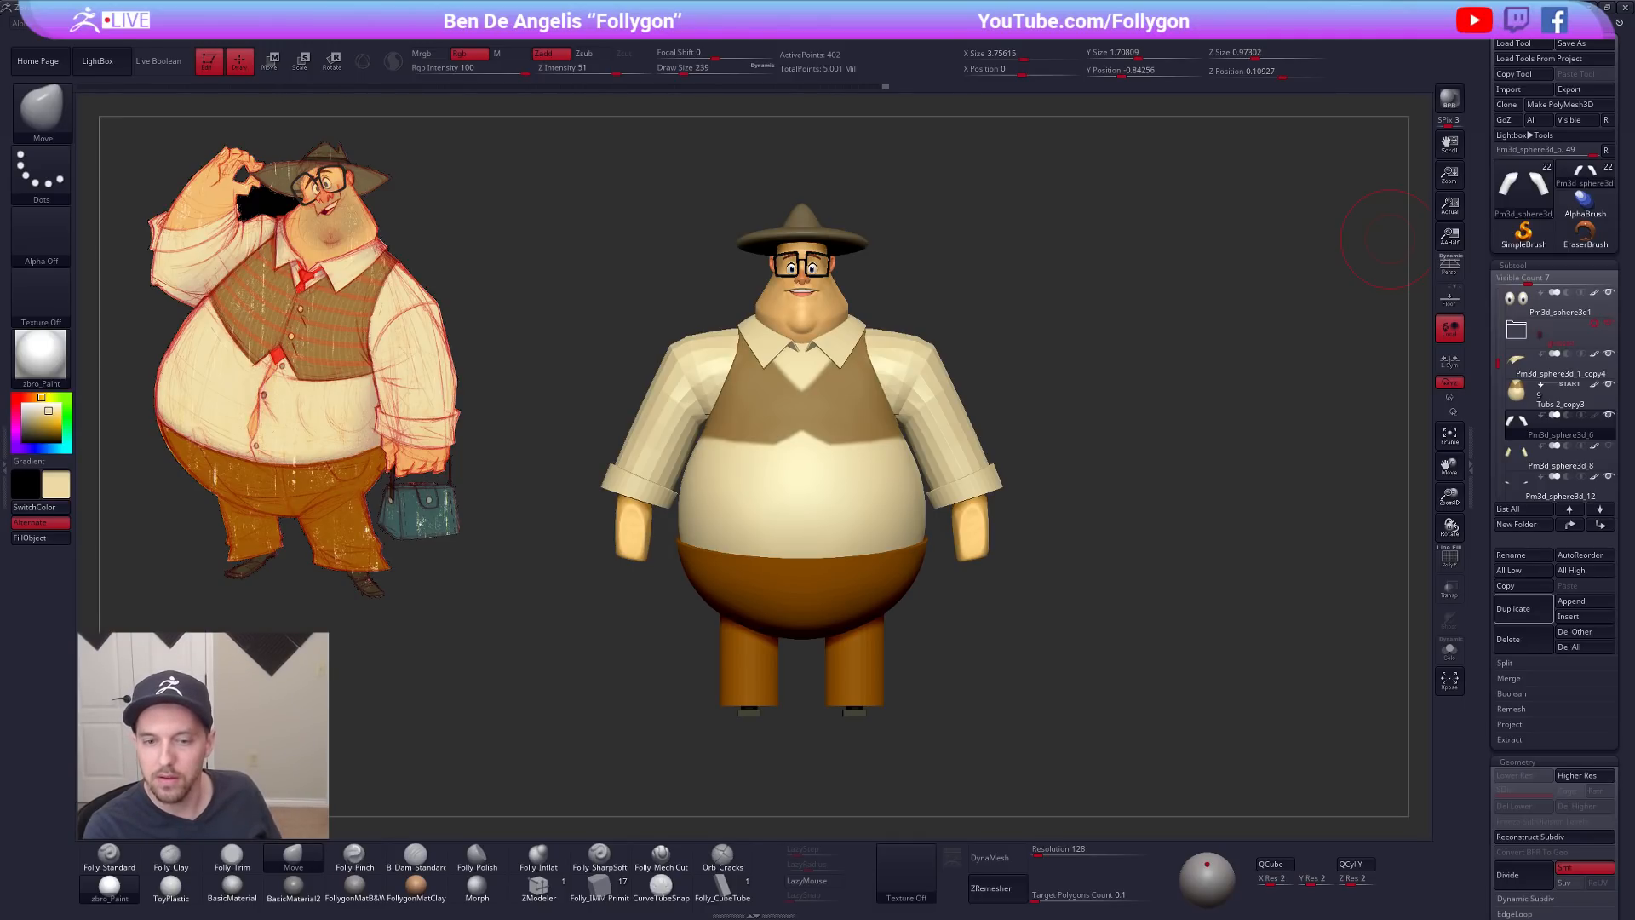
# Step: Examine the blocked-out character from the front and sides, and expand the folder in the subtool list
pyautogui.keyDown('alt'); pyautogui.moveTo(1081, 396); pyautogui.dragTo(1023, 362); pyautogui.keyUp('alt')
pyautogui.moveTo(1107, 385); pyautogui.dragTo(916, 355)
pyautogui.moveTo(916, 354)
pyautogui.keyDown('alt'); pyautogui.mouseDown()
pyautogui.moveTo(1110, 356)
pyautogui.moveTo(891, 356)
pyautogui.mouseUp(); pyautogui.keyUp('alt')
pyautogui.moveTo(892, 356); pyautogui.dragTo(1210, 358)
pyautogui.keyDown('alt'); pyautogui.moveTo(1136, 310); pyautogui.dragTo(1139, 385); pyautogui.keyUp('alt')
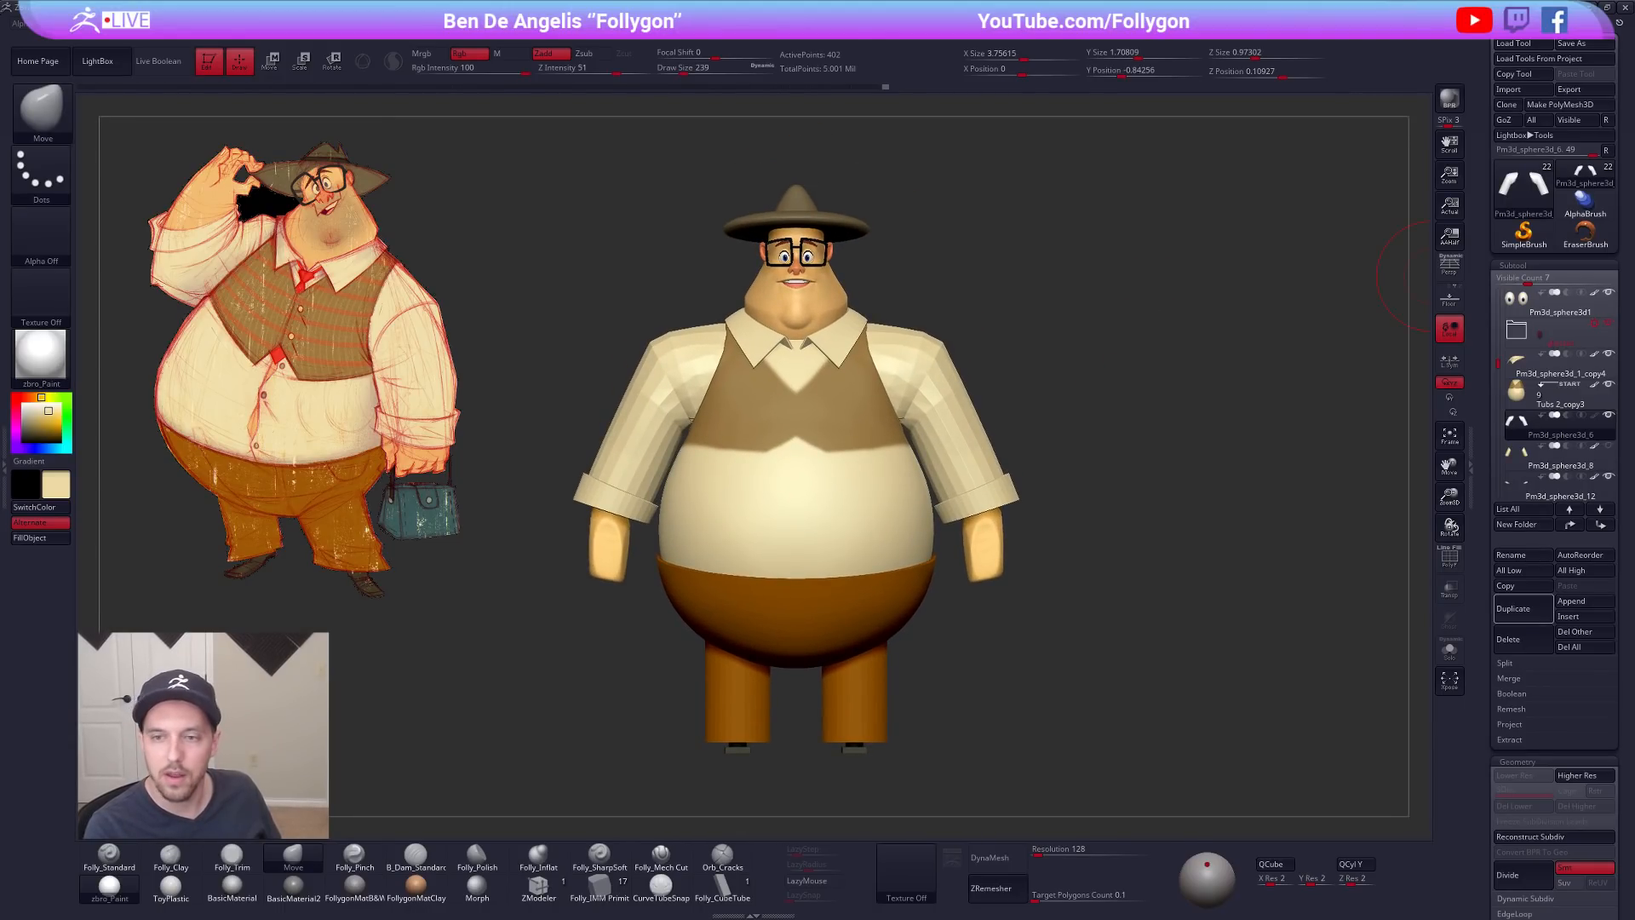
pyautogui.click(1517, 330)
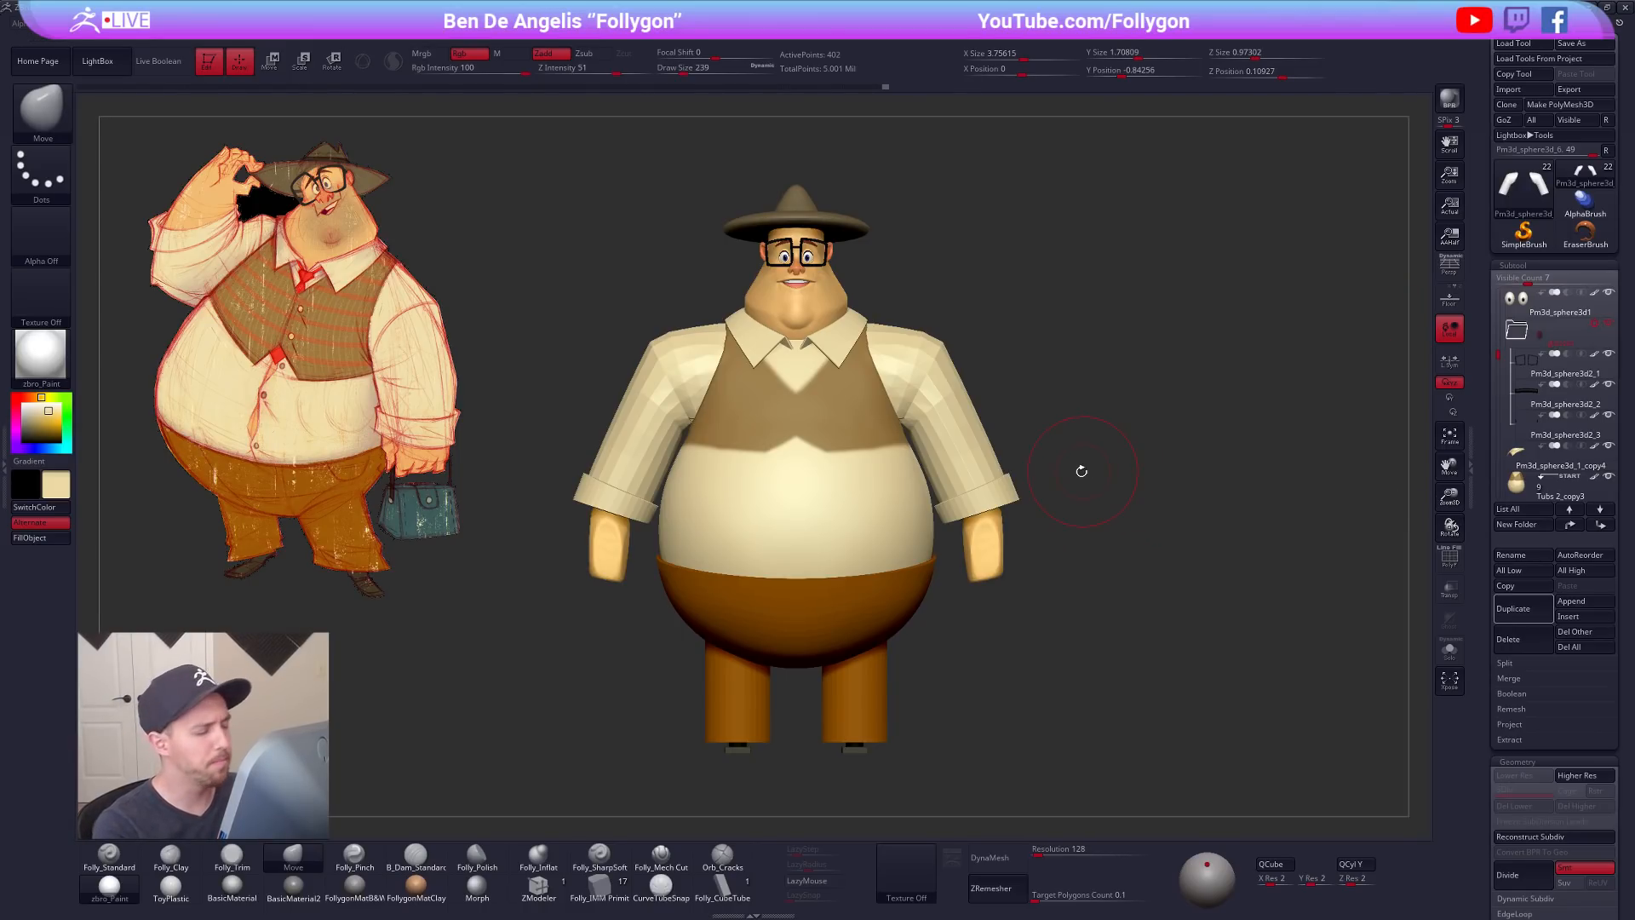
pyautogui.moveTo(1078, 487); pyautogui.dragTo(1106, 588)
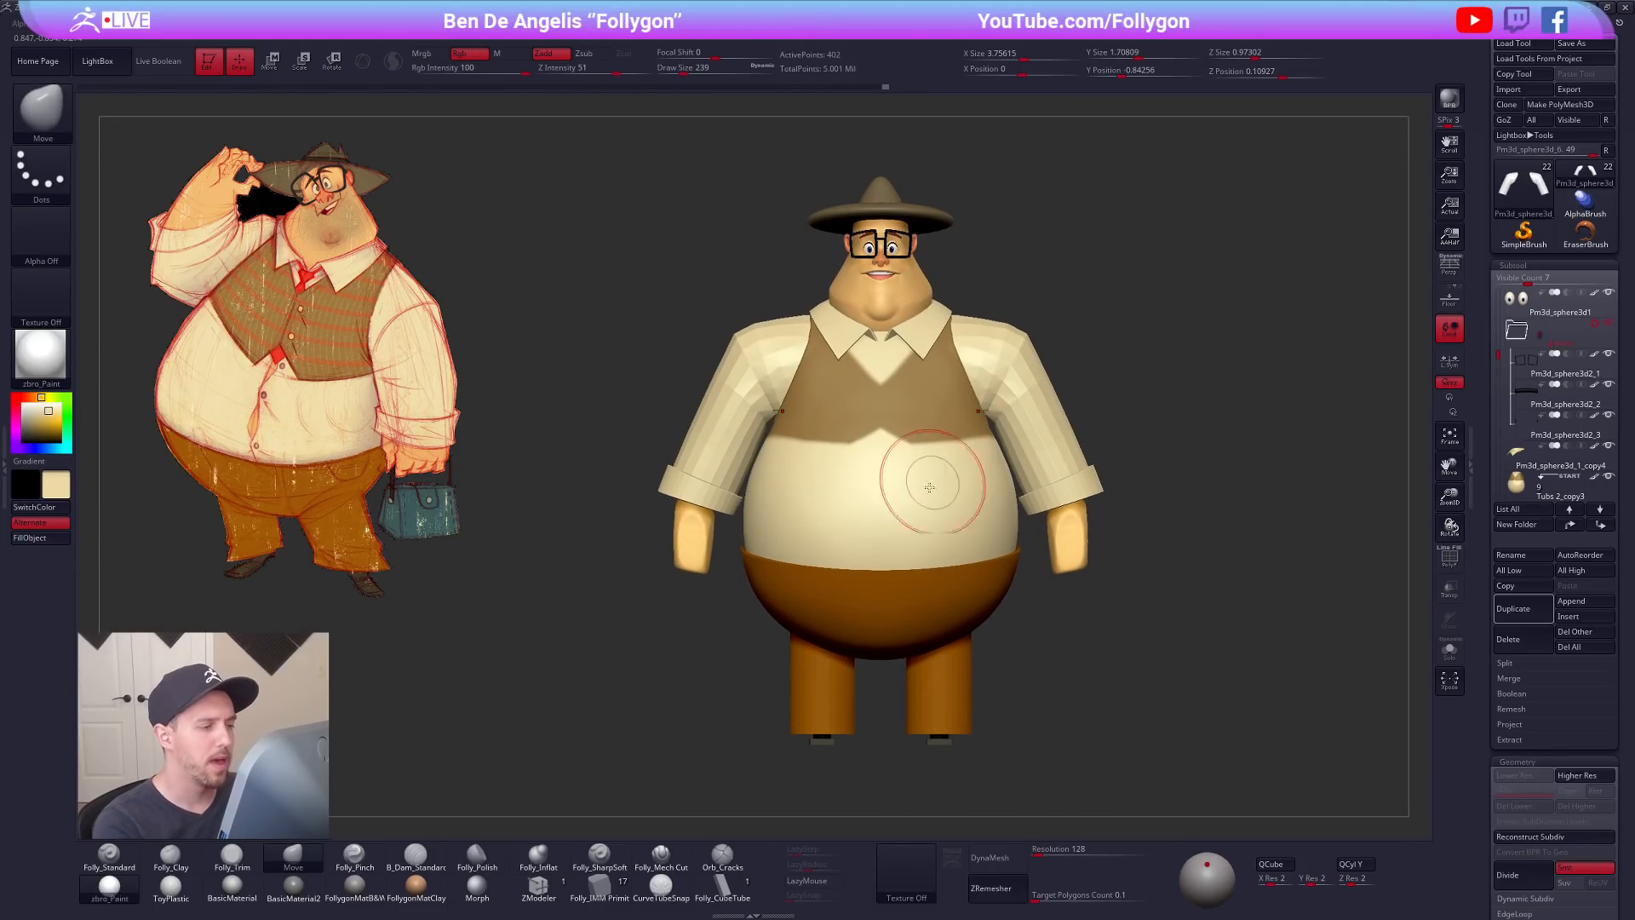
# Step: Select the torso subtool and check its wireframe, leaving the wireframe display hidden again
pyautogui.keyDown('alt'); pyautogui.click(977, 506); pyautogui.keyUp('alt')
pyautogui.hotkey('shift', 'f')
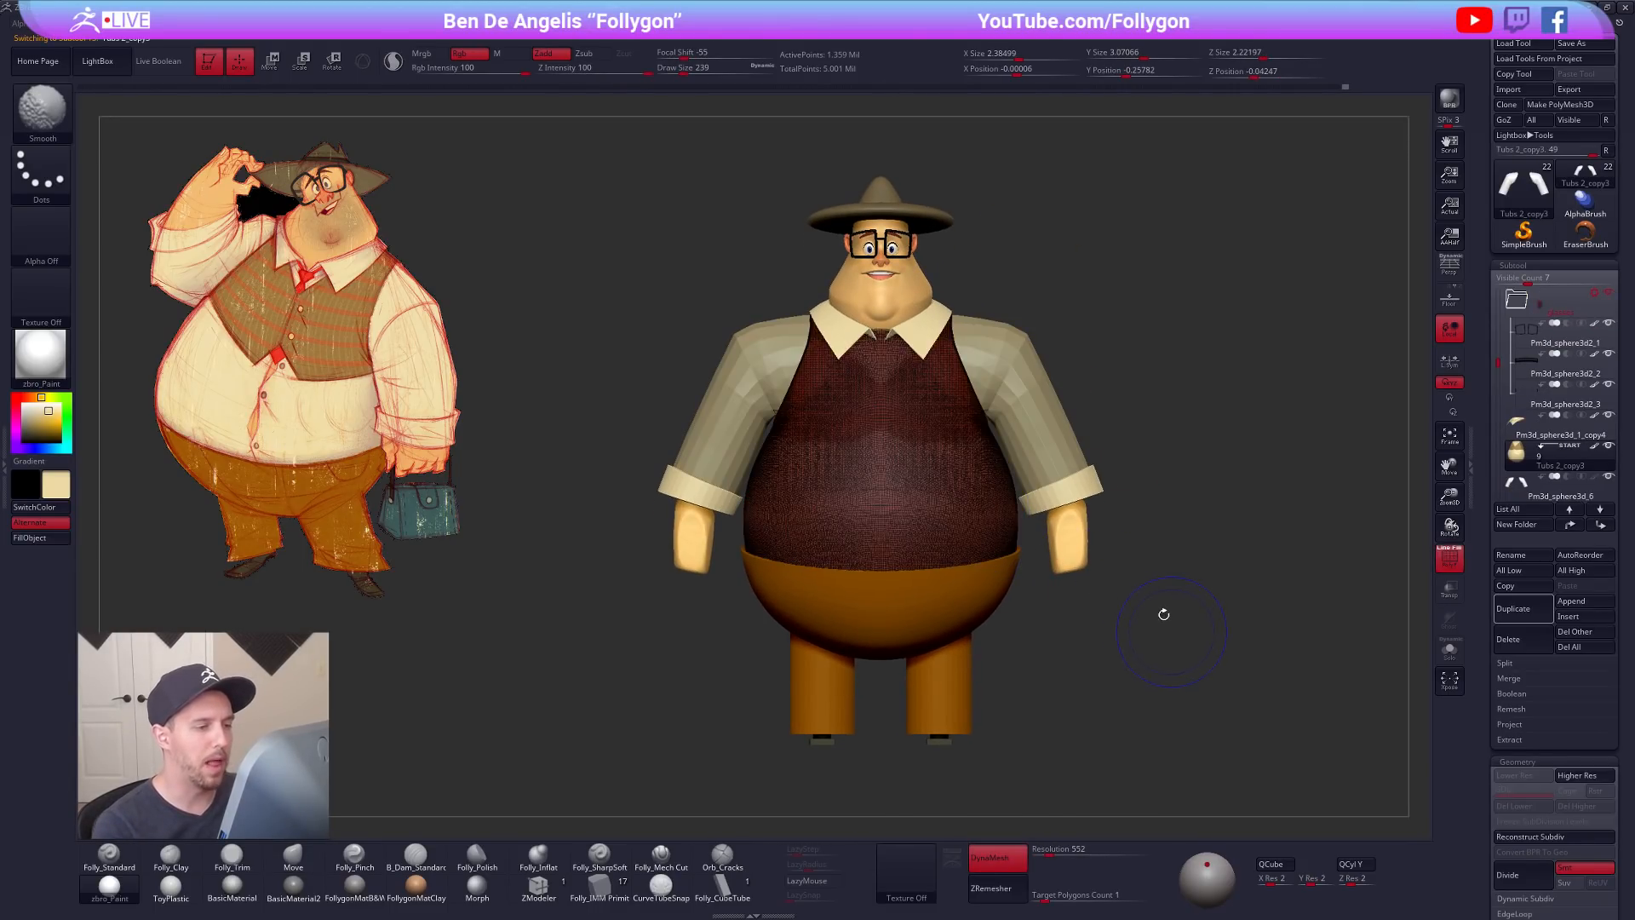
pyautogui.hotkey('shift', 'f')
# Step: Select the shirt sleeves subtool, fill it with the current cream colour, and check its wireframe
pyautogui.keyDown('alt'); pyautogui.click(1058, 446); pyautogui.keyUp('alt')
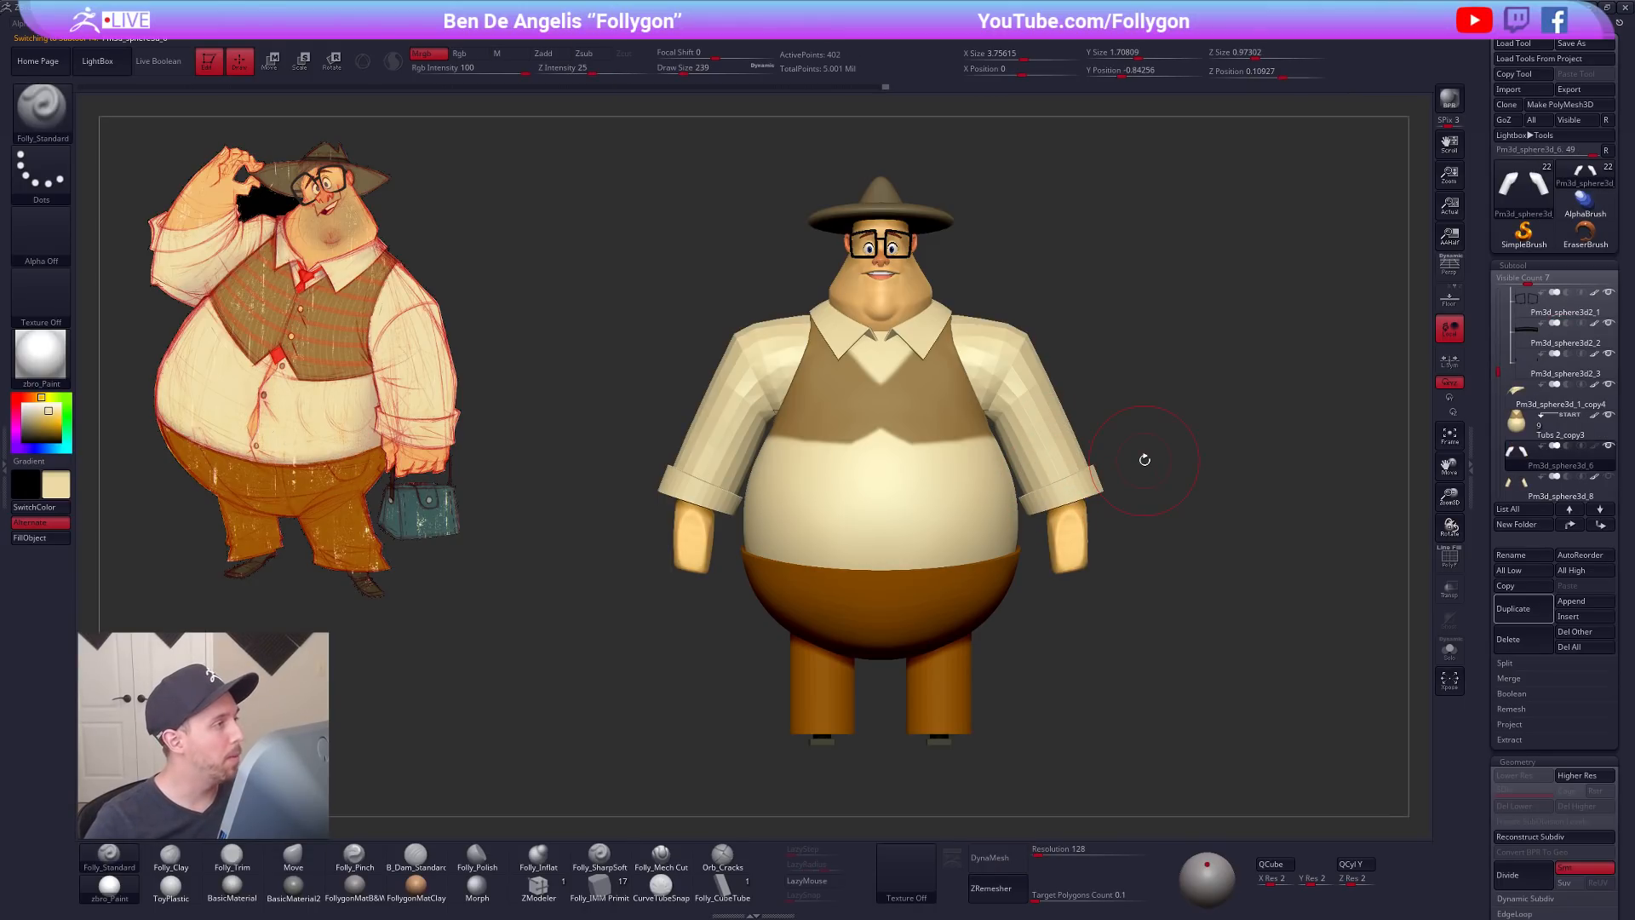
pyautogui.hotkey('ctrl', 'space')
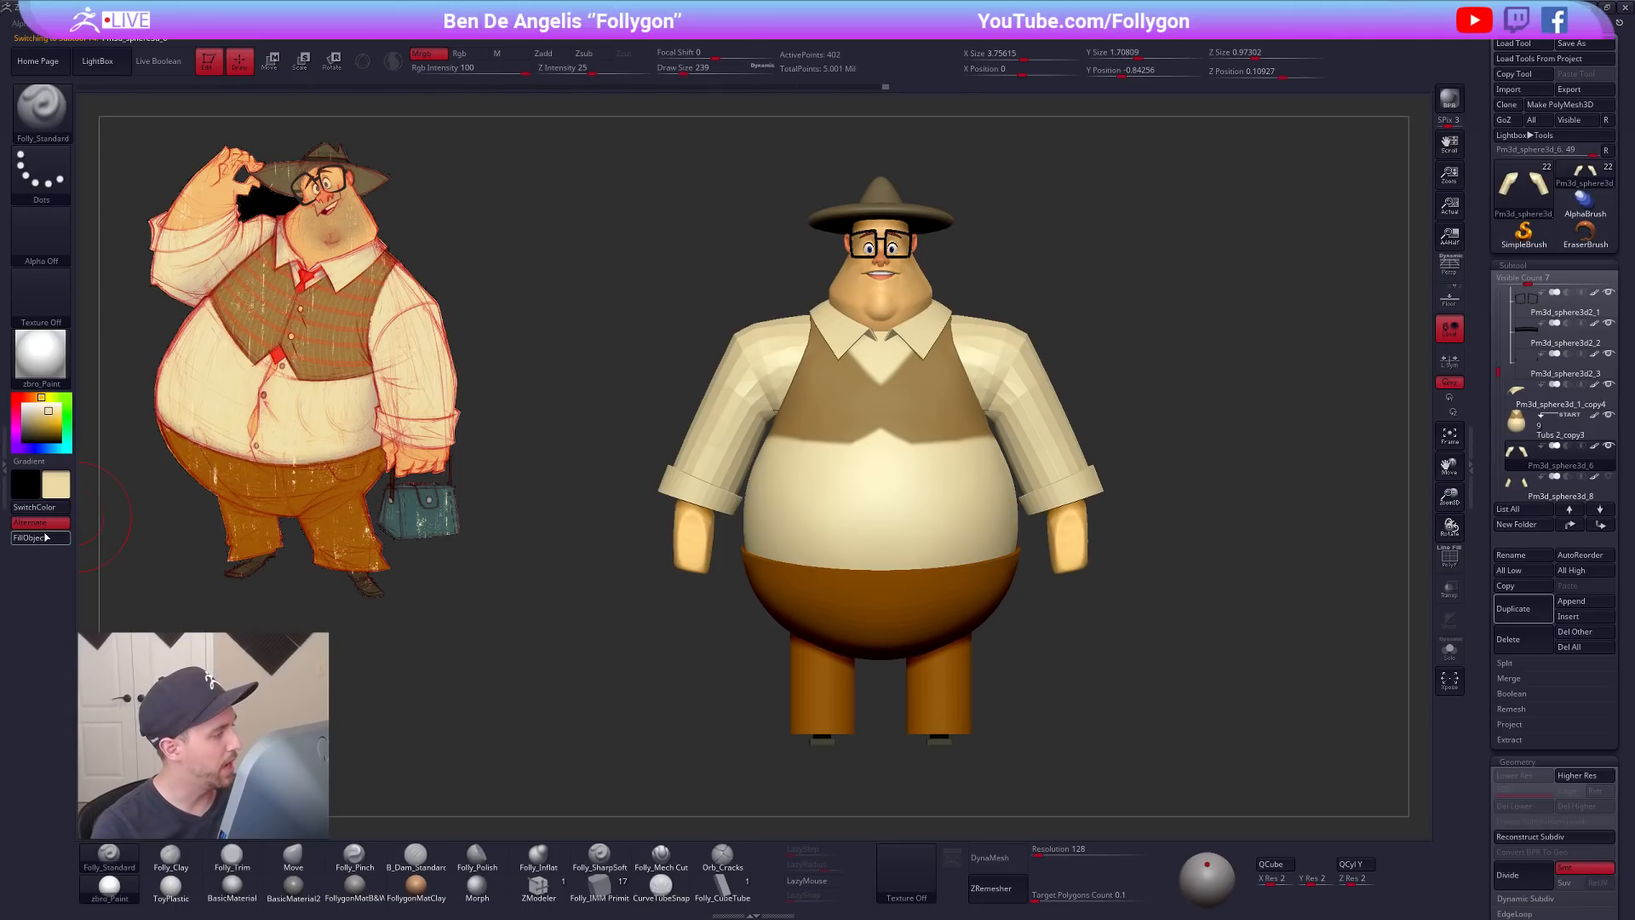
pyautogui.moveTo(1099, 562); pyautogui.dragTo(1163, 555)
pyautogui.hotkey('shift', 'f')
pyautogui.hotkey('shift', 'f')
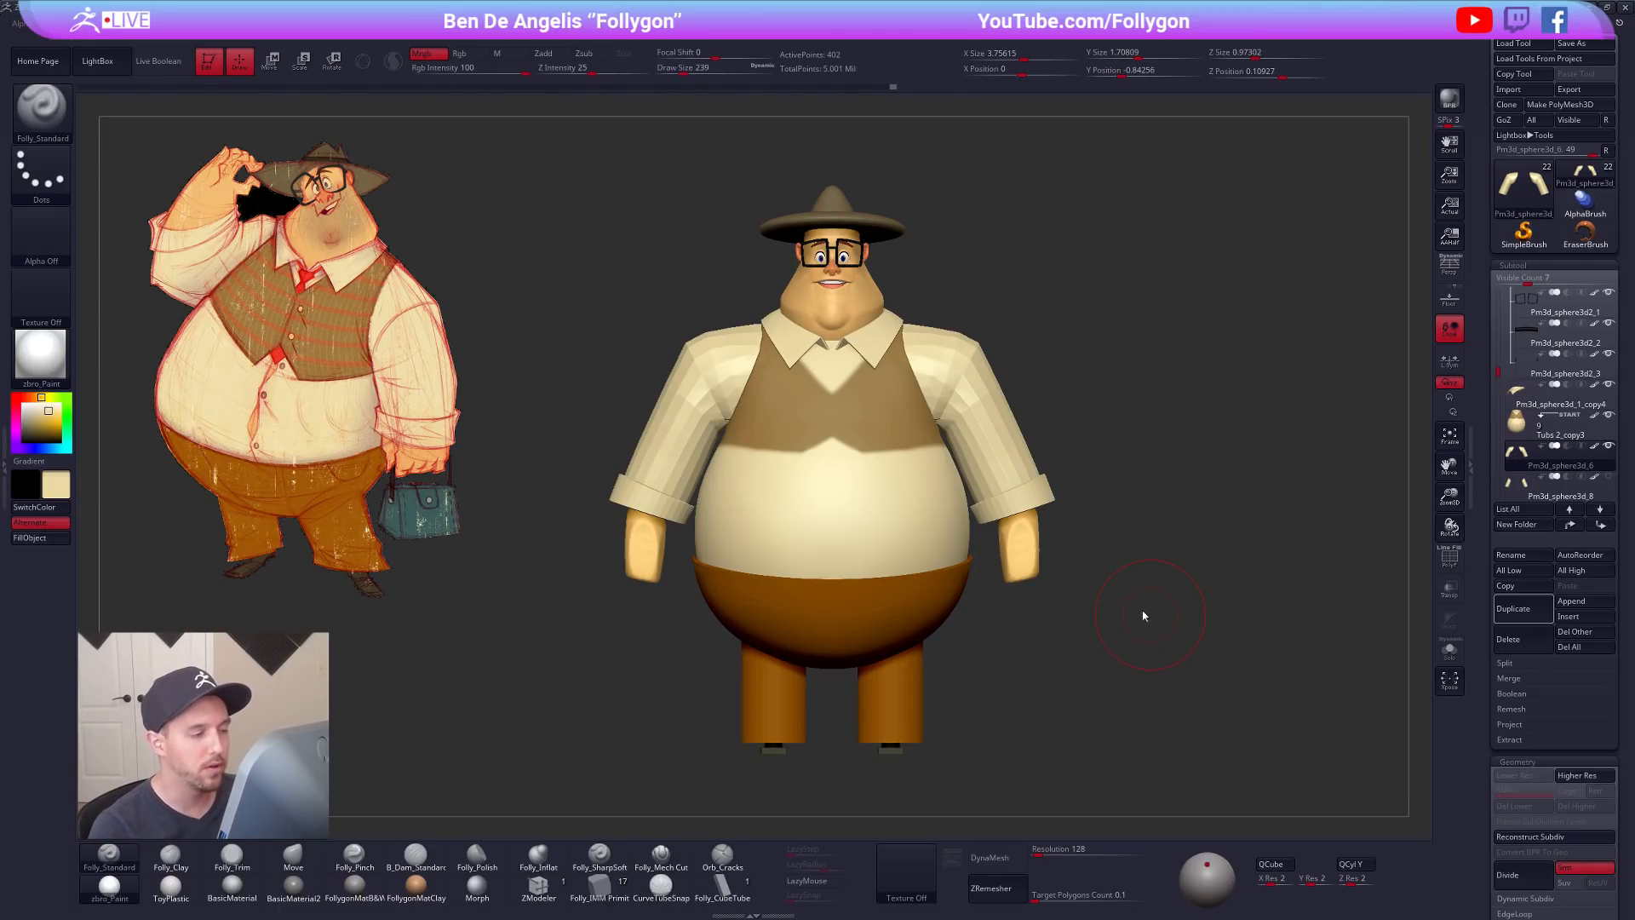
# Step: Switch to Chrome and look through the Follygon store's list of courses, base meshes and brushes
pyautogui.hotkey('alt', 'Tab')
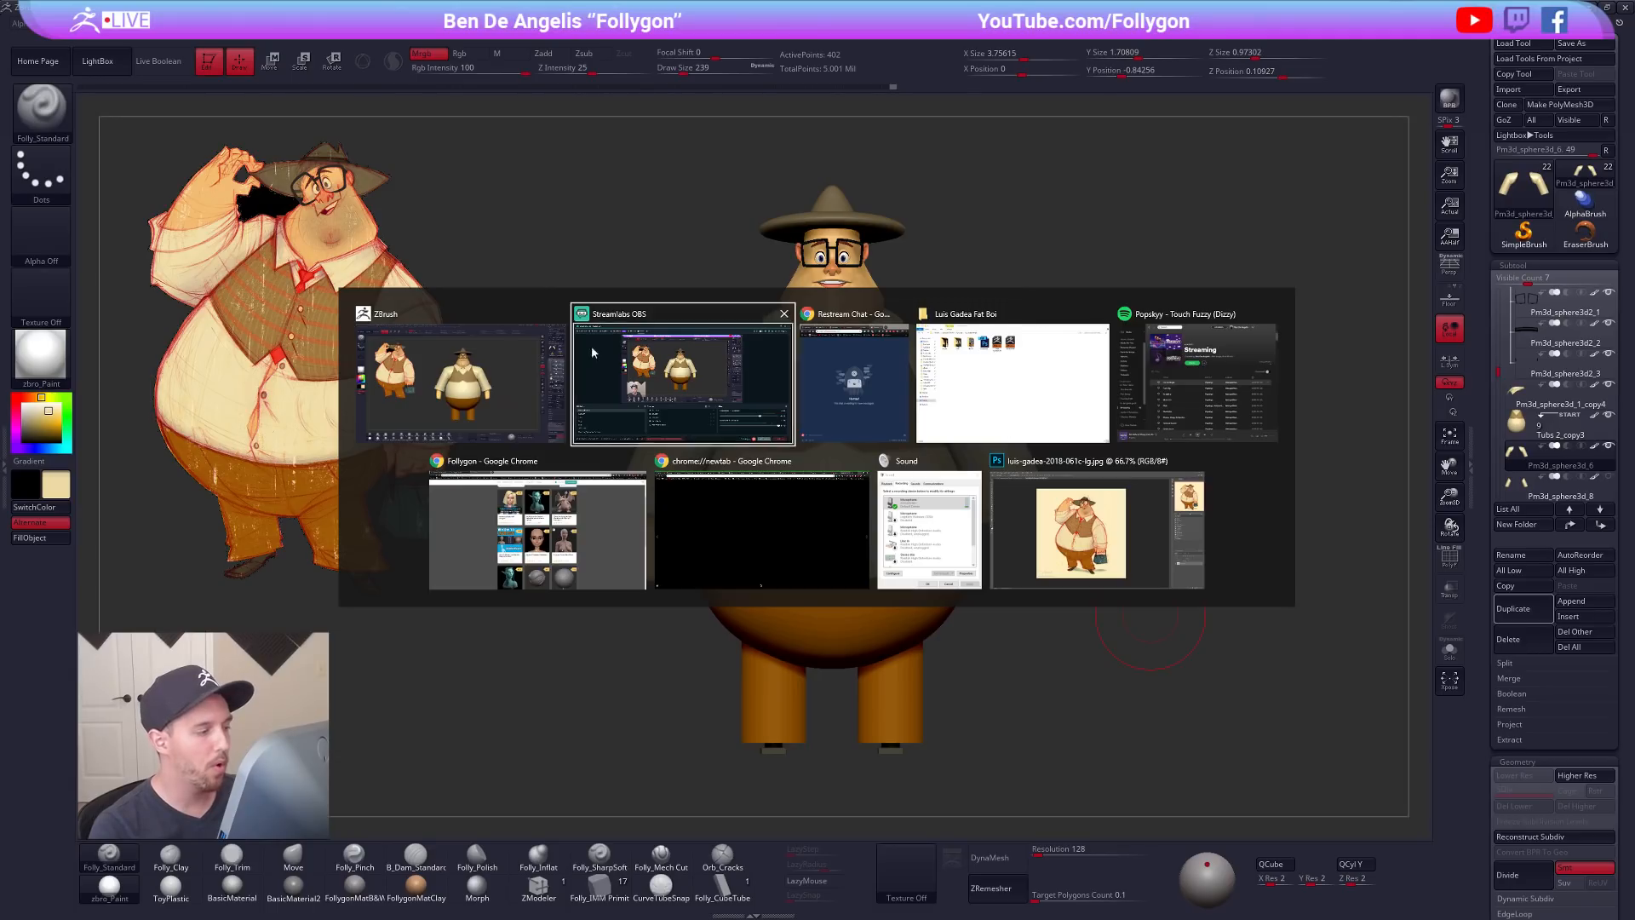
pyautogui.click(570, 561)
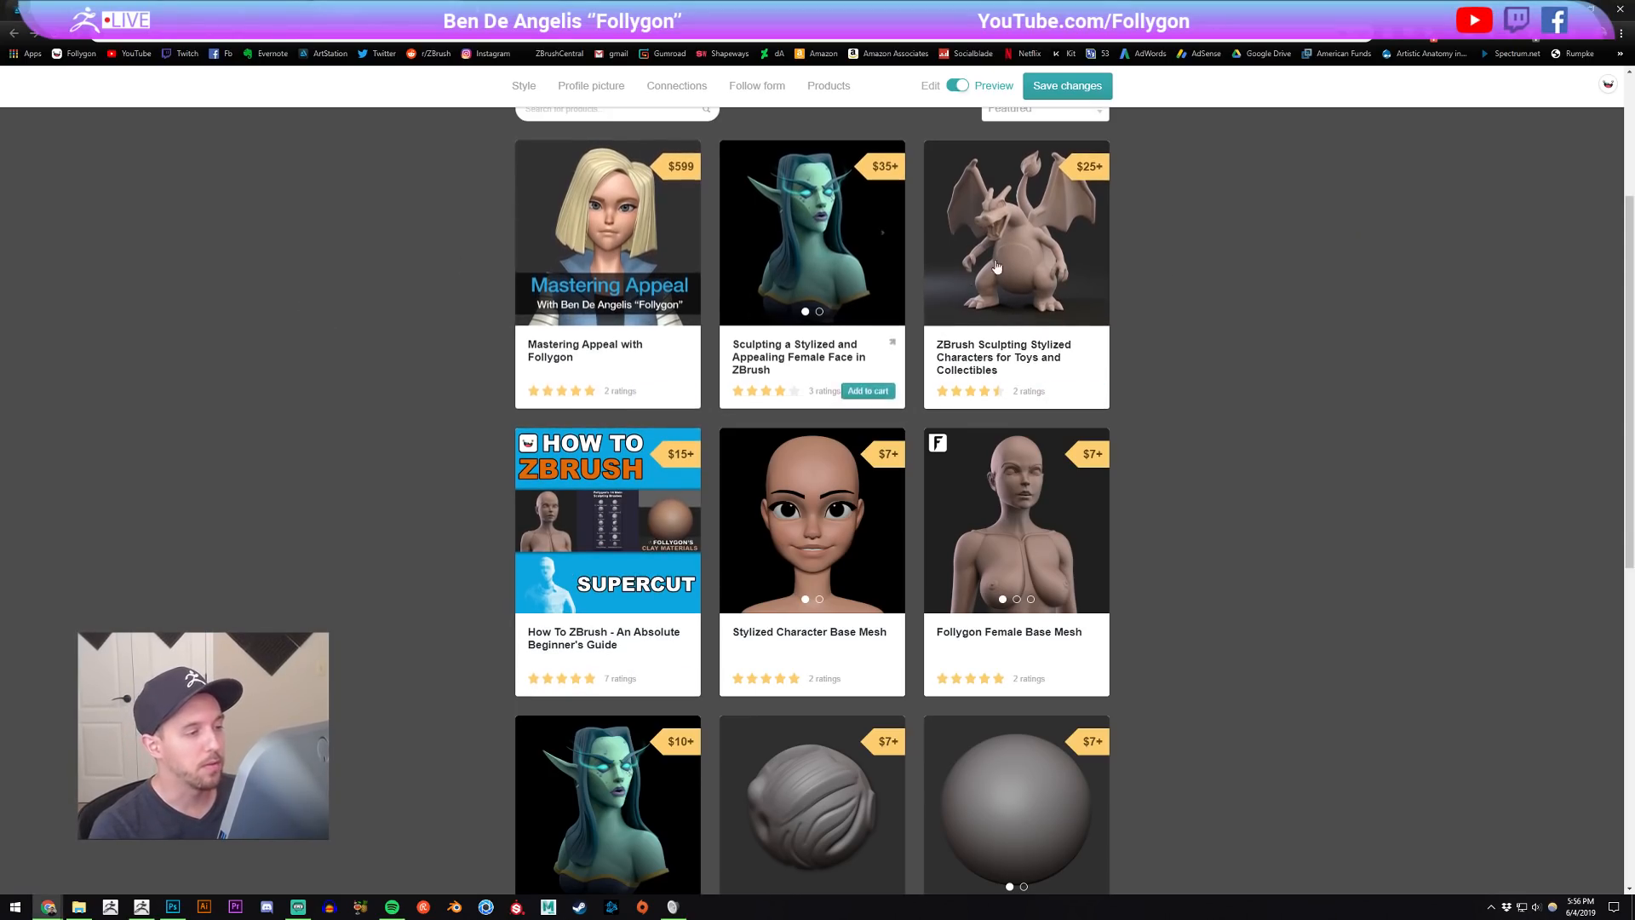
pyautogui.scroll(-8, 1231, 341)
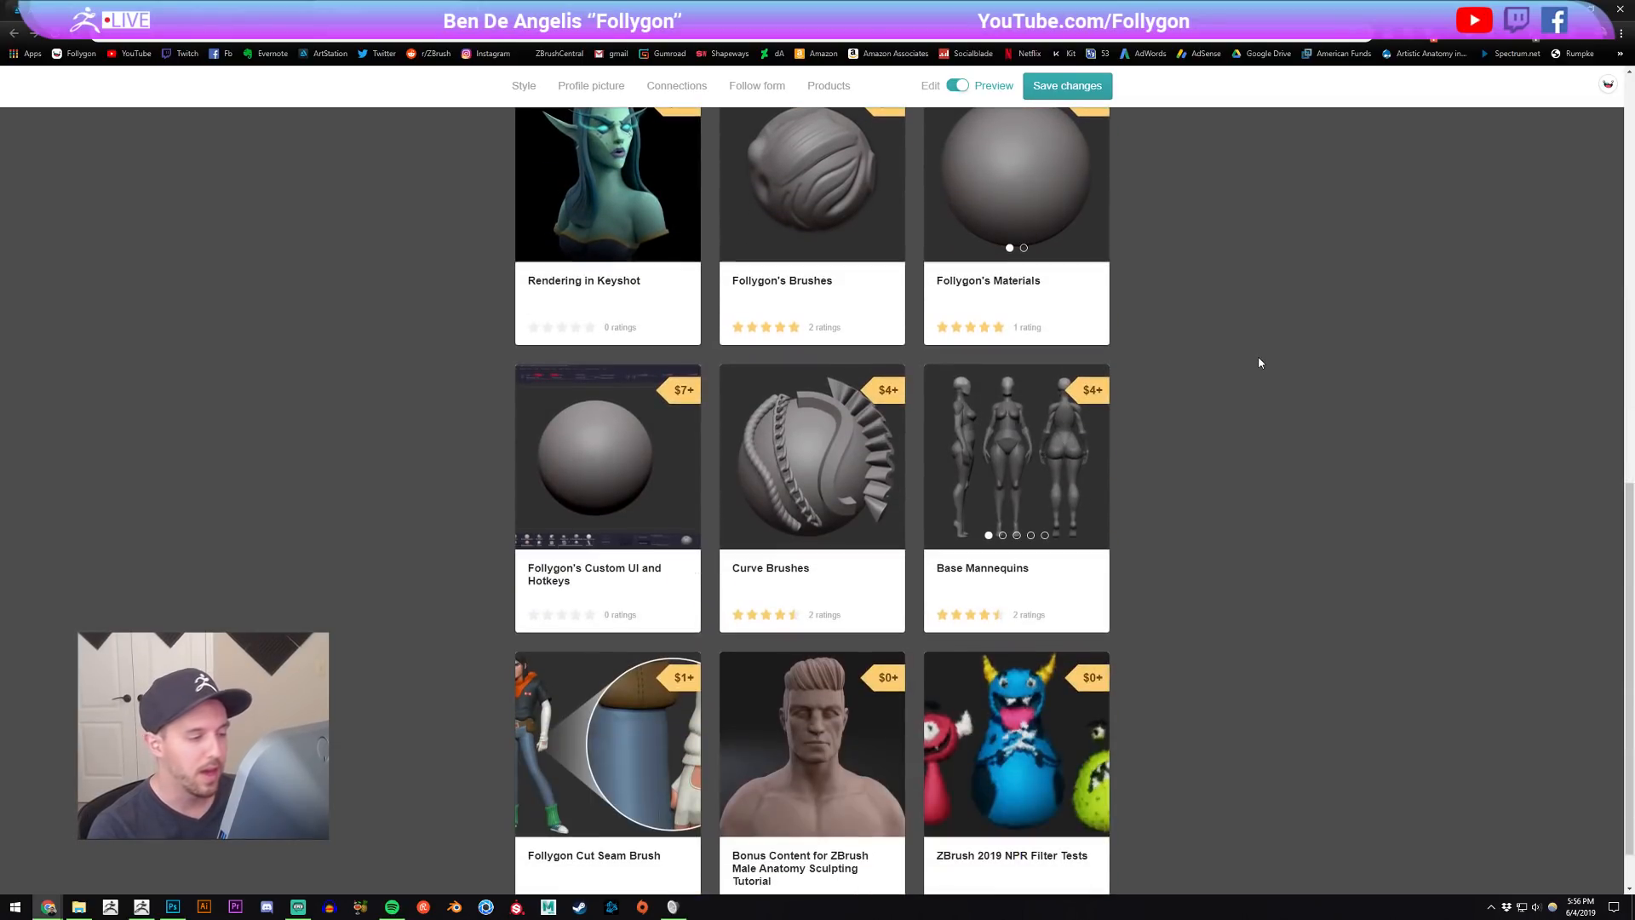
pyautogui.scroll(9, 1243, 385)
pyautogui.scroll(-1, 1250, 410)
pyautogui.scroll(1, 1249, 411)
# Step: View the Follygon YouTube channel's uploaded videos, and return to ZBrush
pyautogui.click(264, 10)
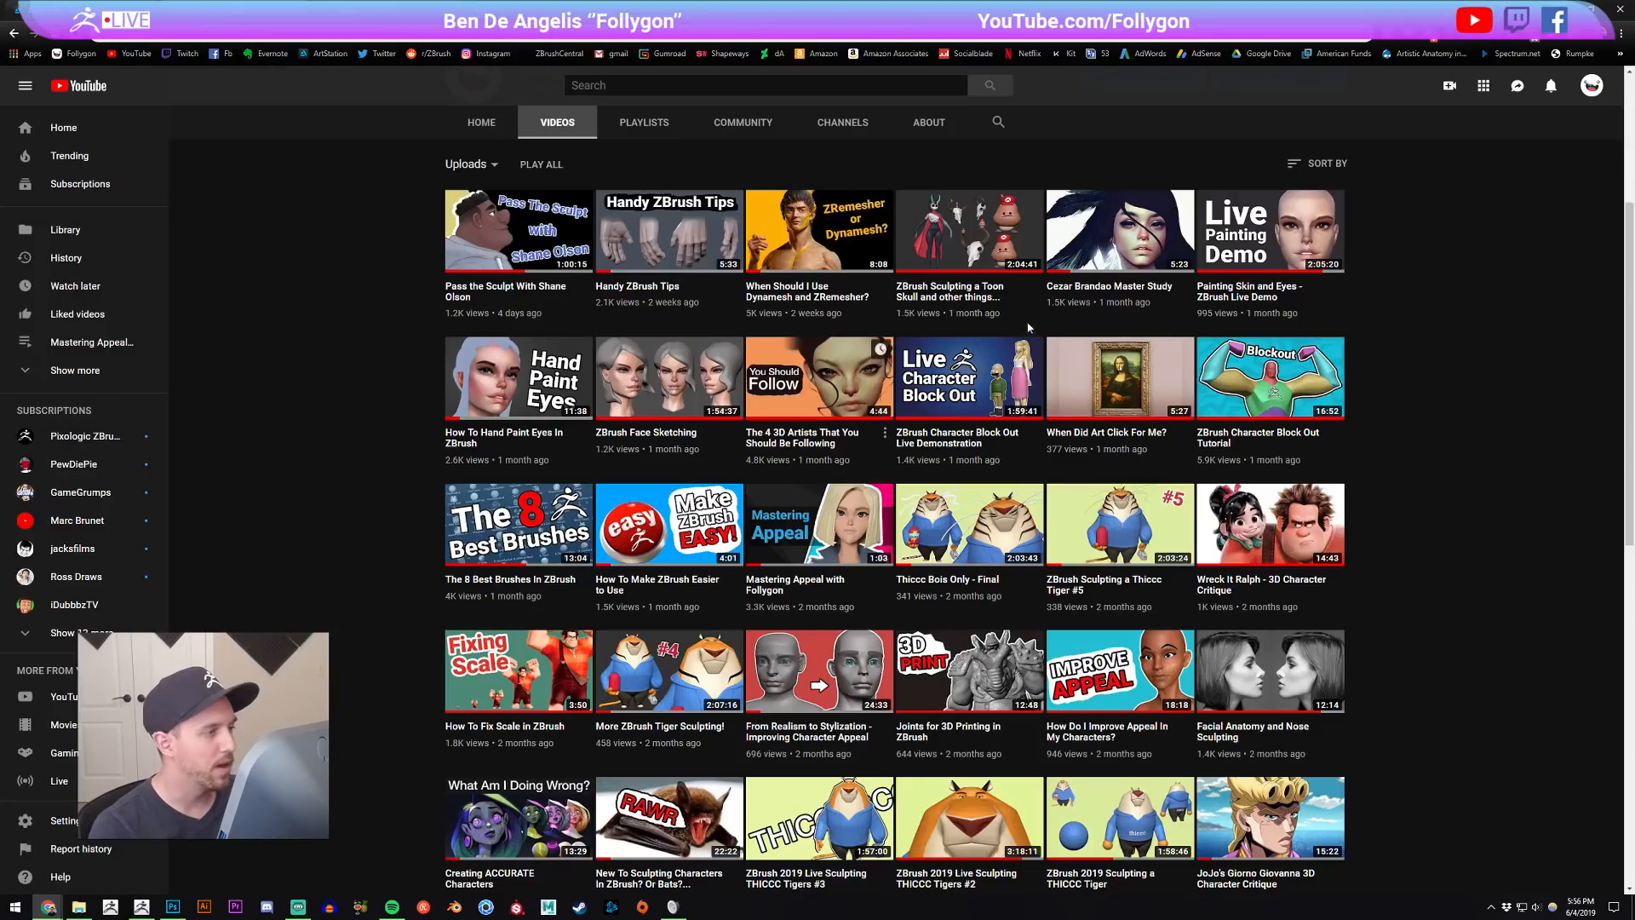
pyautogui.scroll(4, 365, 311)
pyautogui.doubleClick(550, 374)
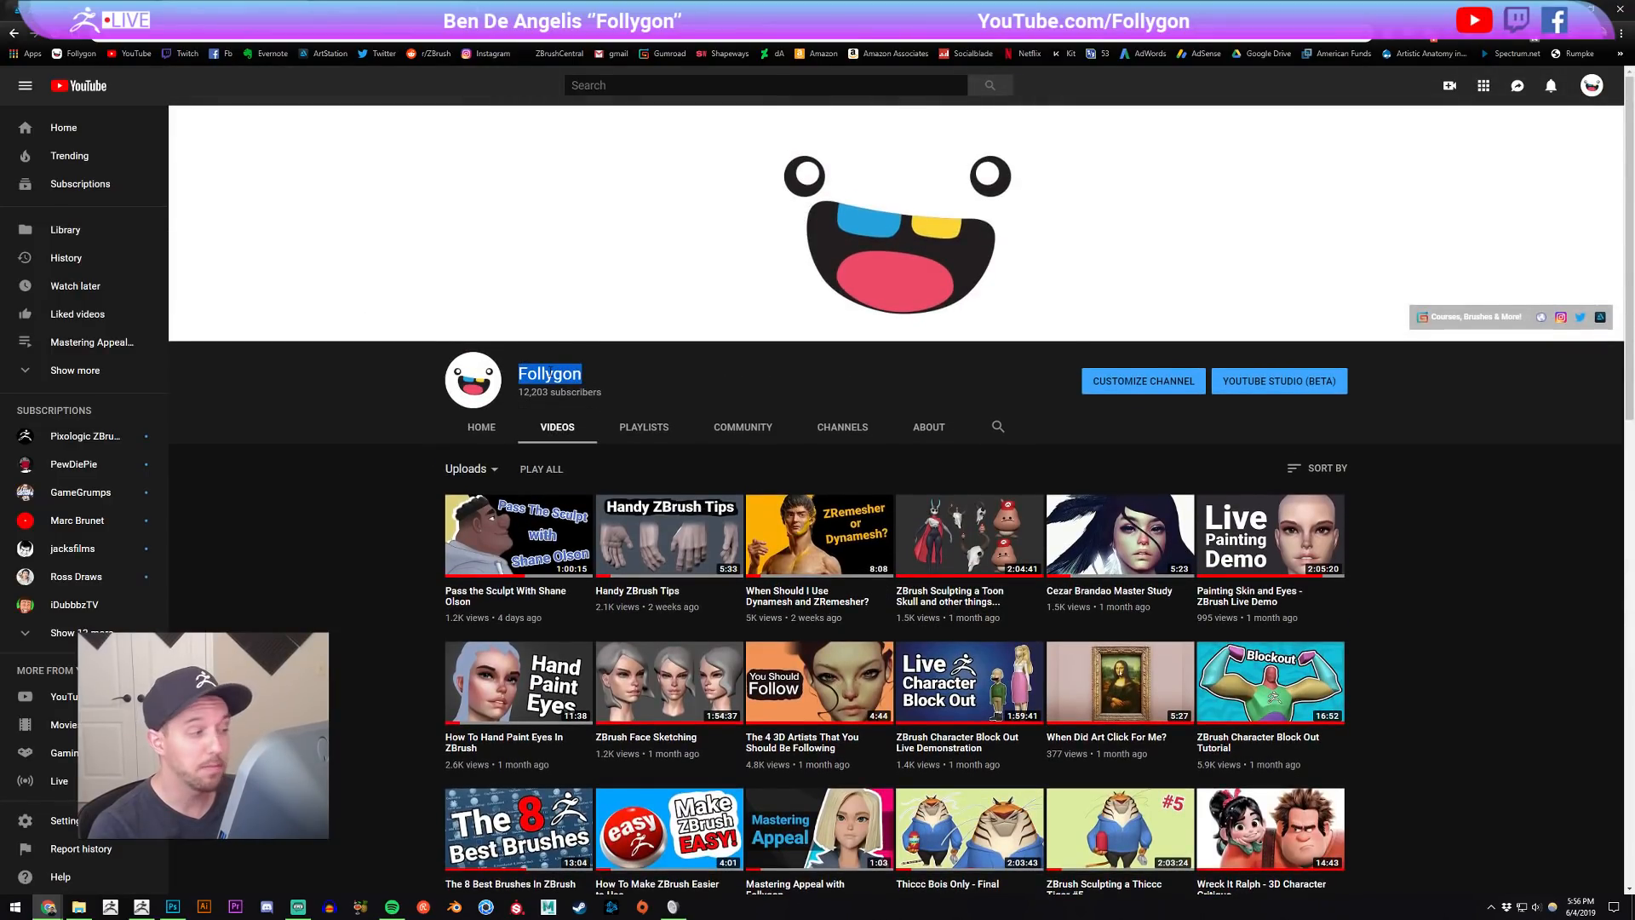
pyautogui.click(673, 375)
pyautogui.scroll(-2, 433, 416)
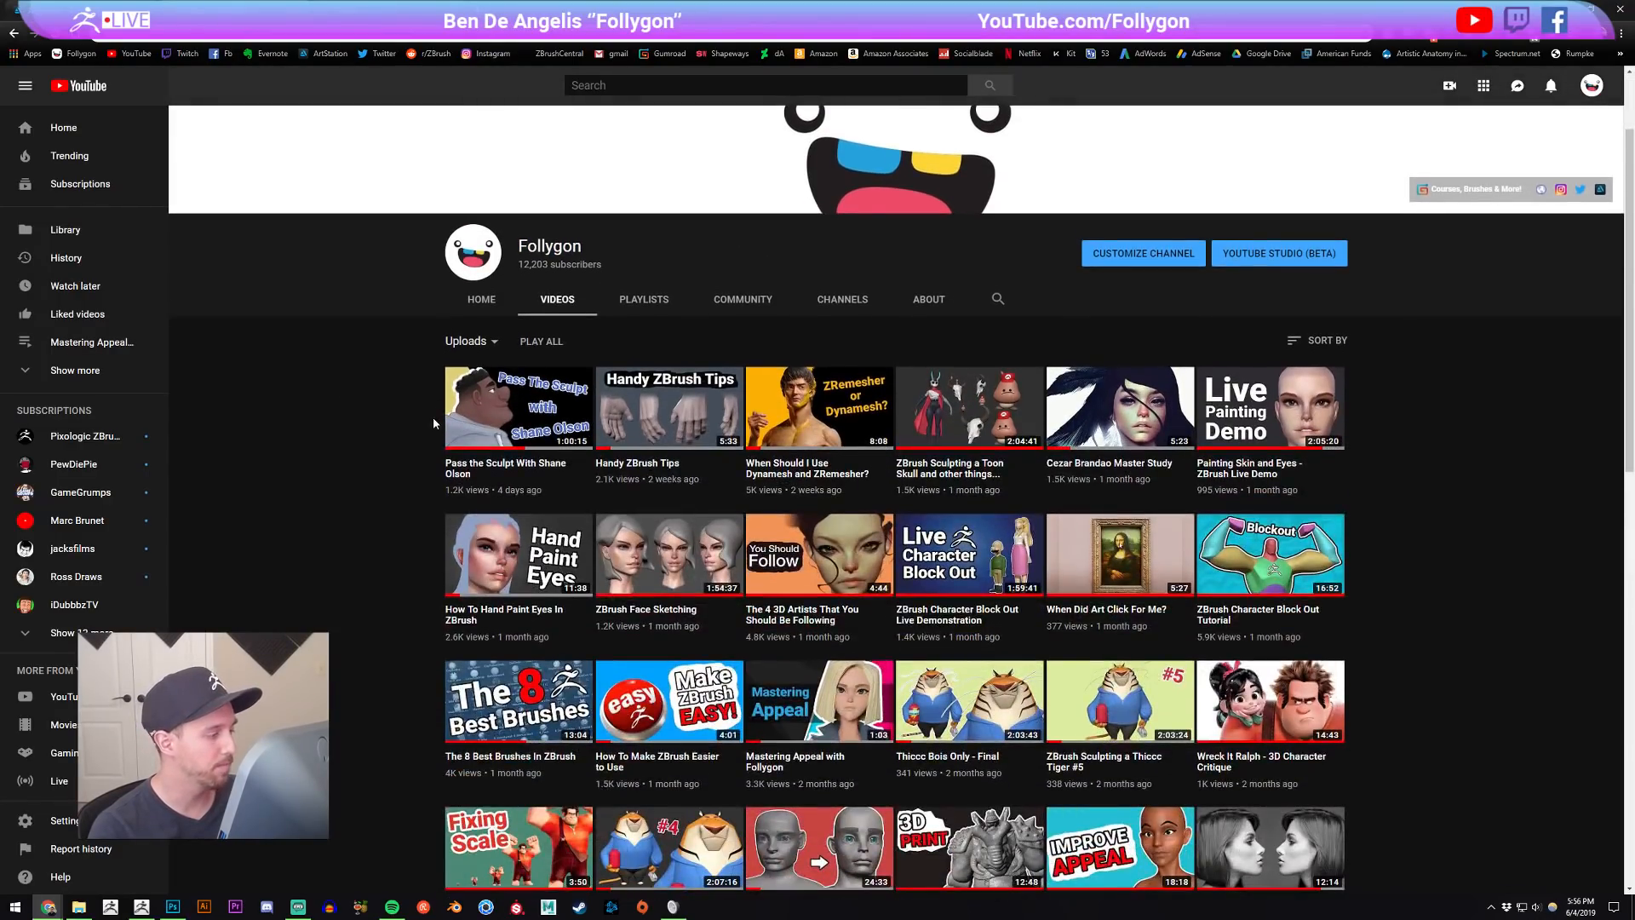
pyautogui.click(141, 906)
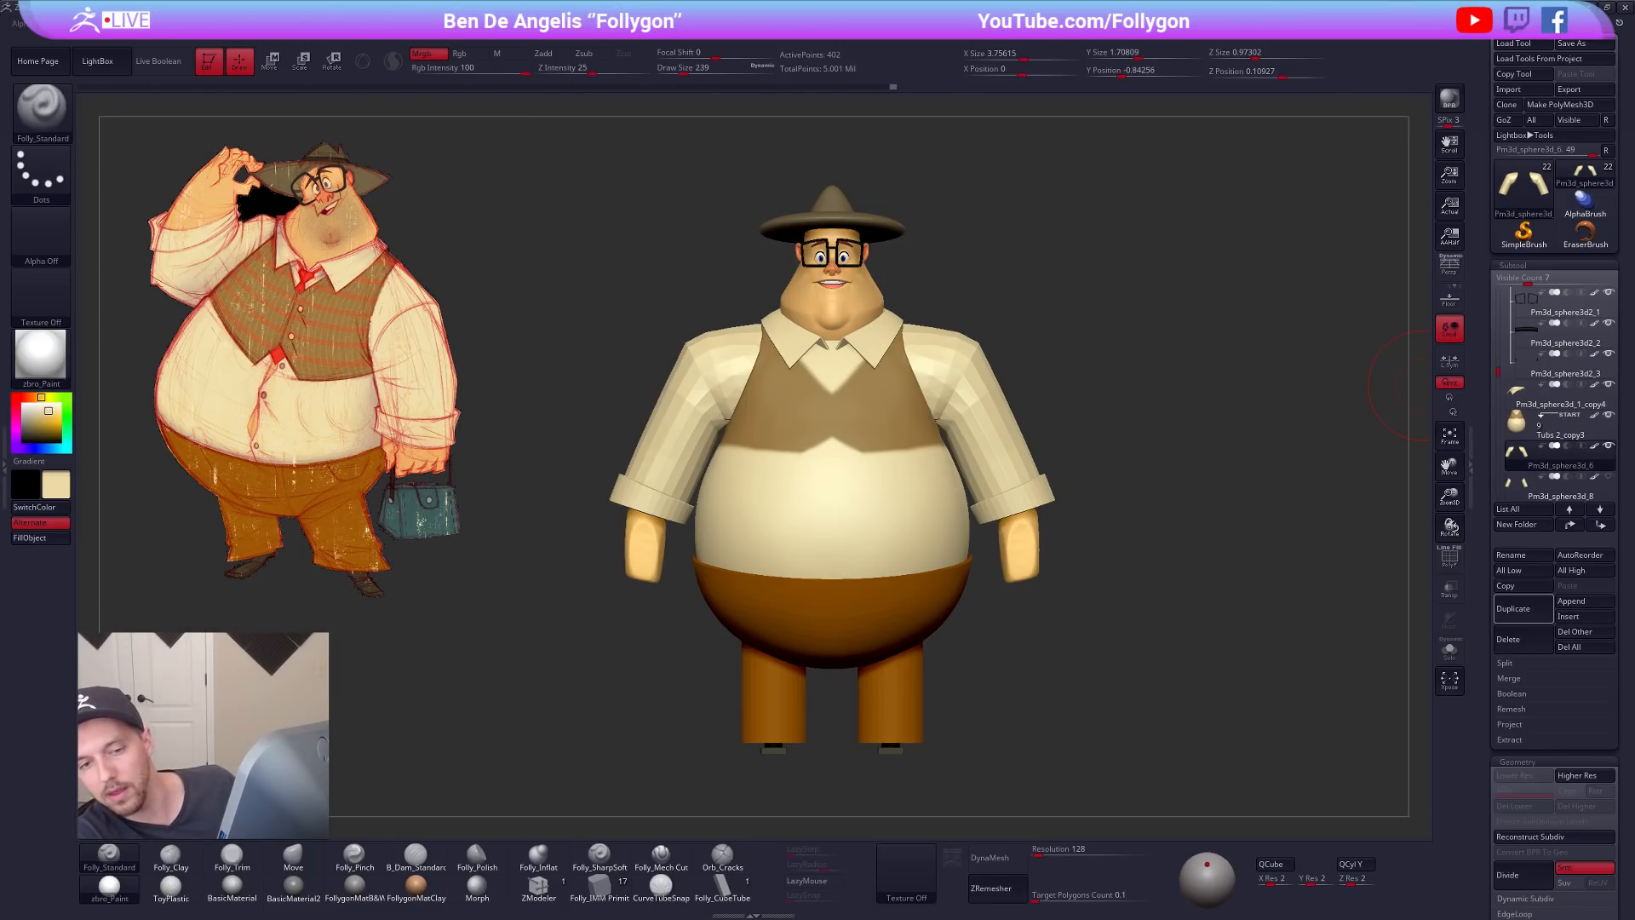
# Step: Switch back to Chrome, search for the concept artist's ArtStation page in a new tab, and open the portfolio
pyautogui.hotkey('alt', 'Tab')
pyautogui.hotkey('alt', 'Tab')
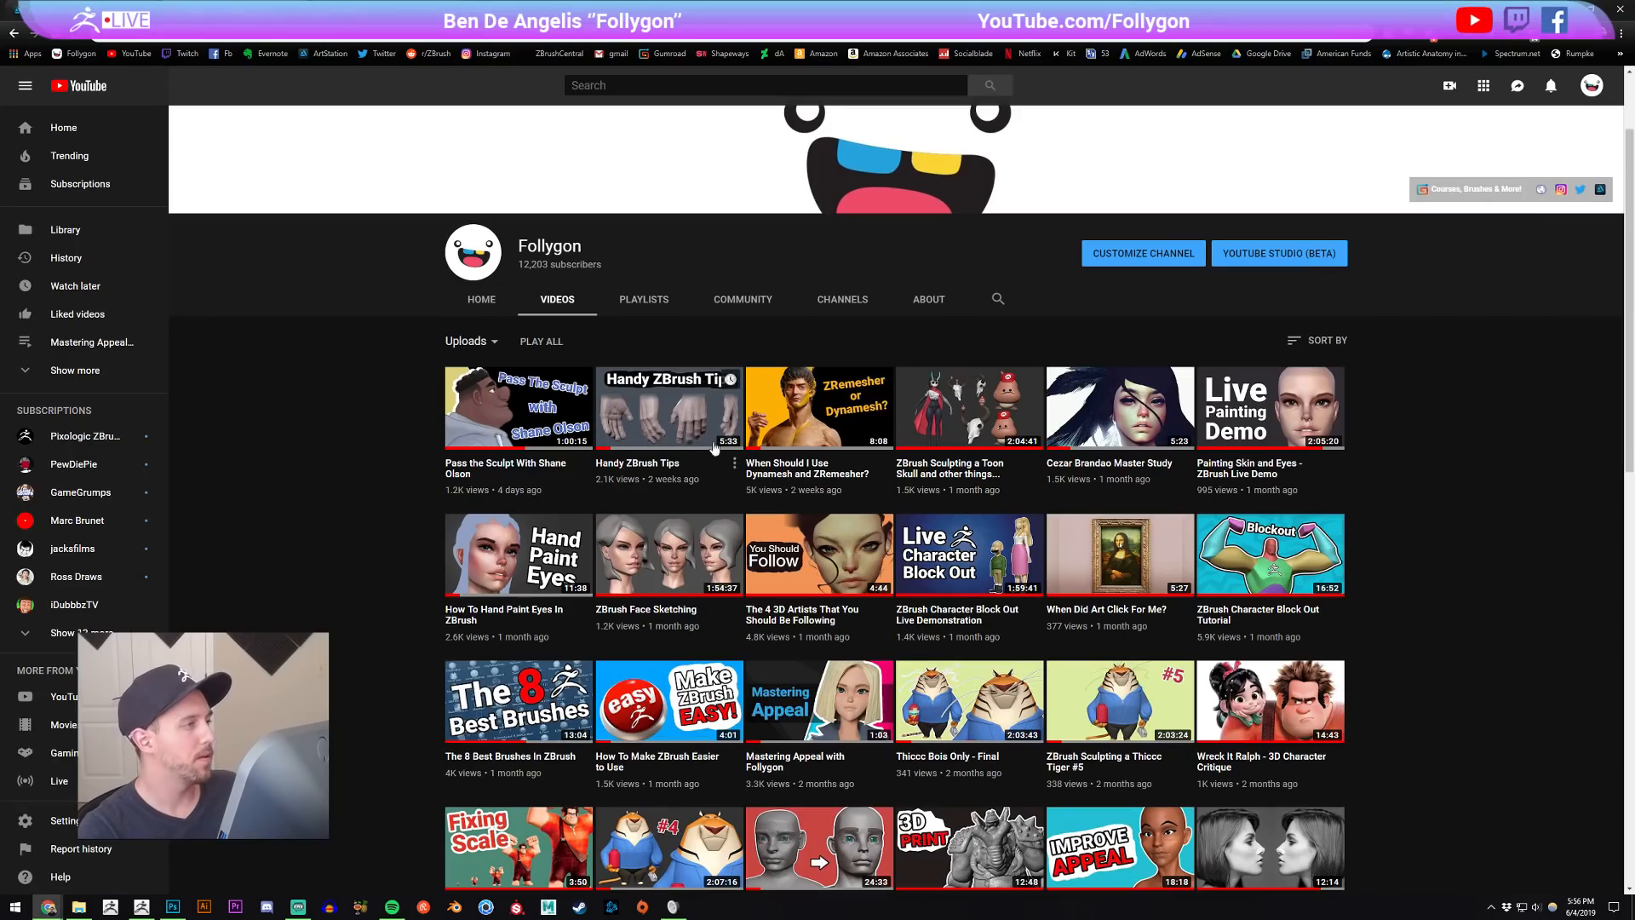
pyautogui.hotkey('ctrl', 't')
pyautogui.write('Luis Gadea')
pyautogui.write('AR')
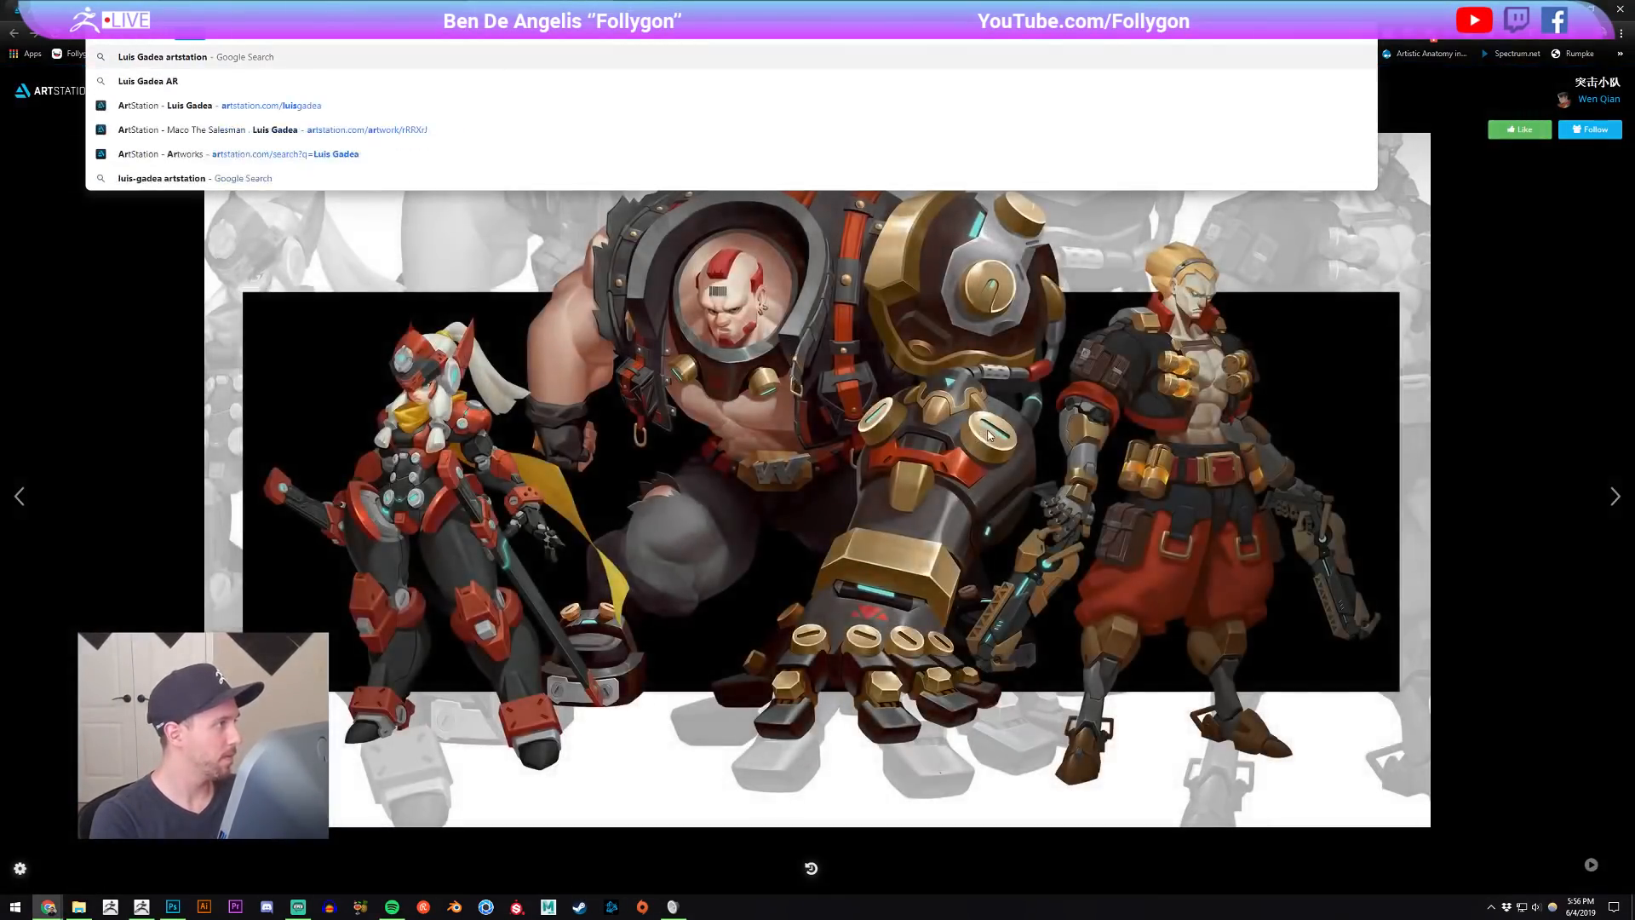
pyautogui.press('Return')
pyautogui.click(154, 182)
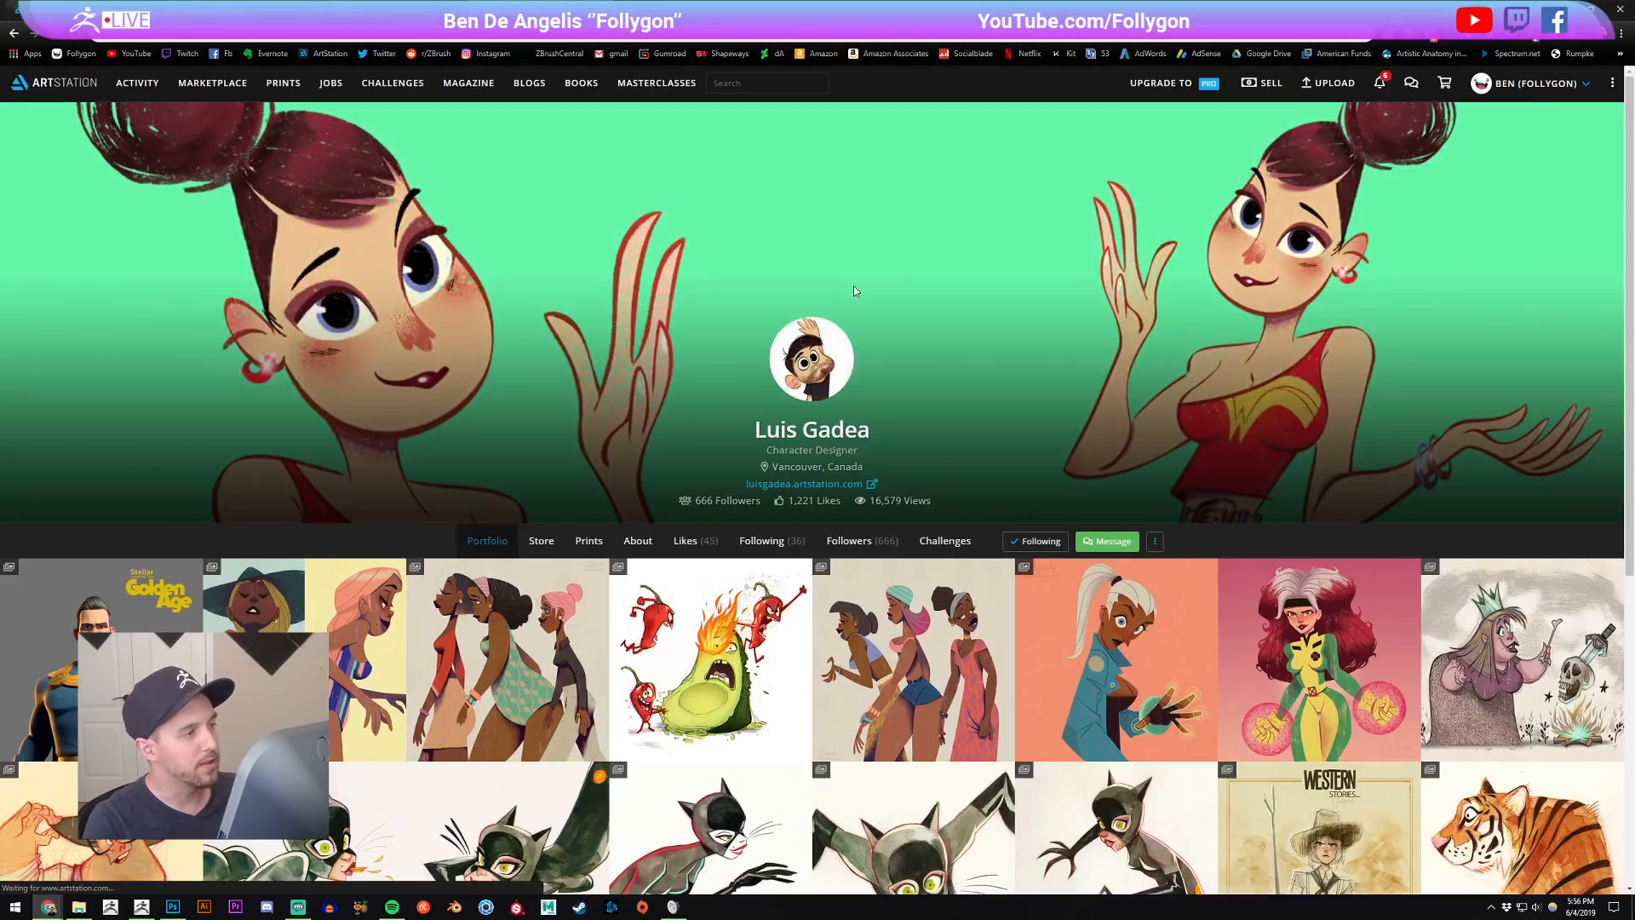
# Step: View the "Maco The Salesman" artwork in the portfolio, then close the tab and return to ZBrush
pyautogui.scroll(-2, 922, 268)
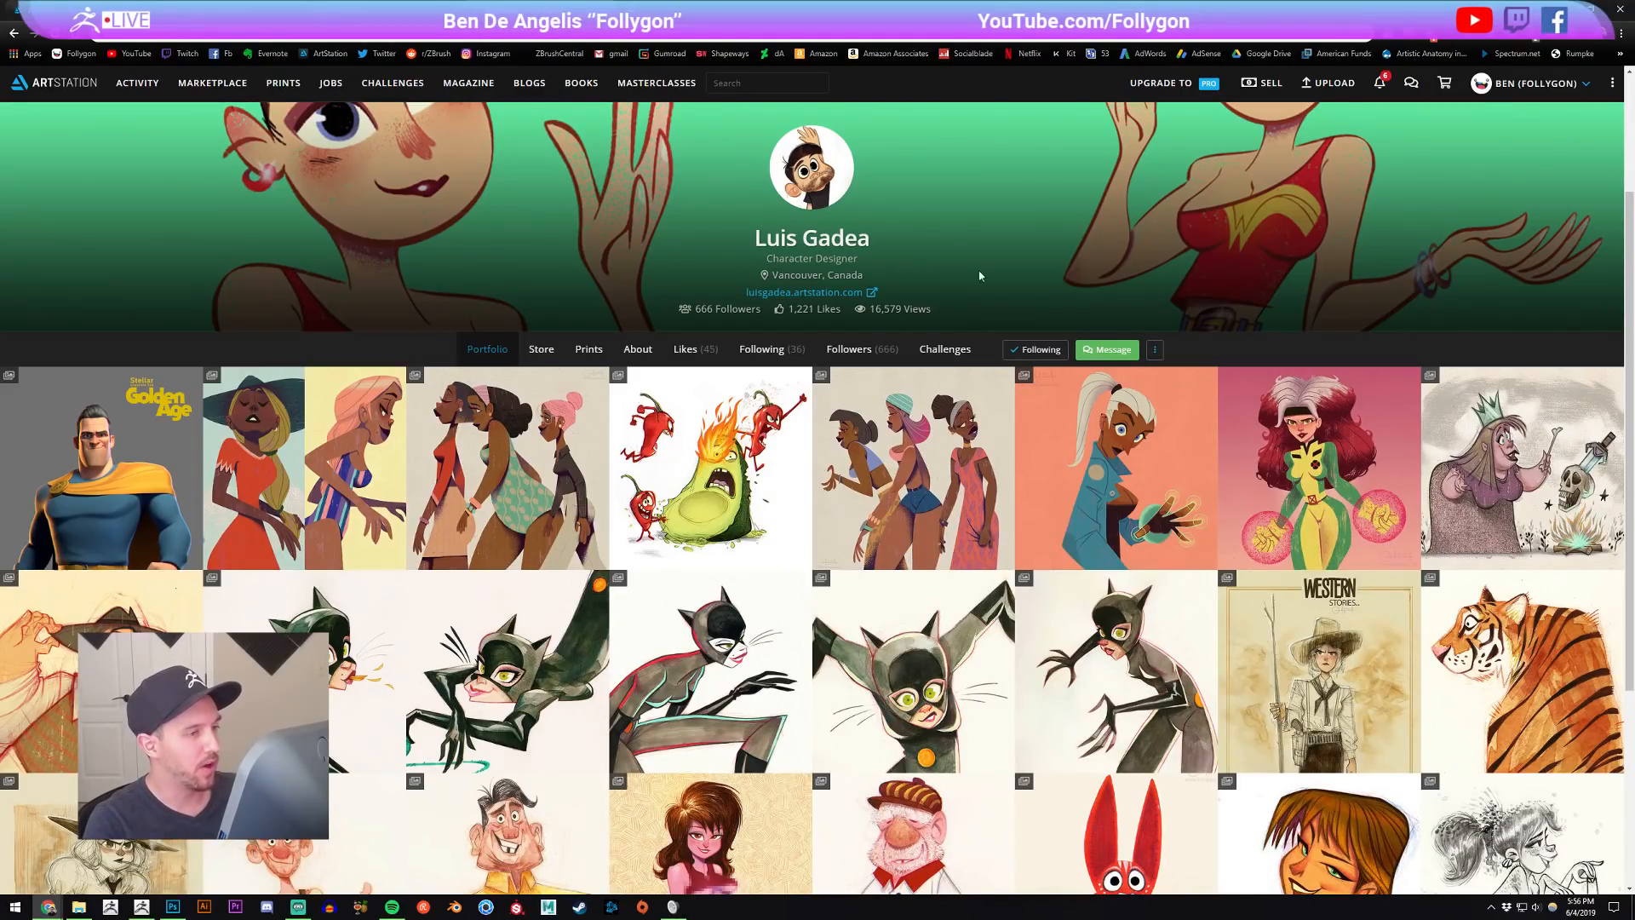
pyautogui.scroll(-2, 996, 309)
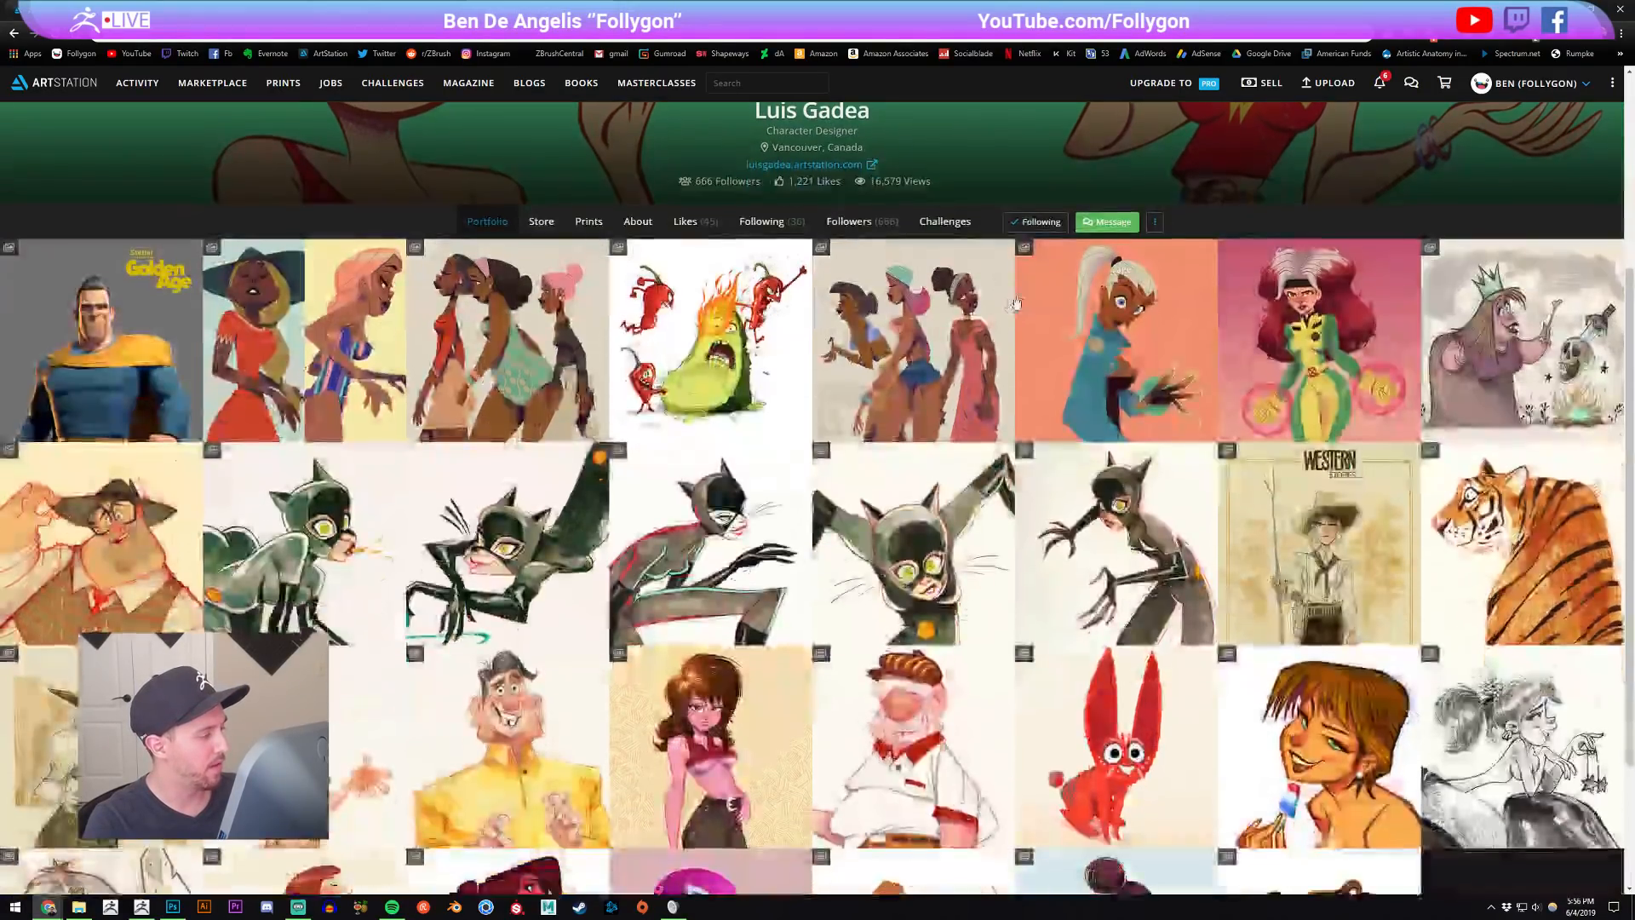
pyautogui.click(146, 451)
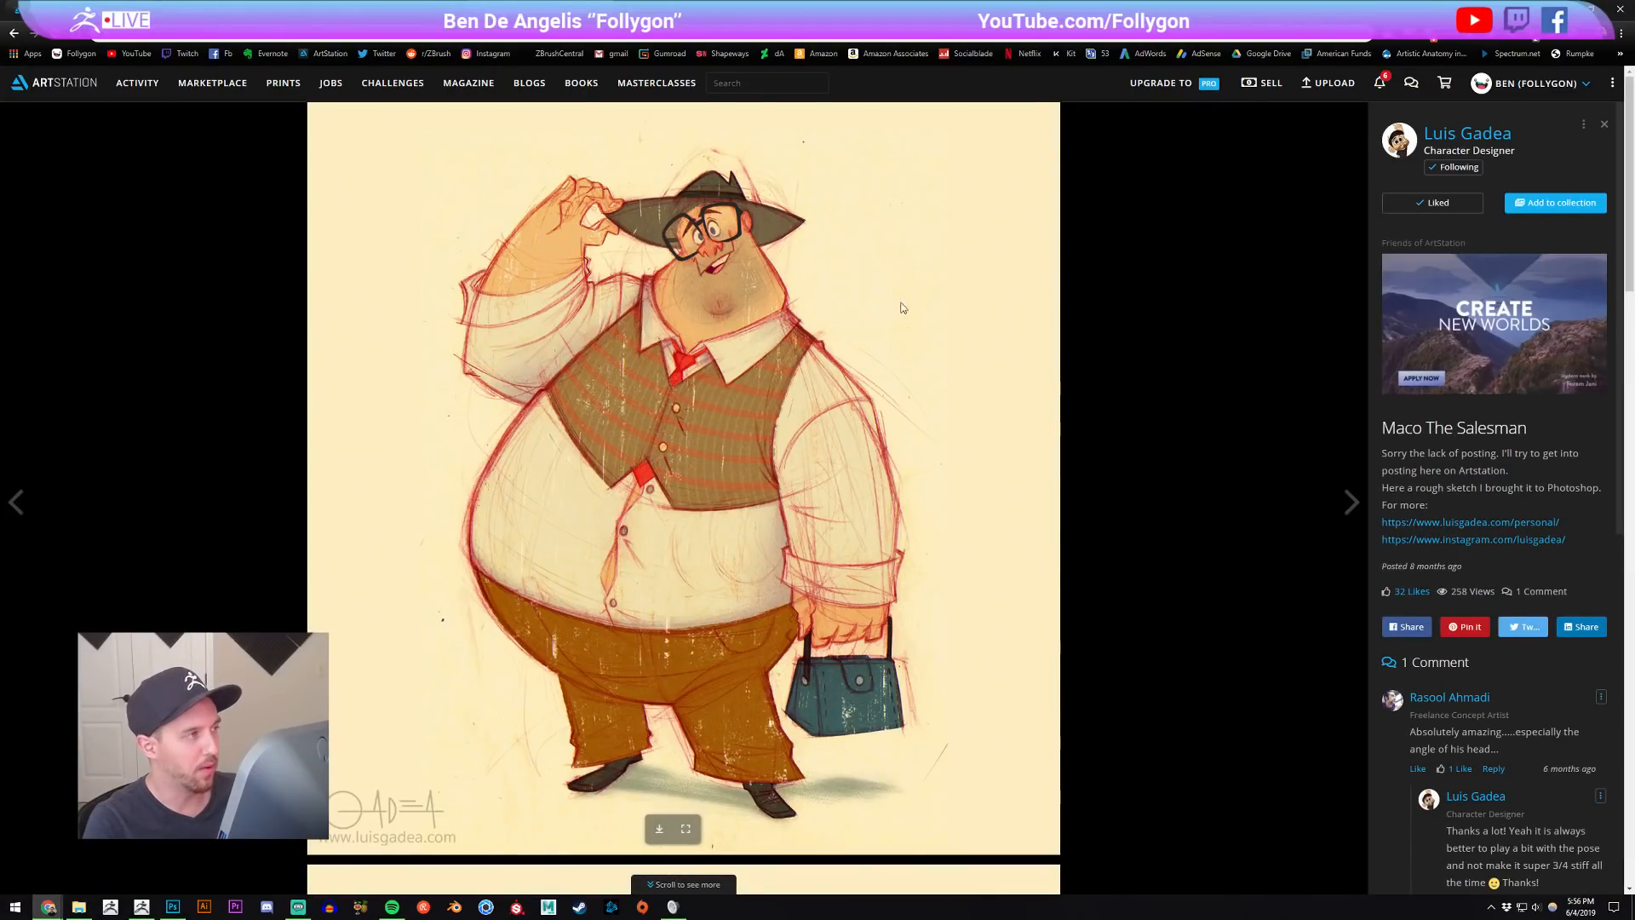
pyautogui.hotkey('ctrl', 'w')
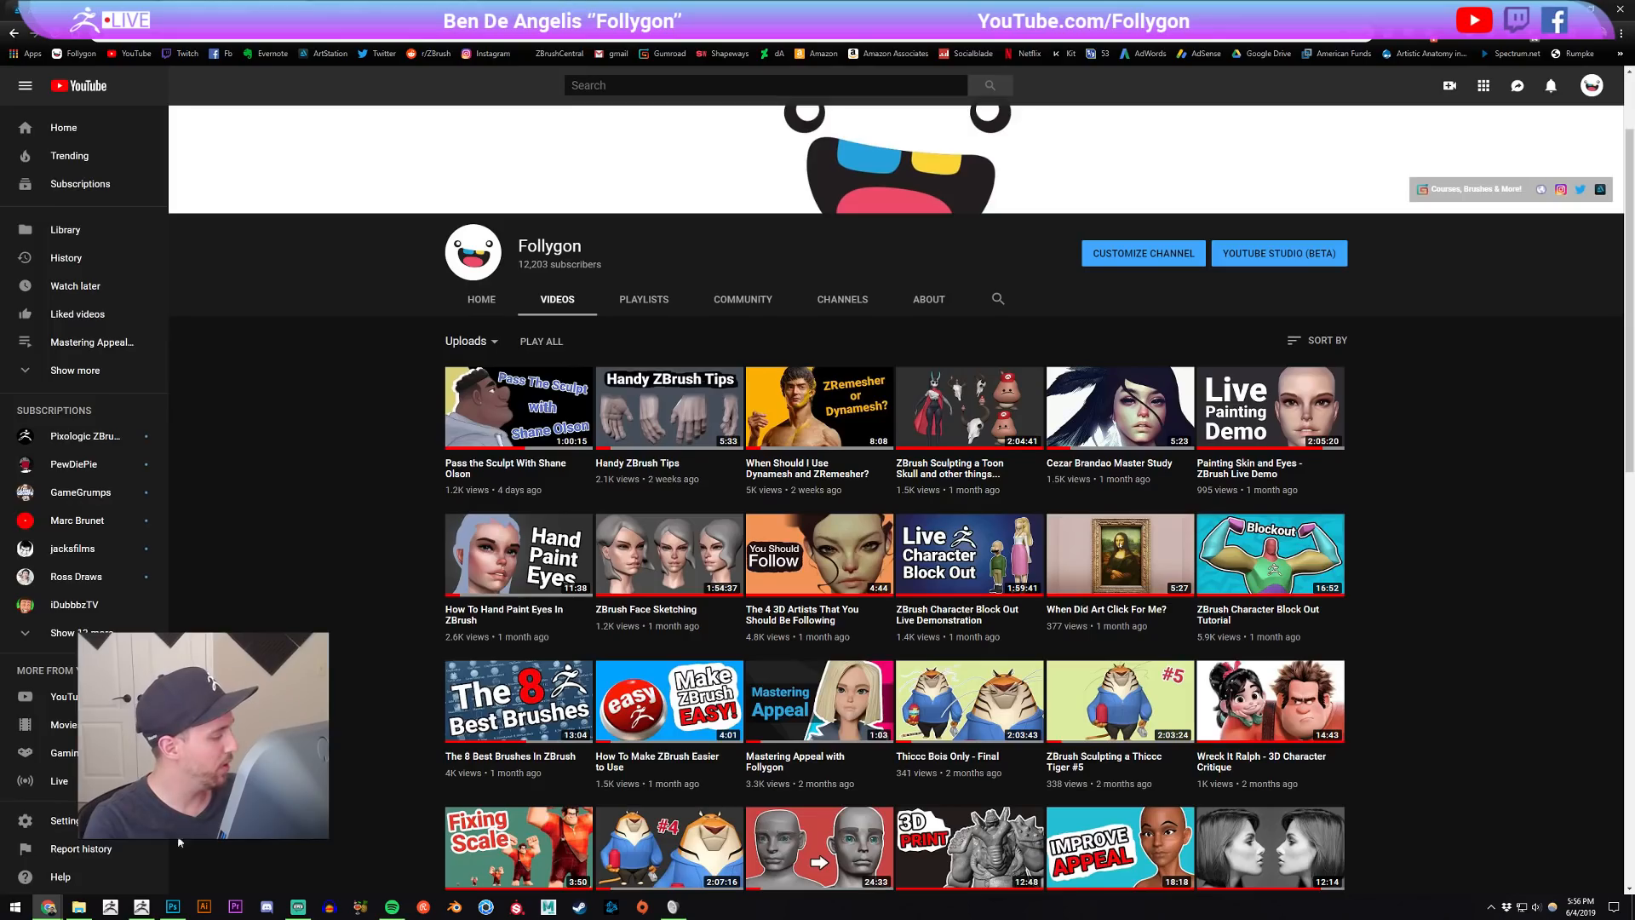
pyautogui.click(141, 907)
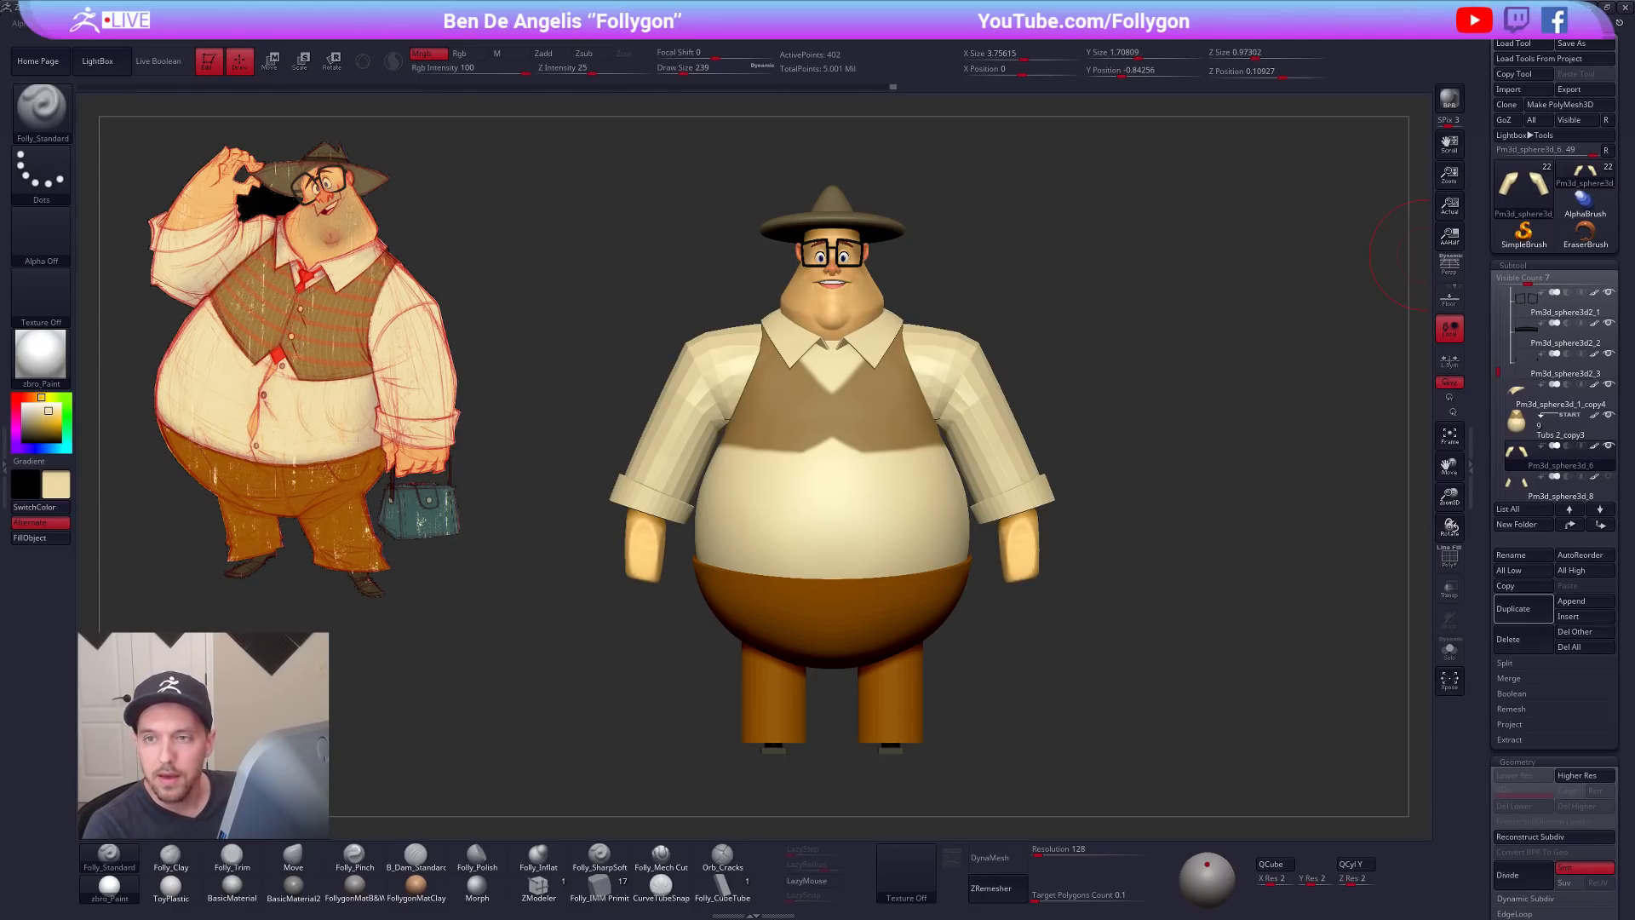
# Step: Nudge the concept reference image slightly to the right in Spotlight and exit its edit mode
pyautogui.press('z')
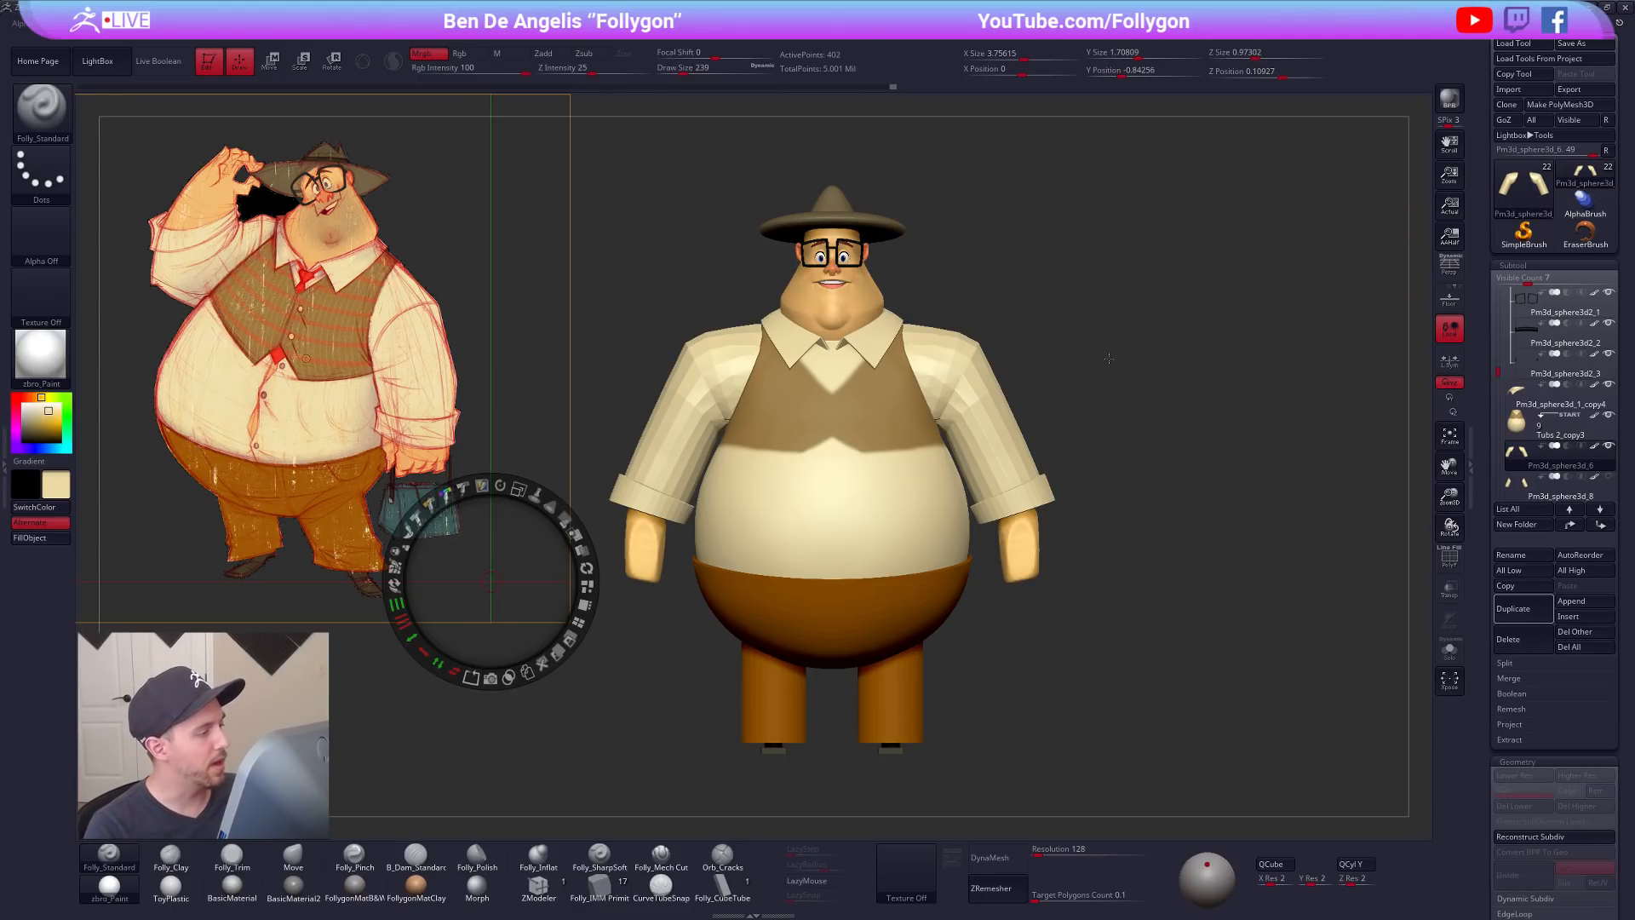
pyautogui.press('z')
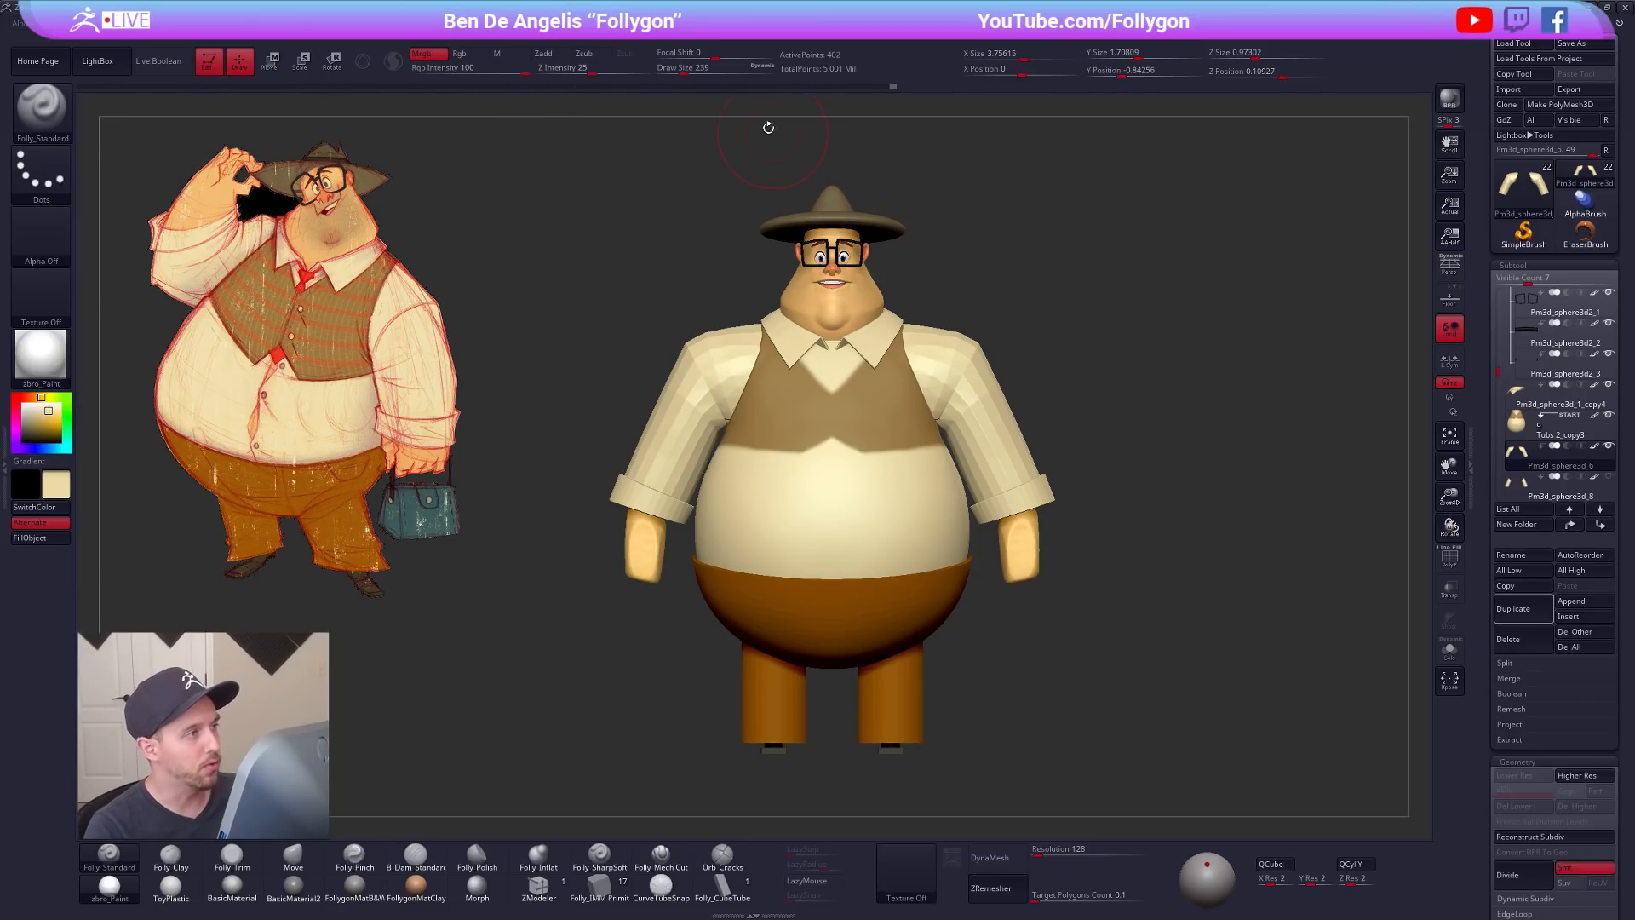
pyautogui.press('z')
pyautogui.moveTo(442, 281)
pyautogui.mouseDown()
pyautogui.moveTo(452, 301)
pyautogui.moveTo(504, 303)
pyautogui.moveTo(460, 283)
pyautogui.mouseUp()
pyautogui.press('z')
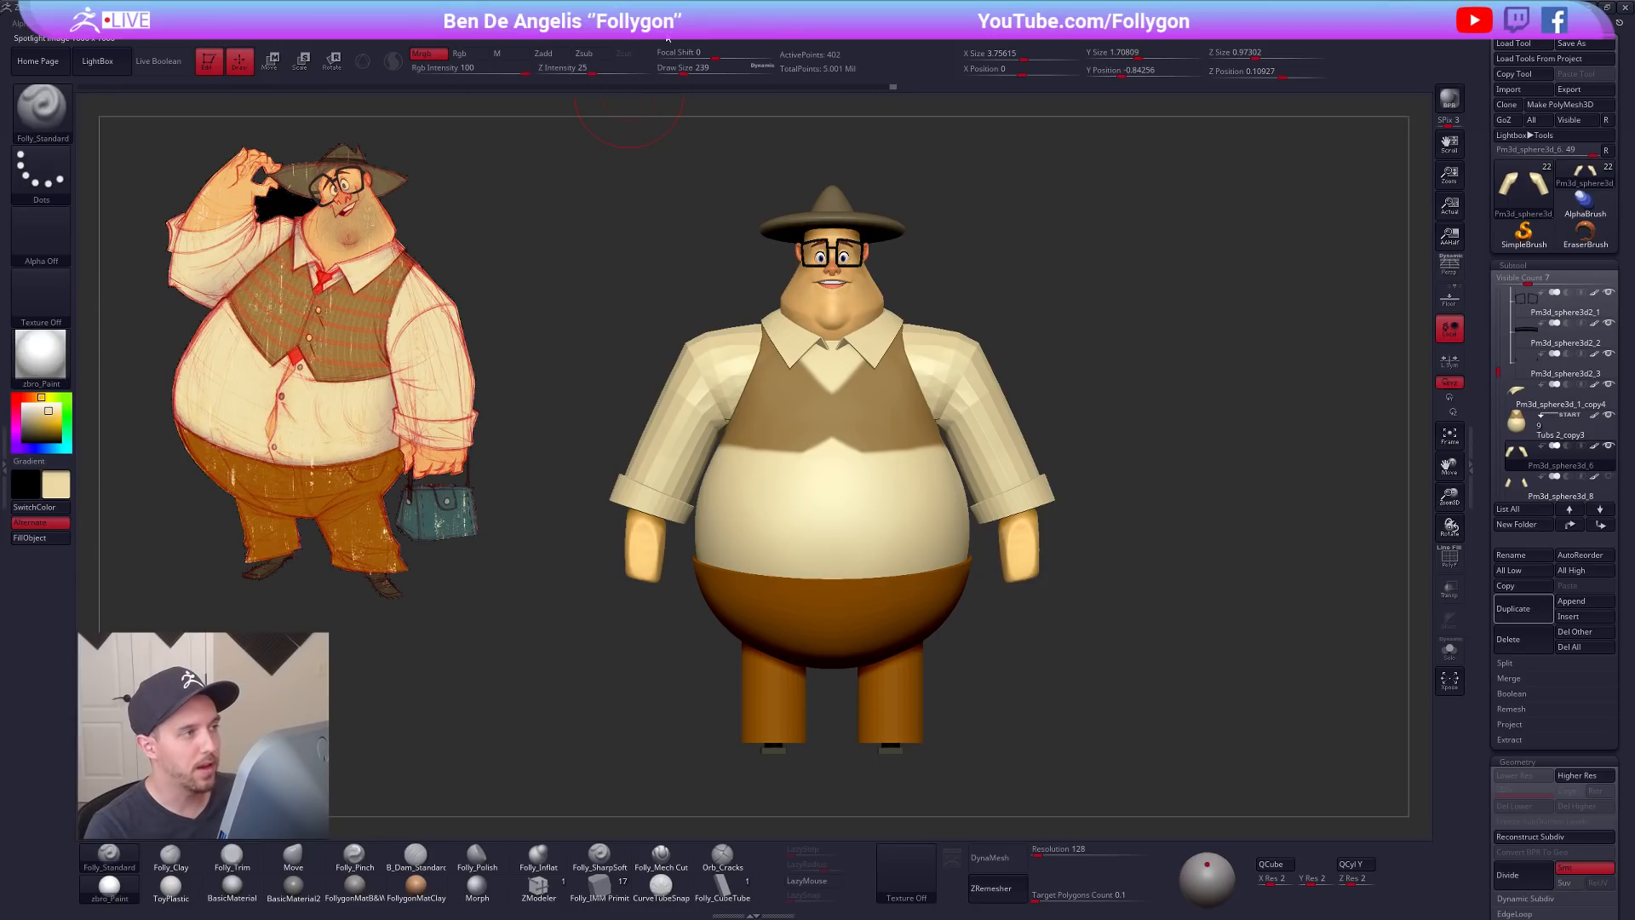
# Step: Re-enter Spotlight editing, shift the concept reference image left and slightly up, and exit edit mode
pyautogui.click(669, 37)
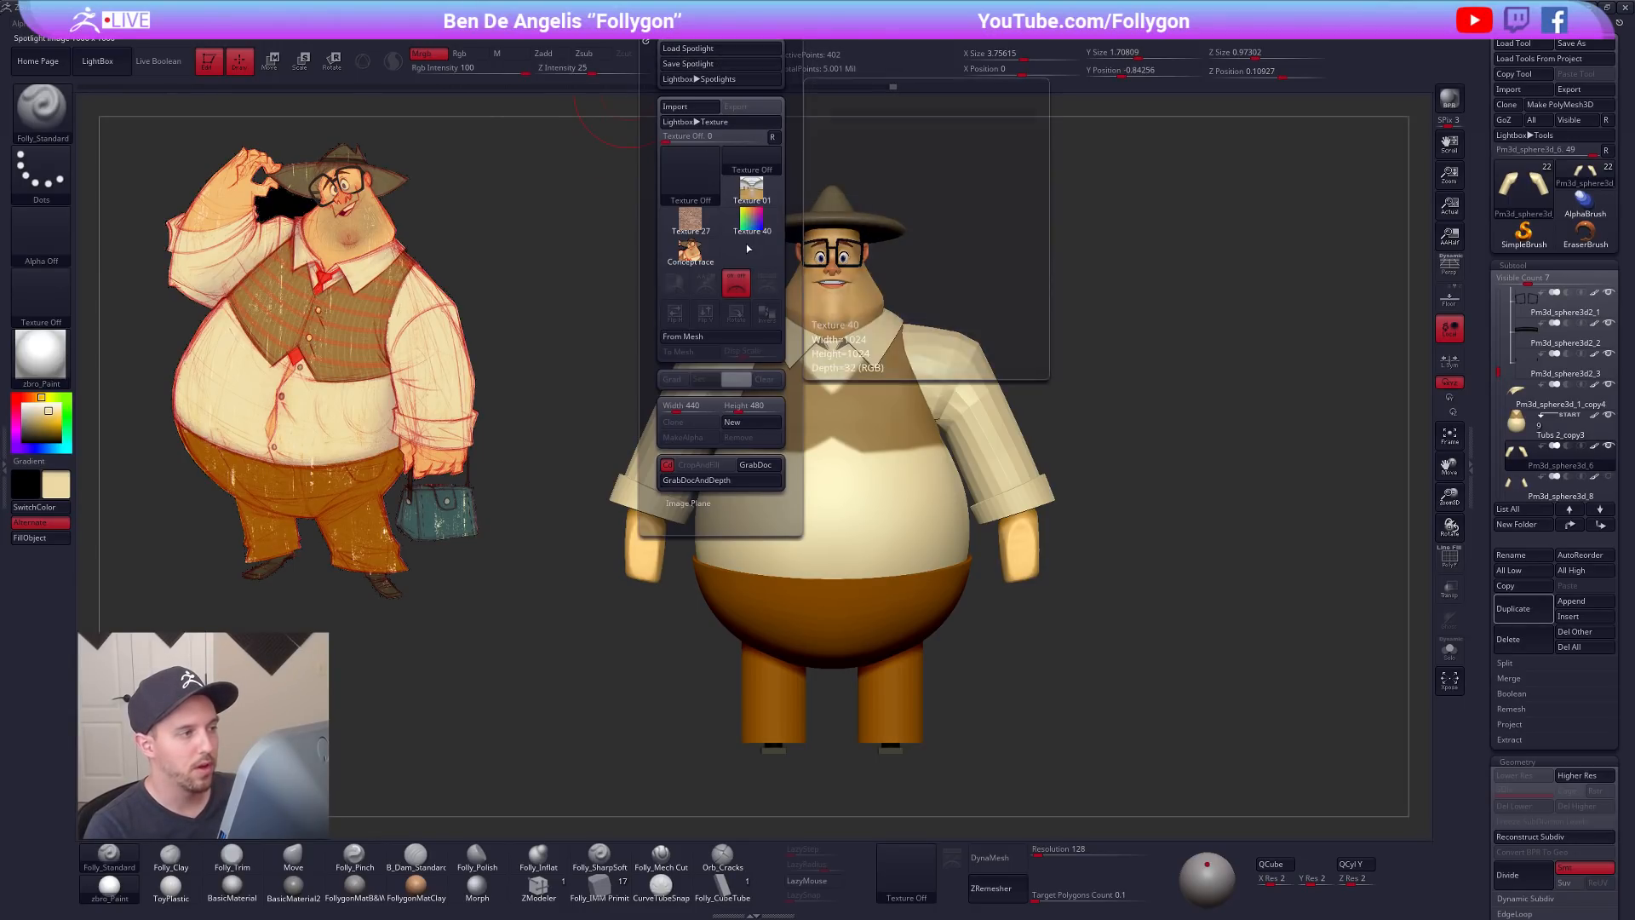
pyautogui.click(769, 295)
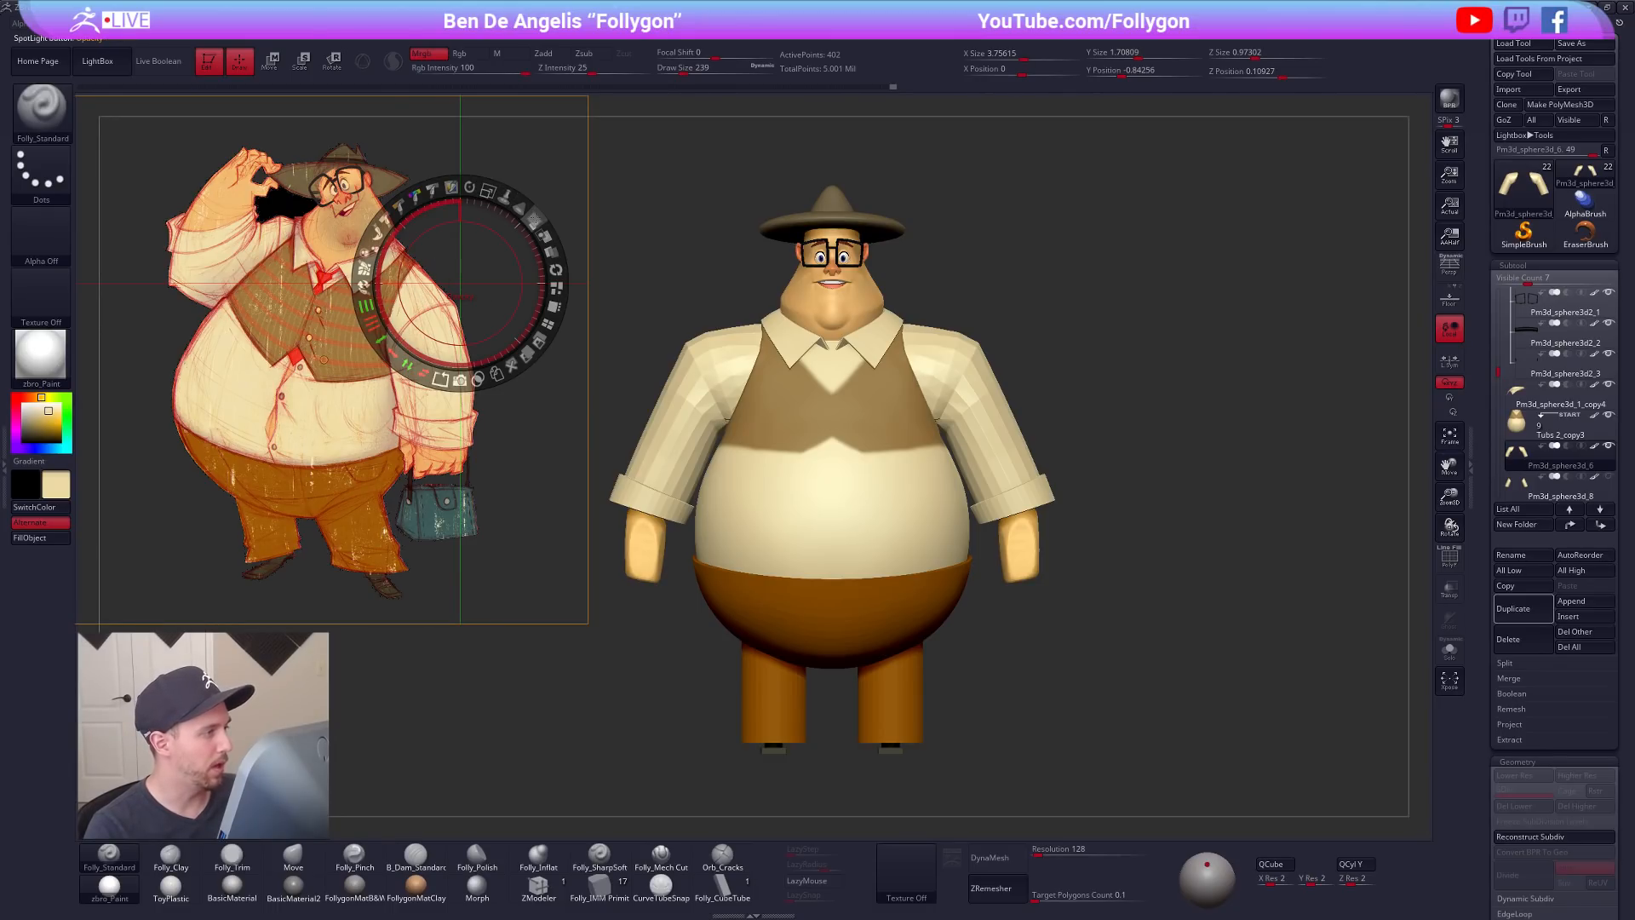
pyautogui.moveTo(311, 322); pyautogui.dragTo(289, 314)
pyautogui.press('z')
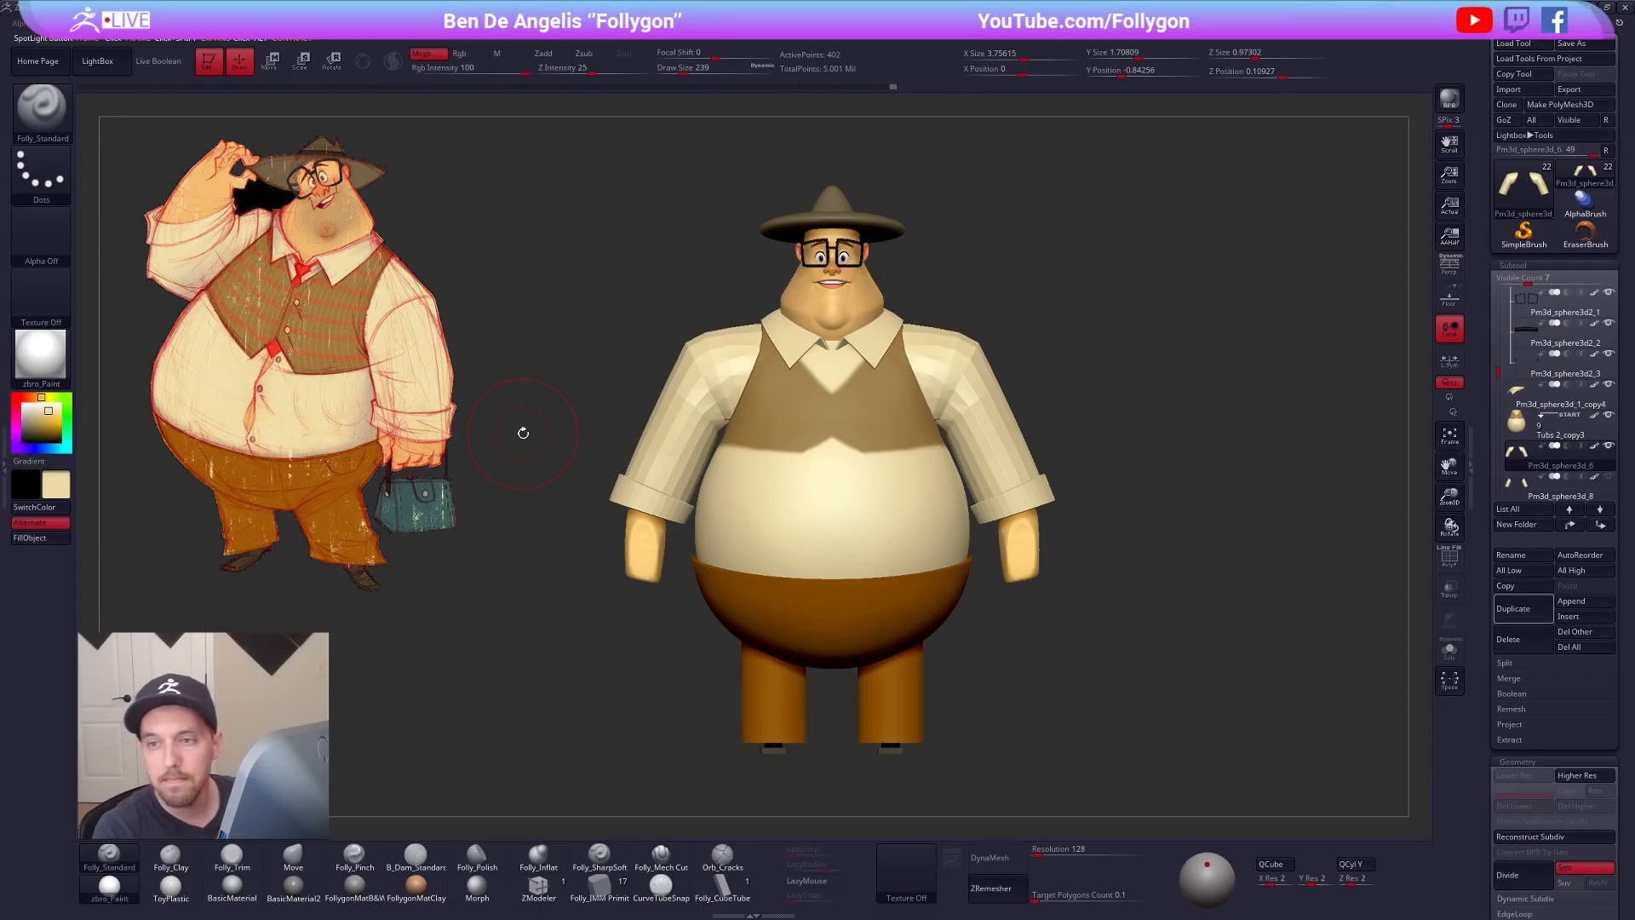
# Step: Examine the character and the sleeves' wireframe from different angles, and switch to the Move brush
pyautogui.keyDown('alt'); pyautogui.moveTo(1081, 624); pyautogui.dragTo(1093, 645); pyautogui.keyUp('alt')
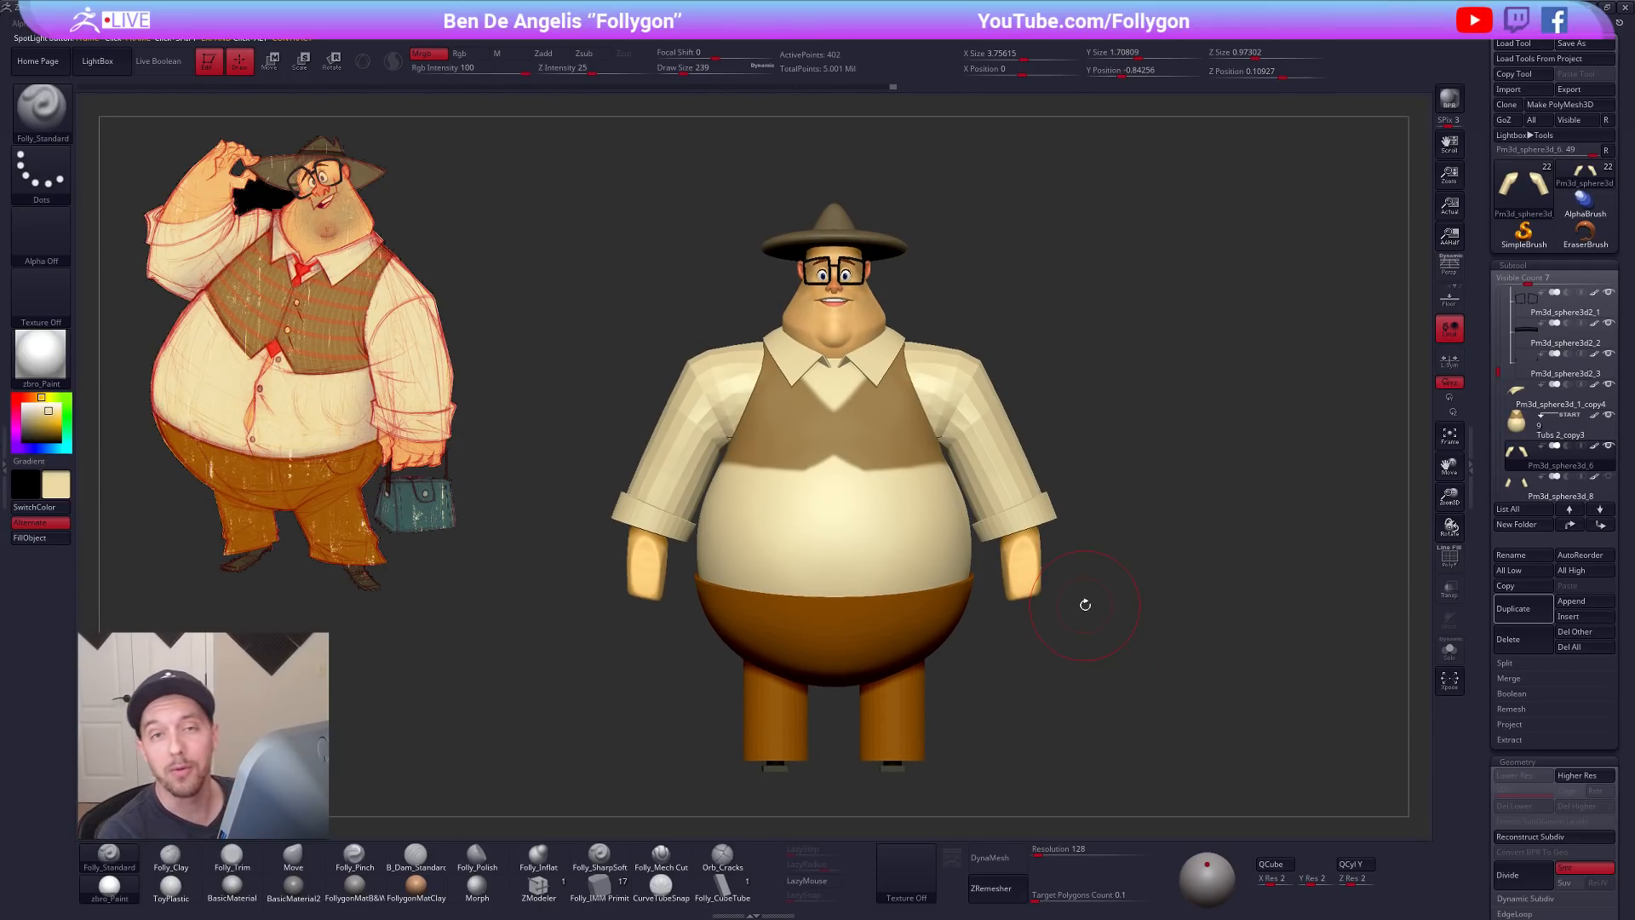
pyautogui.moveTo(1087, 646); pyautogui.dragTo(1085, 460)
pyautogui.moveTo(1075, 464)
pyautogui.keyDown('alt'); pyautogui.mouseDown(button='right')
pyautogui.moveTo(979, 473)
pyautogui.moveTo(1009, 464)
pyautogui.mouseUp(button='right'); pyautogui.keyUp('alt')
pyautogui.hotkey('shift', 'f')
pyautogui.hotkey('shift', 'f')
pyautogui.hotkey('shift', 'f')
pyautogui.rightClick(967, 485)
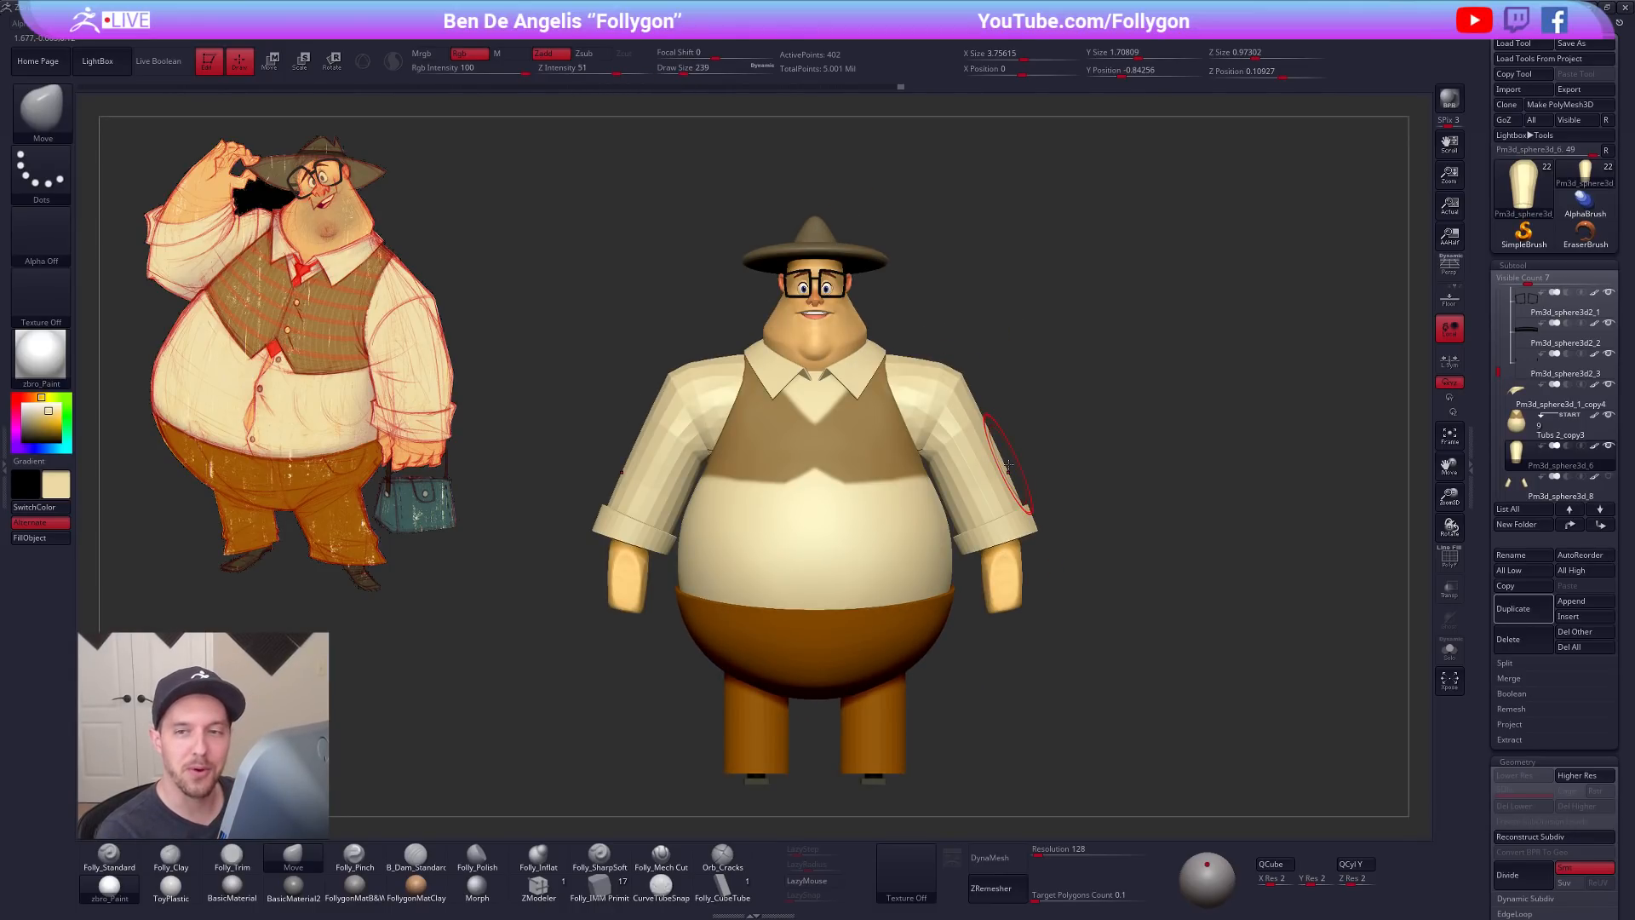
# Step: Set the Move brush's draw size to 215 and check the sleeve in isolation with its wireframe shown
pyautogui.keyDown('ctrl'); pyautogui.moveTo(942, 402); pyautogui.dragTo(979, 409, button='right'); pyautogui.keyUp('ctrl')
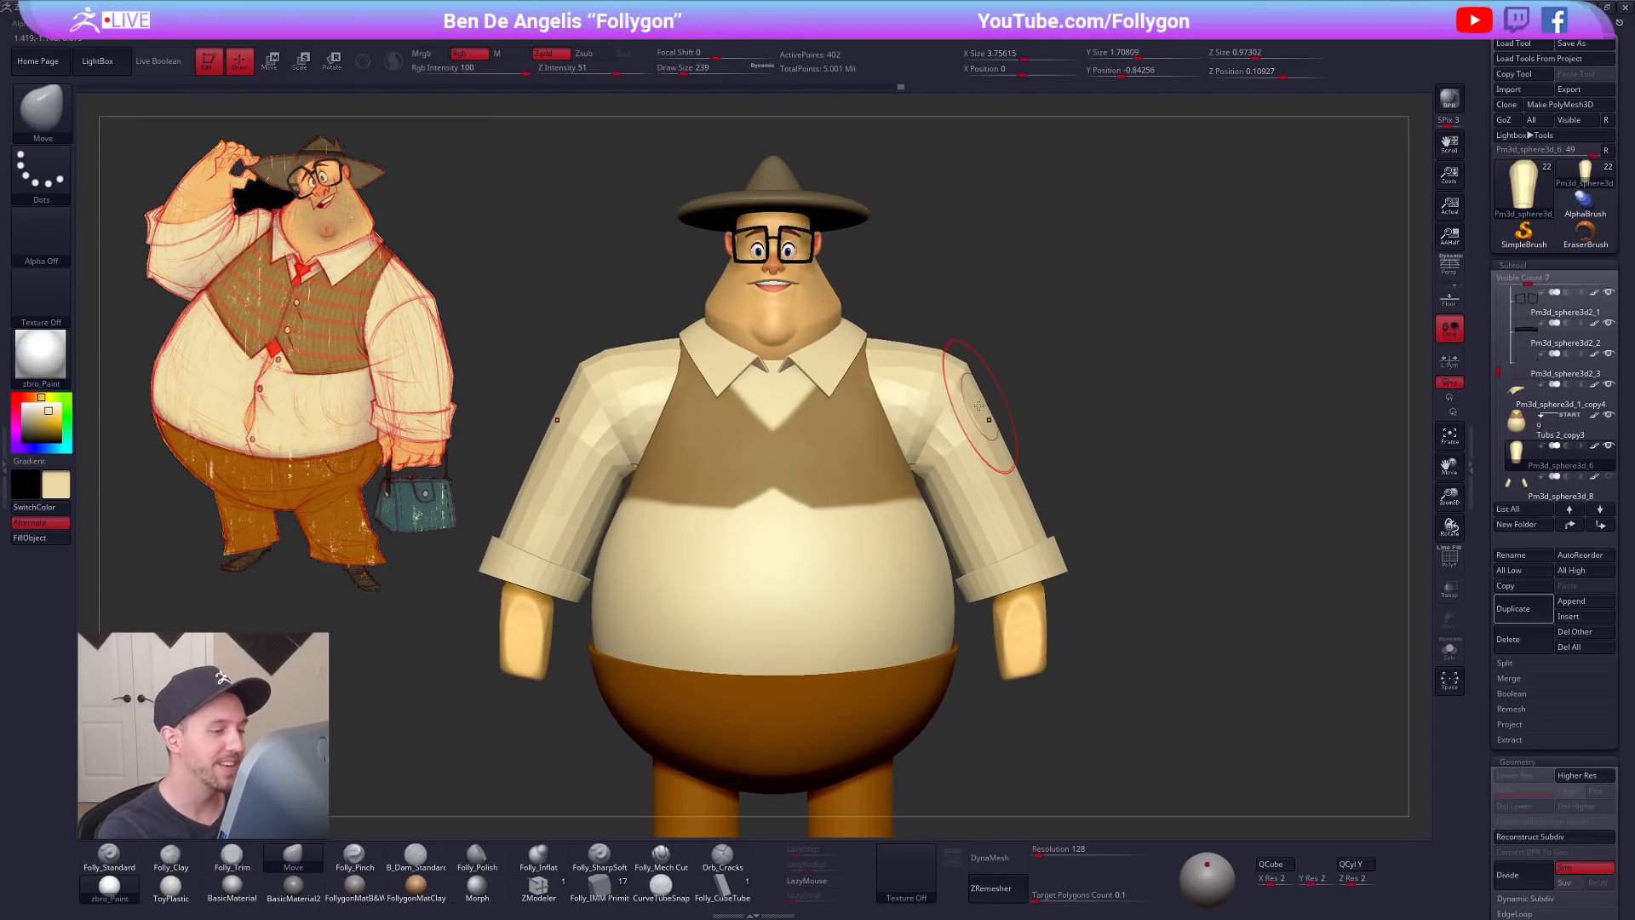
pyautogui.press('space')
pyautogui.moveTo(986, 418); pyautogui.dragTo(980, 417)
pyautogui.hotkey('shift', 'f')
pyautogui.hotkey('alt', 's')
pyautogui.moveTo(980, 426); pyautogui.dragTo(1135, 580, button='right')
pyautogui.hotkey('shift', 'f')
pyautogui.hotkey('alt', 's')
pyautogui.moveTo(1231, 635); pyautogui.dragTo(1060, 615, button='right')
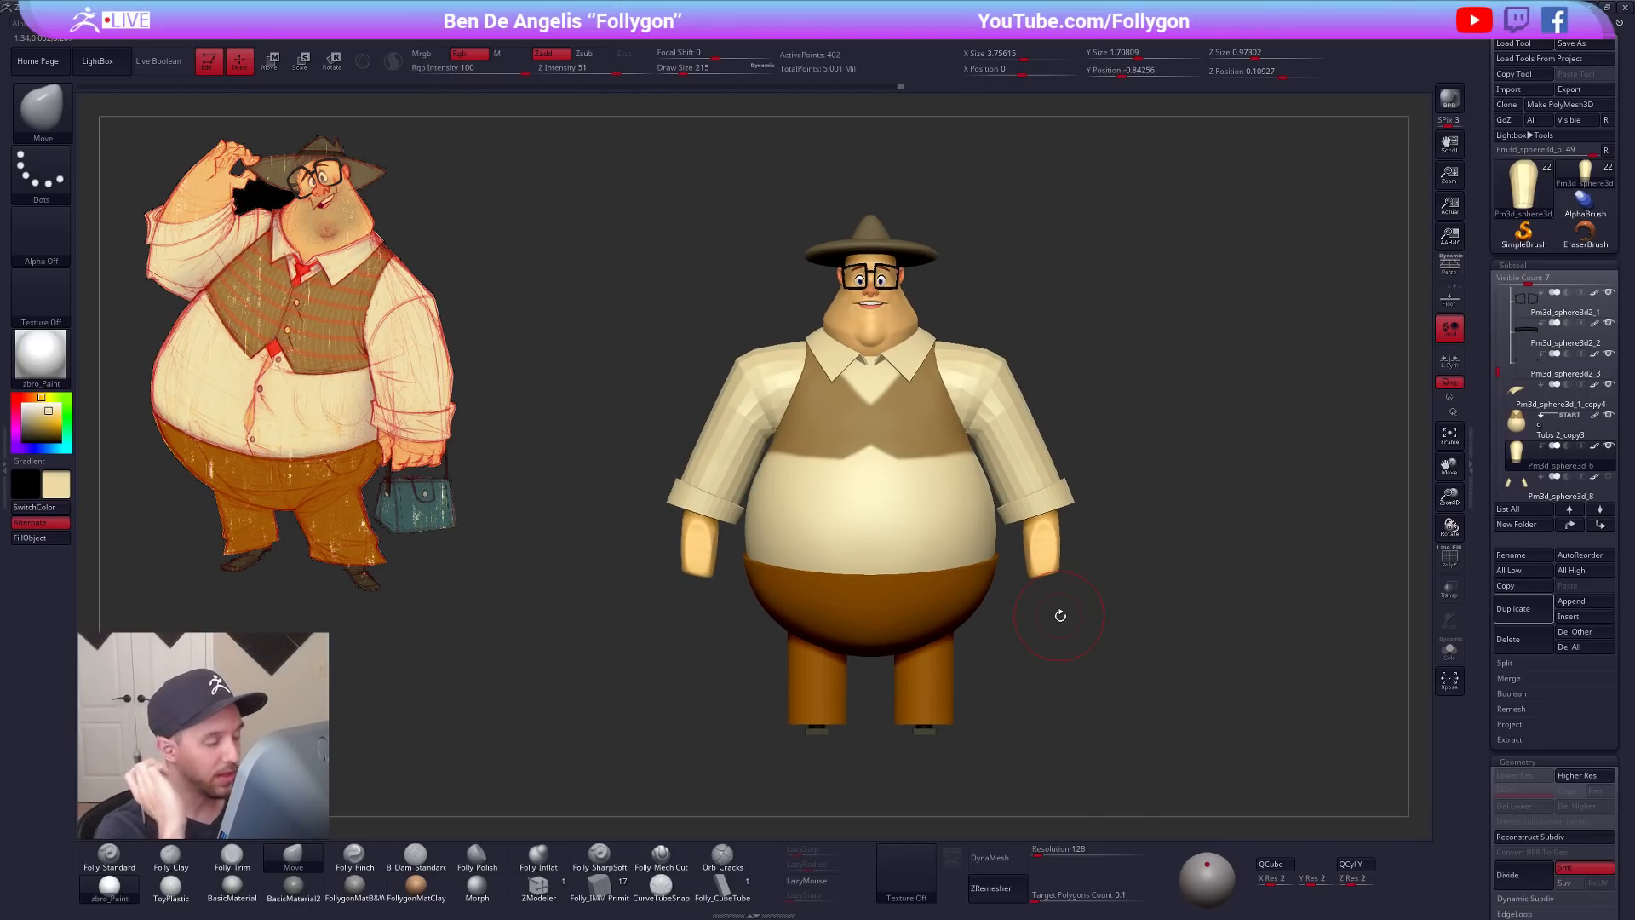
# Step: Isolate the torso subtool and scrub its undo history to an earlier version and back to the latest one
pyautogui.keyDown('alt'); pyautogui.click(931, 511); pyautogui.keyUp('alt')
pyautogui.hotkey('alt', 's')
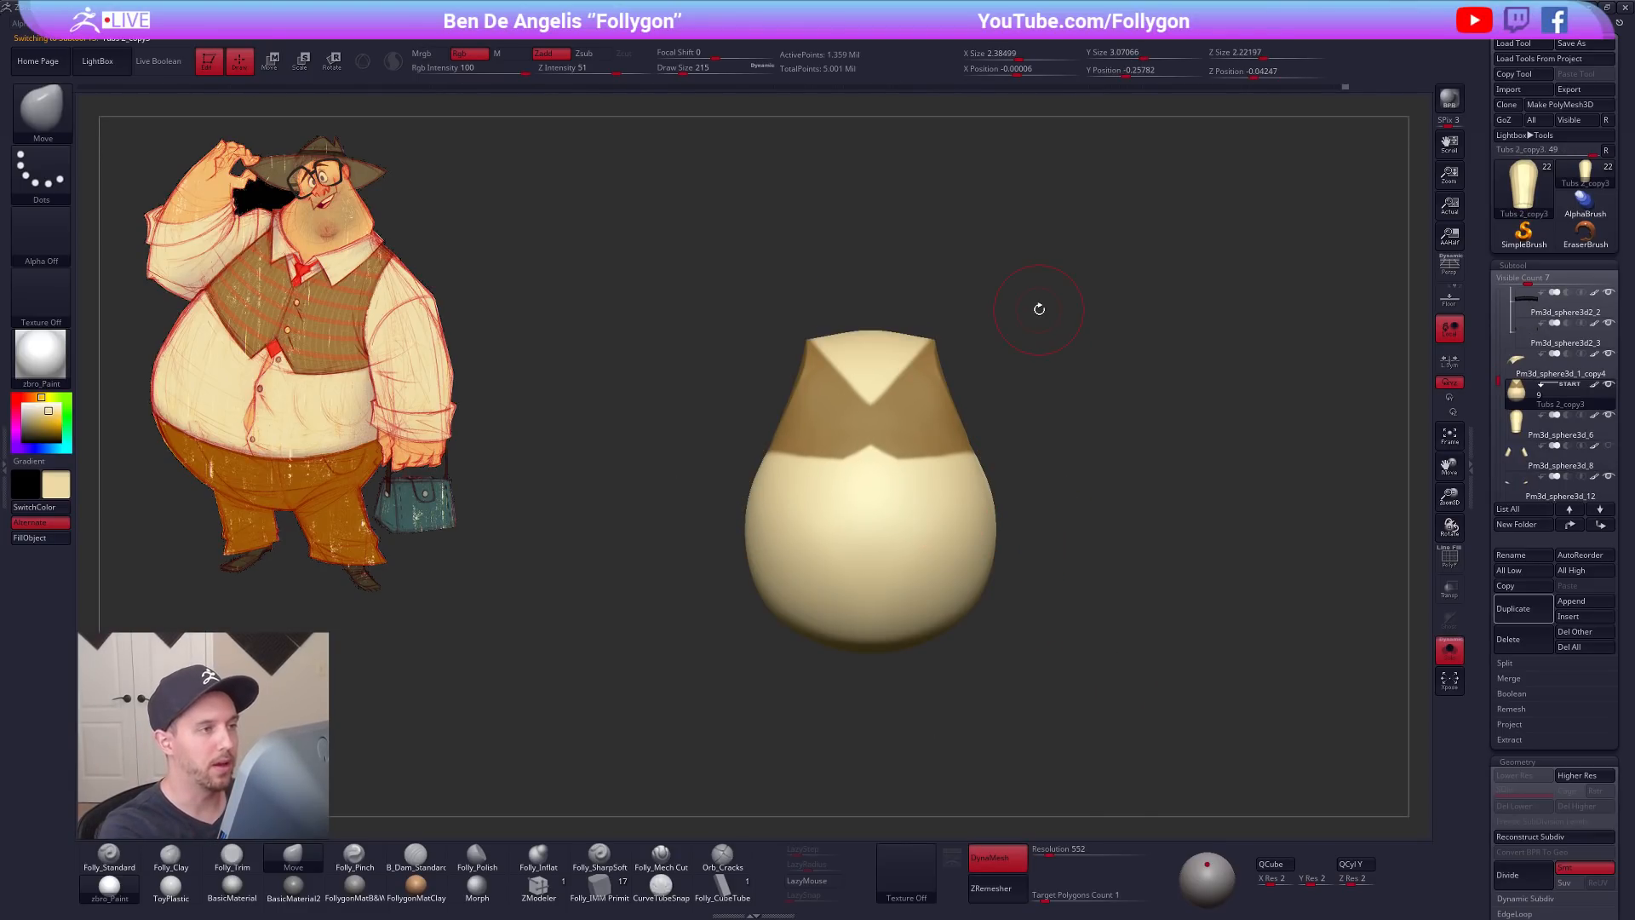
pyautogui.moveTo(1336, 87); pyautogui.dragTo(1246, 88)
pyautogui.moveTo(1026, 370); pyautogui.dragTo(989, 421, button='right')
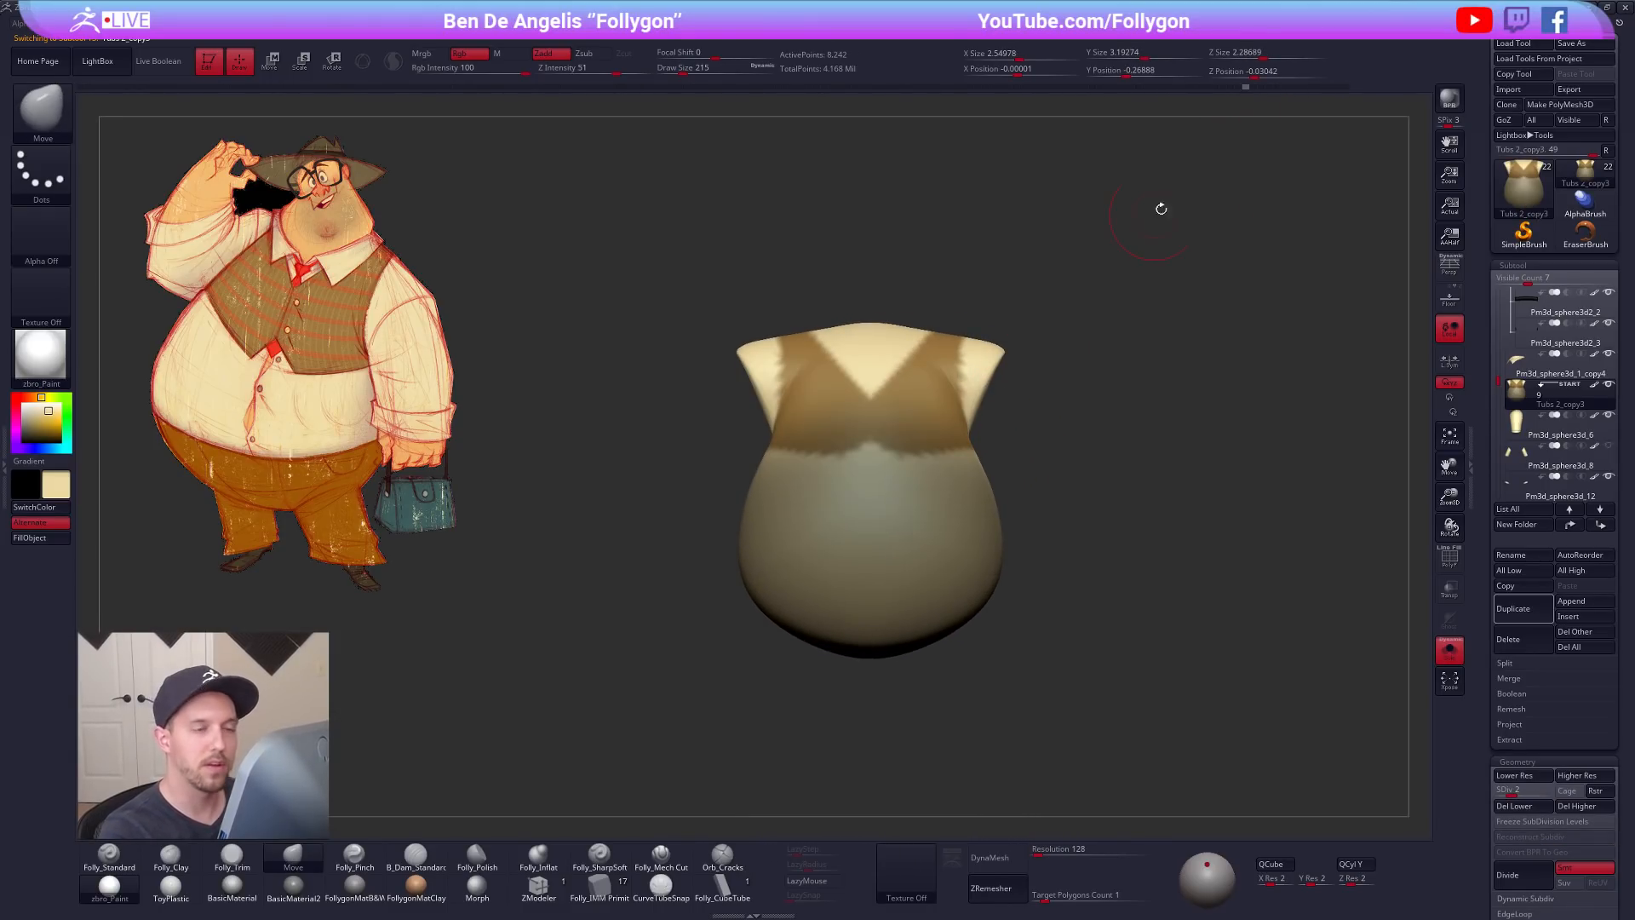
pyautogui.moveTo(1265, 86); pyautogui.dragTo(1361, 100)
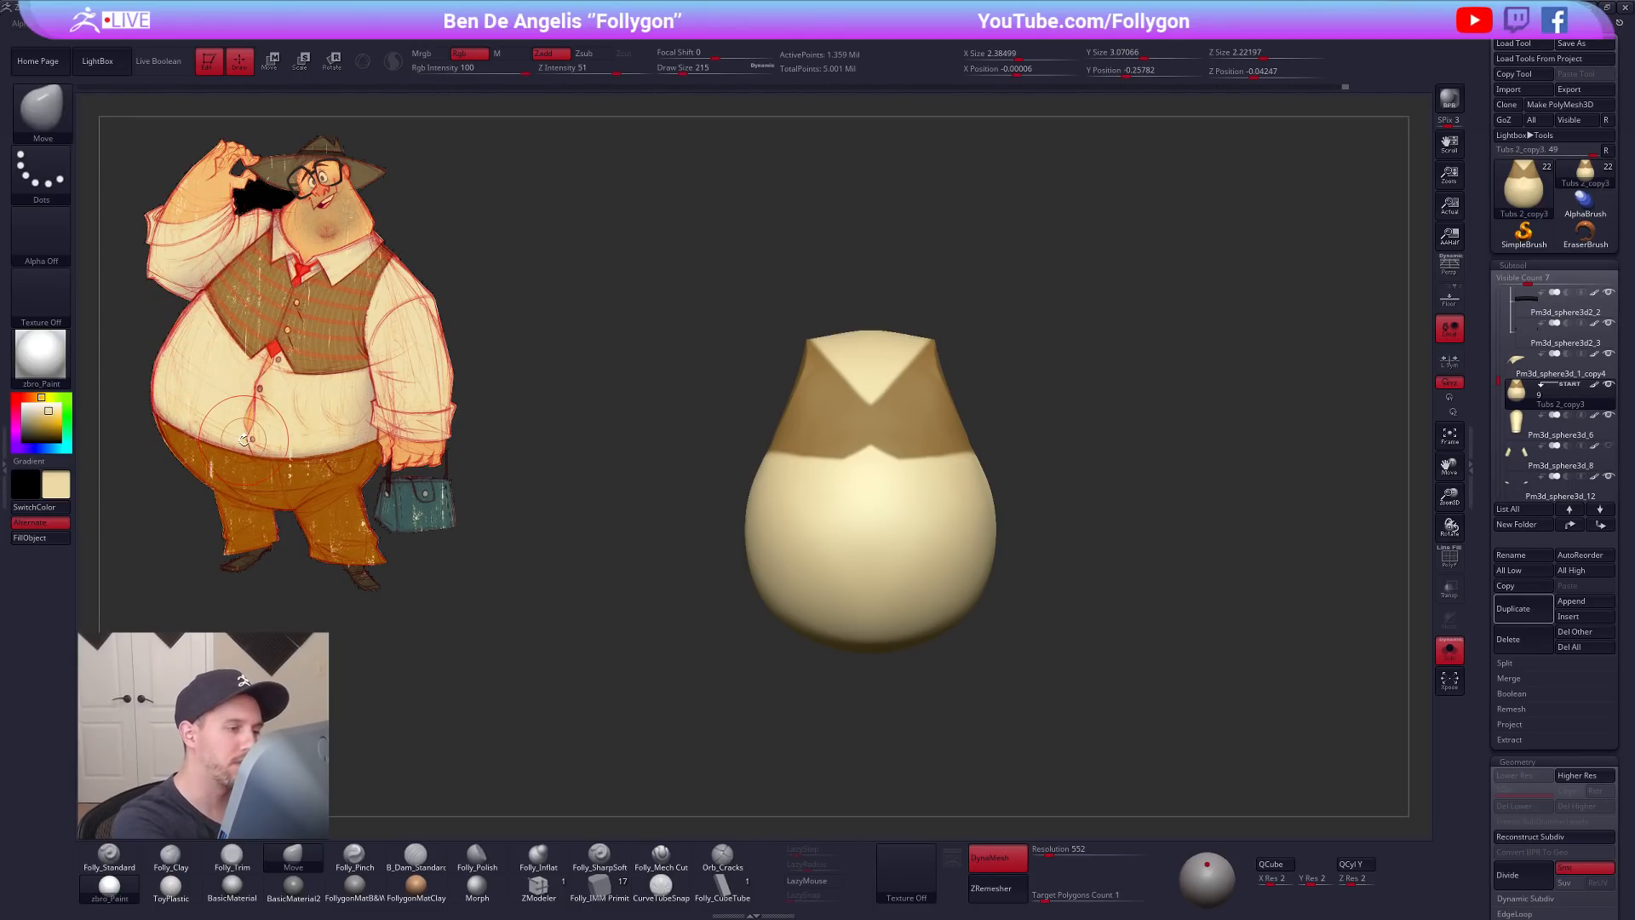
# Step: Examine the isolated torso and its wireframe from an angle, with the Move brush's draw size raised to 292
pyautogui.hotkey('alt', 's')
pyautogui.moveTo(1133, 532); pyautogui.dragTo(1001, 537)
pyautogui.hotkey('alt', 's')
pyautogui.press('space')
pyautogui.moveTo(826, 458); pyautogui.dragTo(834, 458)
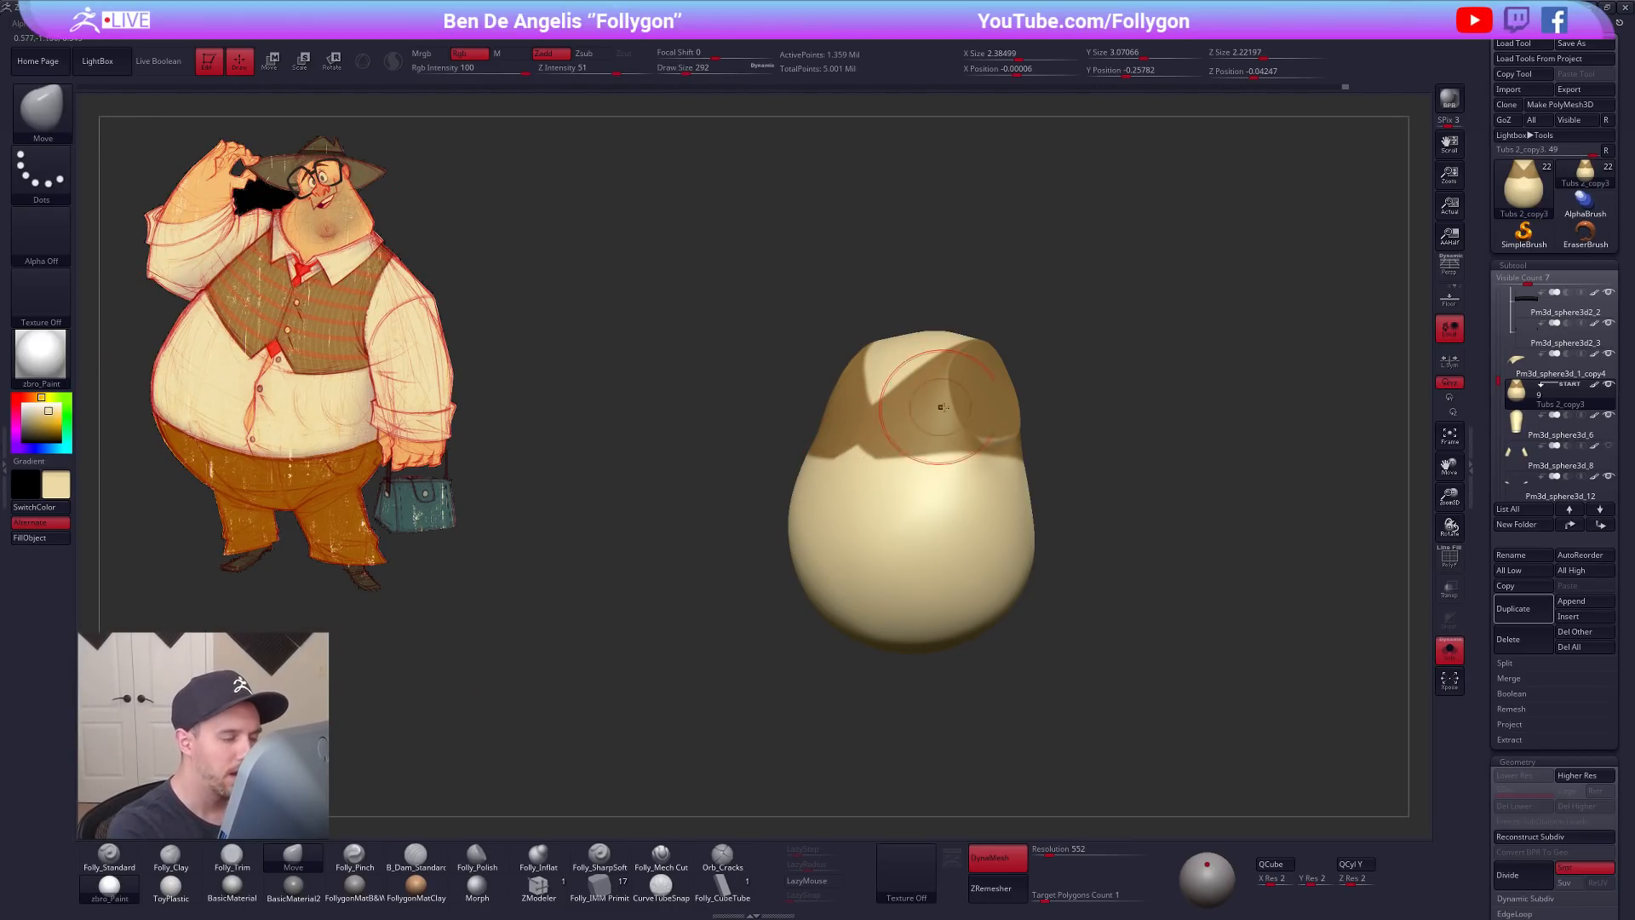
pyautogui.hotkey('shift', 'f')
pyautogui.hotkey('shift', 'f')
pyautogui.moveTo(1032, 494)
pyautogui.keyDown('shift'); pyautogui.mouseDown()
pyautogui.moveTo(1008, 513)
pyautogui.moveTo(1030, 511)
pyautogui.moveTo(1018, 489)
pyautogui.mouseUp(); pyautogui.keyUp('shift')
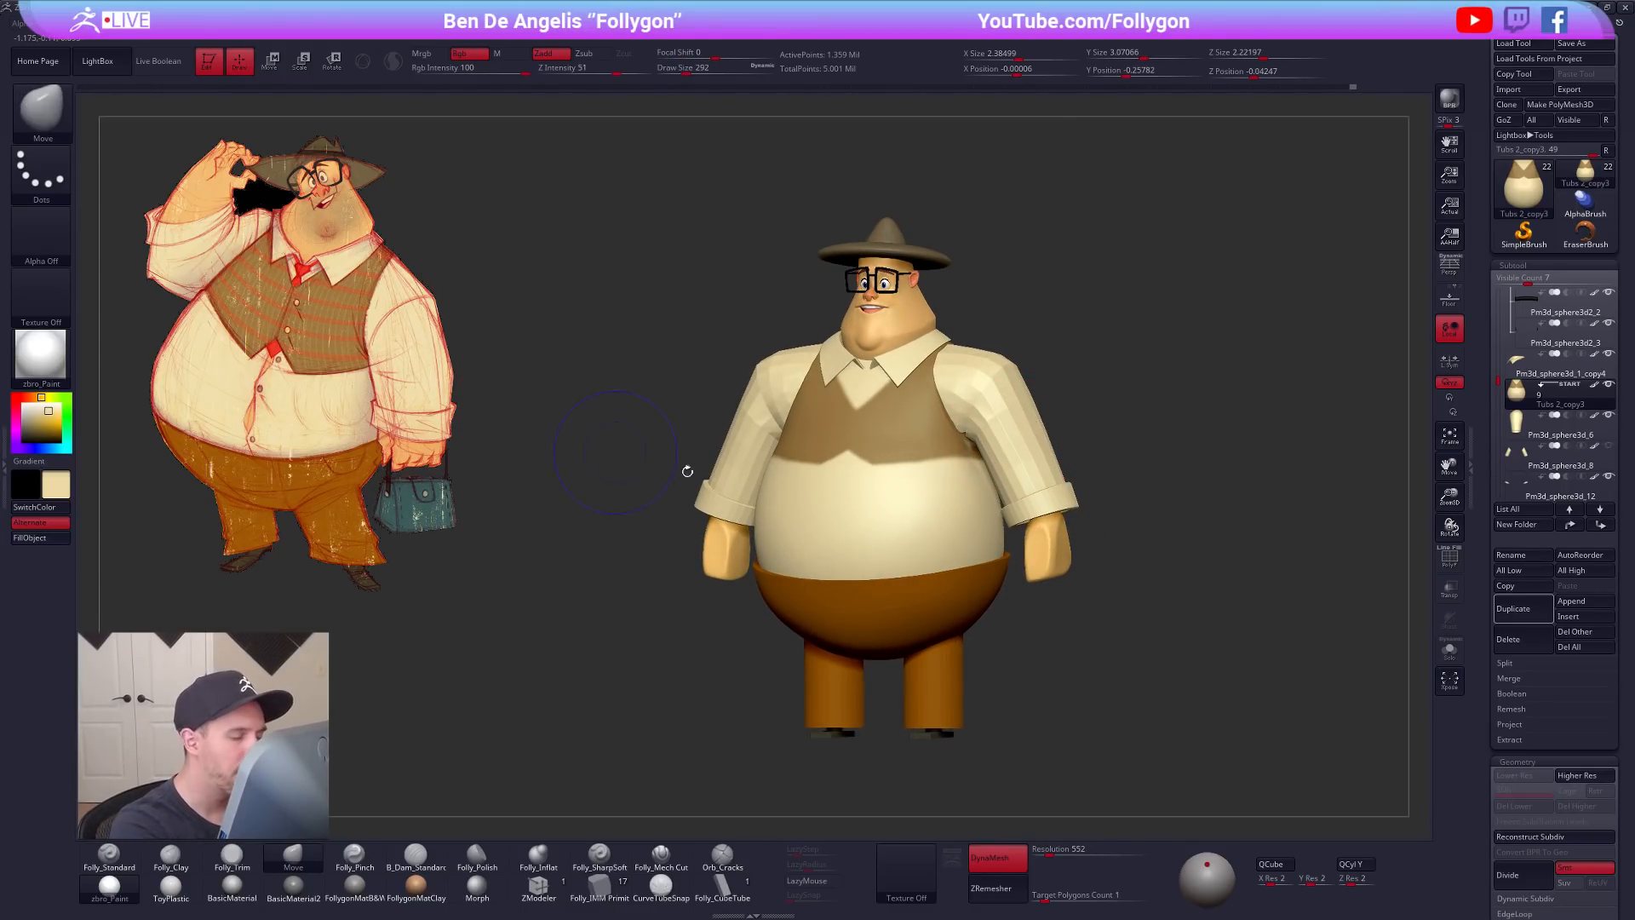
# Step: Examine the whole character's wireframe from another angle with the draw size reduced to 239
pyautogui.hotkey('shift', 'f')
pyautogui.hotkey('shift', 'f')
pyautogui.press('space')
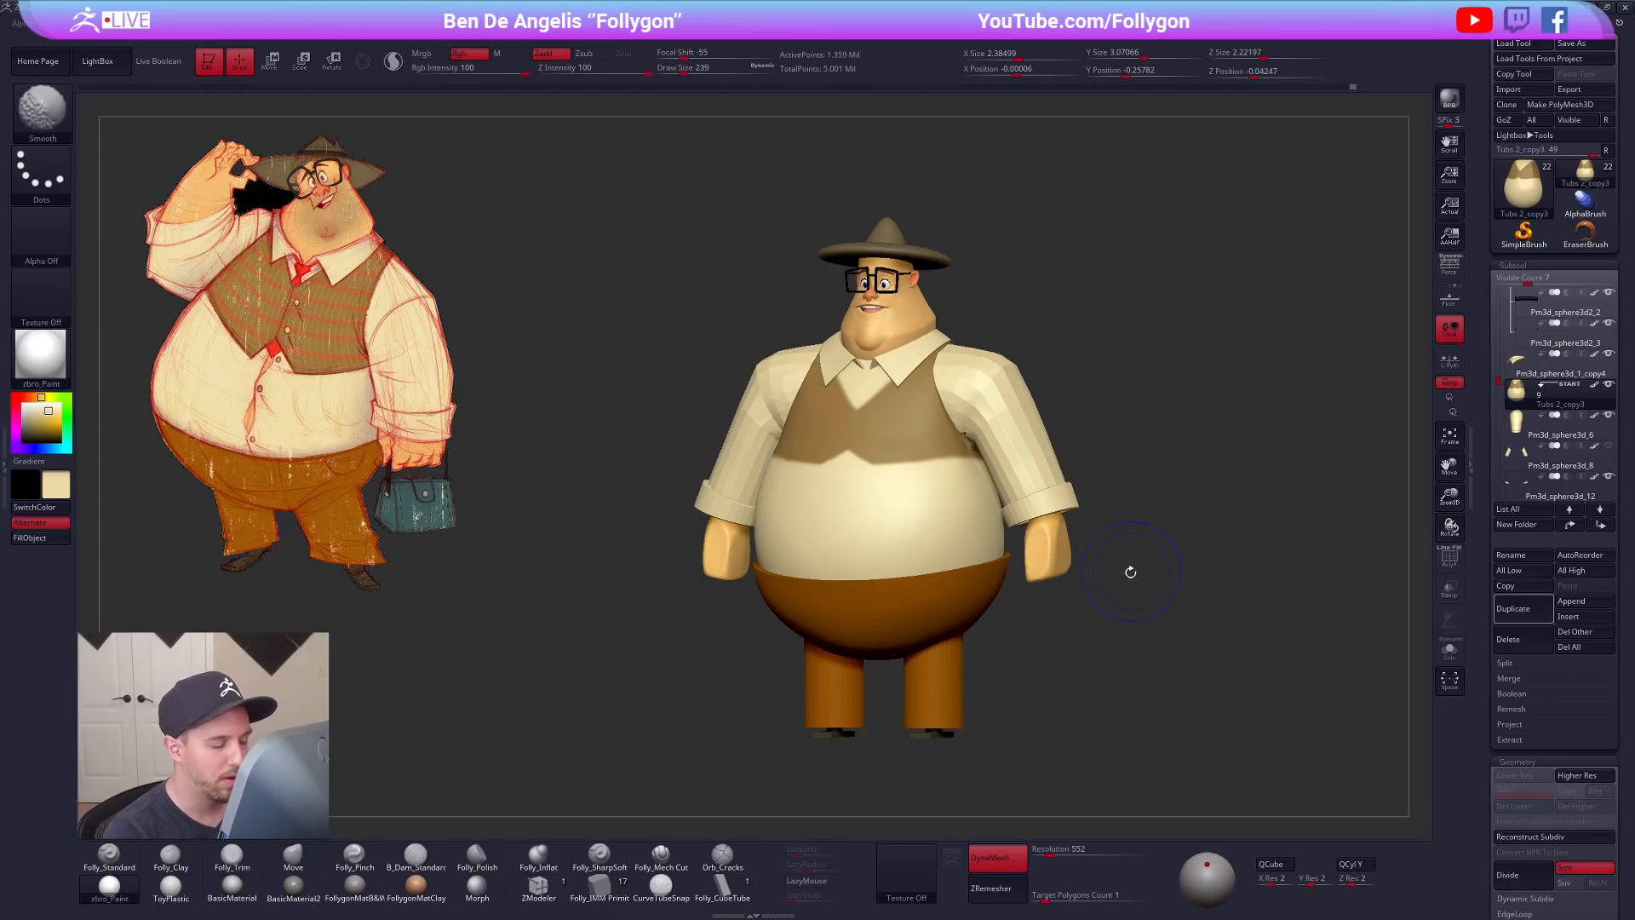
pyautogui.hotkey('shift', 'f')
pyautogui.moveTo(1110, 602); pyautogui.dragTo(1191, 617)
pyautogui.hotkey('shift', 'f')
# Step: Sample the vest's tan as the active colour, set the draw size to 170, and recheck the wireframe from the front
pyautogui.press('c')
pyautogui.press('space')
pyautogui.moveTo(1004, 430); pyautogui.dragTo(981, 426)
pyautogui.moveTo(982, 426)
pyautogui.mouseDown(button='right')
pyautogui.moveTo(930, 438)
pyautogui.moveTo(1081, 580)
pyautogui.mouseUp(button='right')
pyautogui.hotkey('shift', 'f')
pyautogui.hotkey('shift', 'f')
pyautogui.moveTo(1128, 638)
pyautogui.mouseDown()
pyautogui.moveTo(1072, 655)
pyautogui.moveTo(1096, 640)
pyautogui.moveTo(1076, 631)
pyautogui.mouseUp()
pyautogui.hotkey('shift', 's')
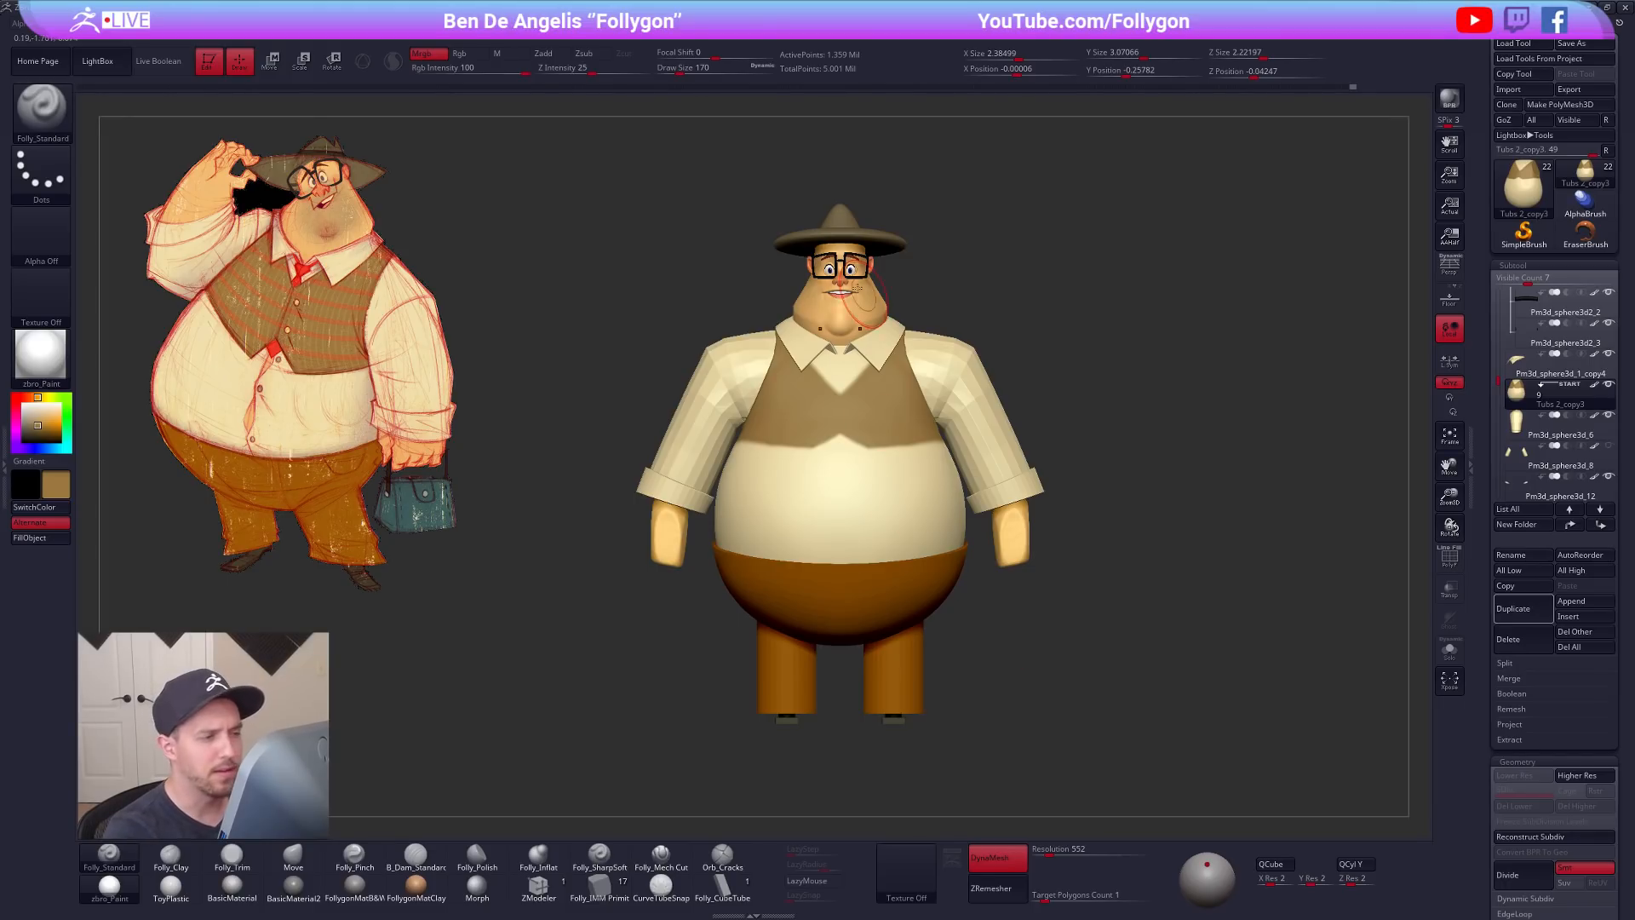
# Step: Duplicate the torso subtool and ZRemesh the original into a low-poly mesh
pyautogui.hotkey('alt', 's')
pyautogui.click(1514, 608)
pyautogui.hotkey('shift', 'f')
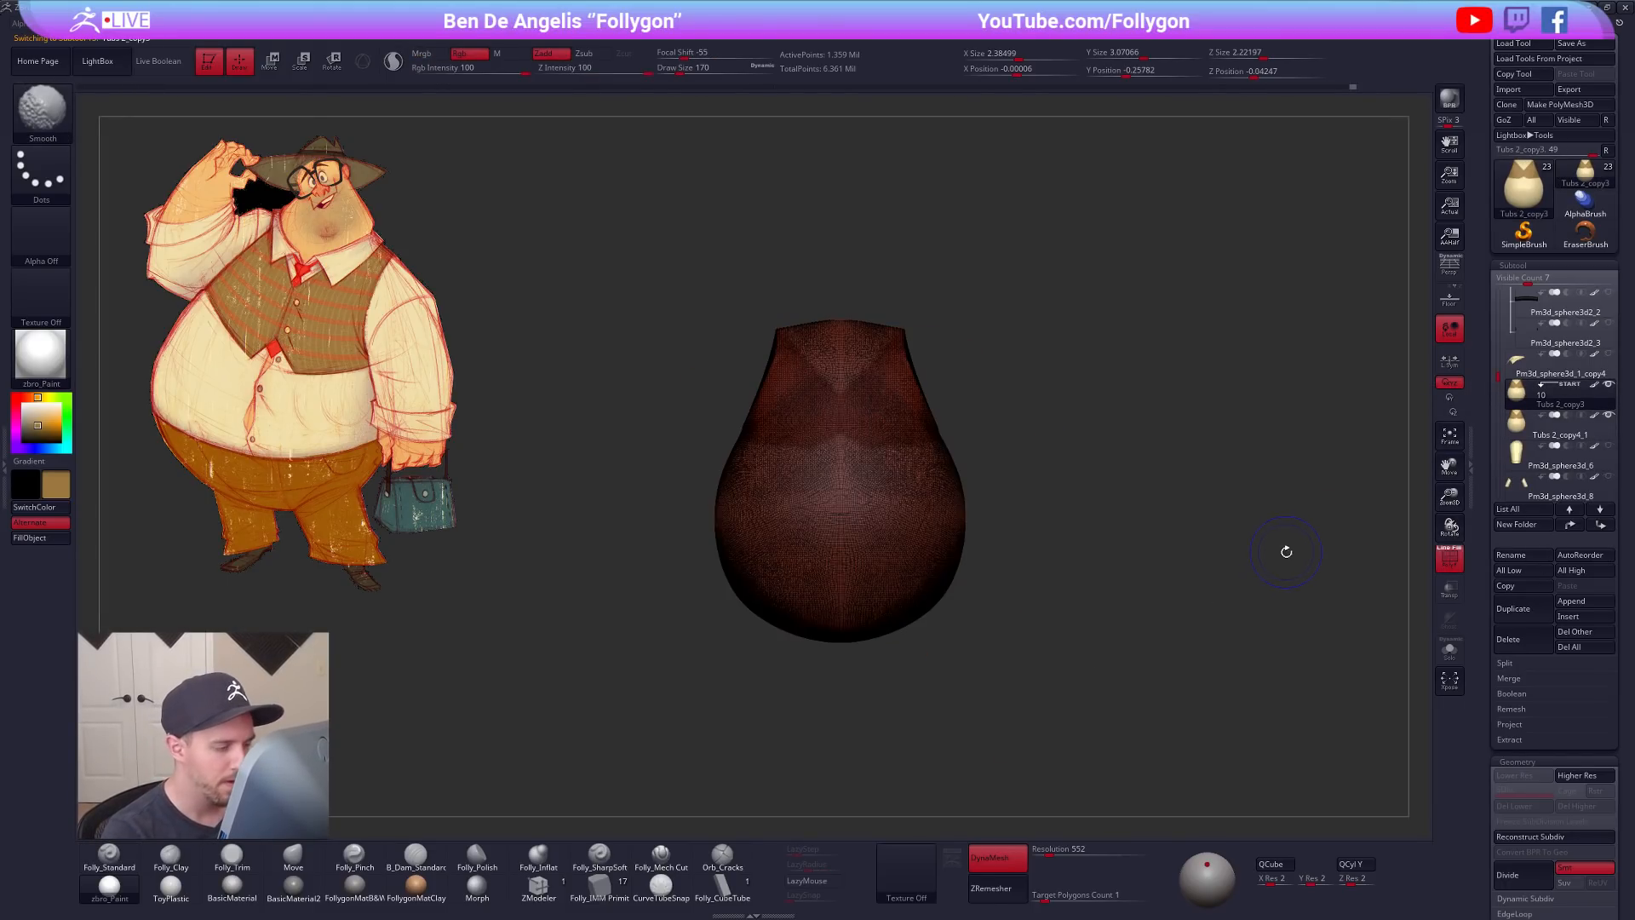
pyautogui.hotkey('shift', 'f')
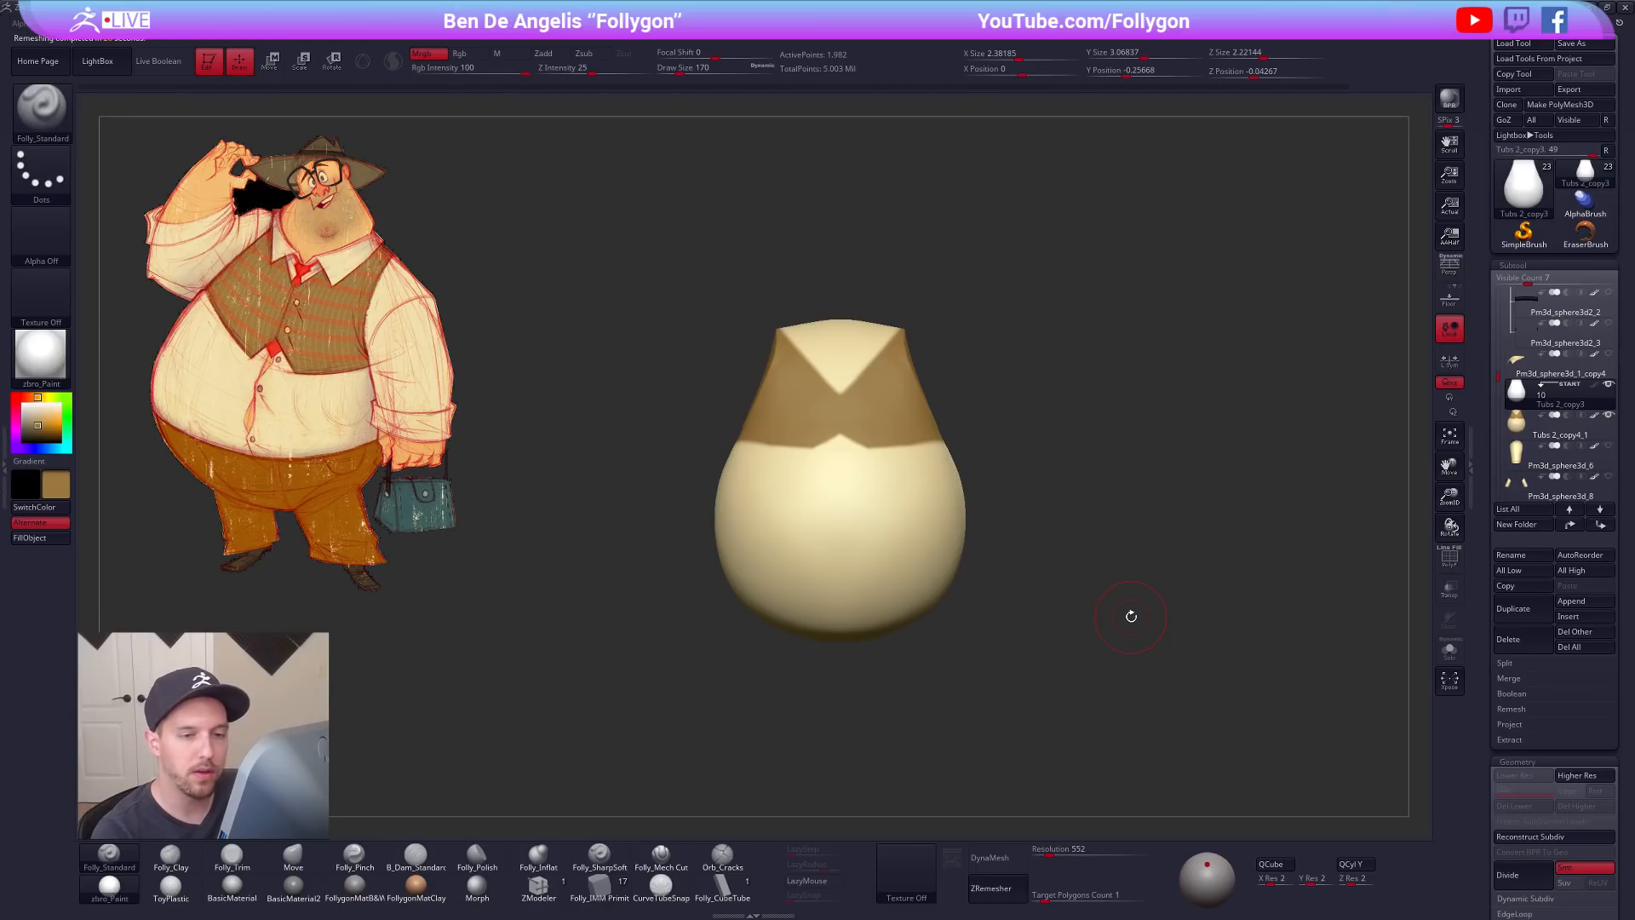
# Step: Inspect the remeshed torso's wireframe in isolation and bring the full character back into view
pyautogui.hotkey('alt', 's')
pyautogui.hotkey('shift', 'f')
pyautogui.hotkey('shift', 'f')
pyautogui.hotkey('alt', 's')
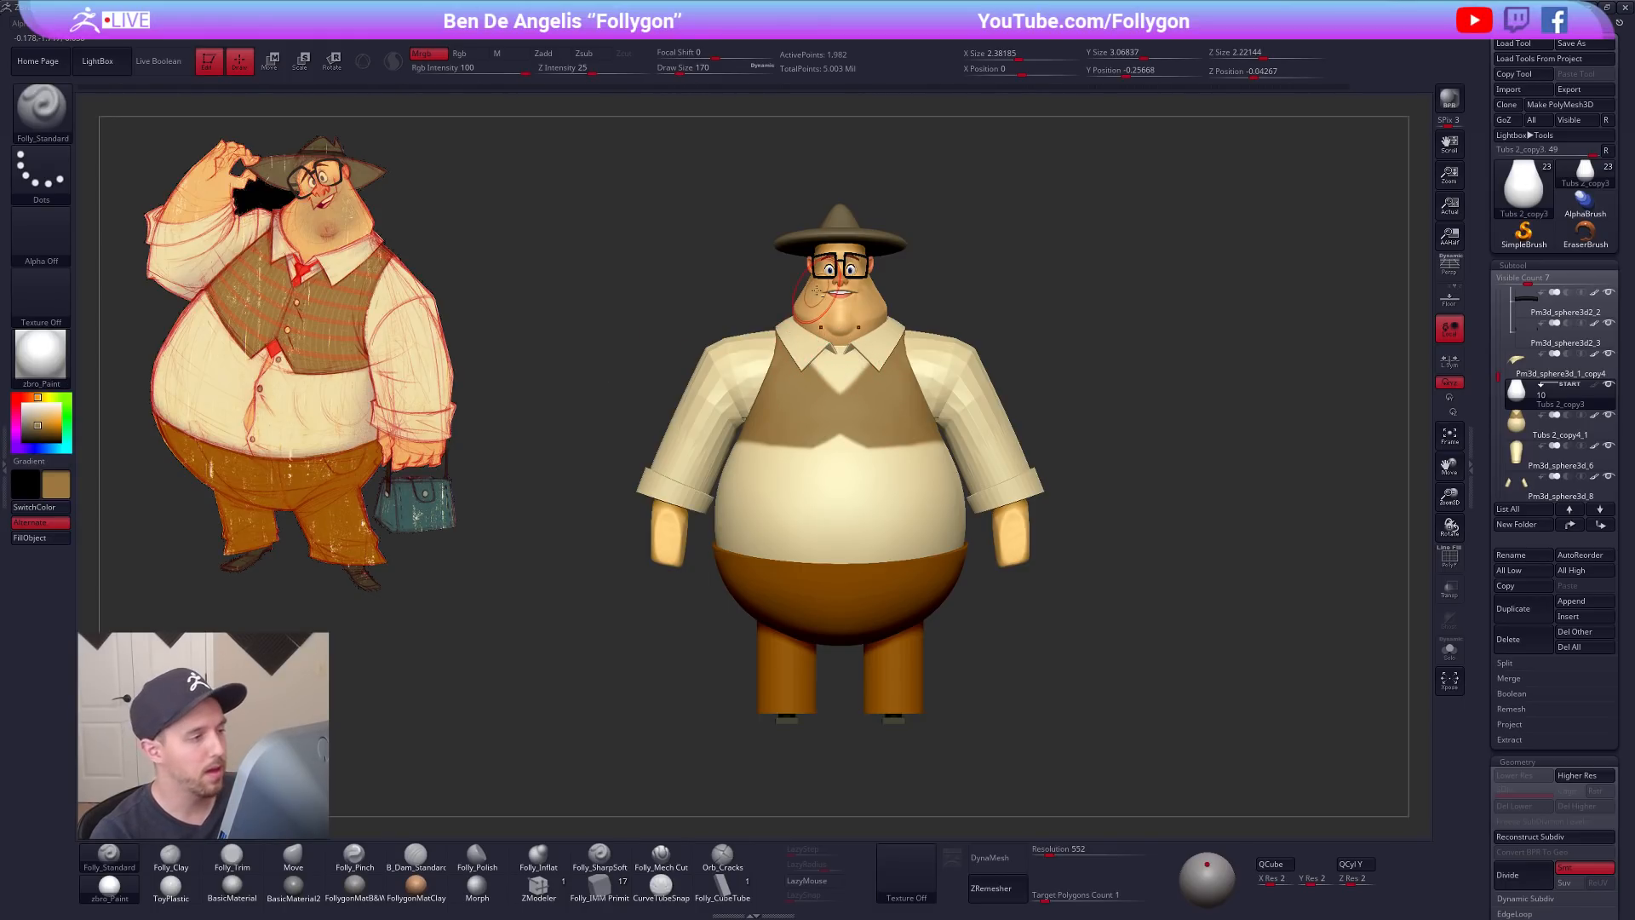
# Step: Select and isolate the head, lower it to subdivision level 1, and show the full character again
pyautogui.keyDown('alt'); pyautogui.click(826, 294); pyautogui.keyUp('alt')
pyautogui.hotkey('alt', 's')
pyautogui.keyDown('ctrl'); pyautogui.moveTo(832, 282); pyautogui.dragTo(869, 417, button='right'); pyautogui.keyUp('ctrl')
pyautogui.press('space')
pyautogui.moveTo(924, 343); pyautogui.dragTo(911, 343)
pyautogui.keyDown('ctrl'); pyautogui.moveTo(897, 275); pyautogui.dragTo(927, 432, button='right'); pyautogui.keyUp('ctrl')
pyautogui.hotkey('shift', 'd')
pyautogui.hotkey('shift', 'd')
pyautogui.hotkey('shift', 'd')
pyautogui.hotkey('shift', 'd')
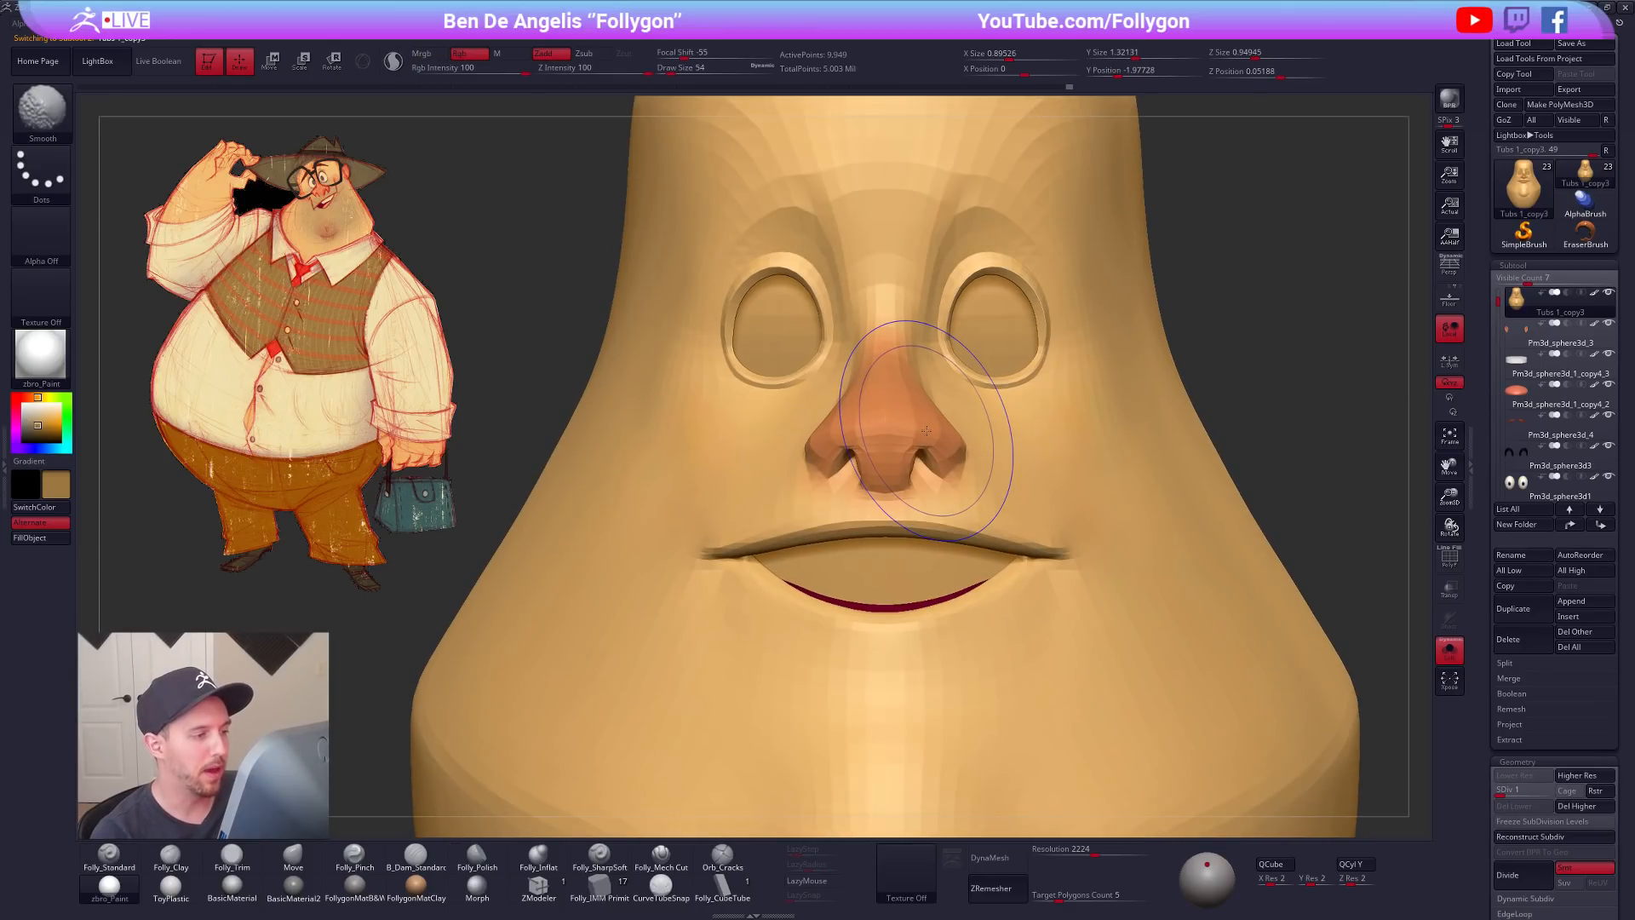
pyautogui.keyDown('ctrl'); pyautogui.moveTo(940, 490); pyautogui.dragTo(900, 416, button='right'); pyautogui.keyUp('ctrl')
pyautogui.hotkey('alt', 's')
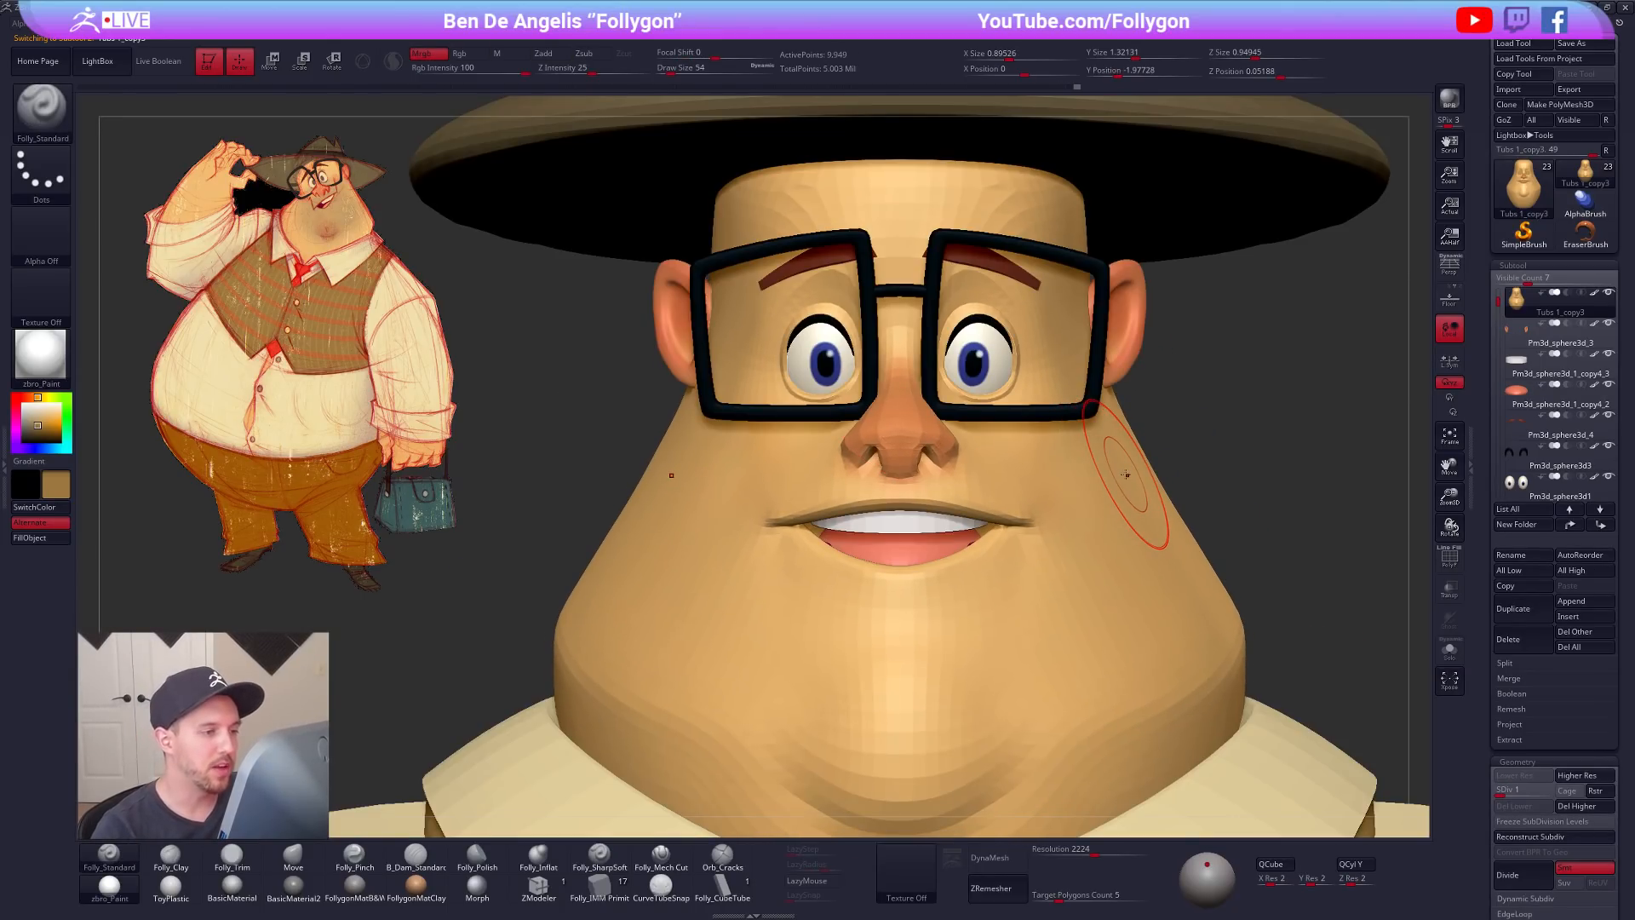
# Step: Set the draw size to 43 and raise the isolated head back to subdivision level 5
pyautogui.hotkey('alt', 's')
pyautogui.press('space')
pyautogui.moveTo(935, 429); pyautogui.dragTo(931, 429)
pyautogui.moveTo(980, 432); pyautogui.dragTo(935, 454, button='right')
pyautogui.press('space')
pyautogui.moveTo(935, 457); pyautogui.dragTo(932, 457)
pyautogui.keyDown('shift'); pyautogui.moveTo(908, 459); pyautogui.dragTo(950, 442, button='right'); pyautogui.keyUp('shift')
pyautogui.keyDown('ctrl'); pyautogui.moveTo(1097, 467); pyautogui.dragTo(1002, 326, button='right'); pyautogui.keyUp('ctrl')
pyautogui.press('d')
pyautogui.press('d')
pyautogui.press('d')
pyautogui.press('d')
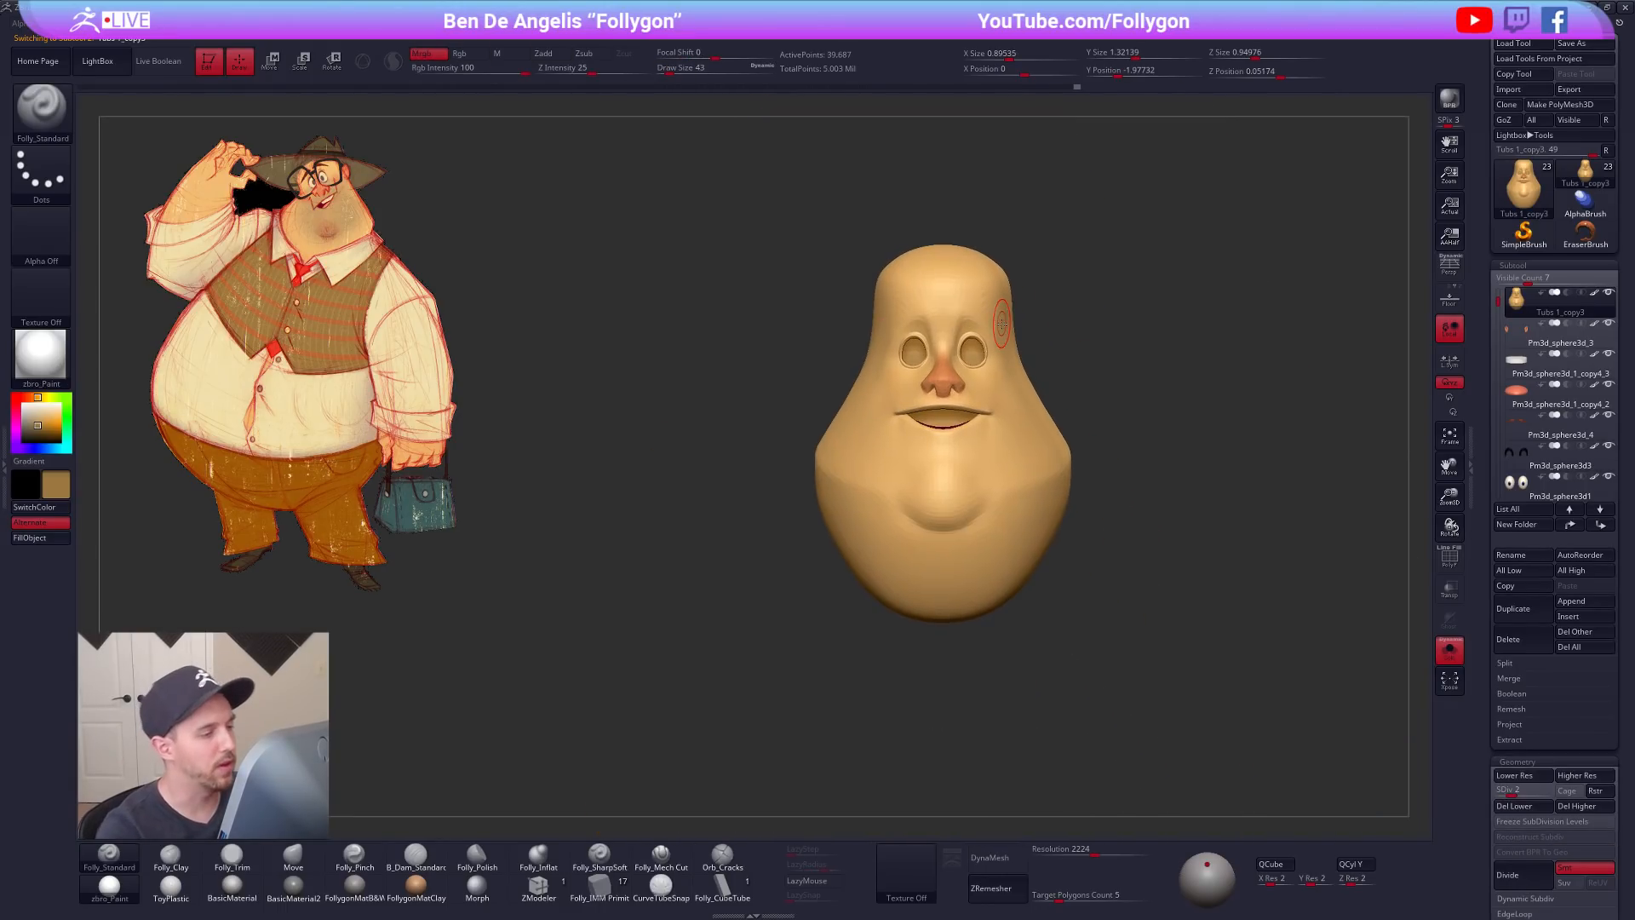
pyautogui.hotkey('alt', 's')
# Step: Look through the sample tools in LightBox and close it
pyautogui.click(97, 60)
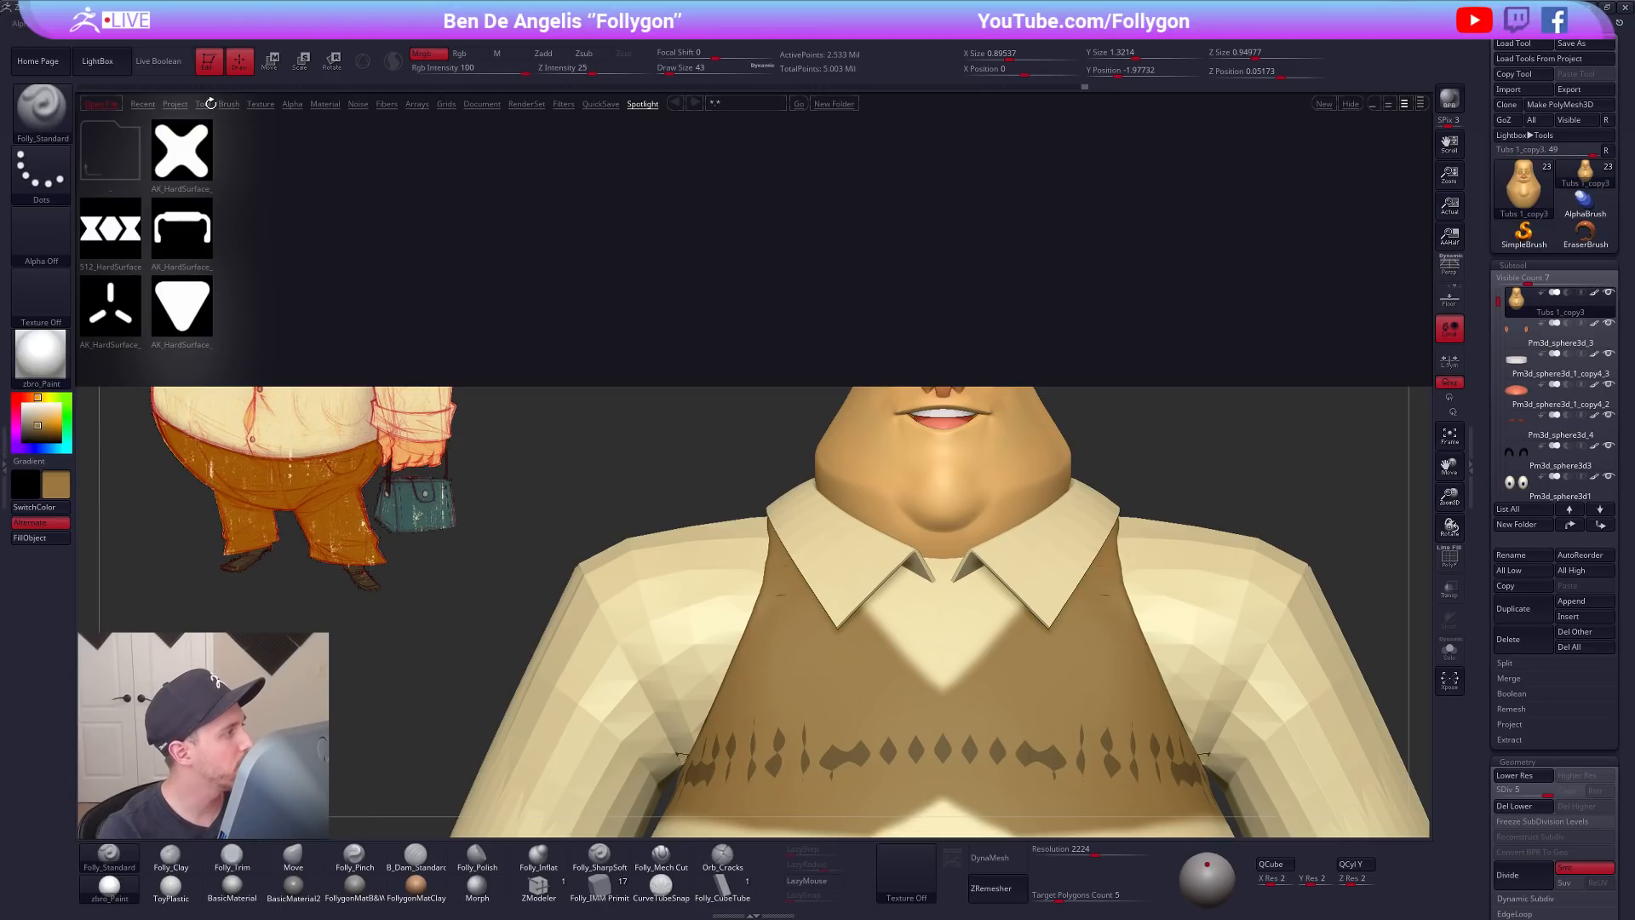
pyautogui.click(208, 104)
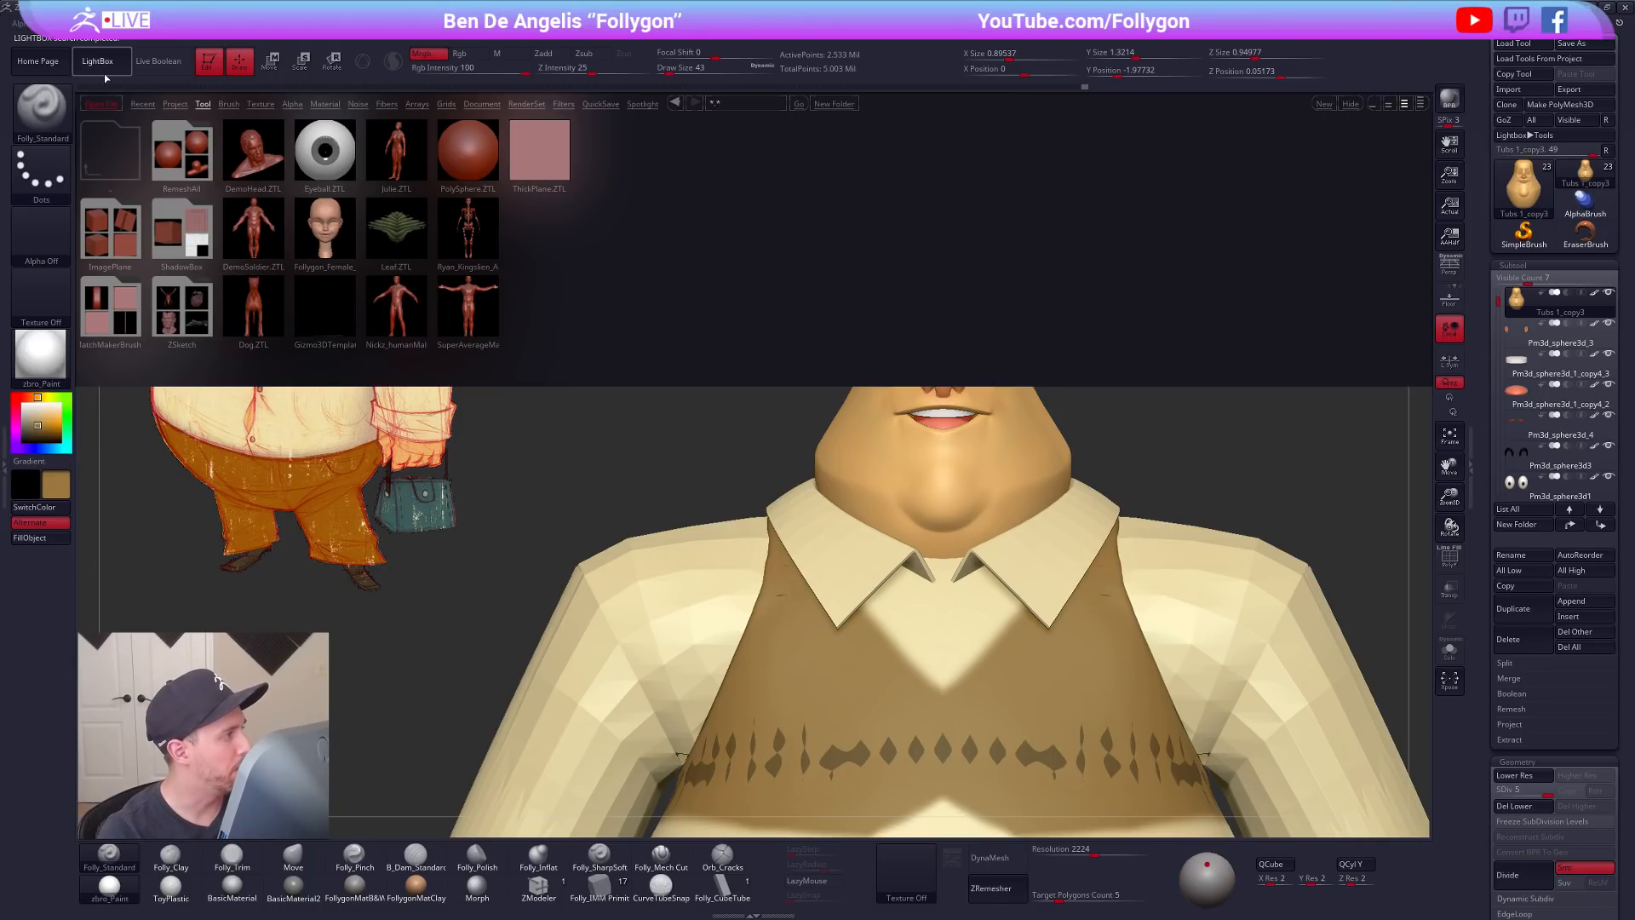
pyautogui.click(103, 72)
# Step: Isolate the head at subdivision level 1 and set the draw size to 33, viewing the face in profile
pyautogui.moveTo(911, 347)
pyautogui.keyDown('alt'); pyautogui.mouseDown(button='right')
pyautogui.moveTo(856, 344)
pyautogui.moveTo(901, 377)
pyautogui.moveTo(890, 426)
pyautogui.mouseUp(button='right'); pyautogui.keyUp('alt')
pyautogui.hotkey('alt', 's')
pyautogui.hotkey('shift', 'd')
pyautogui.hotkey('shift', 'd')
pyautogui.hotkey('shift', 'd')
pyautogui.hotkey('shift', 'd')
pyautogui.press('s')
pyautogui.moveTo(869, 473); pyautogui.dragTo(860, 473)
pyautogui.moveTo(954, 445); pyautogui.dragTo(915, 448, button='right')
pyautogui.moveTo(915, 449)
pyautogui.keyDown('shift'); pyautogui.mouseDown()
pyautogui.moveTo(852, 435)
pyautogui.moveTo(928, 409)
pyautogui.moveTo(901, 432)
pyautogui.mouseUp(); pyautogui.keyUp('shift')
pyautogui.moveTo(907, 448); pyautogui.dragTo(1065, 438, button='right')
# Step: Pull the nose bridge outward in profile with the Move brush and raise the head to subdivision level 5
pyautogui.press('b')
pyautogui.press('m')
pyautogui.press('v')
pyautogui.moveTo(914, 430); pyautogui.dragTo(929, 422)
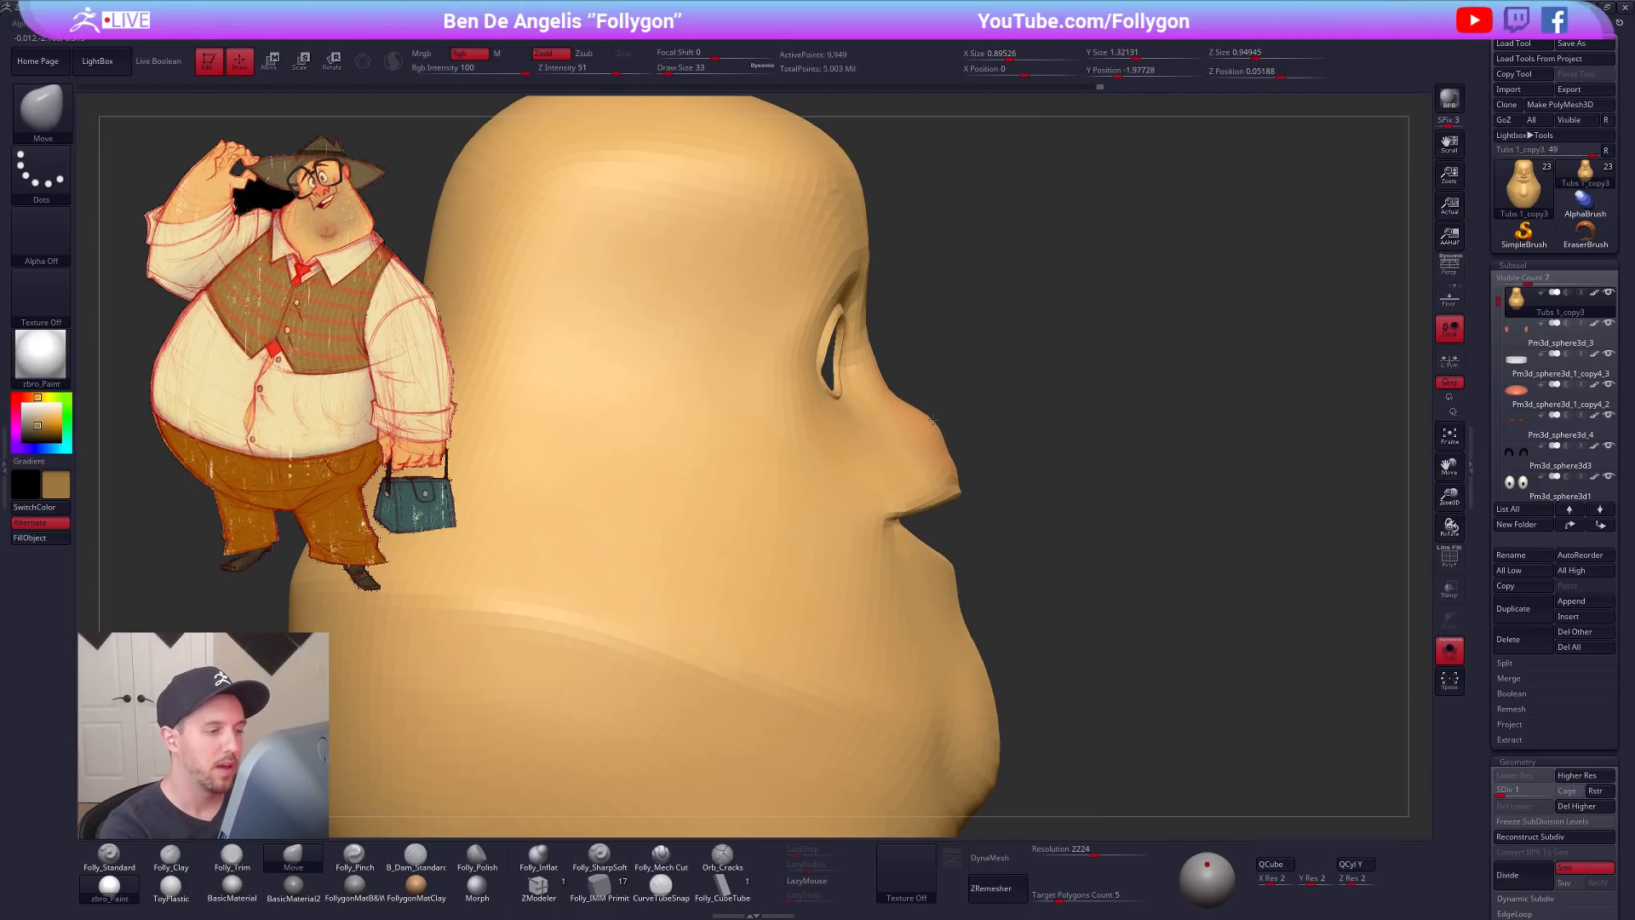
pyautogui.press('d')
pyautogui.press('d')
pyautogui.press('d')
pyautogui.press('d')
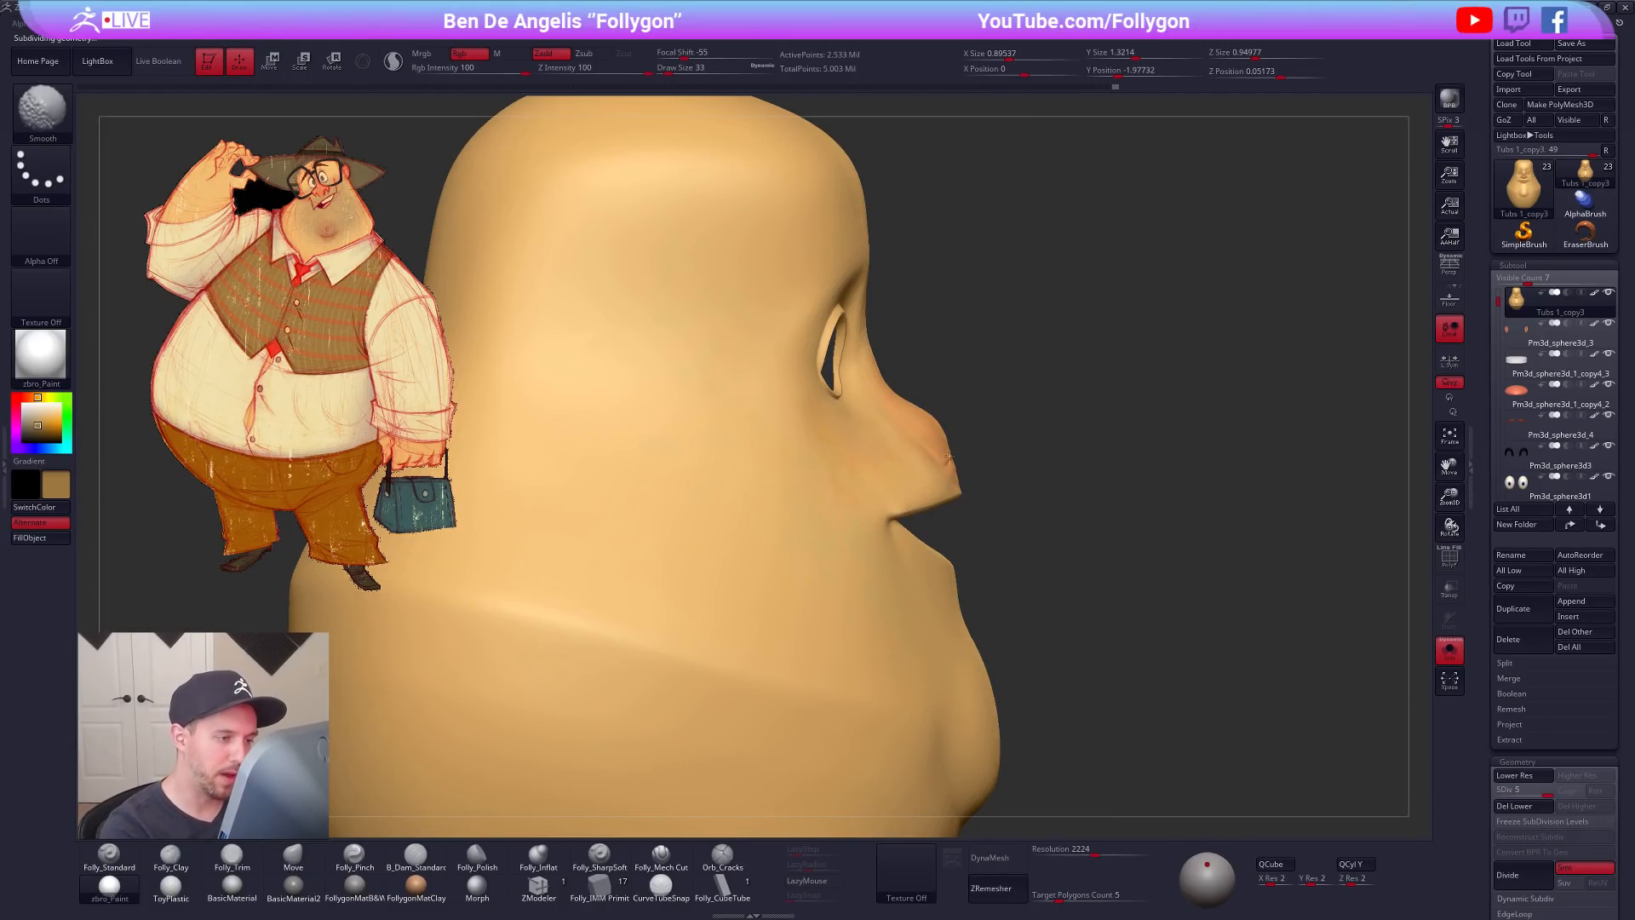
# Step: Lower the head to subdivision level 3 and refine the bump on the nose's profile
pyautogui.hotkey('shift', 'd')
pyautogui.hotkey('shift', 'd')
pyautogui.hotkey('shift', 'd')
pyautogui.moveTo(1065, 451)
pyautogui.mouseDown(button='right')
pyautogui.moveTo(952, 457)
pyautogui.moveTo(989, 410)
pyautogui.mouseUp(button='right')
pyautogui.press('d')
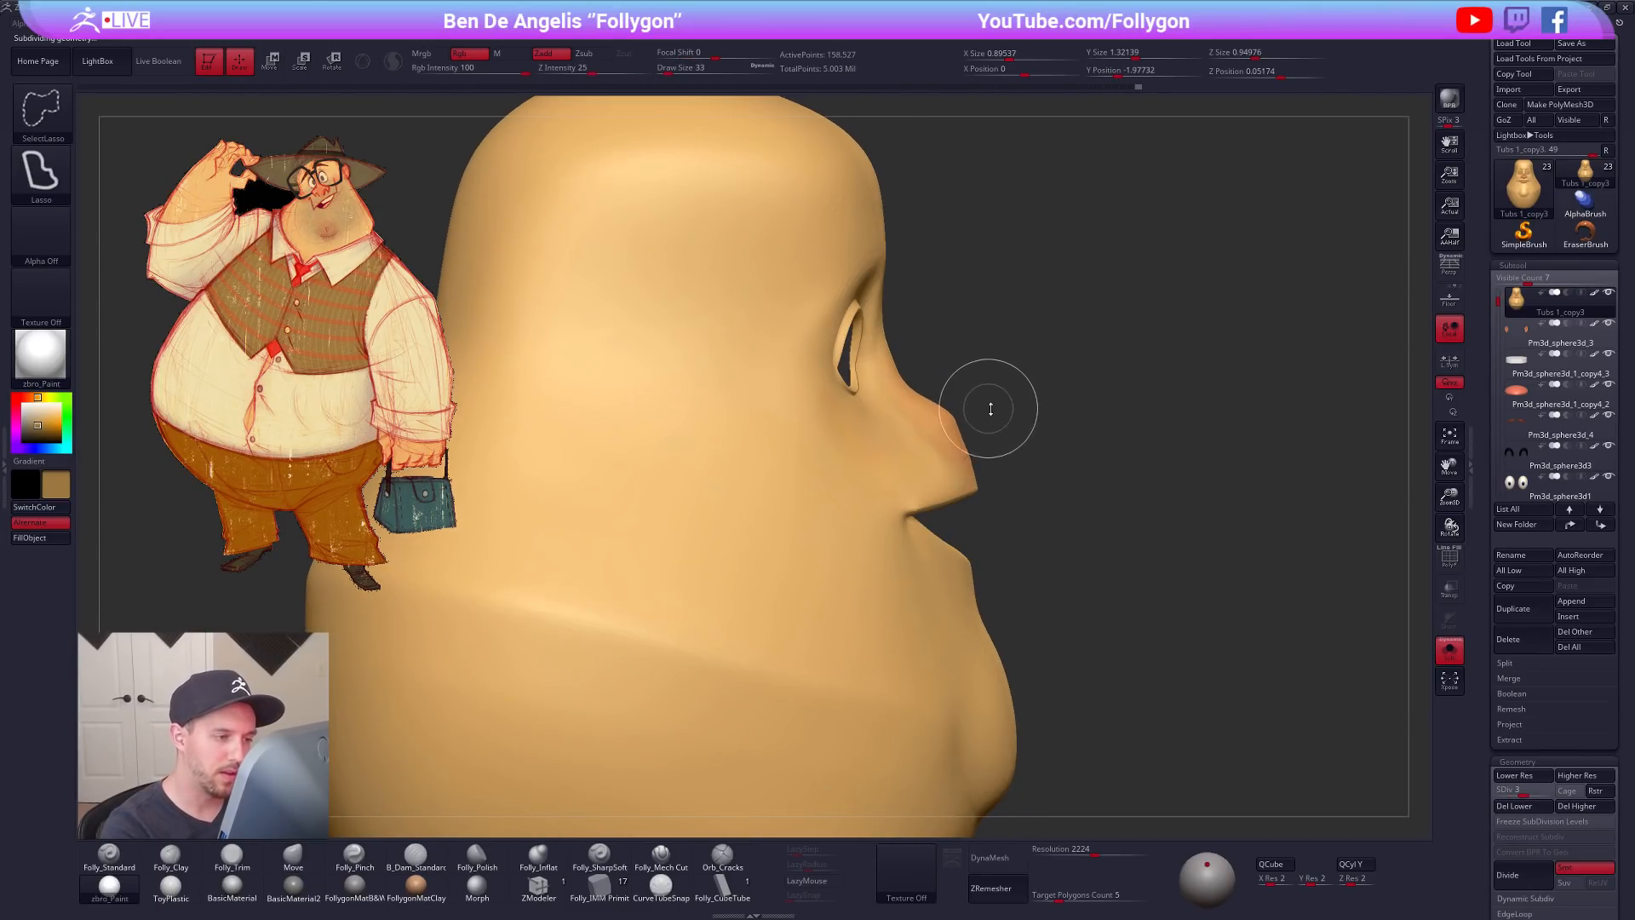
pyautogui.press('space')
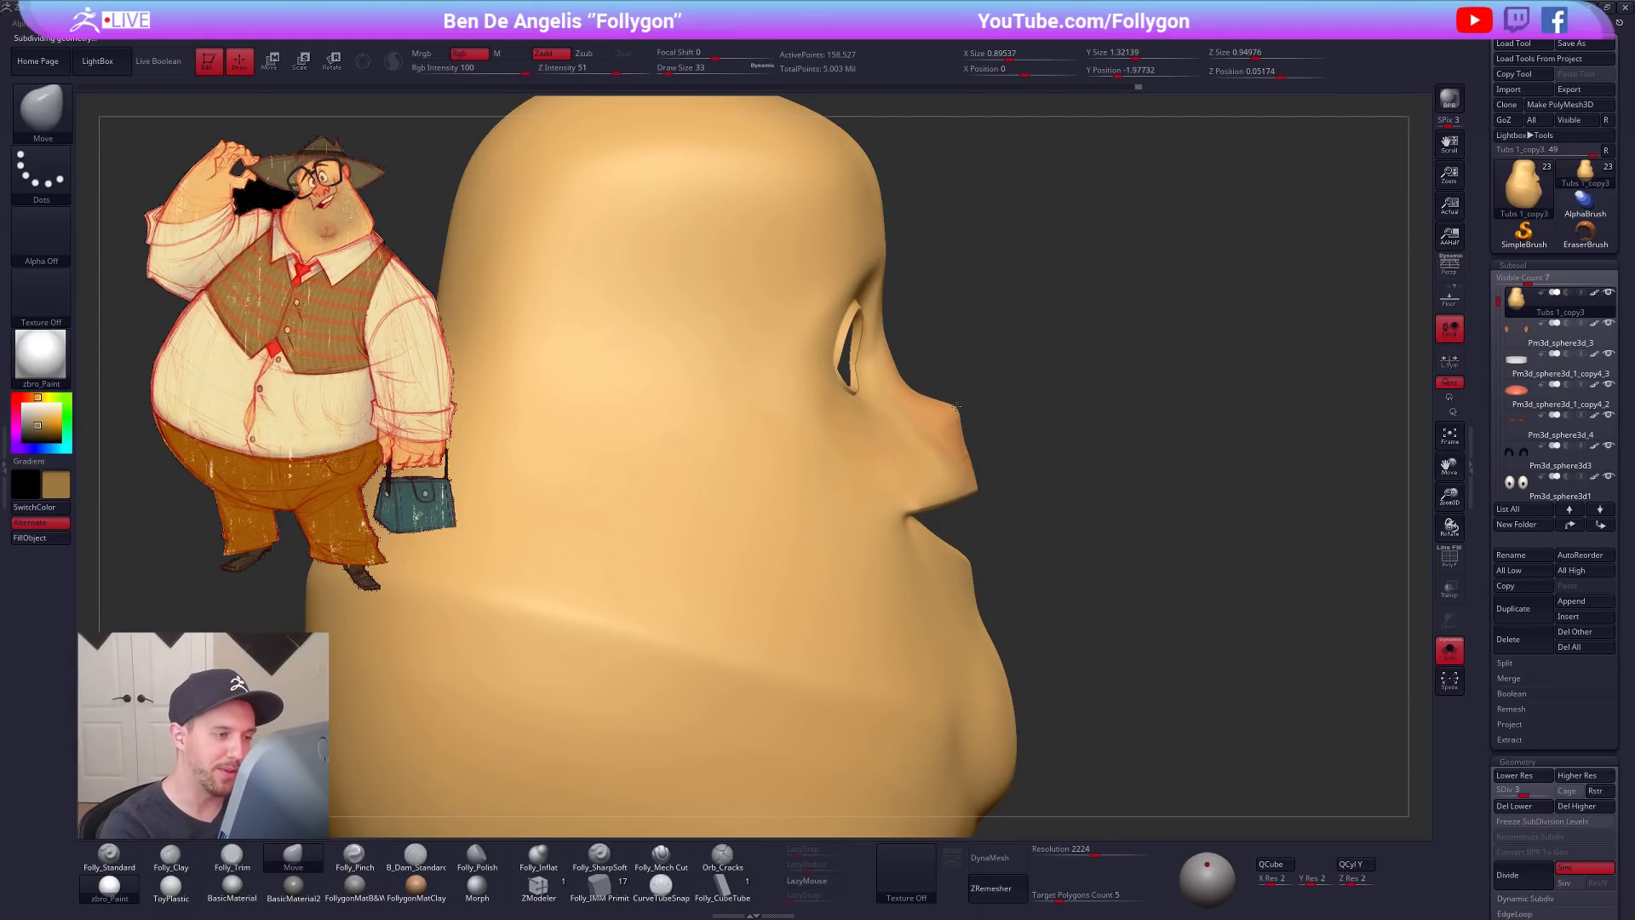
pyautogui.press('space')
pyautogui.click(1193, 569)
# Step: Reshape the nose on the isolated head and flatten its sides with the Folly_Trim brush
pyautogui.keyDown('shift'); pyautogui.moveTo(1005, 475); pyautogui.dragTo(953, 473, button='right'); pyautogui.keyUp('shift')
pyautogui.press('5')
pyautogui.moveTo(953, 345); pyautogui.dragTo(953, 385)
pyautogui.moveTo(950, 508); pyautogui.dragTo(951, 511)
pyautogui.moveTo(947, 454); pyautogui.dragTo(860, 449, button='right')
pyautogui.press('3')
pyautogui.moveTo(986, 398); pyautogui.dragTo(1000, 397)
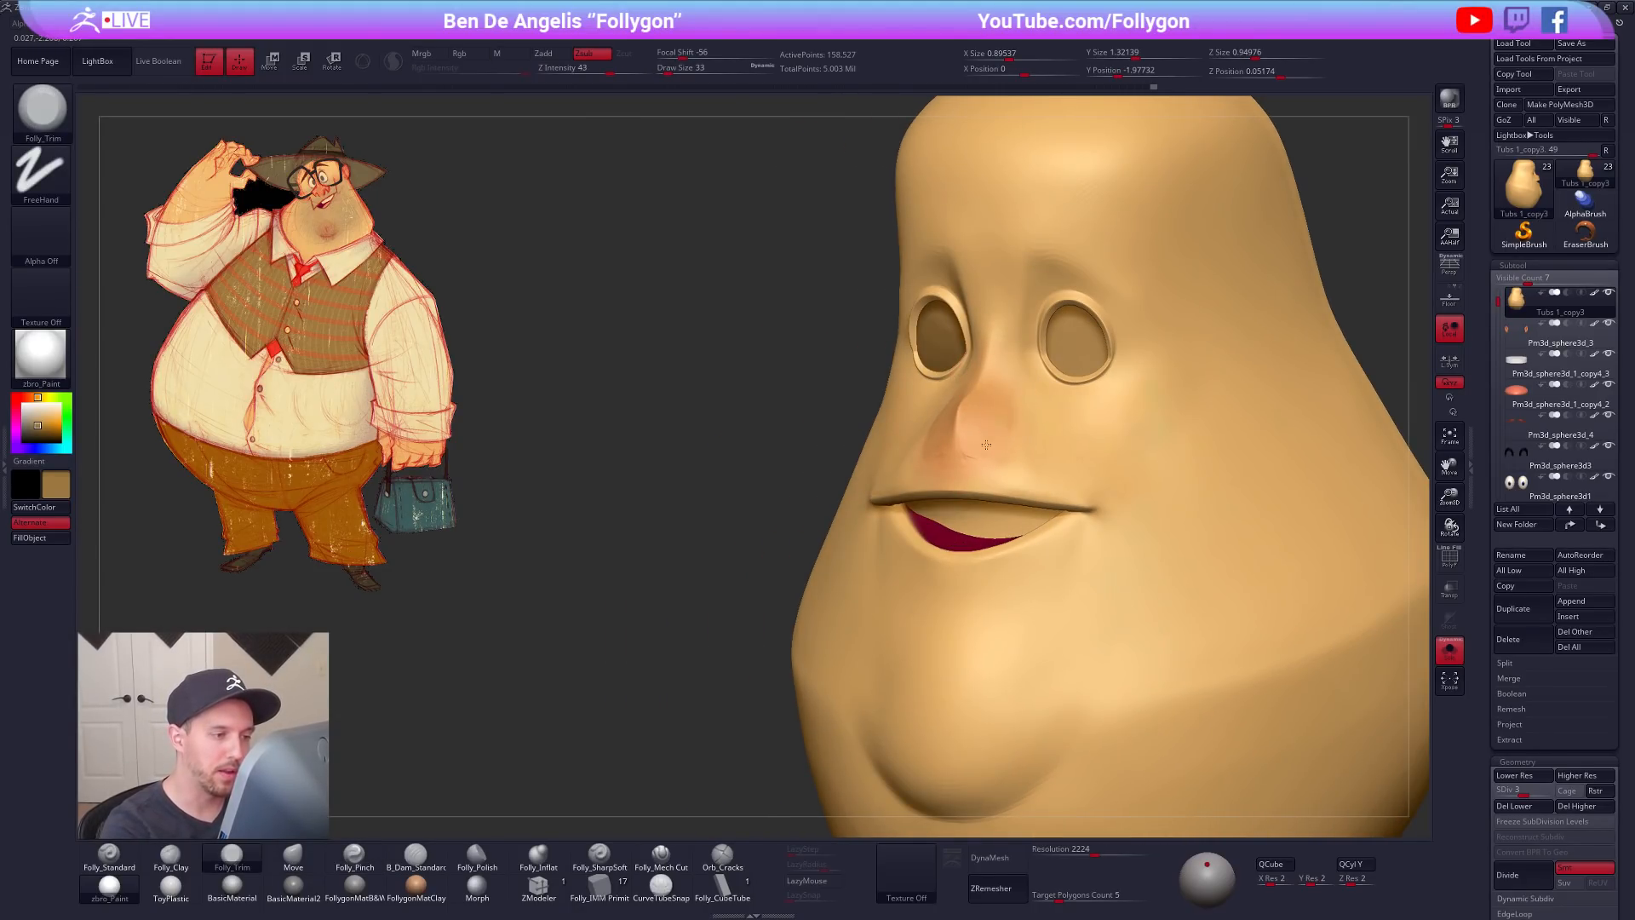
# Step: Switch back to the Move brush and examine the altered nose from front and side, isolated and with the full character
pyautogui.moveTo(986, 431)
pyautogui.mouseDown(button='right')
pyautogui.moveTo(987, 417)
pyautogui.moveTo(1074, 534)
pyautogui.moveTo(1116, 463)
pyautogui.mouseUp(button='right')
pyautogui.press('b')
pyautogui.press('m')
pyautogui.press('v')
pyautogui.keyDown('alt'); pyautogui.moveTo(1116, 462); pyautogui.dragTo(1037, 460, button='right'); pyautogui.keyUp('alt')
pyautogui.hotkey('alt', 's')
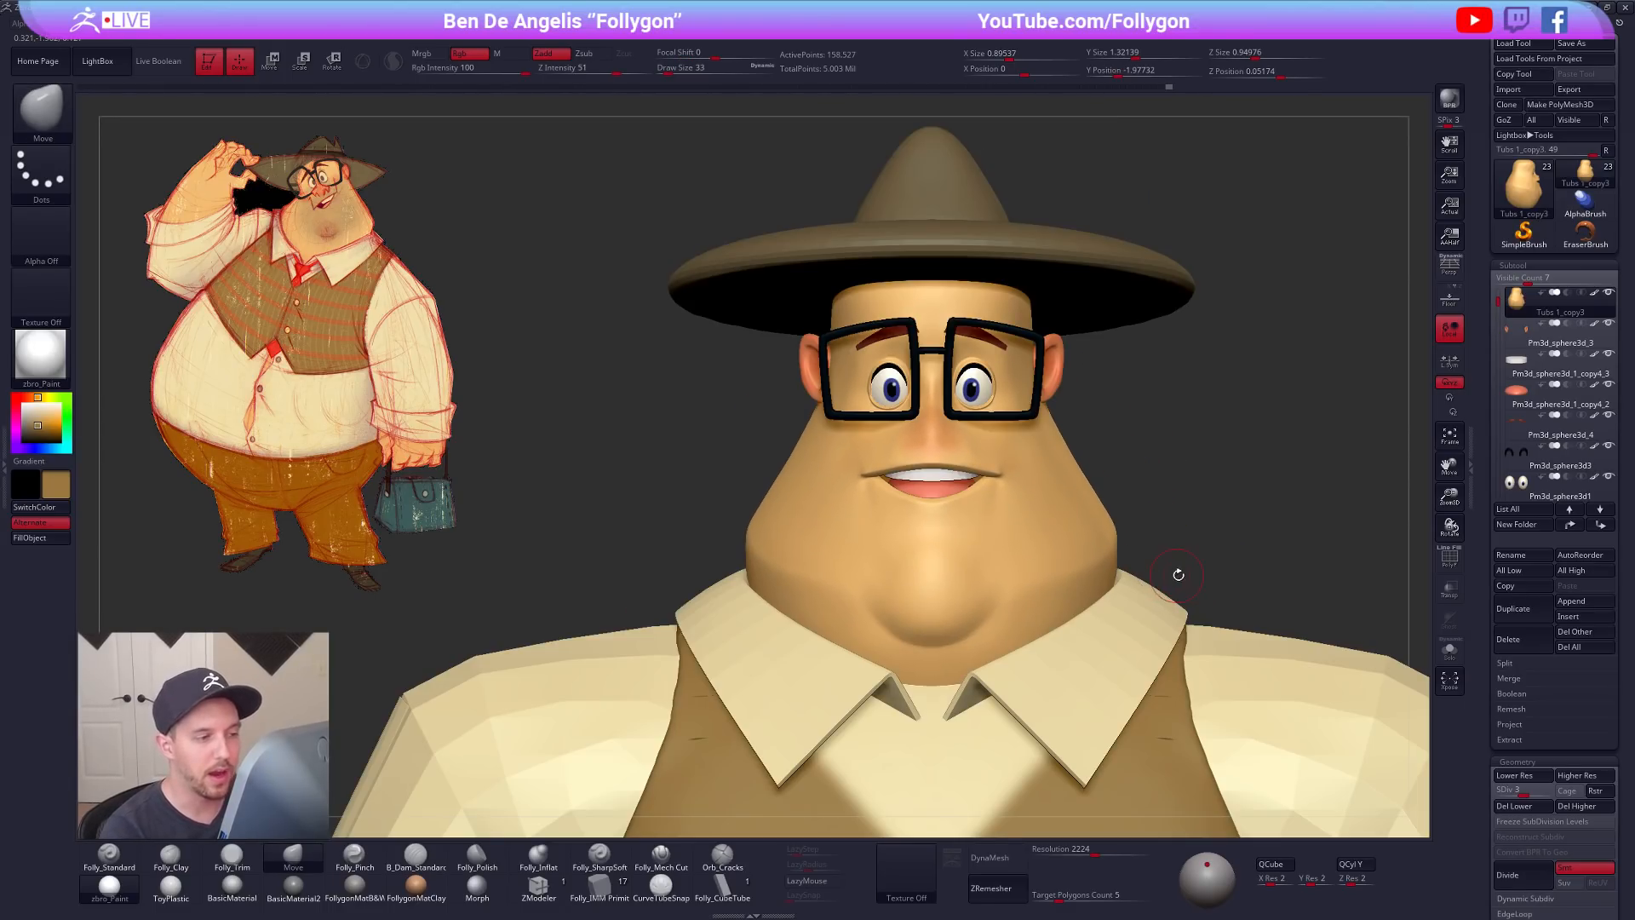
pyautogui.moveTo(1056, 582); pyautogui.dragTo(1033, 555, button='right')
pyautogui.hotkey('alt', 's')
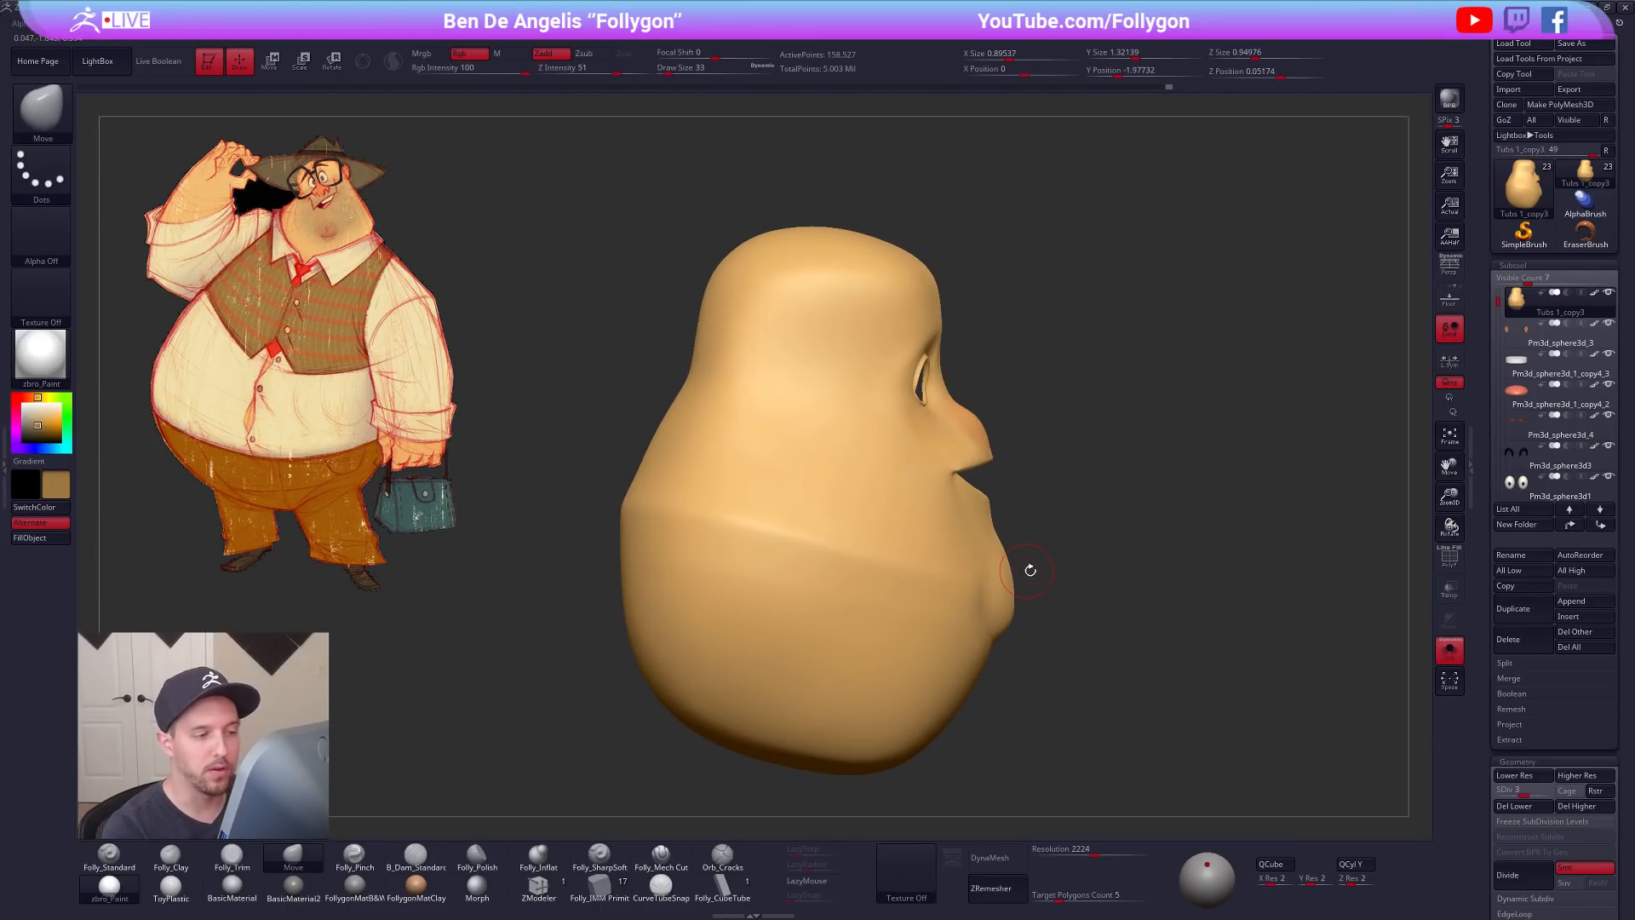
pyautogui.hotkey('alt', 's')
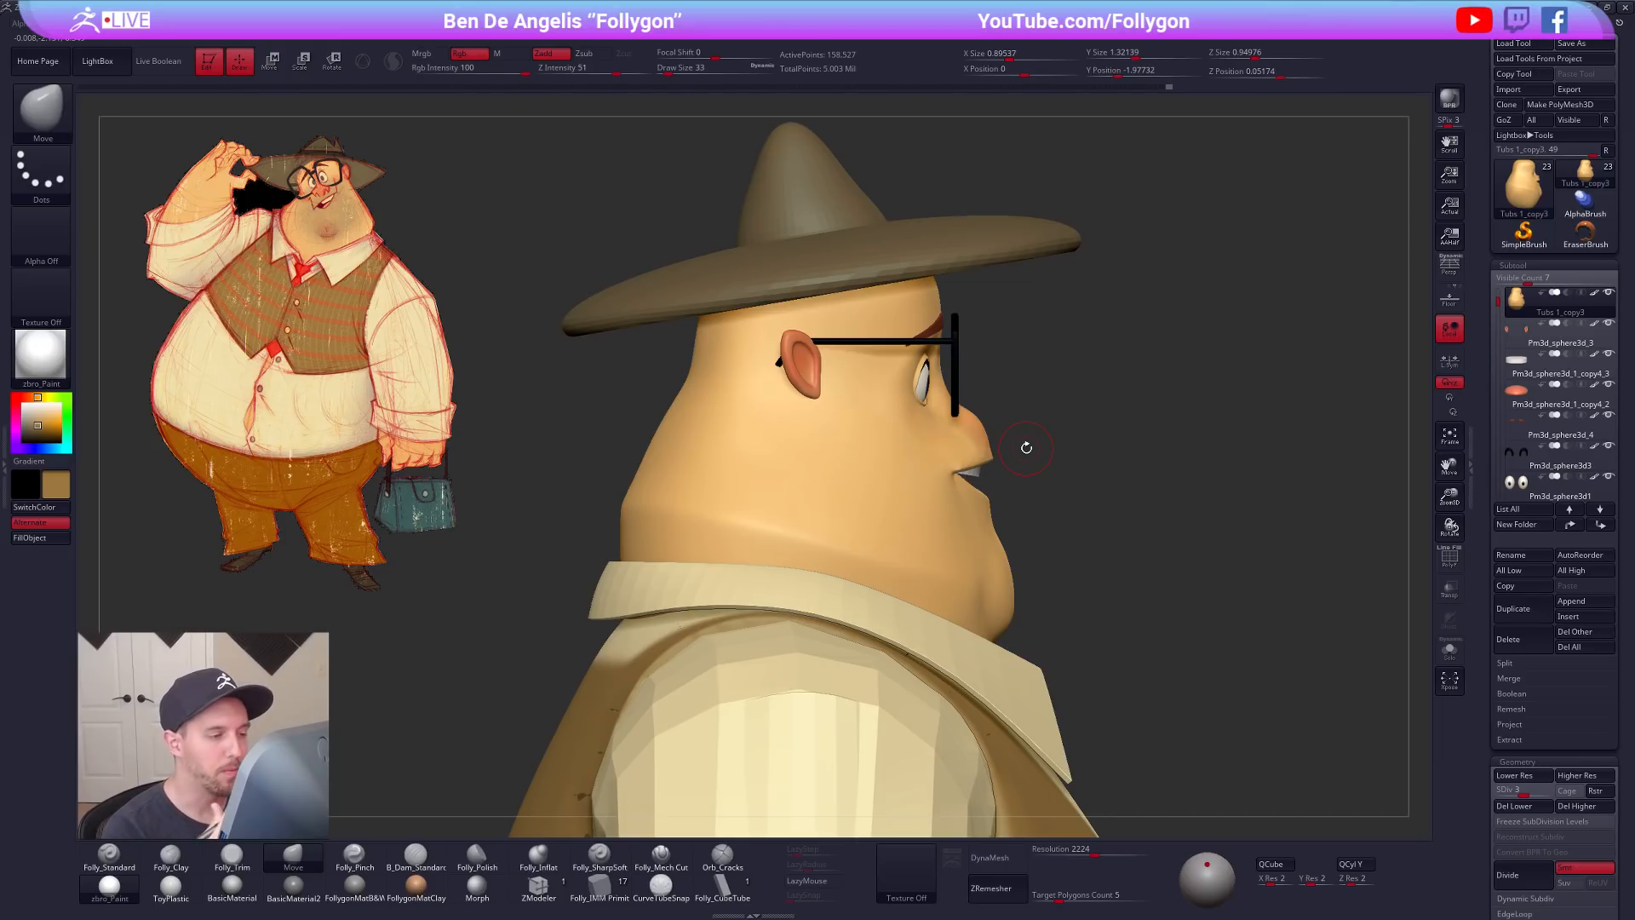
pyautogui.hotkey('alt', 's')
pyautogui.keyDown('ctrl'); pyautogui.moveTo(979, 434); pyautogui.dragTo(1139, 558, button='right'); pyautogui.keyUp('ctrl')
pyautogui.hotkey('alt', 's')
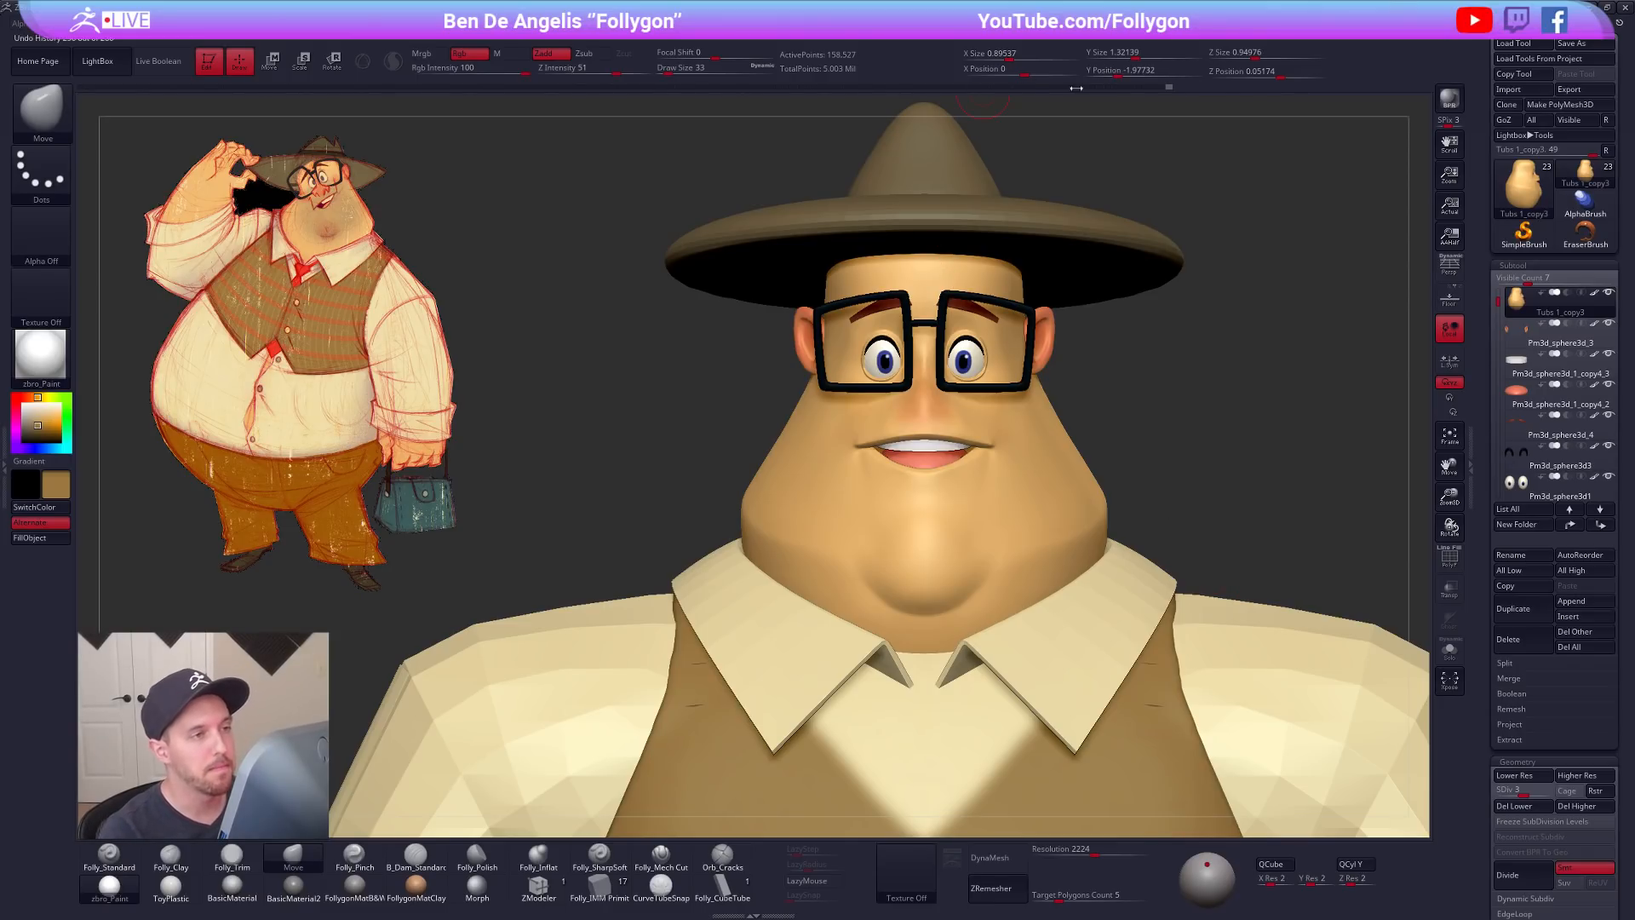
# Step: Undo the nose edits through the head's undo history to restore the nostrils
pyautogui.hotkey('shift', 'd')
pyautogui.hotkey('shift', 'd')
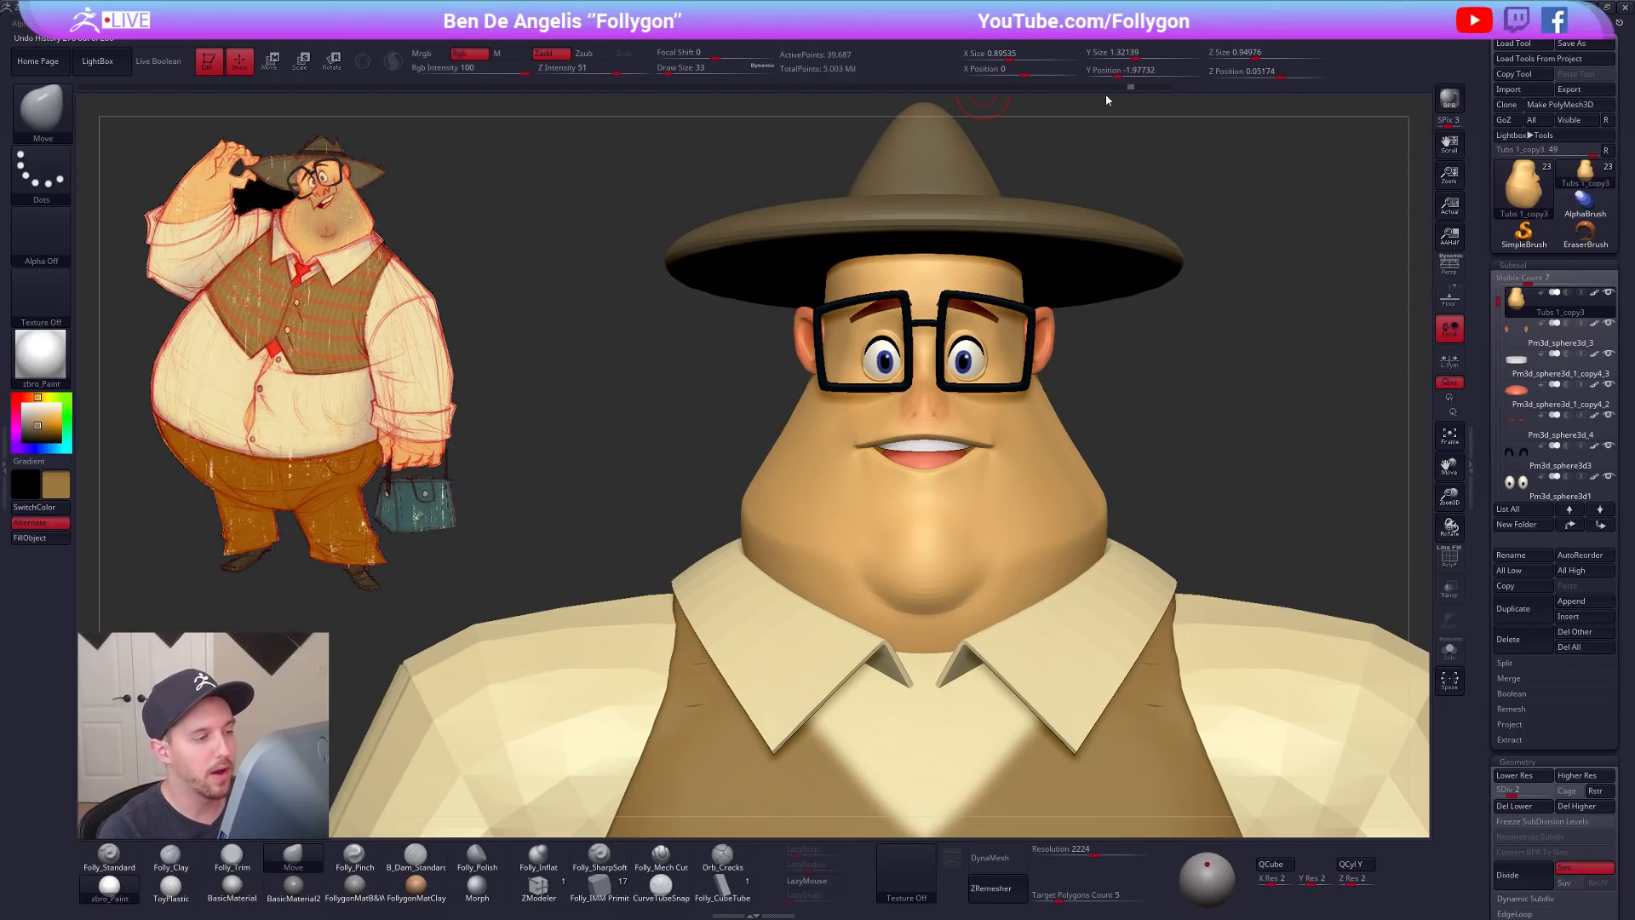
pyautogui.press('d')
pyautogui.press('ctrl')
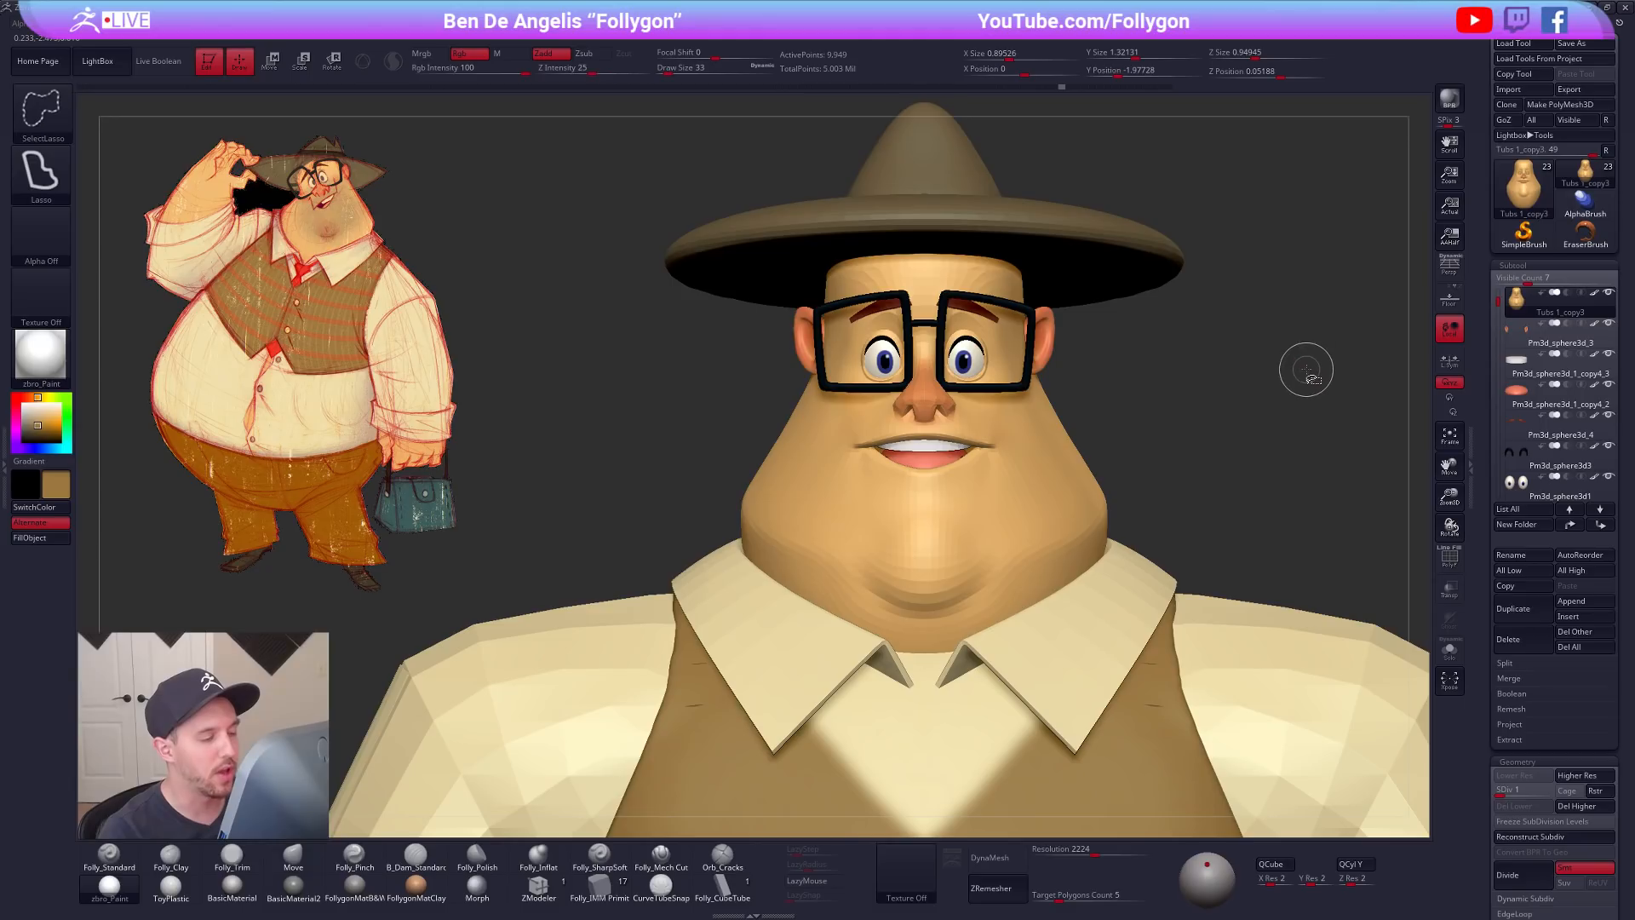
# Step: Compare the head at subdivision levels 1 and 3, and return it to level 5
pyautogui.press('d')
pyautogui.hotkey('ctrl', 'shift')
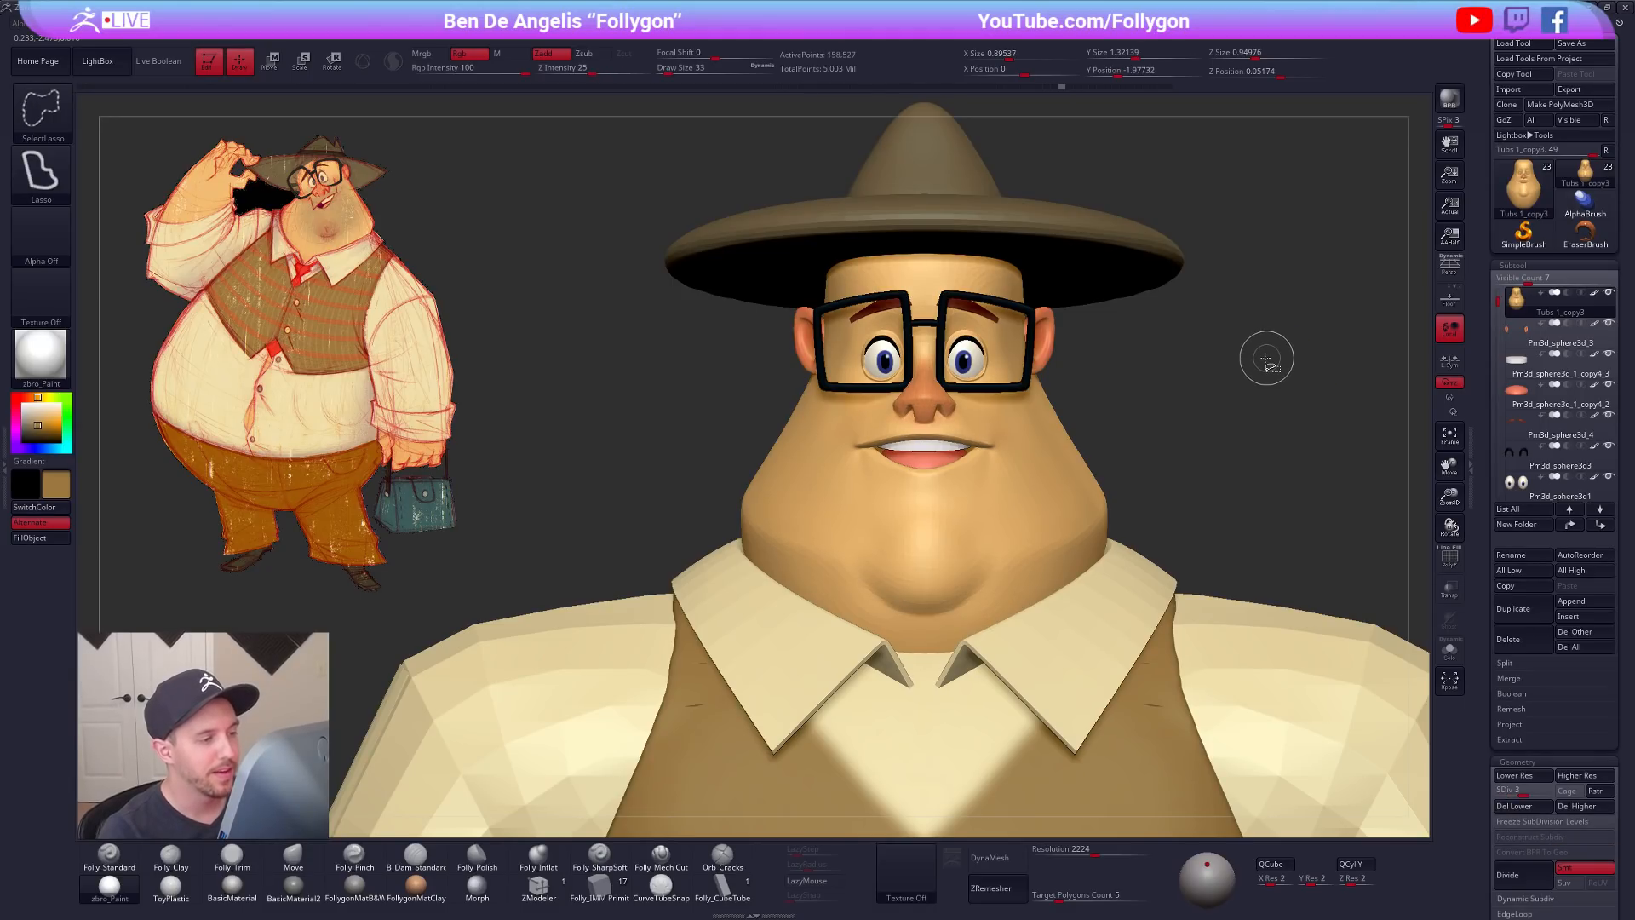
pyautogui.hotkey('ctrl', 'shift', 'z')
pyautogui.hotkey('ctrl', 'shift', 'z')
pyautogui.hotkey('shift', 'd')
pyautogui.hotkey('shift', 'd')
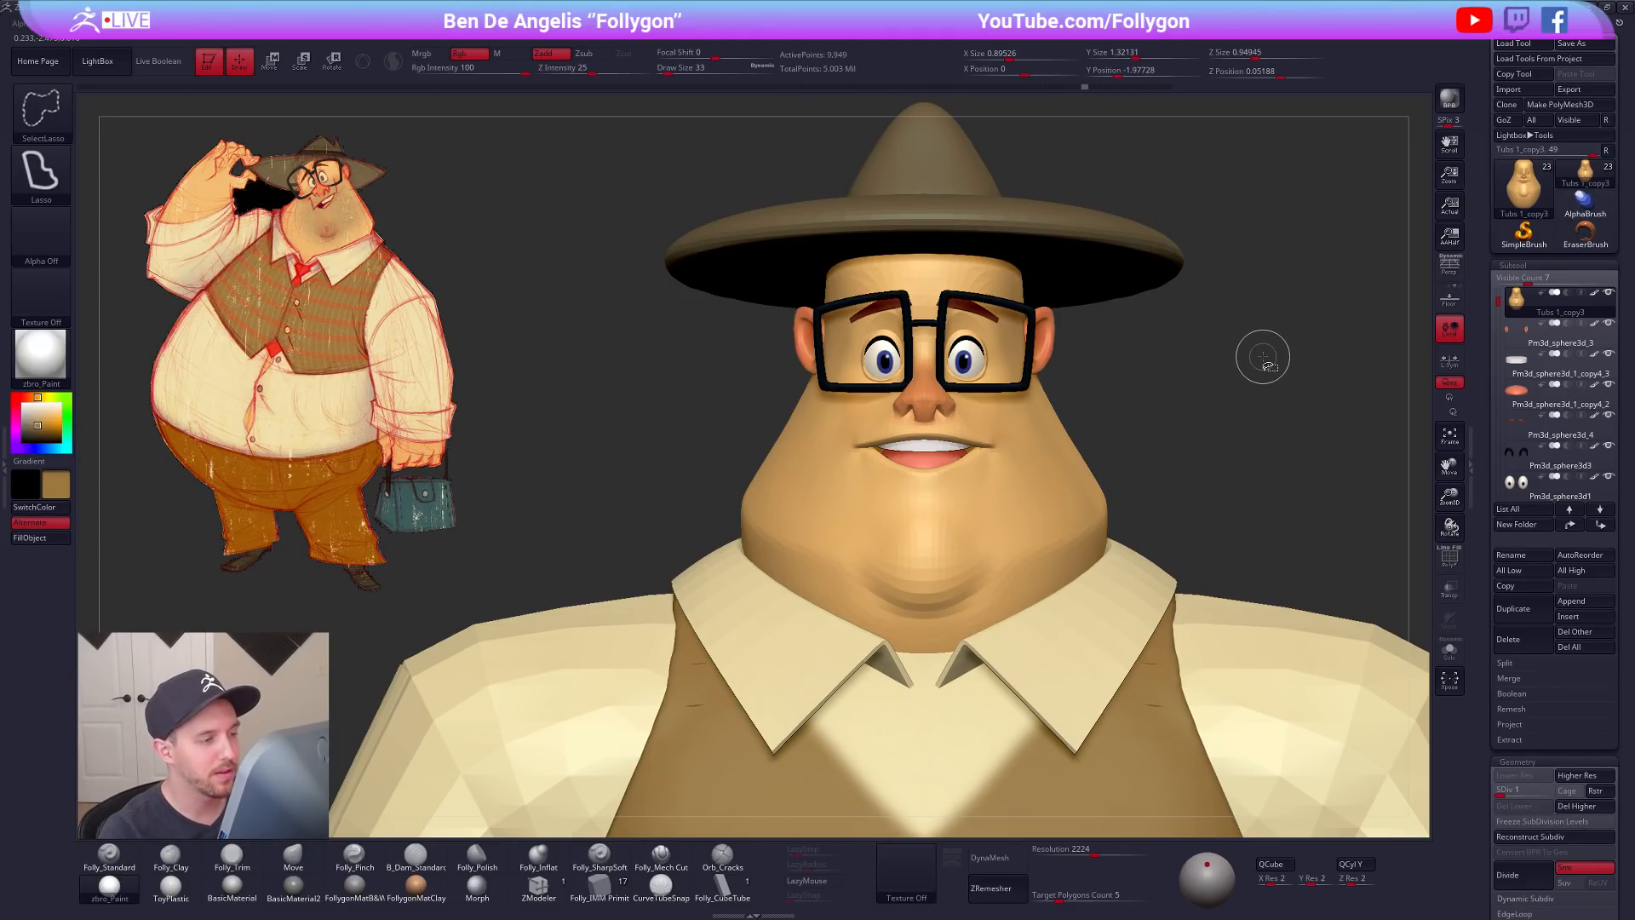
pyautogui.press('ctrl')
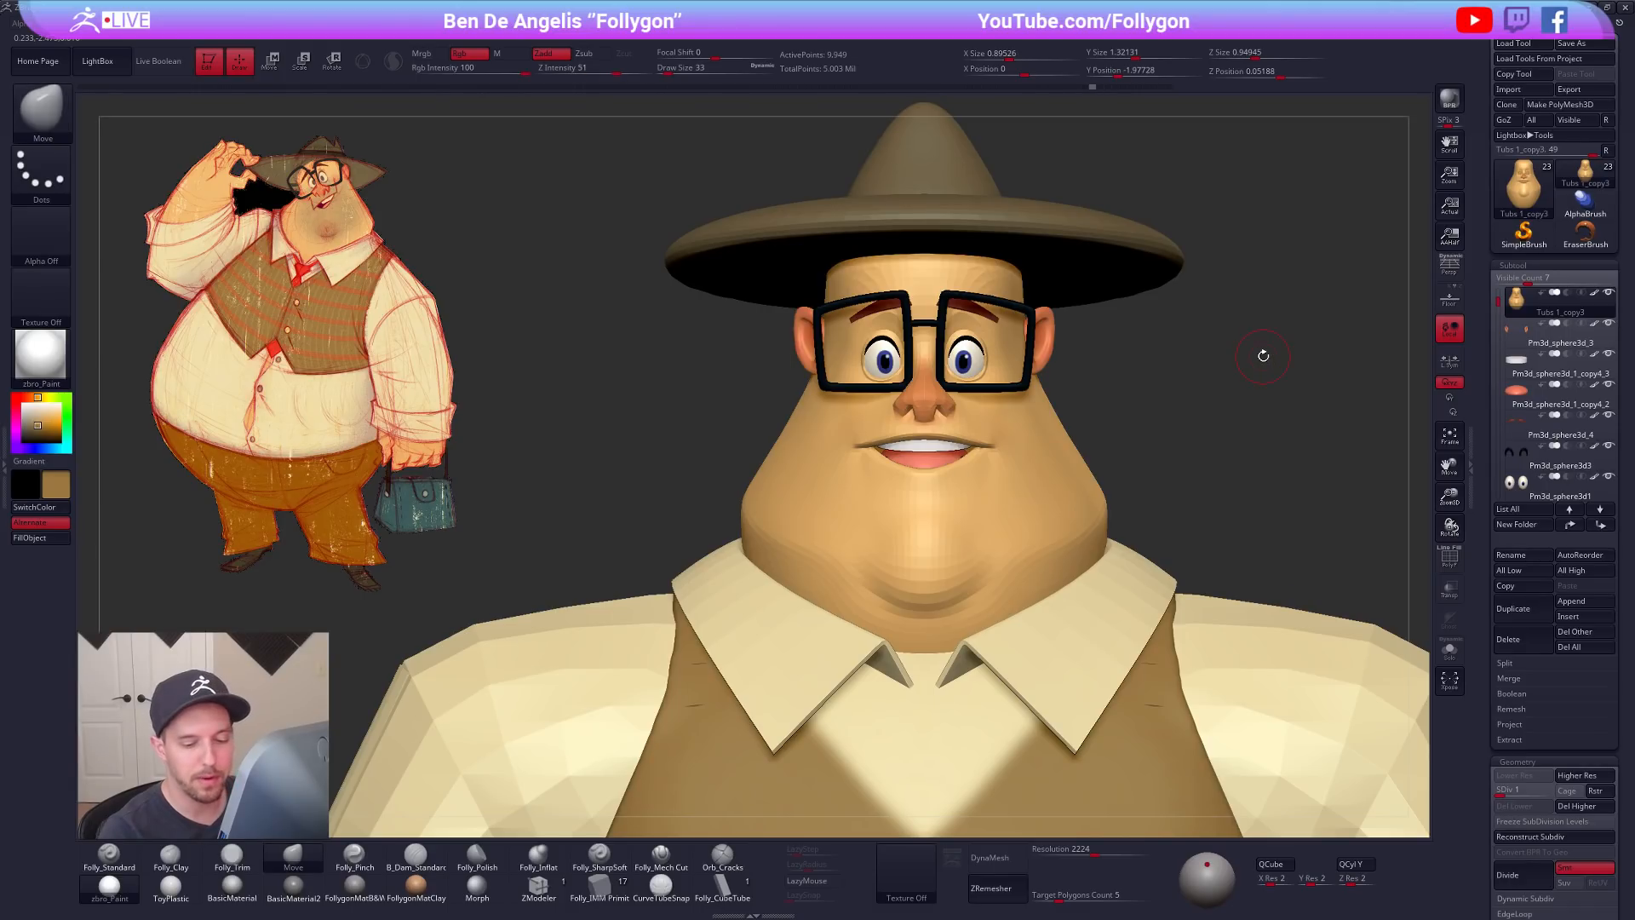
pyautogui.press('d')
pyautogui.press('d')
pyautogui.press('d')
pyautogui.press('d')
# Step: Hide all subtools except the two torso versions, isolate the remeshed low-poly torso, and check its wireframe
pyautogui.keyDown('alt'); pyautogui.moveTo(1259, 431); pyautogui.dragTo(1028, 415); pyautogui.keyUp('alt')
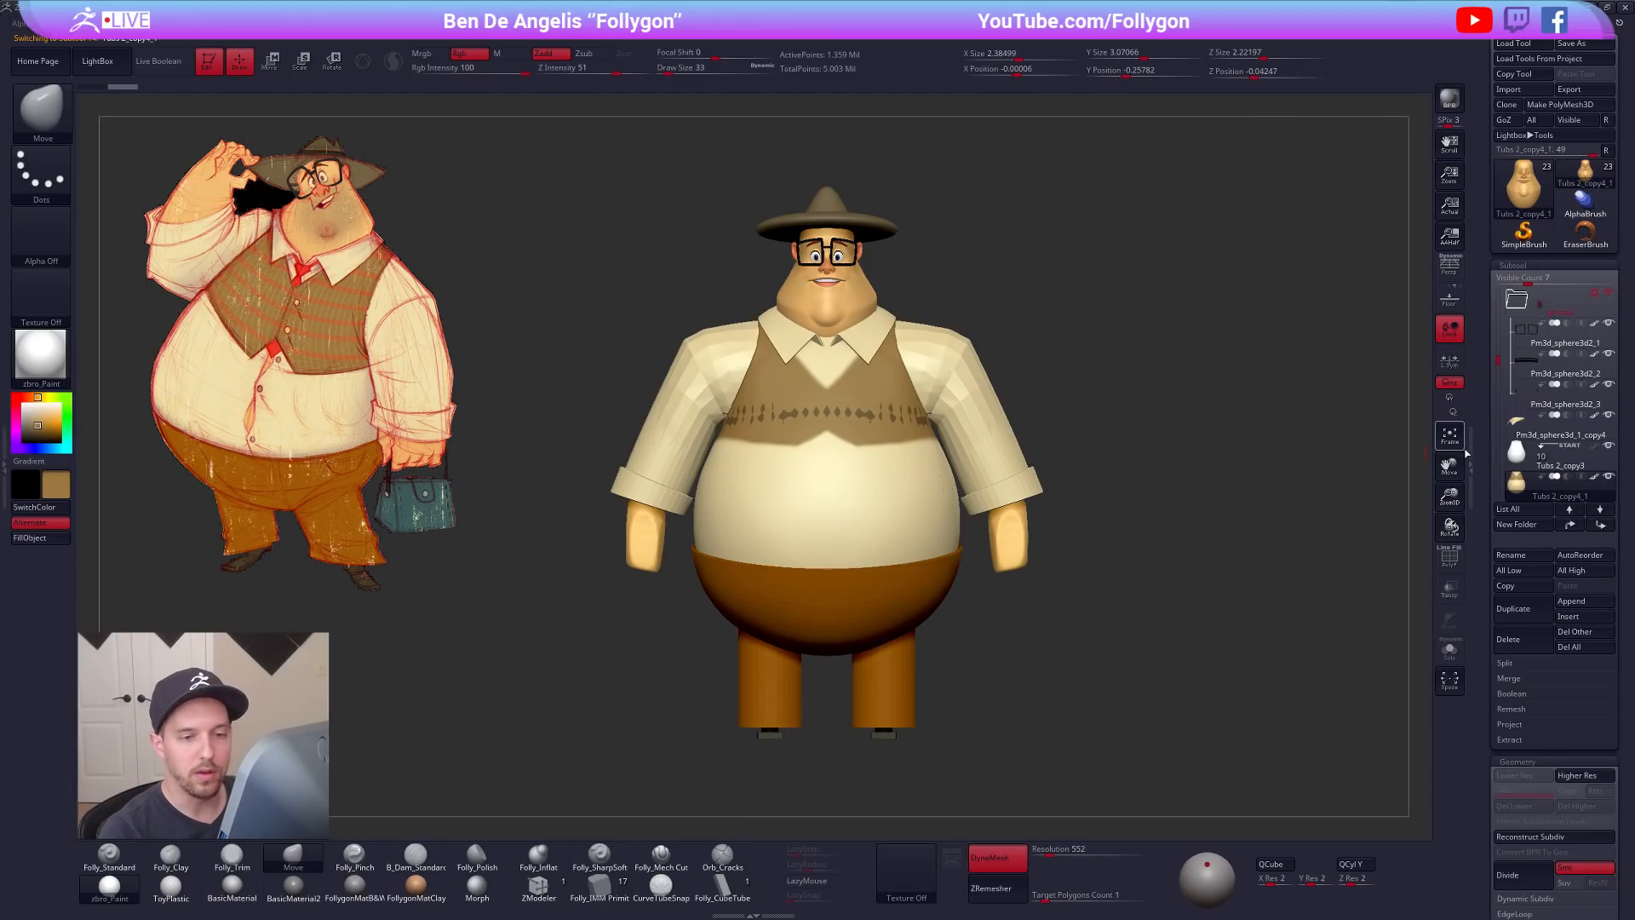
pyautogui.keyDown('shift'); pyautogui.click(1608, 476); pyautogui.keyUp('shift')
pyautogui.click(1520, 460)
pyautogui.hotkey('shift', 'f')
pyautogui.hotkey('shift', 'f')
pyautogui.hotkey('alt', 's')
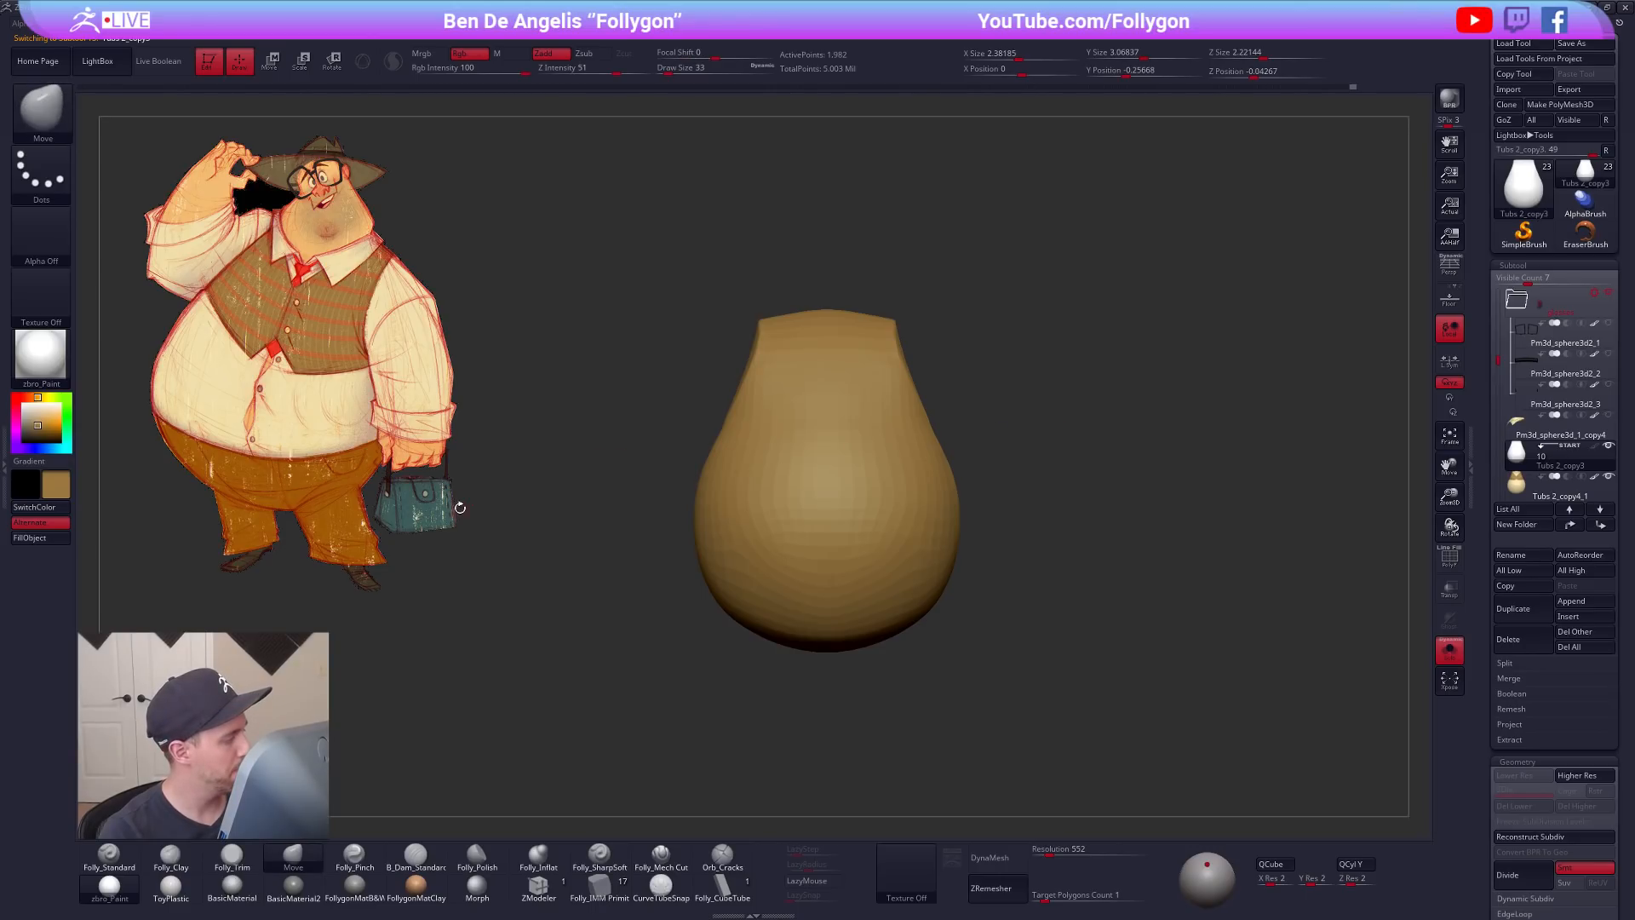
pyautogui.hotkey('shift', 'f')
pyautogui.hotkey('shift', 'f')
# Step: Subdivide the low-poly torso up to level 4 and project the high-resolution torso's shape and paint onto it with ProjectAll
pyautogui.press('2')
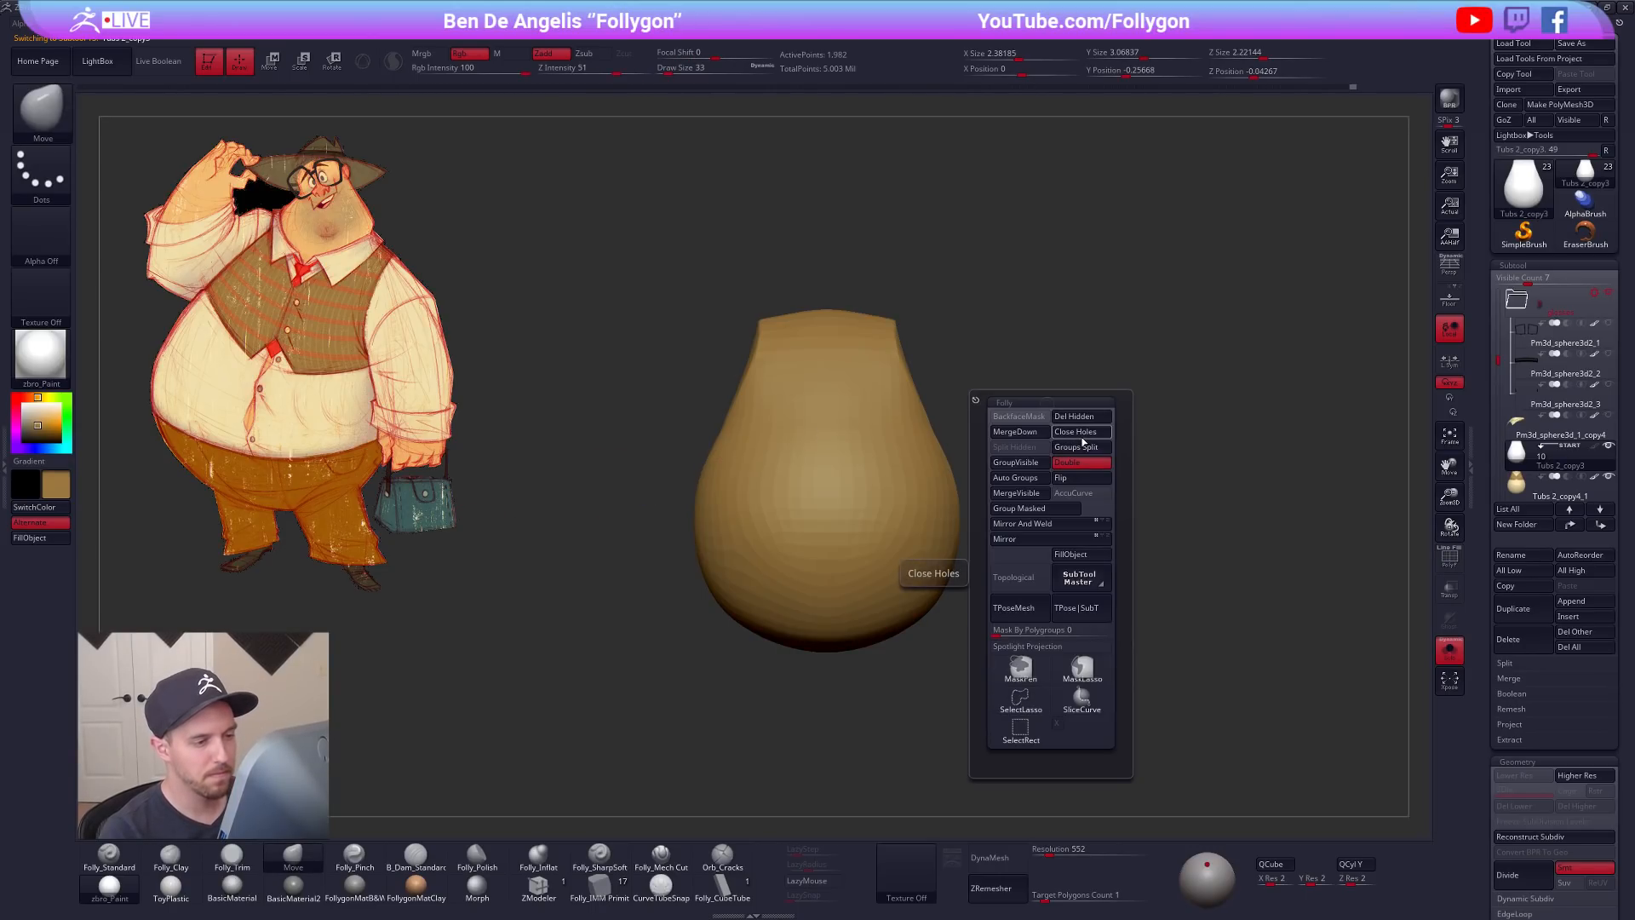
pyautogui.hotkey('ctrl', 'd')
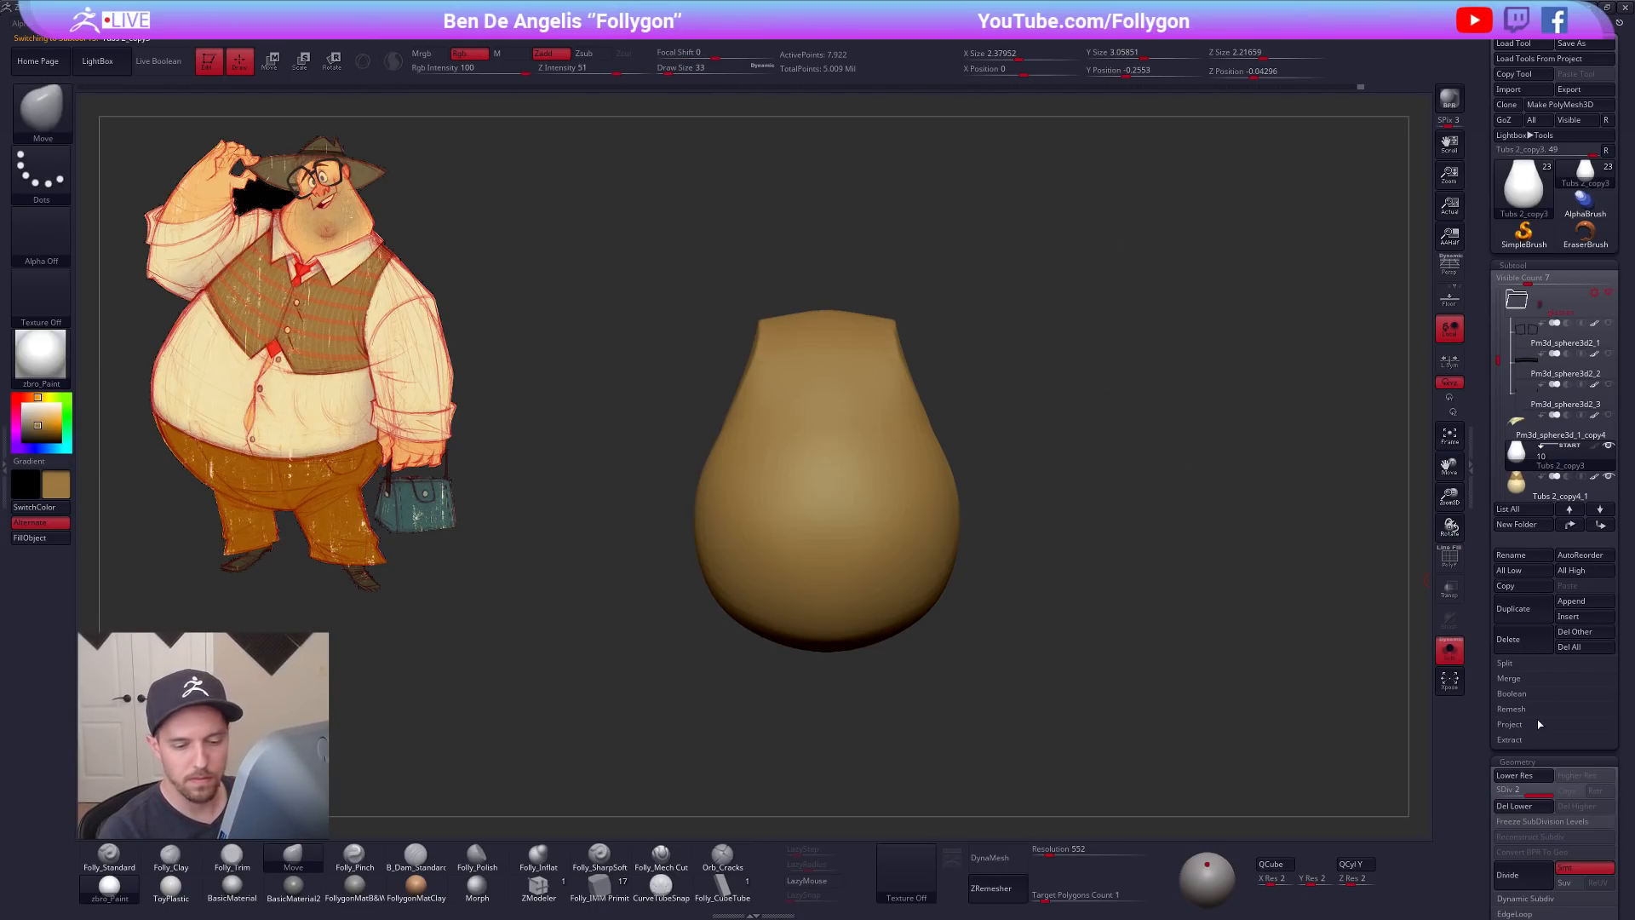
pyautogui.click(1525, 712)
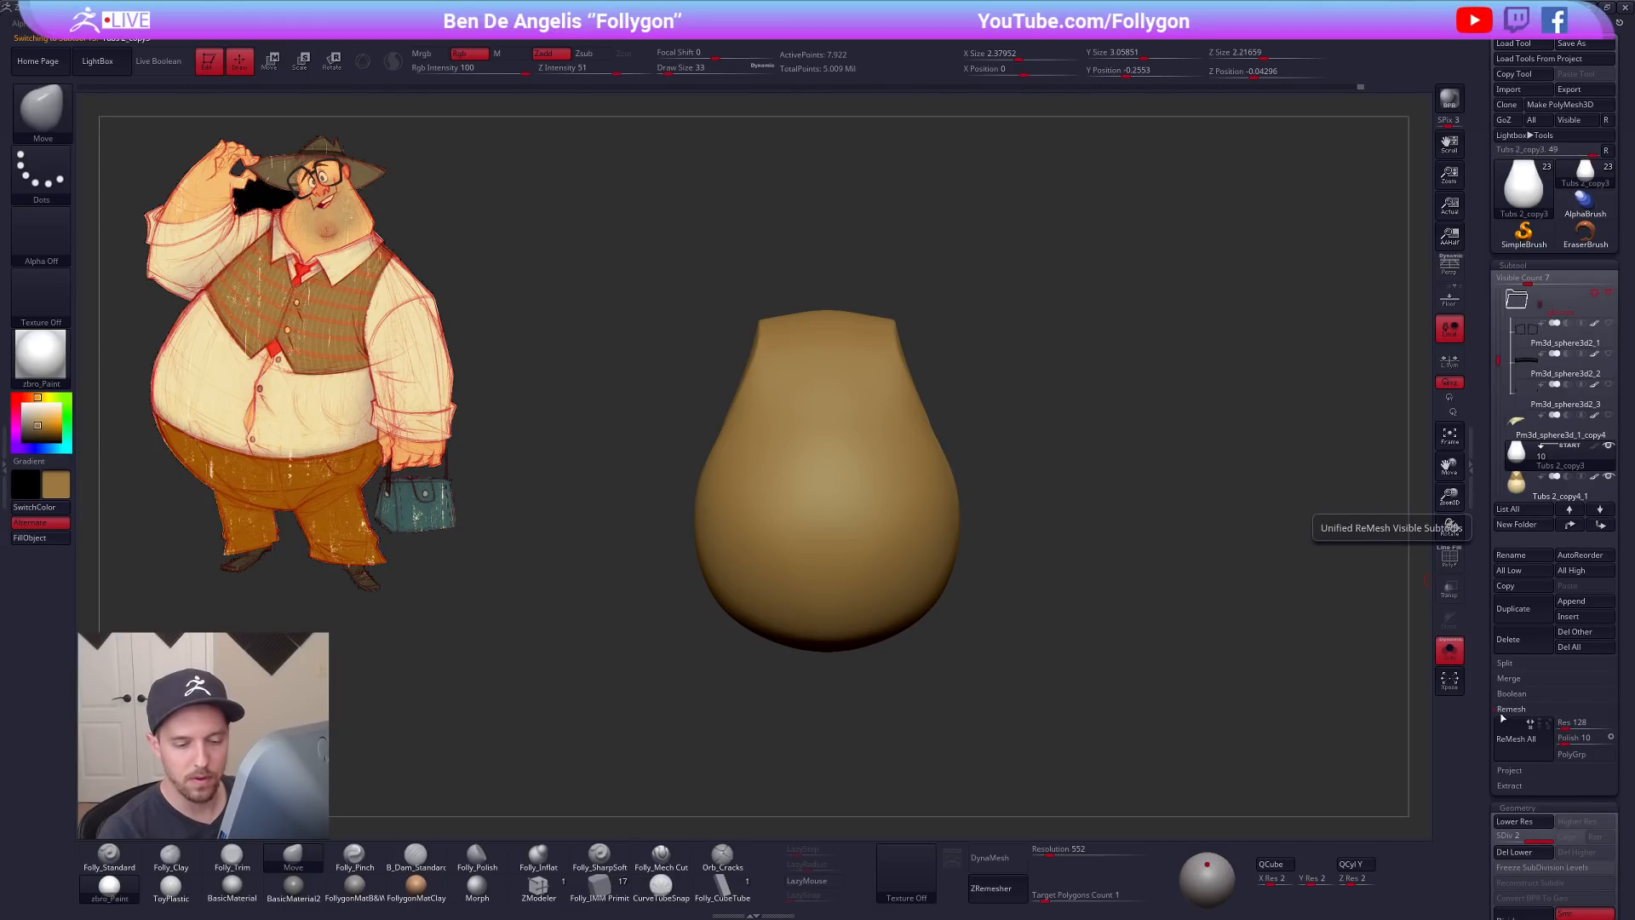
pyautogui.click(1521, 770)
pyautogui.hotkey('ctrl', 'd')
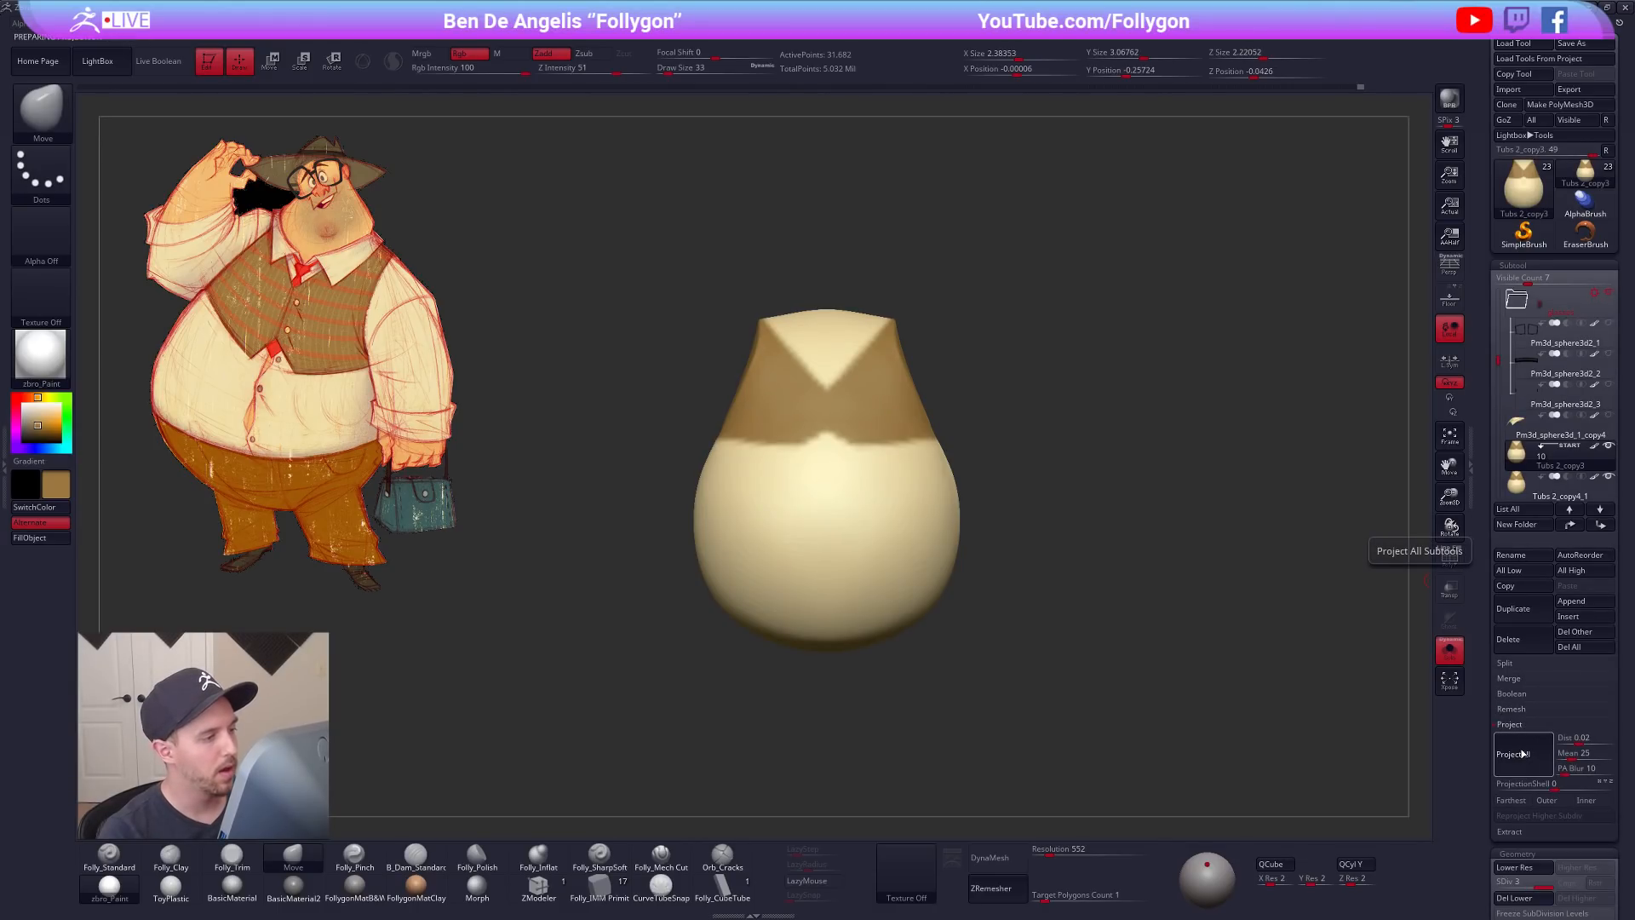
pyautogui.moveTo(941, 660); pyautogui.dragTo(1072, 626)
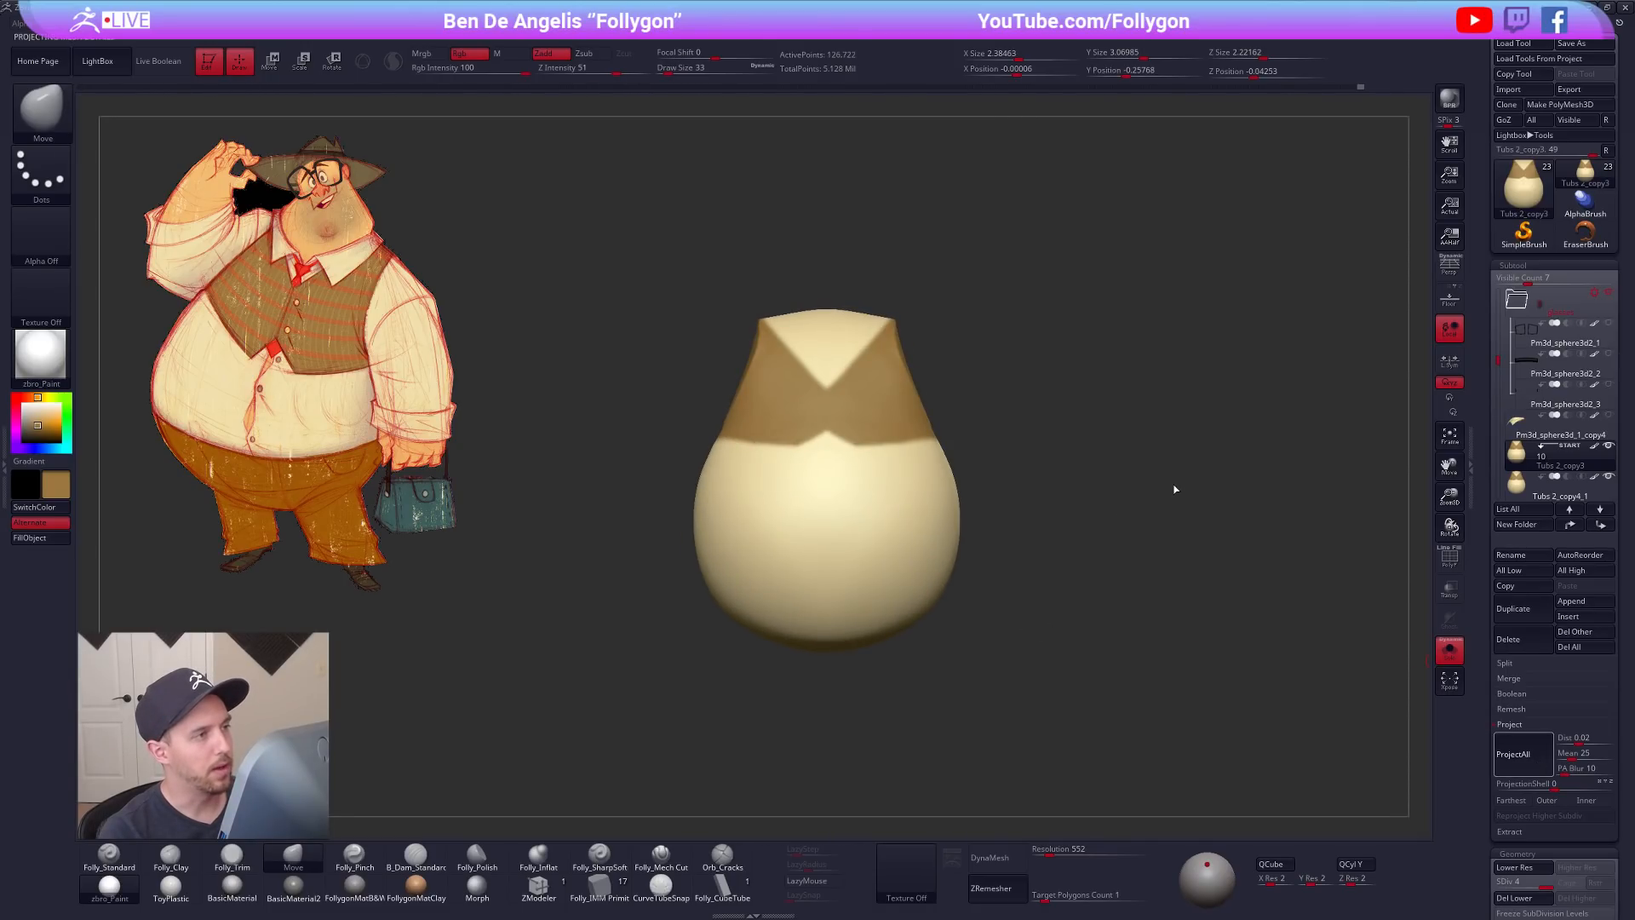
# Step: Delete the duplicated high-resolution torso subtool and confirm the deletion
pyautogui.click(1520, 498)
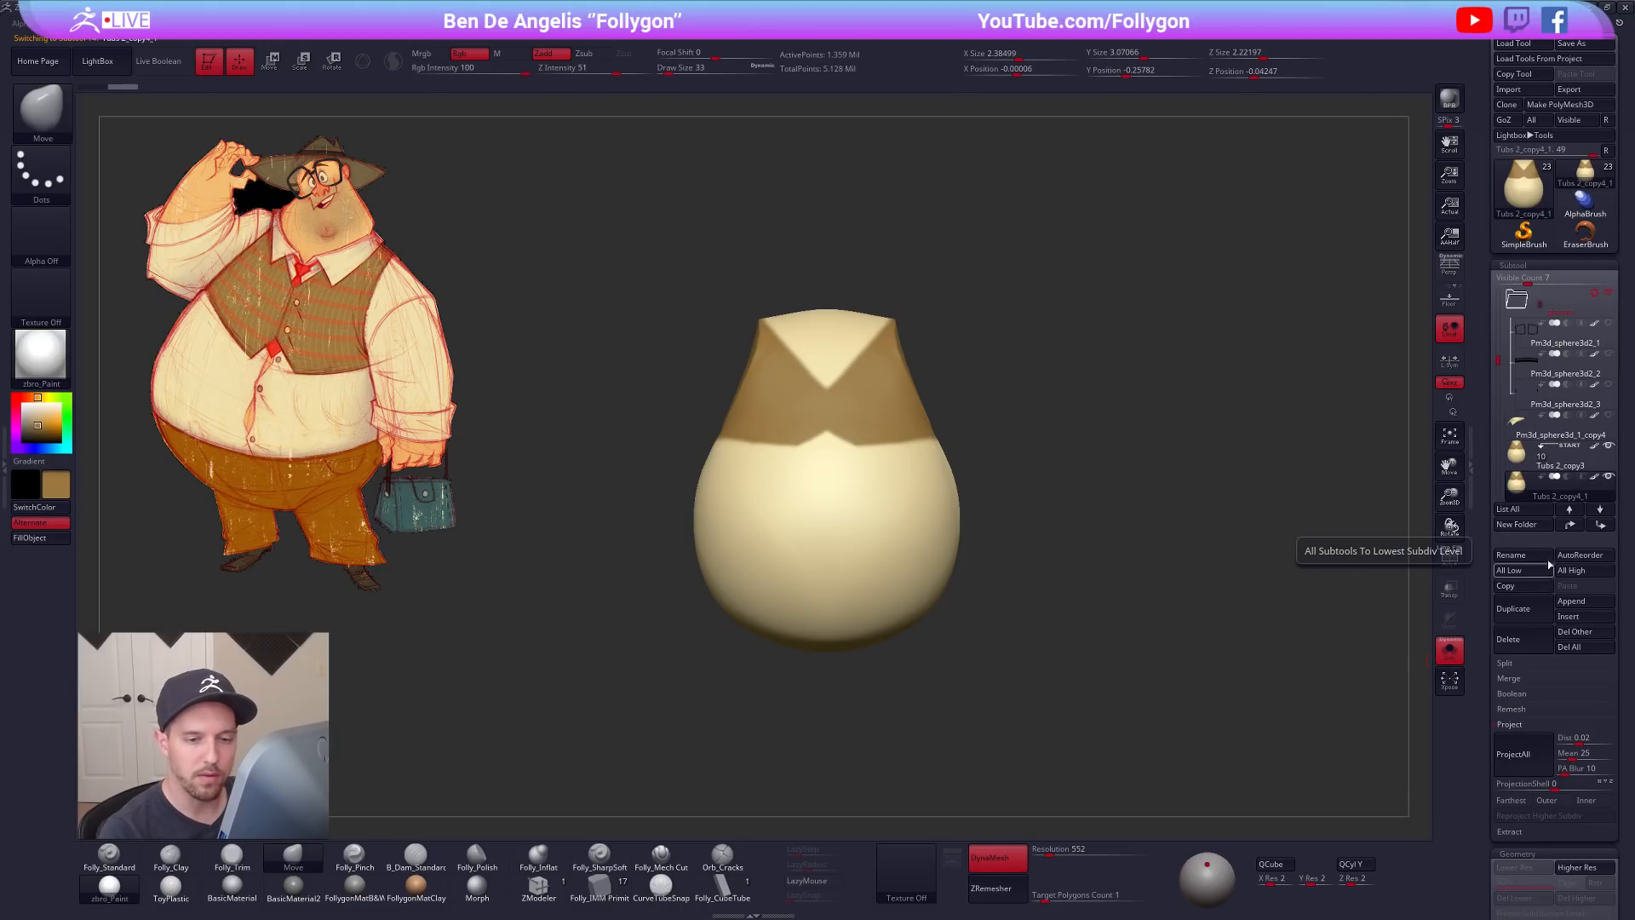
pyautogui.click(1525, 647)
pyautogui.click(1407, 672)
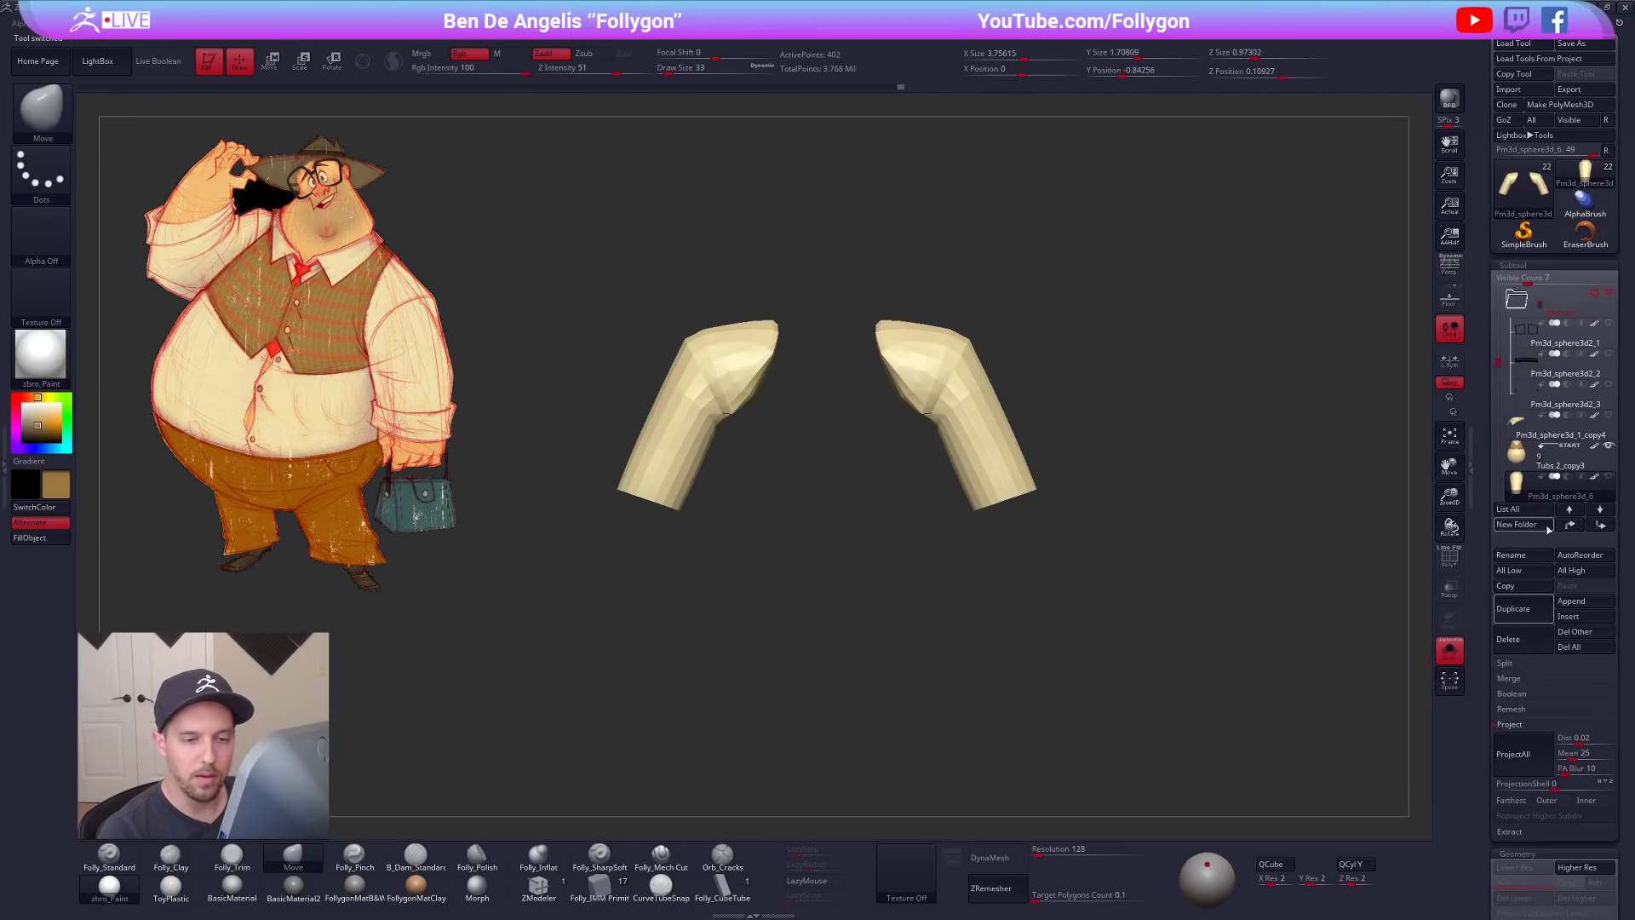
# Step: Bring all body parts back into view around the torso and turn on perspective display
pyautogui.click(1222, 430)
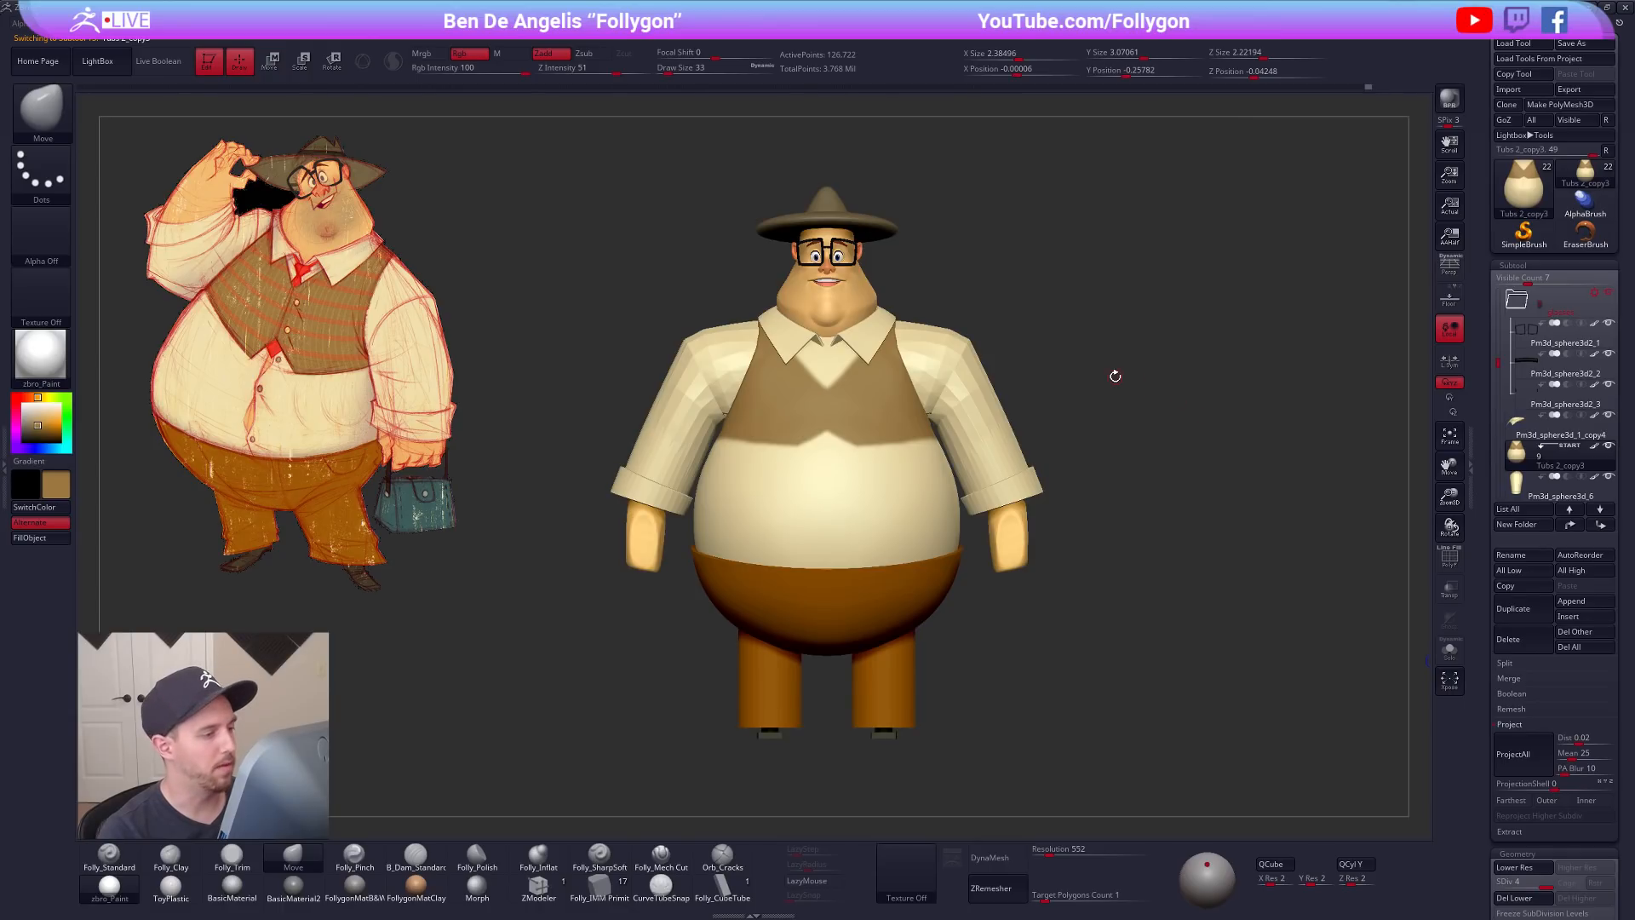
pyautogui.moveTo(1083, 418); pyautogui.dragTo(1123, 441)
pyautogui.click(1450, 266)
pyautogui.moveTo(1071, 427); pyautogui.dragTo(1049, 438)
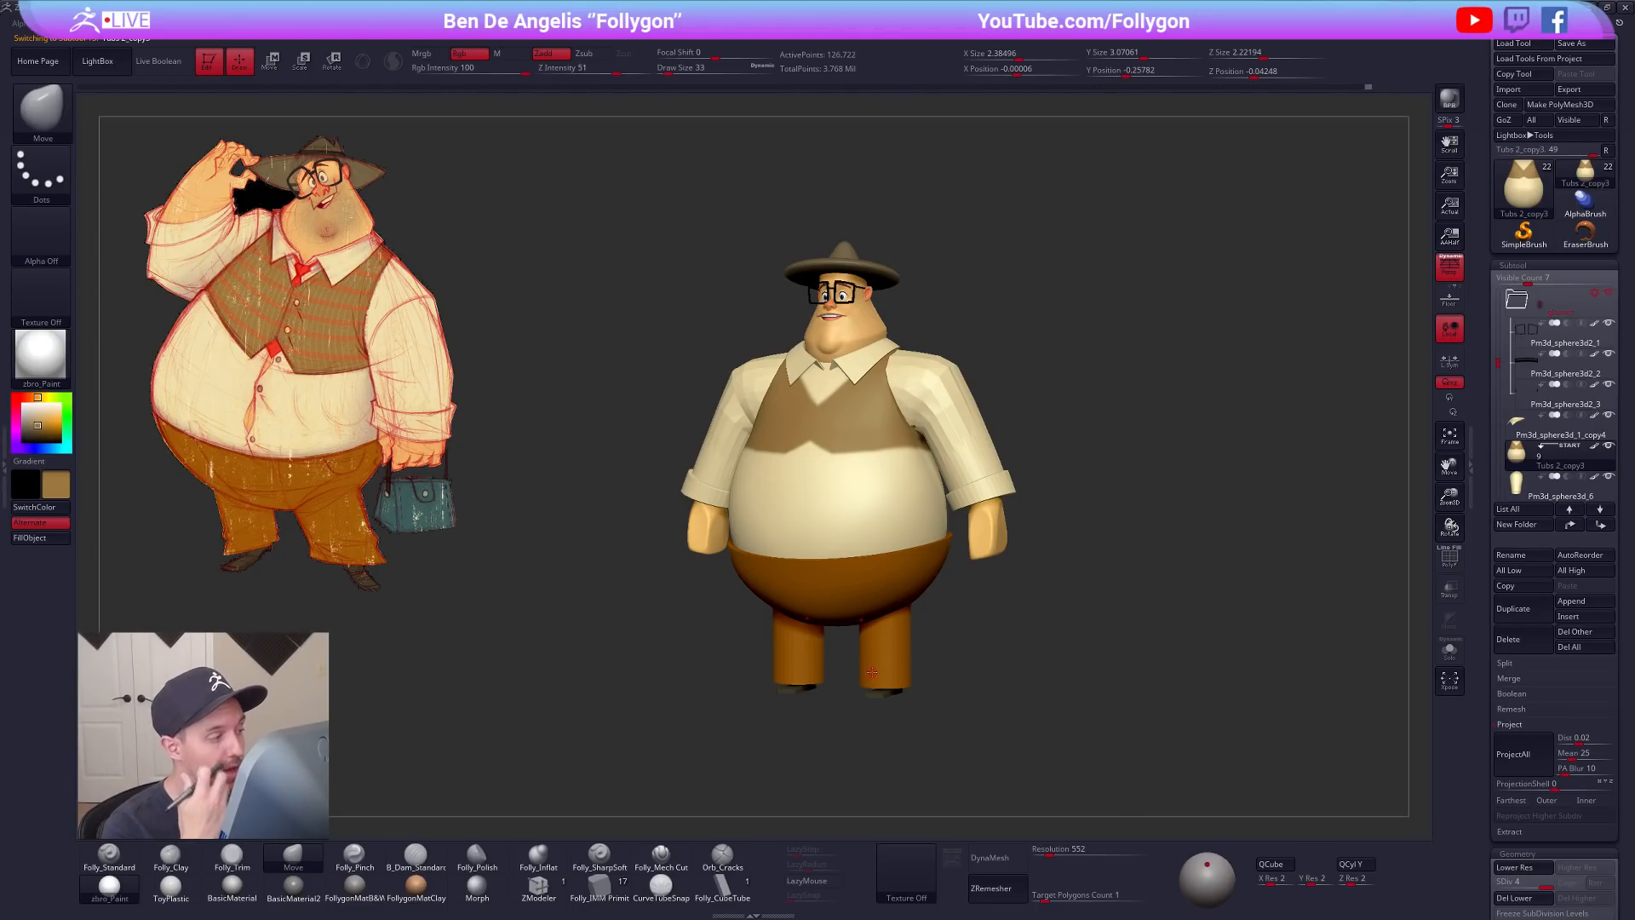
# Step: Select the sleeves, show their wireframe, and set the brush draw size to 252
pyautogui.keyDown('alt'); pyautogui.click(926, 401); pyautogui.keyUp('alt')
pyautogui.hotkey('shift', 'f')
pyautogui.hotkey('shift', 's')
pyautogui.press('space')
pyautogui.moveTo(948, 416); pyautogui.dragTo(968, 417)
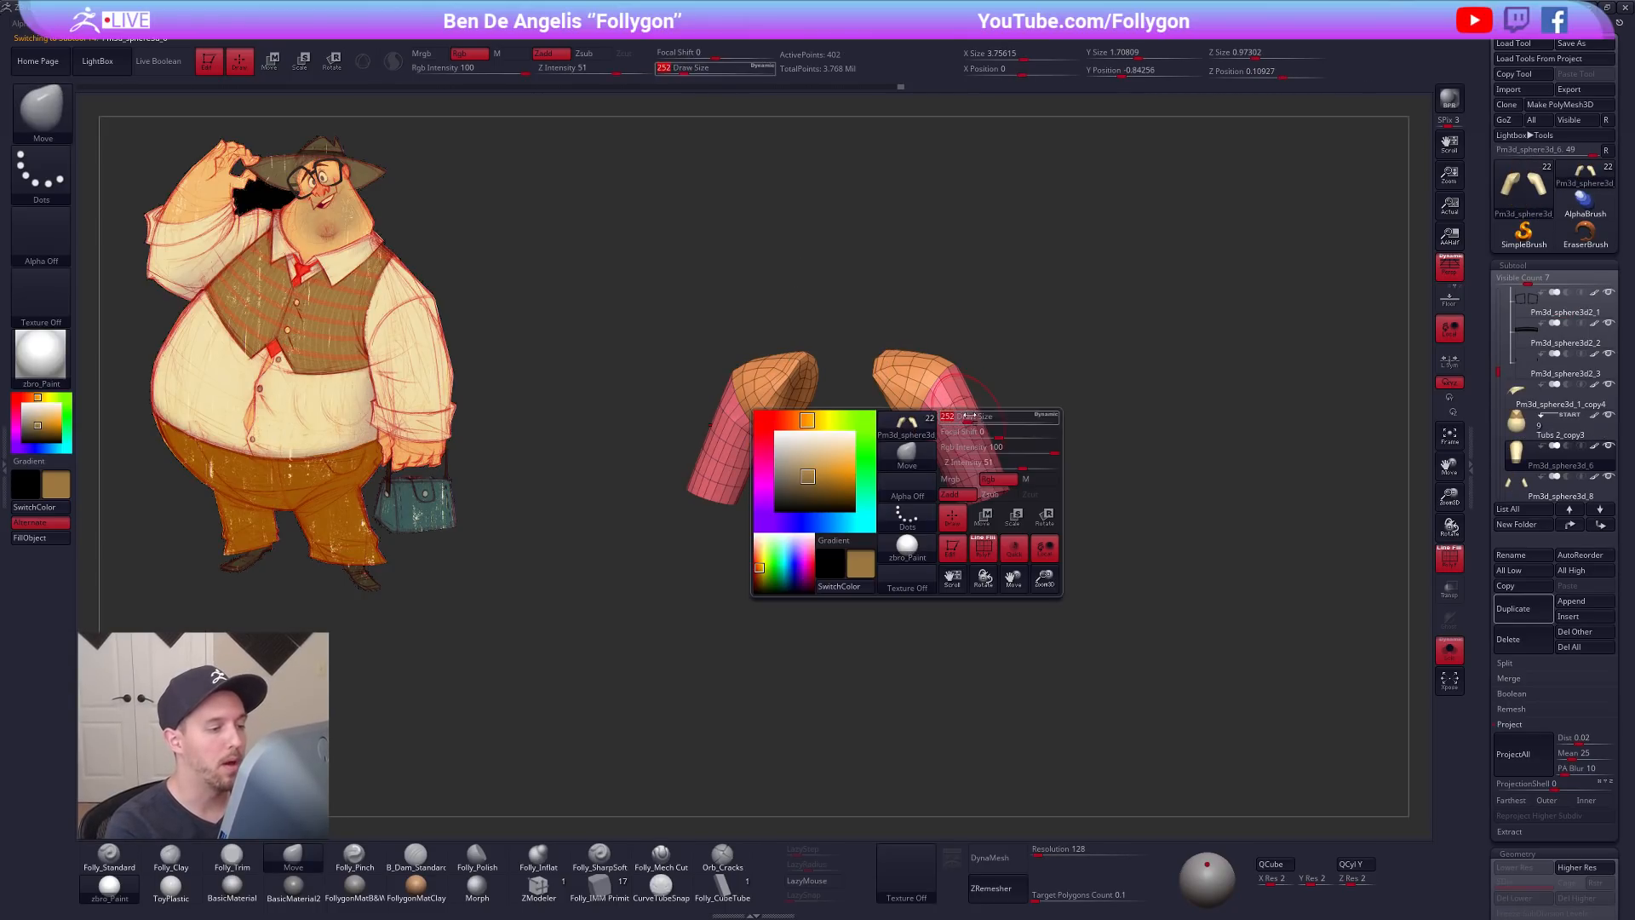
pyautogui.hotkey('shift', 's')
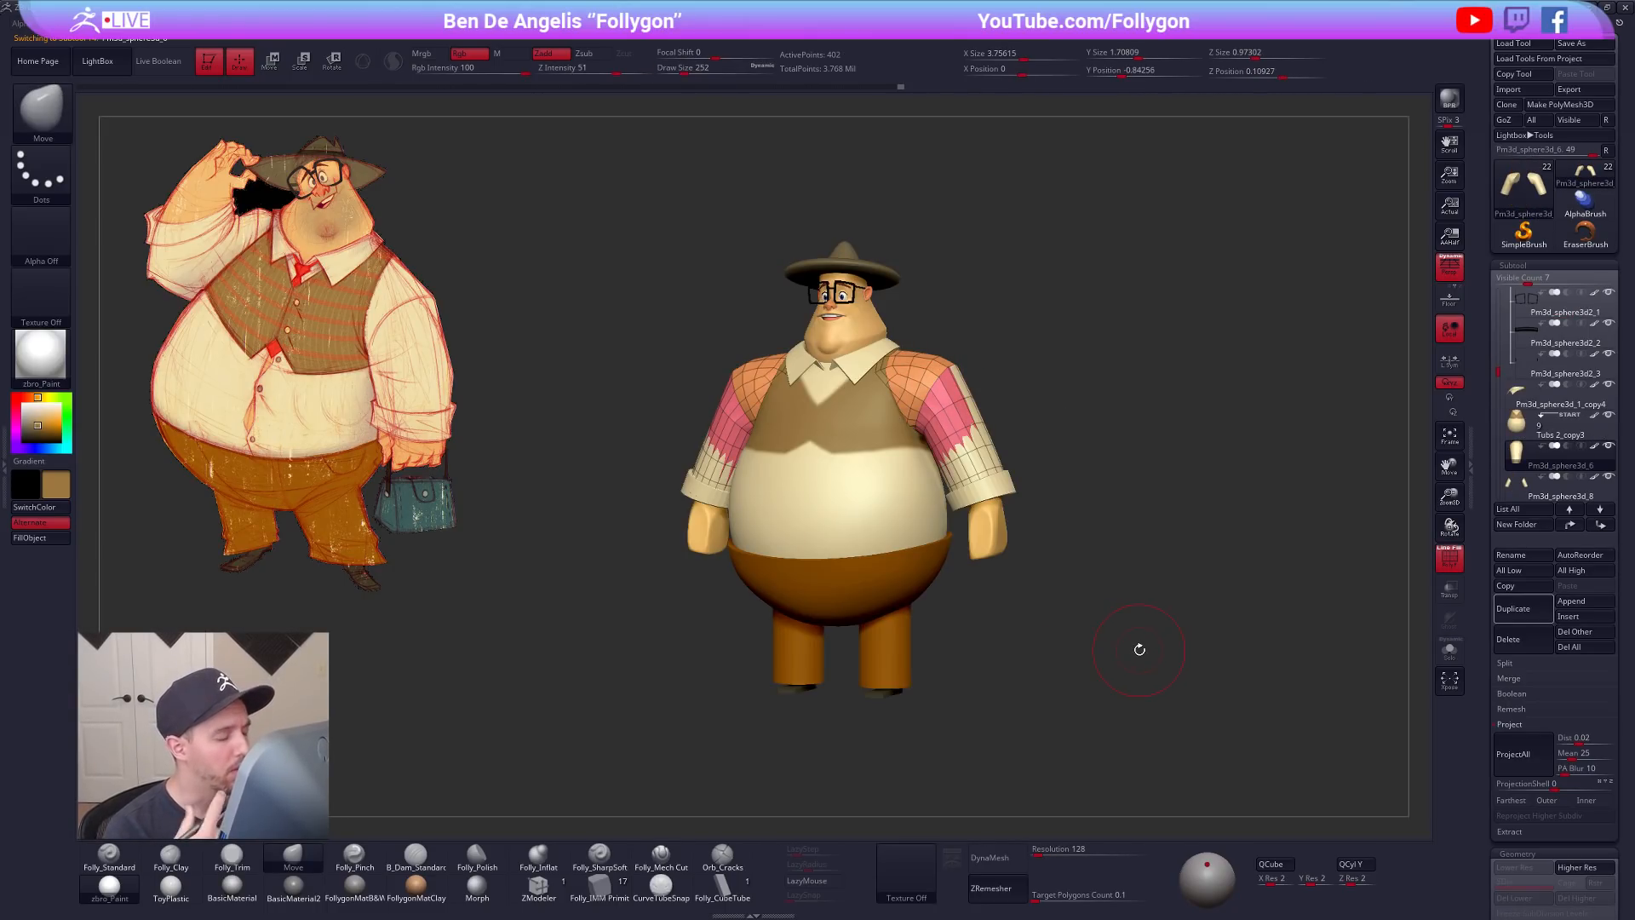
# Step: Try to scale the isolated sleeves with the Transpose line without local symmetry
pyautogui.hotkey('shift', 's')
pyautogui.press('f')
pyautogui.press('w')
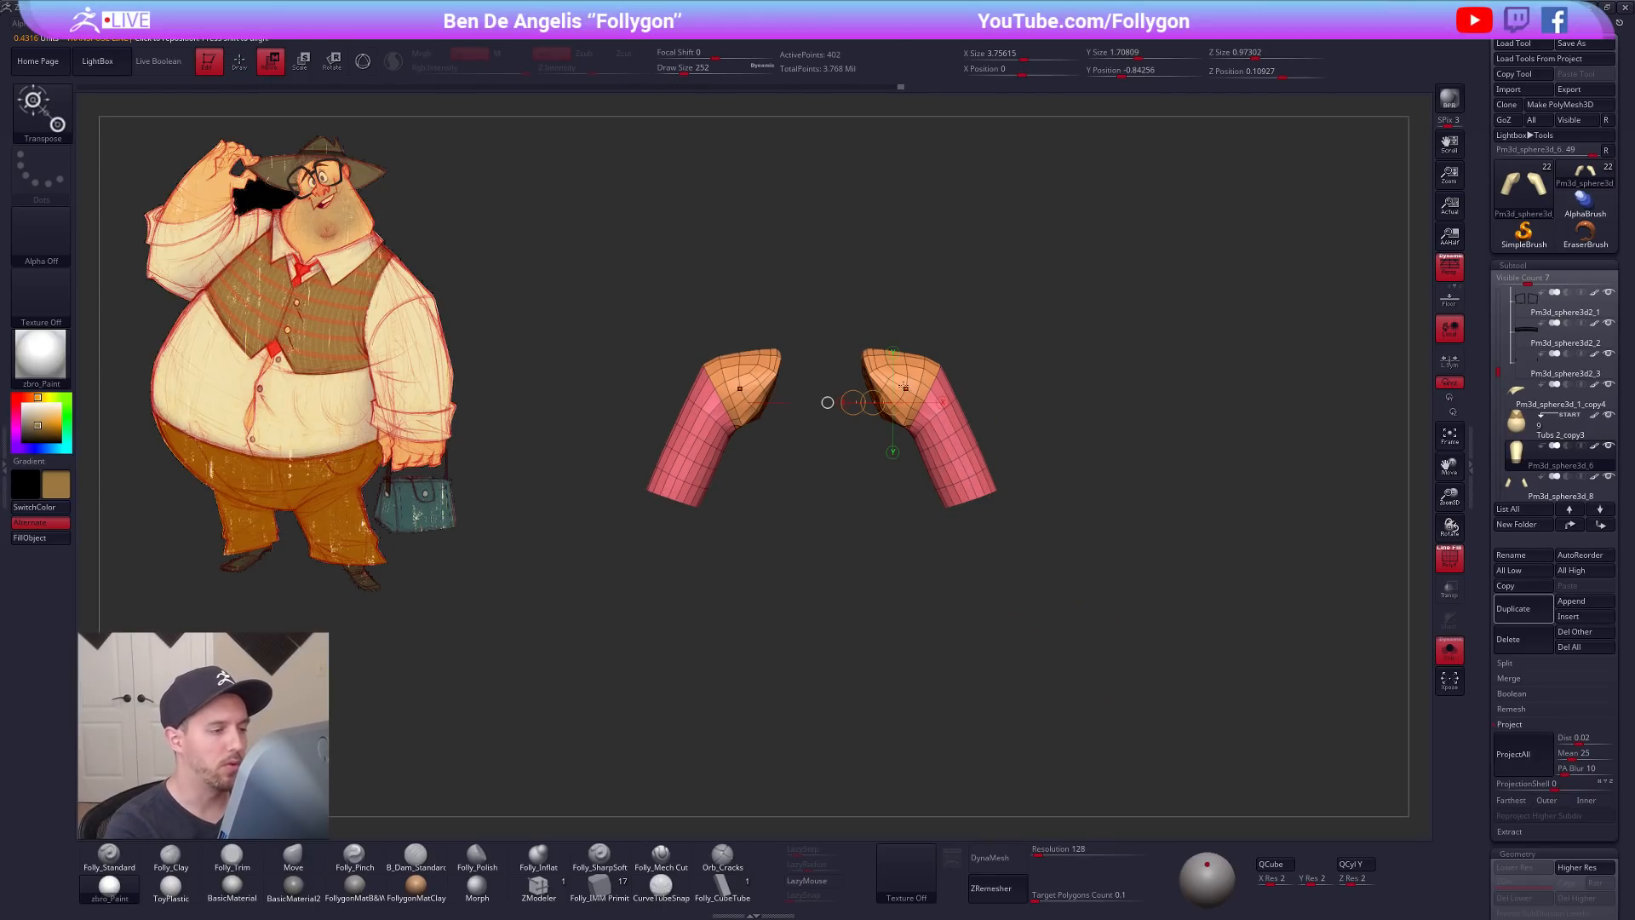
pyautogui.press('q')
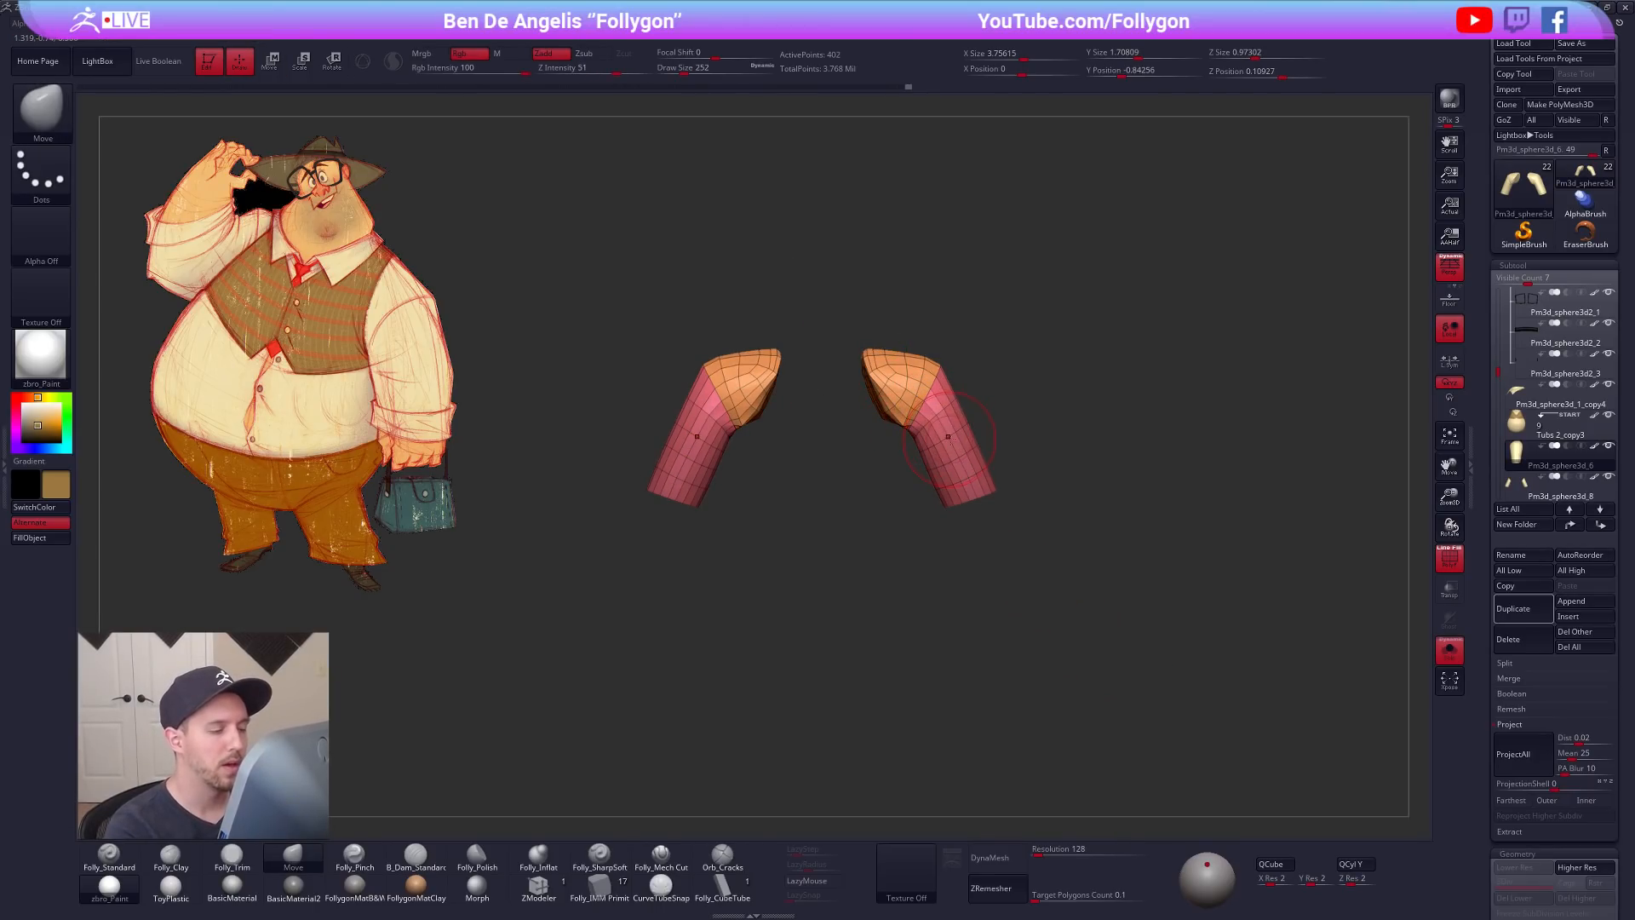
pyautogui.press('e')
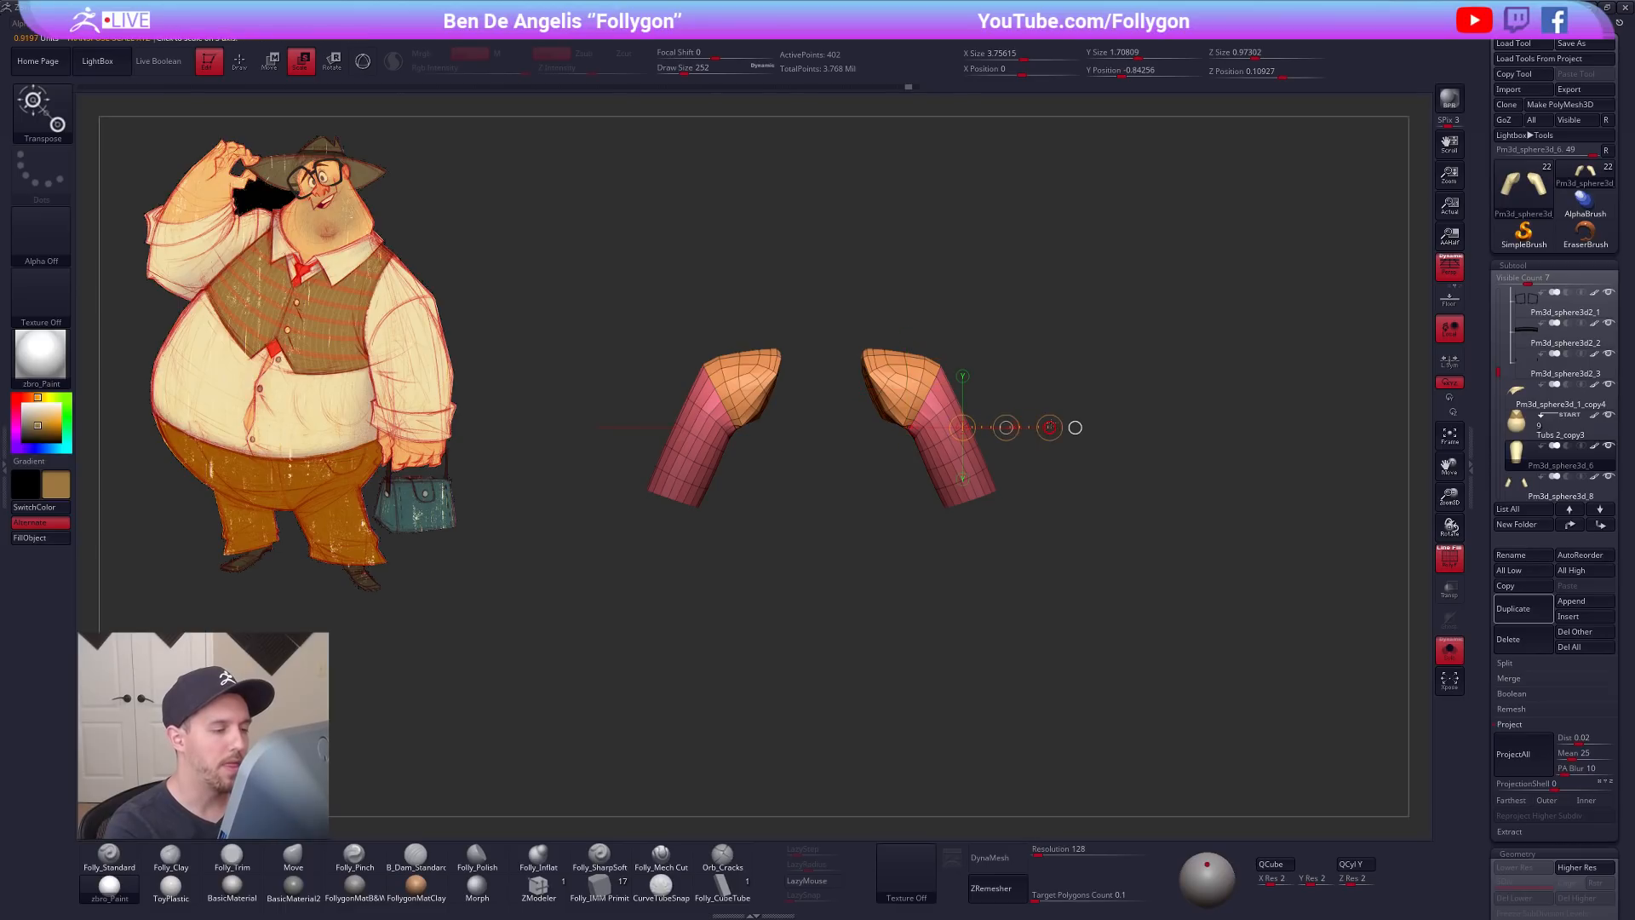
pyautogui.moveTo(1015, 427); pyautogui.dragTo(1107, 424)
pyautogui.hotkey('ctrl', 'z')
# Step: Turn on local symmetry, adjust the sleeves' thickness and height with the Transpose line, and hide the wireframe
pyautogui.click(1450, 361)
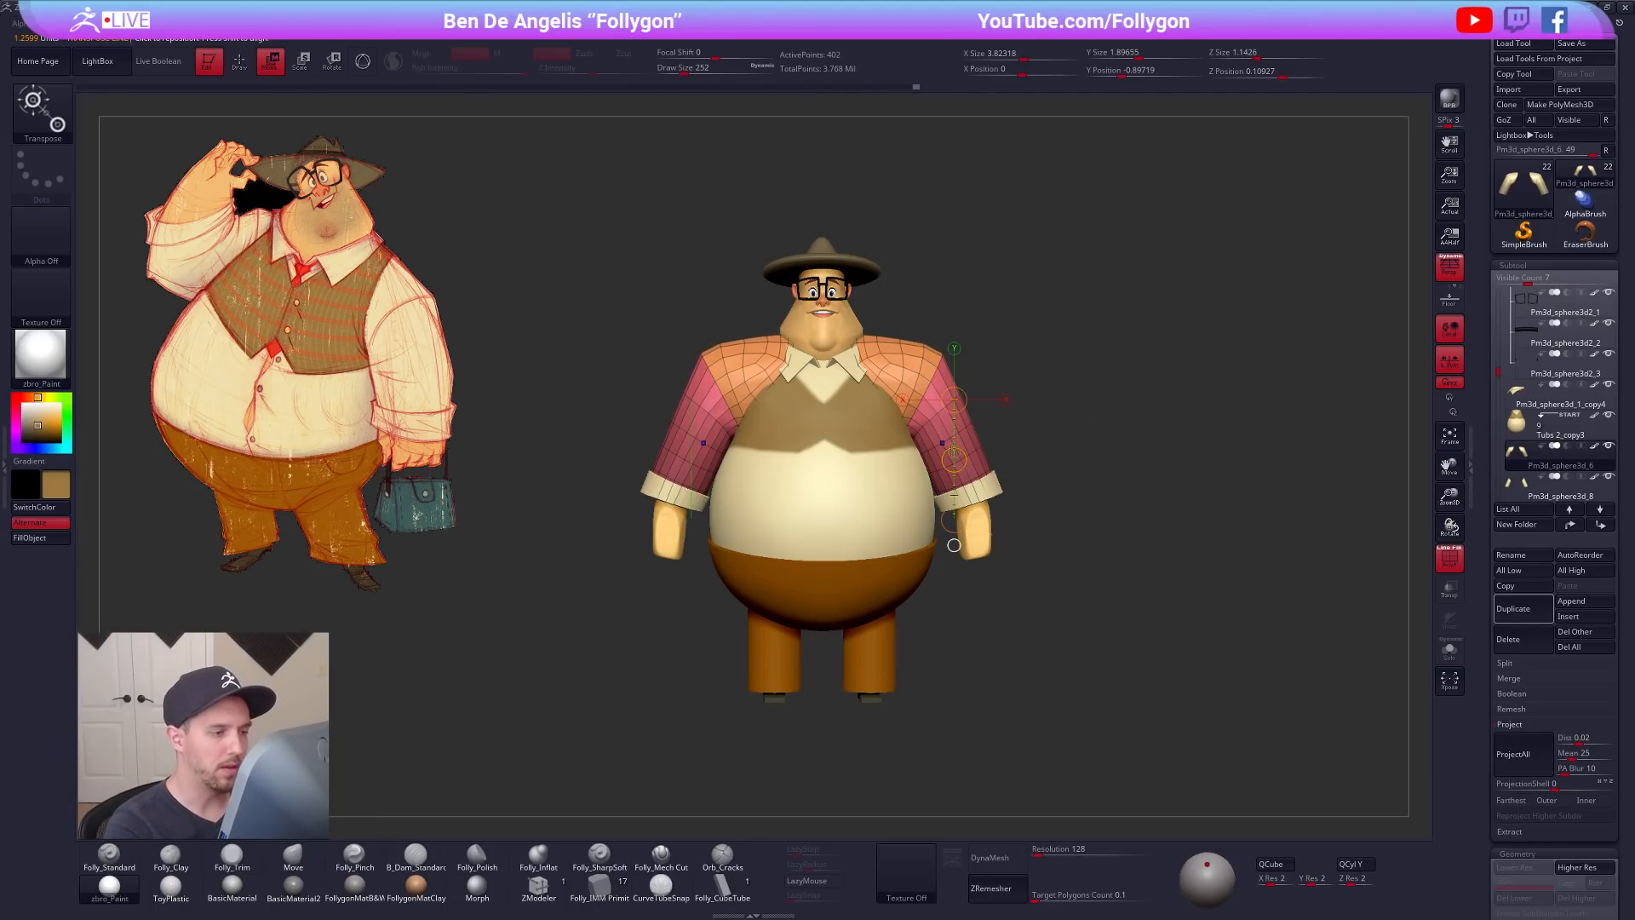
pyautogui.moveTo(954, 462); pyautogui.dragTo(956, 461)
pyautogui.moveTo(957, 466); pyautogui.dragTo(956, 483)
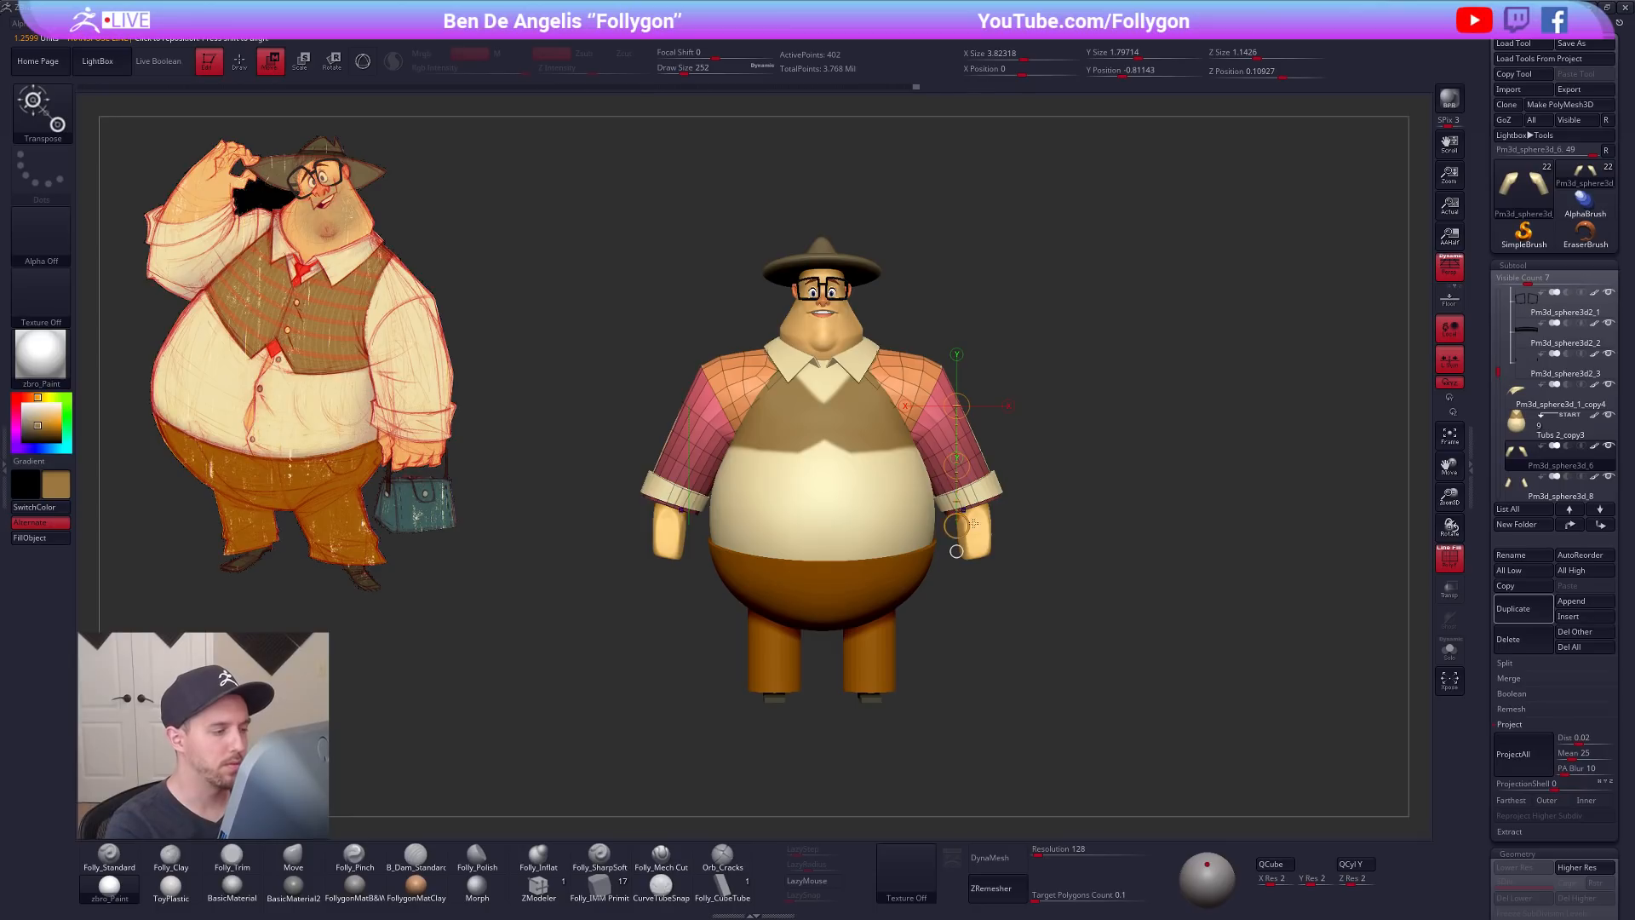
pyautogui.hotkey('shift', 'f')
pyautogui.press('q')
# Step: Reshape the upper sleeves from above and from the side with the Move brush at draw size 335
pyautogui.moveTo(1143, 650); pyautogui.dragTo(1018, 699)
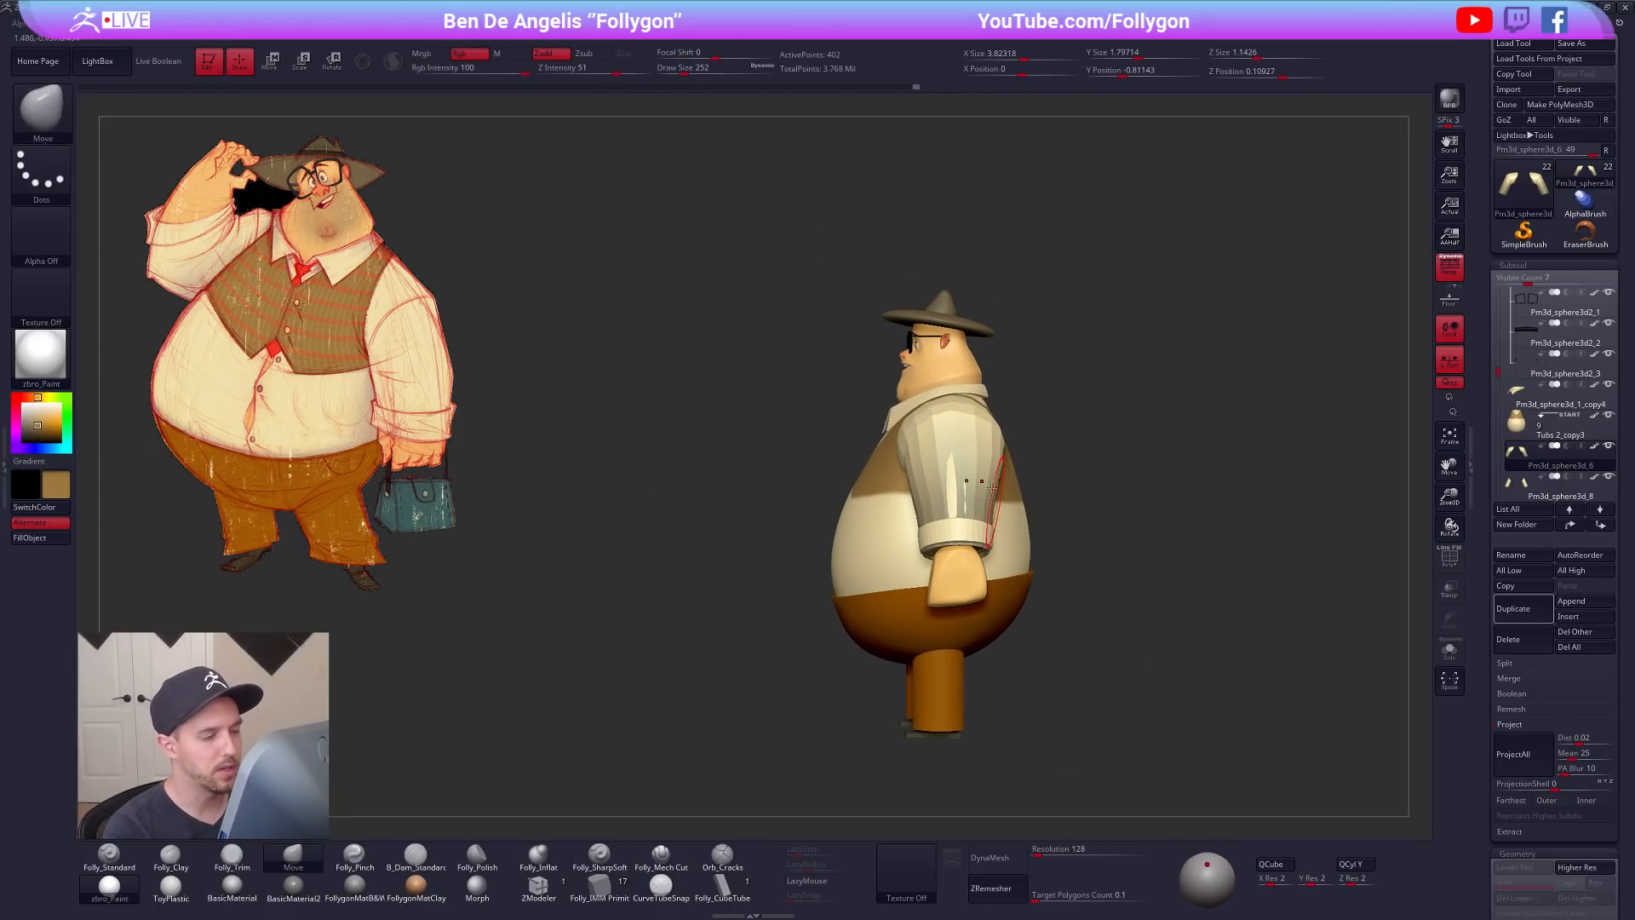
pyautogui.moveTo(1005, 477); pyautogui.dragTo(992, 549, button='right')
pyautogui.press('space')
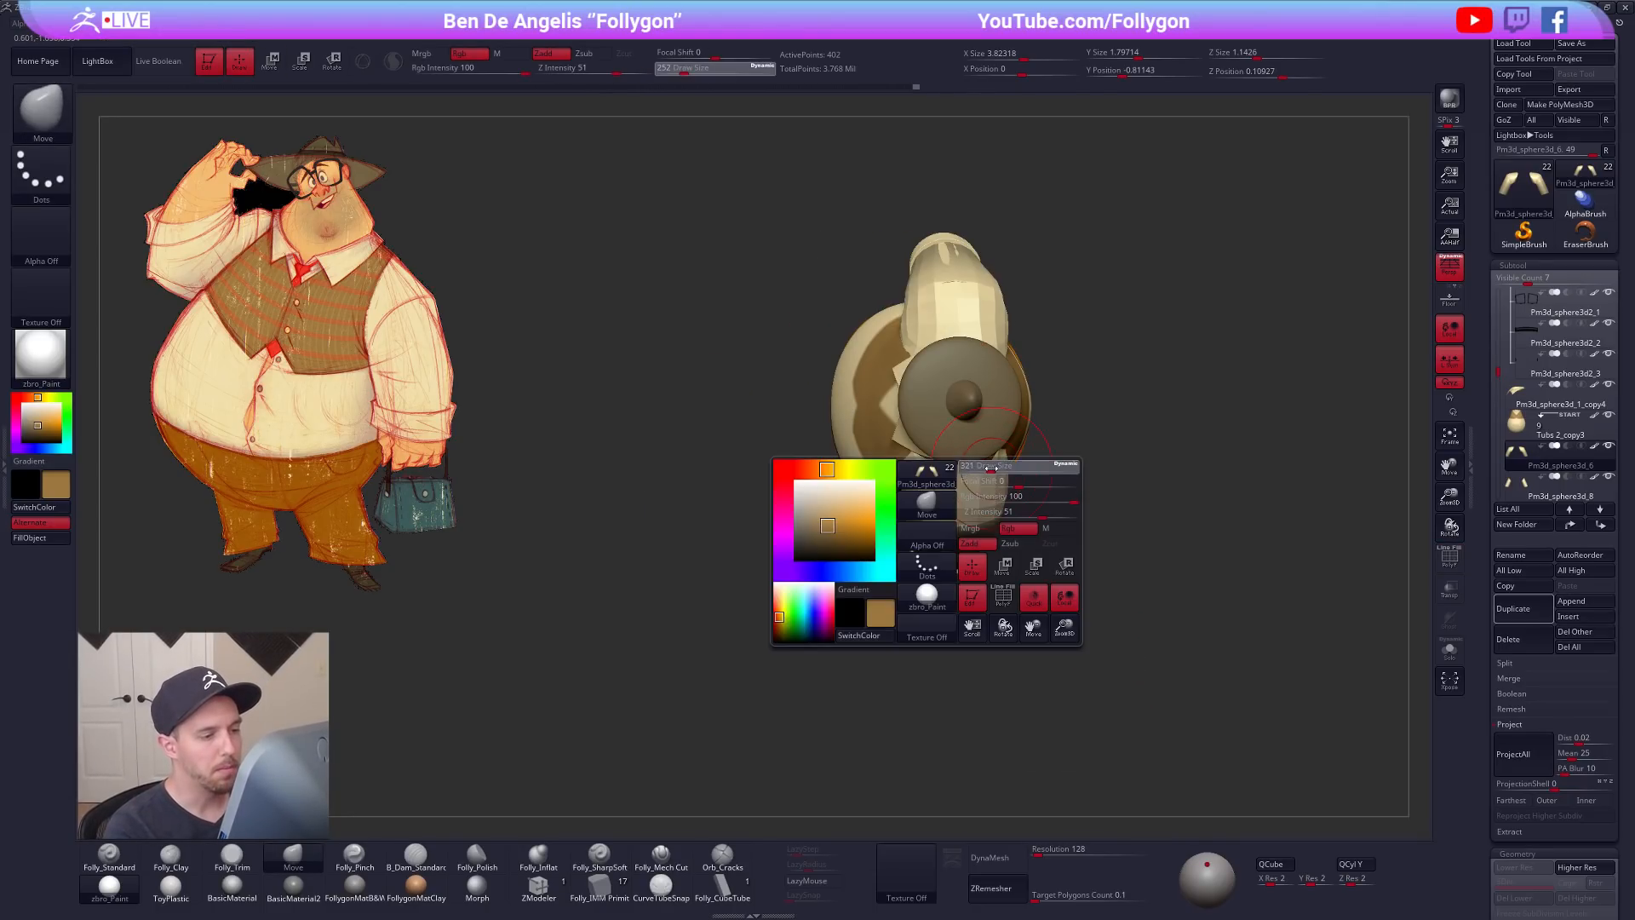
pyautogui.moveTo(975, 500); pyautogui.dragTo(991, 501)
pyautogui.moveTo(899, 465); pyautogui.dragTo(918, 474)
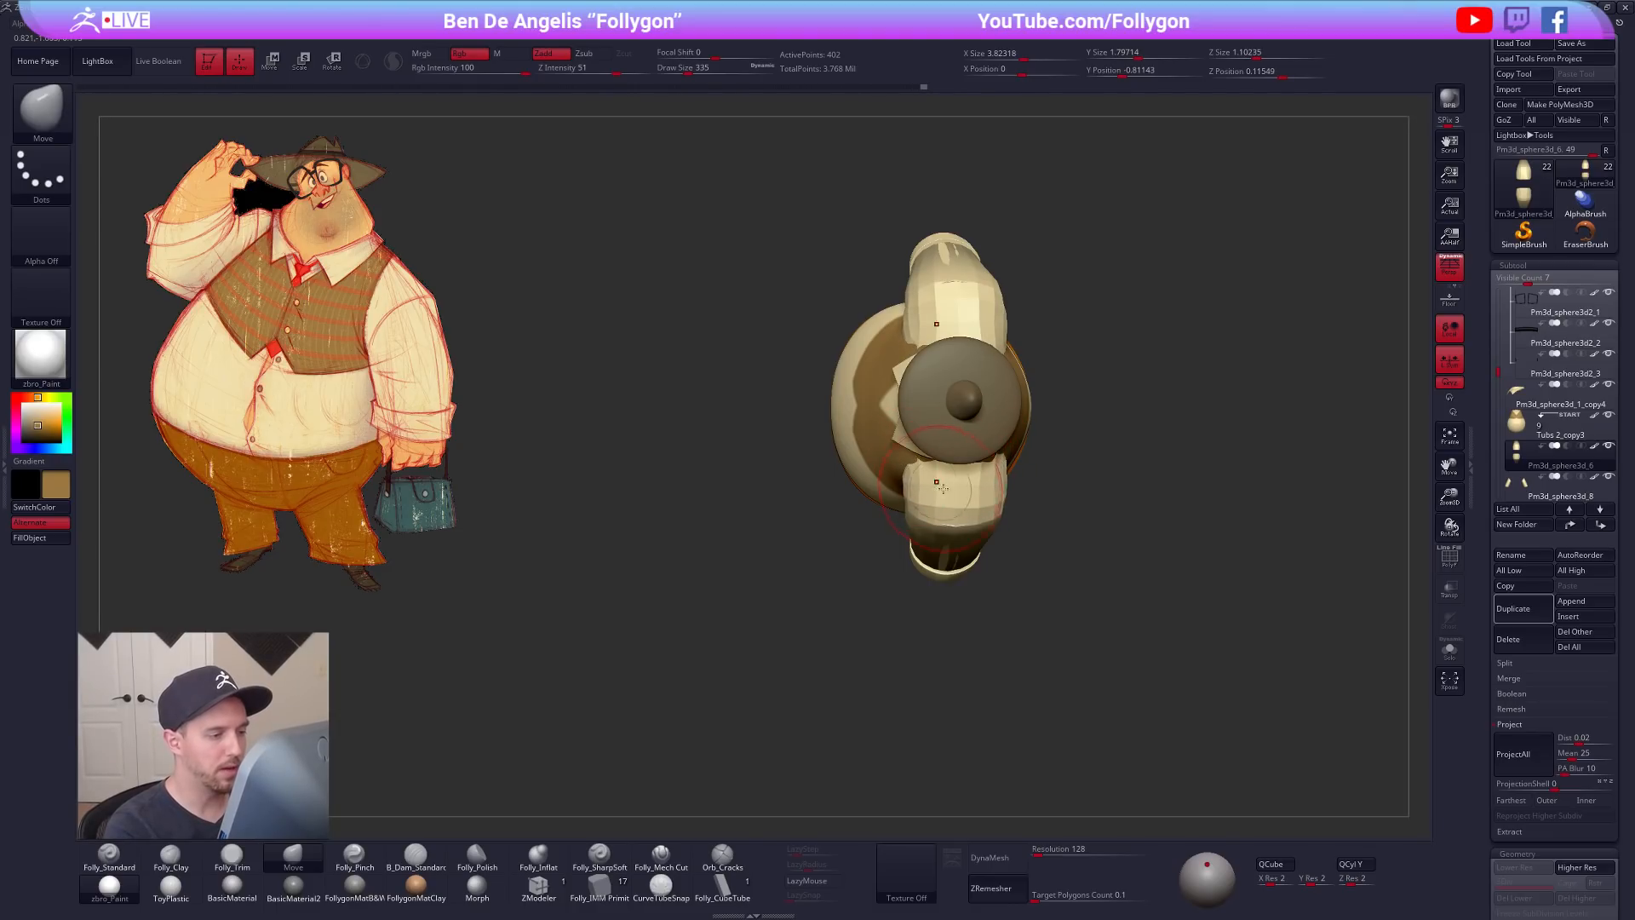
pyautogui.keyDown('shift'); pyautogui.moveTo(945, 528); pyautogui.dragTo(954, 456, button='right'); pyautogui.keyUp('shift')
pyautogui.moveTo(956, 460); pyautogui.dragTo(956, 473)
pyautogui.keyDown('shift'); pyautogui.moveTo(924, 468); pyautogui.dragTo(994, 462, button='right'); pyautogui.keyUp('shift')
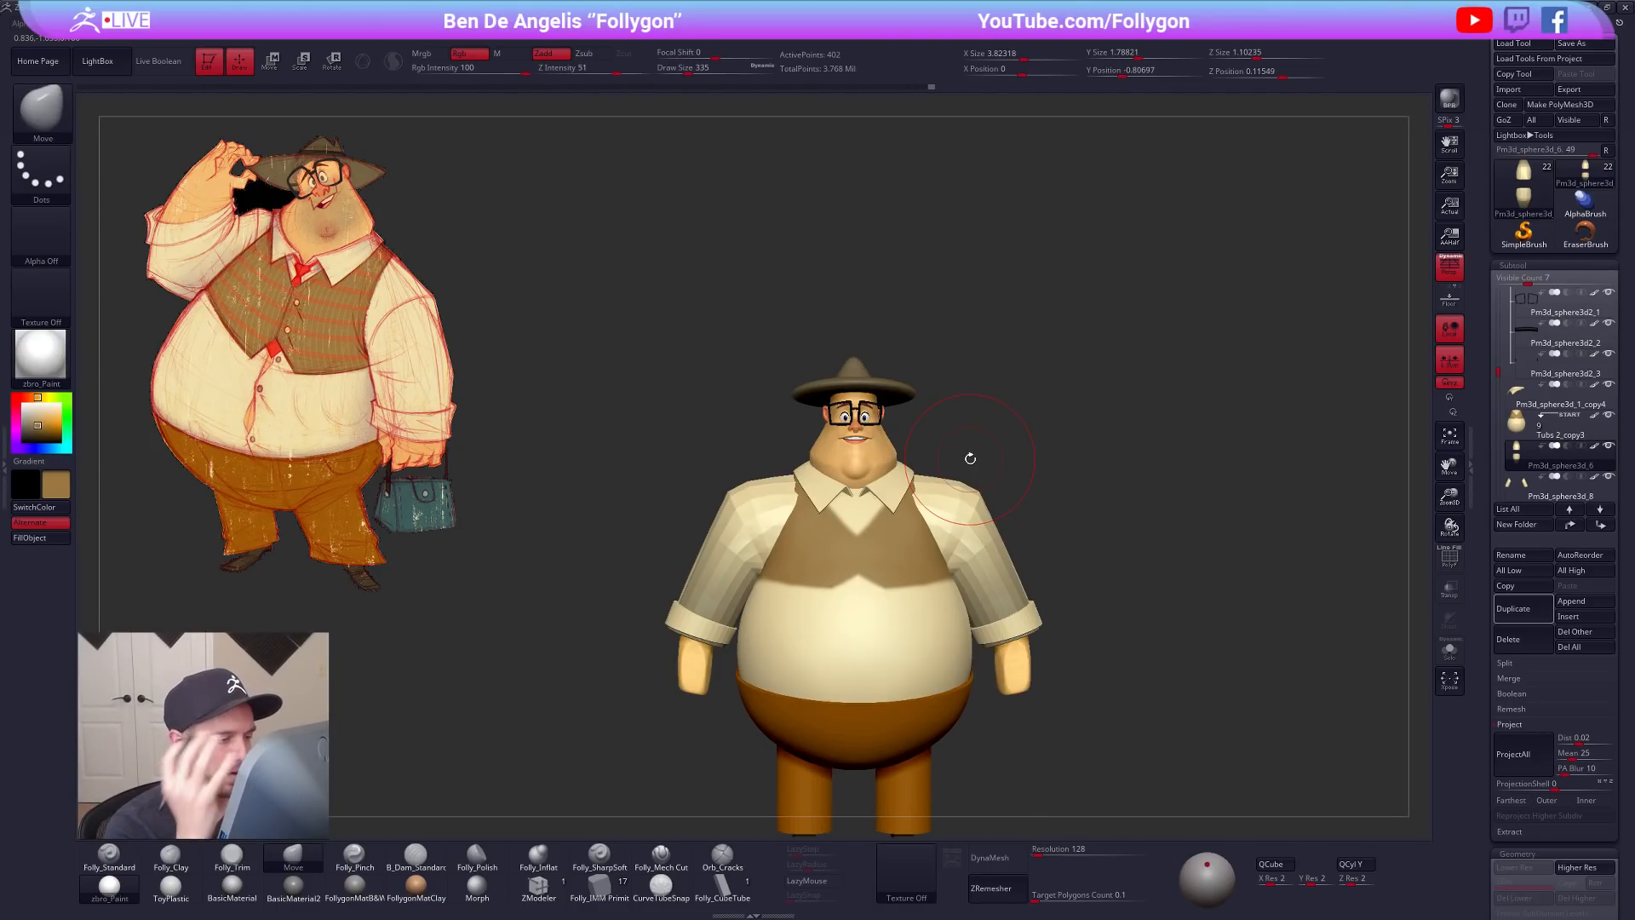
# Step: Preview the sleeves with dynamic subdivision smoothing against the whole character, and switch the smoothing off again
pyautogui.press('d')
pyautogui.keyDown('alt'); pyautogui.moveTo(1158, 666); pyautogui.dragTo(1135, 589, button='right'); pyautogui.keyUp('alt')
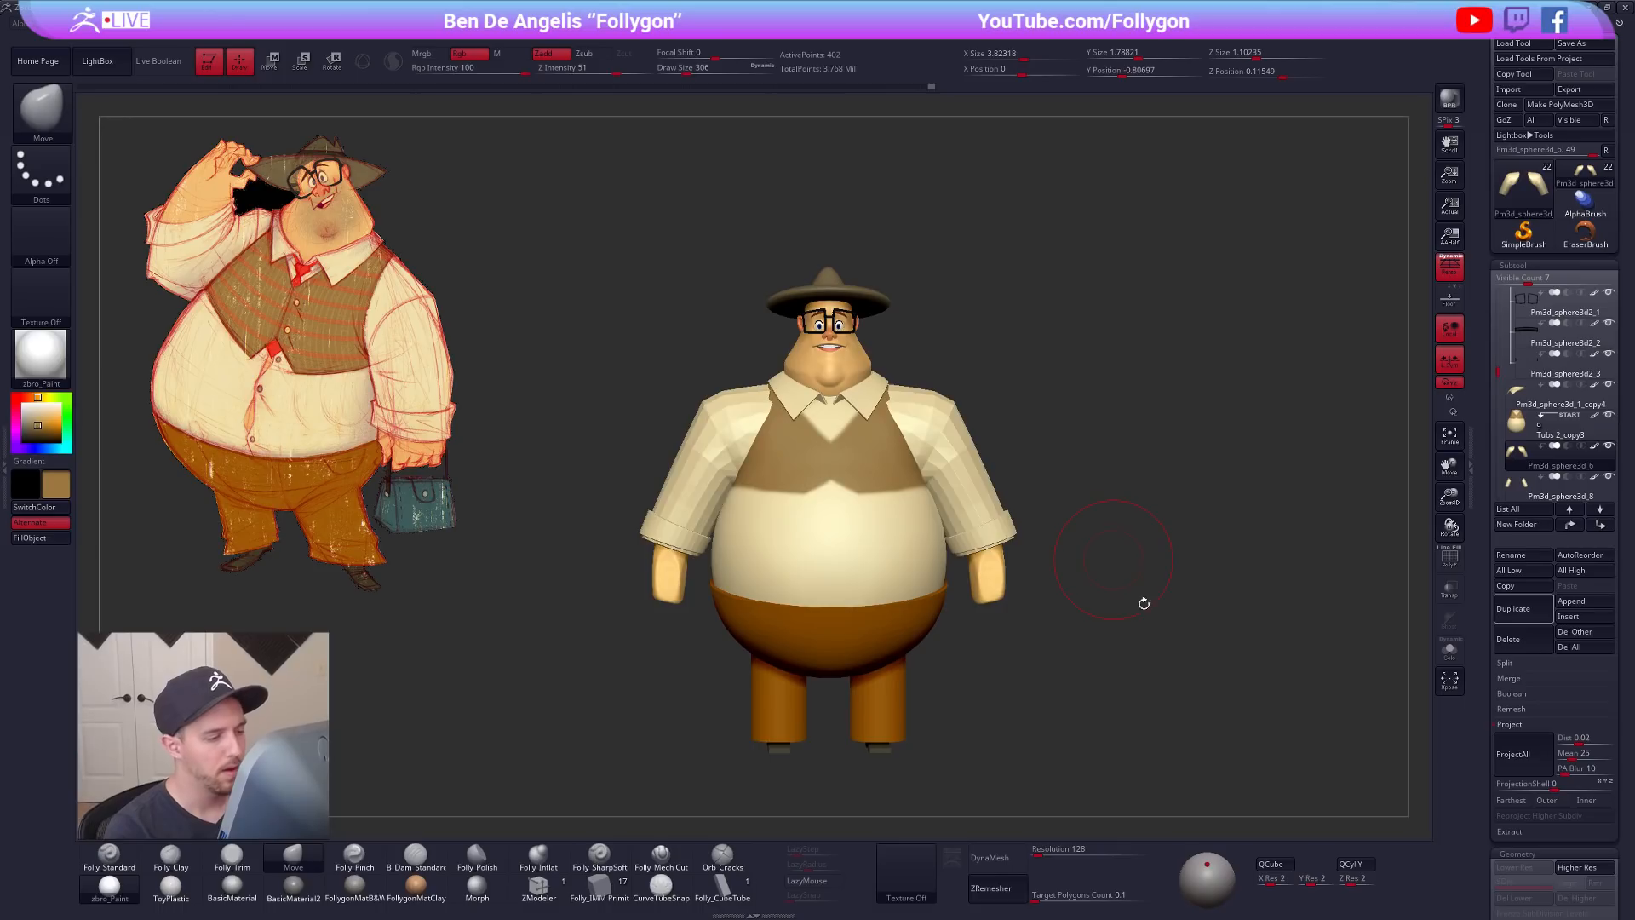
pyautogui.keyDown('alt'); pyautogui.moveTo(1202, 676); pyautogui.dragTo(1171, 631, button='right'); pyautogui.keyUp('alt')
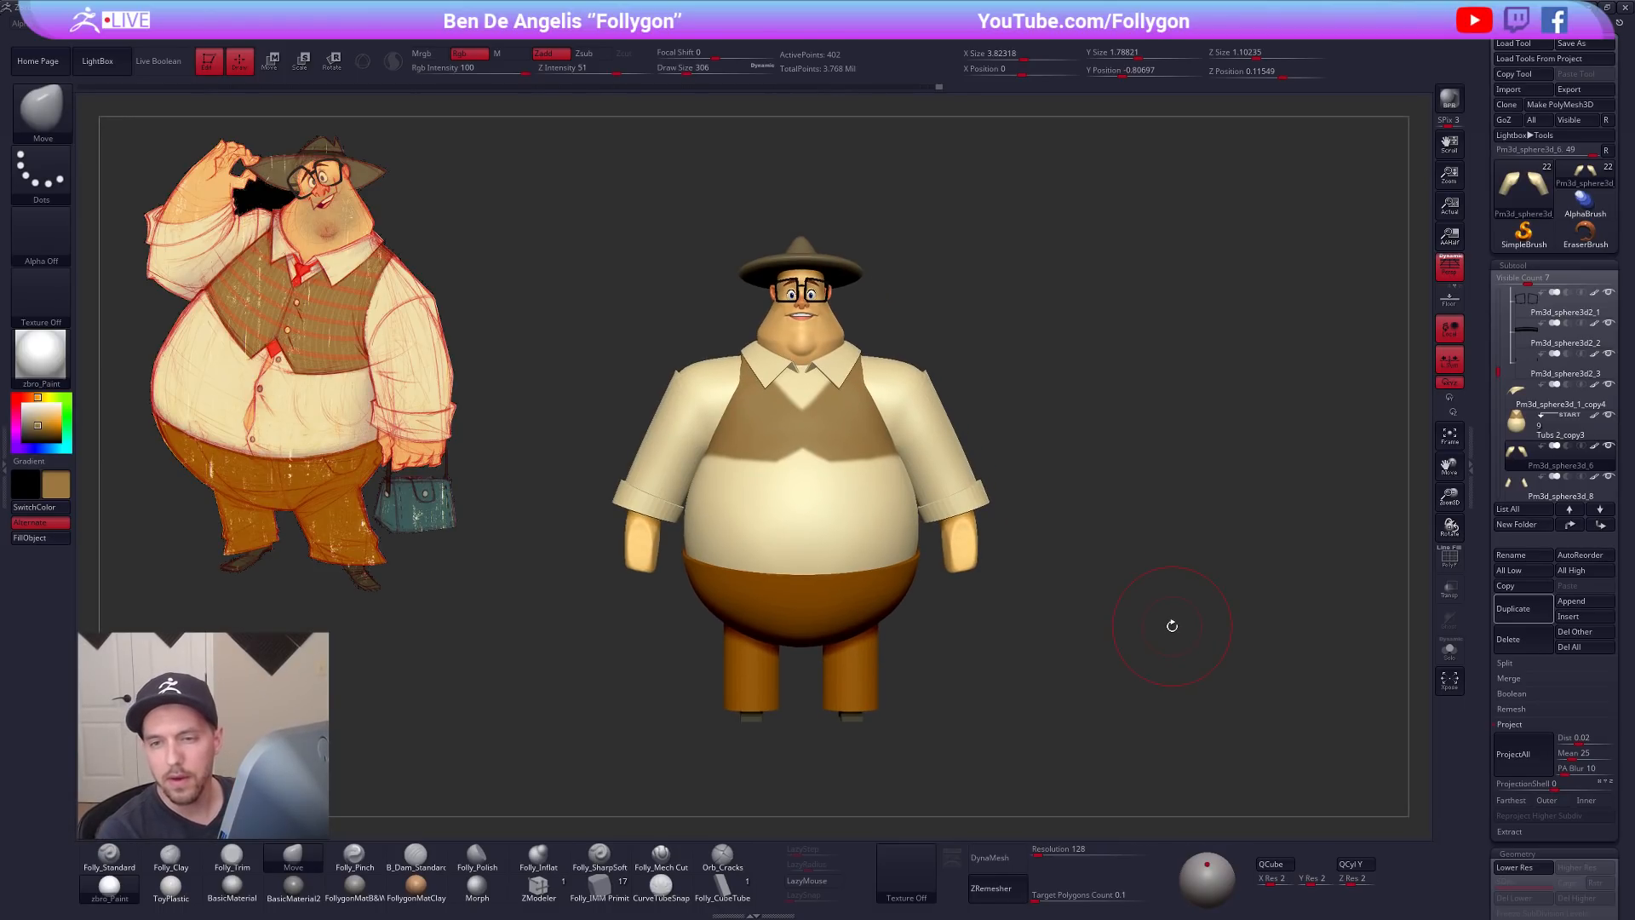
pyautogui.hotkey('shift', 'd')
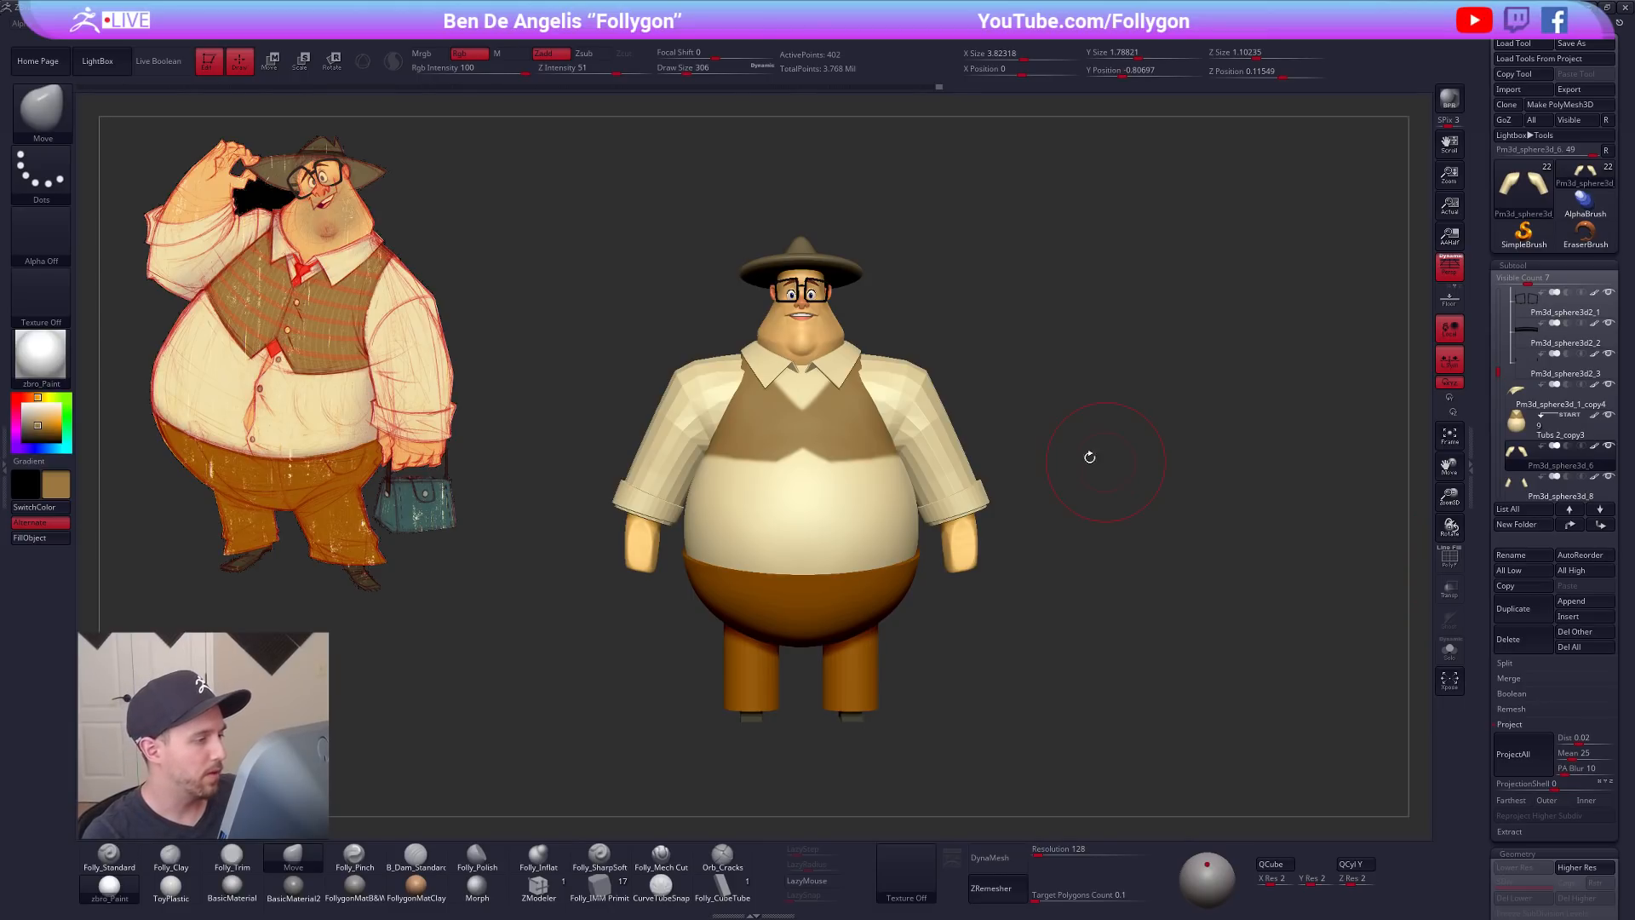
# Step: Turn dynamic subdivision on for the sleeves, set the draw size to 227, and show their wireframe on the full character
pyautogui.hotkey('alt', 's')
pyautogui.press('d')
pyautogui.press('s')
pyautogui.moveTo(946, 400); pyautogui.dragTo(935, 400)
pyautogui.hotkey('shift', 'f')
pyautogui.hotkey('alt', 's')
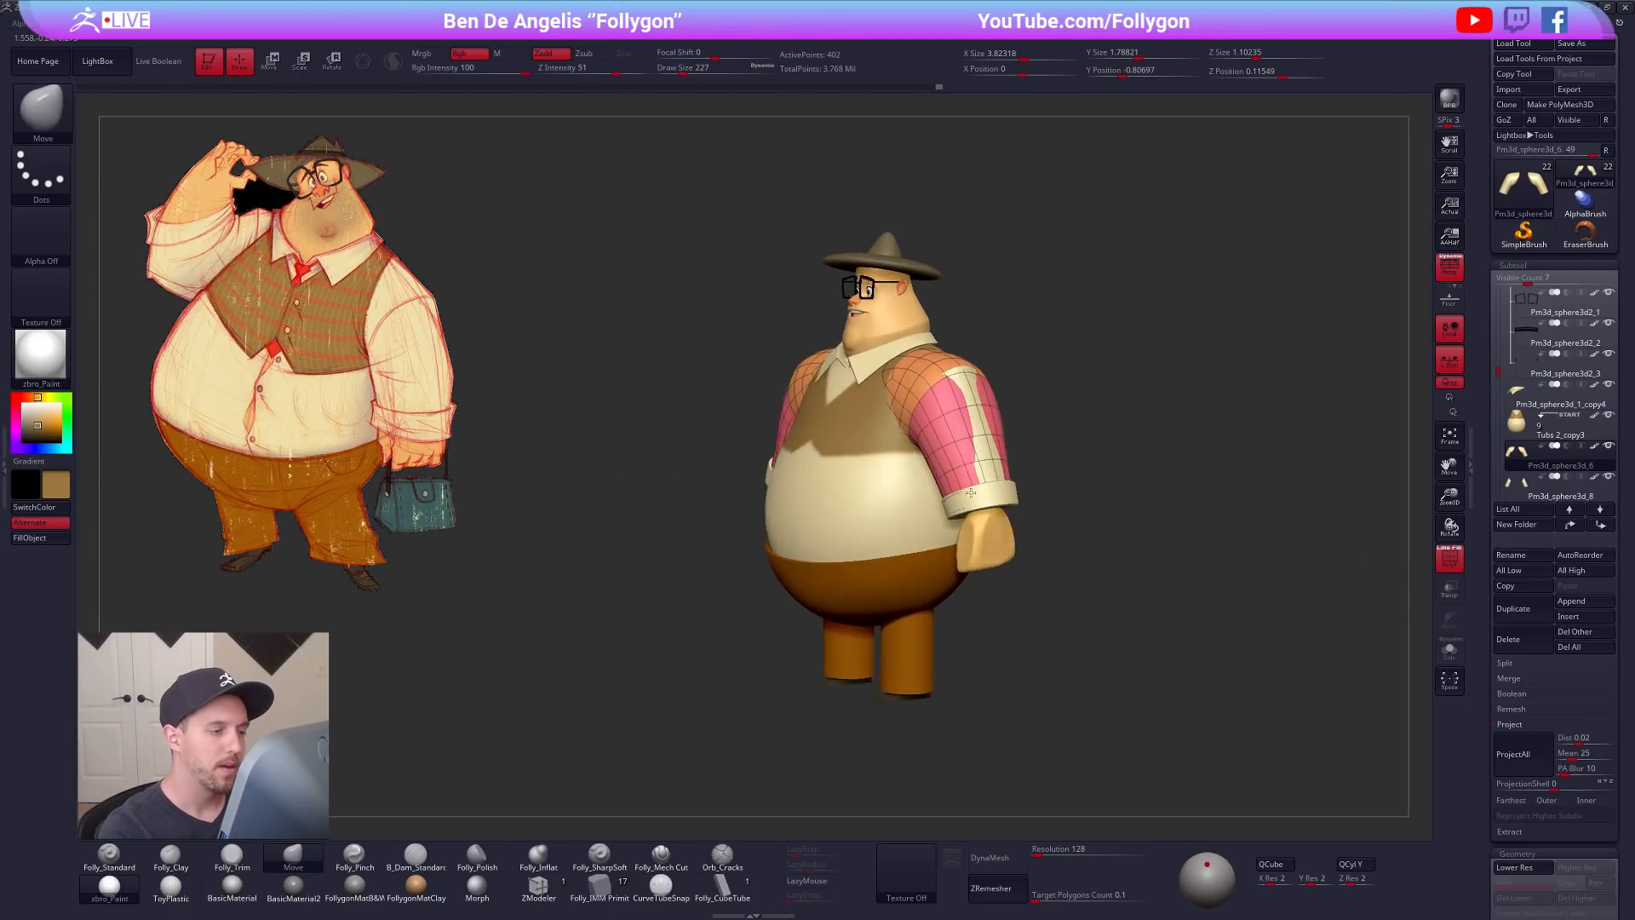
# Step: Hide the wireframe and examine how the torso, sleeves and neighbouring arm pieces fit together from several angles
pyautogui.keyDown('alt'); pyautogui.click(880, 485); pyautogui.keyUp('alt')
pyautogui.keyDown('alt'); pyautogui.moveTo(964, 575); pyautogui.dragTo(1071, 599); pyautogui.keyUp('alt')
pyautogui.hotkey('shift', 'f')
pyautogui.click(1532, 461)
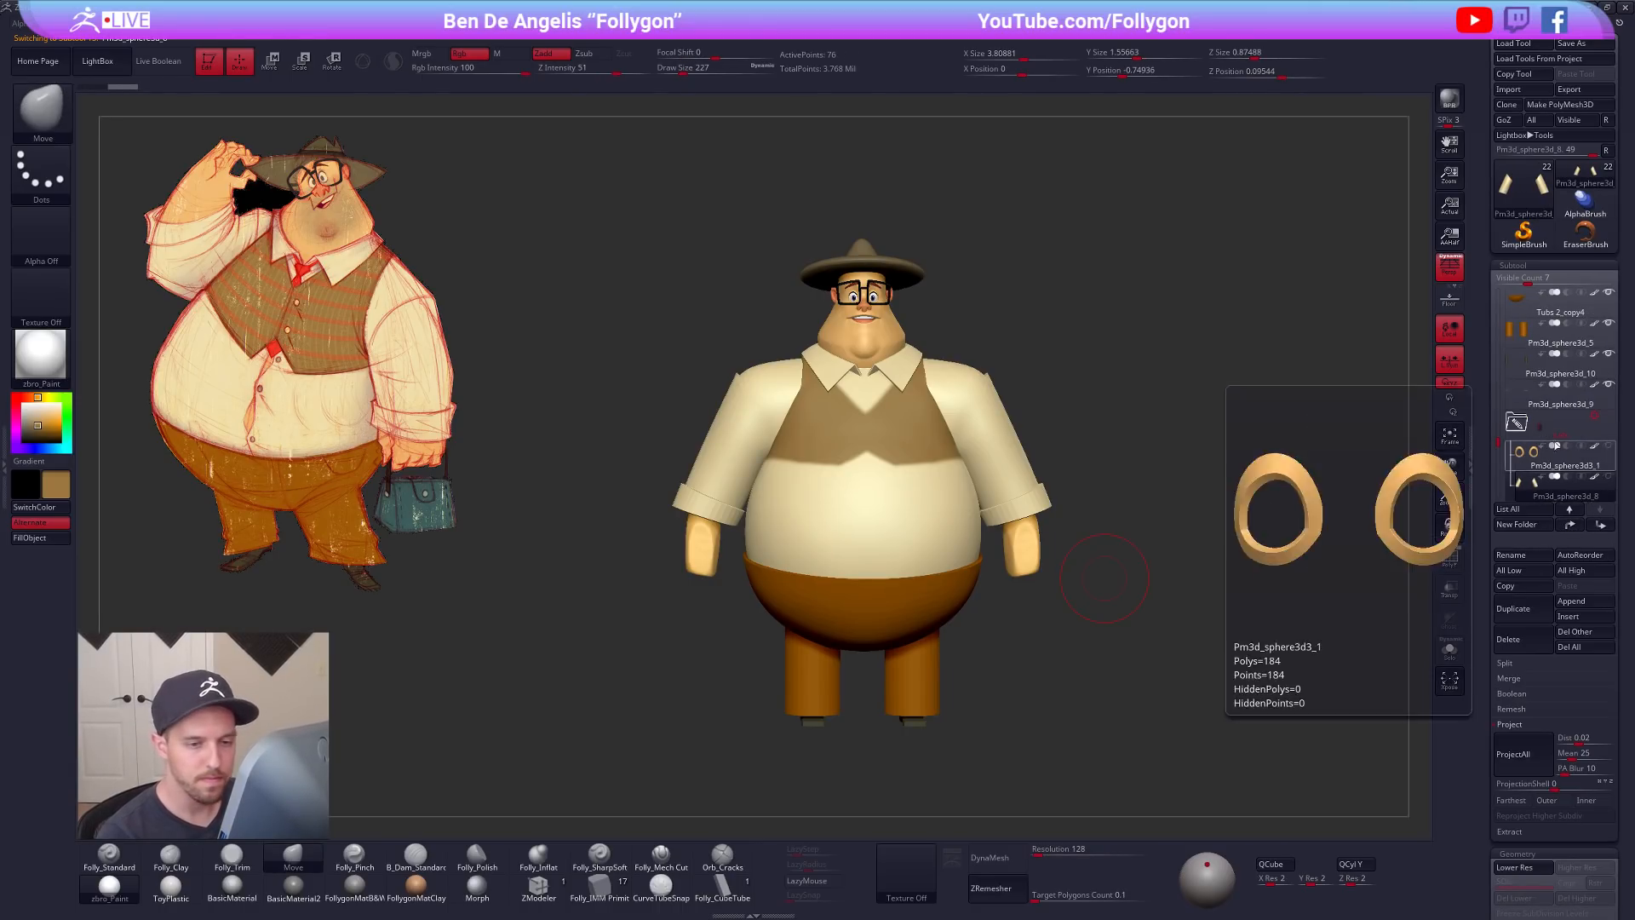
pyautogui.keyDown('alt'); pyautogui.click(949, 506); pyautogui.keyUp('alt')
pyautogui.moveTo(960, 514); pyautogui.dragTo(931, 596, button='right')
pyautogui.keyDown('alt'); pyautogui.click(1003, 473); pyautogui.keyUp('alt')
pyautogui.moveTo(1031, 500); pyautogui.dragTo(1100, 603, button='right')
pyautogui.moveTo(1104, 668); pyautogui.dragTo(1102, 704, button='right')
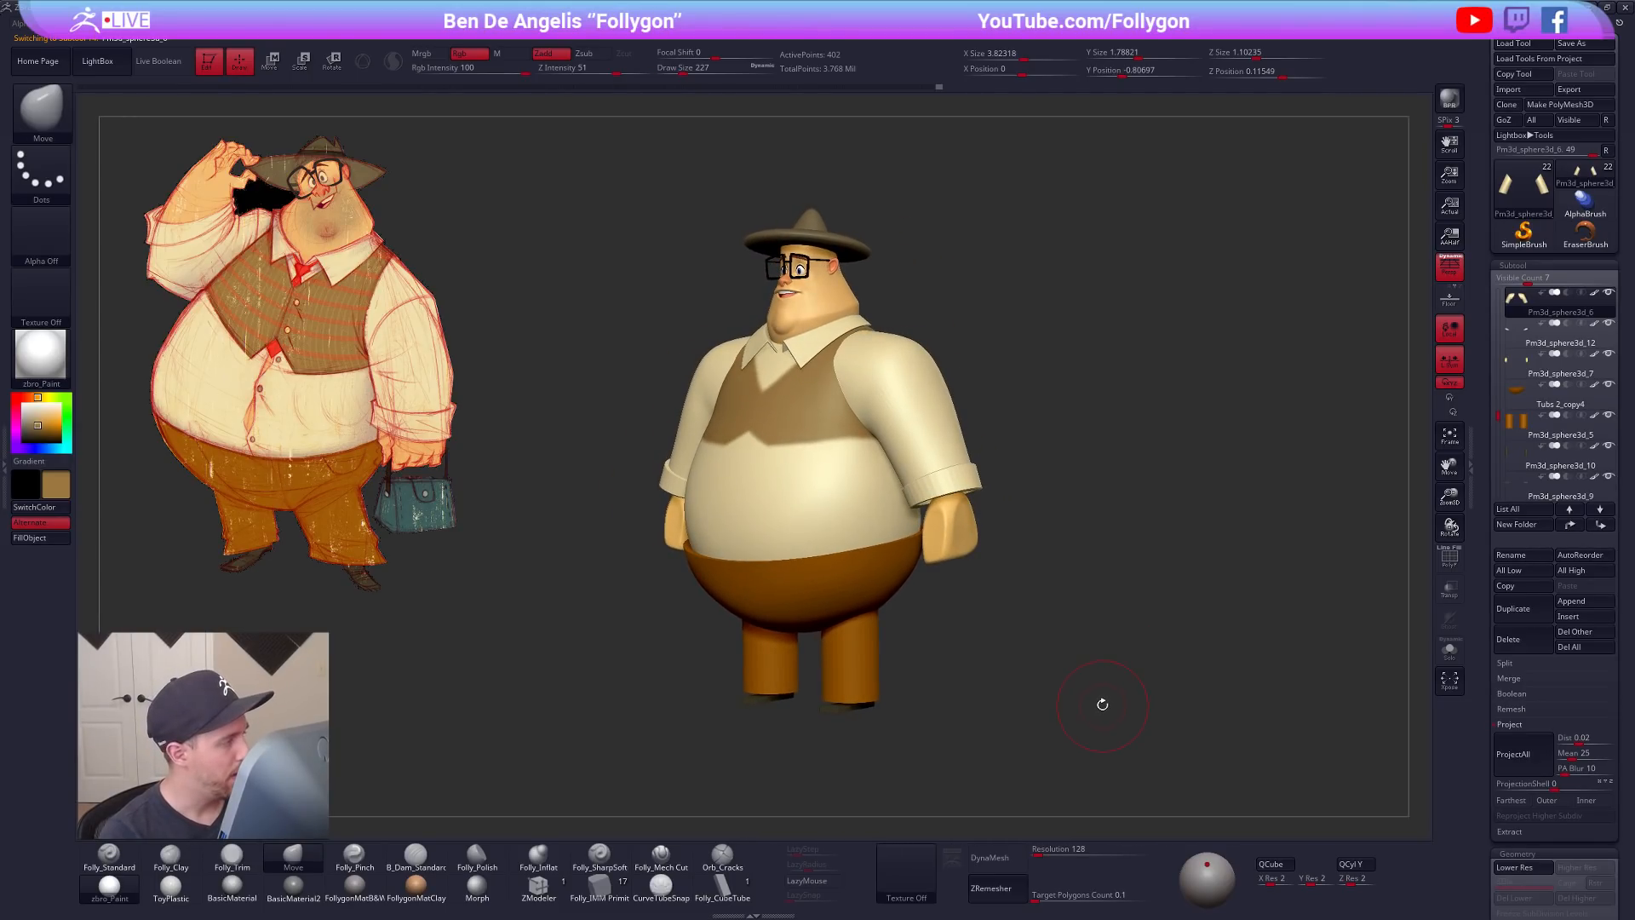
# Step: Isolate the torso, lower it to subdivision level 1, and set the draw size to 321
pyautogui.keyDown('alt'); pyautogui.click(853, 491); pyautogui.keyUp('alt')
pyautogui.hotkey('alt', 's')
pyautogui.moveTo(854, 491); pyautogui.dragTo(882, 513, button='right')
pyautogui.hotkey('shift', 'd')
pyautogui.hotkey('shift', 'd')
pyautogui.hotkey('shift', 'd')
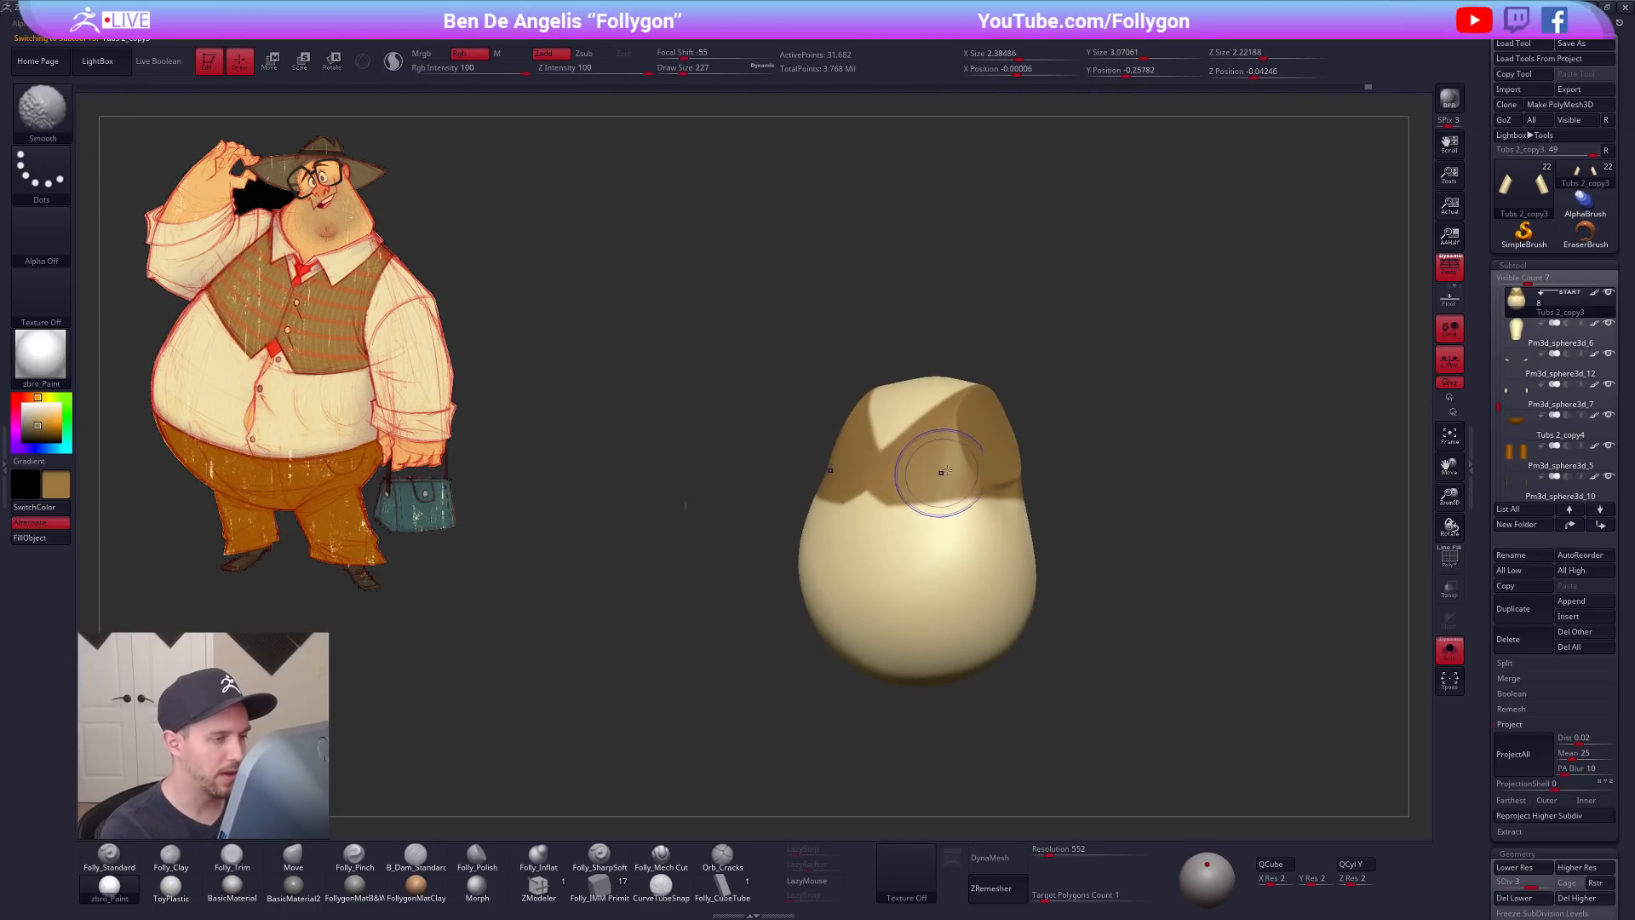
pyautogui.press('space')
pyautogui.moveTo(966, 455); pyautogui.dragTo(974, 456)
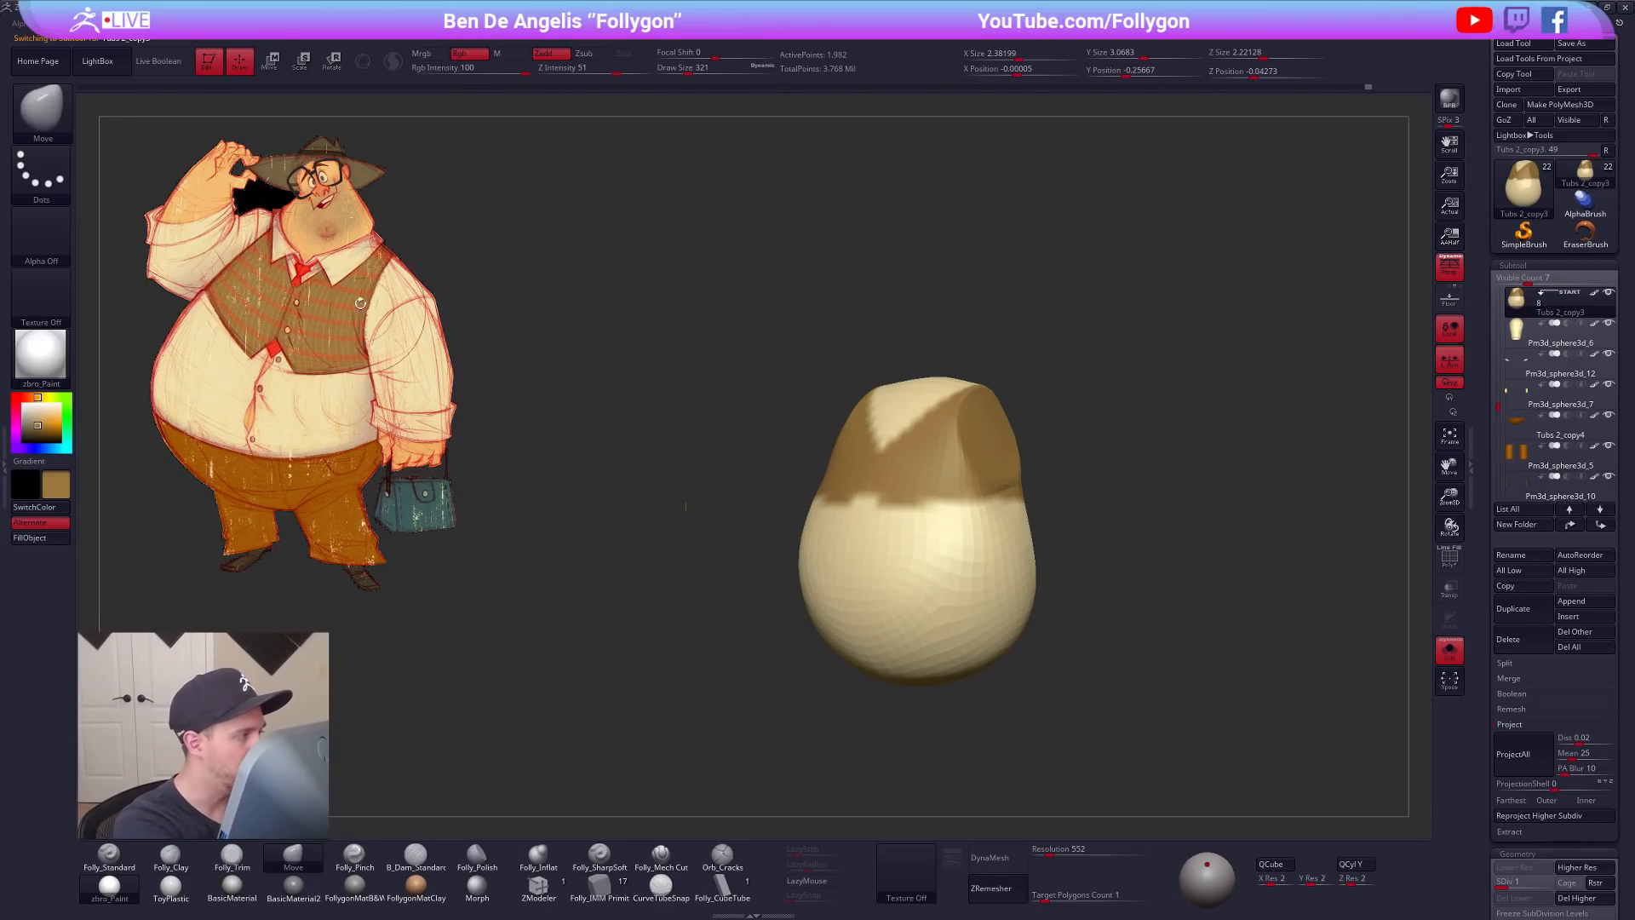
# Step: Reshape the torso's upper side with the Move brush at level 1, and raise it to subdivision level 2
pyautogui.moveTo(920, 443); pyautogui.dragTo(992, 451, button='right')
pyautogui.press('space')
pyautogui.moveTo(1016, 452); pyautogui.dragTo(1012, 432)
pyautogui.press('d')
pyautogui.moveTo(1020, 426); pyautogui.dragTo(1023, 477, button='right')
pyautogui.keyDown('alt'); pyautogui.moveTo(975, 546); pyautogui.dragTo(942, 503, button='right'); pyautogui.keyUp('alt')
# Step: Check the torso against the whole character and smooth the edge along its upper side
pyautogui.hotkey('alt', 's')
pyautogui.press('space')
pyautogui.moveTo(953, 479); pyautogui.dragTo(960, 482)
pyautogui.hotkey('alt', 's')
pyautogui.press('space')
pyautogui.moveTo(797, 449)
pyautogui.mouseDown(button='right')
pyautogui.moveTo(839, 459)
pyautogui.moveTo(779, 431)
pyautogui.mouseUp(button='right')
pyautogui.moveTo(760, 411)
pyautogui.keyDown('shift'); pyautogui.mouseDown()
pyautogui.moveTo(730, 379)
pyautogui.moveTo(778, 405)
pyautogui.mouseUp(); pyautogui.keyUp('shift')
pyautogui.moveTo(777, 405)
pyautogui.keyDown('shift'); pyautogui.mouseDown(button='right')
pyautogui.moveTo(732, 417)
pyautogui.moveTo(810, 446)
pyautogui.mouseUp(button='right'); pyautogui.keyUp('shift')
# Step: Refine the torso's shape at subdivision level 1 from other angles, and bring it back up to level 2
pyautogui.hotkey('shift', 'd')
pyautogui.moveTo(716, 398); pyautogui.dragTo(630, 451, button='right')
pyautogui.moveTo(782, 556); pyautogui.dragTo(857, 529, button='right')
pyautogui.hotkey('shift', 's')
pyautogui.press('space')
pyautogui.moveTo(813, 455); pyautogui.dragTo(819, 453)
pyautogui.hotkey('shift', 's')
pyautogui.press('space')
pyautogui.press('space')
pyautogui.press('d')
# Step: Smooth the torso's shoulder and side surface at subdivision level 2
pyautogui.press('shift')
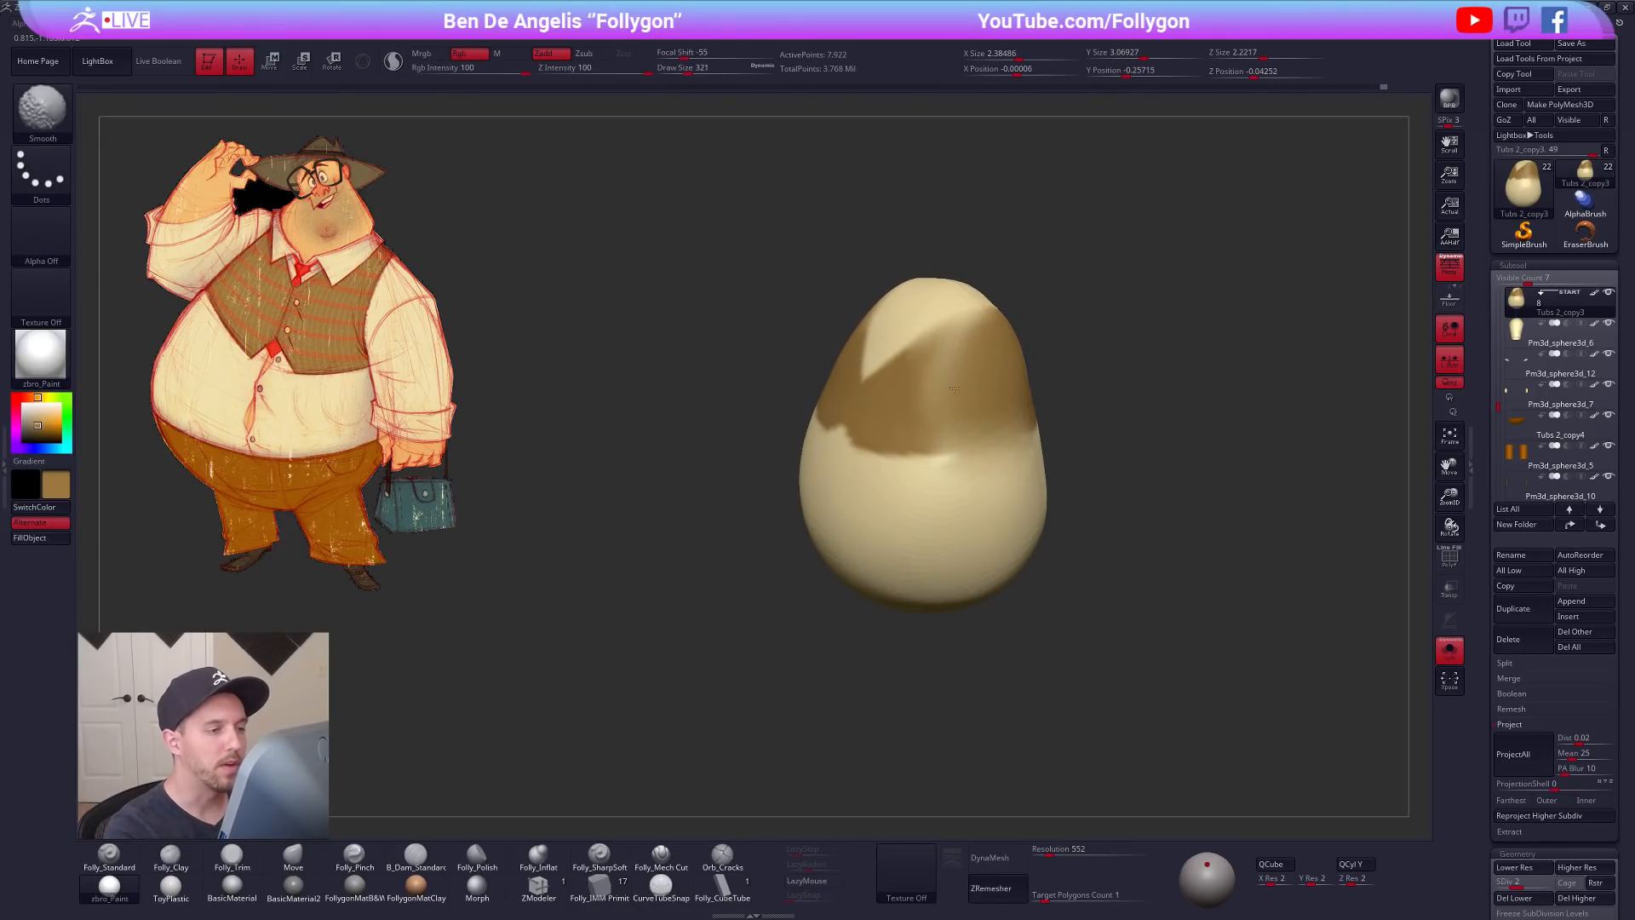
pyautogui.moveTo(994, 362); pyautogui.dragTo(968, 431, button='right')
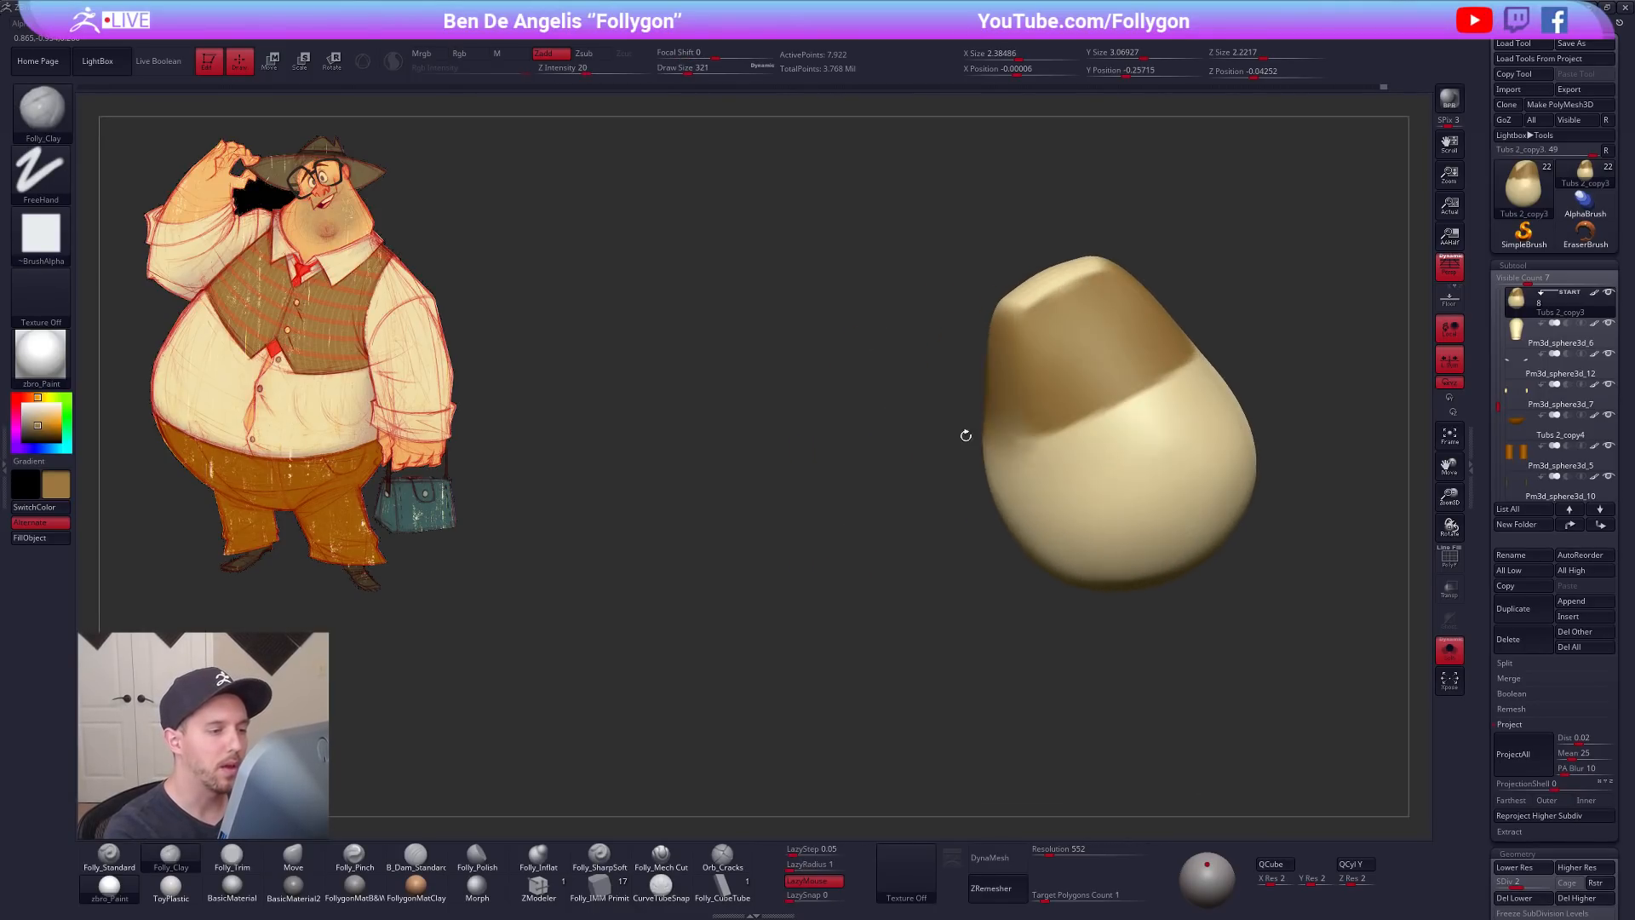
pyautogui.keyDown('shift'); pyautogui.moveTo(1022, 341); pyautogui.dragTo(1014, 385); pyautogui.keyUp('shift')
pyautogui.moveTo(1014, 385); pyautogui.dragTo(1011, 369, button='right')
pyautogui.keyDown('shift'); pyautogui.moveTo(1011, 369); pyautogui.dragTo(956, 394); pyautogui.keyUp('shift')
pyautogui.moveTo(957, 394); pyautogui.dragTo(1013, 388, button='right')
# Step: Raise the torso to subdivision level 4 and set the Folly_Clay brush's draw size to 181
pyautogui.hotkey('shift', 'space')
pyautogui.click(1040, 441)
pyautogui.press('s')
pyautogui.press('d')
pyautogui.press('d')
pyautogui.moveTo(1014, 389); pyautogui.dragTo(946, 370)
pyautogui.press('s')
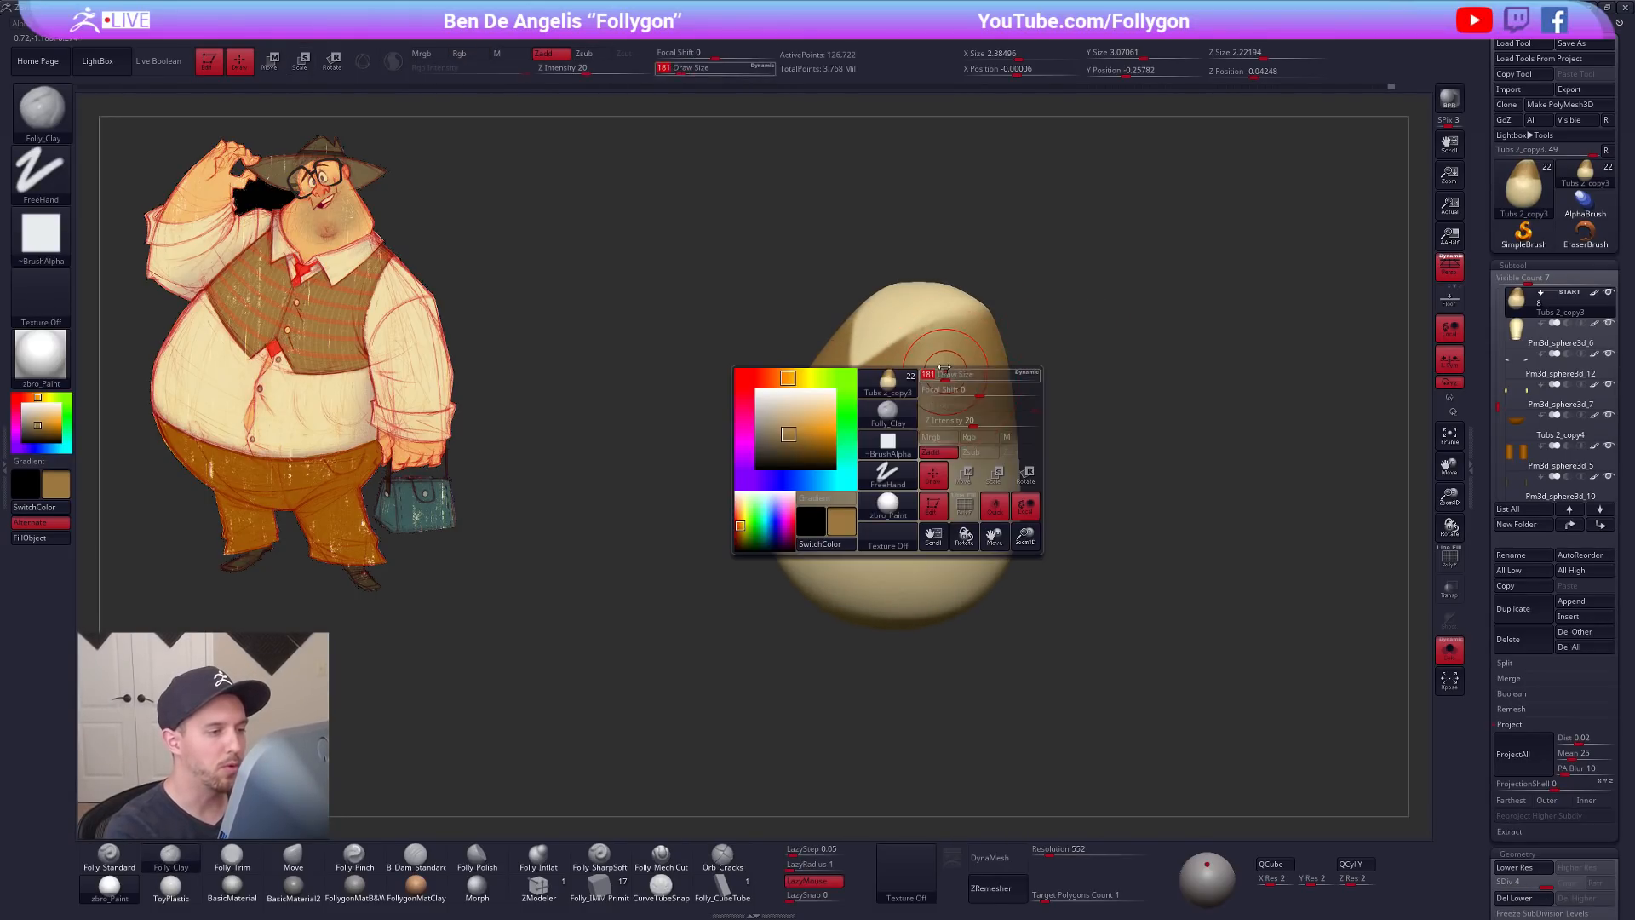
# Step: Paint the torso's side vest brown with the Folly_Standard brush in Rgb mode at size 170, and show the whole character again
pyautogui.keyDown('alt'); pyautogui.moveTo(892, 417); pyautogui.dragTo(865, 532, button='right'); pyautogui.keyUp('alt')
pyautogui.press('1')
pyautogui.press('space')
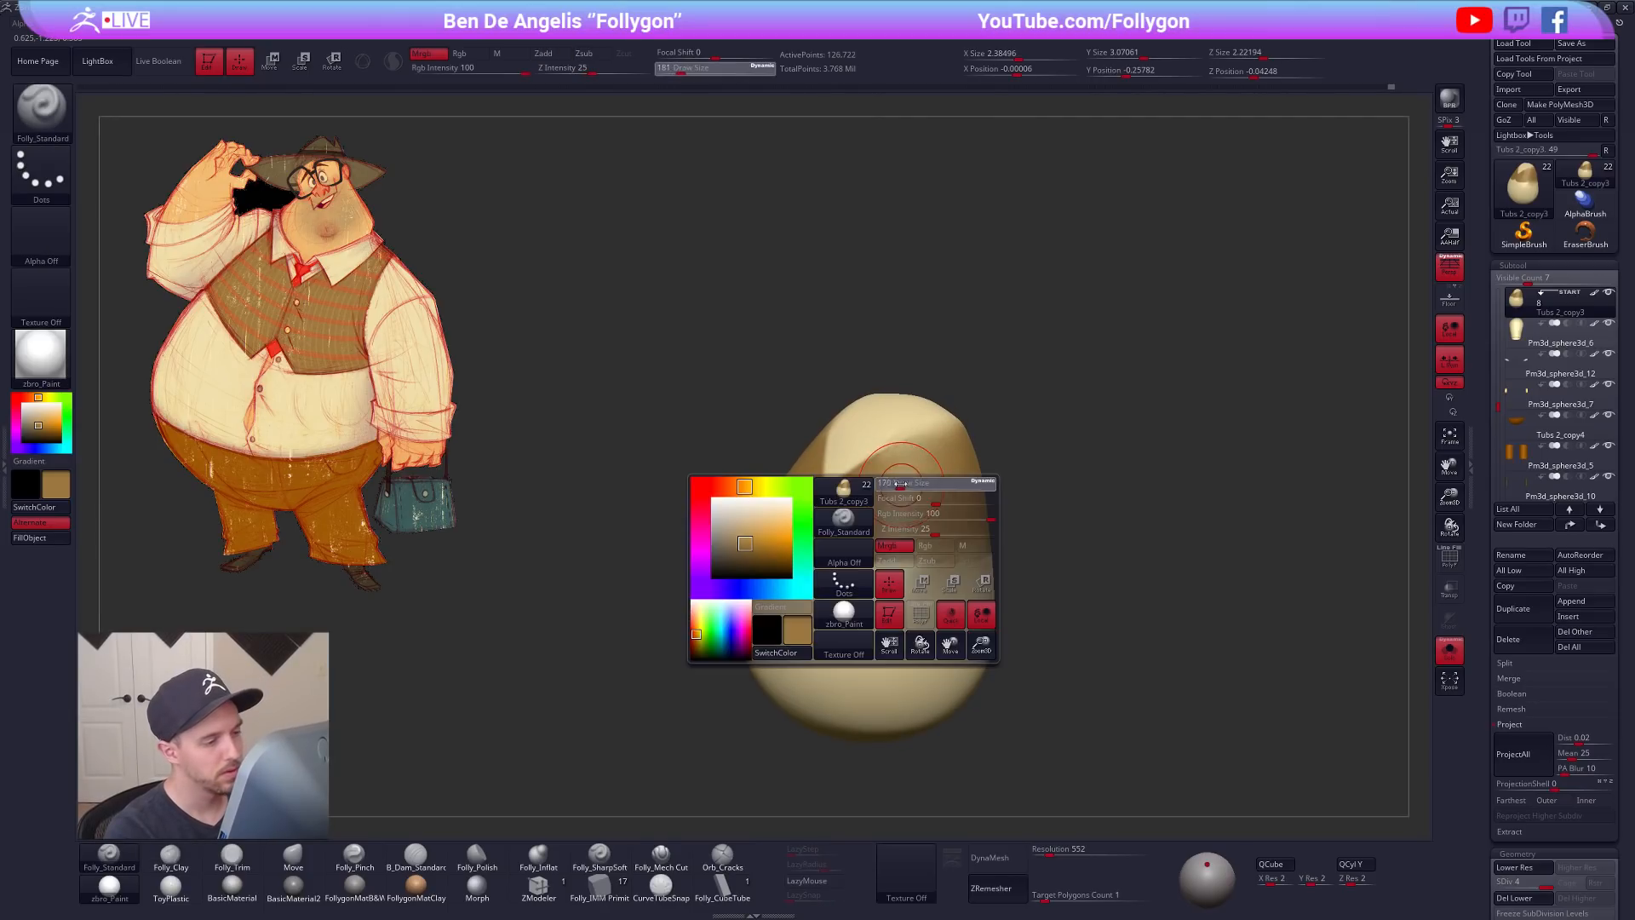
pyautogui.moveTo(901, 485); pyautogui.dragTo(891, 485)
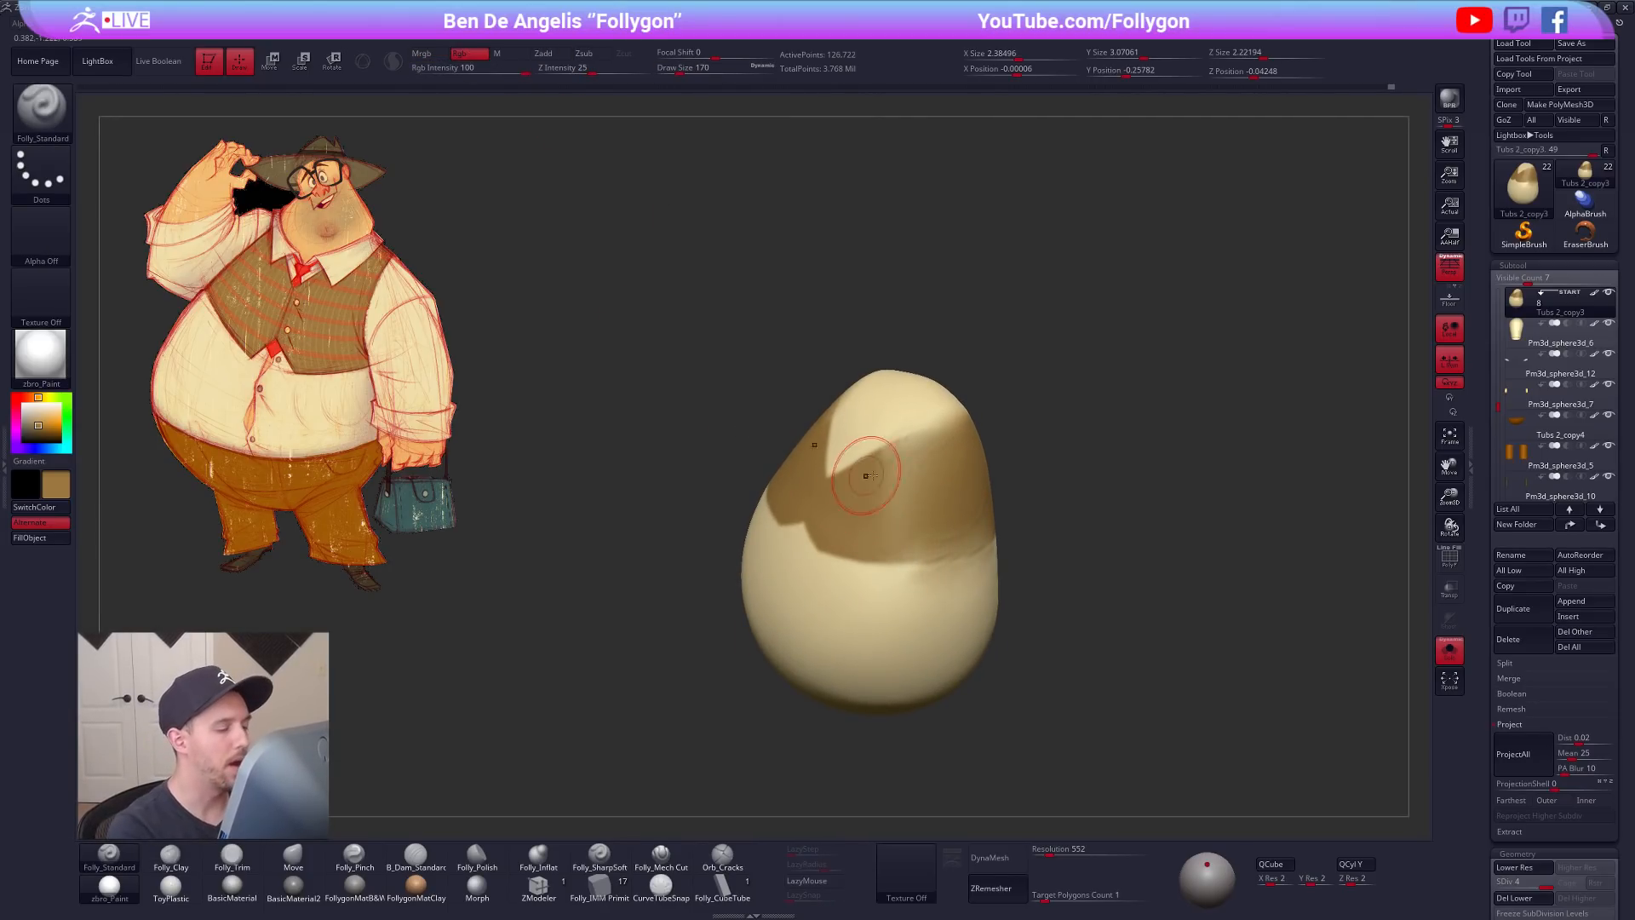
pyautogui.moveTo(866, 475); pyautogui.dragTo(877, 480, button='right')
pyautogui.moveTo(965, 445); pyautogui.dragTo(861, 486)
pyautogui.moveTo(861, 485); pyautogui.dragTo(962, 450, button='right')
pyautogui.moveTo(962, 449); pyautogui.dragTo(998, 445)
pyautogui.moveTo(1004, 449)
pyautogui.keyDown('shift'); pyautogui.mouseDown(button='right')
pyautogui.moveTo(976, 526)
pyautogui.moveTo(975, 471)
pyautogui.moveTo(886, 519)
pyautogui.mouseUp(button='right'); pyautogui.keyUp('shift')
pyautogui.hotkey('alt', 's')
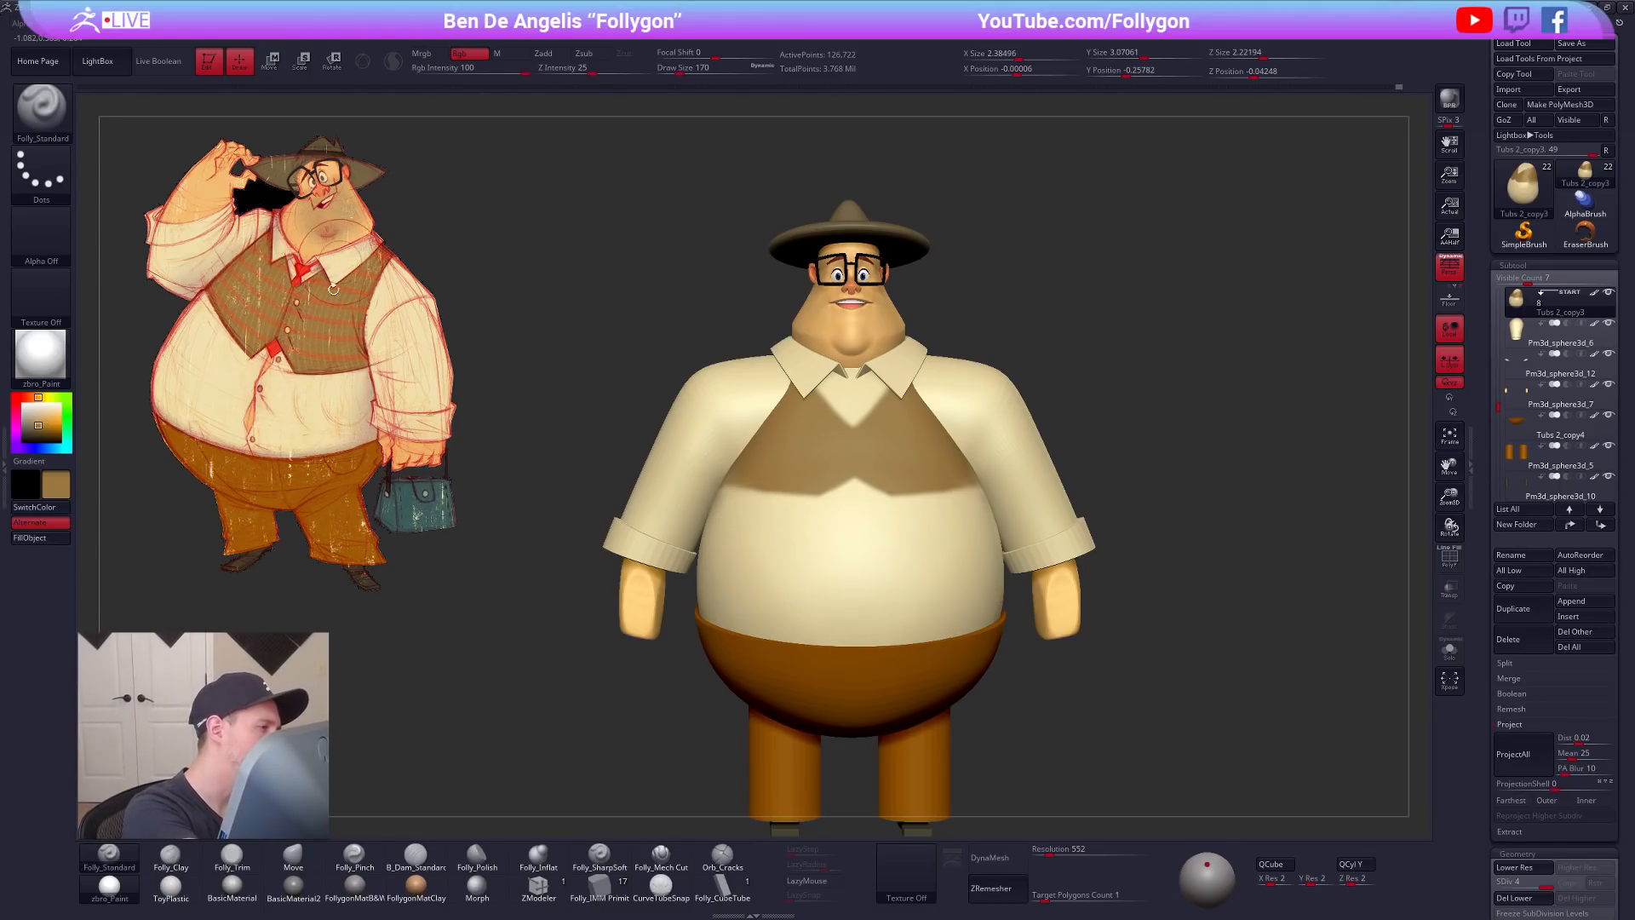
# Step: Paint a brown guide stroke across the belly at draw size 81 and compare the vest length with the reference drawing
pyautogui.press('space')
pyautogui.moveTo(854, 517)
pyautogui.mouseDown()
pyautogui.moveTo(833, 518)
pyautogui.moveTo(940, 517)
pyautogui.moveTo(847, 489)
pyautogui.mouseUp()
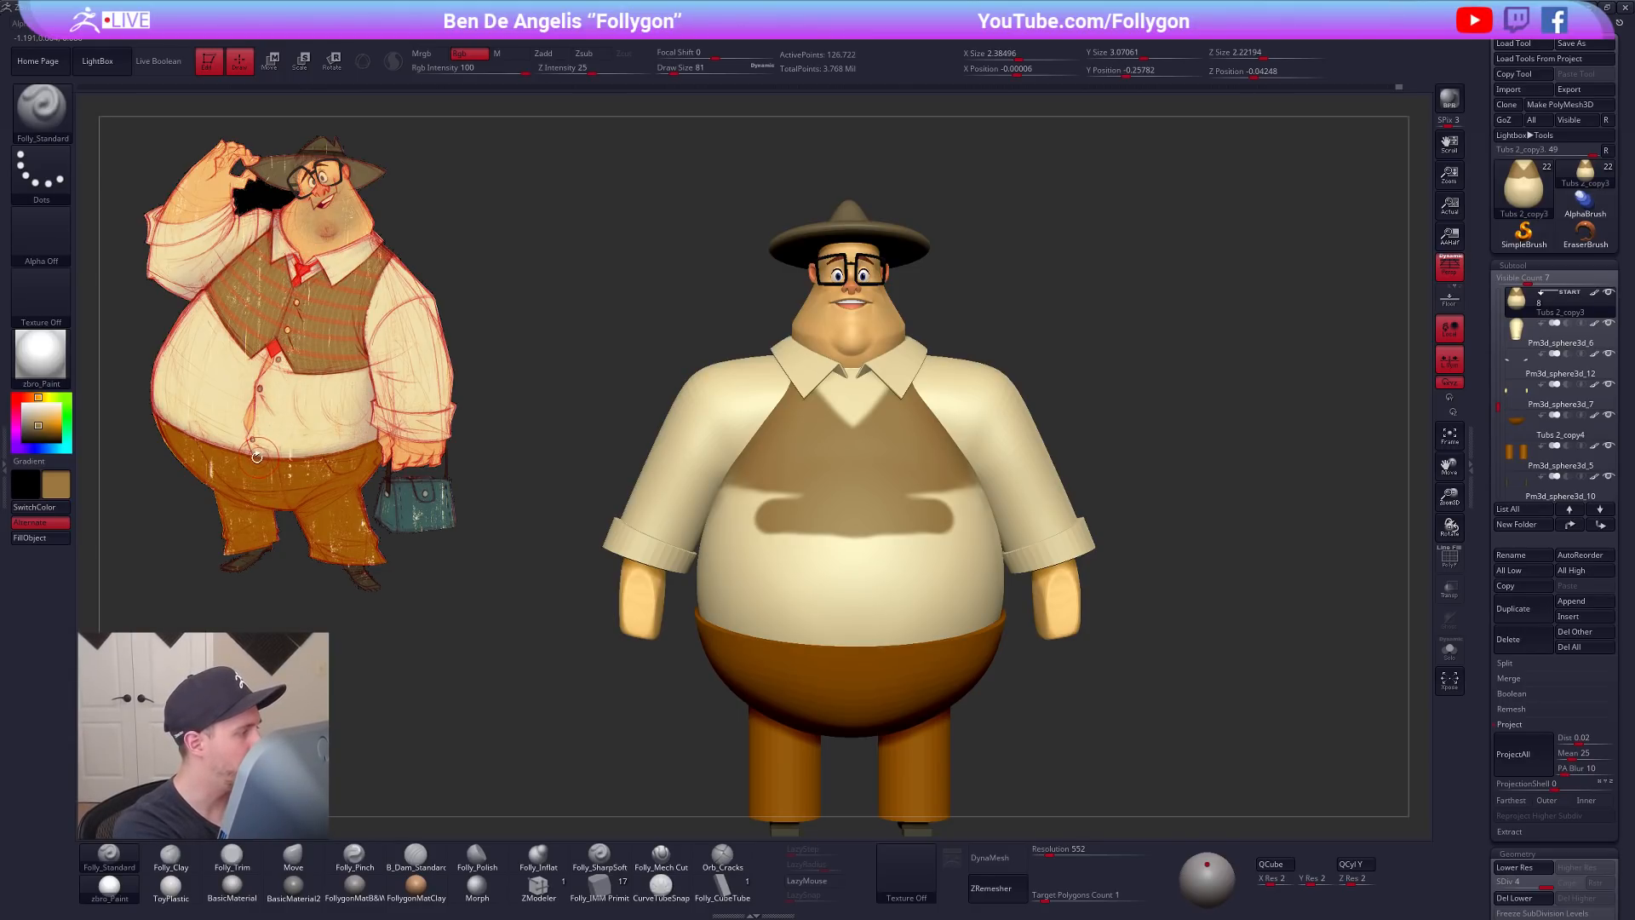
pyautogui.press('w')
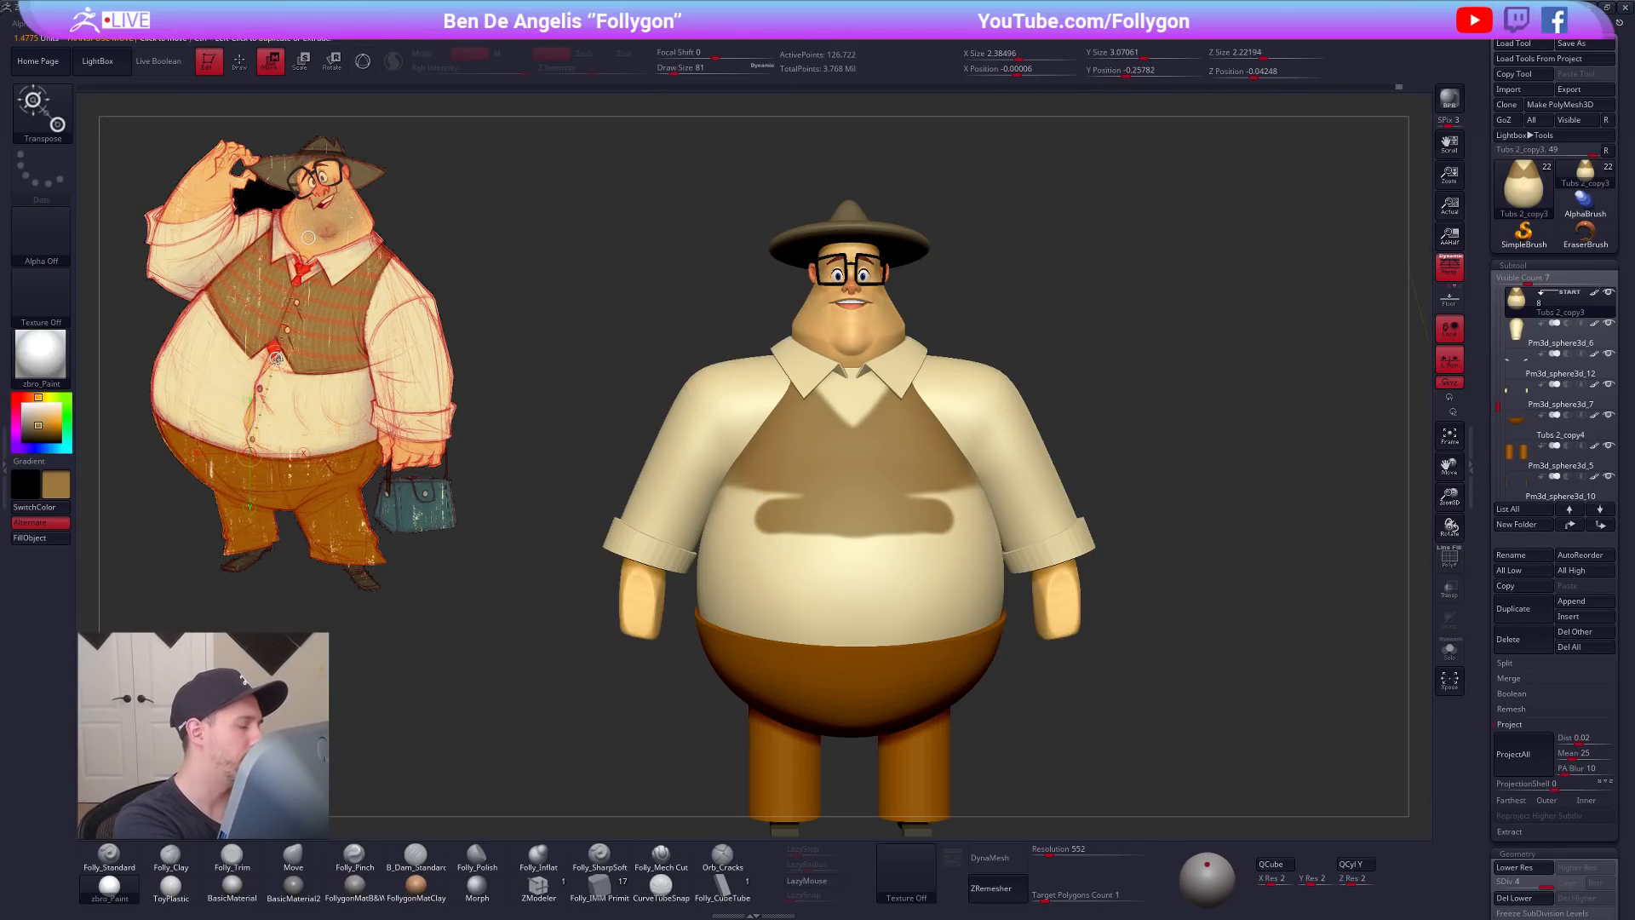
pyautogui.press('q')
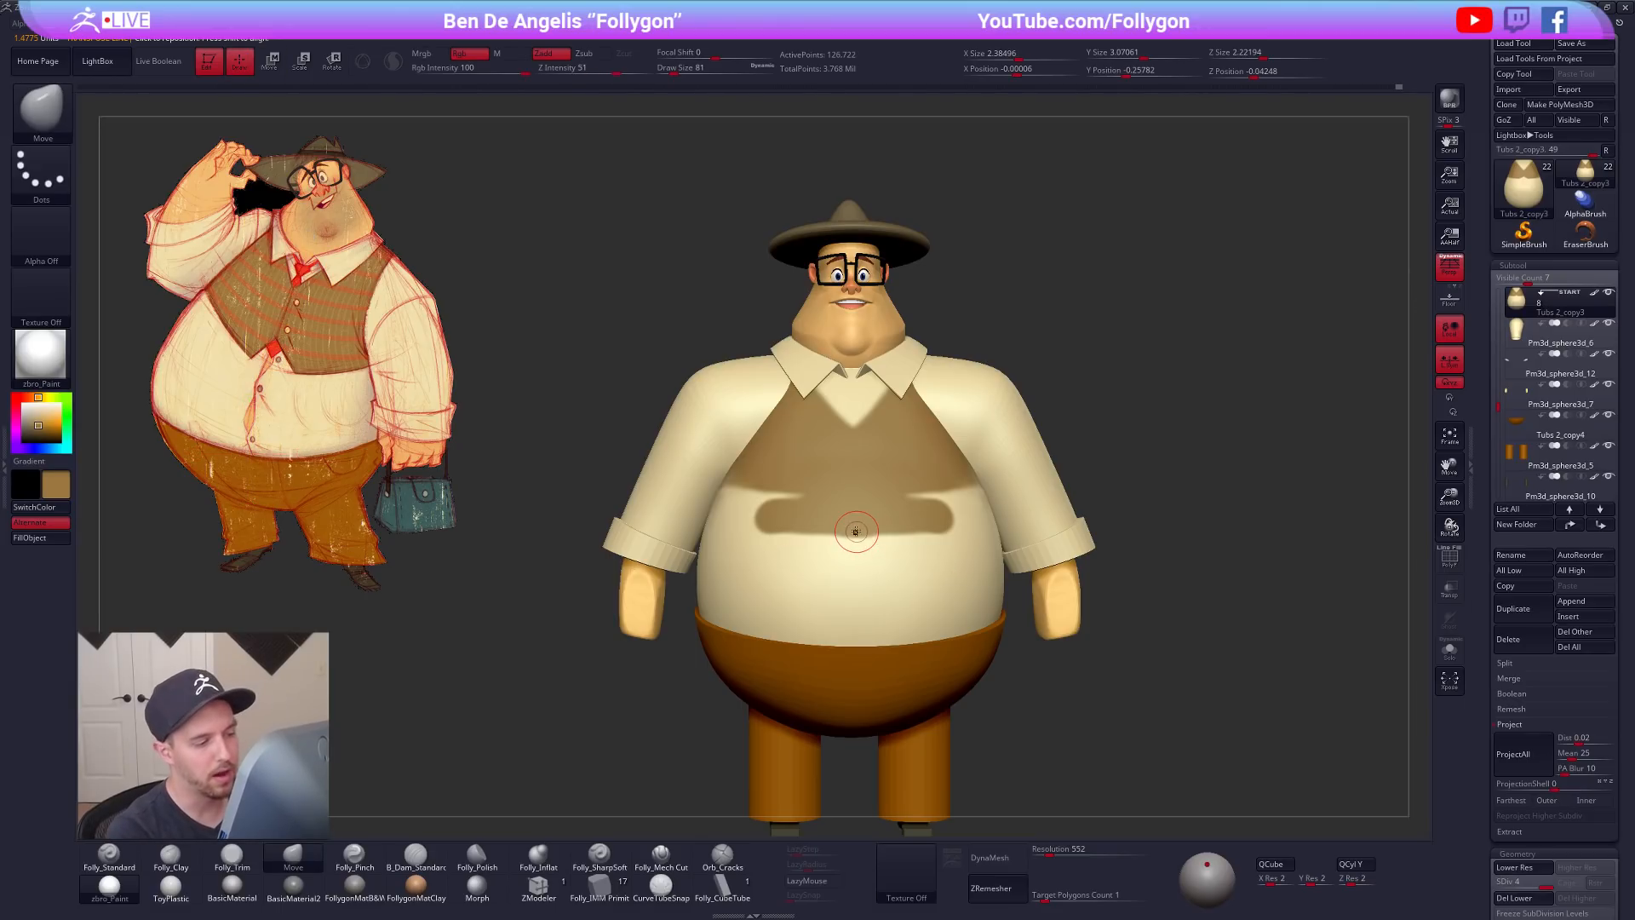
pyautogui.moveTo(887, 559); pyautogui.dragTo(861, 533, button='right')
pyautogui.moveTo(861, 533); pyautogui.dragTo(1011, 509)
pyautogui.hotkey('ctrl', 'z')
# Step: Isolate the torso and extend the brown vest paint down to a lower hem around the front, sides and back with Folly_Standard
pyautogui.press('1')
pyautogui.hotkey('alt', 's')
pyautogui.moveTo(979, 540); pyautogui.dragTo(928, 536, button='right')
pyautogui.keyDown('alt'); pyautogui.moveTo(975, 535); pyautogui.dragTo(903, 533, button='right'); pyautogui.keyUp('alt')
pyautogui.moveTo(919, 522)
pyautogui.mouseDown()
pyautogui.moveTo(1099, 511)
pyautogui.moveTo(986, 492)
pyautogui.mouseUp()
pyautogui.keyDown('alt'); pyautogui.moveTo(998, 501); pyautogui.dragTo(852, 551, button='right'); pyautogui.keyUp('alt')
pyautogui.moveTo(851, 551); pyautogui.dragTo(796, 558, button='right')
pyautogui.moveTo(889, 569); pyautogui.dragTo(1055, 550)
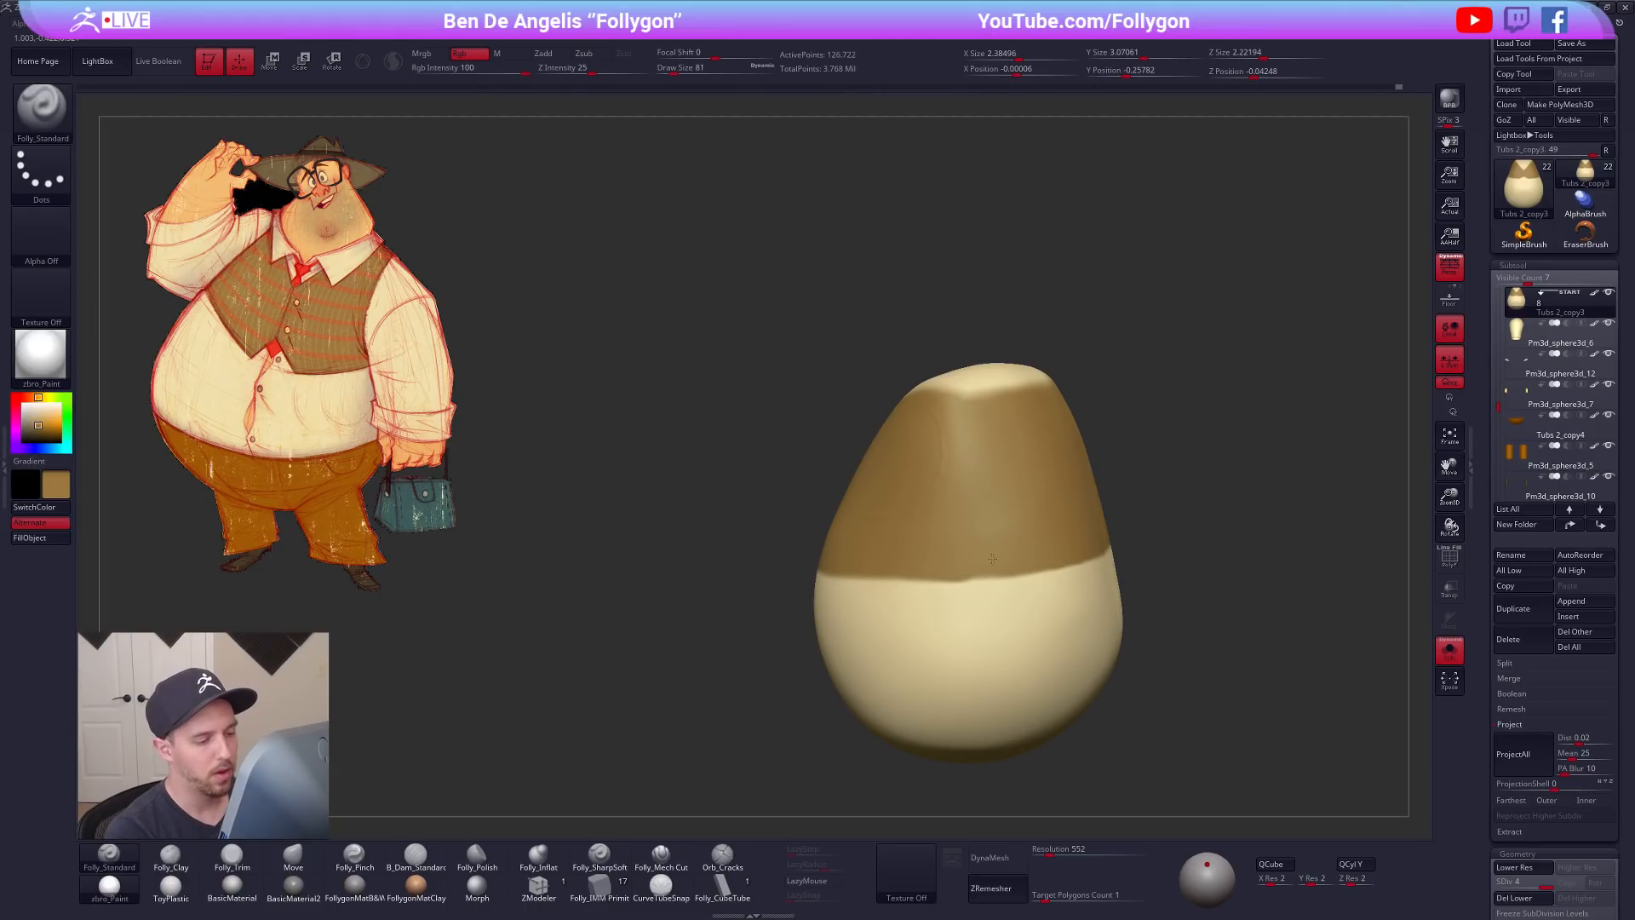
pyautogui.moveTo(952, 569); pyautogui.dragTo(926, 532, button='right')
pyautogui.press('shift')
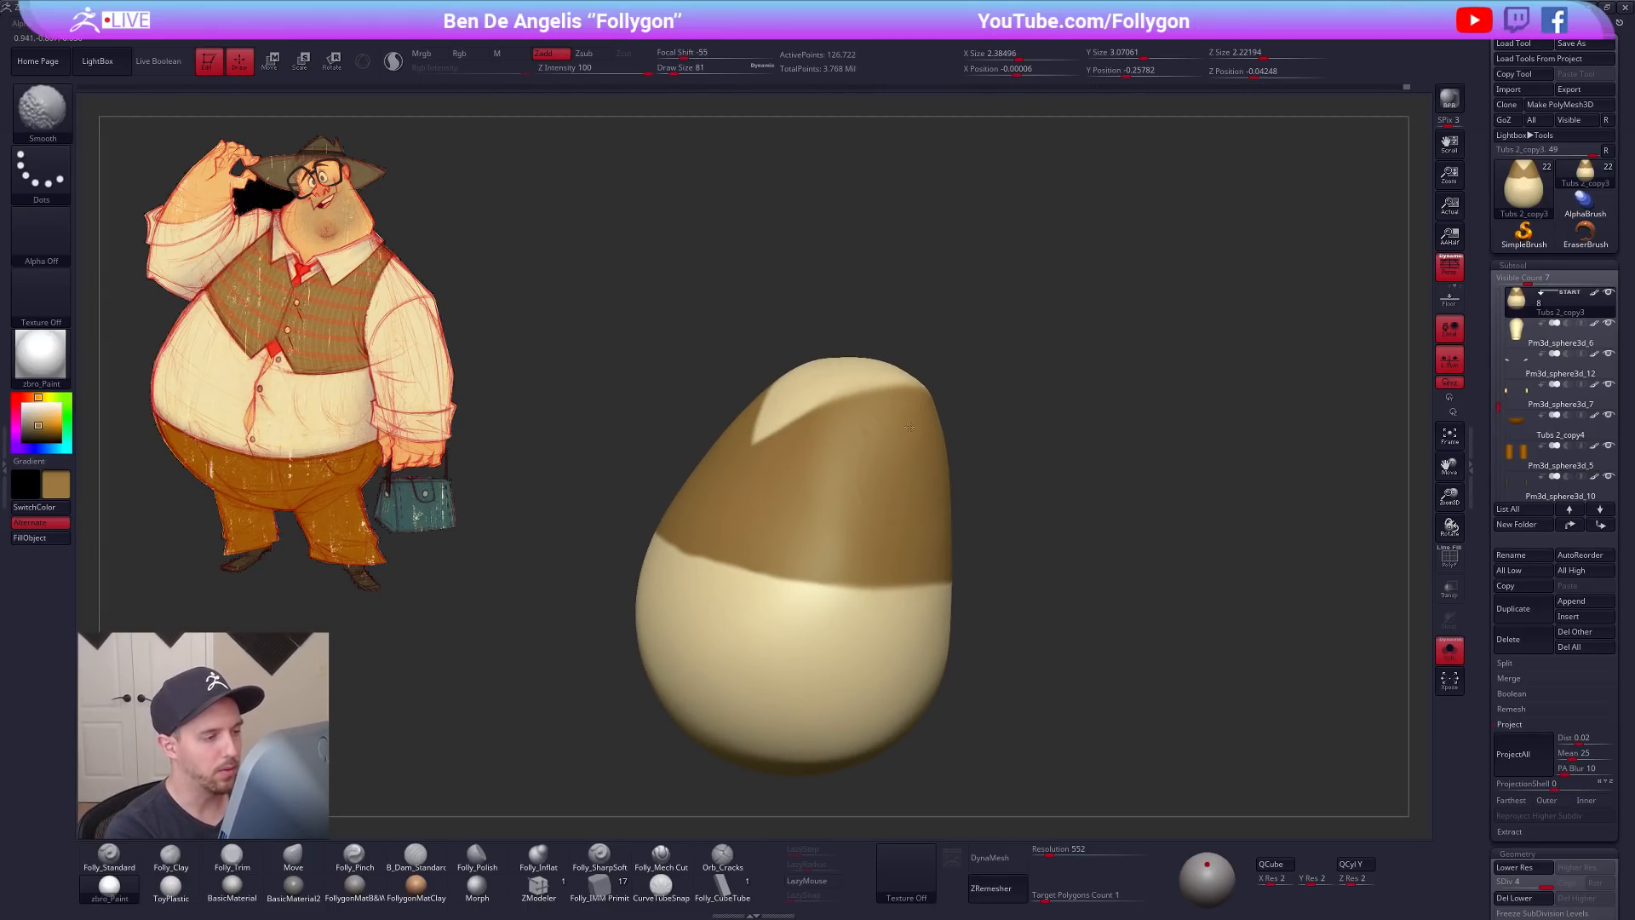
pyautogui.moveTo(924, 478)
pyautogui.keyDown('shift'); pyautogui.mouseDown(button='right')
pyautogui.moveTo(931, 543)
pyautogui.moveTo(939, 473)
pyautogui.mouseUp(button='right'); pyautogui.keyUp('shift')
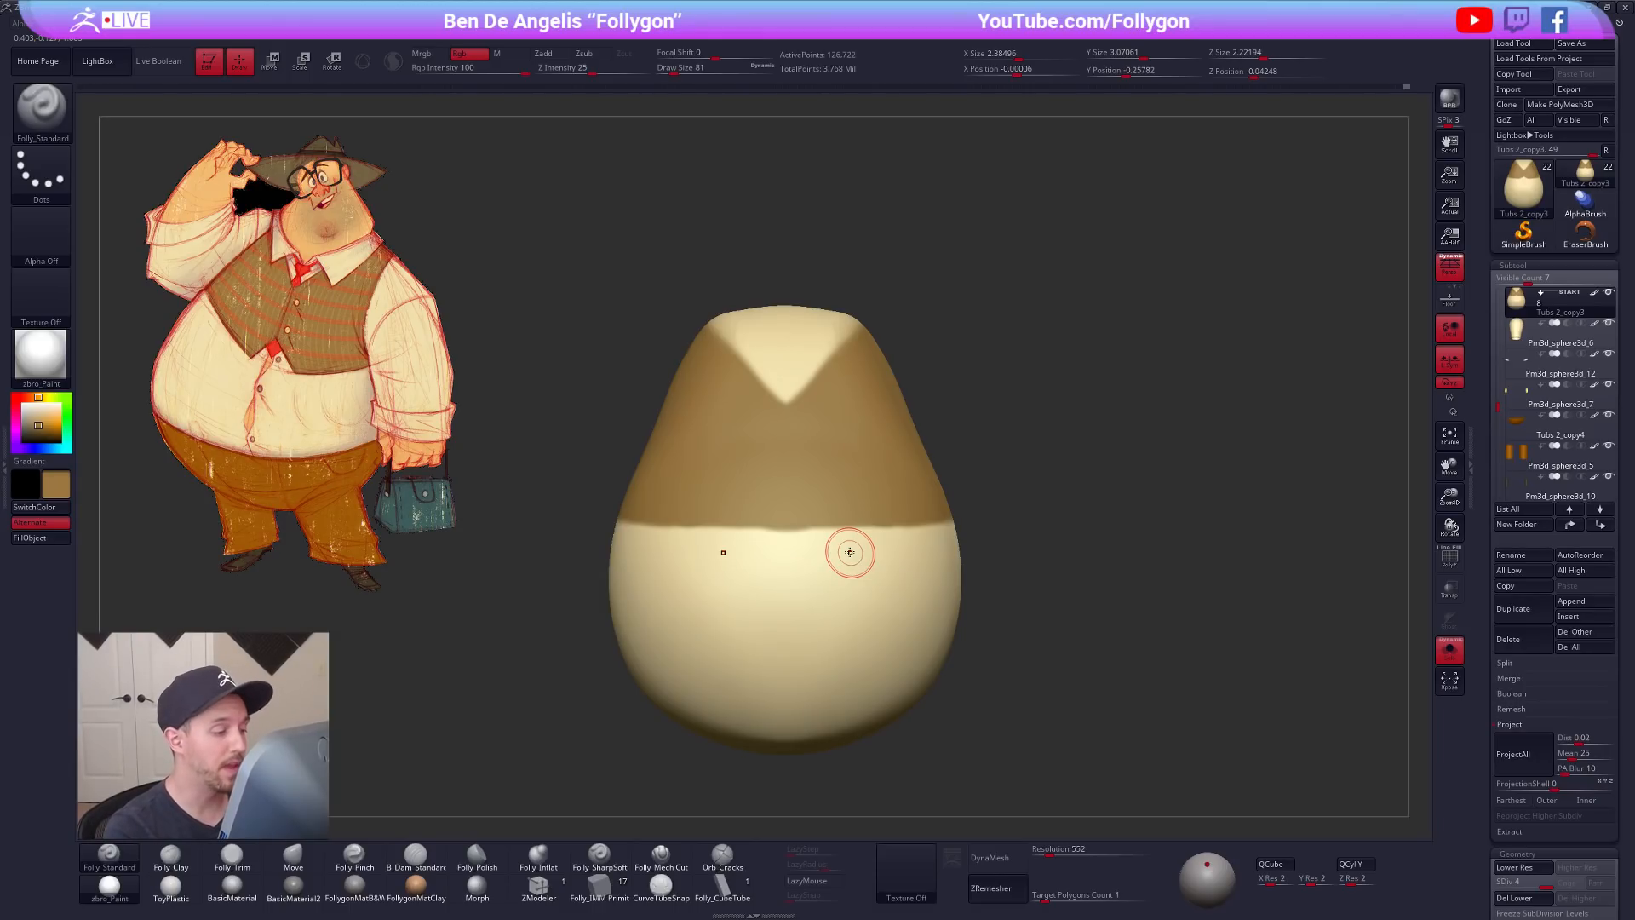
# Step: Show the whole character and shape an inverted-V notch at the vest's centre hem, alternating sampled cream and brown at draw size 43
pyautogui.hotkey('shift', 's')
pyautogui.moveTo(852, 538)
pyautogui.mouseDown(button='right')
pyautogui.moveTo(816, 544)
pyautogui.moveTo(913, 592)
pyautogui.moveTo(861, 620)
pyautogui.moveTo(806, 583)
pyautogui.moveTo(778, 602)
pyautogui.moveTo(824, 565)
pyautogui.mouseUp(button='right')
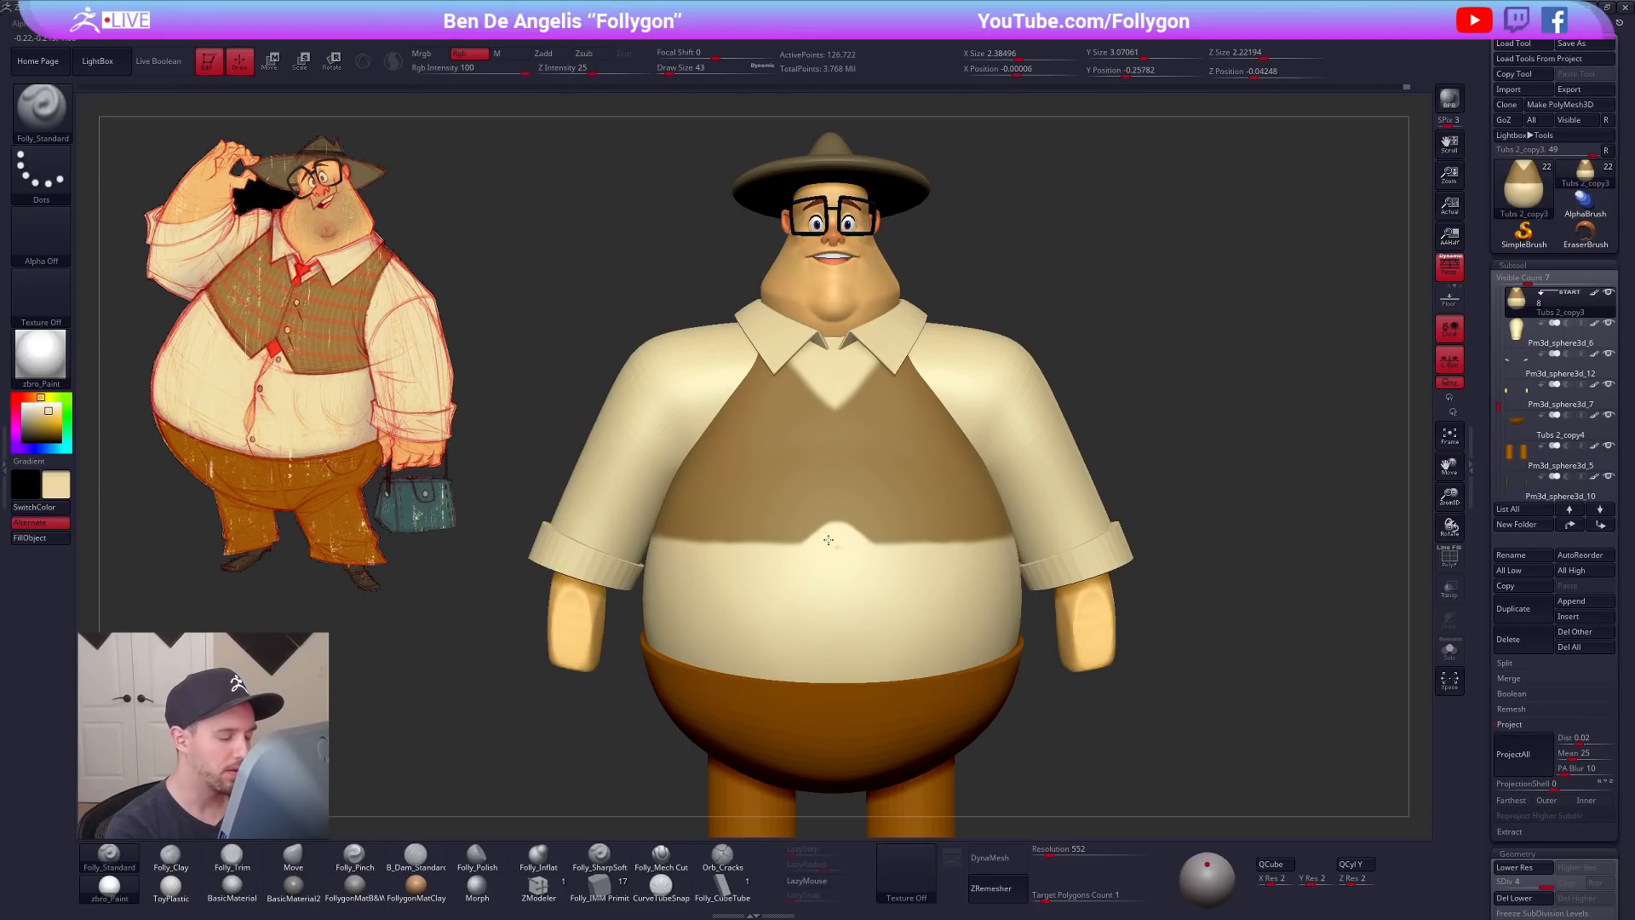
pyautogui.press('c')
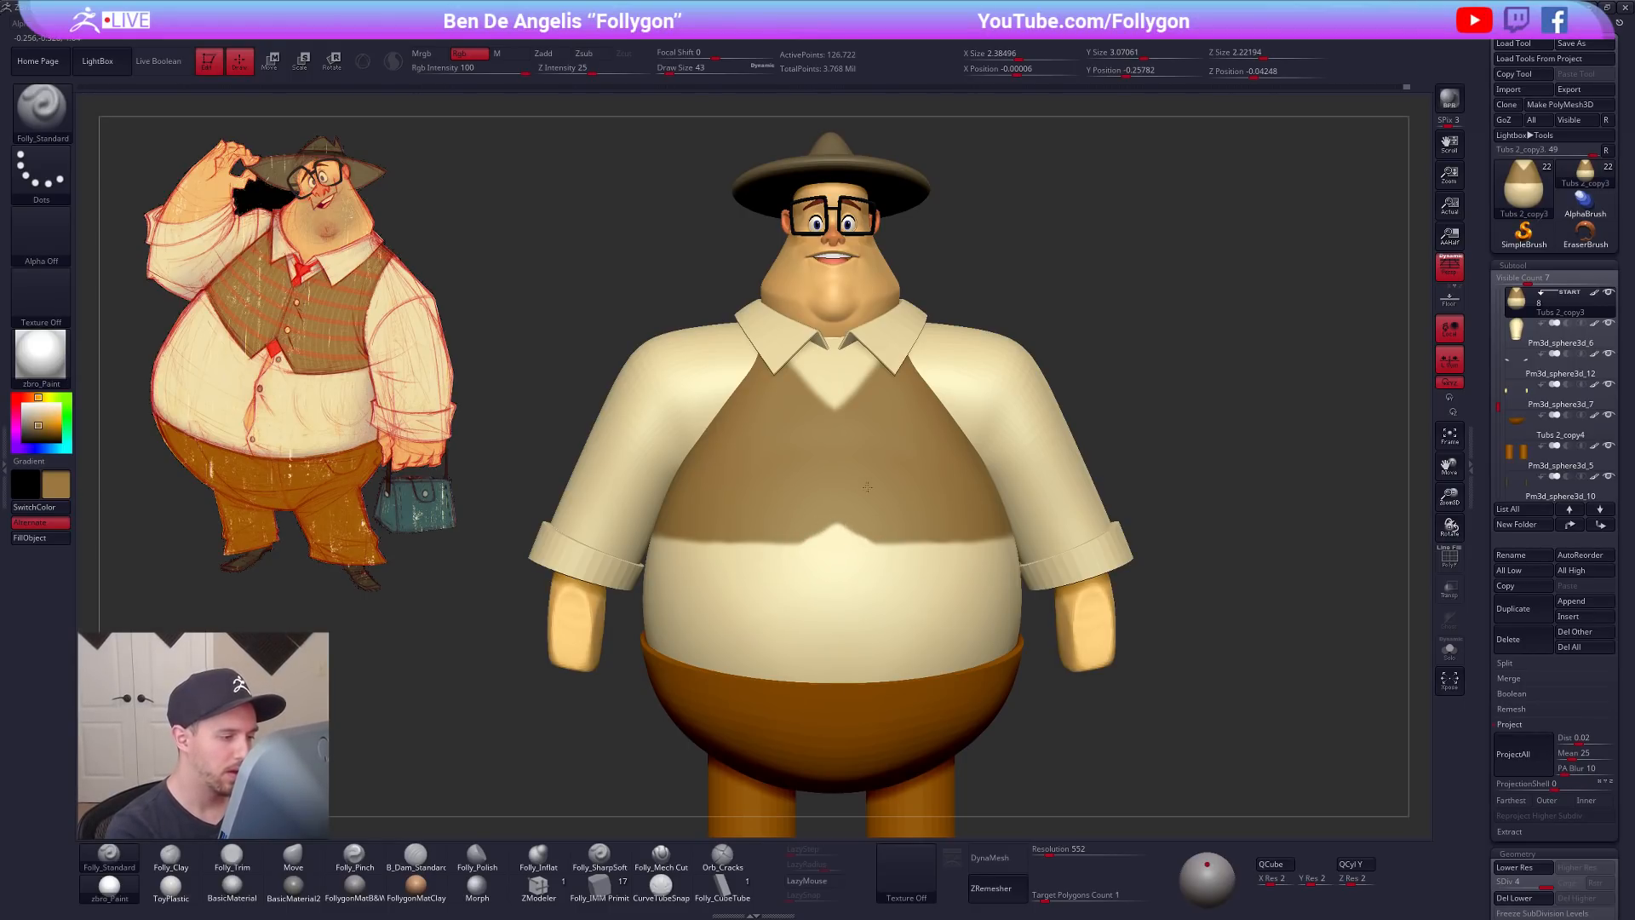
pyautogui.press('c')
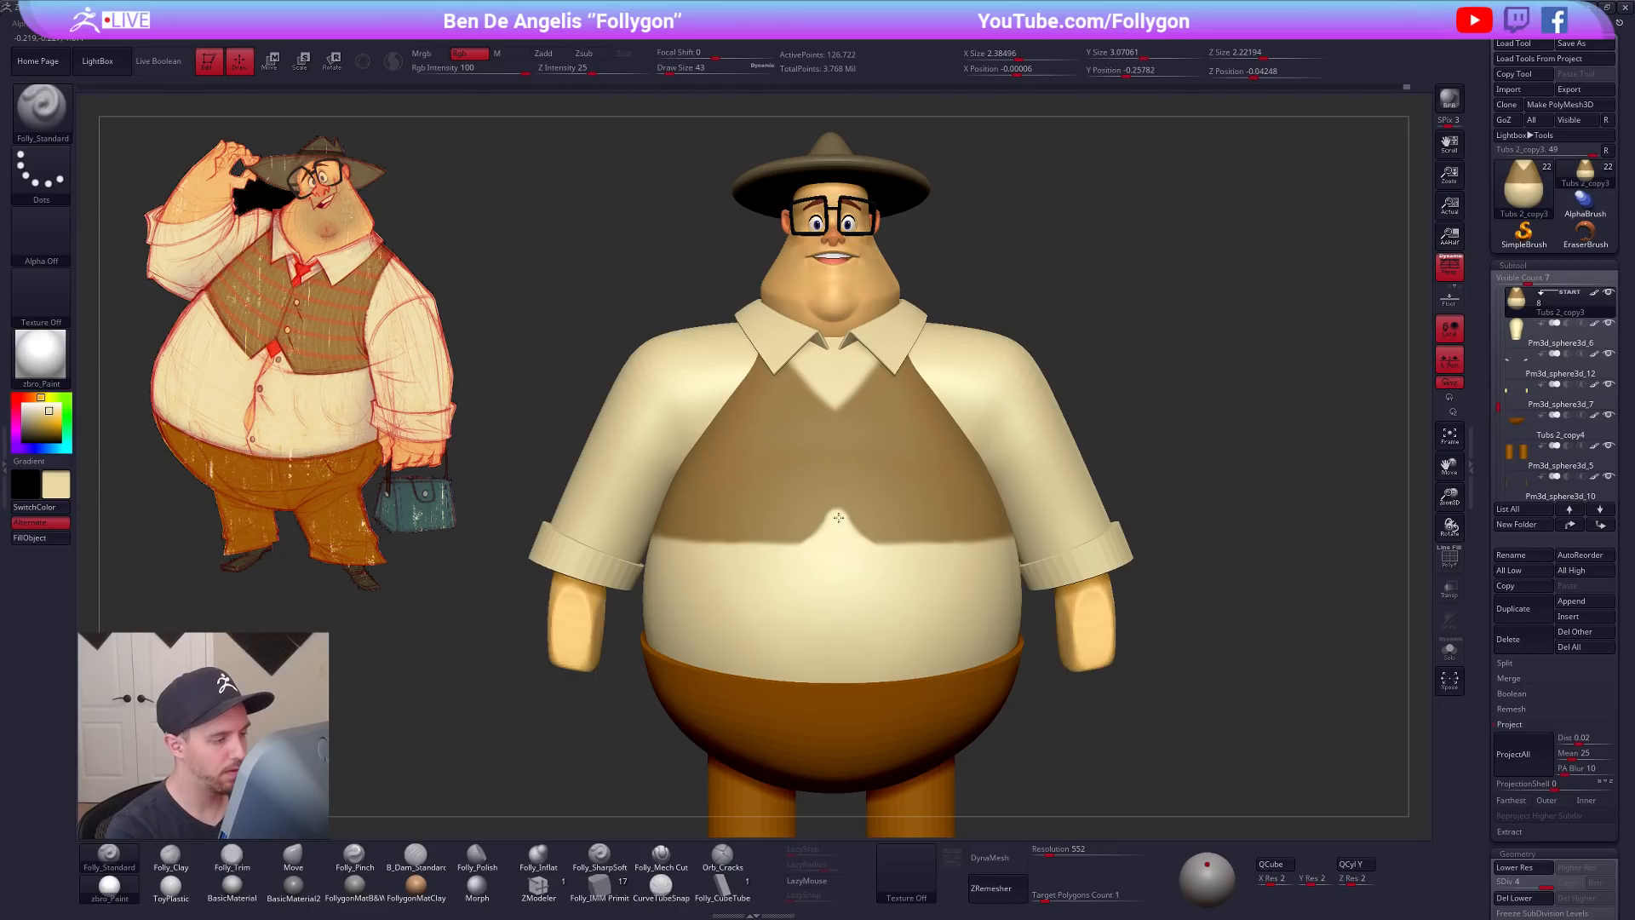
pyautogui.press('c')
pyautogui.moveTo(880, 555)
pyautogui.mouseDown(button='right')
pyautogui.moveTo(887, 585)
pyautogui.moveTo(869, 599)
pyautogui.moveTo(1004, 636)
pyautogui.moveTo(1040, 670)
pyautogui.moveTo(958, 712)
pyautogui.moveTo(1002, 672)
pyautogui.mouseUp(button='right')
# Step: Try to adjust the isolated torso with a Move transpose line along its height, undo the change and show the whole character
pyautogui.press('b')
pyautogui.press('m')
pyautogui.press('v')
pyautogui.press('space')
pyautogui.moveTo(912, 523); pyautogui.dragTo(937, 522)
pyautogui.moveTo(938, 522)
pyautogui.mouseDown(button='right')
pyautogui.moveTo(860, 506)
pyautogui.moveTo(946, 578)
pyautogui.moveTo(902, 603)
pyautogui.moveTo(840, 584)
pyautogui.moveTo(839, 601)
pyautogui.mouseUp(button='right')
pyautogui.hotkey('alt', 's')
pyautogui.press('w')
pyautogui.moveTo(803, 601)
pyautogui.mouseDown()
pyautogui.moveTo(812, 224)
pyautogui.moveTo(867, 226)
pyautogui.mouseUp()
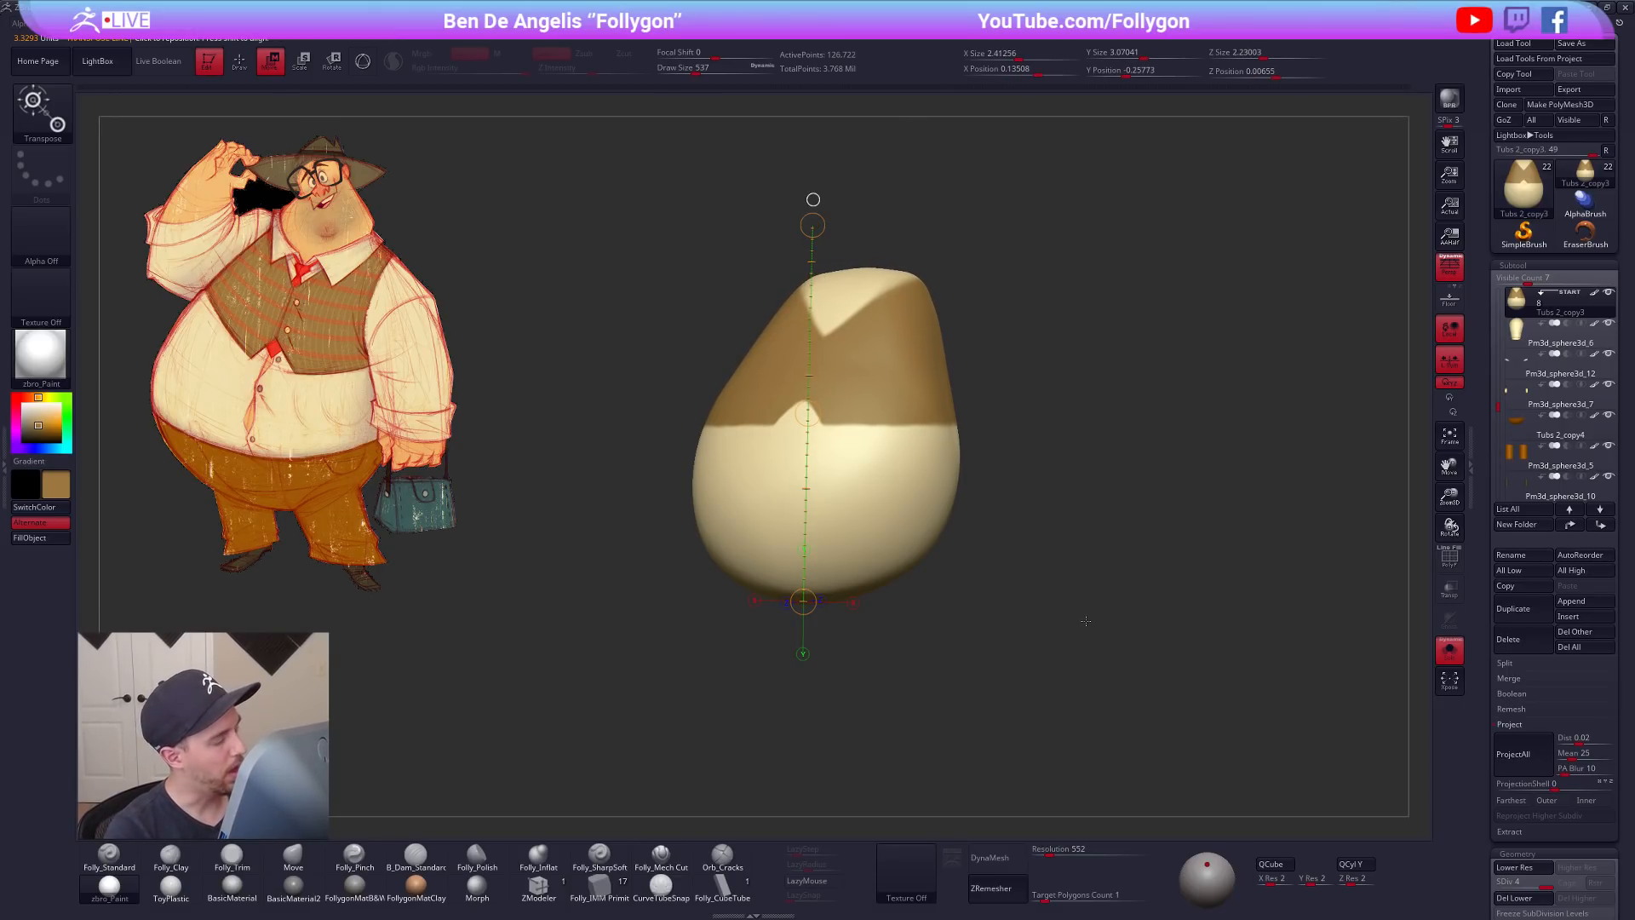
pyautogui.moveTo(1049, 658); pyautogui.dragTo(1010, 674)
pyautogui.hotkey('ctrl', 'z')
pyautogui.hotkey('alt', 's')
# Step: Select the sleeves and slim them front to back with the Move brush at draw size 430
pyautogui.press('b')
pyautogui.press('m')
pyautogui.press('v')
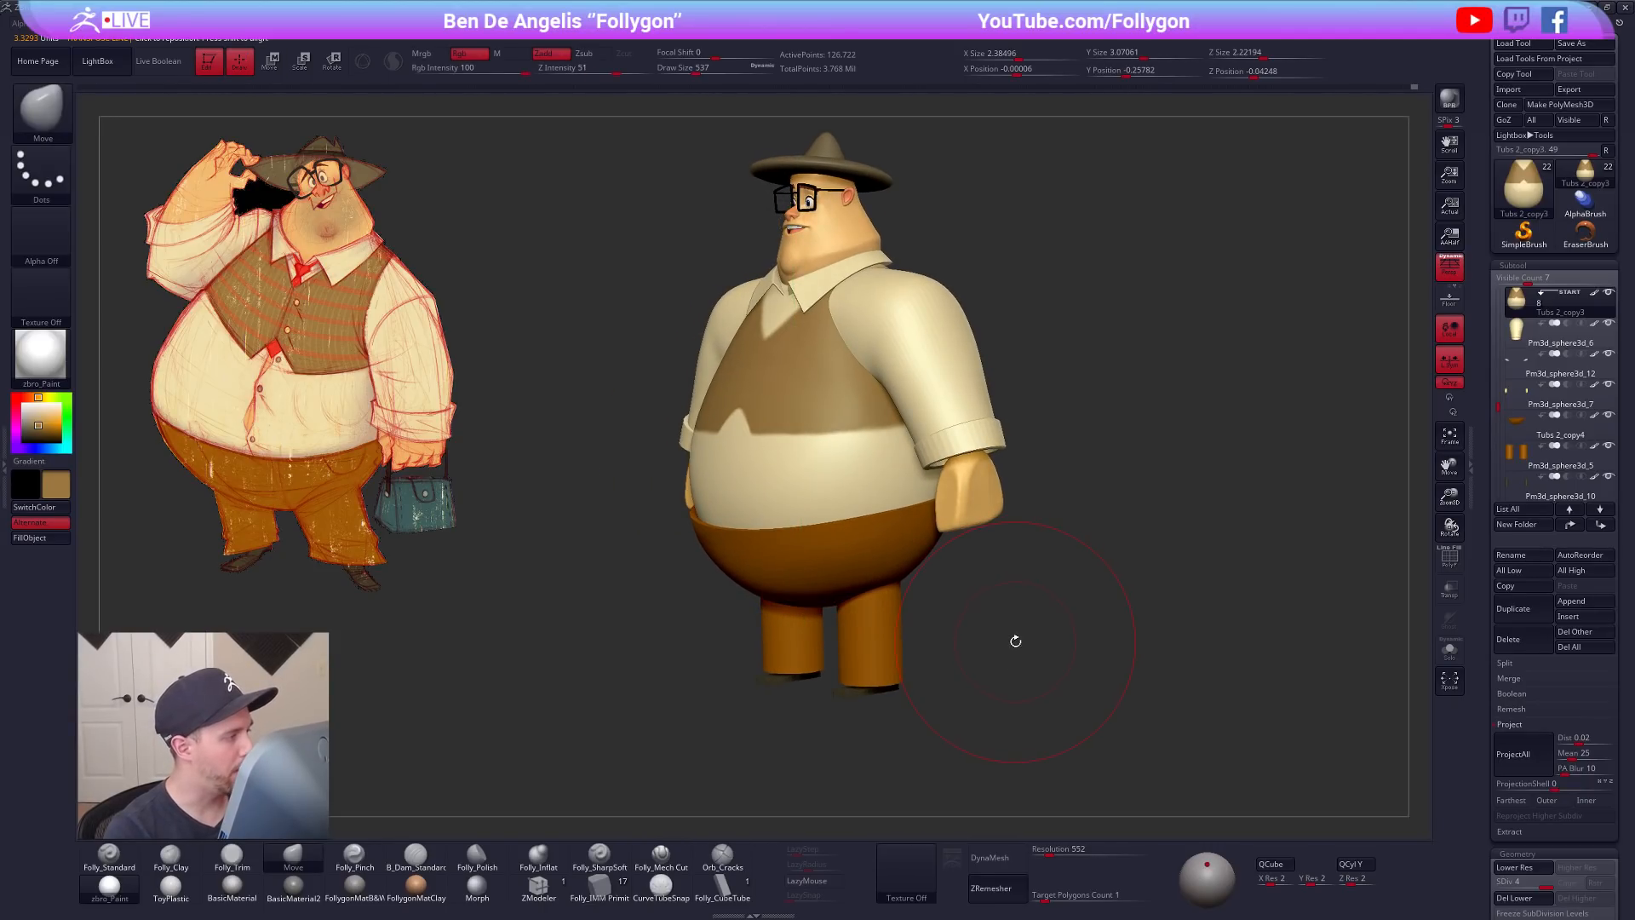
pyautogui.keyDown('alt'); pyautogui.click(943, 368); pyautogui.keyUp('alt')
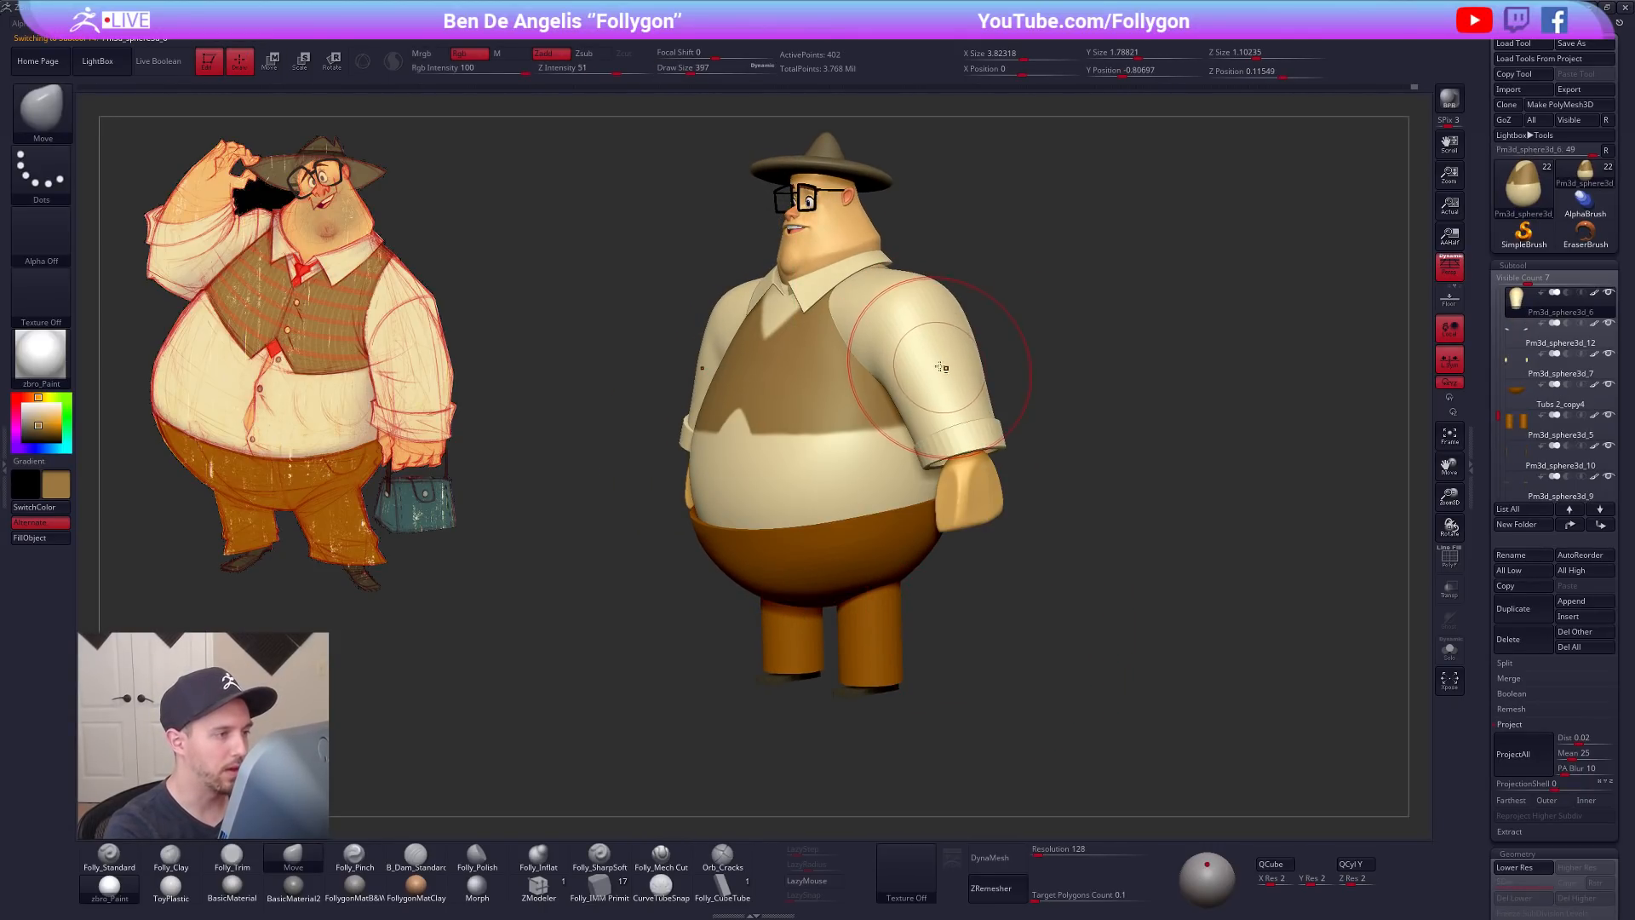
pyautogui.keyDown('alt'); pyautogui.moveTo(838, 279); pyautogui.dragTo(852, 440, button='right'); pyautogui.keyUp('alt')
pyautogui.press('space')
pyautogui.press('space')
pyautogui.moveTo(853, 440); pyautogui.dragTo(858, 441)
pyautogui.moveTo(865, 432); pyautogui.dragTo(867, 444, button='right')
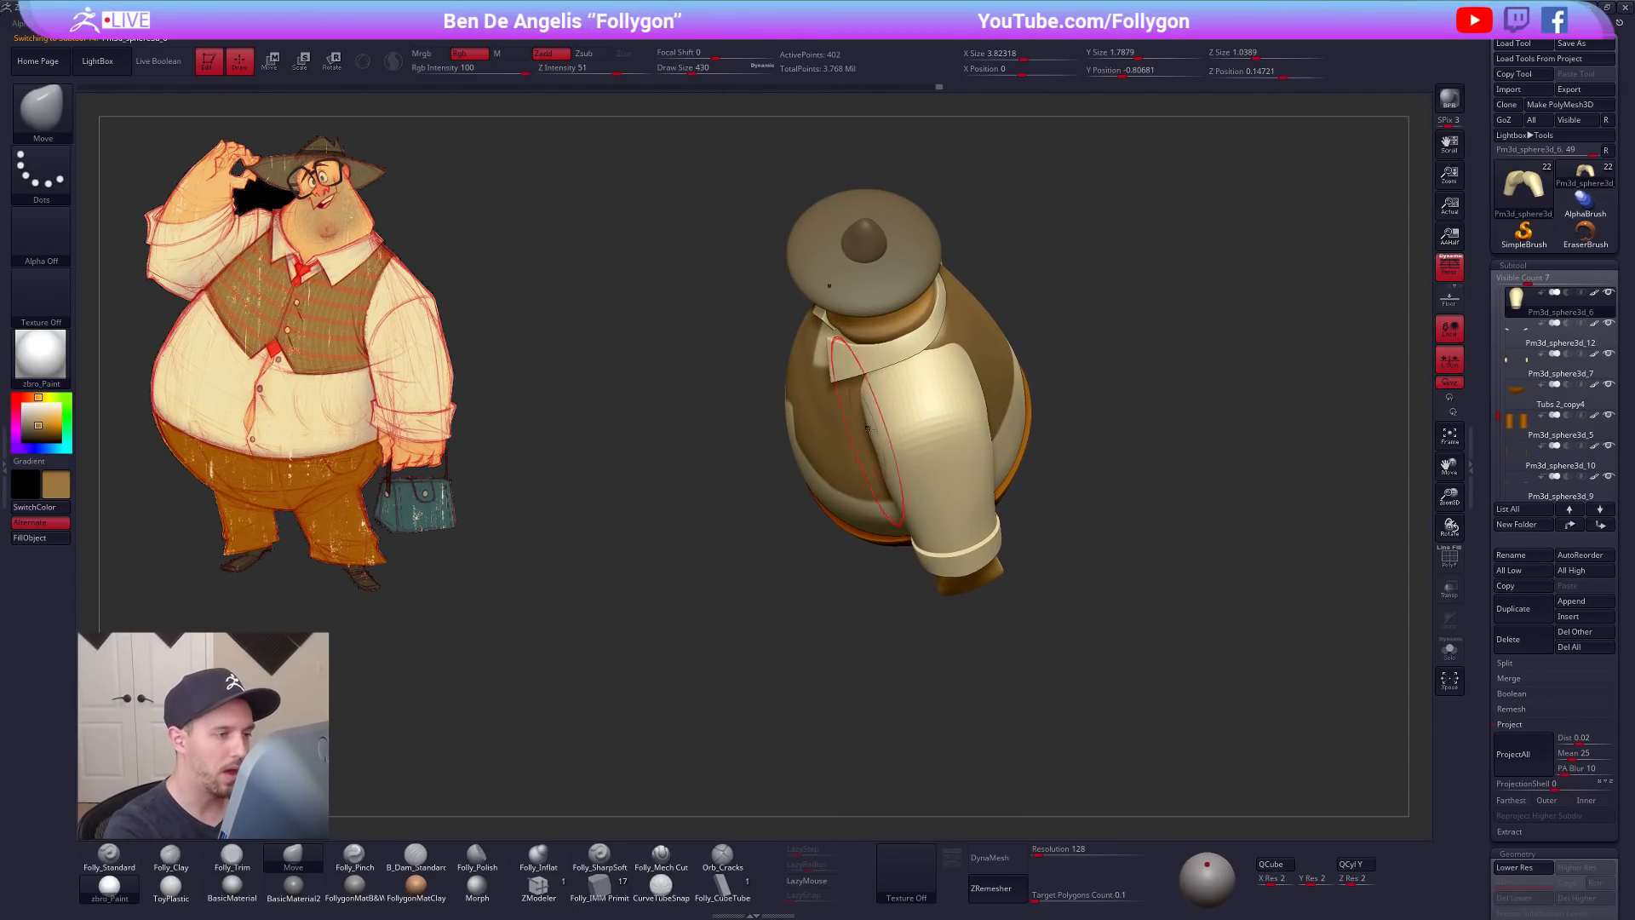
pyautogui.moveTo(960, 358); pyautogui.dragTo(1135, 583, button='right')
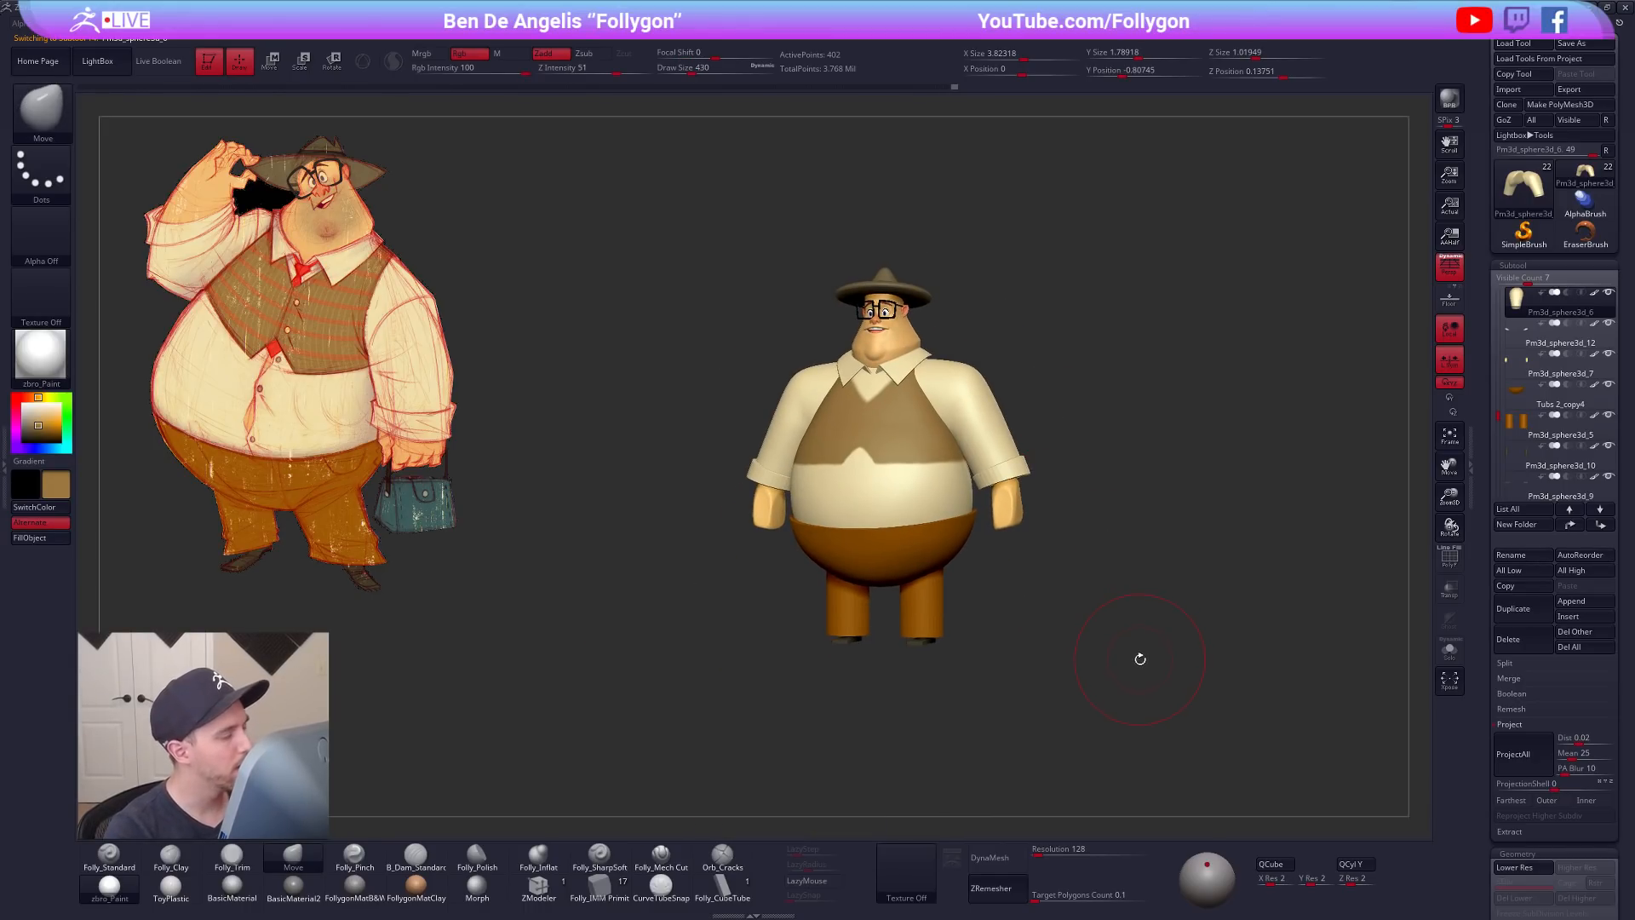
# Step: Adjust the sleeves' side profile with the Move brush and set the draw size to 279
pyautogui.moveTo(1142, 668)
pyautogui.mouseDown(button='right')
pyautogui.moveTo(1114, 651)
pyautogui.moveTo(1127, 633)
pyautogui.moveTo(1134, 656)
pyautogui.moveTo(1154, 642)
pyautogui.moveTo(992, 664)
pyautogui.mouseUp(button='right')
pyautogui.moveTo(906, 446)
pyautogui.keyDown('alt'); pyautogui.mouseDown(button='right')
pyautogui.moveTo(870, 526)
pyautogui.moveTo(952, 534)
pyautogui.moveTo(896, 509)
pyautogui.mouseUp(button='right'); pyautogui.keyUp('alt')
pyautogui.moveTo(942, 478); pyautogui.dragTo(936, 477)
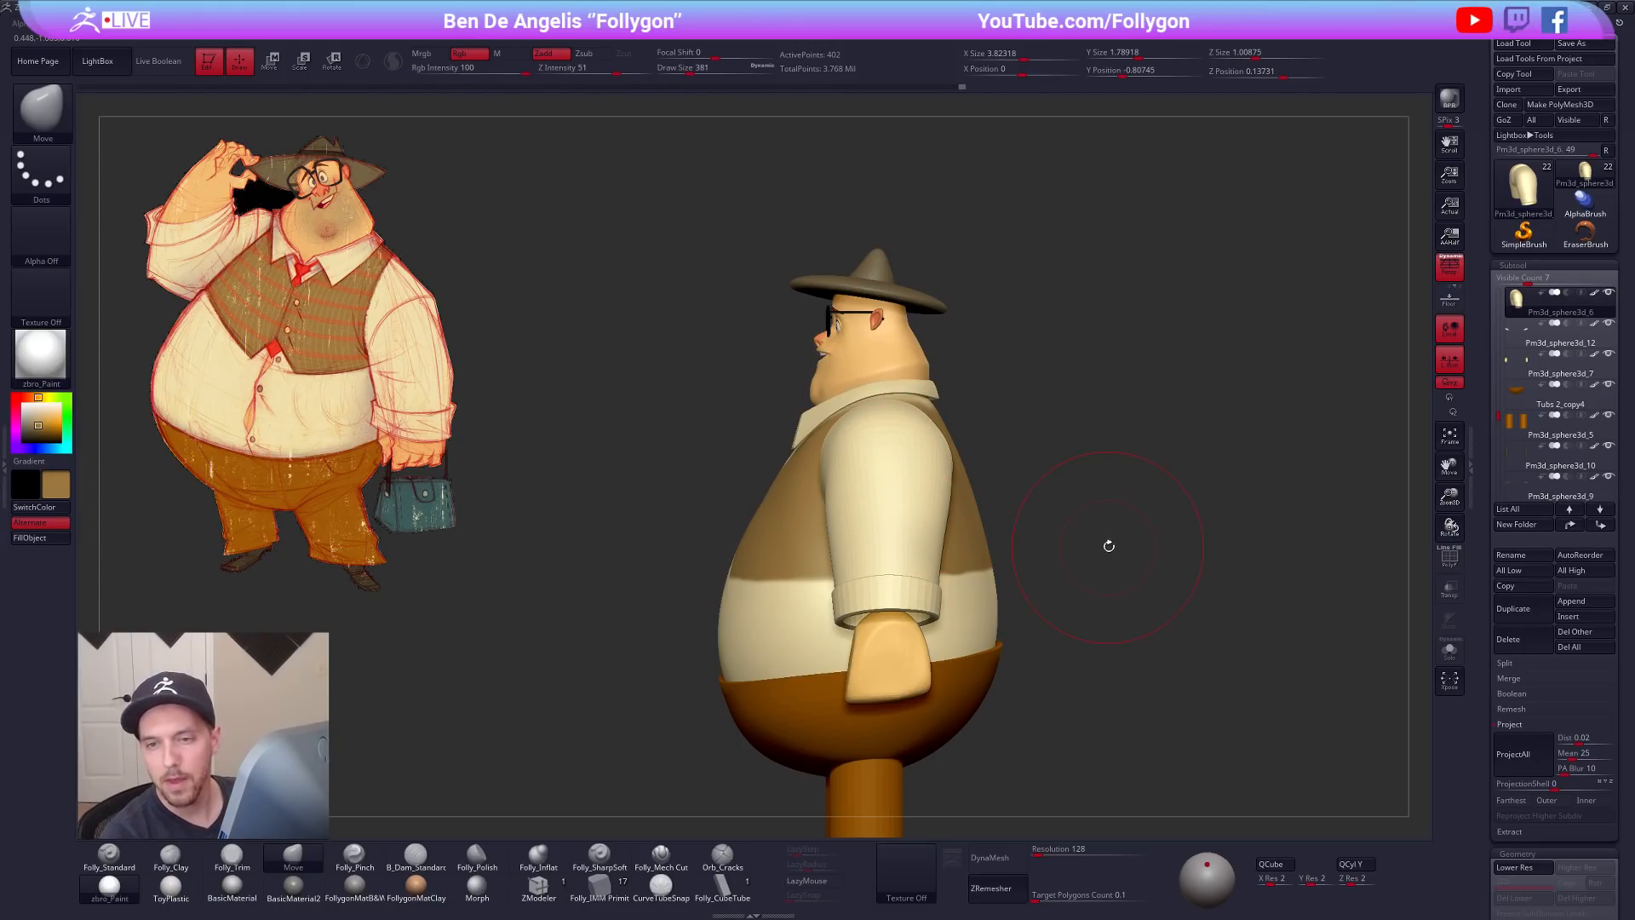
pyautogui.press('space')
pyautogui.click(1153, 539)
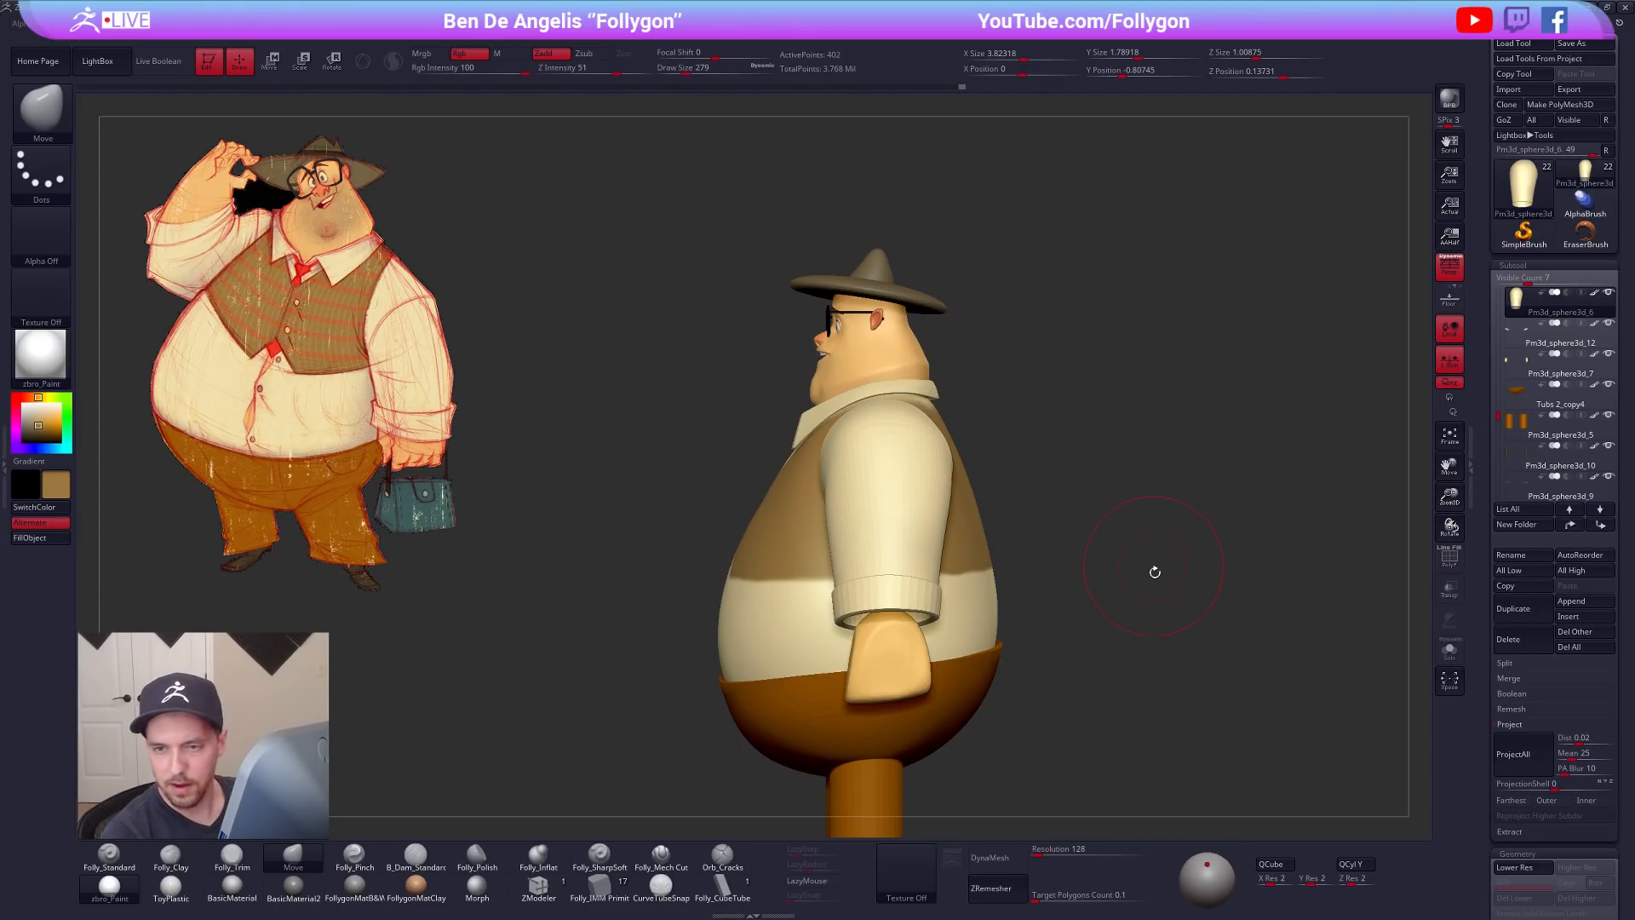
pyautogui.keyDown('alt'); pyautogui.moveTo(1155, 585); pyautogui.dragTo(1146, 549, button='right'); pyautogui.keyUp('alt')
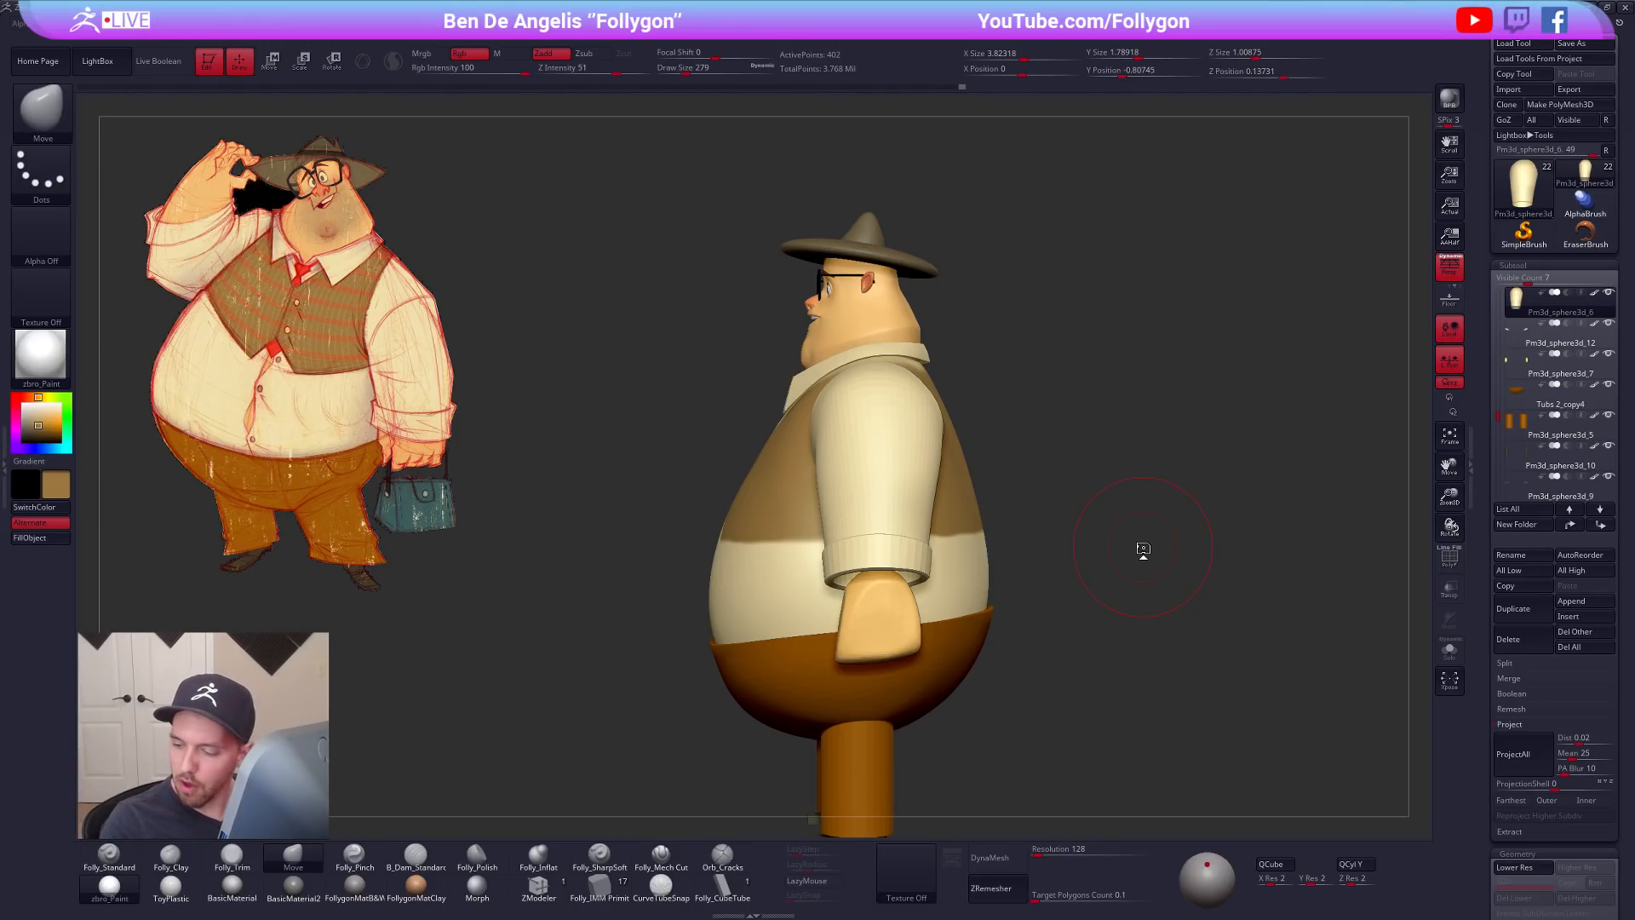
# Step: Refine the shoulder area of the sleeves from several angles with the Move brush, using draw size 227
pyautogui.press('space')
pyautogui.moveTo(913, 431)
pyautogui.mouseDown()
pyautogui.moveTo(928, 444)
pyautogui.moveTo(912, 435)
pyautogui.mouseUp()
pyautogui.press('space')
pyautogui.moveTo(916, 375); pyautogui.dragTo(905, 447, button='right')
pyautogui.press('space')
pyautogui.moveTo(952, 394); pyautogui.dragTo(955, 394)
pyautogui.moveTo(955, 417)
pyautogui.mouseDown(button='right')
pyautogui.moveTo(952, 366)
pyautogui.moveTo(937, 391)
pyautogui.mouseUp(button='right')
pyautogui.press('space')
pyautogui.moveTo(952, 394); pyautogui.dragTo(929, 380)
# Step: Isolate the sleeves at their lowest subdivision level, bevel the complete edge loop between shoulder and arm with ZModeler, and show everything again
pyautogui.hotkey('shift', 's')
pyautogui.hotkey('shift', 'd')
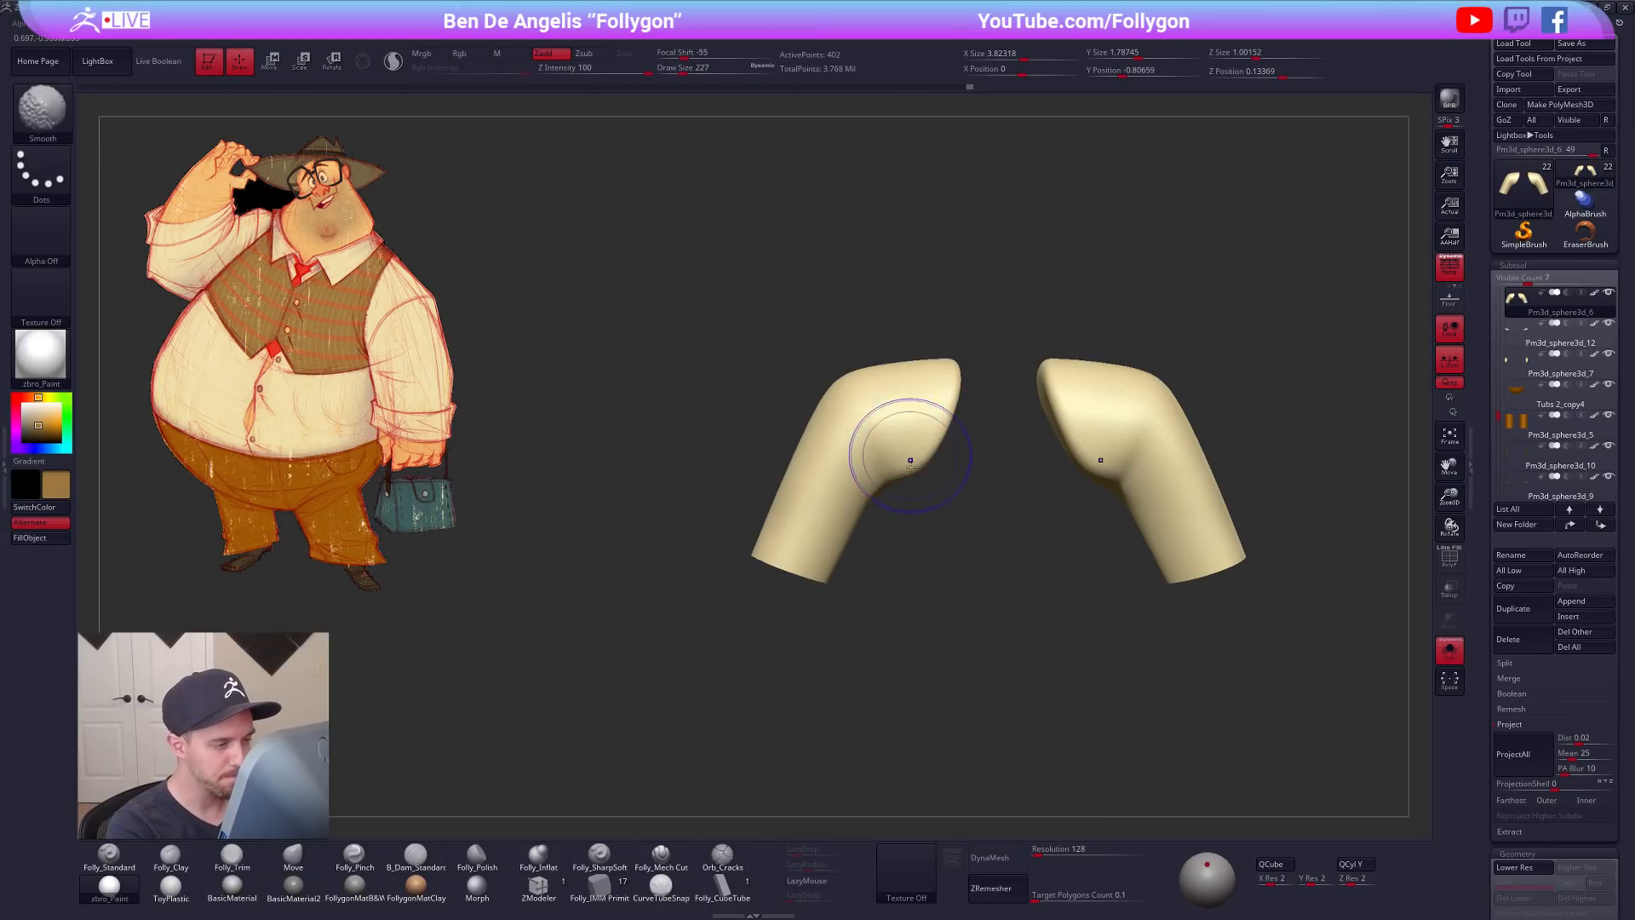
pyautogui.hotkey('shift', 'f')
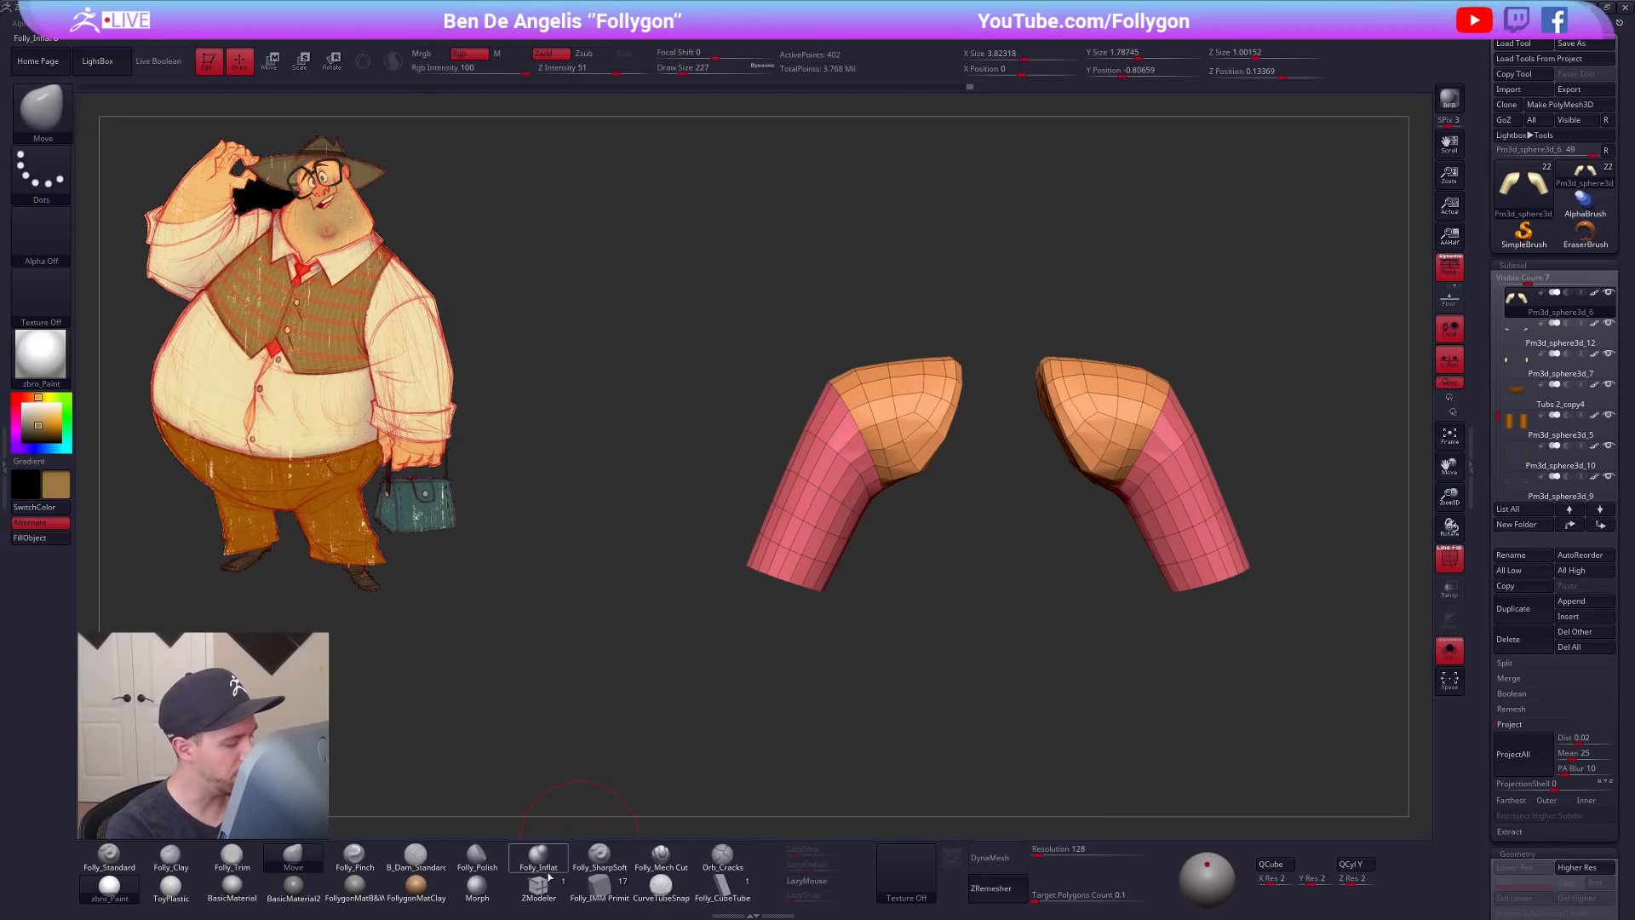
pyautogui.click(544, 884)
pyautogui.scroll(3, 864, 443)
pyautogui.press('space')
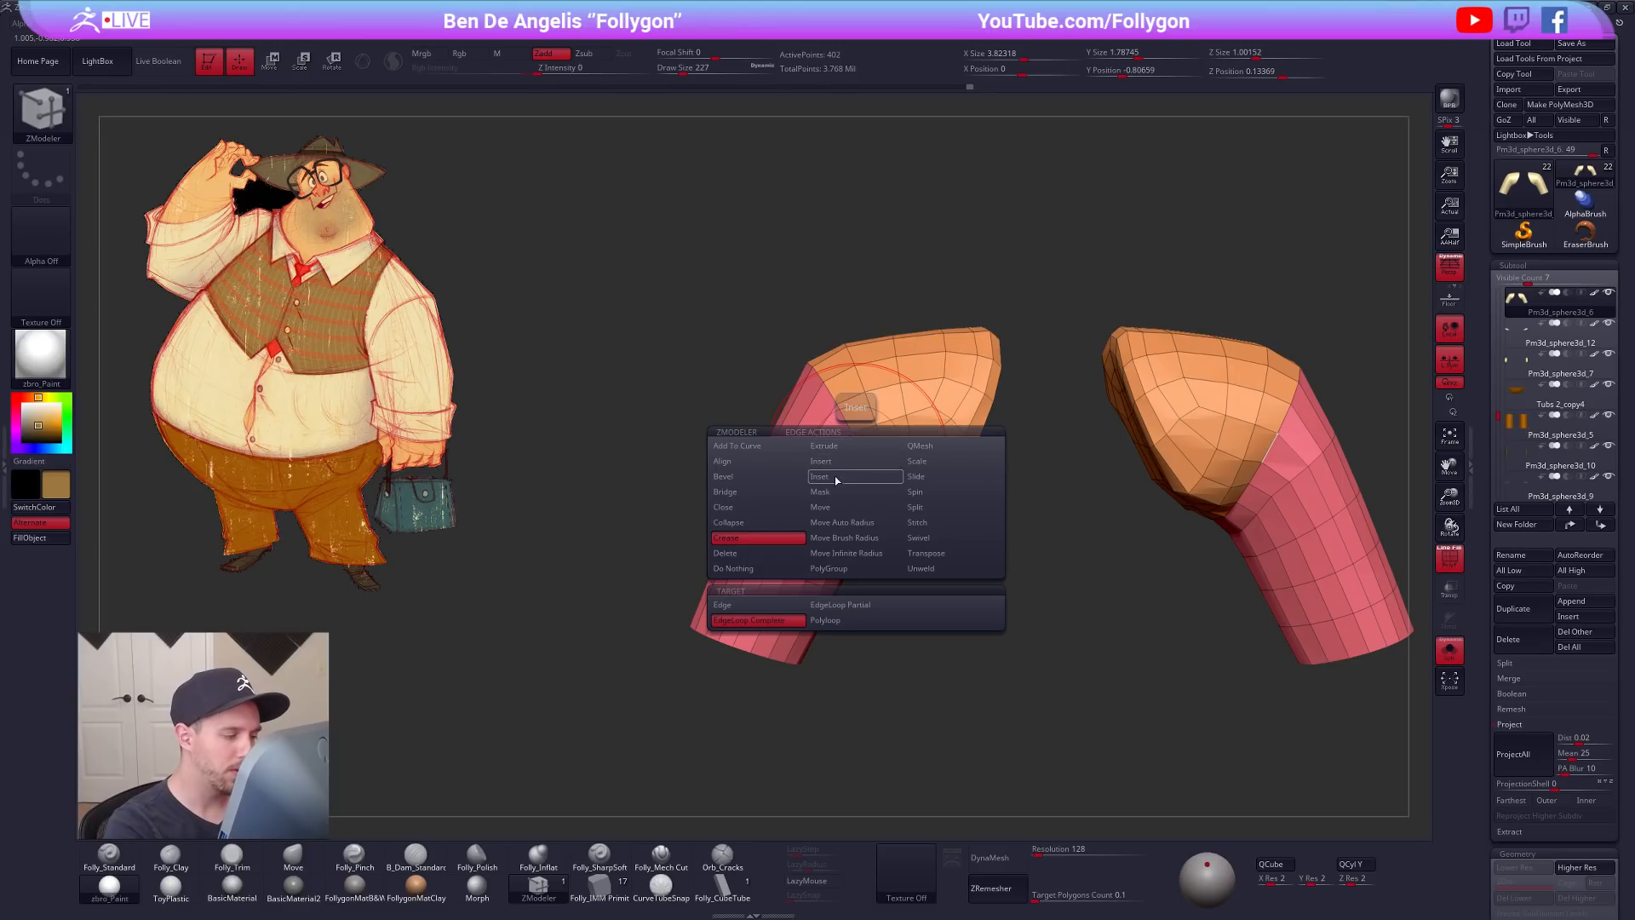
pyautogui.click(791, 480)
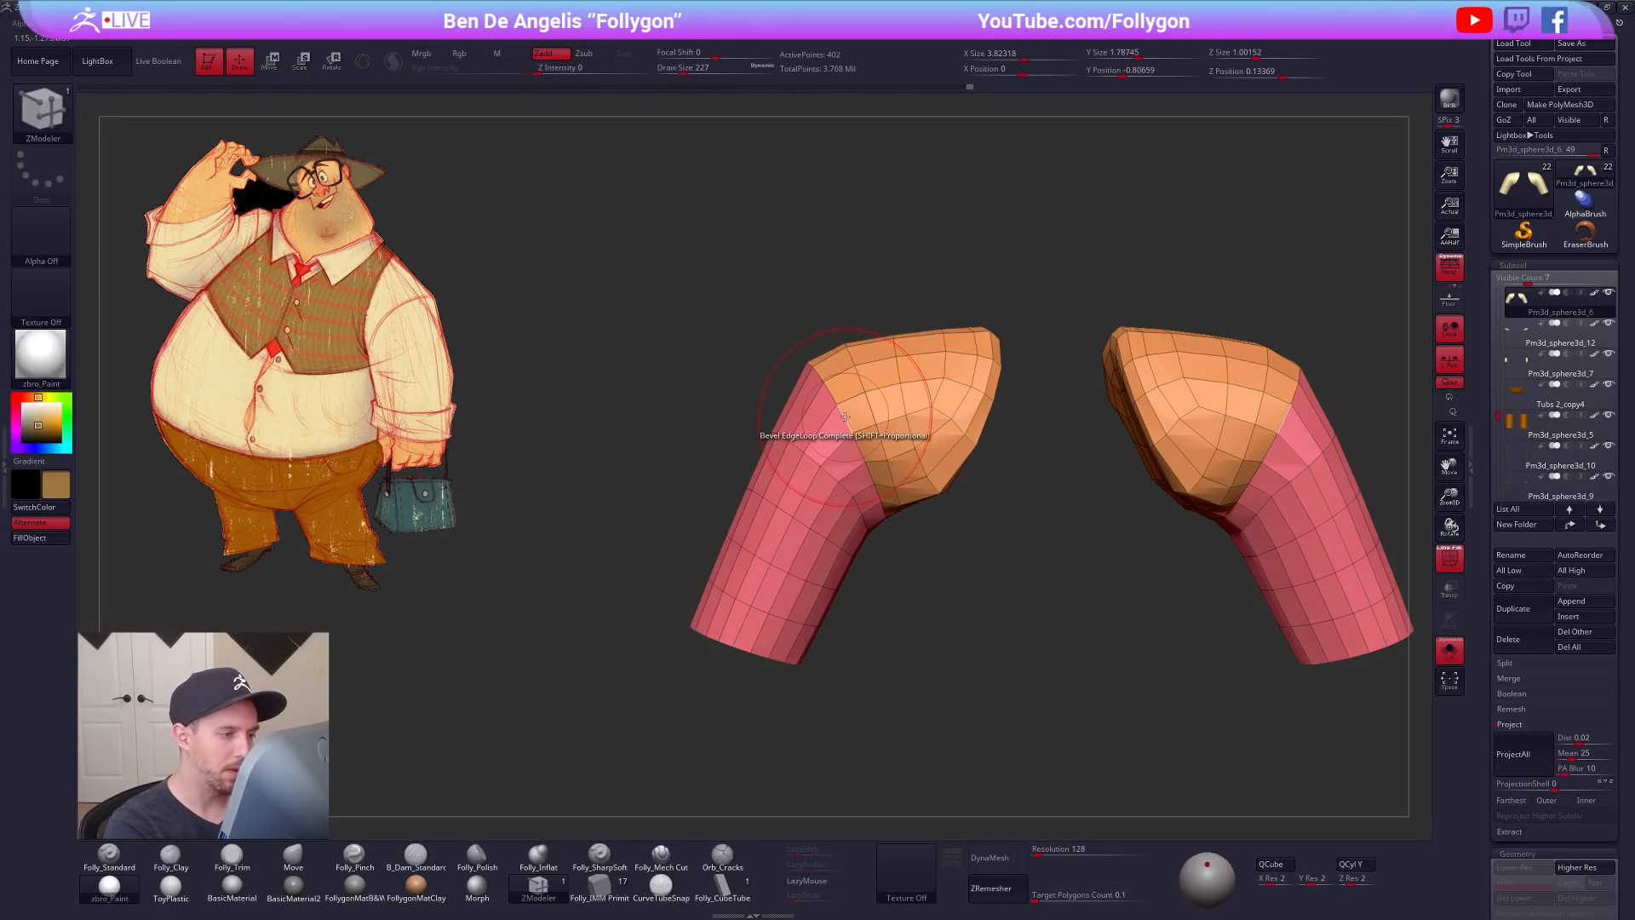
pyautogui.press('d')
pyautogui.moveTo(724, 435); pyautogui.dragTo(979, 455)
pyautogui.hotkey('shift', 'f')
pyautogui.press('f')
pyautogui.hotkey('alt', 's')
# Step: Reshape the sleeves' shoulder line from the front with the Move brush at draw size 335
pyautogui.press('b')
pyautogui.press('m')
pyautogui.press('v')
pyautogui.press('space')
pyautogui.keyDown('alt'); pyautogui.moveTo(982, 460); pyautogui.dragTo(1056, 512); pyautogui.keyUp('alt')
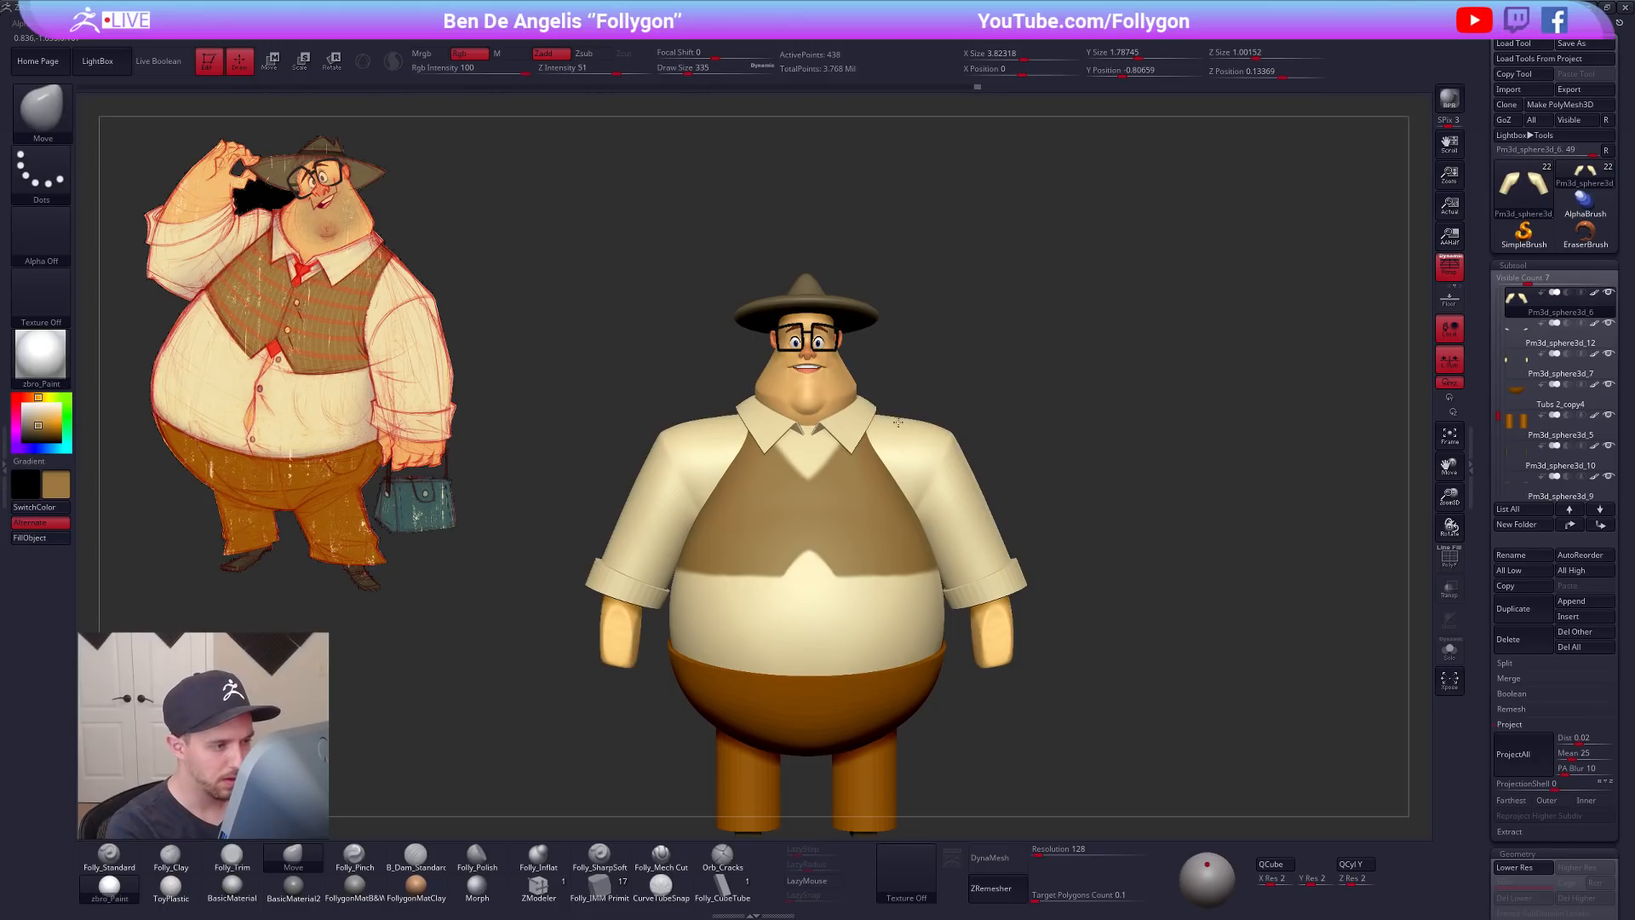
pyautogui.moveTo(1039, 576)
pyautogui.keyDown('alt'); pyautogui.mouseDown()
pyautogui.moveTo(1046, 512)
pyautogui.moveTo(990, 535)
pyautogui.moveTo(985, 569)
pyautogui.moveTo(949, 604)
pyautogui.mouseUp(); pyautogui.keyUp('alt')
# Step: Turn off perspective and refine the upper sleeves' side profile with the Move brush at draw size 381
pyautogui.press('space')
pyautogui.moveTo(976, 481); pyautogui.dragTo(986, 480)
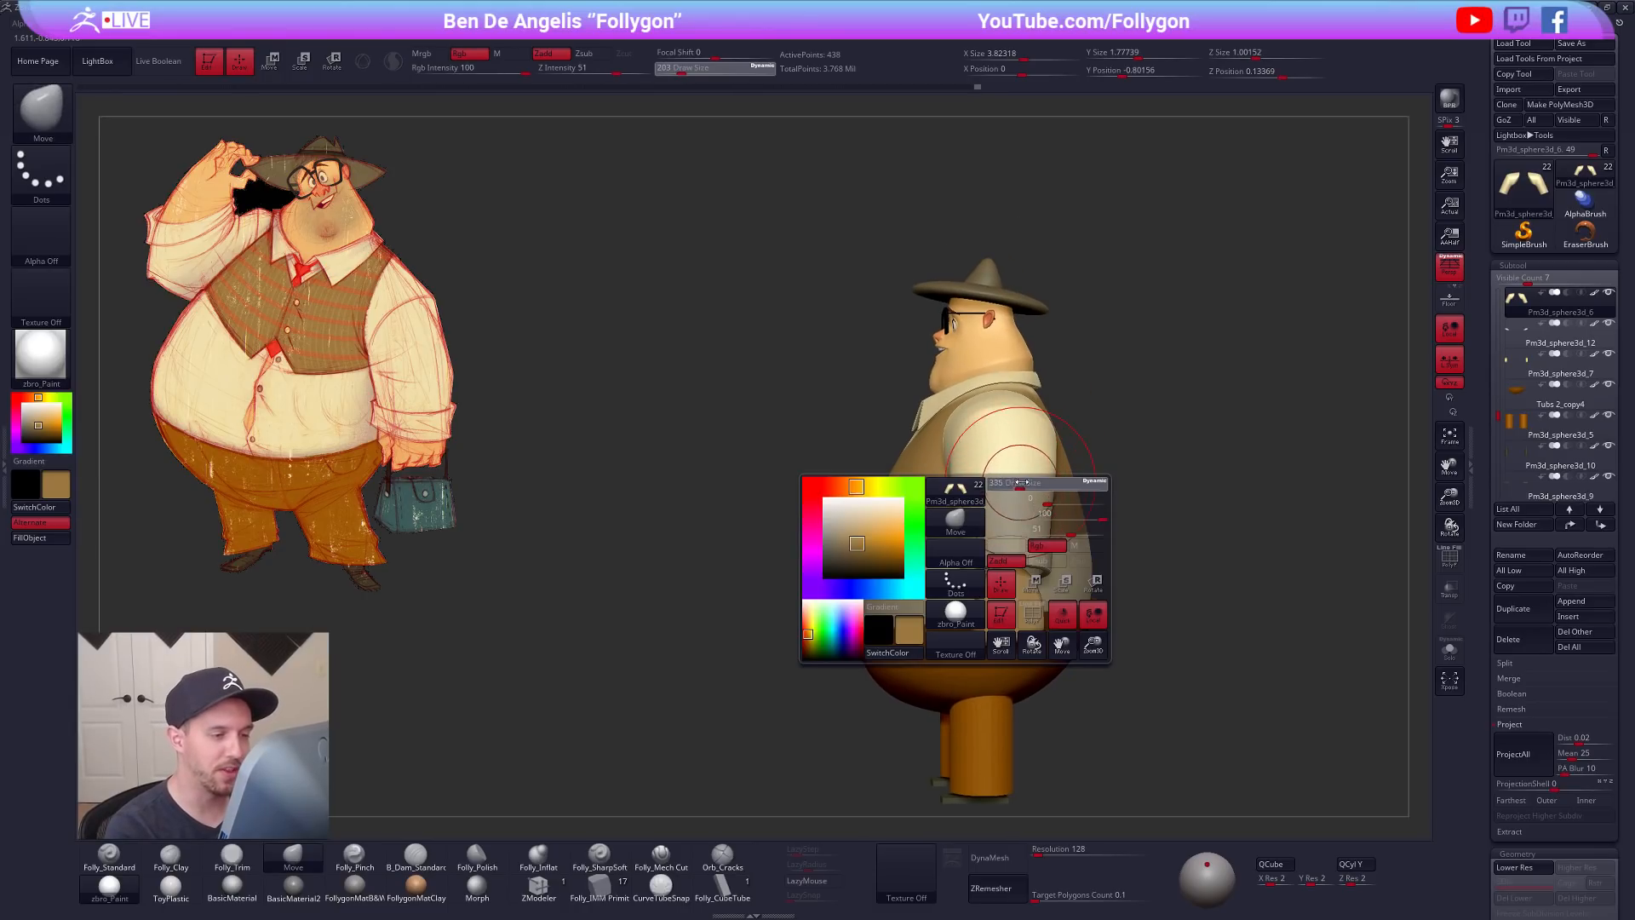
pyautogui.keyDown('alt'); pyautogui.moveTo(1105, 414); pyautogui.dragTo(1058, 416); pyautogui.keyUp('alt')
pyautogui.click(1453, 272)
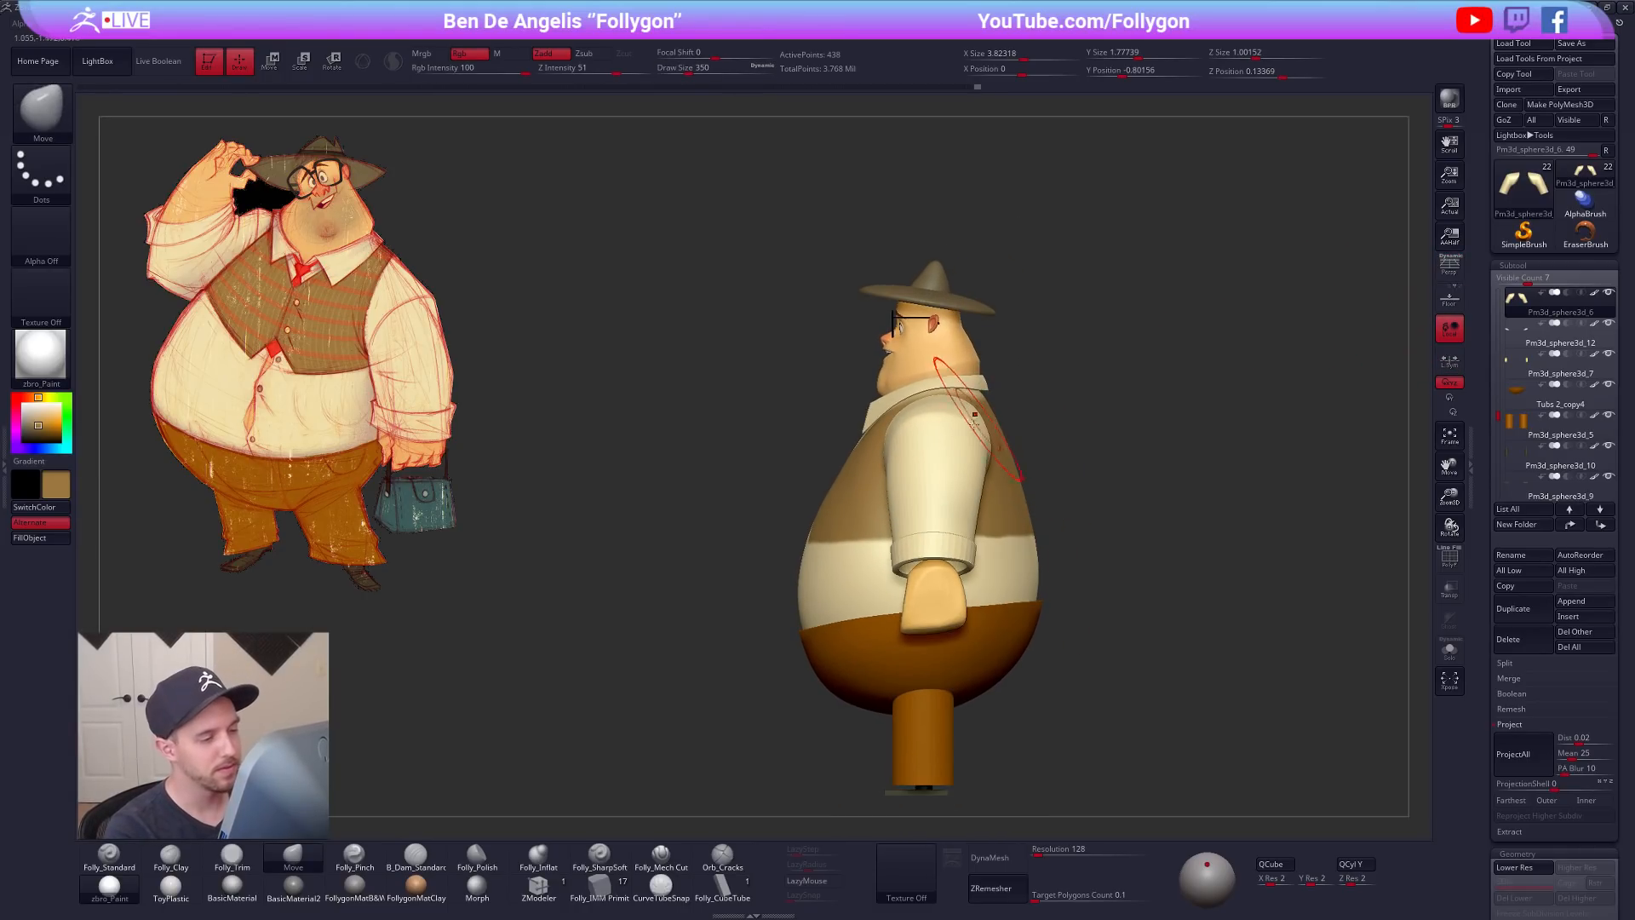
pyautogui.press('space')
pyautogui.moveTo(960, 425); pyautogui.dragTo(967, 424)
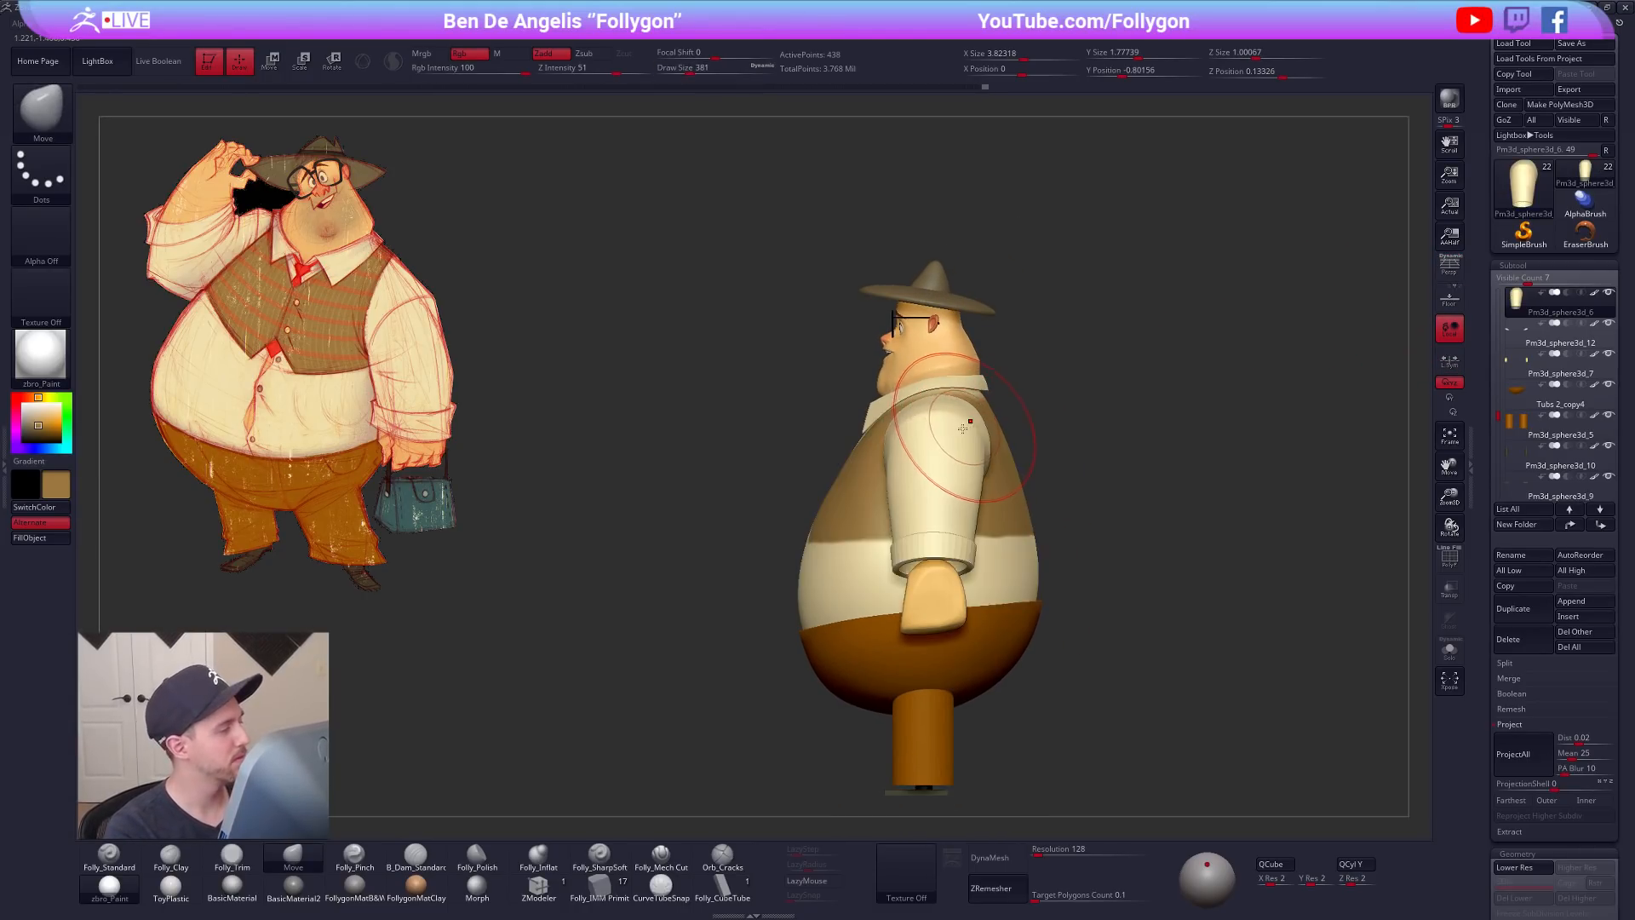
pyautogui.moveTo(930, 474); pyautogui.dragTo(983, 478, button='right')
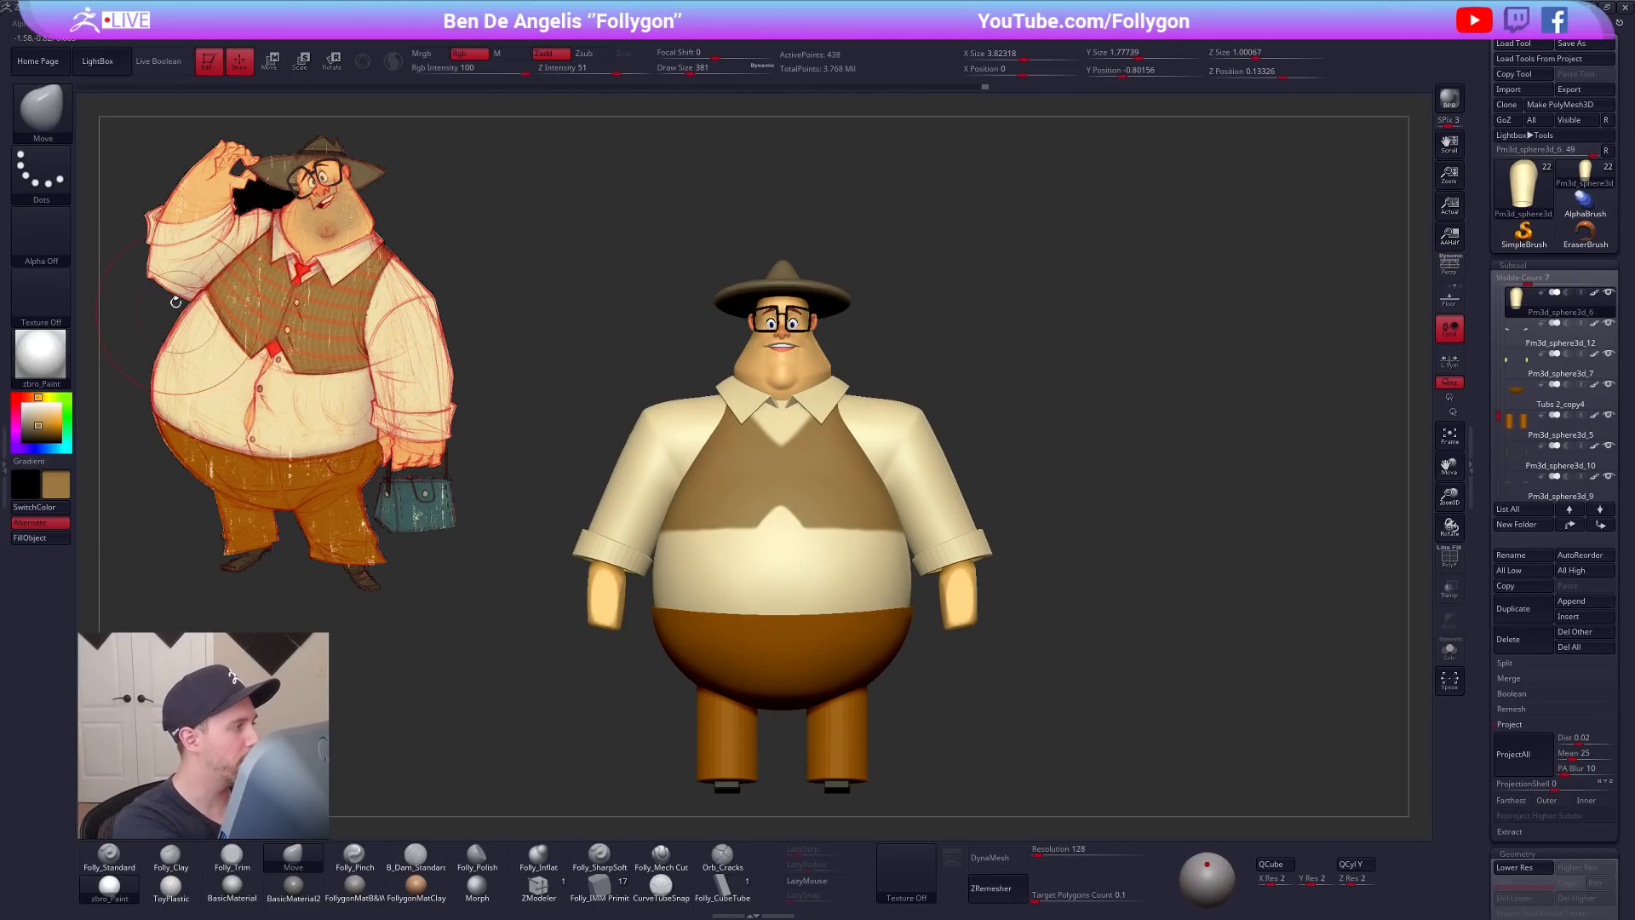
# Step: Isolate the sleeves with polyframe shown and slice across both arms at the elbow to give the forearms their own polygroup
pyautogui.keyDown('shift'); pyautogui.moveTo(1087, 637); pyautogui.dragTo(1042, 679); pyautogui.keyUp('shift')
pyautogui.hotkey('shift', 'f')
pyautogui.hotkey('alt', 's')
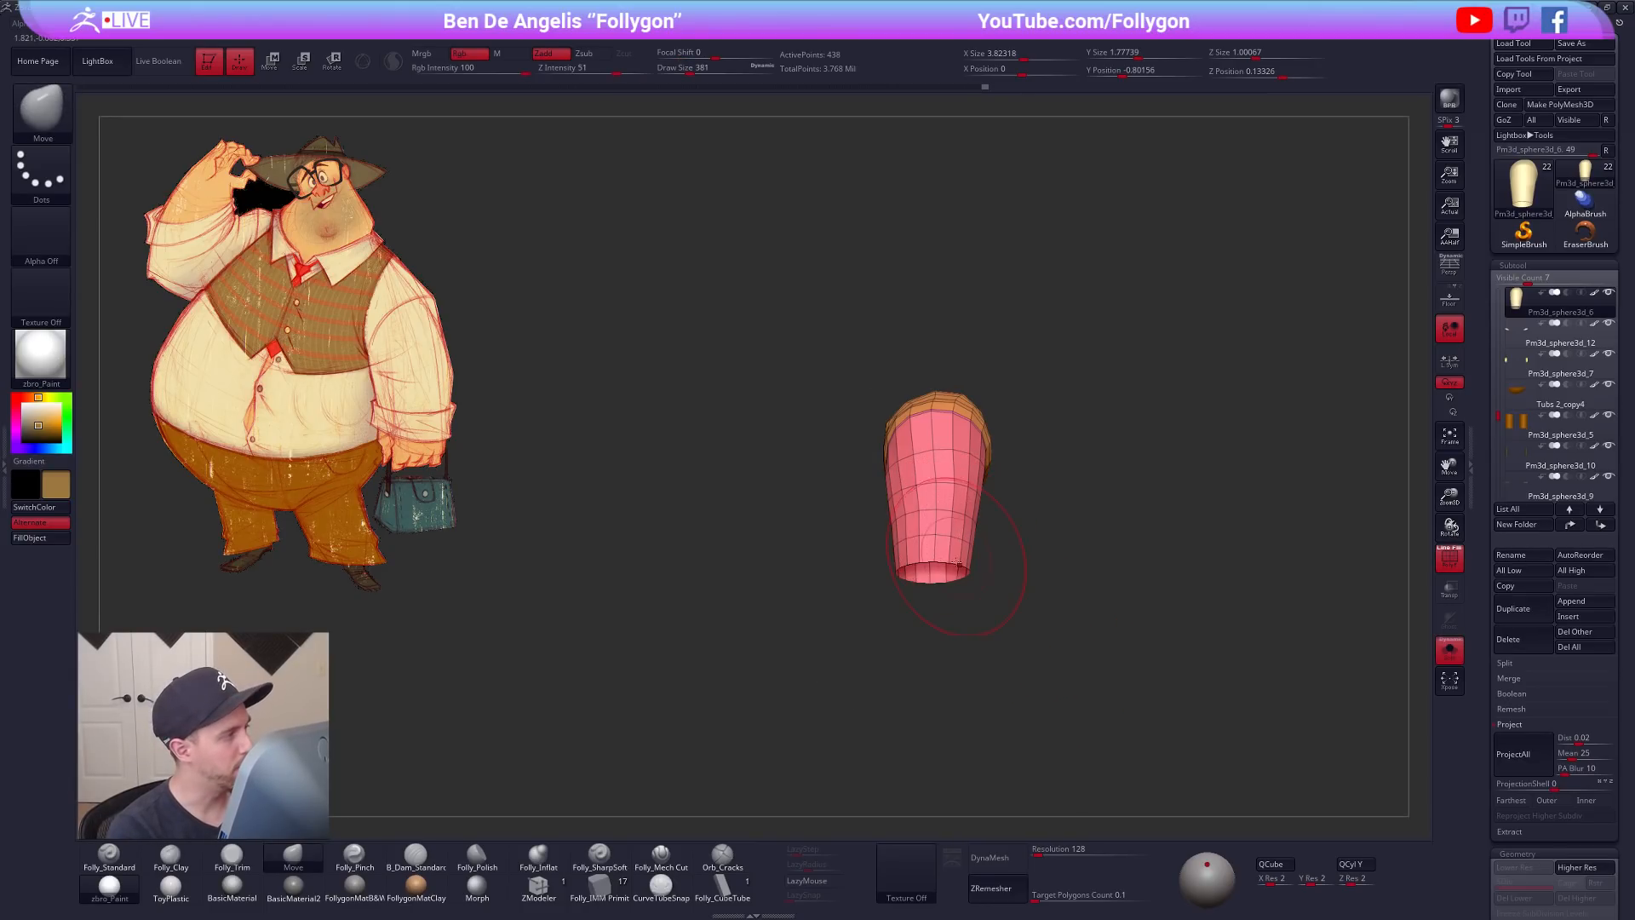
pyautogui.hotkey('alt', 's')
pyautogui.keyDown('shift'); pyautogui.moveTo(1041, 665); pyautogui.dragTo(1141, 606); pyautogui.keyUp('shift')
pyautogui.hotkey('ctrl', 'shift', 'f')
pyautogui.click(1190, 846)
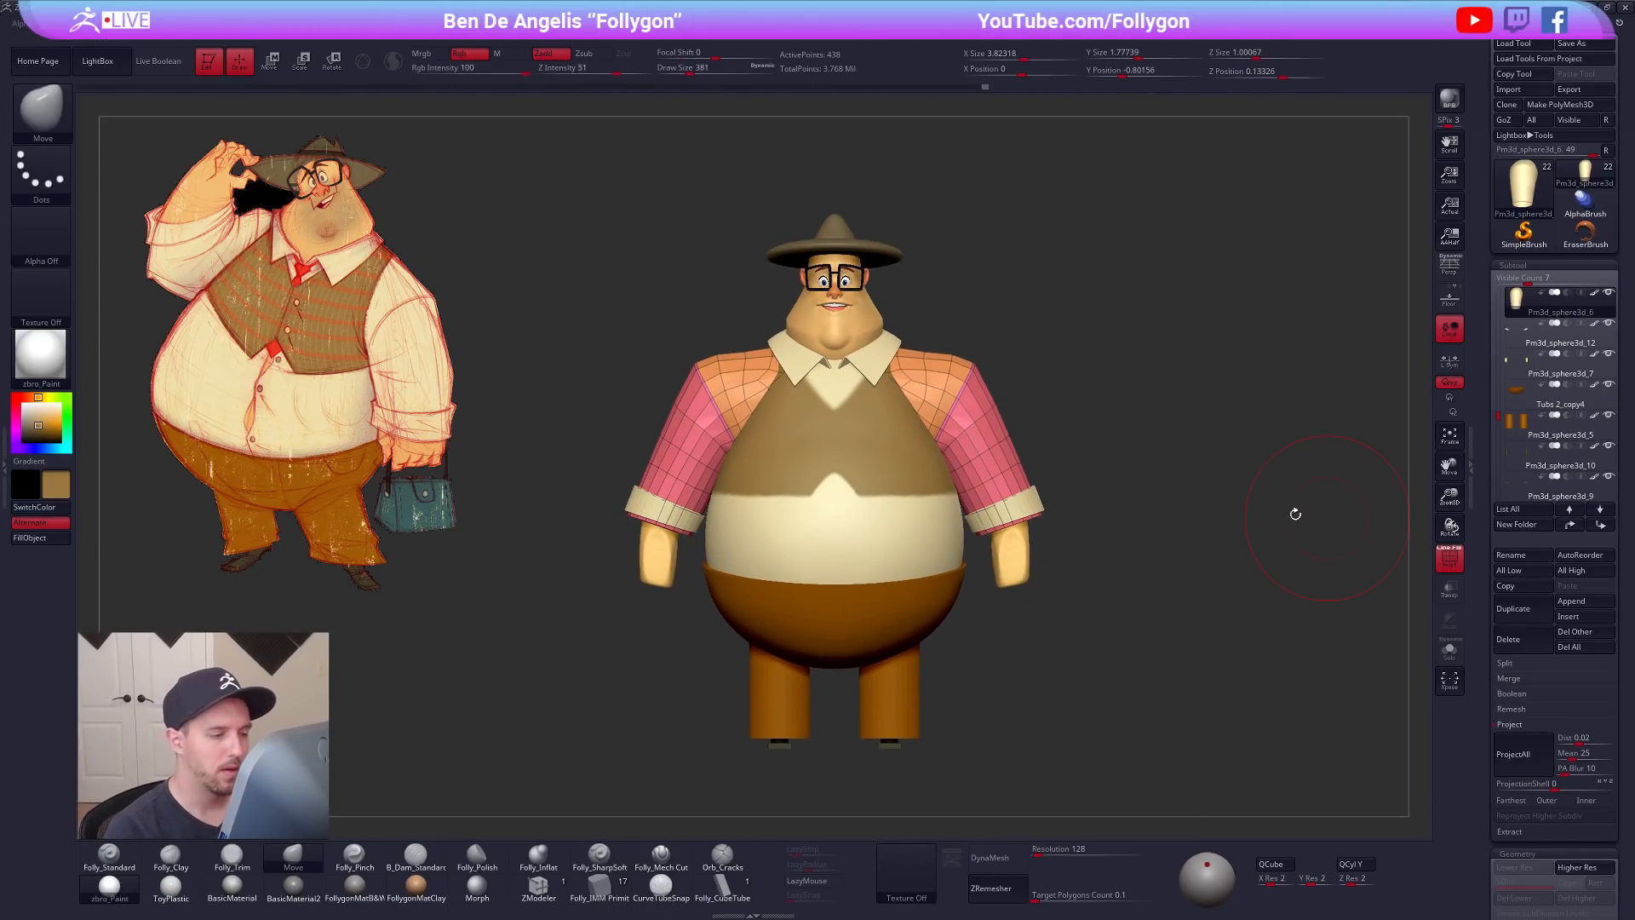
pyautogui.hotkey('alt', 's')
pyautogui.keyDown('ctrl'); pyautogui.keyDown('shift'); pyautogui.moveTo(948, 469); pyautogui.dragTo(918, 512); pyautogui.keyUp('shift'); pyautogui.keyUp('ctrl')
pyautogui.moveTo(1157, 316)
pyautogui.keyDown('ctrl'); pyautogui.keyDown('shift'); pyautogui.mouseDown()
pyautogui.moveTo(1107, 394)
pyautogui.moveTo(921, 489)
pyautogui.moveTo(935, 508)
pyautogui.moveTo(902, 489)
pyautogui.moveTo(907, 513)
pyautogui.mouseUp(); pyautogui.keyUp('shift'); pyautogui.keyUp('ctrl')
# Step: Mask the shoulder and upper-arm polygroups of the sleeves, leaving only the forearms unmasked
pyautogui.moveTo(1062, 573)
pyautogui.mouseDown()
pyautogui.moveTo(987, 603)
pyautogui.moveTo(989, 551)
pyautogui.moveTo(1055, 479)
pyautogui.moveTo(1099, 490)
pyautogui.moveTo(1054, 457)
pyautogui.mouseUp()
pyautogui.hotkey('ctrl', 'shift', 'f')
pyautogui.click(1053, 579)
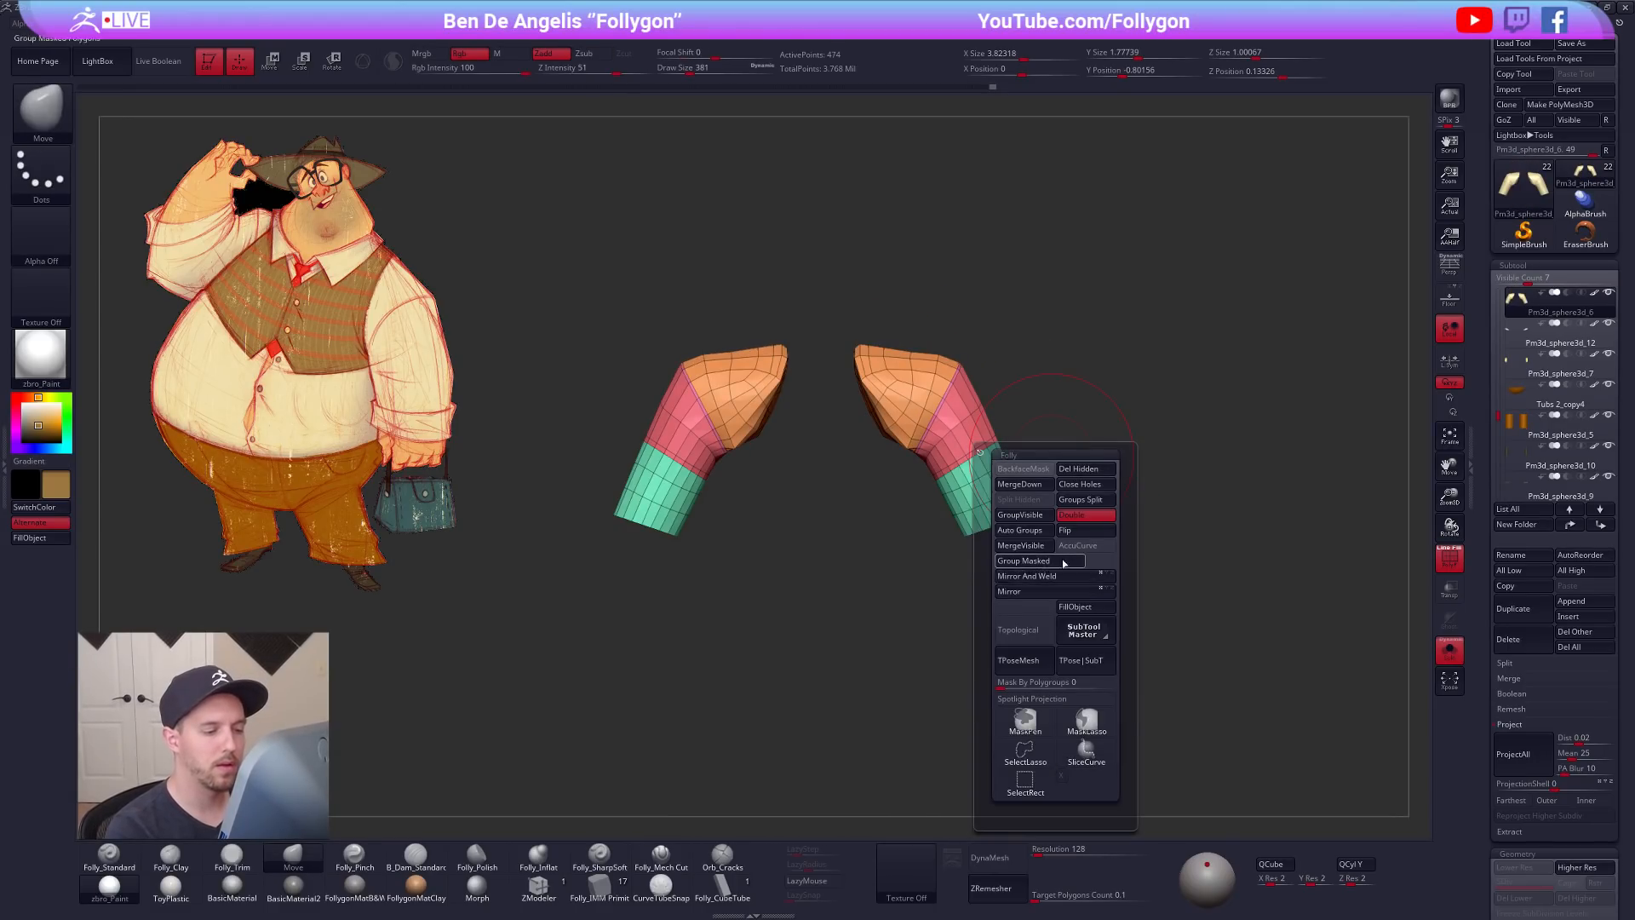
pyautogui.moveTo(1056, 562)
pyautogui.mouseDown()
pyautogui.moveTo(936, 548)
pyautogui.moveTo(961, 572)
pyautogui.mouseUp()
pyautogui.moveTo(895, 519)
pyautogui.keyDown('ctrl'); pyautogui.mouseDown()
pyautogui.moveTo(903, 567)
pyautogui.moveTo(1084, 521)
pyautogui.mouseUp(); pyautogui.keyUp('ctrl')
pyautogui.keyDown('ctrl'); pyautogui.click(1087, 514); pyautogui.keyUp('ctrl')
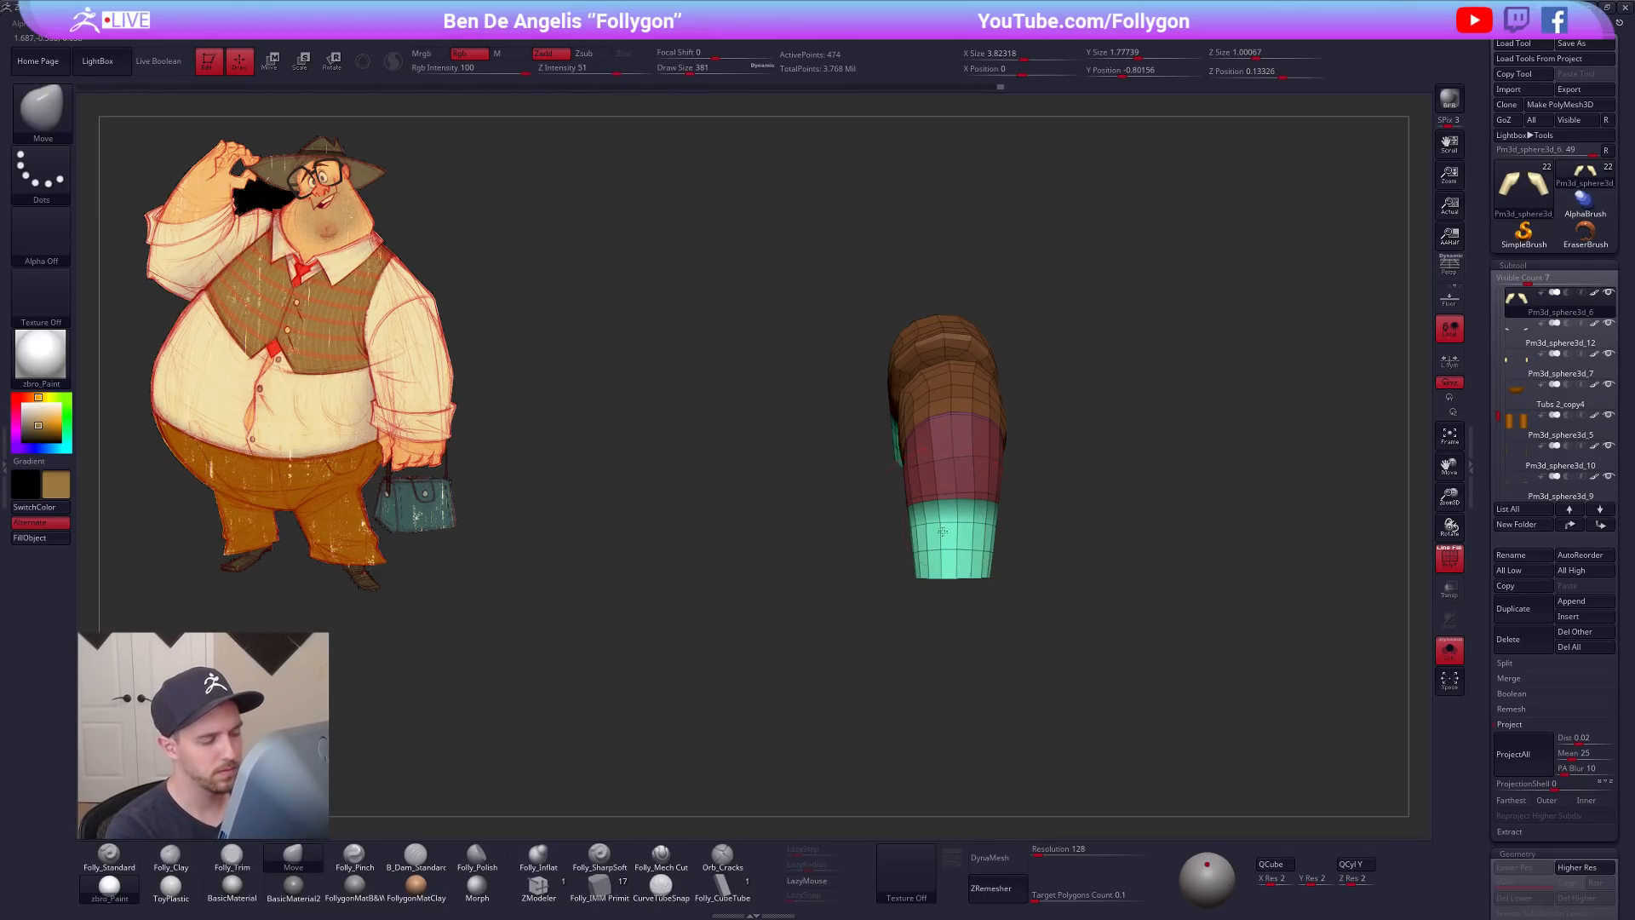
# Step: Bend the unmasked forearms forward at the elbow in side view with a Rotate transpose line
pyautogui.keyDown('shift'); pyautogui.moveTo(943, 530); pyautogui.dragTo(955, 522, button='right'); pyautogui.keyUp('shift')
pyautogui.press('r')
pyautogui.moveTo(957, 499); pyautogui.dragTo(955, 582)
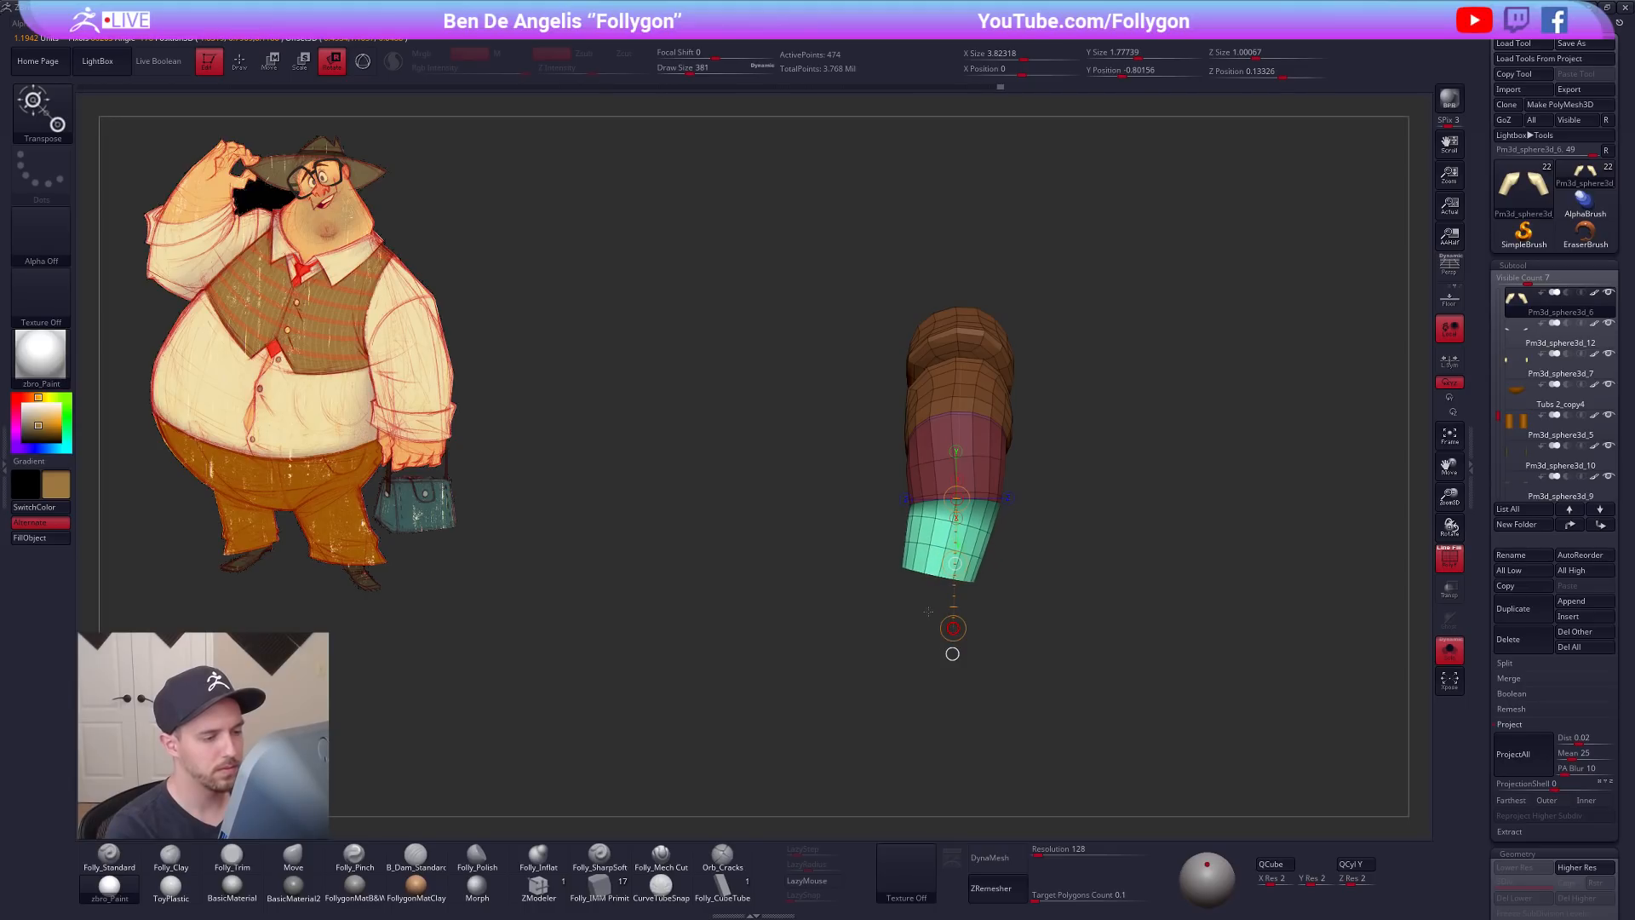
pyautogui.press('d')
pyautogui.hotkey('shift', 'd')
pyautogui.press('q')
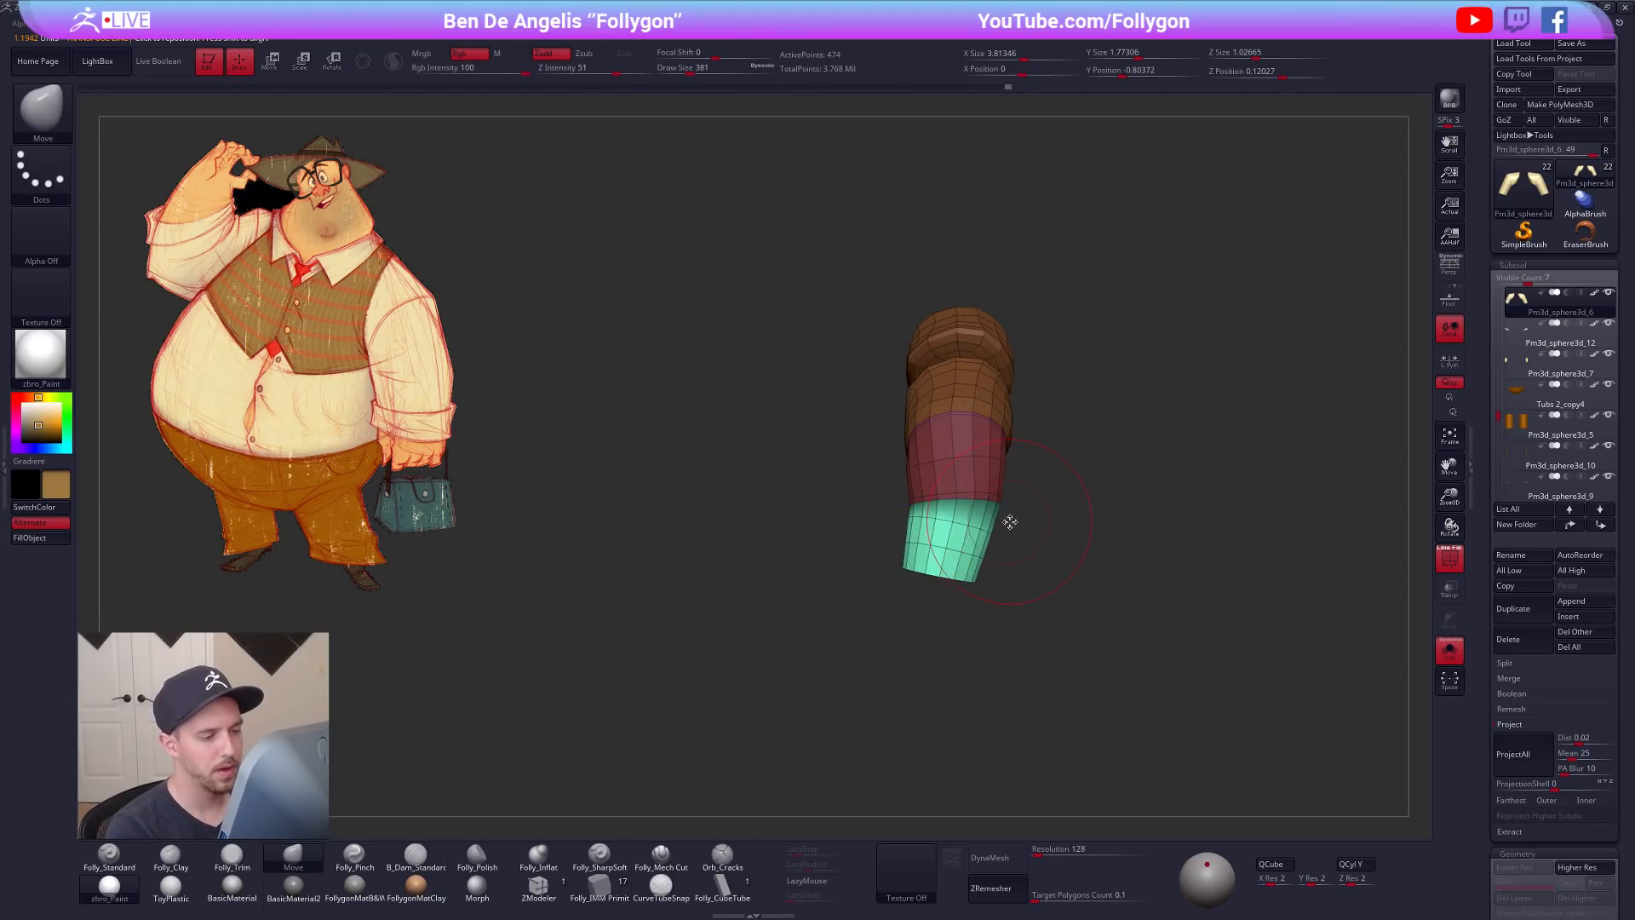
# Step: Refine the elbow bend with the Move brush at draw size 279, clear the mask and show the whole character without polyframe
pyautogui.press('s')
pyautogui.moveTo(1025, 525); pyautogui.dragTo(1015, 527)
pyautogui.keyDown('ctrl'); pyautogui.click(1015, 526); pyautogui.keyUp('ctrl')
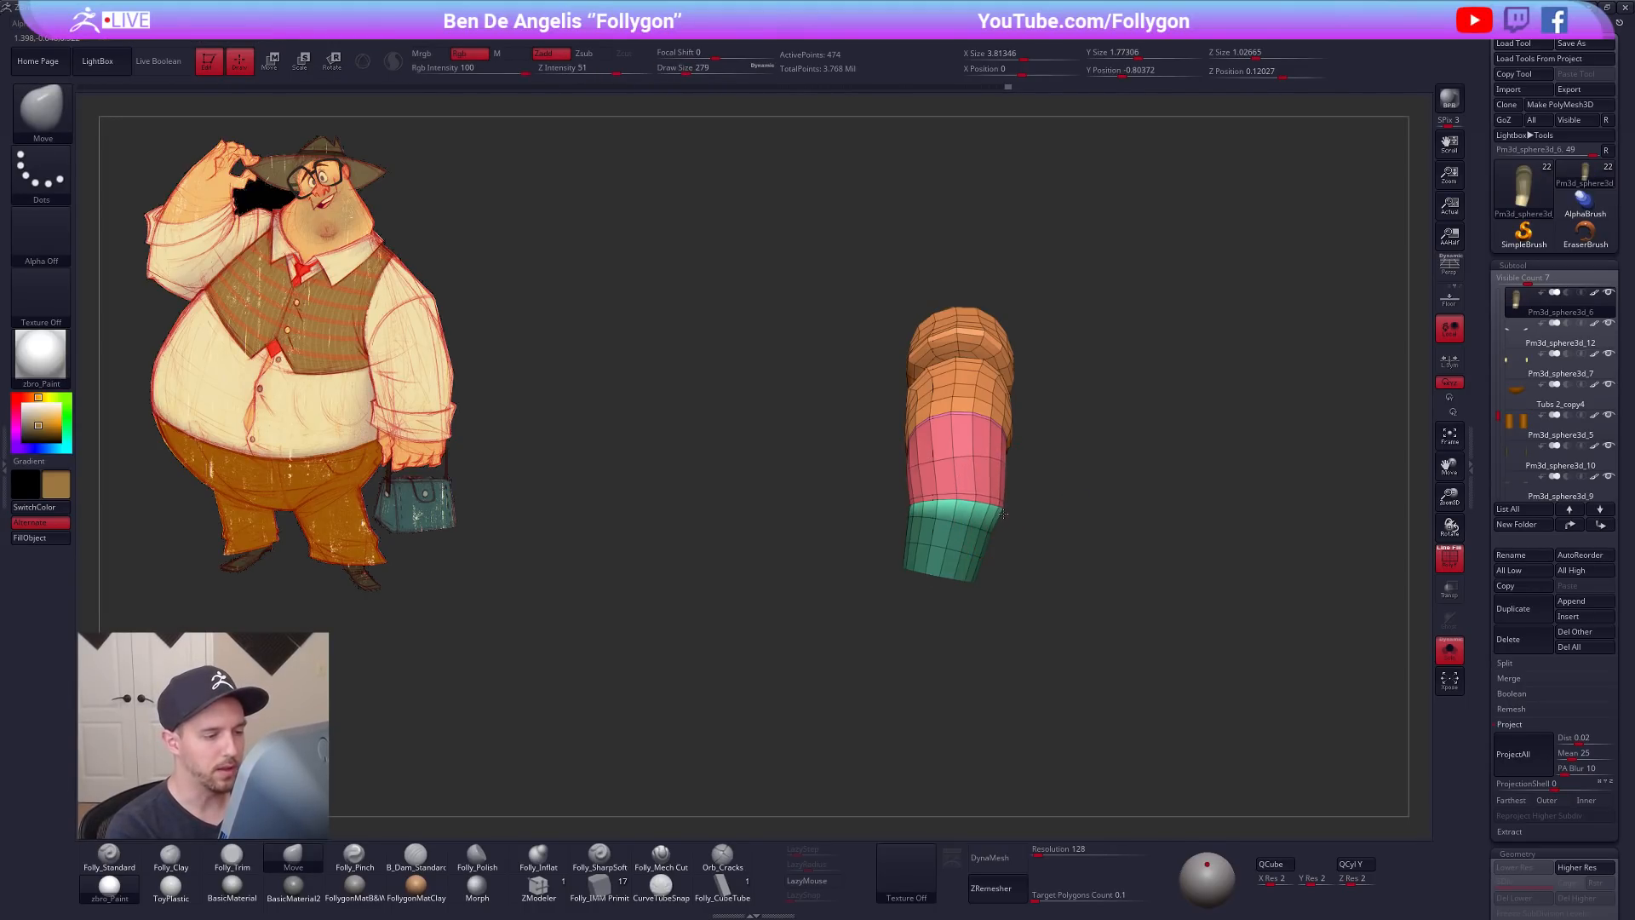
pyautogui.press('d')
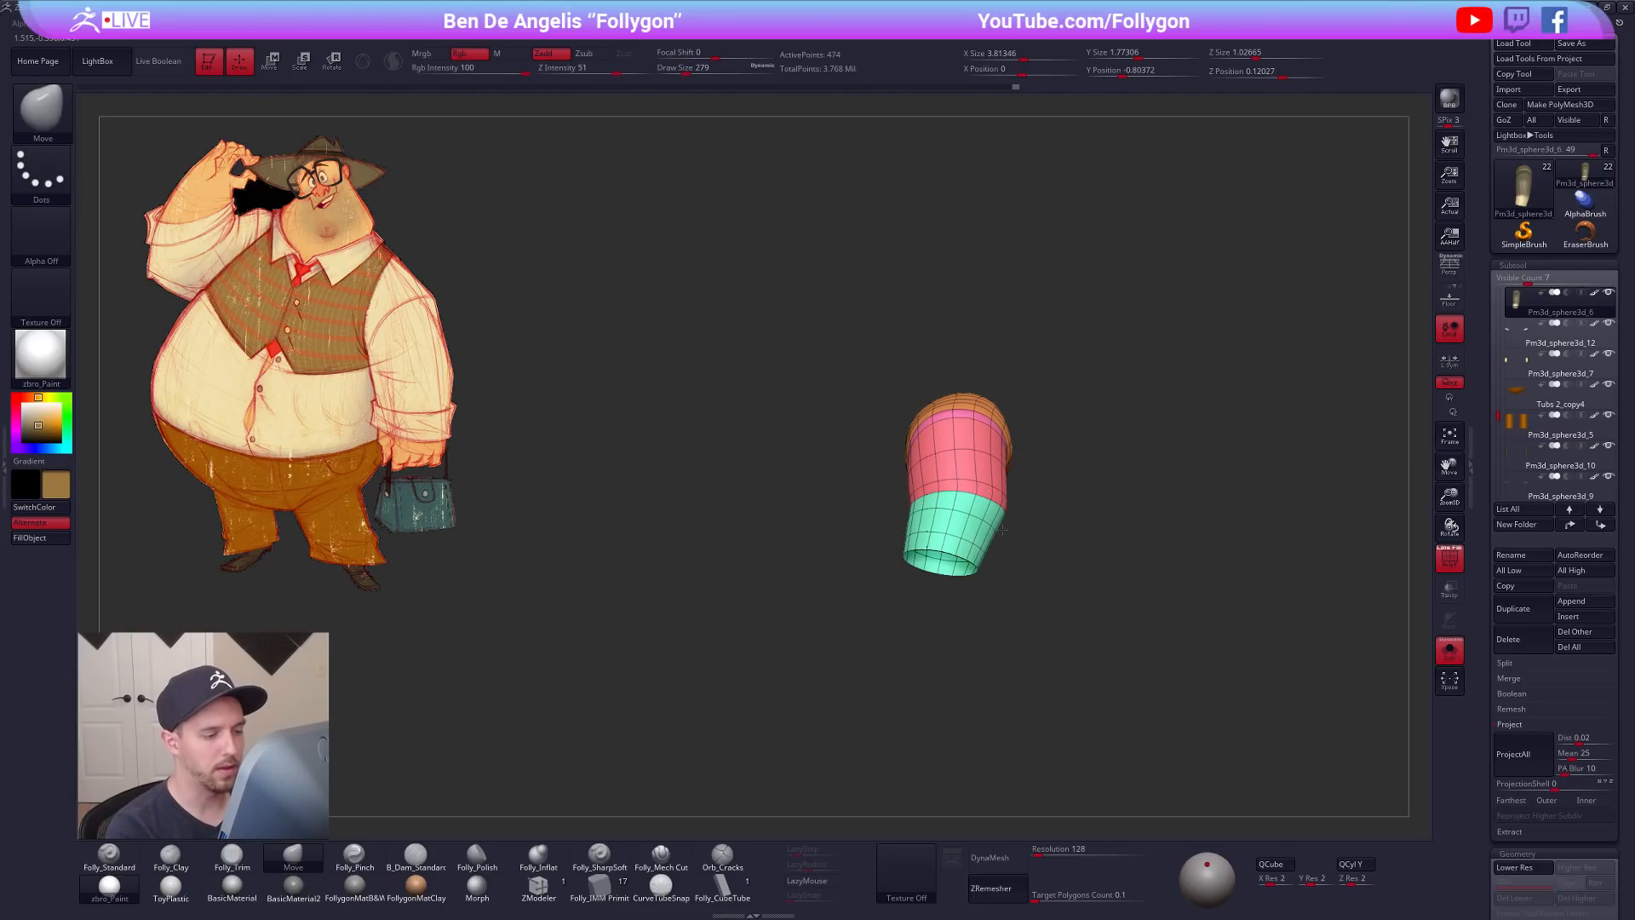
pyautogui.hotkey('alt', 's')
pyautogui.hotkey('shift', 'f')
pyautogui.moveTo(1077, 628)
pyautogui.mouseDown()
pyautogui.moveTo(1113, 671)
pyautogui.moveTo(1057, 667)
pyautogui.mouseUp()
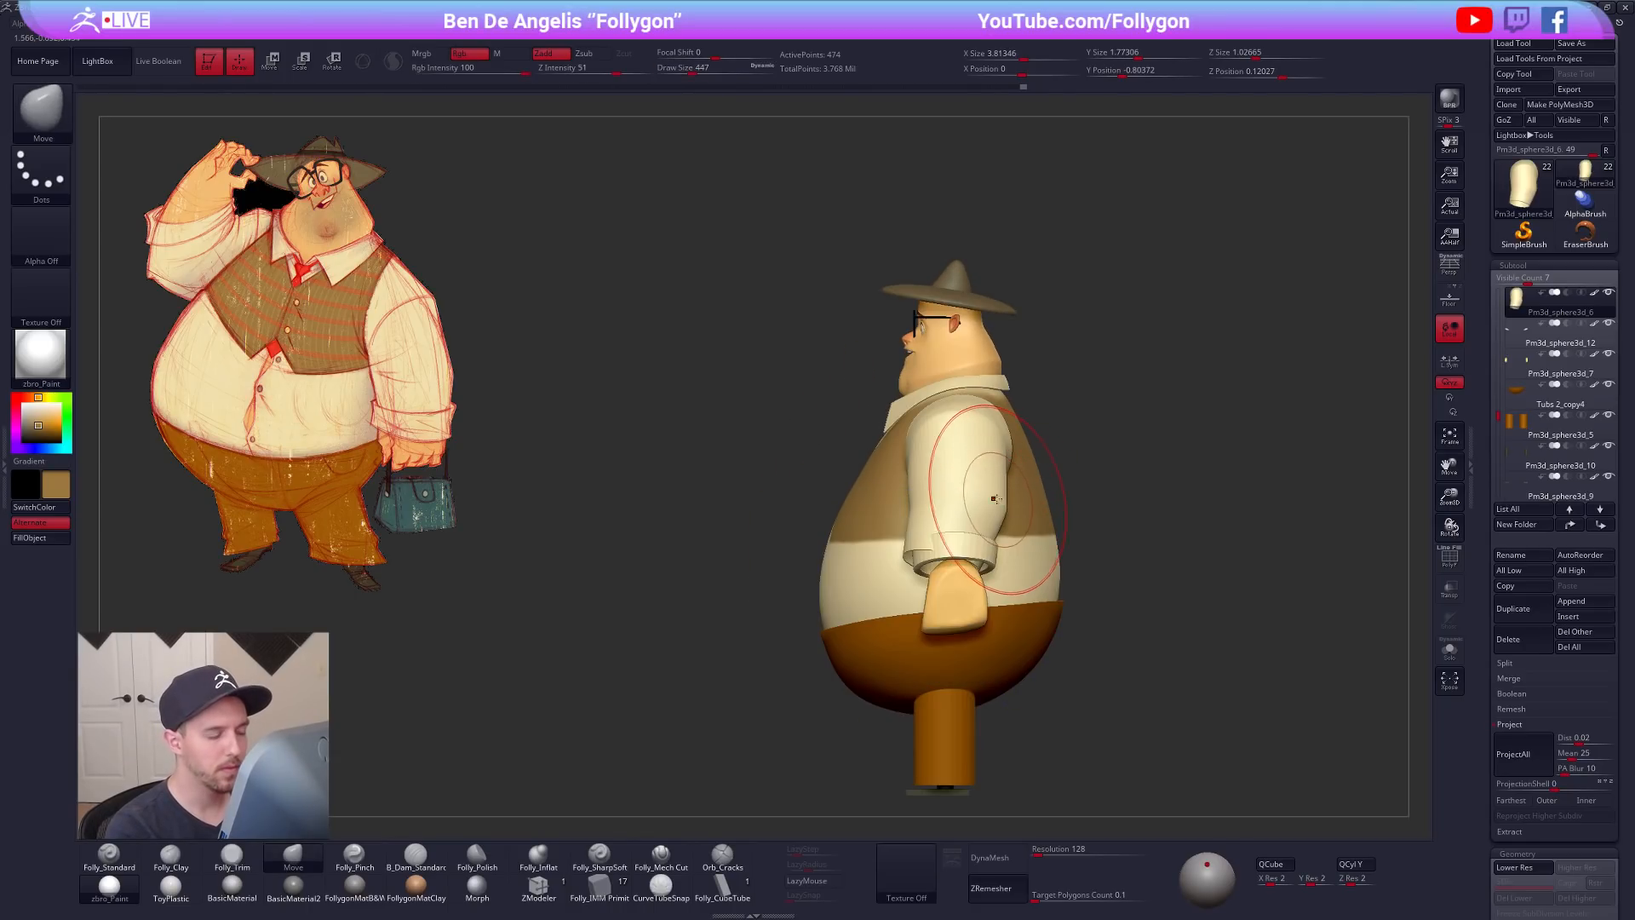
# Step: Rotate the whole sleeves slightly backward around the shoulder with a Rotate transpose line at the lowest subdivision level
pyautogui.hotkey('shift', 'f')
pyautogui.hotkey('shift', 'd')
pyautogui.press('r')
pyautogui.moveTo(958, 437); pyautogui.dragTo(952, 630)
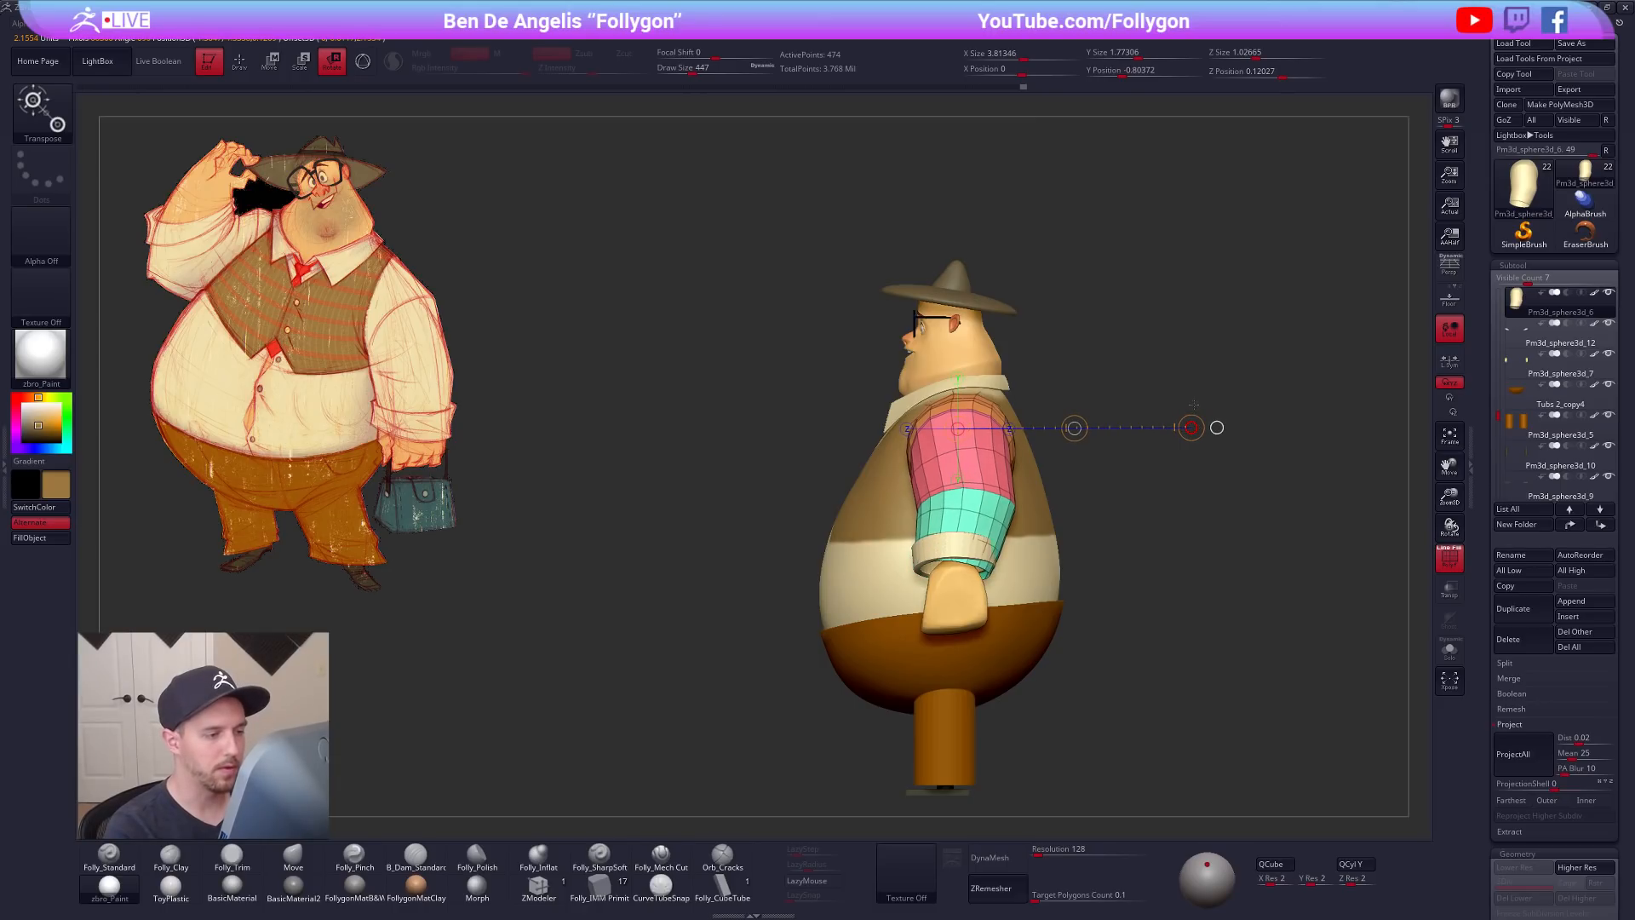
pyautogui.press('d')
pyautogui.moveTo(1150, 624)
pyautogui.mouseDown()
pyautogui.moveTo(1213, 624)
pyautogui.moveTo(1132, 634)
pyautogui.mouseUp()
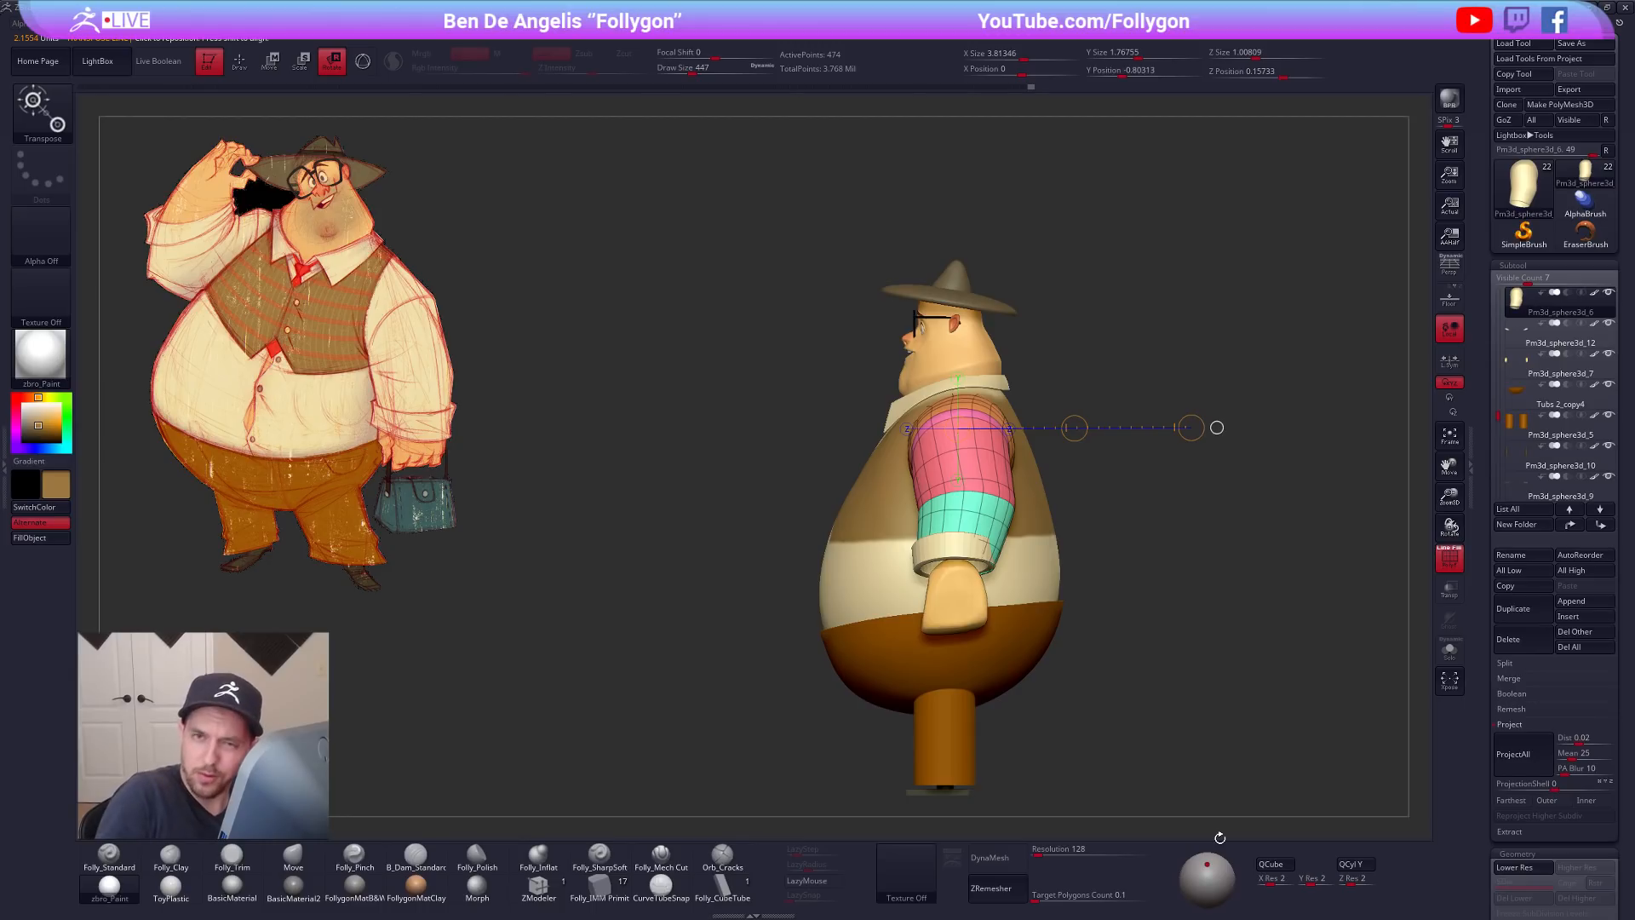
pyautogui.press('q')
pyautogui.hotkey('shift', 'f')
# Step: Isolate the torso and touch up the vest's side hem with a sampled colour using the Folly_Standard brush
pyautogui.moveTo(1116, 366)
pyautogui.mouseDown()
pyautogui.moveTo(1043, 379)
pyautogui.moveTo(1017, 440)
pyautogui.moveTo(1174, 525)
pyautogui.moveTo(1191, 577)
pyautogui.moveTo(1058, 581)
pyautogui.moveTo(997, 545)
pyautogui.mouseUp()
pyautogui.press('space')
pyautogui.press('space')
pyautogui.keyDown('alt'); pyautogui.click(993, 554); pyautogui.keyUp('alt')
pyautogui.hotkey('shift', 'alt', 's')
pyautogui.moveTo(993, 562); pyautogui.dragTo(967, 570, button='right')
pyautogui.press('c')
pyautogui.press('space')
pyautogui.moveTo(981, 566); pyautogui.dragTo(967, 565)
pyautogui.moveTo(977, 563); pyautogui.dragTo(963, 560, button='right')
pyautogui.hotkey('ctrl', 'z')
pyautogui.press('1')
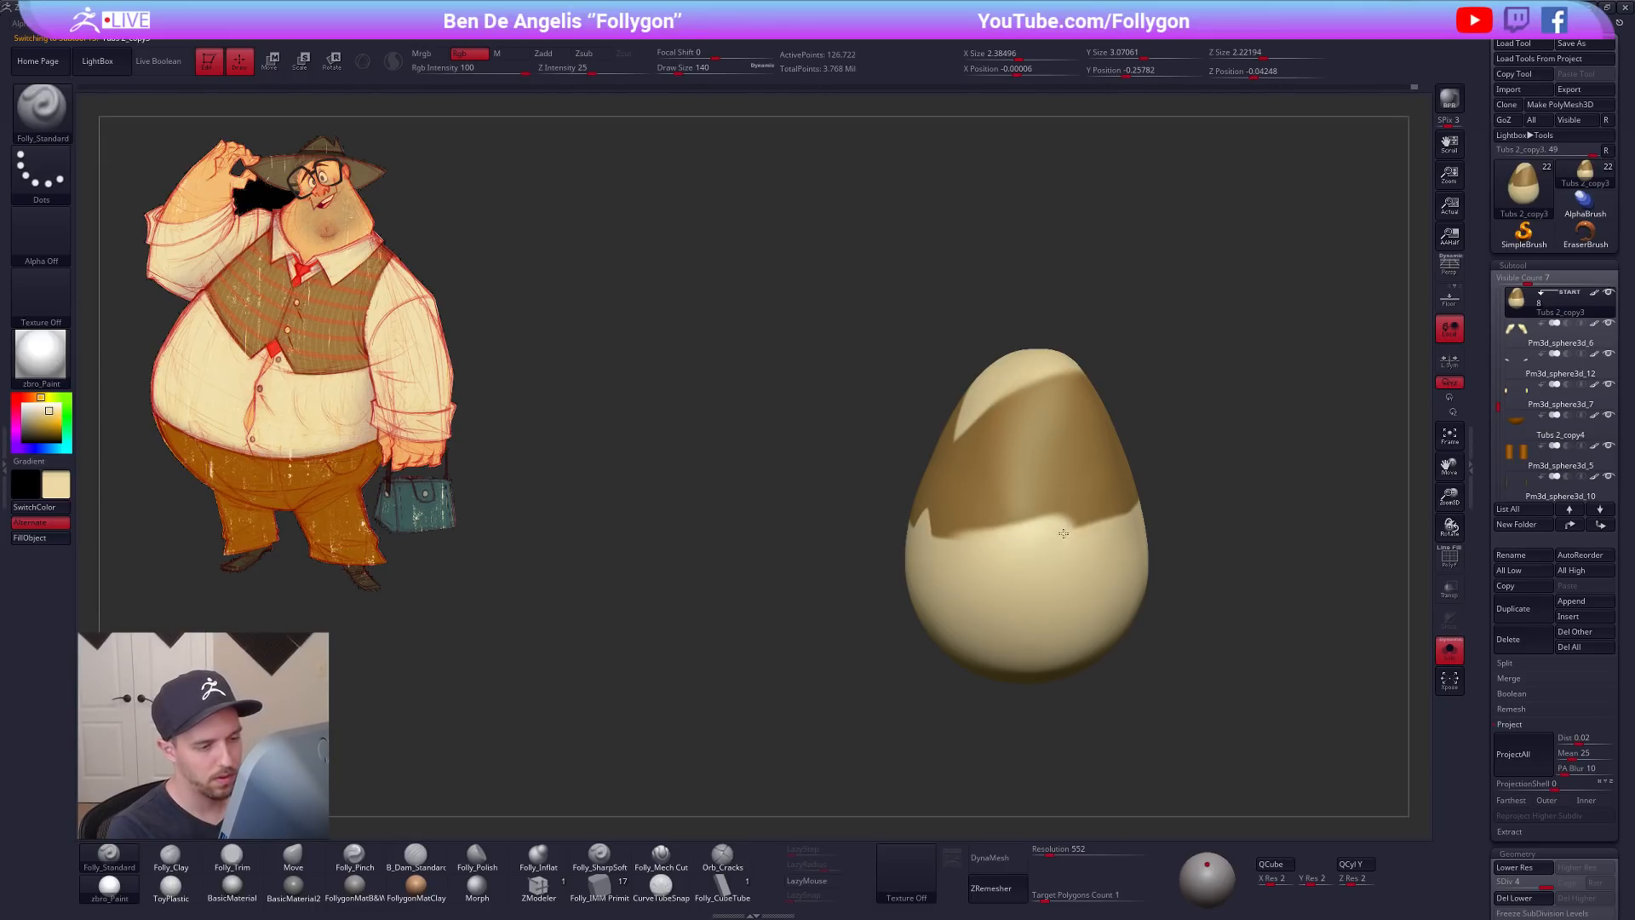
# Step: Paint cream over the vest's lower back hem at draw size 140, comparing the torso with the whole character
pyautogui.hotkey('ctrl', 'alt', 's')
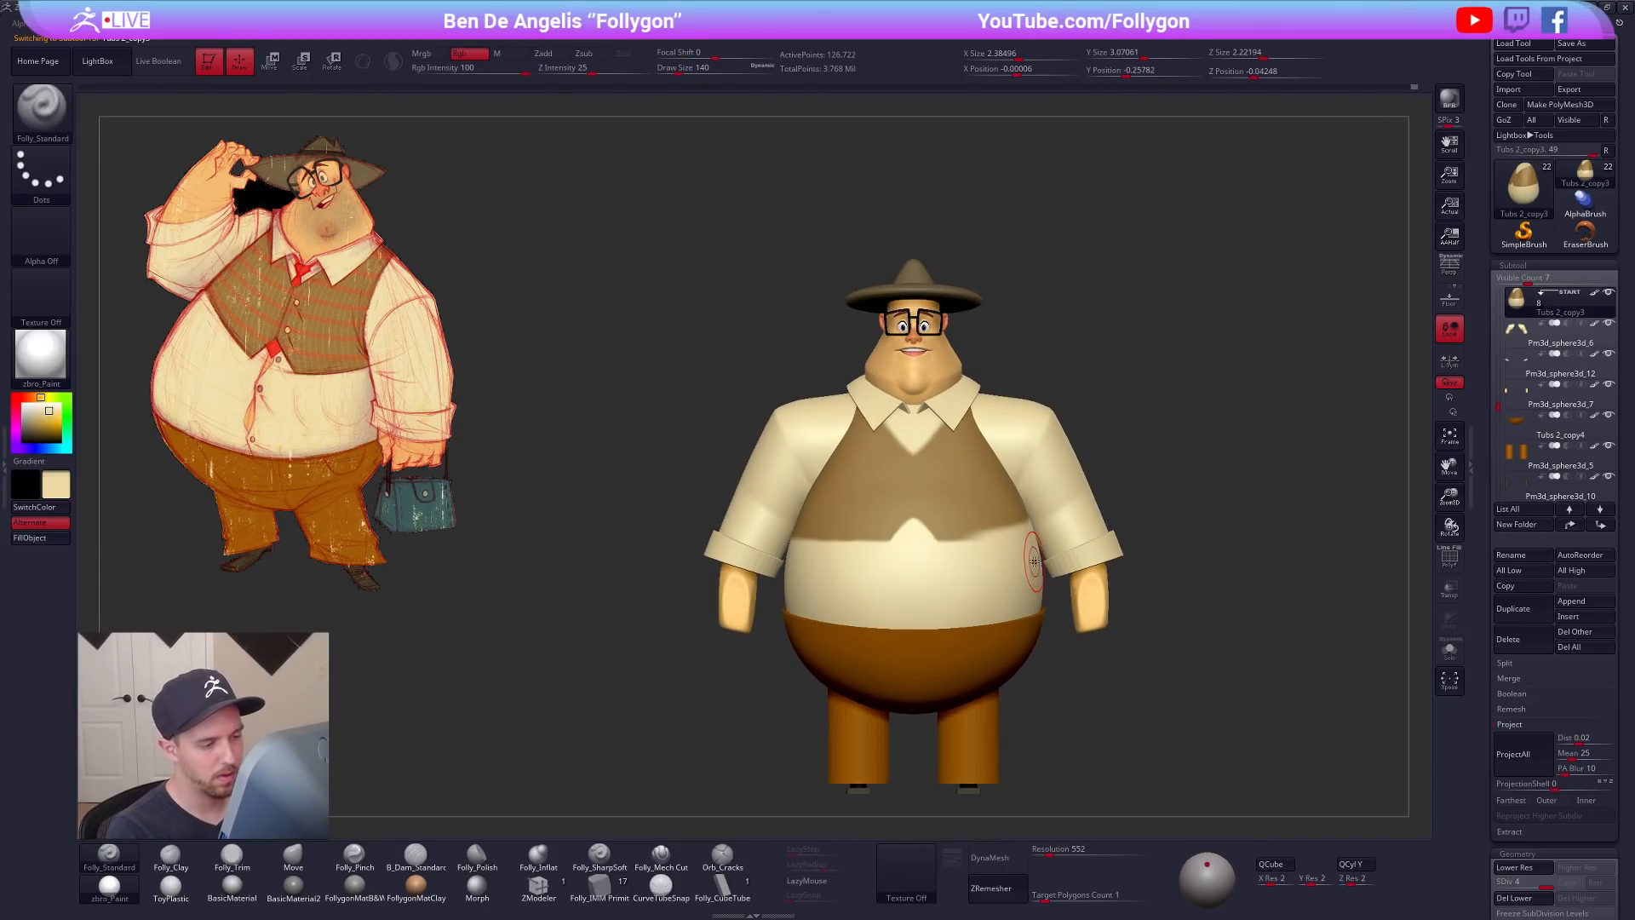
pyautogui.moveTo(1007, 560); pyautogui.dragTo(953, 557, button='right')
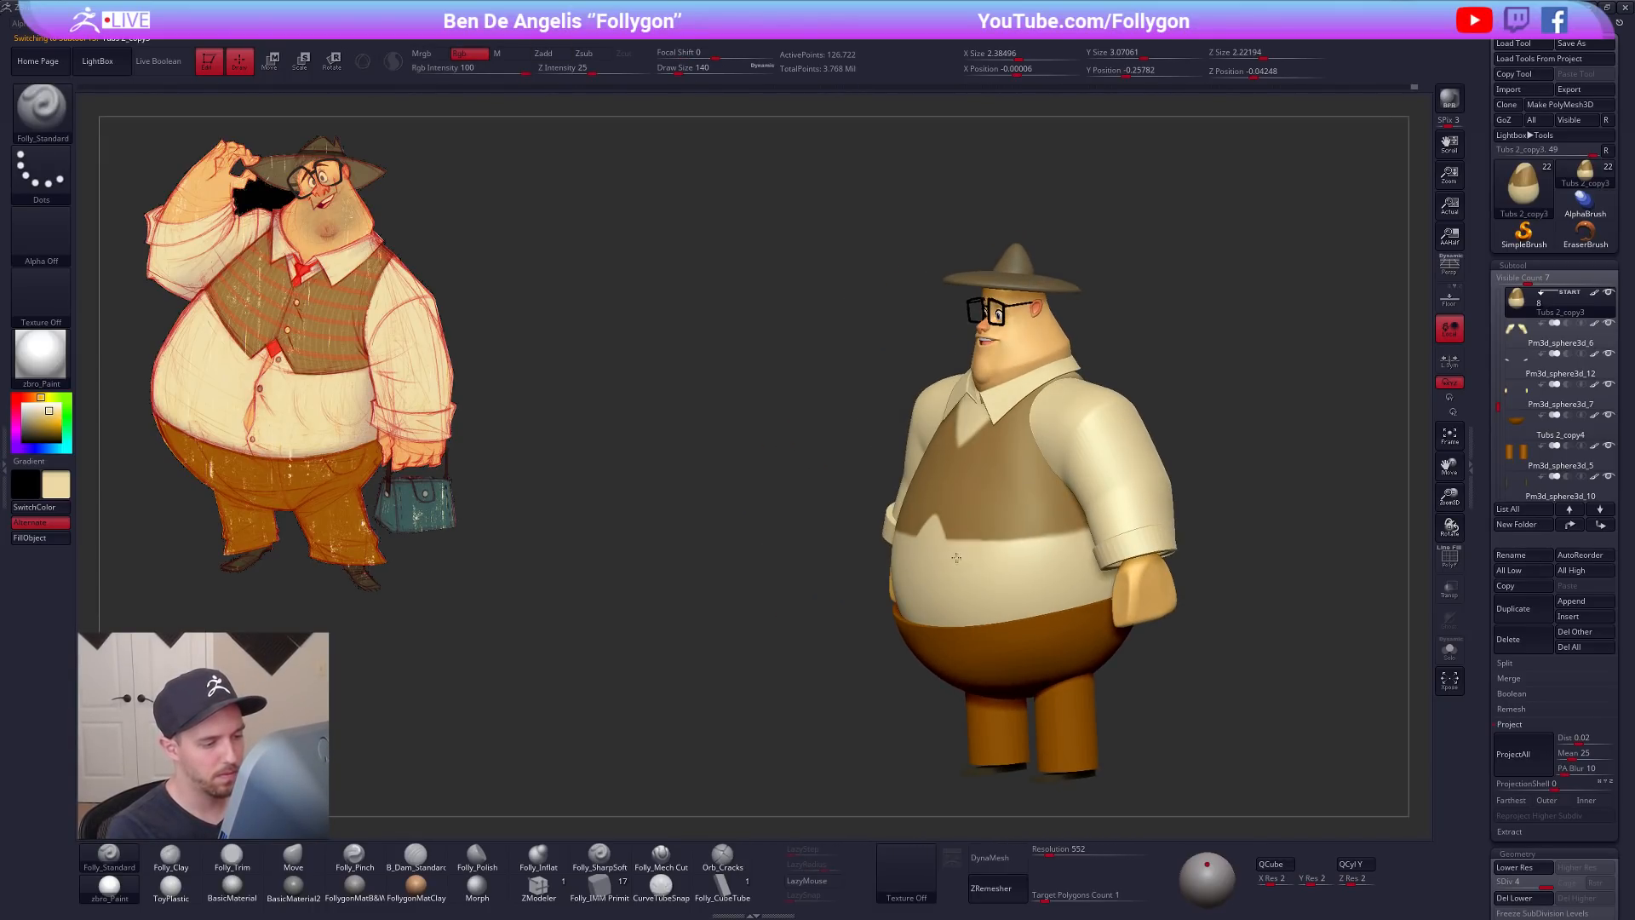
pyautogui.hotkey('ctrl', 'alt', 's')
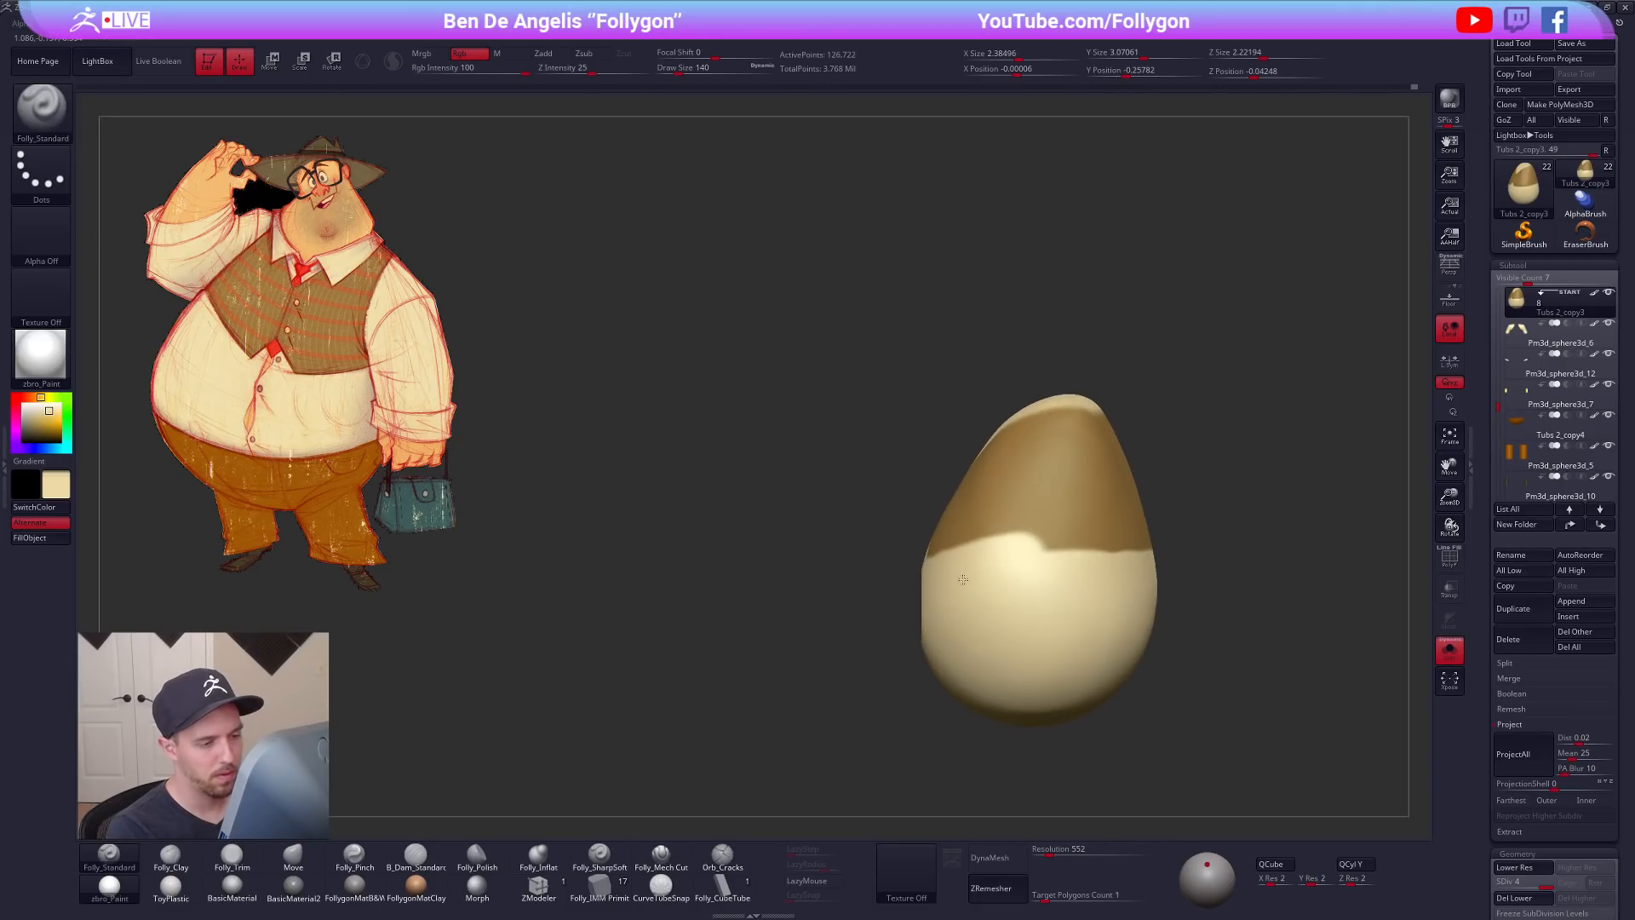
pyautogui.moveTo(1069, 543); pyautogui.dragTo(1003, 572, button='right')
pyautogui.hotkey('ctrl', 'alt', 's')
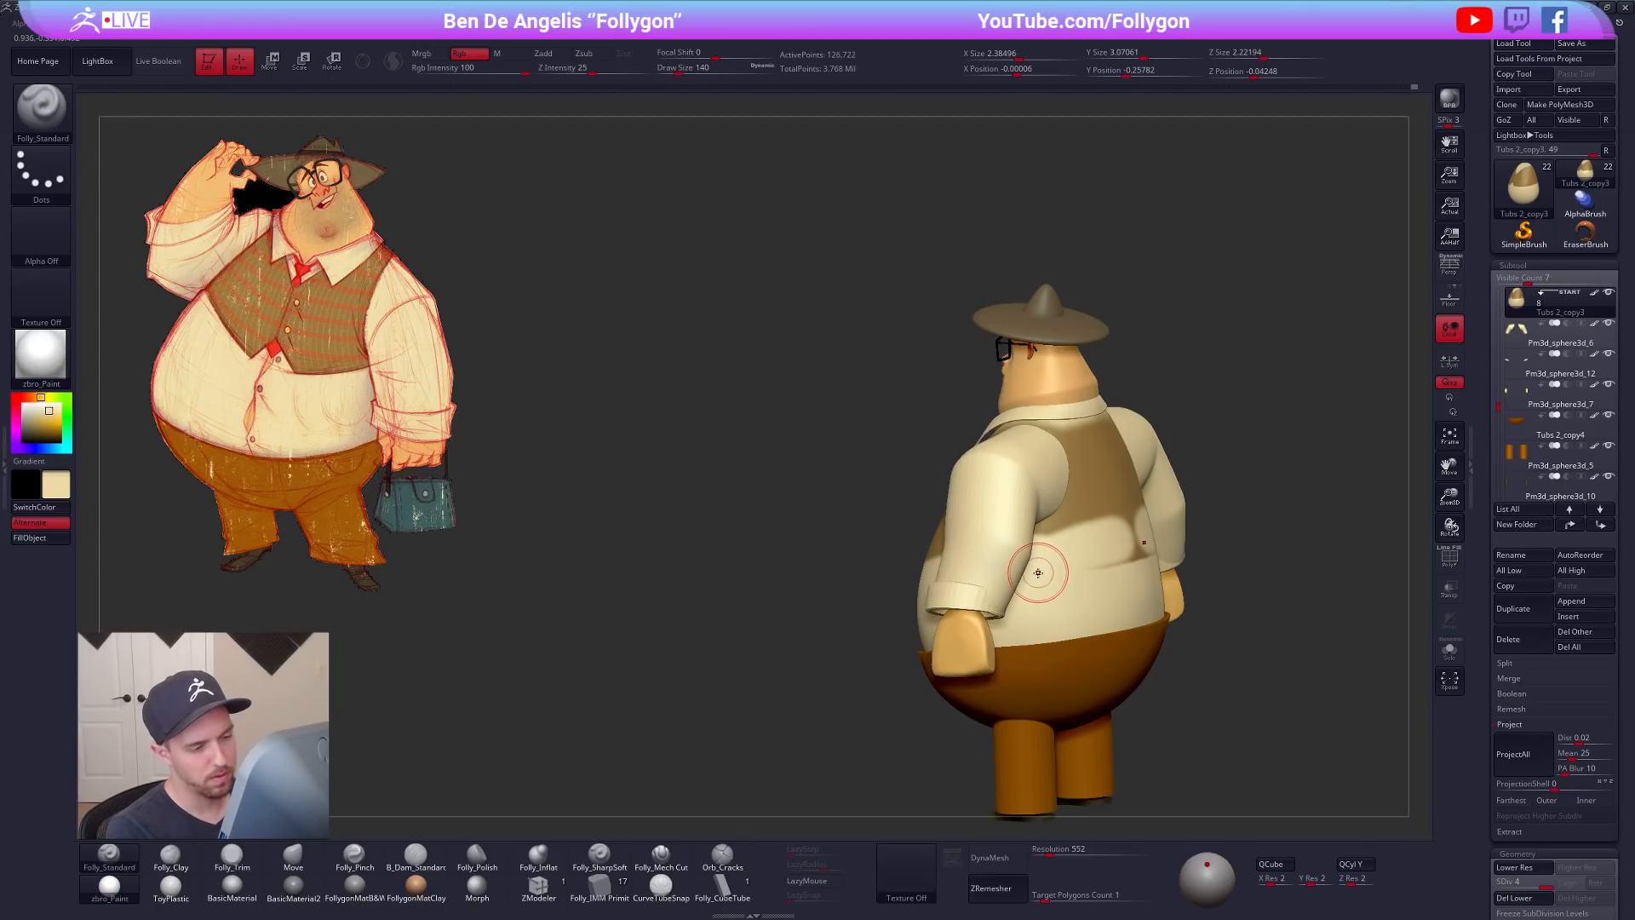
# Step: Even out the vest's back hem with the sampled brown and cream colours at draw size 96
pyautogui.press('c')
pyautogui.hotkey('ctrl', 'alt', 's')
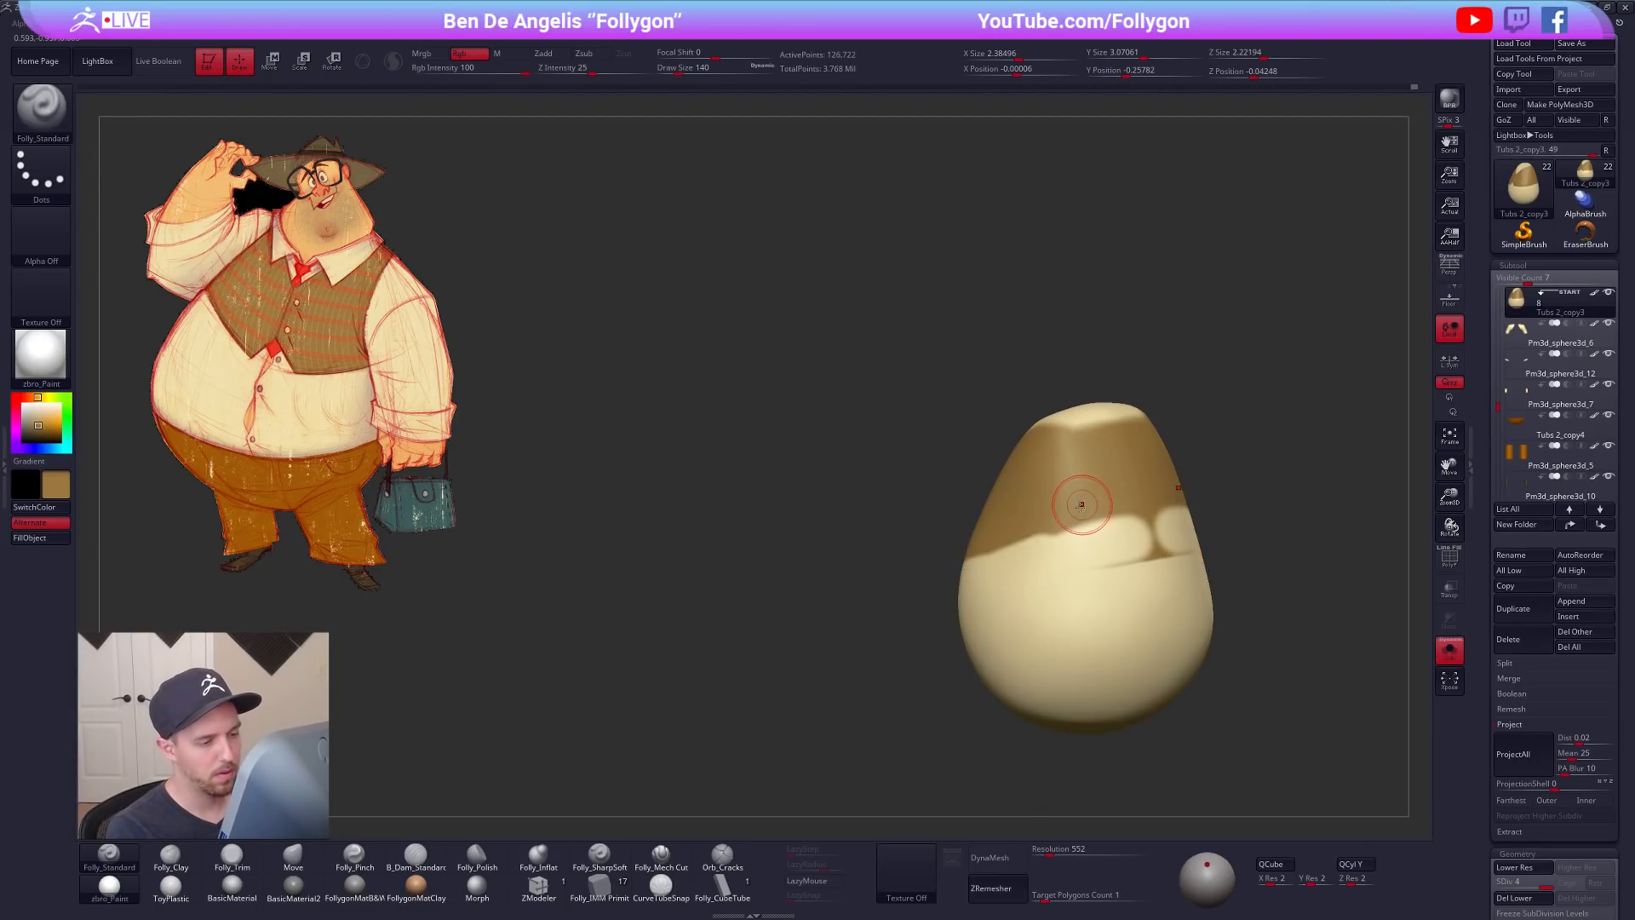
pyautogui.moveTo(1080, 503); pyautogui.dragTo(1104, 508, button='right')
pyautogui.press('space')
pyautogui.moveTo(1083, 554); pyautogui.dragTo(1068, 555)
pyautogui.moveTo(1035, 521)
pyautogui.mouseDown(button='right')
pyautogui.moveTo(1082, 518)
pyautogui.moveTo(1037, 534)
pyautogui.mouseUp(button='right')
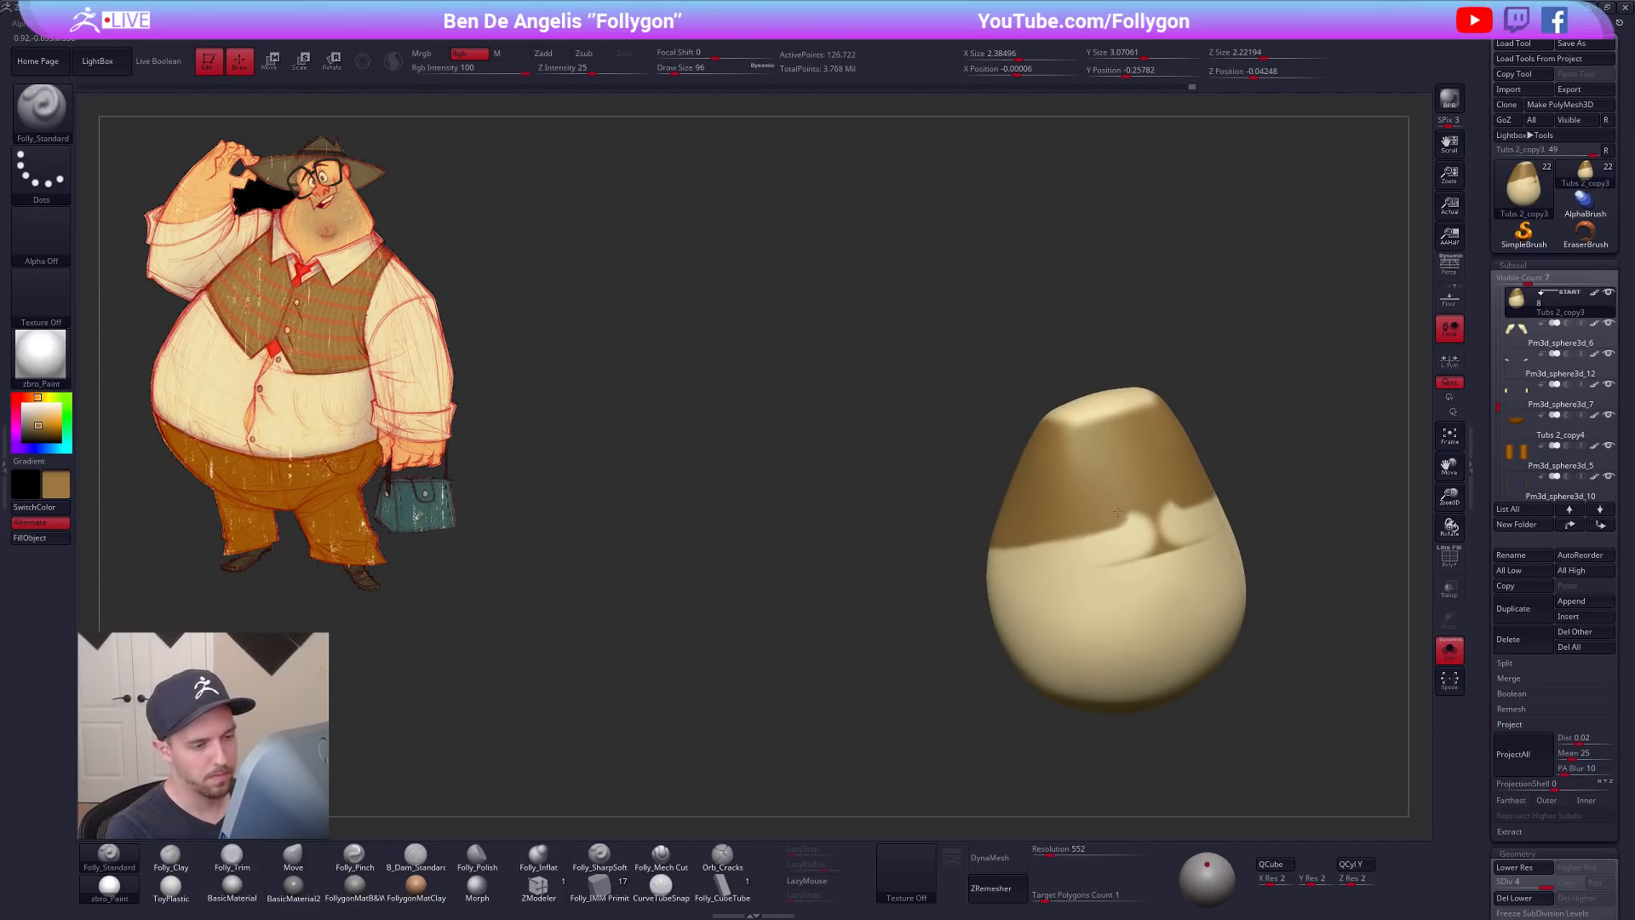
pyautogui.press('c')
pyautogui.moveTo(1108, 552); pyautogui.dragTo(1164, 538)
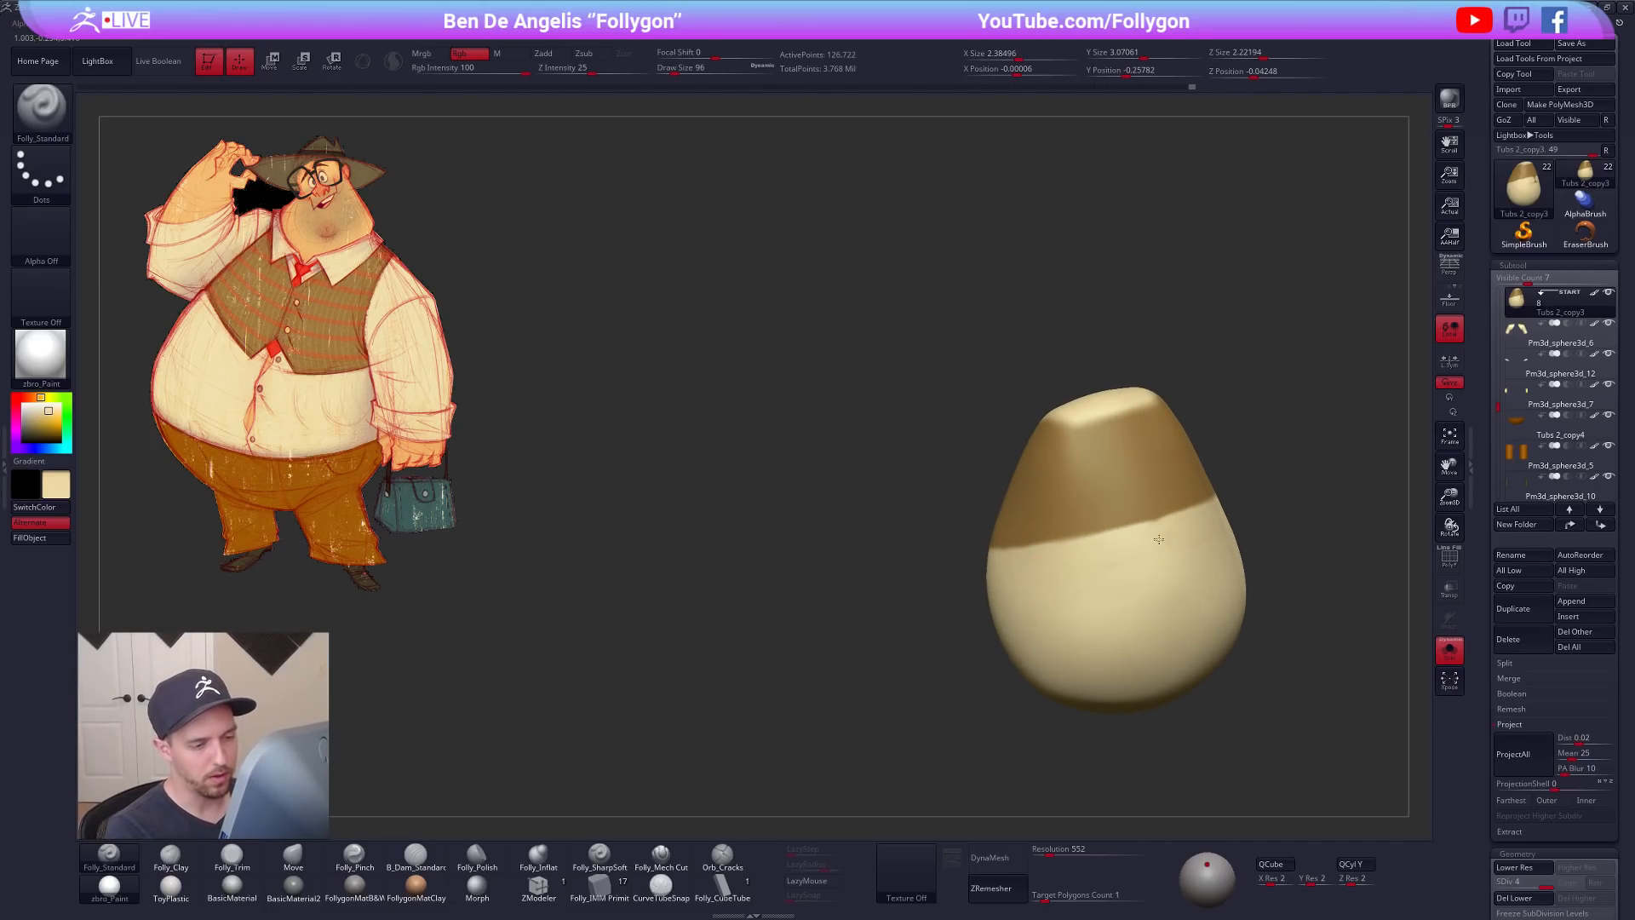
# Step: Sample the vest's brown and drop the isolated torso to its lowest subdivision level in front view
pyautogui.press('c')
pyautogui.moveTo(1109, 509)
pyautogui.mouseDown(button='right')
pyautogui.moveTo(1112, 542)
pyautogui.moveTo(1017, 574)
pyautogui.moveTo(1057, 597)
pyautogui.moveTo(1036, 574)
pyautogui.moveTo(1061, 569)
pyautogui.moveTo(1012, 566)
pyautogui.moveTo(1050, 610)
pyautogui.moveTo(1040, 621)
pyautogui.moveTo(949, 577)
pyautogui.moveTo(940, 556)
pyautogui.moveTo(968, 533)
pyautogui.moveTo(908, 525)
pyautogui.moveTo(969, 587)
pyautogui.mouseUp(button='right')
pyautogui.hotkey('alt', 's')
pyautogui.hotkey('alt', 's')
pyautogui.press('shift')
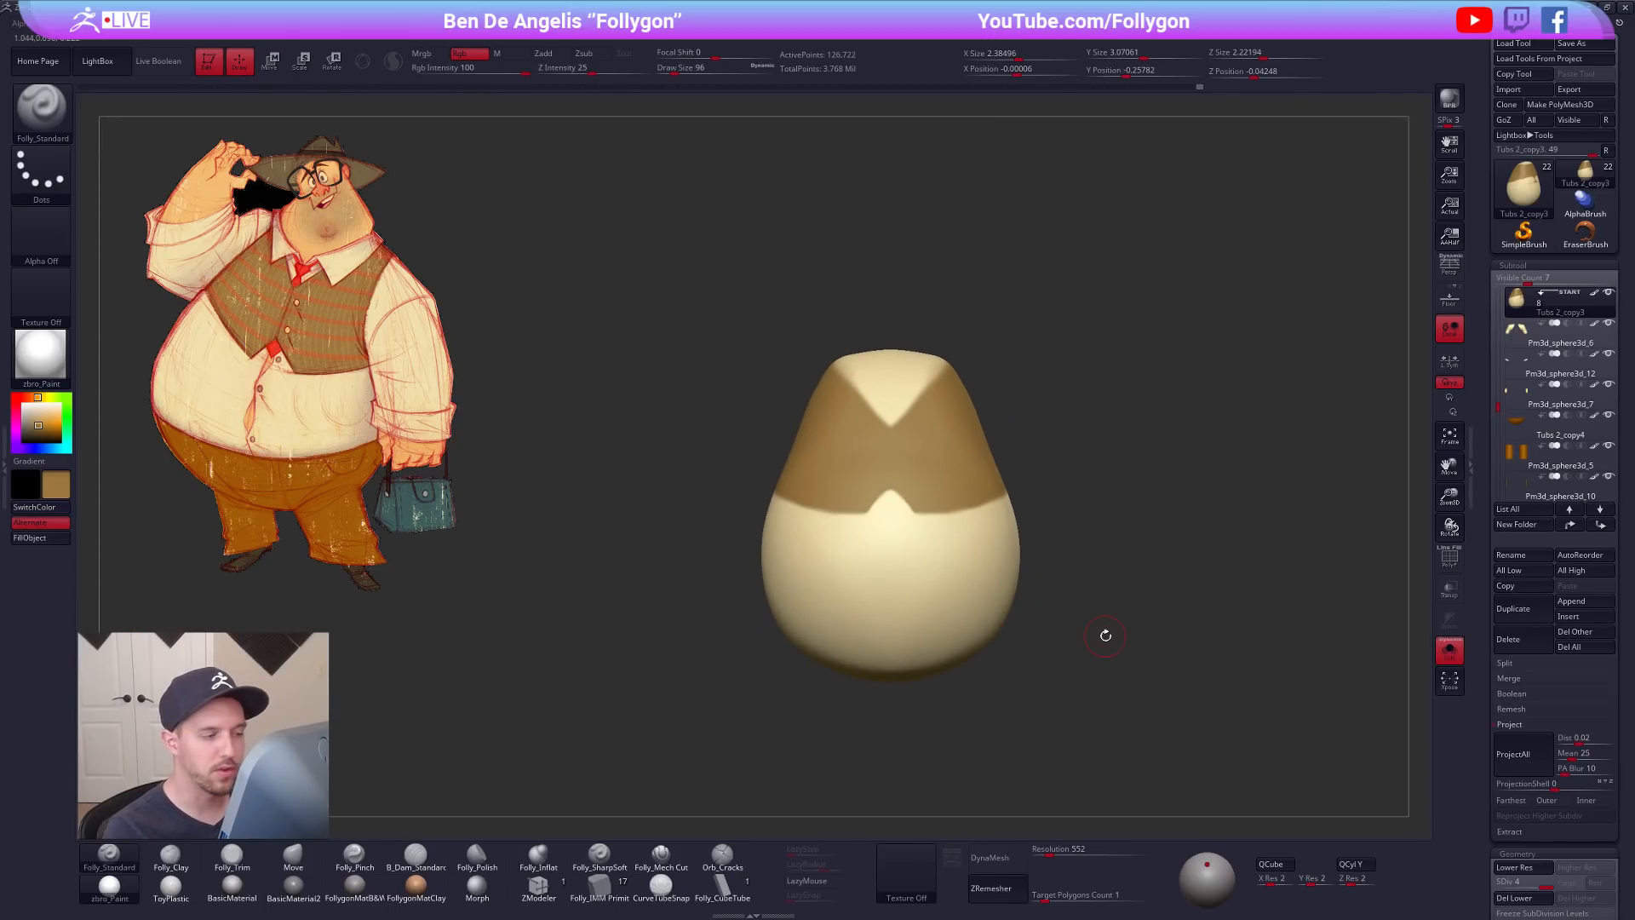
pyautogui.hotkey('alt', 's')
pyautogui.hotkey('shift', 'd')
pyautogui.hotkey('shift', 'd')
pyautogui.hotkey('shift', 'd')
pyautogui.hotkey('alt', 's')
# Step: Reshape the torso's upper side with the Move and Folly_Clay brushes at draw size 321, and raise it one subdivision level
pyautogui.press('space')
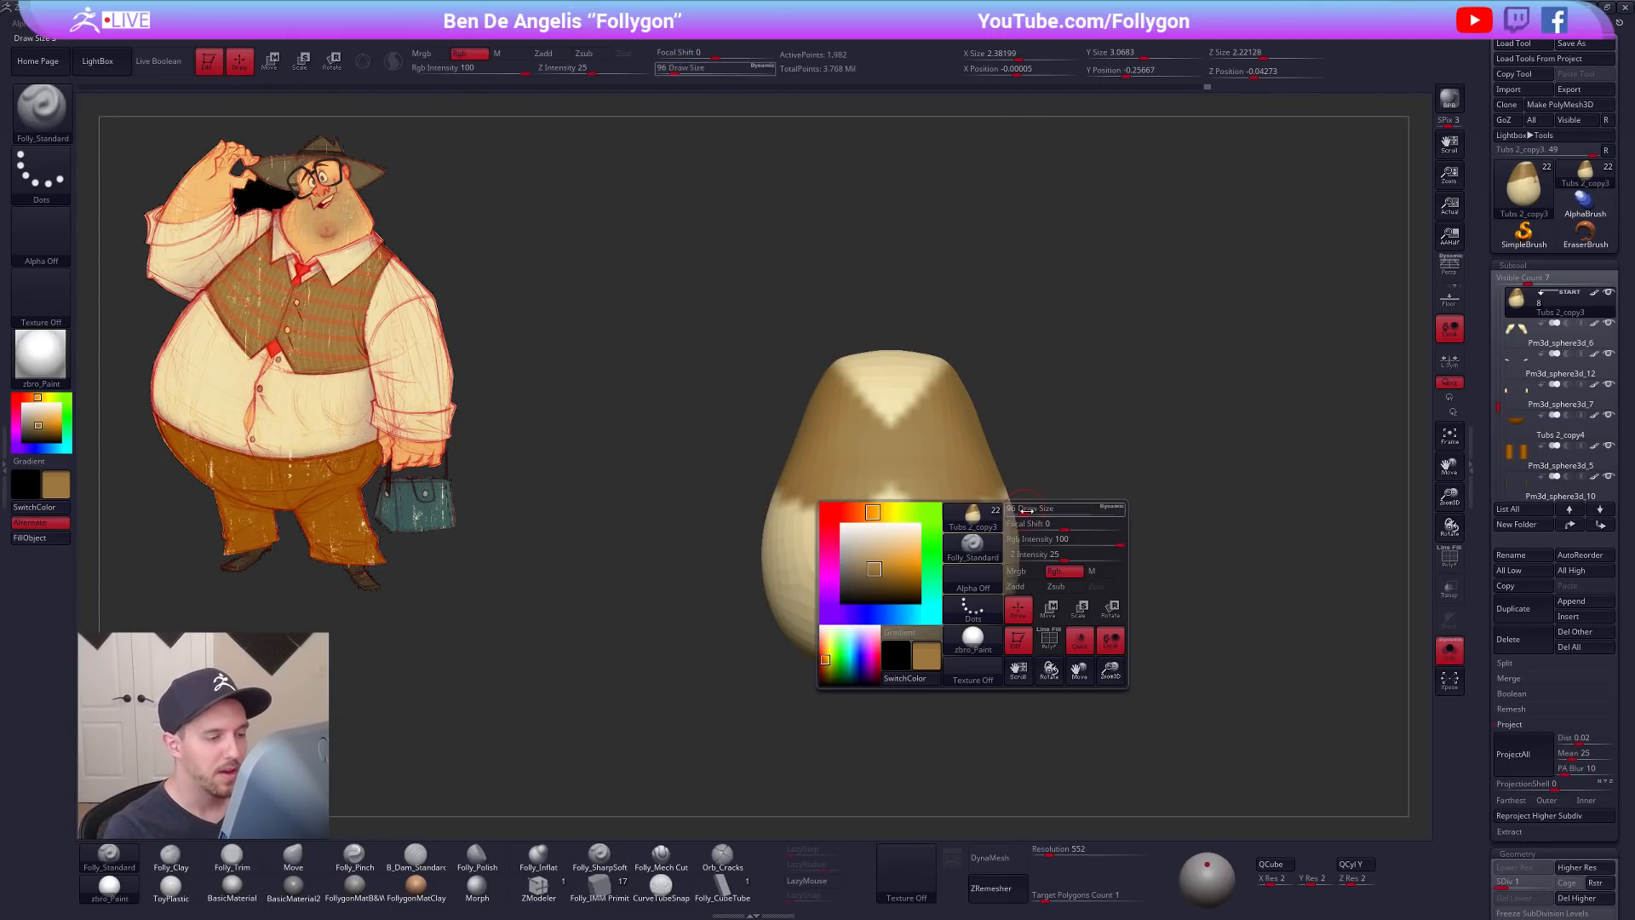
pyautogui.moveTo(1025, 509); pyautogui.dragTo(1037, 508)
pyautogui.press('b')
pyautogui.press('m')
pyautogui.press('v')
pyautogui.press('space')
pyautogui.moveTo(964, 418); pyautogui.dragTo(982, 431)
pyautogui.press('space')
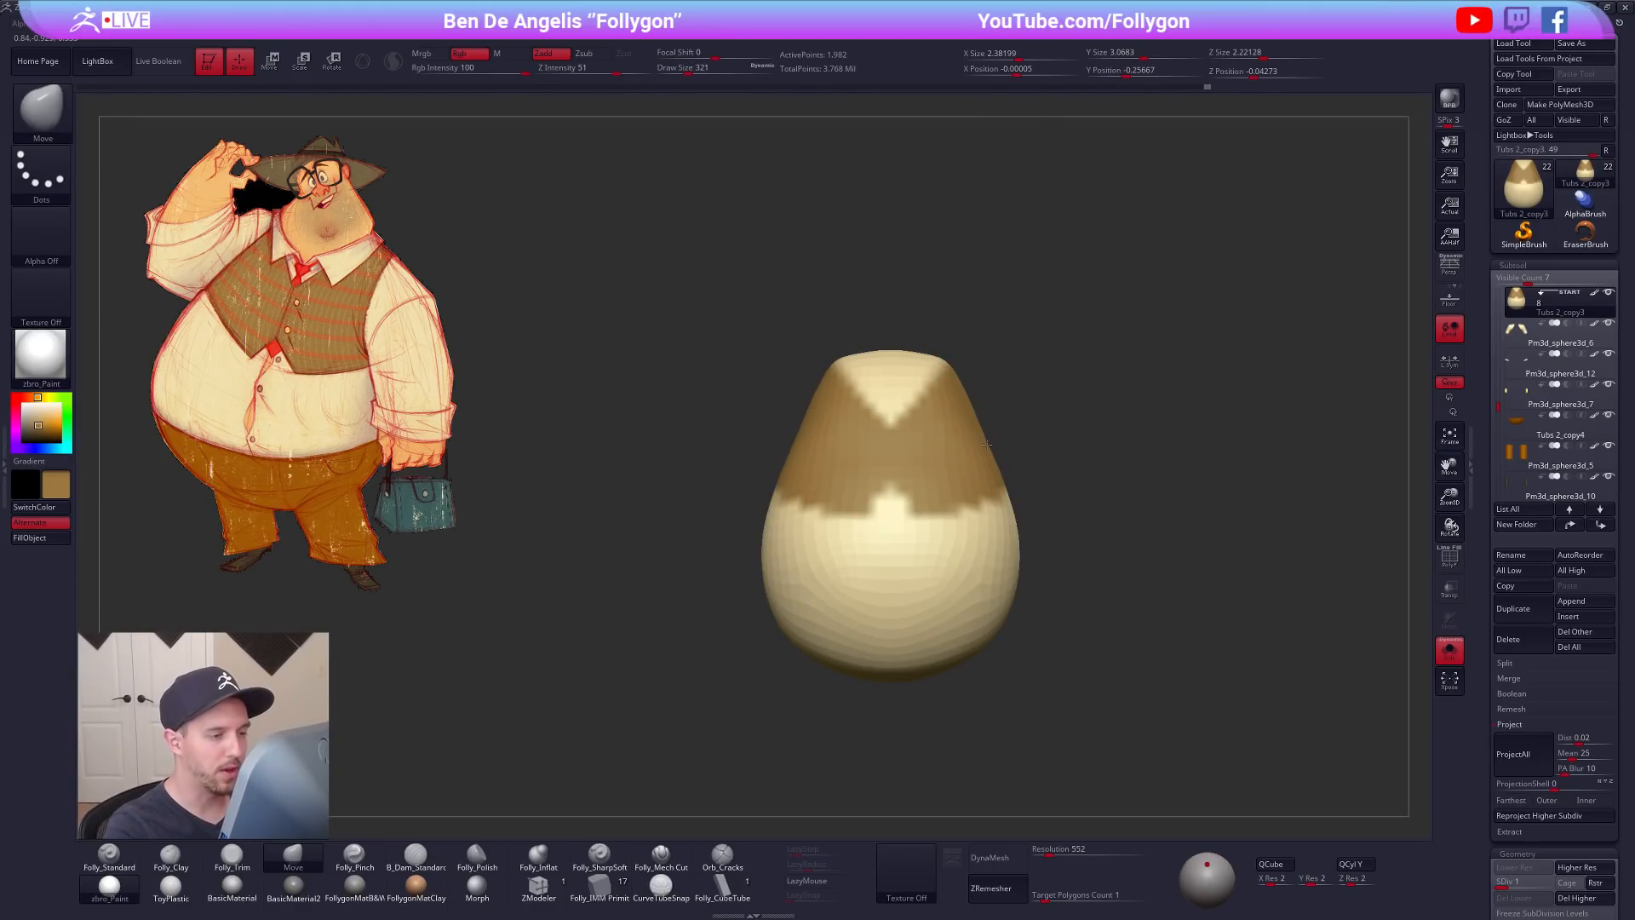
pyautogui.moveTo(987, 444); pyautogui.dragTo(952, 464, button='right')
pyautogui.press('2')
pyautogui.moveTo(980, 444); pyautogui.dragTo(1006, 433)
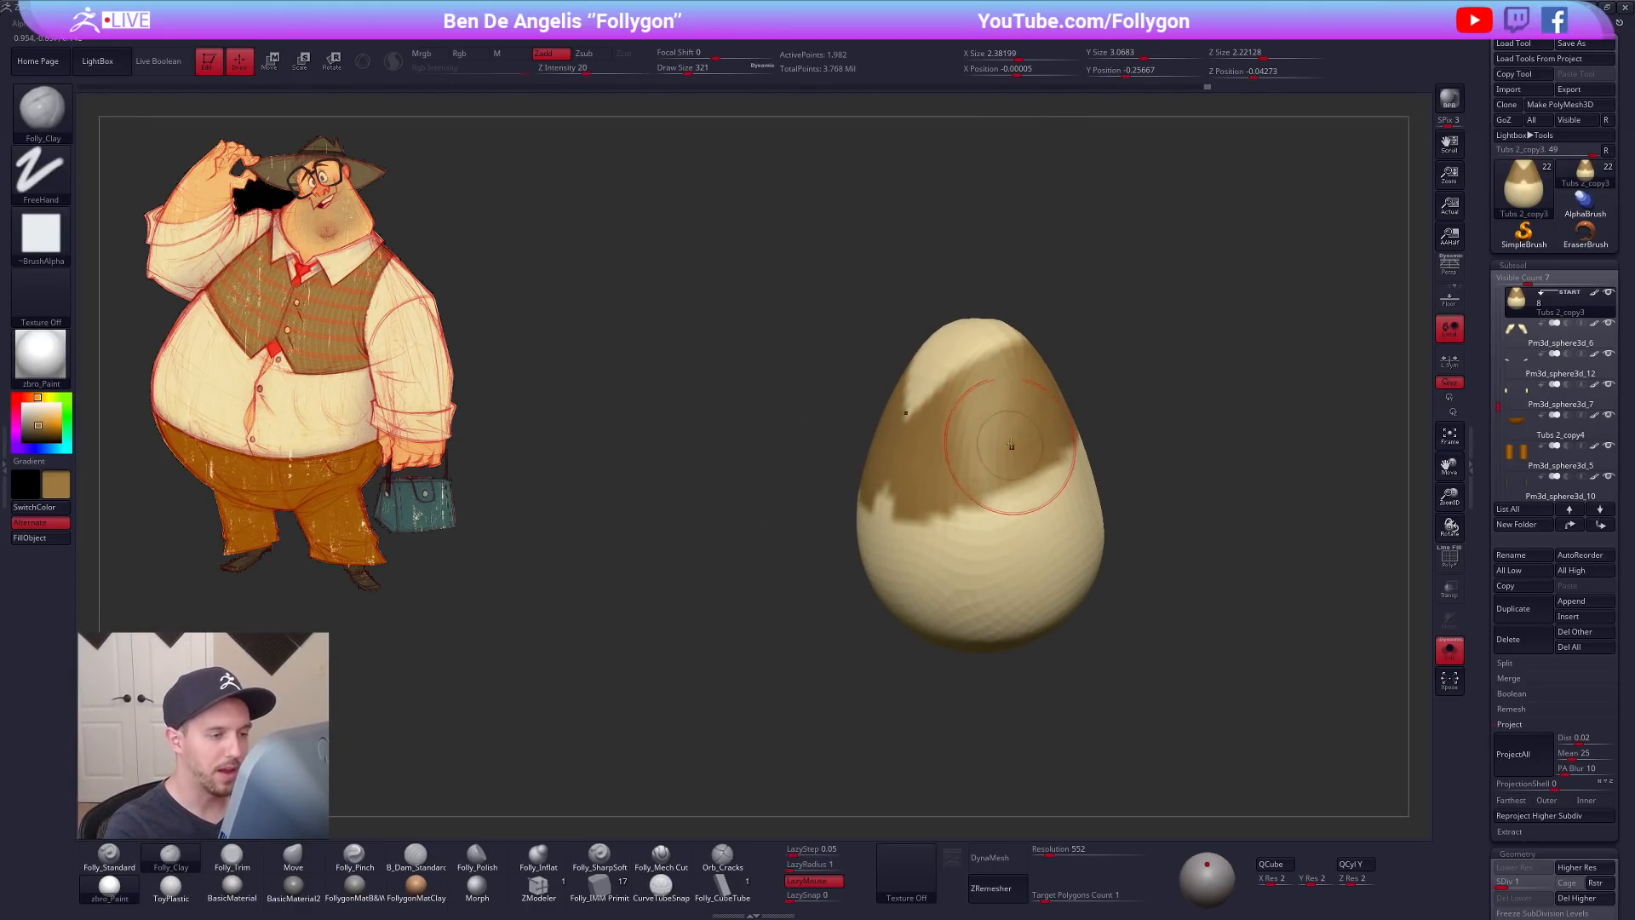
pyautogui.hotkey('ctrl', 'd')
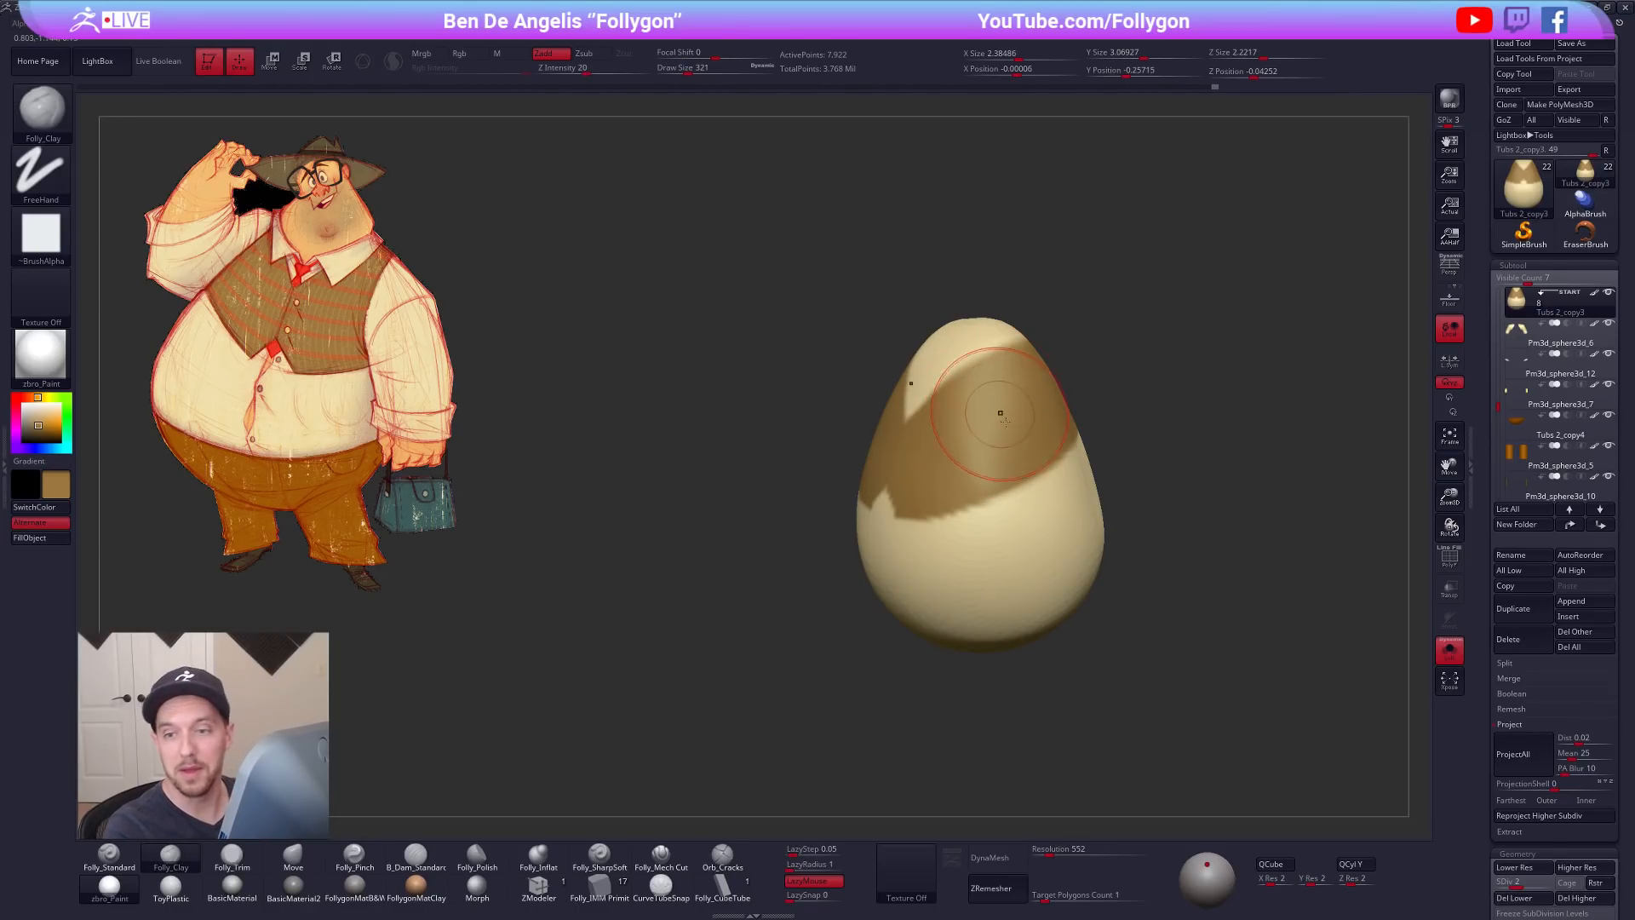
pyautogui.moveTo(1139, 613); pyautogui.dragTo(1113, 615, button='right')
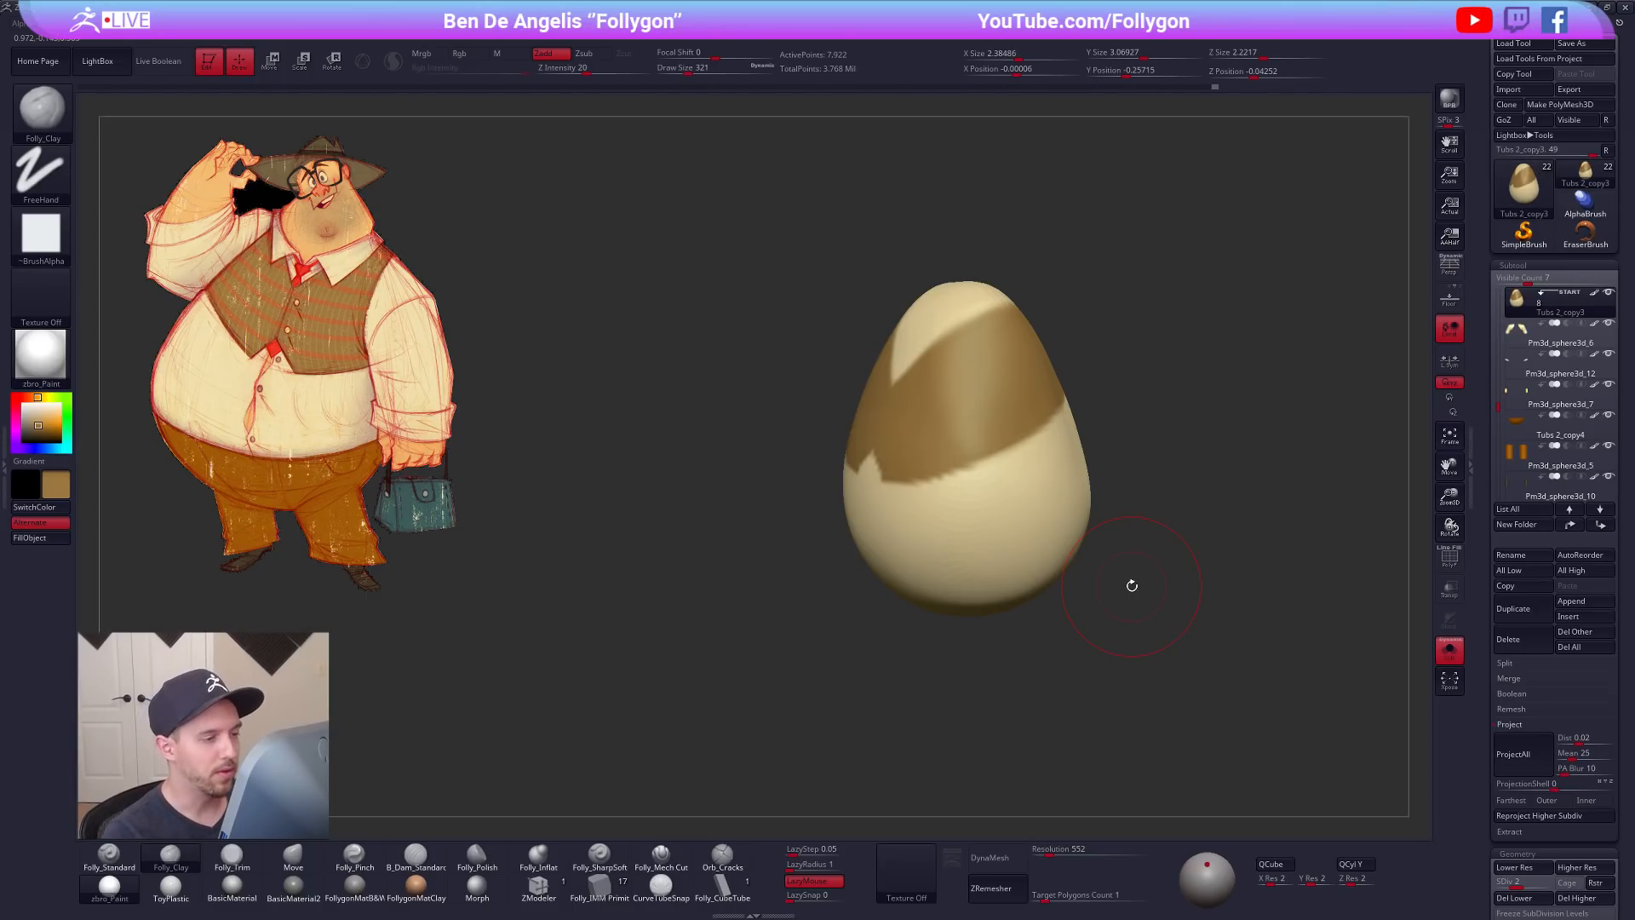
# Step: Adjust the torso's side contour with the Move brush and raise its subdivision level again
pyautogui.press('b')
pyautogui.press('m')
pyautogui.press('v')
pyautogui.moveTo(1069, 508)
pyautogui.mouseDown(button='right')
pyautogui.moveTo(1043, 498)
pyautogui.moveTo(1113, 434)
pyautogui.moveTo(1015, 553)
pyautogui.moveTo(1101, 485)
pyautogui.mouseUp(button='right')
pyautogui.press('c')
pyautogui.press('space')
pyautogui.press('b')
pyautogui.press('s')
pyautogui.press('t')
pyautogui.hotkey('ctrl', 'd')
pyautogui.moveTo(1092, 611); pyautogui.dragTo(1066, 583)
# Step: Isolate the sleeves at their lowest subdivision level and display their polygroups with polyframe
pyautogui.keyDown('alt'); pyautogui.click(1040, 452); pyautogui.keyUp('alt')
pyautogui.hotkey('shift', 's')
pyautogui.keyDown('shift'); pyautogui.moveTo(1044, 442); pyautogui.dragTo(1020, 448, button='right'); pyautogui.keyUp('shift')
pyautogui.hotkey('shift', 'd')
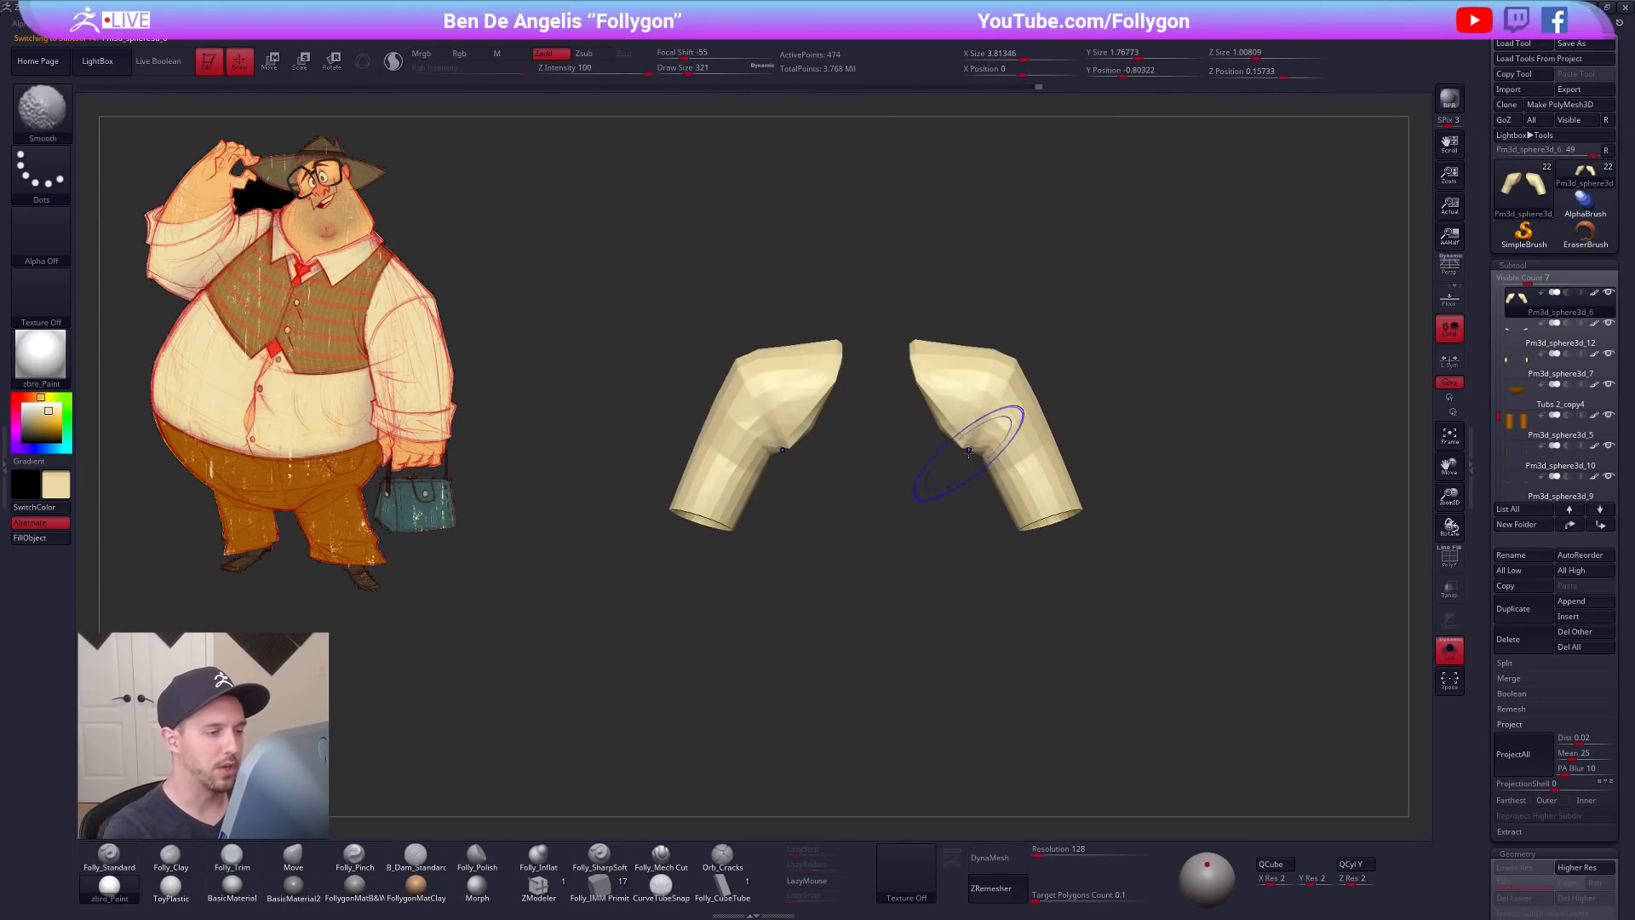
pyautogui.hotkey('shift', 'f')
pyautogui.press('w')
pyautogui.keyDown('ctrl'); pyautogui.click(968, 439); pyautogui.keyUp('ctrl')
pyautogui.press('q')
pyautogui.hotkey('ctrl', 'shift', 'a')
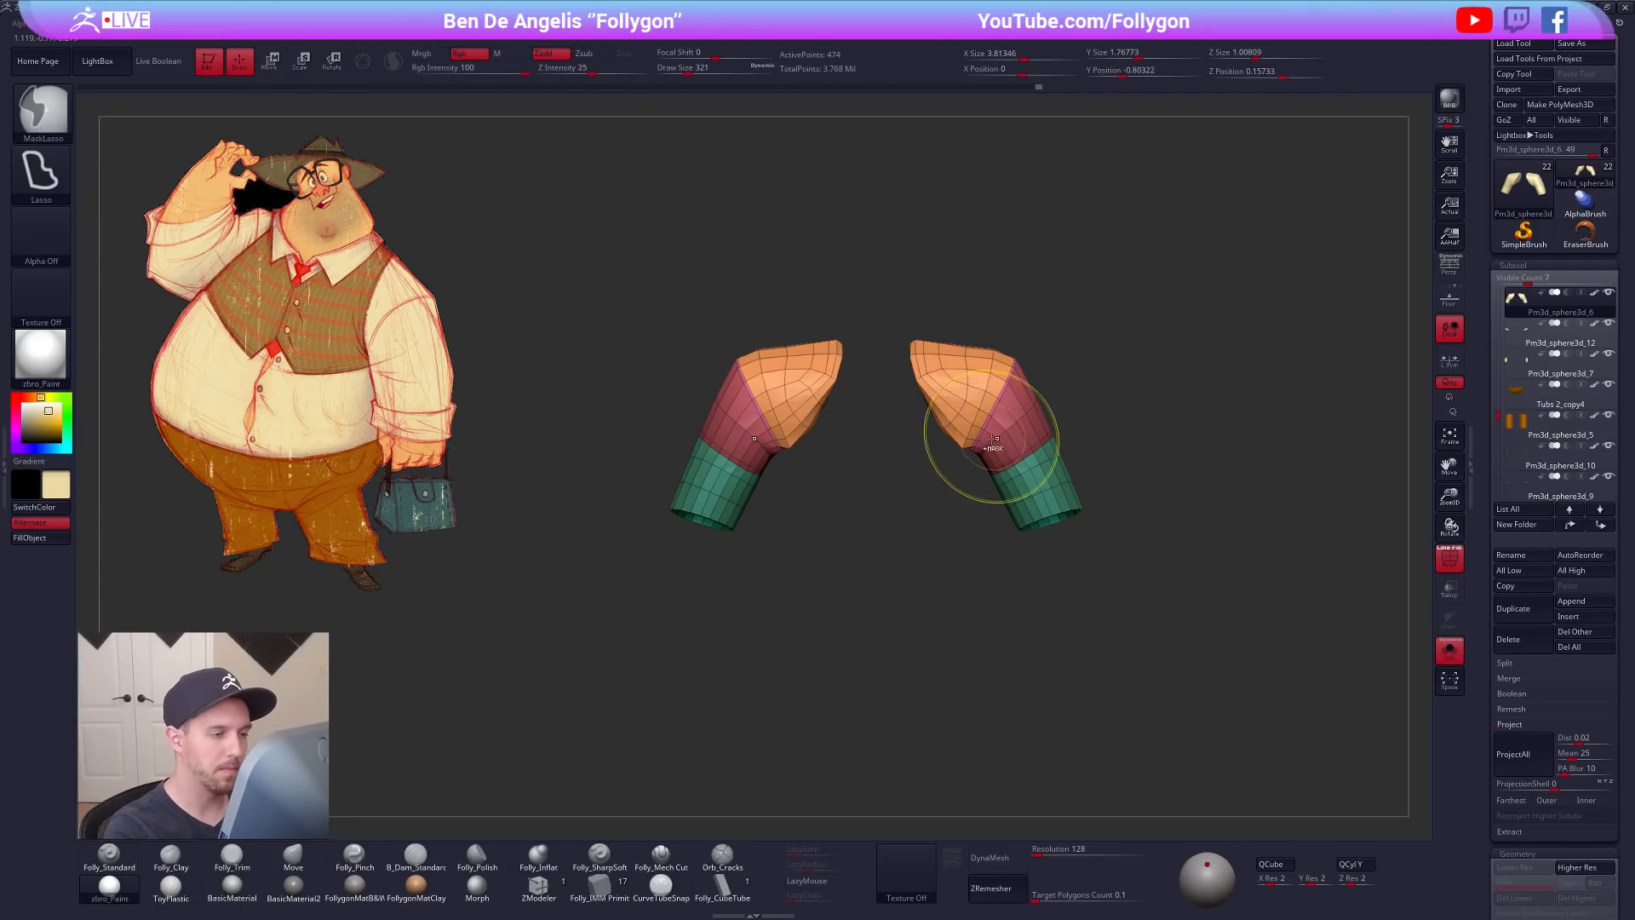
# Step: Adjust the sleeves' shoulders with a vertical Move transpose line, and show the whole character at a higher subdivision level without polyframe
pyautogui.press('w')
pyautogui.keyDown('shift'); pyautogui.moveTo(966, 347); pyautogui.dragTo(966, 547); pyautogui.keyUp('shift')
pyautogui.press('d')
pyautogui.hotkey('shift', 's')
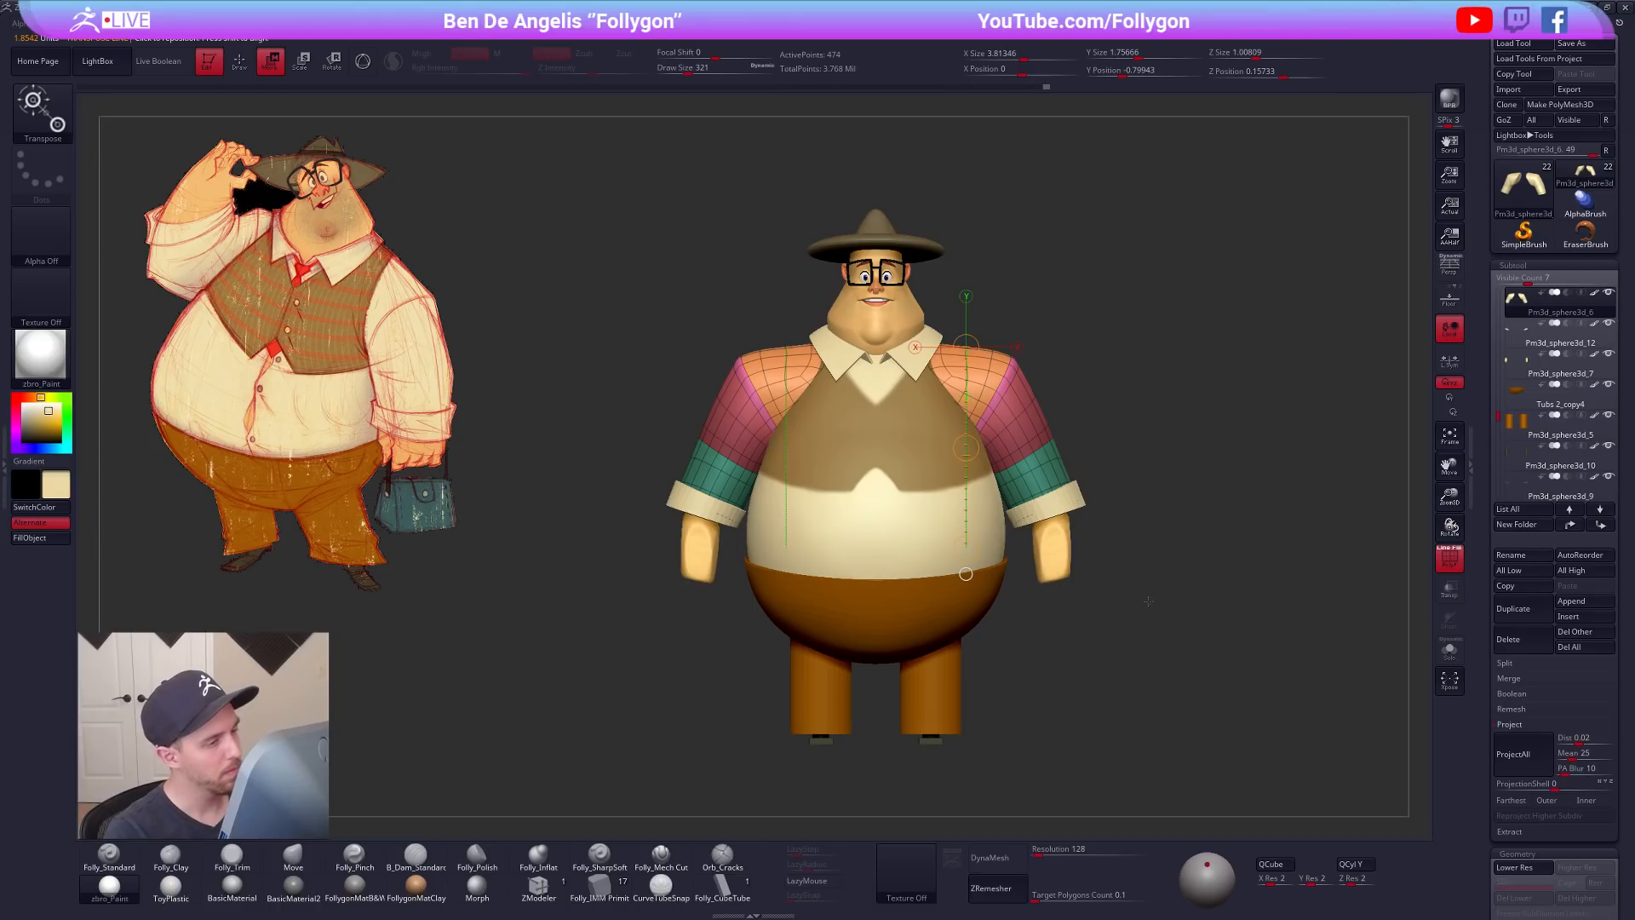
pyautogui.press('q')
pyautogui.moveTo(1144, 606)
pyautogui.keyDown('ctrl'); pyautogui.mouseDown()
pyautogui.moveTo(1192, 581)
pyautogui.moveTo(1106, 614)
pyautogui.moveTo(1141, 630)
pyautogui.moveTo(1100, 619)
pyautogui.mouseUp(); pyautogui.keyUp('ctrl')
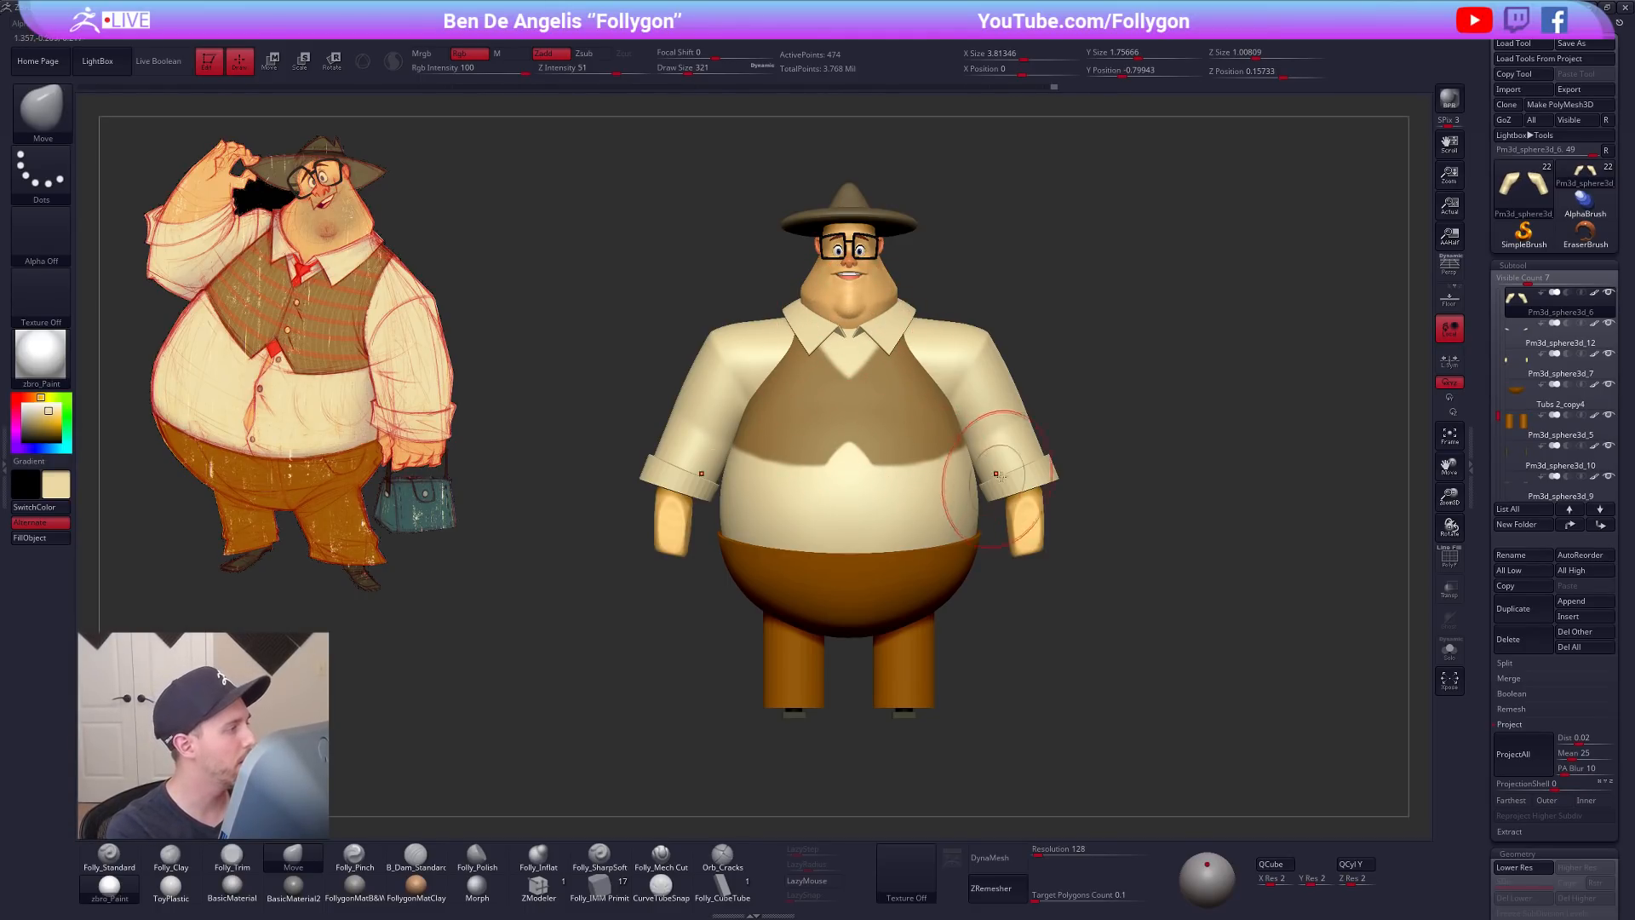
# Step: Nudge the outline of the sleeves with the Move brush at draw size 203
pyautogui.press('s')
pyautogui.moveTo(1095, 427); pyautogui.dragTo(1073, 434)
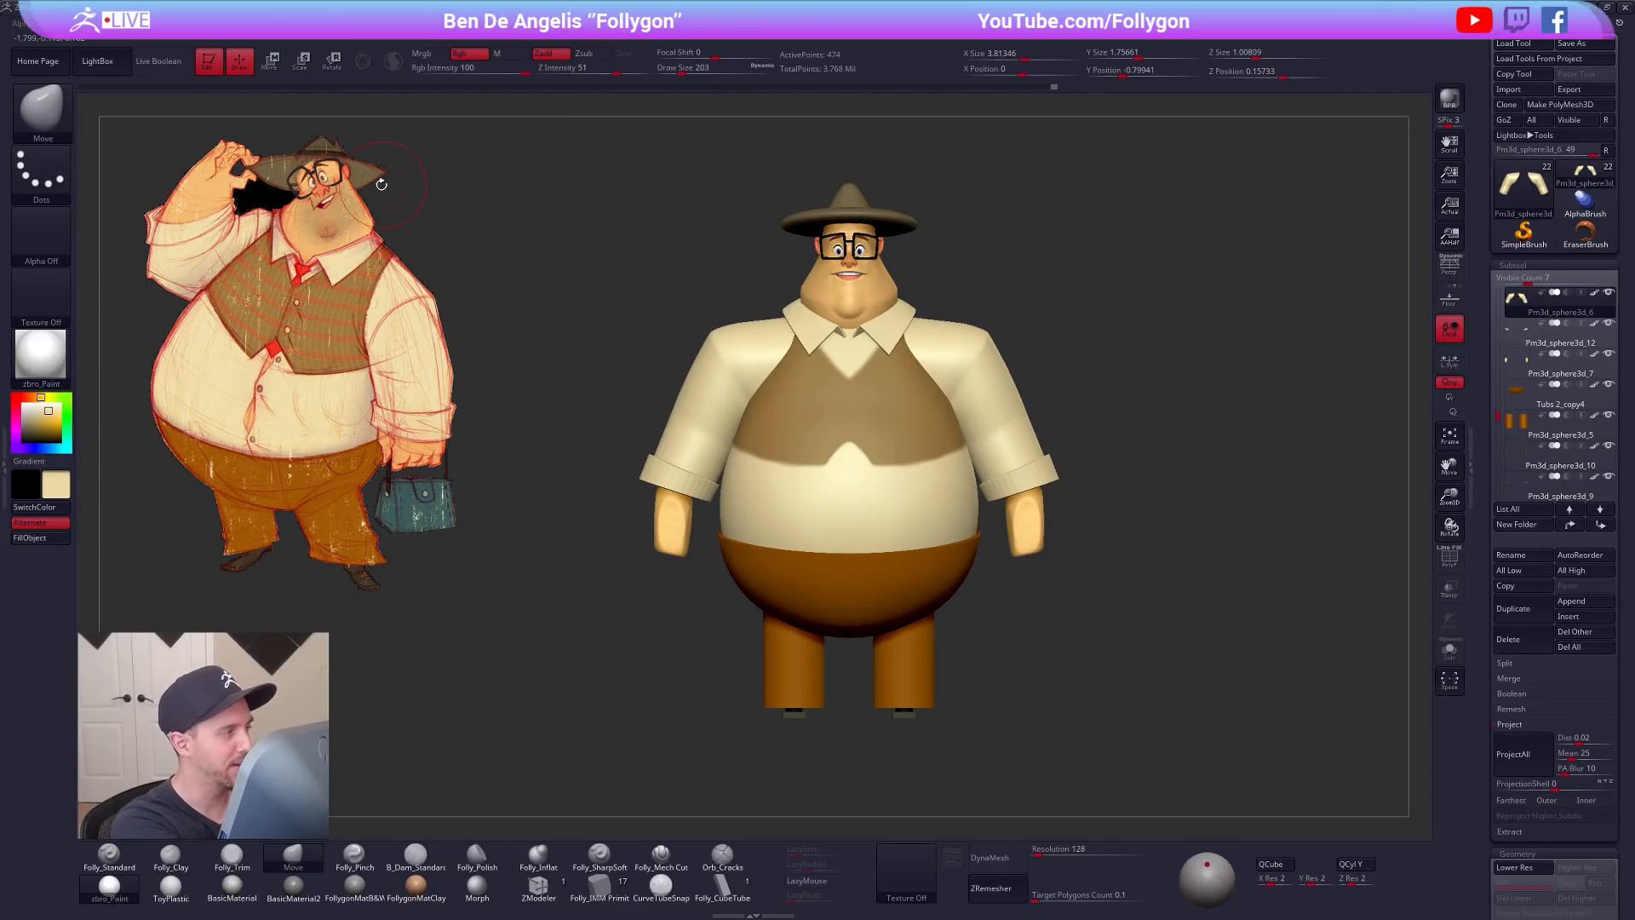
pyautogui.moveTo(1152, 643); pyautogui.dragTo(1087, 672)
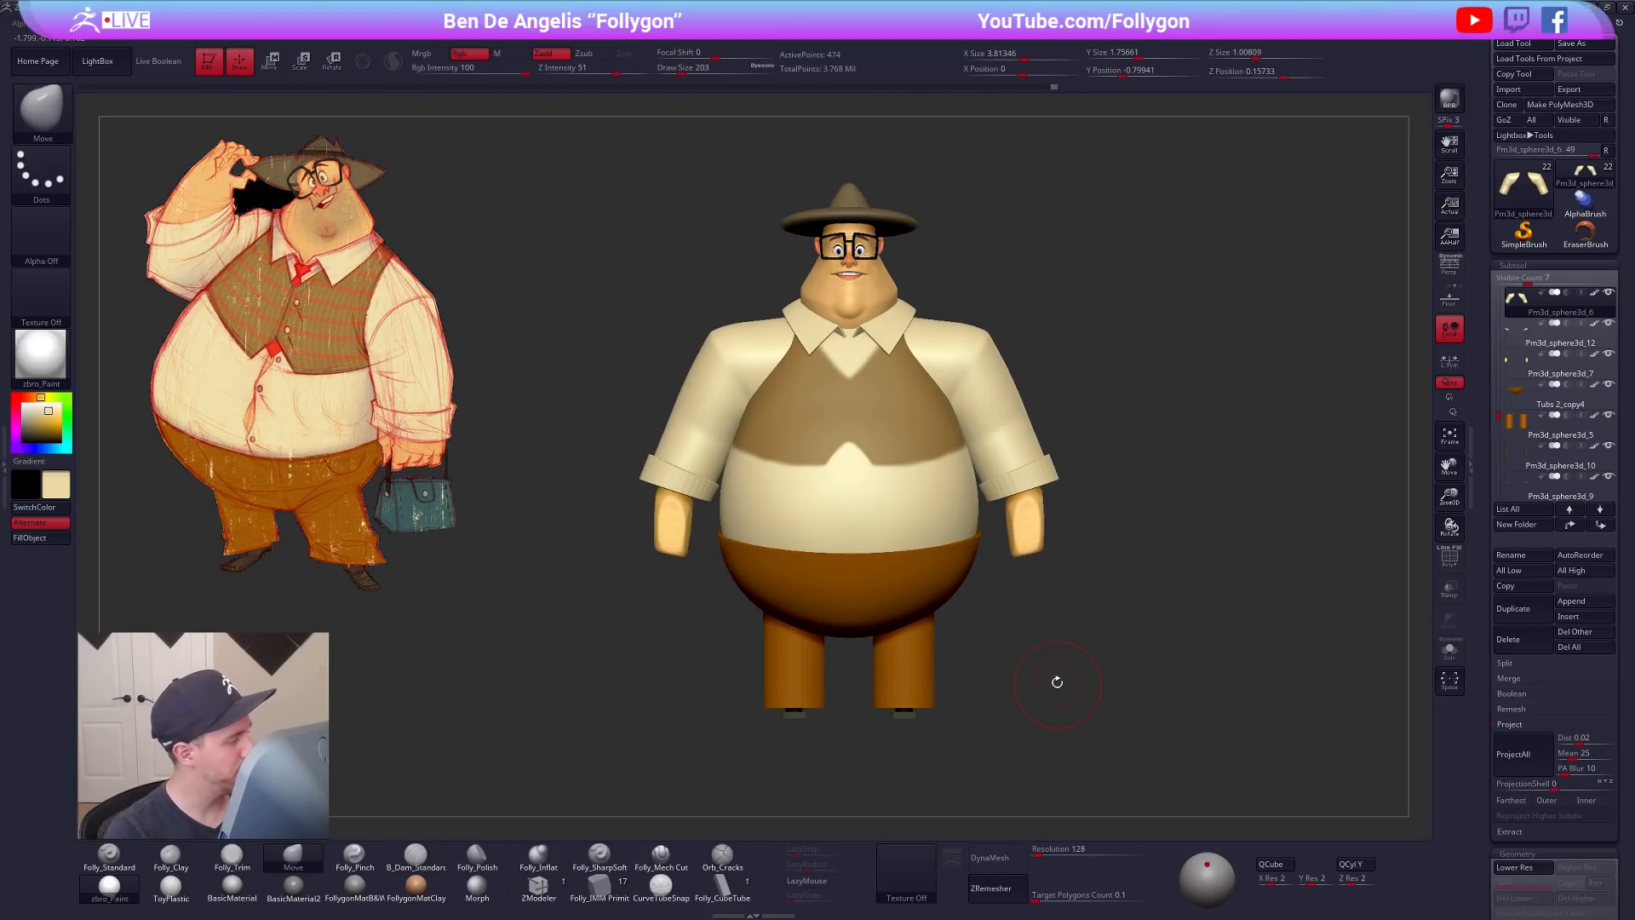
# Step: Select the trouser legs and spread them outward with a Move transpose line
pyautogui.keyDown('alt'); pyautogui.moveTo(979, 658); pyautogui.dragTo(995, 566); pyautogui.keyUp('alt')
pyautogui.keyDown('alt'); pyautogui.click(940, 575); pyautogui.keyUp('alt')
pyautogui.hotkey('ctrl', 'shift', 'd')
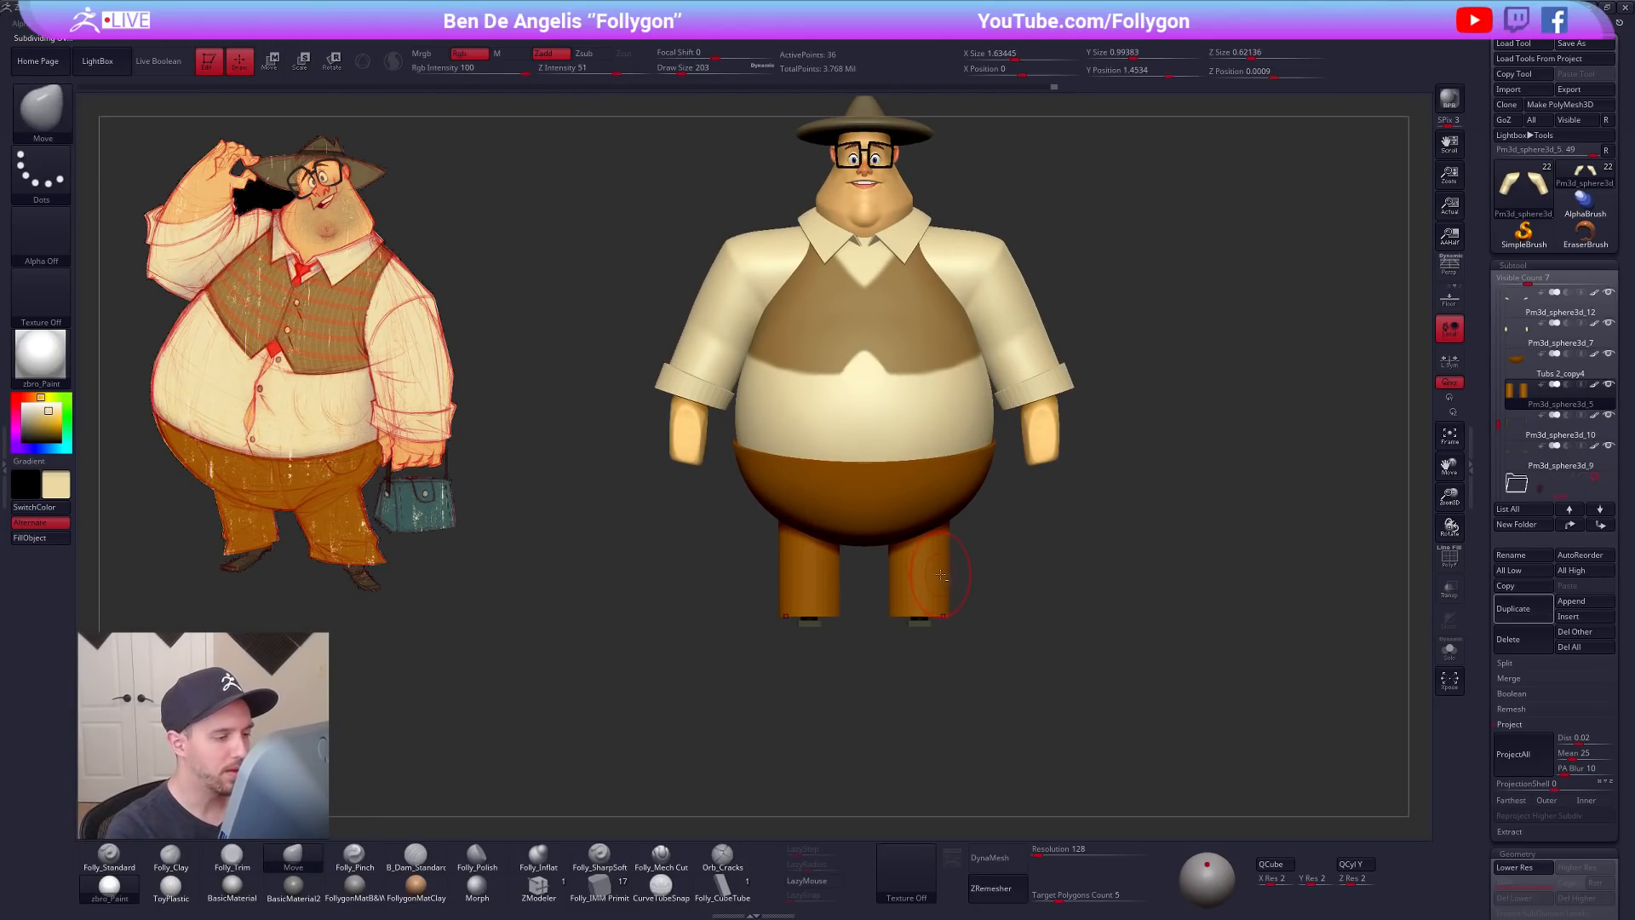
pyautogui.moveTo(949, 658)
pyautogui.keyDown('alt'); pyautogui.mouseDown()
pyautogui.moveTo(945, 557)
pyautogui.moveTo(922, 613)
pyautogui.moveTo(934, 667)
pyautogui.mouseUp(); pyautogui.keyUp('alt')
pyautogui.press('w')
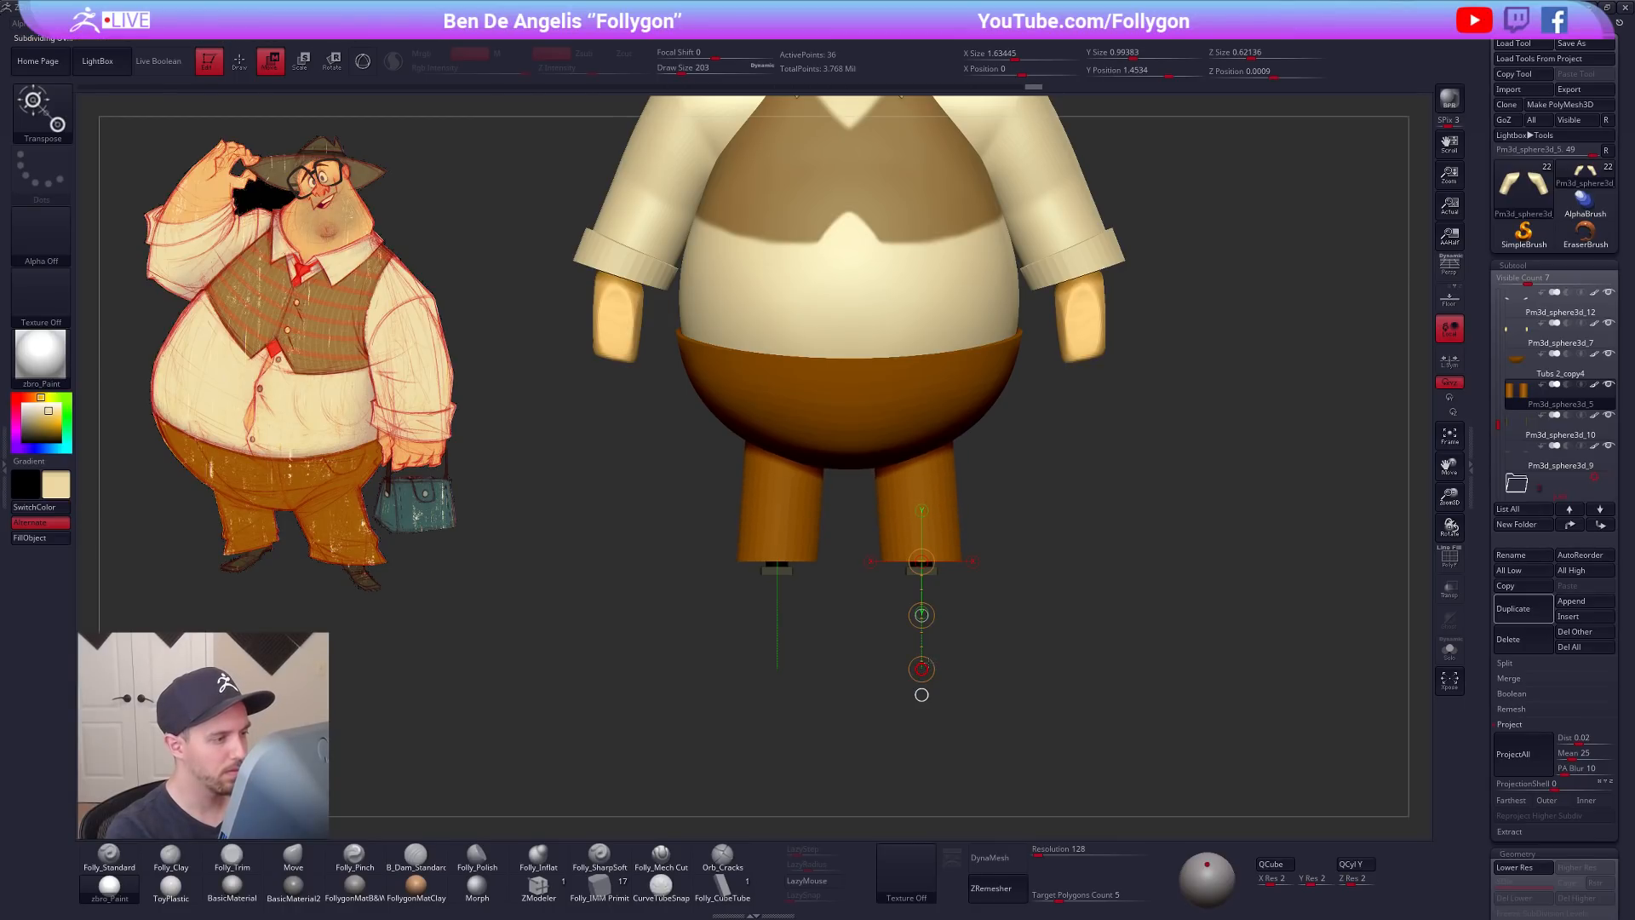
pyautogui.moveTo(956, 535)
pyautogui.mouseDown()
pyautogui.moveTo(1040, 535)
pyautogui.moveTo(992, 537)
pyautogui.mouseUp()
pyautogui.moveTo(935, 433)
pyautogui.mouseDown()
pyautogui.moveTo(936, 602)
pyautogui.moveTo(947, 593)
pyautogui.mouseUp()
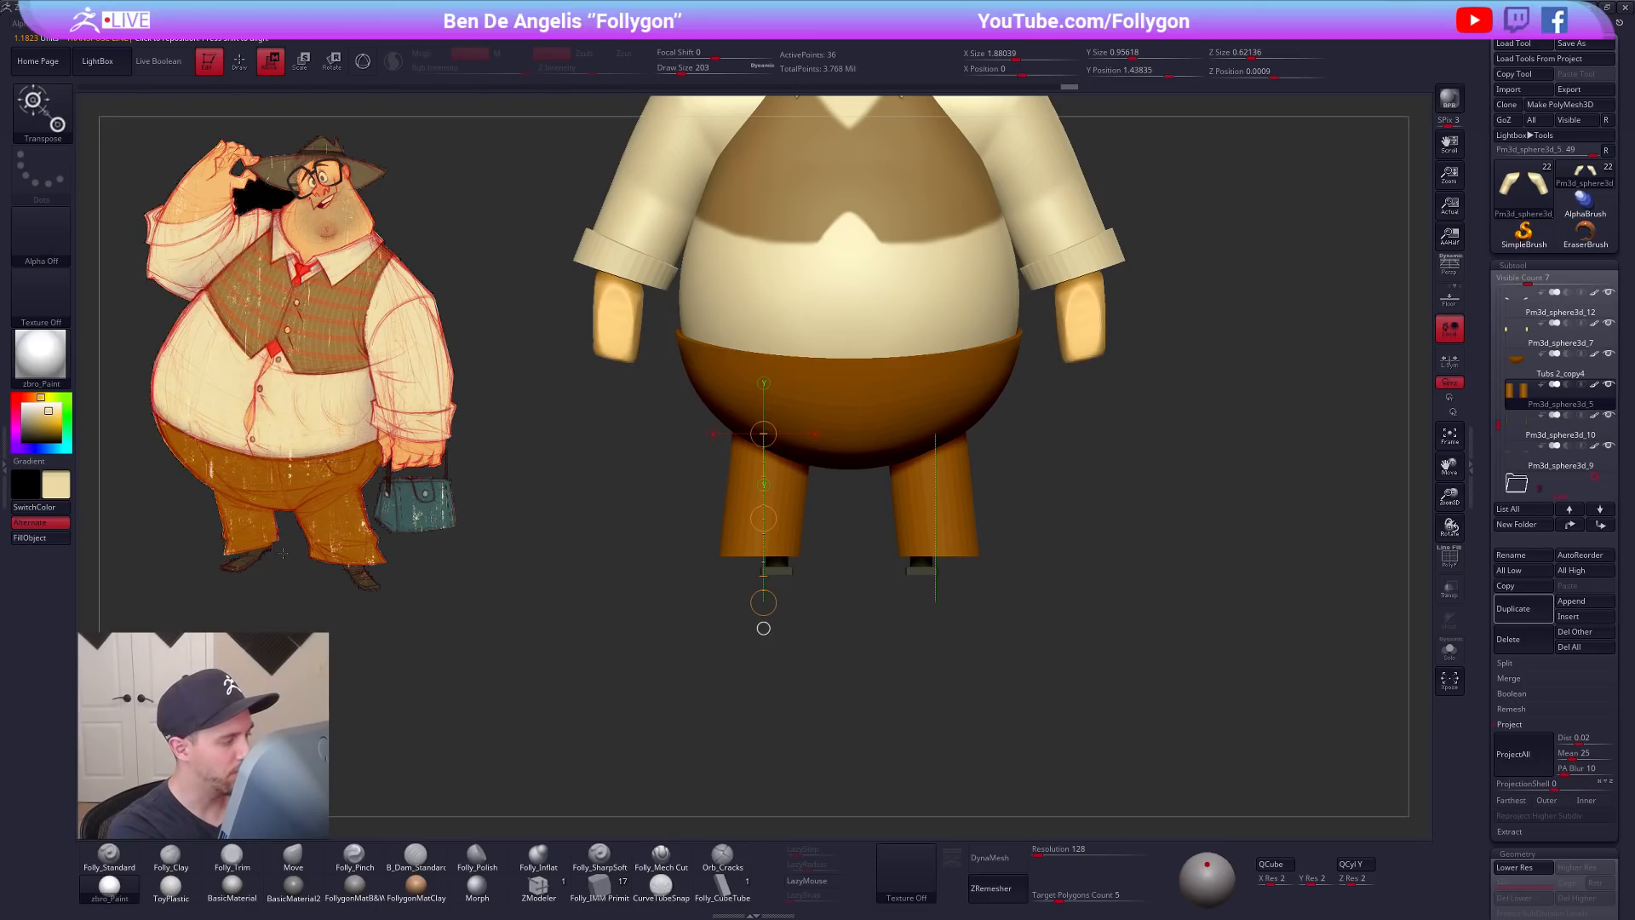
# Step: Turn on perspective and bring the trouser legs closer together with a horizontal Move transpose line
pyautogui.moveTo(1086, 676); pyautogui.dragTo(1133, 620)
pyautogui.click(1441, 260)
pyautogui.moveTo(976, 533)
pyautogui.keyDown('shift'); pyautogui.mouseDown()
pyautogui.moveTo(1052, 533)
pyautogui.moveTo(997, 538)
pyautogui.mouseUp(); pyautogui.keyUp('shift')
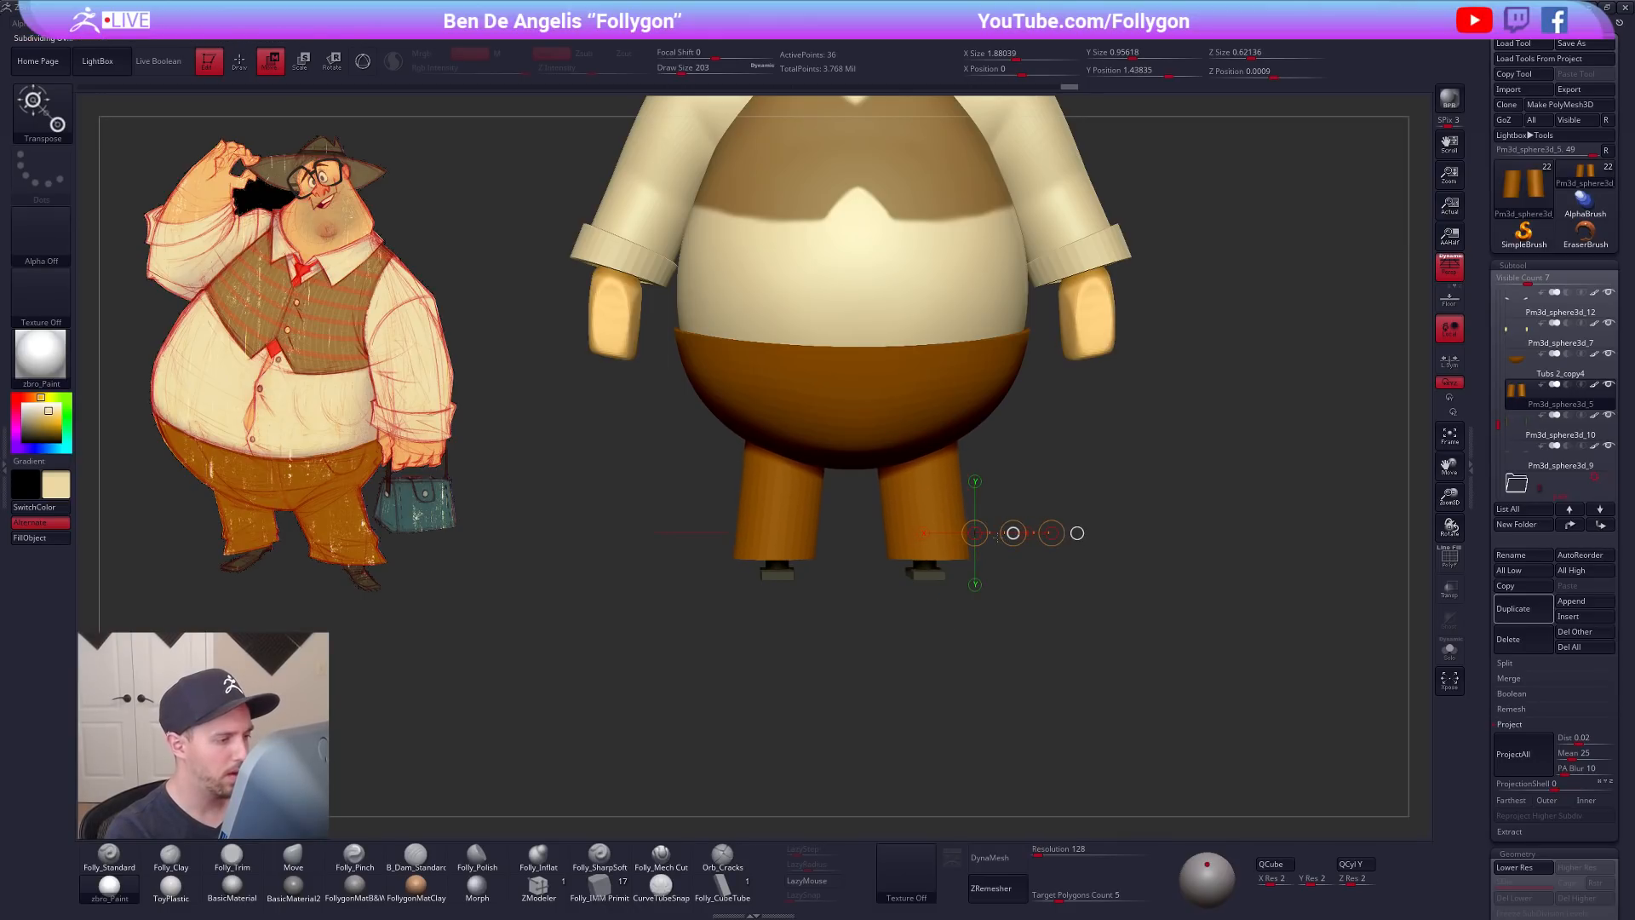
pyautogui.moveTo(1064, 668)
pyautogui.keyDown('alt'); pyautogui.mouseDown()
pyautogui.moveTo(1013, 727)
pyautogui.moveTo(1022, 706)
pyautogui.moveTo(975, 613)
pyautogui.moveTo(924, 639)
pyautogui.moveTo(928, 667)
pyautogui.moveTo(1013, 673)
pyautogui.moveTo(934, 706)
pyautogui.moveTo(971, 704)
pyautogui.mouseUp(); pyautogui.keyUp('alt')
pyautogui.press('q')
pyautogui.keyDown('alt'); pyautogui.moveTo(862, 648); pyautogui.dragTo(896, 557); pyautogui.keyUp('alt')
pyautogui.moveTo(1035, 606)
pyautogui.mouseDown()
pyautogui.moveTo(883, 610)
pyautogui.moveTo(979, 596)
pyautogui.moveTo(916, 594)
pyautogui.moveTo(966, 591)
pyautogui.moveTo(940, 601)
pyautogui.mouseUp()
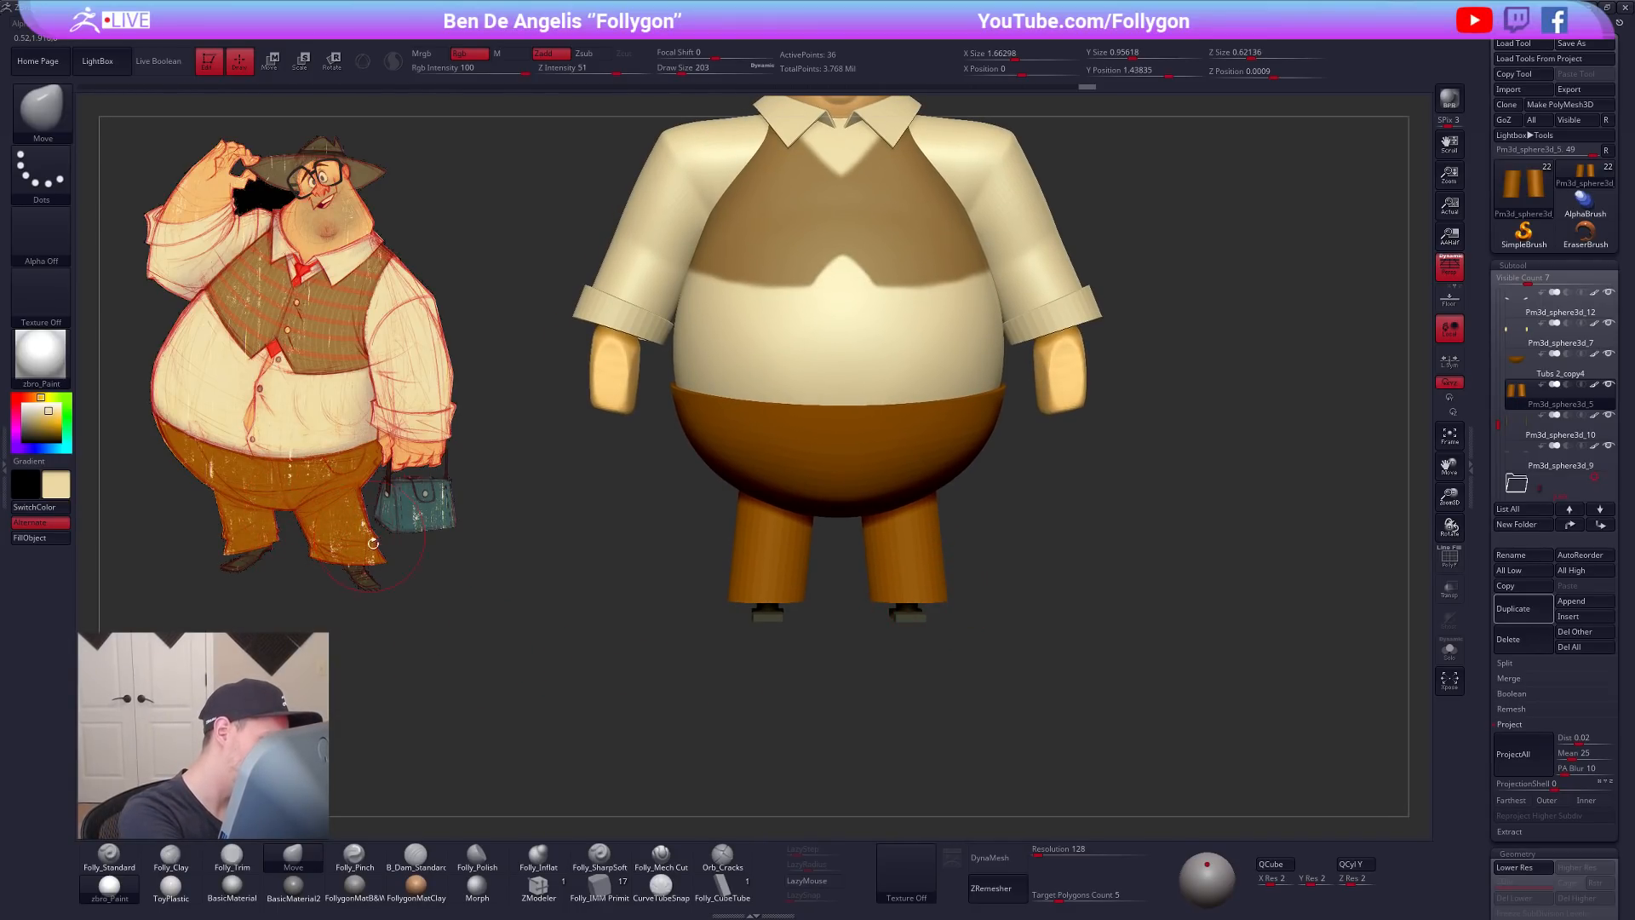
# Step: Slice the trouser legs horizontally just above the hem with SliceCurve, using polyframe and no perspective
pyautogui.hotkey('shift', 'f')
pyautogui.keyDown('alt'); pyautogui.moveTo(890, 596); pyautogui.dragTo(896, 633); pyautogui.keyUp('alt')
pyautogui.hotkey('ctrl', 'shift', 'space')
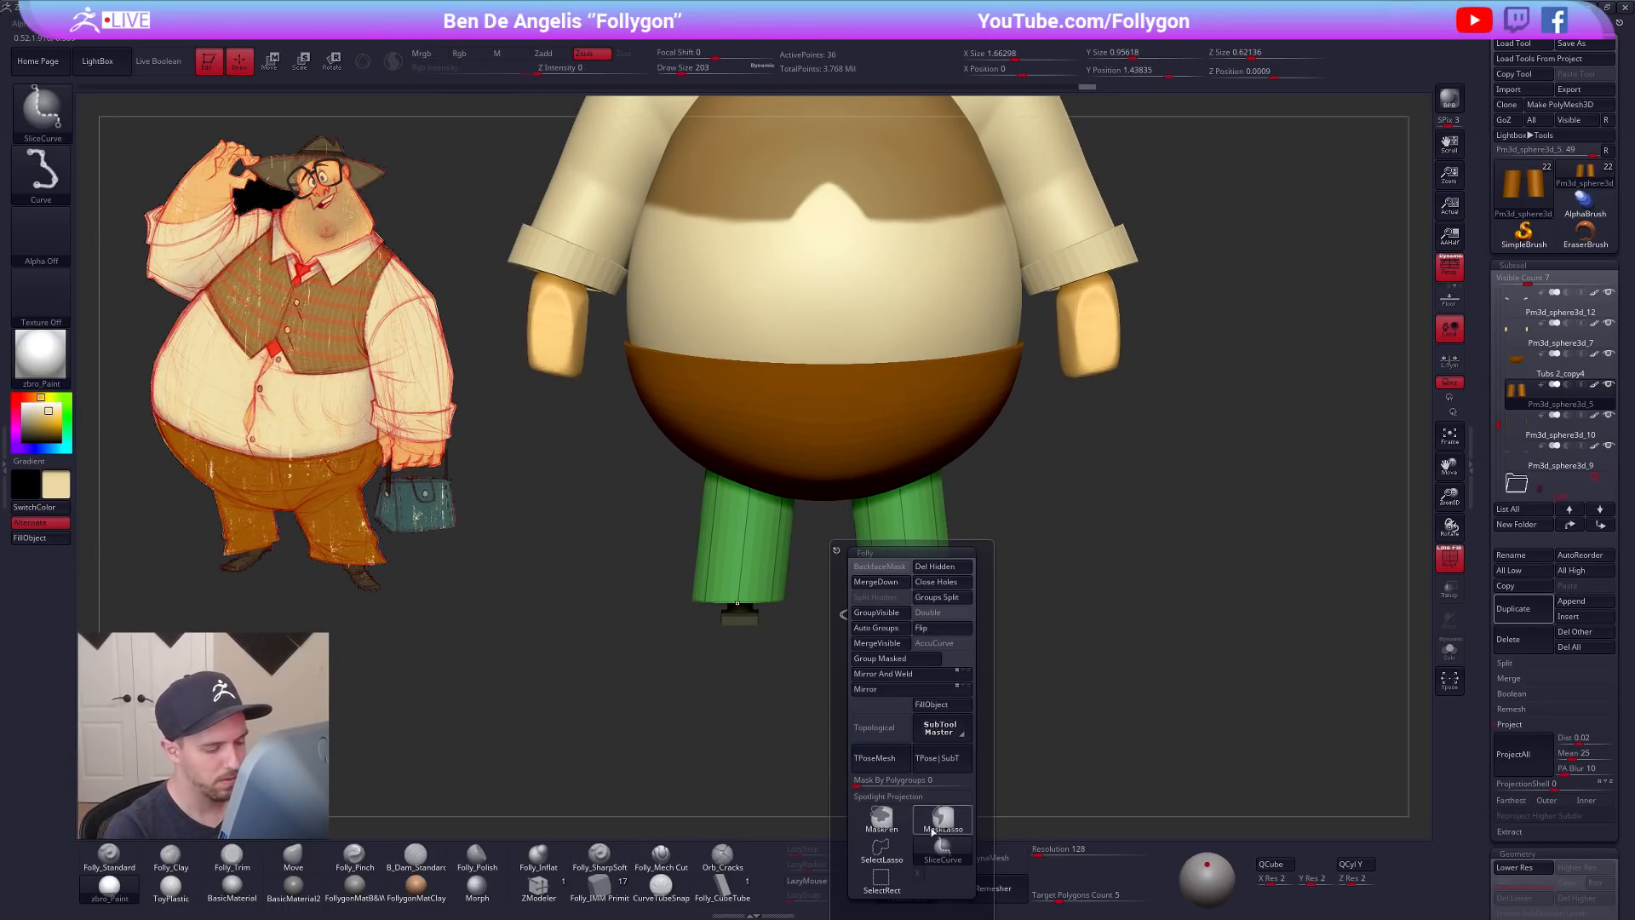
pyautogui.keyDown('alt'); pyautogui.moveTo(1076, 616); pyautogui.dragTo(1093, 571); pyautogui.keyUp('alt')
pyautogui.click(1449, 267)
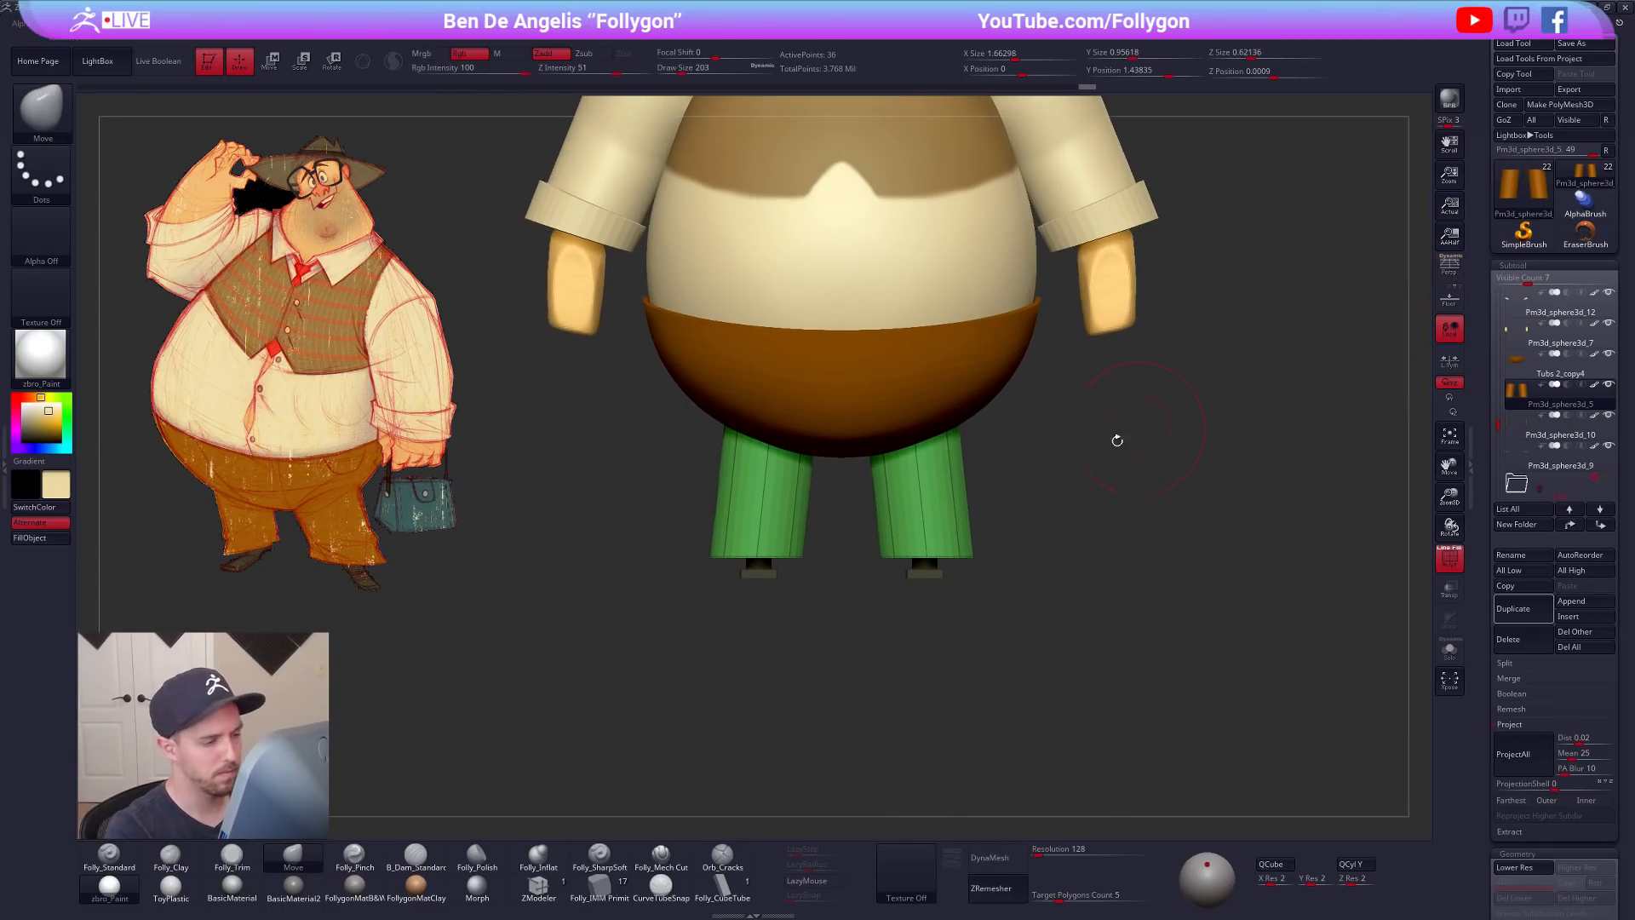
pyautogui.keyDown('ctrl'); pyautogui.keyDown('shift'); pyautogui.moveTo(662, 538); pyautogui.dragTo(1083, 538); pyautogui.keyUp('shift'); pyautogui.keyUp('ctrl')
pyautogui.hotkey('shift', 'd')
# Step: Mask the trouser legs above the slice and flare the hems with a horizontal Move transpose line
pyautogui.keyDown('ctrl'); pyautogui.moveTo(885, 542); pyautogui.dragTo(863, 556, button='right'); pyautogui.keyUp('ctrl')
pyautogui.moveTo(857, 551)
pyautogui.keyDown('ctrl'); pyautogui.mouseDown()
pyautogui.moveTo(970, 618)
pyautogui.moveTo(1095, 547)
pyautogui.mouseUp(); pyautogui.keyUp('ctrl')
pyautogui.keyDown('ctrl'); pyautogui.click(1064, 552); pyautogui.keyUp('ctrl')
pyautogui.press('w')
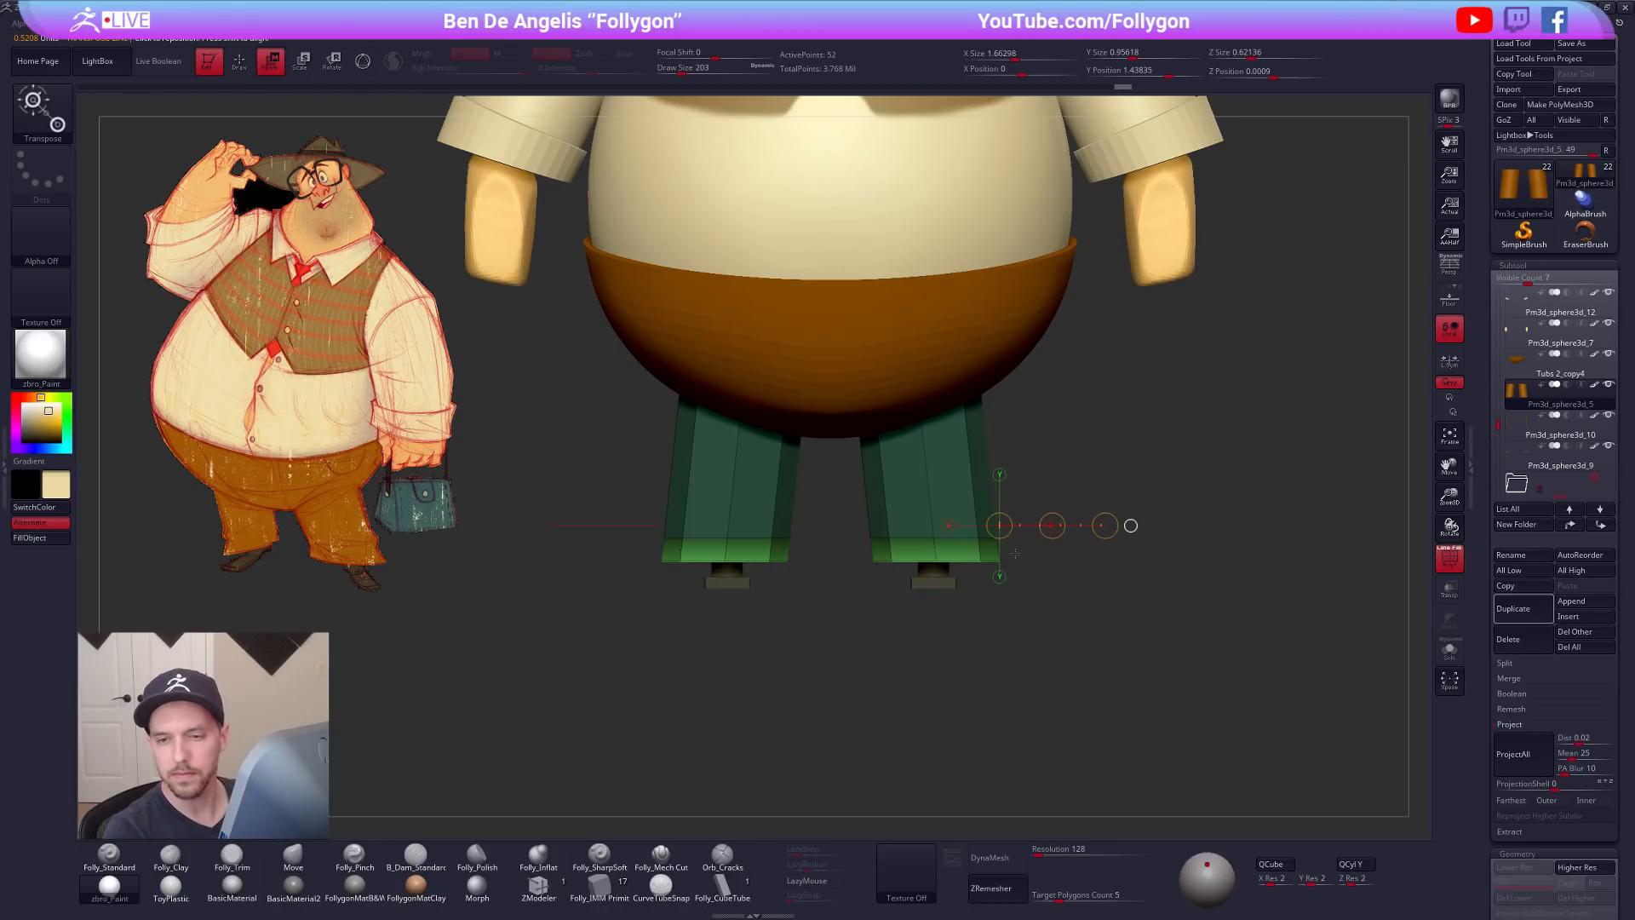
pyautogui.keyDown('shift'); pyautogui.moveTo(999, 562); pyautogui.dragTo(1113, 560); pyautogui.keyUp('shift')
pyautogui.hotkey('ctrl', 'd')
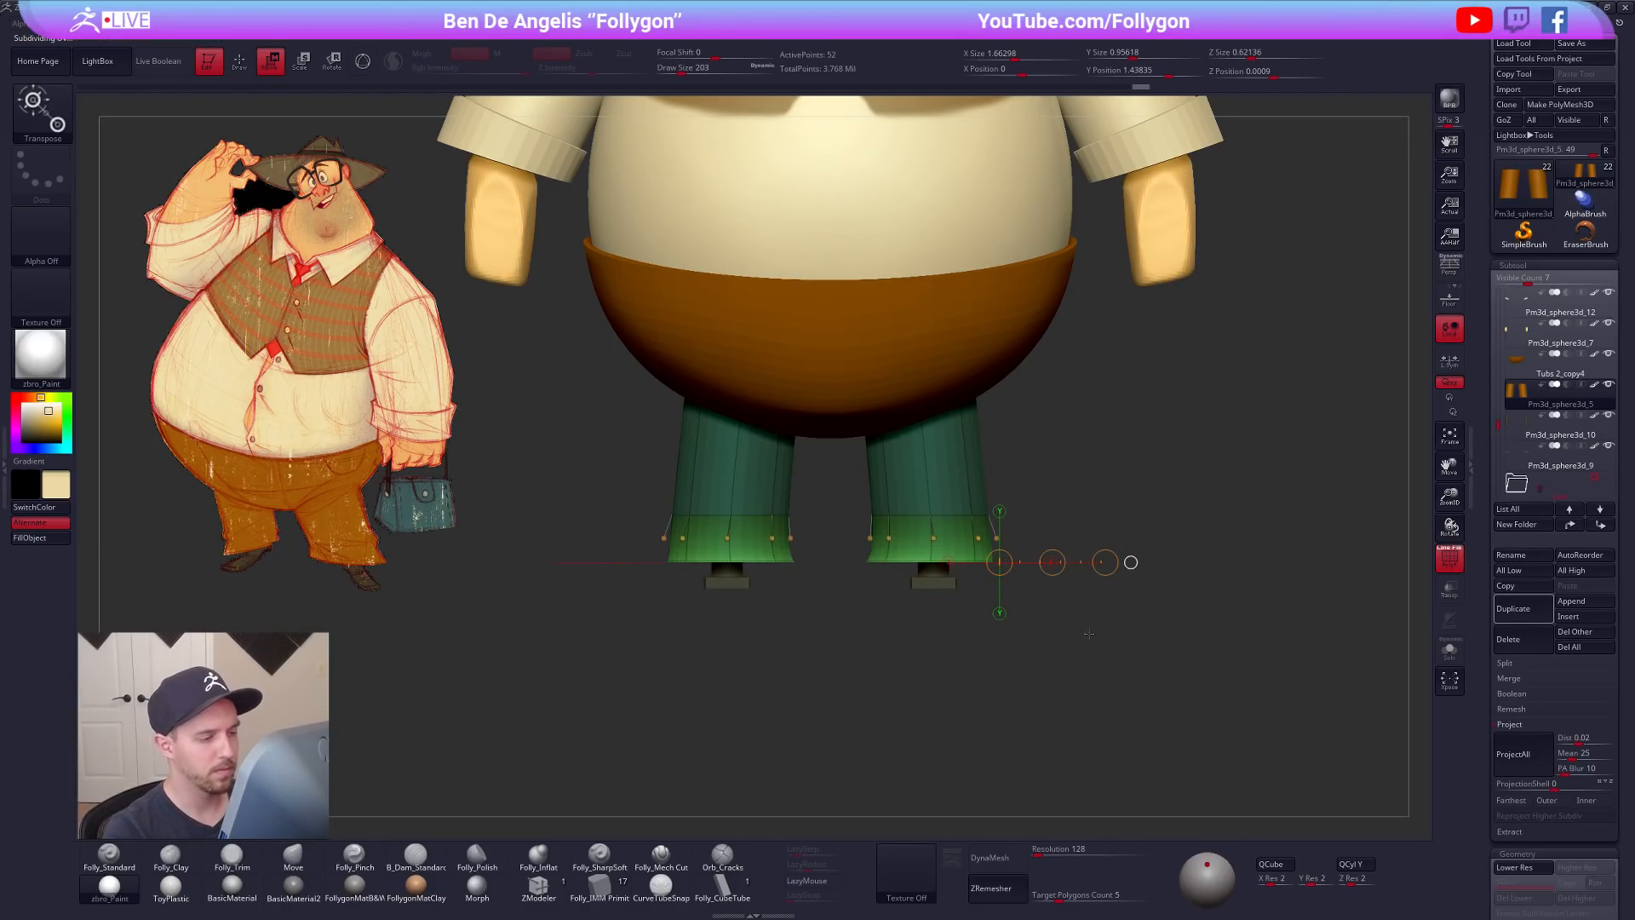
pyautogui.press('q')
pyautogui.hotkey('shift', 'd')
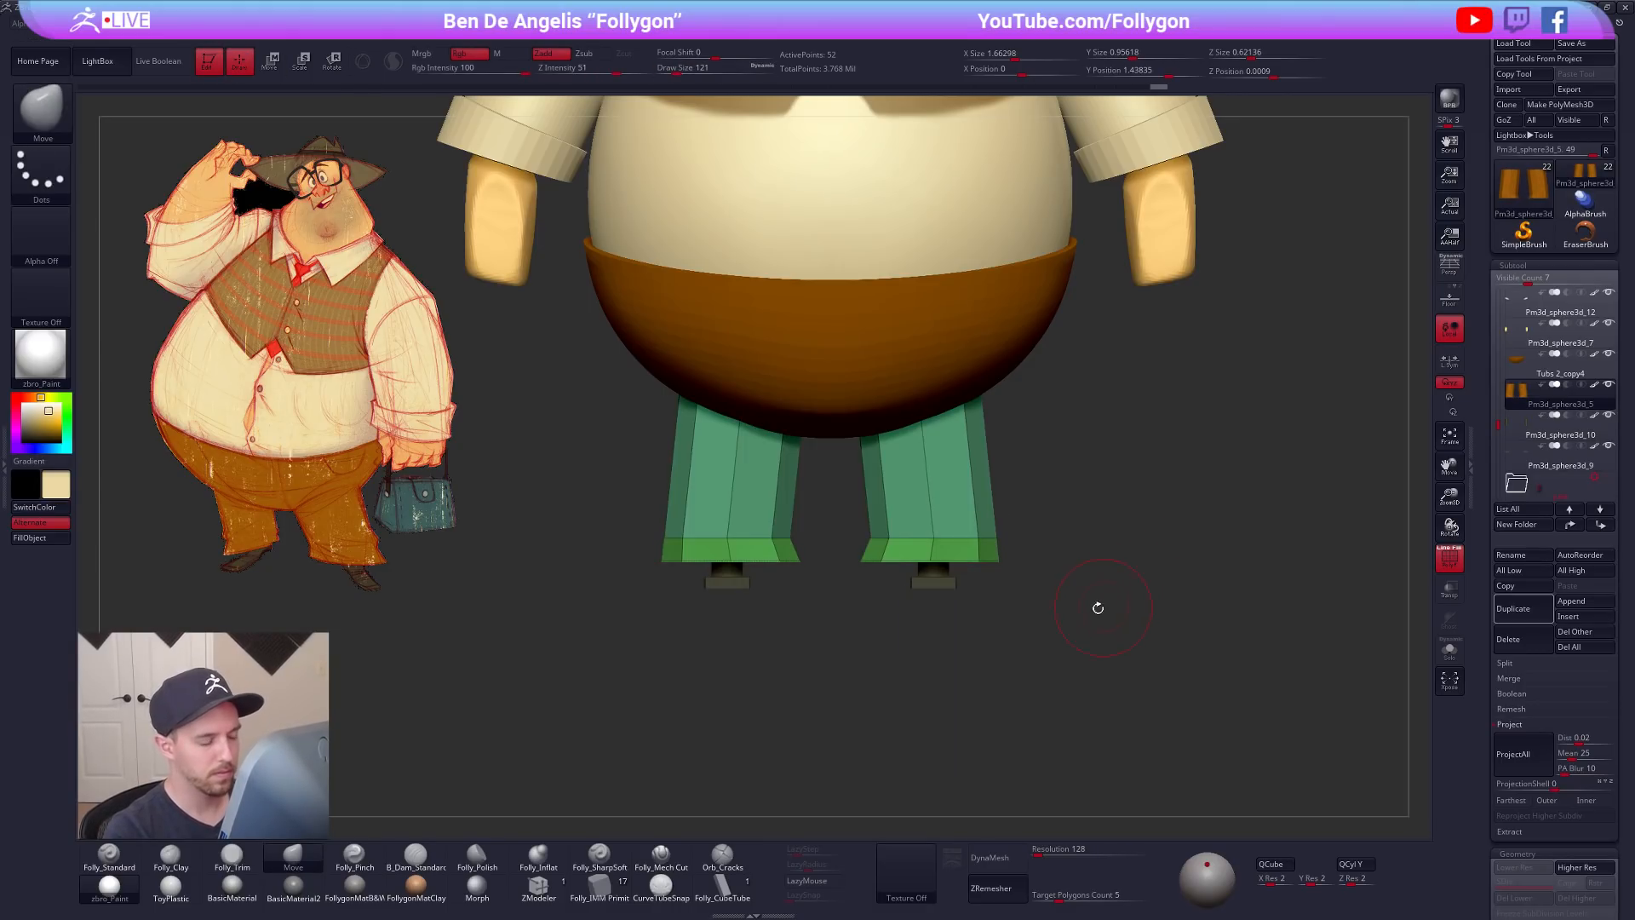
# Step: Activate ZModeler, view the whole character in perspective without polyframe, and select the Tubs 1_copy3 subtool
pyautogui.click(538, 886)
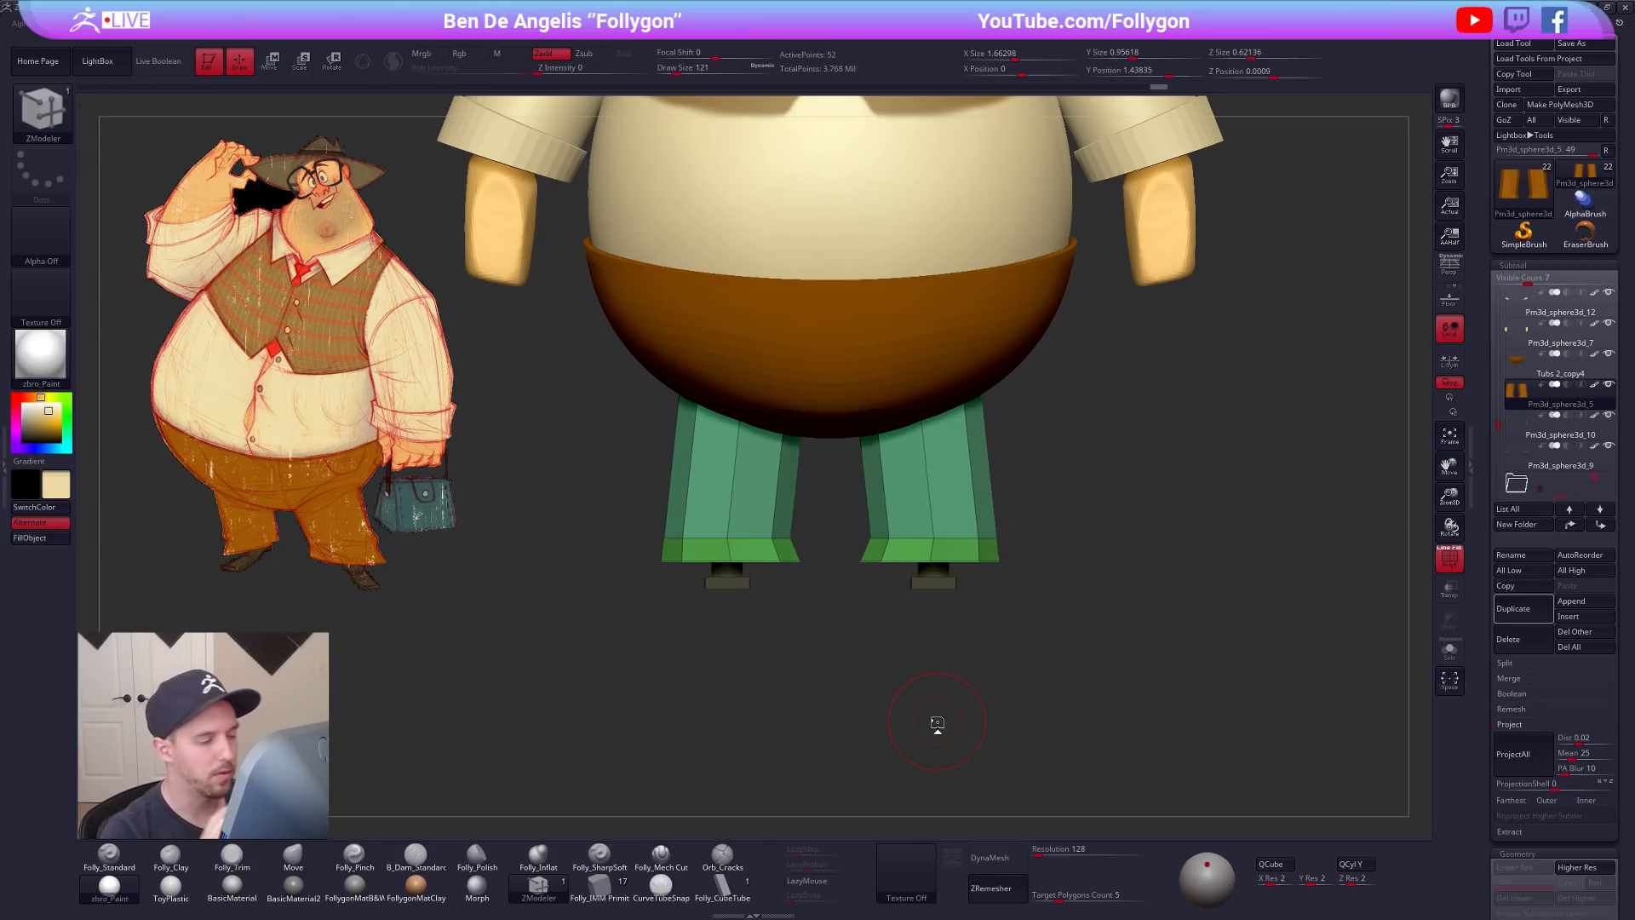
pyautogui.keyDown('alt'); pyautogui.moveTo(1209, 682); pyautogui.dragTo(1084, 716); pyautogui.keyUp('alt')
pyautogui.hotkey('shift', 'f')
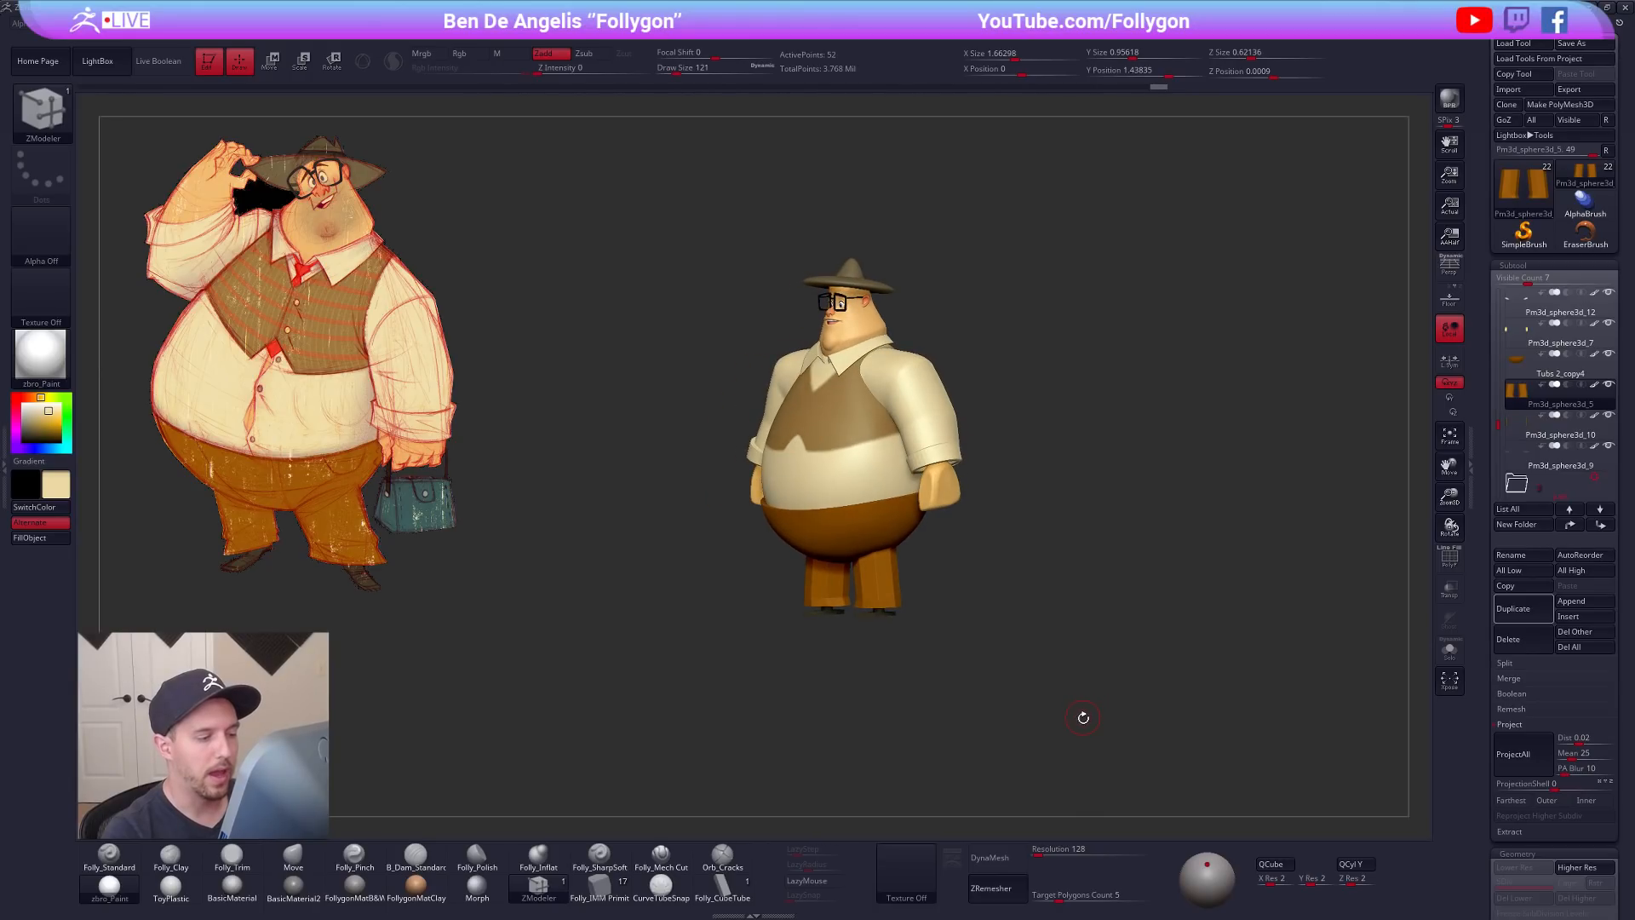
pyautogui.moveTo(1116, 620); pyautogui.dragTo(1251, 545)
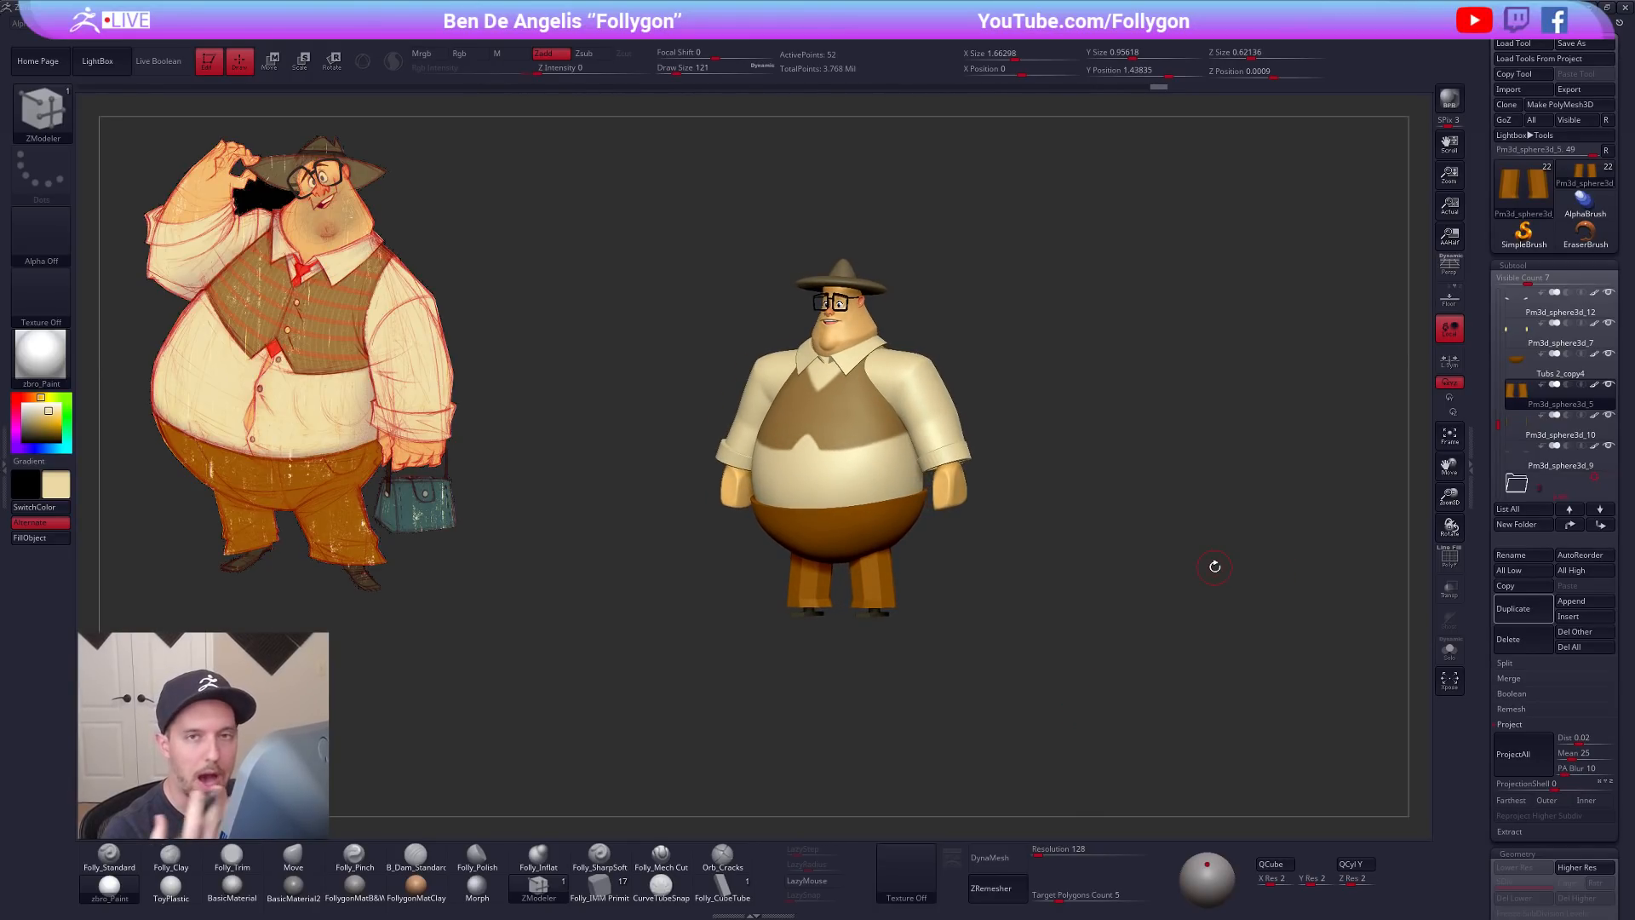
pyautogui.press('p')
pyautogui.keyDown('alt'); pyautogui.moveTo(1027, 461); pyautogui.dragTo(1043, 613); pyautogui.keyUp('alt')
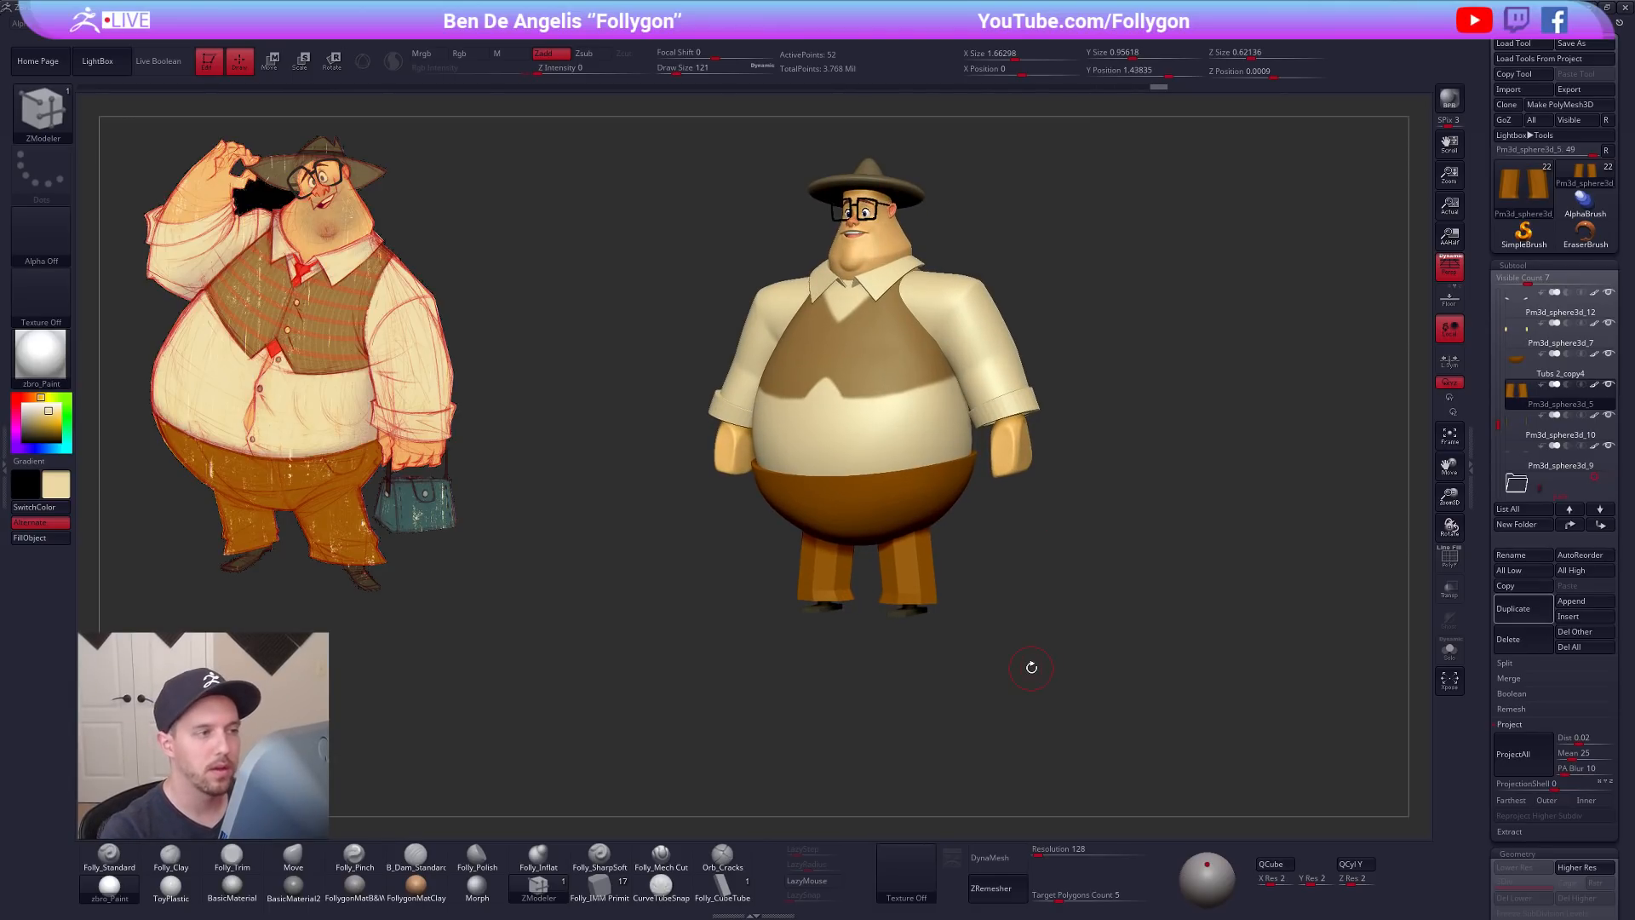
pyautogui.keyDown('alt'); pyautogui.click(957, 533); pyautogui.keyUp('alt')
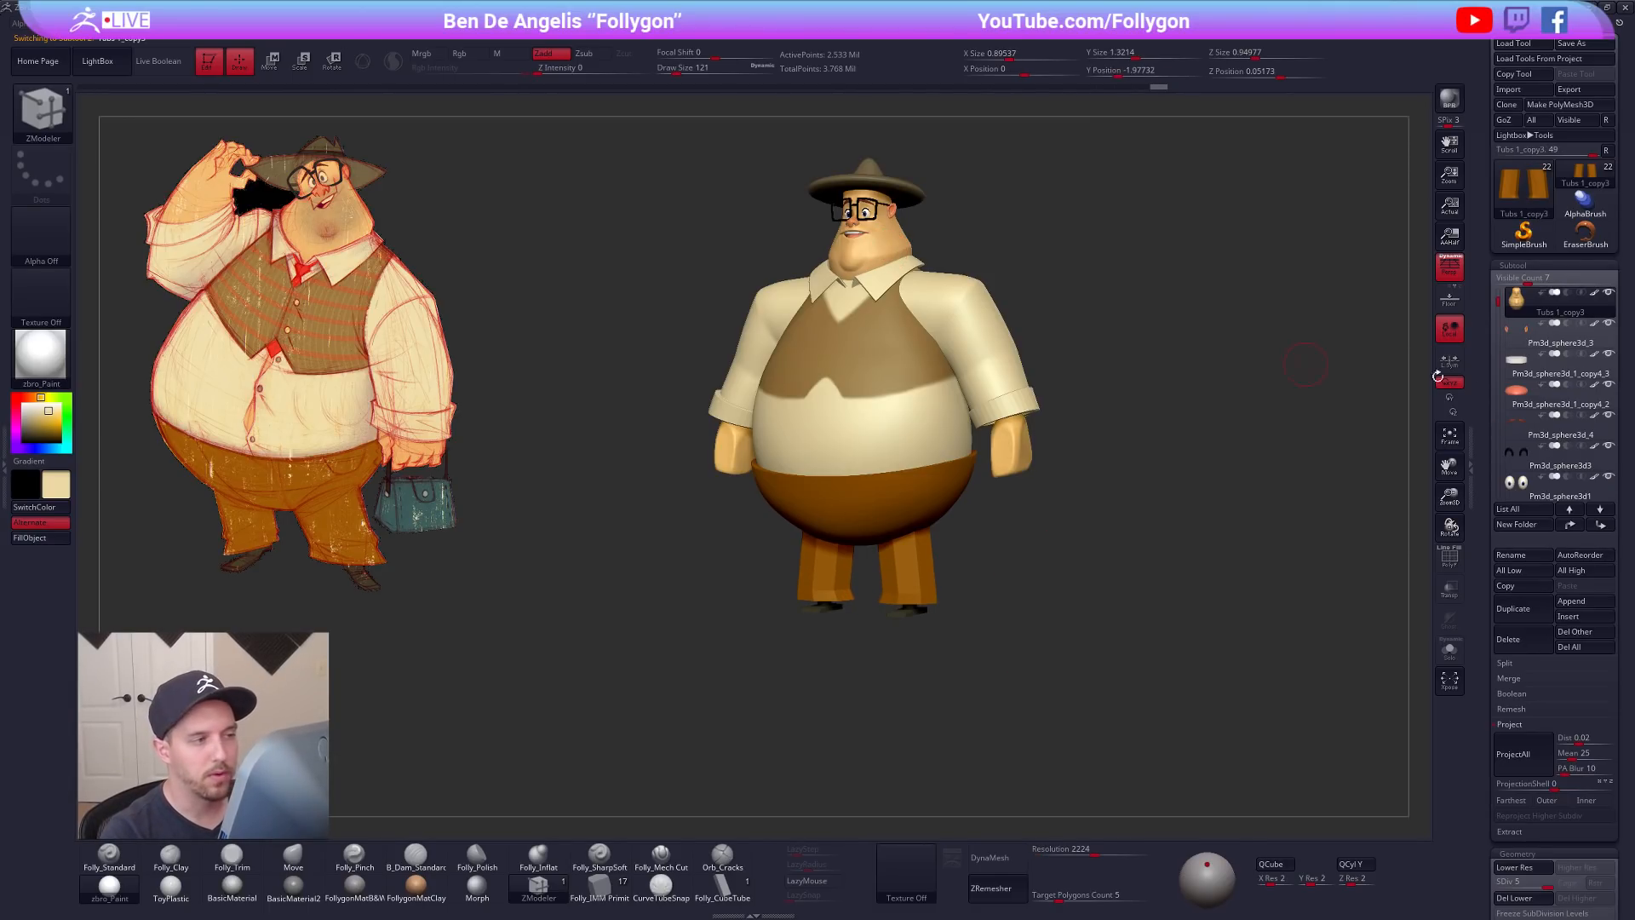
# Step: Activate the Move brush and examine the head and neighbouring subtools one at a time in Solo mode
pyautogui.hotkey('alt', 's')
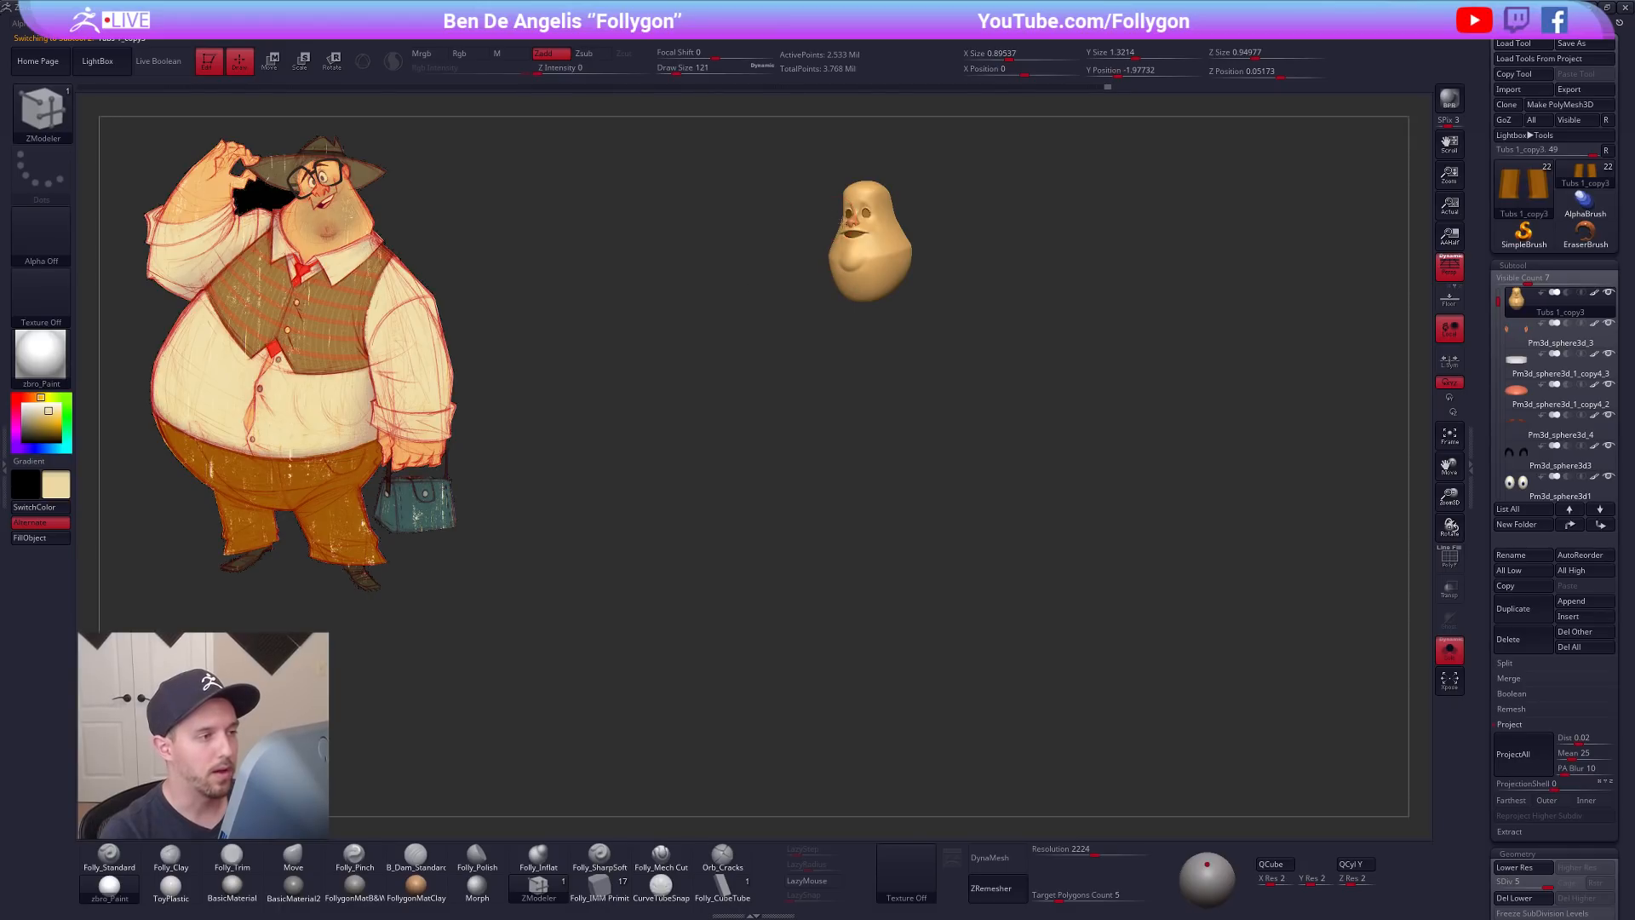
pyautogui.press('b')
pyautogui.press('m')
pyautogui.press('v')
pyautogui.moveTo(903, 542); pyautogui.dragTo(954, 511)
pyautogui.hotkey('shift', 'f')
pyautogui.hotkey('shift', 'f')
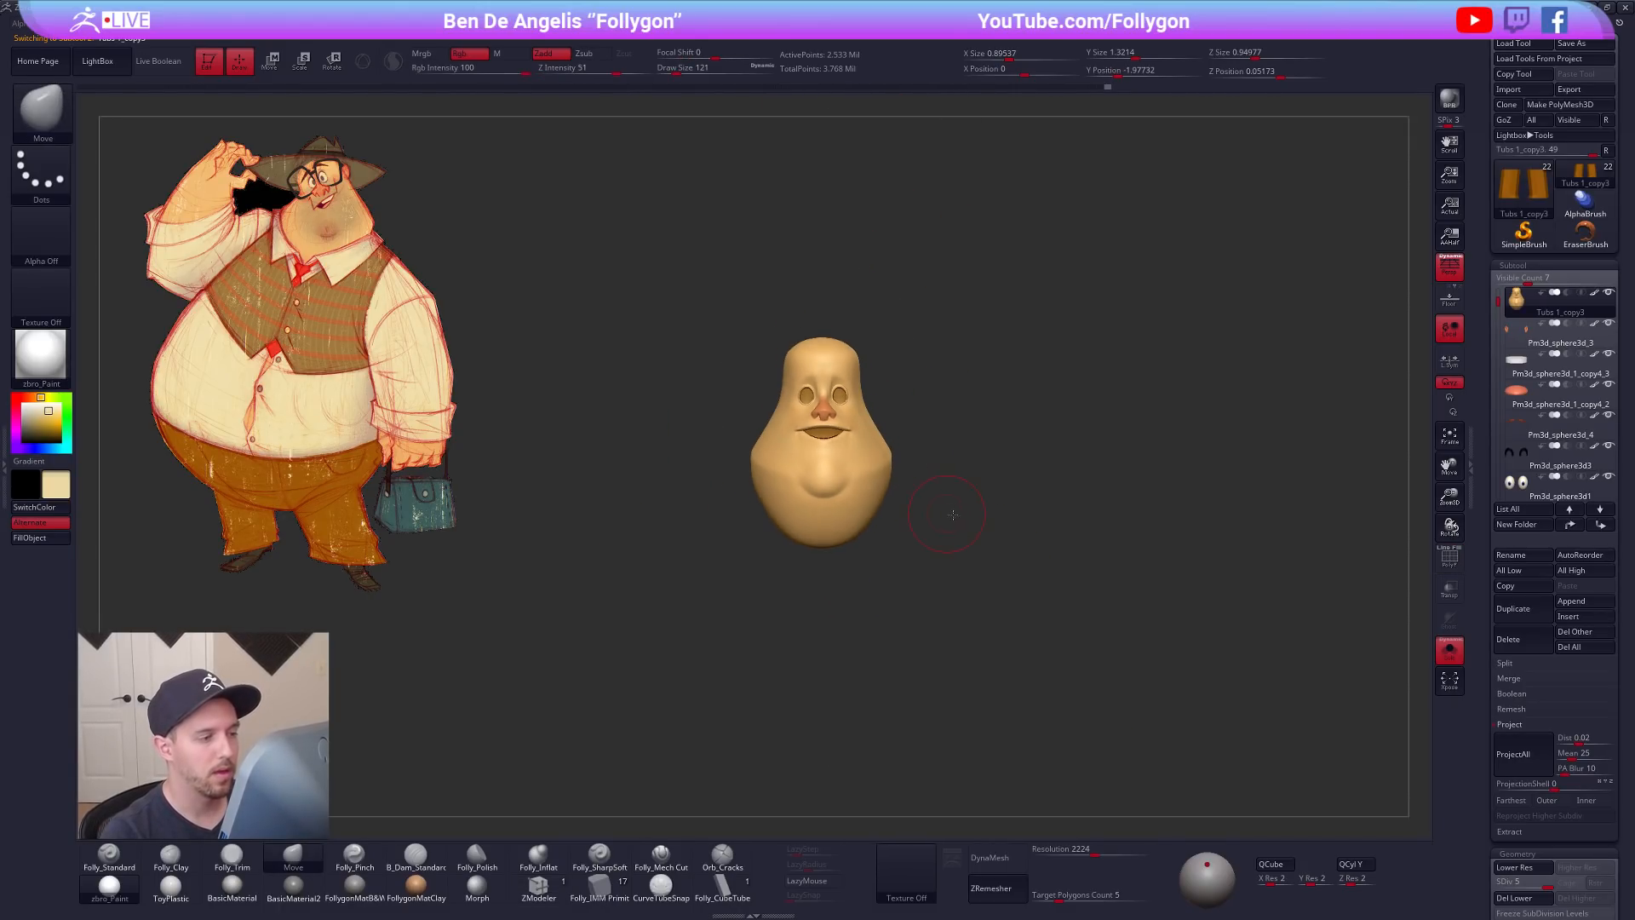
pyautogui.hotkey('alt', 's')
pyautogui.keyDown('alt'); pyautogui.click(851, 400); pyautogui.keyUp('alt')
pyautogui.hotkey('alt', 's')
pyautogui.hotkey('alt', 's')
pyautogui.keyDown('alt'); pyautogui.click(867, 341); pyautogui.keyUp('alt')
pyautogui.hotkey('alt', 's')
pyautogui.hotkey('alt', 's')
# Step: Select the trouser legs subtool within the full character and mask it so that only the hems stay editable
pyautogui.keyDown('alt'); pyautogui.moveTo(1075, 474); pyautogui.dragTo(1009, 287); pyautogui.keyUp('alt')
pyautogui.keyDown('alt'); pyautogui.click(871, 375); pyautogui.keyUp('alt')
pyautogui.hotkey('alt', 's')
pyautogui.moveTo(993, 519)
pyautogui.mouseDown()
pyautogui.moveTo(1065, 529)
pyautogui.moveTo(963, 542)
pyautogui.moveTo(915, 497)
pyautogui.moveTo(1011, 592)
pyautogui.mouseUp()
pyautogui.hotkey('alt', 's')
pyautogui.keyDown('alt'); pyautogui.click(878, 514); pyautogui.keyUp('alt')
pyautogui.hotkey('shift', 'f')
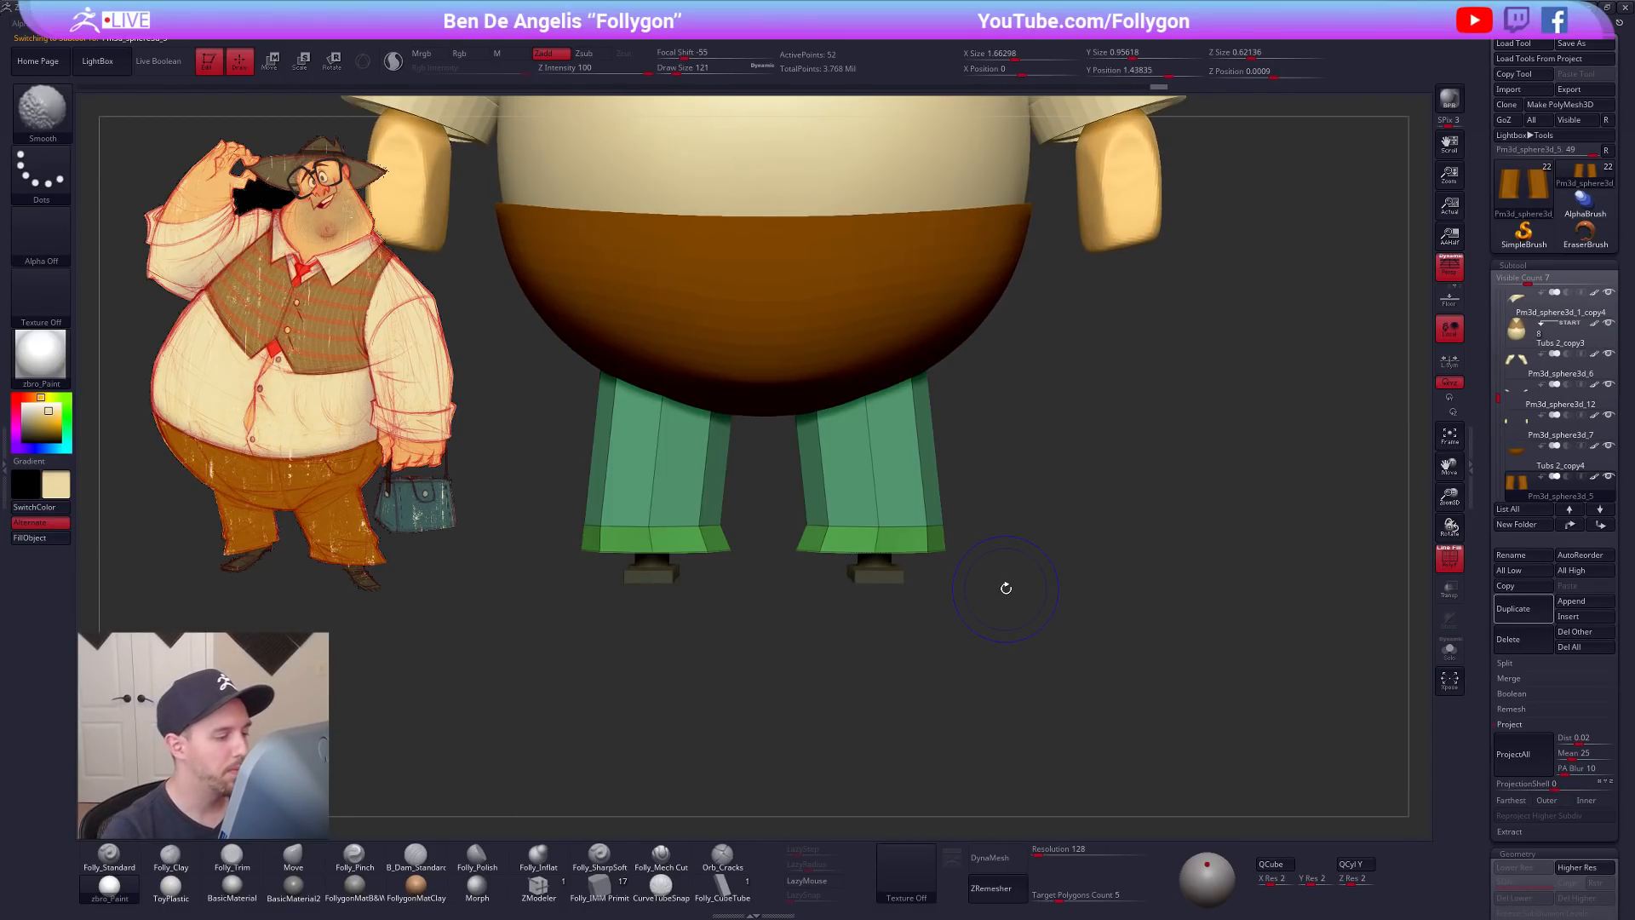
pyautogui.hotkey('shift', 'f')
pyautogui.moveTo(787, 543)
pyautogui.keyDown('ctrl'); pyautogui.keyDown('alt'); pyautogui.mouseDown()
pyautogui.moveTo(971, 578)
pyautogui.moveTo(1009, 547)
pyautogui.mouseUp(); pyautogui.keyUp('alt'); pyautogui.keyUp('ctrl')
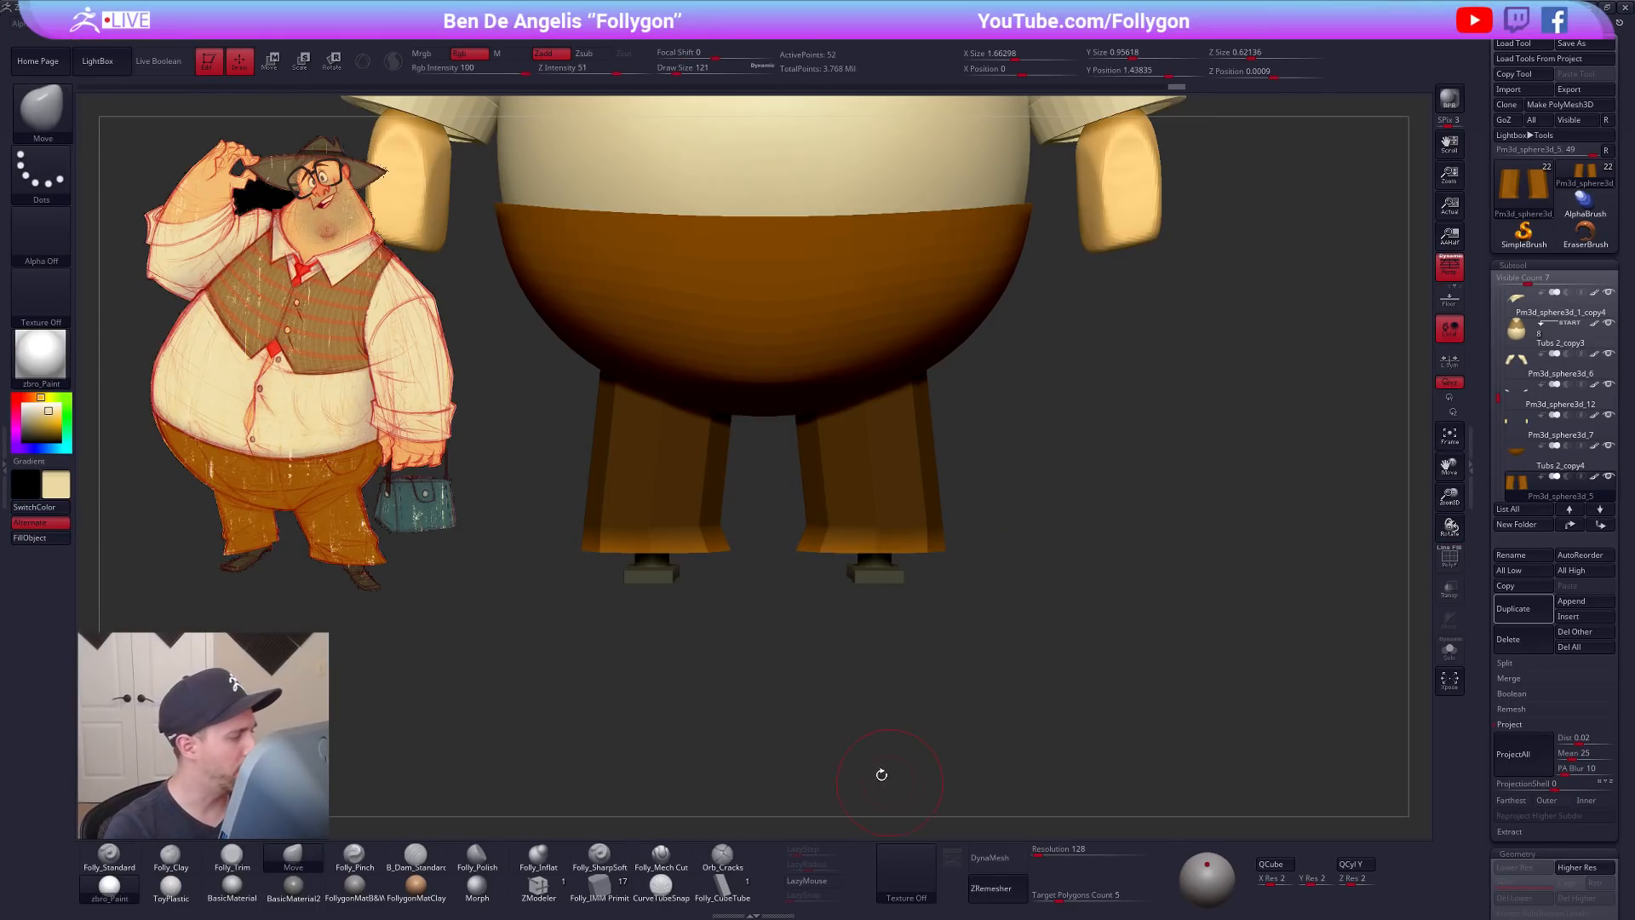
# Step: Flare the trouser hems wider in front and side views with horizontal Move transpose lines, turn off perspective, and clear the mask
pyautogui.press('w')
pyautogui.keyDown('shift'); pyautogui.moveTo(795, 552); pyautogui.dragTo(986, 555); pyautogui.keyUp('shift')
pyautogui.press('q')
pyautogui.moveTo(1099, 681)
pyautogui.mouseDown()
pyautogui.moveTo(861, 656)
pyautogui.moveTo(891, 636)
pyautogui.mouseUp()
pyautogui.press('w')
pyautogui.moveTo(852, 564); pyautogui.dragTo(982, 557)
pyautogui.click(1441, 275)
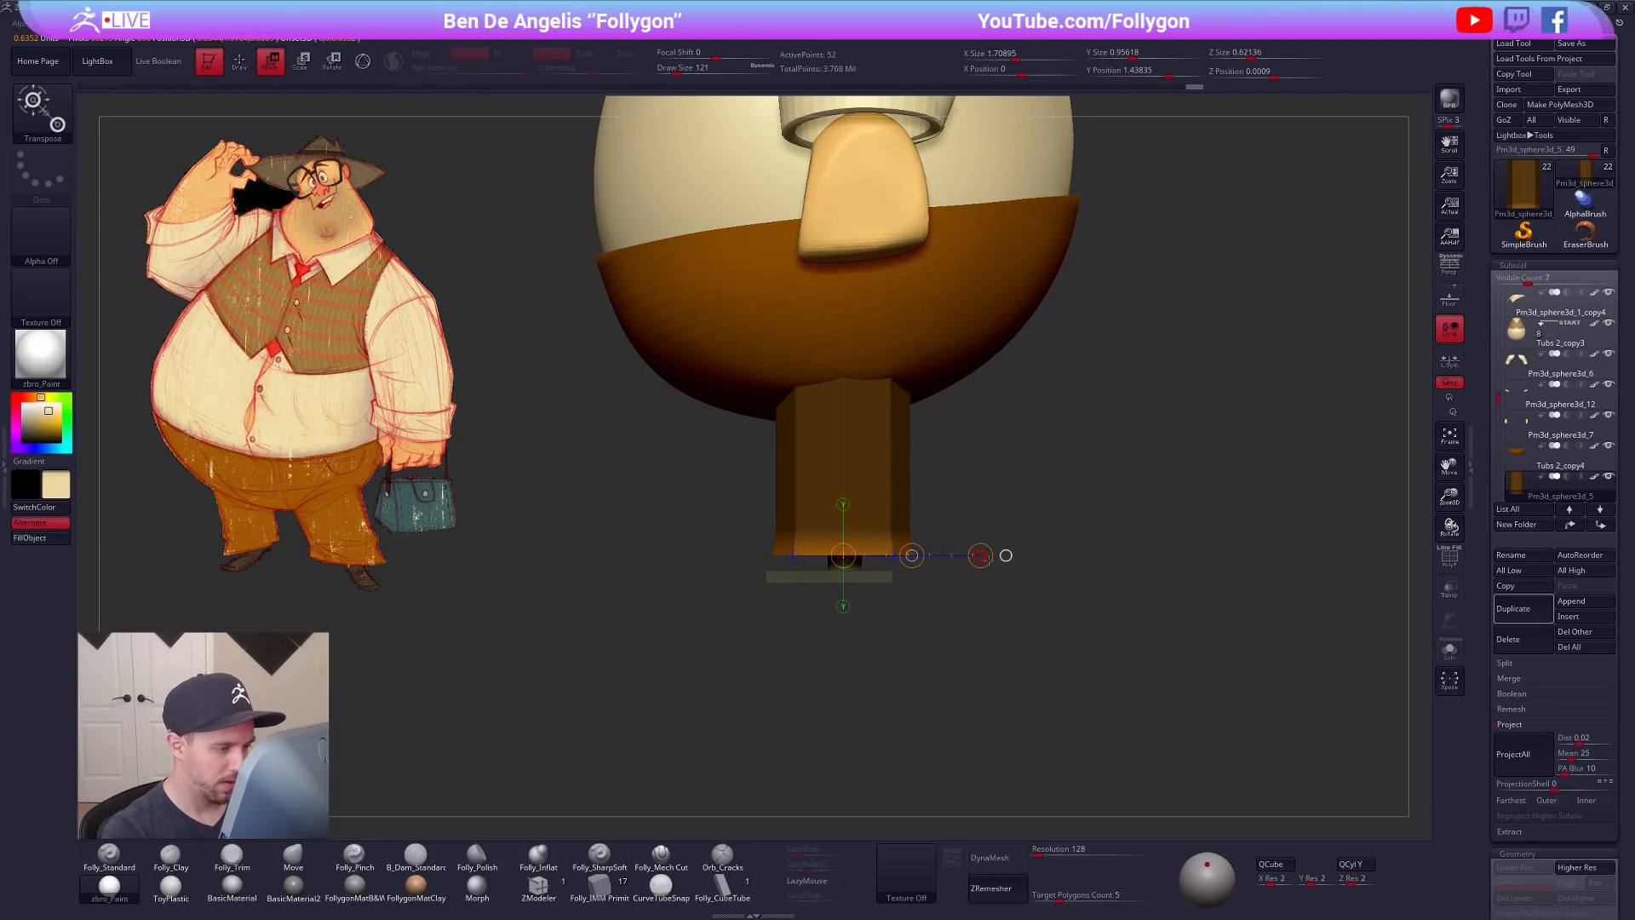
pyautogui.press('q')
pyautogui.moveTo(1096, 603)
pyautogui.keyDown('ctrl'); pyautogui.mouseDown()
pyautogui.moveTo(1084, 643)
pyautogui.moveTo(1122, 679)
pyautogui.moveTo(1076, 677)
pyautogui.moveTo(1141, 665)
pyautogui.mouseUp(); pyautogui.keyUp('ctrl')
# Step: Isolate the trouser legs with polyframe and bevel the edge loop above the hem using ZModeler's Bevel EdgeLoop Complete
pyautogui.press('d')
pyautogui.hotkey('shift', 'd')
pyautogui.click(547, 903)
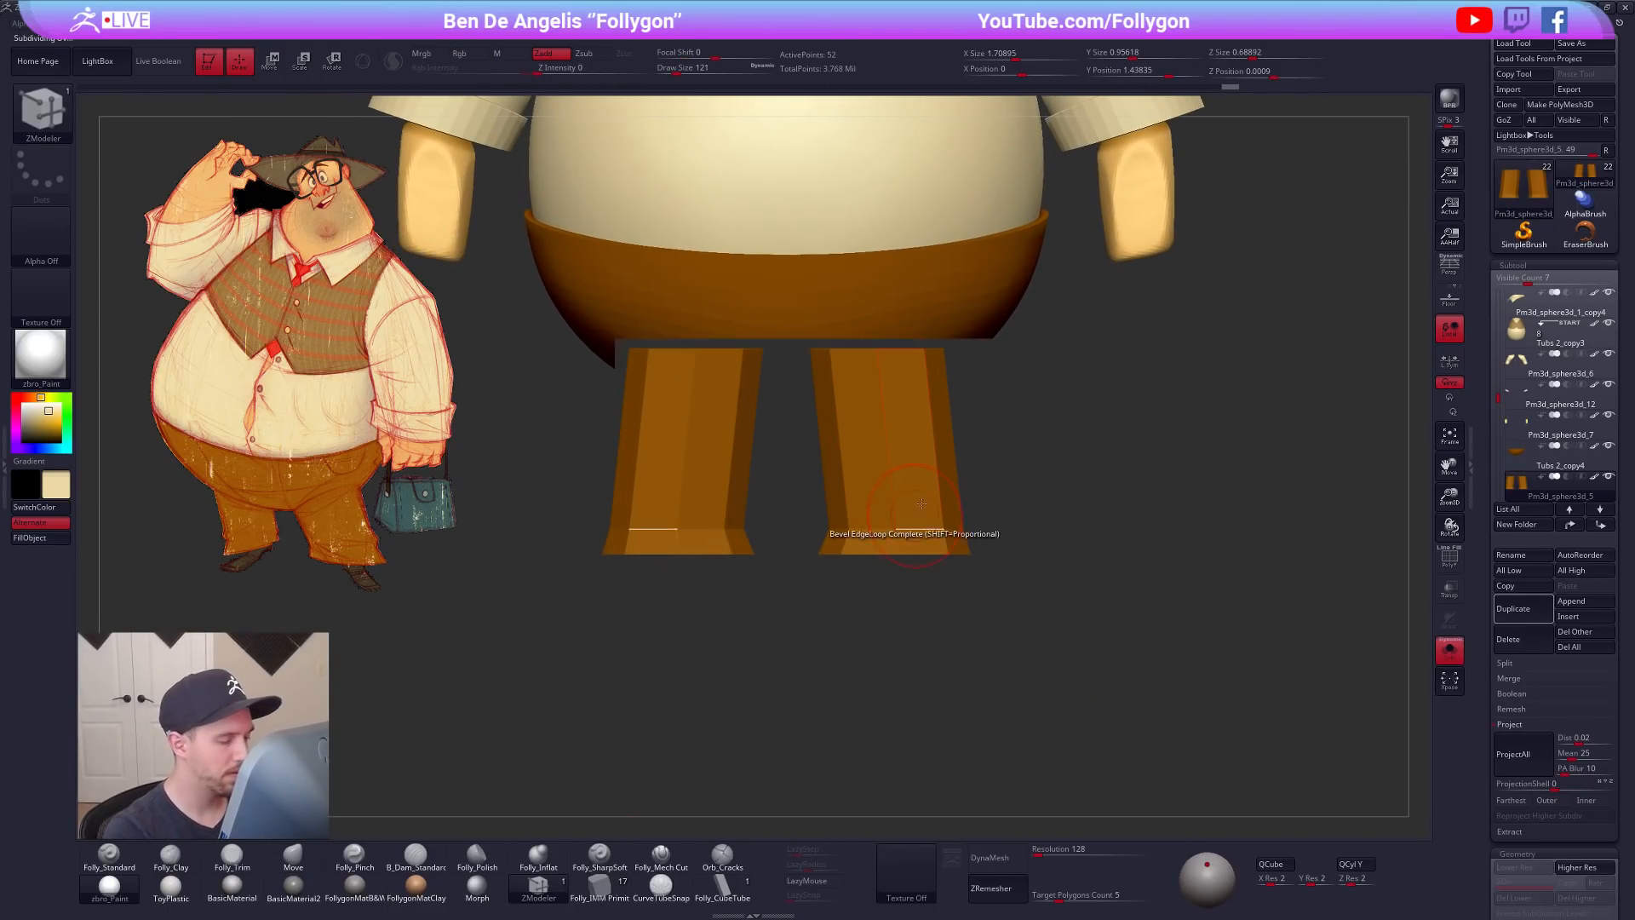
pyautogui.hotkey('shift', 's')
pyautogui.keyDown('alt'); pyautogui.moveTo(902, 589); pyautogui.dragTo(913, 557); pyautogui.keyUp('alt')
pyautogui.hotkey('shift', 'f')
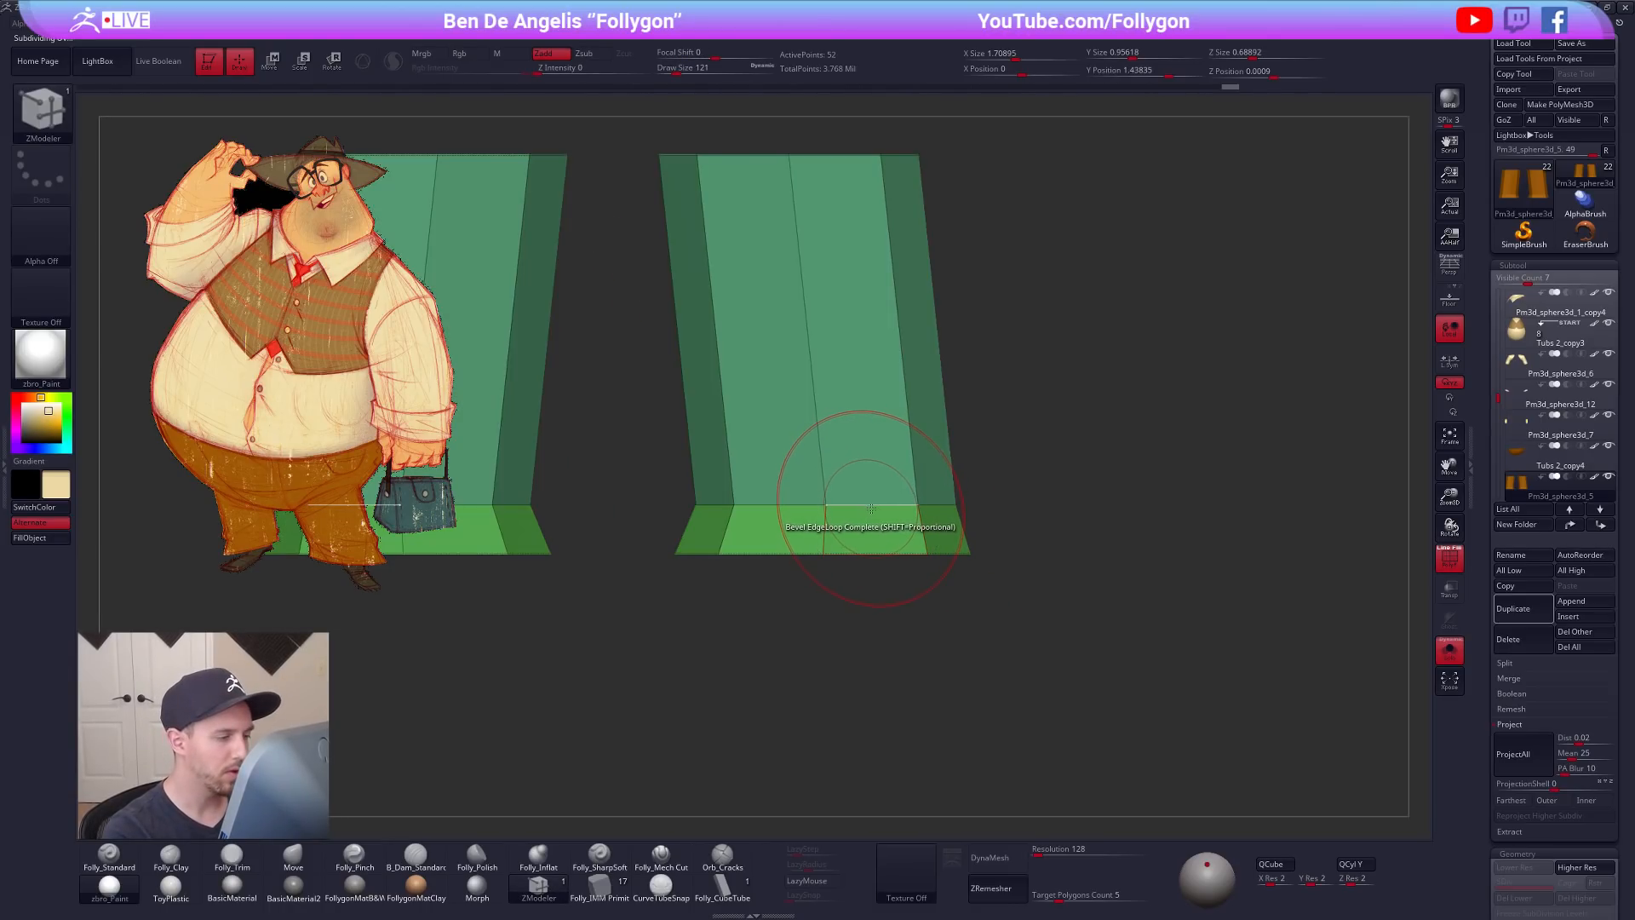
pyautogui.press('space')
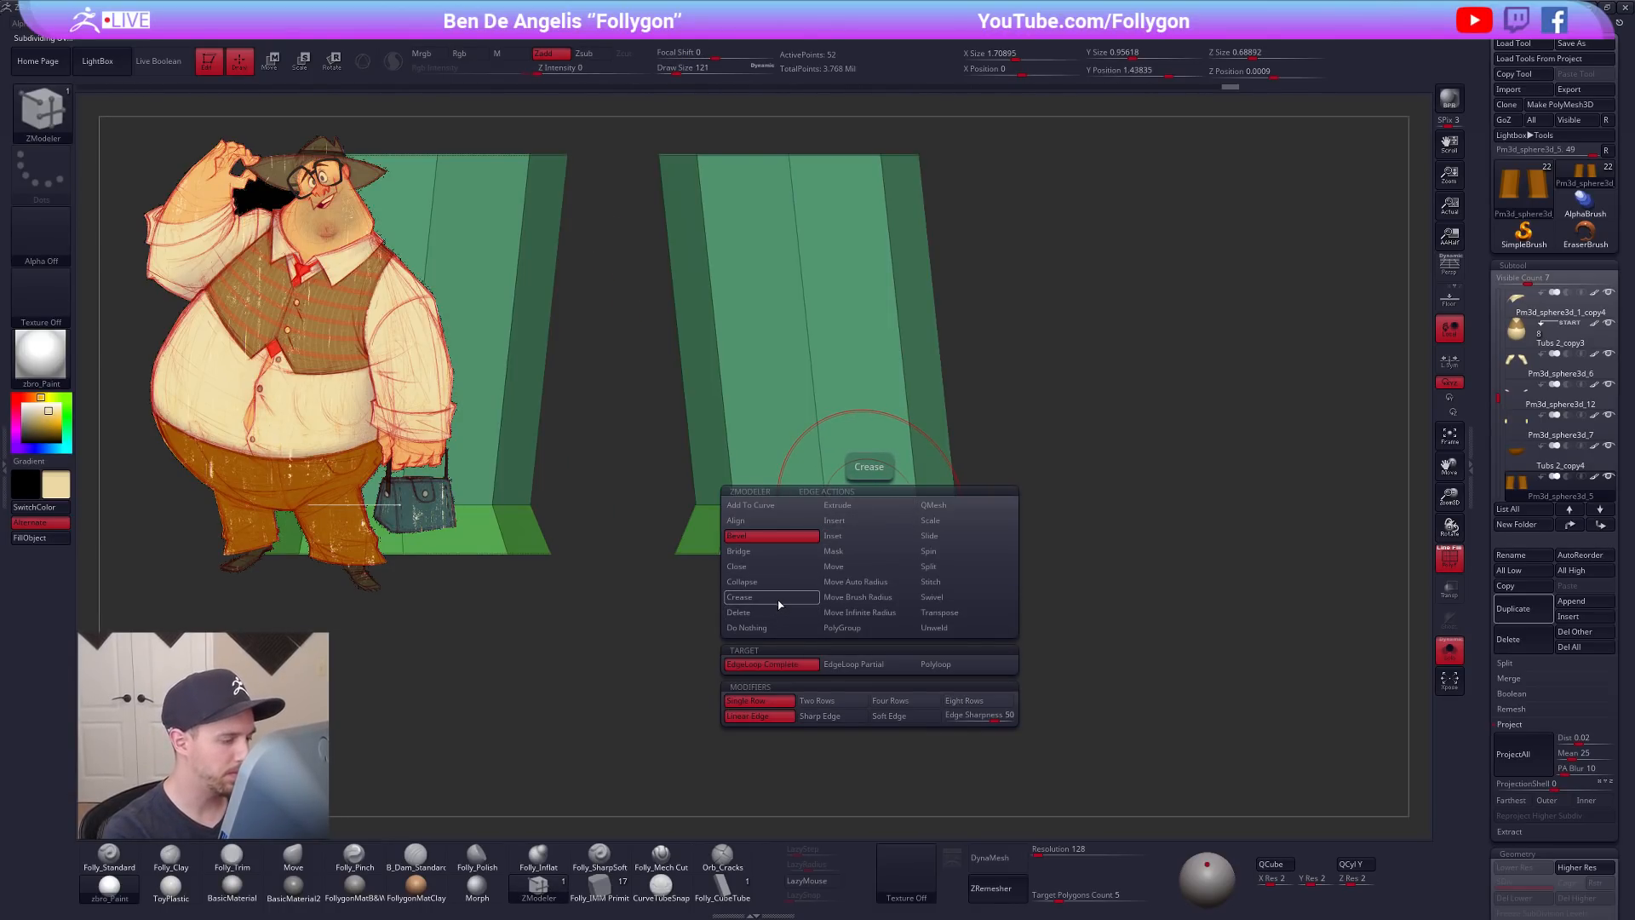
pyautogui.click(799, 551)
pyautogui.click(798, 539)
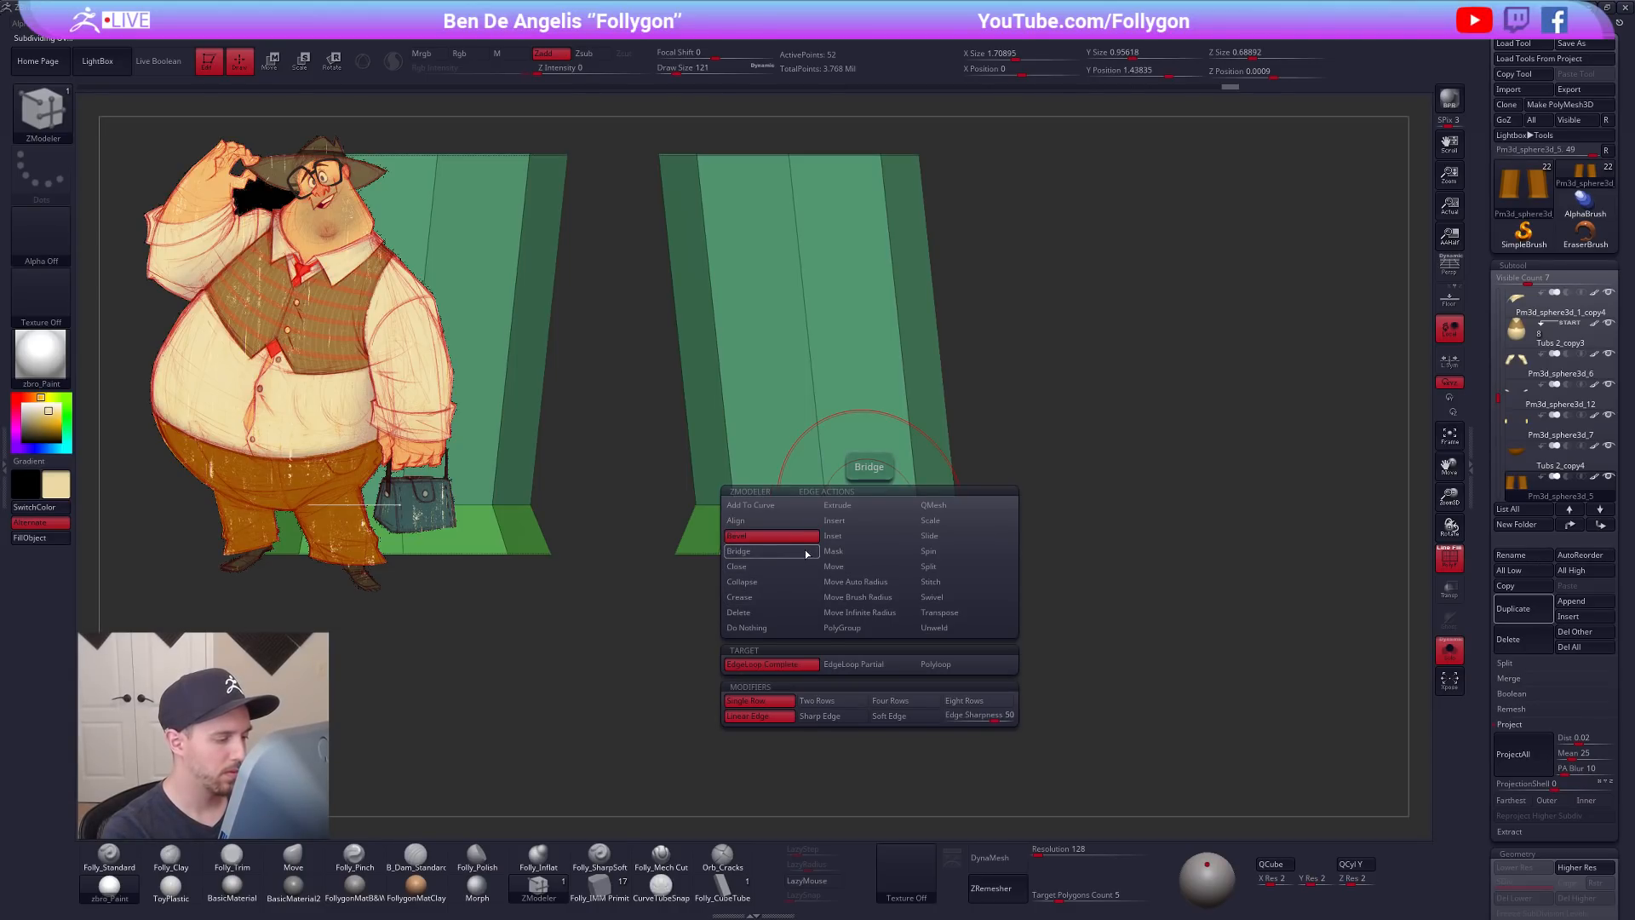
pyautogui.keyDown('alt'); pyautogui.moveTo(864, 531); pyautogui.dragTo(1008, 653, button='right'); pyautogui.keyUp('alt')
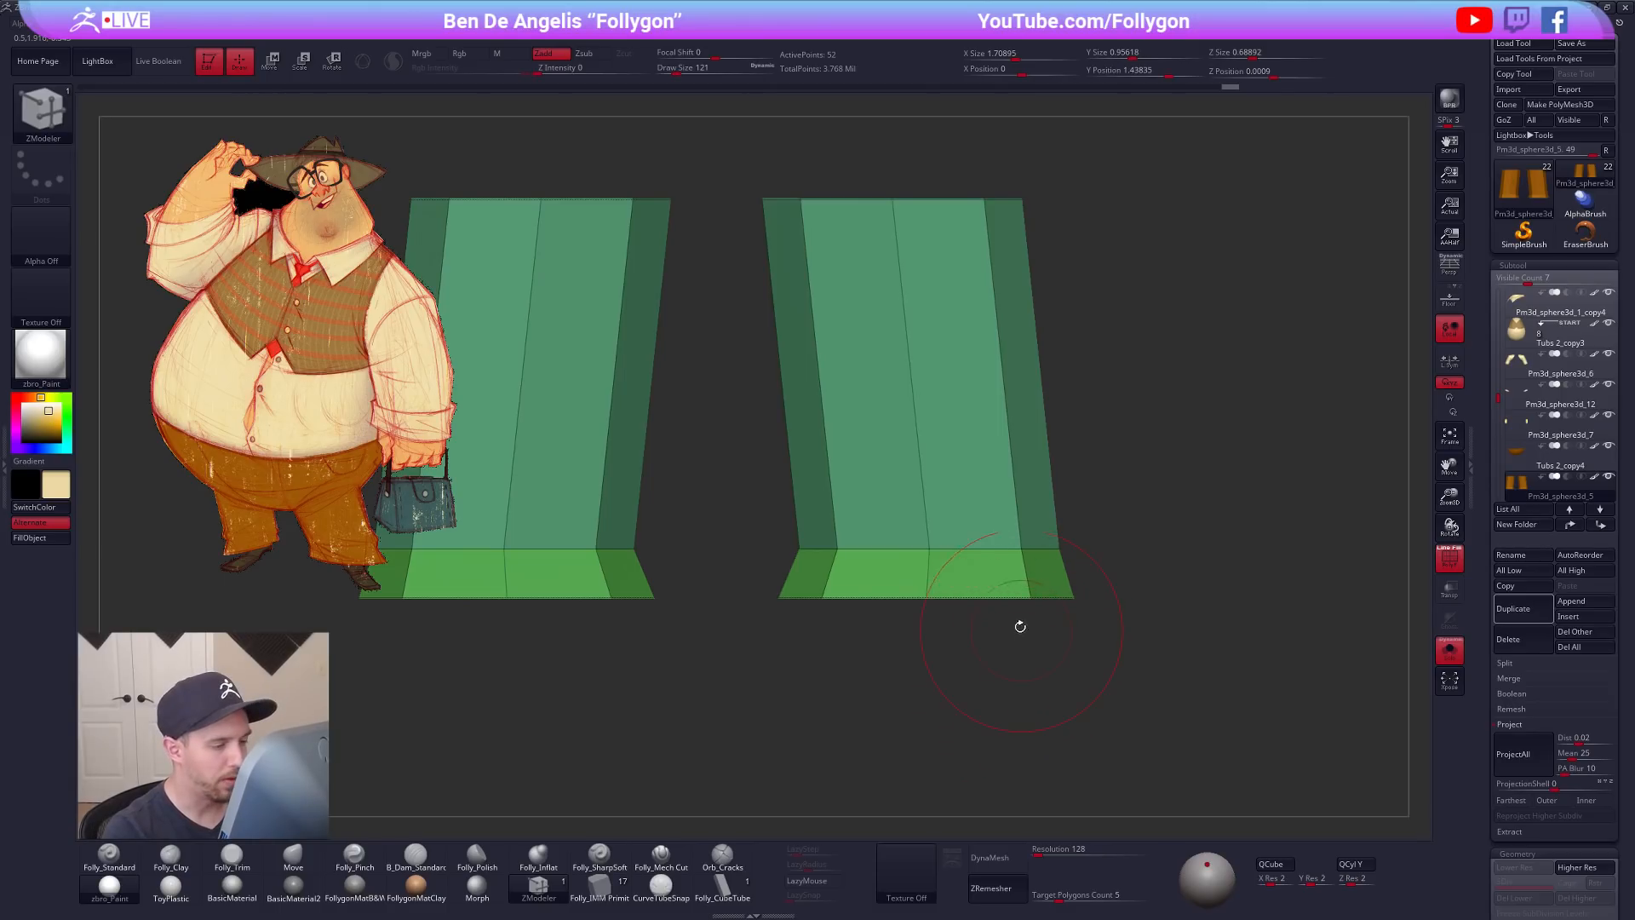
pyautogui.click(974, 550)
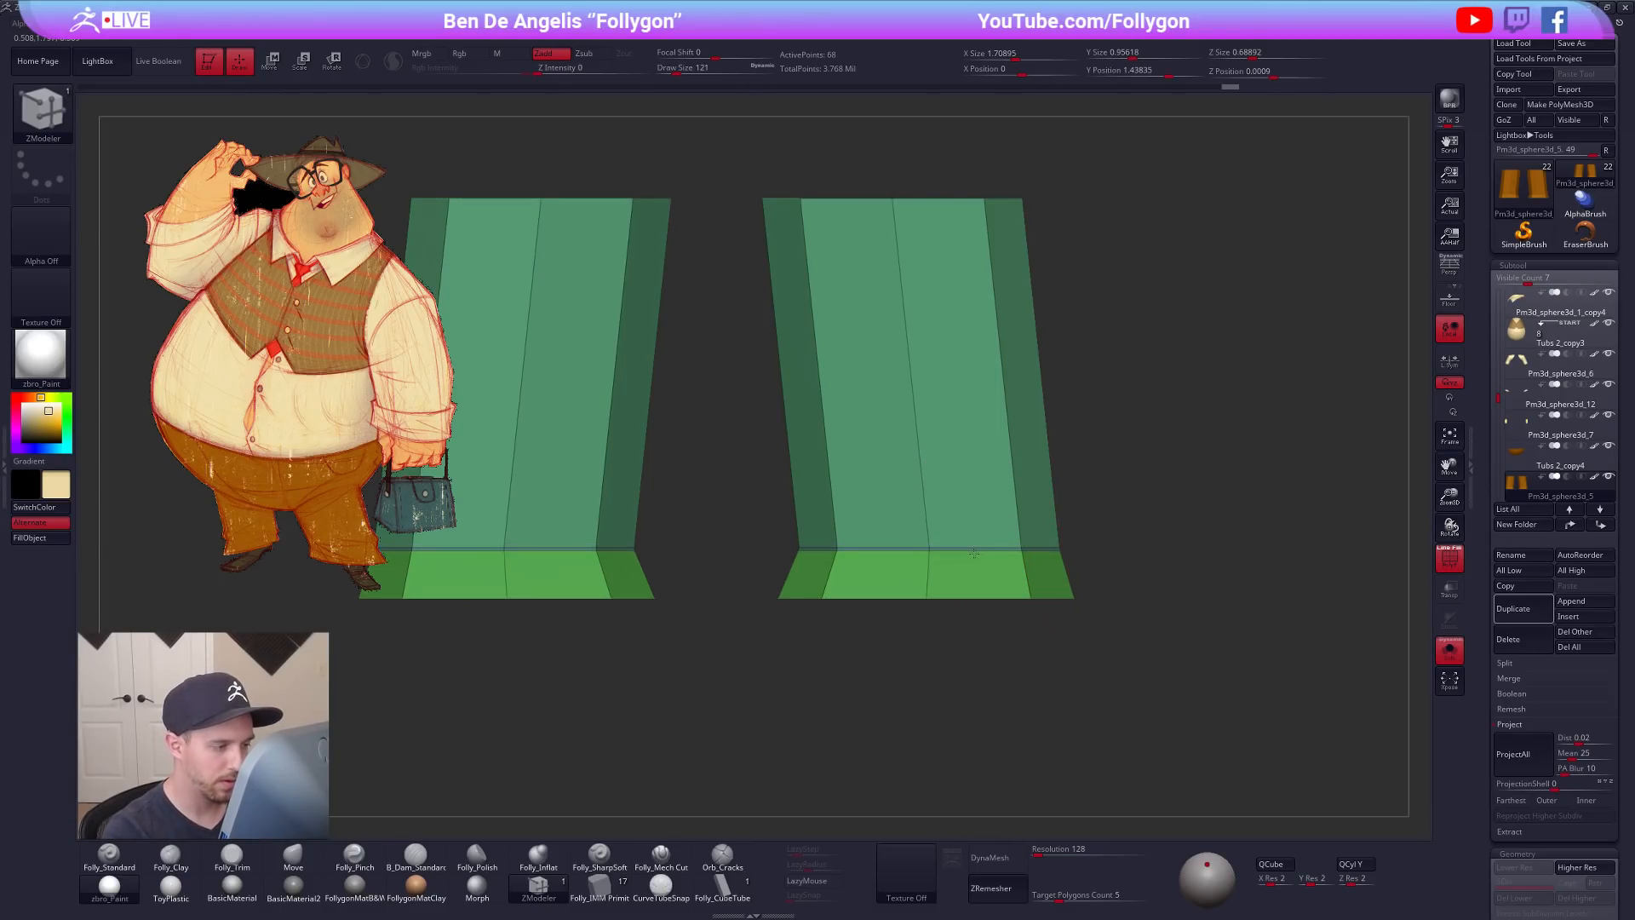
# Step: Check the beveled trouser legs at the smoothed level, then view them on the full character without polyframe
pyautogui.press('d')
pyautogui.keyDown('ctrl'); pyautogui.moveTo(1079, 601); pyautogui.dragTo(1044, 664, button='right'); pyautogui.keyUp('ctrl')
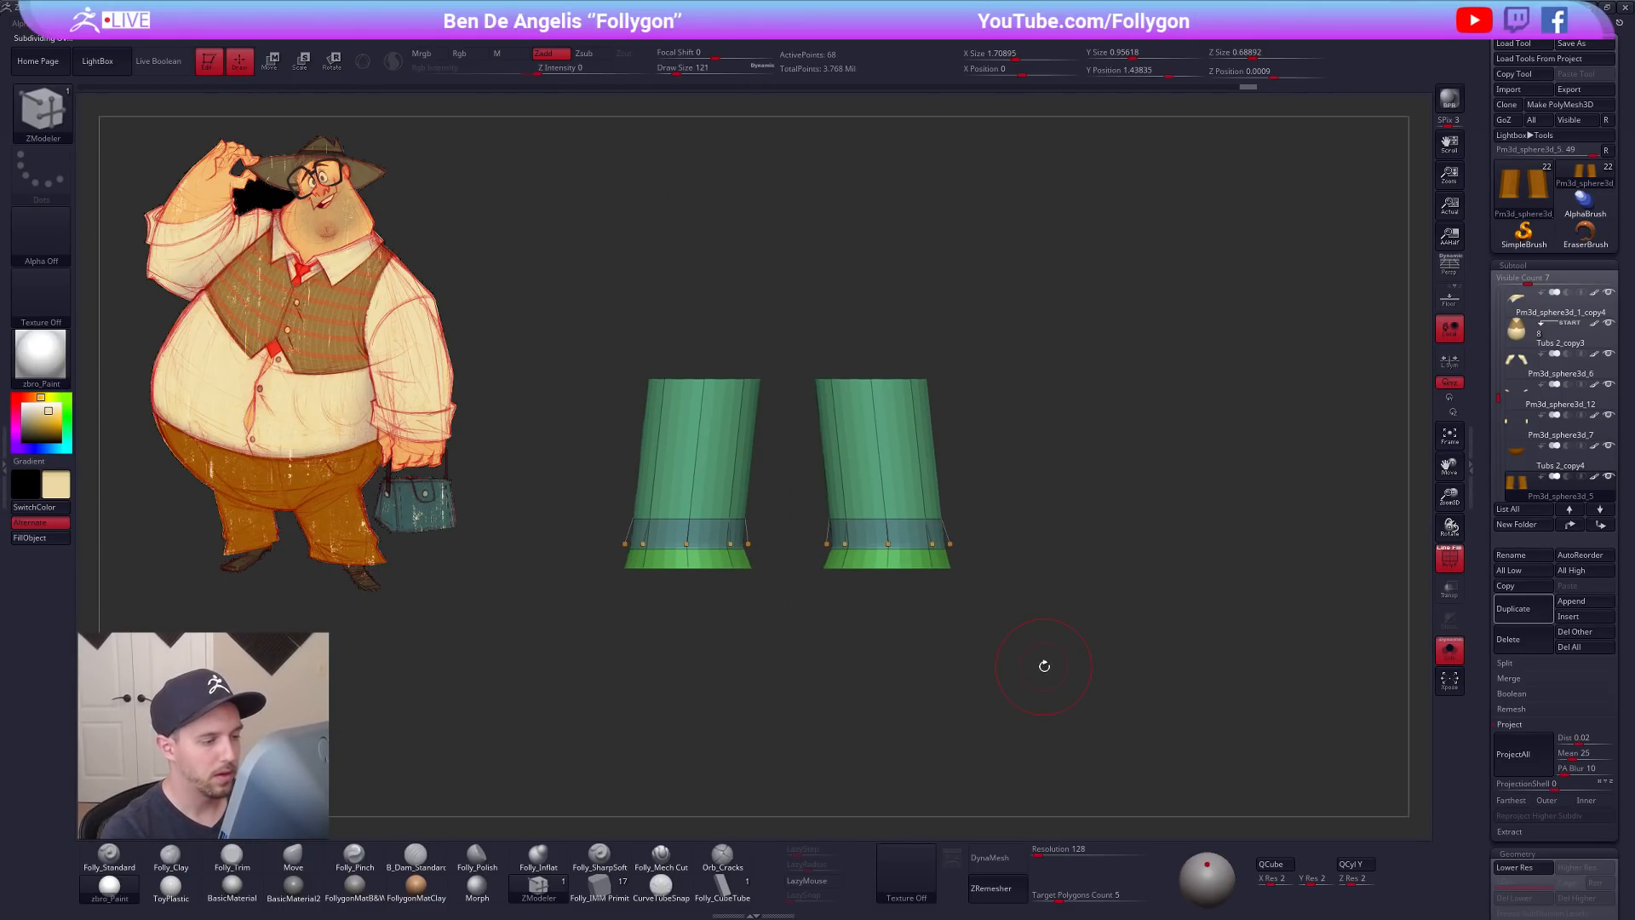
pyautogui.hotkey('shift', 'd')
pyautogui.hotkey('alt', 's')
pyautogui.hotkey('shift', 'f')
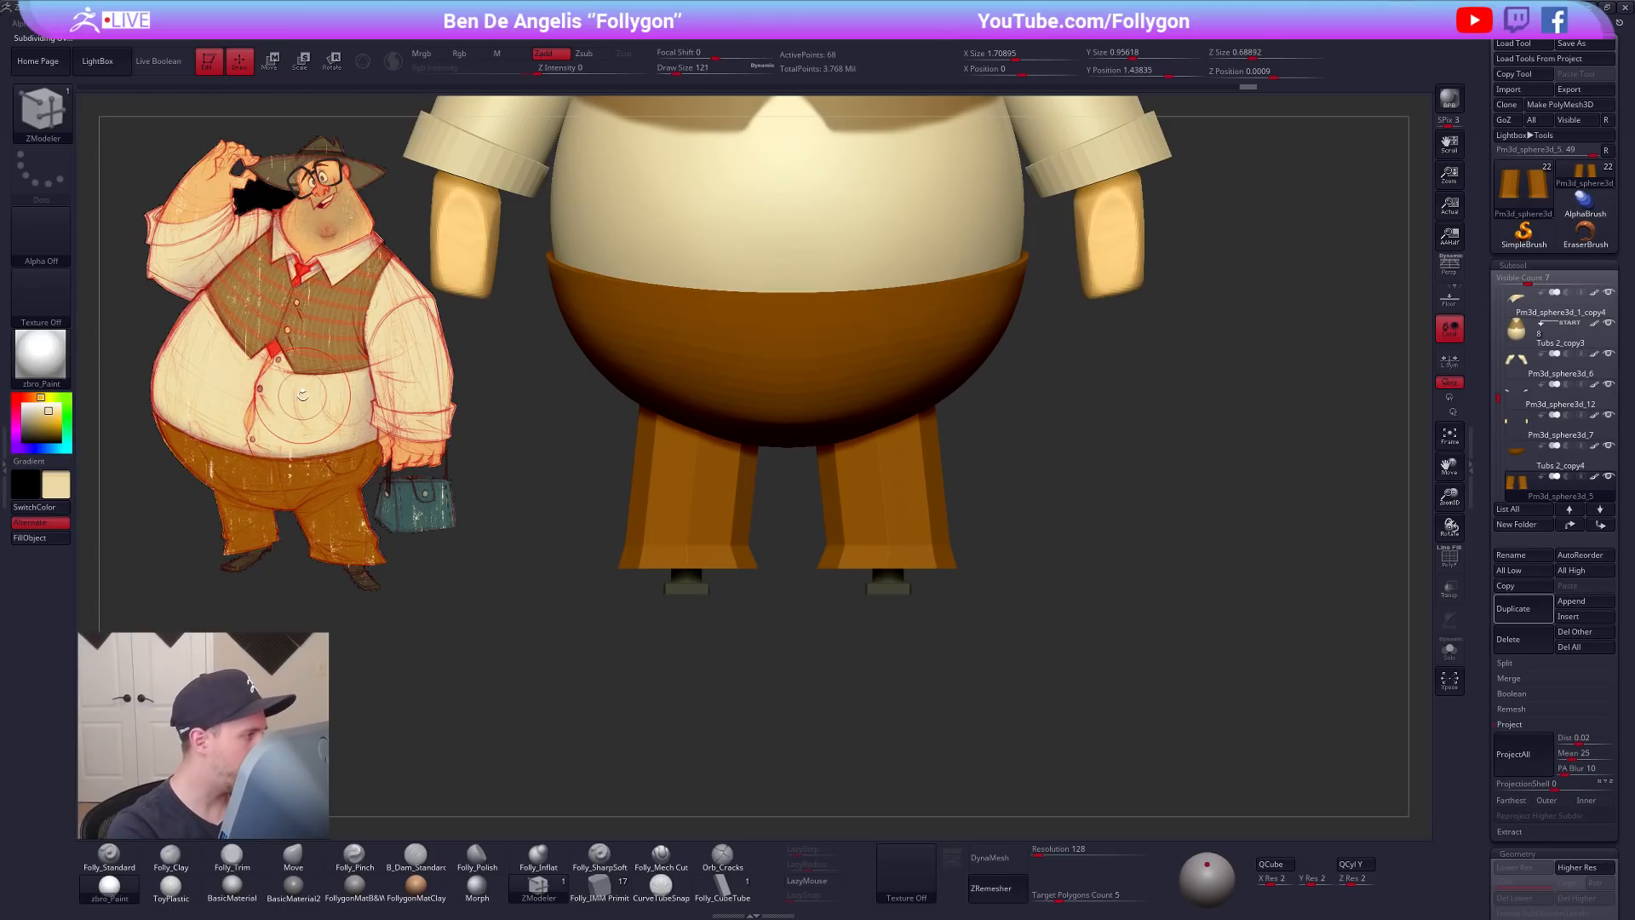
pyautogui.moveTo(1085, 654)
pyautogui.keyDown('ctrl'); pyautogui.mouseDown(button='right')
pyautogui.moveTo(1088, 628)
pyautogui.moveTo(1066, 625)
pyautogui.moveTo(1092, 649)
pyautogui.mouseUp(button='right'); pyautogui.keyUp('ctrl')
pyautogui.moveTo(1053, 713); pyautogui.dragTo(1032, 640)
# Step: Activate the Move brush, select the shoe soles subtool, and isolate it with polyframe at an angled view
pyautogui.press('b')
pyautogui.press('m')
pyautogui.press('v')
pyautogui.keyDown('alt'); pyautogui.click(895, 609); pyautogui.keyUp('alt')
pyautogui.hotkey('shift', 'f')
pyautogui.hotkey('shift', 's')
pyautogui.moveTo(956, 691); pyautogui.dragTo(921, 590)
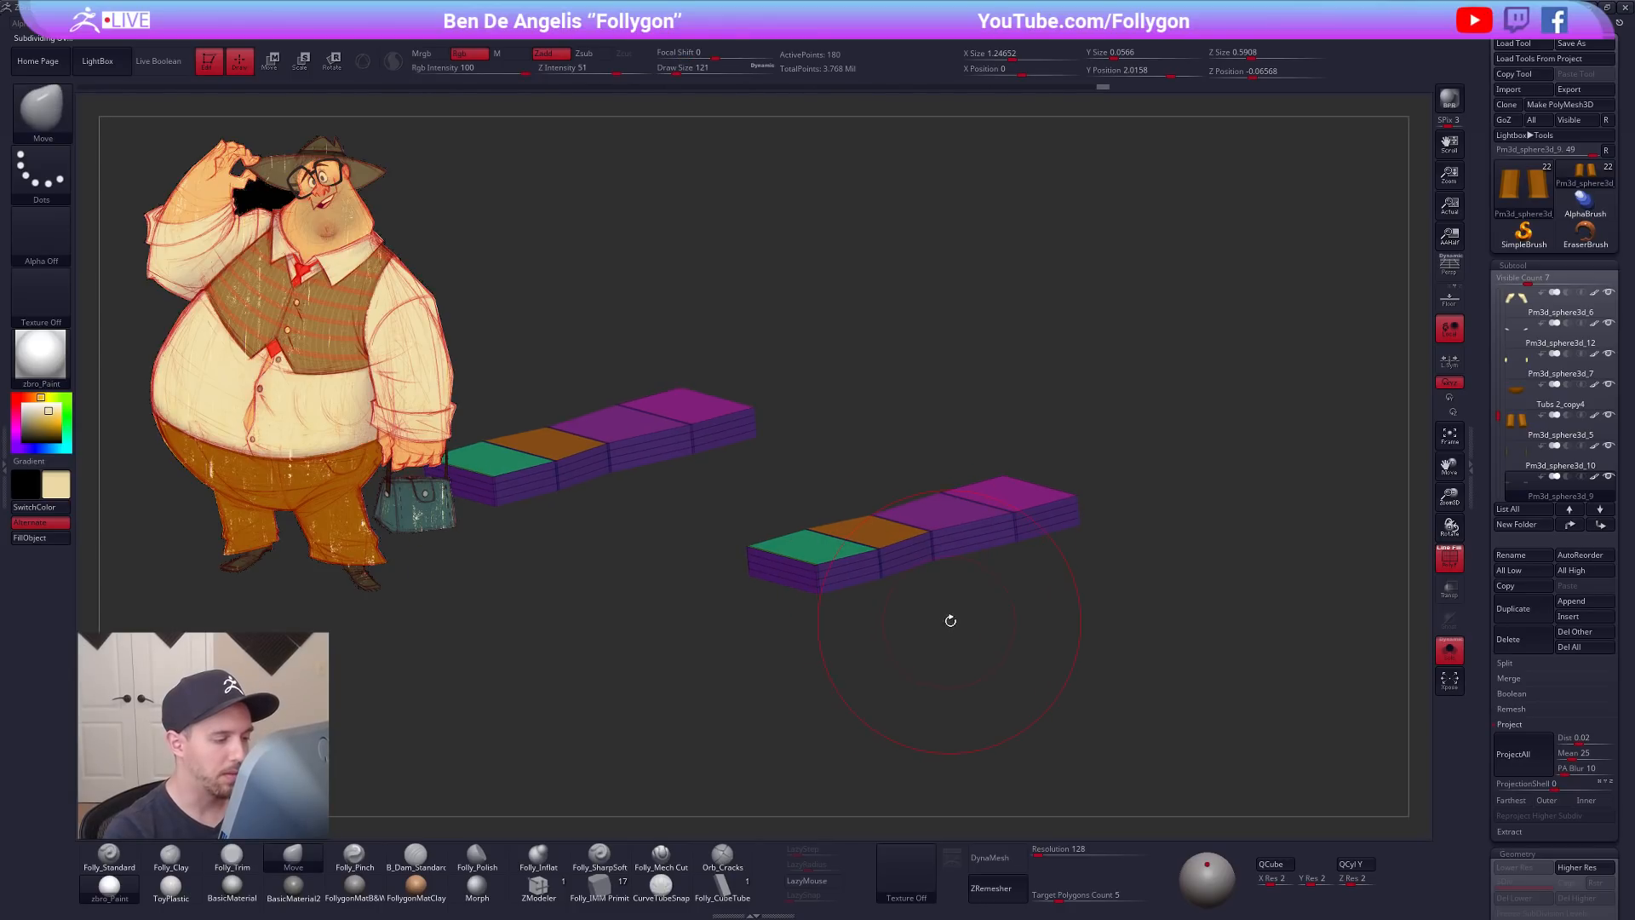
# Step: Set the draw size to 29 and delete the extra horizontal edge loop around the shoe soles with ZModeler
pyautogui.press('s')
pyautogui.click(774, 767)
pyautogui.keyDown('ctrl'); pyautogui.moveTo(892, 564); pyautogui.dragTo(832, 592, button='right'); pyautogui.keyUp('ctrl')
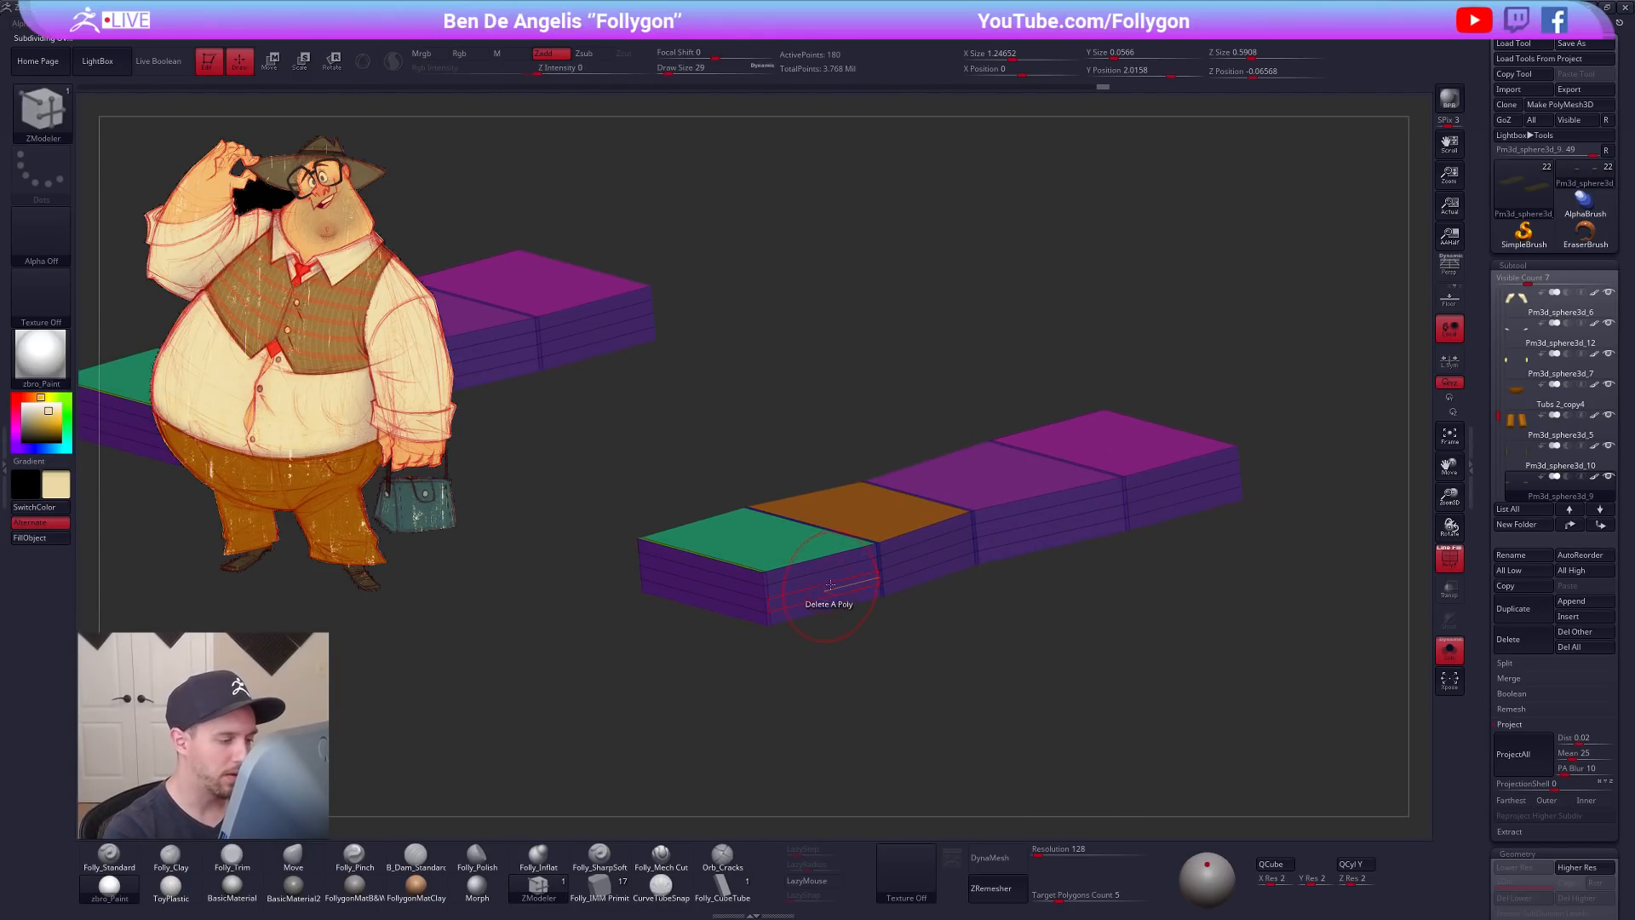
pyautogui.press('space')
pyautogui.click(750, 643)
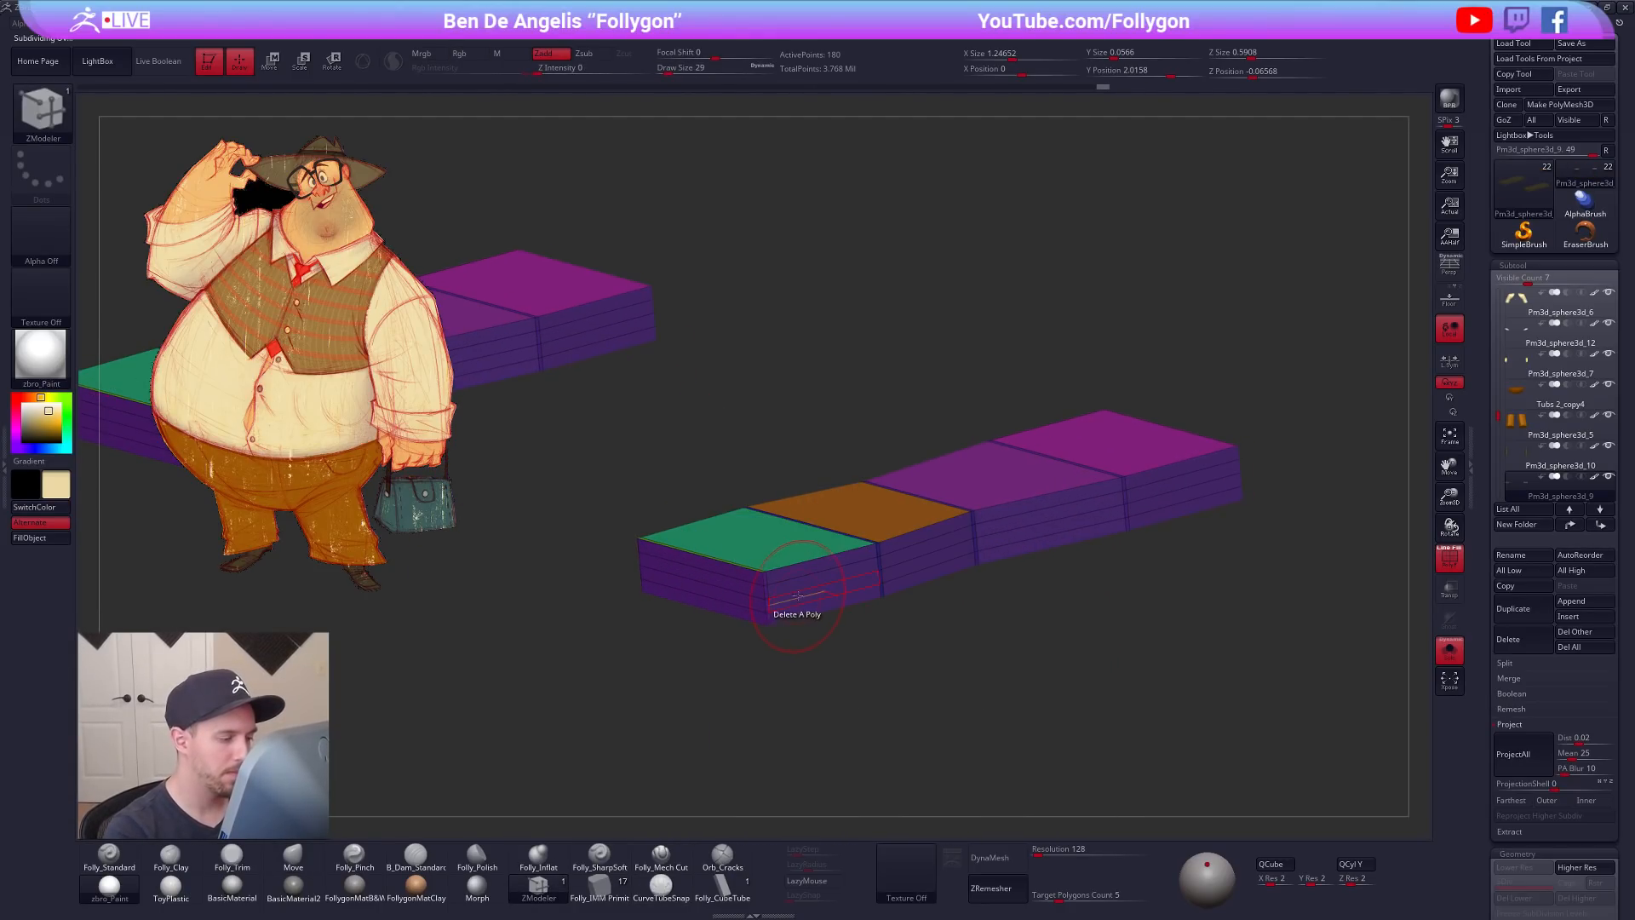
pyautogui.click(791, 610)
pyautogui.press('space')
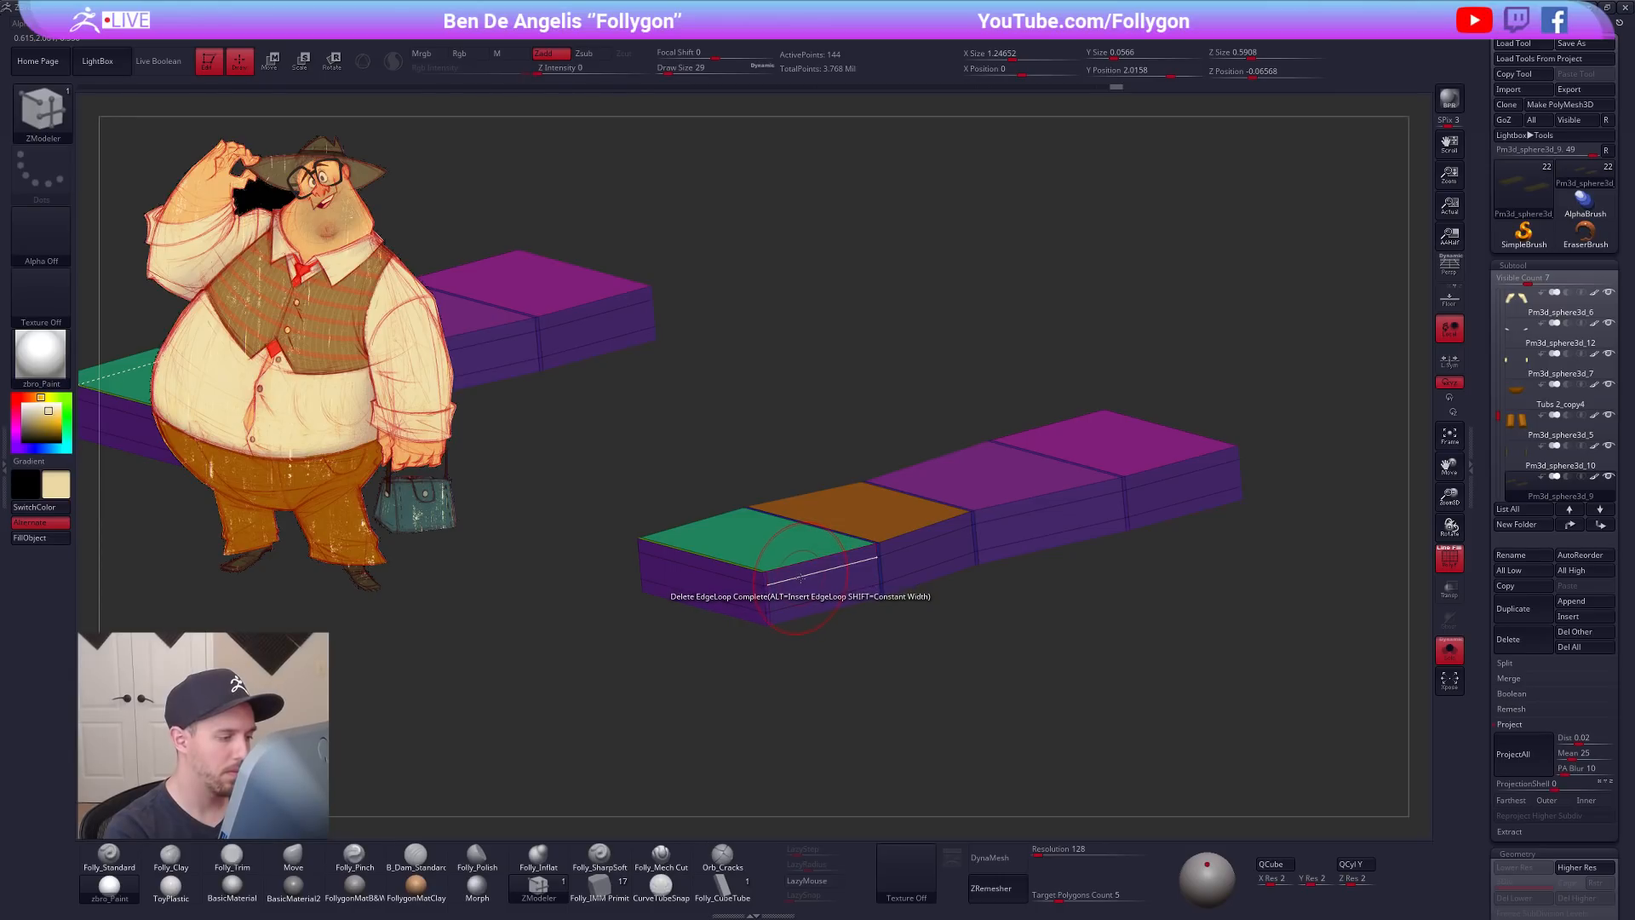
pyautogui.press('shift')
pyautogui.press('f')
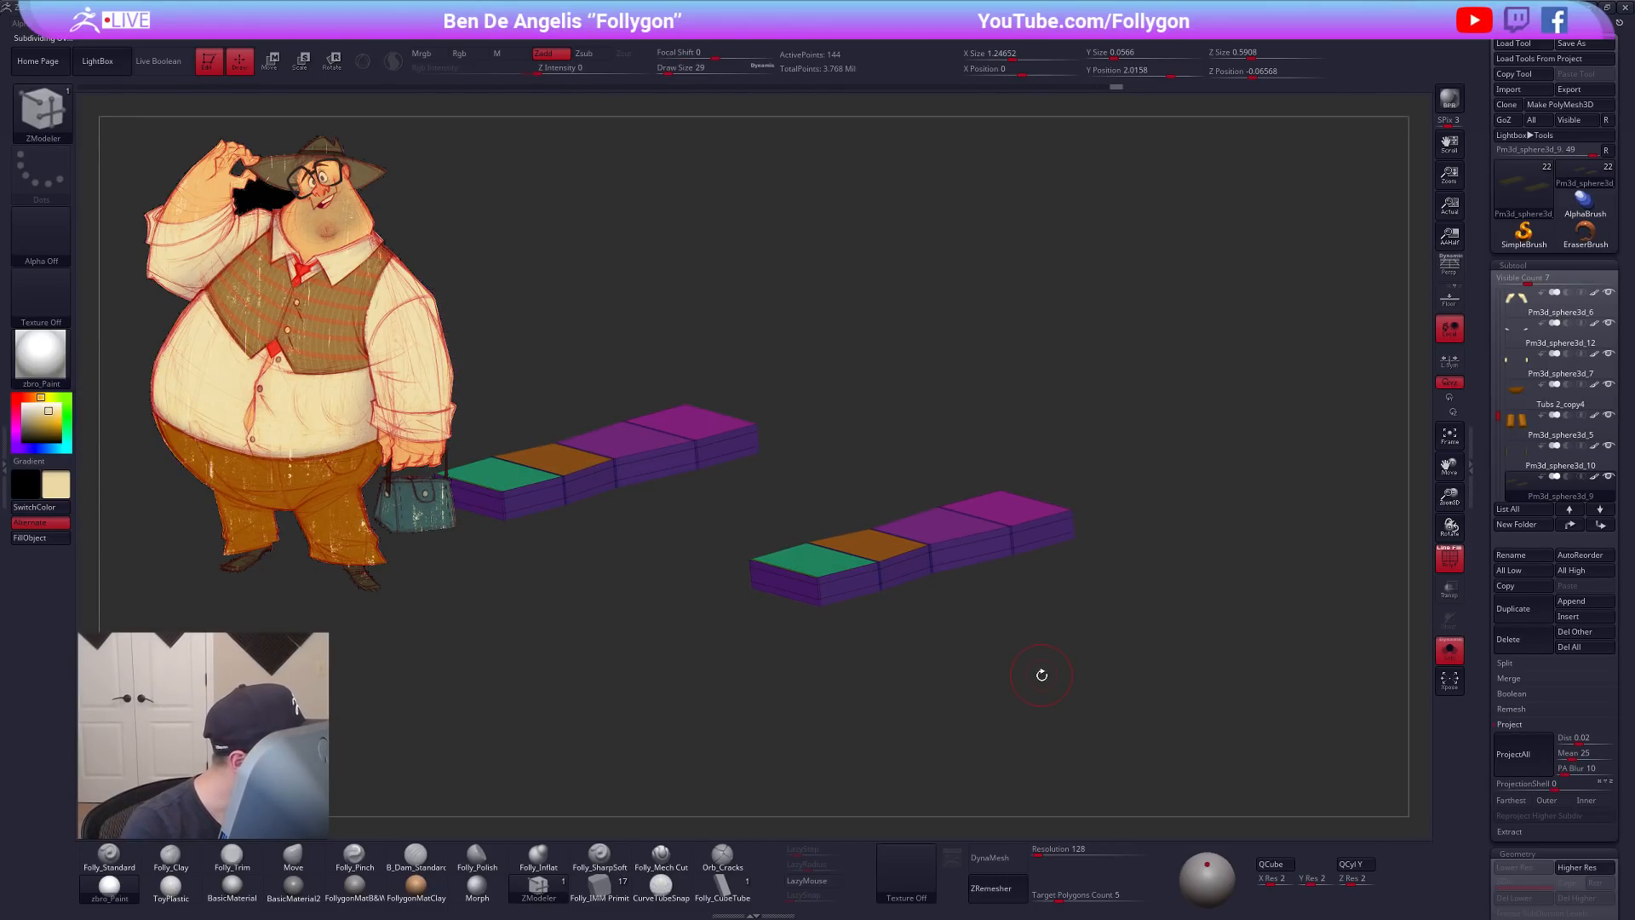
# Step: Leave only the middle edge loop of the shoe soles unmasked and narrow it with a Move transpose line
pyautogui.moveTo(1051, 710)
pyautogui.keyDown('shift'); pyautogui.mouseDown()
pyautogui.moveTo(1077, 672)
pyautogui.moveTo(1000, 690)
pyautogui.moveTo(1029, 715)
pyautogui.moveTo(1004, 690)
pyautogui.mouseUp(); pyautogui.keyUp('shift')
pyautogui.hotkey('shift', 'f')
pyautogui.moveTo(909, 577)
pyautogui.mouseDown()
pyautogui.moveTo(900, 602)
pyautogui.moveTo(872, 588)
pyautogui.moveTo(863, 649)
pyautogui.mouseUp()
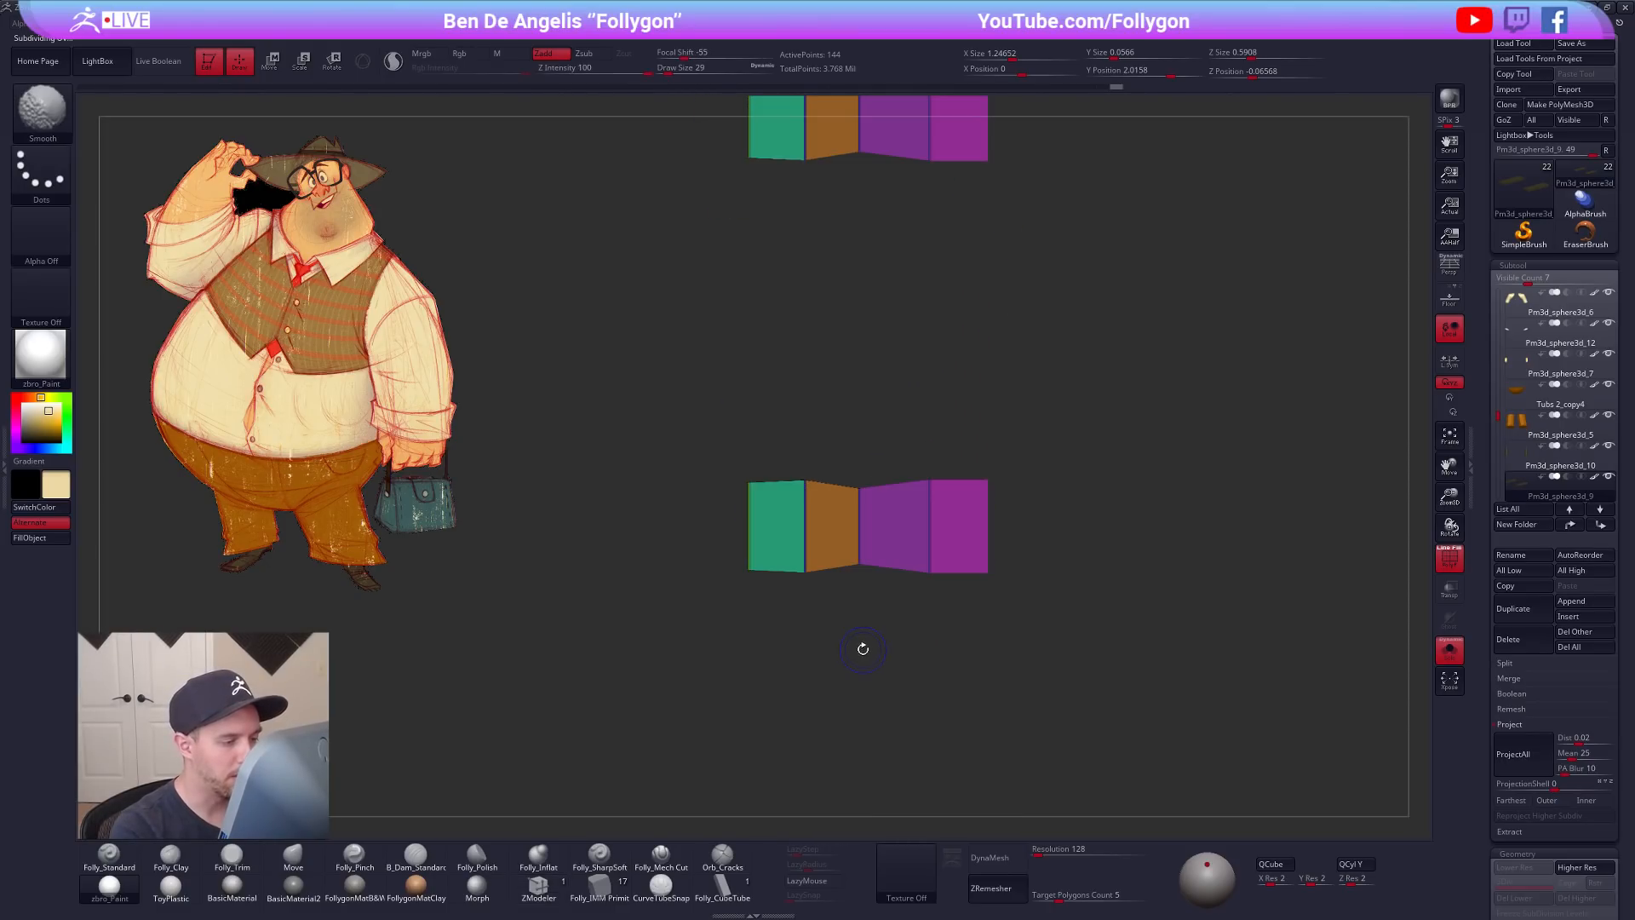
pyautogui.press('d')
pyautogui.hotkey('shift', 'd')
pyautogui.moveTo(847, 473)
pyautogui.keyDown('ctrl'); pyautogui.keyDown('alt'); pyautogui.mouseDown()
pyautogui.moveTo(873, 442)
pyautogui.moveTo(866, 607)
pyautogui.mouseUp(); pyautogui.keyUp('alt'); pyautogui.keyUp('ctrl')
pyautogui.press('w')
pyautogui.moveTo(868, 539); pyautogui.dragTo(867, 661)
pyautogui.click(866, 681)
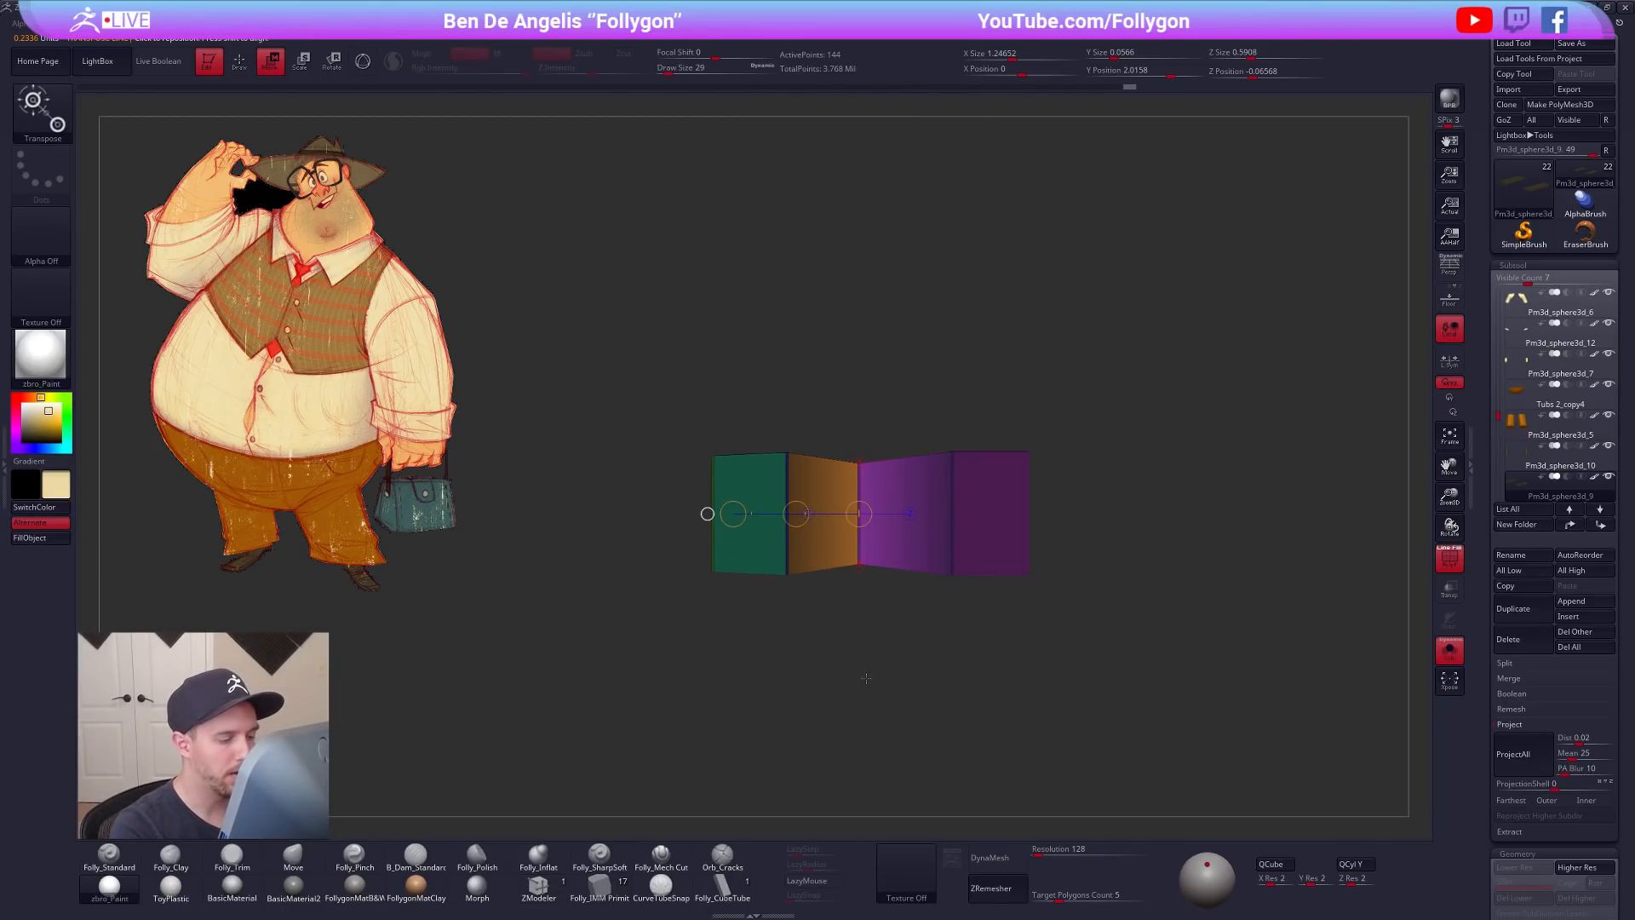
pyautogui.moveTo(858, 565)
pyautogui.mouseDown()
pyautogui.moveTo(860, 634)
pyautogui.moveTo(909, 594)
pyautogui.moveTo(944, 447)
pyautogui.moveTo(952, 511)
pyautogui.mouseUp()
# Step: Unmask the heel portion of the shoe soles, extend it vertically with a Move transpose line in side view, and clear the mask
pyautogui.press('q')
pyautogui.moveTo(1038, 593)
pyautogui.keyDown('ctrl'); pyautogui.keyDown('alt'); pyautogui.mouseDown()
pyautogui.moveTo(898, 576)
pyautogui.moveTo(1102, 513)
pyautogui.mouseUp(); pyautogui.keyUp('alt'); pyautogui.keyUp('ctrl')
pyautogui.press('w')
pyautogui.moveTo(954, 599)
pyautogui.keyDown('shift'); pyautogui.mouseDown()
pyautogui.moveTo(953, 698)
pyautogui.moveTo(959, 612)
pyautogui.mouseUp(); pyautogui.keyUp('shift')
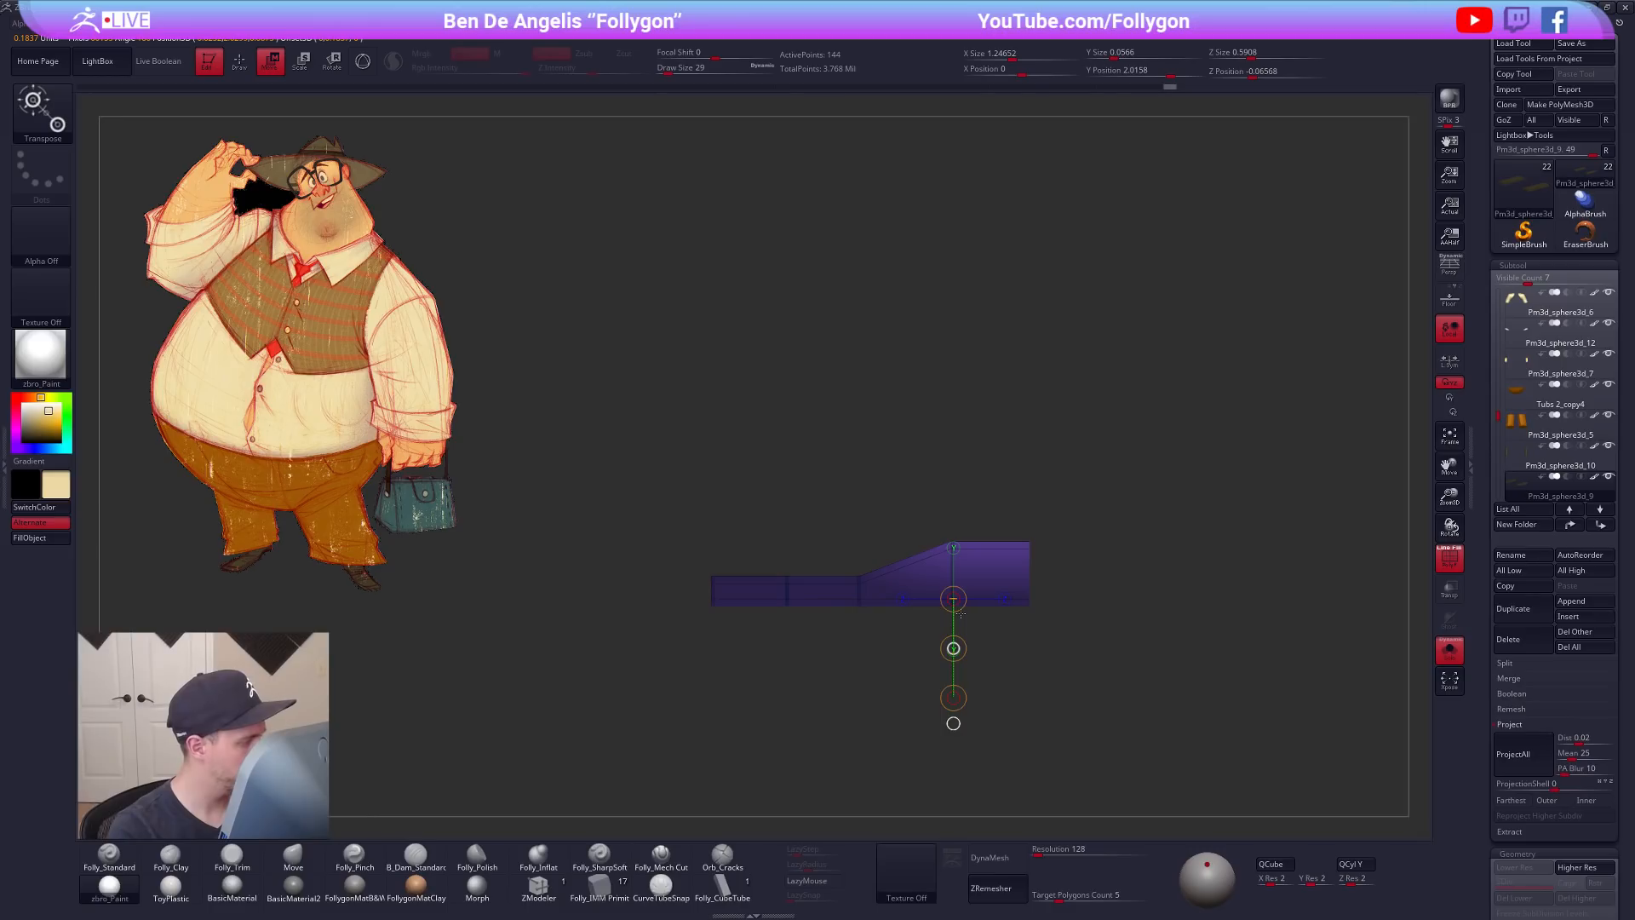
pyautogui.press('q')
pyautogui.moveTo(1007, 639)
pyautogui.keyDown('ctrl'); pyautogui.mouseDown()
pyautogui.moveTo(1026, 656)
pyautogui.moveTo(1017, 737)
pyautogui.moveTo(1017, 715)
pyautogui.mouseUp(); pyautogui.keyUp('ctrl')
# Step: Unmask the rear of the shoe soles, narrow the heels slightly with a horizontal Move transpose line, and clear the mask
pyautogui.hotkey('shift', 'f')
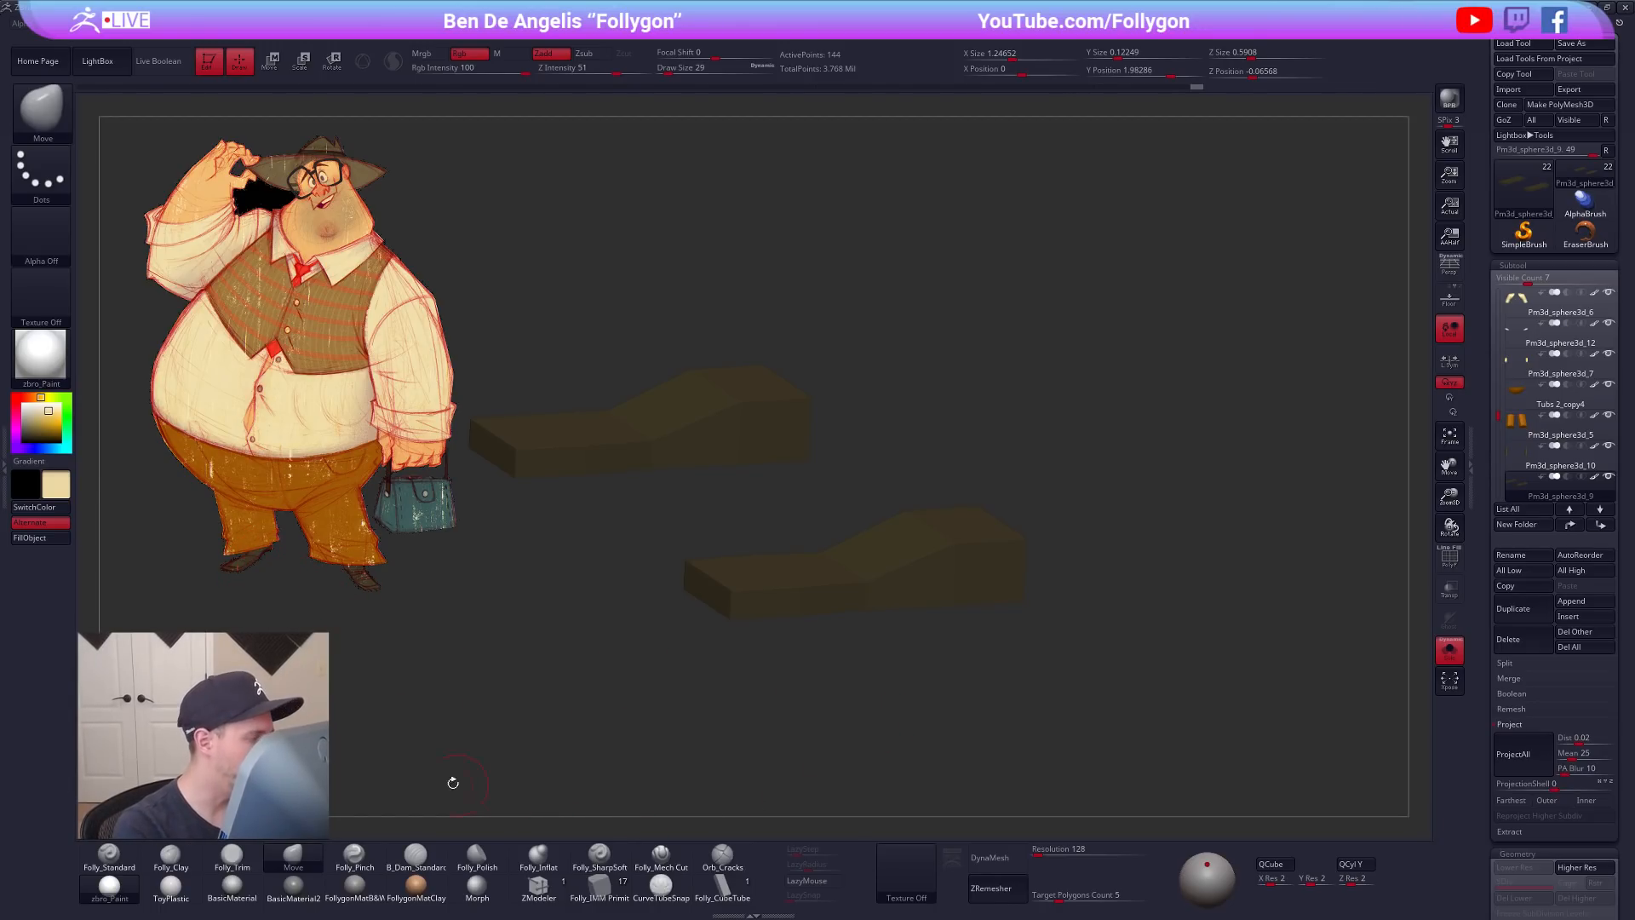
pyautogui.moveTo(873, 613); pyautogui.dragTo(900, 585)
pyautogui.hotkey('shift', 'f')
pyautogui.moveTo(905, 586)
pyautogui.keyDown('ctrl'); pyautogui.mouseDown(button='right')
pyautogui.moveTo(892, 640)
pyautogui.moveTo(976, 645)
pyautogui.mouseUp(button='right'); pyautogui.keyUp('ctrl')
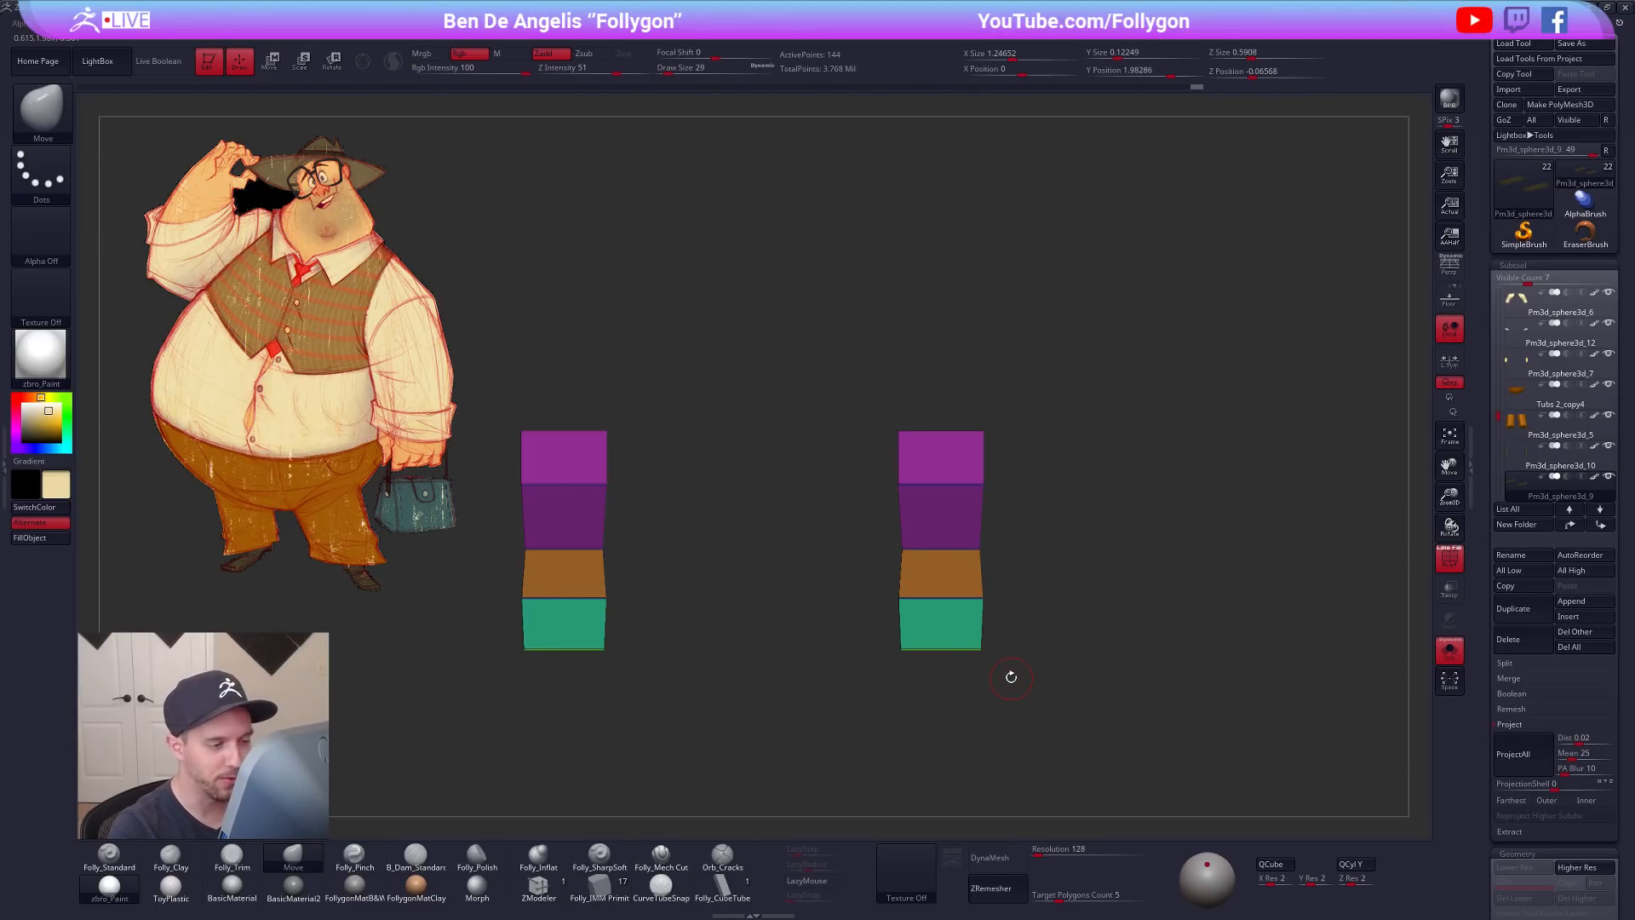
pyautogui.moveTo(879, 499)
pyautogui.keyDown('ctrl'); pyautogui.keyDown('alt'); pyautogui.mouseDown()
pyautogui.moveTo(895, 396)
pyautogui.moveTo(1047, 508)
pyautogui.mouseUp(); pyautogui.keyUp('alt'); pyautogui.keyUp('ctrl')
pyautogui.press('w')
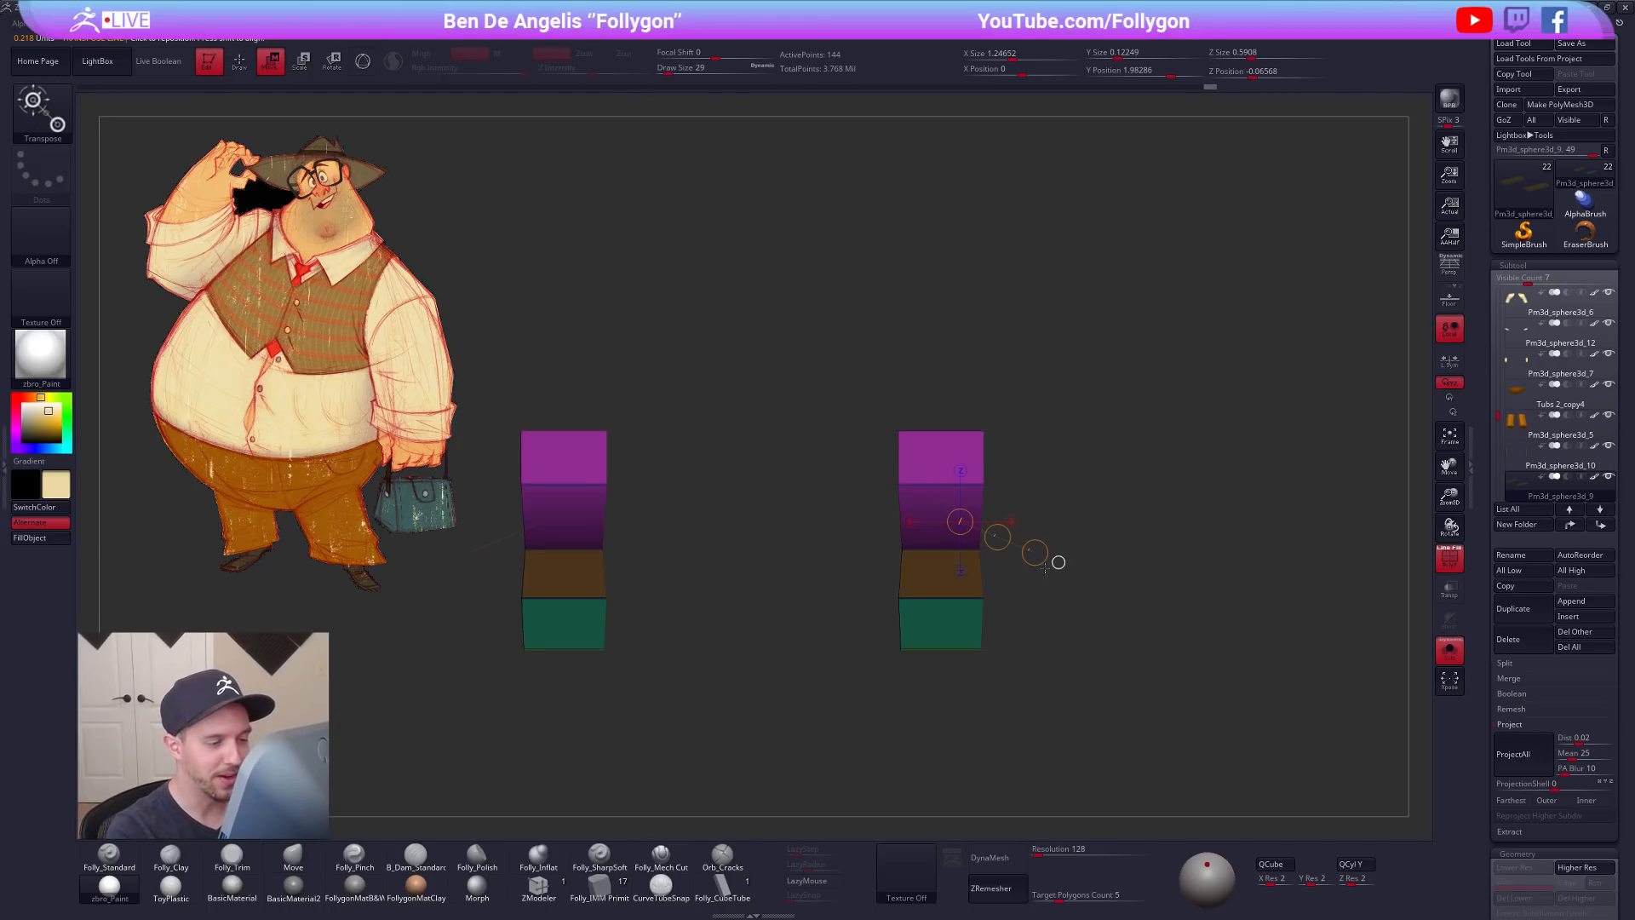
pyautogui.moveTo(942, 457); pyautogui.dragTo(1023, 457)
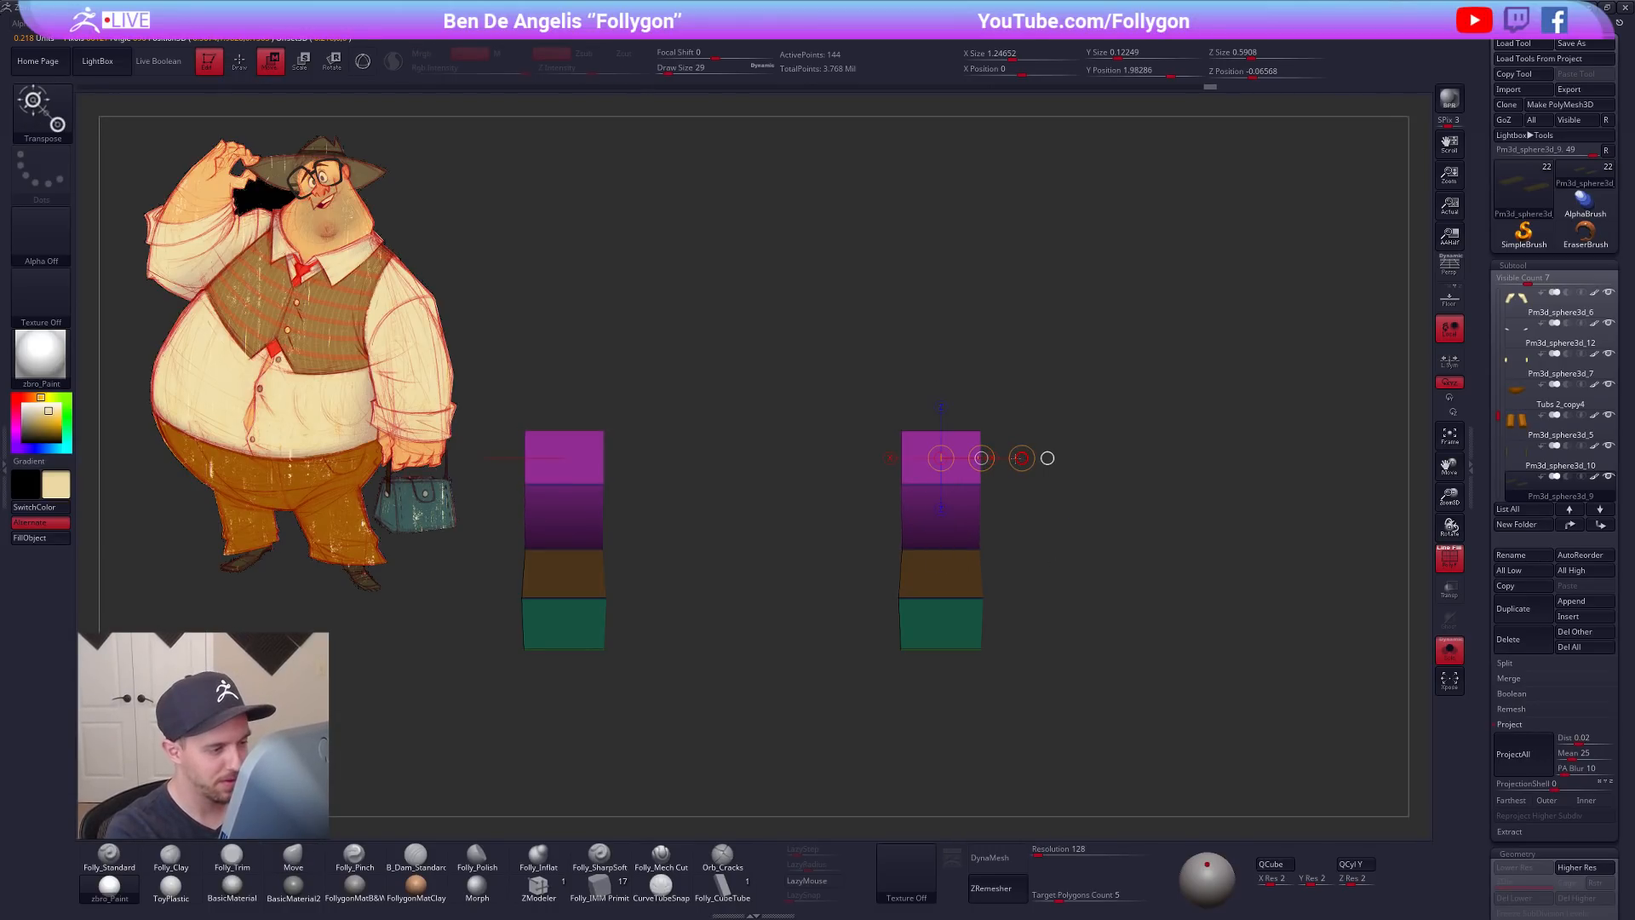
pyautogui.press('q')
pyautogui.keyDown('ctrl'); pyautogui.moveTo(1038, 545); pyautogui.dragTo(1064, 597); pyautogui.keyUp('ctrl')
# Step: Smooth the shoe soles, show the full character without polyframe, and move the soles forward under the trouser legs in side view
pyautogui.keyDown('shift'); pyautogui.moveTo(1056, 605); pyautogui.dragTo(1042, 494); pyautogui.keyUp('shift')
pyautogui.moveTo(1167, 720)
pyautogui.mouseDown()
pyautogui.moveTo(1059, 744)
pyautogui.moveTo(1056, 694)
pyautogui.mouseUp()
pyautogui.hotkey('shift', 'f')
pyautogui.press('d')
pyautogui.hotkey('alt', 's')
pyautogui.press('w')
pyautogui.moveTo(891, 536)
pyautogui.mouseDown()
pyautogui.moveTo(1011, 536)
pyautogui.moveTo(922, 540)
pyautogui.mouseUp()
pyautogui.press('q')
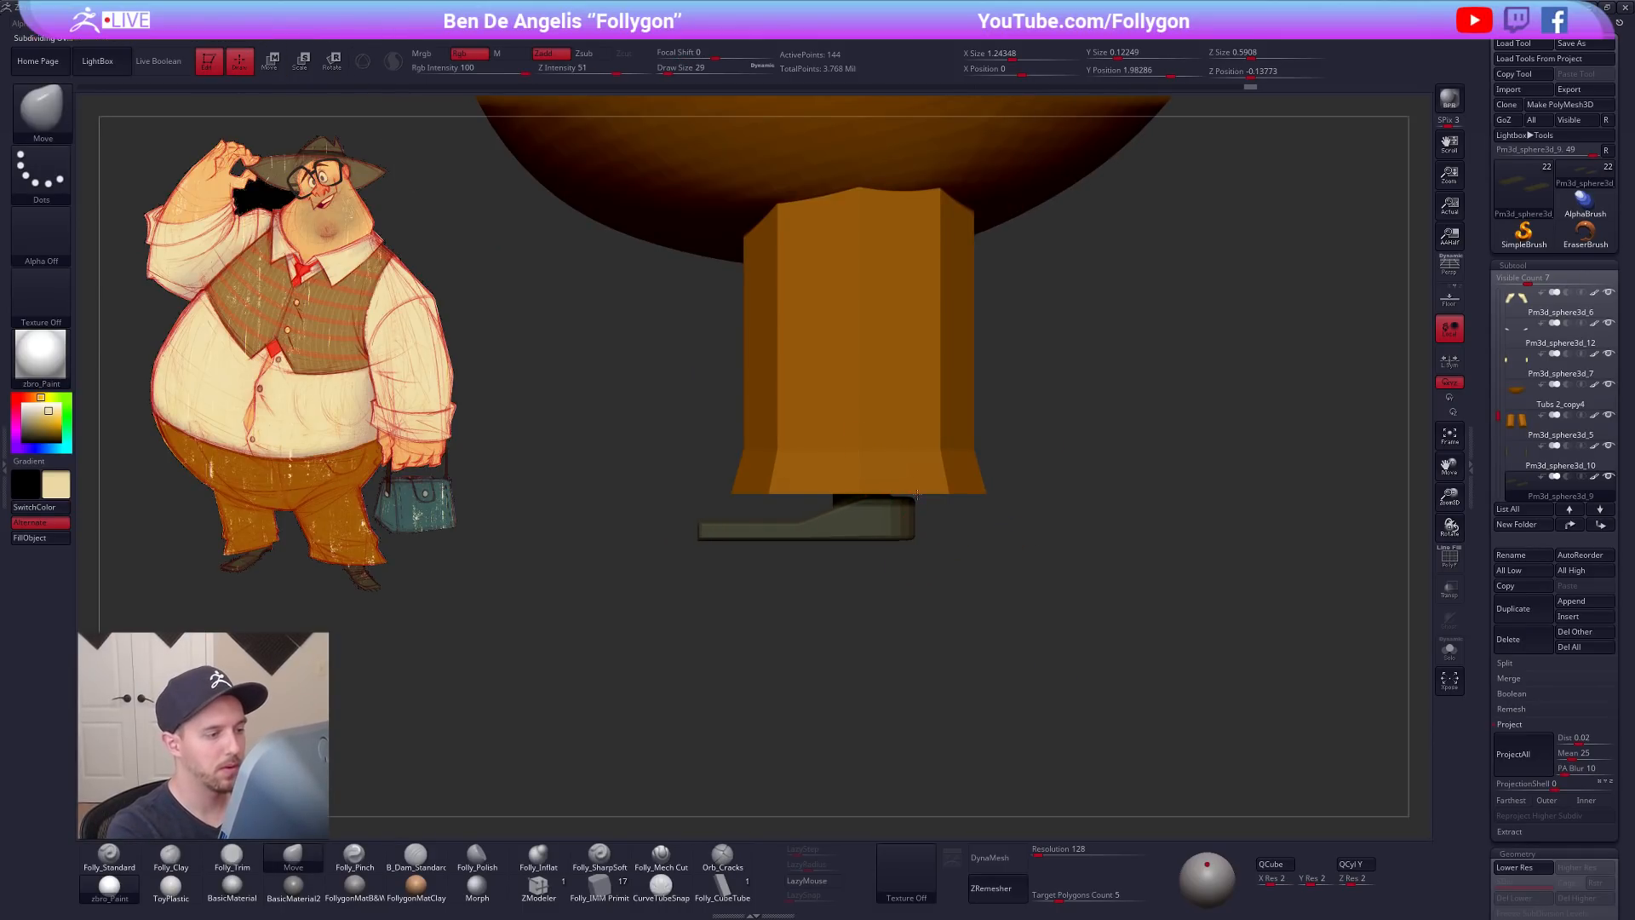
# Step: Examine the isolated shoe soles from several angles in polyframe, with and without subdivision smoothing
pyautogui.keyDown('alt'); pyautogui.moveTo(908, 486); pyautogui.dragTo(984, 566, button='right'); pyautogui.keyUp('alt')
pyautogui.moveTo(1070, 660); pyautogui.dragTo(1048, 716)
pyautogui.hotkey('shift', 's')
pyautogui.hotkey('shift', 'f')
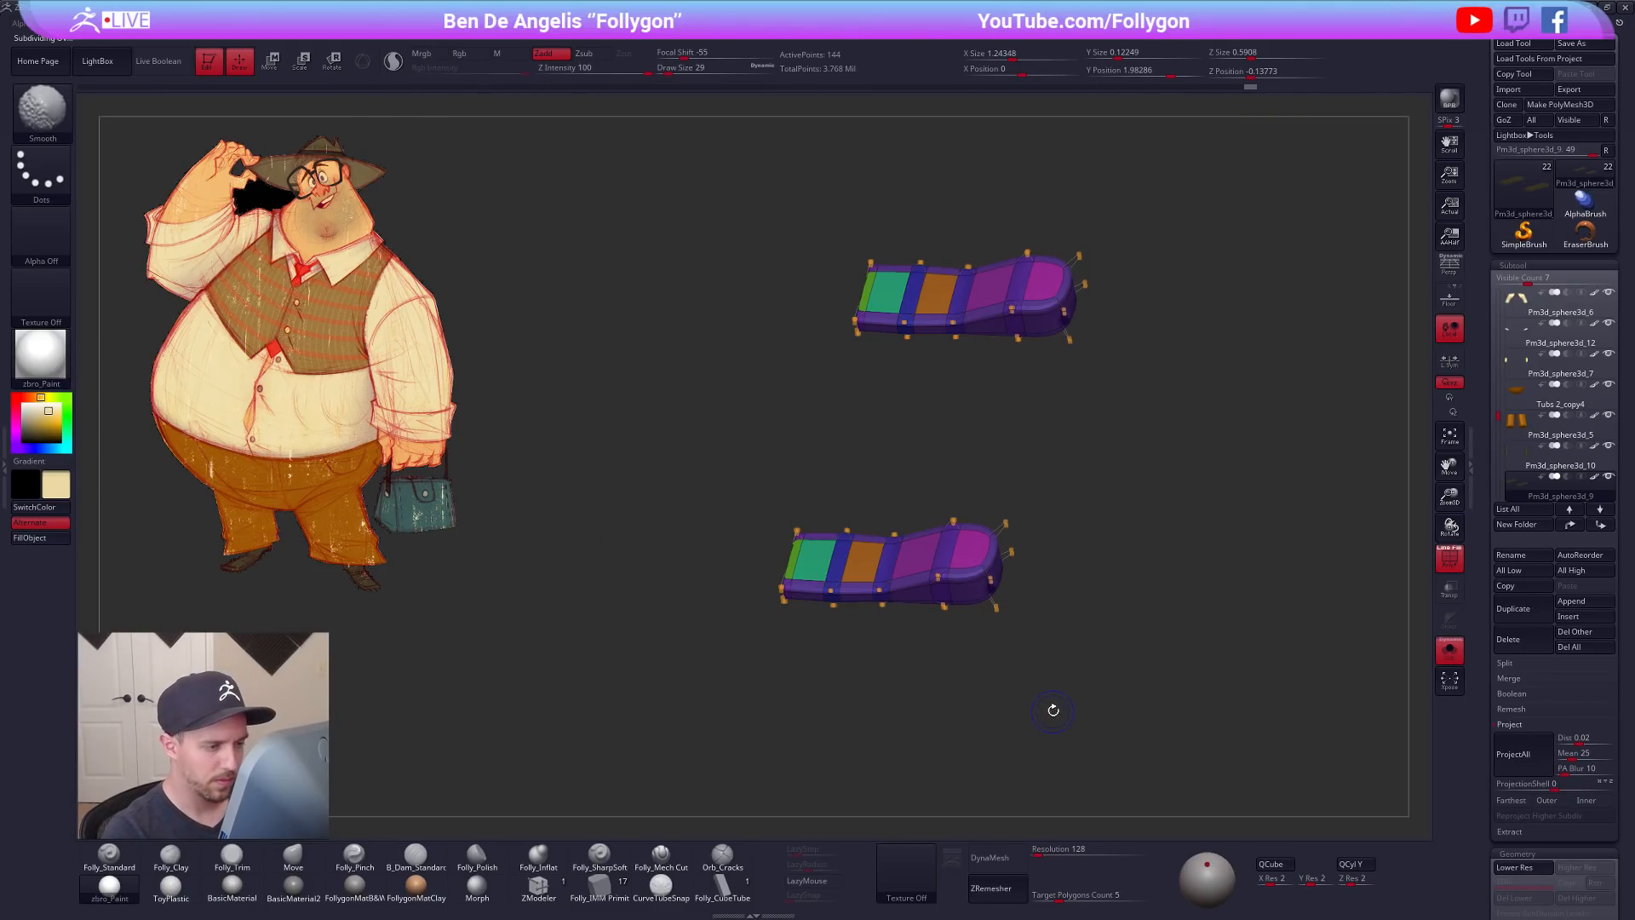
pyautogui.hotkey('shift', 'd')
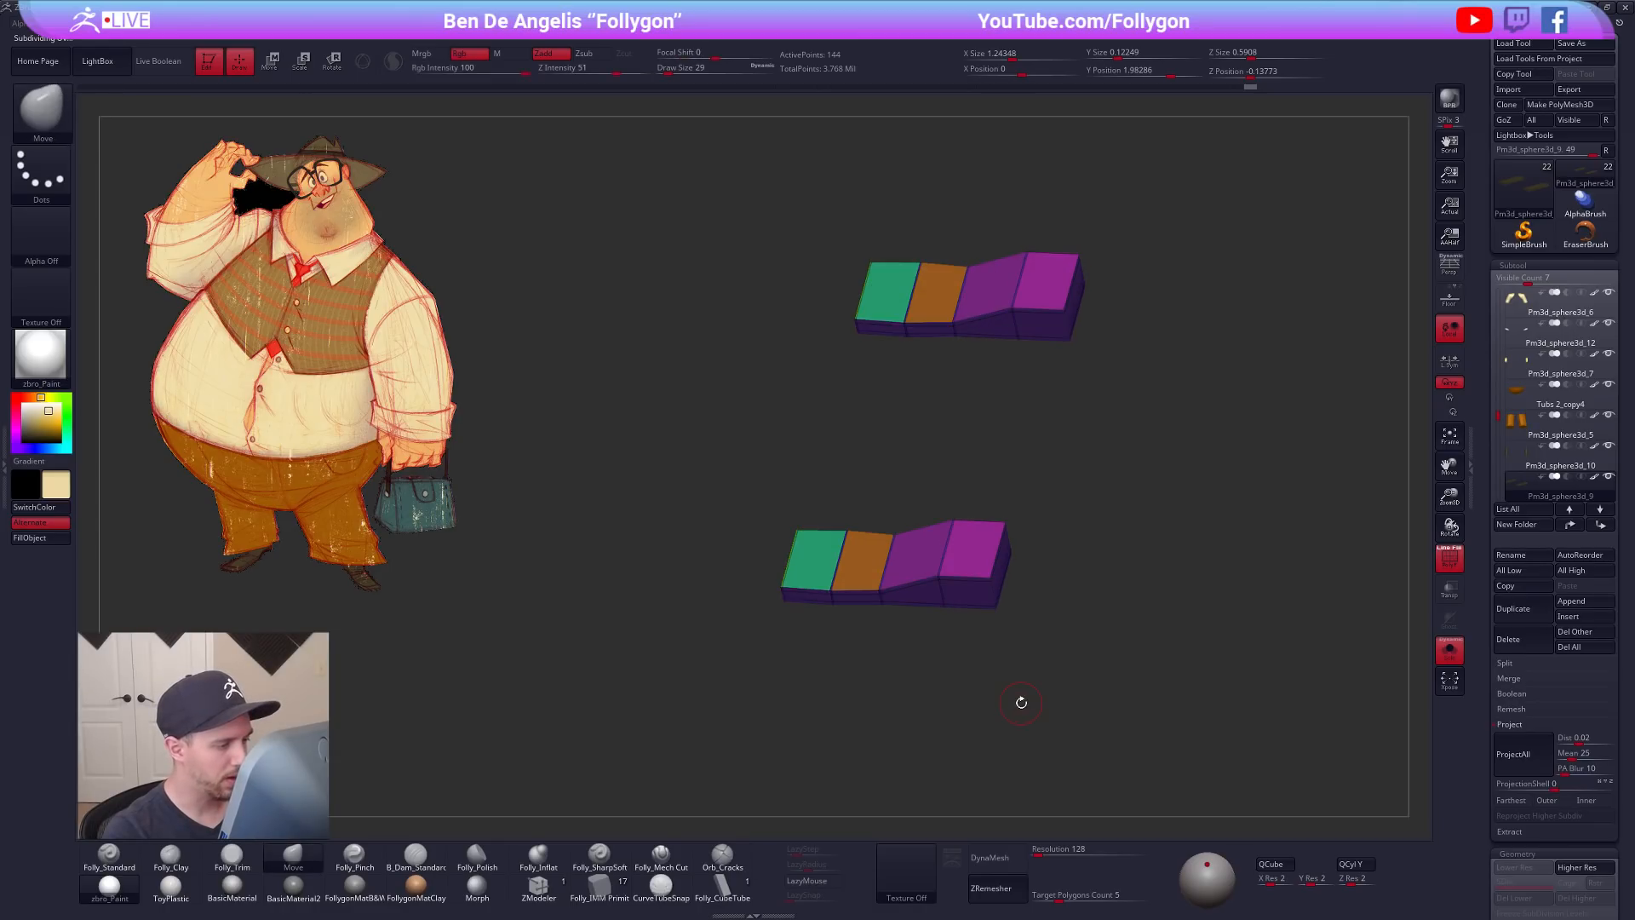
pyautogui.keyDown('shift'); pyautogui.moveTo(1018, 701); pyautogui.dragTo(1005, 660); pyautogui.keyUp('shift')
pyautogui.keyDown('alt'); pyautogui.moveTo(809, 681); pyautogui.dragTo(867, 655); pyautogui.keyUp('alt')
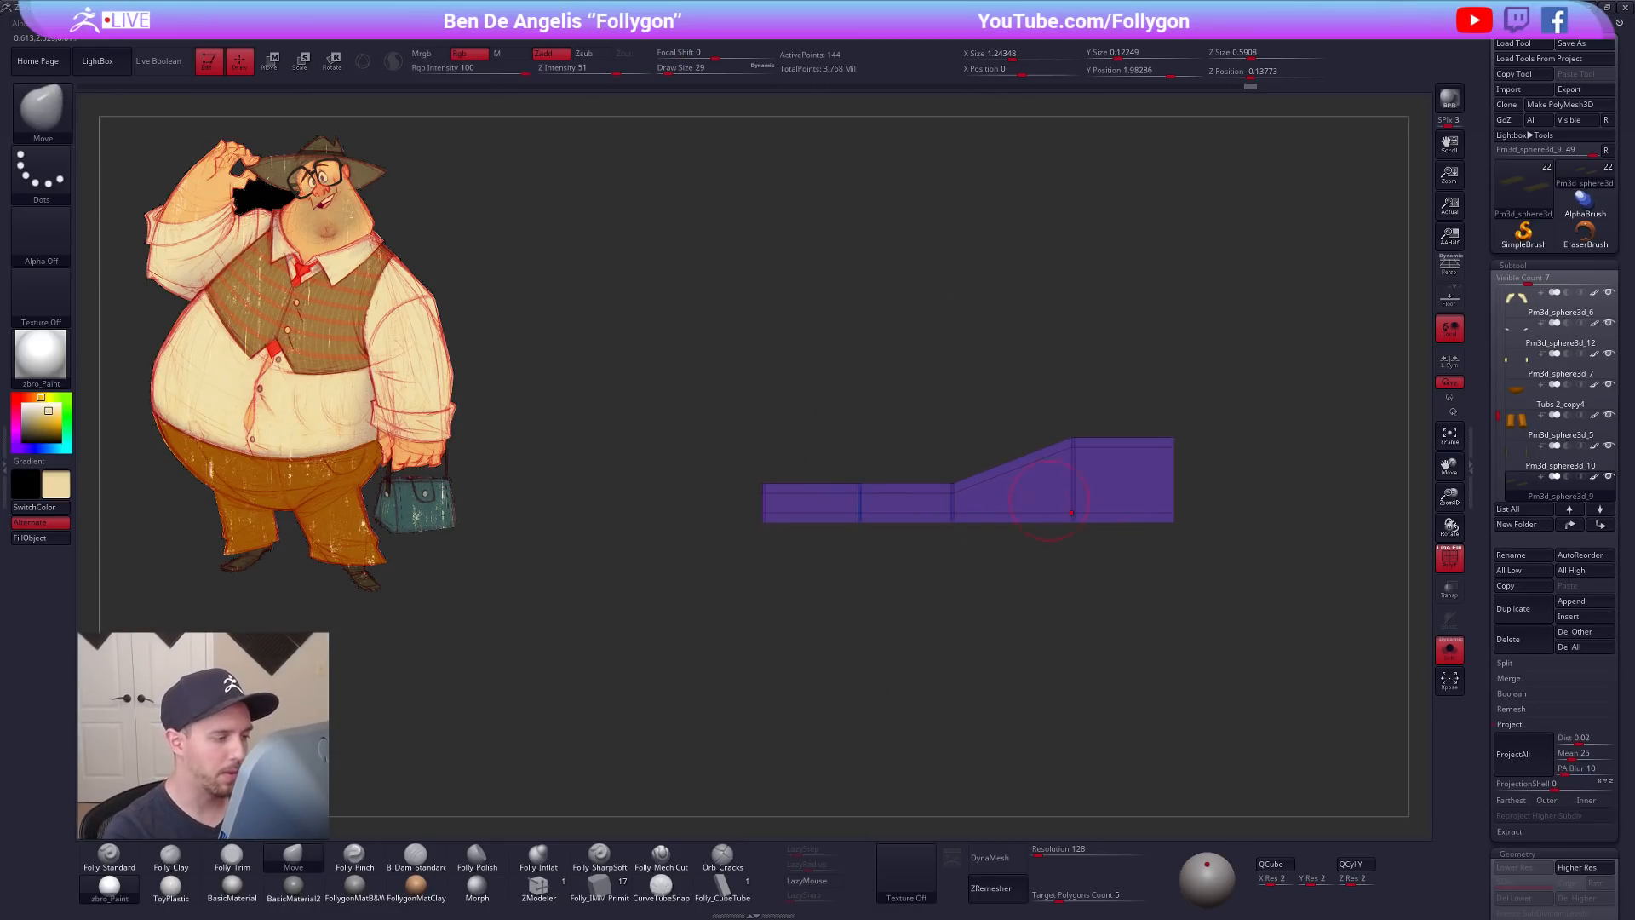
pyautogui.keyDown('alt'); pyautogui.moveTo(1039, 503); pyautogui.dragTo(1001, 578); pyautogui.keyUp('alt')
pyautogui.hotkey('ctrl', 'd')
pyautogui.moveTo(1017, 645); pyautogui.dragTo(852, 685)
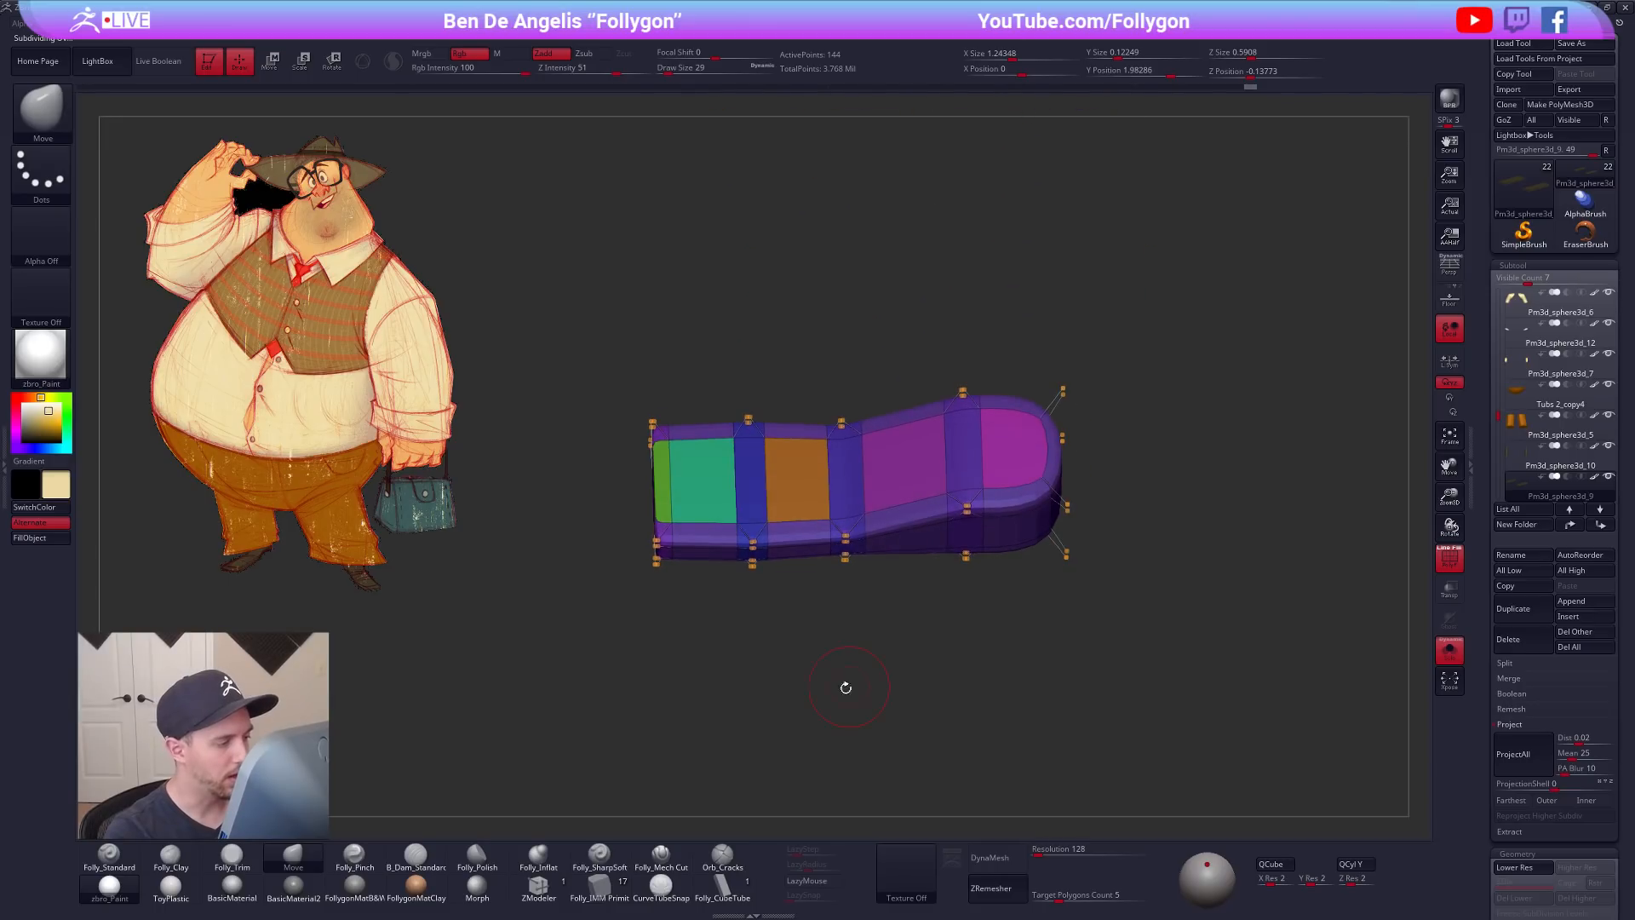
# Step: Reshape the toe end of the shoe soles at the lowest subdivision with a Move transpose line, then clear the mask
pyautogui.hotkey('shift', 'd')
pyautogui.moveTo(661, 575)
pyautogui.keyDown('shift'); pyautogui.mouseDown()
pyautogui.moveTo(663, 545)
pyautogui.moveTo(751, 507)
pyautogui.moveTo(780, 471)
pyautogui.moveTo(782, 537)
pyautogui.moveTo(750, 631)
pyautogui.mouseUp(); pyautogui.keyUp('shift')
pyautogui.press('space')
pyautogui.press('ctrl')
pyautogui.press('w')
pyautogui.moveTo(748, 542)
pyautogui.mouseDown()
pyautogui.moveTo(876, 542)
pyautogui.moveTo(857, 563)
pyautogui.mouseUp()
pyautogui.hotkey('ctrl', 'd')
pyautogui.keyDown('alt'); pyautogui.moveTo(873, 695); pyautogui.dragTo(831, 641); pyautogui.keyUp('alt')
pyautogui.moveTo(886, 673)
pyautogui.mouseDown()
pyautogui.moveTo(923, 734)
pyautogui.moveTo(917, 756)
pyautogui.moveTo(988, 715)
pyautogui.moveTo(982, 677)
pyautogui.mouseUp()
pyautogui.hotkey('shift', 'd')
pyautogui.press('d')
pyautogui.press('q')
pyautogui.keyDown('ctrl'); pyautogui.moveTo(1172, 575); pyautogui.dragTo(1150, 626); pyautogui.keyUp('ctrl')
# Step: Slice the shoe soles vertically near both ends with SliceCurve in side view and show them smoothed without polyframe
pyautogui.moveTo(1145, 639)
pyautogui.keyDown('alt'); pyautogui.mouseDown()
pyautogui.moveTo(1015, 672)
pyautogui.moveTo(1006, 791)
pyautogui.moveTo(1000, 673)
pyautogui.mouseUp(); pyautogui.keyUp('alt')
pyautogui.hotkey('shift', 'd')
pyautogui.press('d')
pyautogui.hotkey('shift', 'd')
pyautogui.hotkey('ctrl', 'shift', 'space')
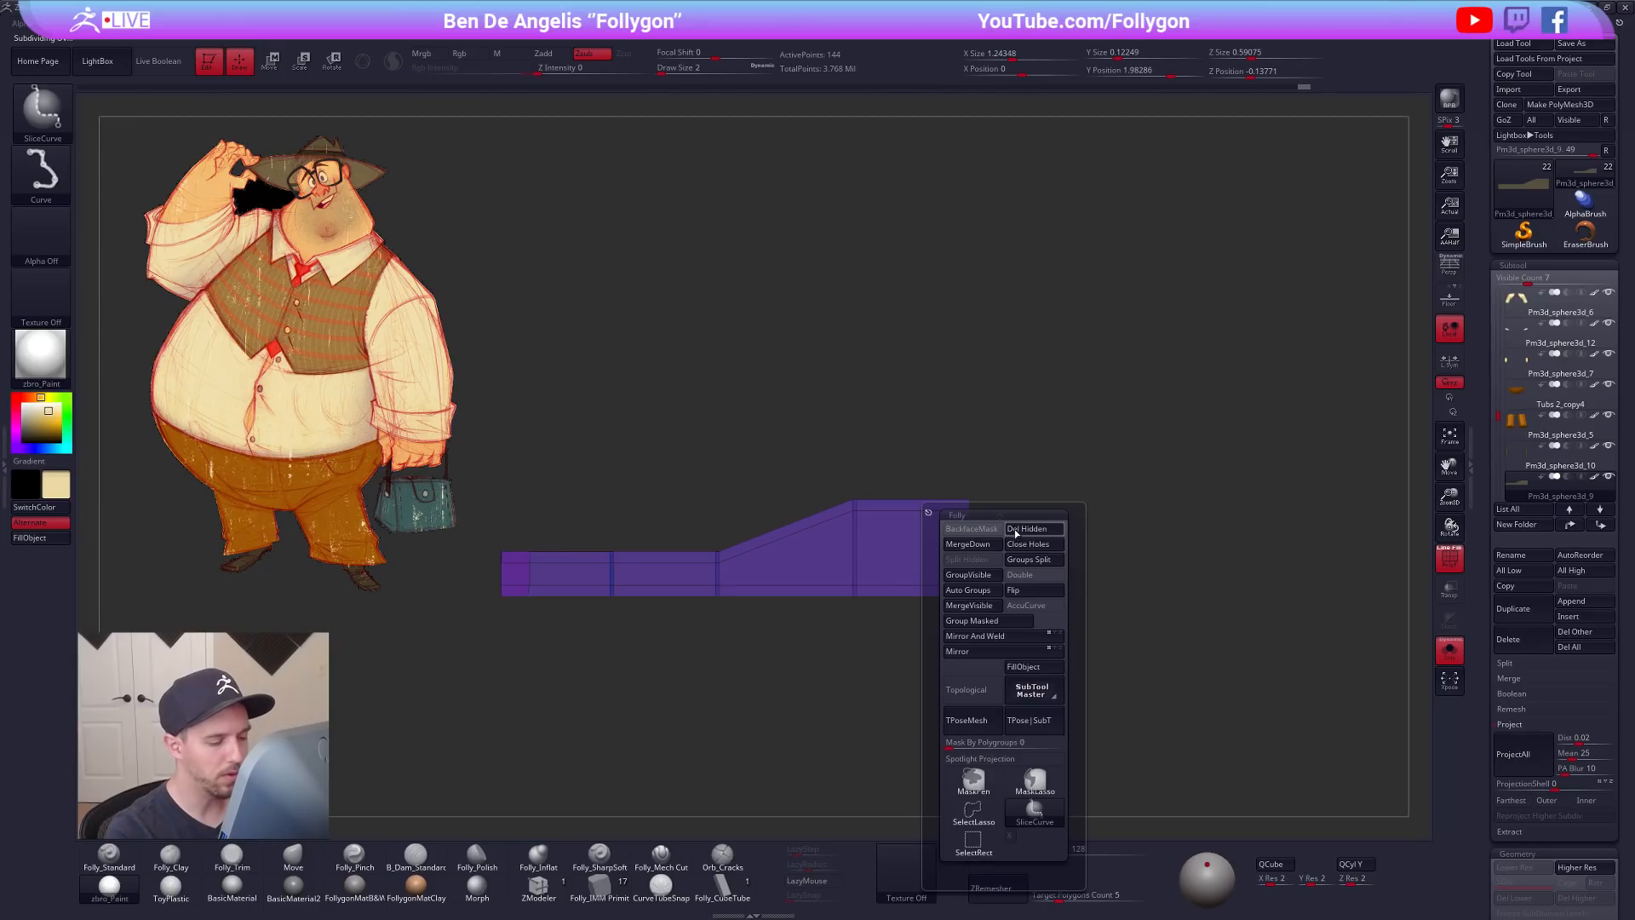
pyautogui.moveTo(956, 460)
pyautogui.keyDown('ctrl'); pyautogui.keyDown('shift'); pyautogui.mouseDown()
pyautogui.moveTo(953, 737)
pyautogui.moveTo(945, 719)
pyautogui.moveTo(1017, 793)
pyautogui.moveTo(1015, 672)
pyautogui.moveTo(1050, 666)
pyautogui.mouseUp(); pyautogui.keyUp('shift'); pyautogui.keyUp('ctrl')
pyautogui.press('d')
pyautogui.hotkey('shift', 'f')
pyautogui.keyDown('alt'); pyautogui.moveTo(1210, 623); pyautogui.dragTo(1290, 602); pyautogui.keyUp('alt')
pyautogui.keyDown('alt'); pyautogui.moveTo(743, 470); pyautogui.dragTo(848, 478); pyautogui.keyUp('alt')
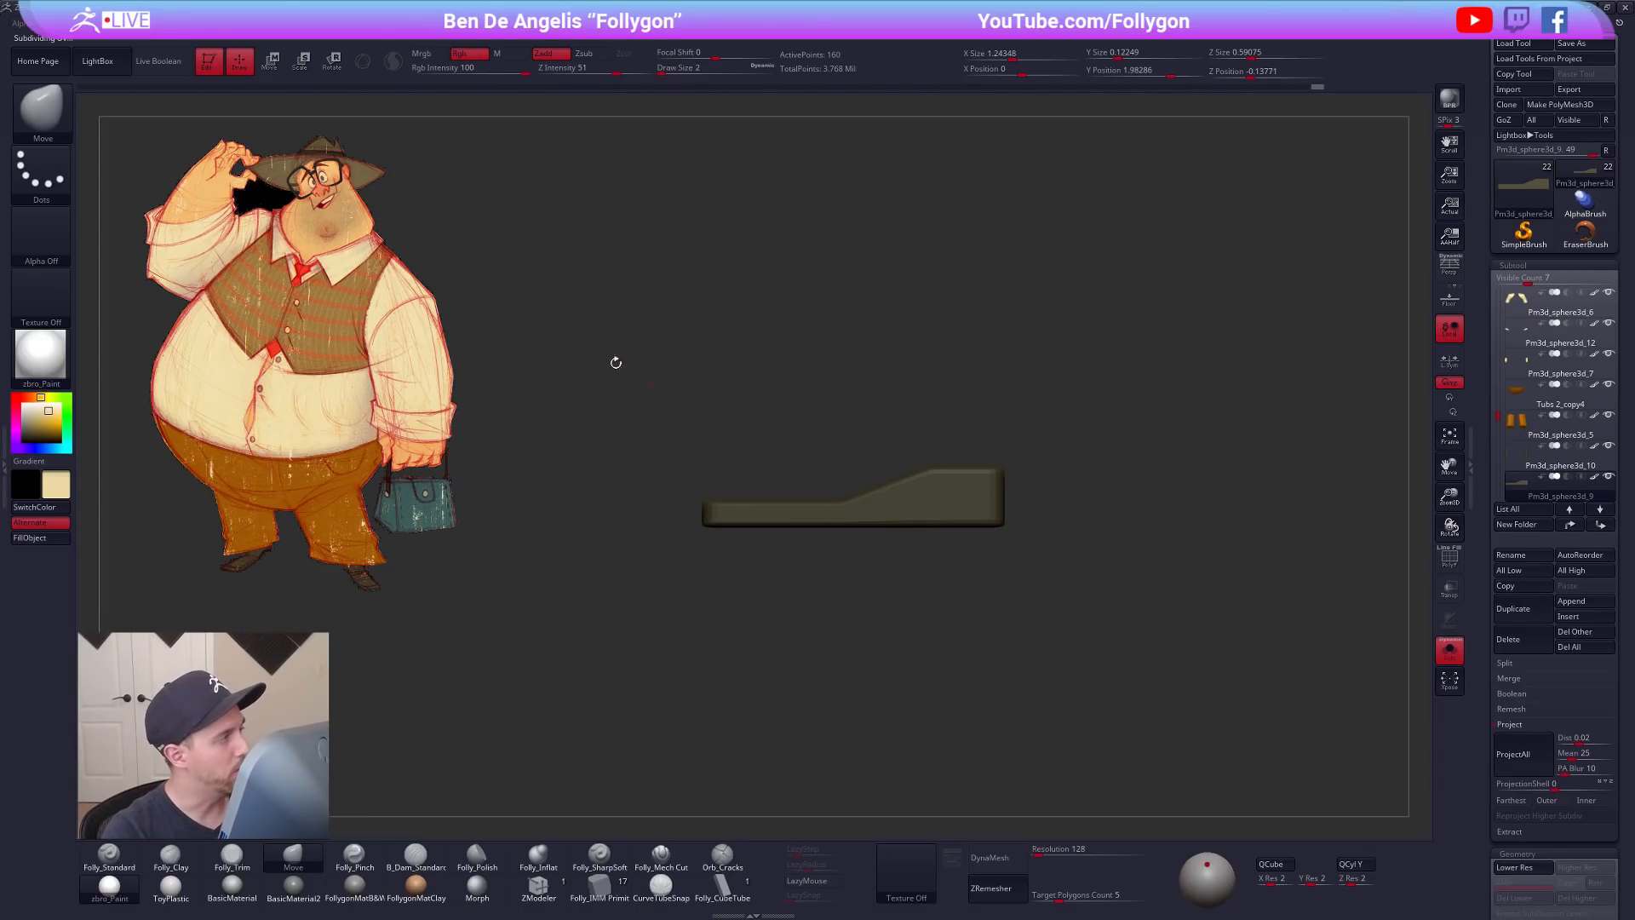
# Step: Try two more vertical SliceCurve cuts through the midsection of the shoe soles and undo them
pyautogui.keyDown('ctrl'); pyautogui.keyDown('shift'); pyautogui.click(44, 112); pyautogui.keyUp('shift'); pyautogui.keyUp('ctrl')
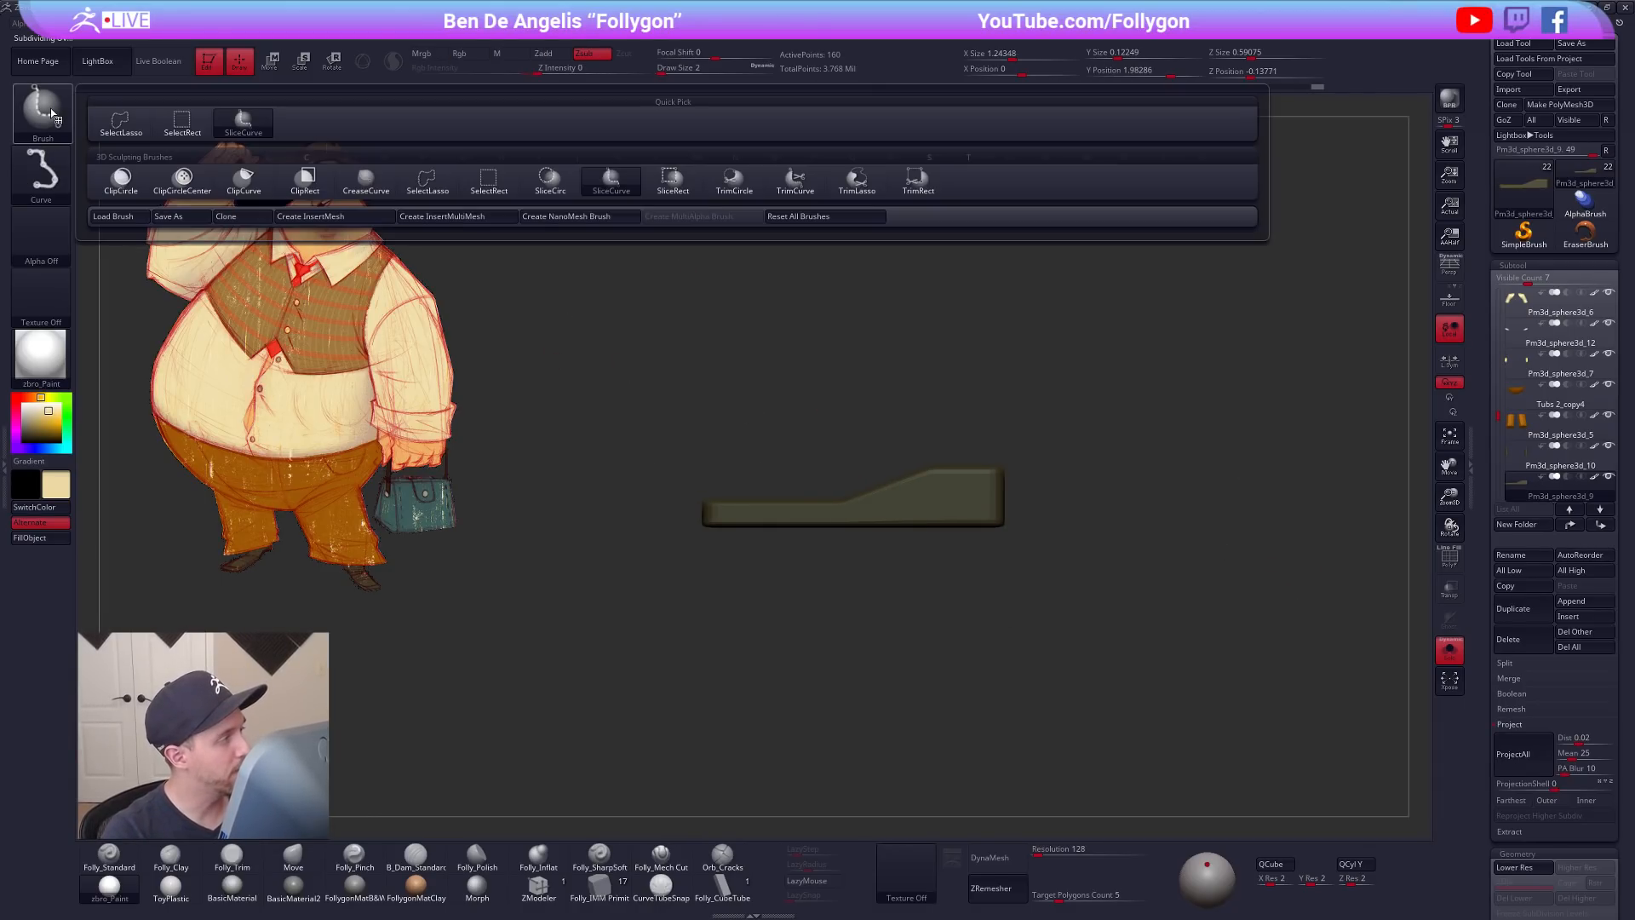
pyautogui.keyDown('ctrl'); pyautogui.keyDown('shift'); pyautogui.click(619, 186); pyautogui.keyUp('shift'); pyautogui.keyUp('ctrl')
pyautogui.hotkey('shift', 'f')
pyautogui.keyDown('ctrl'); pyautogui.keyDown('shift'); pyautogui.moveTo(883, 416); pyautogui.dragTo(893, 654); pyautogui.keyUp('shift'); pyautogui.keyUp('ctrl')
pyautogui.keyDown('ctrl'); pyautogui.keyDown('shift'); pyautogui.moveTo(791, 453); pyautogui.dragTo(781, 660); pyautogui.keyUp('shift'); pyautogui.keyUp('ctrl')
pyautogui.hotkey('ctrl', 'z')
pyautogui.hotkey('ctrl', 'z')
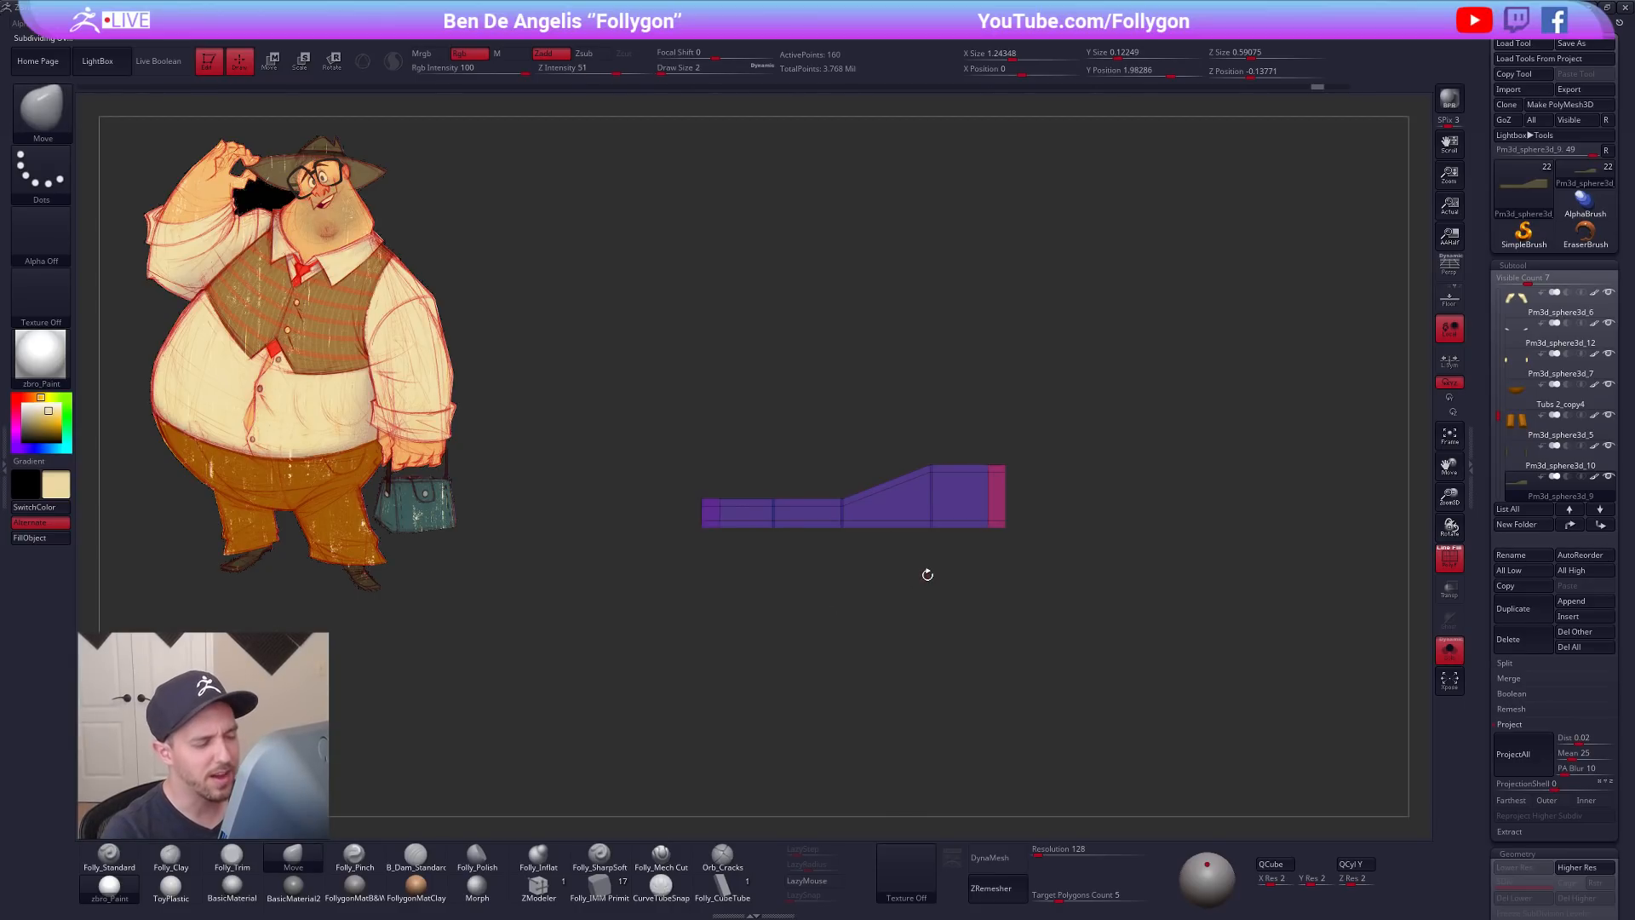
# Step: Inspect the smoothed shoe soles from an angled view with polyframe
pyautogui.hotkey('shift', 'f')
pyautogui.moveTo(928, 557); pyautogui.dragTo(977, 588)
pyautogui.hotkey('shift', 'f')
pyautogui.press('d')
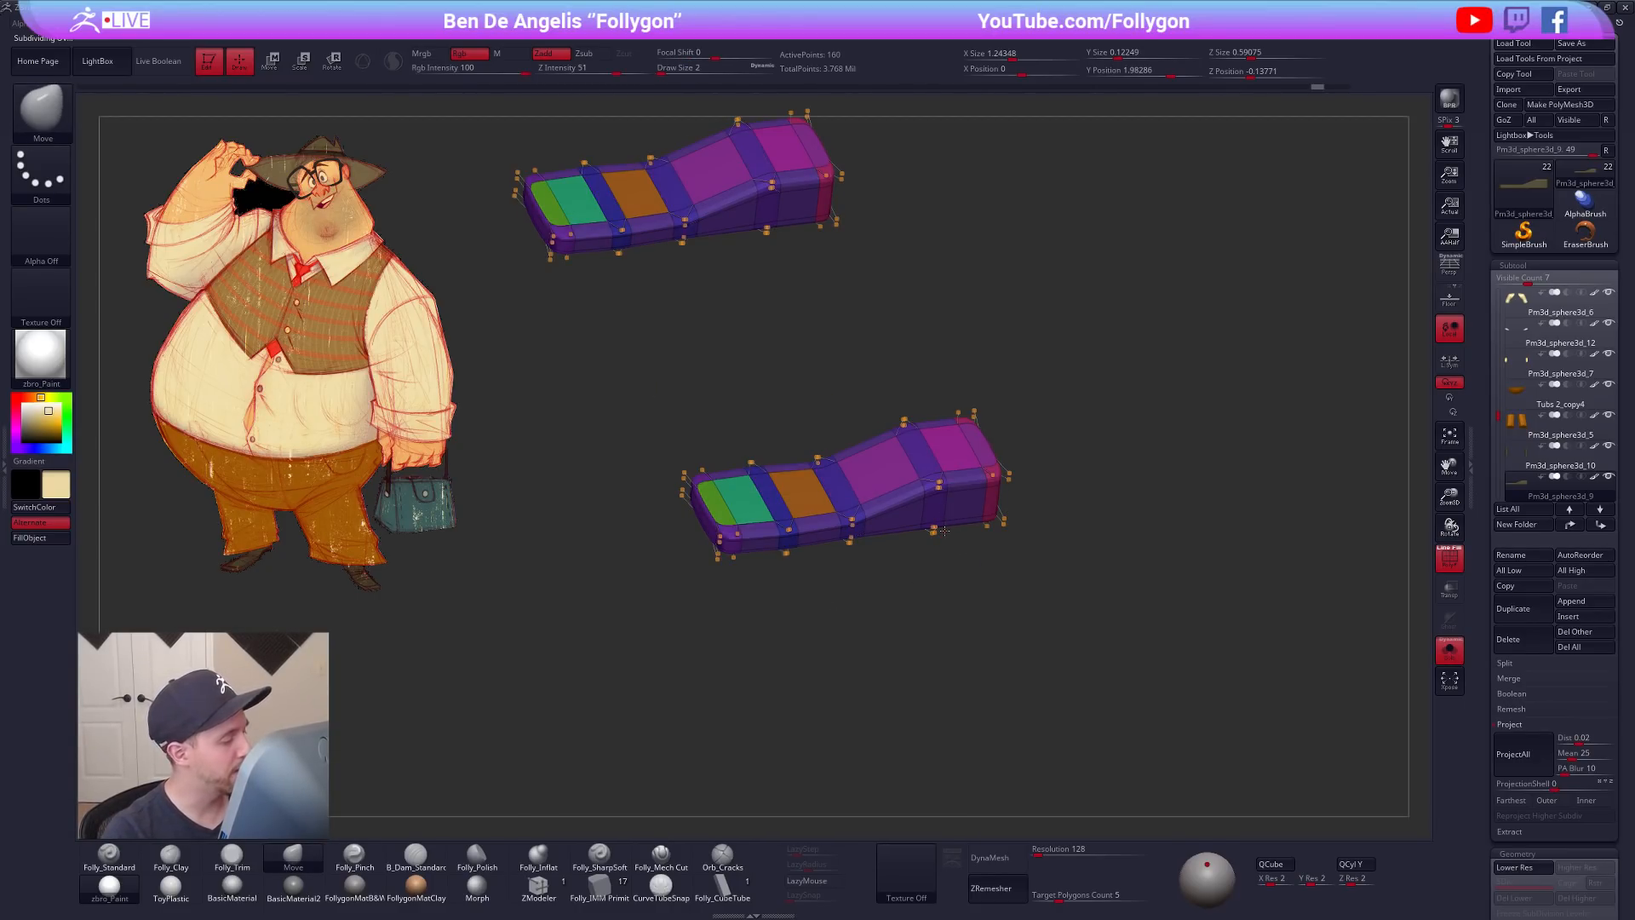
# Step: Return the smoothed shoe soles to a plain display without polyframe and duplicate the sole subtool
pyautogui.moveTo(952, 512)
pyautogui.mouseDown(button='right')
pyautogui.moveTo(967, 554)
pyautogui.moveTo(962, 513)
pyautogui.mouseUp(button='right')
pyautogui.hotkey('shift', 'd')
pyautogui.press('d')
pyautogui.hotkey('shift', 'f')
pyautogui.moveTo(1496, 418); pyautogui.dragTo(1499, 430)
pyautogui.click(1523, 601)
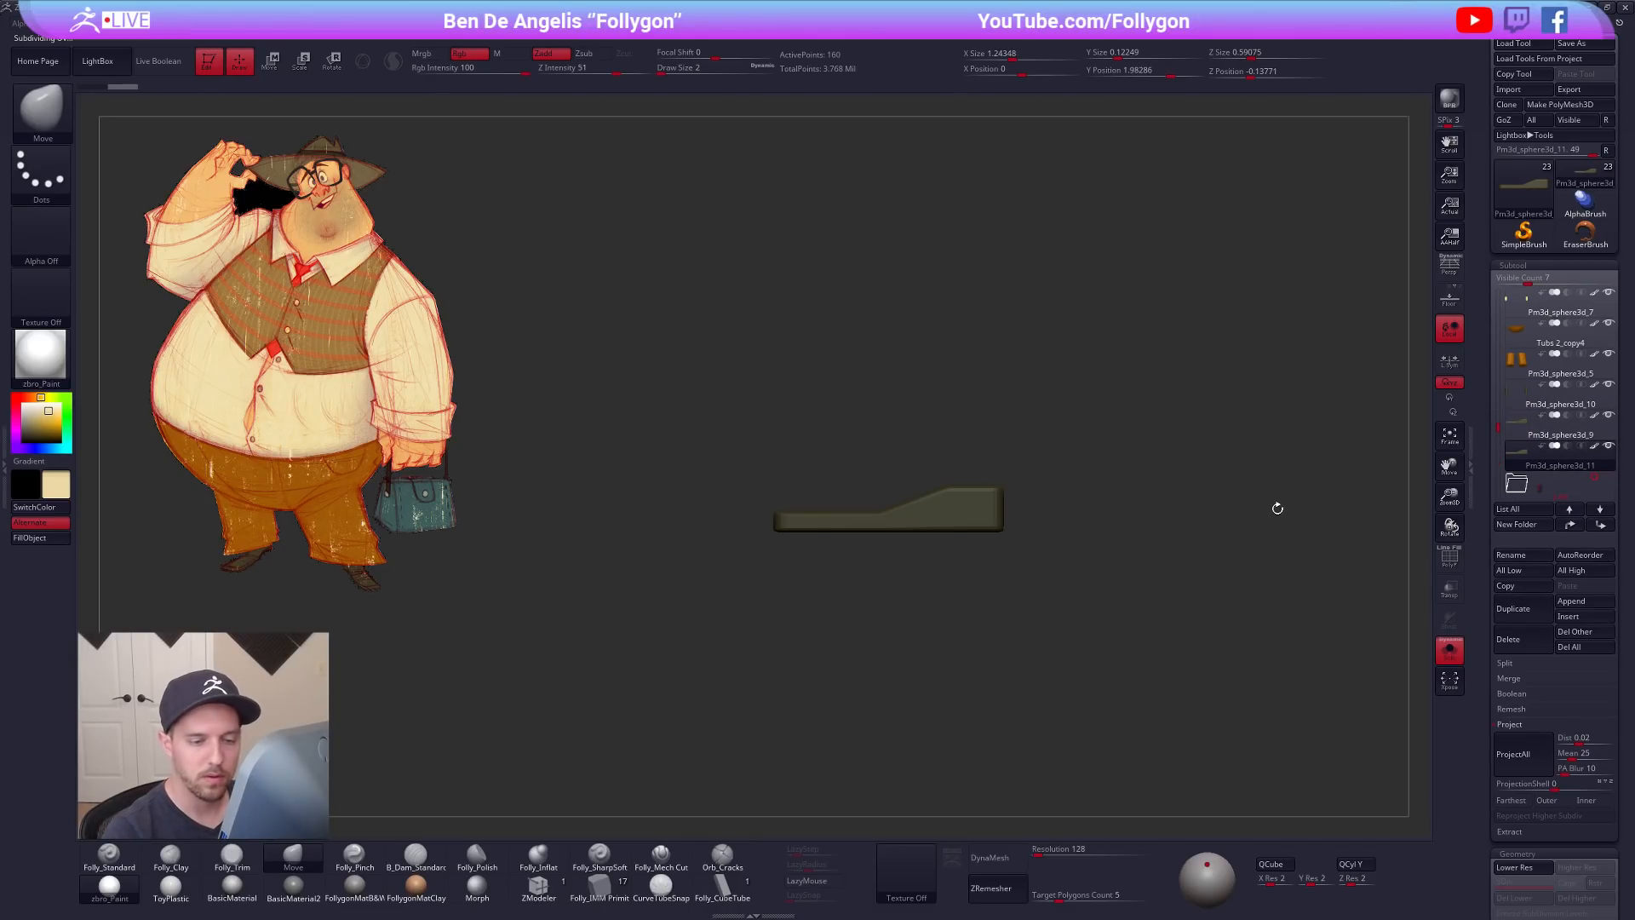
# Step: Insert a Perfect Cube from the Folly_IMM Primitives brush into the duplicated sole and enable Live Boolean
pyautogui.click(601, 891)
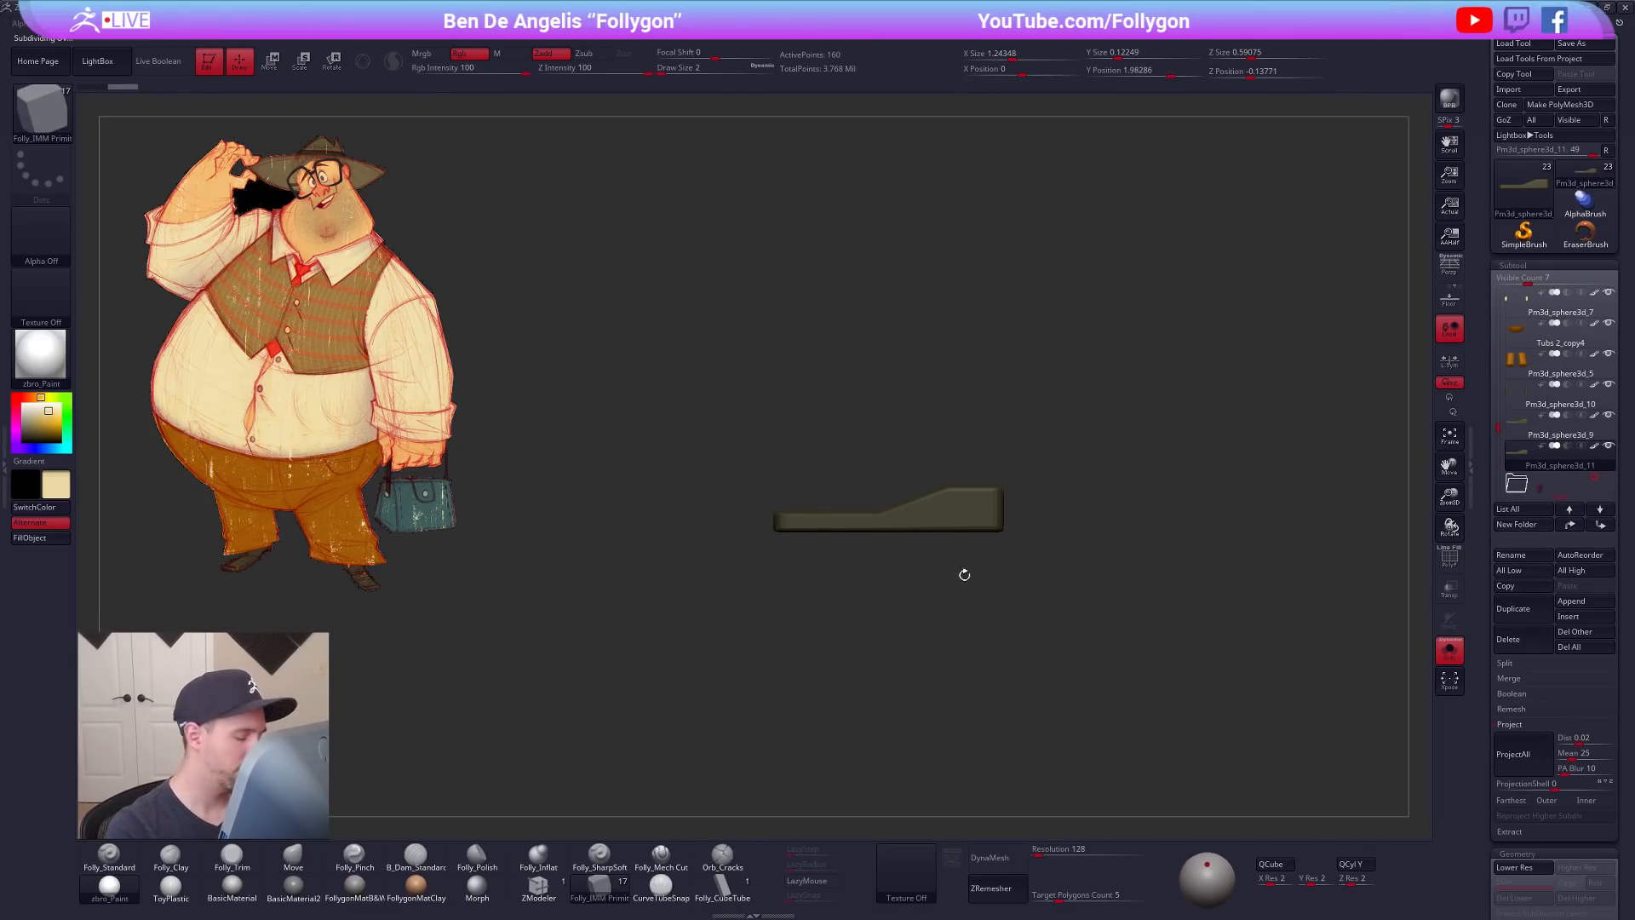
pyautogui.press('m')
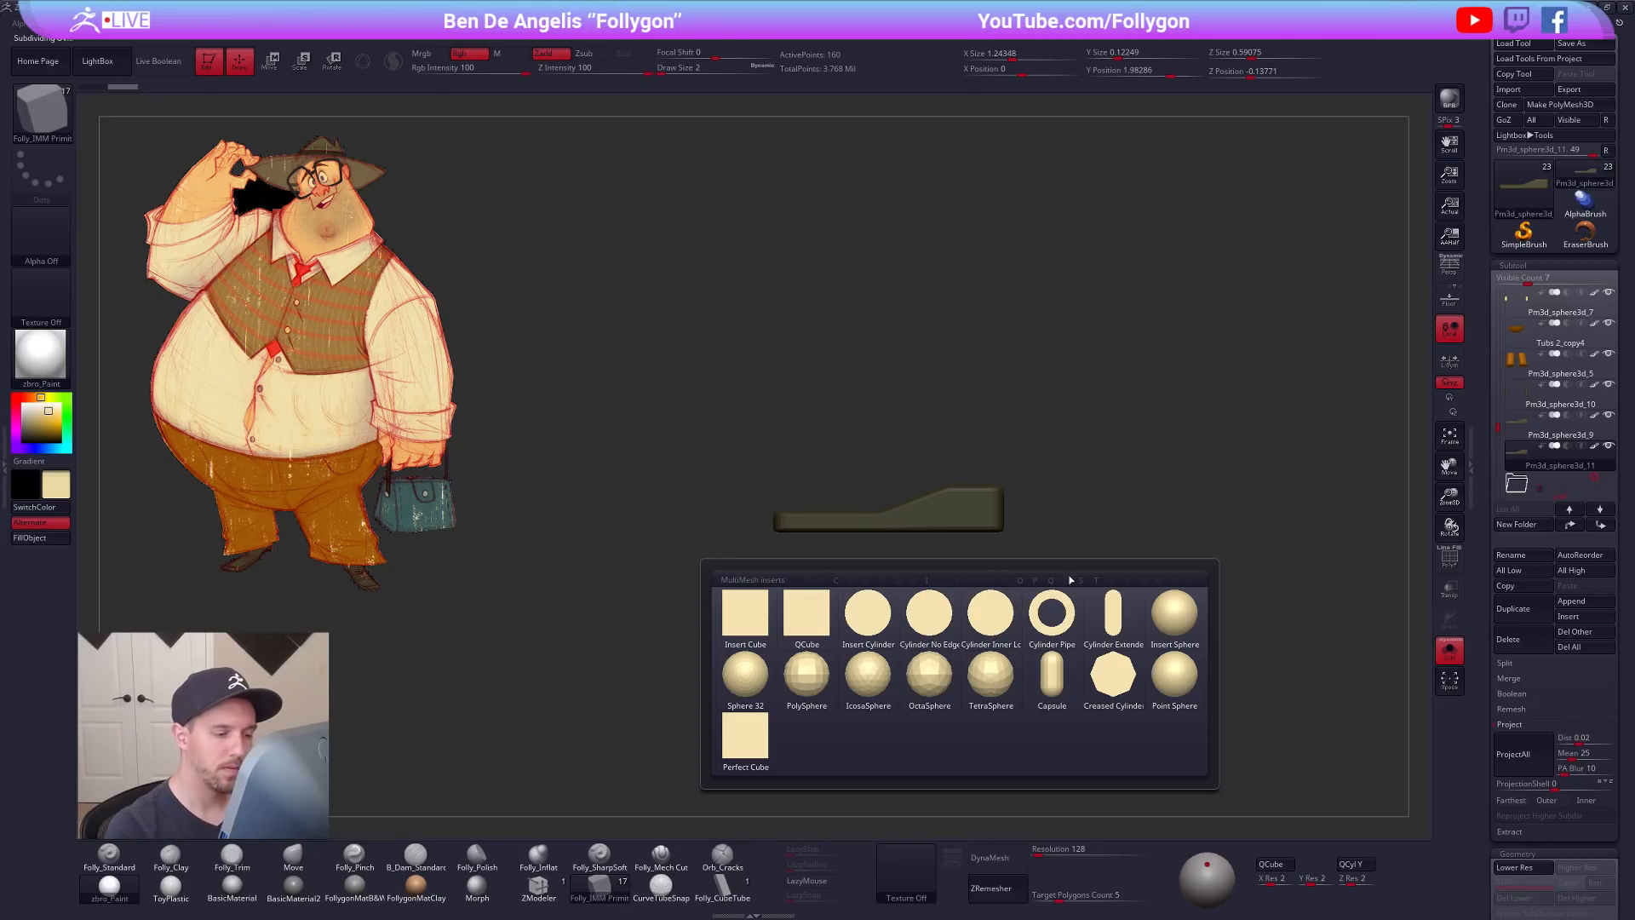
pyautogui.click(754, 752)
pyautogui.press('c')
pyautogui.click(162, 62)
pyautogui.moveTo(1252, 522)
pyautogui.mouseDown()
pyautogui.moveTo(1017, 595)
pyautogui.moveTo(1003, 453)
pyautogui.moveTo(950, 497)
pyautogui.mouseUp()
pyautogui.hotkey('shift', 'f')
pyautogui.hotkey('shift', 'd')
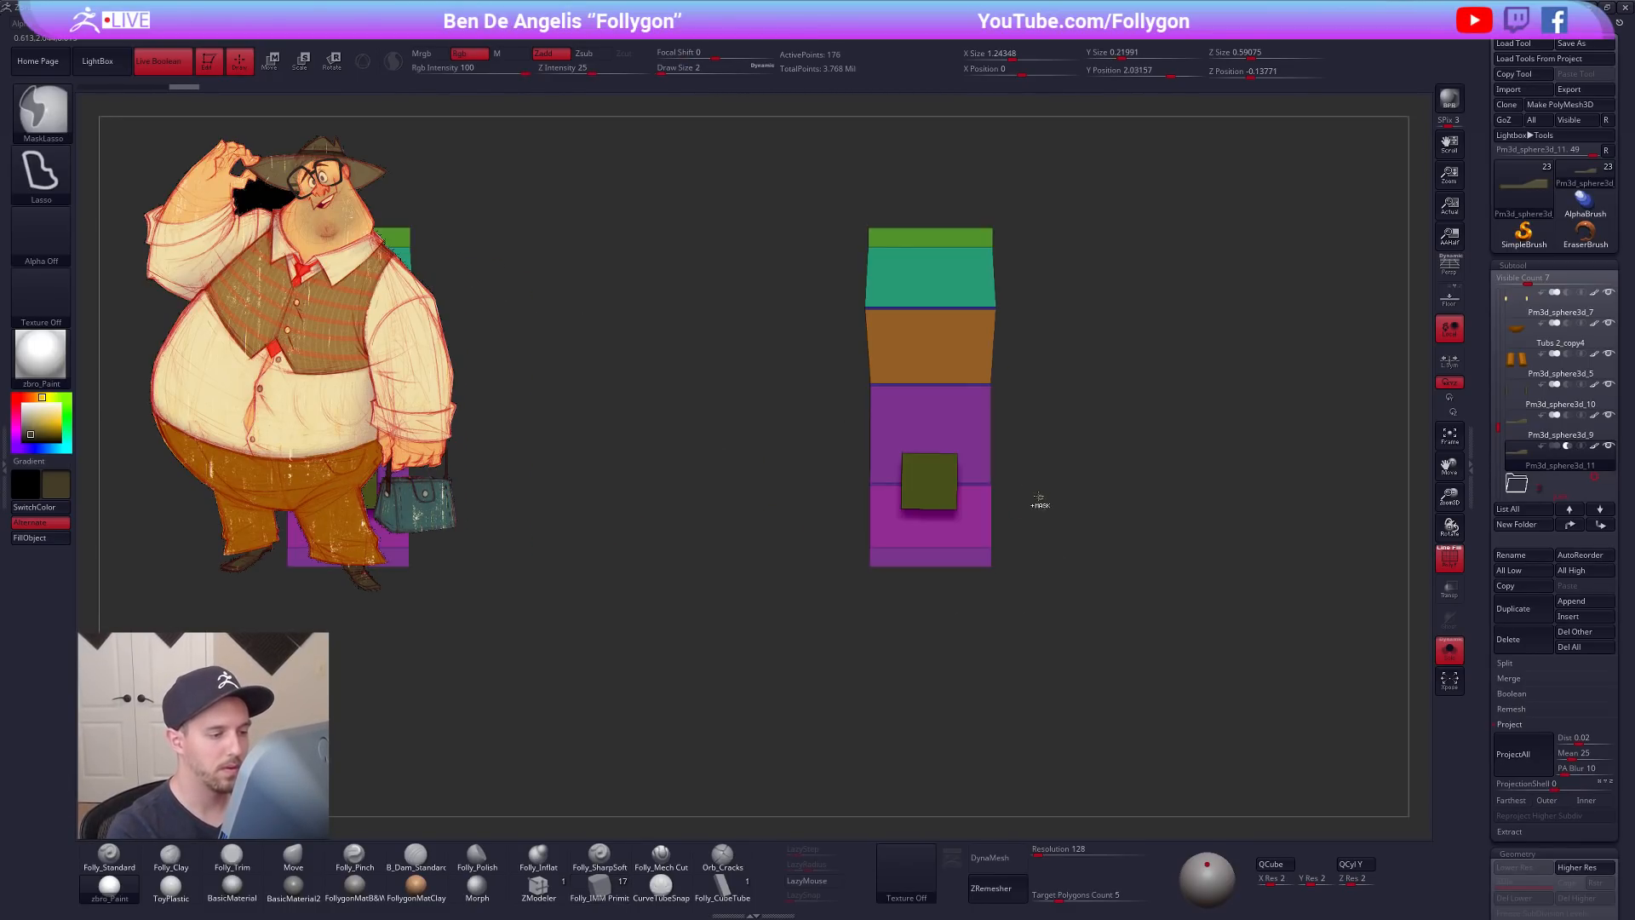
# Step: Isolate the inserted cube from the duplicated sole and stretch it sideways with transpose to span the sole's width
pyautogui.keyDown('ctrl'); pyautogui.keyDown('shift'); pyautogui.click(959, 482); pyautogui.keyUp('shift'); pyautogui.keyUp('ctrl')
pyautogui.press('w')
pyautogui.moveTo(956, 533)
pyautogui.keyDown('shift'); pyautogui.mouseDown()
pyautogui.moveTo(924, 523)
pyautogui.moveTo(877, 545)
pyautogui.moveTo(949, 677)
pyautogui.mouseUp(); pyautogui.keyUp('shift')
pyautogui.press('y')
pyautogui.press('r')
pyautogui.moveTo(1036, 506); pyautogui.dragTo(1036, 509)
pyautogui.moveTo(997, 545); pyautogui.dragTo(951, 580)
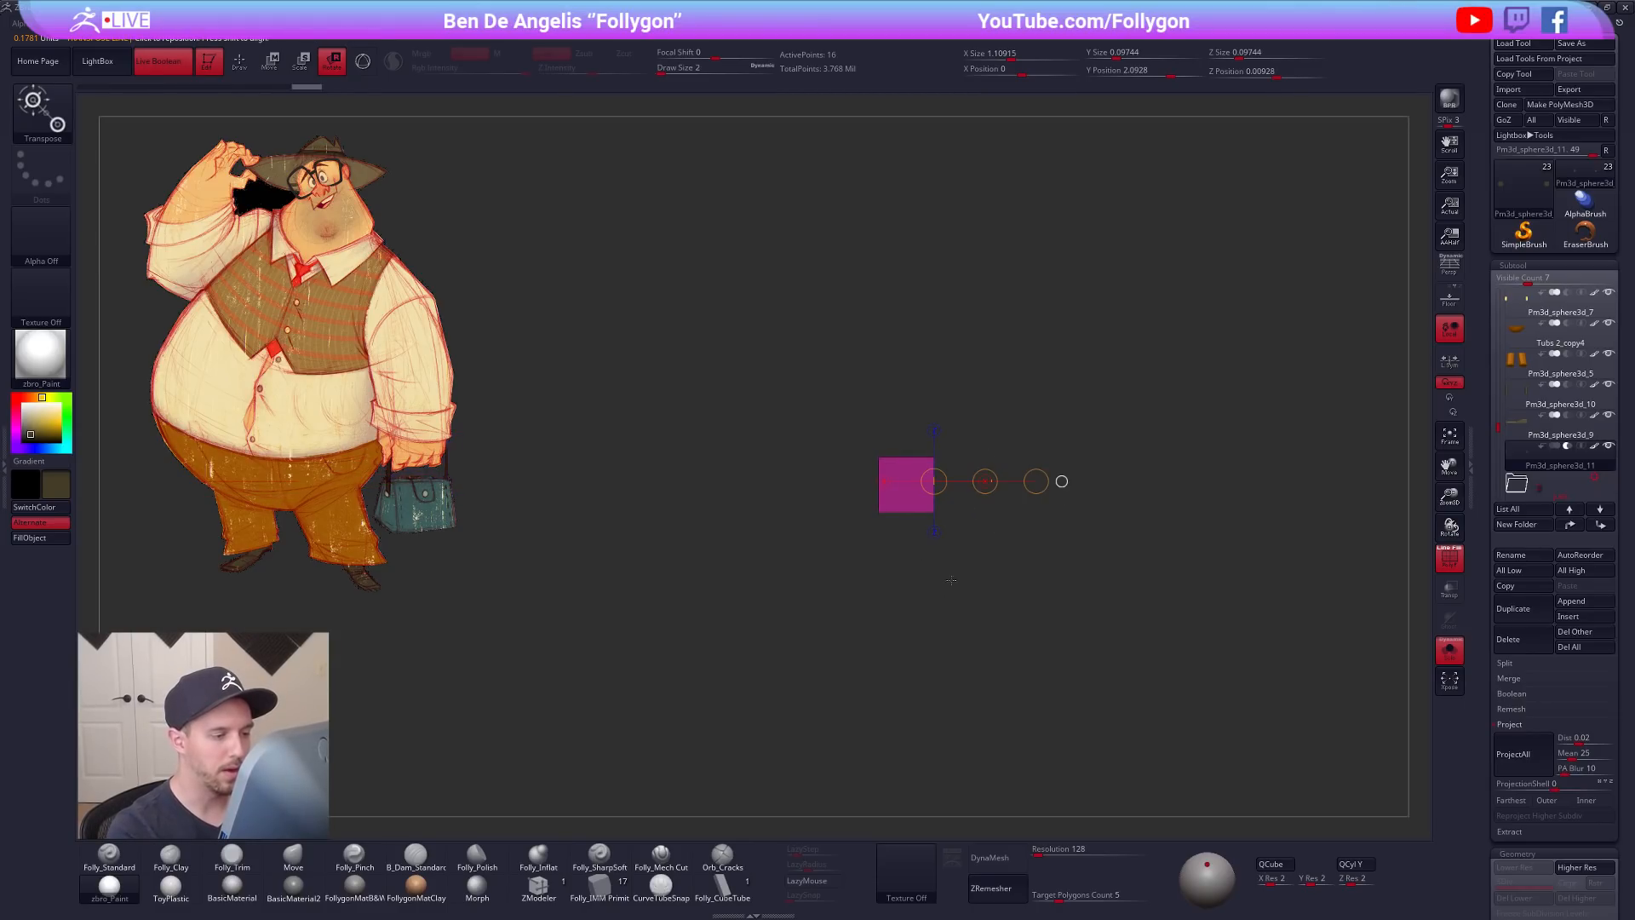
pyautogui.press('w')
pyautogui.click(1061, 482)
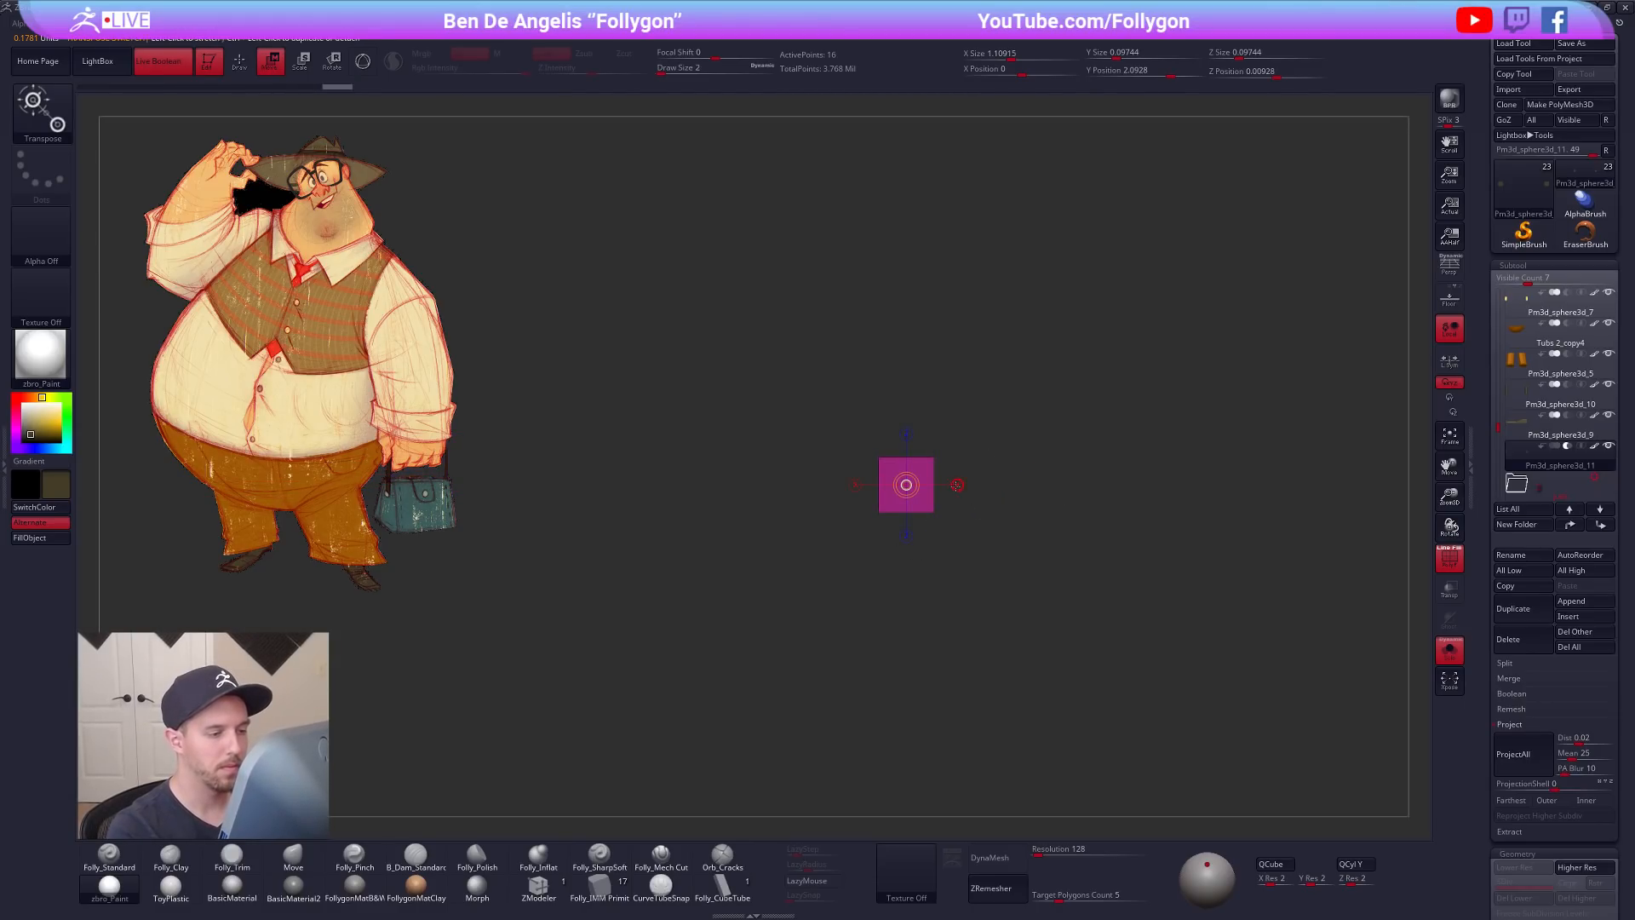
pyautogui.moveTo(1009, 484); pyautogui.dragTo(1185, 491)
pyautogui.click(1050, 565)
# Step: Raise the cube into the underside of the sole in side view to cut a notch in front of the heel
pyautogui.keyDown('shift'); pyautogui.moveTo(1050, 565); pyautogui.dragTo(975, 579); pyautogui.keyUp('shift')
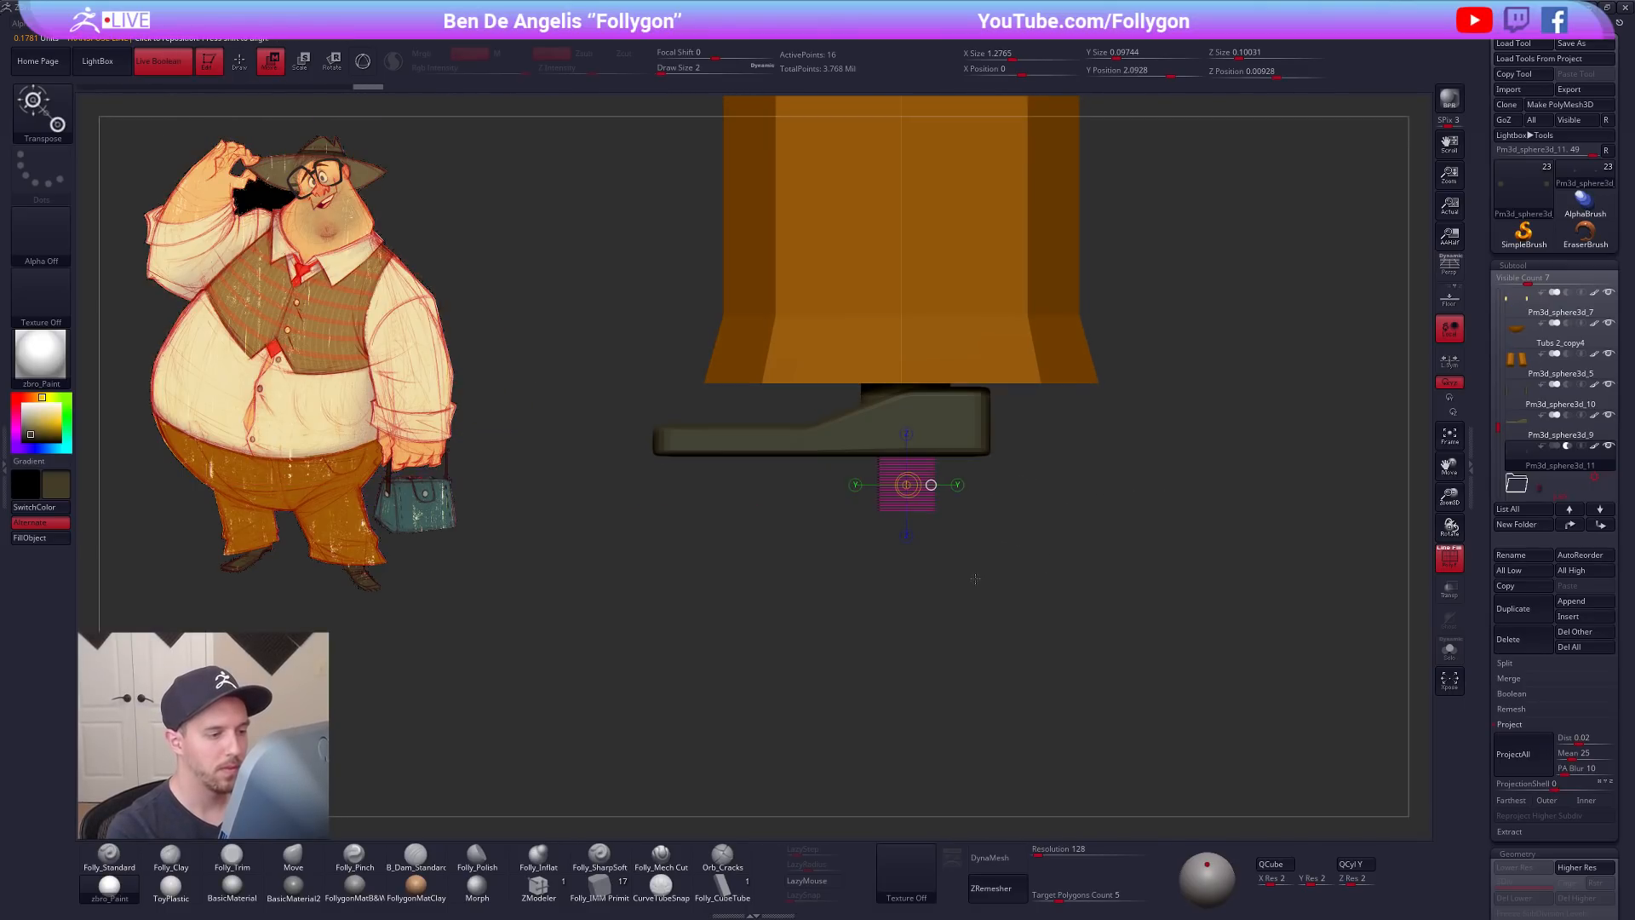
pyautogui.keyDown('shift'); pyautogui.moveTo(935, 511); pyautogui.dragTo(935, 610); pyautogui.keyUp('shift')
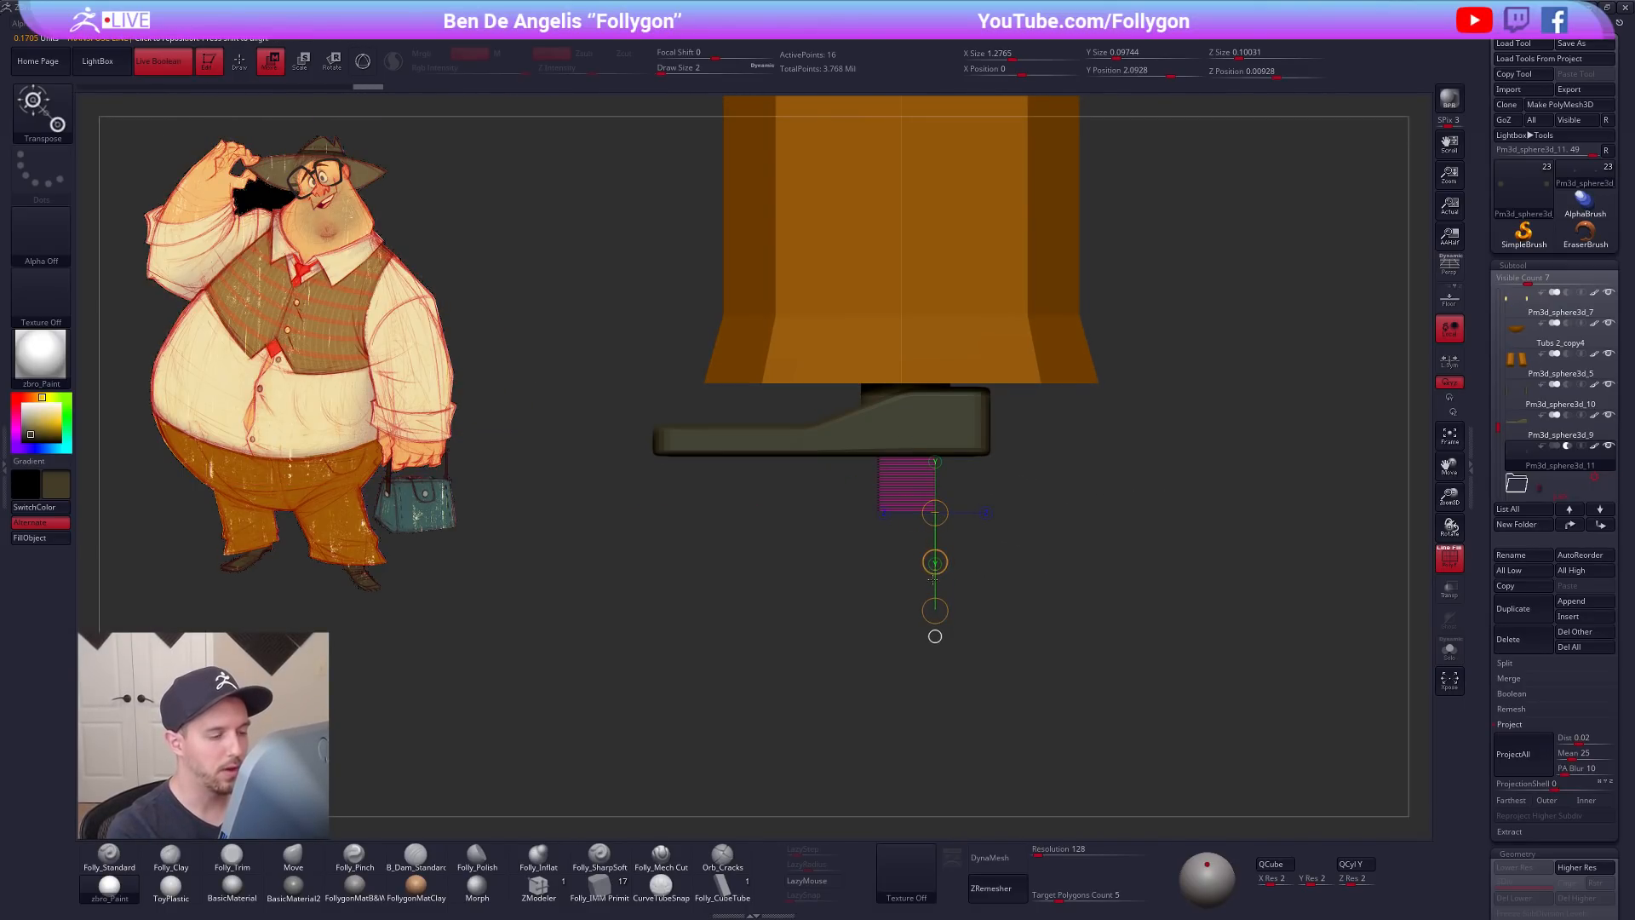
pyautogui.hotkey('shift', 'f')
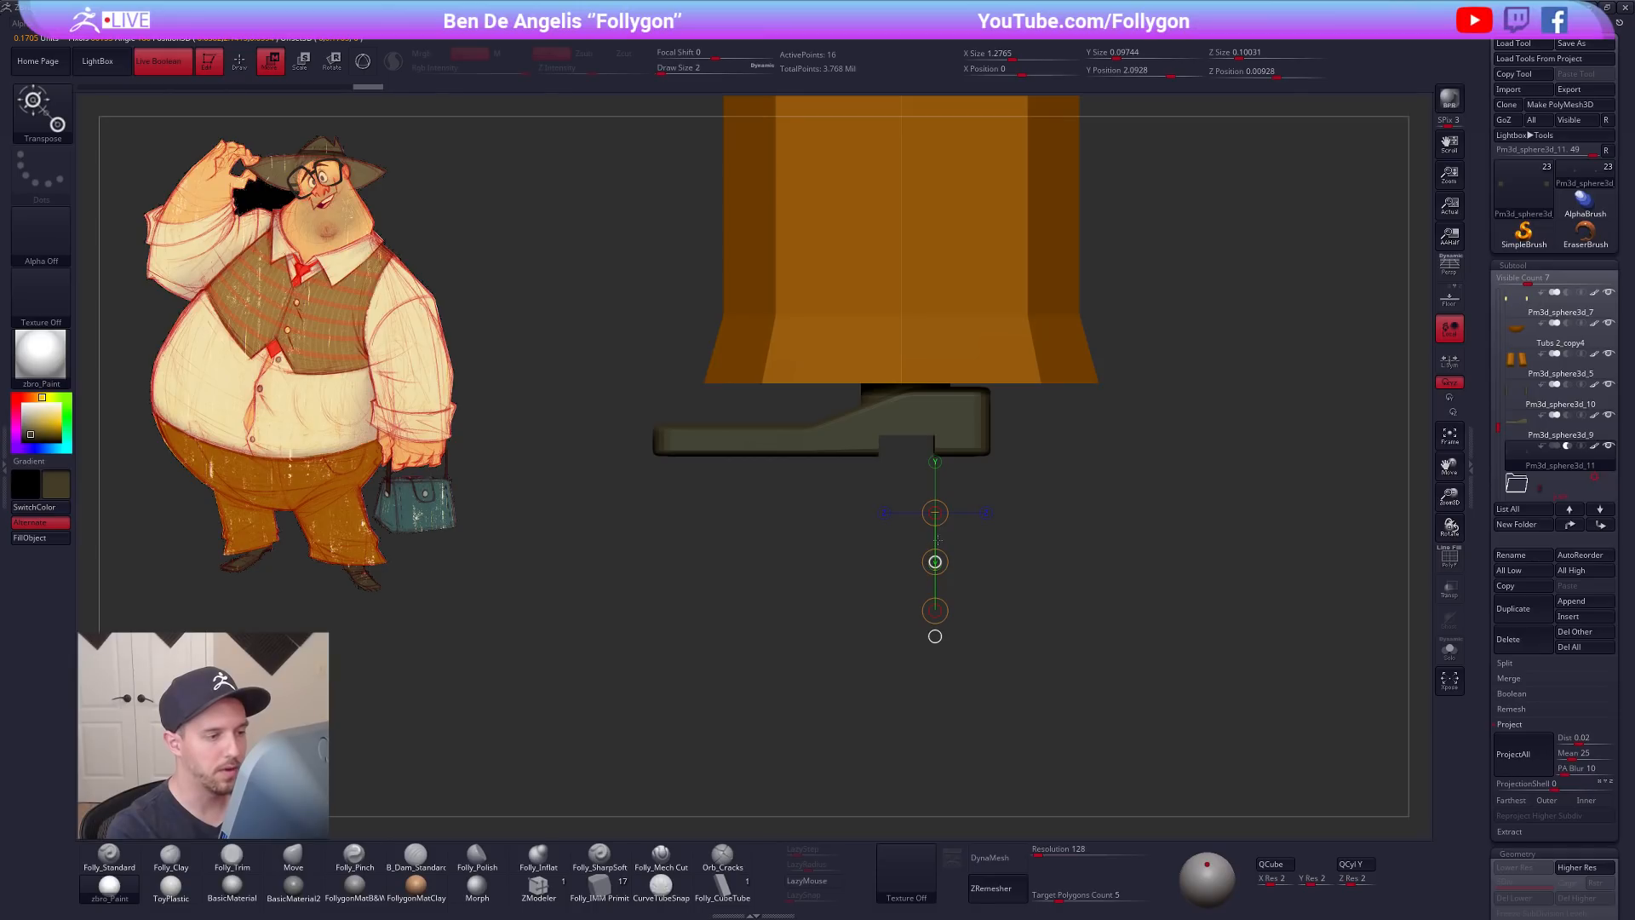
pyautogui.keyDown('alt'); pyautogui.moveTo(879, 498); pyautogui.dragTo(926, 533); pyautogui.keyUp('alt')
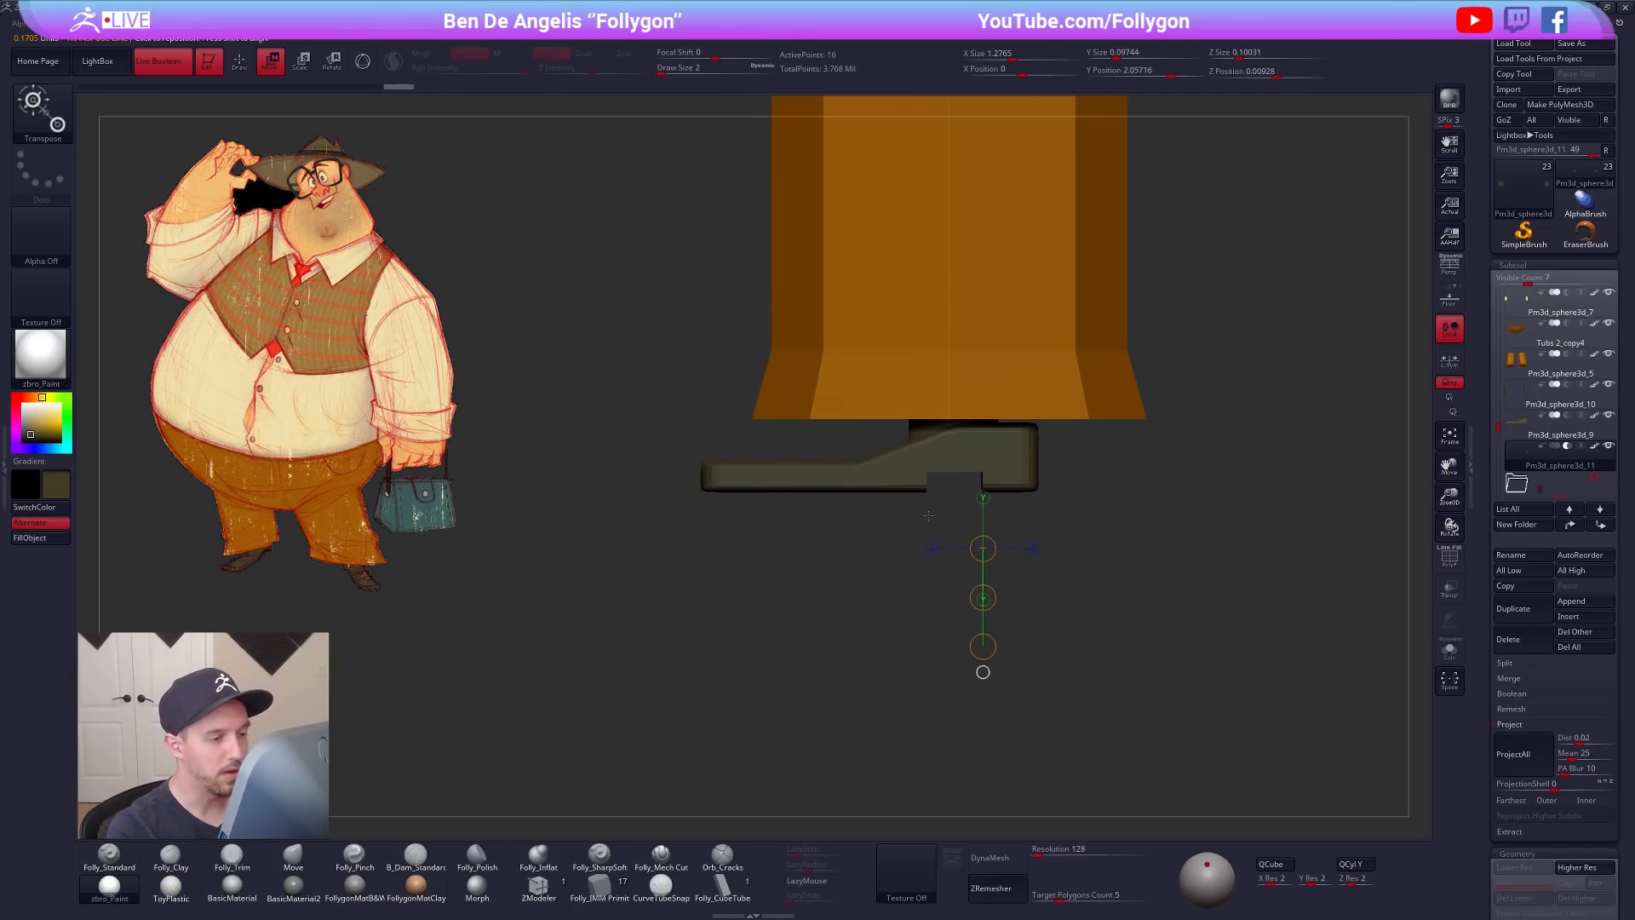
pyautogui.press('q')
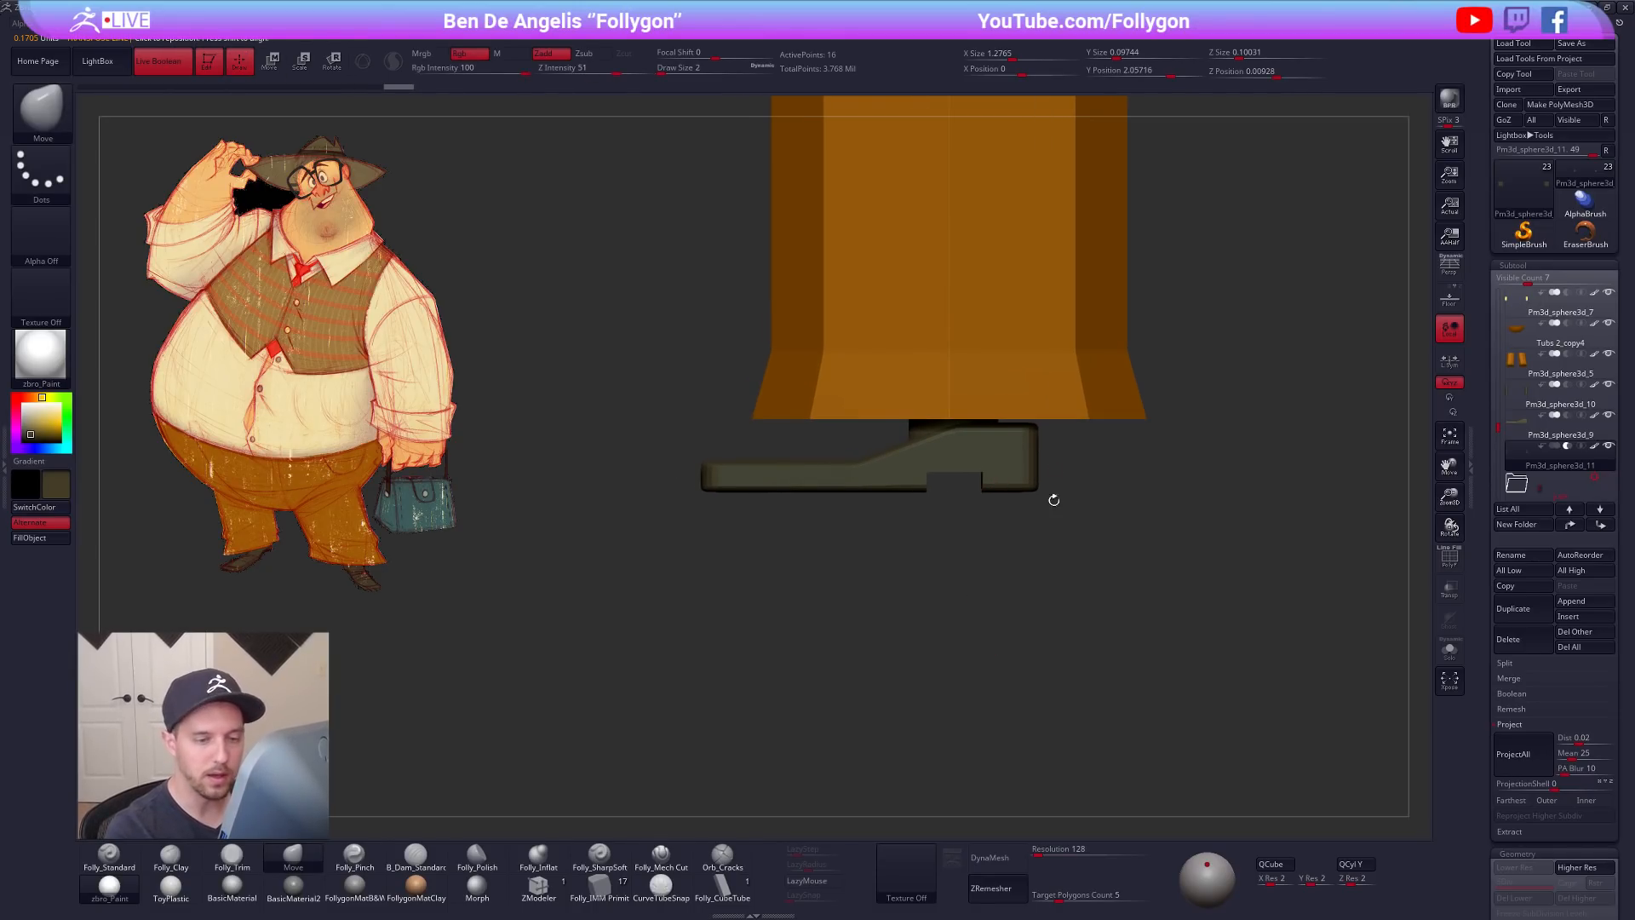
# Step: Select the original sole subtool and show only it together with the boolean cutter cube
pyautogui.keyDown('alt'); pyautogui.click(1012, 477); pyautogui.keyUp('alt')
pyautogui.keyDown('alt'); pyautogui.moveTo(989, 528); pyautogui.dragTo(1049, 582); pyautogui.keyUp('alt')
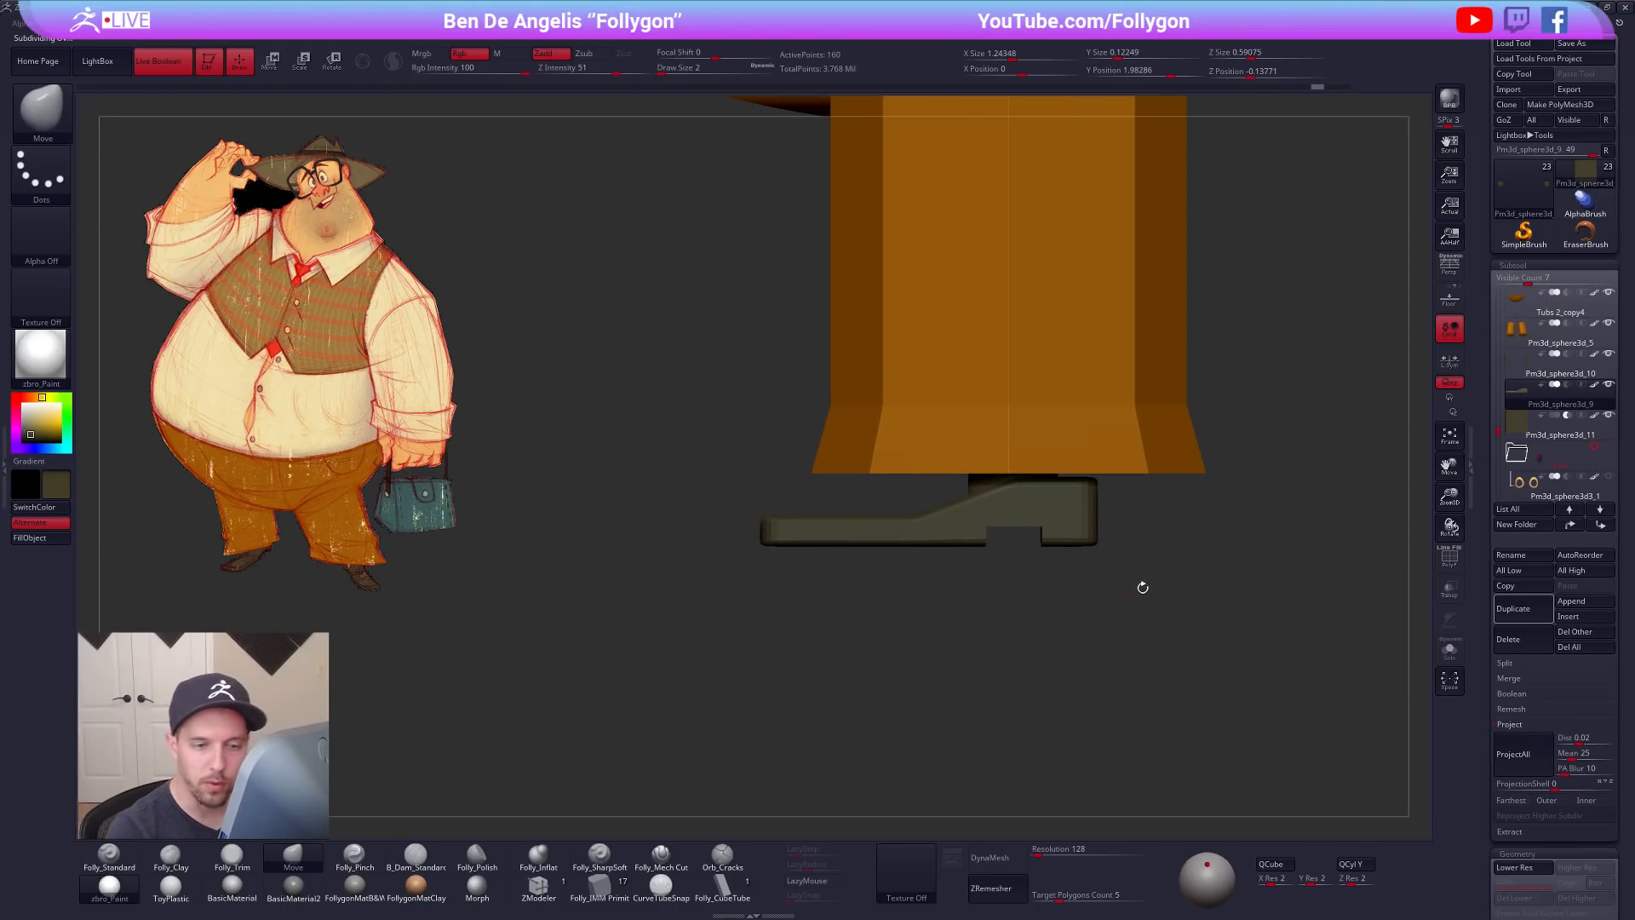
pyautogui.click(1518, 426)
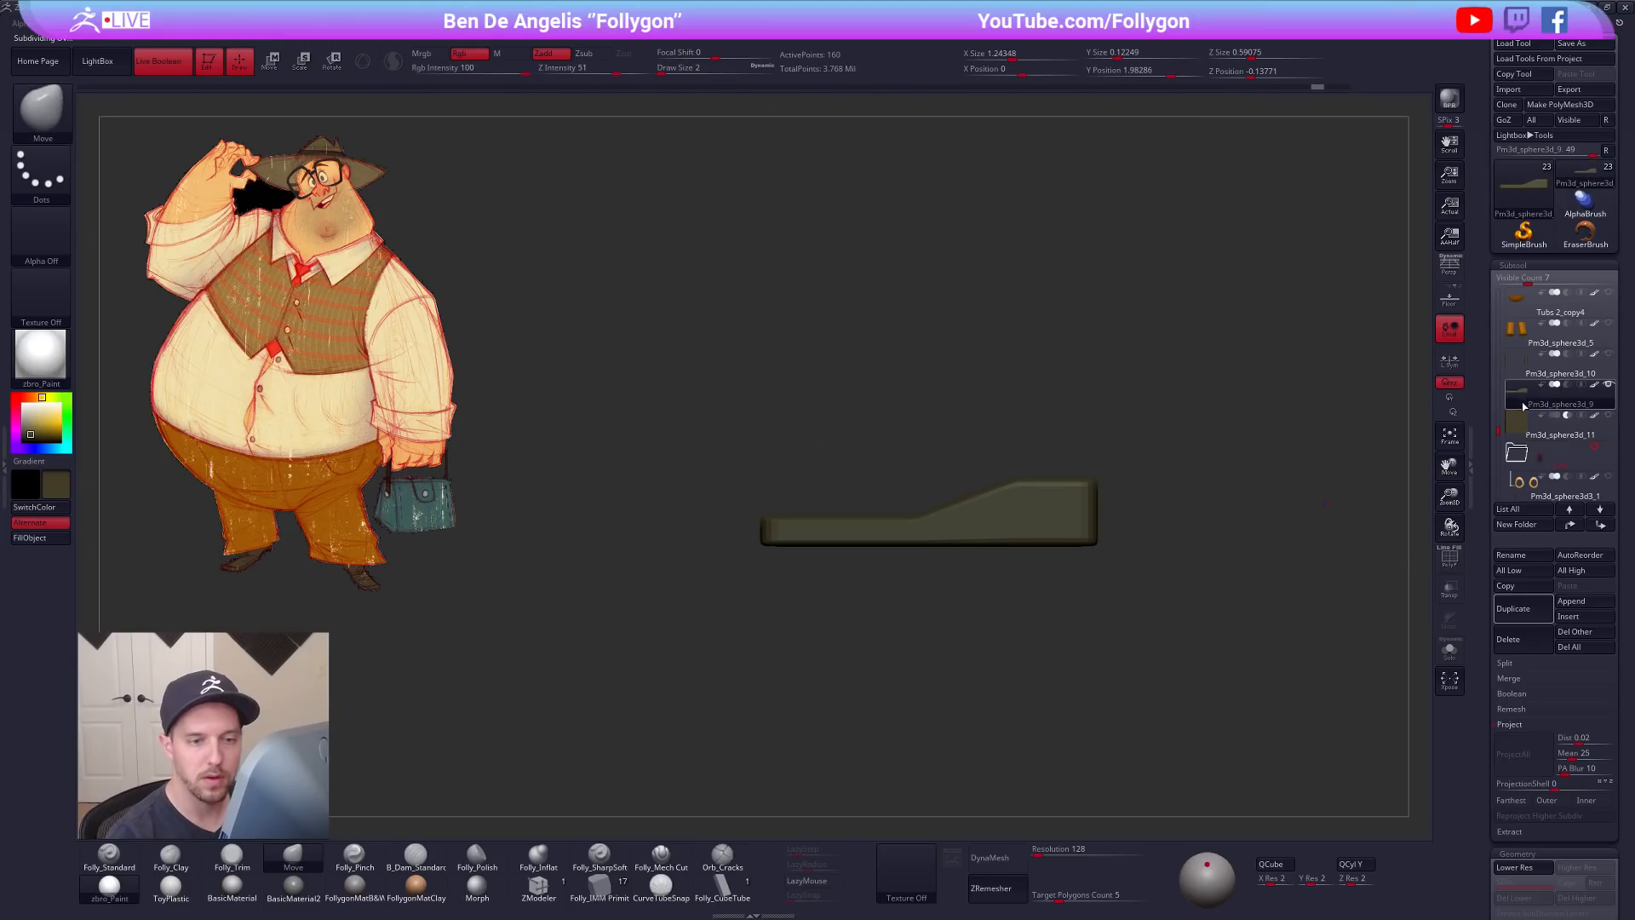
pyautogui.click(1525, 406)
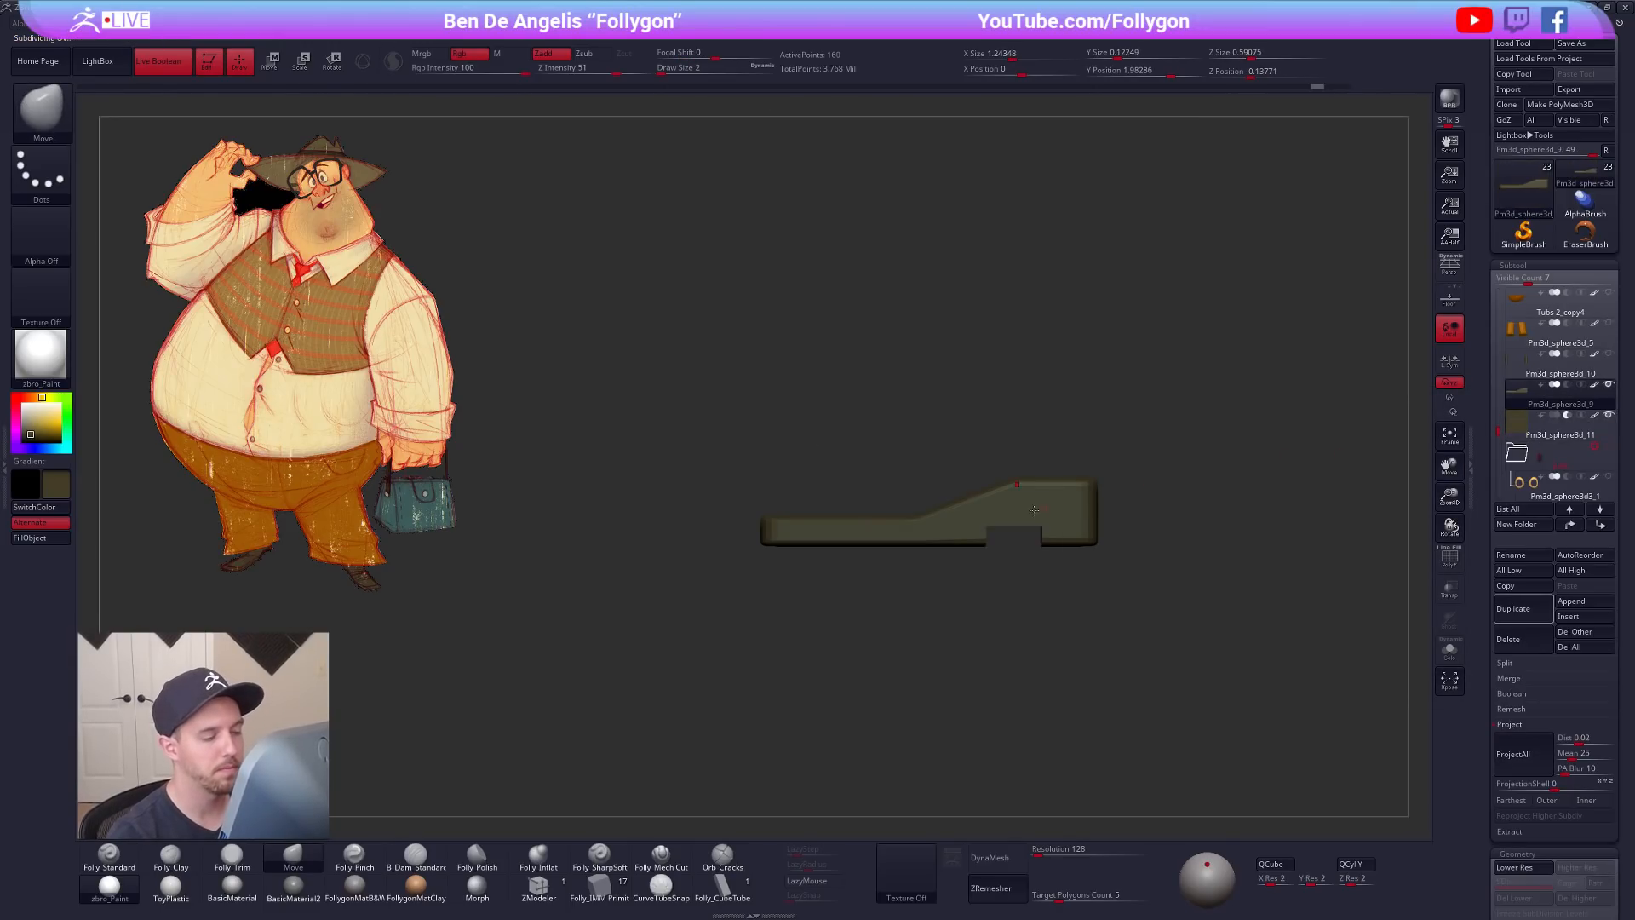
# Step: Mask the sole's underside at the lowest subdivision, show the ankle cylinder, and move the sole's top upward to thicken it
pyautogui.hotkey('shift', 'f')
pyautogui.hotkey('shift', 'd')
pyautogui.press('ctrl')
pyautogui.moveTo(754, 537)
pyautogui.keyDown('ctrl'); pyautogui.mouseDown()
pyautogui.moveTo(968, 446)
pyautogui.moveTo(1150, 502)
pyautogui.mouseUp(); pyautogui.keyUp('ctrl')
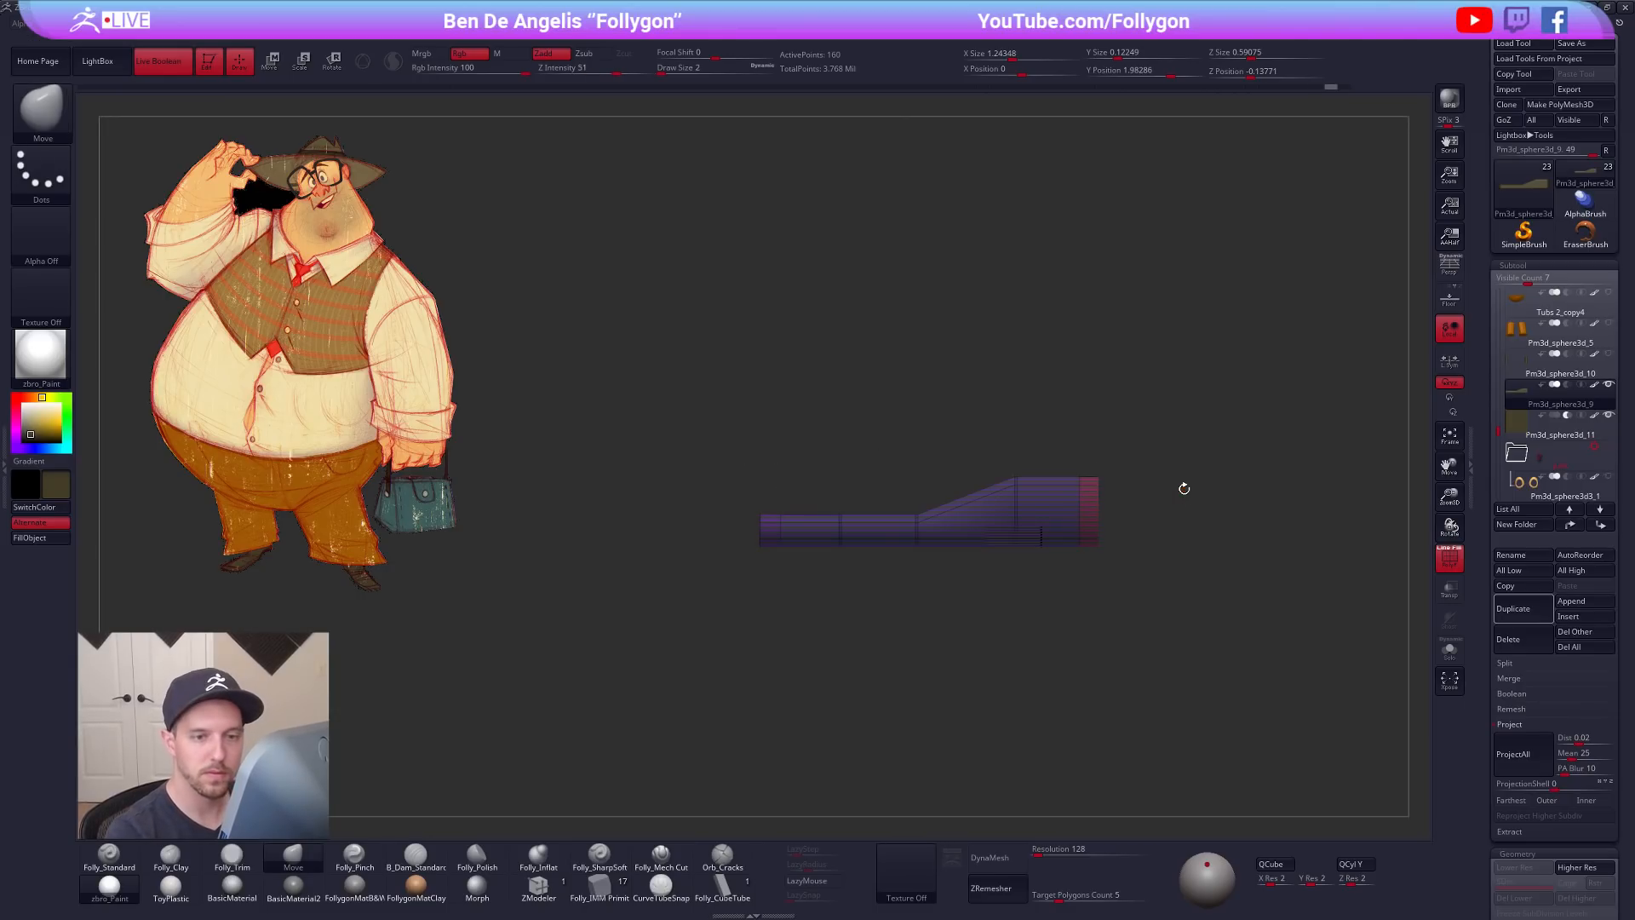
pyautogui.click(1609, 355)
pyautogui.press('w')
pyautogui.moveTo(1015, 538)
pyautogui.keyDown('shift'); pyautogui.mouseDown()
pyautogui.moveTo(1014, 647)
pyautogui.moveTo(1016, 586)
pyautogui.mouseUp(); pyautogui.keyUp('shift')
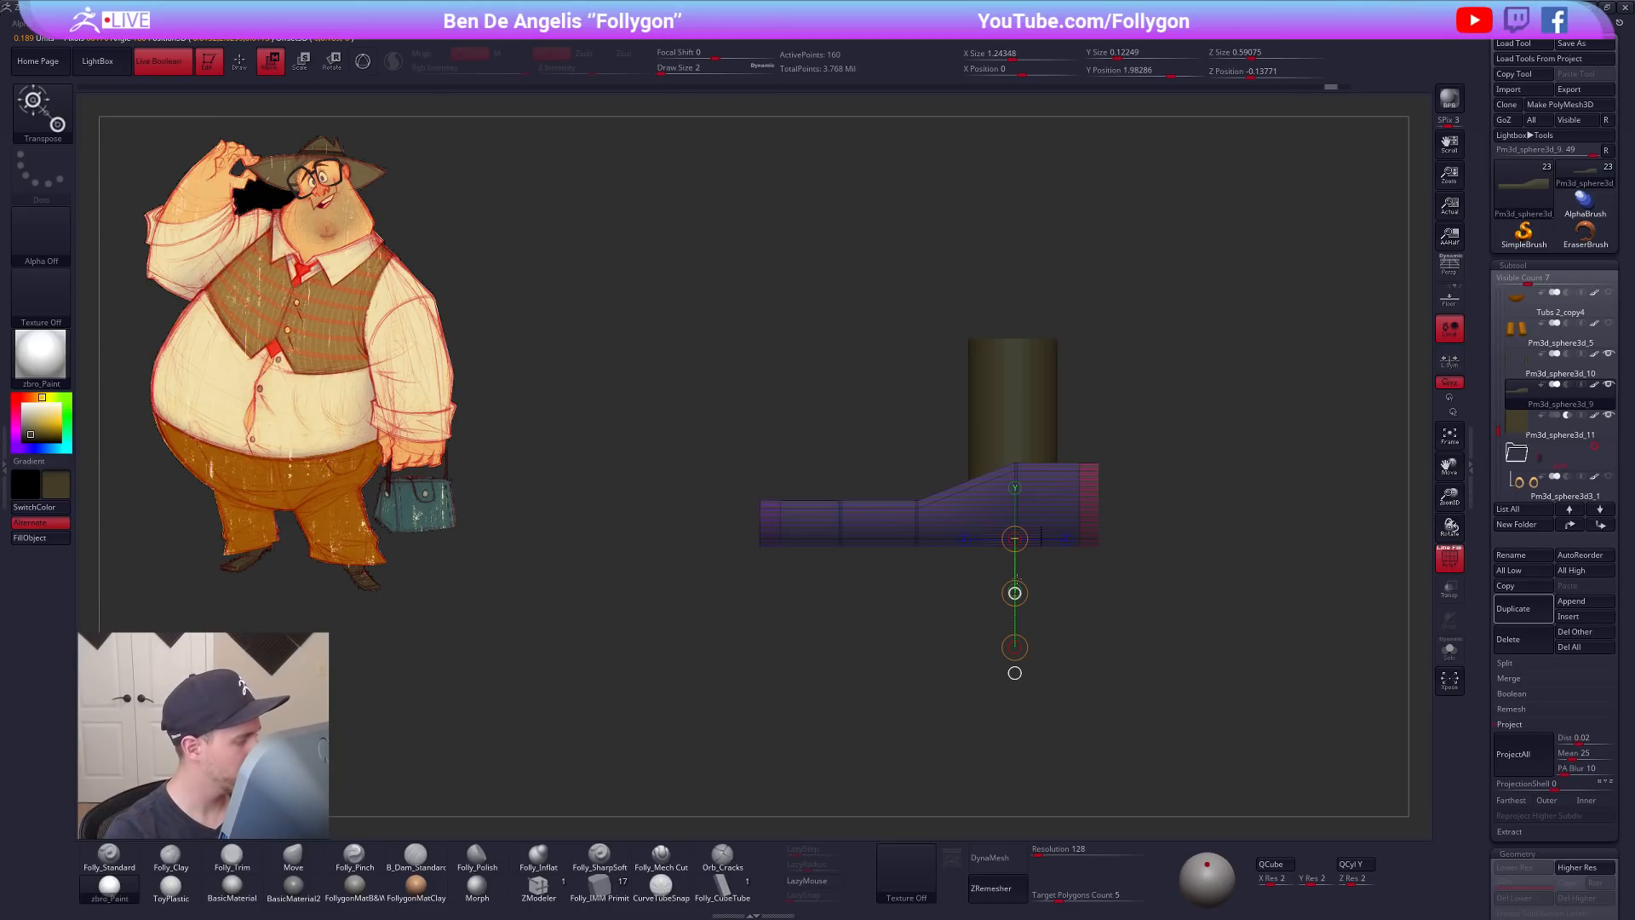
pyautogui.moveTo(1016, 578); pyautogui.dragTo(1015, 580)
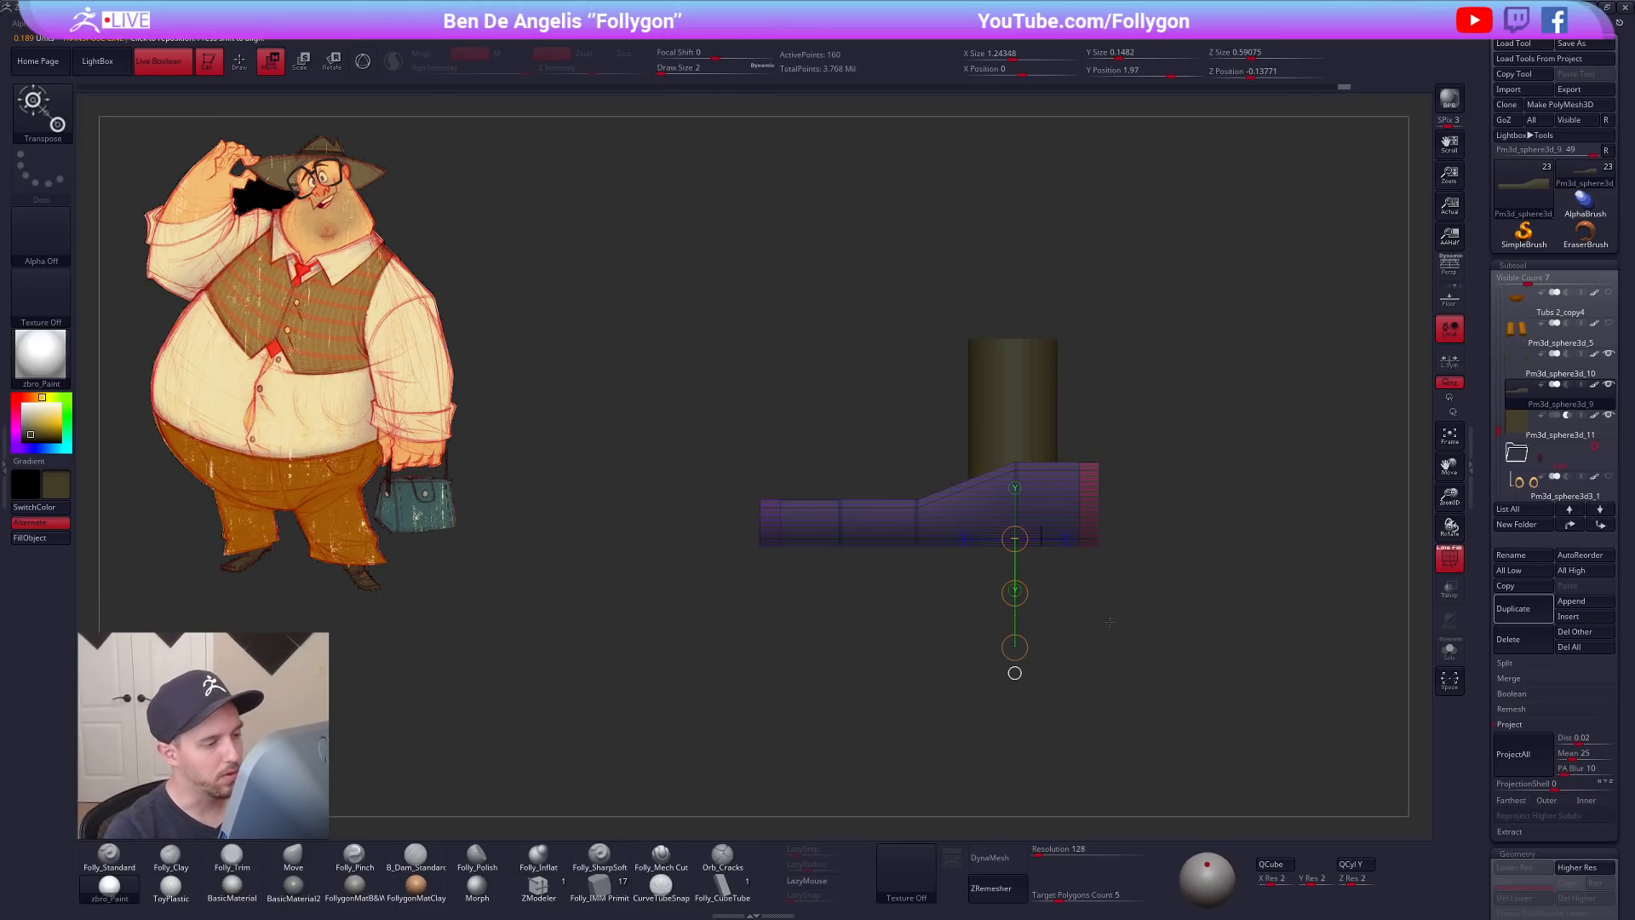
# Step: Clear the mask from the soles and switch to the ZModeler brush in an angled polyframe view
pyautogui.press('q')
pyautogui.moveTo(1179, 566); pyautogui.dragTo(1089, 630)
pyautogui.hotkey('shift', 'f')
pyautogui.hotkey('alt', 's')
pyautogui.moveTo(1008, 687); pyautogui.dragTo(979, 669)
pyautogui.hotkey('shift', 'f')
pyautogui.click(538, 886)
pyautogui.press('space')
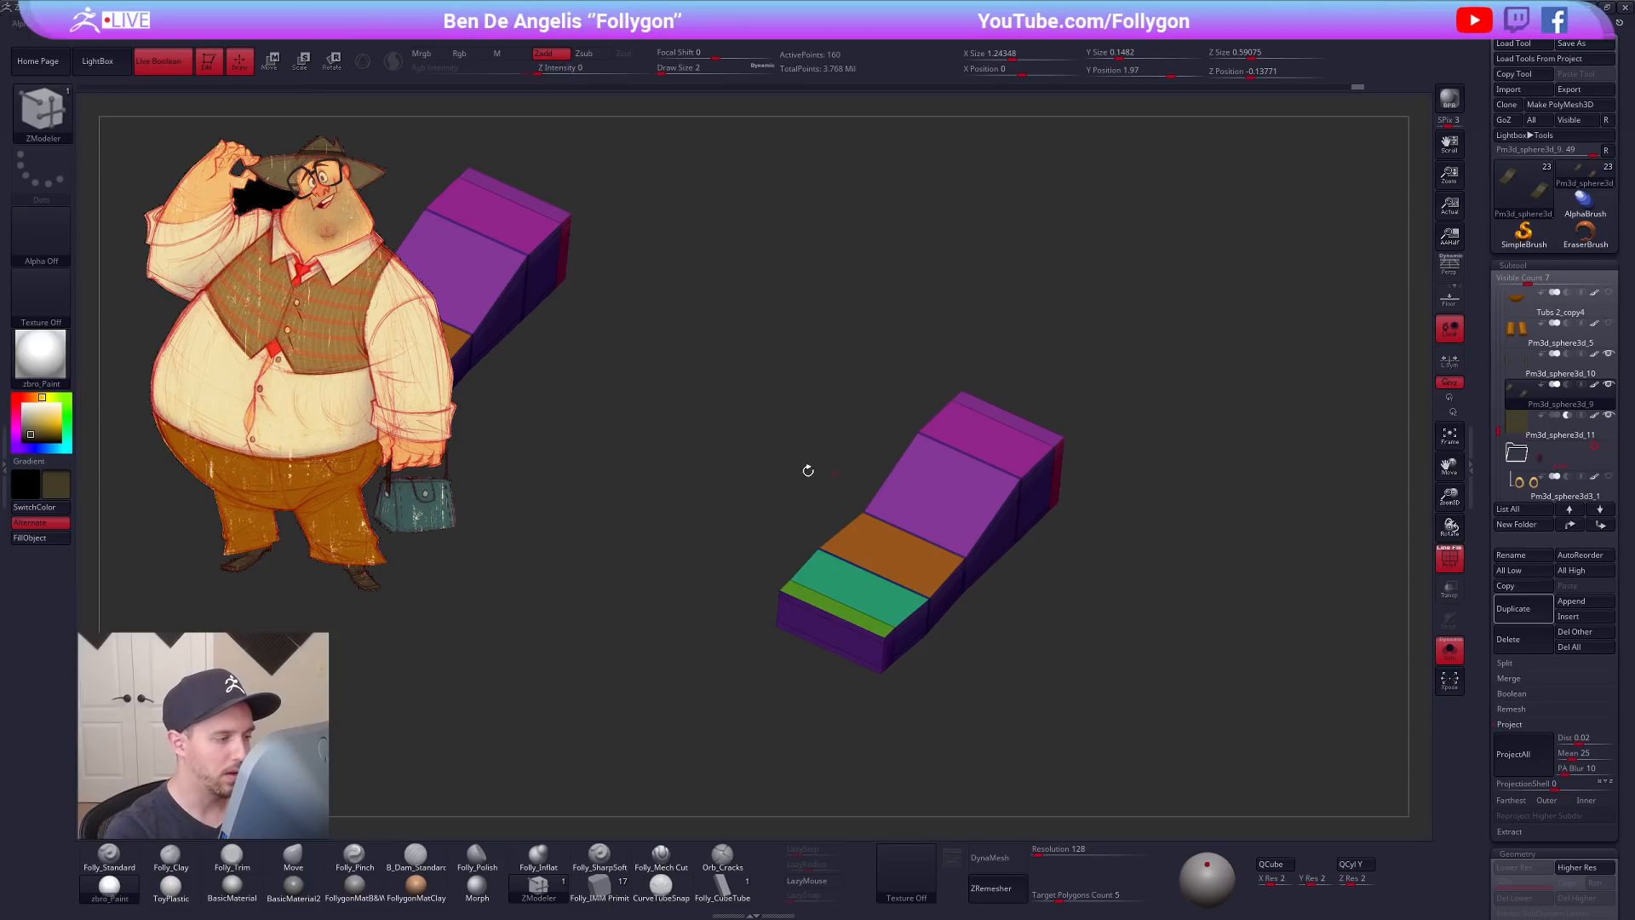
# Step: Hide one of the two soles with a selection brush so only the other stays visible
pyautogui.moveTo(795, 476)
pyautogui.keyDown('ctrl'); pyautogui.keyDown('shift'); pyautogui.mouseDown()
pyautogui.moveTo(713, 611)
pyautogui.moveTo(862, 734)
pyautogui.mouseUp(); pyautogui.keyUp('shift'); pyautogui.keyUp('ctrl')
pyautogui.hotkey('ctrl', 'z')
pyautogui.hotkey('ctrl', 'shift', 'space')
pyautogui.click(862, 847)
pyautogui.keyDown('ctrl'); pyautogui.keyDown('shift'); pyautogui.moveTo(763, 519); pyautogui.dragTo(741, 477); pyautogui.keyUp('shift'); pyautogui.keyUp('ctrl')
pyautogui.hotkey('ctrl', 'shift', 'space')
pyautogui.click(1127, 396)
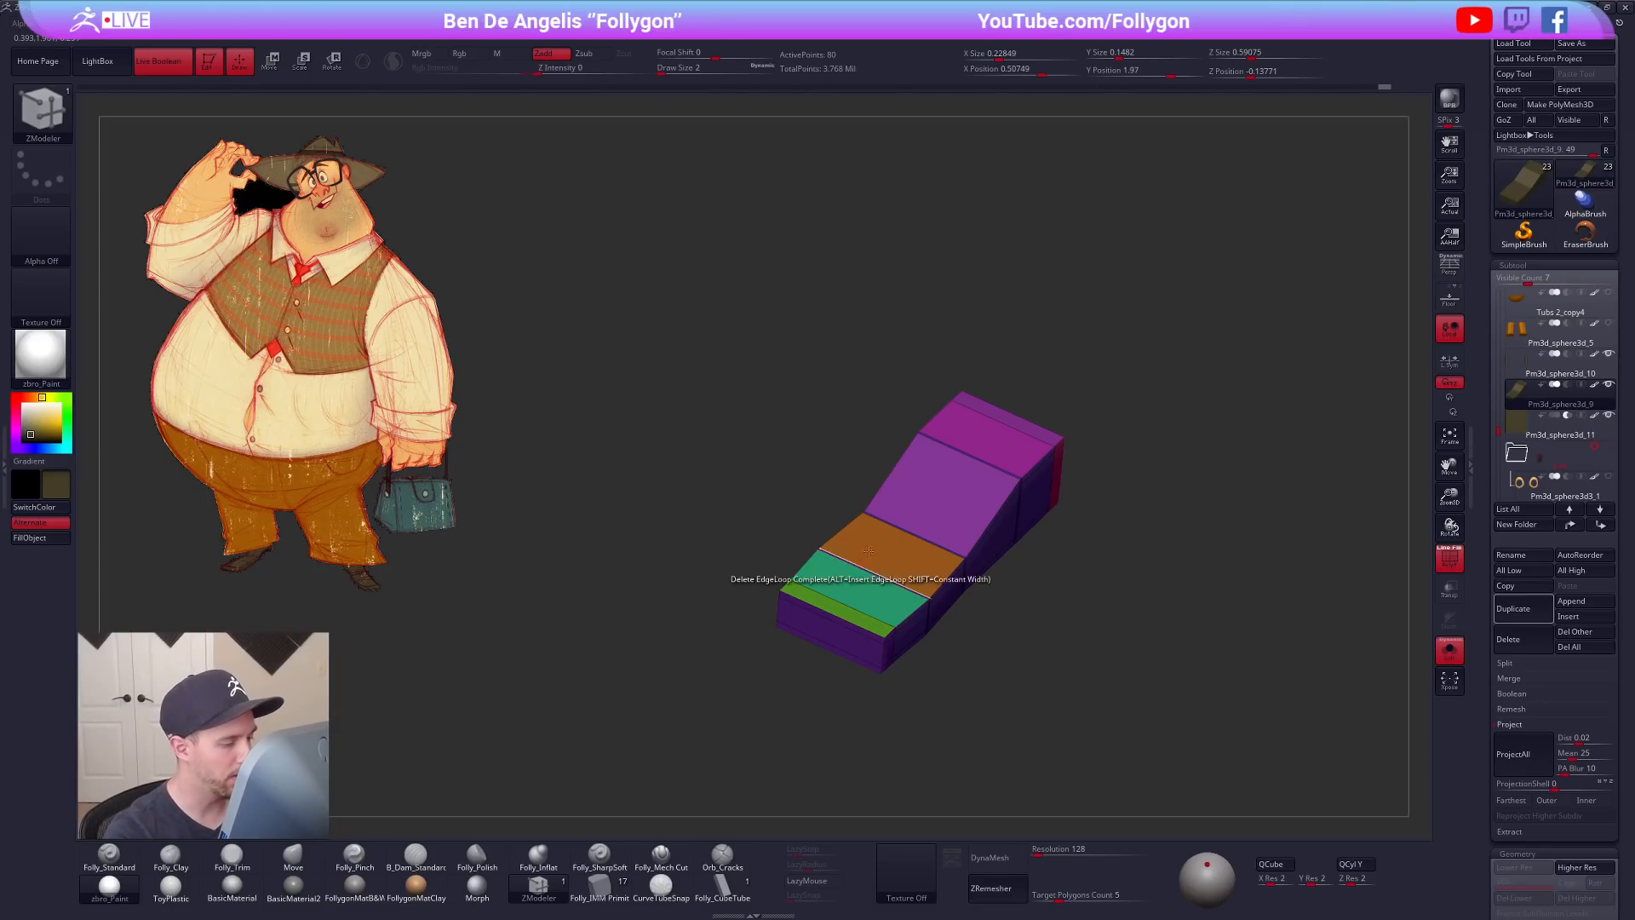
# Step: Insert one lengthwise loop through the middle of the sole with Insert Polyloops targeting Polyloop, undoing any extra loop
pyautogui.press('space')
pyautogui.click(920, 441)
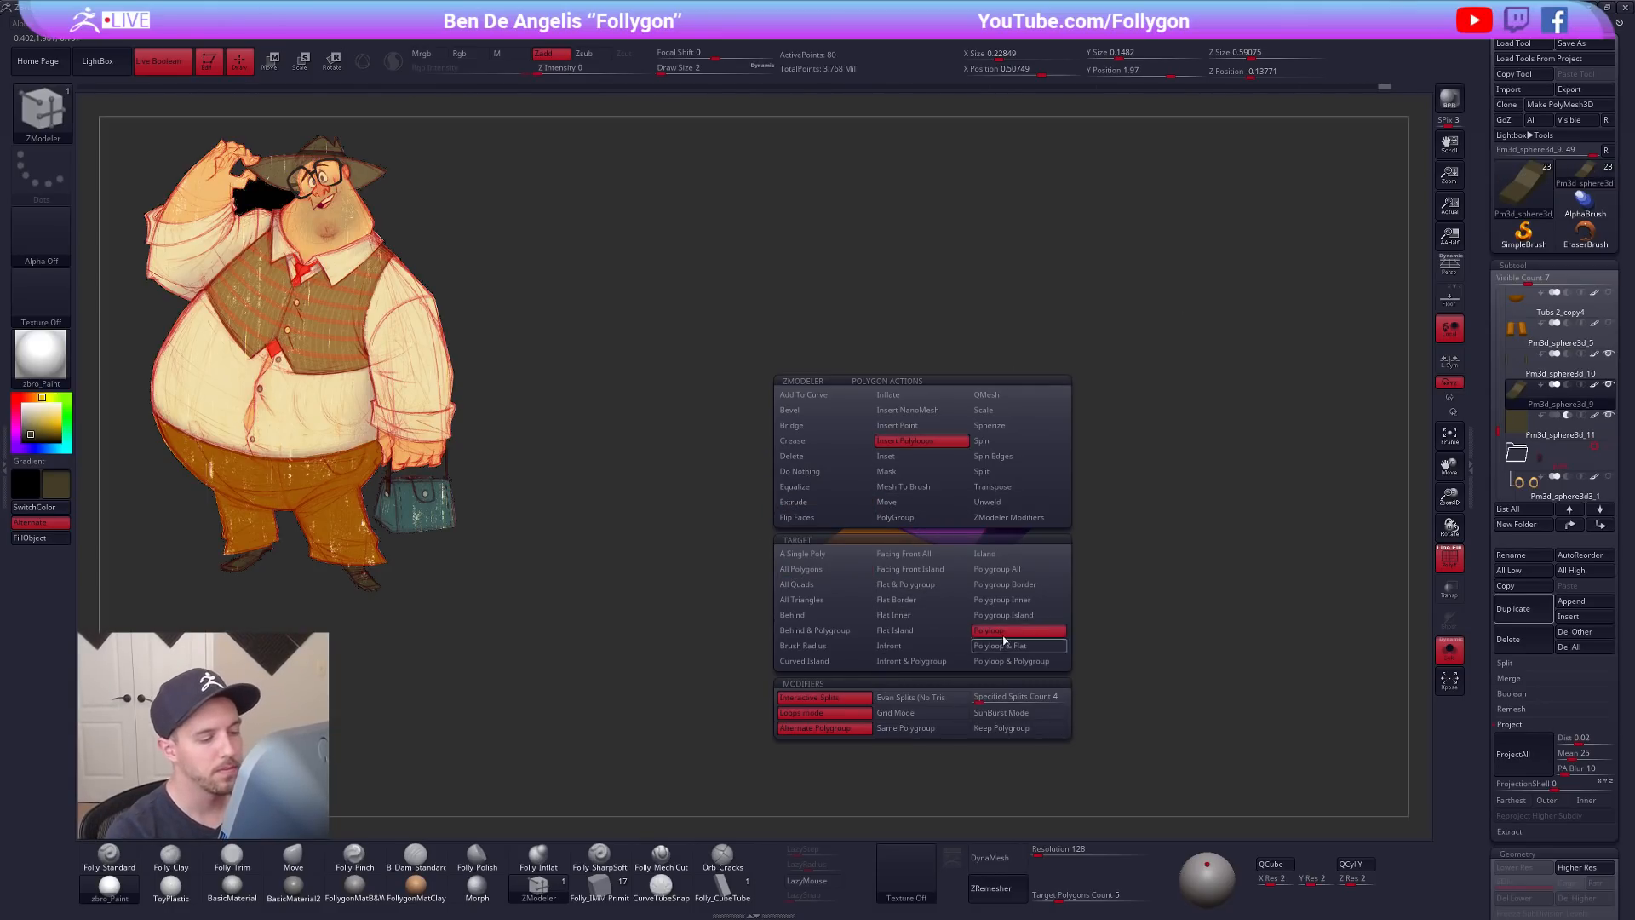
pyautogui.click(925, 527)
pyautogui.moveTo(944, 572); pyautogui.dragTo(946, 712, button='right')
pyautogui.press('d')
pyautogui.hotkey('shift', 'd')
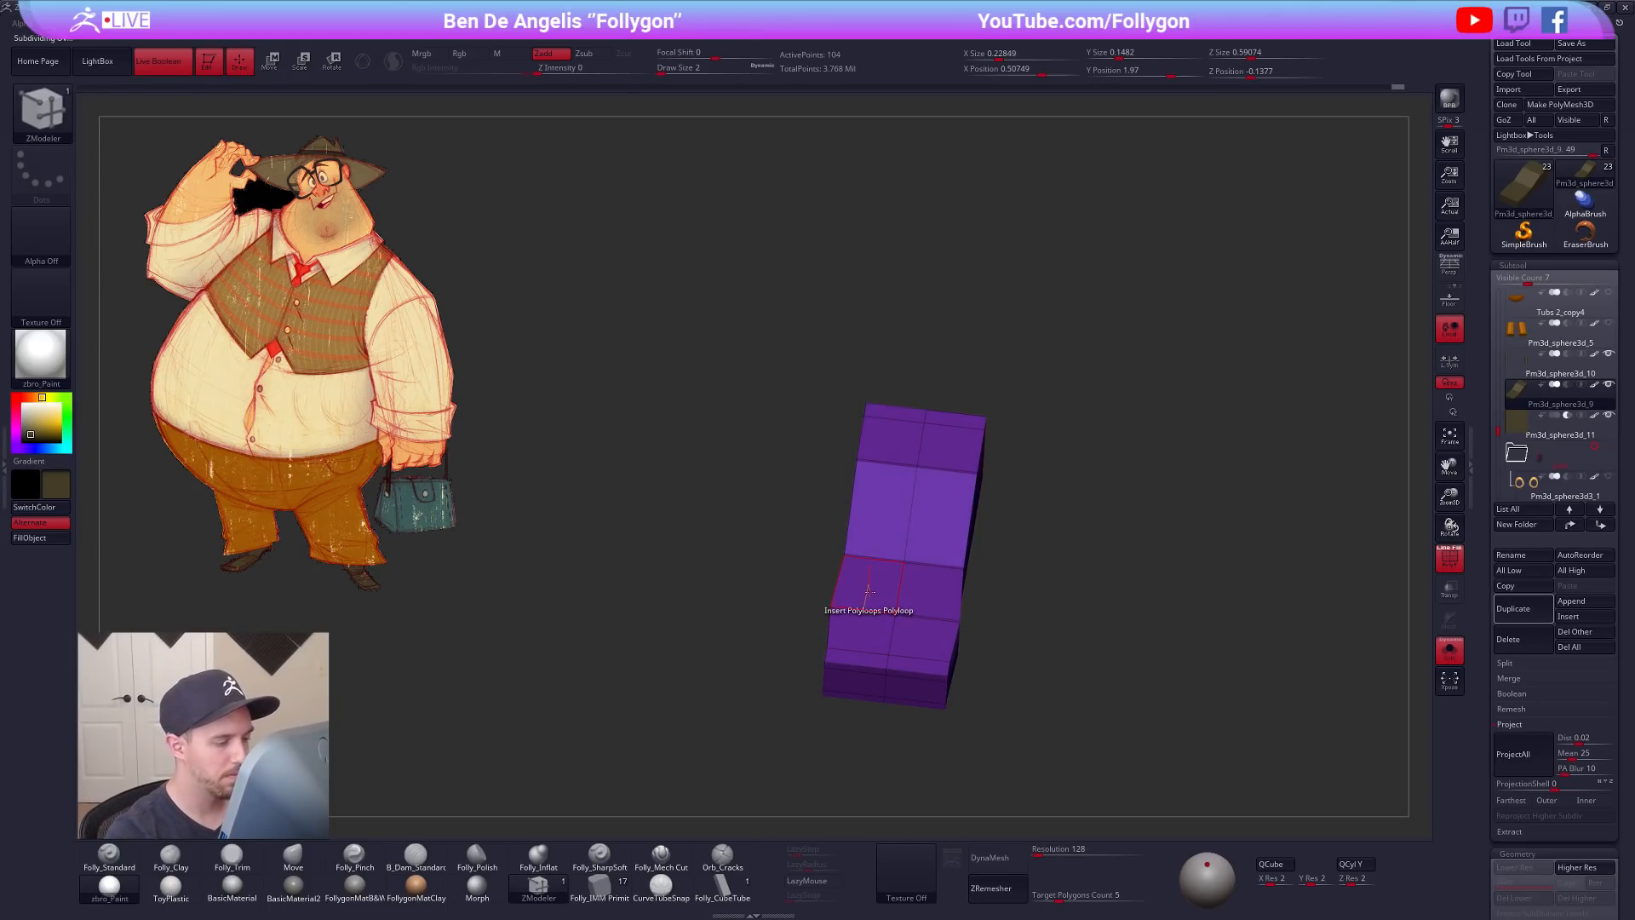
pyautogui.hotkey('ctrl', 'z')
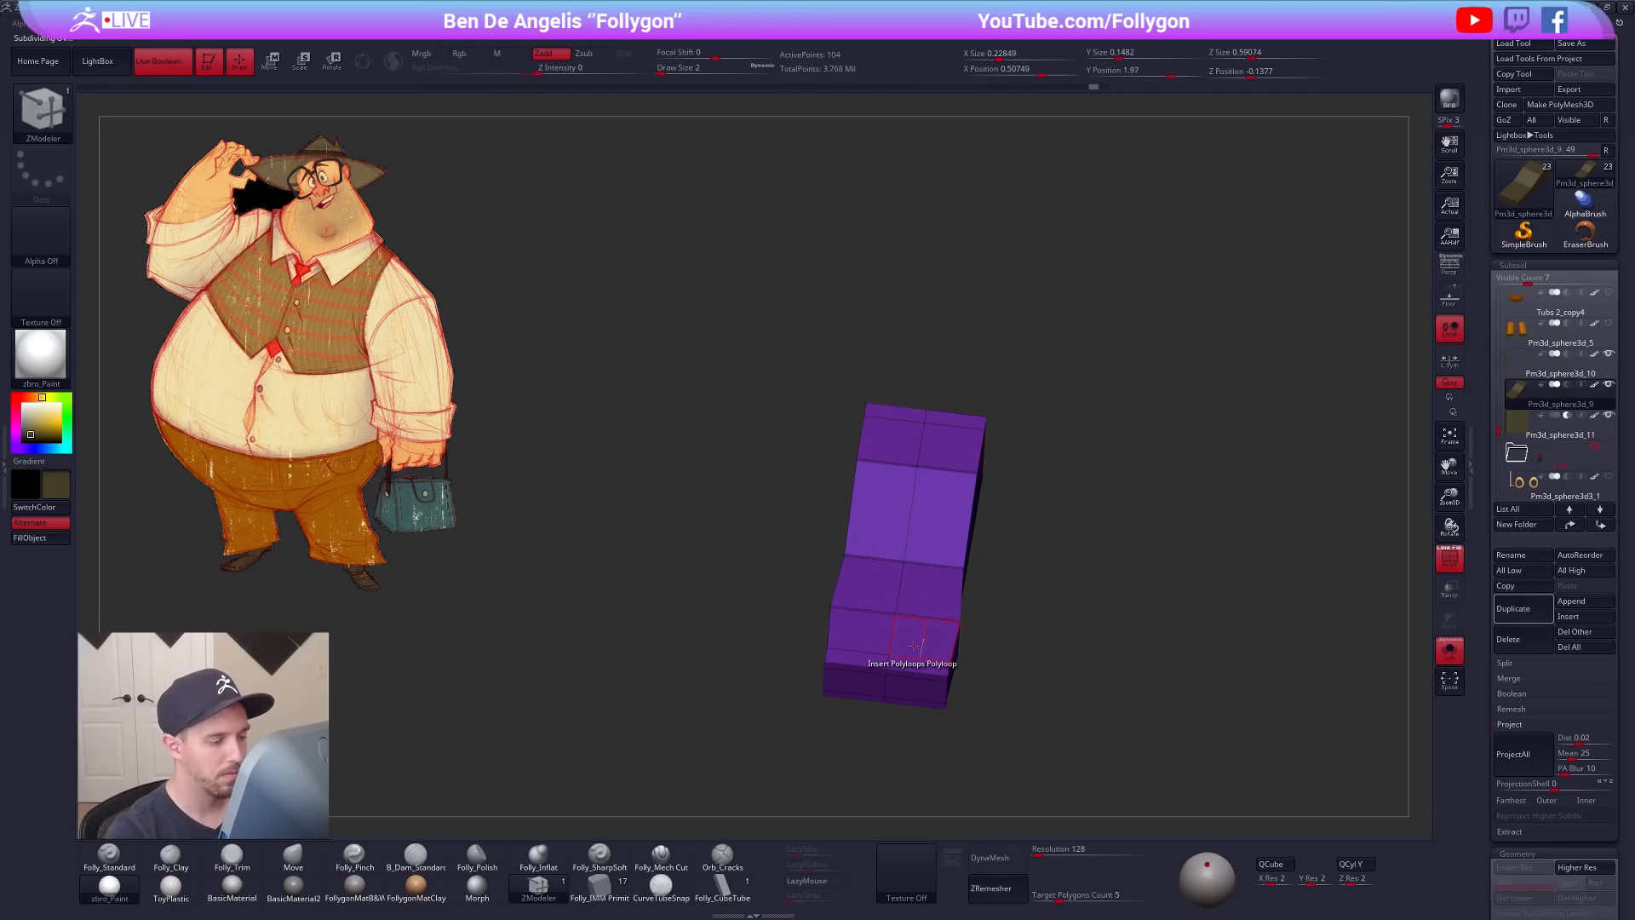
# Step: Bevel the sole's central edge loop into a lengthwise strip and preview the smoothed result from the front
pyautogui.press('space')
pyautogui.click(817, 563)
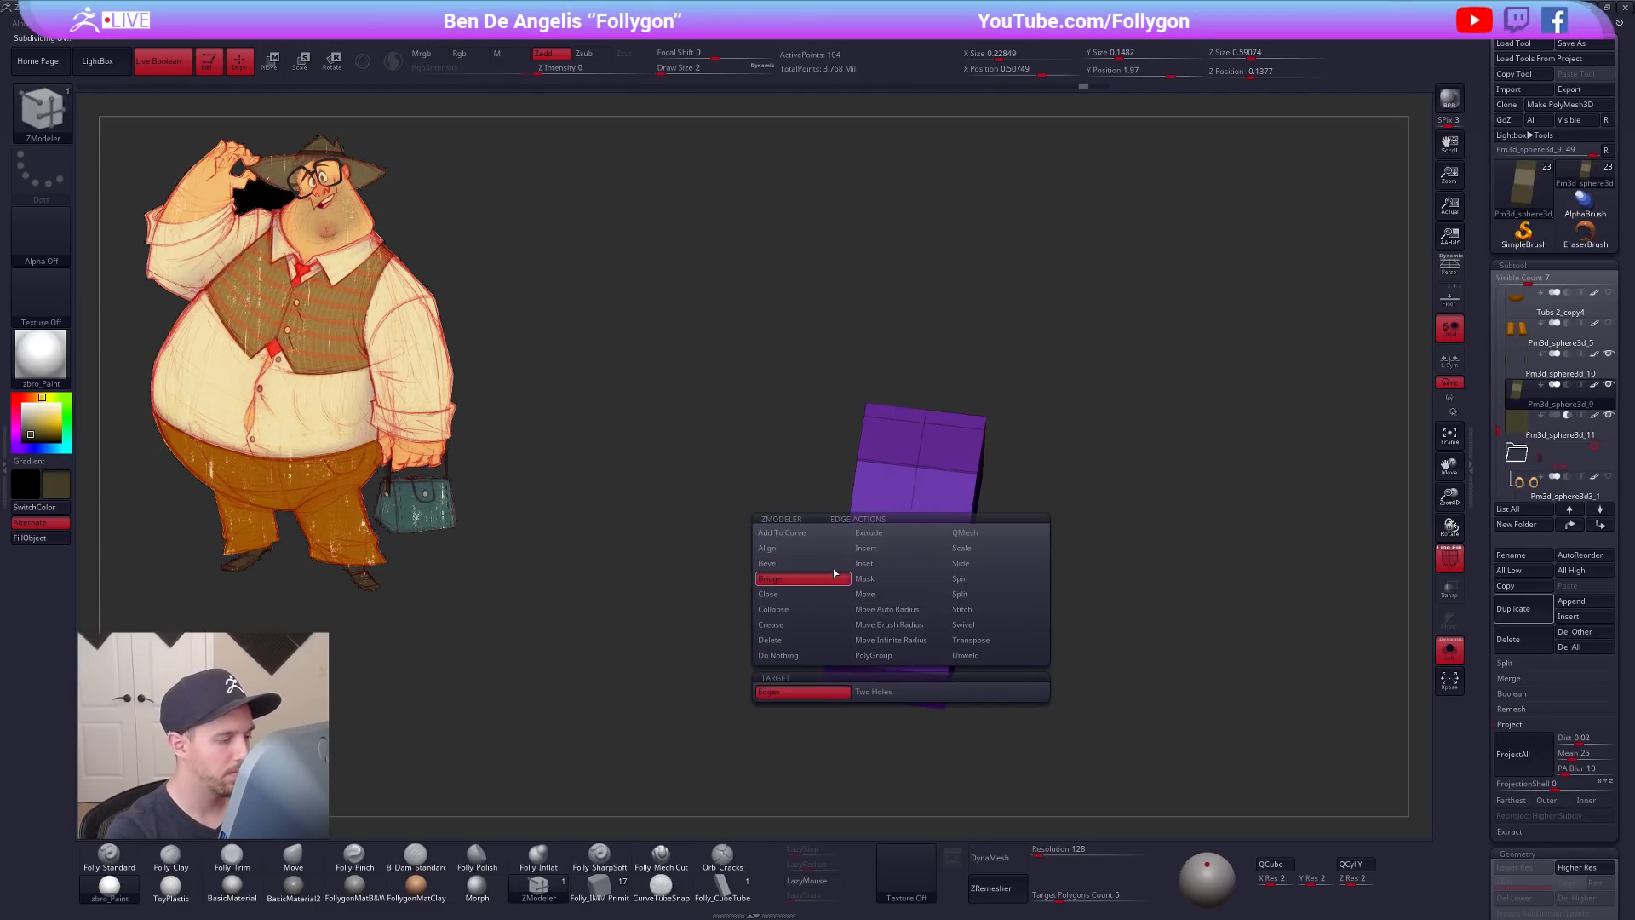
pyautogui.click(892, 595)
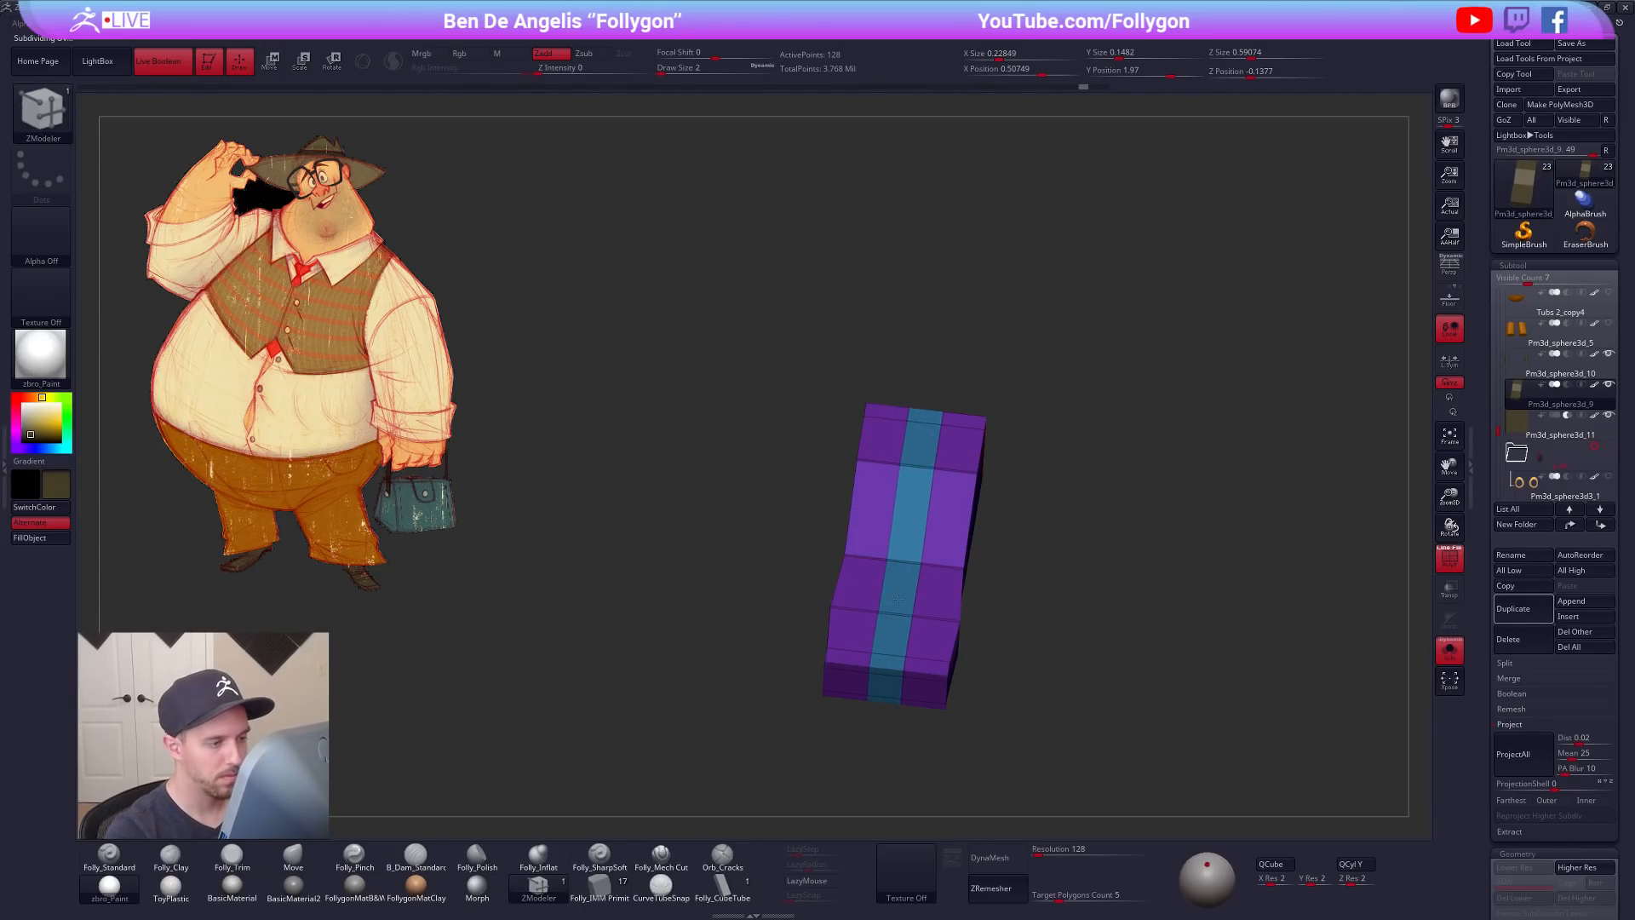
pyautogui.moveTo(906, 655)
pyautogui.keyDown('alt'); pyautogui.mouseDown(button='right')
pyautogui.moveTo(897, 595)
pyautogui.moveTo(920, 625)
pyautogui.mouseUp(button='right'); pyautogui.keyUp('alt')
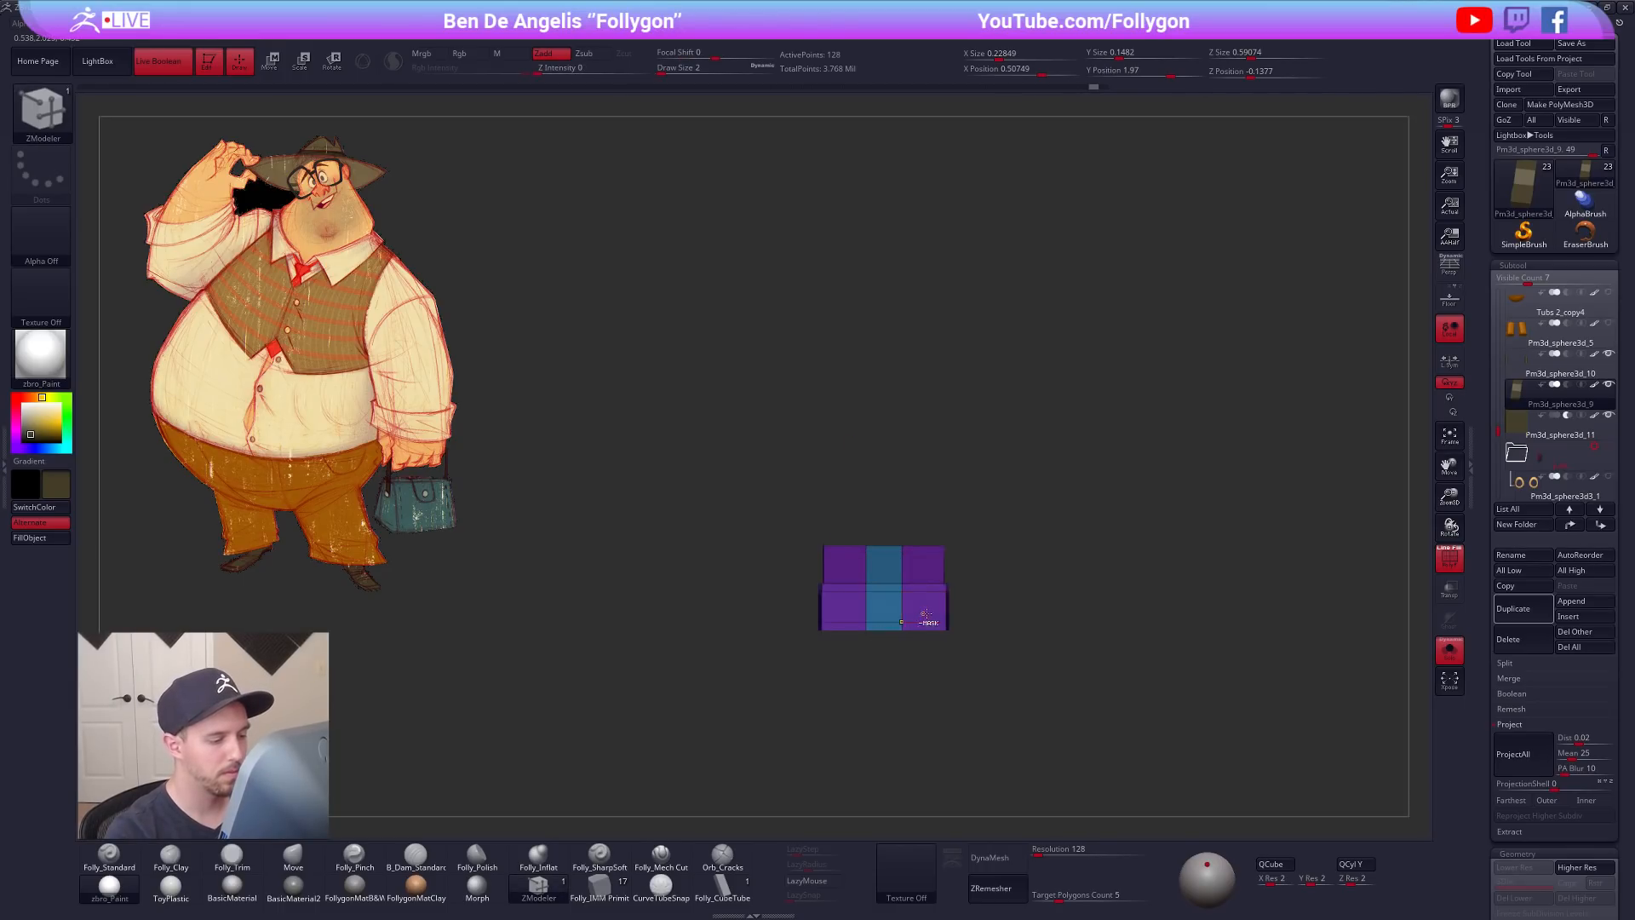
pyautogui.moveTo(935, 609)
pyautogui.keyDown('ctrl'); pyautogui.mouseDown()
pyautogui.moveTo(1037, 507)
pyautogui.moveTo(806, 609)
pyautogui.moveTo(796, 519)
pyautogui.mouseUp(); pyautogui.keyUp('ctrl')
pyautogui.keyDown('alt'); pyautogui.moveTo(905, 601); pyautogui.dragTo(961, 640, button='right'); pyautogui.keyUp('alt')
pyautogui.press('d')
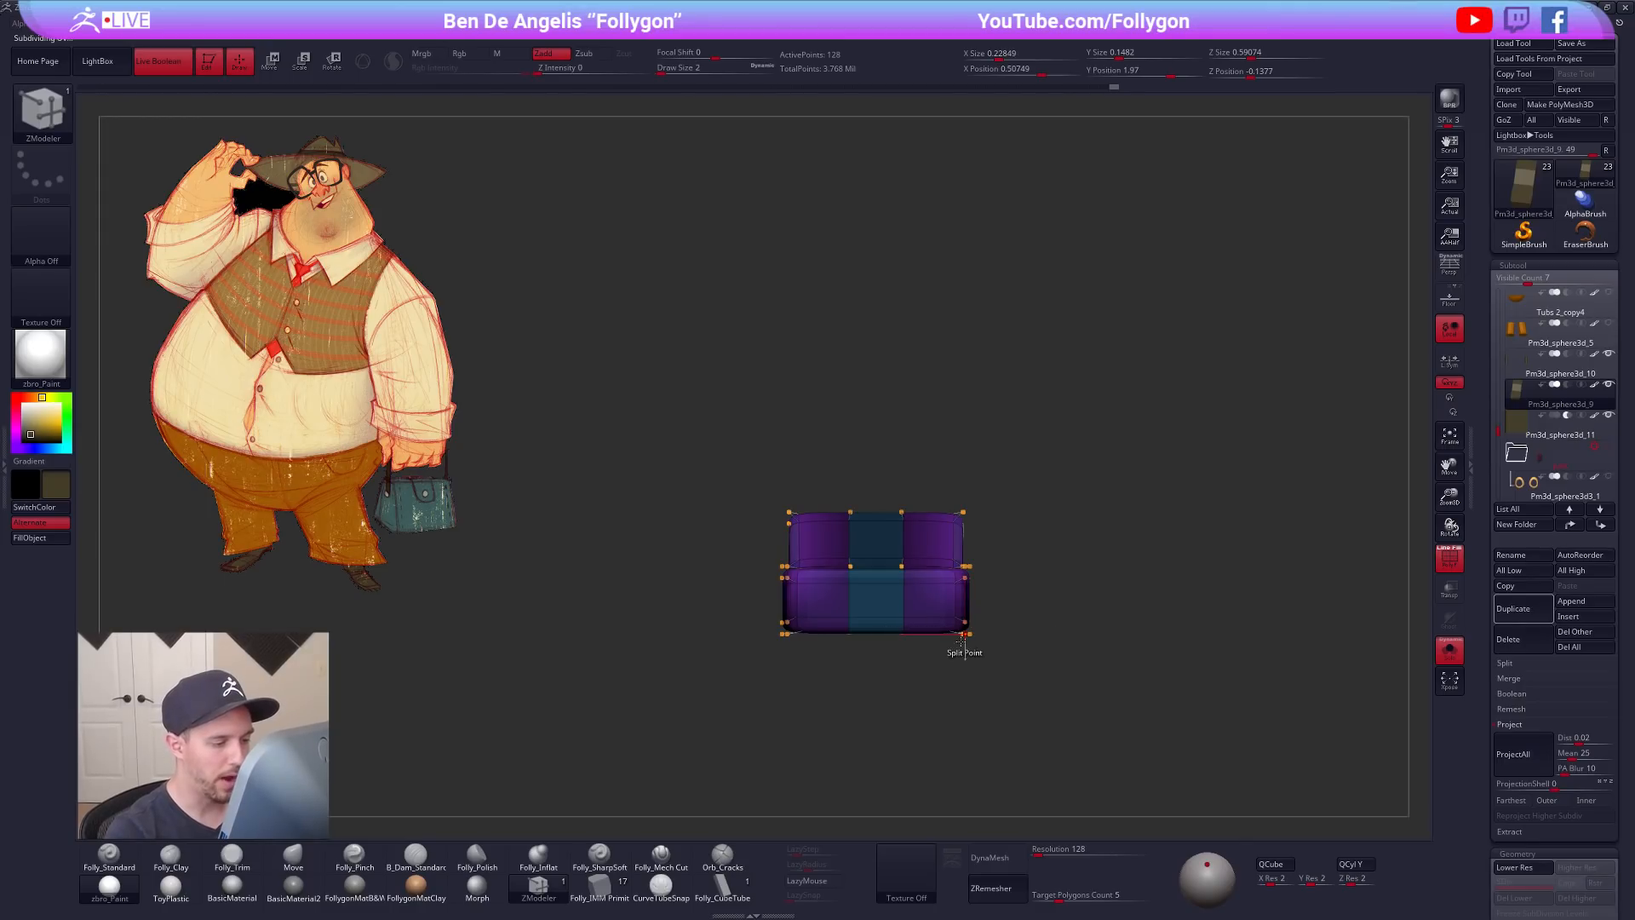
pyautogui.keyDown('ctrl'); pyautogui.moveTo(1056, 639); pyautogui.dragTo(1119, 592); pyautogui.keyUp('ctrl')
pyautogui.hotkey('shift', 'd')
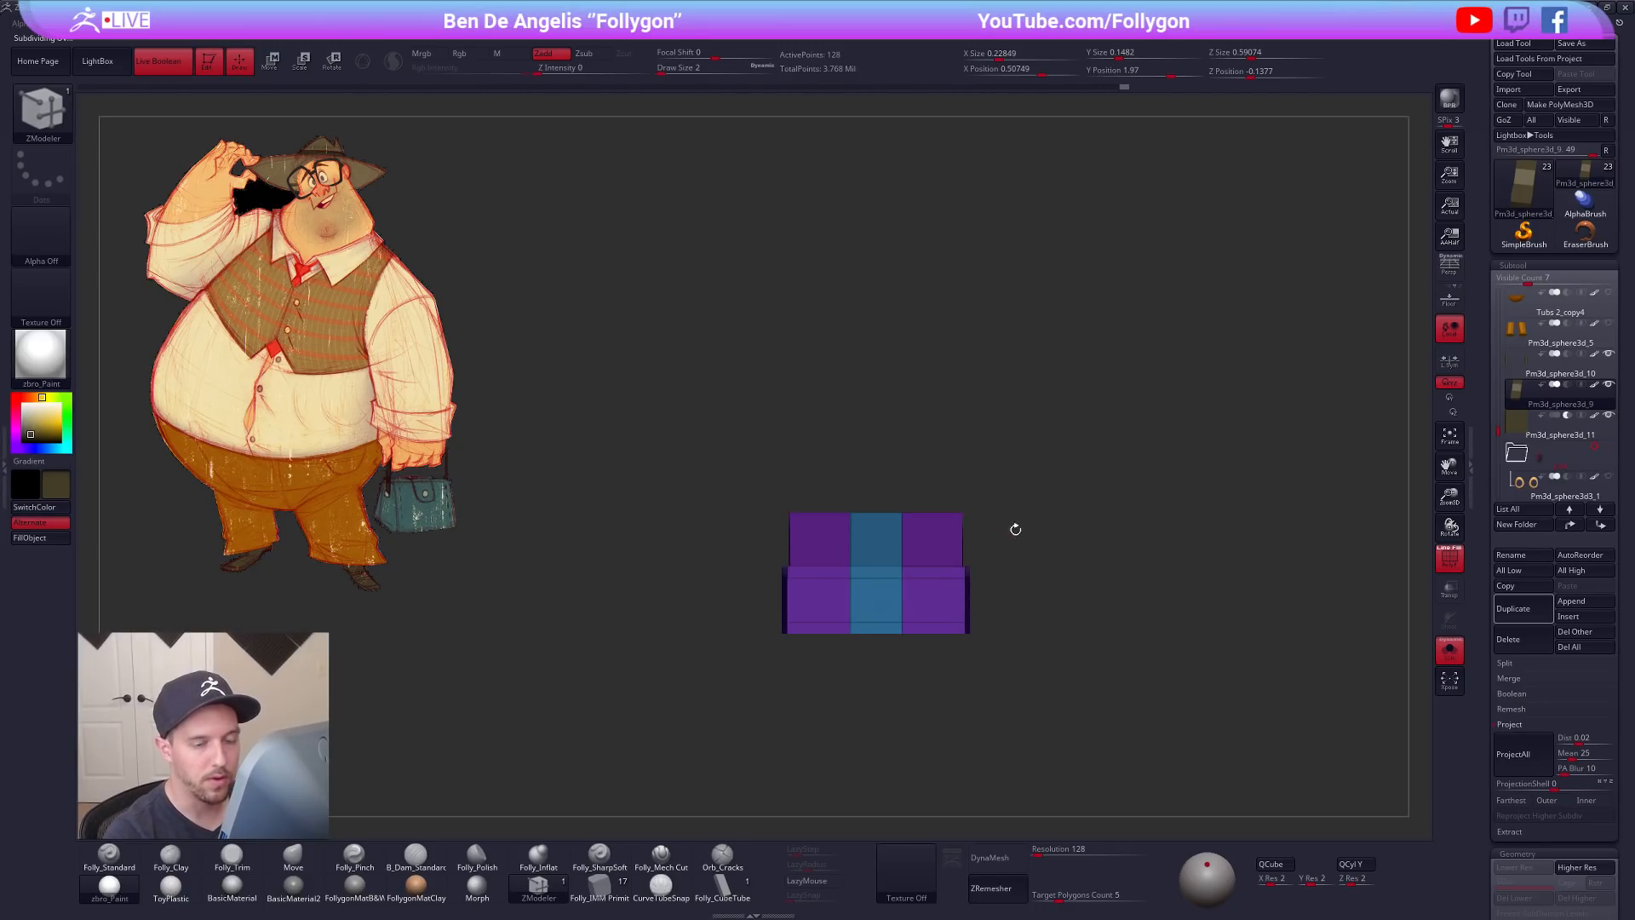
# Step: Turn on local symmetry and lower the outer top edges of the sole's toe section with a Move transpose line
pyautogui.click(1445, 365)
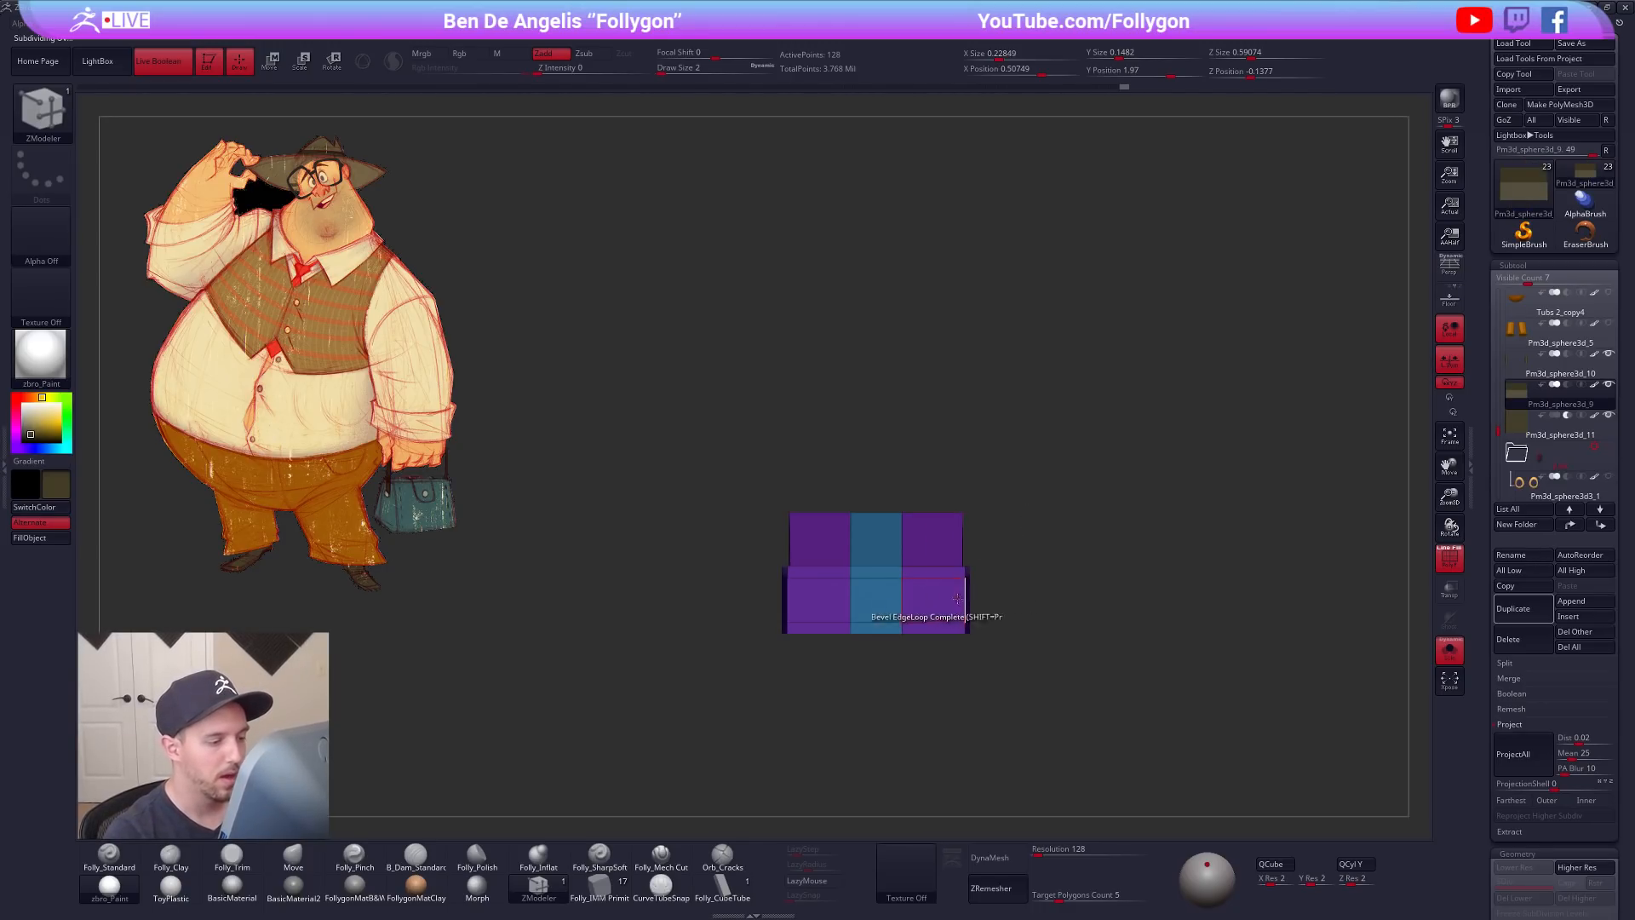
pyautogui.press('w')
pyautogui.moveTo(963, 622)
pyautogui.mouseDown()
pyautogui.moveTo(964, 778)
pyautogui.moveTo(950, 711)
pyautogui.mouseUp()
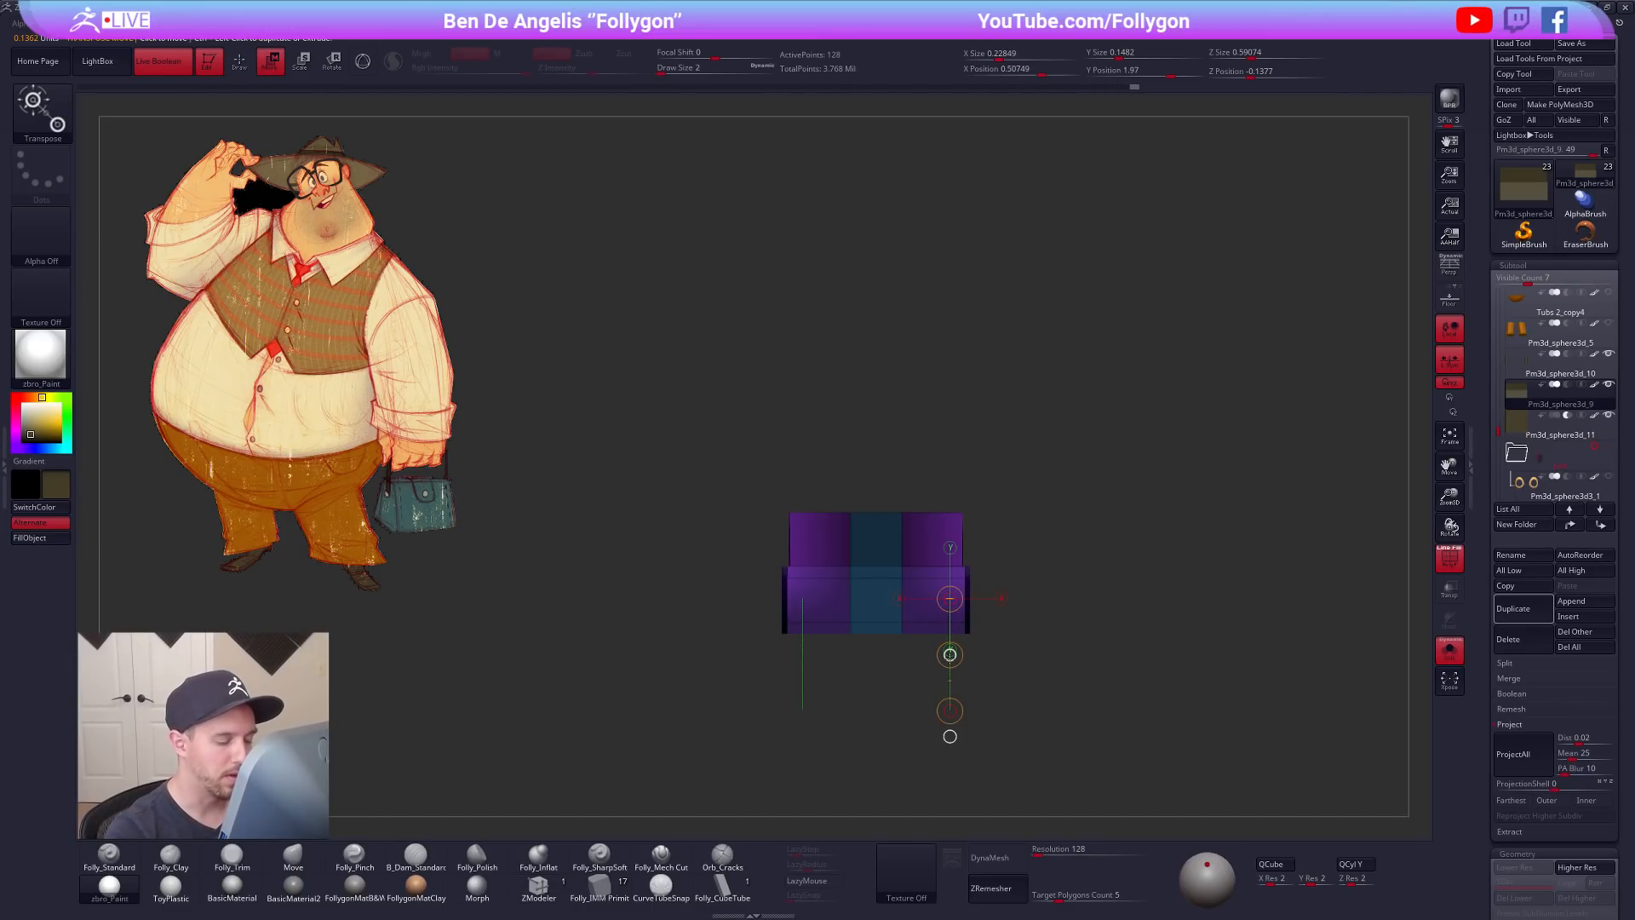
pyautogui.moveTo(1011, 598)
pyautogui.mouseDown()
pyautogui.moveTo(1168, 656)
pyautogui.moveTo(980, 641)
pyautogui.moveTo(1030, 481)
pyautogui.mouseUp()
pyautogui.press('q')
pyautogui.moveTo(1106, 645)
pyautogui.mouseDown()
pyautogui.moveTo(1007, 650)
pyautogui.moveTo(982, 727)
pyautogui.moveTo(982, 700)
pyautogui.mouseUp()
pyautogui.press('w')
pyautogui.press('d')
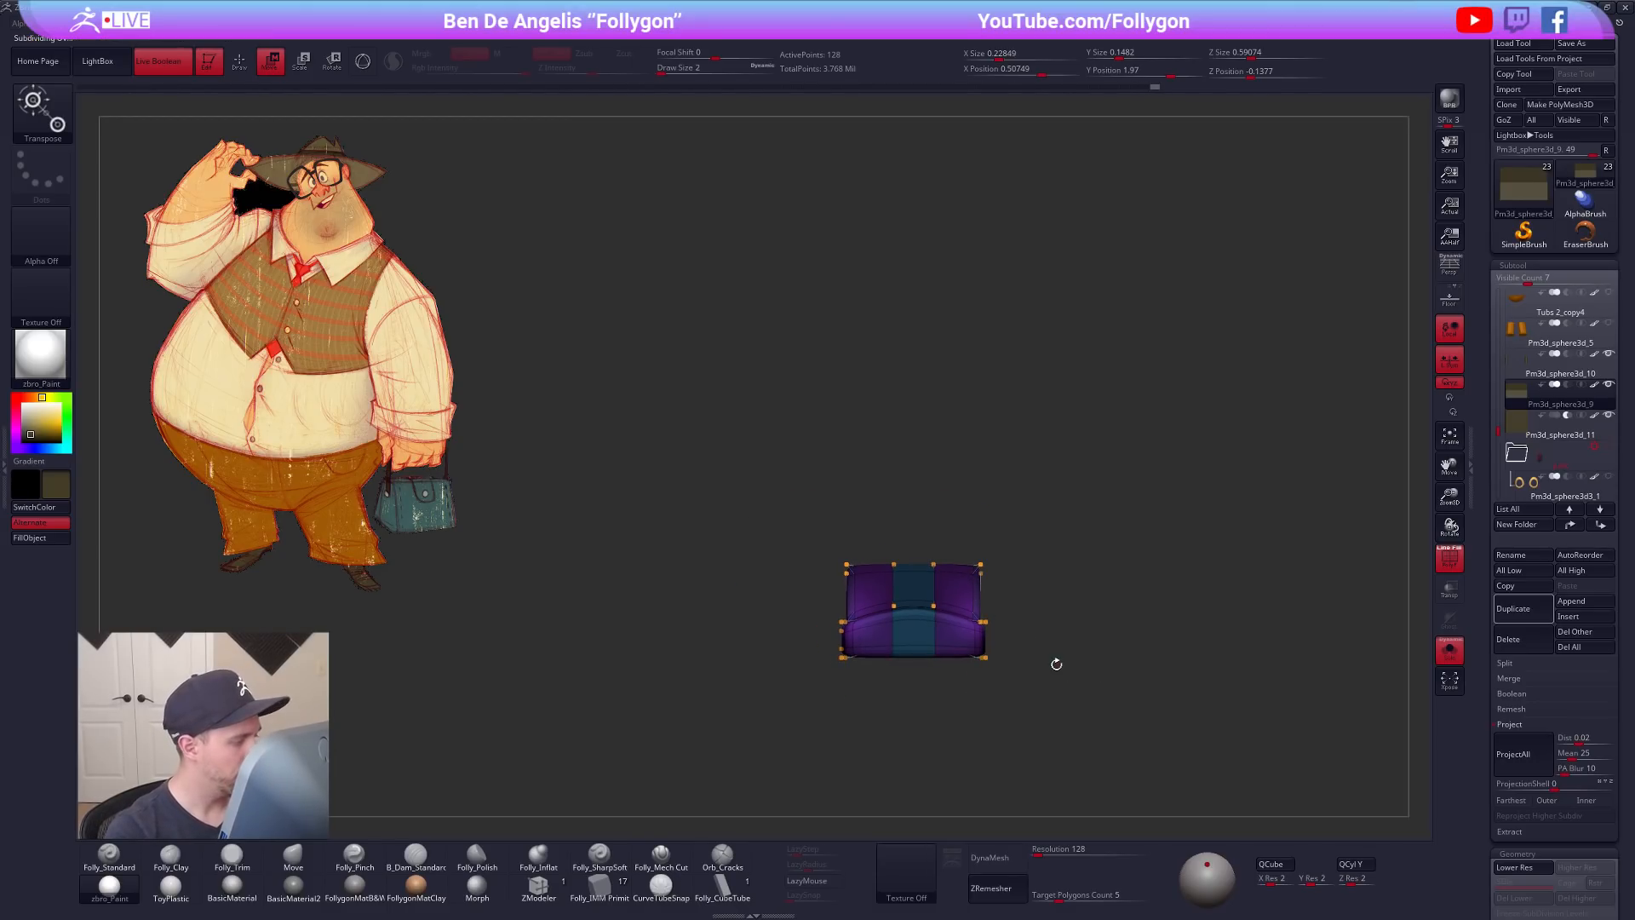
# Step: Hide the boolean cutter cube and show the smoothed sole in side view without polyframe
pyautogui.press('q')
pyautogui.moveTo(1022, 683)
pyautogui.mouseDown()
pyautogui.moveTo(1053, 697)
pyautogui.moveTo(996, 731)
pyautogui.moveTo(1044, 690)
pyautogui.moveTo(1018, 719)
pyautogui.moveTo(1071, 744)
pyautogui.moveTo(1096, 733)
pyautogui.moveTo(1020, 622)
pyautogui.moveTo(1055, 683)
pyautogui.moveTo(1030, 660)
pyautogui.moveTo(1060, 641)
pyautogui.moveTo(1051, 625)
pyautogui.mouseUp()
pyautogui.hotkey('shift', 'f')
pyautogui.click(1608, 417)
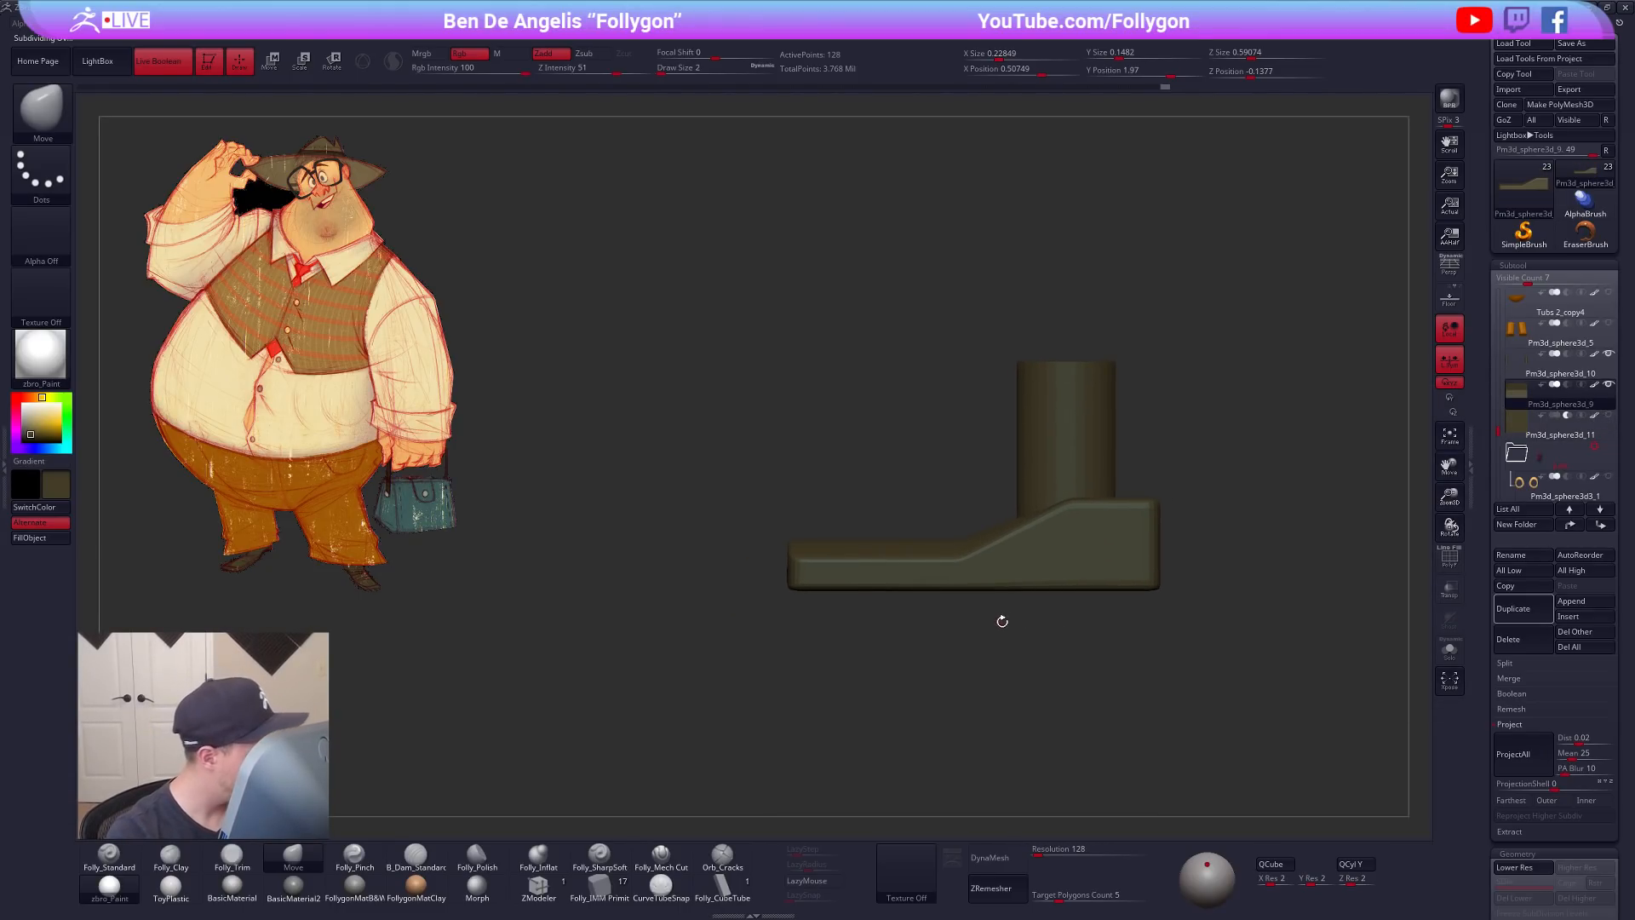
# Step: Lower the sole's outer top edge where the toe section meets the slope with a Move transpose line and preview it smoothed
pyautogui.hotkey('shift', 'f')
pyautogui.moveTo(934, 580)
pyautogui.keyDown('ctrl'); pyautogui.keyDown('alt'); pyautogui.mouseDown()
pyautogui.moveTo(982, 564)
pyautogui.moveTo(942, 489)
pyautogui.mouseUp(); pyautogui.keyUp('alt'); pyautogui.keyUp('ctrl')
pyautogui.press('w')
pyautogui.click(962, 587)
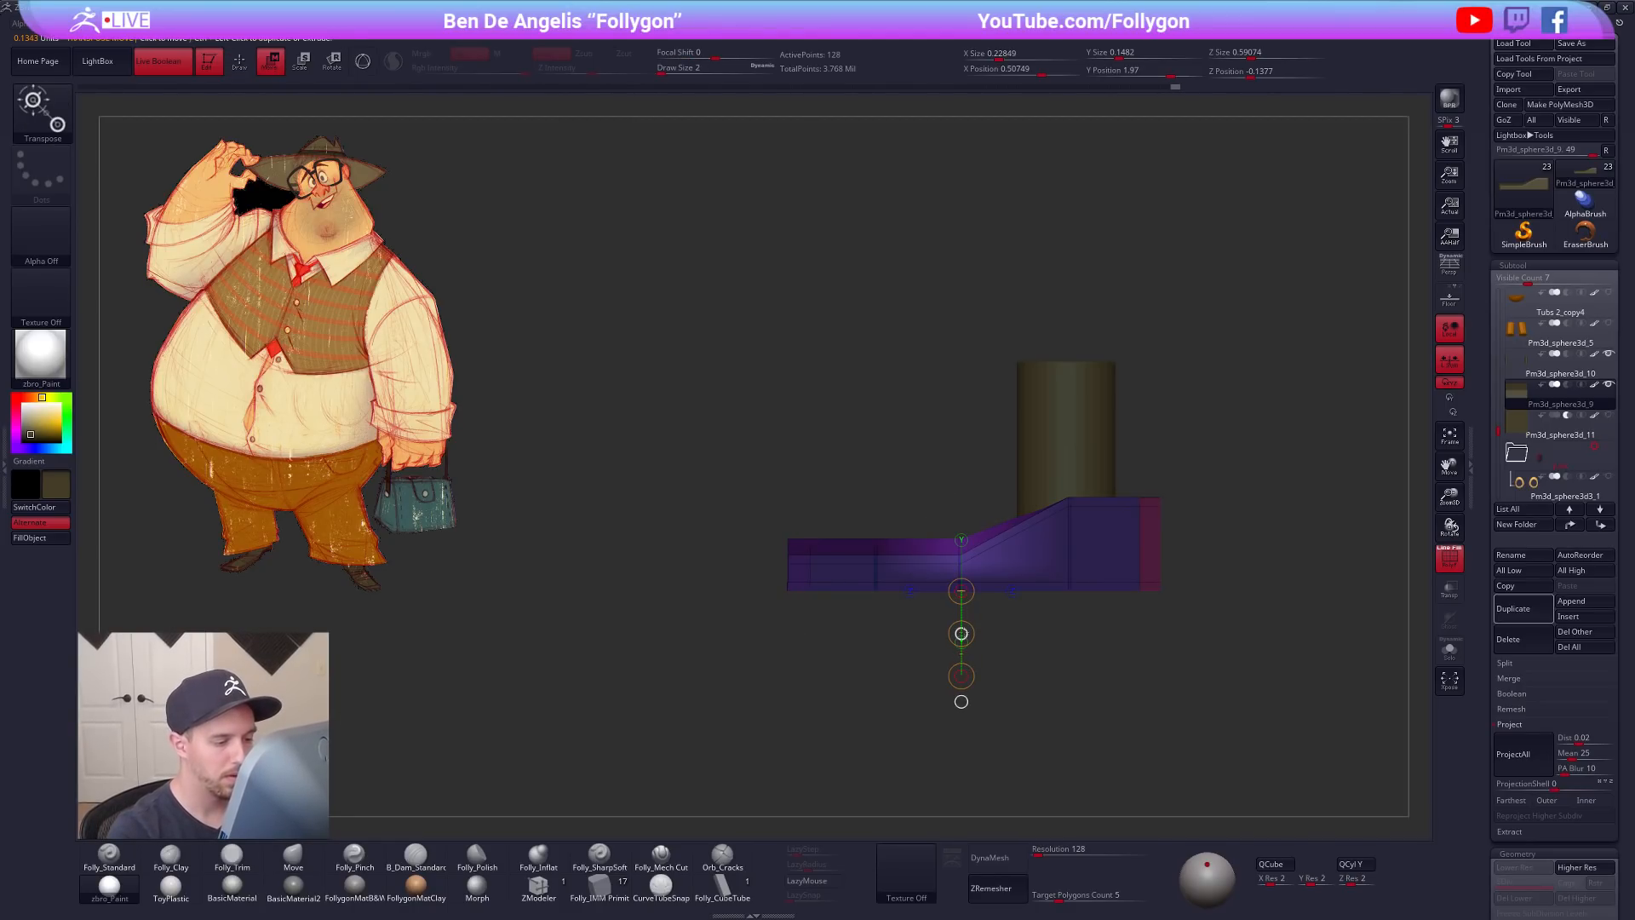
pyautogui.hotkey('ctrl', 'd')
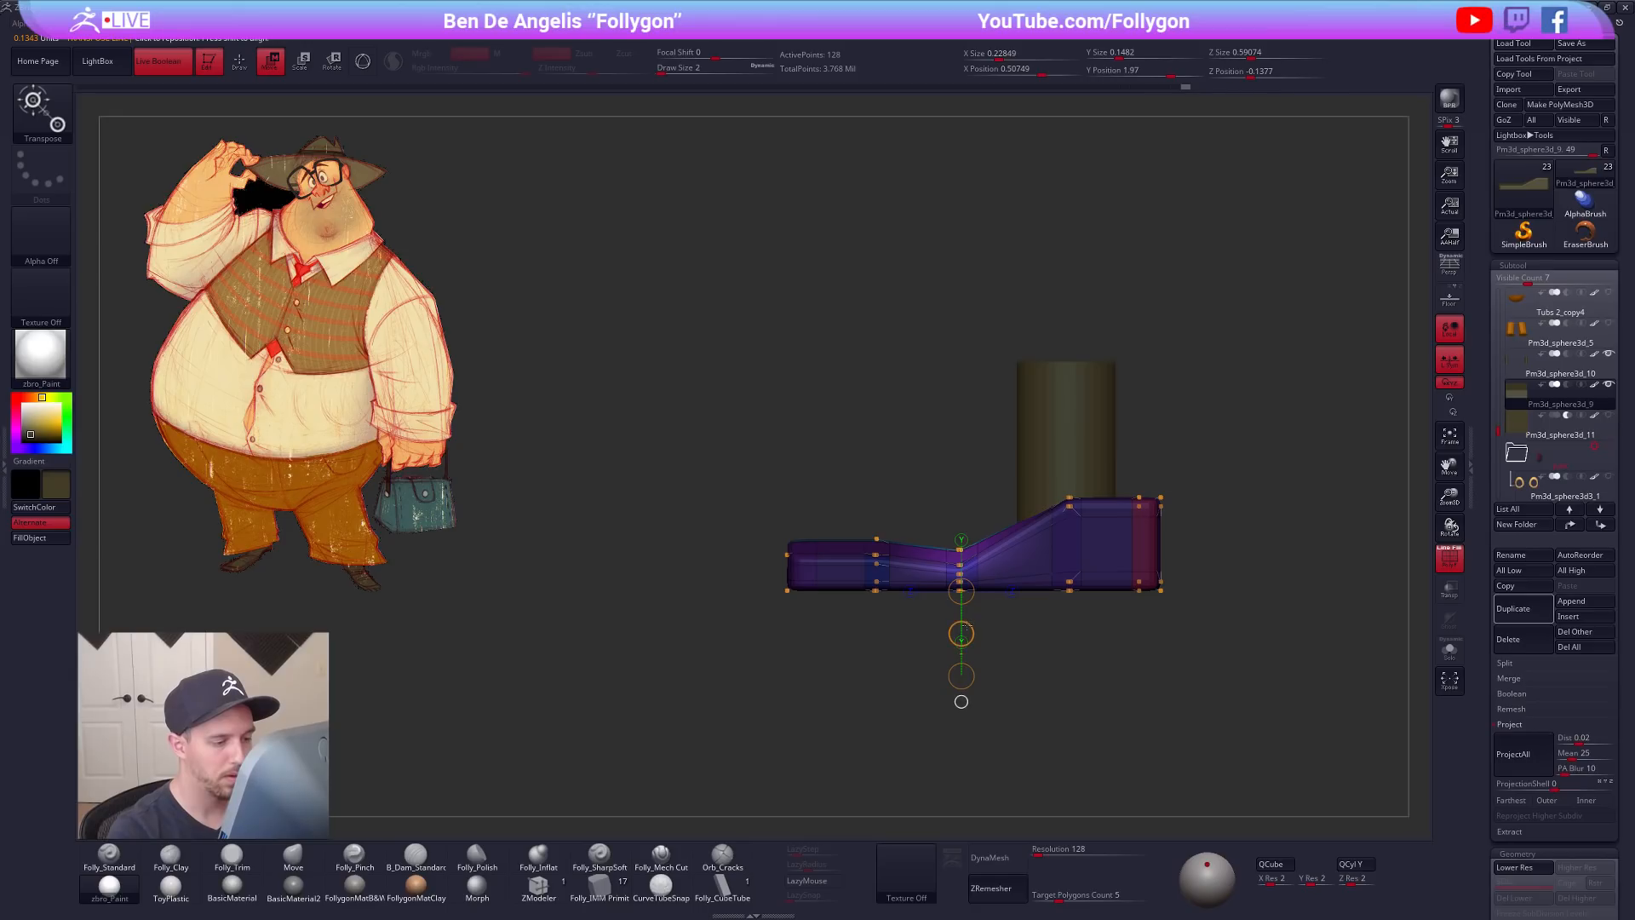
# Step: Lower the outer top edge at the middle of the toe section, clear the mask, and save the project
pyautogui.press('q')
pyautogui.hotkey('shift', 'd')
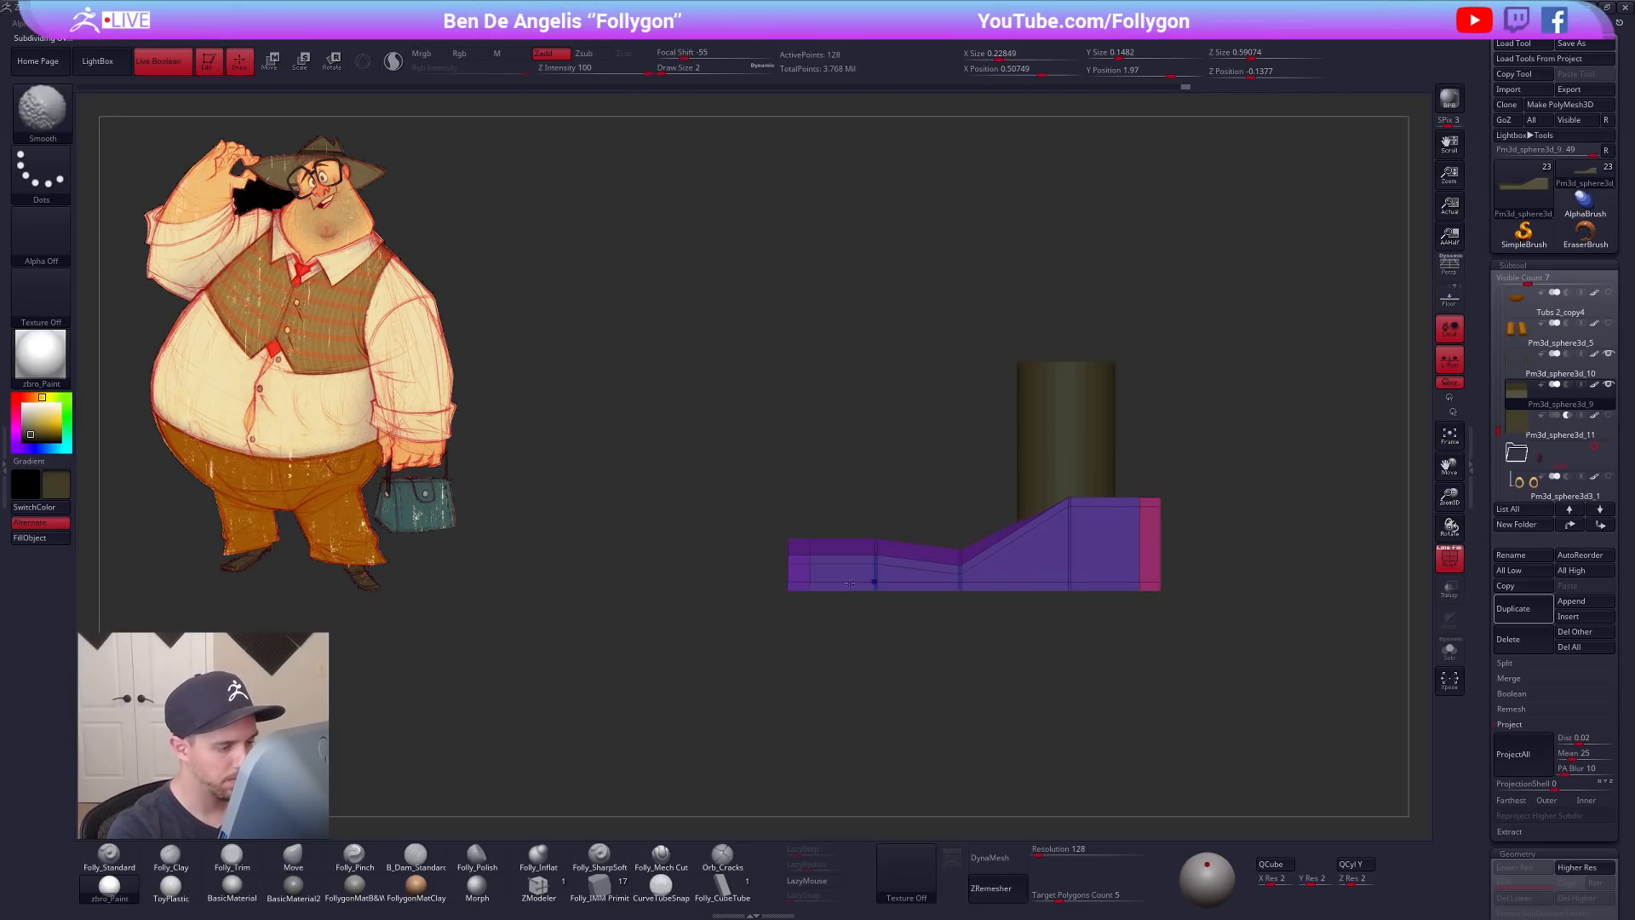
pyautogui.press('w')
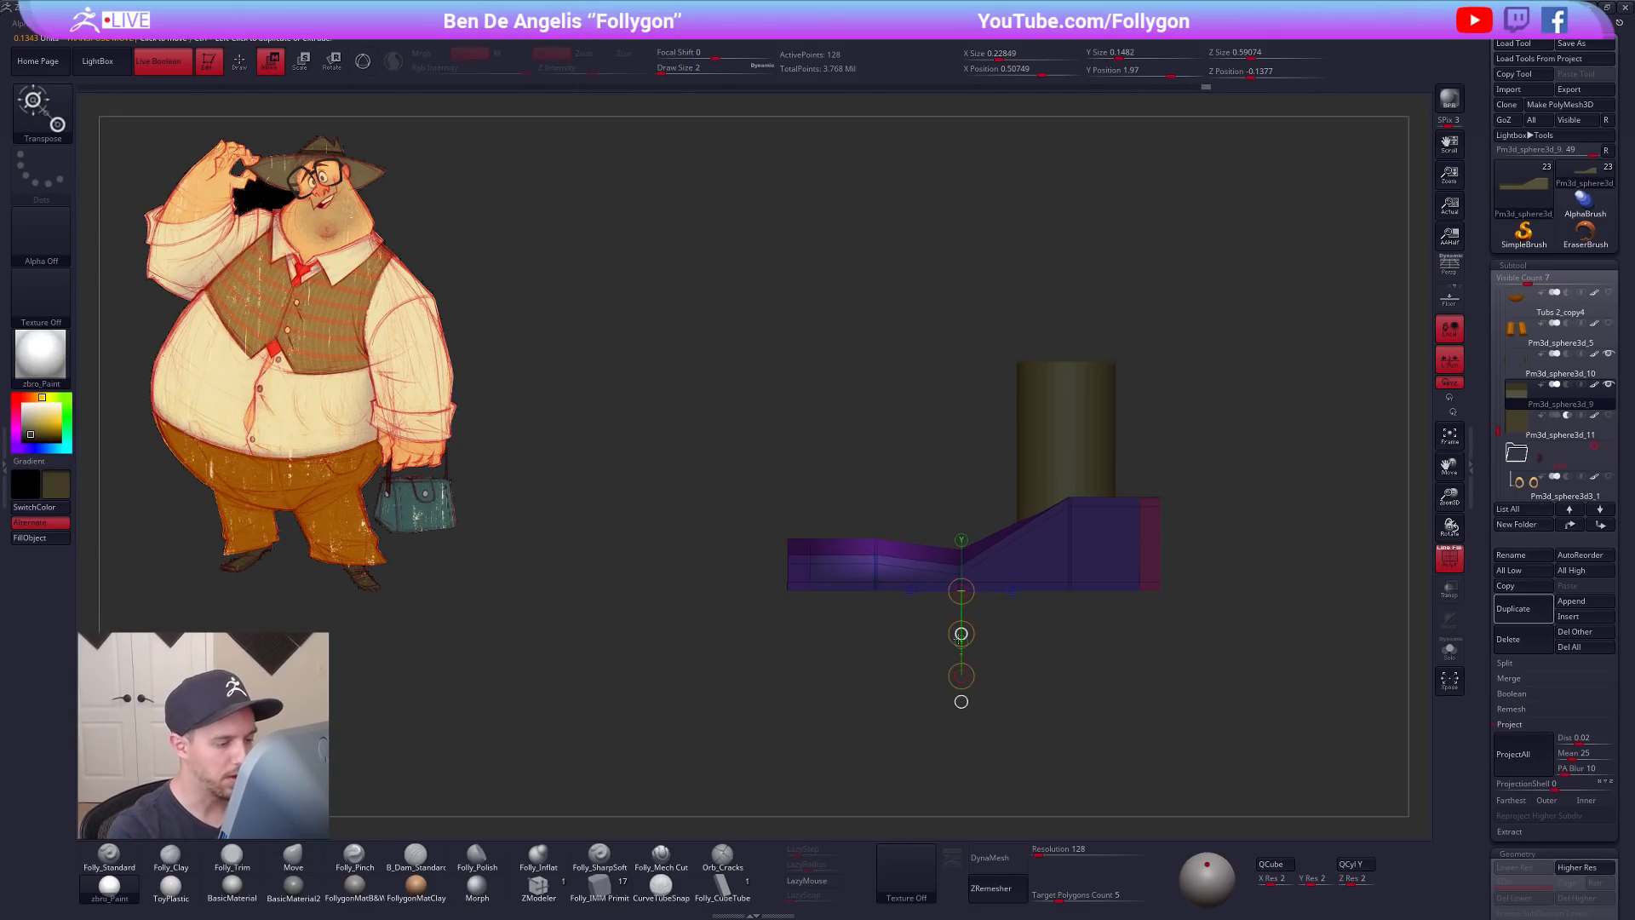
pyautogui.hotkey('ctrl', 'd')
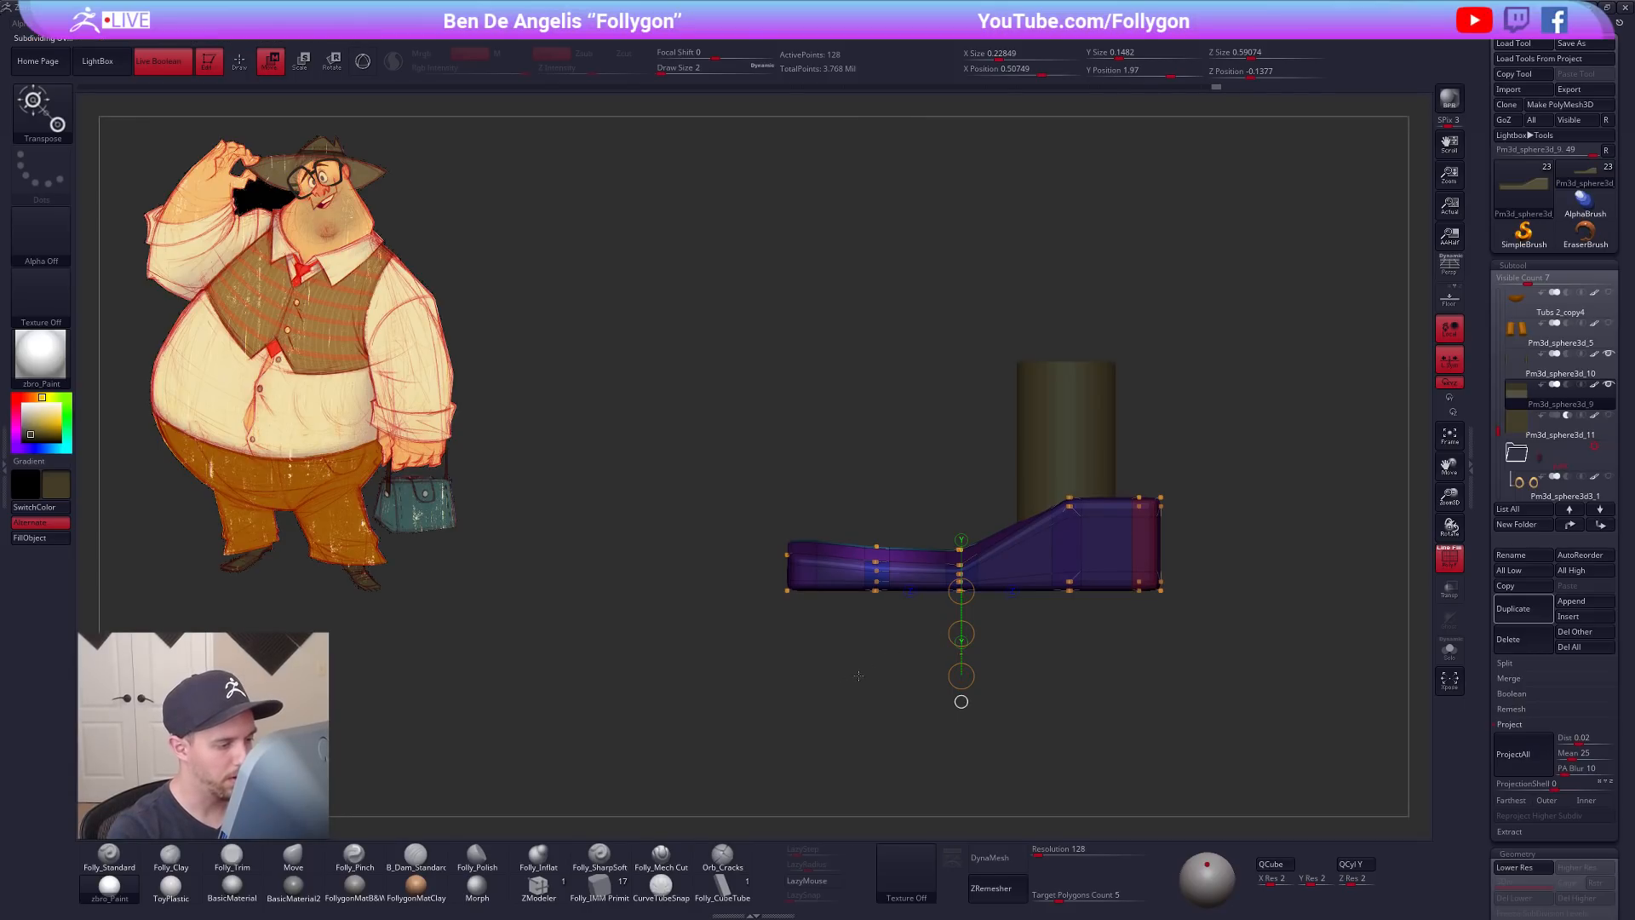
pyautogui.moveTo(857, 691)
pyautogui.keyDown('ctrl'); pyautogui.mouseDown()
pyautogui.moveTo(880, 654)
pyautogui.moveTo(895, 705)
pyautogui.moveTo(1022, 679)
pyautogui.moveTo(1070, 706)
pyautogui.moveTo(1088, 678)
pyautogui.moveTo(949, 661)
pyautogui.mouseUp(); pyautogui.keyUp('ctrl')
pyautogui.press('q')
pyautogui.hotkey('shift', 'f')
pyautogui.hotkey('shift', 'f')
pyautogui.hotkey('ctrl', 's')
pyautogui.hotkey('shift', 'd')
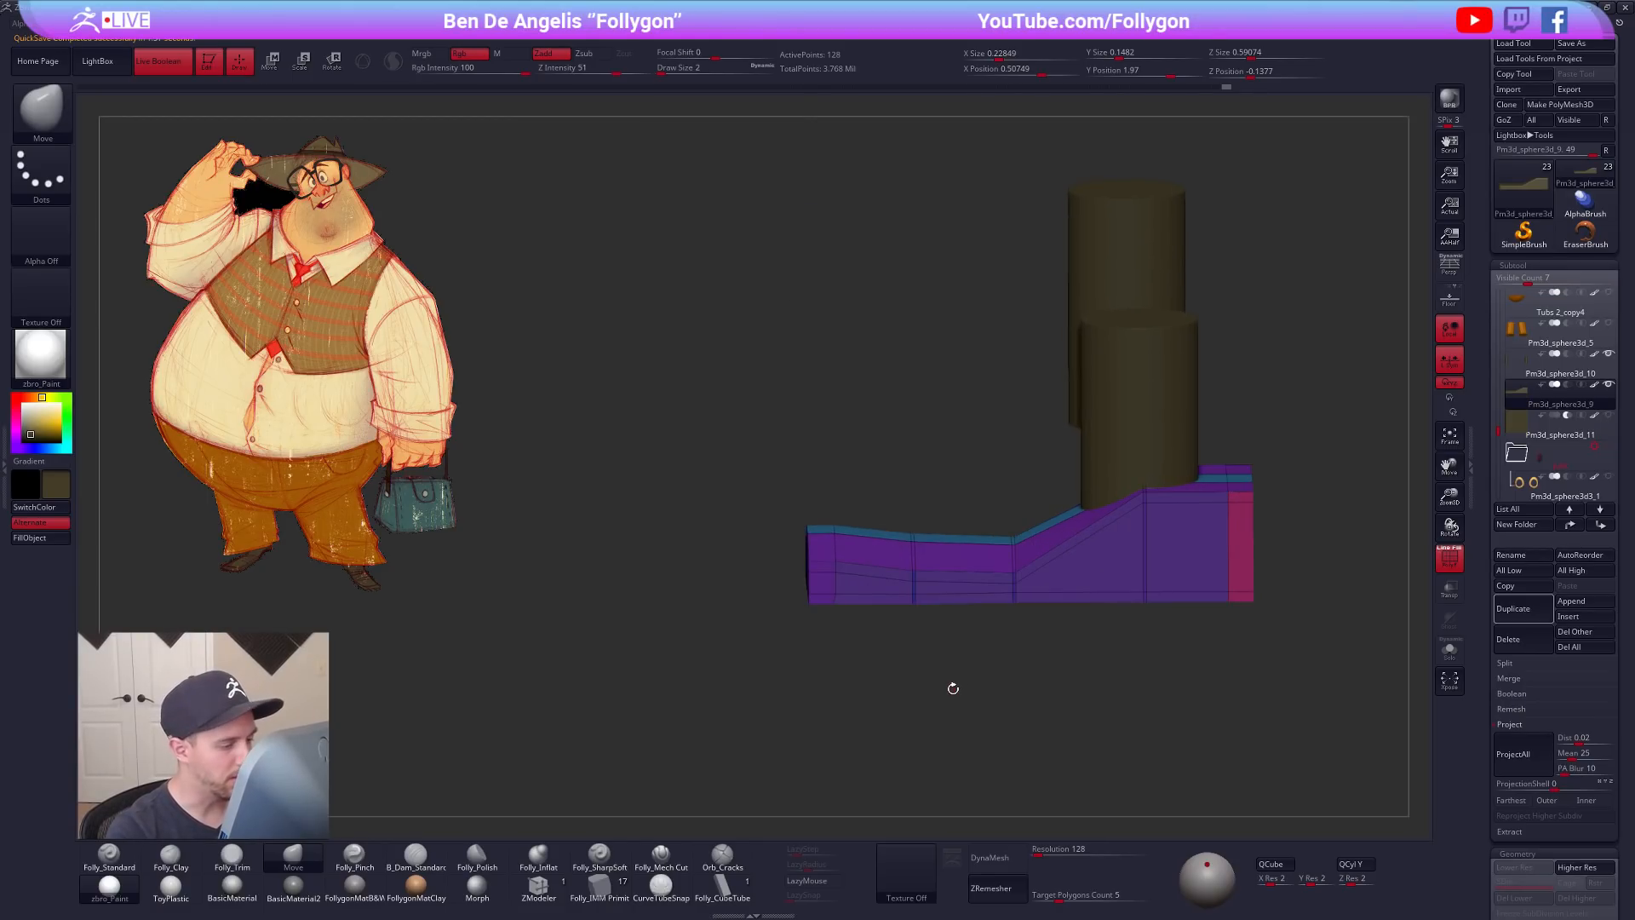
# Step: Isolate the sole and delete the extra crosswise edge loop in the middle of the toe section with ZModeler
pyautogui.click(540, 886)
pyautogui.hotkey('alt', 's')
pyautogui.keyDown('alt'); pyautogui.moveTo(818, 681); pyautogui.dragTo(860, 749); pyautogui.keyUp('alt')
pyautogui.press('space')
pyautogui.click(838, 645)
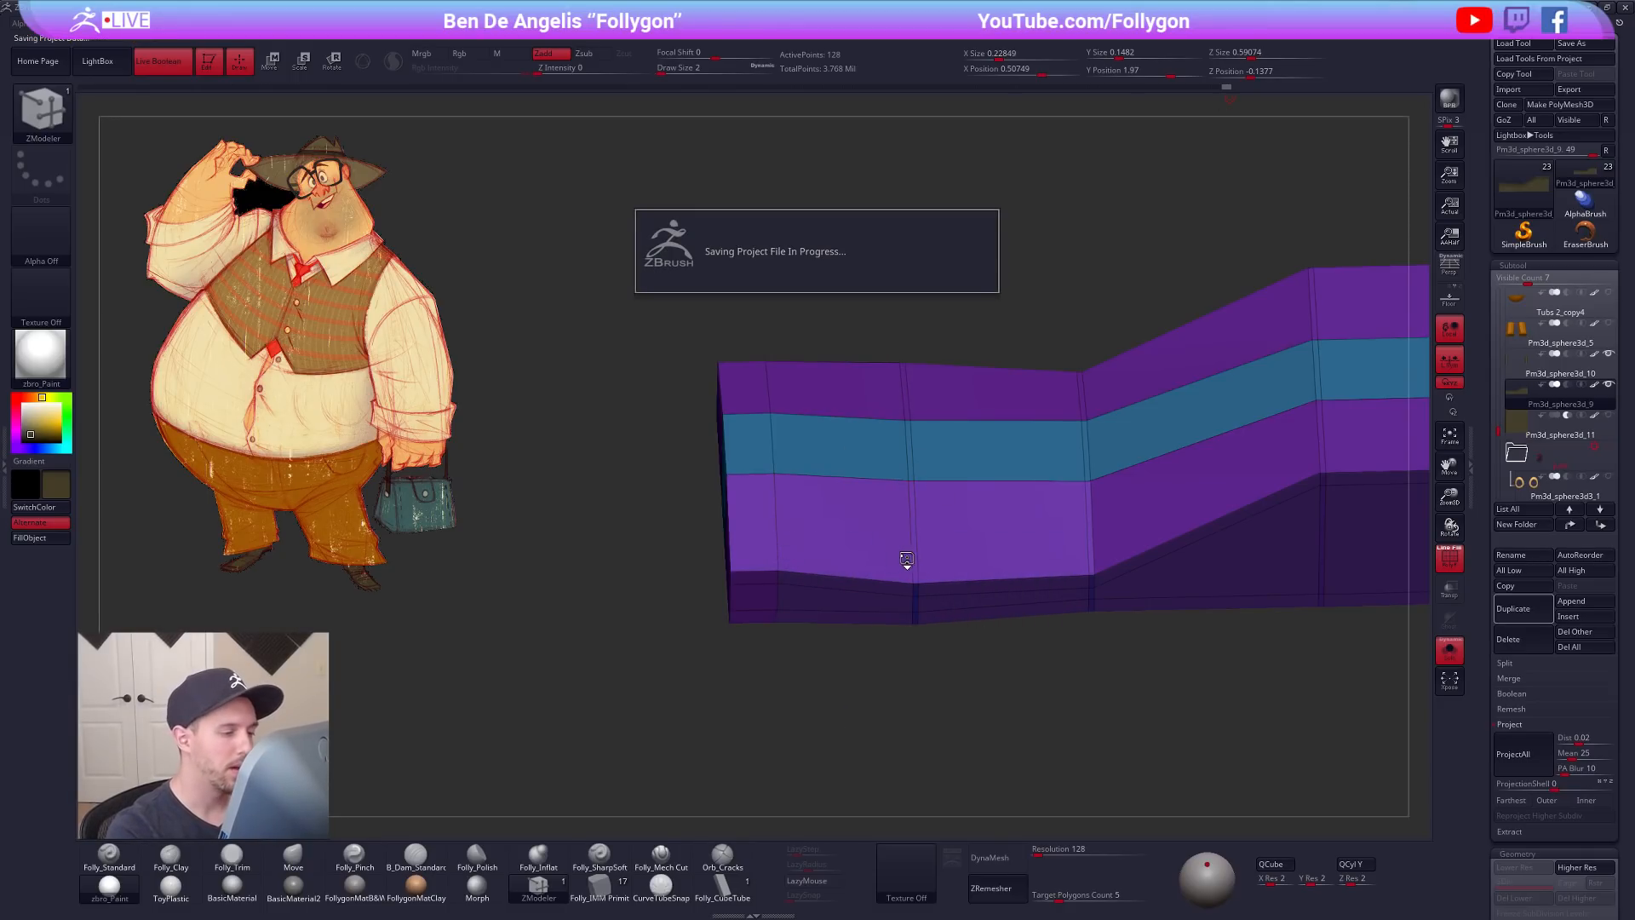
pyautogui.click(918, 547)
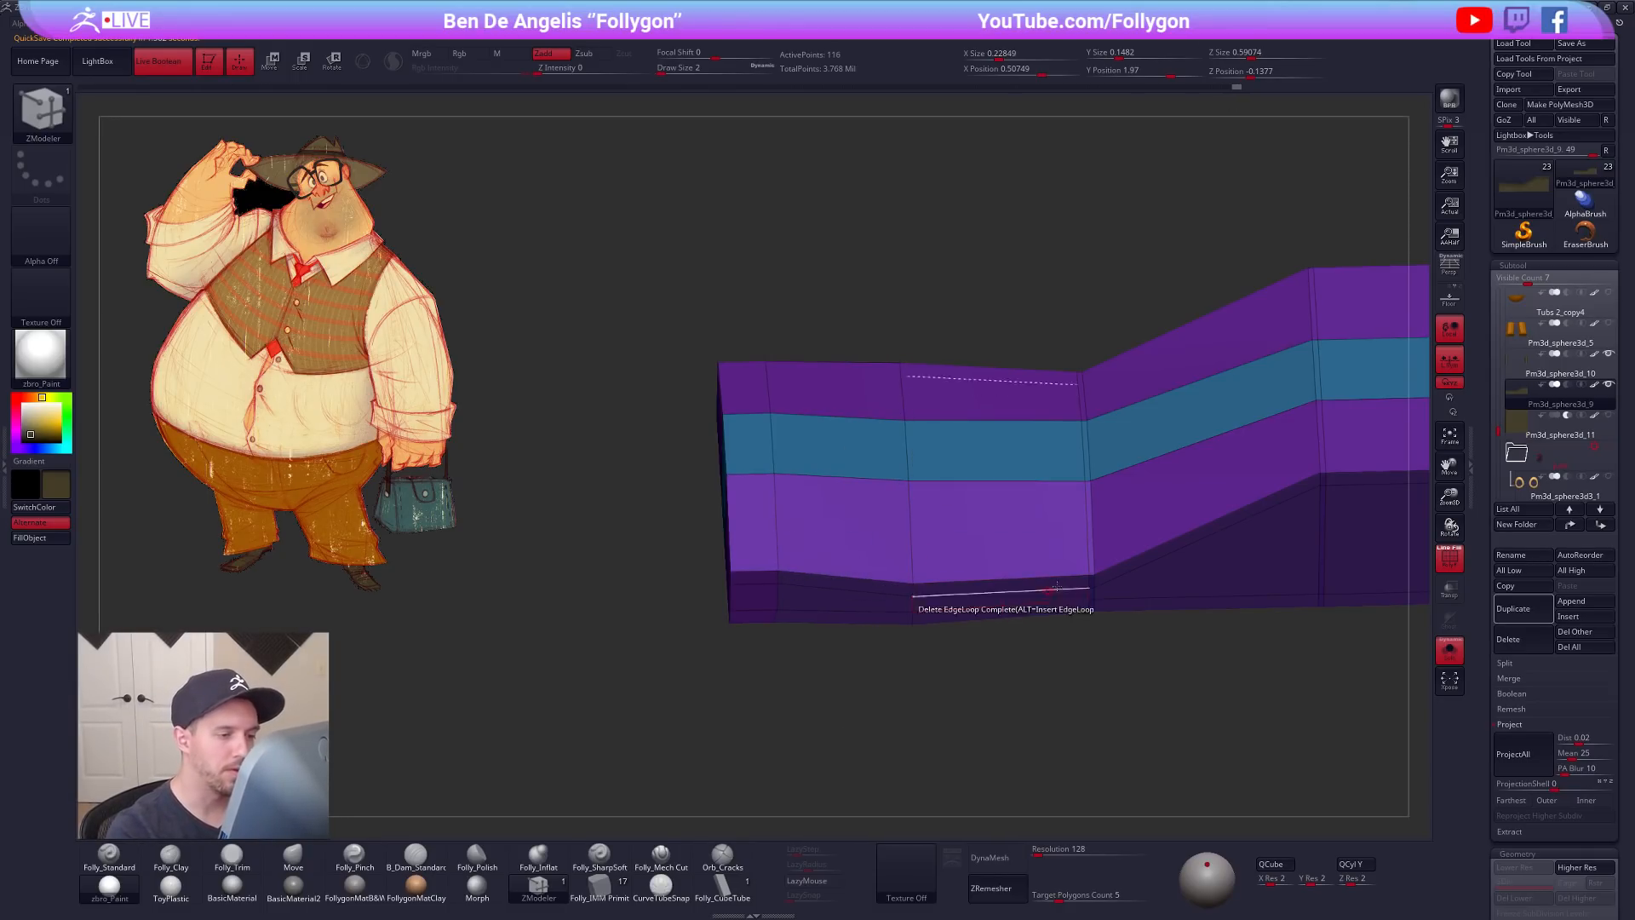
# Step: Try to delete one of the paired crosswise loops at the instep, preview the smoothing, and undo the deletion
pyautogui.click(1088, 538)
pyautogui.press('d')
pyautogui.moveTo(1161, 632); pyautogui.dragTo(998, 569, button='right')
pyautogui.hotkey('ctrl', 'z')
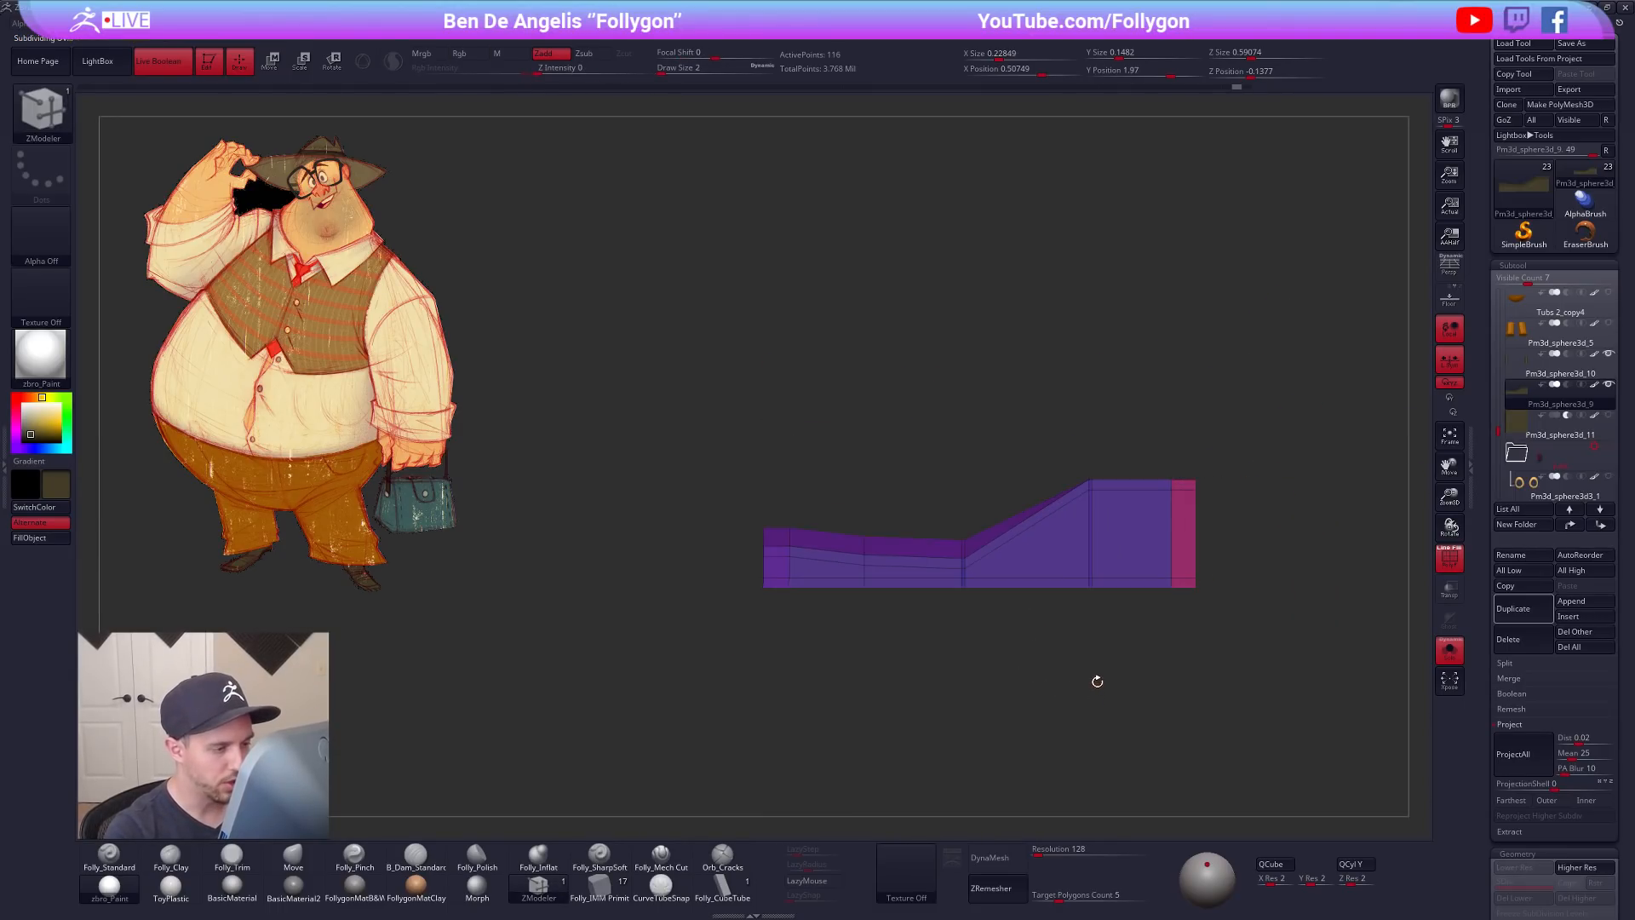
pyautogui.press('d')
pyautogui.keyDown('alt'); pyautogui.moveTo(992, 673); pyautogui.dragTo(1086, 671, button='right'); pyautogui.keyUp('alt')
pyautogui.hotkey('shift', 'd')
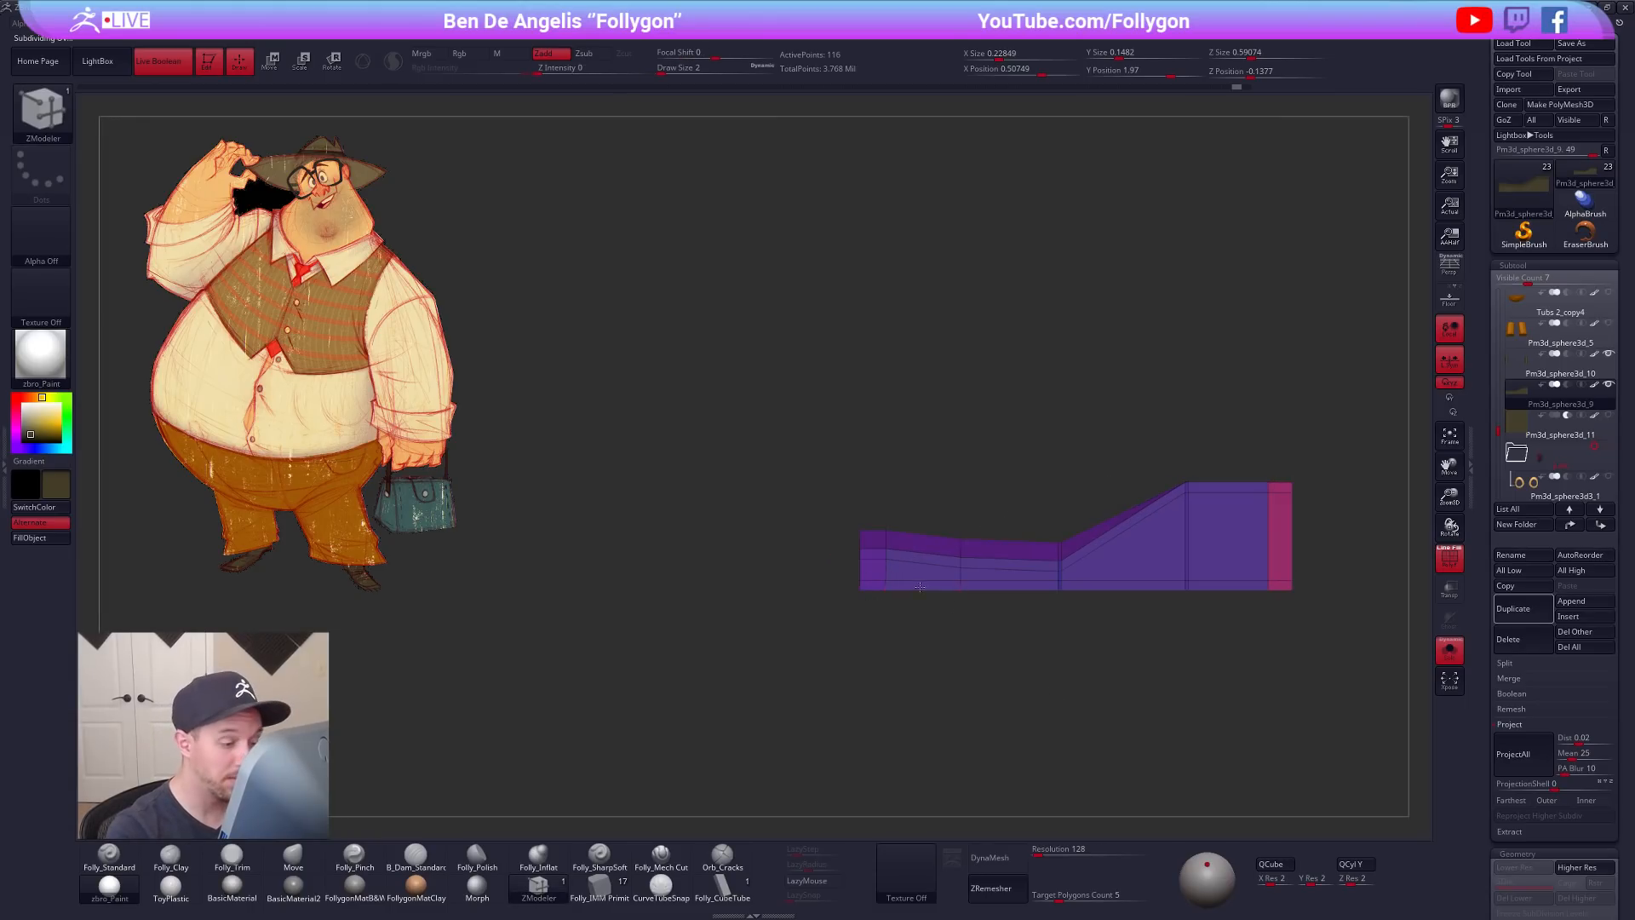
# Step: Mask the rest of the sole and lower the top of the toe end with a Move transpose line
pyautogui.keyDown('ctrl'); pyautogui.moveTo(866, 589); pyautogui.dragTo(834, 597, button='right'); pyautogui.keyUp('ctrl')
pyautogui.moveTo(813, 568)
pyautogui.keyDown('ctrl'); pyautogui.keyDown('alt'); pyautogui.mouseDown()
pyautogui.moveTo(820, 539)
pyautogui.moveTo(768, 475)
pyautogui.mouseUp(); pyautogui.keyUp('alt'); pyautogui.keyUp('ctrl')
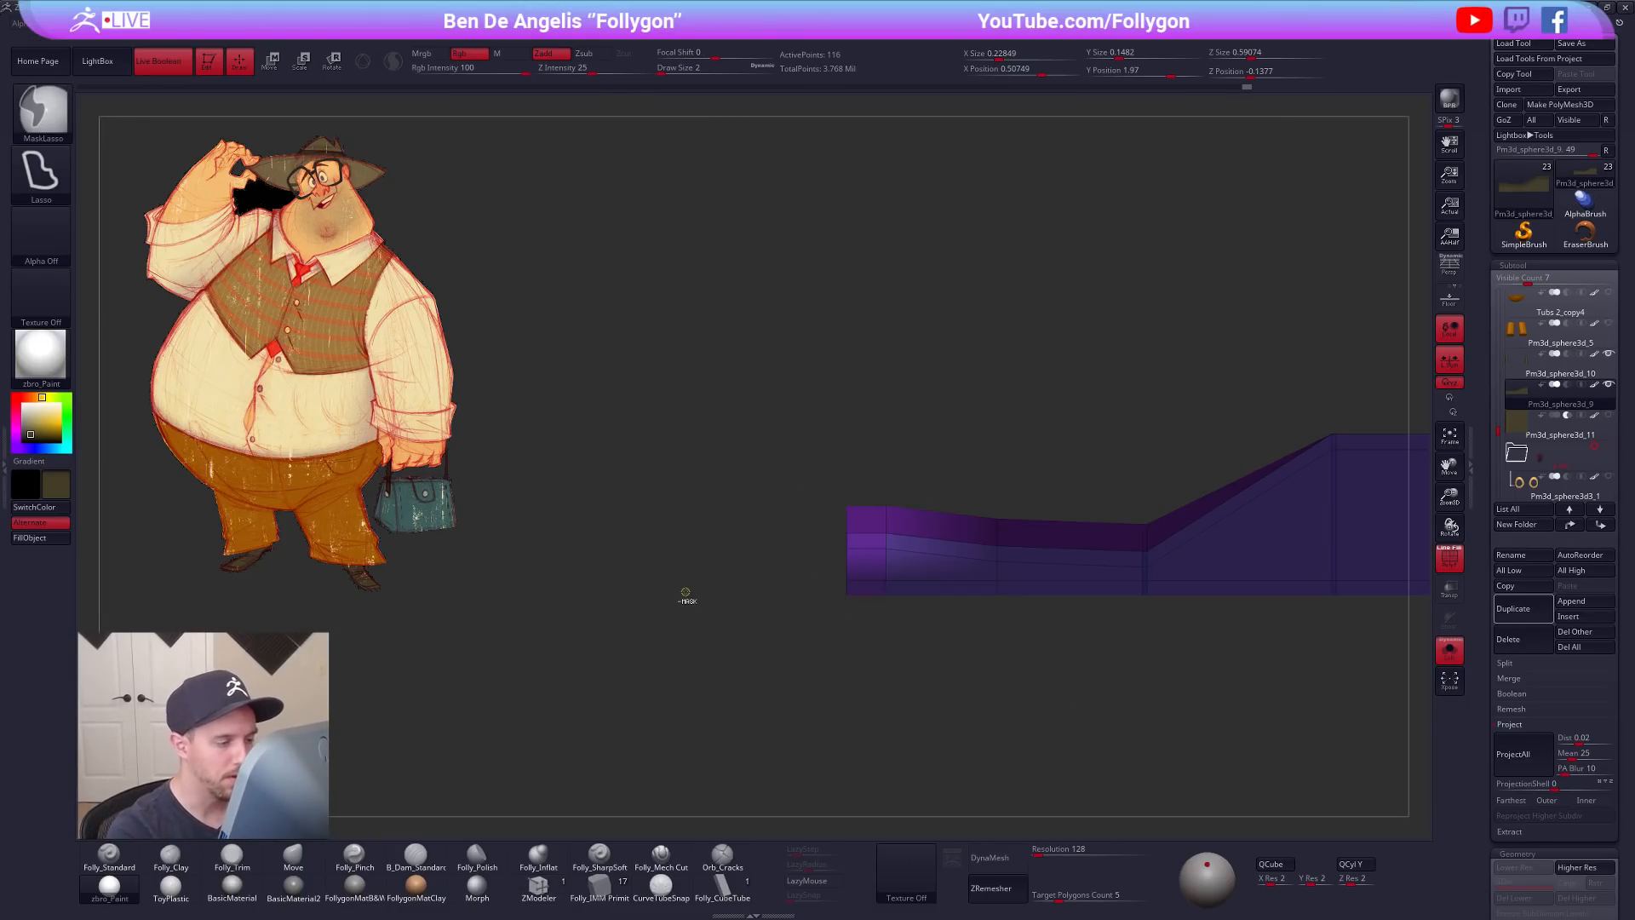
pyautogui.press('w')
pyautogui.moveTo(905, 583)
pyautogui.keyDown('shift'); pyautogui.mouseDown()
pyautogui.moveTo(905, 687)
pyautogui.moveTo(905, 645)
pyautogui.mouseUp(); pyautogui.keyUp('shift')
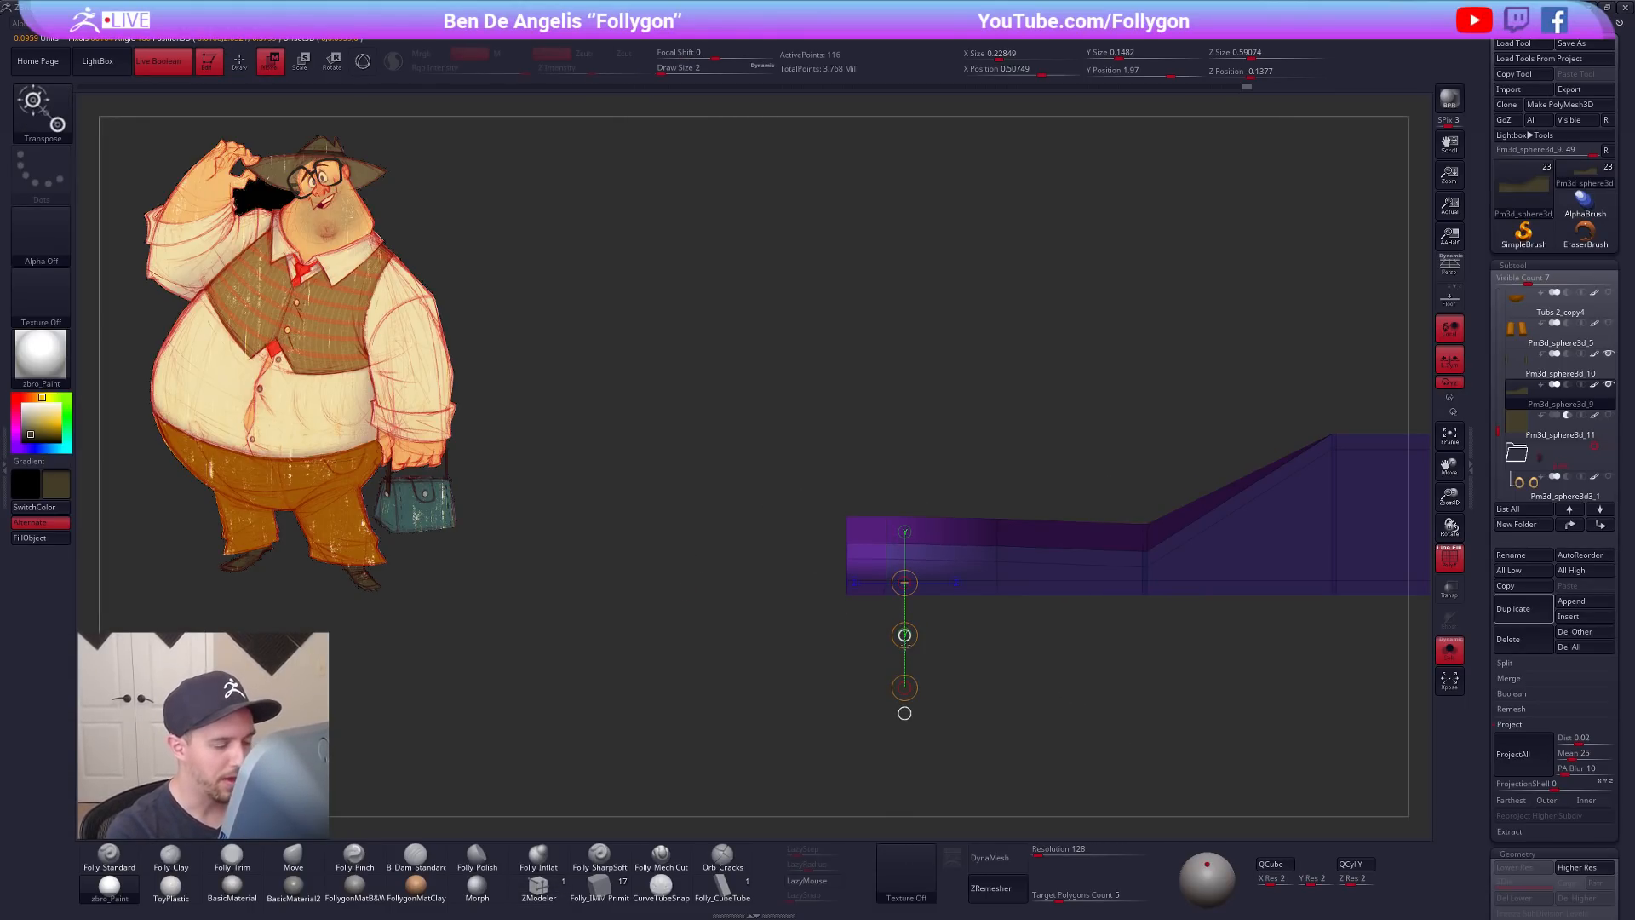
# Step: Lower the top edge of the toe's very tip, clear the mask, and preview the smoothed sole from above
pyautogui.press('q')
pyautogui.keyDown('ctrl'); pyautogui.moveTo(821, 606); pyautogui.dragTo(823, 511); pyautogui.keyUp('ctrl')
pyautogui.keyDown('ctrl'); pyautogui.click(839, 608); pyautogui.keyUp('ctrl')
pyautogui.press('w')
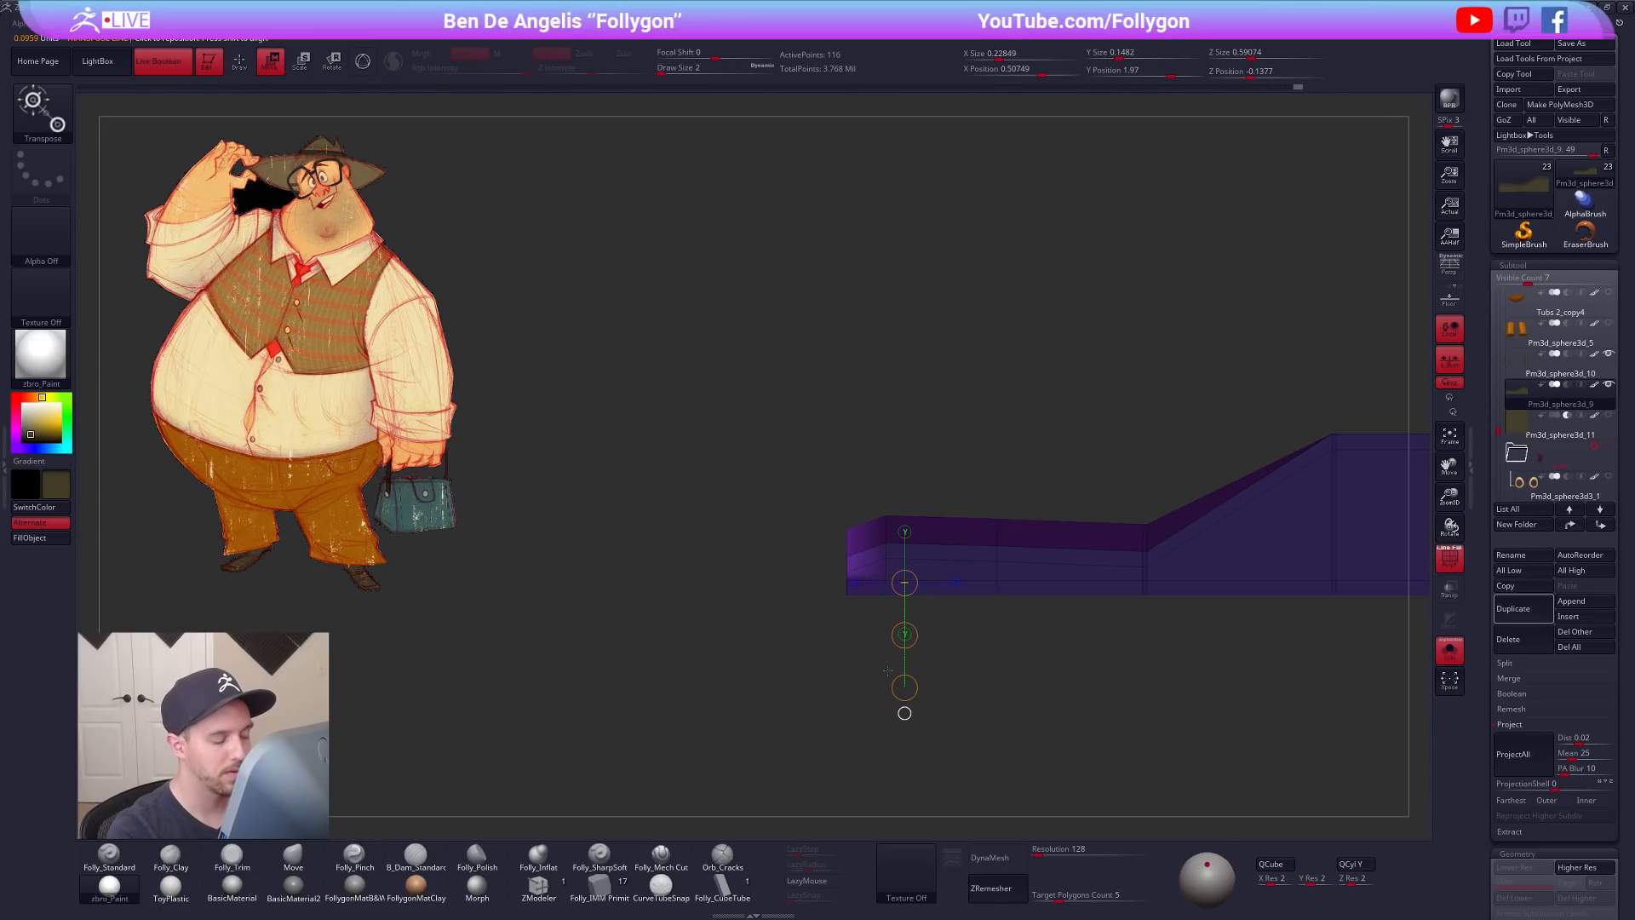
pyautogui.keyDown('ctrl'); pyautogui.click(1008, 668); pyautogui.keyUp('ctrl')
pyautogui.hotkey('ctrl', 'd')
pyautogui.moveTo(1116, 709)
pyautogui.mouseDown()
pyautogui.moveTo(1102, 719)
pyautogui.moveTo(1073, 686)
pyautogui.moveTo(997, 558)
pyautogui.moveTo(951, 540)
pyautogui.mouseUp()
pyautogui.press('q')
pyautogui.hotkey('shift', 'd')
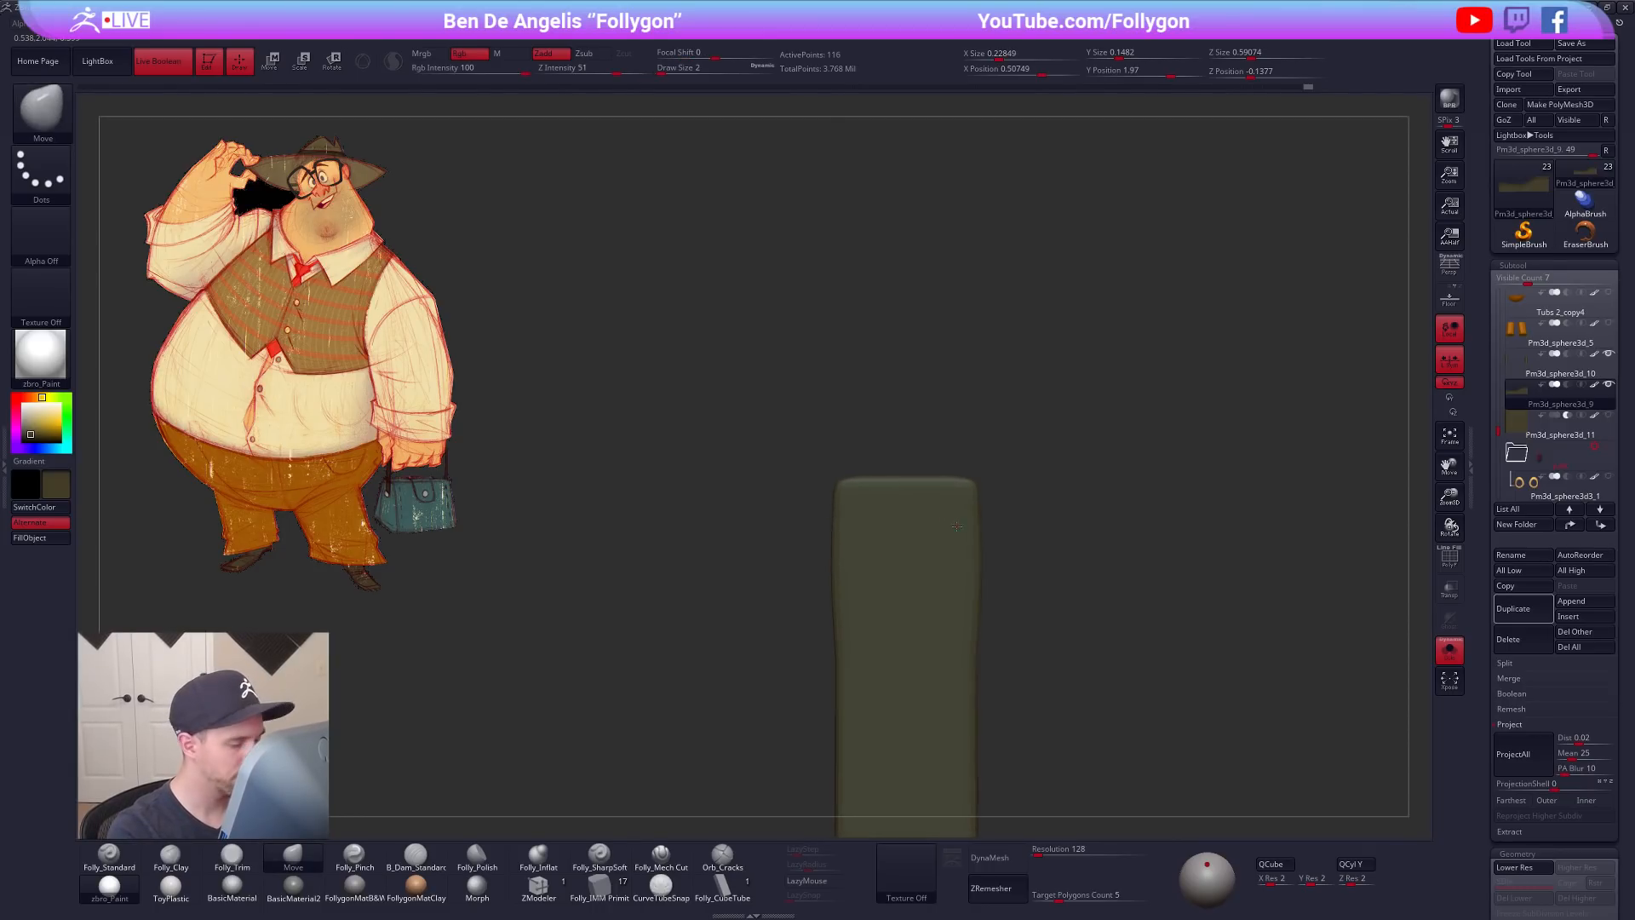
# Step: Mask all but the toe tip and slant its front edge in top view using the Rotate and Move transpose lines
pyautogui.hotkey('shift', 'f')
pyautogui.keyDown('ctrl'); pyautogui.moveTo(796, 524); pyautogui.dragTo(1042, 479); pyautogui.keyUp('ctrl')
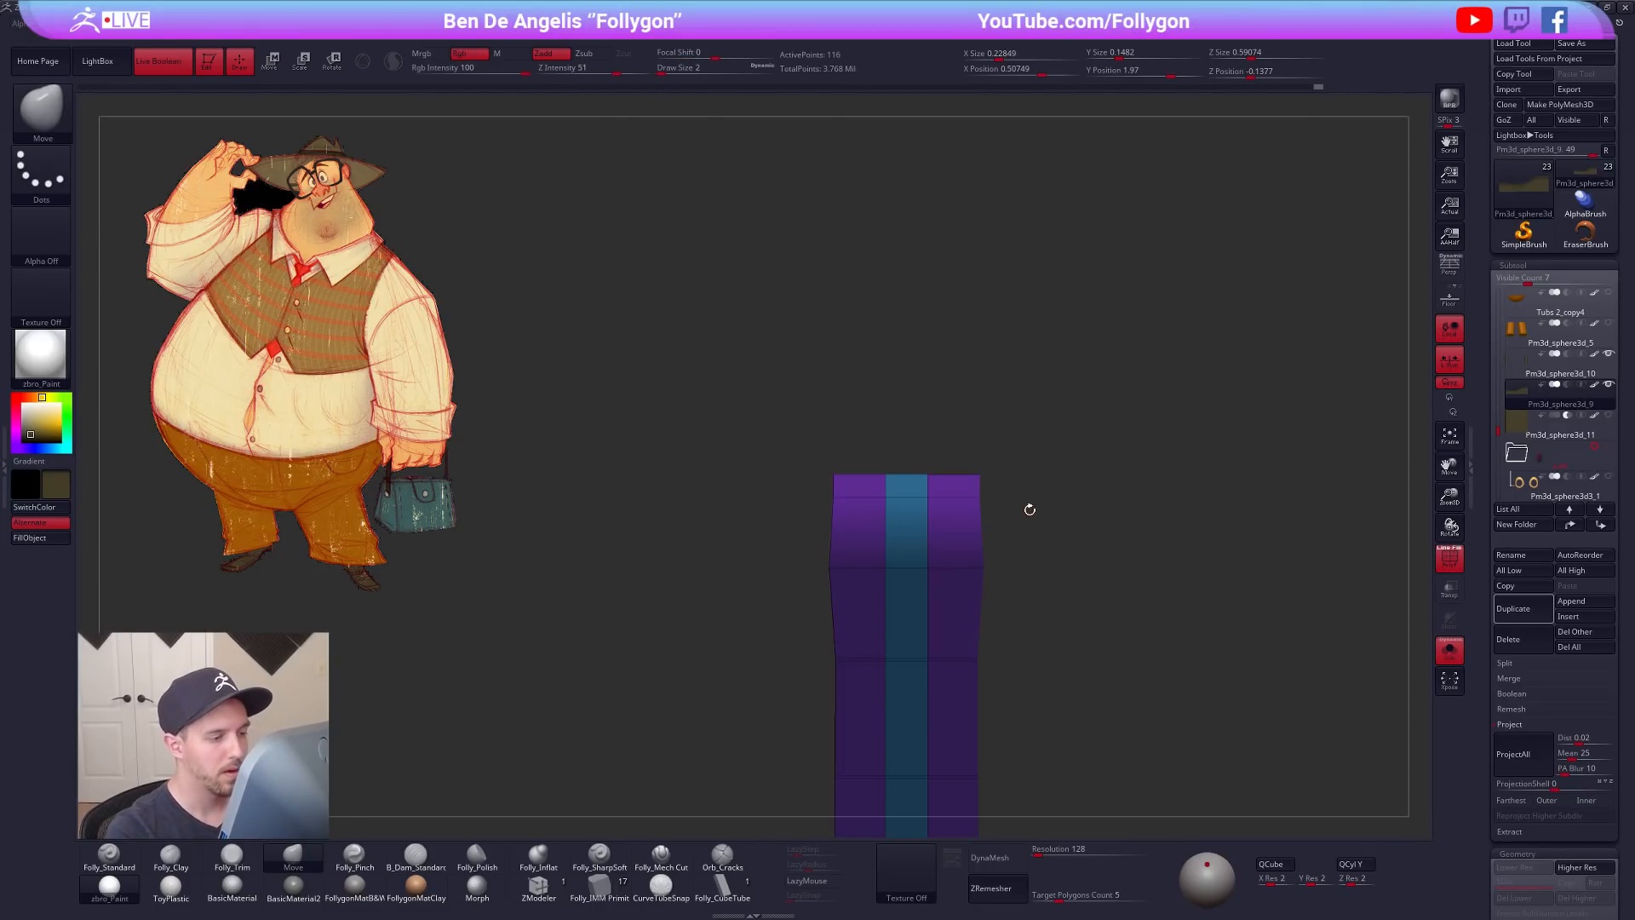
pyautogui.press('r')
pyautogui.moveTo(834, 474); pyautogui.dragTo(993, 474)
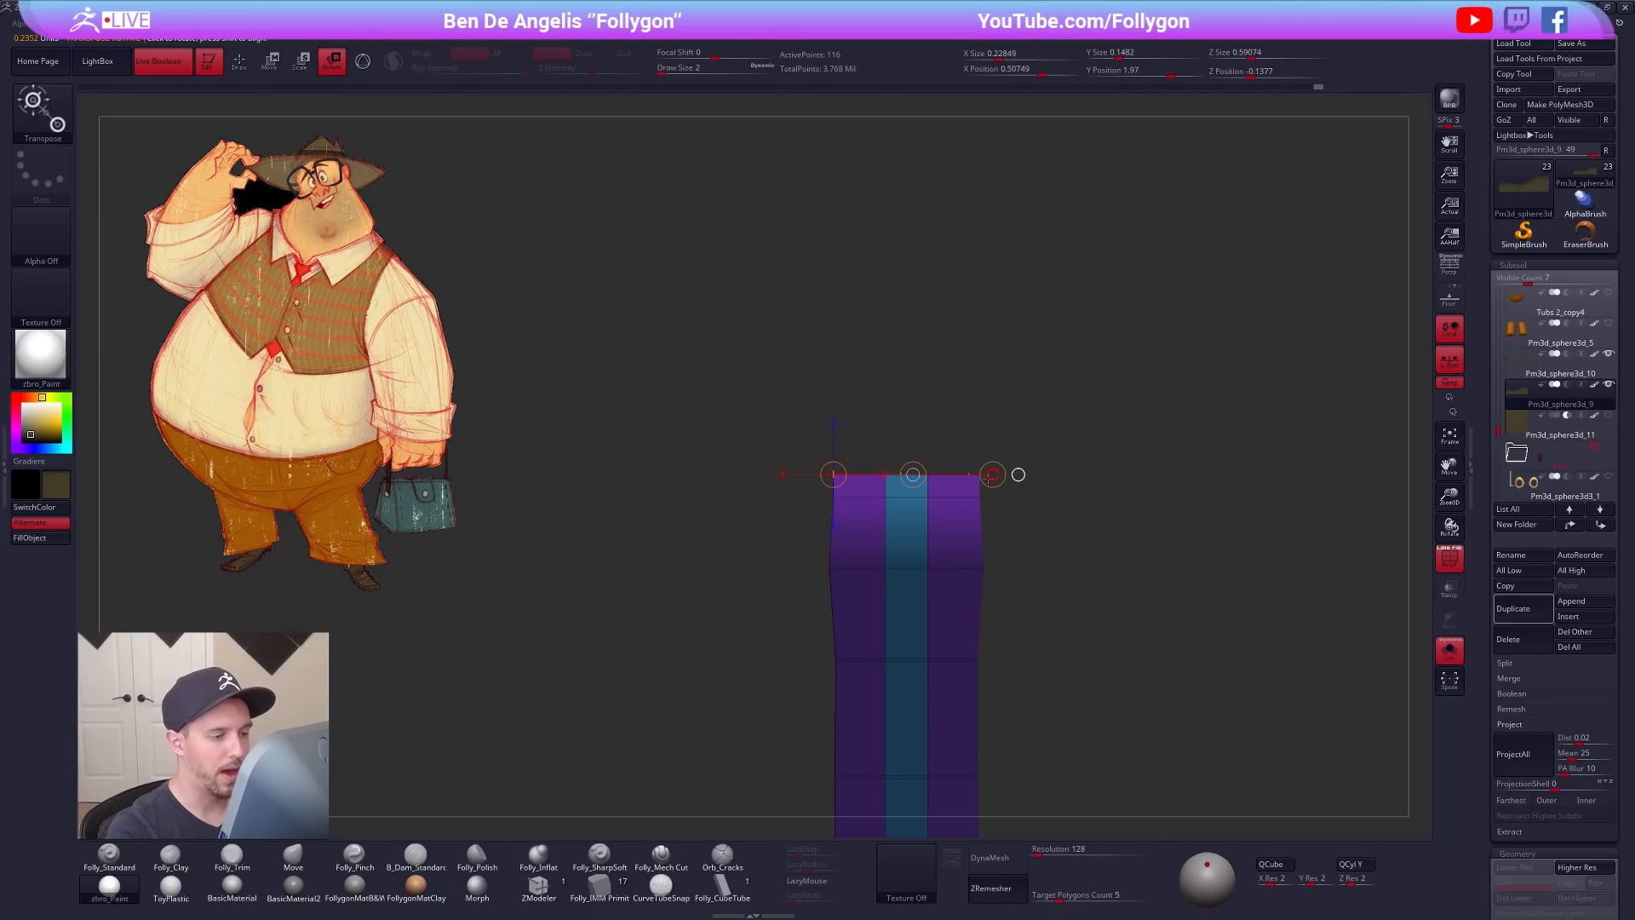
pyautogui.press('w')
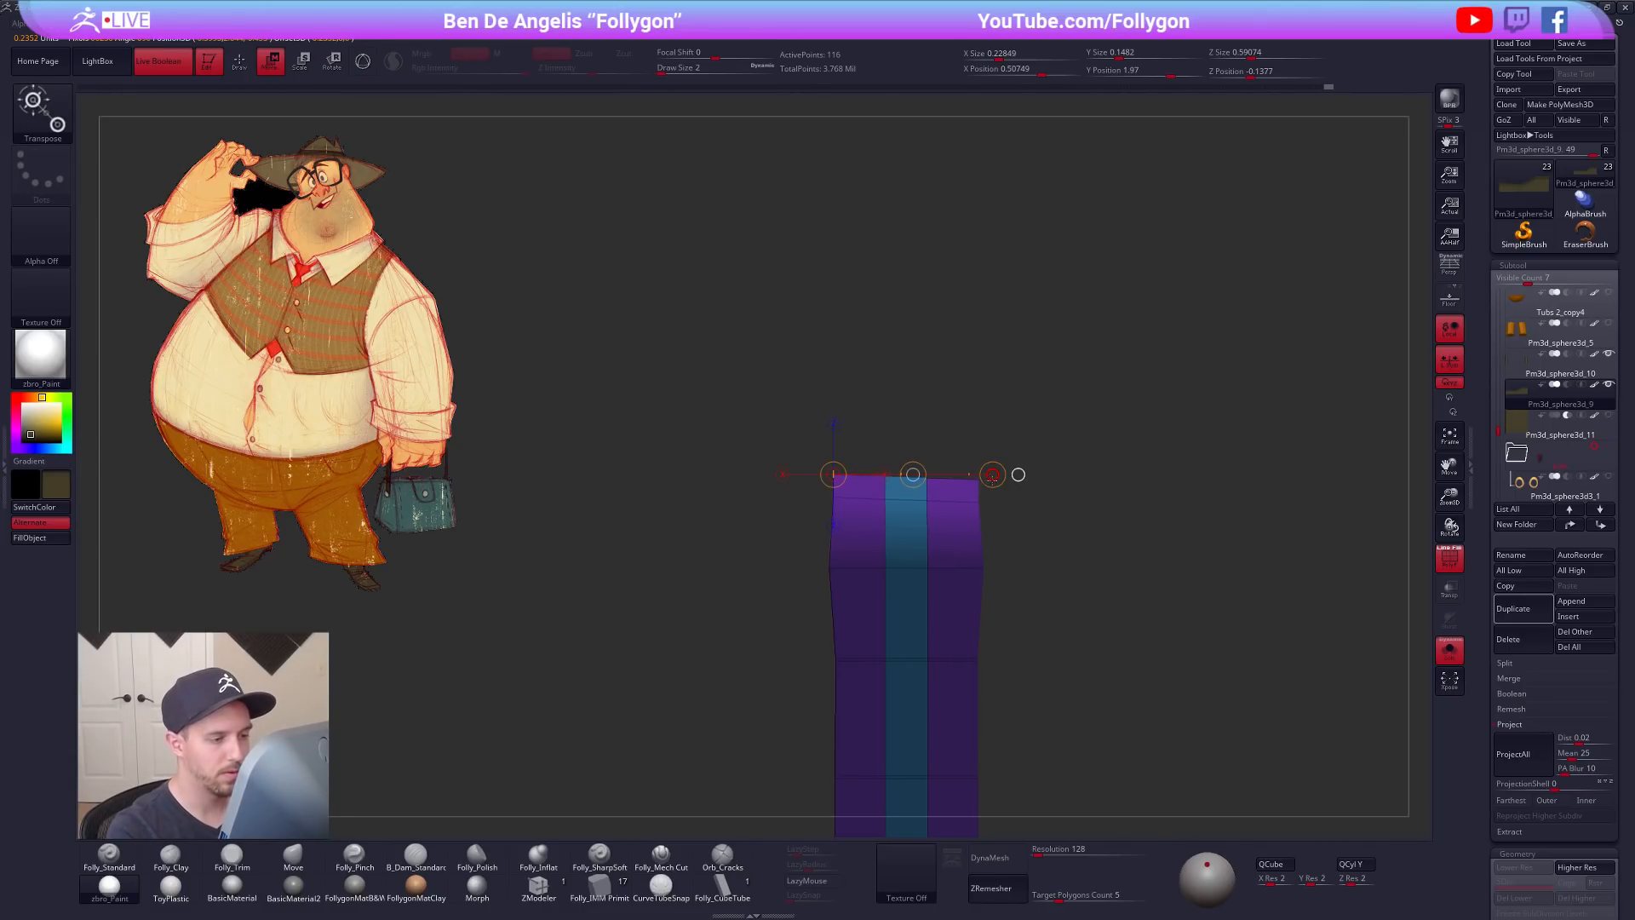
pyautogui.press('d')
pyautogui.moveTo(1005, 511); pyautogui.dragTo(1051, 652)
pyautogui.press('q')
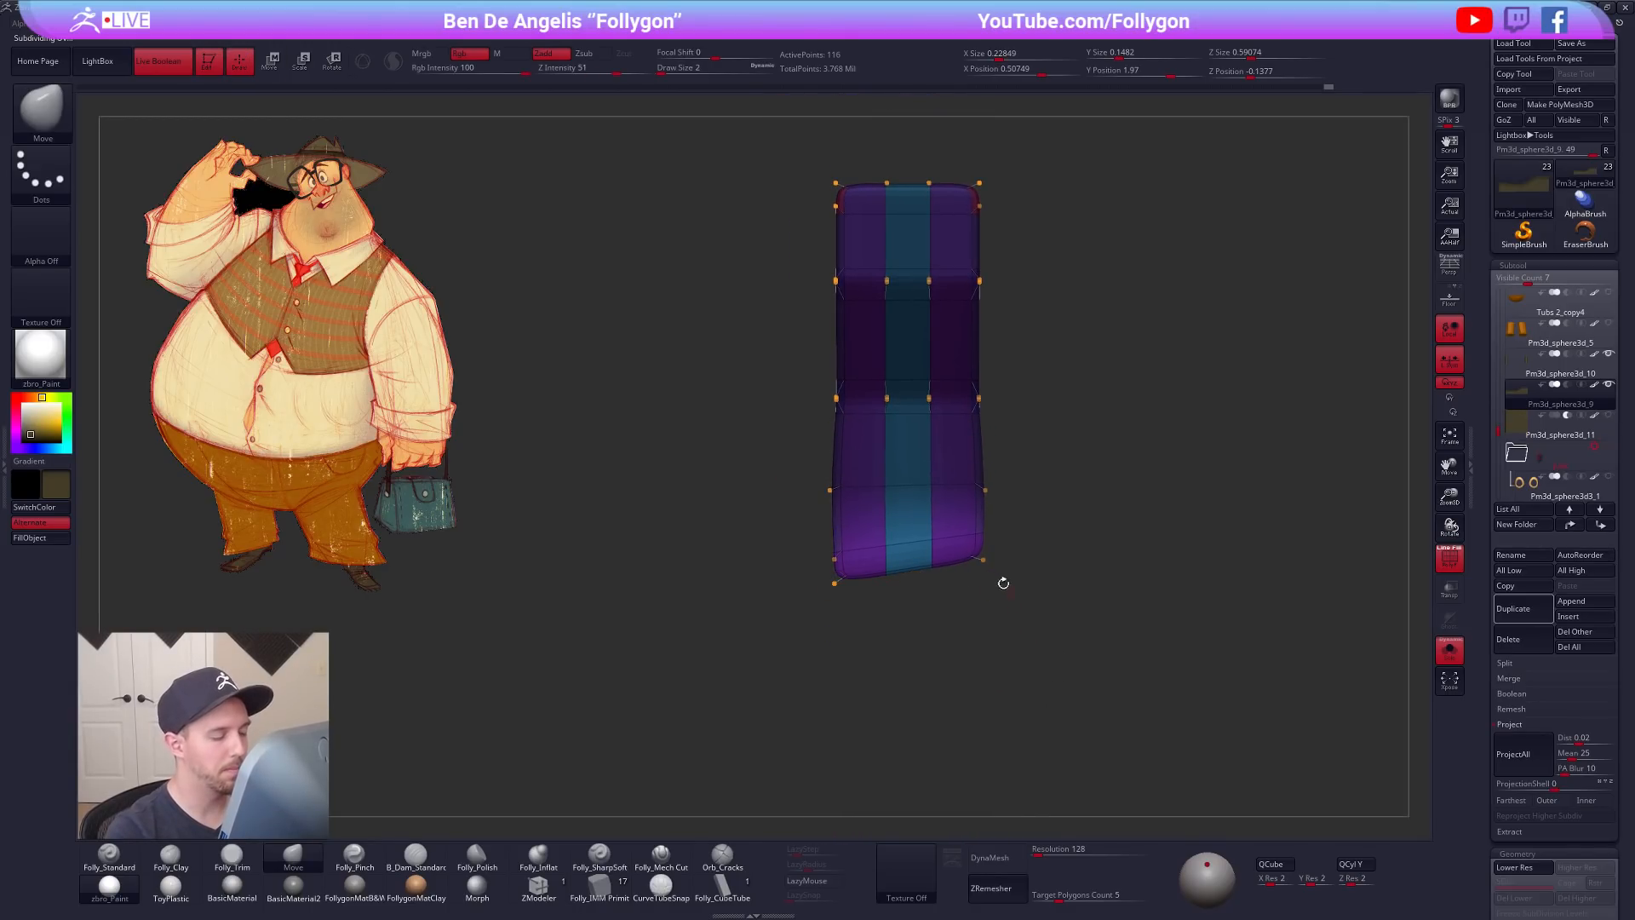
pyautogui.press('w')
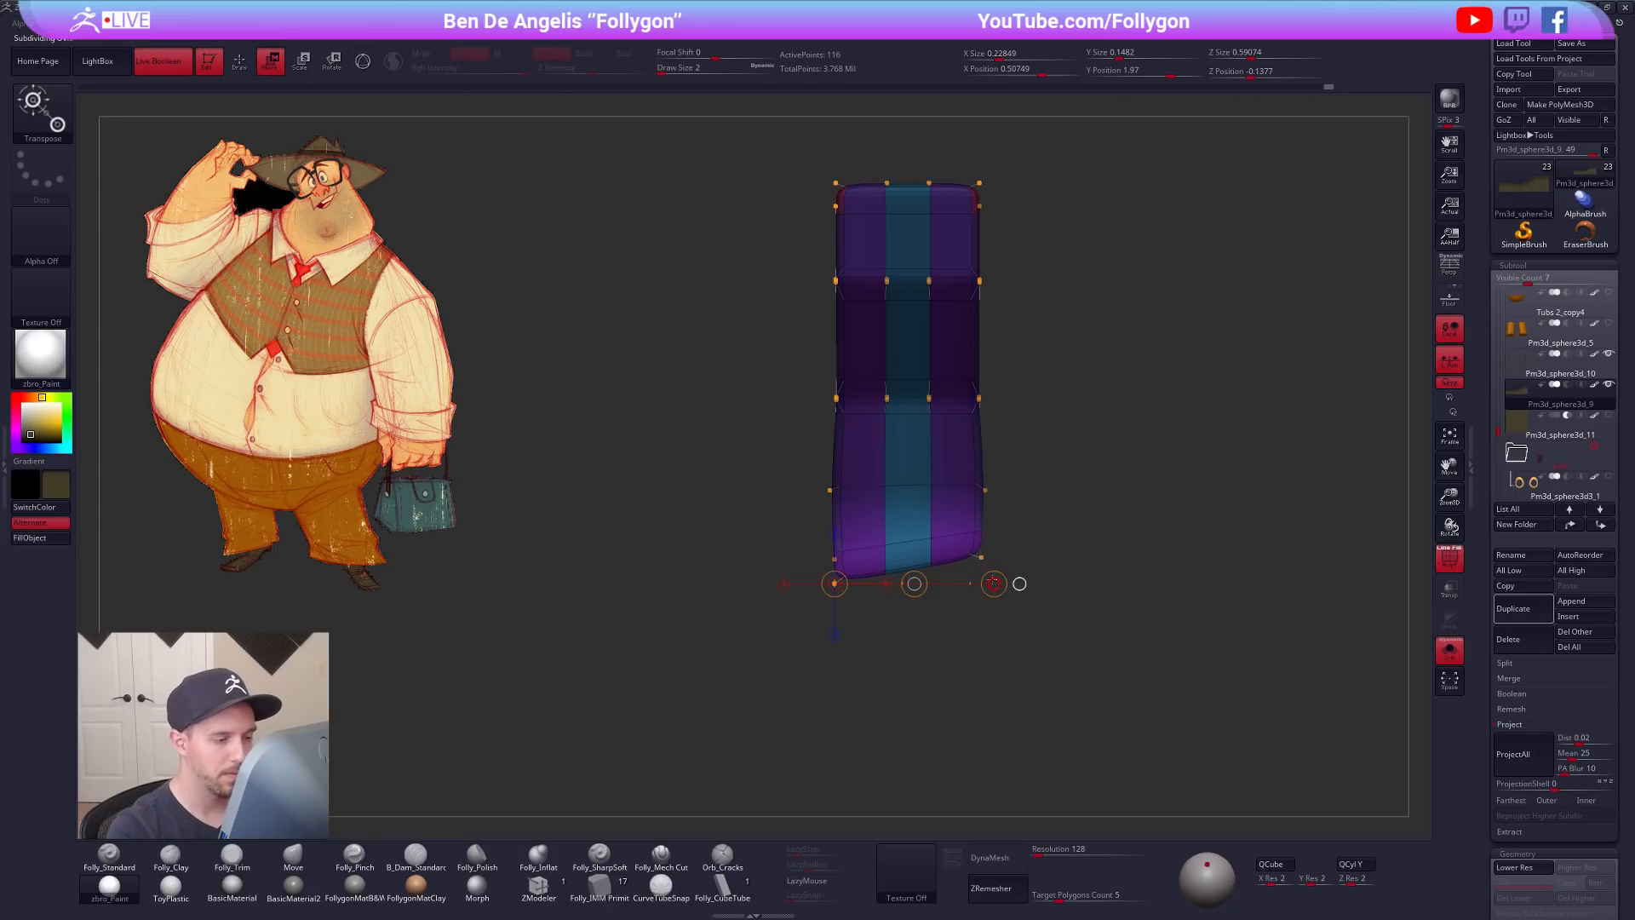
pyautogui.hotkey('shift', 'd')
pyautogui.press('d')
# Step: Set the Move brush's draw size to 54, pull the toe tip outward, and check the smoothed profile without polyframe
pyautogui.press('q')
pyautogui.press('space')
pyautogui.moveTo(1016, 596); pyautogui.dragTo(1061, 600)
pyautogui.moveTo(910, 571); pyautogui.dragTo(910, 578)
pyautogui.hotkey('shift', 'f')
pyautogui.moveTo(1033, 572); pyautogui.dragTo(1007, 511)
pyautogui.moveTo(1066, 596)
pyautogui.keyDown('shift'); pyautogui.mouseDown()
pyautogui.moveTo(948, 656)
pyautogui.moveTo(1014, 668)
pyautogui.moveTo(971, 570)
pyautogui.moveTo(960, 587)
pyautogui.moveTo(936, 565)
pyautogui.mouseUp(); pyautogui.keyUp('shift')
pyautogui.press('space')
pyautogui.keyDown('alt'); pyautogui.moveTo(1023, 648); pyautogui.dragTo(963, 671); pyautogui.keyUp('alt')
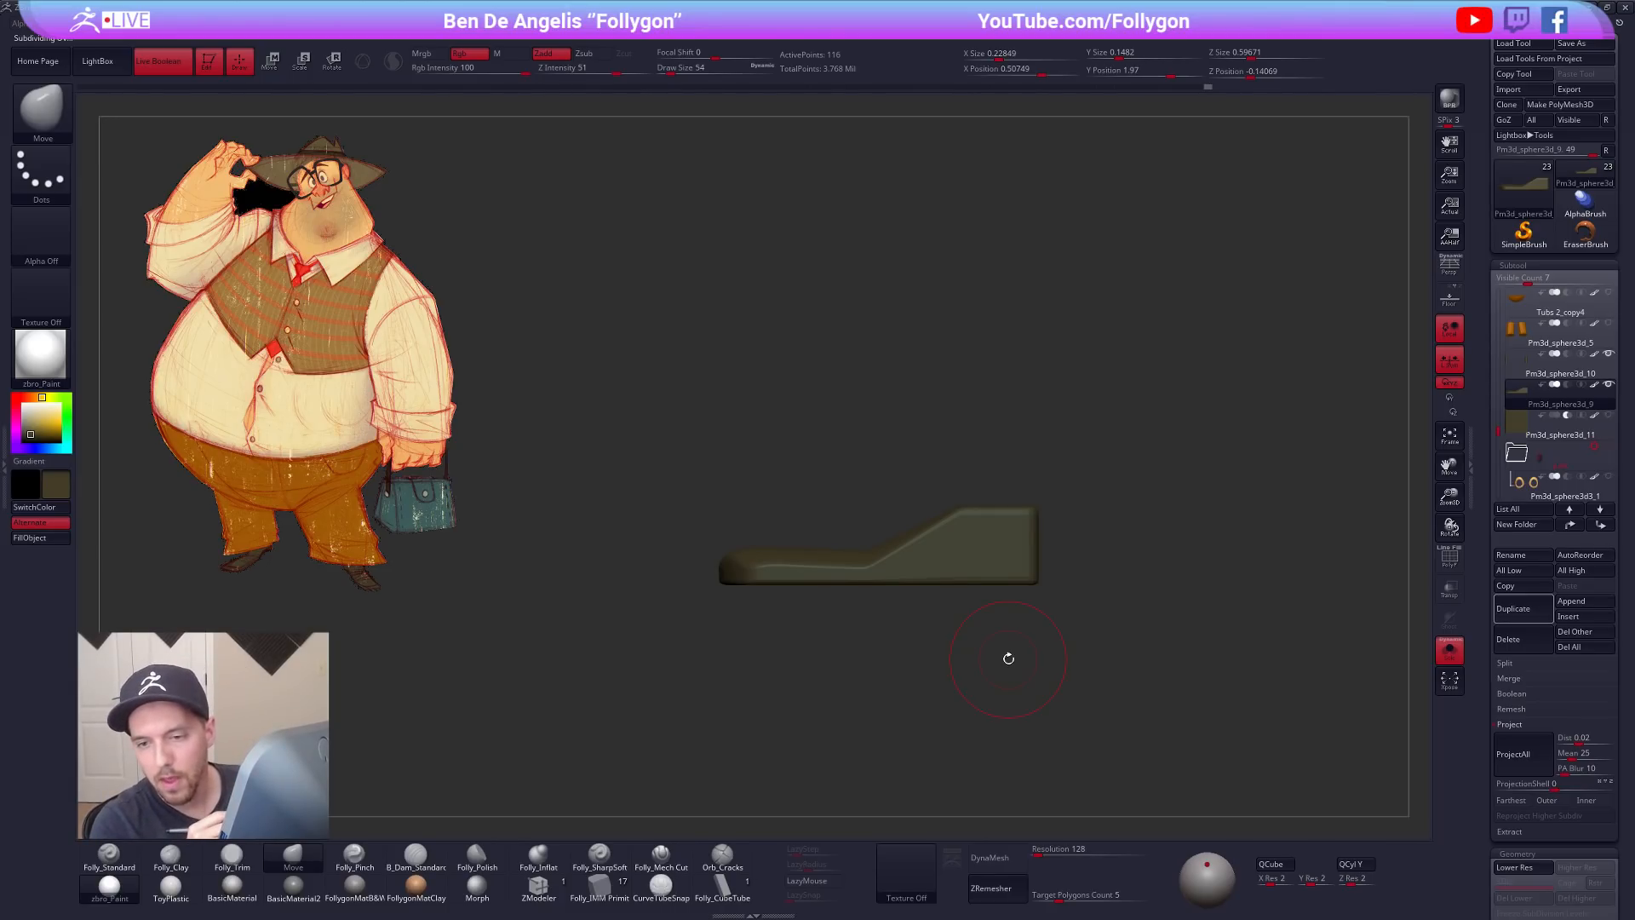
# Step: Examine the smoothed sole's side profile with and without polyframe against the reference character
pyautogui.moveTo(1075, 647); pyautogui.dragTo(1037, 688)
pyautogui.hotkey('shift', 'f')
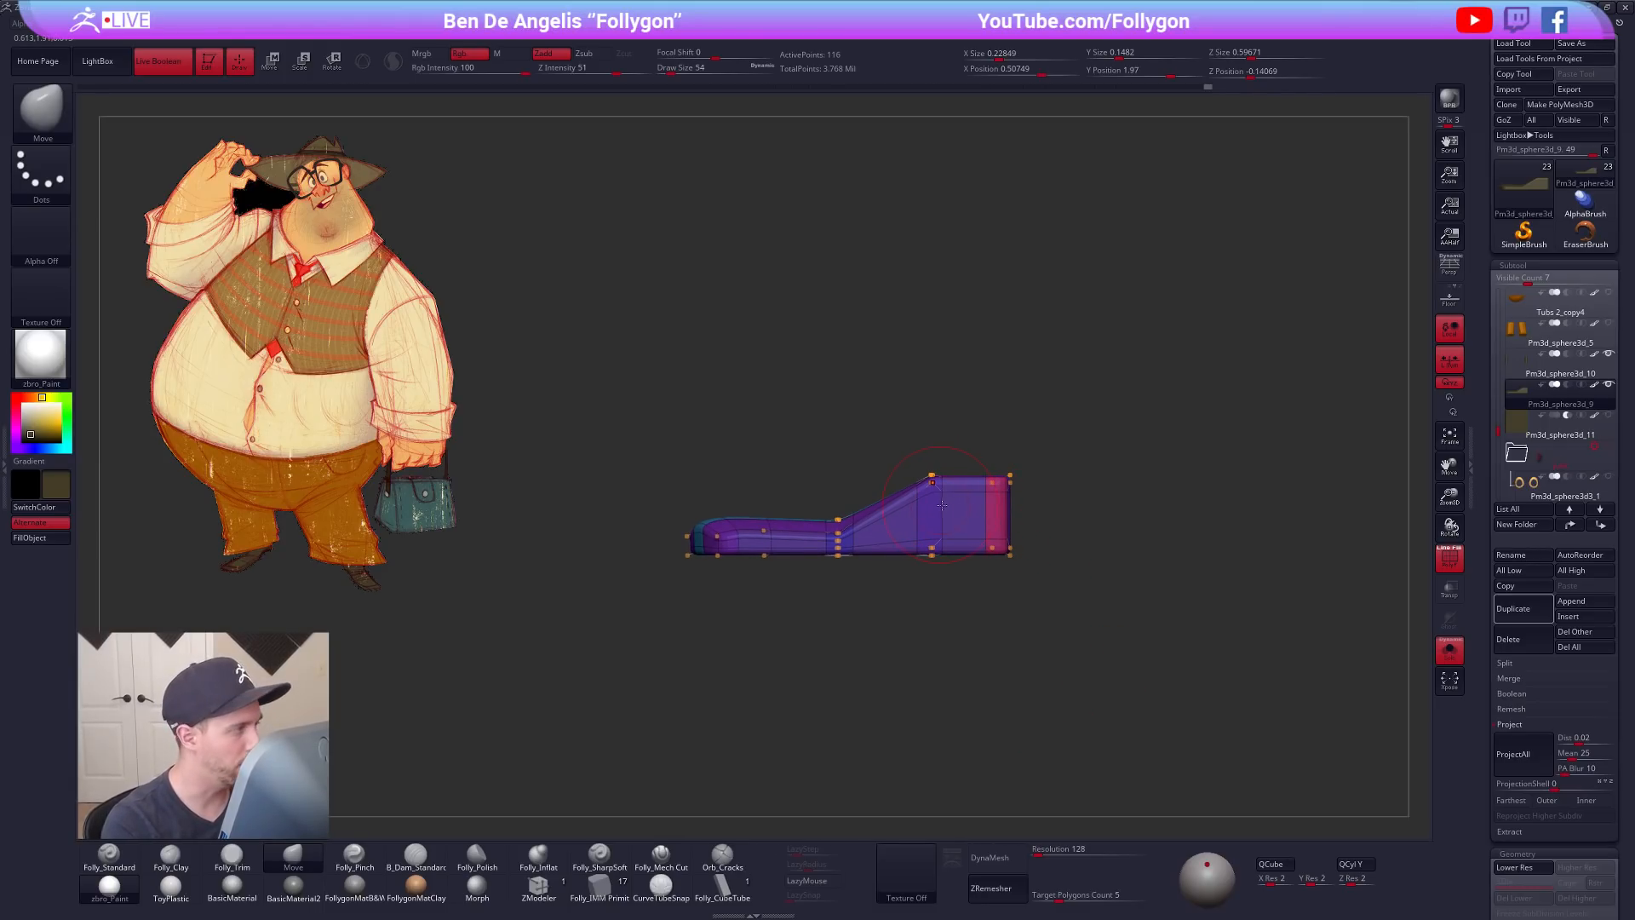
pyautogui.keyDown('ctrl'); pyautogui.moveTo(972, 530); pyautogui.dragTo(975, 554, button='right'); pyautogui.keyUp('ctrl')
pyautogui.hotkey('shift', 'f')
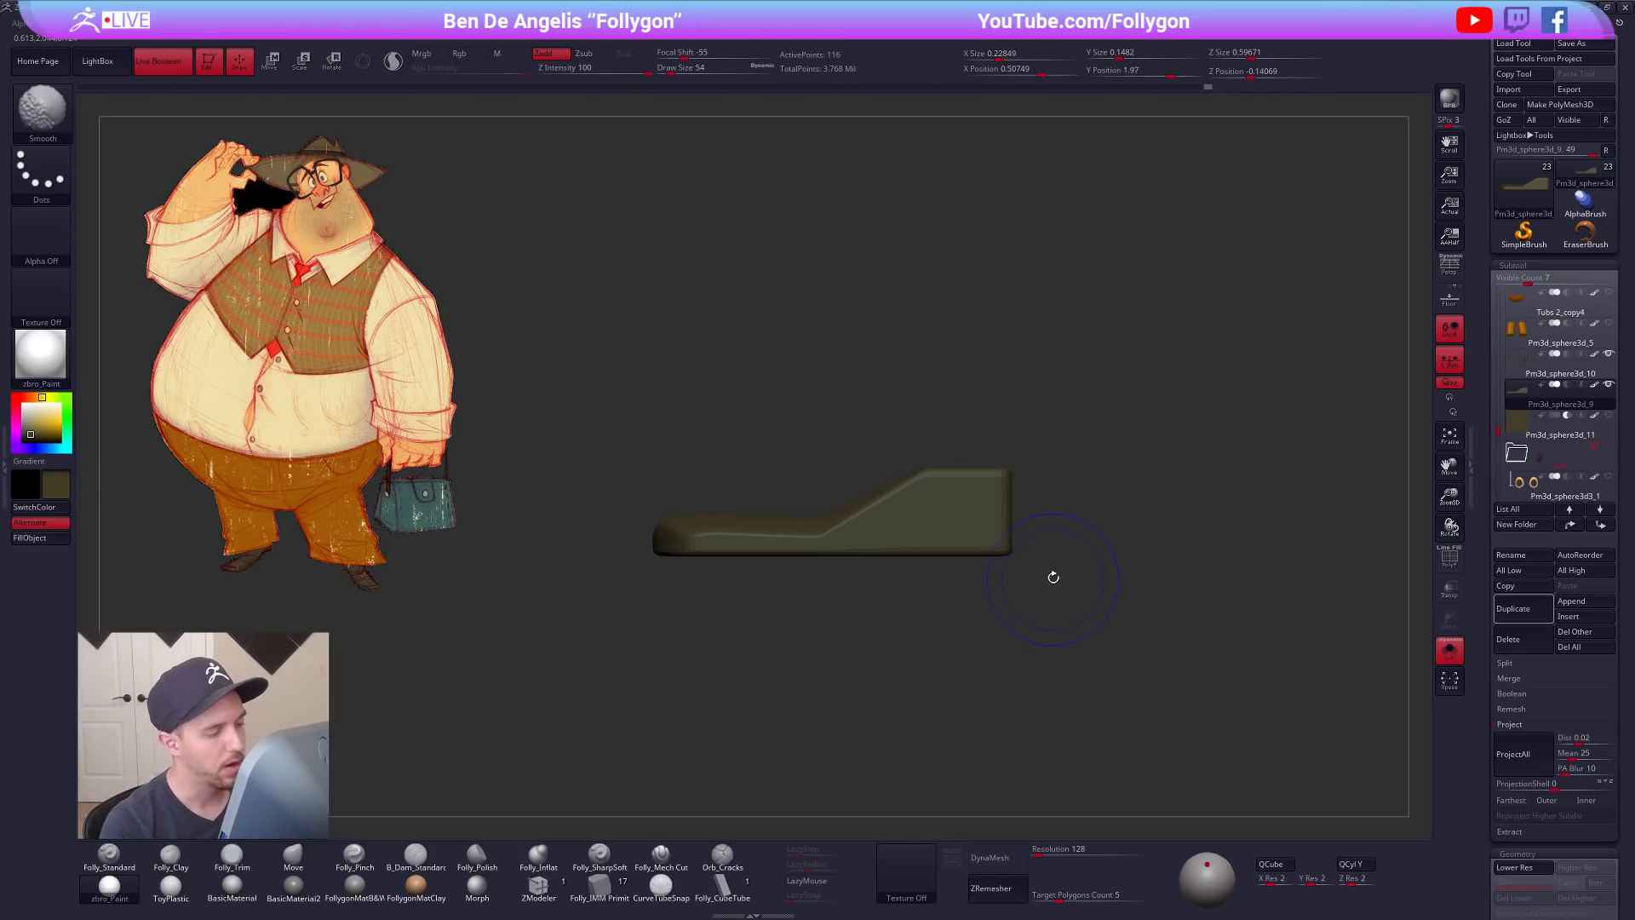
pyautogui.press('shift')
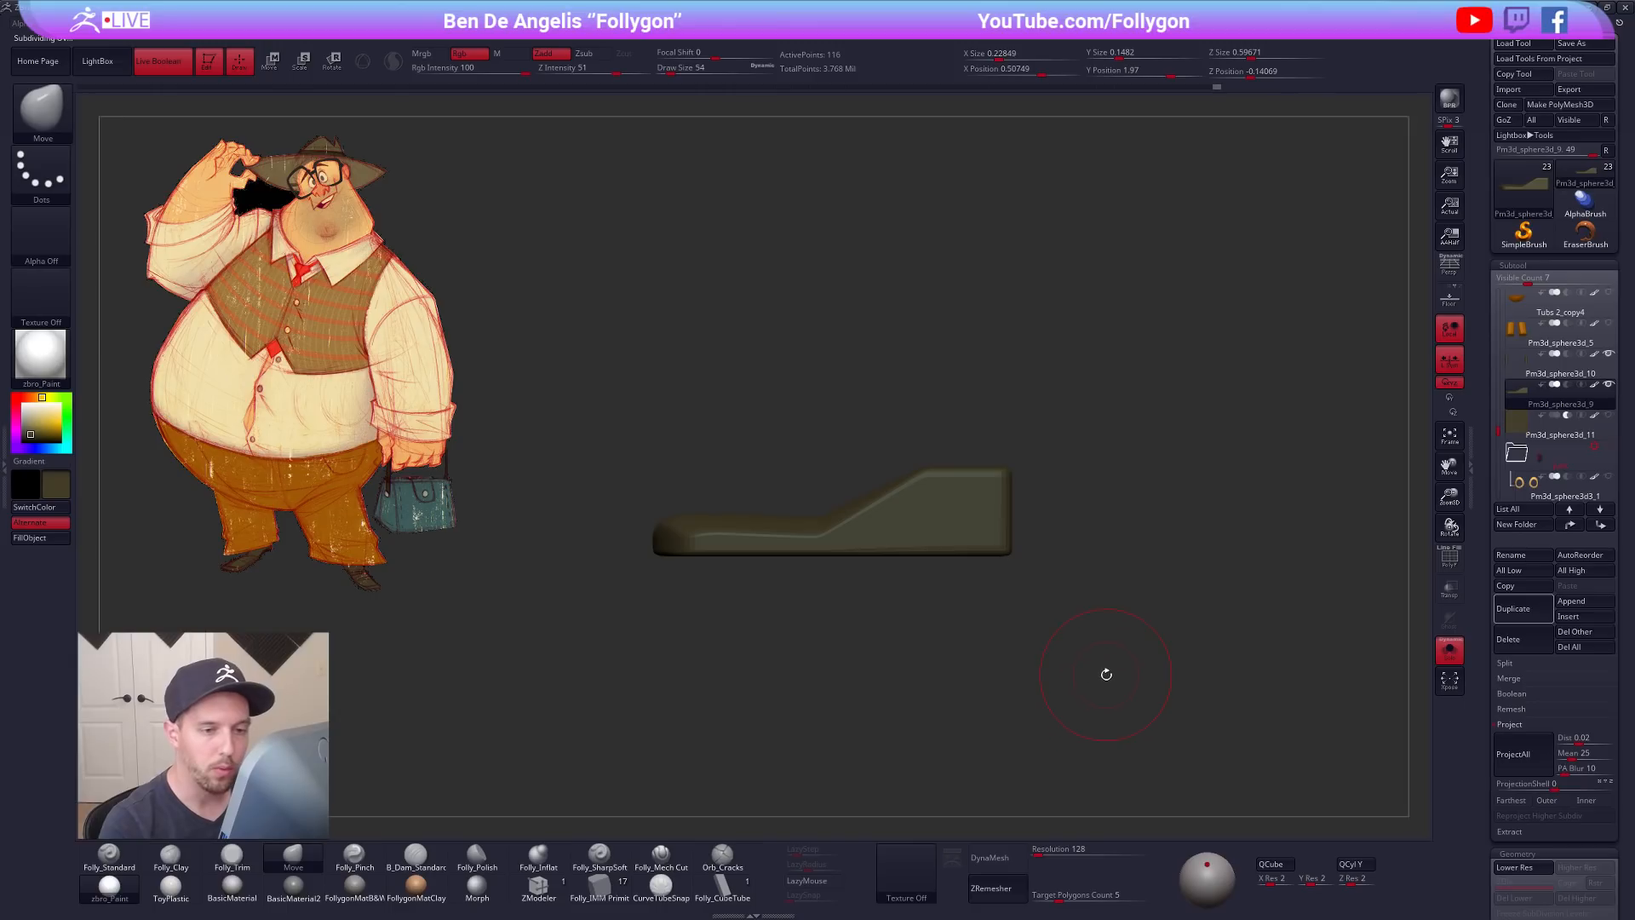
pyautogui.keyDown('alt'); pyautogui.moveTo(1113, 675); pyautogui.dragTo(1138, 672); pyautogui.keyUp('alt')
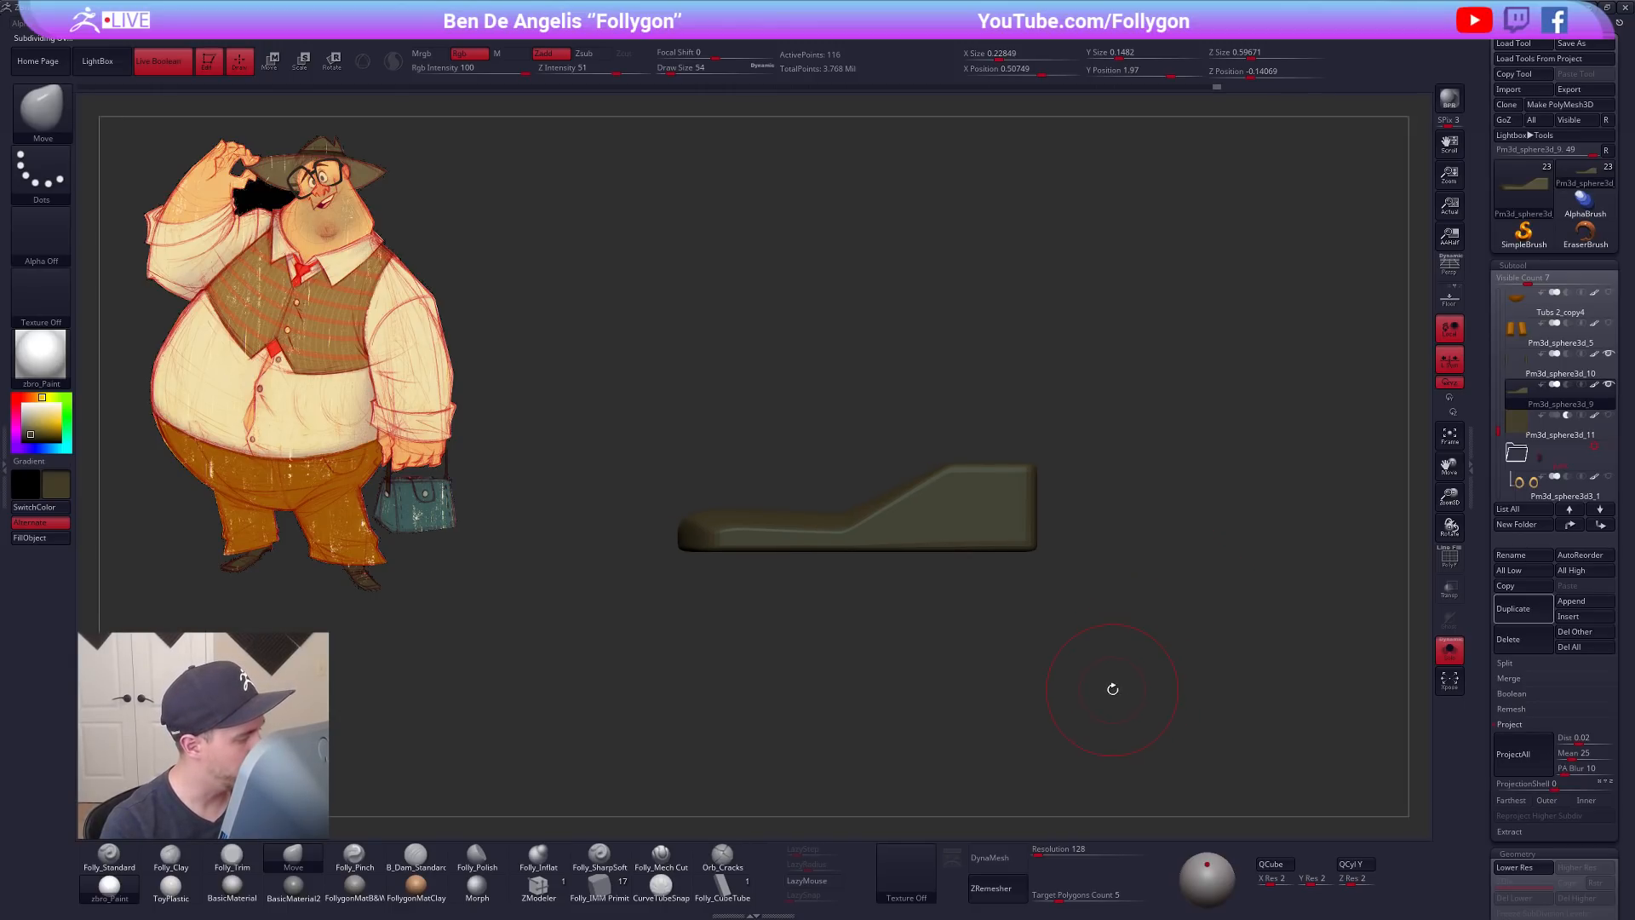
# Step: Set the draw size to 29 and switch to a white colour with the grey FollygonMat material
pyautogui.press('s')
pyautogui.moveTo(1128, 536); pyautogui.dragTo(1126, 533)
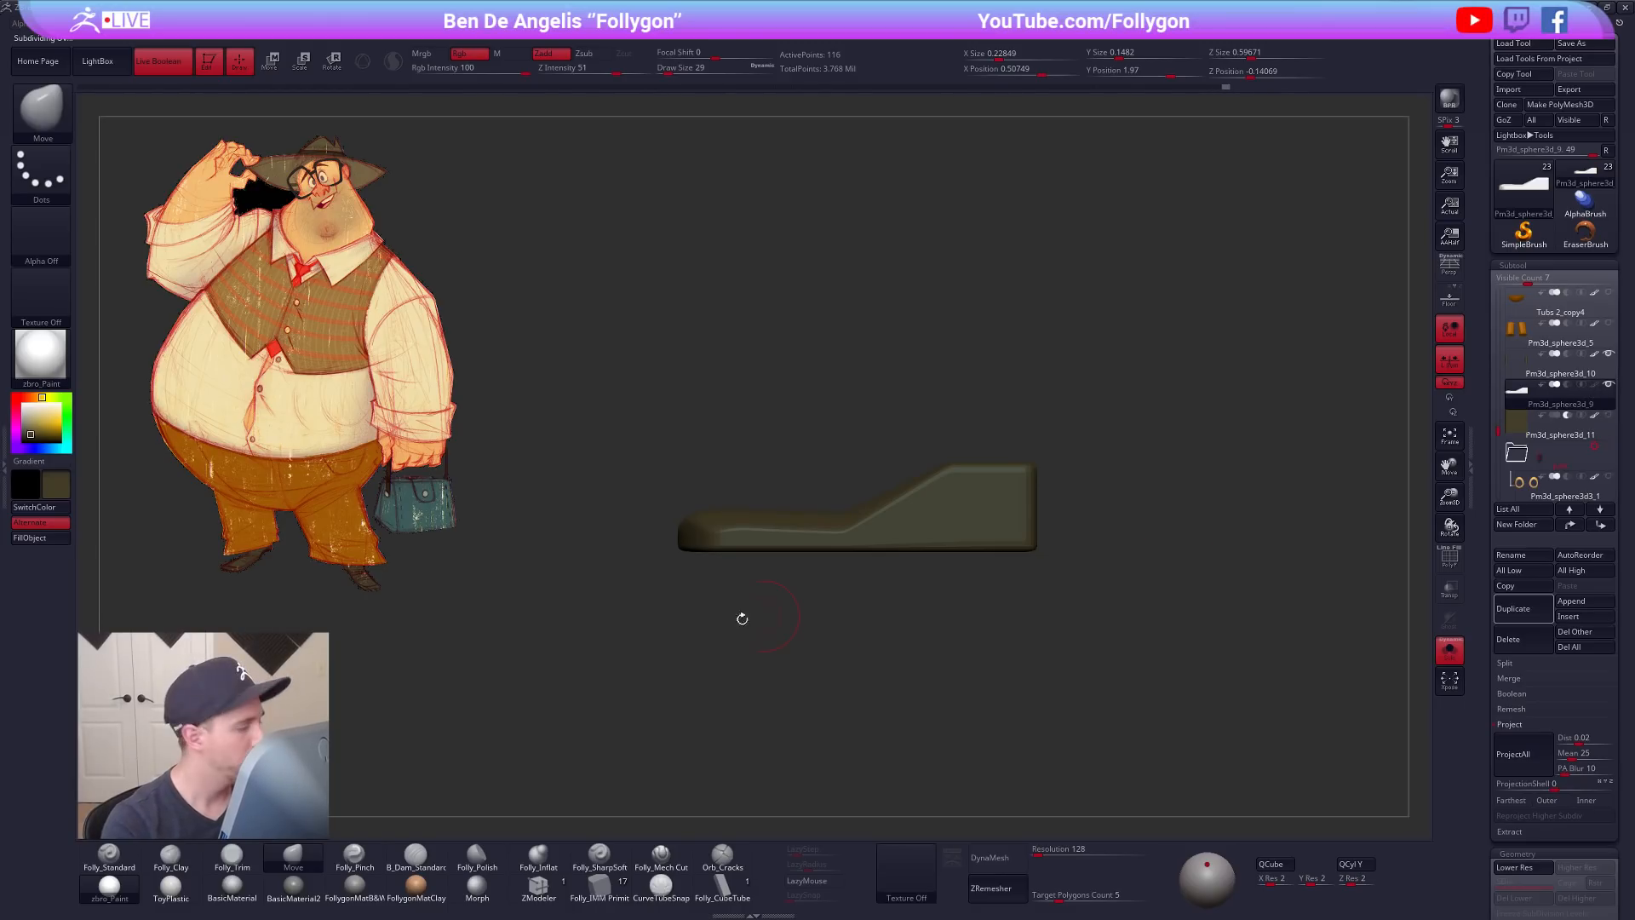
pyautogui.moveTo(32, 416); pyautogui.dragTo(20, 399)
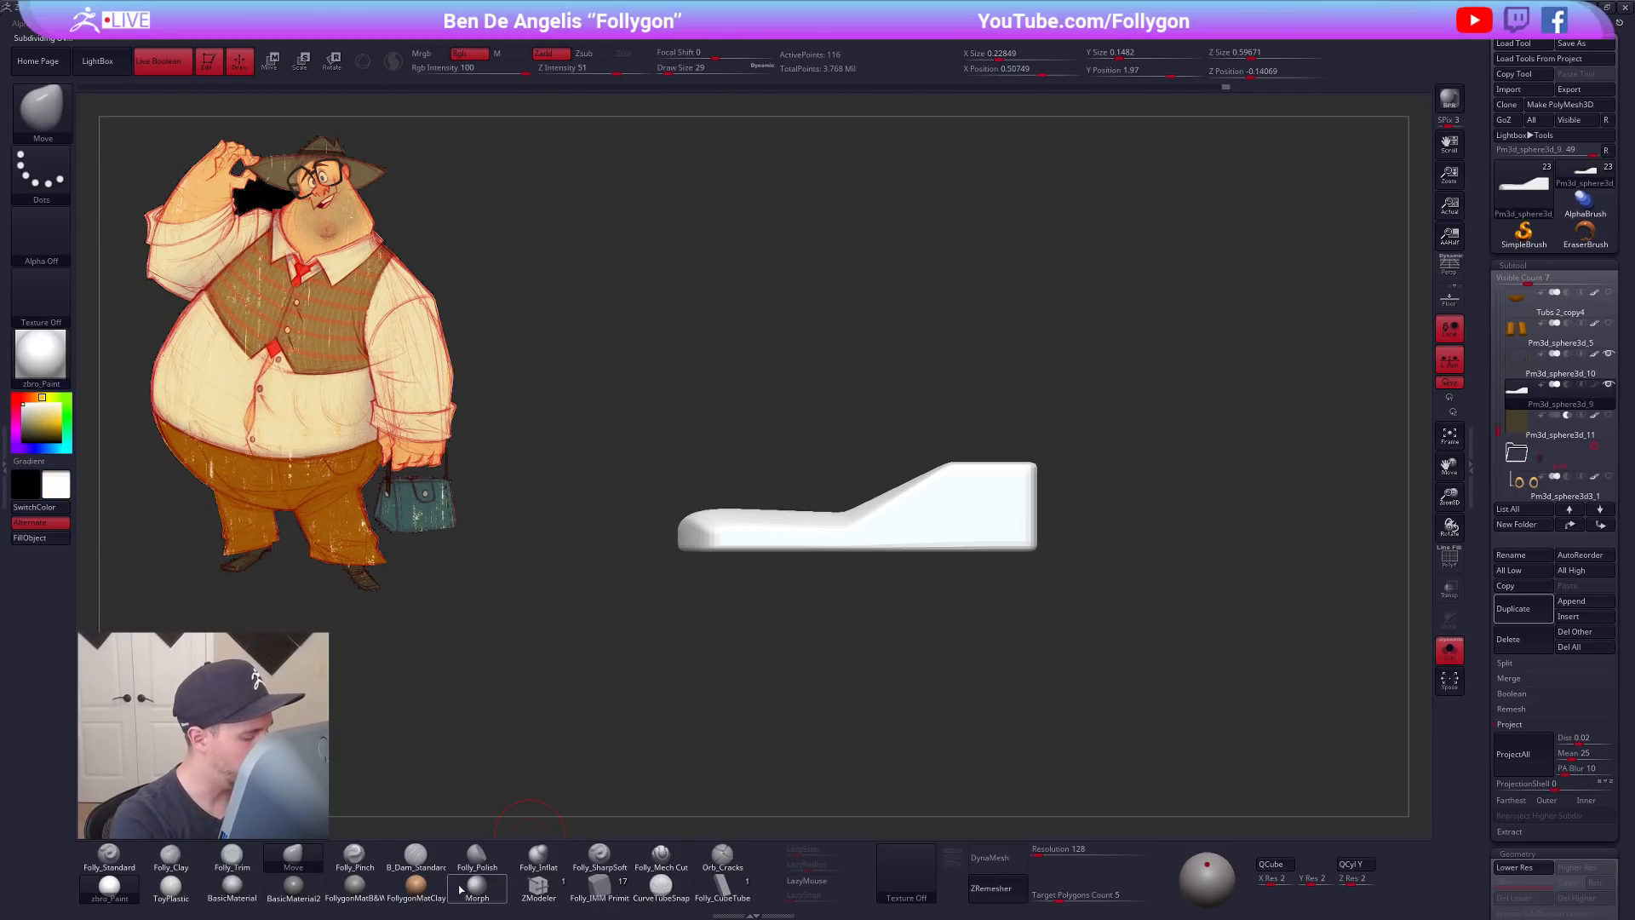
pyautogui.click(373, 889)
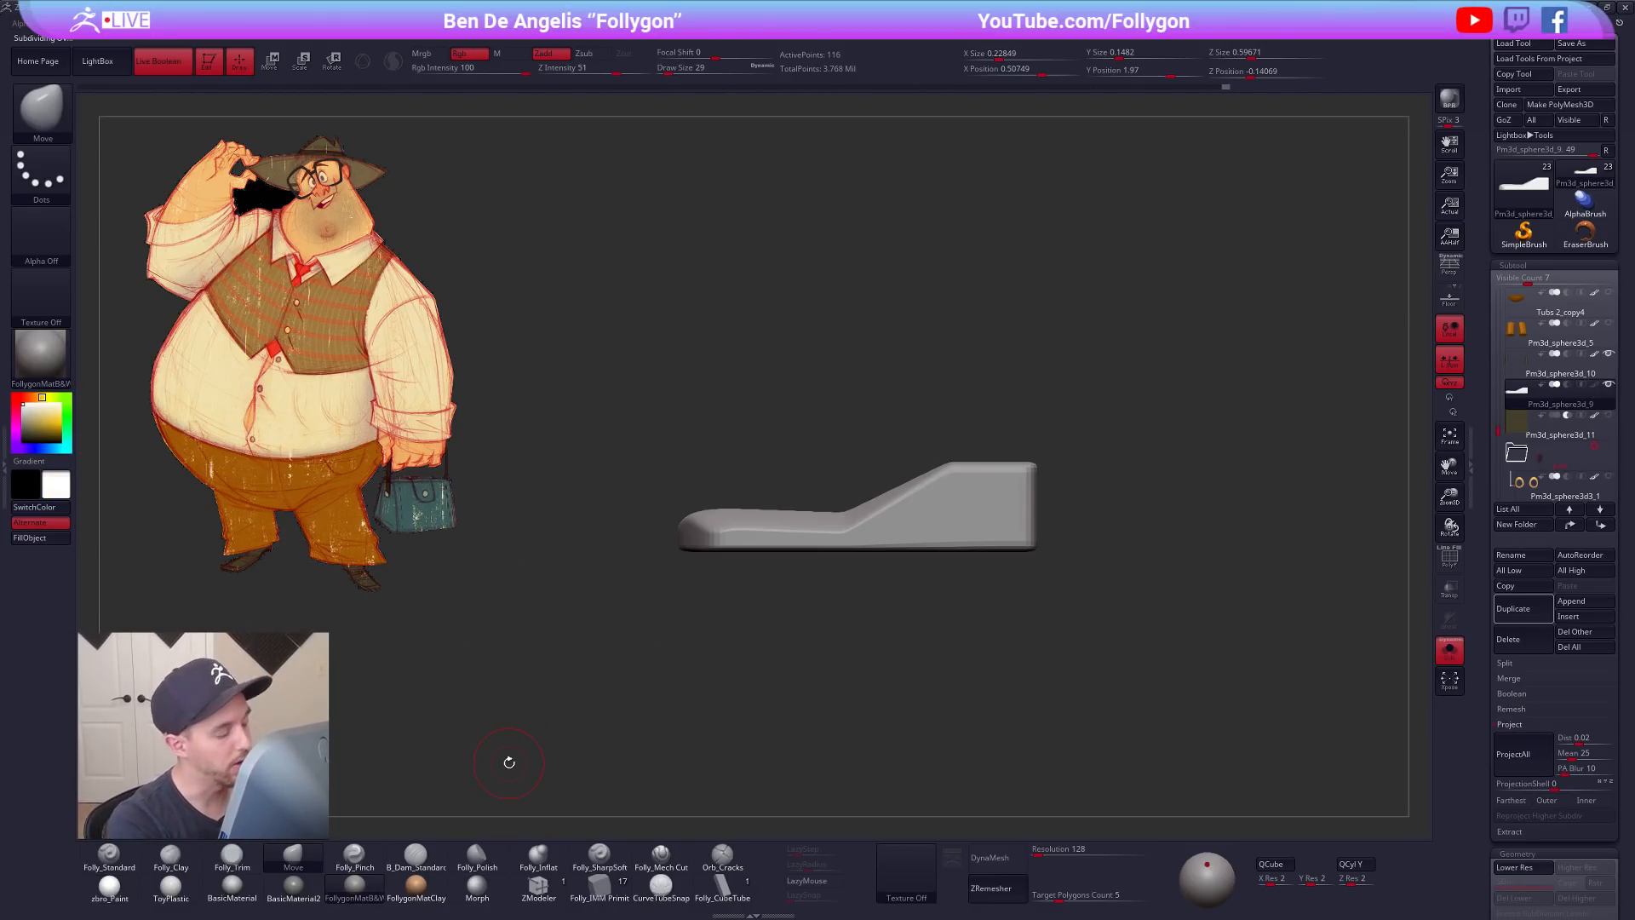
# Step: Extend the middle of the heel's back edge outward with a Move transpose line and check the smoothed side view
pyautogui.moveTo(709, 529); pyautogui.dragTo(780, 632, button='right')
pyautogui.moveTo(822, 558)
pyautogui.mouseDown()
pyautogui.moveTo(908, 473)
pyautogui.moveTo(894, 383)
pyautogui.moveTo(951, 571)
pyautogui.mouseUp()
pyautogui.hotkey('shift', 'f')
pyautogui.hotkey('shift', 'd')
pyautogui.moveTo(781, 350)
pyautogui.keyDown('ctrl'); pyautogui.mouseDown()
pyautogui.moveTo(823, 419)
pyautogui.moveTo(839, 349)
pyautogui.mouseUp(); pyautogui.keyUp('ctrl')
pyautogui.keyDown('ctrl'); pyautogui.click(839, 334); pyautogui.keyUp('ctrl')
pyautogui.press('w')
pyautogui.moveTo(830, 414)
pyautogui.keyDown('shift'); pyautogui.mouseDown()
pyautogui.moveTo(830, 494)
pyautogui.moveTo(830, 443)
pyautogui.mouseUp(); pyautogui.keyUp('shift')
pyautogui.press('d')
pyautogui.press('q')
pyautogui.moveTo(931, 575); pyautogui.dragTo(907, 502)
pyautogui.hotkey('shift', 'f')
pyautogui.keyDown('ctrl'); pyautogui.moveTo(1045, 713); pyautogui.dragTo(1069, 737); pyautogui.keyUp('ctrl')
pyautogui.keyDown('alt'); pyautogui.moveTo(1022, 723); pyautogui.dragTo(1109, 721); pyautogui.keyUp('alt')
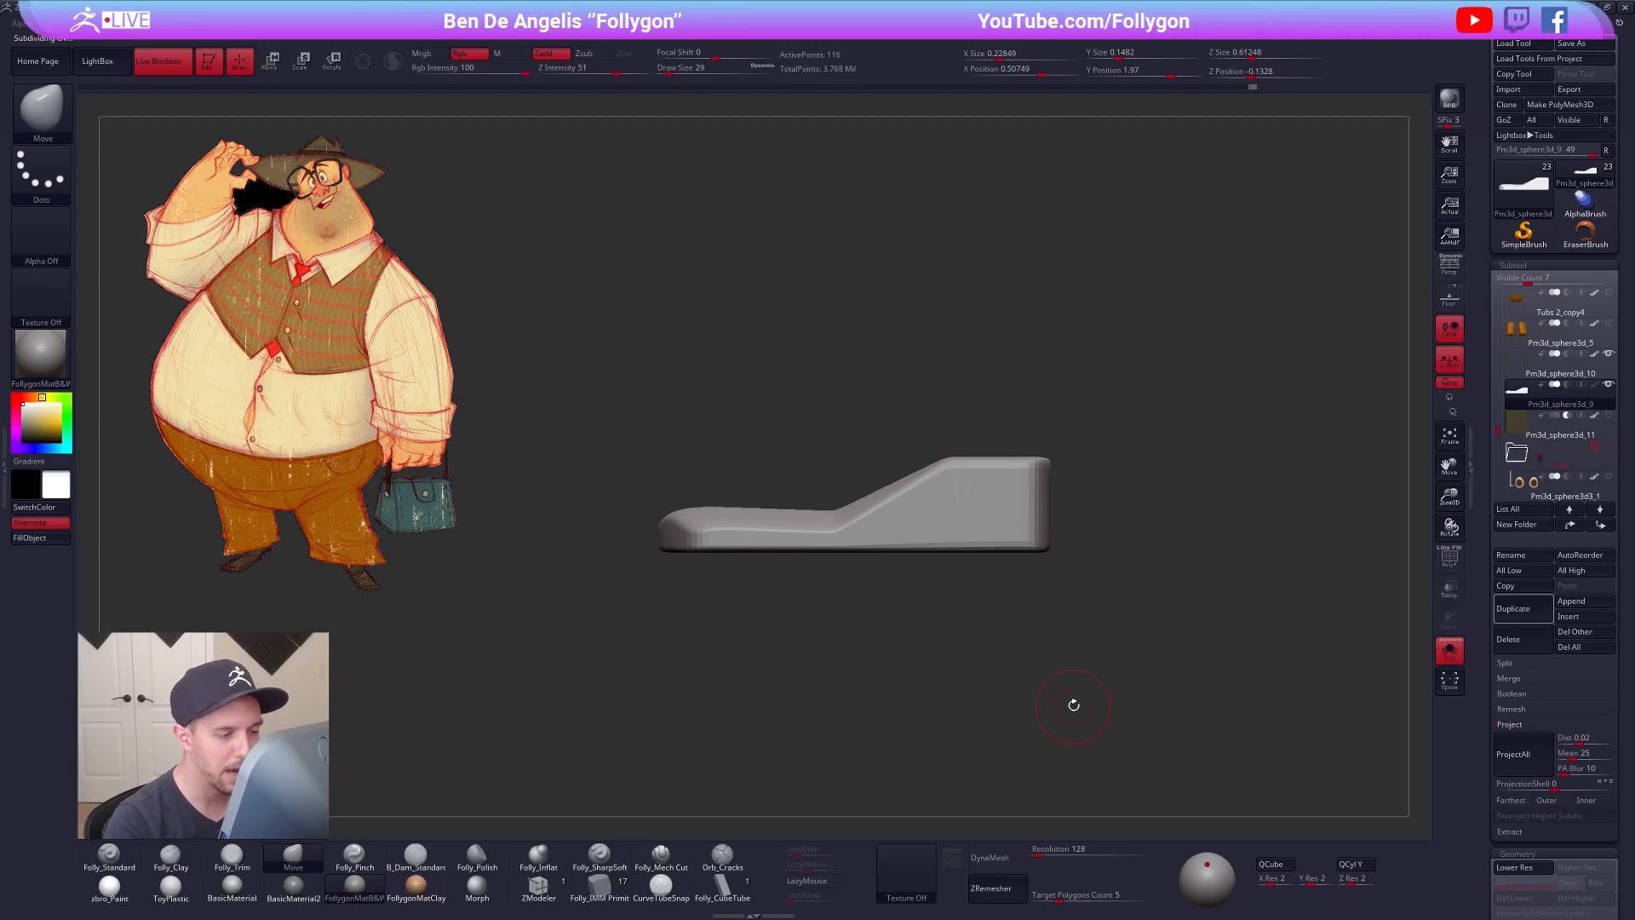
# Step: Lower the outer top edges where the slope meets the heel with a Move transpose line and preview the smoothed sole
pyautogui.moveTo(1014, 625); pyautogui.dragTo(1104, 635)
pyautogui.hotkey('shift', 'f')
pyautogui.hotkey('shift', 'd')
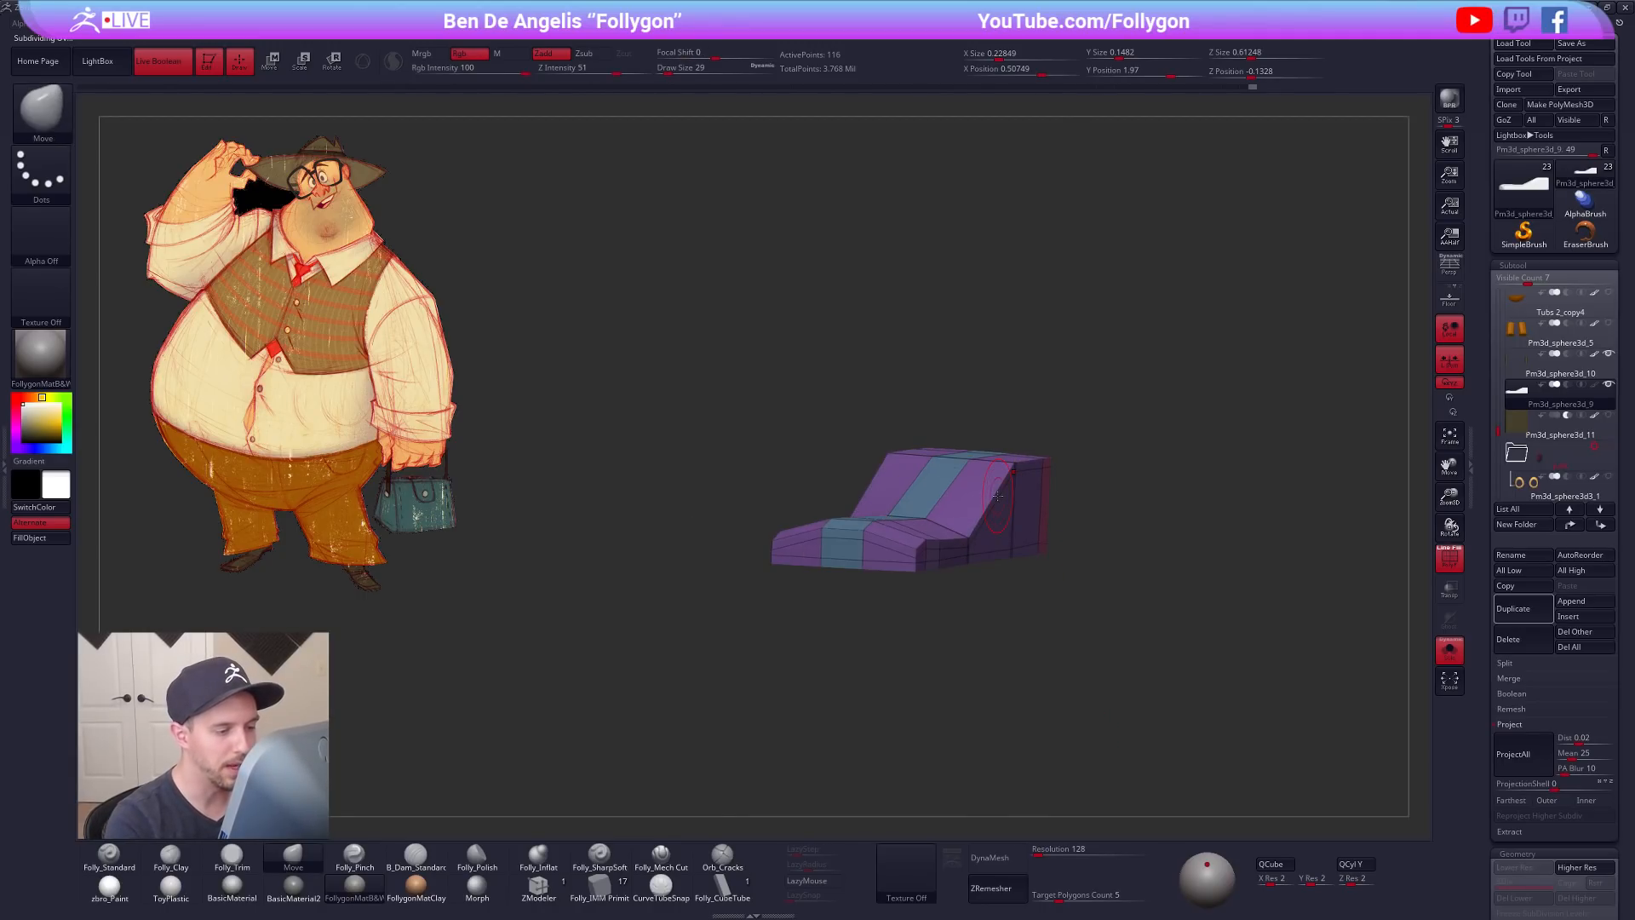
pyautogui.moveTo(1002, 499); pyautogui.dragTo(1027, 556, button='right')
pyautogui.moveTo(1014, 540)
pyautogui.mouseDown()
pyautogui.moveTo(944, 577)
pyautogui.moveTo(951, 452)
pyautogui.moveTo(952, 477)
pyautogui.mouseUp()
pyautogui.press('w')
pyautogui.press('d')
pyautogui.hotkey('shift', 'f')
pyautogui.press('q')
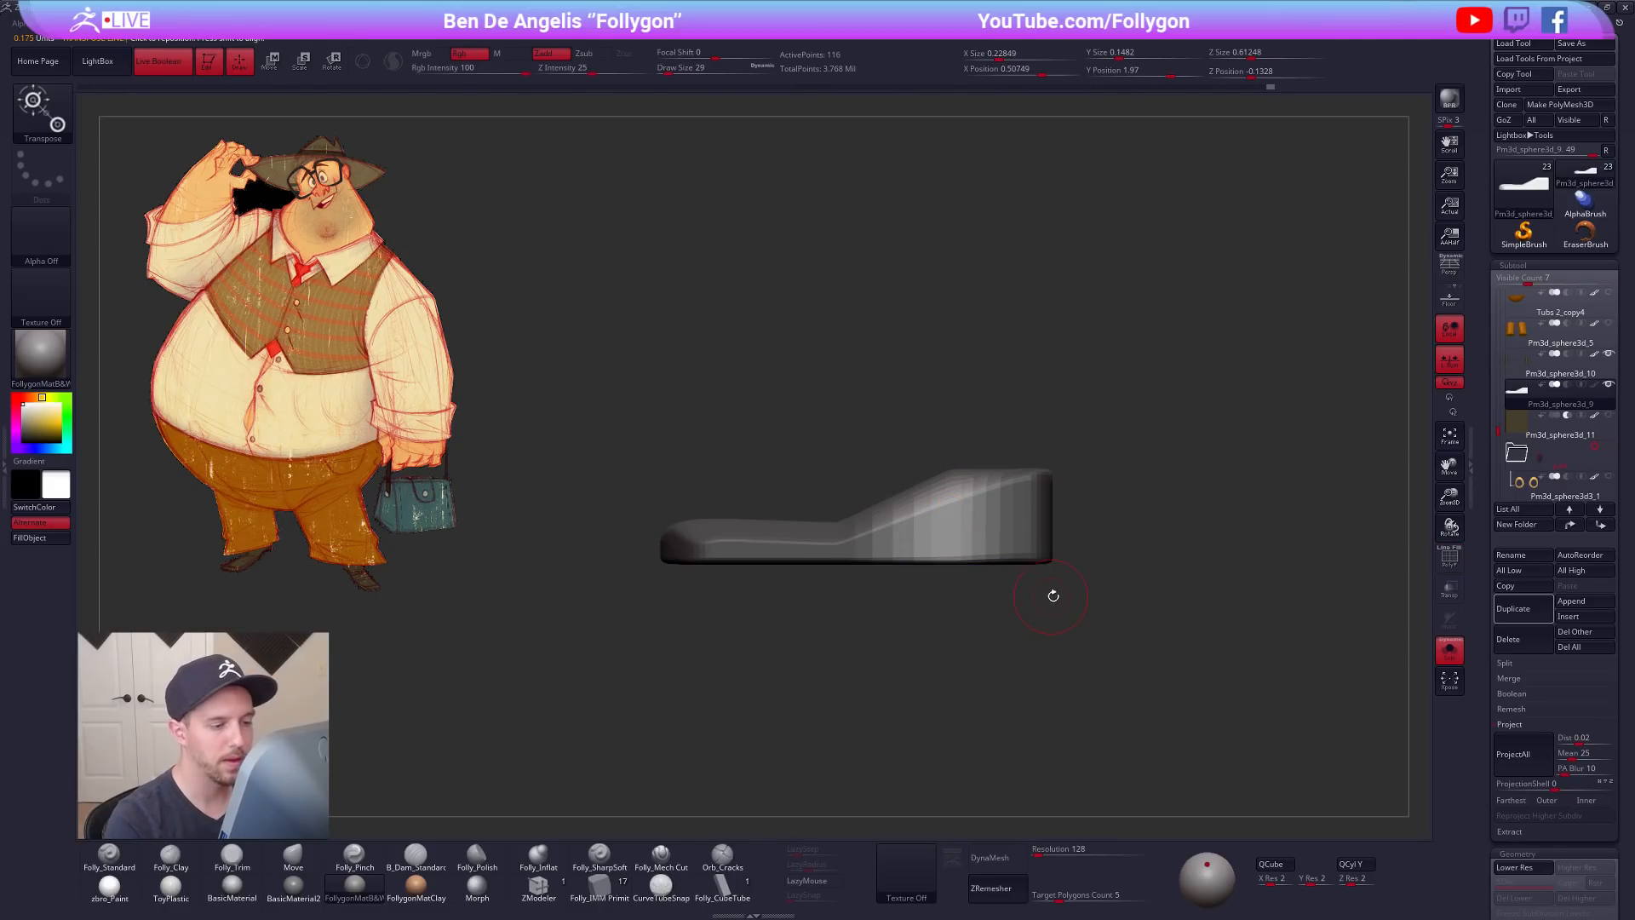
# Step: Bring back the leg beside the sole and turn on the boolean cutter cube to restore the heel notch
pyautogui.hotkey('alt', 's')
pyautogui.moveTo(1097, 673)
pyautogui.mouseDown()
pyautogui.moveTo(1006, 631)
pyautogui.moveTo(978, 636)
pyautogui.mouseUp()
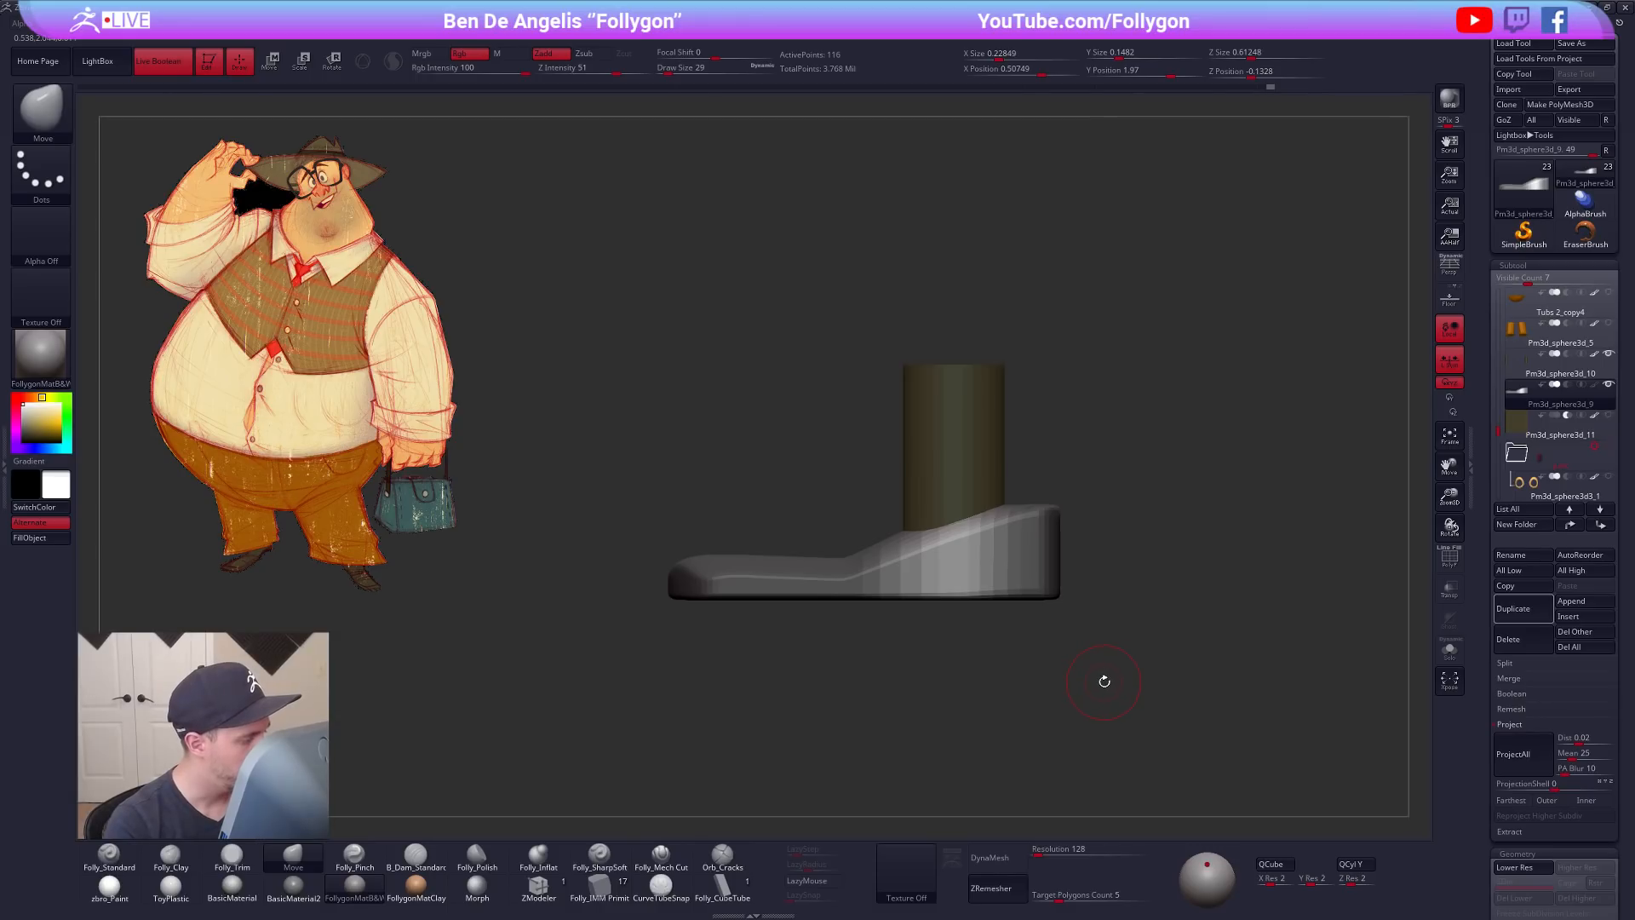
pyautogui.moveTo(1101, 661); pyautogui.dragTo(1214, 545)
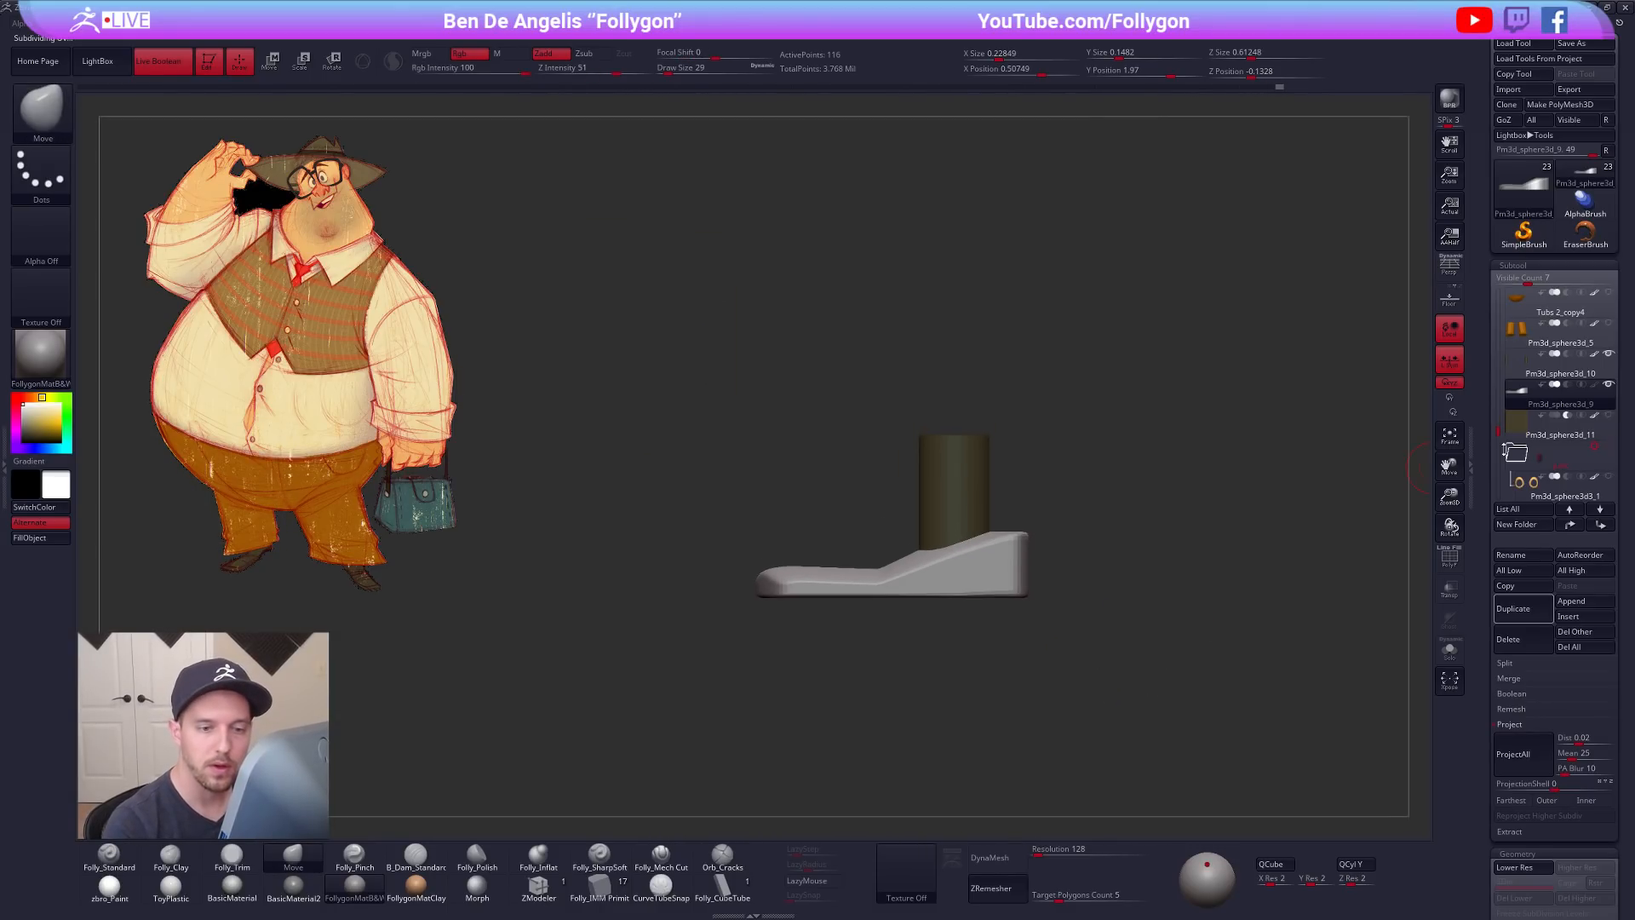
pyautogui.click(1523, 429)
pyautogui.click(1595, 419)
pyautogui.click(1153, 624)
pyautogui.keyDown('alt'); pyautogui.moveTo(1066, 626); pyautogui.dragTo(1081, 536); pyautogui.keyUp('alt')
pyautogui.keyDown('alt'); pyautogui.moveTo(998, 500); pyautogui.dragTo(983, 526); pyautogui.keyUp('alt')
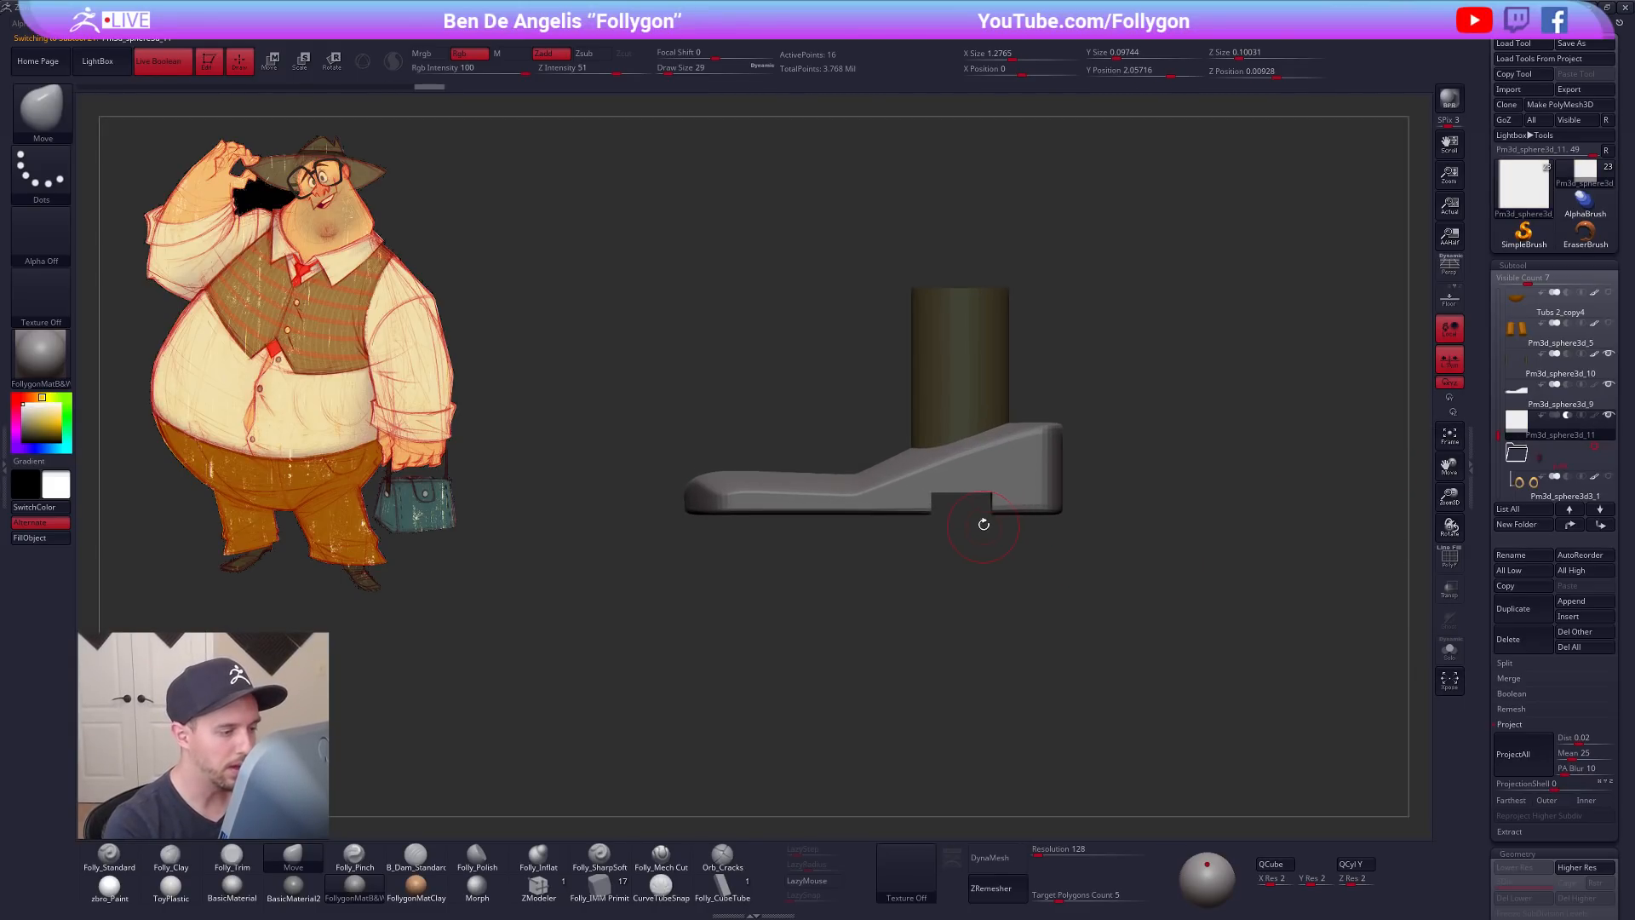
# Step: Select the sole and stretch it downward vertically with a Move transpose line so it becomes thicker
pyautogui.keyDown('alt'); pyautogui.click(1015, 490); pyautogui.keyUp('alt')
pyautogui.press('w')
pyautogui.keyDown('shift'); pyautogui.moveTo(1053, 432); pyautogui.dragTo(1054, 572); pyautogui.keyUp('shift')
pyautogui.moveTo(1054, 595); pyautogui.dragTo(1053, 595)
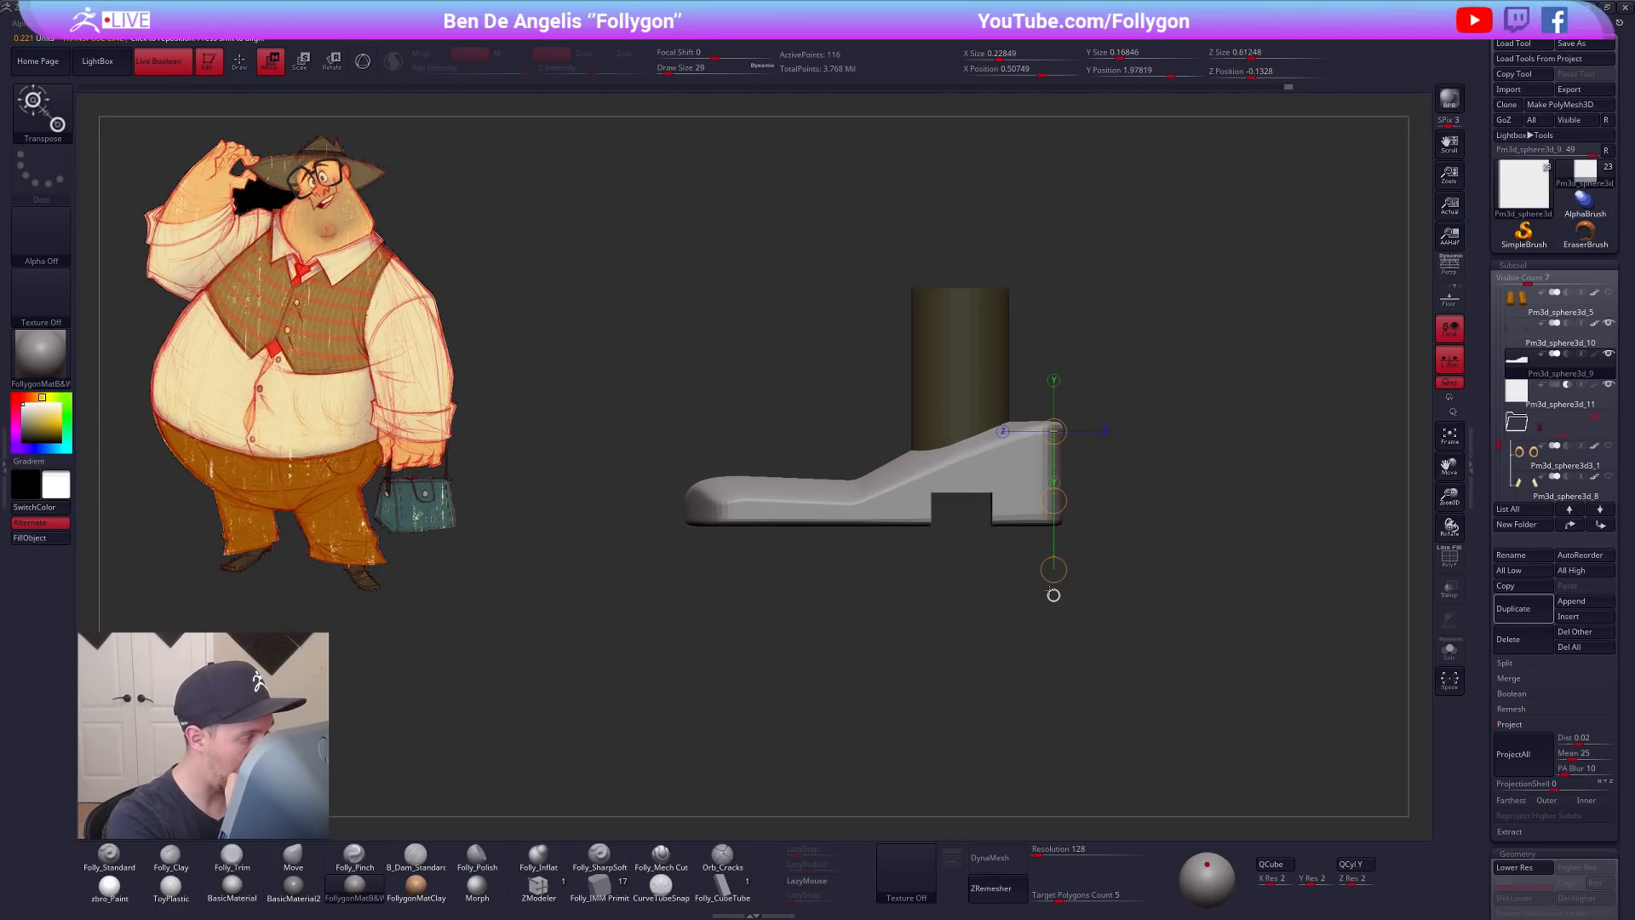
# Step: Isolate the heel's boolean cutter and undo its earlier widening edits back to a plain cube
pyautogui.keyDown('alt'); pyautogui.click(964, 541); pyautogui.keyUp('alt')
pyautogui.hotkey('alt', 's')
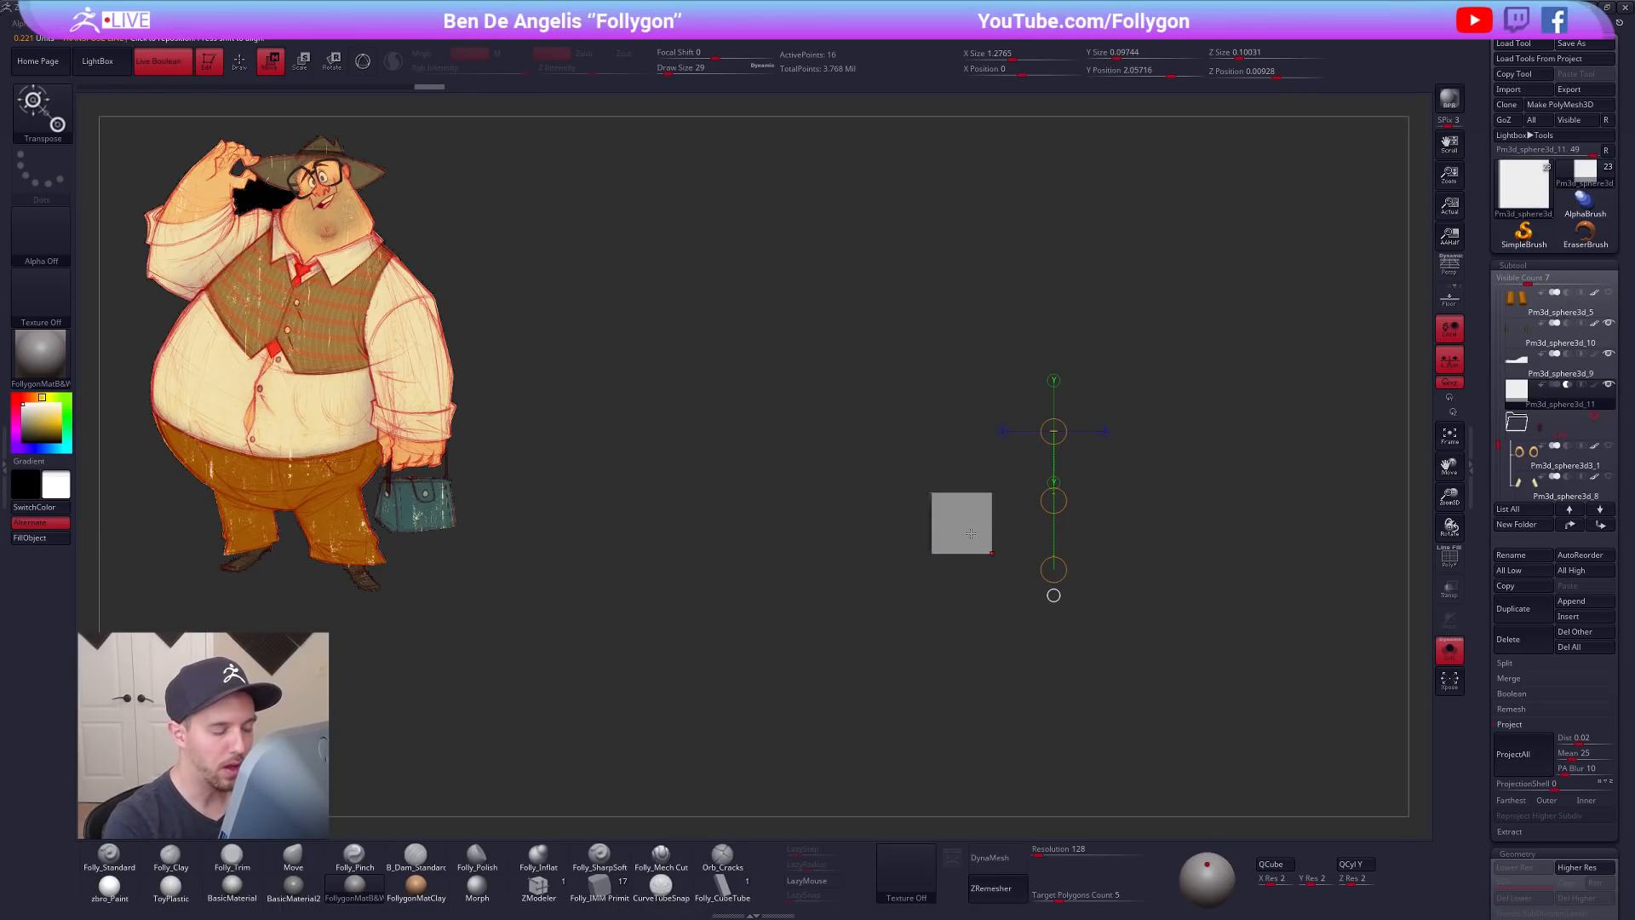
pyautogui.click(968, 531)
pyautogui.moveTo(937, 596); pyautogui.dragTo(932, 722)
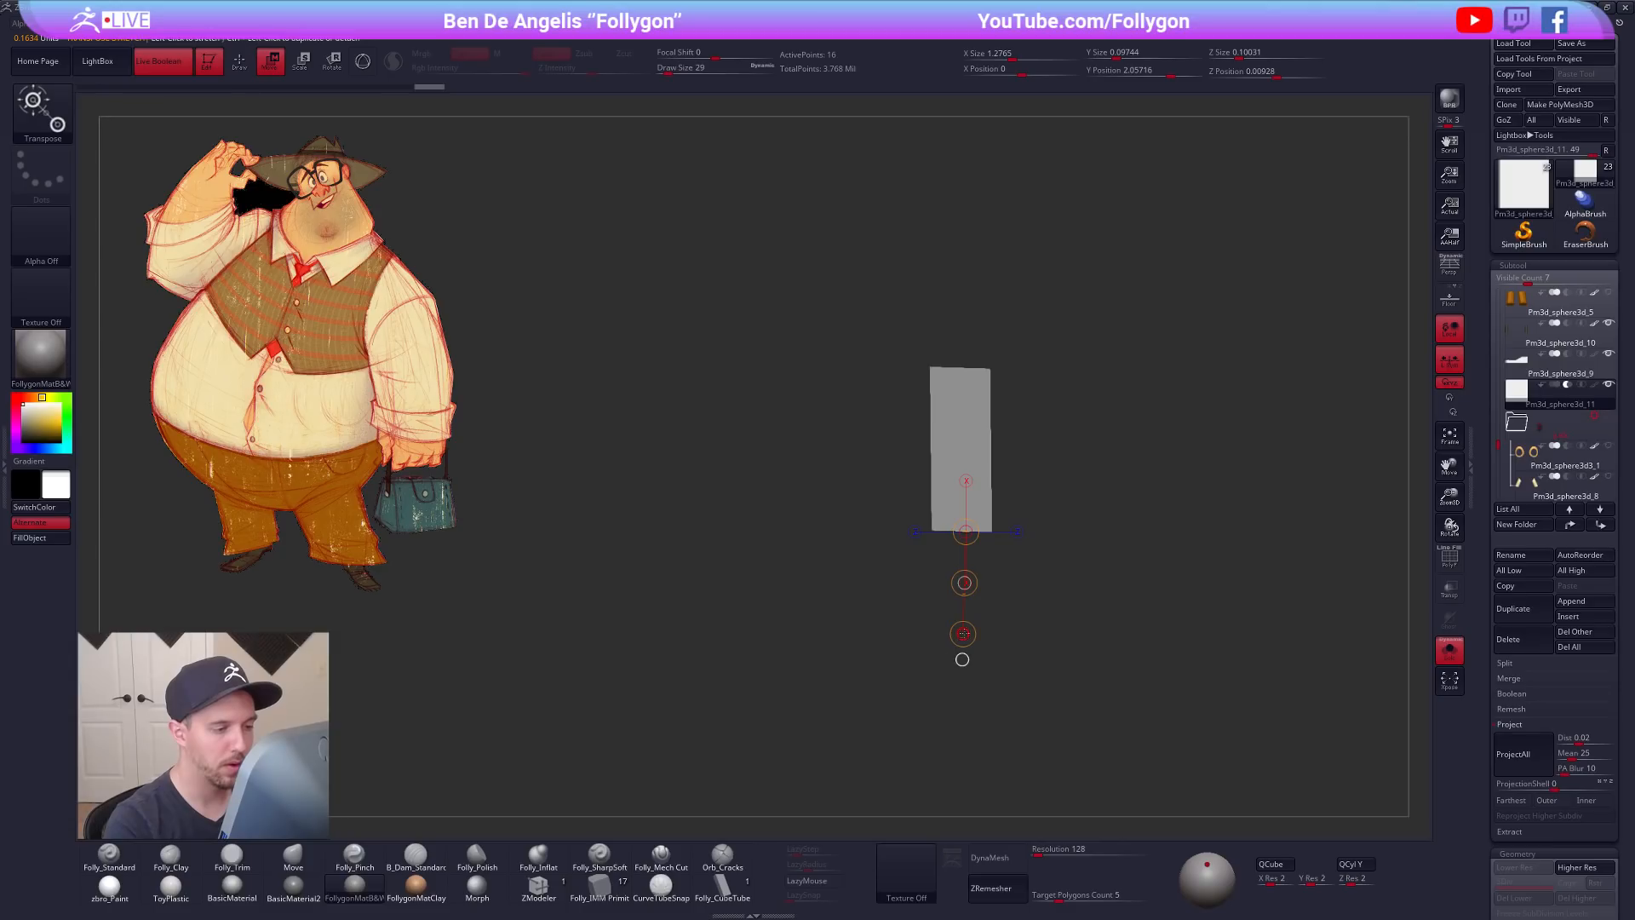
pyautogui.keyDown('ctrl'); pyautogui.click(996, 618); pyautogui.keyUp('ctrl')
pyautogui.keyDown('ctrl'); pyautogui.click(997, 618); pyautogui.keyUp('ctrl')
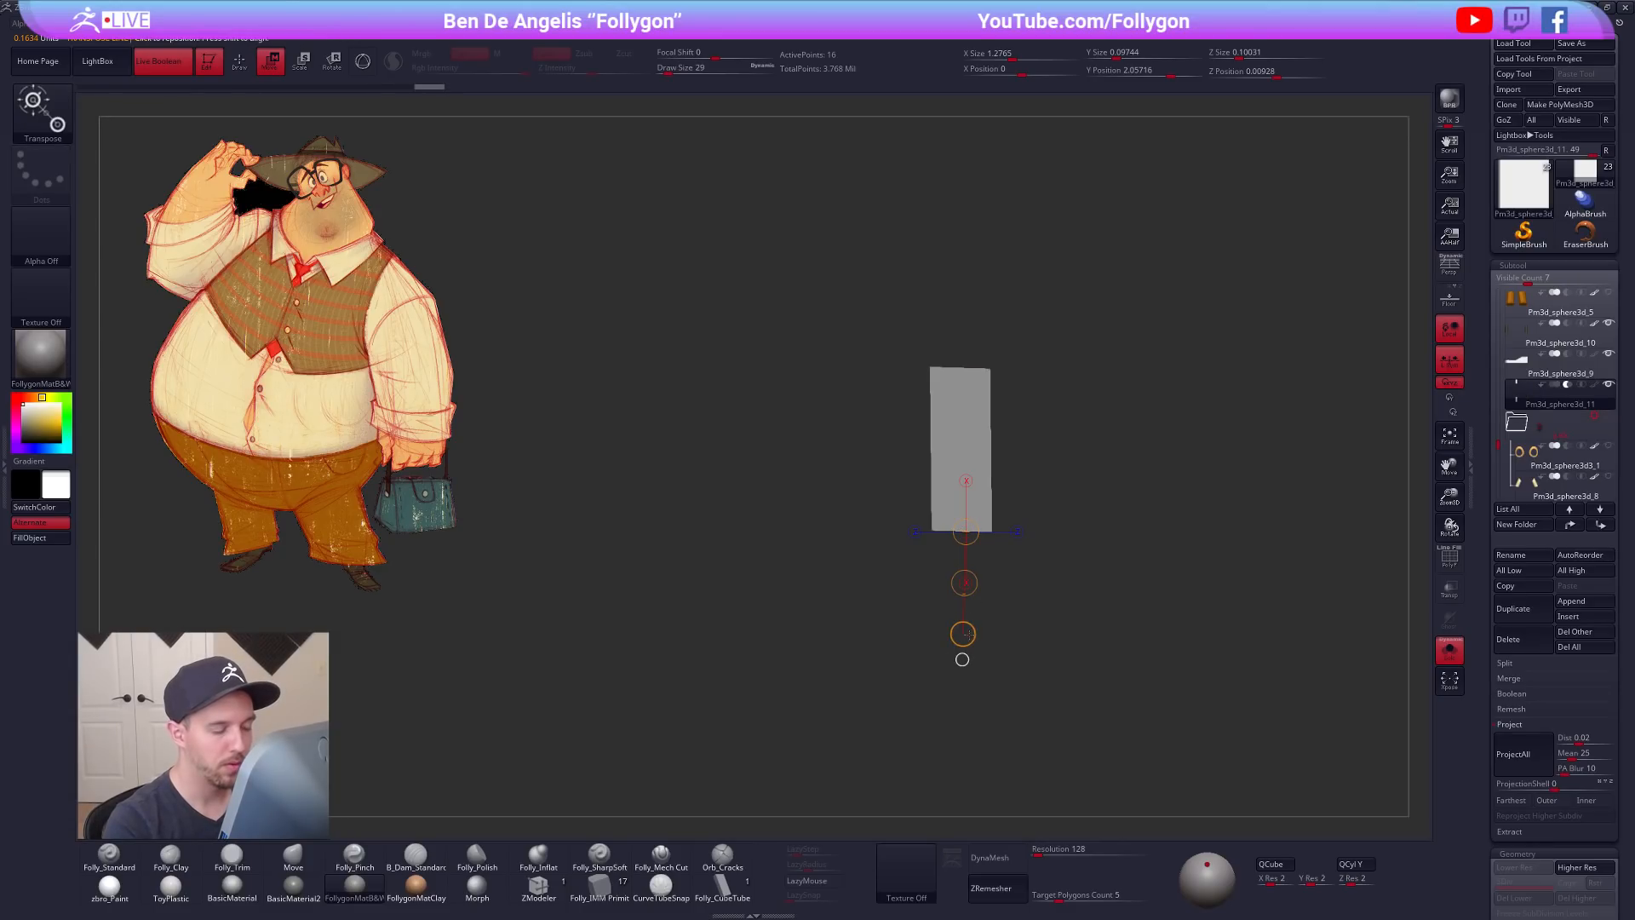
pyautogui.keyDown('ctrl'); pyautogui.click(980, 634); pyautogui.keyUp('ctrl')
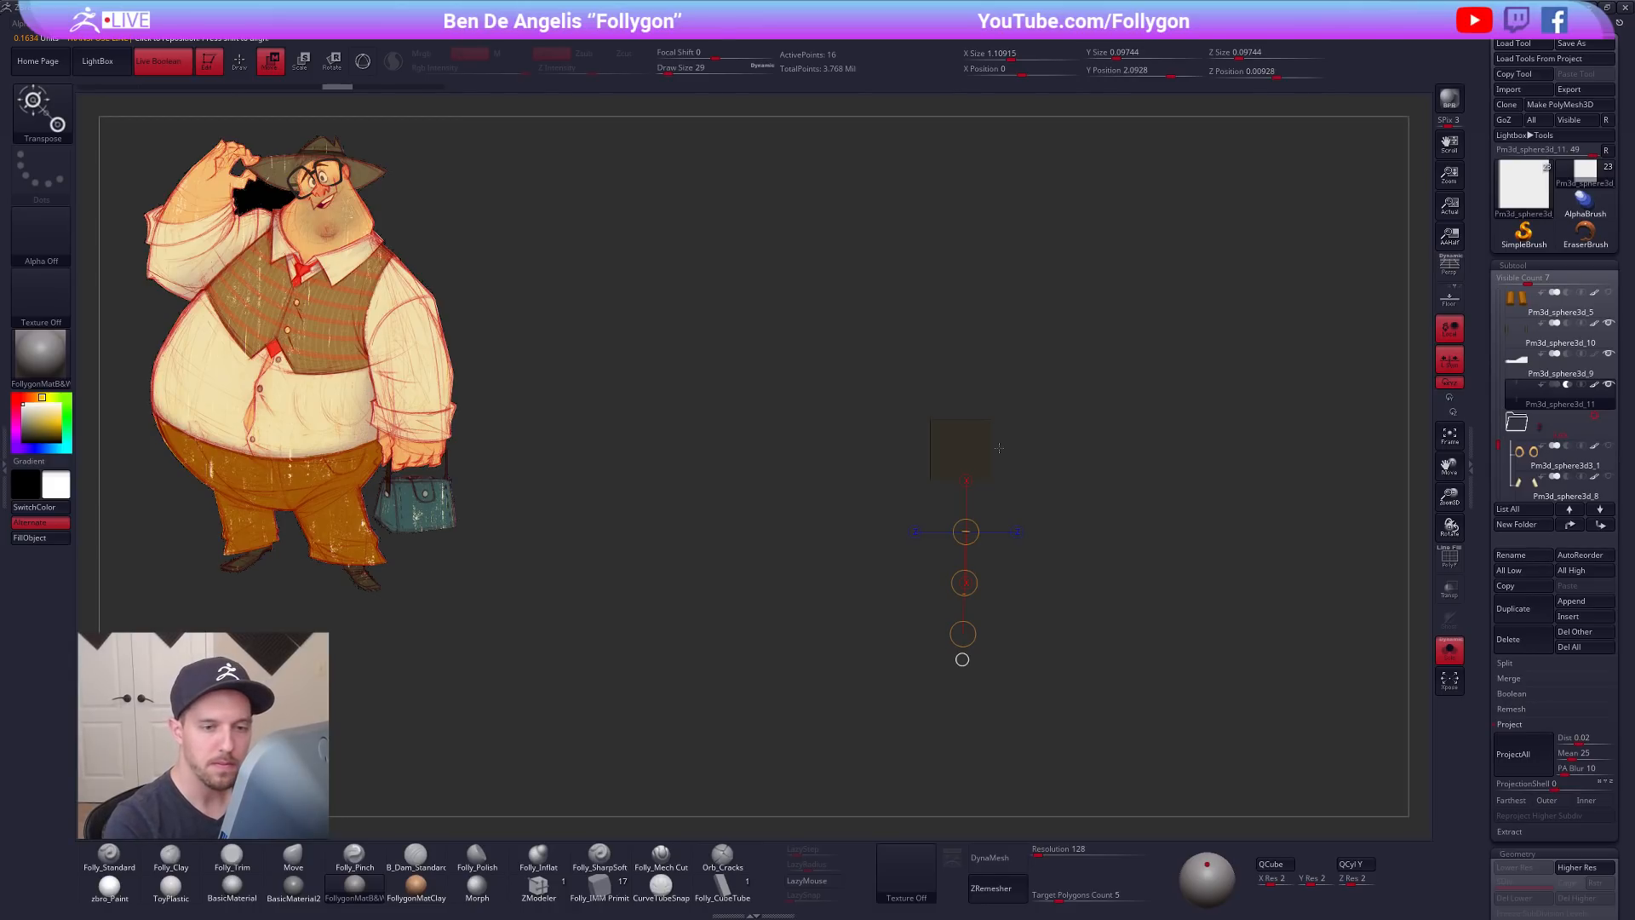
# Step: Restore the cutter to its unmasked cube and stretch it sideways with a Move transpose line until it is wider than the sole
pyautogui.hotkey('ctrl', 'shift', 'z')
pyautogui.moveTo(999, 448); pyautogui.dragTo(999, 417)
pyautogui.moveTo(961, 588); pyautogui.dragTo(938, 616)
pyautogui.press('r')
pyautogui.hotkey('ctrl', 'shift', 'z')
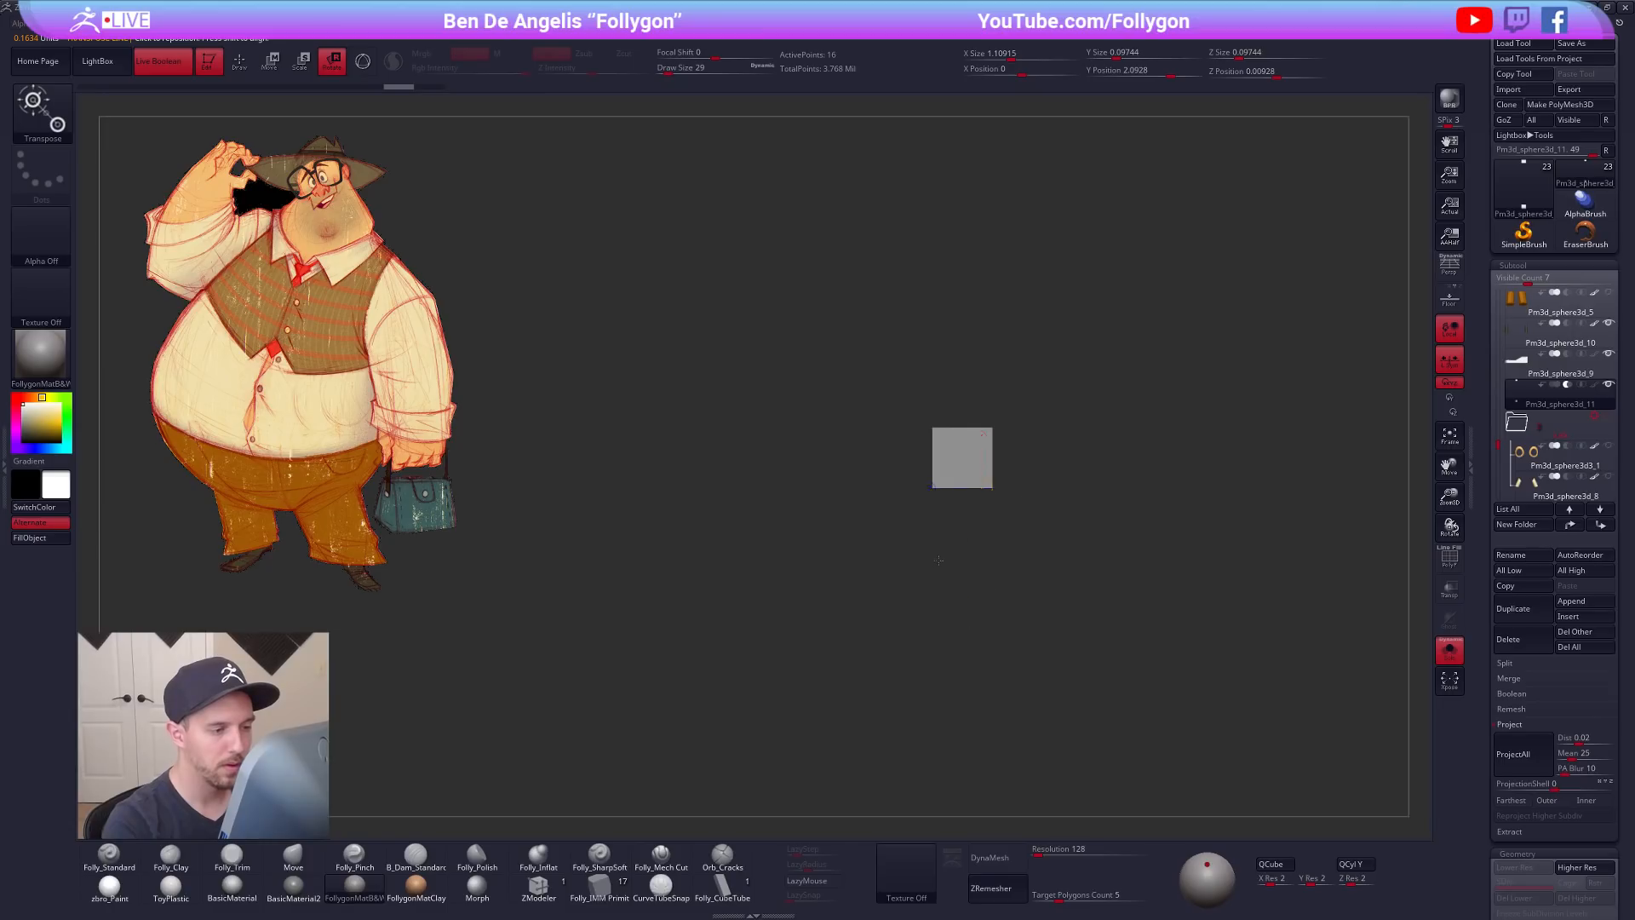
pyautogui.keyDown('alt'); pyautogui.moveTo(935, 557); pyautogui.dragTo(947, 609); pyautogui.keyUp('alt')
pyautogui.hotkey('ctrl', 'shift')
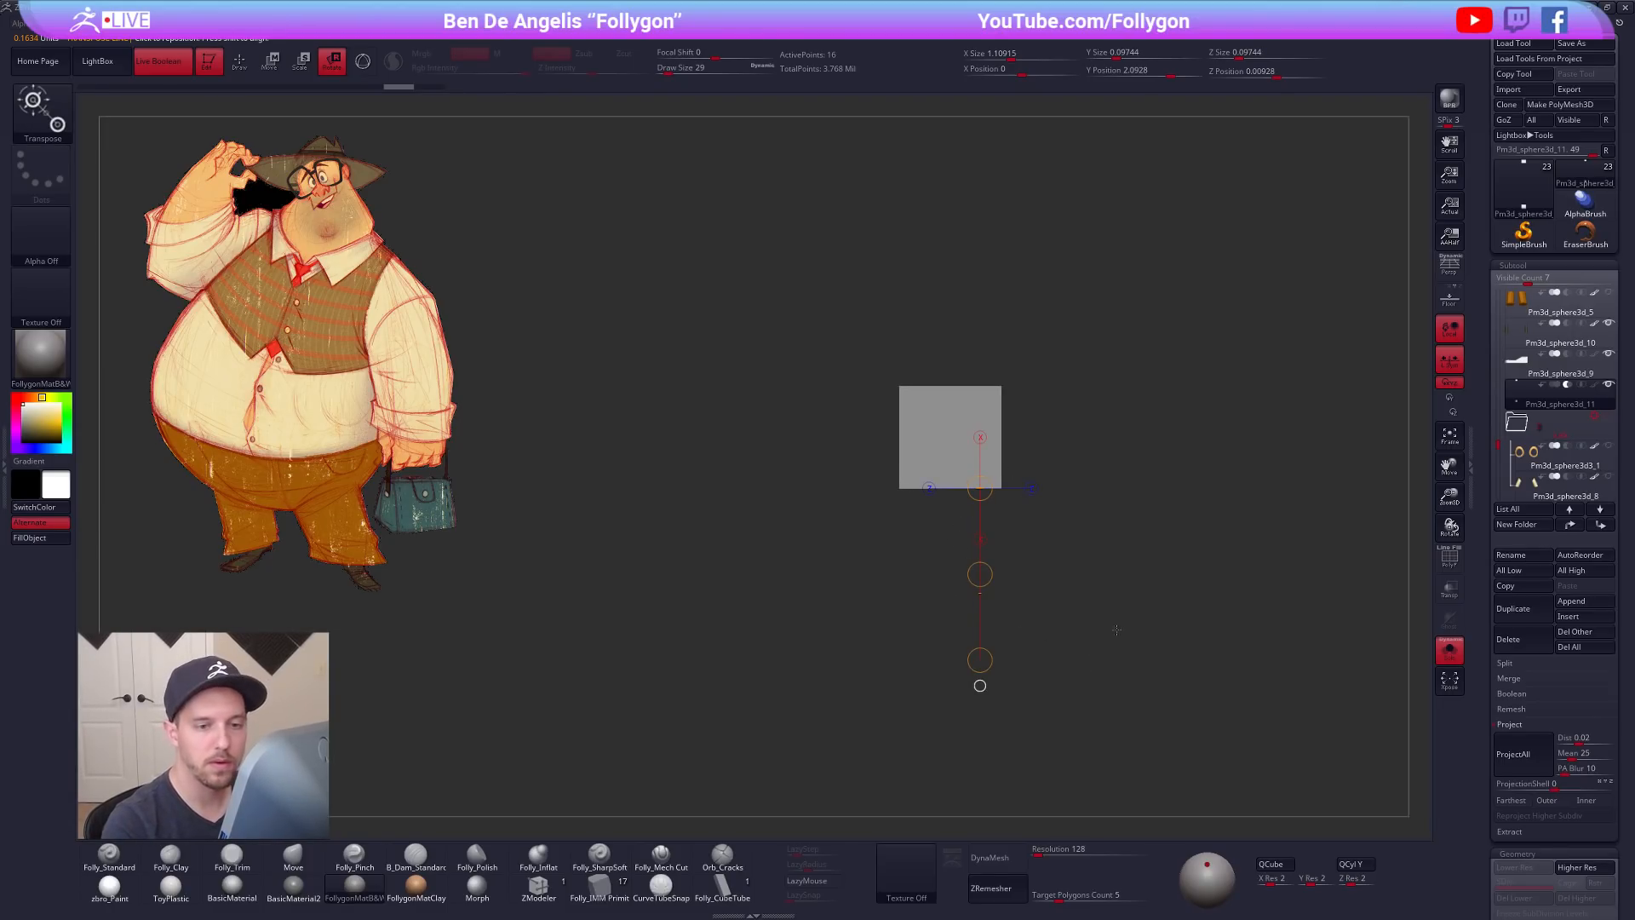
pyautogui.press('w')
pyautogui.moveTo(980, 661); pyautogui.dragTo(981, 835)
# Step: Adjust the cutter's height under the heel in front and side view so it cuts only a shallow notch
pyautogui.keyDown('alt'); pyautogui.moveTo(971, 699); pyautogui.dragTo(981, 629); pyautogui.keyUp('alt')
pyautogui.moveTo(1073, 596)
pyautogui.keyDown('shift'); pyautogui.mouseDown()
pyautogui.moveTo(1073, 511)
pyautogui.moveTo(1043, 502)
pyautogui.moveTo(1062, 623)
pyautogui.mouseUp(); pyautogui.keyUp('shift')
pyautogui.hotkey('shift', 'f')
pyautogui.moveTo(1062, 567); pyautogui.dragTo(1004, 558)
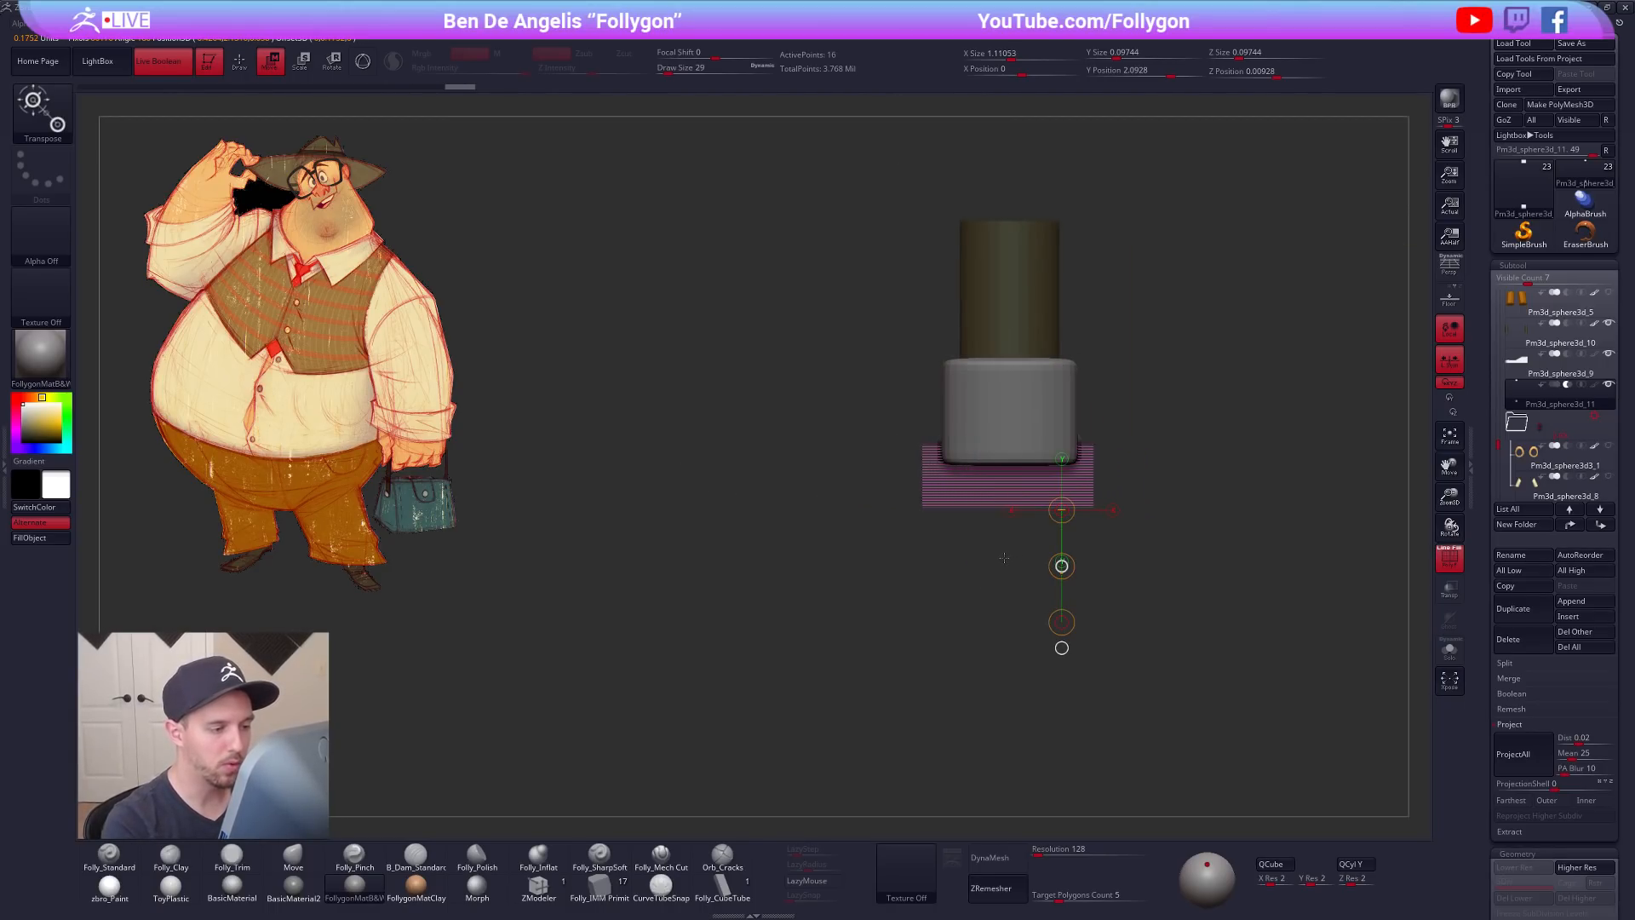
pyautogui.hotkey('shift', 'f')
pyautogui.moveTo(959, 477)
pyautogui.keyDown('shift'); pyautogui.mouseDown()
pyautogui.moveTo(1003, 511)
pyautogui.moveTo(632, 606)
pyautogui.mouseUp(); pyautogui.keyUp('shift')
pyautogui.press('q')
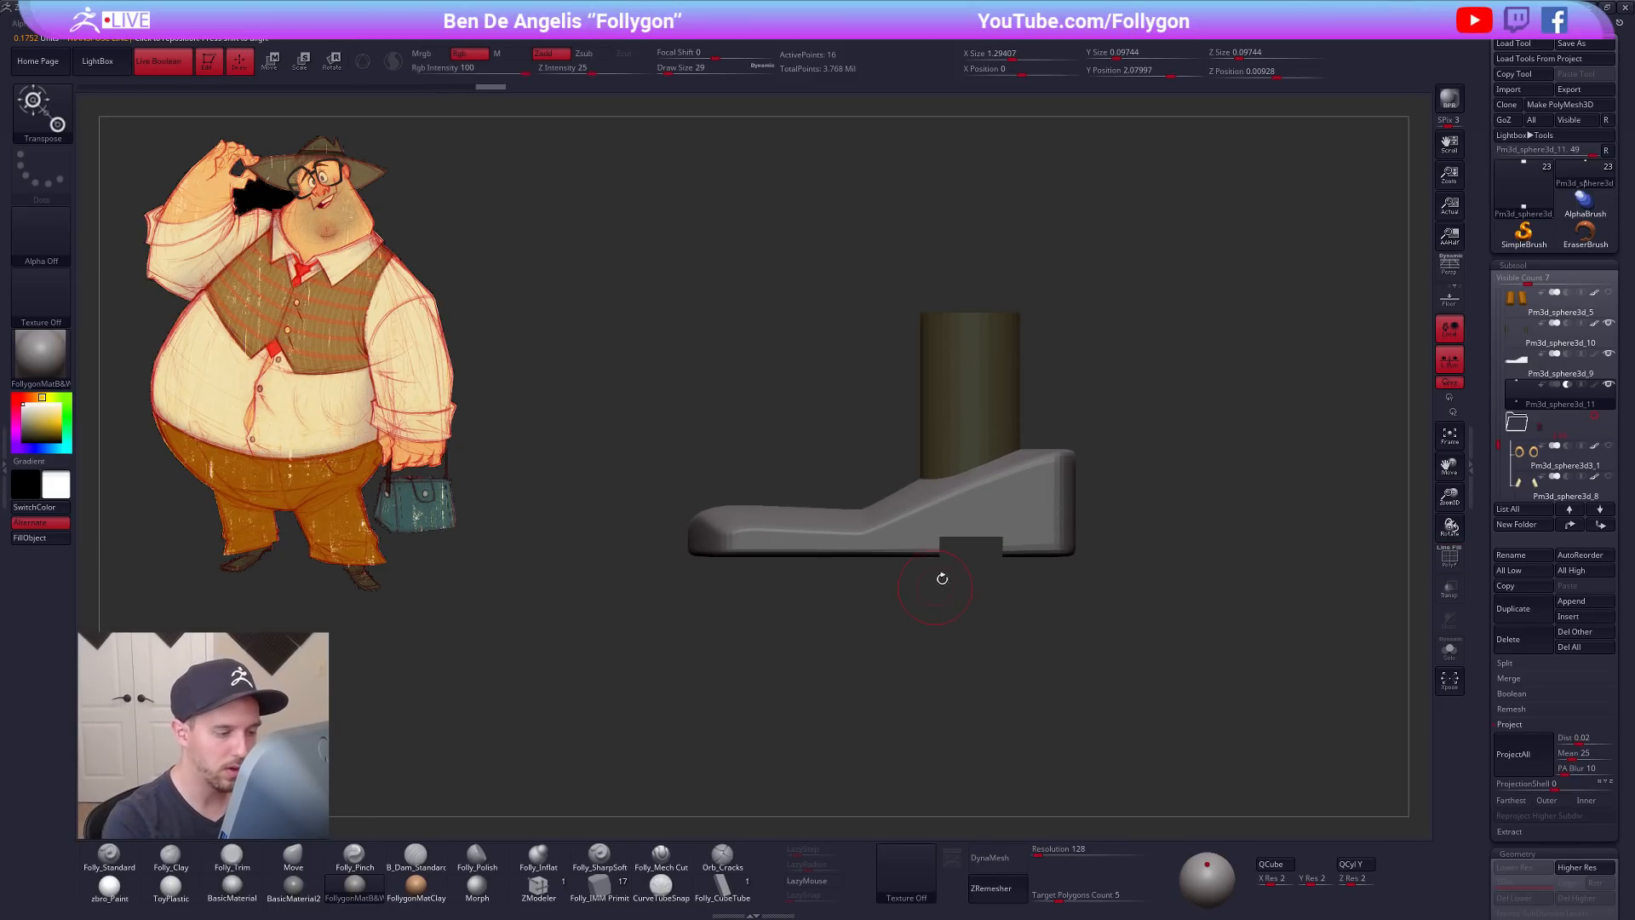
# Step: Isolate the cutter with its wireframe from below and shift its far end sideways with a Move transpose line
pyautogui.hotkey('shift', 'f')
pyautogui.keyDown('alt'); pyautogui.moveTo(1012, 577); pyautogui.dragTo(927, 631); pyautogui.keyUp('alt')
pyautogui.hotkey('alt', 's')
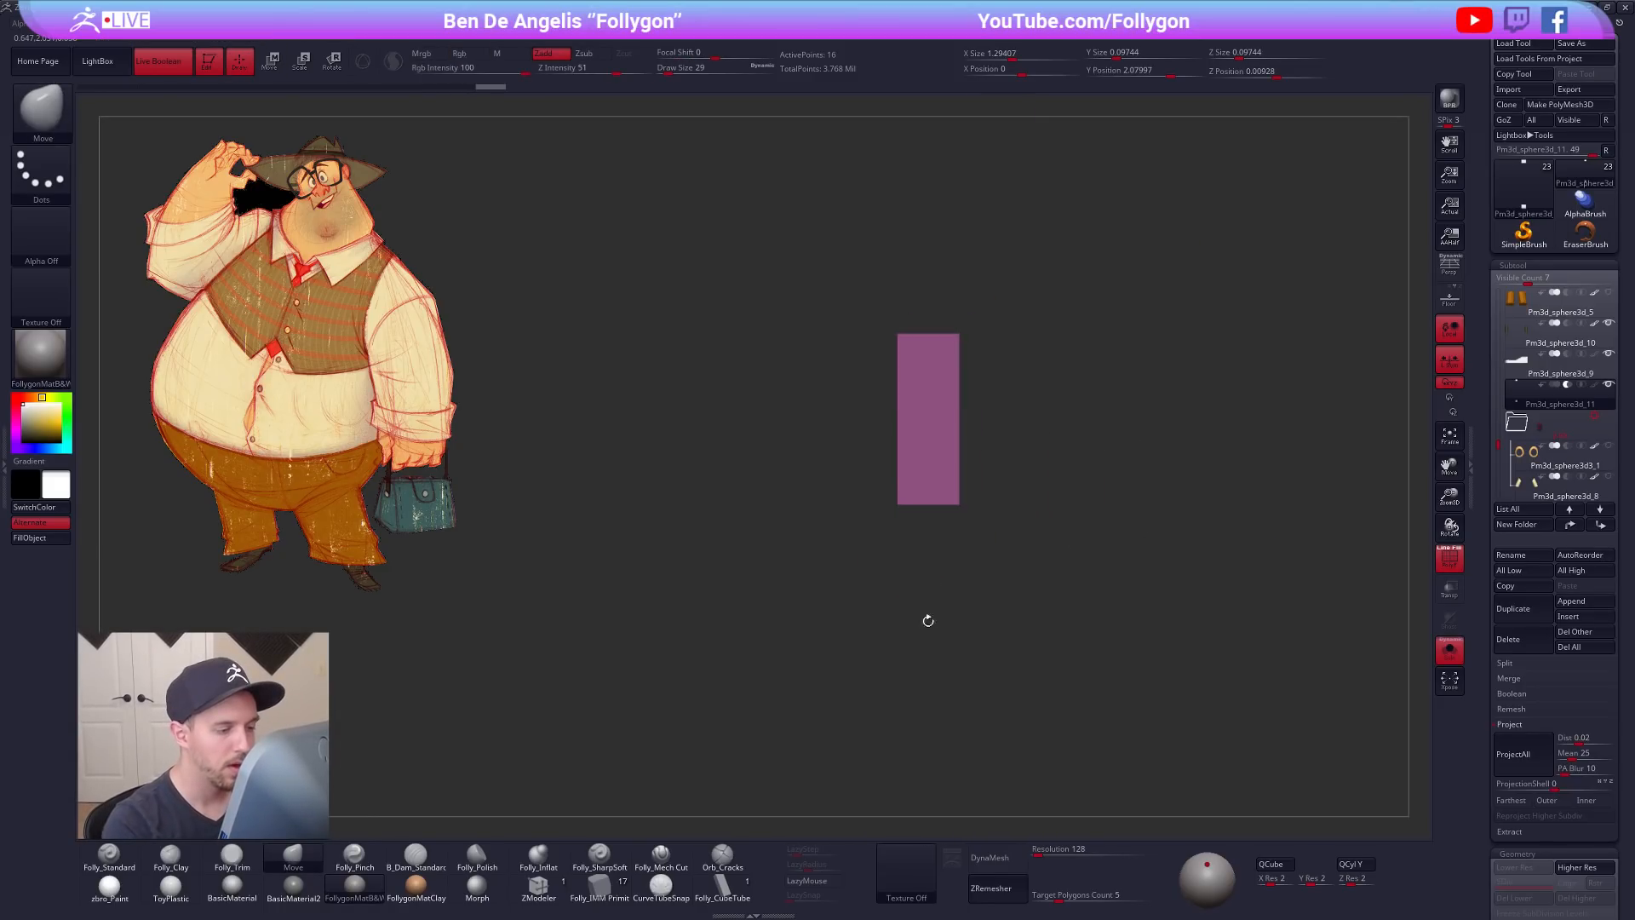
pyautogui.press('w')
pyautogui.keyDown('shift'); pyautogui.moveTo(959, 505); pyautogui.dragTo(968, 610); pyautogui.keyUp('shift')
pyautogui.keyDown('alt'); pyautogui.moveTo(1105, 643); pyautogui.dragTo(1085, 727); pyautogui.keyUp('alt')
pyautogui.press('q')
pyautogui.moveTo(988, 636)
pyautogui.keyDown('alt'); pyautogui.mouseDown()
pyautogui.moveTo(1027, 647)
pyautogui.moveTo(971, 610)
pyautogui.moveTo(972, 624)
pyautogui.mouseUp(); pyautogui.keyUp('alt')
pyautogui.press('w')
pyautogui.keyDown('shift'); pyautogui.moveTo(933, 335); pyautogui.dragTo(1121, 335); pyautogui.keyUp('shift')
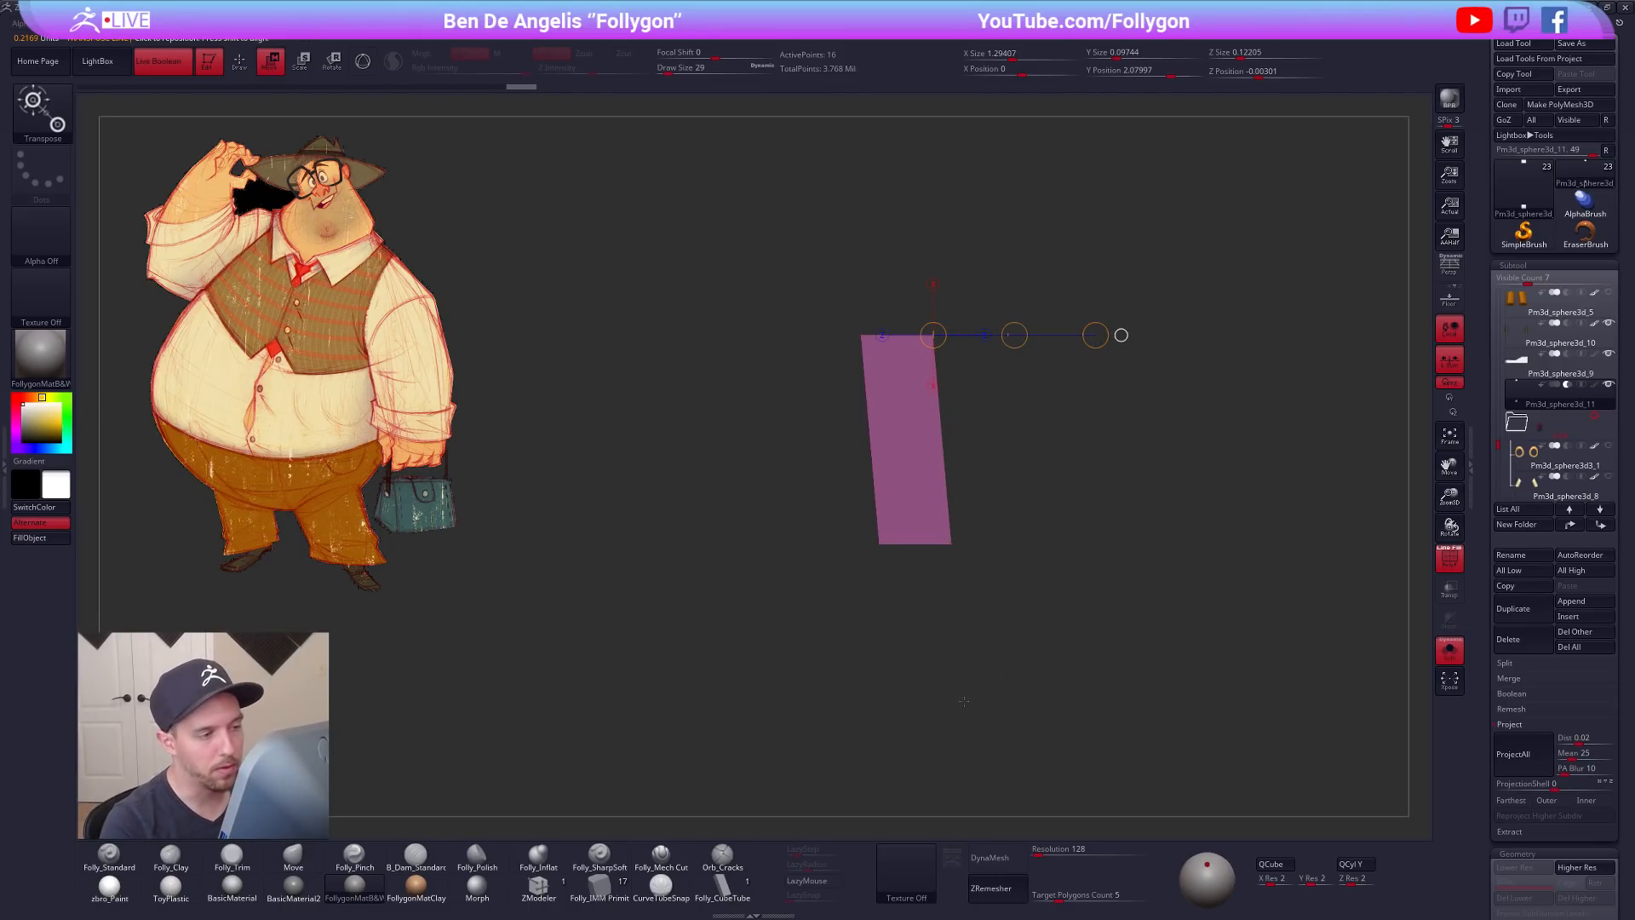
# Step: Straighten the cutter's long edges from below so it becomes a narrower rectangle
pyautogui.click(934, 335)
pyautogui.keyDown('shift'); pyautogui.moveTo(880, 545); pyautogui.dragTo(792, 544); pyautogui.keyUp('shift')
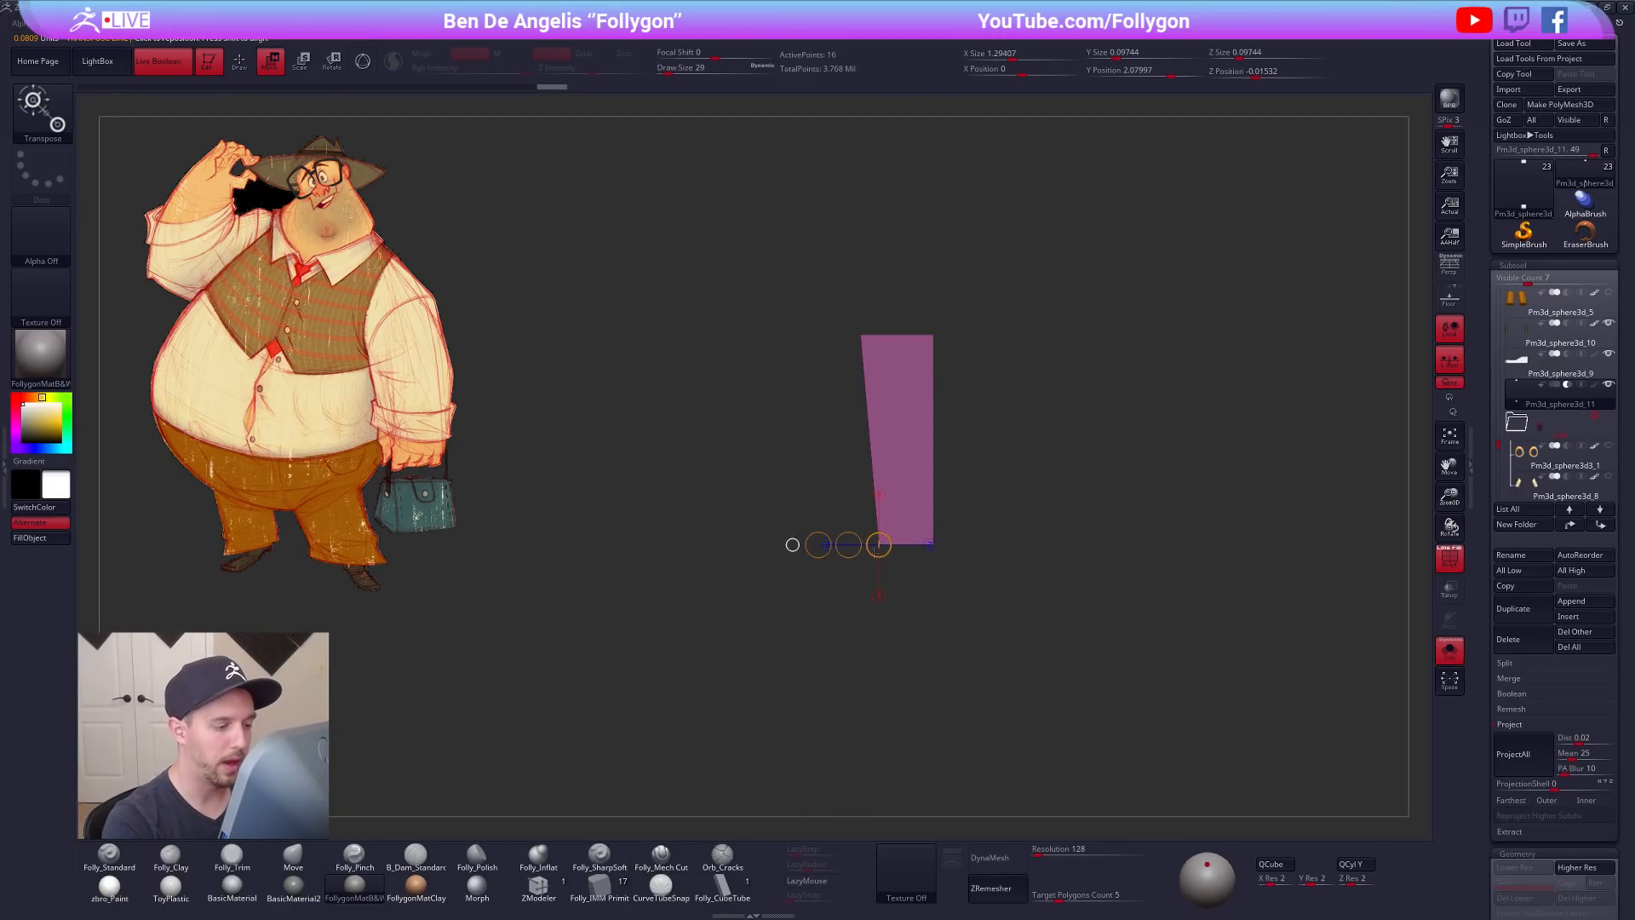
pyautogui.hotkey('ctrl', 'z')
pyautogui.keyDown('shift'); pyautogui.moveTo(928, 352); pyautogui.dragTo(928, 274); pyautogui.keyUp('shift')
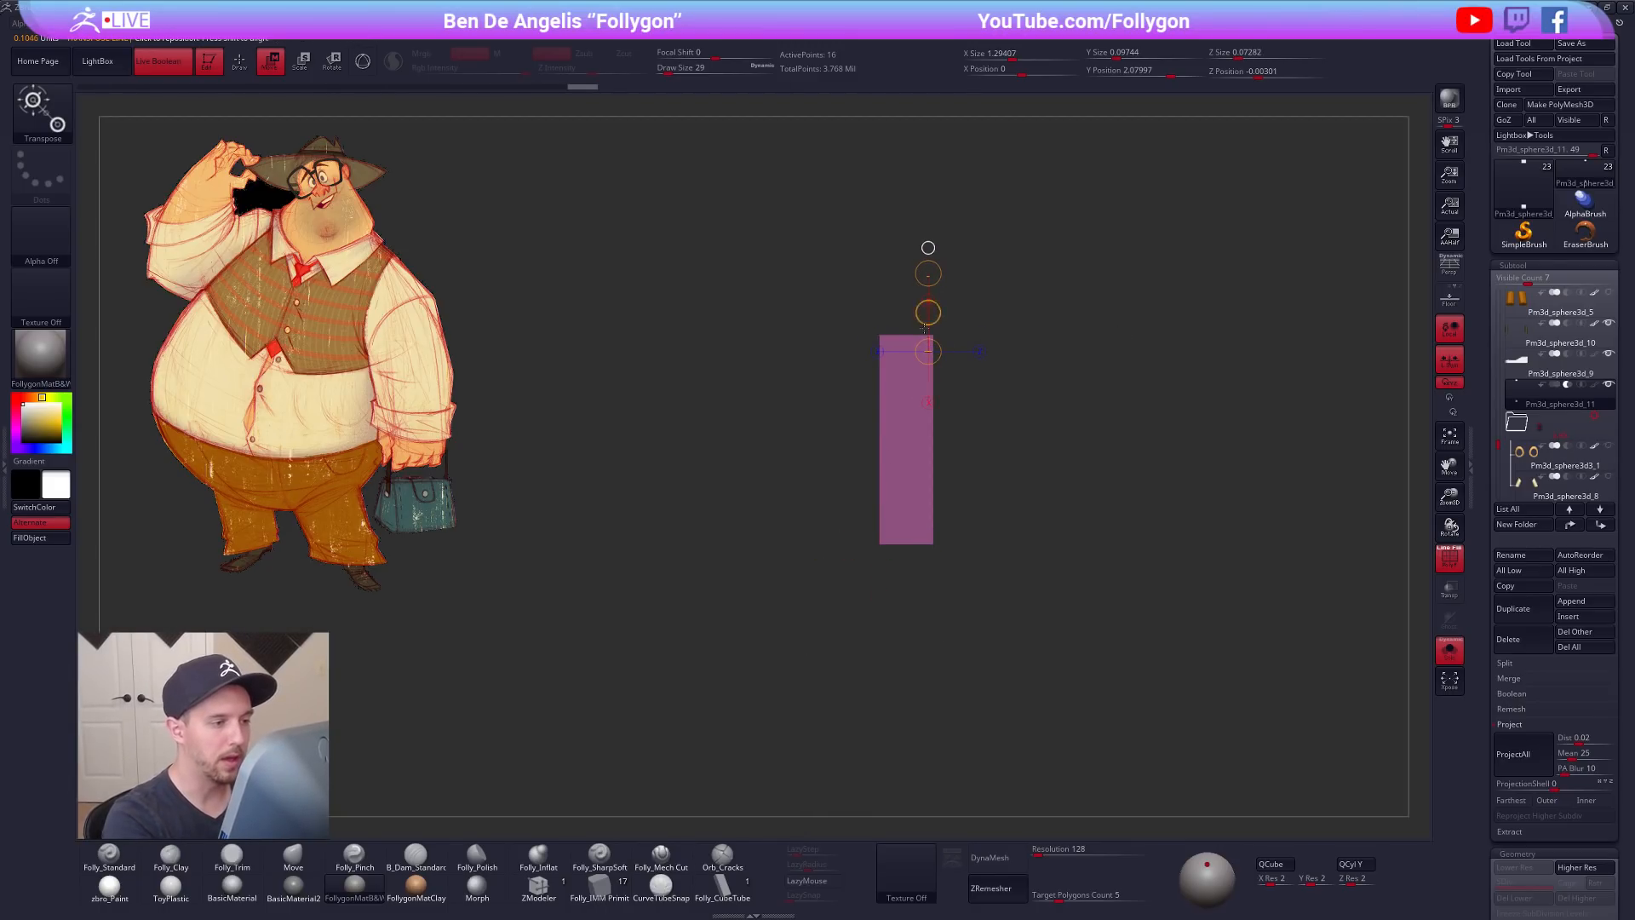
# Step: Shorten the cutter across the shoe's width and bring the shoe and leg back in side view
pyautogui.click(929, 352)
pyautogui.moveTo(911, 534)
pyautogui.keyDown('shift'); pyautogui.mouseDown()
pyautogui.moveTo(911, 614)
pyautogui.moveTo(978, 419)
pyautogui.mouseUp(); pyautogui.keyUp('shift')
pyautogui.click(911, 534)
pyautogui.keyDown('shift'); pyautogui.moveTo(1133, 587); pyautogui.dragTo(974, 592); pyautogui.keyUp('shift')
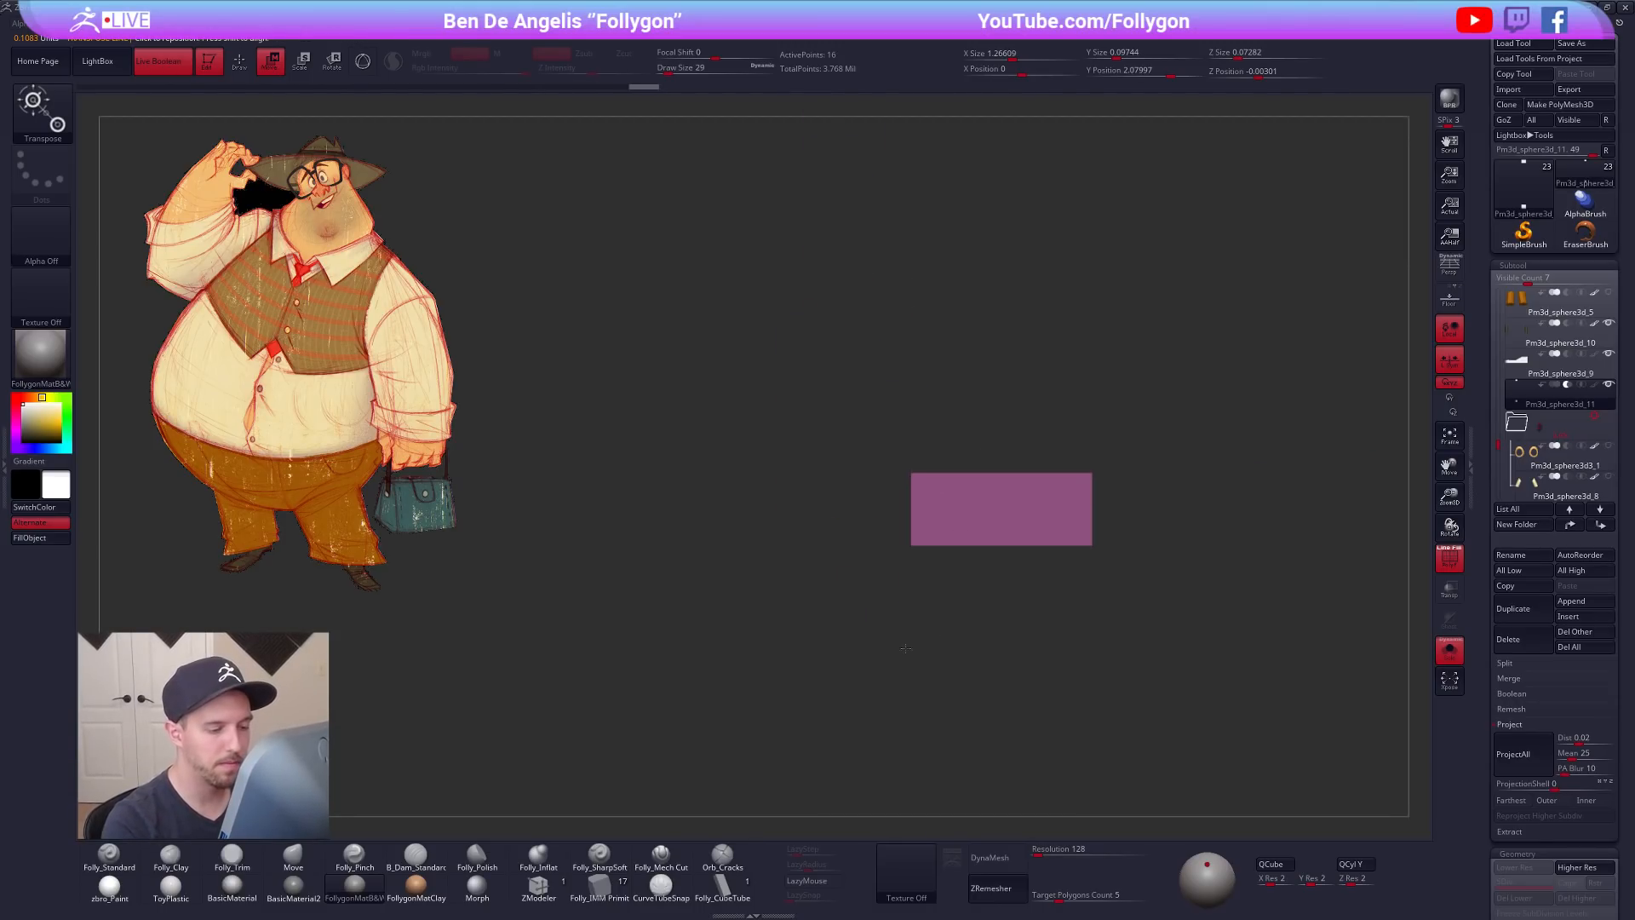
pyautogui.press('q')
pyautogui.moveTo(927, 737)
pyautogui.mouseDown()
pyautogui.moveTo(978, 701)
pyautogui.moveTo(940, 631)
pyautogui.mouseUp()
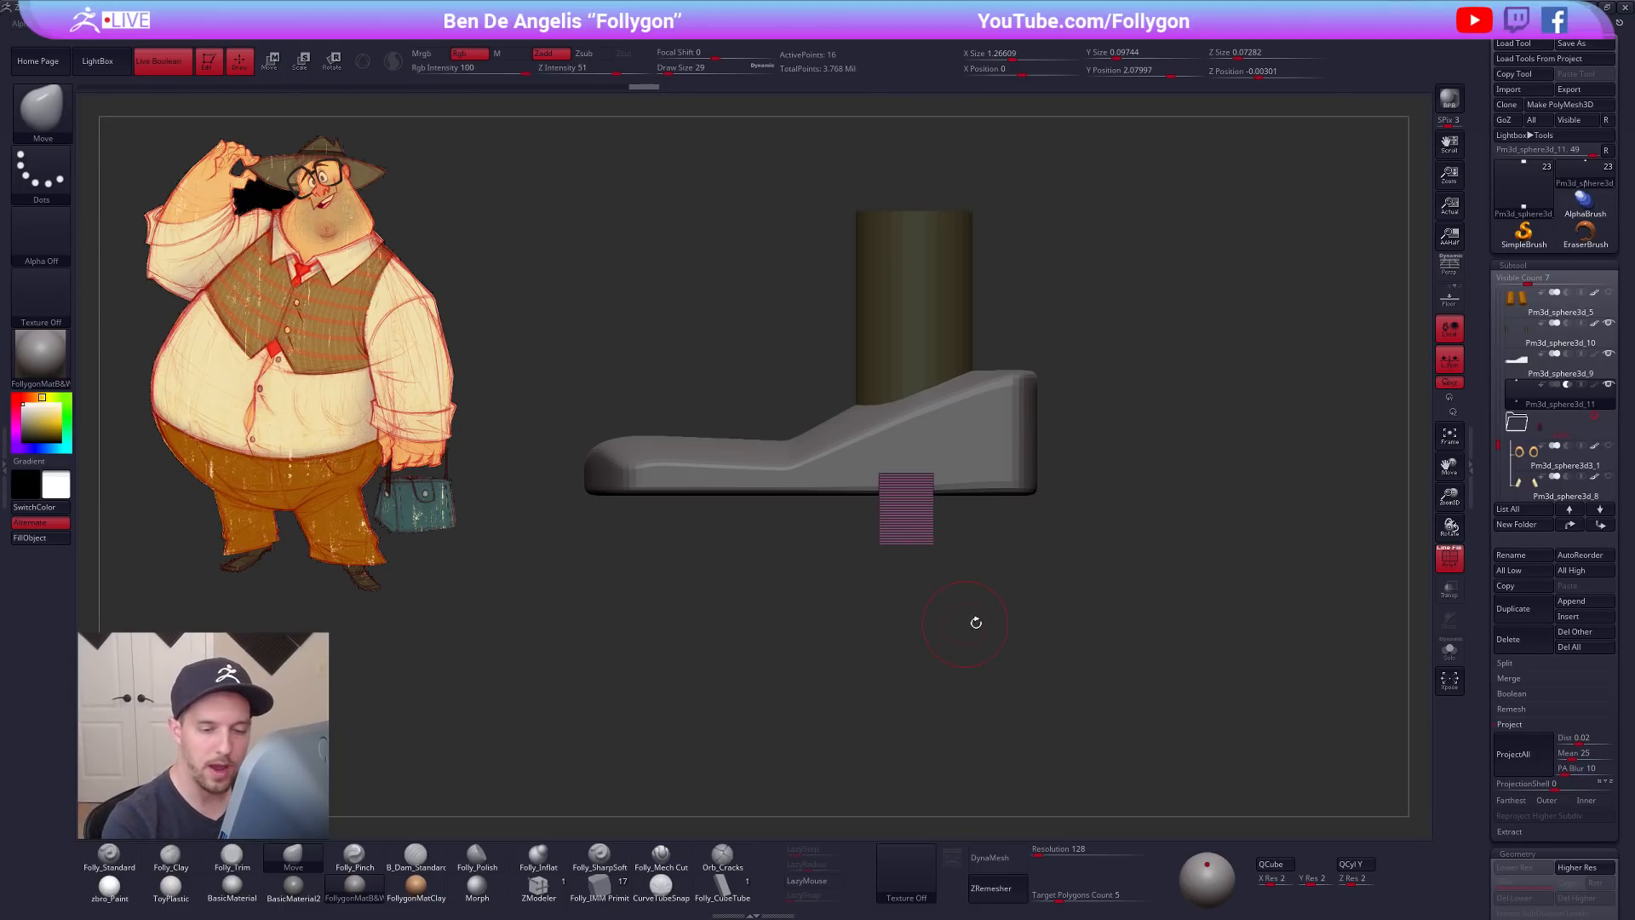
# Step: Mask the lower half of the cutter and narrow its top so the heel notch tapers upward
pyautogui.moveTo(852, 494)
pyautogui.keyDown('ctrl'); pyautogui.mouseDown()
pyautogui.moveTo(1012, 496)
pyautogui.moveTo(955, 532)
pyautogui.moveTo(1018, 474)
pyautogui.moveTo(982, 473)
pyautogui.mouseUp(); pyautogui.keyUp('ctrl')
pyautogui.press('w')
pyautogui.press('q')
pyautogui.hotkey('shift', 'f')
pyautogui.keyDown('alt'); pyautogui.moveTo(1083, 661); pyautogui.dragTo(1134, 686); pyautogui.keyUp('alt')
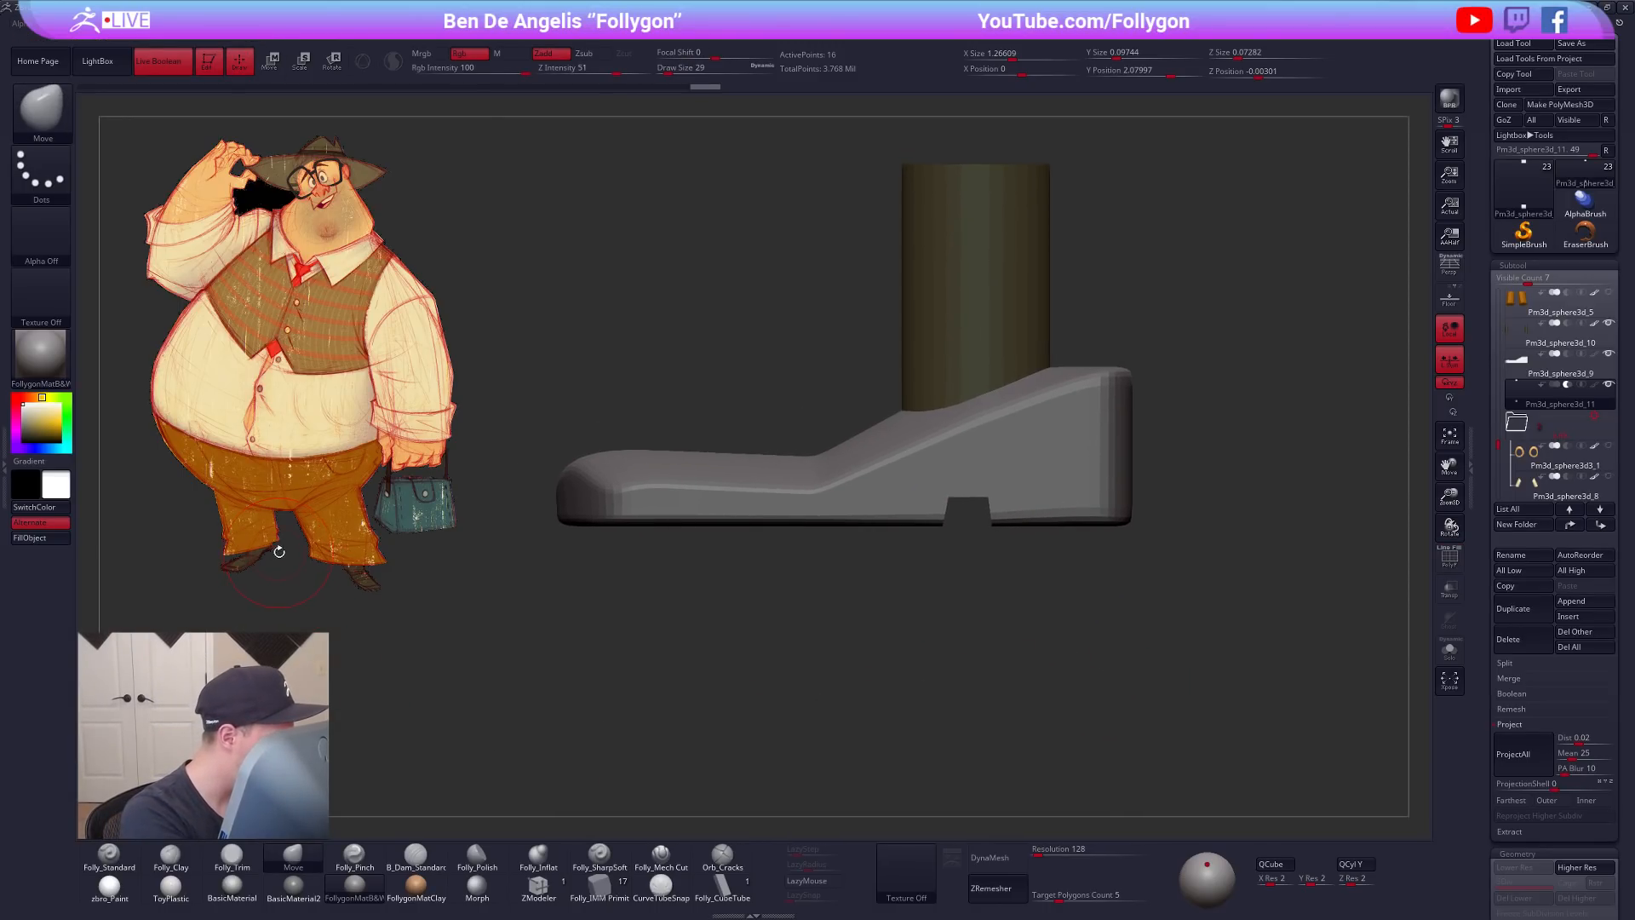
# Step: Show all of the character's subtools again and change the material to zbro_Paint
pyautogui.moveTo(931, 559)
pyautogui.keyDown('alt'); pyautogui.mouseDown()
pyautogui.moveTo(952, 543)
pyautogui.moveTo(1005, 608)
pyautogui.moveTo(1004, 561)
pyautogui.mouseUp(); pyautogui.keyUp('alt')
pyautogui.press('w')
pyautogui.moveTo(861, 626)
pyautogui.keyDown('alt'); pyautogui.mouseDown()
pyautogui.moveTo(875, 580)
pyautogui.moveTo(972, 619)
pyautogui.moveTo(1219, 471)
pyautogui.mouseUp(); pyautogui.keyUp('alt')
pyautogui.press('q')
pyautogui.click(1609, 384)
pyautogui.keyDown('alt'); pyautogui.moveTo(1033, 590); pyautogui.dragTo(992, 661); pyautogui.keyUp('alt')
pyautogui.moveTo(992, 662); pyautogui.dragTo(1116, 609)
pyautogui.click(109, 887)
# Step: Select the sole, preview it smoothed and compare the shoe with the whole figure from below and in front
pyautogui.keyDown('alt'); pyautogui.click(969, 550); pyautogui.keyUp('alt')
pyautogui.press('d')
pyautogui.keyDown('ctrl'); pyautogui.moveTo(972, 557); pyautogui.dragTo(980, 581, button='right'); pyautogui.keyUp('ctrl')
pyautogui.keyDown('alt'); pyautogui.click(940, 599); pyautogui.keyUp('alt')
pyautogui.moveTo(963, 640); pyautogui.dragTo(954, 590)
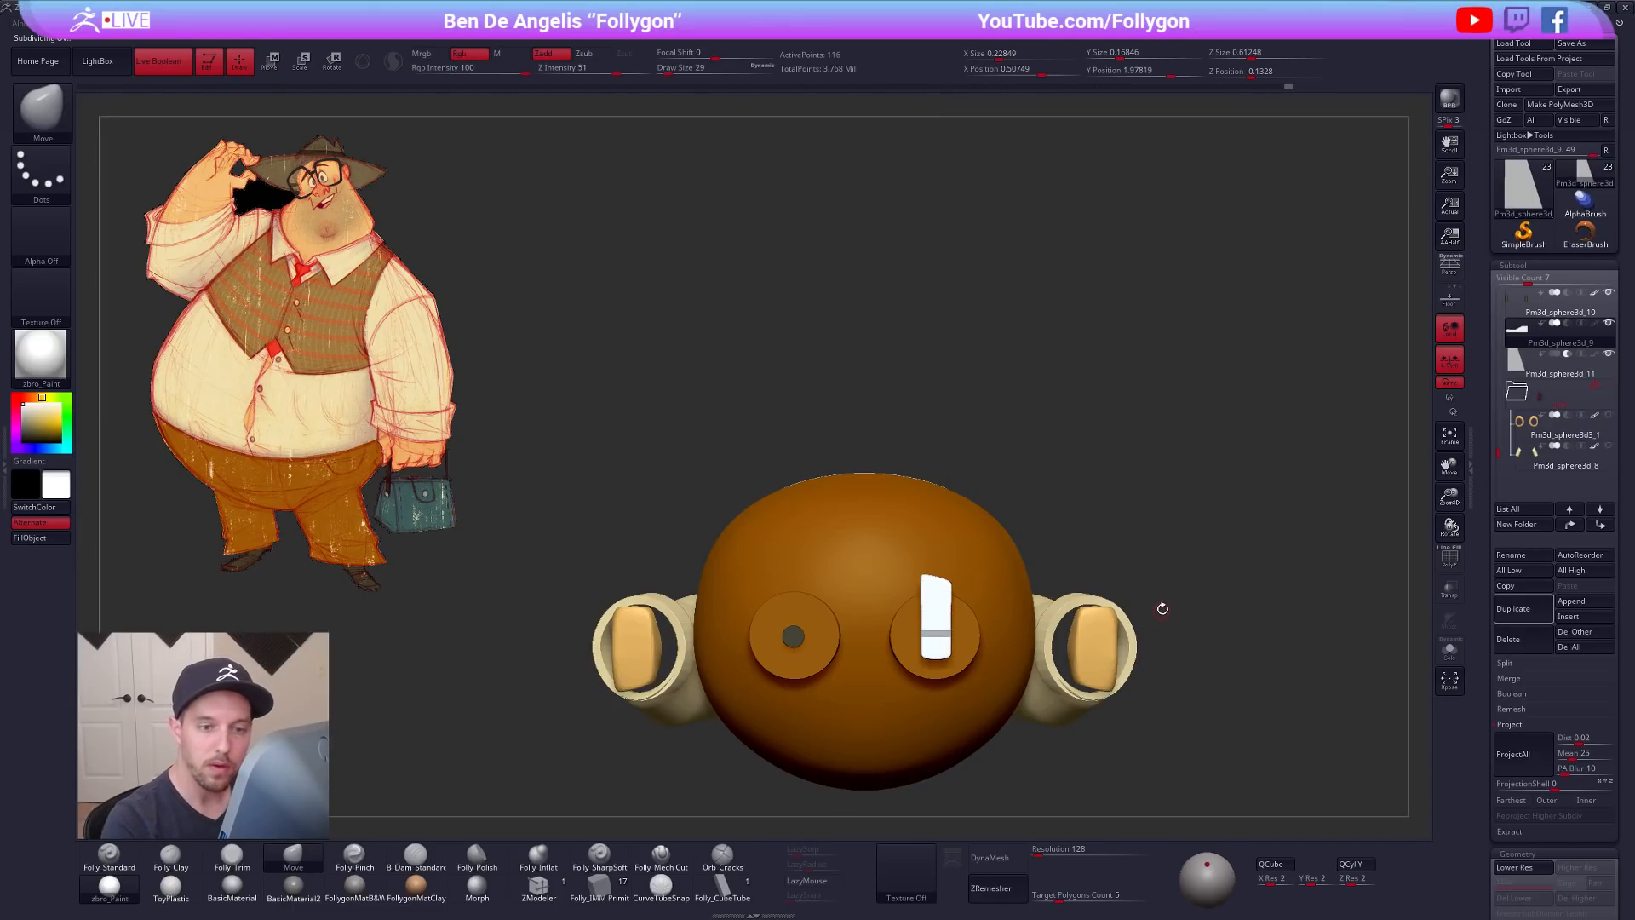
pyautogui.moveTo(1158, 600); pyautogui.dragTo(1026, 710)
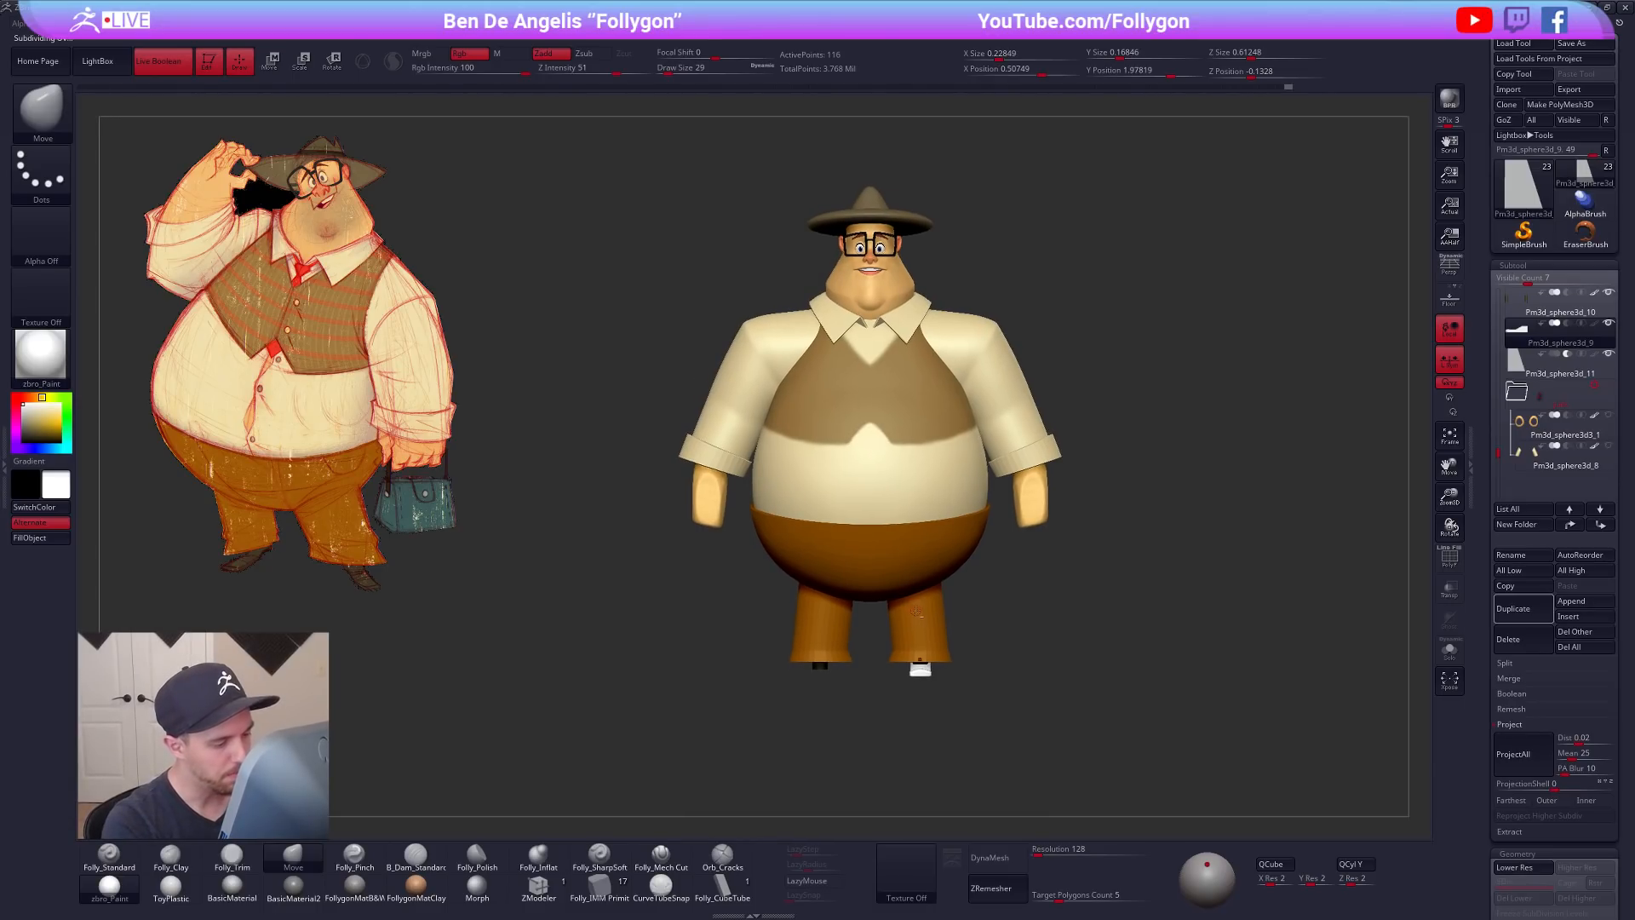
# Step: Select the trouser legs and enlarge both evenly with a Scale transpose line
pyautogui.keyDown('alt'); pyautogui.click(921, 624); pyautogui.keyUp('alt')
pyautogui.moveTo(1064, 631)
pyautogui.mouseDown()
pyautogui.moveTo(935, 626)
pyautogui.moveTo(998, 603)
pyautogui.mouseUp()
pyautogui.press('space')
pyautogui.moveTo(1015, 725); pyautogui.dragTo(992, 584)
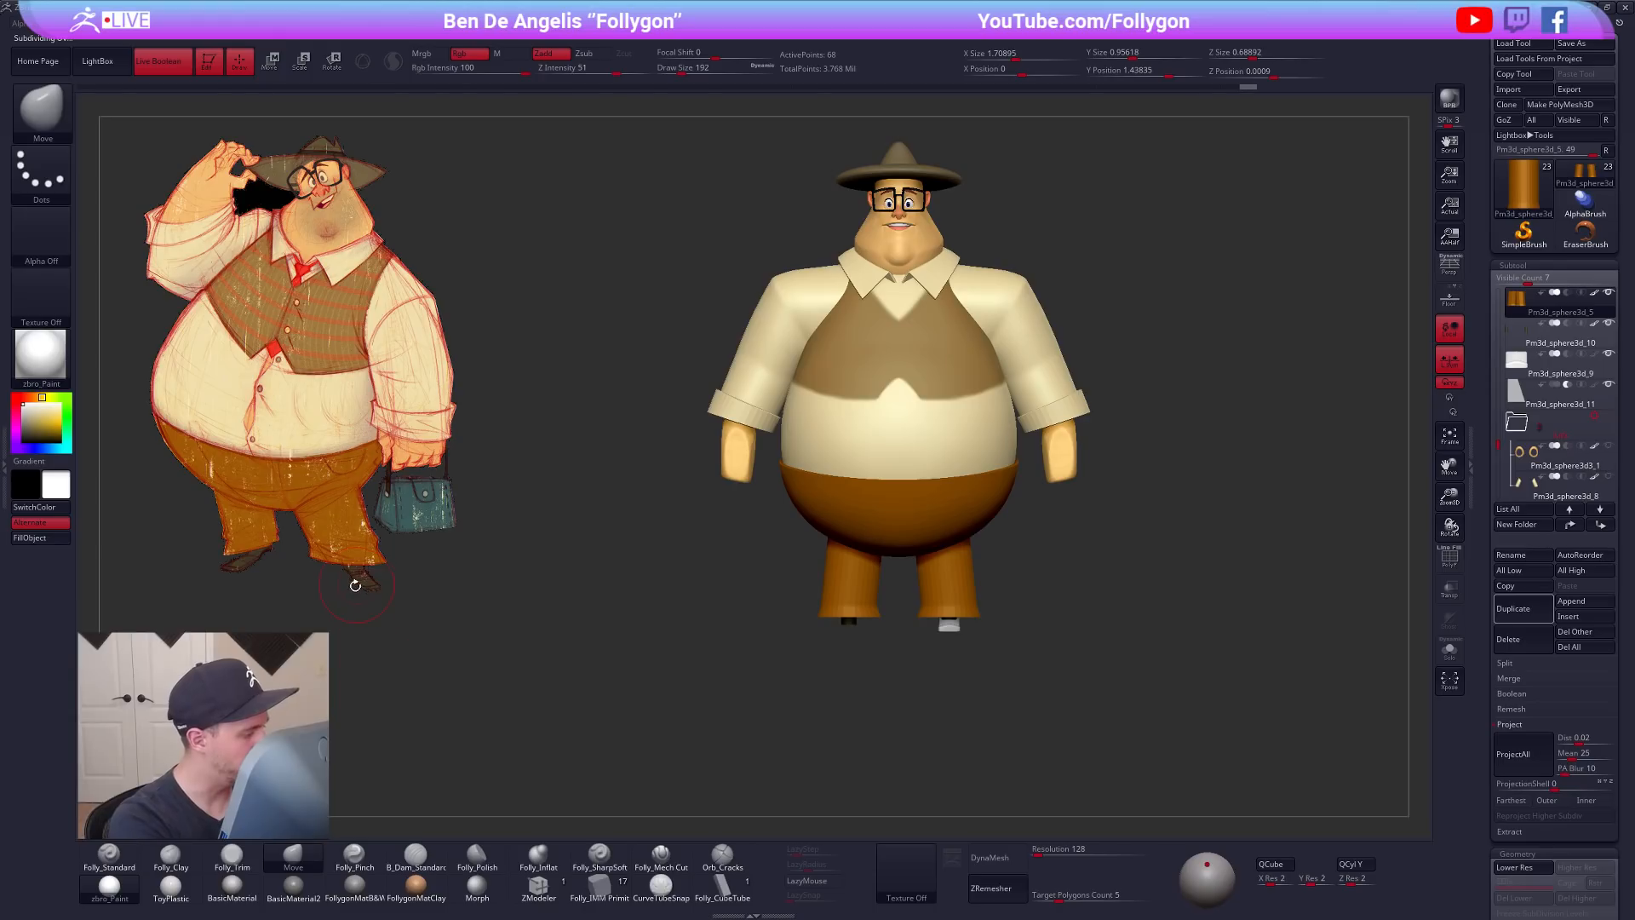
pyautogui.press('e')
pyautogui.moveTo(959, 635); pyautogui.dragTo(959, 670)
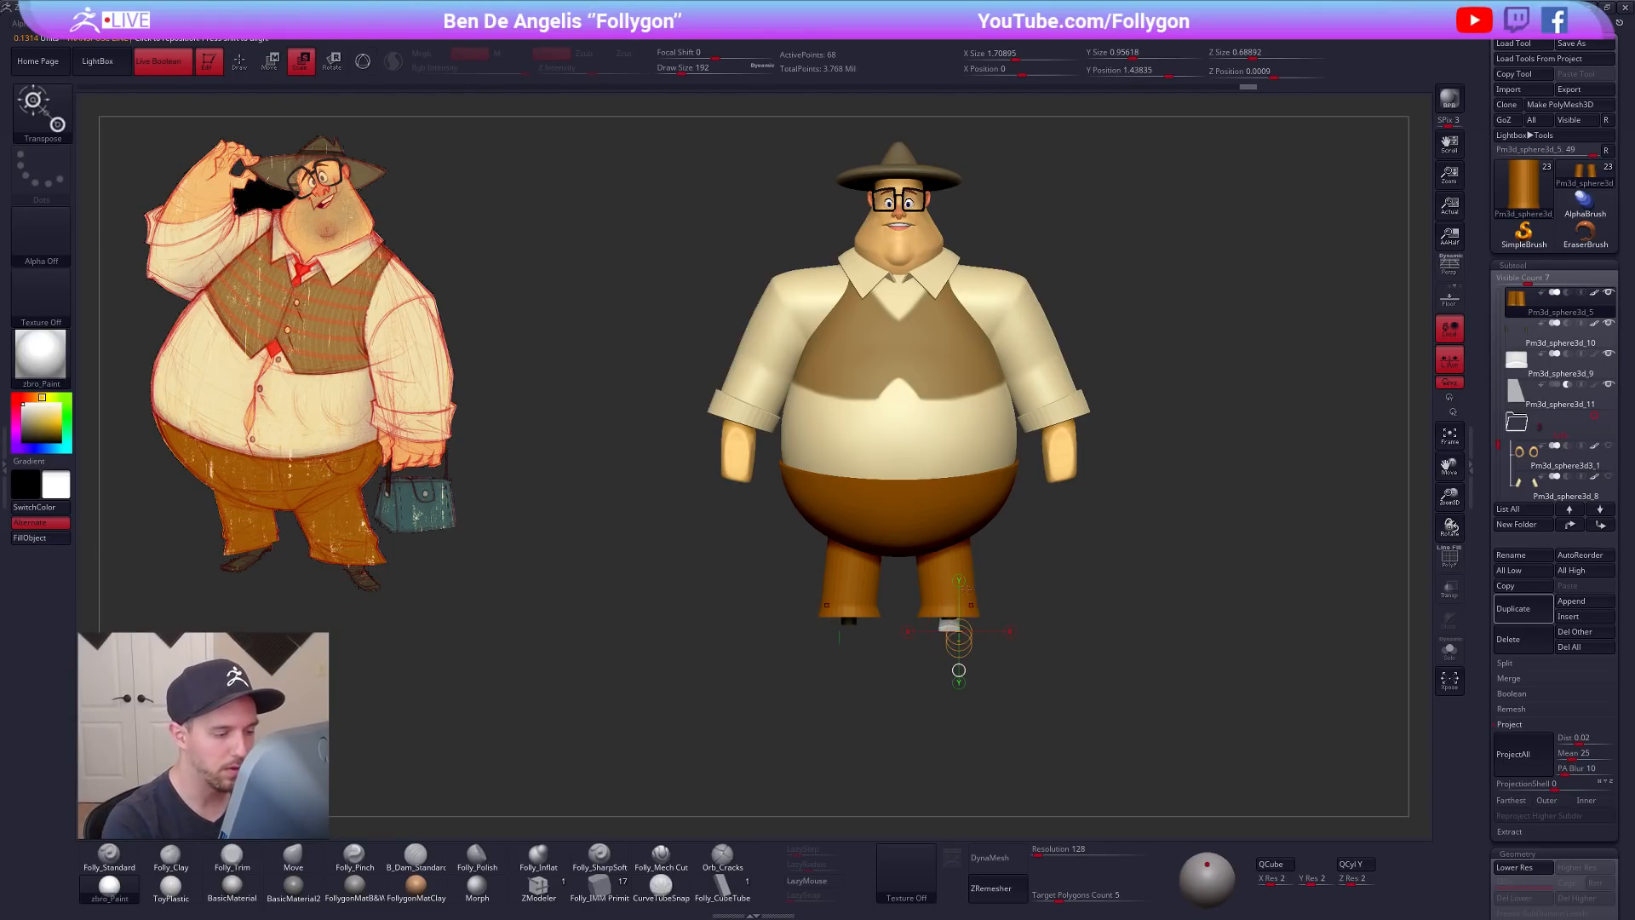
pyautogui.moveTo(971, 604); pyautogui.dragTo(1015, 710)
pyautogui.click(1025, 728)
pyautogui.moveTo(947, 569); pyautogui.dragTo(1061, 572)
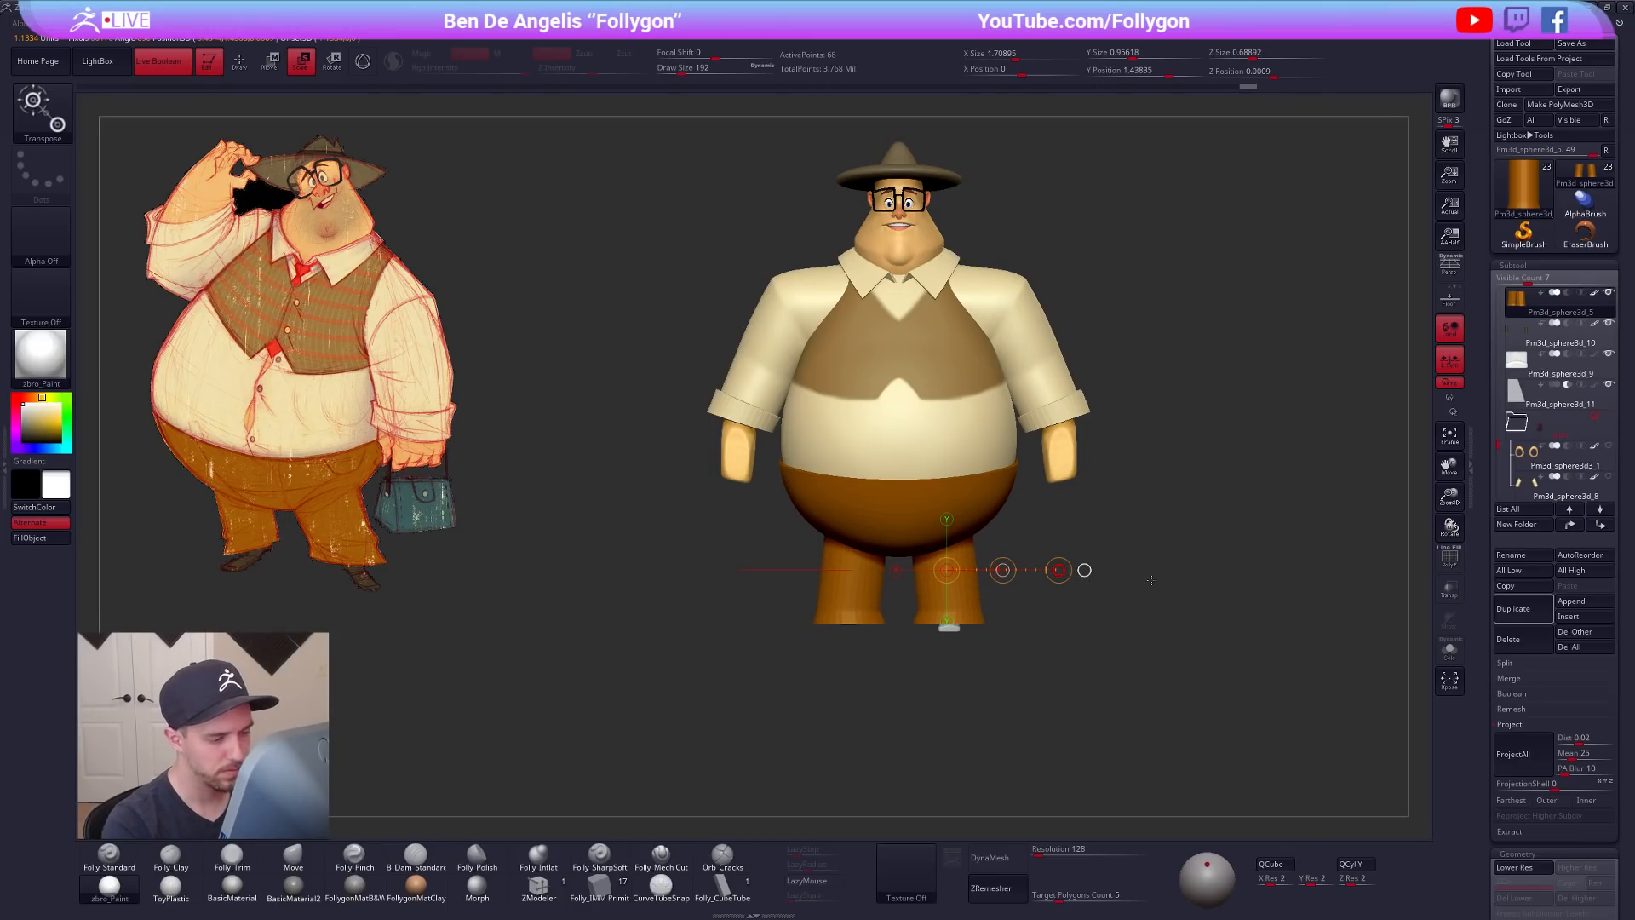
# Step: Move the trouser legs upward so more of the shoe soles shows, checking from the side and front
pyautogui.press('w')
pyautogui.moveTo(974, 610)
pyautogui.keyDown('shift'); pyautogui.mouseDown()
pyautogui.moveTo(974, 703)
pyautogui.moveTo(974, 648)
pyautogui.mouseUp(); pyautogui.keyUp('shift')
pyautogui.keyDown('shift'); pyautogui.moveTo(975, 729); pyautogui.dragTo(960, 726); pyautogui.keyUp('shift')
pyautogui.press('q')
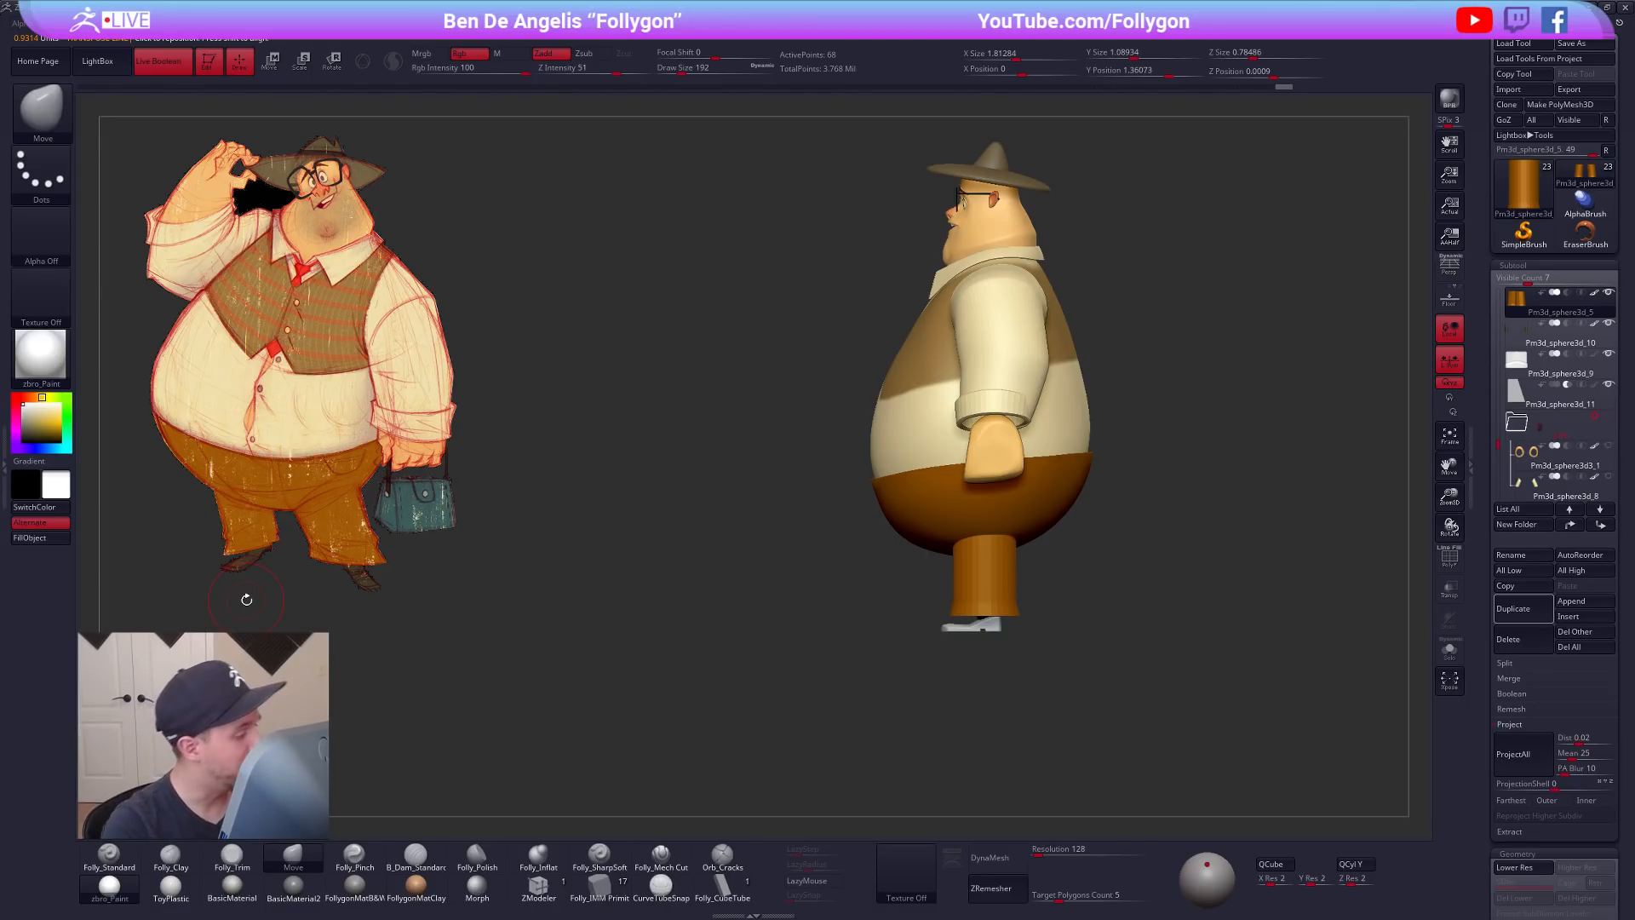
pyautogui.moveTo(1022, 627); pyautogui.dragTo(1058, 635)
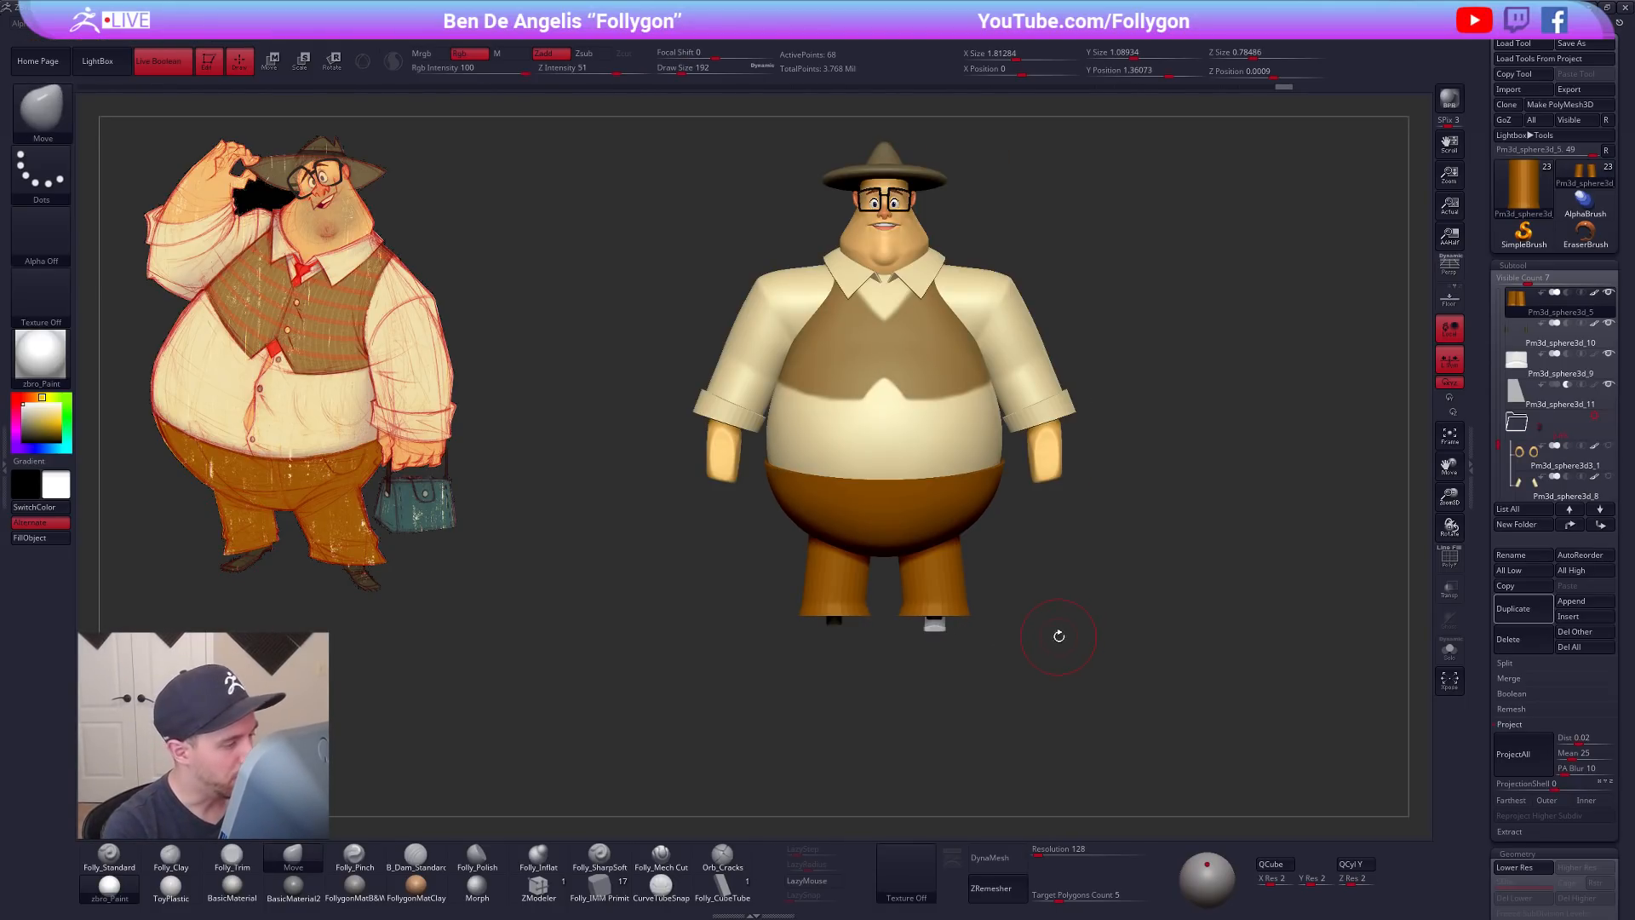
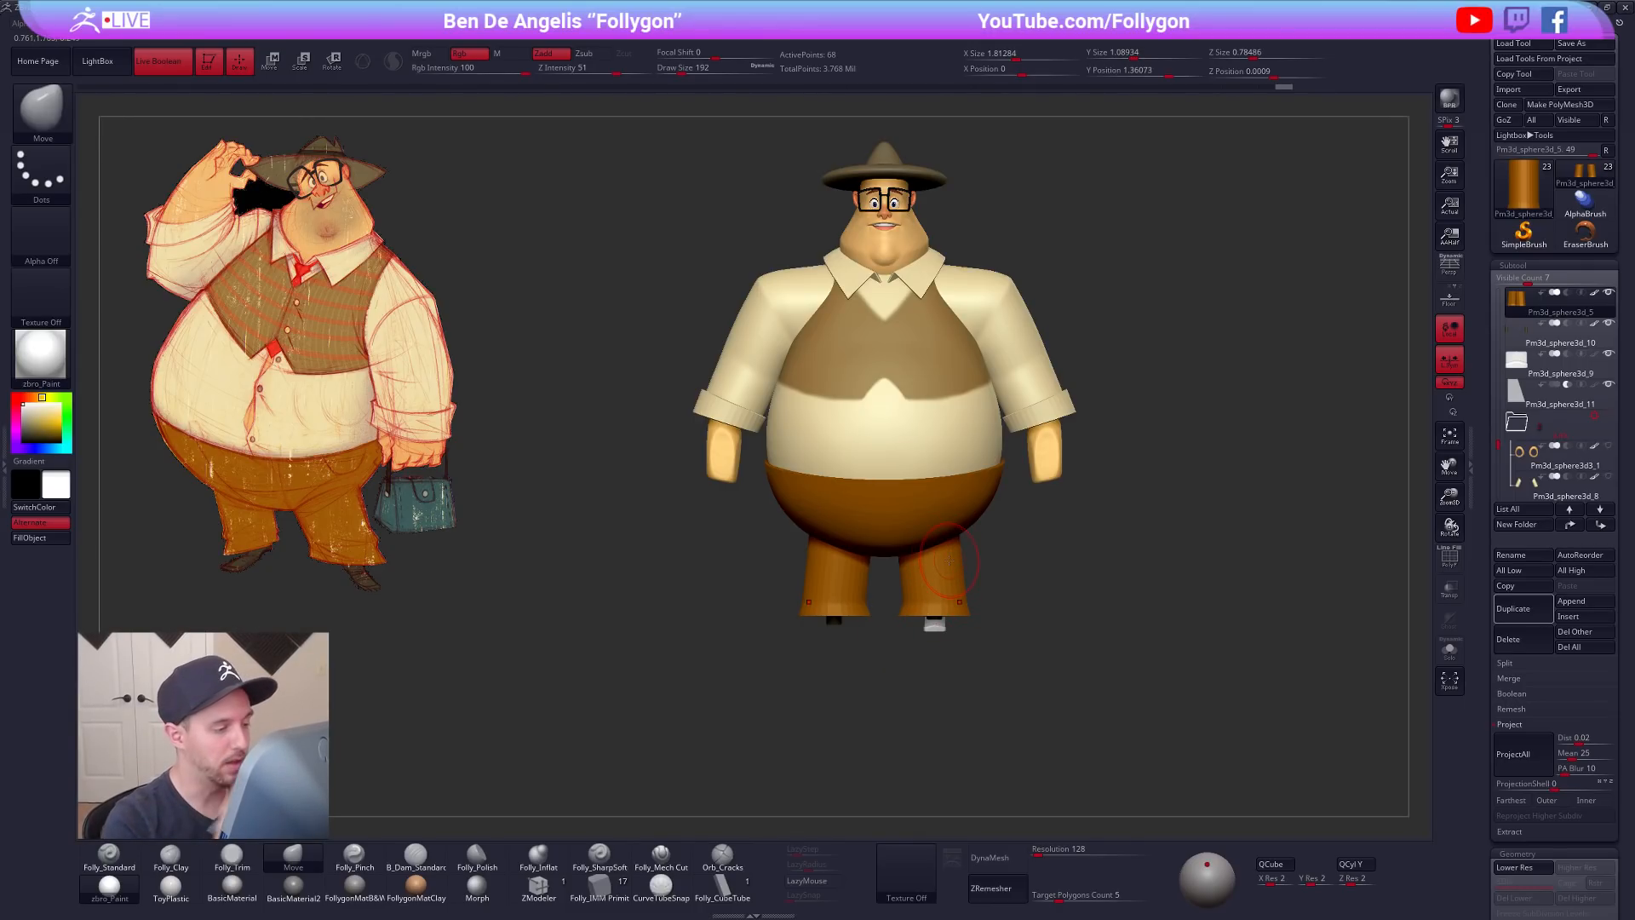
# Step: Isolate the torso and drop it to subdivision level 1 with the draw size raised to 677
pyautogui.keyDown('alt'); pyautogui.click(925, 444); pyautogui.keyUp('alt')
pyautogui.press('space')
pyautogui.moveTo(929, 453); pyautogui.dragTo(951, 455)
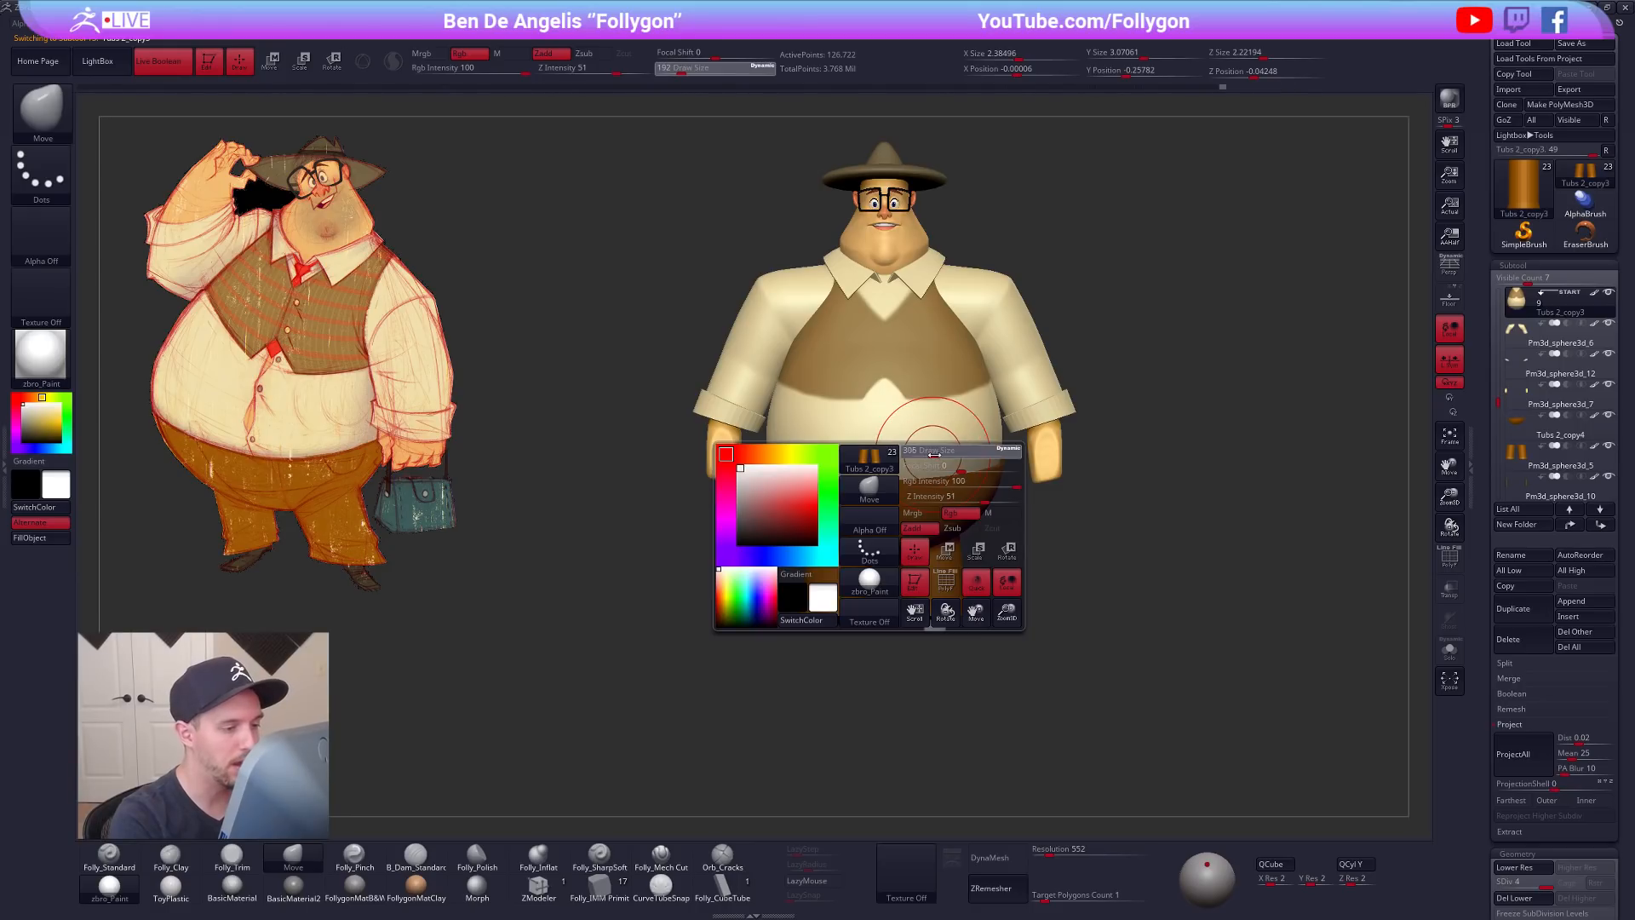
pyautogui.hotkey('shift', 's')
pyautogui.moveTo(945, 579); pyautogui.dragTo(1008, 576)
pyautogui.hotkey('shift', 's')
pyautogui.hotkey('shift', 's')
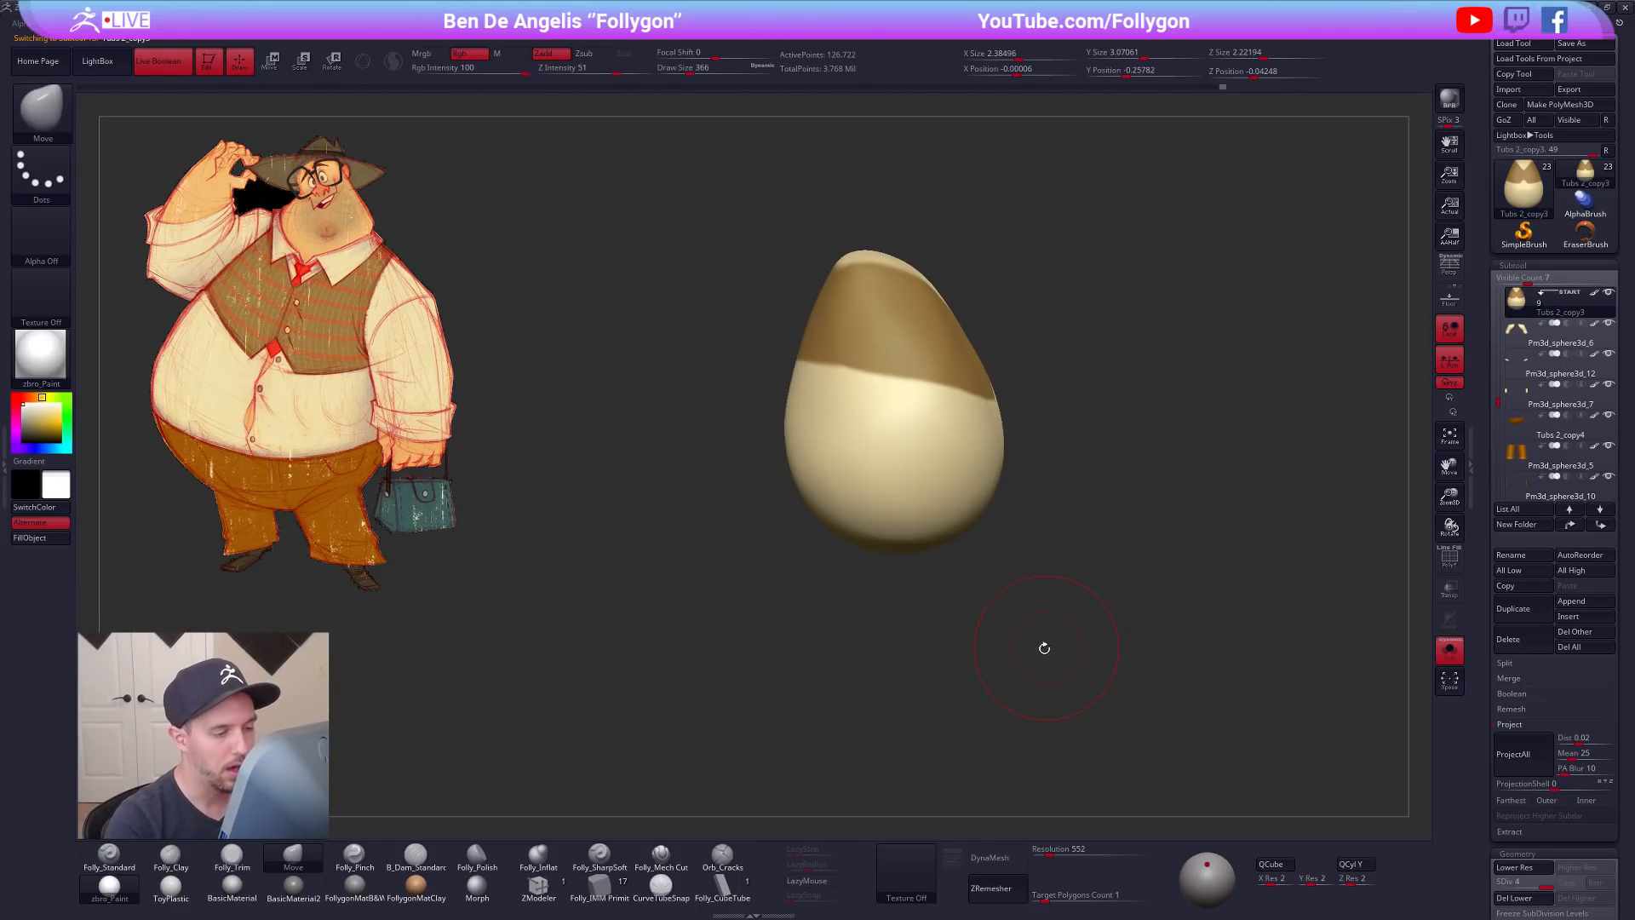
pyautogui.hotkey('shift', 'd')
pyautogui.hotkey('shift', 'd')
pyautogui.hotkey('shift', 'd')
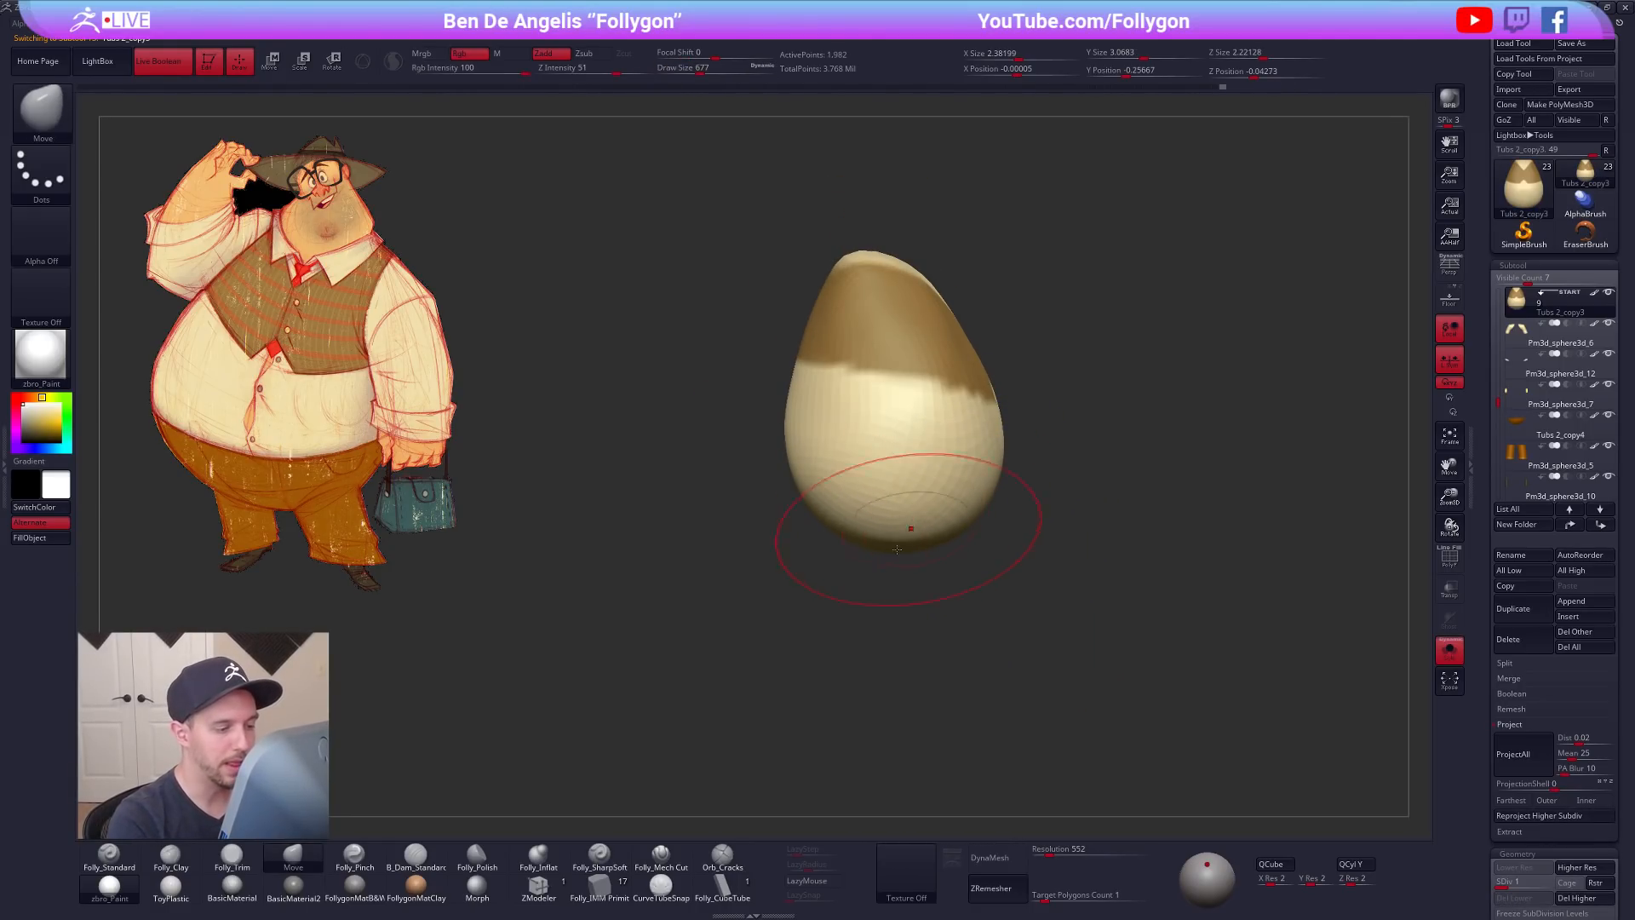
# Step: Mask off the lower belly of the torso and raise that part with a Move transpose line
pyautogui.press('ctrl')
pyautogui.moveTo(1030, 439)
pyautogui.keyDown('ctrl'); pyautogui.mouseDown()
pyautogui.moveTo(796, 460)
pyautogui.moveTo(1014, 596)
pyautogui.moveTo(1027, 460)
pyautogui.mouseUp(); pyautogui.keyUp('ctrl')
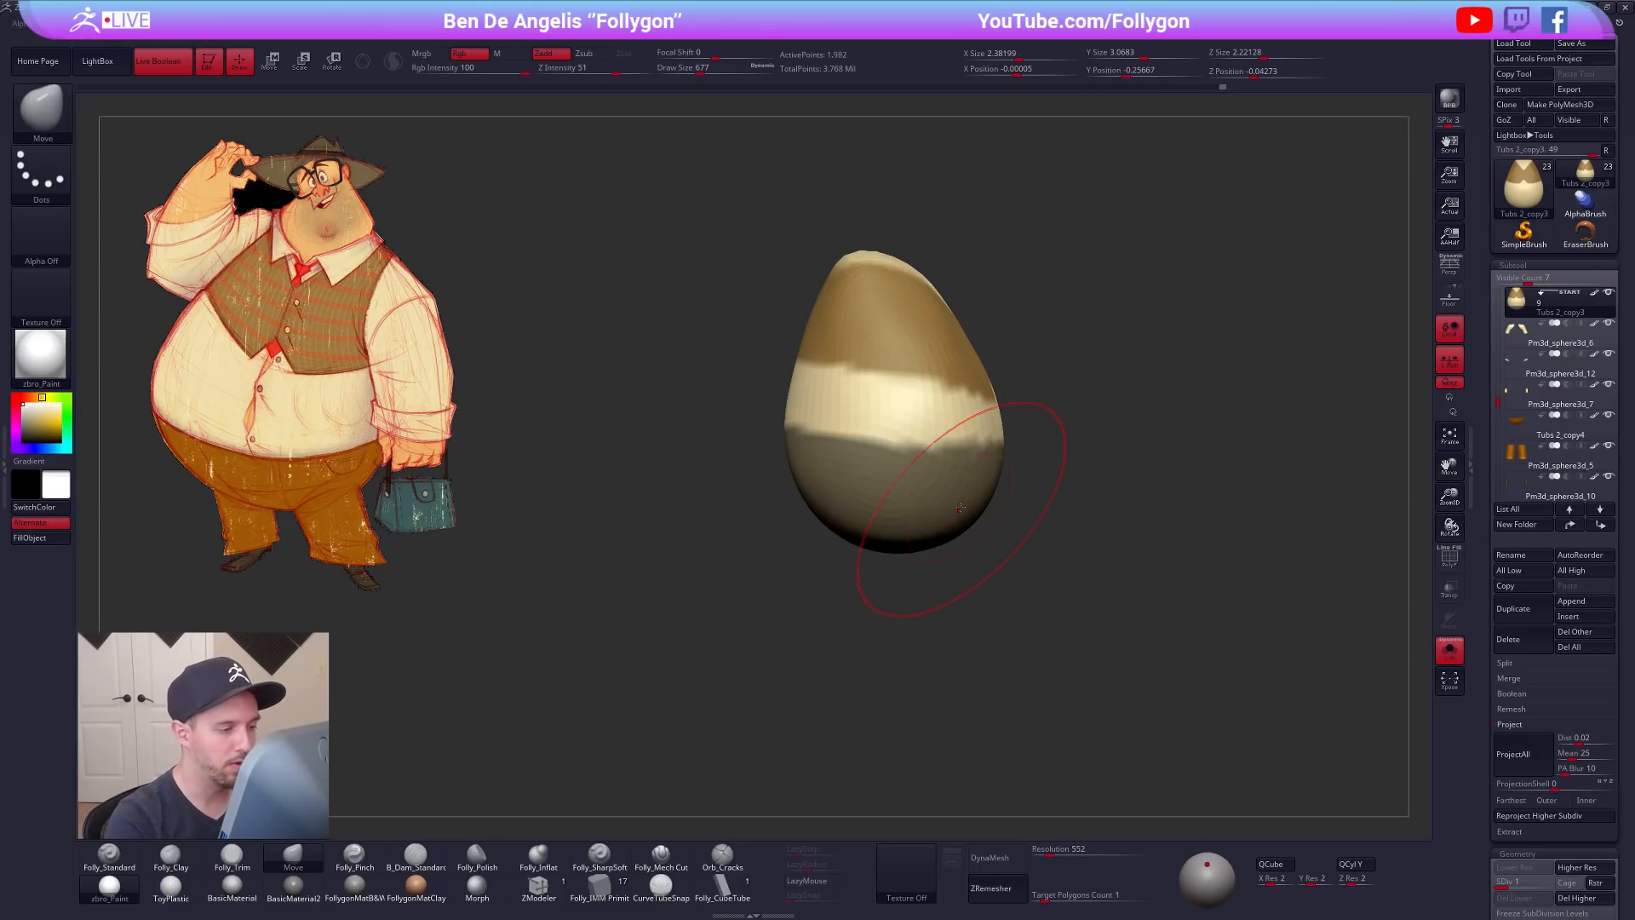
pyautogui.hotkey('ctrl', 'w')
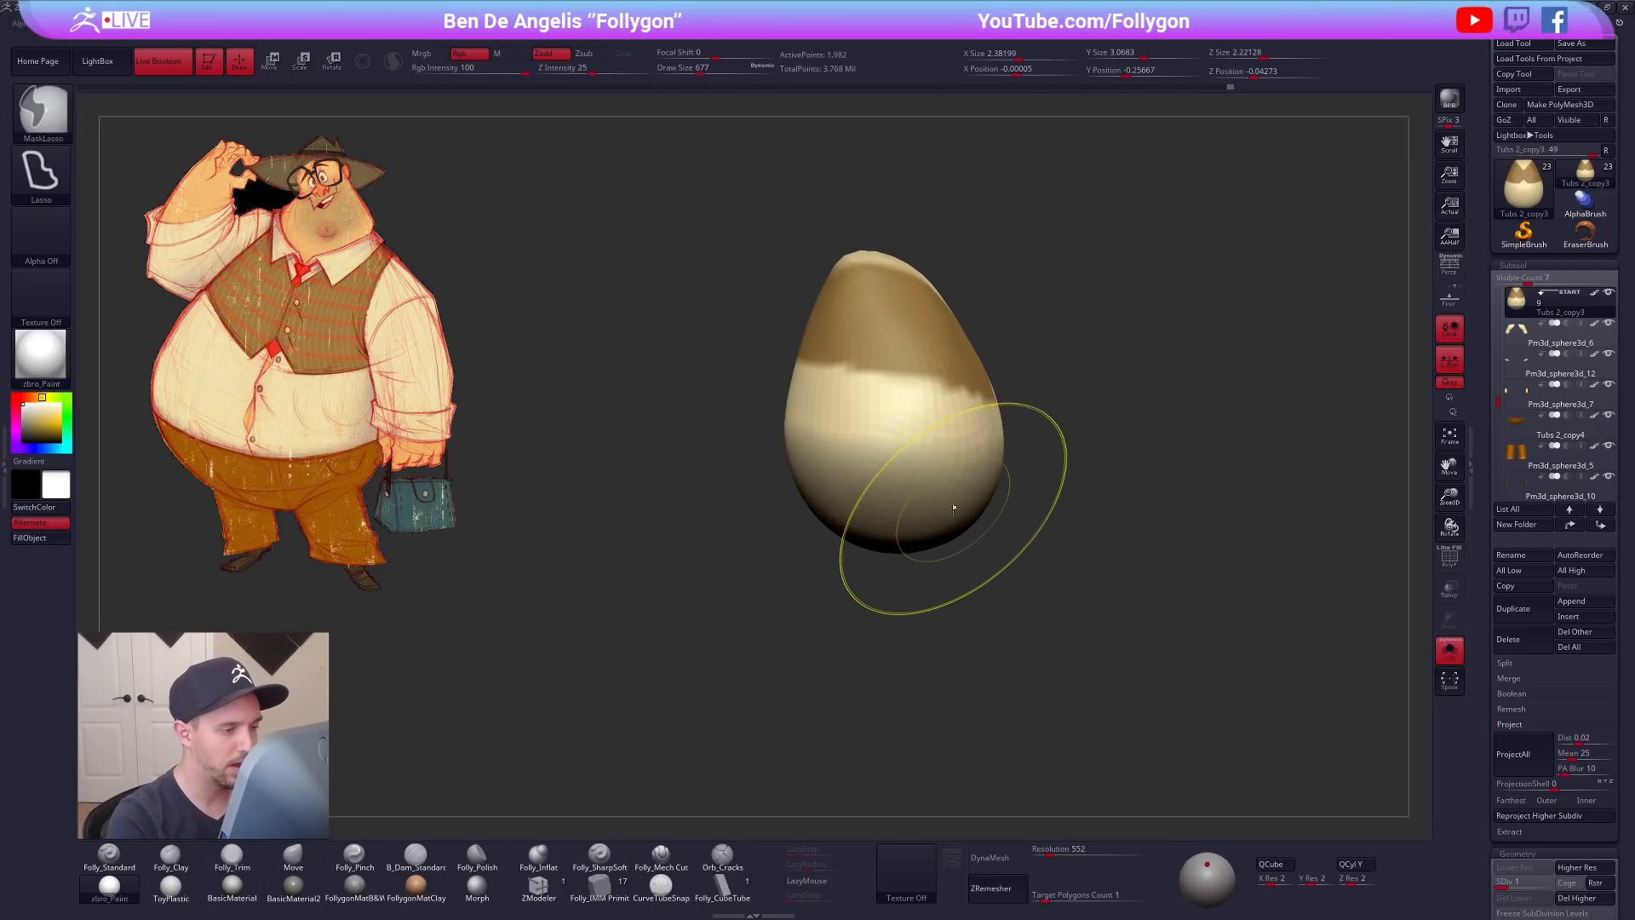
pyautogui.keyDown('ctrl'); pyautogui.click(1014, 509); pyautogui.keyUp('ctrl')
pyautogui.press('w')
pyautogui.moveTo(892, 452)
pyautogui.mouseDown()
pyautogui.moveTo(892, 643)
pyautogui.moveTo(893, 608)
pyautogui.mouseUp()
pyautogui.press('q')
# Step: Bring back the full figure, set the draw size to 482 and step the torso back up through its subdivision levels
pyautogui.moveTo(1065, 661)
pyautogui.keyDown('shift'); pyautogui.mouseDown()
pyautogui.moveTo(1011, 642)
pyautogui.moveTo(1083, 622)
pyautogui.mouseUp(); pyautogui.keyUp('shift')
pyautogui.hotkey('alt', 's')
pyautogui.press('space')
pyautogui.press('d')
pyautogui.press('d')
pyautogui.press('d')
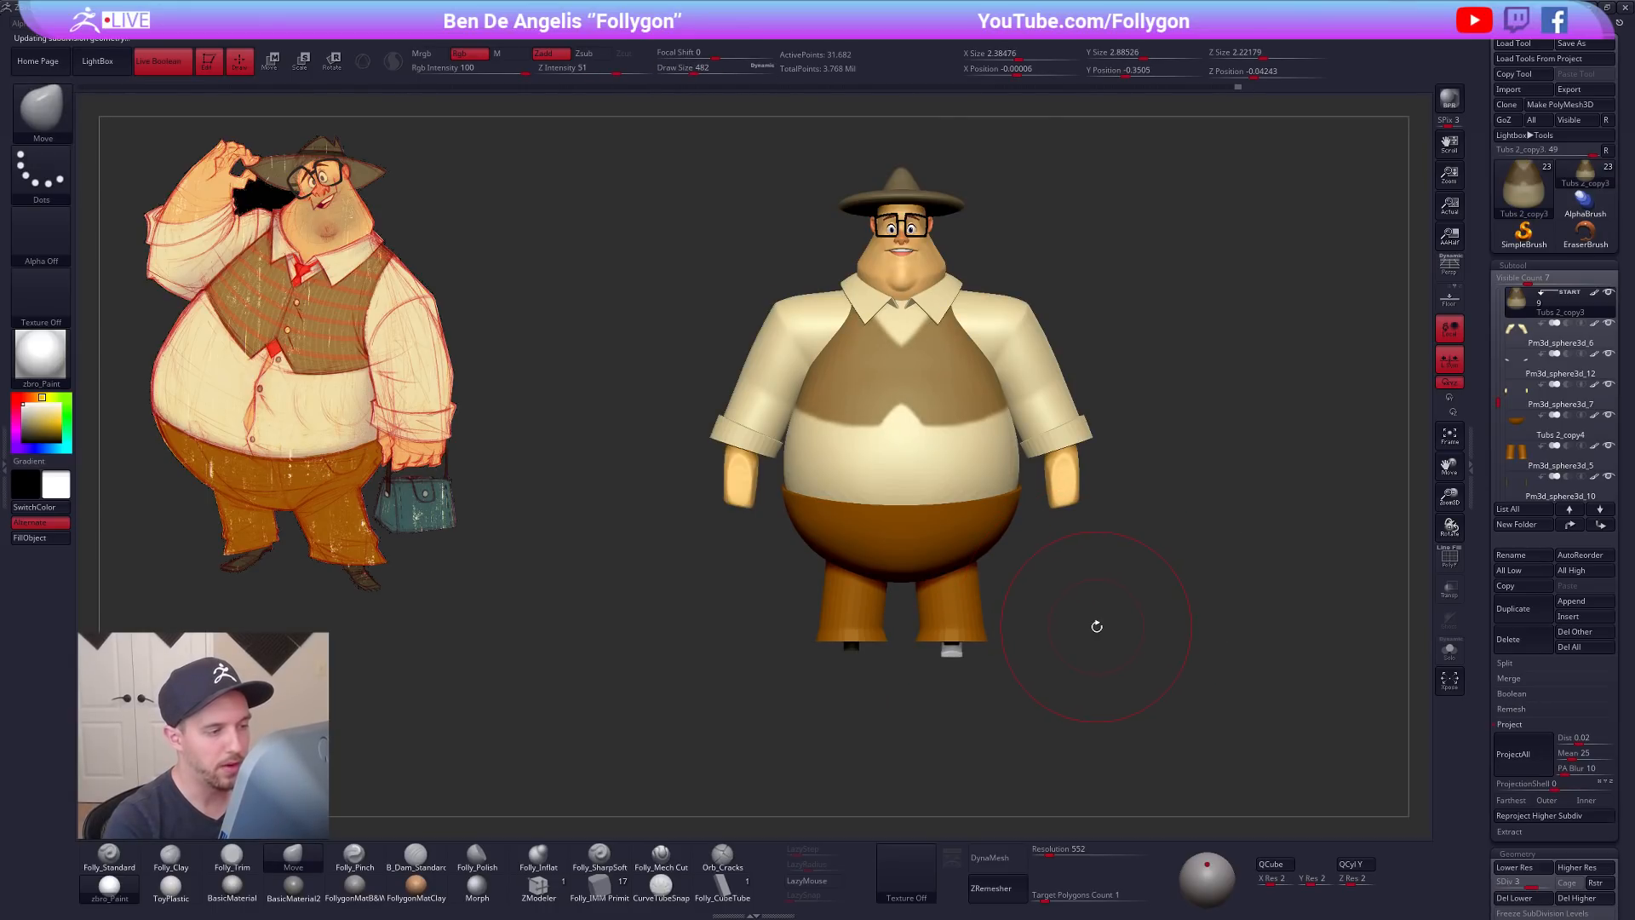
# Step: Select the rounded upper trousers and raise them in side view with a Move transpose line, with Live Boolean and local symmetry off
pyautogui.keyDown('alt'); pyautogui.click(973, 539); pyautogui.keyUp('alt')
pyautogui.hotkey('shift', 'f')
pyautogui.keyDown('shift'); pyautogui.moveTo(1022, 544); pyautogui.dragTo(956, 553); pyautogui.keyUp('shift')
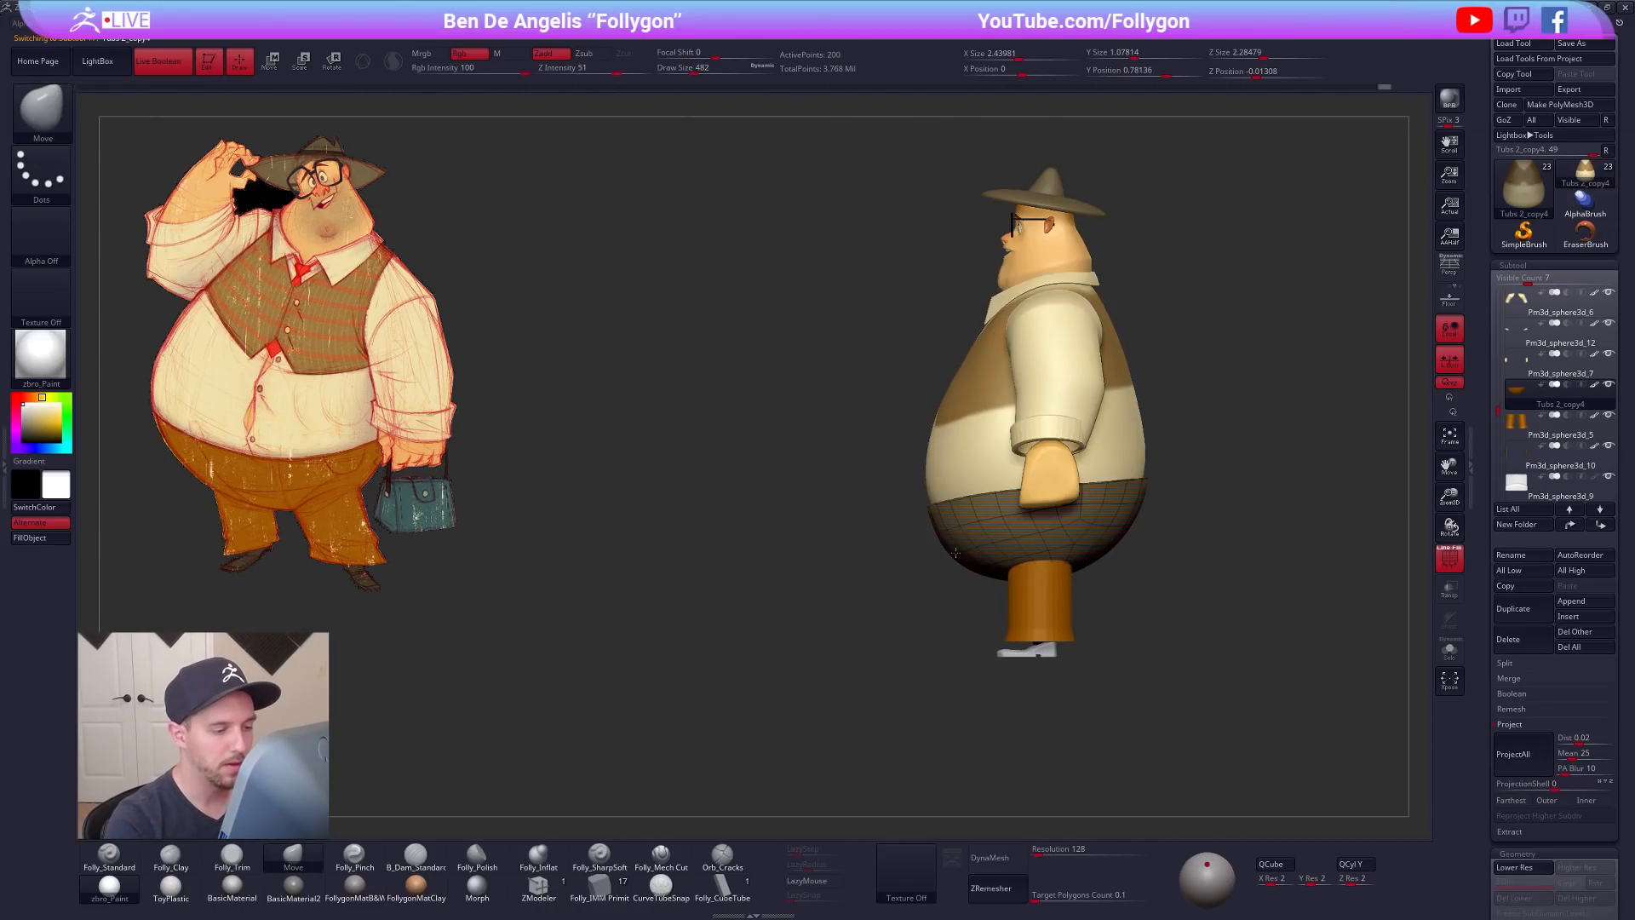
pyautogui.click(1449, 588)
pyautogui.press('w')
pyautogui.moveTo(1052, 564)
pyautogui.mouseDown()
pyautogui.moveTo(1037, 679)
pyautogui.moveTo(1064, 723)
pyautogui.mouseUp()
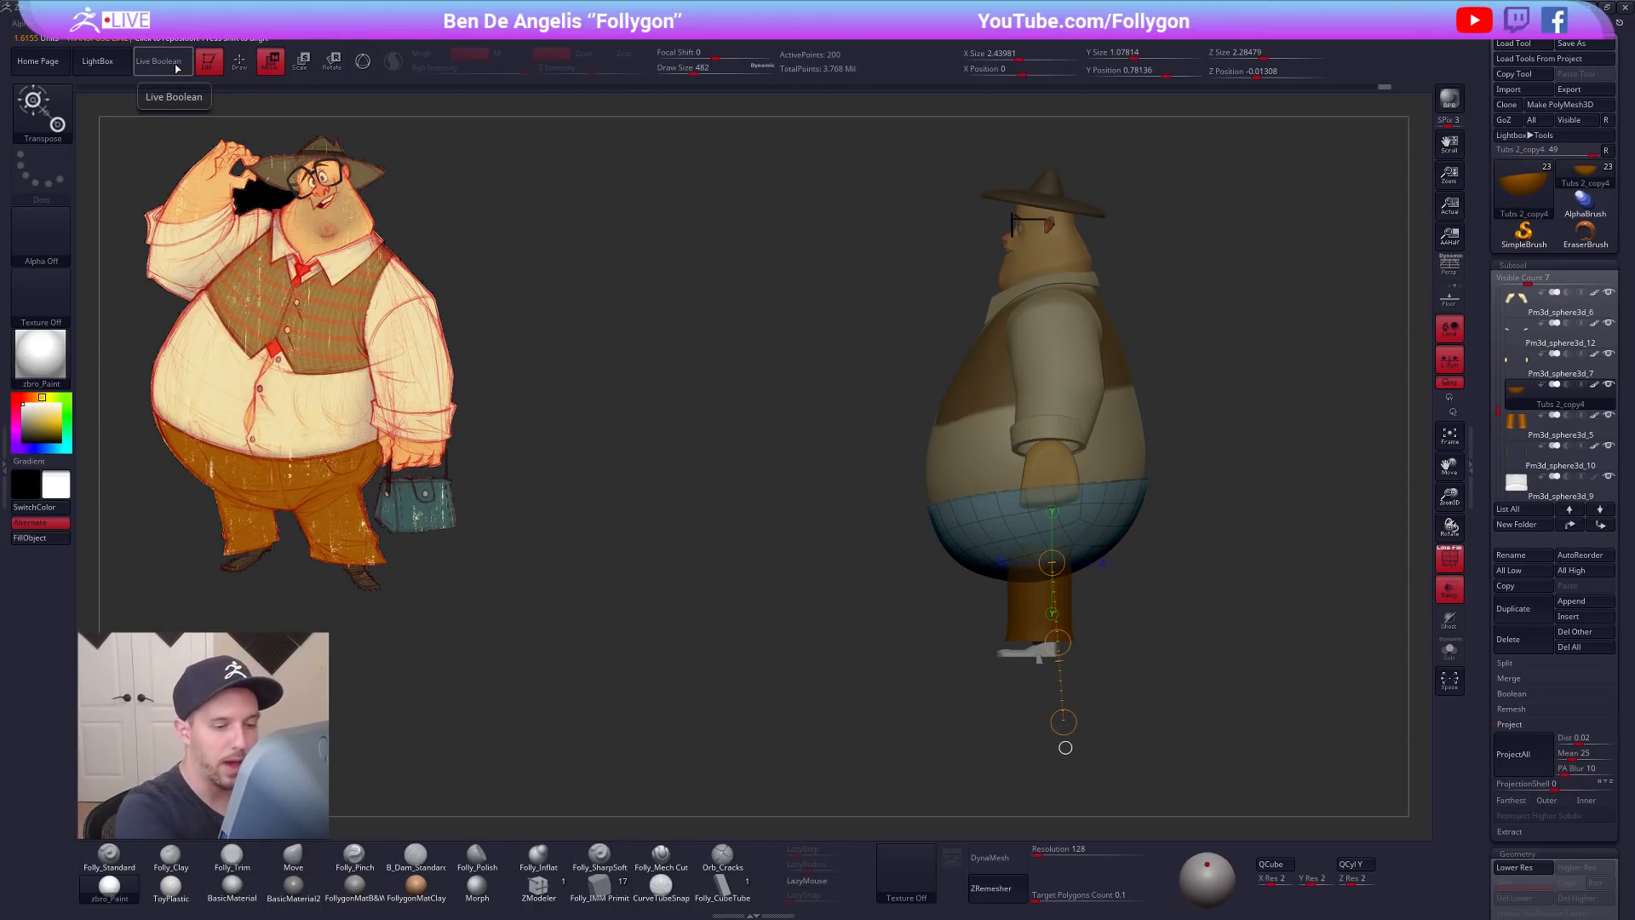
pyautogui.click(1454, 596)
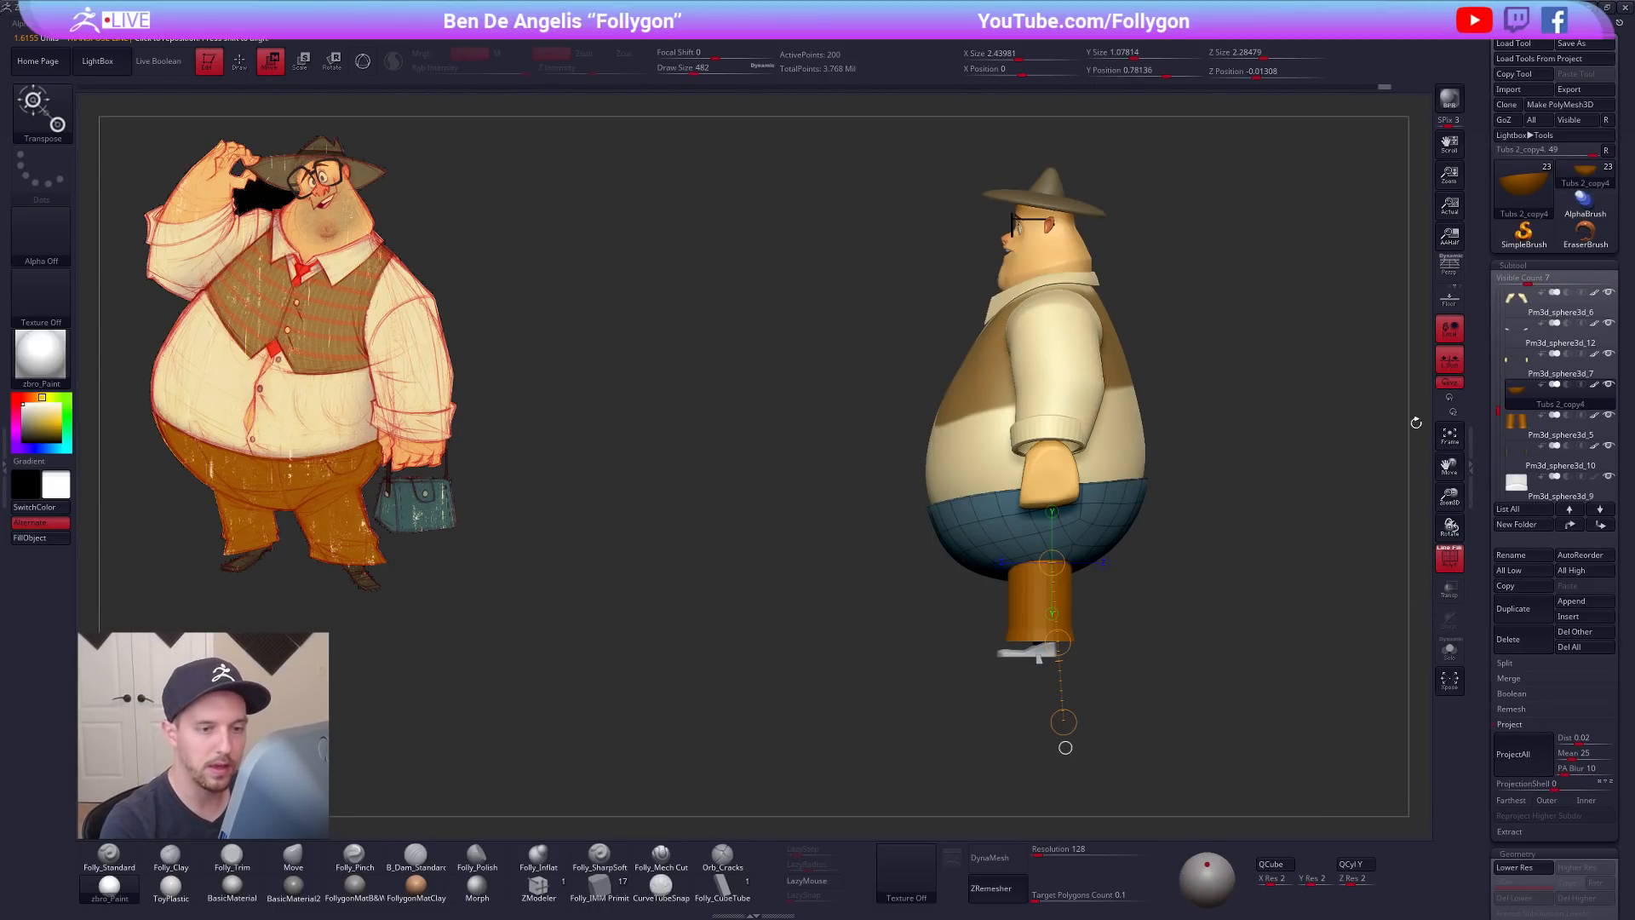
pyautogui.click(1451, 359)
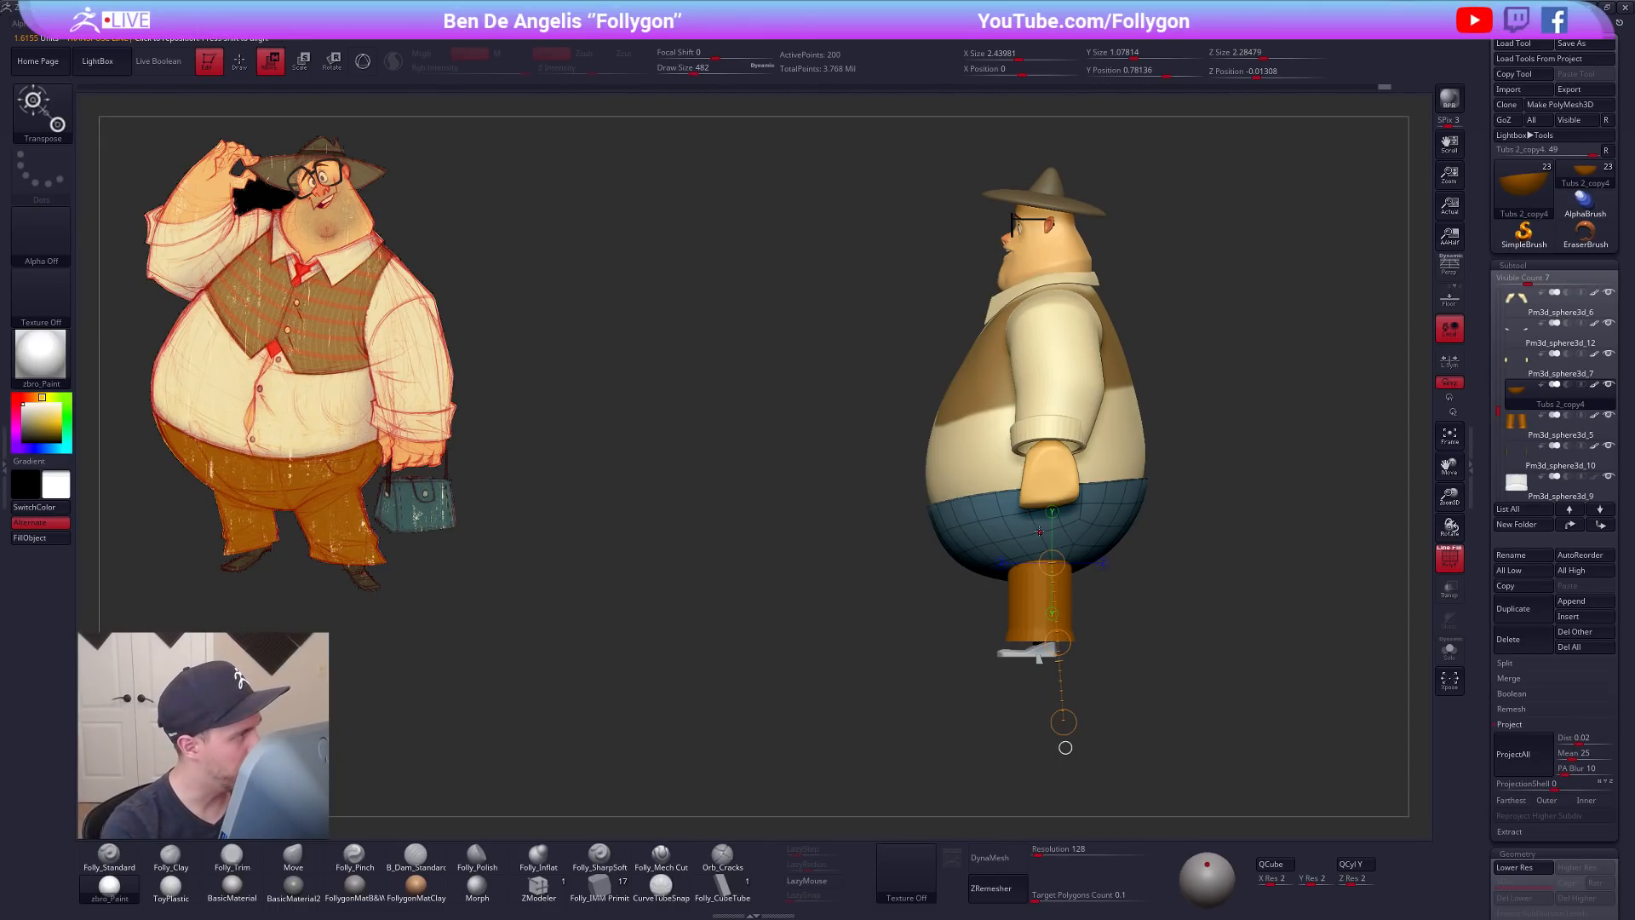
pyautogui.moveTo(1057, 631); pyautogui.dragTo(1057, 619)
pyautogui.press('q')
# Step: Push and pull the back and front of the rounded upper trousers around the belly with the Move brush at draw size 482
pyautogui.moveTo(1086, 527); pyautogui.dragTo(1104, 524)
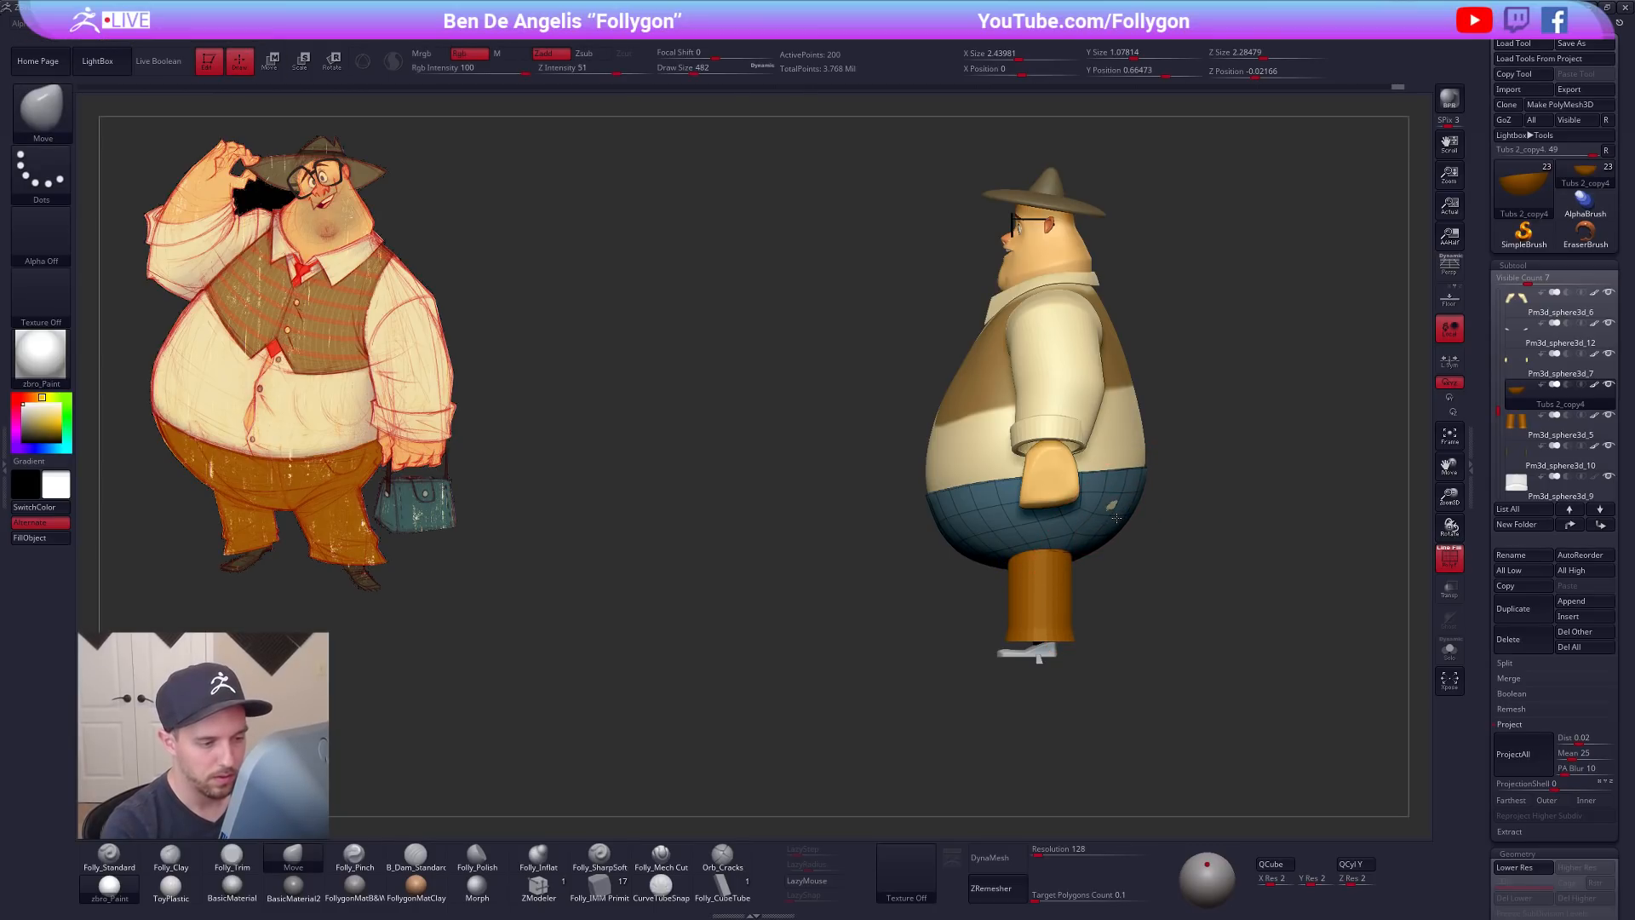
pyautogui.moveTo(1214, 521)
pyautogui.keyDown('shift'); pyautogui.mouseDown()
pyautogui.moveTo(1105, 508)
pyautogui.moveTo(1101, 475)
pyautogui.mouseUp(); pyautogui.keyUp('shift')
pyautogui.keyDown('shift'); pyautogui.moveTo(945, 501); pyautogui.dragTo(1046, 501); pyautogui.keyUp('shift')
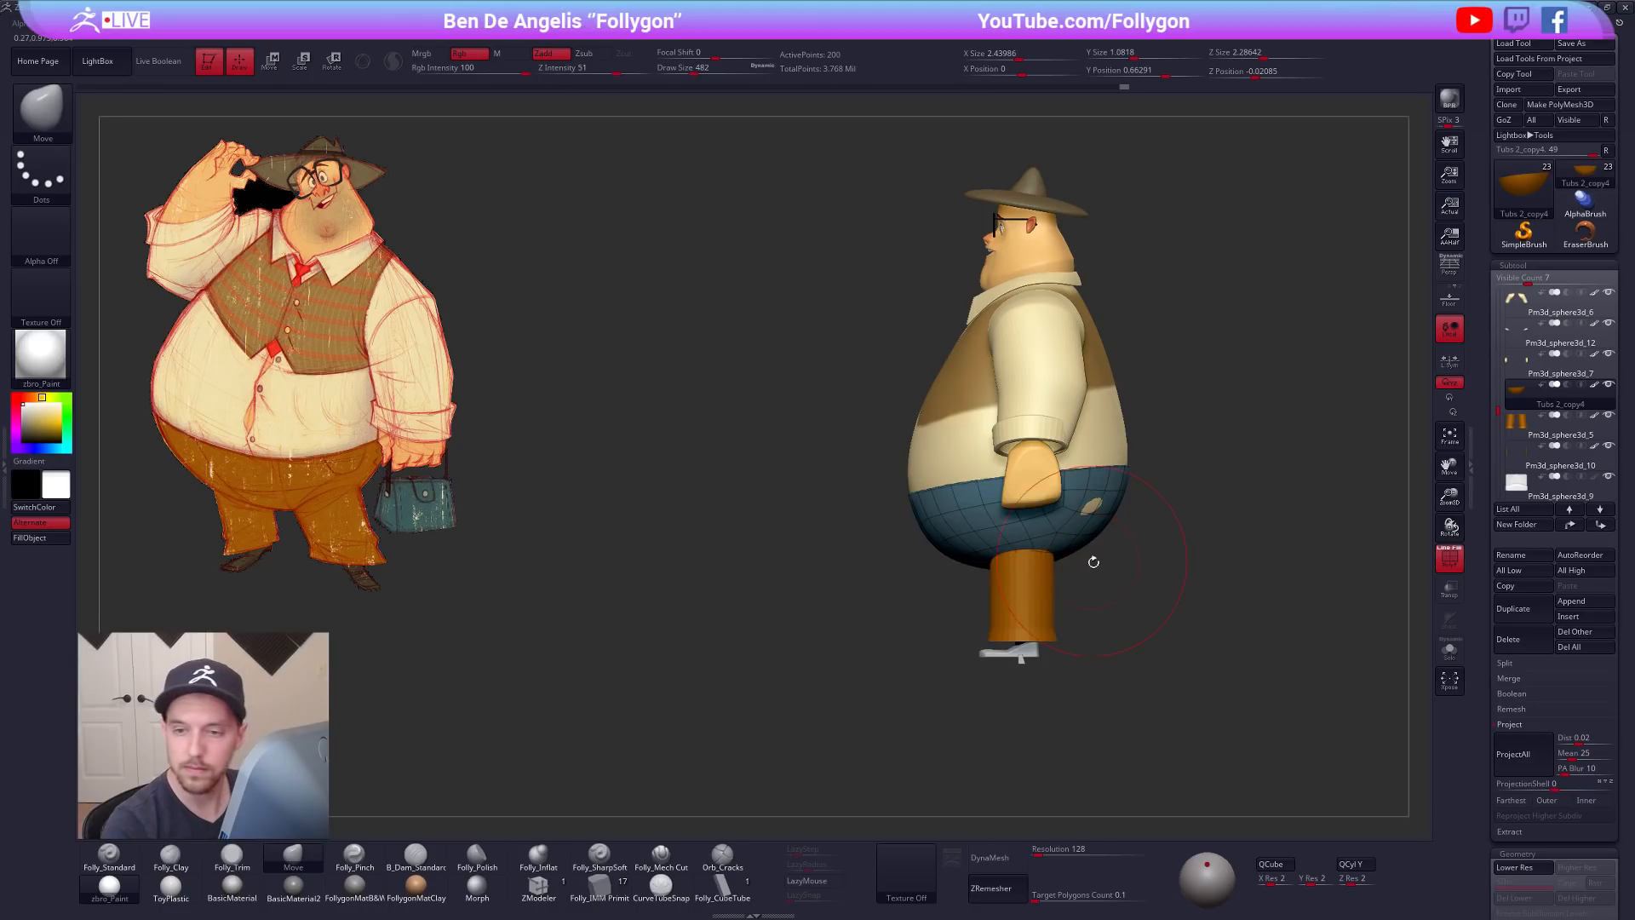
pyautogui.moveTo(1156, 625)
pyautogui.keyDown('shift'); pyautogui.mouseDown()
pyautogui.moveTo(1179, 621)
pyautogui.moveTo(1125, 620)
pyautogui.mouseUp(); pyautogui.keyUp('shift')
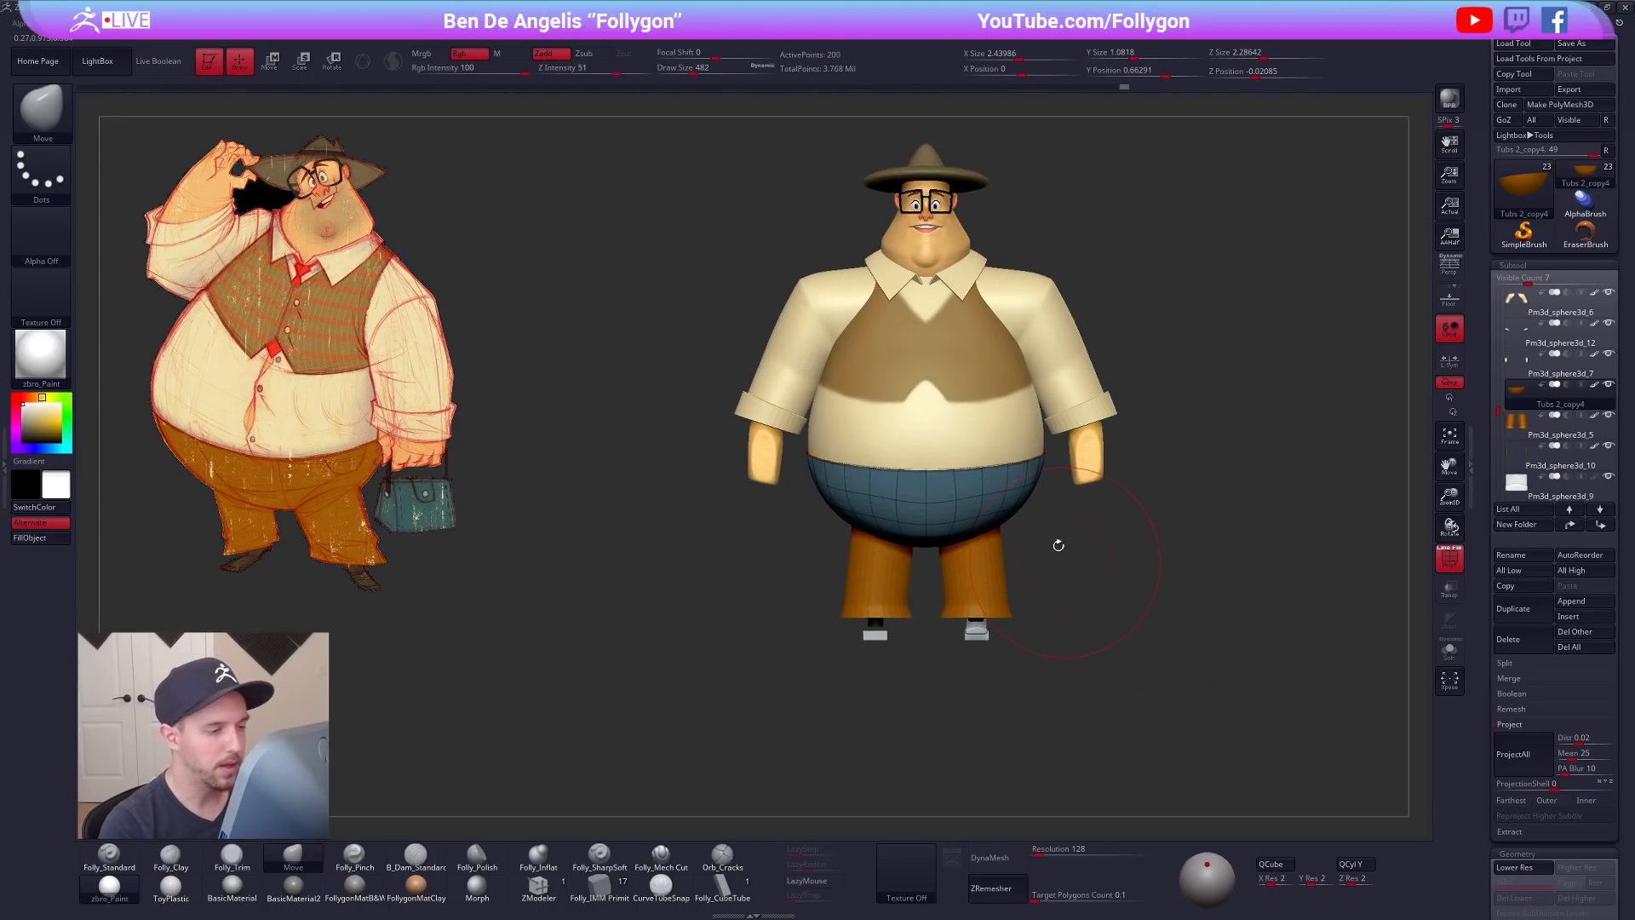
pyautogui.moveTo(1061, 552)
pyautogui.mouseDown()
pyautogui.moveTo(1011, 519)
pyautogui.moveTo(941, 514)
pyautogui.mouseUp()
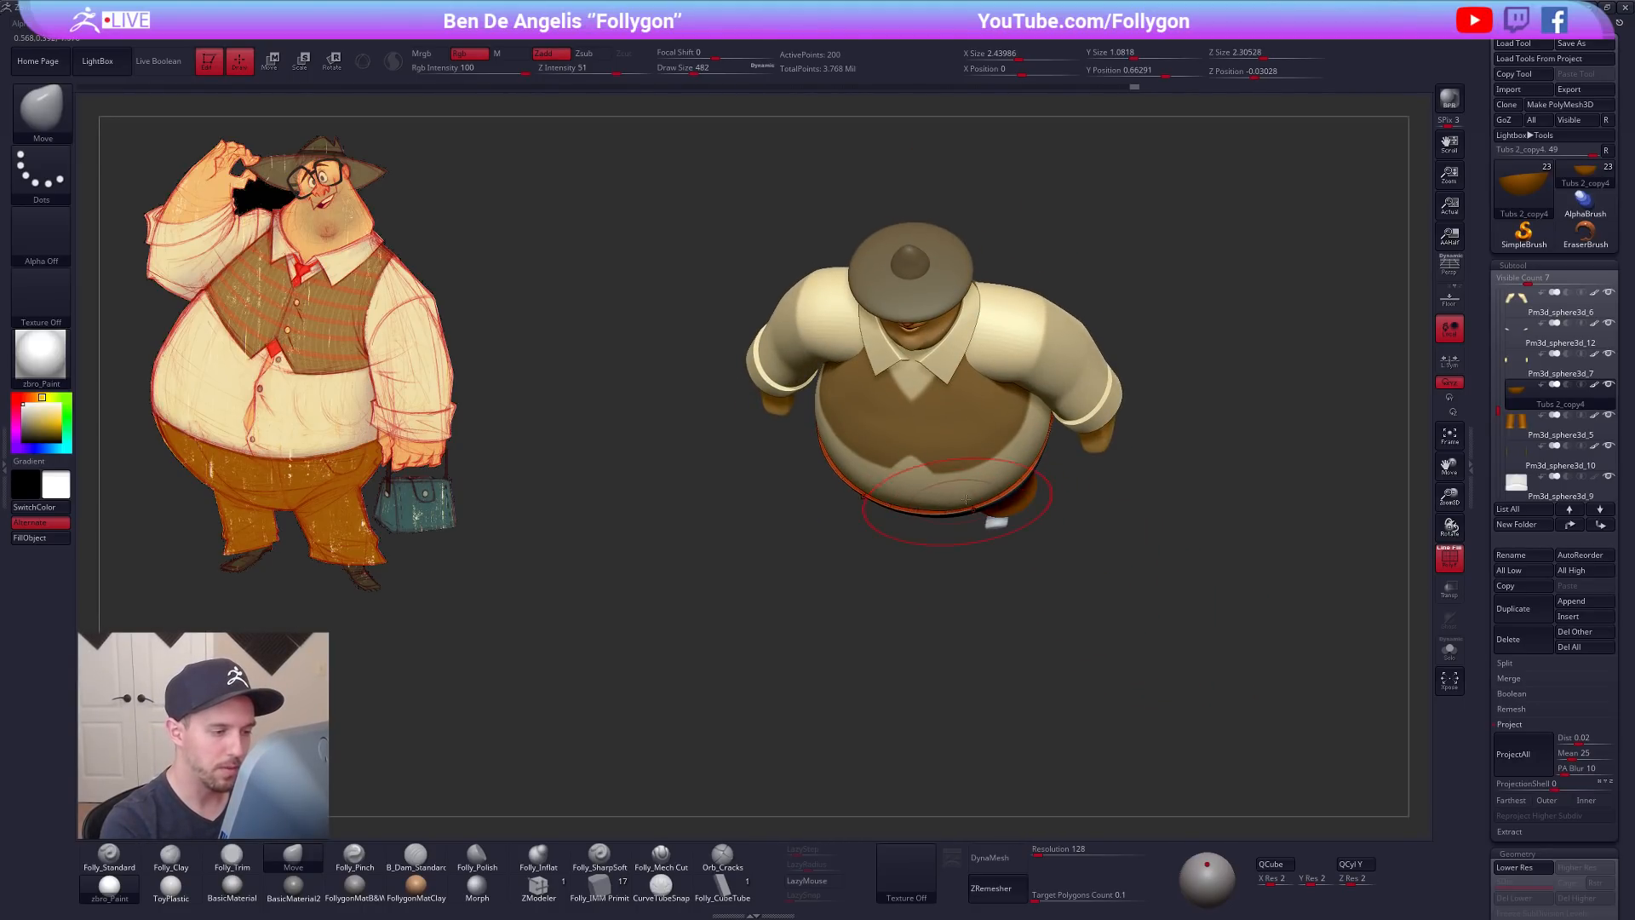
pyautogui.keyDown('alt'); pyautogui.moveTo(1075, 502); pyautogui.dragTo(1051, 572); pyautogui.keyUp('alt')
pyautogui.moveTo(1011, 474); pyautogui.dragTo(979, 558, button='right')
pyautogui.moveTo(1017, 398); pyautogui.dragTo(939, 495, button='right')
# Step: Refine the waist rim of the upper trousers around the torso with the Move brush, reducing the draw size to 366
pyautogui.press('space')
pyautogui.moveTo(1010, 410); pyautogui.dragTo(1007, 404)
pyautogui.moveTo(1007, 404)
pyautogui.mouseDown(button='right')
pyautogui.moveTo(1029, 354)
pyautogui.moveTo(994, 409)
pyautogui.mouseUp(button='right')
pyautogui.moveTo(856, 429); pyautogui.dragTo(867, 439)
pyautogui.moveTo(852, 409); pyautogui.dragTo(967, 471, button='right')
pyautogui.moveTo(935, 456); pyautogui.dragTo(933, 447)
pyautogui.moveTo(933, 448); pyautogui.dragTo(1070, 477, button='right')
pyautogui.press('space')
pyautogui.moveTo(1082, 454); pyautogui.dragTo(1075, 454)
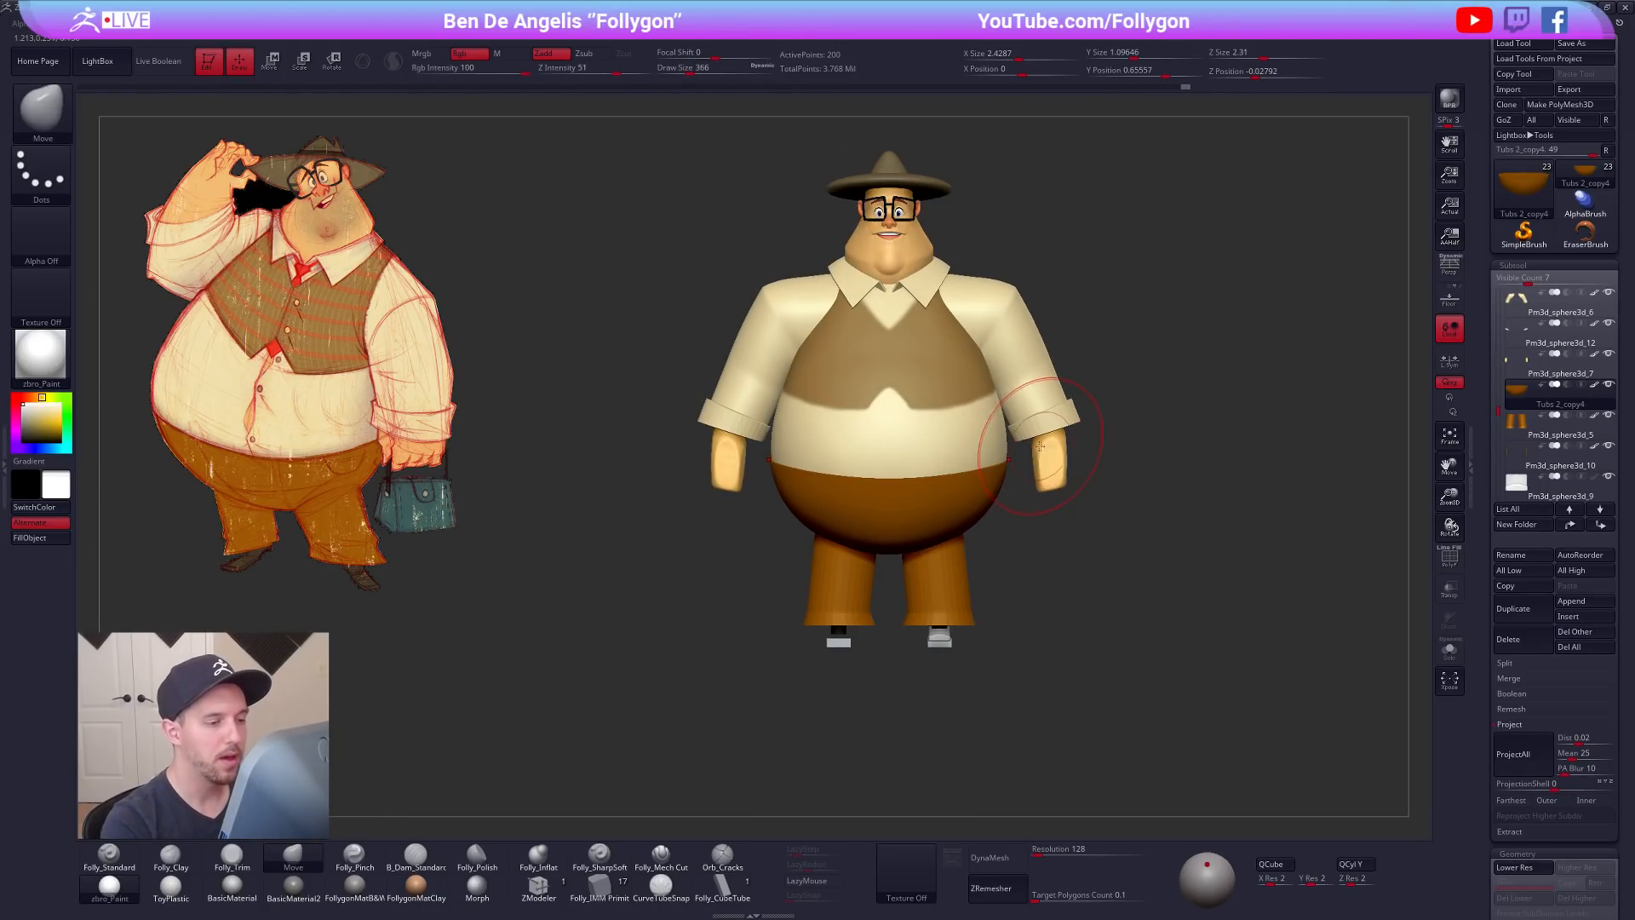
# Step: Push the front and side of the trouser waist outward around the belly with the Move brush at draw size 366
pyautogui.moveTo(996, 451); pyautogui.dragTo(1009, 455, button='right')
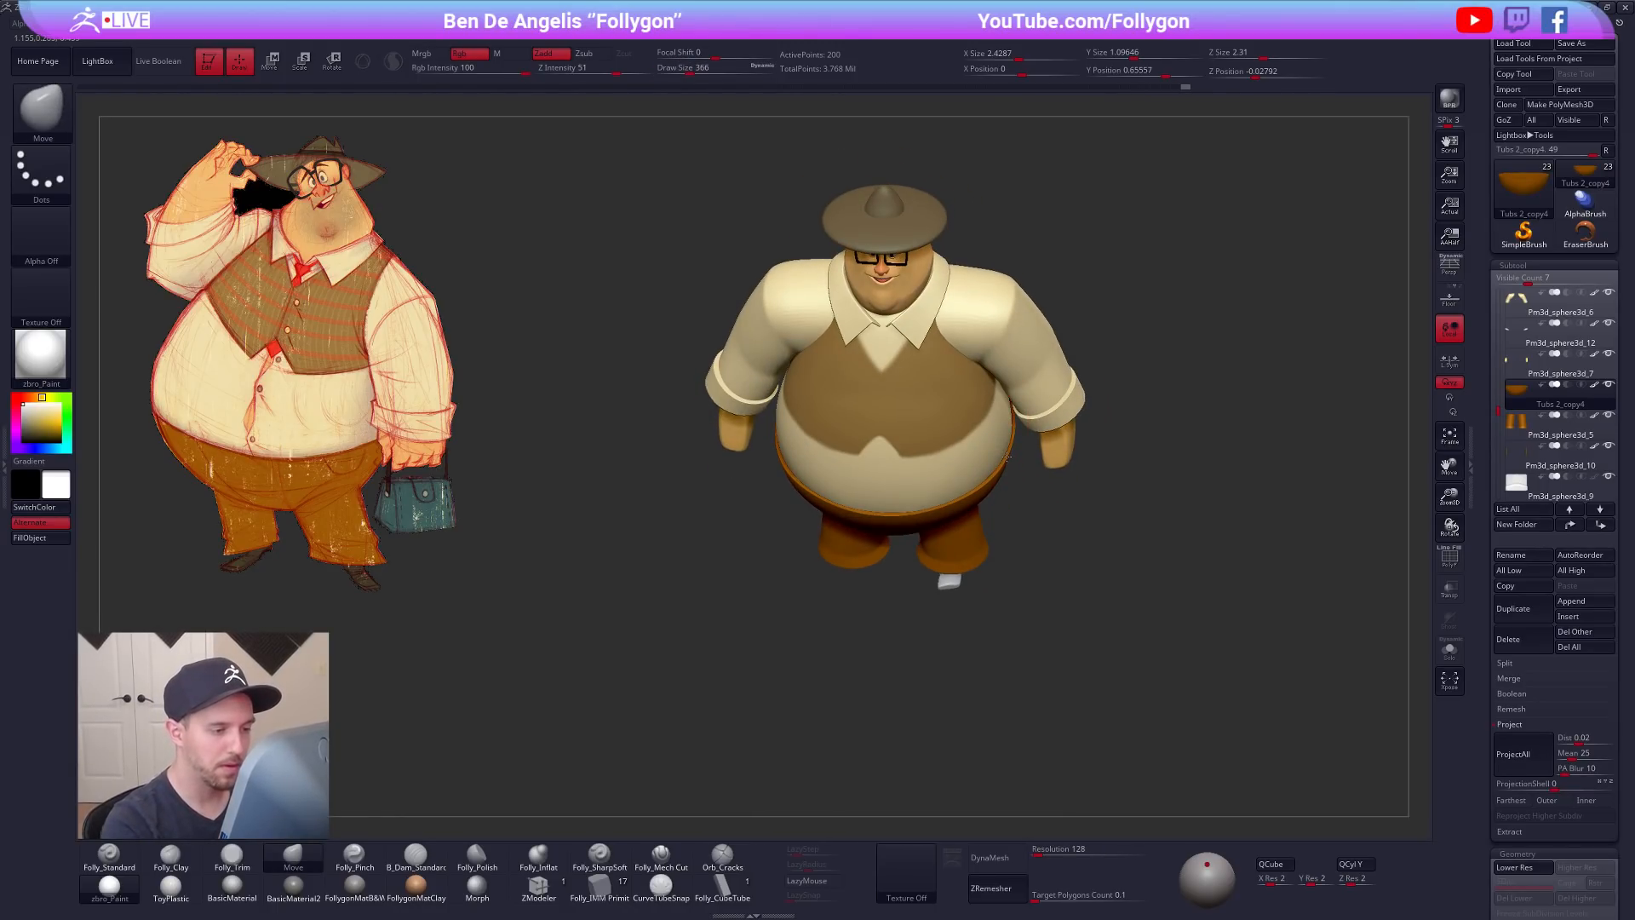
pyautogui.moveTo(974, 537); pyautogui.dragTo(970, 579, button='right')
pyautogui.moveTo(953, 538); pyautogui.dragTo(957, 521)
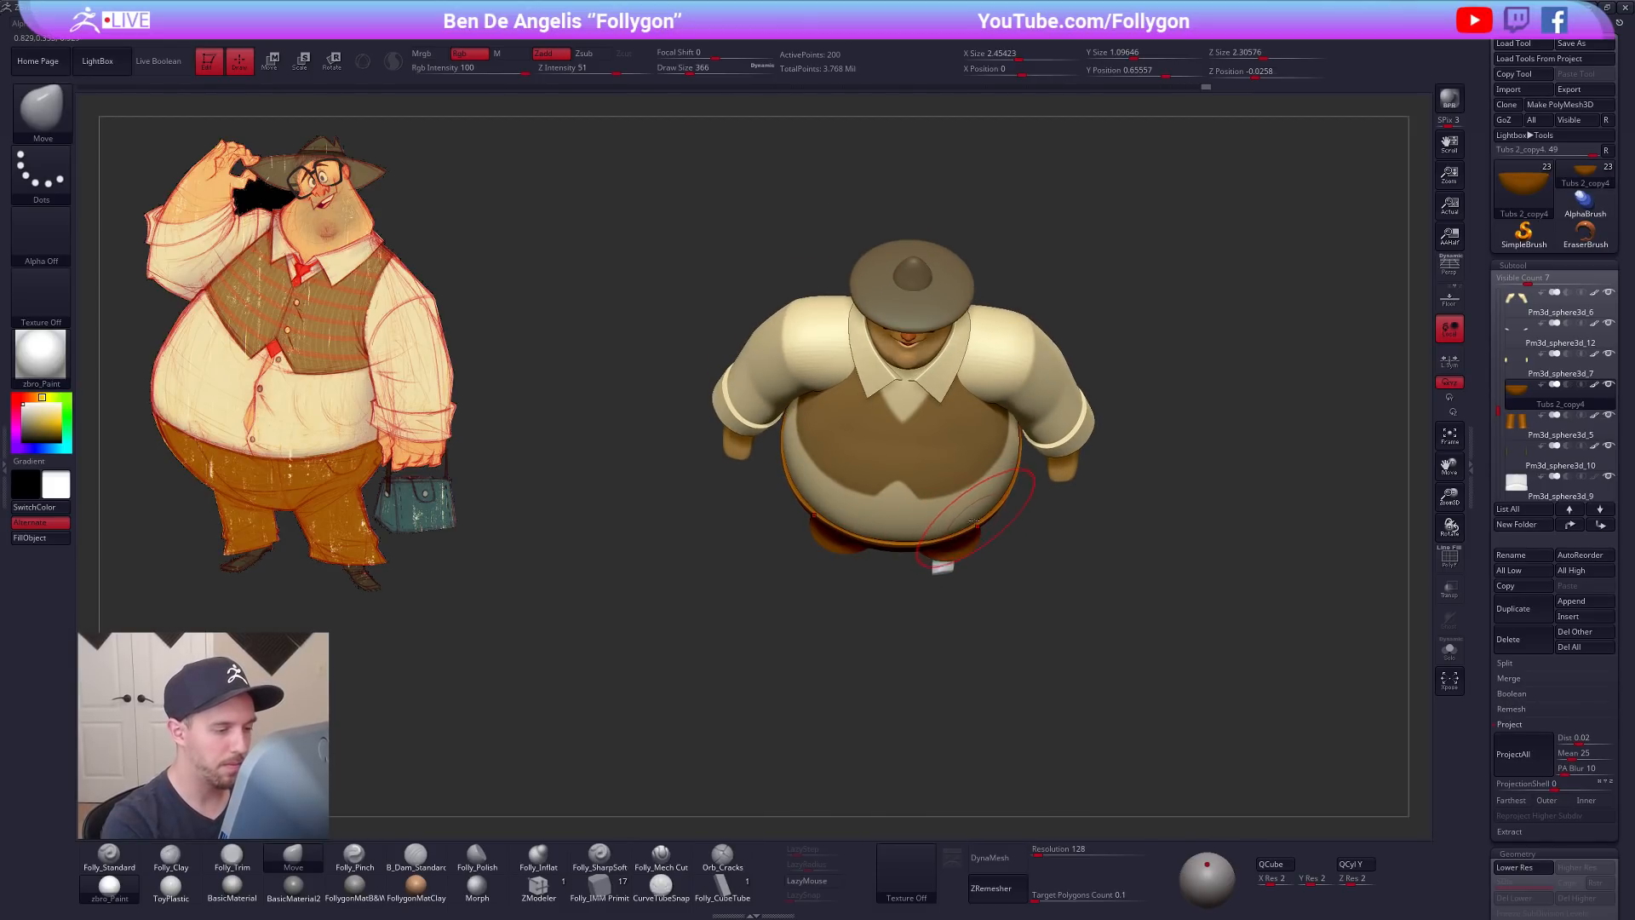
pyautogui.keyDown('shift'); pyautogui.moveTo(976, 520); pyautogui.dragTo(1086, 640, button='right'); pyautogui.keyUp('shift')
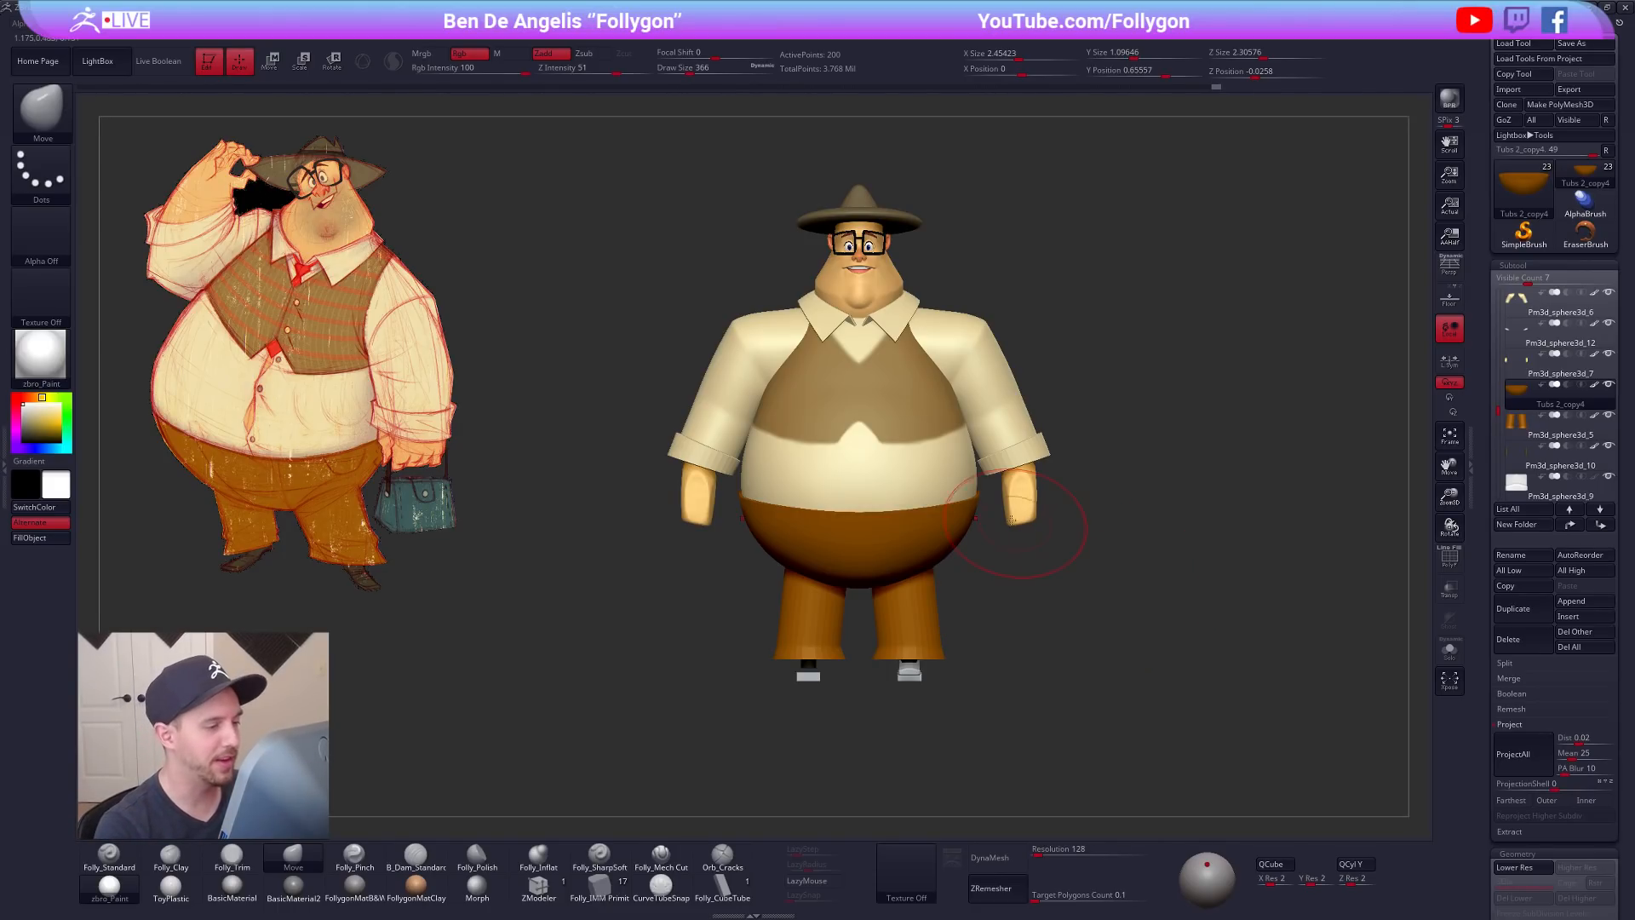
# Step: Set the draw size to 321 and make the trouser legs the active part
pyautogui.press('space')
pyautogui.moveTo(967, 506); pyautogui.dragTo(958, 507)
pyautogui.moveTo(960, 520); pyautogui.dragTo(943, 478, button='right')
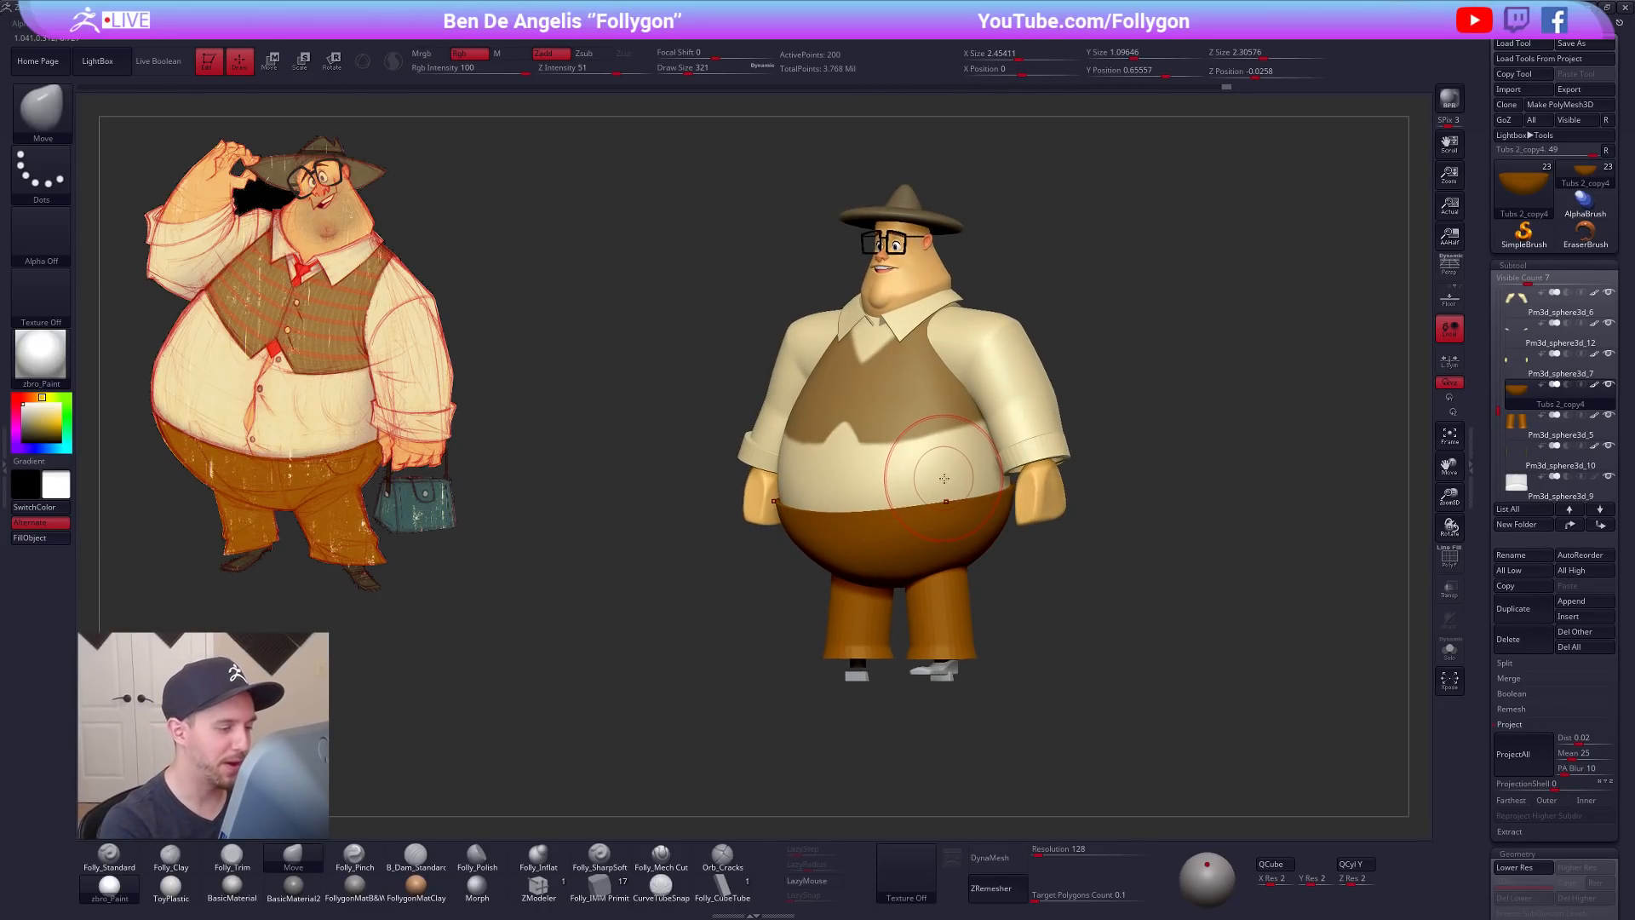
pyautogui.keyDown('alt'); pyautogui.click(943, 479); pyautogui.keyUp('alt')
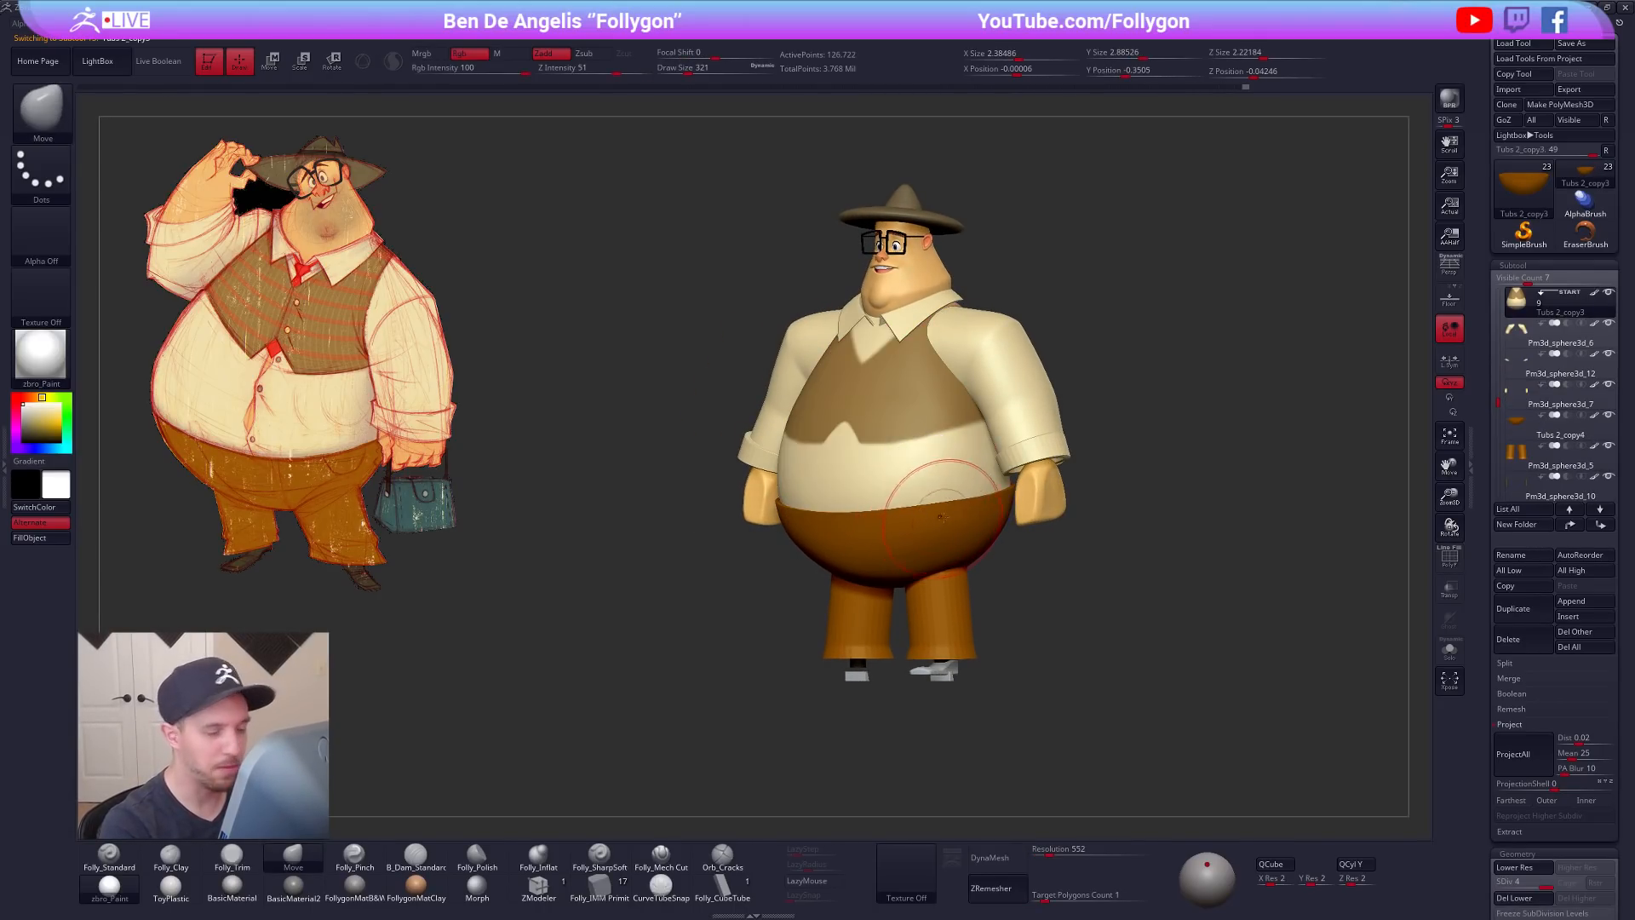
pyautogui.moveTo(938, 522); pyautogui.dragTo(921, 564, button='right')
pyautogui.keyDown('alt'); pyautogui.click(922, 603); pyautogui.keyUp('alt')
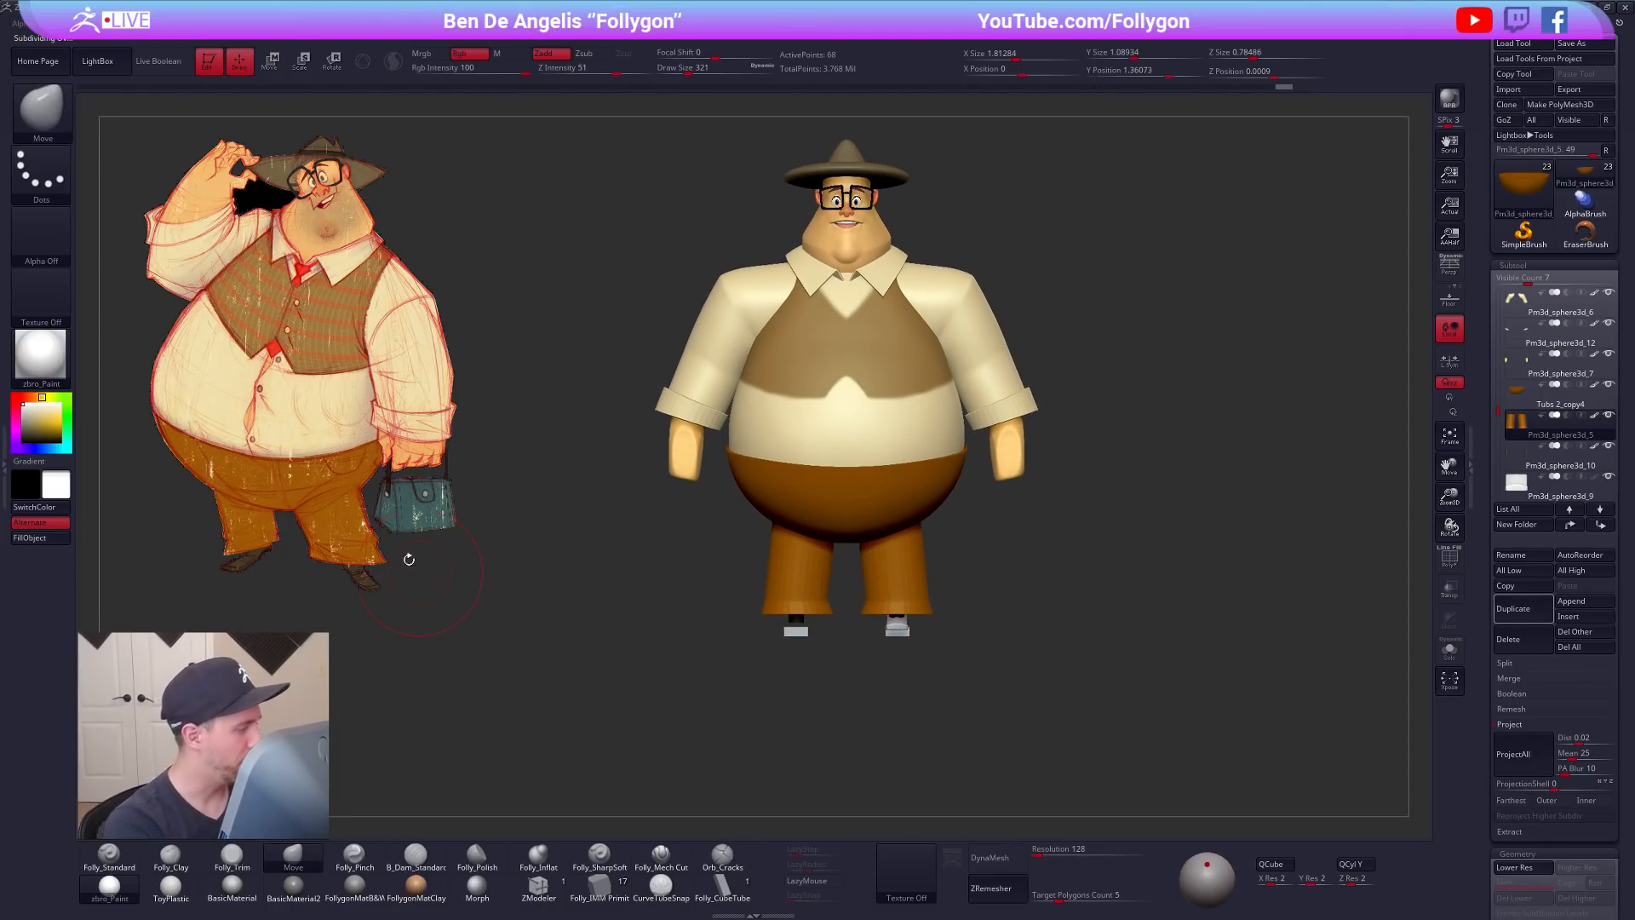
# Step: Make the rounded upper trousers active again, with perspective on and the trouser legs hidden
pyautogui.moveTo(933, 499); pyautogui.dragTo(843, 499, button='right')
pyautogui.hotkey('shift', 'f')
pyautogui.keyDown('alt'); pyautogui.click(950, 499); pyautogui.keyUp('alt')
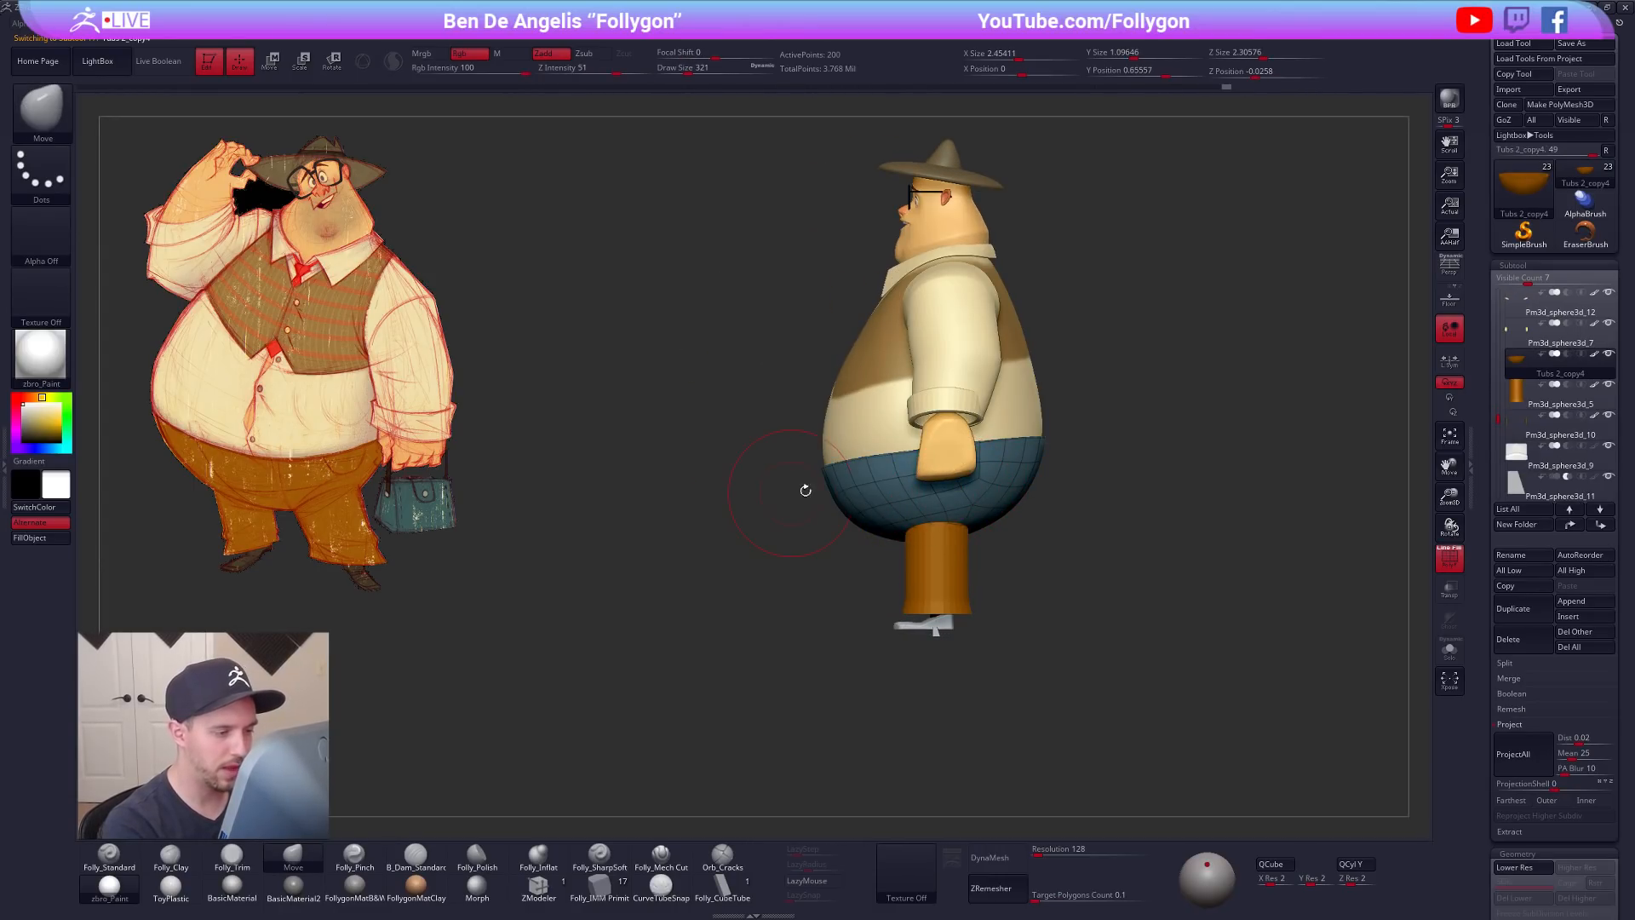
pyautogui.keyDown('shift'); pyautogui.moveTo(1005, 638); pyautogui.dragTo(1056, 628, button='right'); pyautogui.keyUp('shift')
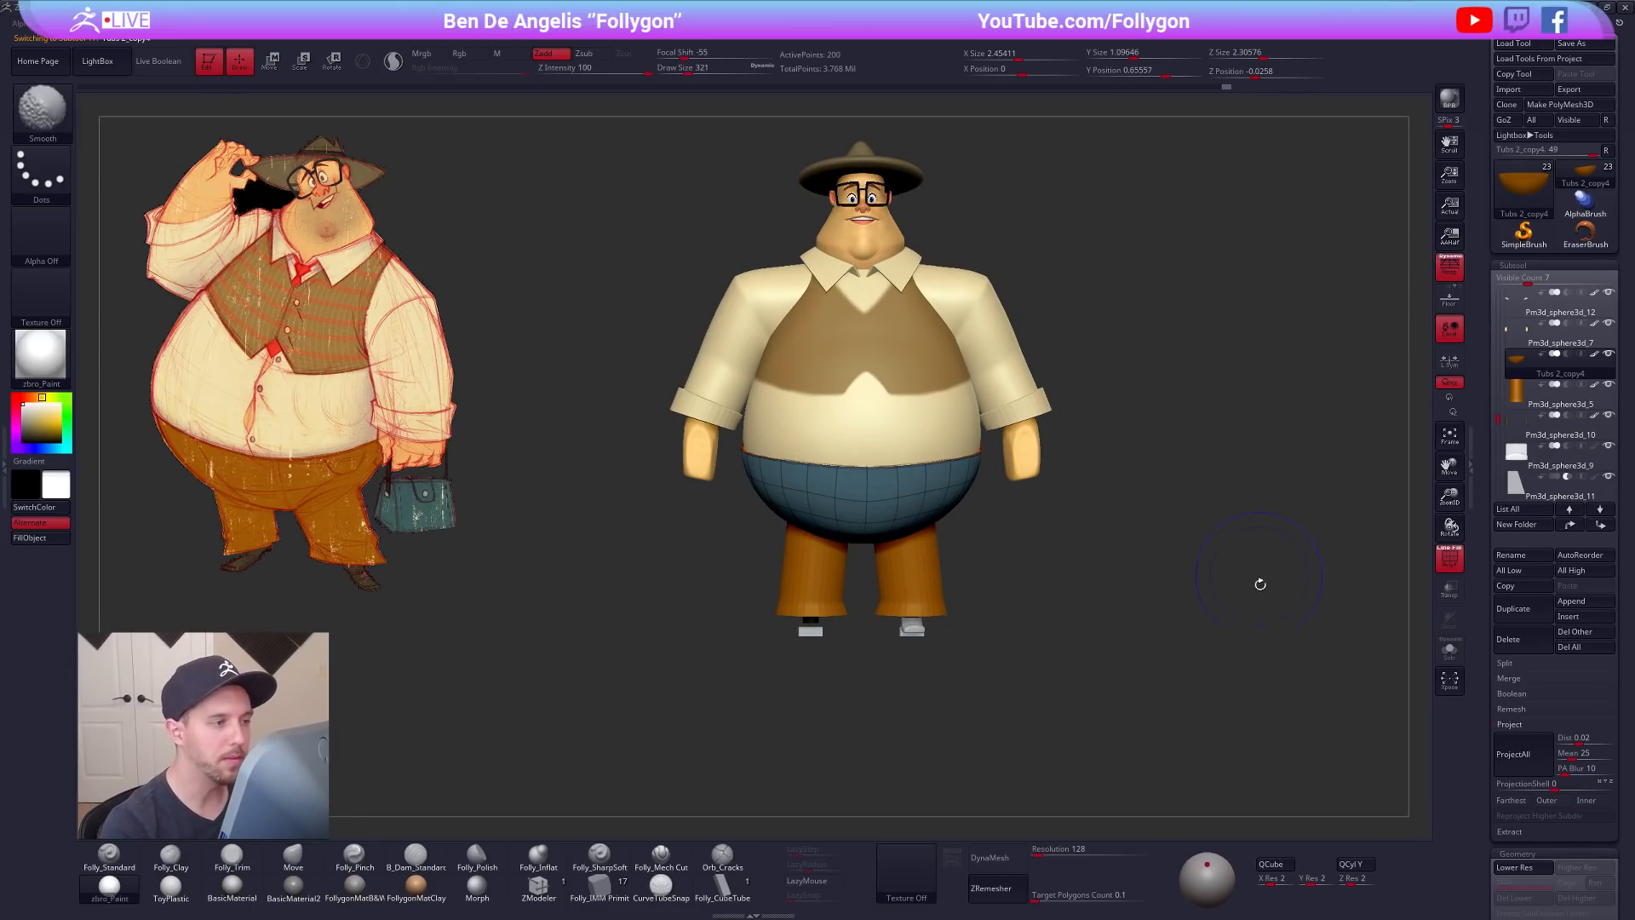
pyautogui.hotkey('shift', 'f')
pyautogui.press('p')
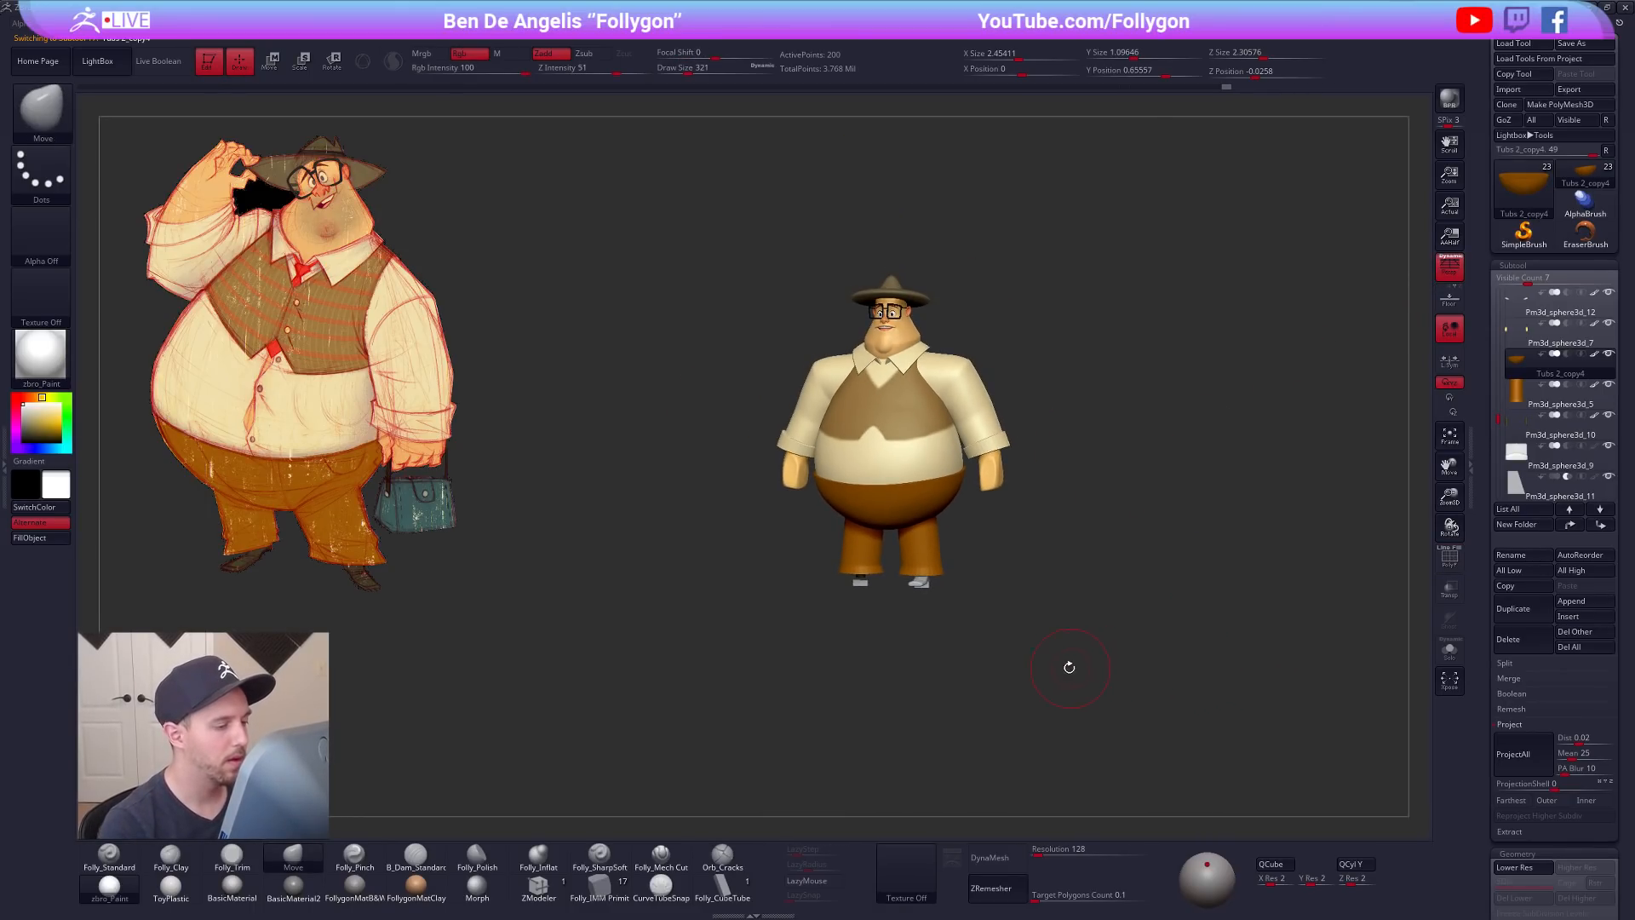
pyautogui.click(1607, 385)
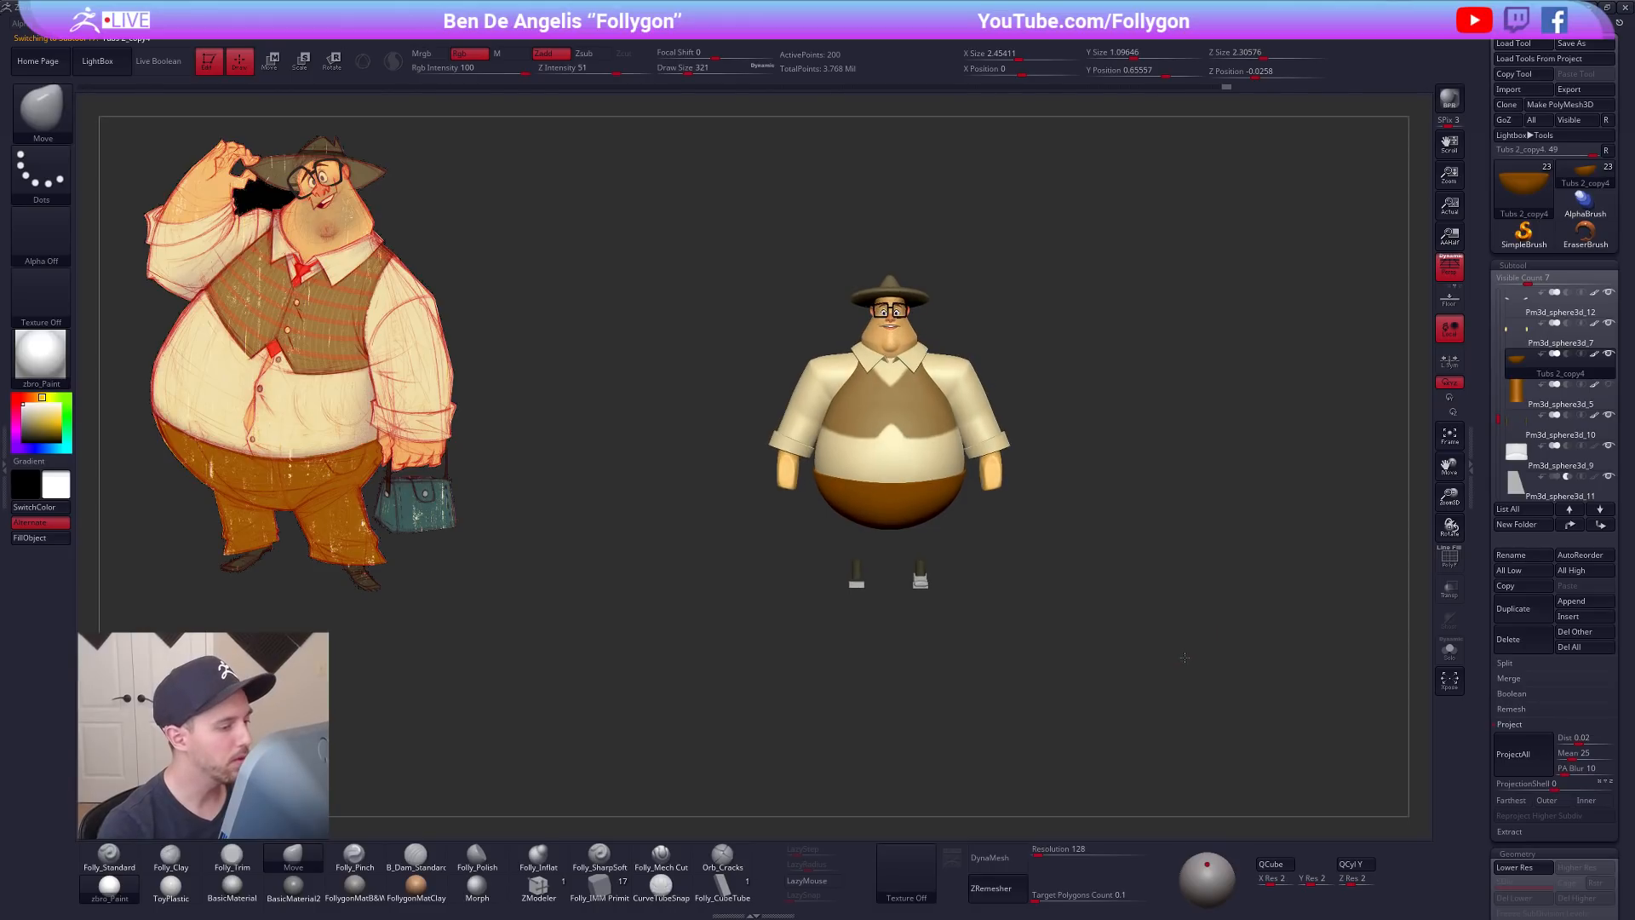
# Step: Lay a Move transpose line down the rounded upper trousers in side view
pyautogui.moveTo(1174, 650)
pyautogui.mouseDown()
pyautogui.moveTo(1191, 651)
pyautogui.moveTo(1167, 662)
pyautogui.mouseUp()
pyautogui.moveTo(1168, 661)
pyautogui.mouseDown(button='right')
pyautogui.moveTo(1183, 664)
pyautogui.moveTo(971, 631)
pyautogui.moveTo(1040, 679)
pyautogui.moveTo(1030, 705)
pyautogui.moveTo(1064, 699)
pyautogui.moveTo(1015, 688)
pyautogui.mouseUp(button='right')
pyautogui.keyDown('alt'); pyautogui.moveTo(839, 592); pyautogui.dragTo(1051, 609, button='right'); pyautogui.keyUp('alt')
pyautogui.moveTo(871, 438)
pyautogui.mouseDown(button='right')
pyautogui.moveTo(851, 464)
pyautogui.moveTo(767, 477)
pyautogui.mouseUp(button='right')
pyautogui.keyDown('ctrl'); pyautogui.moveTo(1013, 495); pyautogui.dragTo(968, 536, button='right'); pyautogui.keyUp('ctrl')
pyautogui.press('w')
pyautogui.moveTo(987, 471)
pyautogui.mouseDown()
pyautogui.moveTo(1019, 736)
pyautogui.moveTo(1019, 718)
pyautogui.mouseUp()
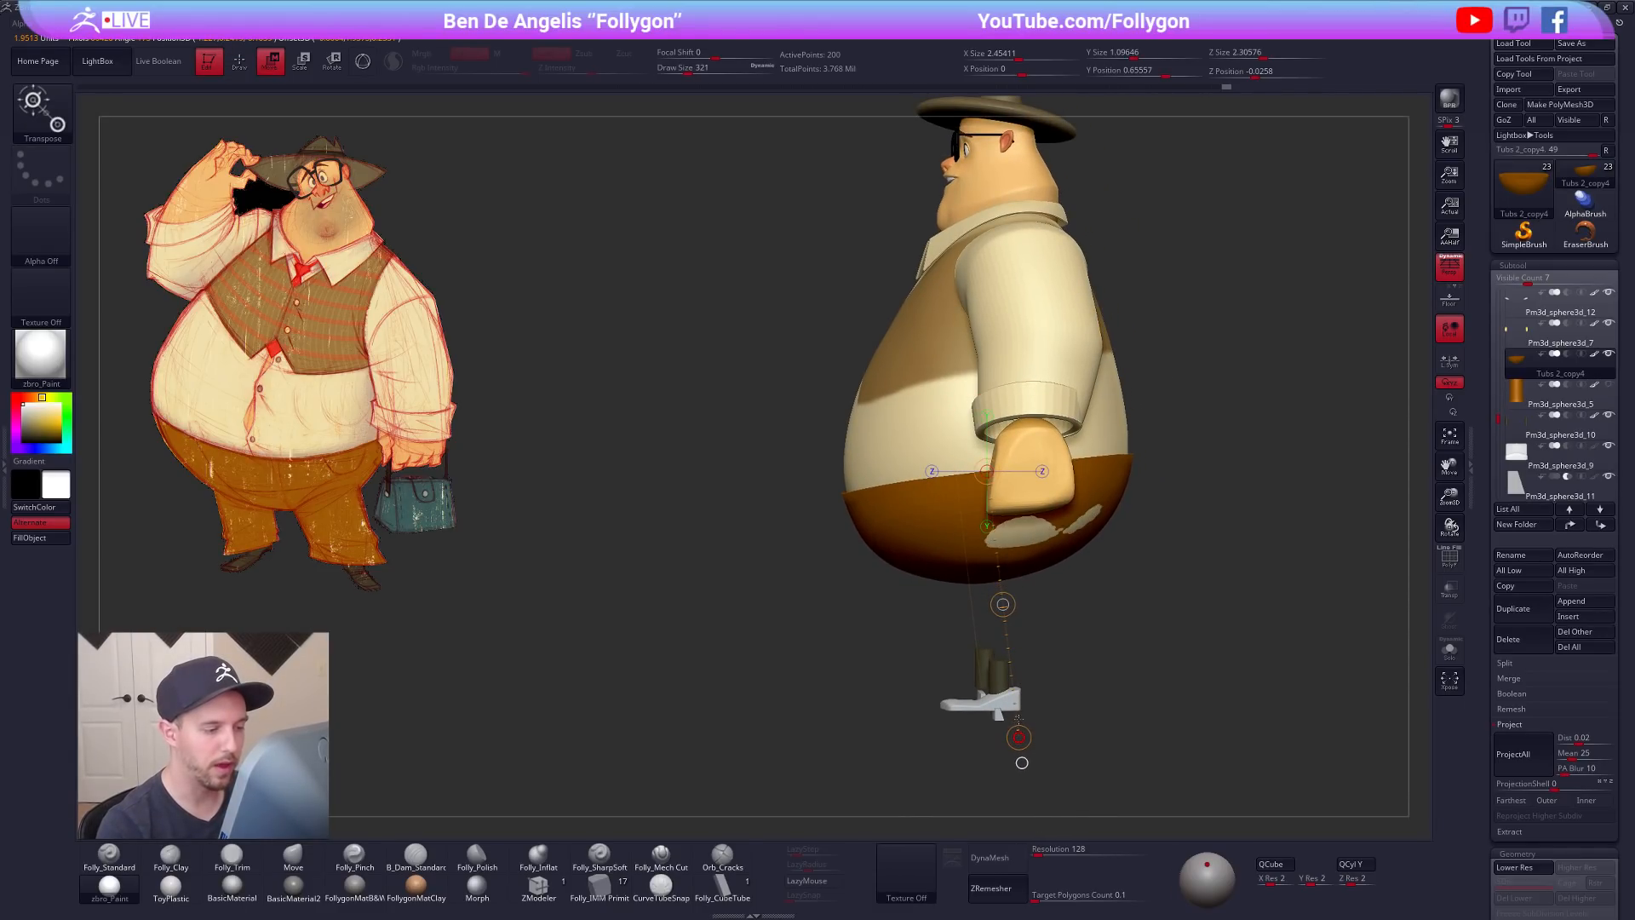
pyautogui.press('q')
# Step: Reshape the upper trousers to fit over the torso with the Move brush, including the waist rim seen from above
pyautogui.keyDown('alt'); pyautogui.click(1037, 533); pyautogui.keyUp('alt')
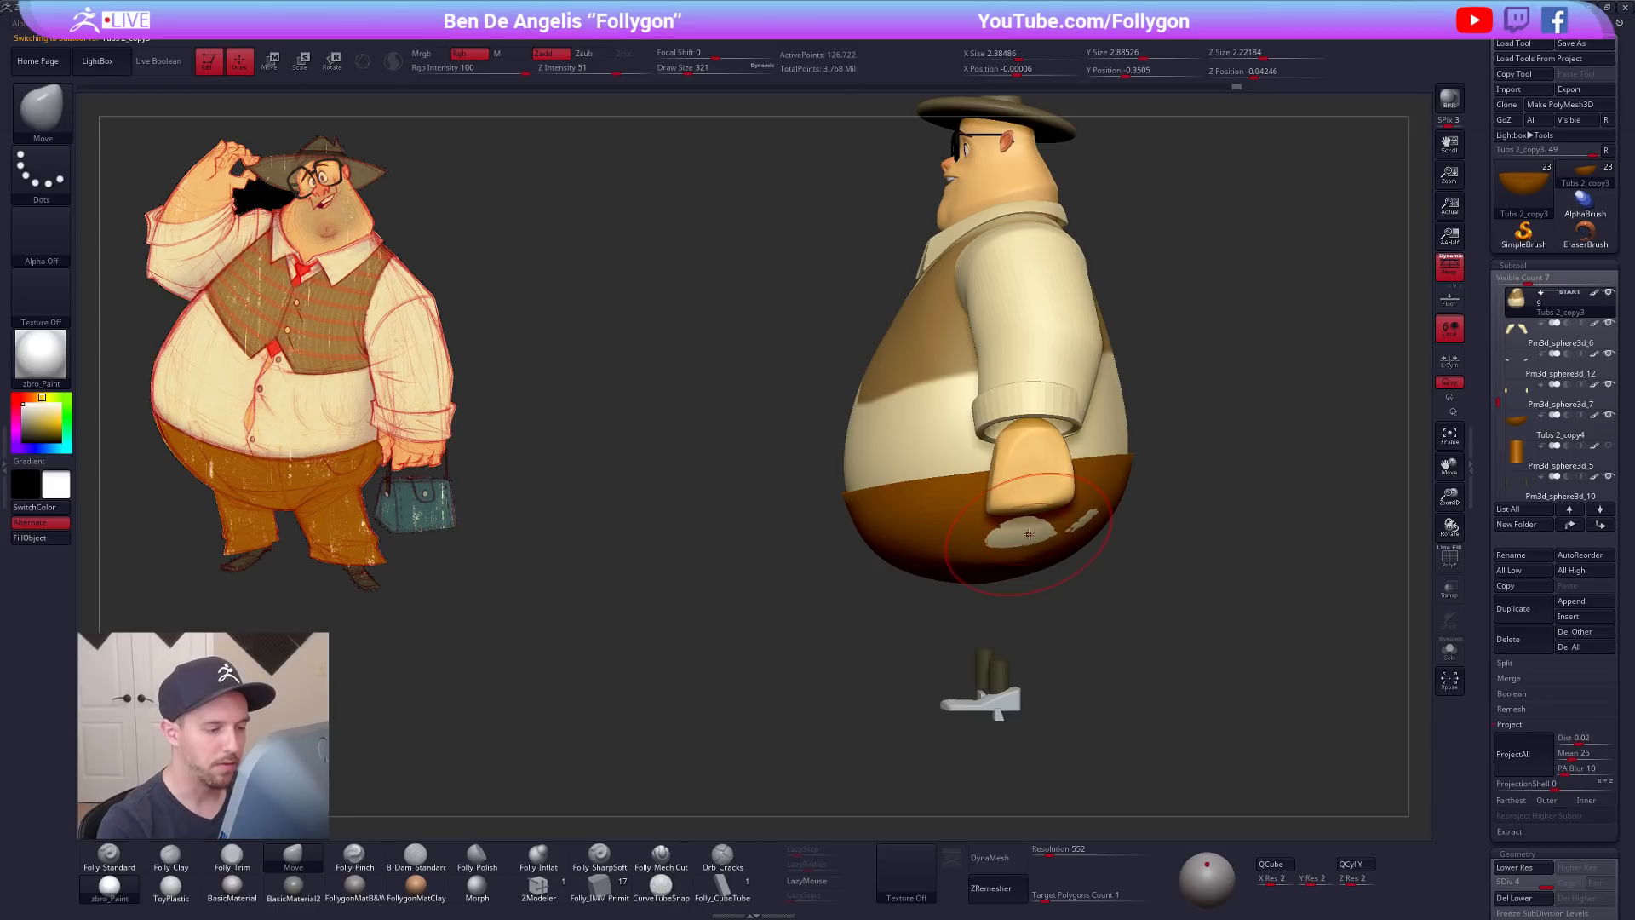
pyautogui.moveTo(1031, 555); pyautogui.dragTo(1206, 549, button='right')
pyautogui.hotkey('shift', 'f')
pyautogui.hotkey('shift', 'f')
pyautogui.keyDown('alt'); pyautogui.click(1036, 506); pyautogui.keyUp('alt')
pyautogui.moveTo(1036, 506)
pyautogui.mouseDown(button='right')
pyautogui.moveTo(1045, 487)
pyautogui.moveTo(1006, 521)
pyautogui.moveTo(977, 643)
pyautogui.moveTo(1025, 403)
pyautogui.mouseUp(button='right')
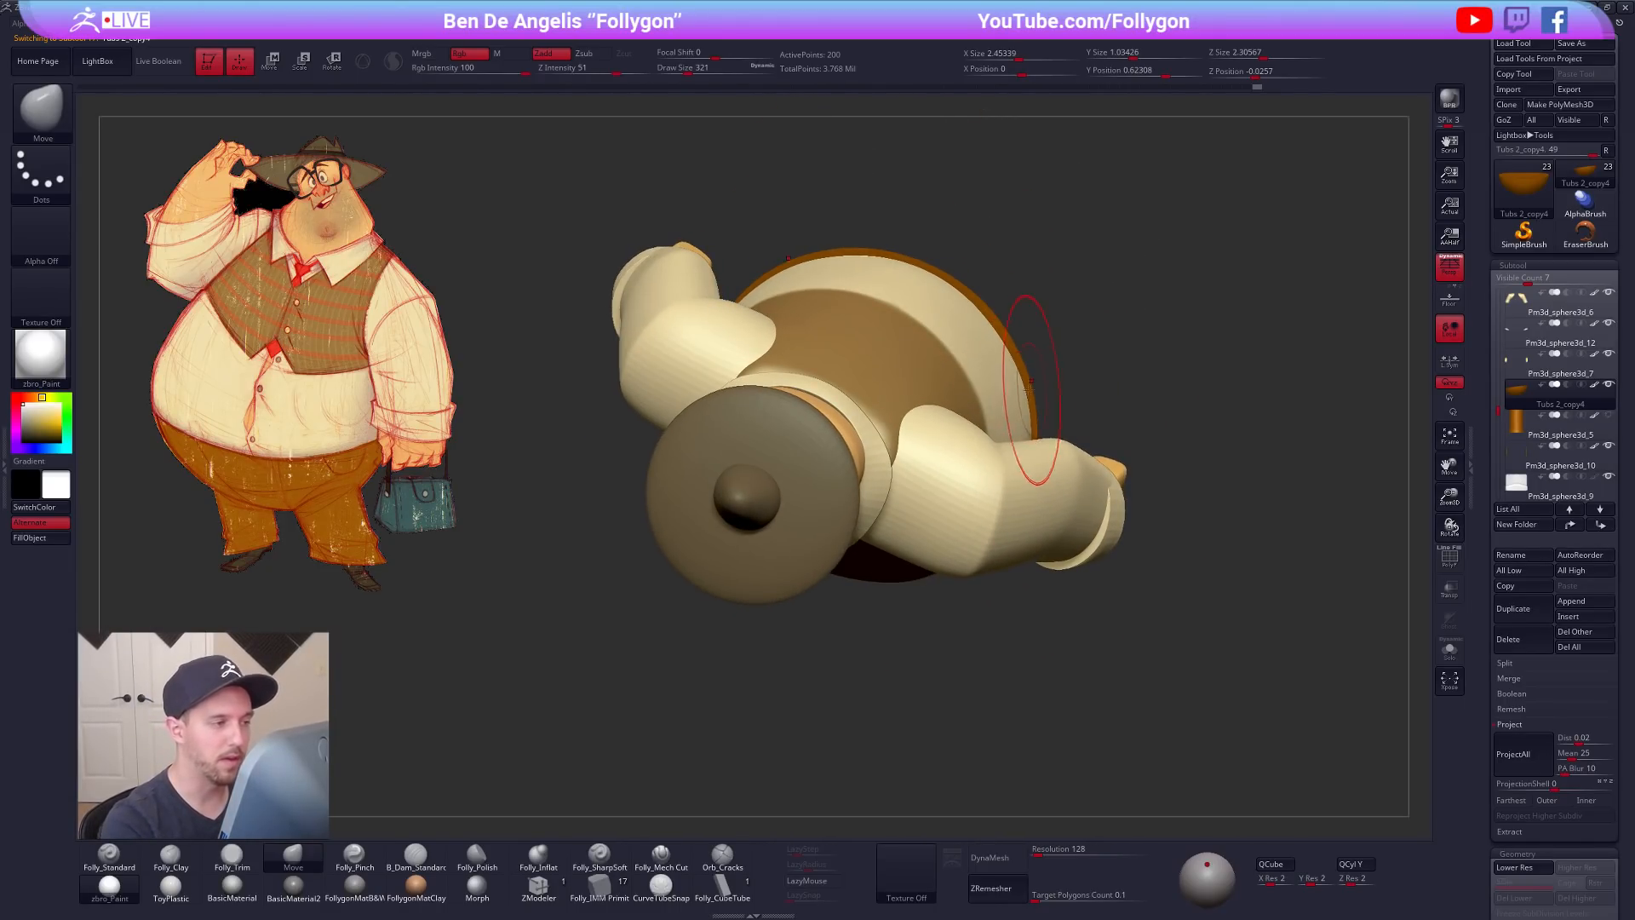
pyautogui.moveTo(945, 299); pyautogui.dragTo(934, 292)
pyautogui.moveTo(1116, 648); pyautogui.dragTo(961, 674, button='right')
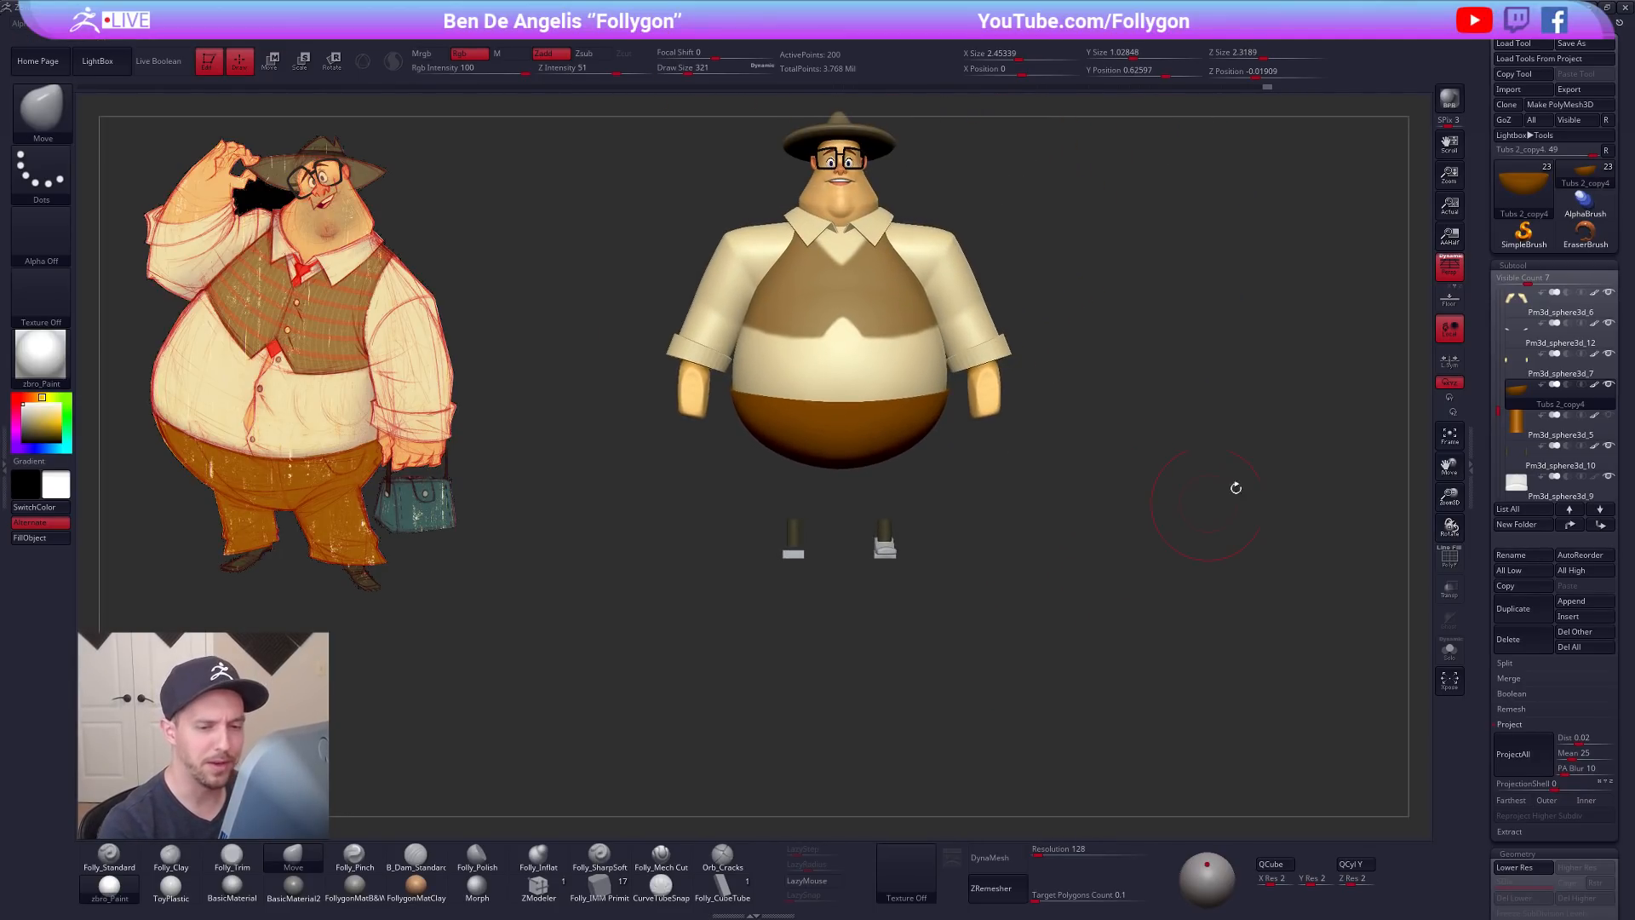
# Step: Show the trouser legs again, make them active and raise and spread them in front view with a Move transpose line
pyautogui.click(1516, 424)
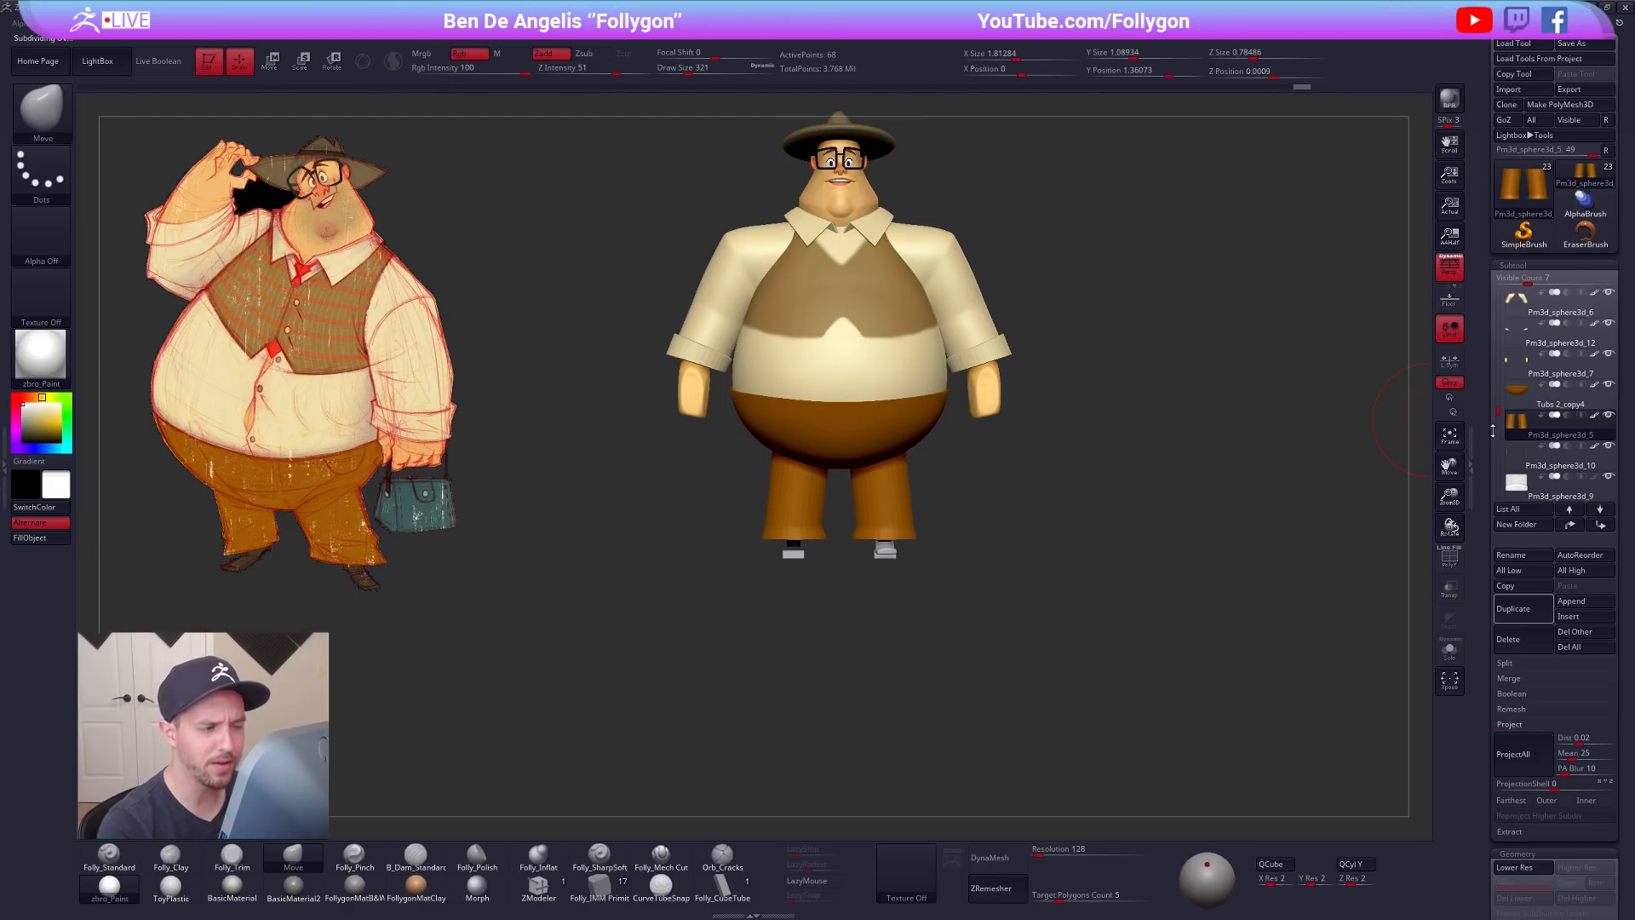
pyautogui.keyDown('alt'); pyautogui.moveTo(922, 542); pyautogui.dragTo(970, 591, button='right'); pyautogui.keyUp('alt')
pyautogui.press('w')
pyautogui.moveTo(956, 574)
pyautogui.keyDown('shift'); pyautogui.mouseDown()
pyautogui.moveTo(957, 680)
pyautogui.moveTo(966, 606)
pyautogui.mouseUp(); pyautogui.keyUp('shift')
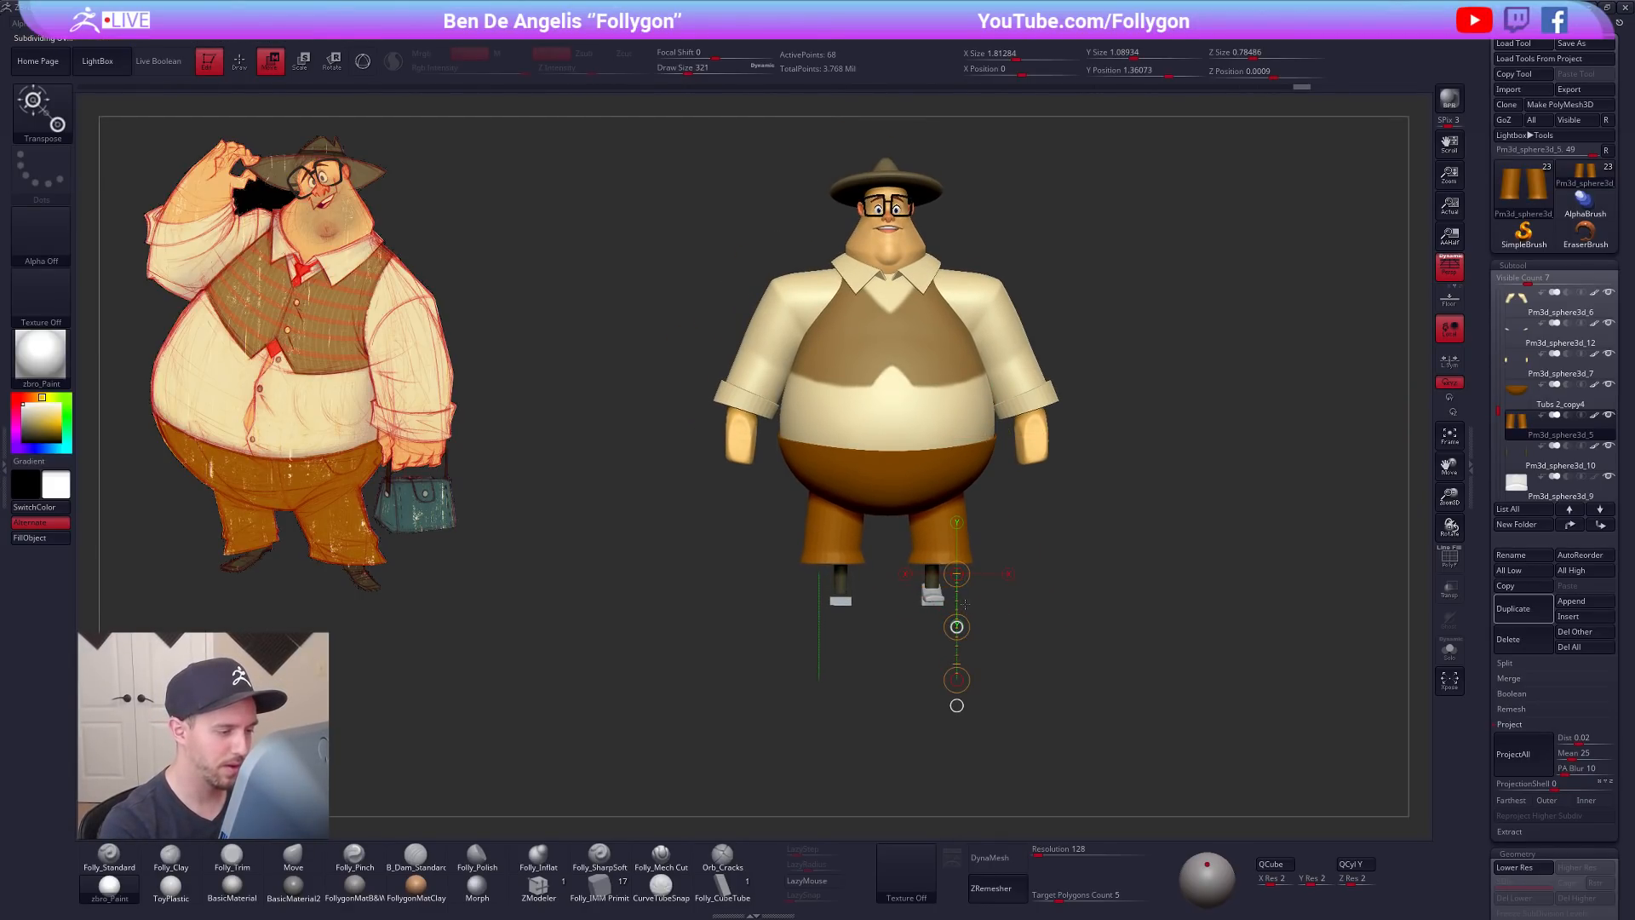
pyautogui.keyDown('ctrl'); pyautogui.moveTo(921, 544); pyautogui.dragTo(952, 577, button='right'); pyautogui.keyUp('ctrl')
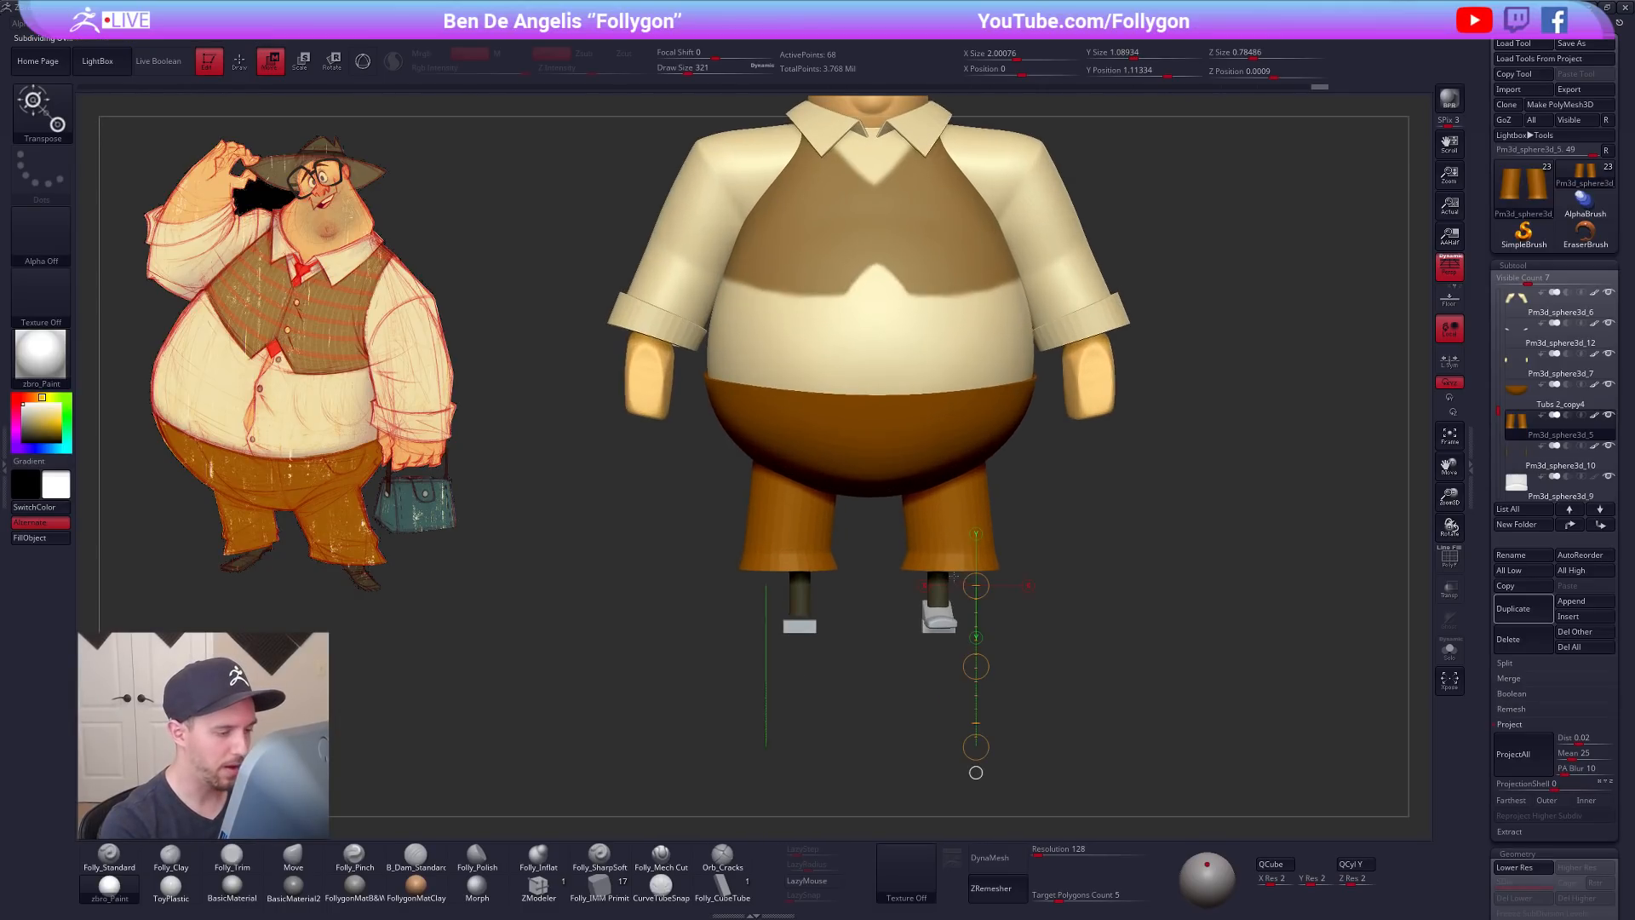
# Step: Tilt the trouser legs outward toward the hems with a Rotate transpose line
pyautogui.moveTo(955, 573)
pyautogui.mouseDown()
pyautogui.moveTo(988, 655)
pyautogui.moveTo(1056, 669)
pyautogui.mouseUp()
pyautogui.press('r')
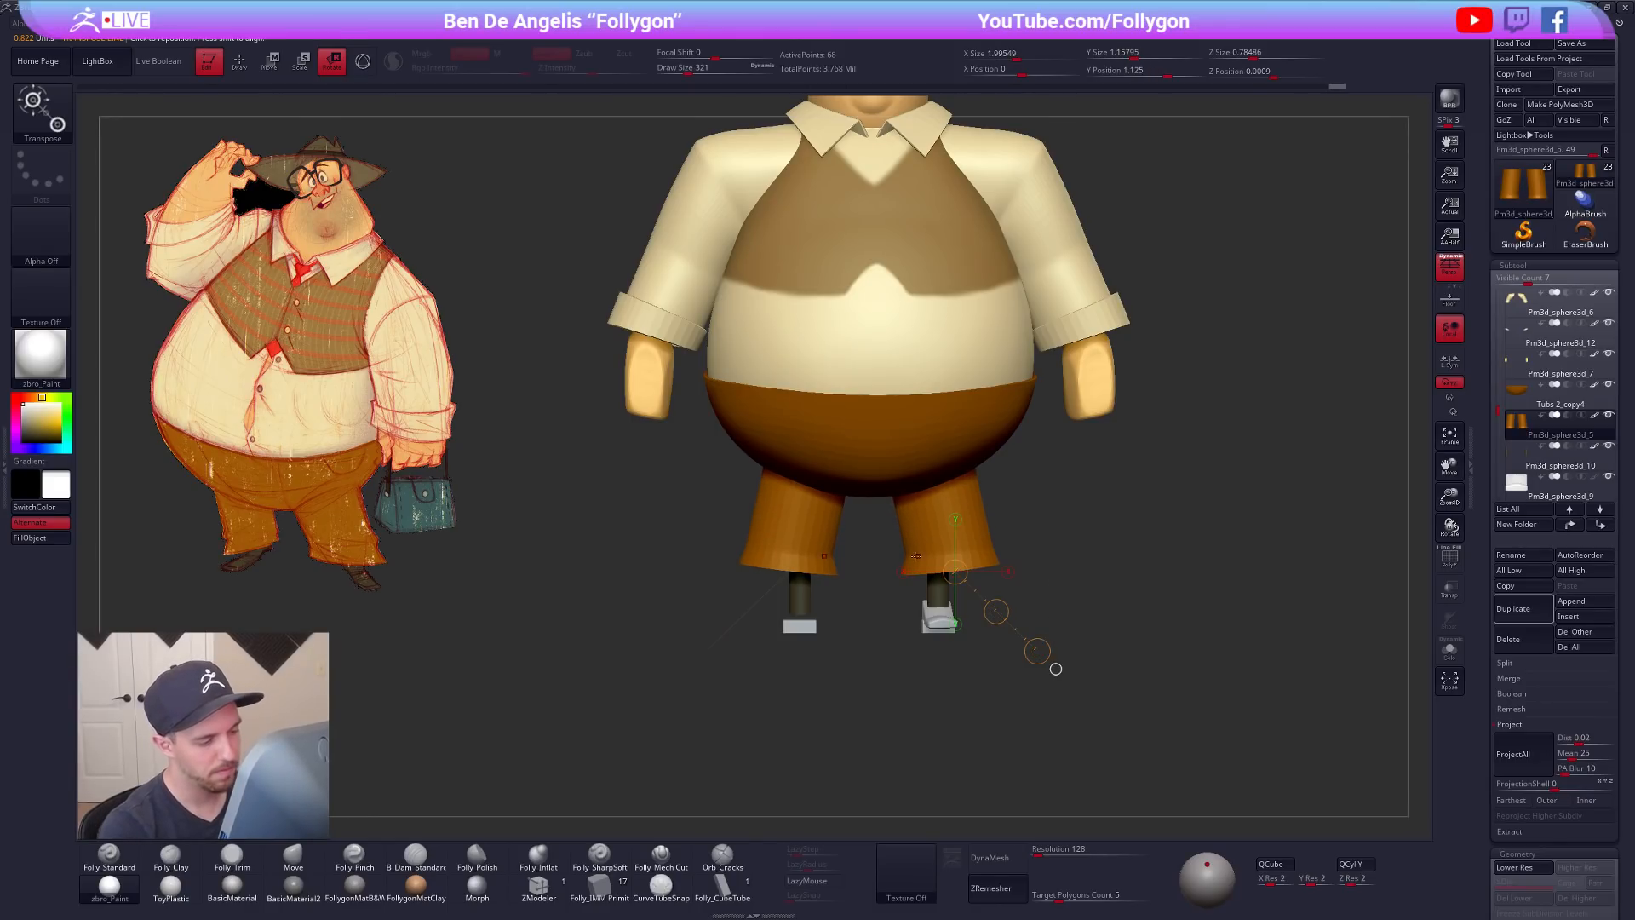
pyautogui.press('q')
pyautogui.moveTo(888, 547)
pyautogui.keyDown('ctrl'); pyautogui.keyDown('alt'); pyautogui.mouseDown()
pyautogui.moveTo(947, 620)
pyautogui.moveTo(1005, 535)
pyautogui.mouseUp(); pyautogui.keyUp('alt'); pyautogui.keyUp('ctrl')
pyautogui.press('w')
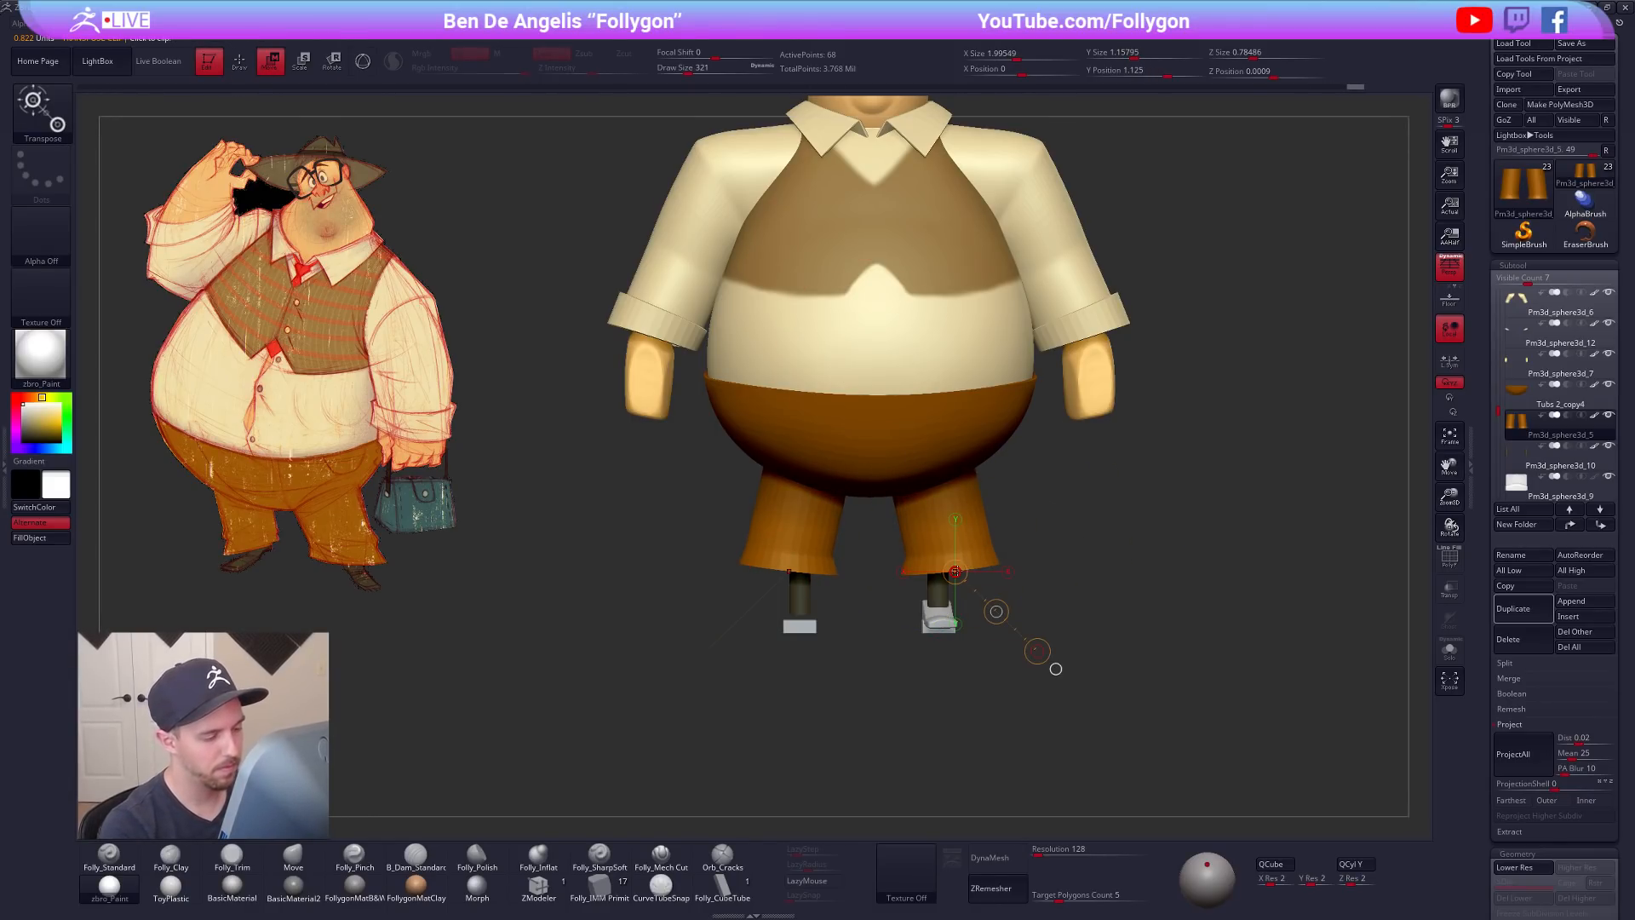
# Step: Examine the wireframes of the trouser legs and torso, toggling dynamic subdivision on the legs off and on
pyautogui.hotkey('shift', 'f')
pyautogui.press('q')
pyautogui.hotkey('shift', 'd')
pyautogui.moveTo(968, 577)
pyautogui.keyDown('ctrl'); pyautogui.mouseDown(button='right')
pyautogui.moveTo(984, 605)
pyautogui.moveTo(998, 570)
pyautogui.moveTo(956, 600)
pyautogui.mouseUp(button='right'); pyautogui.keyUp('ctrl')
pyautogui.press('d')
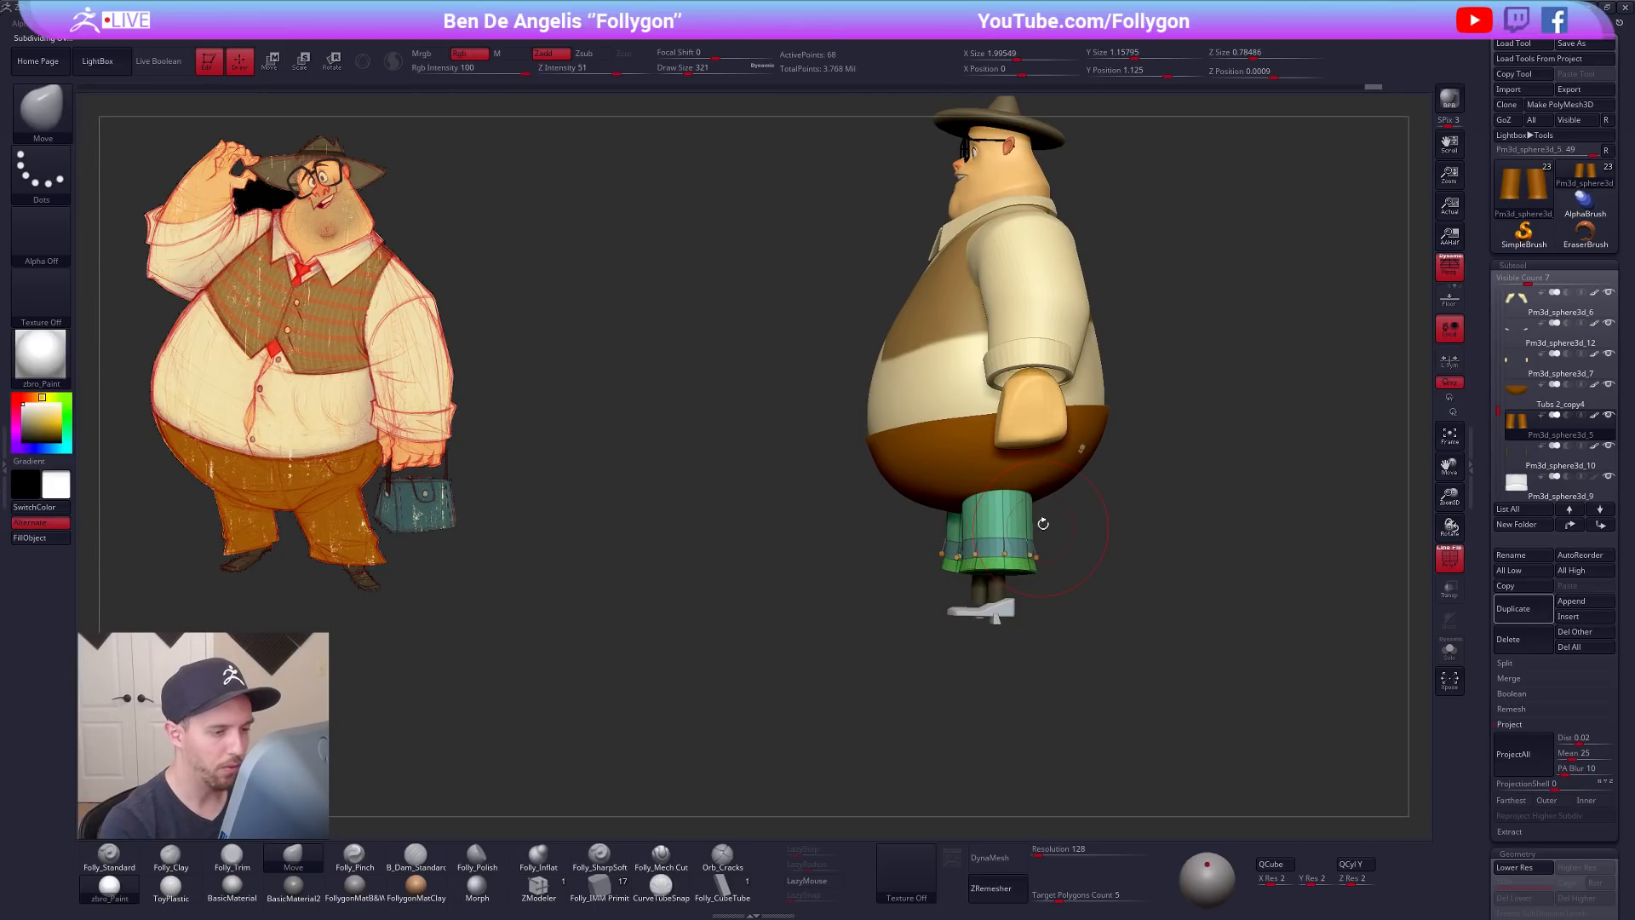
pyautogui.keyDown('alt'); pyautogui.click(1093, 398); pyautogui.keyUp('alt')
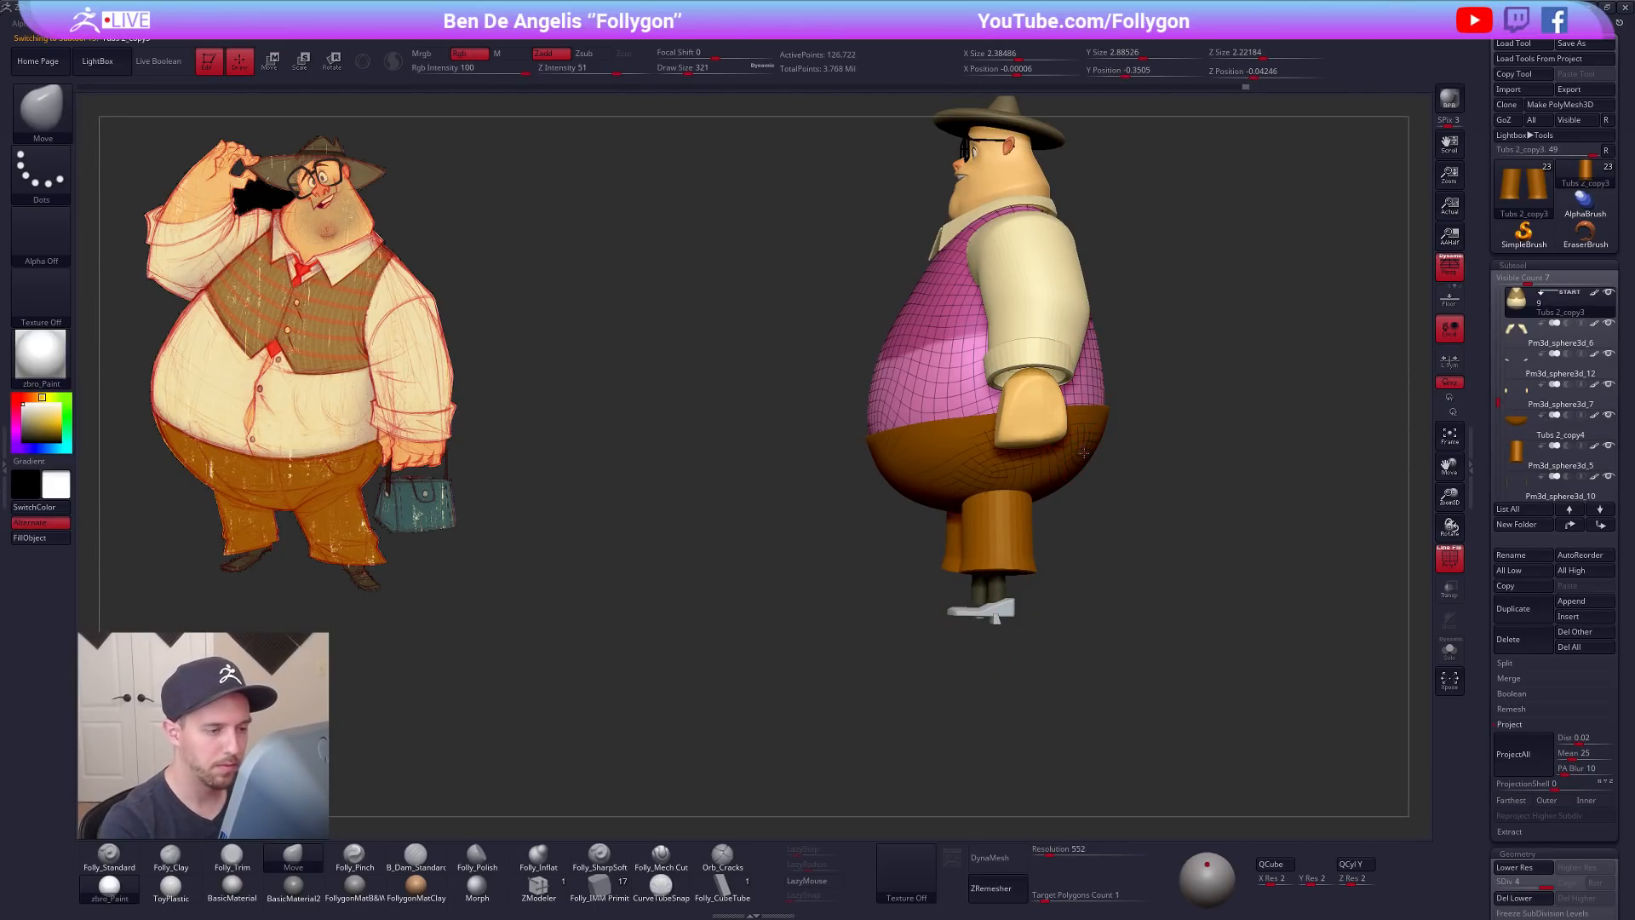
pyautogui.hotkey('shift', 'f')
pyautogui.keyDown('alt'); pyautogui.click(1018, 526); pyautogui.keyUp('alt')
# Step: Turn on local symmetry and enlarge the trouser legs with a Scale transpose line in front view
pyautogui.moveTo(995, 547); pyautogui.dragTo(1022, 611, button='right')
pyautogui.hotkey('shift', 'f')
pyautogui.press('e')
pyautogui.moveTo(954, 615); pyautogui.dragTo(1056, 617)
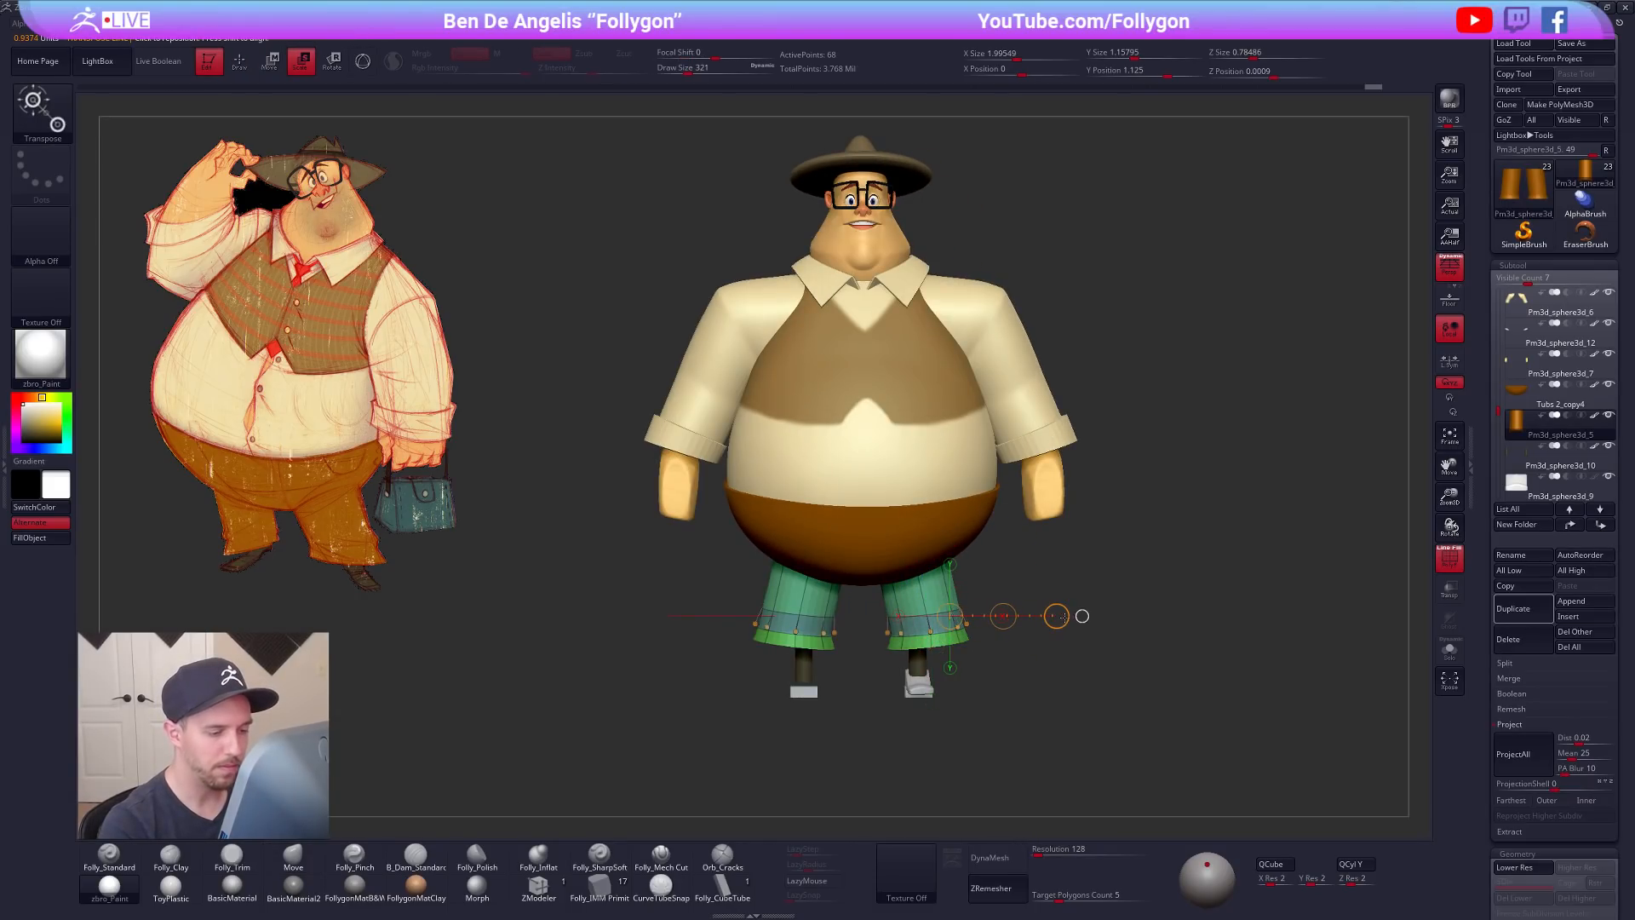
pyautogui.click(1446, 364)
pyautogui.moveTo(920, 584); pyautogui.dragTo(1087, 596)
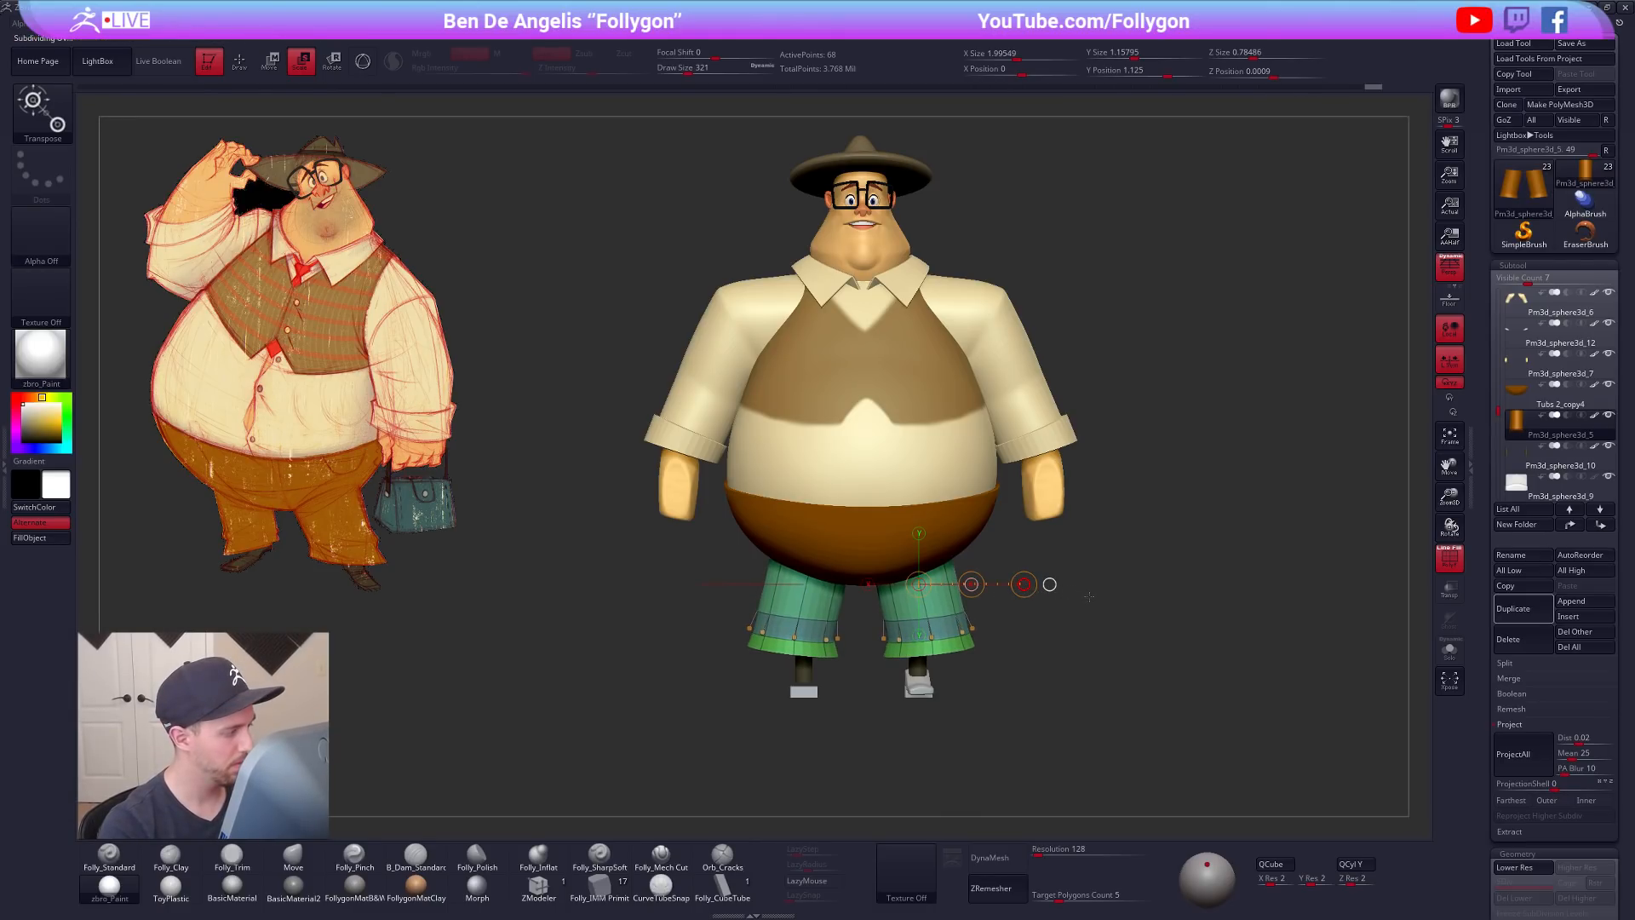
pyautogui.moveTo(1080, 599); pyautogui.dragTo(1074, 722, button='right')
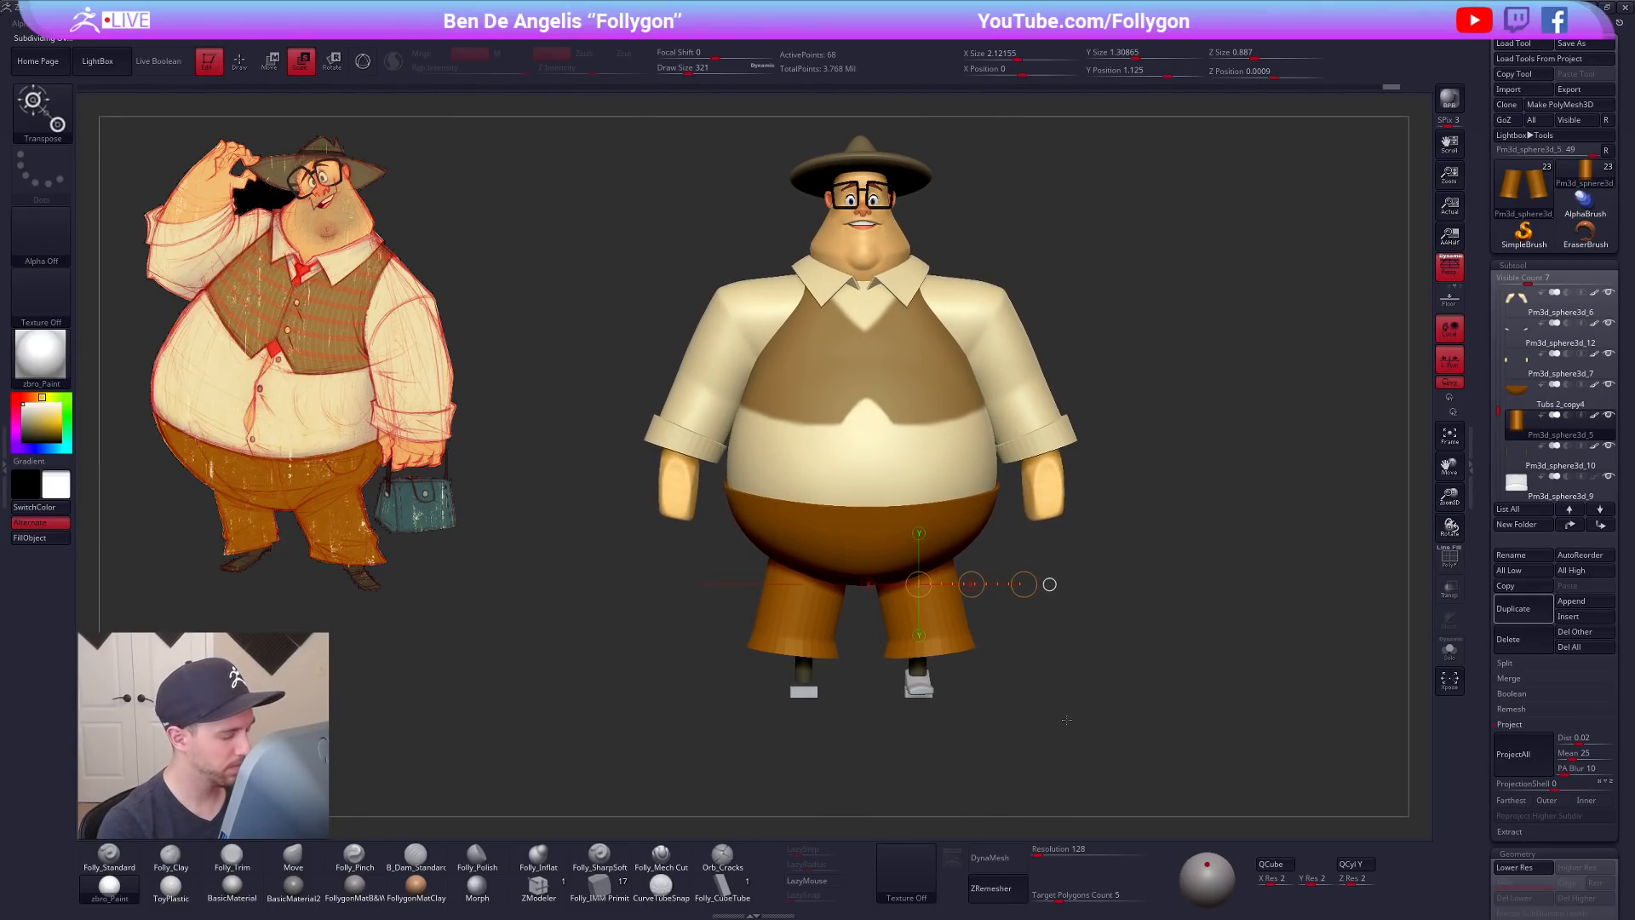
# Step: Reshape the tops of the trouser legs with the Move brush at draw size 465, with perspective off
pyautogui.press('q')
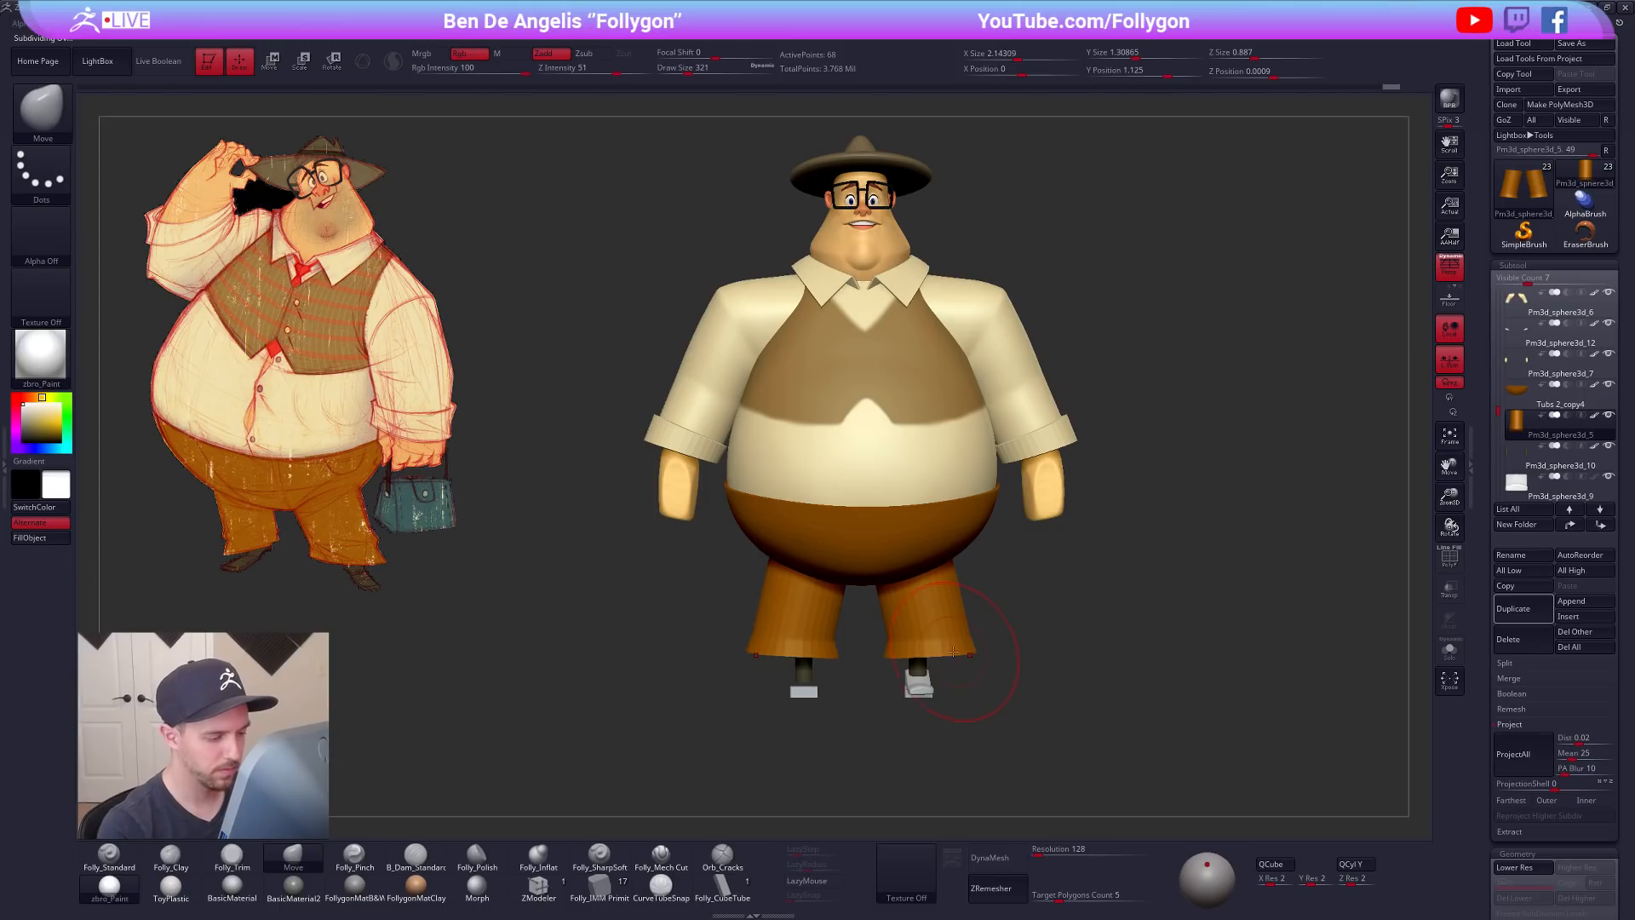
pyautogui.moveTo(980, 673); pyautogui.dragTo(924, 702, button='right')
pyautogui.press('space')
pyautogui.moveTo(995, 687); pyautogui.dragTo(1005, 686)
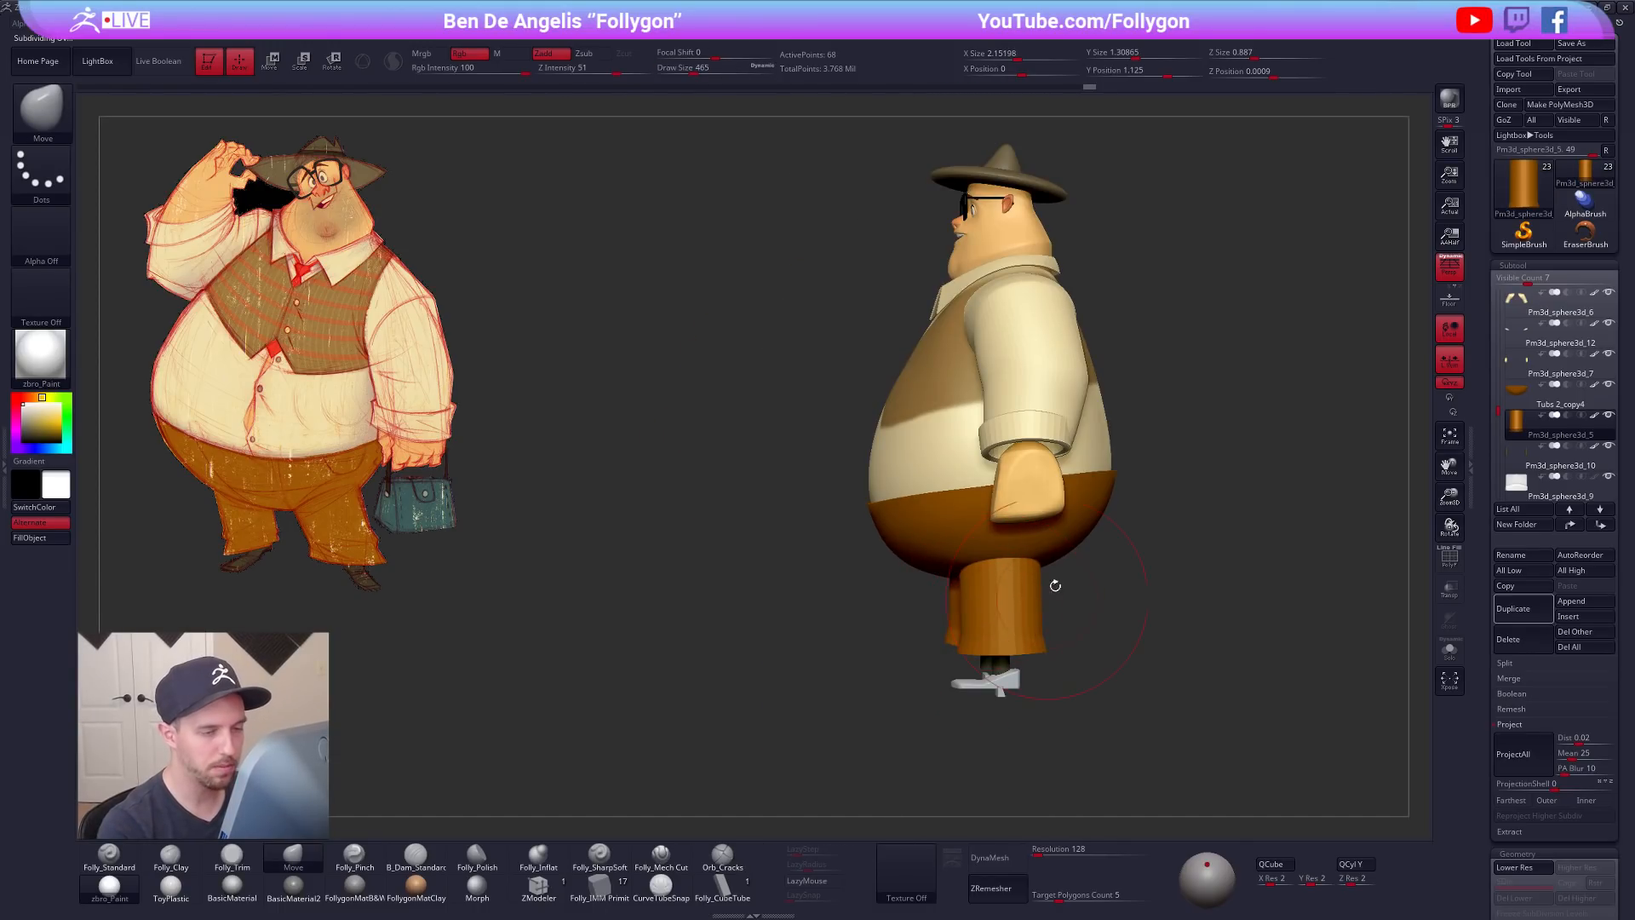
pyautogui.click(1454, 279)
pyautogui.keyDown('alt'); pyautogui.moveTo(1077, 624); pyautogui.dragTo(953, 635, button='right'); pyautogui.keyUp('alt')
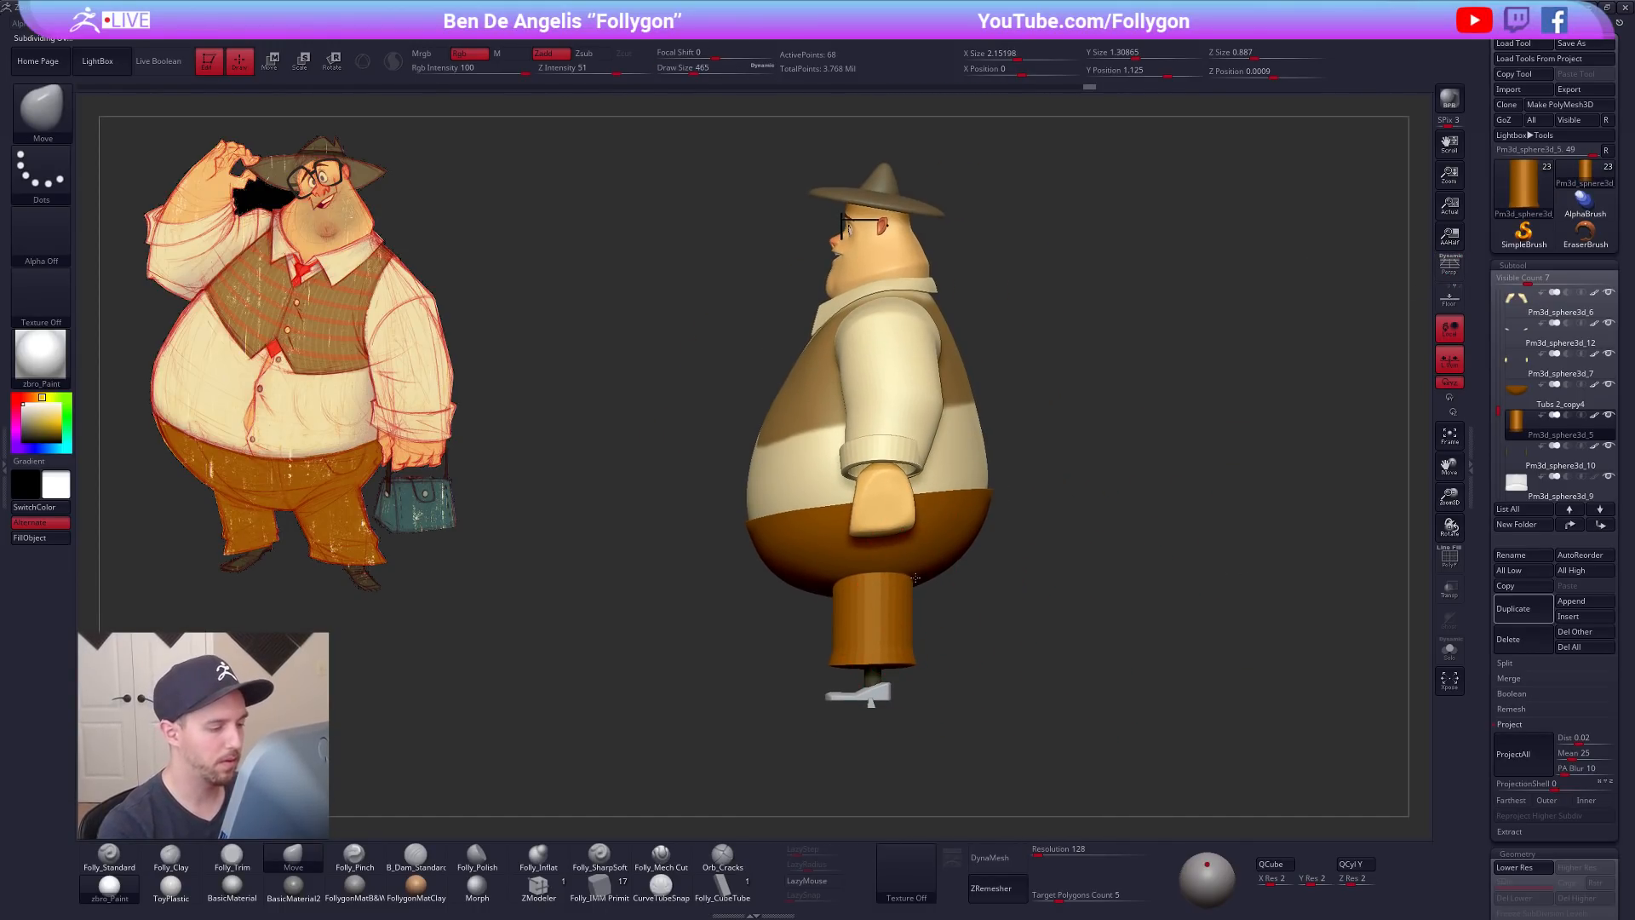
pyautogui.moveTo(825, 579); pyautogui.dragTo(830, 578)
pyautogui.moveTo(884, 583)
pyautogui.mouseDown(button='right')
pyautogui.moveTo(881, 546)
pyautogui.moveTo(885, 578)
pyautogui.moveTo(853, 591)
pyautogui.moveTo(903, 573)
pyautogui.mouseUp(button='right')
# Step: Lower the draw size to 292 and adjust the outline of the trouser legs with the Move brush in front view
pyautogui.press('space')
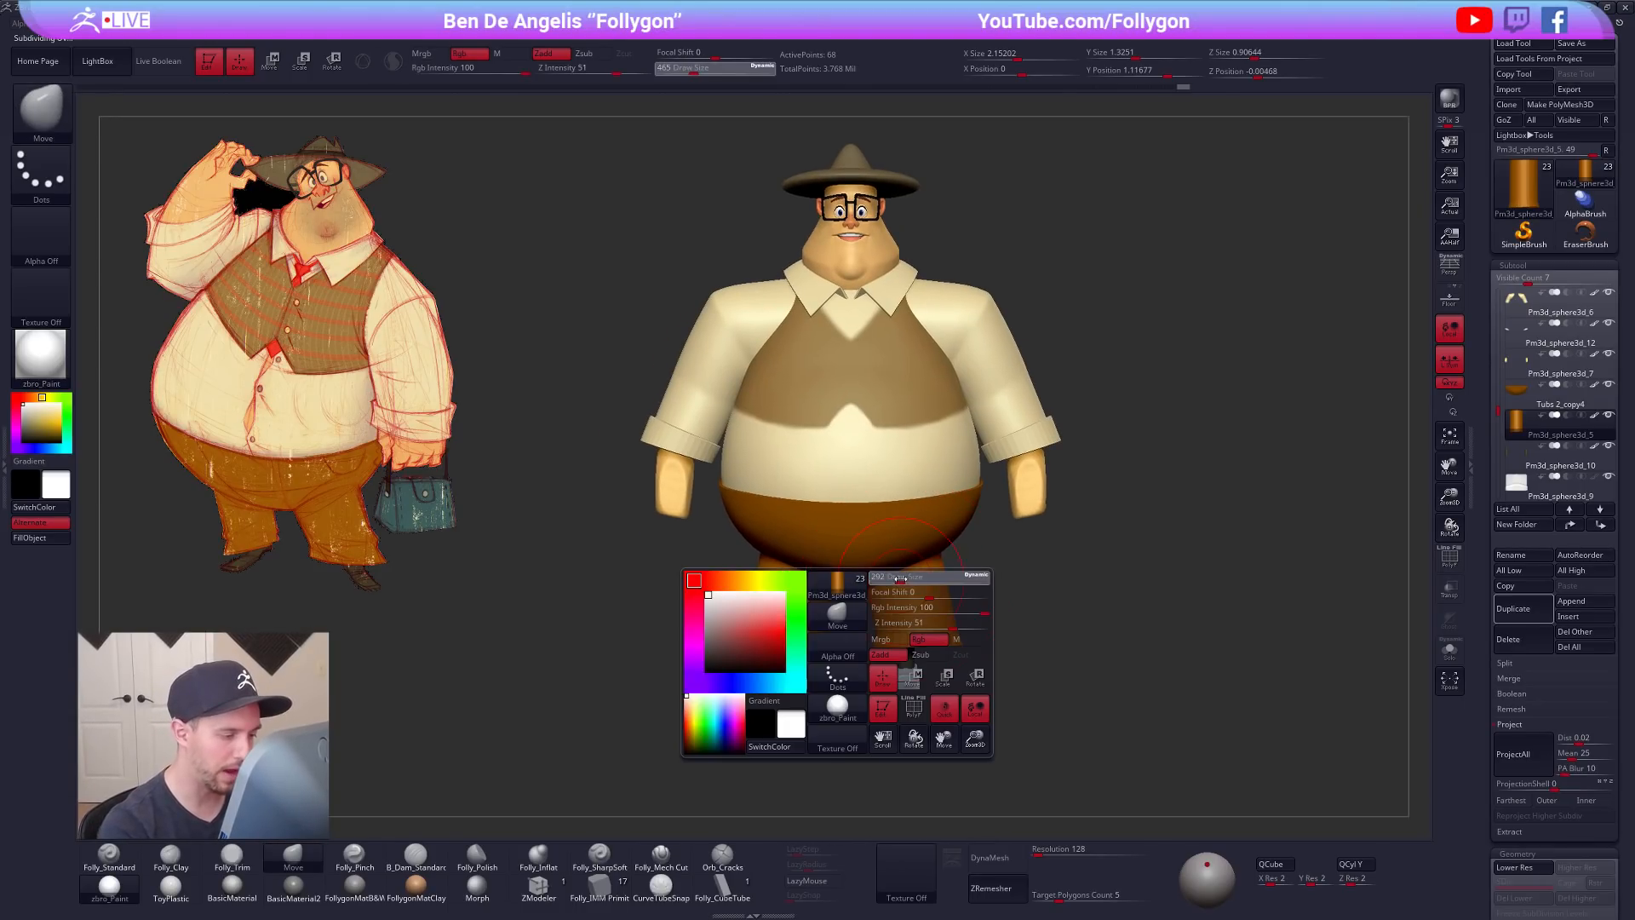
pyautogui.moveTo(915, 598); pyautogui.dragTo(906, 598)
pyautogui.keyDown('alt'); pyautogui.moveTo(920, 627); pyautogui.dragTo(1003, 653, button='right'); pyautogui.keyUp('alt')
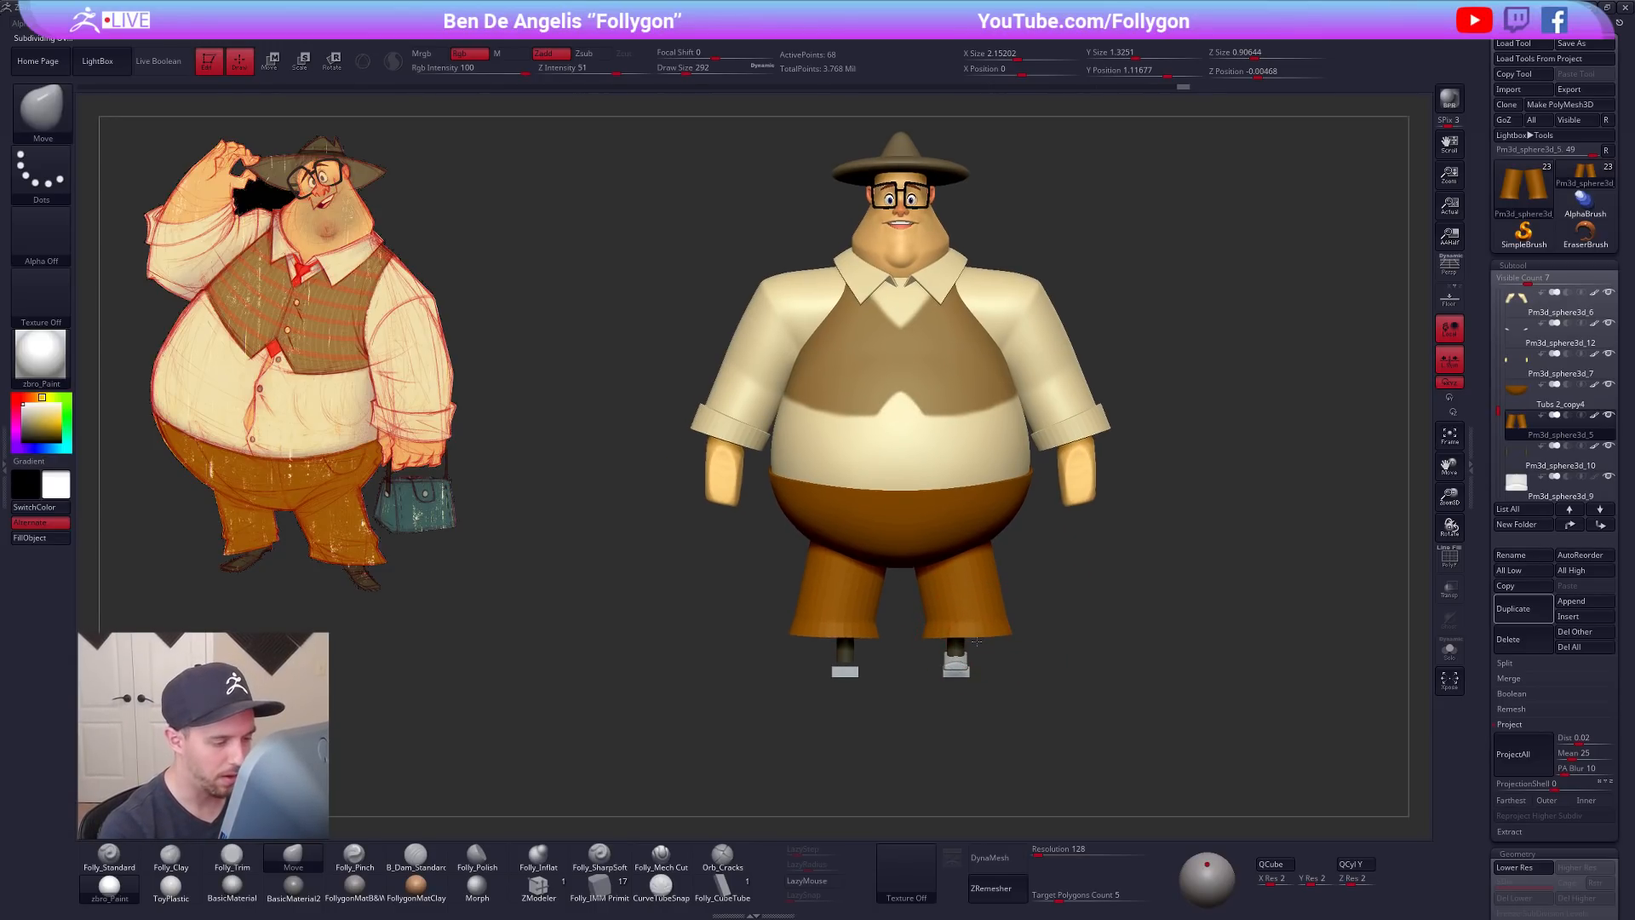
pyautogui.moveTo(1012, 621); pyautogui.dragTo(1138, 636, button='right')
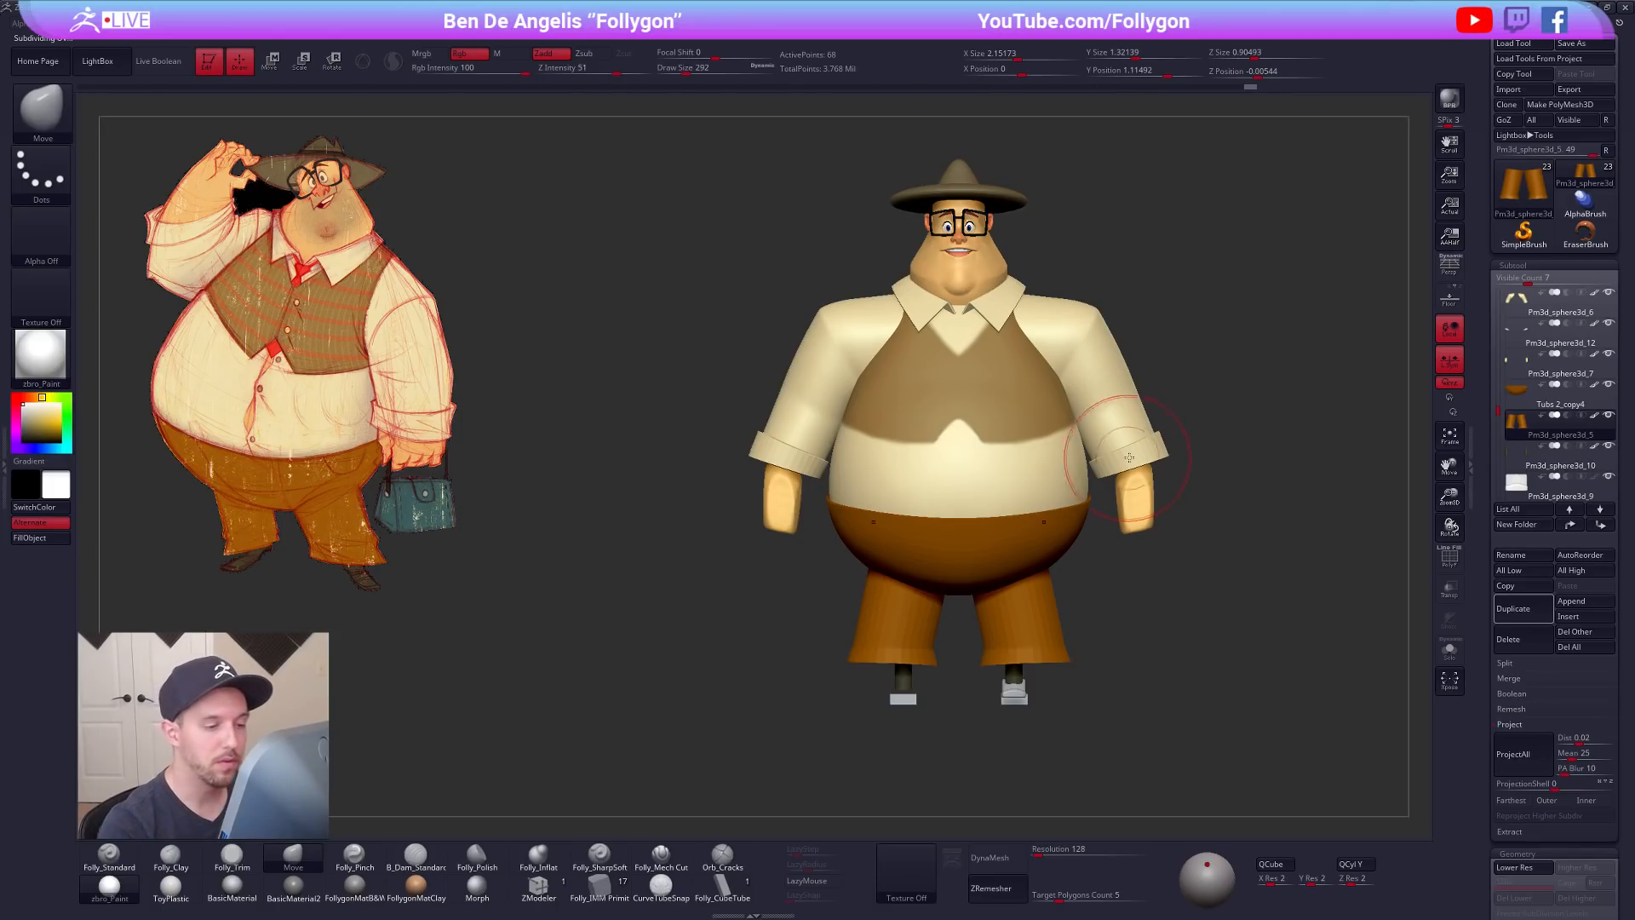
# Step: Raise the trouser legs slightly with the Move transpose line in front view and set the Move brush draw size to 482
pyautogui.keyDown('alt'); pyautogui.click(1128, 458); pyautogui.keyUp('alt')
pyautogui.moveTo(1201, 460); pyautogui.dragTo(982, 484, button='right')
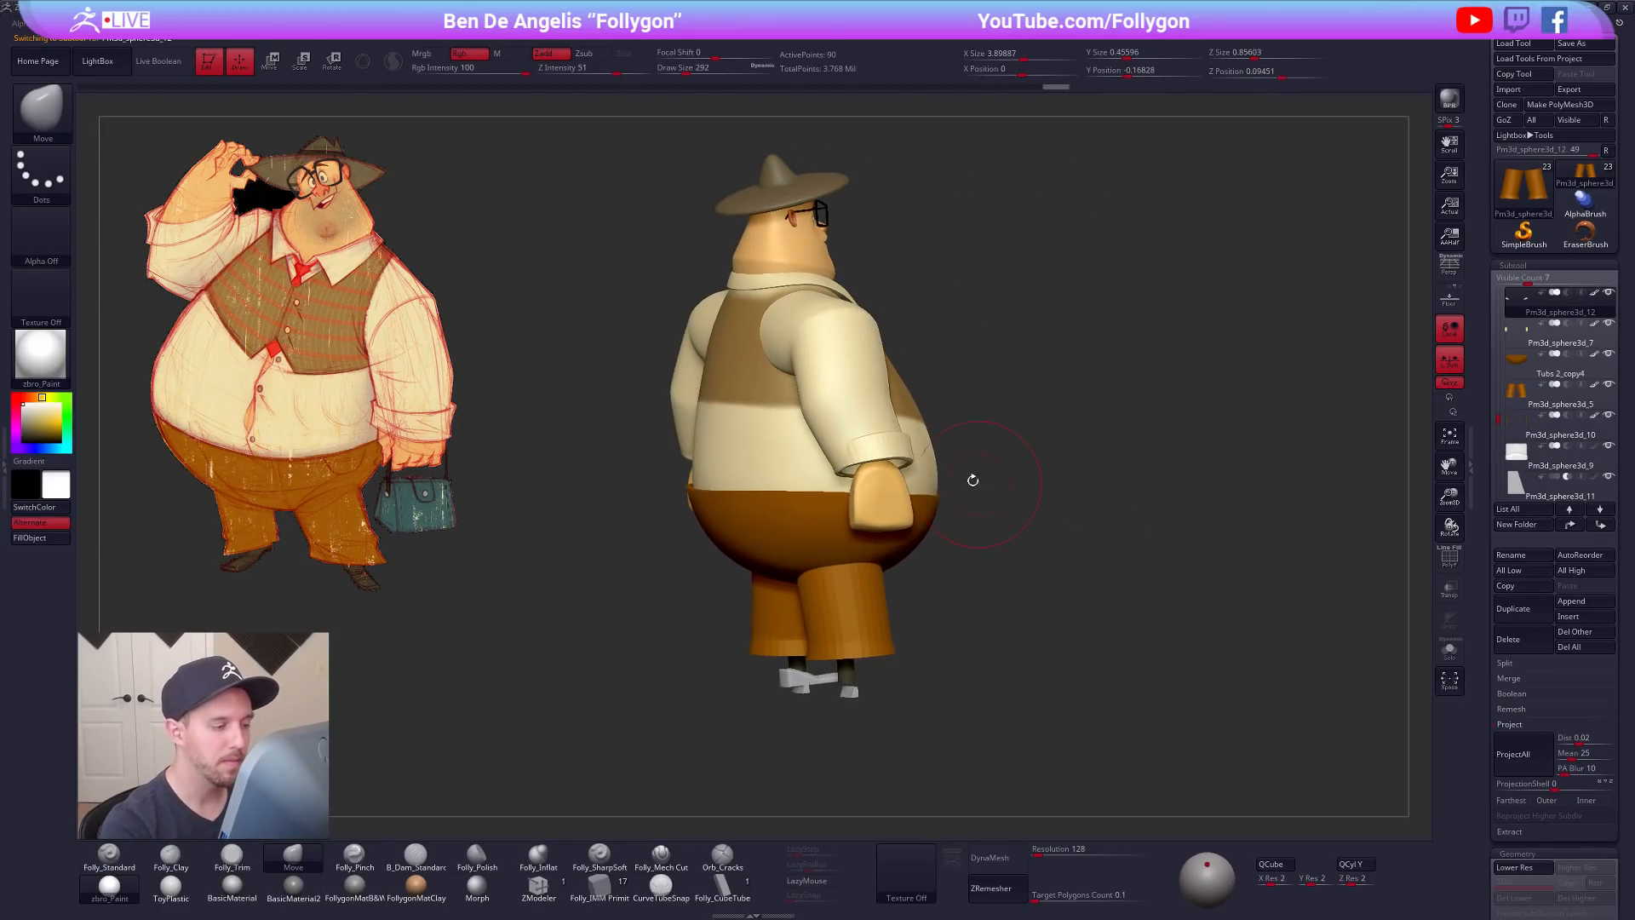
pyautogui.press('f')
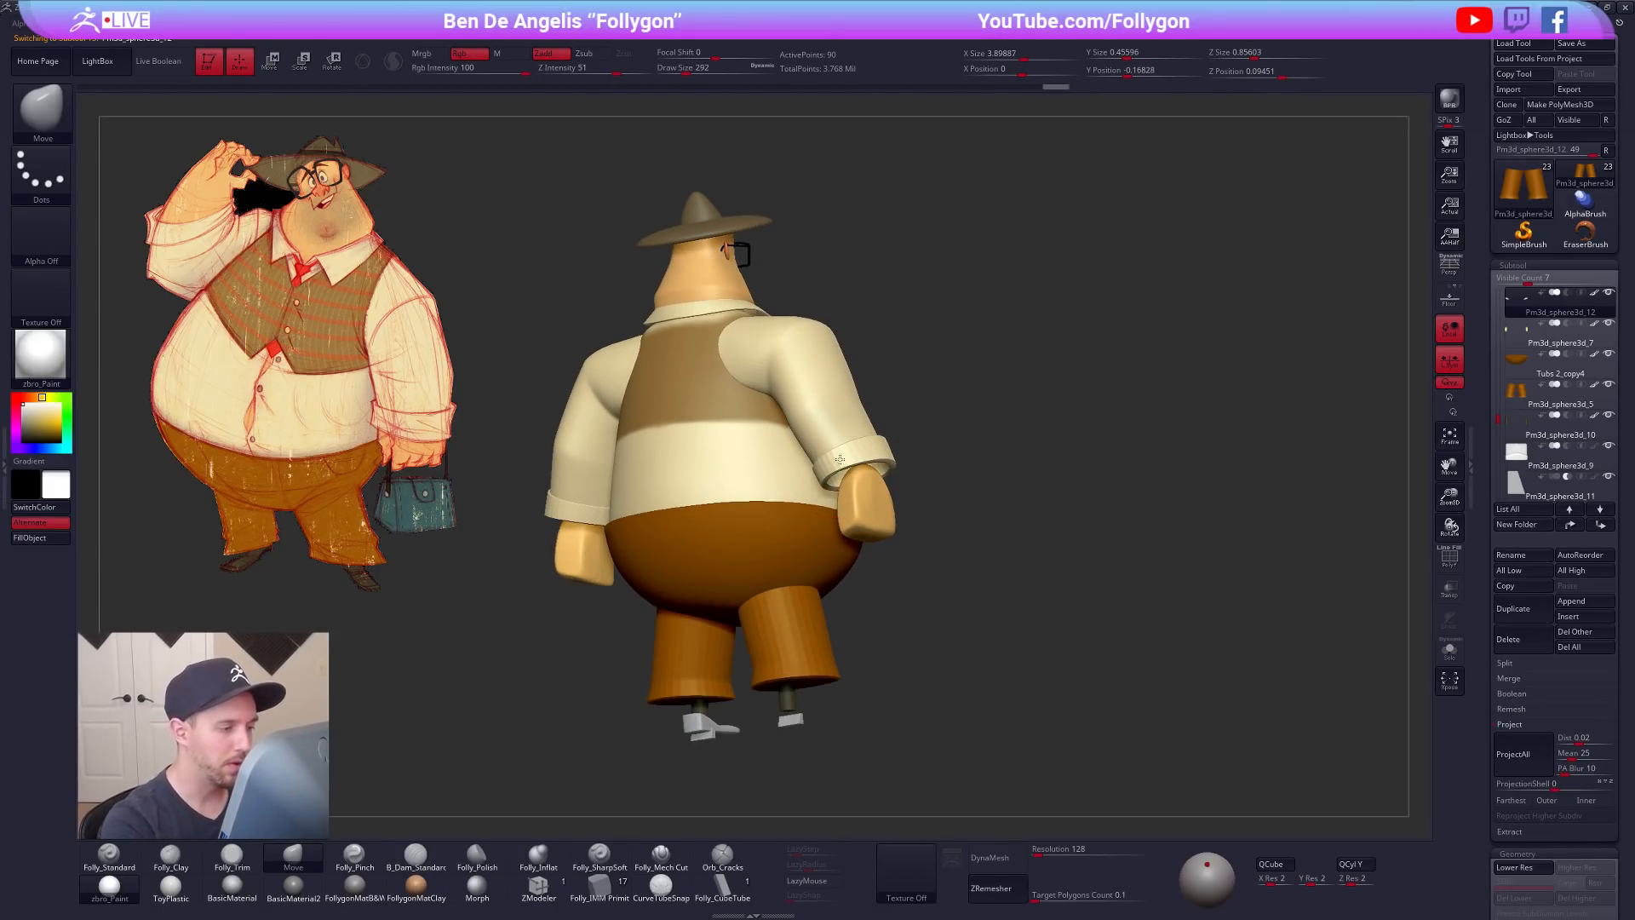
pyautogui.moveTo(844, 464); pyautogui.dragTo(906, 429, button='right')
pyautogui.keyDown('alt'); pyautogui.click(1002, 592); pyautogui.keyUp('alt')
pyautogui.press('w')
pyautogui.moveTo(1022, 613); pyautogui.dragTo(1022, 748)
pyautogui.moveTo(1025, 660); pyautogui.dragTo(1025, 657)
pyautogui.press('q')
pyautogui.press('s')
pyautogui.moveTo(953, 600); pyautogui.dragTo(979, 598)
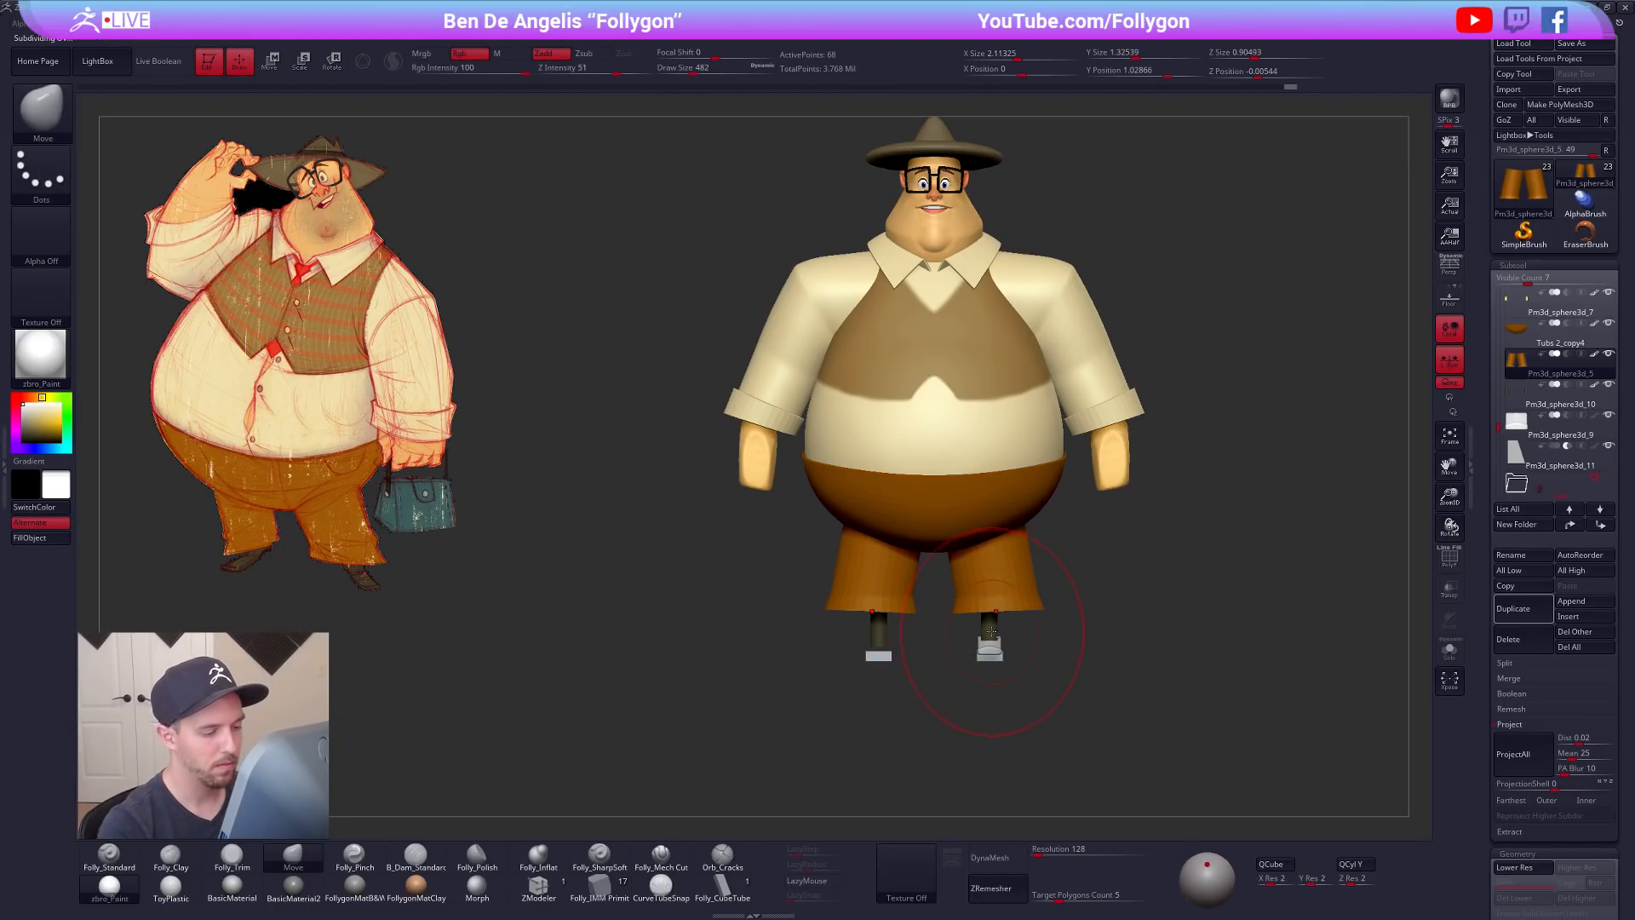
# Step: Select the ankles, lower the draw size to 366 and combine all parts into one posing mesh with TPoseMesh
pyautogui.keyDown('alt'); pyautogui.click(992, 632); pyautogui.keyUp('alt')
pyautogui.moveTo(1074, 630)
pyautogui.mouseDown()
pyautogui.moveTo(920, 630)
pyautogui.moveTo(1045, 629)
pyautogui.moveTo(979, 658)
pyautogui.mouseUp()
pyautogui.press('space')
pyautogui.moveTo(1094, 484); pyautogui.dragTo(1078, 484)
pyautogui.hotkey('ctrl', 'shift', 'f')
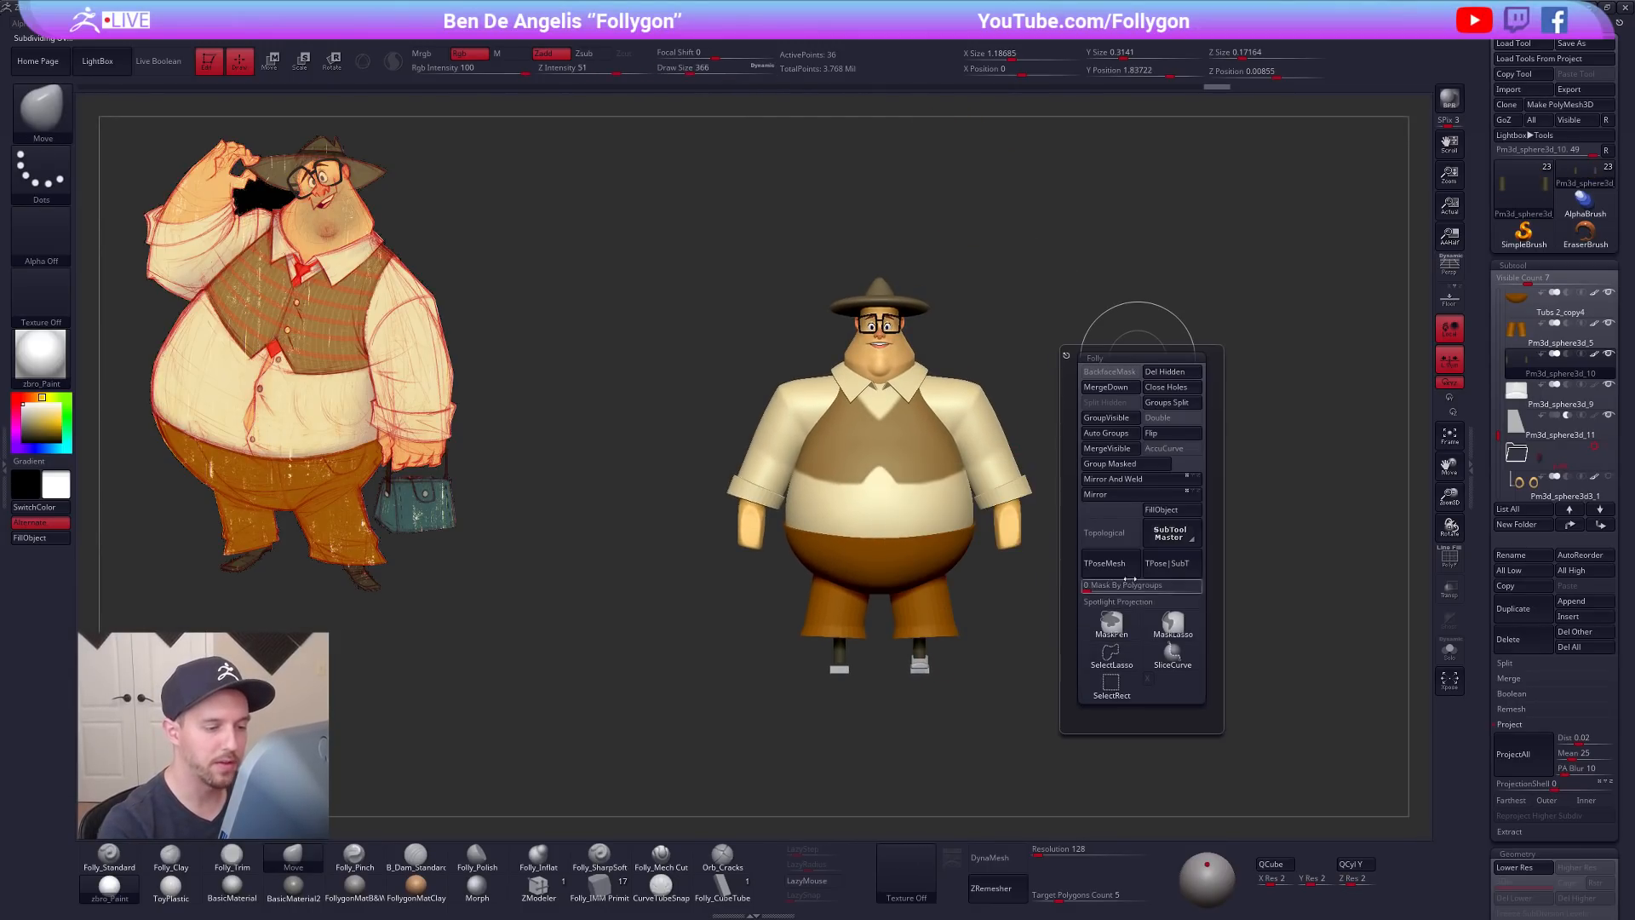
pyautogui.click(1132, 559)
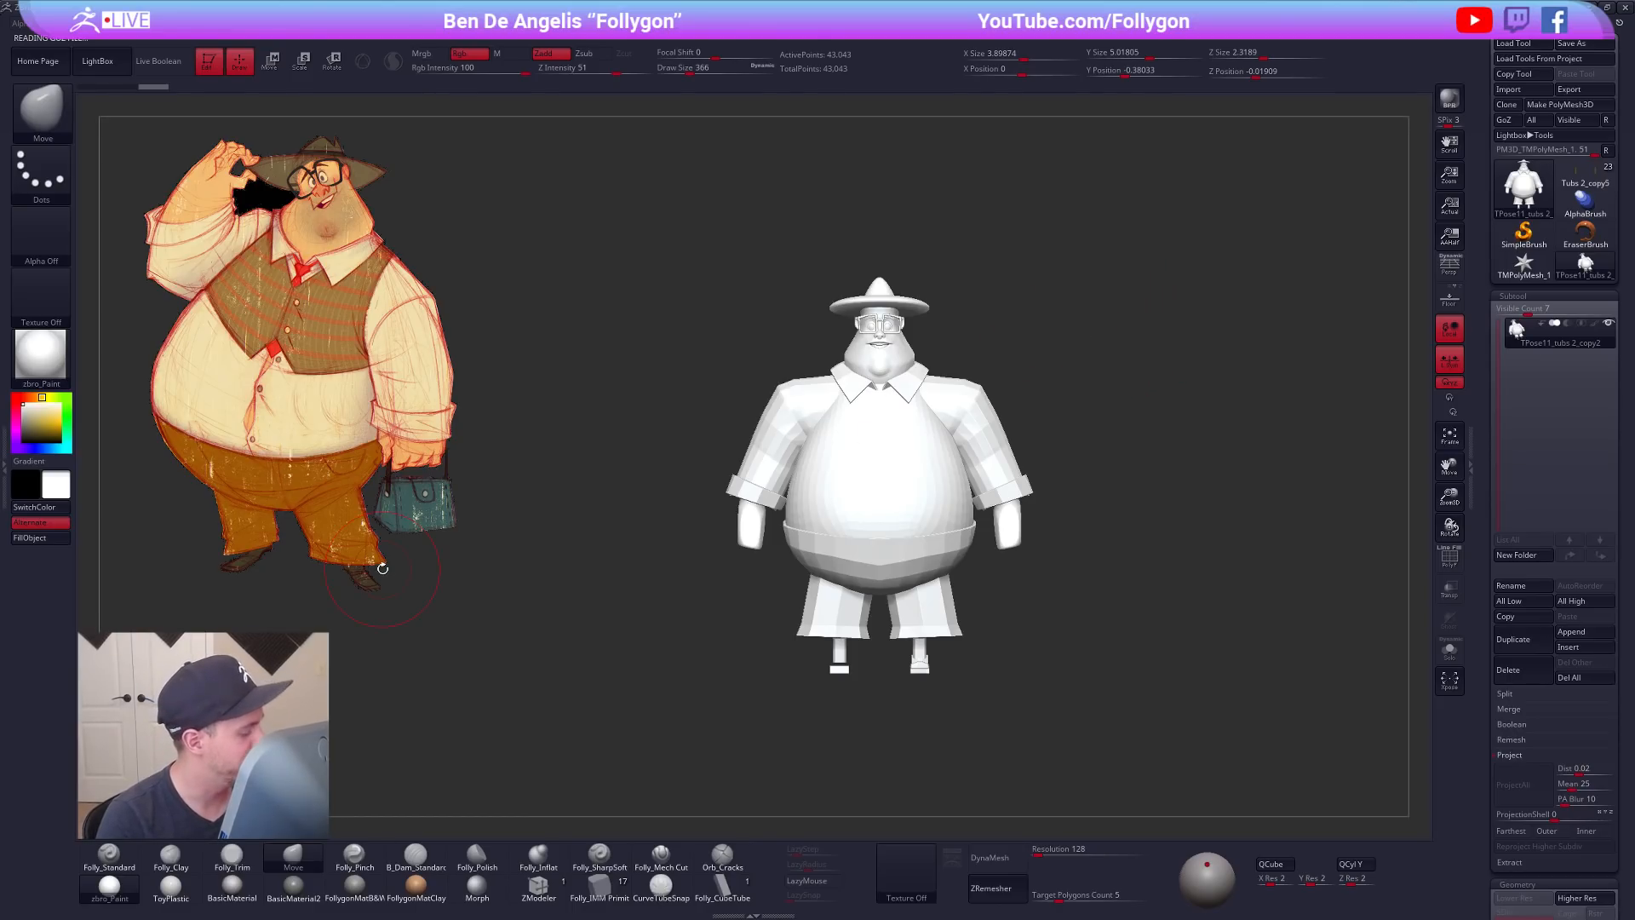
# Step: Apply the FollygonMatB&W material, reduce the draw size to 203 and show the wireframe around the feet
pyautogui.click(354, 887)
pyautogui.moveTo(881, 572)
pyautogui.keyDown('ctrl'); pyautogui.mouseDown(button='right')
pyautogui.moveTo(929, 552)
pyautogui.moveTo(910, 434)
pyautogui.mouseUp(button='right'); pyautogui.keyUp('ctrl')
pyautogui.press('space')
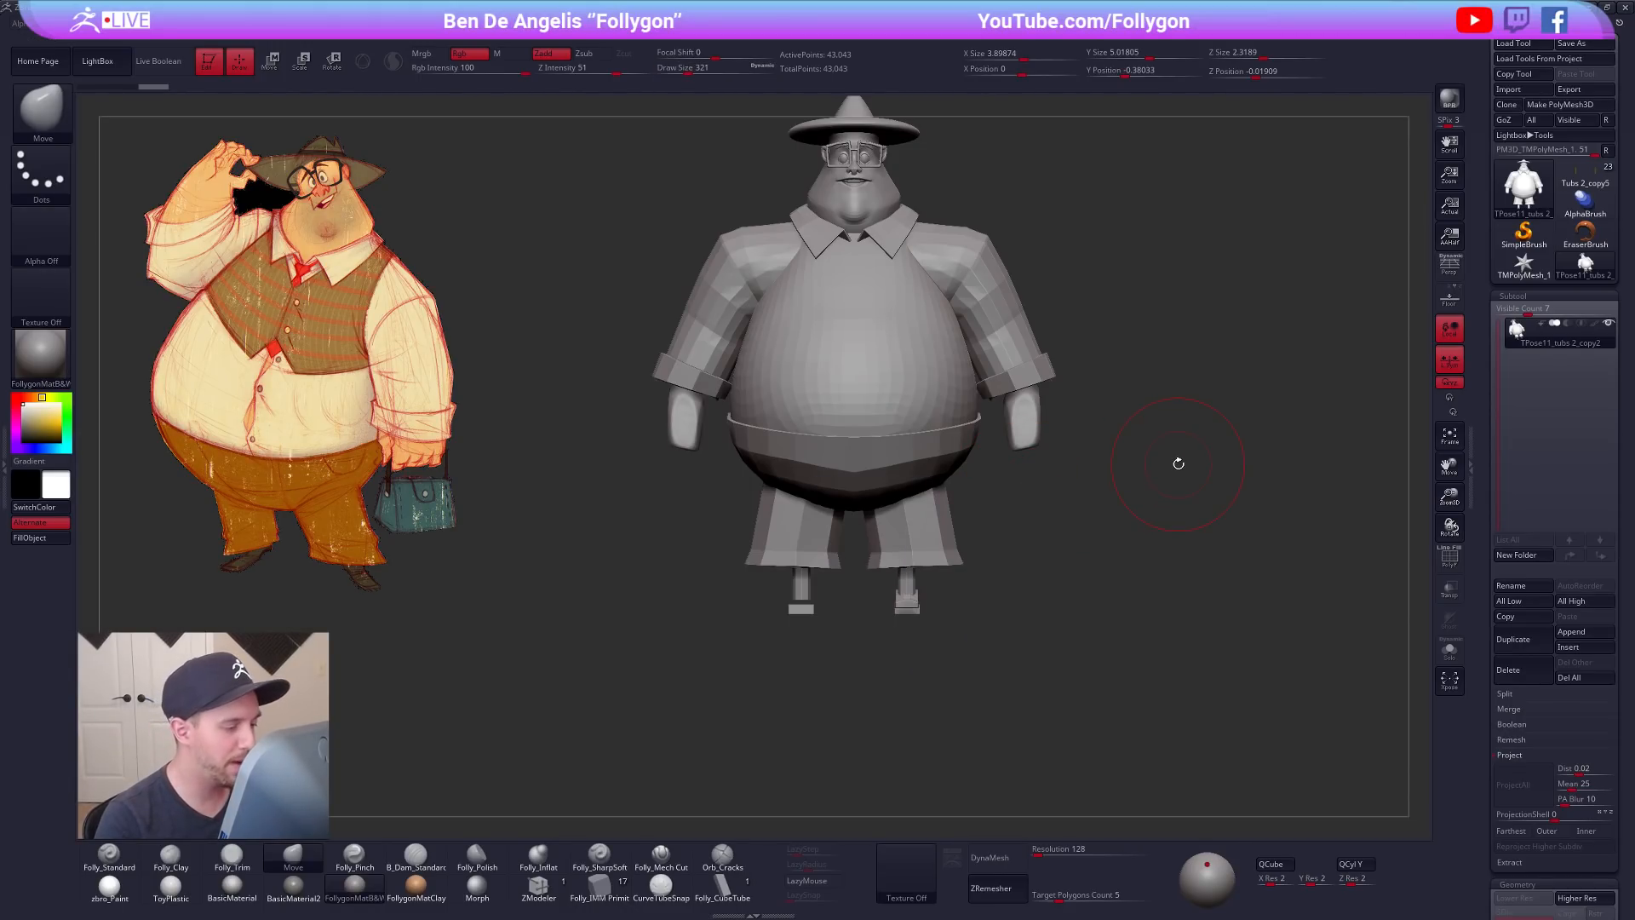
pyautogui.keyDown('alt'); pyautogui.moveTo(908, 569); pyautogui.dragTo(920, 596, button='right'); pyautogui.keyUp('alt')
pyautogui.press('space')
pyautogui.moveTo(920, 596); pyautogui.dragTo(905, 597)
pyautogui.hotkey('shift', 'f')
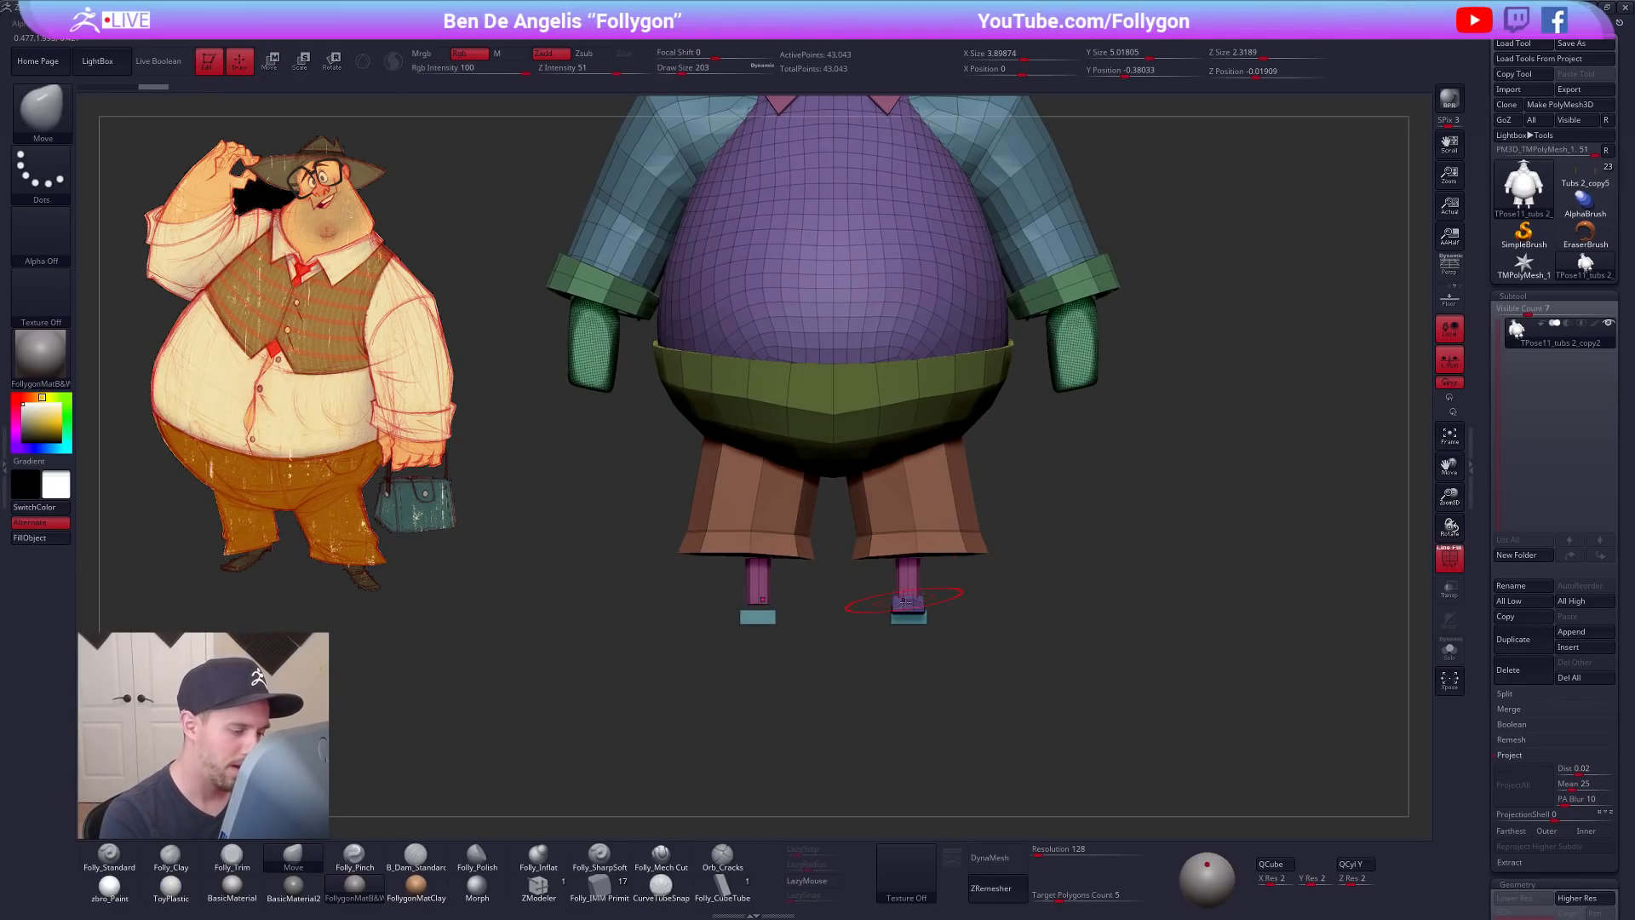
# Step: Isolate and mask the shoe and ankle polygroups, turn off local symmetry and show the whole mesh again
pyautogui.keyDown('ctrl'); pyautogui.keyDown('shift'); pyautogui.click(908, 602); pyautogui.keyUp('shift'); pyautogui.keyUp('ctrl')
pyautogui.keyDown('ctrl'); pyautogui.keyDown('shift'); pyautogui.click(909, 609); pyautogui.keyUp('shift'); pyautogui.keyUp('ctrl')
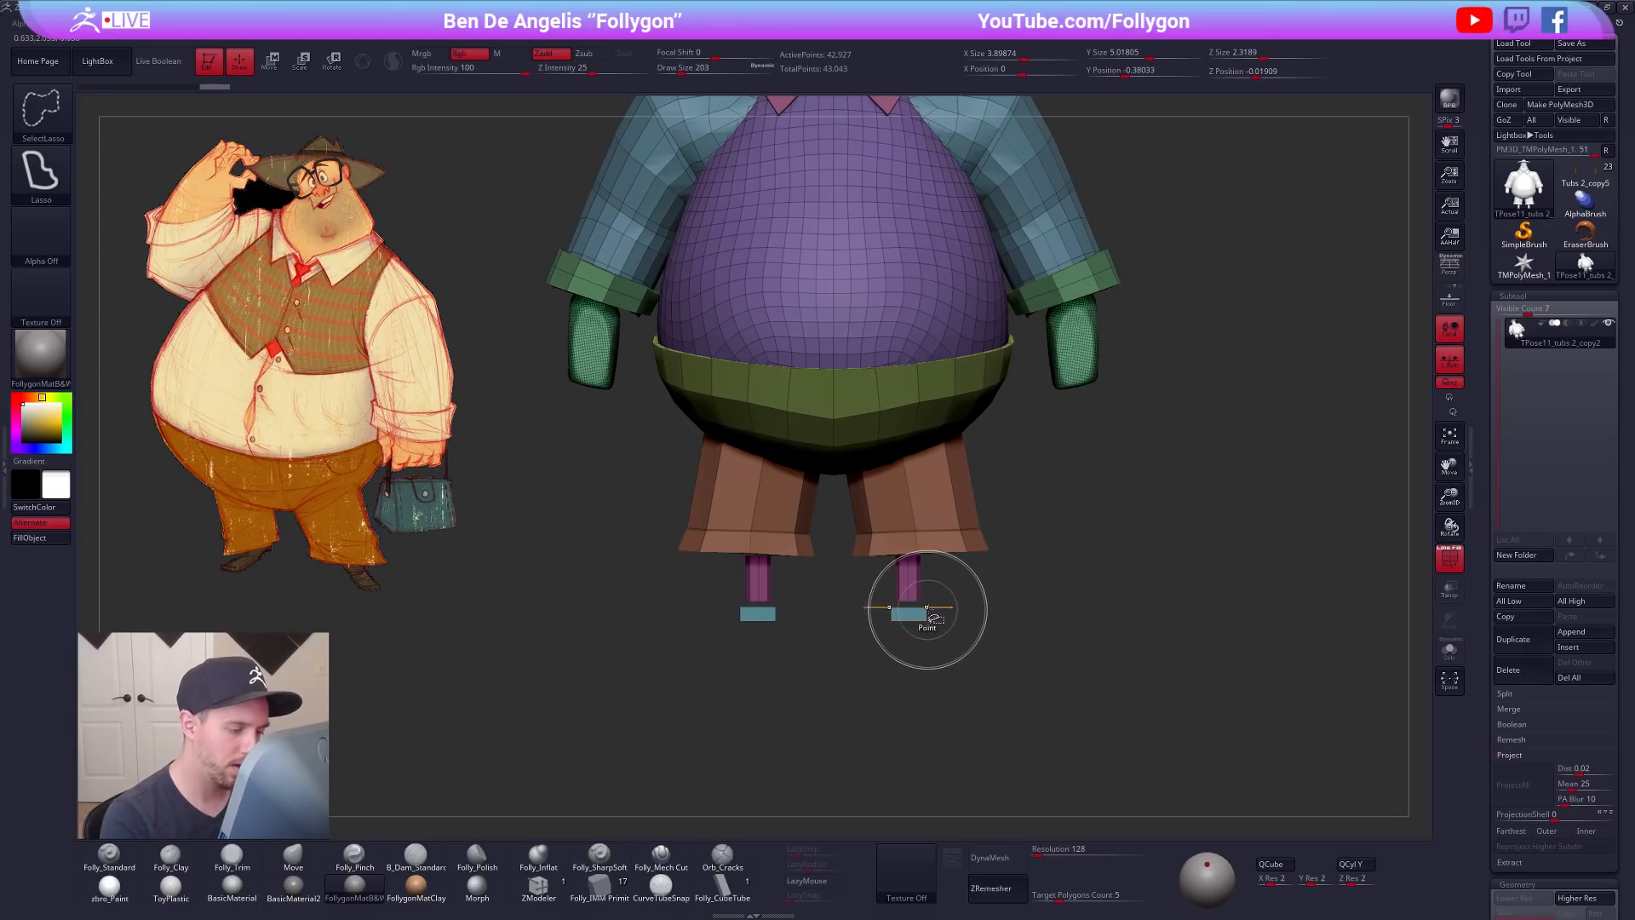
pyautogui.keyDown('ctrl'); pyautogui.keyDown('shift'); pyautogui.click(920, 612); pyautogui.keyUp('shift'); pyautogui.keyUp('ctrl')
pyautogui.keyDown('ctrl'); pyautogui.keyDown('shift'); pyautogui.click(912, 592); pyautogui.keyUp('shift'); pyautogui.keyUp('ctrl')
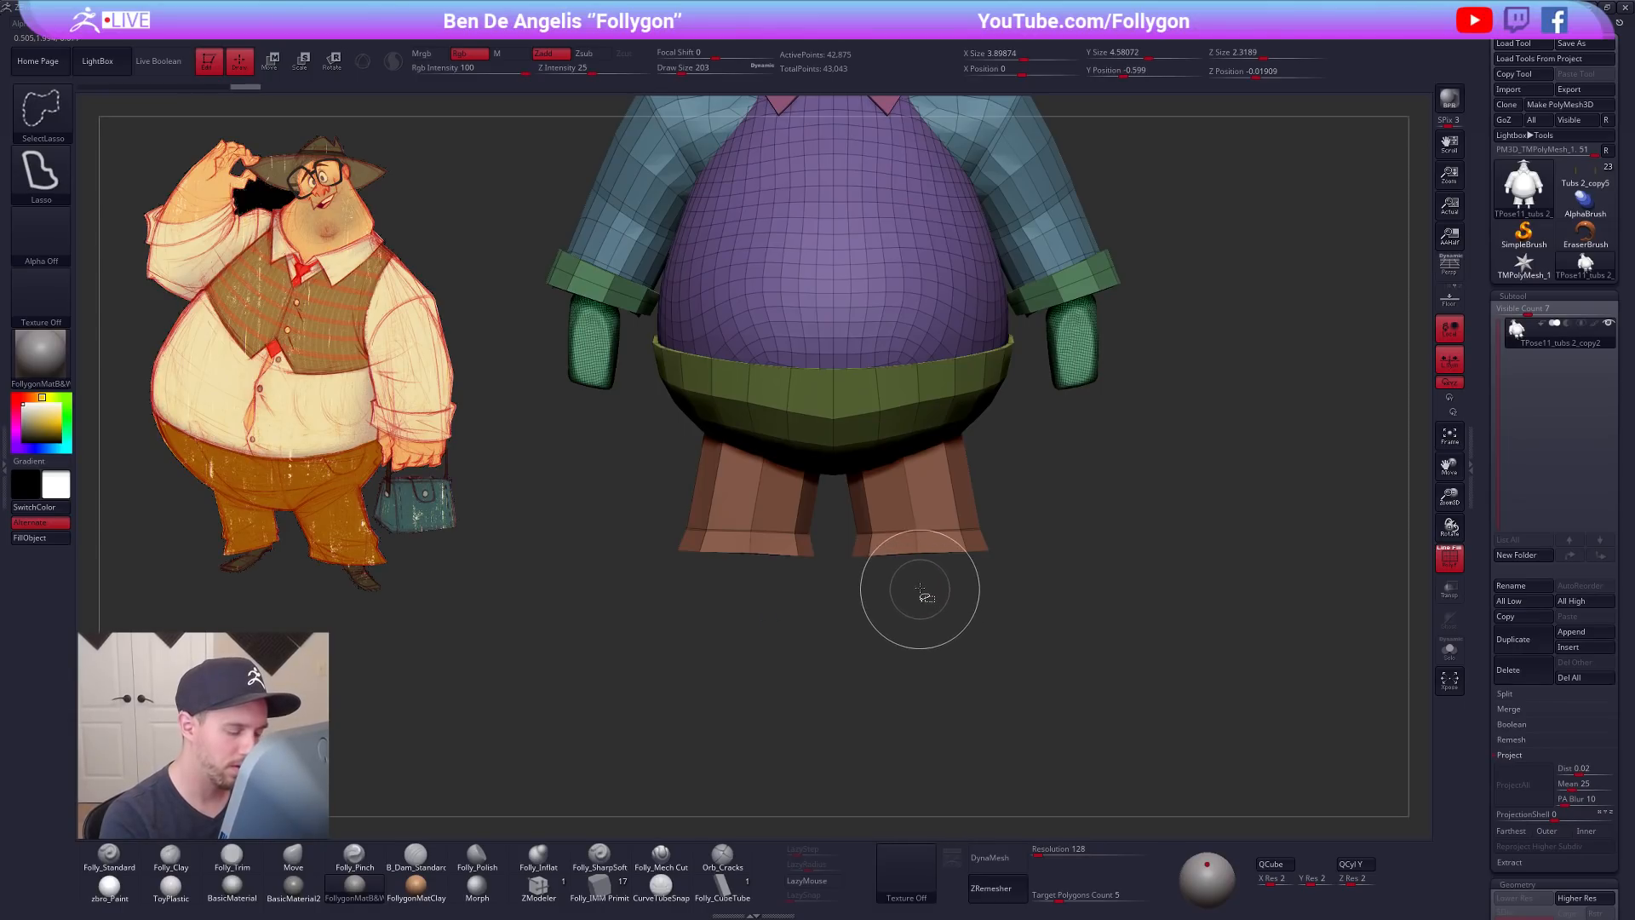
pyautogui.click(1451, 364)
pyautogui.keyDown('ctrl'); pyautogui.keyDown('shift'); pyautogui.click(1069, 559); pyautogui.keyUp('shift'); pyautogui.keyUp('ctrl')
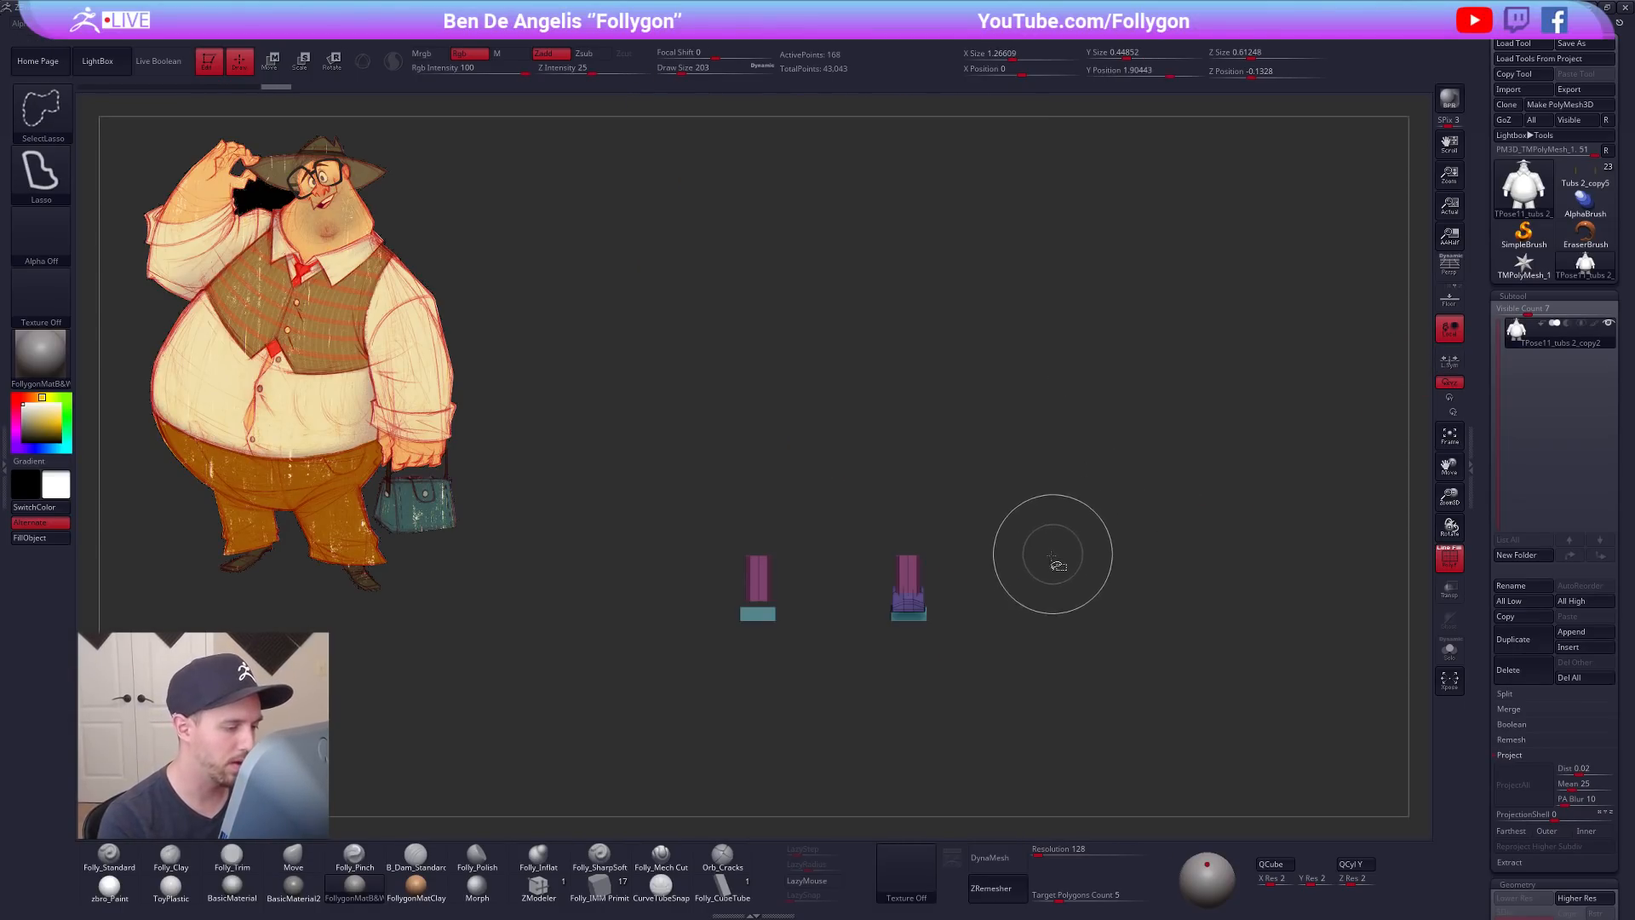
pyautogui.keyDown('ctrl'); pyautogui.keyDown('shift'); pyautogui.click(1022, 579); pyautogui.keyUp('shift'); pyautogui.keyUp('ctrl')
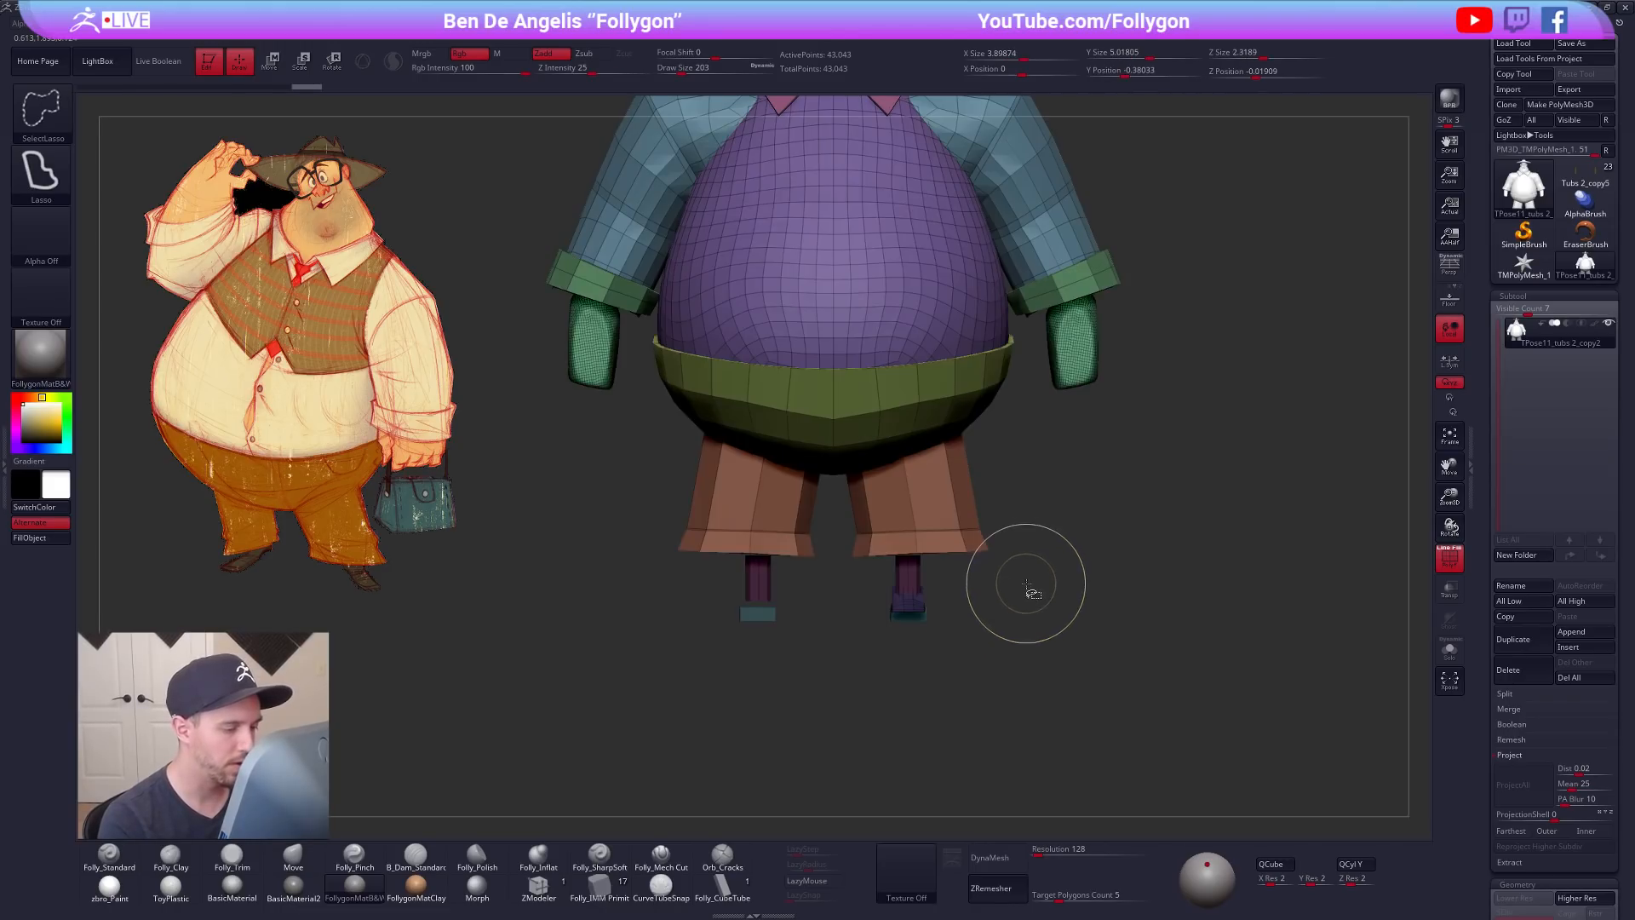
# Step: Move the shoes and ankles up toward the trouser legs with the Move transpose line, then clear the mask
pyautogui.hotkey('shift', 'f')
pyautogui.press('w')
pyautogui.click(951, 730)
pyautogui.moveTo(913, 658); pyautogui.dragTo(886, 628)
pyautogui.moveTo(844, 575)
pyautogui.keyDown('shift'); pyautogui.mouseDown()
pyautogui.moveTo(843, 644)
pyautogui.moveTo(844, 613)
pyautogui.moveTo(993, 624)
pyautogui.mouseUp(); pyautogui.keyUp('shift')
pyautogui.press('q')
pyautogui.moveTo(992, 624)
pyautogui.keyDown('alt'); pyautogui.mouseDown()
pyautogui.moveTo(931, 570)
pyautogui.moveTo(942, 604)
pyautogui.mouseUp(); pyautogui.keyUp('alt')
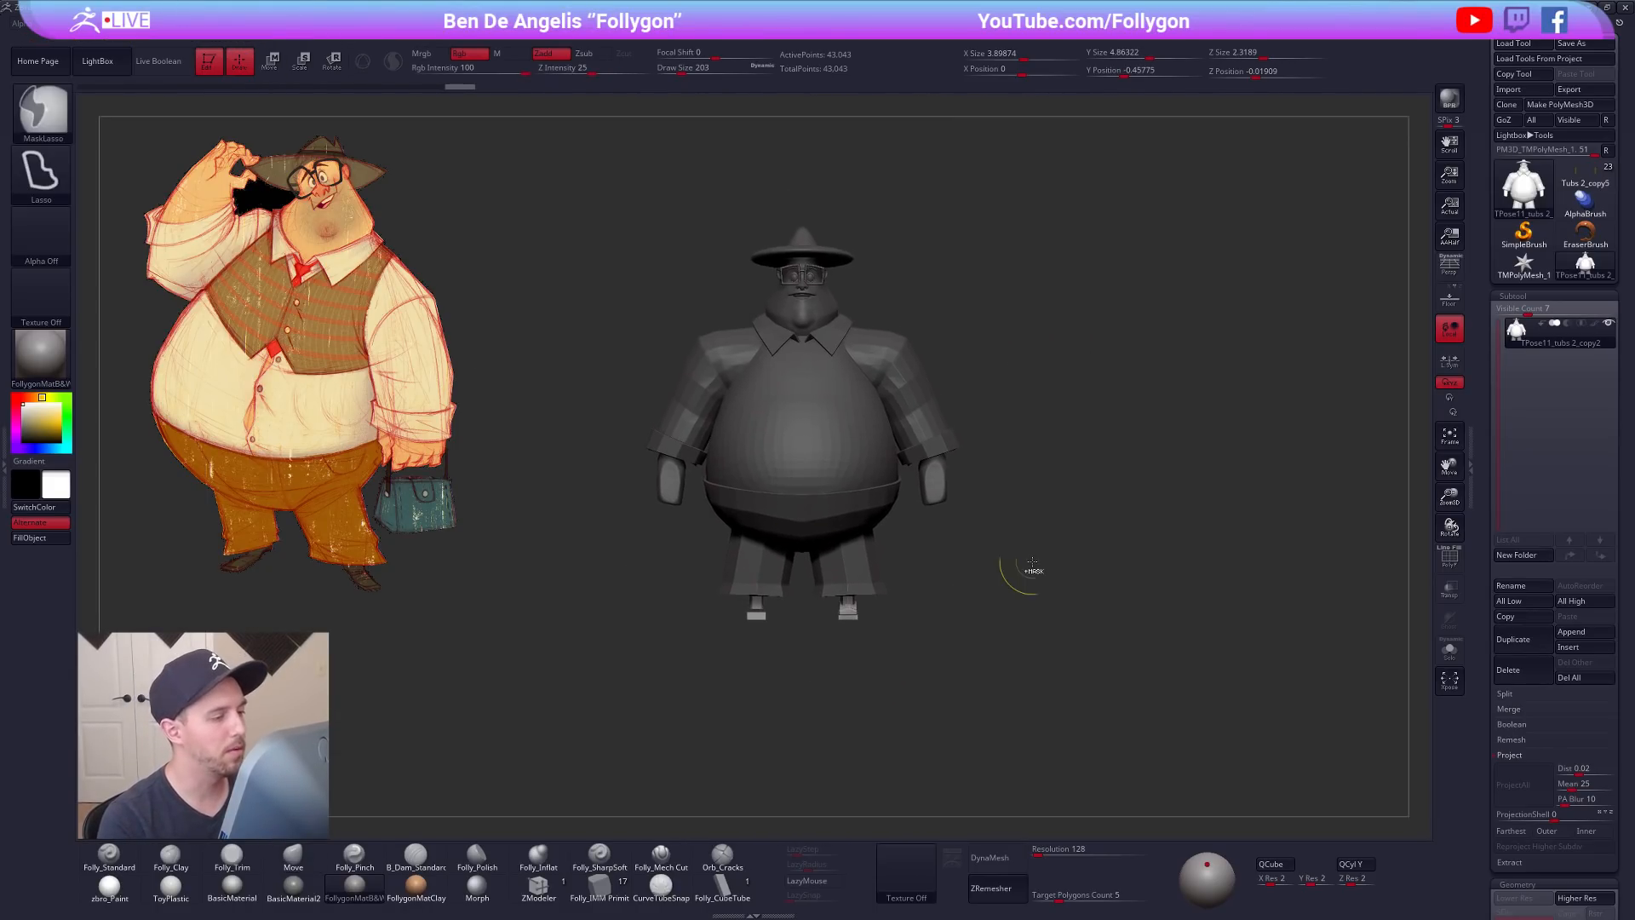
pyautogui.keyDown('ctrl'); pyautogui.moveTo(1028, 567); pyautogui.dragTo(1034, 561); pyautogui.keyUp('ctrl')
# Step: Switch to the Follygon YouTube channel in Chrome, open the "Pass the Sculpt" video and mute it
pyautogui.hotkey('alt', 'Tab')
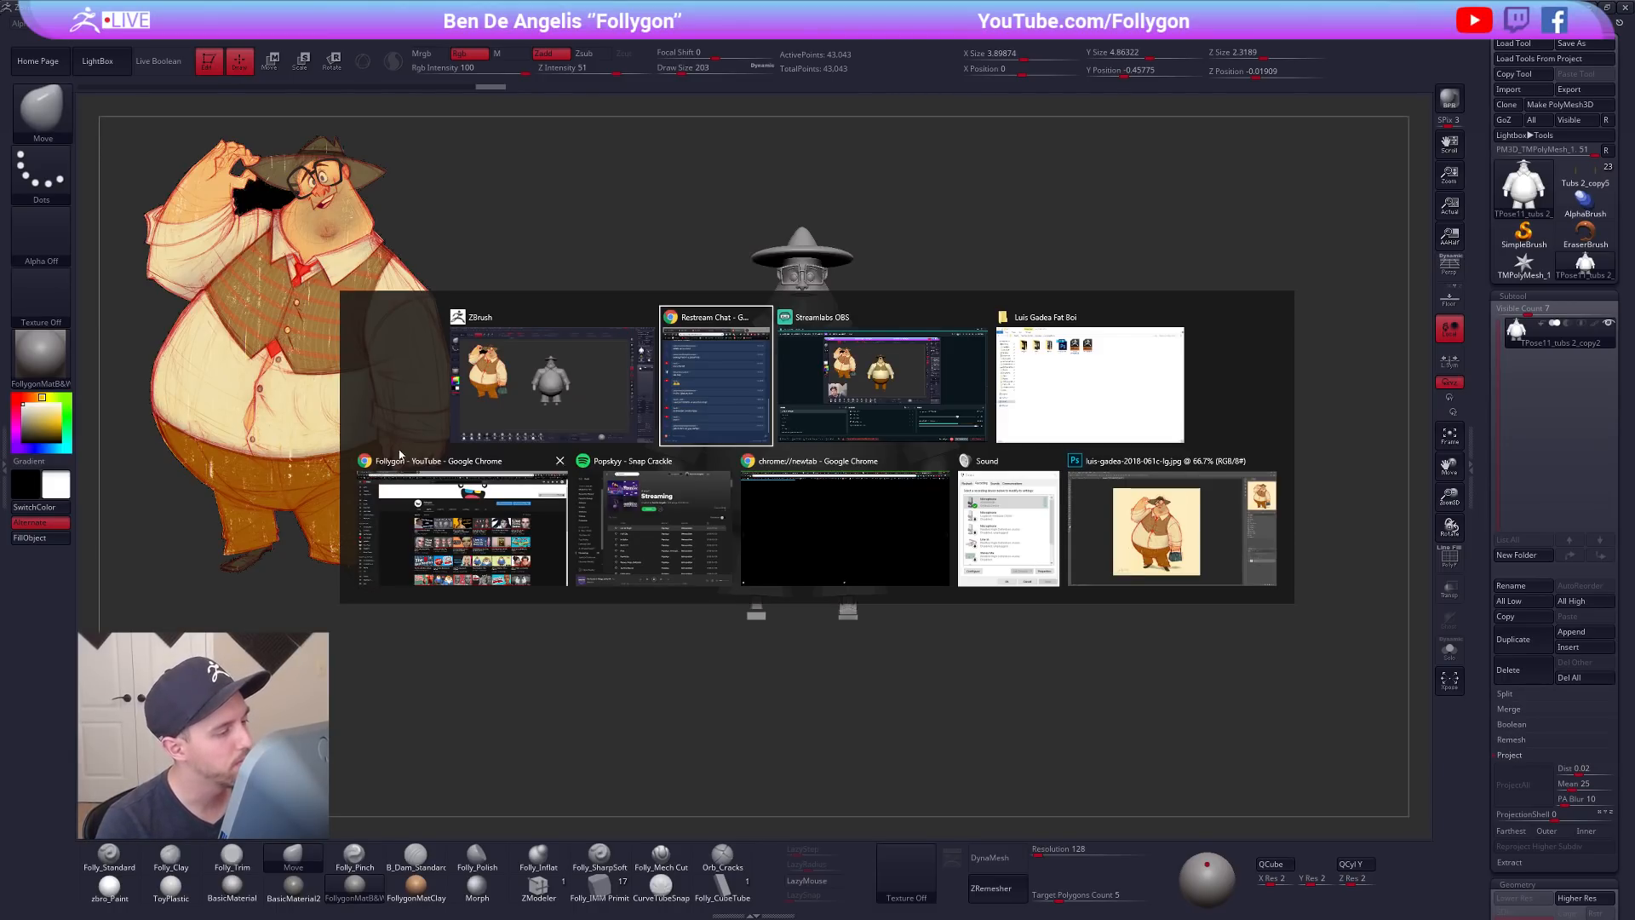
pyautogui.click(471, 526)
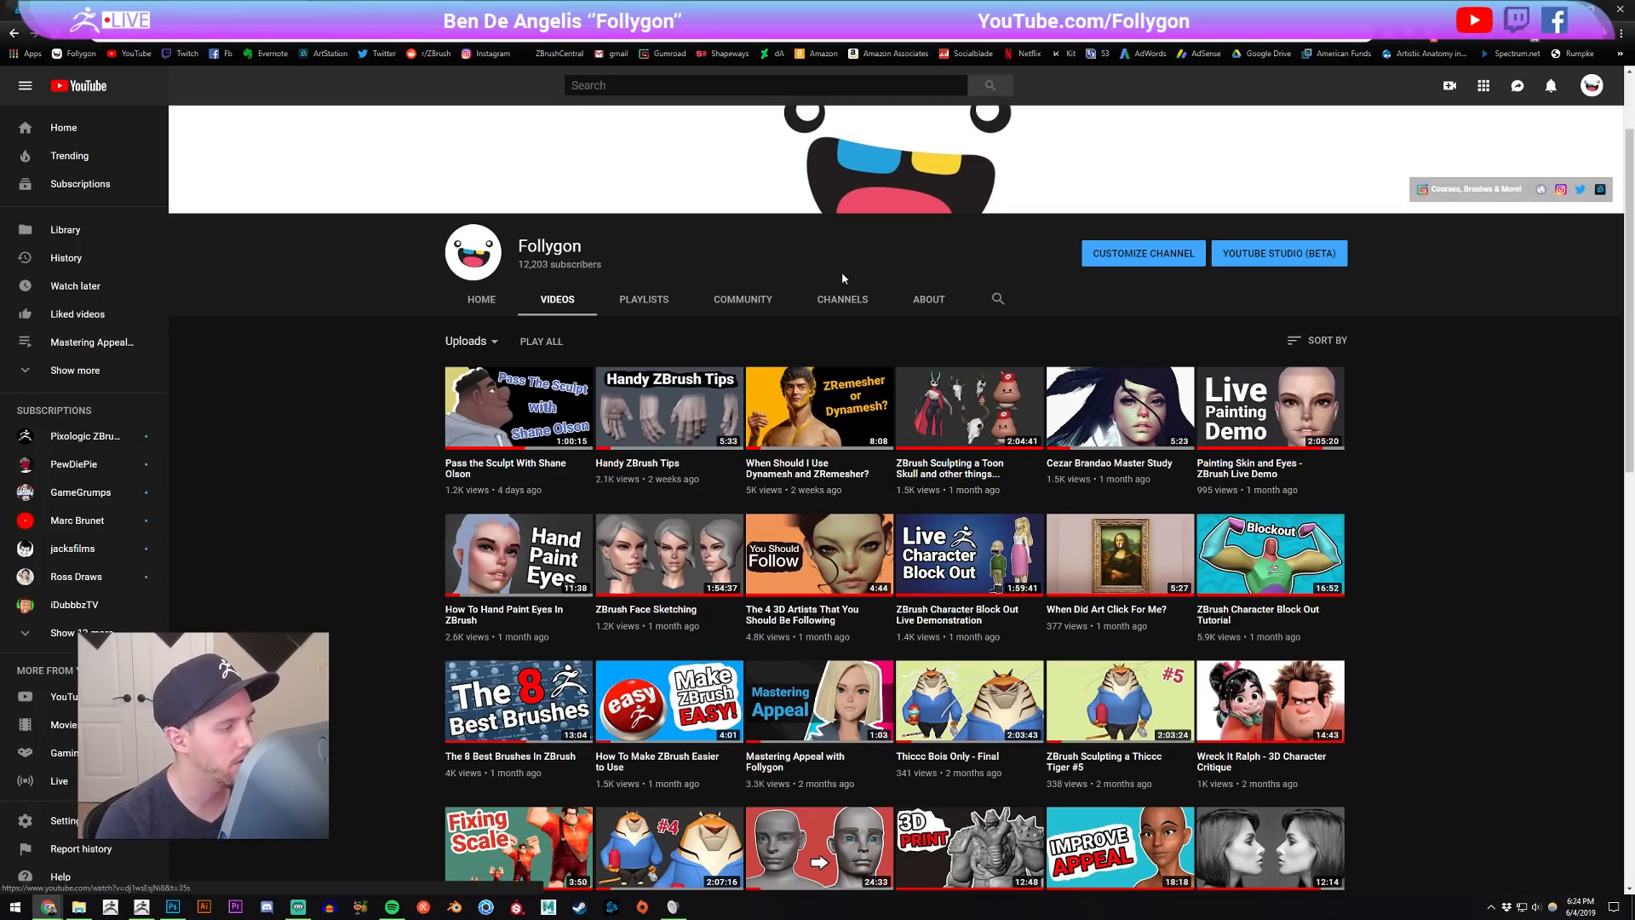
pyautogui.click(523, 401)
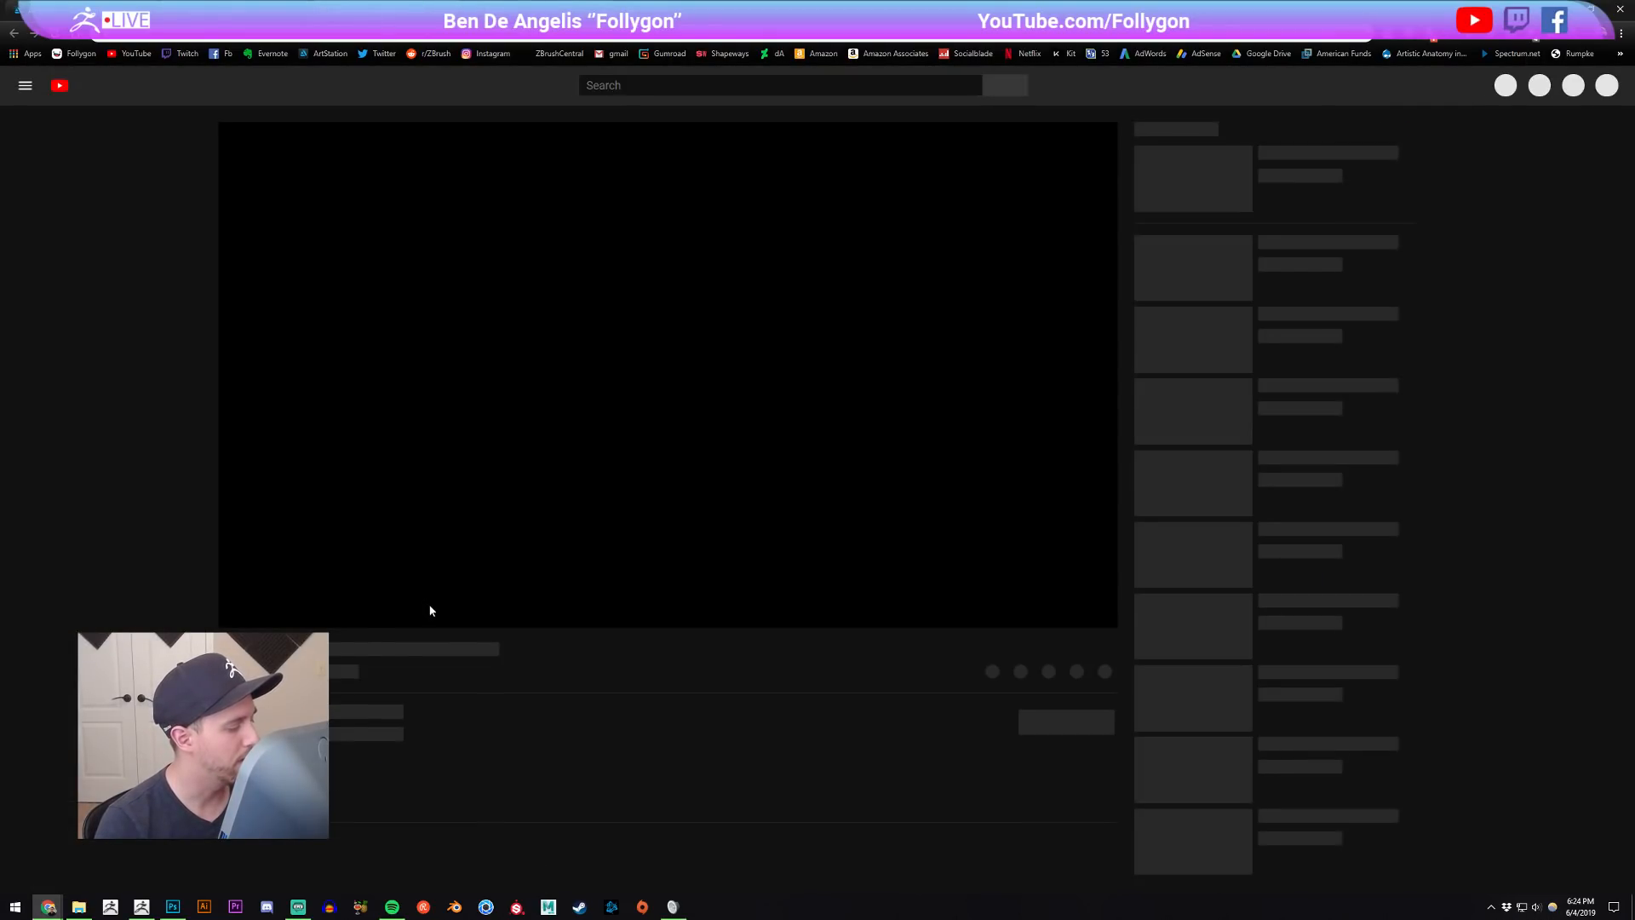
pyautogui.click(237, 615)
pyautogui.click(292, 616)
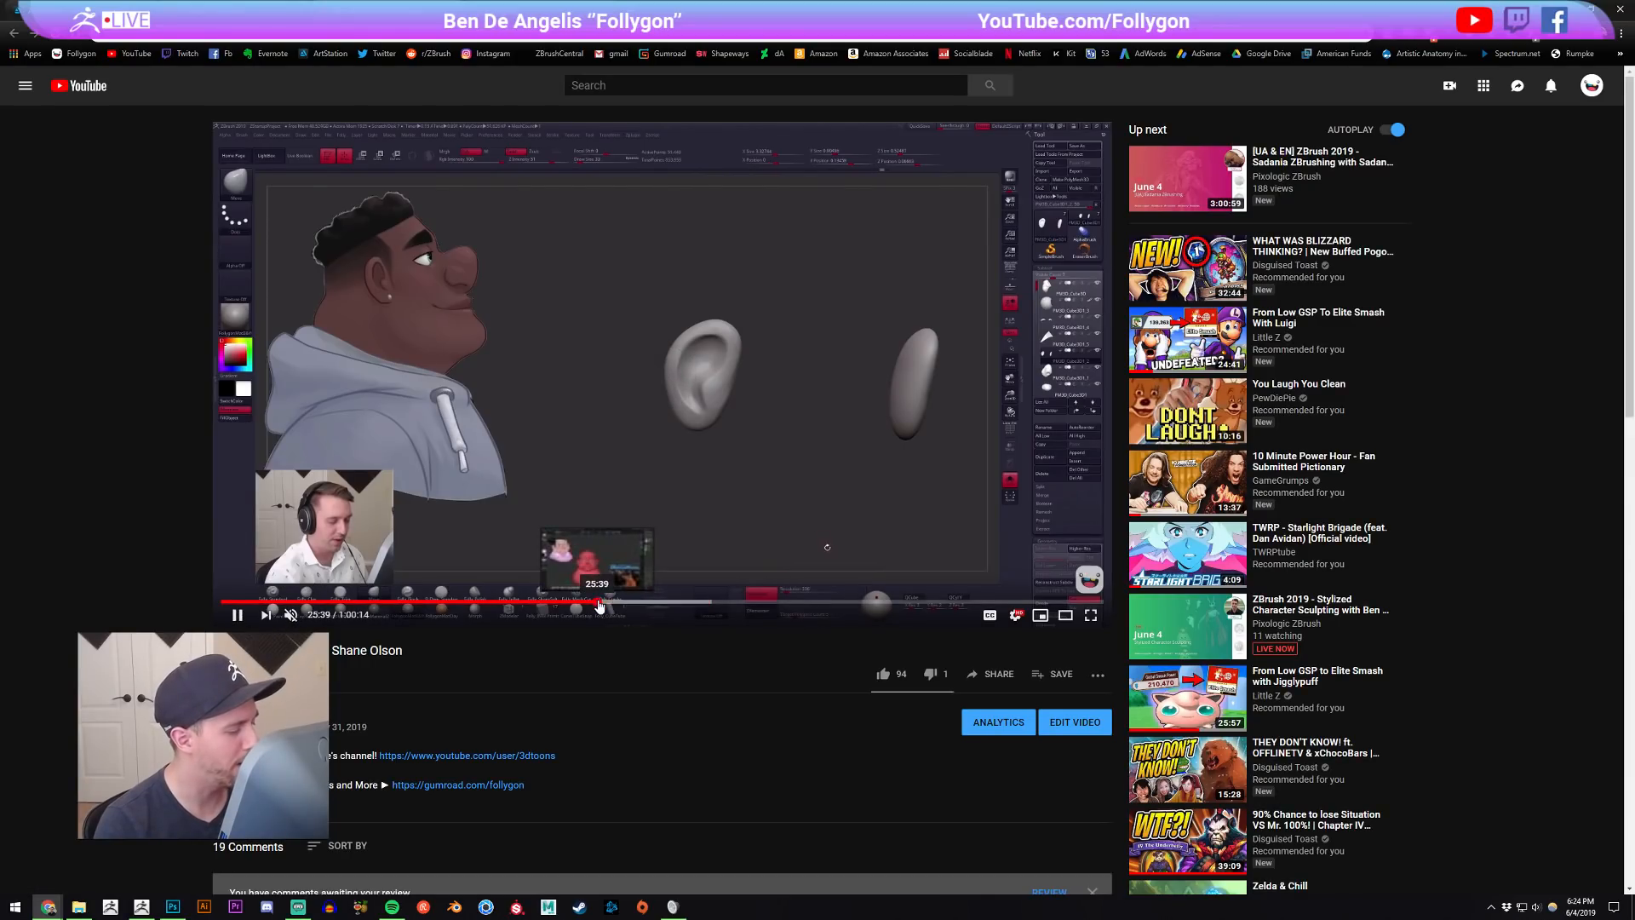
# Step: Skim through the "Pass the Sculpt" video at several points, pause it and return to the channel's video list
pyautogui.click(597, 602)
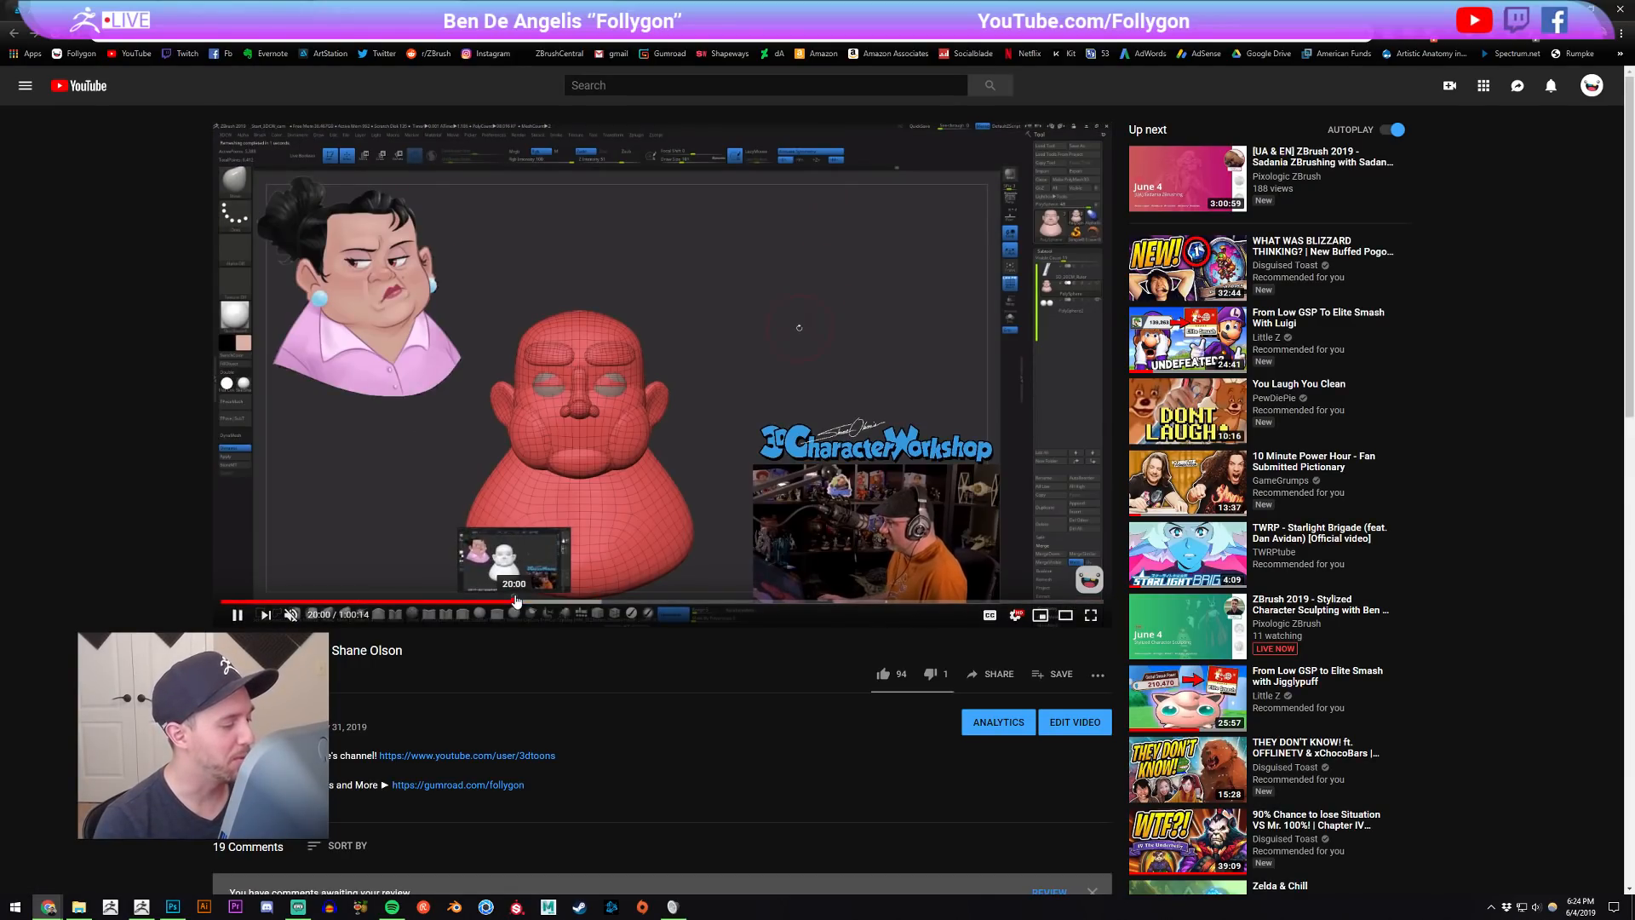
pyautogui.click(515, 603)
pyautogui.click(555, 602)
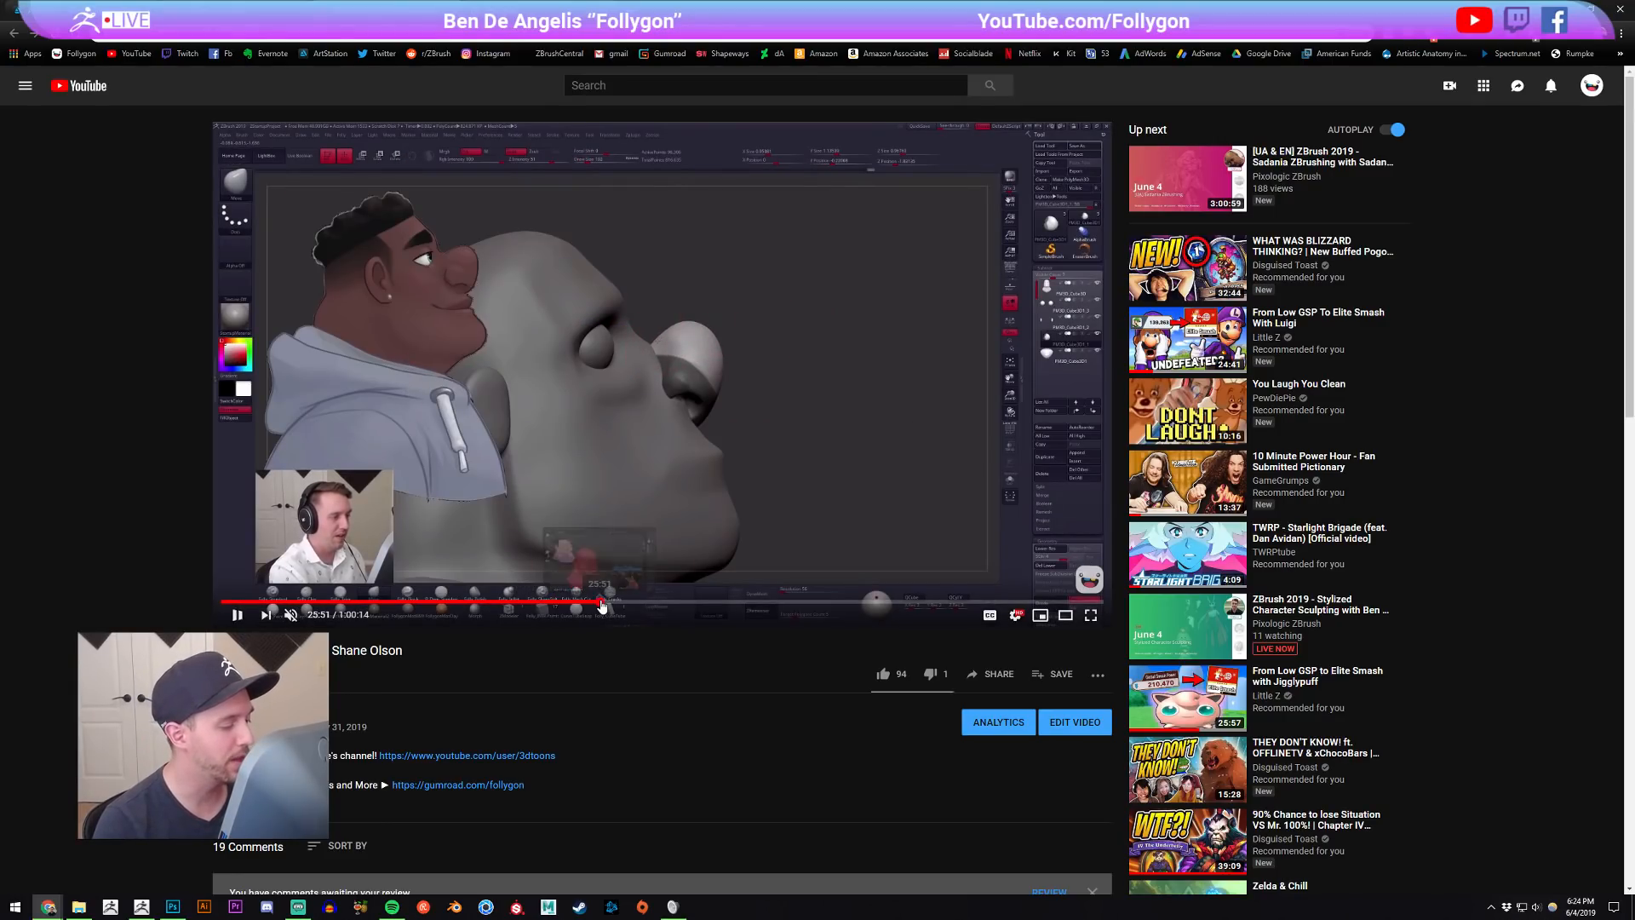
pyautogui.click(601, 603)
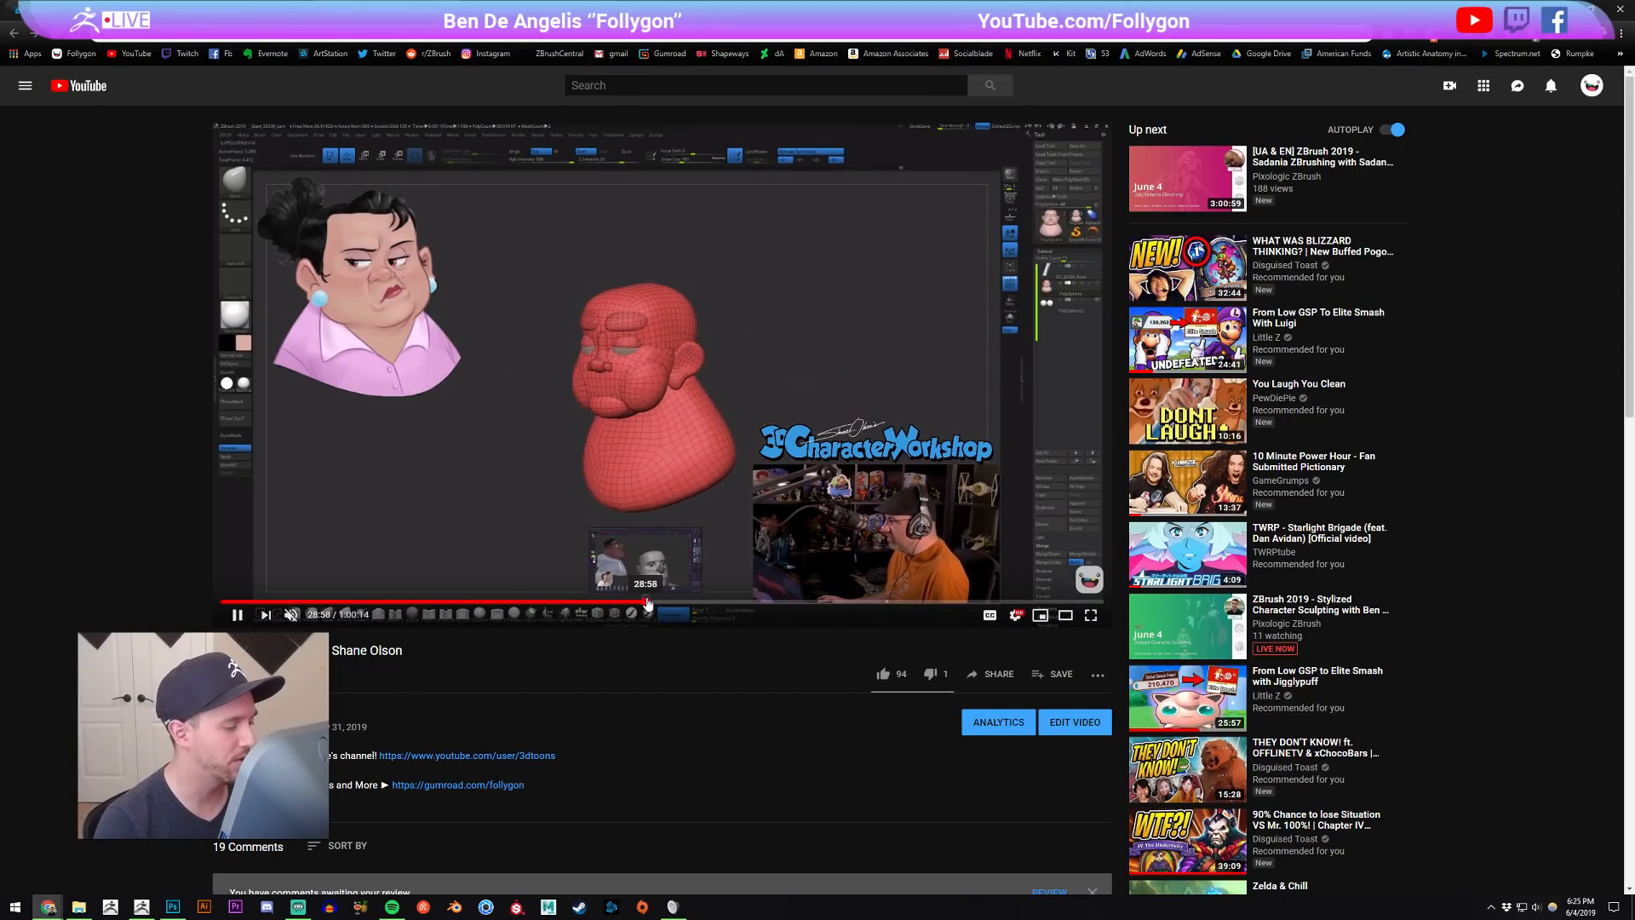
pyautogui.click(647, 602)
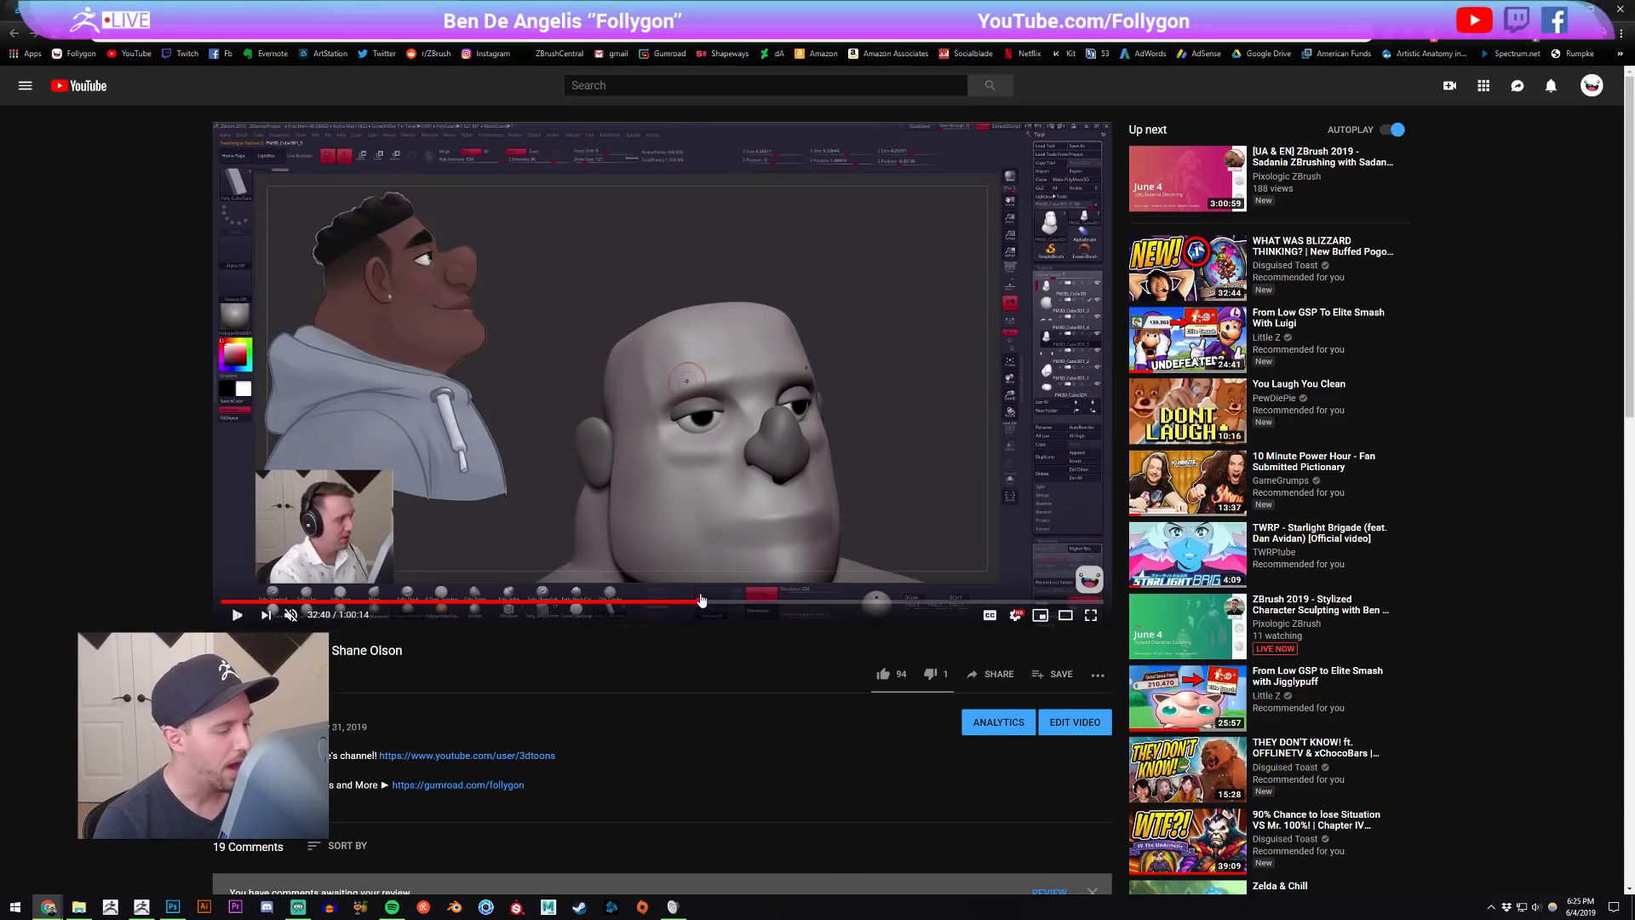
pyautogui.click(752, 602)
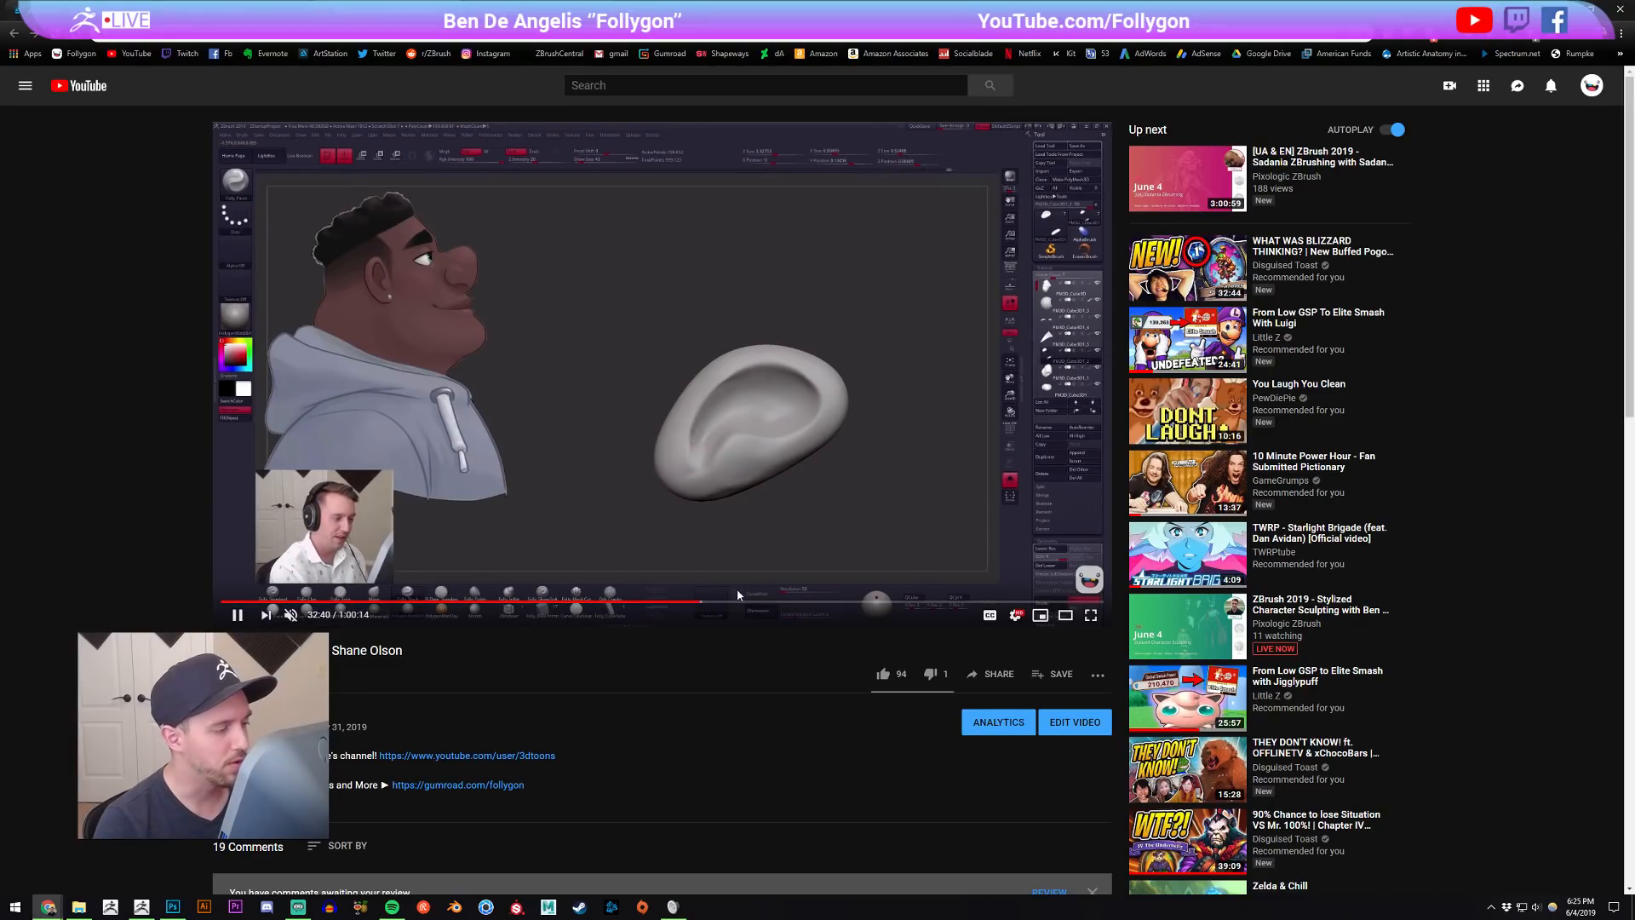
pyautogui.click(798, 602)
pyautogui.click(692, 474)
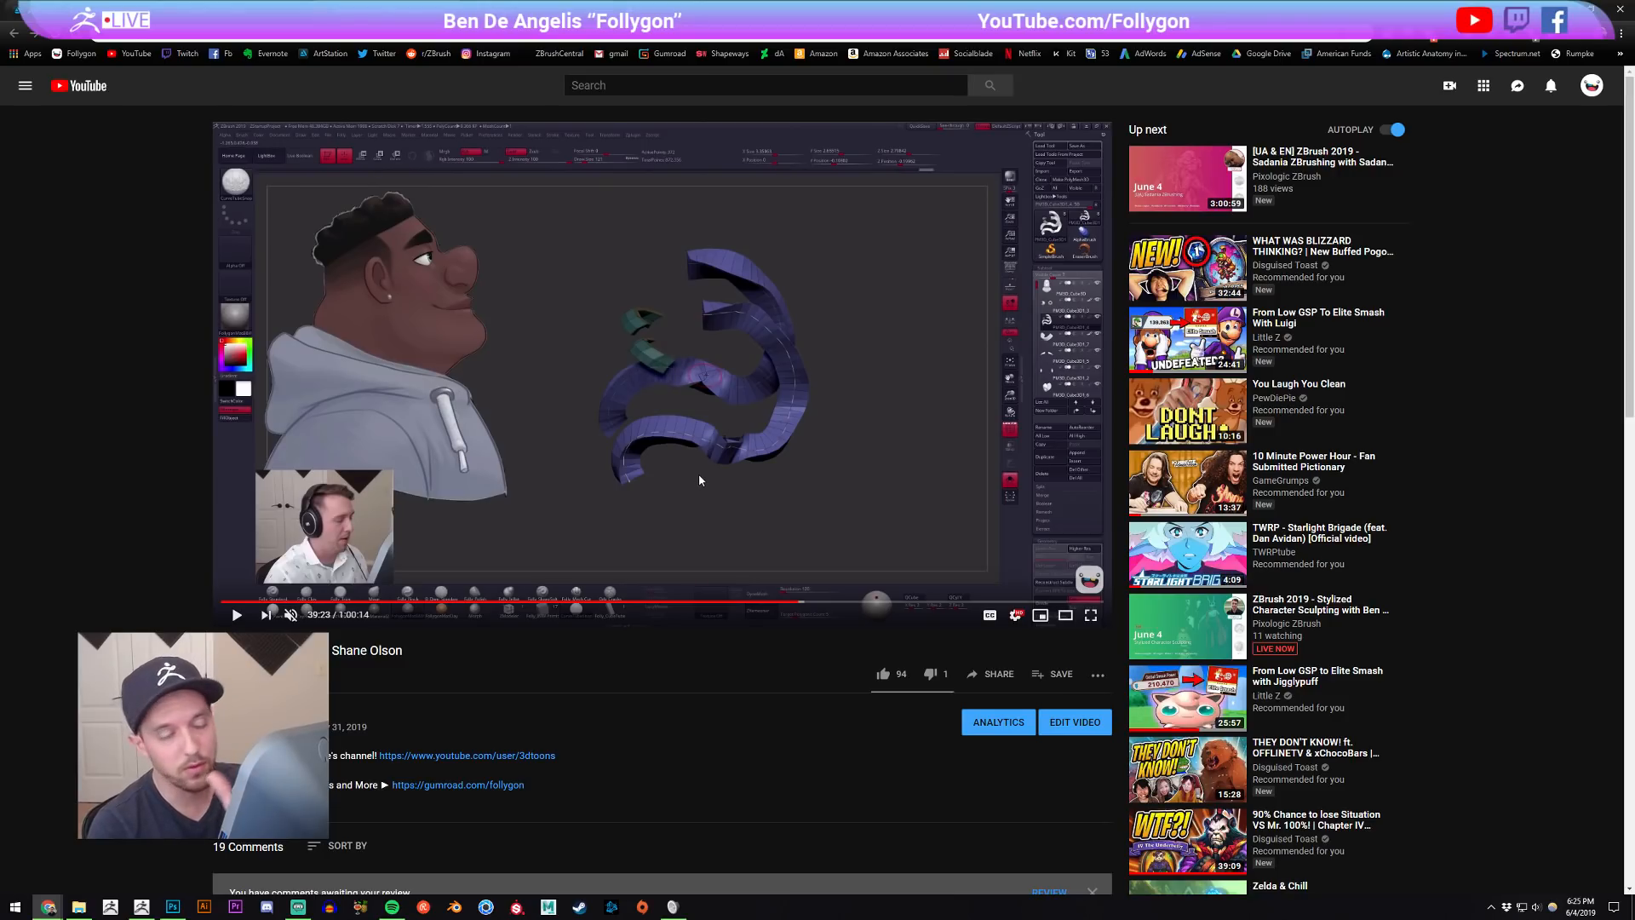
pyautogui.click(327, 10)
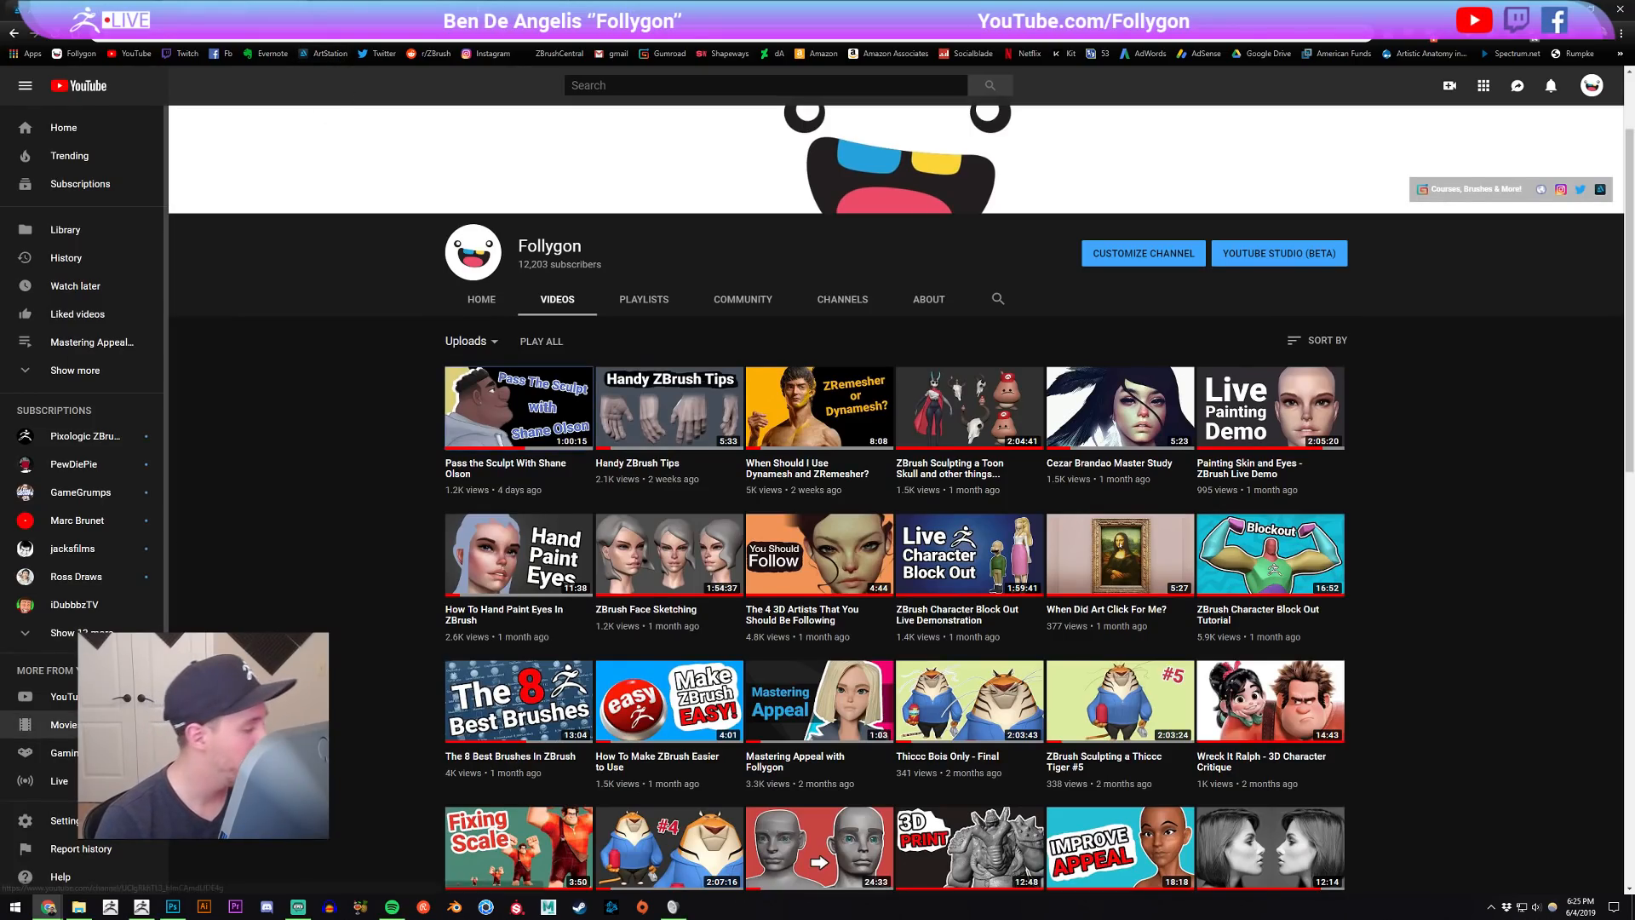
# Step: Switch back to ZBrush and mask everything on the posing mesh except the shoes
pyautogui.hotkey('alt', 'Tab')
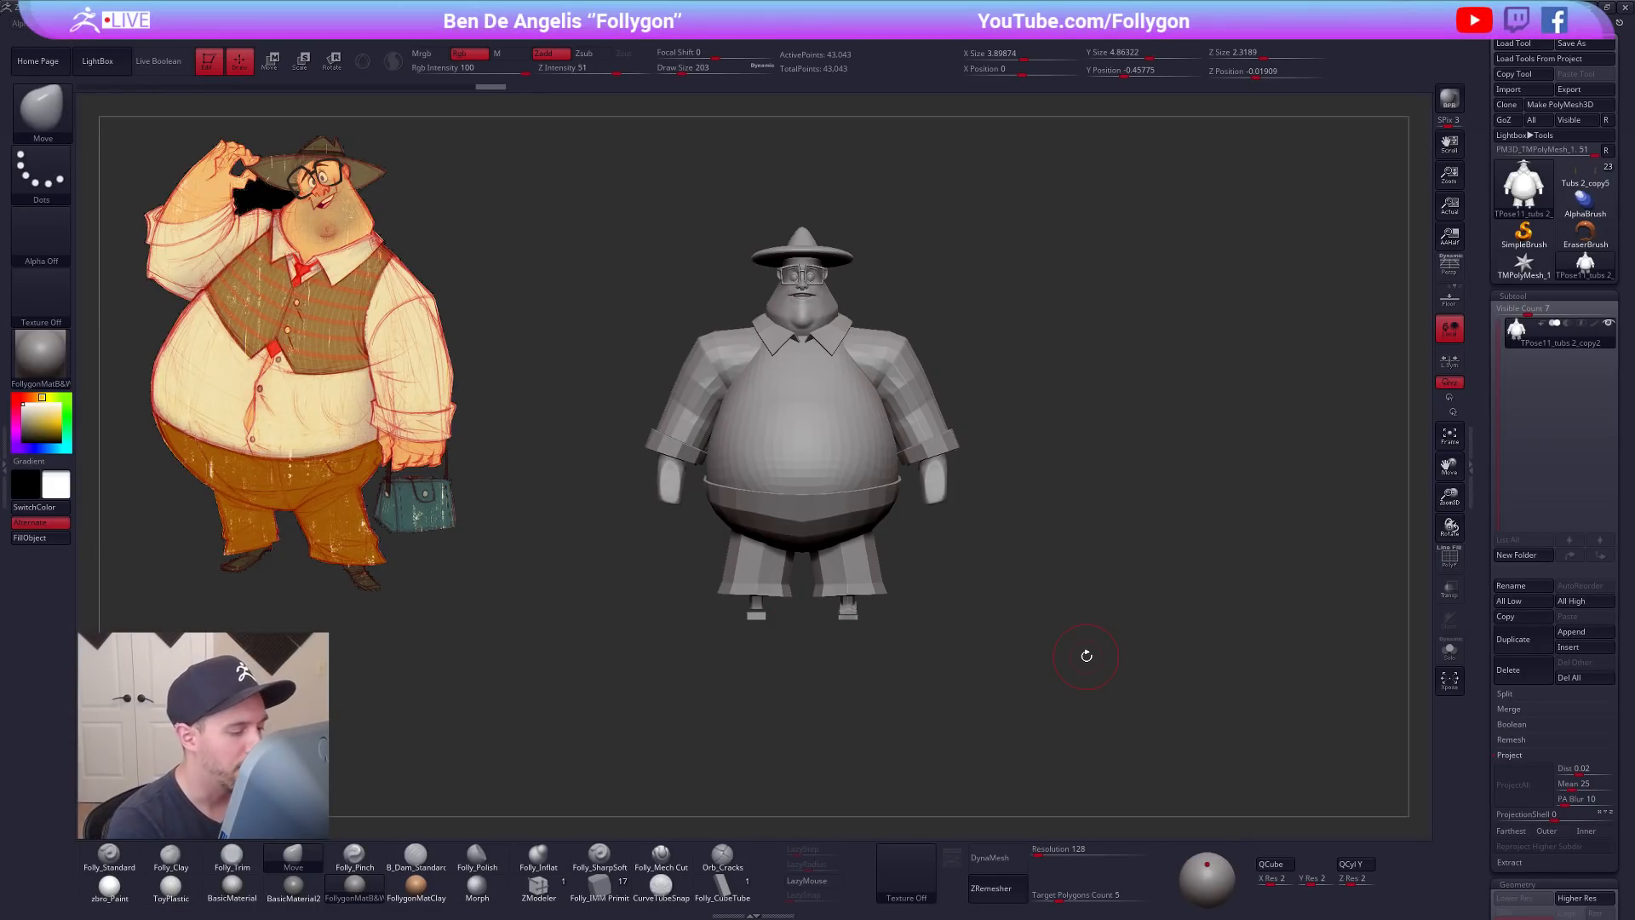
pyautogui.moveTo(859, 598)
pyautogui.keyDown('alt'); pyautogui.mouseDown(button='right')
pyautogui.moveTo(934, 528)
pyautogui.moveTo(917, 562)
pyautogui.mouseUp(button='right'); pyautogui.keyUp('alt')
pyautogui.keyDown('ctrl'); pyautogui.keyDown('shift'); pyautogui.click(918, 549); pyautogui.keyUp('shift'); pyautogui.keyUp('ctrl')
pyautogui.moveTo(924, 578)
pyautogui.keyDown('ctrl'); pyautogui.keyDown('shift'); pyautogui.mouseDown()
pyautogui.moveTo(963, 554)
pyautogui.moveTo(932, 566)
pyautogui.mouseUp(); pyautogui.keyUp('shift'); pyautogui.keyUp('ctrl')
pyautogui.keyDown('ctrl'); pyautogui.keyDown('shift'); pyautogui.click(927, 573); pyautogui.keyUp('shift'); pyautogui.keyUp('ctrl')
pyautogui.keyDown('ctrl'); pyautogui.click(973, 579); pyautogui.keyUp('ctrl')
pyautogui.keyDown('ctrl'); pyautogui.keyDown('shift'); pyautogui.click(979, 578); pyautogui.keyUp('shift'); pyautogui.keyUp('ctrl')
pyautogui.keyDown('ctrl'); pyautogui.click(981, 590); pyautogui.keyUp('ctrl')
pyautogui.moveTo(954, 516); pyautogui.dragTo(945, 424, button='right')
pyautogui.keyDown('ctrl'); pyautogui.click(1121, 442); pyautogui.keyUp('ctrl')
# Step: Rotate the toes of the shoes outward with the Rotate transpose line from below, clear the mask and hide the wireframe
pyautogui.press('r')
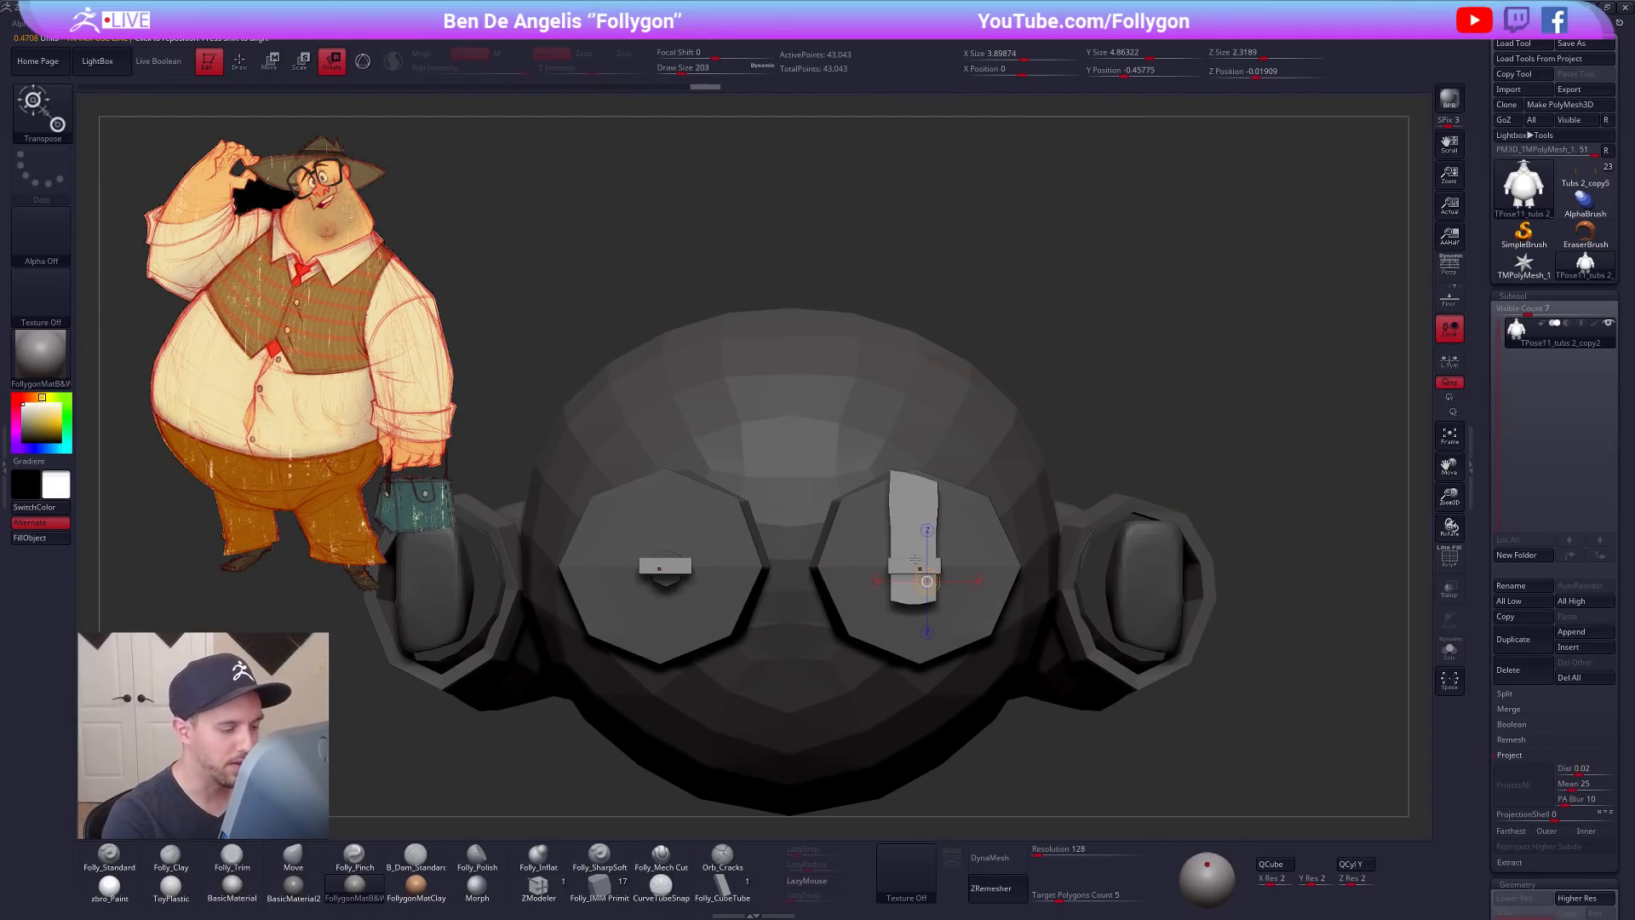
pyautogui.moveTo(914, 567)
pyautogui.mouseDown()
pyautogui.moveTo(953, 263)
pyautogui.moveTo(938, 212)
pyautogui.moveTo(967, 256)
pyautogui.moveTo(1023, 271)
pyautogui.moveTo(1069, 468)
pyautogui.mouseUp()
pyautogui.hotkey('shift', 'f')
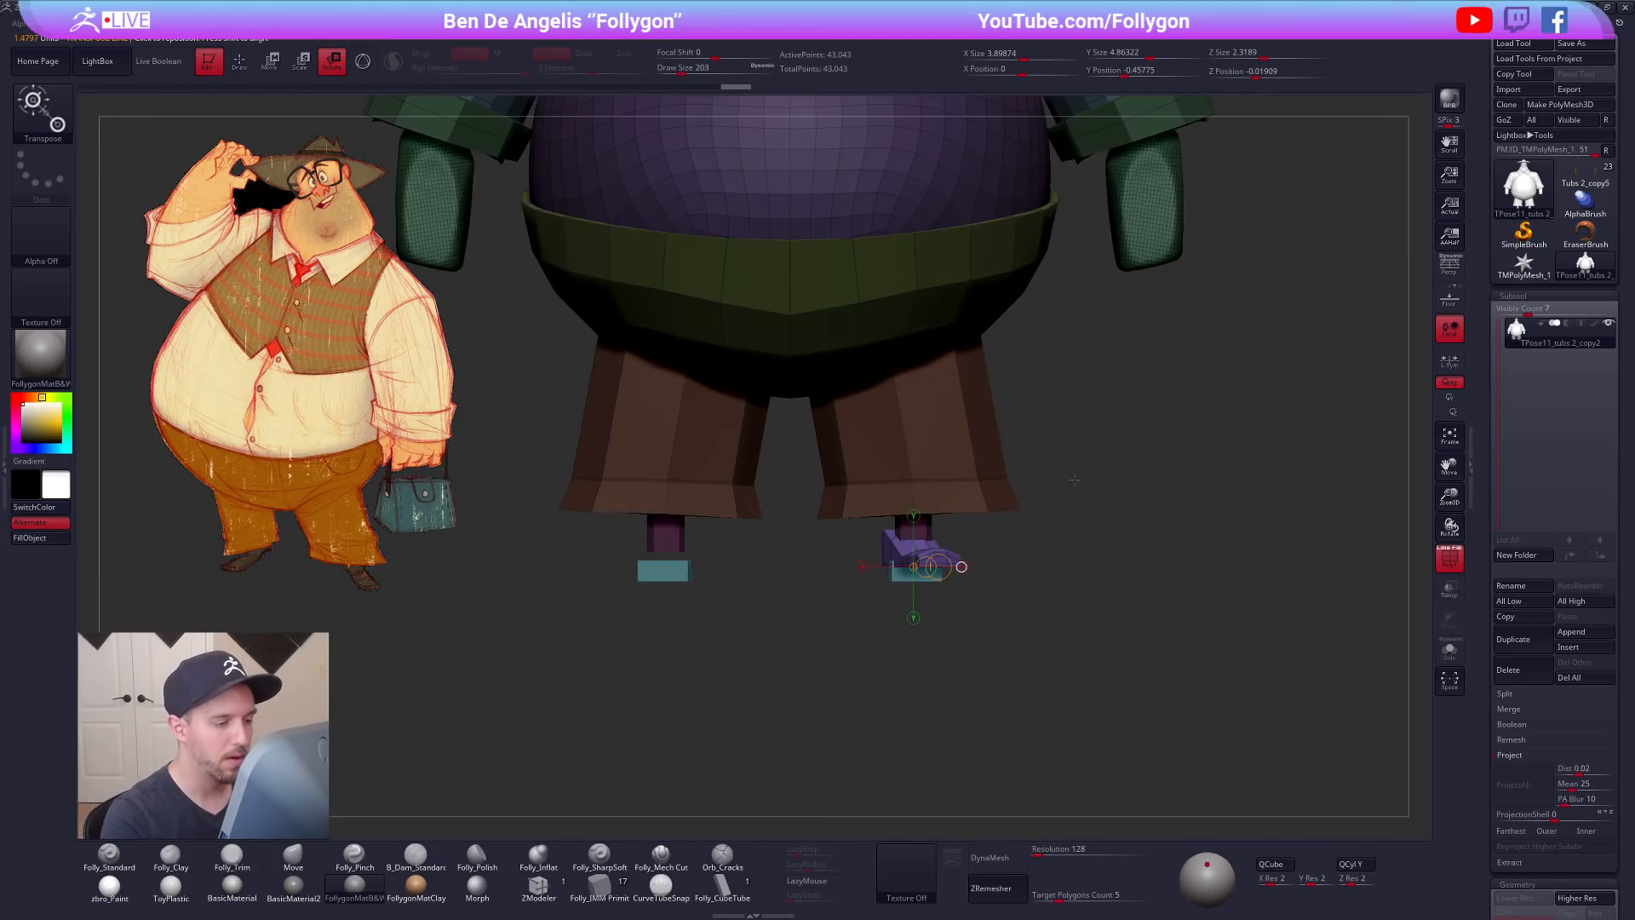
pyautogui.moveTo(1123, 668)
pyautogui.keyDown('alt'); pyautogui.mouseDown()
pyautogui.moveTo(1093, 648)
pyautogui.moveTo(1098, 739)
pyautogui.moveTo(1048, 631)
pyautogui.moveTo(1033, 503)
pyautogui.mouseUp(); pyautogui.keyUp('alt')
pyautogui.press('q')
pyautogui.press('r')
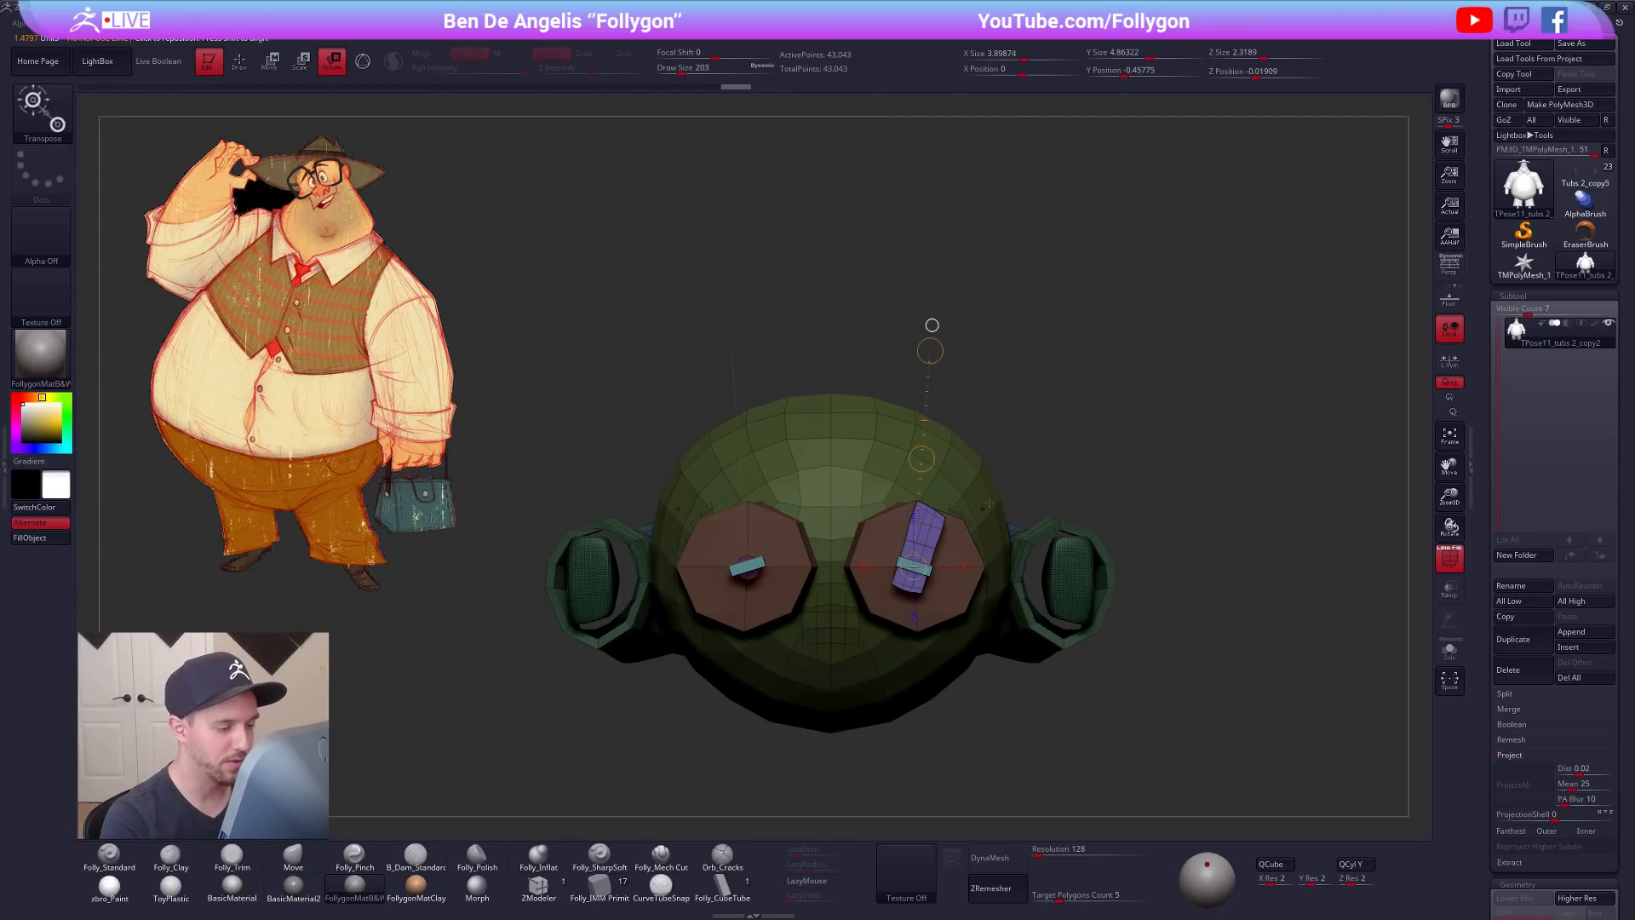
pyautogui.press('q')
pyautogui.moveTo(932, 340)
pyautogui.mouseDown()
pyautogui.moveTo(980, 474)
pyautogui.moveTo(1060, 485)
pyautogui.moveTo(1045, 596)
pyautogui.moveTo(1070, 628)
pyautogui.mouseUp()
pyautogui.hotkey('shift', 'f')
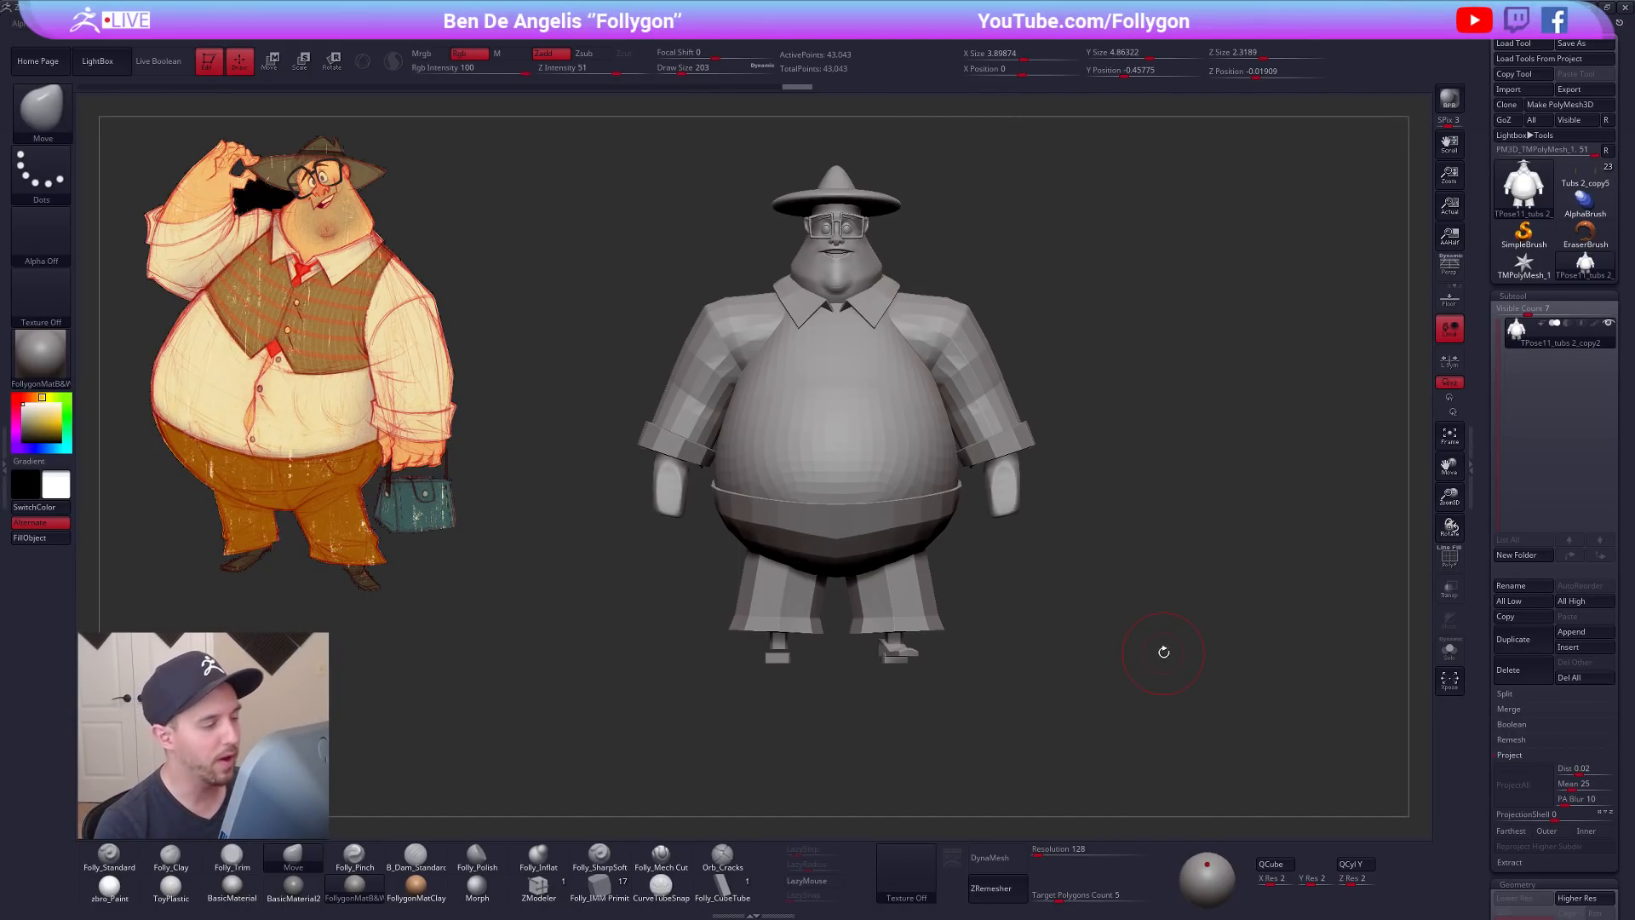
# Step: Lower the draw size to 140 and examine the trouser legs and shoes from the side and front, toggling the wireframe
pyautogui.keyDown('alt'); pyautogui.moveTo(1163, 653); pyautogui.dragTo(1113, 681); pyautogui.keyUp('alt')
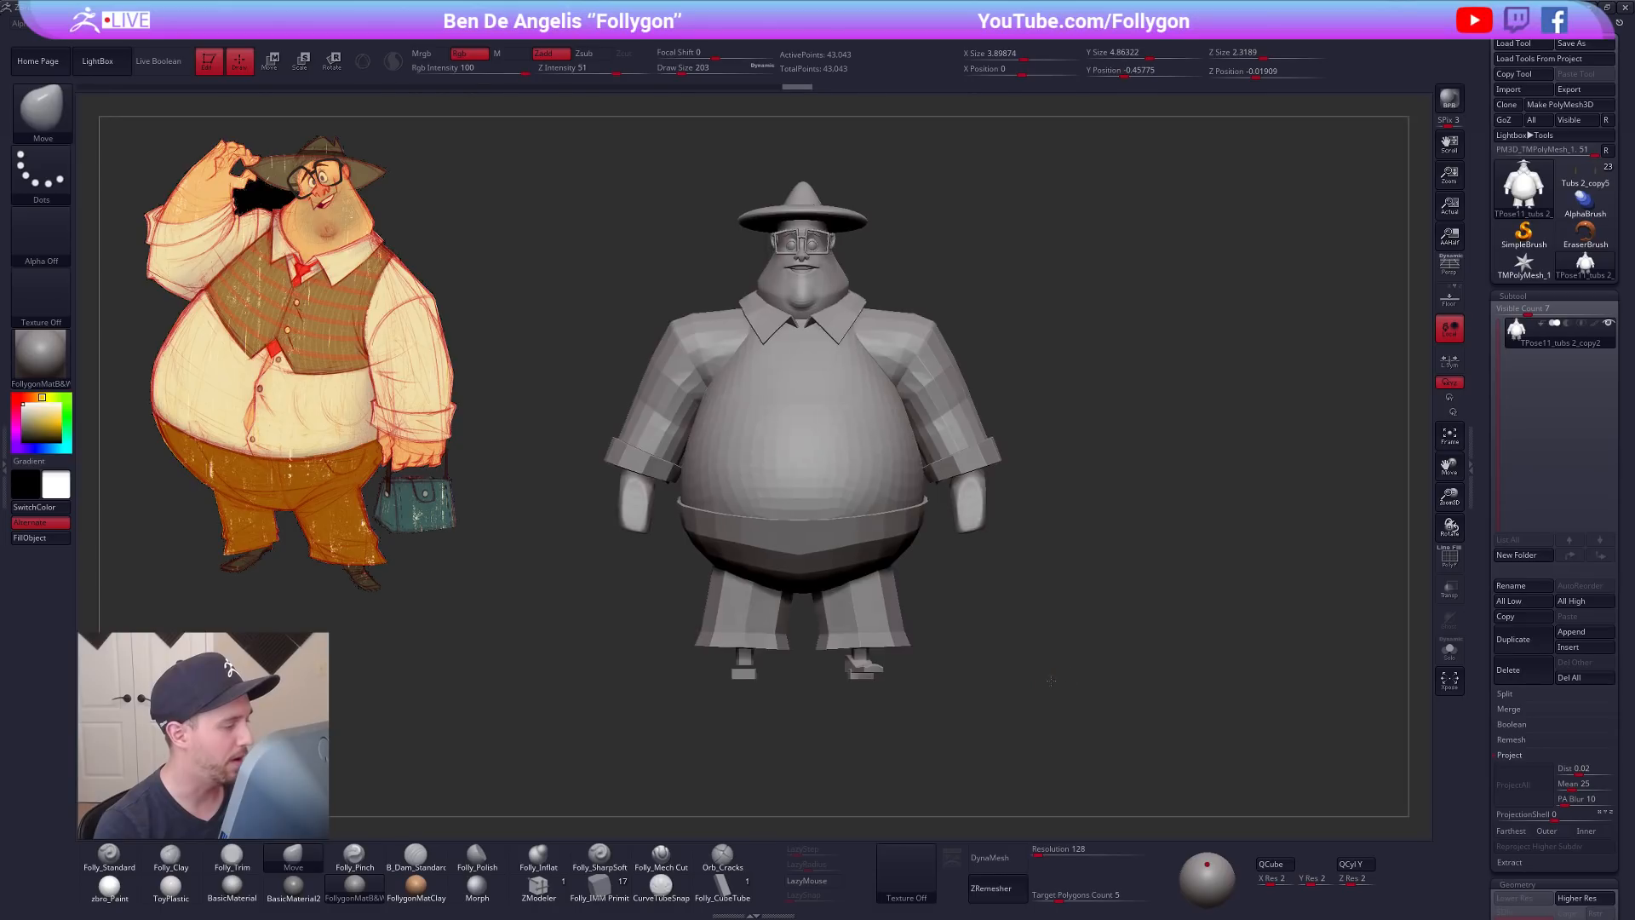
pyautogui.keyDown('shift'); pyautogui.moveTo(1059, 681); pyautogui.dragTo(1005, 704); pyautogui.keyUp('shift')
pyautogui.moveTo(904, 693)
pyautogui.keyDown('alt'); pyautogui.mouseDown()
pyautogui.moveTo(1002, 601)
pyautogui.moveTo(995, 643)
pyautogui.mouseUp(); pyautogui.keyUp('alt')
pyautogui.press('space')
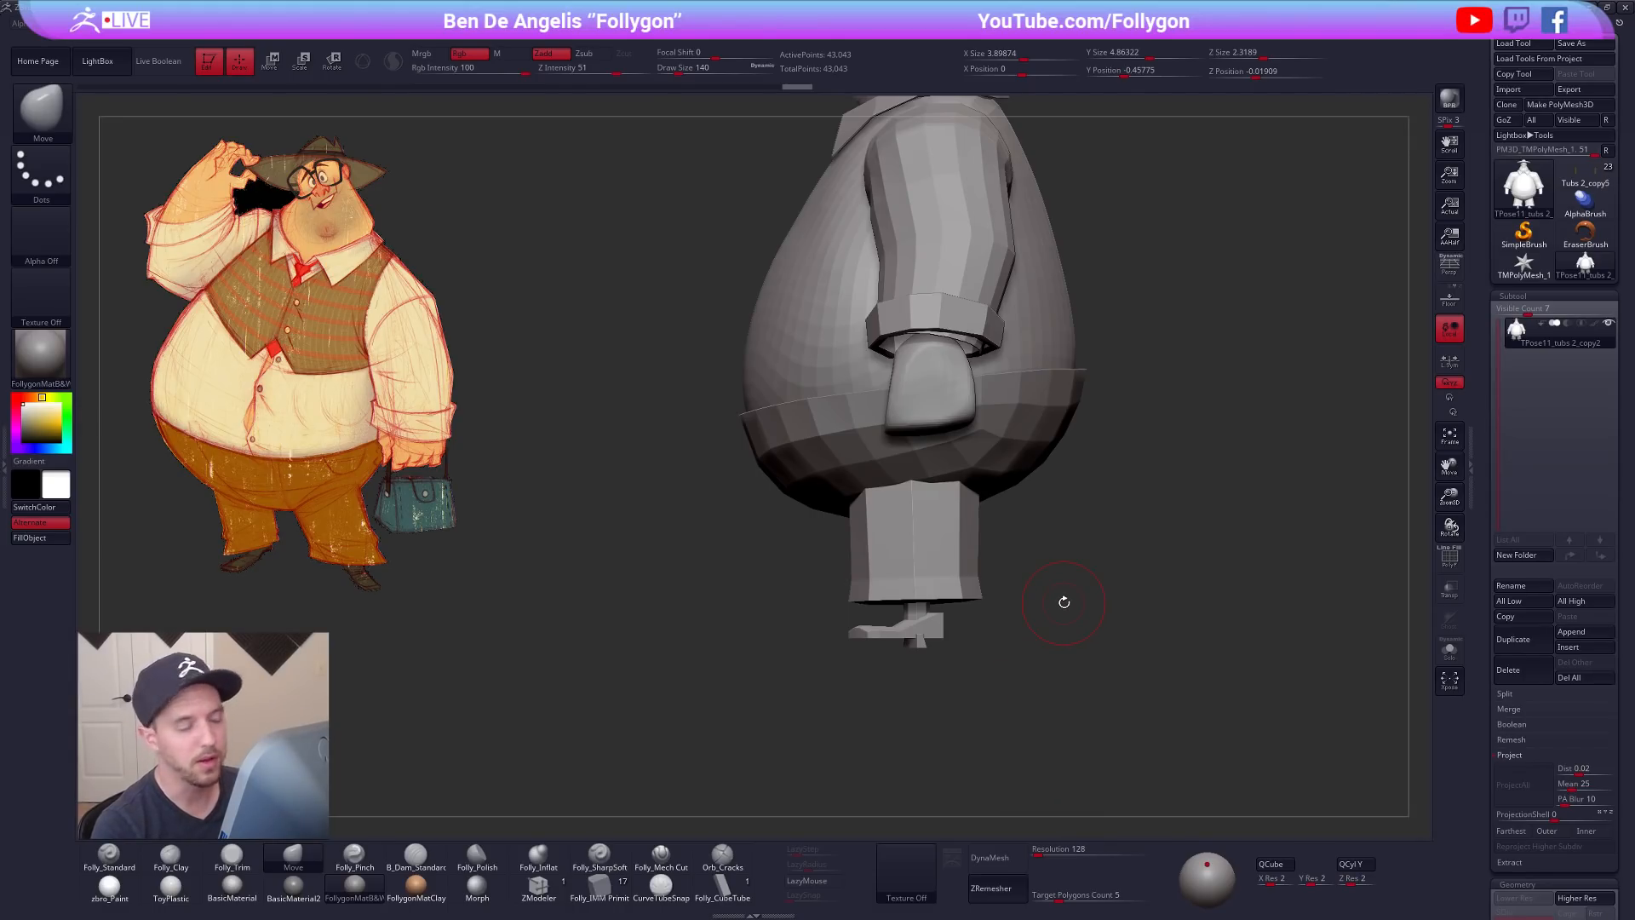
pyautogui.moveTo(976, 545); pyautogui.dragTo(956, 571)
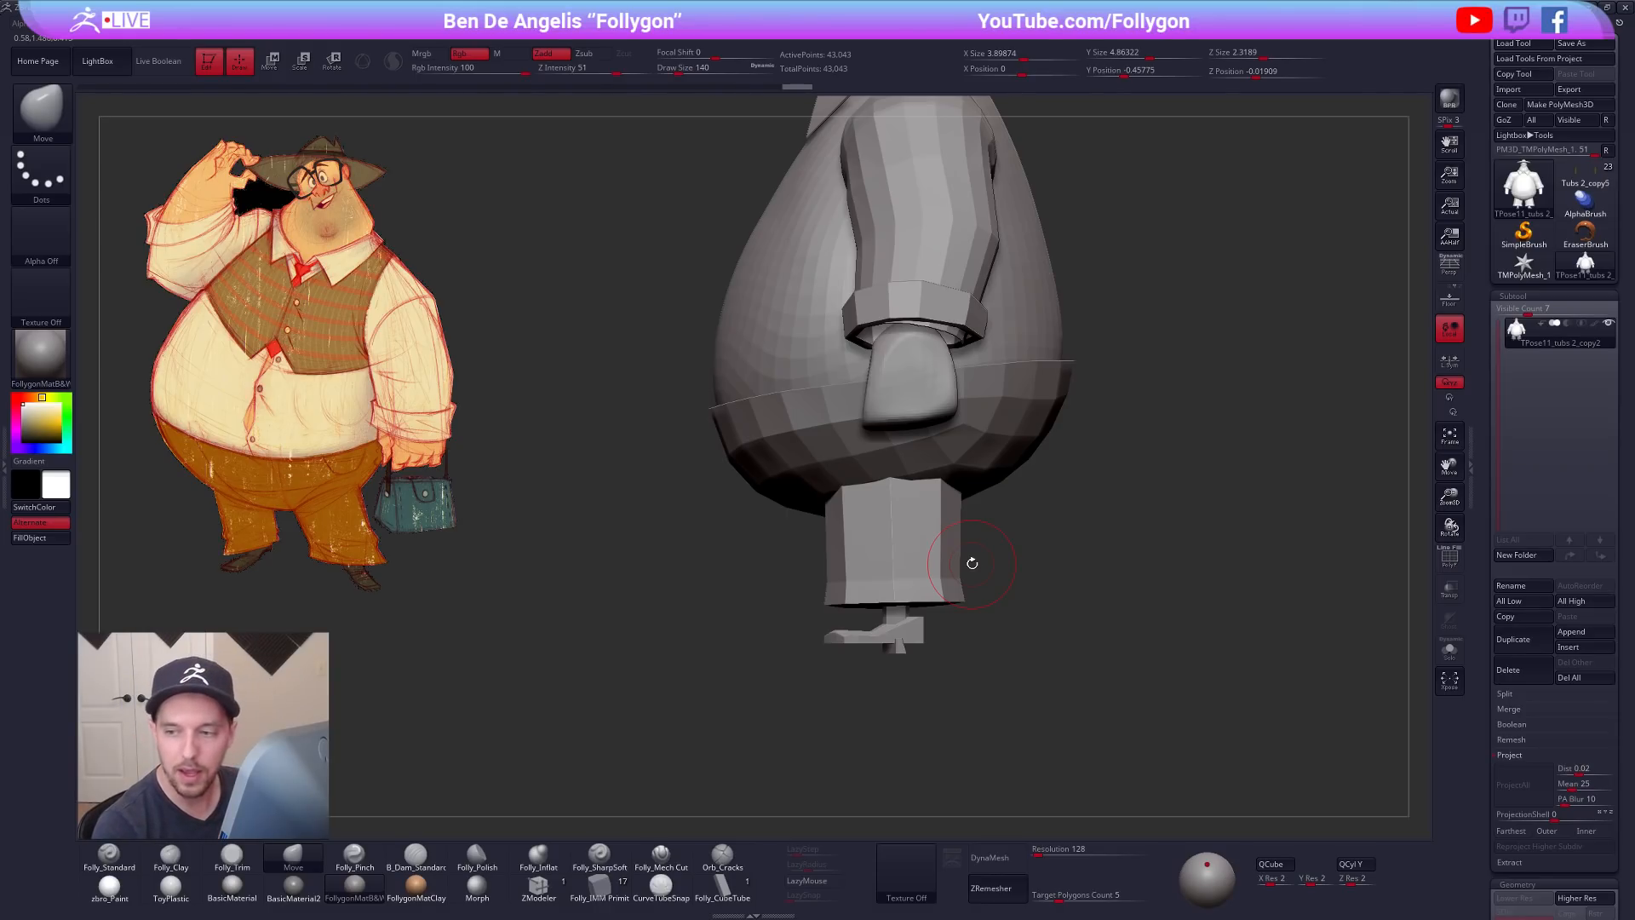
pyautogui.moveTo(917, 587); pyautogui.dragTo(971, 588, button='right')
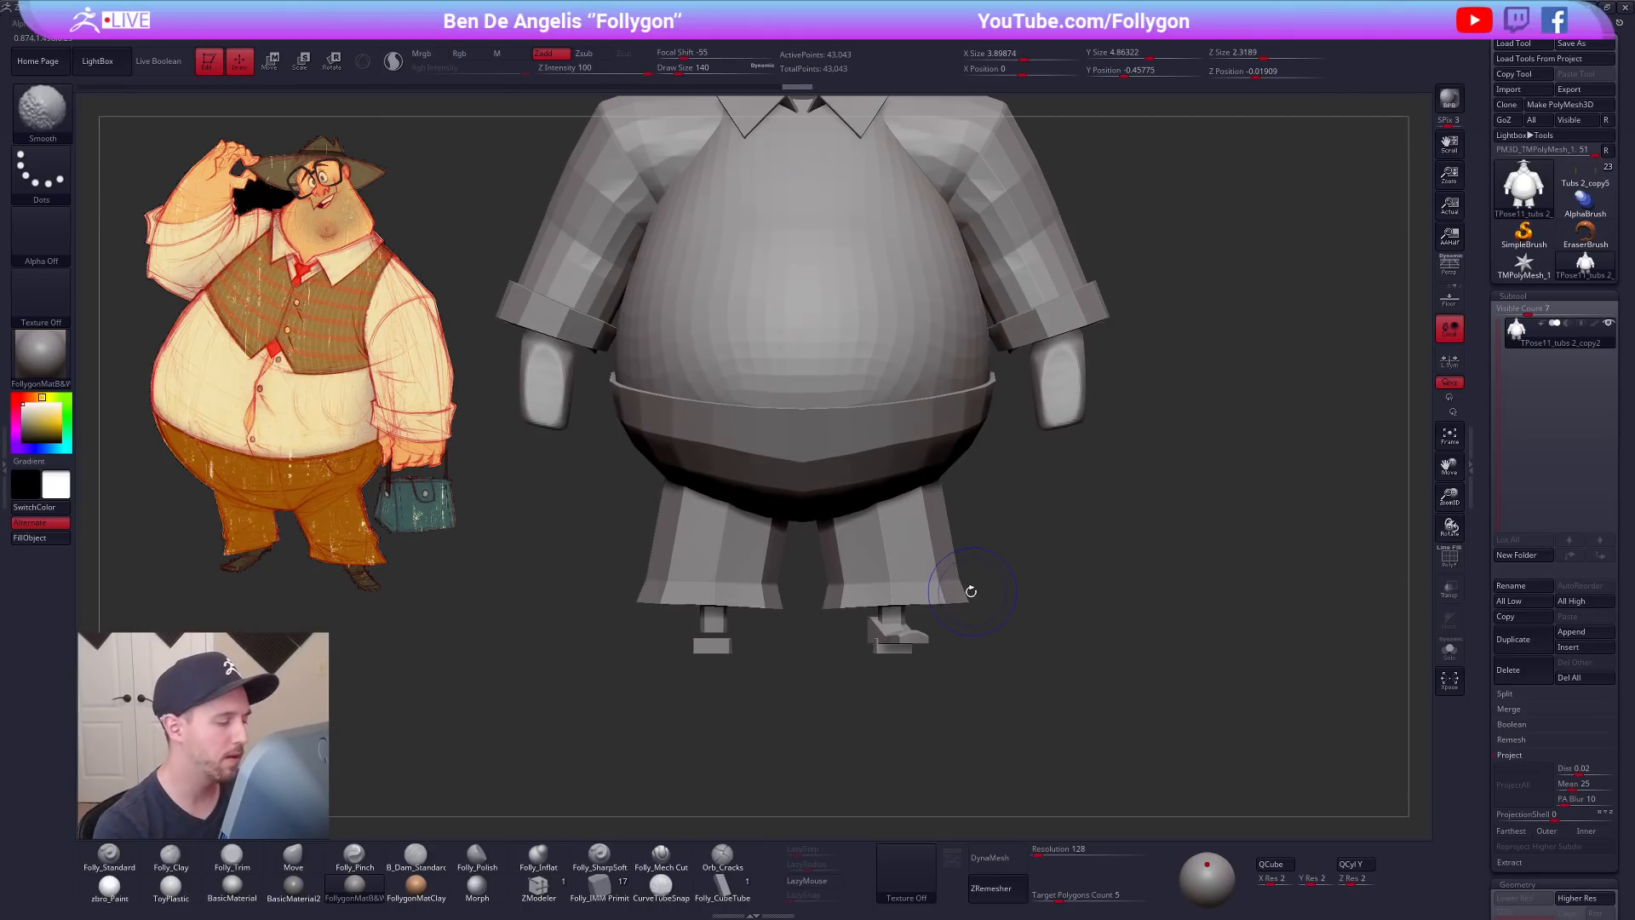
pyautogui.hotkey('shift', 'f')
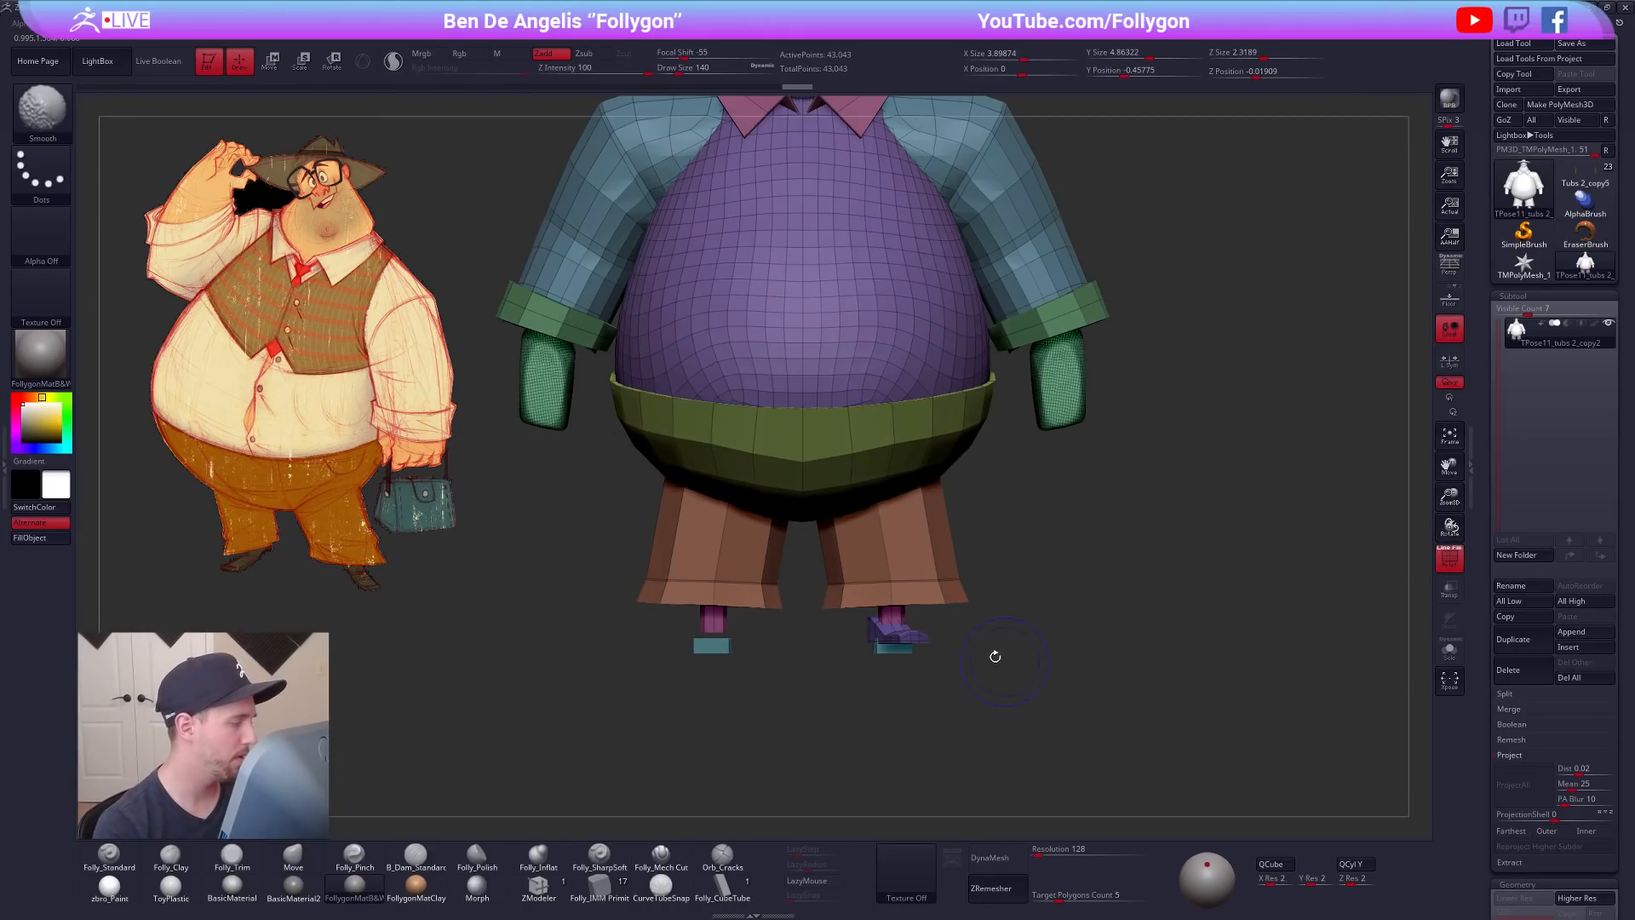
pyautogui.hotkey('shift', 'f')
# Step: Isolate the shoes, mask the rest of the body, raise the shoes slightly with the Move transpose line and clear the mask
pyautogui.keyDown('ctrl'); pyautogui.moveTo(900, 636); pyautogui.dragTo(896, 645, button='right'); pyautogui.keyUp('ctrl')
pyautogui.keyDown('ctrl'); pyautogui.keyDown('shift'); pyautogui.click(897, 637); pyautogui.keyUp('shift'); pyautogui.keyUp('ctrl')
pyautogui.moveTo(920, 673)
pyautogui.keyDown('ctrl'); pyautogui.keyDown('shift'); pyautogui.mouseDown()
pyautogui.moveTo(938, 638)
pyautogui.moveTo(962, 651)
pyautogui.moveTo(914, 681)
pyautogui.moveTo(914, 730)
pyautogui.moveTo(914, 674)
pyautogui.mouseUp(); pyautogui.keyUp('shift'); pyautogui.keyUp('ctrl')
pyautogui.keyDown('ctrl'); pyautogui.keyDown('shift'); pyautogui.click(908, 658); pyautogui.keyUp('shift'); pyautogui.keyUp('ctrl')
pyautogui.keyDown('ctrl'); pyautogui.keyDown('shift'); pyautogui.click(898, 635); pyautogui.keyUp('shift'); pyautogui.keyUp('ctrl')
pyautogui.keyDown('ctrl'); pyautogui.keyDown('shift'); pyautogui.click(969, 658); pyautogui.keyUp('shift'); pyautogui.keyUp('ctrl')
pyautogui.press('w')
pyautogui.keyDown('ctrl'); pyautogui.moveTo(1011, 666); pyautogui.dragTo(995, 653, button='right'); pyautogui.keyUp('ctrl')
pyautogui.press('q')
pyautogui.moveTo(995, 654)
pyautogui.keyDown('ctrl'); pyautogui.mouseDown()
pyautogui.moveTo(1052, 663)
pyautogui.moveTo(1000, 679)
pyautogui.mouseUp(); pyautogui.keyUp('ctrl')
# Step: Turn on perspective, hide the wireframe and bring the full figure into view from the front
pyautogui.click(1445, 273)
pyautogui.moveTo(1169, 470)
pyautogui.mouseDown()
pyautogui.moveTo(1211, 461)
pyautogui.moveTo(1182, 607)
pyautogui.mouseUp()
pyautogui.press('space')
pyautogui.hotkey('ctrl', 'shift', 'space')
pyautogui.press('w')
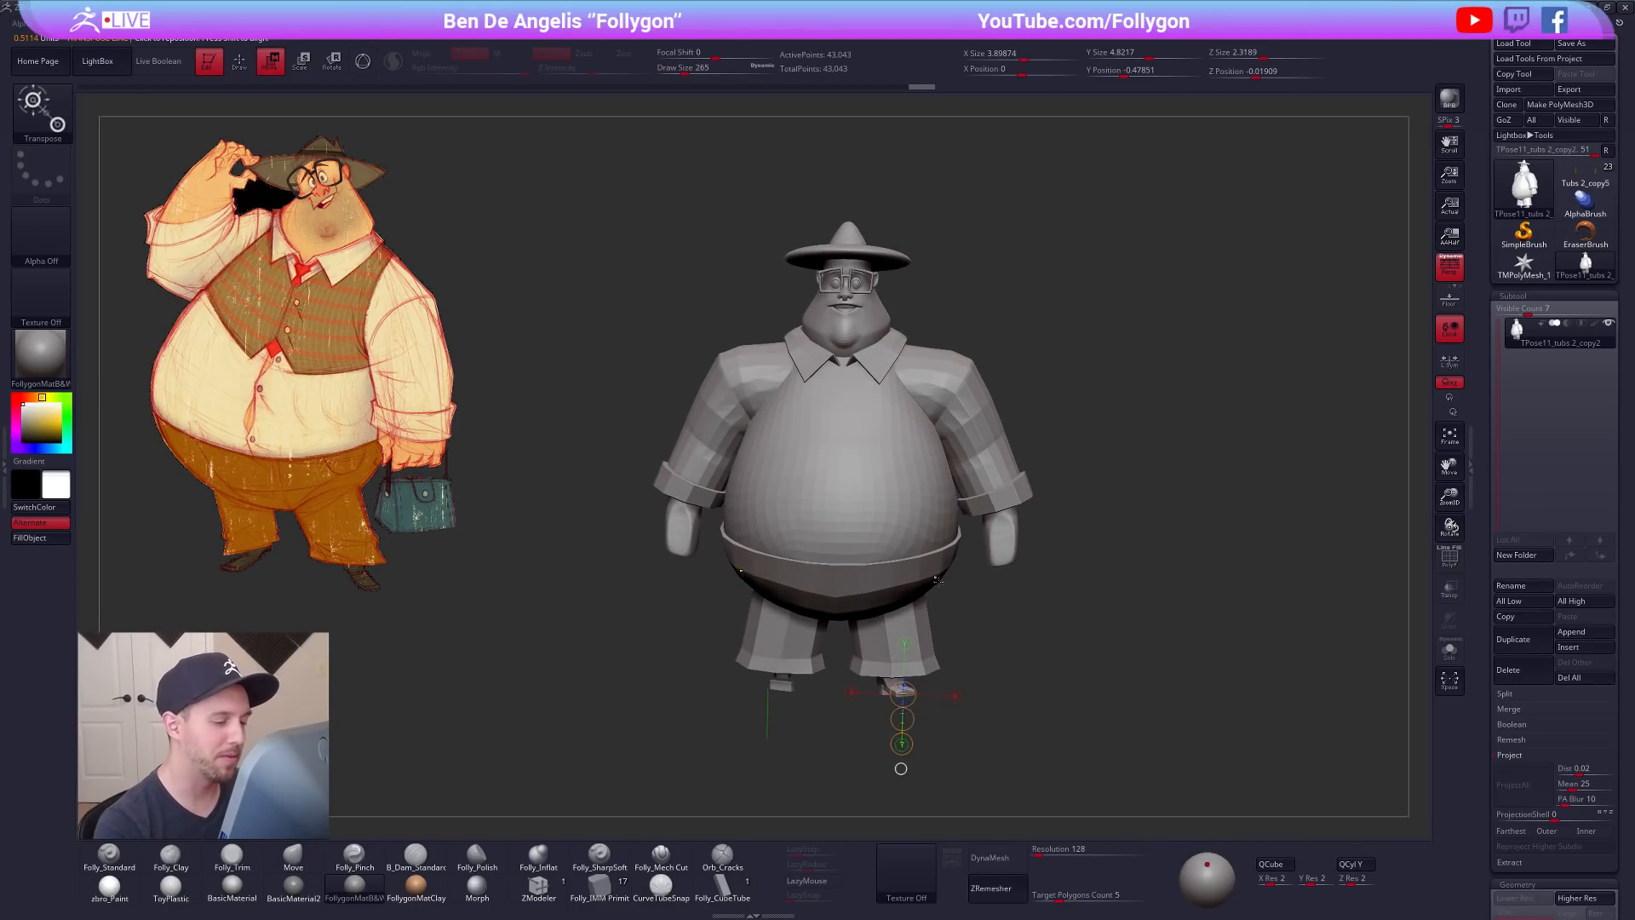
# Step: Mask everything except the trouser waistband, adjust its shape with the Move brush at draw size 350 and clear the mask
pyautogui.keyDown('ctrl'); pyautogui.click(938, 581); pyautogui.keyUp('ctrl')
pyautogui.press('q')
pyautogui.moveTo(951, 536)
pyautogui.mouseDown(button='right')
pyautogui.moveTo(938, 679)
pyautogui.moveTo(953, 696)
pyautogui.mouseUp(button='right')
pyautogui.press('s')
pyautogui.moveTo(920, 442); pyautogui.dragTo(945, 443)
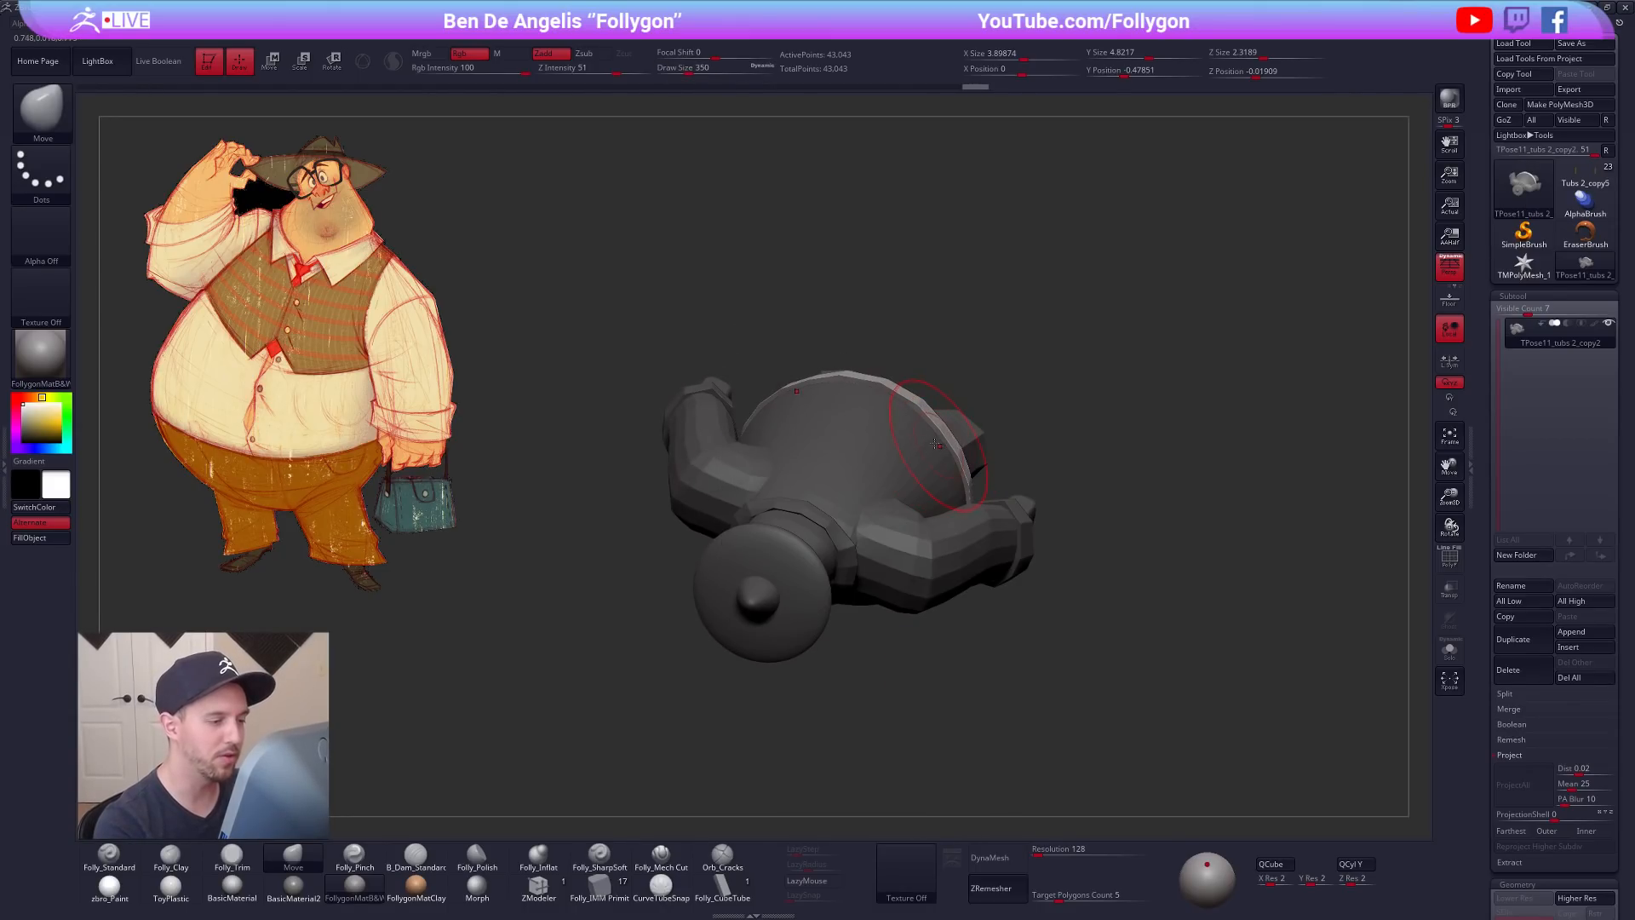
pyautogui.moveTo(938, 445)
pyautogui.mouseDown(button='right')
pyautogui.moveTo(966, 393)
pyautogui.moveTo(1081, 577)
pyautogui.moveTo(1088, 632)
pyautogui.moveTo(1107, 632)
pyautogui.mouseUp(button='right')
pyautogui.keyDown('ctrl'); pyautogui.click(966, 392); pyautogui.keyUp('ctrl')
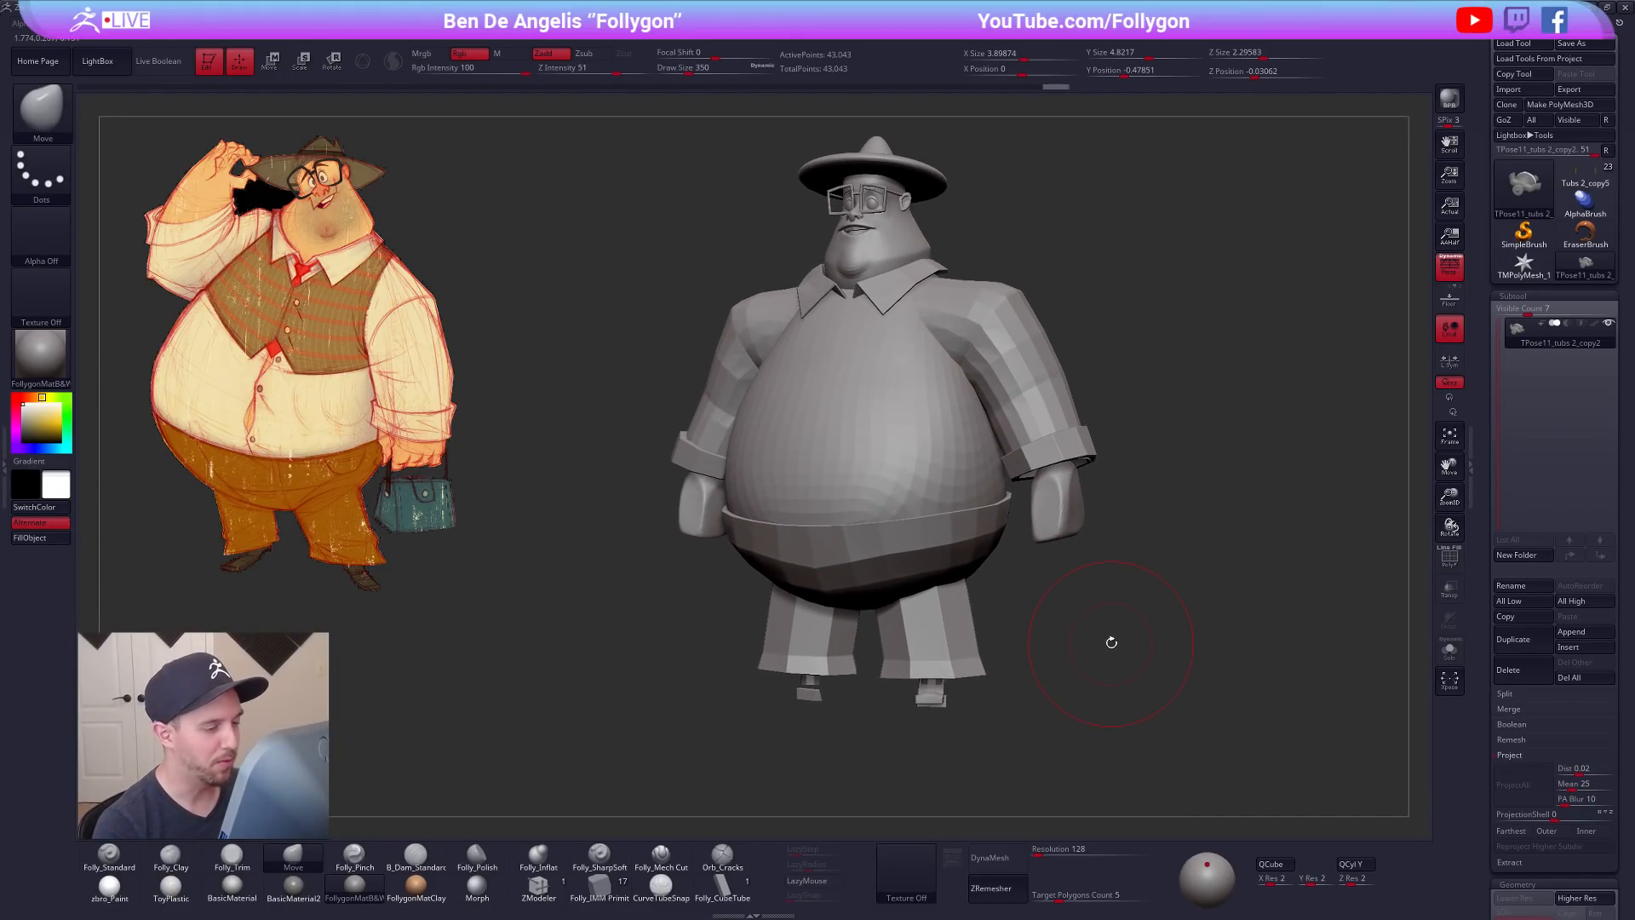
# Step: Mask everything except the sleeve cuffs and pull their outer edge into shape with the Move brush
pyautogui.press('w')
pyautogui.keyDown('ctrl'); pyautogui.click(1055, 437); pyautogui.keyUp('ctrl')
pyautogui.press('q')
pyautogui.moveTo(1086, 456)
pyautogui.mouseDown(button='right')
pyautogui.moveTo(1064, 475)
pyautogui.moveTo(1099, 452)
pyautogui.mouseUp(button='right')
pyautogui.moveTo(1099, 447); pyautogui.dragTo(1109, 486)
pyautogui.moveTo(1091, 545)
pyautogui.keyDown('alt'); pyautogui.mouseDown(button='right')
pyautogui.moveTo(1104, 500)
pyautogui.moveTo(1058, 541)
pyautogui.mouseUp(button='right'); pyautogui.keyUp('alt')
# Step: Refine the form of the unmasked sleeve cuffs with small adjustments, checking them from the back and side
pyautogui.press('r')
pyautogui.moveTo(1036, 491)
pyautogui.mouseDown()
pyautogui.moveTo(1236, 470)
pyautogui.moveTo(1028, 494)
pyautogui.mouseUp()
pyautogui.press('q')
pyautogui.moveTo(1039, 524)
pyautogui.mouseDown(button='right')
pyautogui.moveTo(1078, 526)
pyautogui.moveTo(1015, 519)
pyautogui.mouseUp(button='right')
pyautogui.moveTo(981, 523); pyautogui.dragTo(976, 529)
pyautogui.moveTo(973, 532)
pyautogui.mouseDown(button='right')
pyautogui.moveTo(869, 572)
pyautogui.moveTo(809, 572)
pyautogui.mouseUp(button='right')
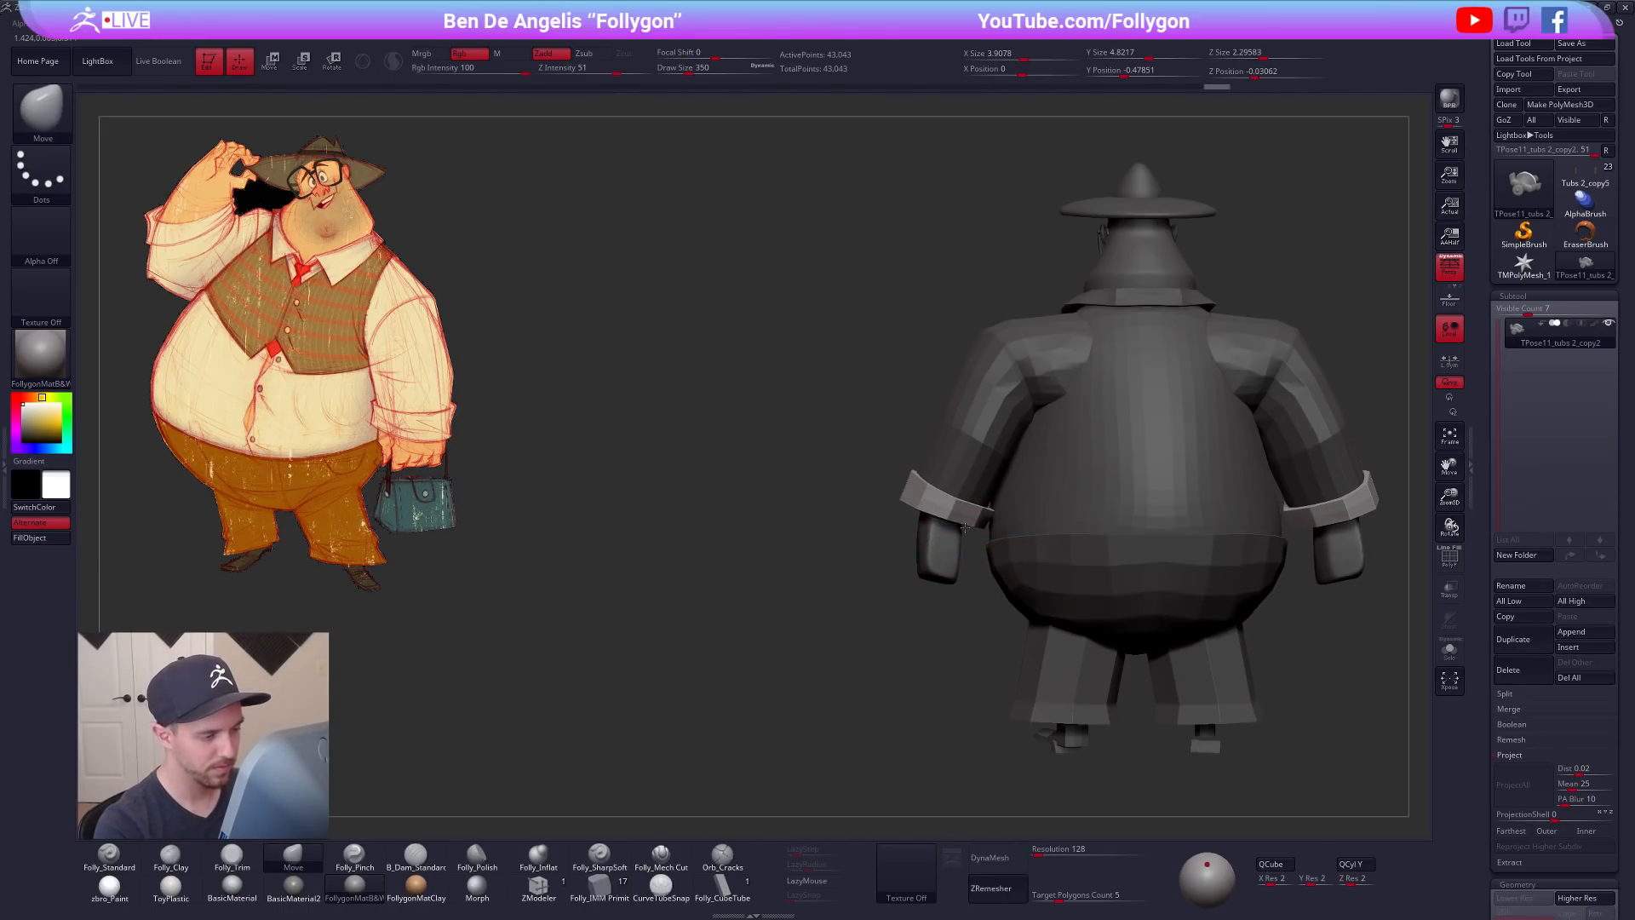
pyautogui.keyDown('shift'); pyautogui.moveTo(949, 532); pyautogui.dragTo(1051, 552, button='right'); pyautogui.keyUp('shift')
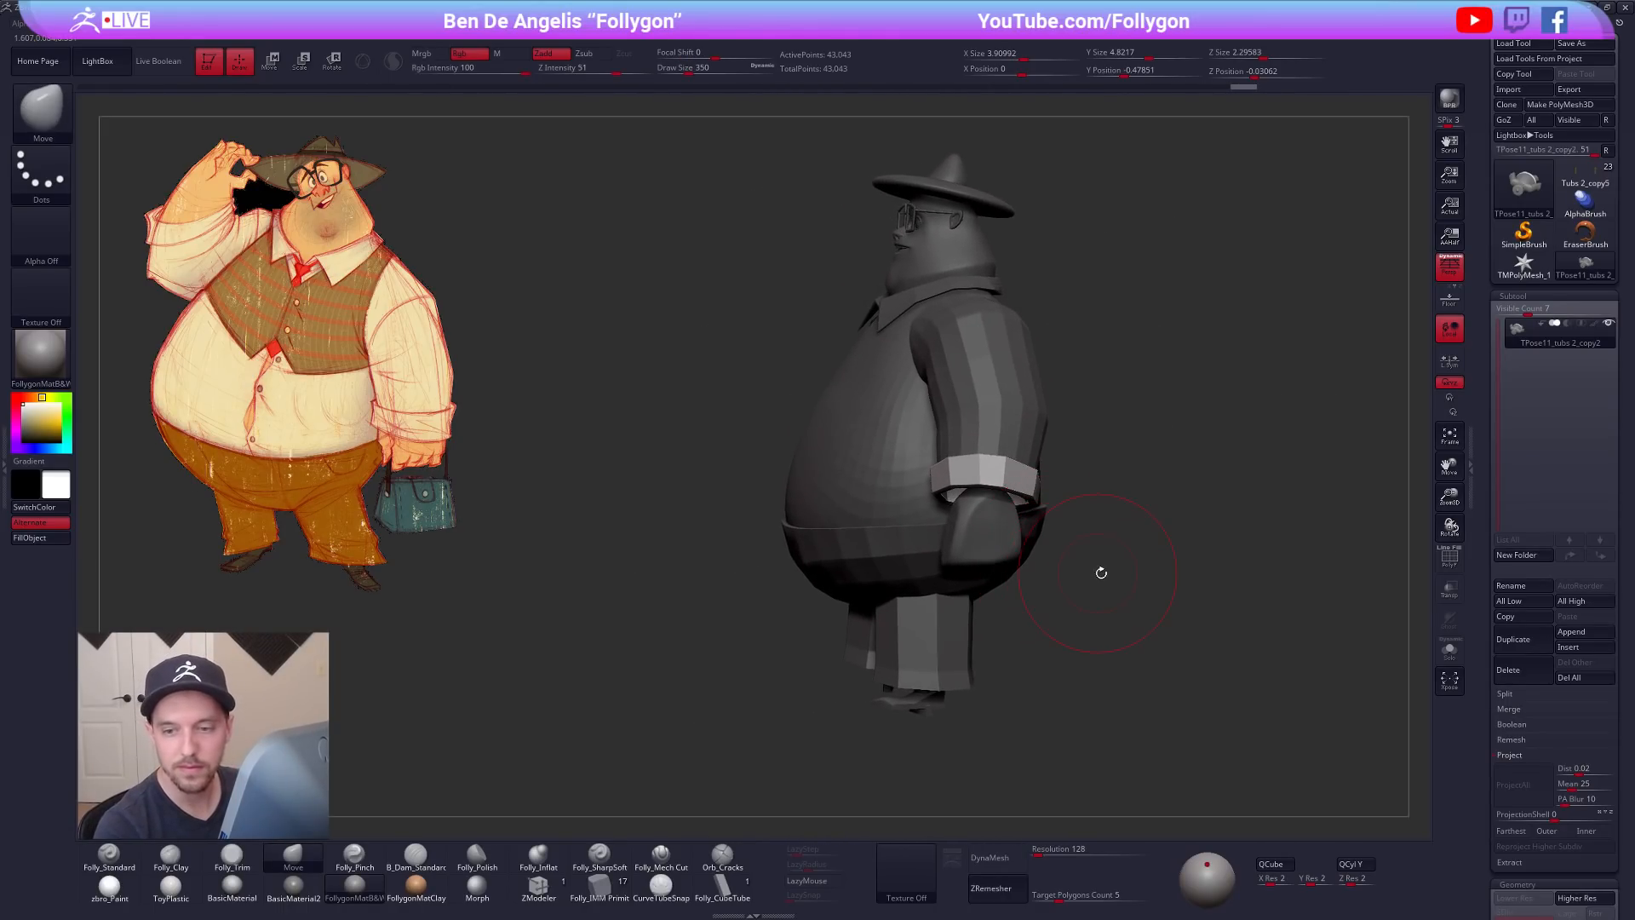
# Step: Lower the draw size to 252, clear the mask and compare the whole figure with the reference from the front
pyautogui.press('s')
pyautogui.moveTo(1138, 567); pyautogui.dragTo(1117, 570)
pyautogui.moveTo(1005, 600)
pyautogui.mouseDown(button='right')
pyautogui.moveTo(1132, 633)
pyautogui.moveTo(1065, 632)
pyautogui.mouseUp(button='right')
pyautogui.keyDown('ctrl'); pyautogui.moveTo(1077, 642); pyautogui.dragTo(1097, 646); pyautogui.keyUp('ctrl')
pyautogui.keyDown('alt'); pyautogui.moveTo(1099, 645); pyautogui.dragTo(1096, 638, button='right'); pyautogui.keyUp('alt')
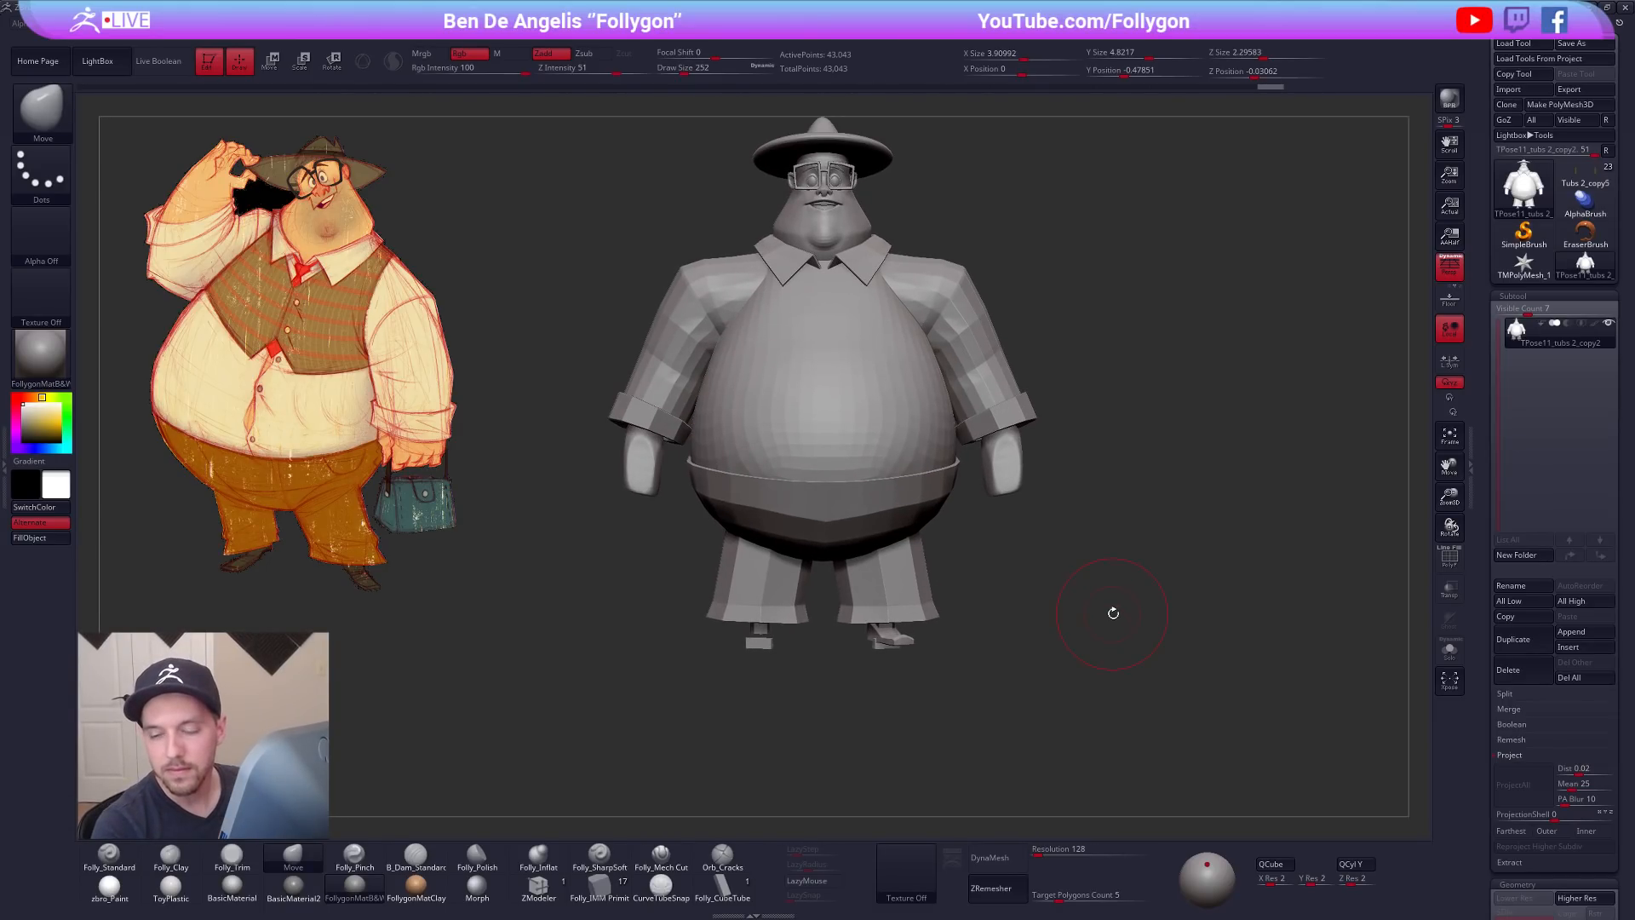
pyautogui.keyDown('alt'); pyautogui.moveTo(1111, 644); pyautogui.dragTo(1110, 624, button='right'); pyautogui.keyUp('alt')
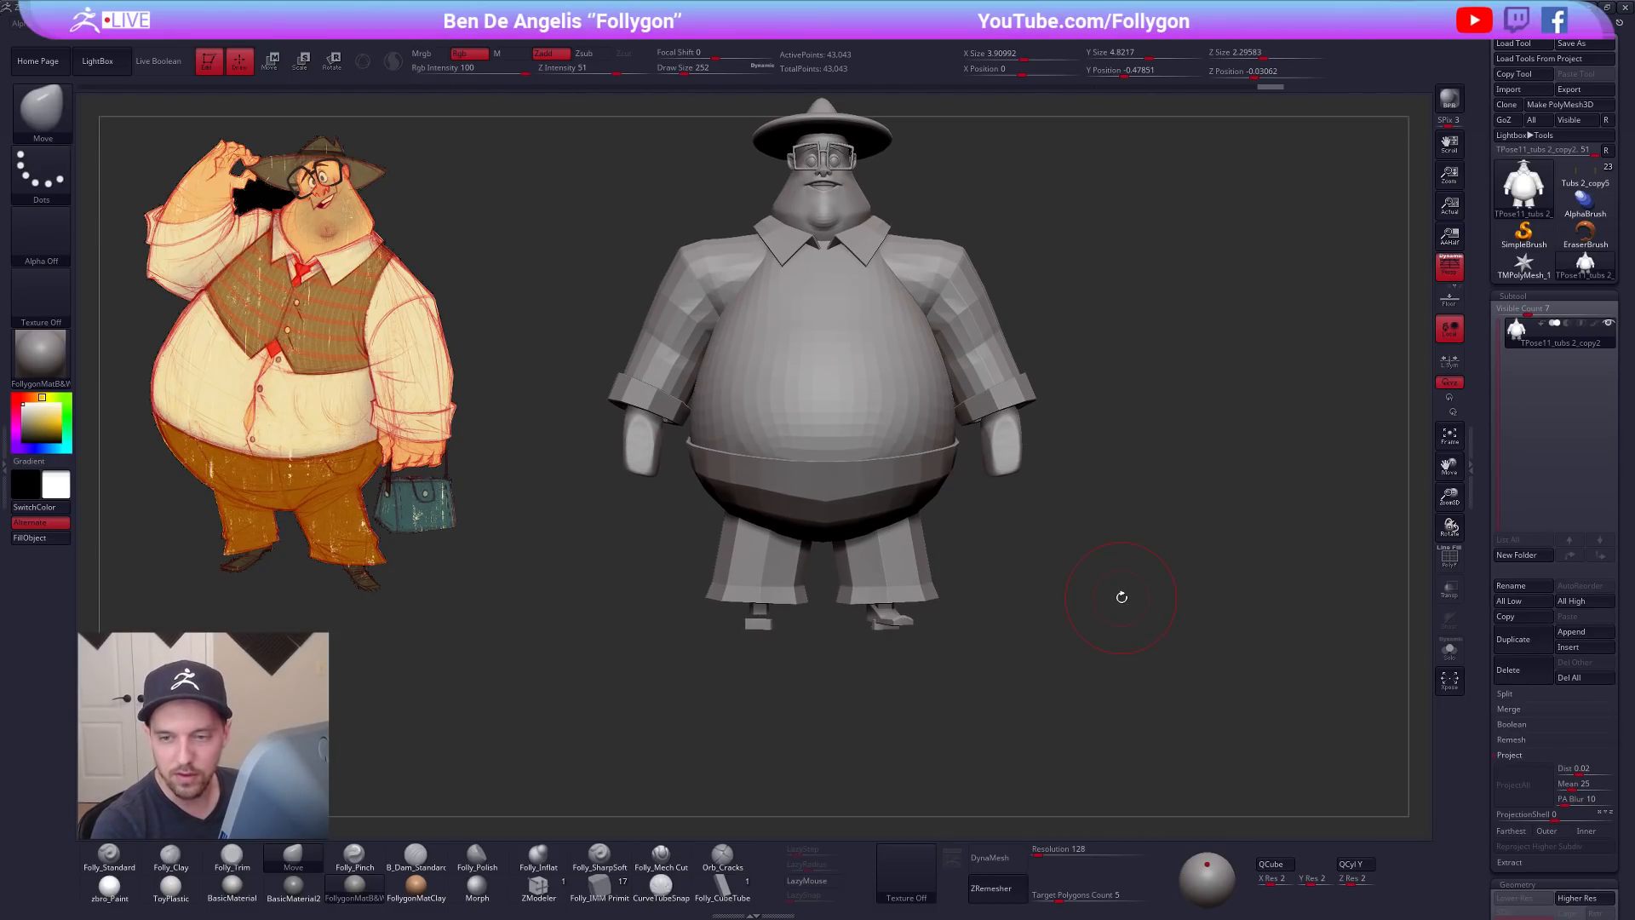
pyautogui.keyDown('alt'); pyautogui.moveTo(1107, 607); pyautogui.dragTo(1109, 641); pyautogui.keyUp('alt')
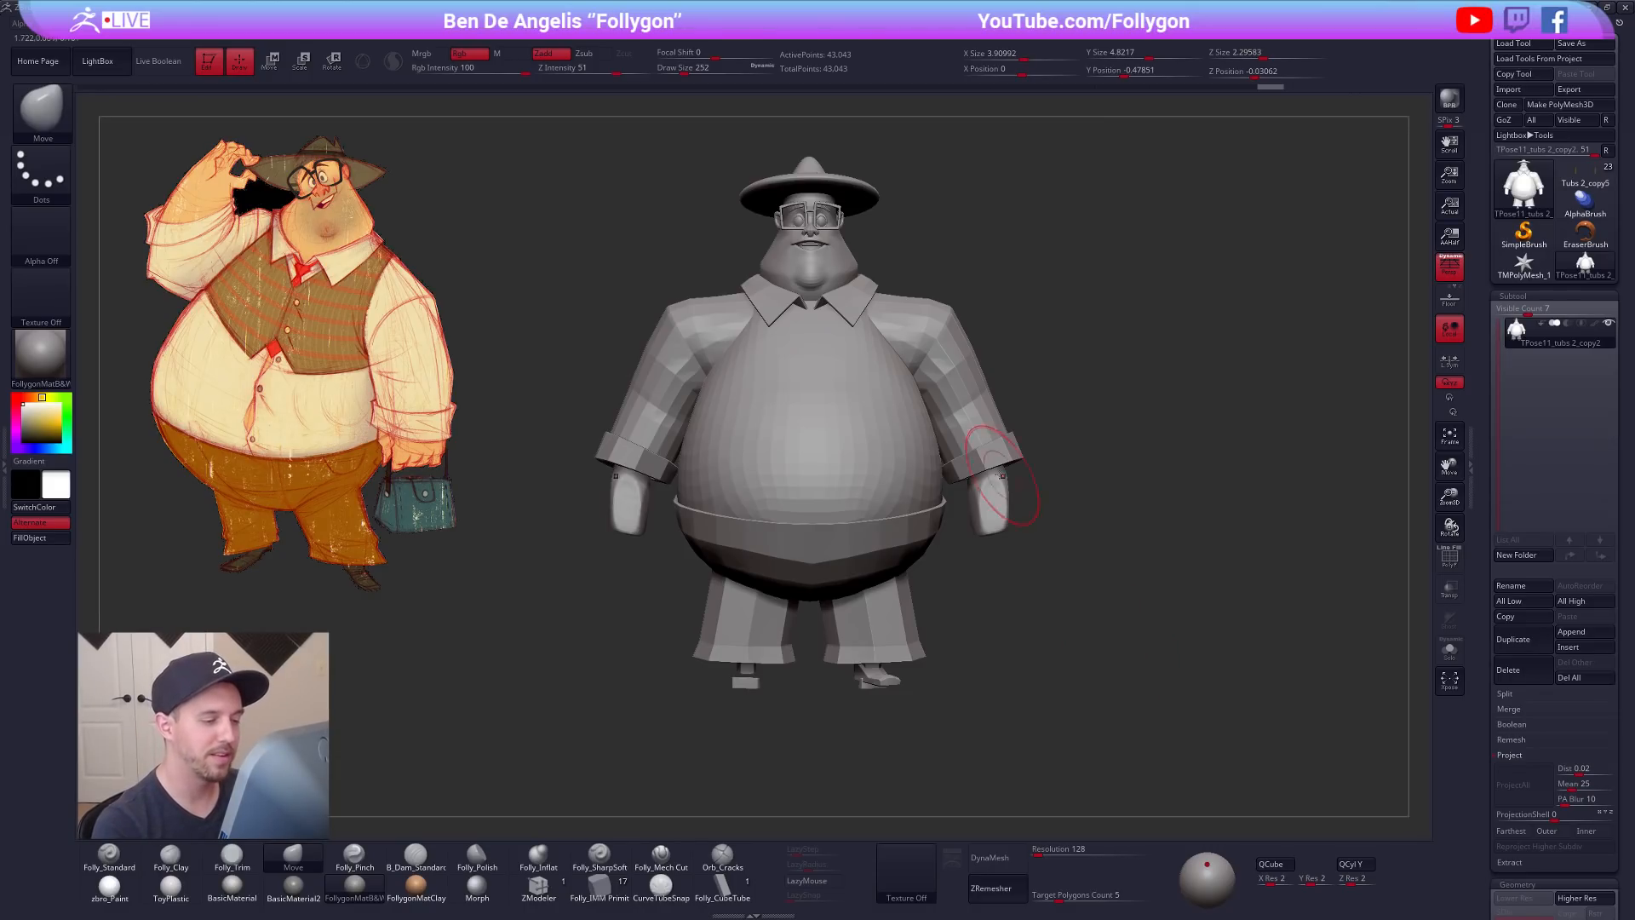
# Step: Isolate the sleeve cuffs with a mask again and widen them slightly with the Move brush at draw size 292
pyautogui.press('w')
pyautogui.keyDown('ctrl'); pyautogui.click(1000, 450); pyautogui.keyUp('ctrl')
pyautogui.press('q')
pyautogui.press('space')
pyautogui.moveTo(961, 478); pyautogui.dragTo(999, 479)
pyautogui.press('space')
pyautogui.moveTo(999, 478)
pyautogui.mouseDown(button='right')
pyautogui.moveTo(960, 481)
pyautogui.moveTo(947, 504)
pyautogui.moveTo(961, 527)
pyautogui.mouseUp(button='right')
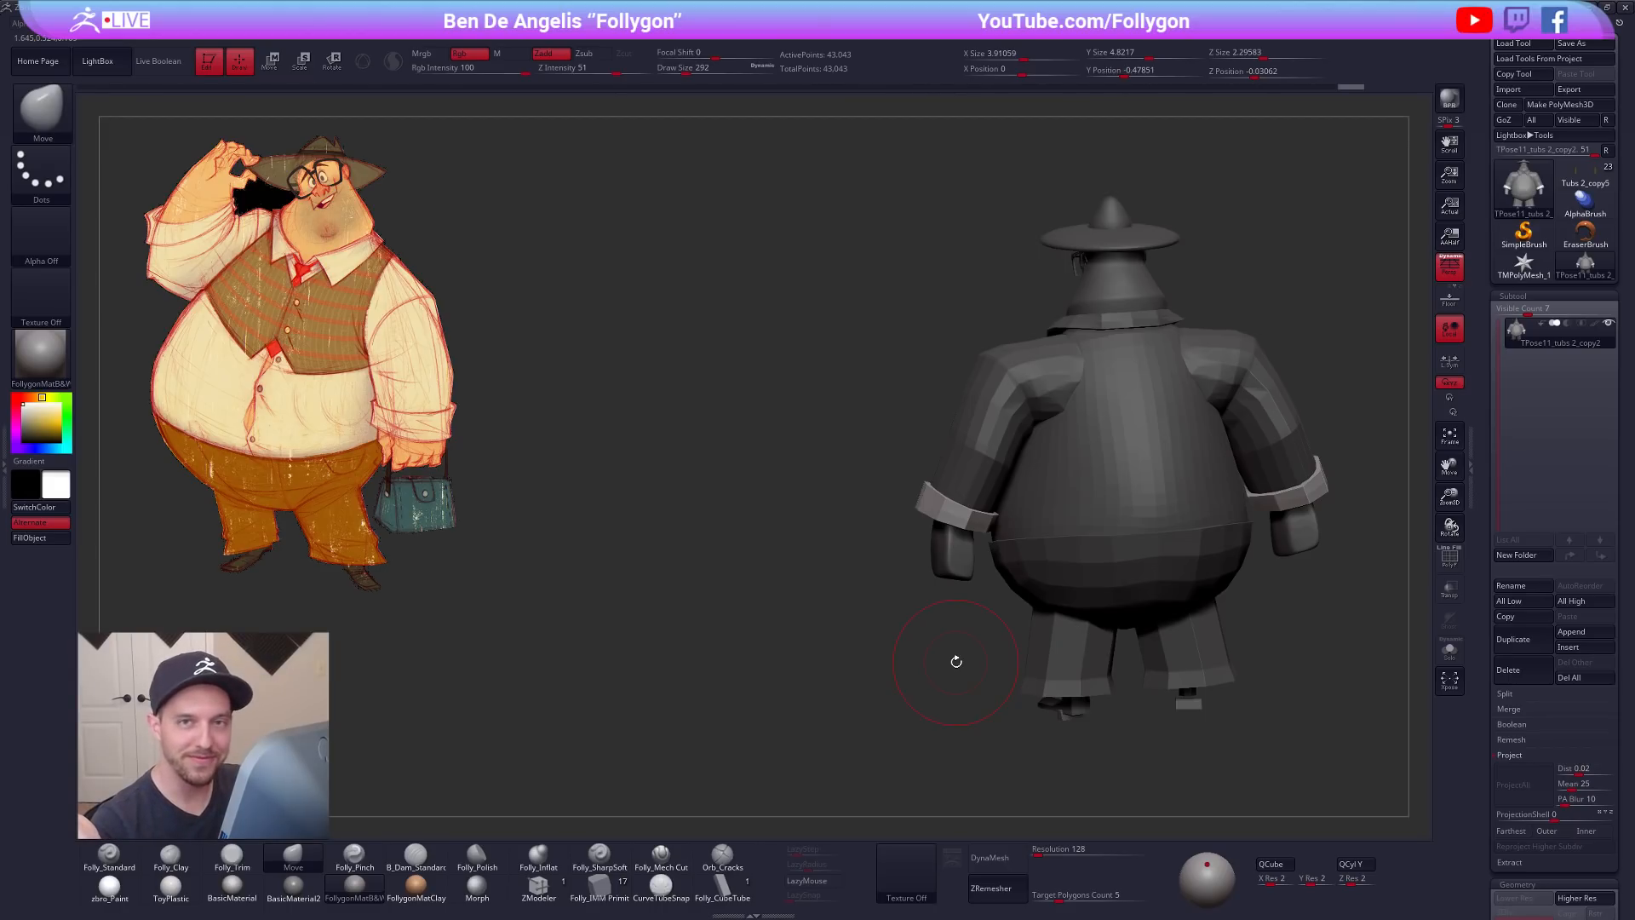
pyautogui.moveTo(934, 668); pyautogui.dragTo(996, 528, button='right')
# Step: Mask all but the trouser waistband, nudge it with the Move brush at draw size 381 and toggle the subdivision smoothing preview
pyautogui.press('w')
pyautogui.press('q')
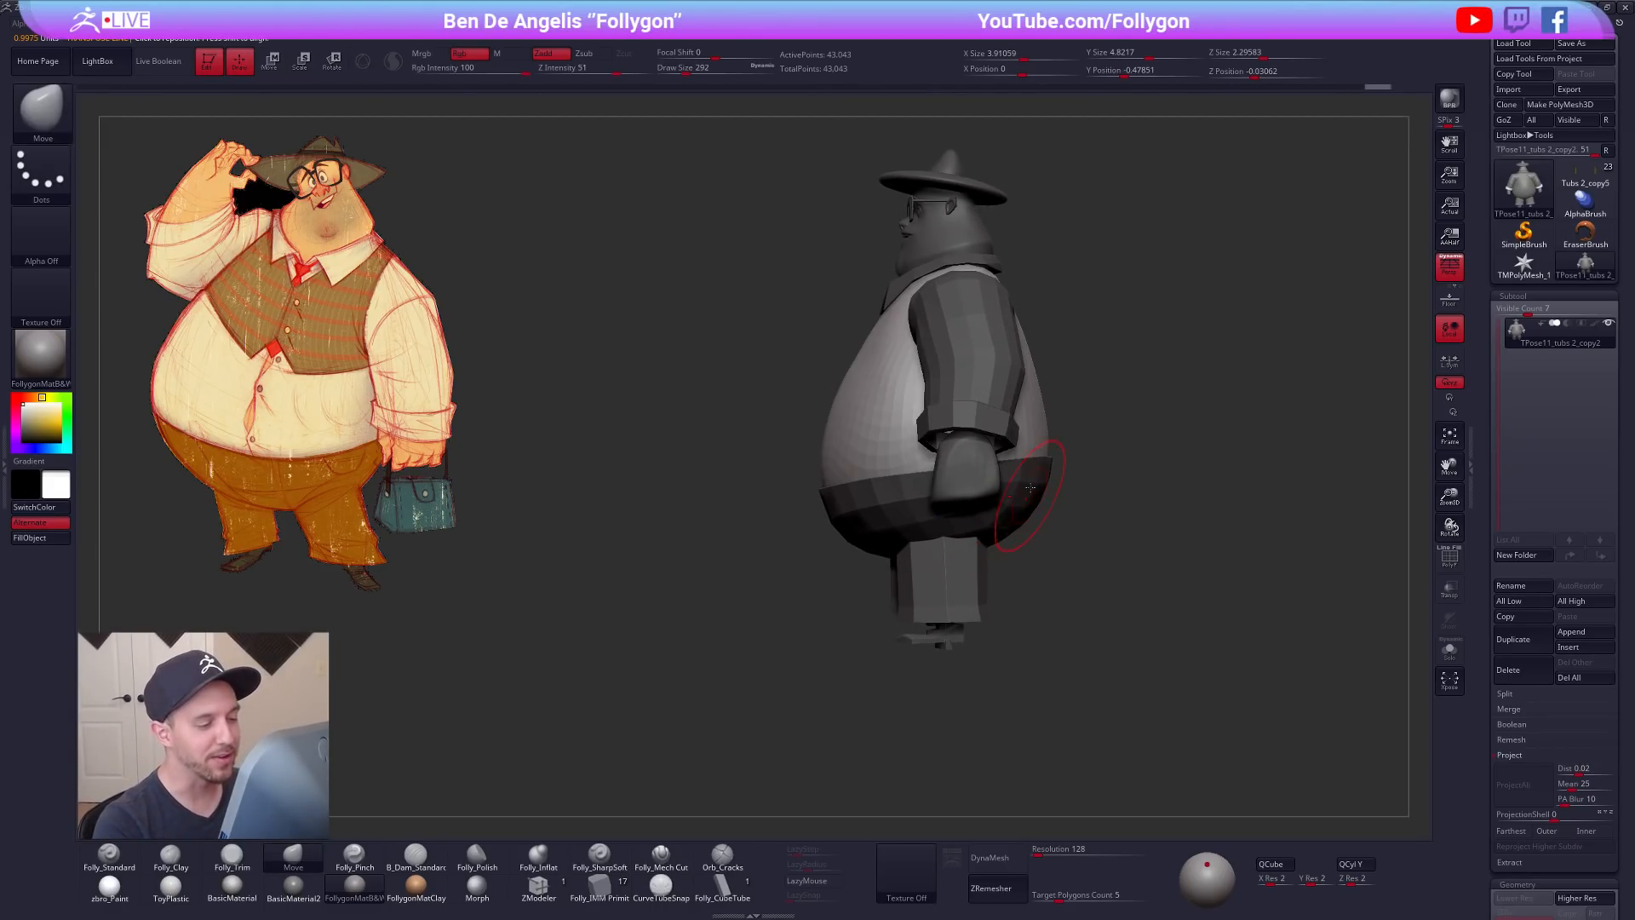
pyautogui.press('b')
pyautogui.press('m')
pyautogui.press('v')
pyautogui.moveTo(1037, 485); pyautogui.dragTo(1010, 486, button='right')
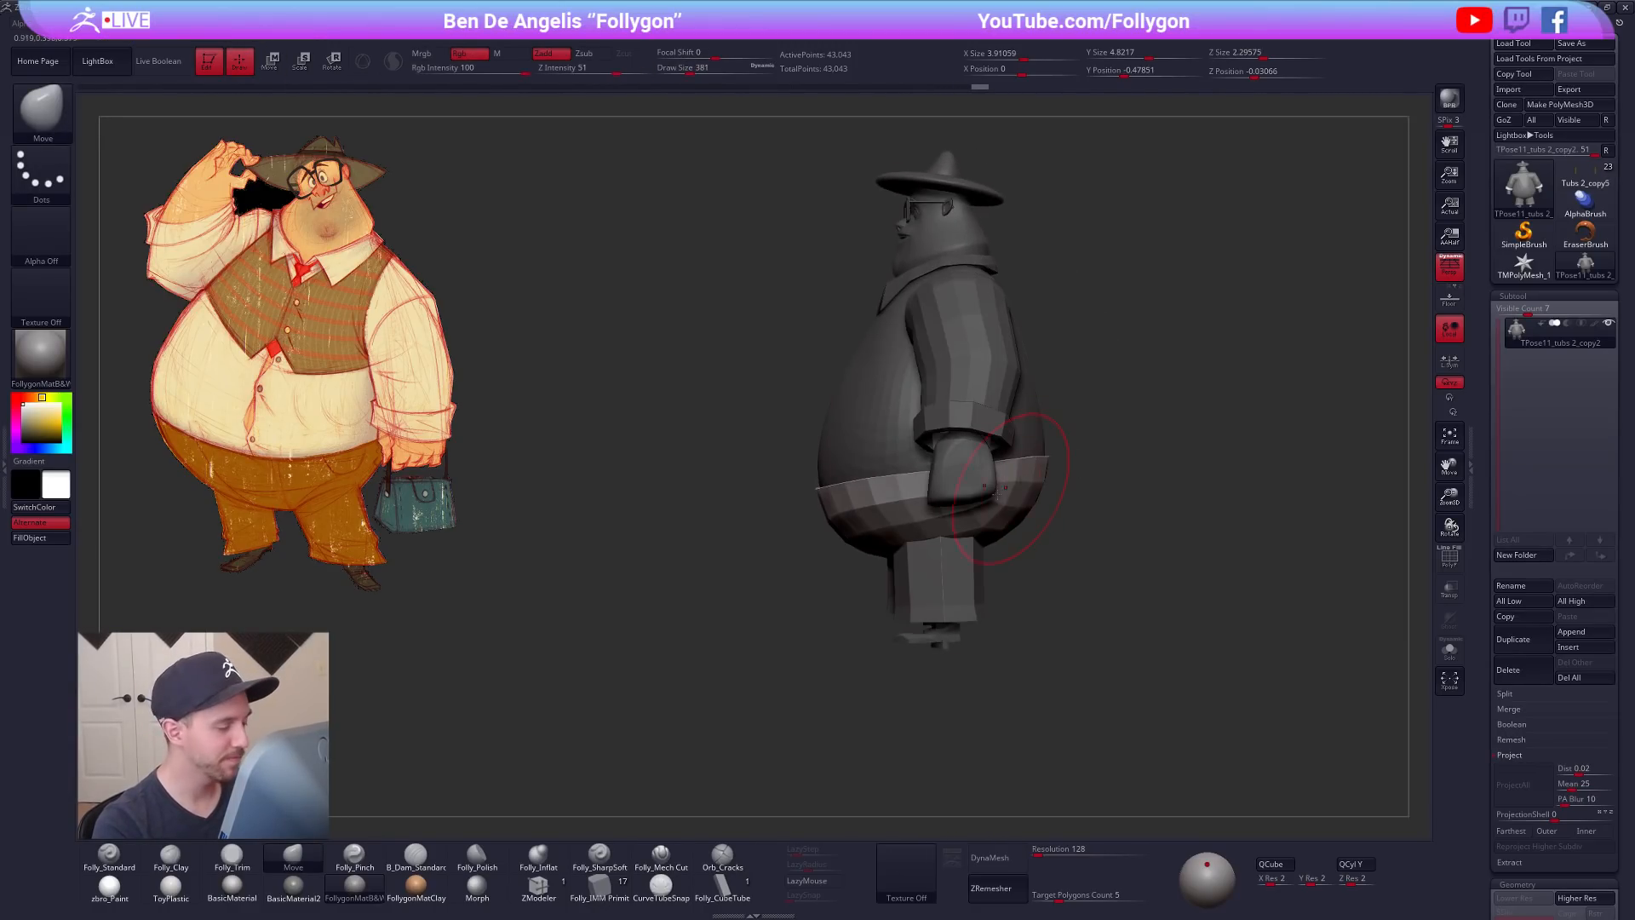
pyautogui.moveTo(852, 500); pyautogui.dragTo(931, 508, button='right')
pyautogui.press('d')
pyautogui.hotkey('shift', 'd')
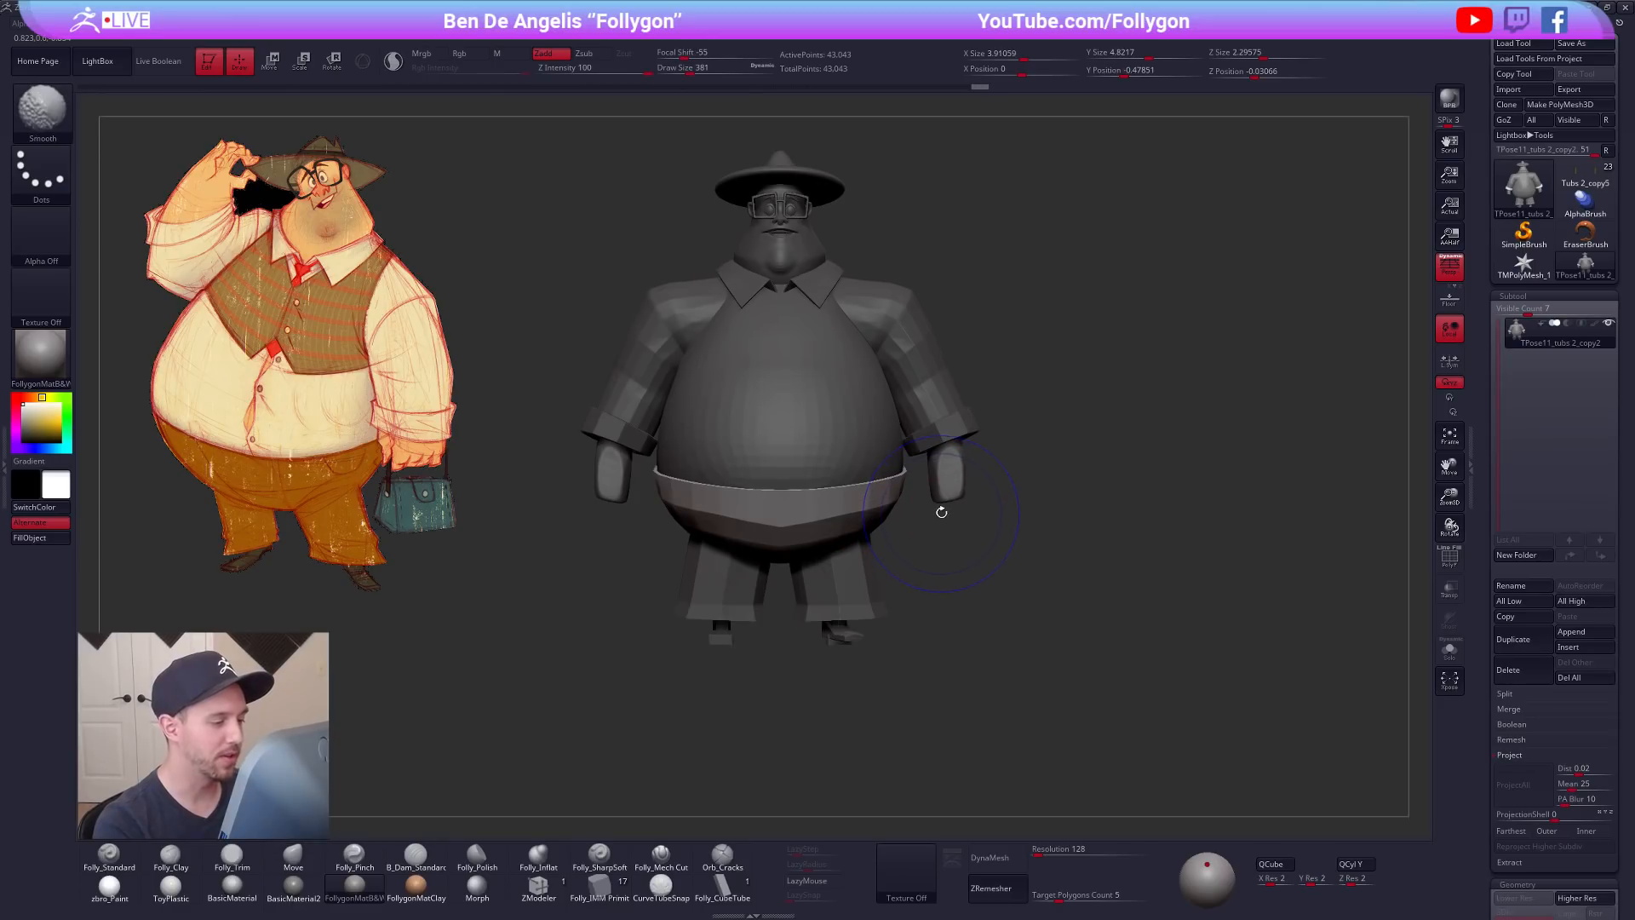
# Step: Mask the whole character except the trouser legs
pyautogui.keyDown('alt'); pyautogui.moveTo(965, 571); pyautogui.dragTo(1055, 605, button='right'); pyautogui.keyUp('alt')
pyautogui.press('s')
pyautogui.moveTo(1111, 615); pyautogui.dragTo(1077, 668)
pyautogui.keyDown('alt'); pyautogui.moveTo(1109, 694); pyautogui.dragTo(1067, 696, button='right'); pyautogui.keyUp('alt')
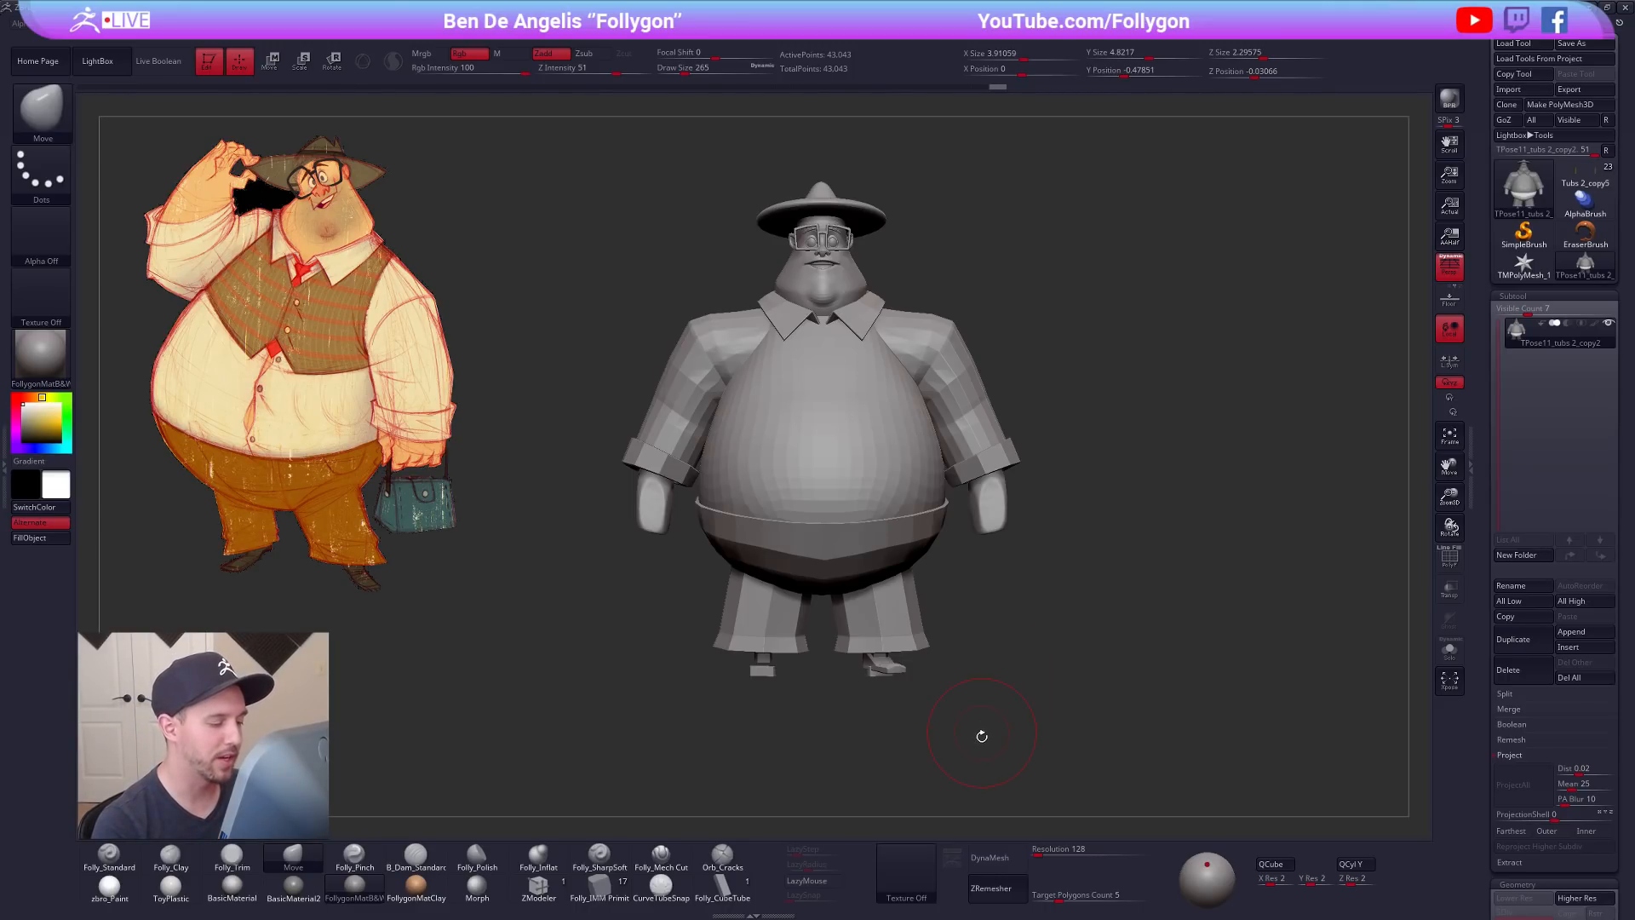
pyautogui.keyDown('alt'); pyautogui.moveTo(982, 735); pyautogui.dragTo(998, 689, button='right'); pyautogui.keyUp('alt')
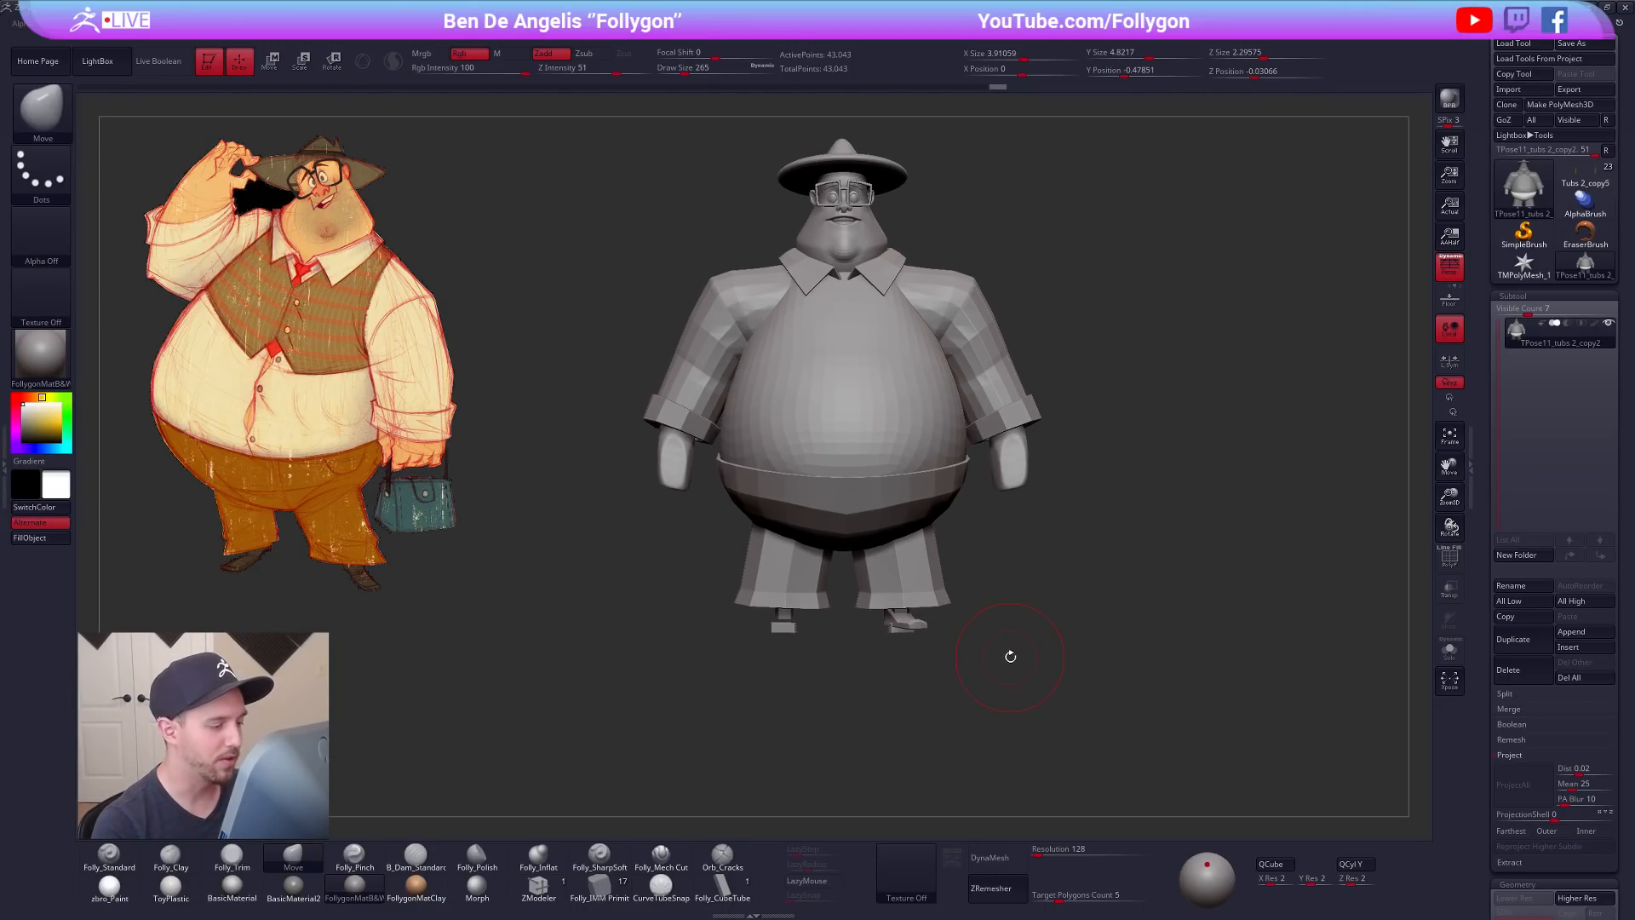
pyautogui.moveTo(1025, 634)
pyautogui.keyDown('alt'); pyautogui.mouseDown()
pyautogui.moveTo(1002, 659)
pyautogui.moveTo(1019, 637)
pyautogui.mouseUp(); pyautogui.keyUp('alt')
pyautogui.press('w')
pyautogui.keyDown('ctrl'); pyautogui.click(920, 584); pyautogui.keyUp('ctrl')
pyautogui.press('q')
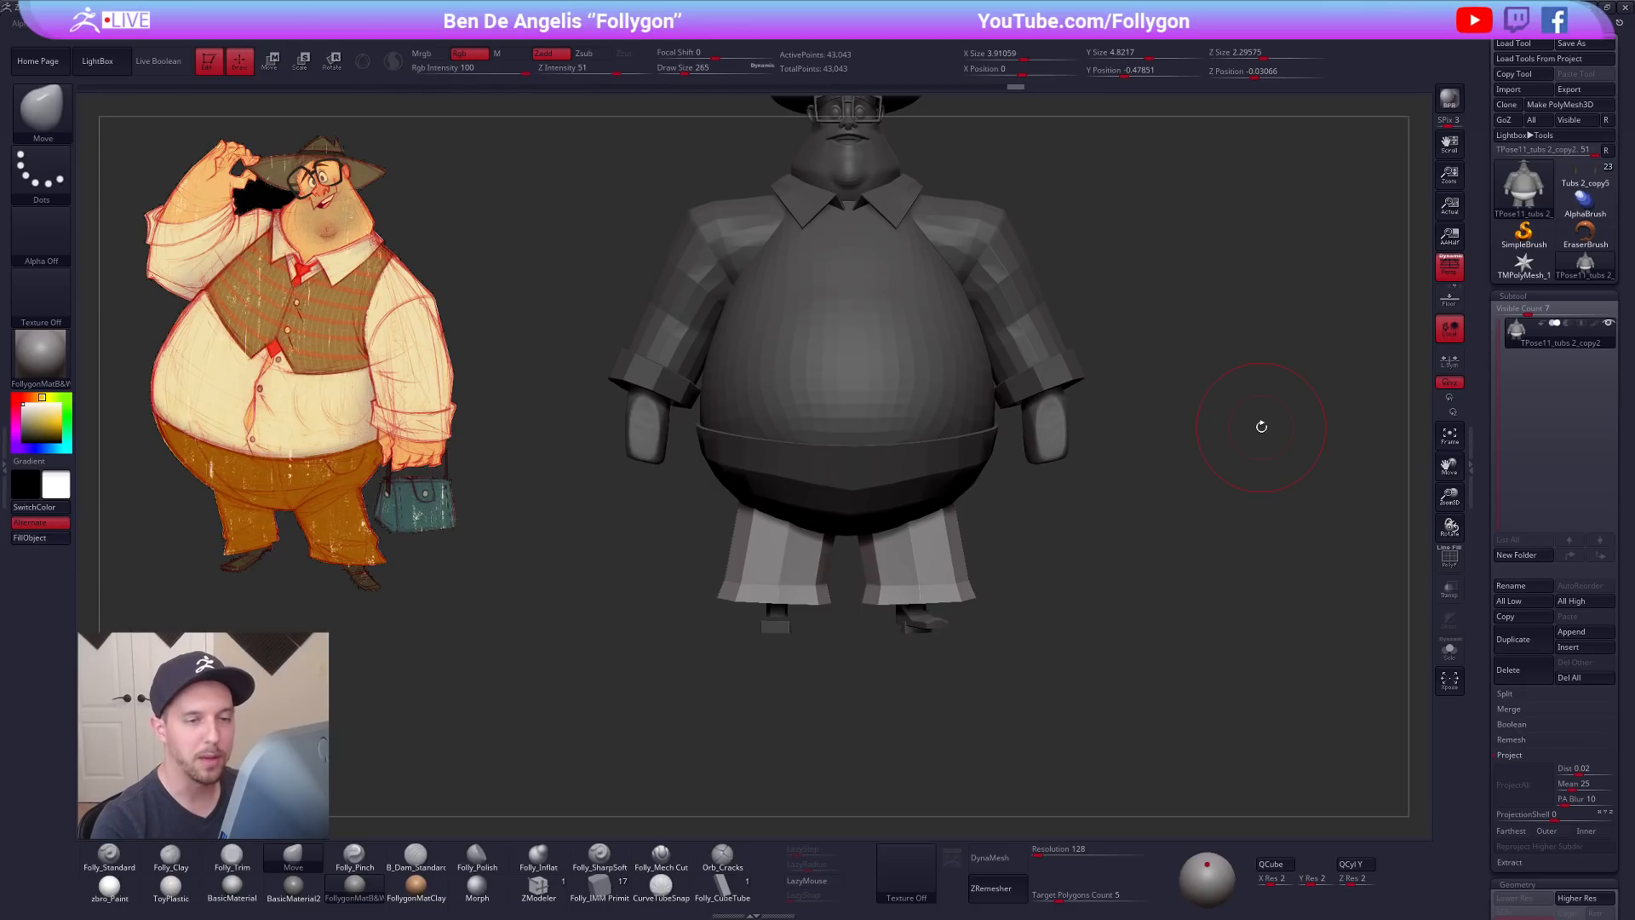
# Step: Turn off perspective and adjust the lower trouser legs with the Transpose Move line
pyautogui.press('p')
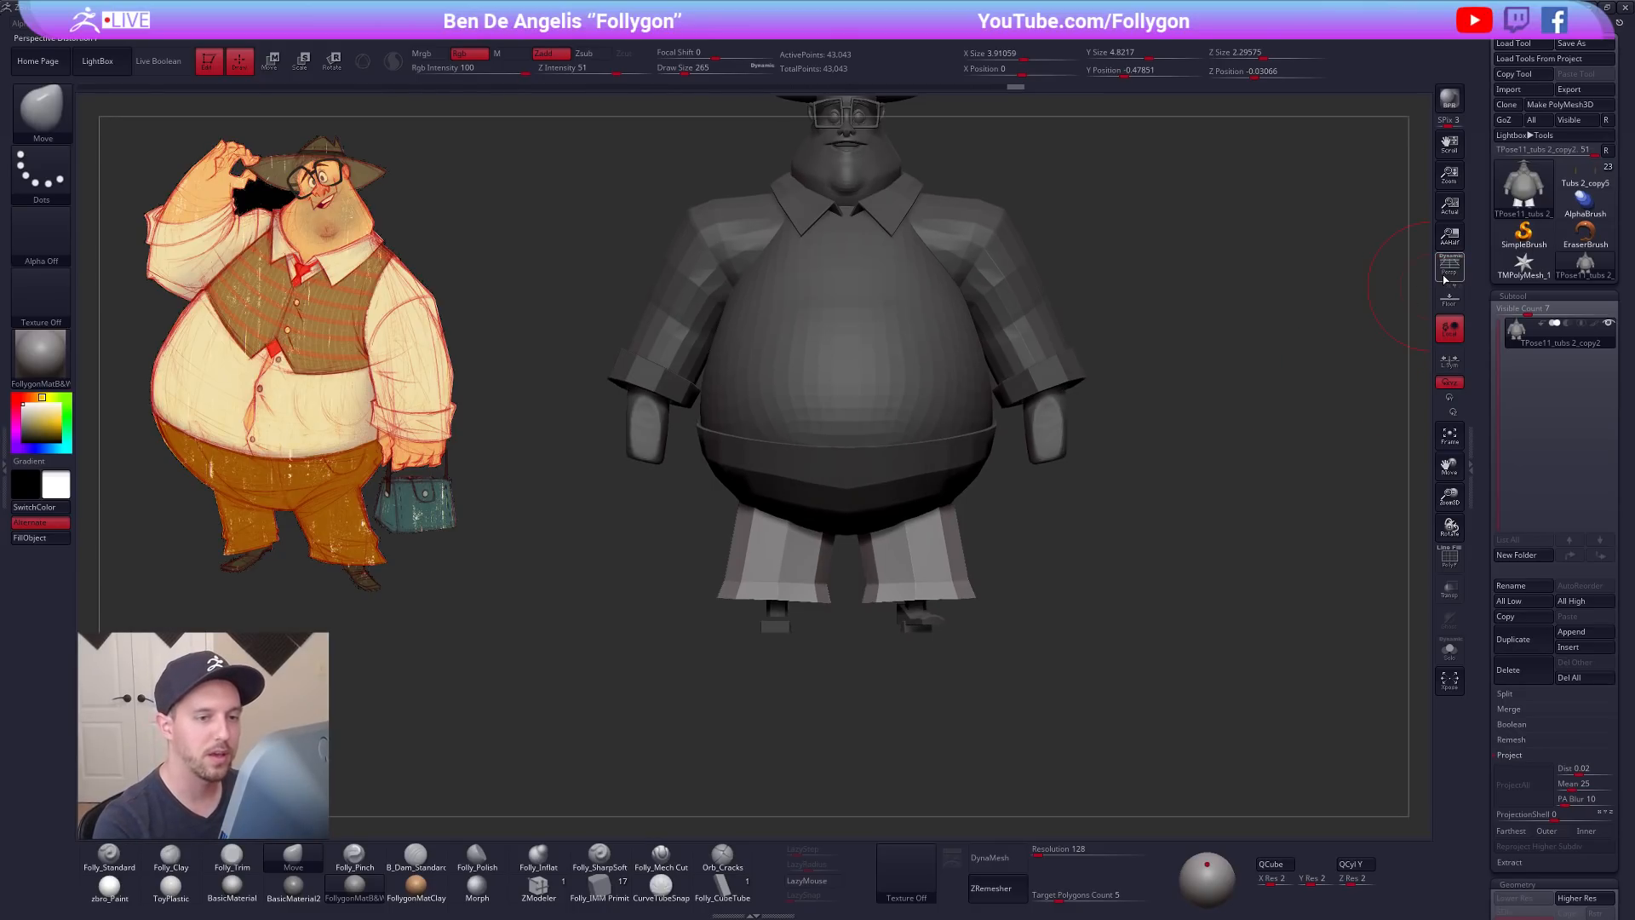
pyautogui.keyDown('ctrl'); pyautogui.moveTo(918, 604); pyautogui.dragTo(913, 603, button='right'); pyautogui.keyUp('ctrl')
pyautogui.press('space')
pyautogui.moveTo(913, 616)
pyautogui.mouseDown()
pyautogui.moveTo(893, 616)
pyautogui.moveTo(1022, 545)
pyautogui.moveTo(835, 239)
pyautogui.moveTo(793, 477)
pyautogui.mouseUp()
pyautogui.press('w')
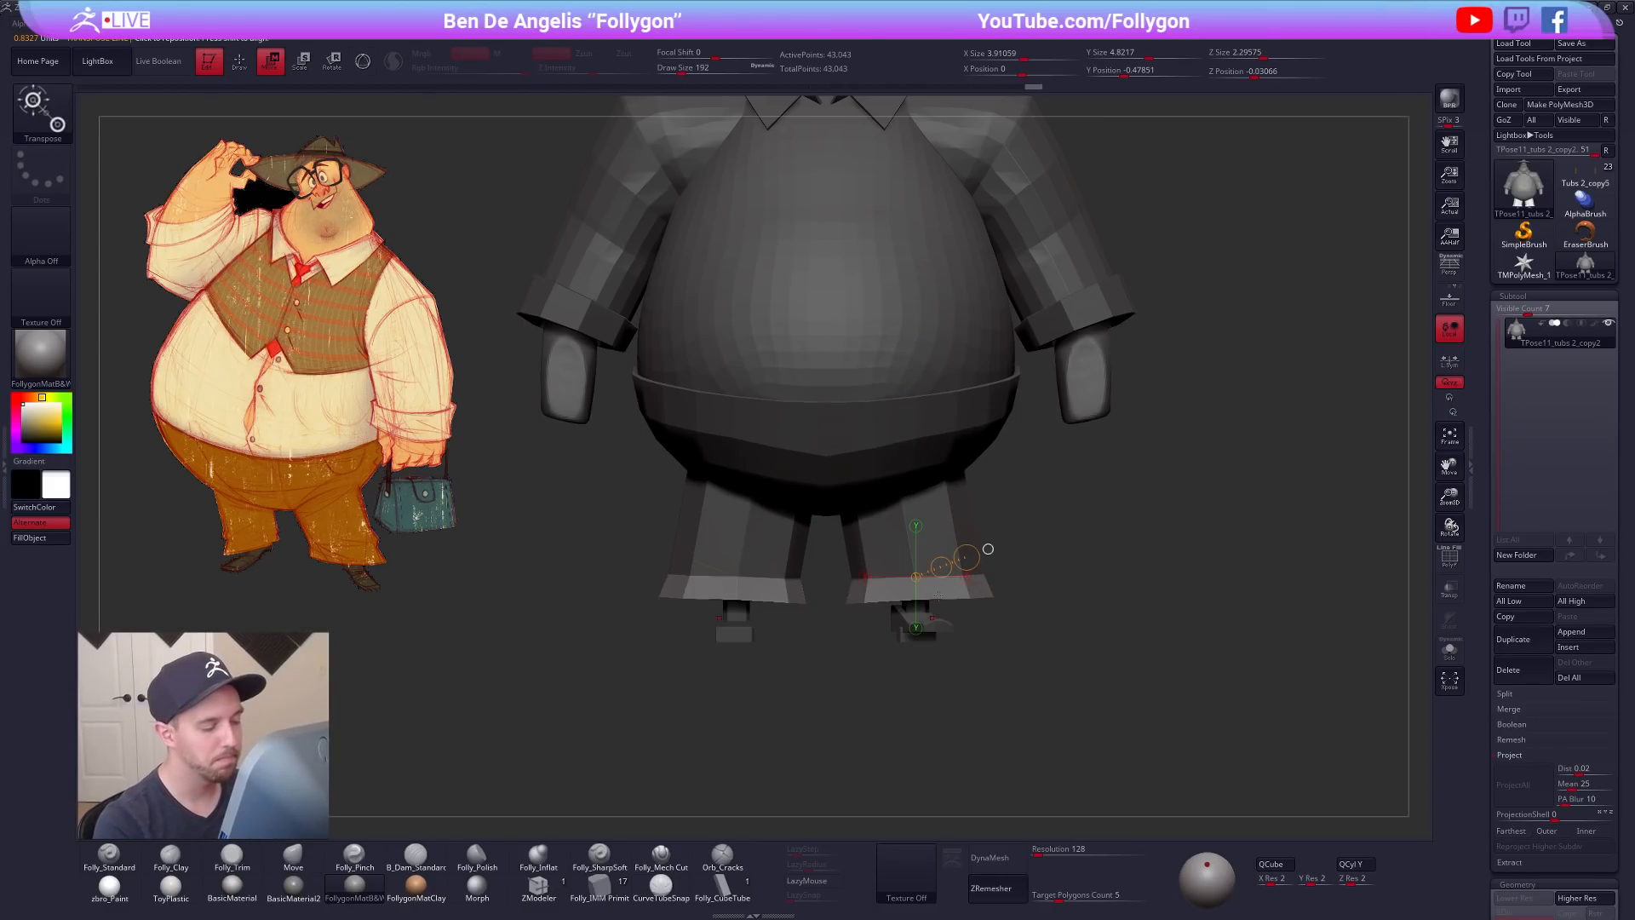
pyautogui.press('q')
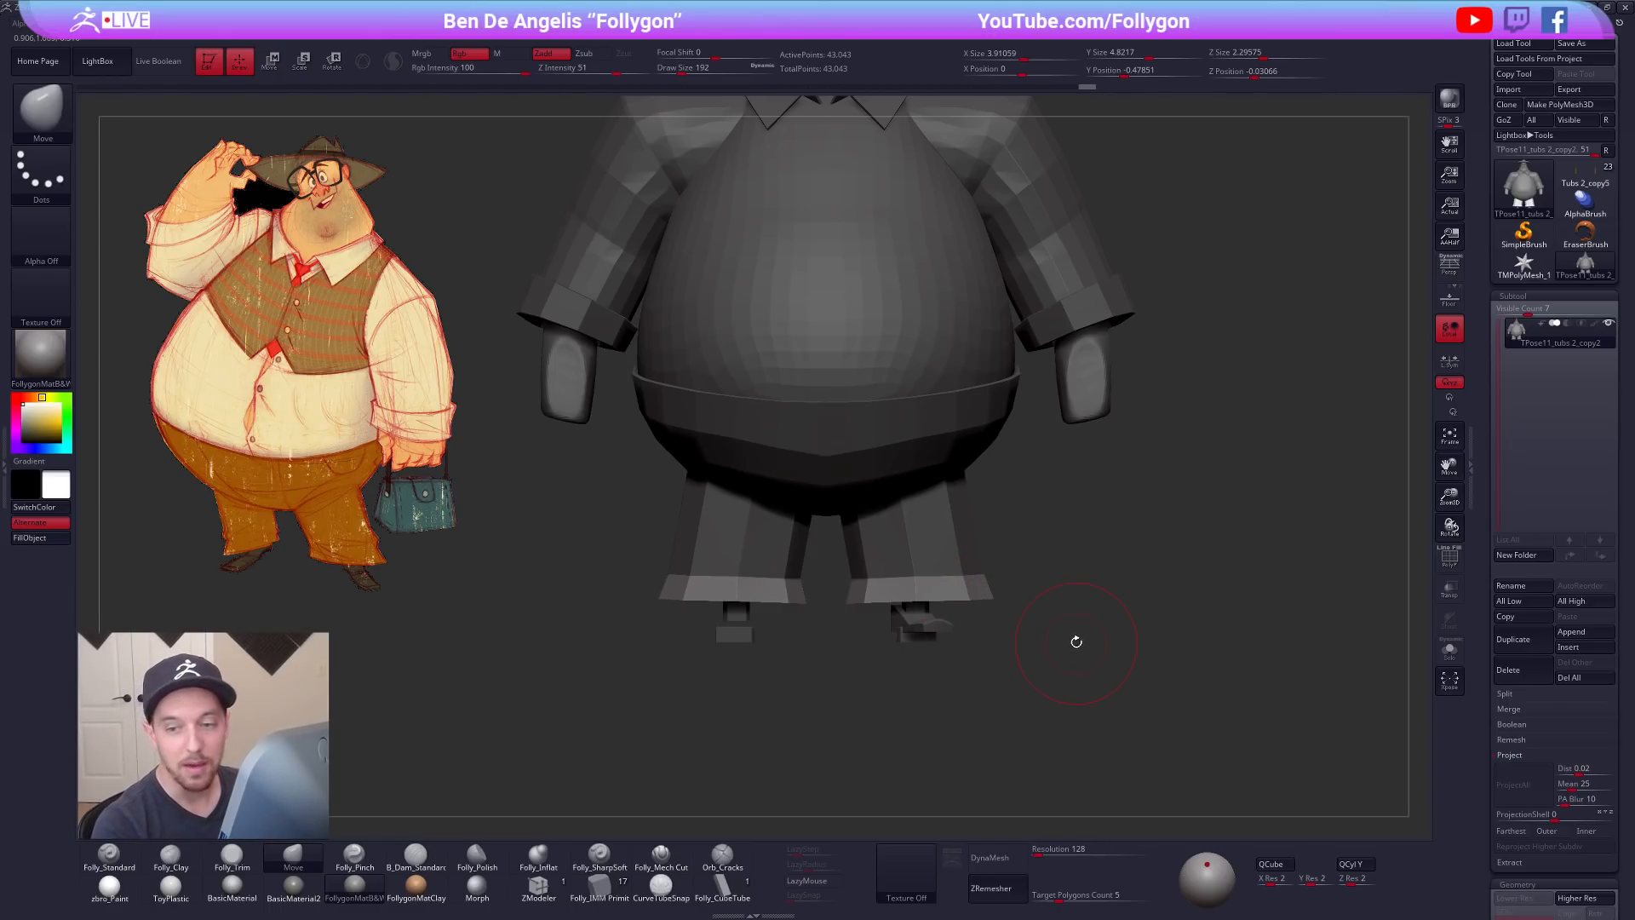
pyautogui.press('w')
pyautogui.keyDown('shift'); pyautogui.moveTo(900, 599); pyautogui.dragTo(1053, 599); pyautogui.keyUp('shift')
pyautogui.press('q')
# Step: Set Draw Size to 181 and touch up the trouser cuff with the Move brush from the side
pyautogui.moveTo(980, 639)
pyautogui.mouseDown()
pyautogui.moveTo(1077, 621)
pyautogui.moveTo(1043, 660)
pyautogui.mouseUp()
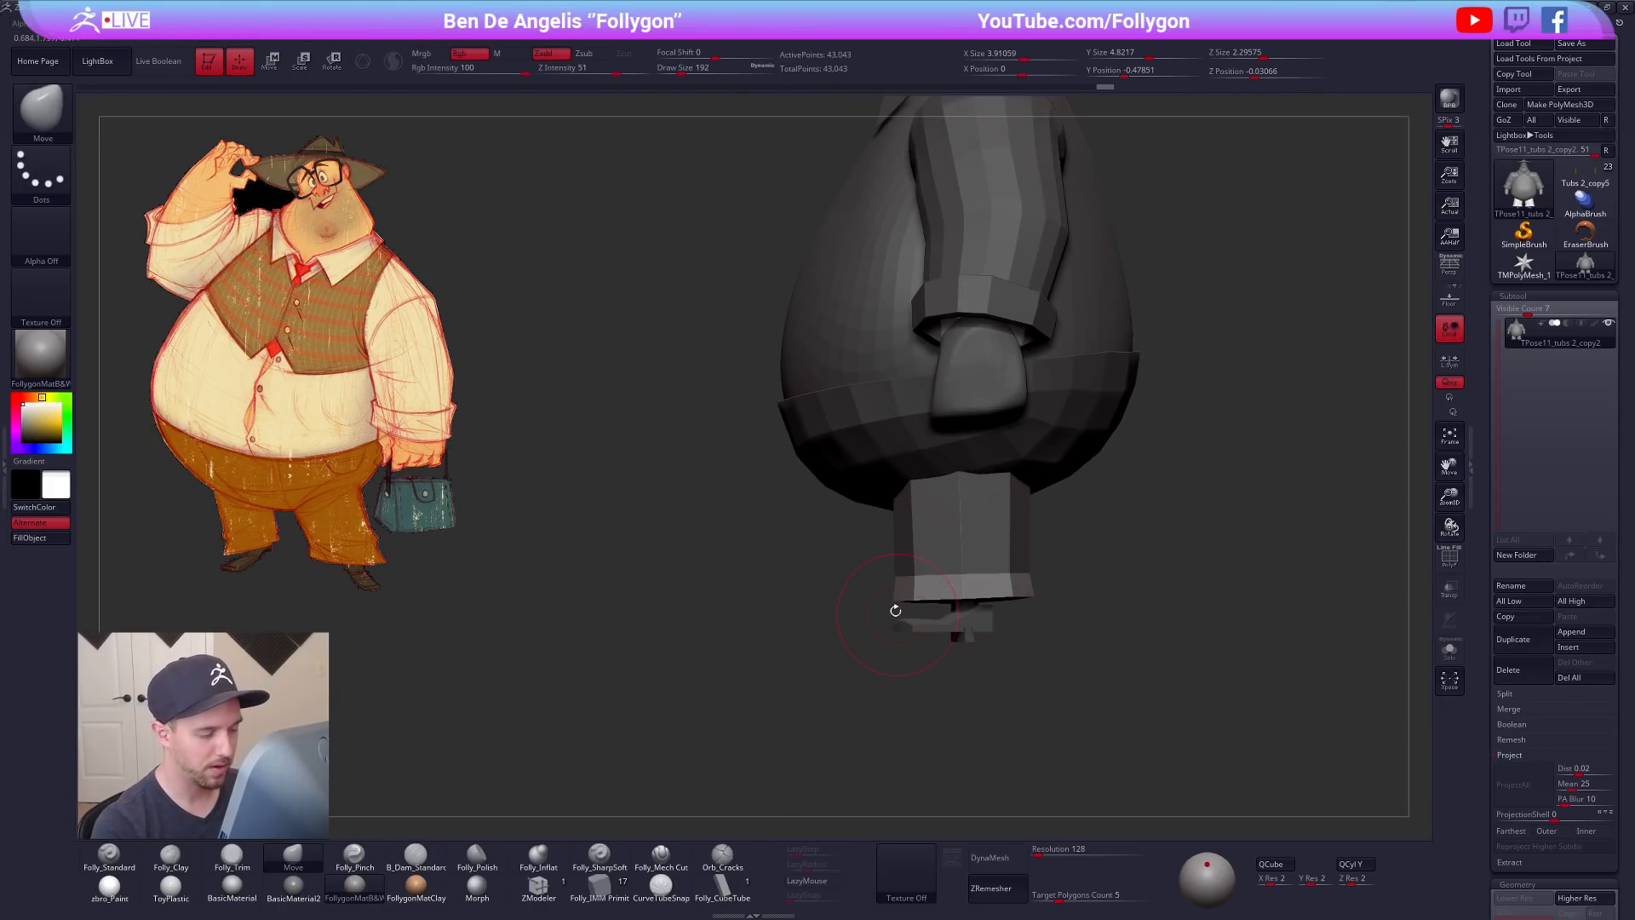
pyautogui.press('space')
pyautogui.moveTo(1008, 596); pyautogui.dragTo(1017, 595)
pyautogui.moveTo(1049, 662); pyautogui.dragTo(966, 656)
pyautogui.moveTo(966, 656)
pyautogui.keyDown('alt'); pyautogui.mouseDown()
pyautogui.moveTo(1012, 606)
pyautogui.moveTo(1016, 620)
pyautogui.mouseUp(); pyautogui.keyUp('alt')
# Step: Use polygroup visibility to mask the whole body except the shoes and ankles, with every part shown again
pyautogui.hotkey('shift', 'f')
pyautogui.keyDown('ctrl'); pyautogui.keyDown('shift'); pyautogui.click(944, 558); pyautogui.keyUp('shift'); pyautogui.keyUp('ctrl')
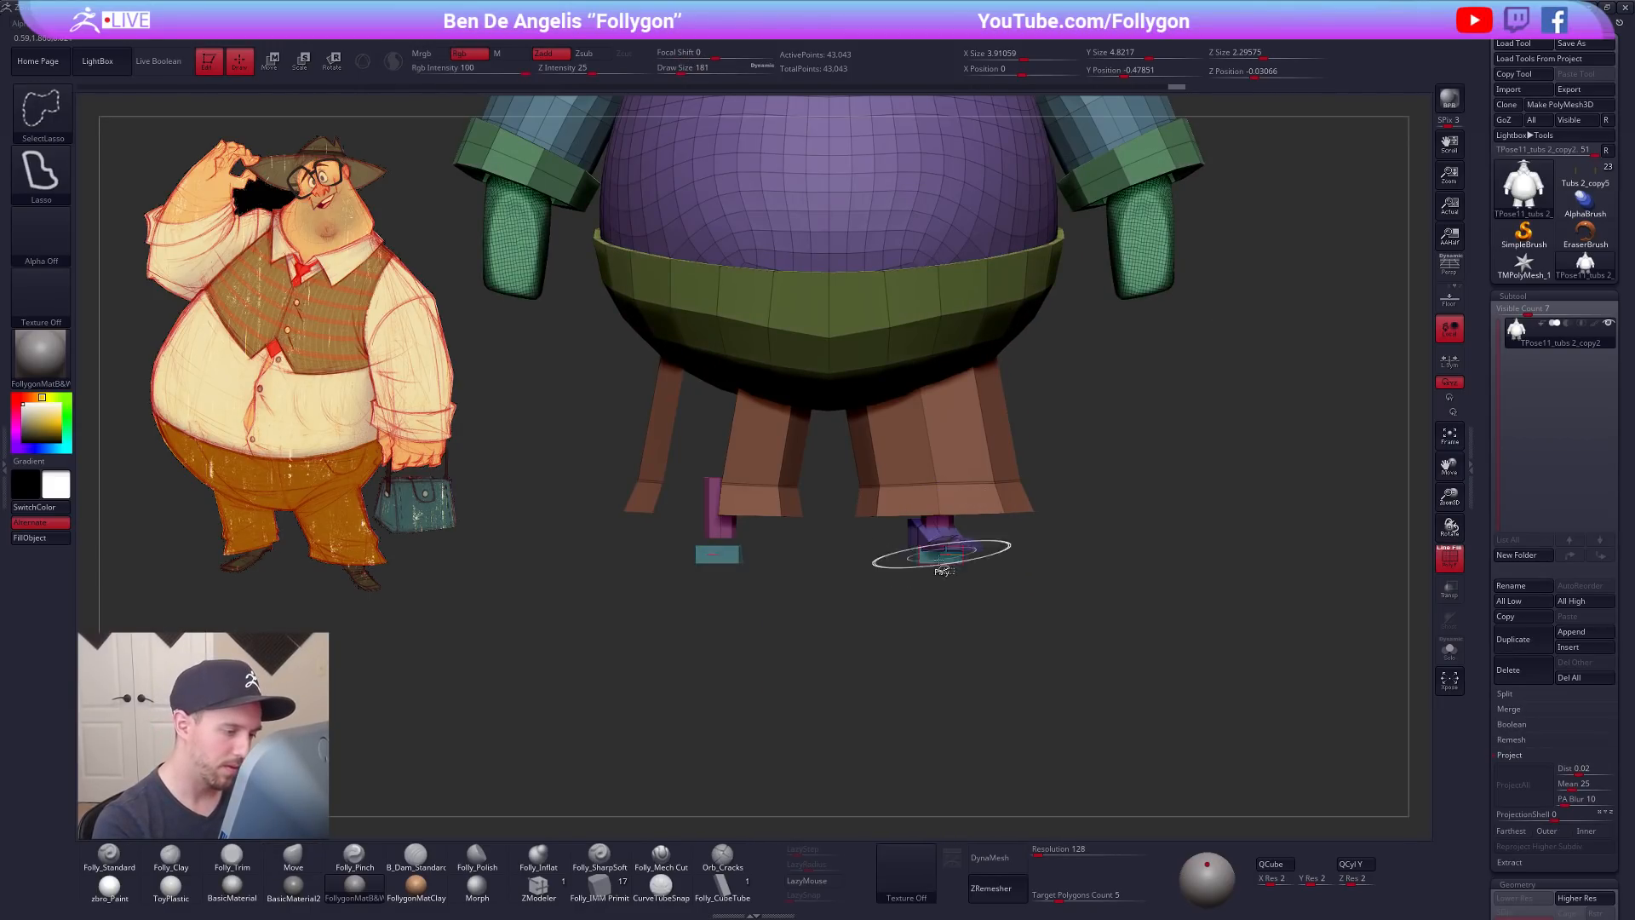
pyautogui.keyDown('ctrl'); pyautogui.keyDown('shift'); pyautogui.click(947, 592); pyautogui.keyUp('shift'); pyautogui.keyUp('ctrl')
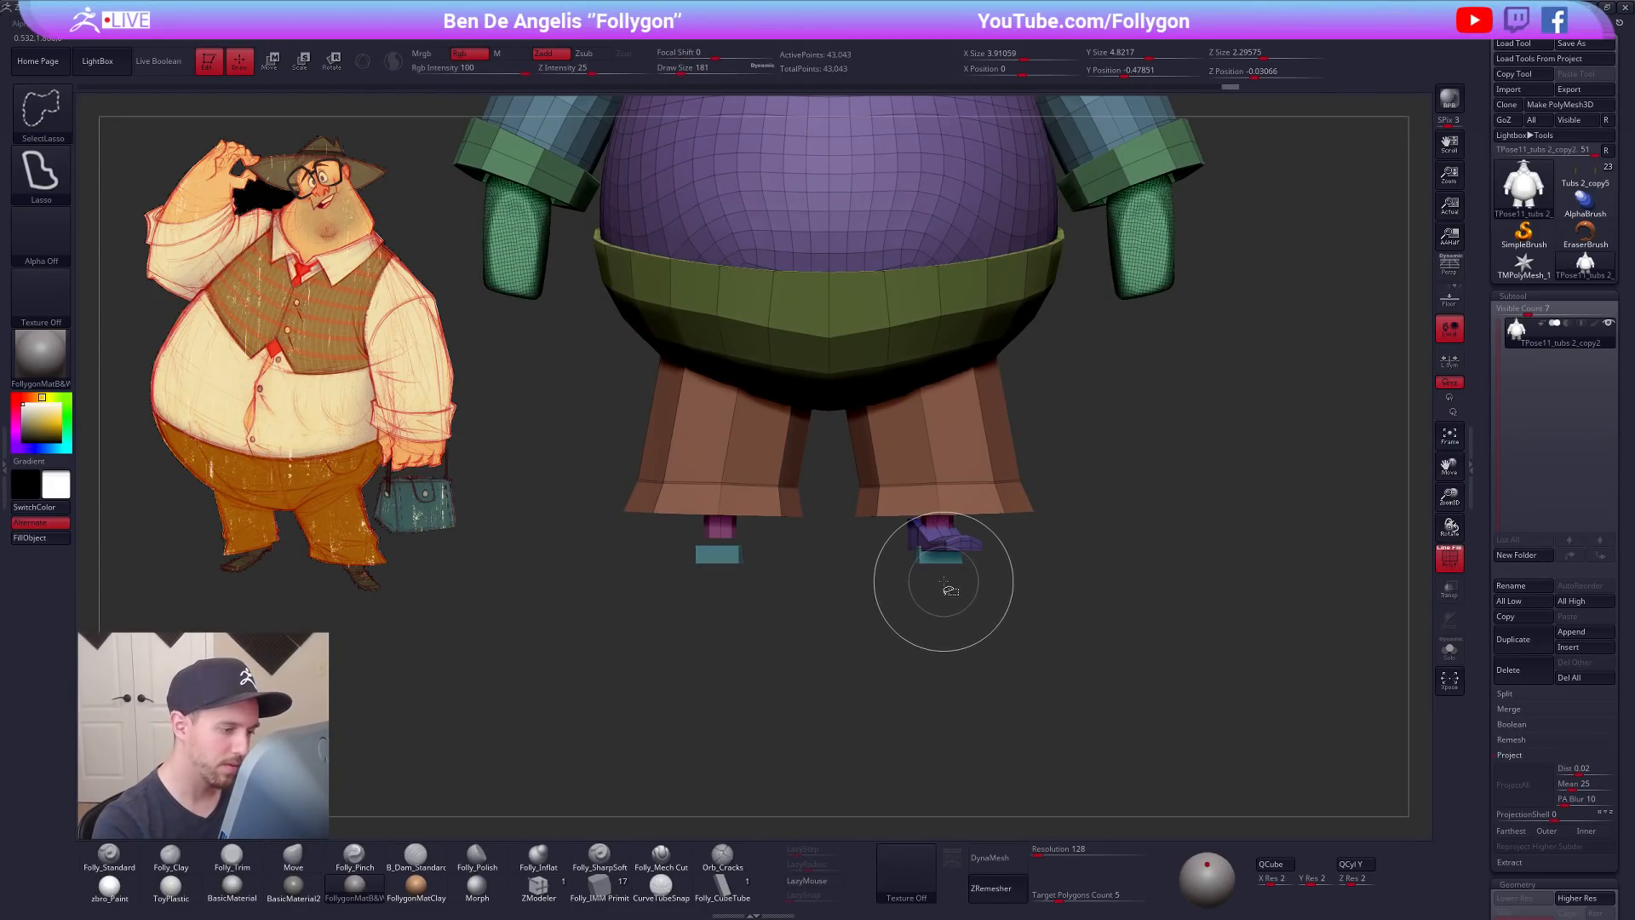
pyautogui.keyDown('ctrl'); pyautogui.keyDown('shift'); pyautogui.click(937, 562); pyautogui.keyUp('shift'); pyautogui.keyUp('ctrl')
pyautogui.keyDown('ctrl'); pyautogui.keyDown('shift'); pyautogui.click(977, 520); pyautogui.keyUp('shift'); pyautogui.keyUp('ctrl')
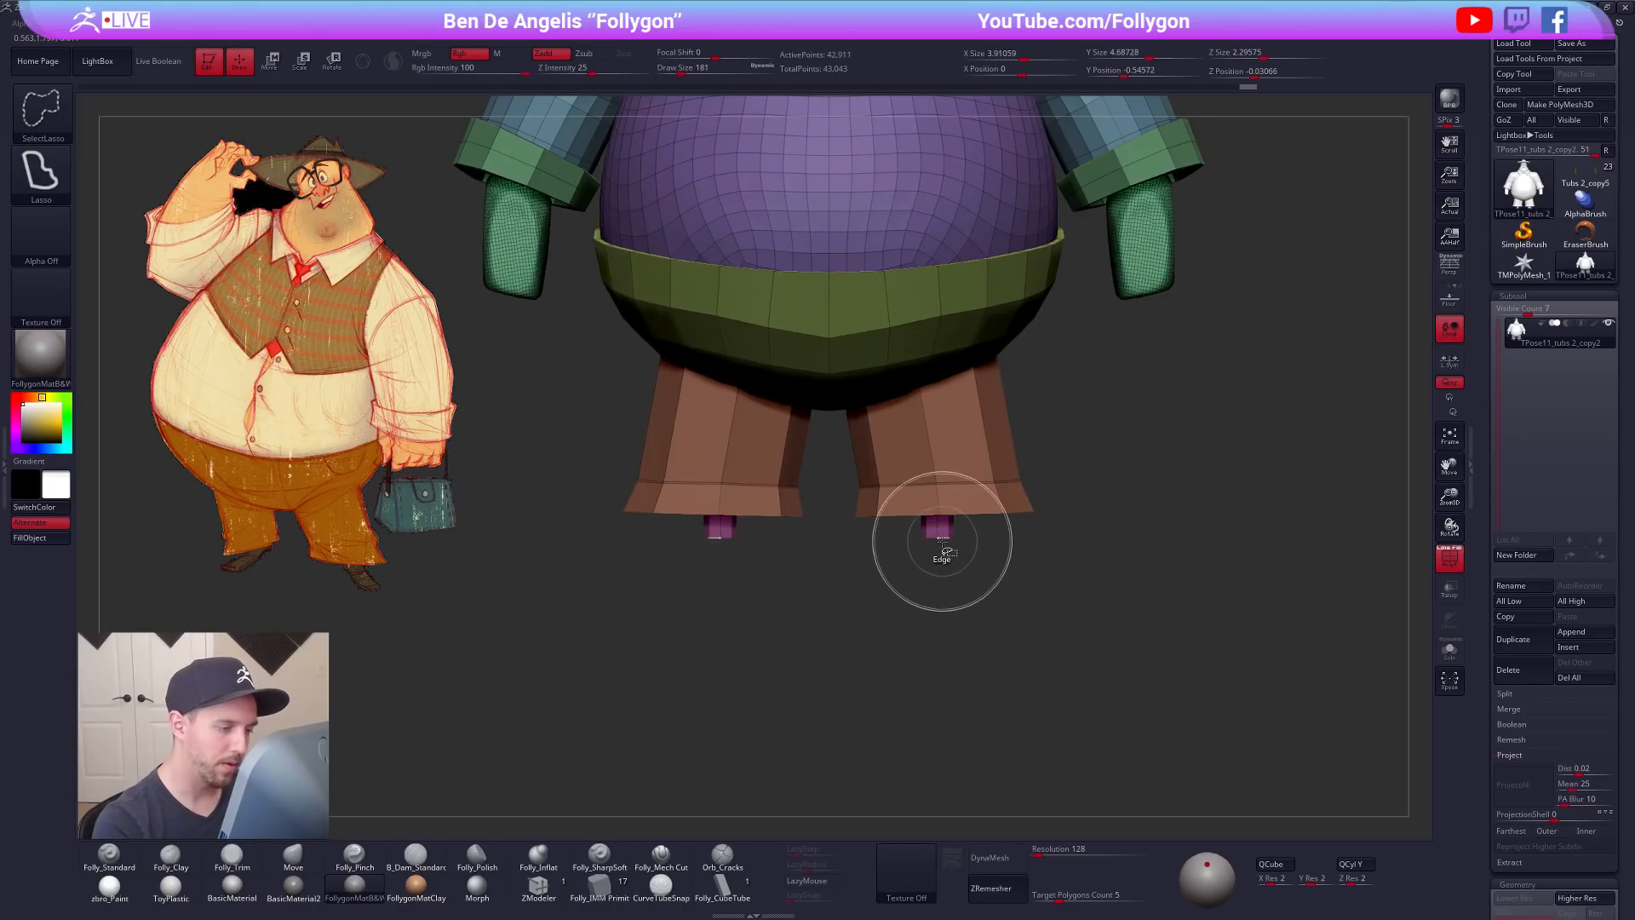
pyautogui.keyDown('ctrl'); pyautogui.keyDown('shift'); pyautogui.click(937, 537); pyautogui.keyUp('shift'); pyautogui.keyUp('ctrl')
pyautogui.keyDown('ctrl'); pyautogui.click(974, 577); pyautogui.keyUp('ctrl')
pyautogui.keyDown('ctrl'); pyautogui.keyDown('shift'); pyautogui.click(978, 580); pyautogui.keyUp('shift'); pyautogui.keyUp('ctrl')
# Step: Rotate the unmasked feet so the toes point outward, working from directly below the character
pyautogui.keyDown('shift'); pyautogui.moveTo(982, 584); pyautogui.dragTo(980, 460); pyautogui.keyUp('shift')
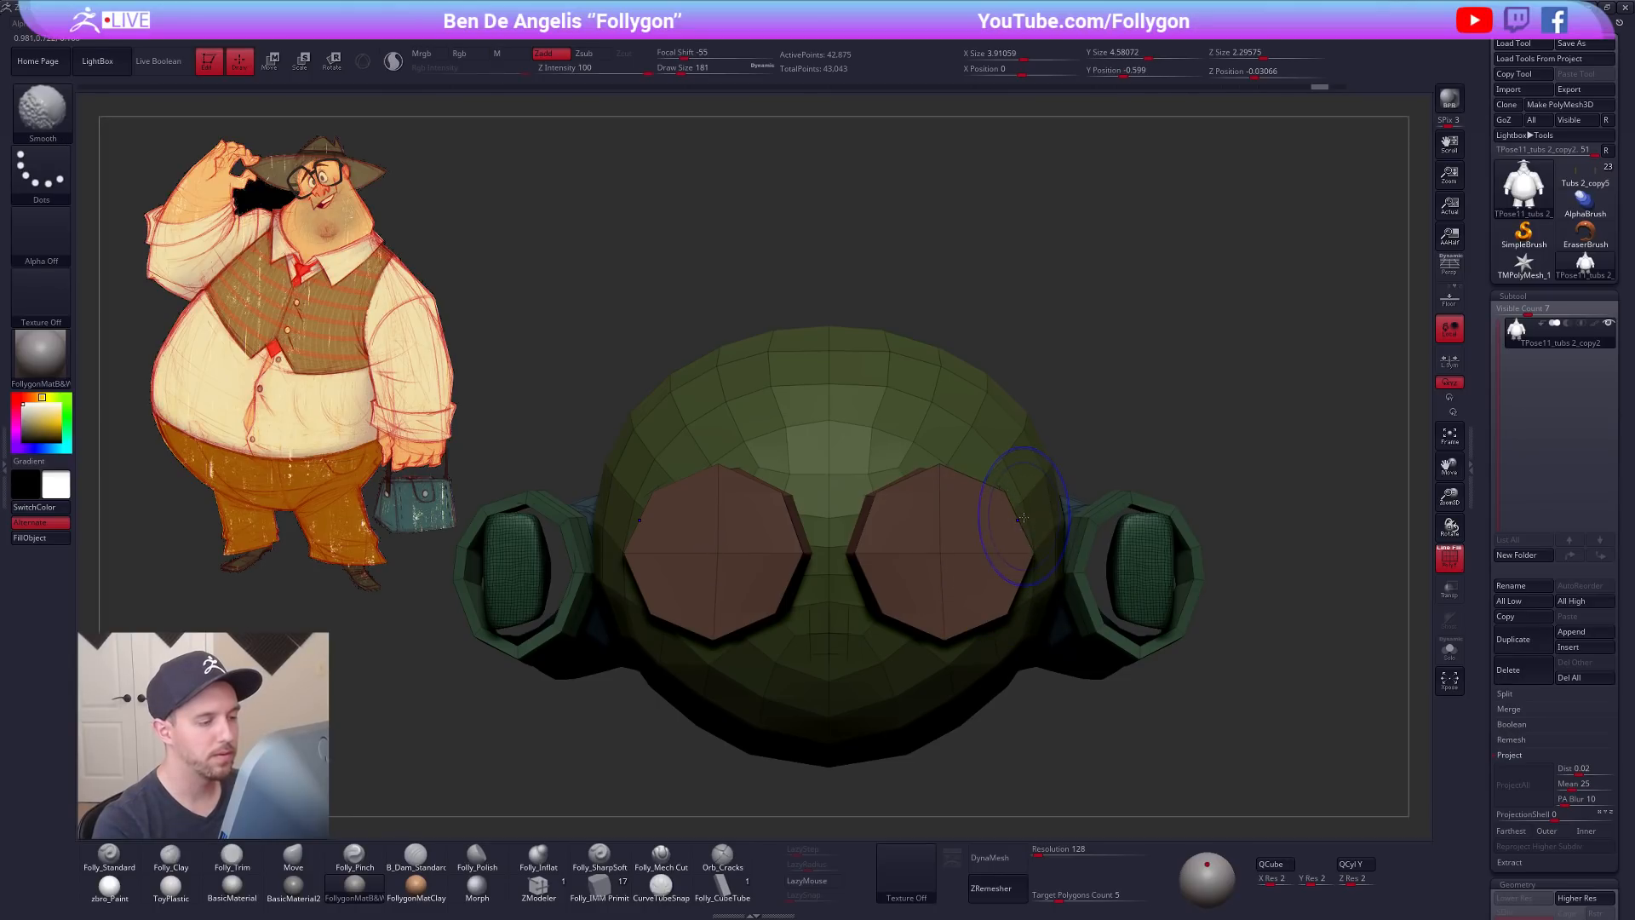
pyautogui.hotkey('shift', 'f')
pyautogui.press('r')
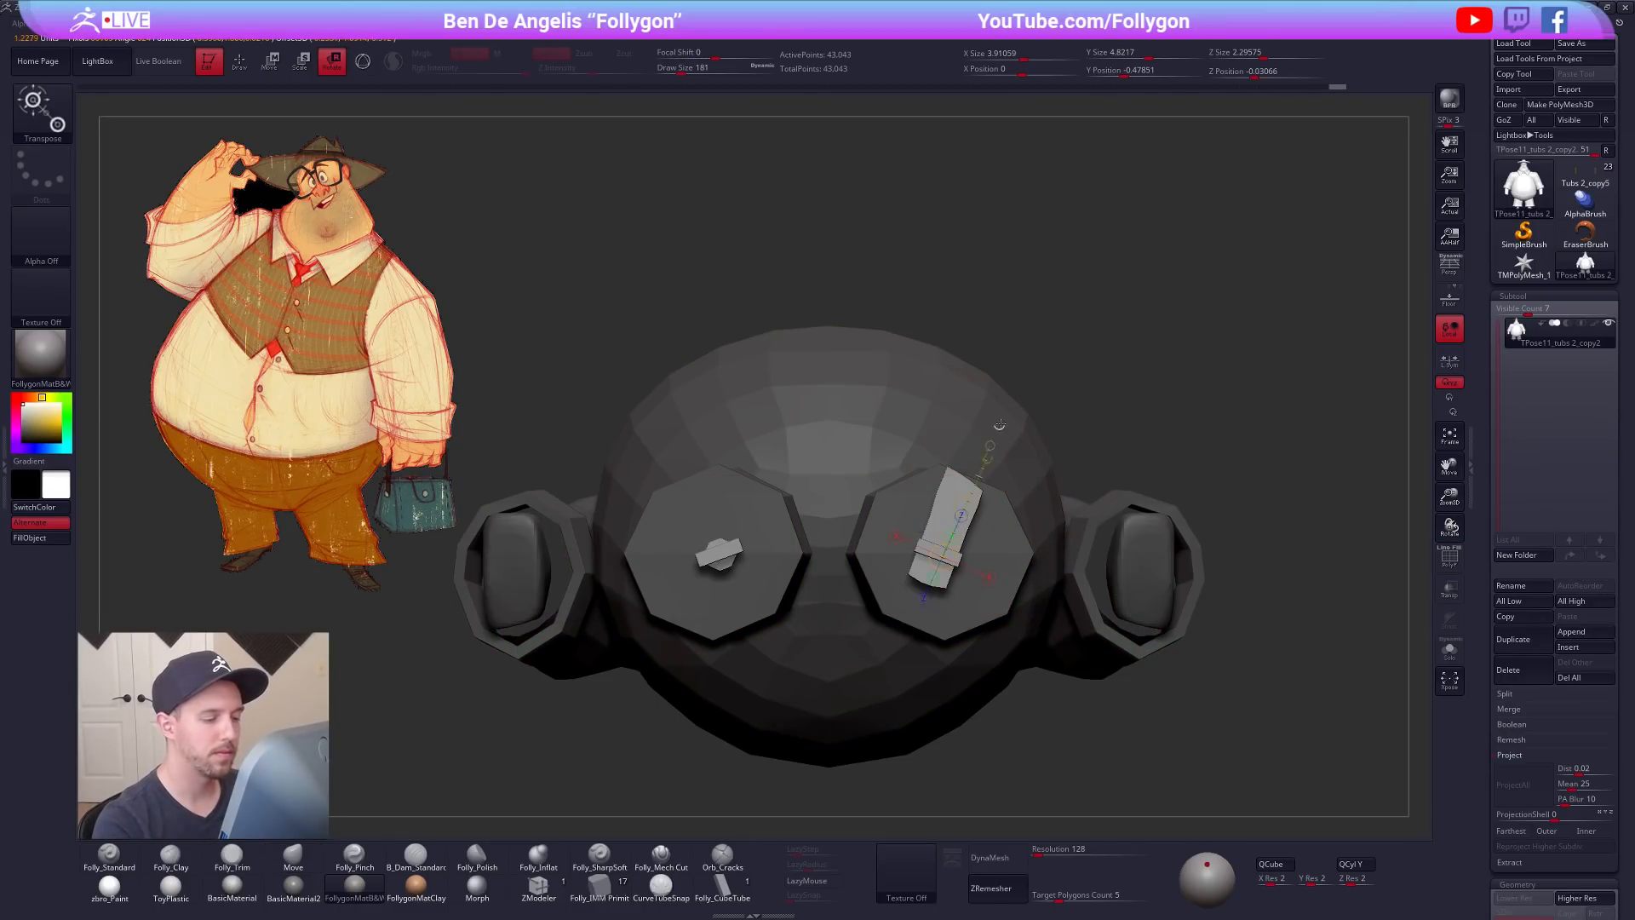
pyautogui.moveTo(1080, 294); pyautogui.dragTo(1077, 289)
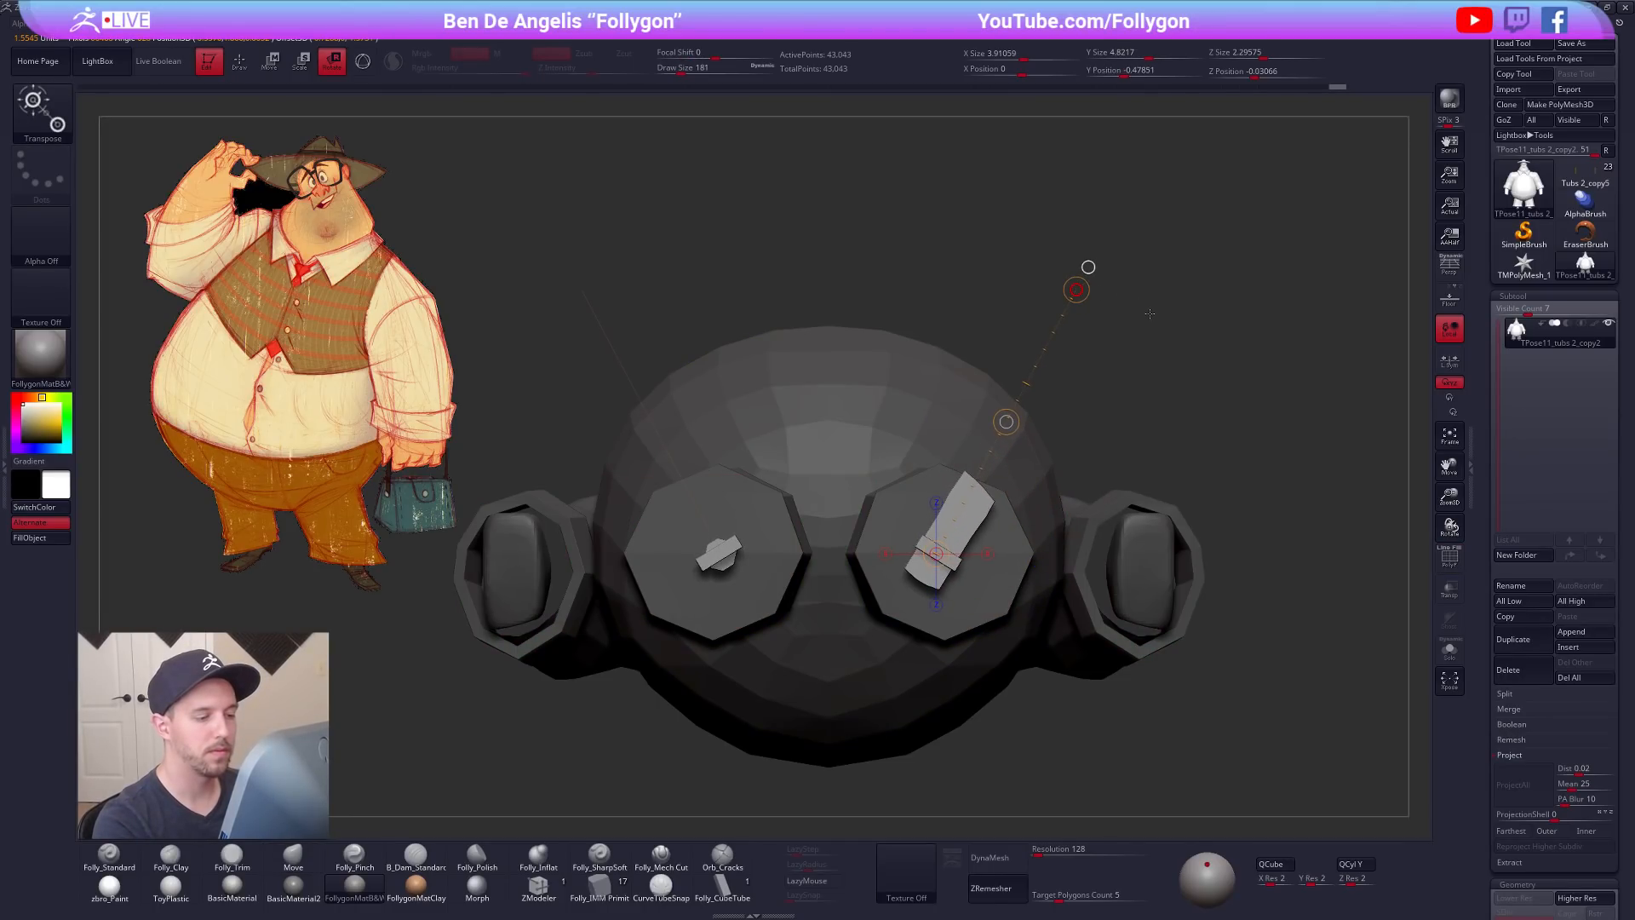
pyautogui.press('q')
pyautogui.moveTo(1164, 343)
pyautogui.keyDown('alt'); pyautogui.mouseDown()
pyautogui.moveTo(1048, 477)
pyautogui.moveTo(1025, 701)
pyautogui.moveTo(1051, 611)
pyautogui.moveTo(1234, 621)
pyautogui.moveTo(916, 717)
pyautogui.mouseUp(); pyautogui.keyUp('alt')
# Step: Turn perspective back on, isolate the sleeve with a mask, and adjust it with an enlarged Move brush
pyautogui.click(1450, 266)
pyautogui.press('w')
pyautogui.keyDown('ctrl'); pyautogui.click(976, 432); pyautogui.keyUp('ctrl')
pyautogui.press('q')
pyautogui.press('space')
pyautogui.moveTo(988, 432); pyautogui.dragTo(1011, 432)
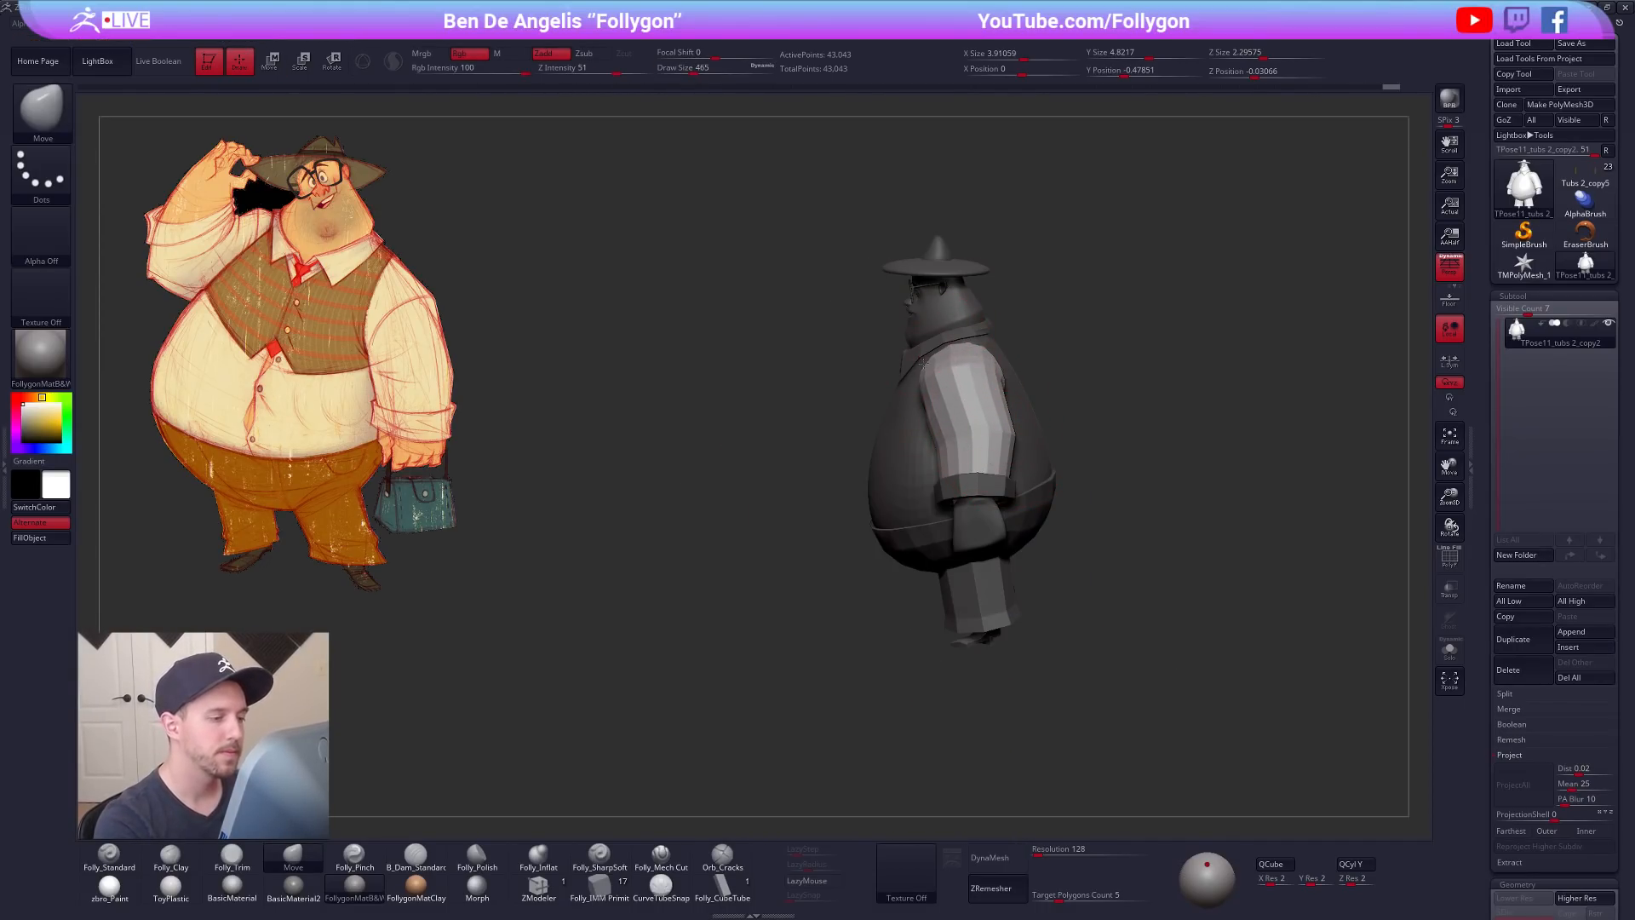
pyautogui.moveTo(976, 349)
pyautogui.mouseDown()
pyautogui.moveTo(992, 369)
pyautogui.moveTo(1116, 365)
pyautogui.moveTo(1097, 350)
pyautogui.mouseUp()
# Step: Transfer the edited T-pose mesh back to the original subtools with TPose|SubT
pyautogui.press('[')
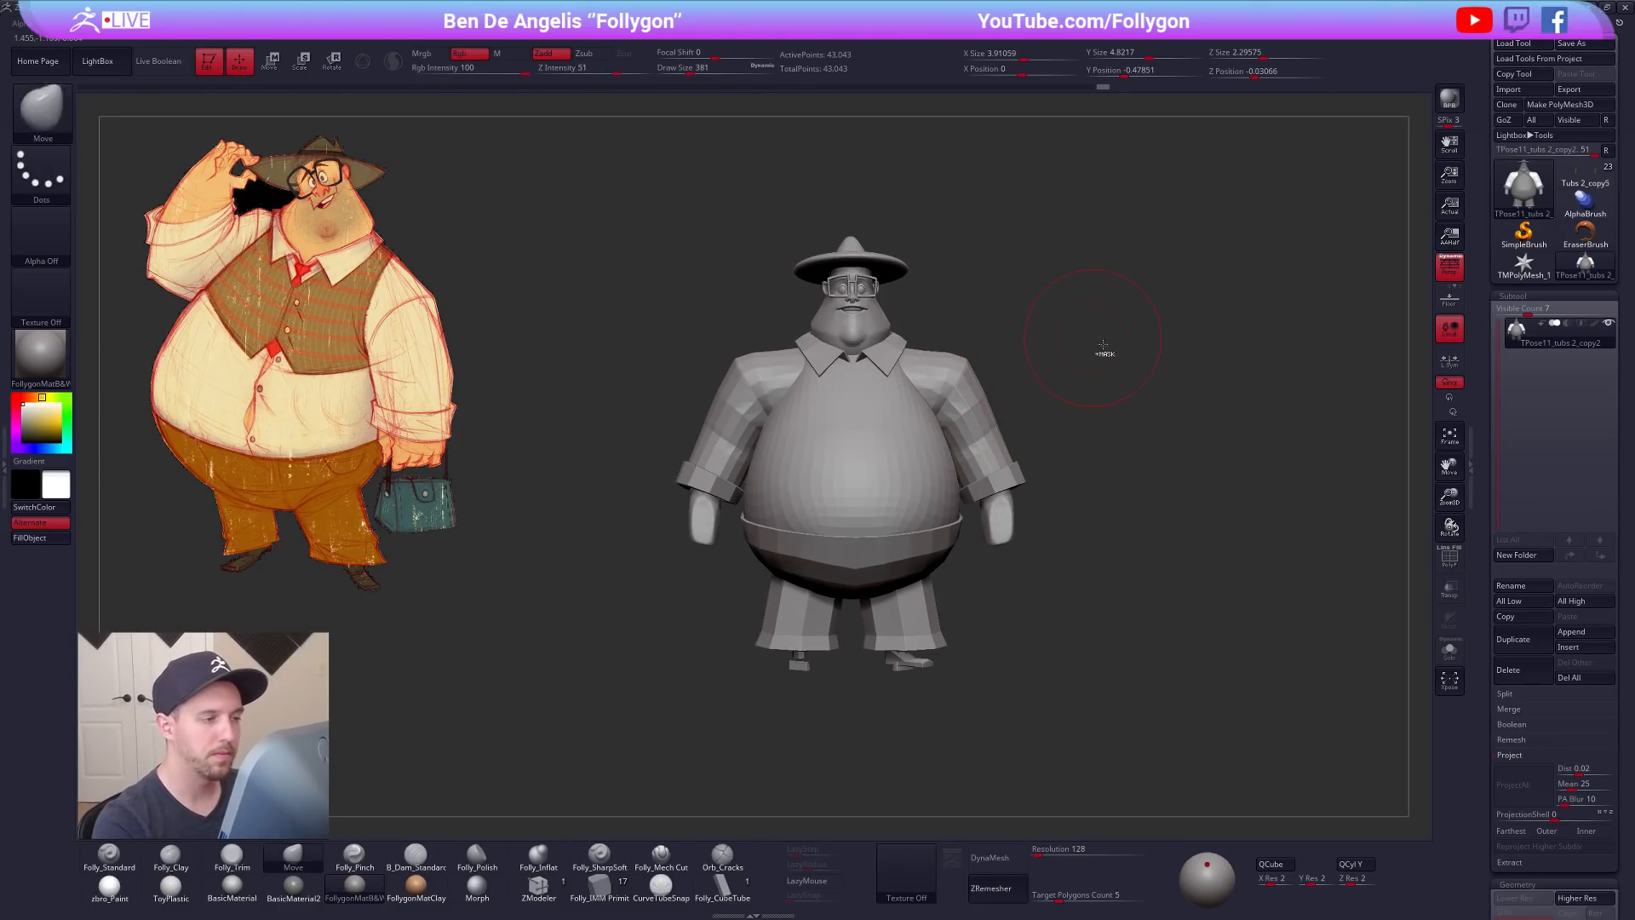
pyautogui.press('space')
pyautogui.click(1204, 534)
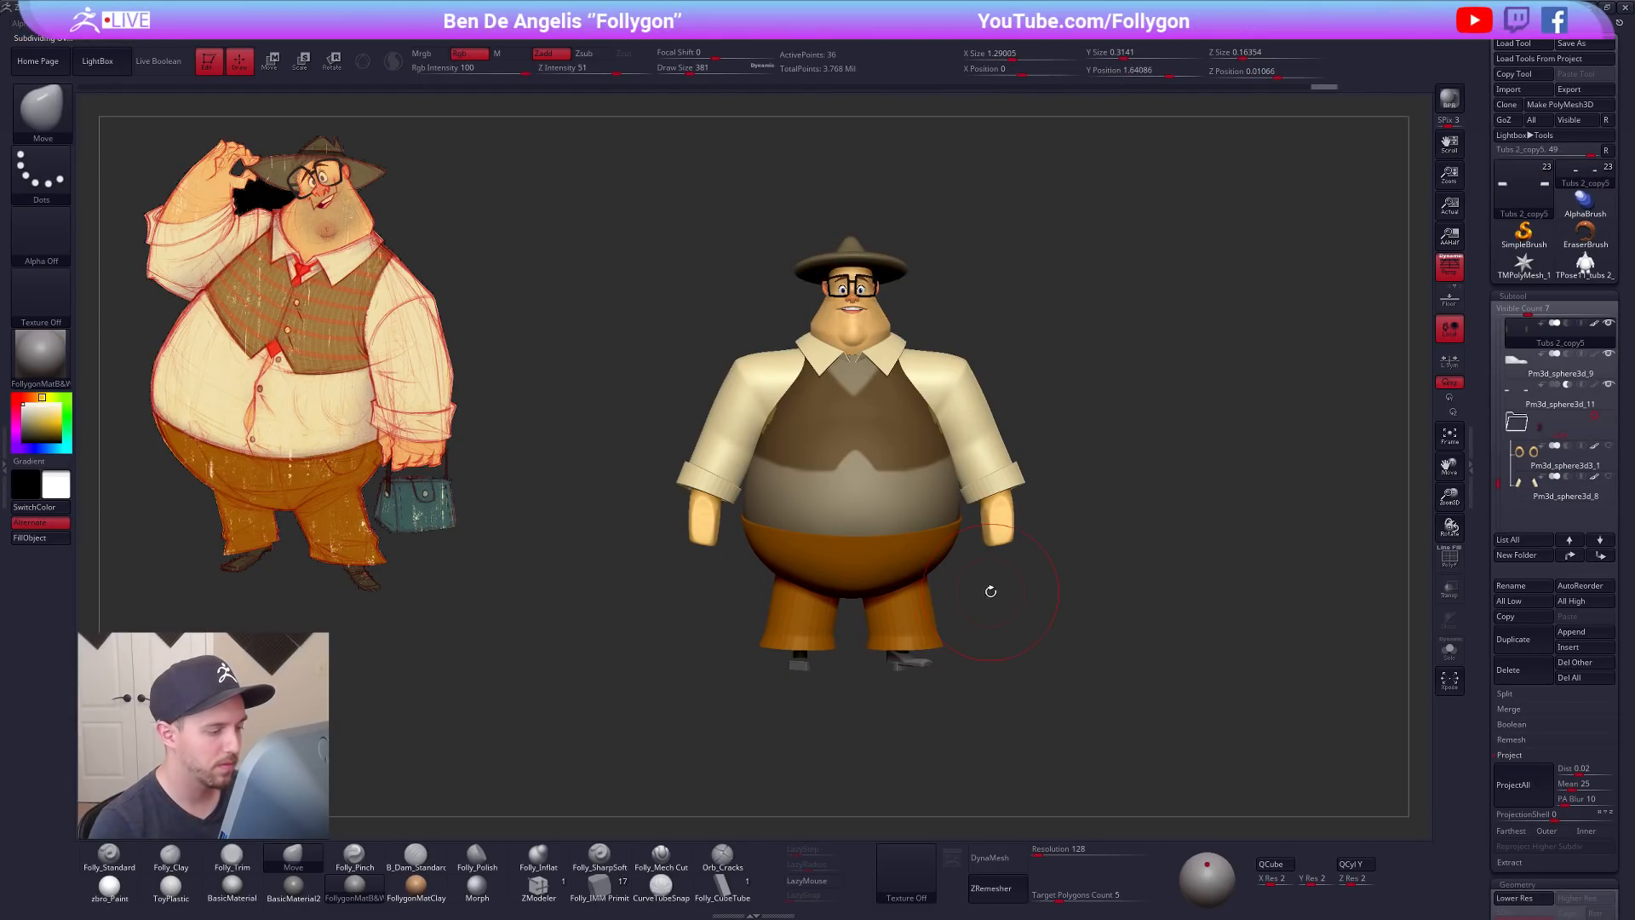
# Step: Fill all the subtools with the zbro_Paint material through SubTool Master, using the Material fill option in M mode
pyautogui.click(110, 885)
pyautogui.press('1')
pyautogui.click(514, 70)
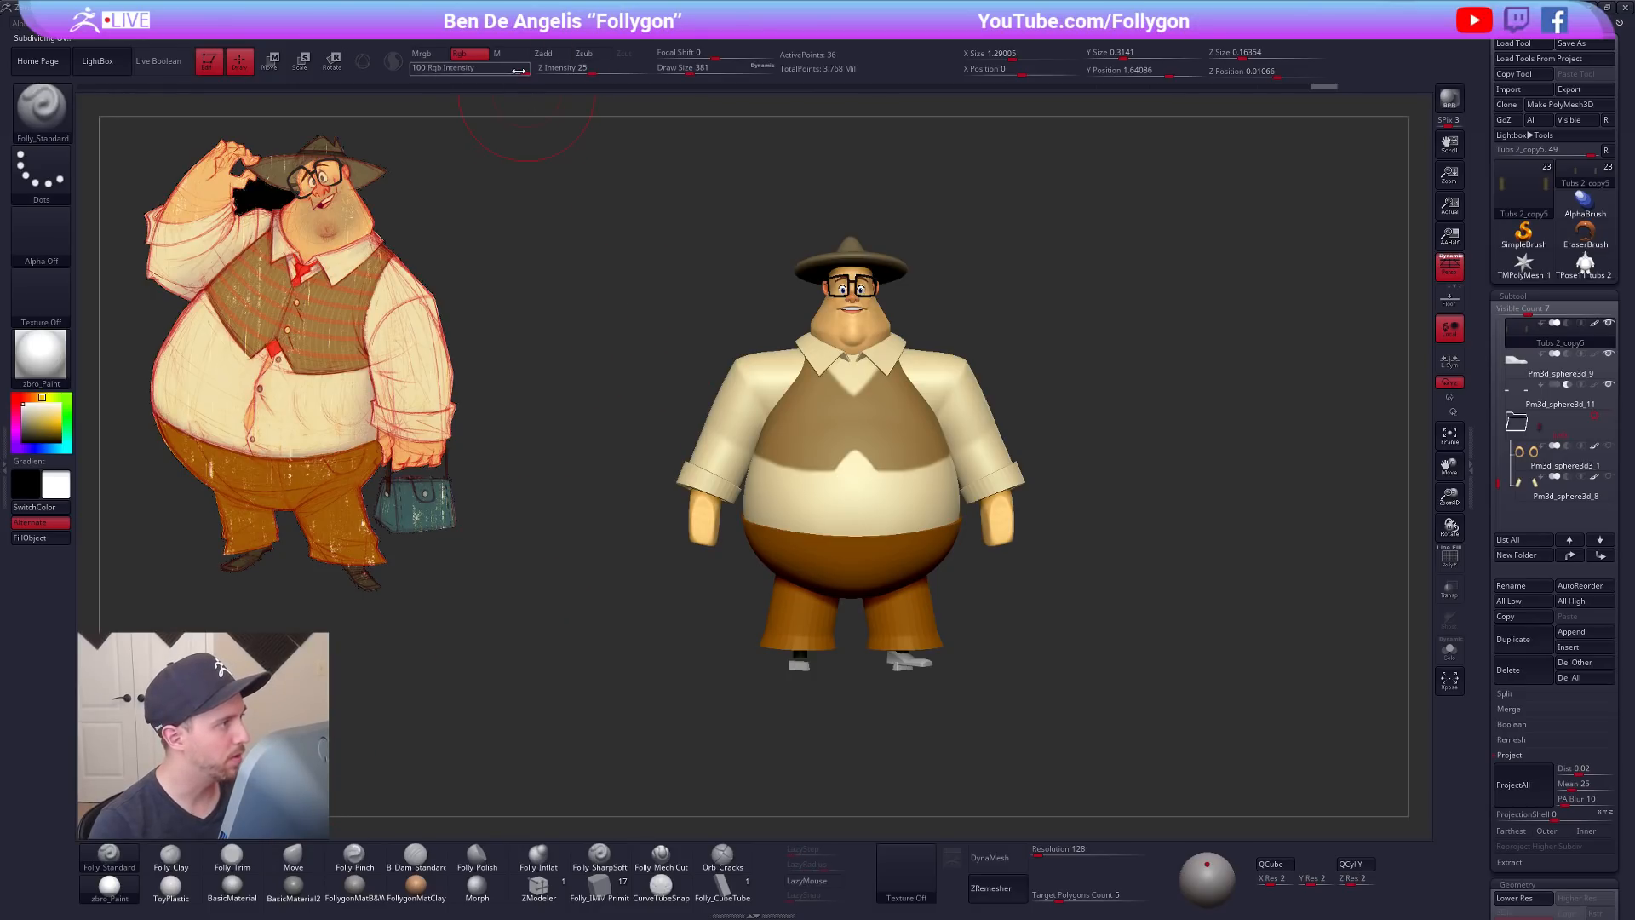
pyautogui.click(507, 57)
pyautogui.hotkey('ctrl', 'shift', 'f')
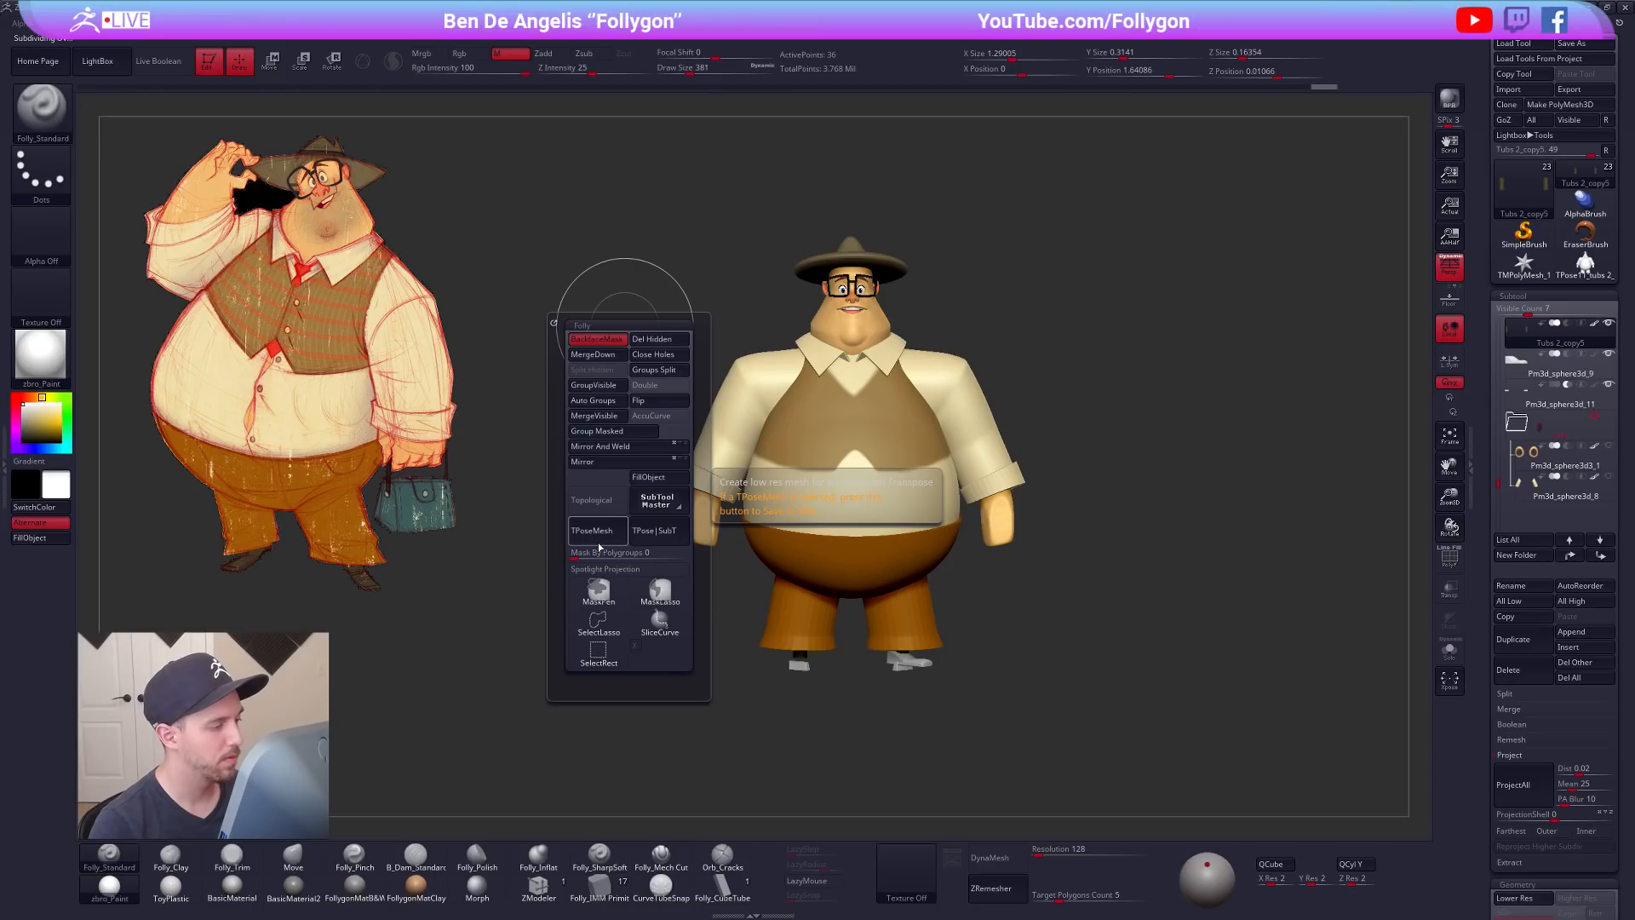
pyautogui.click(657, 500)
pyautogui.click(121, 288)
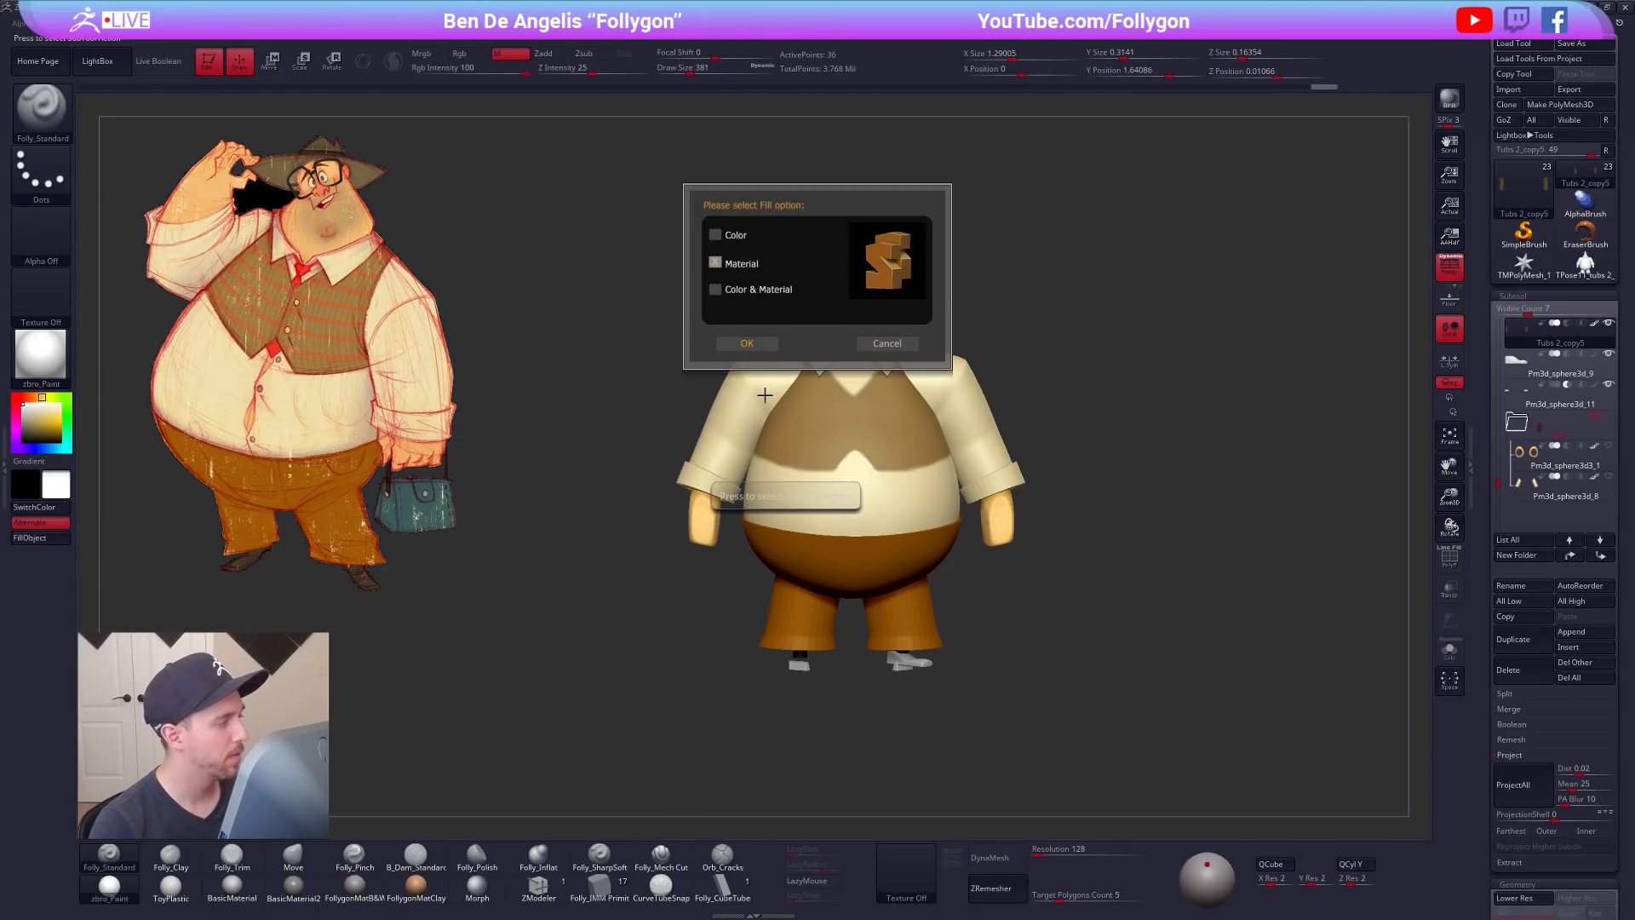
pyautogui.click(747, 343)
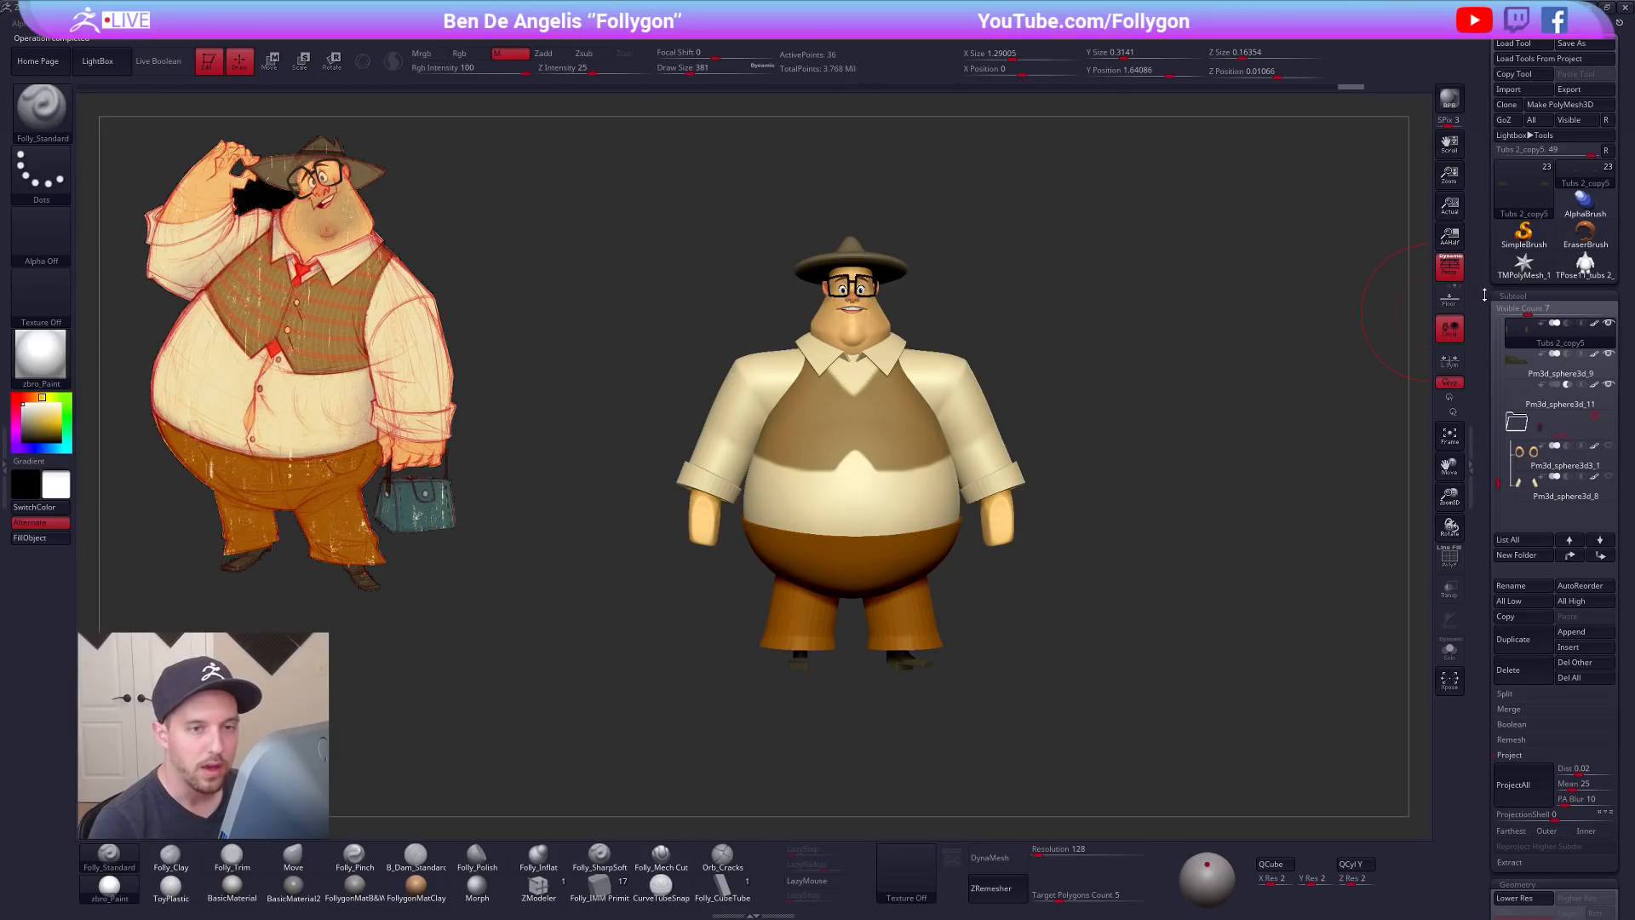
# Step: Delete the temporary TPose mesh tool and return to the Tubs 2_copy5 tool
pyautogui.click(1584, 265)
pyautogui.click(1531, 667)
pyautogui.click(1404, 688)
pyautogui.click(1585, 174)
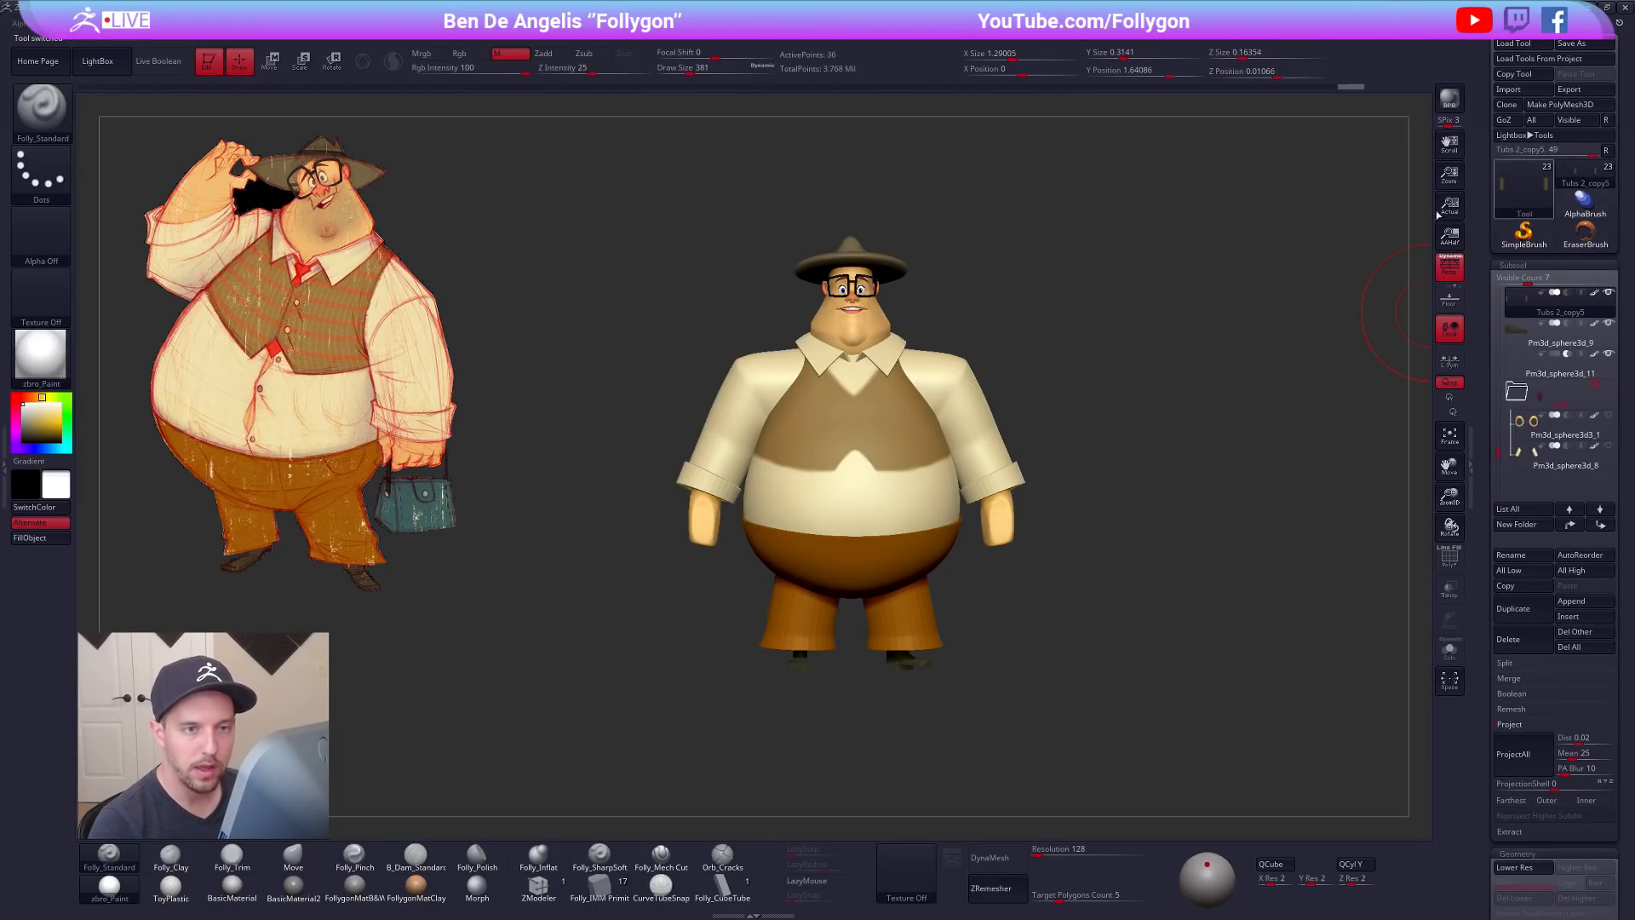
# Step: Isolate the head, lower it to subdivision level 1, and display its polygroup wireframe around the eyes
pyautogui.keyDown('alt'); pyautogui.click(850, 319); pyautogui.keyUp('alt')
pyautogui.press('space')
pyautogui.moveTo(949, 322); pyautogui.dragTo(942, 412)
pyautogui.hotkey('alt', 'shift', 's')
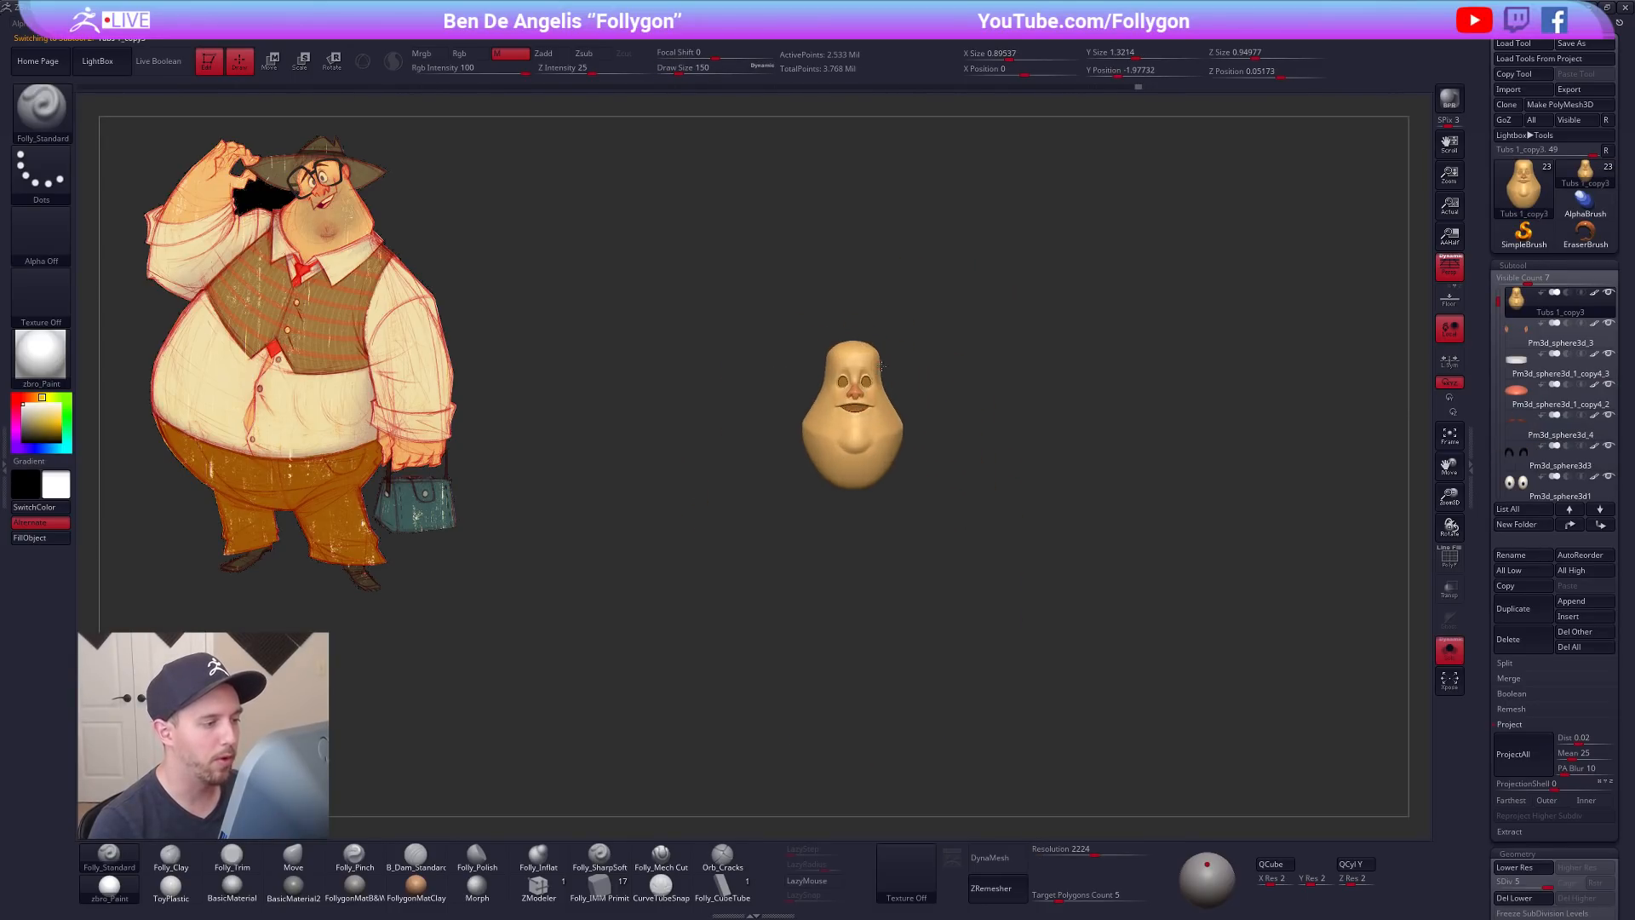
pyautogui.hotkey('shift', 'd')
pyautogui.hotkey('shift', 'd')
pyautogui.hotkey('shift', 'd')
pyautogui.hotkey('shift', 'd')
pyautogui.press('space')
pyautogui.moveTo(975, 403); pyautogui.dragTo(833, 442)
pyautogui.moveTo(885, 384)
pyautogui.keyDown('ctrl'); pyautogui.mouseDown(button='right')
pyautogui.moveTo(980, 477)
pyautogui.moveTo(1012, 452)
pyautogui.mouseUp(button='right'); pyautogui.keyUp('ctrl')
pyautogui.hotkey('shift', 'f')
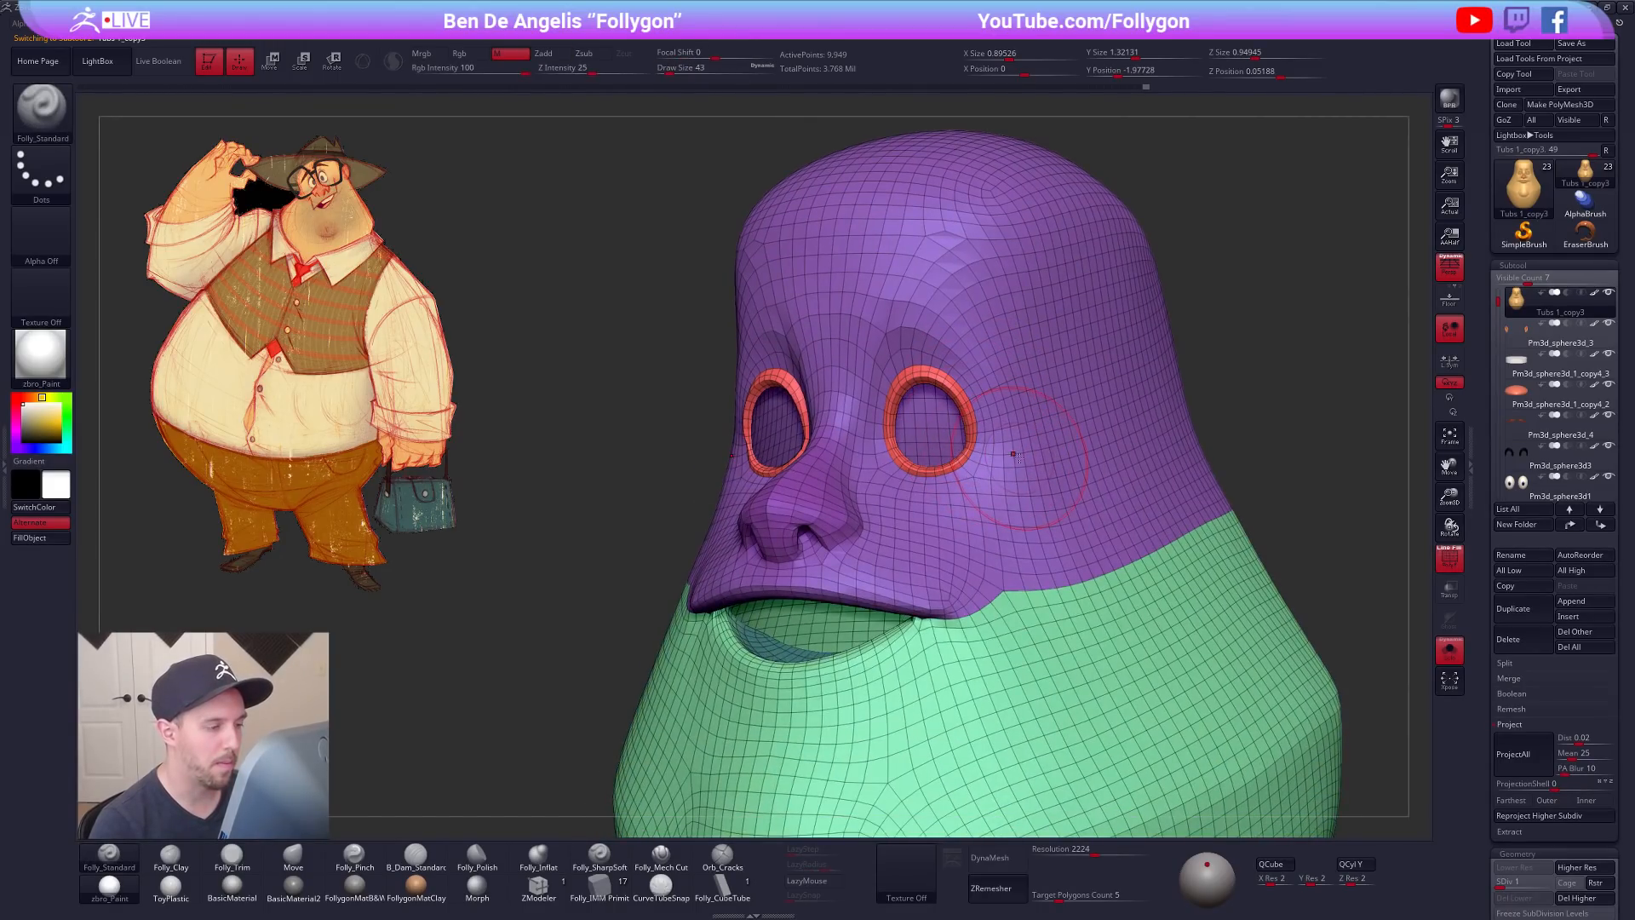
# Step: Reduce Draw Size to 18 and examine the edge loops of the eyelid rims up close
pyautogui.press('space')
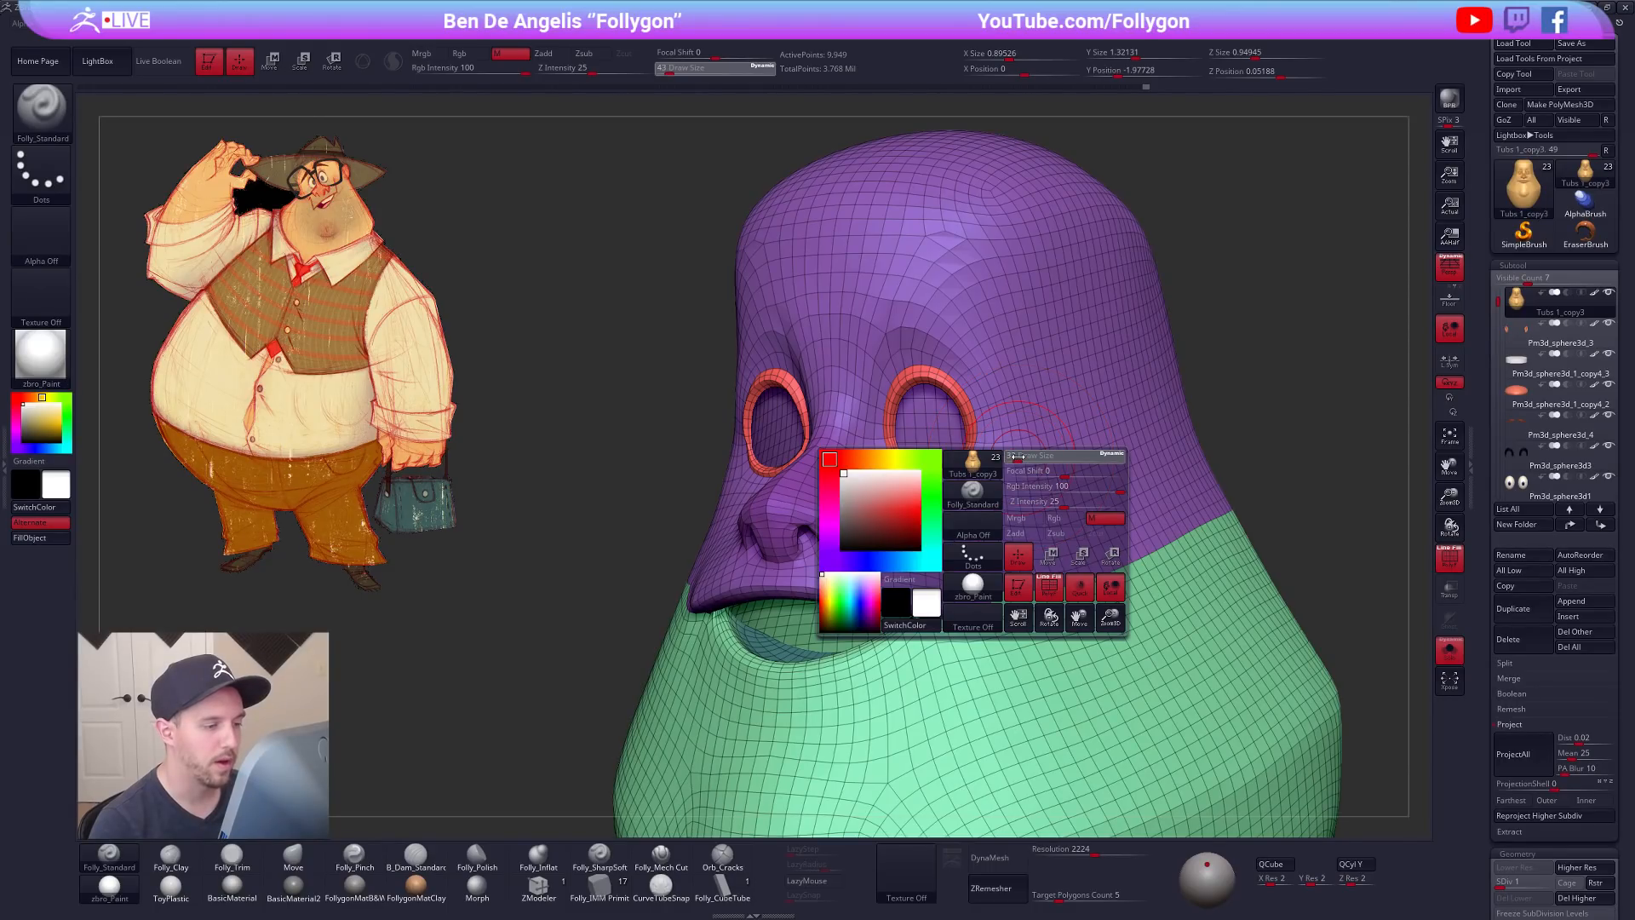
pyautogui.moveTo(1018, 457); pyautogui.dragTo(1017, 457)
pyautogui.moveTo(1026, 487); pyautogui.dragTo(1000, 481, button='right')
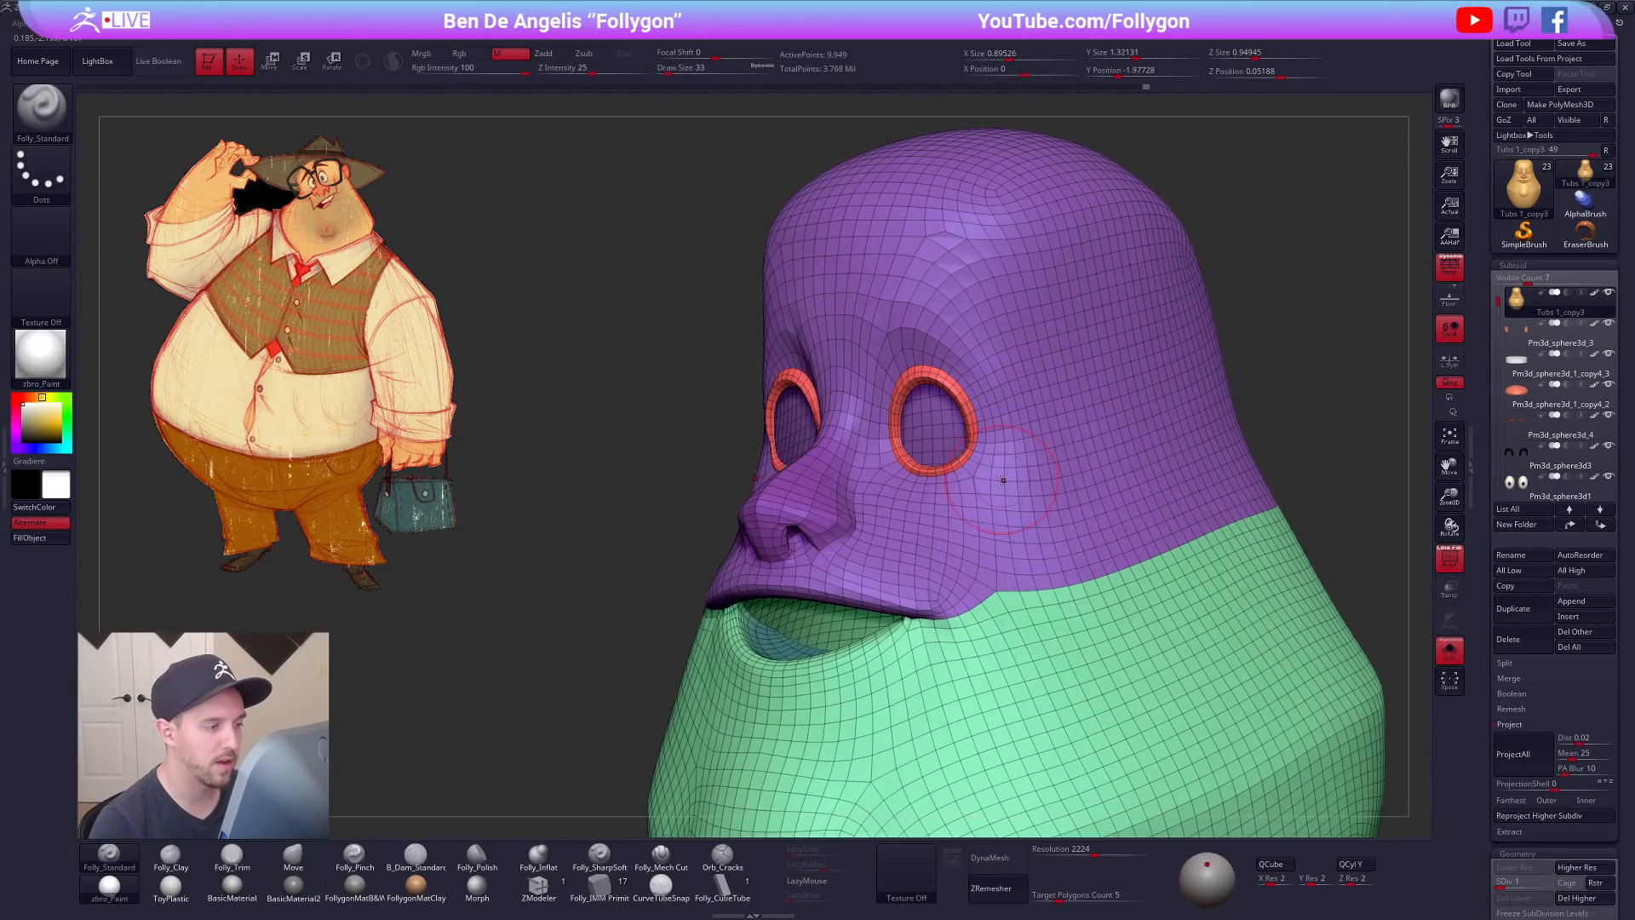
pyautogui.keyDown('ctrl'); pyautogui.moveTo(890, 398); pyautogui.dragTo(945, 536, button='right'); pyautogui.keyUp('ctrl')
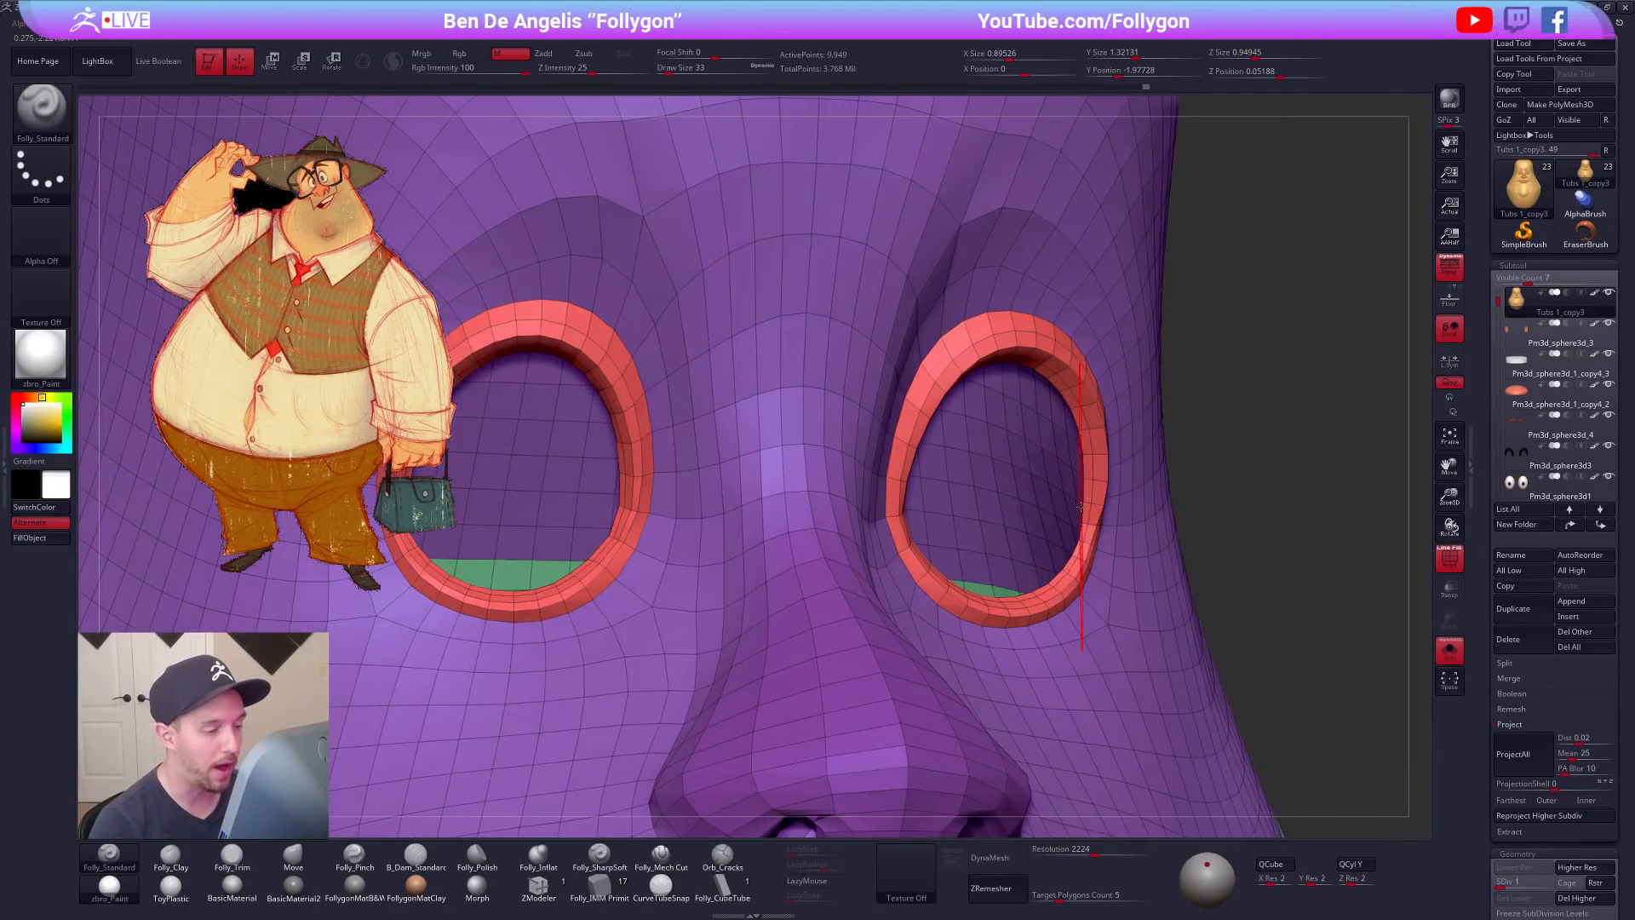
pyautogui.press('space')
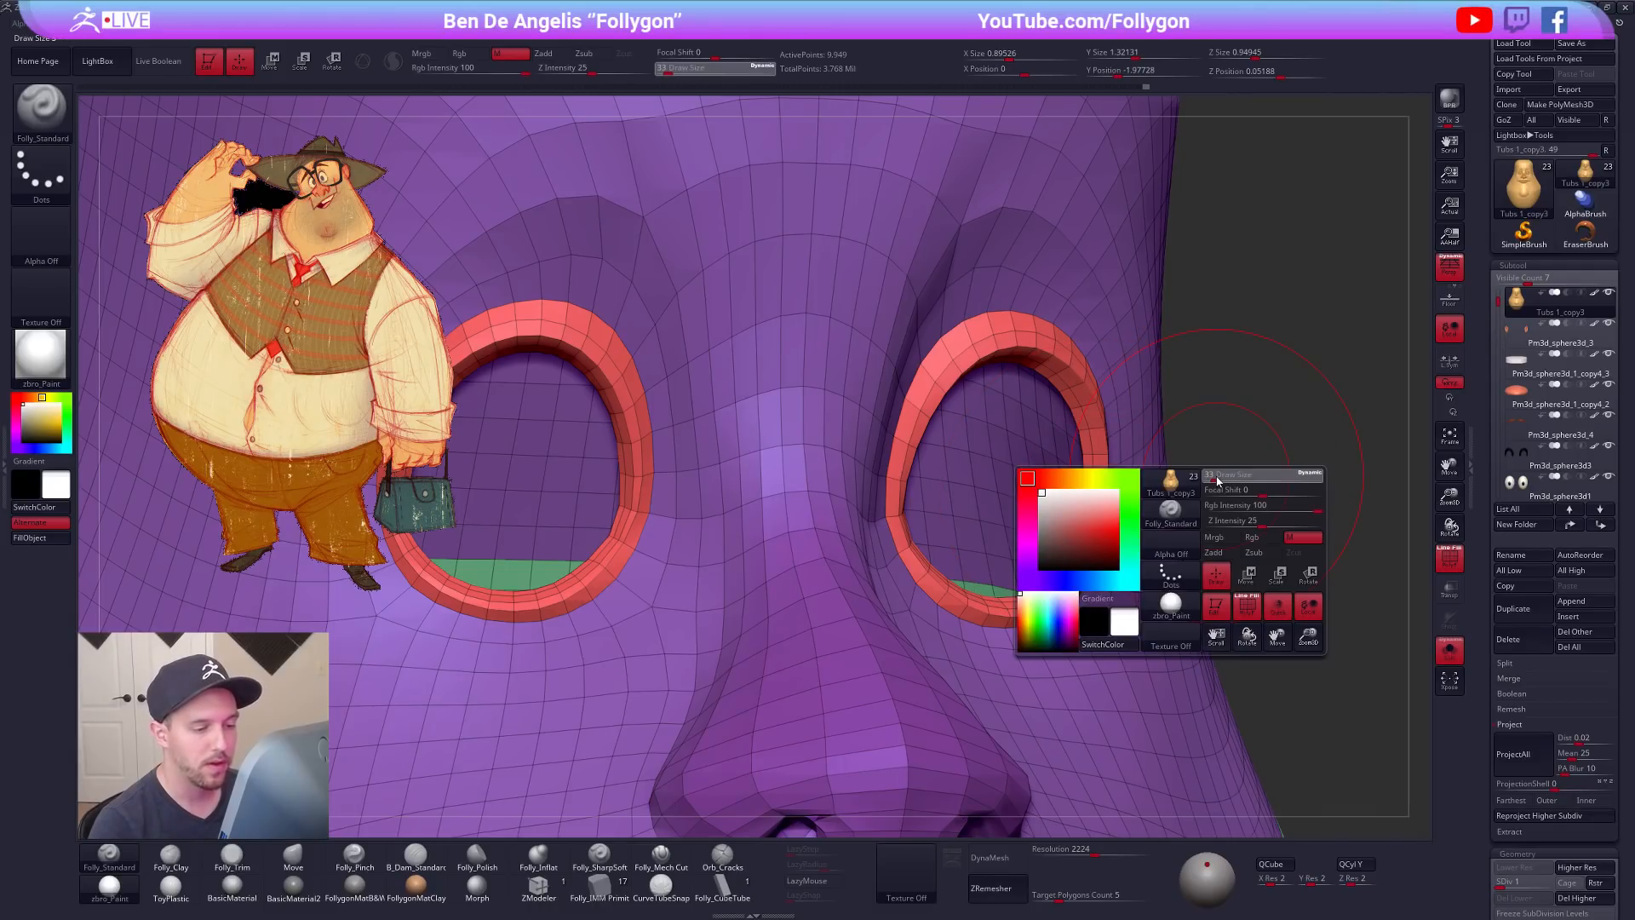
pyautogui.moveTo(1214, 475); pyautogui.dragTo(1209, 475)
pyautogui.moveTo(1209, 475); pyautogui.dragTo(1107, 461, button='right')
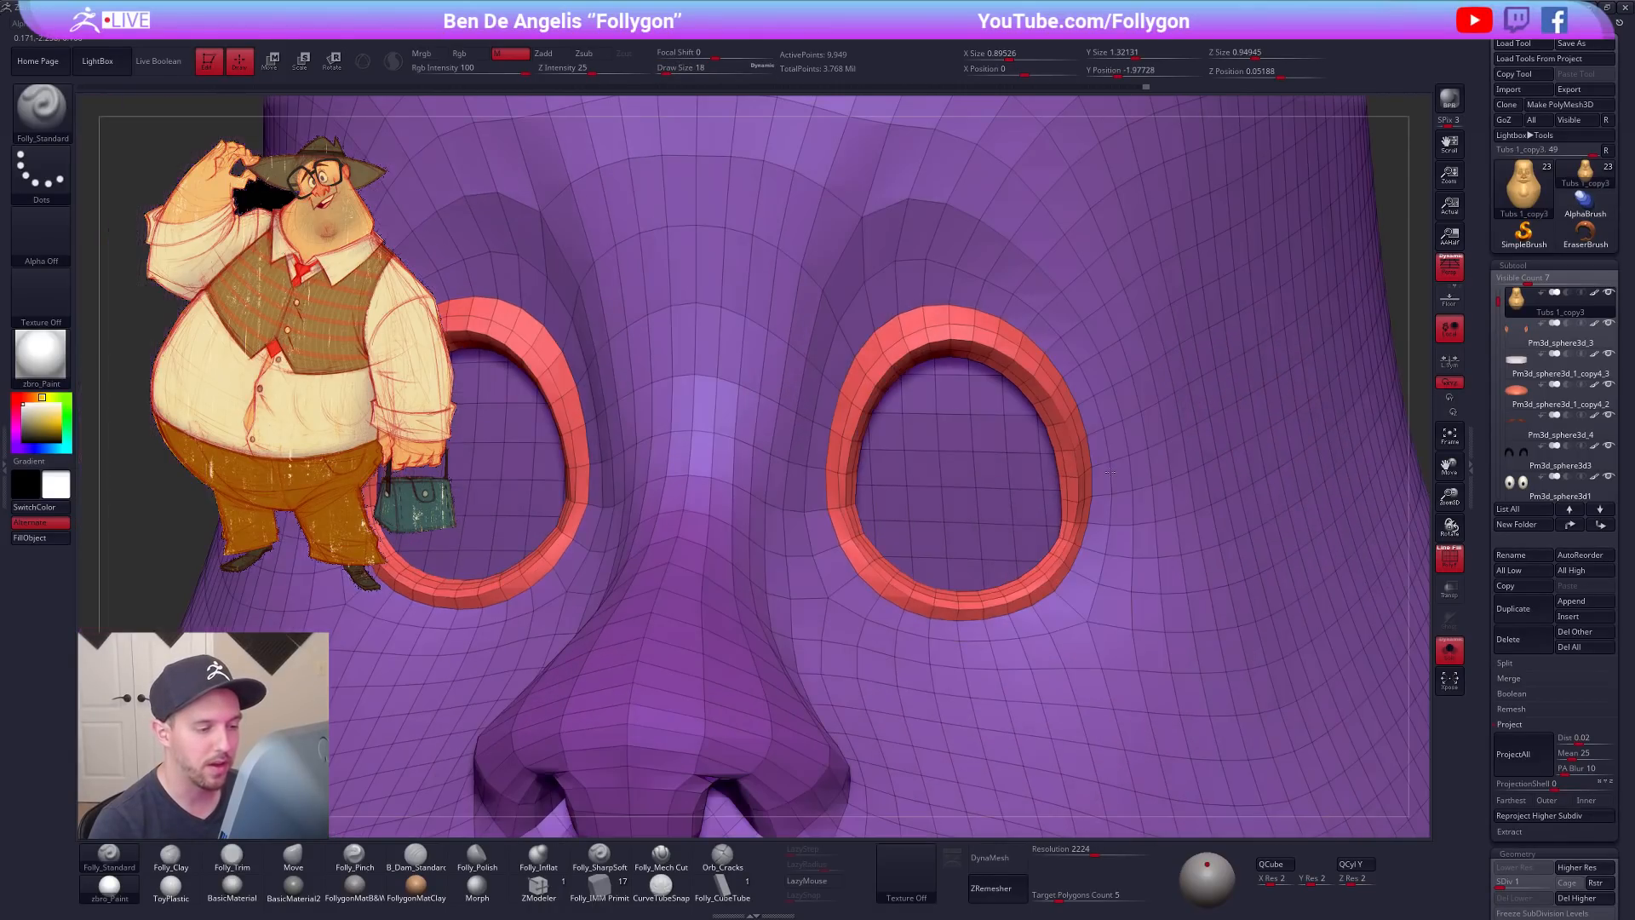
# Step: Hide the wireframe, return the head to subdivision level 5, and show all subtools again
pyautogui.hotkey('shift', 'f')
pyautogui.keyDown('ctrl'); pyautogui.moveTo(1137, 519); pyautogui.dragTo(978, 402, button='right'); pyautogui.keyUp('ctrl')
pyautogui.press('d')
pyautogui.press('d')
pyautogui.press('d')
pyautogui.press('d')
pyautogui.keyDown('ctrl'); pyautogui.moveTo(1038, 507); pyautogui.dragTo(1005, 509, button='right'); pyautogui.keyUp('ctrl')
pyautogui.keyDown('alt'); pyautogui.moveTo(1005, 509); pyautogui.dragTo(936, 356, button='right'); pyautogui.keyUp('alt')
pyautogui.hotkey('shift', 's')
pyautogui.keyDown('alt'); pyautogui.moveTo(1069, 512); pyautogui.dragTo(999, 464, button='right'); pyautogui.keyUp('alt')
# Step: Select the torso subtool and isolate it with its wireframe displayed
pyautogui.keyDown('alt'); pyautogui.click(992, 481); pyautogui.keyUp('alt')
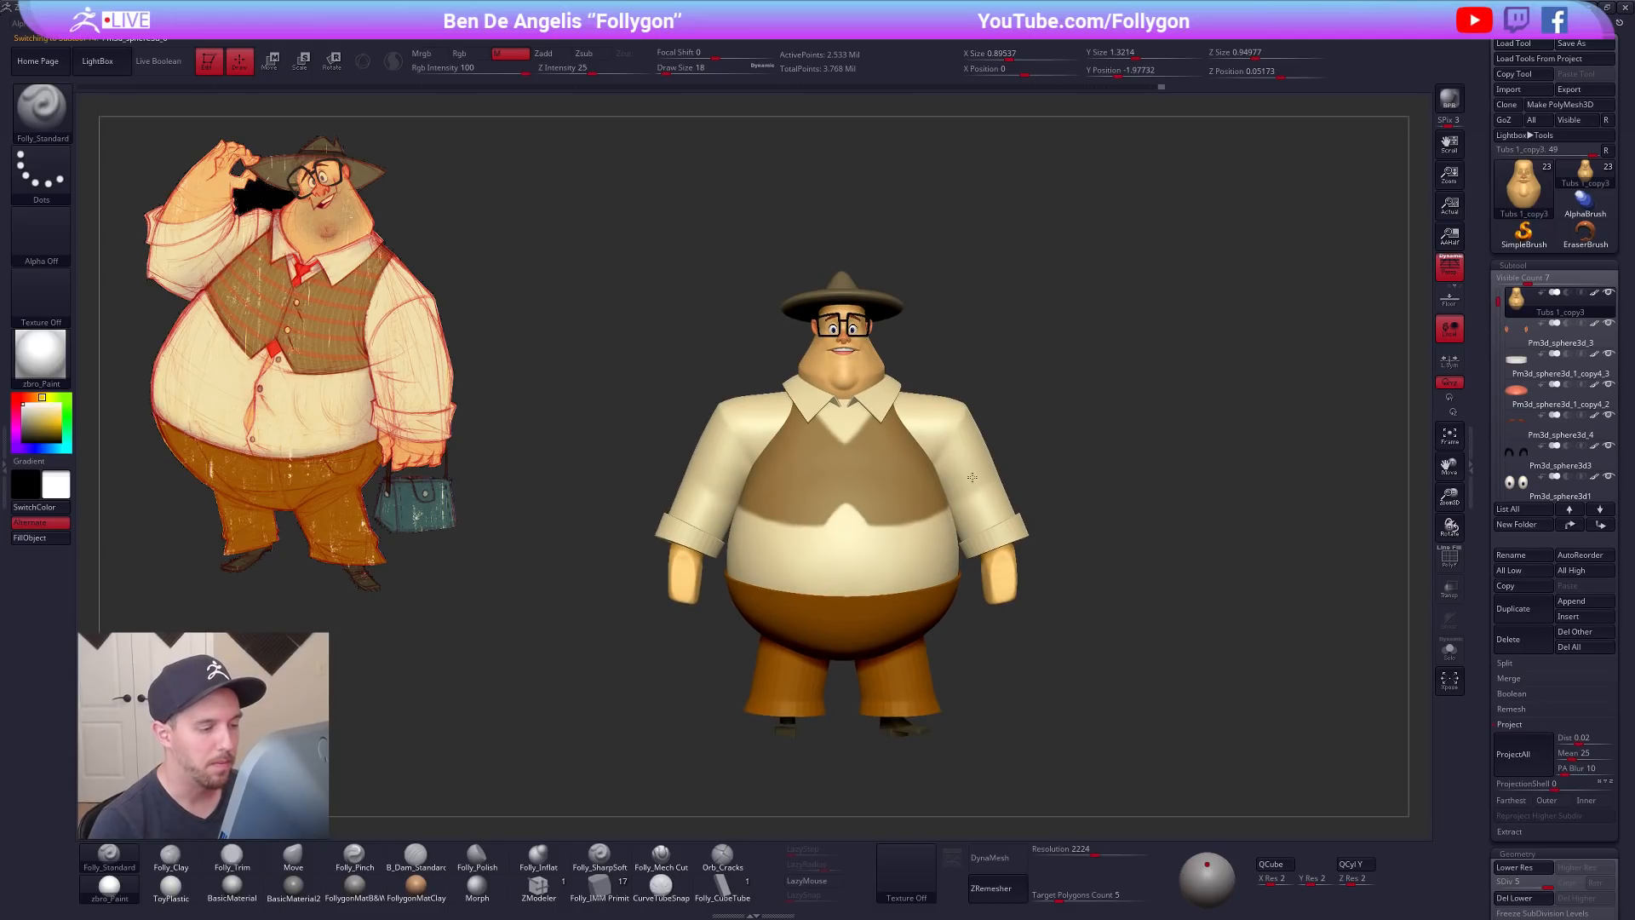
pyautogui.keyDown('alt'); pyautogui.click(915, 520); pyautogui.keyUp('alt')
pyautogui.hotkey('shift', 's')
pyautogui.hotkey('shift', 'f')
pyautogui.moveTo(876, 540); pyautogui.dragTo(952, 542, button='right')
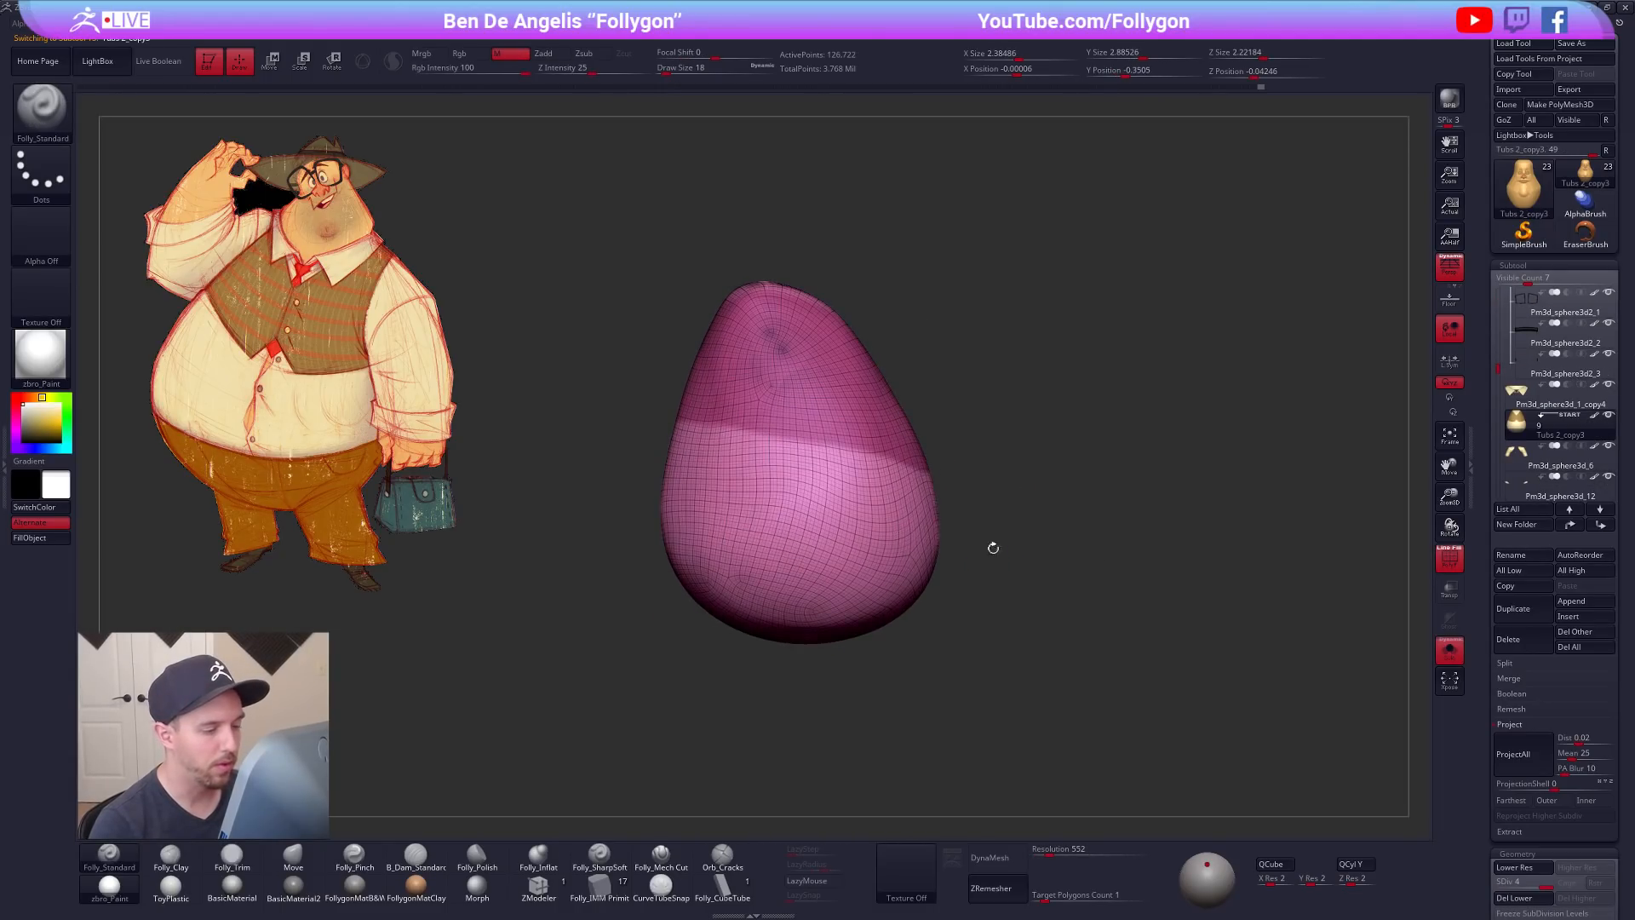
# Step: Delete the torso's lower subdivision levels, then cut away its bottom portion by hiding and deleting those polygons
pyautogui.click(1511, 725)
pyautogui.click(1515, 806)
pyautogui.moveTo(555, 500)
pyautogui.keyDown('ctrl'); pyautogui.keyDown('shift'); pyautogui.mouseDown()
pyautogui.moveTo(678, 517)
pyautogui.moveTo(613, 259)
pyautogui.mouseUp(); pyautogui.keyUp('shift'); pyautogui.keyUp('ctrl')
pyautogui.press('1')
pyautogui.click(902, 456)
pyautogui.moveTo(931, 407); pyautogui.dragTo(950, 488)
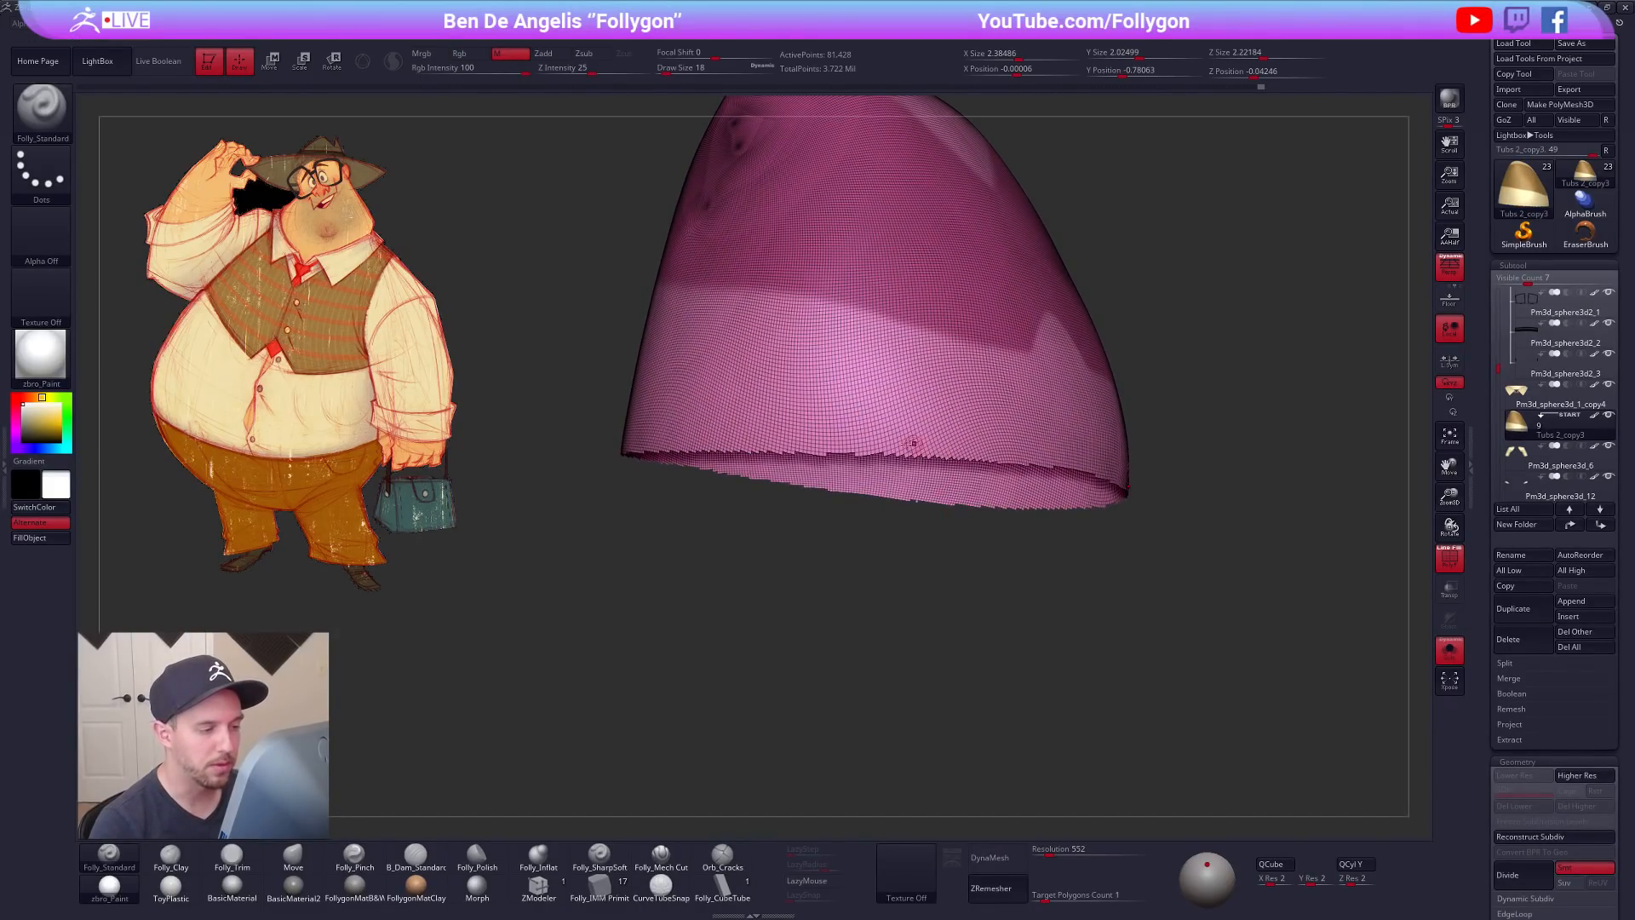
# Step: Smooth the jagged cut edge at the torso's bottom with GroupsLoops, using 4 loops and GPolish 50
pyautogui.scroll(-5, 1524, 466)
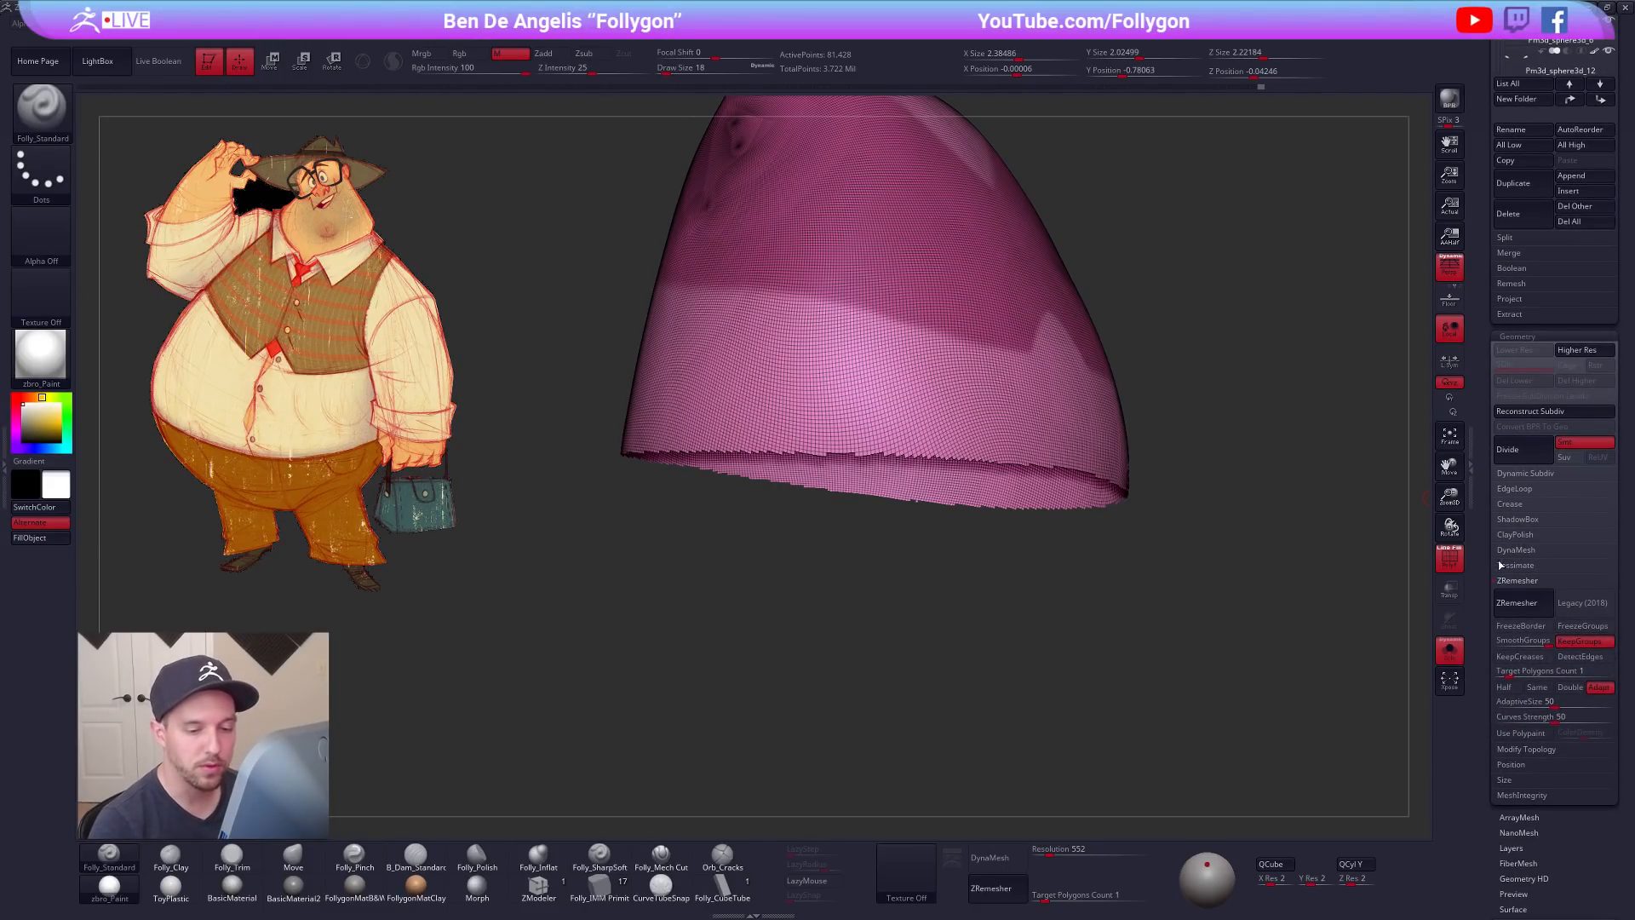
pyautogui.click(1515, 489)
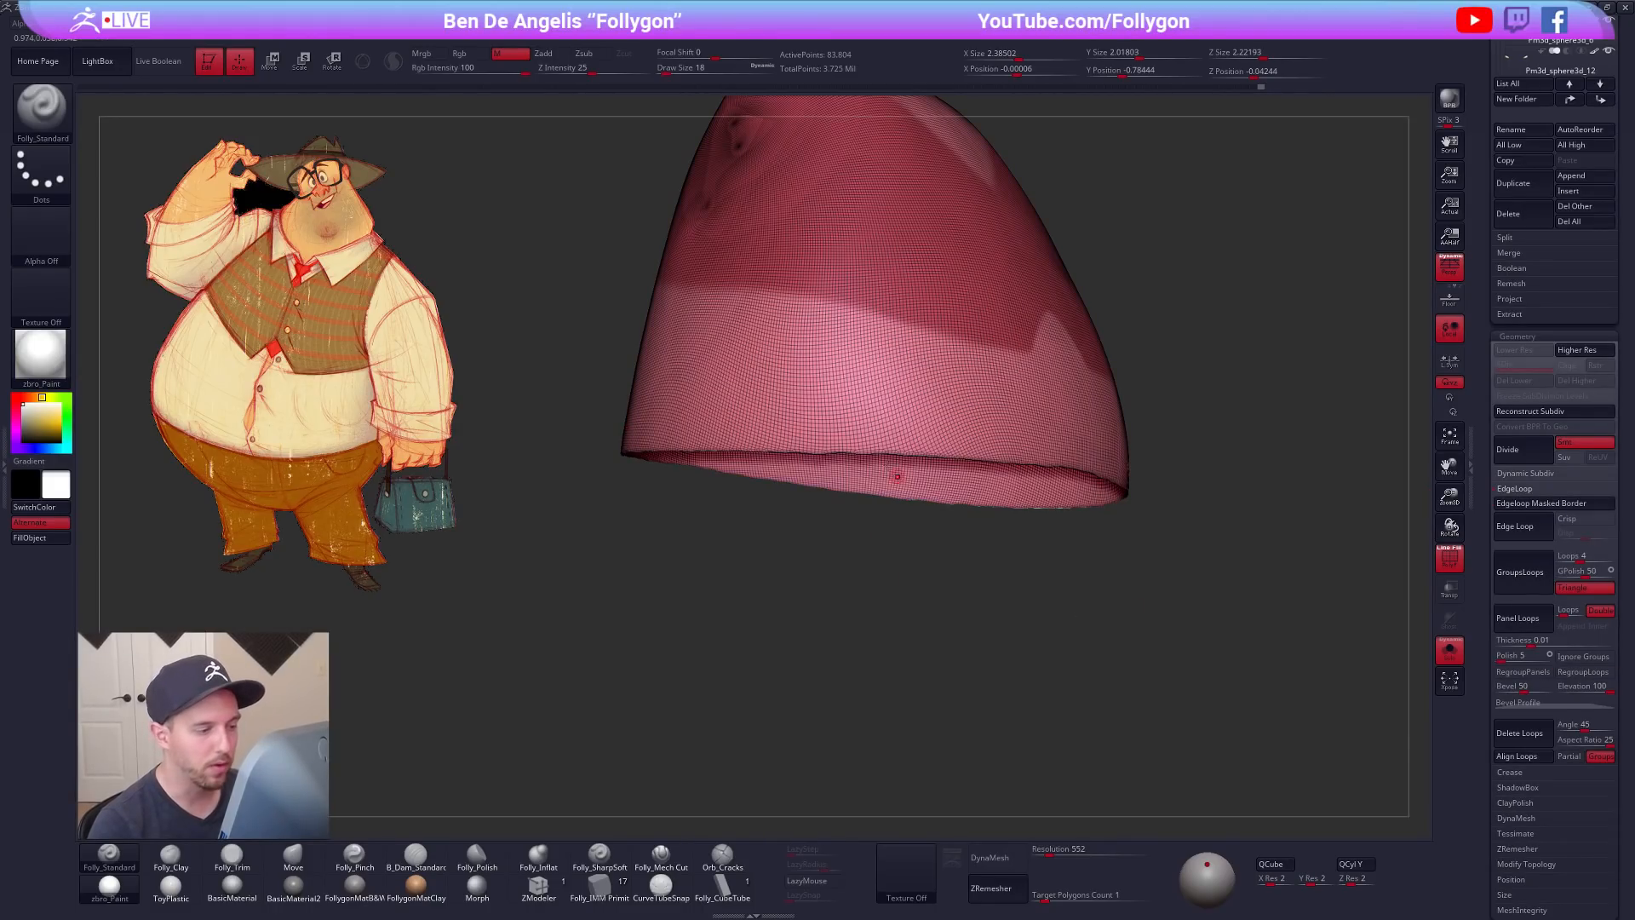
pyautogui.moveTo(874, 456); pyautogui.dragTo(901, 489, button='right')
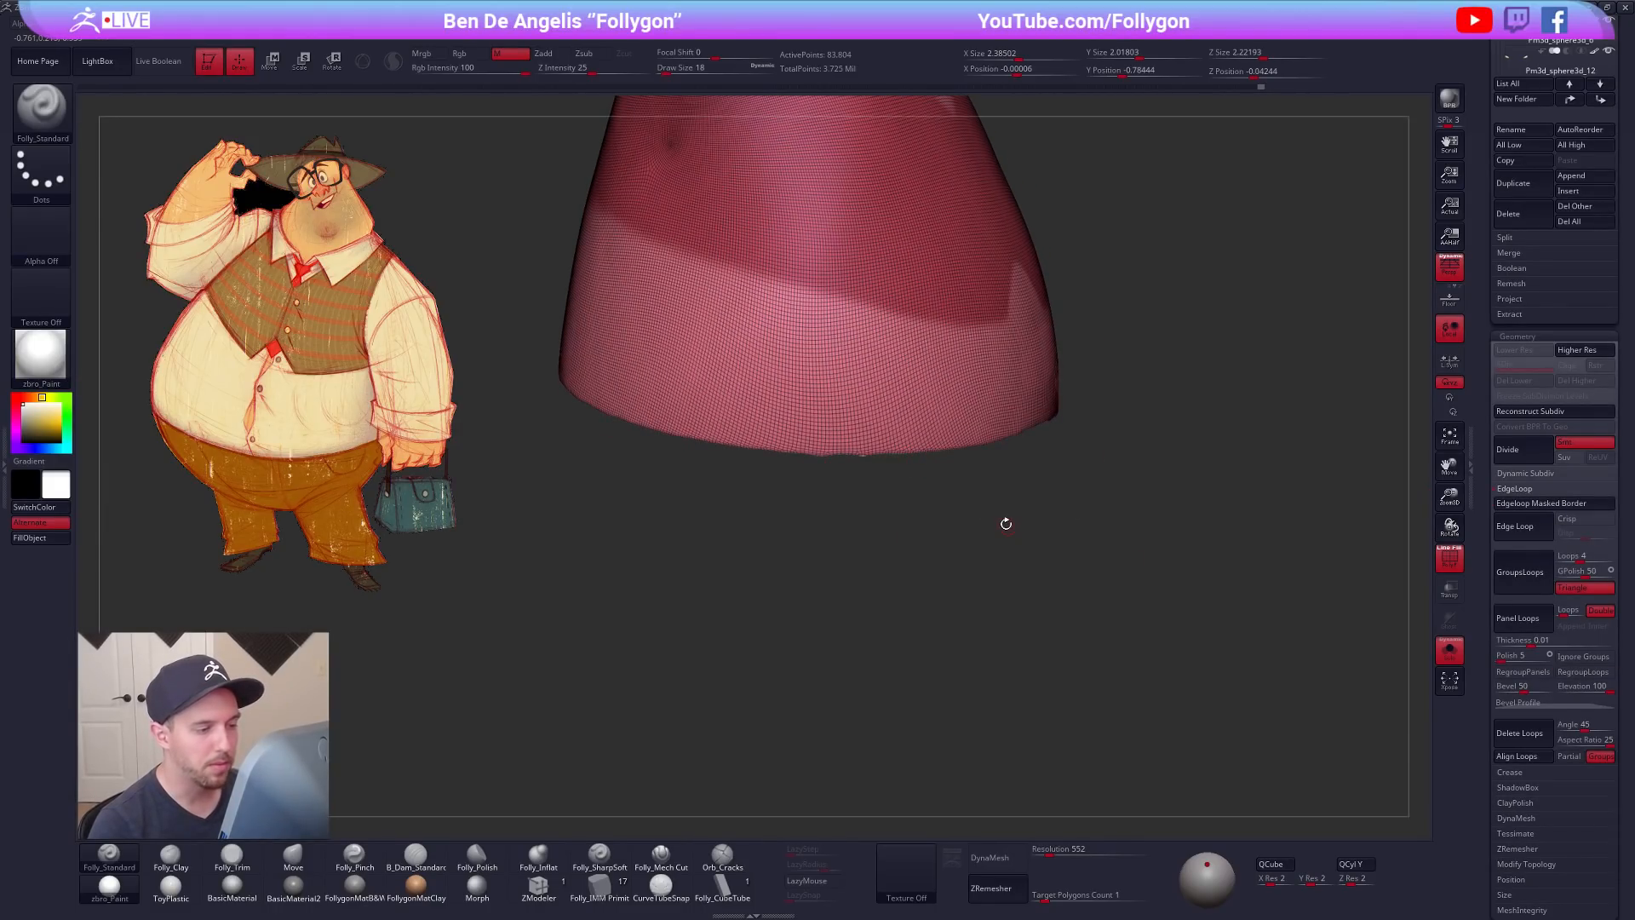
pyautogui.moveTo(1009, 526); pyautogui.dragTo(1040, 490)
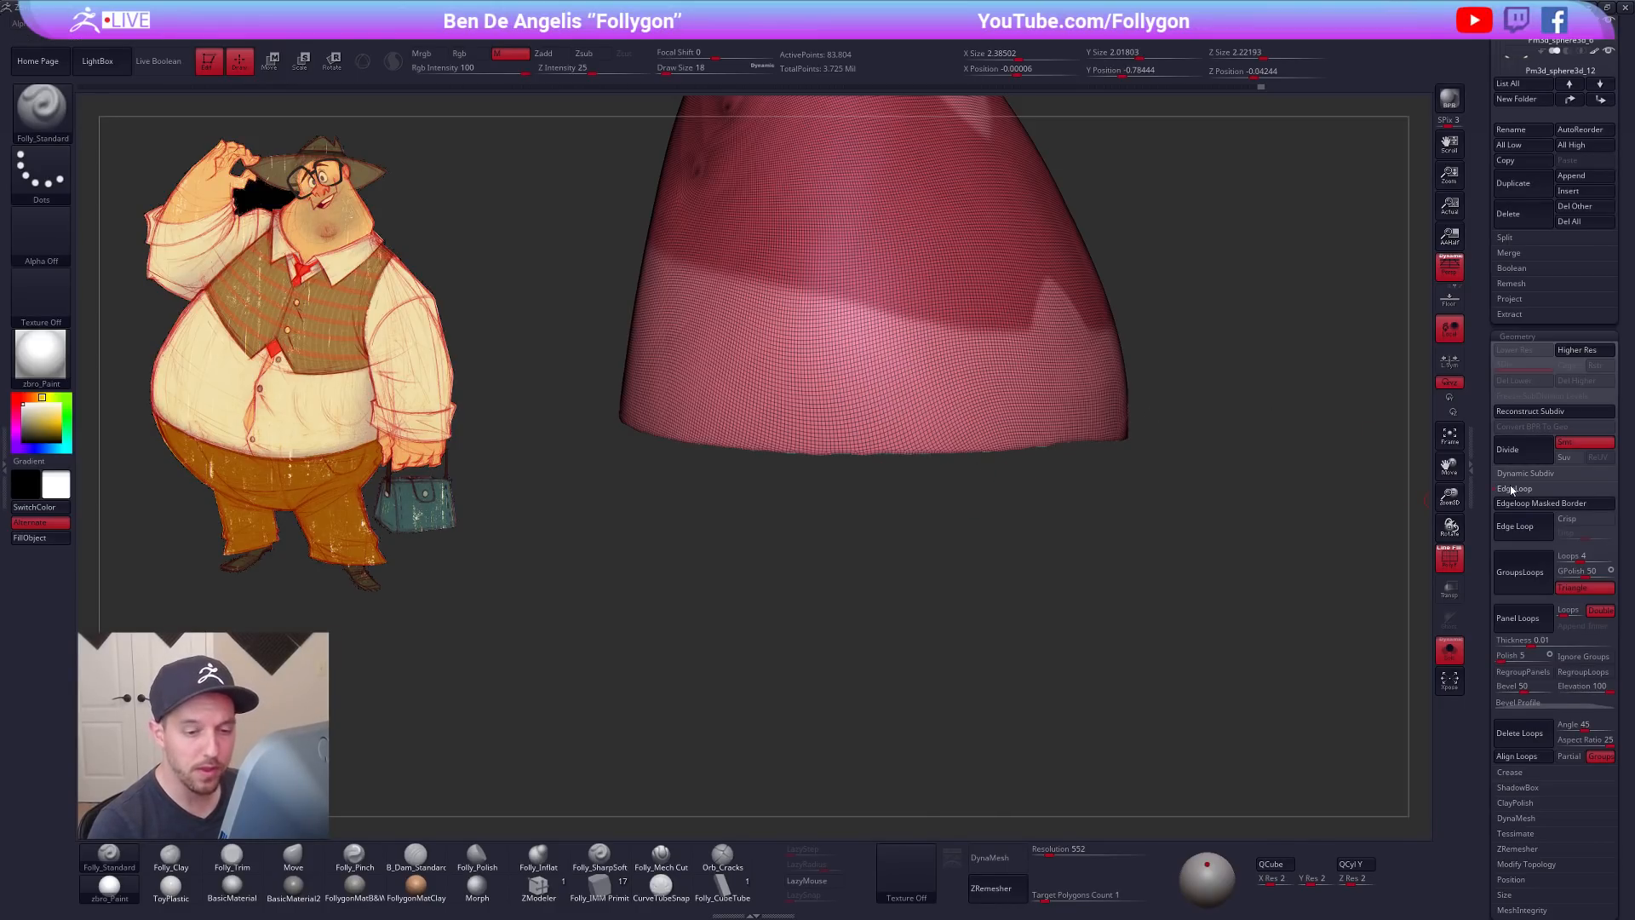
# Step: Unhide all torso polygons, hide the wireframe, show all subtools again, and switch to the Move brush
pyautogui.scroll(5, 1513, 490)
pyautogui.press('ctrl')
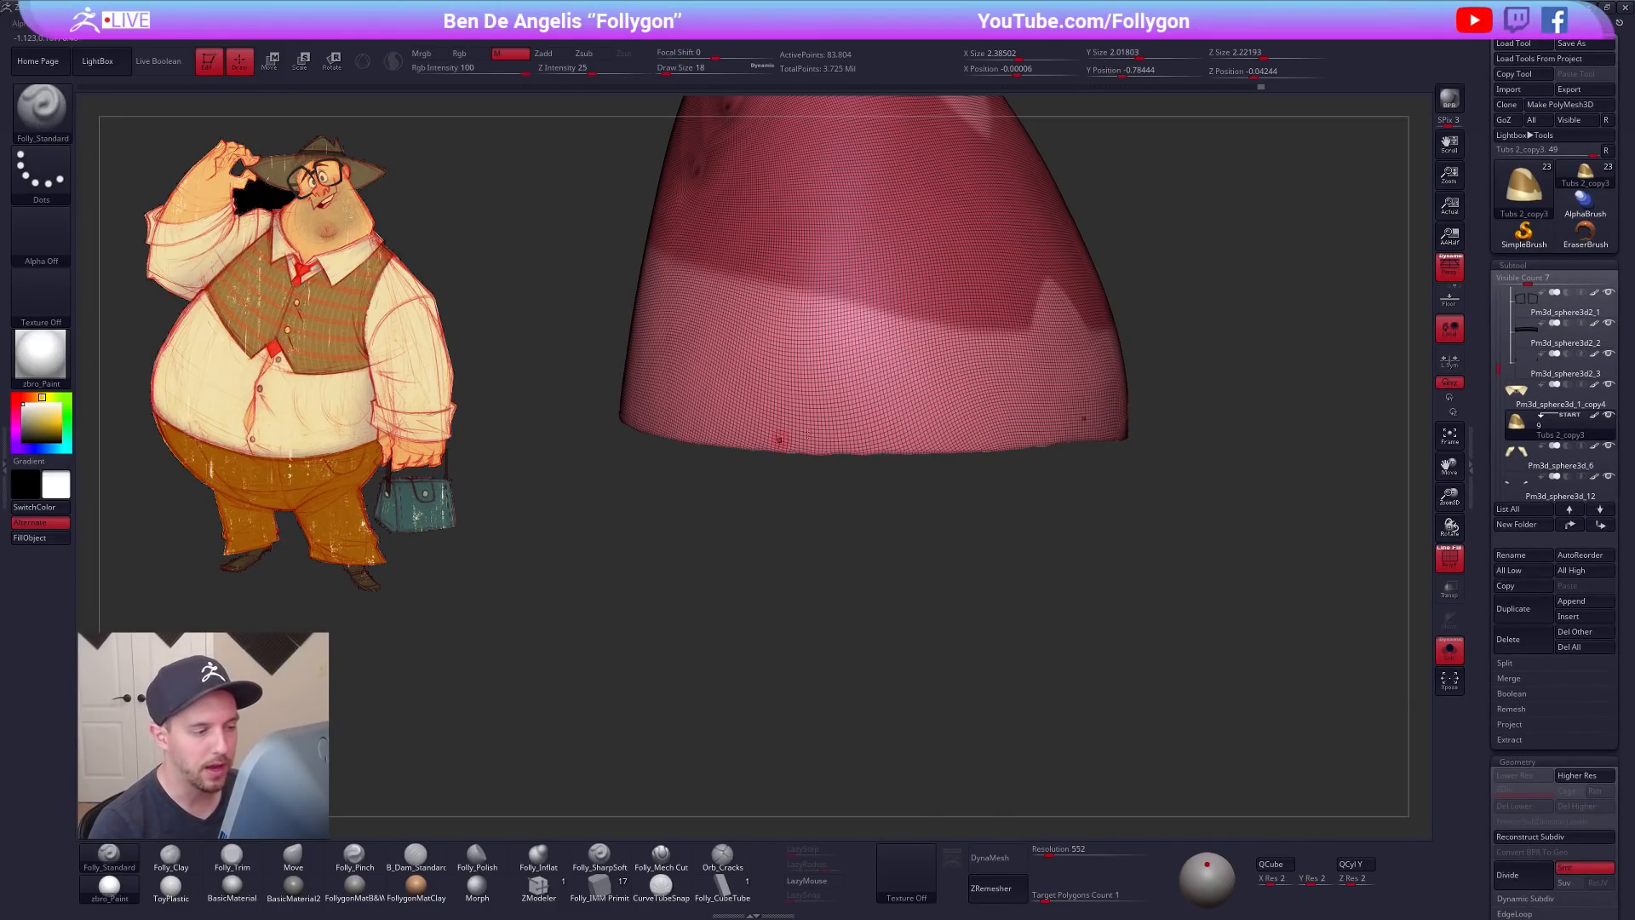
pyautogui.keyDown('ctrl'); pyautogui.keyDown('shift'); pyautogui.click(1126, 510); pyautogui.keyUp('shift'); pyautogui.keyUp('ctrl')
pyautogui.hotkey('shift', 'f')
pyautogui.keyDown('alt'); pyautogui.moveTo(1141, 543); pyautogui.dragTo(1107, 533); pyautogui.keyUp('alt')
pyautogui.hotkey('alt', 's')
pyautogui.keyDown('shift'); pyautogui.moveTo(1277, 512); pyautogui.dragTo(1033, 581); pyautogui.keyUp('shift')
pyautogui.press('b')
pyautogui.press('m')
pyautogui.press('v')
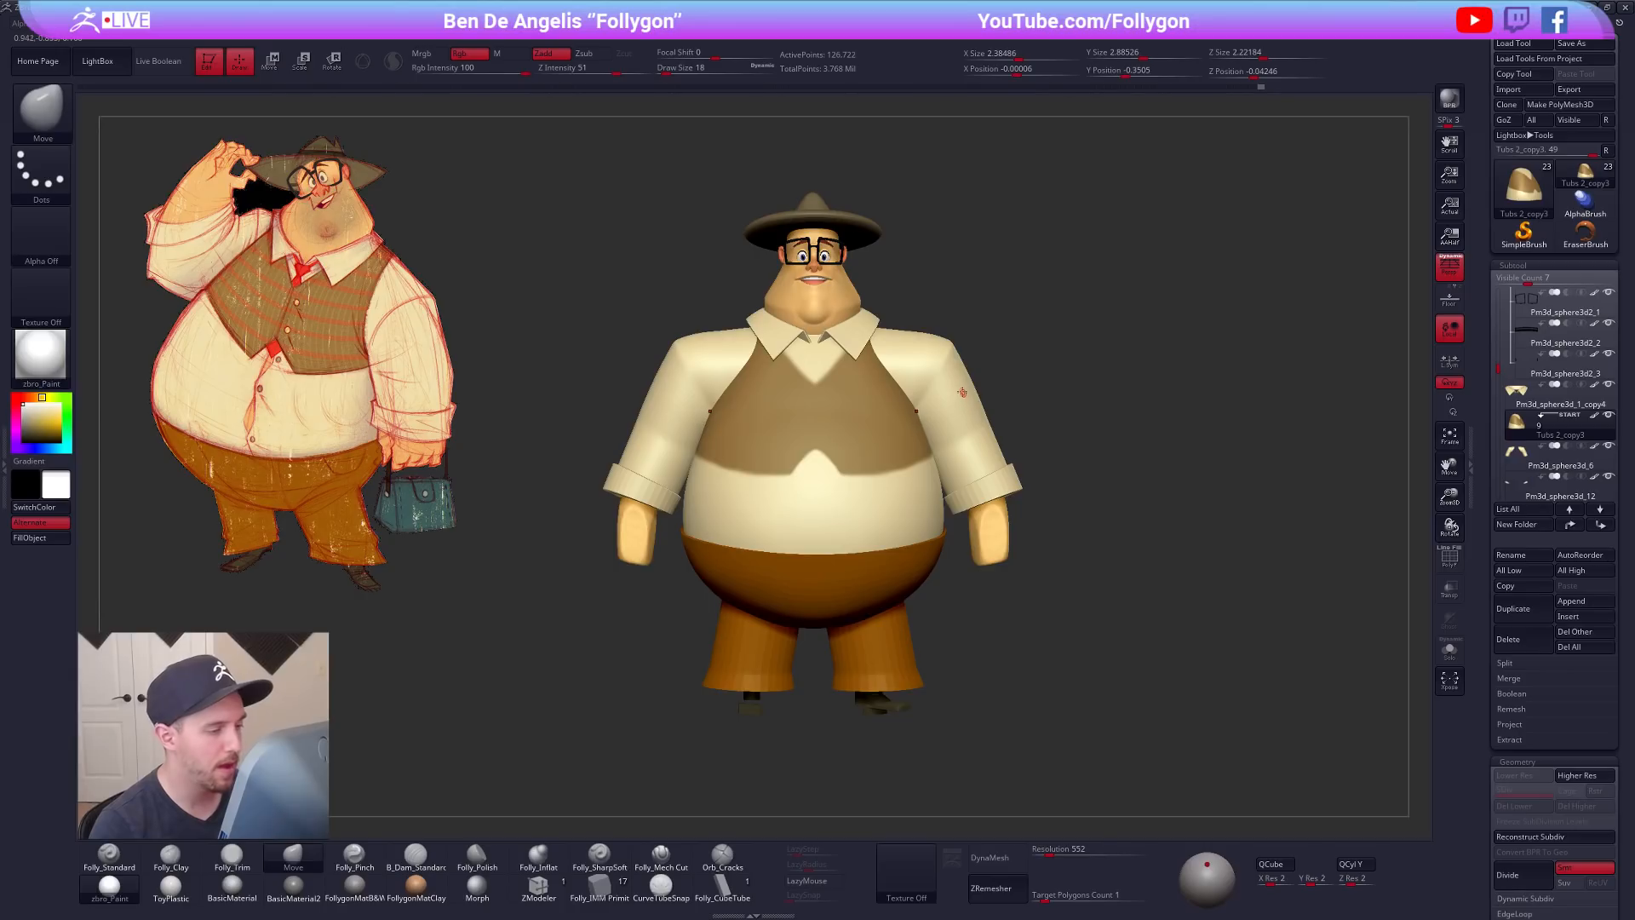
# Step: Select the sleeves, turn off their Dynamic Subdiv preview, and isolate them with the wireframe displayed
pyautogui.keyDown('alt'); pyautogui.click(964, 396); pyautogui.keyUp('alt')
pyautogui.moveTo(1046, 450); pyautogui.dragTo(1084, 410)
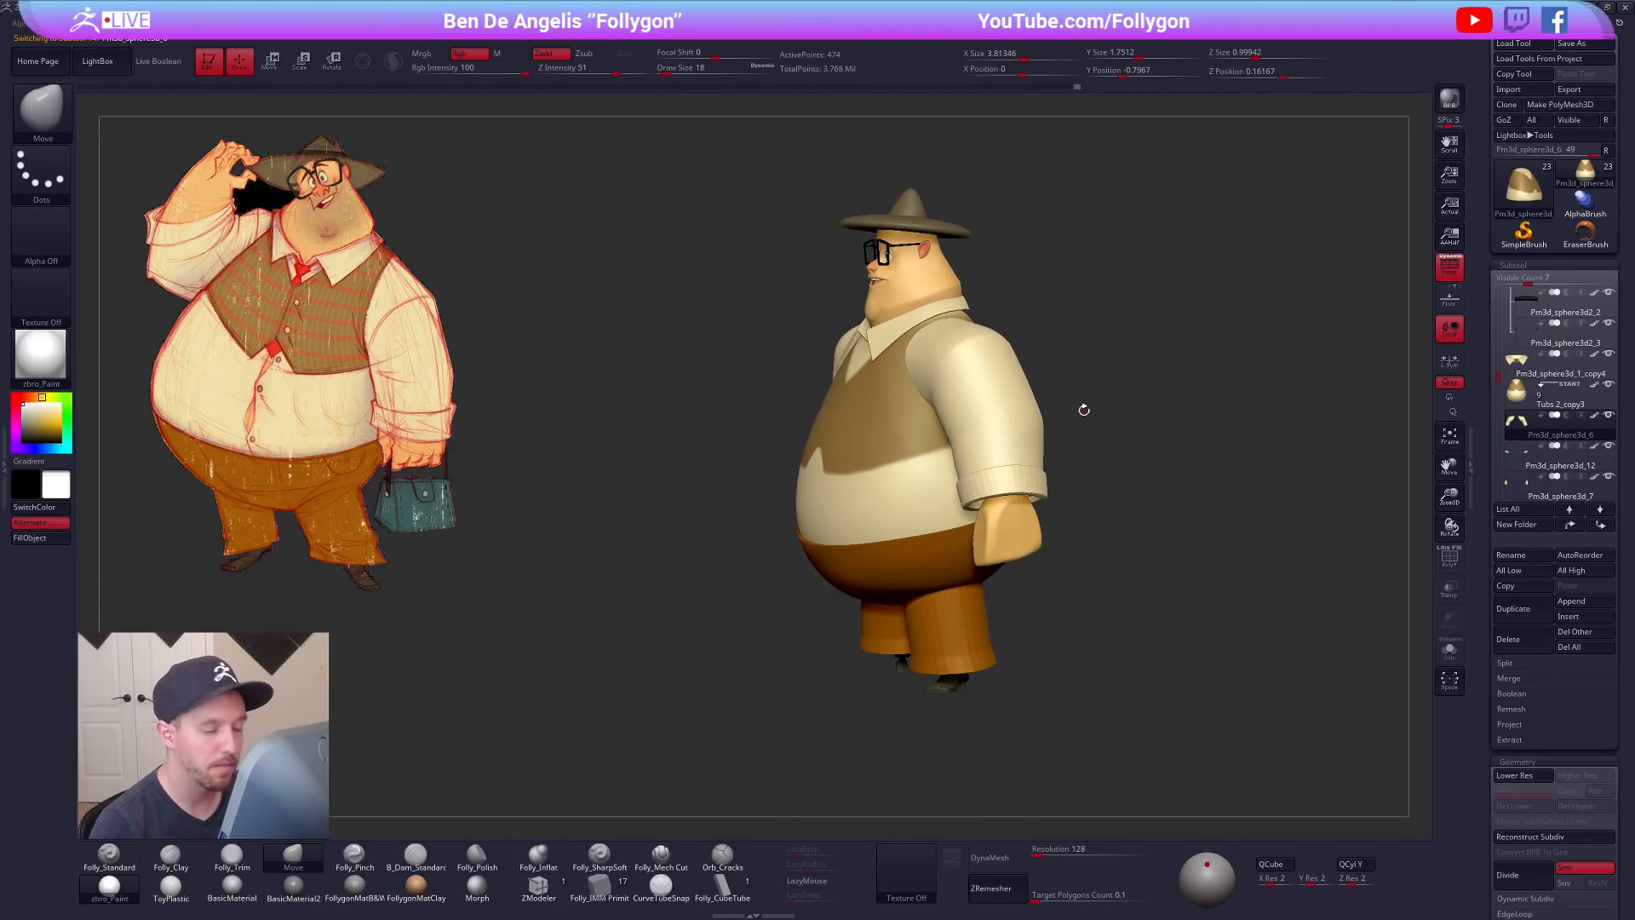
pyautogui.press('space')
pyautogui.click(1005, 430)
pyautogui.hotkey('ctrl', 'space')
pyautogui.moveTo(982, 347)
pyautogui.keyDown('alt'); pyautogui.mouseDown(button='right')
pyautogui.moveTo(979, 433)
pyautogui.moveTo(947, 448)
pyautogui.moveTo(980, 440)
pyautogui.mouseUp(button='right'); pyautogui.keyUp('alt')
pyautogui.press('space')
pyautogui.click(967, 463)
pyautogui.hotkey('shift', 'd')
pyautogui.hotkey('alt', 'shift', 's')
pyautogui.hotkey('shift', 'f')
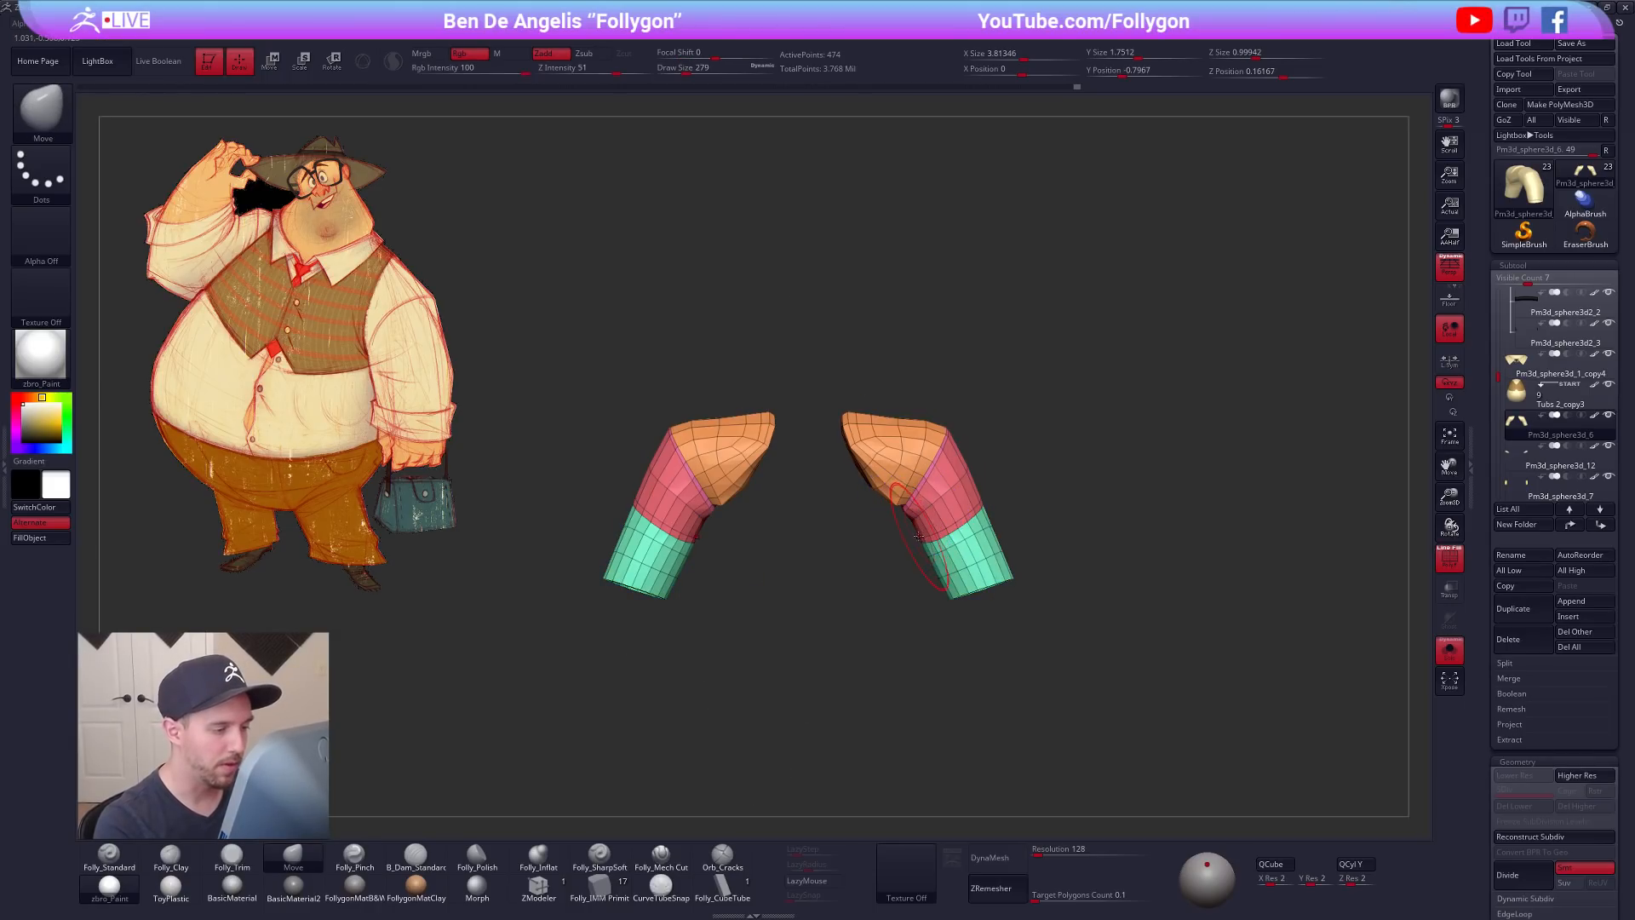
# Step: Reshape and smooth the underside of the sleeves' bend, then show the whole figure with the sleeves' Dynamic Subdiv preview restored
pyautogui.moveTo(900, 506)
pyautogui.mouseDown(button='right')
pyautogui.moveTo(945, 499)
pyautogui.moveTo(920, 481)
pyautogui.mouseUp(button='right')
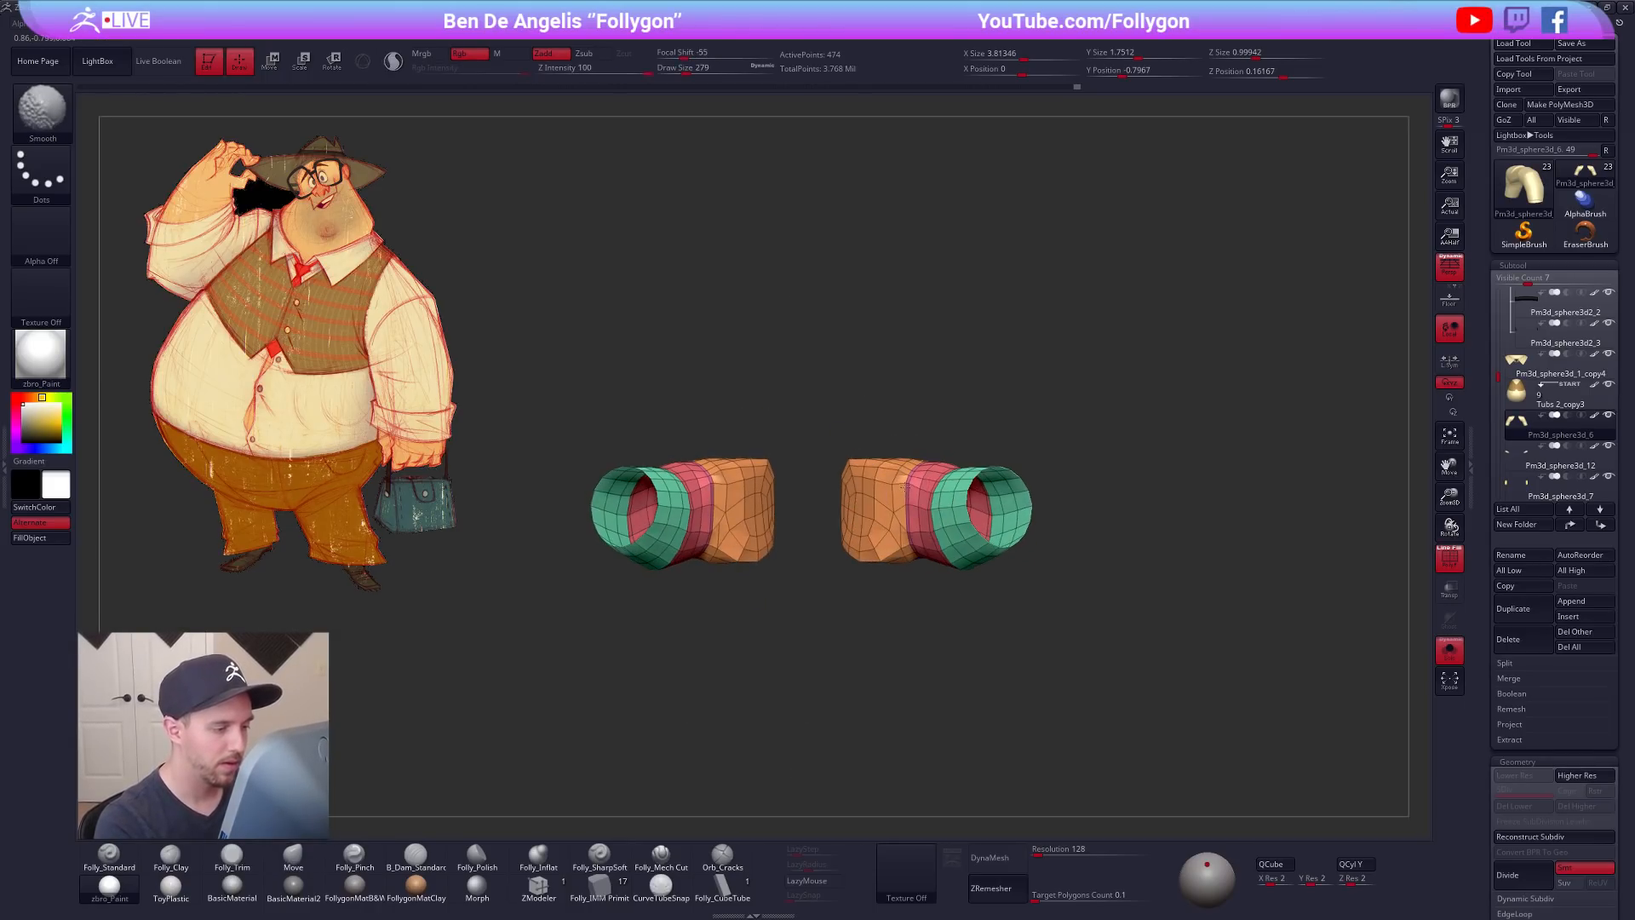
pyautogui.moveTo(919, 481); pyautogui.dragTo(920, 548)
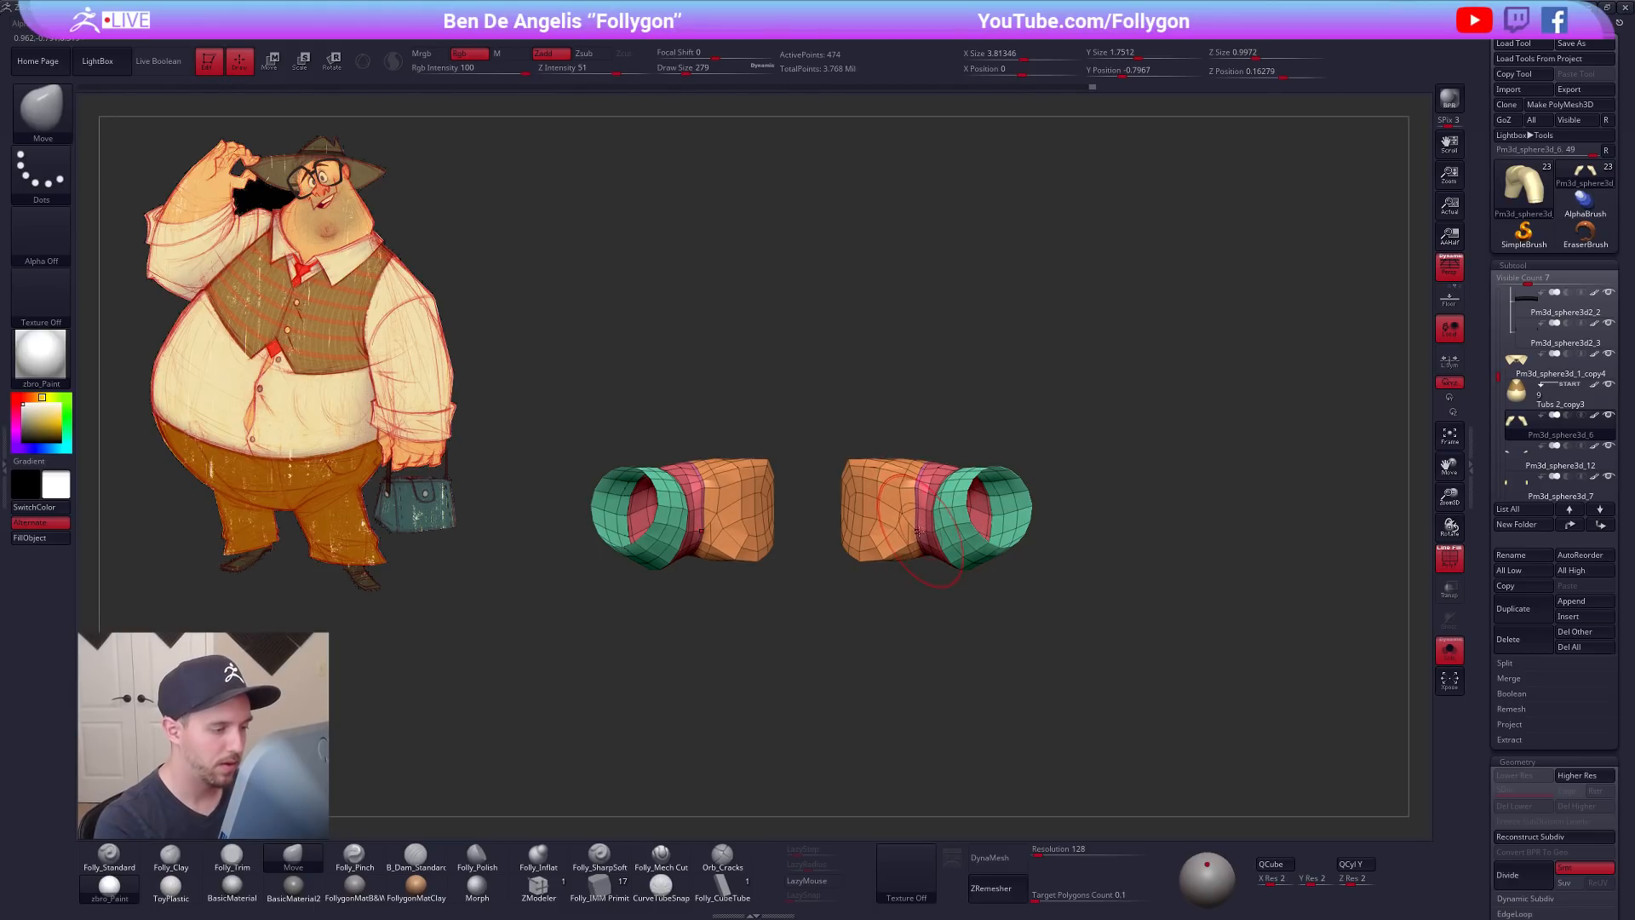
pyautogui.moveTo(926, 485); pyautogui.dragTo(937, 514)
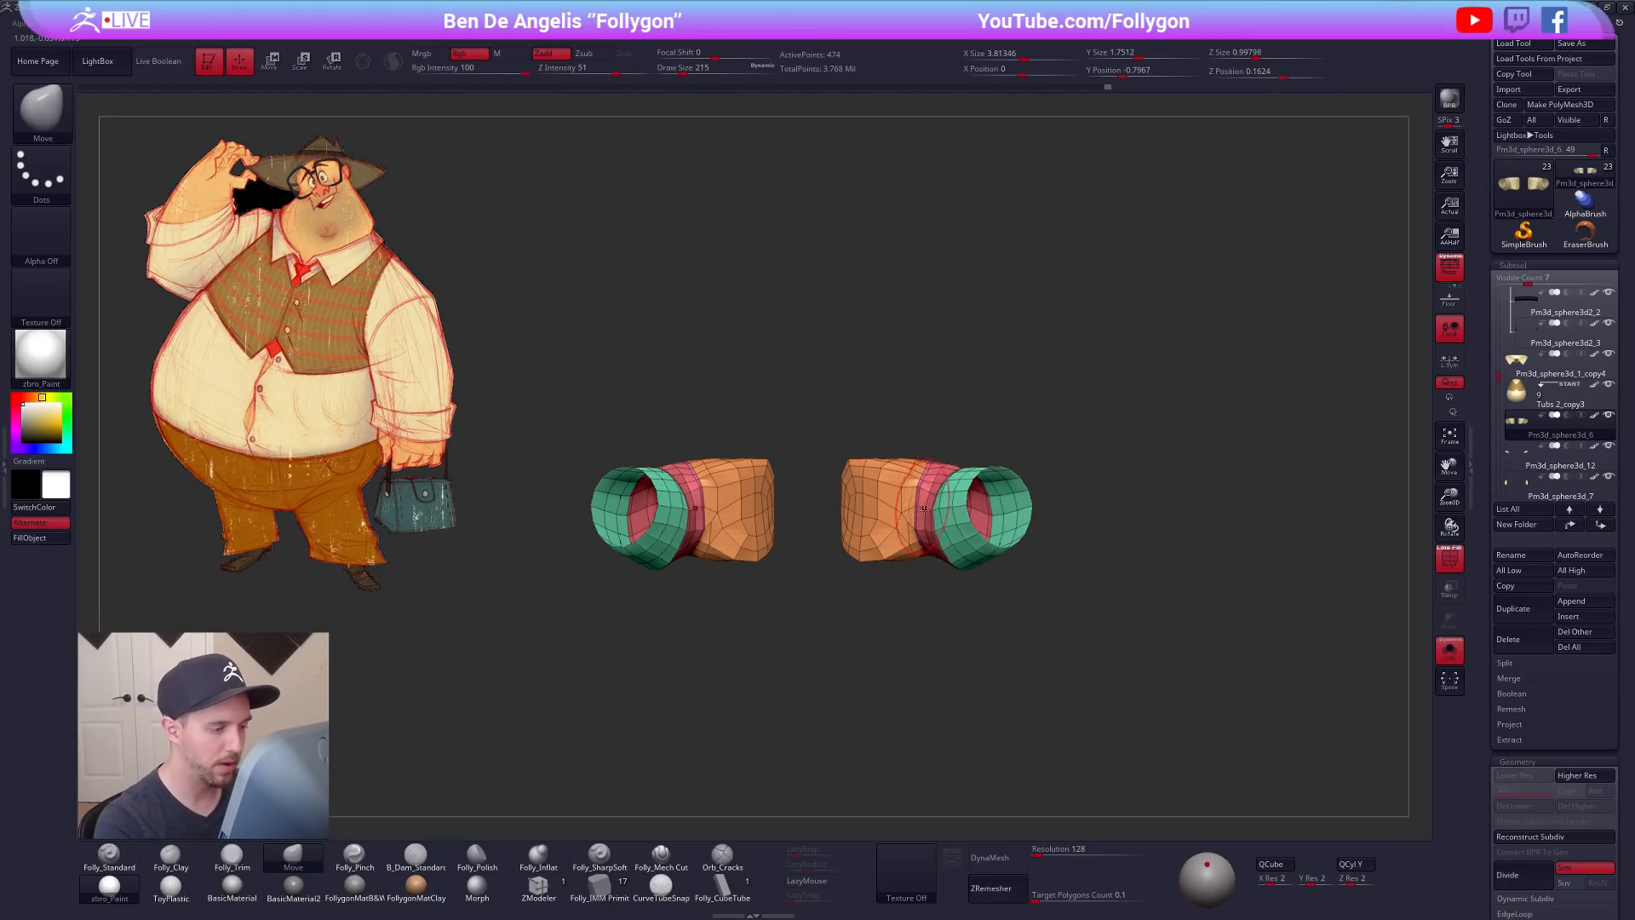
pyautogui.keyDown('shift'); pyautogui.moveTo(946, 528); pyautogui.dragTo(986, 612, button='right'); pyautogui.keyUp('shift')
pyautogui.hotkey('shift', 'f')
pyautogui.press('2')
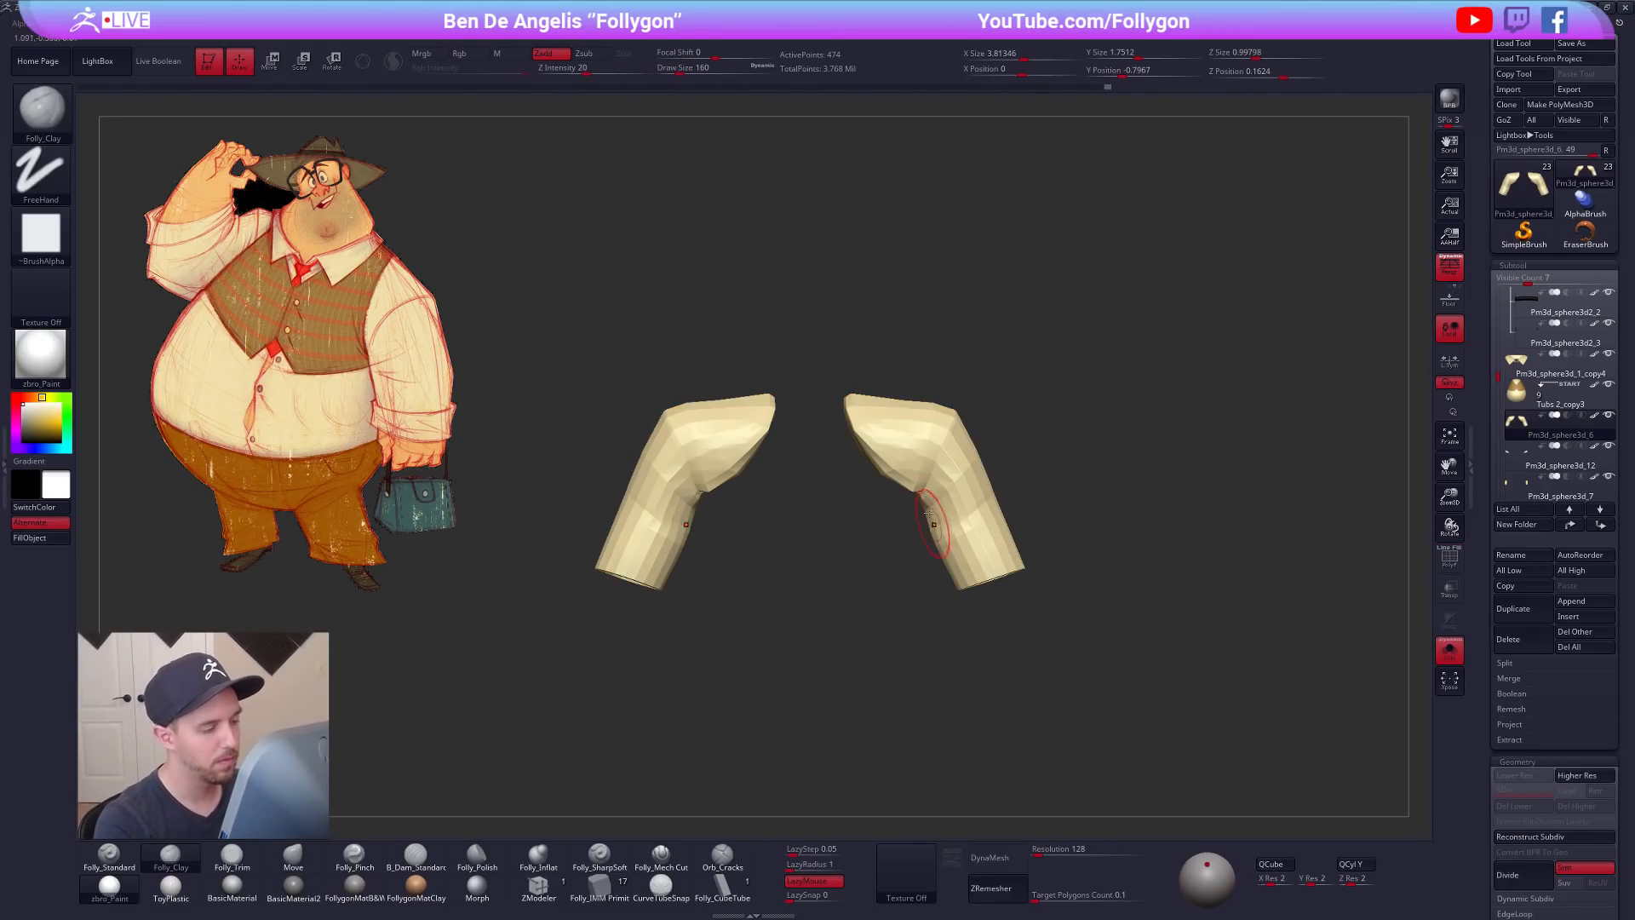
pyautogui.hotkey('alt', 's')
pyautogui.moveTo(1135, 685)
pyautogui.mouseDown(button='right')
pyautogui.moveTo(1092, 697)
pyautogui.moveTo(1138, 705)
pyautogui.moveTo(1148, 678)
pyautogui.mouseUp(button='right')
pyautogui.press('d')
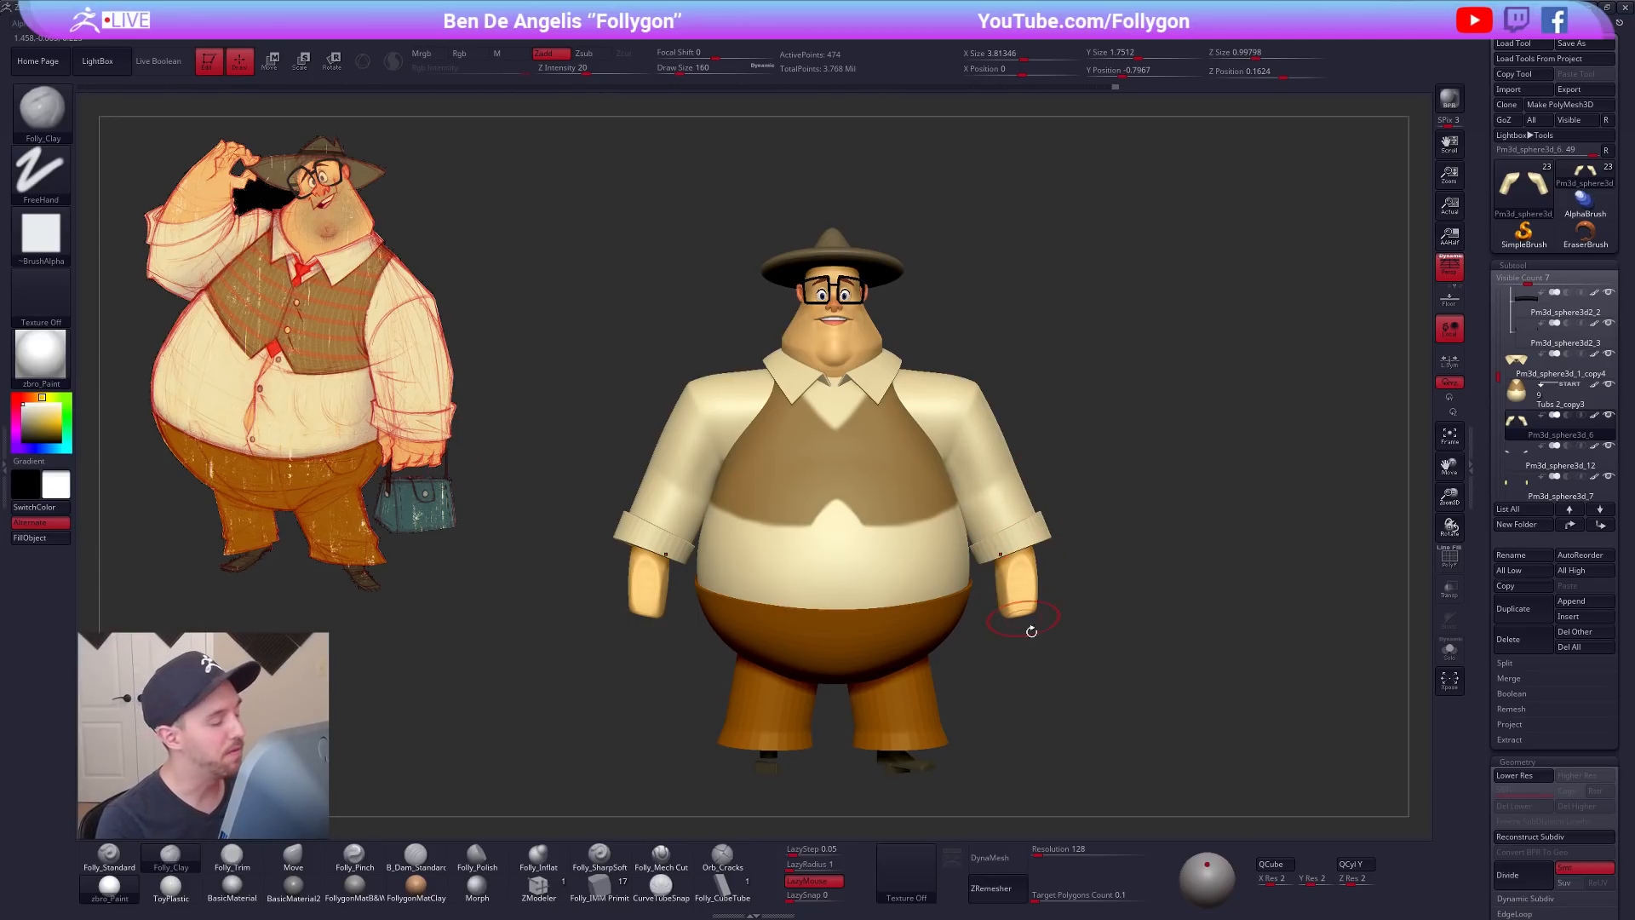
# Step: Turn the sleeves' Dynamic Subdiv preview off, display their wireframe, and mask their shoulder sections
pyautogui.hotkey('shift', 'f')
pyautogui.hotkey('shift', 'd')
pyautogui.press('b')
pyautogui.press('m')
pyautogui.press('v')
pyautogui.press('space')
pyautogui.moveTo(945, 482); pyautogui.dragTo(962, 482)
pyautogui.press('w')
pyautogui.keyDown('ctrl'); pyautogui.click(947, 431); pyautogui.keyUp('ctrl')
pyautogui.press('q')
pyautogui.hotkey('ctrl', 'i')
# Step: Rotate the unmasked lower sleeves slightly outward and show all subtools
pyautogui.press('r')
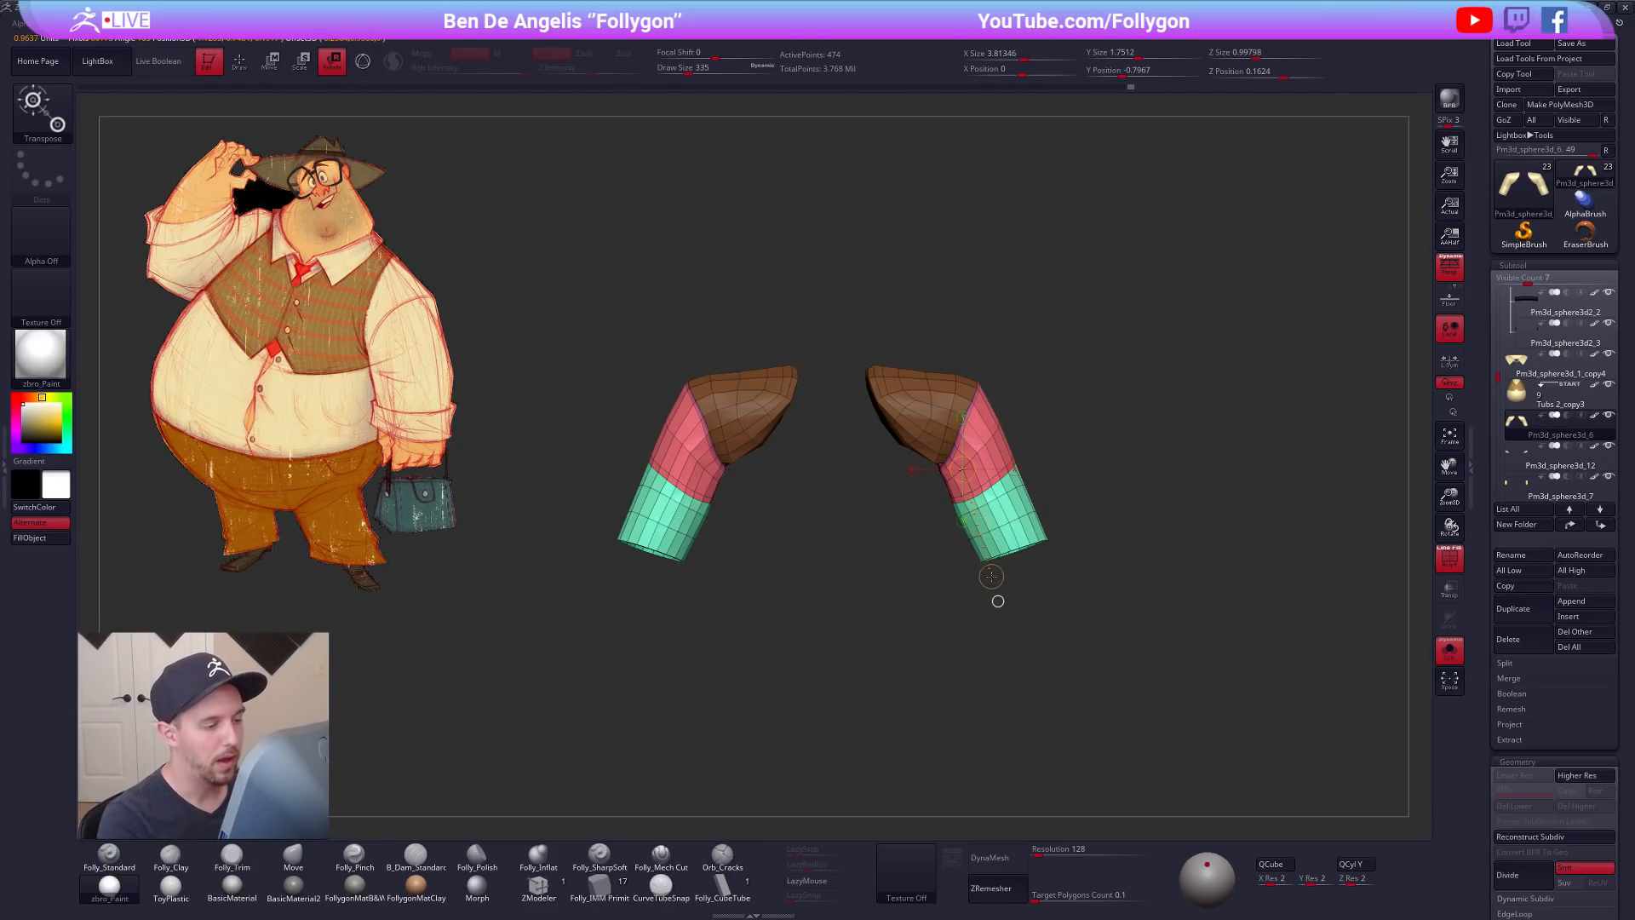
pyautogui.moveTo(1055, 625); pyautogui.dragTo(1104, 564)
pyautogui.hotkey('alt', 's')
pyautogui.press('q')
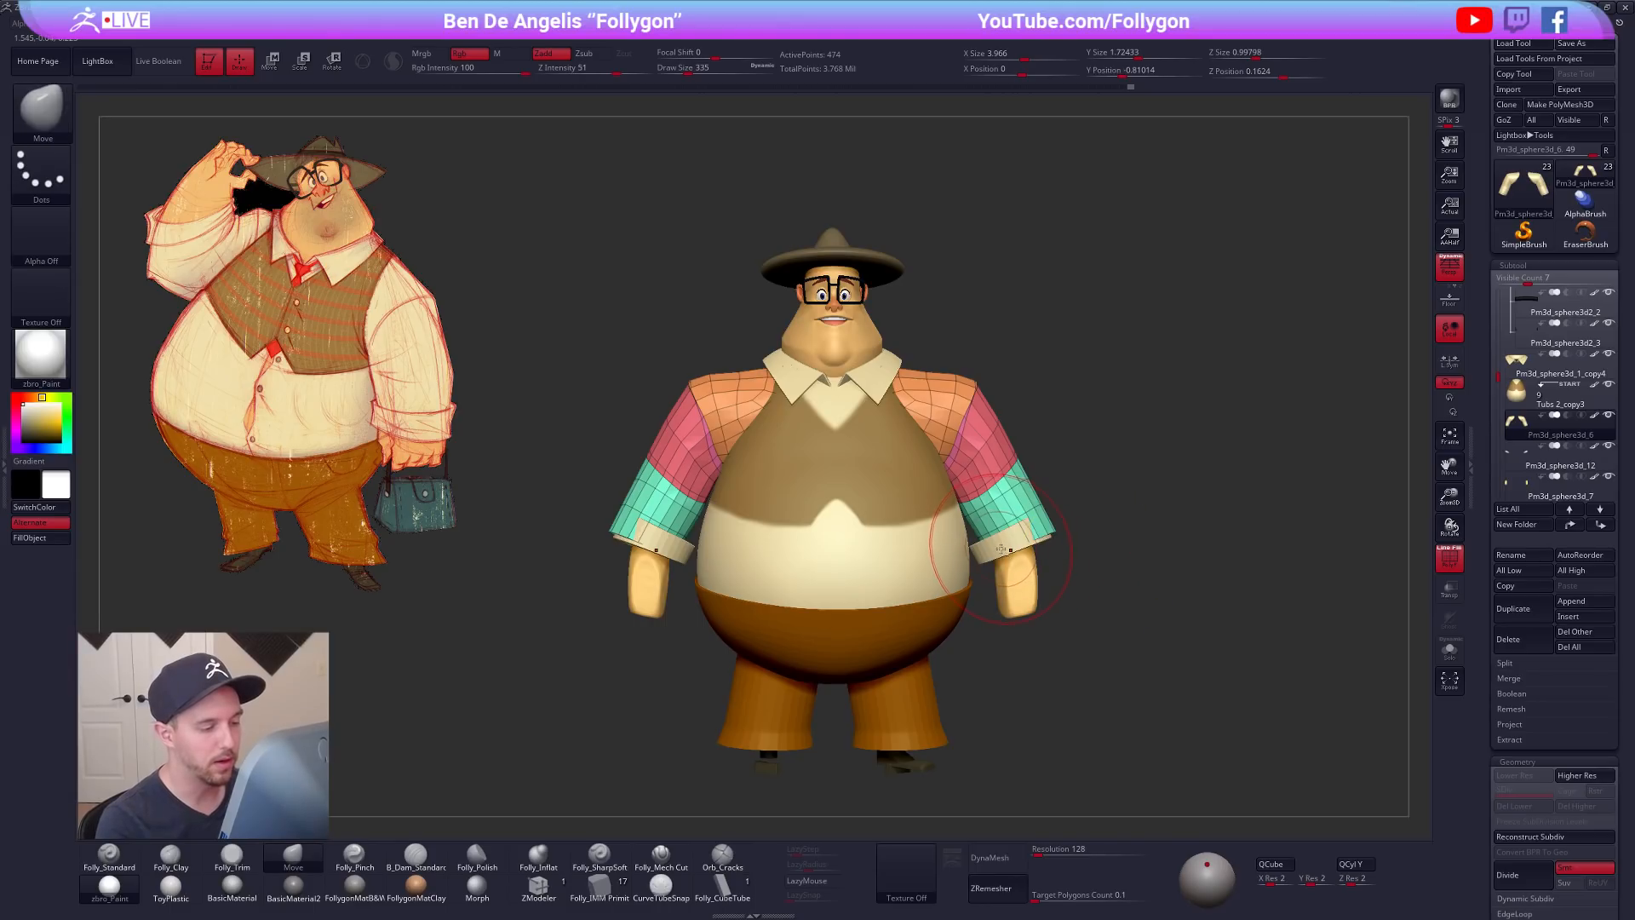
# Step: Rotate the rolled cuffs outward to line up with the sleeve ends
pyautogui.keyDown('alt'); pyautogui.click(1005, 550); pyautogui.keyUp('alt')
pyautogui.press('r')
pyautogui.moveTo(1055, 623); pyautogui.dragTo(1057, 620)
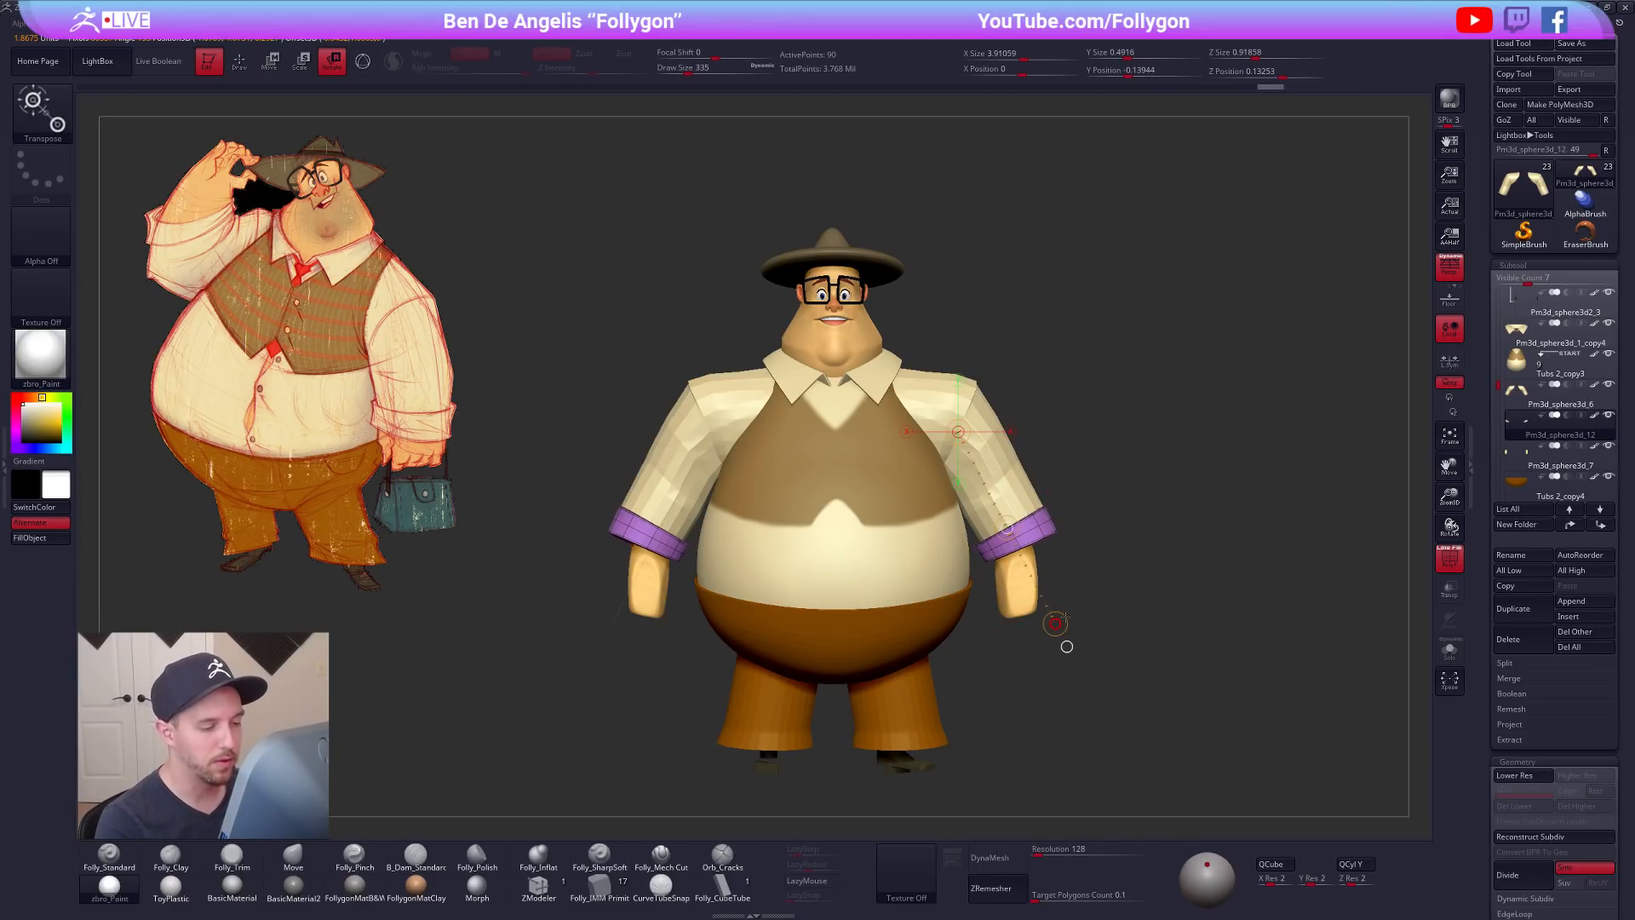
pyautogui.press('q')
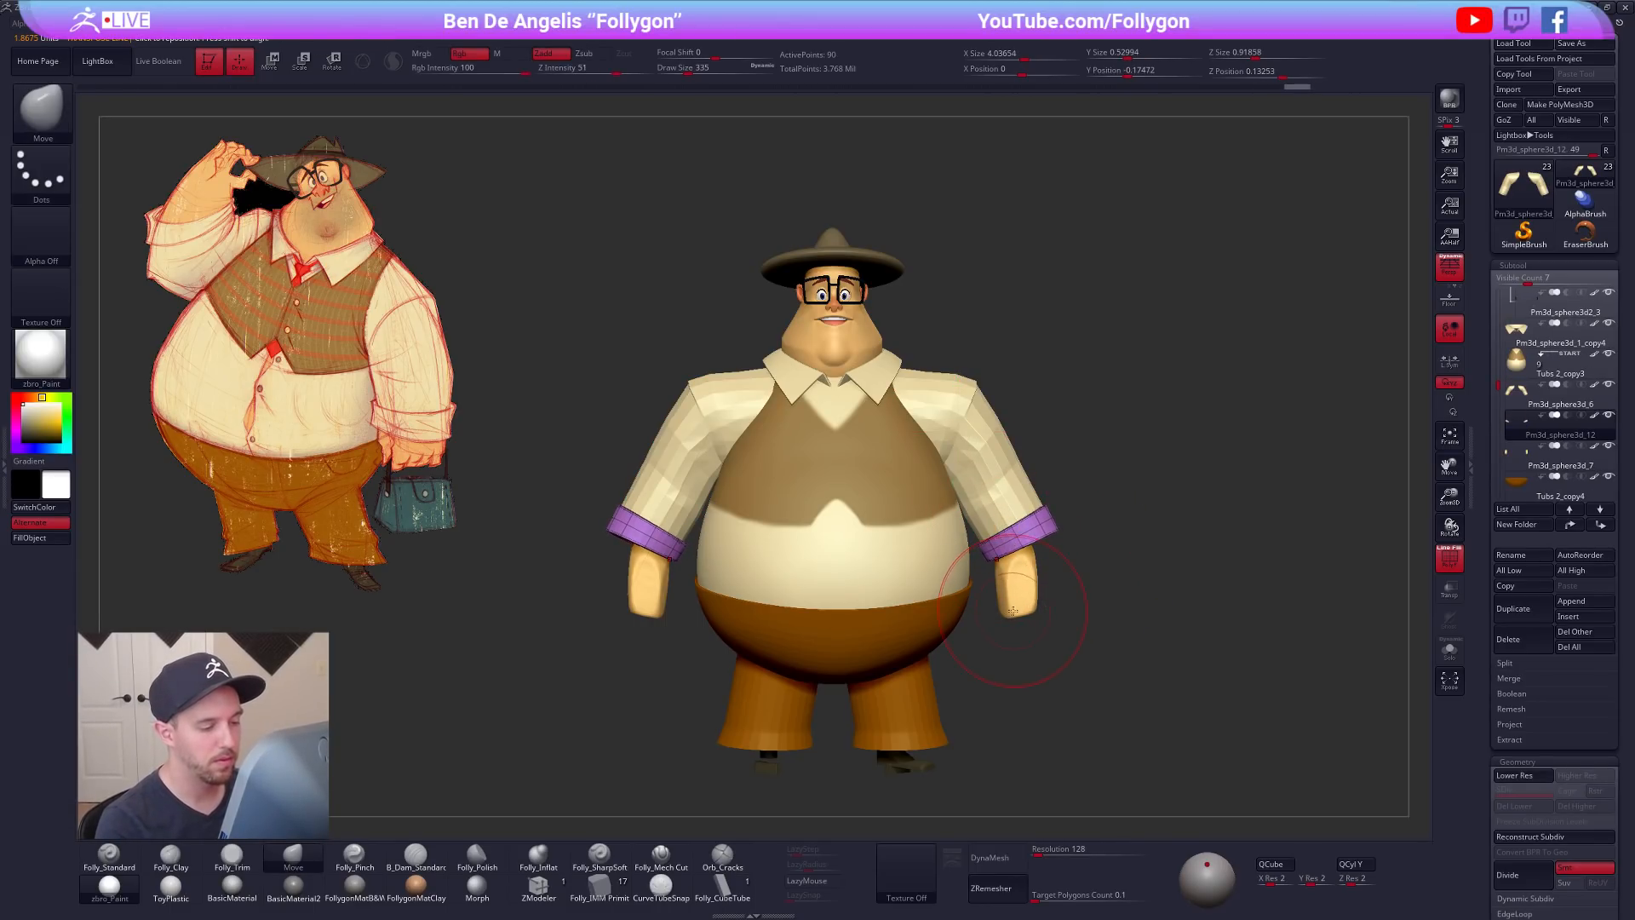
# Step: Rotate the hands outward to line up with the cuffs, undo the extra adjustments, and hide the wireframe
pyautogui.keyDown('alt'); pyautogui.click(1019, 607); pyautogui.keyUp('alt')
pyautogui.press('r')
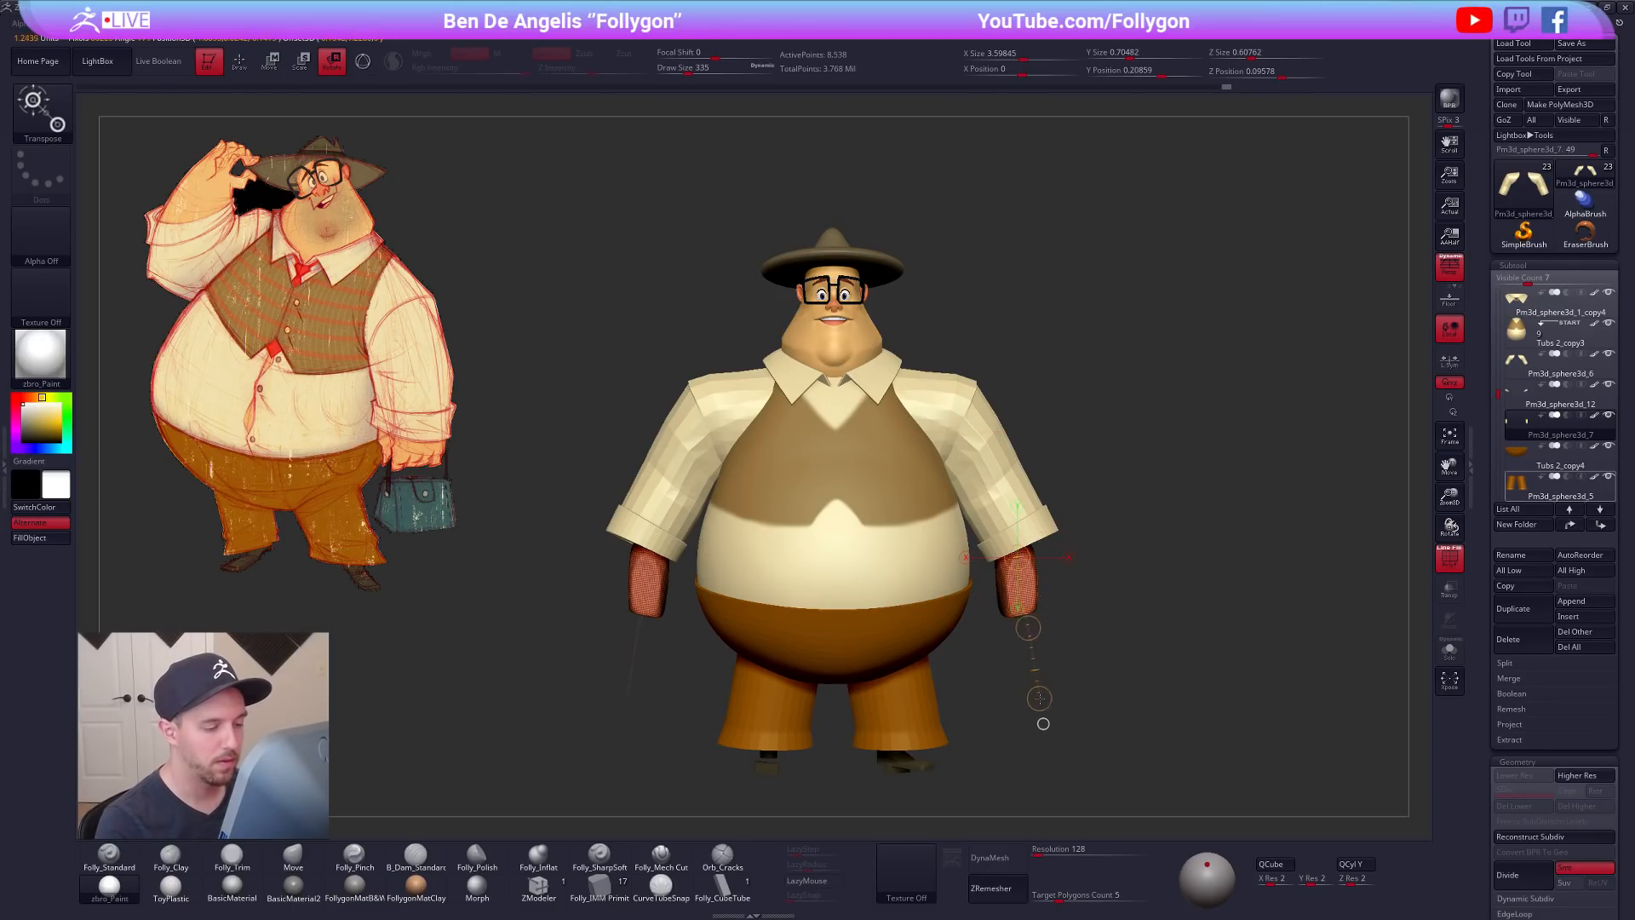
pyautogui.moveTo(1062, 730); pyautogui.dragTo(1098, 715)
pyautogui.moveTo(1018, 558)
pyautogui.mouseDown()
pyautogui.moveTo(1028, 691)
pyautogui.moveTo(1005, 687)
pyautogui.mouseUp()
pyautogui.hotkey('ctrl', 'z')
pyautogui.press('w')
pyautogui.hotkey('ctrl', 'z')
pyautogui.hotkey('shift', 'f')
# Step: Nudge the hands into place beneath the cuffs with the Move brush
pyautogui.press('q')
pyautogui.press('space')
pyautogui.moveTo(1026, 600)
pyautogui.mouseDown()
pyautogui.moveTo(1087, 595)
pyautogui.moveTo(1012, 597)
pyautogui.mouseUp()
pyautogui.press('space')
pyautogui.keyDown('shift'); pyautogui.moveTo(1032, 625); pyautogui.dragTo(1062, 569, button='right'); pyautogui.keyUp('shift')
# Step: Select the sleeves, turn on their Dynamic Subdiv preview, and check the arms from above and from the front
pyautogui.keyDown('alt'); pyautogui.click(988, 487); pyautogui.keyUp('alt')
pyautogui.press('d')
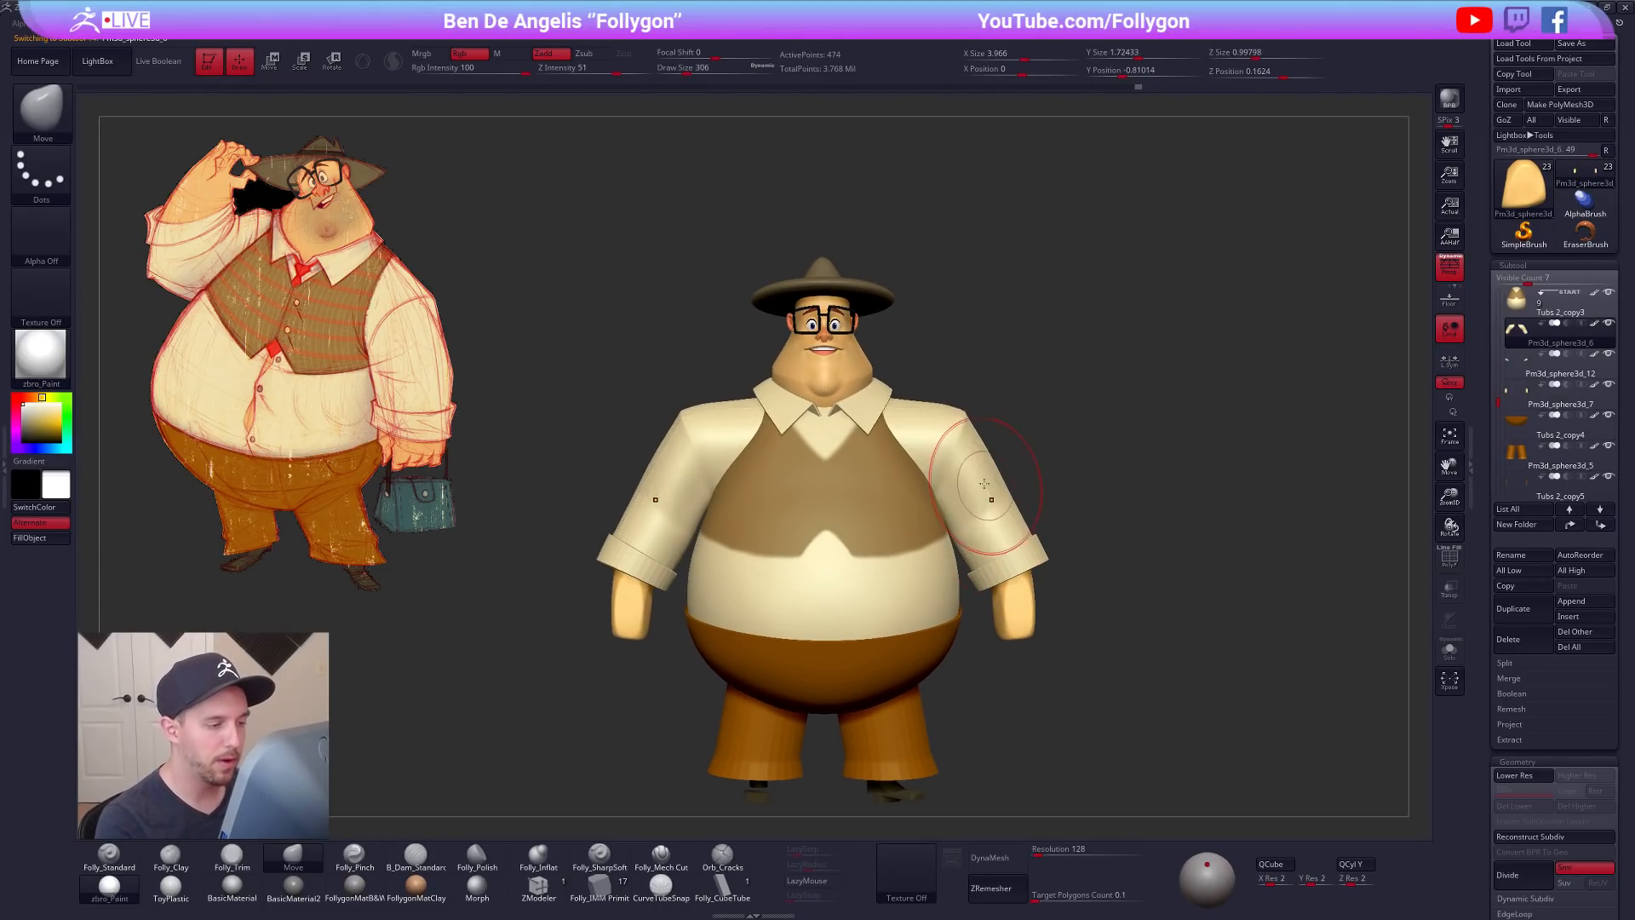
pyautogui.keyDown('alt'); pyautogui.moveTo(999, 429); pyautogui.dragTo(1042, 454); pyautogui.keyUp('alt')
pyautogui.press('space')
pyautogui.moveTo(994, 484); pyautogui.dragTo(994, 596, button='right')
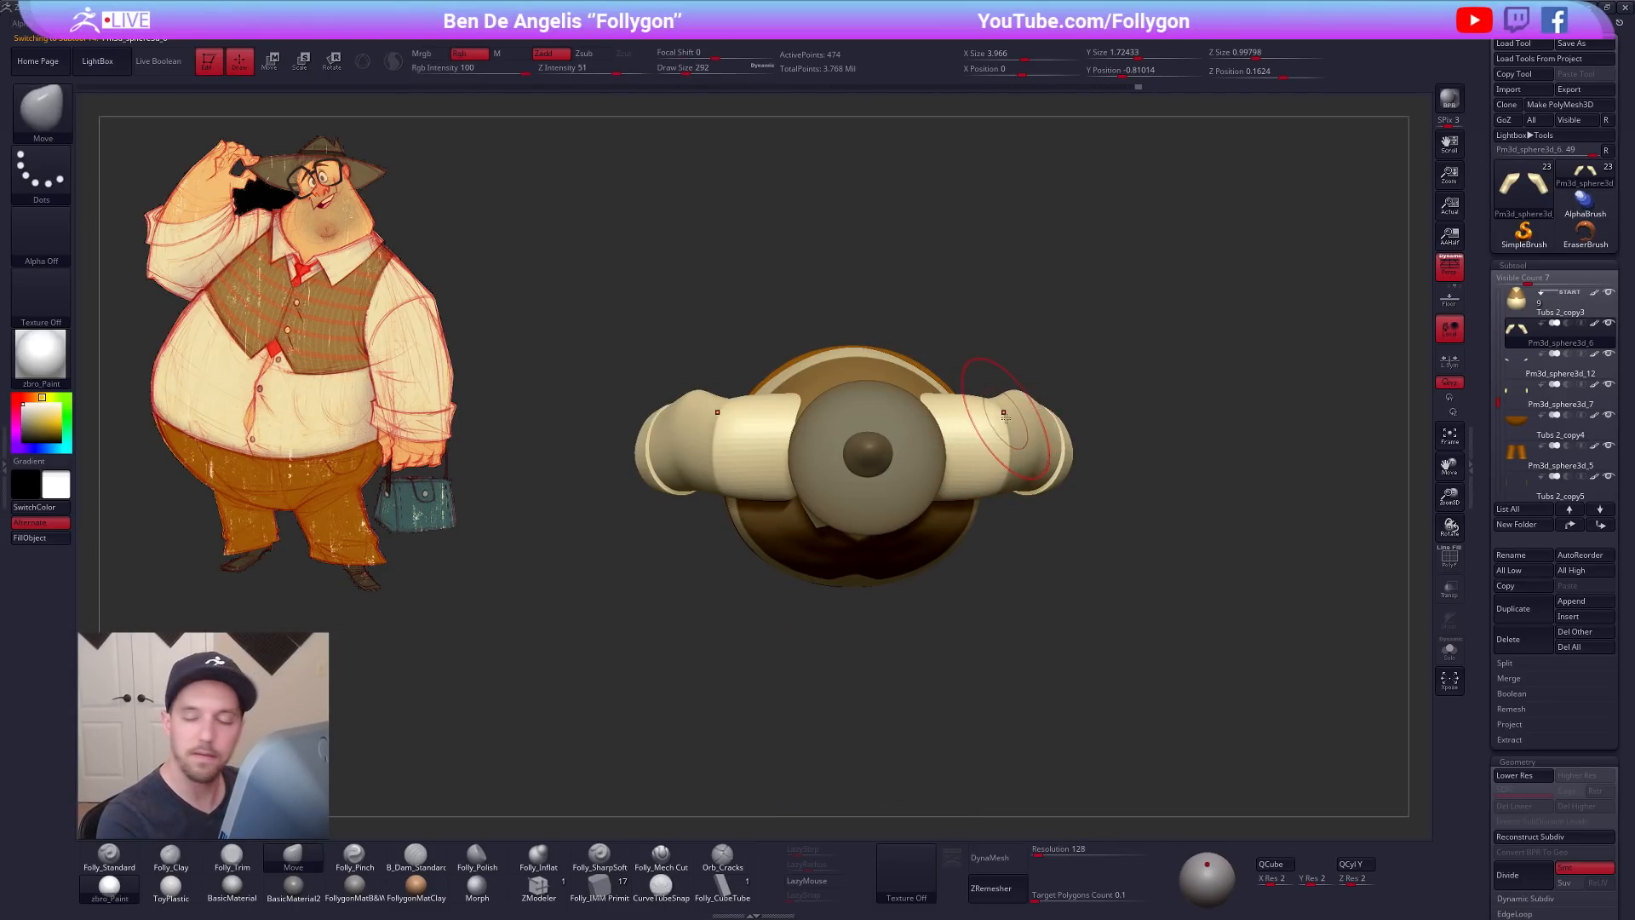
pyautogui.press('[')
pyautogui.moveTo(1142, 526)
pyautogui.mouseDown(button='right')
pyautogui.moveTo(1142, 452)
pyautogui.moveTo(1151, 486)
pyautogui.mouseUp(button='right')
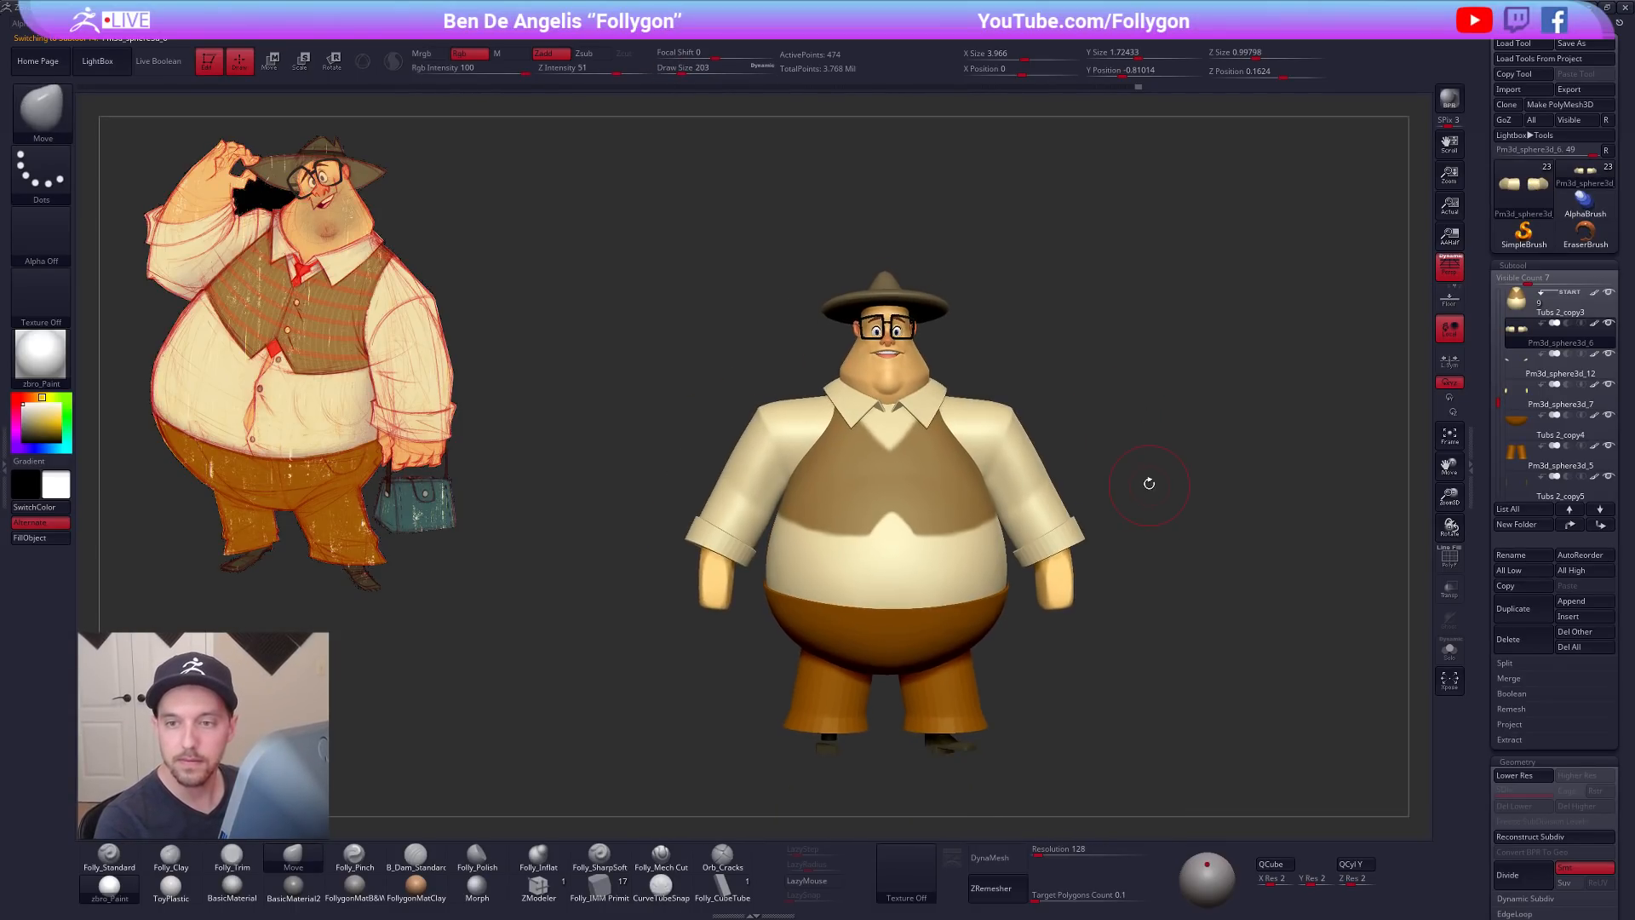
pyautogui.keyDown('alt'); pyautogui.moveTo(1178, 637); pyautogui.dragTo(1160, 570); pyautogui.keyUp('alt')
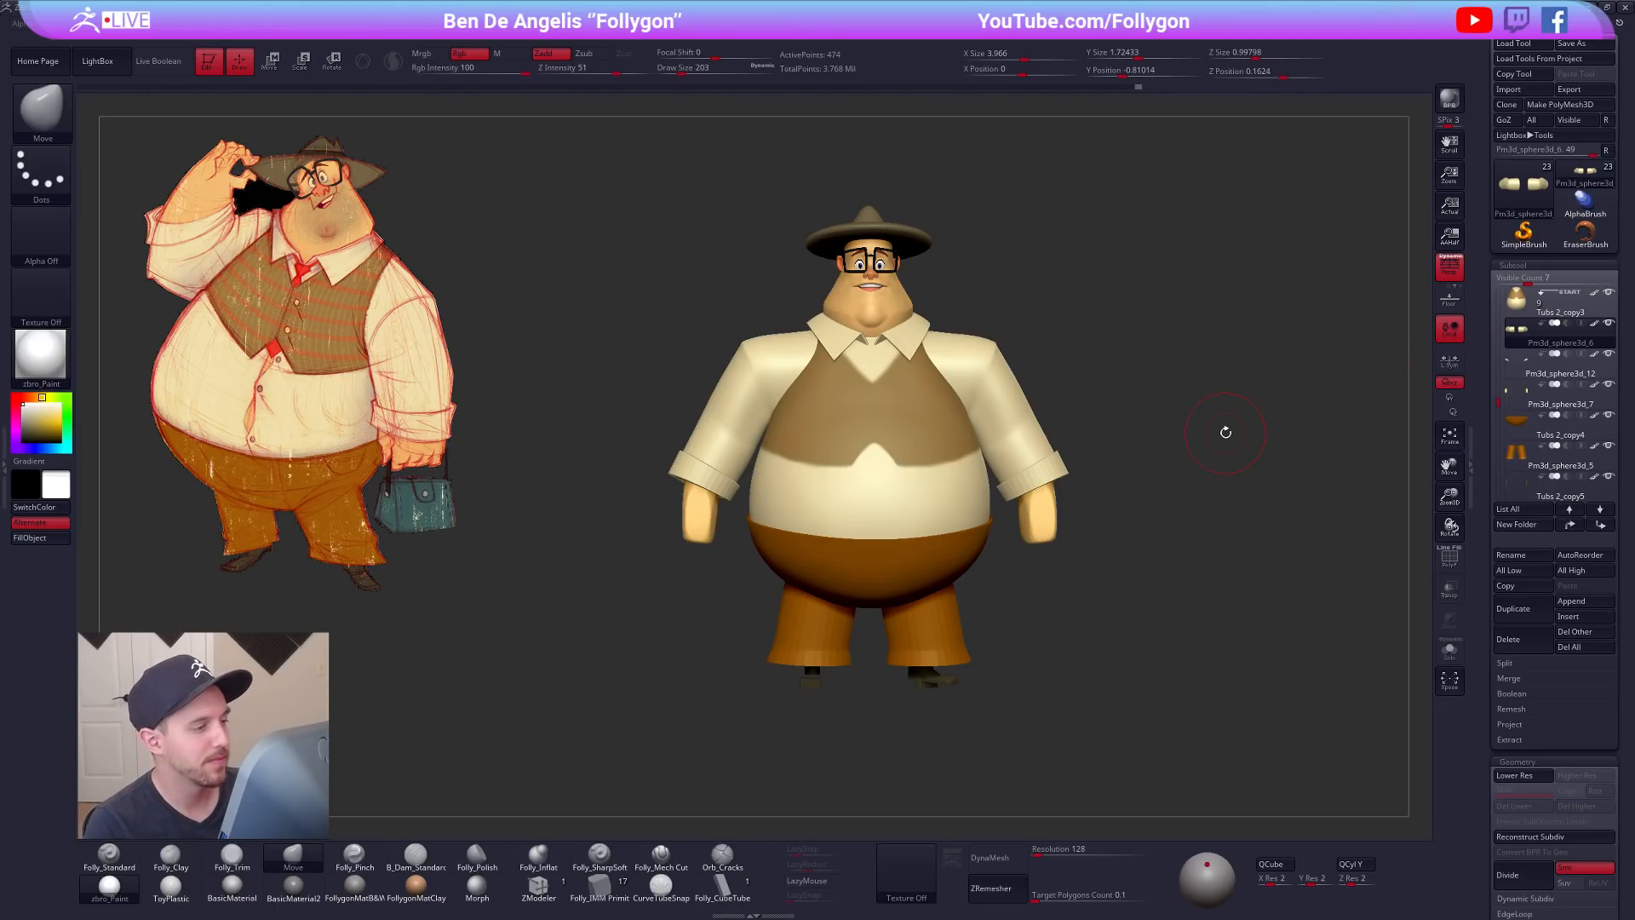
# Step: Select the shirt collar, adjust its shape around the neck with the Move brush, and restore its Dynamic Subdiv preview
pyautogui.keyDown('alt'); pyautogui.click(908, 343); pyautogui.keyUp('alt')
pyautogui.moveTo(1061, 345); pyautogui.dragTo(852, 345)
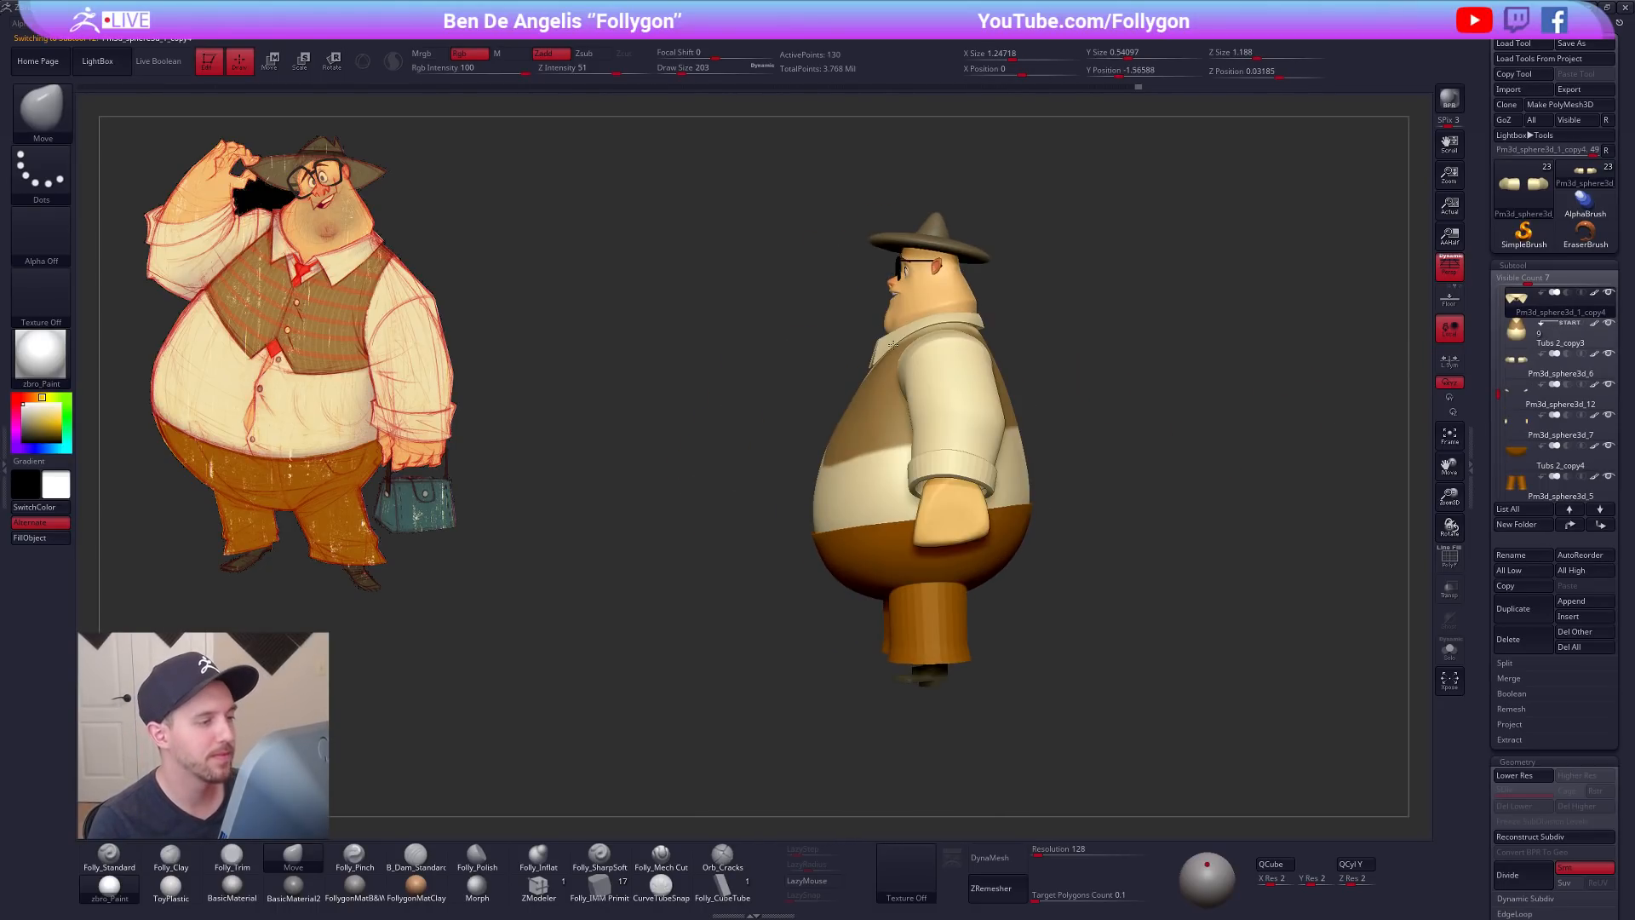
pyautogui.hotkey('shift', 'f')
pyautogui.hotkey('shift', 'd')
pyautogui.keyDown('alt'); pyautogui.moveTo(903, 328); pyautogui.dragTo(920, 426, button='right'); pyautogui.keyUp('alt')
pyautogui.press('space')
pyautogui.moveTo(975, 335); pyautogui.dragTo(942, 336)
pyautogui.press('d')
pyautogui.moveTo(934, 344); pyautogui.dragTo(1073, 350, button='right')
pyautogui.press('space')
pyautogui.moveTo(950, 354); pyautogui.dragTo(962, 353)
pyautogui.moveTo(936, 352)
pyautogui.mouseDown(button='right')
pyautogui.moveTo(992, 354)
pyautogui.moveTo(984, 379)
pyautogui.moveTo(935, 385)
pyautogui.moveTo(971, 418)
pyautogui.moveTo(937, 444)
pyautogui.mouseUp(button='right')
pyautogui.hotkey('shift', 'f')
# Step: Select the torso, reconstruct its lower subdivision levels down to level 1, and hide the wireframe
pyautogui.keyDown('alt'); pyautogui.click(936, 446); pyautogui.keyUp('alt')
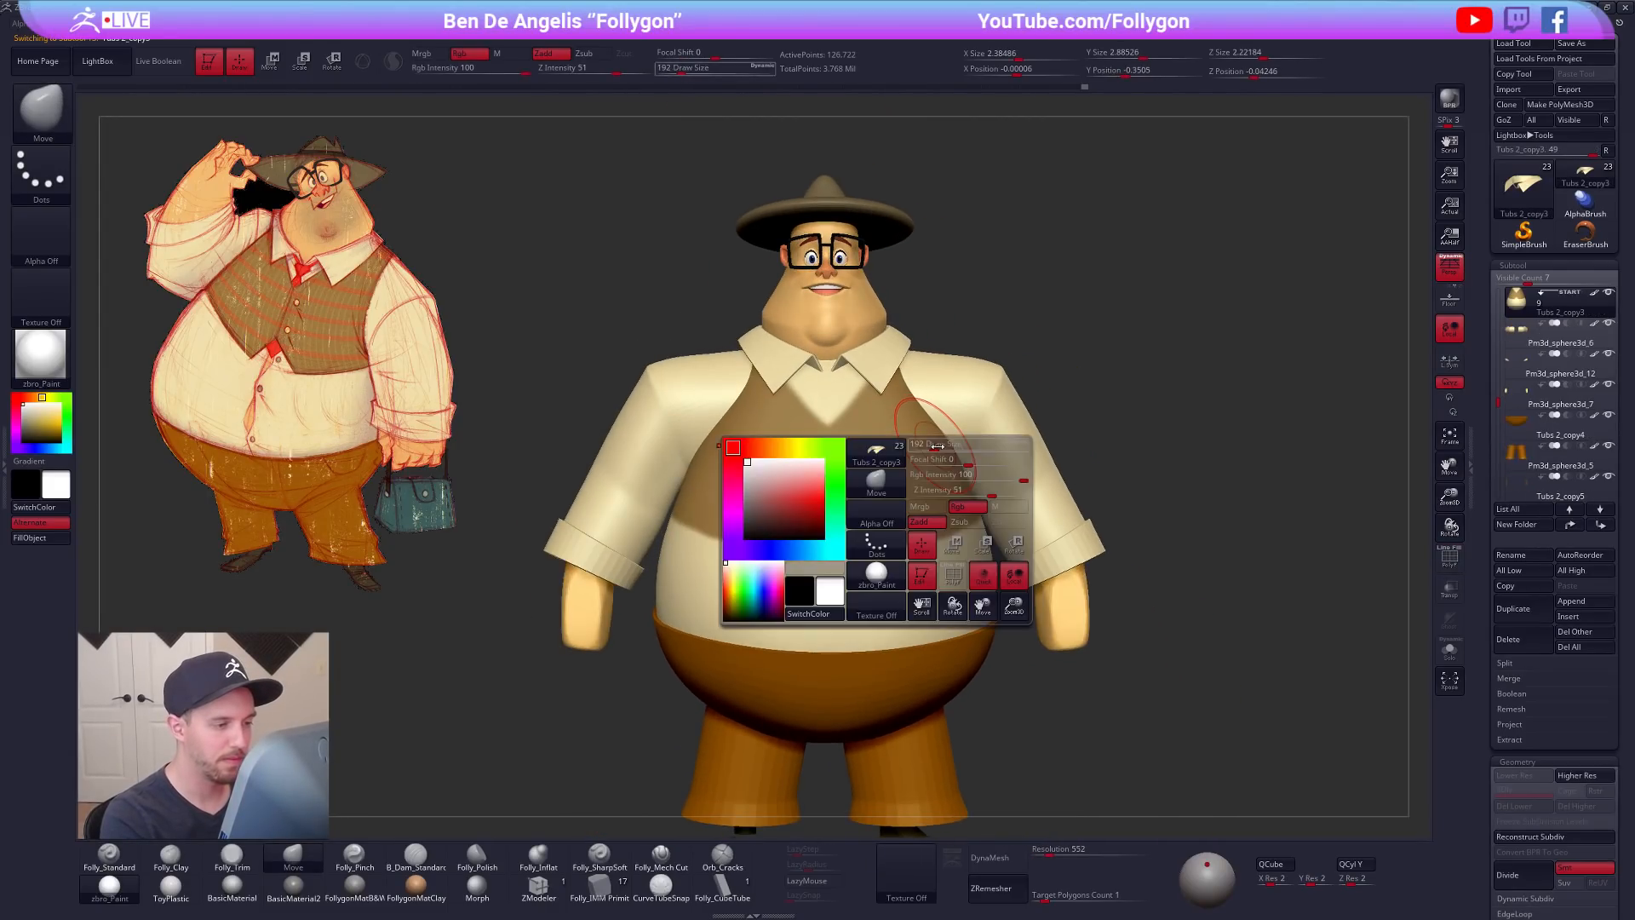
pyautogui.press('shift')
pyautogui.hotkey('shift', 'f')
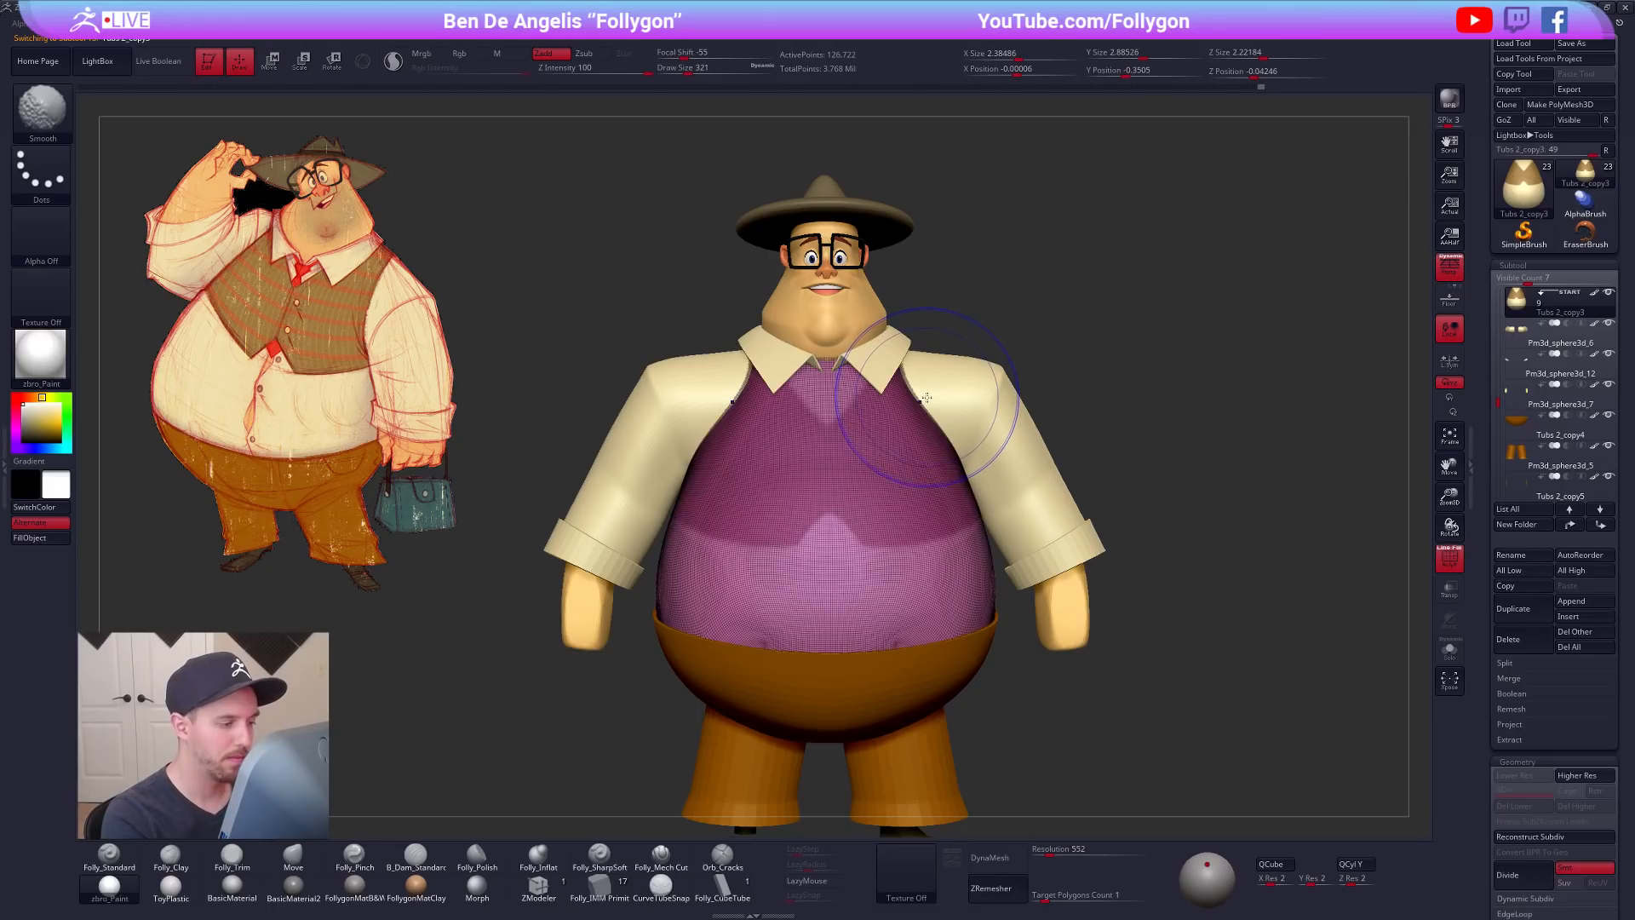
pyautogui.hotkey('shift', 'd')
pyautogui.hotkey('shift', 'd')
pyautogui.hotkey('shift', 'd')
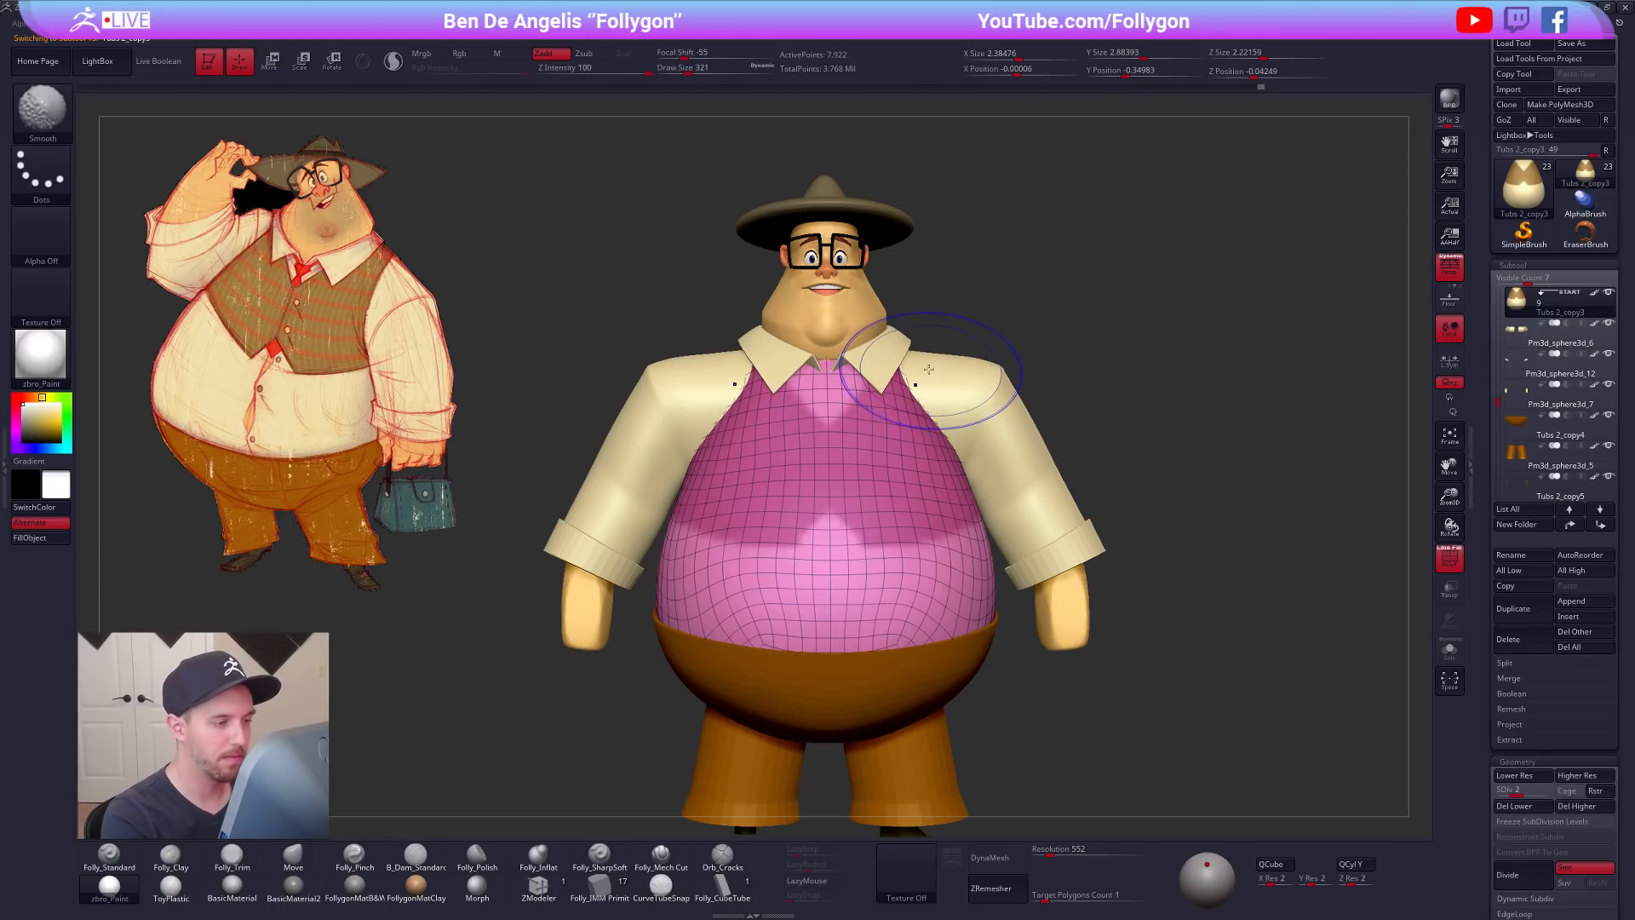
pyautogui.hotkey('shift', 'f')
# Step: Pull the torso's upper back up beneath the collar with the Move brush
pyautogui.moveTo(1133, 362)
pyautogui.keyDown('shift'); pyautogui.mouseDown()
pyautogui.moveTo(894, 376)
pyautogui.moveTo(908, 409)
pyautogui.moveTo(894, 388)
pyautogui.moveTo(977, 353)
pyautogui.mouseUp(); pyautogui.keyUp('shift')
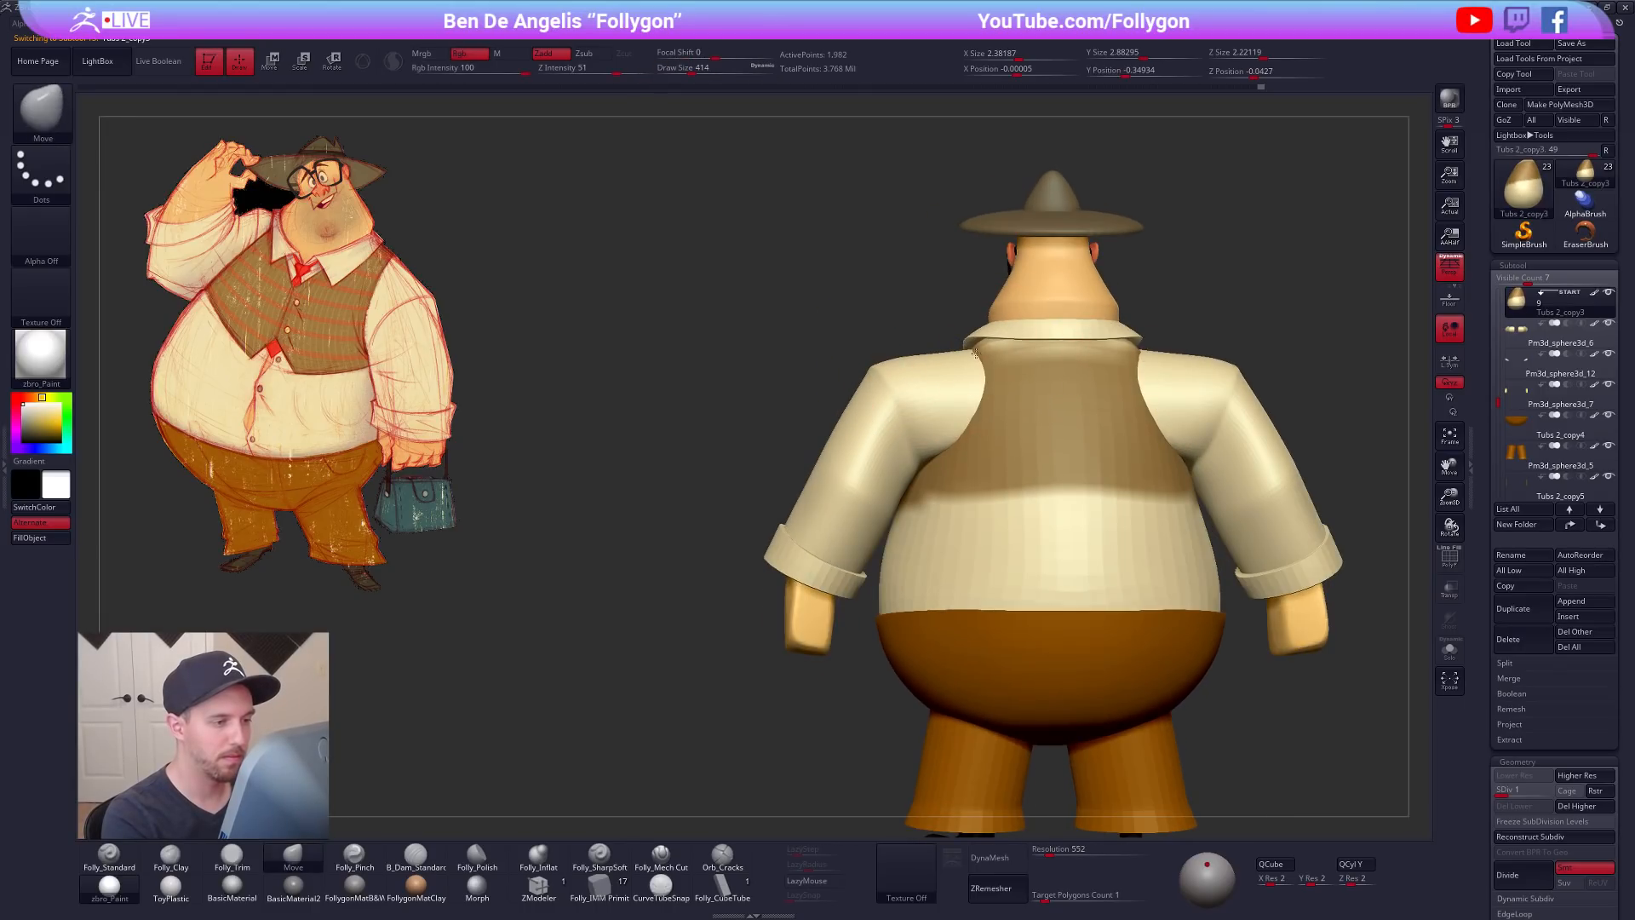
pyautogui.moveTo(989, 354); pyautogui.dragTo(1057, 331, button='right')
pyautogui.moveTo(1044, 355); pyautogui.dragTo(1044, 350)
pyautogui.moveTo(1043, 350)
pyautogui.mouseDown(button='right')
pyautogui.moveTo(1013, 354)
pyautogui.moveTo(1007, 407)
pyautogui.mouseUp(button='right')
pyautogui.press('space')
pyautogui.moveTo(1084, 349); pyautogui.dragTo(1070, 348)
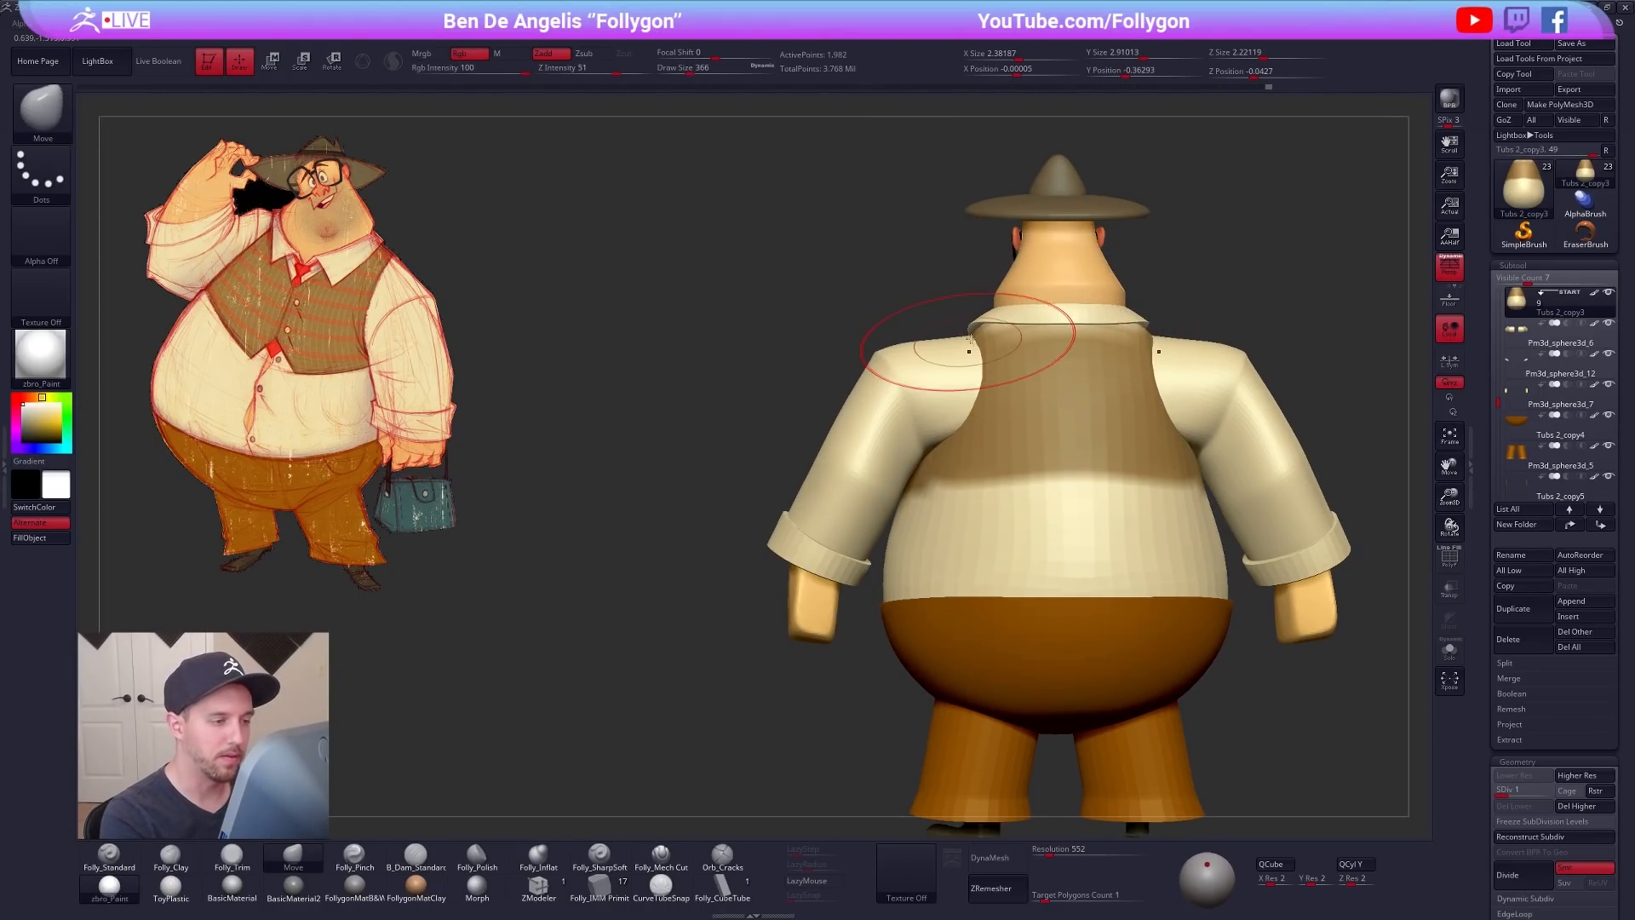
# Step: Check the torso's shape from the back and front, then return it to a higher subdivision level
pyautogui.moveTo(973, 334)
pyautogui.mouseDown(button='right')
pyautogui.moveTo(998, 326)
pyautogui.moveTo(974, 352)
pyautogui.moveTo(924, 317)
pyautogui.moveTo(910, 507)
pyautogui.moveTo(871, 482)
pyautogui.moveTo(946, 484)
pyautogui.moveTo(951, 468)
pyautogui.mouseUp(button='right')
pyautogui.rightClick(917, 559)
pyautogui.moveTo(920, 553); pyautogui.dragTo(1035, 516, button='right')
pyautogui.moveTo(1125, 642); pyautogui.dragTo(1115, 654, button='right')
pyautogui.press('space')
pyautogui.click(1044, 569)
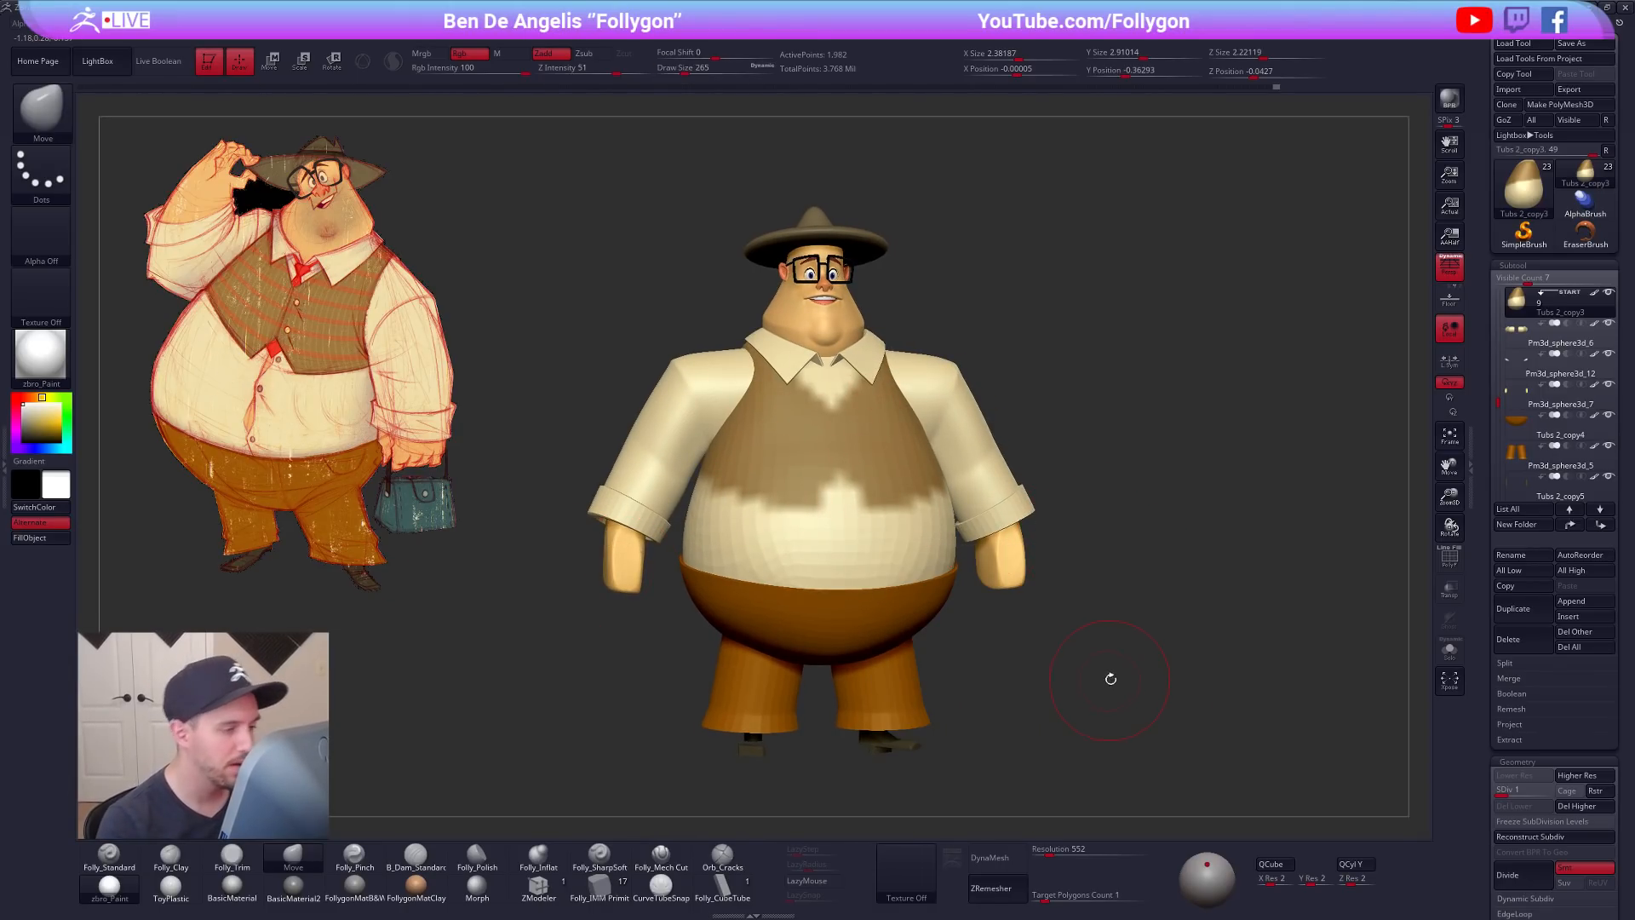
pyautogui.moveTo(1108, 711)
pyautogui.mouseDown(button='right')
pyautogui.moveTo(1056, 735)
pyautogui.moveTo(1090, 731)
pyautogui.mouseUp(button='right')
pyautogui.press('d')
pyautogui.press('d')
# Step: Isolate the sleeves as a low-poly wireframe, mask their lower sections, and show all subtools again
pyautogui.keyDown('alt'); pyautogui.click(975, 395); pyautogui.keyUp('alt')
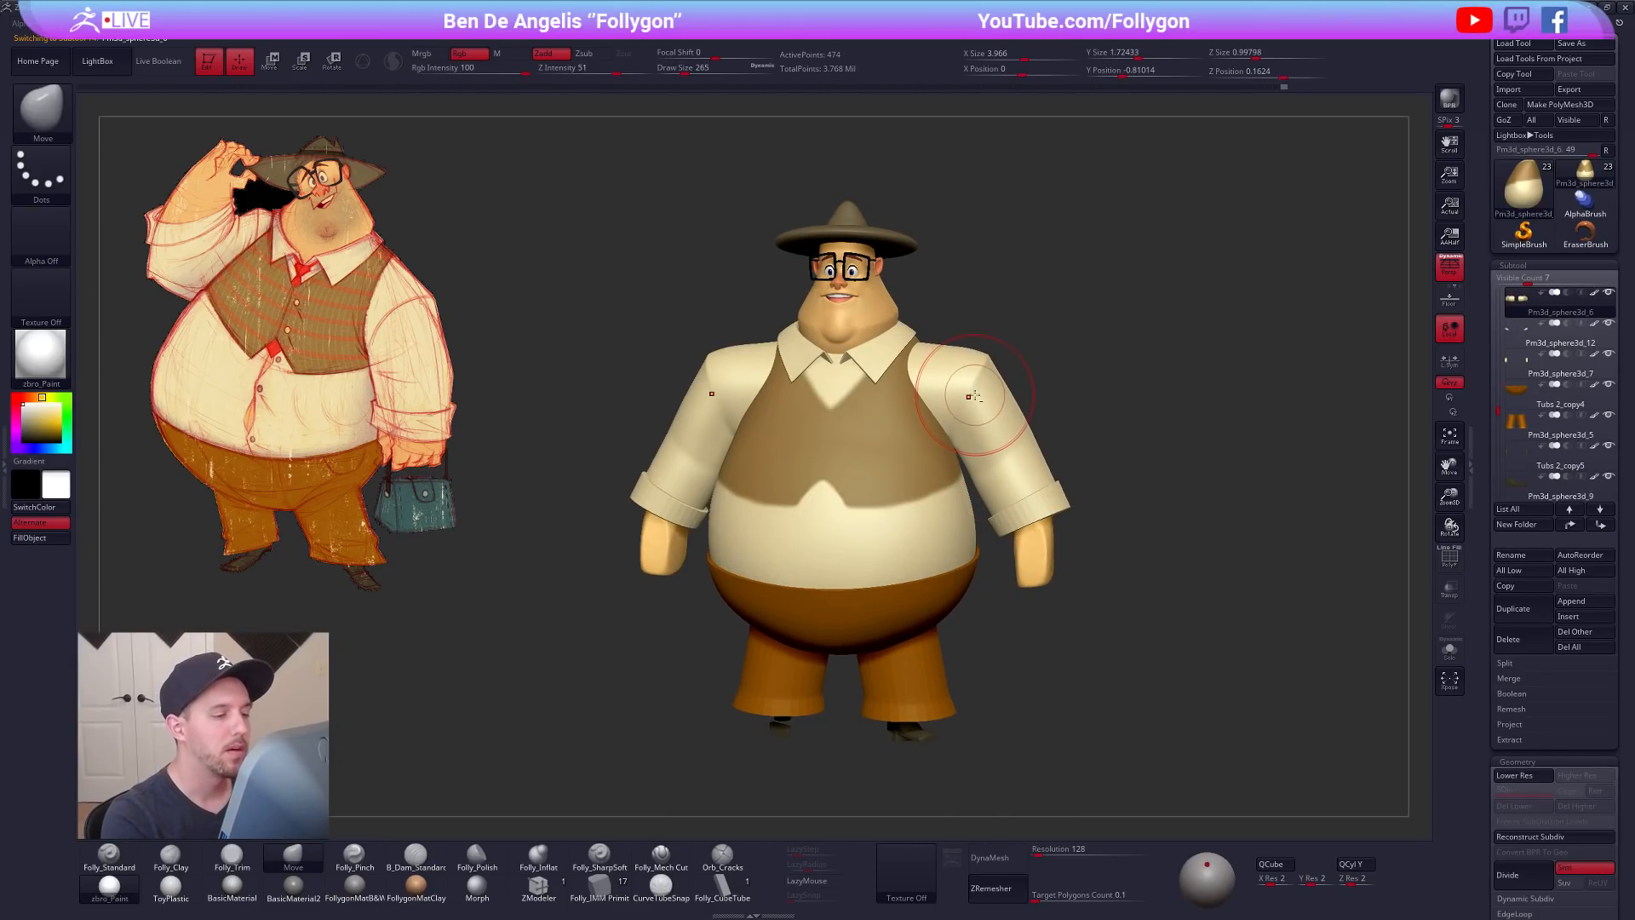
pyautogui.moveTo(973, 396); pyautogui.dragTo(961, 361, button='right')
pyautogui.hotkey('shift', 'd')
pyautogui.hotkey('shift', 'd')
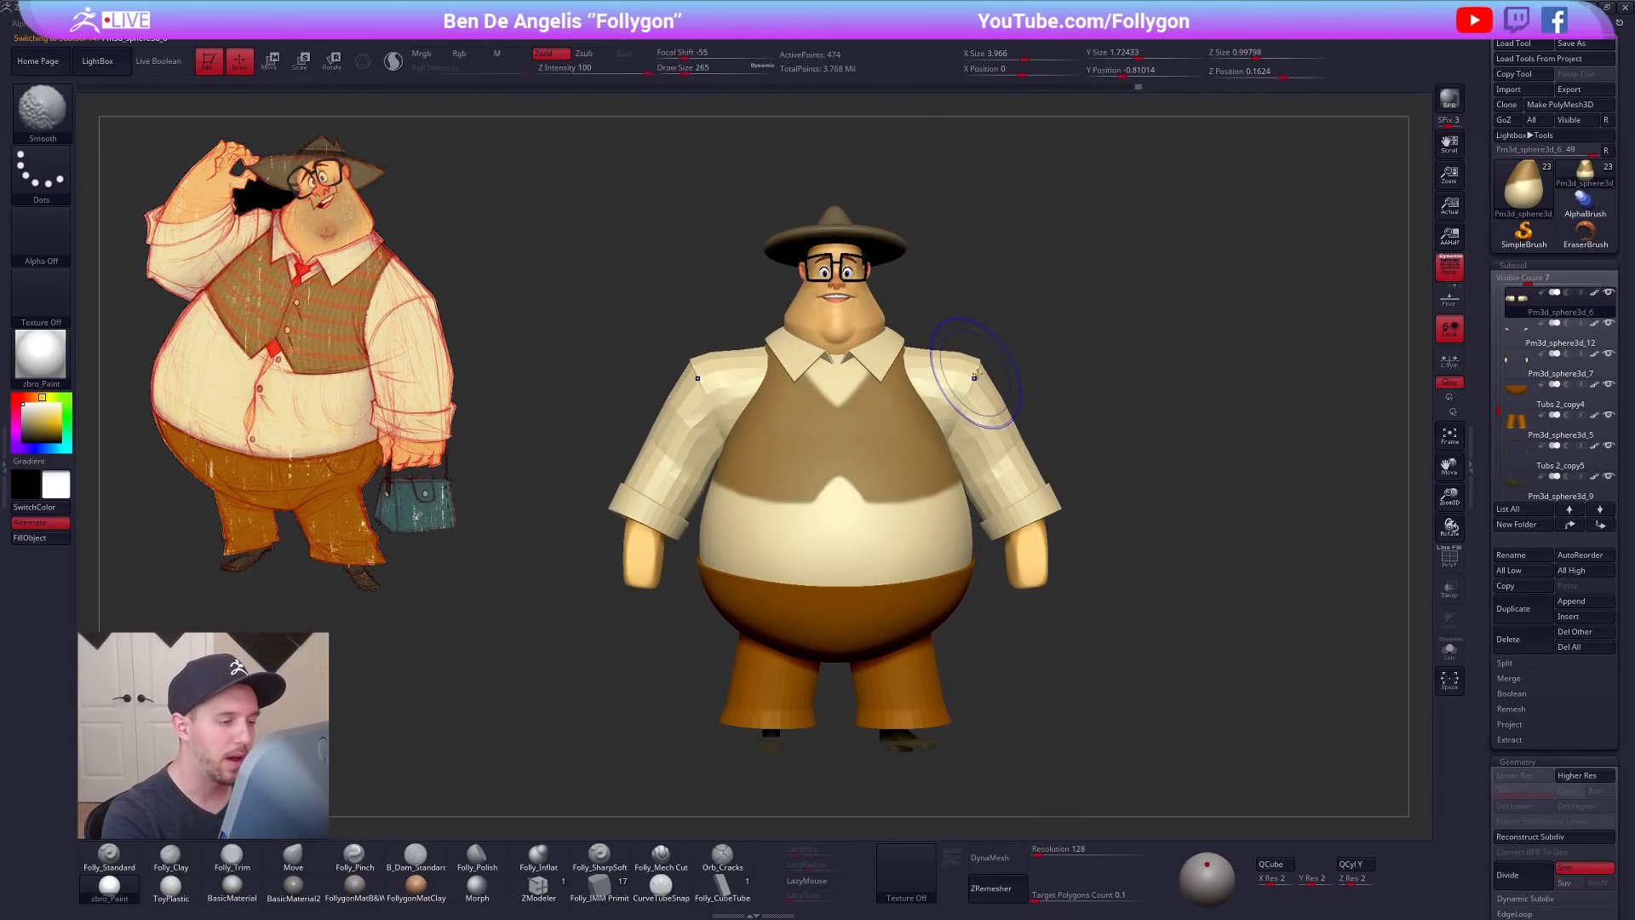
pyautogui.hotkey('shift', 'f')
pyautogui.hotkey('shift', 'alt', 's')
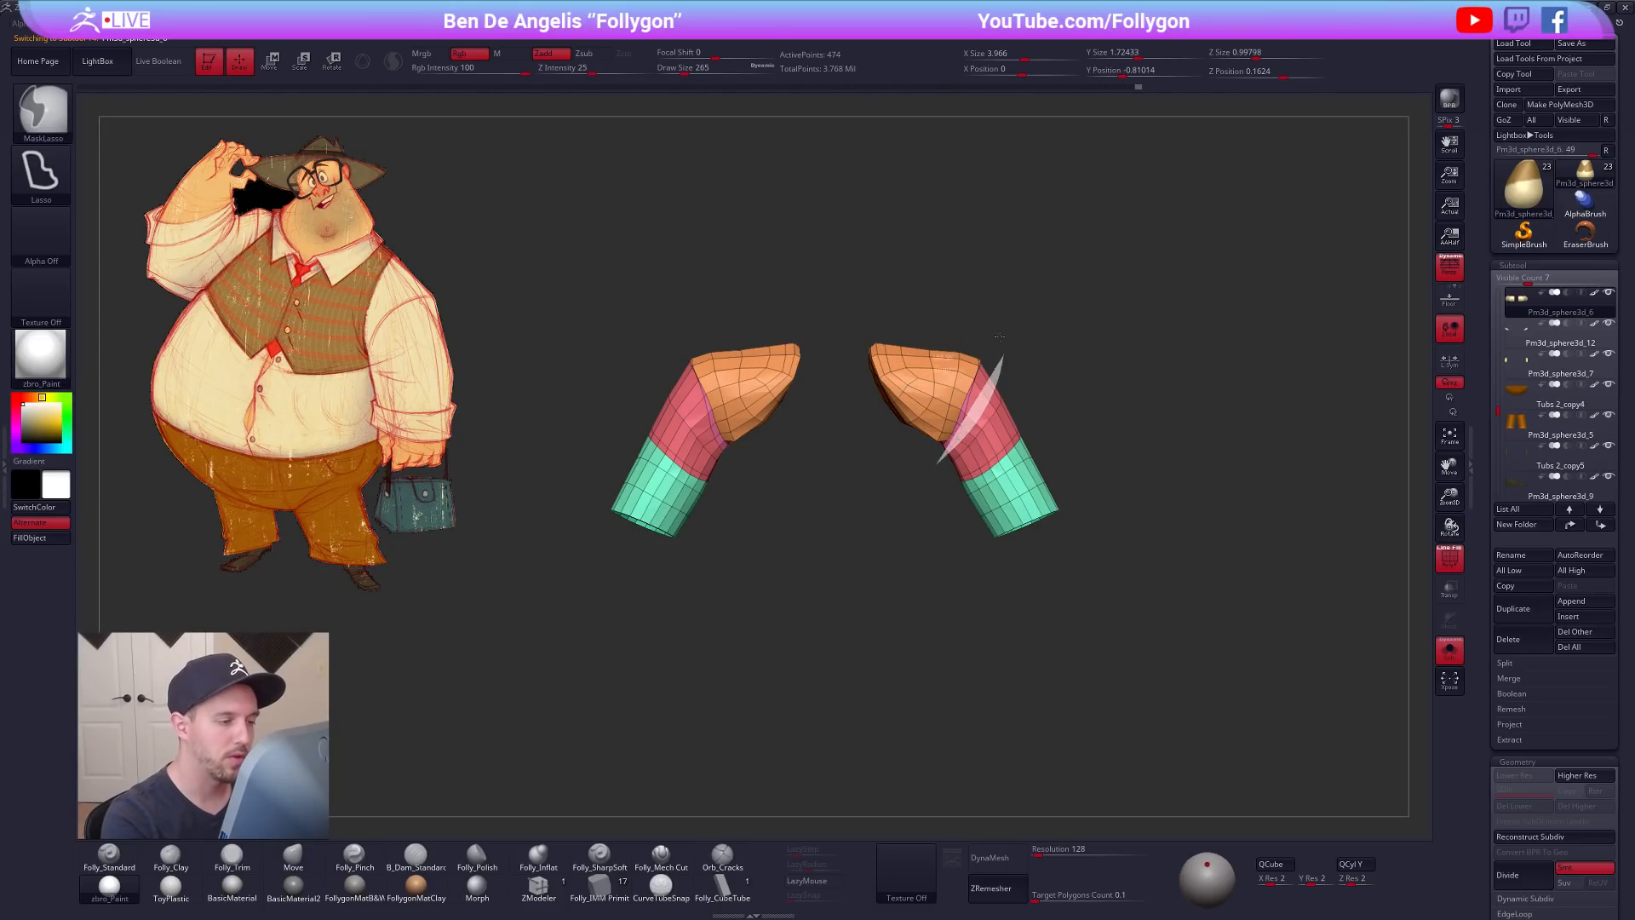
pyautogui.keyDown('ctrl'); pyautogui.keyDown('alt'); pyautogui.moveTo(1003, 344); pyautogui.dragTo(836, 465); pyautogui.keyUp('alt'); pyautogui.keyUp('ctrl')
pyautogui.keyDown('ctrl'); pyautogui.click(982, 454); pyautogui.keyUp('ctrl')
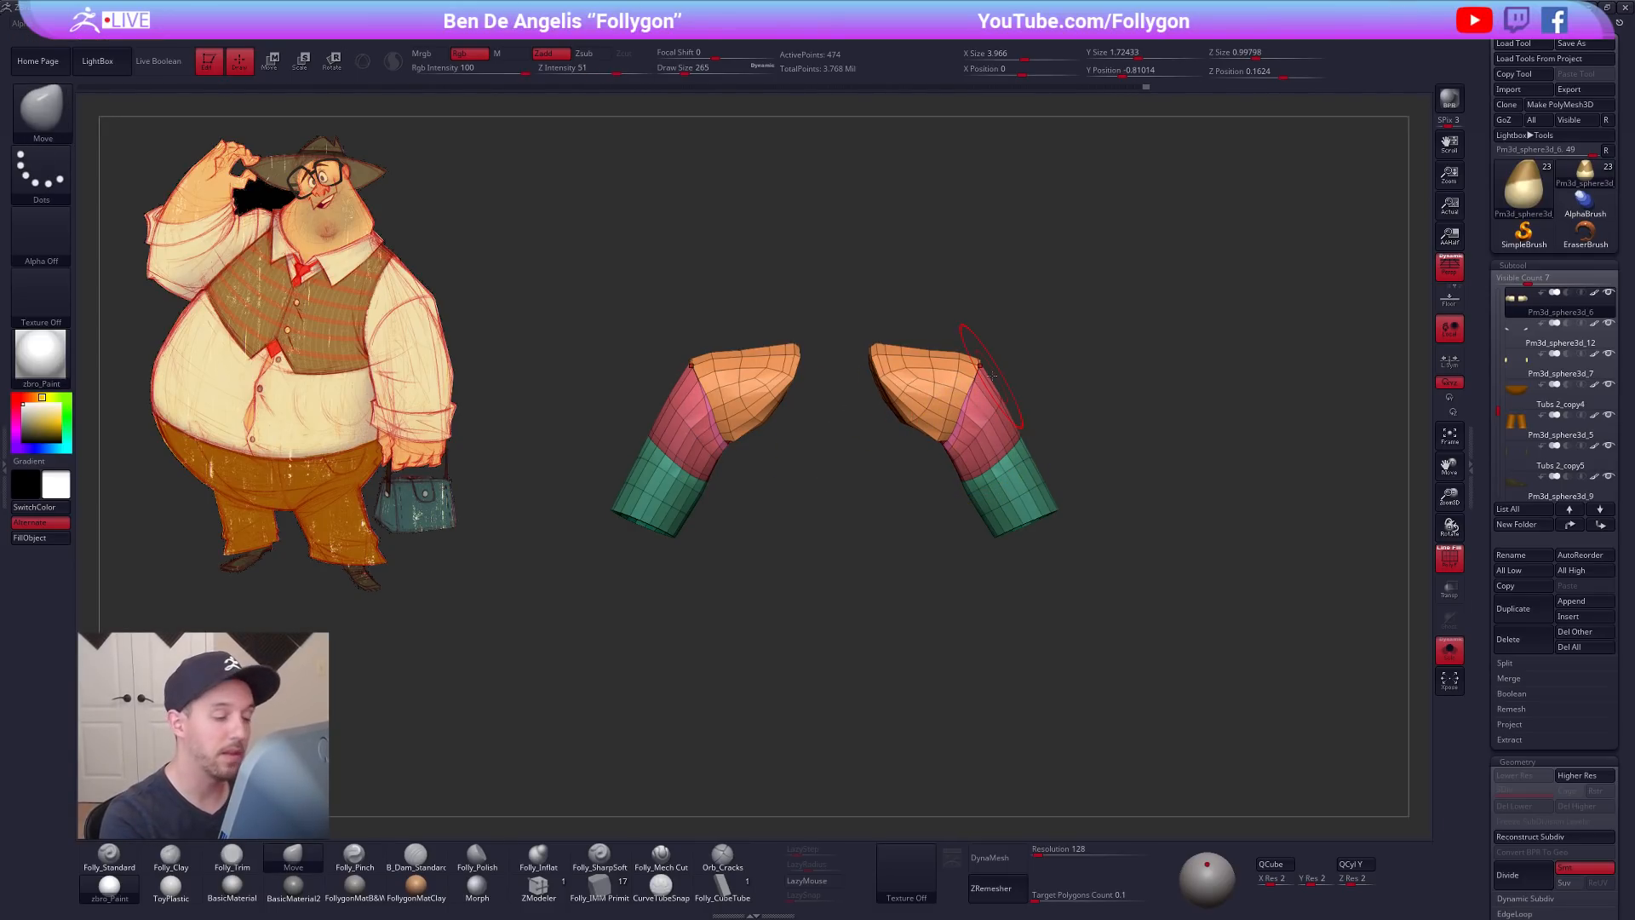
pyautogui.press('w')
pyautogui.hotkey('alt', 's')
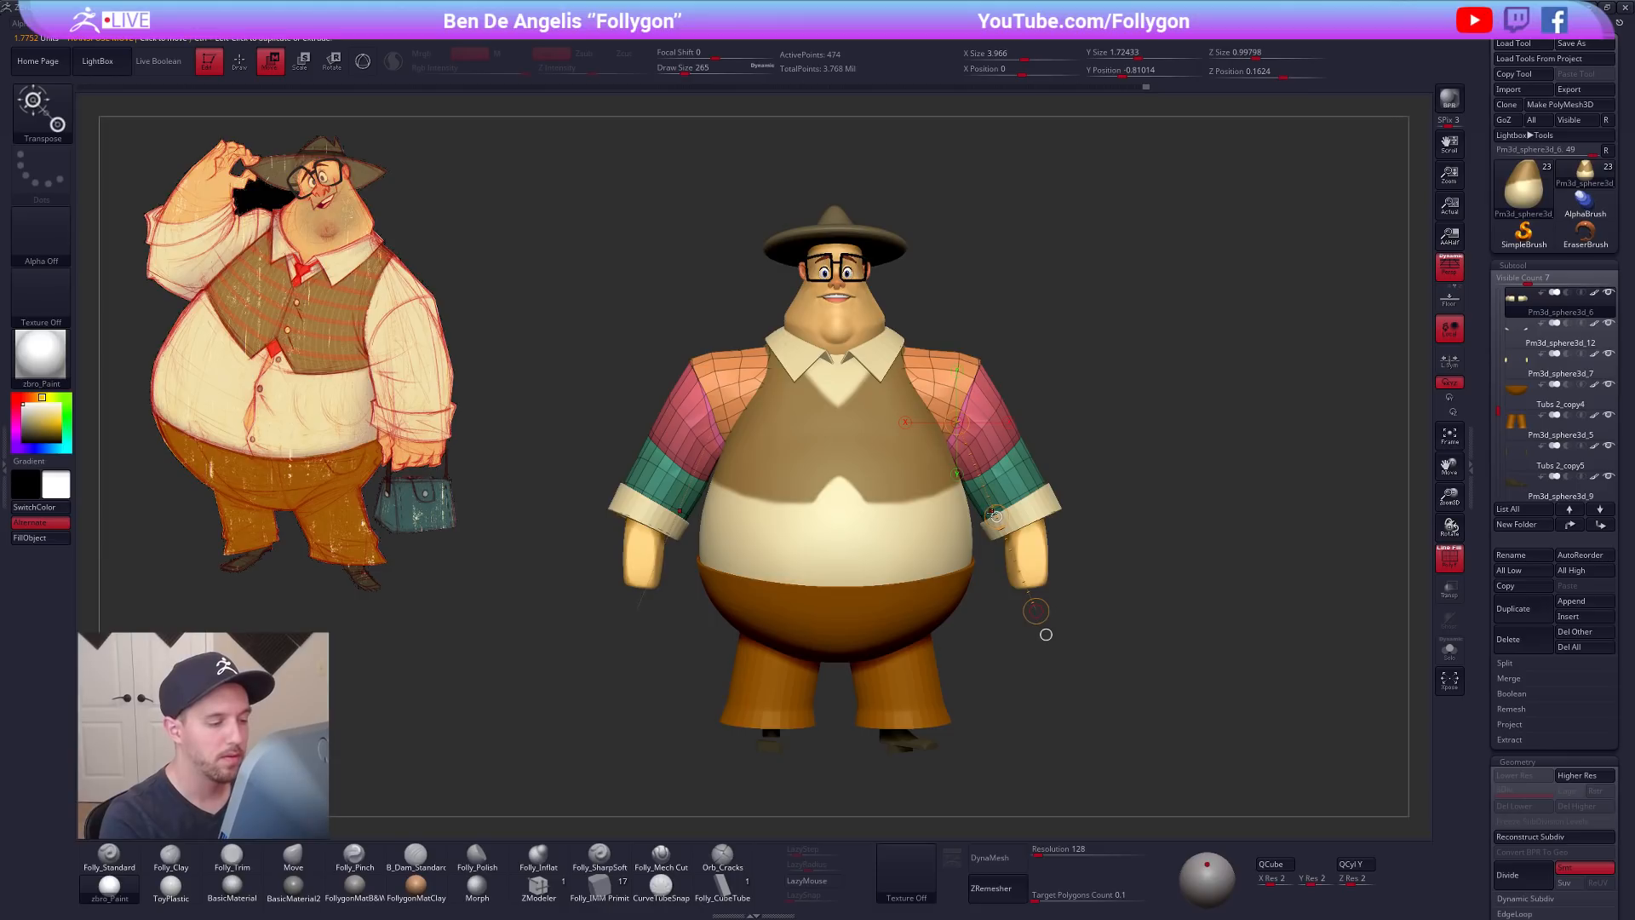
# Step: Reshape the shoulders and inner bends of the sleeves with the Move brush and Dynamic Subdiv on, then clear the mask
pyautogui.hotkey('shift', 'f')
pyautogui.press('q')
pyautogui.press('d')
pyautogui.keyDown('shift'); pyautogui.moveTo(1014, 392); pyautogui.dragTo(963, 407, button='right'); pyautogui.keyUp('shift')
pyautogui.press('space')
pyautogui.moveTo(977, 407); pyautogui.dragTo(991, 407)
pyautogui.moveTo(1021, 346); pyautogui.dragTo(1131, 332, button='right')
pyautogui.moveTo(1145, 388); pyautogui.dragTo(1133, 371)
pyautogui.moveTo(1133, 371)
pyautogui.mouseDown(button='right')
pyautogui.moveTo(1080, 401)
pyautogui.moveTo(1012, 489)
pyautogui.mouseUp(button='right')
pyautogui.press('space')
pyautogui.moveTo(1020, 479); pyautogui.dragTo(1008, 480)
pyautogui.moveTo(1007, 480)
pyautogui.mouseDown(button='right')
pyautogui.moveTo(994, 602)
pyautogui.moveTo(1055, 515)
pyautogui.moveTo(1026, 497)
pyautogui.mouseUp(button='right')
pyautogui.keyDown('ctrl'); pyautogui.moveTo(1122, 499); pyautogui.dragTo(1146, 530); pyautogui.keyUp('ctrl')
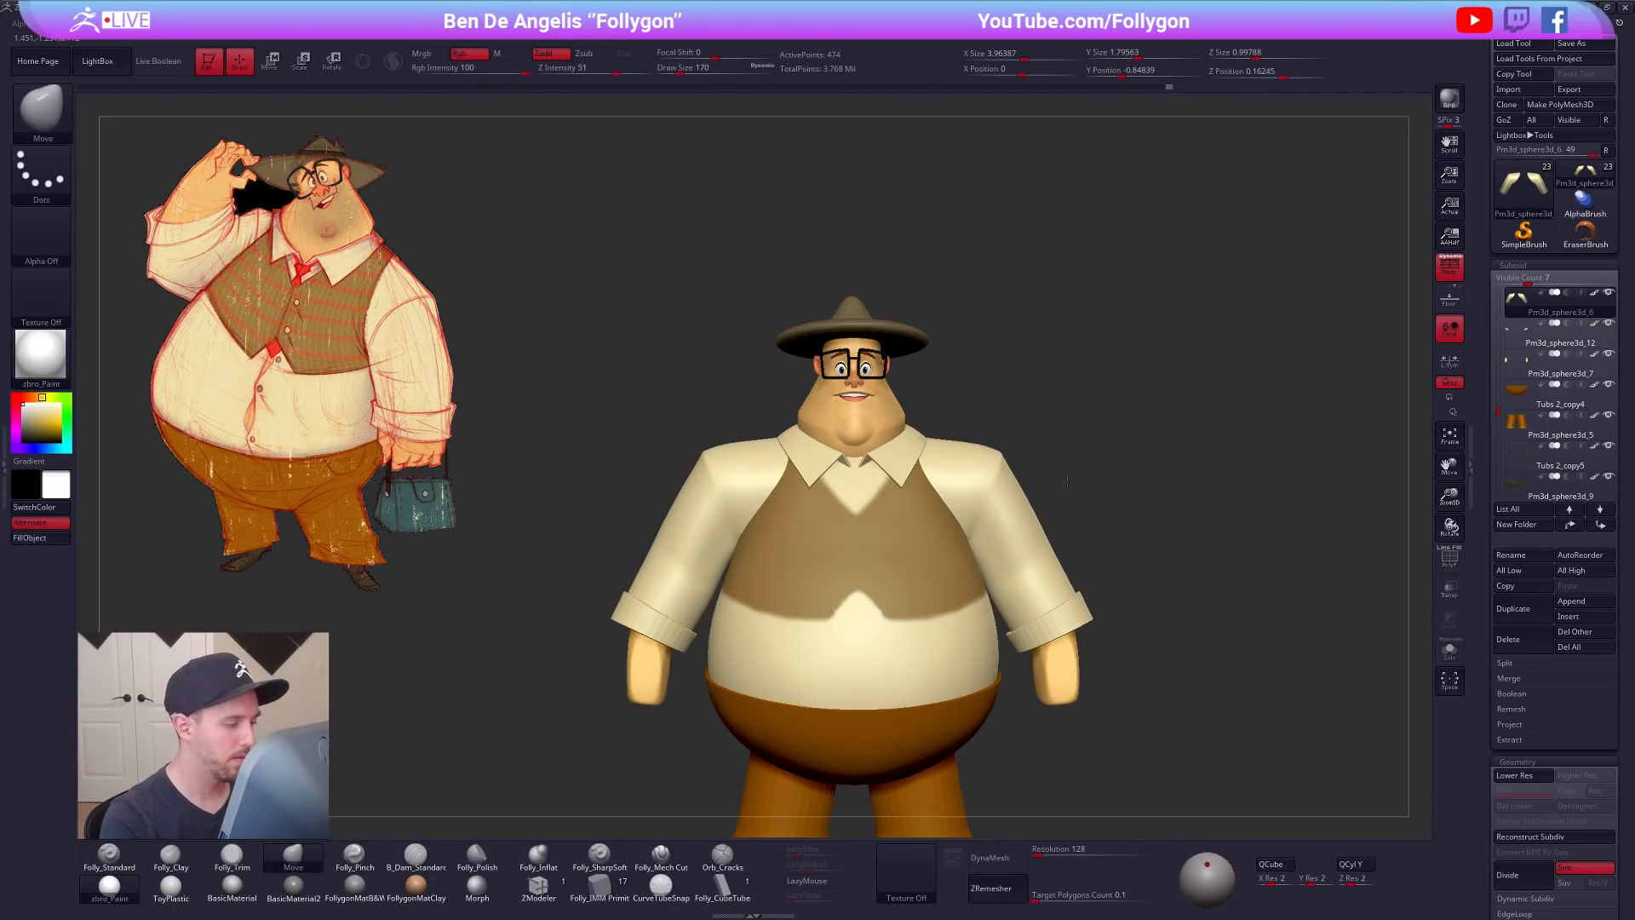
# Step: Divide the sleeves up to subdivision level 5 and isolate them
pyautogui.keyDown('alt'); pyautogui.moveTo(1040, 572); pyautogui.dragTo(1054, 501, button='right'); pyautogui.keyUp('alt')
pyautogui.hotkey('shift', 'd')
pyautogui.hotkey('ctrl', 'd')
pyautogui.hotkey('ctrl', 'd')
pyautogui.hotkey('ctrl', 'd')
pyautogui.hotkey('alt', 's')
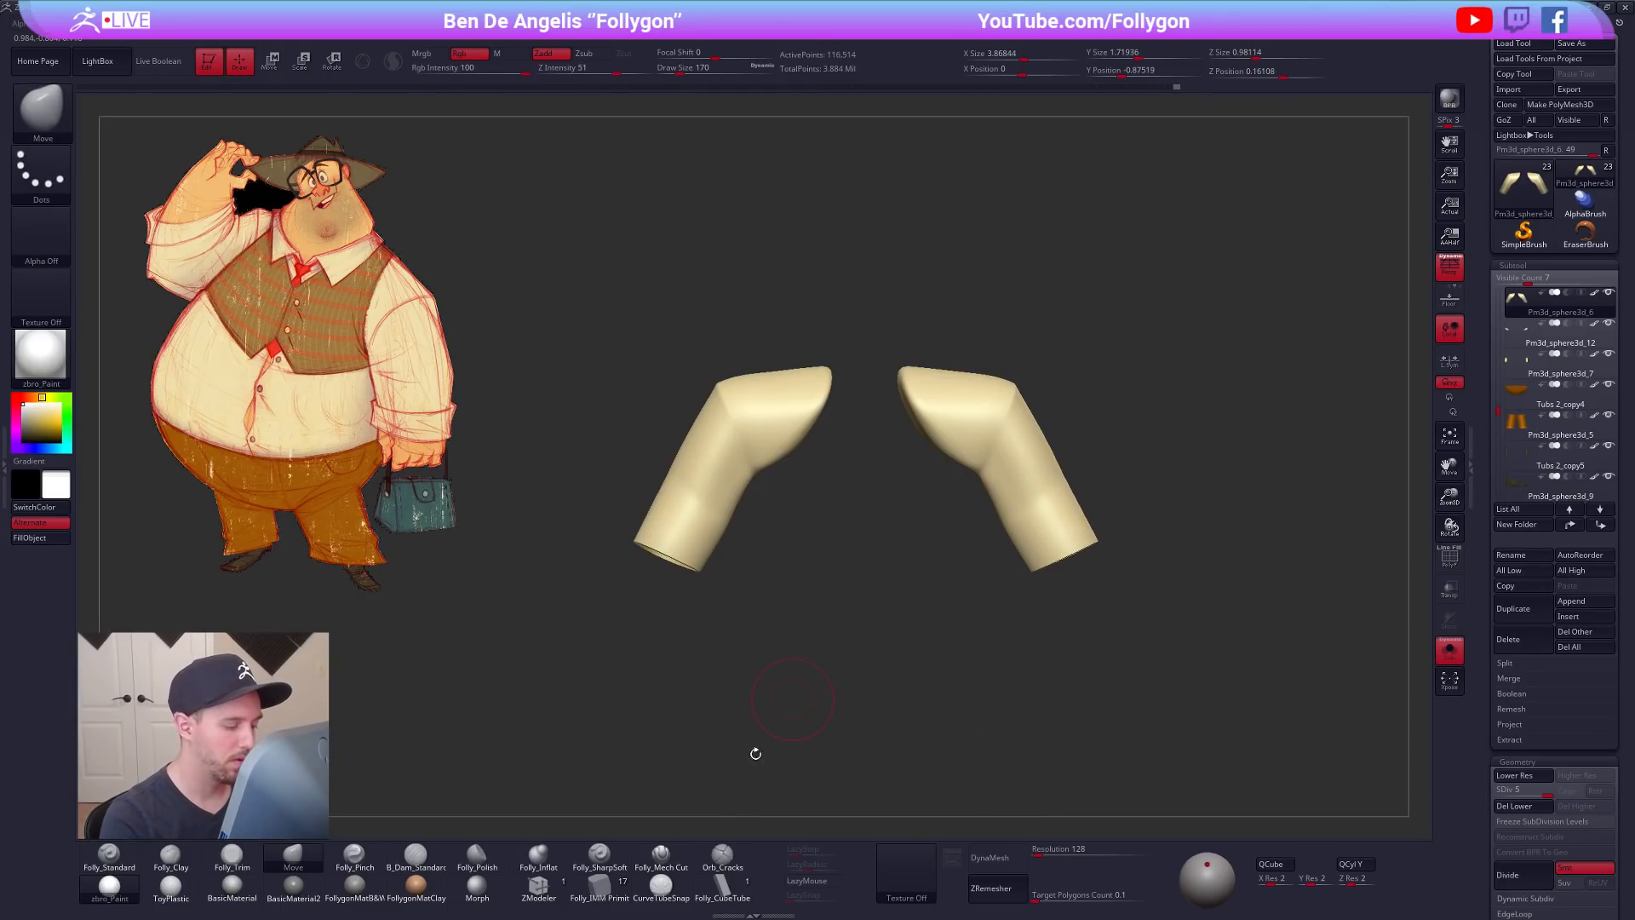
# Step: Cut a crease across the inner bend of the sleeves with the Folly_Mech Cut brush
pyautogui.click(661, 856)
pyautogui.moveTo(741, 724); pyautogui.dragTo(878, 605, button='right')
pyautogui.press('space')
pyautogui.moveTo(995, 456); pyautogui.dragTo(993, 455)
pyautogui.moveTo(992, 454)
pyautogui.mouseDown(button='right')
pyautogui.moveTo(995, 439)
pyautogui.moveTo(1003, 470)
pyautogui.mouseUp(button='right')
pyautogui.press('space')
pyautogui.moveTo(1002, 470); pyautogui.dragTo(998, 470)
pyautogui.moveTo(998, 470); pyautogui.dragTo(988, 473, button='right')
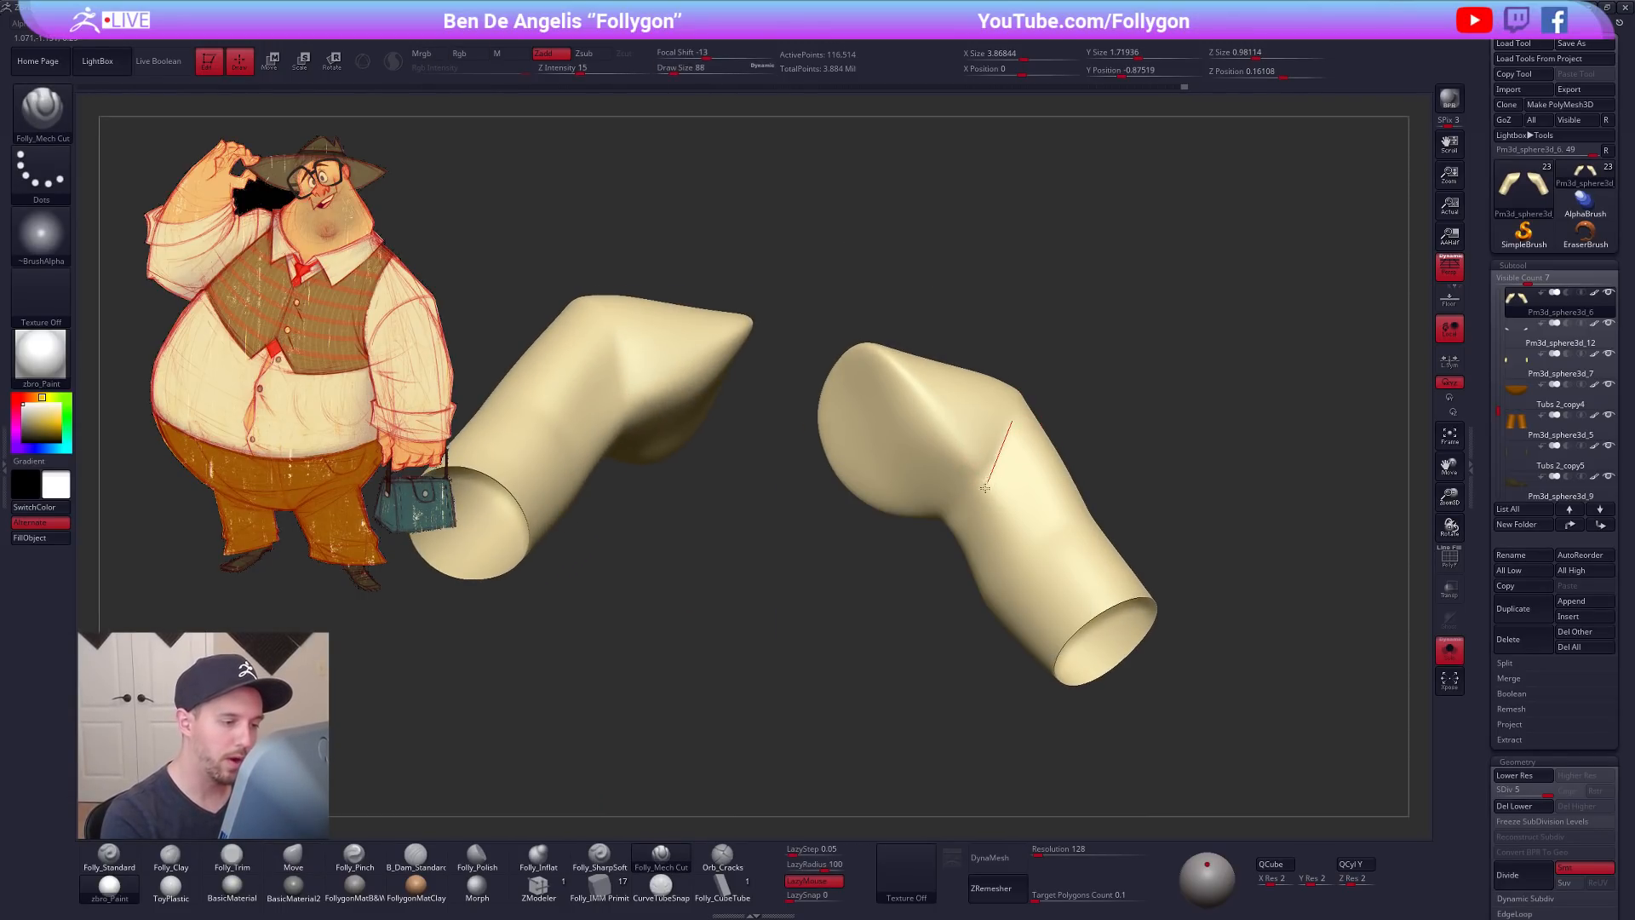
# Step: Extend the crease around the underside of the sleeve bends using brush size 121
pyautogui.moveTo(897, 569); pyautogui.dragTo(987, 456, button='right')
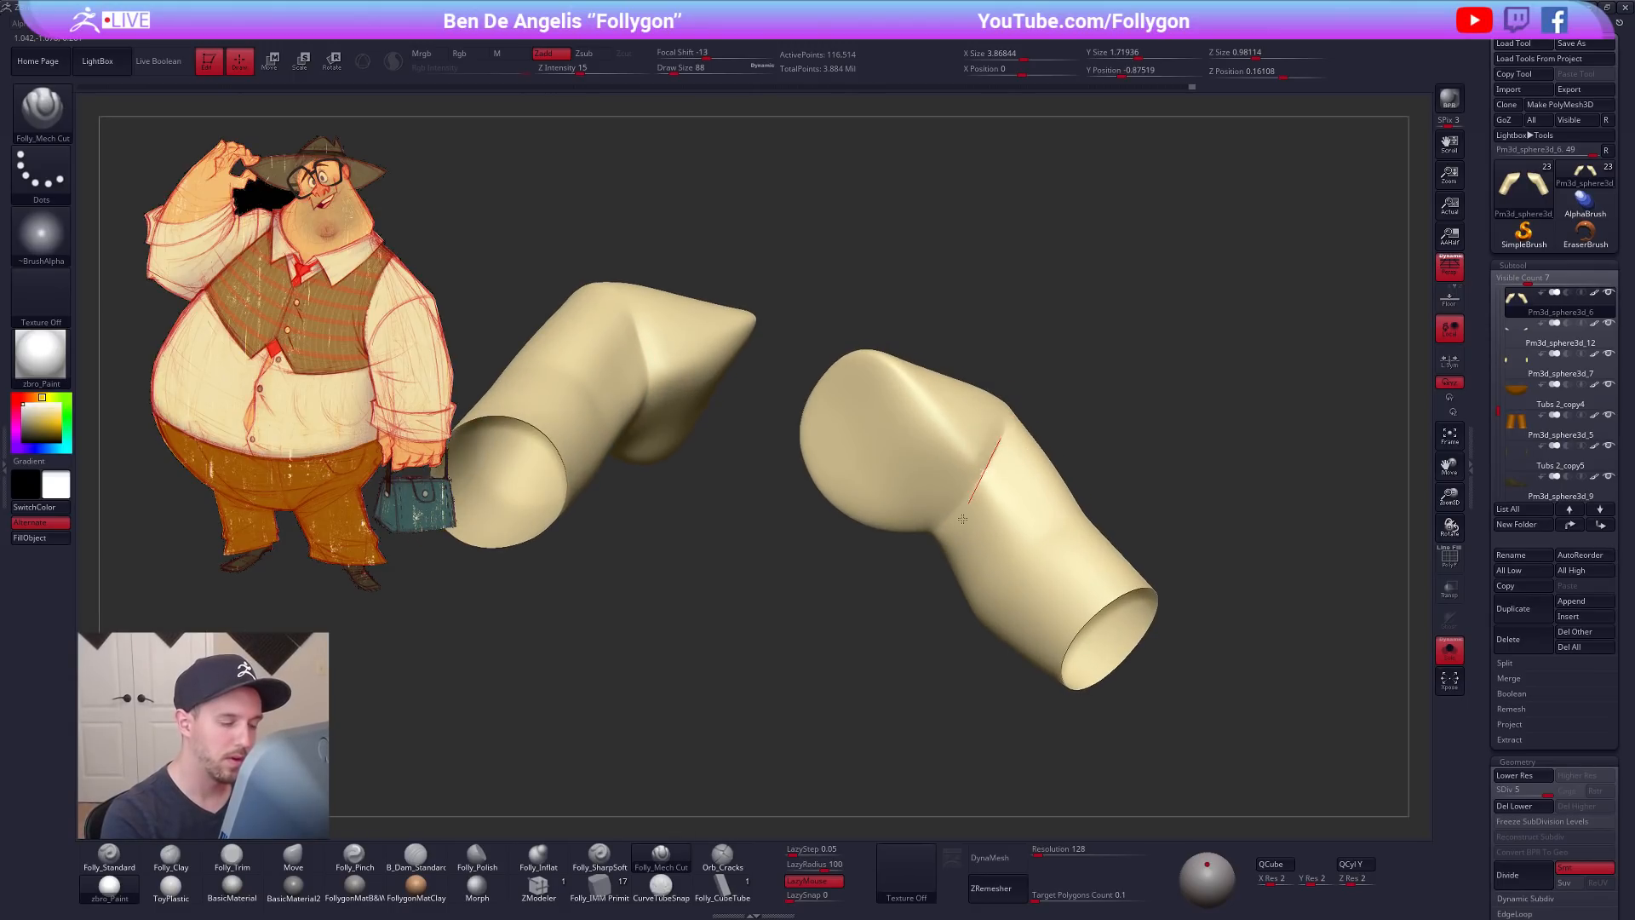
pyautogui.press('s')
pyautogui.moveTo(919, 526); pyautogui.dragTo(927, 524)
pyautogui.moveTo(935, 545); pyautogui.dragTo(942, 522, button='right')
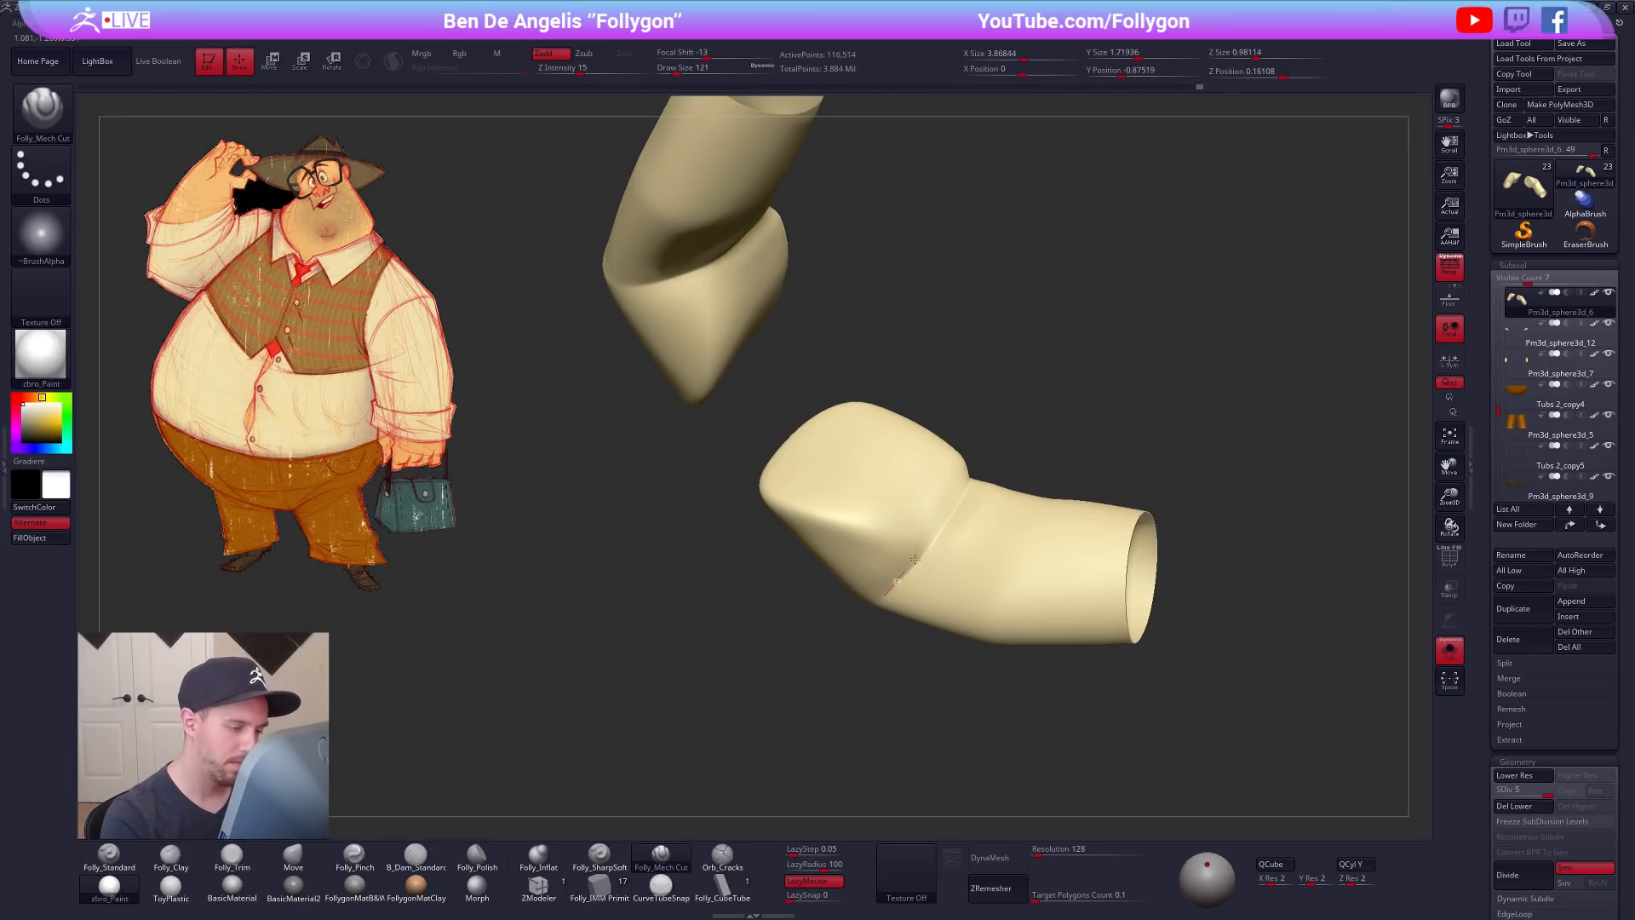
pyautogui.moveTo(986, 437); pyautogui.dragTo(960, 522, button='right')
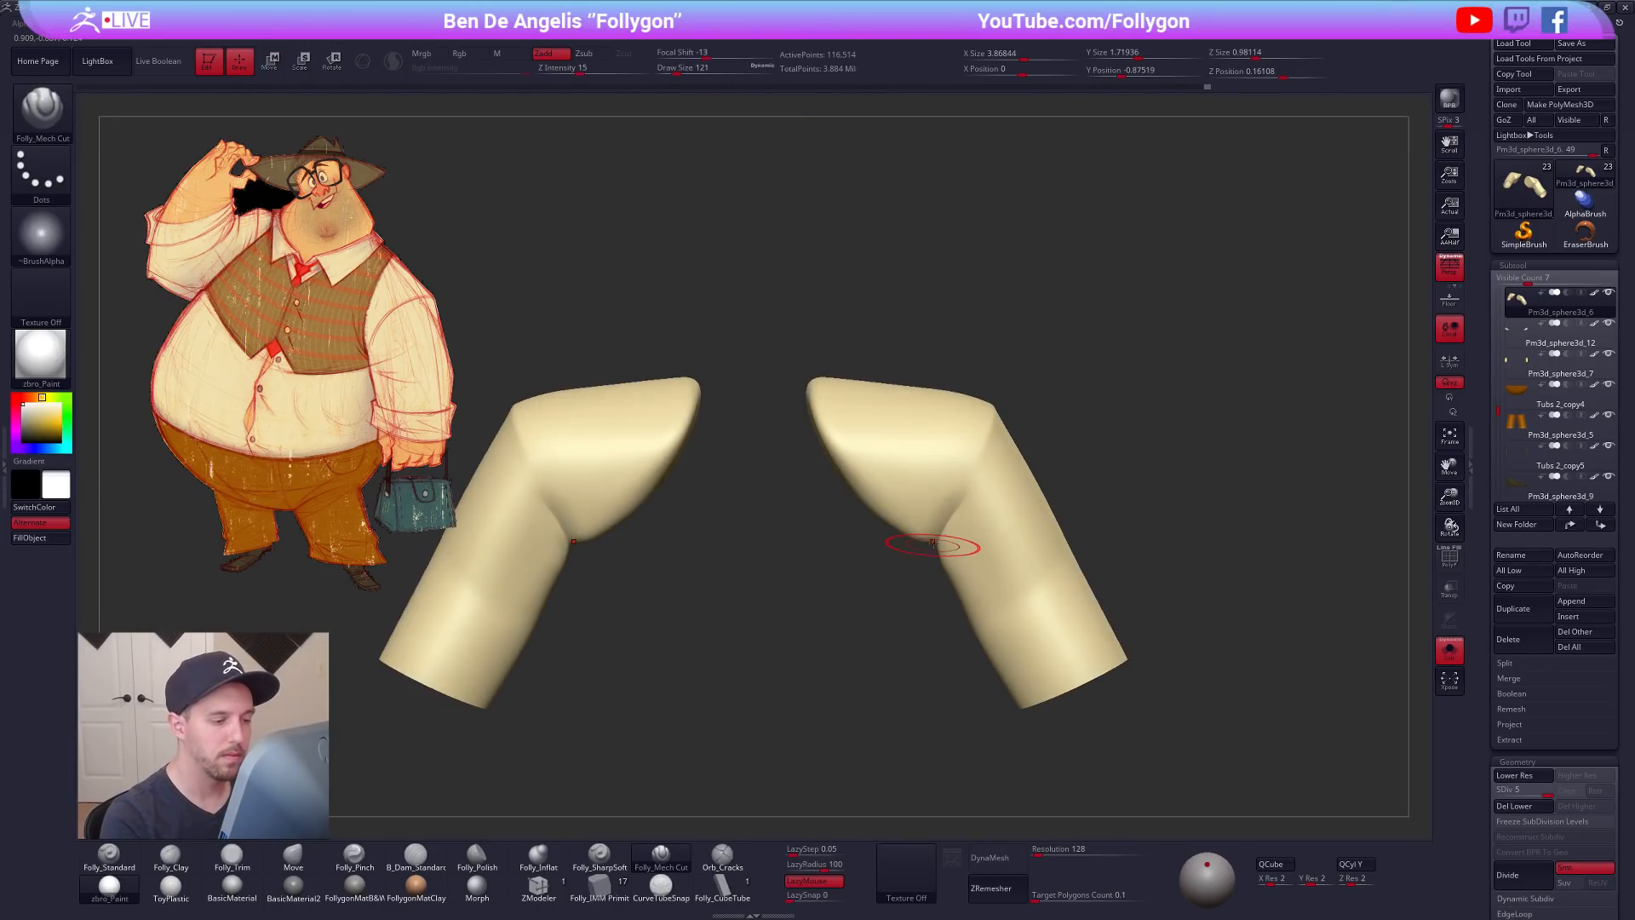
# Step: Smooth the sleeve creases, switch to the Move brush and show all subtools again
pyautogui.press('shift')
pyautogui.press('b')
pyautogui.press('m')
pyautogui.press('v')
pyautogui.keyDown('ctrl'); pyautogui.moveTo(1014, 537); pyautogui.dragTo(1001, 439, button='right'); pyautogui.keyUp('ctrl')
pyautogui.hotkey('alt', 's')
pyautogui.moveTo(1169, 622)
pyautogui.keyDown('alt'); pyautogui.mouseDown(button='right')
pyautogui.moveTo(1172, 635)
pyautogui.moveTo(1156, 599)
pyautogui.mouseUp(button='right'); pyautogui.keyUp('alt')
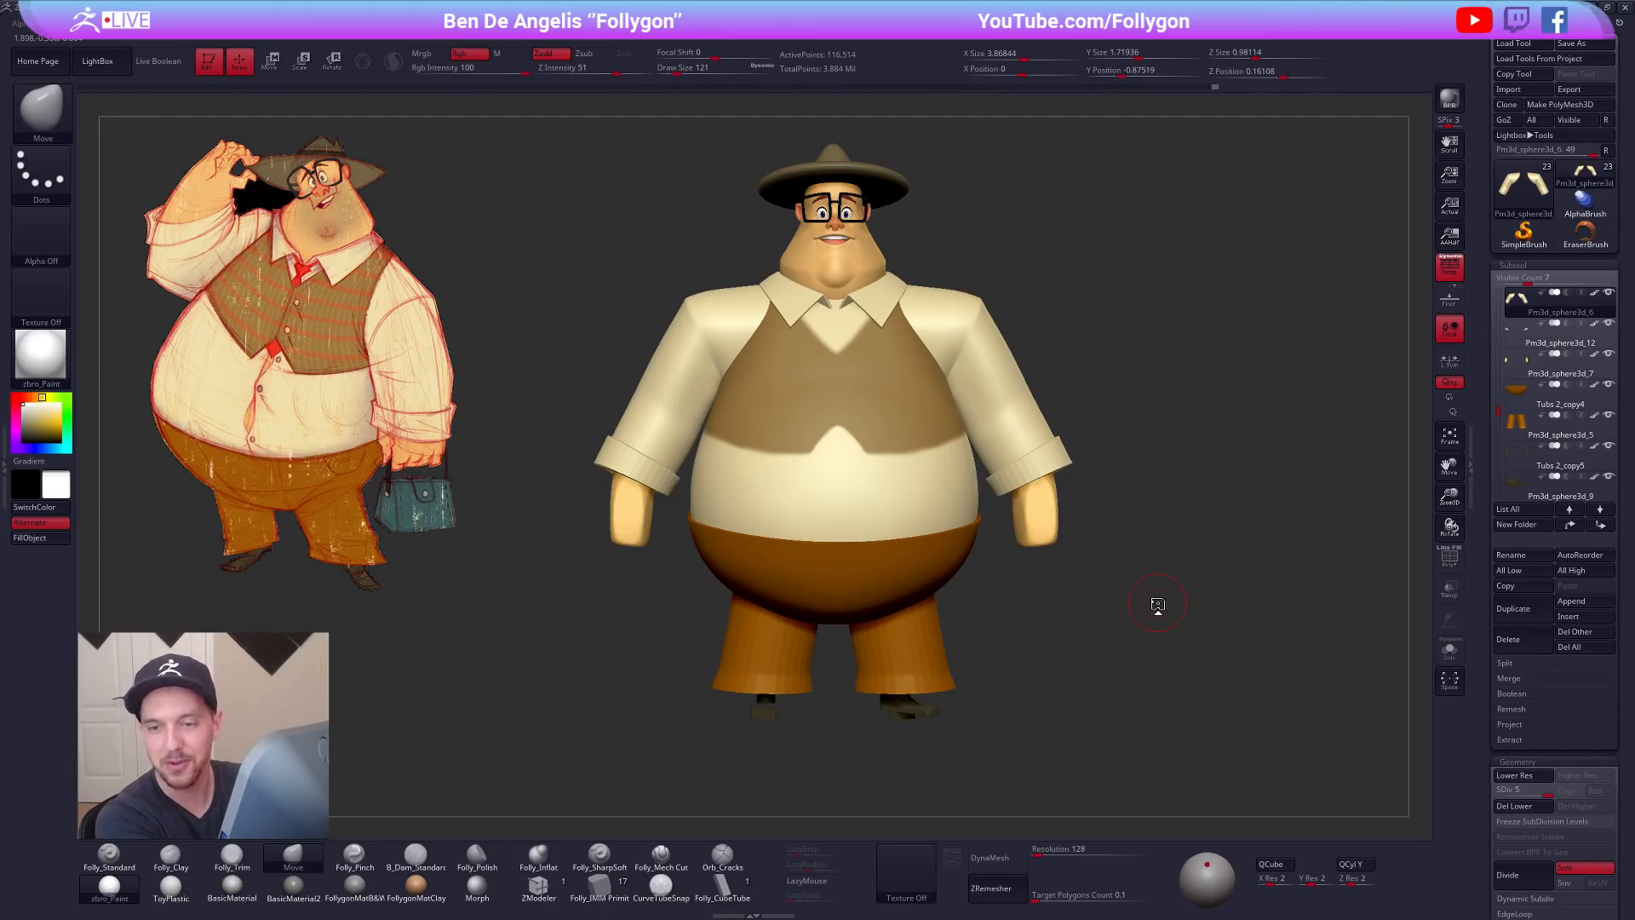
# Step: Reshape the sleeves from the front, side and back with the Move brush, checking their wireframe
pyautogui.keyDown('alt'); pyautogui.moveTo(1045, 492); pyautogui.dragTo(1002, 562, button='right'); pyautogui.keyUp('alt')
pyautogui.press('space')
pyautogui.moveTo(1014, 545); pyautogui.dragTo(1029, 546)
pyautogui.moveTo(1033, 496); pyautogui.dragTo(939, 514, button='right')
pyautogui.keyDown('alt'); pyautogui.moveTo(1060, 470); pyautogui.dragTo(1016, 513, button='right'); pyautogui.keyUp('alt')
pyautogui.press('space')
pyautogui.moveTo(1015, 513); pyautogui.dragTo(1035, 511)
pyautogui.press('space')
pyautogui.moveTo(1041, 521); pyautogui.dragTo(1033, 522)
pyautogui.moveTo(1043, 520); pyautogui.dragTo(947, 520, button='right')
pyautogui.hotkey('shift', 'f')
pyautogui.hotkey('shift', 'f')
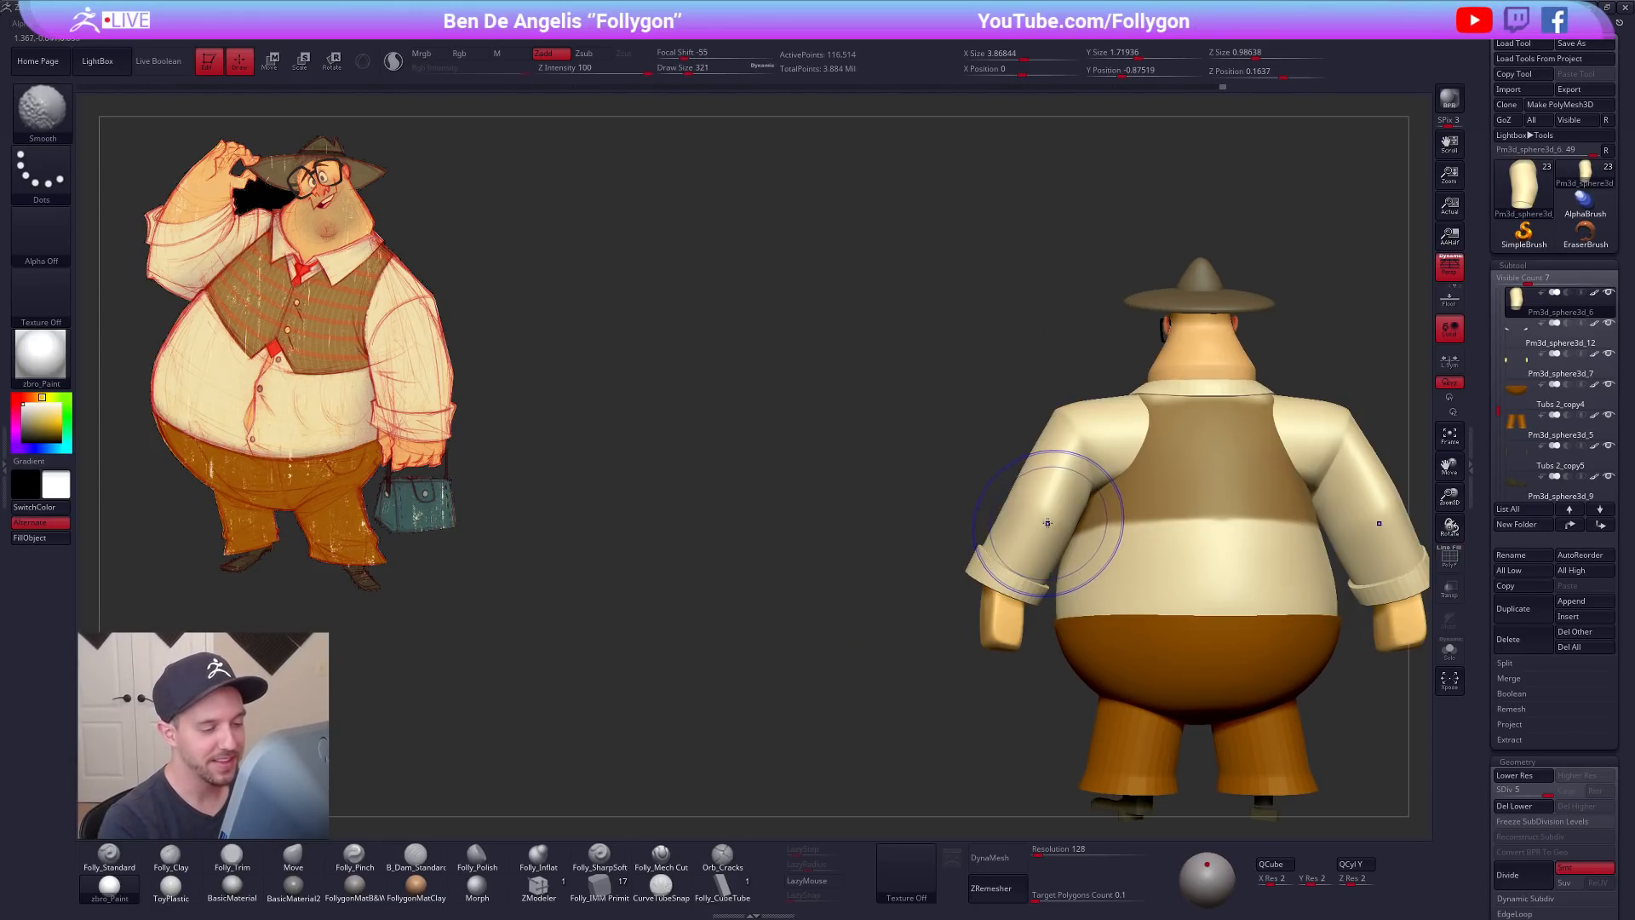
# Step: Lower the sleeves to subdivision level 2 and adjust their outer contour with the Move brush at about size 335
pyautogui.press('space')
pyautogui.moveTo(1075, 530)
pyautogui.mouseDown(button='right')
pyautogui.moveTo(1091, 531)
pyautogui.moveTo(960, 477)
pyautogui.moveTo(963, 511)
pyautogui.moveTo(1014, 506)
pyautogui.mouseUp(button='right')
pyautogui.hotkey('shift', 'd')
pyautogui.hotkey('shift', 'd')
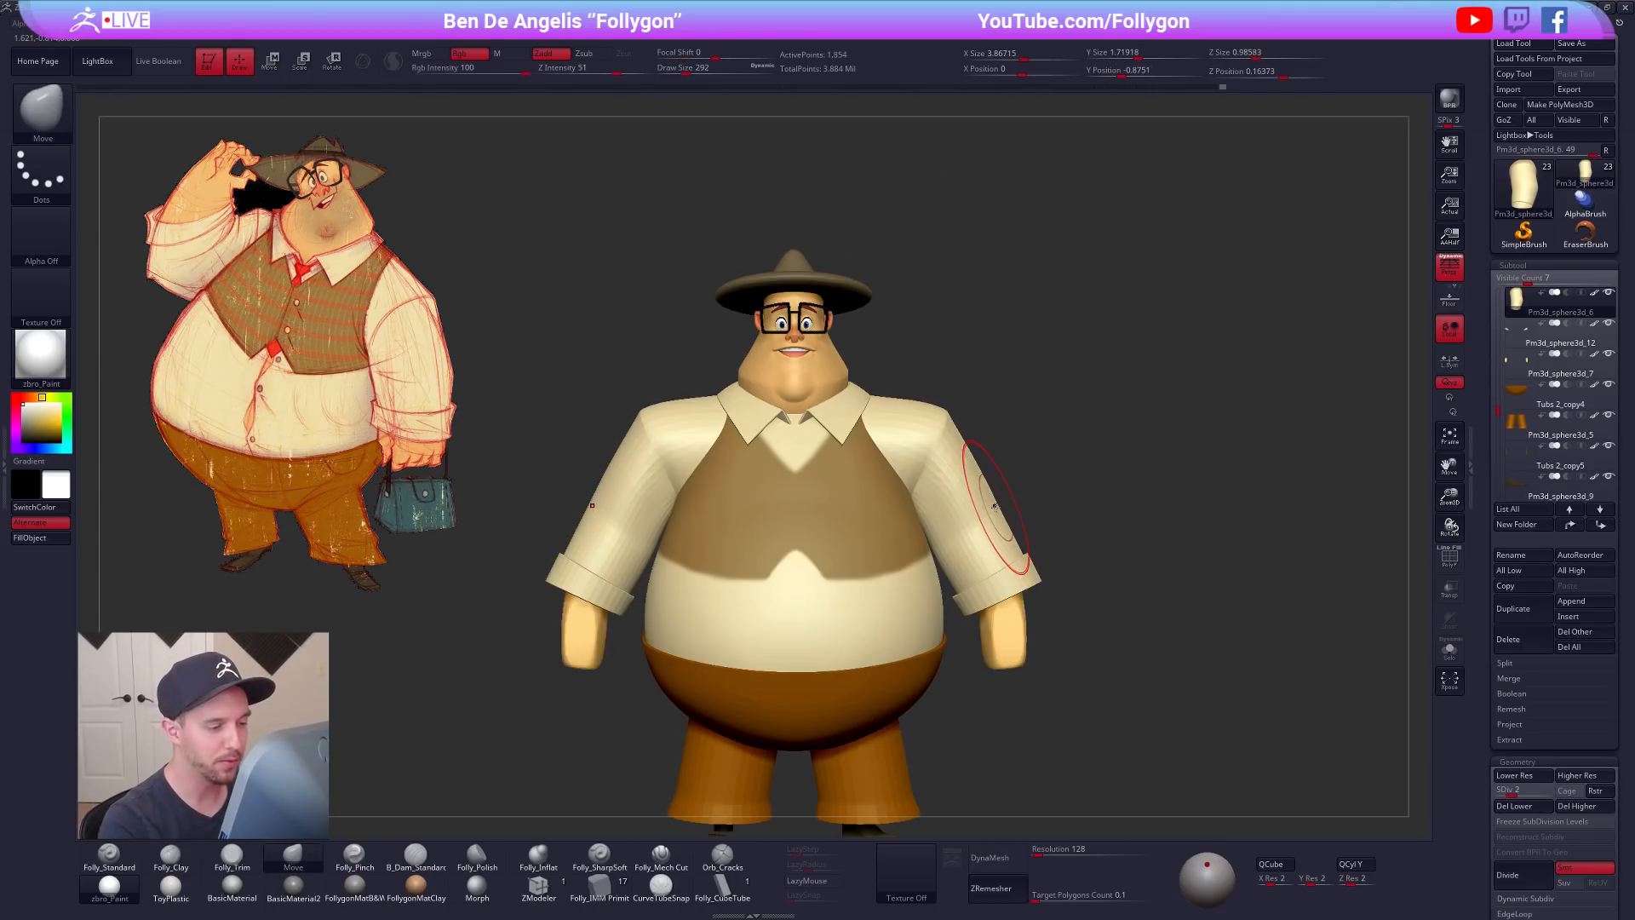
pyautogui.press('space')
pyautogui.moveTo(997, 505); pyautogui.dragTo(998, 503)
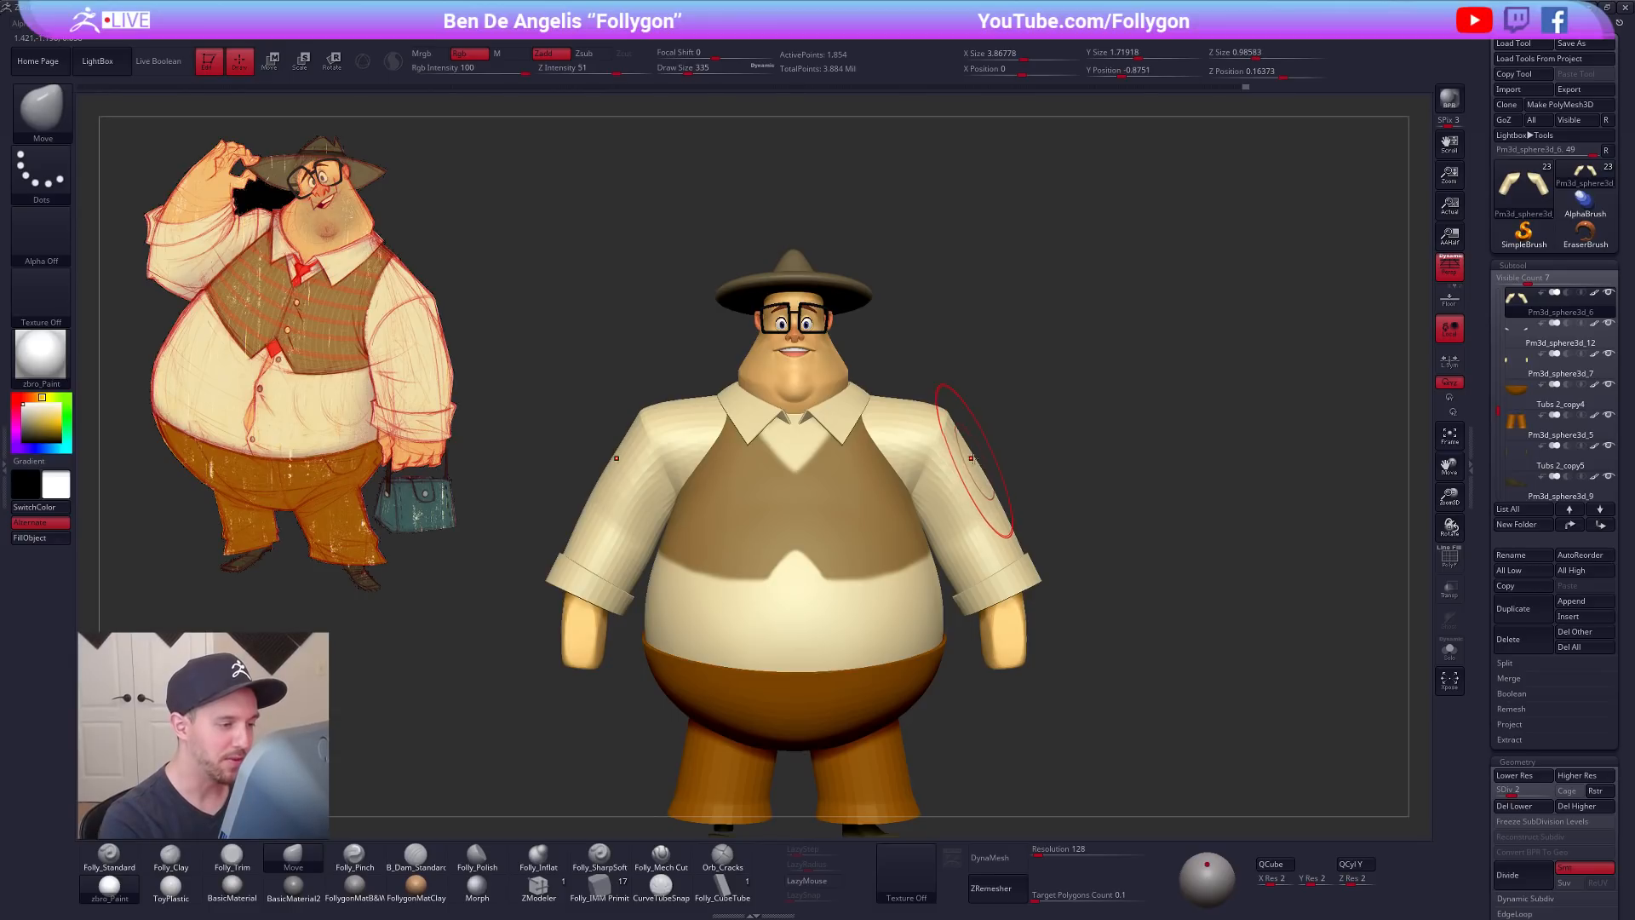
# Step: Return the sleeves to subdivision level 5 and check the full figure's silhouette
pyautogui.press('d')
pyautogui.press('d')
pyautogui.press('d')
pyautogui.keyDown('alt'); pyautogui.moveTo(1064, 511); pyautogui.dragTo(1126, 432); pyautogui.keyUp('alt')
pyautogui.moveTo(1210, 619); pyautogui.dragTo(1184, 667)
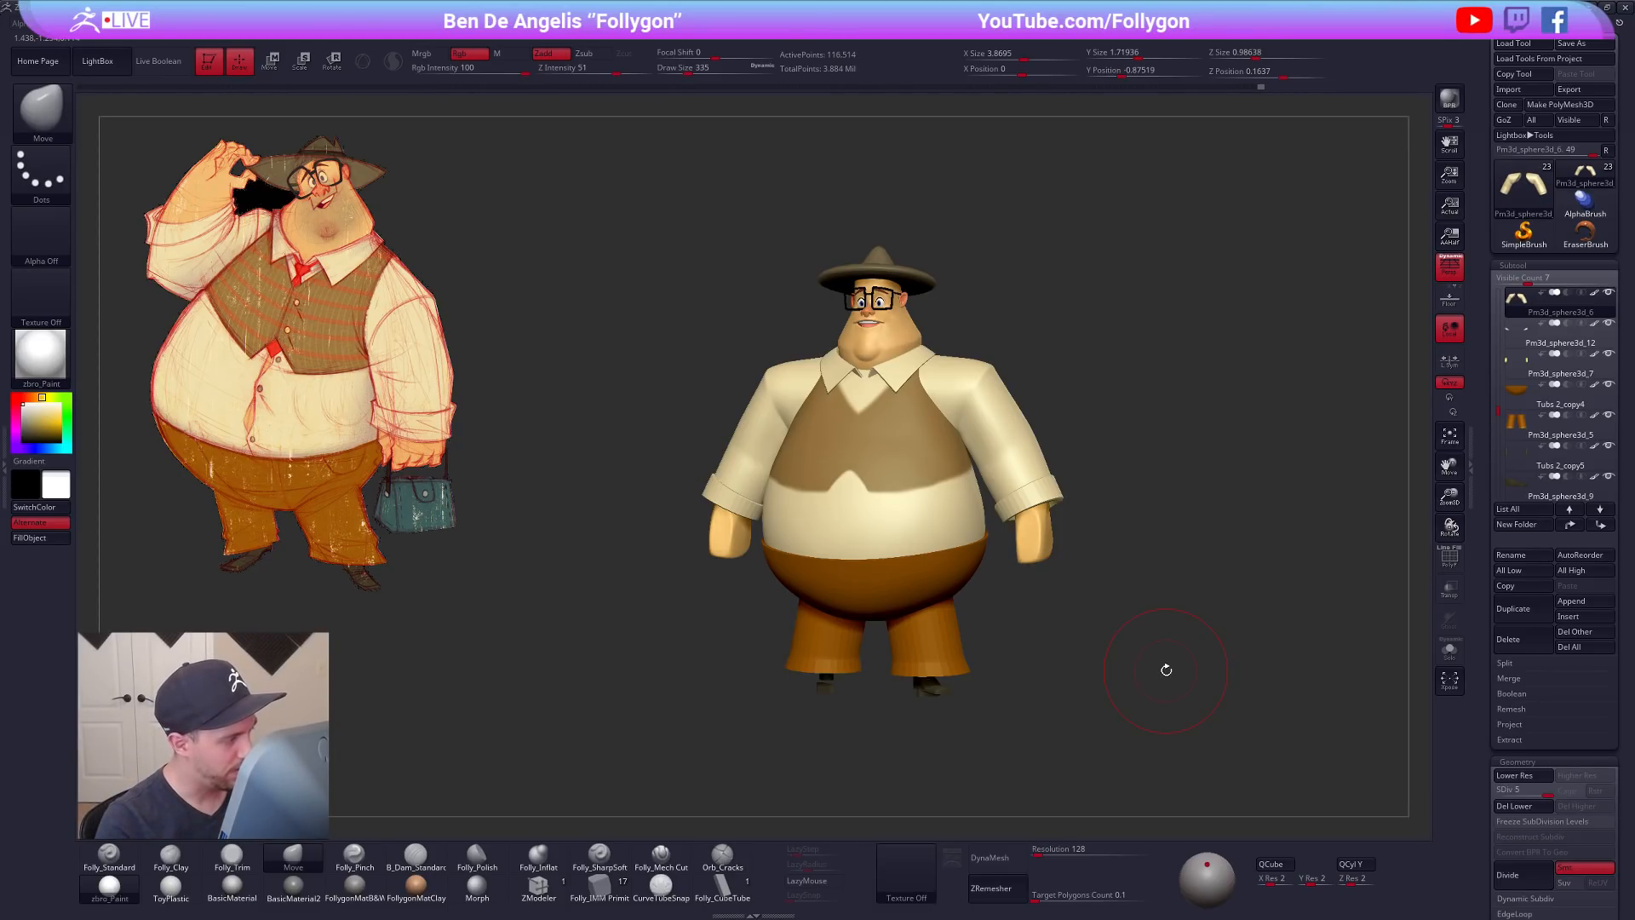
pyautogui.moveTo(1047, 722); pyautogui.dragTo(1068, 695)
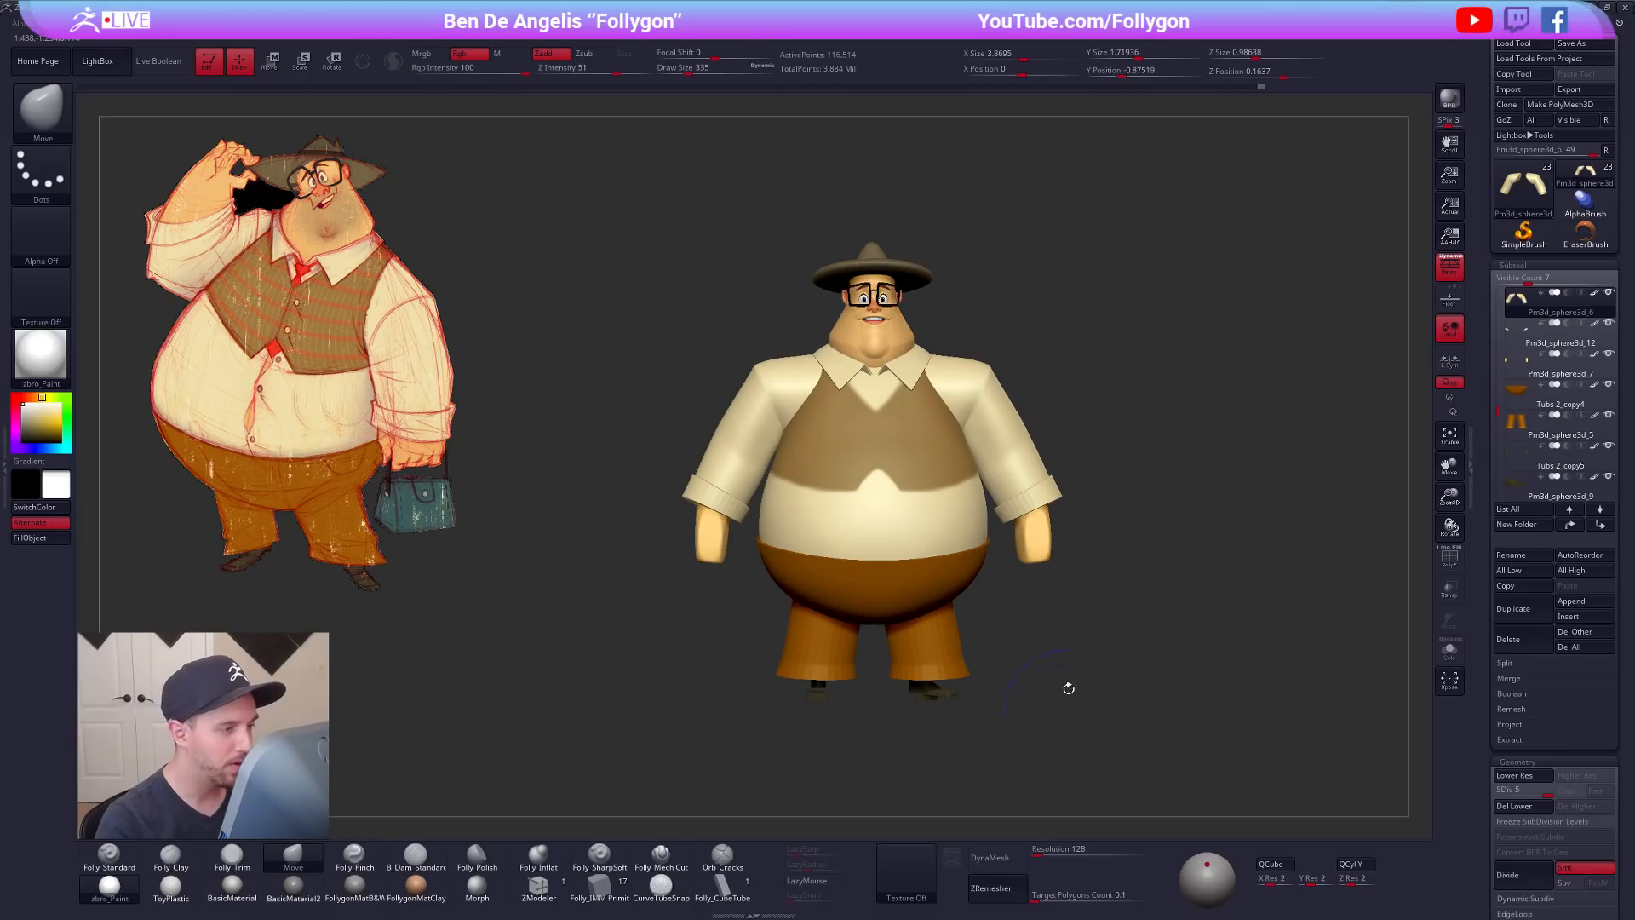
pyautogui.keyDown('alt'); pyautogui.moveTo(1058, 424); pyautogui.dragTo(1056, 497); pyautogui.keyUp('alt')
# Step: Select the torso subtool, isolate it and set the brush size to 140
pyautogui.press('space')
pyautogui.moveTo(937, 428); pyautogui.dragTo(926, 426)
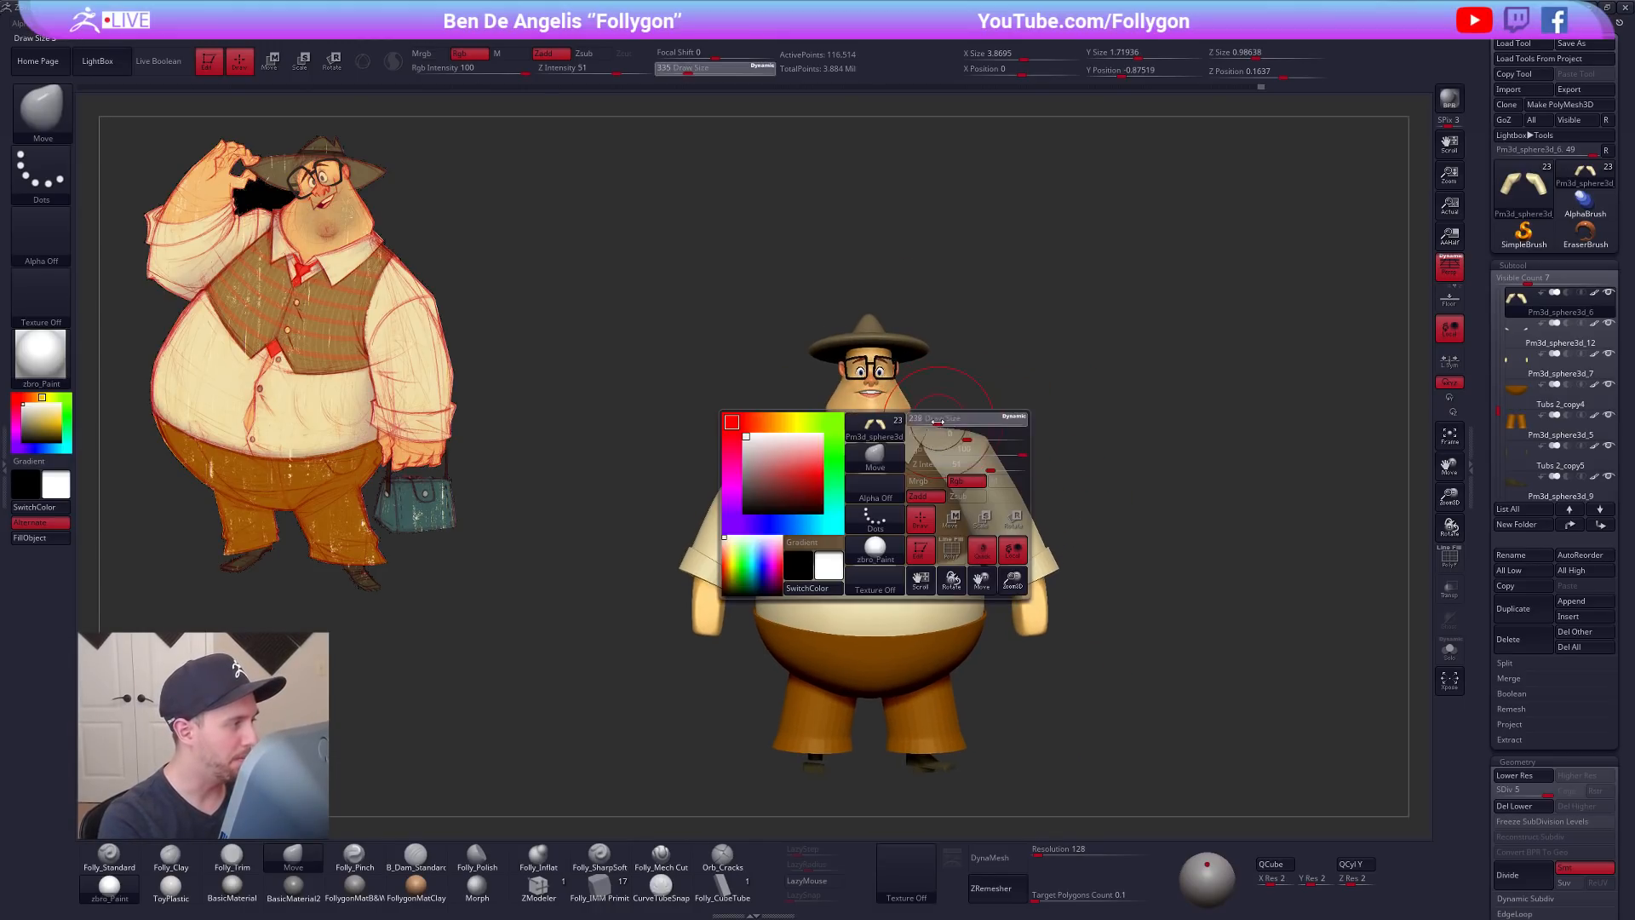
pyautogui.keyDown('alt'); pyautogui.click(886, 465); pyautogui.keyUp('alt')
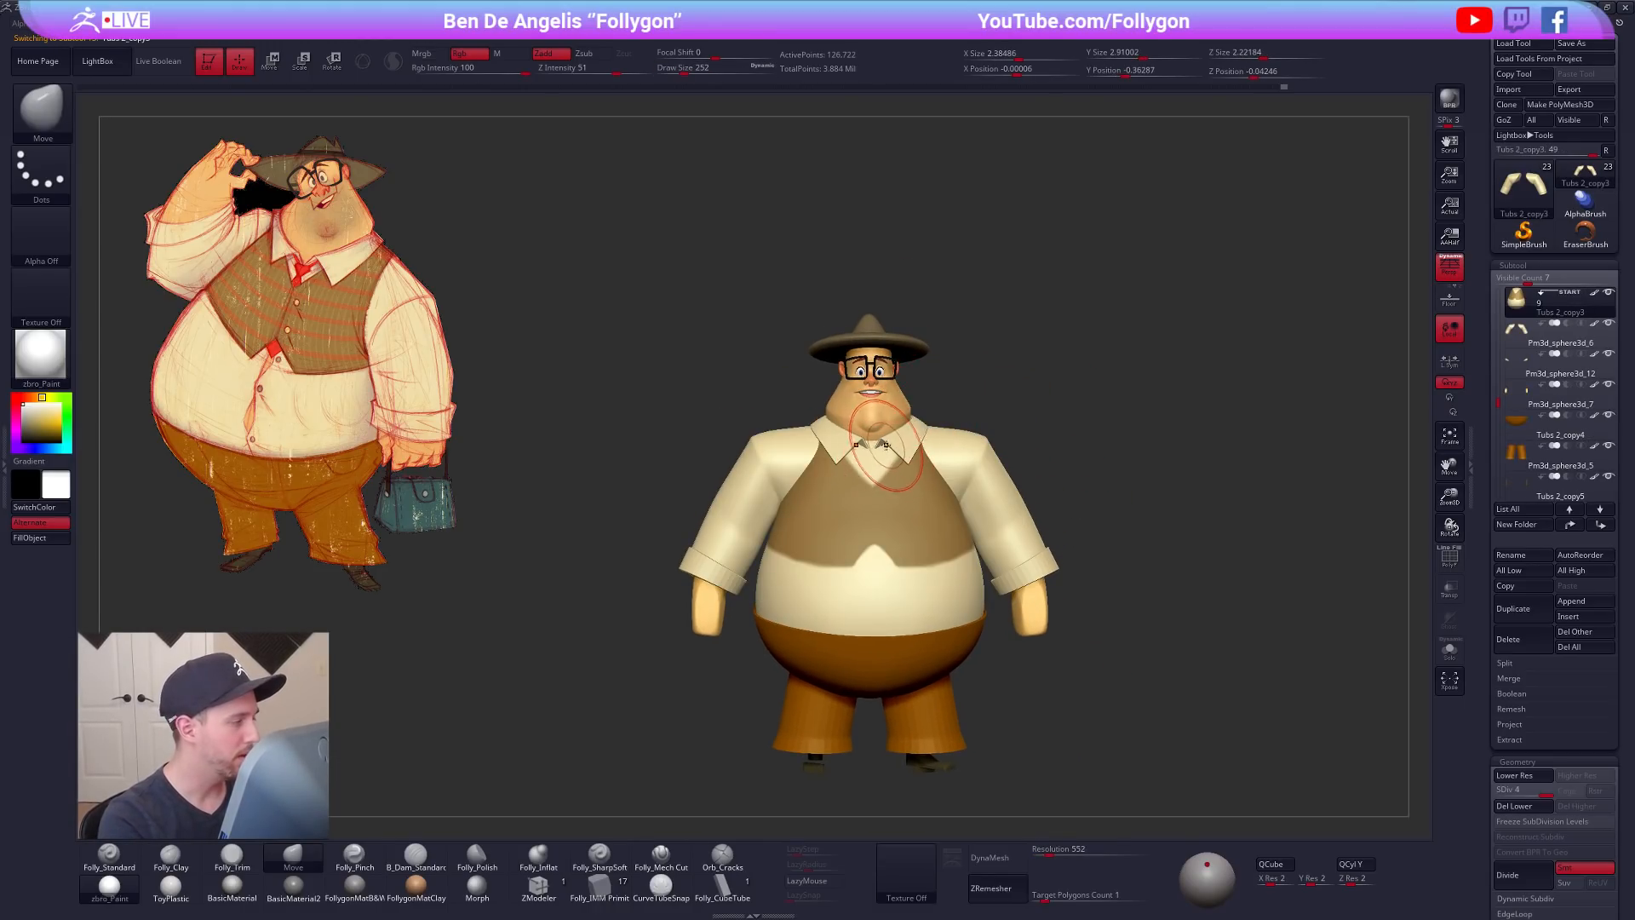
pyautogui.hotkey('shift', 's')
pyautogui.moveTo(875, 427)
pyautogui.mouseDown(button='right')
pyautogui.moveTo(869, 486)
pyautogui.moveTo(870, 415)
pyautogui.mouseUp(button='right')
pyautogui.press('space')
pyautogui.moveTo(876, 426); pyautogui.dragTo(867, 426)
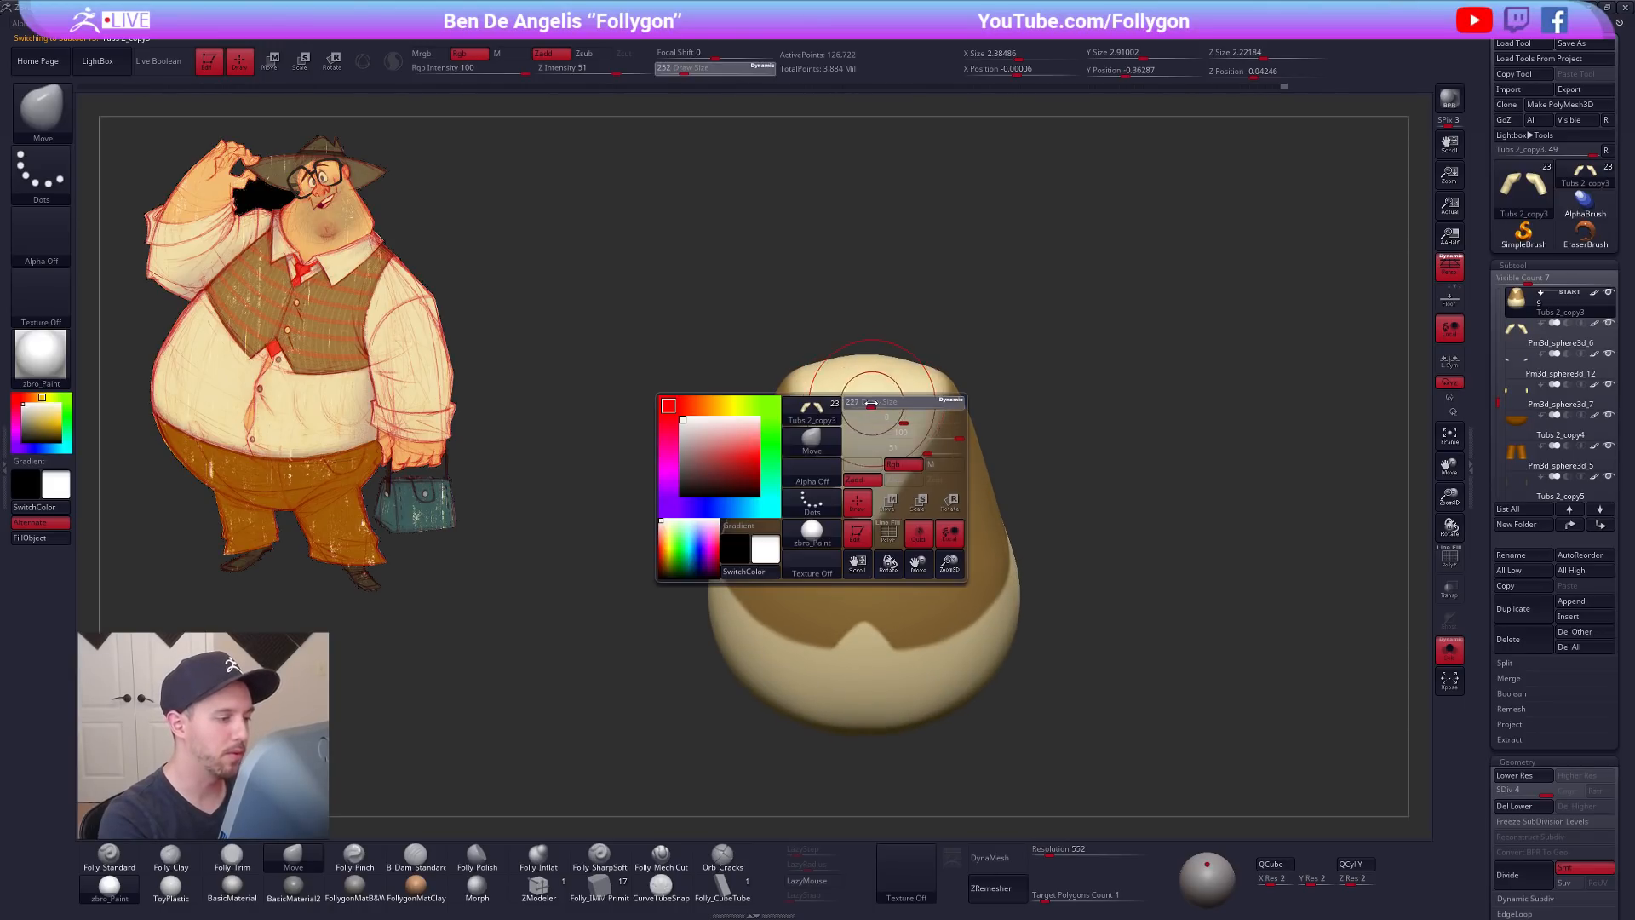
pyautogui.hotkey('ctrl', 'space')
pyautogui.keyDown('ctrl'); pyautogui.click(917, 718); pyautogui.keyUp('ctrl')
# Step: Examine how the torso's top sits beneath the collar and chin, comparing the isolated torso with the full figure
pyautogui.keyDown('alt'); pyautogui.moveTo(880, 400); pyautogui.dragTo(878, 532, button='right'); pyautogui.keyUp('alt')
pyautogui.hotkey('shift', 's')
pyautogui.press('[')
pyautogui.hotkey('shift', 's')
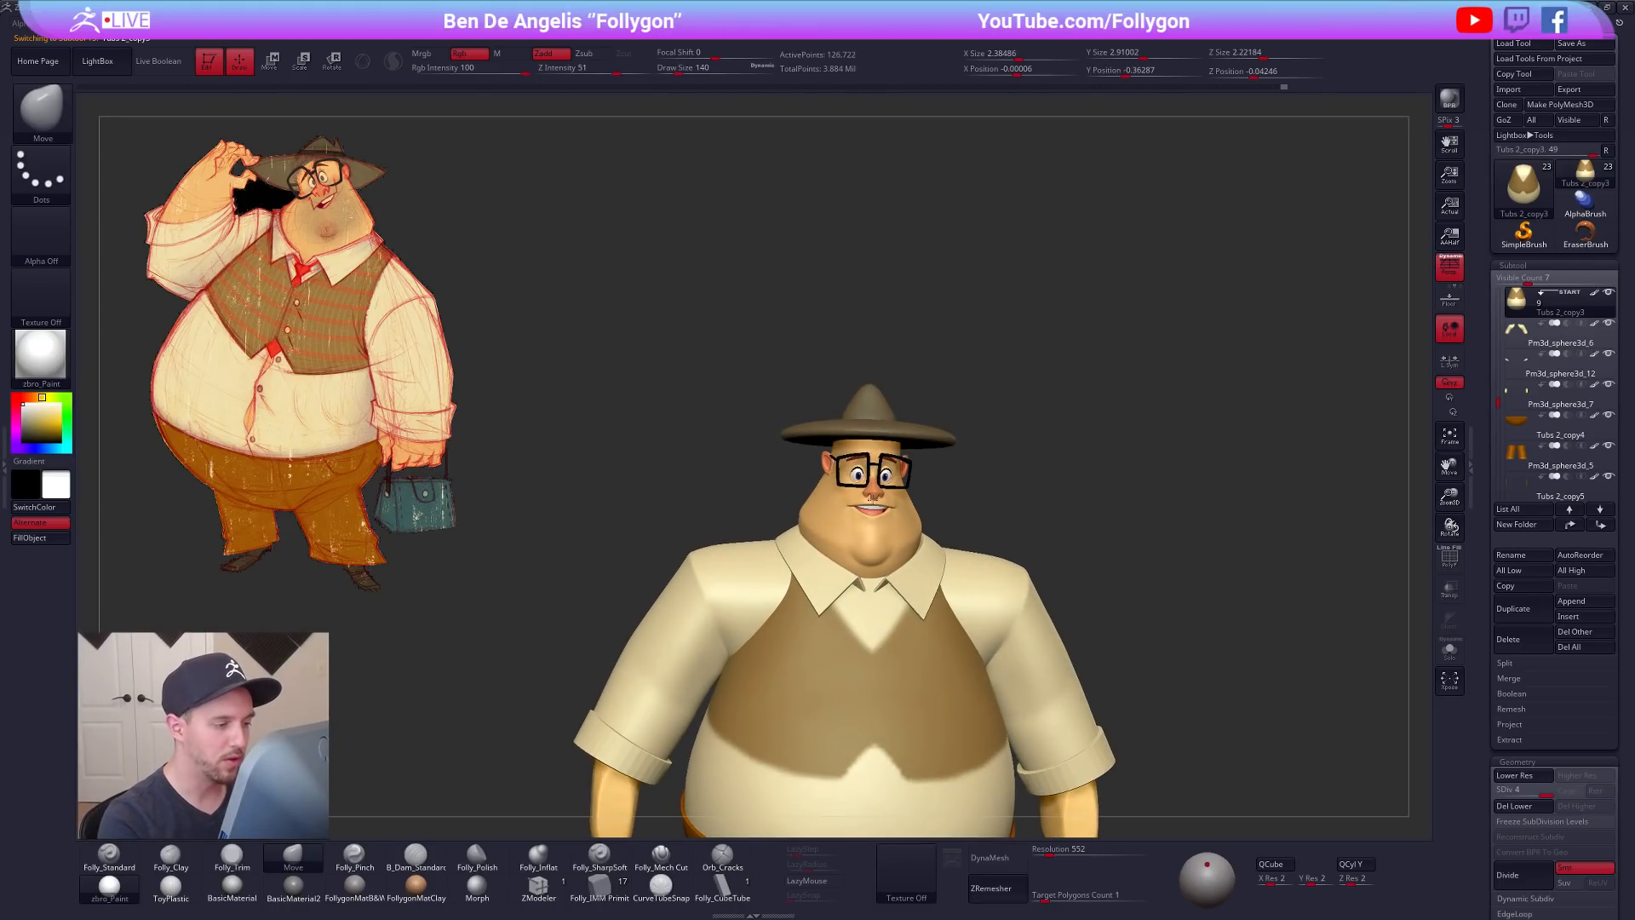
pyautogui.hotkey('shift', 's')
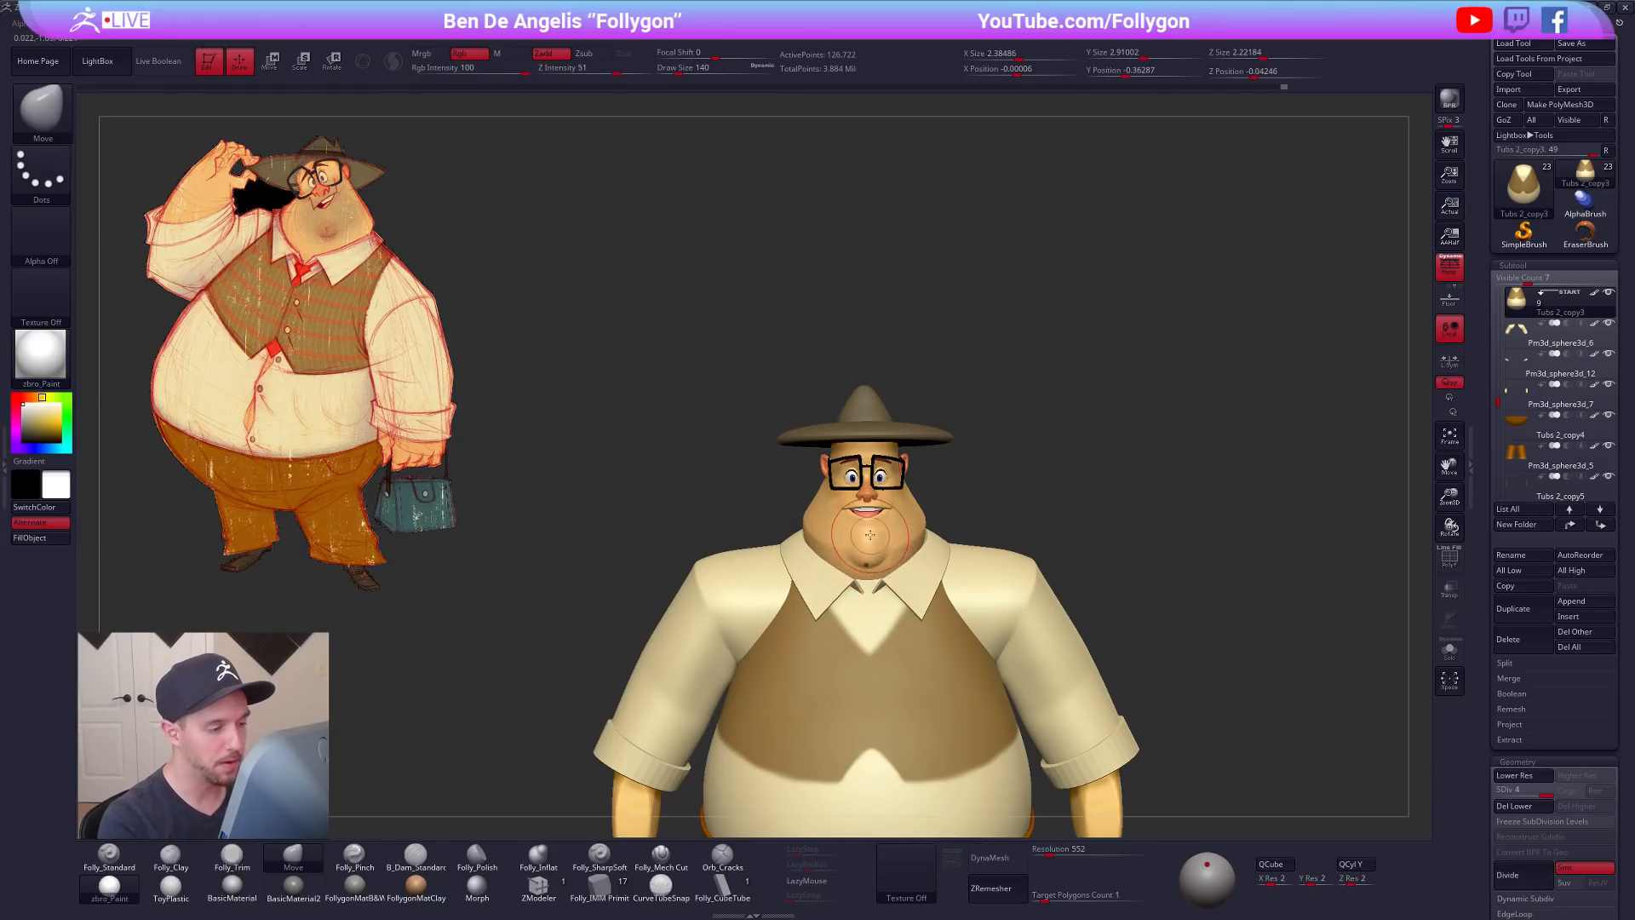
pyautogui.hotkey('shift', 's')
pyautogui.hotkey('shift', 's')
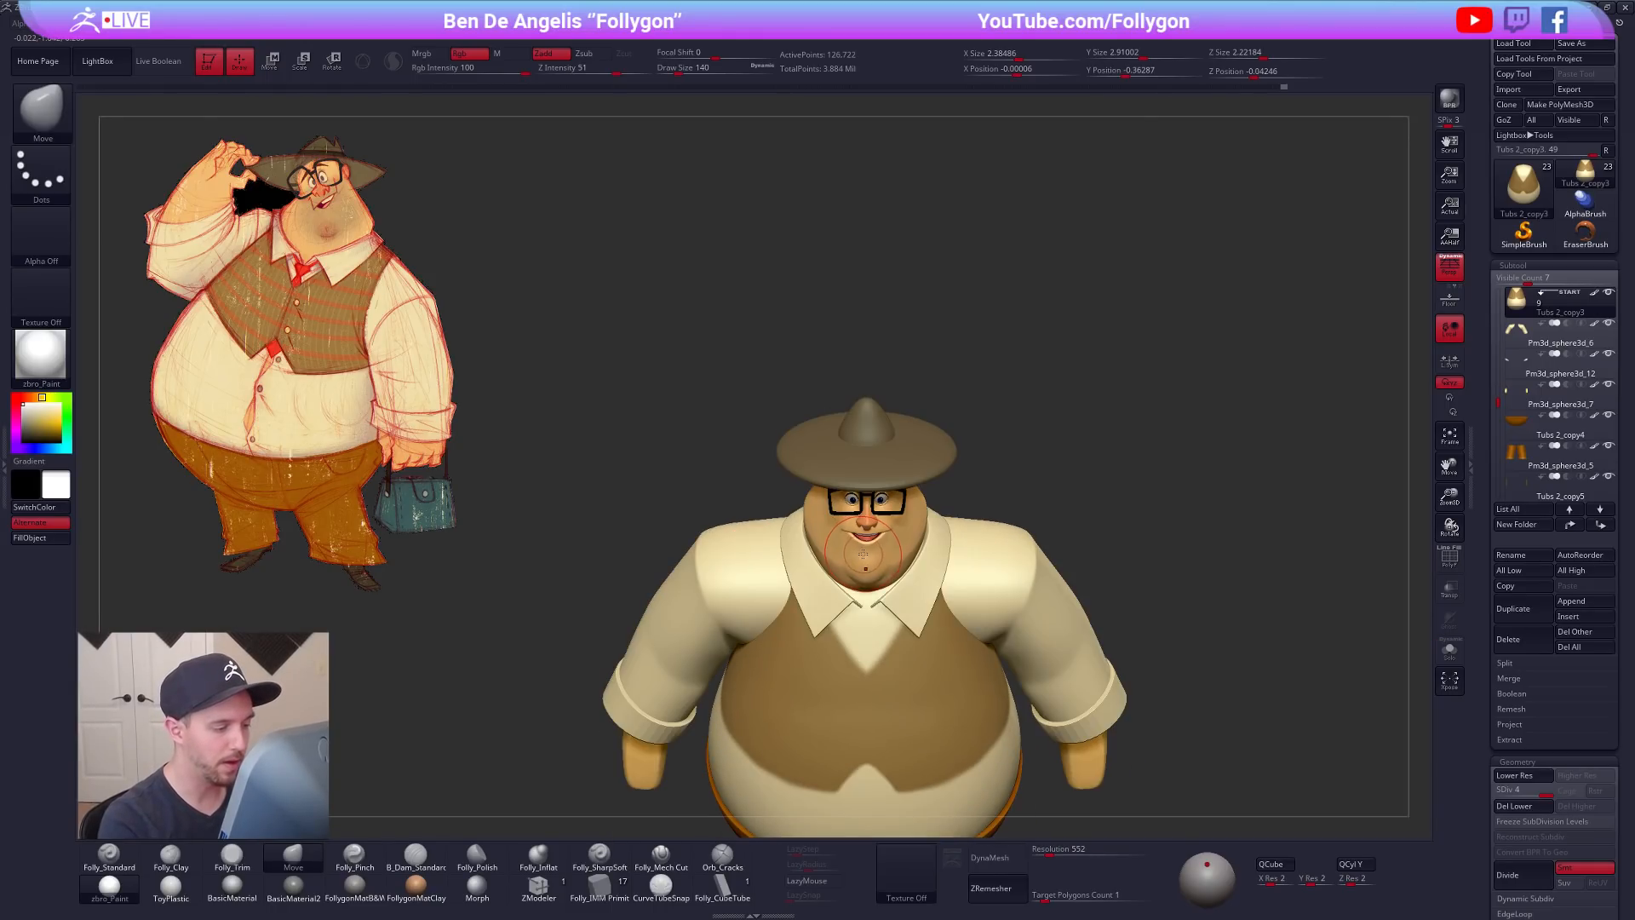
pyautogui.hotkey('shift', 's')
# Step: Isolate the torso at subdivision level 2 and mask everything except the neck area at its top
pyautogui.keyDown('ctrl'); pyautogui.click(867, 557); pyautogui.keyUp('ctrl')
pyautogui.keyDown('ctrl'); pyautogui.moveTo(867, 557); pyautogui.dragTo(871, 545); pyautogui.keyUp('ctrl')
pyautogui.moveTo(864, 536)
pyautogui.mouseDown(button='right')
pyautogui.moveTo(887, 486)
pyautogui.moveTo(887, 506)
pyautogui.mouseUp(button='right')
pyautogui.hotkey('shift', 's')
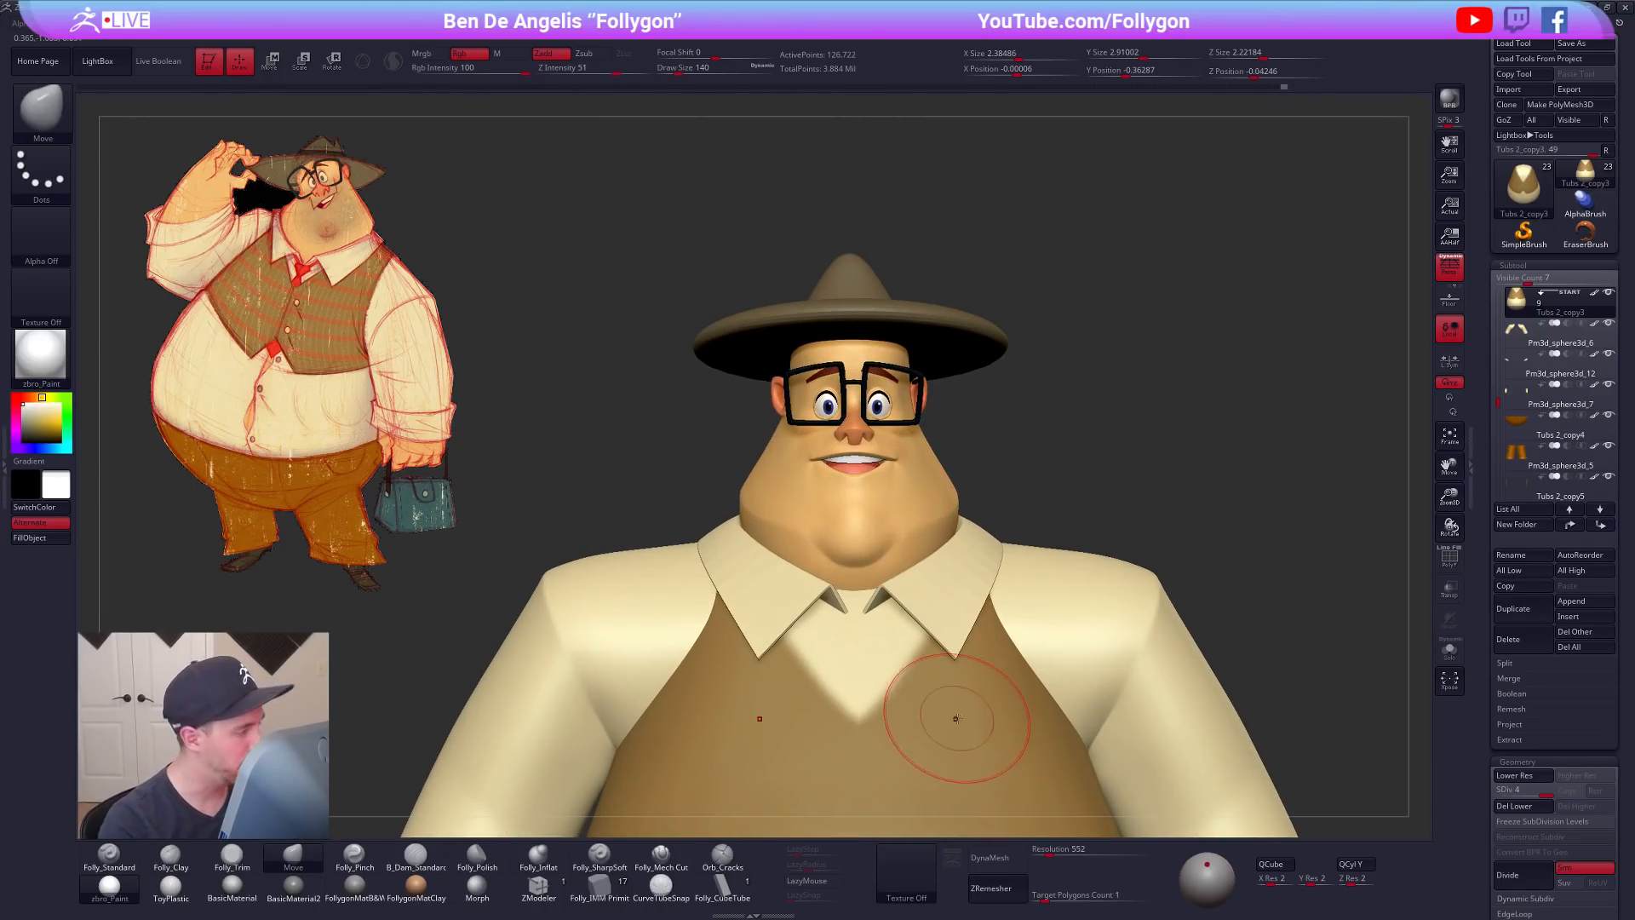
pyautogui.moveTo(976, 743); pyautogui.dragTo(890, 539, button='right')
pyautogui.hotkey('shift', 's')
pyautogui.hotkey('shift', 'd')
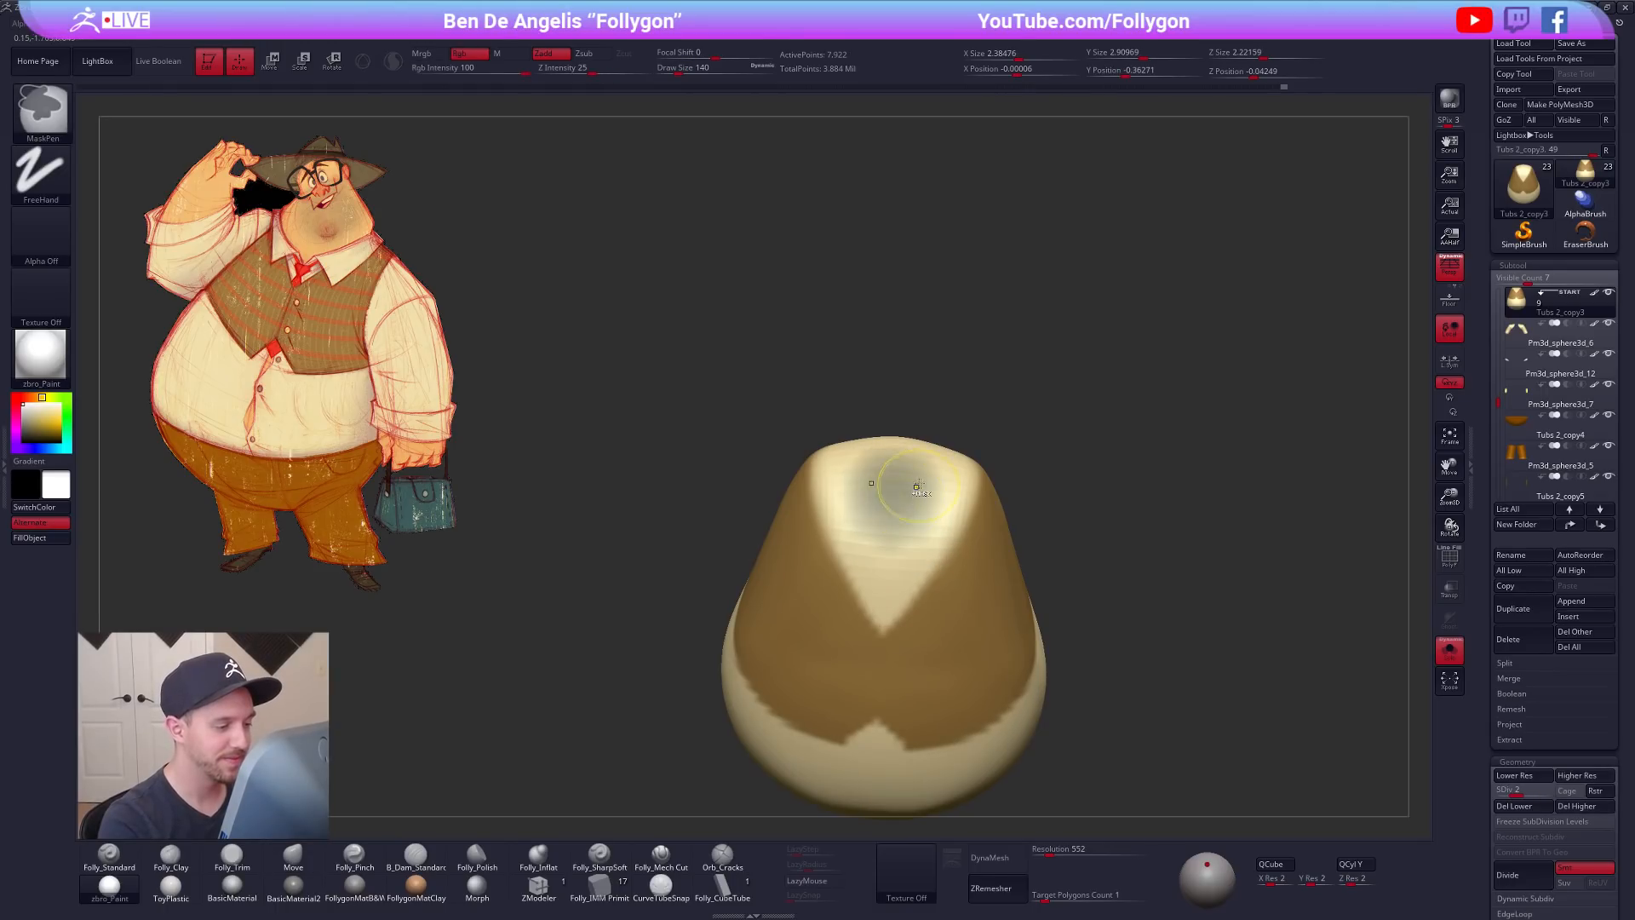
pyautogui.hotkey('shift', 'd')
pyautogui.moveTo(931, 488); pyautogui.dragTo(899, 435, button='right')
# Step: Sink the unmasked neck area down into the torso with the Move brush at size 239
pyautogui.press('space')
pyautogui.moveTo(891, 569); pyautogui.dragTo(905, 569)
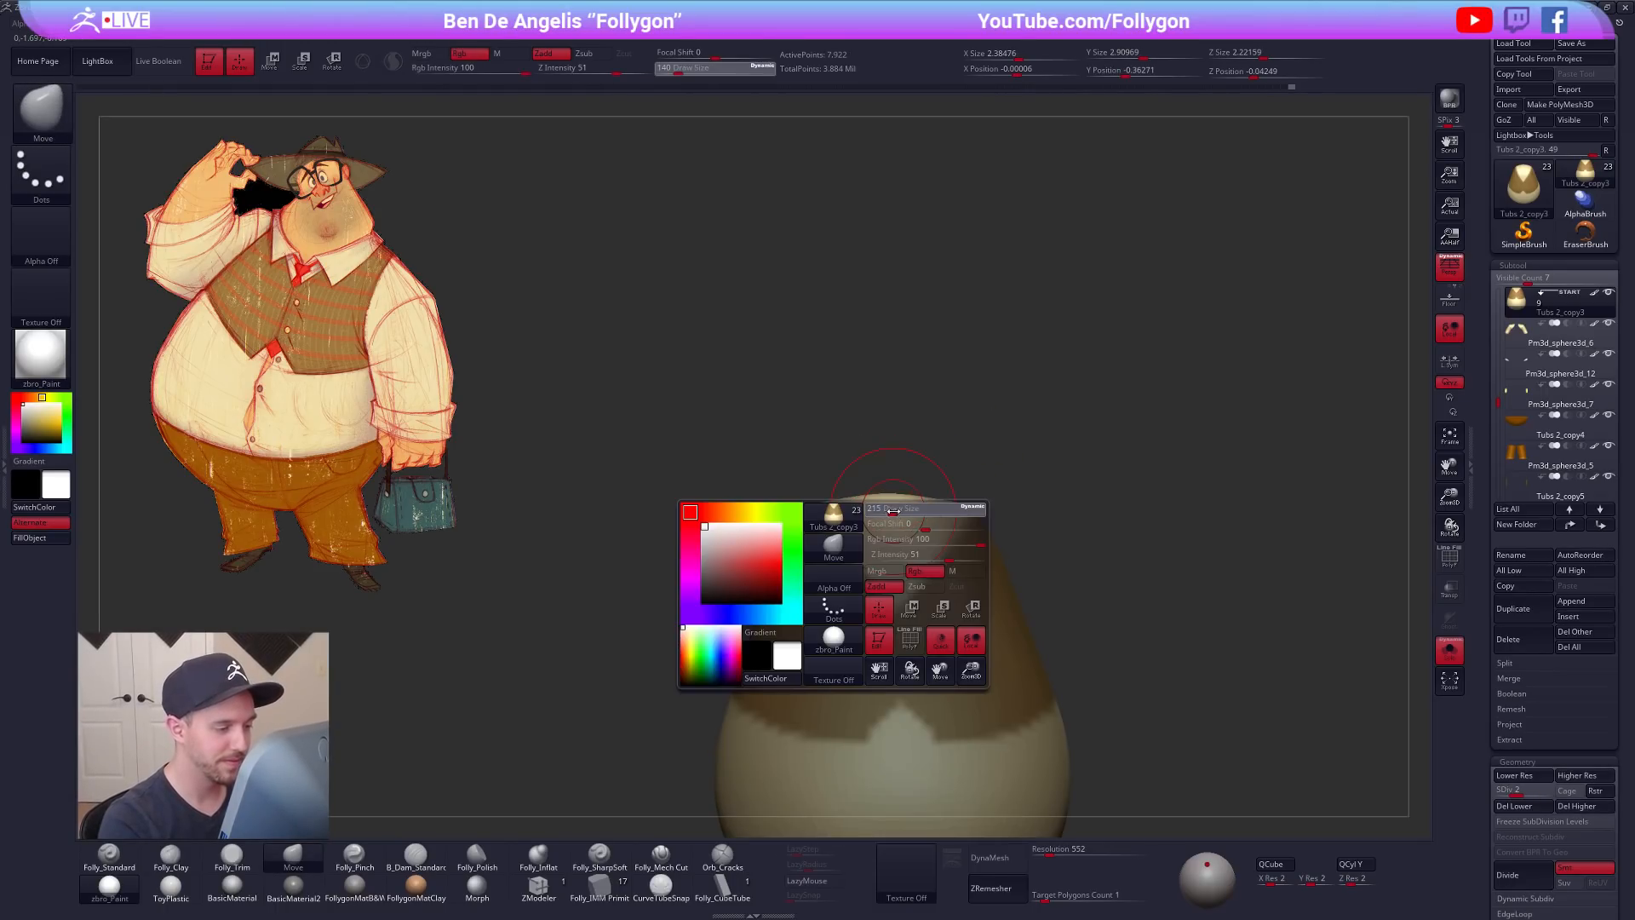
pyautogui.moveTo(901, 511); pyautogui.dragTo(898, 562, button='right')
pyautogui.moveTo(878, 517); pyautogui.dragTo(878, 521)
pyautogui.hotkey('shift', 's')
pyautogui.moveTo(831, 511)
pyautogui.mouseDown(button='right')
pyautogui.moveTo(894, 514)
pyautogui.moveTo(899, 540)
pyautogui.mouseUp(button='right')
pyautogui.hotkey('shift', 's')
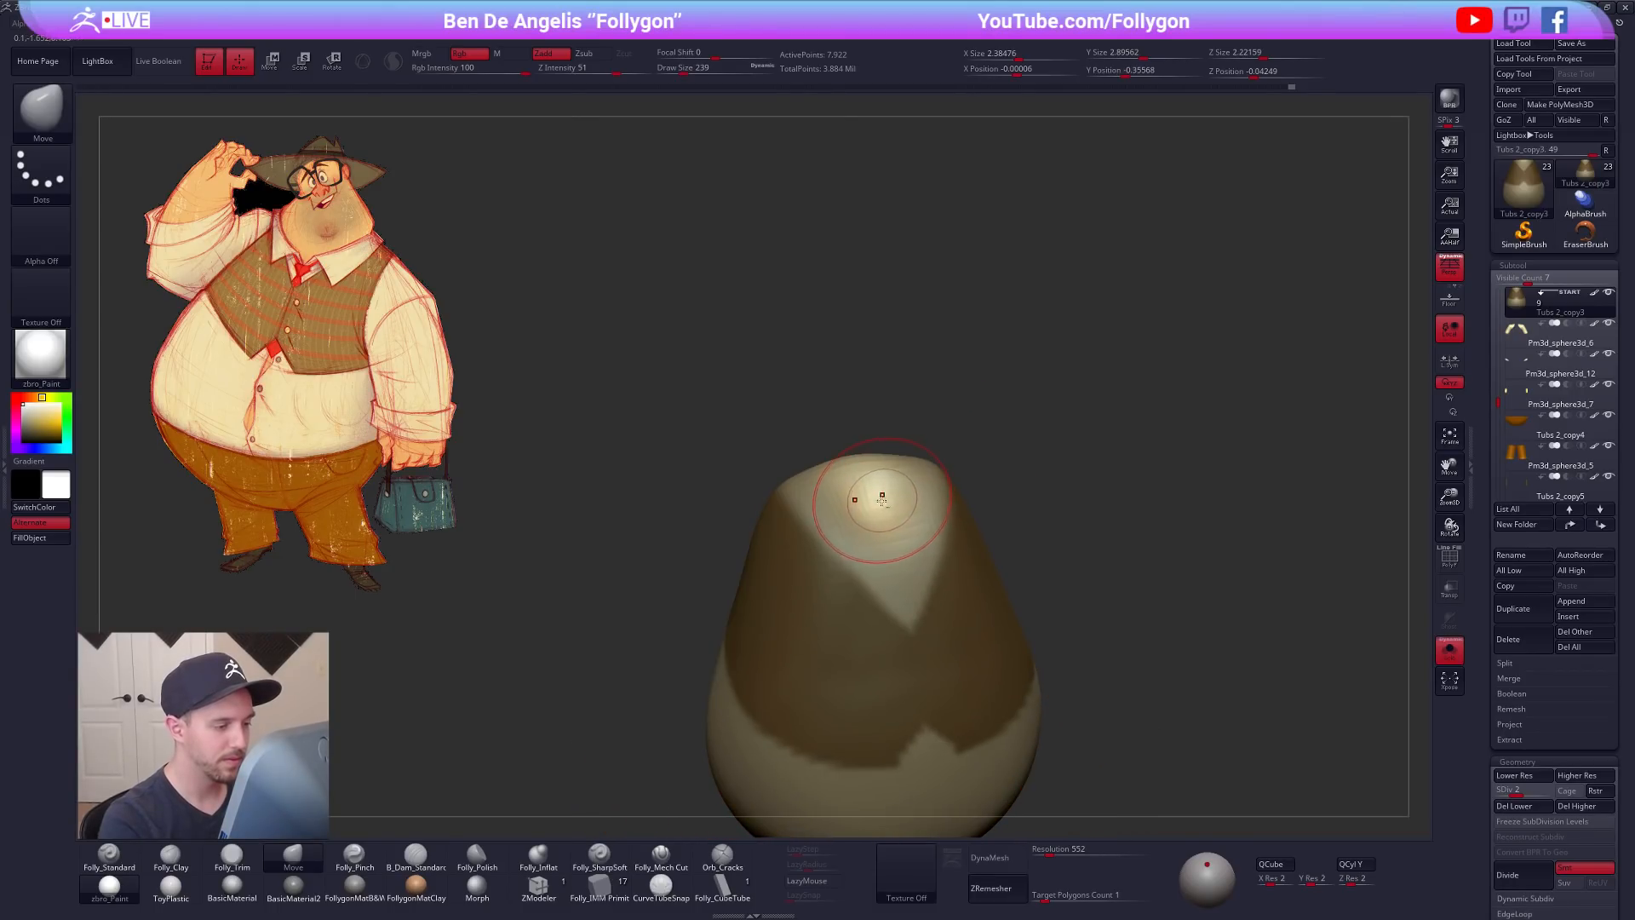
pyautogui.hotkey('shift', 's')
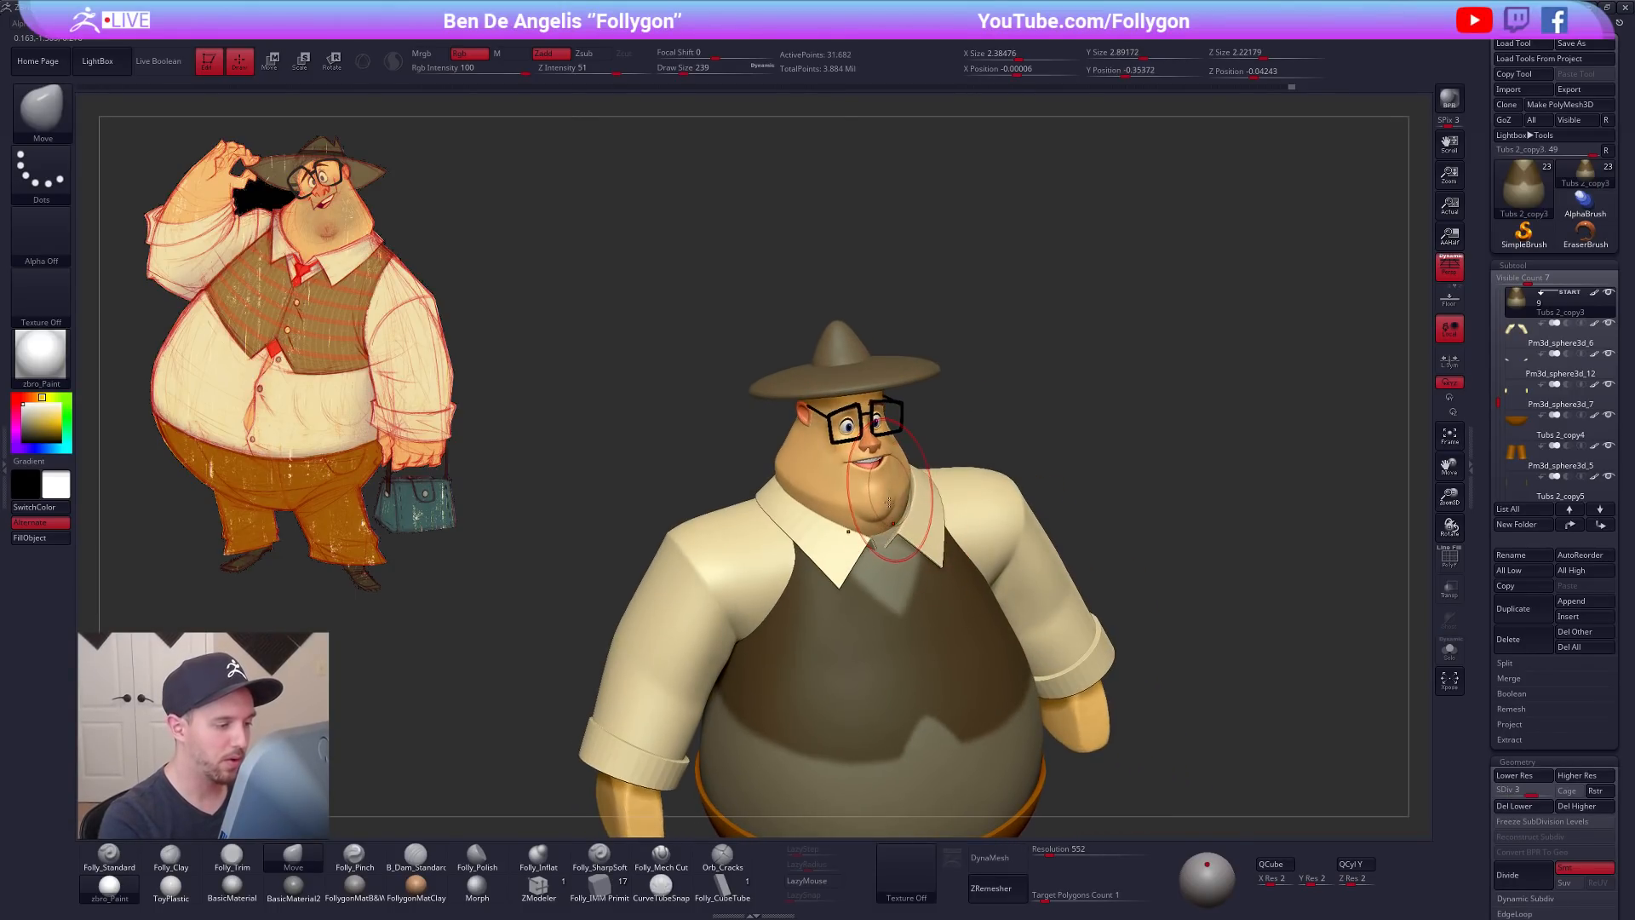
# Step: Raise the torso back to subdivision level 4, isolate it and clear the mask
pyautogui.press('d')
pyautogui.press('space')
pyautogui.moveTo(925, 564); pyautogui.dragTo(910, 564)
pyautogui.hotkey('shift', 's')
pyautogui.moveTo(886, 515); pyautogui.dragTo(891, 571, button='right')
pyautogui.moveTo(985, 420)
pyautogui.keyDown('ctrl'); pyautogui.mouseDown()
pyautogui.moveTo(956, 429)
pyautogui.moveTo(932, 398)
pyautogui.mouseUp(); pyautogui.keyUp('ctrl')
# Step: Carve out the neck hollow at the torso's top with the Folly_Clay brush
pyautogui.press('2')
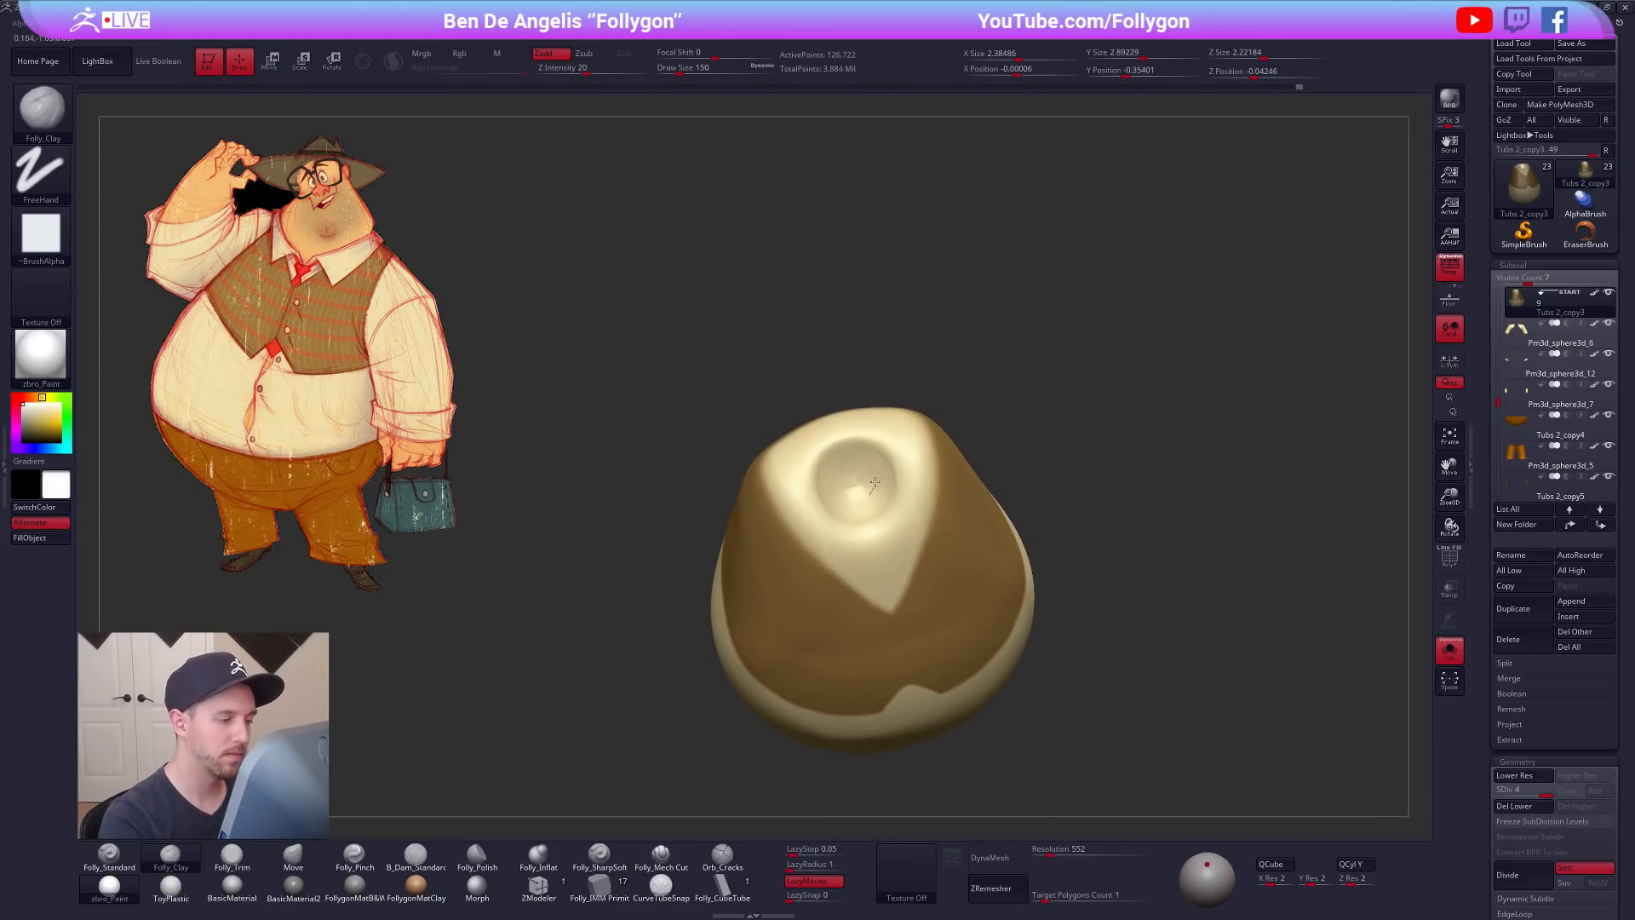
pyautogui.moveTo(865, 466); pyautogui.dragTo(855, 474)
pyautogui.press('space')
pyautogui.moveTo(866, 548); pyautogui.dragTo(875, 548)
pyautogui.moveTo(856, 460)
pyautogui.mouseDown()
pyautogui.moveTo(835, 467)
pyautogui.moveTo(842, 484)
pyautogui.mouseUp()
pyautogui.moveTo(856, 502); pyautogui.dragTo(907, 431, button='right')
# Step: Check the neck hollow in isolation and examine the full figure's proportions from the front and sides
pyautogui.hotkey('shift', 's')
pyautogui.moveTo(1086, 588)
pyautogui.mouseDown(button='right')
pyautogui.moveTo(1044, 618)
pyautogui.moveTo(1049, 639)
pyautogui.moveTo(942, 523)
pyautogui.moveTo(891, 419)
pyautogui.moveTo(873, 430)
pyautogui.mouseUp(button='right')
pyautogui.hotkey('shift', 's')
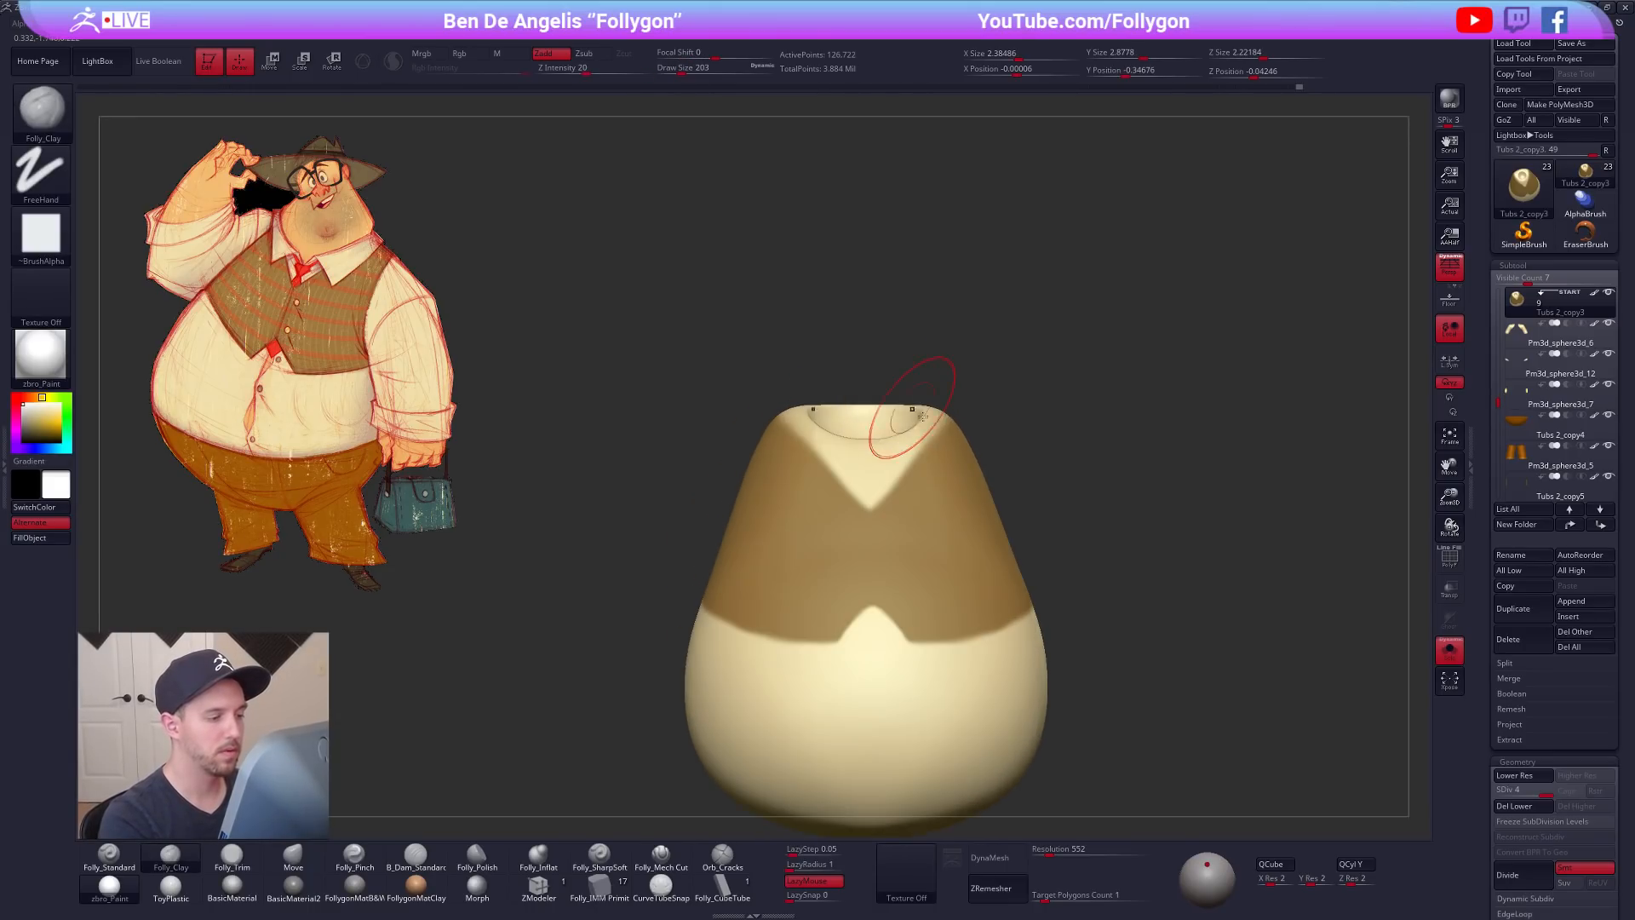
pyautogui.hotkey('shift', 's')
pyautogui.moveTo(1056, 630); pyautogui.dragTo(1130, 648, button='right')
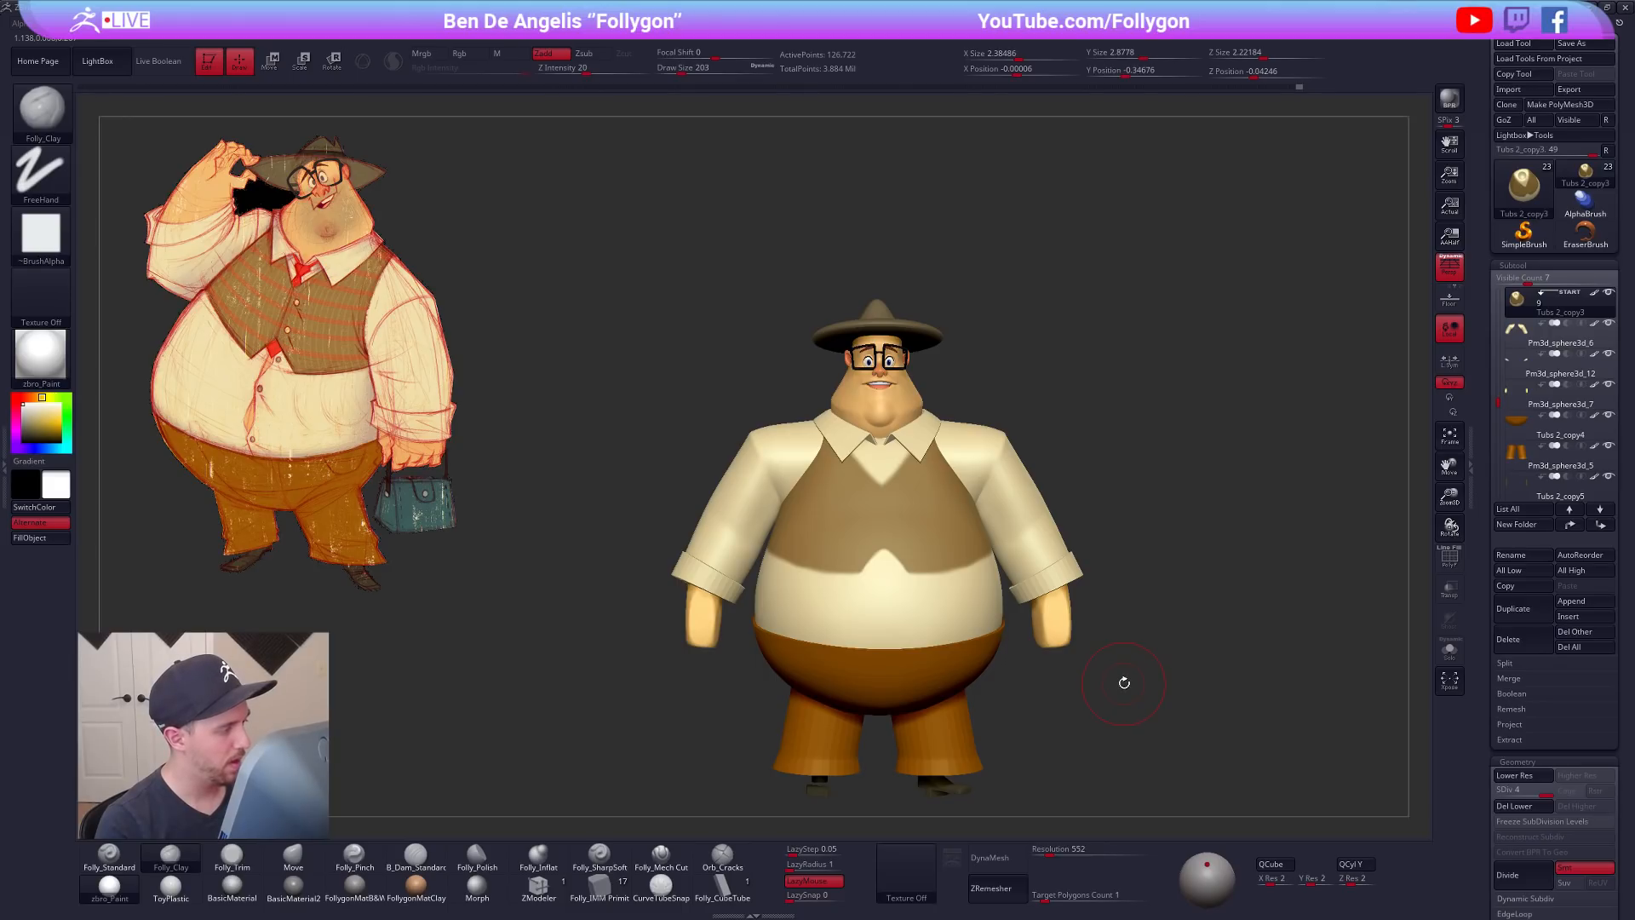
pyautogui.keyDown('alt'); pyautogui.moveTo(1142, 636); pyautogui.dragTo(1064, 703, button='right'); pyautogui.keyUp('alt')
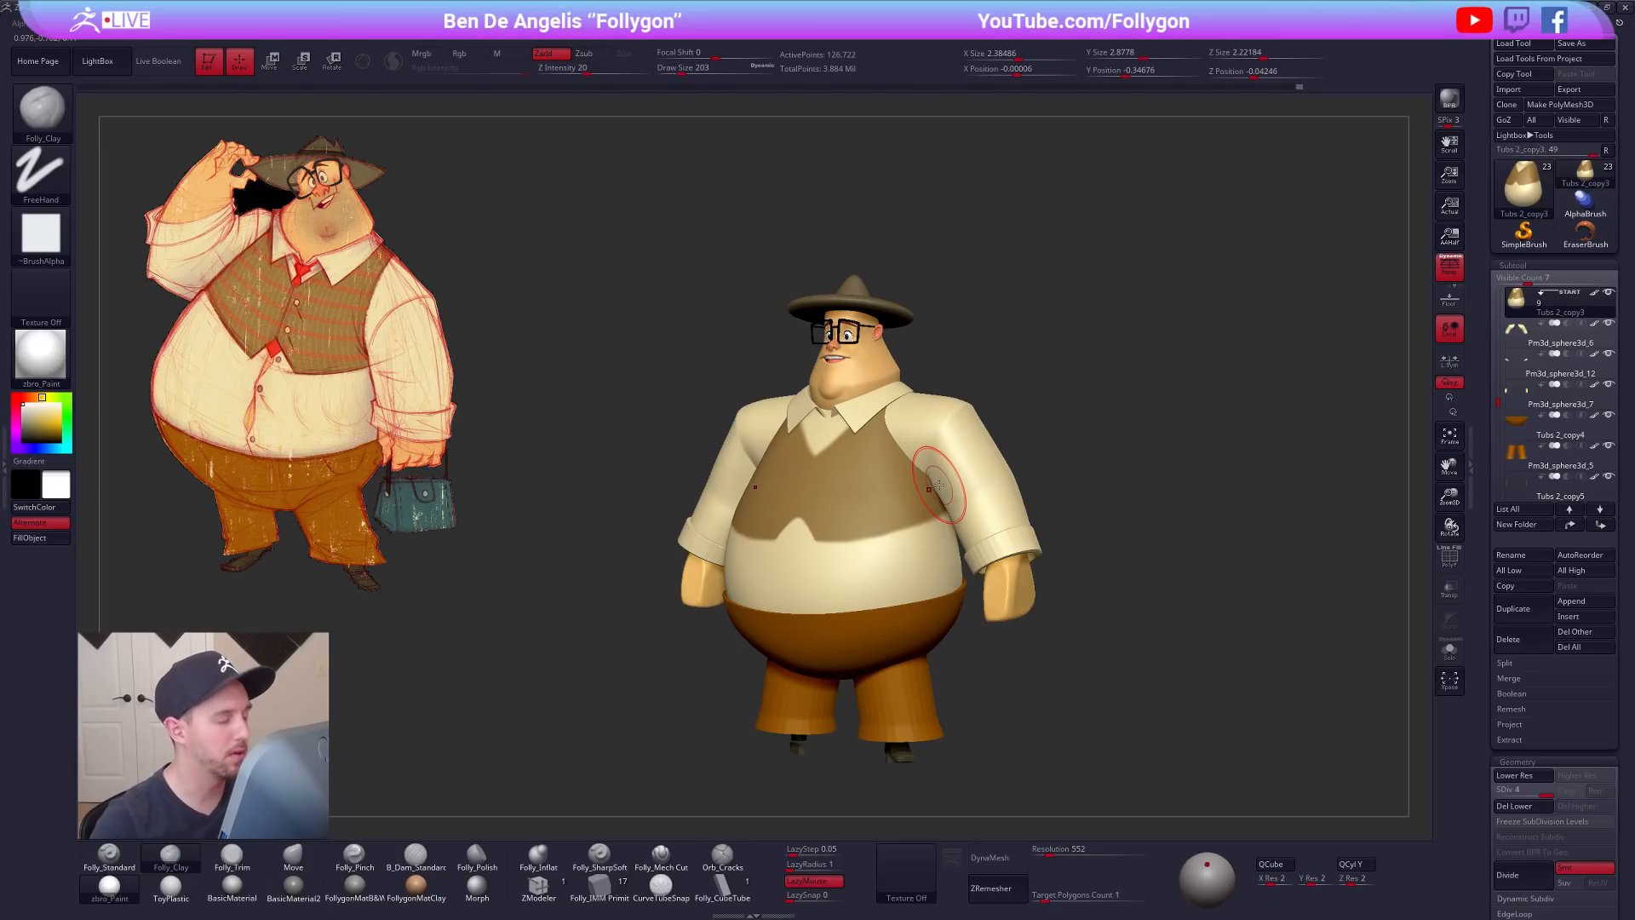
pyautogui.keyDown('shift'); pyautogui.moveTo(948, 541); pyautogui.dragTo(978, 489, button='right'); pyautogui.keyUp('shift')
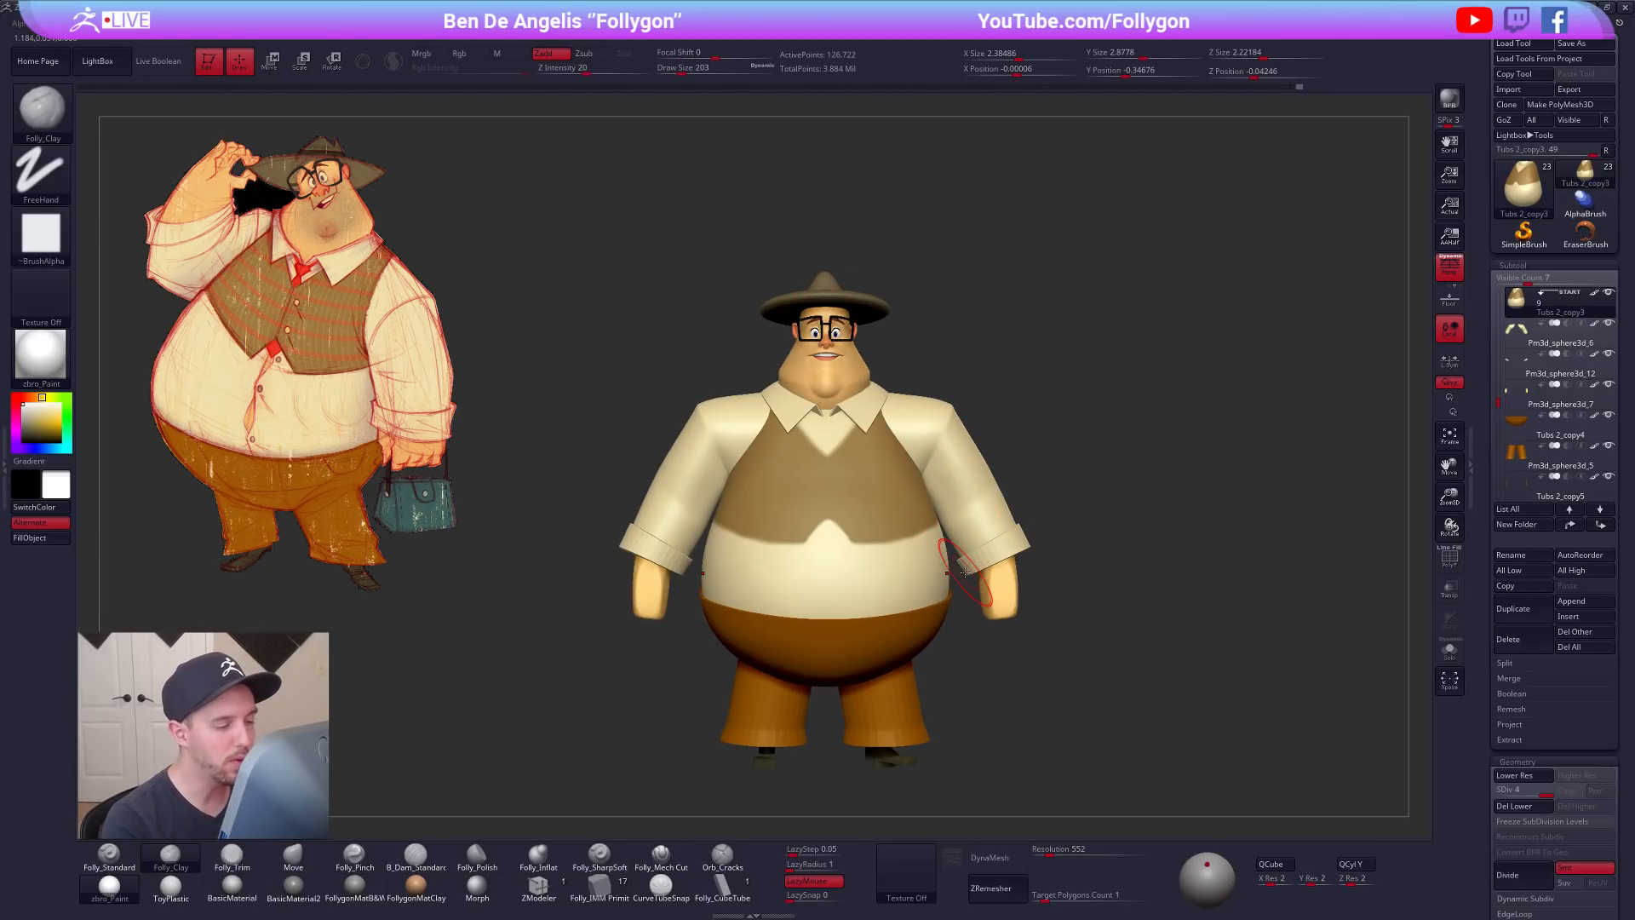
pyautogui.moveTo(1045, 726)
pyautogui.mouseDown(button='right')
pyautogui.moveTo(979, 752)
pyautogui.moveTo(948, 699)
pyautogui.mouseUp(button='right')
# Step: Examine the neck and collar area in isolation and on the full figure, with the Move brush at size 239
pyautogui.keyDown('shift'); pyautogui.moveTo(944, 403); pyautogui.dragTo(978, 404, button='right'); pyautogui.keyUp('shift')
pyautogui.press('b')
pyautogui.press('m')
pyautogui.press('v')
pyautogui.press('space')
pyautogui.moveTo(933, 373); pyautogui.dragTo(936, 371)
pyautogui.moveTo(931, 361)
pyautogui.mouseDown(button='right')
pyautogui.moveTo(949, 375)
pyautogui.moveTo(928, 345)
pyautogui.mouseUp(button='right')
pyautogui.hotkey('alt', 's')
pyautogui.press('space')
pyautogui.moveTo(883, 373); pyautogui.dragTo(887, 372)
pyautogui.hotkey('alt', 's')
pyautogui.moveTo(886, 372); pyautogui.dragTo(913, 430, button='right')
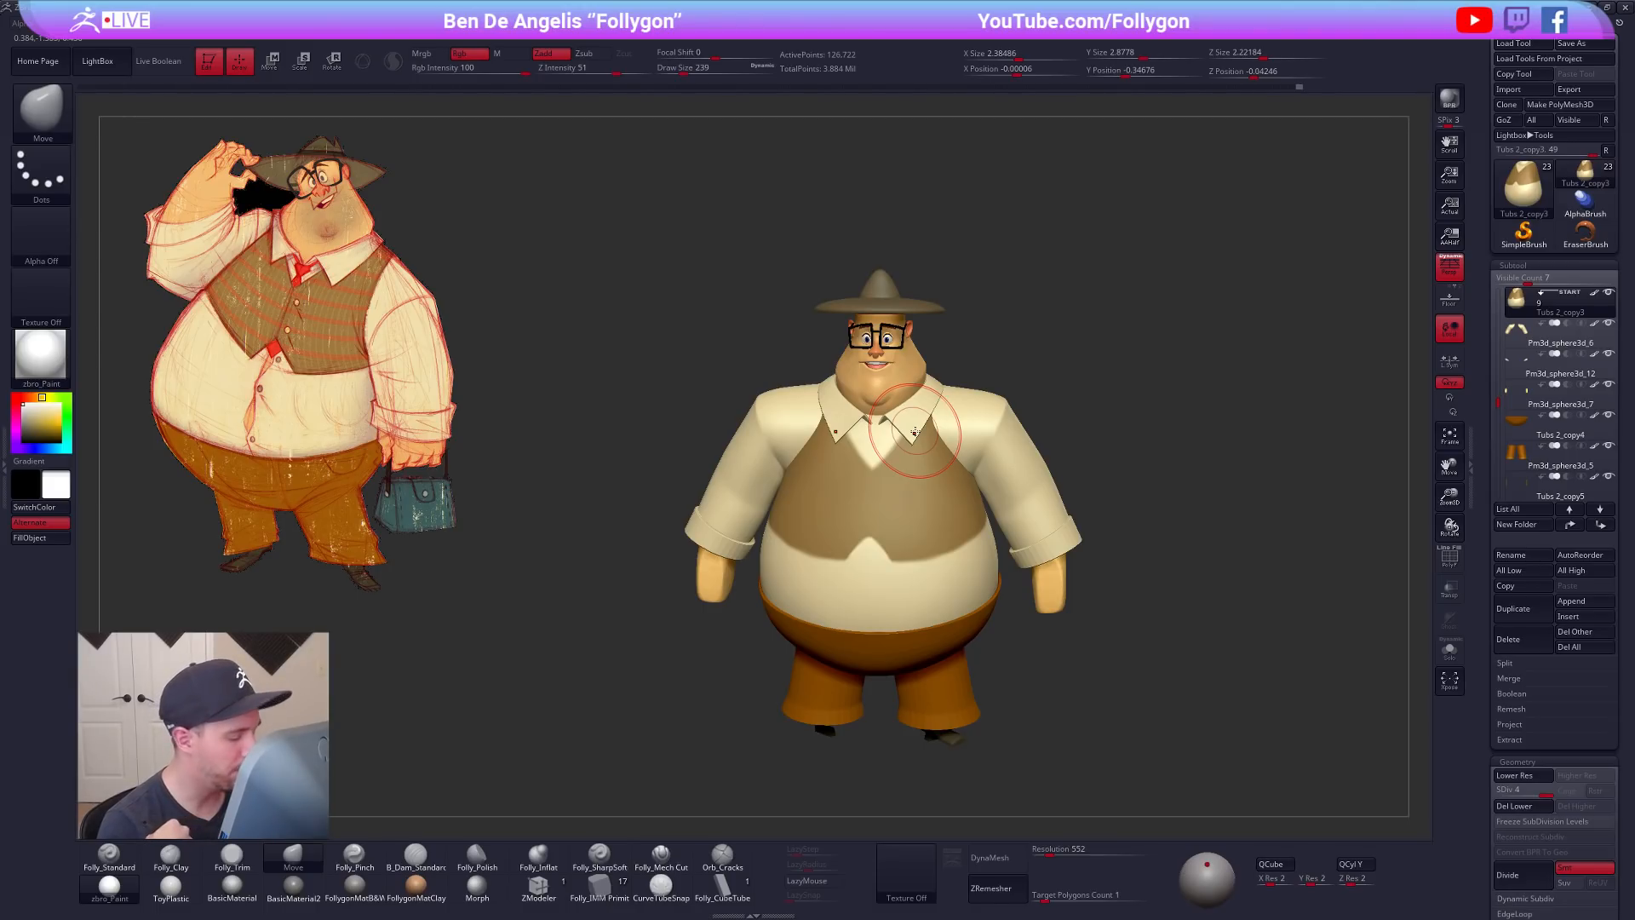
pyautogui.keyDown('alt'); pyautogui.moveTo(944, 535); pyautogui.dragTo(918, 694, button='right'); pyautogui.keyUp('alt')
# Step: Isolate the torso, then deepen and smooth the neck hollow using the Folly_Clay brush at size 160
pyautogui.hotkey('alt', 's')
pyautogui.keyDown('ctrl'); pyautogui.moveTo(862, 494); pyautogui.dragTo(870, 447, button='right'); pyautogui.keyUp('ctrl')
pyautogui.press('space')
pyautogui.moveTo(870, 447); pyautogui.dragTo(864, 444)
pyautogui.press('2')
pyautogui.moveTo(869, 437); pyautogui.dragTo(861, 509, button='right')
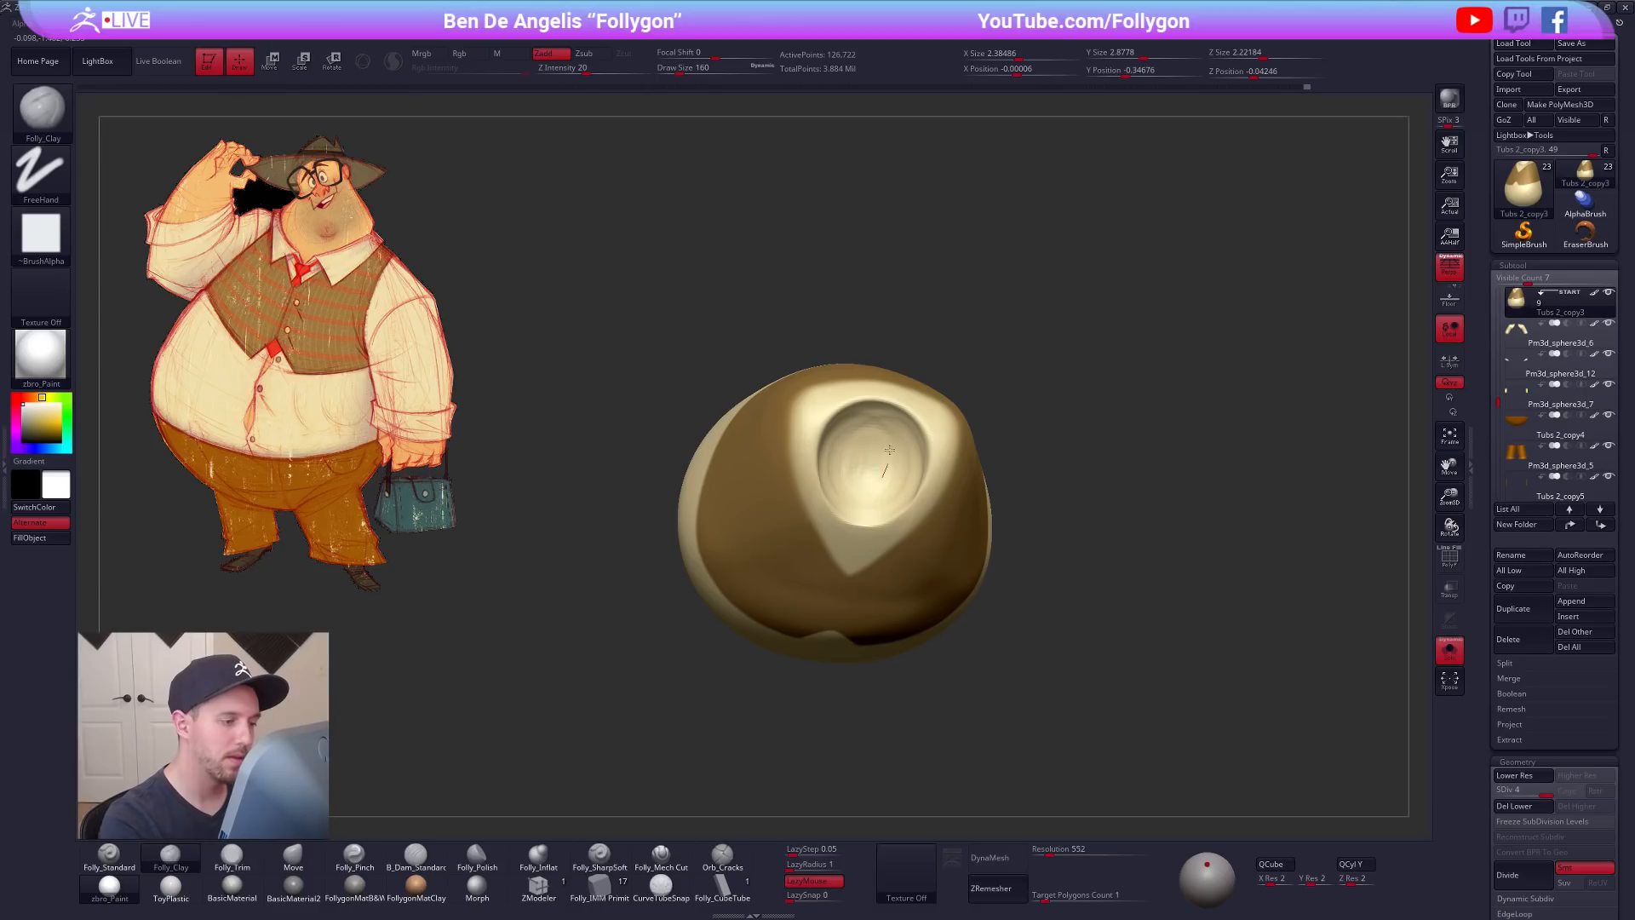
pyautogui.press('shift')
pyautogui.moveTo(867, 461); pyautogui.dragTo(881, 414, button='right')
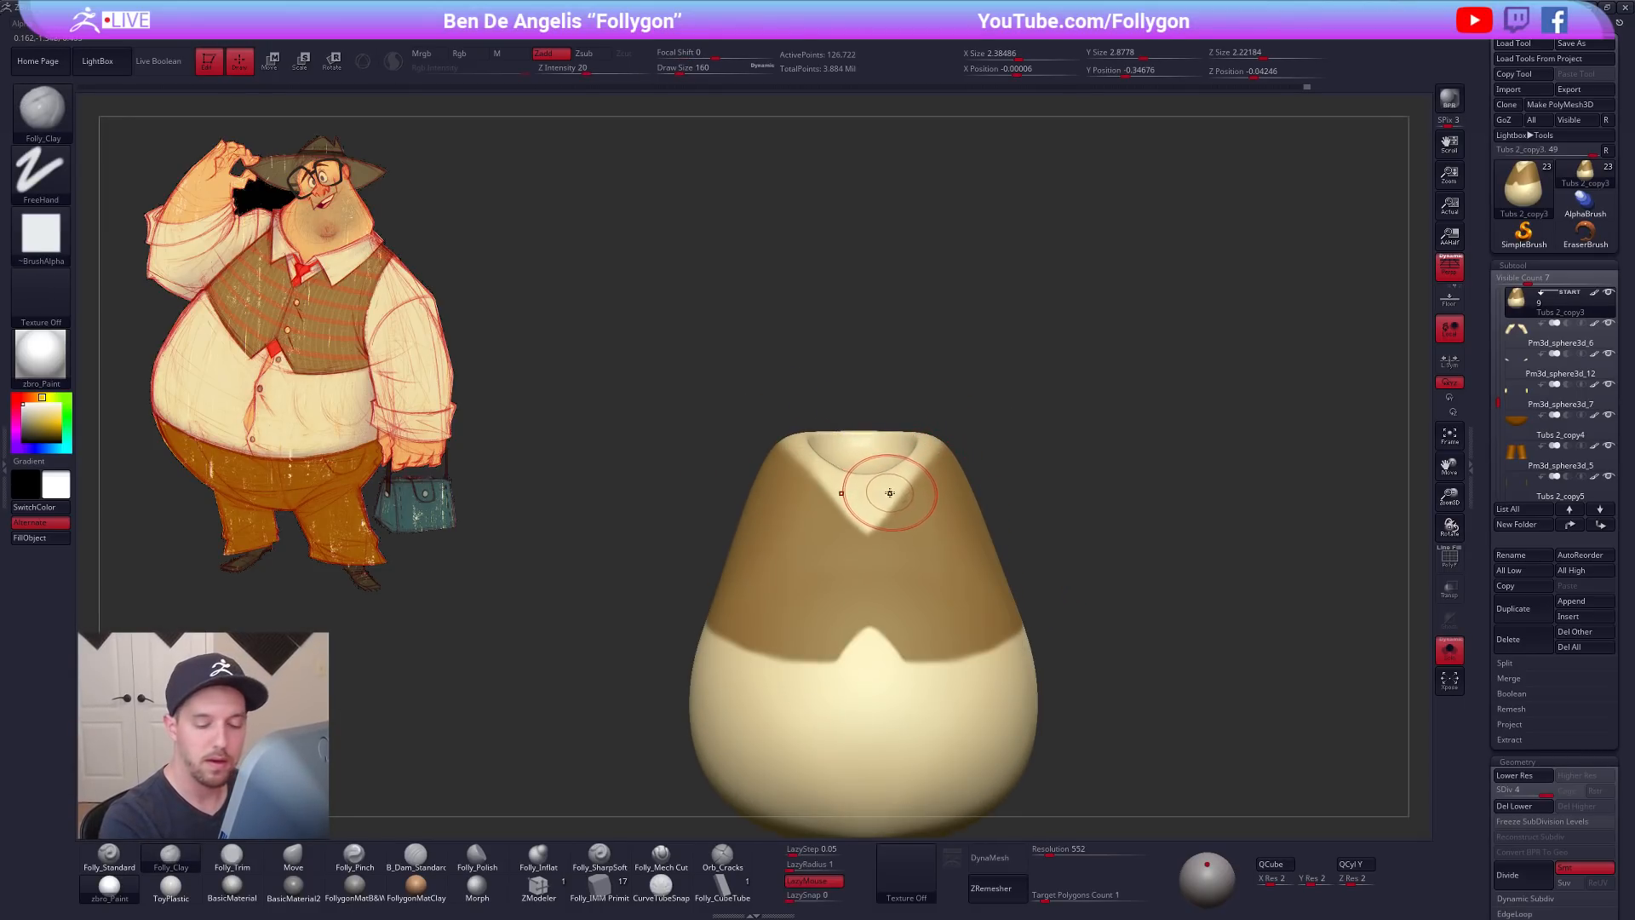
# Step: Adjust the rim of the neck opening with the Move brush and set the brush size to 140
pyautogui.moveTo(903, 488)
pyautogui.keyDown('ctrl'); pyautogui.mouseDown(button='right')
pyautogui.moveTo(908, 472)
pyautogui.moveTo(913, 498)
pyautogui.mouseUp(button='right'); pyautogui.keyUp('ctrl')
pyautogui.press('b')
pyautogui.press('m')
pyautogui.press('v')
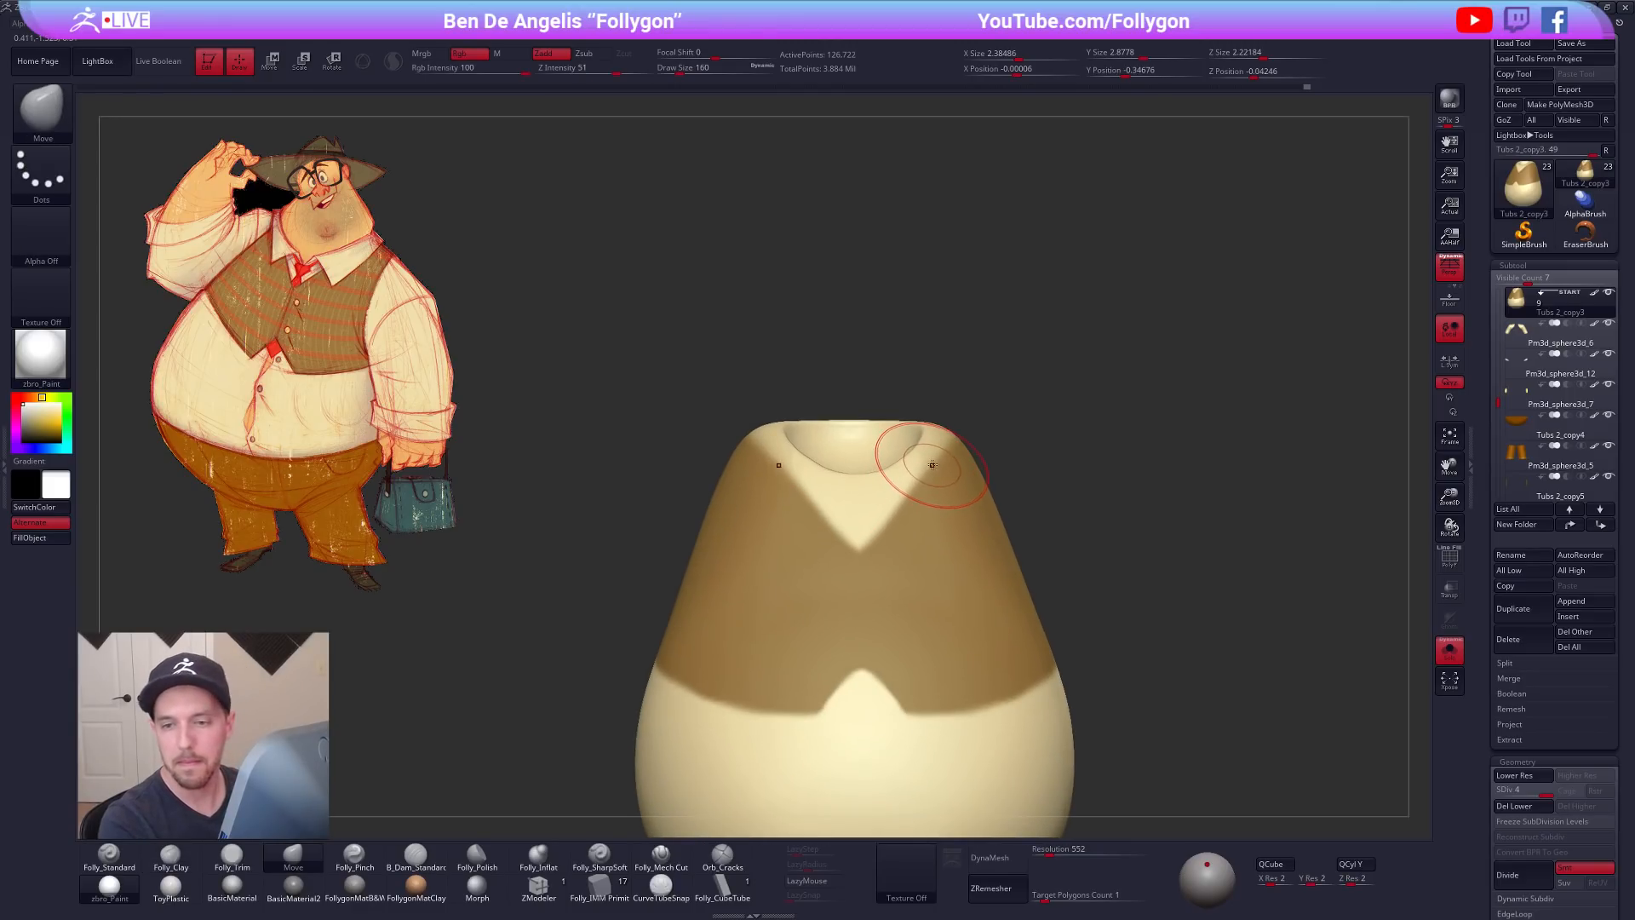
pyautogui.press('space')
pyautogui.click(864, 436)
# Step: Switch to the Folly_Pinch brush and divide the torso to subdivision level 5
pyautogui.press('5')
pyautogui.moveTo(870, 435); pyautogui.dragTo(890, 524, button='right')
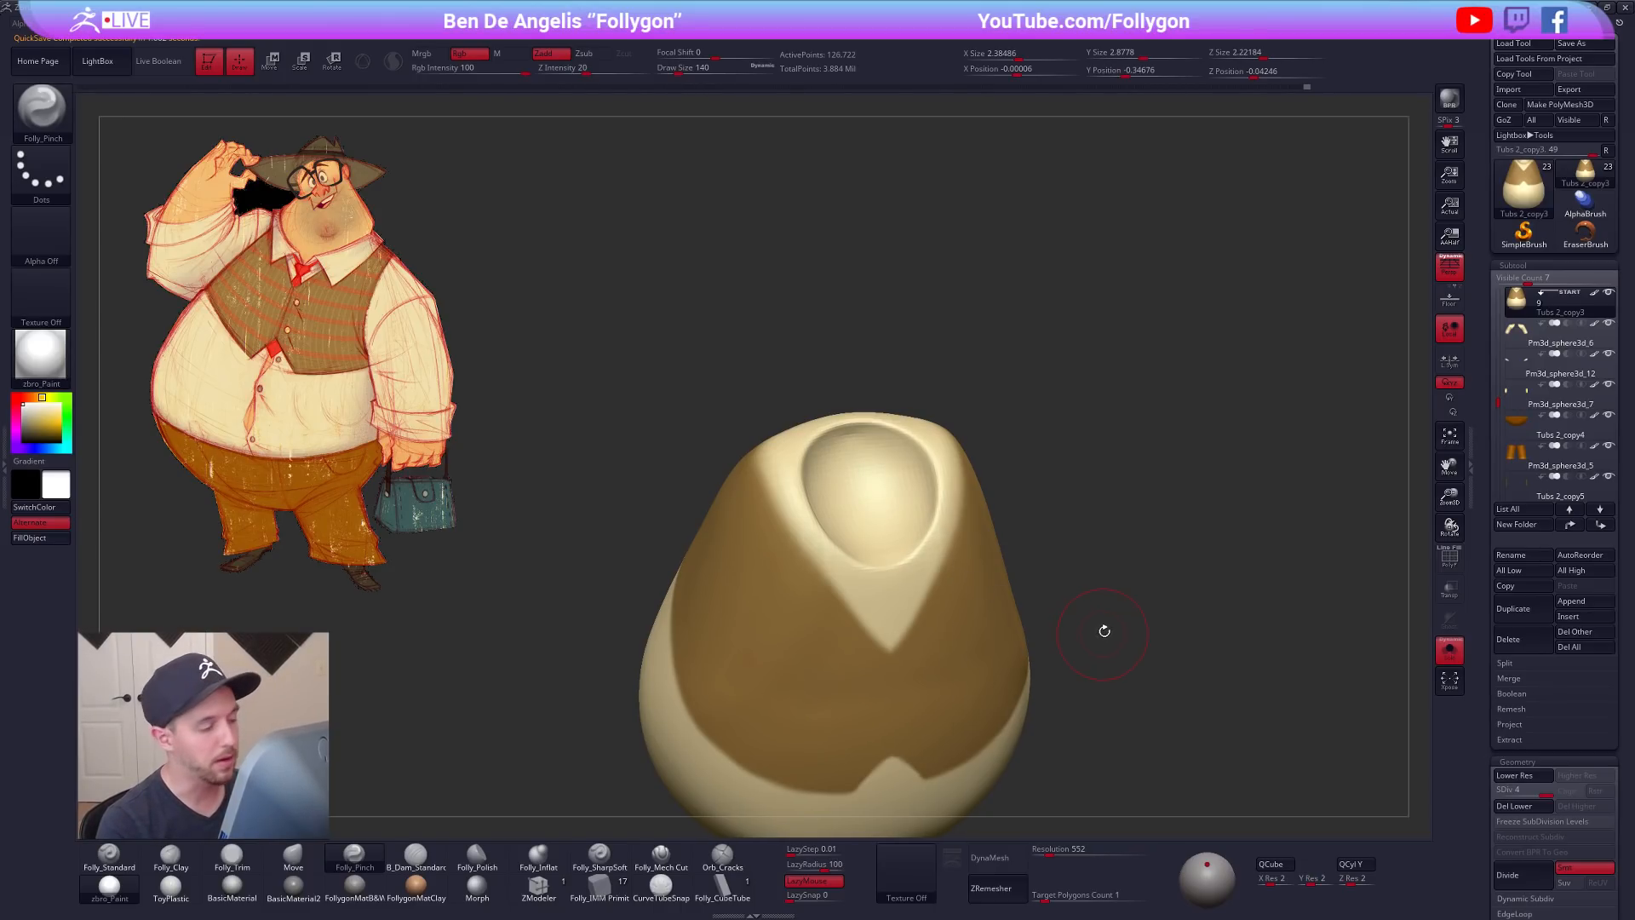
pyautogui.hotkey('ctrl', 'd')
pyautogui.moveTo(1067, 664); pyautogui.dragTo(1028, 685, button='right')
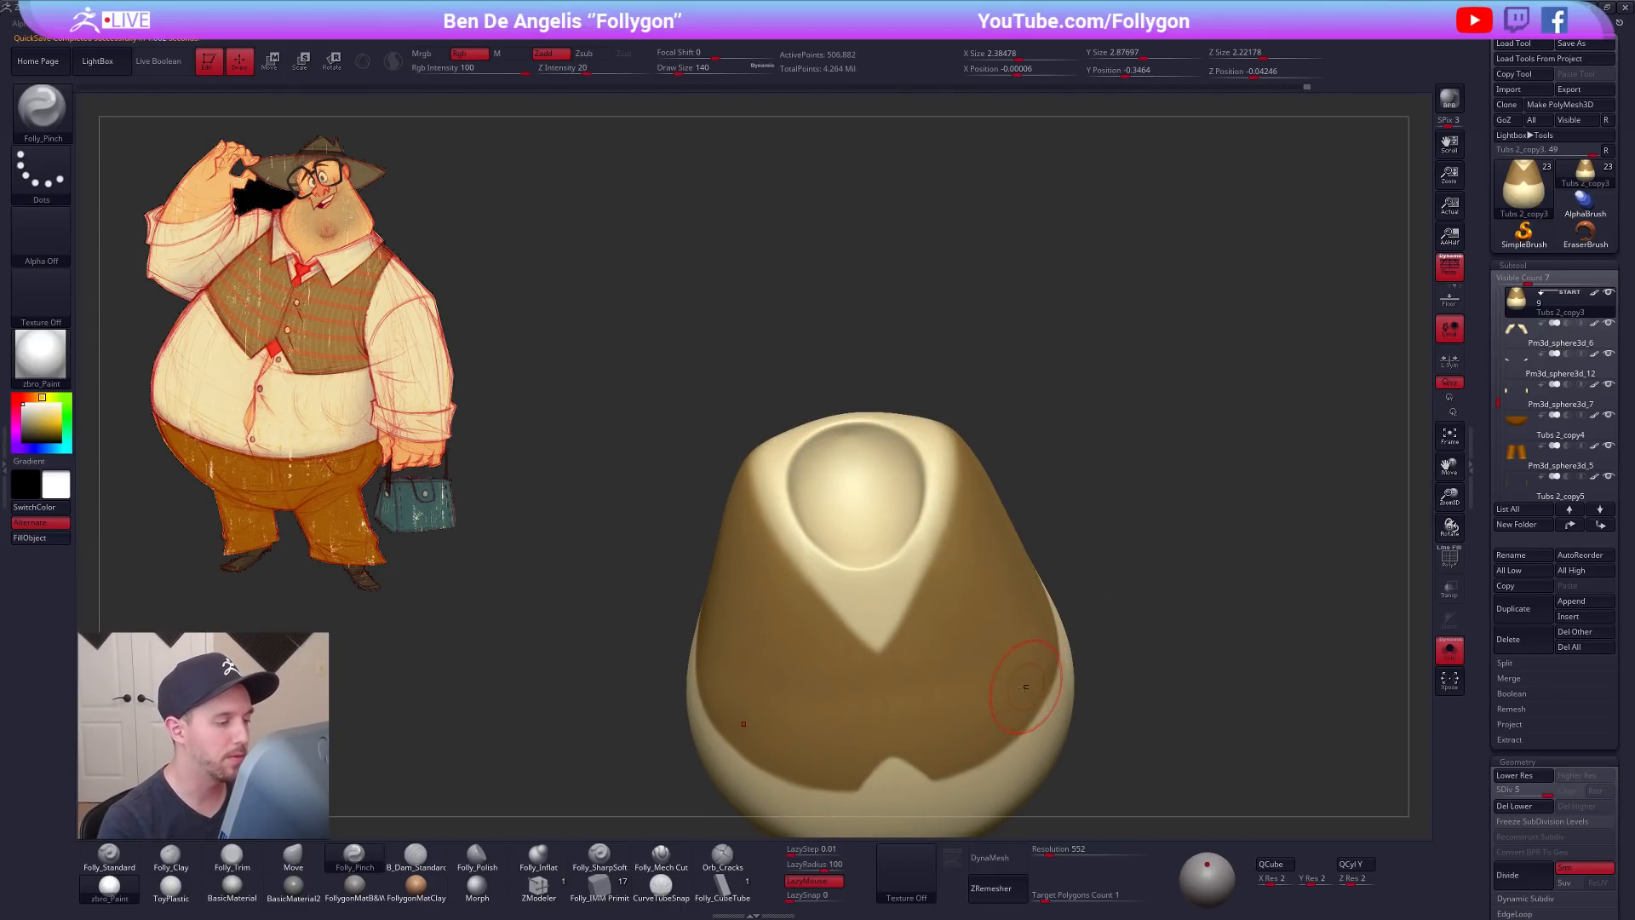
# Step: Sharpen the rim of the torso's neck opening with the Folly_Pinch brush at size 140
pyautogui.keyDown('ctrl'); pyautogui.moveTo(833, 440); pyautogui.dragTo(835, 460, button='right'); pyautogui.keyUp('ctrl')
pyautogui.moveTo(833, 438); pyautogui.dragTo(835, 423)
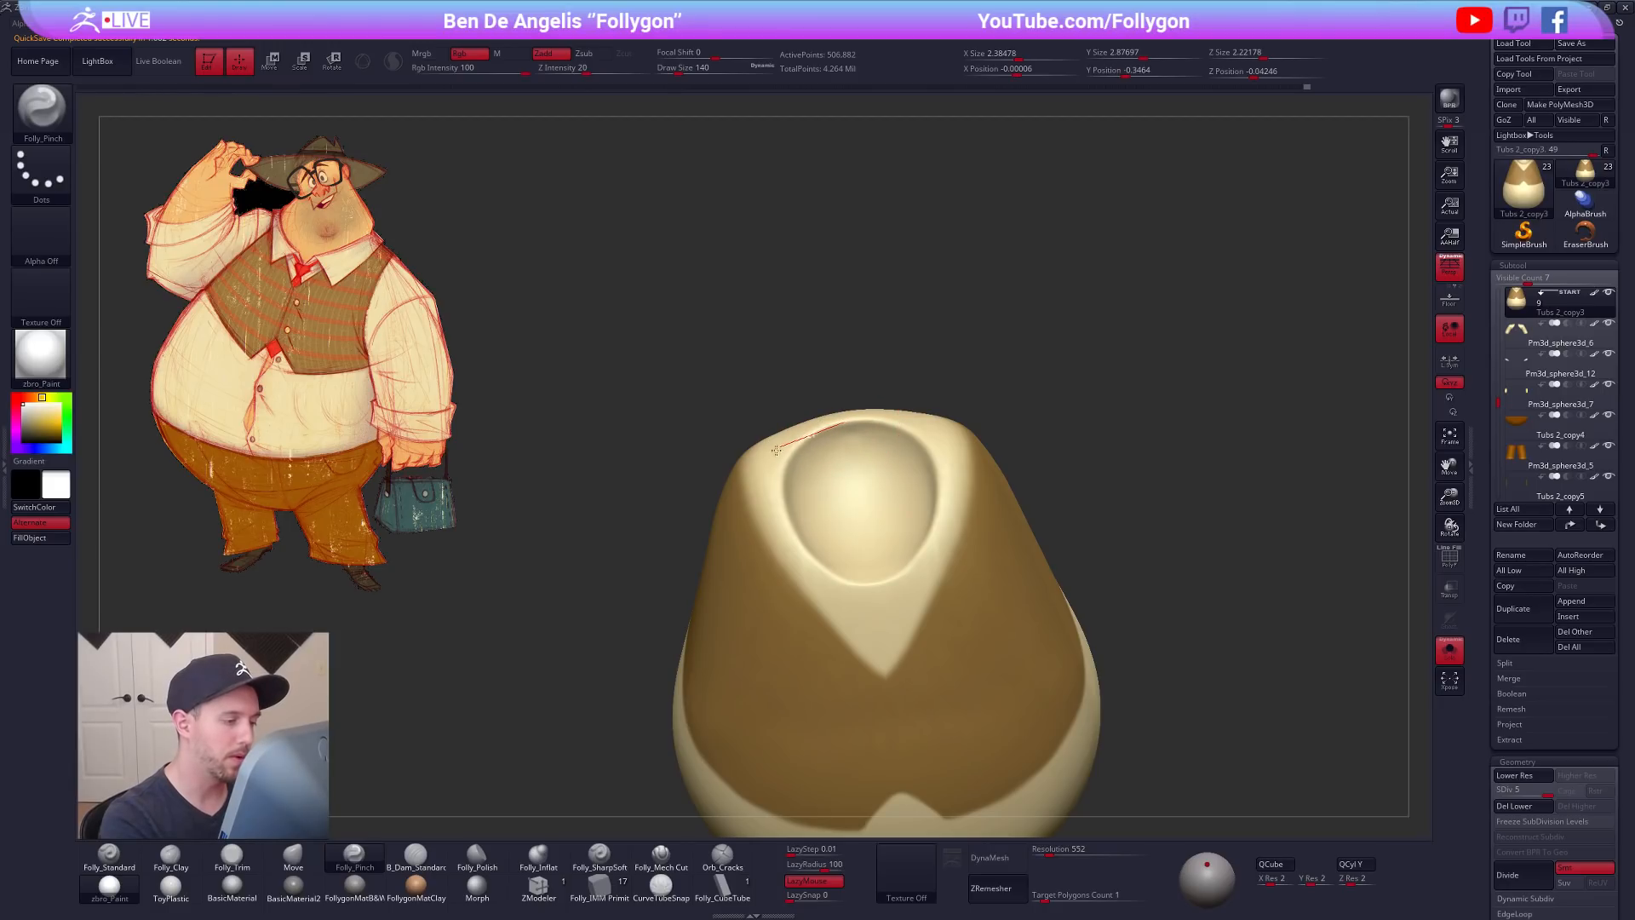
pyautogui.moveTo(754, 470); pyautogui.dragTo(750, 488)
pyautogui.moveTo(792, 503); pyautogui.dragTo(805, 550, button='right')
pyautogui.moveTo(813, 431); pyautogui.dragTo(766, 490)
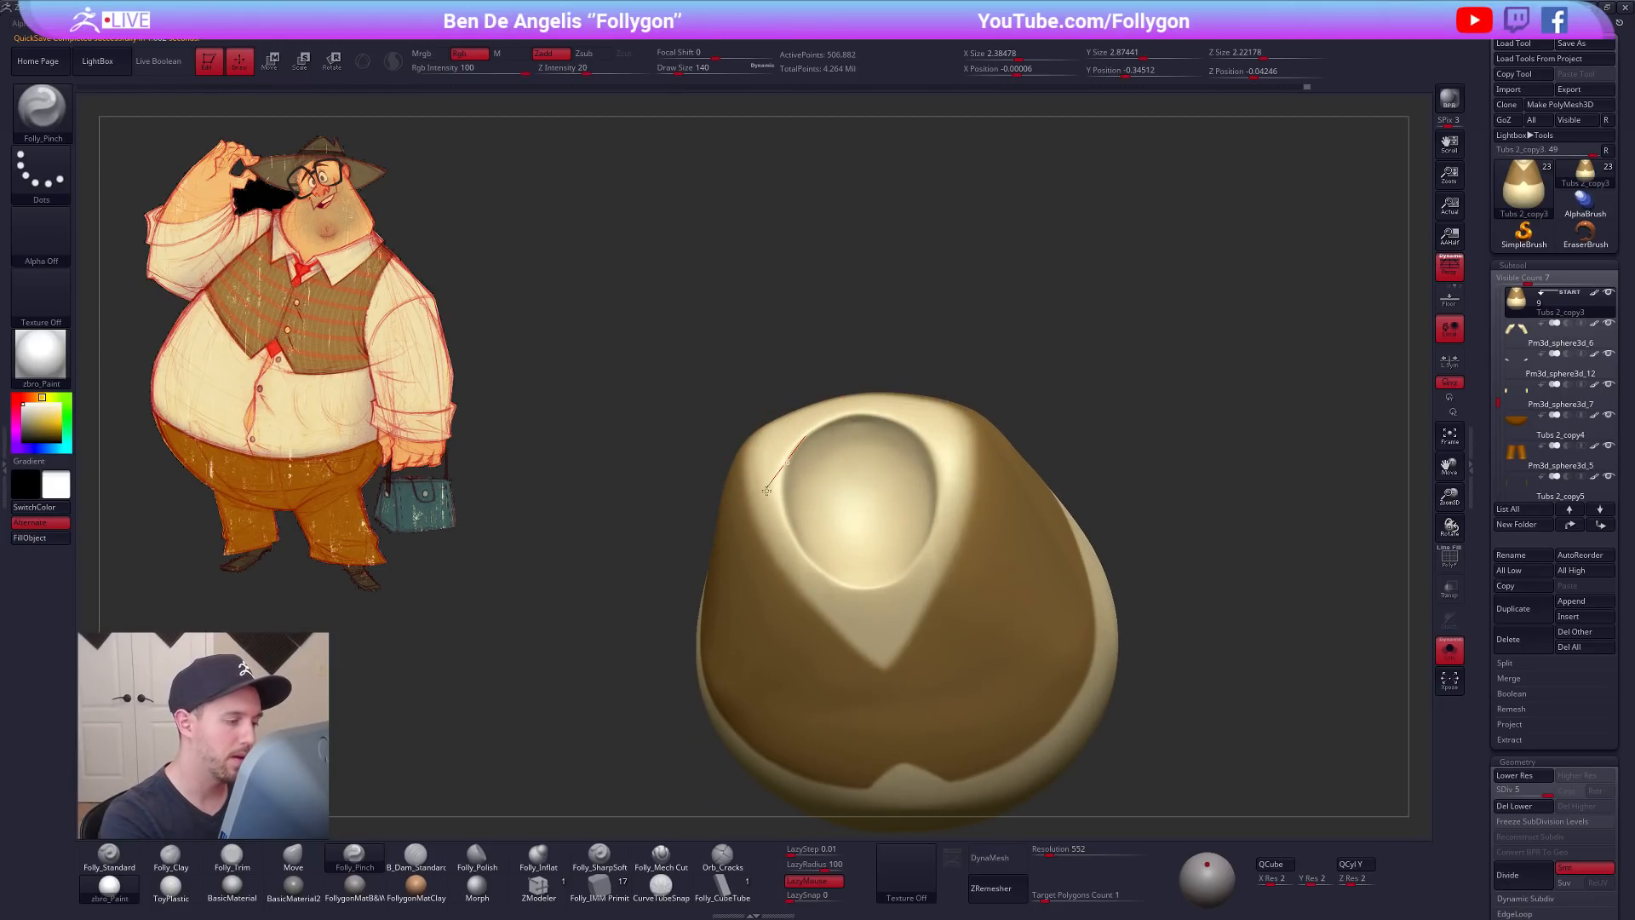
pyautogui.moveTo(971, 628); pyautogui.dragTo(790, 533, button='right')
pyautogui.moveTo(794, 468); pyautogui.dragTo(789, 541)
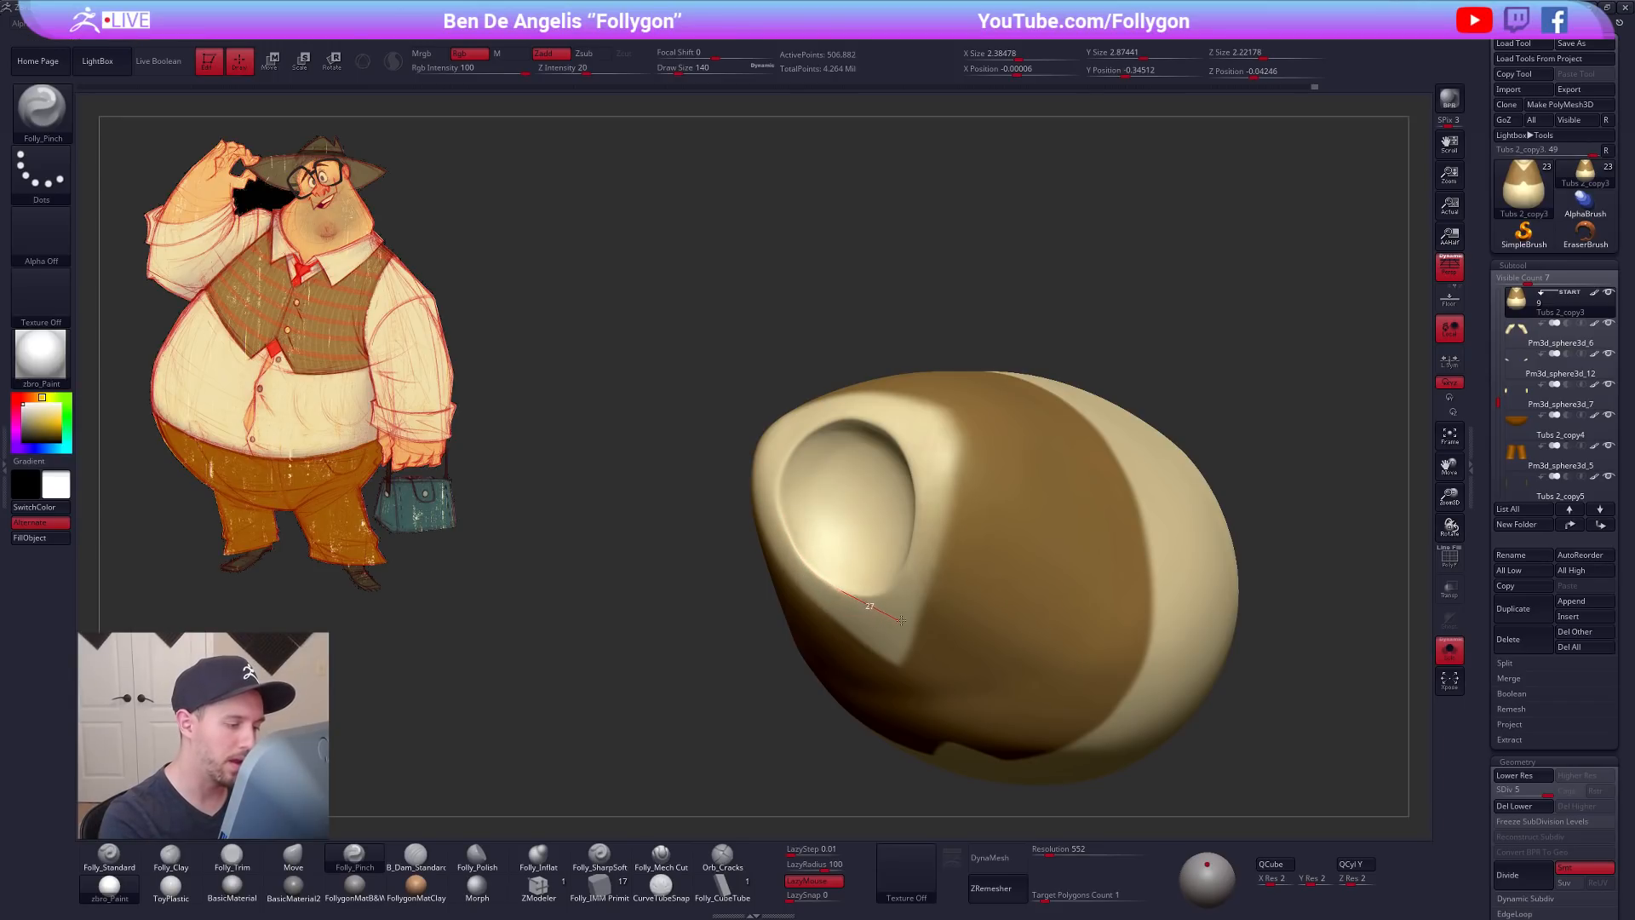
pyautogui.moveTo(948, 574); pyautogui.dragTo(942, 573)
pyautogui.moveTo(920, 571)
pyautogui.mouseDown(button='right')
pyautogui.moveTo(963, 511)
pyautogui.moveTo(963, 570)
pyautogui.moveTo(916, 522)
pyautogui.moveTo(921, 448)
pyautogui.mouseUp(button='right')
# Step: Select the shirt collar on the full figure with the Move brush at size 181 and turn off perspective
pyautogui.press('b')
pyautogui.press('m')
pyautogui.press('v')
pyautogui.press('space')
pyautogui.moveTo(978, 533); pyautogui.dragTo(988, 540)
pyautogui.keyDown('alt'); pyautogui.moveTo(980, 569); pyautogui.dragTo(1010, 554, button='right'); pyautogui.keyUp('alt')
pyautogui.keyDown('alt'); pyautogui.click(976, 505); pyautogui.keyUp('alt')
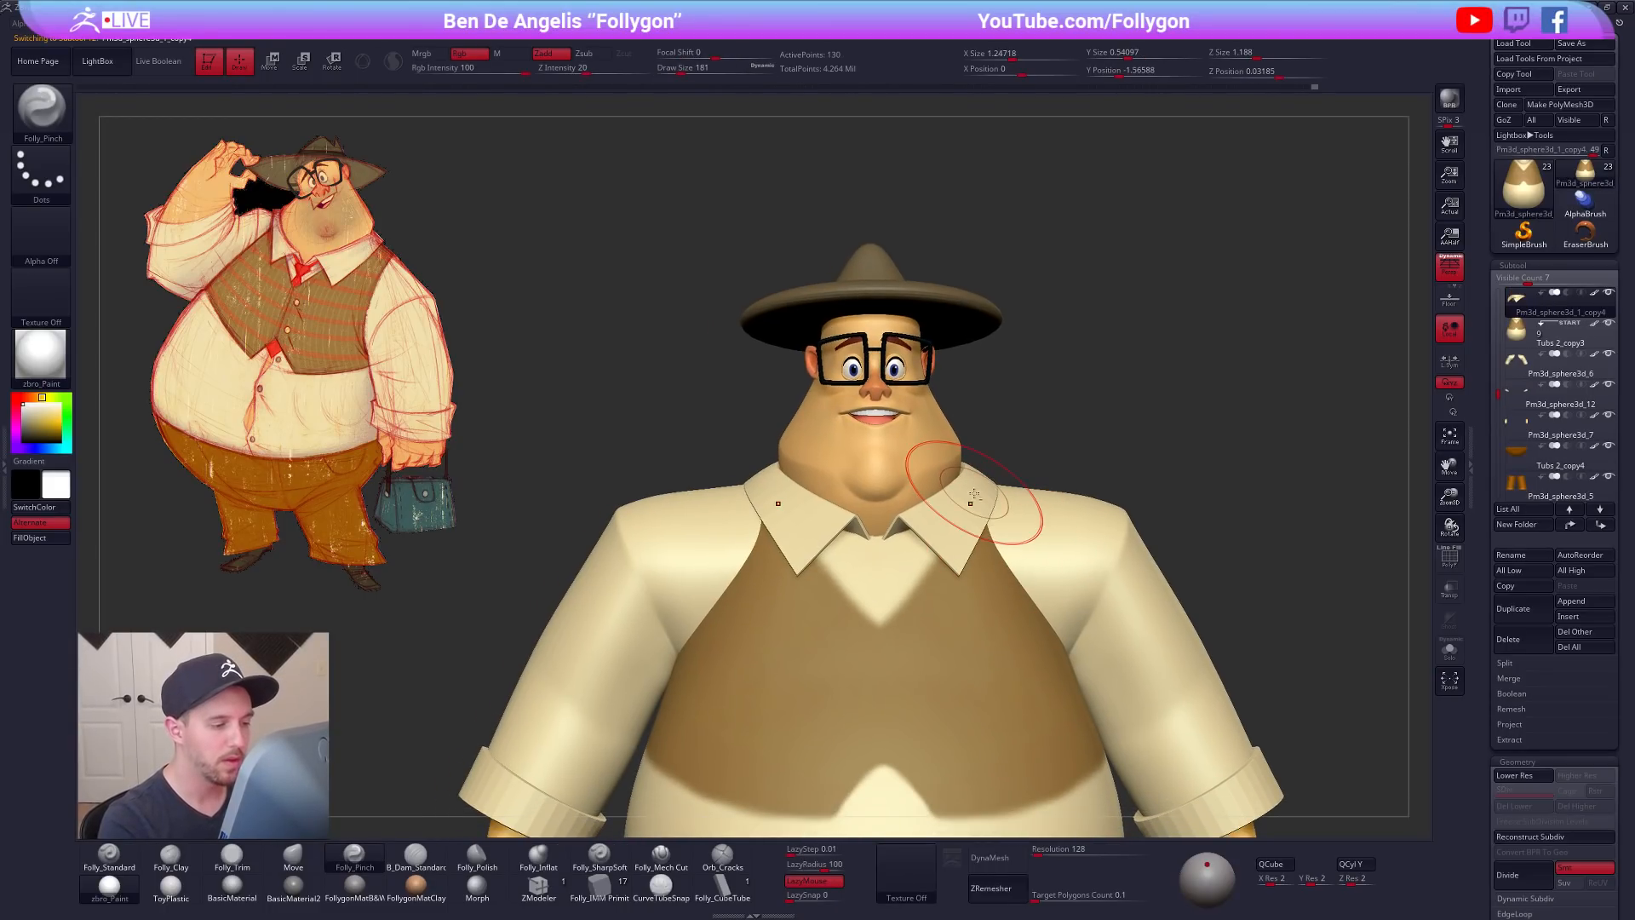
pyautogui.press('b')
pyautogui.press('m')
pyautogui.press('v')
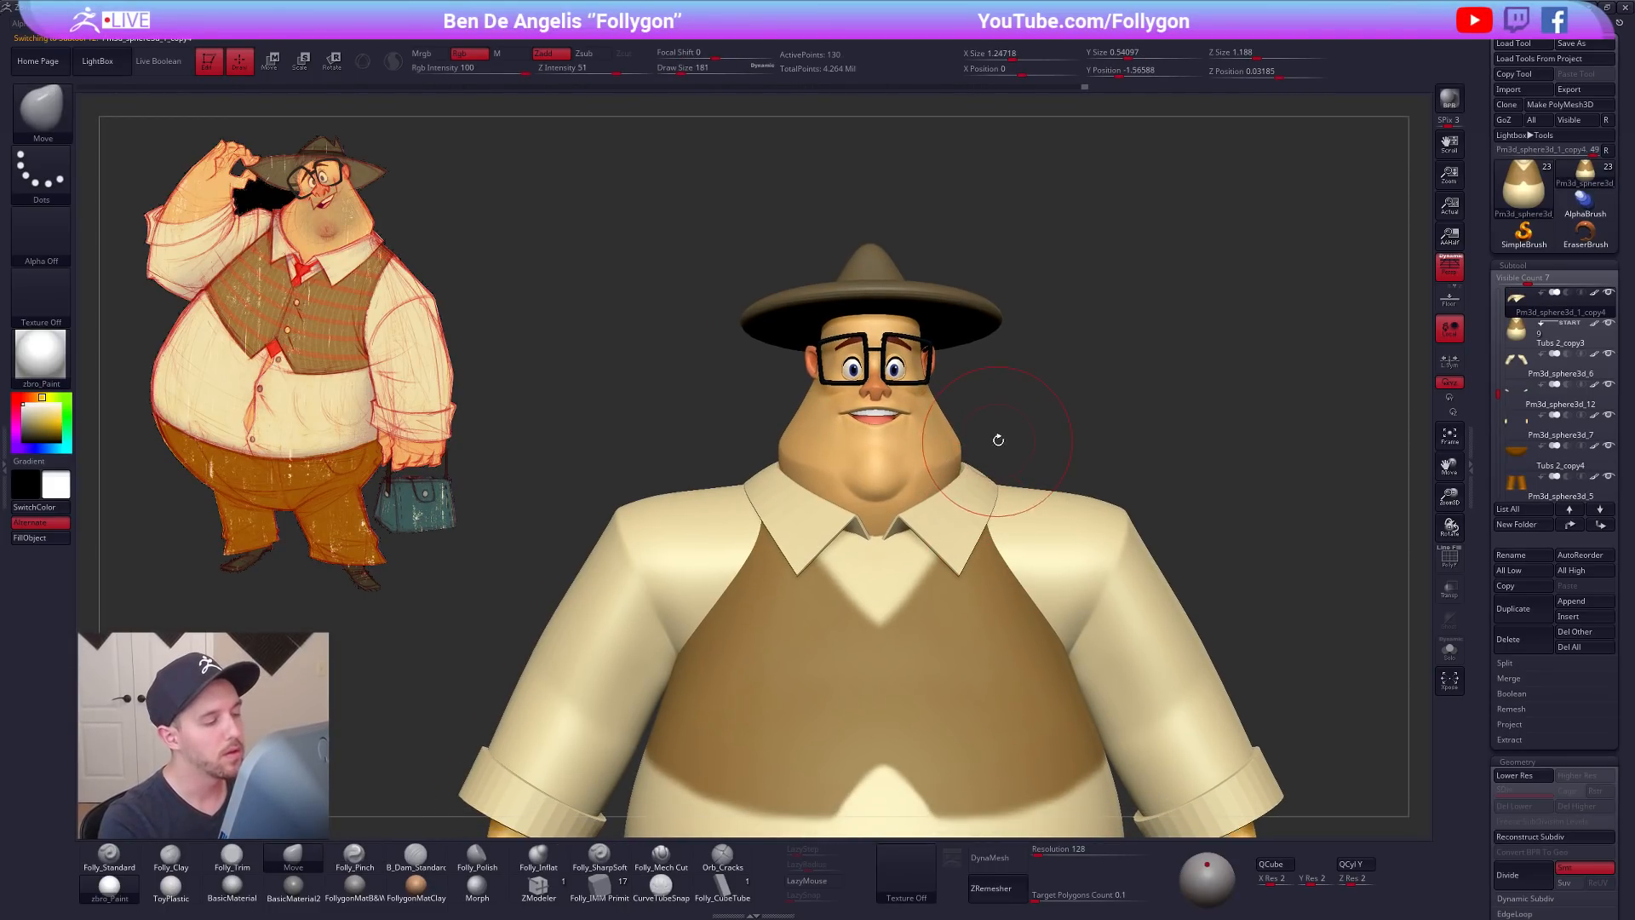
pyautogui.click(1458, 277)
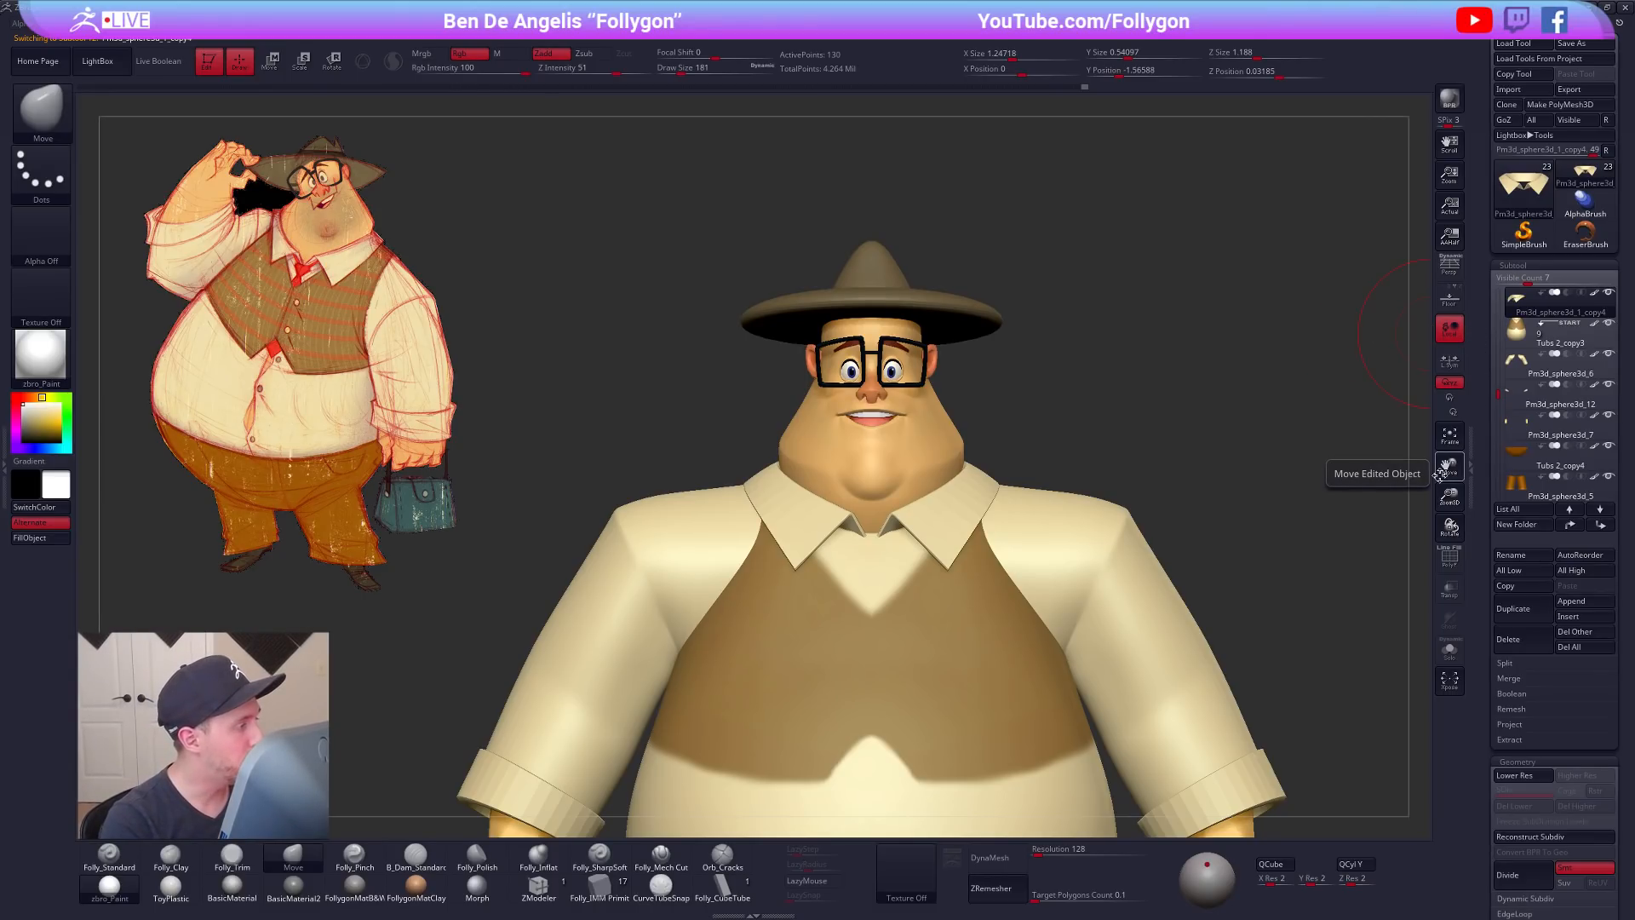
# Step: Drop the collar to its lowest subdivision level, show its polyframe, and reshape its side and back with the Move brush at size 104
pyautogui.press('space')
pyautogui.moveTo(1014, 517); pyautogui.dragTo(998, 518)
pyautogui.hotkey('shift', 'd')
pyautogui.moveTo(968, 494); pyautogui.dragTo(895, 494, button='right')
pyautogui.press('space')
pyautogui.moveTo(953, 518); pyautogui.dragTo(940, 518)
pyautogui.hotkey('shift', 'f')
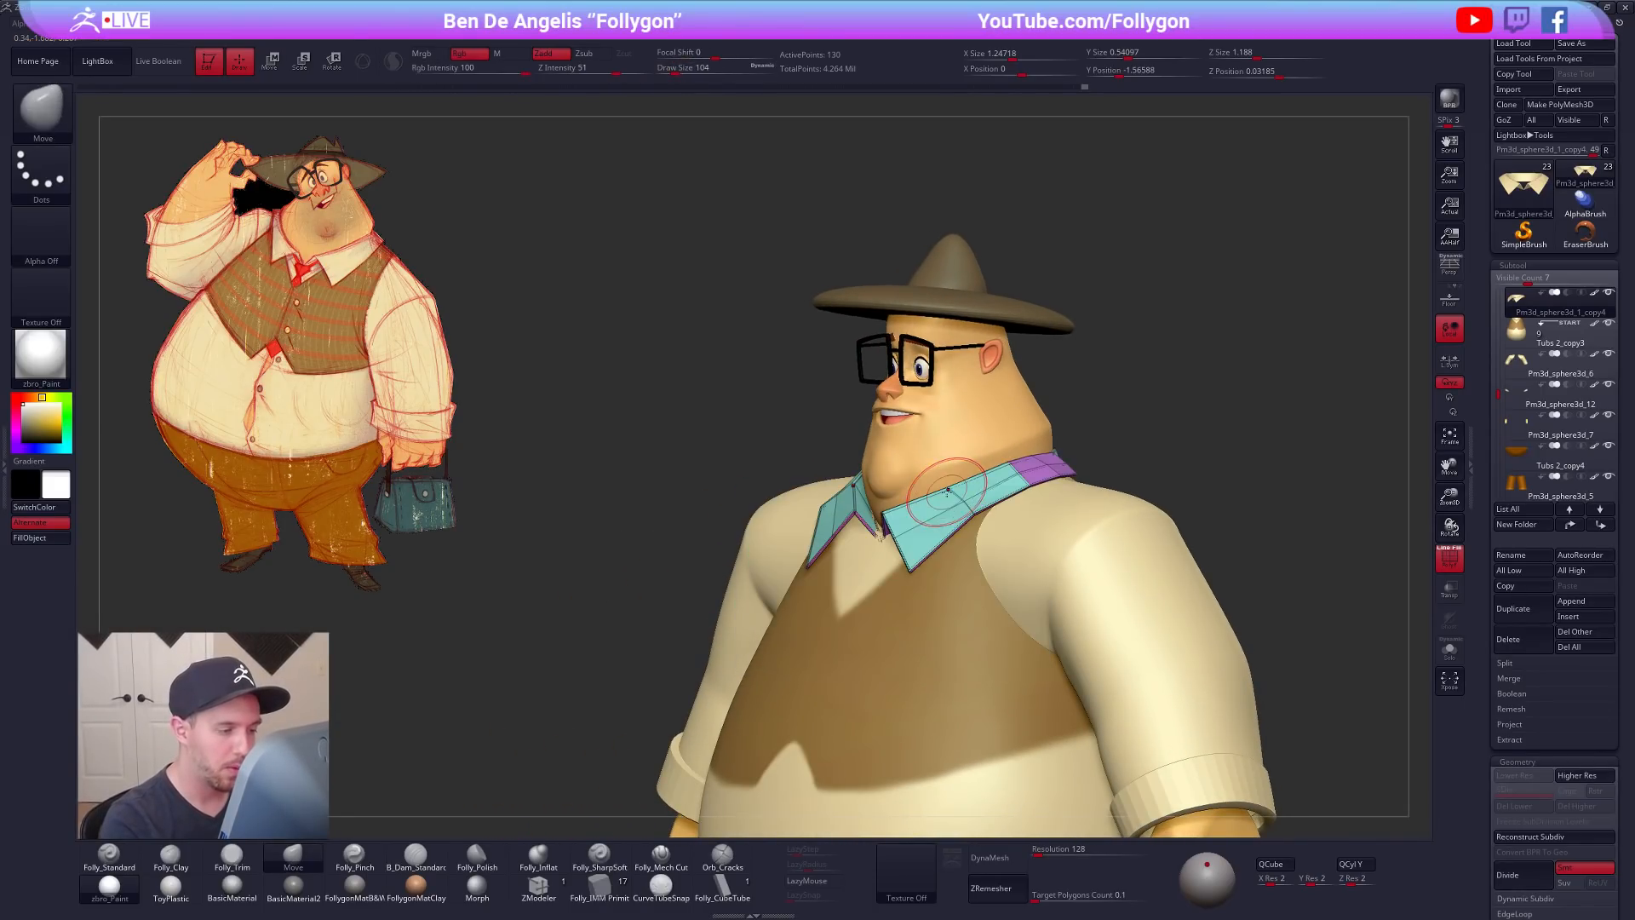
pyautogui.moveTo(969, 488); pyautogui.dragTo(1132, 482, button='right')
pyautogui.moveTo(1132, 481); pyautogui.dragTo(1129, 505)
# Step: Return the collar to its higher subdivision level without polyframe and adjust its fit beside the neck with the Move brush at size 96
pyautogui.press('space')
pyautogui.press('space')
pyautogui.moveTo(1131, 508)
pyautogui.mouseDown(button='right')
pyautogui.moveTo(1165, 522)
pyautogui.moveTo(1028, 479)
pyautogui.moveTo(1062, 473)
pyautogui.moveTo(1028, 503)
pyautogui.moveTo(1009, 481)
pyautogui.mouseUp(button='right')
pyautogui.press('d')
pyautogui.hotkey('shift', 'f')
pyautogui.press('space')
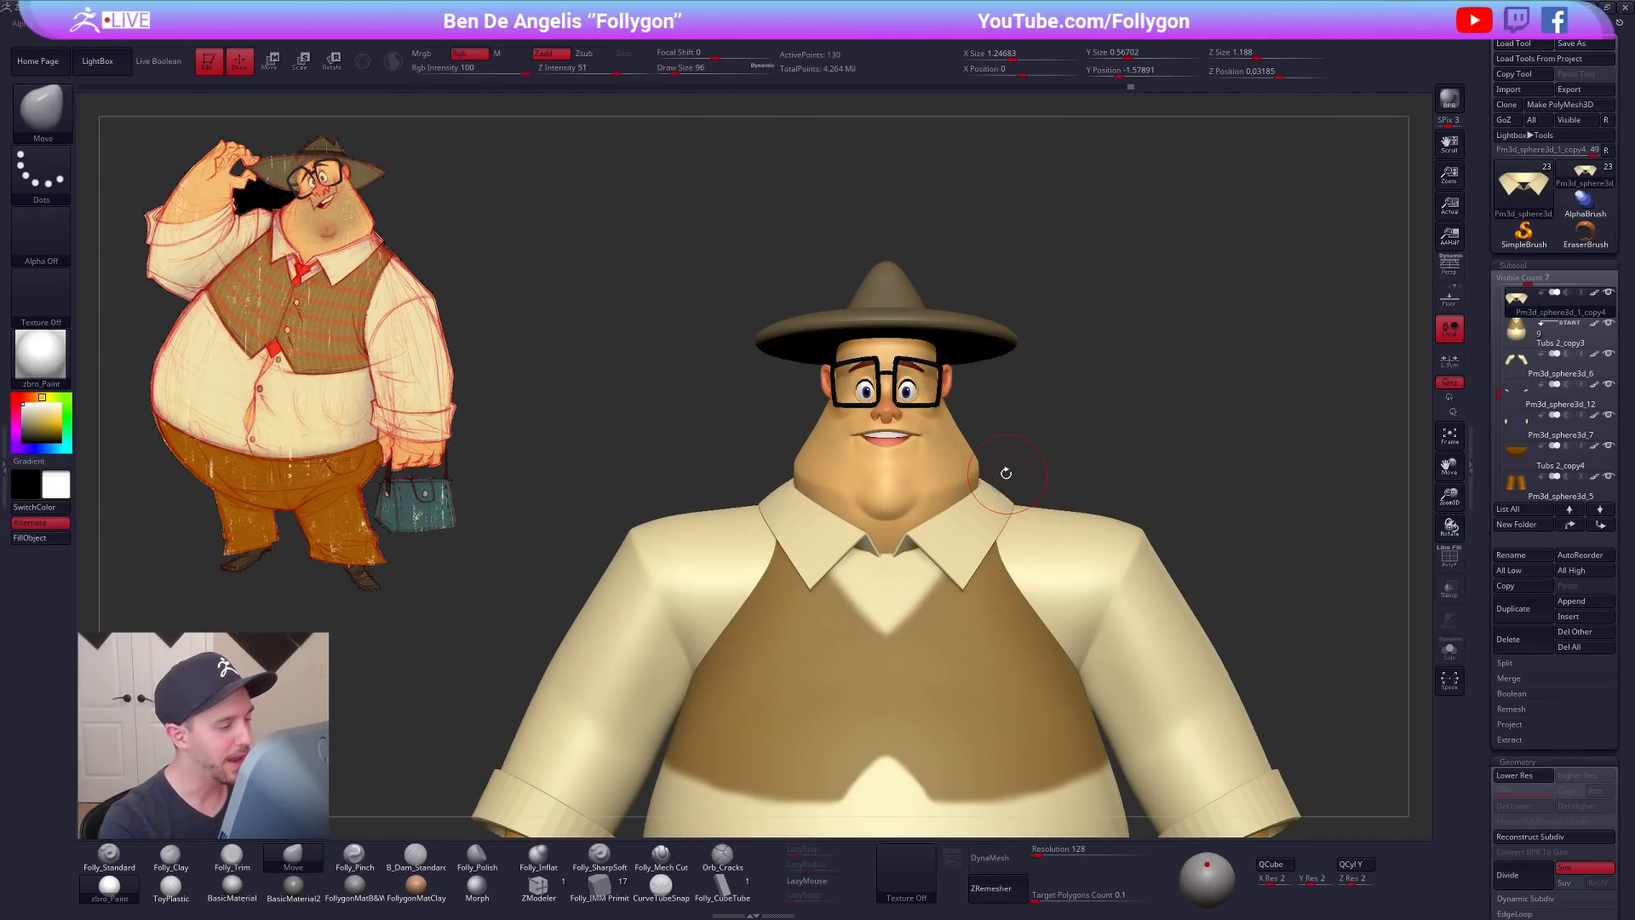
pyautogui.press('space')
pyautogui.moveTo(990, 504); pyautogui.dragTo(995, 506)
pyautogui.moveTo(993, 513)
pyautogui.mouseDown(button='right')
pyautogui.moveTo(1043, 511)
pyautogui.moveTo(988, 528)
pyautogui.moveTo(1009, 524)
pyautogui.moveTo(972, 515)
pyautogui.moveTo(1046, 545)
pyautogui.moveTo(891, 566)
pyautogui.mouseUp(button='right')
# Step: Isolate the collar at its lowest subdivision level with polyframe shown, and mask it for adjusting the back, choosing MaskLasso
pyautogui.moveTo(988, 557); pyautogui.dragTo(1104, 555, button='right')
pyautogui.hotkey('shift', 'd')
pyautogui.hotkey('alt', 's')
pyautogui.hotkey('shift', 'f')
pyautogui.keyDown('ctrl'); pyautogui.moveTo(1095, 547); pyautogui.dragTo(1049, 586); pyautogui.keyUp('ctrl')
pyautogui.keyDown('ctrl'); pyautogui.click(1116, 567); pyautogui.keyUp('ctrl')
pyautogui.rightClick(1131, 561)
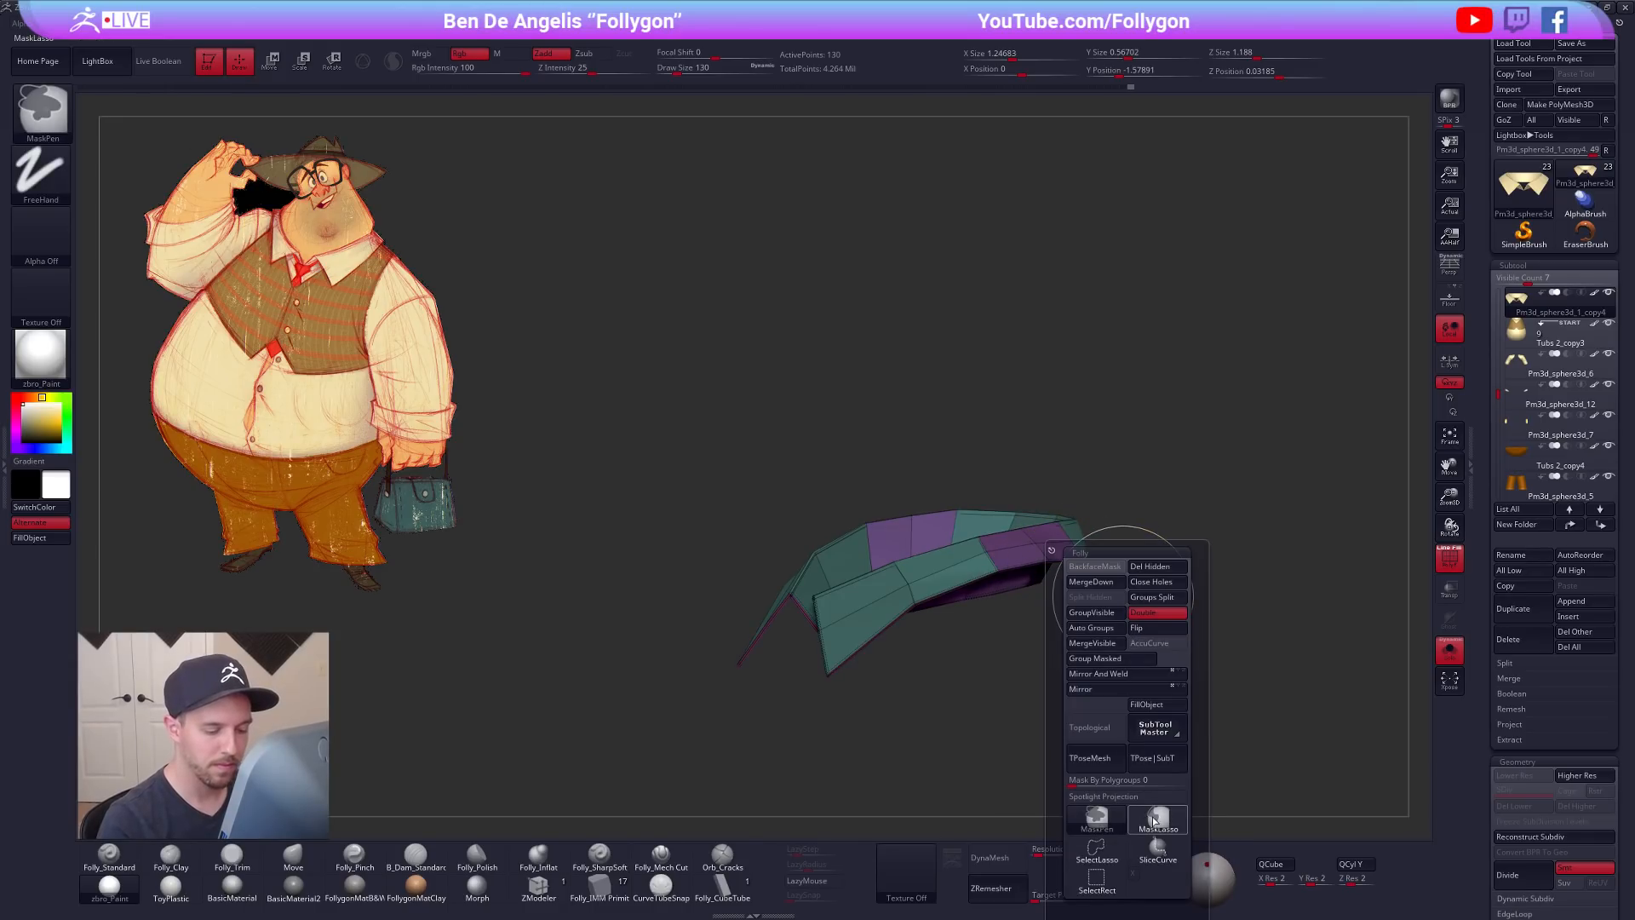
# Step: Rotate the unmasked back of the collar with the Transpose line and clear the mask
pyautogui.moveTo(1084, 572)
pyautogui.mouseDown(button='right')
pyautogui.moveTo(1138, 564)
pyautogui.moveTo(896, 634)
pyautogui.mouseUp(button='right')
pyautogui.press('r')
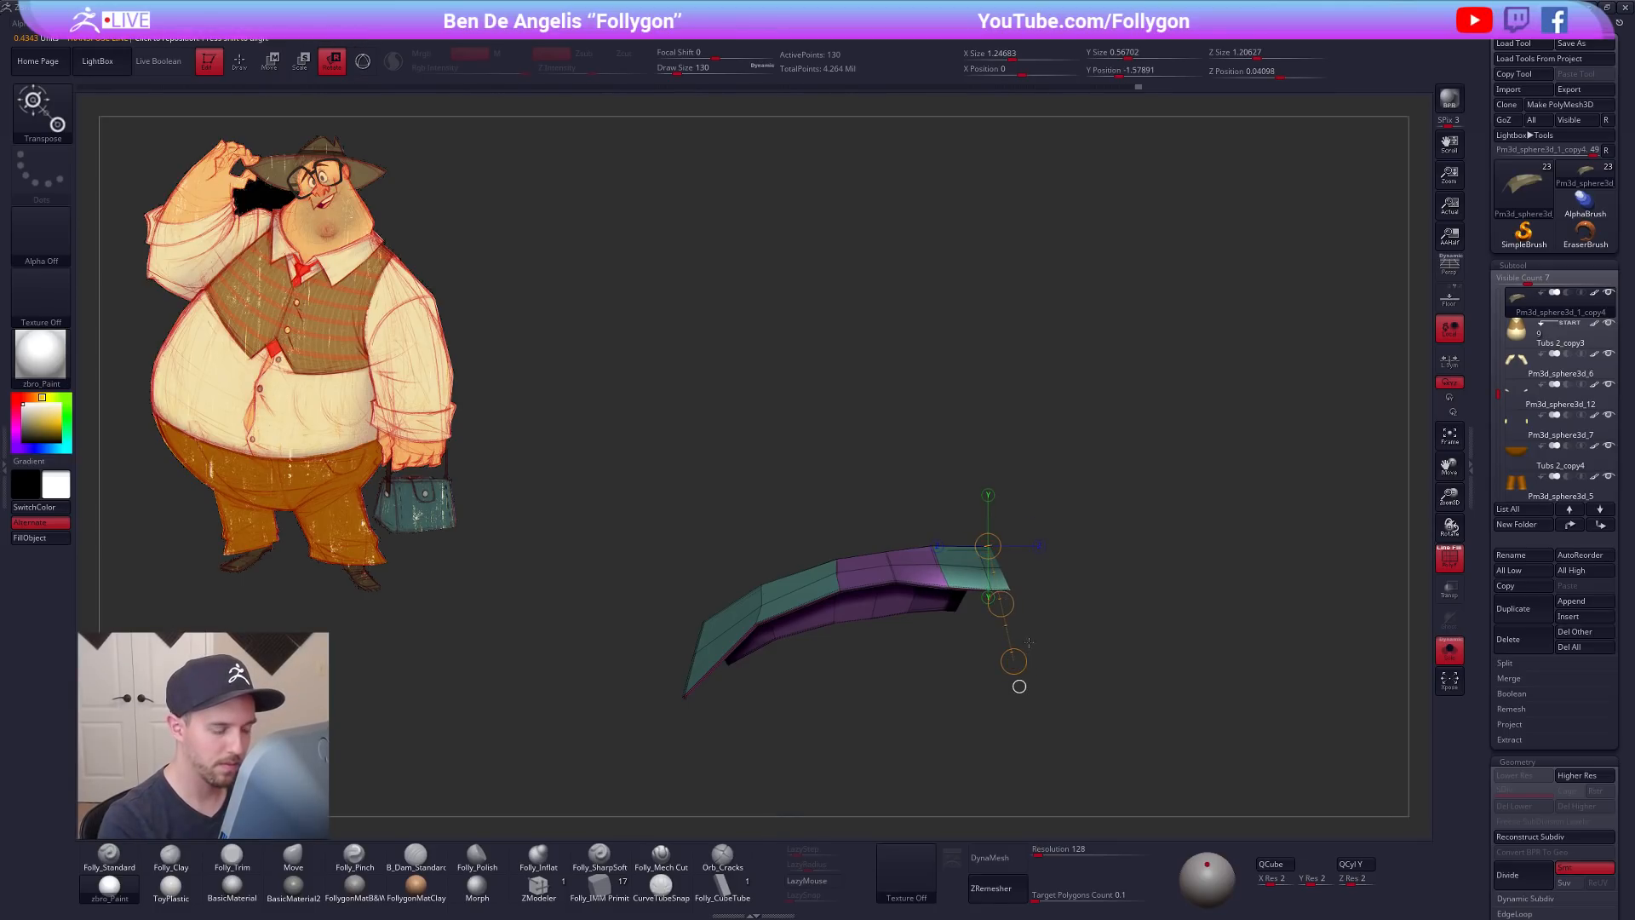
pyautogui.press('q')
pyautogui.keyDown('ctrl'); pyautogui.moveTo(1051, 613); pyautogui.dragTo(1080, 640); pyautogui.keyUp('ctrl')
# Step: Adjust the collar's outer edge with the Move brush at size 74 and return to the smooth collar on the full figure
pyautogui.rightClick(856, 654)
pyautogui.moveTo(886, 477); pyautogui.dragTo(901, 589, button='right')
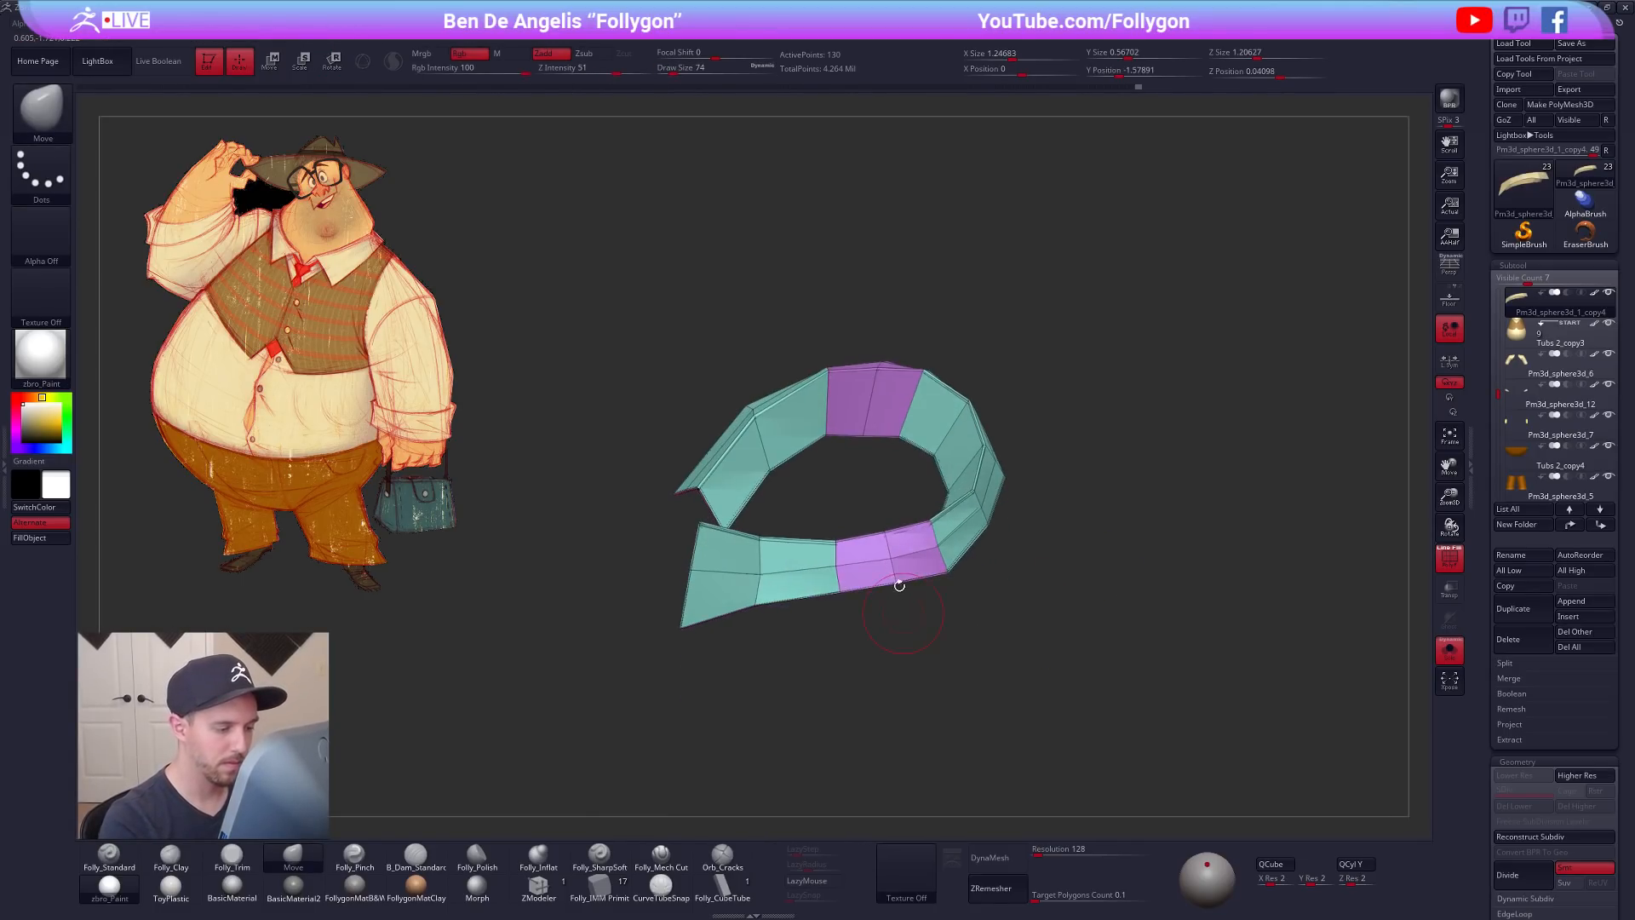
pyautogui.hotkey('alt', 's')
pyautogui.moveTo(902, 590); pyautogui.dragTo(907, 601)
pyautogui.moveTo(907, 613); pyautogui.dragTo(988, 569, button='right')
pyautogui.hotkey('shift', 'f')
pyautogui.press('d')
# Step: Refine how the collar sits on the shoulders with the Move brush, setting its size to 113
pyautogui.press('space')
pyautogui.moveTo(963, 587)
pyautogui.mouseDown()
pyautogui.moveTo(988, 587)
pyautogui.moveTo(1003, 545)
pyautogui.mouseUp()
pyautogui.moveTo(902, 548)
pyautogui.mouseDown(button='right')
pyautogui.moveTo(886, 545)
pyautogui.moveTo(1000, 493)
pyautogui.mouseUp(button='right')
pyautogui.press('space')
pyautogui.moveTo(1031, 489); pyautogui.dragTo(1014, 489)
pyautogui.keyDown('alt'); pyautogui.moveTo(1014, 489); pyautogui.dragTo(1038, 485, button='right'); pyautogui.keyUp('alt')
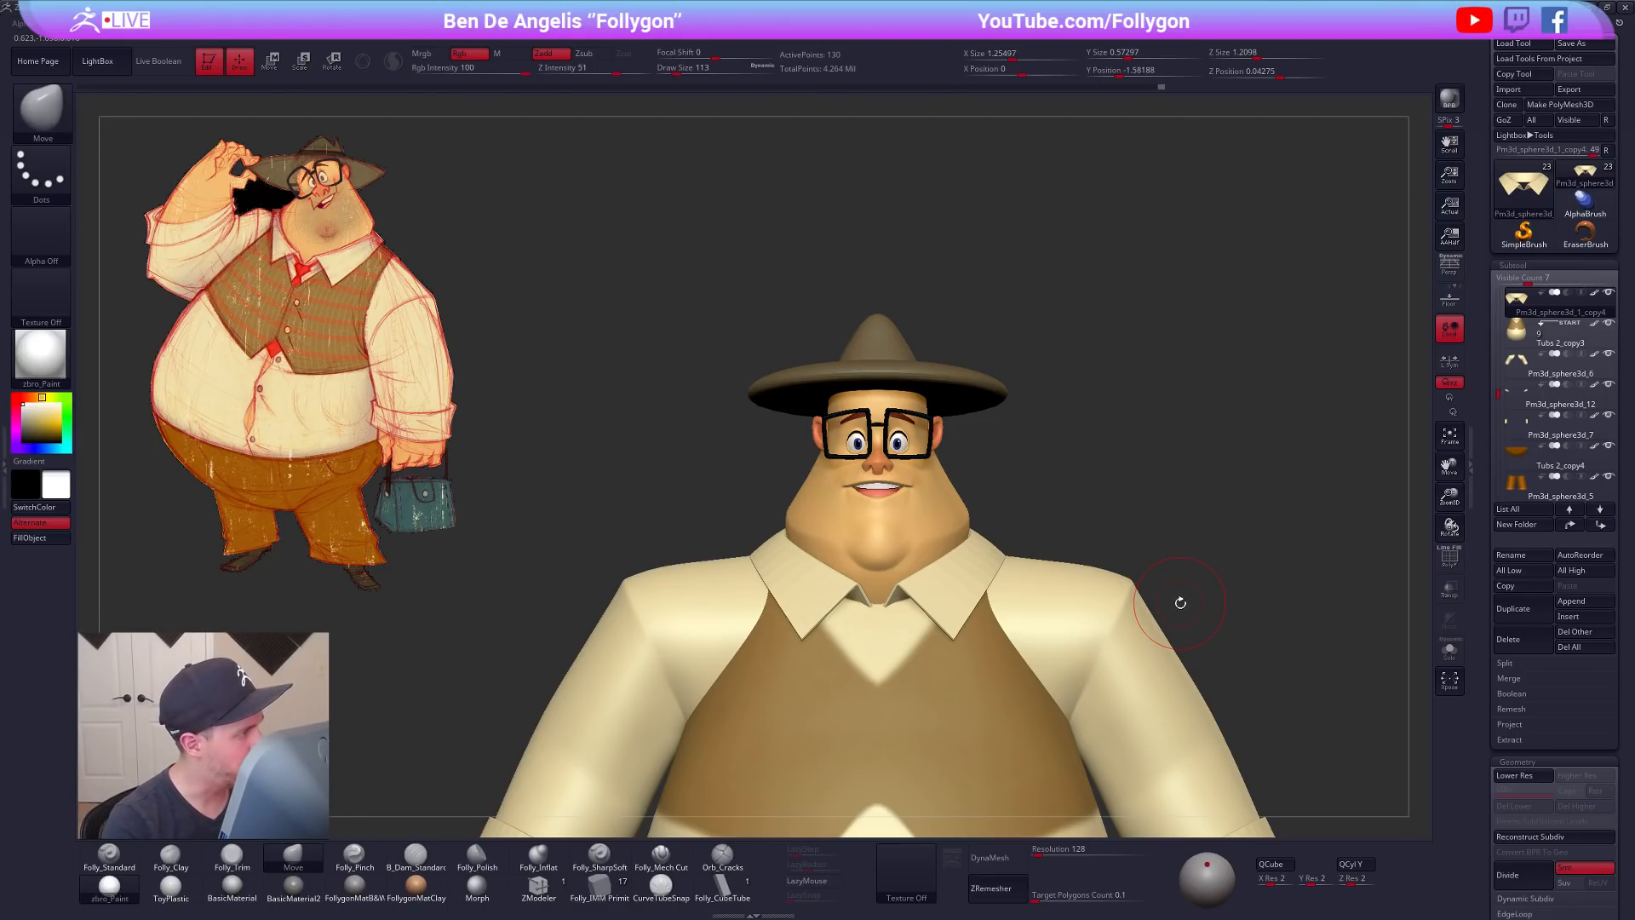
# Step: Create a TPoseMesh of the whole character and switch its material to FollygonMatB&P
pyautogui.moveTo(1184, 604); pyautogui.dragTo(1183, 577)
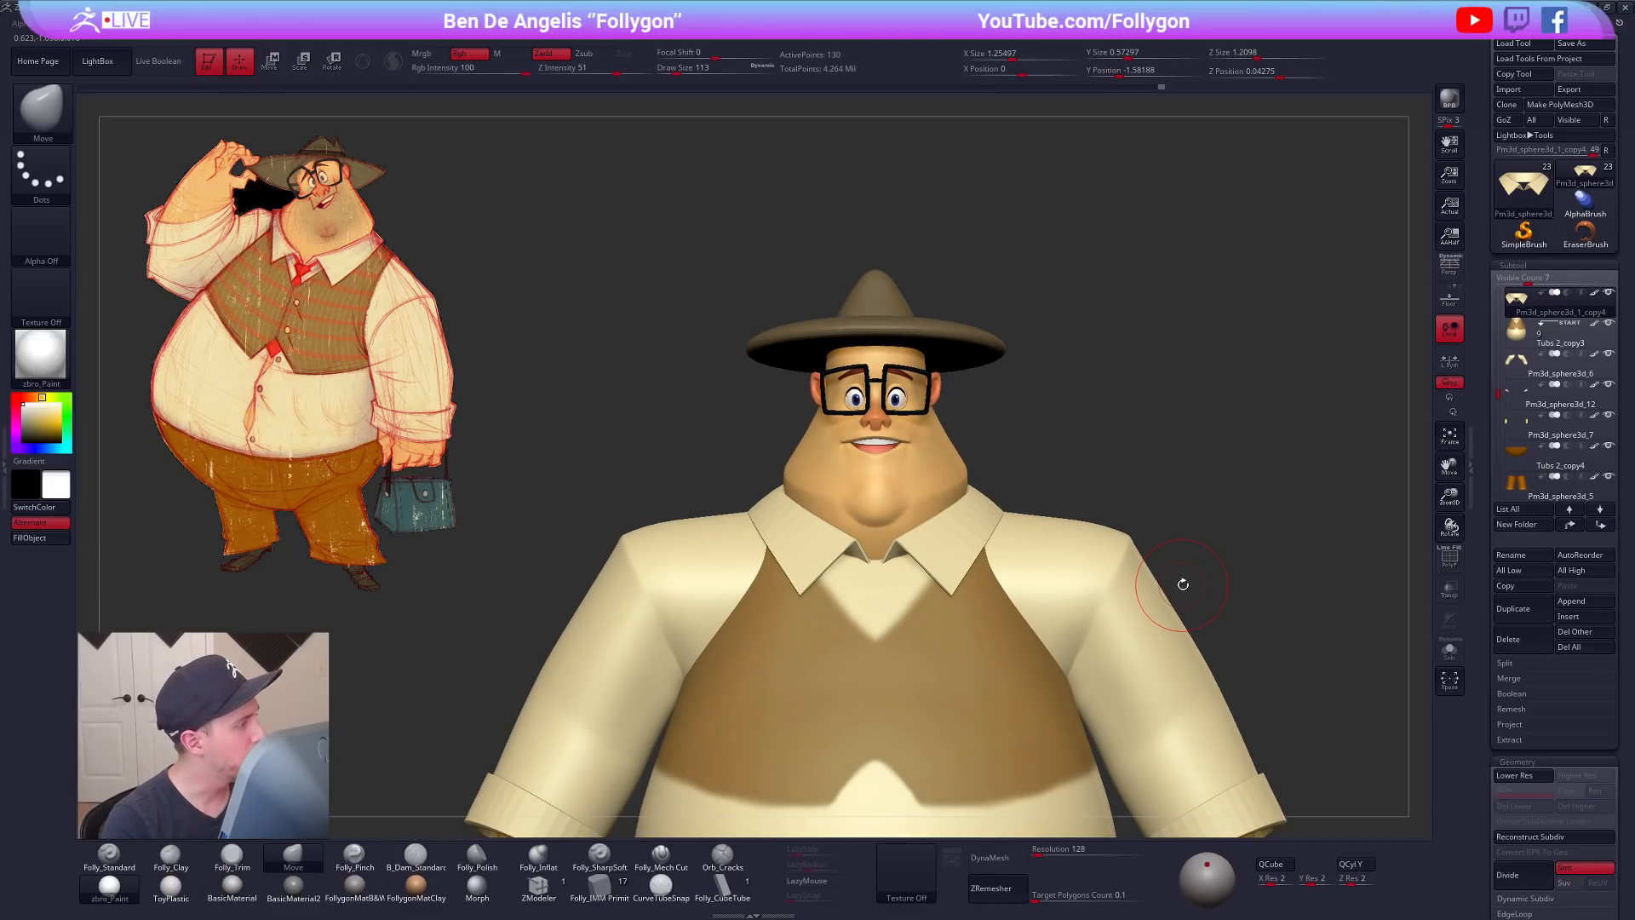
pyautogui.press('[')
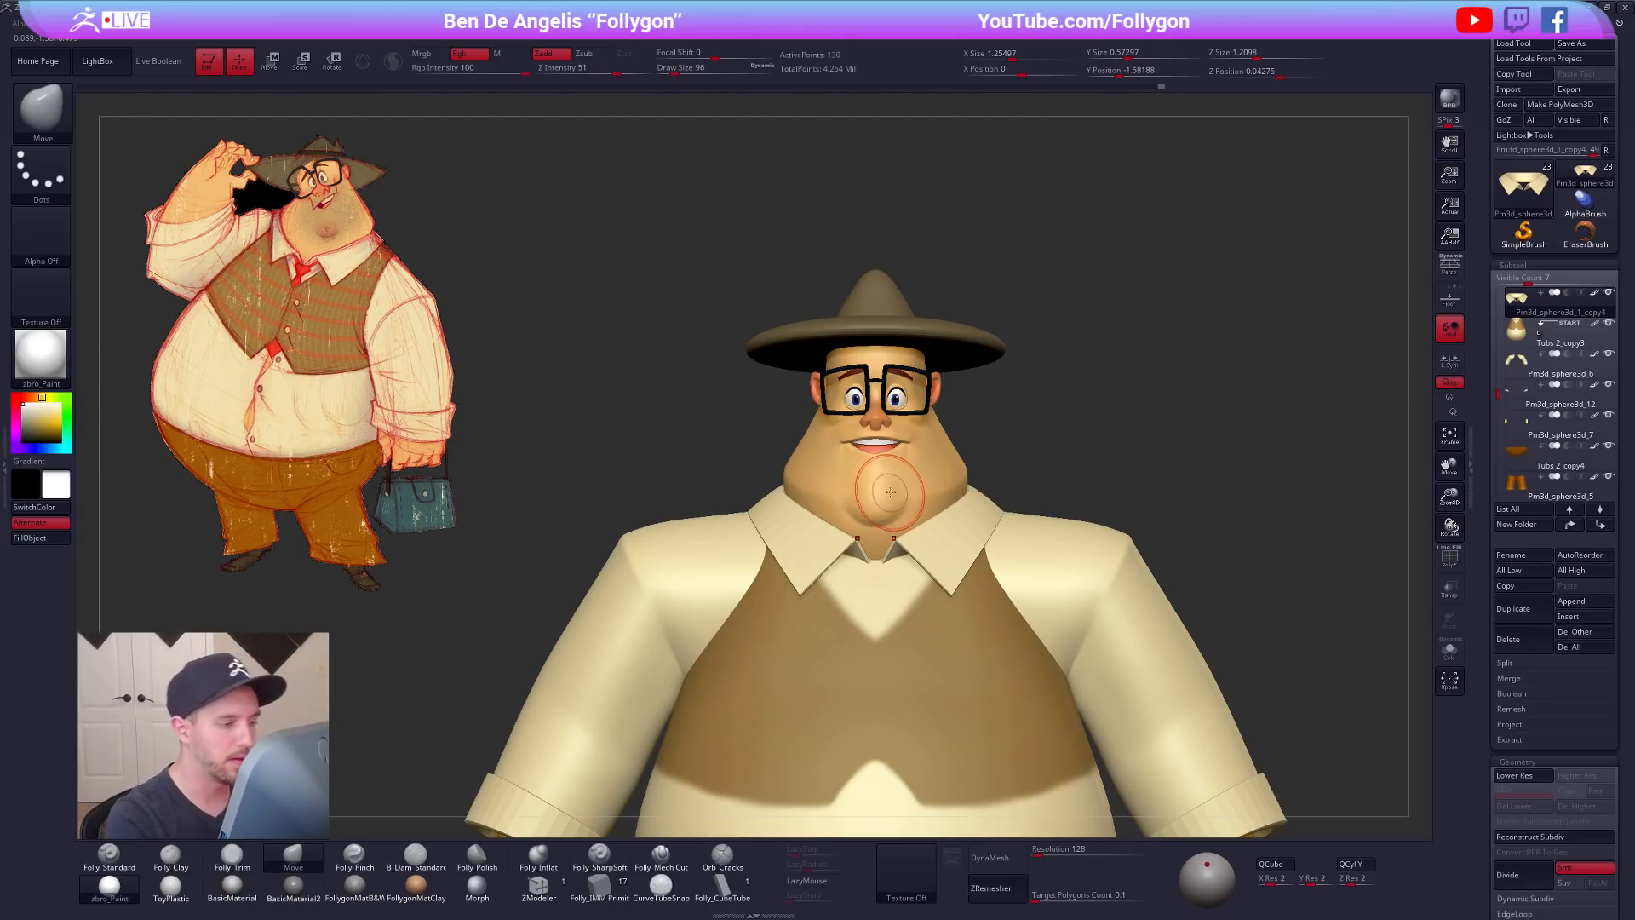
pyautogui.moveTo(1080, 446); pyautogui.dragTo(1084, 410)
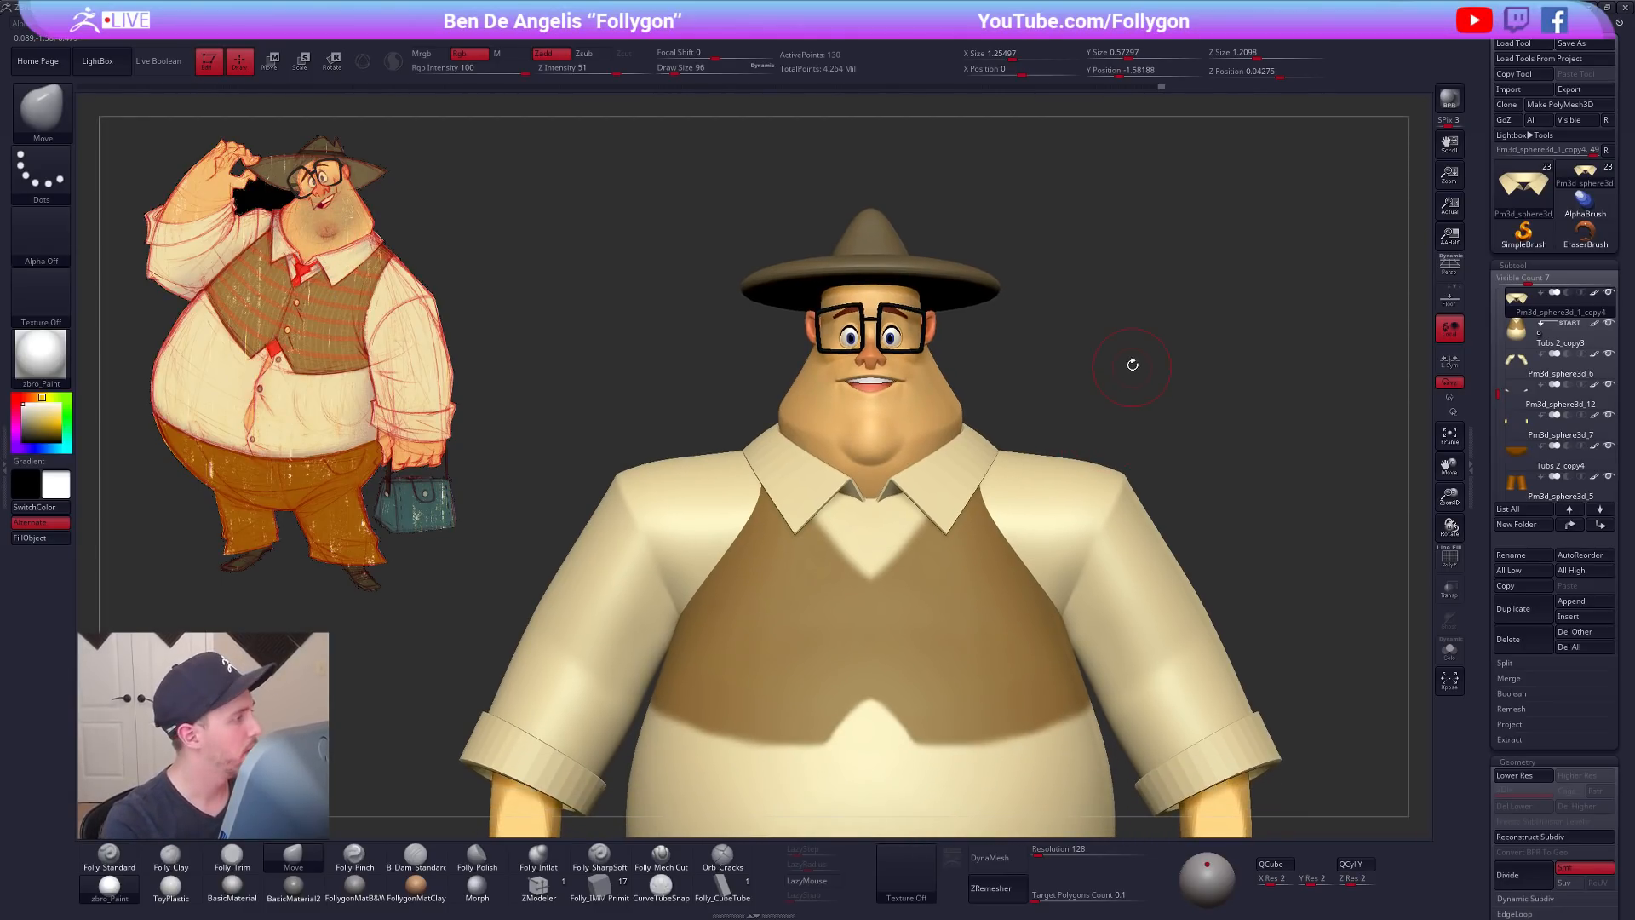
pyautogui.press('space')
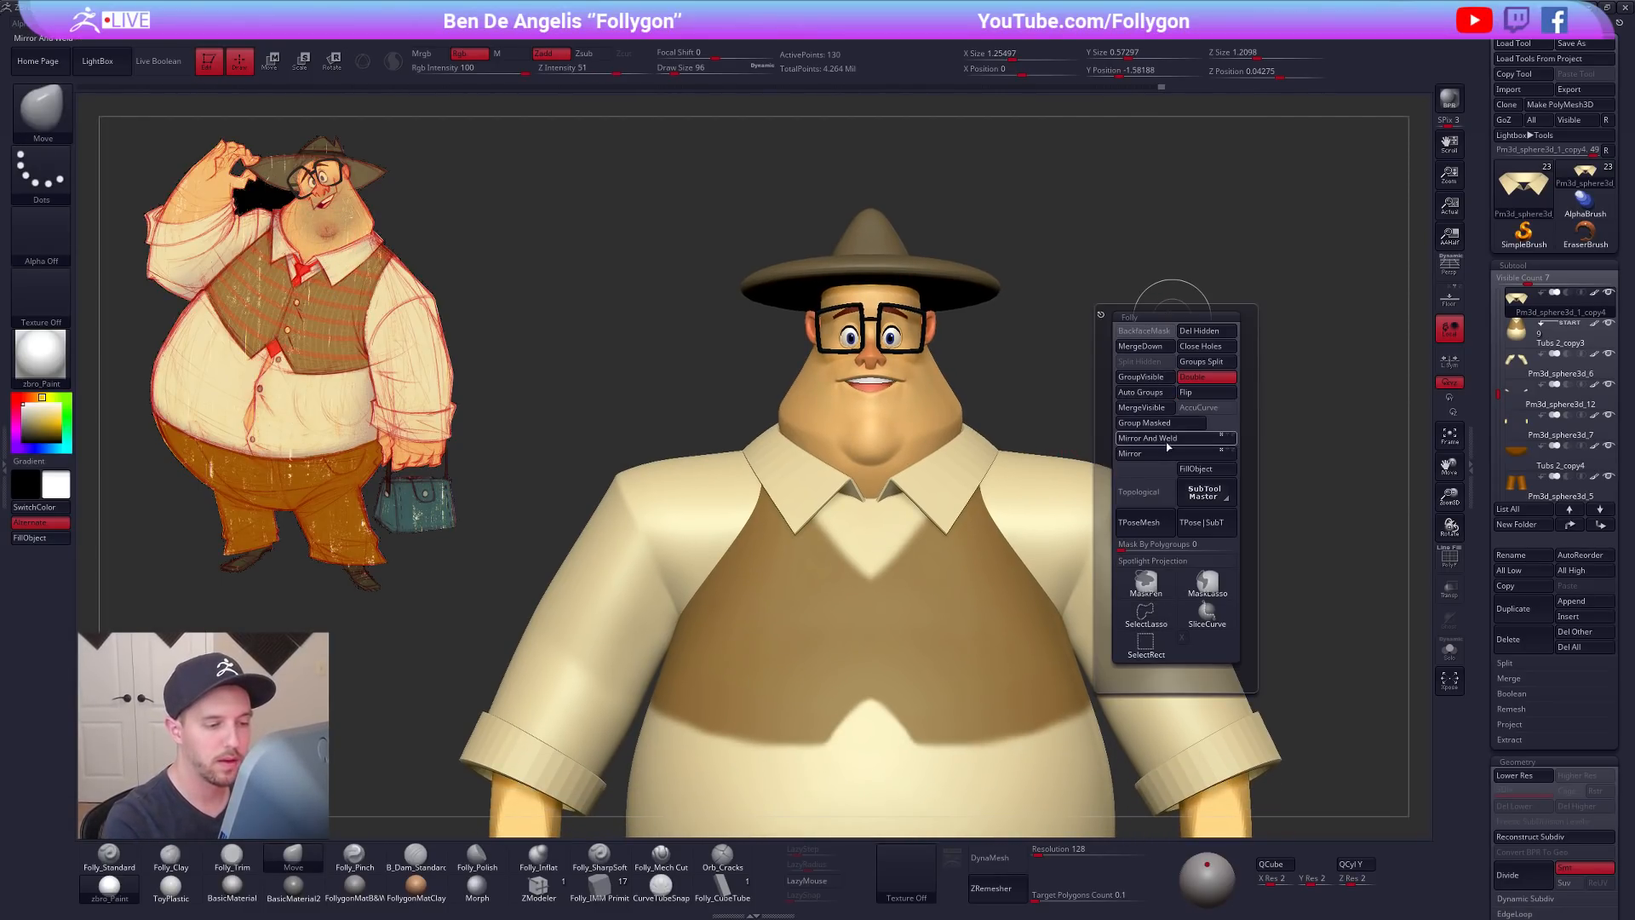
pyautogui.click(1158, 523)
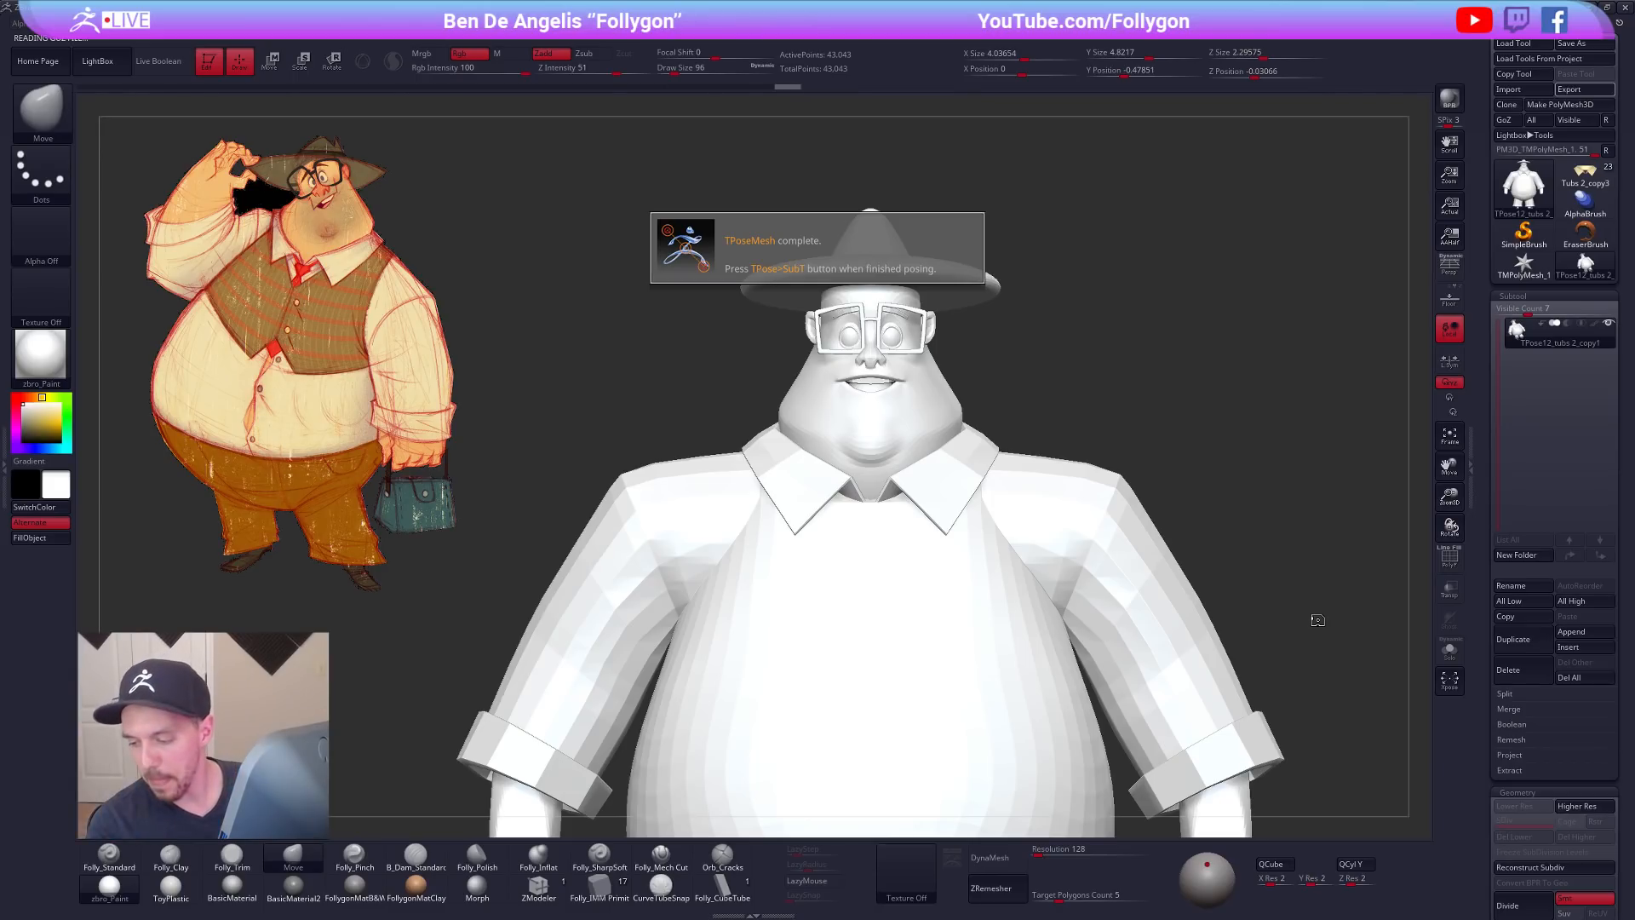
pyautogui.click(354, 885)
# Step: Show the polyframe on the posing mesh and hide the hat in side view
pyautogui.keyDown('ctrl'); pyautogui.moveTo(917, 371); pyautogui.dragTo(933, 452, button='right'); pyautogui.keyUp('ctrl')
pyautogui.hotkey('shift', 'f')
pyautogui.moveTo(1210, 281); pyautogui.dragTo(1014, 273, button='right')
pyautogui.keyDown('ctrl'); pyautogui.keyDown('shift'); pyautogui.click(1013, 260); pyautogui.keyUp('shift'); pyautogui.keyUp('ctrl')
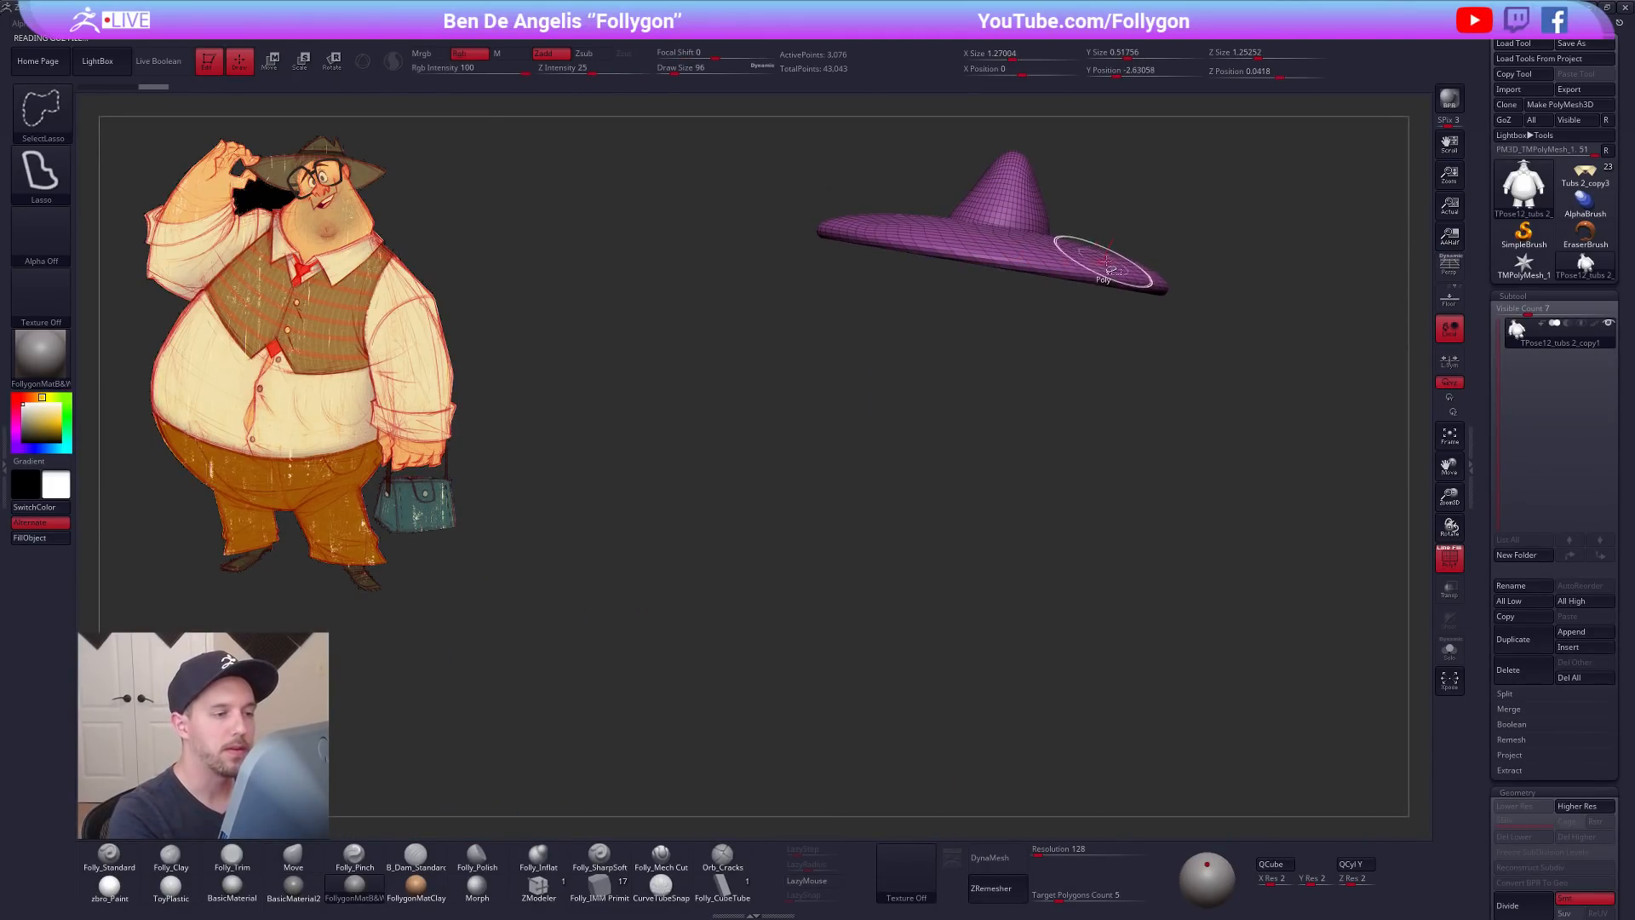
pyautogui.keyDown('ctrl'); pyautogui.keyDown('shift'); pyautogui.moveTo(1164, 228); pyautogui.dragTo(1191, 227); pyautogui.keyUp('shift'); pyautogui.keyUp('ctrl')
pyautogui.keyDown('alt'); pyautogui.moveTo(1047, 359); pyautogui.dragTo(1030, 441, button='right'); pyautogui.keyUp('alt')
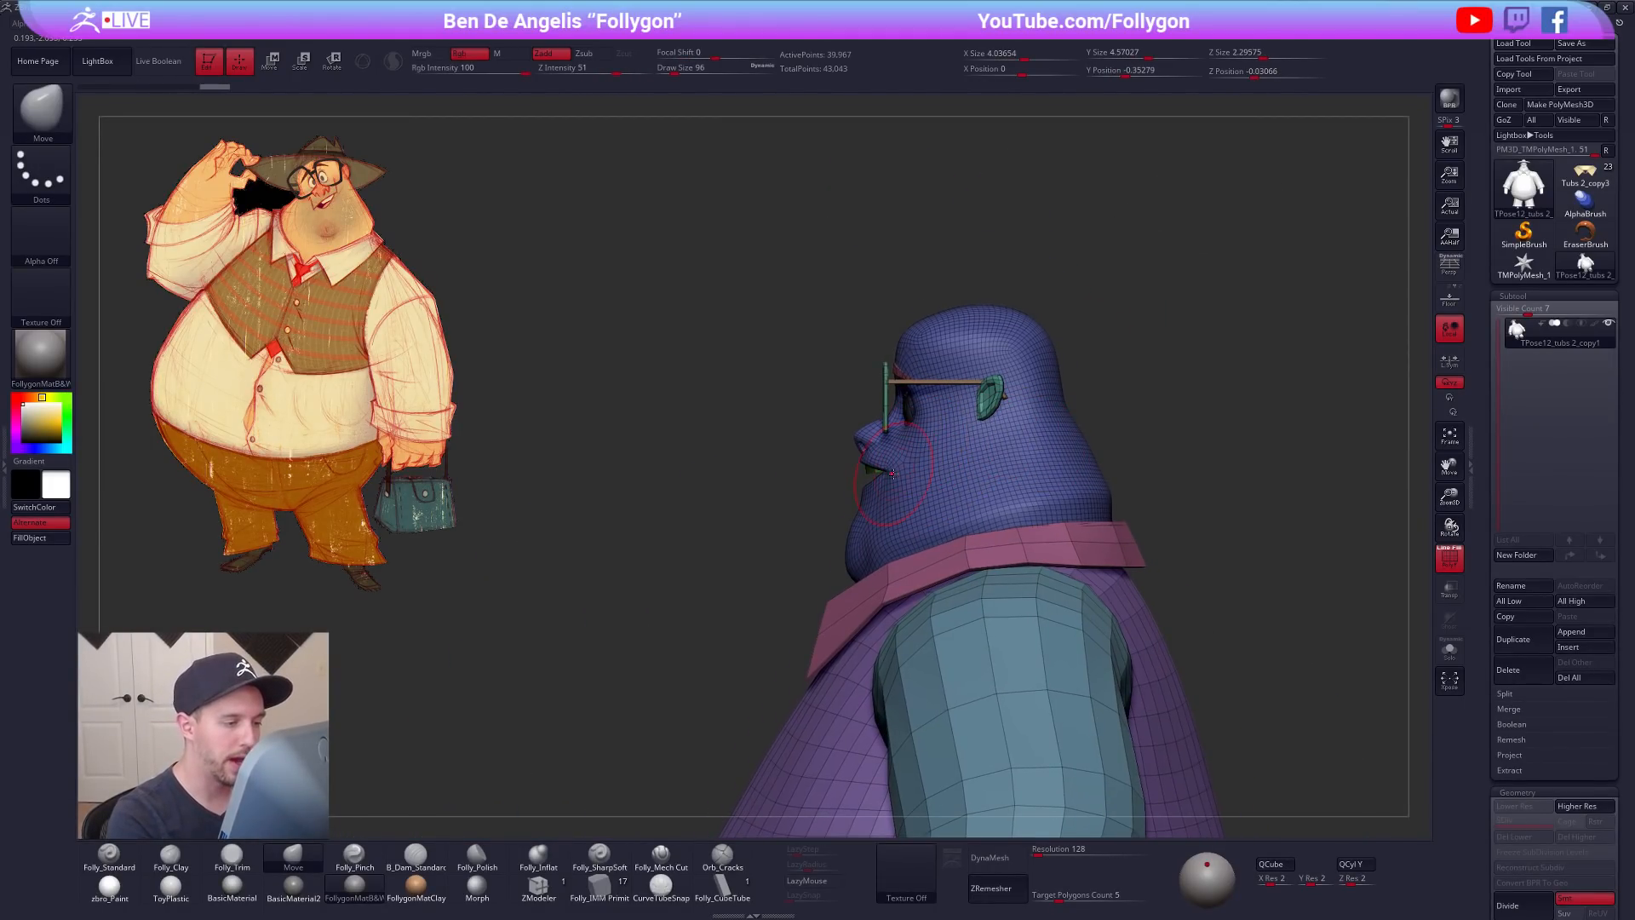
pyautogui.moveTo(891, 474); pyautogui.dragTo(917, 457, button='right')
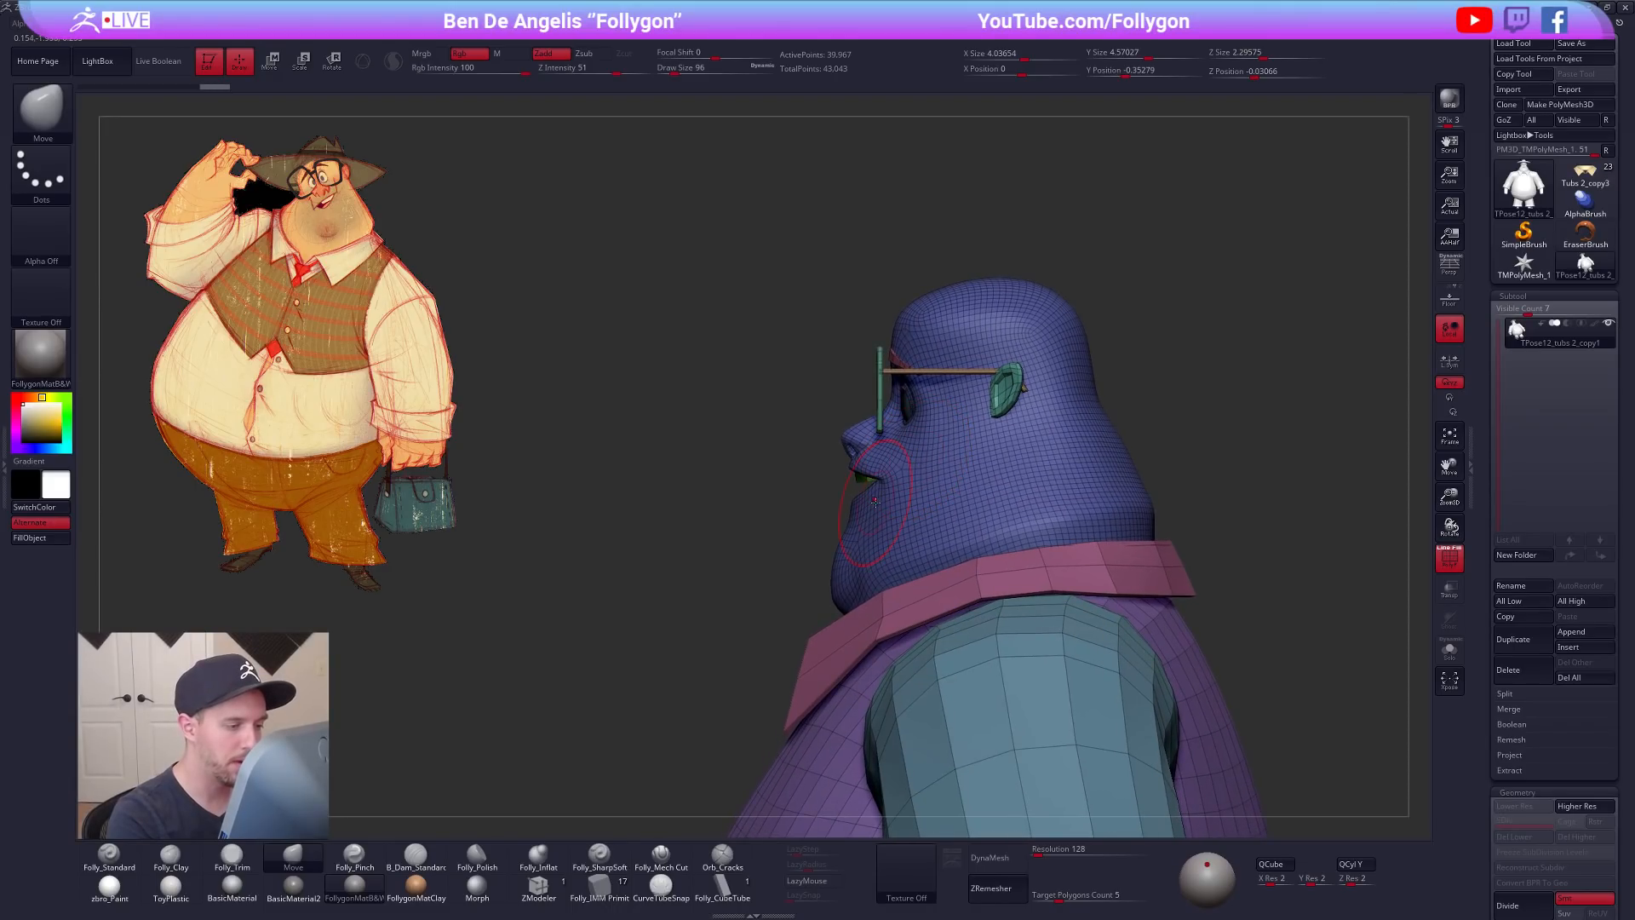
# Step: Hide the head and glasses, then lasso-mask the exposed eye, eyebrow and mouth pieces
pyautogui.keyDown('ctrl'); pyautogui.keyDown('alt'); pyautogui.keyDown('shift'); pyautogui.click(912, 482); pyautogui.keyUp('shift'); pyautogui.keyUp('alt'); pyautogui.keyUp('ctrl')
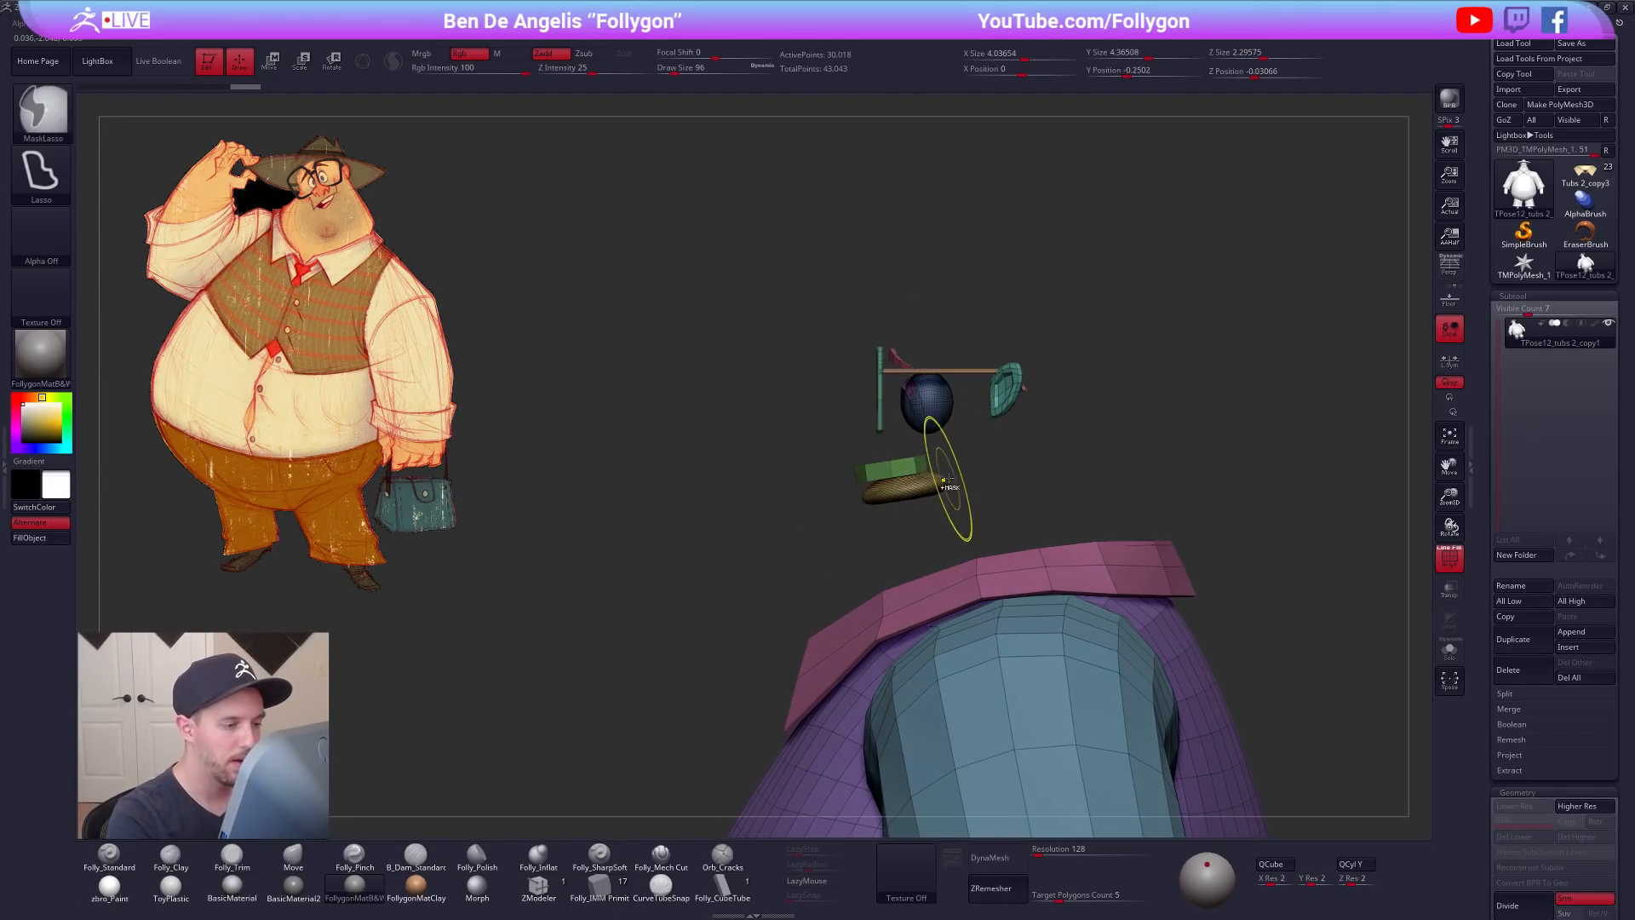
pyautogui.keyDown('ctrl'); pyautogui.keyDown('alt'); pyautogui.keyDown('shift'); pyautogui.click(879, 375); pyautogui.keyUp('shift'); pyautogui.keyUp('alt'); pyautogui.keyUp('ctrl')
pyautogui.moveTo(954, 505)
pyautogui.keyDown('ctrl'); pyautogui.mouseDown()
pyautogui.moveTo(930, 317)
pyautogui.moveTo(773, 435)
pyautogui.mouseUp(); pyautogui.keyUp('ctrl')
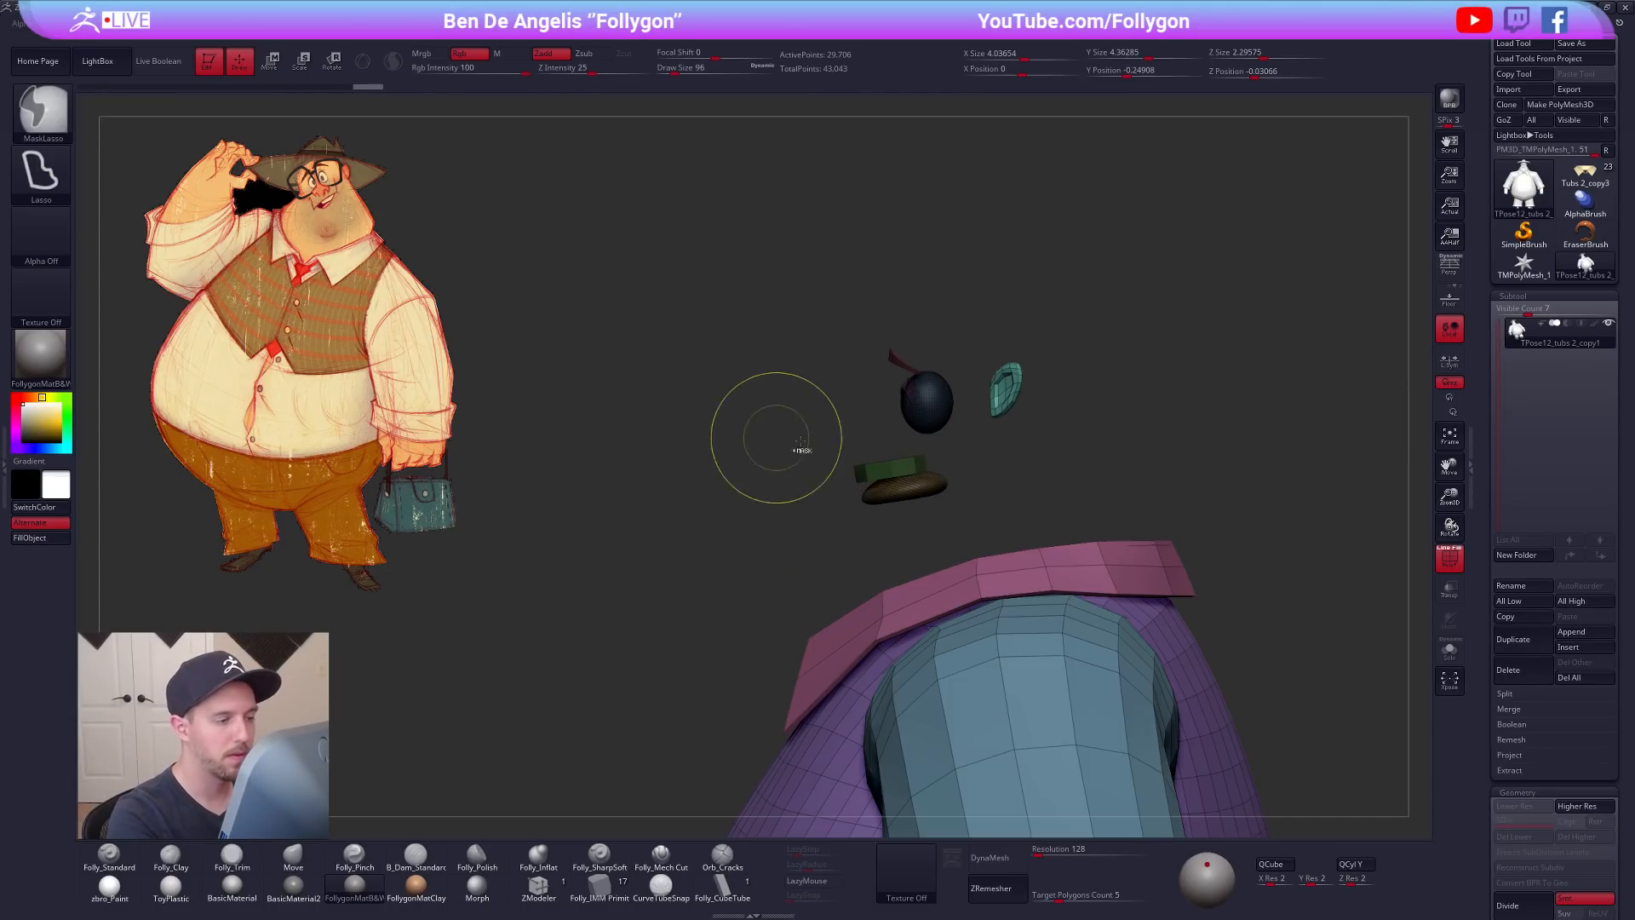
# Step: Isolate the head, lasso-mask the front of the face, and bring back the whole figure without polyframe
pyautogui.keyDown('ctrl'); pyautogui.keyDown('shift'); pyautogui.click(1018, 466); pyautogui.keyUp('shift'); pyautogui.keyUp('ctrl')
pyautogui.keyDown('ctrl'); pyautogui.keyDown('shift'); pyautogui.click(951, 492); pyautogui.keyUp('shift'); pyautogui.keyUp('ctrl')
pyautogui.keyDown('ctrl'); pyautogui.keyDown('shift'); pyautogui.click(907, 528); pyautogui.keyUp('shift'); pyautogui.keyUp('ctrl')
pyautogui.keyDown('ctrl'); pyautogui.keyDown('shift'); pyautogui.click(822, 542); pyautogui.keyUp('shift'); pyautogui.keyUp('ctrl')
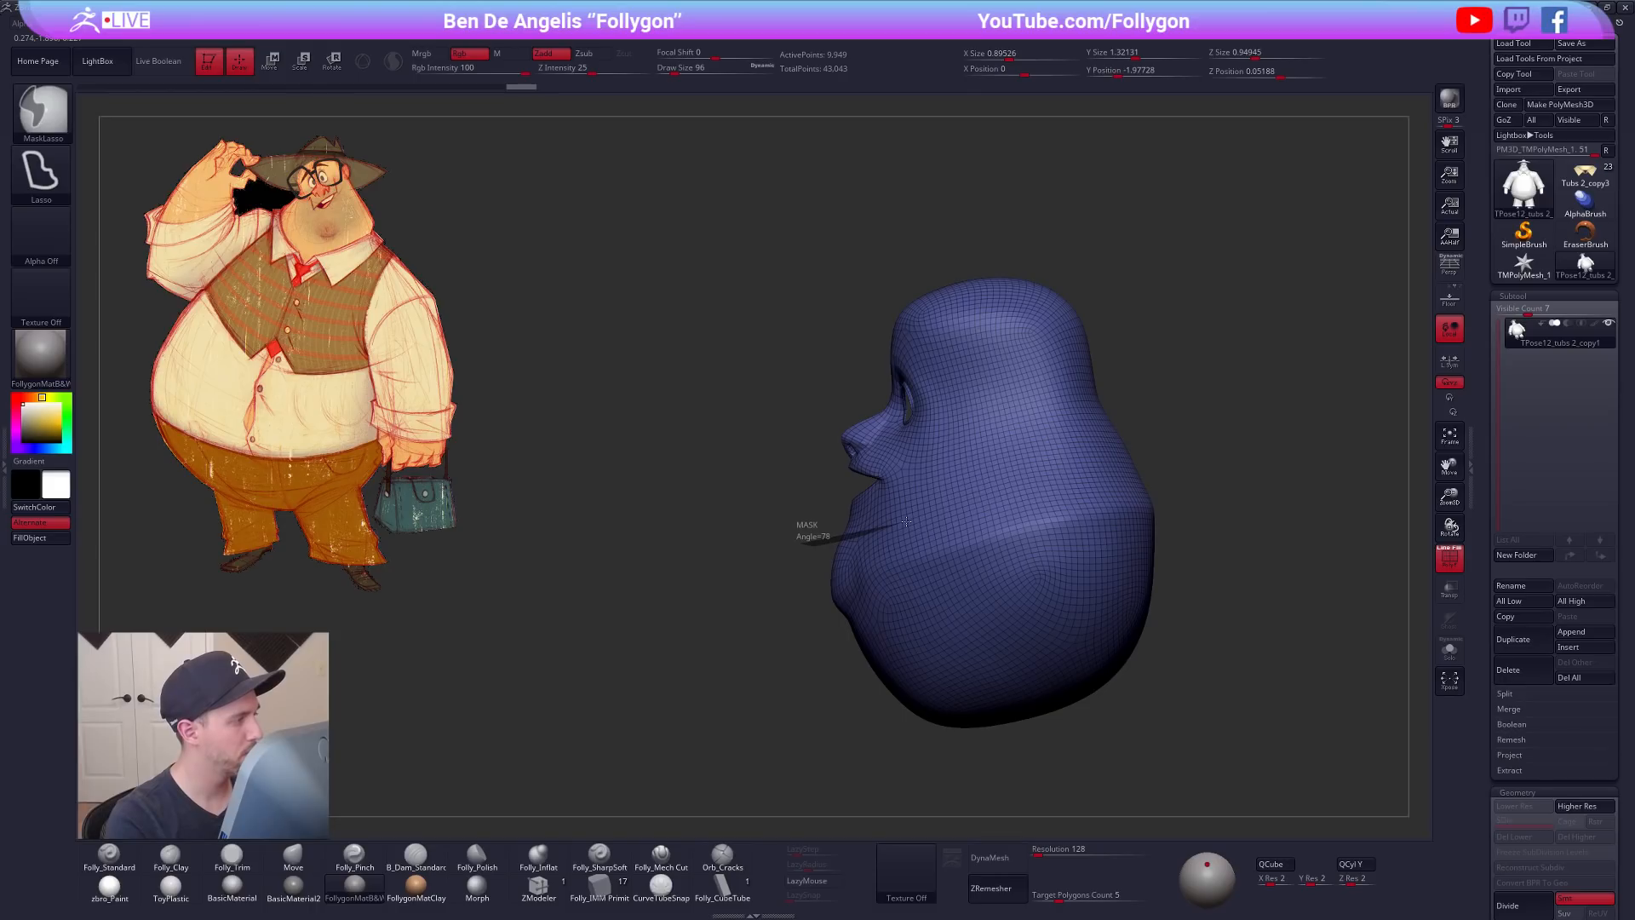
pyautogui.moveTo(918, 496)
pyautogui.keyDown('ctrl'); pyautogui.mouseDown()
pyautogui.moveTo(939, 402)
pyautogui.moveTo(832, 327)
pyautogui.moveTo(802, 392)
pyautogui.mouseUp(); pyautogui.keyUp('ctrl')
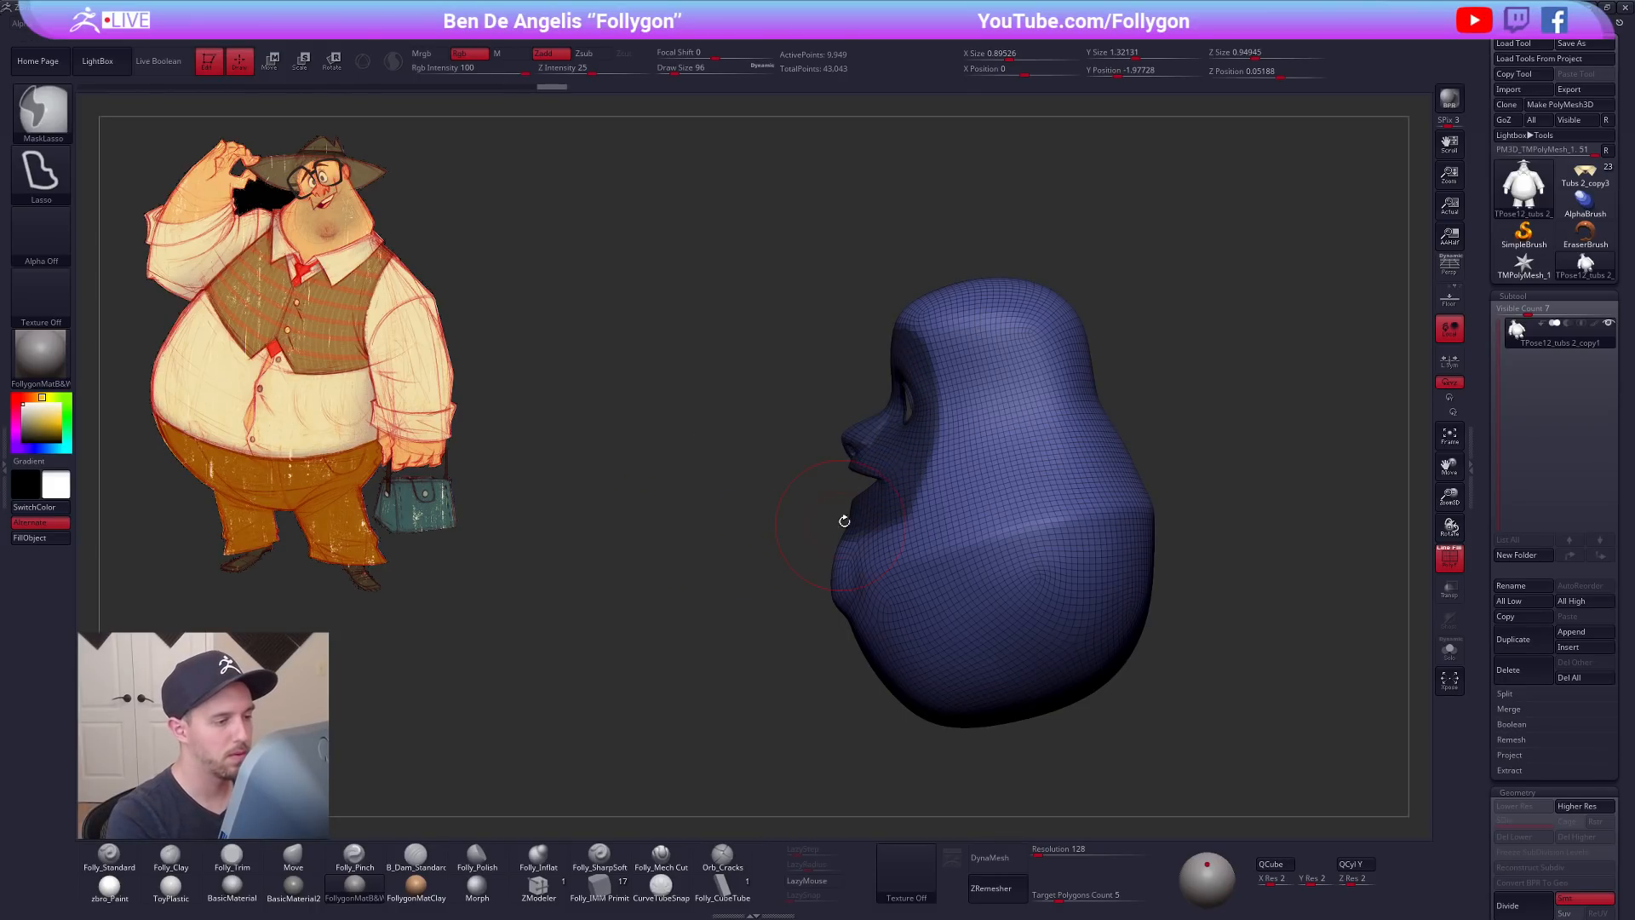
pyautogui.keyDown('shift'); pyautogui.moveTo(840, 525); pyautogui.dragTo(937, 503, button='right'); pyautogui.keyUp('shift')
pyautogui.hotkey('shift', 'f')
pyautogui.keyDown('ctrl'); pyautogui.keyDown('shift'); pyautogui.click(1031, 503); pyautogui.keyUp('shift'); pyautogui.keyUp('ctrl')
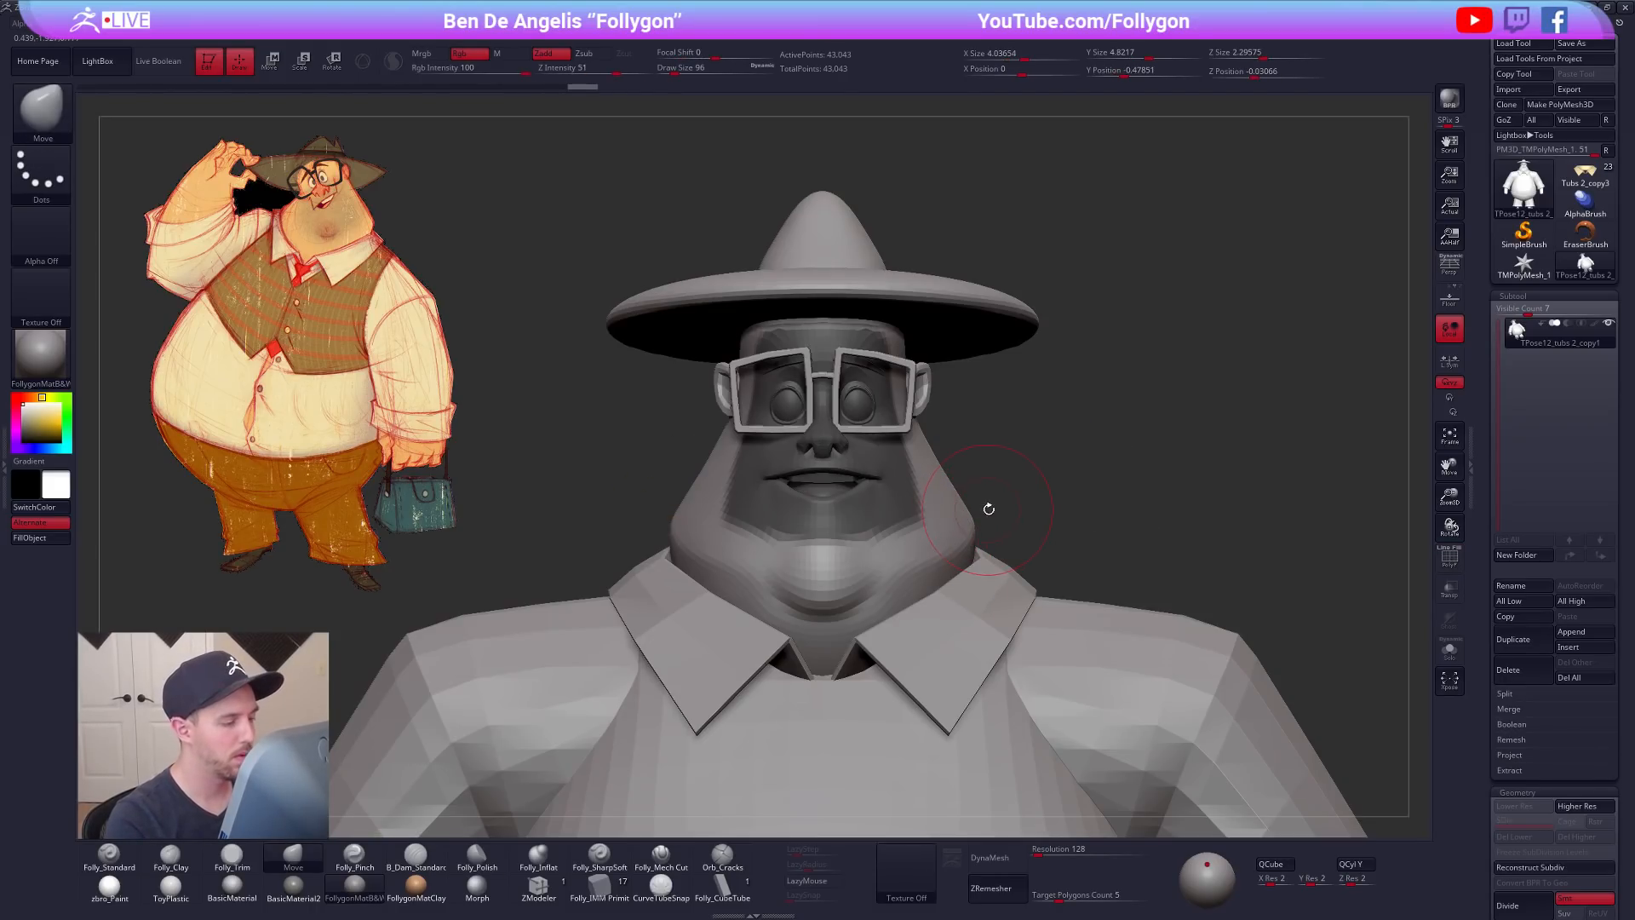
# Step: Soften the edges of the face mask and invert it so only the facial features can be moved
pyautogui.keyDown('ctrl'); pyautogui.click(914, 532); pyautogui.keyUp('ctrl')
pyautogui.keyDown('ctrl'); pyautogui.click(930, 536); pyautogui.keyUp('ctrl')
pyautogui.keyDown('ctrl'); pyautogui.click(997, 490); pyautogui.keyUp('ctrl')
pyautogui.keyDown('ctrl'); pyautogui.click(946, 516); pyautogui.keyUp('ctrl')
pyautogui.keyDown('ctrl'); pyautogui.click(952, 521); pyautogui.keyUp('ctrl')
pyautogui.keyDown('ctrl'); pyautogui.click(955, 518); pyautogui.keyUp('ctrl')
pyautogui.keyDown('ctrl'); pyautogui.click(1004, 503); pyautogui.keyUp('ctrl')
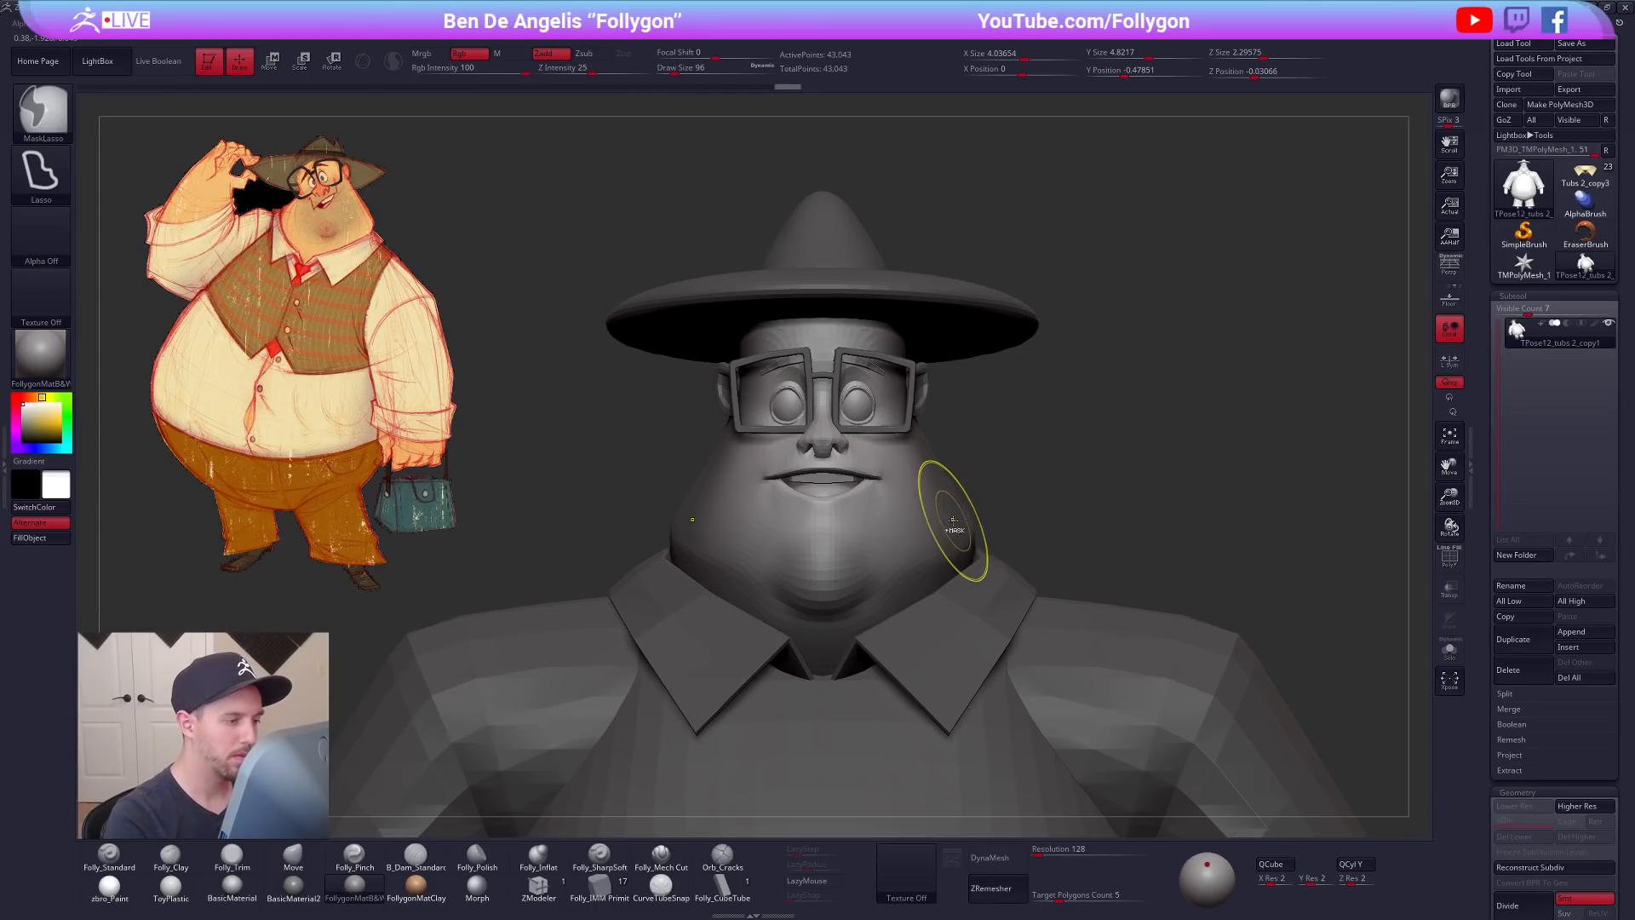
# Step: Move the unmasked facial features slightly upward with the Transpose line
pyautogui.press('w')
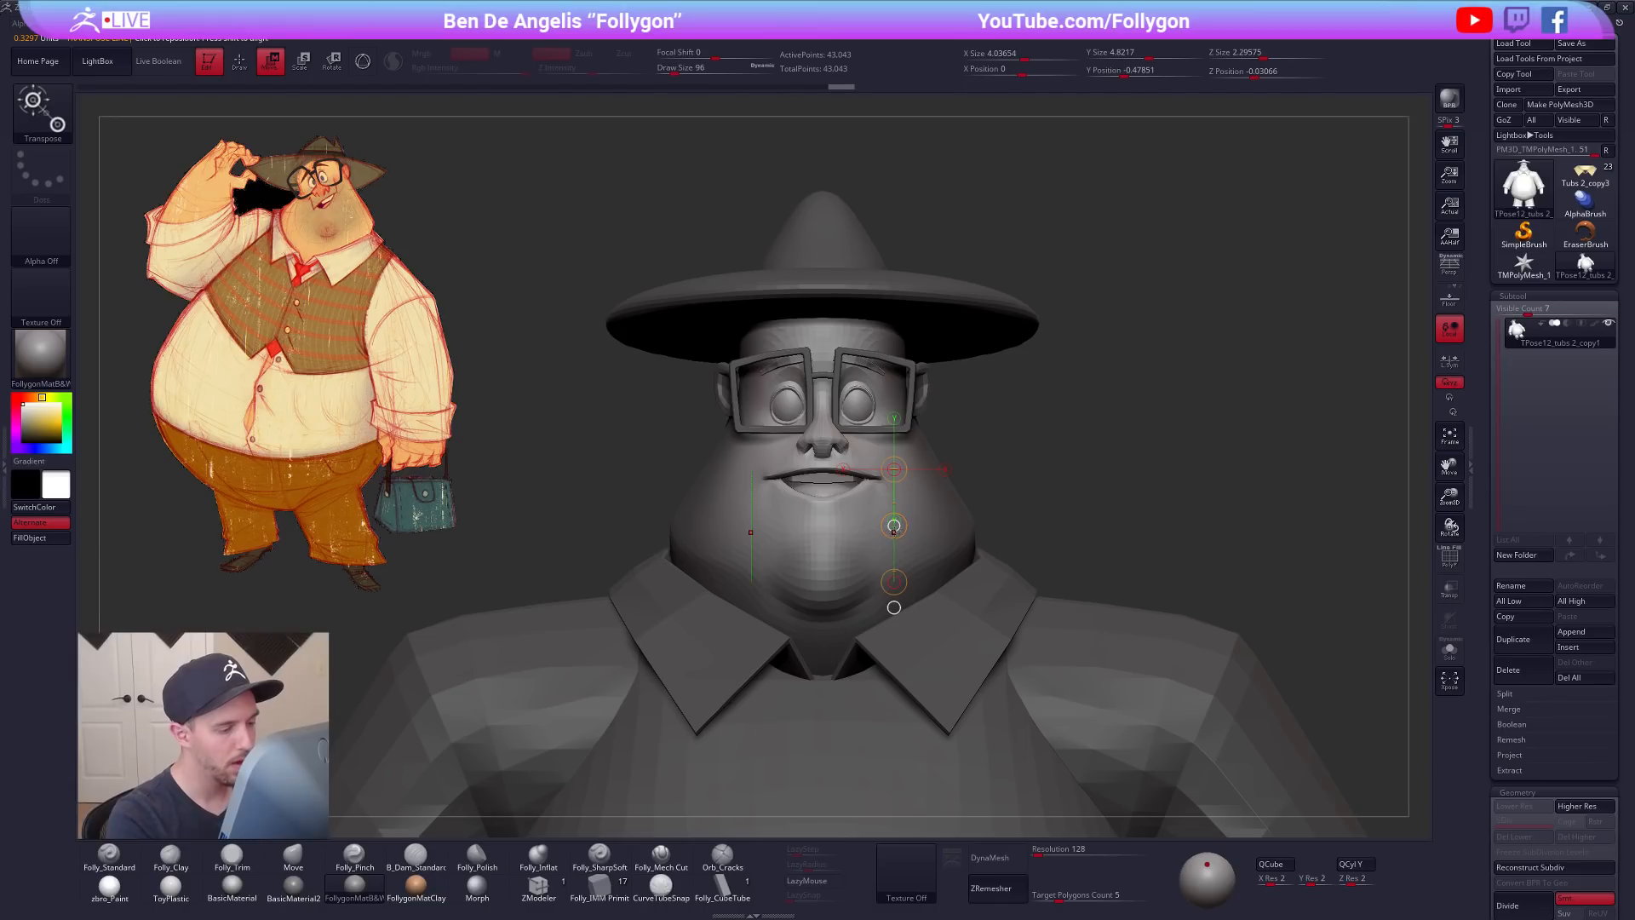
pyautogui.moveTo(894, 525); pyautogui.dragTo(894, 504)
pyautogui.moveTo(1119, 524)
pyautogui.keyDown('alt'); pyautogui.mouseDown()
pyautogui.moveTo(1261, 572)
pyautogui.moveTo(1230, 628)
pyautogui.moveTo(1304, 635)
pyautogui.mouseUp(); pyautogui.keyUp('alt')
pyautogui.press('q')
pyautogui.moveTo(846, 521)
pyautogui.keyDown('alt'); pyautogui.mouseDown(button='right')
pyautogui.moveTo(858, 532)
pyautogui.moveTo(887, 479)
pyautogui.moveTo(920, 511)
pyautogui.mouseUp(button='right'); pyautogui.keyUp('alt')
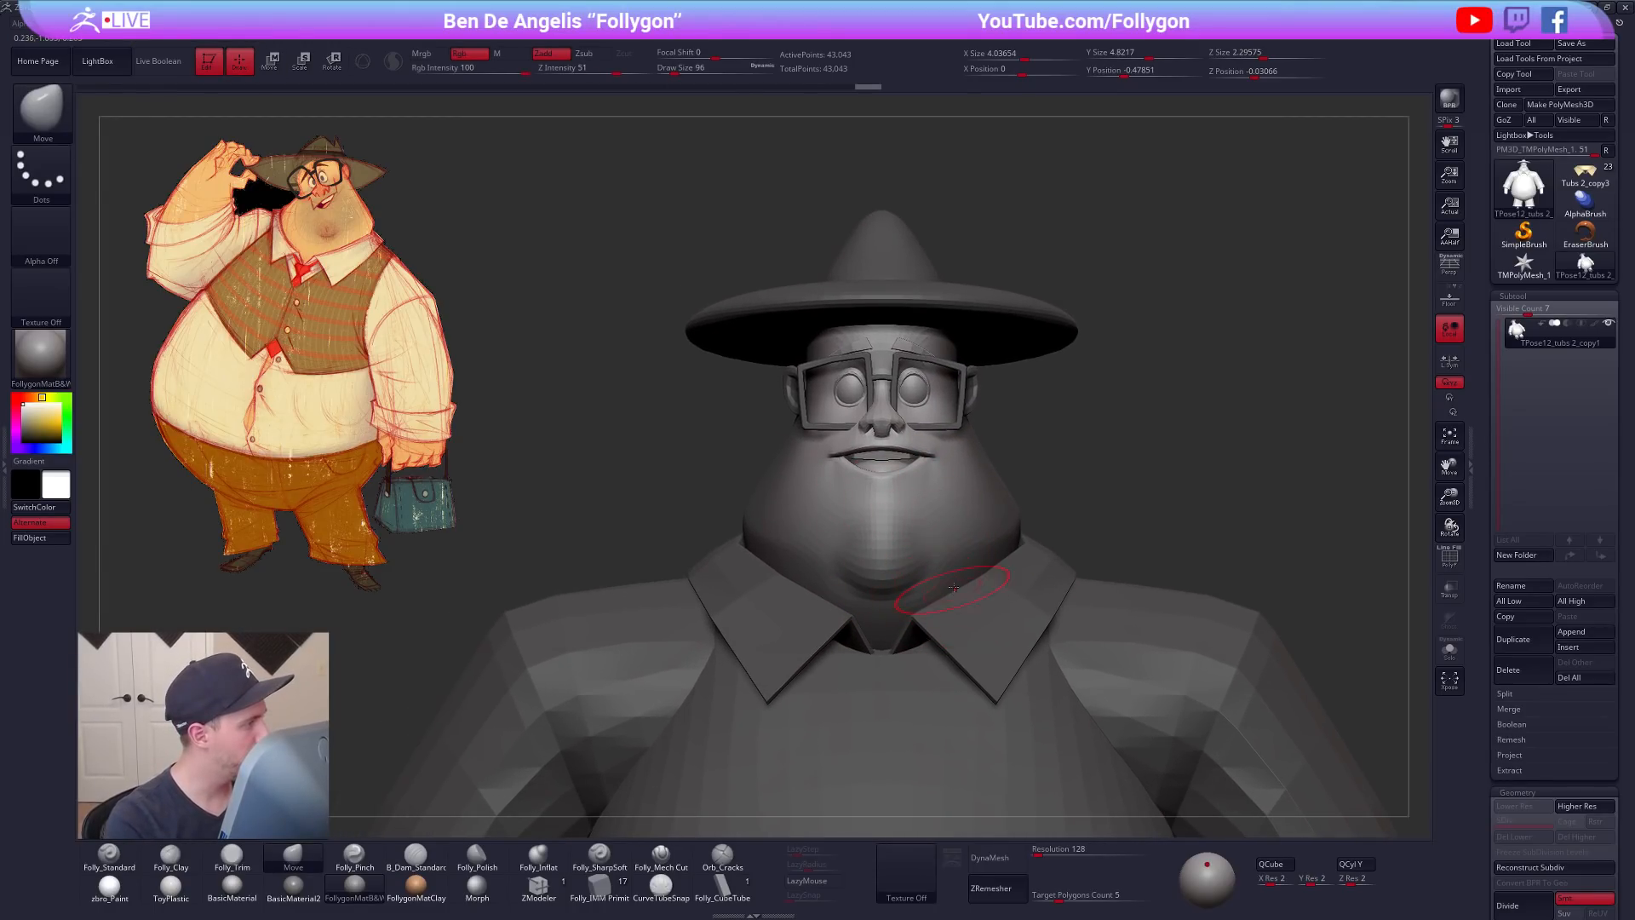
# Step: Set the Move brush size to 130, then hide the head and hat on the posing mesh
pyautogui.press('space')
pyautogui.click(1022, 526)
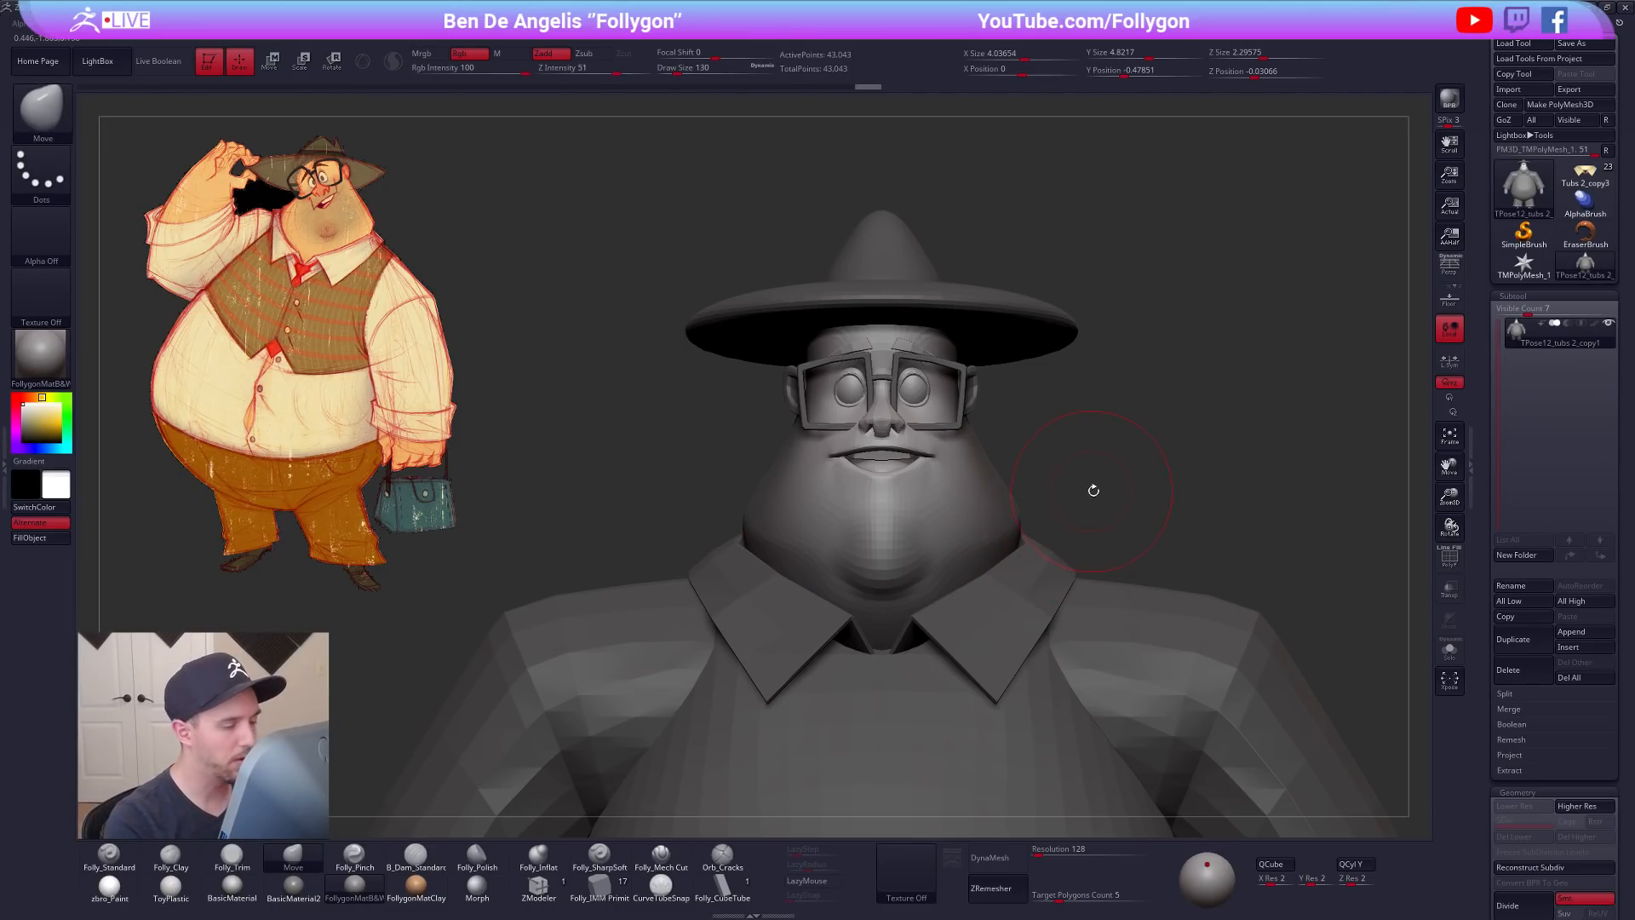
pyautogui.moveTo(1047, 426); pyautogui.dragTo(1019, 449)
pyautogui.moveTo(1019, 449); pyautogui.dragTo(1044, 418, button='right')
pyautogui.keyDown('ctrl'); pyautogui.keyDown('shift'); pyautogui.click(1004, 491); pyautogui.keyUp('shift'); pyautogui.keyUp('ctrl')
pyautogui.keyDown('ctrl'); pyautogui.keyDown('shift'); pyautogui.moveTo(1070, 411); pyautogui.dragTo(1083, 427); pyautogui.keyUp('shift'); pyautogui.keyUp('ctrl')
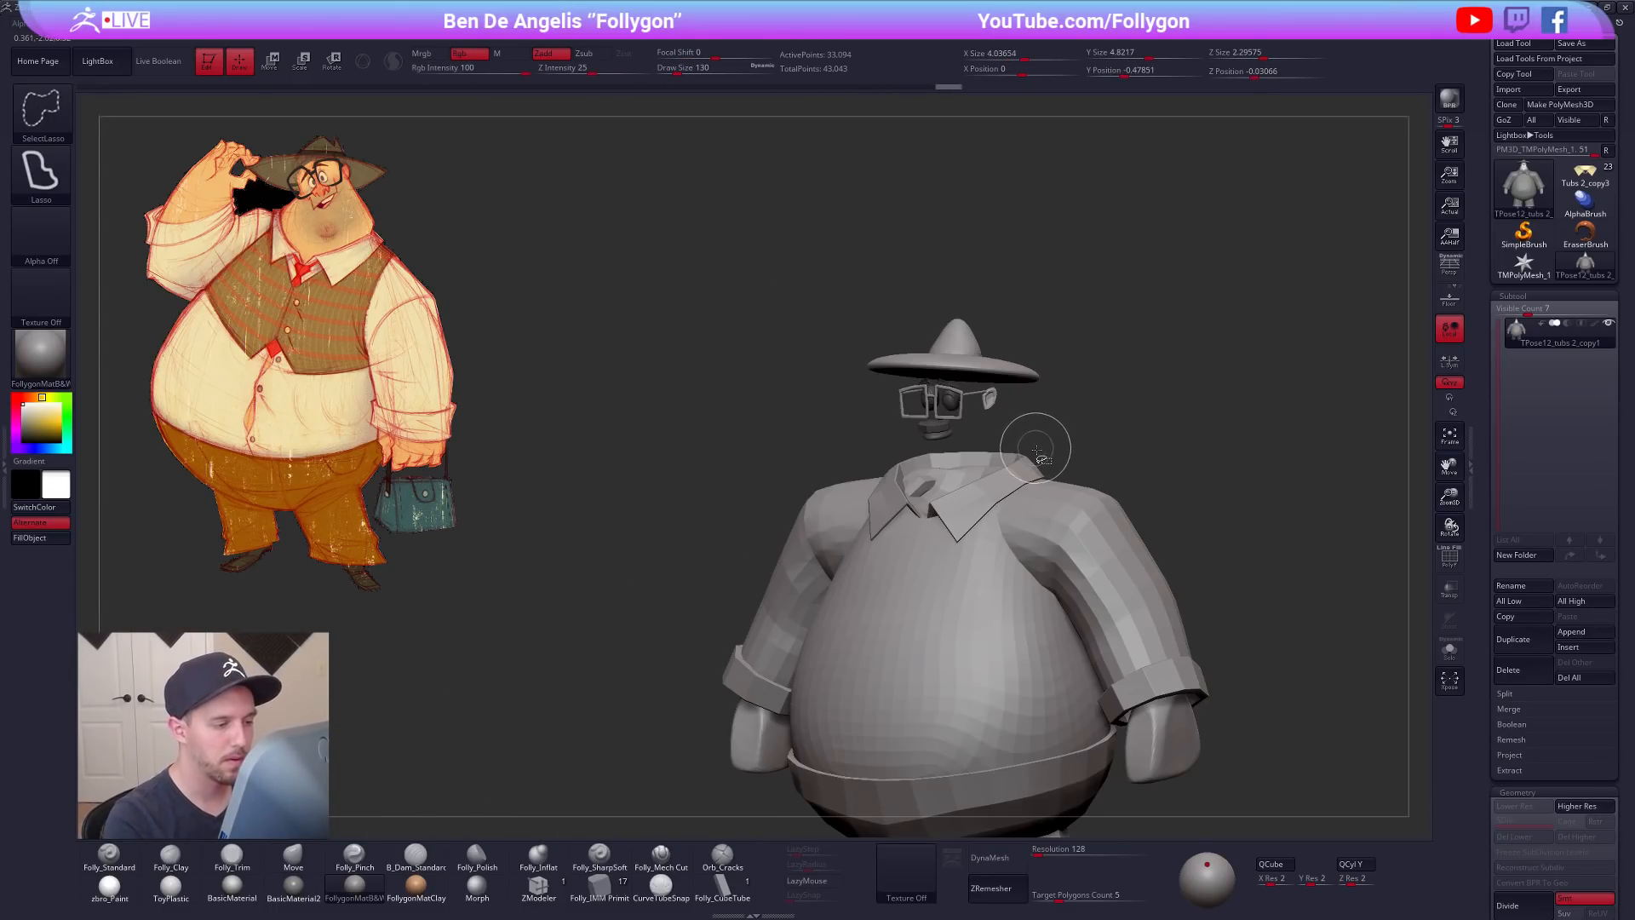
pyautogui.keyDown('ctrl'); pyautogui.keyDown('alt'); pyautogui.keyDown('shift'); pyautogui.click(1022, 368); pyautogui.keyUp('shift'); pyautogui.keyUp('alt'); pyautogui.keyUp('ctrl')
# Step: Adjust the mask so only the glasses and ears stay unmasked, then show the whole figure again
pyautogui.keyDown('shift'); pyautogui.moveTo(1033, 434); pyautogui.dragTo(1053, 458, button='right'); pyautogui.keyUp('shift')
pyautogui.keyDown('ctrl'); pyautogui.moveTo(1053, 459); pyautogui.dragTo(930, 392, button='right'); pyautogui.keyUp('ctrl')
pyautogui.moveTo(884, 372)
pyautogui.keyDown('ctrl'); pyautogui.mouseDown()
pyautogui.moveTo(619, 570)
pyautogui.moveTo(906, 789)
pyautogui.moveTo(1183, 383)
pyautogui.moveTo(1150, 376)
pyautogui.moveTo(1132, 401)
pyautogui.mouseUp(); pyautogui.keyUp('ctrl')
pyautogui.keyDown('ctrl'); pyautogui.moveTo(971, 412); pyautogui.dragTo(1005, 388, button='right'); pyautogui.keyUp('ctrl')
pyautogui.moveTo(1022, 350)
pyautogui.keyDown('ctrl'); pyautogui.mouseDown()
pyautogui.moveTo(730, 500)
pyautogui.moveTo(937, 515)
pyautogui.mouseUp(); pyautogui.keyUp('ctrl')
pyautogui.keyDown('ctrl'); pyautogui.keyDown('shift'); pyautogui.click(989, 449); pyautogui.keyUp('shift'); pyautogui.keyUp('ctrl')
pyautogui.keyDown('alt'); pyautogui.moveTo(949, 495); pyautogui.dragTo(994, 637, button='right'); pyautogui.keyUp('alt')
pyautogui.keyDown('ctrl'); pyautogui.moveTo(994, 637); pyautogui.dragTo(957, 436, button='right'); pyautogui.keyUp('ctrl')
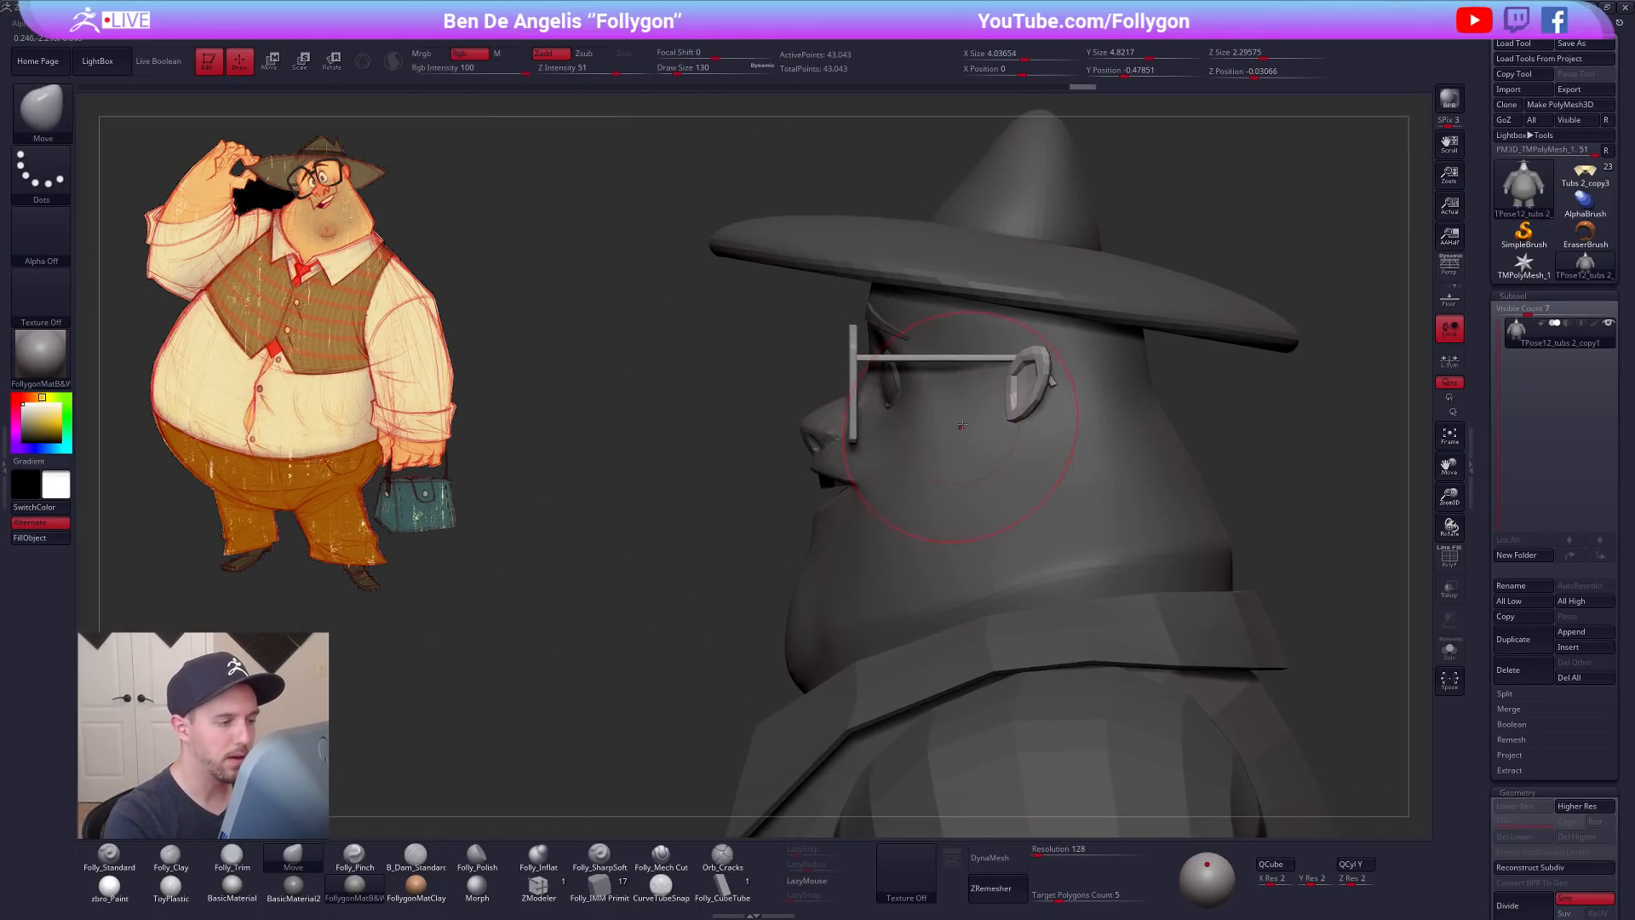
# Step: Raise the glasses and ears slightly on the head with the Transpose line in side view
pyautogui.press('w')
pyautogui.keyDown('shift'); pyautogui.moveTo(1016, 407); pyautogui.dragTo(1016, 502); pyautogui.keyUp('shift')
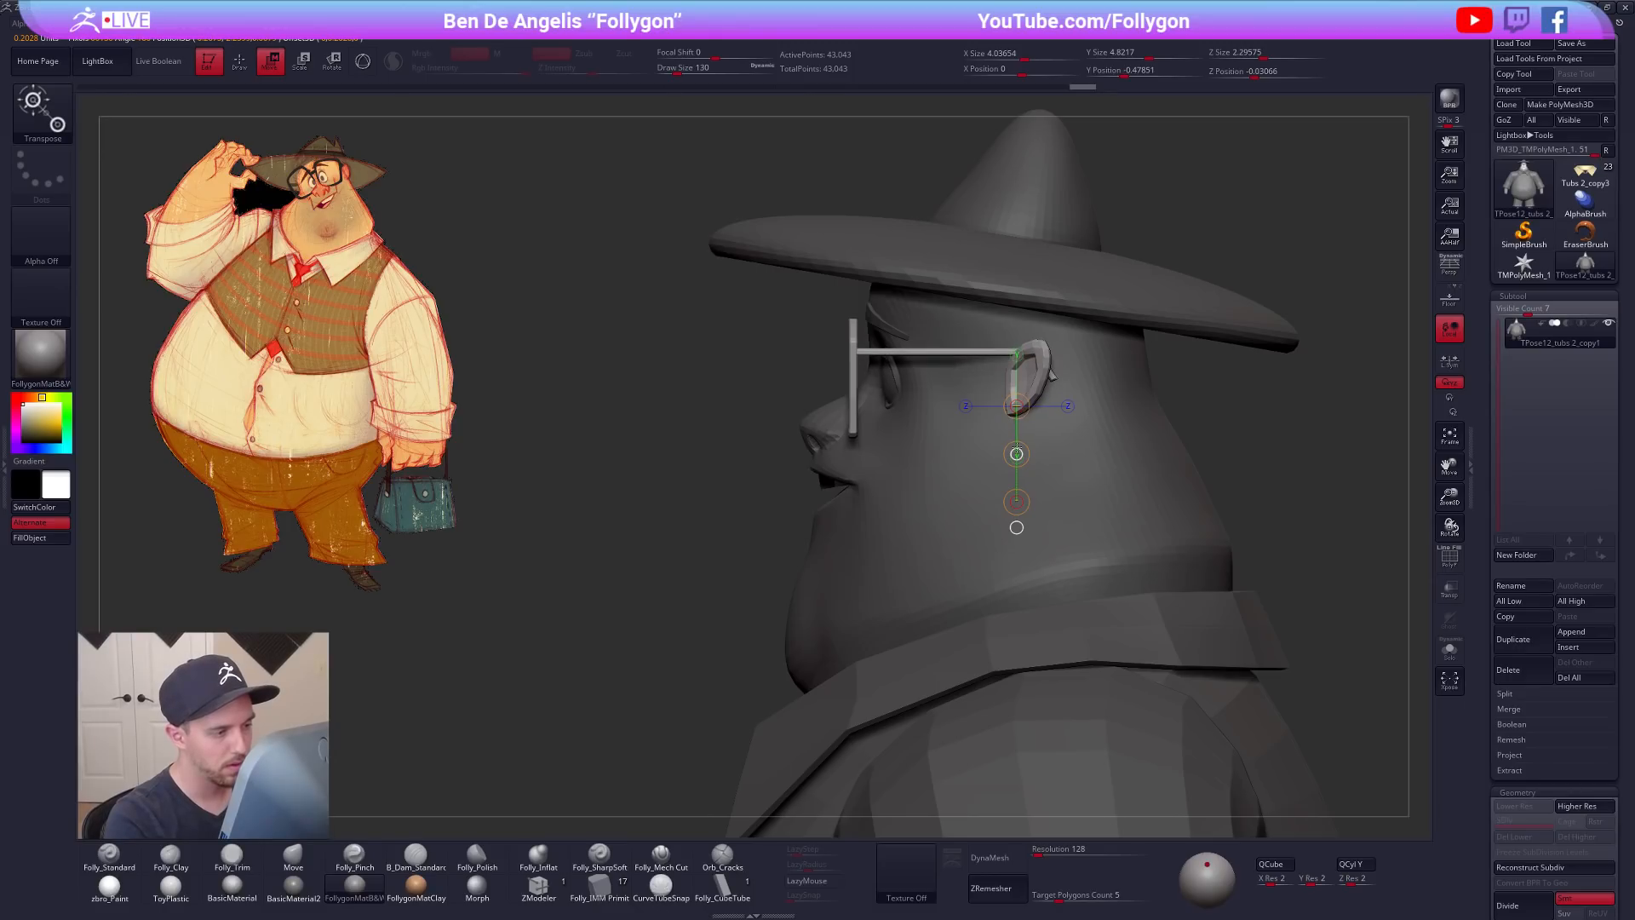
pyautogui.moveTo(1016, 527); pyautogui.dragTo(946, 528, button='right')
pyautogui.moveTo(903, 428)
pyautogui.keyDown('shift'); pyautogui.mouseDown()
pyautogui.moveTo(903, 510)
pyautogui.moveTo(905, 454)
pyautogui.mouseUp(); pyautogui.keyUp('shift')
pyautogui.press('q')
pyautogui.moveTo(1183, 577)
pyautogui.mouseDown(button='right')
pyautogui.moveTo(1173, 627)
pyautogui.moveTo(1172, 610)
pyautogui.mouseUp(button='right')
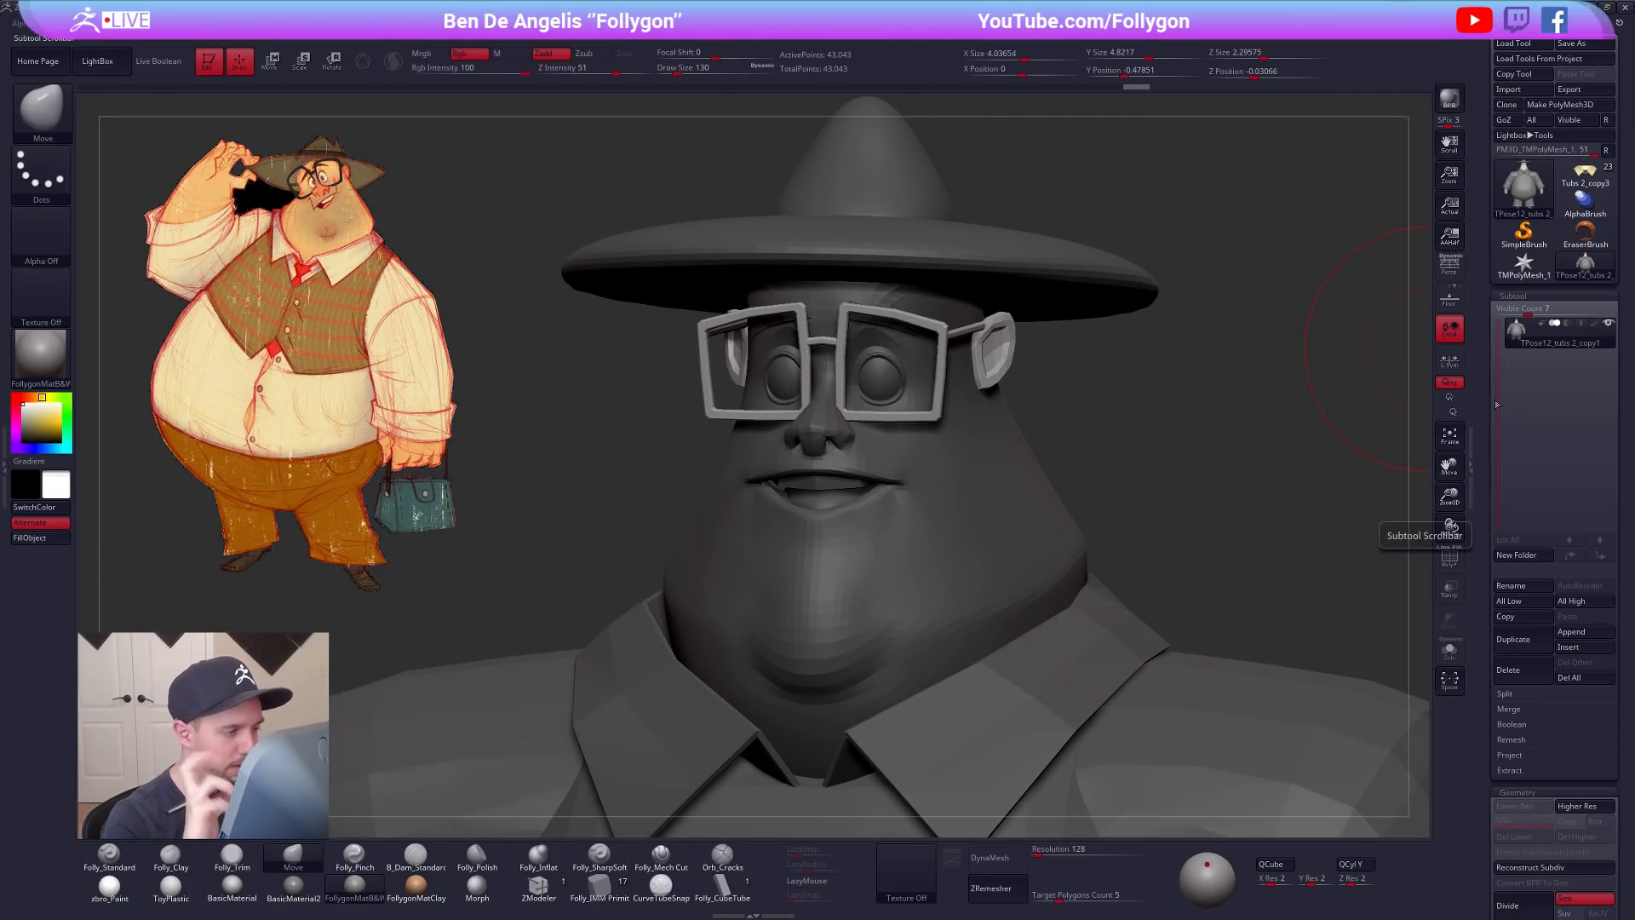
# Step: Nudge the glasses and ears a little higher with the Transpose line from the front view
pyautogui.keyDown('shift'); pyautogui.moveTo(909, 422); pyautogui.dragTo(911, 416, button='right'); pyautogui.keyUp('shift')
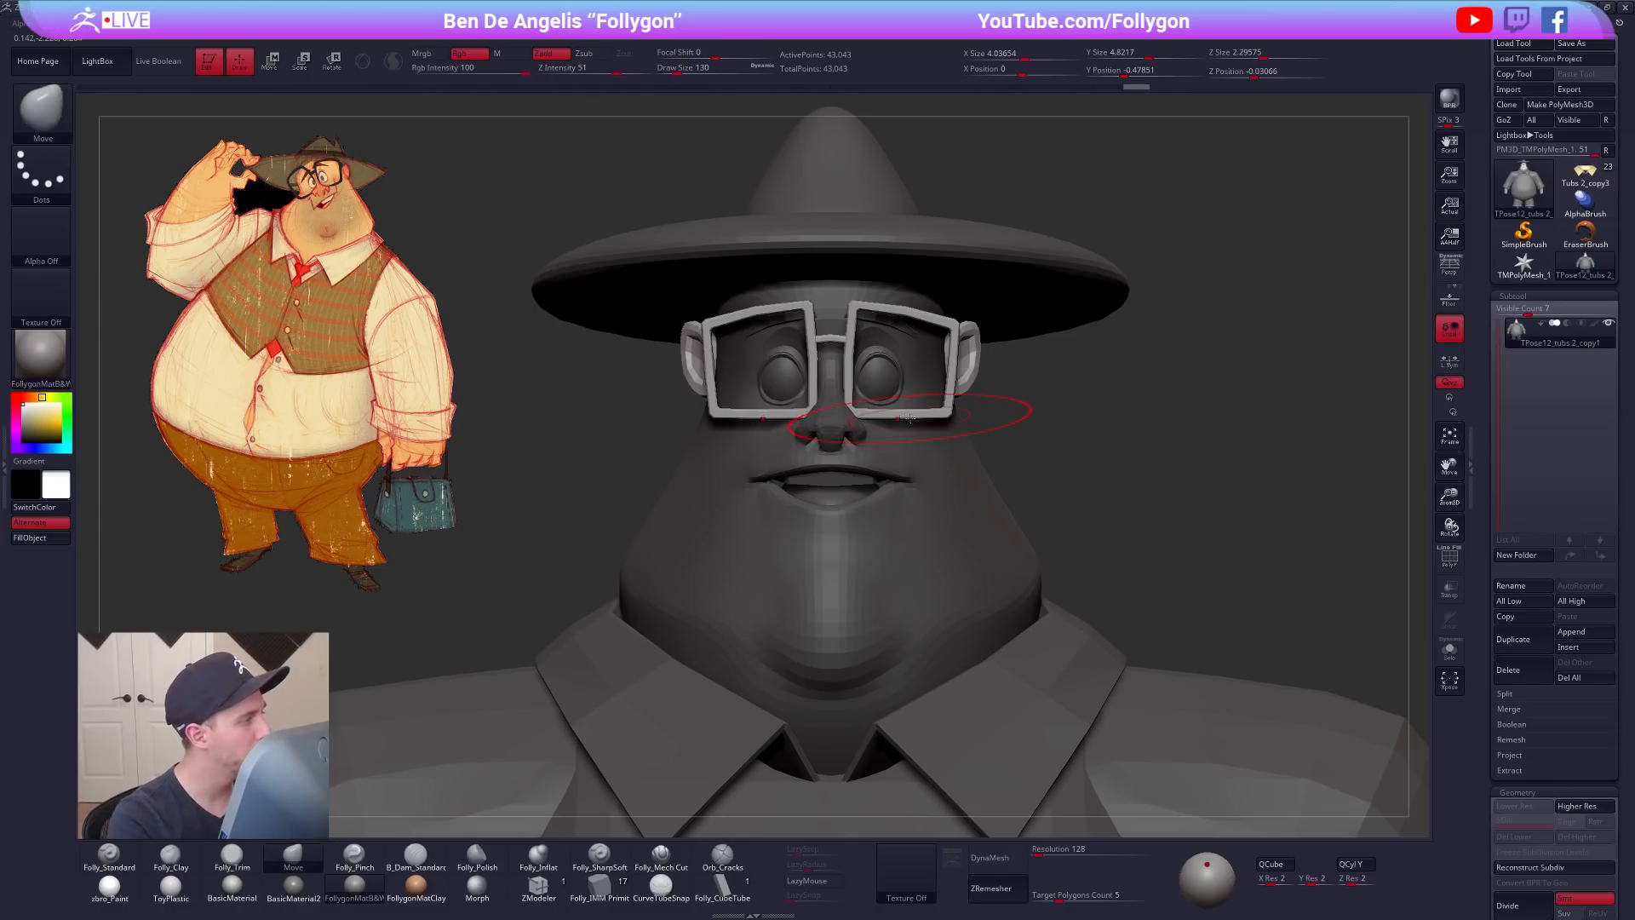
pyautogui.press('w')
pyautogui.moveTo(941, 409)
pyautogui.mouseDown()
pyautogui.moveTo(940, 481)
pyautogui.moveTo(941, 445)
pyautogui.mouseUp()
pyautogui.moveTo(766, 453)
pyautogui.mouseDown(button='right')
pyautogui.moveTo(948, 460)
pyautogui.moveTo(767, 455)
pyautogui.mouseUp(button='right')
pyautogui.press('q')
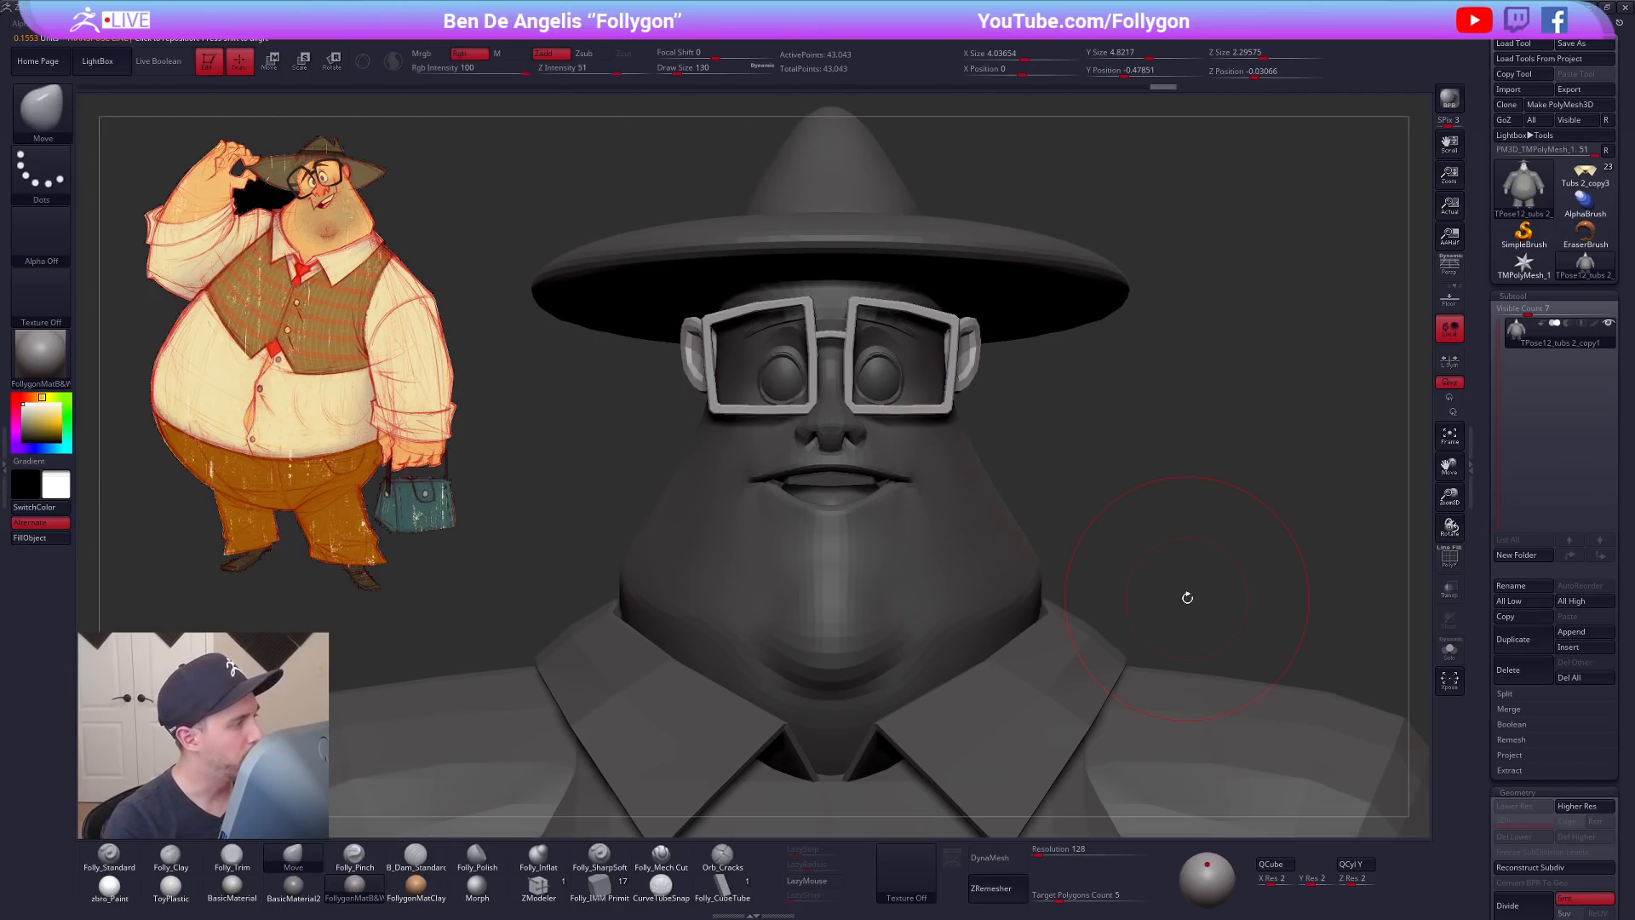
# Step: Clear the mask on the posing mesh and transfer its pose to the character's subtools
pyautogui.moveTo(1229, 621)
pyautogui.keyDown('ctrl'); pyautogui.mouseDown(button='right')
pyautogui.moveTo(1150, 639)
pyautogui.moveTo(1161, 523)
pyautogui.moveTo(1133, 442)
pyautogui.moveTo(1080, 472)
pyautogui.moveTo(1197, 497)
pyautogui.moveTo(1150, 391)
pyautogui.mouseUp(button='right'); pyautogui.keyUp('ctrl')
pyautogui.keyDown('ctrl'); pyautogui.moveTo(1150, 391); pyautogui.dragTo(1183, 360); pyautogui.keyUp('ctrl')
pyautogui.keyDown('alt'); pyautogui.moveTo(1210, 328); pyautogui.dragTo(1133, 310, button='right'); pyautogui.keyUp('alt')
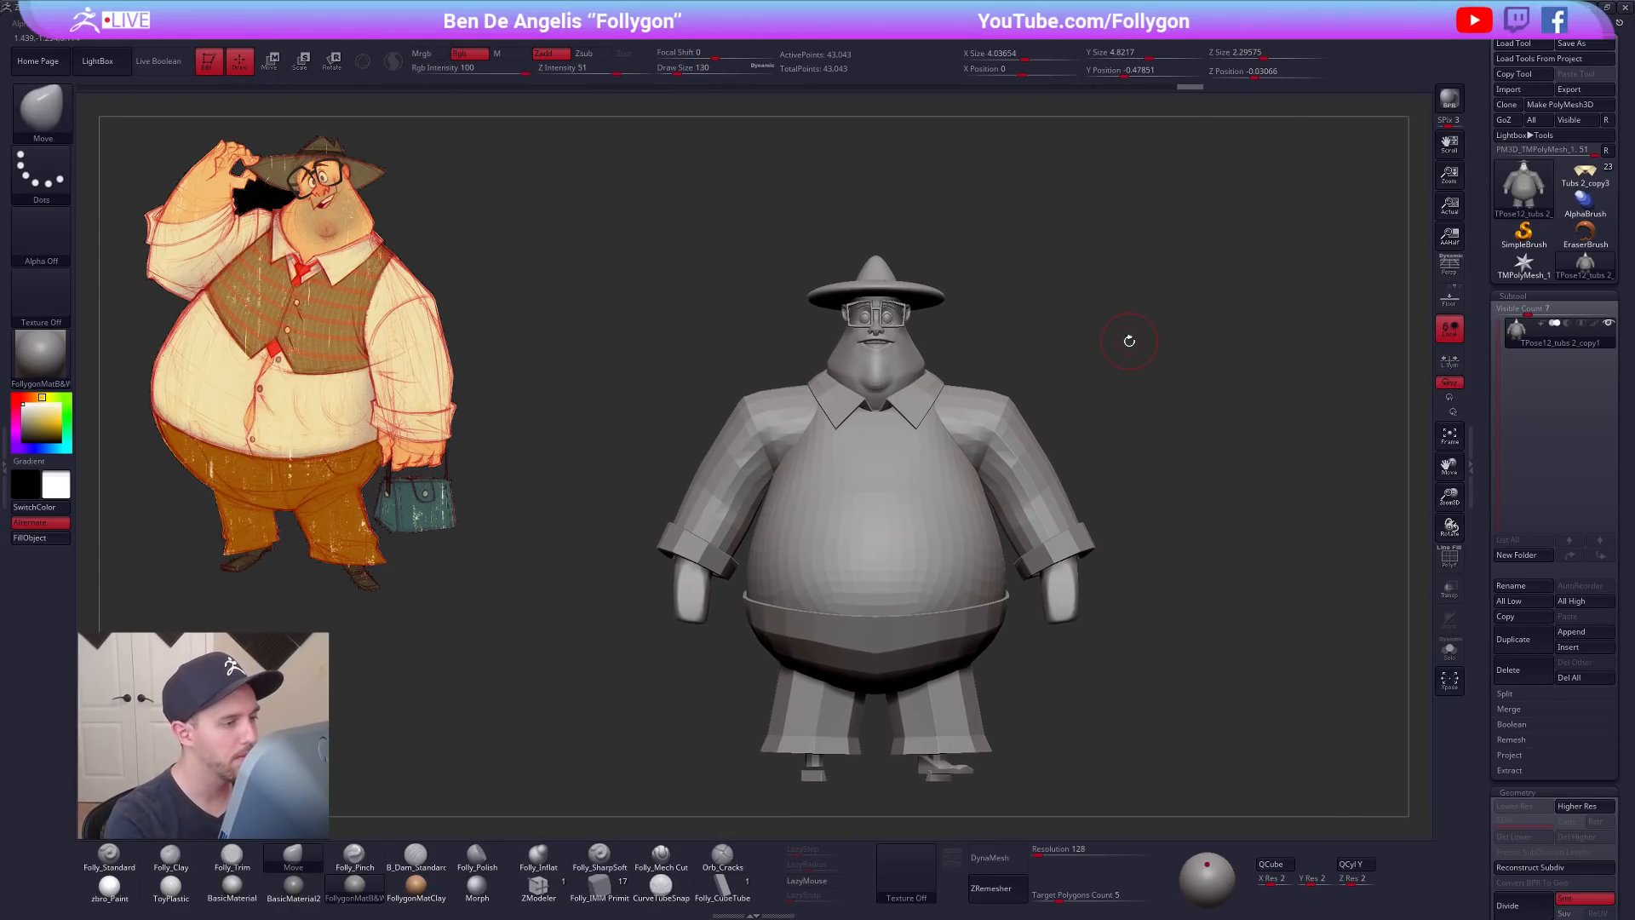
pyautogui.press('space')
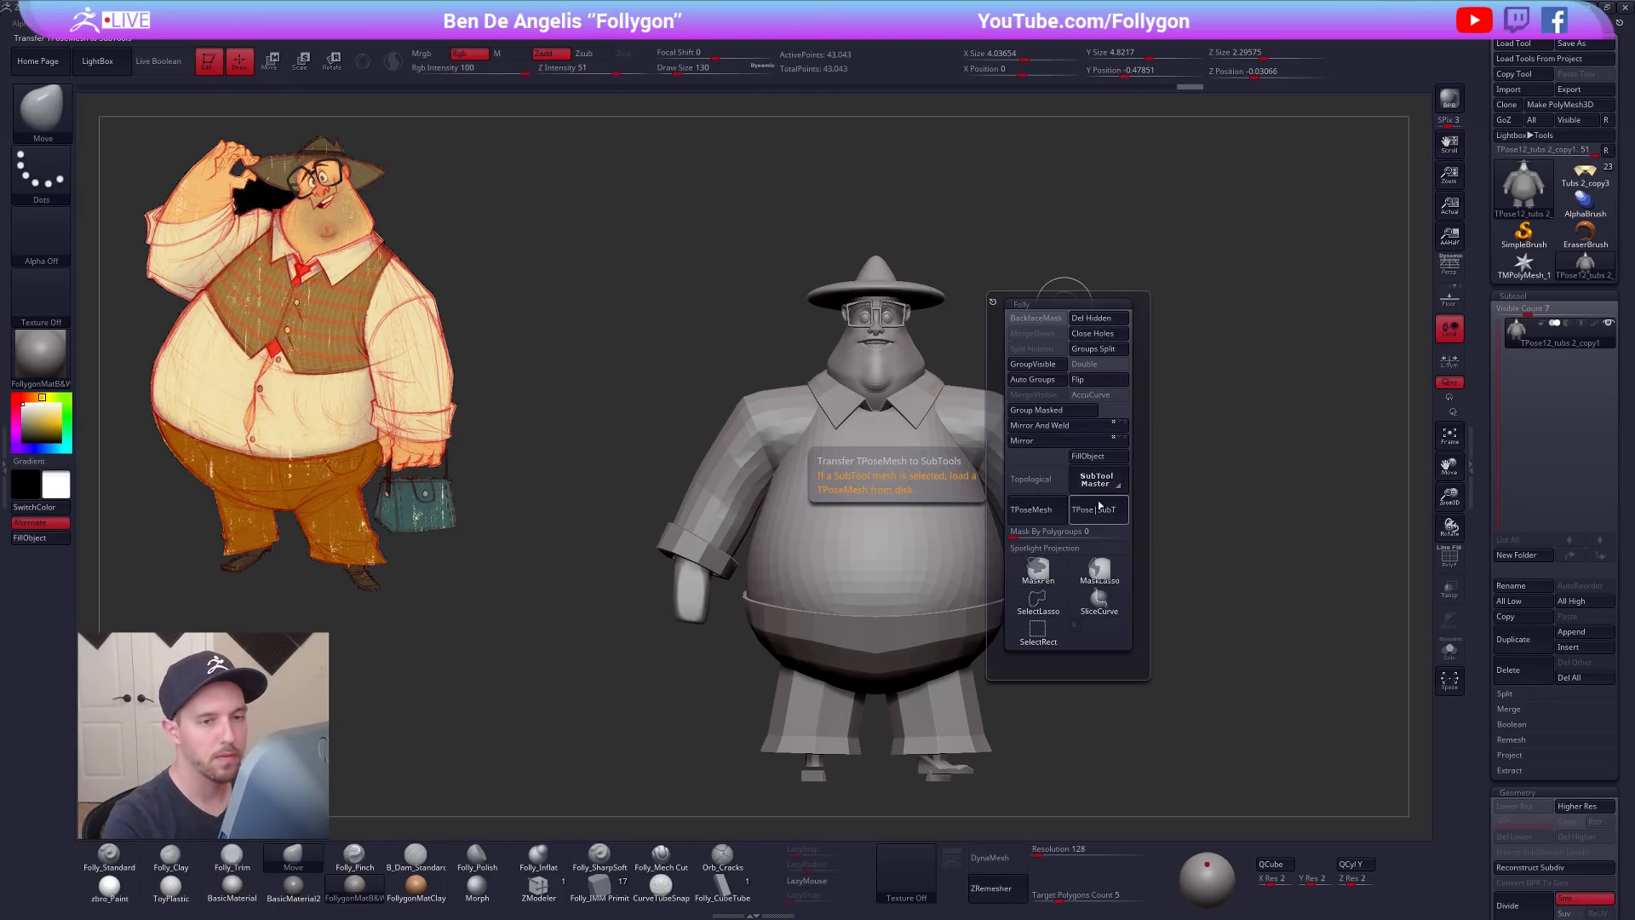
pyautogui.click(1098, 509)
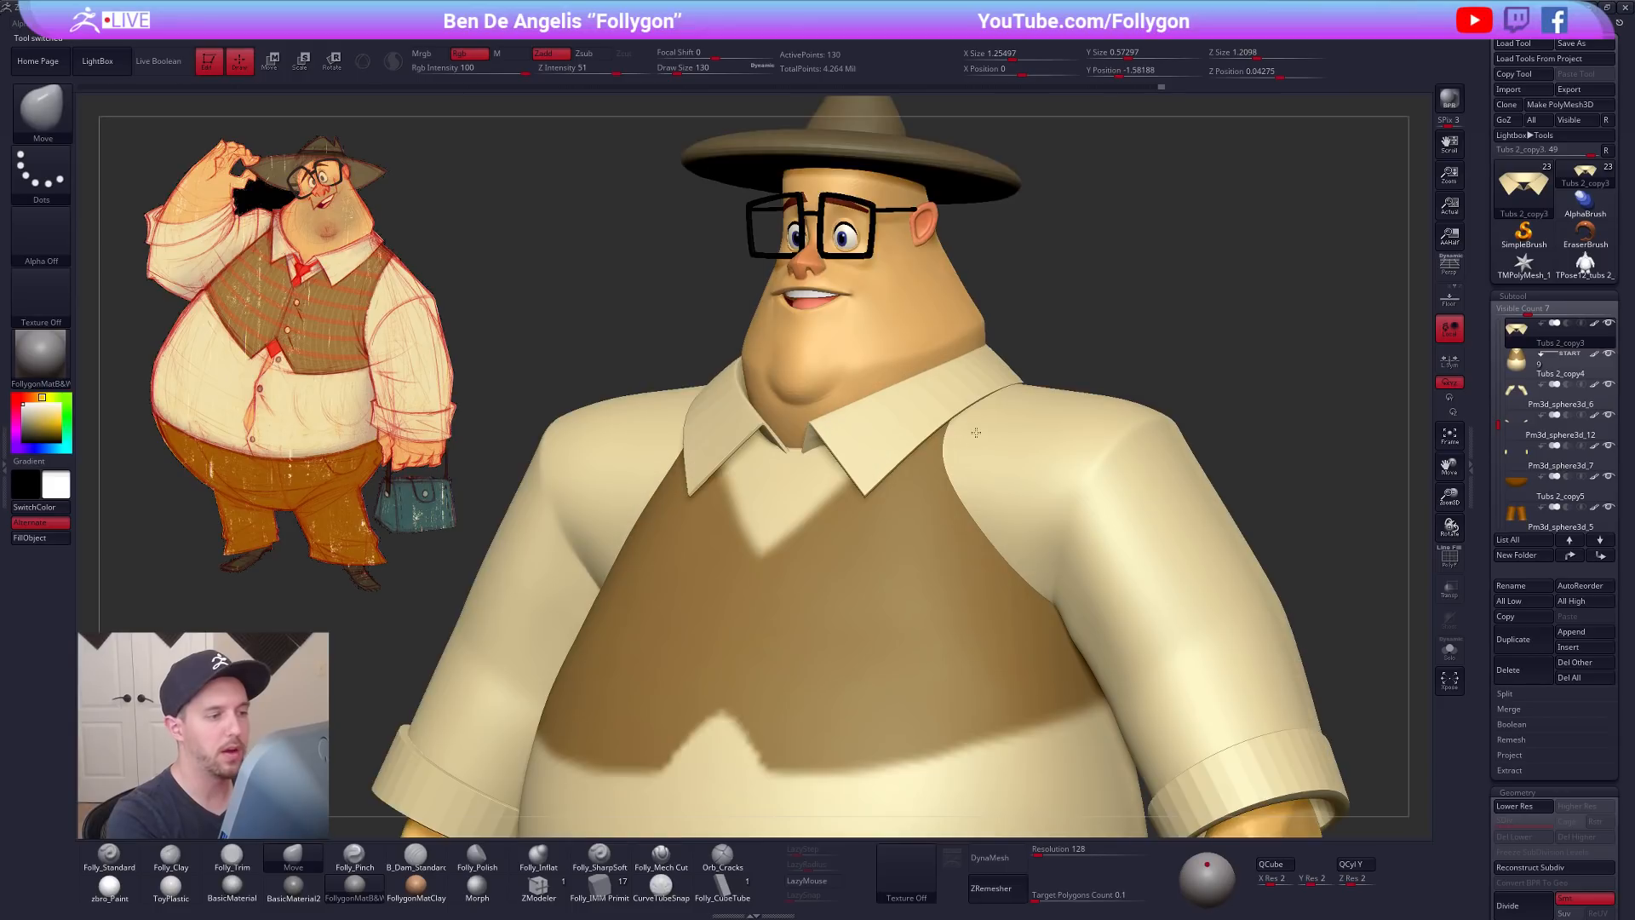
# Step: Isolate the glasses' rims, bridge and temples in turn to check each part, then show the whole character again
pyautogui.keyDown('ctrl'); pyautogui.moveTo(976, 432); pyautogui.dragTo(979, 400, button='right'); pyautogui.keyUp('ctrl')
pyautogui.moveTo(1511, 413)
pyautogui.mouseDown()
pyautogui.moveTo(1511, 345)
pyautogui.moveTo(1511, 383)
pyautogui.mouseUp()
pyautogui.click(1551, 396)
pyautogui.click(1450, 651)
pyautogui.keyDown('alt'); pyautogui.moveTo(921, 251); pyautogui.dragTo(982, 424); pyautogui.keyUp('alt')
pyautogui.hotkey('shift', 'f')
pyautogui.keyDown('alt'); pyautogui.moveTo(886, 391); pyautogui.dragTo(980, 498); pyautogui.keyUp('alt')
pyautogui.hotkey('shift', 'f')
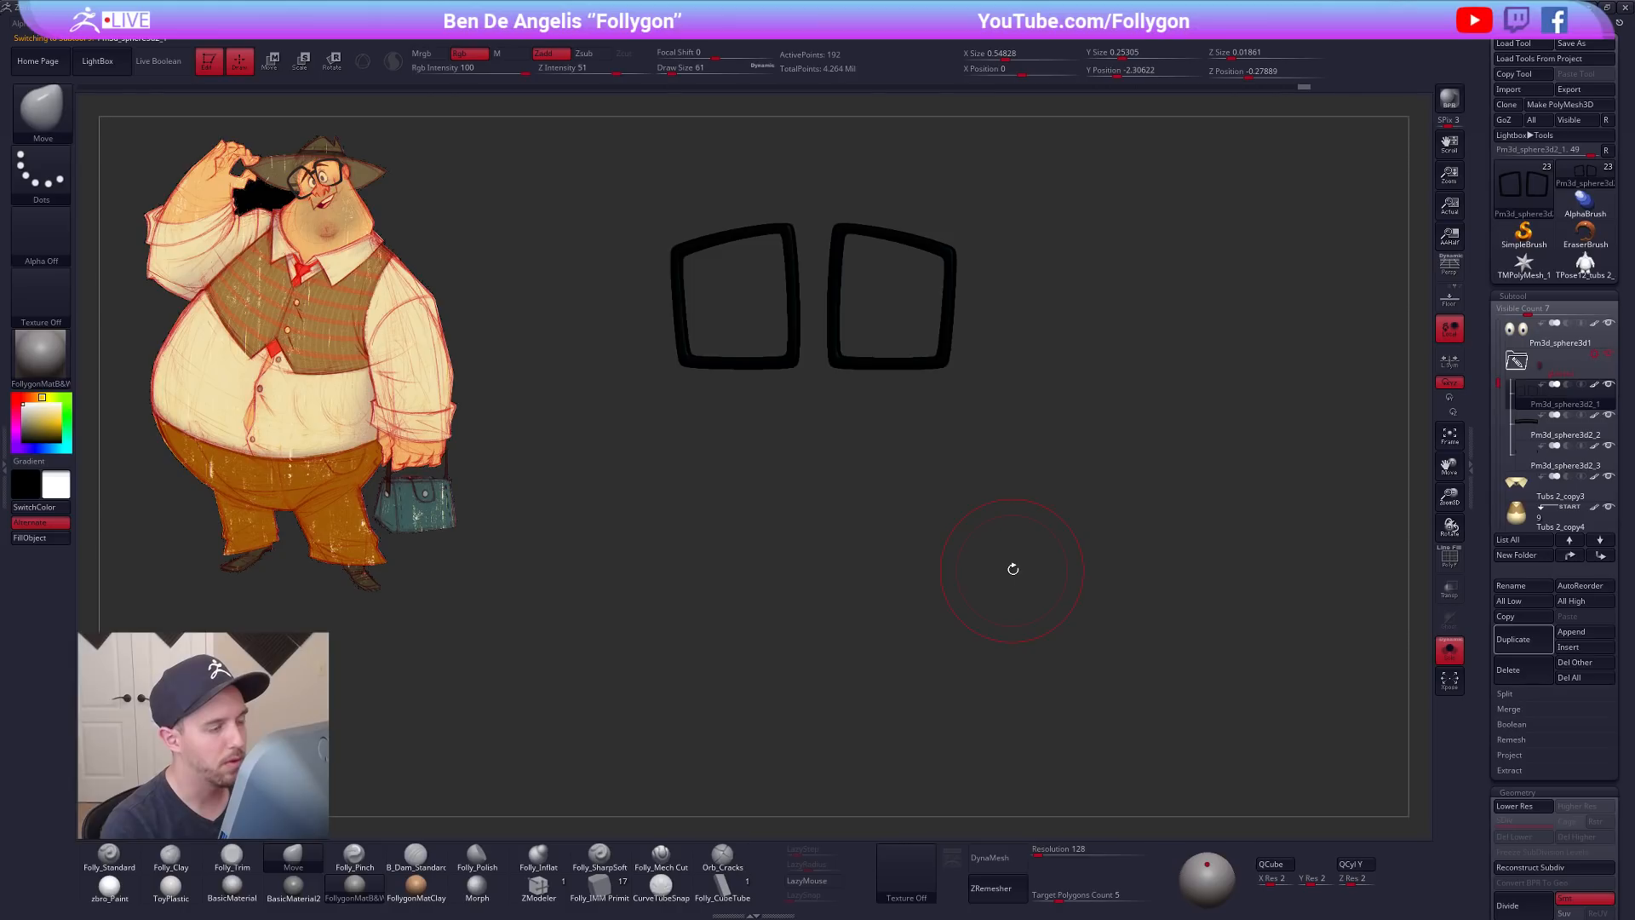
pyautogui.press('Down')
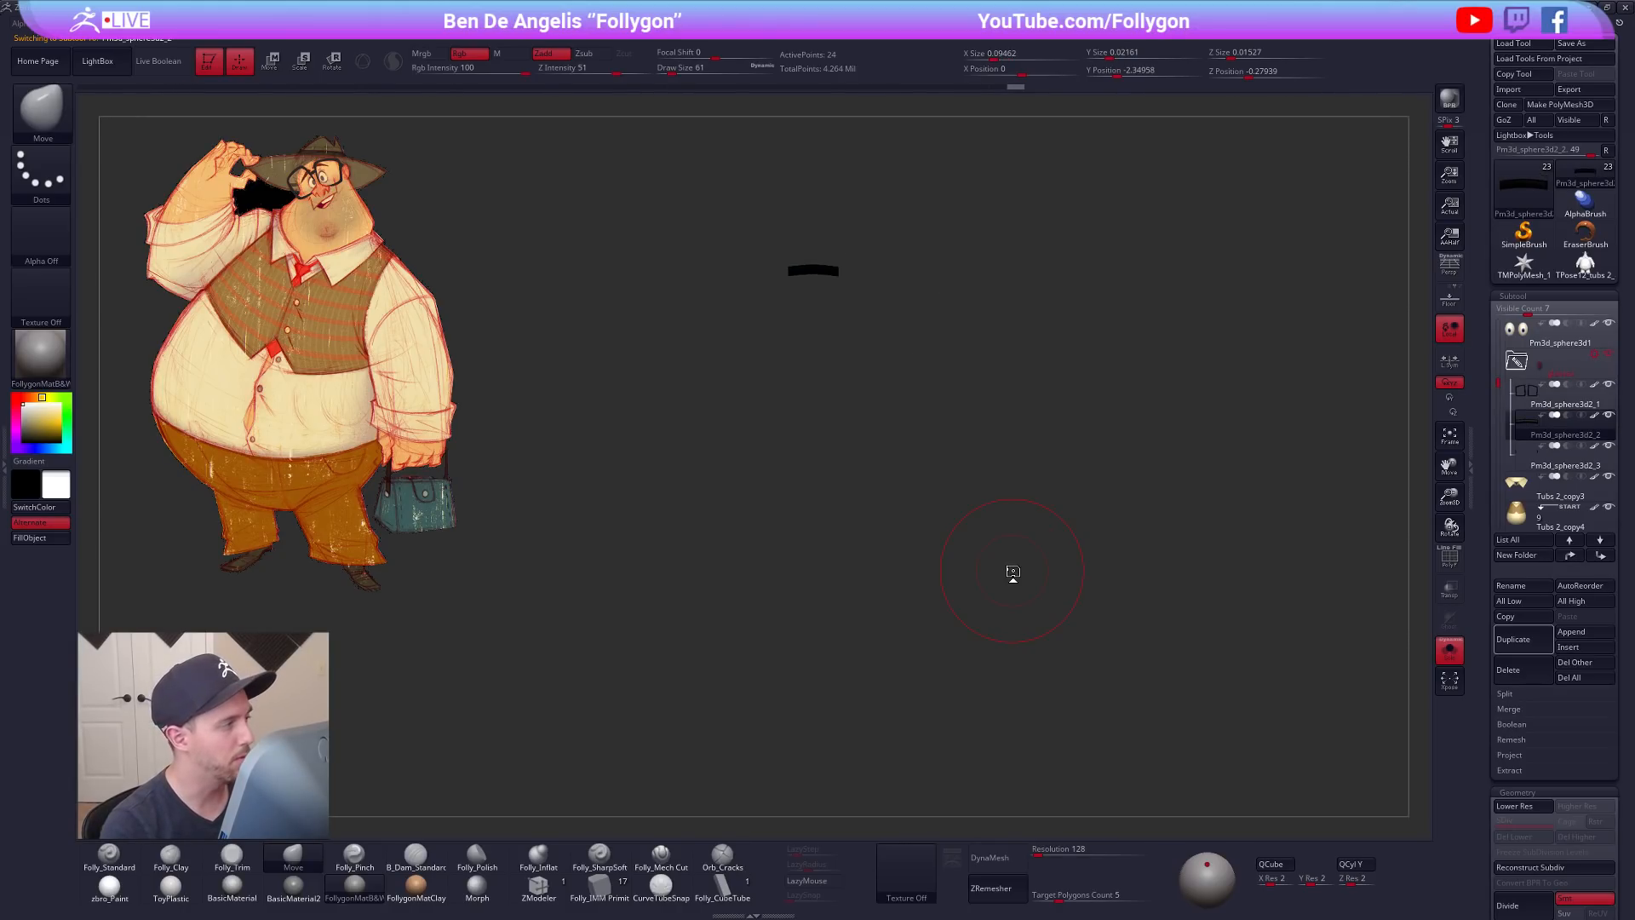
pyautogui.press('Down')
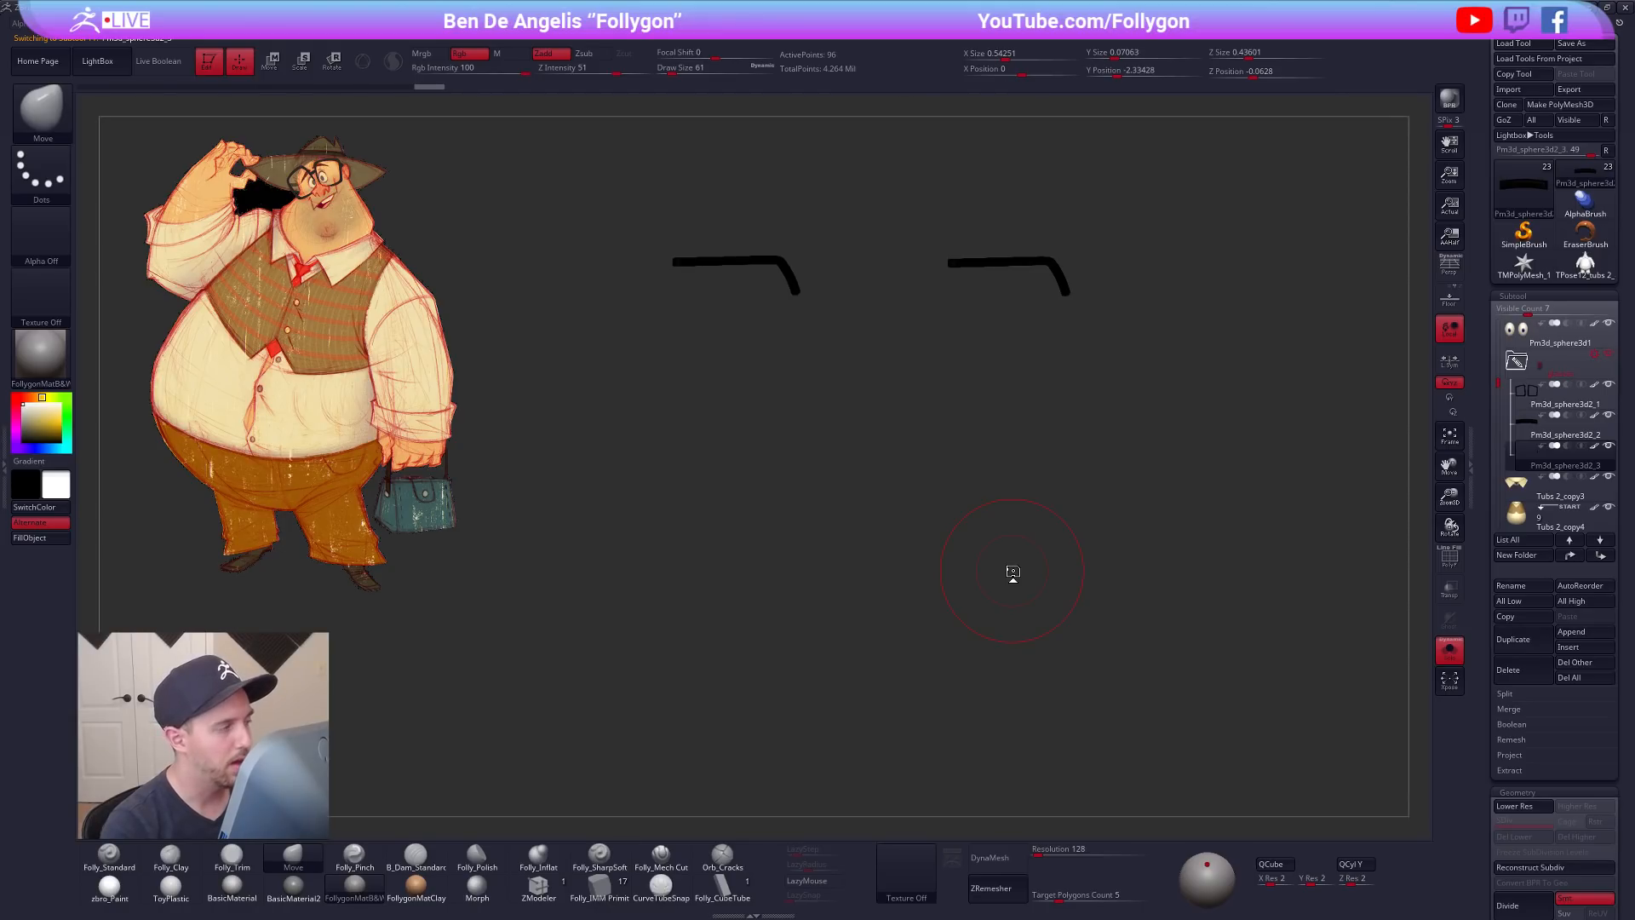
pyautogui.hotkey('alt', 's')
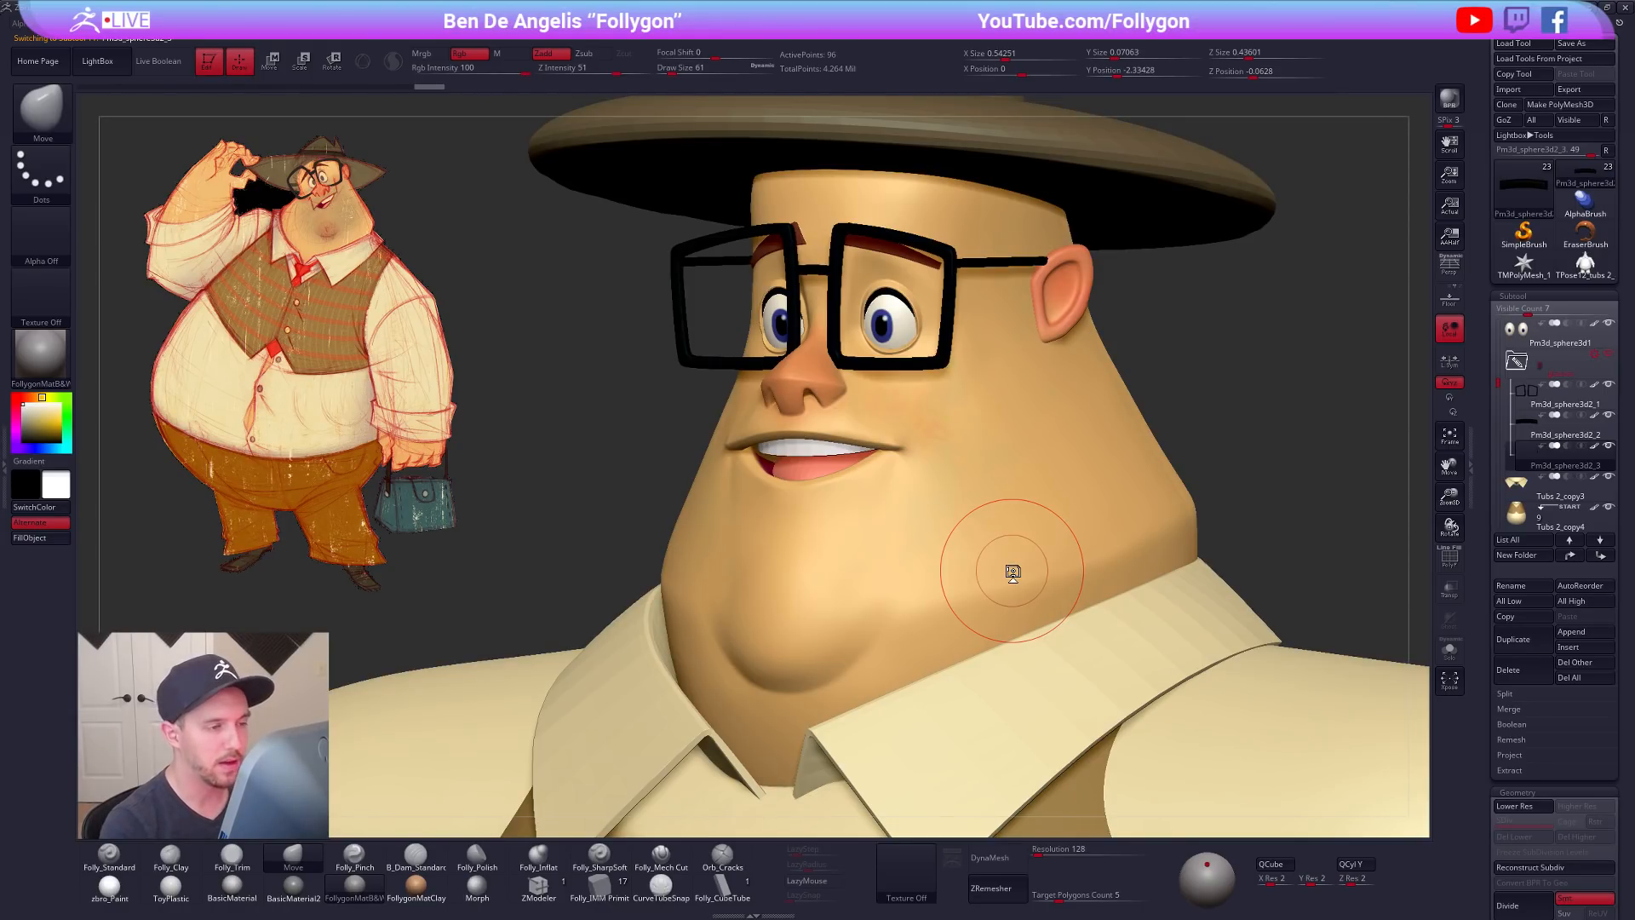
# Step: Hide the hat and select the head to check the glasses and ears against it
pyautogui.keyDown('alt'); pyautogui.moveTo(1073, 259); pyautogui.dragTo(1035, 411, button='right'); pyautogui.keyUp('alt')
pyautogui.press('space')
pyautogui.click(1037, 414)
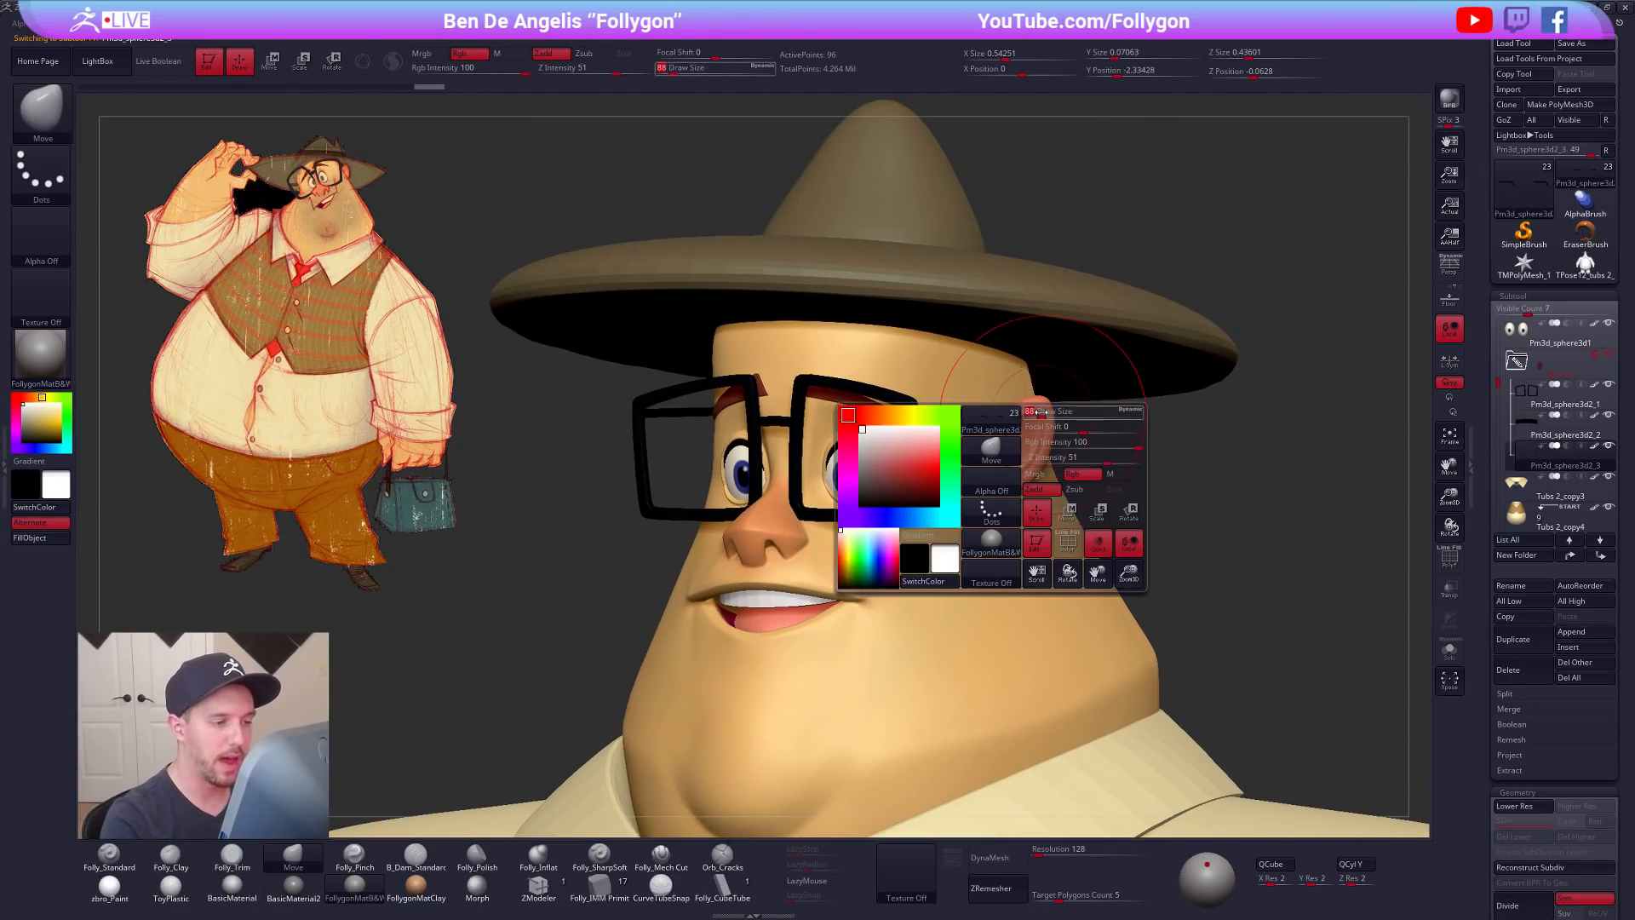
pyautogui.keyDown('alt'); pyautogui.click(1108, 347); pyautogui.keyUp('alt')
pyautogui.click(1609, 323)
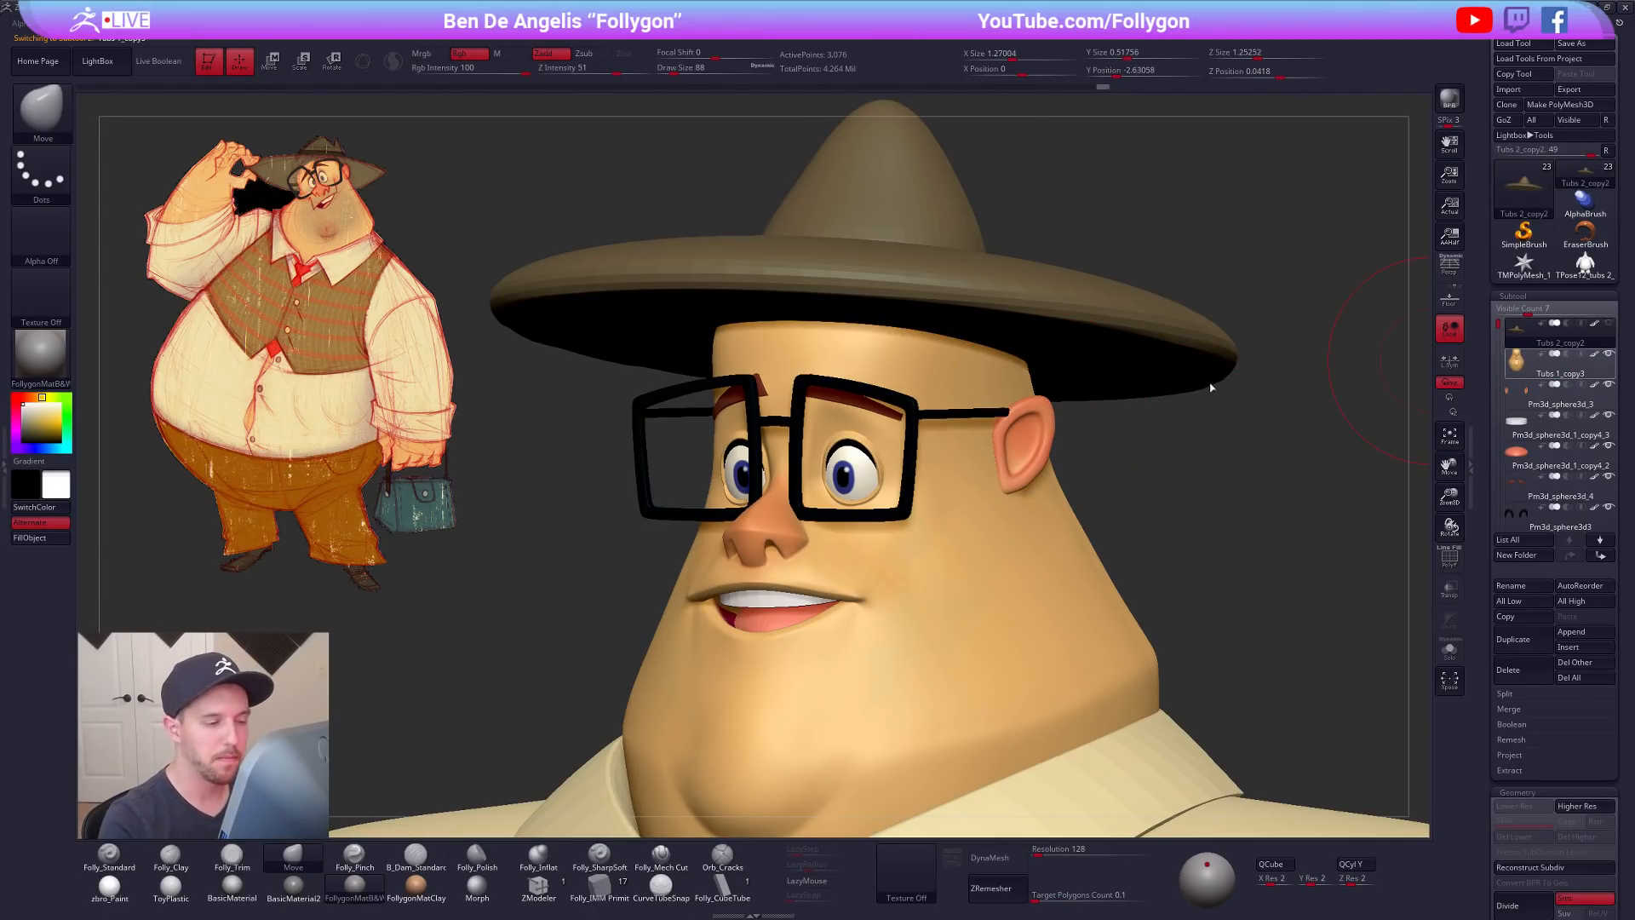
pyautogui.keyDown('alt'); pyautogui.click(984, 405); pyautogui.keyUp('alt')
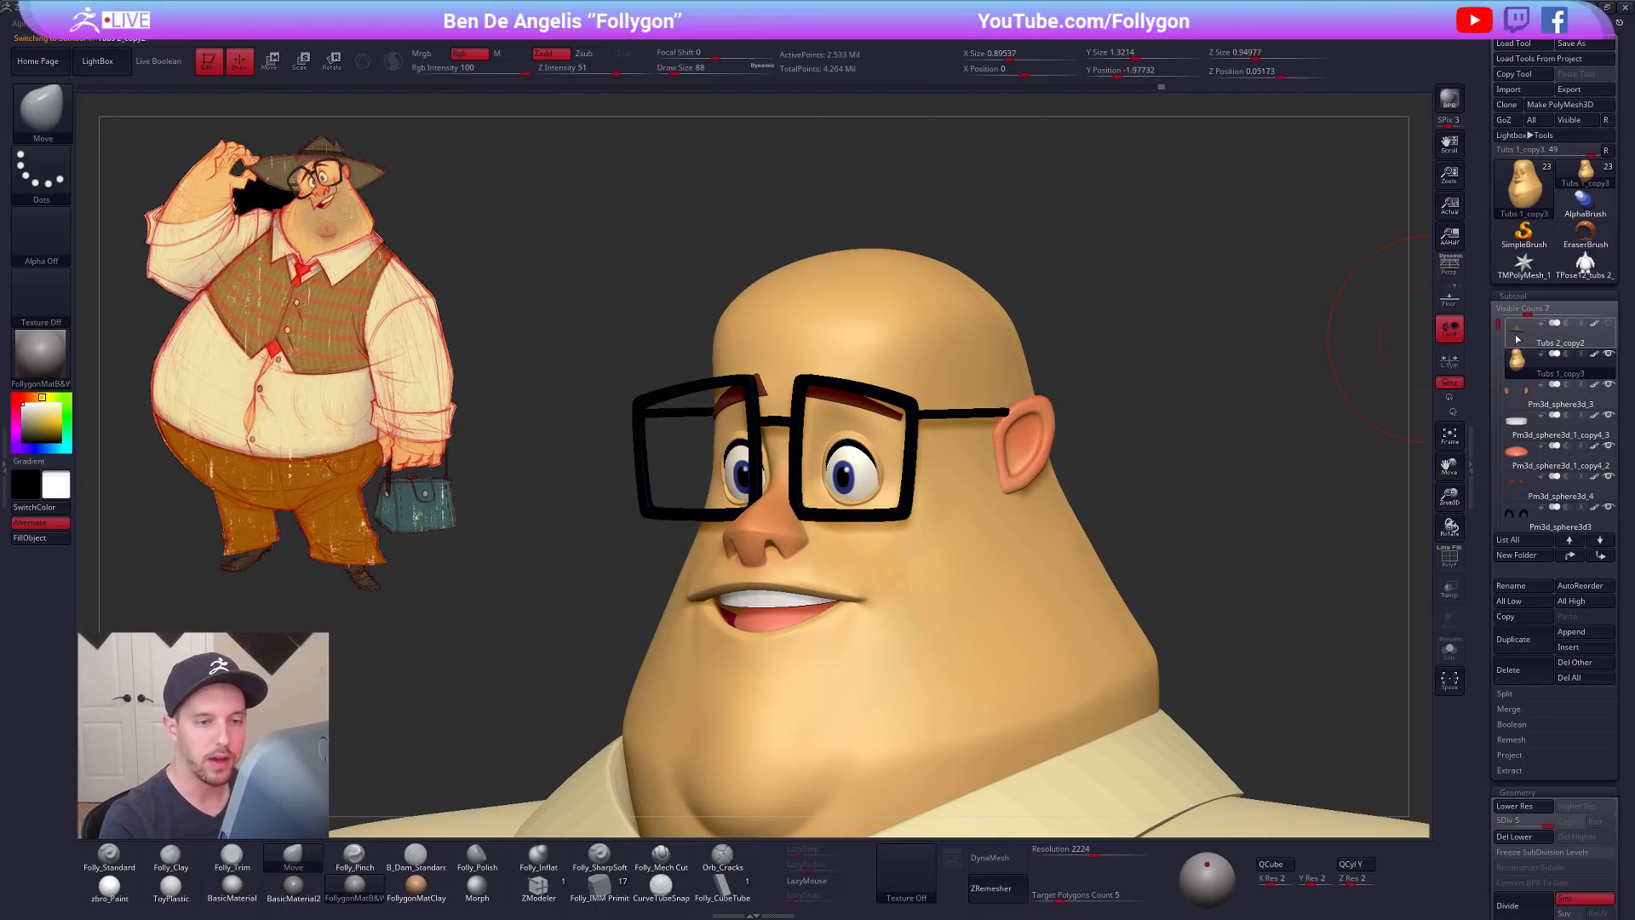
# Step: Switch back to the posing mesh and transfer its pose to the subtools again
pyautogui.click(1586, 266)
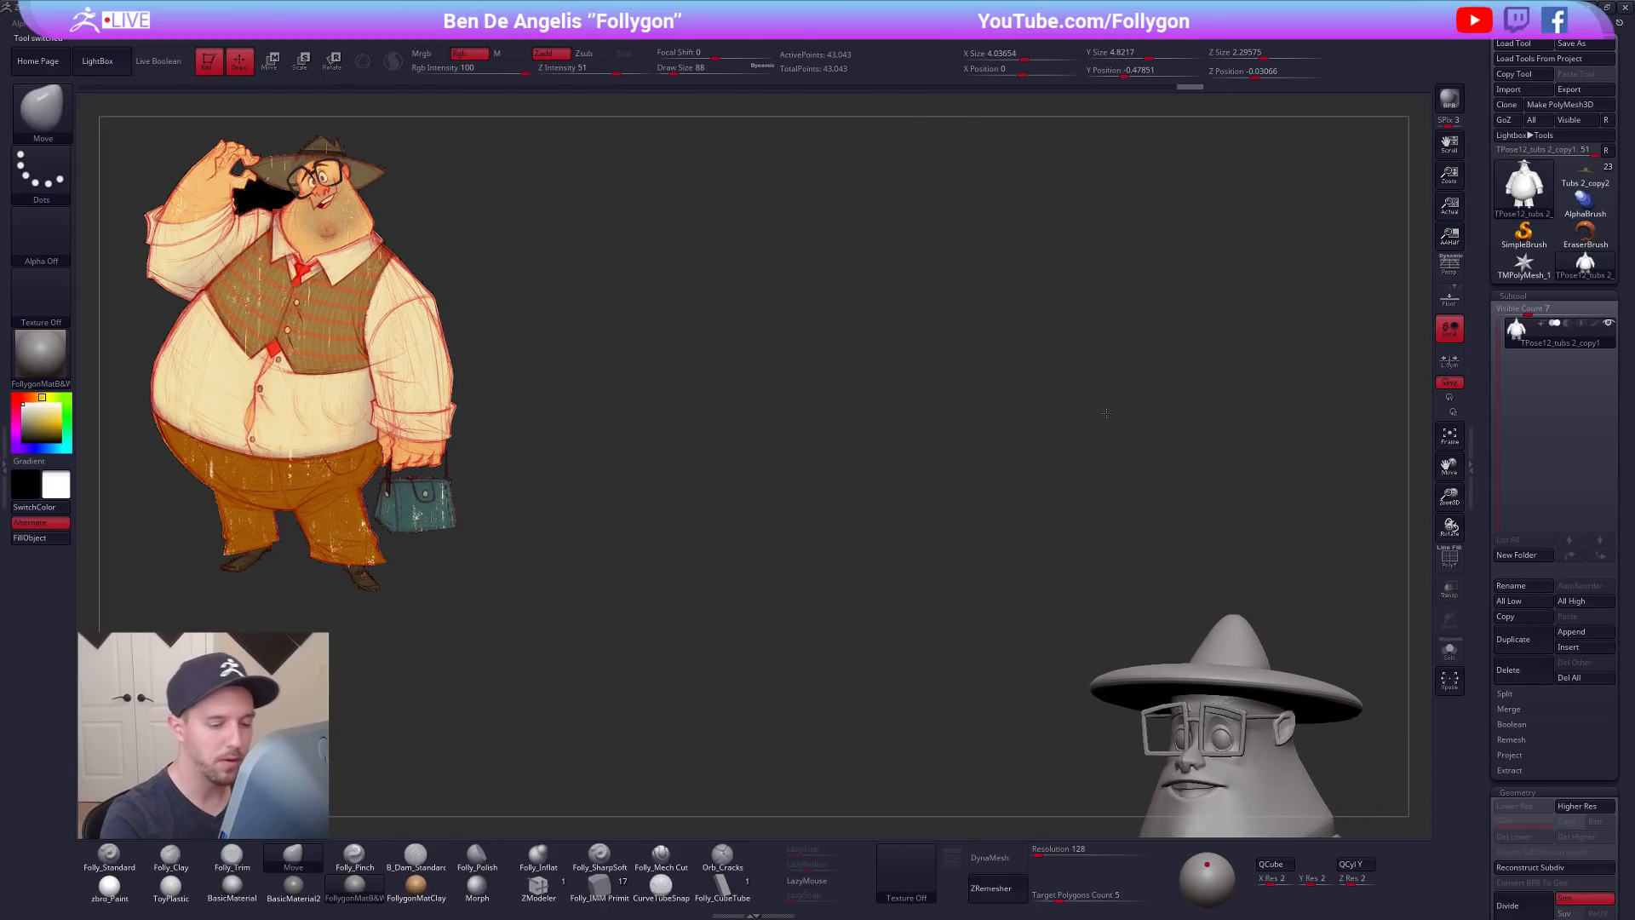
pyautogui.keyDown('alt'); pyautogui.moveTo(1292, 626); pyautogui.dragTo(902, 259); pyautogui.keyUp('alt')
pyautogui.hotkey('ctrl', 'shift', 'f')
pyautogui.click(1100, 555)
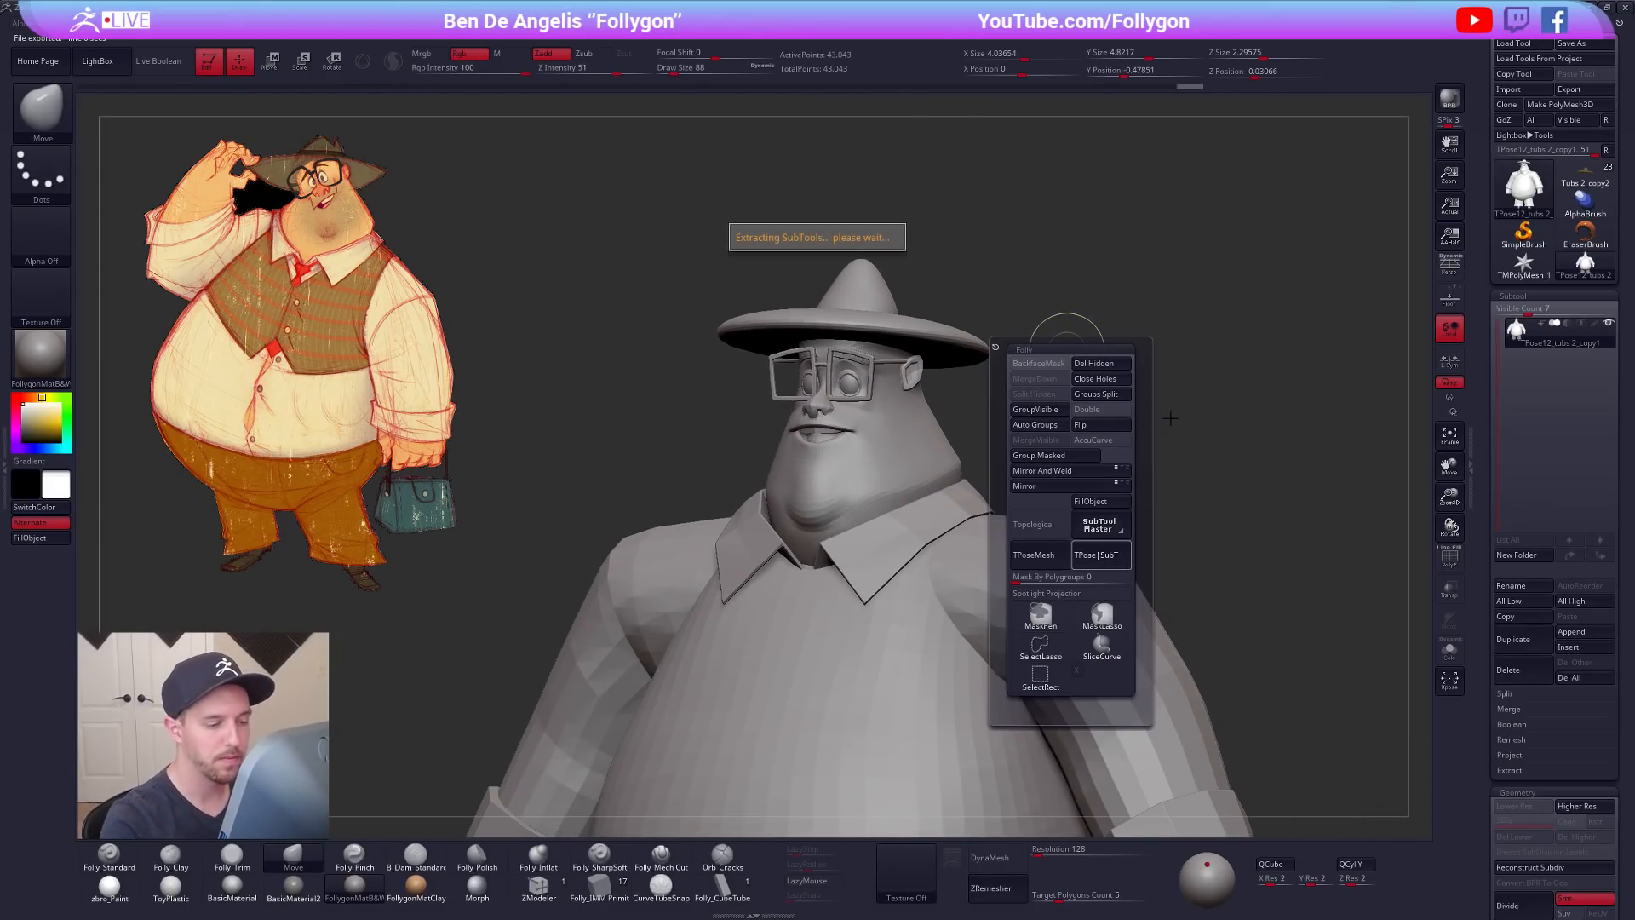
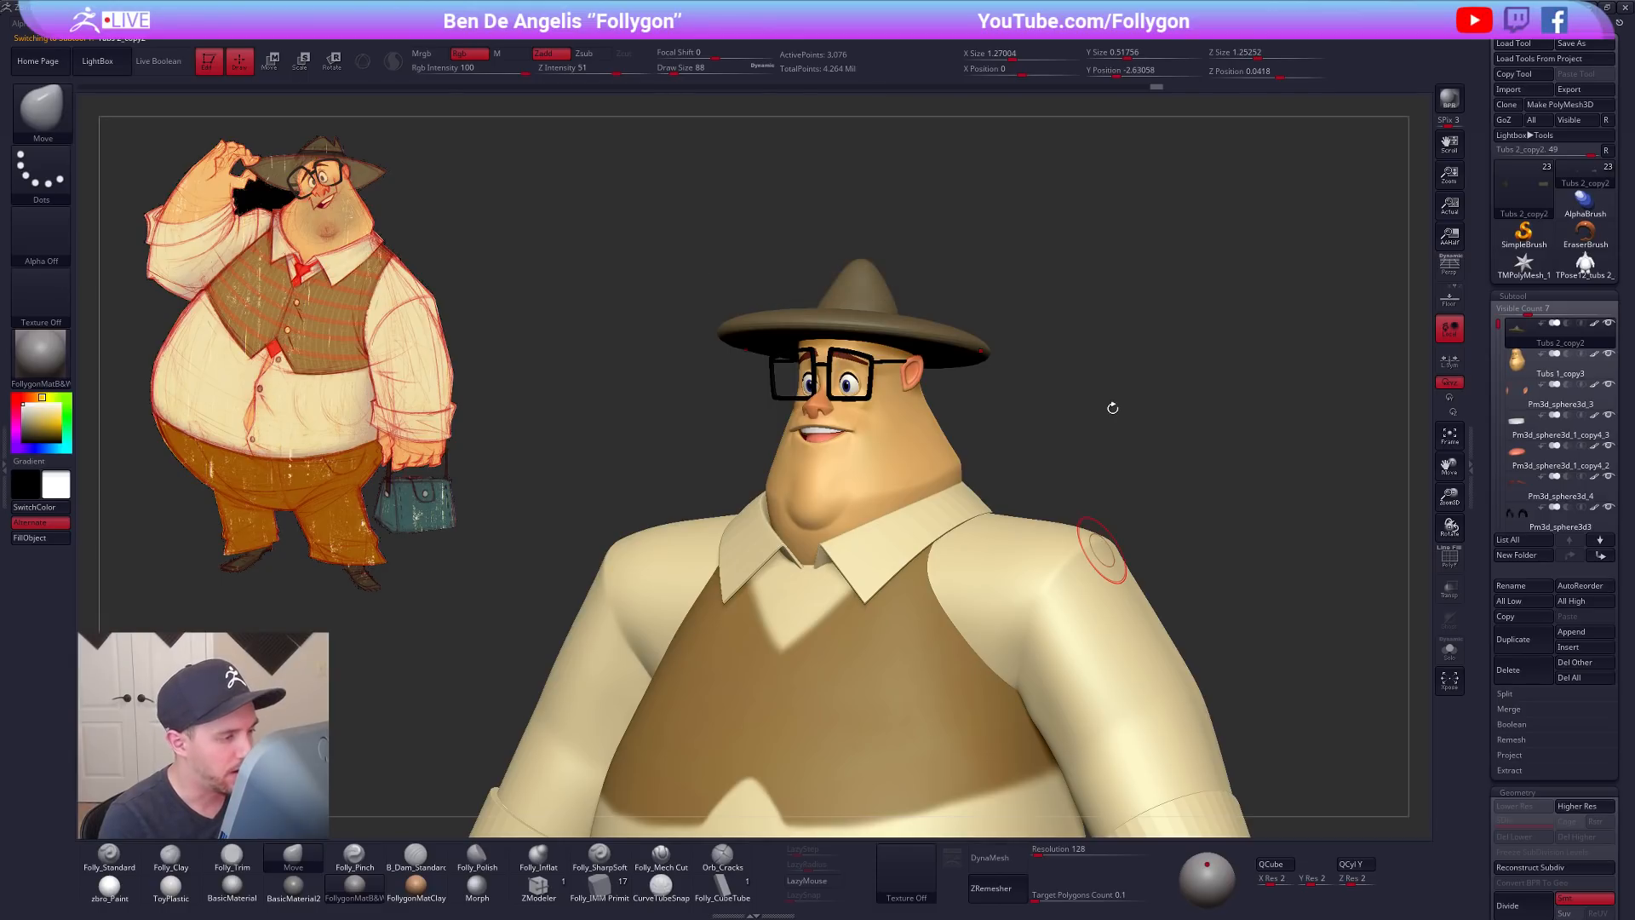
# Step: Examine the figure's proportions from front, side and three-quarter views and close up on the head, comparing them with the reference drawing
pyautogui.keyDown('alt'); pyautogui.moveTo(1082, 414); pyautogui.dragTo(1005, 319); pyautogui.keyUp('alt')
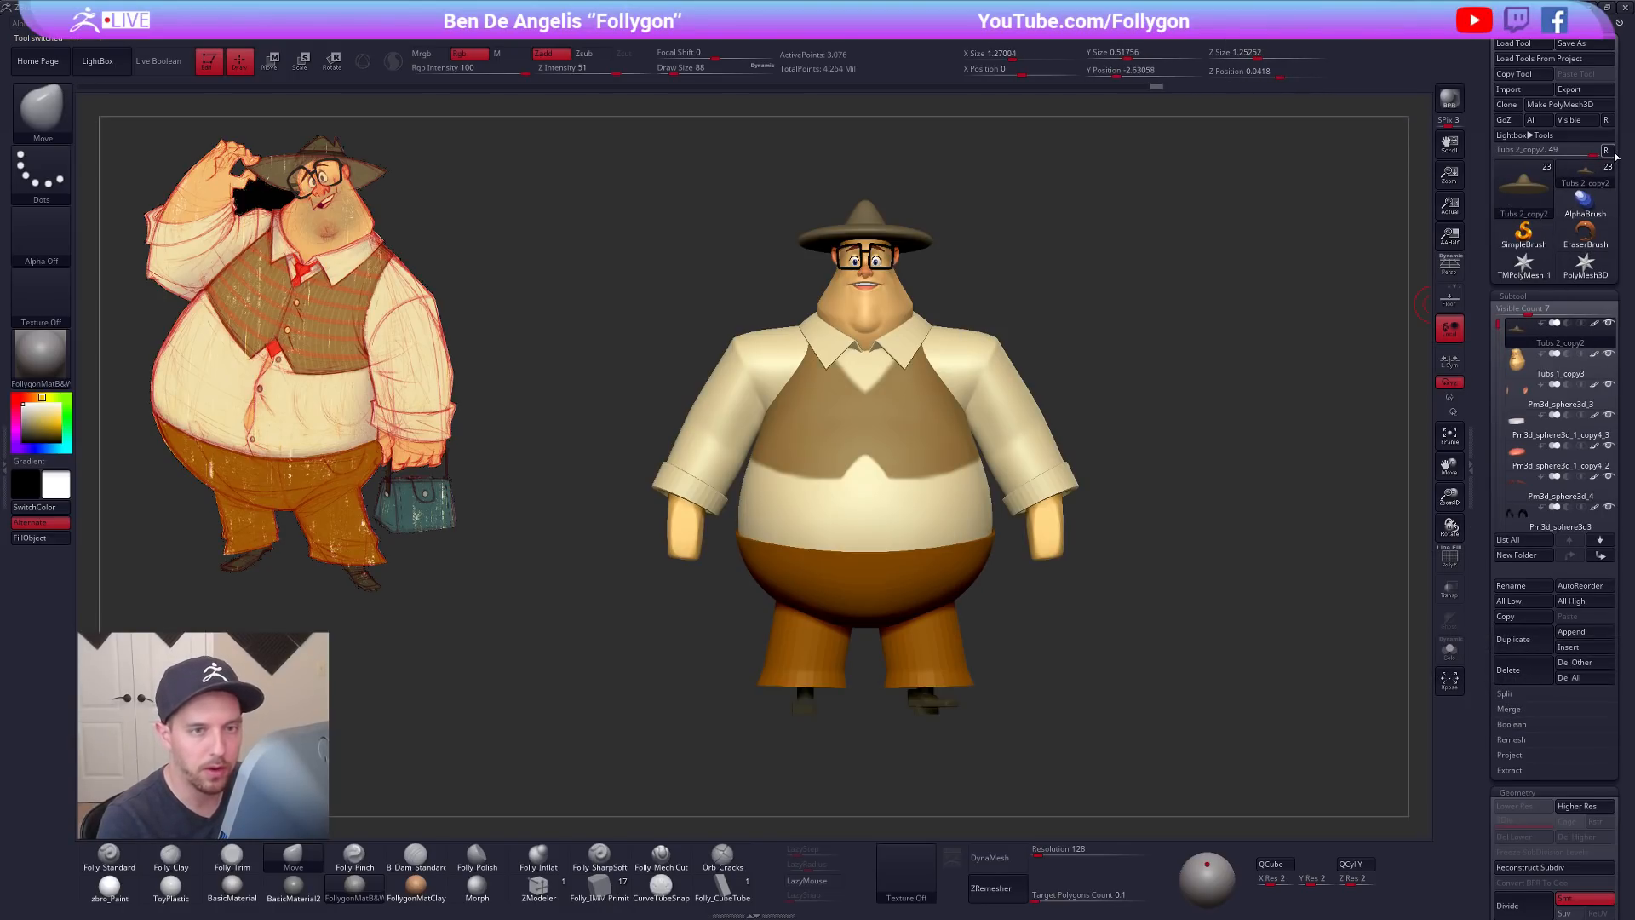
pyautogui.keyDown('alt'); pyautogui.moveTo(970, 271); pyautogui.dragTo(960, 341); pyautogui.keyUp('alt')
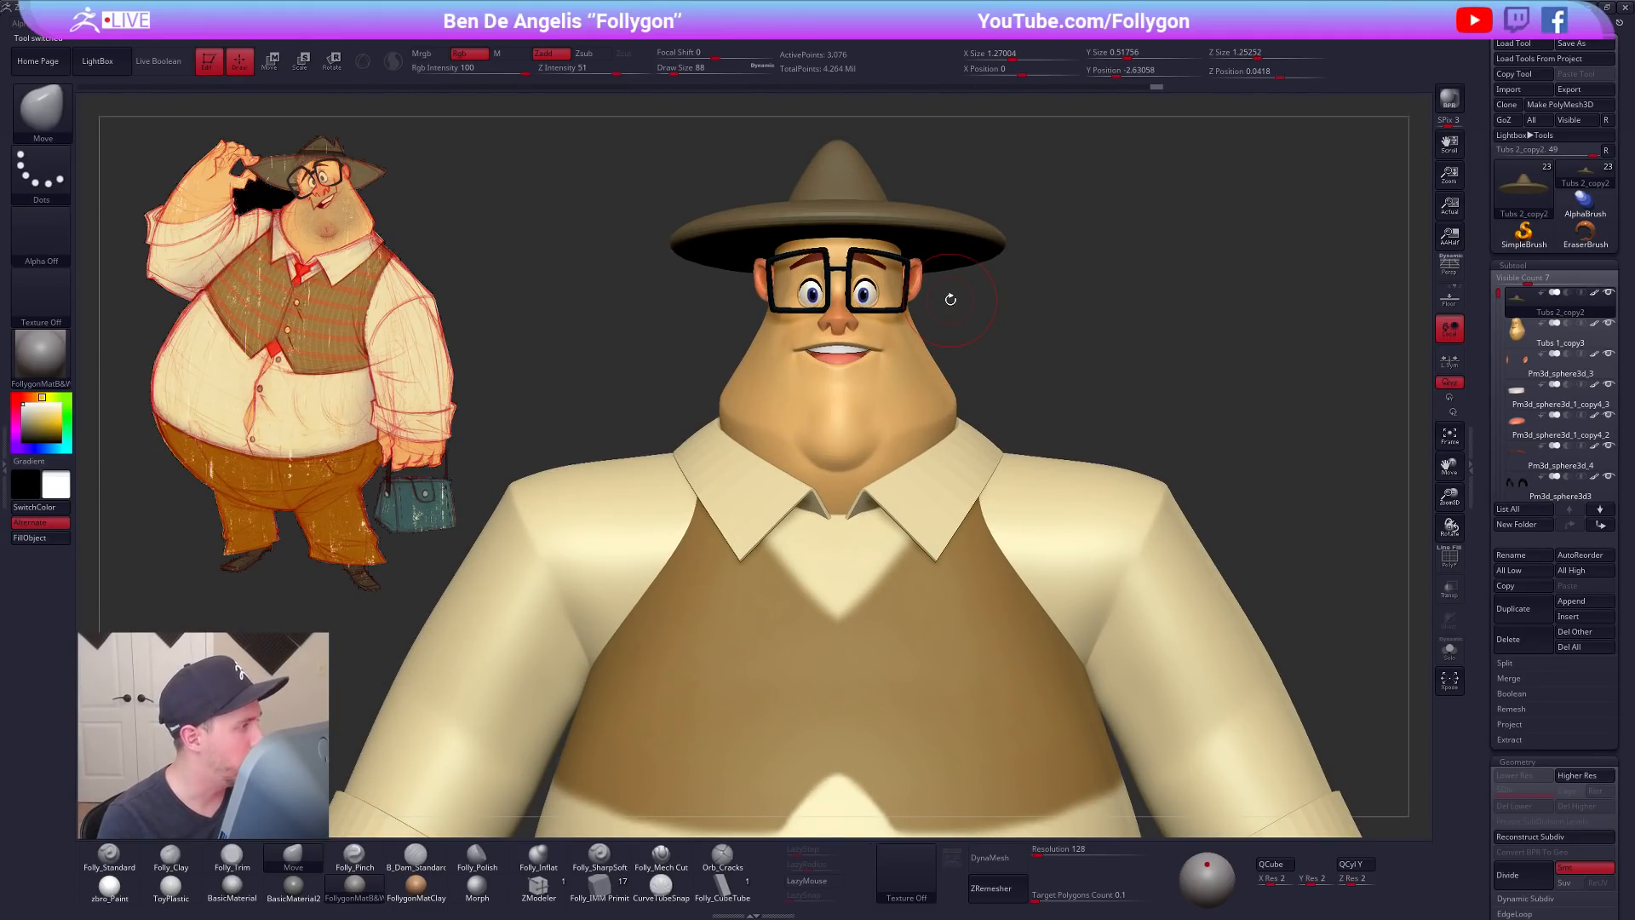
pyautogui.moveTo(1036, 332); pyautogui.dragTo(869, 321)
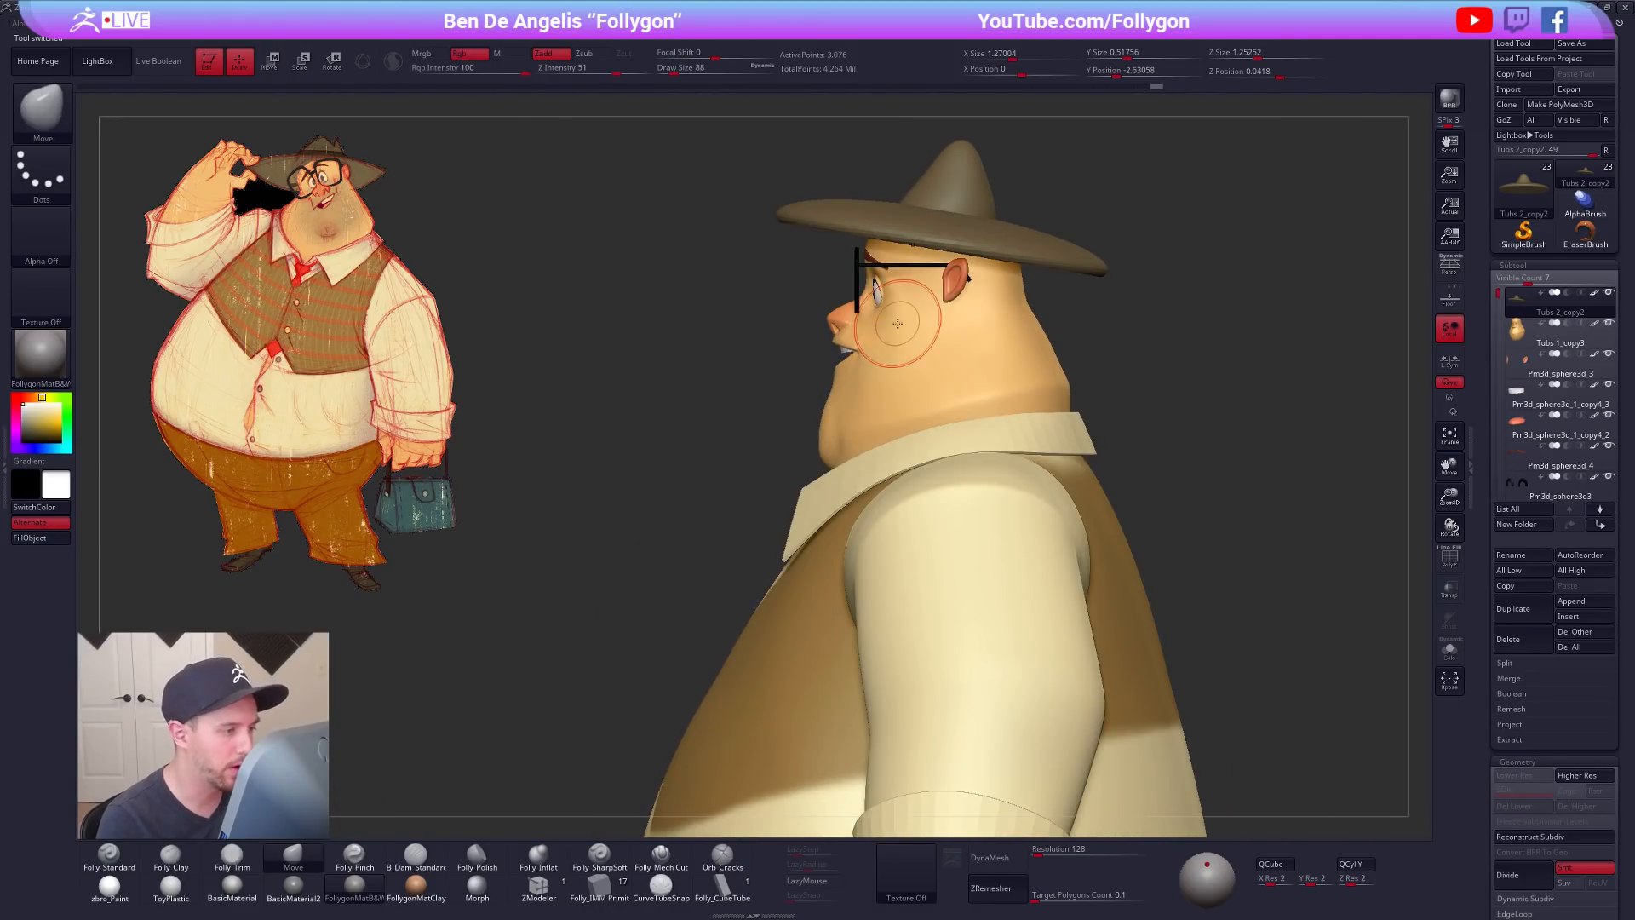
pyautogui.keyDown('alt'); pyautogui.click(903, 377); pyautogui.keyUp('alt')
pyautogui.moveTo(817, 380)
pyautogui.mouseDown()
pyautogui.moveTo(913, 387)
pyautogui.moveTo(865, 366)
pyautogui.mouseUp()
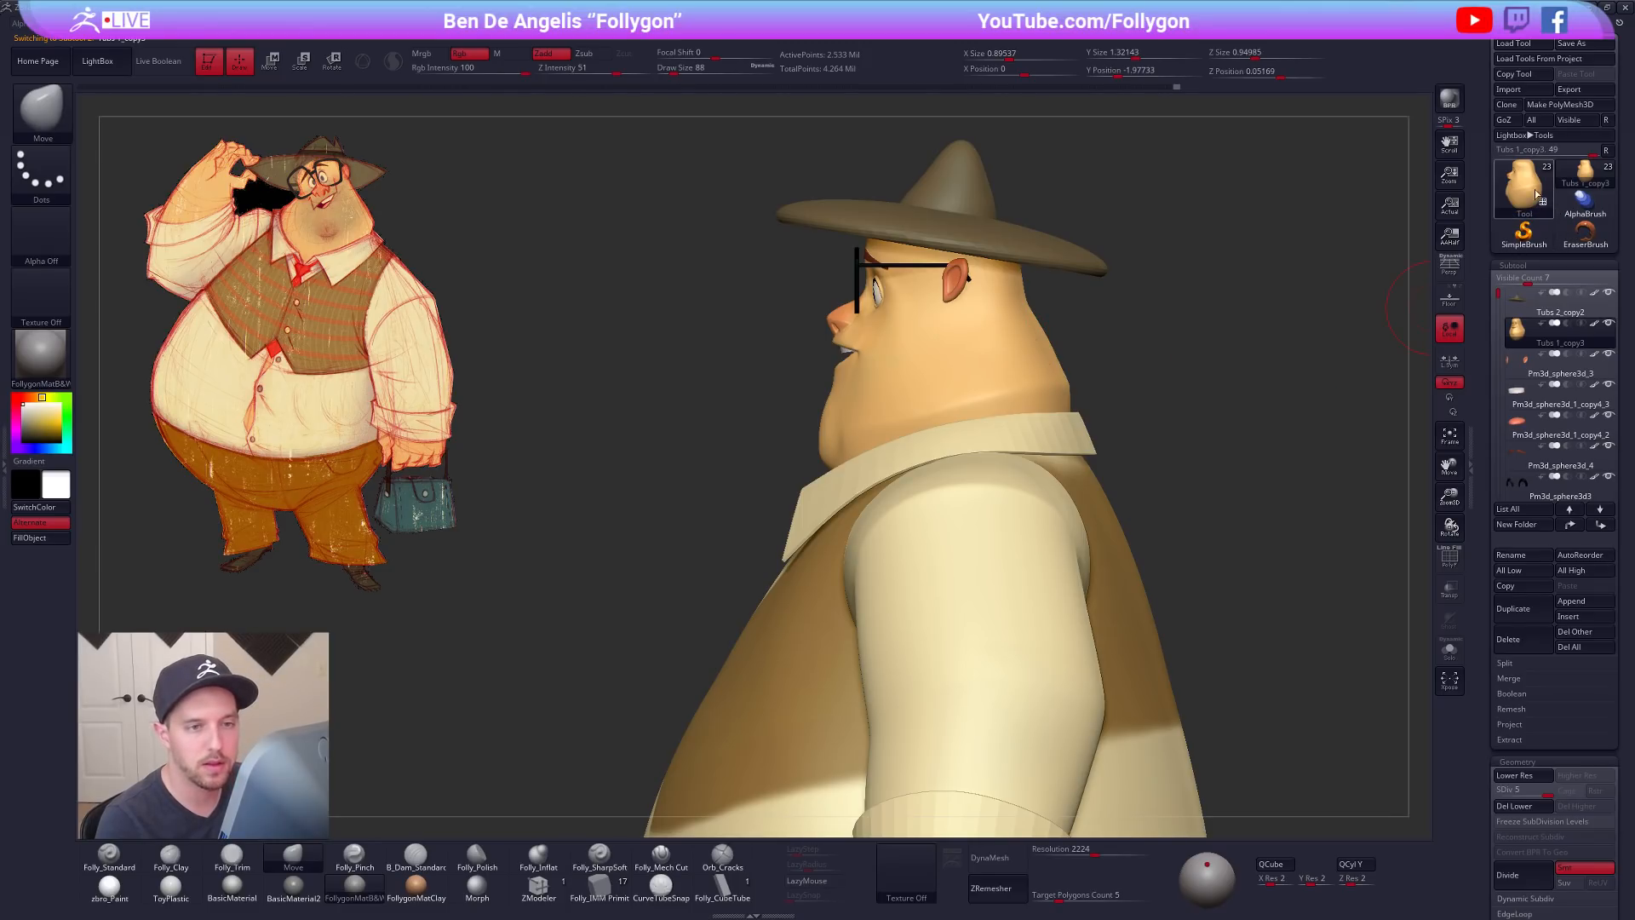
pyautogui.moveTo(925, 427)
pyautogui.keyDown('alt'); pyautogui.mouseDown(button='right')
pyautogui.moveTo(906, 411)
pyautogui.moveTo(877, 459)
pyautogui.moveTo(960, 434)
pyautogui.moveTo(930, 451)
pyautogui.moveTo(954, 463)
pyautogui.moveTo(939, 424)
pyautogui.mouseUp(button='right'); pyautogui.keyUp('alt')
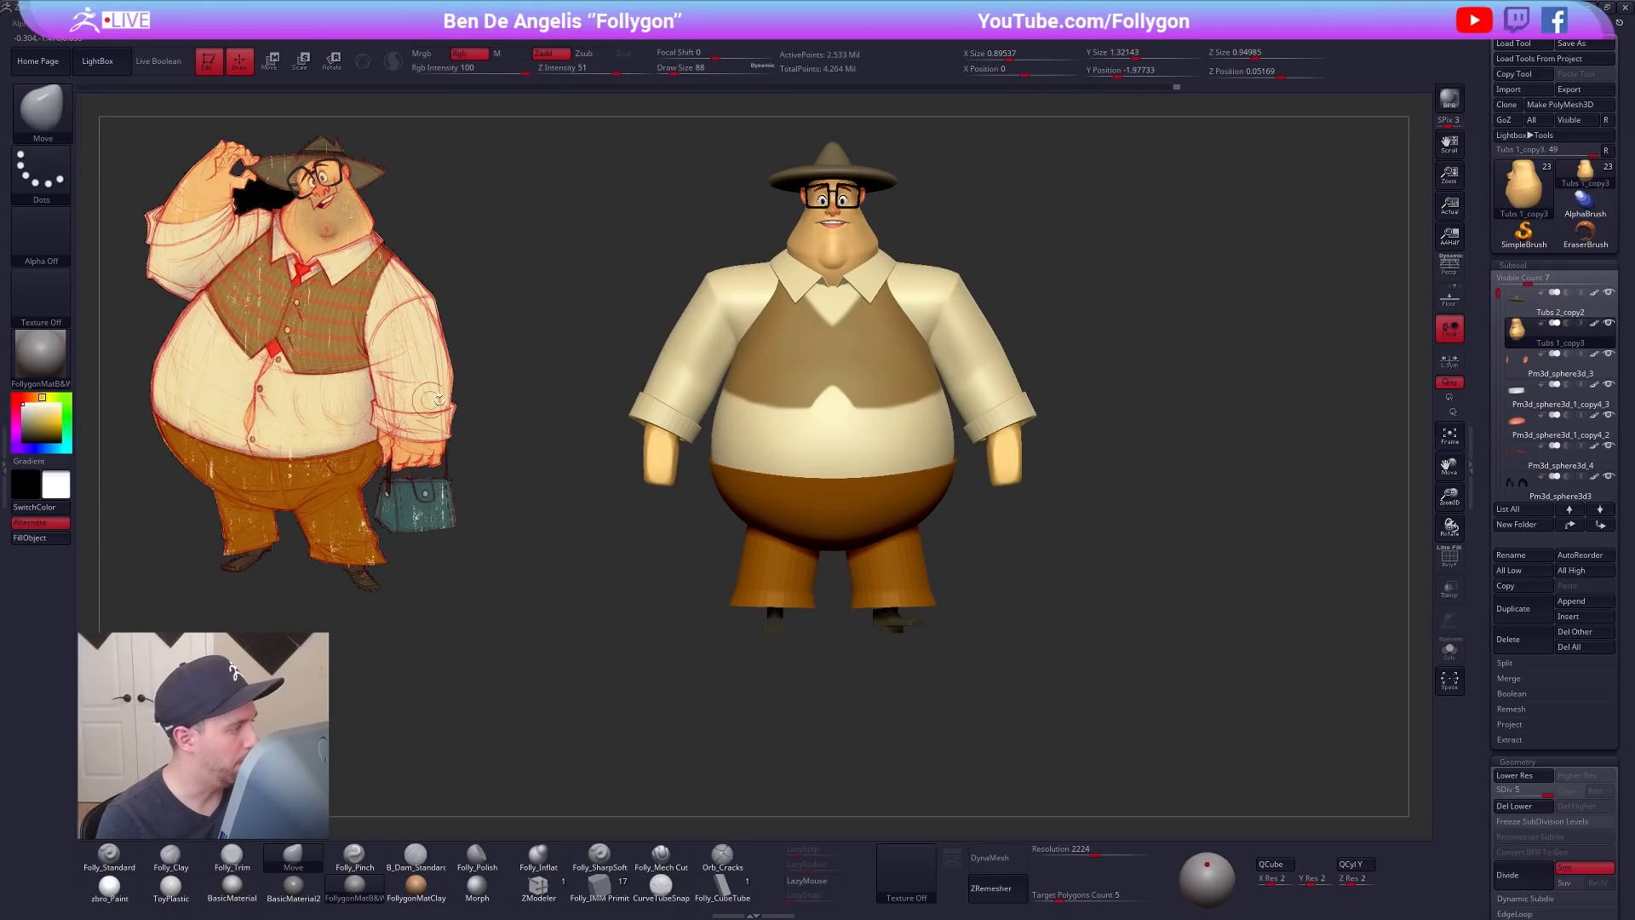
pyautogui.keyDown('ctrl'); pyautogui.moveTo(863, 344); pyautogui.dragTo(875, 362, button='right'); pyautogui.keyUp('ctrl')
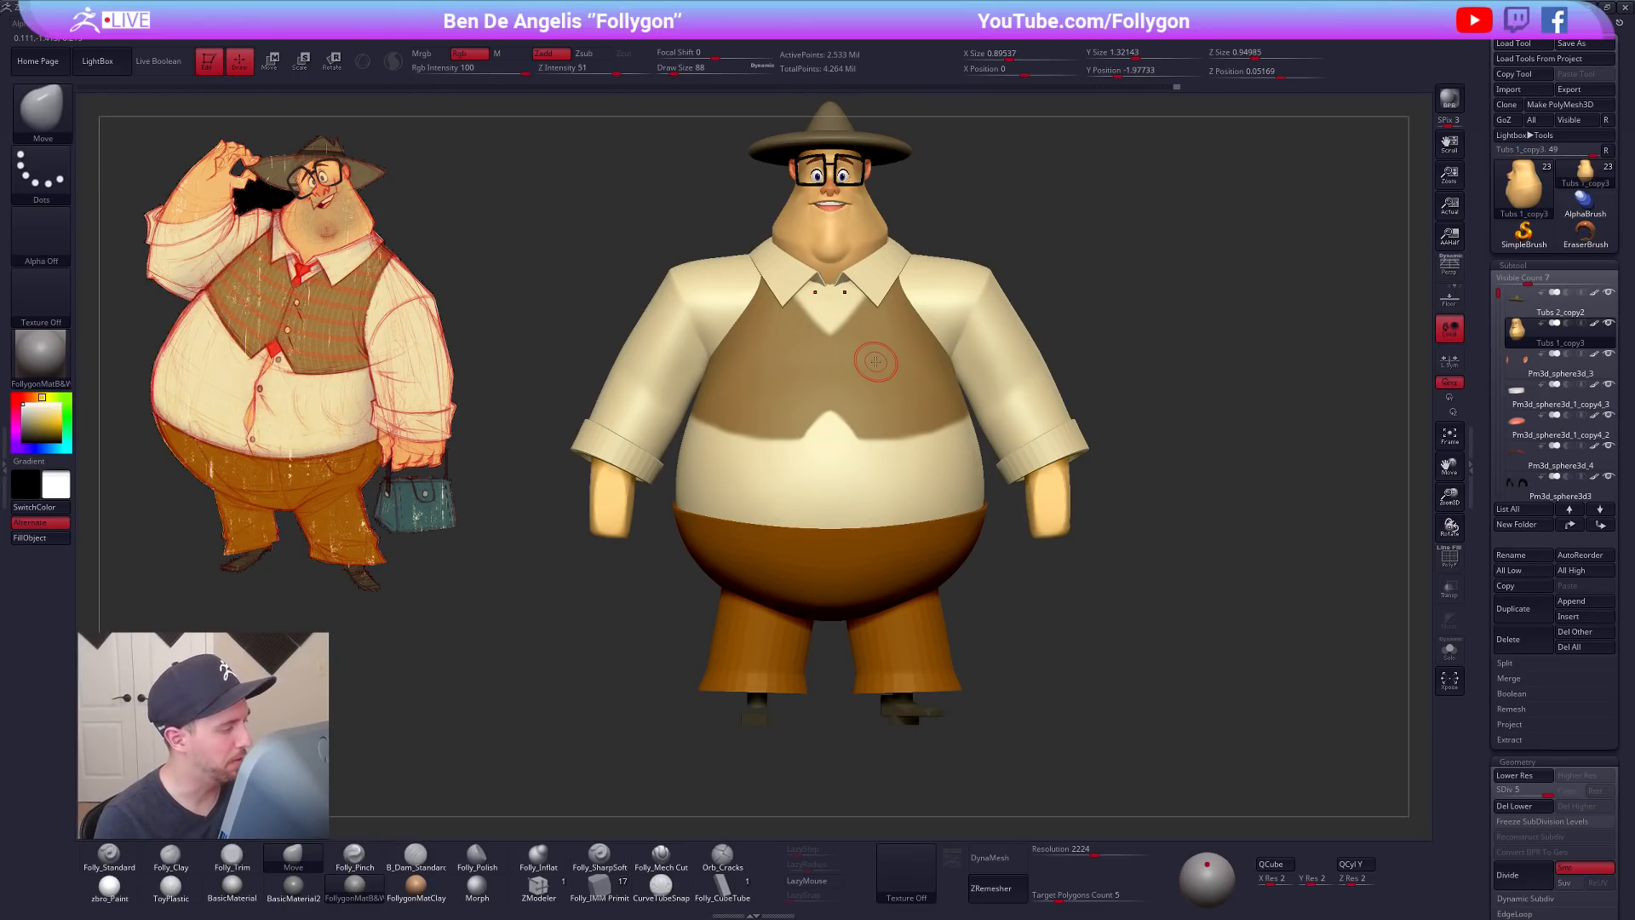
pyautogui.keyDown('alt'); pyautogui.moveTo(978, 439); pyautogui.dragTo(955, 505, button='right'); pyautogui.keyUp('alt')
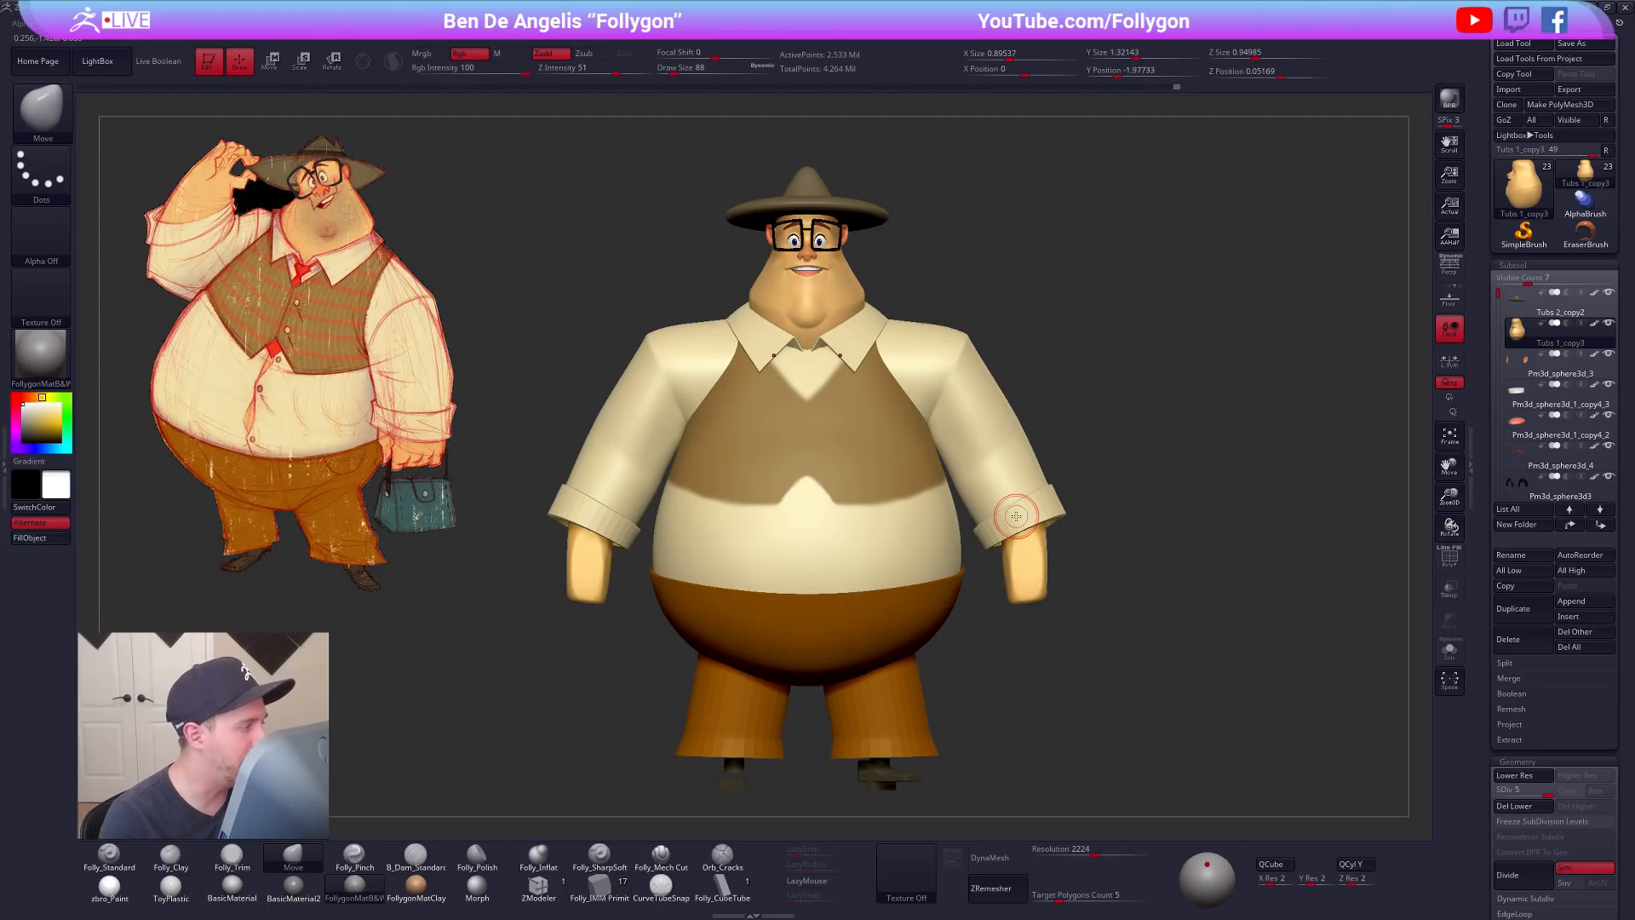
pyautogui.keyDown('alt'); pyautogui.moveTo(855, 283); pyautogui.dragTo(880, 412, button='right'); pyautogui.keyUp('alt')
pyautogui.moveTo(862, 344); pyautogui.dragTo(858, 329)
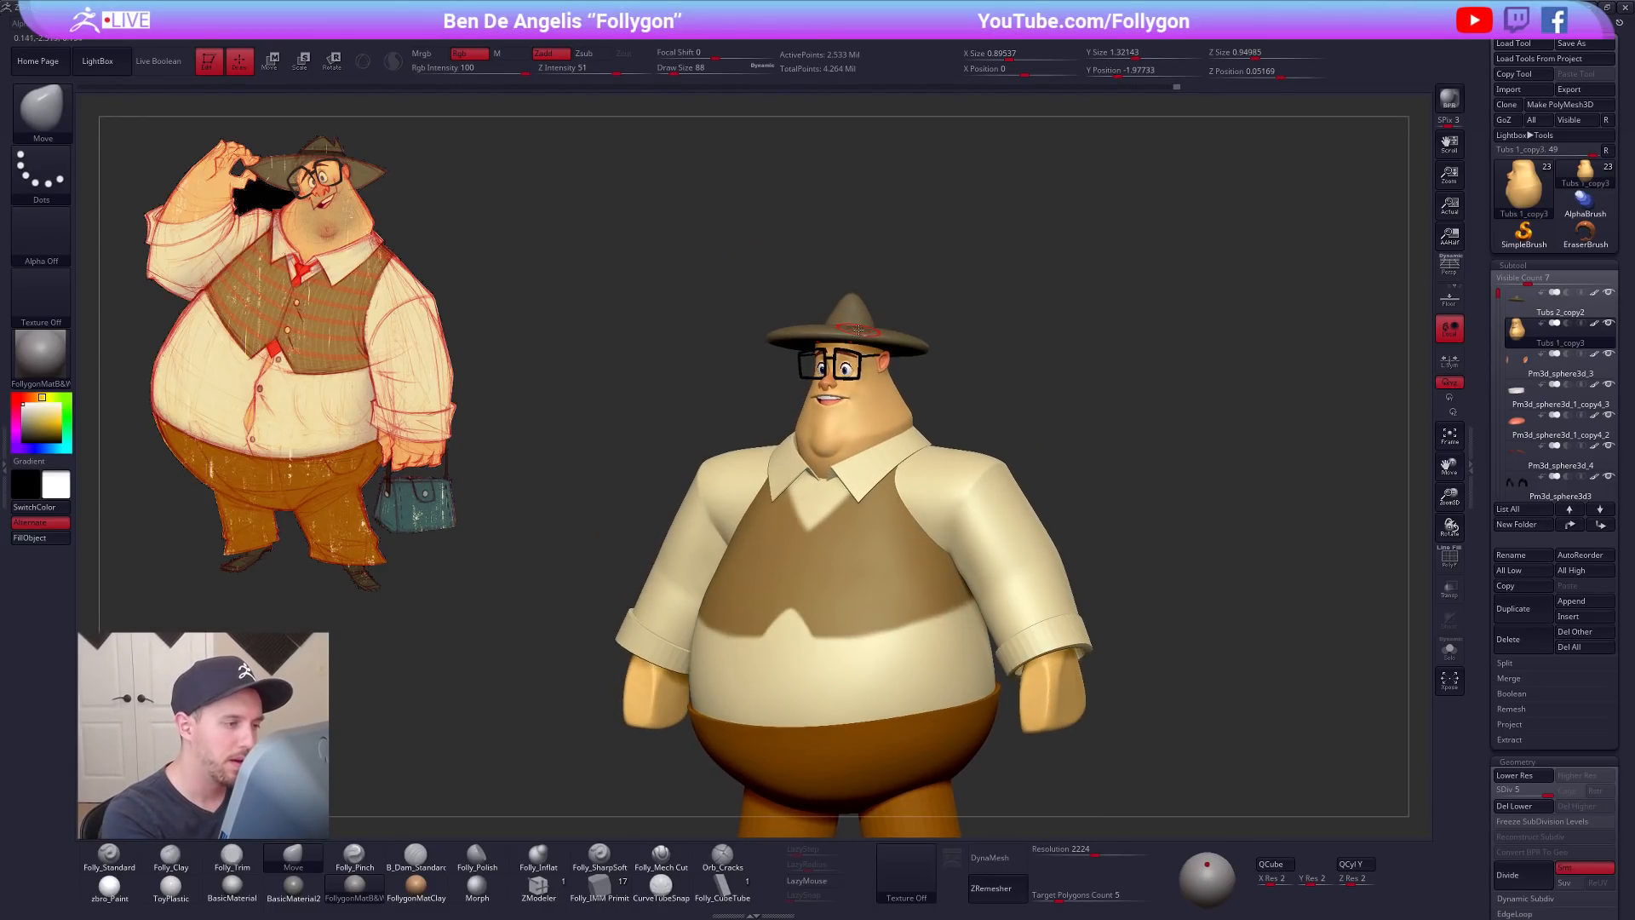
pyautogui.moveTo(848, 340)
pyautogui.keyDown('ctrl'); pyautogui.mouseDown(button='right')
pyautogui.moveTo(902, 407)
pyautogui.moveTo(874, 414)
pyautogui.moveTo(908, 493)
pyautogui.moveTo(879, 495)
pyautogui.moveTo(894, 516)
pyautogui.moveTo(1031, 542)
pyautogui.mouseUp(button='right'); pyautogui.keyUp('ctrl')
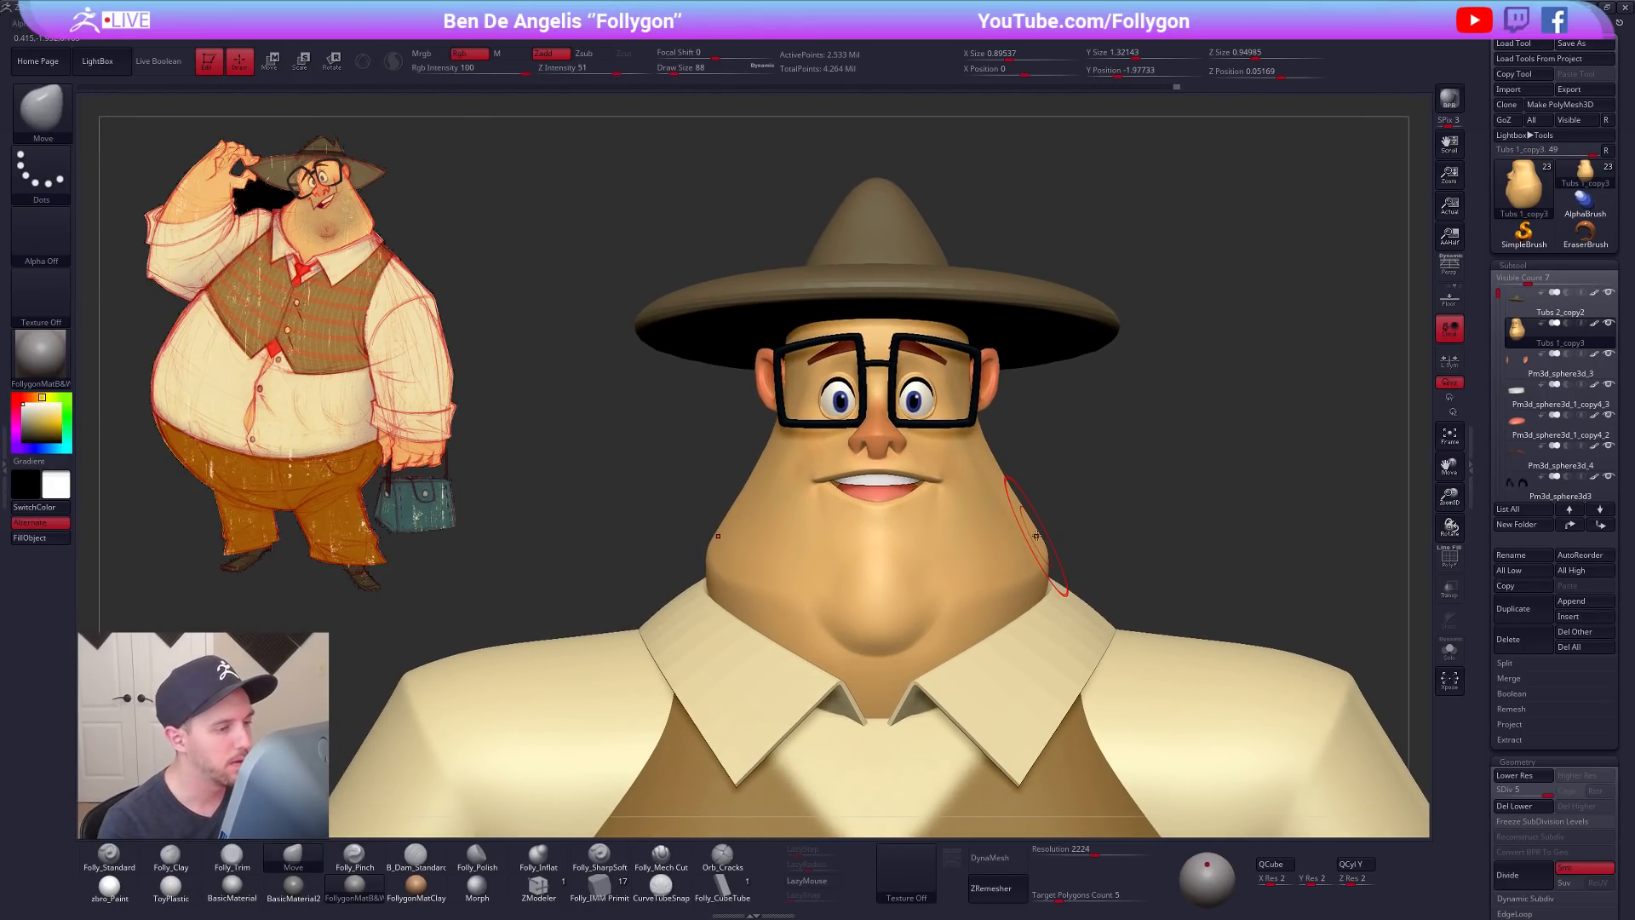
pyautogui.keyDown('alt'); pyautogui.moveTo(1207, 608); pyautogui.dragTo(1153, 613); pyautogui.keyUp('alt')
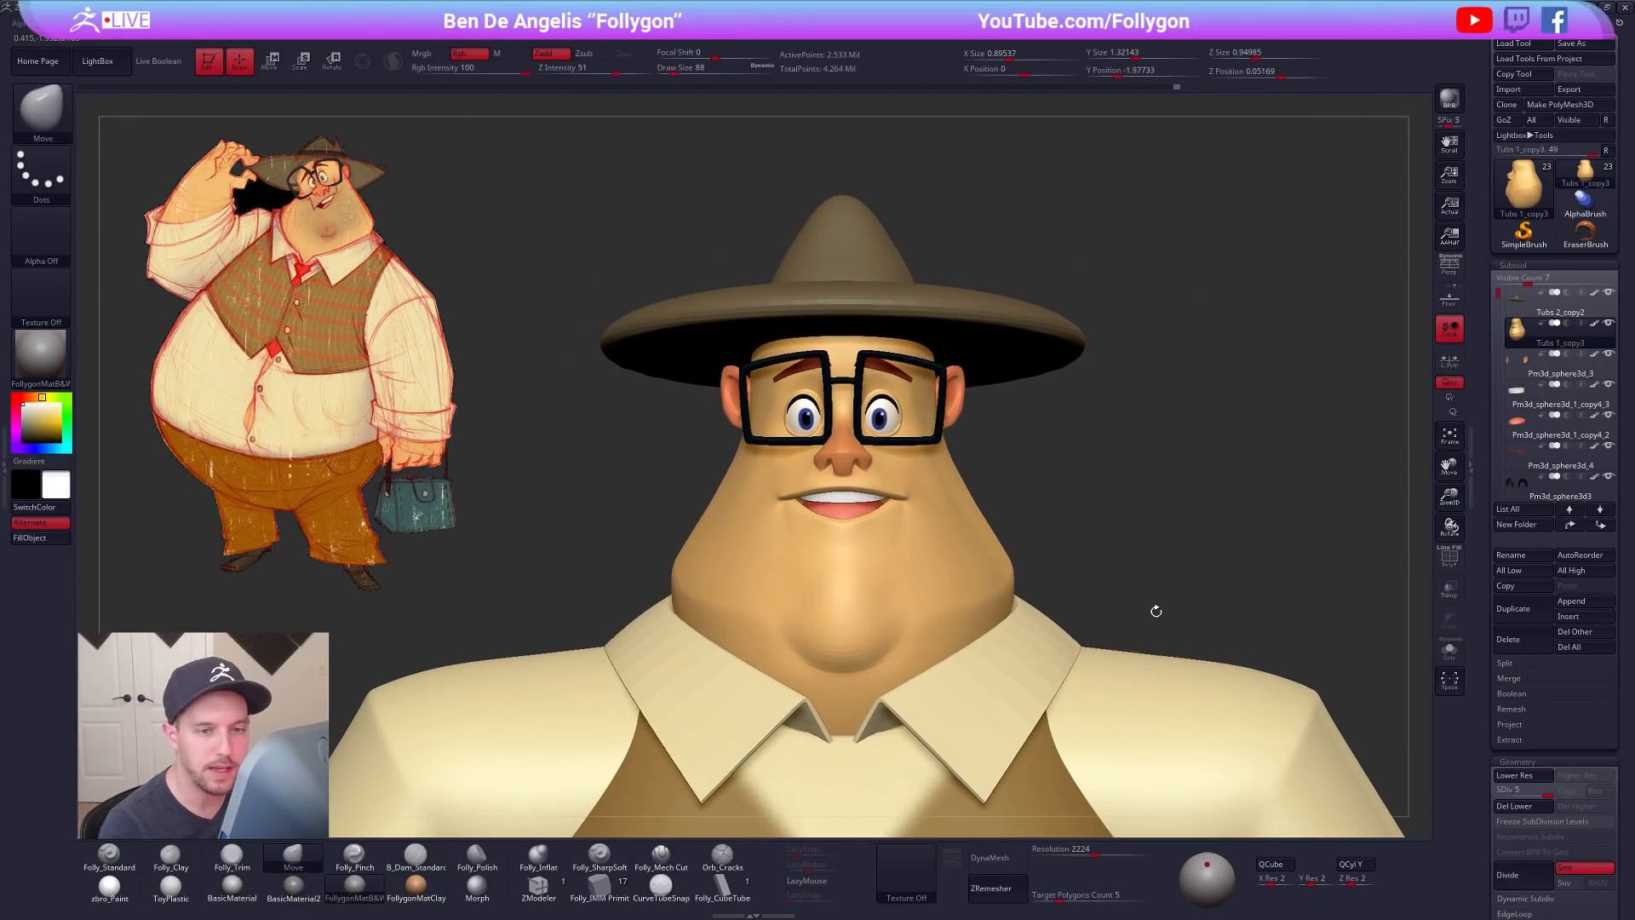
# Step: Hide the hat and select the glasses' temples with the head in side view
pyautogui.click(1609, 292)
pyautogui.moveTo(1080, 532); pyautogui.dragTo(969, 476)
pyautogui.hotkey('shift', 'f')
pyautogui.keyDown('alt'); pyautogui.click(966, 475); pyautogui.keyUp('alt')
pyautogui.moveTo(1261, 503); pyautogui.dragTo(1082, 519)
pyautogui.hotkey('shift', 'f')
pyautogui.keyDown('alt'); pyautogui.moveTo(1150, 528); pyautogui.dragTo(977, 526, button='right'); pyautogui.keyUp('alt')
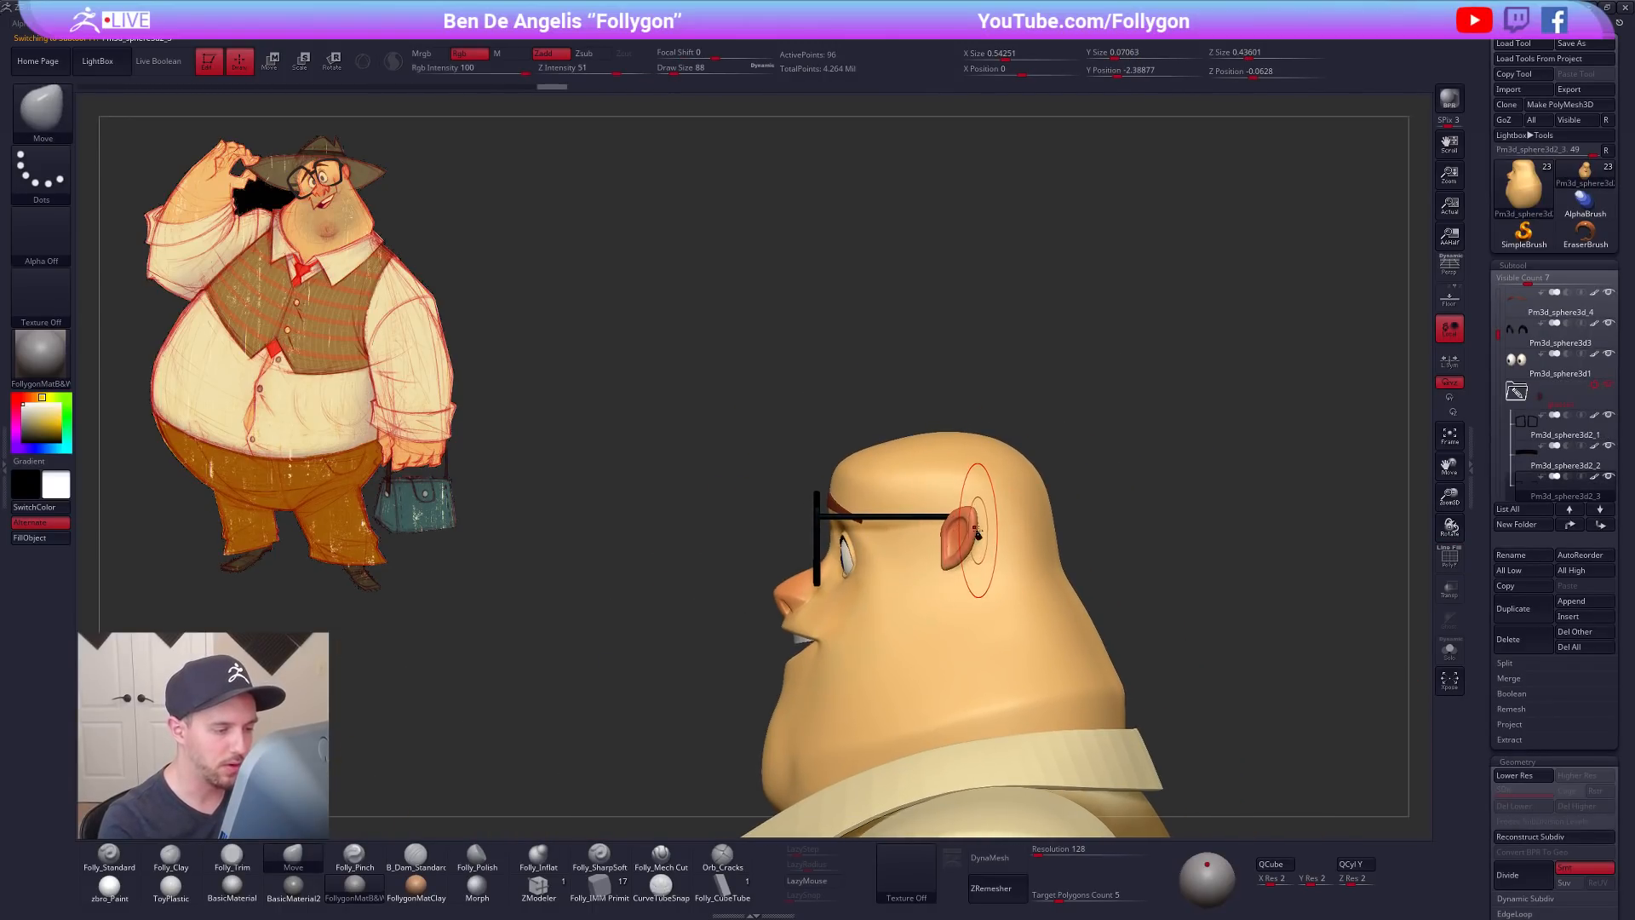
# Step: Pull the ends of the glasses' temples in toward the head from above with the Move brush at size 140
pyautogui.click(1449, 592)
pyautogui.click(1448, 591)
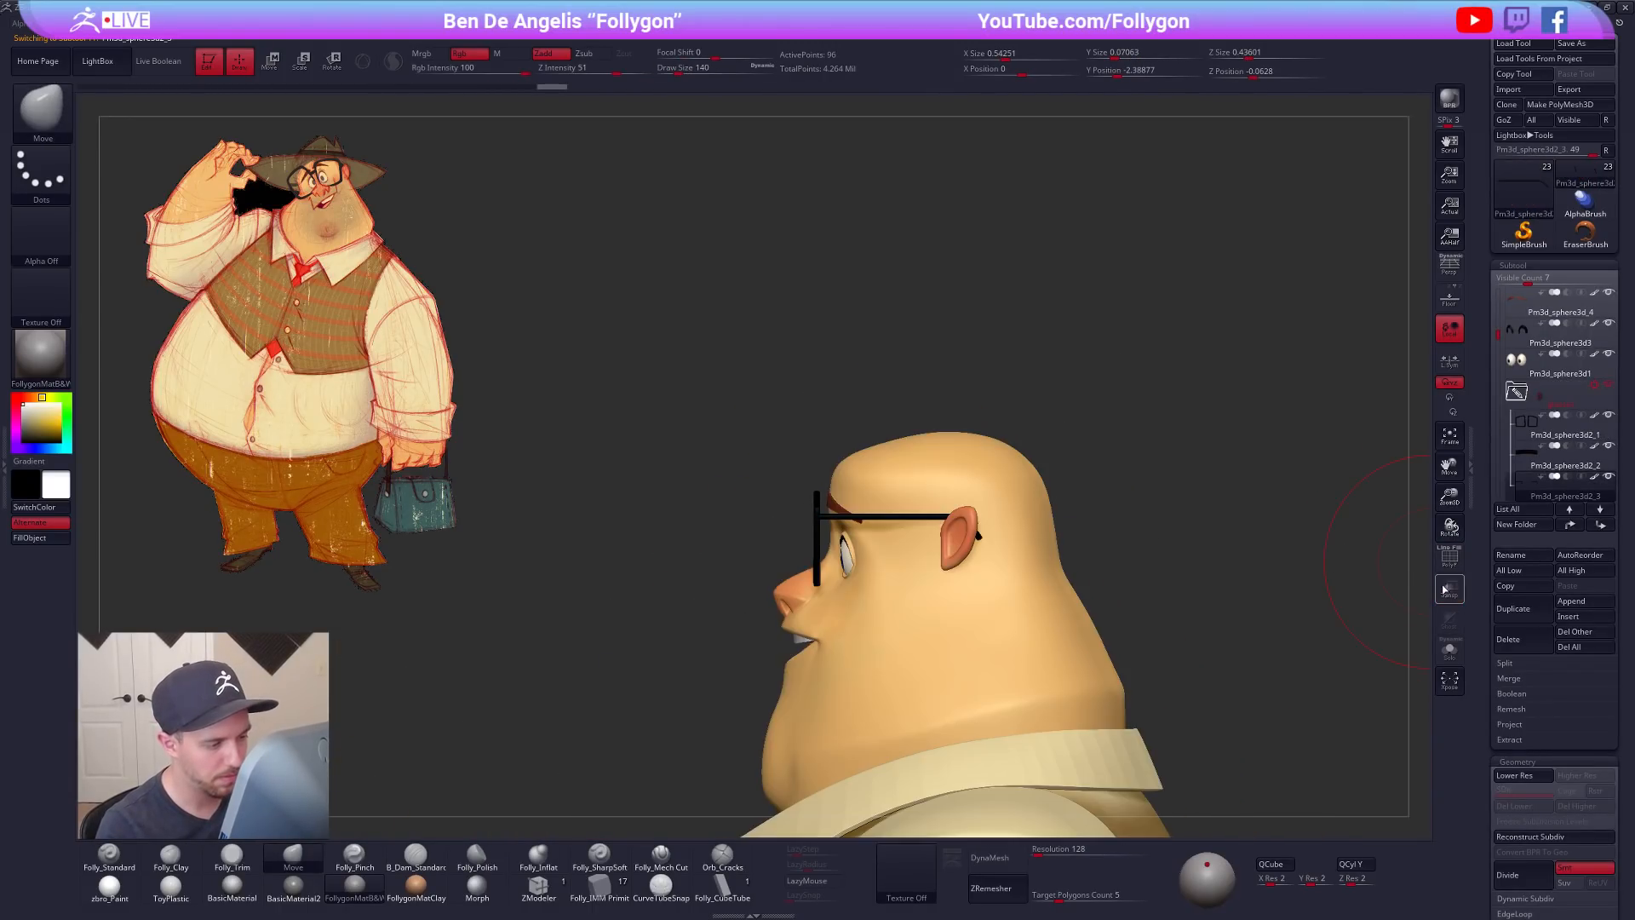
pyautogui.moveTo(1129, 549); pyautogui.dragTo(1099, 724)
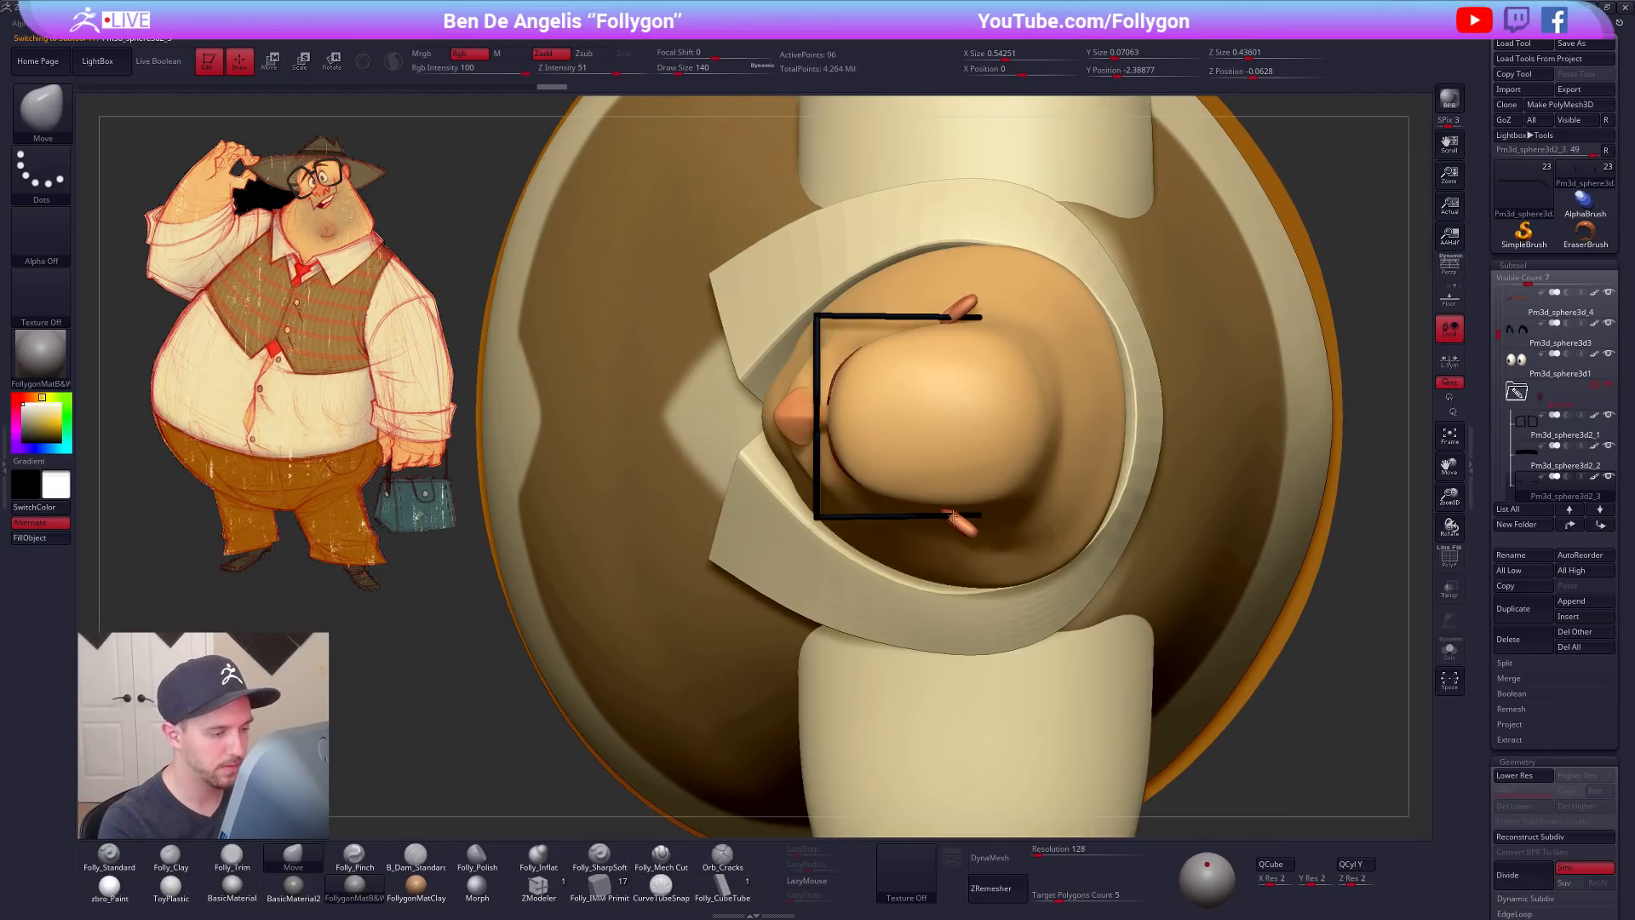
pyautogui.moveTo(958, 540); pyautogui.dragTo(961, 510)
# Step: Select the ears and nudge them closer against the head with the Move brush at size 96
pyautogui.press('space')
pyautogui.keyDown('shift'); pyautogui.moveTo(988, 498); pyautogui.dragTo(971, 340, button='right'); pyautogui.keyUp('shift')
pyautogui.keyDown('alt'); pyautogui.click(960, 530); pyautogui.keyUp('alt')
pyautogui.moveTo(978, 529)
pyautogui.mouseDown(button='right')
pyautogui.moveTo(1048, 530)
pyautogui.moveTo(1048, 571)
pyautogui.mouseUp(button='right')
pyautogui.press('space')
pyautogui.moveTo(960, 536); pyautogui.dragTo(945, 535)
pyautogui.press('w')
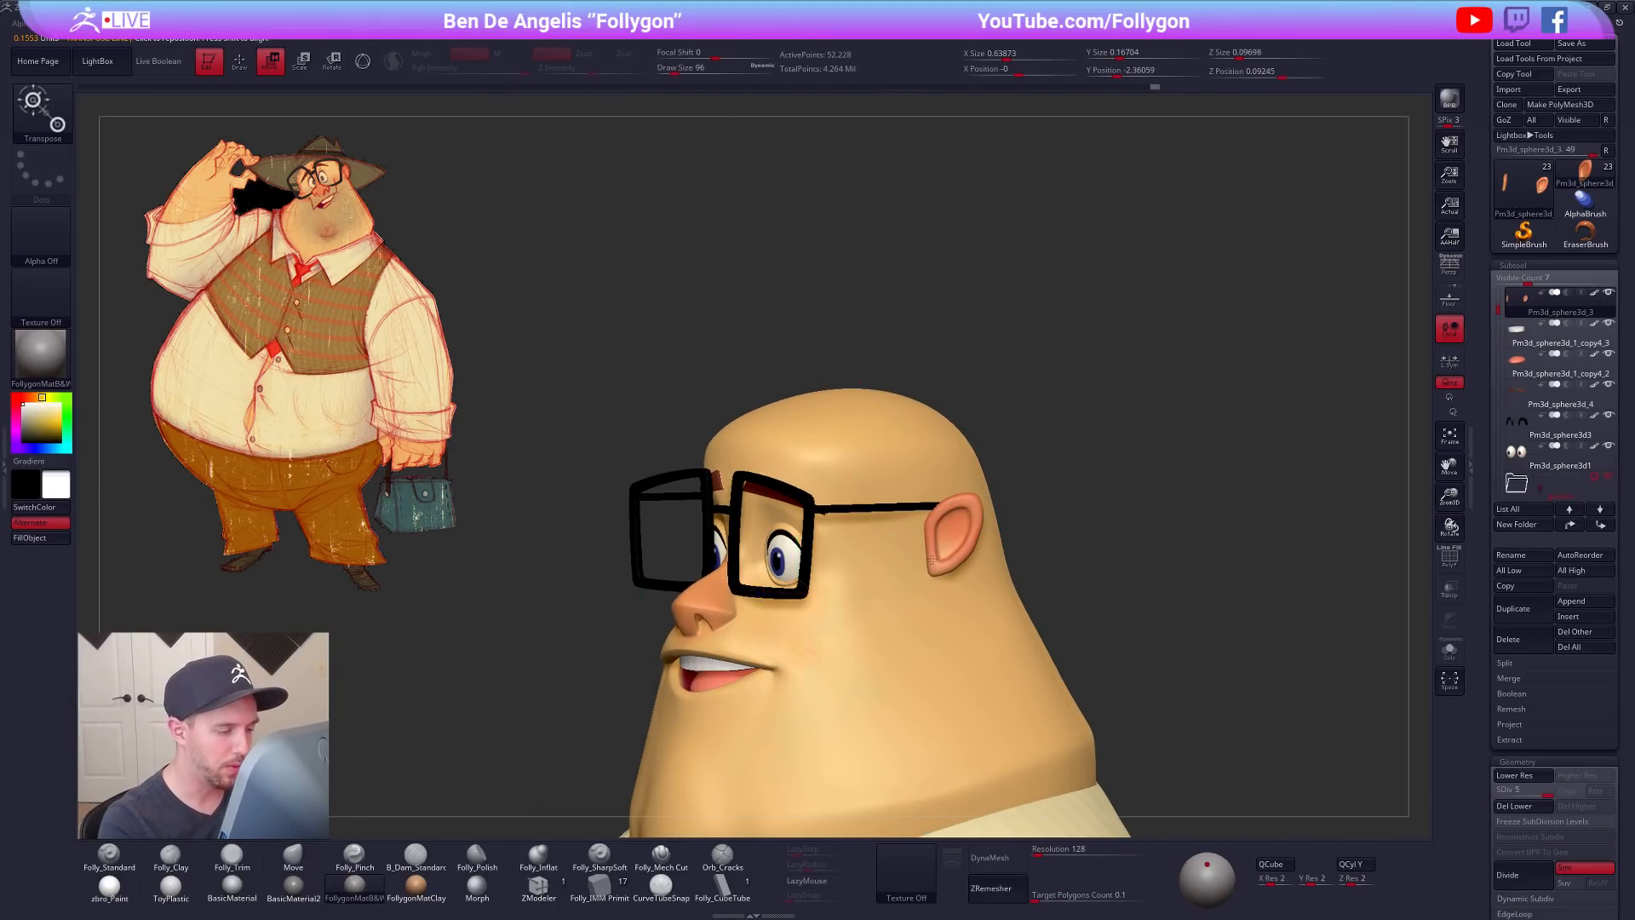
# Step: Adjust how the ears sit on the head using the Transpose line and the Move brush at size 81
pyautogui.keyDown('shift'); pyautogui.moveTo(1031, 537); pyautogui.dragTo(959, 535, button='right'); pyautogui.keyUp('shift')
pyautogui.keyDown('shift'); pyautogui.moveTo(949, 552); pyautogui.dragTo(949, 622); pyautogui.keyUp('shift')
pyautogui.press('q')
pyautogui.moveTo(951, 574)
pyautogui.mouseDown(button='right')
pyautogui.moveTo(985, 540)
pyautogui.moveTo(978, 422)
pyautogui.moveTo(1028, 463)
pyautogui.mouseUp(button='right')
pyautogui.keyDown('ctrl'); pyautogui.moveTo(997, 391); pyautogui.dragTo(1019, 442, button='right'); pyautogui.keyUp('ctrl')
pyautogui.press('s')
pyautogui.moveTo(958, 474); pyautogui.dragTo(949, 473)
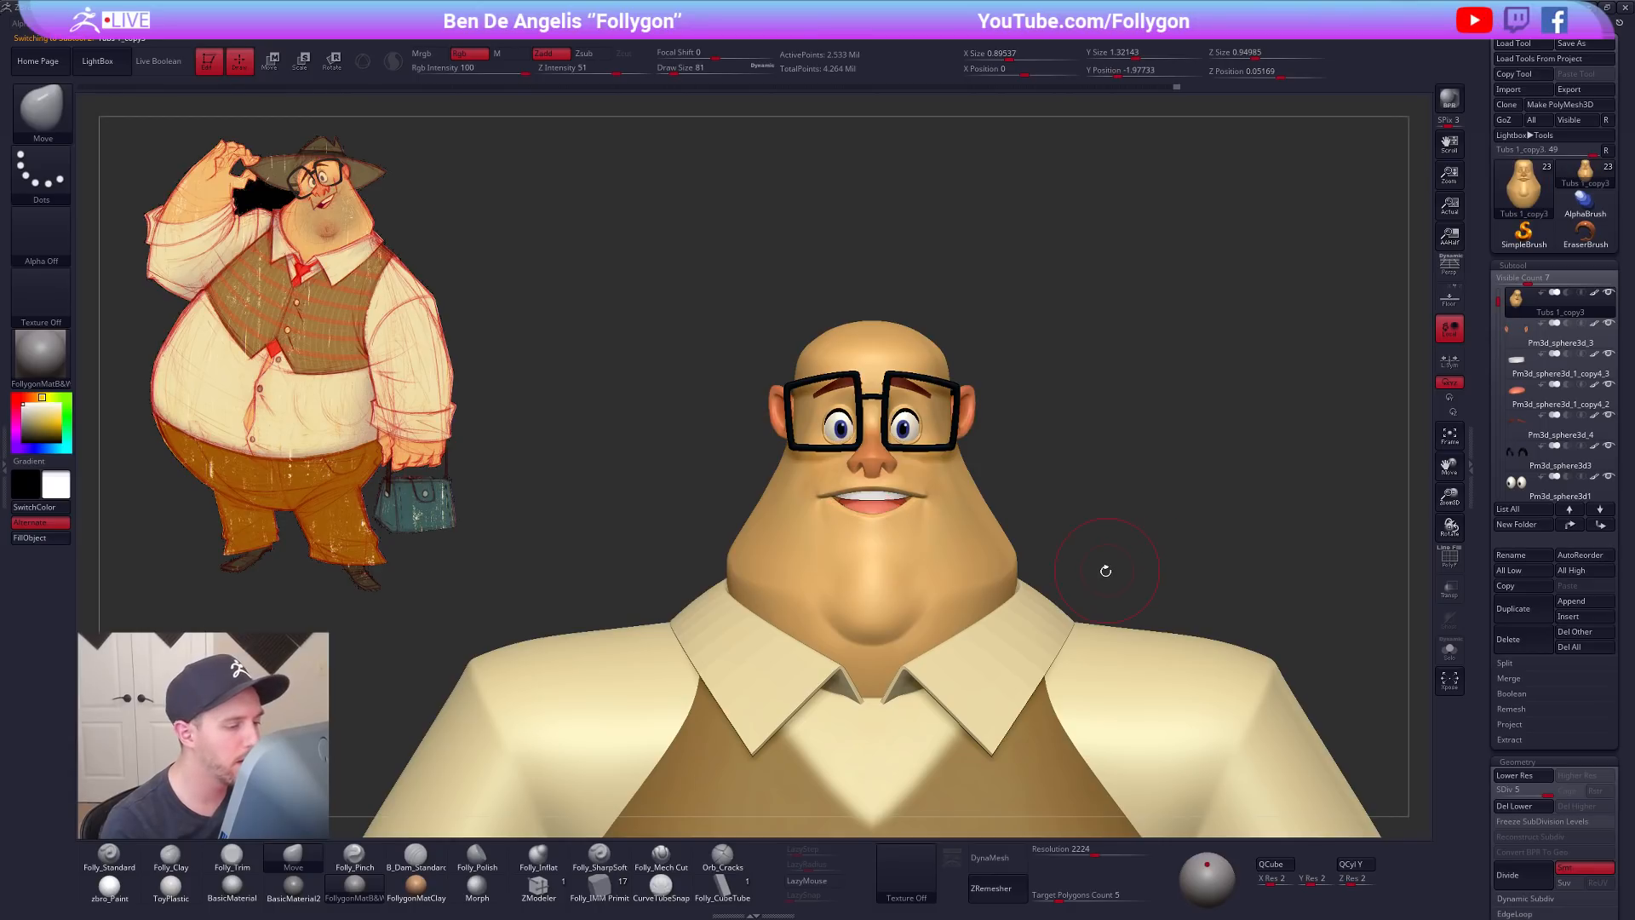
# Step: Reduce the brush size to 21 and examine the head's polygroups, face and overall figure against the reference drawing
pyautogui.hotkey('alt', 's')
pyautogui.moveTo(1059, 596)
pyautogui.mouseDown(button='right')
pyautogui.moveTo(929, 538)
pyautogui.moveTo(934, 495)
pyautogui.moveTo(934, 514)
pyautogui.mouseUp(button='right')
pyautogui.press('space')
pyautogui.click(937, 502)
pyautogui.press('[')
pyautogui.press('[')
pyautogui.press('[')
pyautogui.moveTo(929, 608); pyautogui.dragTo(961, 610, button='right')
pyautogui.hotkey('shift', 'f')
pyautogui.hotkey('shift', 'f')
pyautogui.keyDown('shift'); pyautogui.moveTo(1070, 687); pyautogui.dragTo(1006, 673, button='right'); pyautogui.keyUp('shift')
pyautogui.hotkey('alt', 's')
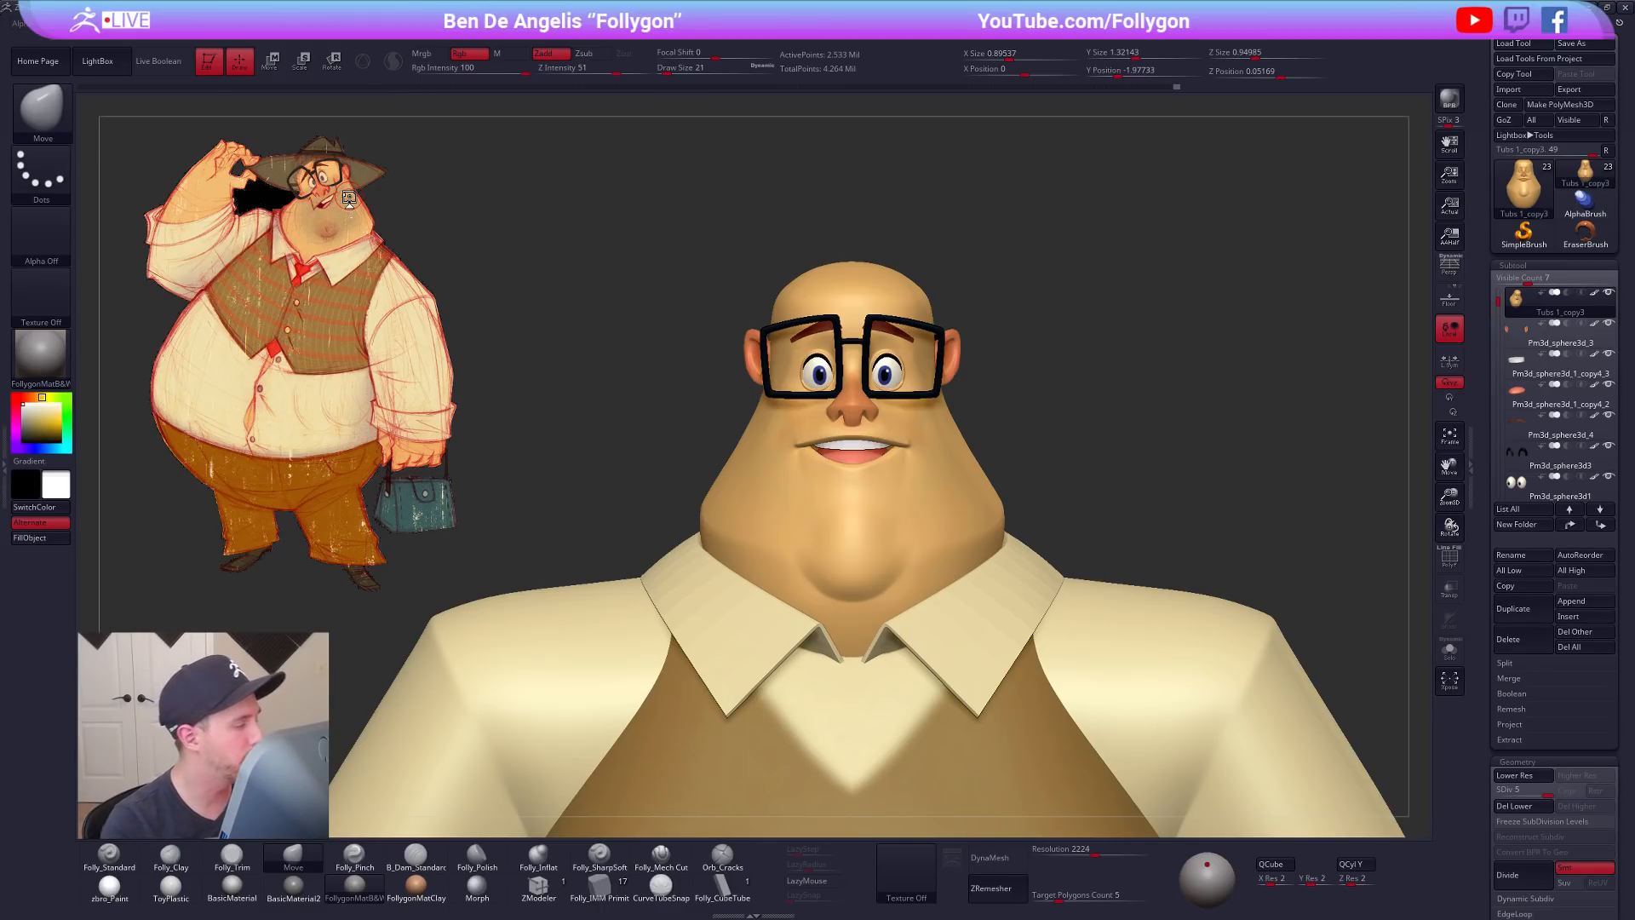
pyautogui.keyDown('alt'); pyautogui.moveTo(927, 386); pyautogui.dragTo(943, 412, button='right'); pyautogui.keyUp('alt')
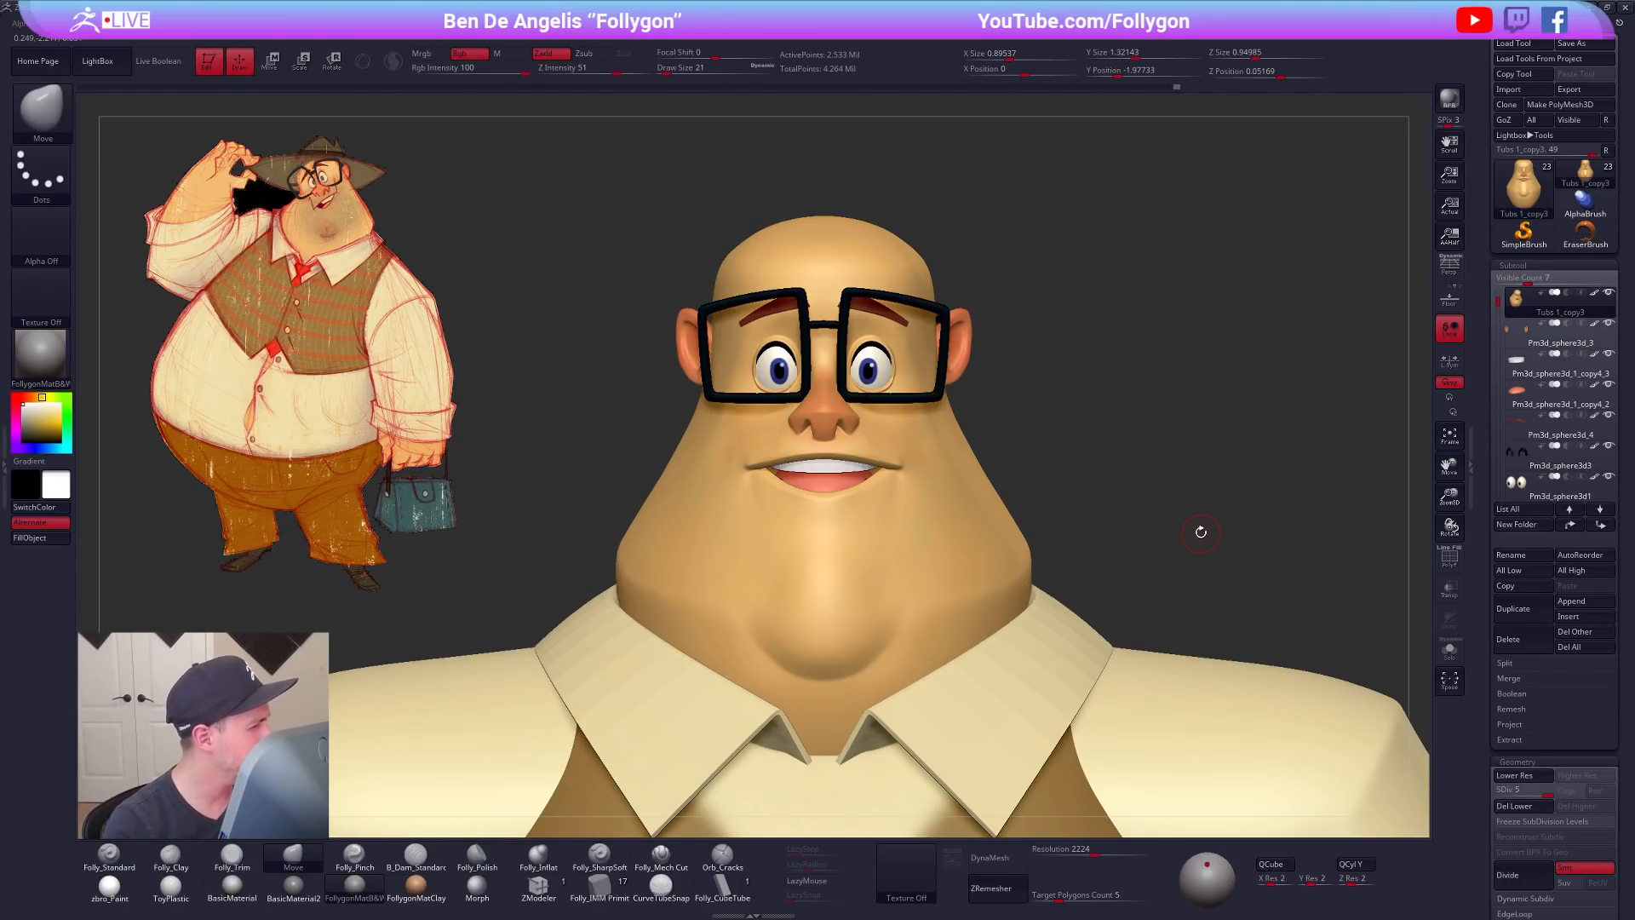
pyautogui.keyDown('alt'); pyautogui.moveTo(1160, 526); pyautogui.dragTo(1035, 382, button='right'); pyautogui.keyUp('alt')
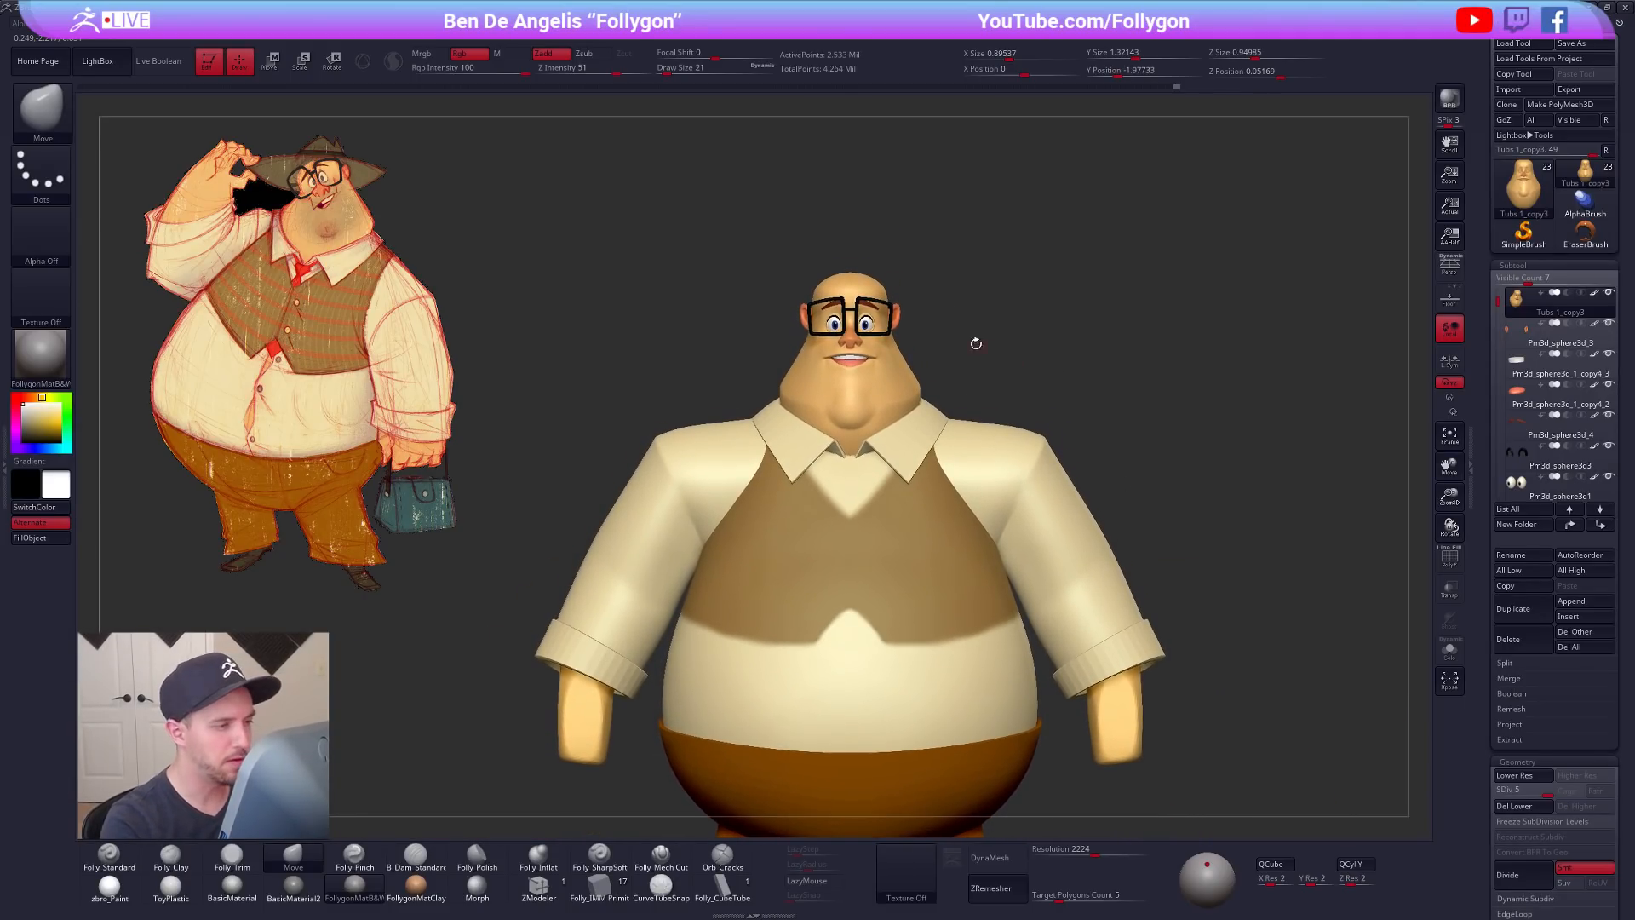
pyautogui.keyDown('alt'); pyautogui.moveTo(919, 297); pyautogui.dragTo(994, 325, button='right'); pyautogui.keyUp('alt')
# Step: Create a new Transpose Master posing mesh from the subtools and isolate the head on it in side view
pyautogui.hotkey('ctrl', 'shift', 'f')
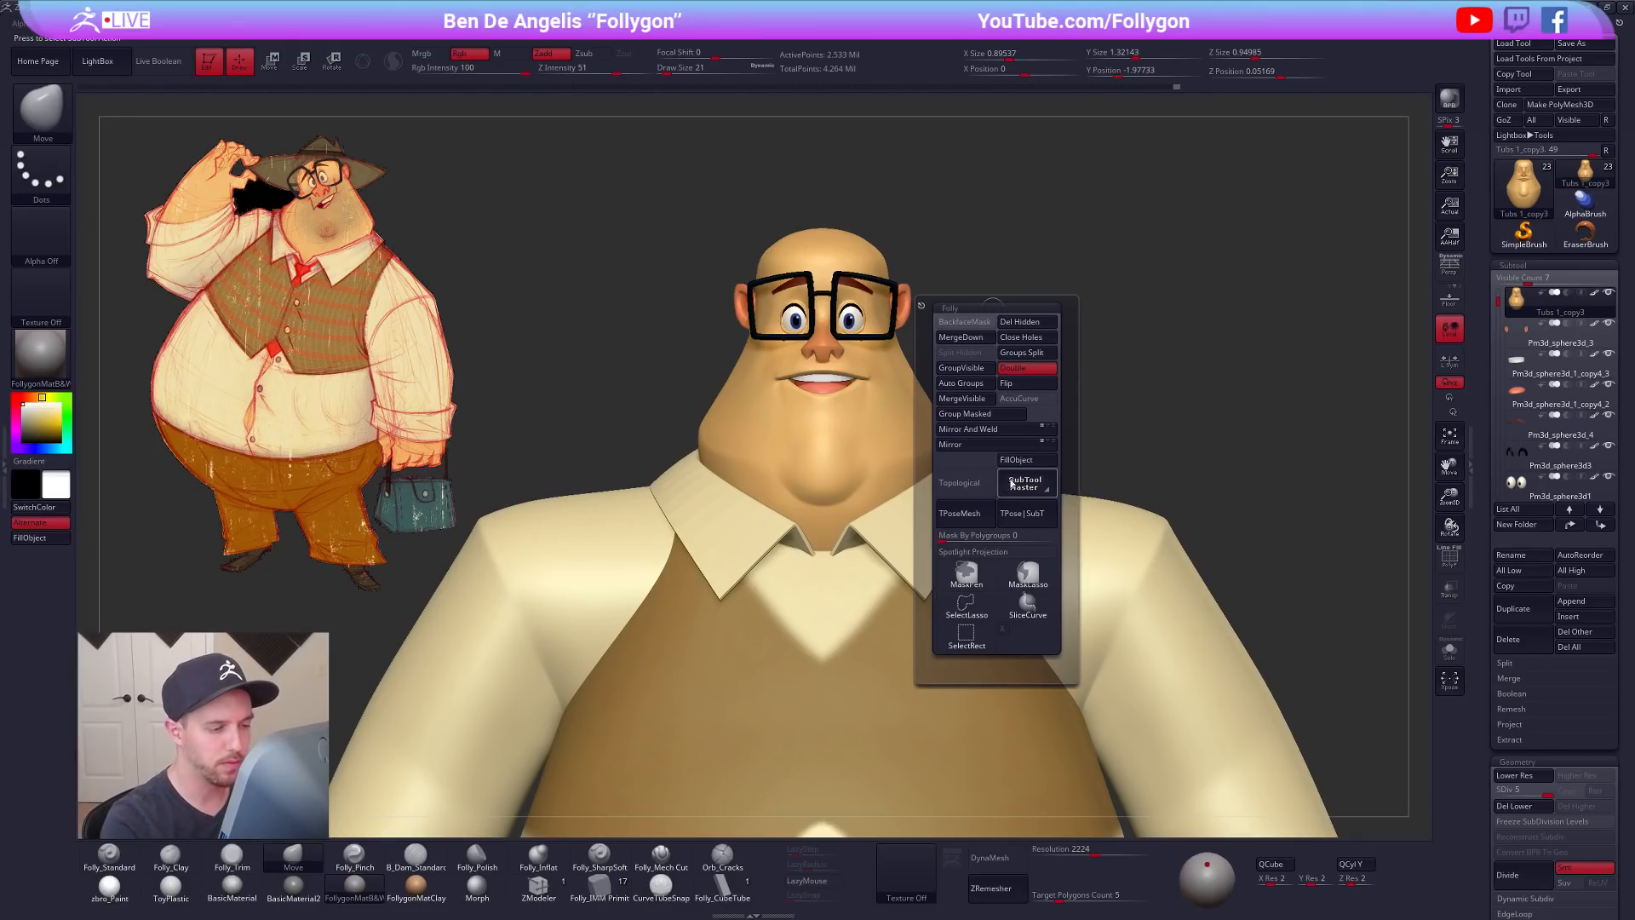
pyautogui.click(1000, 512)
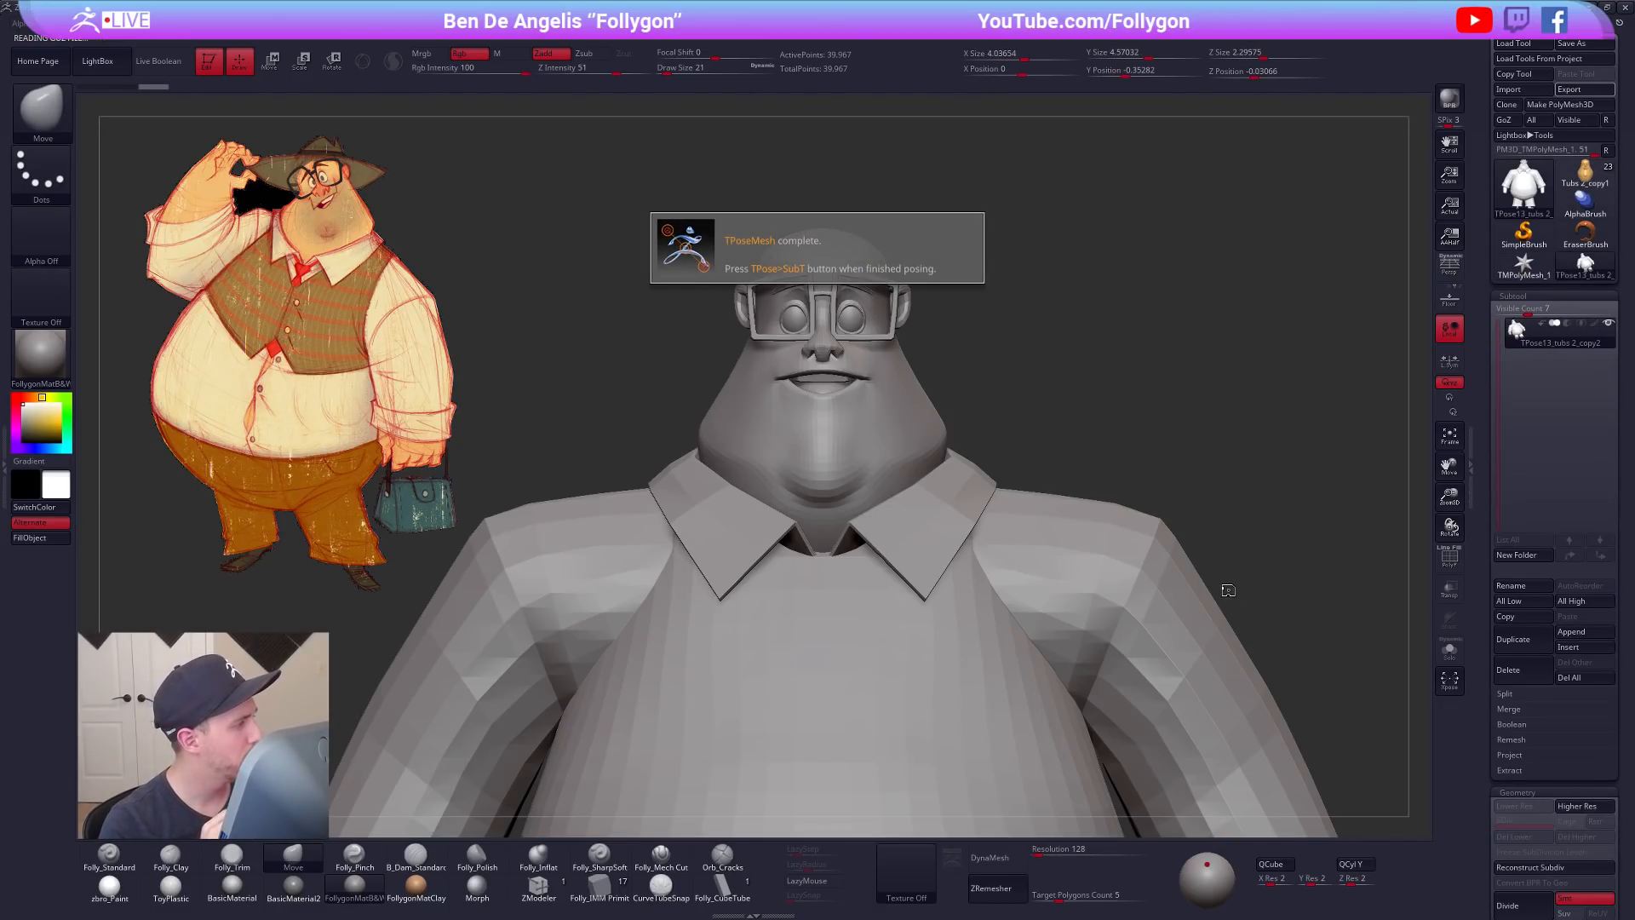
pyautogui.press('space')
pyautogui.moveTo(888, 388); pyautogui.dragTo(900, 389)
pyautogui.keyDown('alt'); pyautogui.moveTo(901, 398); pyautogui.dragTo(924, 485, button='right'); pyautogui.keyUp('alt')
pyautogui.hotkey('shift', 'f')
pyautogui.hotkey('shift', 'f')
pyautogui.moveTo(846, 444); pyautogui.dragTo(980, 447, button='right')
pyautogui.keyDown('ctrl'); pyautogui.keyDown('shift'); pyautogui.click(839, 454); pyautogui.keyUp('shift'); pyautogui.keyUp('ctrl')
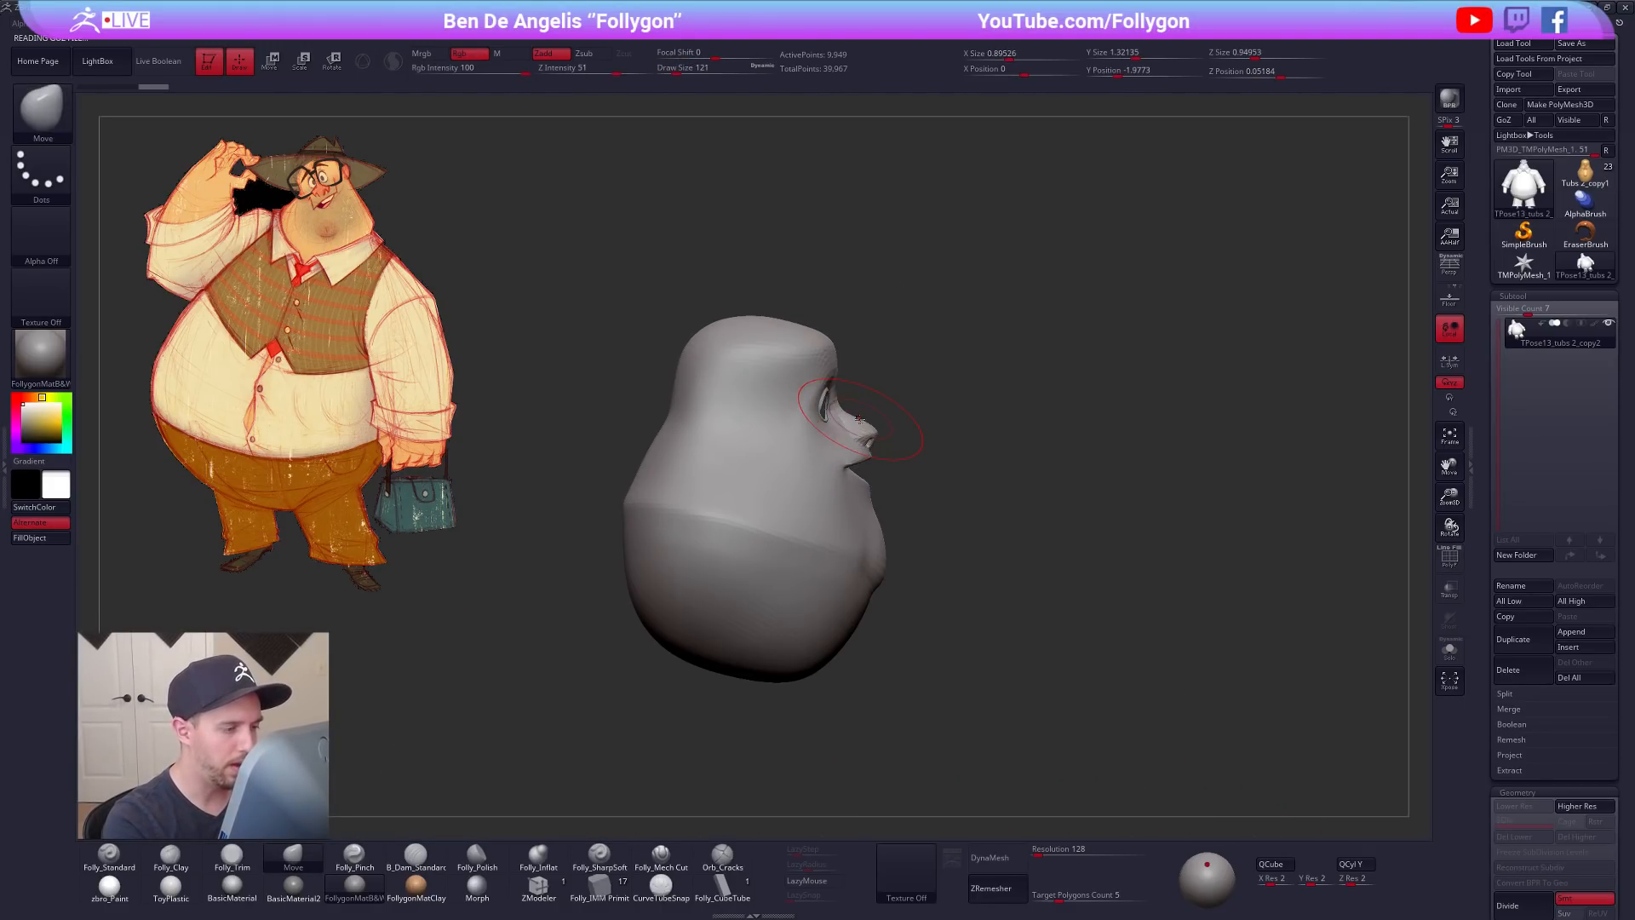
# Step: Mask everything on the isolated head except the nose, with the Move brush size reduced to 81
pyautogui.keyDown('alt'); pyautogui.moveTo(861, 419); pyautogui.dragTo(887, 447, button='right'); pyautogui.keyUp('alt')
pyautogui.press('space')
pyautogui.moveTo(889, 446); pyautogui.dragTo(887, 446)
pyautogui.moveTo(887, 451)
pyautogui.keyDown('shift'); pyautogui.mouseDown(button='right')
pyautogui.moveTo(842, 468)
pyautogui.moveTo(879, 466)
pyautogui.mouseUp(button='right'); pyautogui.keyUp('shift')
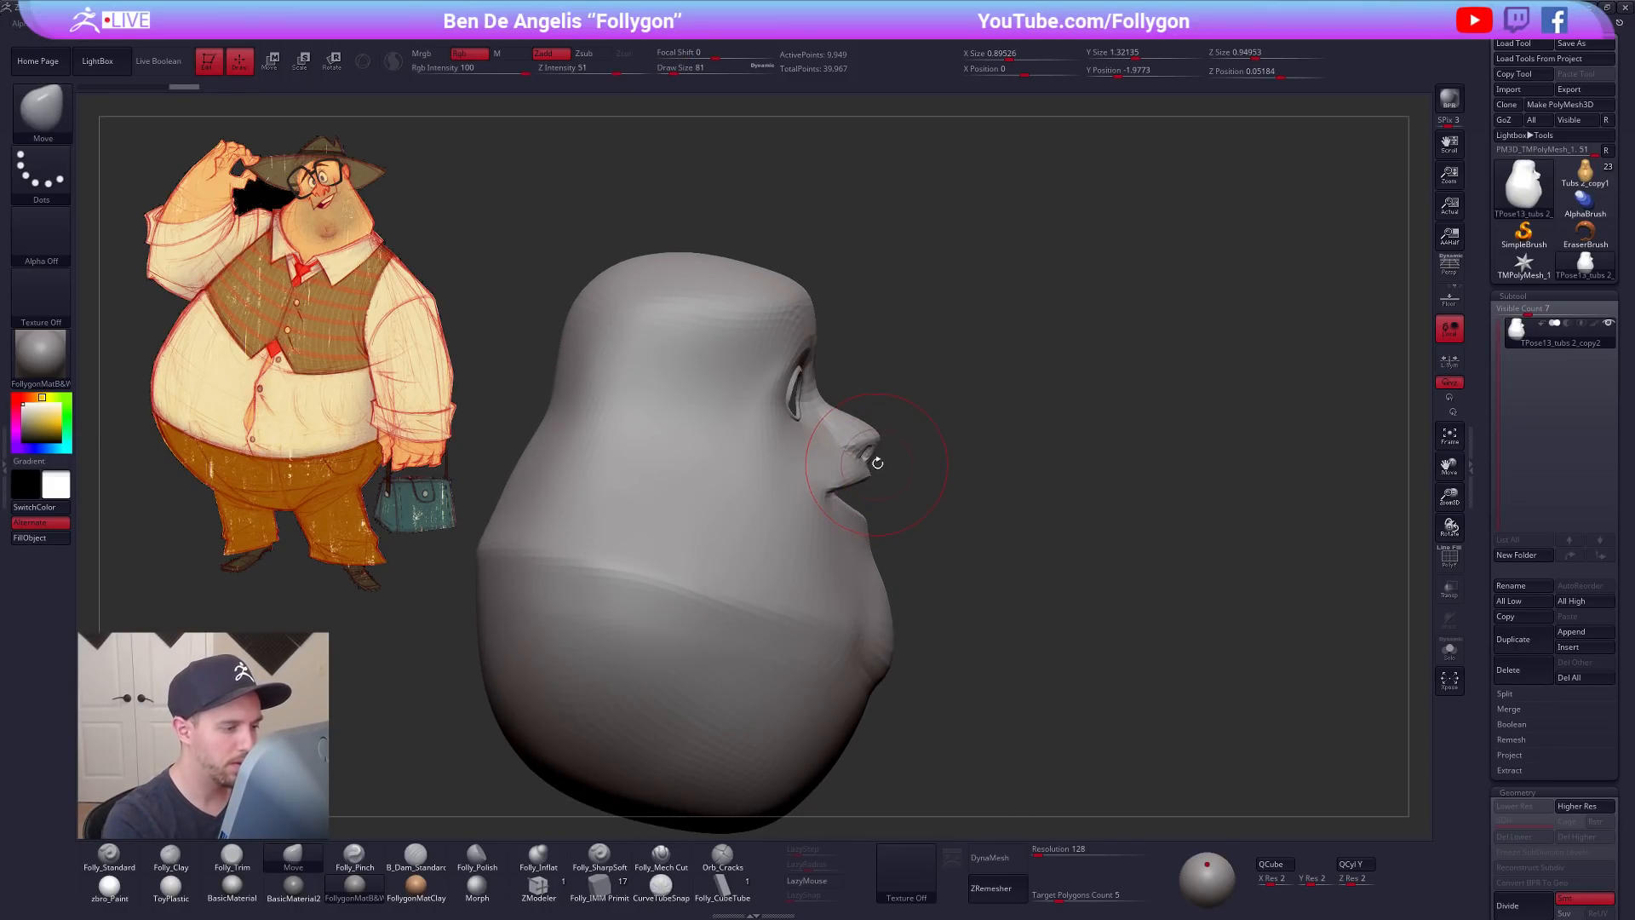
pyautogui.press('ctrl')
pyautogui.moveTo(802, 443)
pyautogui.keyDown('ctrl'); pyautogui.mouseDown()
pyautogui.moveTo(886, 358)
pyautogui.moveTo(860, 433)
pyautogui.mouseUp(); pyautogui.keyUp('ctrl')
pyautogui.moveTo(857, 461)
pyautogui.keyDown('shift'); pyautogui.mouseDown(button='right')
pyautogui.moveTo(912, 492)
pyautogui.moveTo(868, 508)
pyautogui.mouseUp(button='right'); pyautogui.keyUp('shift')
pyautogui.moveTo(885, 434)
pyautogui.keyDown('ctrl'); pyautogui.keyDown('alt'); pyautogui.mouseDown()
pyautogui.moveTo(876, 558)
pyautogui.moveTo(1078, 399)
pyautogui.mouseUp(); pyautogui.keyUp('alt'); pyautogui.keyUp('ctrl')
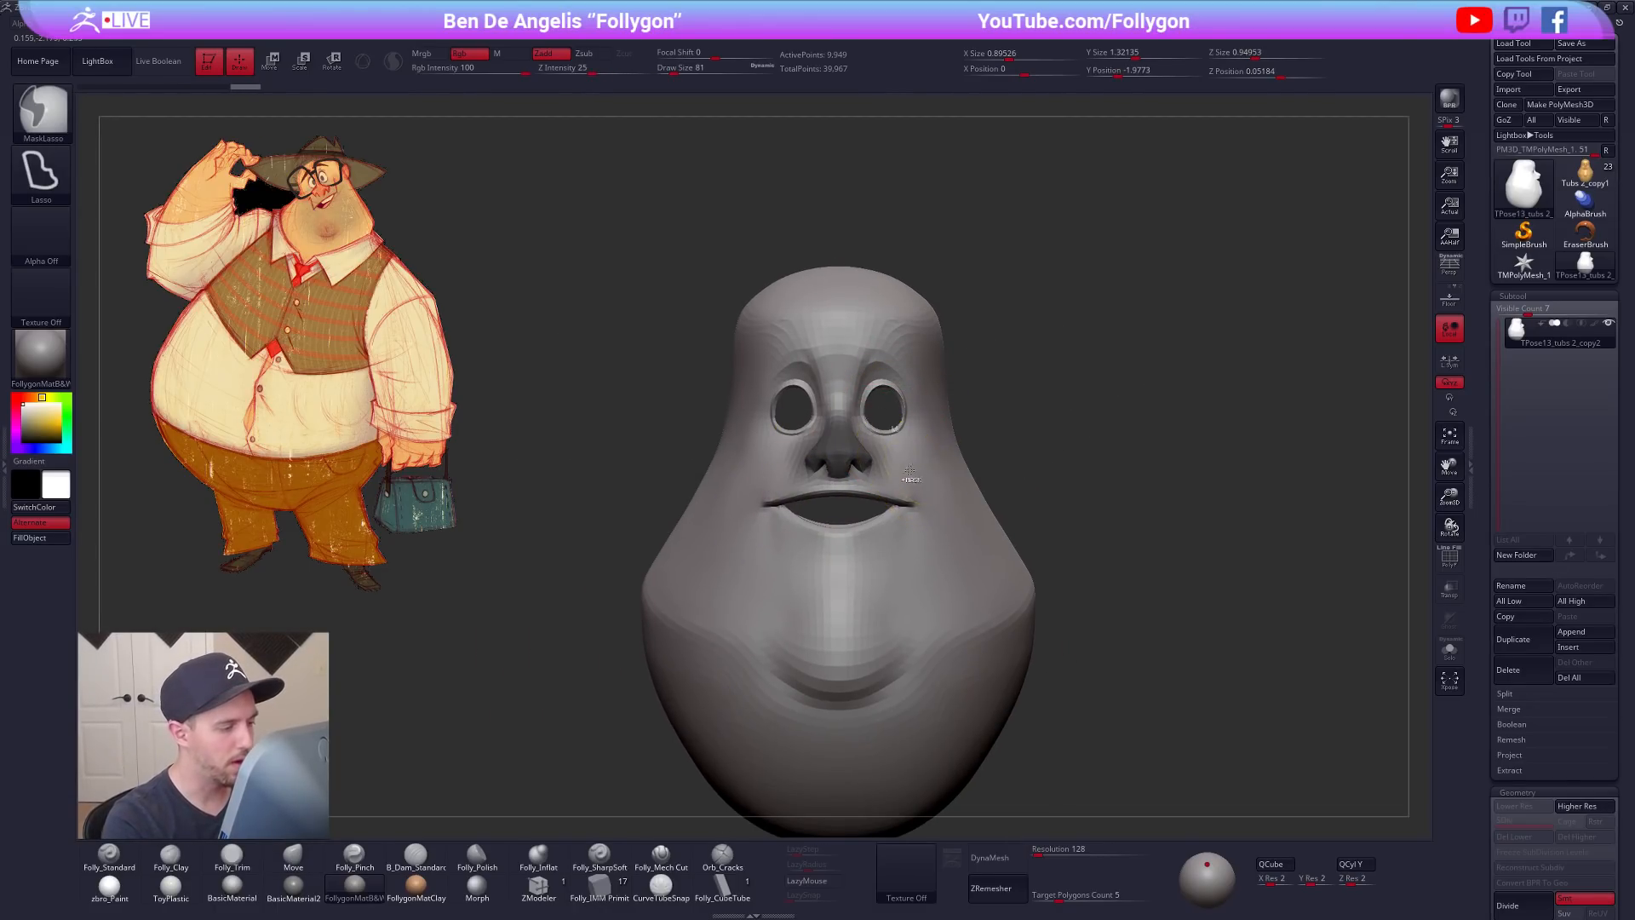
pyautogui.keyDown('ctrl'); pyautogui.click(980, 457); pyautogui.keyUp('ctrl')
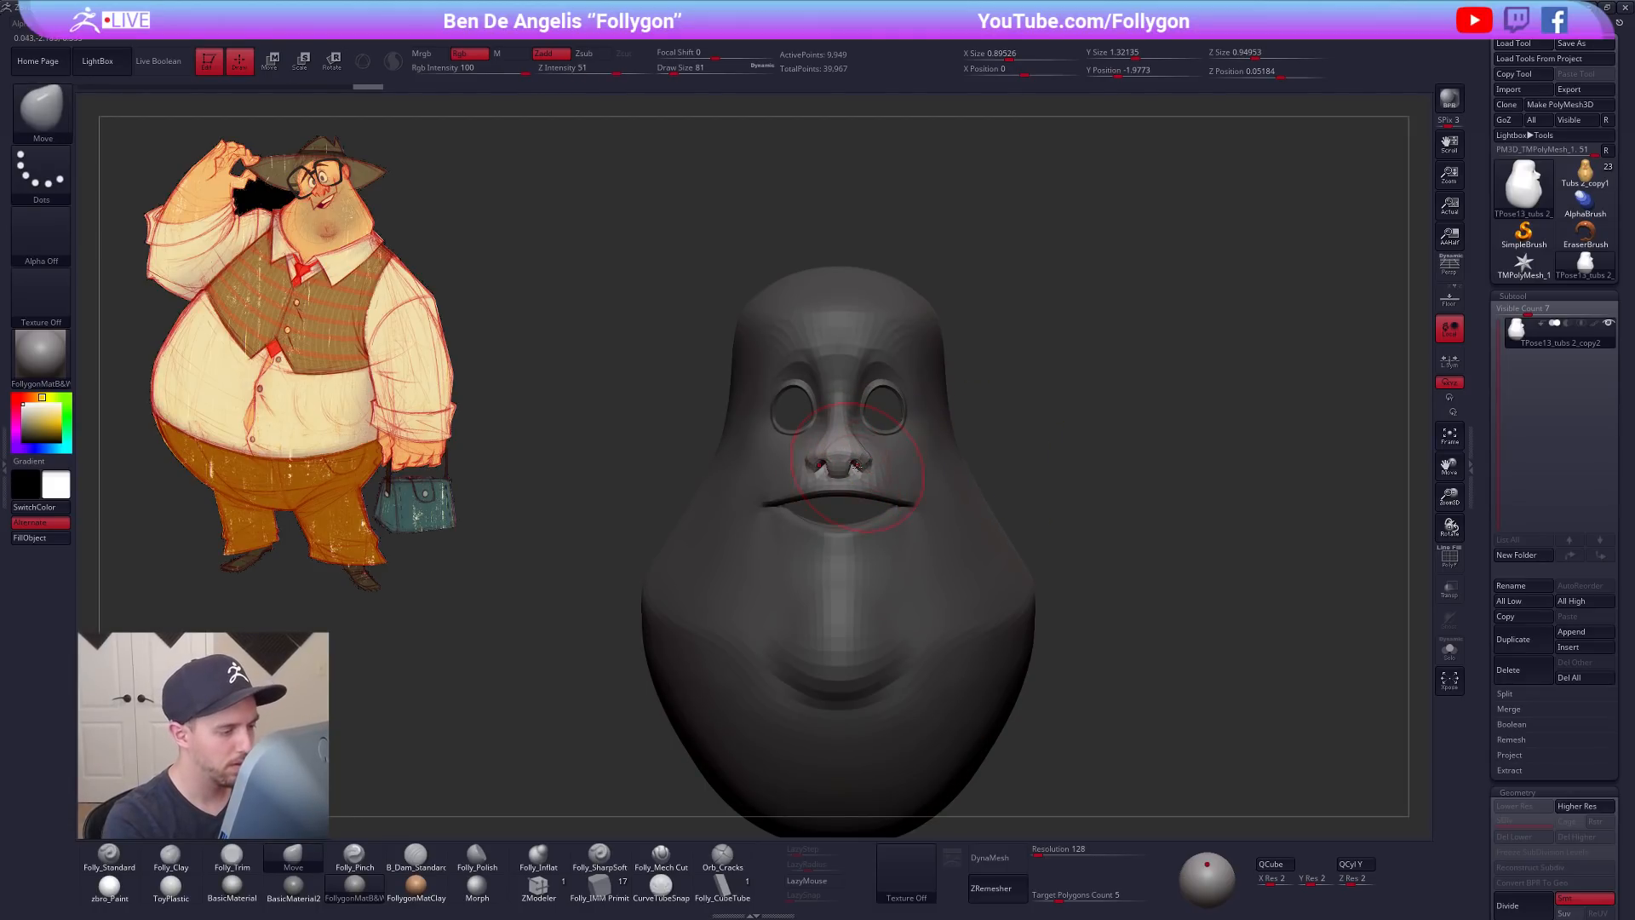
# Step: Unhide the rest of the figure, then scale and reposition the unmasked nose with the Transpose line in front and side views
pyautogui.press('e')
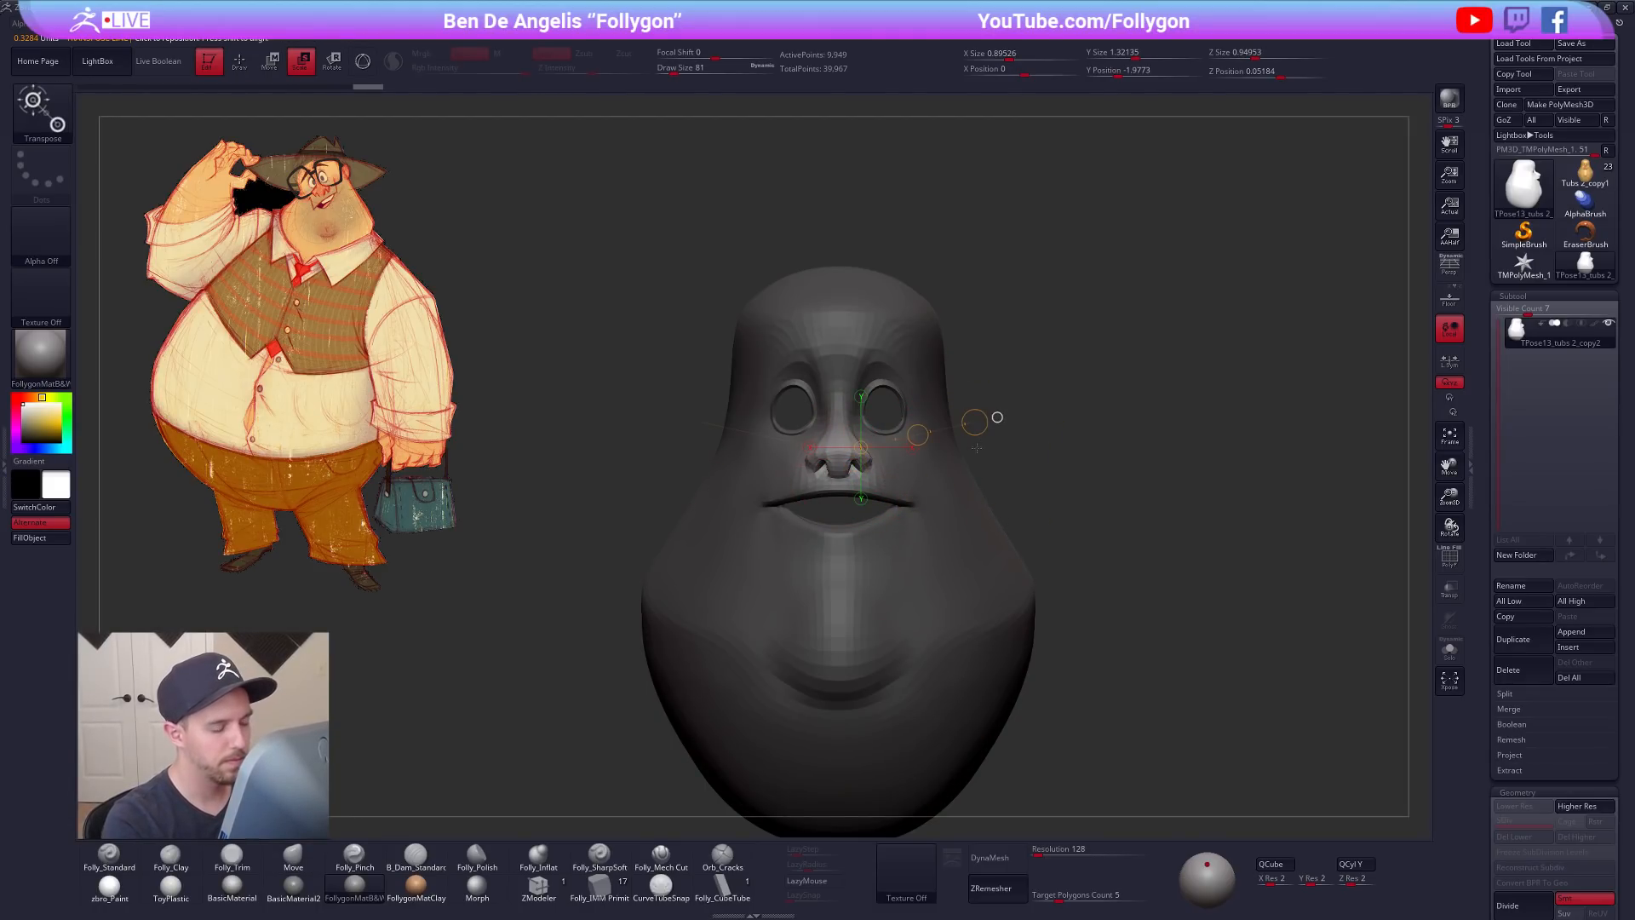
pyautogui.keyDown('ctrl'); pyautogui.click(988, 418); pyautogui.keyUp('ctrl')
pyautogui.keyDown('ctrl'); pyautogui.keyDown('shift'); pyautogui.click(990, 416); pyautogui.keyUp('shift'); pyautogui.keyUp('ctrl')
pyautogui.keyDown('alt'); pyautogui.moveTo(992, 419); pyautogui.dragTo(1001, 418); pyautogui.keyUp('alt')
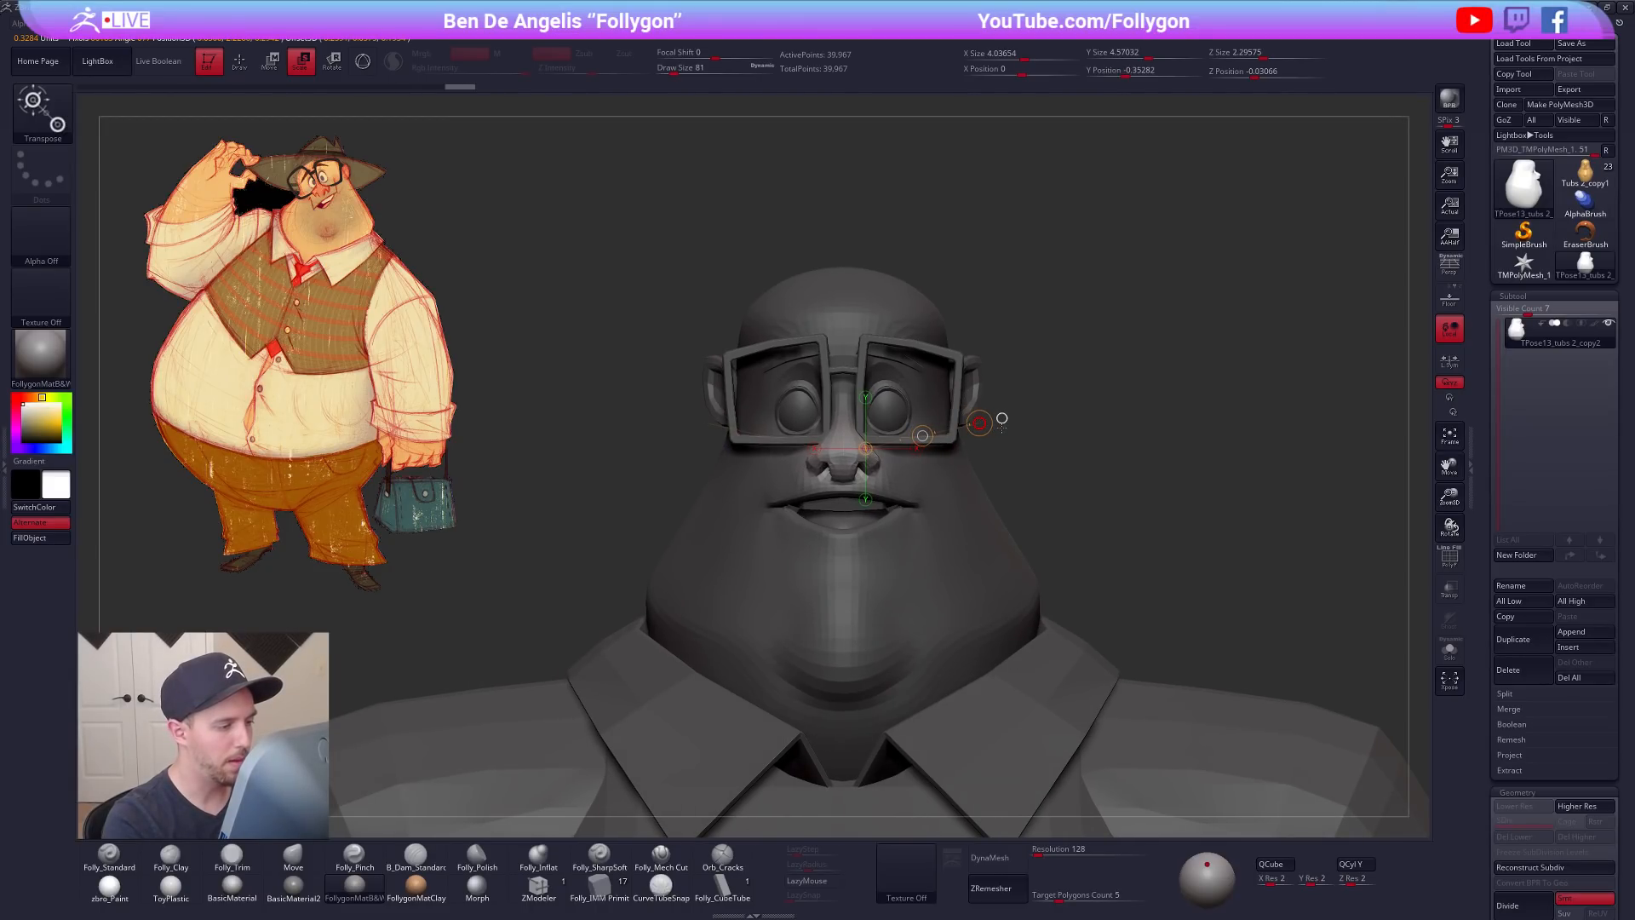
pyautogui.moveTo(1002, 418); pyautogui.dragTo(1057, 417)
pyautogui.moveTo(998, 489)
pyautogui.keyDown('alt'); pyautogui.mouseDown()
pyautogui.moveTo(958, 501)
pyautogui.moveTo(990, 453)
pyautogui.moveTo(1062, 421)
pyautogui.mouseUp(); pyautogui.keyUp('alt')
pyautogui.press('w')
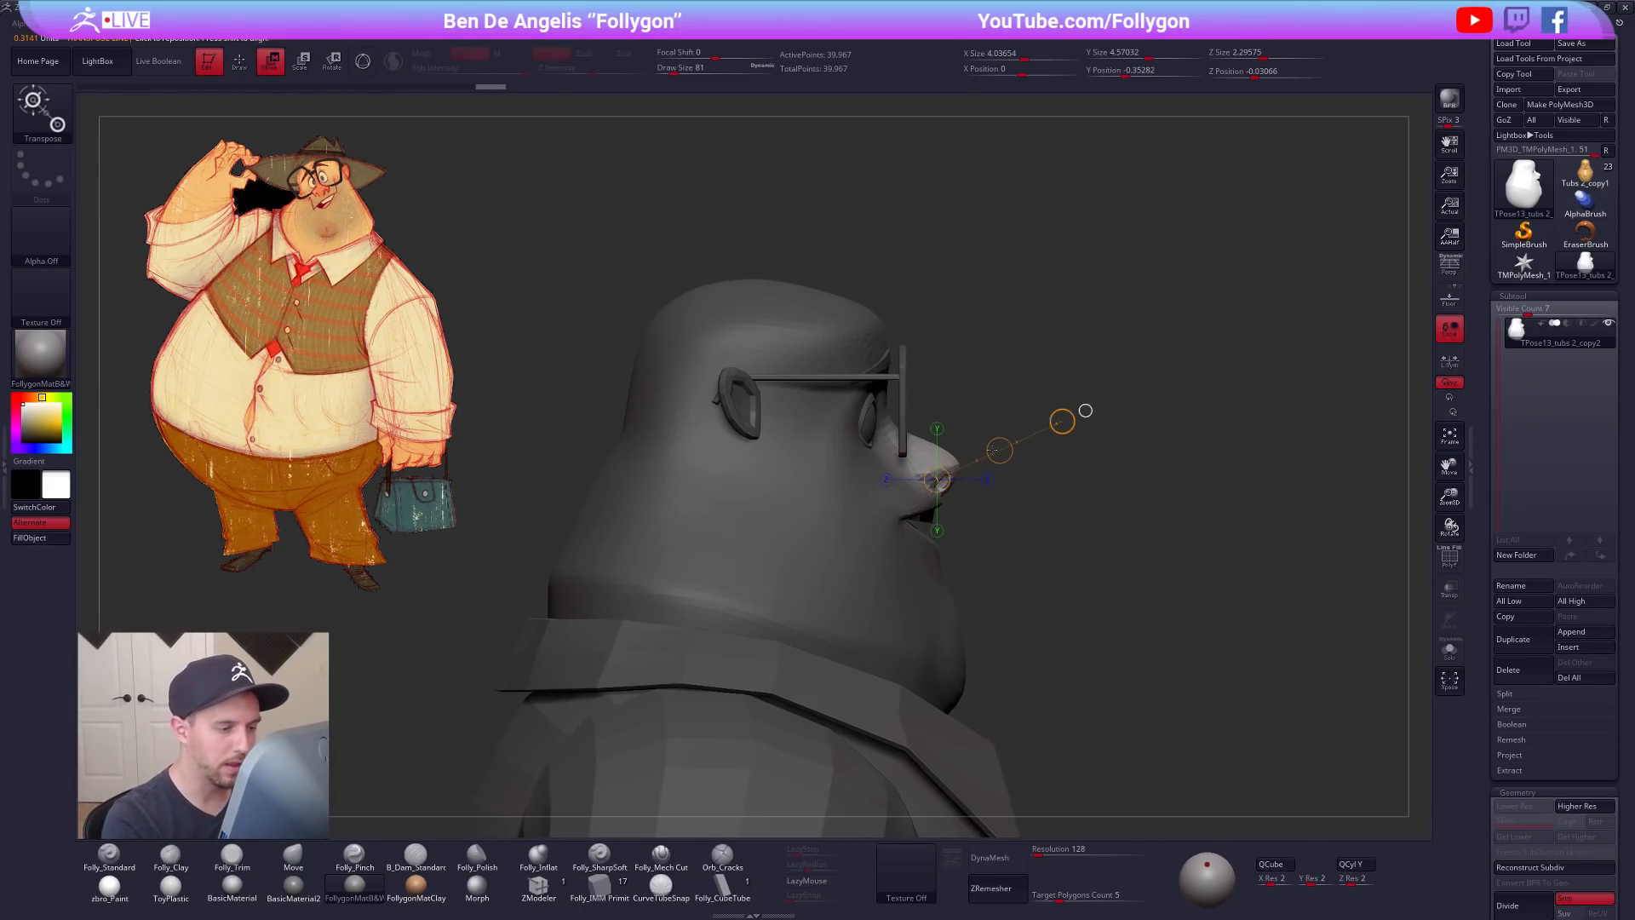
pyautogui.press('q')
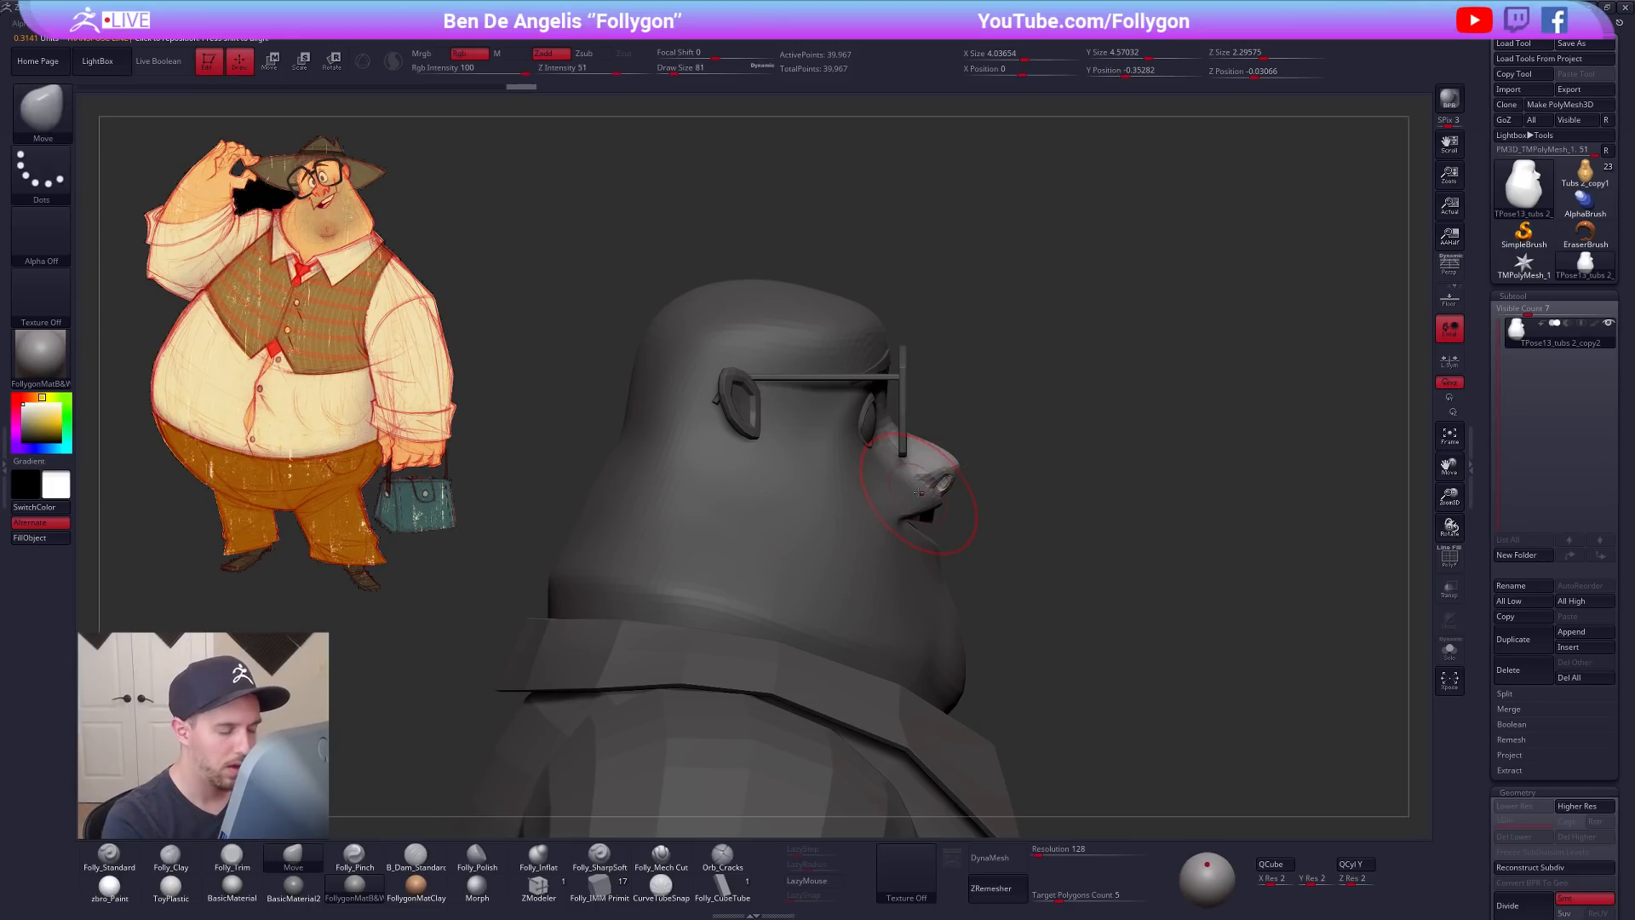
pyautogui.press('w')
pyautogui.moveTo(911, 475); pyautogui.dragTo(1056, 381)
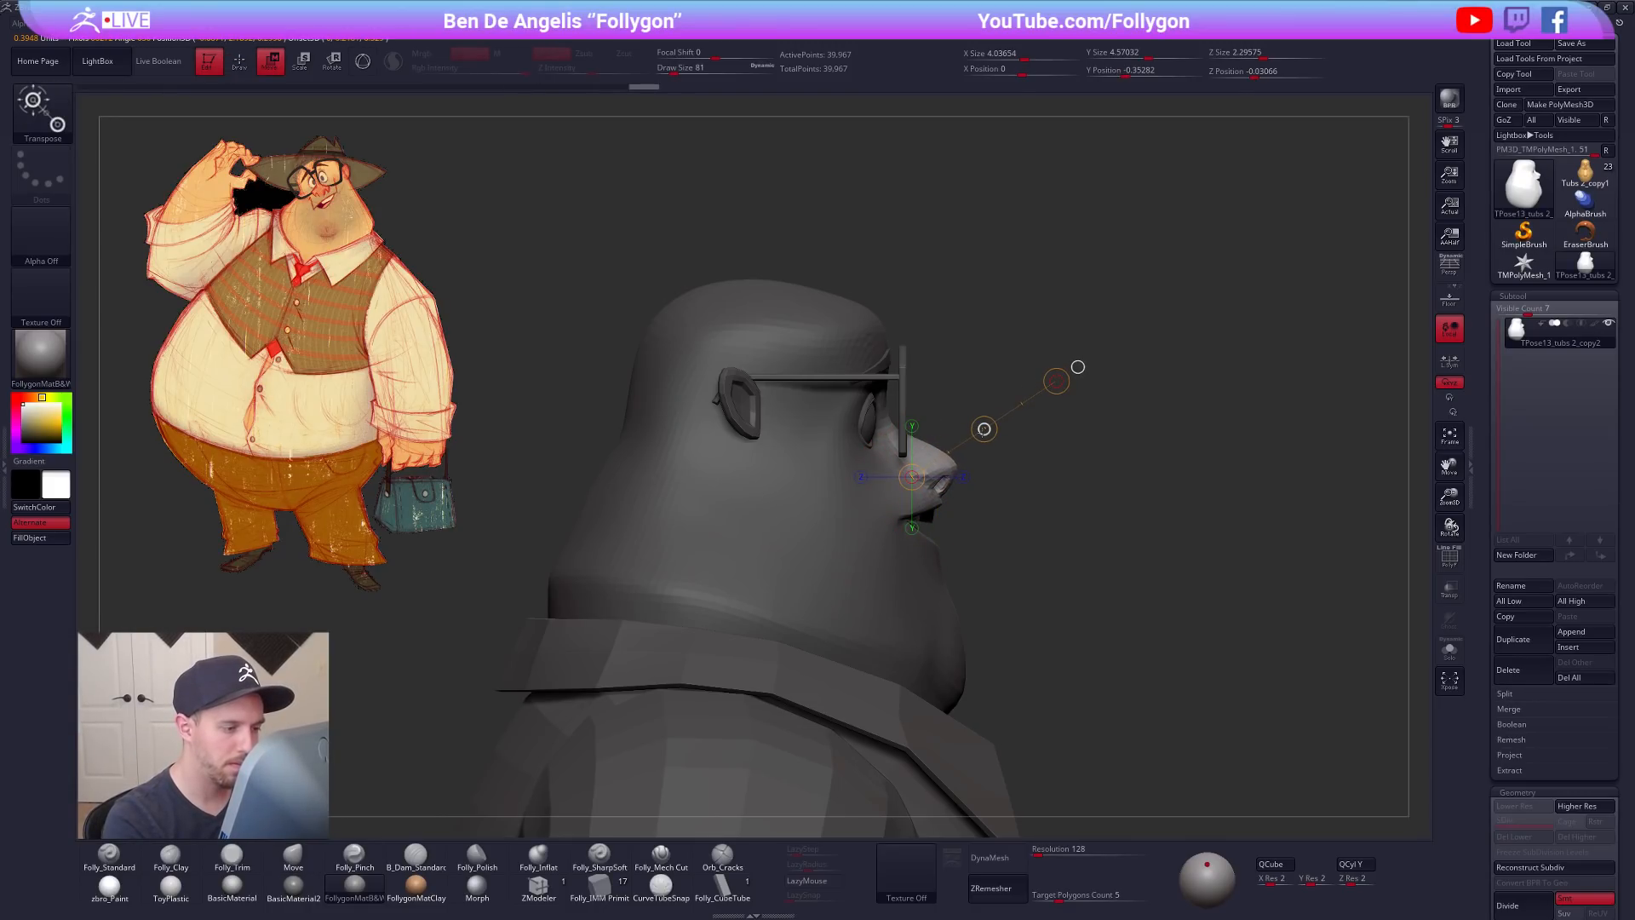
pyautogui.press('q')
# Step: Clear the mask, set the brush size to 54, and hide the glasses and eyebrows
pyautogui.moveTo(1243, 579); pyautogui.dragTo(1087, 621)
pyautogui.moveTo(1265, 651)
pyautogui.keyDown('alt'); pyautogui.mouseDown()
pyautogui.moveTo(1193, 615)
pyautogui.moveTo(1179, 632)
pyautogui.mouseUp(); pyautogui.keyUp('alt')
pyautogui.moveTo(1261, 596); pyautogui.dragTo(1107, 668)
pyautogui.moveTo(792, 558); pyautogui.dragTo(974, 553)
pyautogui.press('space')
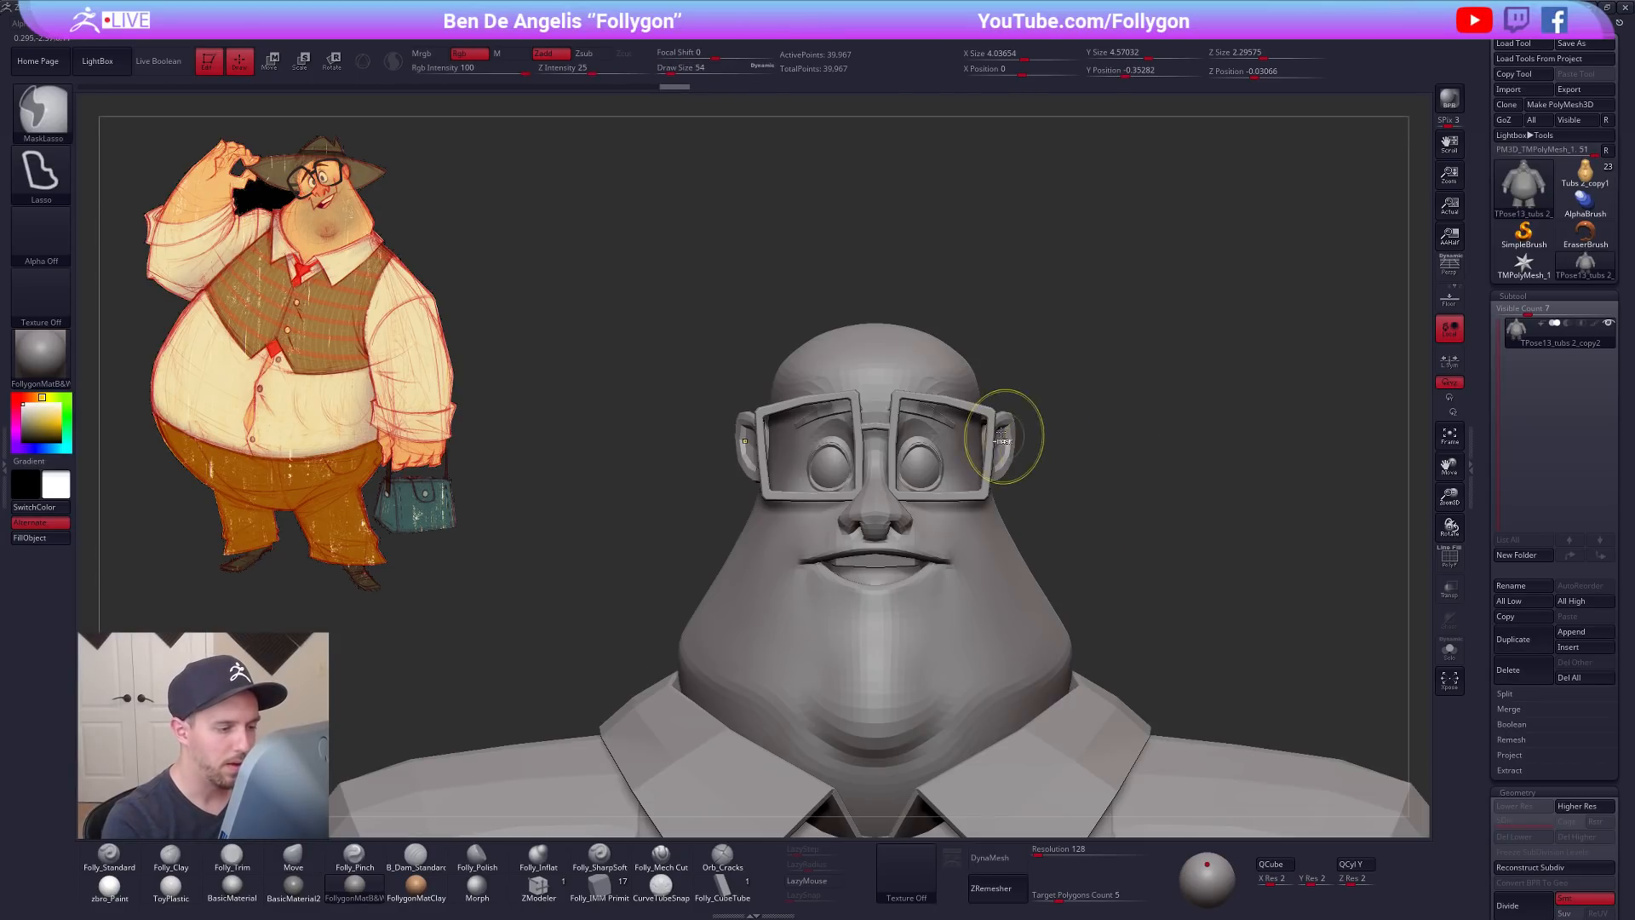
pyautogui.keyDown('ctrl'); pyautogui.keyDown('shift'); pyautogui.click(980, 416); pyautogui.keyUp('shift'); pyautogui.keyUp('ctrl')
pyautogui.keyDown('ctrl'); pyautogui.keyDown('shift'); pyautogui.moveTo(1072, 394); pyautogui.dragTo(910, 438); pyautogui.keyUp('shift'); pyautogui.keyUp('ctrl')
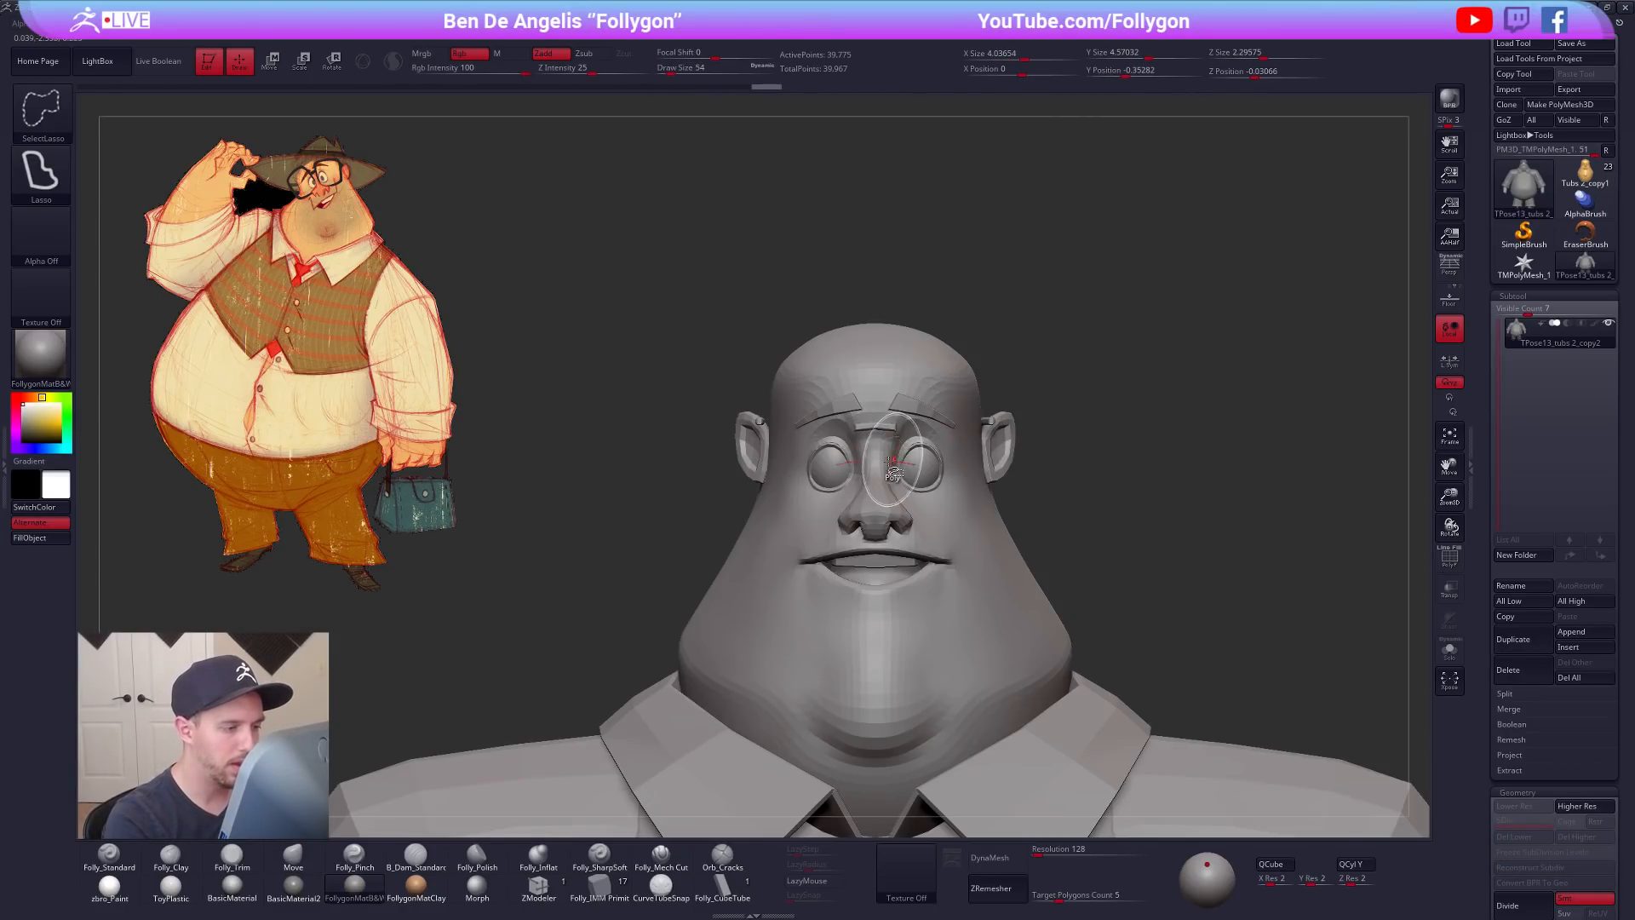
pyautogui.keyDown('ctrl'); pyautogui.moveTo(917, 458); pyautogui.dragTo(909, 477, button='right'); pyautogui.keyUp('ctrl')
pyautogui.hotkey('shift', 'f')
pyautogui.hotkey('shift', 'f')
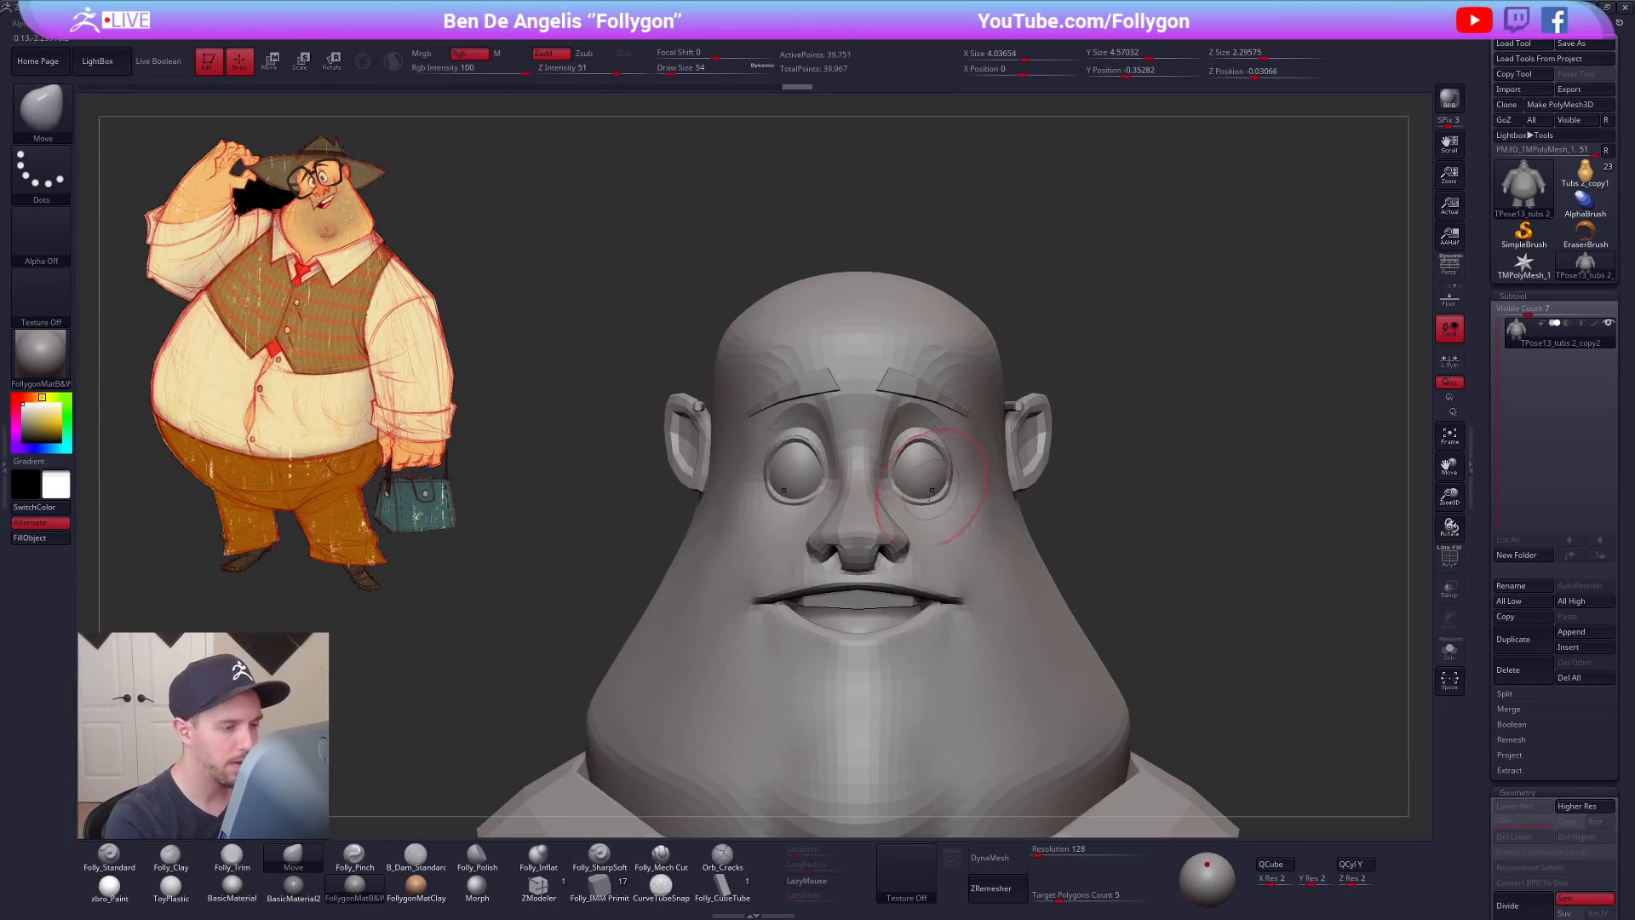
pyautogui.hotkey('ctrl', 'shift')
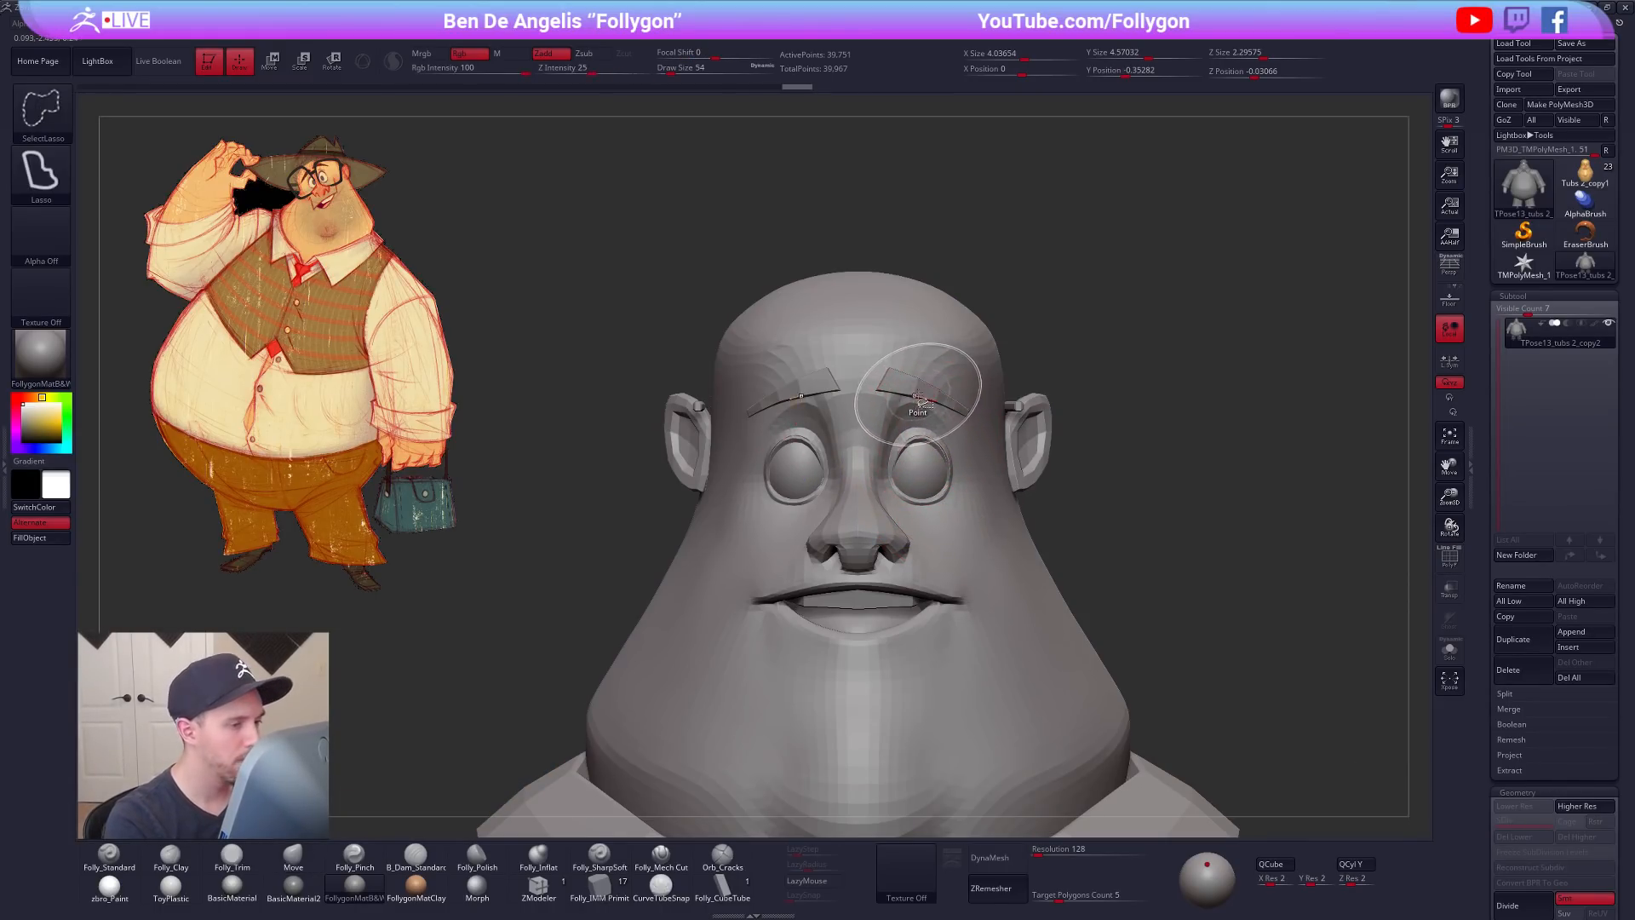
pyautogui.keyDown('ctrl'); pyautogui.keyDown('shift'); pyautogui.click(919, 379); pyautogui.keyUp('shift'); pyautogui.keyUp('ctrl')
# Step: Mask the eyeballs and the surrounding sockets, keep the nose bridge unmasked, and bring back the hidden parts
pyautogui.keyDown('ctrl'); pyautogui.moveTo(877, 370); pyautogui.dragTo(873, 451); pyautogui.keyUp('ctrl')
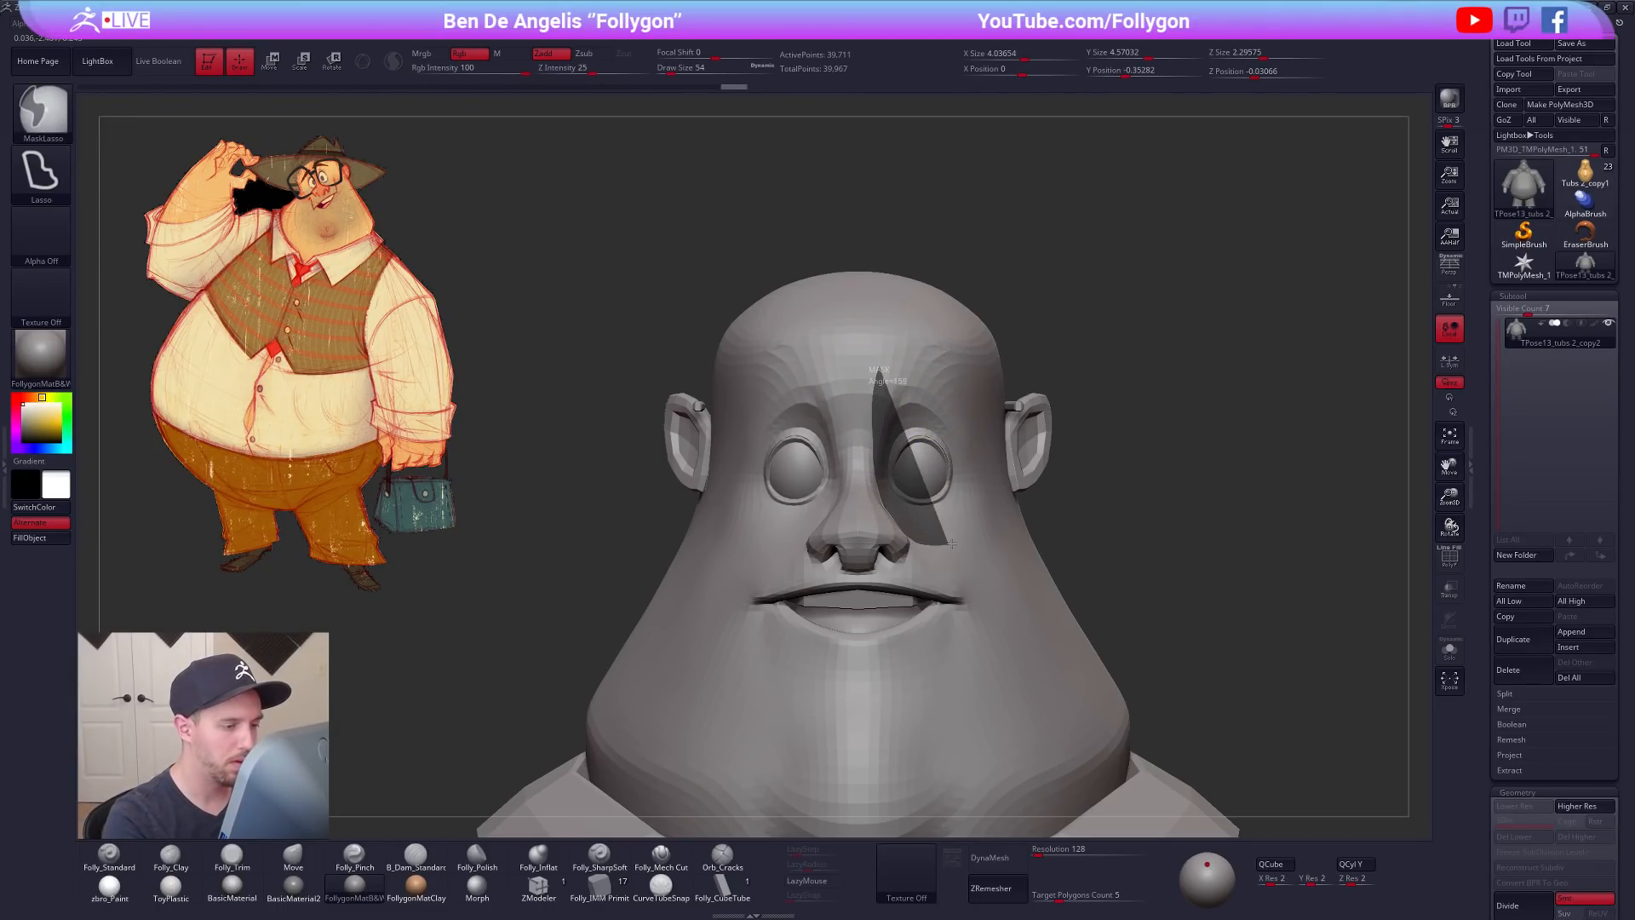
pyautogui.keyDown('ctrl'); pyautogui.moveTo(946, 381); pyautogui.dragTo(937, 402); pyautogui.keyUp('ctrl')
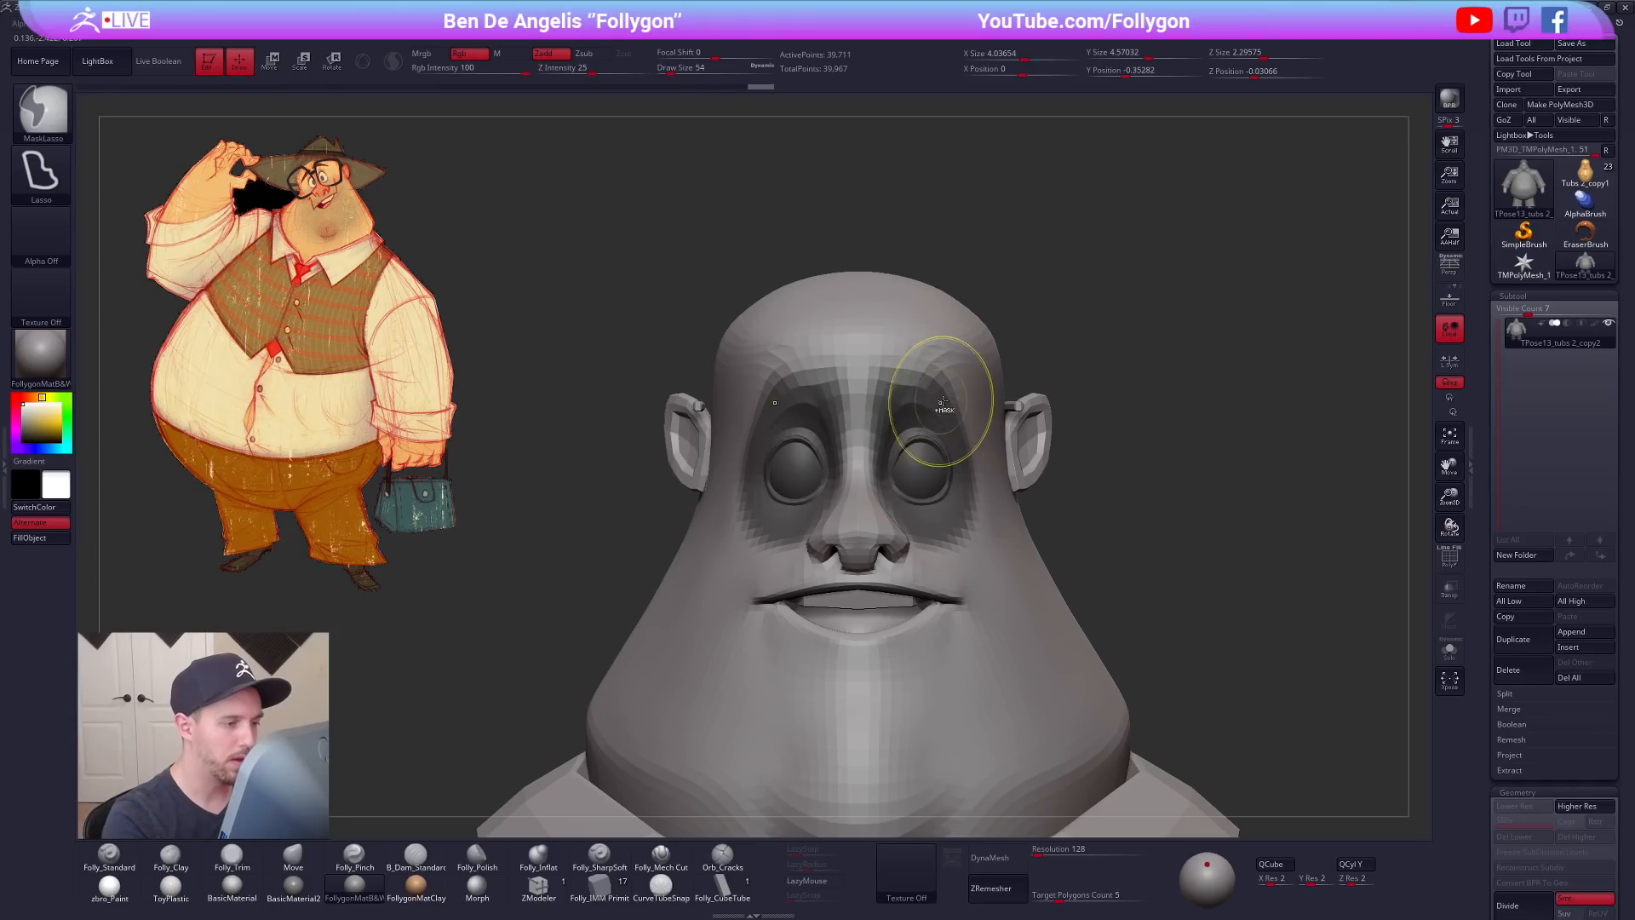
pyautogui.moveTo(856, 364)
pyautogui.keyDown('ctrl'); pyautogui.keyDown('alt'); pyautogui.mouseDown()
pyautogui.moveTo(859, 304)
pyautogui.moveTo(853, 334)
pyautogui.mouseUp(); pyautogui.keyUp('alt'); pyautogui.keyUp('ctrl')
pyautogui.keyDown('alt'); pyautogui.moveTo(1060, 334); pyautogui.dragTo(1075, 375); pyautogui.keyUp('alt')
pyautogui.moveTo(1075, 375); pyautogui.dragTo(939, 438)
pyautogui.moveTo(1060, 355); pyautogui.dragTo(931, 454)
pyautogui.keyDown('ctrl'); pyautogui.moveTo(931, 454); pyautogui.dragTo(914, 460, button='right'); pyautogui.keyUp('ctrl')
pyautogui.keyDown('ctrl'); pyautogui.keyDown('shift'); pyautogui.click(912, 460); pyautogui.keyUp('shift'); pyautogui.keyUp('ctrl')
pyautogui.moveTo(1024, 457)
pyautogui.keyDown('ctrl'); pyautogui.keyDown('shift'); pyautogui.mouseDown()
pyautogui.moveTo(1030, 426)
pyautogui.moveTo(869, 517)
pyautogui.moveTo(893, 360)
pyautogui.mouseUp(); pyautogui.keyUp('shift'); pyautogui.keyUp('ctrl')
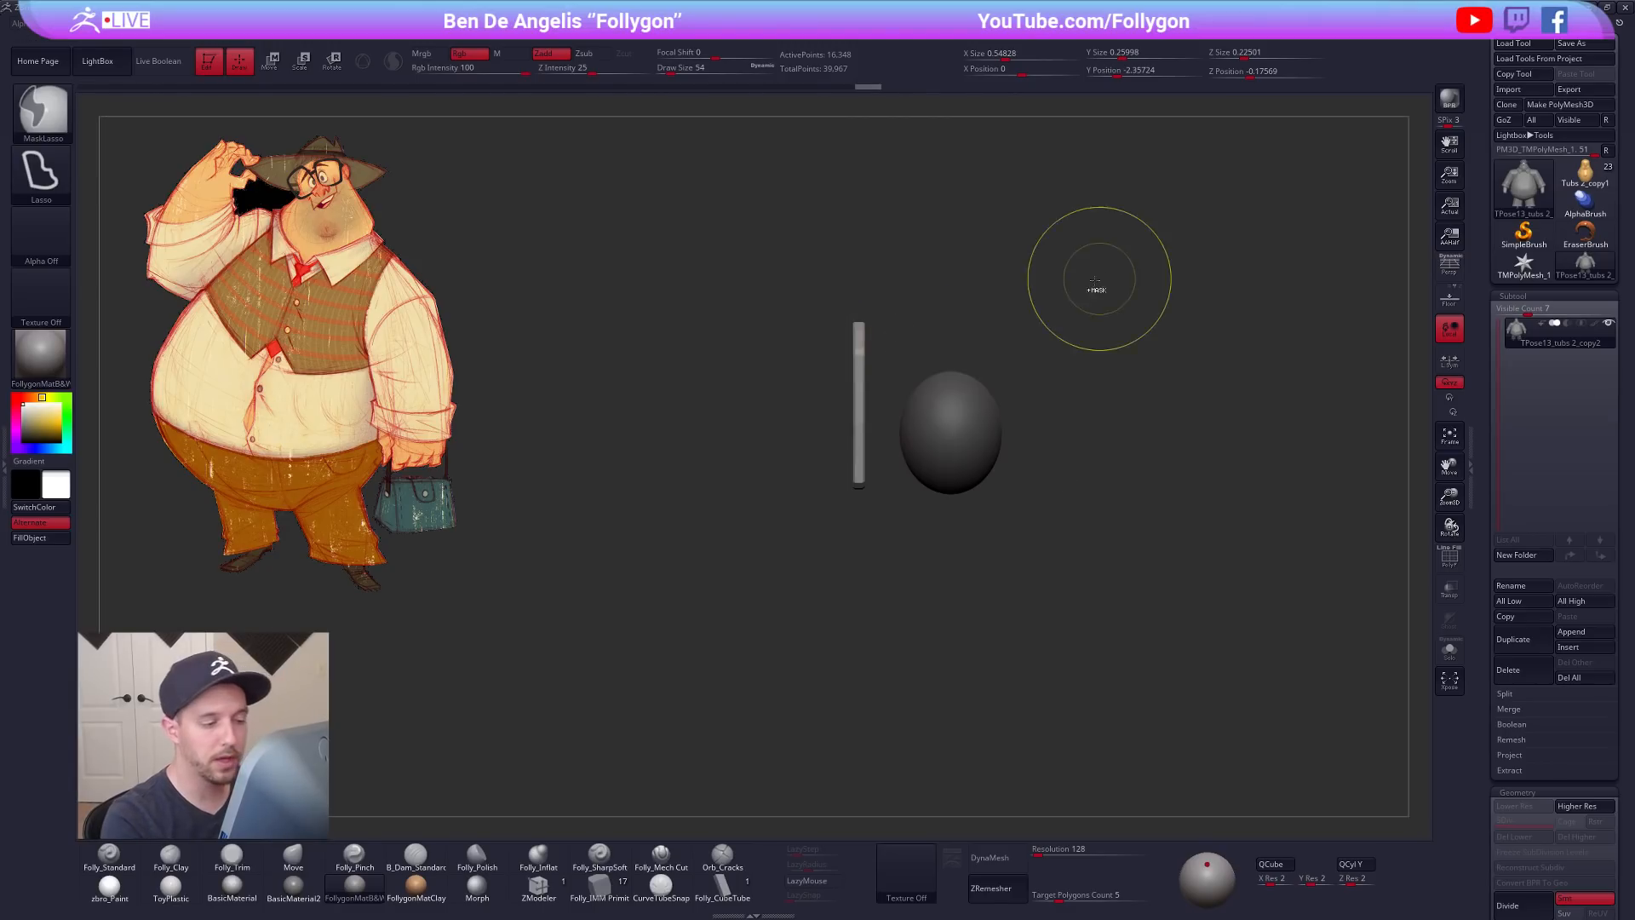
pyautogui.keyDown('ctrl'); pyautogui.keyDown('shift'); pyautogui.click(1084, 471); pyautogui.keyUp('shift'); pyautogui.keyUp('ctrl')
pyautogui.keyDown('shift'); pyautogui.moveTo(1060, 528); pyautogui.dragTo(1142, 533, button='right'); pyautogui.keyUp('shift')
pyautogui.moveTo(1007, 566)
pyautogui.mouseDown(button='right')
pyautogui.moveTo(1010, 587)
pyautogui.moveTo(1168, 607)
pyautogui.mouseUp(button='right')
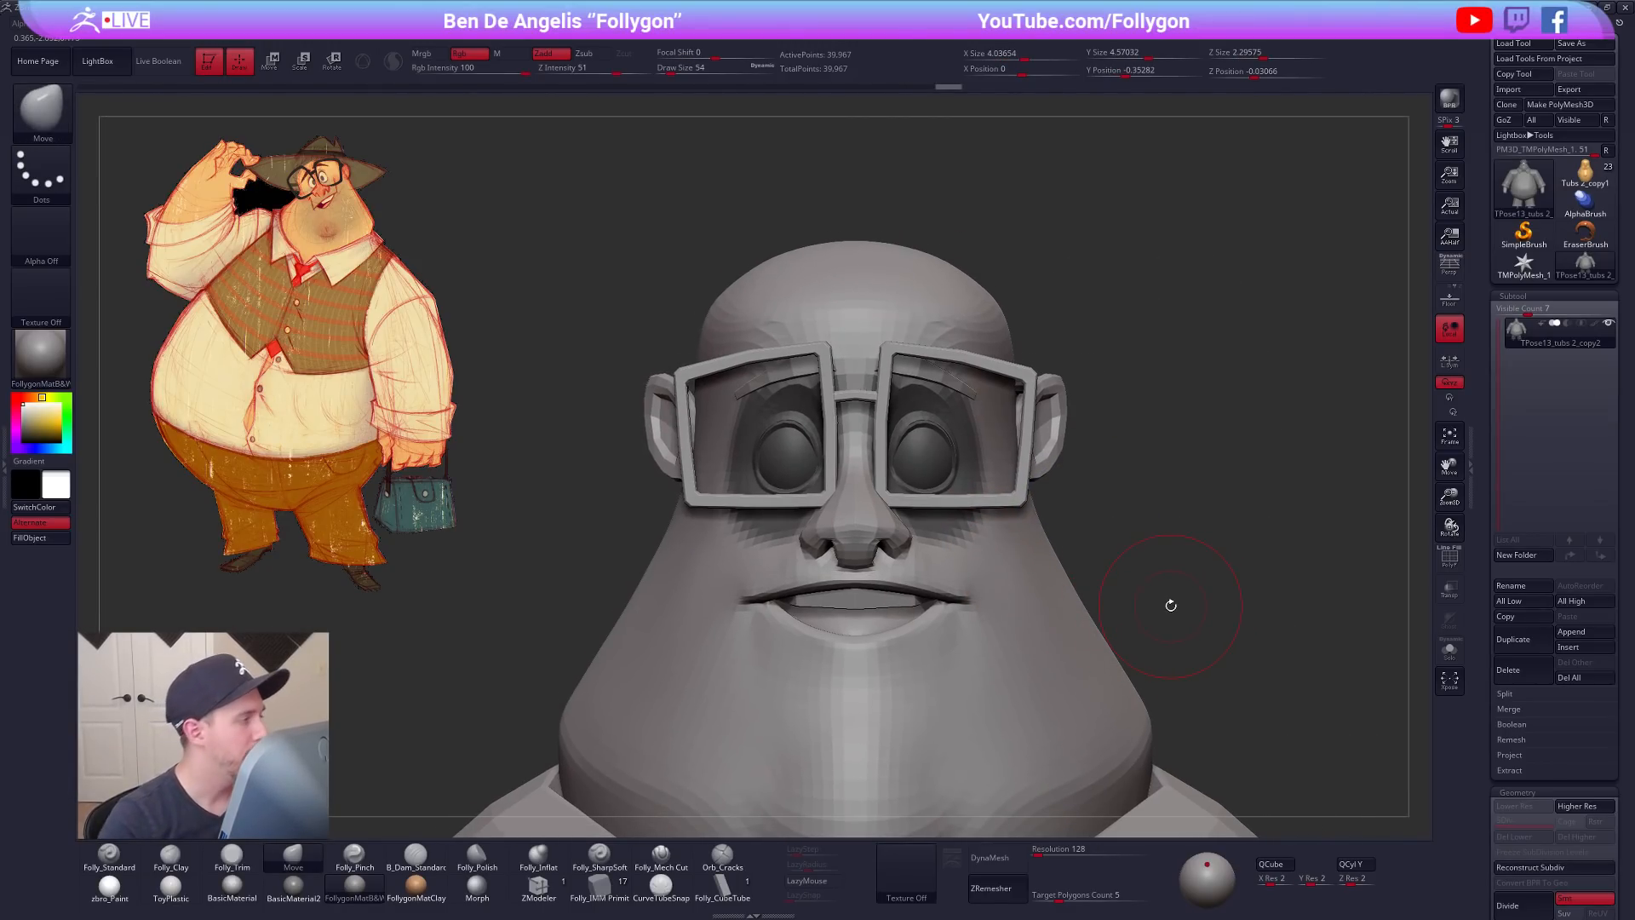
# Step: Soften and invert the mask, and shift the eyes slightly closer together with the Transpose line
pyautogui.keyDown('ctrl'); pyautogui.click(977, 574); pyautogui.keyUp('ctrl')
pyautogui.keyDown('ctrl'); pyautogui.click(1017, 566); pyautogui.keyUp('ctrl')
pyautogui.hotkey('ctrl', 'i')
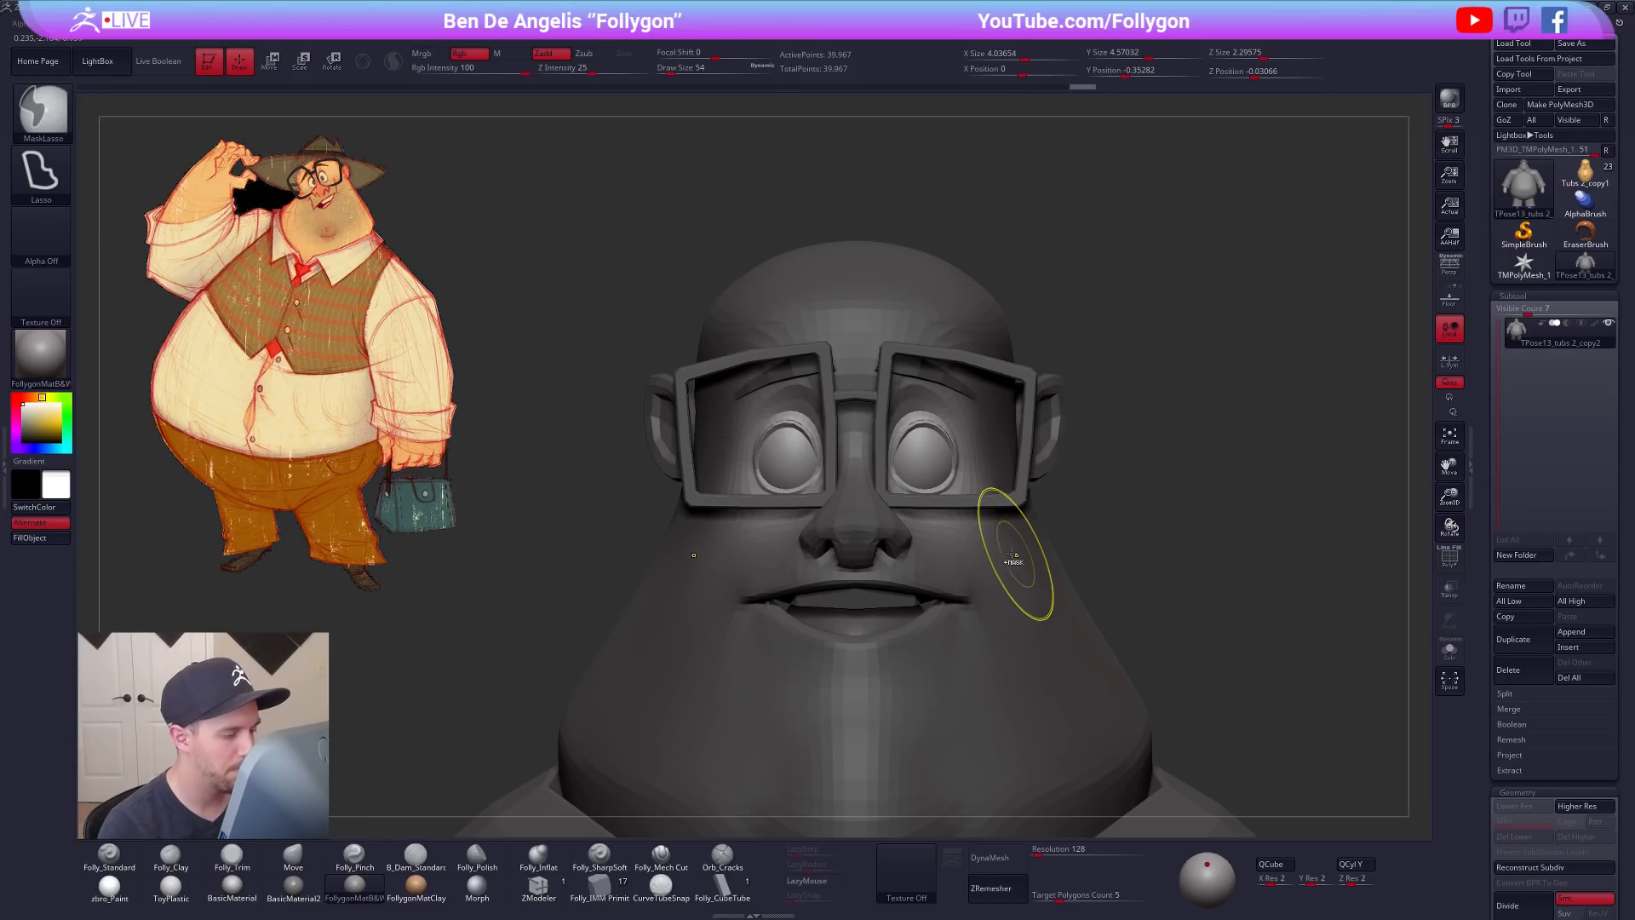
pyautogui.press('w')
pyautogui.moveTo(935, 468); pyautogui.dragTo(1080, 468)
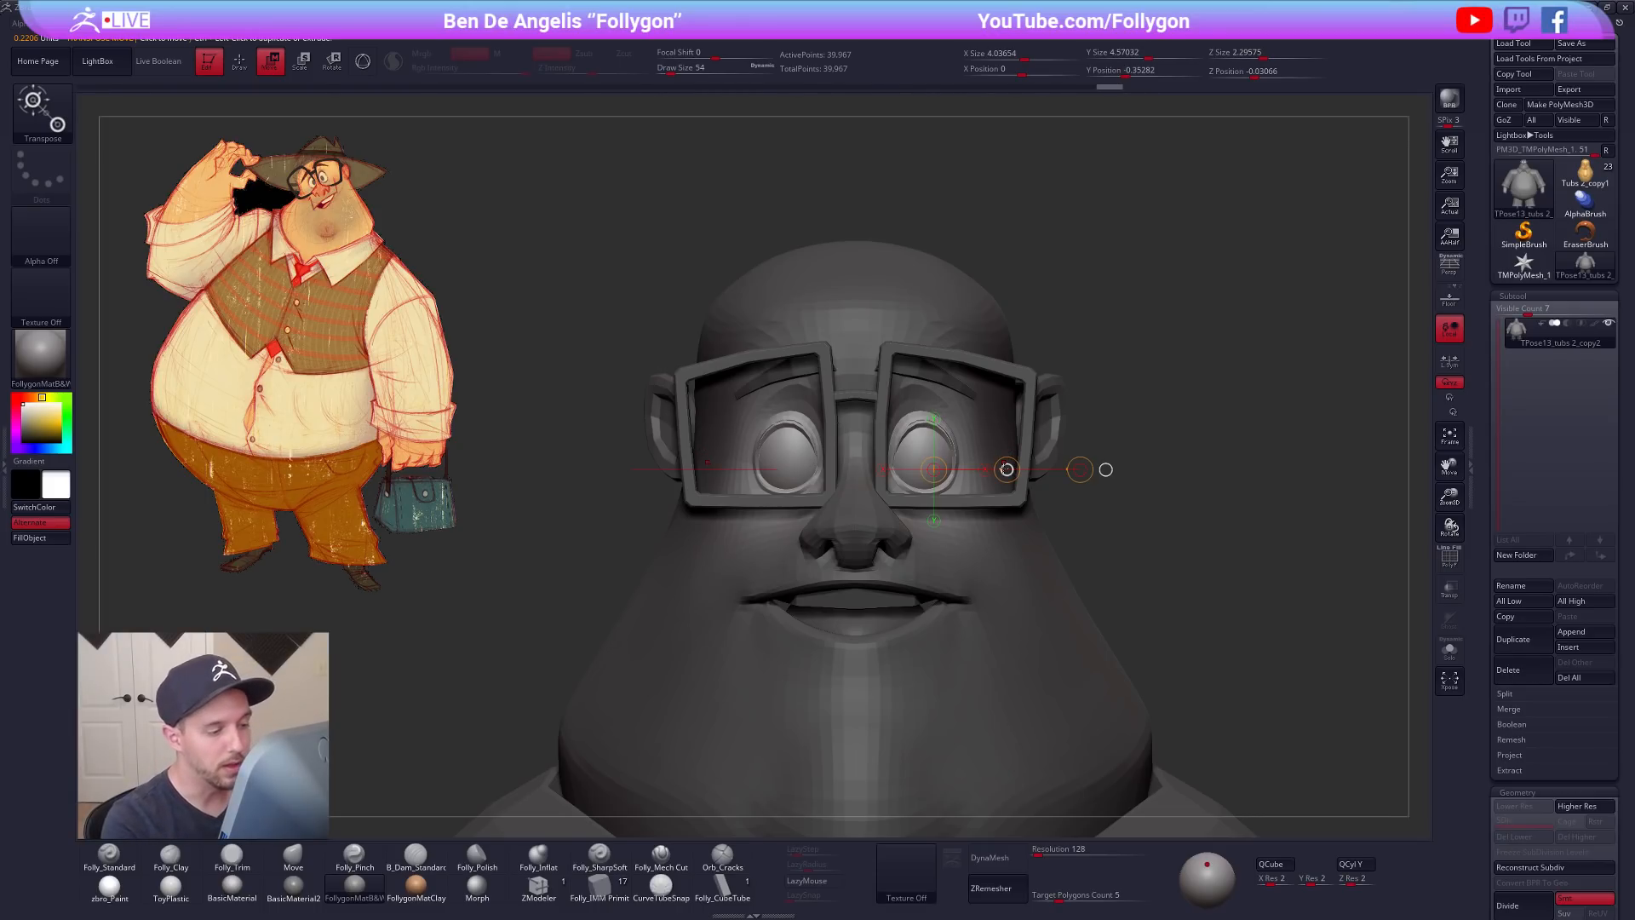
pyautogui.moveTo(1006, 471); pyautogui.dragTo(1004, 471)
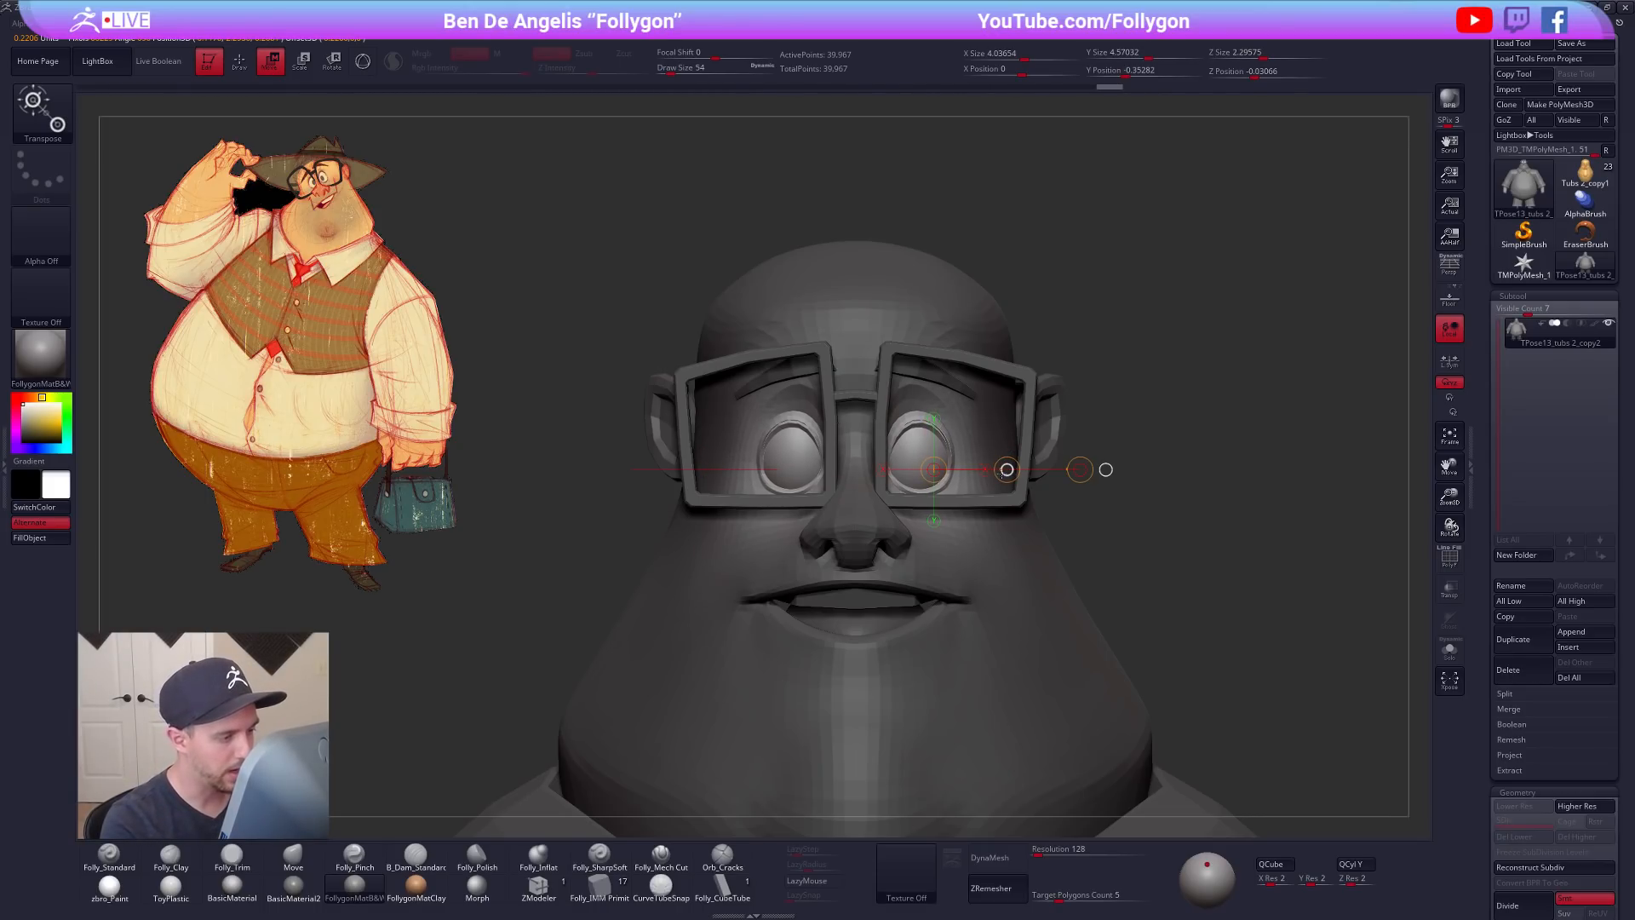
# Step: Turn on perspective view and check how the eyes sit behind the glasses
pyautogui.keyDown('alt'); pyautogui.moveTo(1157, 513); pyautogui.dragTo(1149, 601); pyautogui.keyUp('alt')
pyautogui.press('q')
pyautogui.moveTo(1258, 639)
pyautogui.mouseDown()
pyautogui.moveTo(1225, 642)
pyautogui.moveTo(1239, 640)
pyautogui.mouseUp()
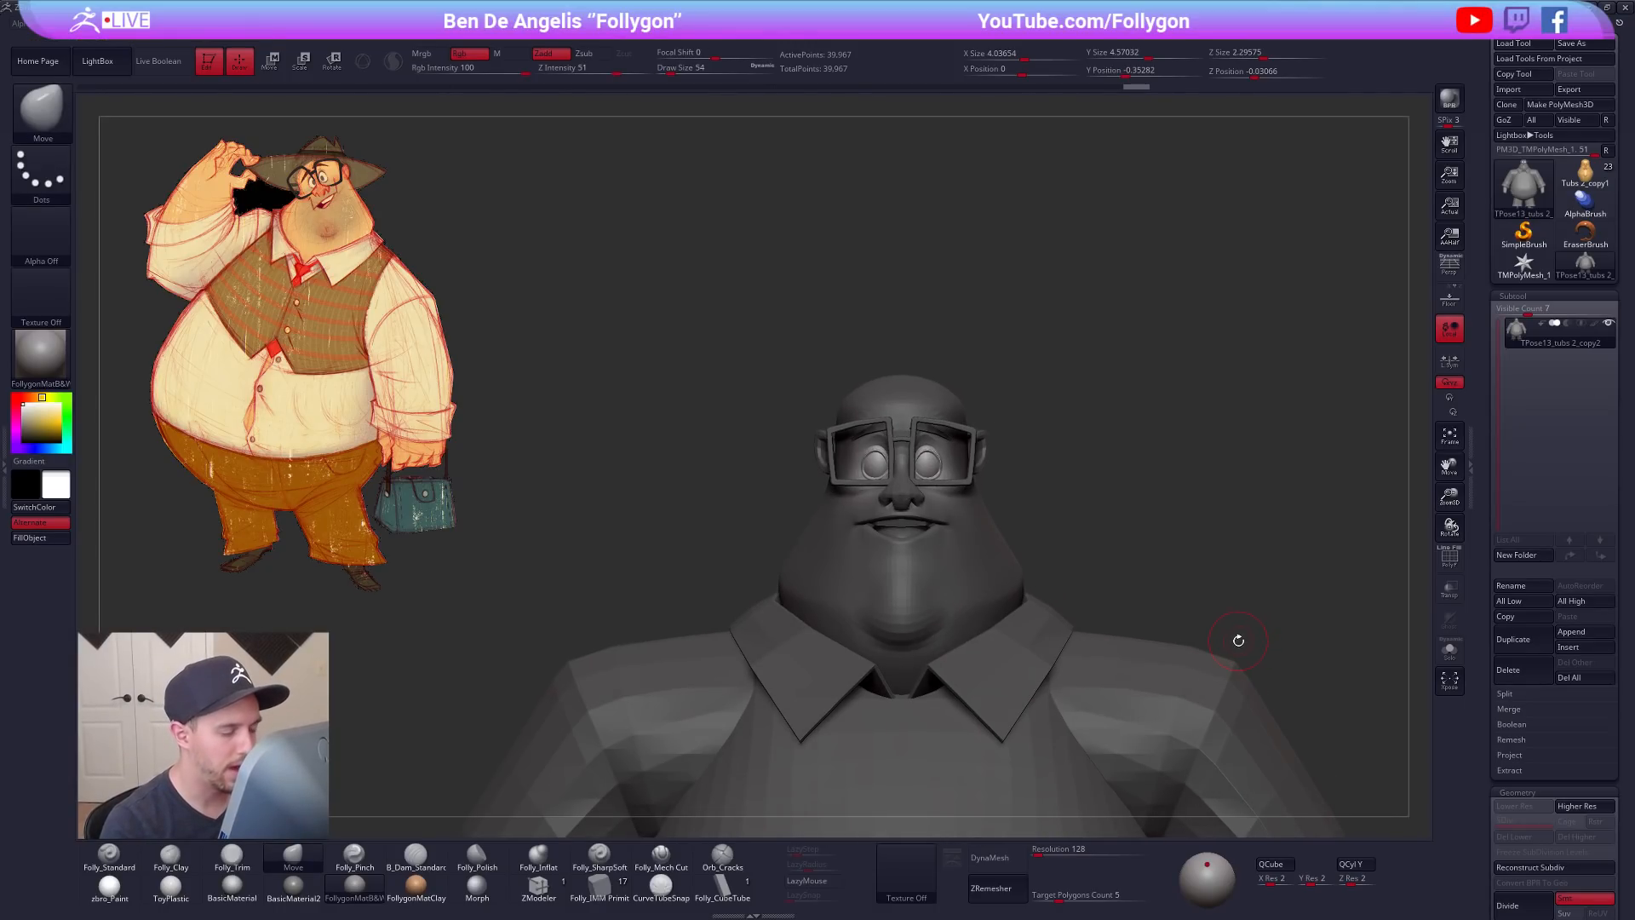
pyautogui.hotkey('ctrl', 'shift')
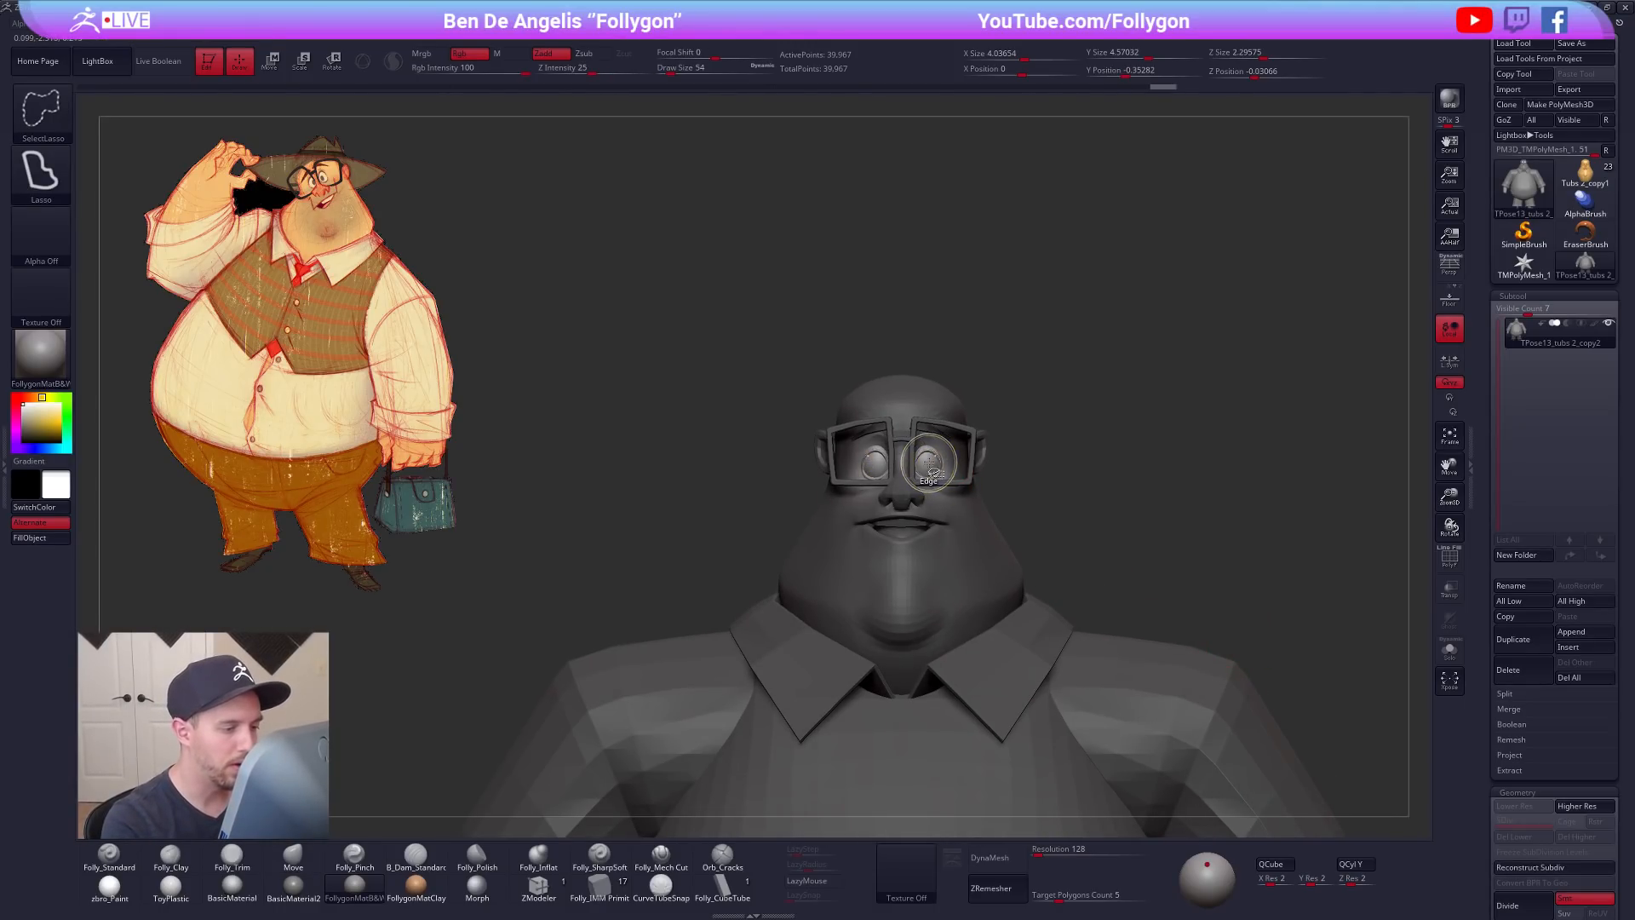
pyautogui.moveTo(1133, 477)
pyautogui.keyDown('alt'); pyautogui.mouseDown()
pyautogui.moveTo(1105, 439)
pyautogui.moveTo(1107, 392)
pyautogui.moveTo(1082, 443)
pyautogui.mouseUp(); pyautogui.keyUp('alt')
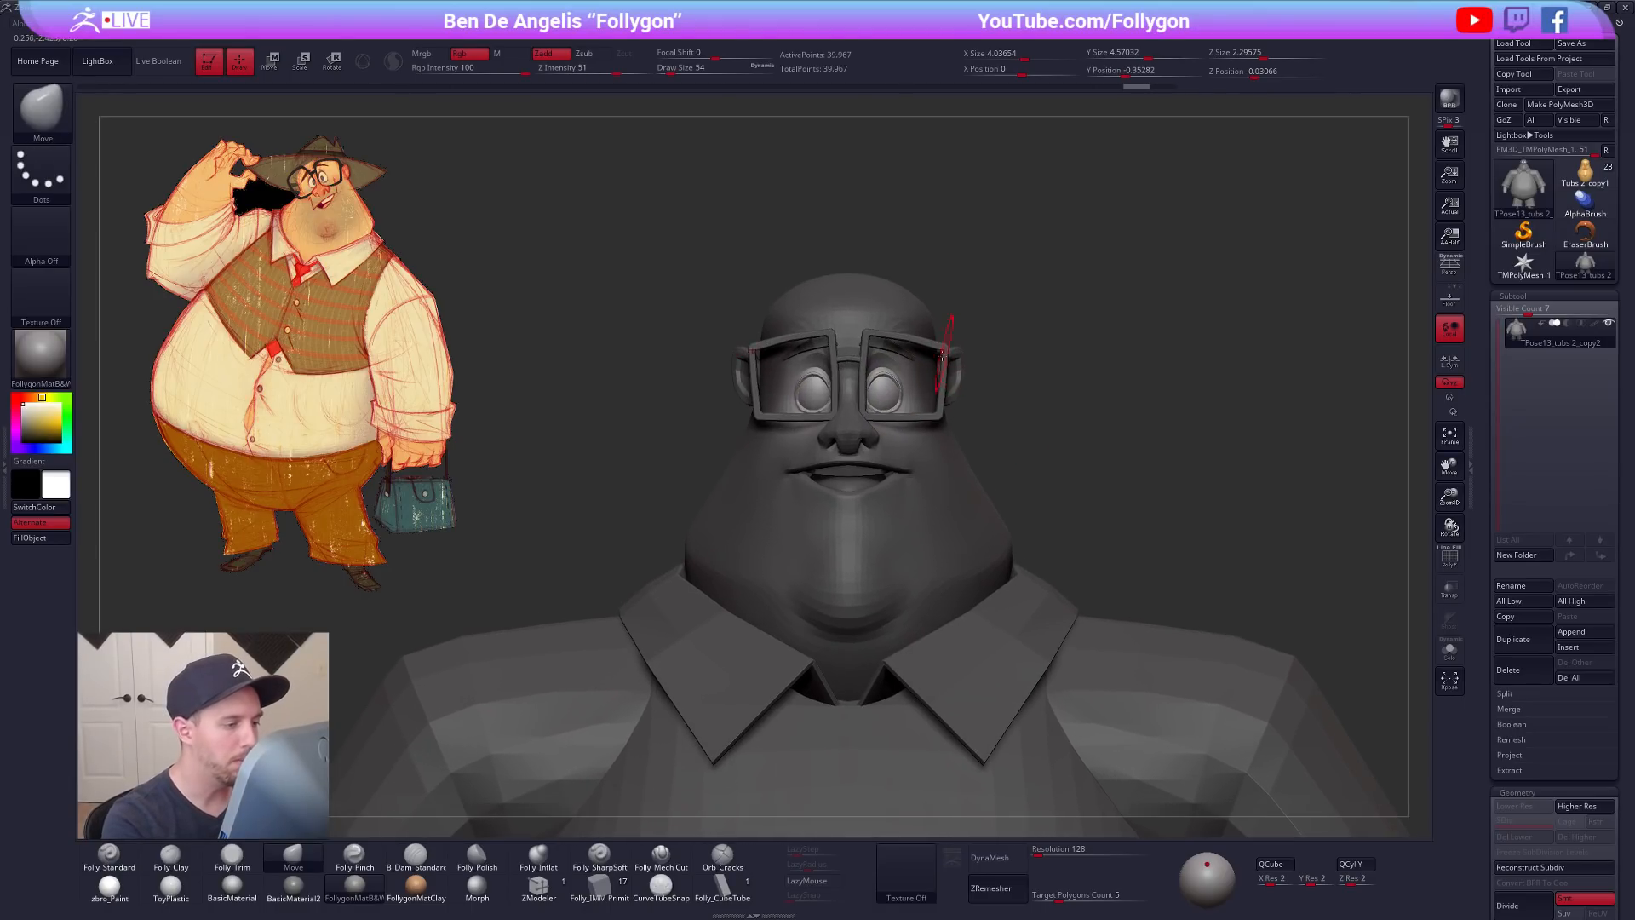
pyautogui.click(1451, 269)
pyautogui.moveTo(1308, 600)
pyautogui.mouseDown()
pyautogui.moveTo(1181, 534)
pyautogui.moveTo(1167, 710)
pyautogui.mouseUp()
# Step: Turn on local symmetry and fine-tune the unmasked eyes with the Transpose scale and move modes
pyautogui.keyDown('alt'); pyautogui.moveTo(938, 414); pyautogui.dragTo(931, 528); pyautogui.keyUp('alt')
pyautogui.moveTo(905, 407)
pyautogui.keyDown('alt'); pyautogui.mouseDown()
pyautogui.moveTo(920, 432)
pyautogui.moveTo(913, 402)
pyautogui.moveTo(995, 414)
pyautogui.mouseUp(); pyautogui.keyUp('alt')
pyautogui.press('e')
pyautogui.click(1446, 360)
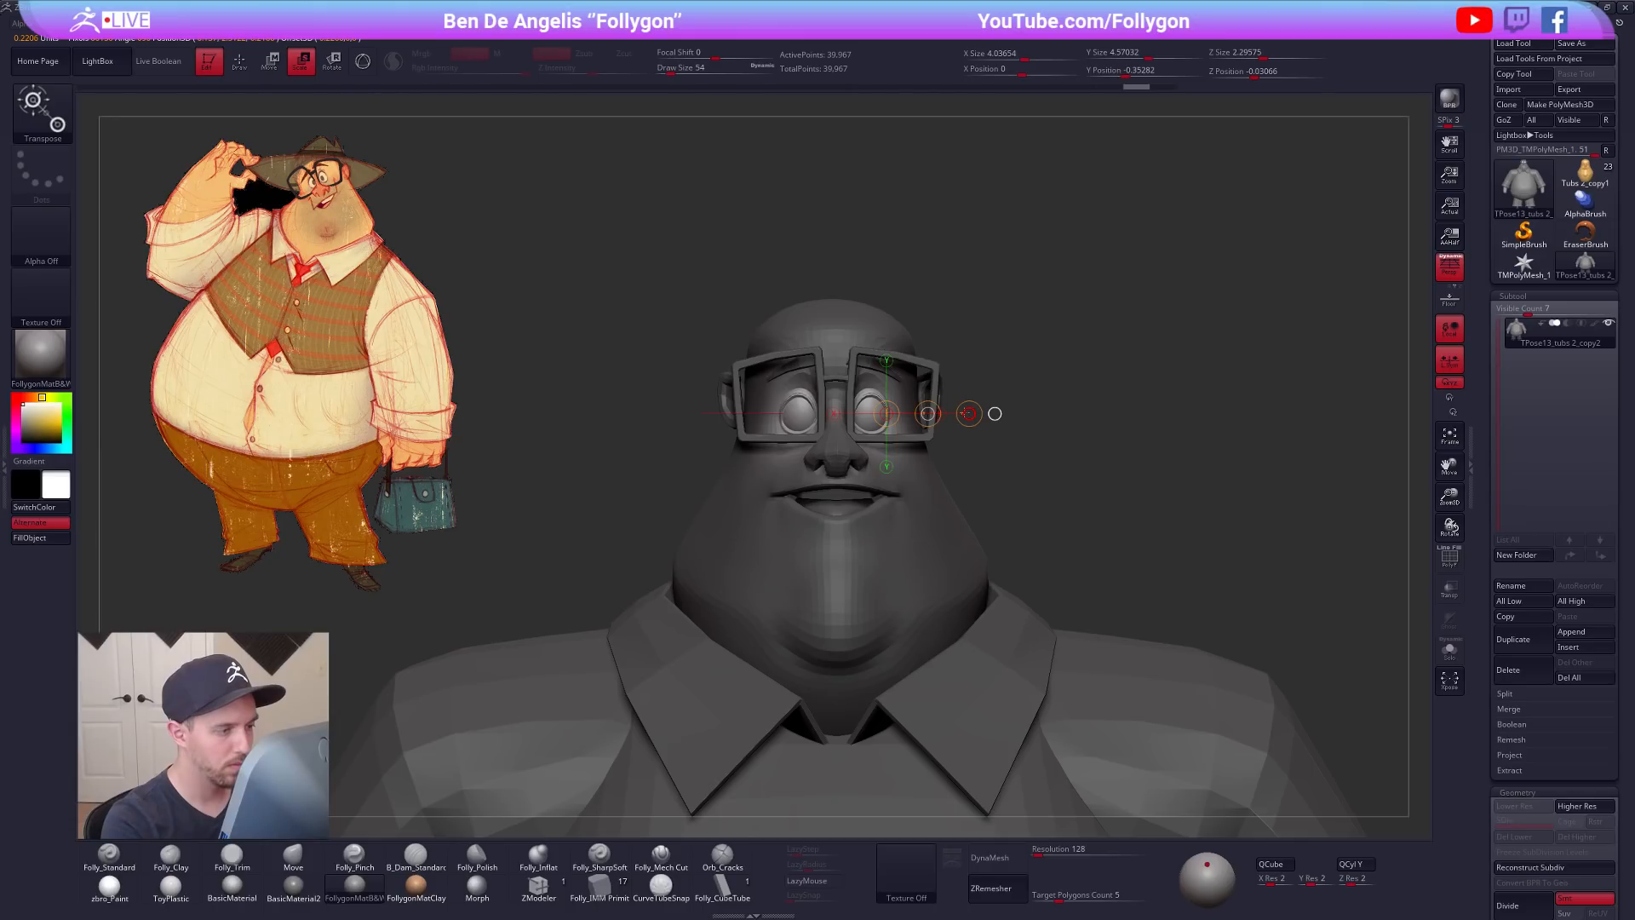
pyautogui.press('w')
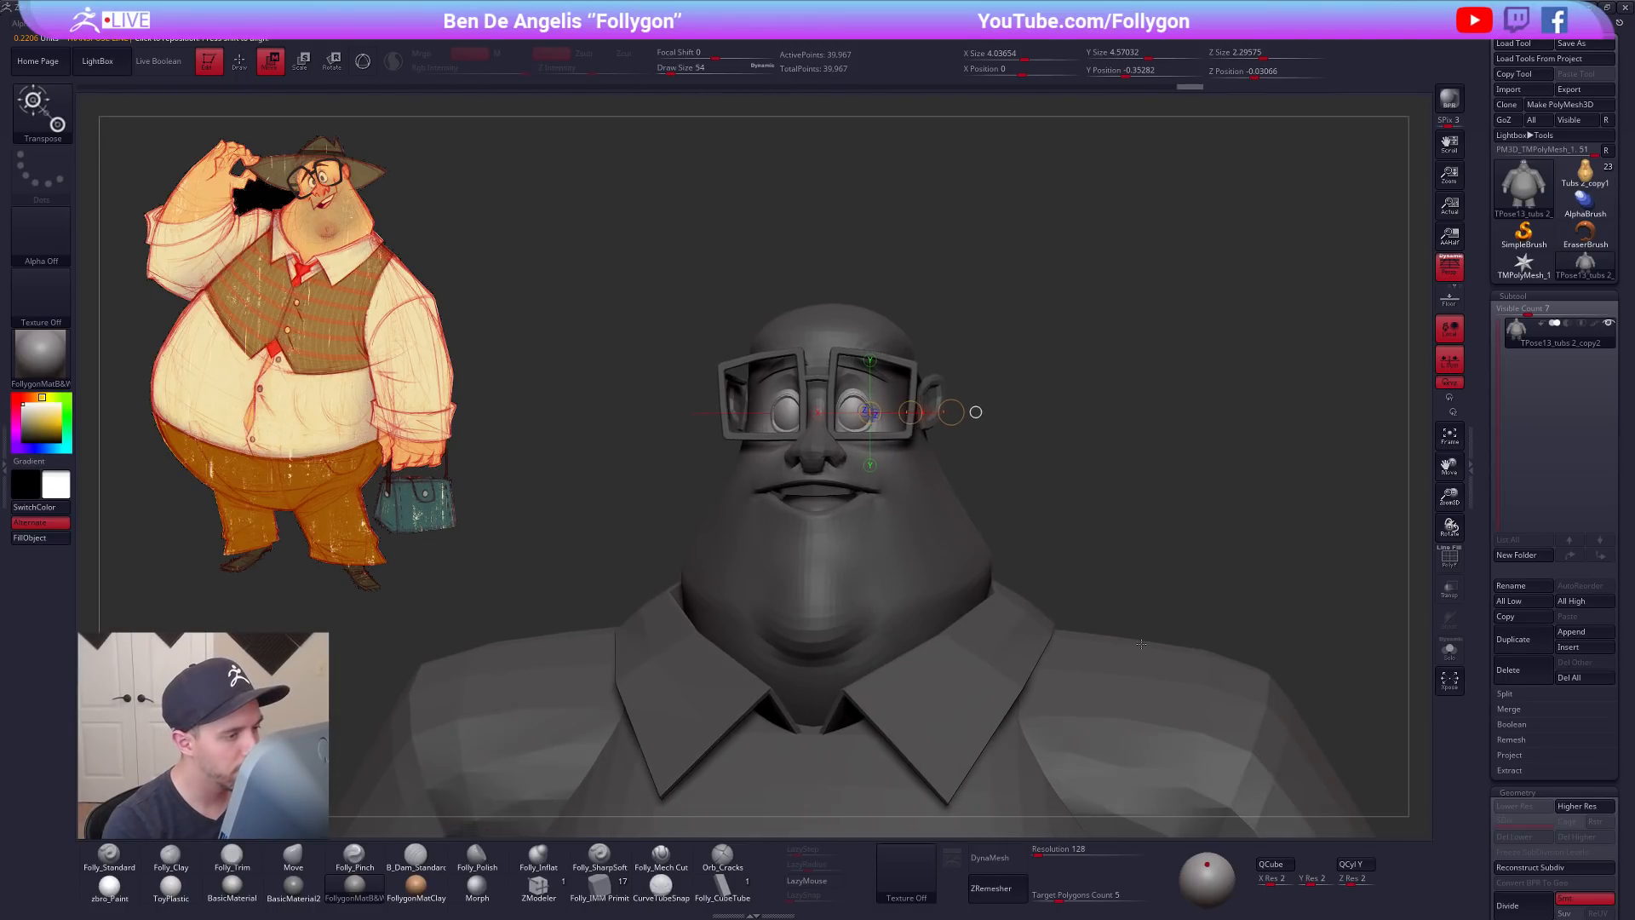
pyautogui.press('q')
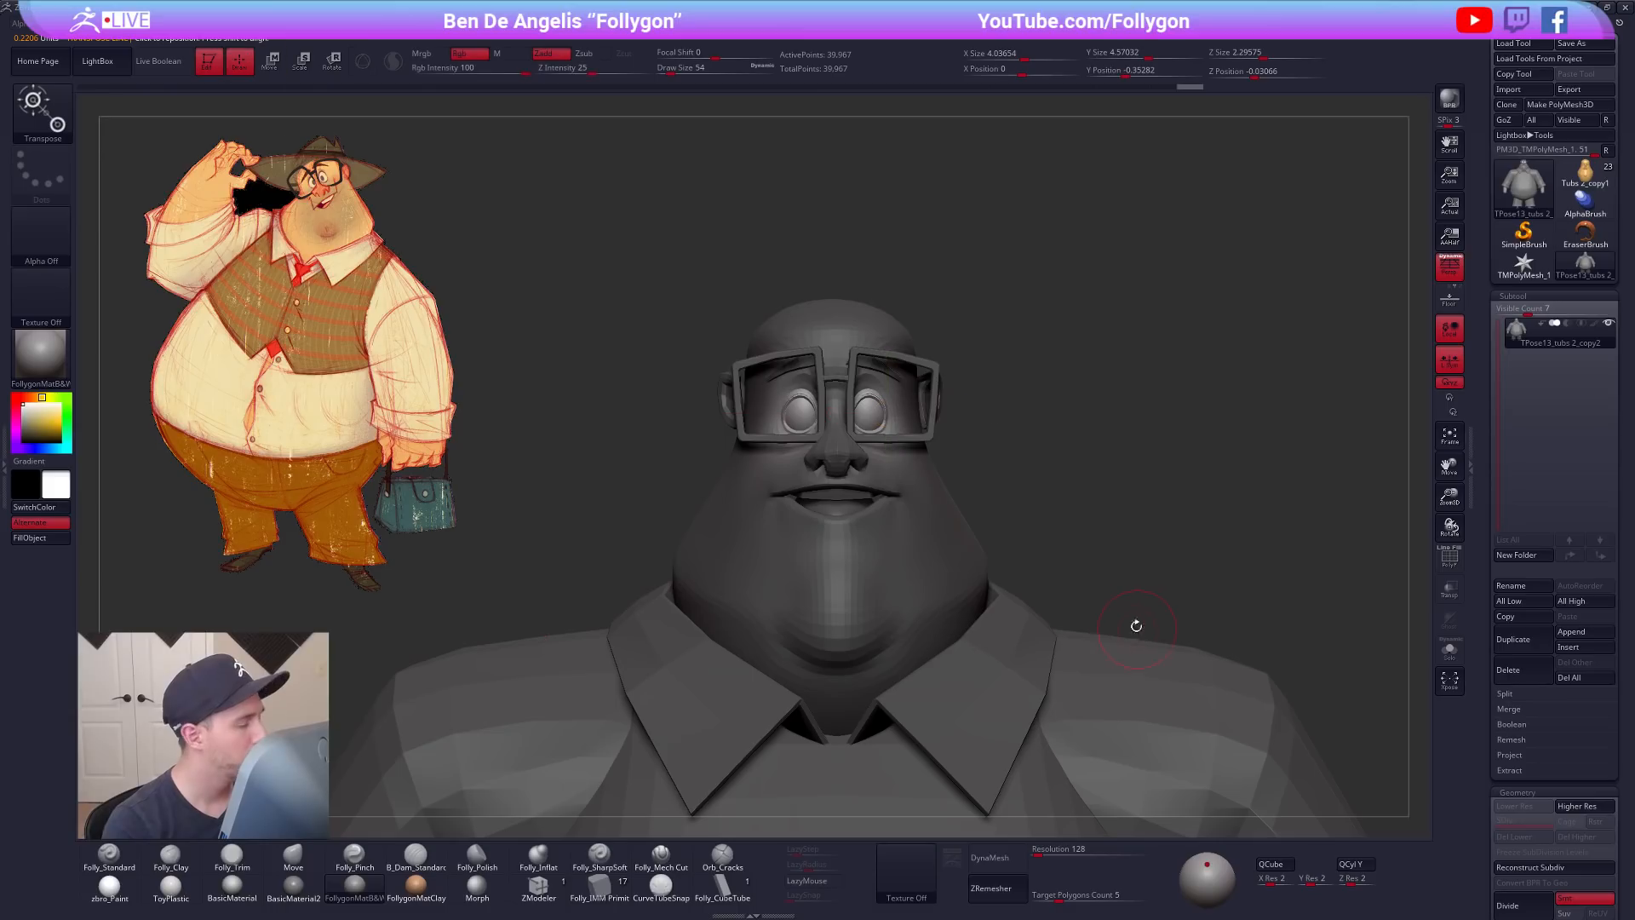
pyautogui.hotkey('ctrl', 'shift')
pyautogui.press('w')
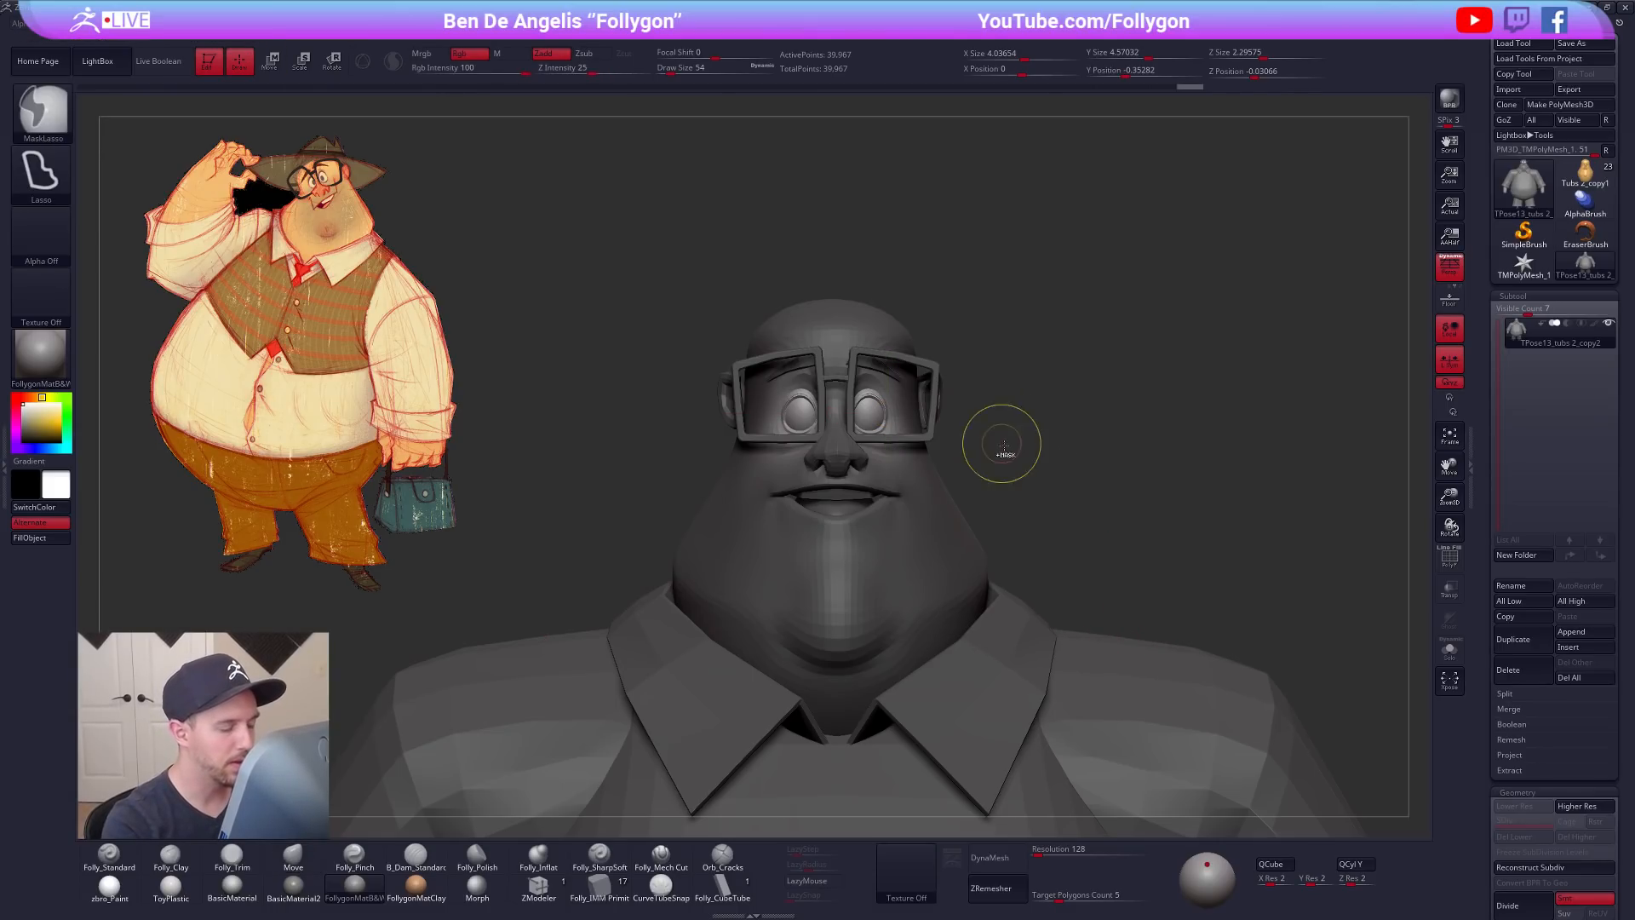
pyautogui.press('q')
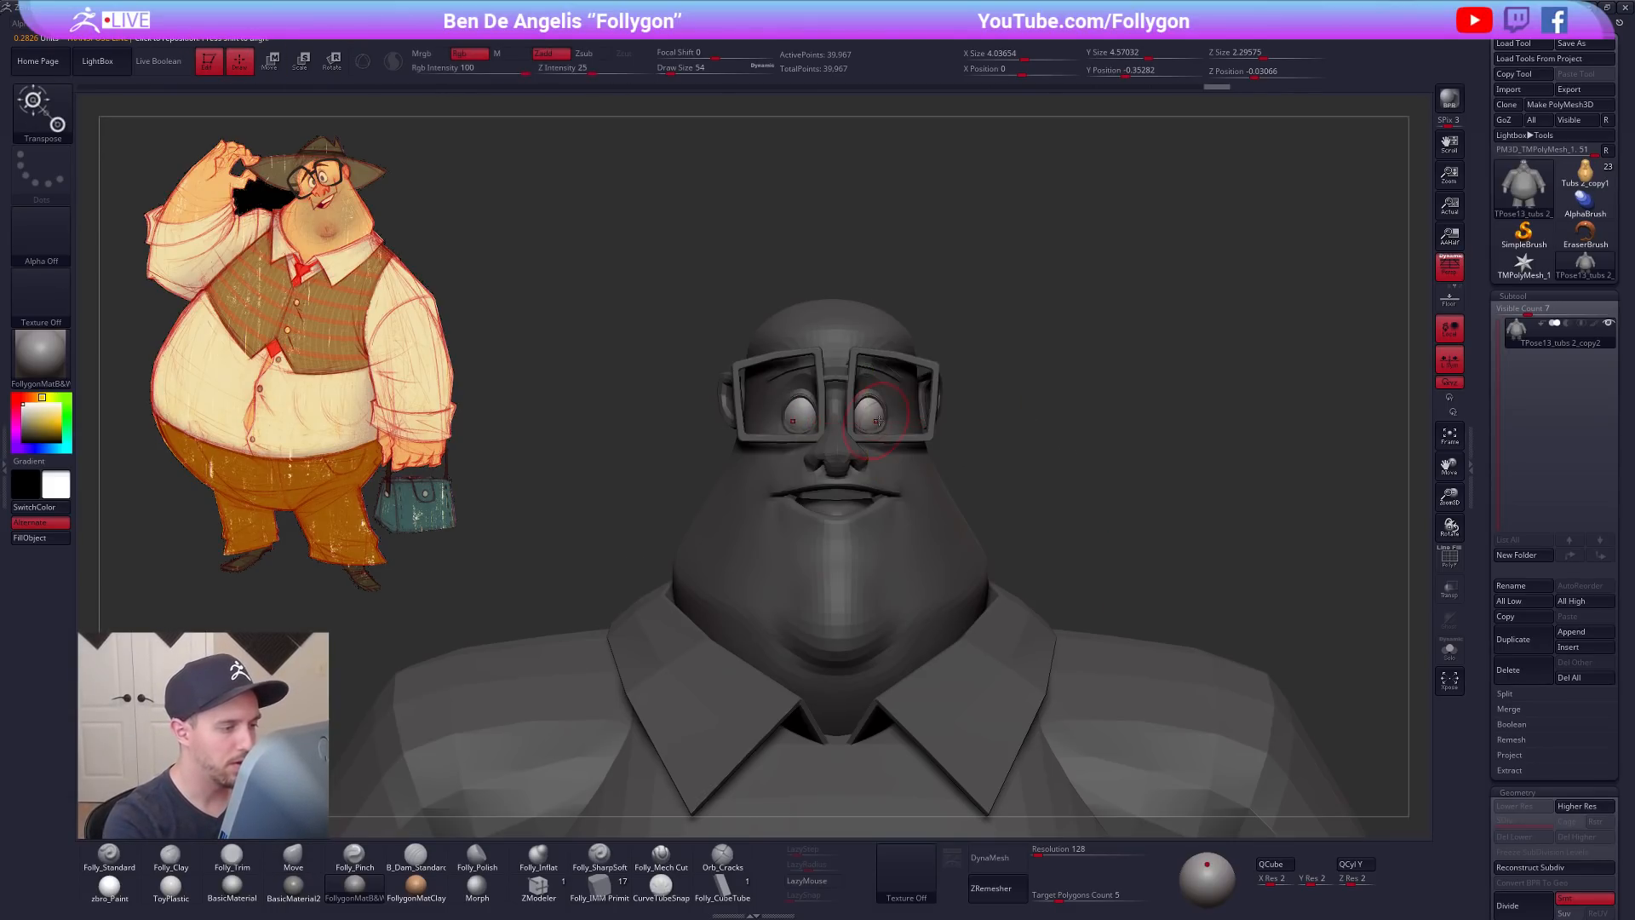
# Step: Hide the glasses and eyebrows, and invert the mask so that the eyeballs are protected
pyautogui.keyDown('ctrl'); pyautogui.keyDown('alt'); pyautogui.keyDown('shift'); pyautogui.click(932, 371); pyautogui.keyUp('shift'); pyautogui.keyUp('alt'); pyautogui.keyUp('ctrl')
pyautogui.keyDown('ctrl'); pyautogui.moveTo(888, 364); pyautogui.dragTo(966, 380, button='right'); pyautogui.keyUp('ctrl')
pyautogui.keyDown('ctrl'); pyautogui.keyDown('alt'); pyautogui.keyDown('shift'); pyautogui.click(965, 382); pyautogui.keyUp('shift'); pyautogui.keyUp('alt'); pyautogui.keyUp('ctrl')
pyautogui.keyDown('ctrl'); pyautogui.keyDown('alt'); pyautogui.keyDown('shift'); pyautogui.click(824, 387); pyautogui.keyUp('shift'); pyautogui.keyUp('alt'); pyautogui.keyUp('ctrl')
pyautogui.keyDown('ctrl'); pyautogui.keyDown('alt'); pyautogui.keyDown('shift'); pyautogui.click(859, 367); pyautogui.keyUp('shift'); pyautogui.keyUp('alt'); pyautogui.keyUp('ctrl')
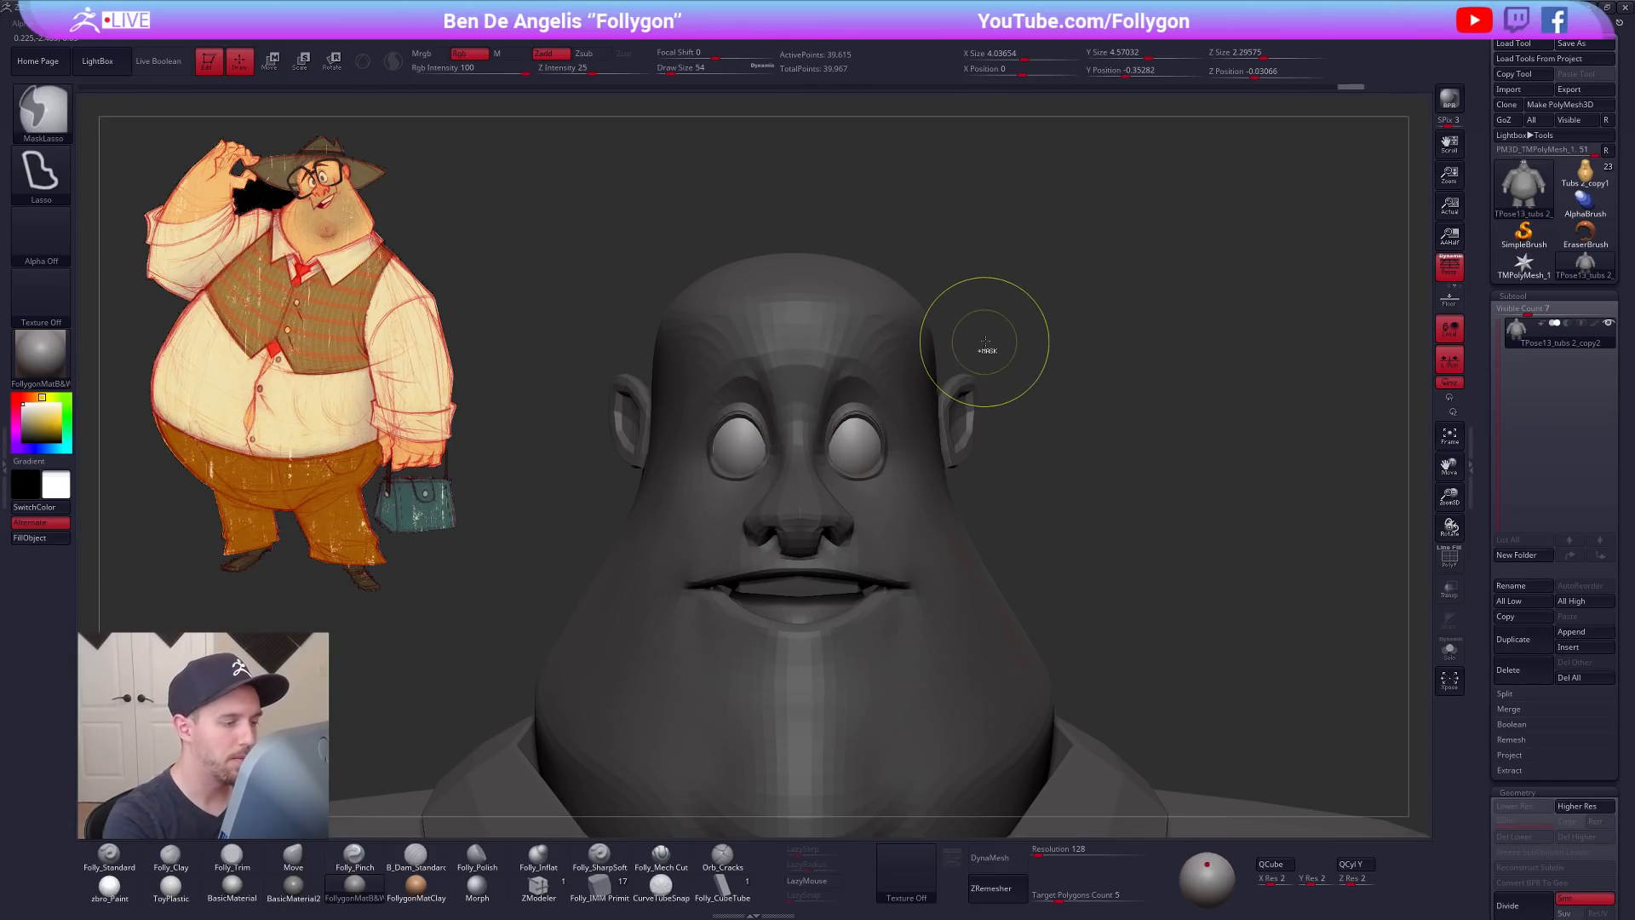
pyautogui.keyDown('ctrl'); pyautogui.click(979, 363); pyautogui.keyUp('ctrl')
# Step: Reshape the eye sockets around the masked eyeballs with the Move brush at size 38
pyautogui.press('space')
pyautogui.moveTo(849, 419); pyautogui.dragTo(858, 416)
pyautogui.press('space')
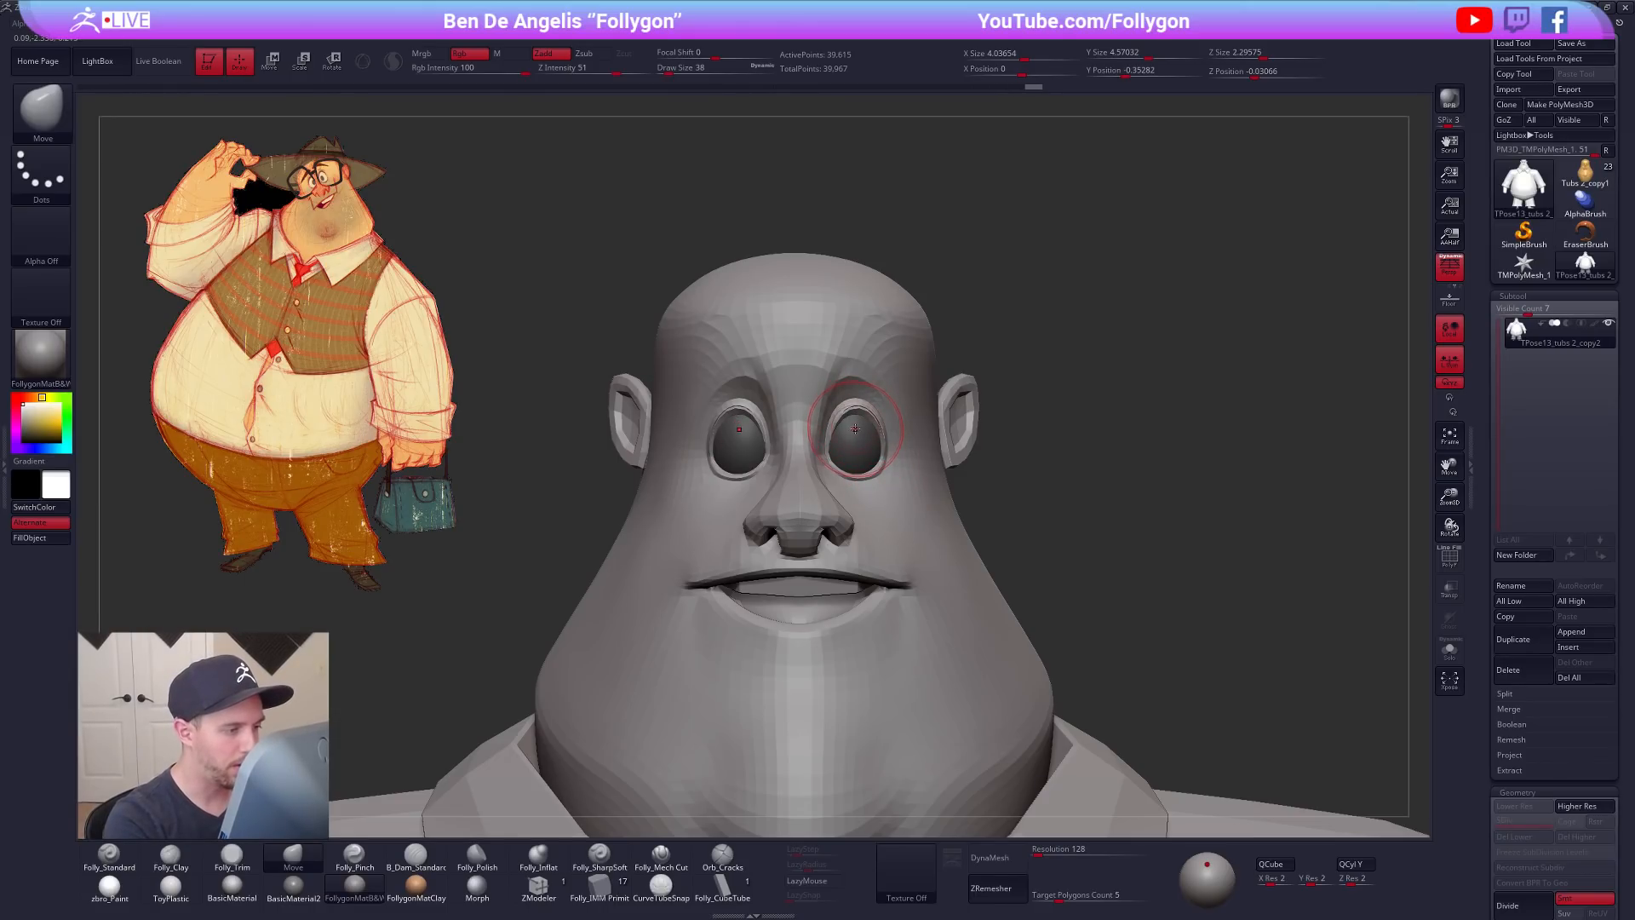
pyautogui.moveTo(863, 431)
pyautogui.mouseDown(button='right')
pyautogui.moveTo(851, 451)
pyautogui.moveTo(613, 430)
pyautogui.mouseUp(button='right')
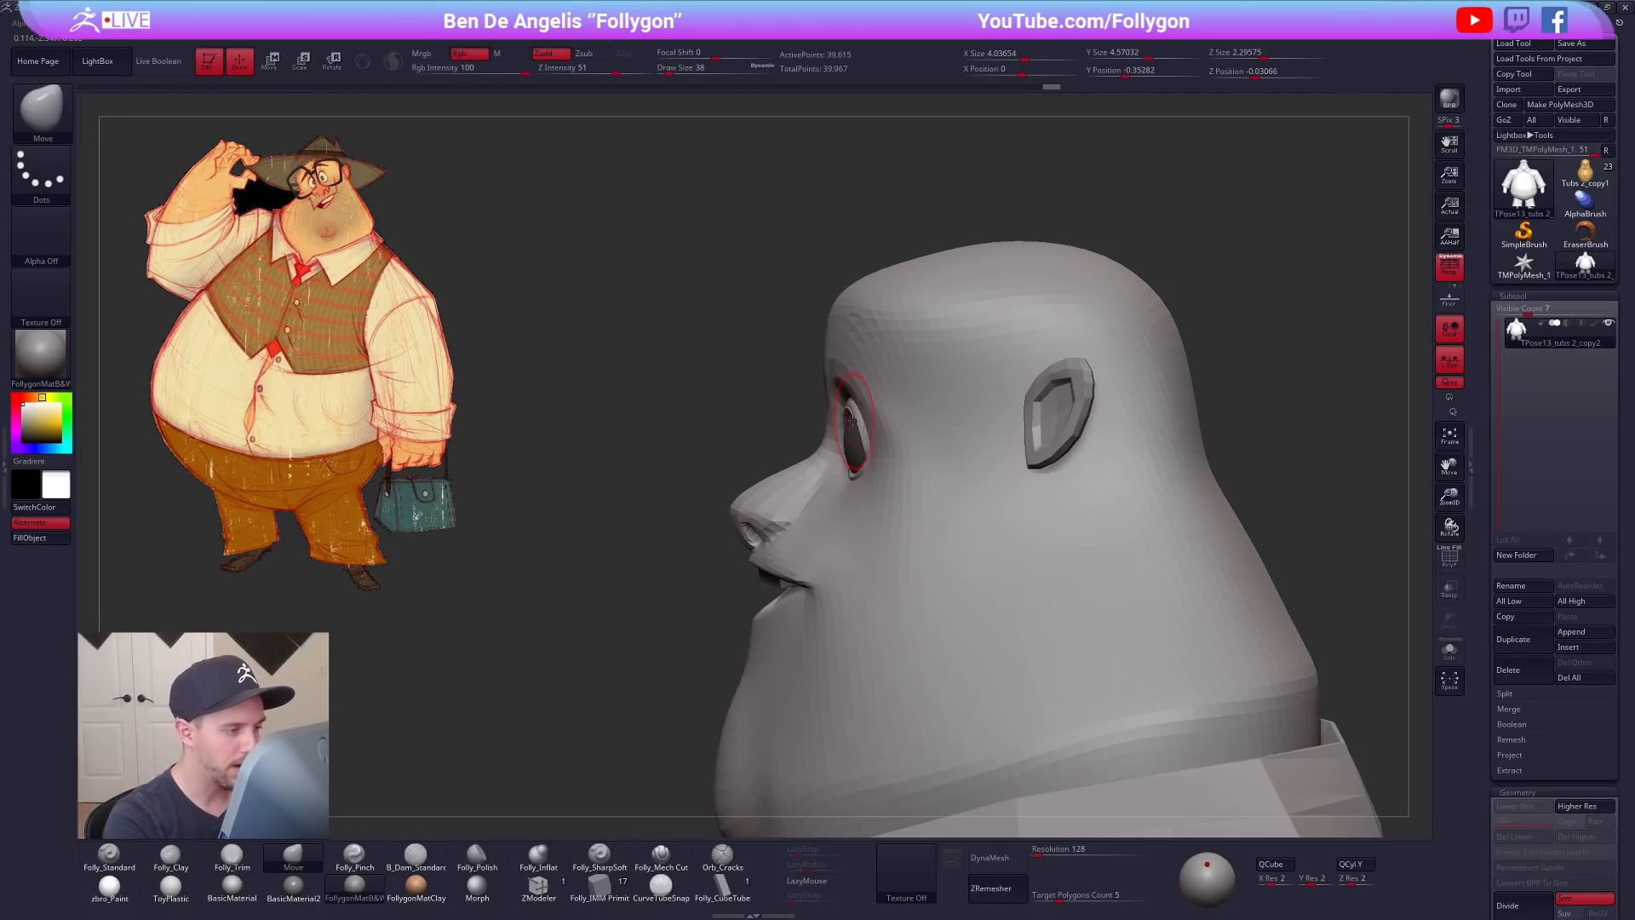
pyautogui.moveTo(866, 446)
pyautogui.mouseDown(button='right')
pyautogui.moveTo(865, 477)
pyautogui.moveTo(908, 471)
pyautogui.moveTo(945, 511)
pyautogui.moveTo(899, 524)
pyautogui.moveTo(886, 451)
pyautogui.mouseUp(button='right')
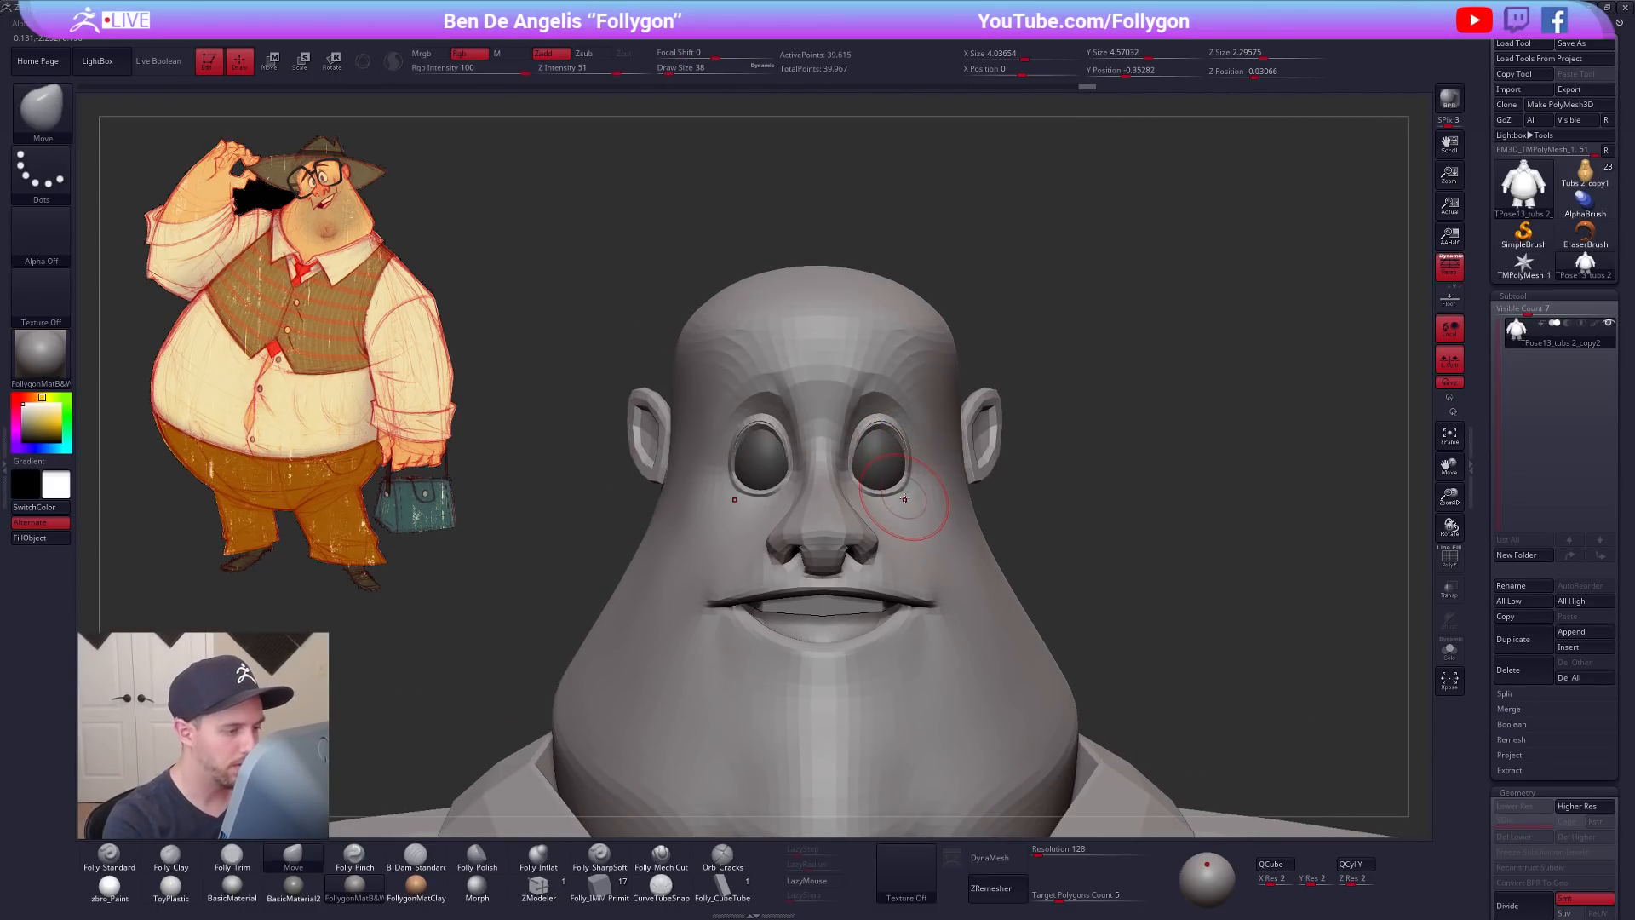
# Step: Switch back to the original Tubs 2_copy1 tool and select the hidden ring-shaped eyelid subtool
pyautogui.click(1585, 175)
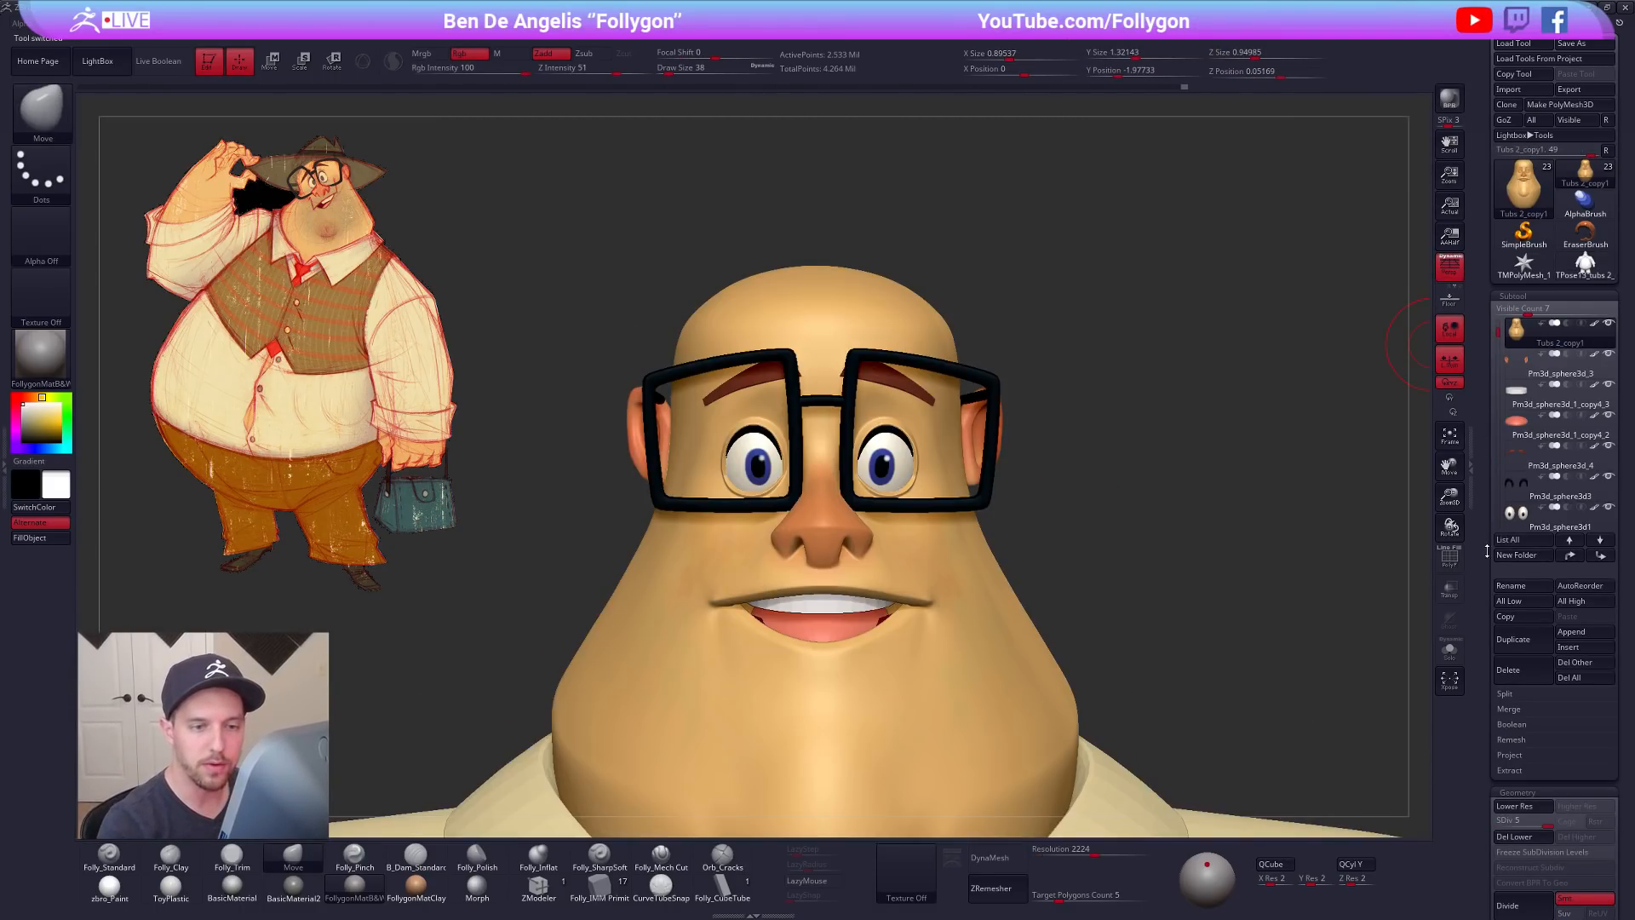
pyautogui.moveTo(1500, 331); pyautogui.dragTo(1504, 494)
pyautogui.click(1531, 404)
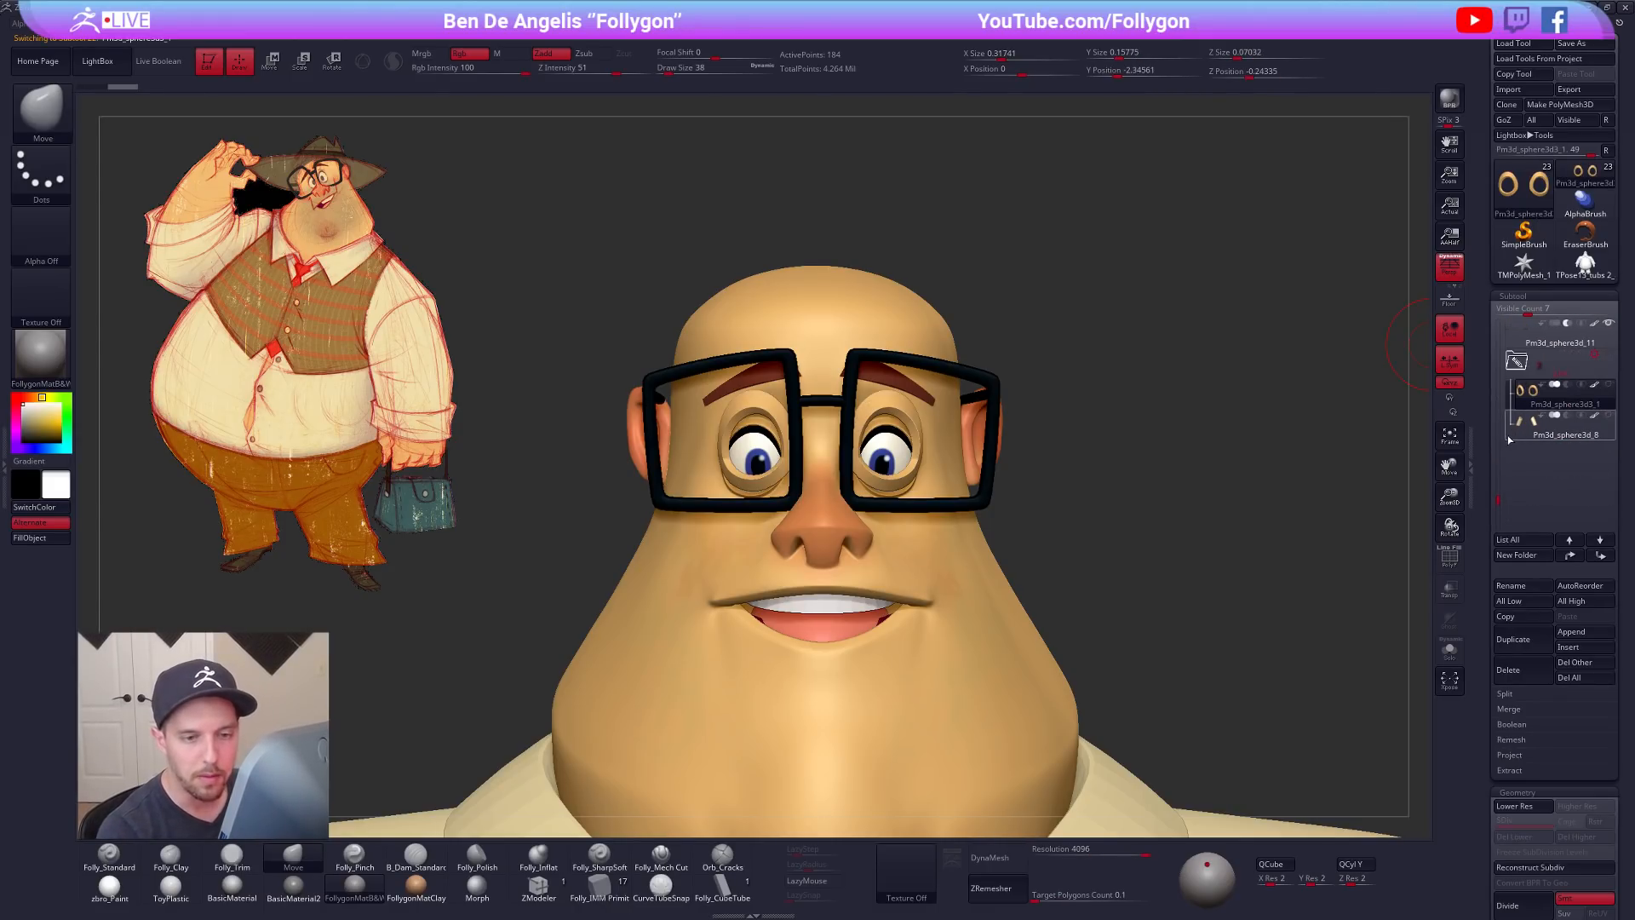
# Step: Examine the eyelid rings' wireframe in isolation, then return to the full head by selecting the Pm3d_sphere3d_11 subtool
pyautogui.hotkey('alt', 's')
pyautogui.hotkey('shift', 'f')
pyautogui.hotkey('shift', 'd')
pyautogui.moveTo(916, 514); pyautogui.dragTo(903, 480)
pyautogui.press('d')
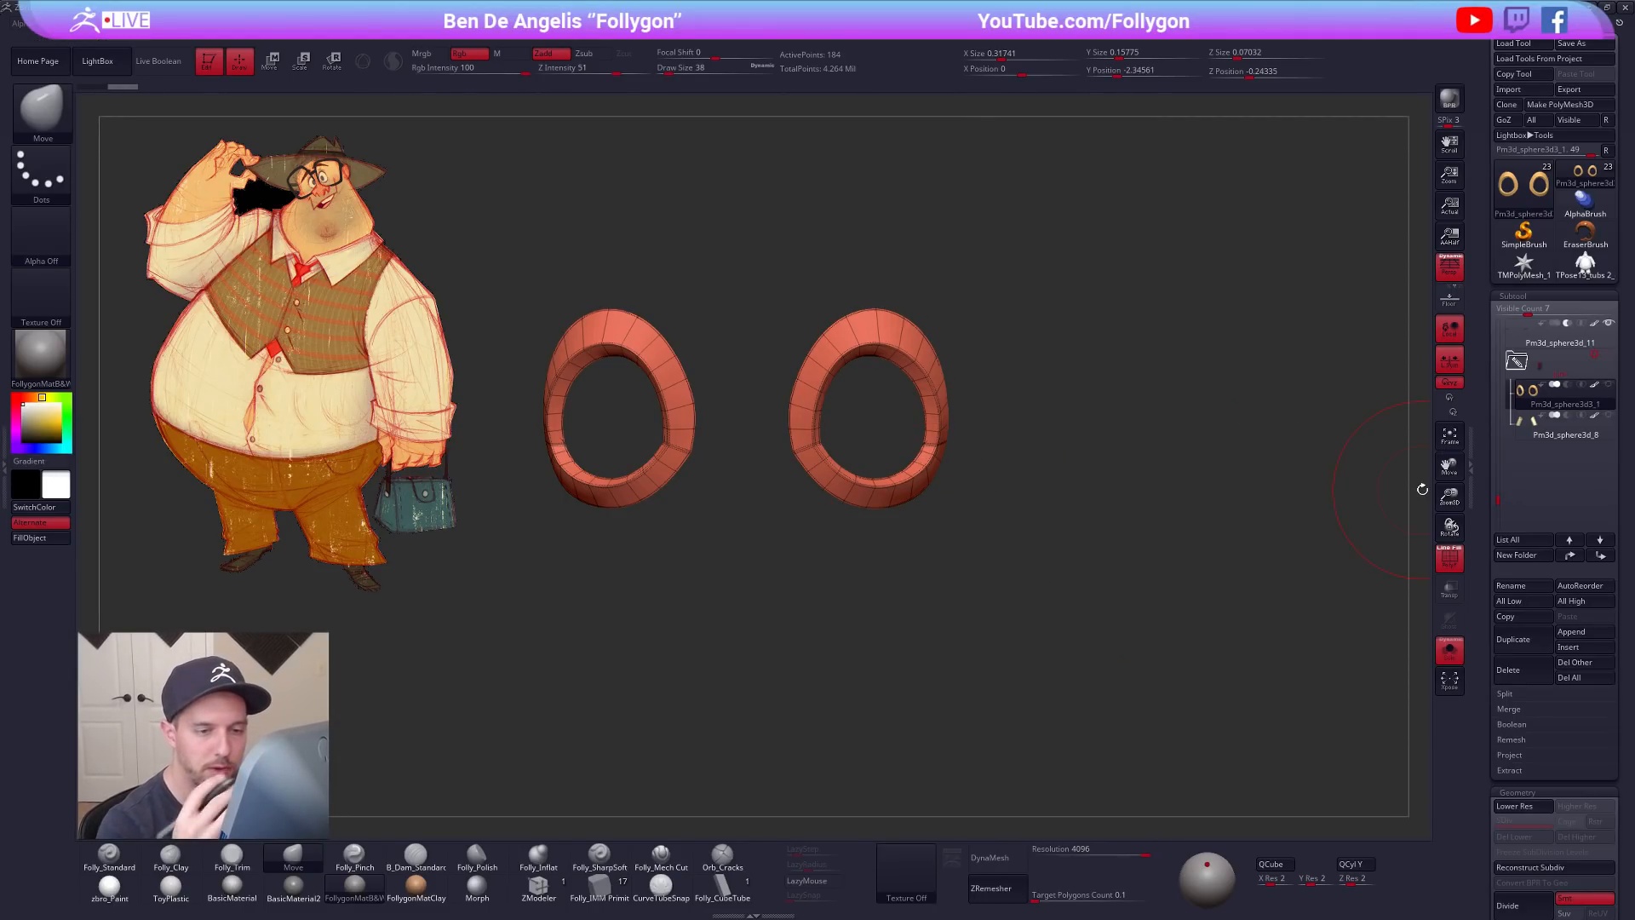
pyautogui.click(1528, 339)
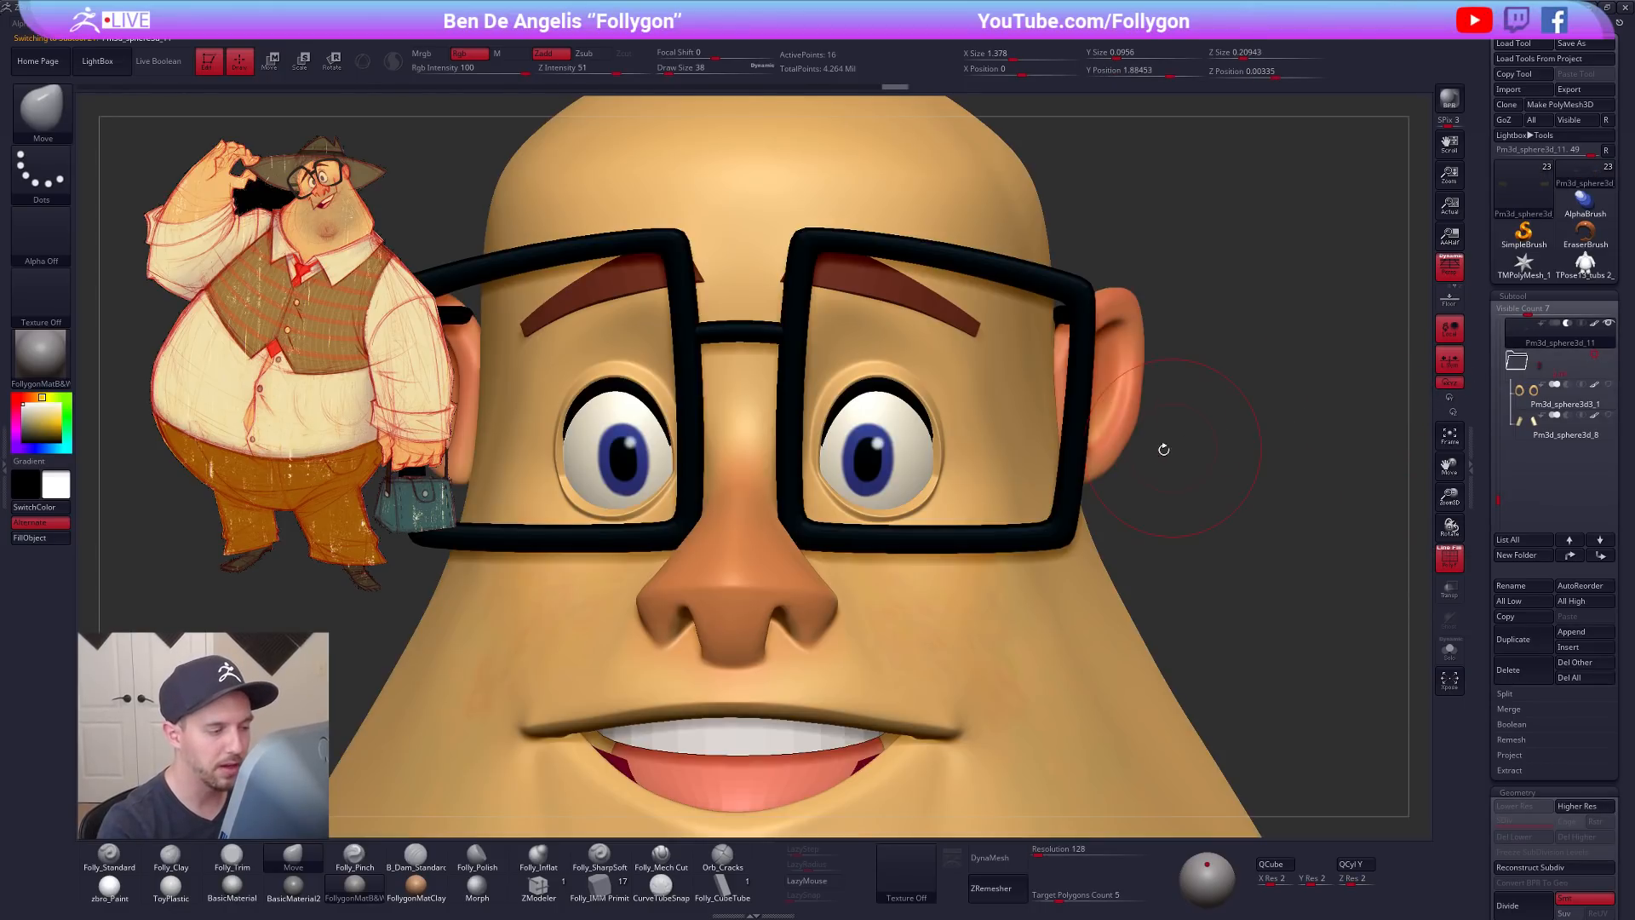
# Step: Switch to the TPose13_tubs 2_copy2 posing mesh, turn off its polygroup wireframe and show all hidden parts
pyautogui.click(1583, 265)
pyautogui.hotkey('shift', 'f')
pyautogui.hotkey('shift', 'f')
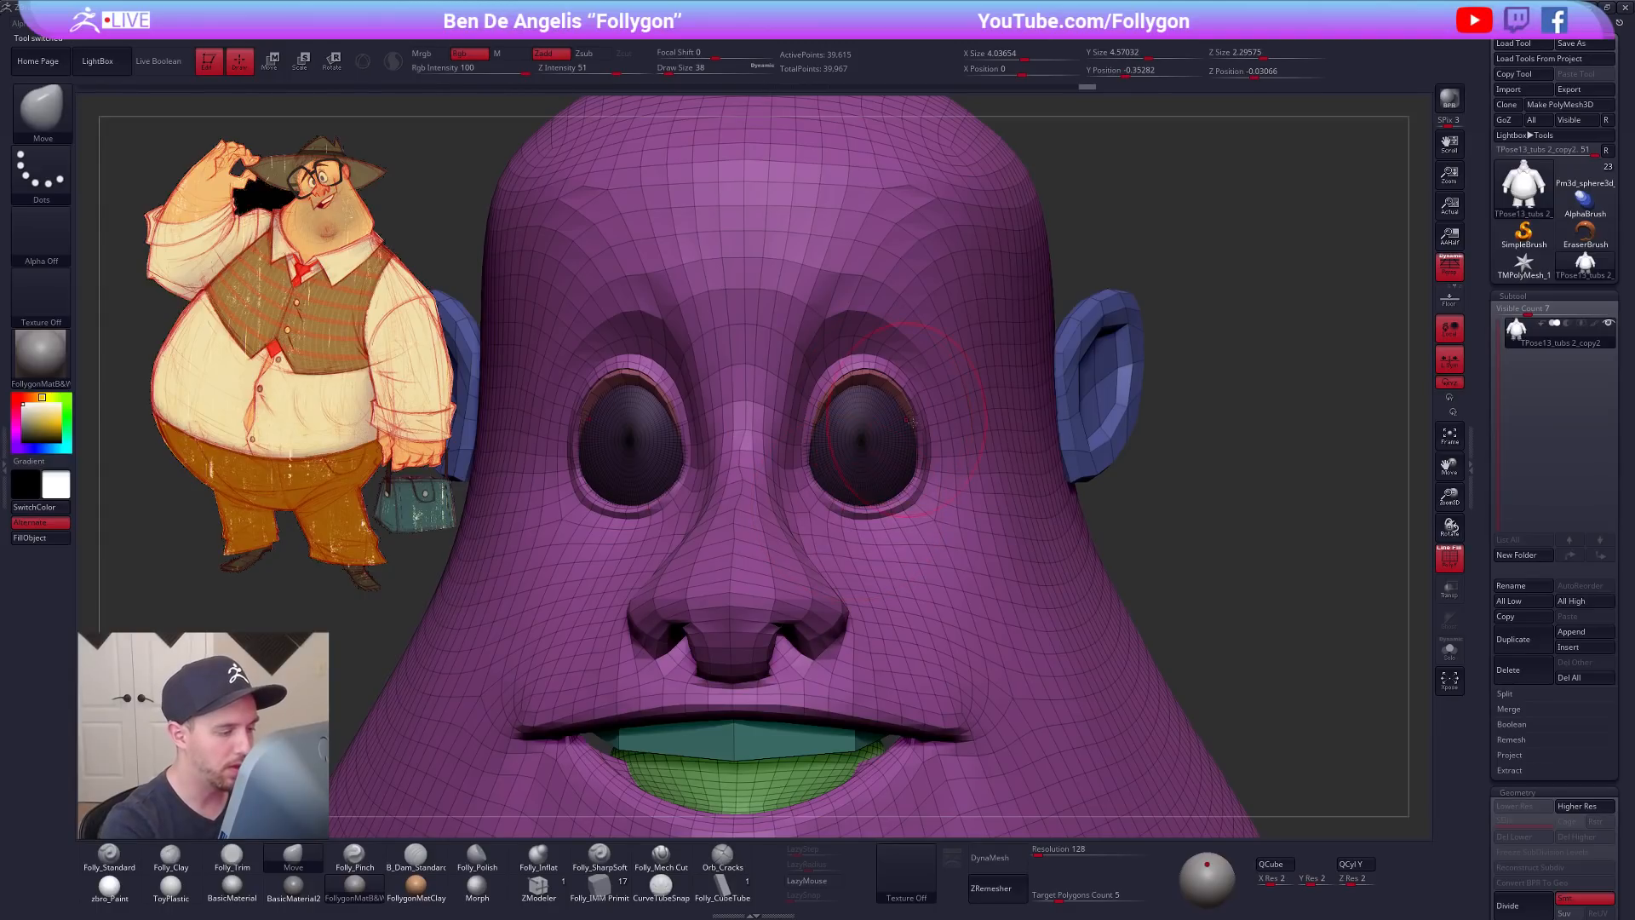
pyautogui.keyDown('alt'); pyautogui.moveTo(942, 514); pyautogui.dragTo(1084, 474, button='right'); pyautogui.keyUp('alt')
pyautogui.hotkey('shift', 'f')
pyautogui.keyDown('ctrl'); pyautogui.keyDown('shift'); pyautogui.click(1092, 481); pyautogui.keyUp('shift'); pyautogui.keyUp('ctrl')
pyautogui.keyDown('alt'); pyautogui.moveTo(1146, 525); pyautogui.dragTo(1168, 580); pyautogui.keyUp('alt')
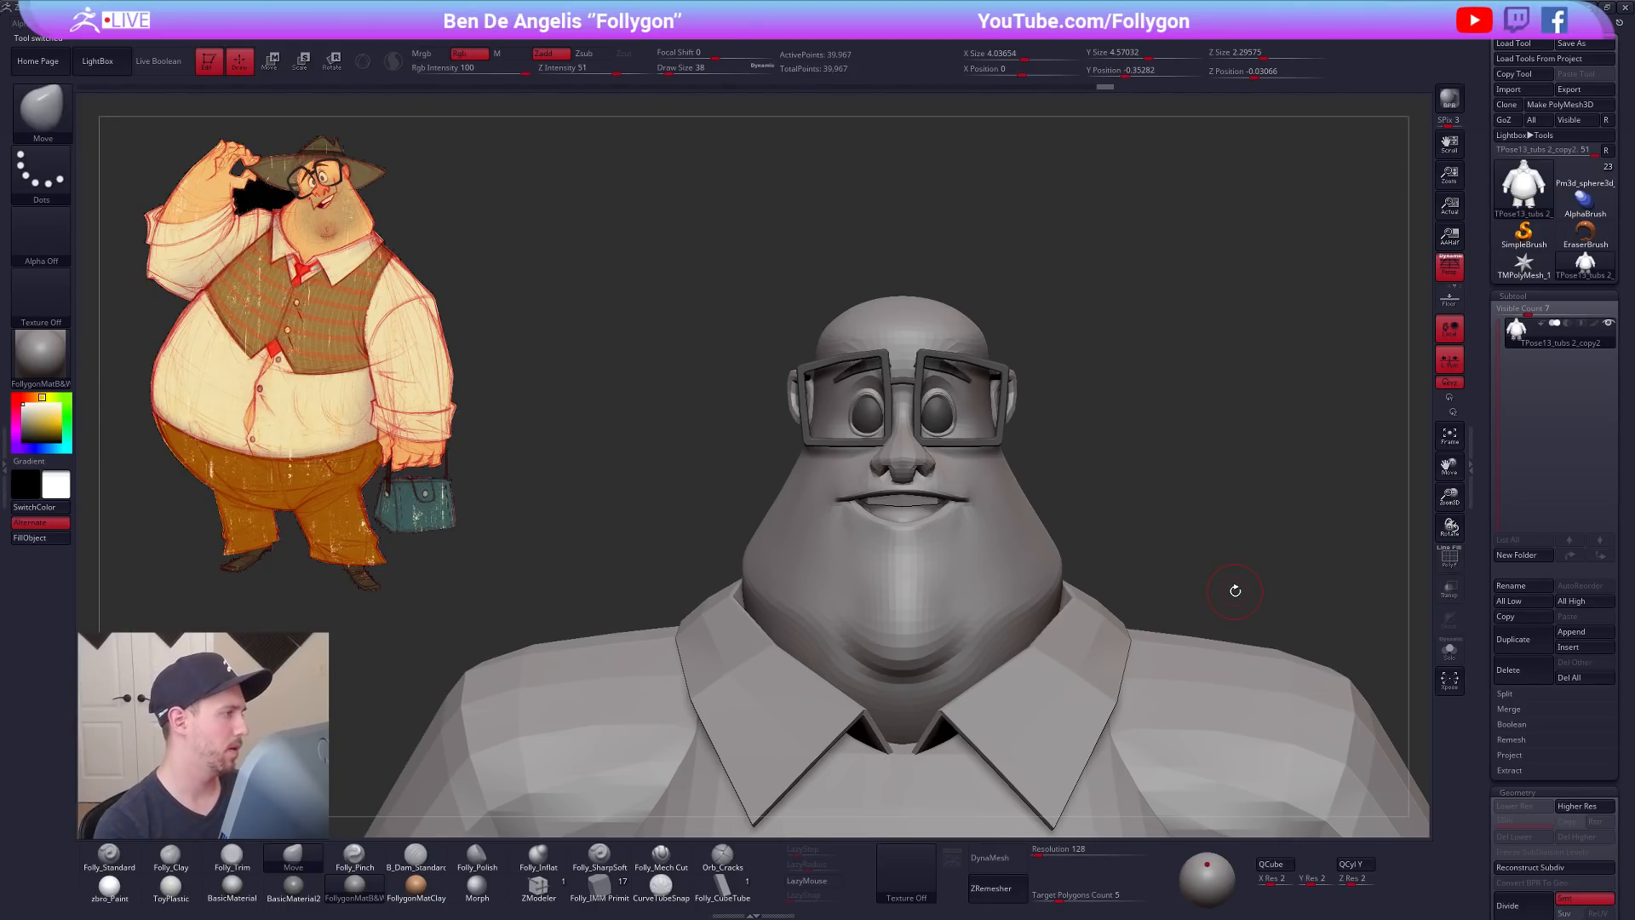
pyautogui.keyDown('alt'); pyautogui.moveTo(1238, 590); pyautogui.dragTo(1196, 573); pyautogui.keyUp('alt')
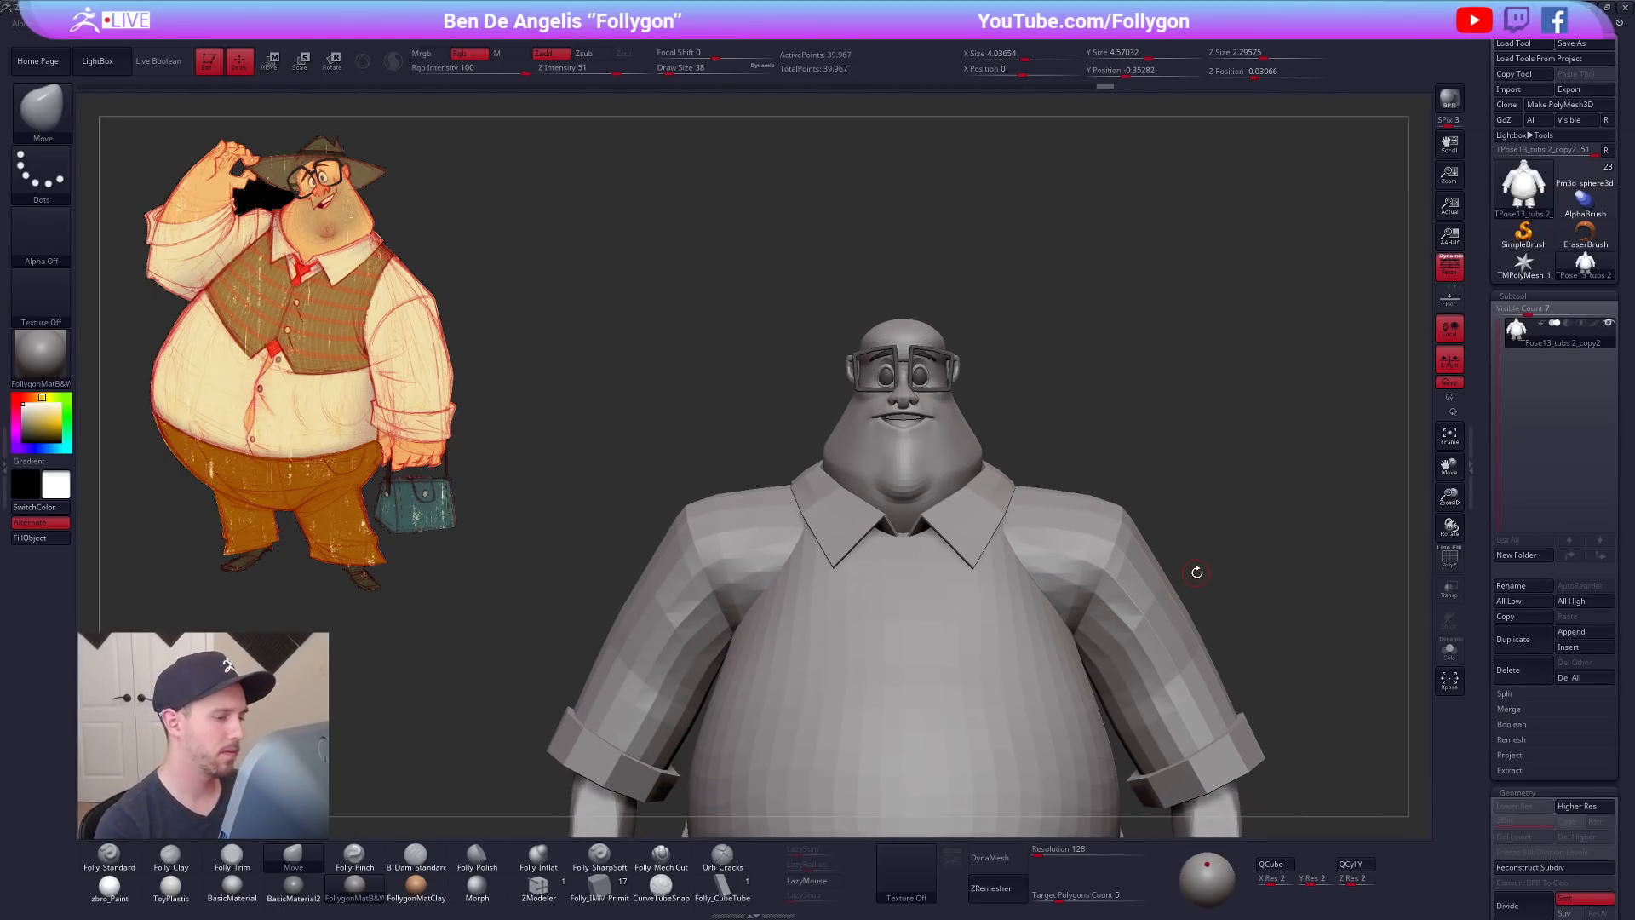
pyautogui.keyDown('ctrl'); pyautogui.moveTo(944, 360); pyautogui.dragTo(896, 422, button='right'); pyautogui.keyUp('ctrl')
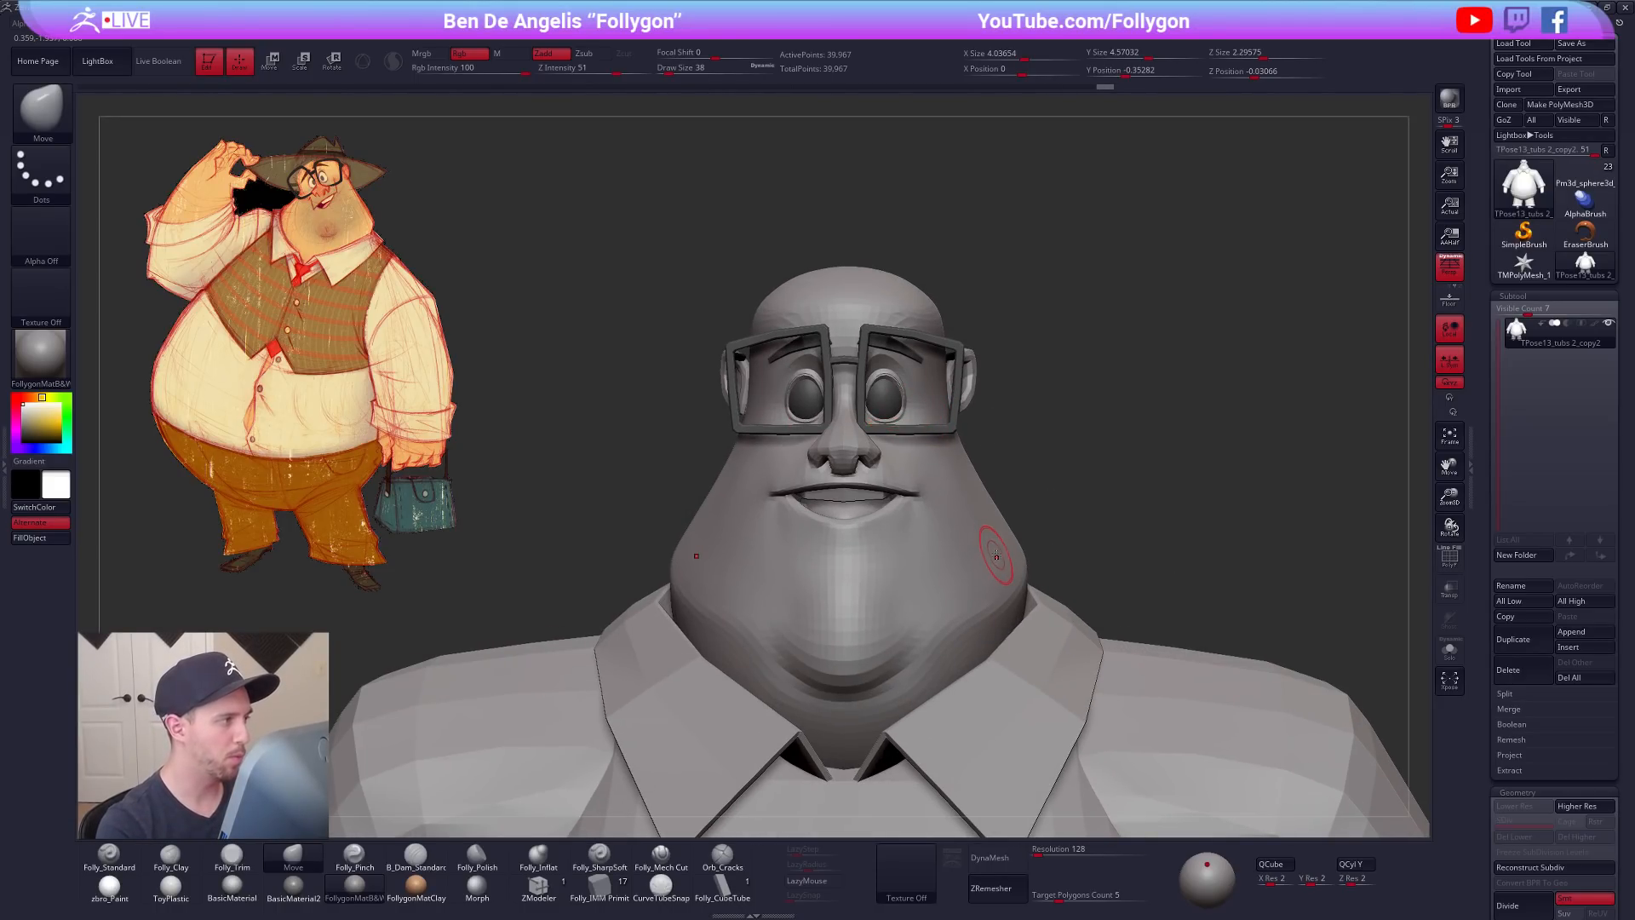
# Step: Change the visibility selection brush from the lasso to SelectRect
pyautogui.moveTo(906, 397)
pyautogui.mouseDown(button='right')
pyautogui.moveTo(802, 391)
pyautogui.moveTo(920, 381)
pyautogui.mouseUp(button='right')
pyautogui.press('ctrl')
pyautogui.moveTo(985, 403)
pyautogui.keyDown('ctrl'); pyautogui.mouseDown()
pyautogui.moveTo(1003, 401)
pyautogui.moveTo(998, 364)
pyautogui.mouseUp(); pyautogui.keyUp('ctrl')
pyautogui.hotkey('ctrl', 'z')
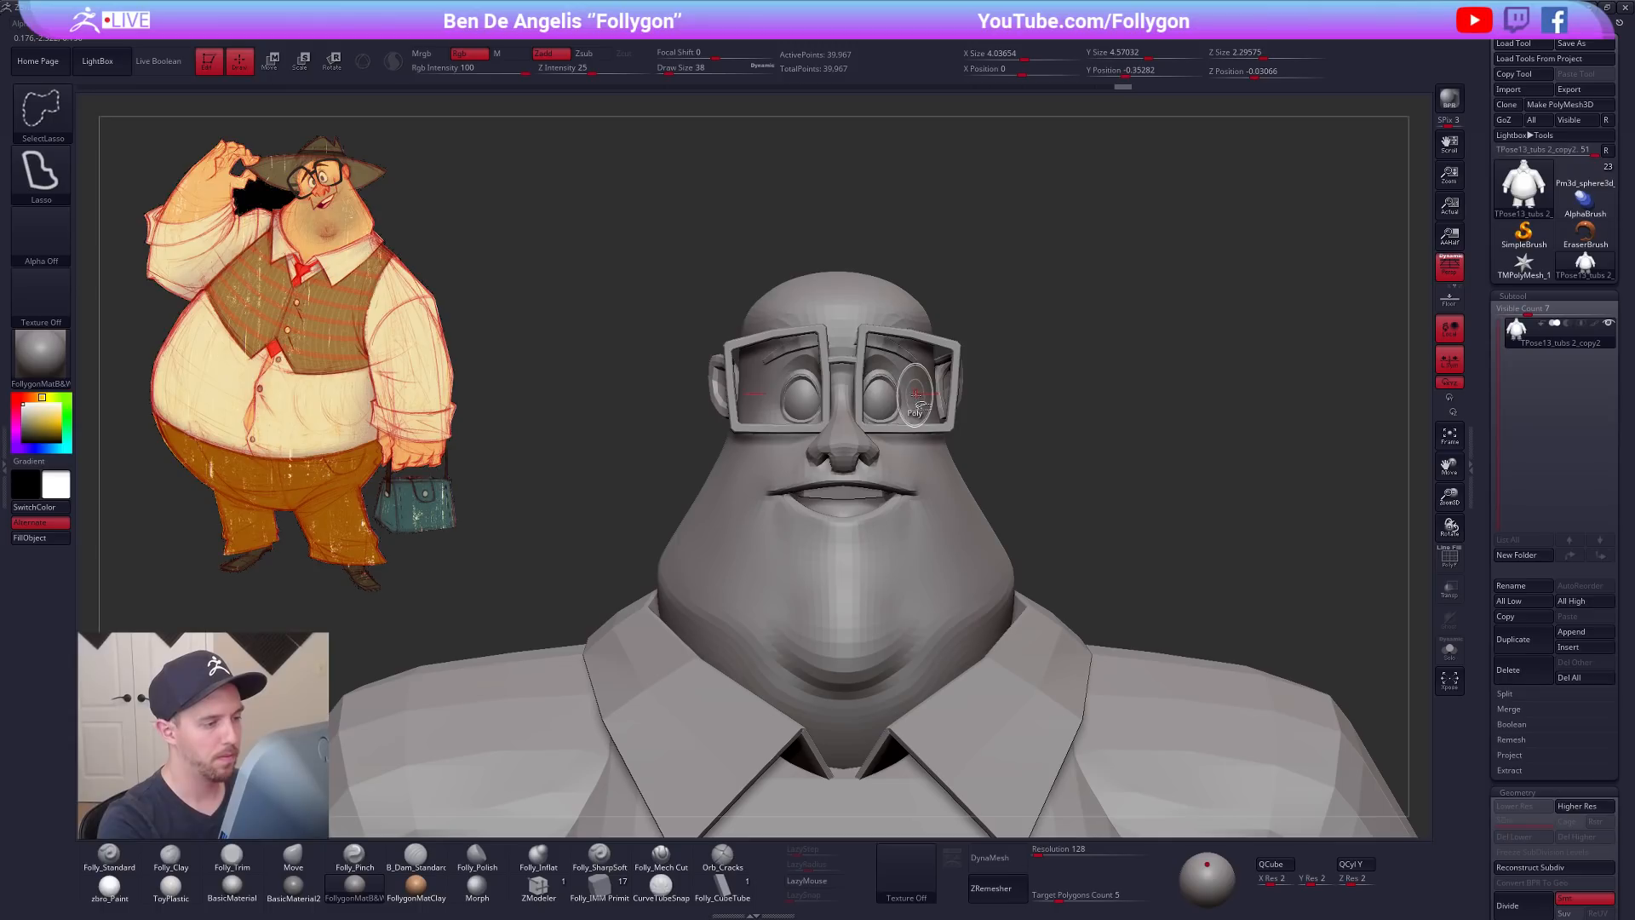
pyautogui.keyDown('ctrl'); pyautogui.keyDown('shift'); pyautogui.click(952, 350); pyautogui.keyUp('shift'); pyautogui.keyUp('ctrl')
pyautogui.keyDown('ctrl'); pyautogui.keyDown('shift'); pyautogui.click(967, 354); pyautogui.keyUp('shift'); pyautogui.keyUp('ctrl')
pyautogui.rightClick(971, 349)
pyautogui.keyDown('ctrl'); pyautogui.keyDown('shift'); pyautogui.rightClick(992, 321); pyautogui.keyUp('shift'); pyautogui.keyUp('ctrl')
pyautogui.keyDown('ctrl'); pyautogui.keyDown('shift'); pyautogui.click(966, 662); pyautogui.keyUp('shift'); pyautogui.keyUp('ctrl')
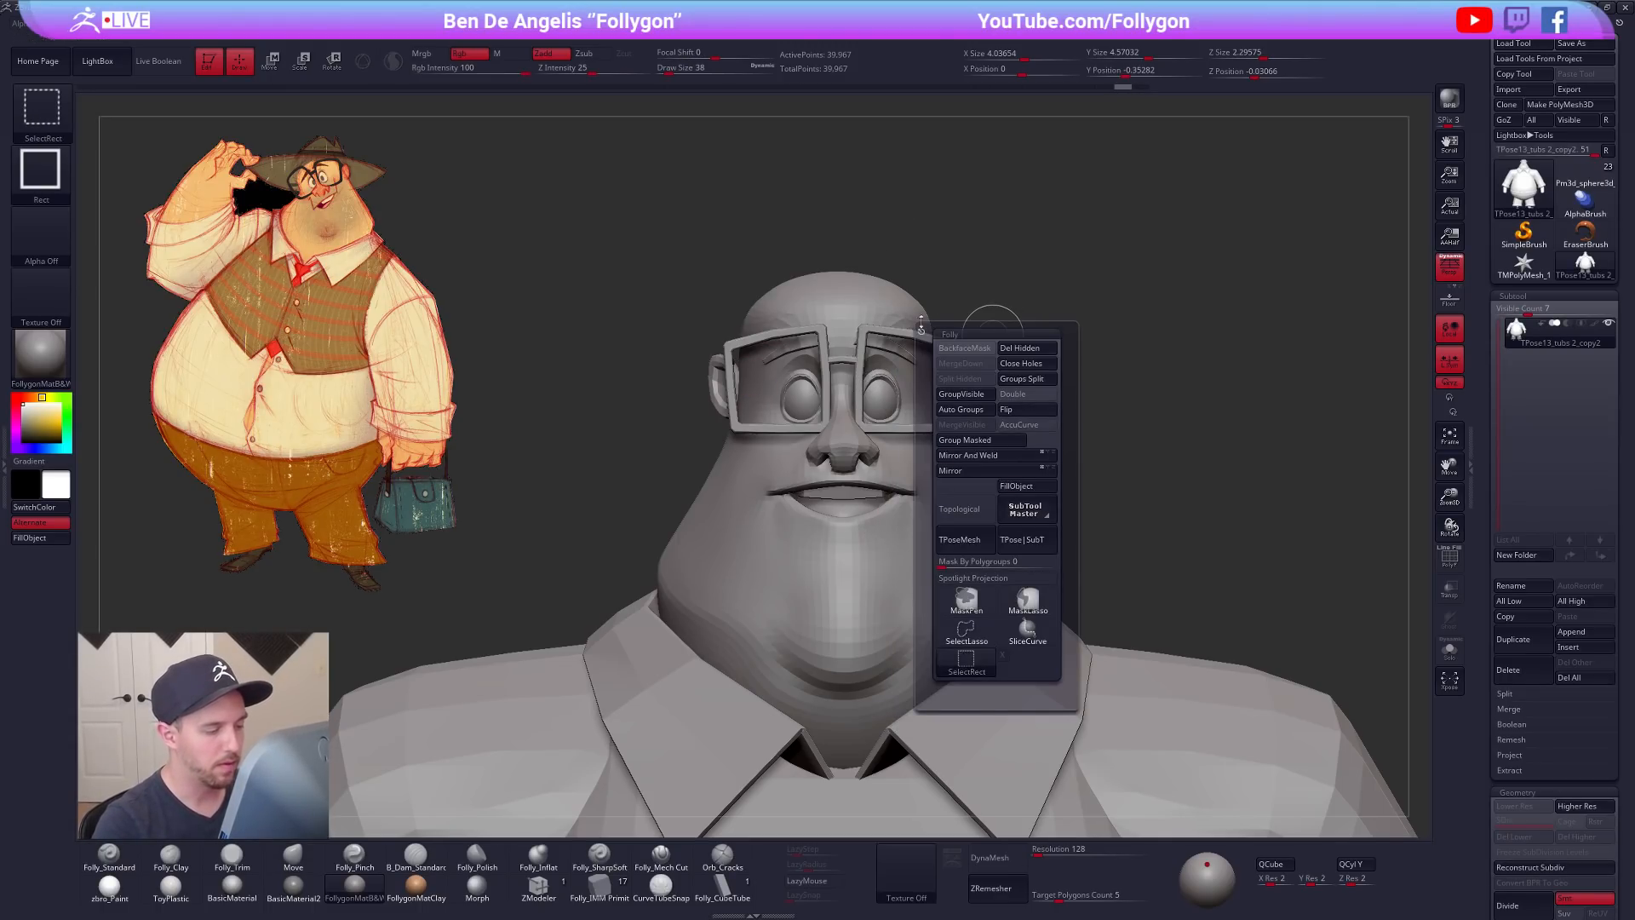
# Step: Hide the glasses frames, their bridge and the ears, checking the remaining parts with the polygroup wireframe
pyautogui.keyDown('ctrl'); pyautogui.moveTo(886, 289); pyautogui.dragTo(895, 375, button='right'); pyautogui.keyUp('ctrl')
pyautogui.keyDown('ctrl'); pyautogui.keyDown('shift'); pyautogui.click(970, 357); pyautogui.keyUp('shift'); pyautogui.keyUp('ctrl')
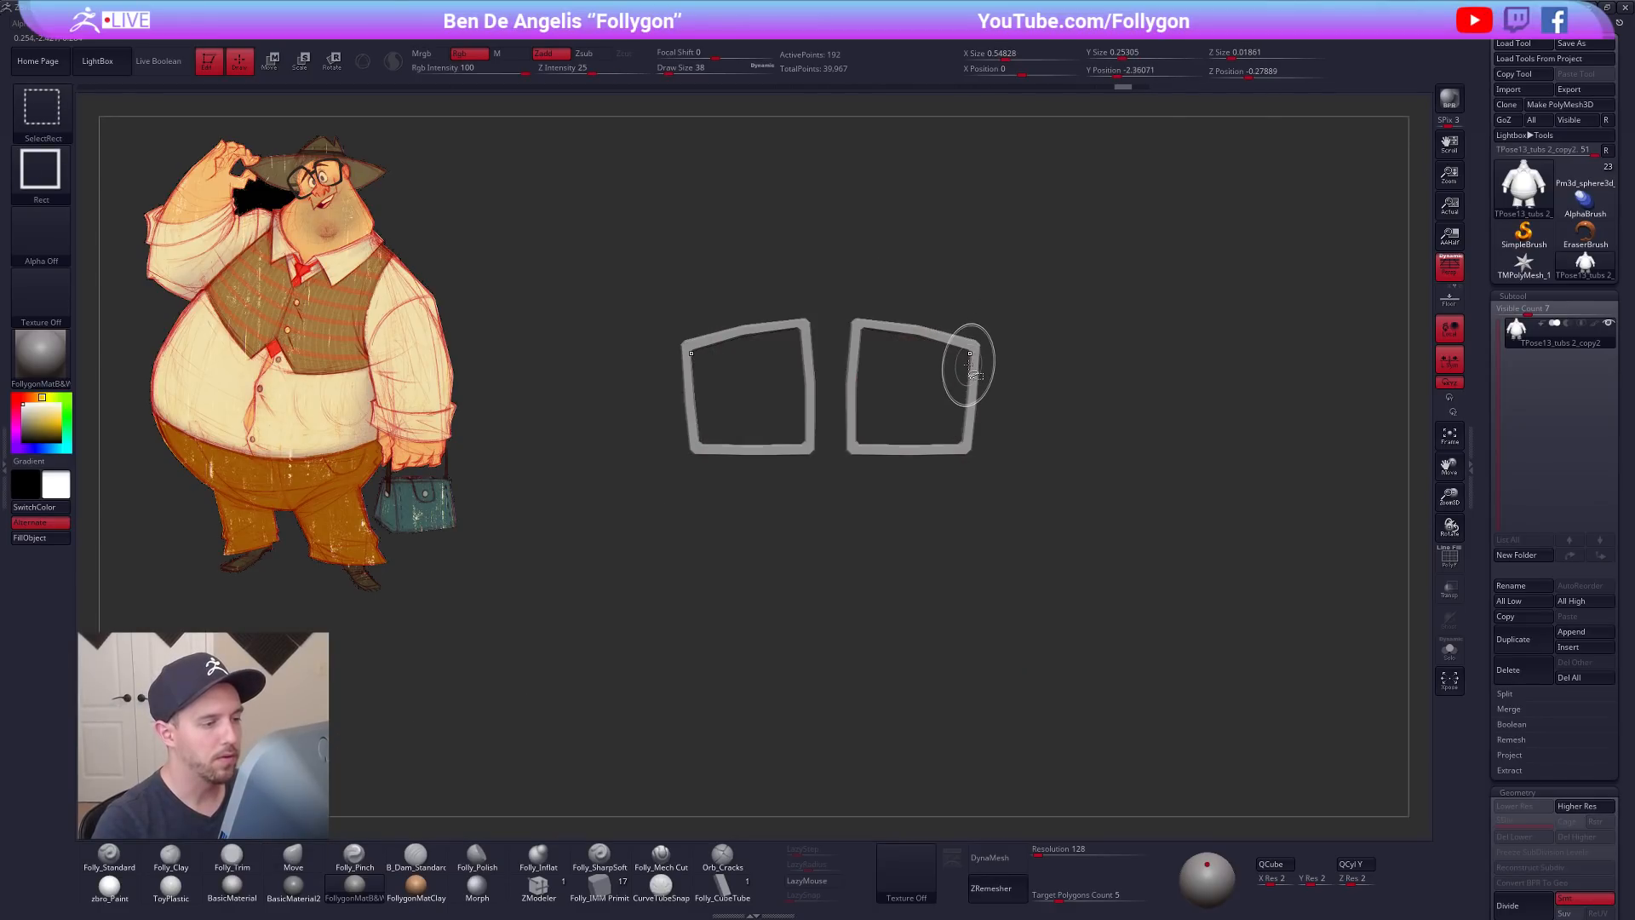
pyautogui.keyDown('ctrl'); pyautogui.keyDown('shift'); pyautogui.click(988, 365); pyautogui.keyUp('shift'); pyautogui.keyUp('ctrl')
pyautogui.keyDown('ctrl'); pyautogui.keyDown('shift'); pyautogui.click(969, 378); pyautogui.keyUp('shift'); pyautogui.keyUp('ctrl')
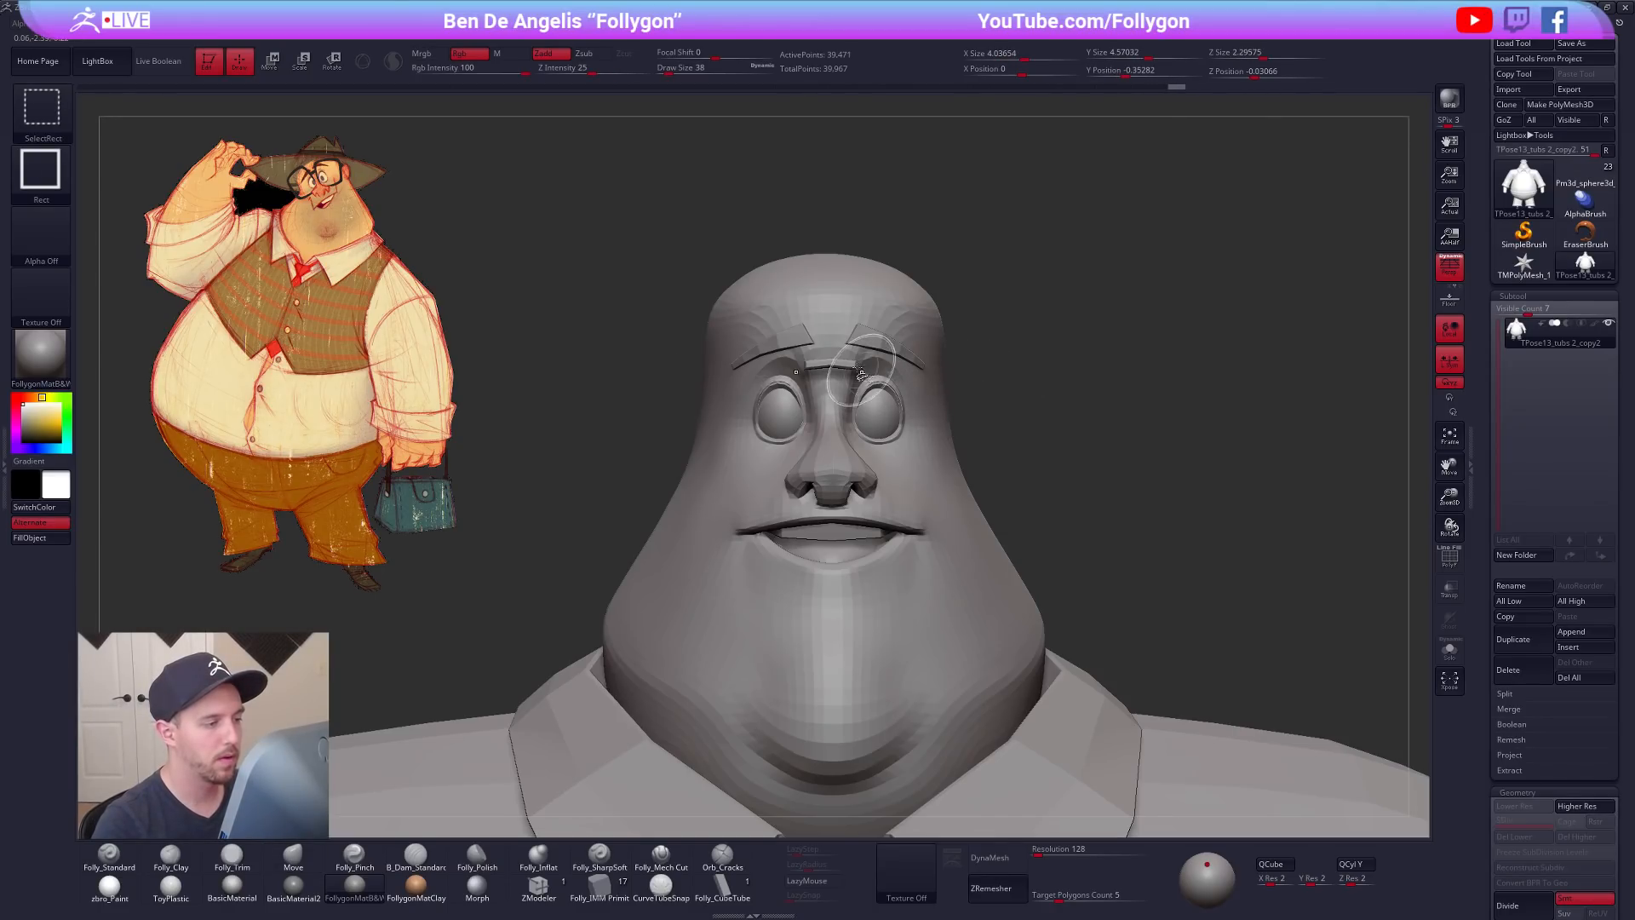
pyautogui.keyDown('ctrl'); pyautogui.keyDown('shift'); pyautogui.click(849, 367); pyautogui.keyUp('shift'); pyautogui.keyUp('ctrl')
pyautogui.hotkey('ctrl', 'z')
pyautogui.keyDown('ctrl'); pyautogui.keyDown('shift'); pyautogui.click(848, 365); pyautogui.keyUp('shift'); pyautogui.keyUp('ctrl')
pyautogui.keyDown('ctrl'); pyautogui.keyDown('shift'); pyautogui.moveTo(1064, 411); pyautogui.dragTo(1126, 376); pyautogui.keyUp('shift'); pyautogui.keyUp('ctrl')
pyautogui.hotkey('shift', 'f')
pyautogui.keyDown('ctrl'); pyautogui.keyDown('shift'); pyautogui.click(1133, 447); pyautogui.keyUp('shift'); pyautogui.keyUp('ctrl')
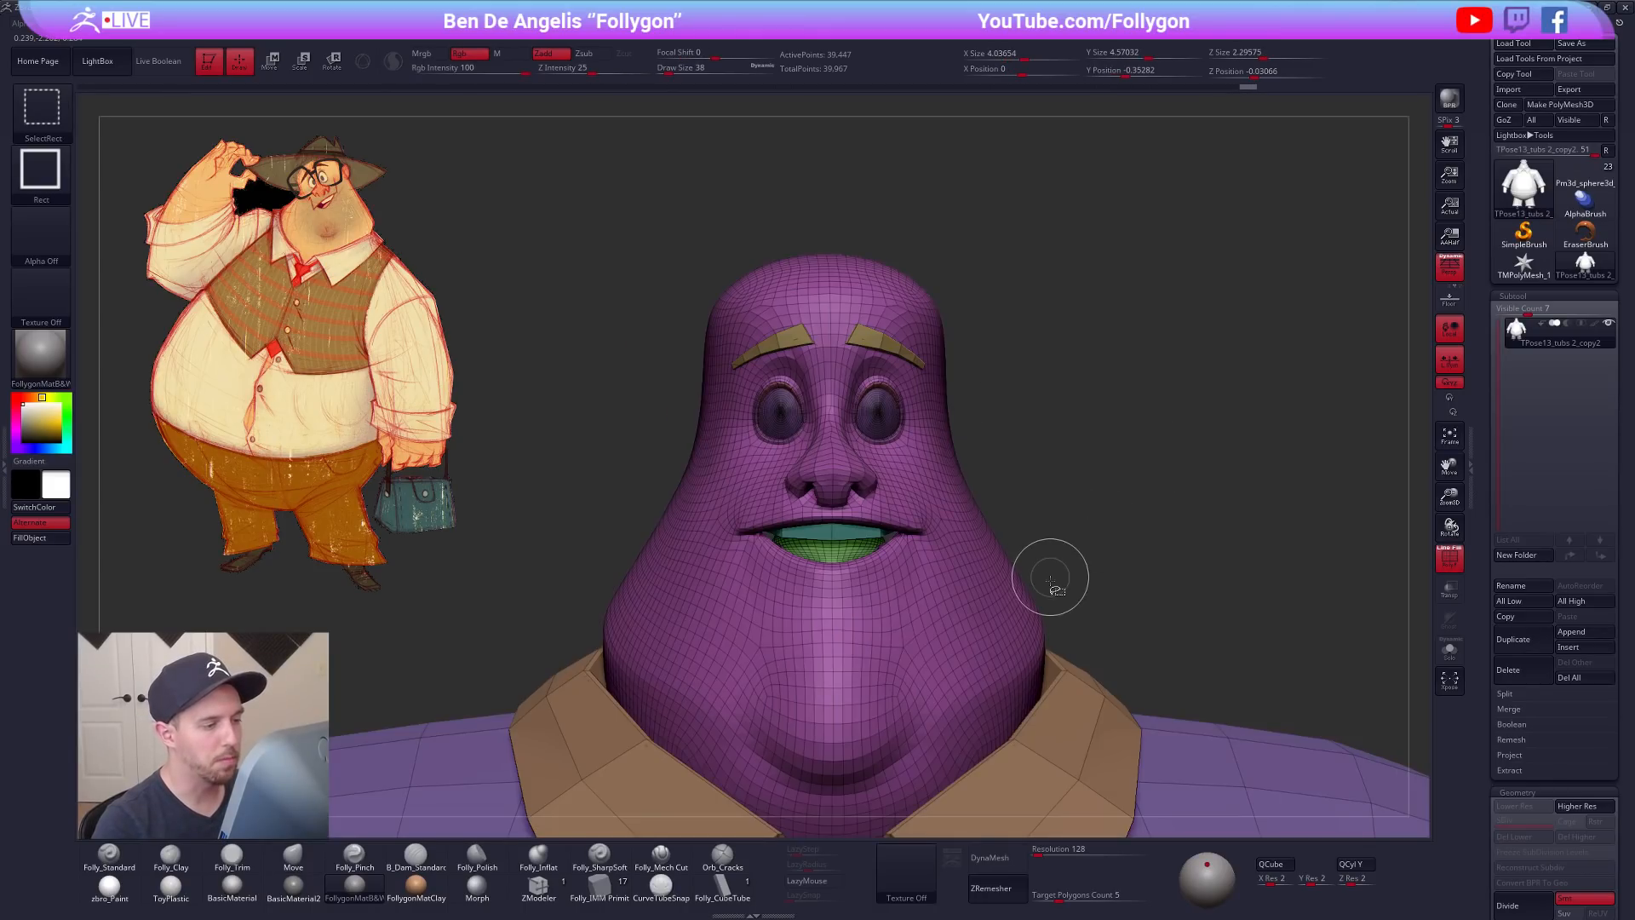
pyautogui.hotkey('shift', 'f')
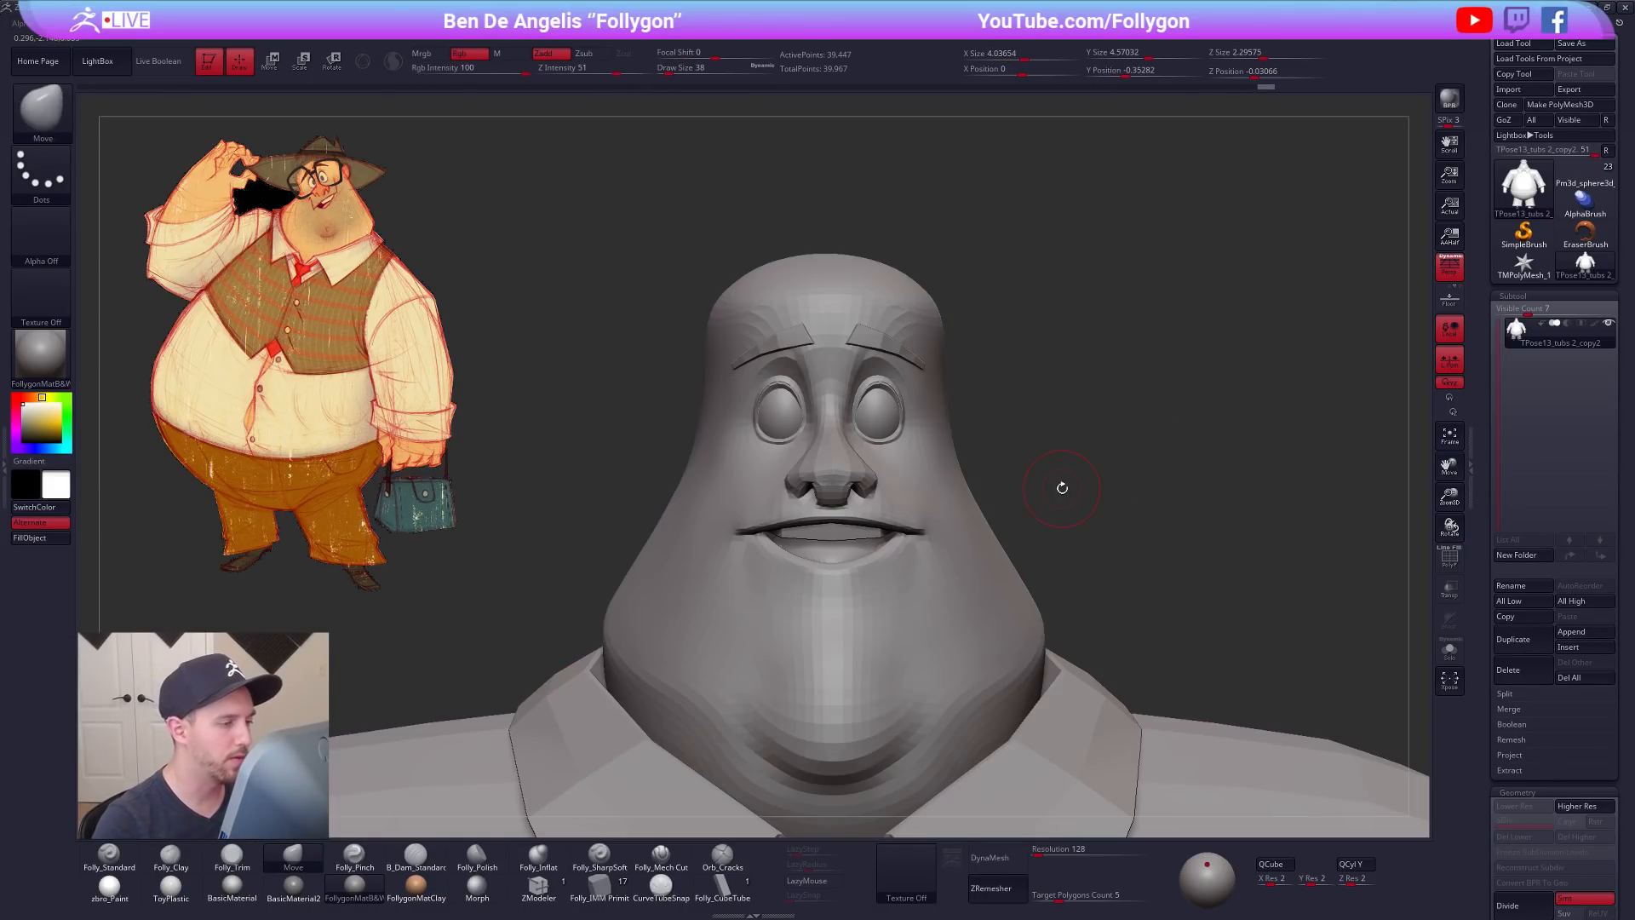
# Step: Hide the eyebrows and adjust the brow area above the nose with the Move brush
pyautogui.keyDown('ctrl'); pyautogui.keyDown('shift'); pyautogui.click(879, 339); pyautogui.keyUp('shift'); pyautogui.keyUp('ctrl')
pyautogui.keyDown('ctrl'); pyautogui.moveTo(878, 375); pyautogui.dragTo(835, 377, button='right'); pyautogui.keyUp('ctrl')
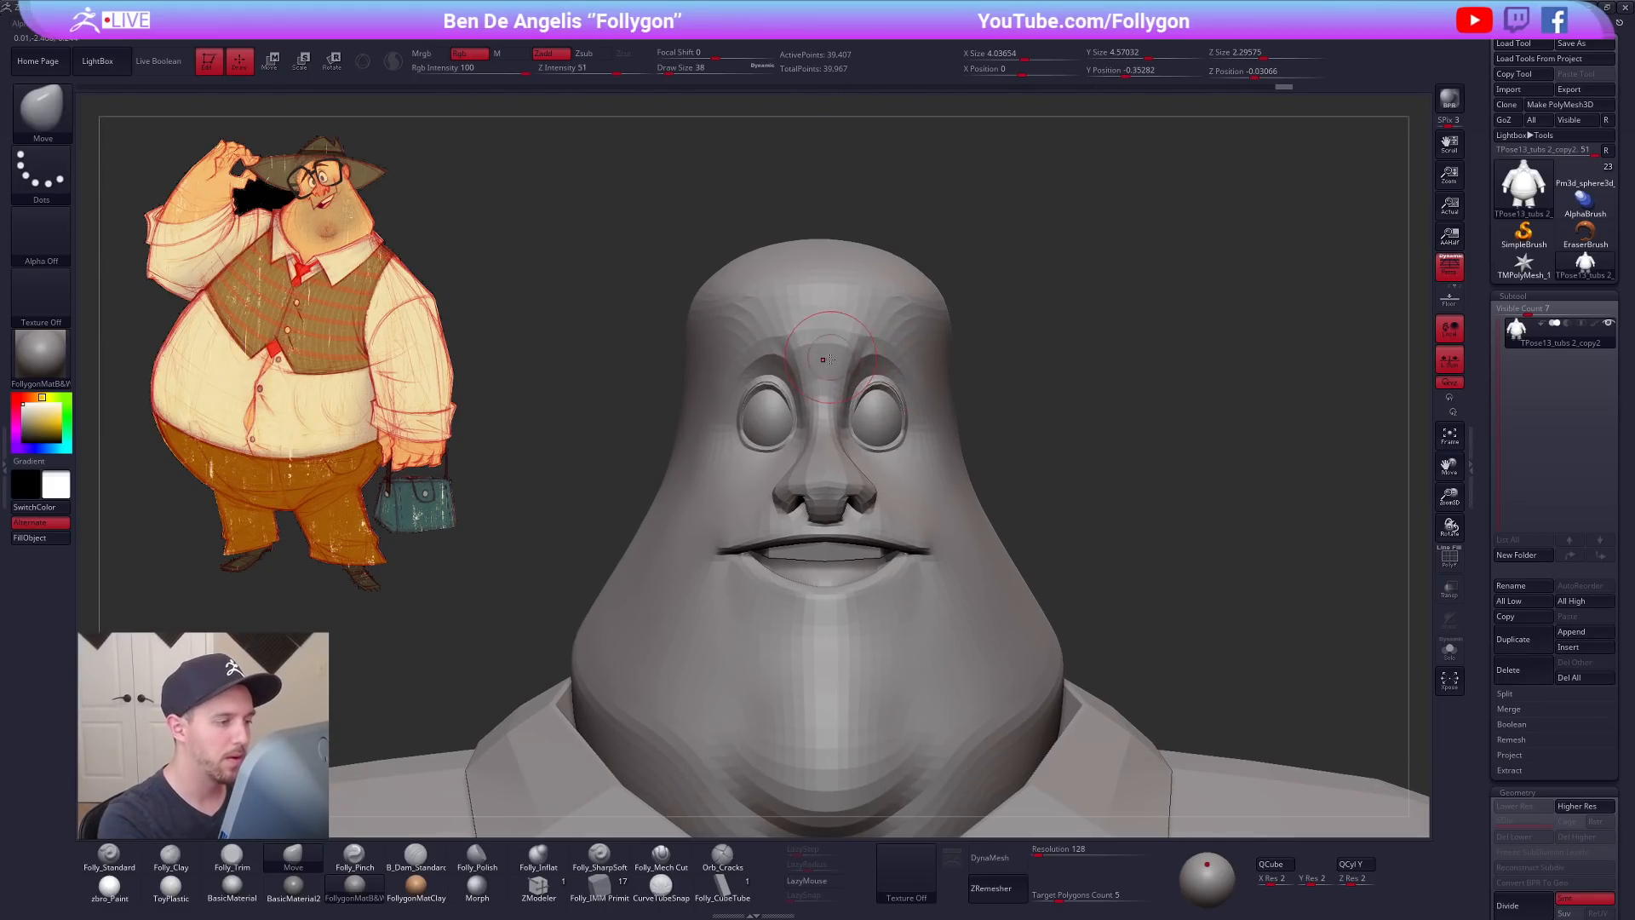
pyautogui.moveTo(835, 432)
pyautogui.keyDown('ctrl'); pyautogui.mouseDown()
pyautogui.moveTo(859, 464)
pyautogui.moveTo(925, 455)
pyautogui.moveTo(930, 362)
pyautogui.moveTo(869, 341)
pyautogui.mouseUp(); pyautogui.keyUp('ctrl')
pyautogui.moveTo(957, 395)
pyautogui.mouseDown(button='right')
pyautogui.moveTo(733, 405)
pyautogui.moveTo(1014, 332)
pyautogui.mouseUp(button='right')
pyautogui.moveTo(1061, 305)
pyautogui.keyDown('ctrl'); pyautogui.mouseDown()
pyautogui.moveTo(1039, 365)
pyautogui.moveTo(1218, 329)
pyautogui.mouseUp(); pyautogui.keyUp('ctrl')
pyautogui.keyDown('ctrl'); pyautogui.keyDown('shift'); pyautogui.click(1218, 328); pyautogui.keyUp('shift'); pyautogui.keyUp('ctrl')
# Step: Isolate the masked eyeballs, show the whole model again and invert the mask so only the eyeballs stay editable
pyautogui.moveTo(733, 409); pyautogui.dragTo(945, 425, button='right')
pyautogui.keyDown('ctrl'); pyautogui.keyDown('shift'); pyautogui.click(948, 425); pyautogui.keyUp('shift'); pyautogui.keyUp('ctrl')
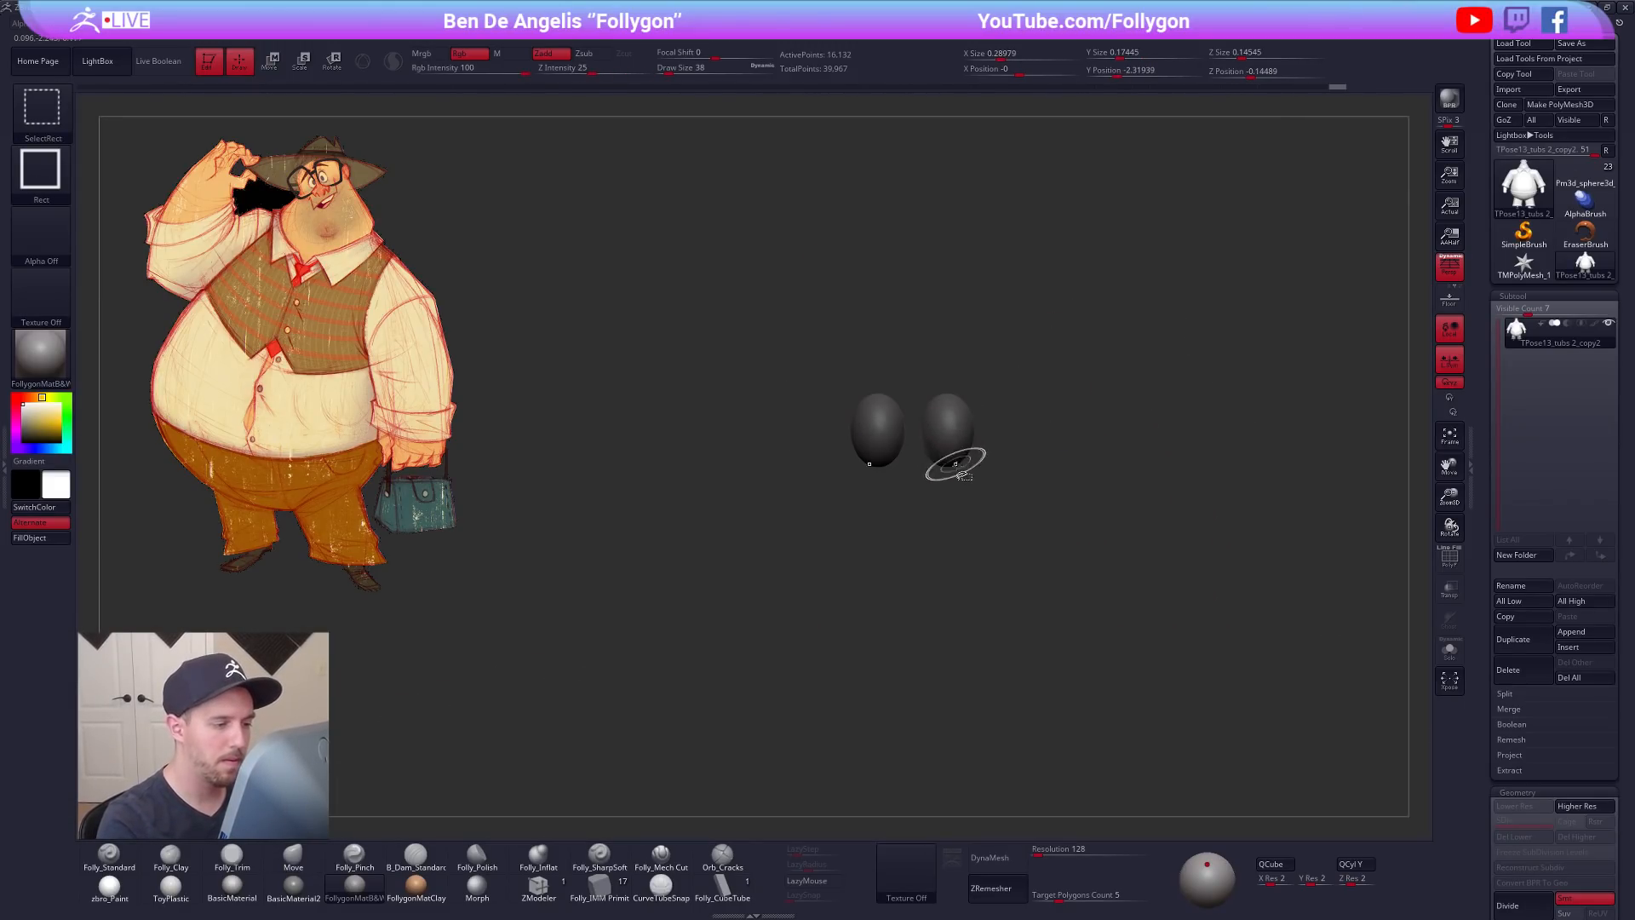
pyautogui.keyDown('ctrl'); pyautogui.keyDown('shift'); pyautogui.click(1055, 467); pyautogui.keyUp('shift'); pyautogui.keyUp('ctrl')
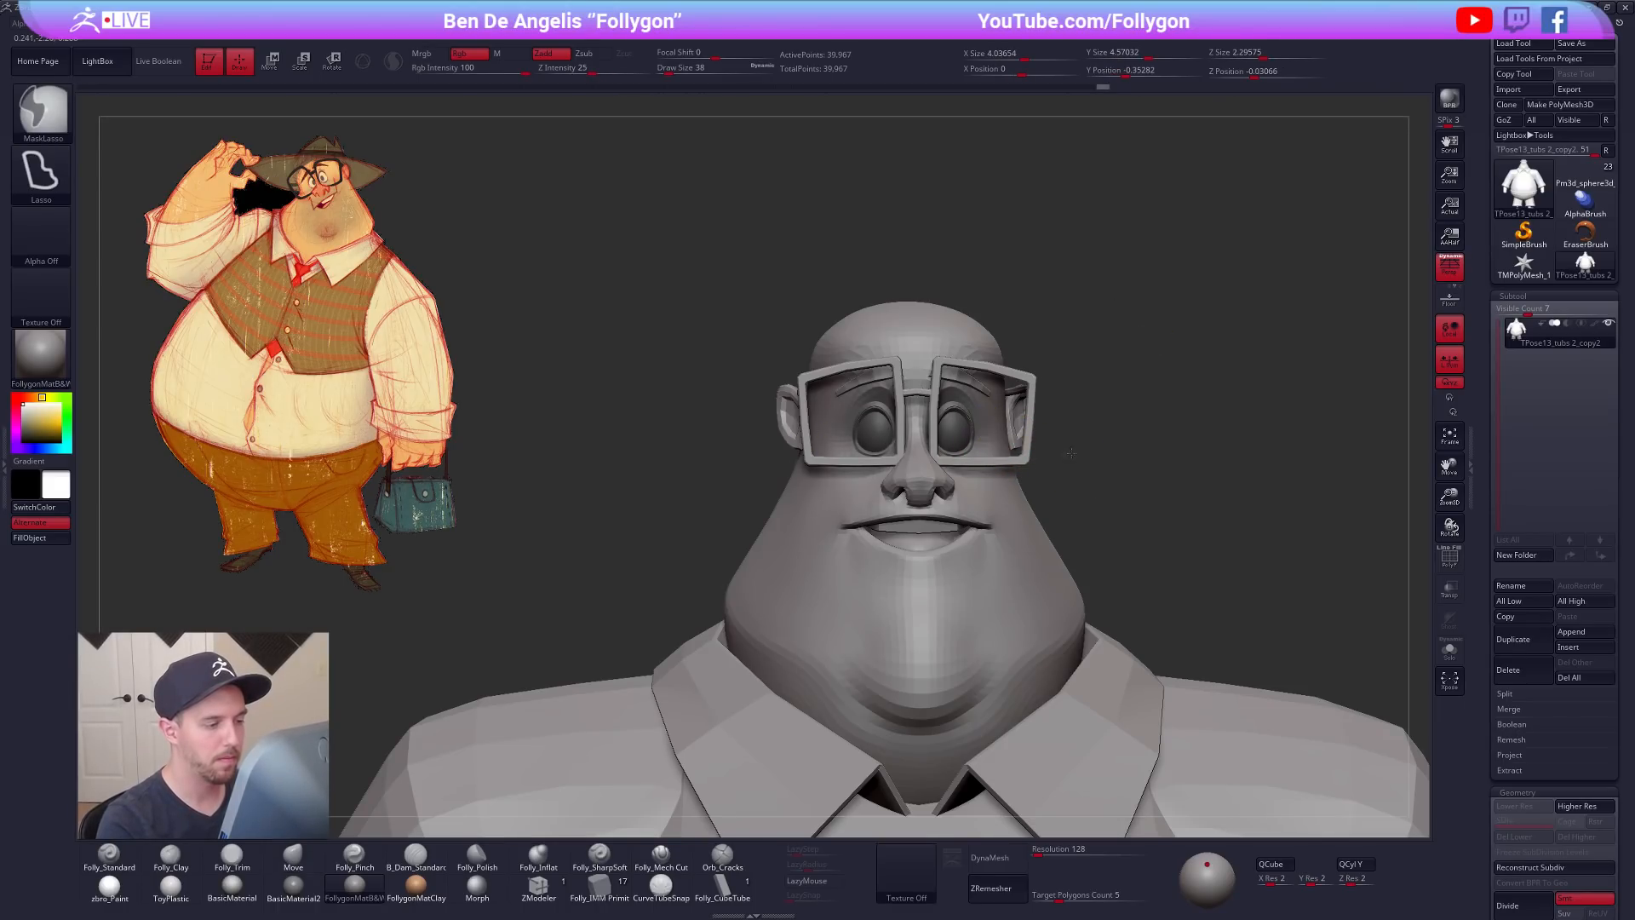
pyautogui.keyDown('ctrl'); pyautogui.click(1074, 454); pyautogui.keyUp('ctrl')
# Step: Scale and reposition both eyeballs inside their sockets with the Transpose line
pyautogui.press('e')
pyautogui.click(963, 418)
pyautogui.moveTo(996, 411); pyautogui.dragTo(1109, 419)
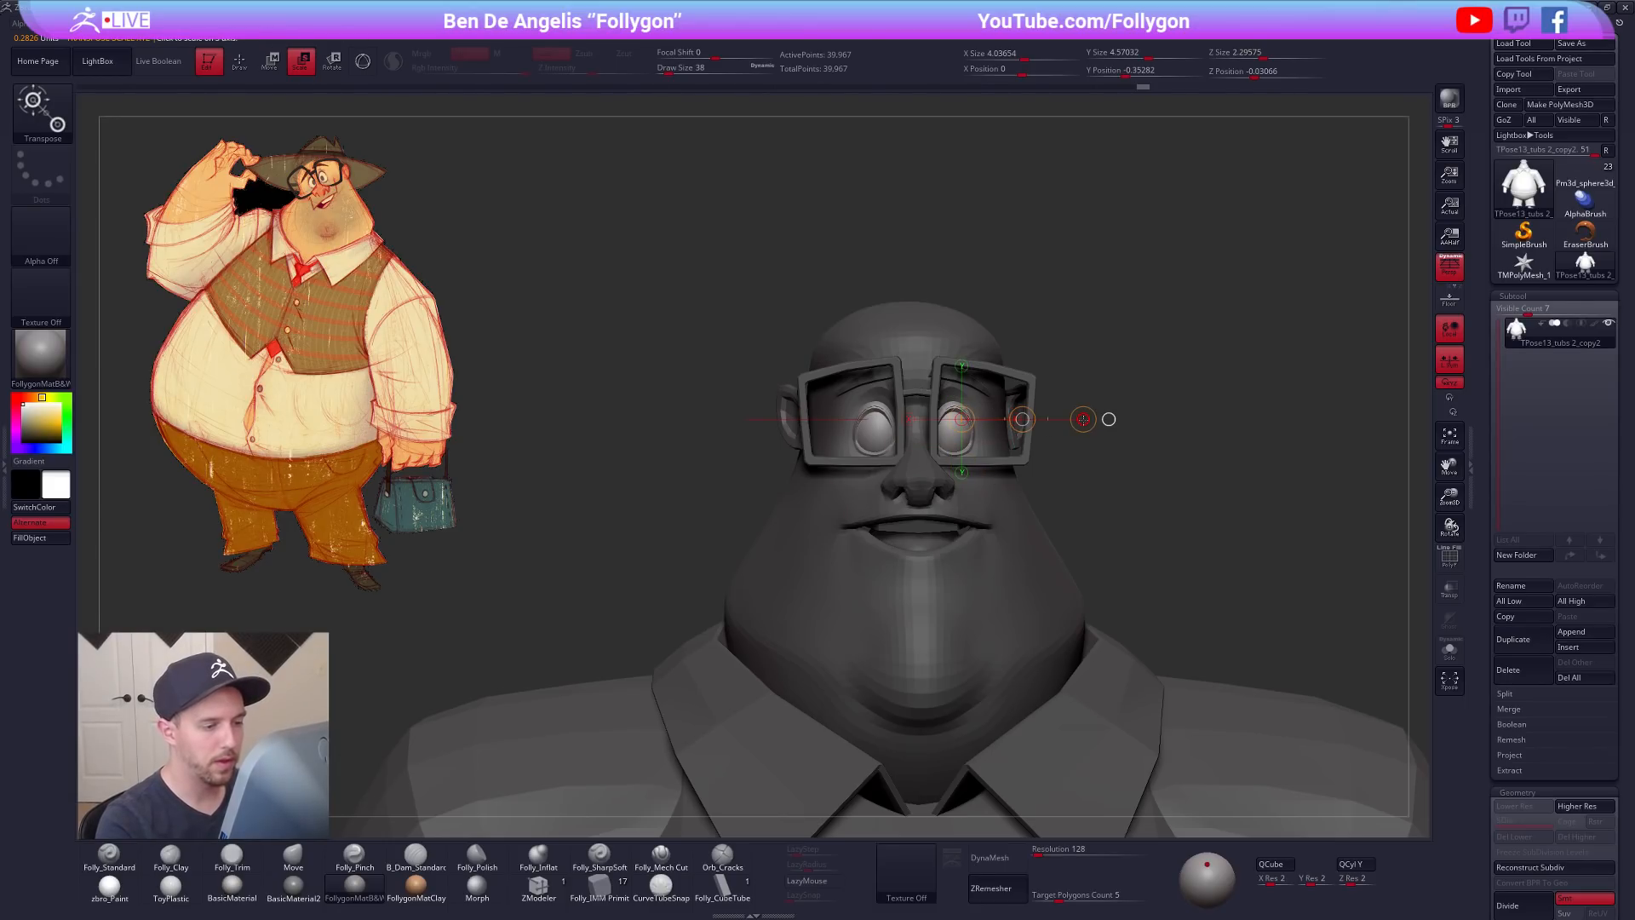
pyautogui.moveTo(1051, 414); pyautogui.dragTo(1022, 420)
pyautogui.moveTo(1043, 468); pyautogui.dragTo(1005, 483, button='right')
pyautogui.hotkey('ctrl', 'z')
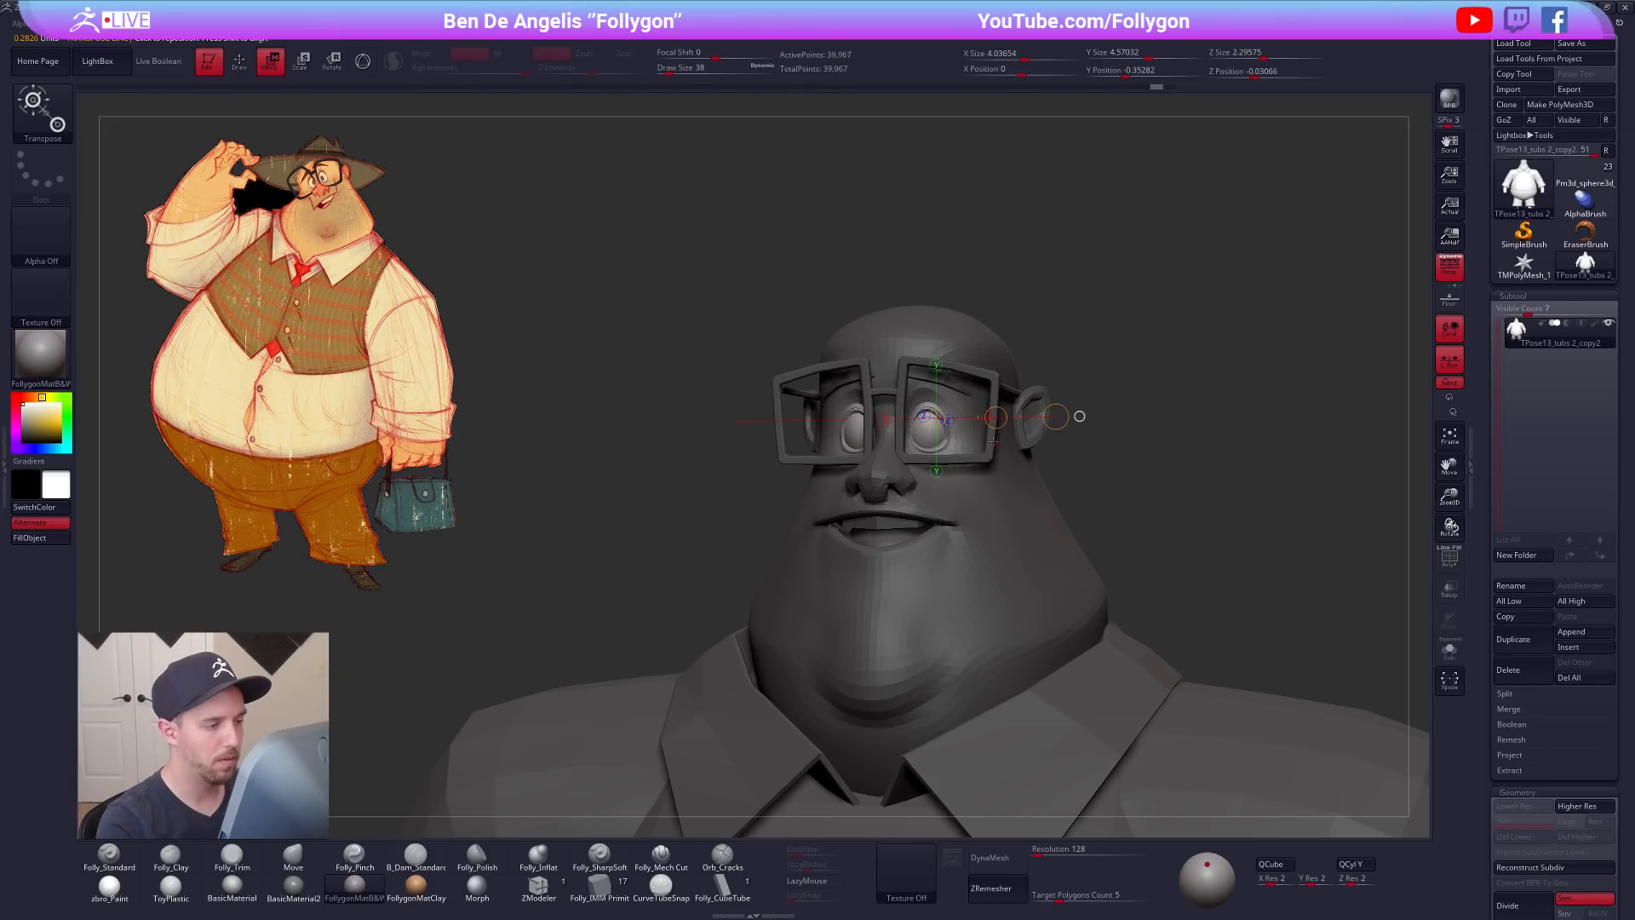
pyautogui.keyDown('shift'); pyautogui.moveTo(1003, 480); pyautogui.dragTo(978, 458, button='right'); pyautogui.keyUp('shift')
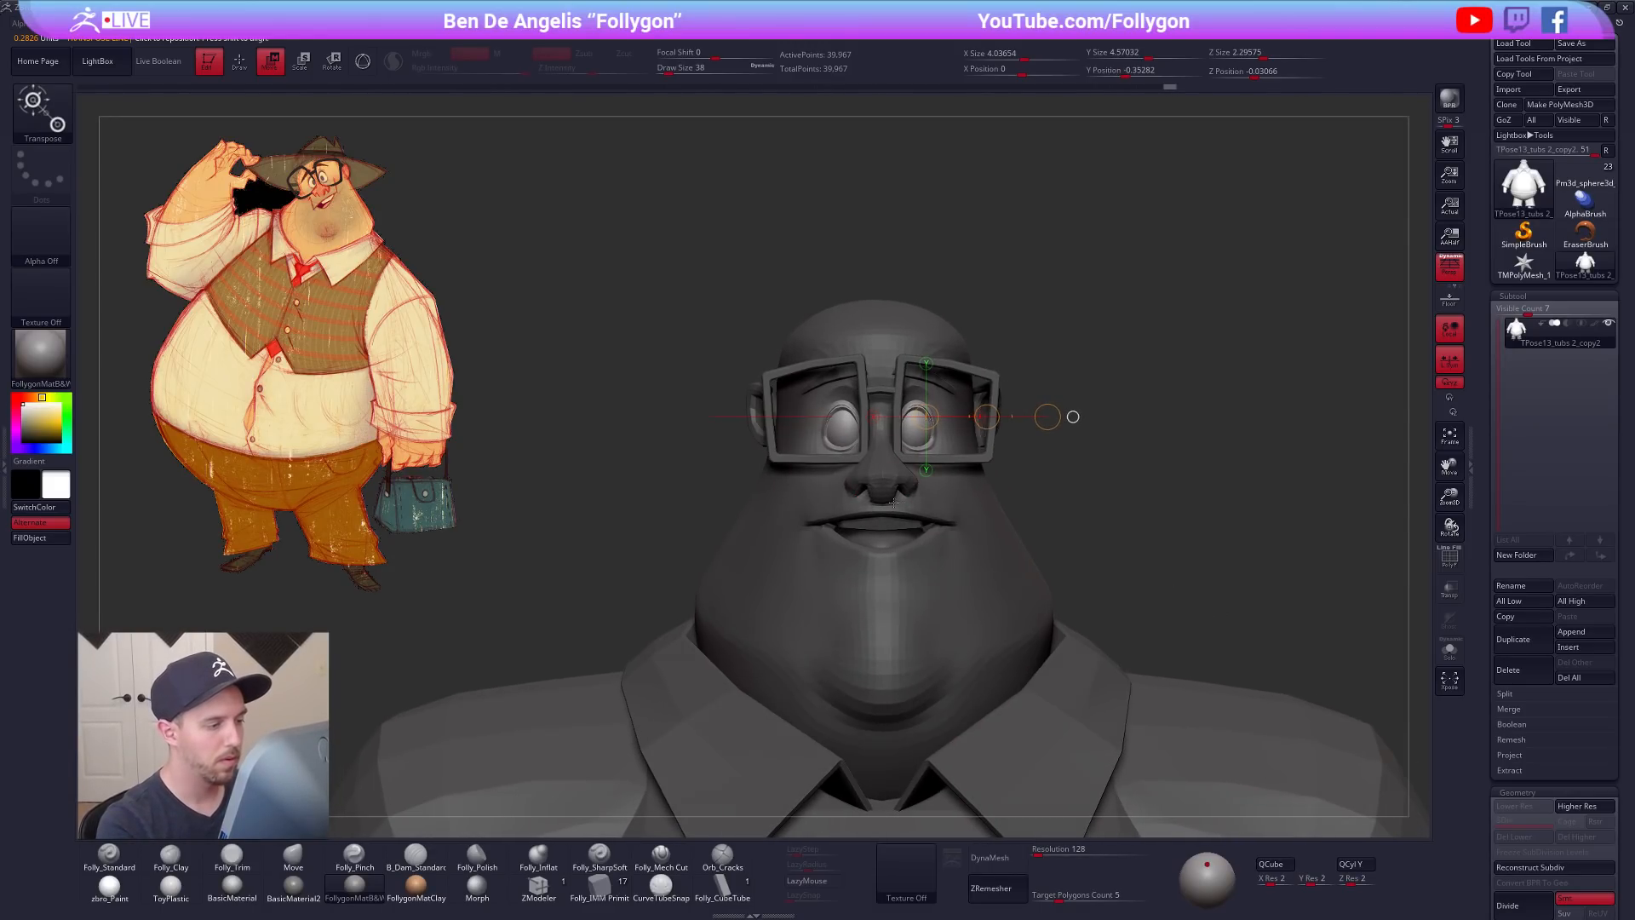
pyautogui.moveTo(891, 451); pyautogui.dragTo(1051, 317, button='right')
pyautogui.keyDown('ctrl'); pyautogui.moveTo(1080, 302); pyautogui.dragTo(1108, 327); pyautogui.keyUp('ctrl')
pyautogui.keyDown('ctrl'); pyautogui.moveTo(942, 428); pyautogui.dragTo(912, 457); pyautogui.keyUp('ctrl')
# Step: Return to the Move brush, invert the mask to protect the eyeballs, and hide the glasses and ears
pyautogui.press('q')
pyautogui.keyDown('ctrl'); pyautogui.click(1117, 358); pyautogui.keyUp('ctrl')
pyautogui.moveTo(1099, 362)
pyautogui.mouseDown(button='right')
pyautogui.moveTo(1150, 370)
pyautogui.moveTo(1073, 485)
pyautogui.mouseUp(button='right')
pyautogui.press('space')
pyautogui.click(927, 432)
pyautogui.moveTo(927, 432); pyautogui.dragTo(882, 526, button='right')
pyautogui.press('space')
pyautogui.click(924, 438)
pyautogui.keyDown('ctrl'); pyautogui.keyDown('shift'); pyautogui.click(904, 474); pyautogui.keyUp('shift'); pyautogui.keyUp('ctrl')
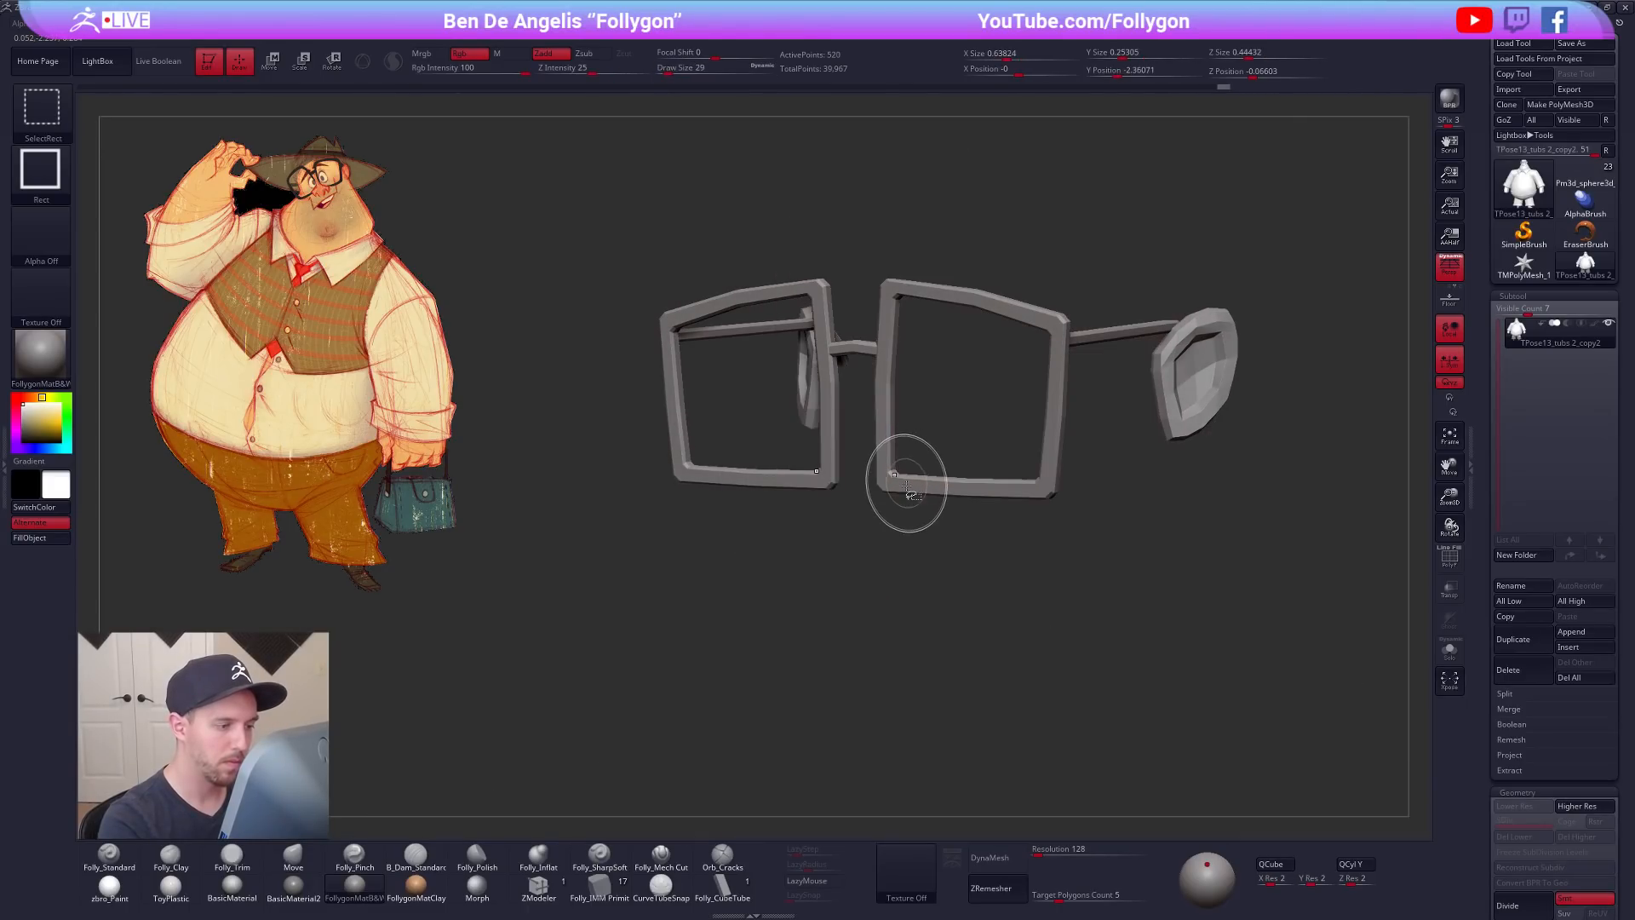
pyautogui.keyDown('ctrl'); pyautogui.keyDown('shift'); pyautogui.click(920, 455); pyautogui.keyUp('shift'); pyautogui.keyUp('ctrl')
# Step: Reshape the eye sockets and inner eye corners around the protected eyeballs with the Move brush at sizes 49 and 38
pyautogui.press('space')
pyautogui.click(927, 438)
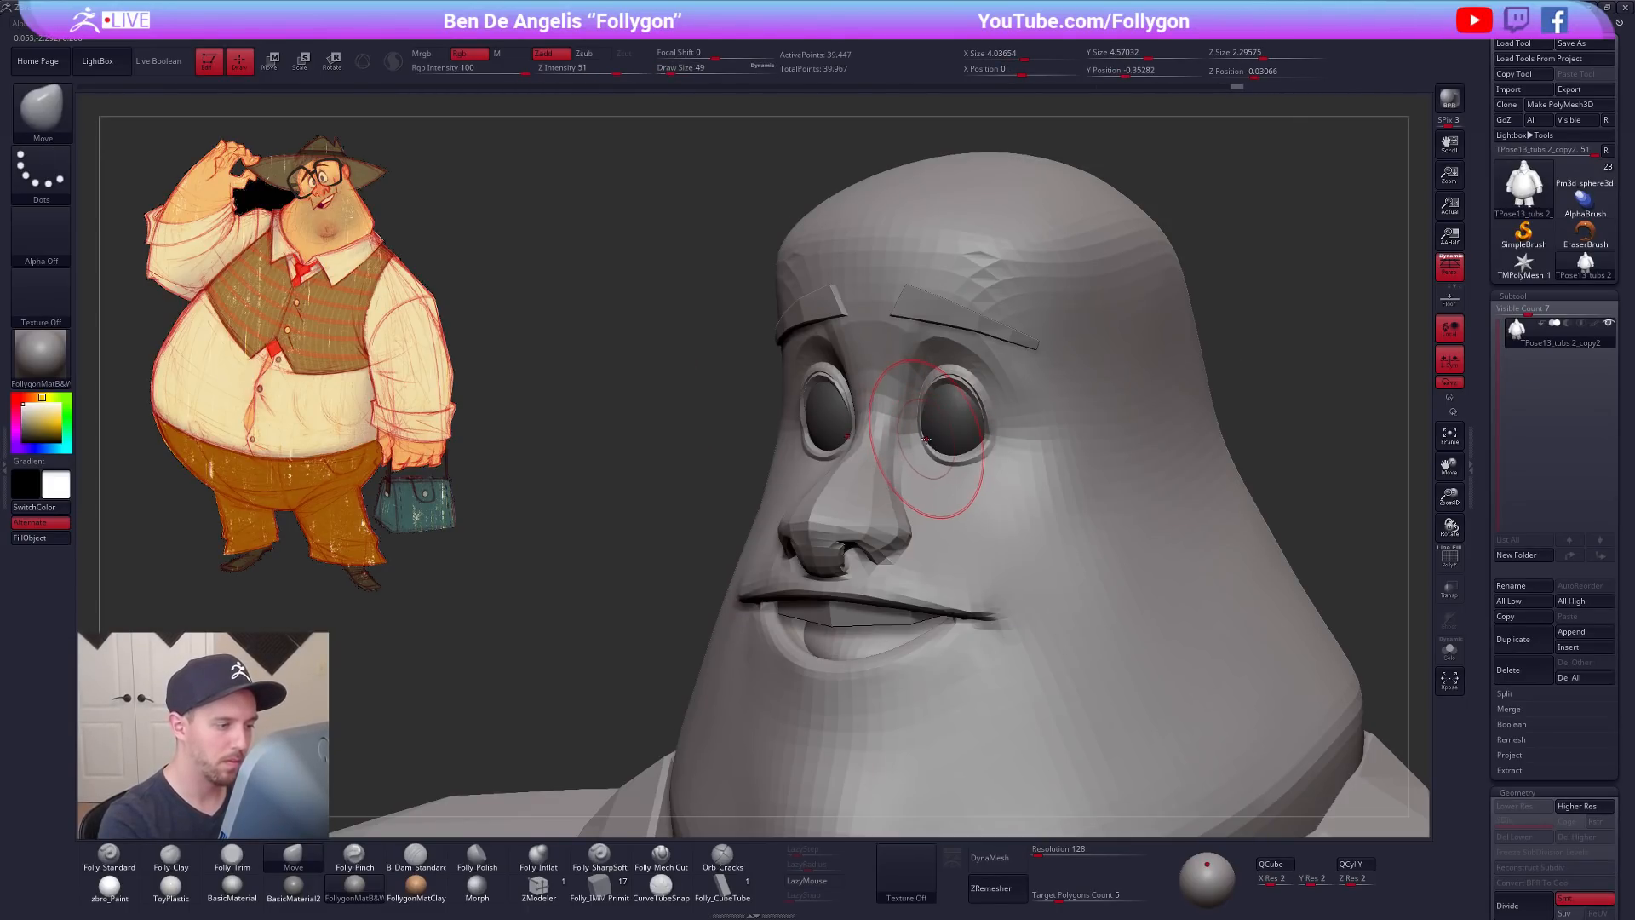
pyautogui.press('space')
pyautogui.click(922, 440)
pyautogui.moveTo(886, 464); pyautogui.dragTo(924, 442, button='right')
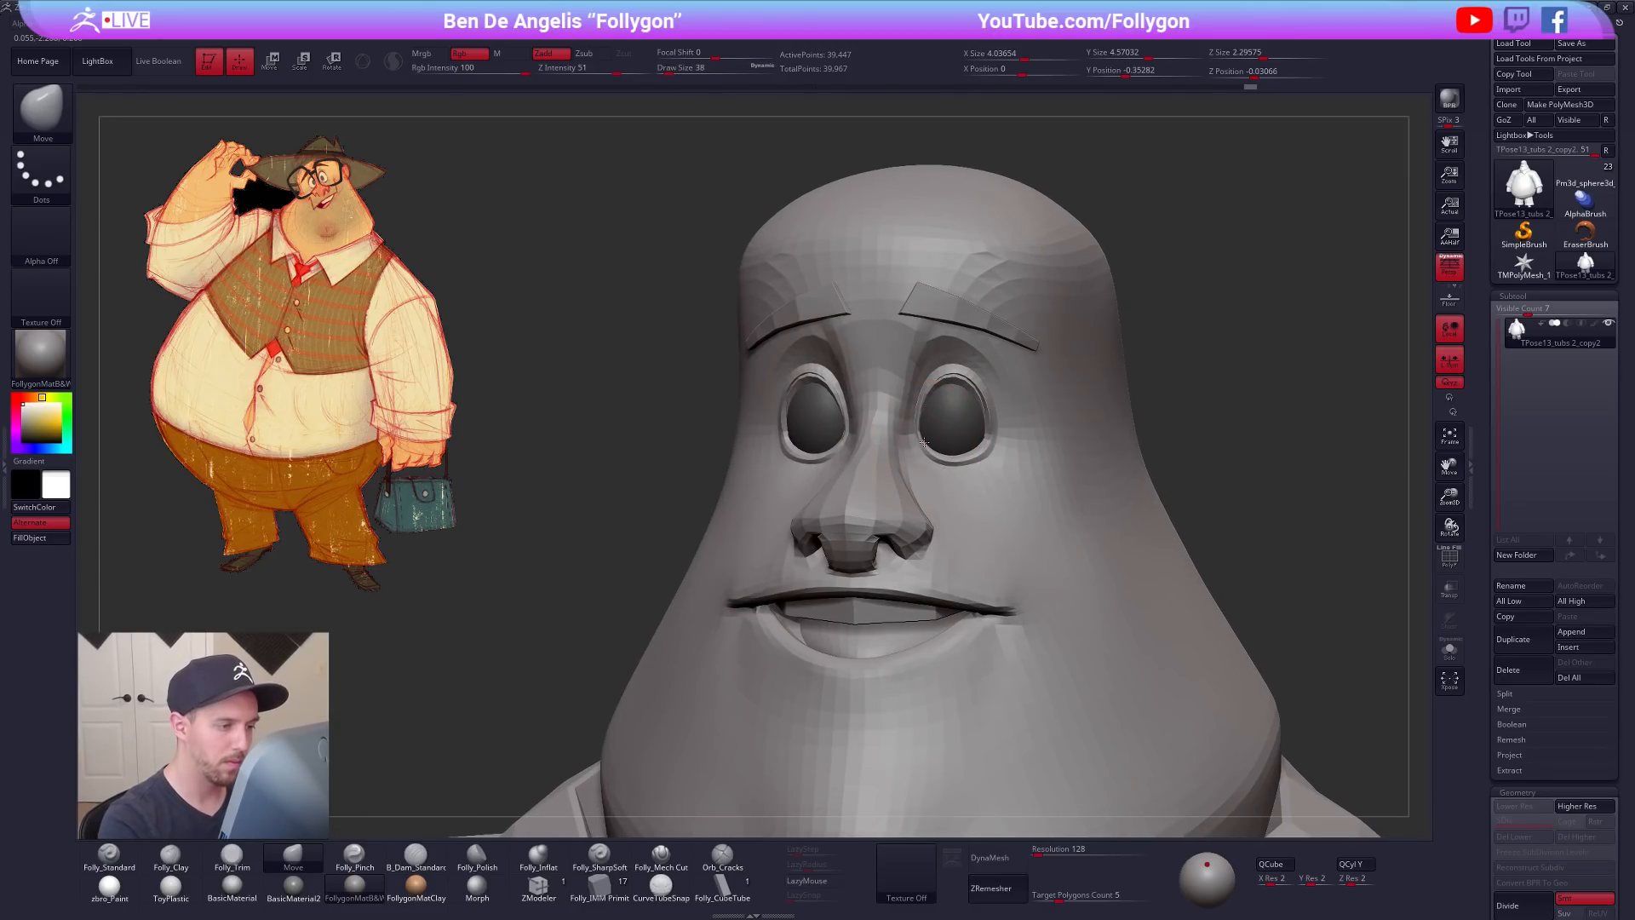
pyautogui.moveTo(1225, 560)
pyautogui.mouseDown()
pyautogui.moveTo(1278, 588)
pyautogui.moveTo(1221, 562)
pyautogui.mouseUp()
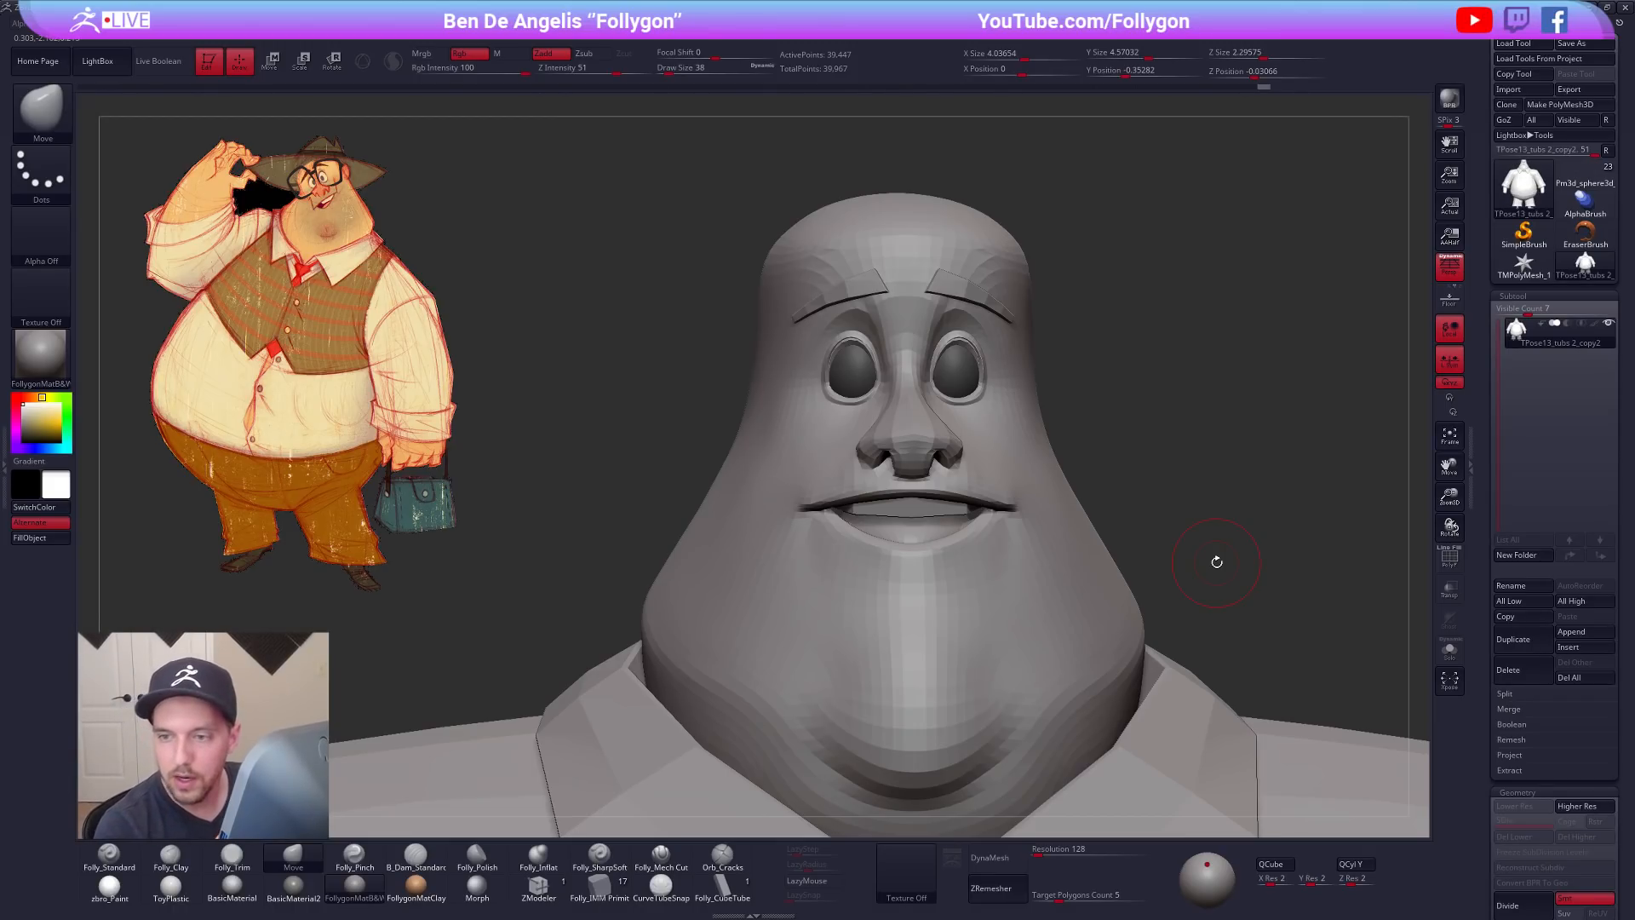
pyautogui.moveTo(958, 424)
pyautogui.mouseDown(button='right')
pyautogui.moveTo(895, 438)
pyautogui.moveTo(902, 468)
pyautogui.mouseUp(button='right')
pyautogui.press('space')
pyautogui.click(943, 382)
pyautogui.press('space')
pyautogui.moveTo(944, 380); pyautogui.dragTo(950, 379)
pyautogui.moveTo(971, 411)
pyautogui.mouseDown(button='right')
pyautogui.moveTo(959, 403)
pyautogui.moveTo(987, 402)
pyautogui.moveTo(993, 379)
pyautogui.moveTo(959, 446)
pyautogui.mouseUp(button='right')
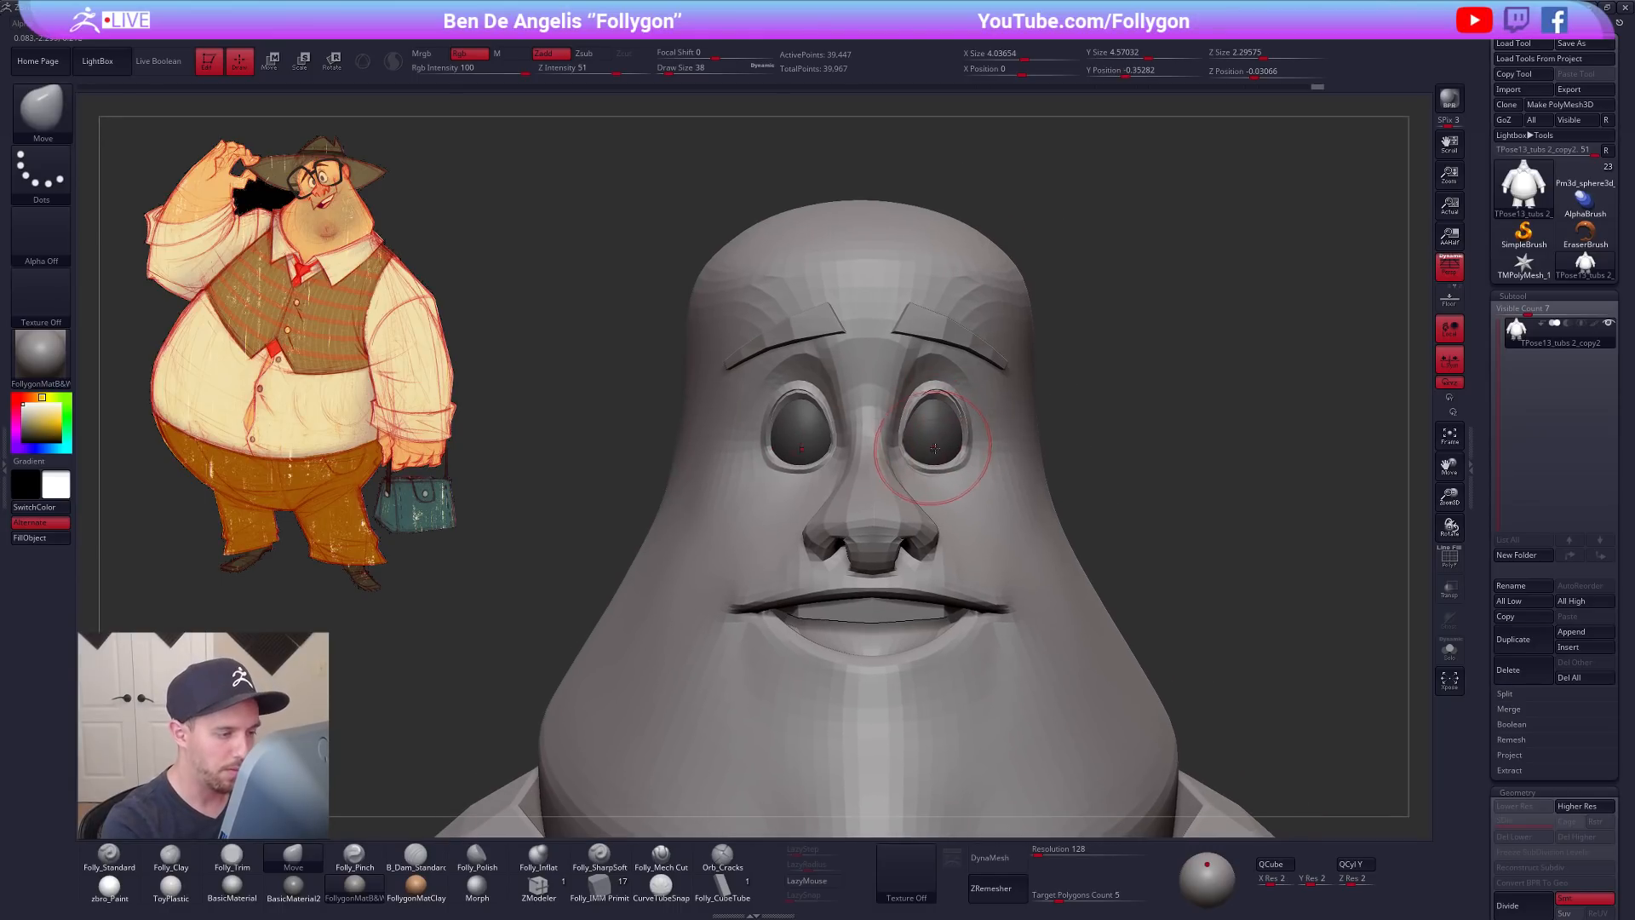
# Step: Show the whole model, move the eyeballs with the Transpose line under an inverted mask, and clear the mask
pyautogui.keyDown('ctrl'); pyautogui.keyDown('shift'); pyautogui.click(1070, 423); pyautogui.keyUp('shift'); pyautogui.keyUp('ctrl')
pyautogui.press('w')
pyautogui.keyDown('ctrl'); pyautogui.click(946, 436); pyautogui.keyUp('ctrl')
pyautogui.moveTo(1025, 436); pyautogui.dragTo(1037, 436)
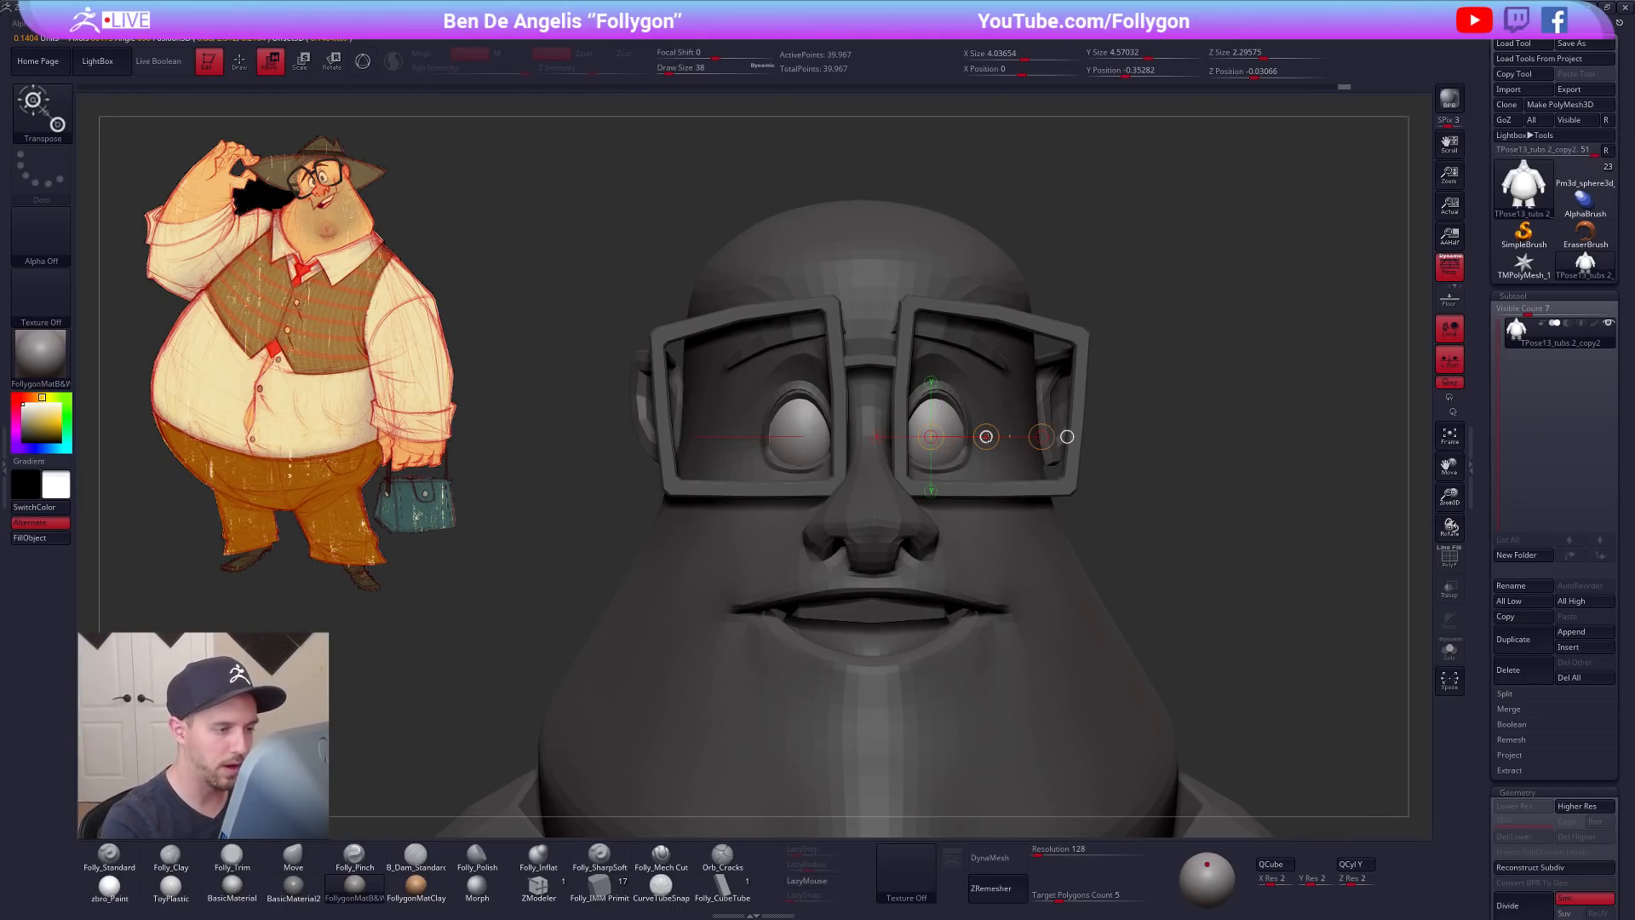
pyautogui.moveTo(988, 451)
pyautogui.mouseDown(button='right')
pyautogui.moveTo(953, 474)
pyautogui.moveTo(996, 451)
pyautogui.mouseUp(button='right')
pyautogui.press('q')
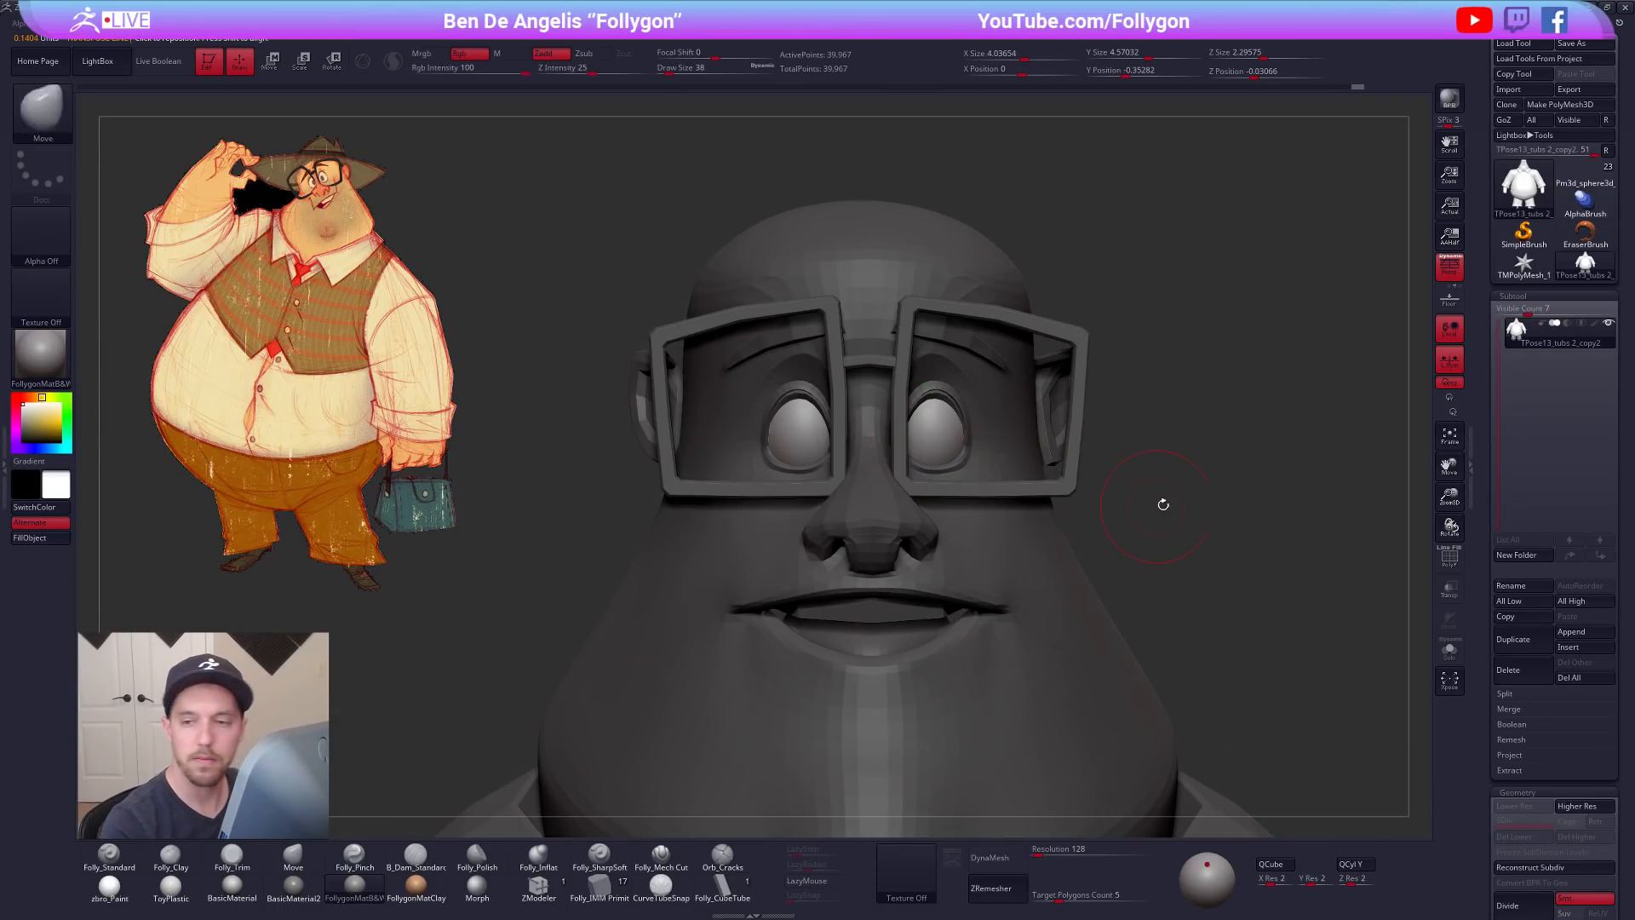
pyautogui.moveTo(1235, 555)
pyautogui.mouseDown(button='right')
pyautogui.moveTo(1187, 554)
pyautogui.moveTo(1208, 551)
pyautogui.mouseUp(button='right')
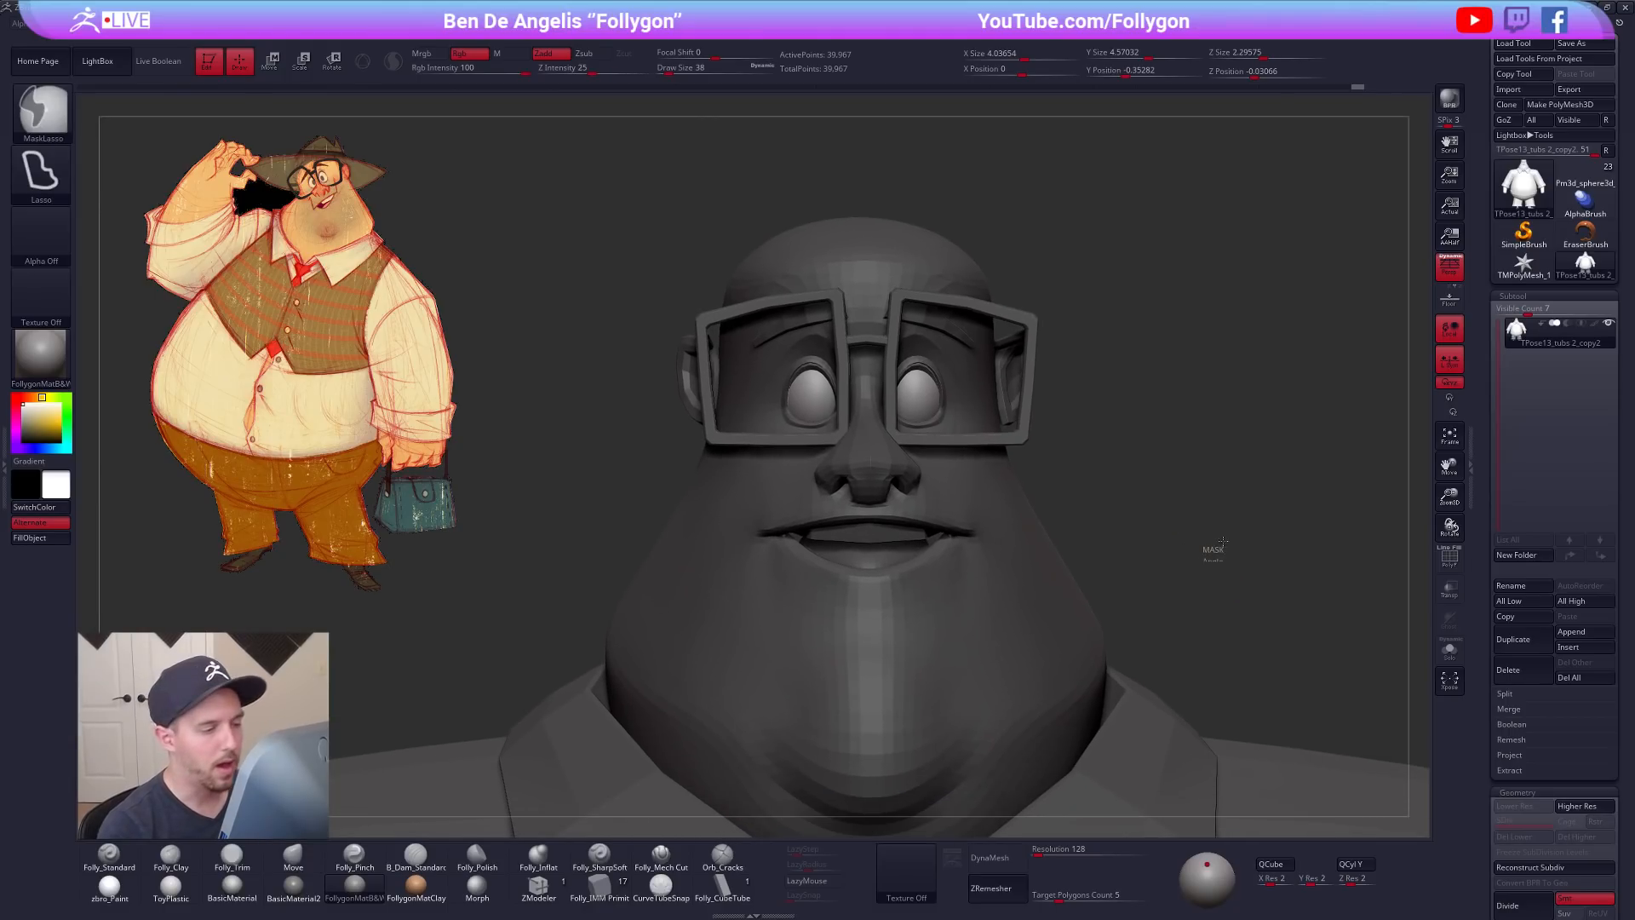
pyautogui.keyDown('ctrl'); pyautogui.moveTo(1208, 551); pyautogui.dragTo(1187, 588); pyautogui.keyUp('ctrl')
pyautogui.keyDown('alt'); pyautogui.moveTo(1183, 576); pyautogui.dragTo(1162, 557, button='right'); pyautogui.keyUp('alt')
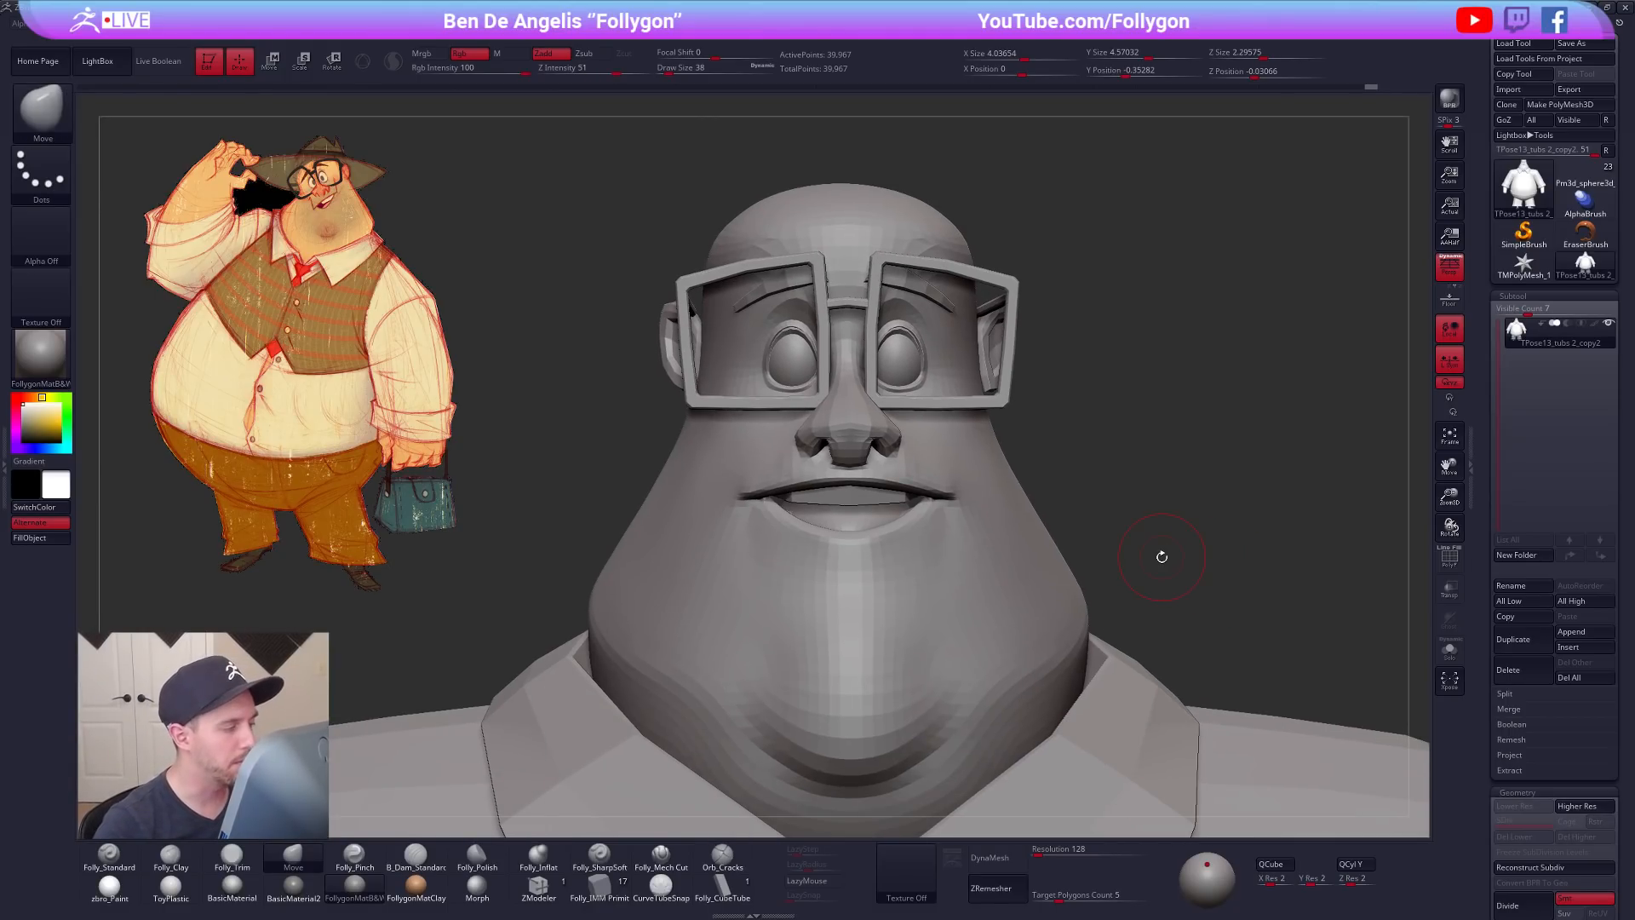
# Step: Switch to the browser, view the Follygon YouTube channel's playlists and return to ZBrush
pyautogui.hotkey('alt', 'Tab')
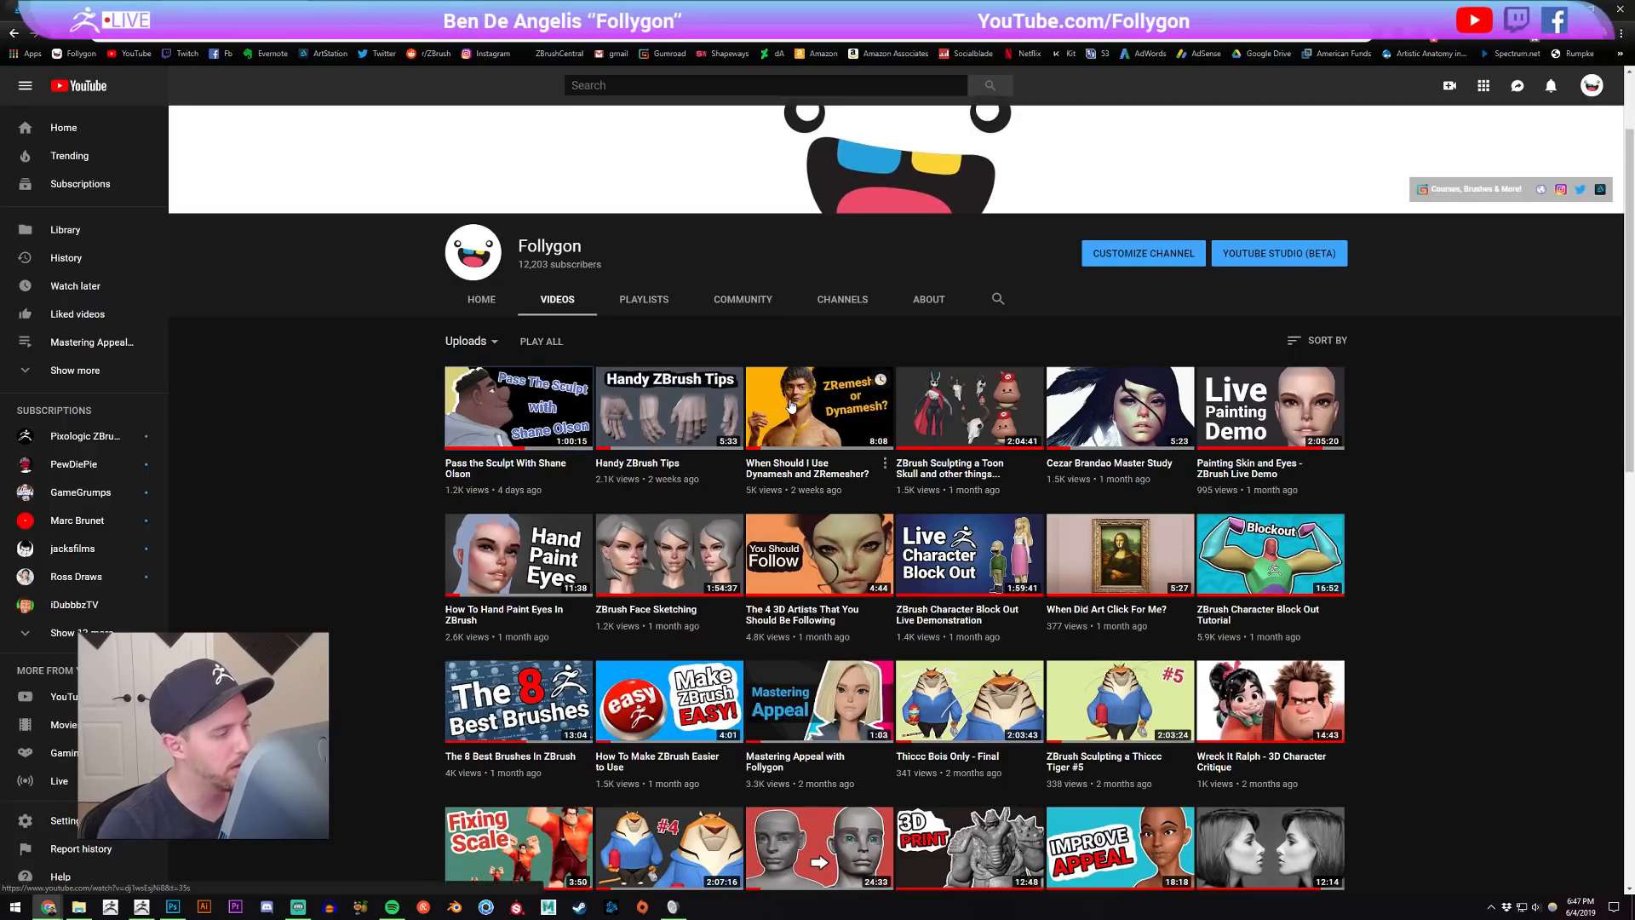
pyautogui.click(645, 300)
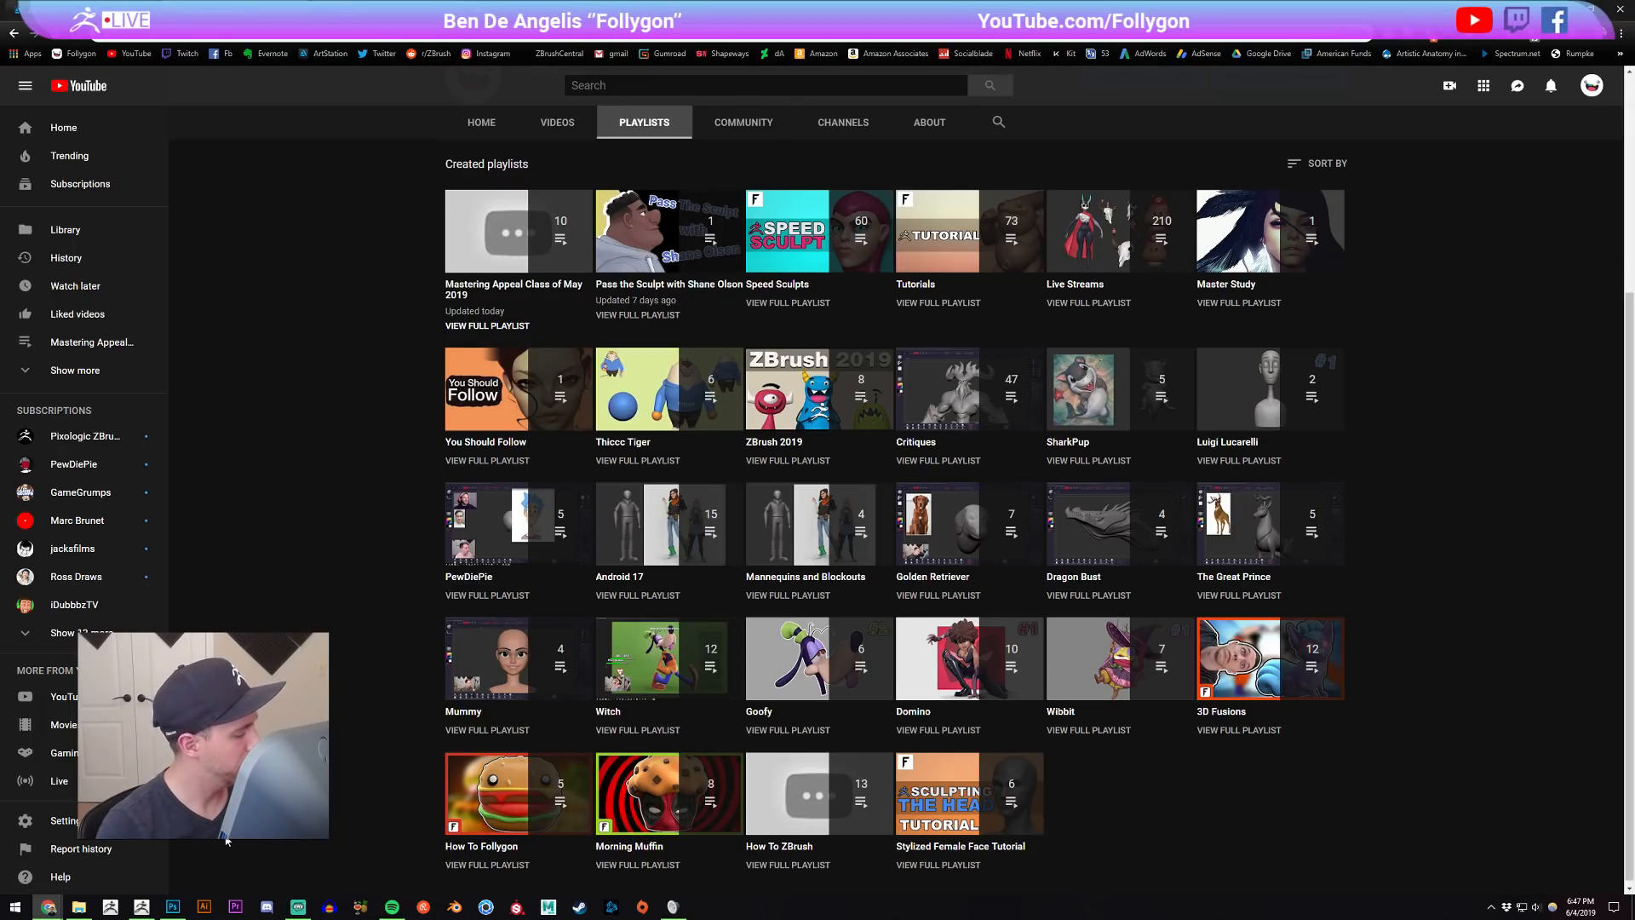
pyautogui.click(143, 909)
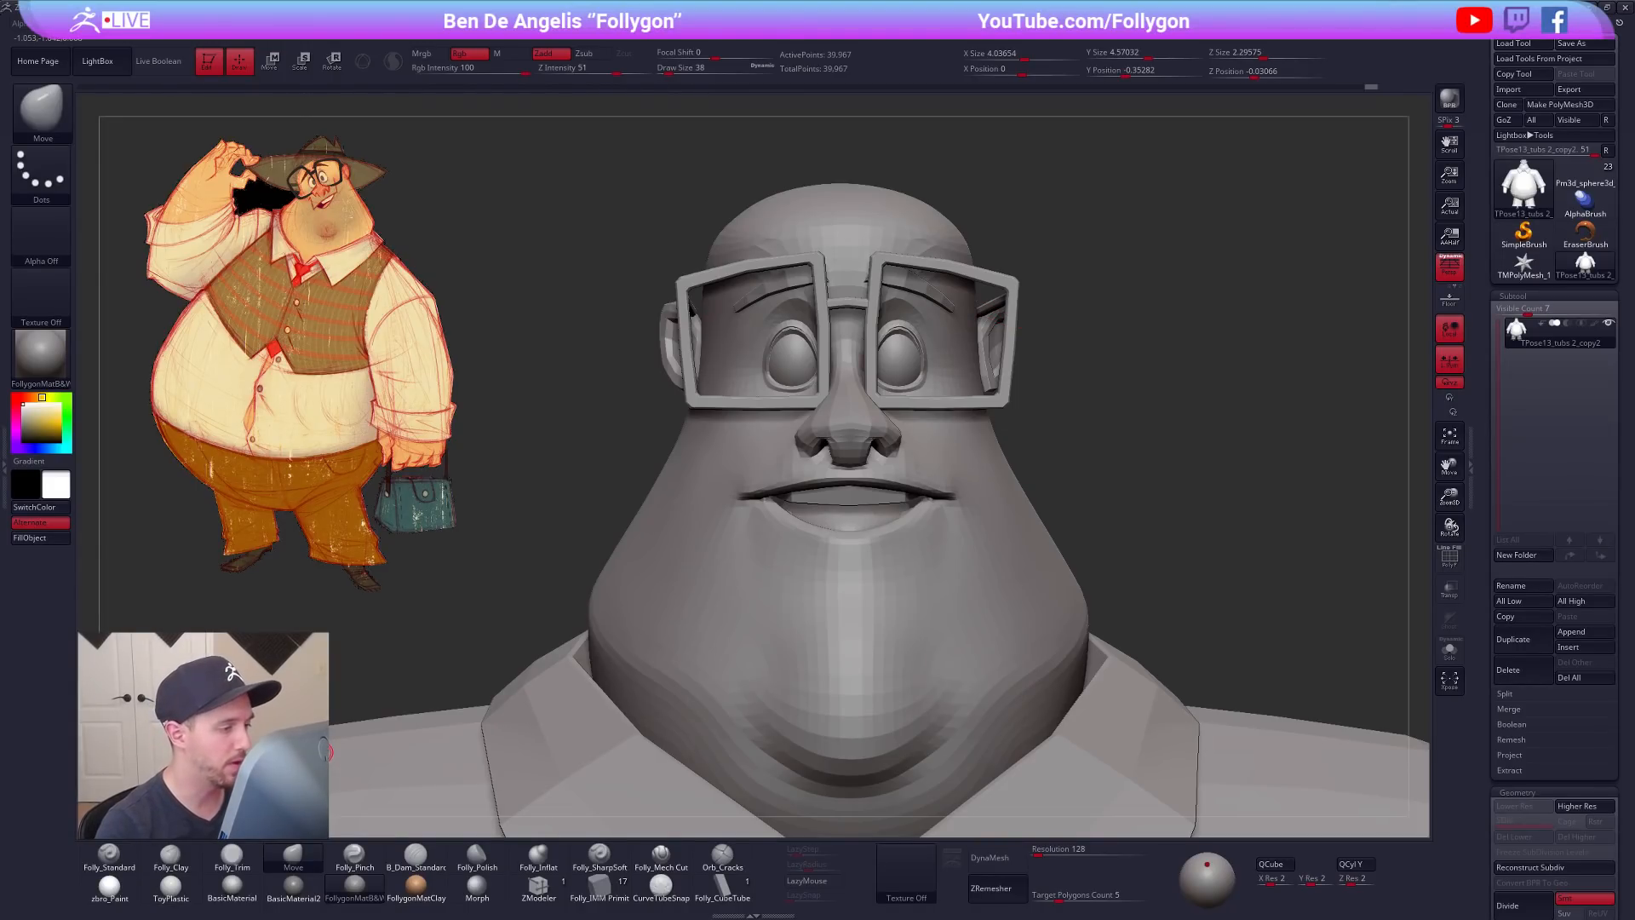
# Step: Mask both eyeballs and adjust the surrounding eye area with the Move brush at size 38
pyautogui.press('w')
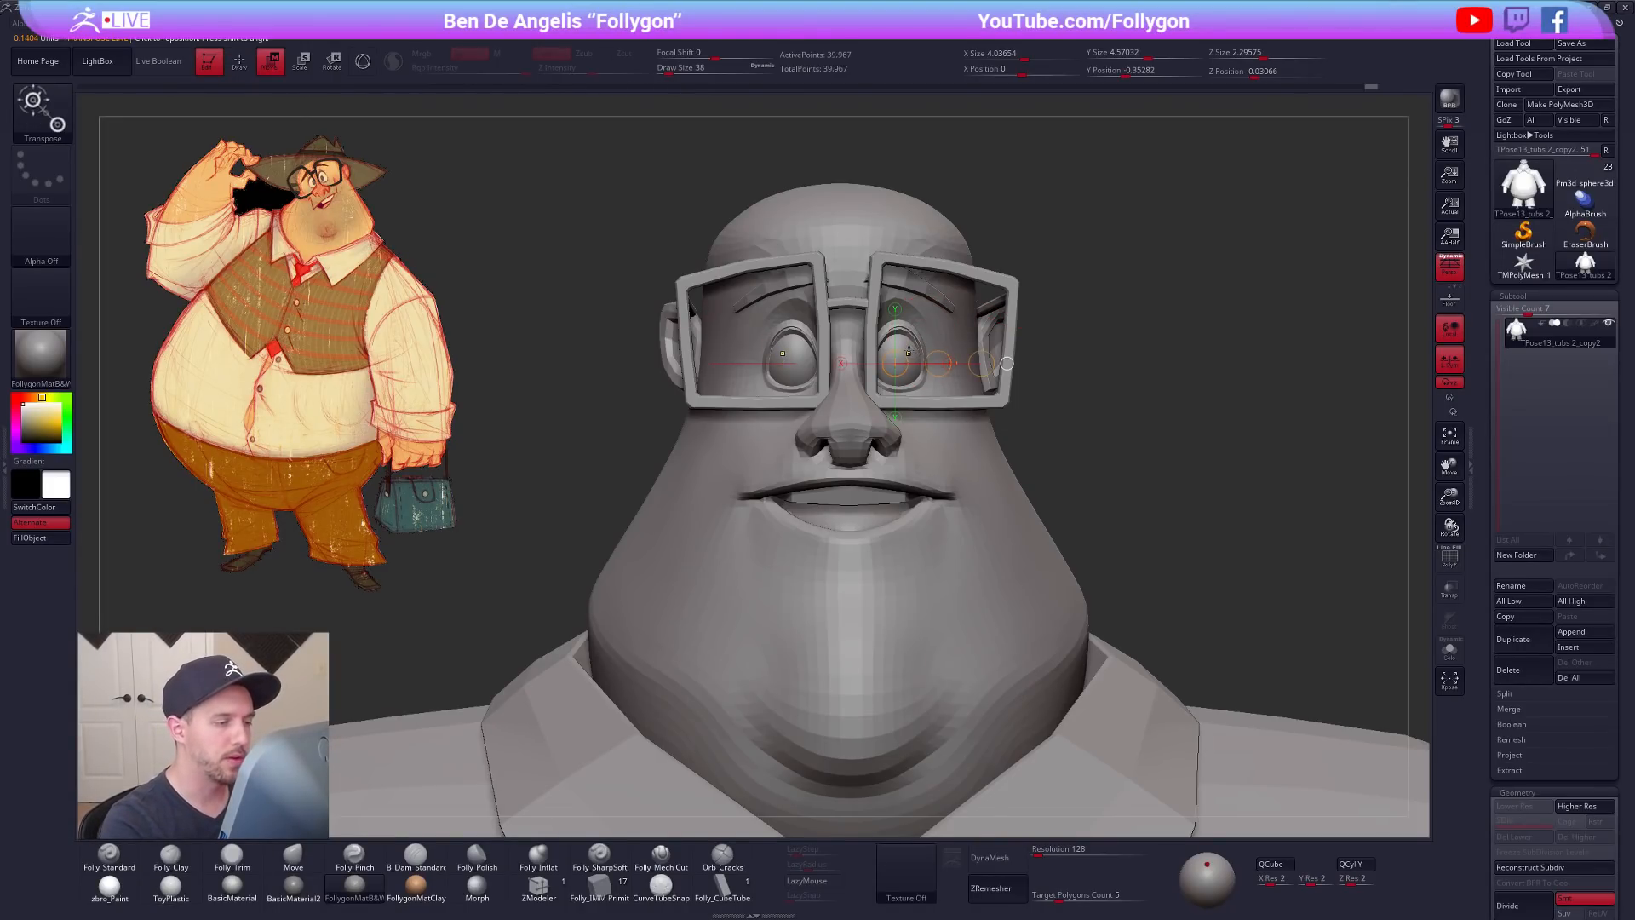
pyautogui.keyDown('ctrl'); pyautogui.click(913, 352); pyautogui.keyUp('ctrl')
pyautogui.keyDown('ctrl'); pyautogui.click(1090, 327); pyautogui.keyUp('ctrl')
pyautogui.press('q')
pyautogui.moveTo(924, 375); pyautogui.dragTo(924, 362, button='right')
pyautogui.moveTo(924, 361); pyautogui.dragTo(922, 353)
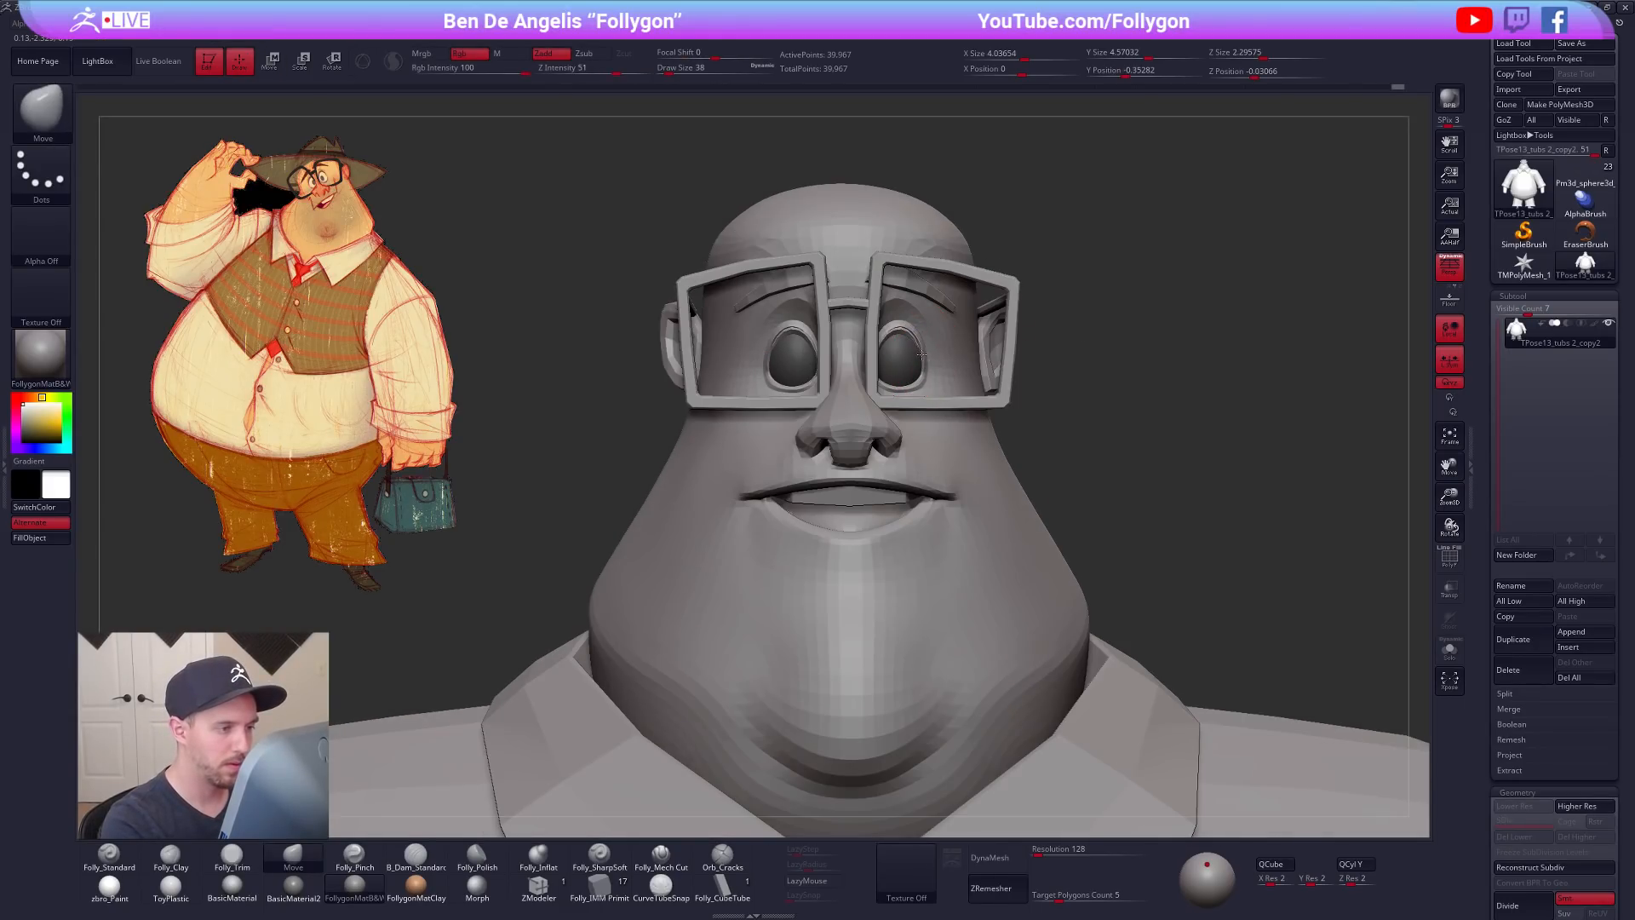
pyautogui.moveTo(928, 381)
pyautogui.mouseDown(button='right')
pyautogui.moveTo(883, 401)
pyautogui.moveTo(879, 371)
pyautogui.mouseUp(button='right')
pyautogui.moveTo(870, 391); pyautogui.dragTo(924, 435, button='right')
# Step: Isolate the head, mask the nose without the upper lip area, show all parts and invert the mask
pyautogui.hotkey('ctrl', 'h')
pyautogui.keyDown('ctrl'); pyautogui.keyDown('shift'); pyautogui.click(905, 412); pyautogui.keyUp('shift'); pyautogui.keyUp('ctrl')
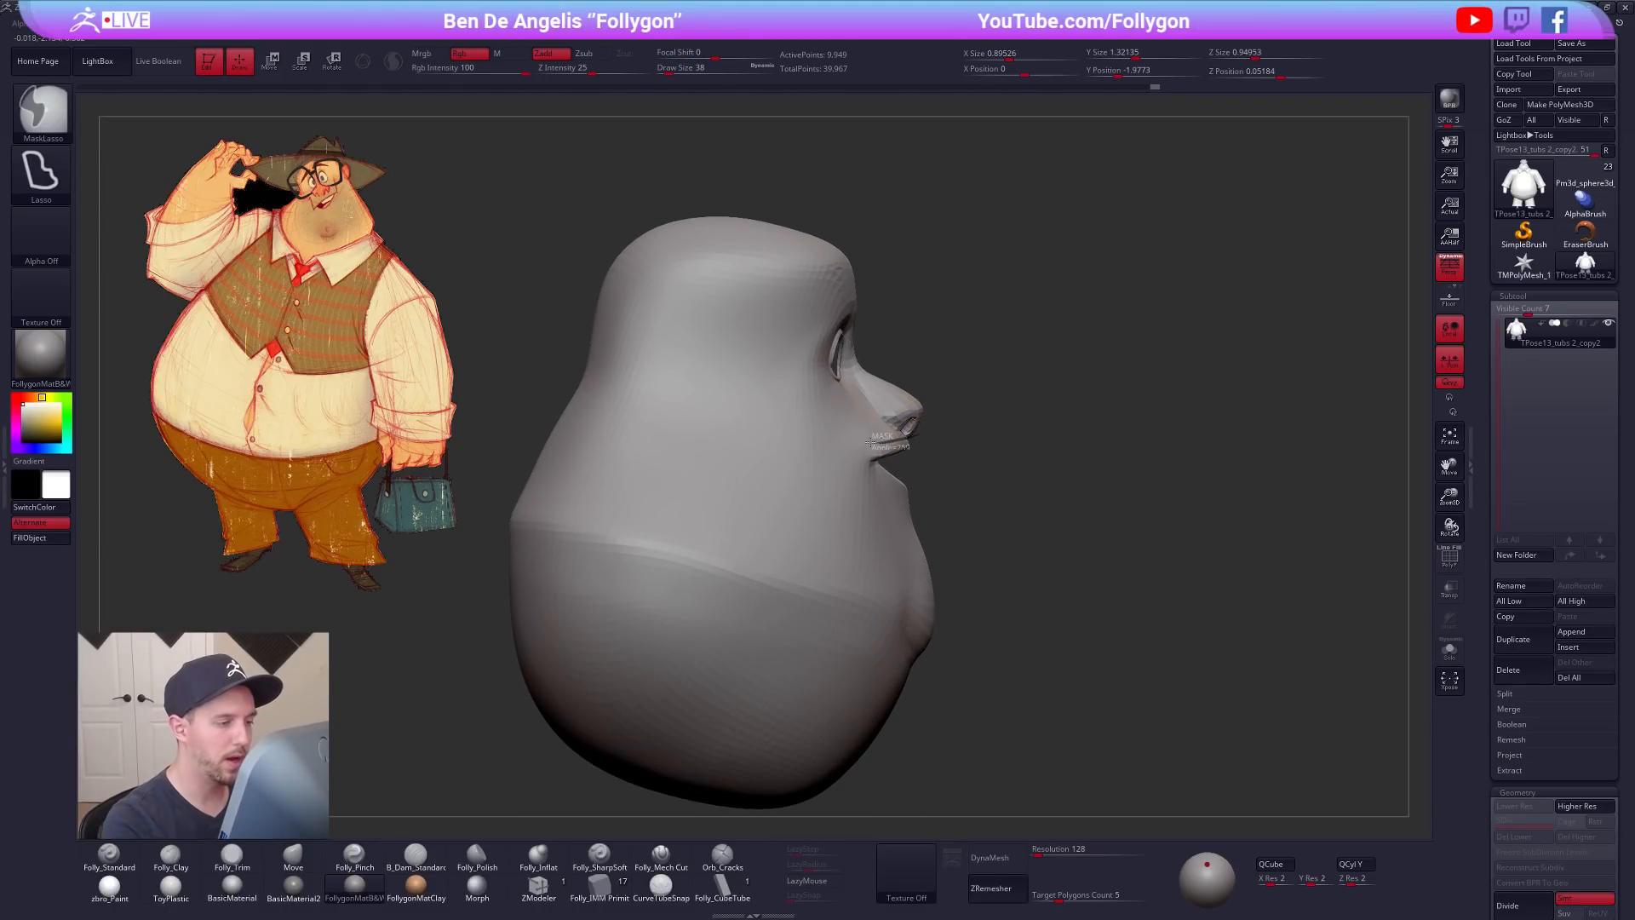
pyautogui.keyDown('ctrl'); pyautogui.moveTo(855, 387); pyautogui.dragTo(903, 320); pyautogui.keyUp('ctrl')
pyautogui.moveTo(916, 298); pyautogui.dragTo(875, 426, button='right')
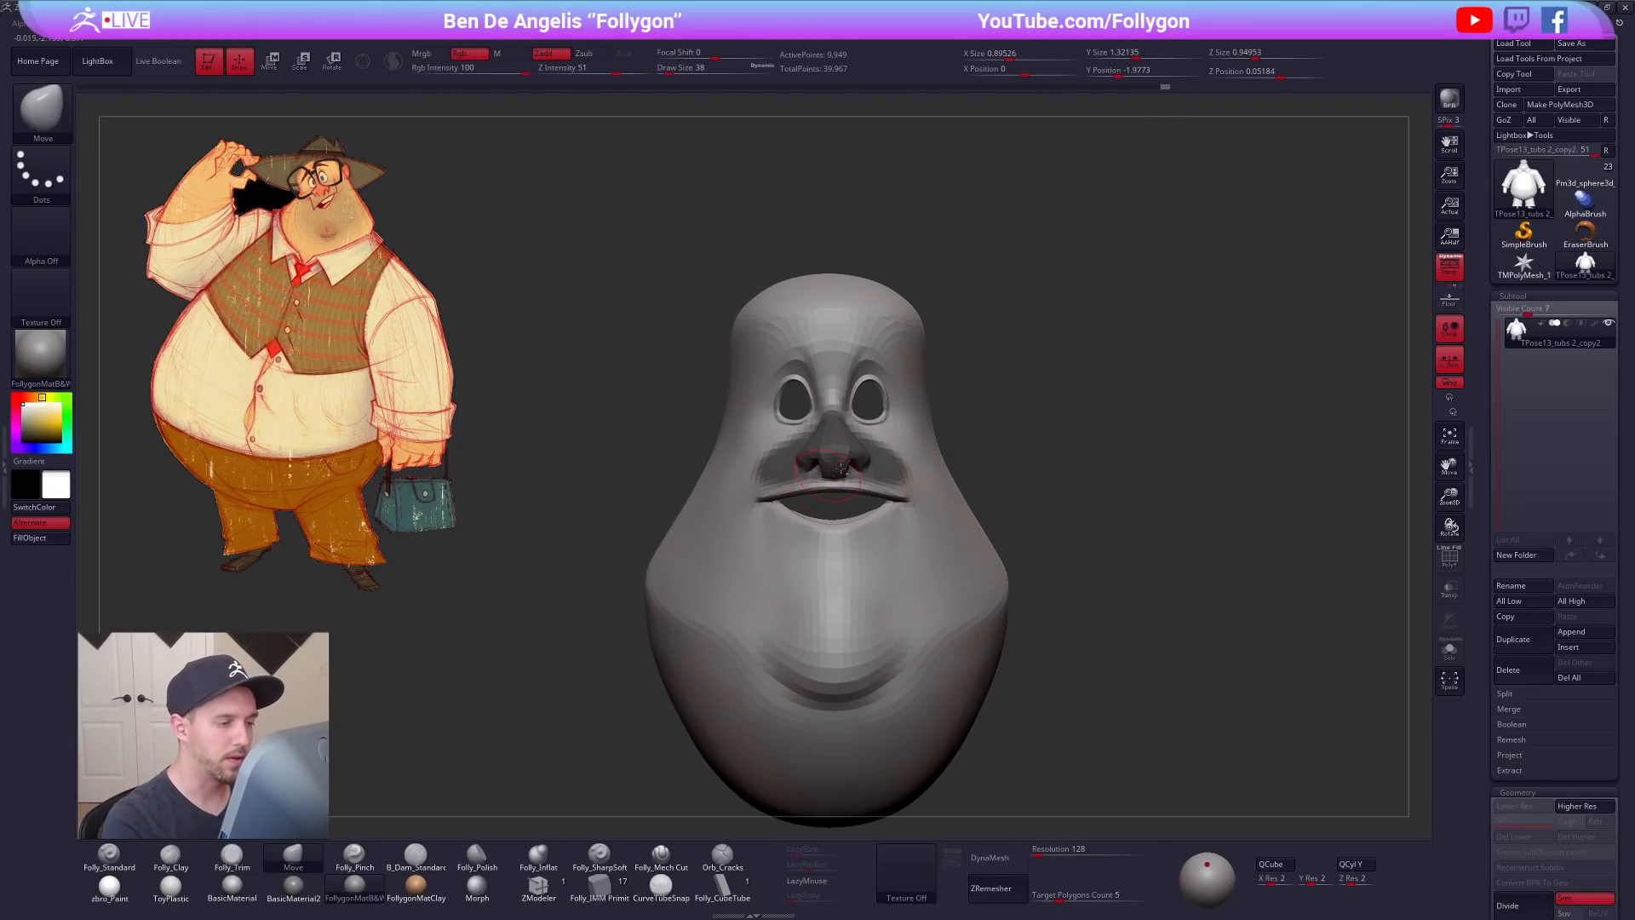
pyautogui.keyDown('ctrl'); pyautogui.keyDown('alt'); pyautogui.moveTo(929, 547); pyautogui.dragTo(1006, 452); pyautogui.keyUp('alt'); pyautogui.keyUp('ctrl')
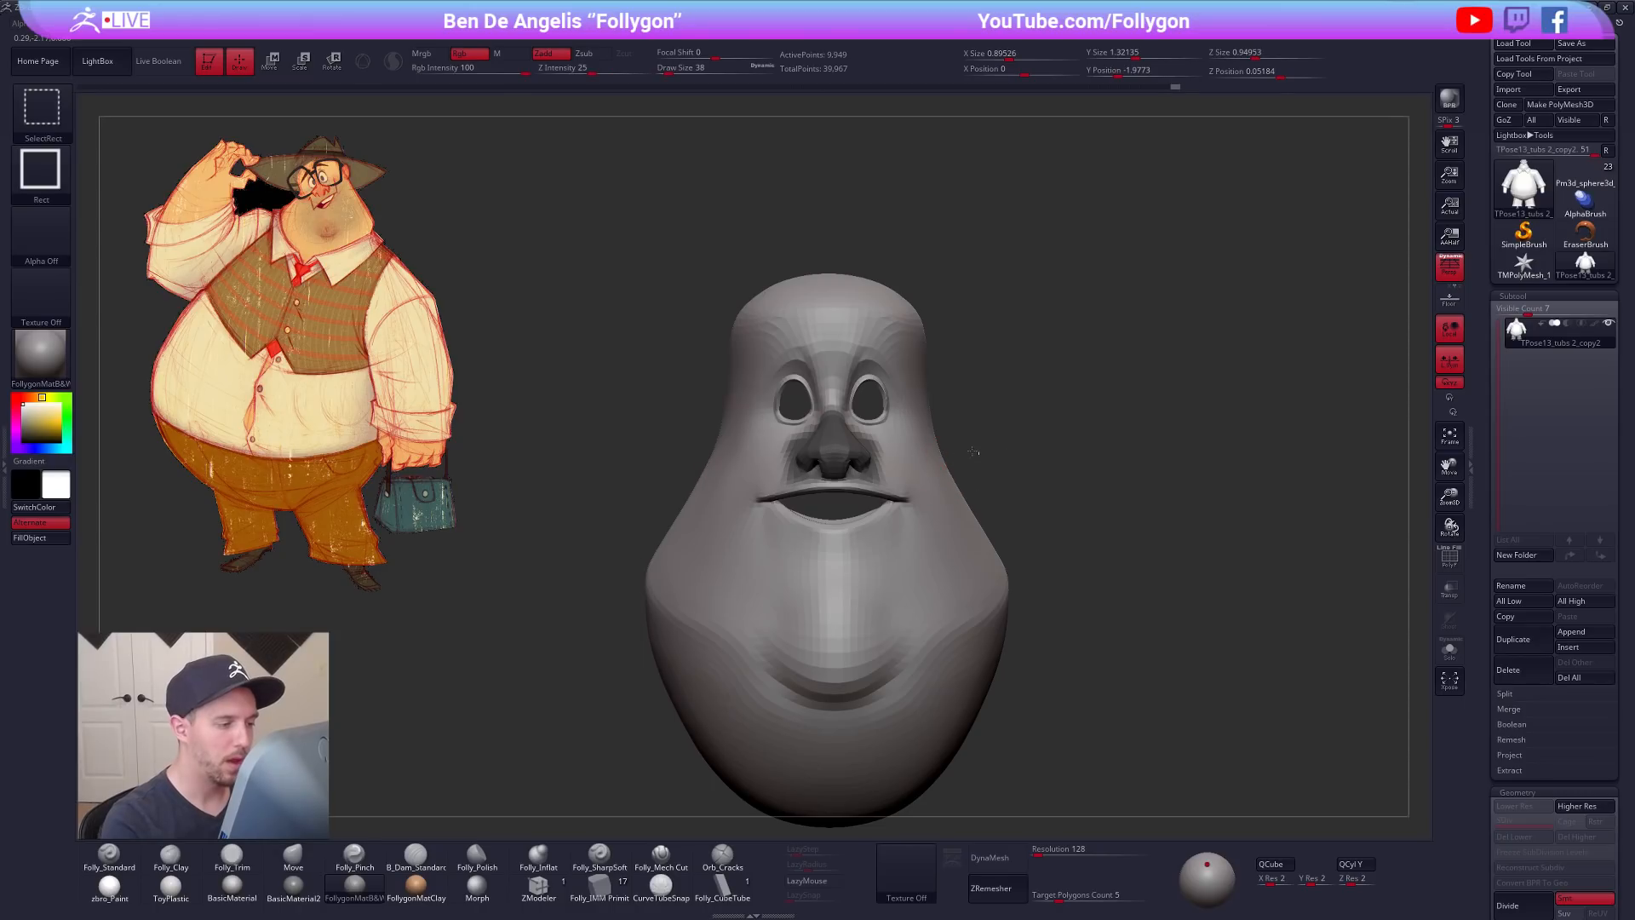
pyautogui.keyDown('ctrl'); pyautogui.keyDown('shift'); pyautogui.click(974, 452); pyautogui.keyUp('shift'); pyautogui.keyUp('ctrl')
pyautogui.keyDown('ctrl'); pyautogui.click(972, 477); pyautogui.keyUp('ctrl')
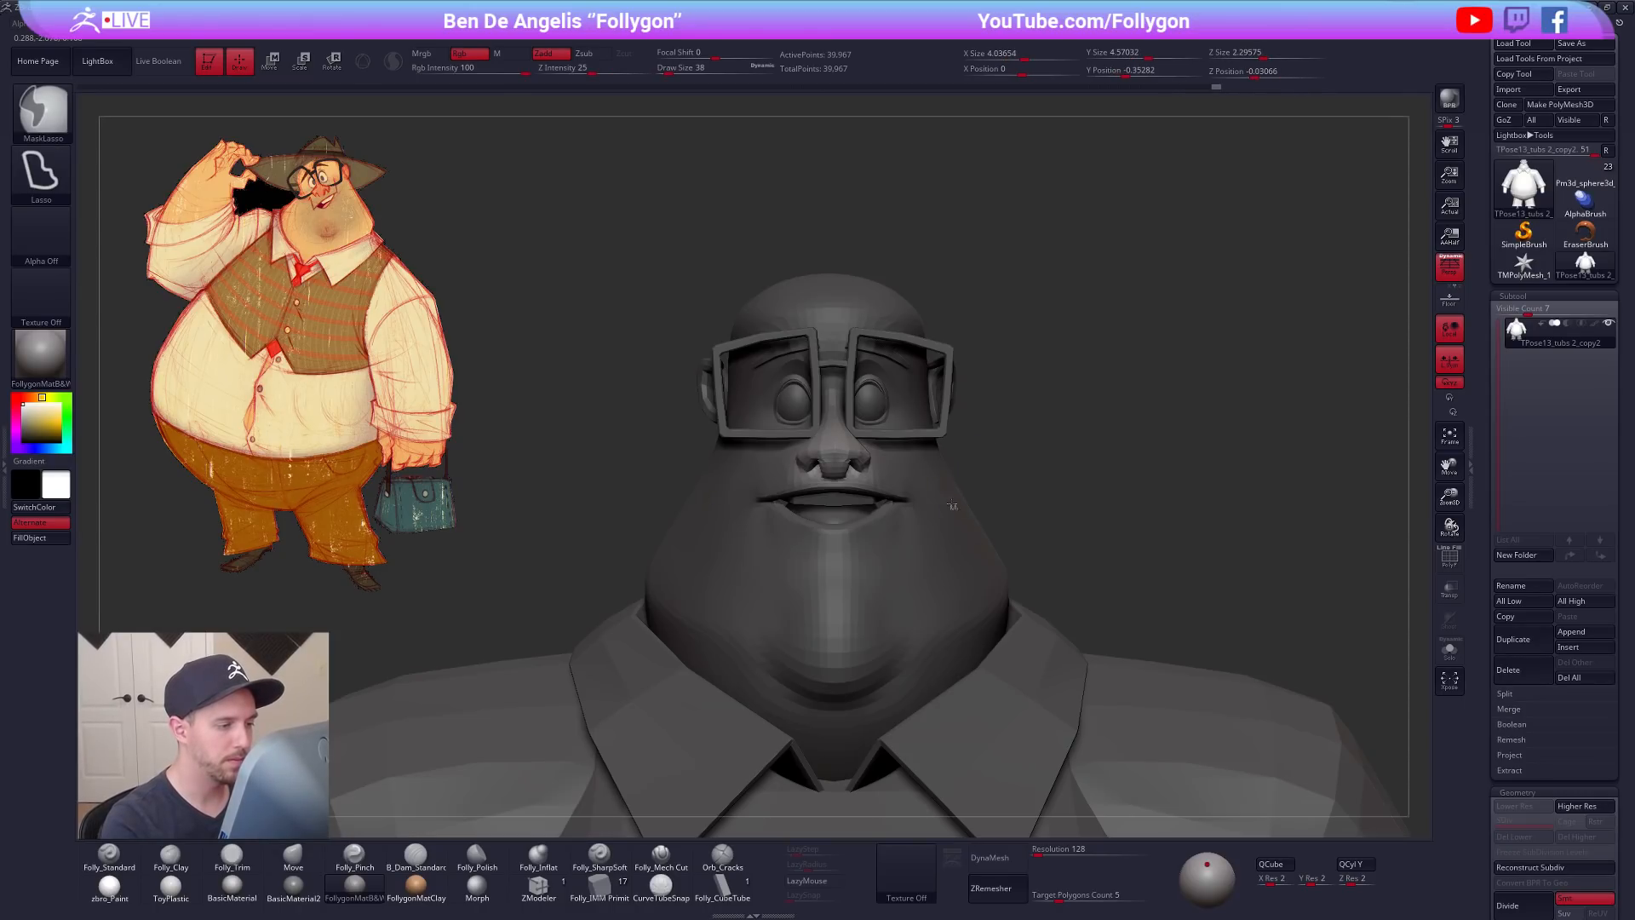
# Step: Adjust the unmasked nose with the Transpose line and set the brush size to 68
pyautogui.press('w')
pyautogui.moveTo(878, 396); pyautogui.dragTo(952, 380)
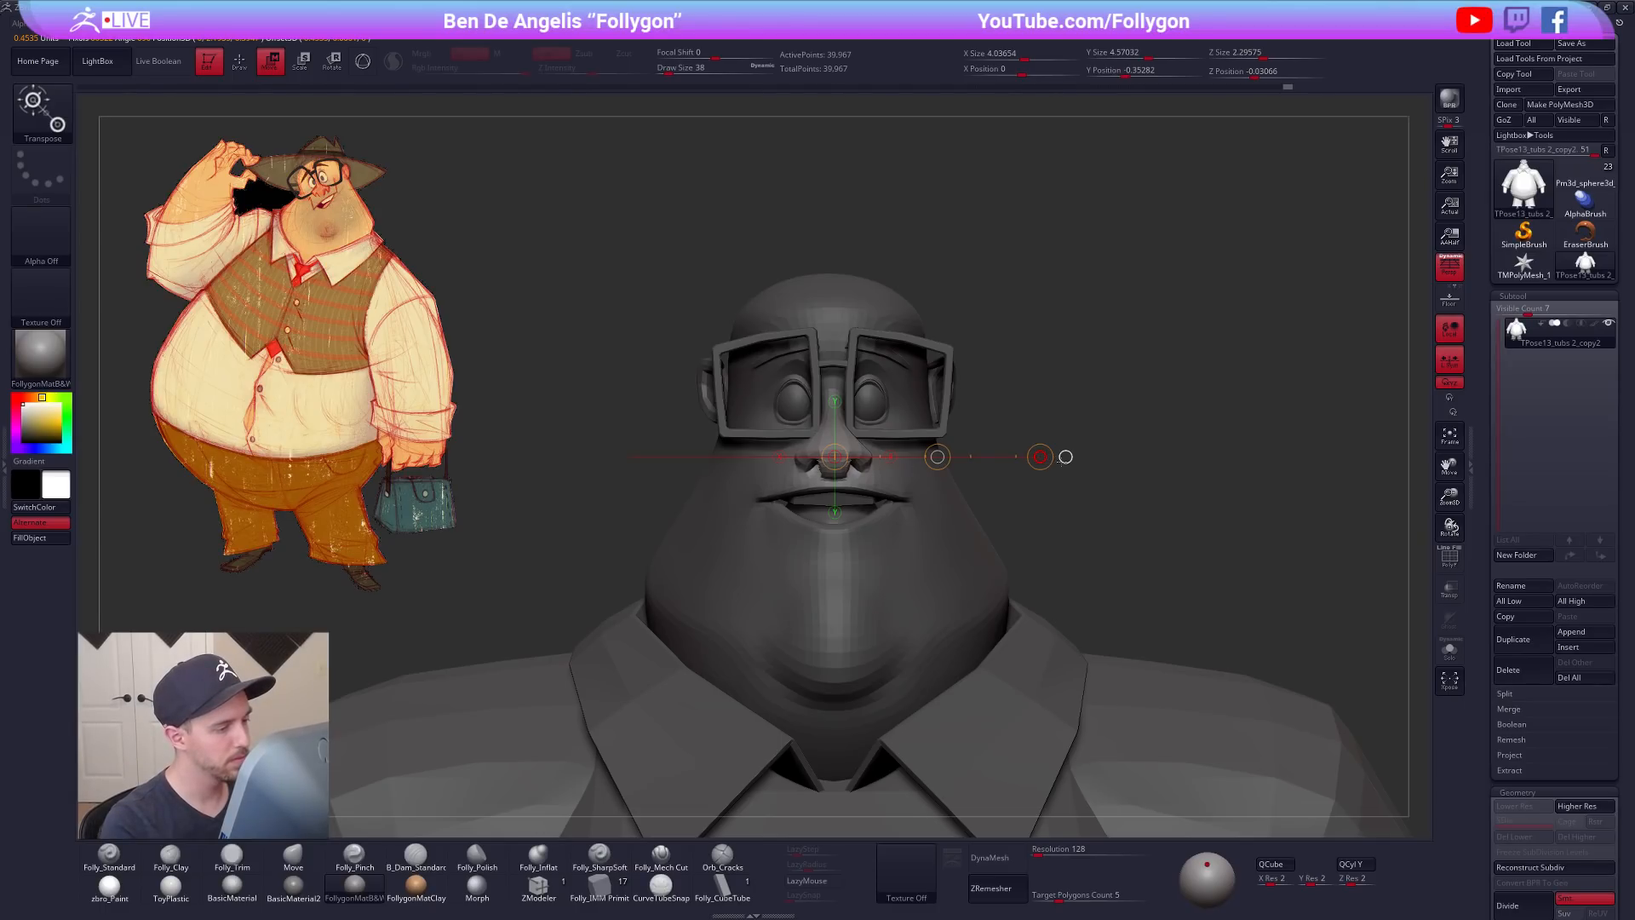
pyautogui.press('q')
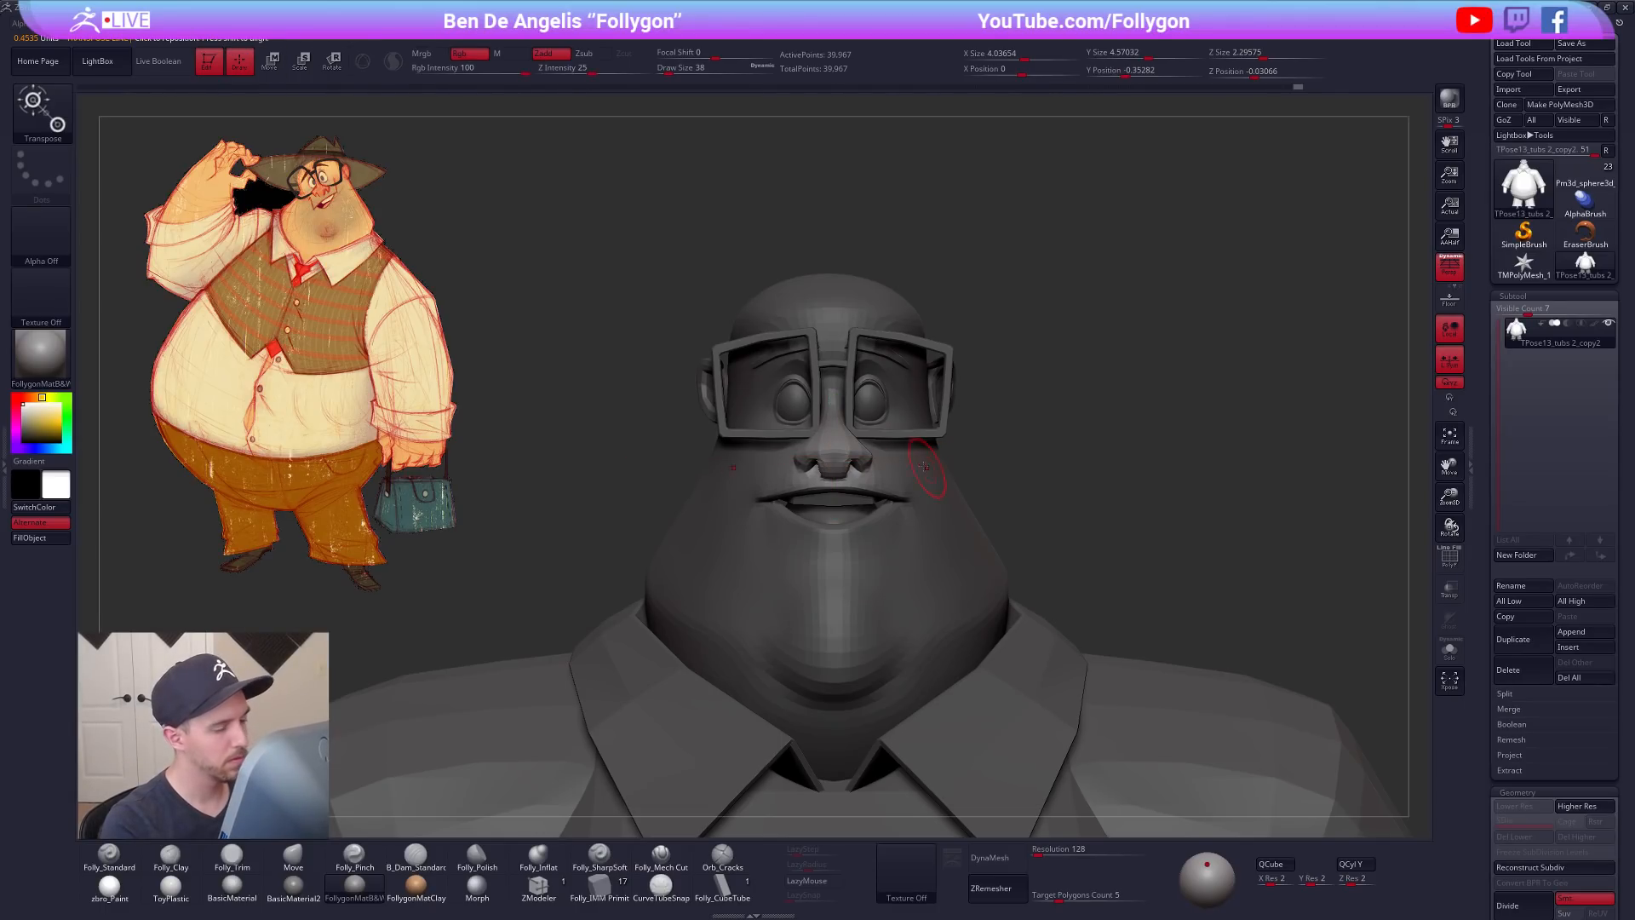
pyautogui.press('space')
pyautogui.moveTo(885, 467); pyautogui.dragTo(891, 466)
# Step: Undo the last nose change and soften the edge of the mask around the nose
pyautogui.moveTo(946, 478); pyautogui.dragTo(902, 476, button='right')
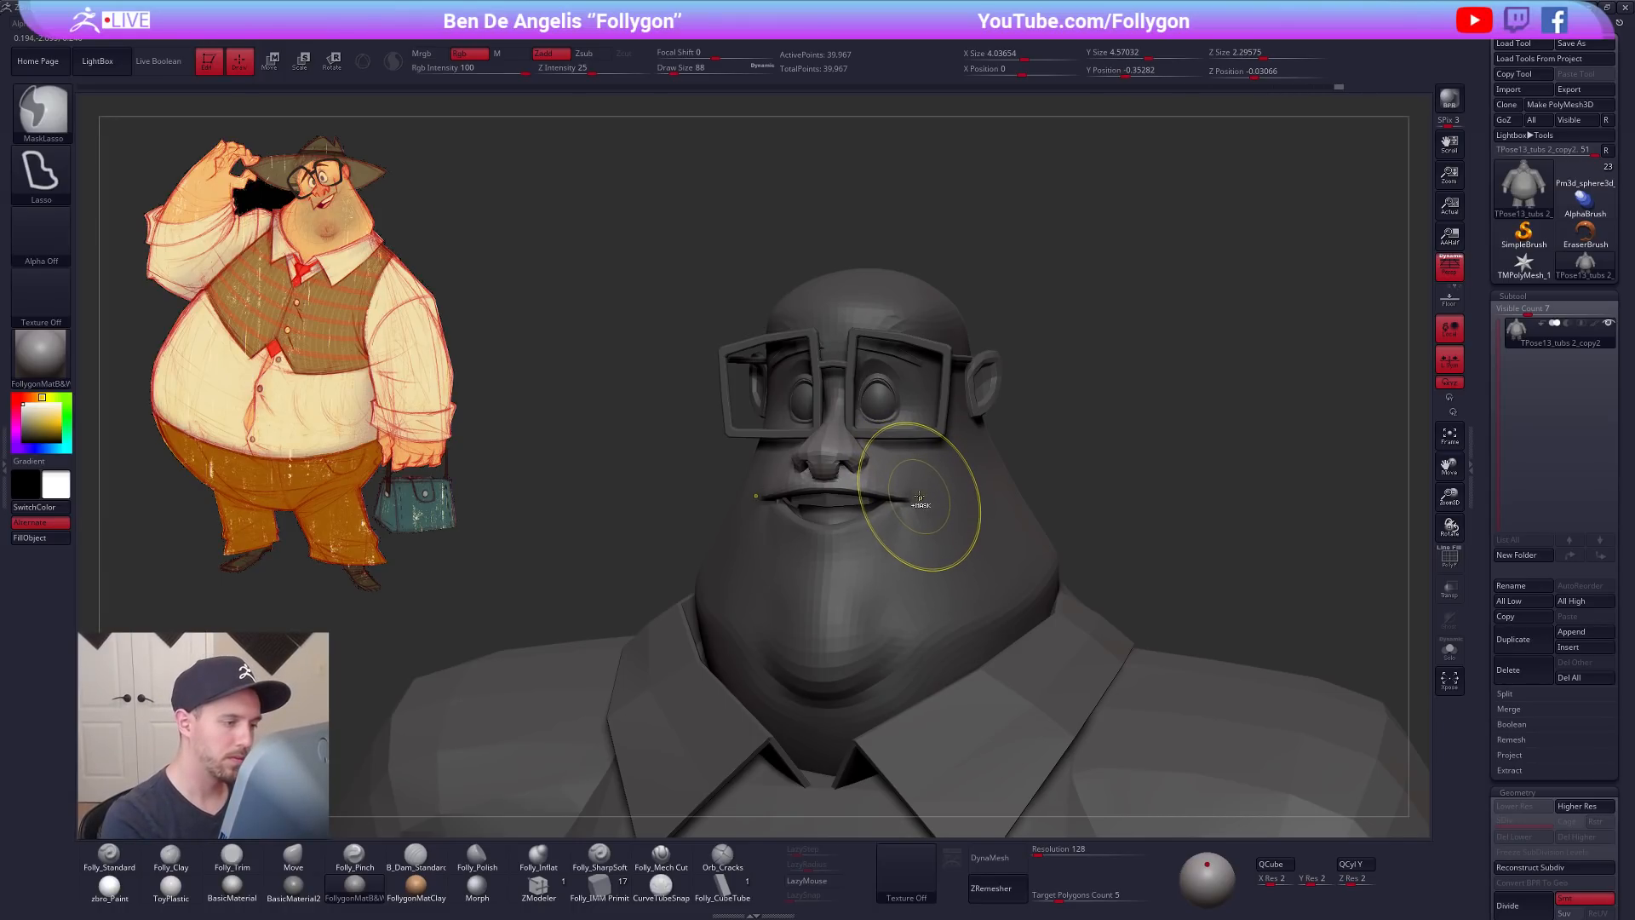
pyautogui.hotkey('ctrl', 'z')
pyautogui.press('ctrl')
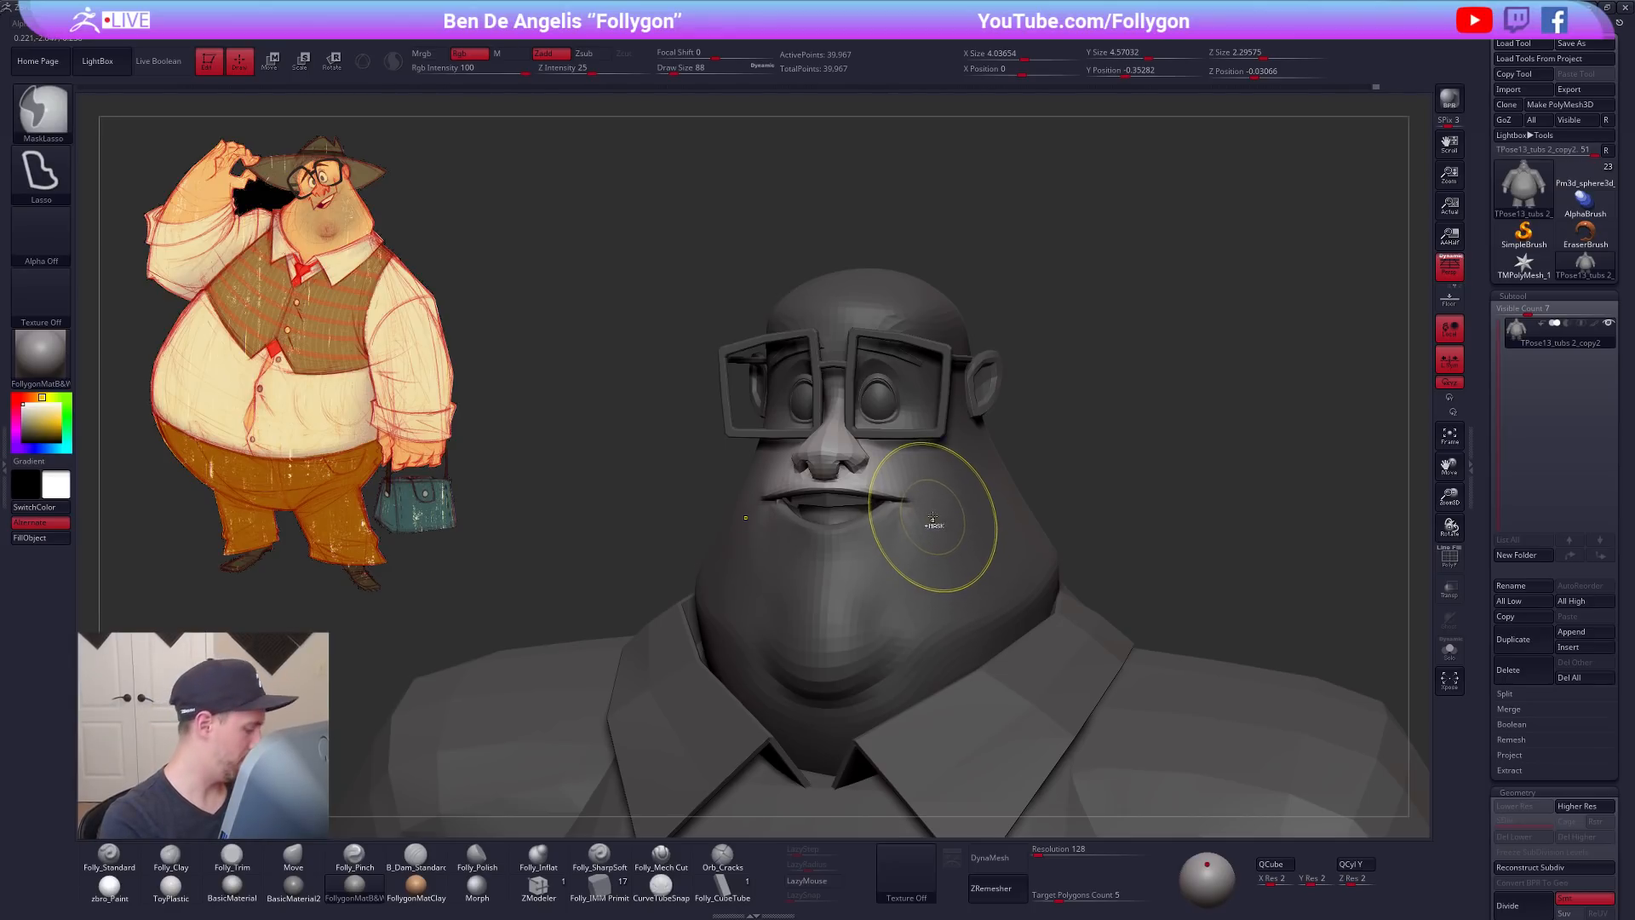
pyautogui.press('ctrl')
# Step: Select the Folly_Pinch brush and set its size to 96
pyautogui.press('5')
pyautogui.moveTo(901, 458); pyautogui.dragTo(833, 463, button='right')
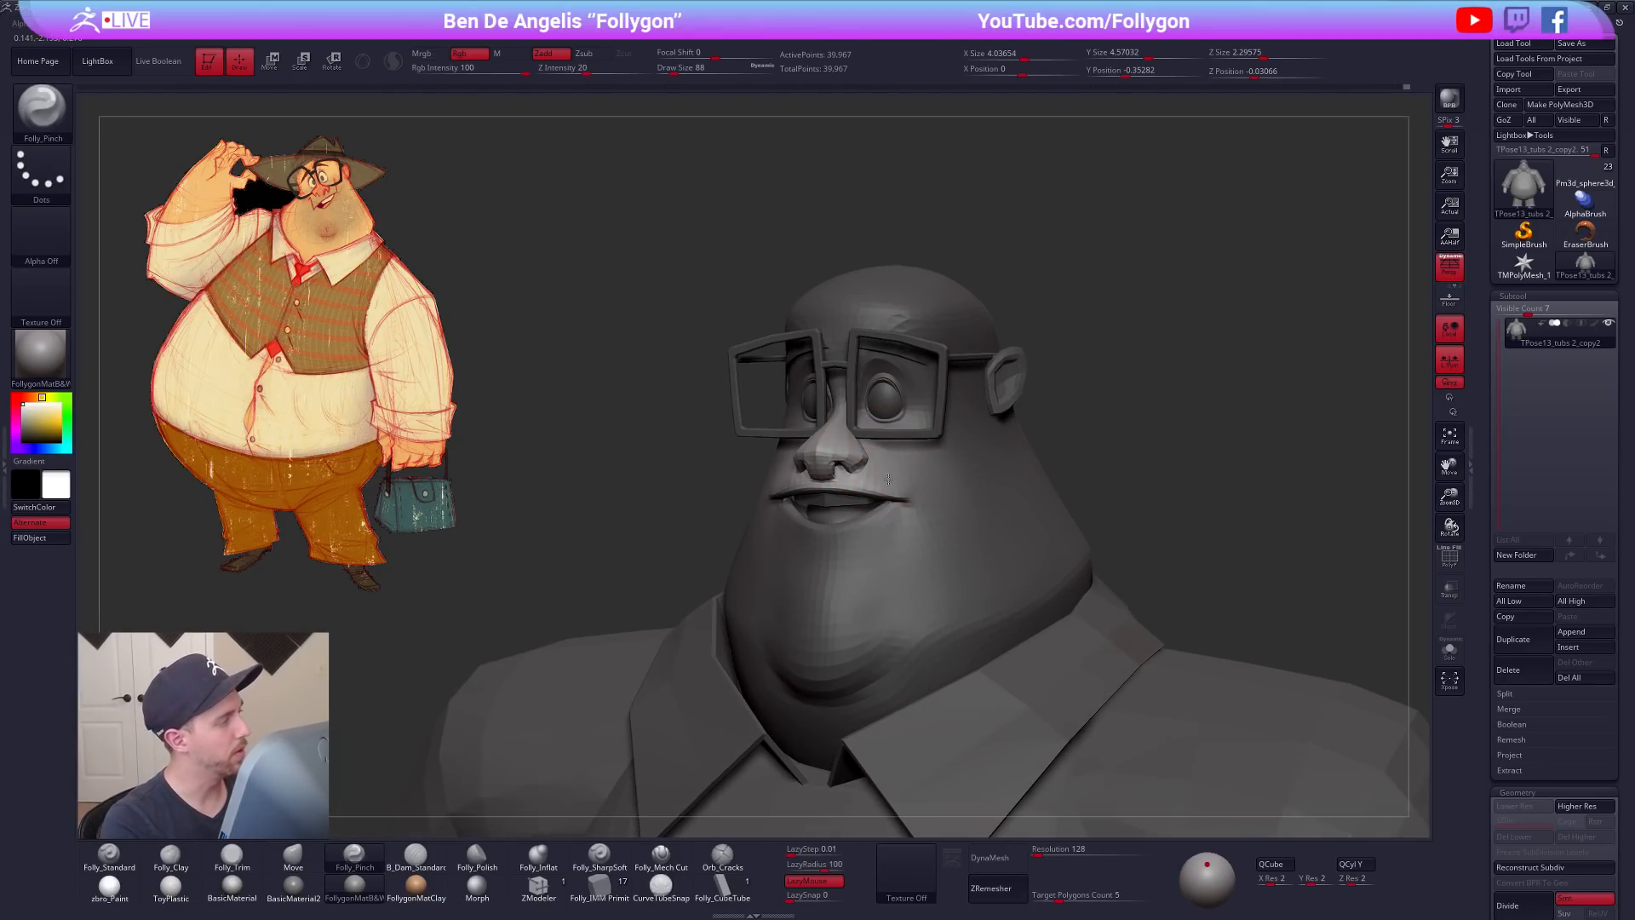
pyautogui.hotkey('ctrl', 'space')
pyautogui.click(938, 553)
pyautogui.press('space')
pyautogui.moveTo(873, 526); pyautogui.dragTo(879, 526)
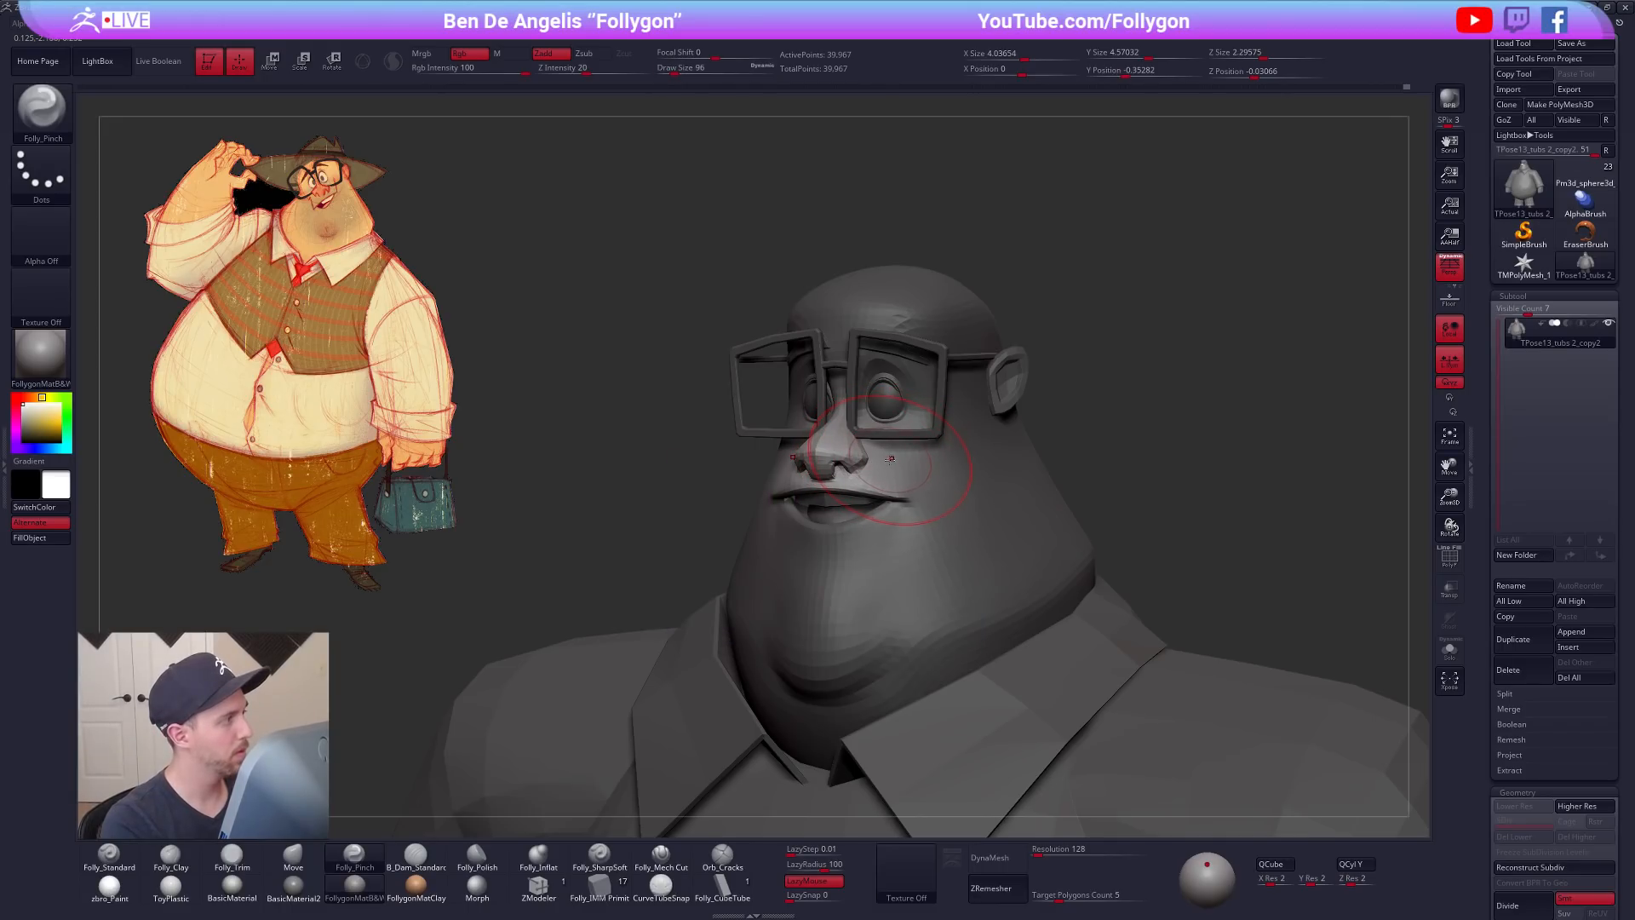
# Step: Refine the nose from the front with the Move brush at size 49 and reduce the brush size to 25
pyautogui.hotkey('ctrl', 'space')
pyautogui.press('3')
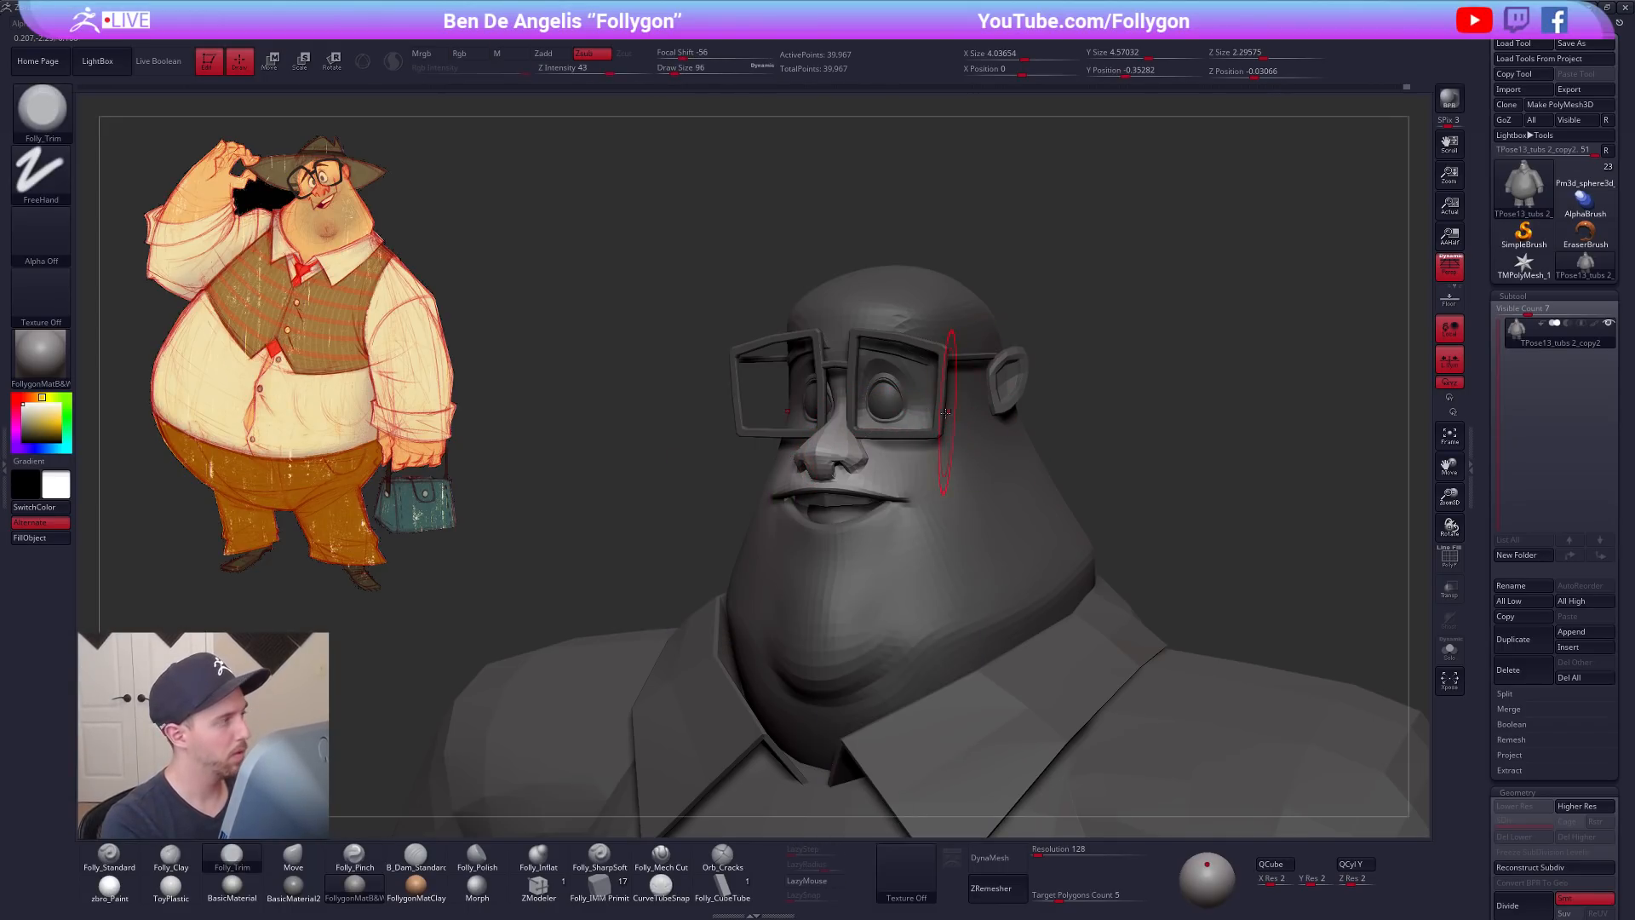
pyautogui.press('4')
pyautogui.hotkey('ctrl', 'space')
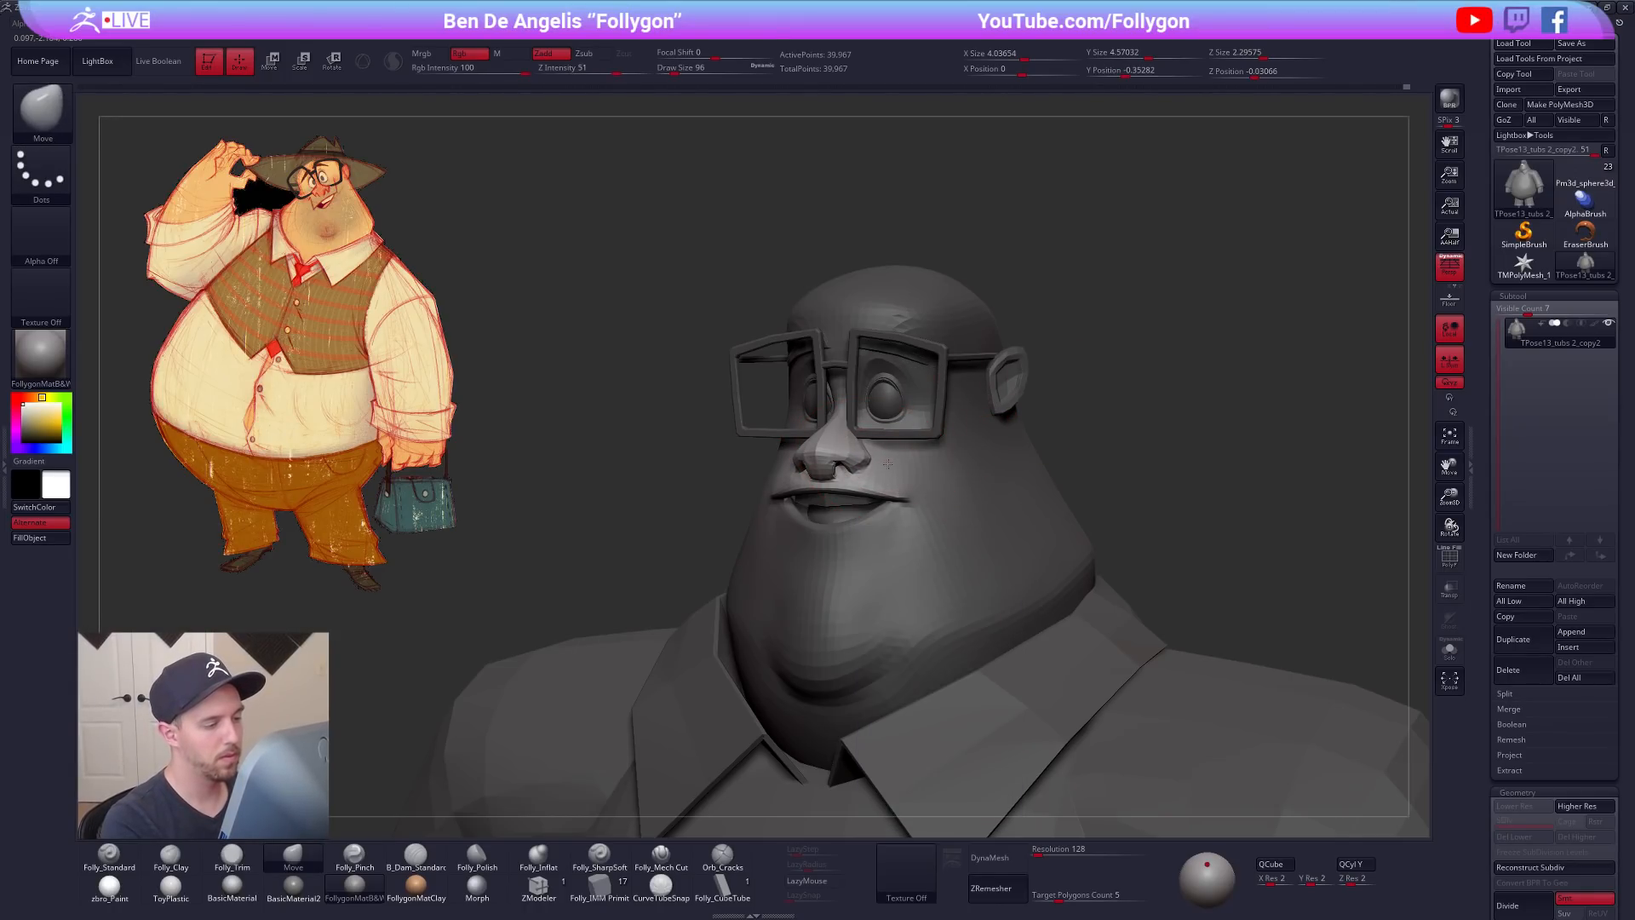
pyautogui.keyDown('shift'); pyautogui.moveTo(894, 466); pyautogui.dragTo(862, 485, button='right'); pyautogui.keyUp('shift')
pyautogui.press('s')
pyautogui.moveTo(862, 486); pyautogui.dragTo(849, 475)
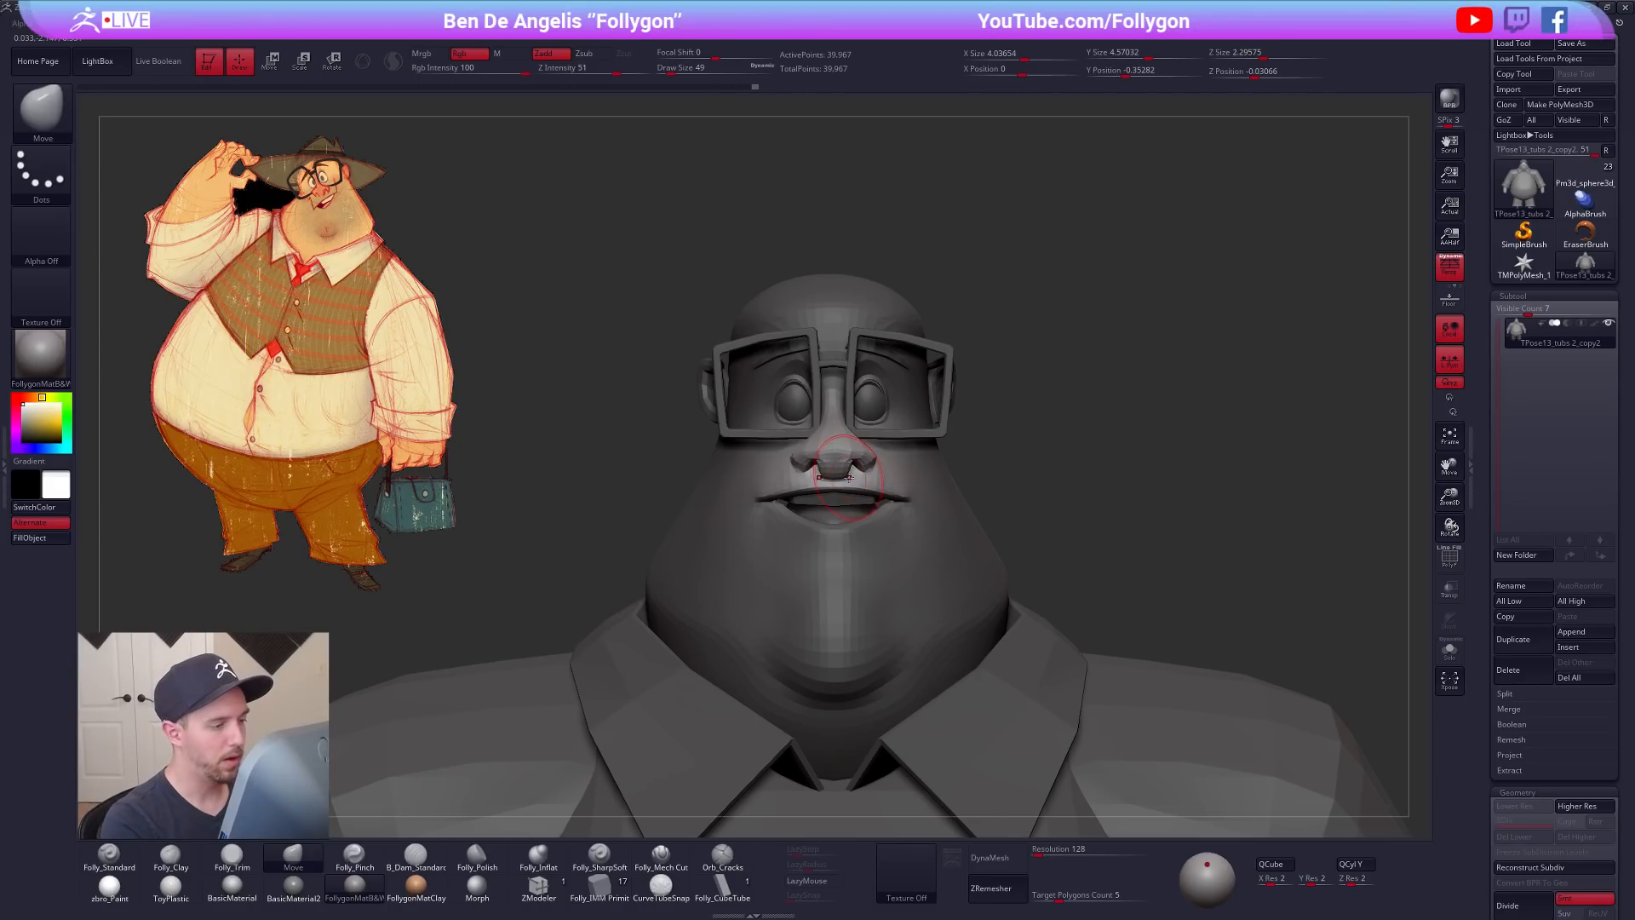
pyautogui.moveTo(878, 491)
pyautogui.mouseDown(button='right')
pyautogui.moveTo(852, 477)
pyautogui.moveTo(891, 497)
pyautogui.moveTo(1051, 507)
pyautogui.mouseUp(button='right')
pyautogui.press('[')
# Step: Clear the mask from the whole model
pyautogui.press('d')
pyautogui.press('d')
pyautogui.hotkey('shift', 'd')
pyautogui.hotkey('shift', 'd')
pyautogui.moveTo(1172, 668); pyautogui.dragTo(1166, 661, button='right')
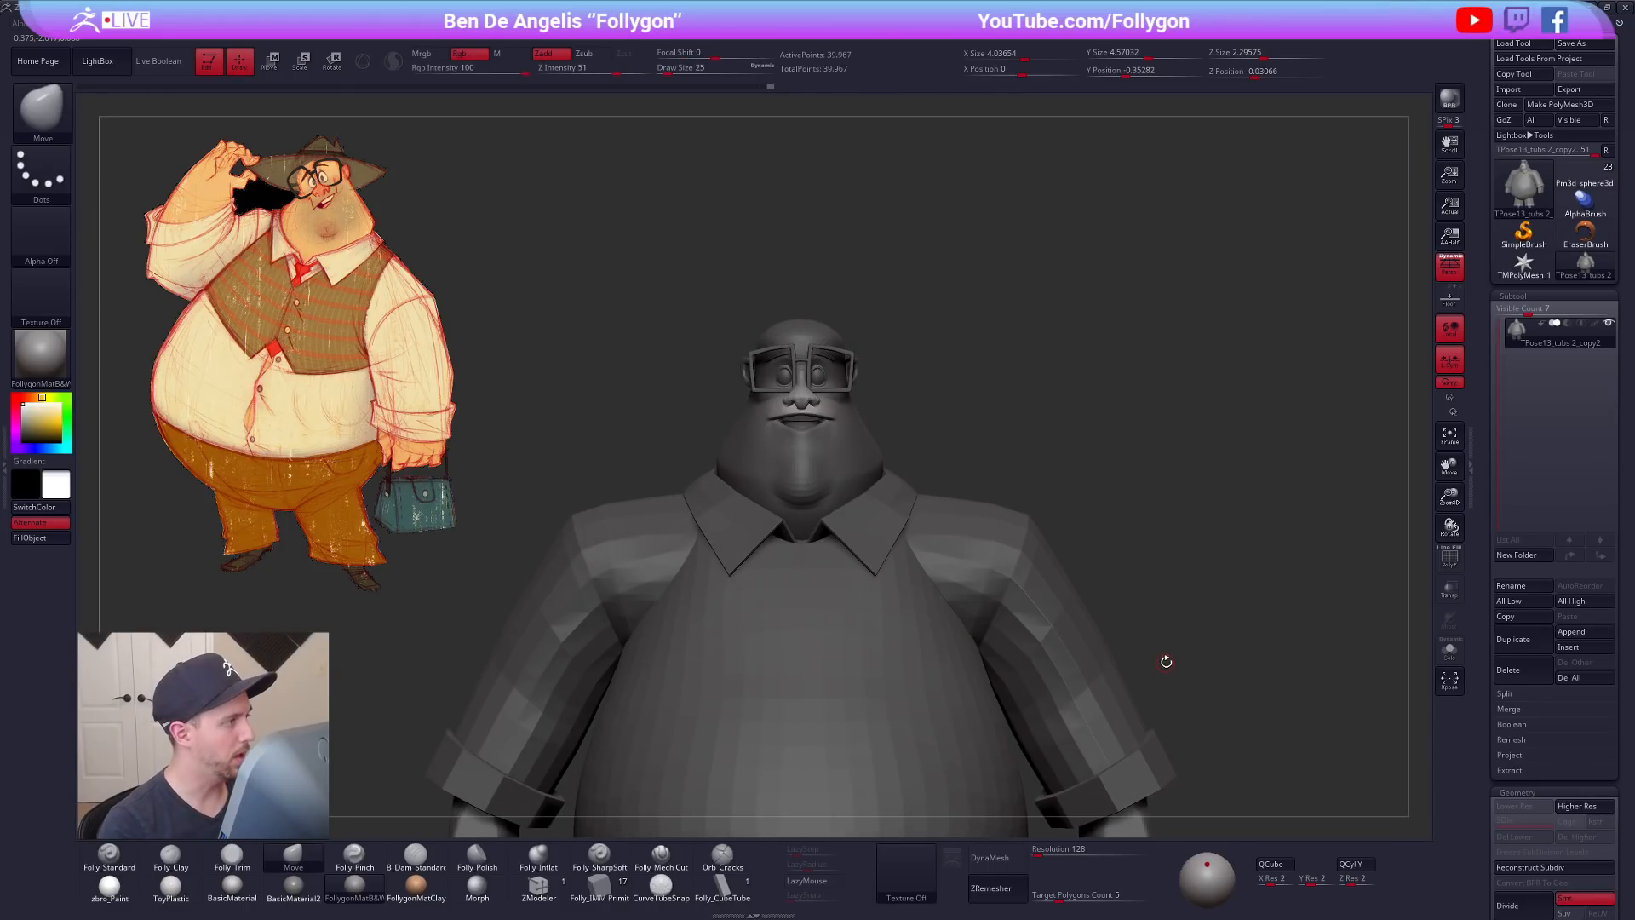
pyautogui.moveTo(835, 362)
pyautogui.keyDown('ctrl'); pyautogui.mouseDown(button='right')
pyautogui.moveTo(857, 416)
pyautogui.moveTo(886, 430)
pyautogui.moveTo(960, 412)
pyautogui.mouseUp(button='right'); pyautogui.keyUp('ctrl')
pyautogui.keyDown('ctrl'); pyautogui.moveTo(959, 413); pyautogui.dragTo(971, 372); pyautogui.keyUp('ctrl')
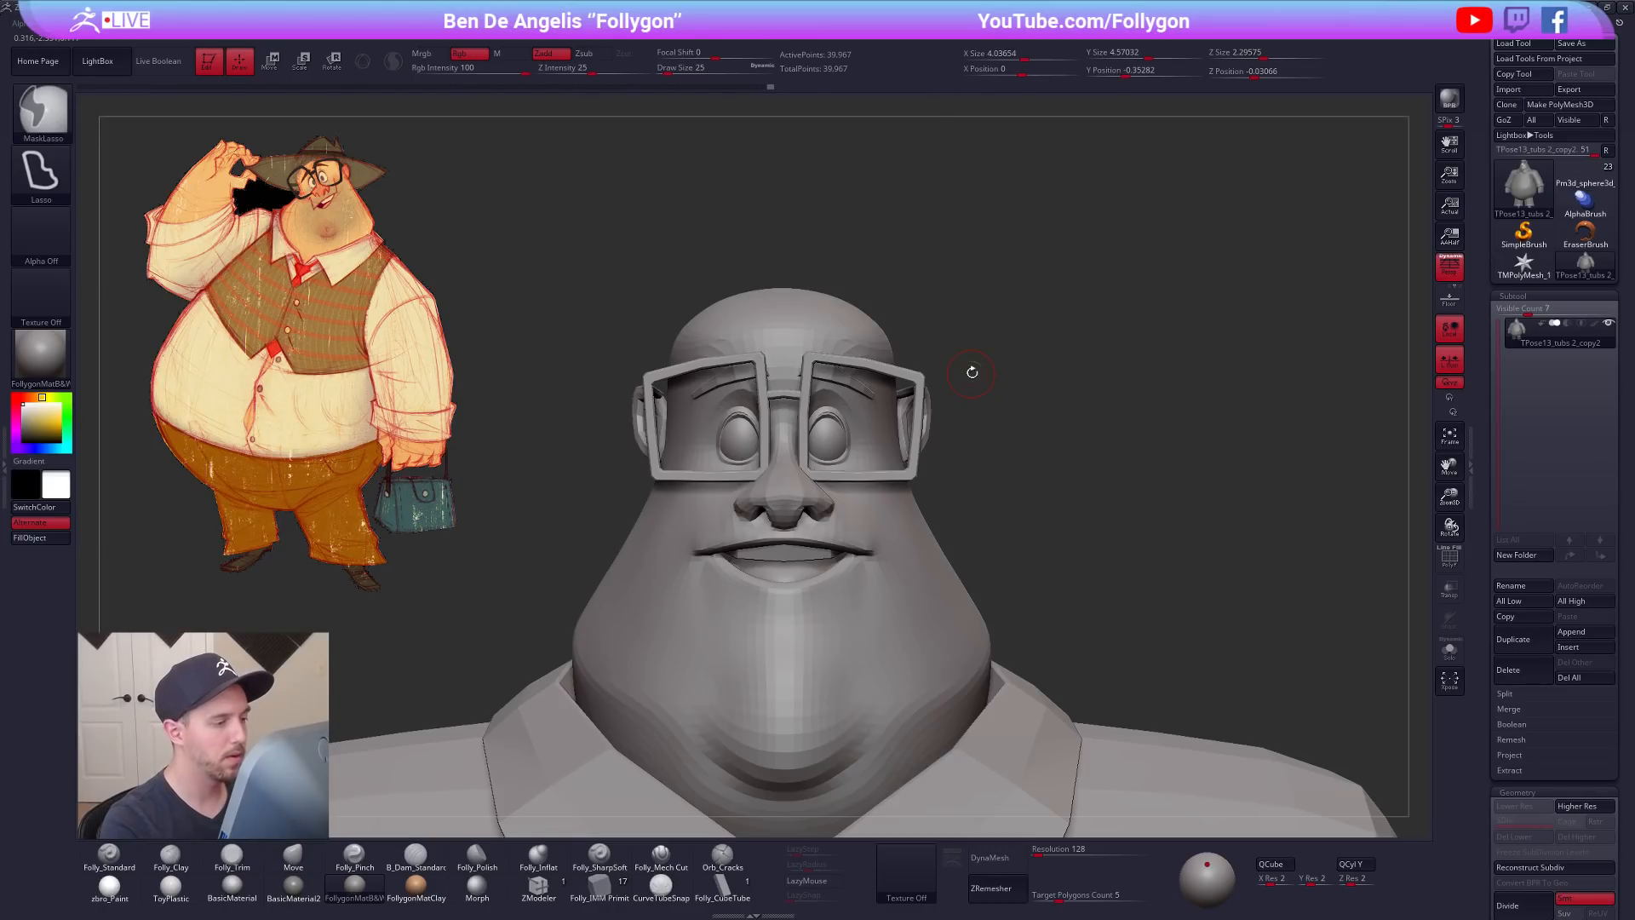
# Step: Mask the body and clothing so only the head and its parts stay free, and show all parts
pyautogui.moveTo(929, 490)
pyautogui.keyDown('ctrl'); pyautogui.mouseDown(button='right')
pyautogui.moveTo(884, 471)
pyautogui.moveTo(930, 470)
pyautogui.moveTo(886, 465)
pyautogui.mouseUp(button='right'); pyautogui.keyUp('ctrl')
pyautogui.press('space')
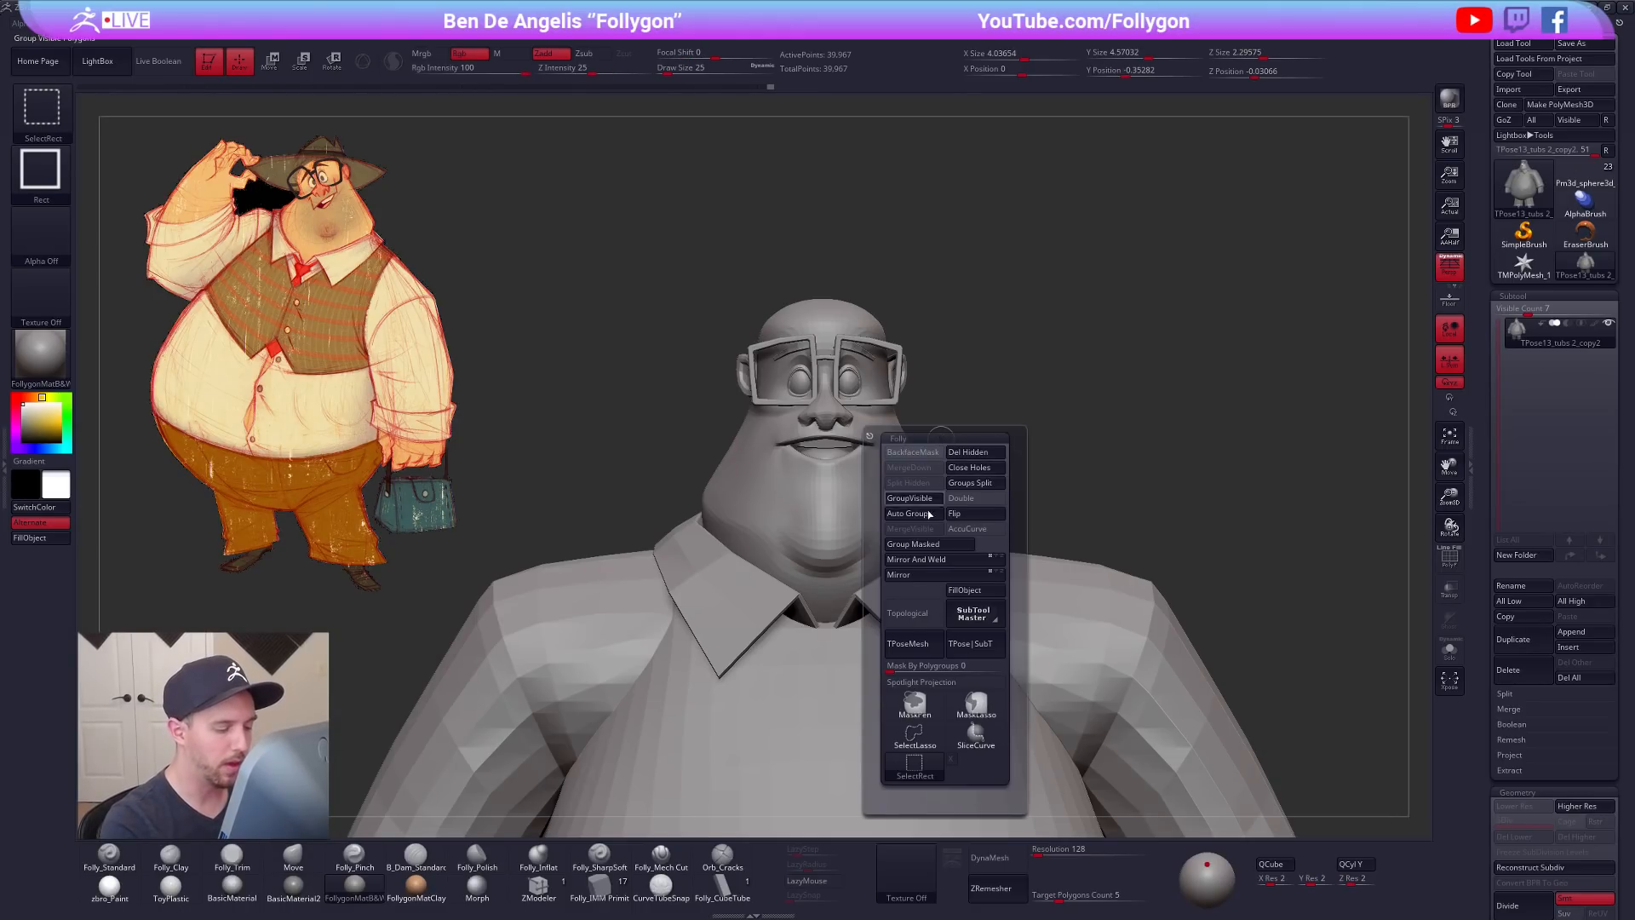
pyautogui.keyDown('ctrl'); pyautogui.keyDown('shift'); pyautogui.click(899, 480); pyautogui.keyUp('shift'); pyautogui.keyUp('ctrl')
pyautogui.keyDown('ctrl'); pyautogui.keyDown('shift'); pyautogui.moveTo(951, 445); pyautogui.dragTo(980, 429); pyautogui.keyUp('shift'); pyautogui.keyUp('ctrl')
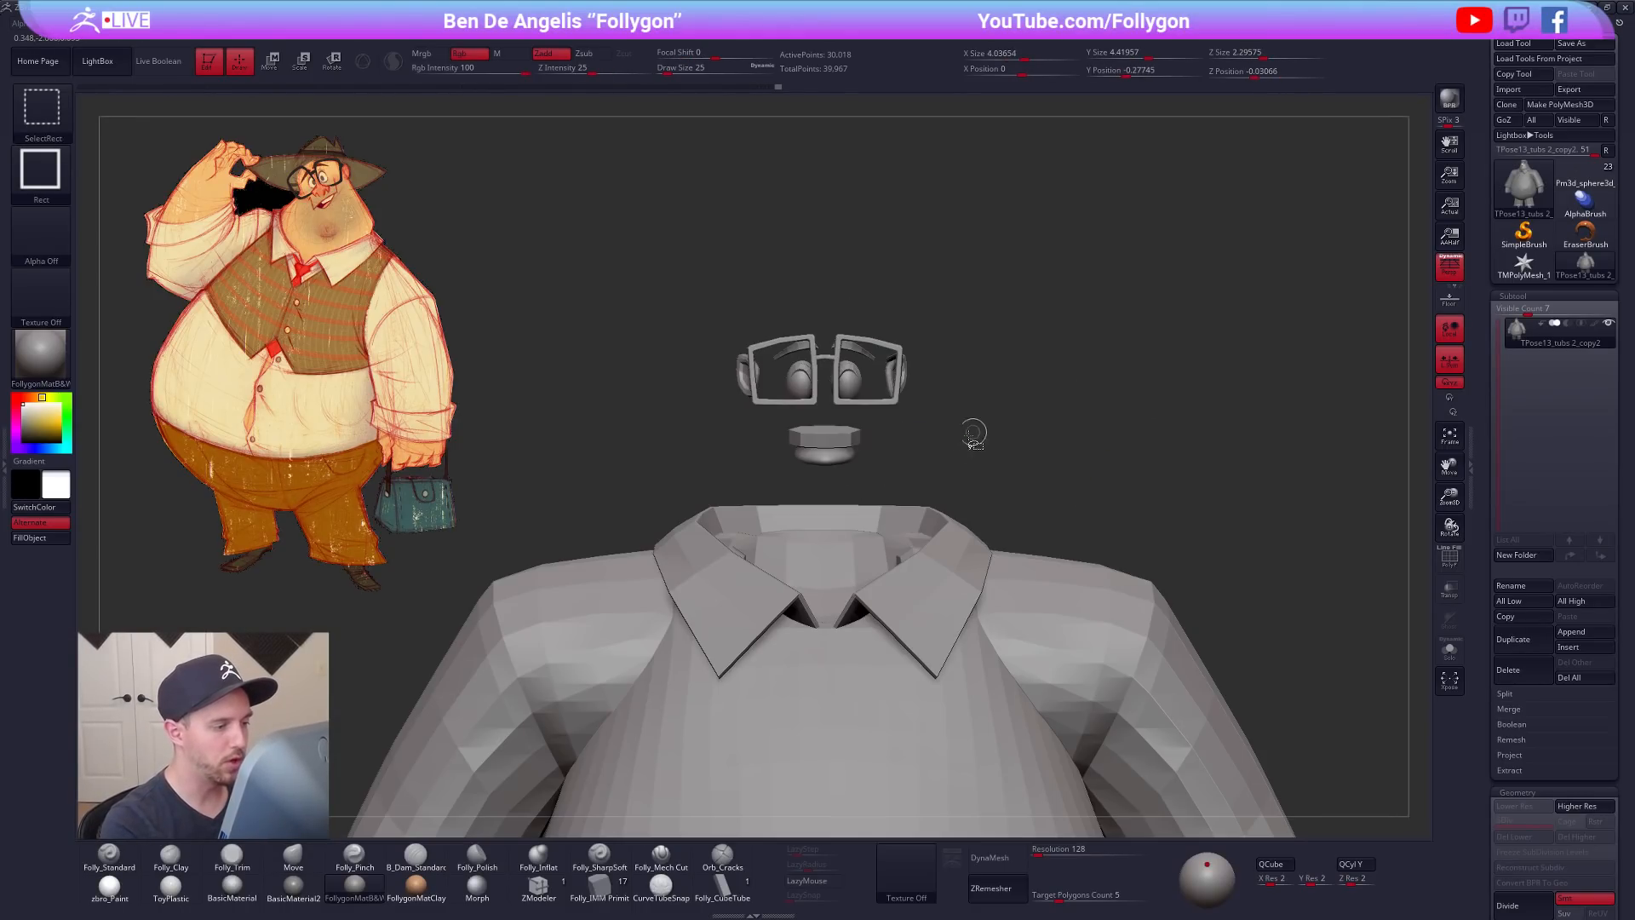
pyautogui.keyDown('ctrl'); pyautogui.keyDown('alt'); pyautogui.keyDown('shift'); pyautogui.moveTo(712, 463); pyautogui.dragTo(657, 285); pyautogui.keyUp('shift'); pyautogui.keyUp('alt'); pyautogui.keyUp('ctrl')
pyautogui.keyDown('ctrl'); pyautogui.keyDown('shift'); pyautogui.click(968, 412); pyautogui.keyUp('shift'); pyautogui.keyUp('ctrl')
pyautogui.keyDown('ctrl'); pyautogui.keyDown('shift'); pyautogui.click(989, 416); pyautogui.keyUp('shift'); pyautogui.keyUp('ctrl')
# Step: Narrow the unmasked head and glasses slightly with the Transpose line
pyautogui.press('w')
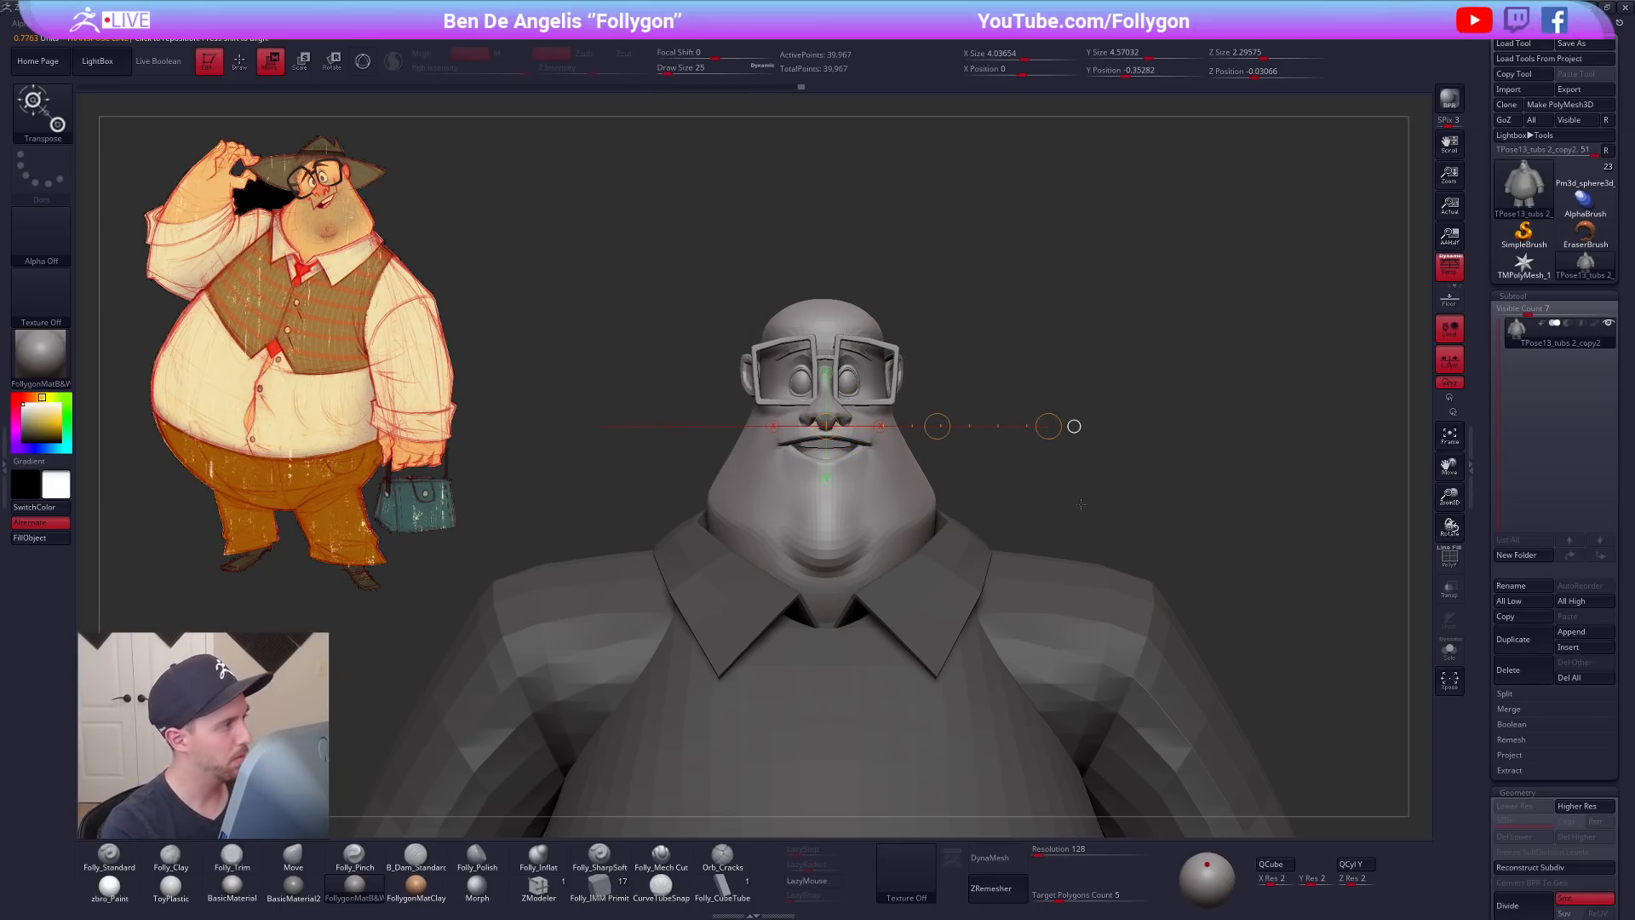
pyautogui.press('q')
pyautogui.moveTo(1071, 496)
pyautogui.mouseDown()
pyautogui.moveTo(1185, 615)
pyautogui.moveTo(1100, 573)
pyautogui.mouseUp()
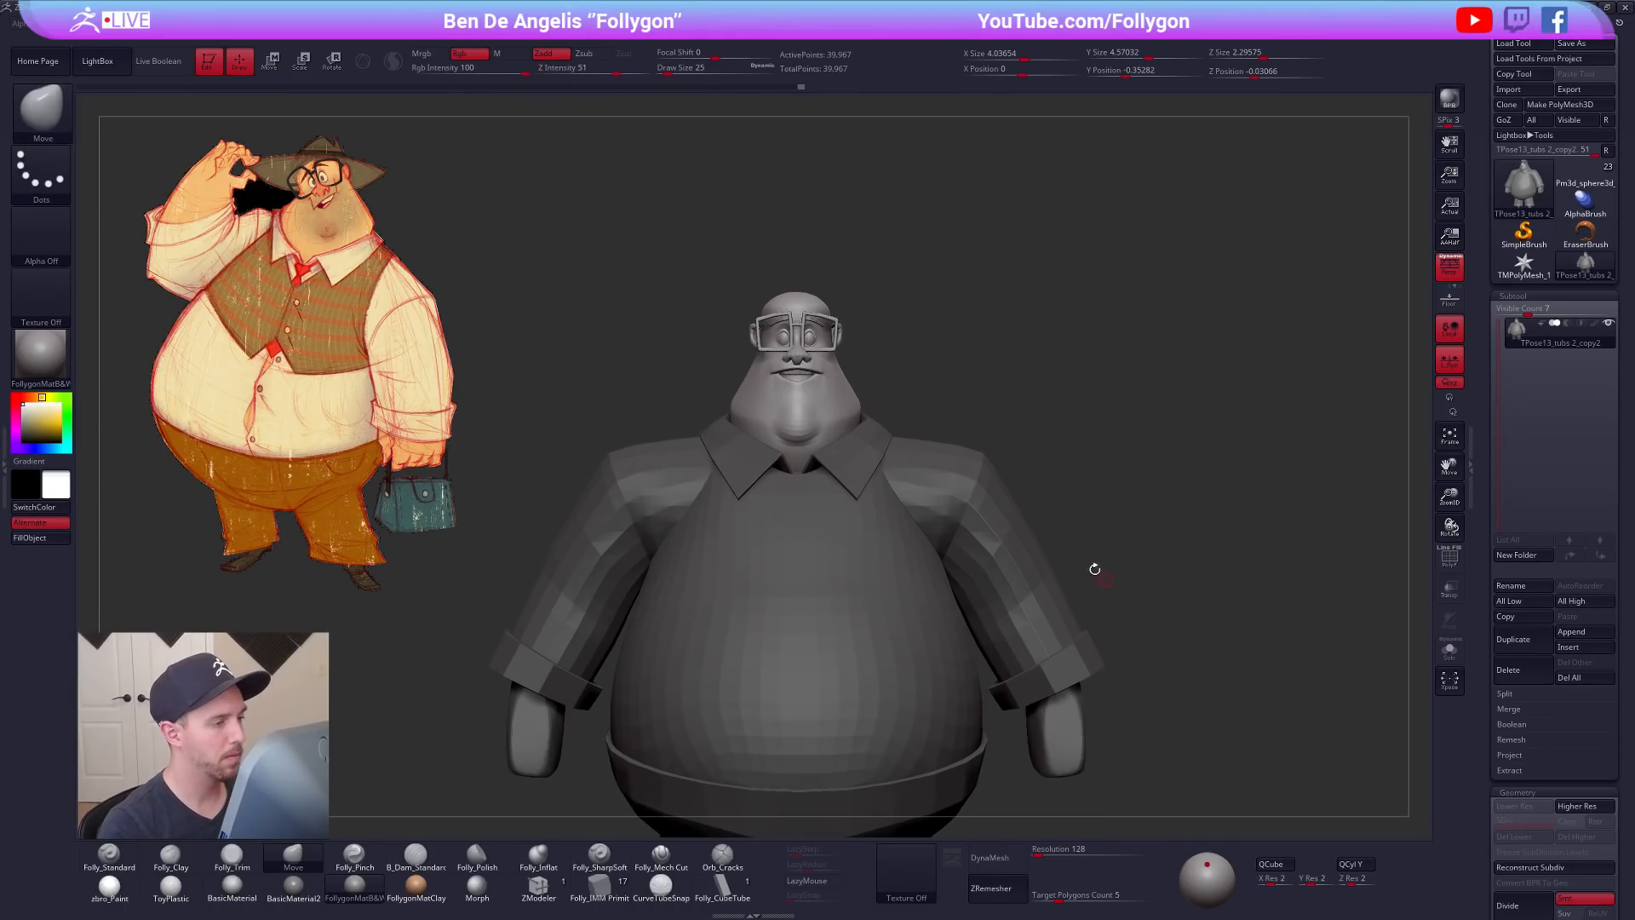
pyautogui.press('ctrl')
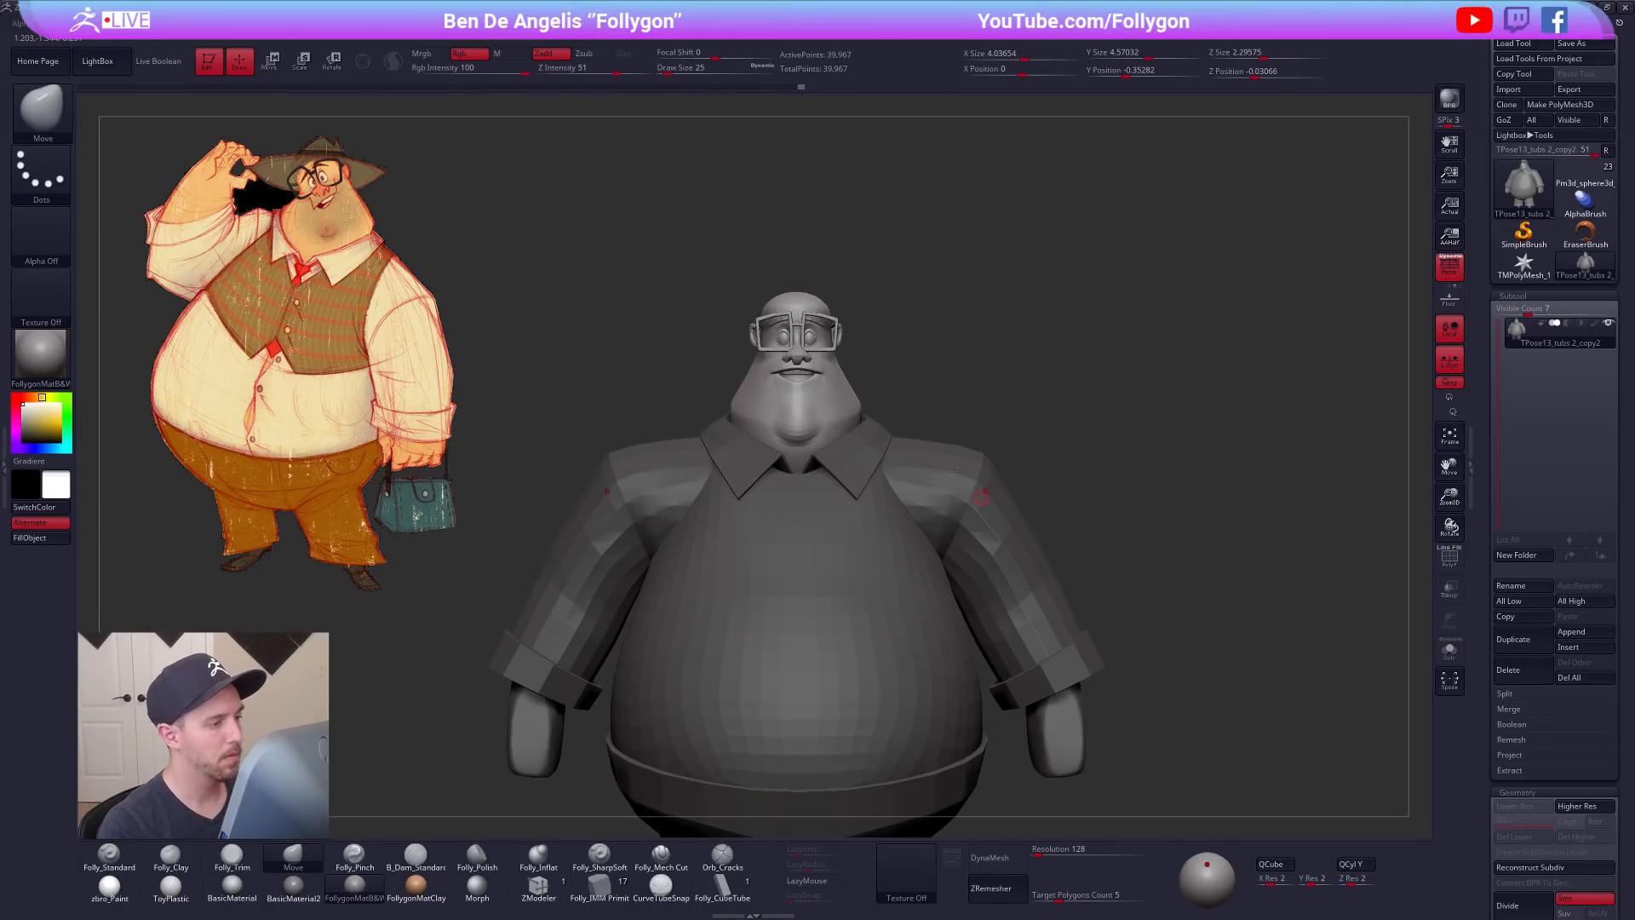
pyautogui.moveTo(833, 353)
pyautogui.keyDown('ctrl'); pyautogui.mouseDown(button='right')
pyautogui.moveTo(850, 402)
pyautogui.moveTo(913, 454)
pyautogui.moveTo(886, 423)
pyautogui.moveTo(904, 389)
pyautogui.mouseUp(button='right'); pyautogui.keyUp('ctrl')
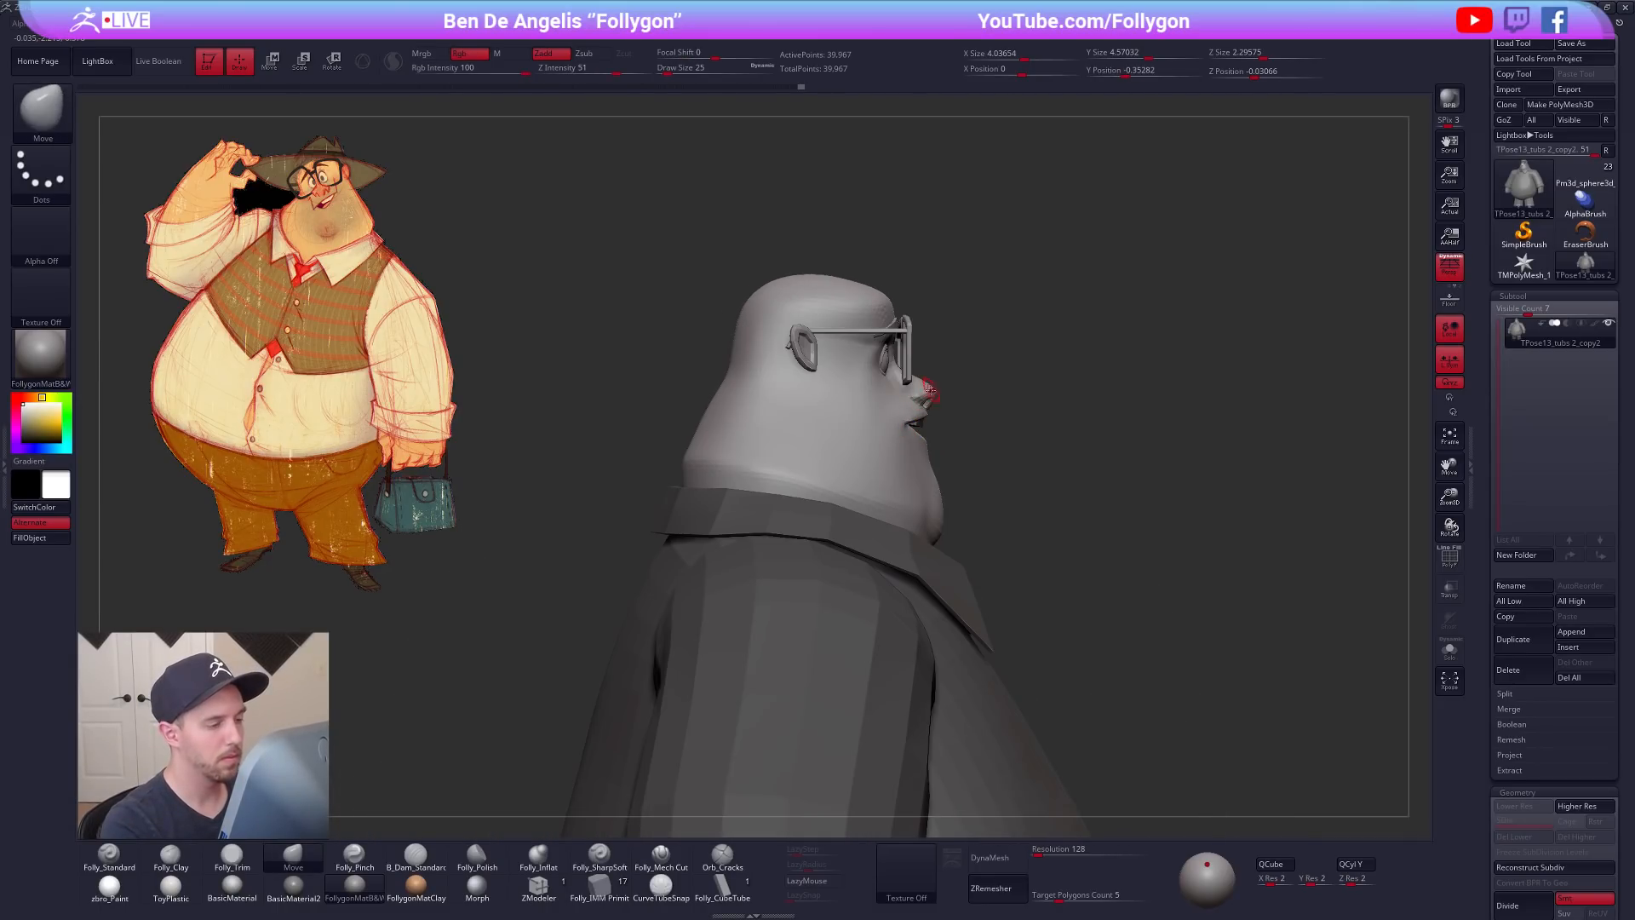
pyautogui.keyDown('ctrl'); pyautogui.keyDown('shift'); pyautogui.click(934, 395); pyautogui.keyUp('shift'); pyautogui.keyUp('ctrl')
pyautogui.keyDown('ctrl'); pyautogui.keyDown('shift'); pyautogui.moveTo(973, 368); pyautogui.dragTo(934, 392); pyautogui.keyUp('shift'); pyautogui.keyUp('ctrl')
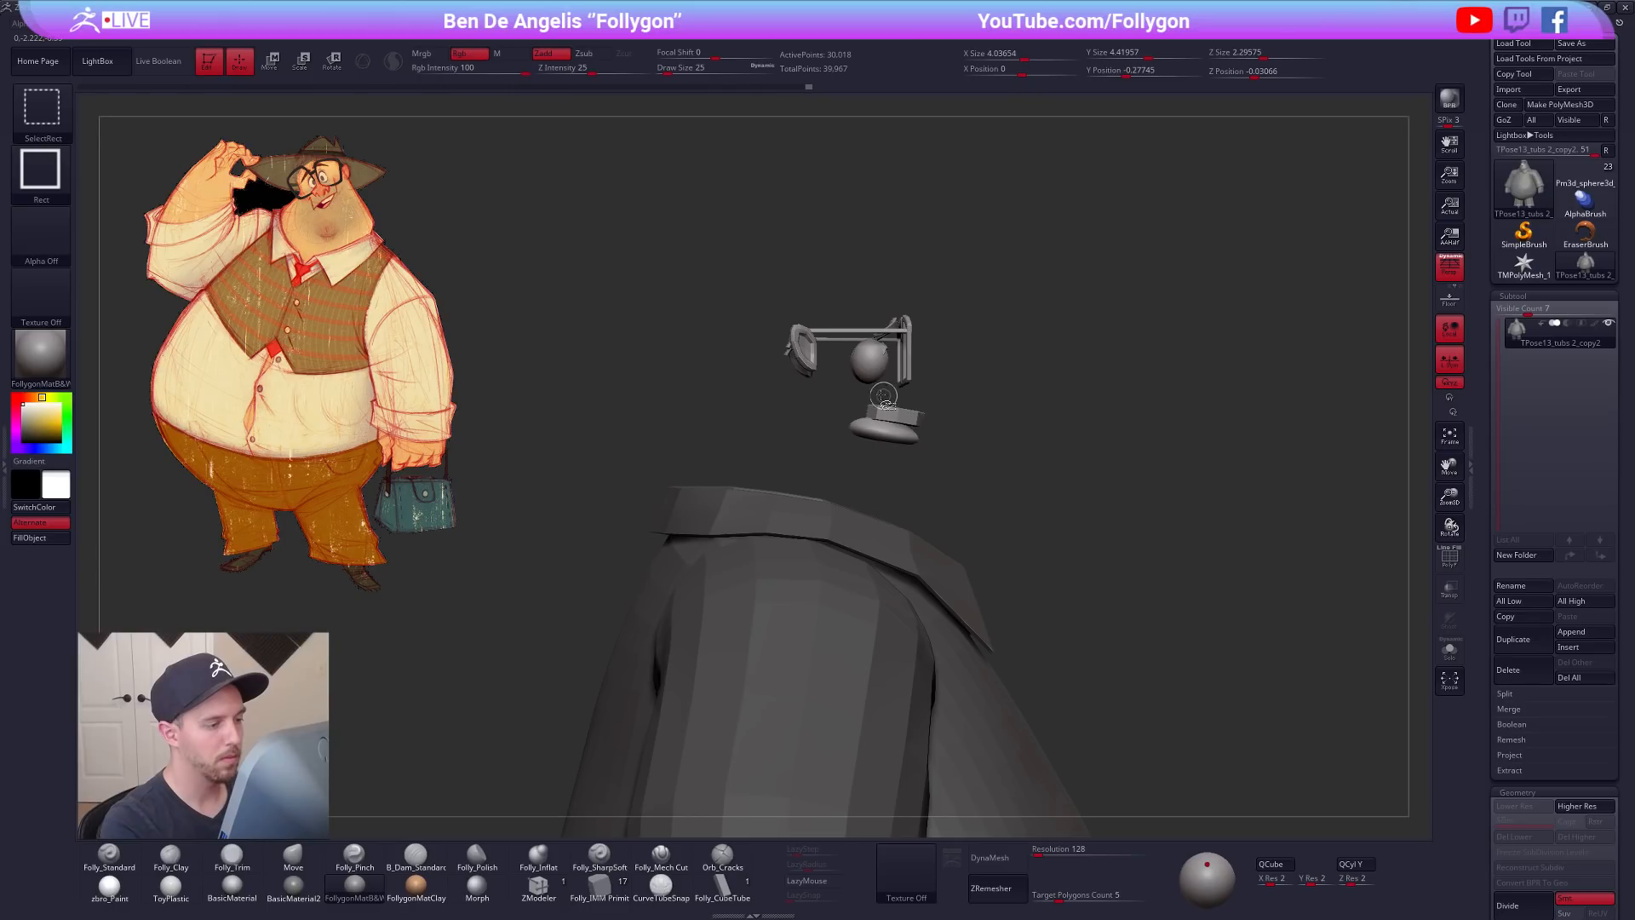
pyautogui.keyDown('ctrl'); pyautogui.keyDown('alt'); pyautogui.keyDown('shift'); pyautogui.moveTo(944, 448); pyautogui.dragTo(942, 450); pyautogui.keyUp('shift'); pyautogui.keyUp('alt'); pyautogui.keyUp('ctrl')
pyautogui.hotkey('ctrl', 'z')
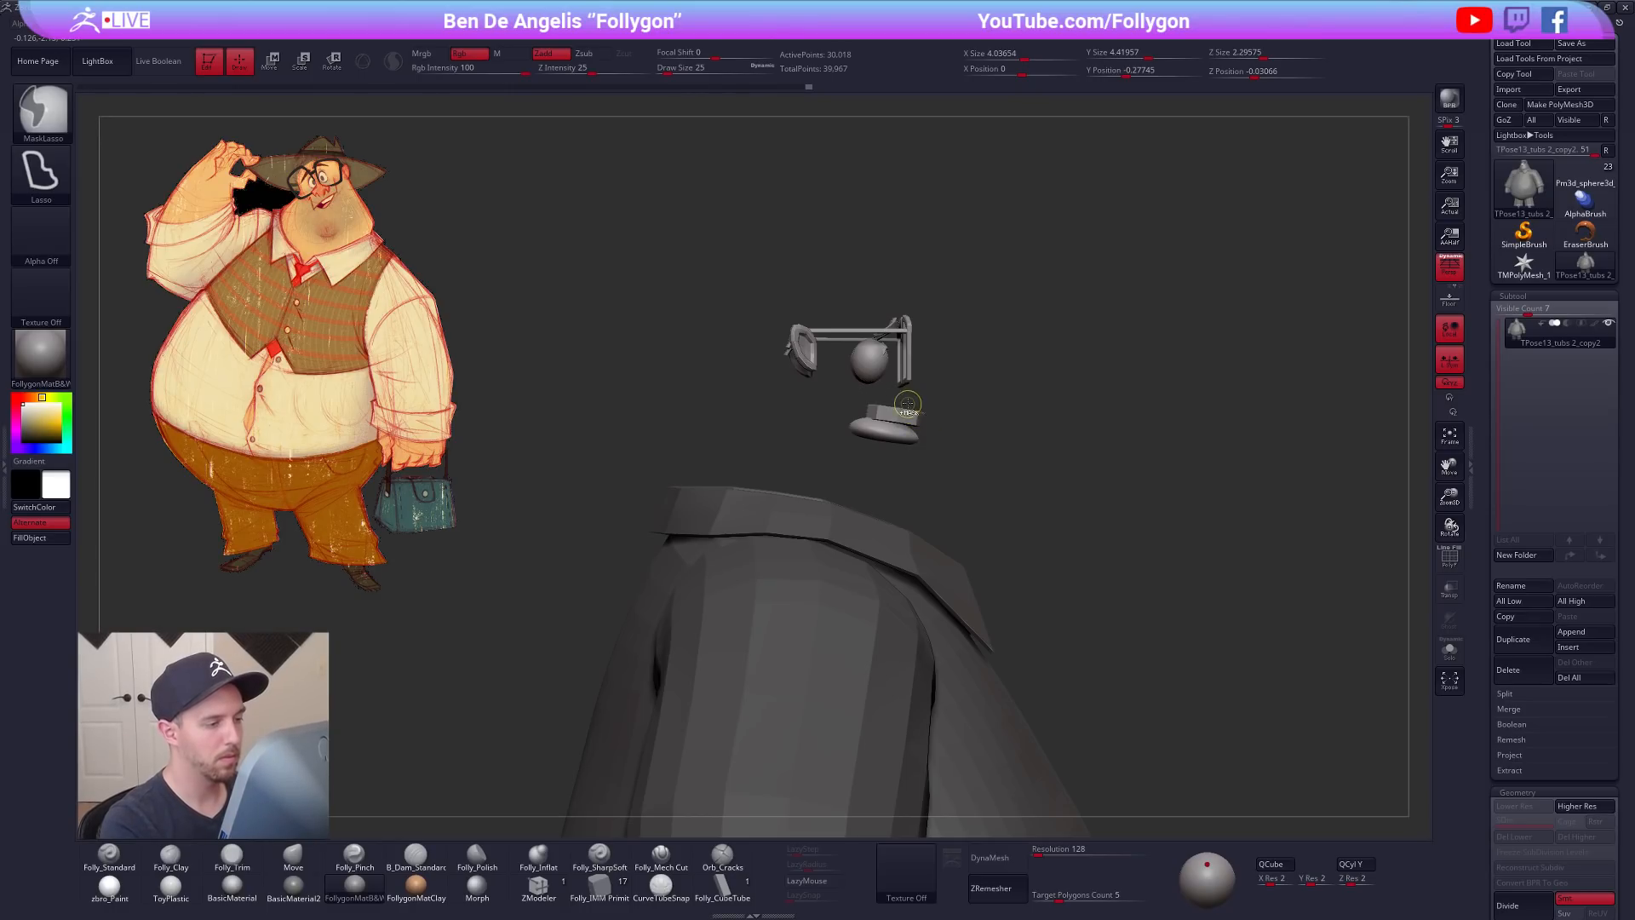
pyautogui.keyDown('ctrl'); pyautogui.keyDown('shift'); pyautogui.click(1016, 430); pyautogui.keyUp('shift'); pyautogui.keyUp('ctrl')
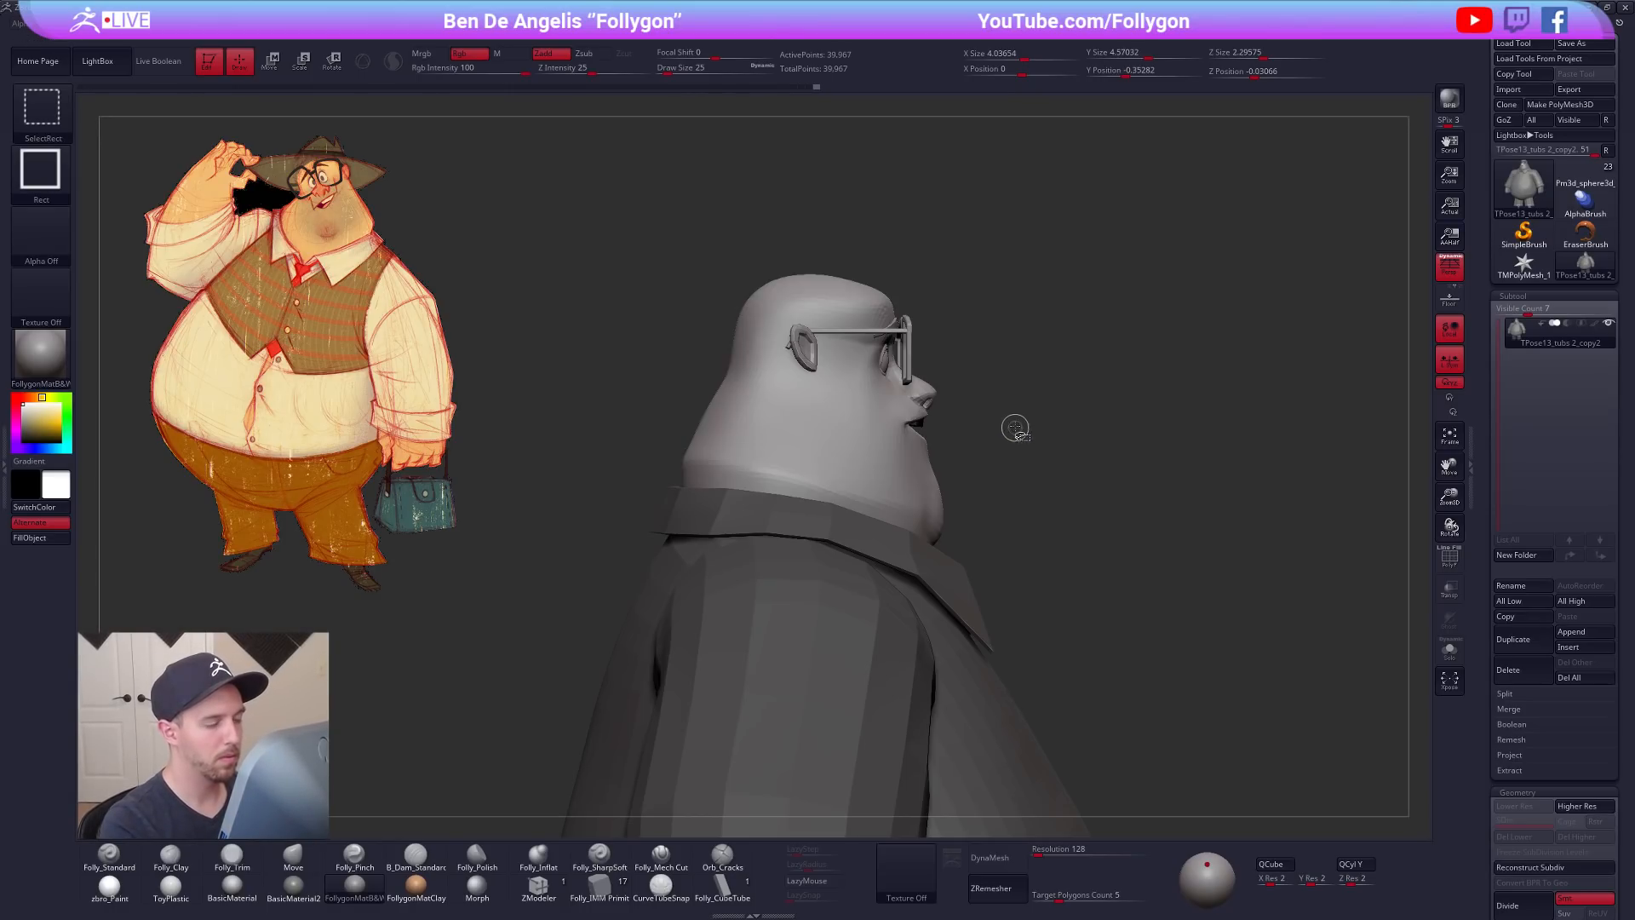
# Step: Isolate the head, mask it below the eyes with a soft edge, and show all parts
pyautogui.moveTo(973, 405)
pyautogui.keyDown('ctrl'); pyautogui.keyDown('shift'); pyautogui.mouseDown()
pyautogui.moveTo(954, 424)
pyautogui.moveTo(957, 395)
pyautogui.mouseUp(); pyautogui.keyUp('shift'); pyautogui.keyUp('ctrl')
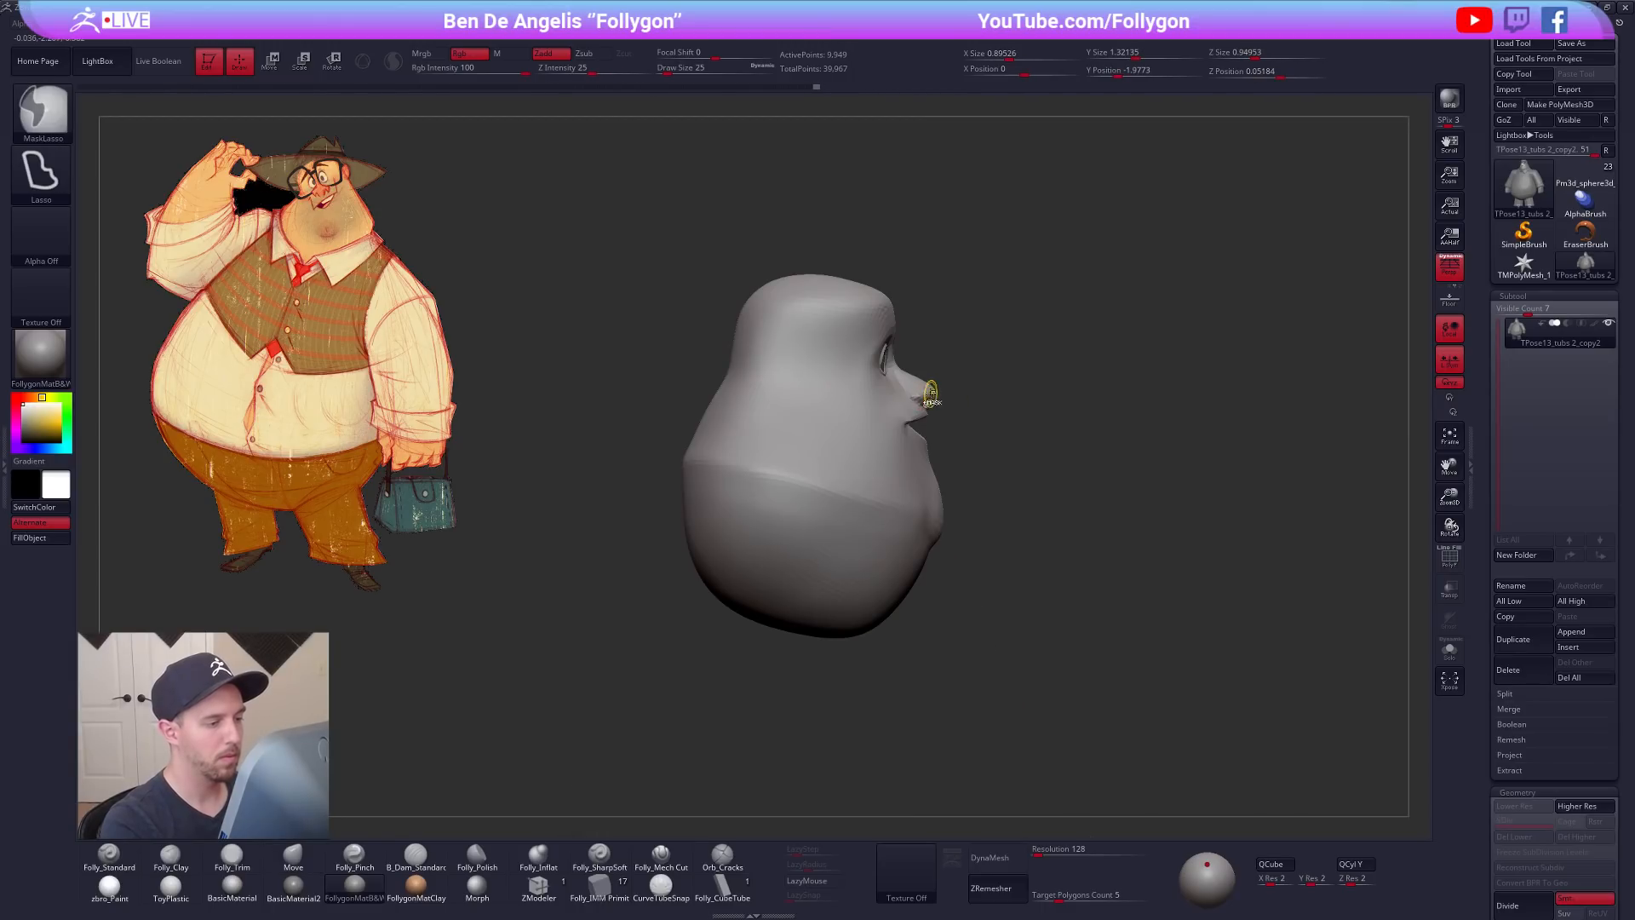
pyautogui.moveTo(850, 400)
pyautogui.keyDown('ctrl'); pyautogui.mouseDown()
pyautogui.moveTo(596, 545)
pyautogui.moveTo(1095, 438)
pyautogui.mouseUp(); pyautogui.keyUp('ctrl')
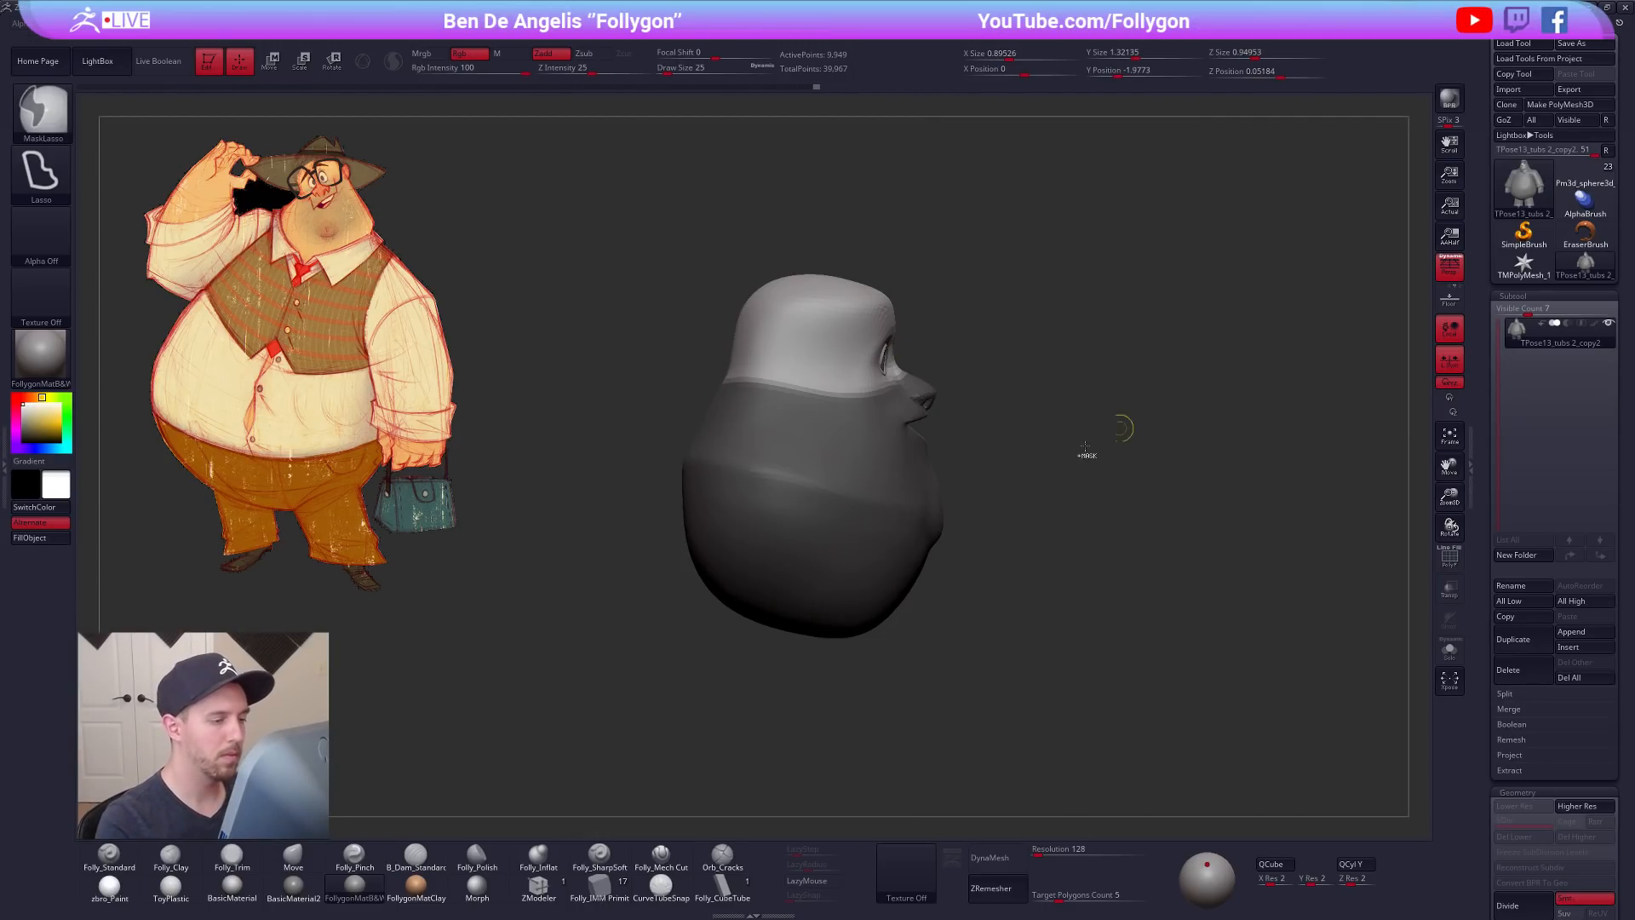
pyautogui.hotkey('ctrl', 'i')
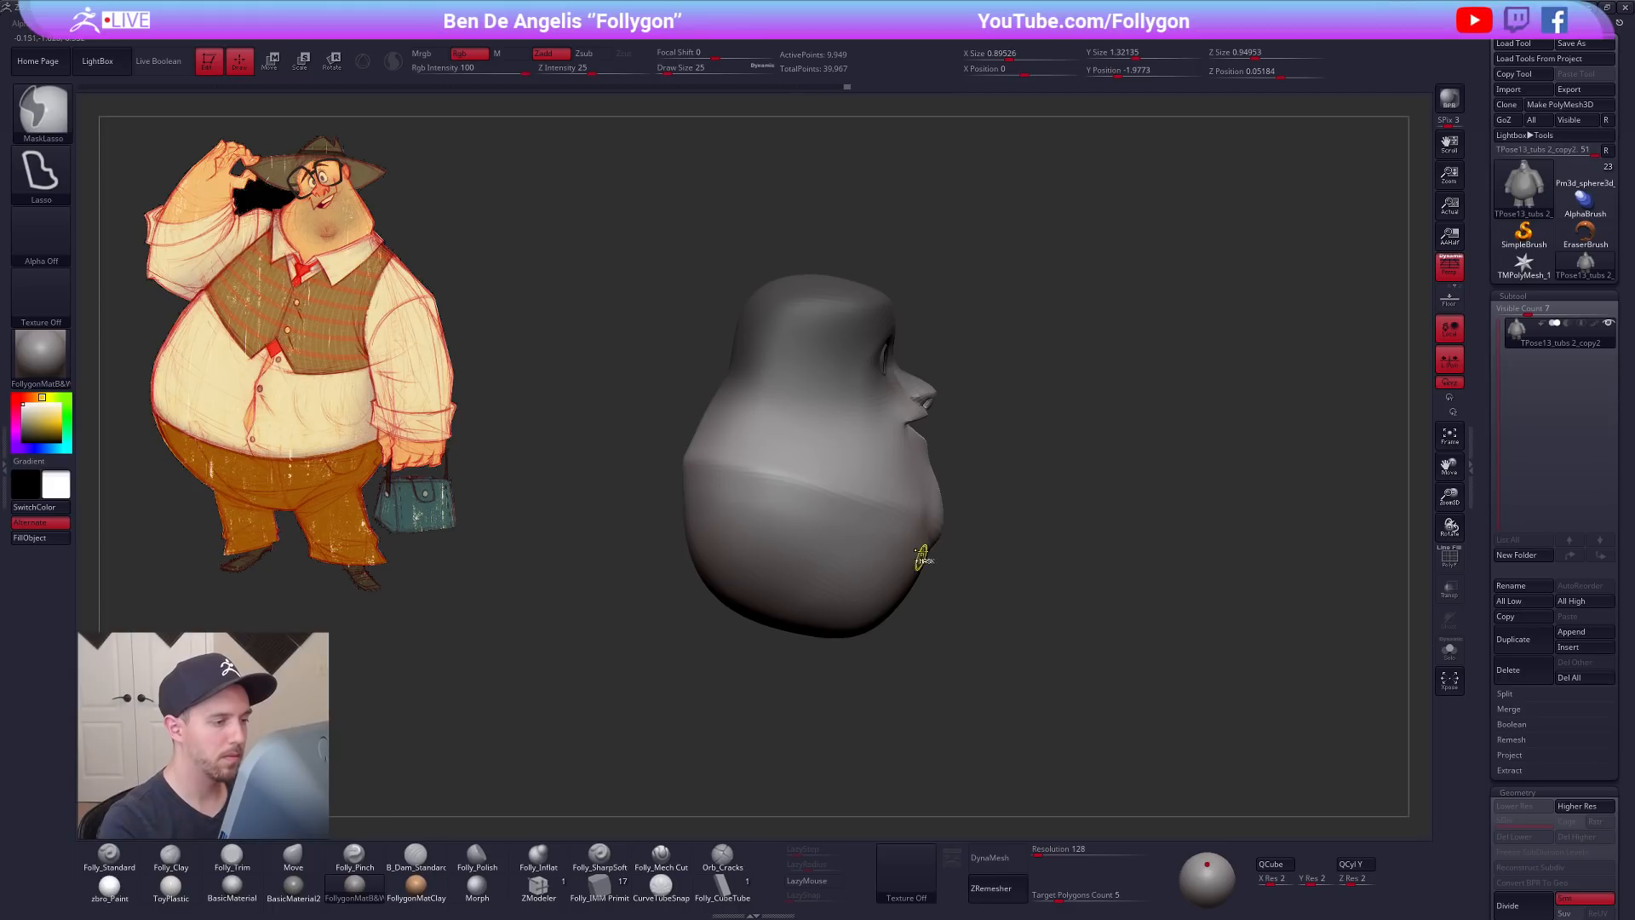
pyautogui.keyDown('ctrl'); pyautogui.click(971, 553); pyautogui.keyUp('ctrl')
pyautogui.keyDown('ctrl'); pyautogui.keyDown('shift'); pyautogui.click(989, 540); pyautogui.keyUp('shift'); pyautogui.keyUp('ctrl')
# Step: Adjust the unmasked upper head and glasses with the Transpose line from the front view
pyautogui.keyDown('shift'); pyautogui.moveTo(989, 540); pyautogui.dragTo(715, 569); pyautogui.keyUp('shift')
pyautogui.press('w')
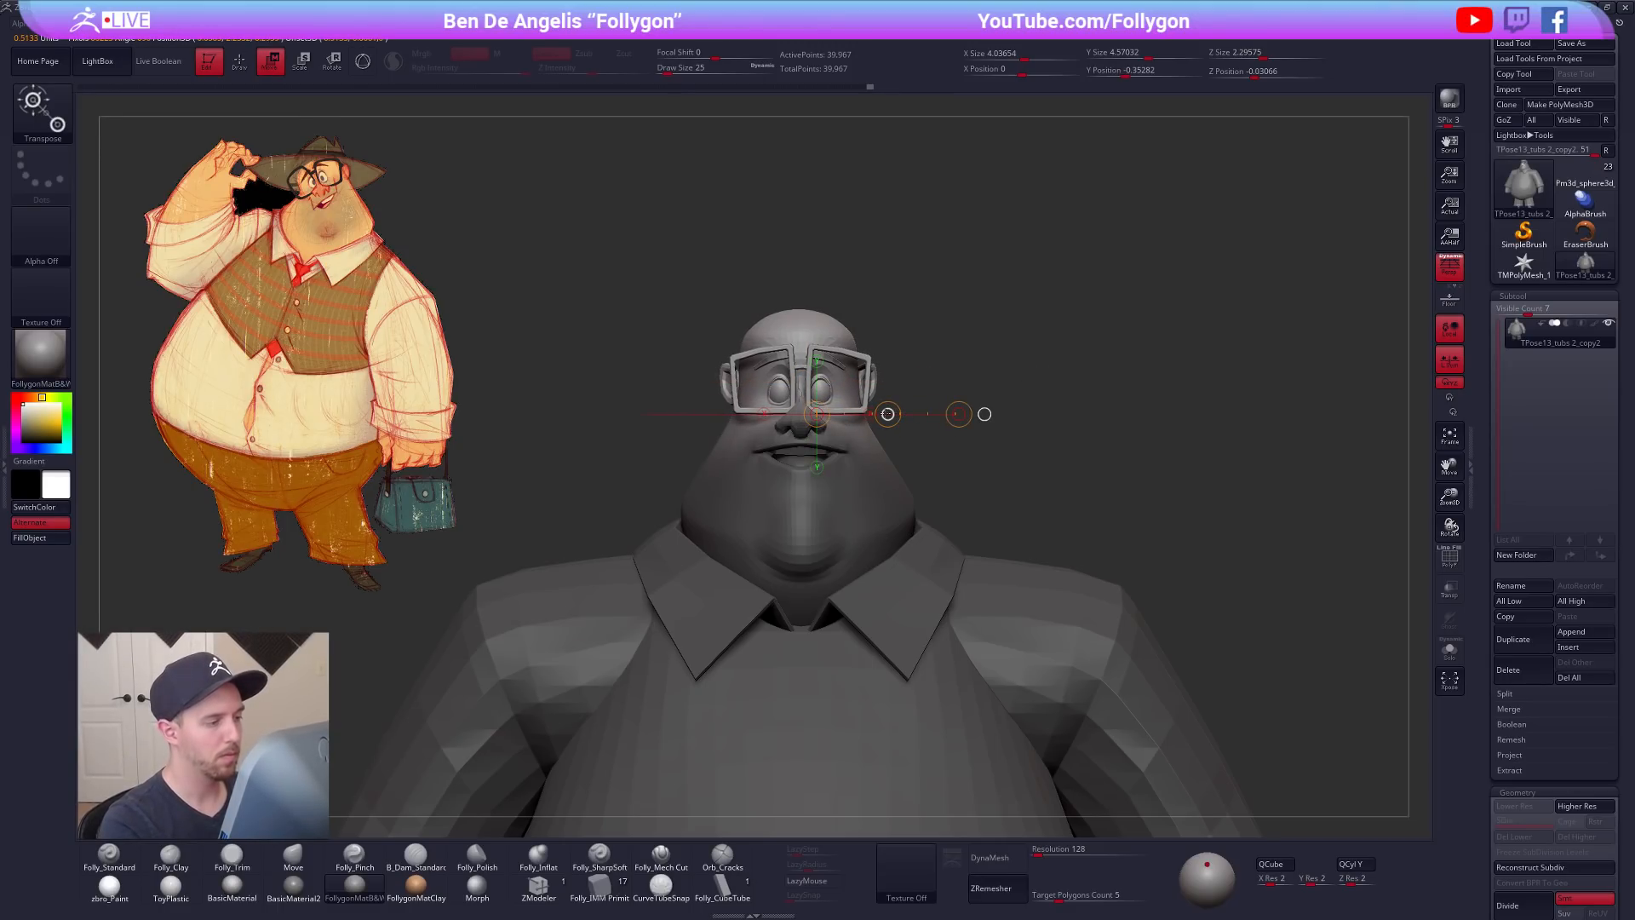
pyautogui.press('q')
pyautogui.moveTo(1190, 588); pyautogui.dragTo(1118, 594)
pyautogui.moveTo(1192, 631)
pyautogui.keyDown('alt'); pyautogui.mouseDown()
pyautogui.moveTo(1179, 602)
pyautogui.moveTo(1199, 609)
pyautogui.moveTo(1161, 621)
pyautogui.moveTo(1173, 628)
pyautogui.mouseUp(); pyautogui.keyUp('alt')
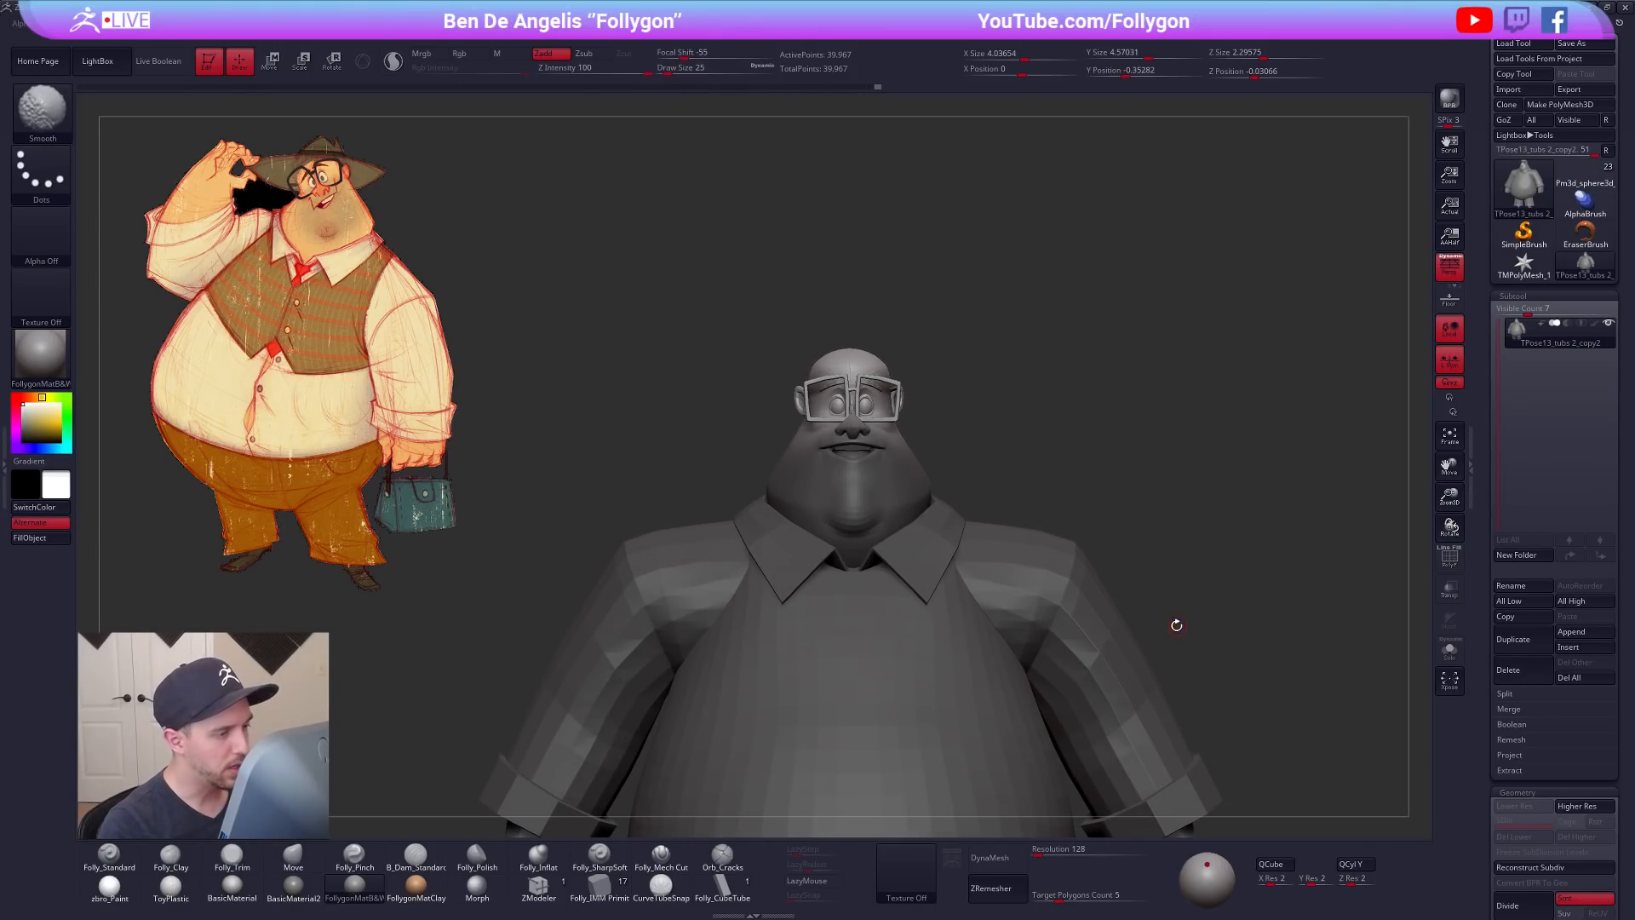
# Step: Transfer the adjusted pose back to the detailed subtools with TPose|SubT
pyautogui.moveTo(882, 446)
pyautogui.keyDown('ctrl'); pyautogui.mouseDown(button='right')
pyautogui.moveTo(977, 461)
pyautogui.moveTo(903, 358)
pyautogui.mouseUp(button='right'); pyautogui.keyUp('ctrl')
pyautogui.hotkey('shift', 'f')
pyautogui.hotkey('shift', 'f')
pyautogui.keyDown('ctrl'); pyautogui.moveTo(1027, 395); pyautogui.dragTo(1066, 391, button='right'); pyautogui.keyUp('ctrl')
pyautogui.hotkey('ctrl', 'space')
pyautogui.click(1108, 605)
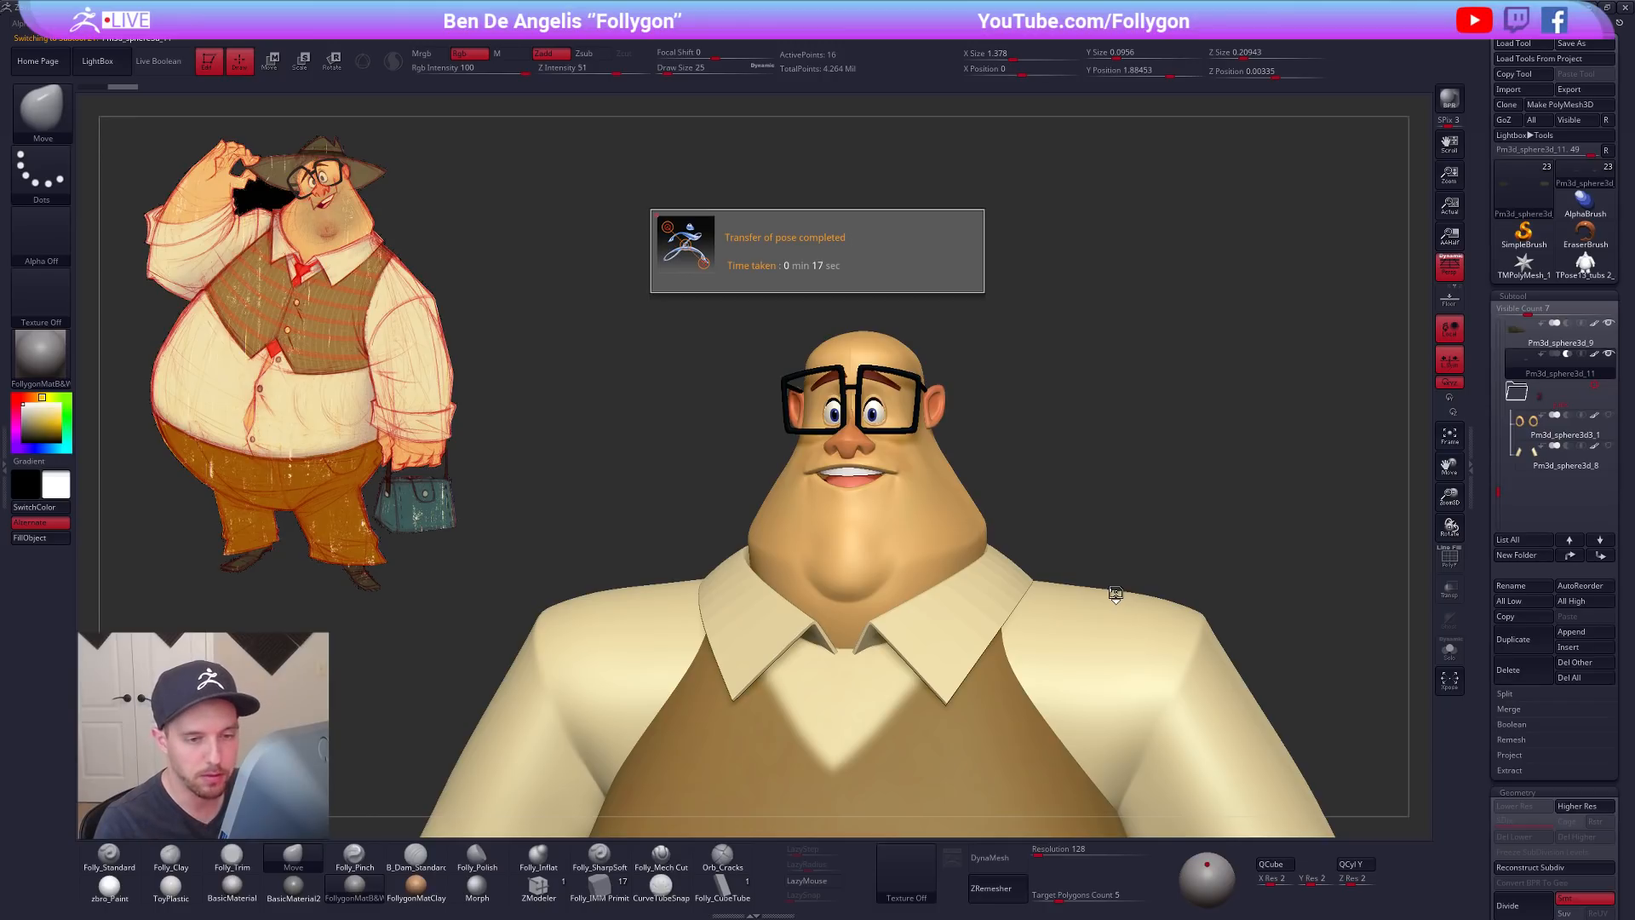
# Step: Select the head subtool, display it solo and set the brush size to 61
pyautogui.hotkey('shift', 's')
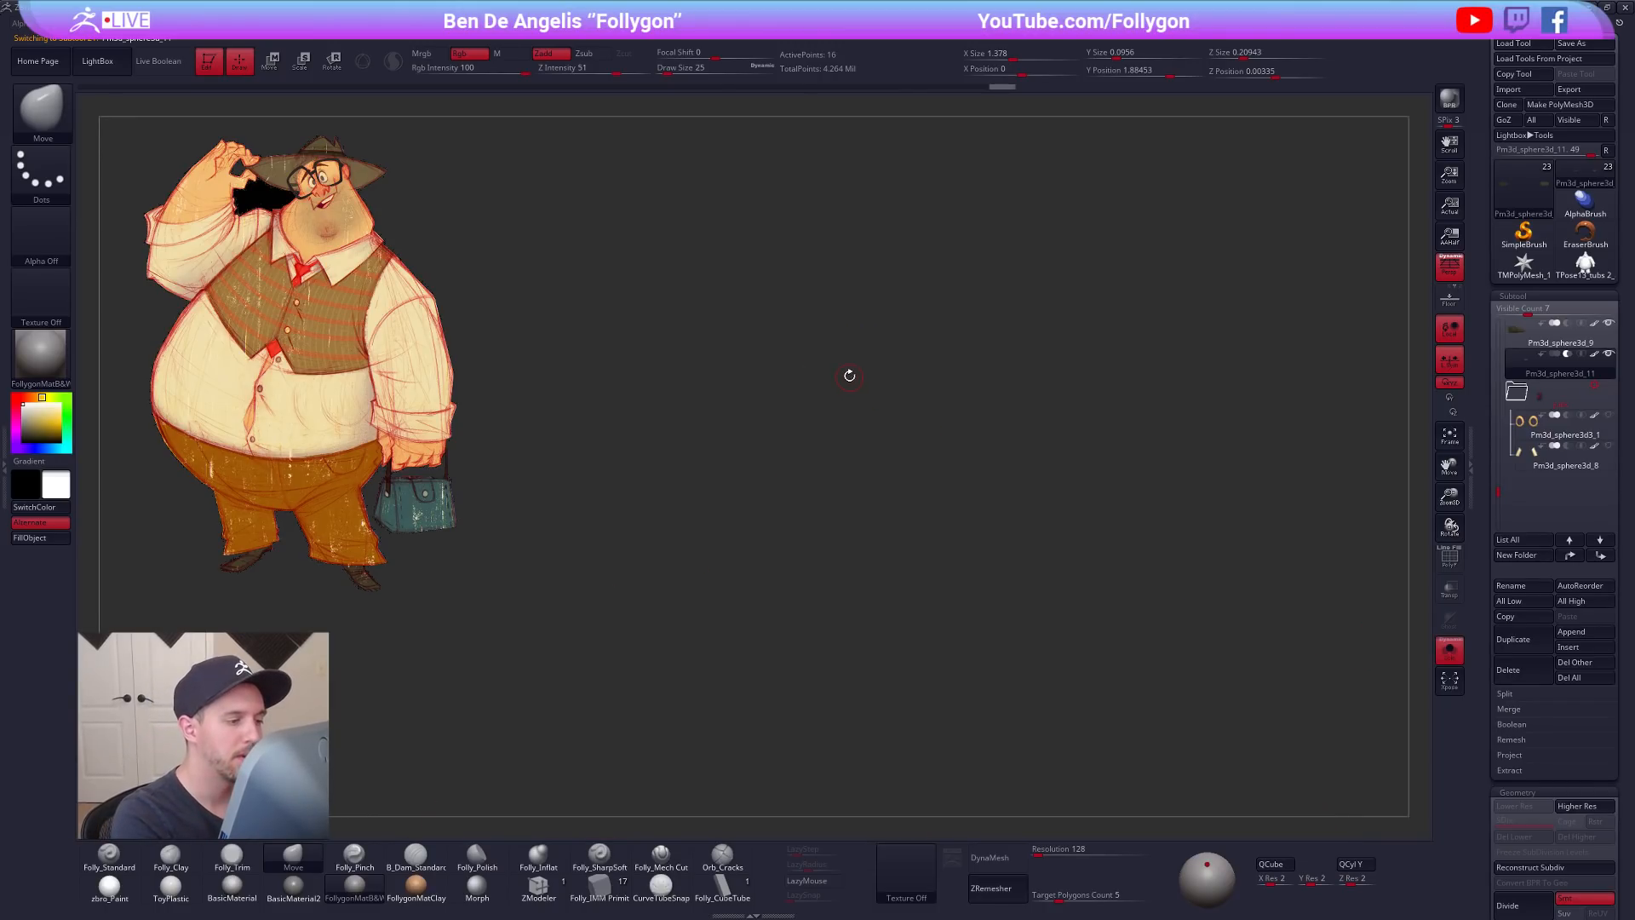
pyautogui.moveTo(868, 424); pyautogui.dragTo(877, 439)
pyautogui.keyDown('alt'); pyautogui.click(878, 428); pyautogui.keyUp('alt')
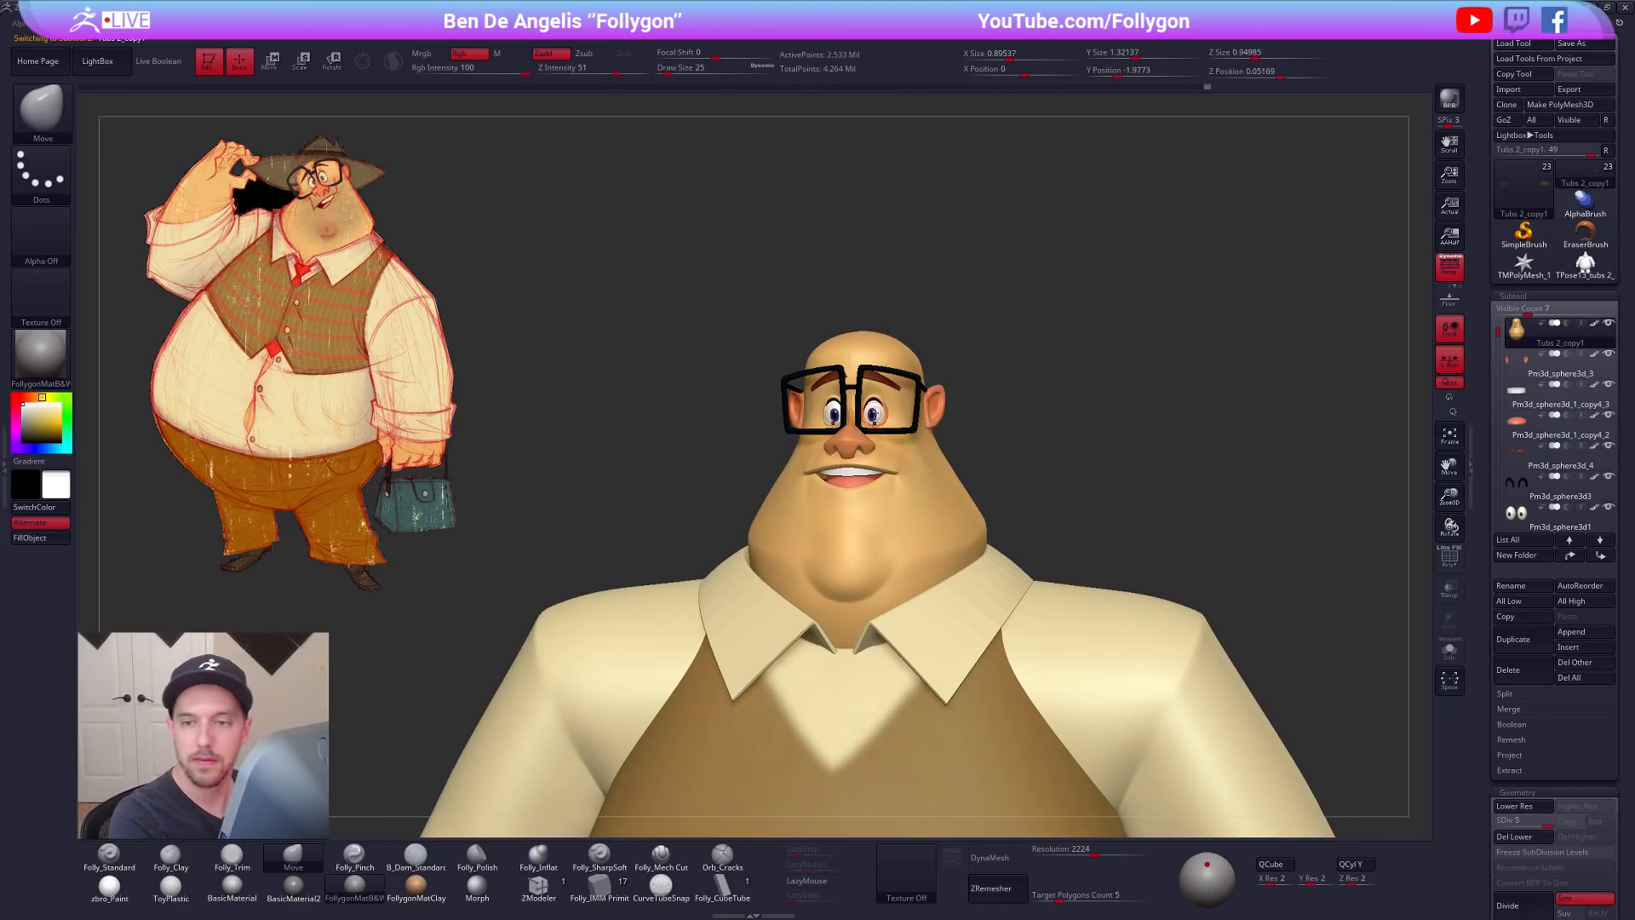
pyautogui.hotkey('shift', 's')
pyautogui.press('space')
pyautogui.moveTo(1008, 395); pyautogui.dragTo(1012, 397)
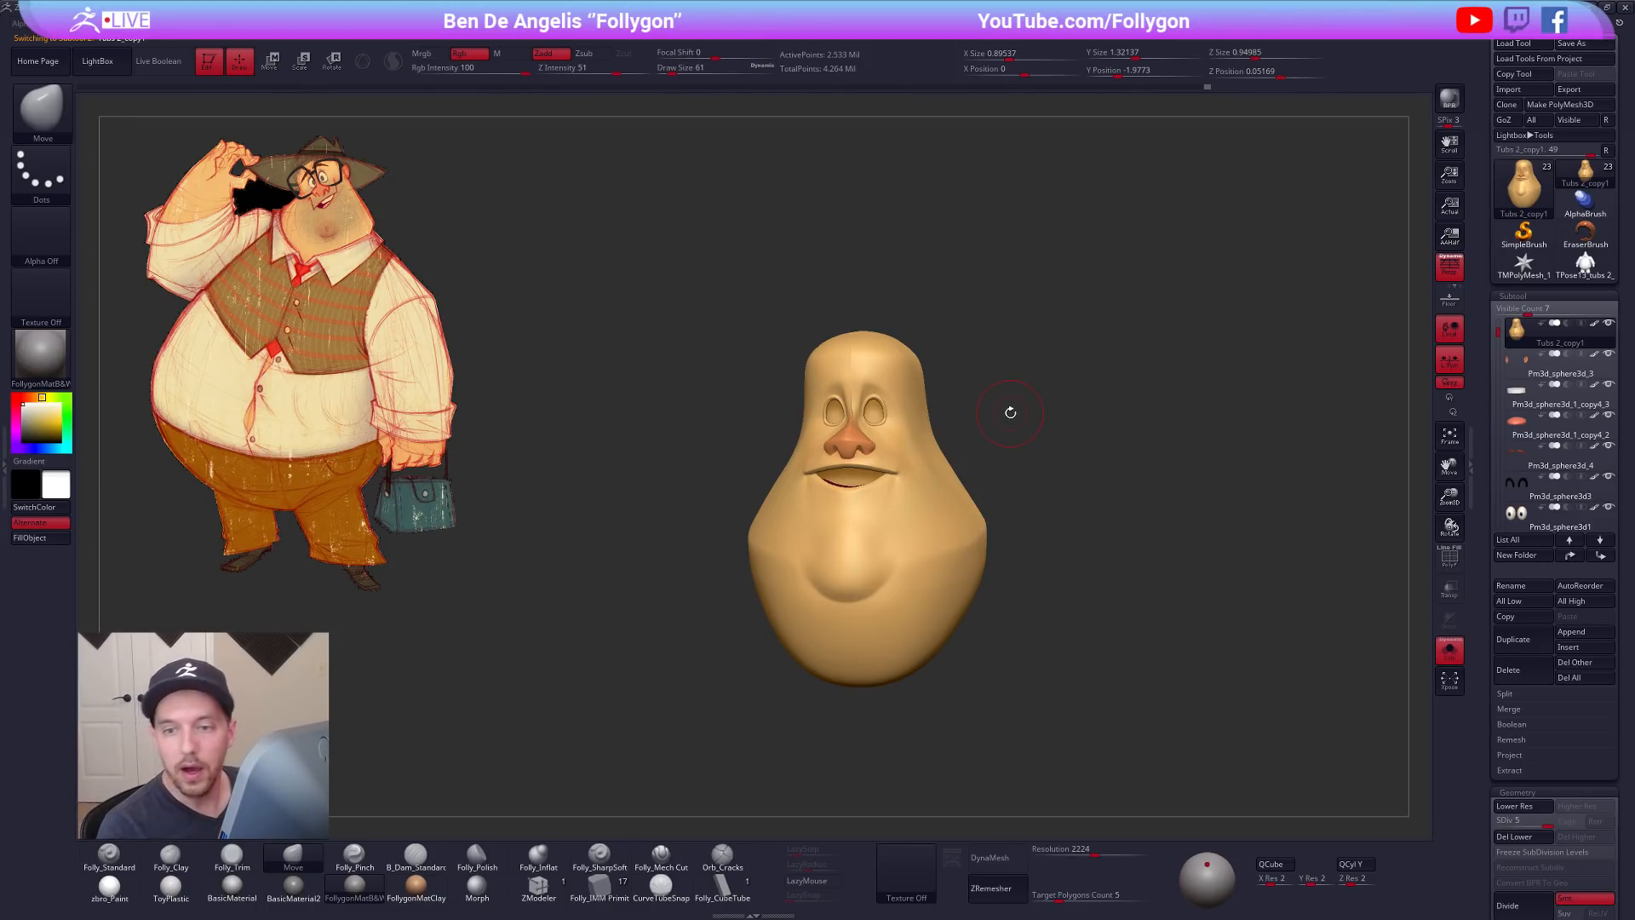
# Step: Lower the head subtool to subdivision level 1 and turn on its polyframe display
pyautogui.moveTo(890, 409)
pyautogui.keyDown('ctrl'); pyautogui.mouseDown(button='right')
pyautogui.moveTo(845, 379)
pyautogui.moveTo(850, 500)
pyautogui.mouseUp(button='right'); pyautogui.keyUp('ctrl')
pyautogui.rightClick(843, 377)
pyautogui.click(837, 385)
pyautogui.hotkey('shift', 'd')
pyautogui.hotkey('shift', 'd')
pyautogui.hotkey('shift', 'd')
pyautogui.rightClick(856, 530)
pyautogui.click(851, 540)
pyautogui.hotkey('shift', 'f')
pyautogui.rightClick(856, 532)
pyautogui.click(855, 540)
pyautogui.hotkey('shift', 'd')
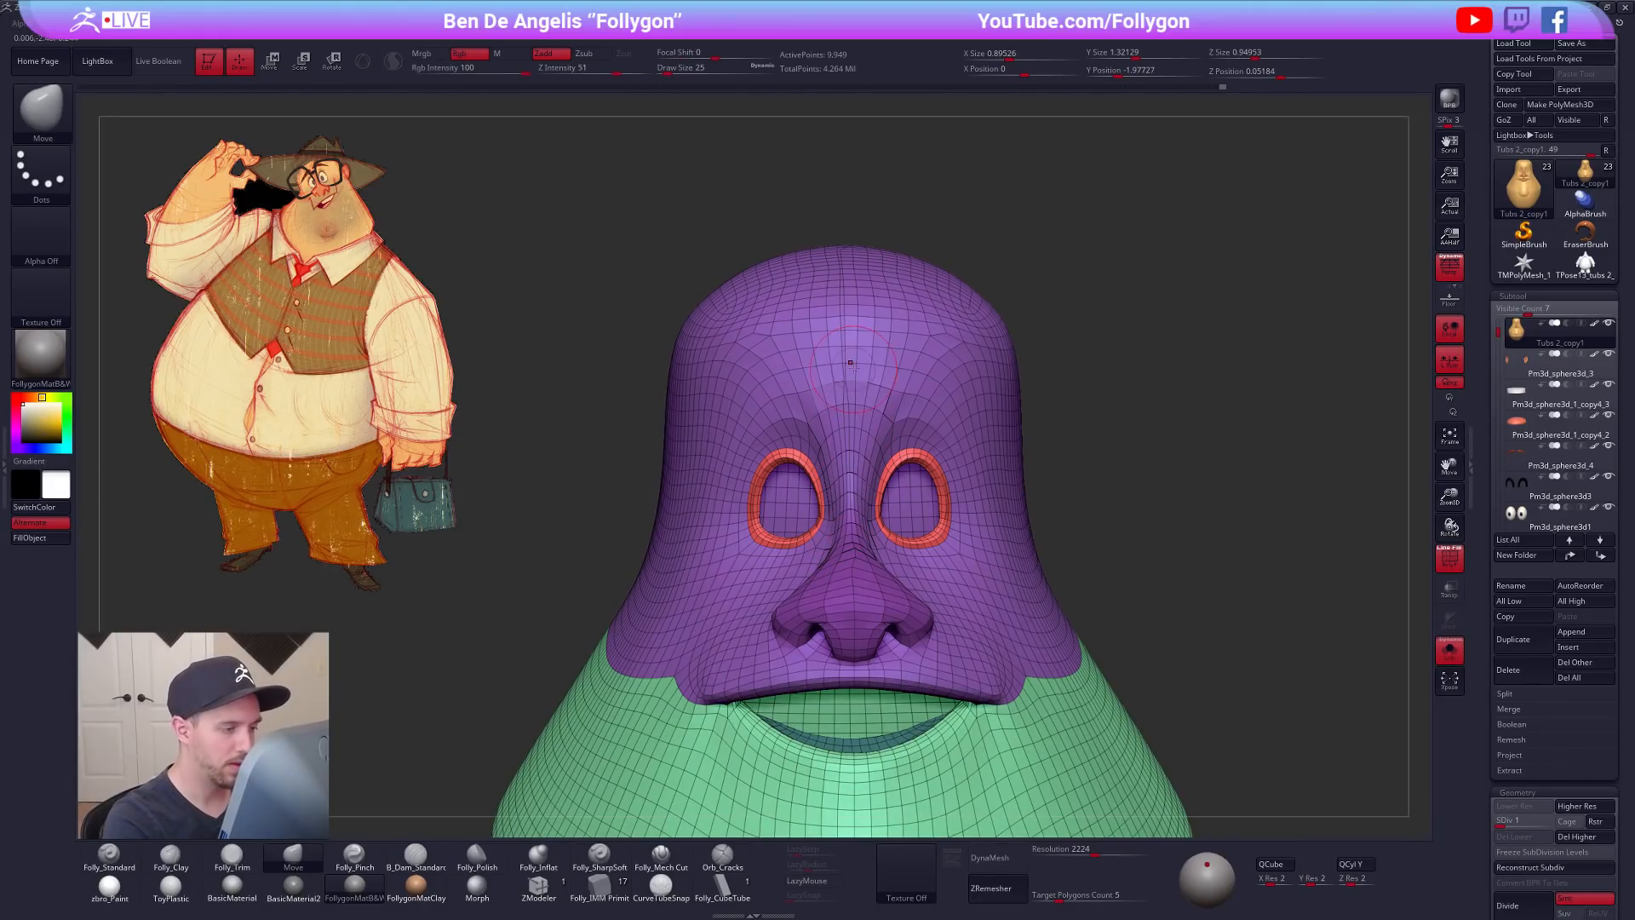
# Step: Smooth the forehead and the crown of the head along the centre with a brush size of about 43
pyautogui.keyDown('shift'); pyautogui.moveTo(850, 382); pyautogui.dragTo(852, 298); pyautogui.keyUp('shift')
pyautogui.rightClick(855, 379)
pyautogui.click(857, 388)
pyautogui.moveTo(852, 294); pyautogui.dragTo(812, 504, button='right')
pyautogui.keyDown('shift'); pyautogui.moveTo(813, 508); pyautogui.dragTo(819, 556); pyautogui.keyUp('shift')
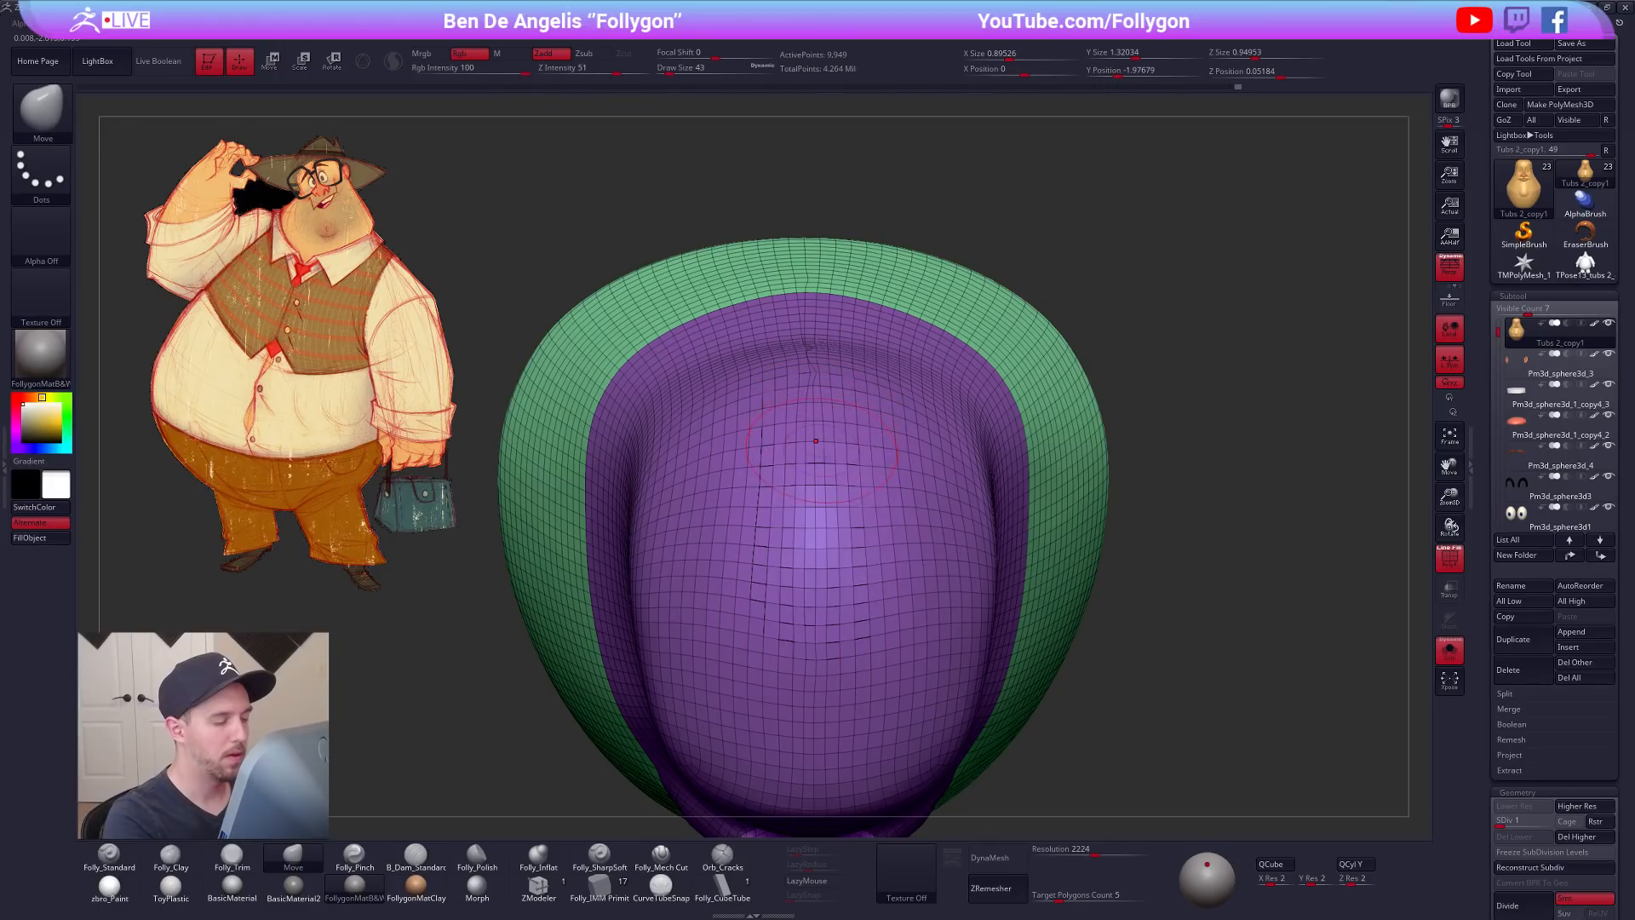
pyautogui.moveTo(820, 545); pyautogui.dragTo(807, 428, button='right')
pyautogui.keyDown('shift'); pyautogui.moveTo(810, 349); pyautogui.dragTo(815, 255); pyautogui.keyUp('shift')
pyautogui.moveTo(826, 266)
pyautogui.keyDown('ctrl'); pyautogui.mouseDown(button='right')
pyautogui.moveTo(820, 196)
pyautogui.moveTo(817, 477)
pyautogui.mouseUp(button='right'); pyautogui.keyUp('ctrl')
pyautogui.moveTo(831, 588); pyautogui.dragTo(823, 439, button='right')
pyautogui.keyDown('shift'); pyautogui.moveTo(828, 442); pyautogui.dragTo(822, 643); pyautogui.keyUp('shift')
pyautogui.keyDown('alt'); pyautogui.moveTo(823, 644); pyautogui.dragTo(823, 481, button='right'); pyautogui.keyUp('alt')
pyautogui.keyDown('shift'); pyautogui.moveTo(824, 358); pyautogui.dragTo(826, 546); pyautogui.keyUp('shift')
pyautogui.moveTo(826, 545); pyautogui.dragTo(824, 443, button='right')
pyautogui.keyDown('shift'); pyautogui.moveTo(826, 460); pyautogui.dragTo(834, 543); pyautogui.keyUp('shift')
pyautogui.moveTo(832, 572); pyautogui.dragTo(832, 477, button='right')
pyautogui.keyDown('alt'); pyautogui.moveTo(833, 656); pyautogui.dragTo(858, 550, button='right'); pyautogui.keyUp('alt')
# Step: Reduce the brush size to 21 and smooth the bridge of the nose between the eye sockets
pyautogui.press('space')
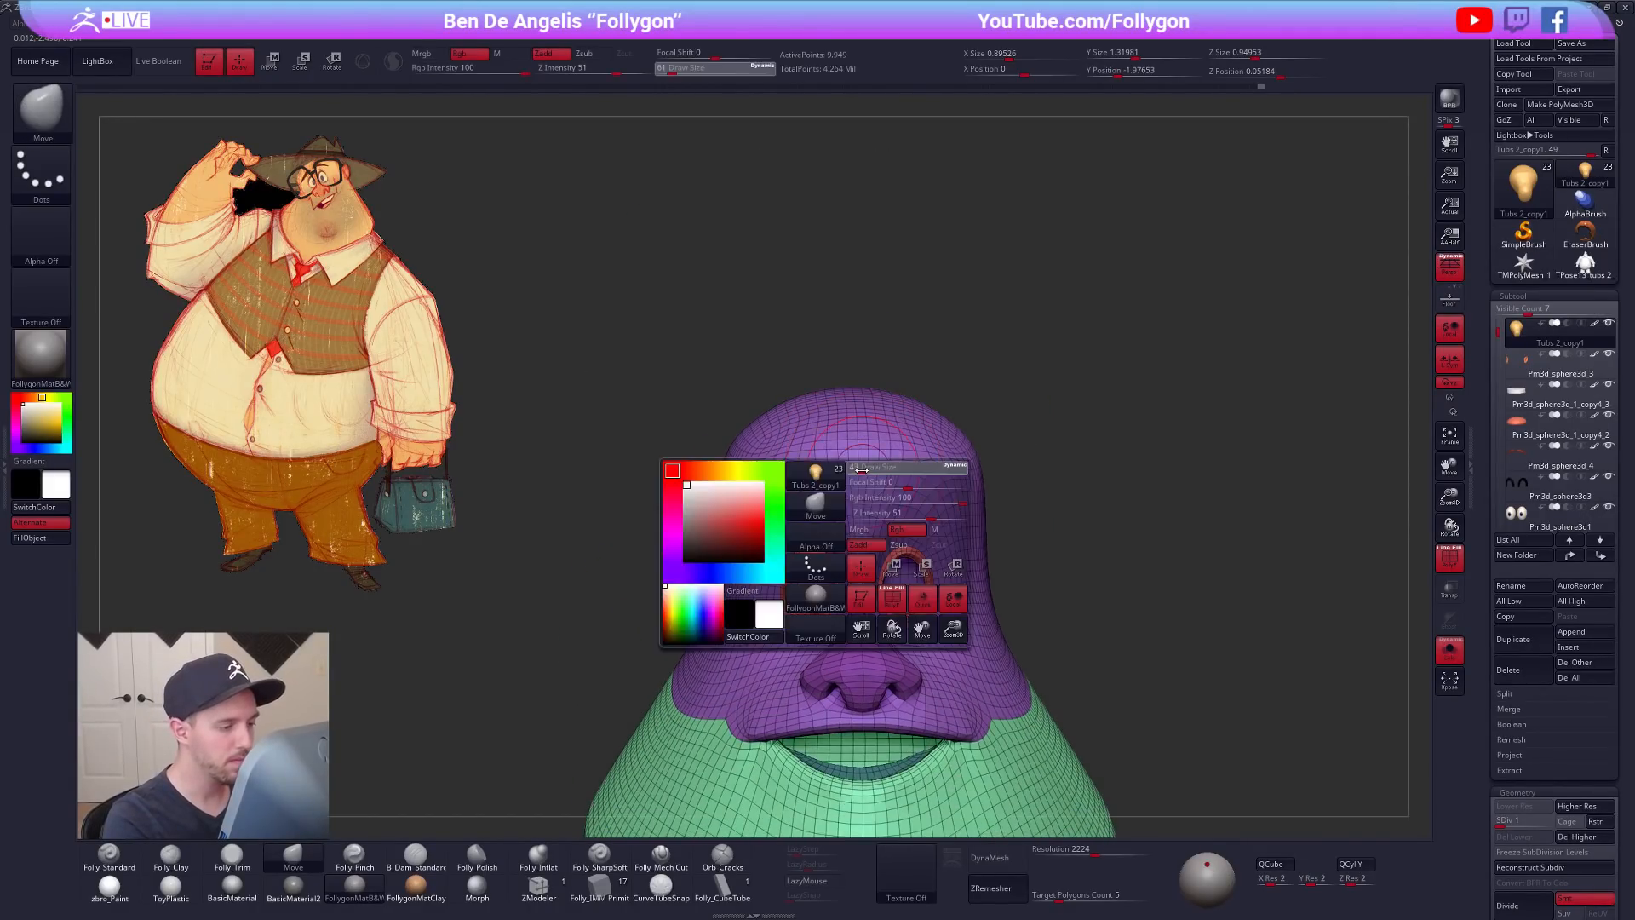
pyautogui.moveTo(858, 550); pyautogui.dragTo(848, 549)
pyautogui.moveTo(847, 549)
pyautogui.keyDown('alt'); pyautogui.mouseDown(button='right')
pyautogui.moveTo(863, 436)
pyautogui.moveTo(862, 545)
pyautogui.mouseUp(button='right'); pyautogui.keyUp('alt')
pyautogui.press('space')
pyautogui.moveTo(862, 545); pyautogui.dragTo(854, 545)
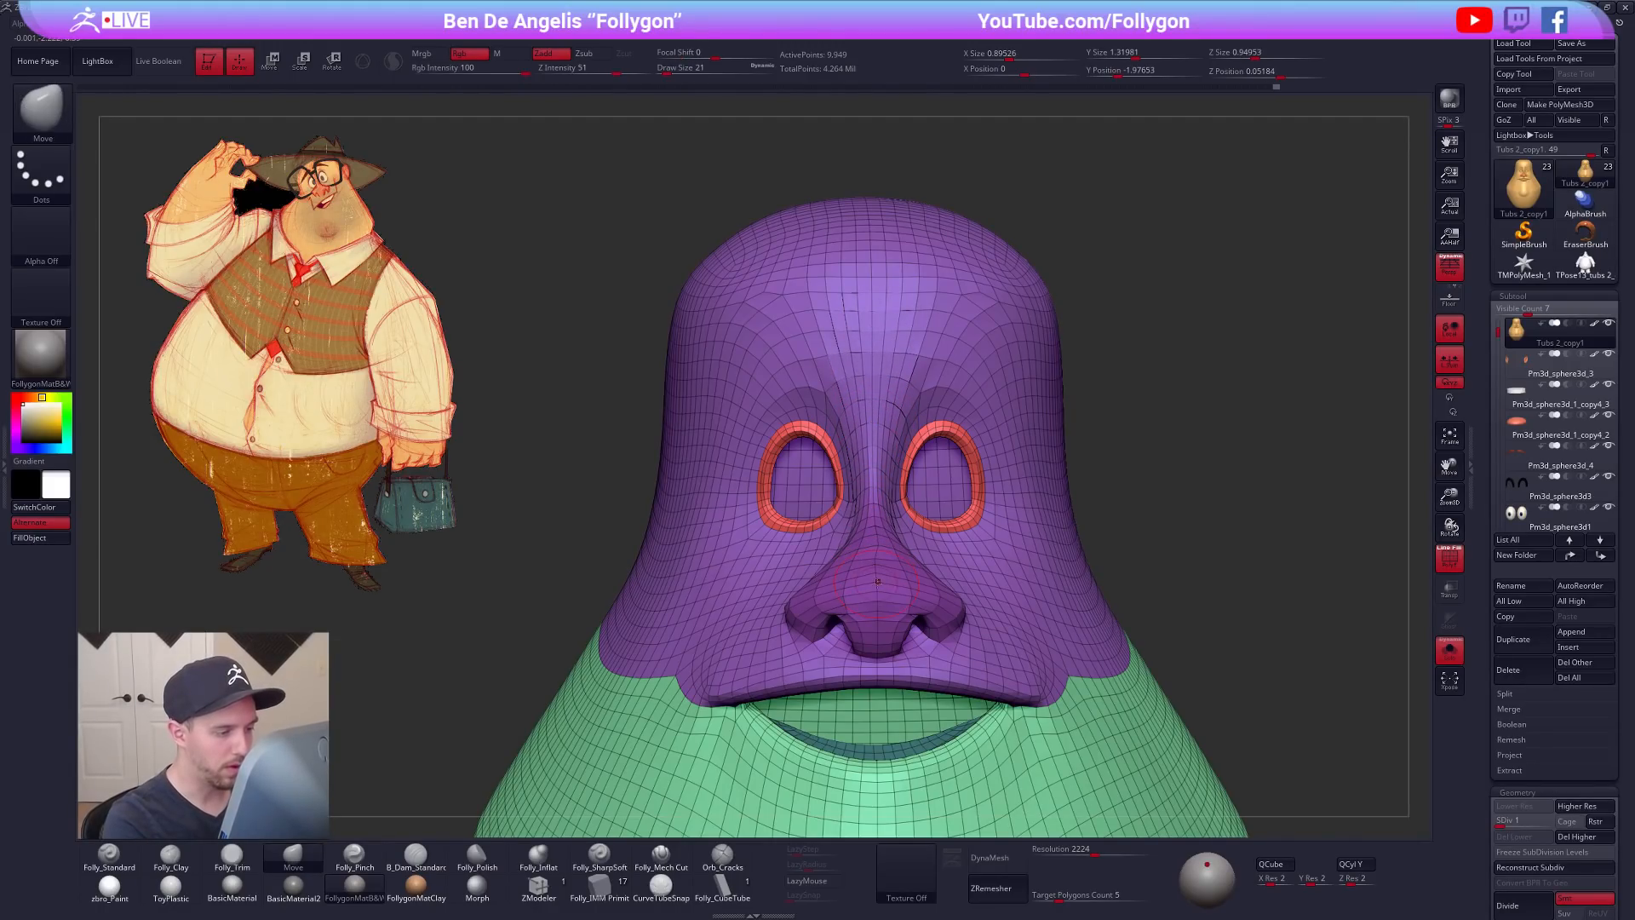
pyautogui.keyDown('alt'); pyautogui.moveTo(860, 492); pyautogui.dragTo(876, 494, button='right'); pyautogui.keyUp('alt')
pyautogui.keyDown('shift'); pyautogui.moveTo(878, 494); pyautogui.dragTo(879, 520); pyautogui.keyUp('shift')
pyautogui.keyDown('alt'); pyautogui.moveTo(877, 545); pyautogui.dragTo(885, 425, button='right'); pyautogui.keyUp('alt')
# Step: Raise the head to subdivision level 2 and smooth from the brow down the nose bridge at size 18
pyautogui.press('d')
pyautogui.press('space')
pyautogui.press('shift')
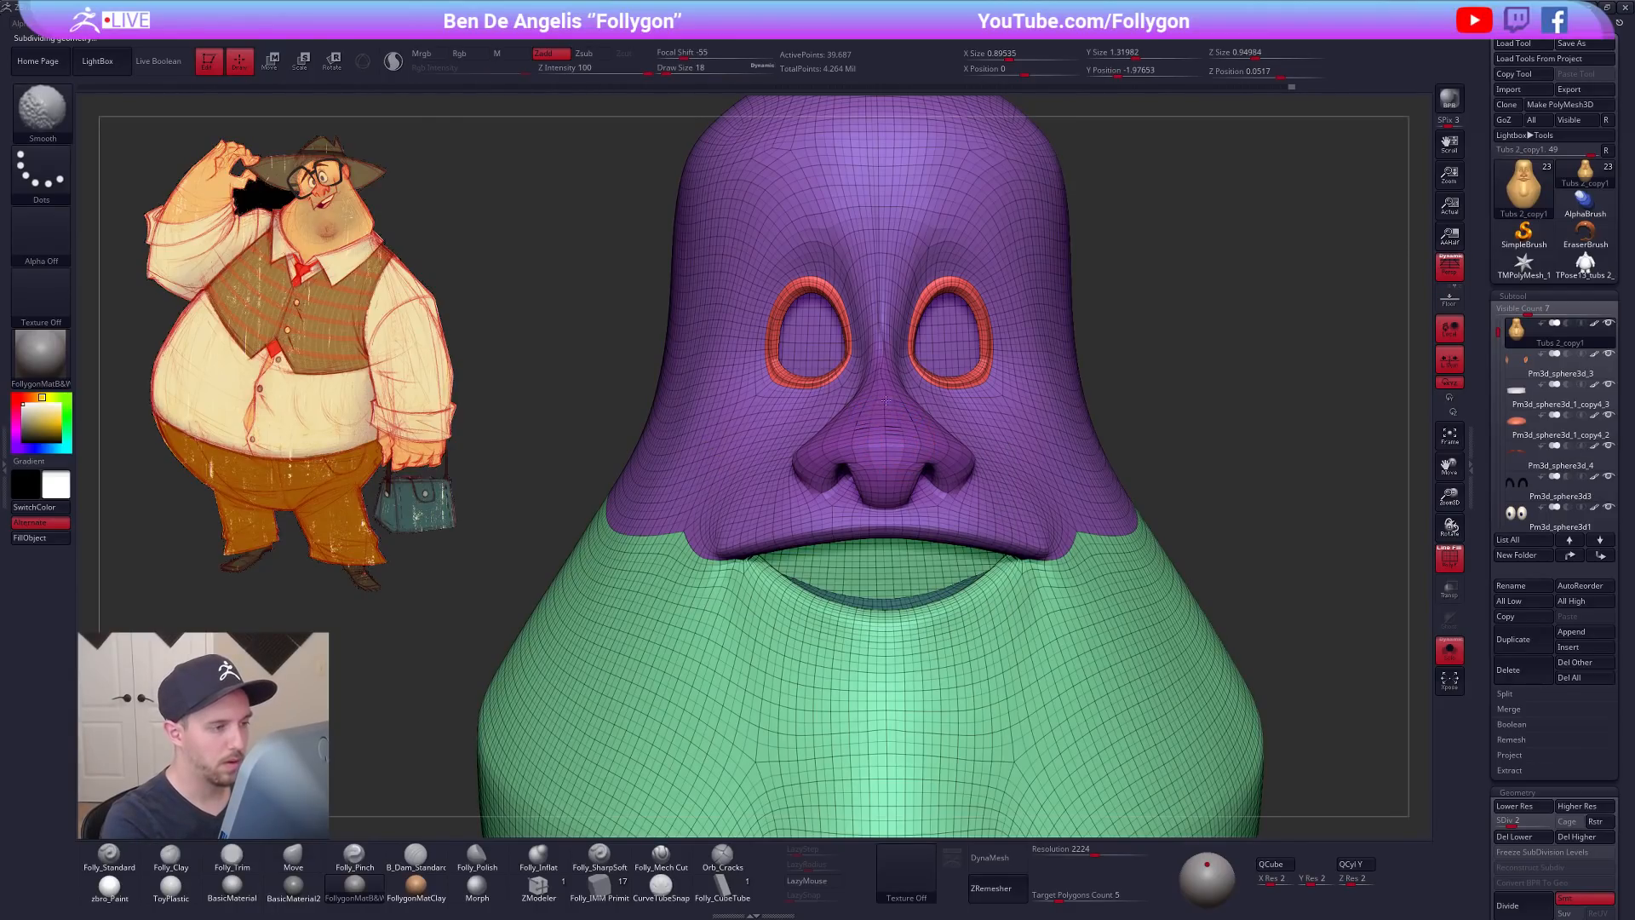
pyautogui.keyDown('shift'); pyautogui.moveTo(884, 227); pyautogui.dragTo(883, 387); pyautogui.keyUp('shift')
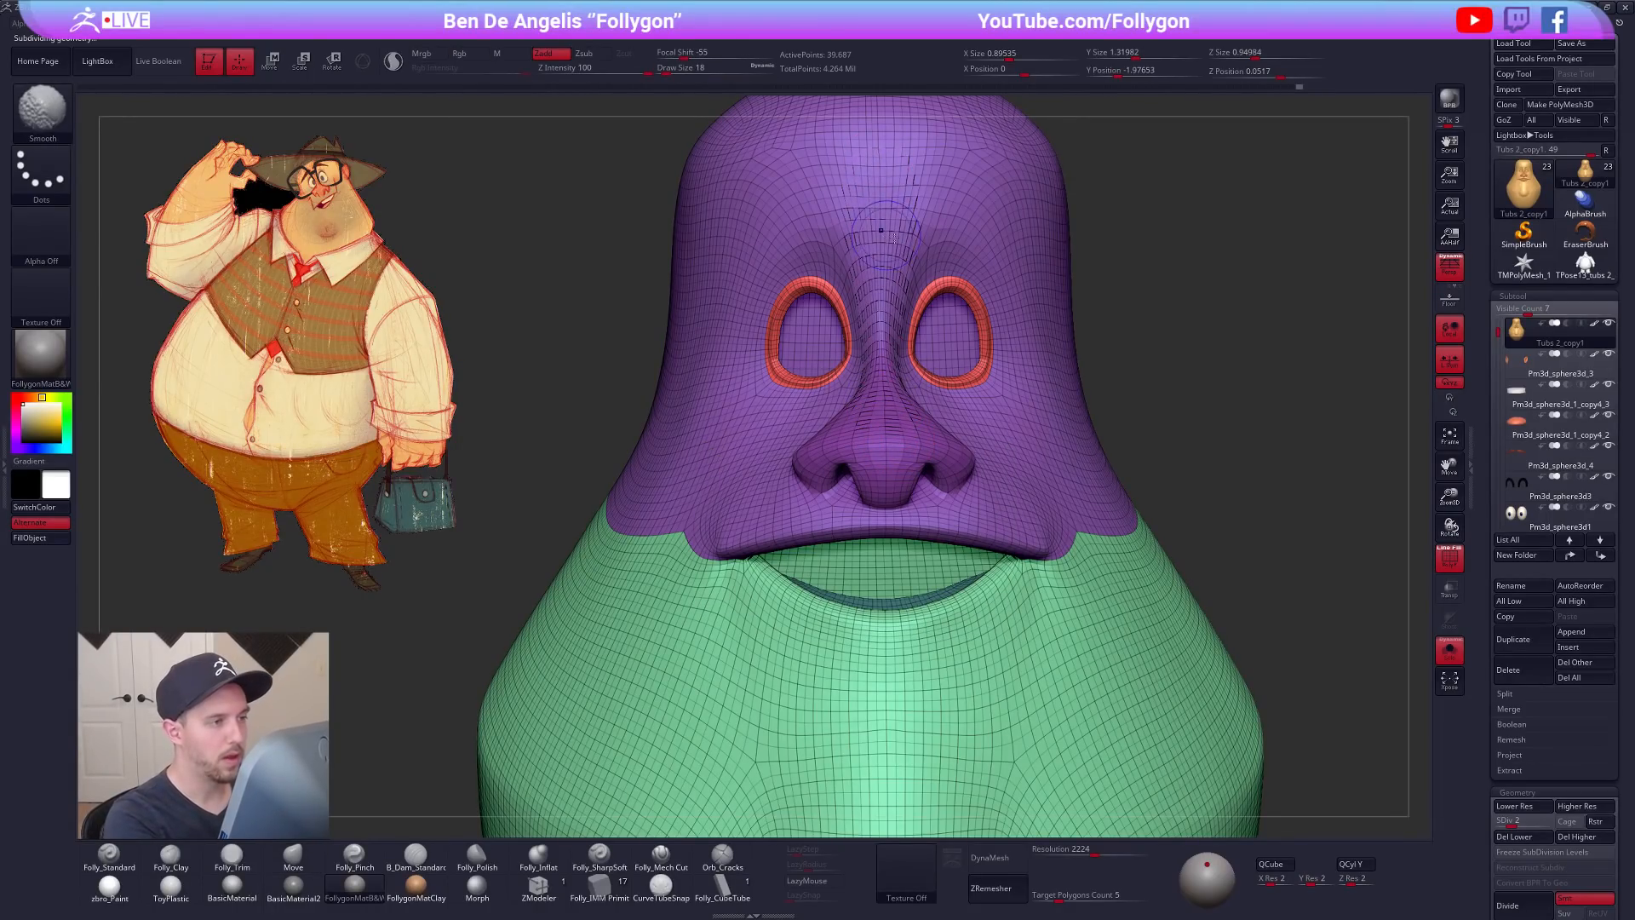
# Step: Smooth the centre of the lower forehead just above the brow on the head mesh, checking it with the polyframe display
pyautogui.hotkey('shift', 'f')
pyautogui.press('space')
pyautogui.moveTo(898, 255); pyautogui.dragTo(909, 247)
pyautogui.keyDown('alt'); pyautogui.moveTo(909, 246); pyautogui.dragTo(871, 451, button='right'); pyautogui.keyUp('alt')
pyautogui.keyDown('shift'); pyautogui.moveTo(869, 417); pyautogui.dragTo(877, 383); pyautogui.keyUp('shift')
pyautogui.moveTo(877, 383); pyautogui.dragTo(881, 486, button='right')
pyautogui.hotkey('shift', 'f')
pyautogui.keyDown('shift'); pyautogui.moveTo(881, 239); pyautogui.dragTo(880, 274); pyautogui.keyUp('shift')
# Step: Smooth the head's centreline from the forehead towards the crown and turn off the polyframe display
pyautogui.keyDown('alt'); pyautogui.moveTo(880, 264); pyautogui.dragTo(851, 511, button='right'); pyautogui.keyUp('alt')
pyautogui.keyDown('shift'); pyautogui.moveTo(849, 387); pyautogui.dragTo(849, 319); pyautogui.keyUp('shift')
pyautogui.moveTo(848, 281)
pyautogui.mouseDown(button='right')
pyautogui.moveTo(846, 373)
pyautogui.moveTo(847, 340)
pyautogui.mouseUp(button='right')
pyautogui.keyDown('shift'); pyautogui.moveTo(849, 328); pyautogui.dragTo(855, 299); pyautogui.keyUp('shift')
pyautogui.moveTo(857, 315)
pyautogui.keyDown('ctrl'); pyautogui.mouseDown(button='right')
pyautogui.moveTo(861, 256)
pyautogui.moveTo(853, 575)
pyautogui.mouseUp(button='right'); pyautogui.keyUp('ctrl')
pyautogui.keyDown('ctrl'); pyautogui.moveTo(878, 454); pyautogui.dragTo(877, 384, button='right'); pyautogui.keyUp('ctrl')
pyautogui.moveTo(880, 511)
pyautogui.mouseDown(button='right')
pyautogui.moveTo(879, 417)
pyautogui.moveTo(911, 516)
pyautogui.moveTo(882, 289)
pyautogui.moveTo(896, 348)
pyautogui.mouseUp(button='right')
pyautogui.hotkey('shift', 'f')
# Step: Adjust the nose bridge between the eye sockets with the Move brush at subdivision level 3
pyautogui.press('space')
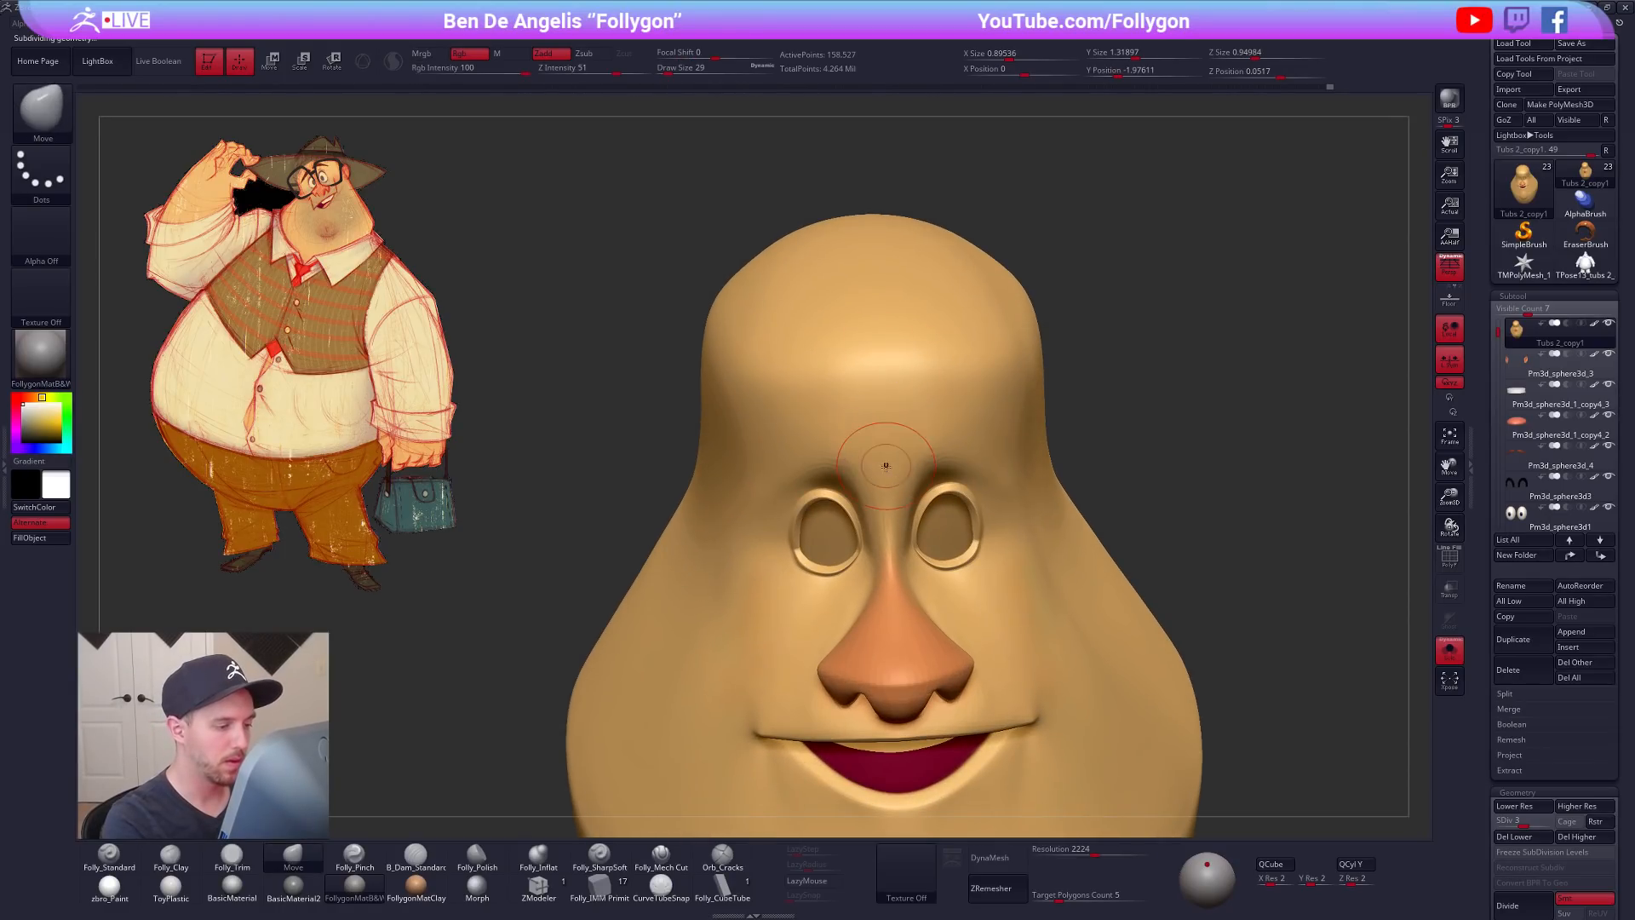
pyautogui.press('space')
pyautogui.press('space')
pyautogui.moveTo(899, 511); pyautogui.dragTo(887, 492)
pyautogui.moveTo(885, 596); pyautogui.dragTo(888, 537, button='right')
# Step: Trim the sides of the nose bridge near the inner brows using the Folly_Trim brush at size 21
pyautogui.hotkey('shift', 'f')
pyautogui.hotkey('shift', 'f')
pyautogui.press('3')
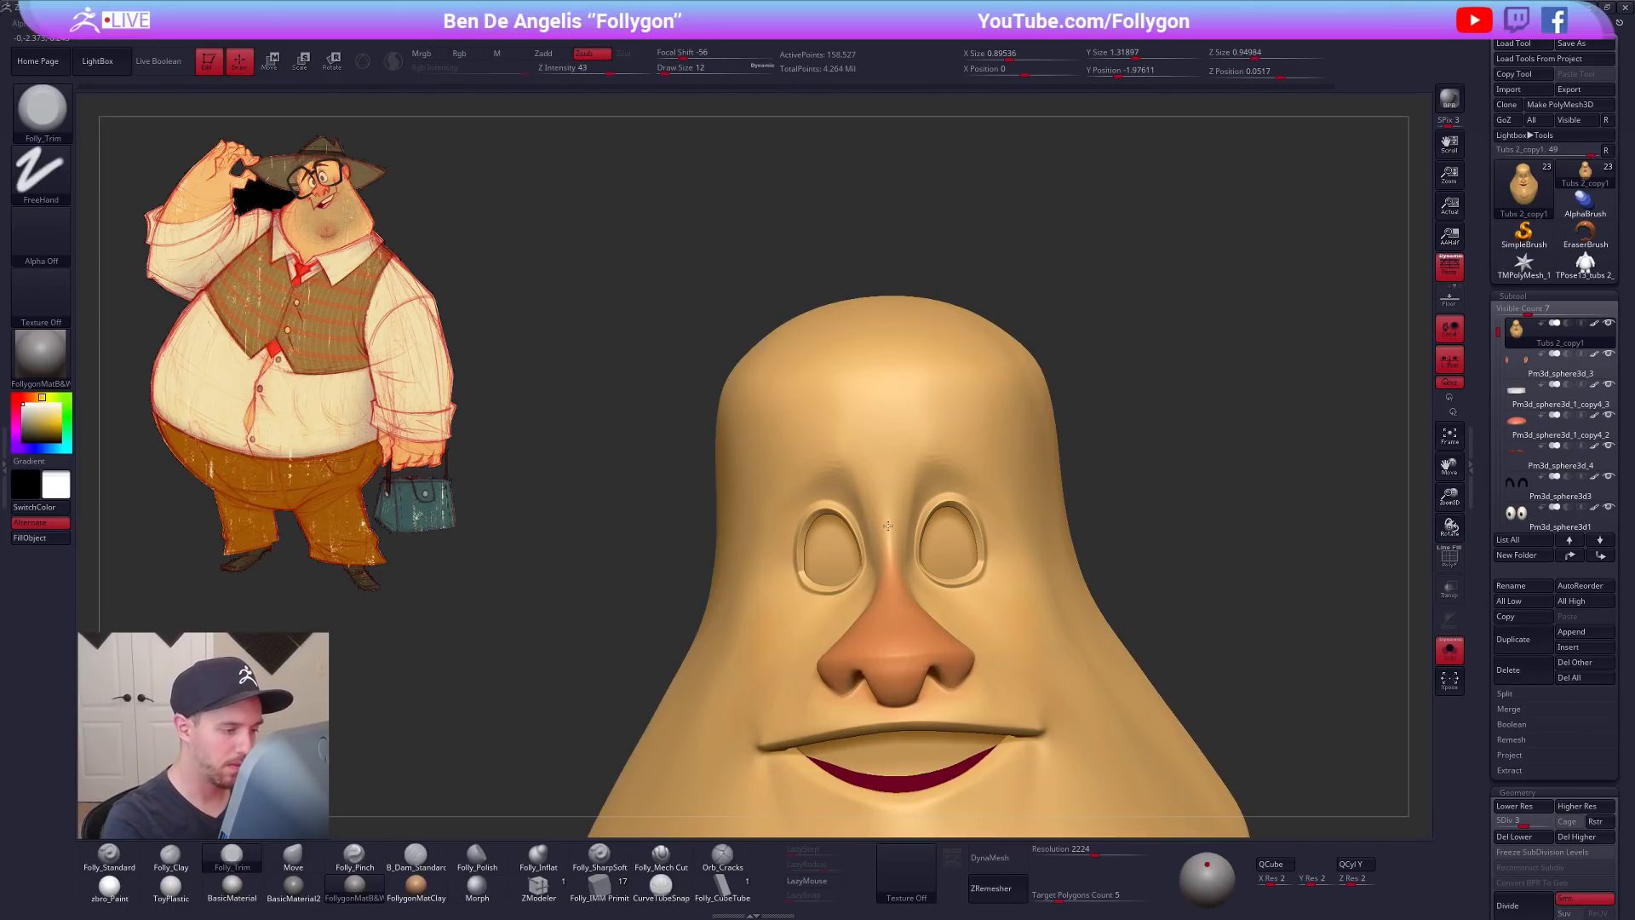
pyautogui.press('space')
pyautogui.moveTo(881, 573); pyautogui.dragTo(889, 573)
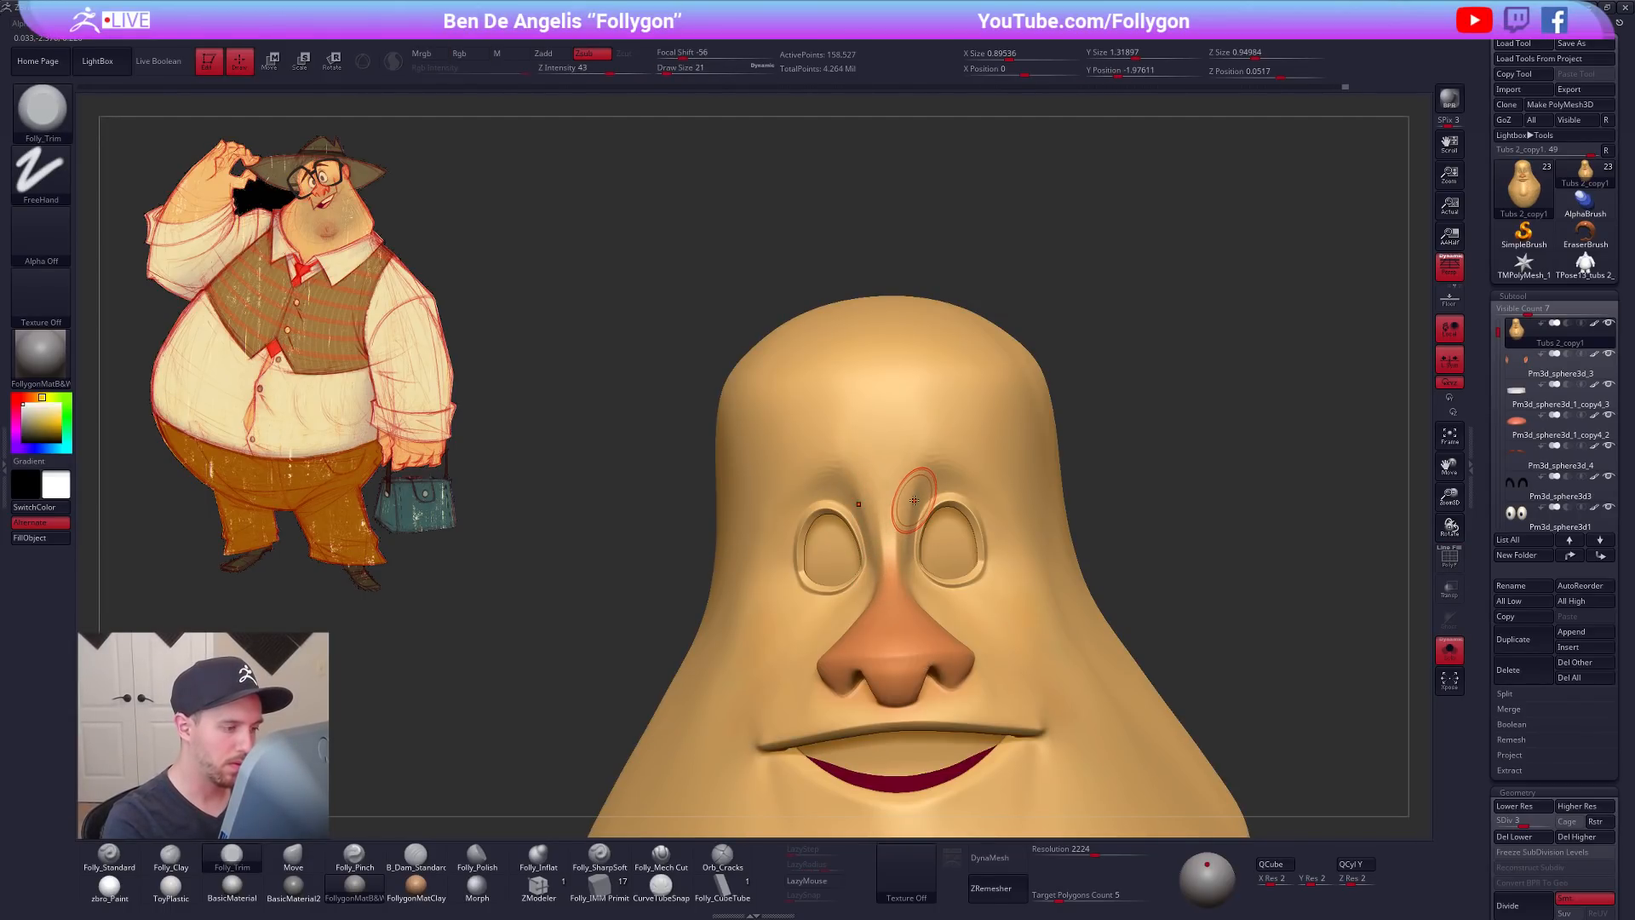
# Step: Smooth the nose bridge at subdivision level 1 and trim along the inner edges of the eye sockets at level 5
pyautogui.hotkey('shift', 'd')
pyautogui.hotkey('shift', 'd')
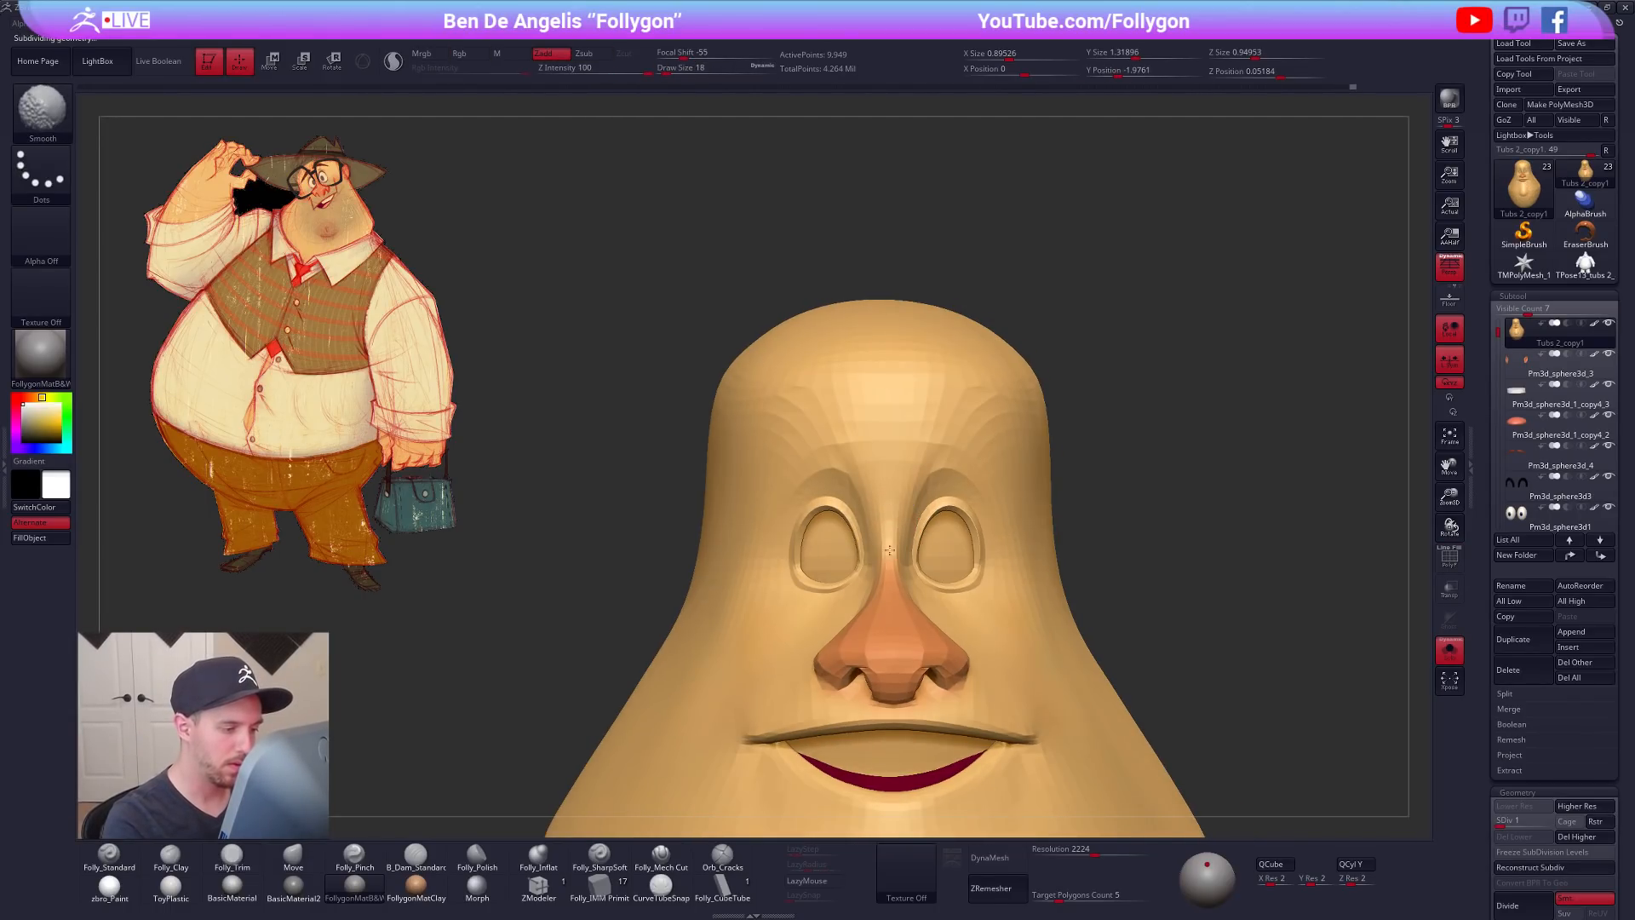
pyautogui.press('d')
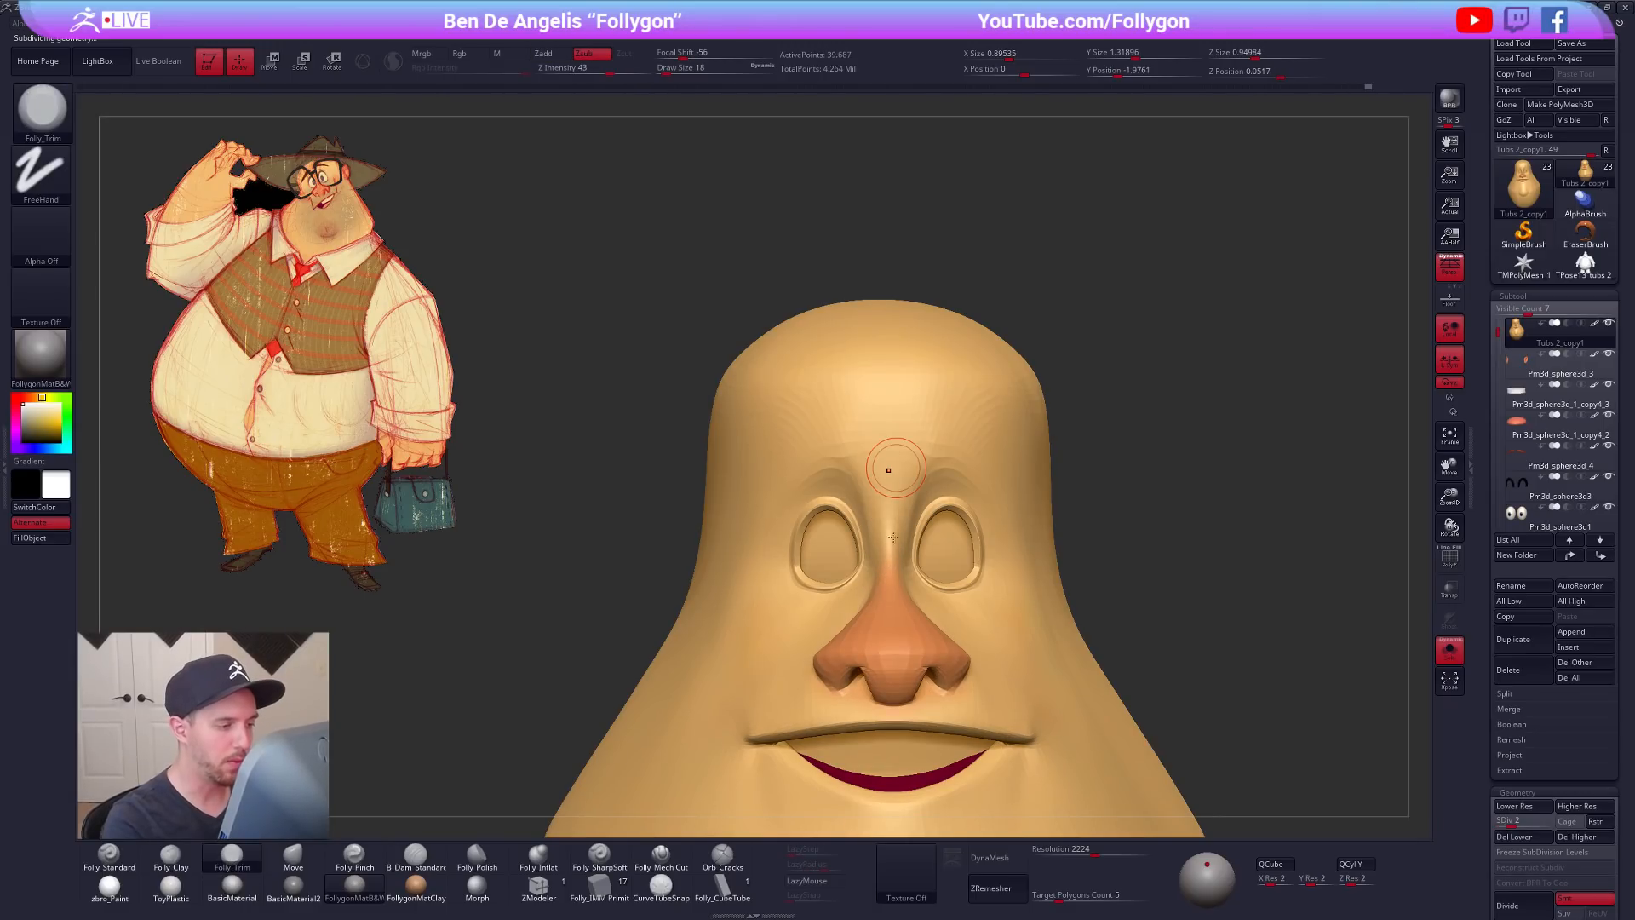
pyautogui.press('d')
pyautogui.press('d')
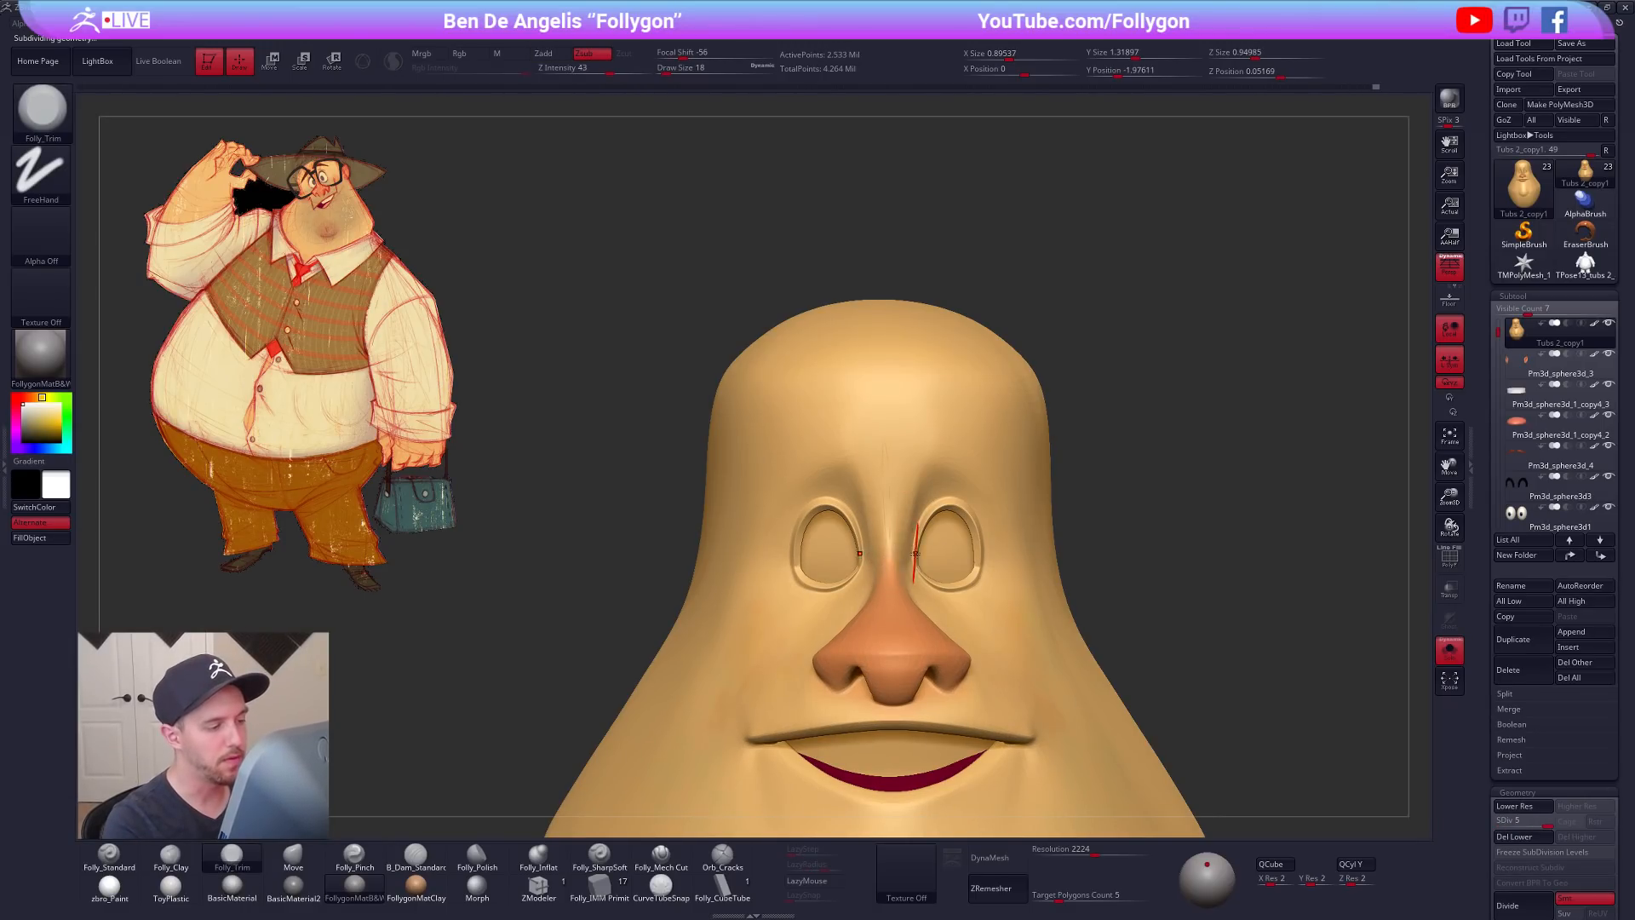
pyautogui.moveTo(1184, 494); pyautogui.dragTo(862, 562)
# Step: Lower the head's subdivision level and refine the brow profile from the side with a size 43 brush and the Move brush
pyautogui.hotkey('shift', 'd')
pyautogui.hotkey('shift', 'd')
pyautogui.rightClick(855, 532)
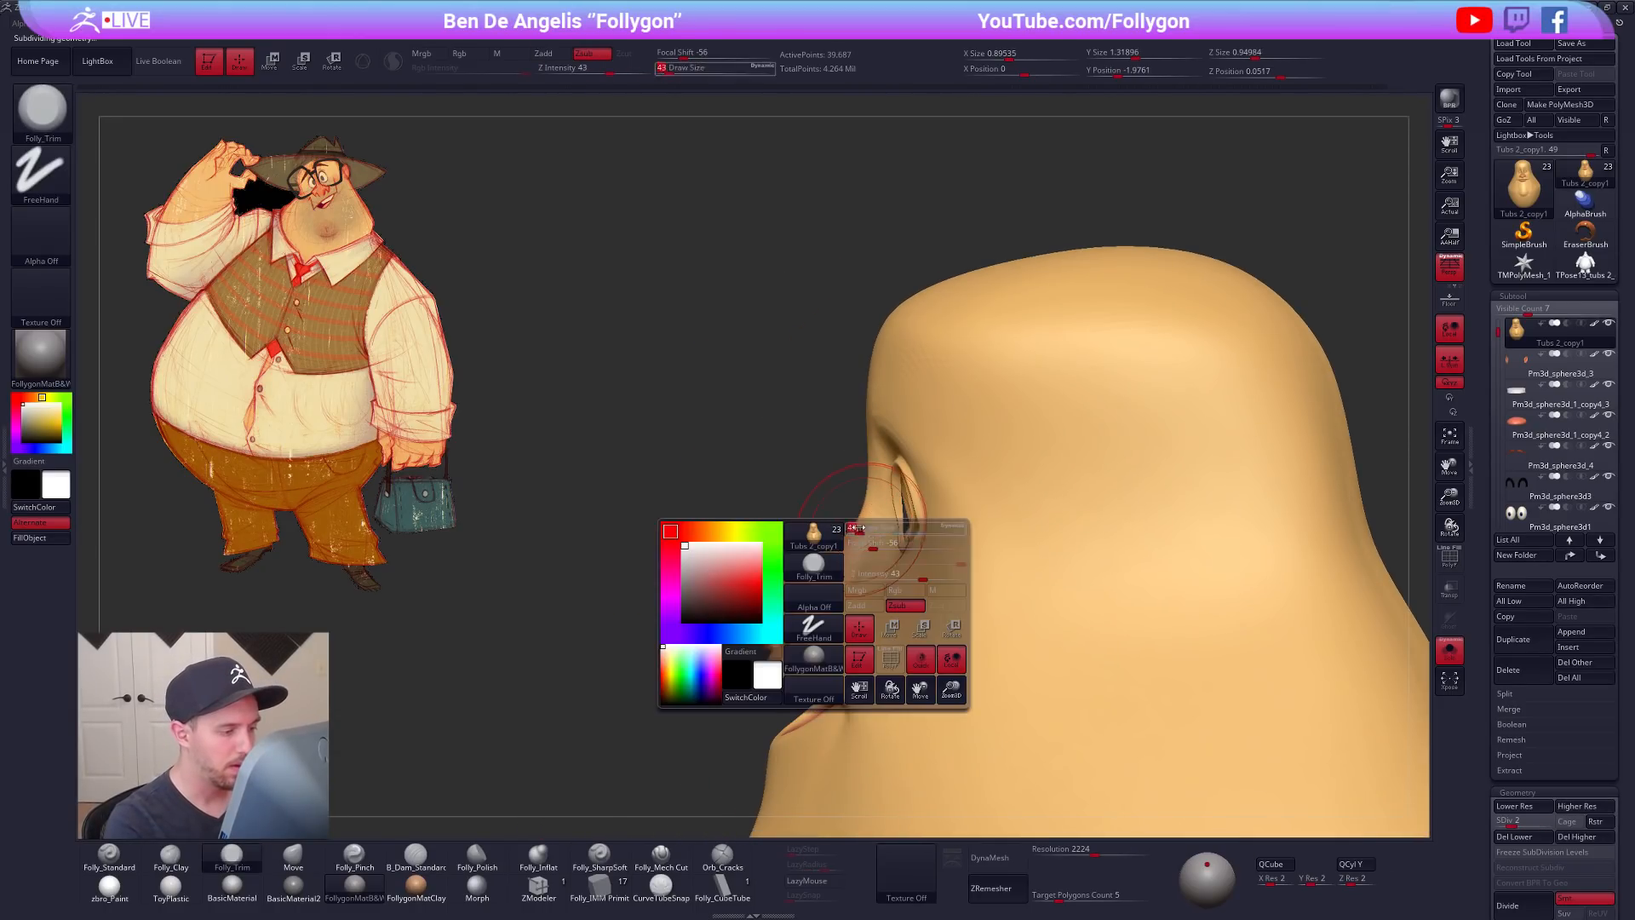
pyautogui.rightClick(858, 527)
pyautogui.hotkey('shift', 'd')
pyautogui.press('b')
pyautogui.press('m')
pyautogui.press('v')
pyautogui.moveTo(788, 538)
pyautogui.mouseDown(button='right')
pyautogui.moveTo(875, 529)
pyautogui.moveTo(850, 538)
pyautogui.mouseUp(button='right')
# Step: Build up the area between the brows at subdivision level 3 using the Folly_Clay brush at size 29
pyautogui.press('3')
pyautogui.rightClick(856, 511)
pyautogui.press('d')
pyautogui.press('b')
pyautogui.press('c')
pyautogui.press('l')
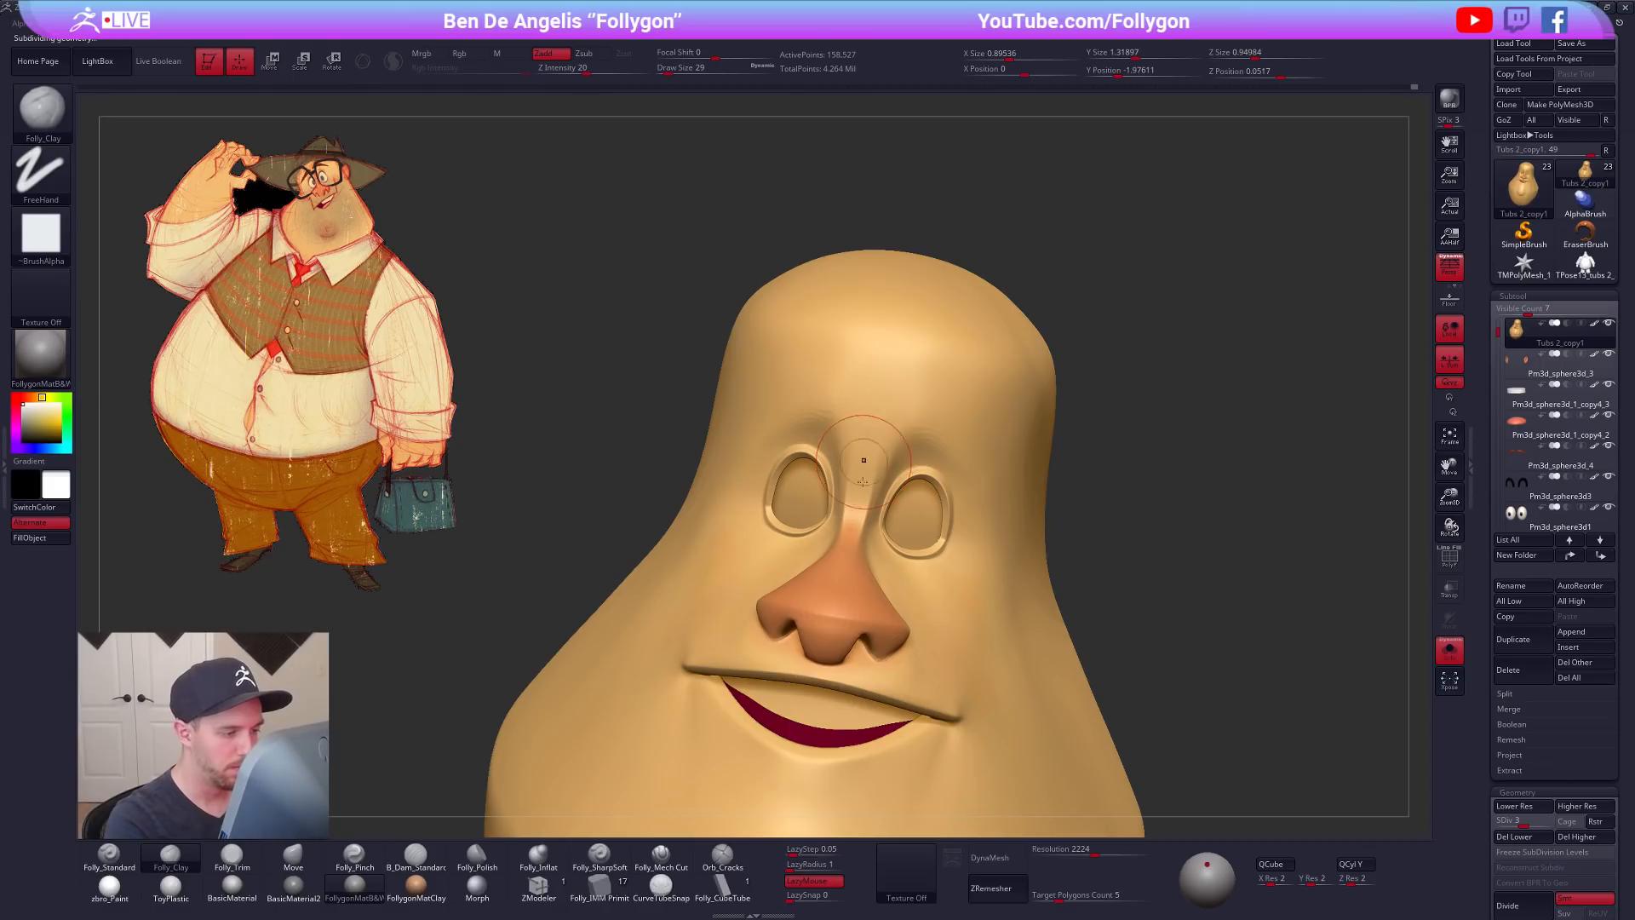
pyautogui.moveTo(864, 471); pyautogui.dragTo(858, 475, button='right')
# Step: Smooth the nose bridge at subdivision level 2, then return the head to level 5 with all subtools visible
pyautogui.hotkey('shift', 'd')
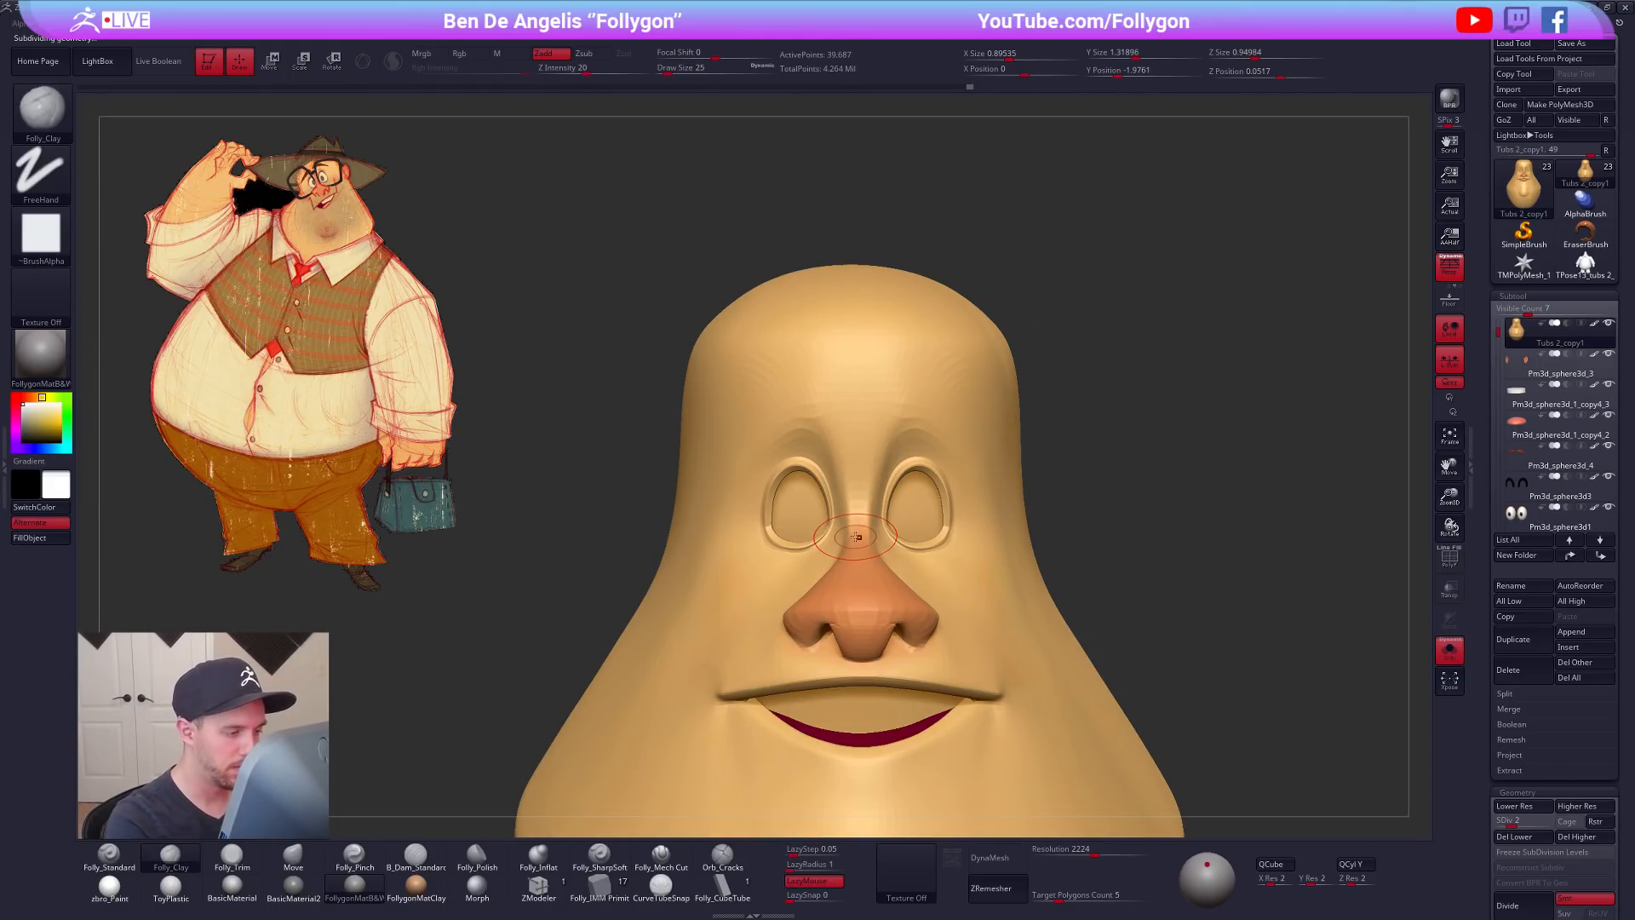
pyautogui.press('shift')
pyautogui.moveTo(916, 591); pyautogui.dragTo(862, 596, button='right')
pyautogui.moveTo(953, 628); pyautogui.dragTo(1050, 620, button='right')
pyautogui.press('d')
pyautogui.press('d')
pyautogui.hotkey('alt', 's')
pyautogui.press('[')
pyautogui.hotkey('alt', 's')
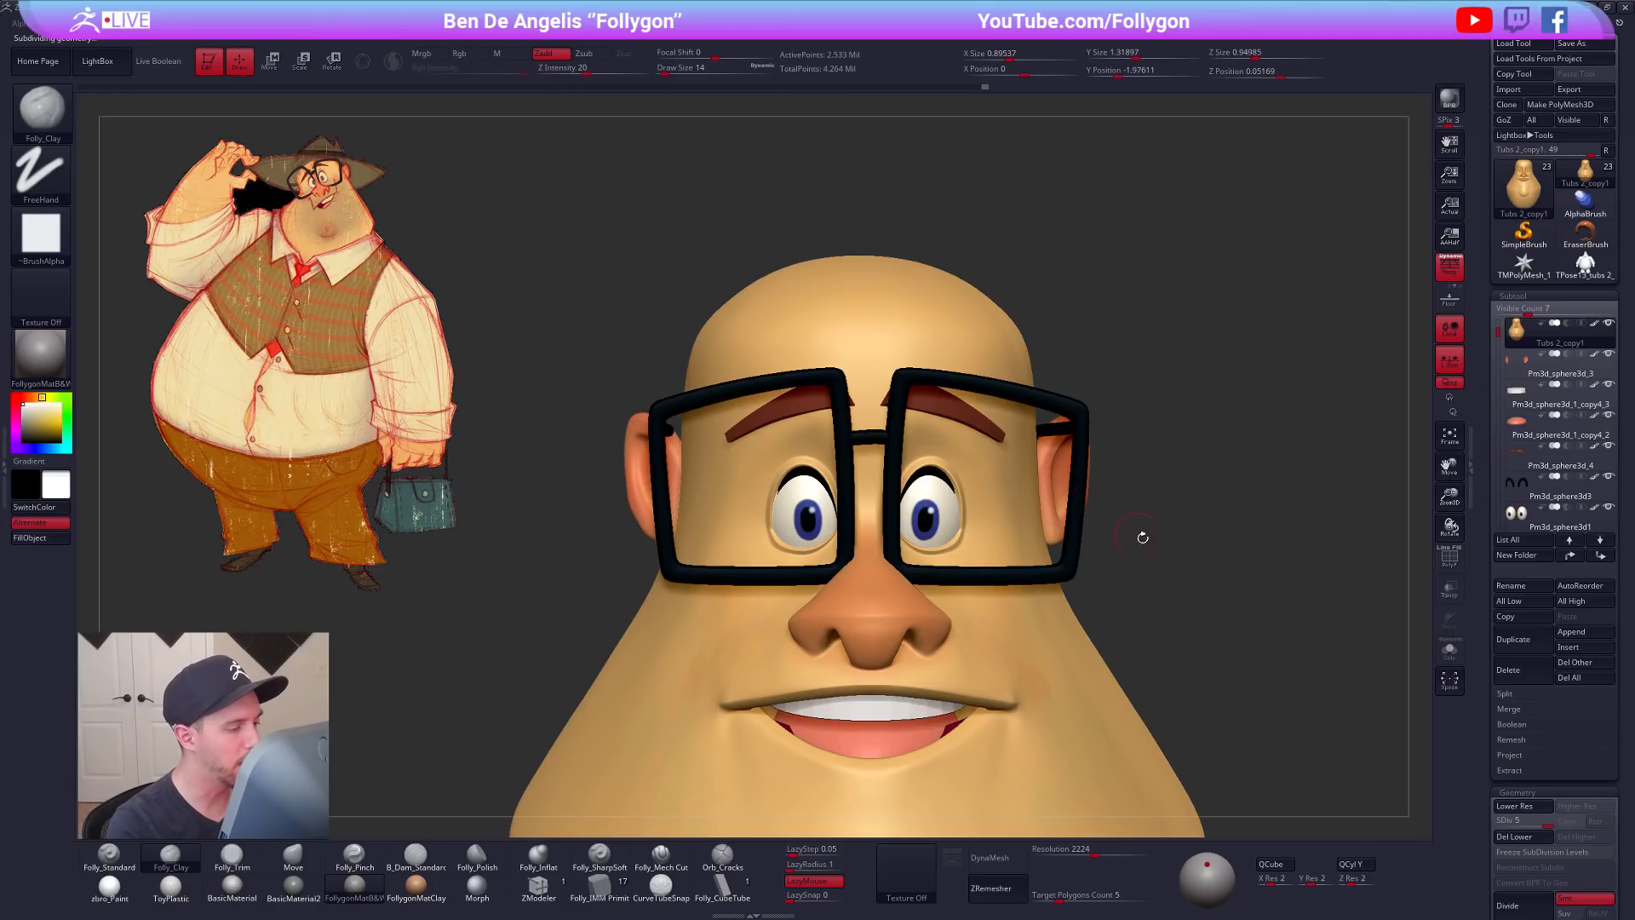
# Step: Isolate the glasses' lens frames with polyframe and move their upper inner corners apart using Transpose
pyautogui.keyDown('alt'); pyautogui.click(1041, 529); pyautogui.keyUp('alt')
pyautogui.moveTo(1041, 530); pyautogui.dragTo(1024, 552, button='right')
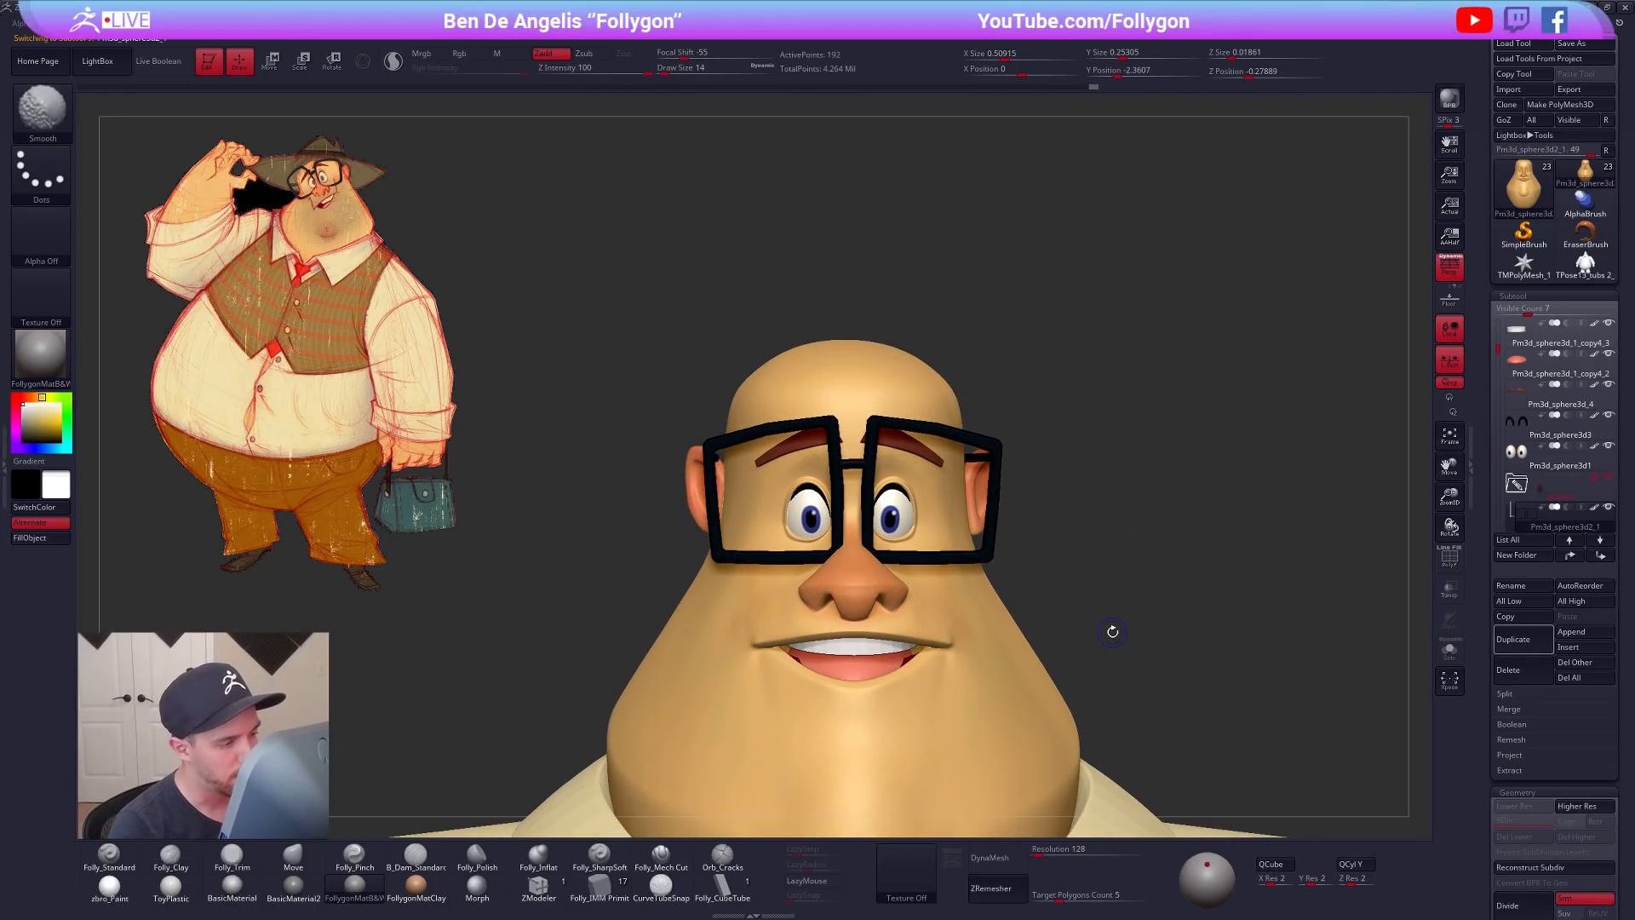
pyautogui.hotkey('shift', 'f')
pyautogui.hotkey('alt', 's')
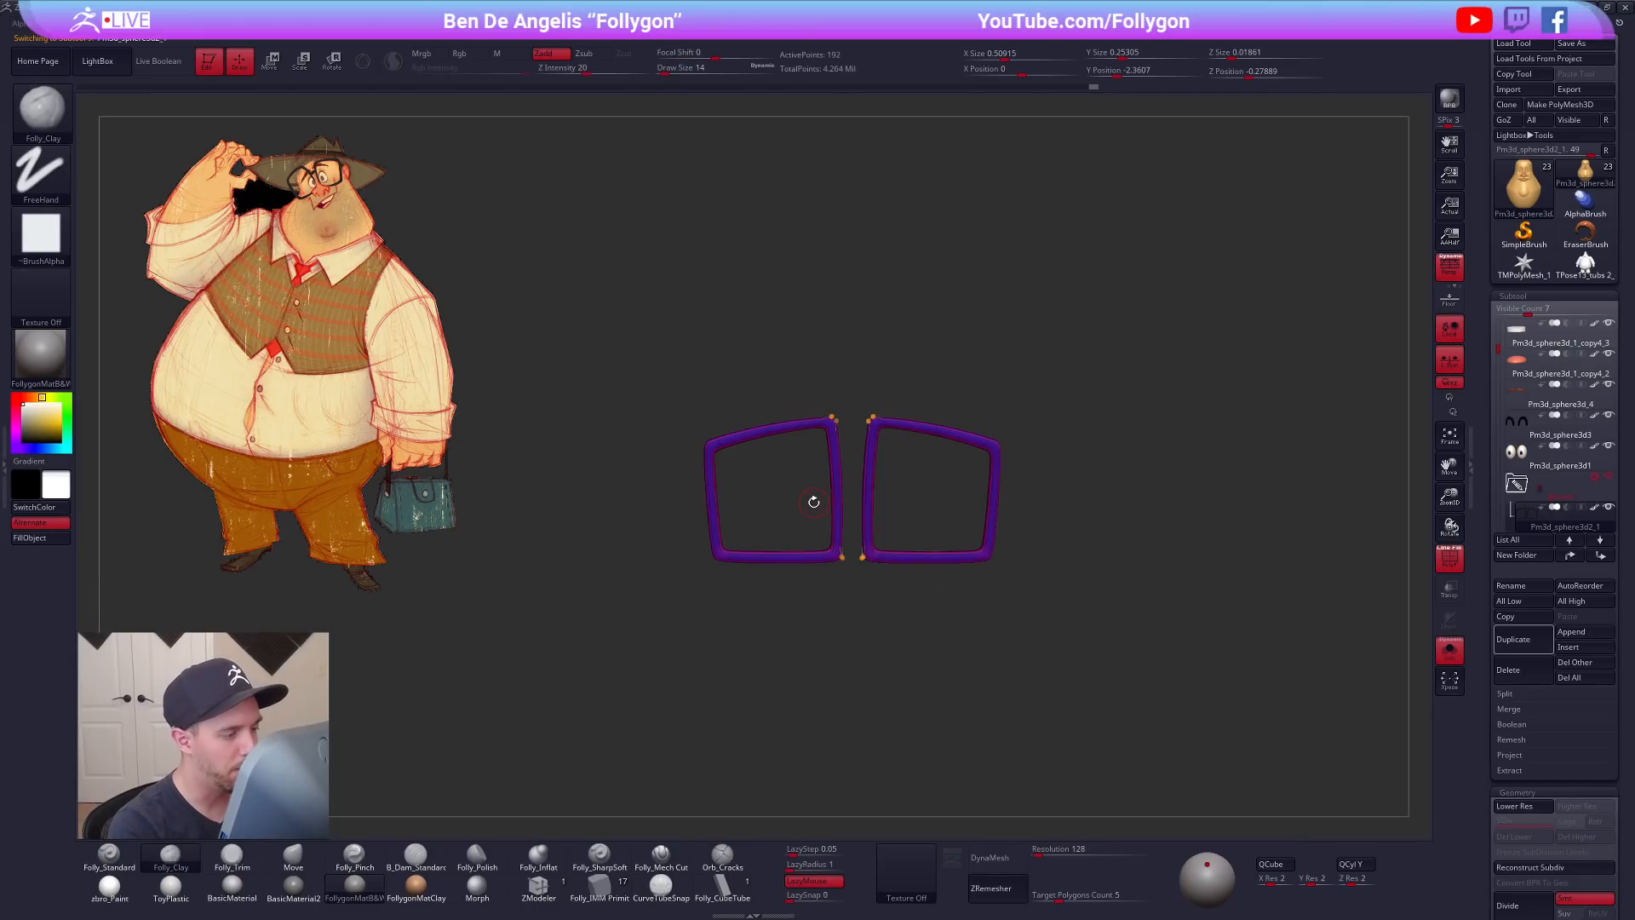
pyautogui.moveTo(748, 516)
pyautogui.keyDown('ctrl'); pyautogui.mouseDown()
pyautogui.moveTo(825, 511)
pyautogui.moveTo(673, 362)
pyautogui.moveTo(791, 501)
pyautogui.mouseUp(); pyautogui.keyUp('ctrl')
pyautogui.hotkey('ctrl', 'd')
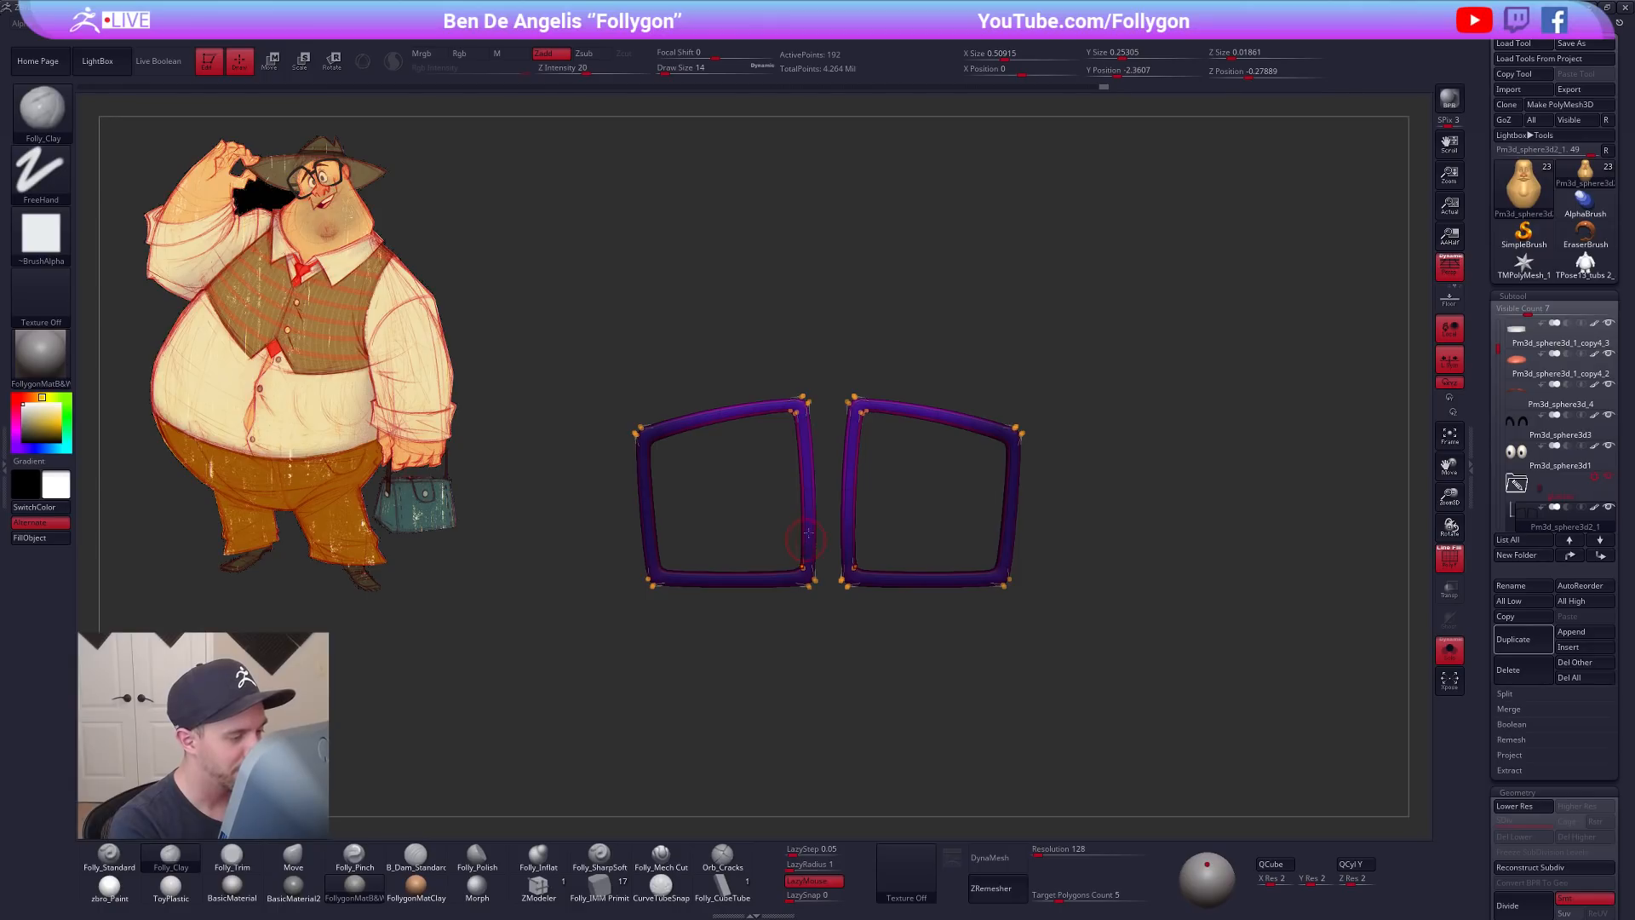
pyautogui.press('shift')
pyautogui.press('w')
pyautogui.moveTo(804, 429)
pyautogui.keyDown('shift'); pyautogui.mouseDown()
pyautogui.moveTo(806, 530)
pyautogui.moveTo(799, 482)
pyautogui.mouseUp(); pyautogui.keyUp('shift')
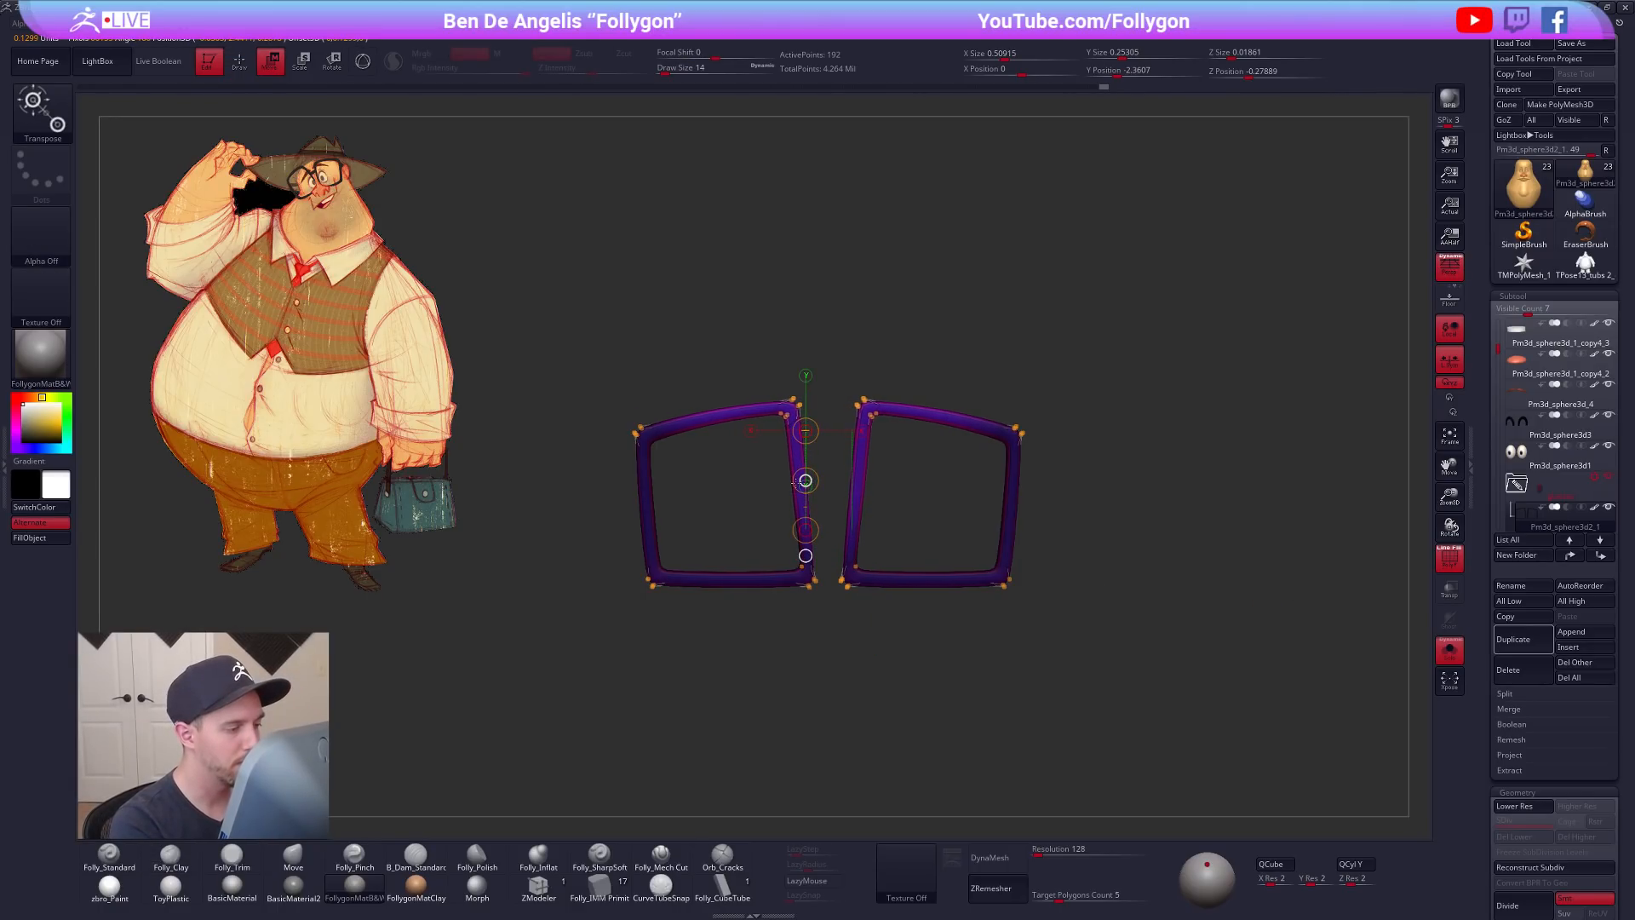
# Step: Refine the inner sides of the lens frames with the Move brush at size 43 and show all the subtools again
pyautogui.press('q')
pyautogui.press('space')
pyautogui.moveTo(781, 498); pyautogui.dragTo(791, 495)
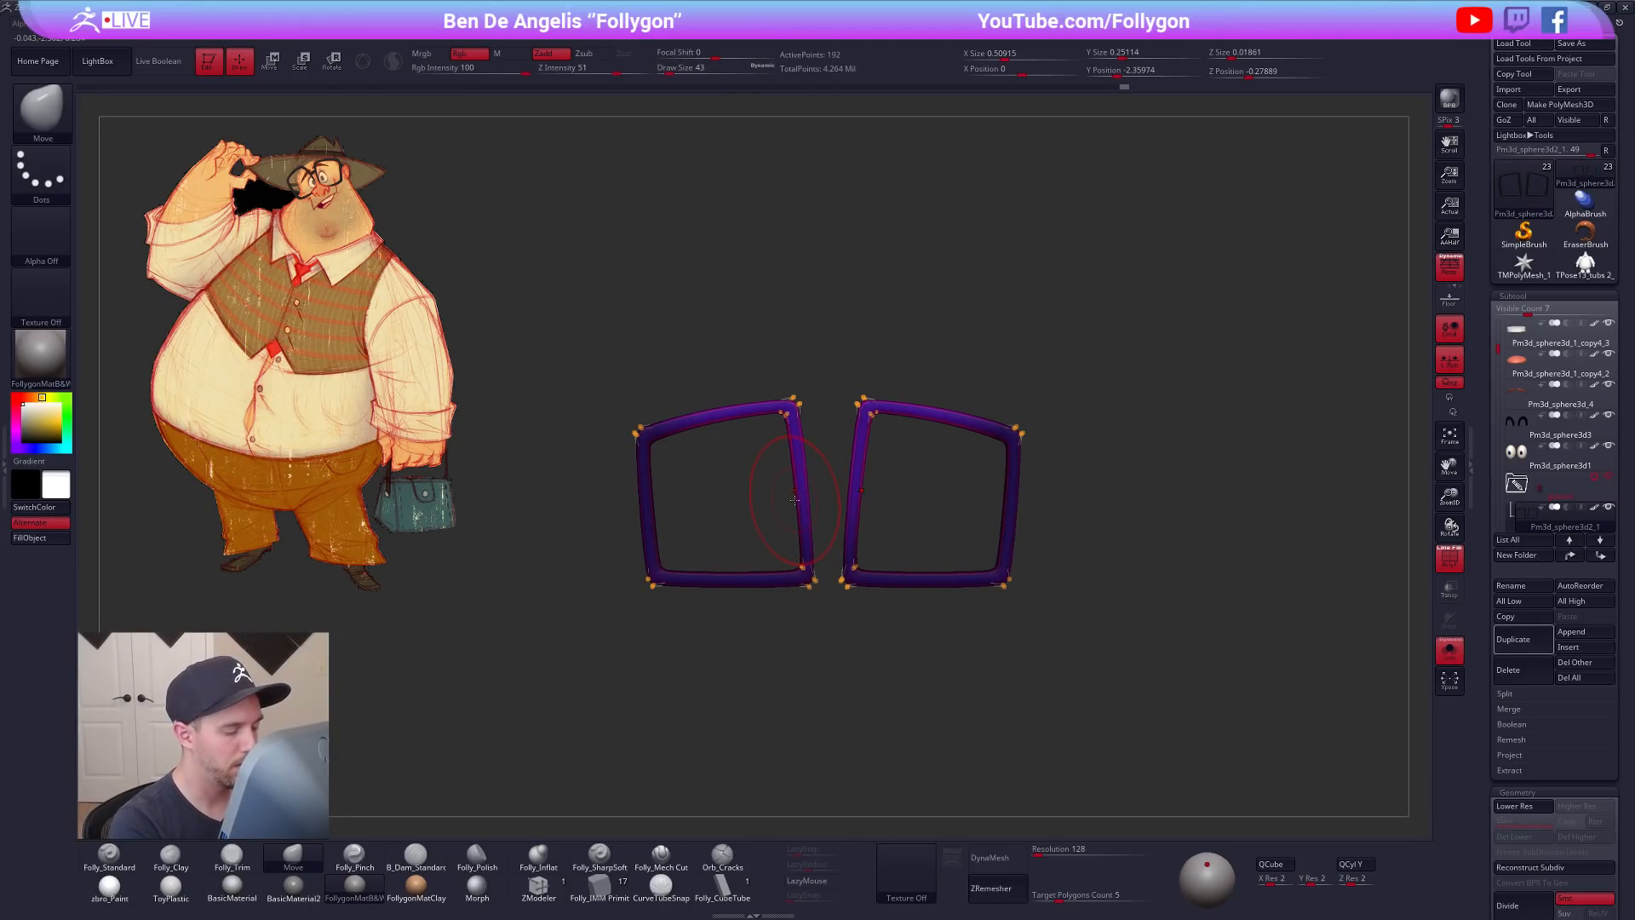
pyautogui.hotkey('shift', 'f')
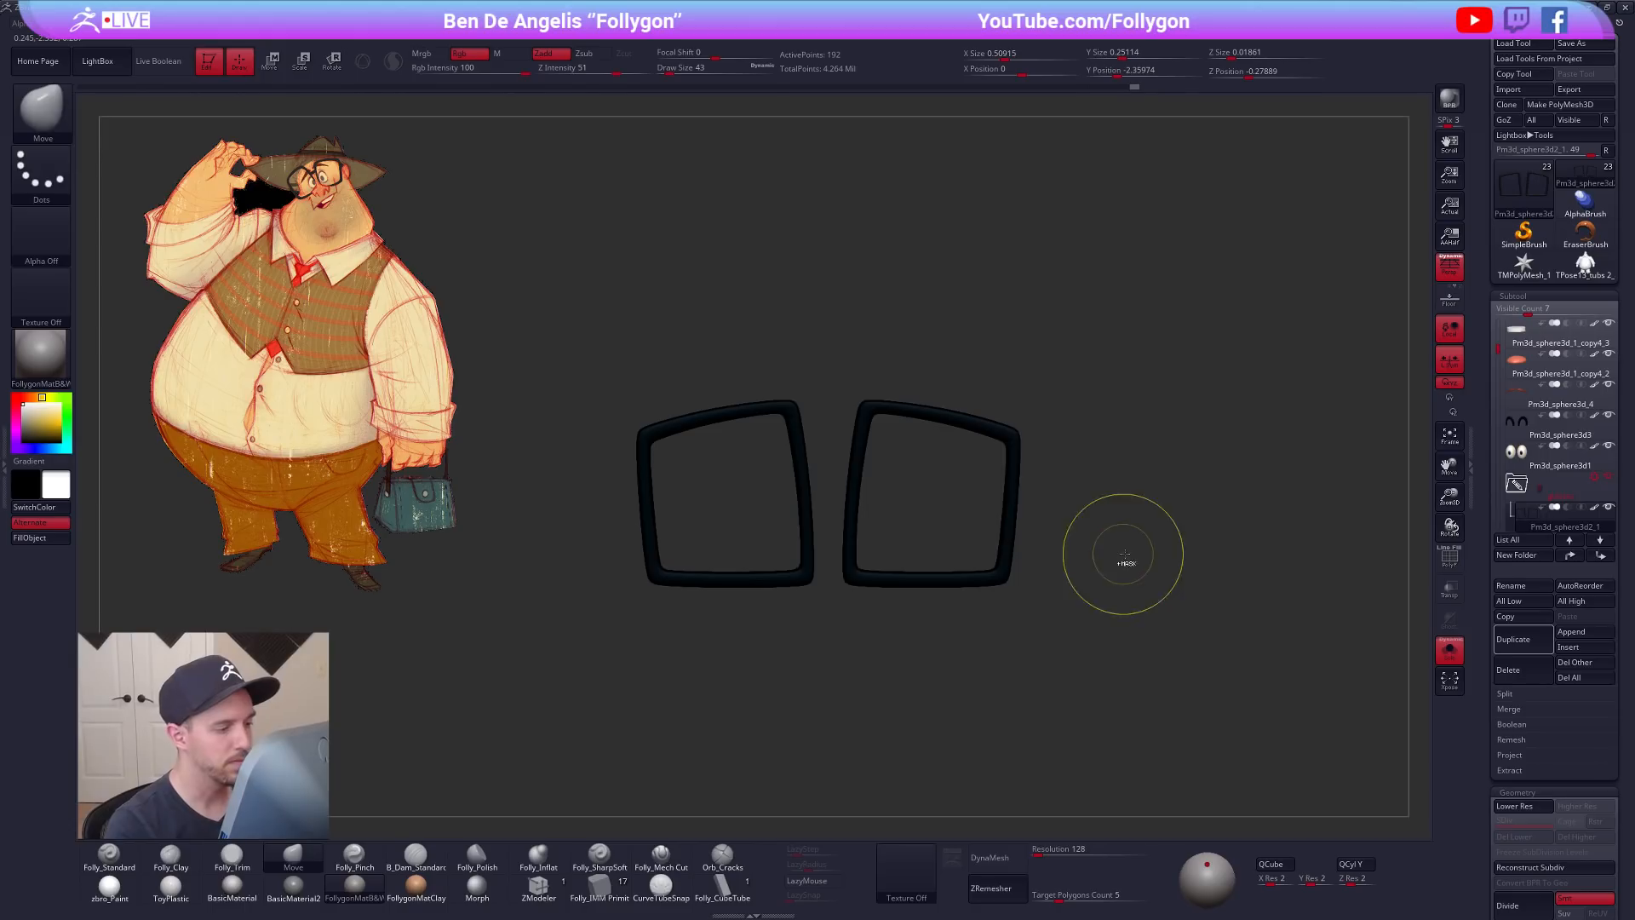
pyautogui.hotkey('shift', 's')
pyautogui.keyDown('alt'); pyautogui.moveTo(1187, 591); pyautogui.dragTo(1125, 637); pyautogui.keyUp('alt')
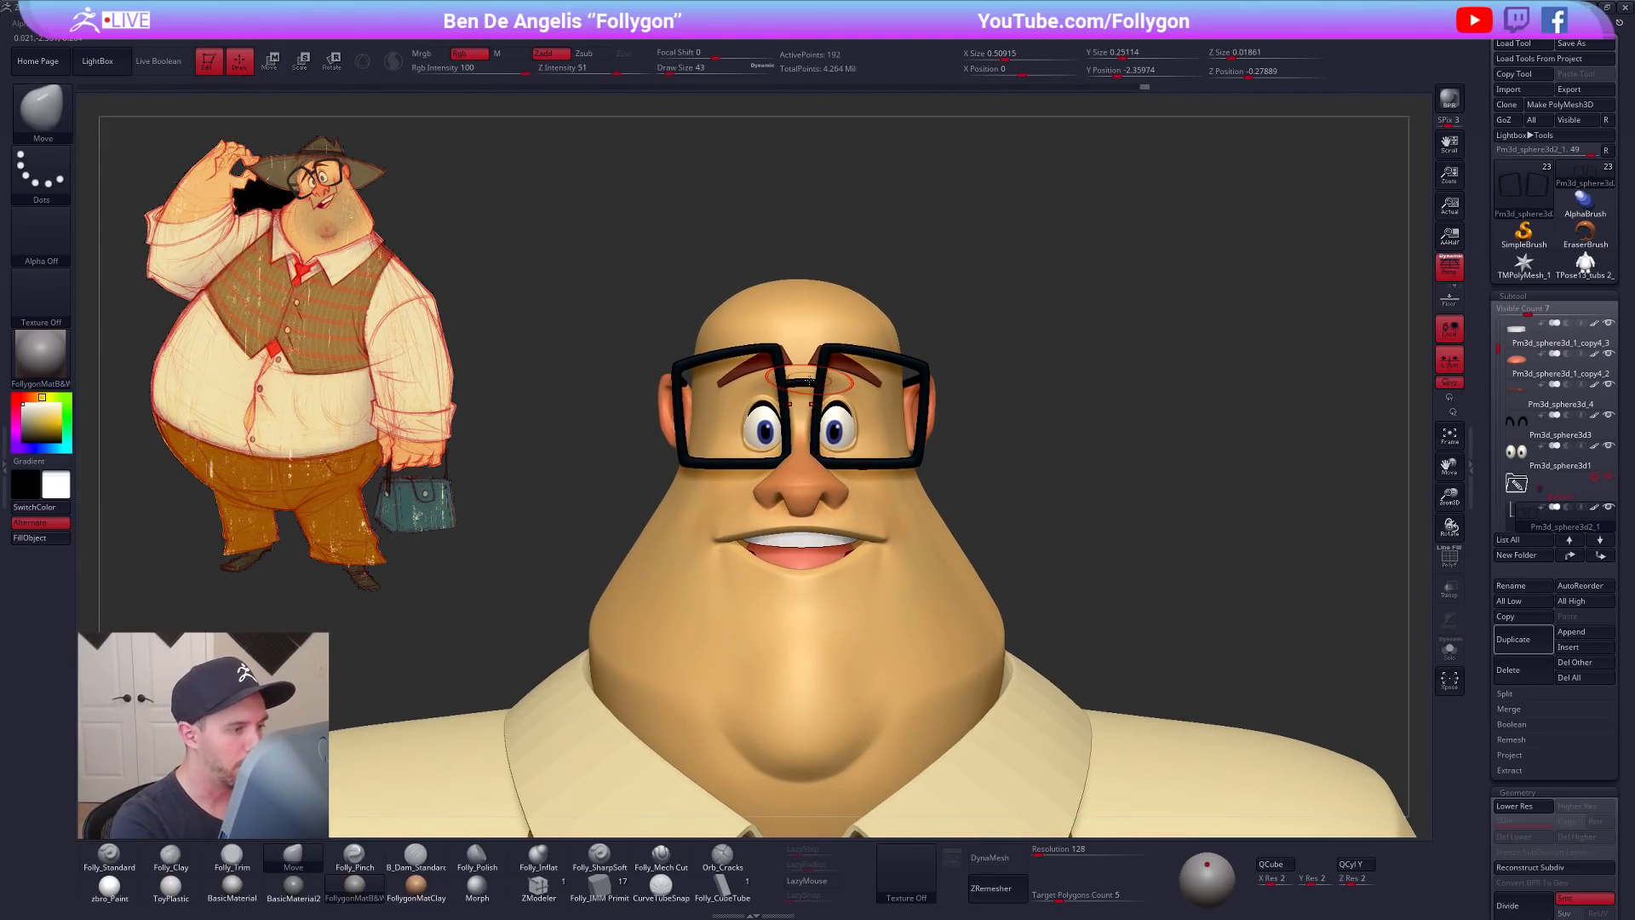
# Step: Select the bridge piece of the glasses, reduce the brush size to 18 and examine its mesh in isolation
pyautogui.keyDown('alt'); pyautogui.click(808, 384); pyautogui.keyUp('alt')
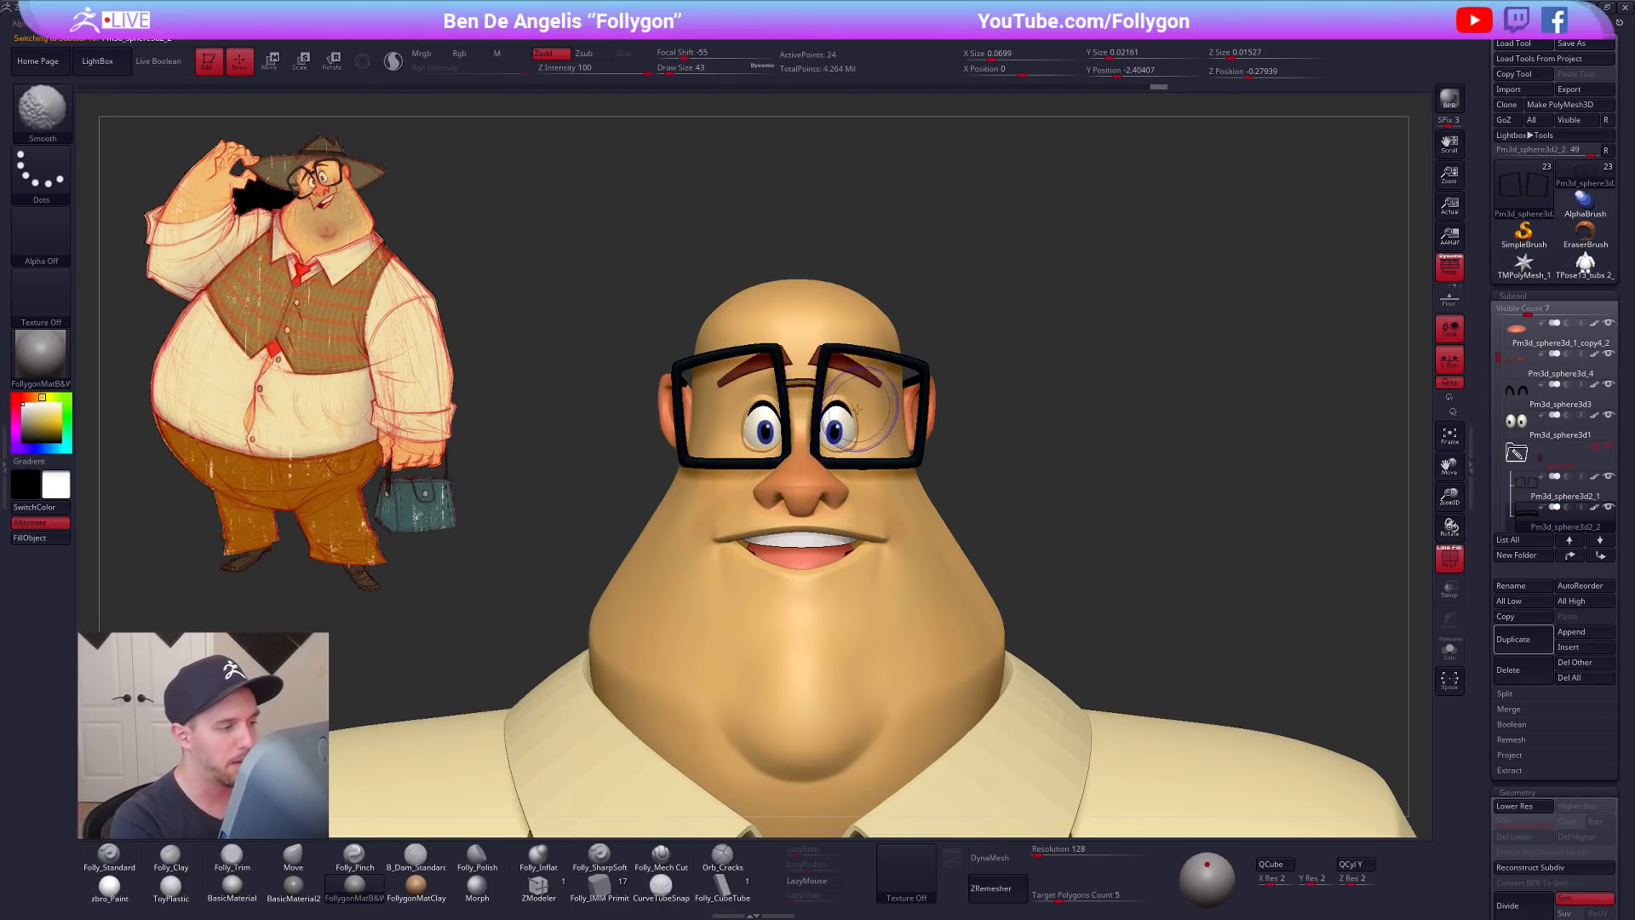
pyautogui.keyDown('ctrl'); pyautogui.moveTo(839, 400); pyautogui.dragTo(818, 406, button='right'); pyautogui.keyUp('ctrl')
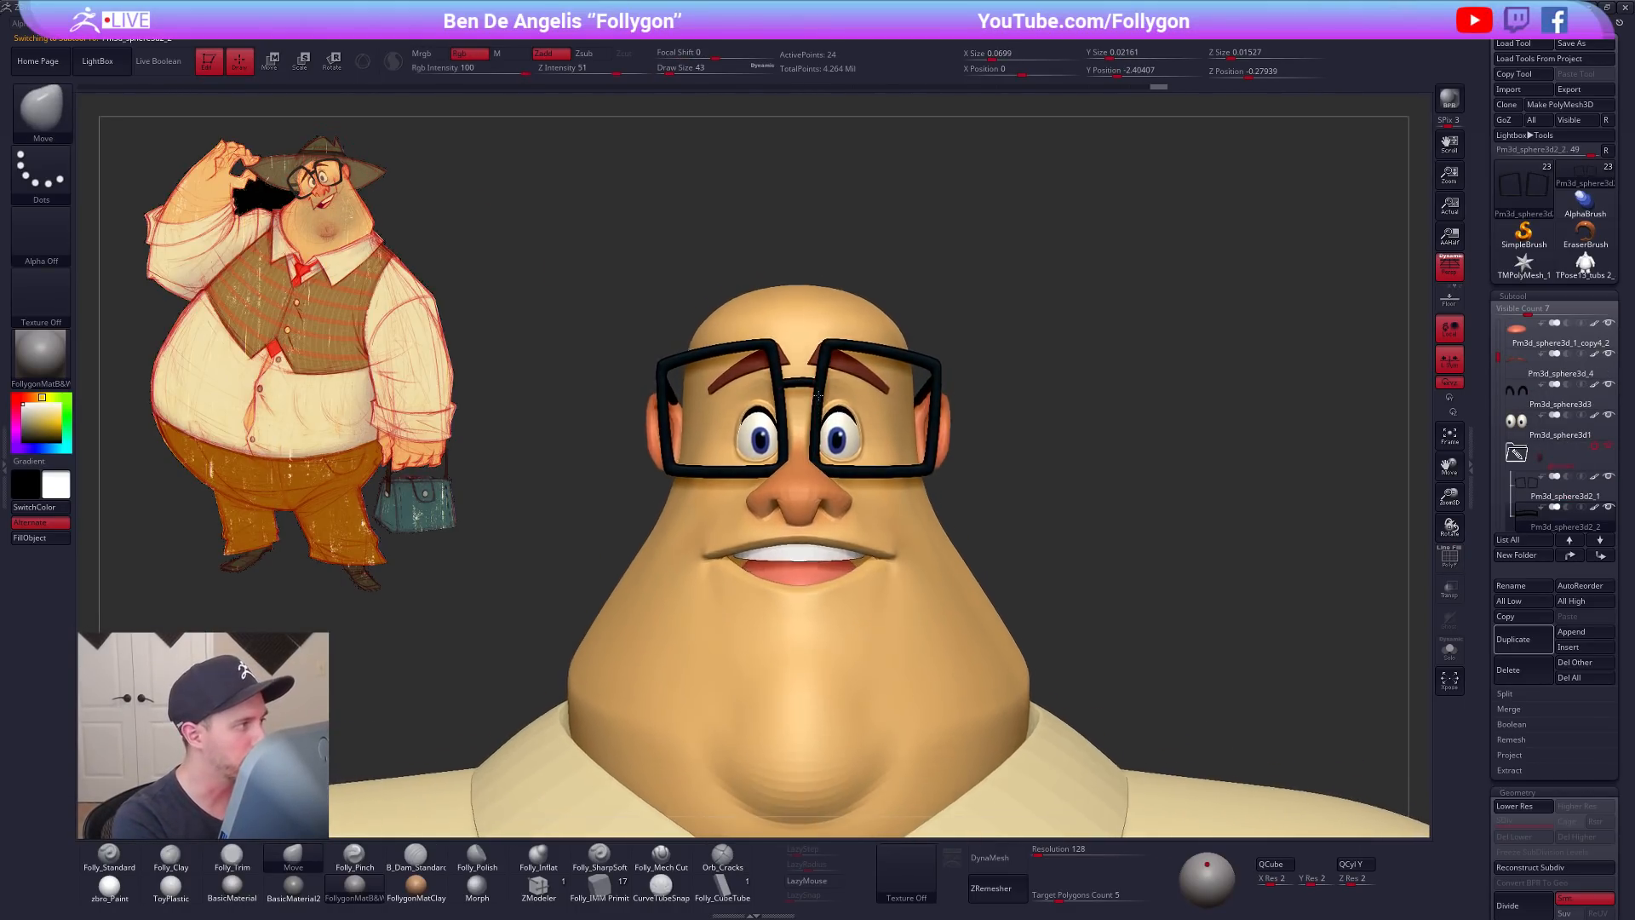
pyautogui.press('w')
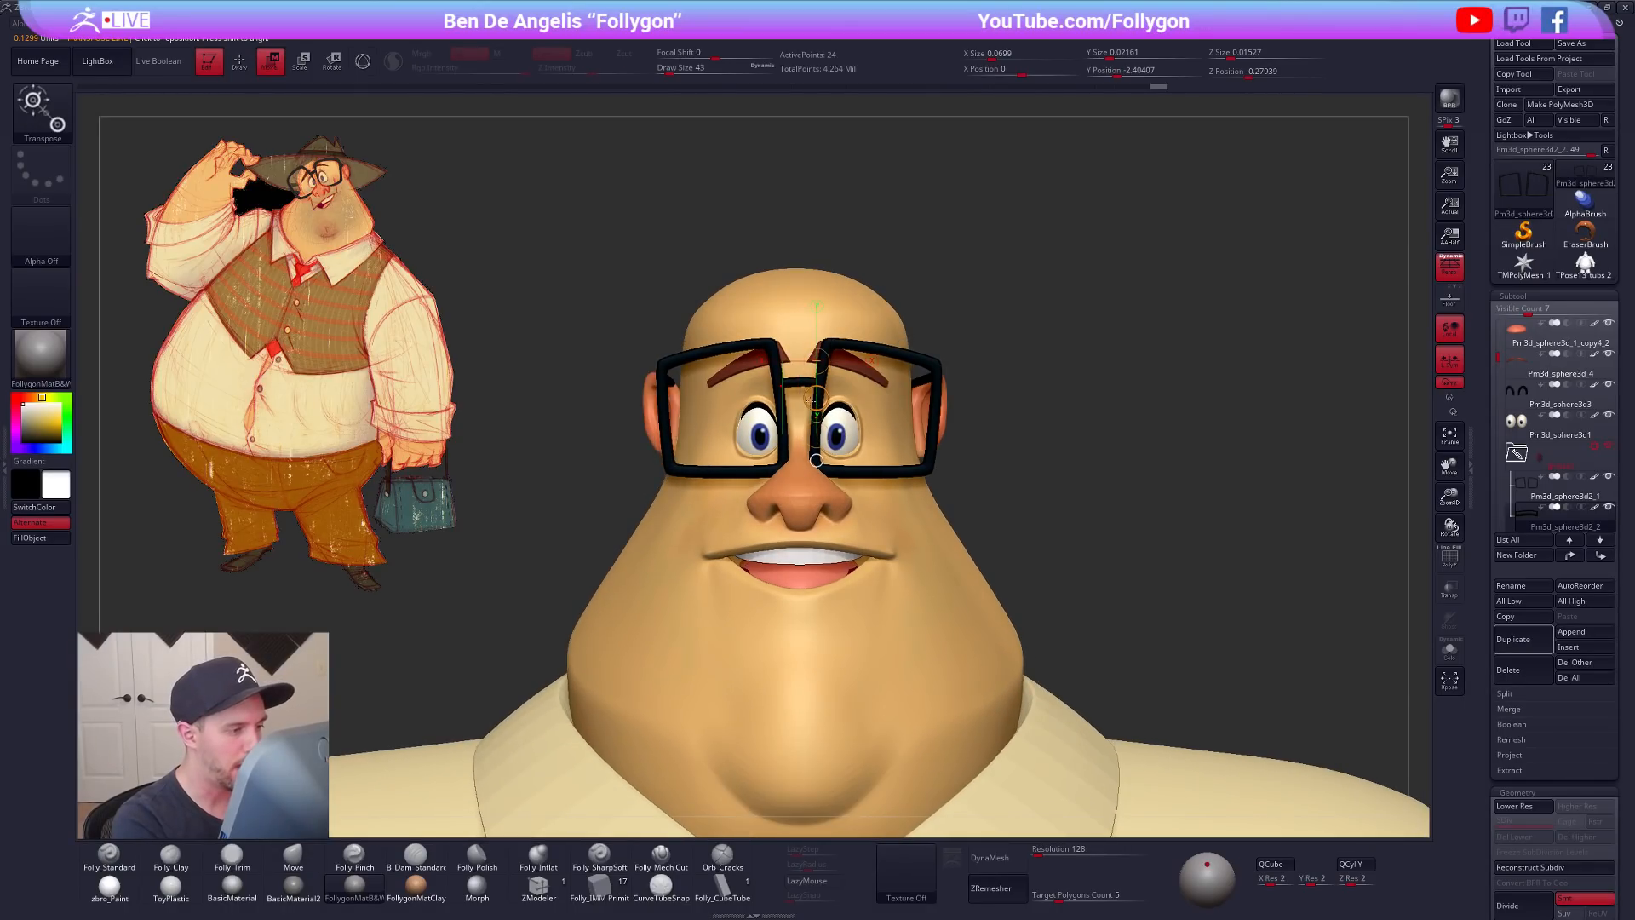
pyautogui.hotkey('alt', 's')
pyautogui.press('q')
pyautogui.moveTo(801, 406)
pyautogui.keyDown('ctrl'); pyautogui.mouseDown(button='right')
pyautogui.moveTo(867, 431)
pyautogui.moveTo(911, 529)
pyautogui.moveTo(873, 491)
pyautogui.mouseUp(button='right'); pyautogui.keyUp('ctrl')
pyautogui.press('[')
pyautogui.press('[')
pyautogui.hotkey('shift', 'd')
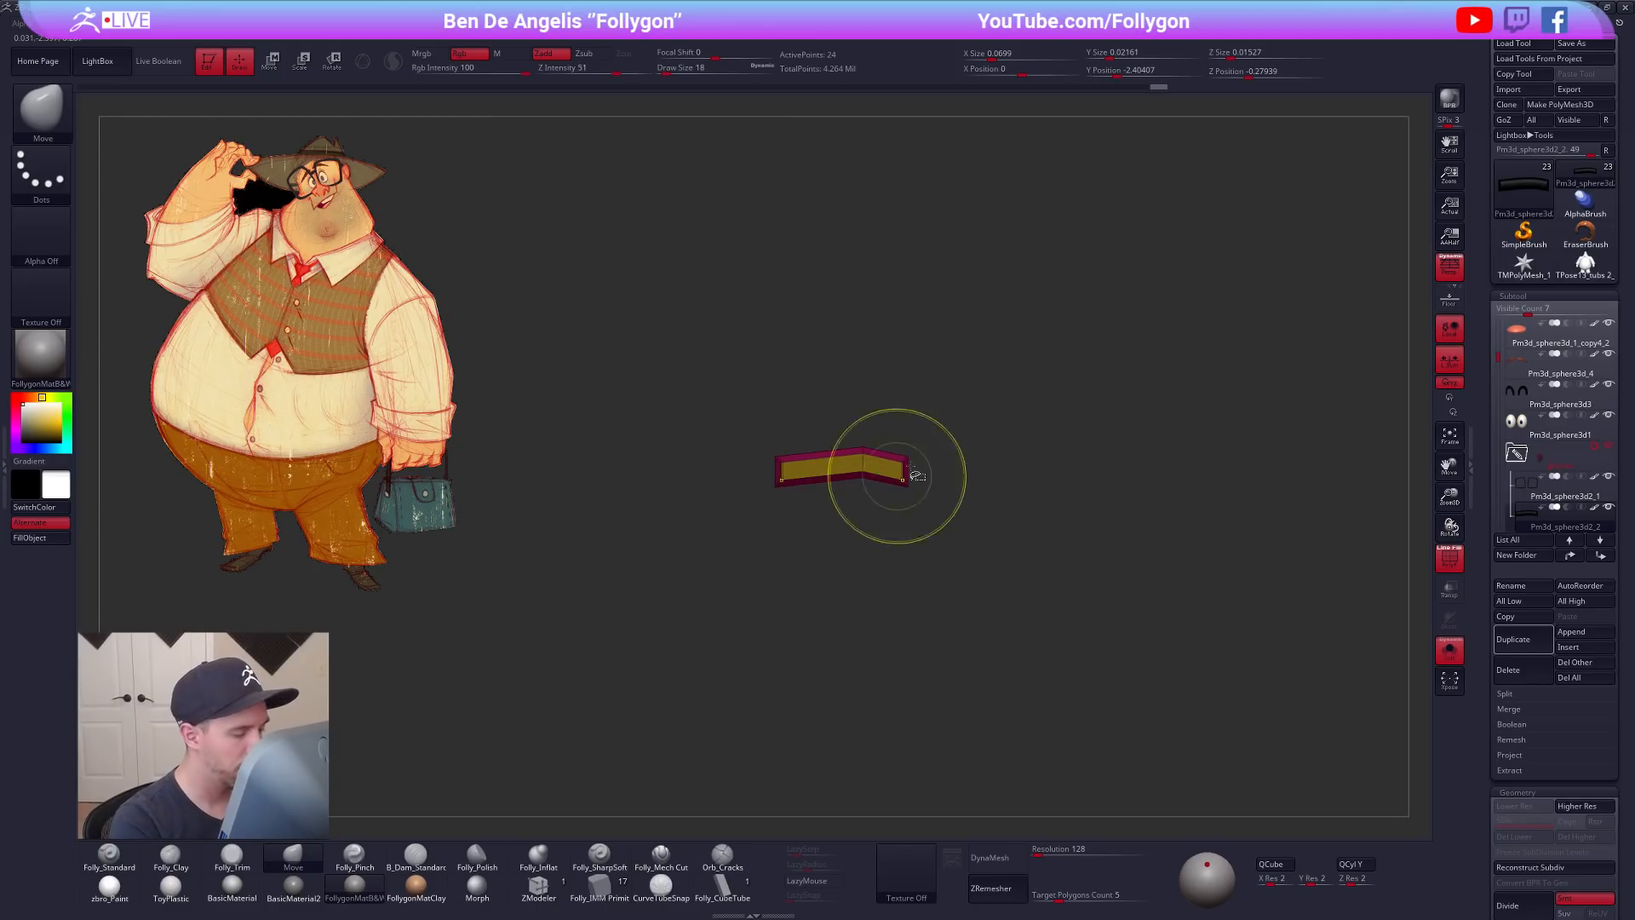
pyautogui.press('2')
pyautogui.click(927, 577)
pyautogui.keyDown('ctrl'); pyautogui.moveTo(953, 526); pyautogui.dragTo(941, 420, button='right'); pyautogui.keyUp('ctrl')
pyautogui.hotkey('alt', 's')
pyautogui.press('d')
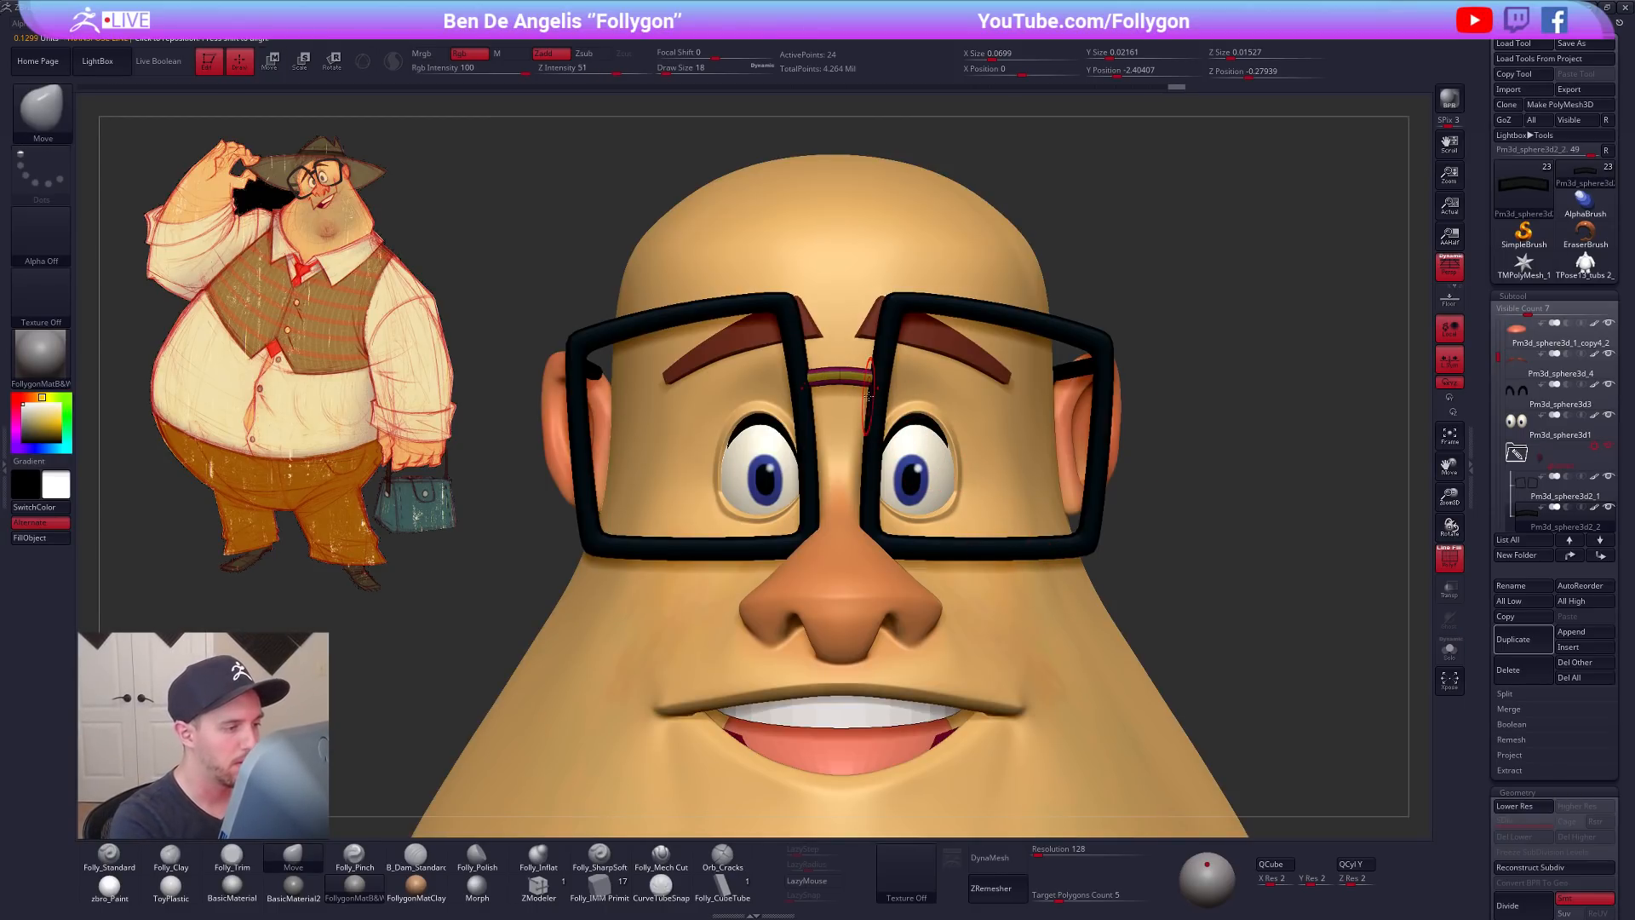
# Step: Move the glasses' bridge piece down between the lens frames using Transpose
pyautogui.press('w')
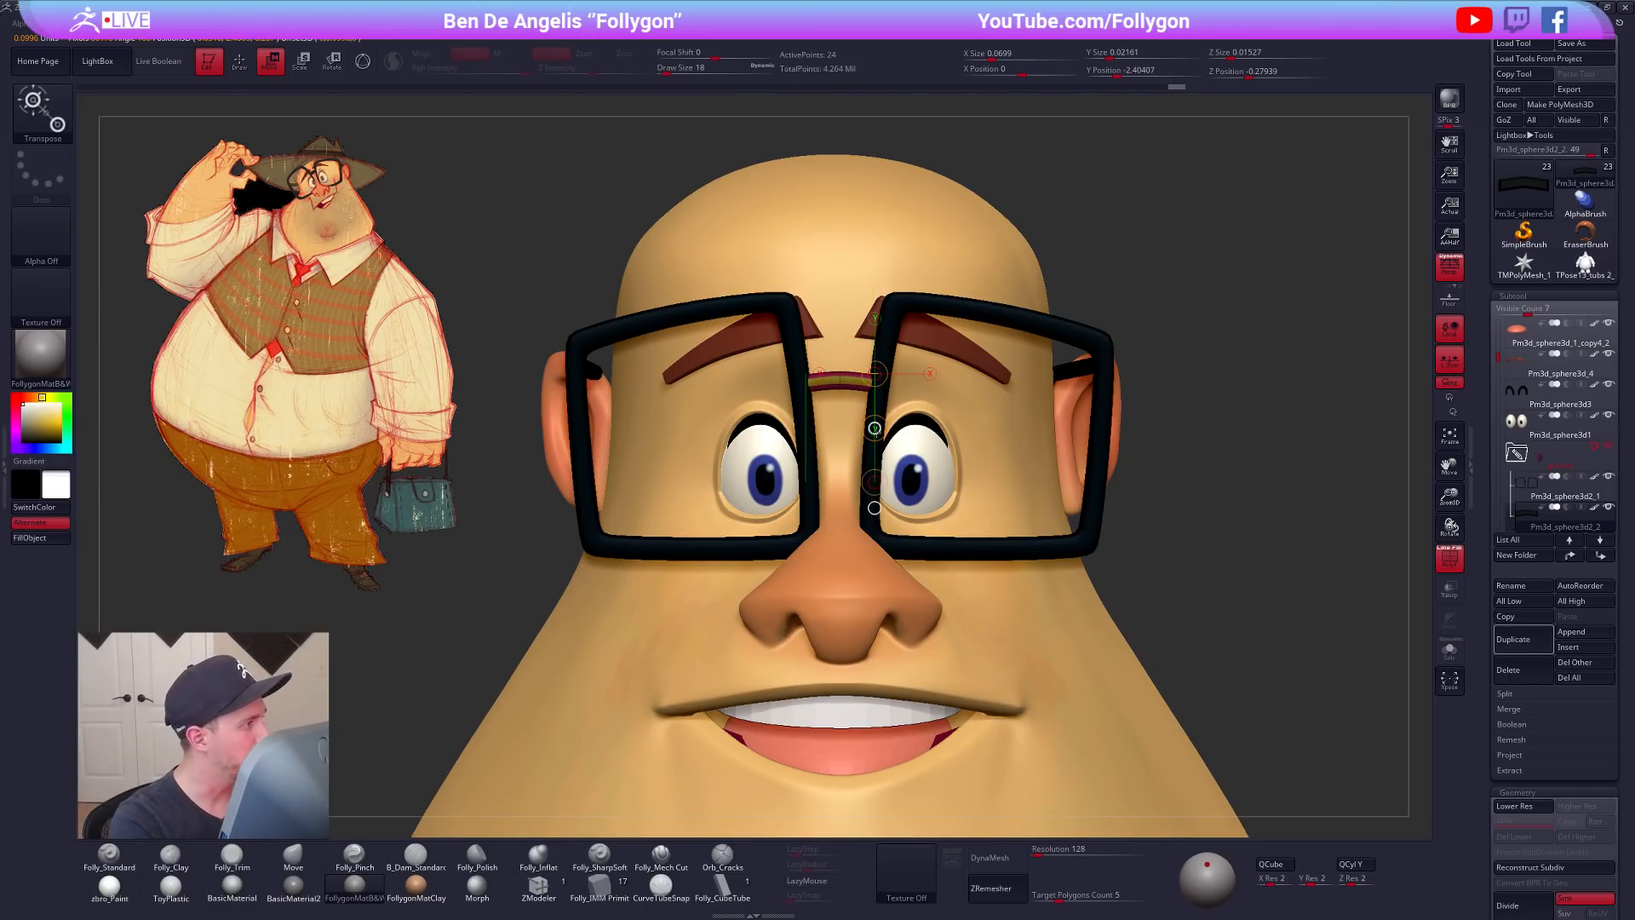
pyautogui.moveTo(874, 428); pyautogui.dragTo(877, 462)
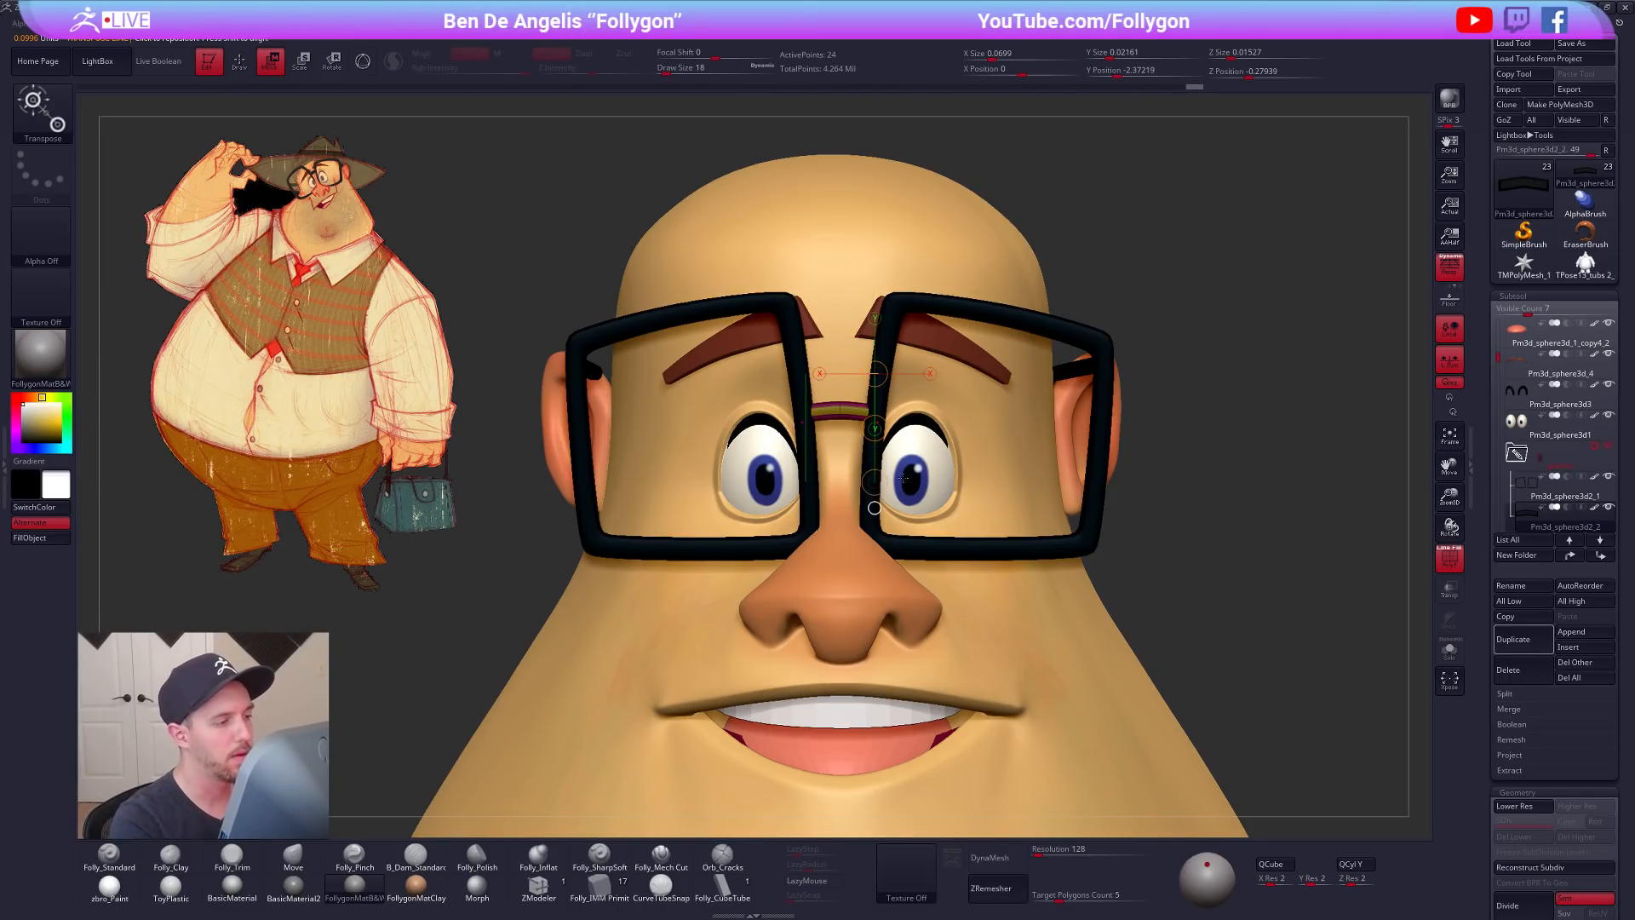
pyautogui.press('q')
pyautogui.keyDown('ctrl'); pyautogui.moveTo(1075, 543); pyautogui.dragTo(1059, 478, button='right'); pyautogui.keyUp('ctrl')
# Step: Select the lens frames, mask part of them, and try to lower their upper edges with Transpose
pyautogui.keyDown('alt'); pyautogui.click(1000, 480); pyautogui.keyUp('alt')
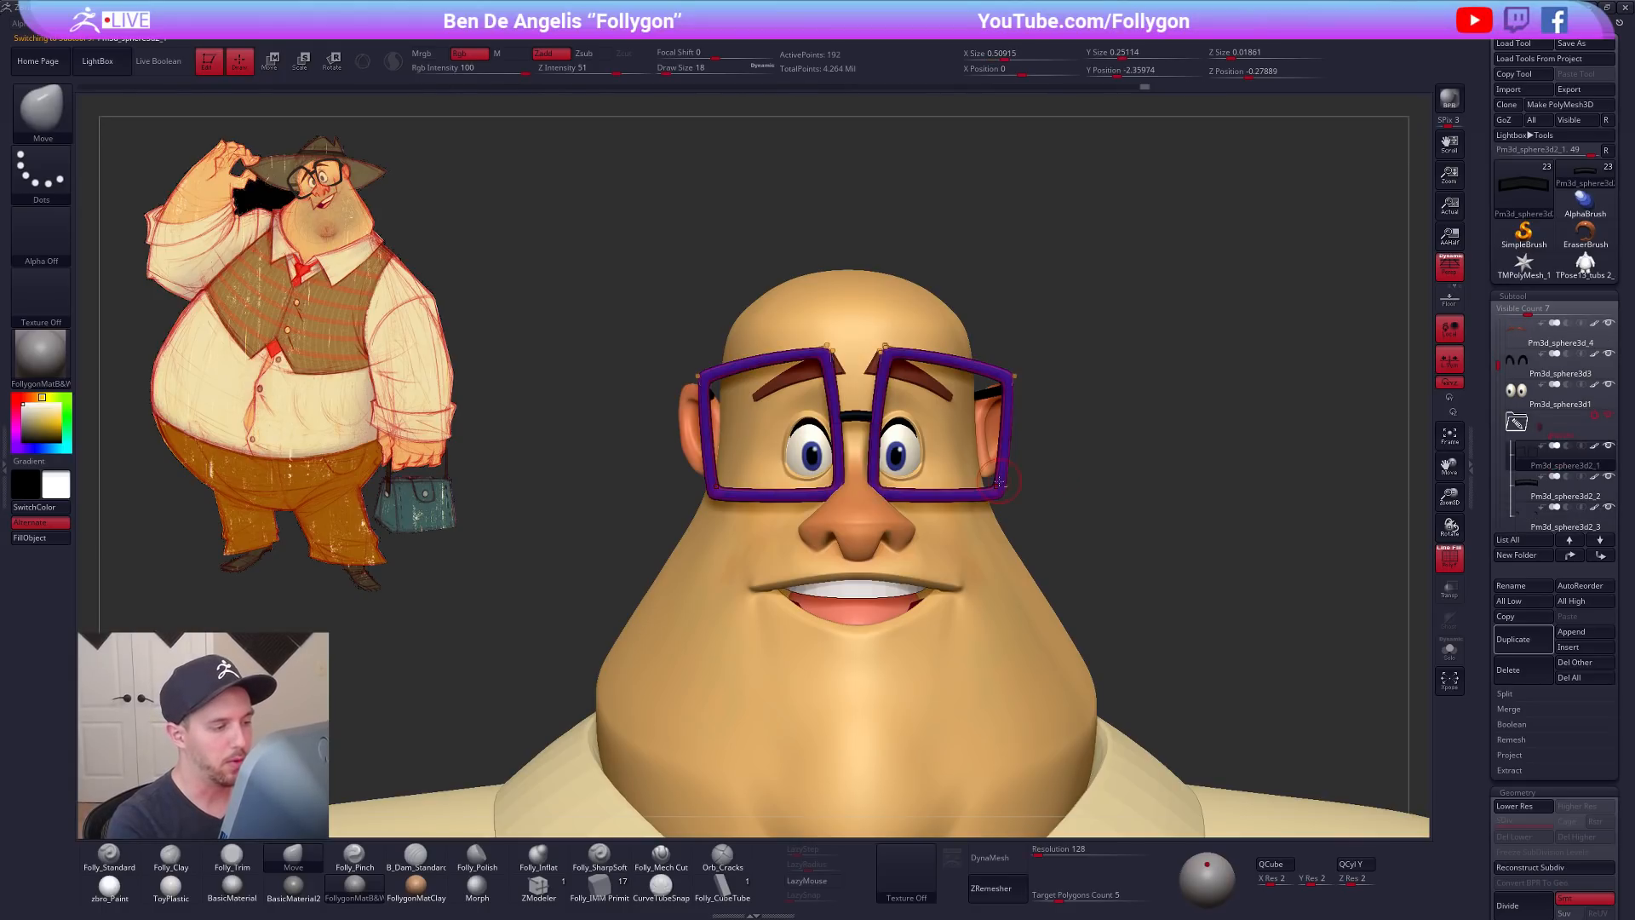
pyautogui.scroll(-3, 1180, 629)
pyautogui.moveTo(1180, 629)
pyautogui.mouseDown()
pyautogui.moveTo(1118, 641)
pyautogui.moveTo(1181, 632)
pyautogui.mouseUp()
pyautogui.hotkey('shift', 'd')
pyautogui.hotkey('shift', 'f')
pyautogui.hotkey('alt', 's')
pyautogui.moveTo(943, 460)
pyautogui.keyDown('ctrl'); pyautogui.mouseDown()
pyautogui.moveTo(679, 405)
pyautogui.moveTo(1039, 290)
pyautogui.mouseUp(); pyautogui.keyUp('ctrl')
pyautogui.keyDown('alt'); pyautogui.moveTo(1033, 349); pyautogui.dragTo(1046, 442); pyautogui.keyUp('alt')
pyautogui.press('w')
pyautogui.keyDown('shift'); pyautogui.moveTo(922, 521); pyautogui.dragTo(922, 640); pyautogui.keyUp('shift')
pyautogui.hotkey('alt', 's')
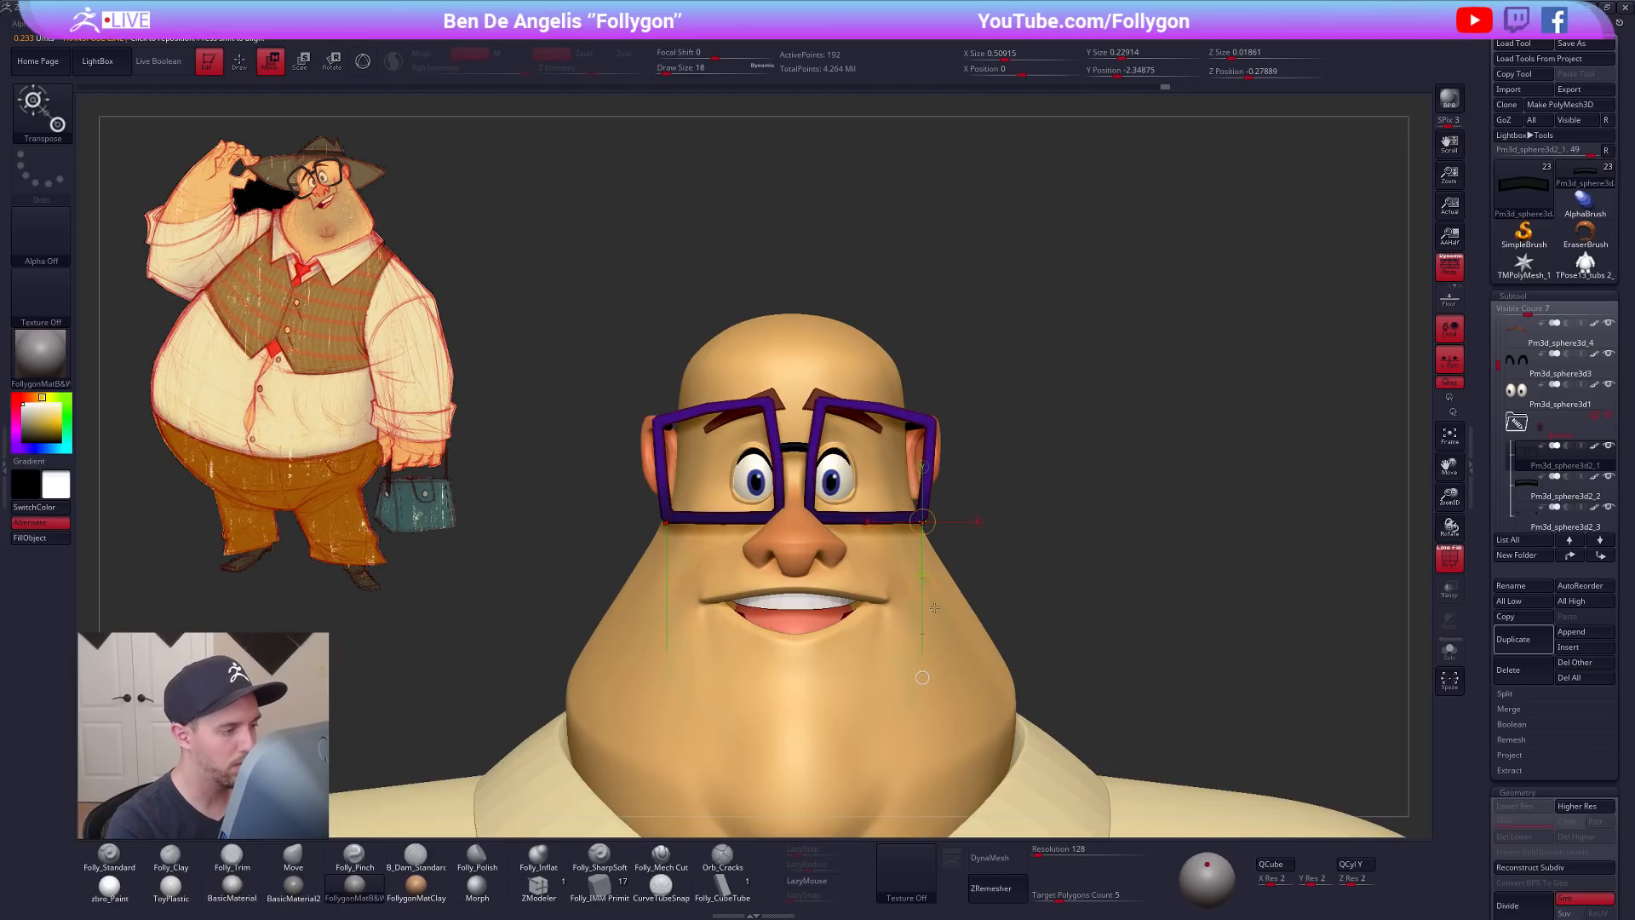
# Step: Compare the frames with and without the lowered upper edges, and undo that change
pyautogui.hotkey('ctrl', 'z')
pyautogui.hotkey('ctrl', 'shift', 'z')
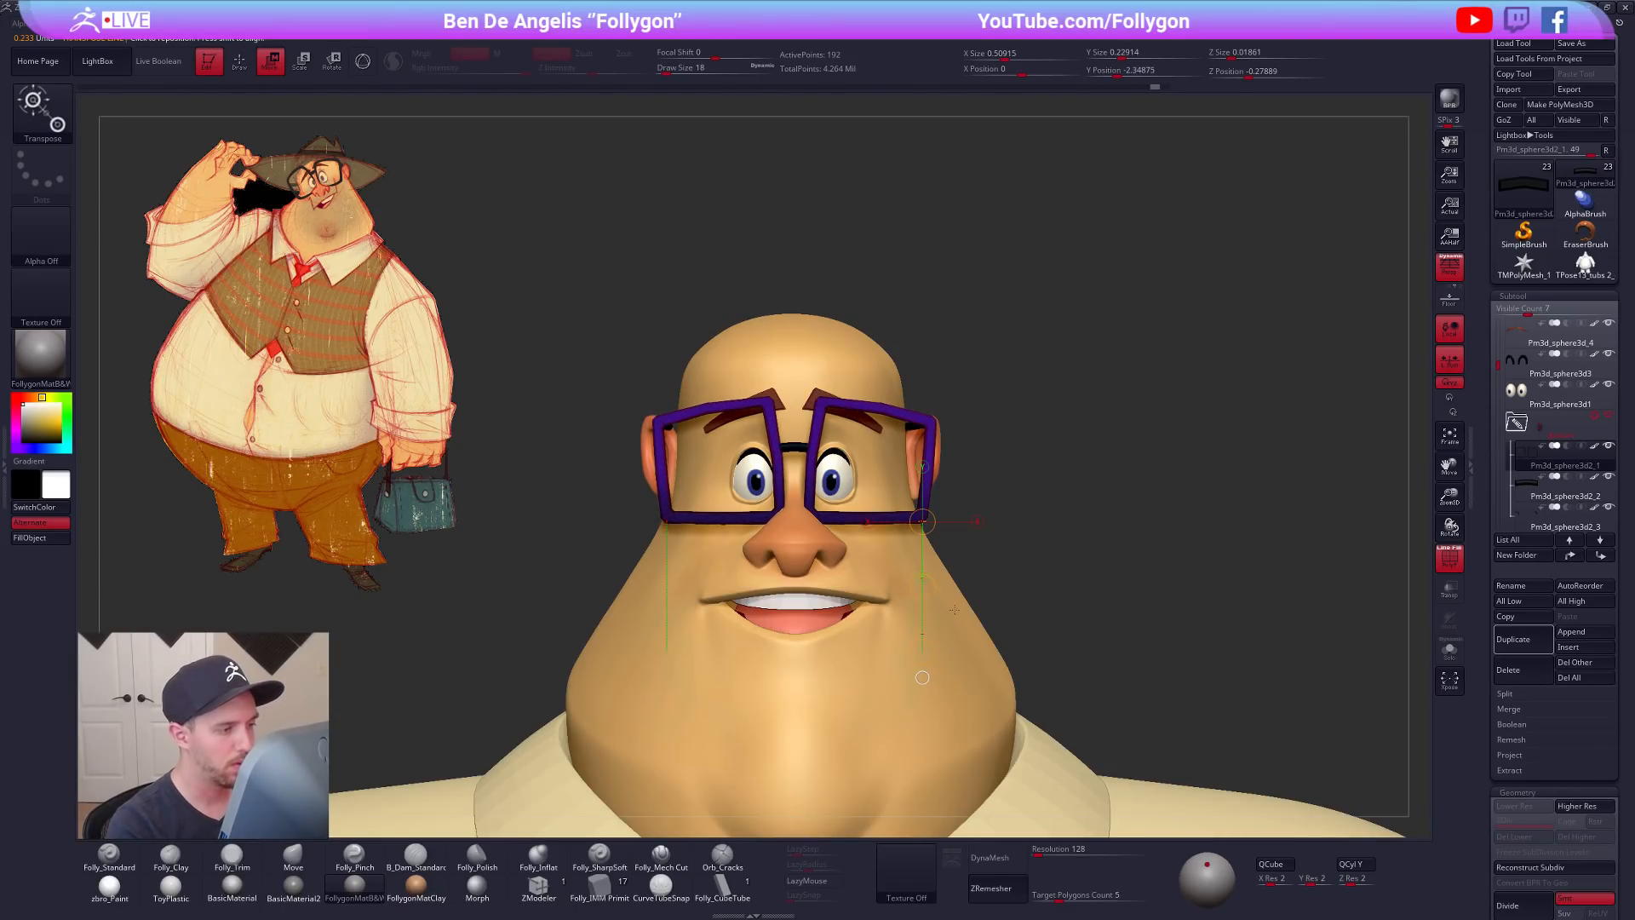
pyautogui.press('d')
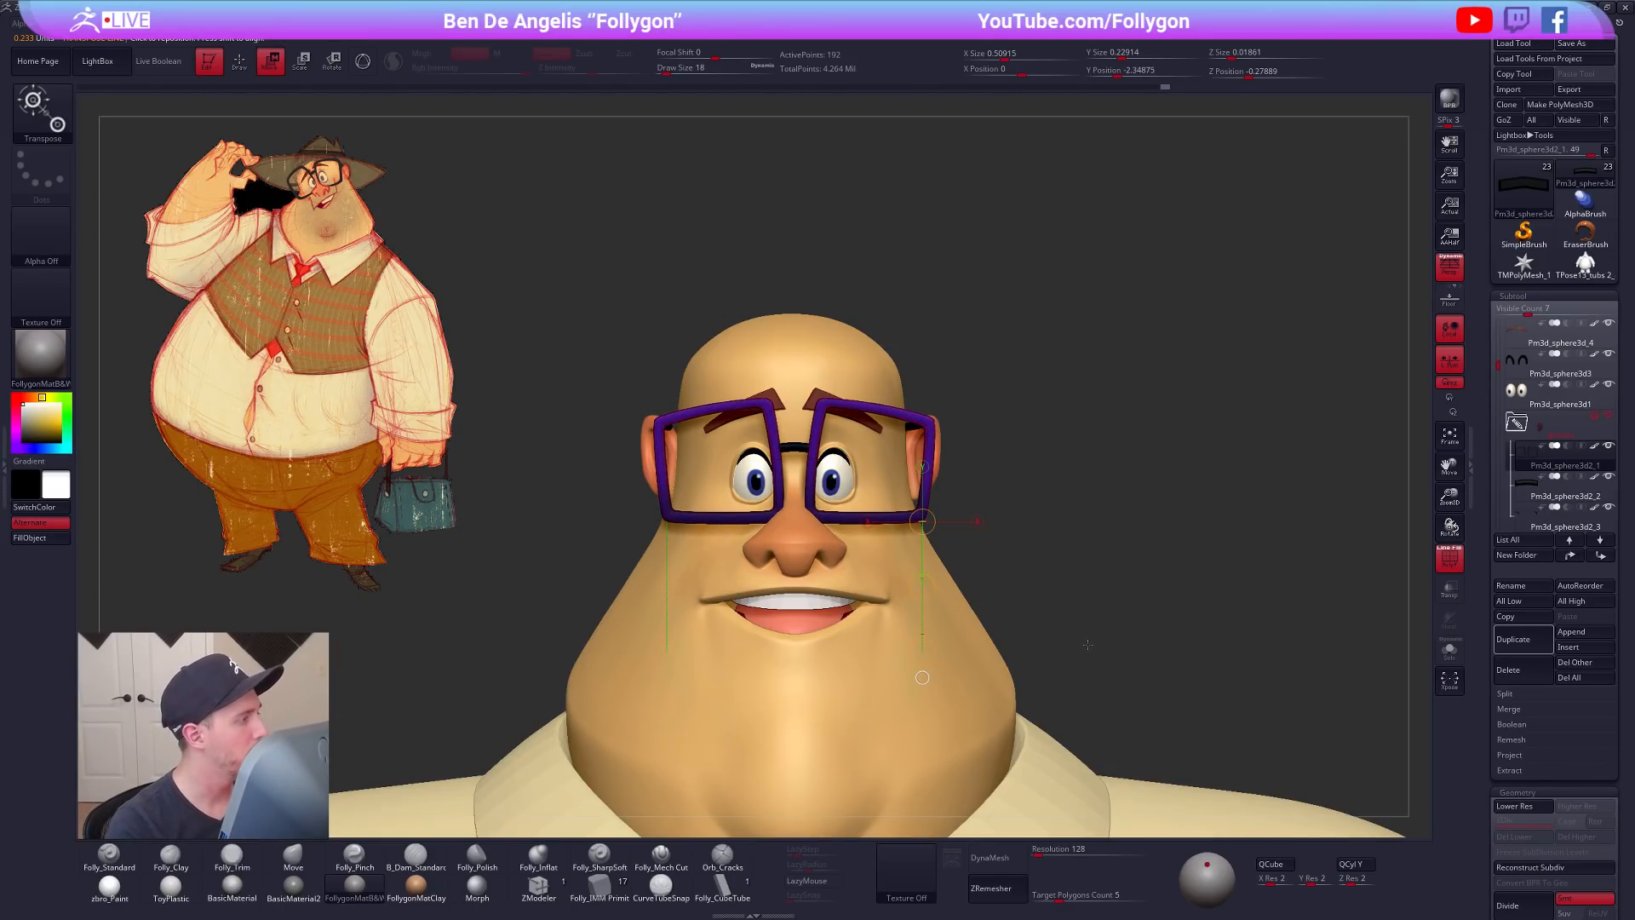
pyautogui.hotkey('ctrl', 'z')
pyautogui.press('q')
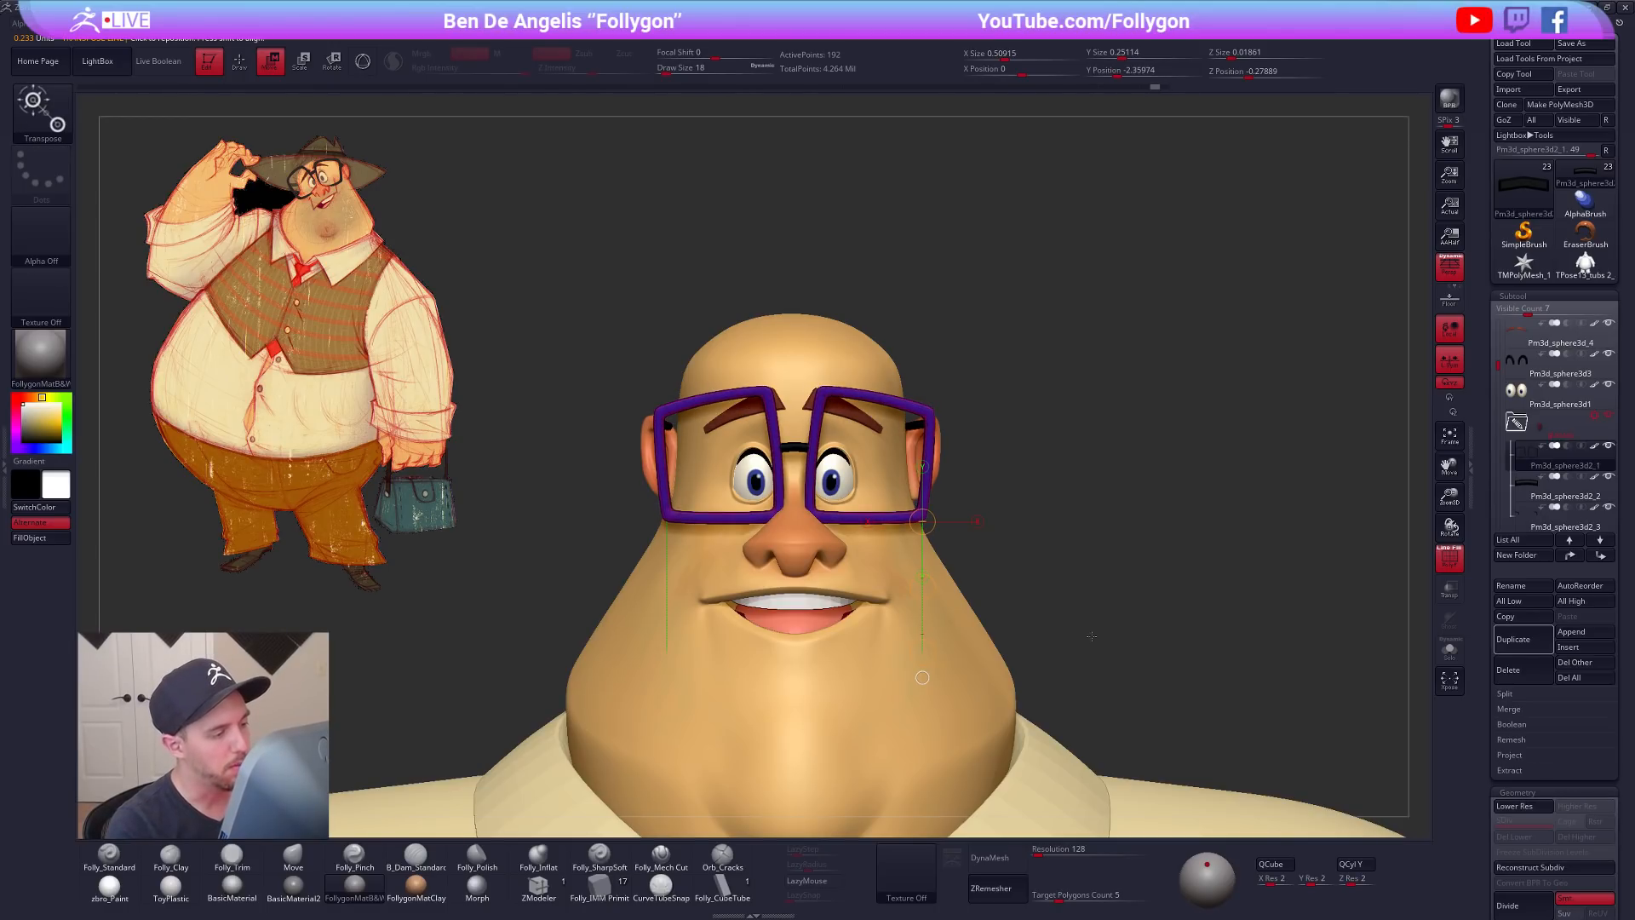
# Step: View the head from above and turn off local symmetry and perspective distortion
pyautogui.moveTo(1117, 613); pyautogui.dragTo(889, 498)
pyautogui.scroll(5, 888, 498)
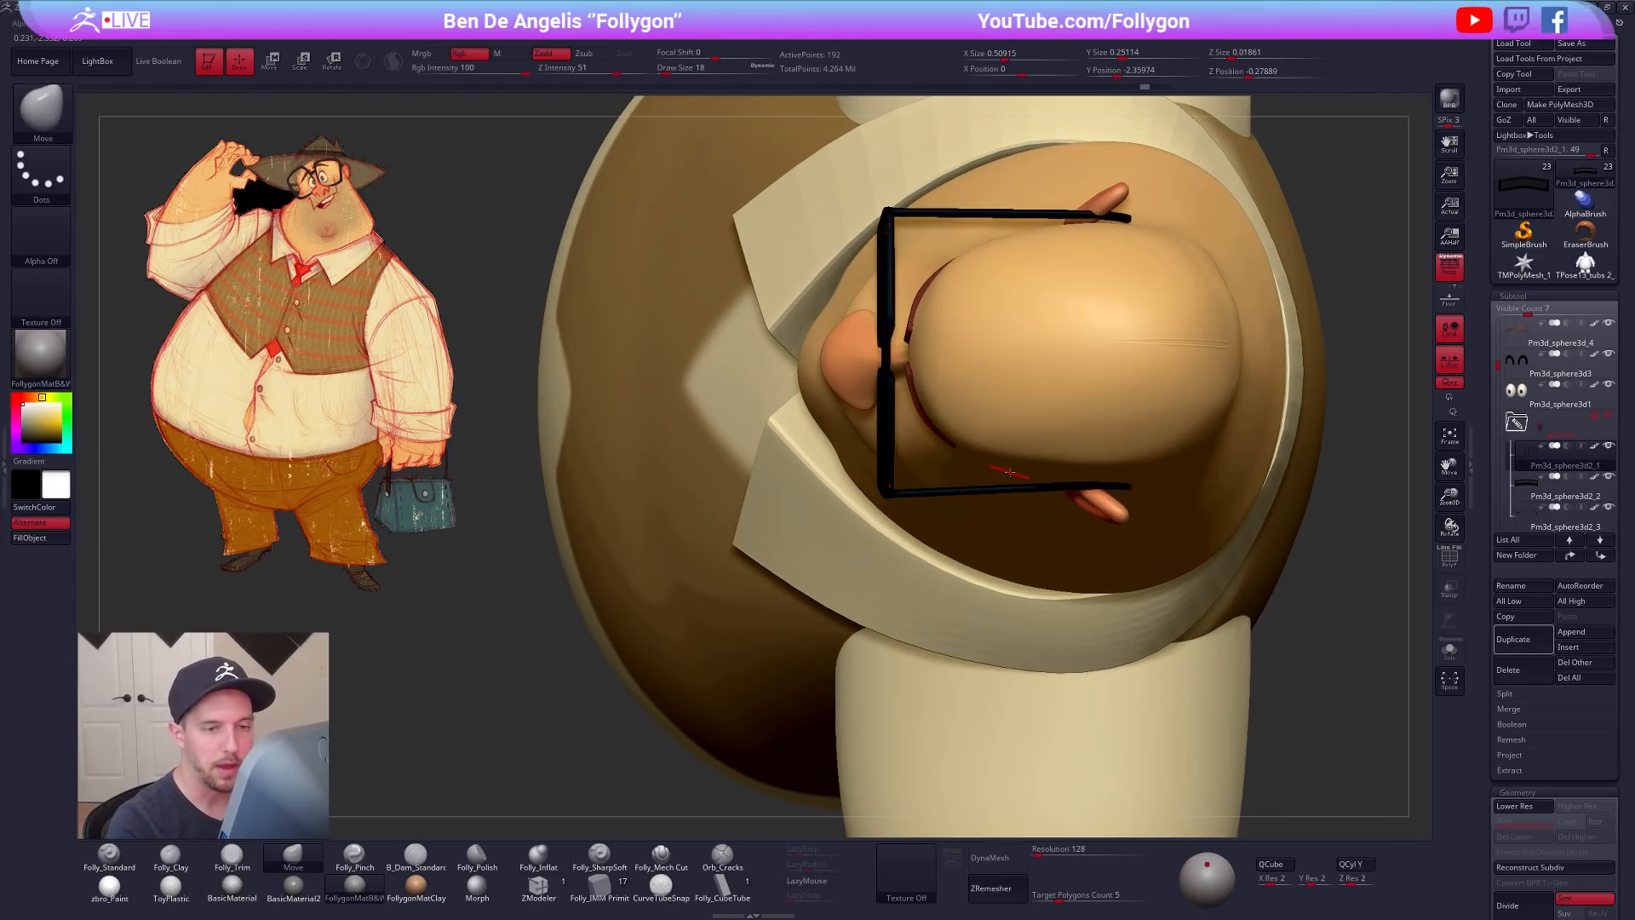
pyautogui.click(1449, 364)
pyautogui.click(1447, 274)
pyautogui.hotkey('shift', 'f')
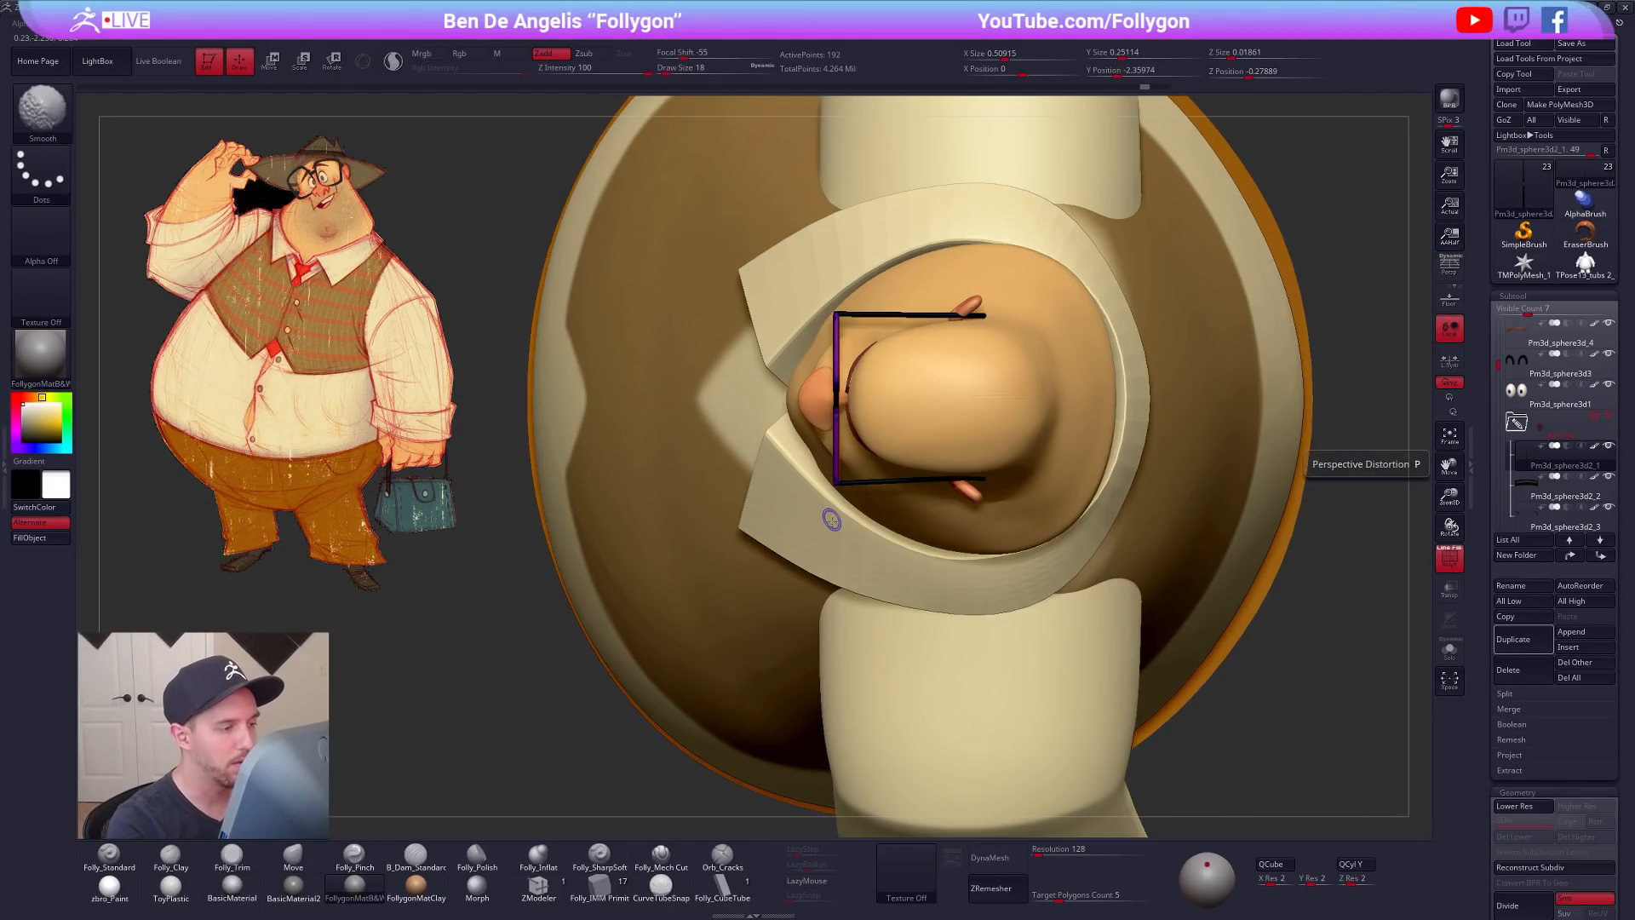
# Step: Select the head, smooth the back of the skull from above at size 81, and reduce the brush size to 67
pyautogui.keyDown('alt'); pyautogui.click(946, 439); pyautogui.keyUp('alt')
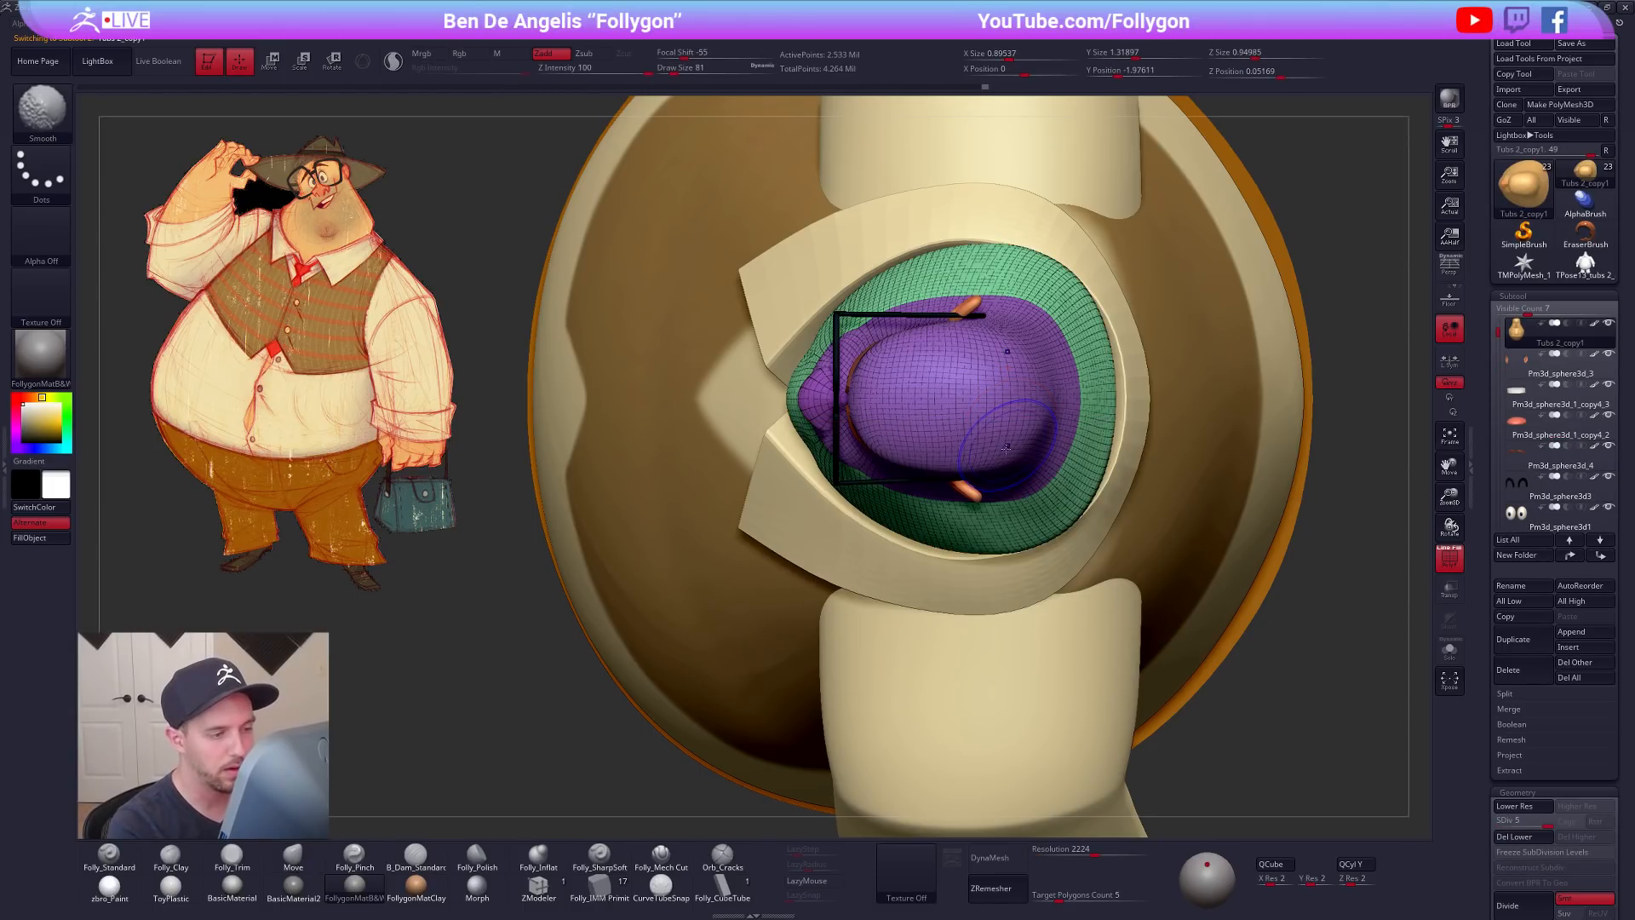
pyautogui.press('shift')
pyautogui.keyDown('shift'); pyautogui.moveTo(1013, 427); pyautogui.dragTo(1054, 397); pyautogui.keyUp('shift')
pyautogui.moveTo(1041, 400)
pyautogui.mouseDown(button='right')
pyautogui.moveTo(1014, 310)
pyautogui.moveTo(1052, 317)
pyautogui.moveTo(1018, 324)
pyautogui.moveTo(1043, 298)
pyautogui.mouseUp(button='right')
pyautogui.moveTo(969, 515); pyautogui.dragTo(978, 487, button='right')
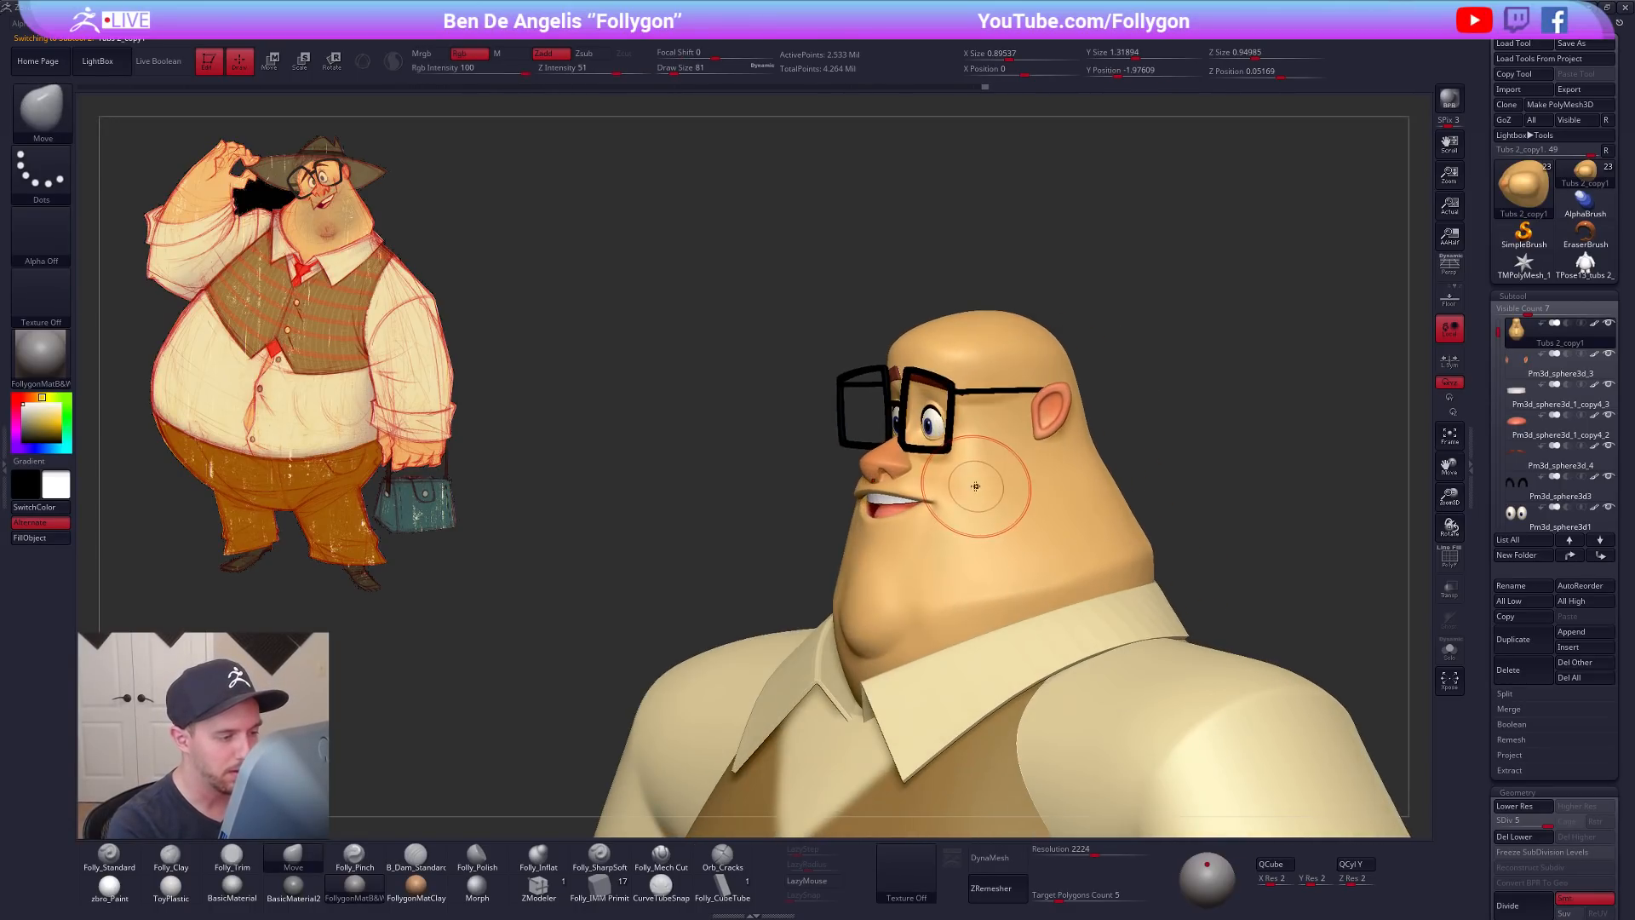
pyautogui.press('s')
pyautogui.moveTo(979, 487); pyautogui.dragTo(971, 479)
pyautogui.moveTo(971, 480)
pyautogui.mouseDown(button='right')
pyautogui.moveTo(1034, 550)
pyautogui.moveTo(1110, 581)
pyautogui.mouseUp(button='right')
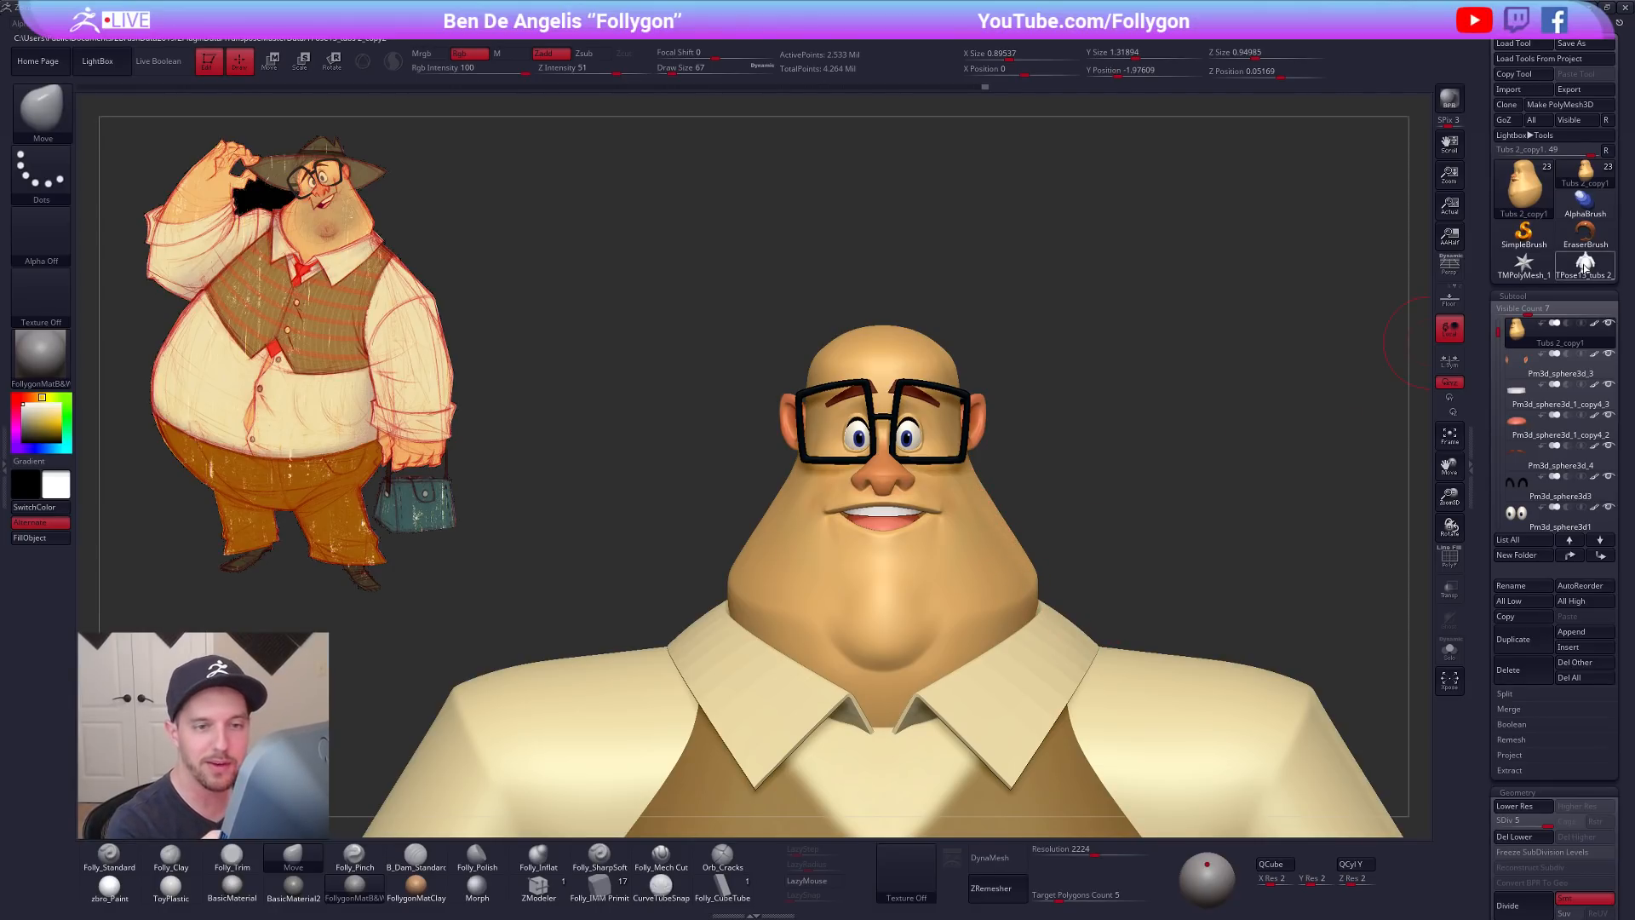
# Step: Switch to the Transpose Master tool TPose13_tubs 2_copy2 and turn on its polyframe display
pyautogui.click(1586, 269)
pyautogui.moveTo(1133, 426)
pyautogui.mouseDown(button='right')
pyautogui.moveTo(914, 416)
pyautogui.moveTo(852, 477)
pyautogui.mouseUp(button='right')
pyautogui.hotkey('shift', 'f')
pyautogui.moveTo(817, 340); pyautogui.dragTo(1000, 334, button='right')
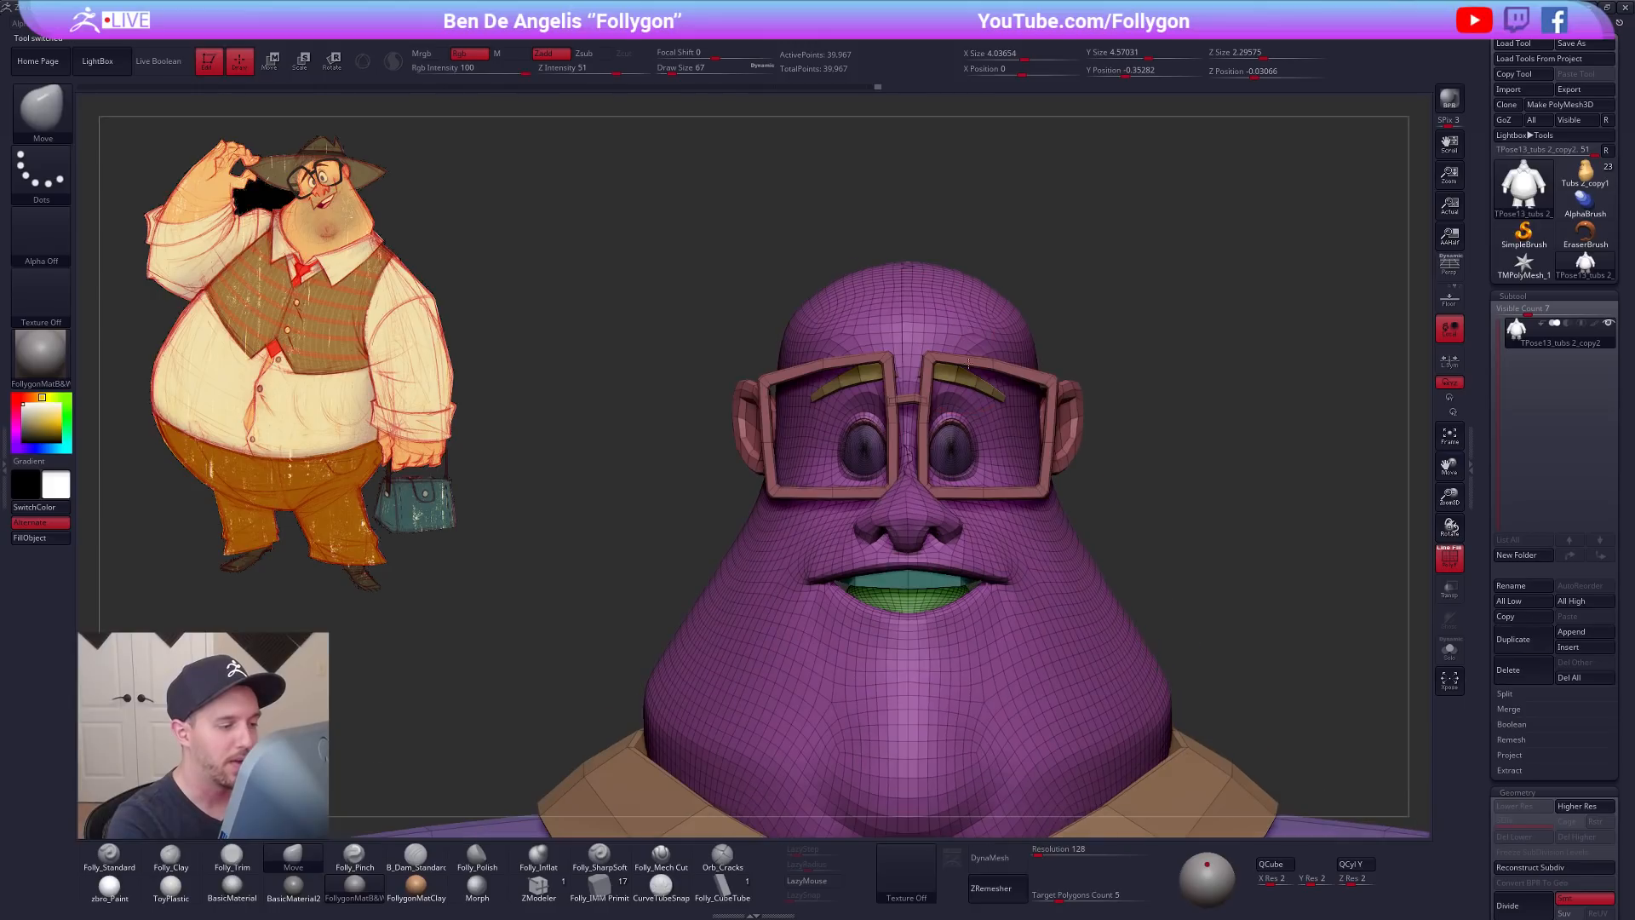
# Step: Try widening the Transpose Master head symmetrically with the move transform, and undo it
pyautogui.keyDown('ctrl'); pyautogui.moveTo(1014, 477); pyautogui.dragTo(996, 426, button='right'); pyautogui.keyUp('ctrl')
pyautogui.press('w')
pyautogui.moveTo(1001, 540)
pyautogui.mouseDown()
pyautogui.moveTo(1120, 540)
pyautogui.moveTo(530, 608)
pyautogui.moveTo(1164, 598)
pyautogui.mouseUp()
pyautogui.press('q')
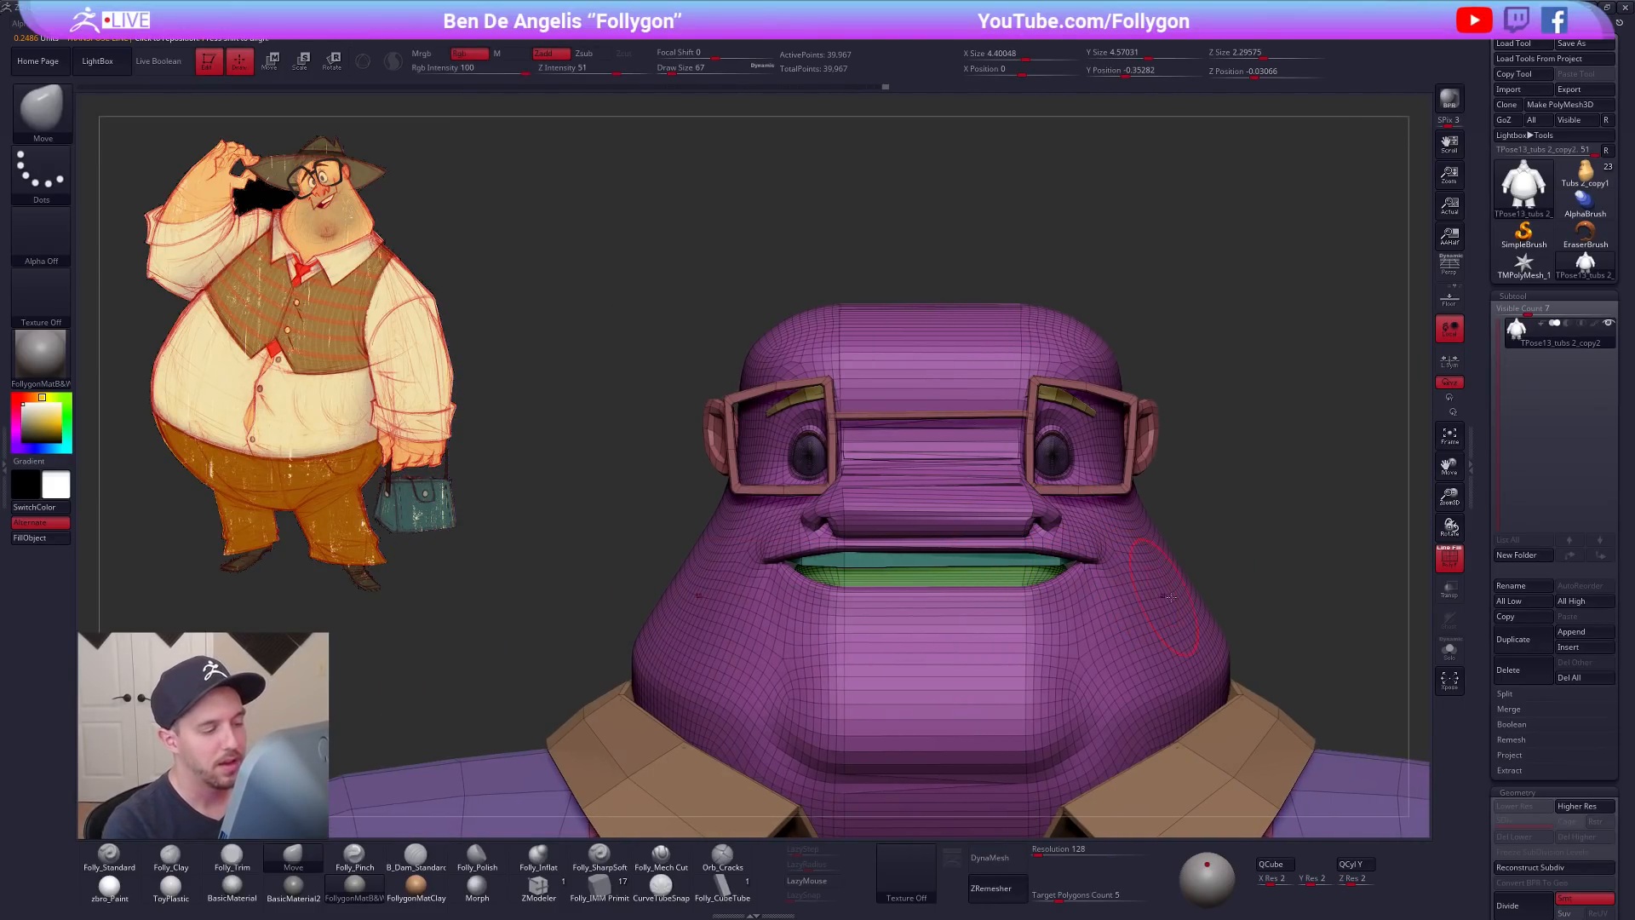
pyautogui.hotkey('ctrl', 'z')
# Step: Turn off polyframe, delete the Transpose Master subtool, switch back to the Tubs 2_copy1 tool and save
pyautogui.hotkey('shift', 'f')
pyautogui.keyDown('alt'); pyautogui.moveTo(1307, 573); pyautogui.dragTo(1260, 550); pyautogui.keyUp('alt')
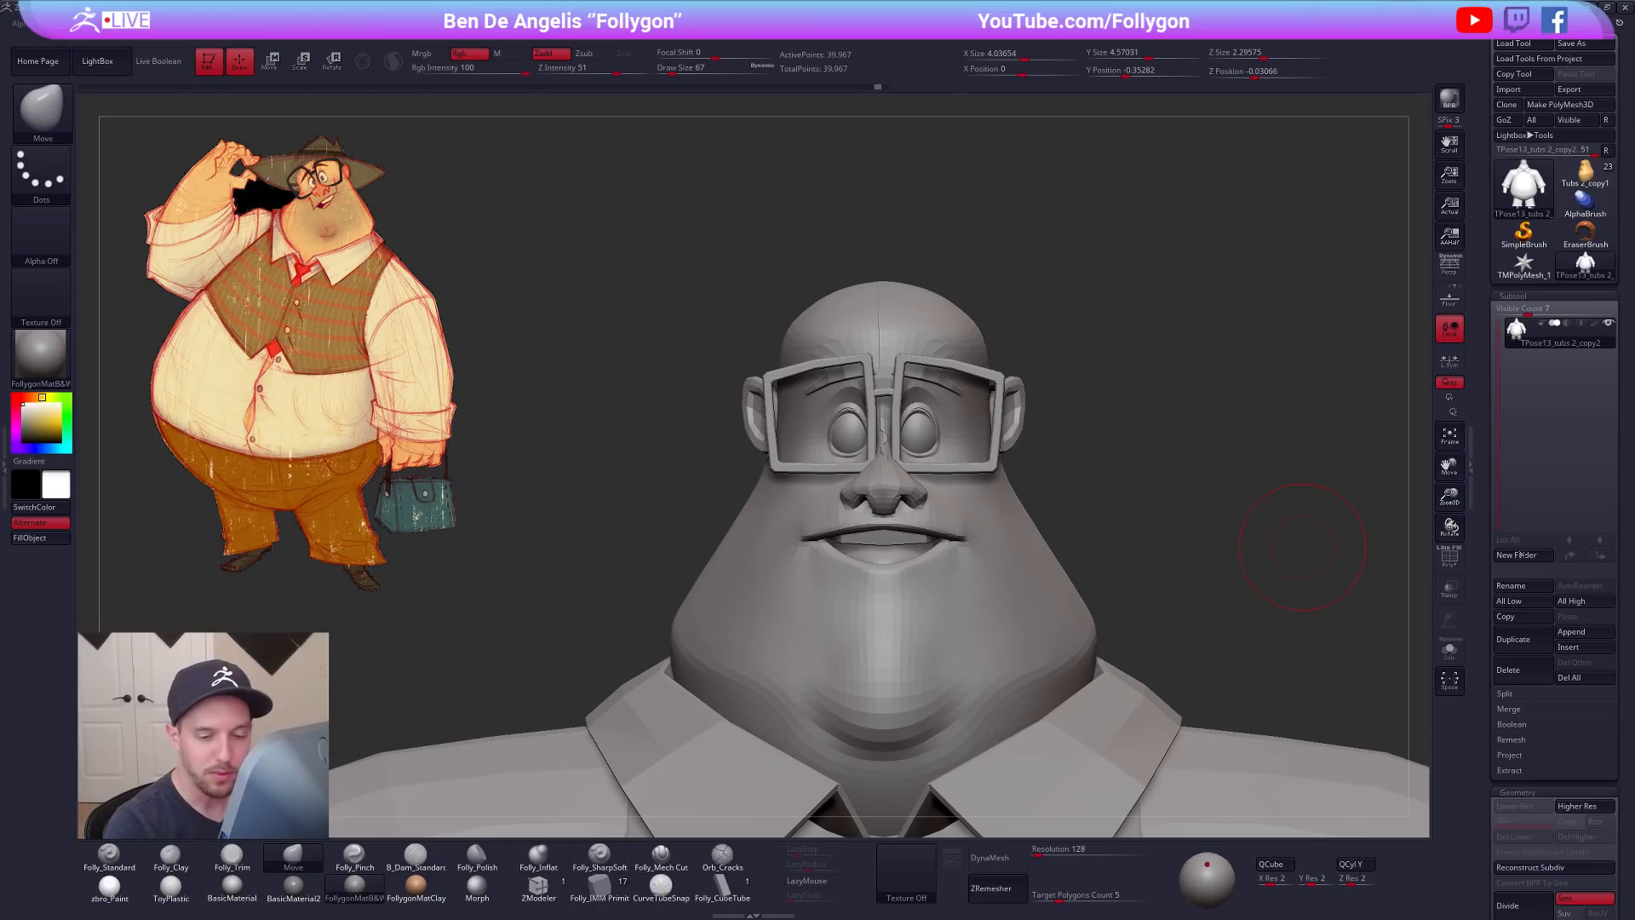
pyautogui.click(1524, 675)
pyautogui.click(1404, 700)
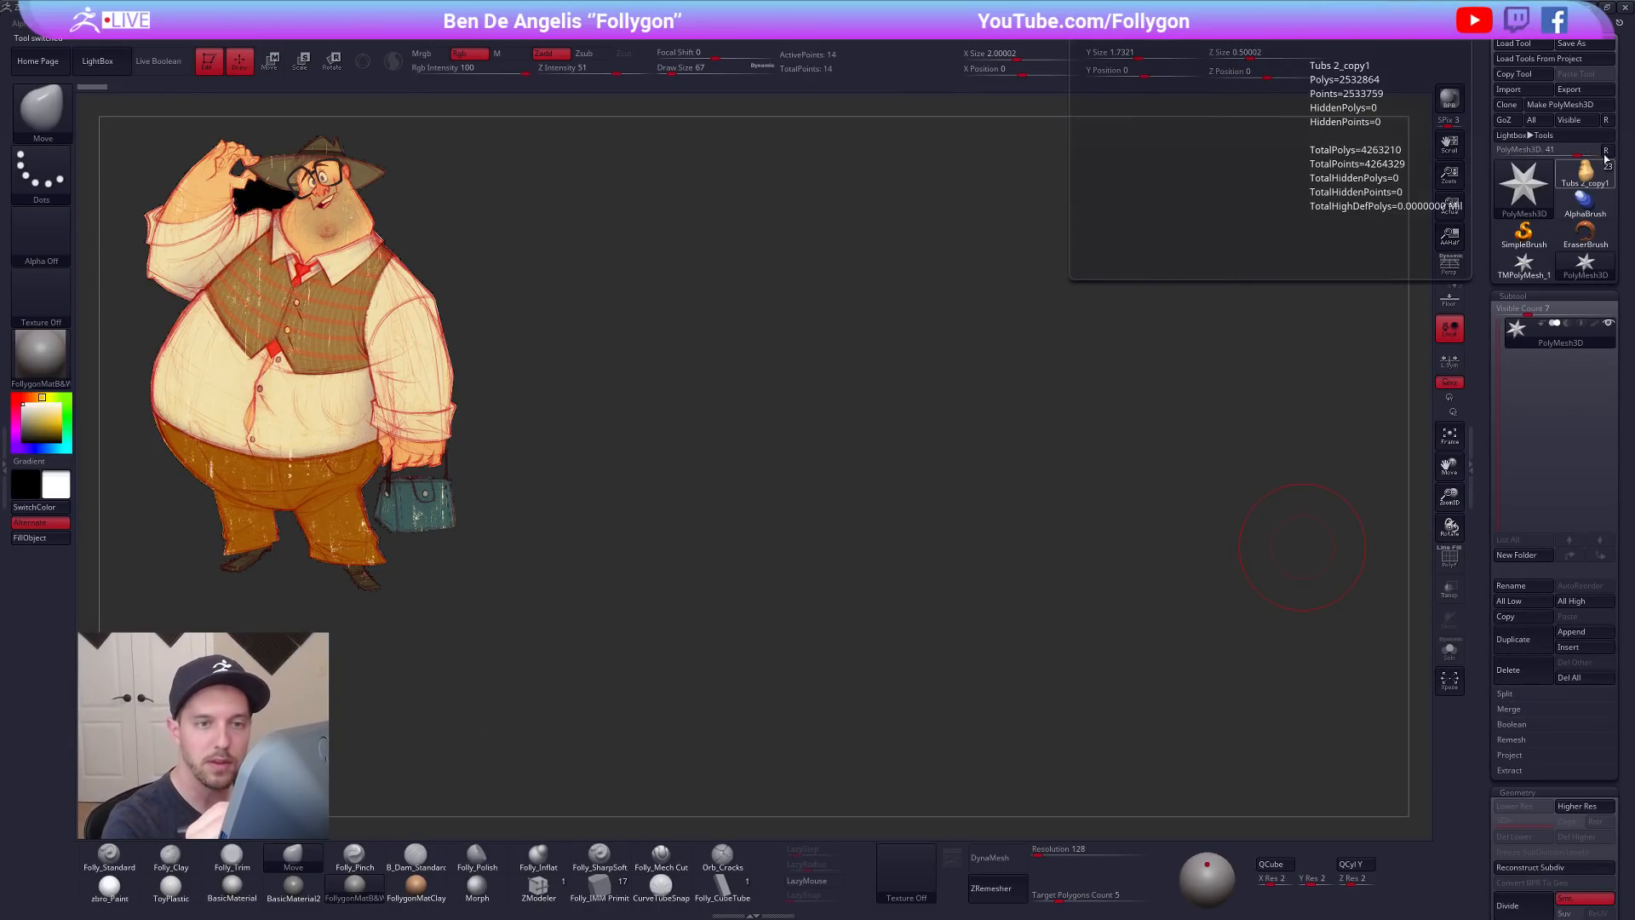
pyautogui.click(1584, 175)
pyautogui.hotkey('ctrl', 's')
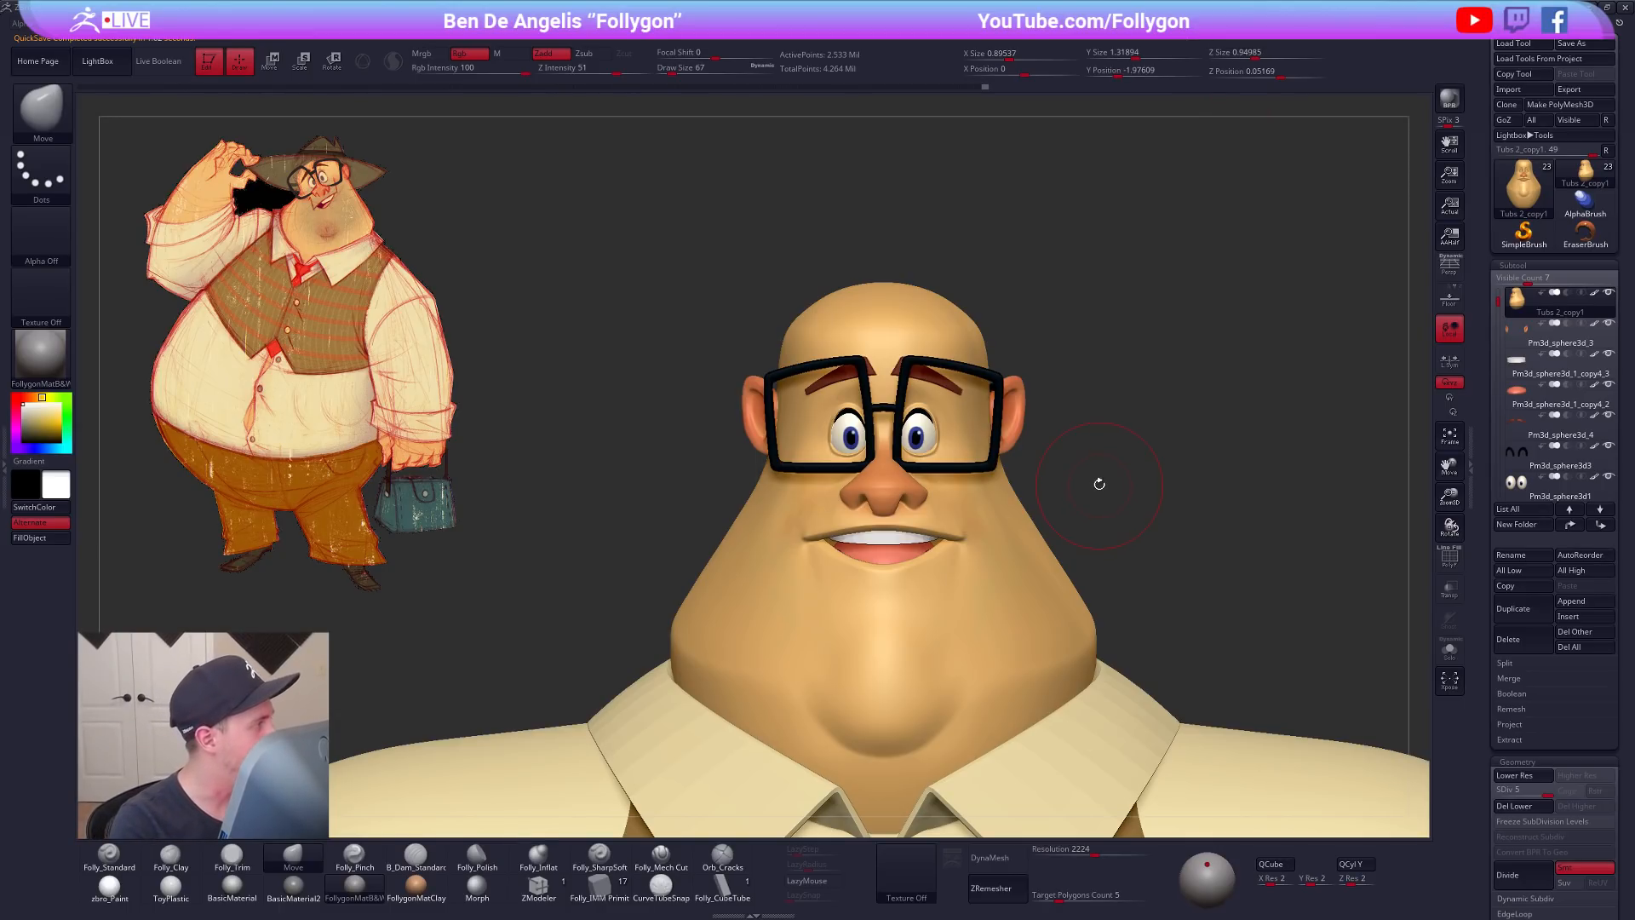
# Step: Reduce the brush size, isolate the head and inspect its topology at lower subdivision levels
pyautogui.press('[')
pyautogui.keyDown('alt'); pyautogui.moveTo(1191, 651); pyautogui.dragTo(1191, 623); pyautogui.keyUp('alt')
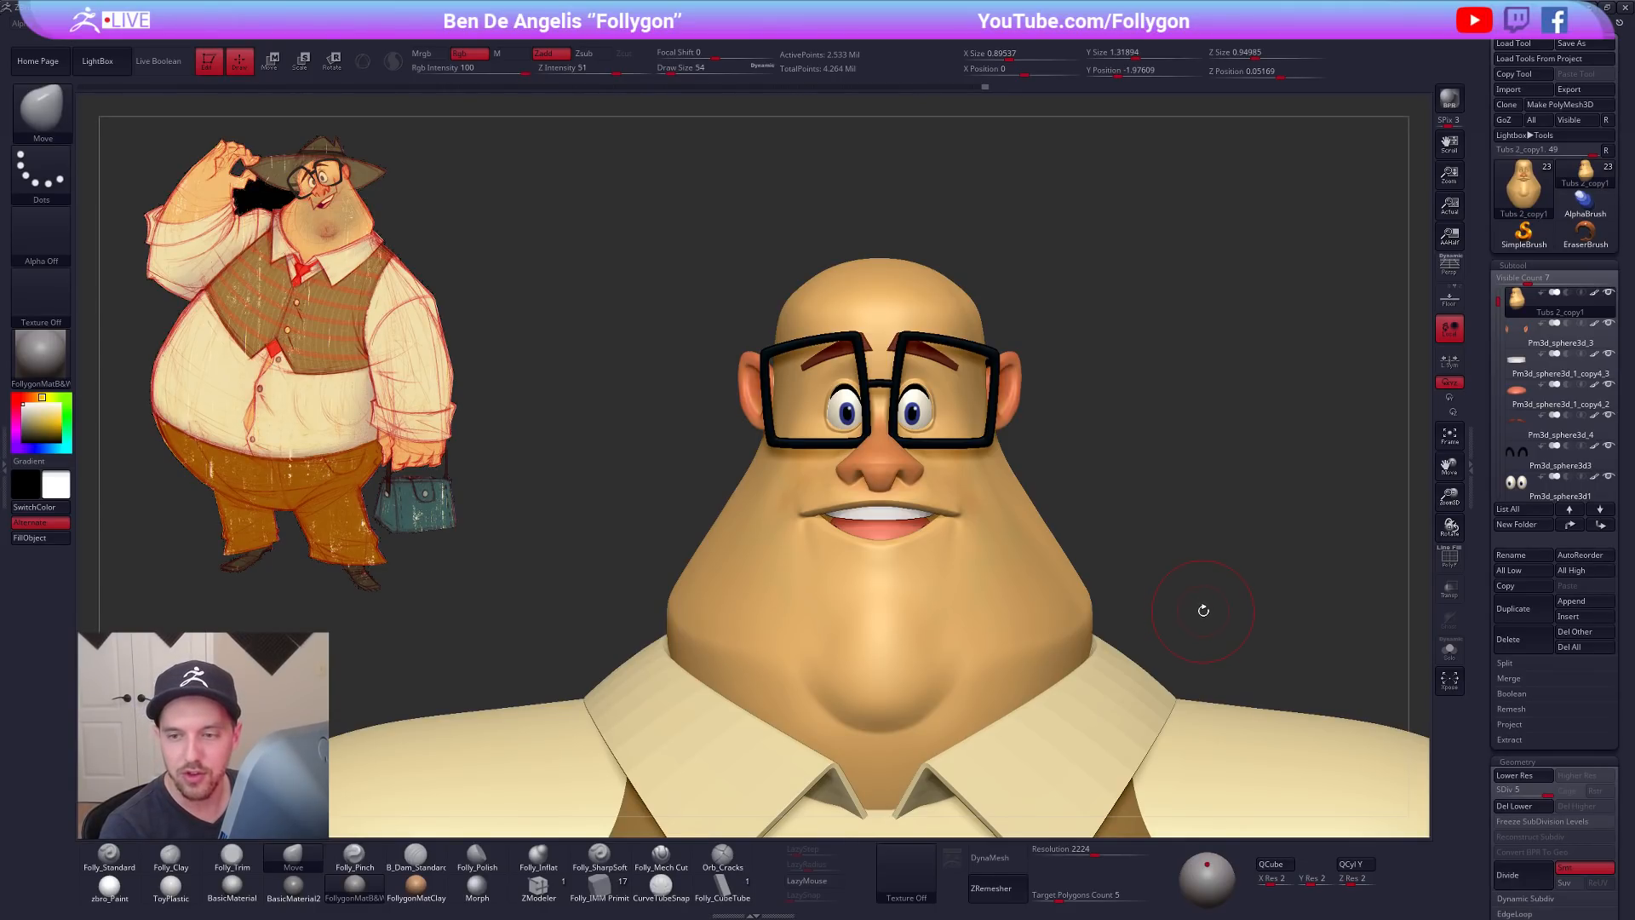
pyautogui.hotkey('alt', 's')
pyautogui.moveTo(1209, 635); pyautogui.dragTo(1180, 639)
pyautogui.hotkey('shift', 'd')
pyautogui.hotkey('shift', 'd')
pyautogui.press('s')
pyautogui.moveTo(1021, 514); pyautogui.dragTo(1018, 514)
pyautogui.hotkey('shift', 'f')
pyautogui.hotkey('shift', 'd')
pyautogui.hotkey('shift', 'd')
pyautogui.hotkey('shift', 'f')
# Step: Refine and smooth the cheek beside the mouth corner, and return the head to a higher subdivision level
pyautogui.moveTo(978, 498)
pyautogui.mouseDown(button='right')
pyautogui.moveTo(993, 509)
pyautogui.moveTo(961, 494)
pyautogui.moveTo(939, 514)
pyautogui.moveTo(938, 486)
pyautogui.mouseUp(button='right')
pyautogui.press('b')
pyautogui.press('p')
pyautogui.press('i')
pyautogui.moveTo(926, 473); pyautogui.dragTo(959, 469)
pyautogui.keyDown('shift'); pyautogui.moveTo(986, 383); pyautogui.dragTo(975, 468, button='right'); pyautogui.keyUp('shift')
pyautogui.hotkey('ctrl', 'd')
pyautogui.keyDown('shift'); pyautogui.moveTo(974, 468); pyautogui.dragTo(1008, 427); pyautogui.keyUp('shift')
pyautogui.press('d')
pyautogui.press('d')
pyautogui.press('d')
# Step: In profile at subdivision level 1, mask the nose, invert the mask, nudge the nose toward the face and clear the mask
pyautogui.moveTo(976, 474)
pyautogui.mouseDown(button='right')
pyautogui.moveTo(989, 463)
pyautogui.moveTo(872, 475)
pyautogui.mouseUp(button='right')
pyautogui.hotkey('shift', 'd')
pyautogui.hotkey('shift', 'd')
pyautogui.hotkey('shift', 'd')
pyautogui.hotkey('shift', 'd')
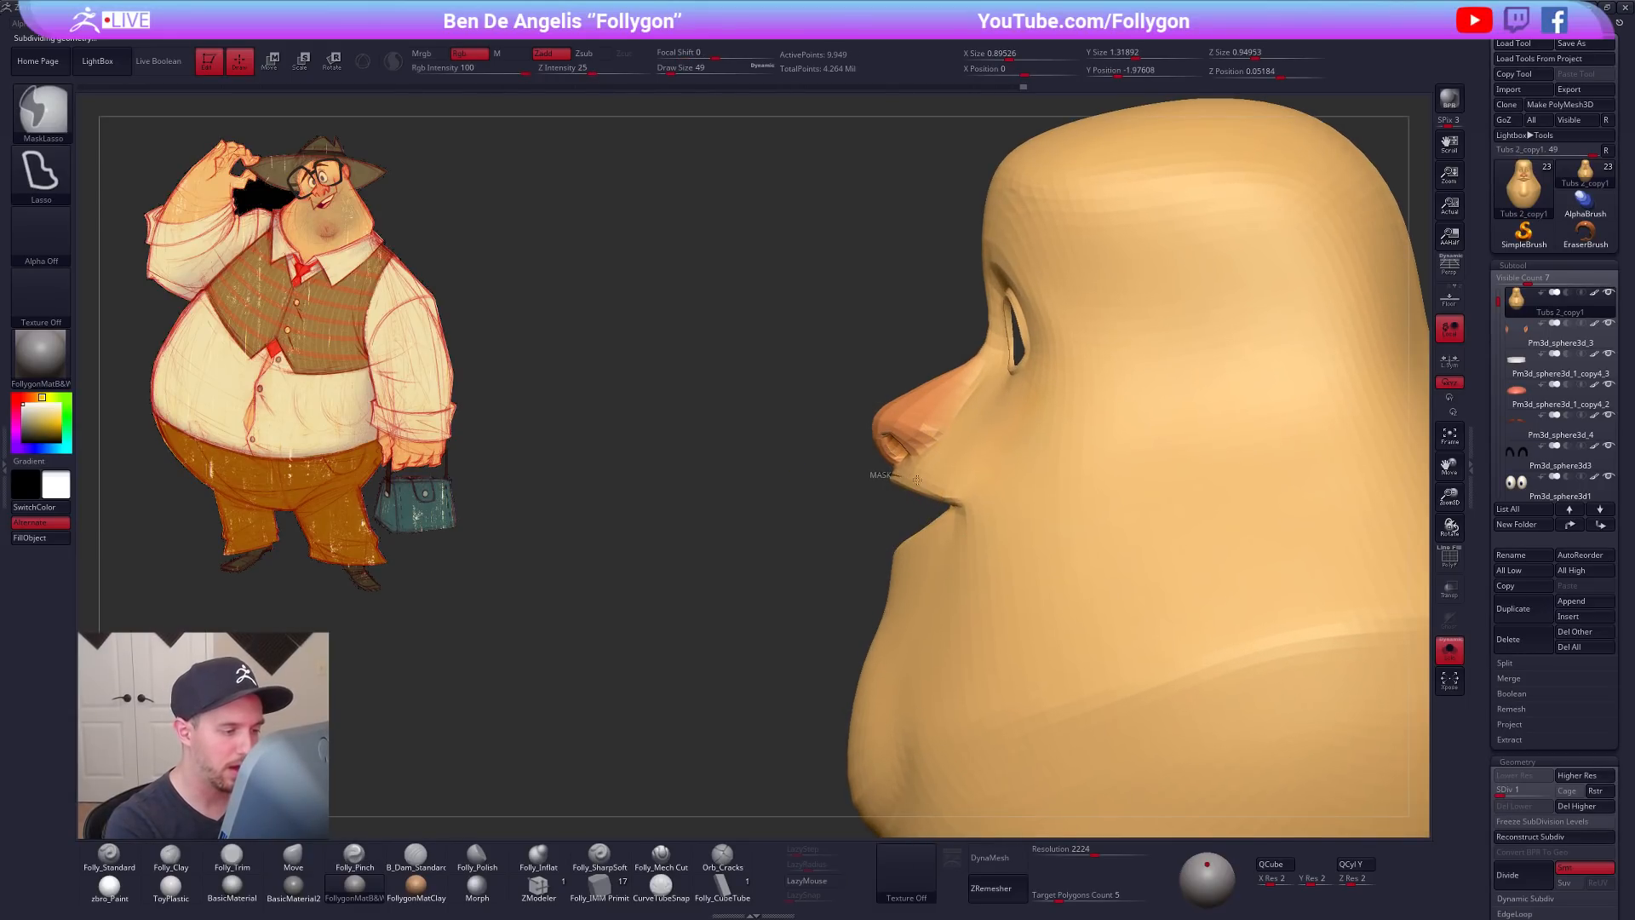
pyautogui.moveTo(991, 458)
pyautogui.keyDown('ctrl'); pyautogui.mouseDown()
pyautogui.moveTo(944, 334)
pyautogui.moveTo(792, 396)
pyautogui.mouseUp(); pyautogui.keyUp('ctrl')
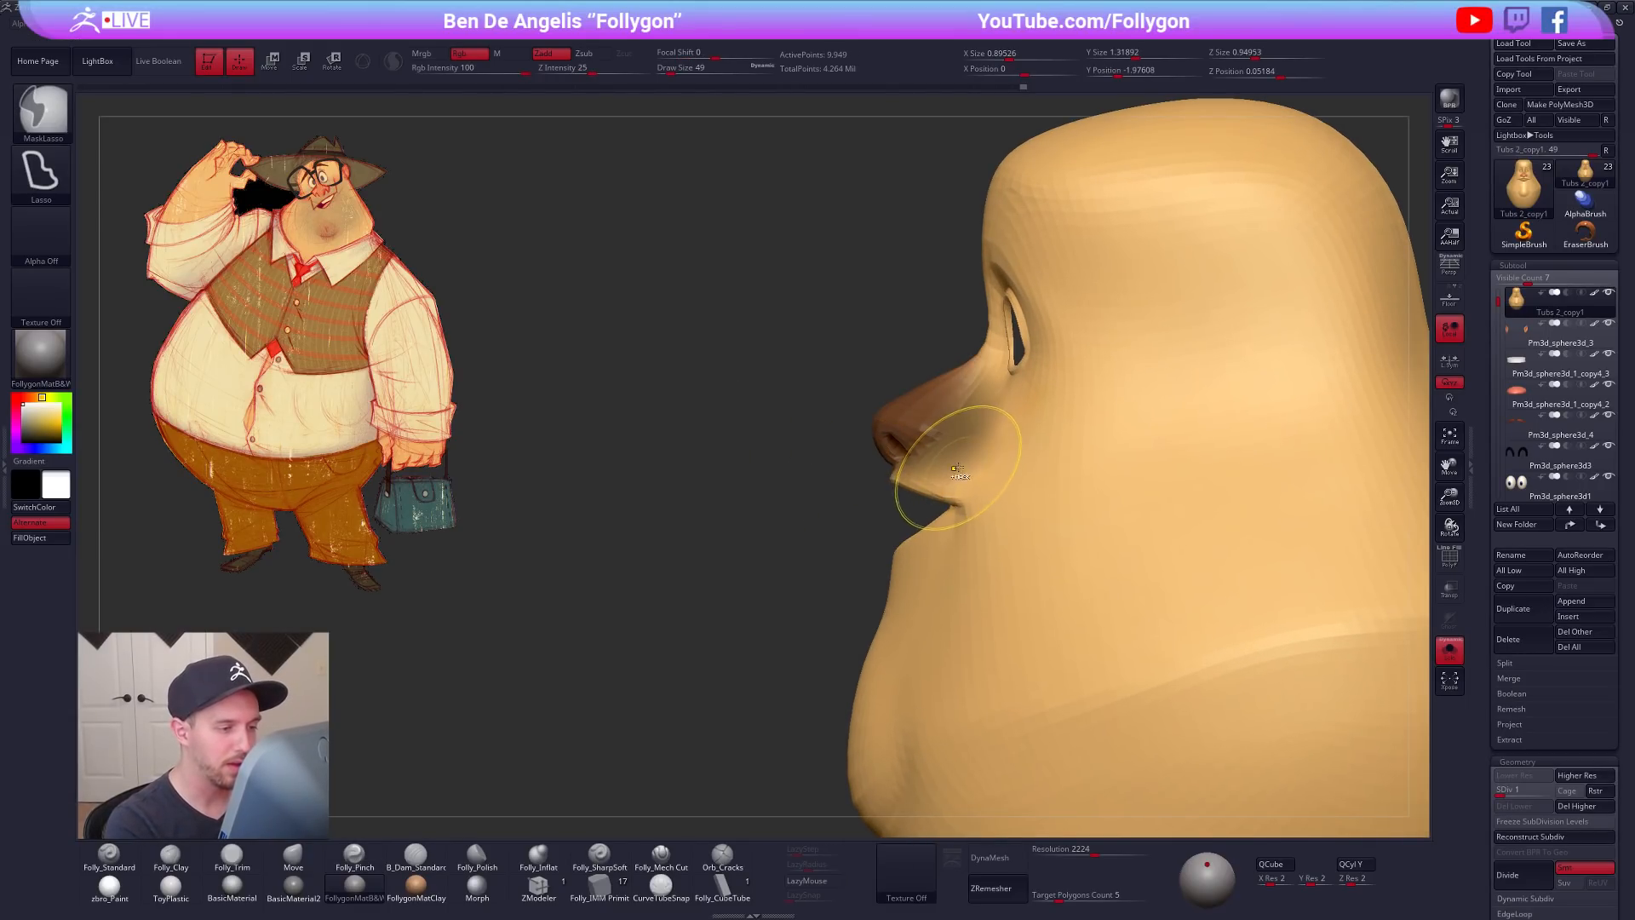
pyautogui.hotkey('ctrl', 'i')
pyautogui.press('w')
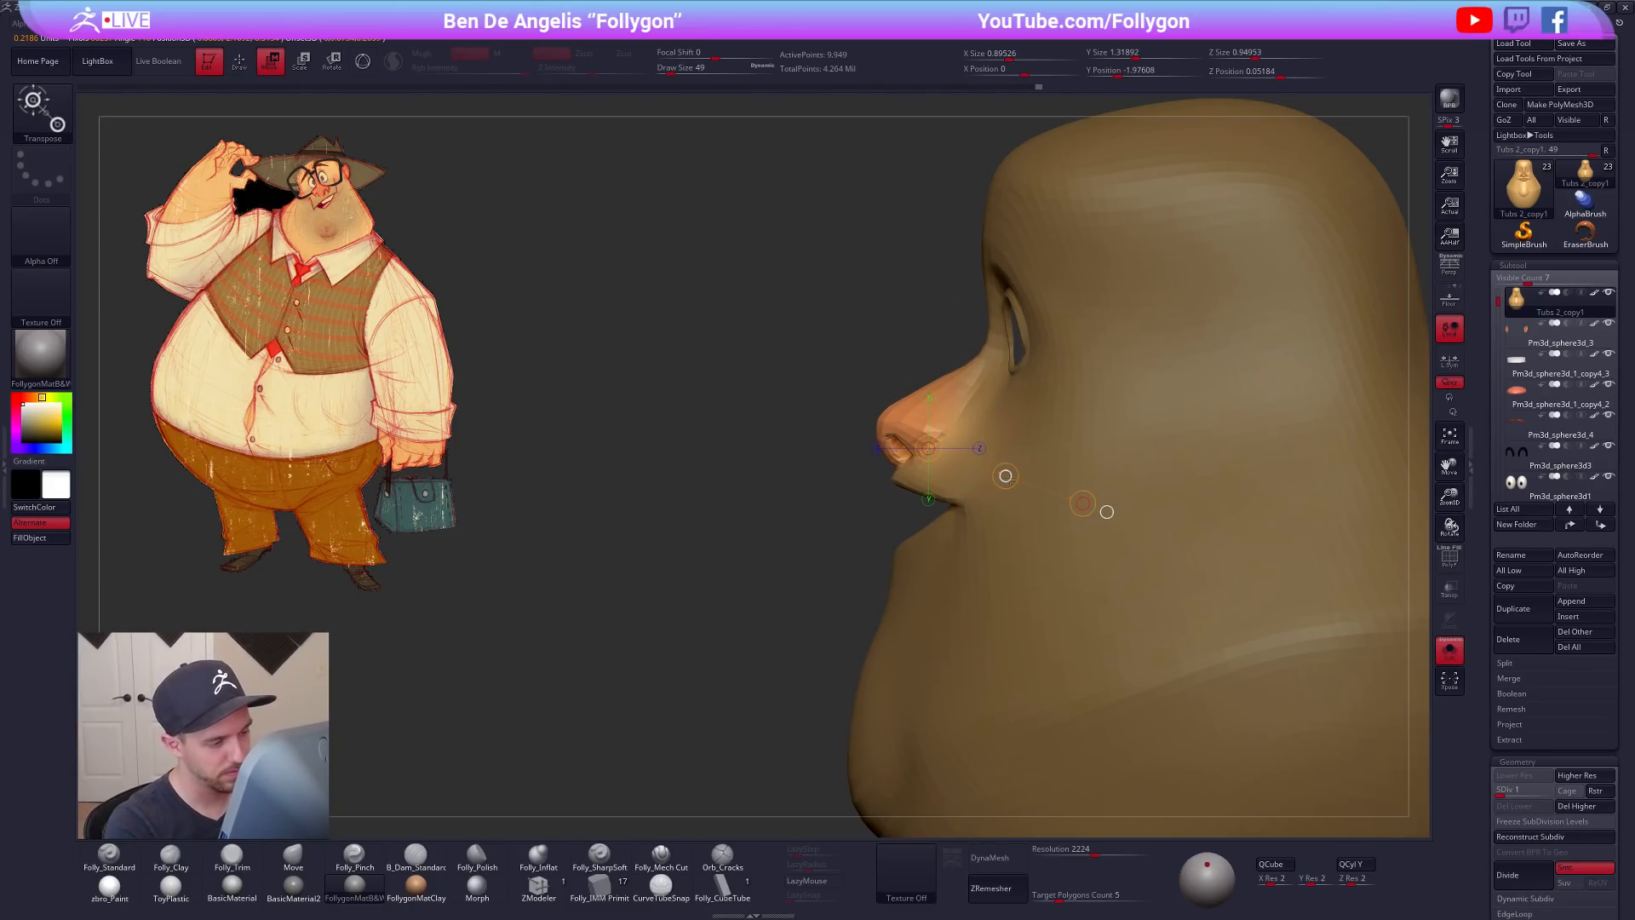
pyautogui.press('q')
pyautogui.keyDown('ctrl'); pyautogui.moveTo(876, 516); pyautogui.dragTo(887, 535); pyautogui.keyUp('ctrl')
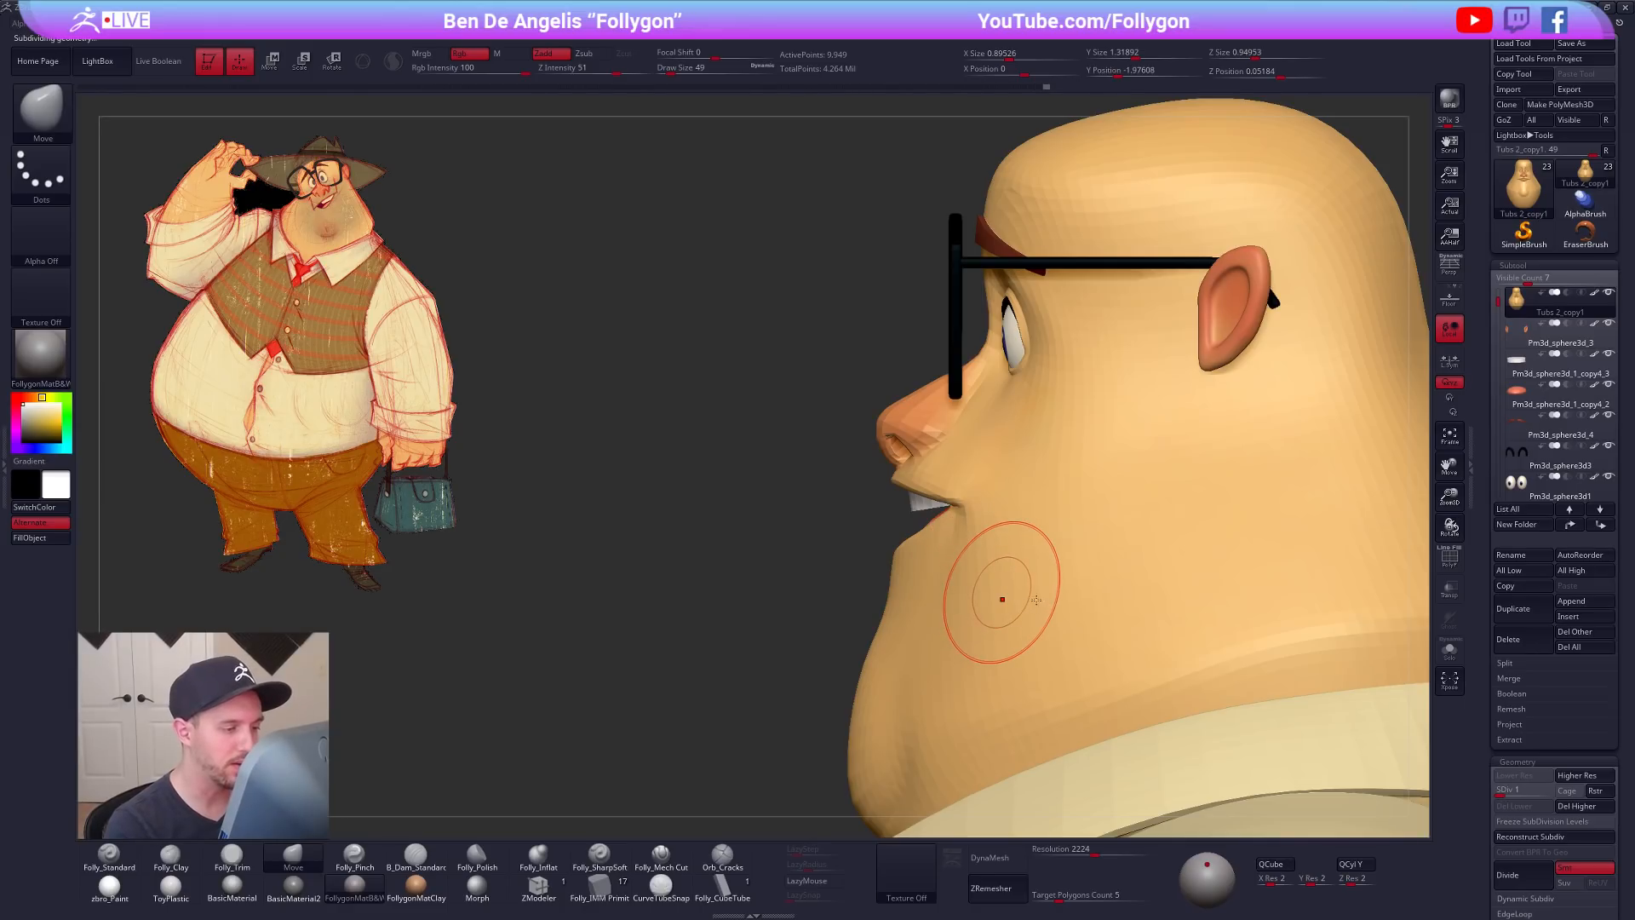
# Step: Refine the cheek beside the mouth corner with Folly_Trim on the isolated head at subdivision level 2, reducing the brush size to 29
pyautogui.press('d')
pyautogui.moveTo(1030, 625)
pyautogui.mouseDown(button='right')
pyautogui.moveTo(1077, 618)
pyautogui.moveTo(997, 541)
pyautogui.mouseUp(button='right')
pyautogui.hotkey('alt', 's')
pyautogui.press('s')
pyautogui.press('3')
pyautogui.press('s')
pyautogui.moveTo(950, 509); pyautogui.dragTo(960, 517)
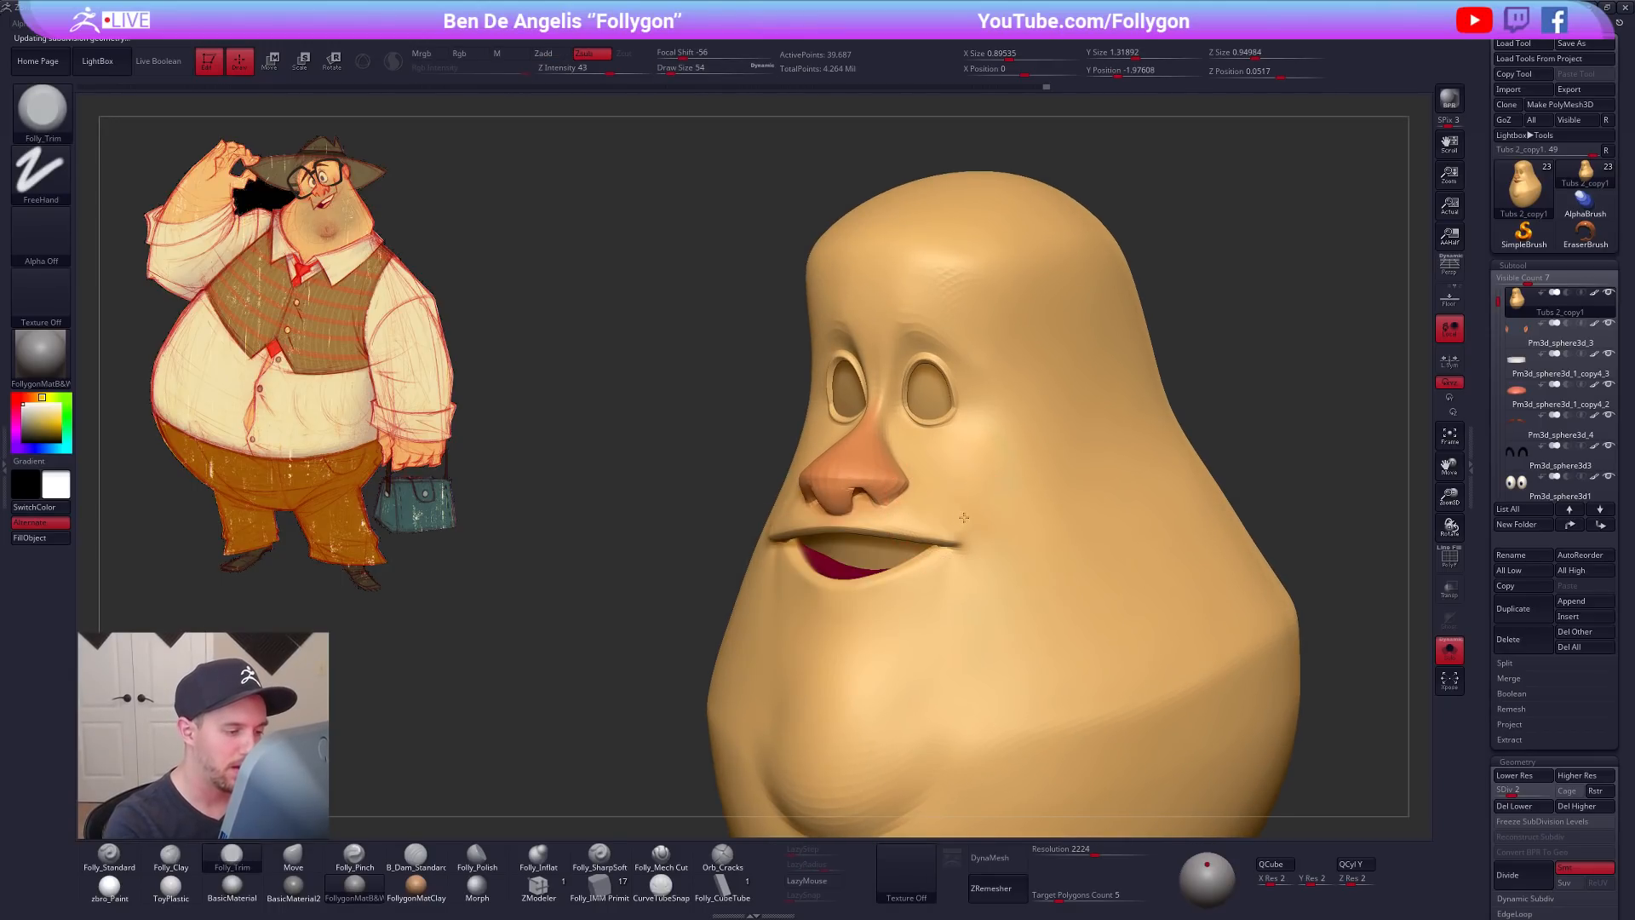
pyautogui.press('space')
pyautogui.press('shift')
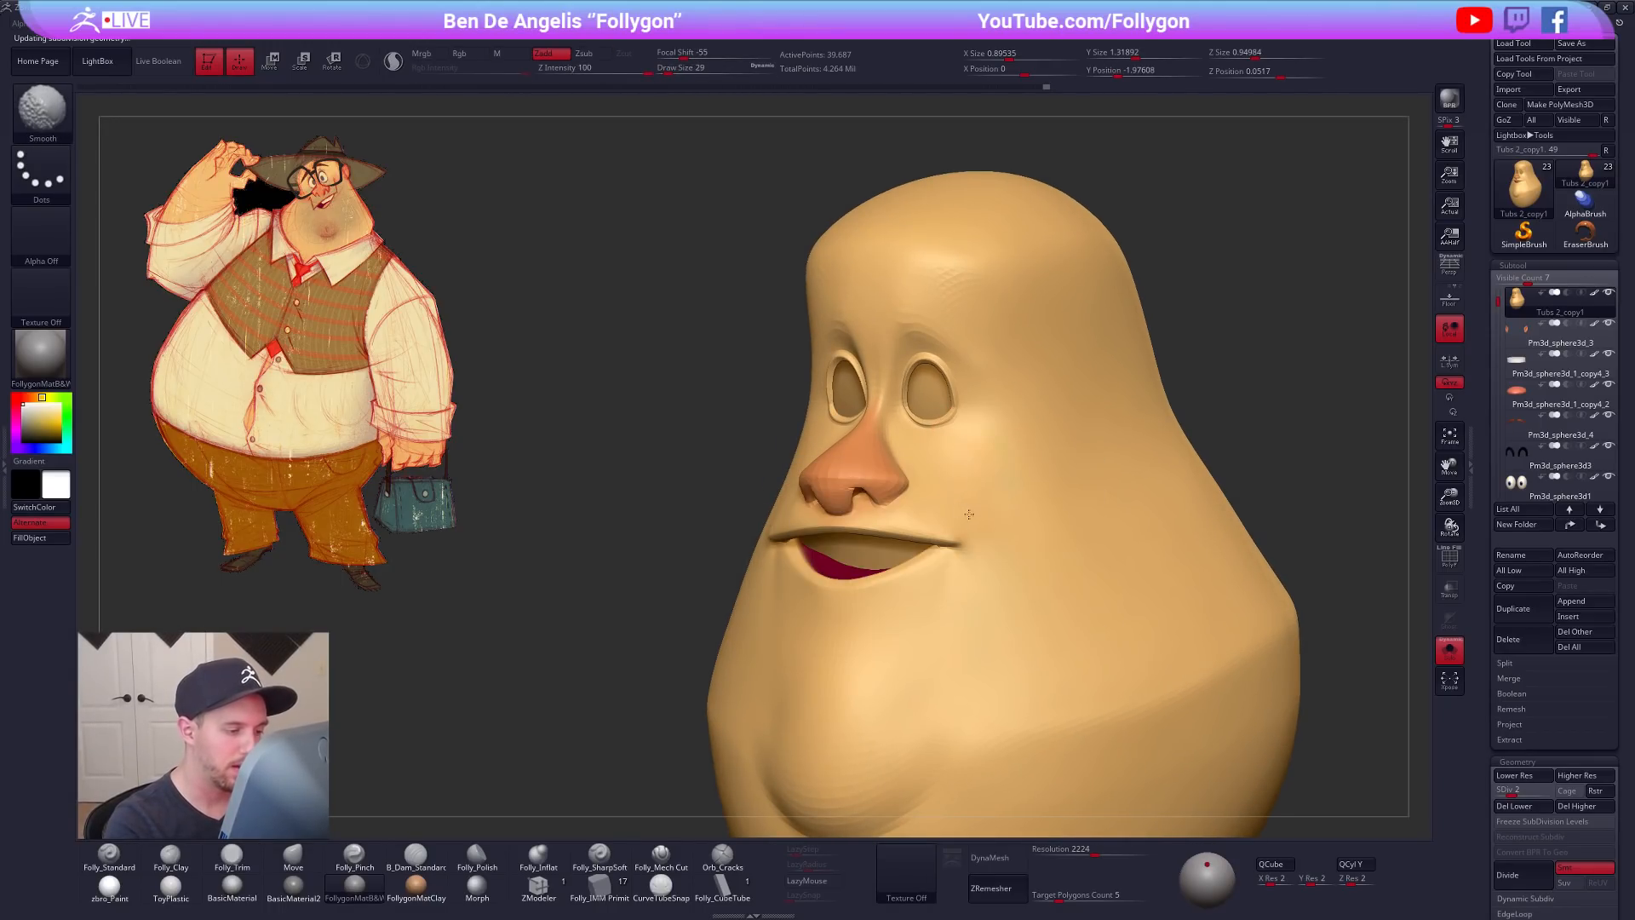
pyautogui.keyDown('shift'); pyautogui.moveTo(969, 514); pyautogui.dragTo(968, 493, button='right'); pyautogui.keyUp('shift')
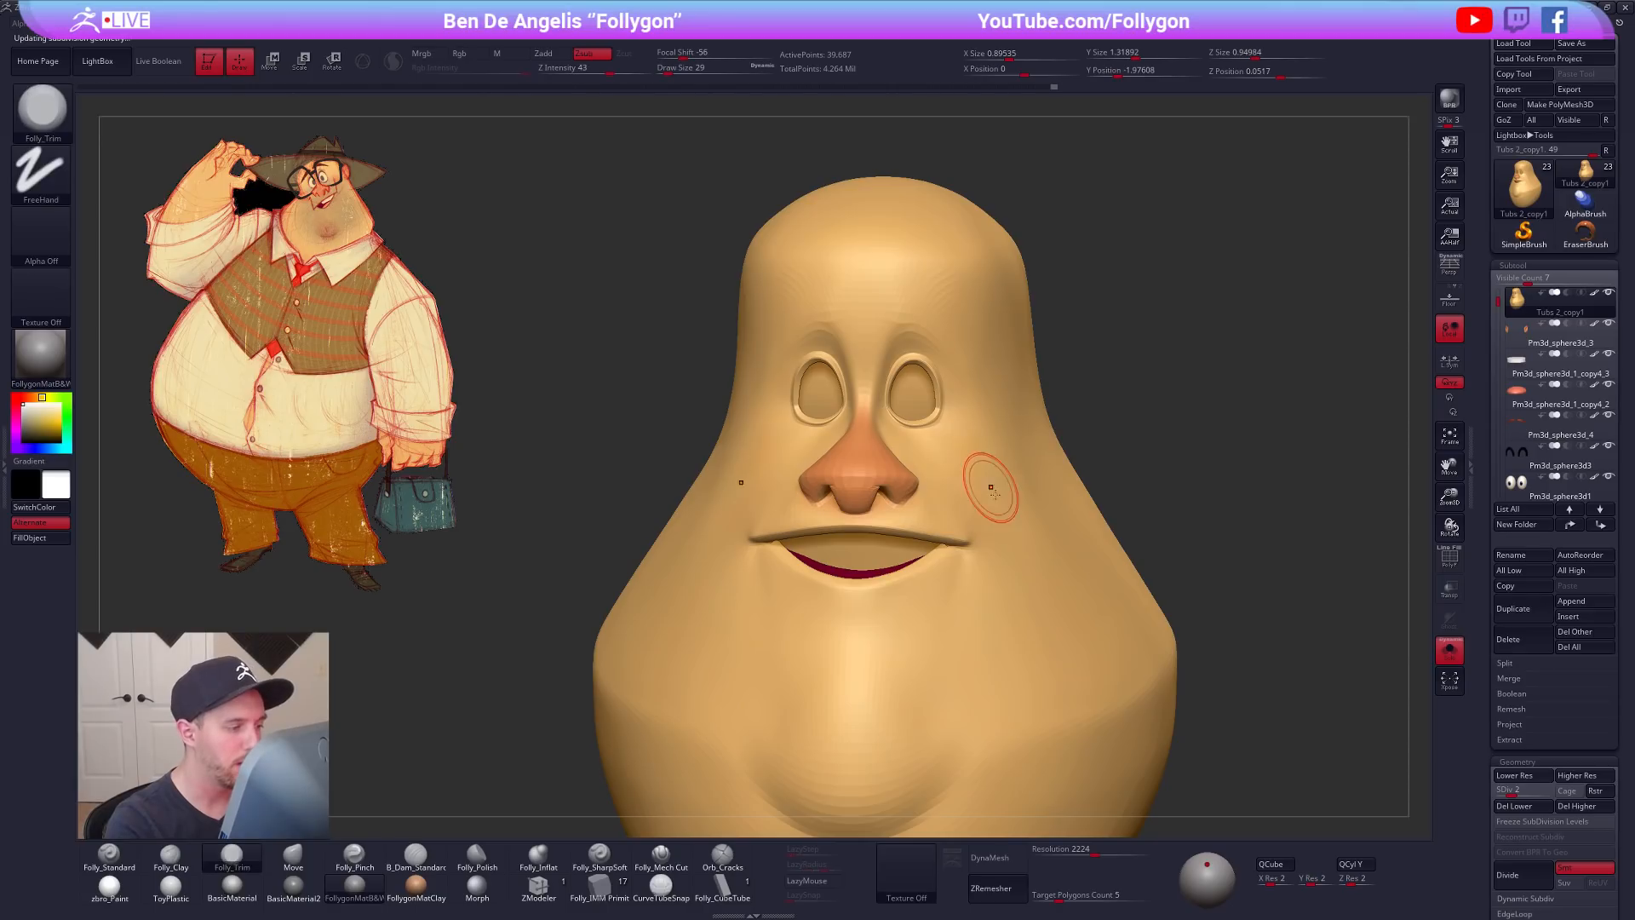
# Step: Work the cheeks with Folly_Clay at size 67 on subdivision level 1, smooth them, and show all subtools again
pyautogui.hotkey('shift', 'd')
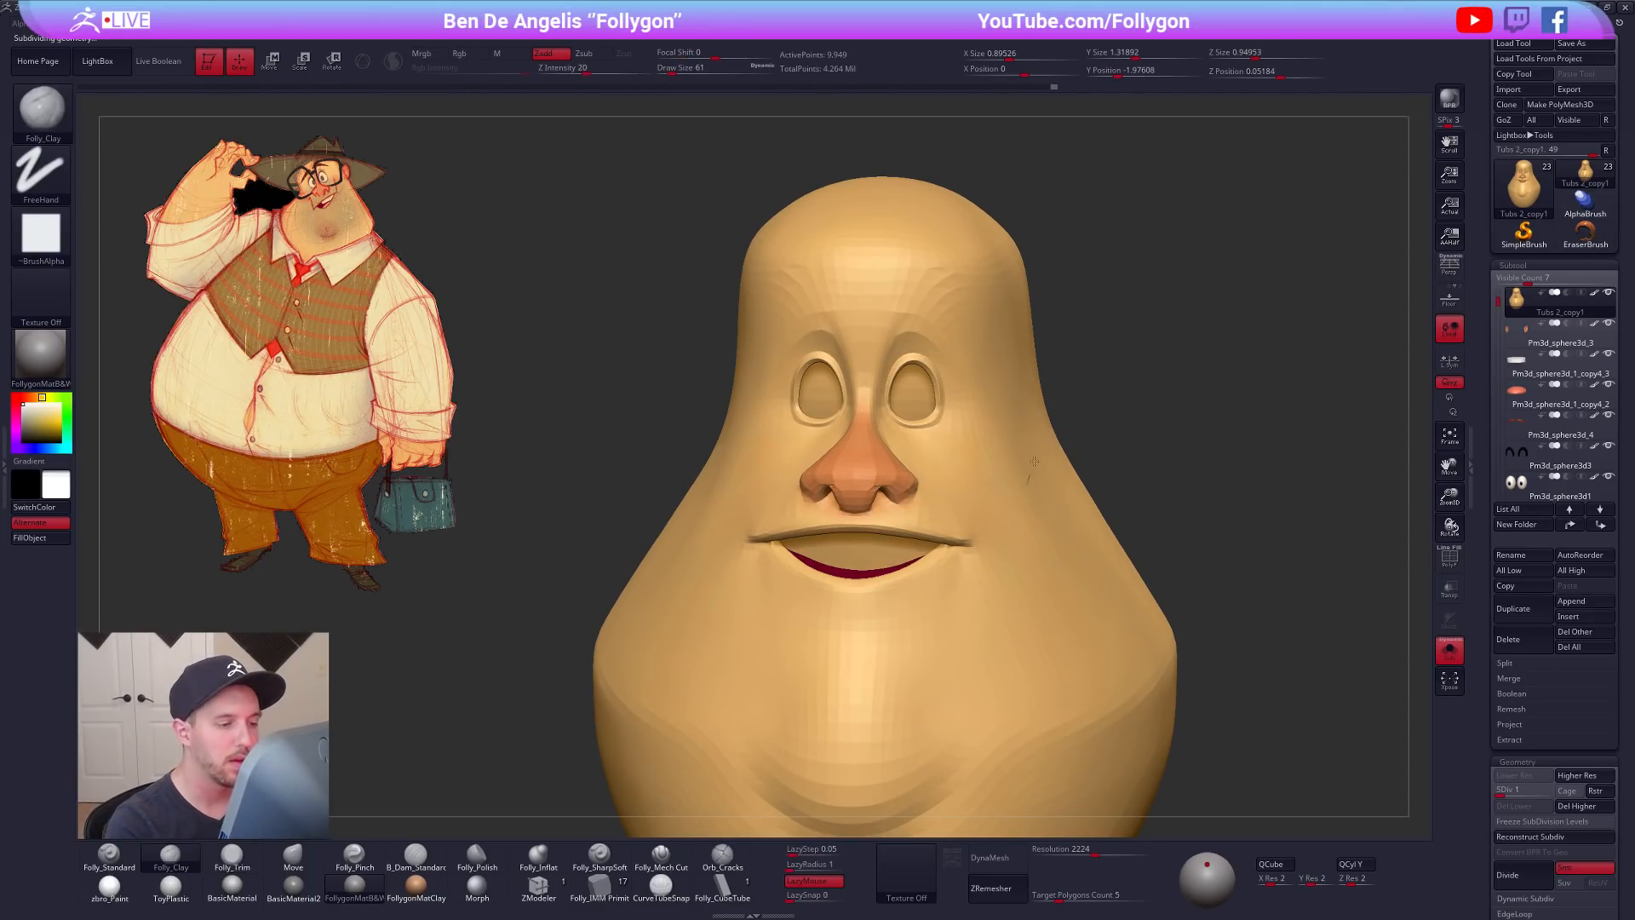
pyautogui.press('2')
pyautogui.moveTo(1029, 485)
pyautogui.keyDown('shift'); pyautogui.mouseDown(button='right')
pyautogui.moveTo(1040, 516)
pyautogui.moveTo(1037, 466)
pyautogui.mouseUp(button='right'); pyautogui.keyUp('shift')
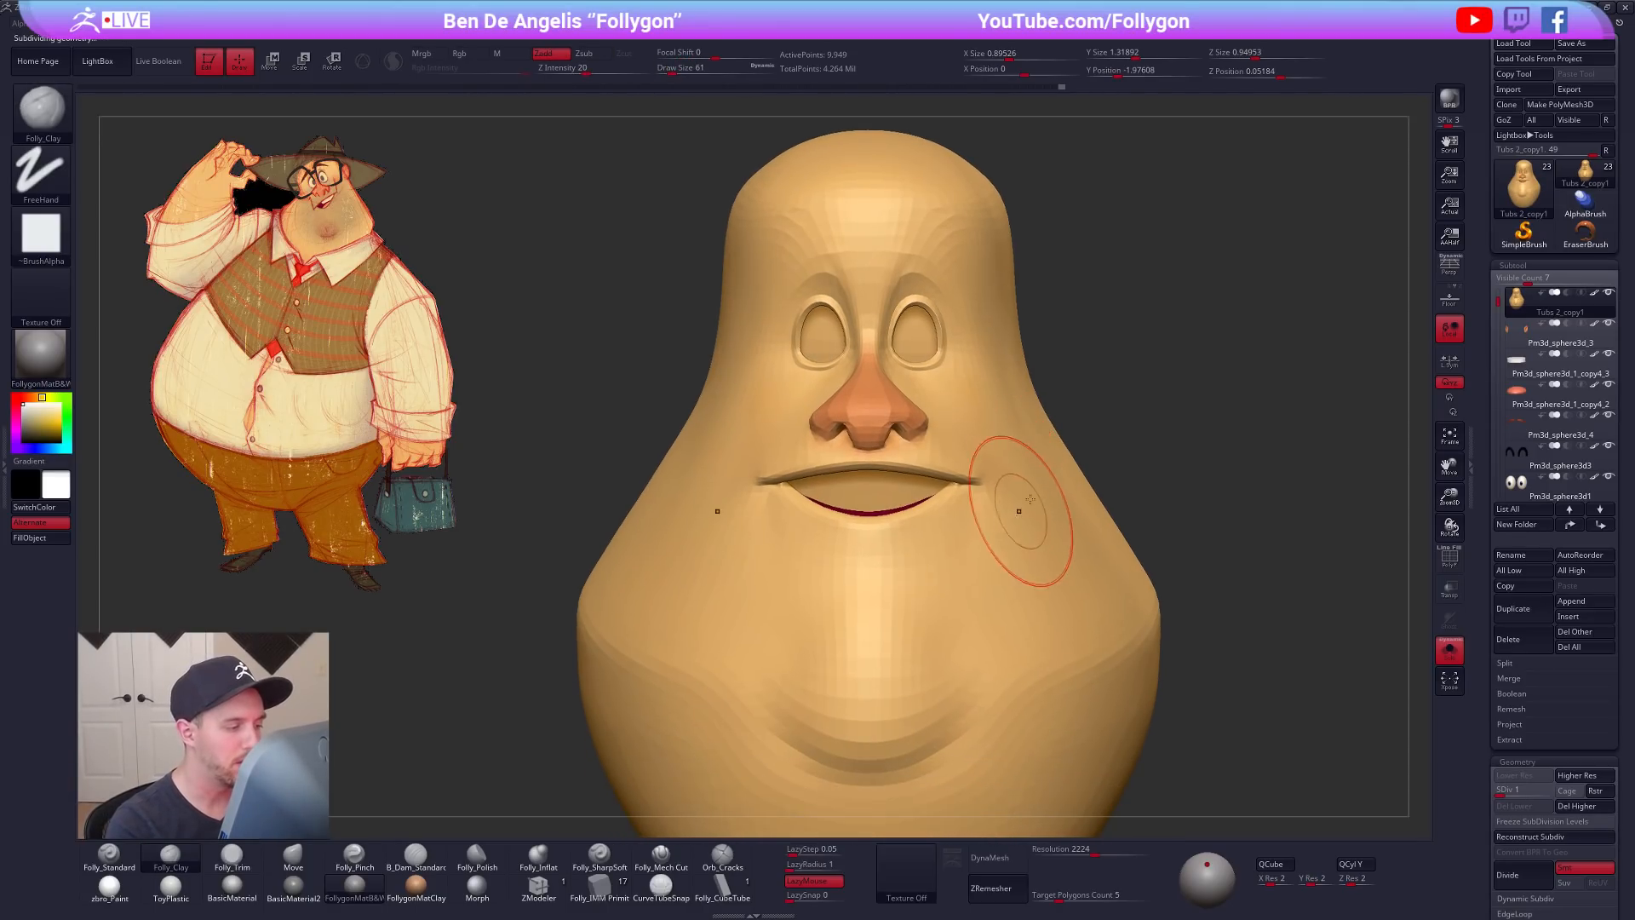
pyautogui.press('s')
pyautogui.moveTo(1018, 511); pyautogui.dragTo(1026, 511)
pyautogui.moveTo(1051, 493); pyautogui.dragTo(1048, 440, button='right')
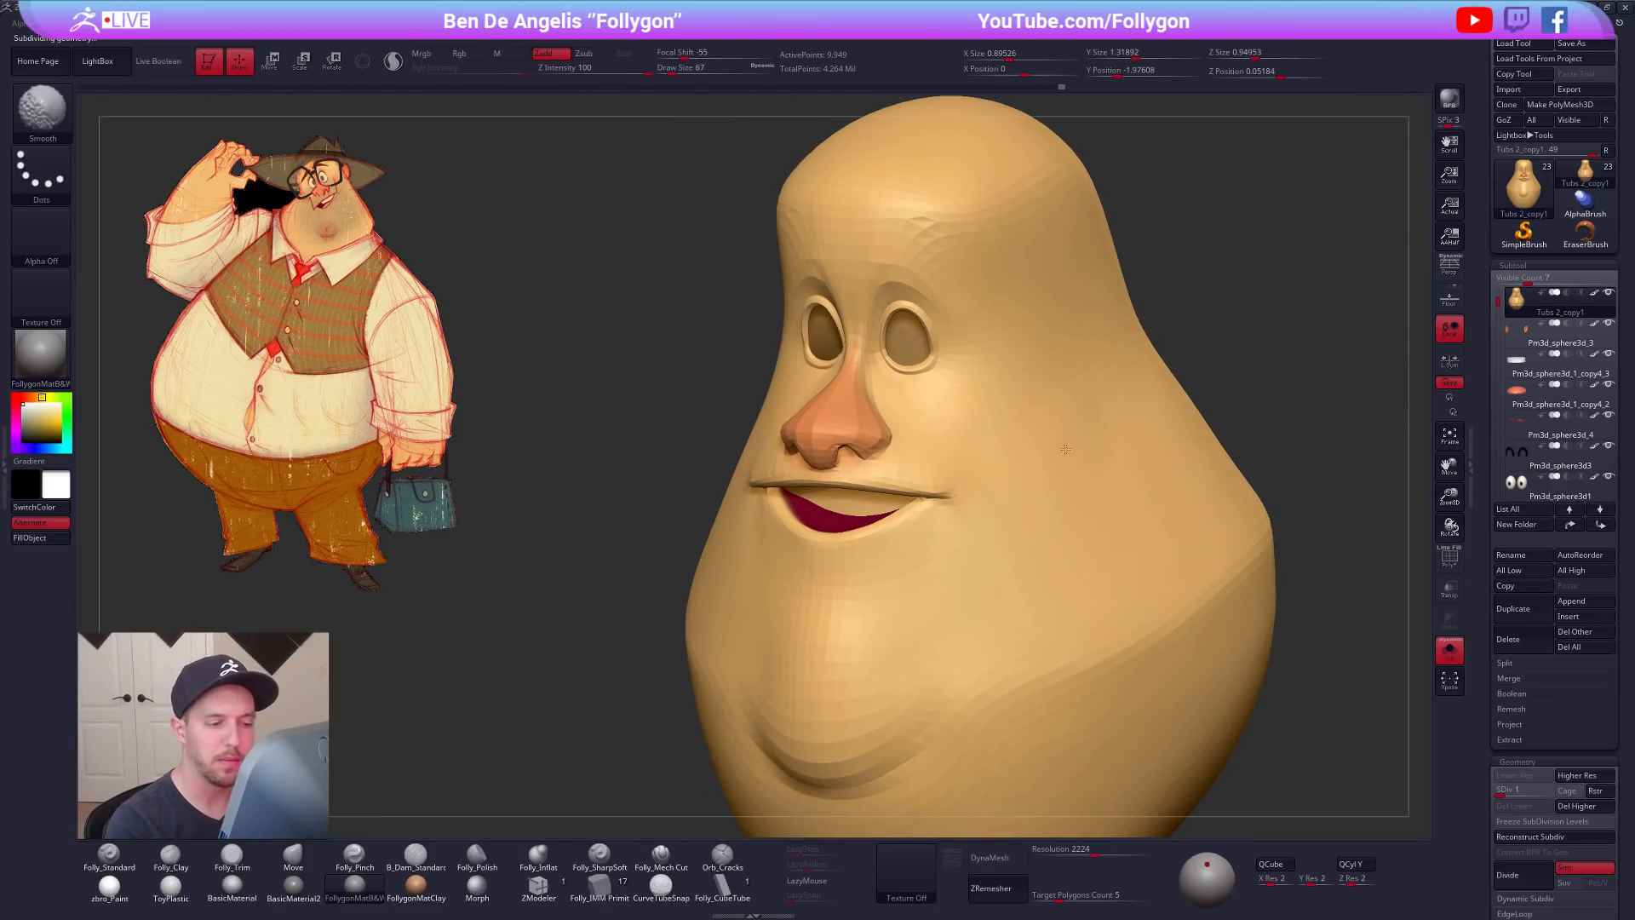
pyautogui.moveTo(1054, 515)
pyautogui.mouseDown(button='right')
pyautogui.moveTo(1048, 486)
pyautogui.moveTo(1038, 498)
pyautogui.moveTo(1067, 529)
pyautogui.moveTo(1048, 515)
pyautogui.mouseUp(button='right')
pyautogui.hotkey('alt', 's')
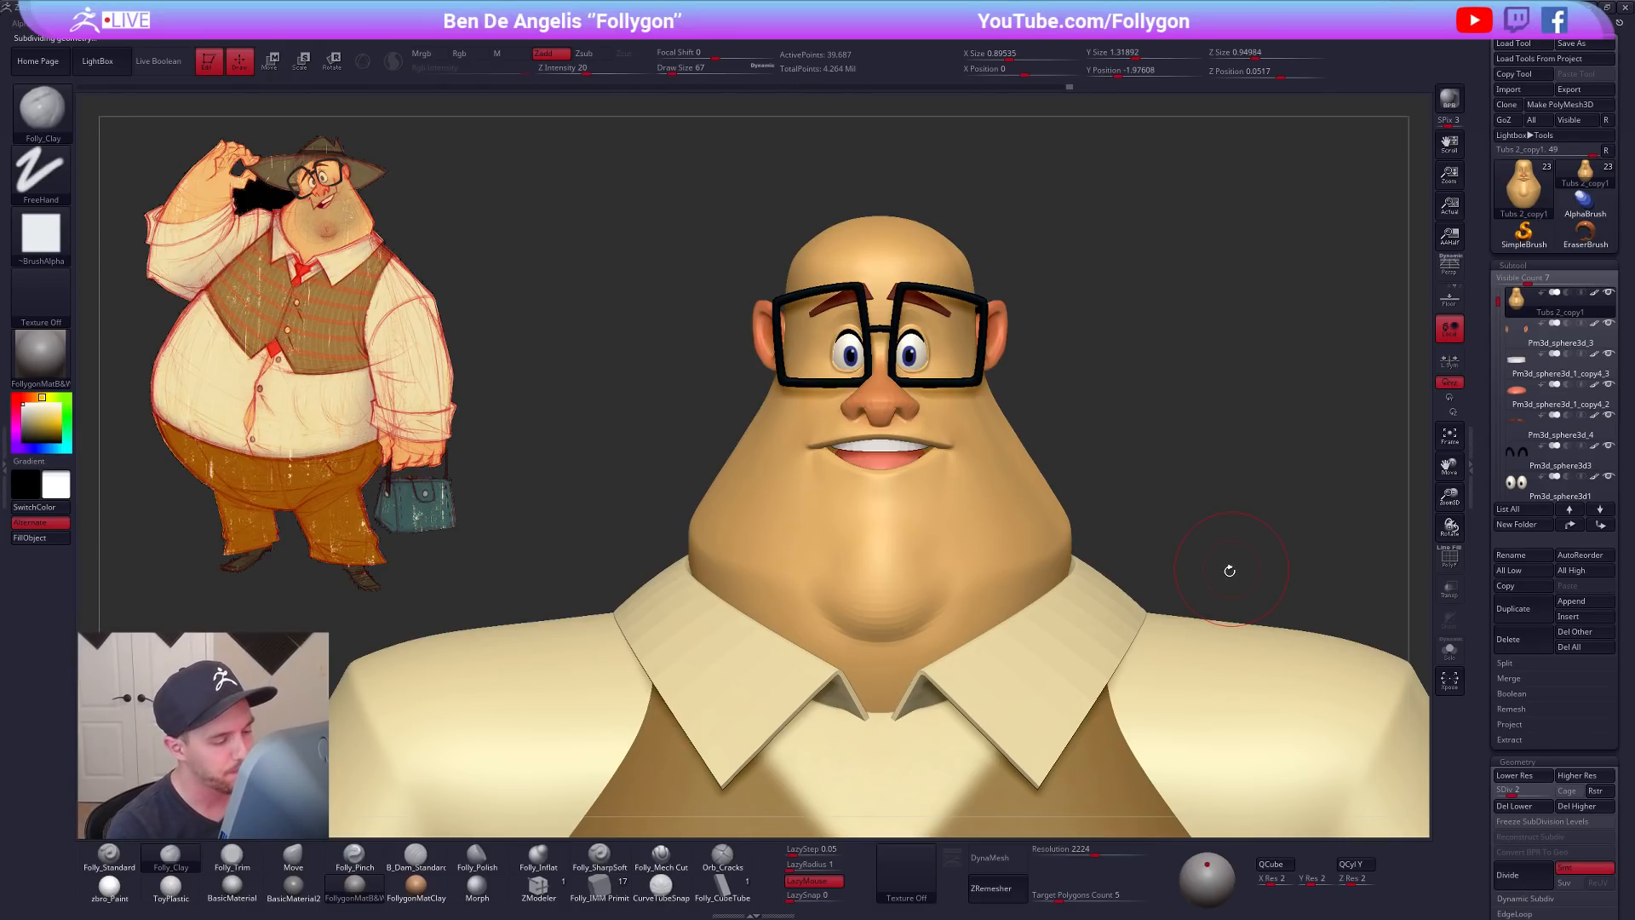
# Step: Set Folly_Standard to paint only Rgb at intensity 11 and size 96 with orange sampled from the nose, isolating the head
pyautogui.moveTo(1231, 564); pyautogui.dragTo(1180, 569)
pyautogui.press('1')
pyautogui.press('c')
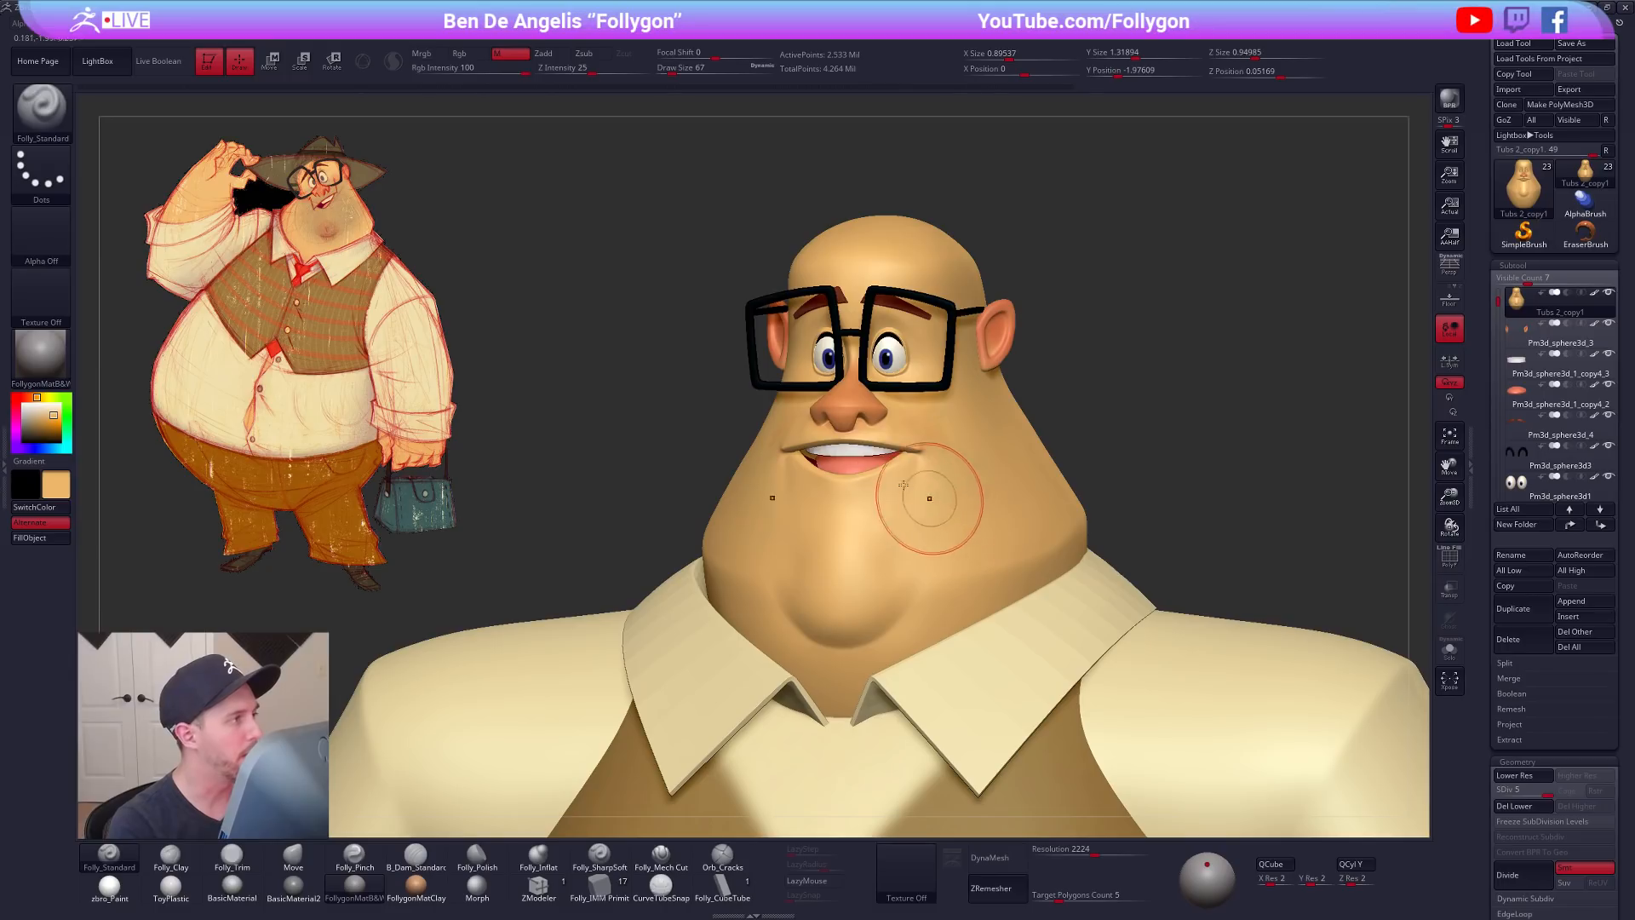
pyautogui.click(468, 53)
pyautogui.hotkey('shift', 's')
pyautogui.moveTo(972, 426)
pyautogui.mouseDown(button='right')
pyautogui.moveTo(912, 413)
pyautogui.moveTo(911, 477)
pyautogui.mouseUp(button='right')
pyautogui.press('c')
pyautogui.press('s')
pyautogui.moveTo(869, 398); pyautogui.dragTo(881, 401)
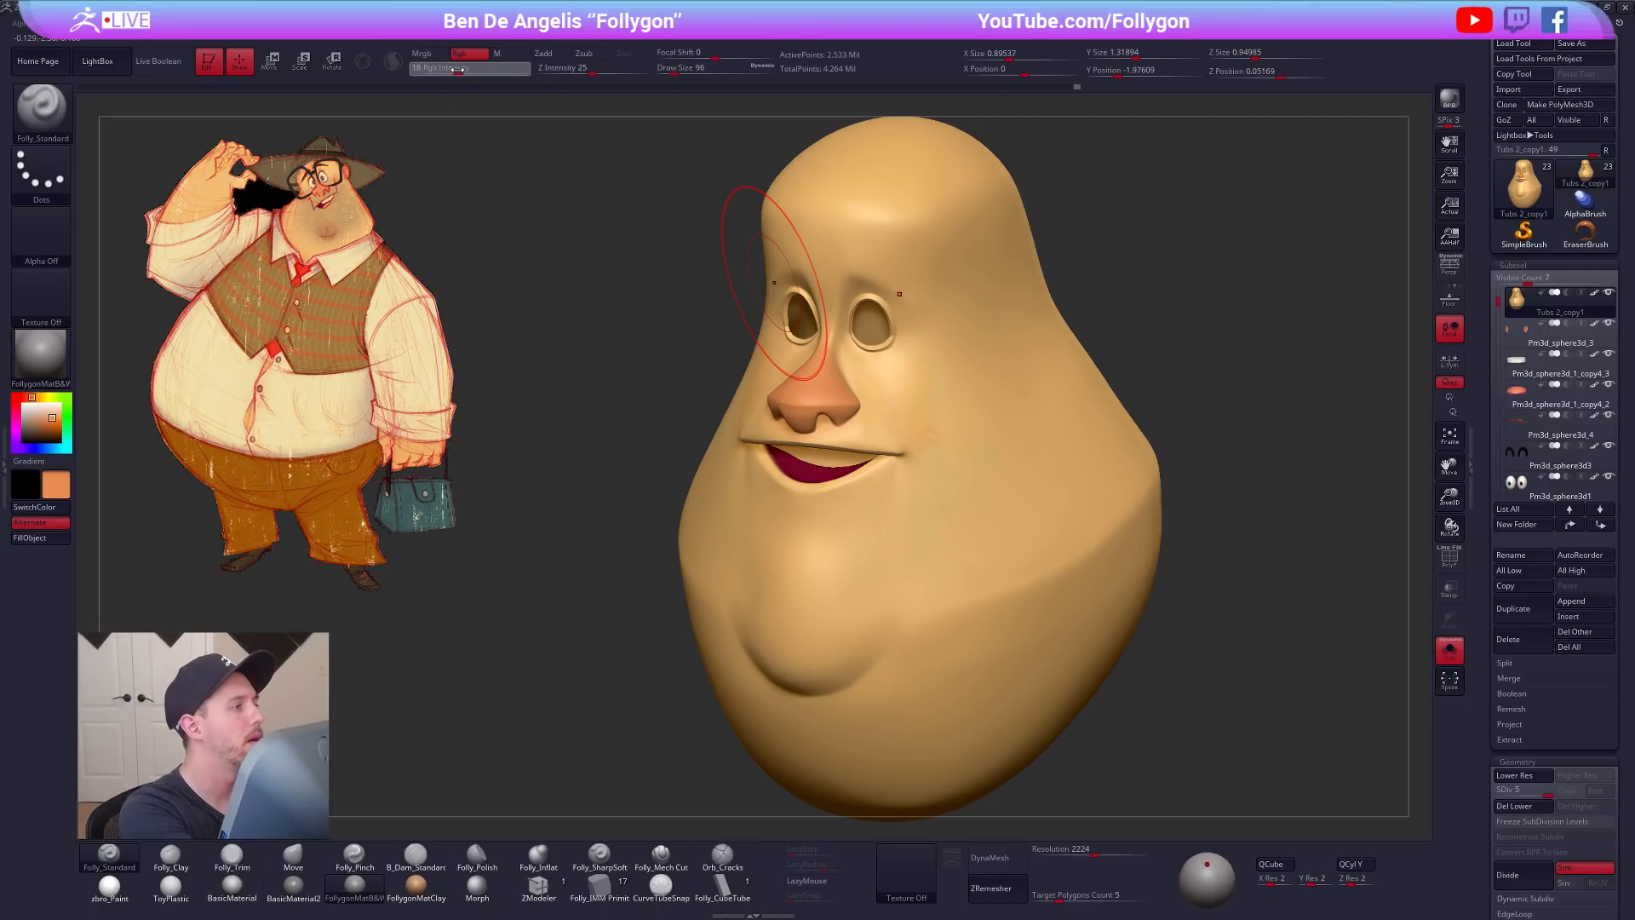
pyautogui.moveTo(460, 70); pyautogui.dragTo(449, 69)
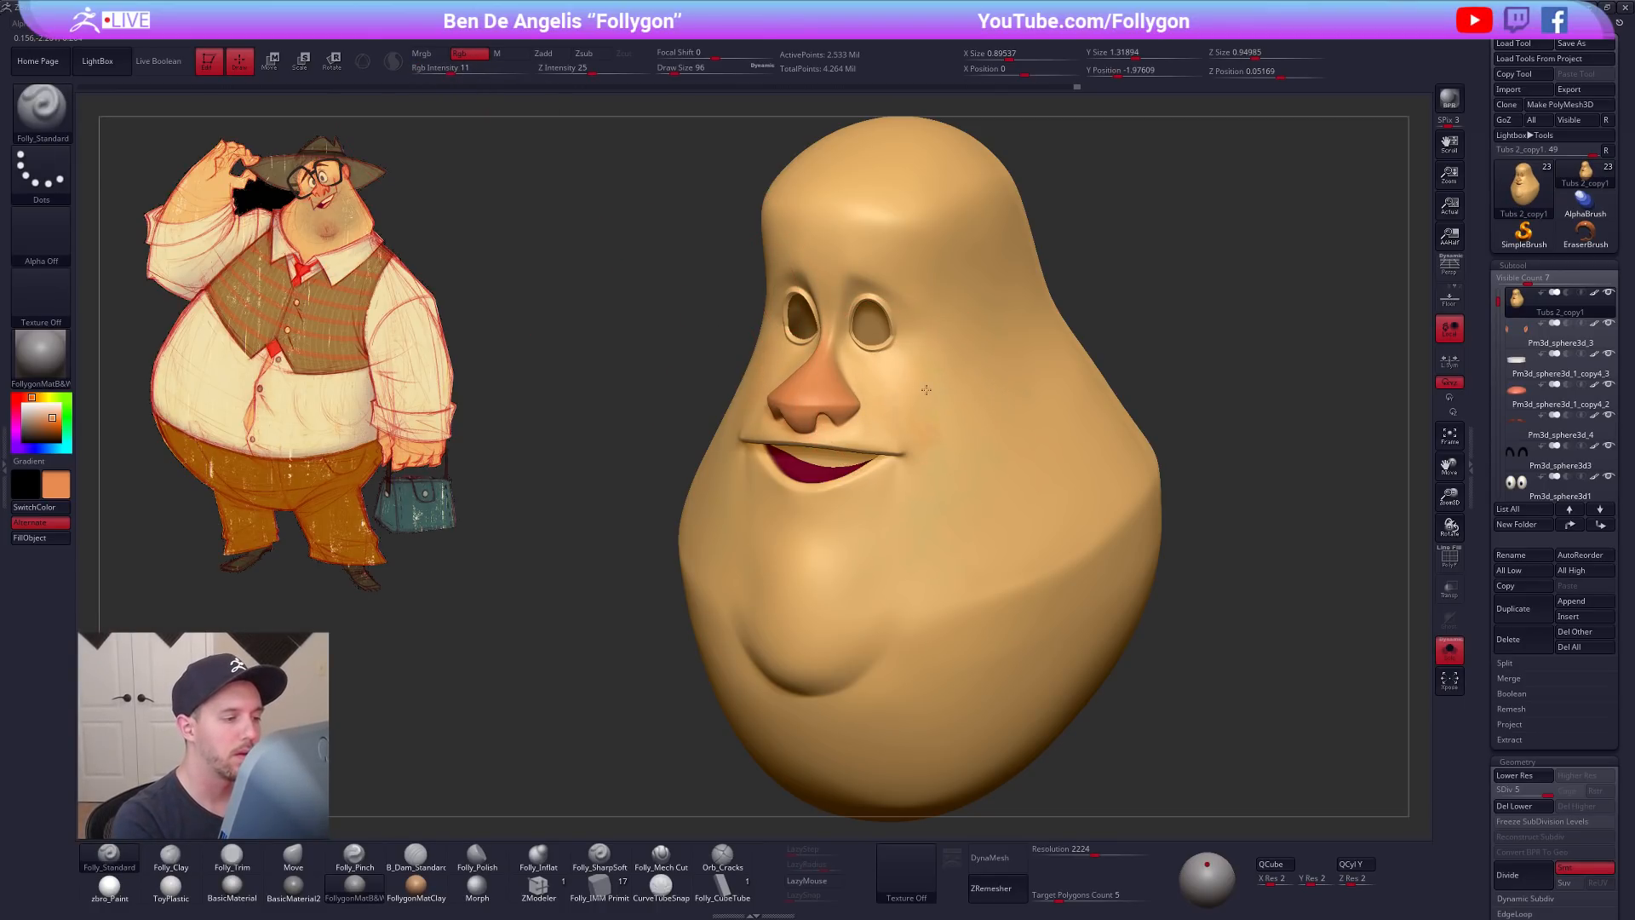
# Step: Paint a soft orange blush on the cheeks and around the eyes, and compare the head isolated and with all subtools
pyautogui.moveTo(916, 404)
pyautogui.mouseDown()
pyautogui.moveTo(946, 391)
pyautogui.moveTo(868, 420)
pyautogui.mouseUp()
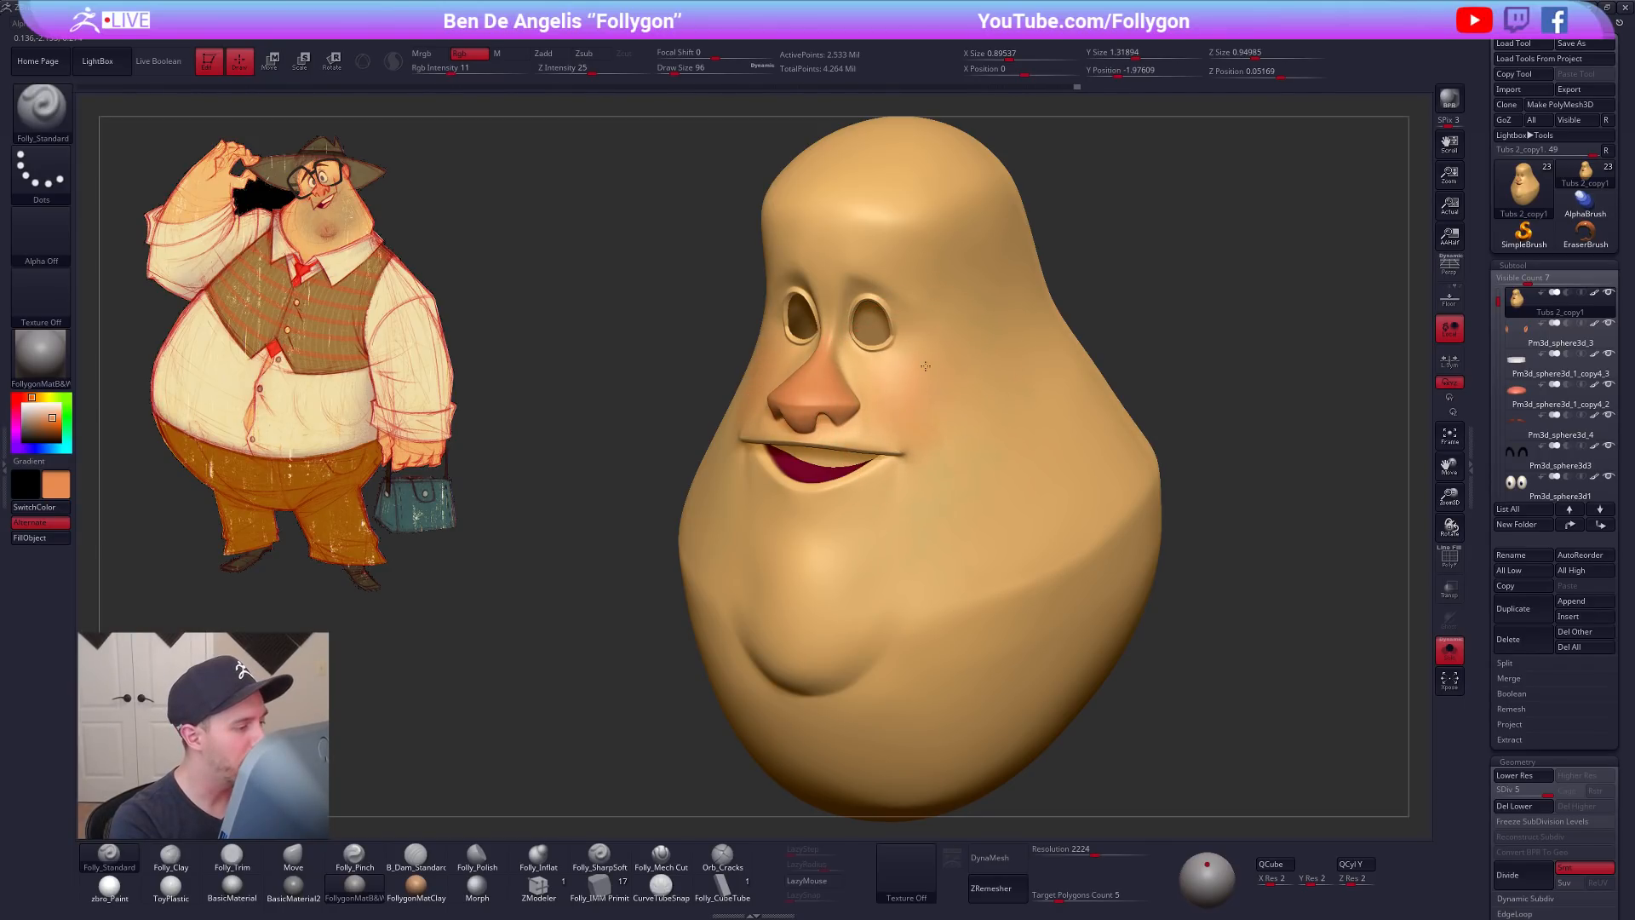
pyautogui.moveTo(921, 377)
pyautogui.mouseDown(button='right')
pyautogui.moveTo(883, 304)
pyautogui.moveTo(927, 287)
pyautogui.moveTo(841, 334)
pyautogui.moveTo(823, 315)
pyautogui.moveTo(858, 348)
pyautogui.mouseUp(button='right')
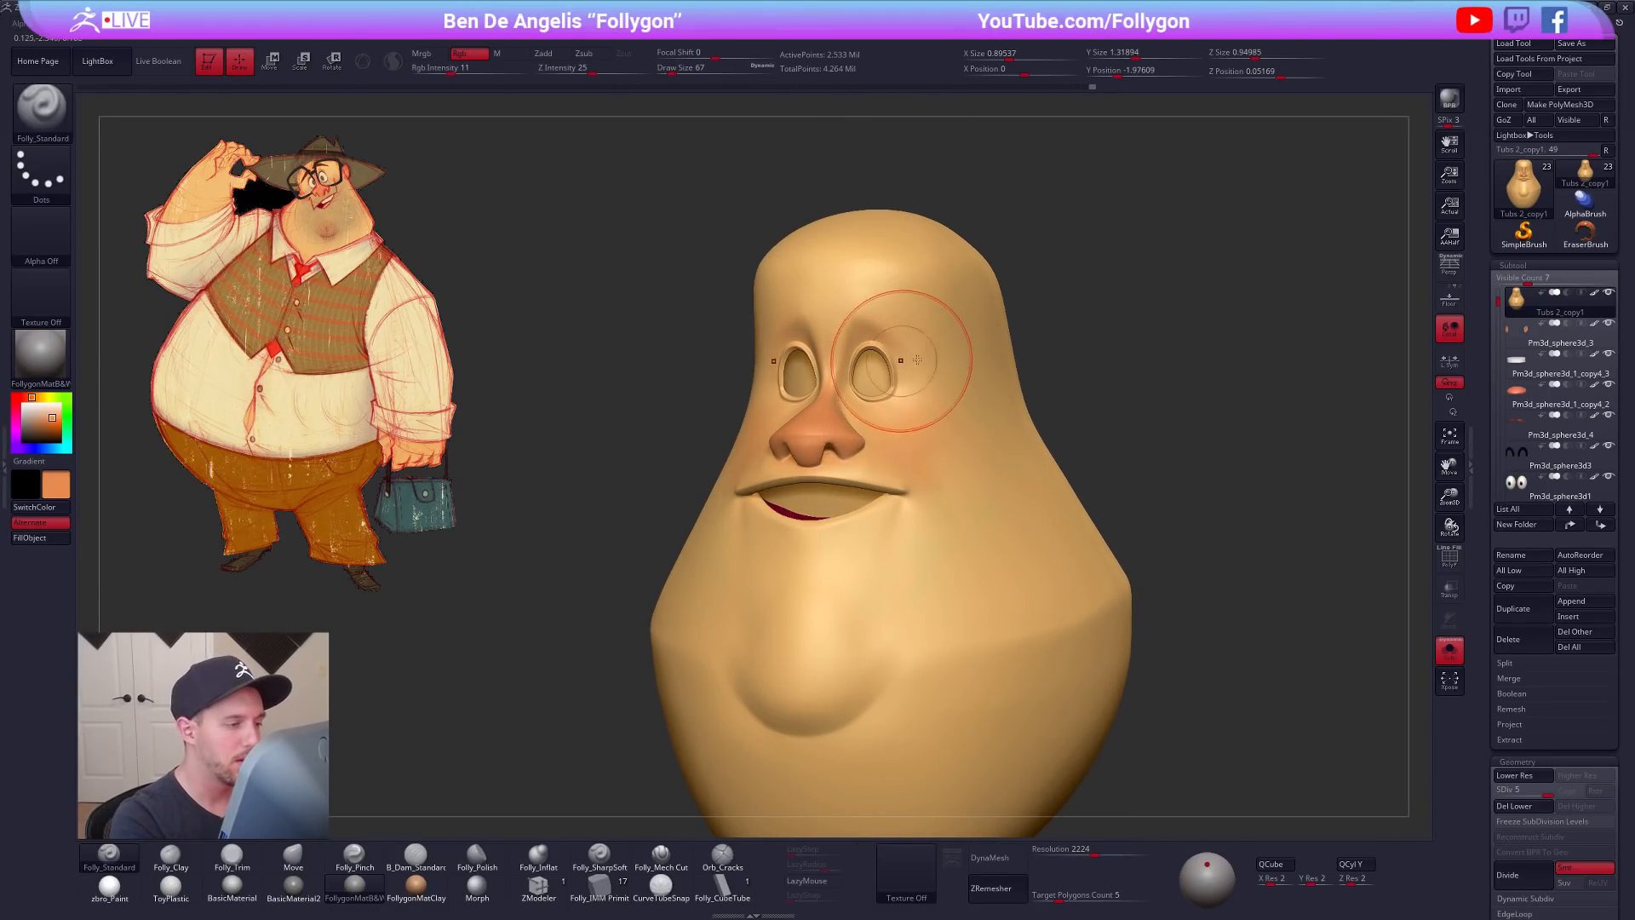
pyautogui.hotkey('shift', 's')
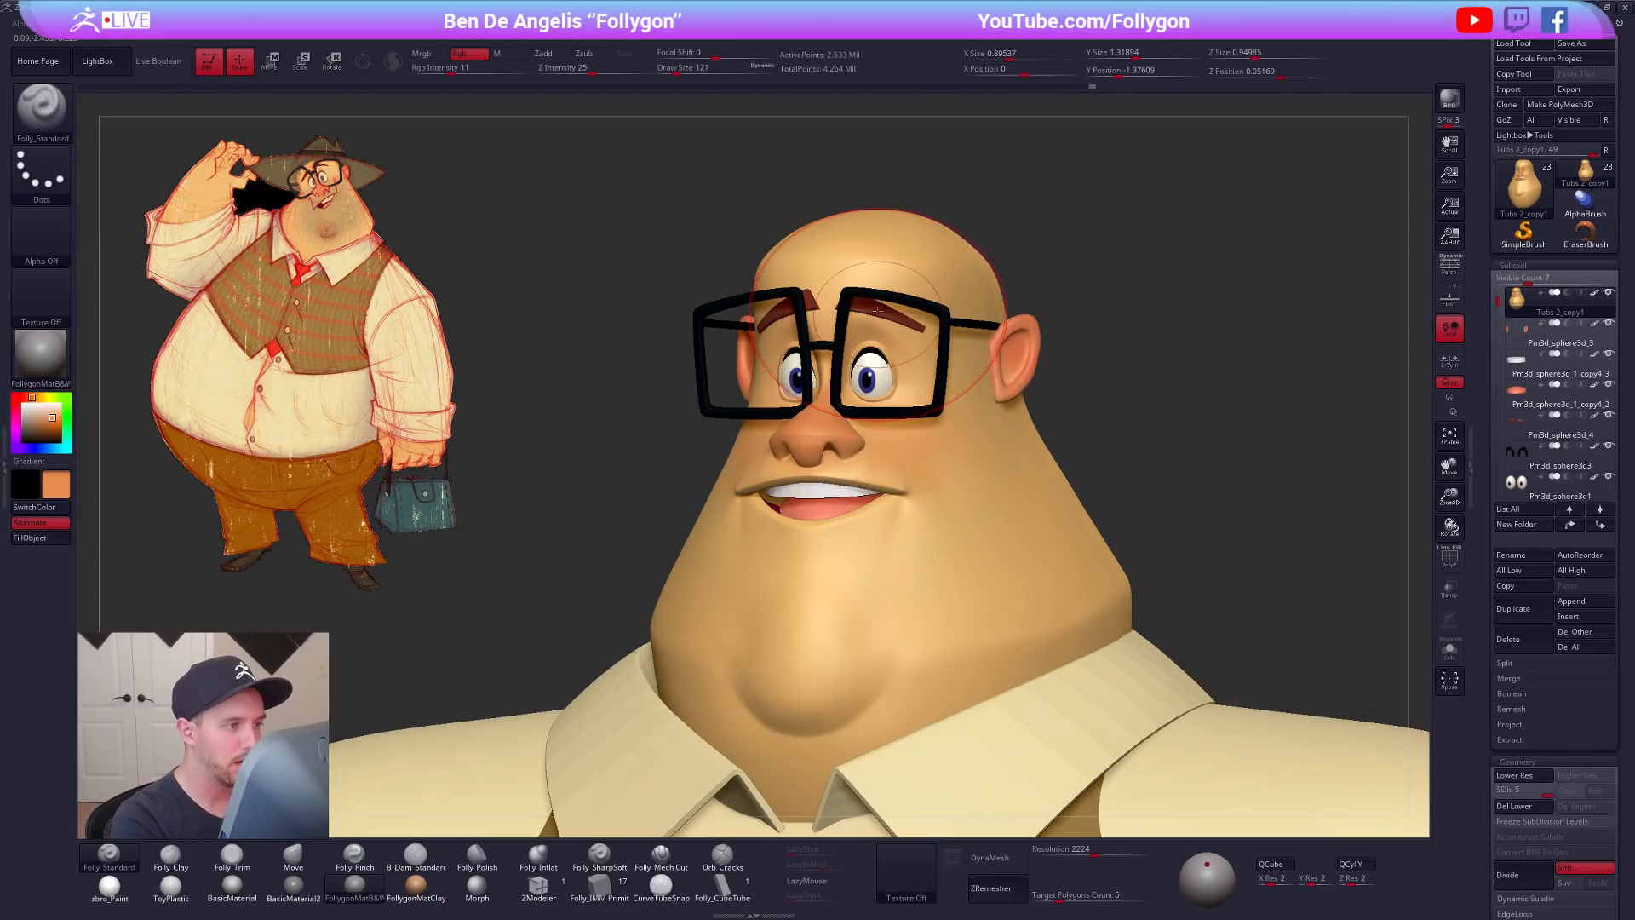
pyautogui.hotkey('ctrl', 'shift', 's')
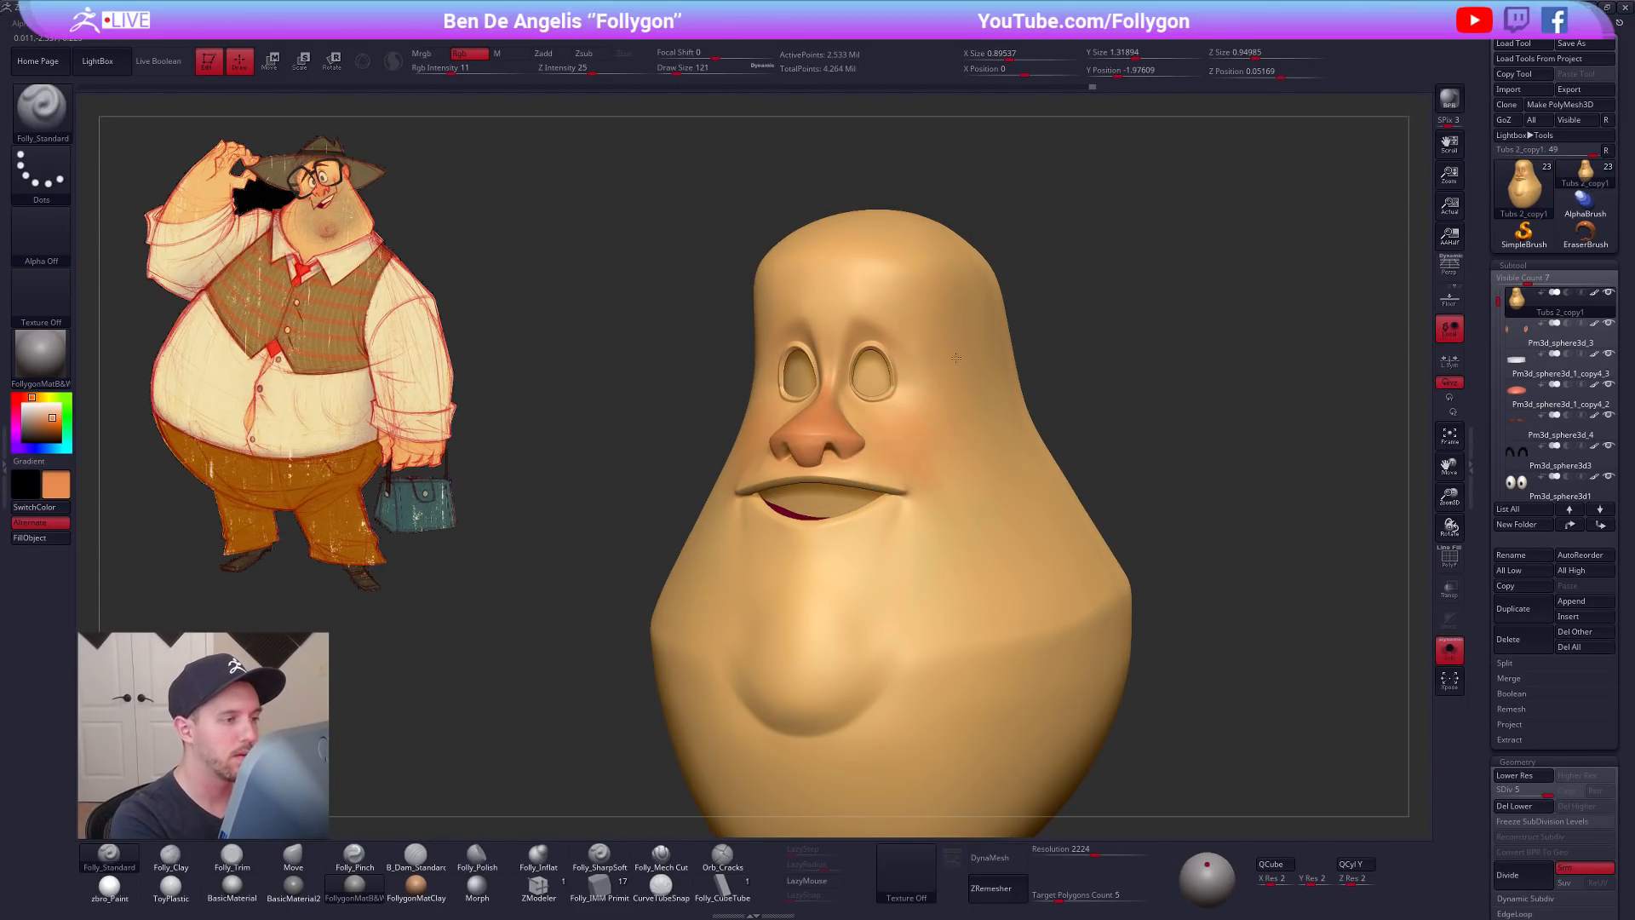
pyautogui.hotkey('ctrl', 'shift', 's')
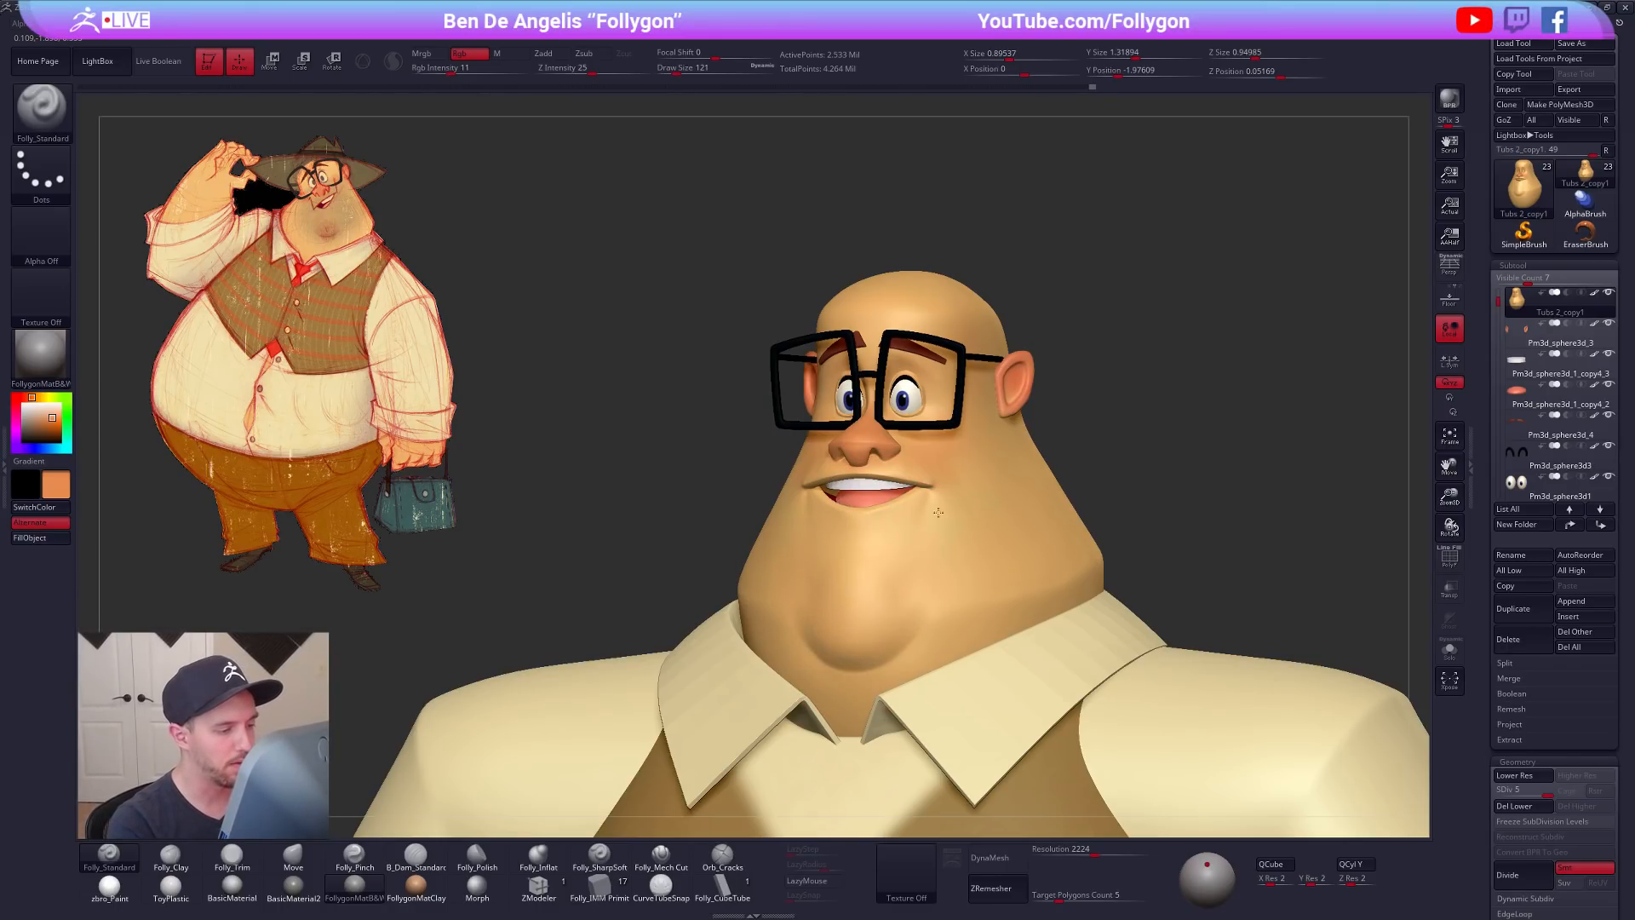
# Step: Tint the side of the face with the orange at brush size 113, and check it from both sides
pyautogui.moveTo(948, 546); pyautogui.dragTo(932, 561, button='right')
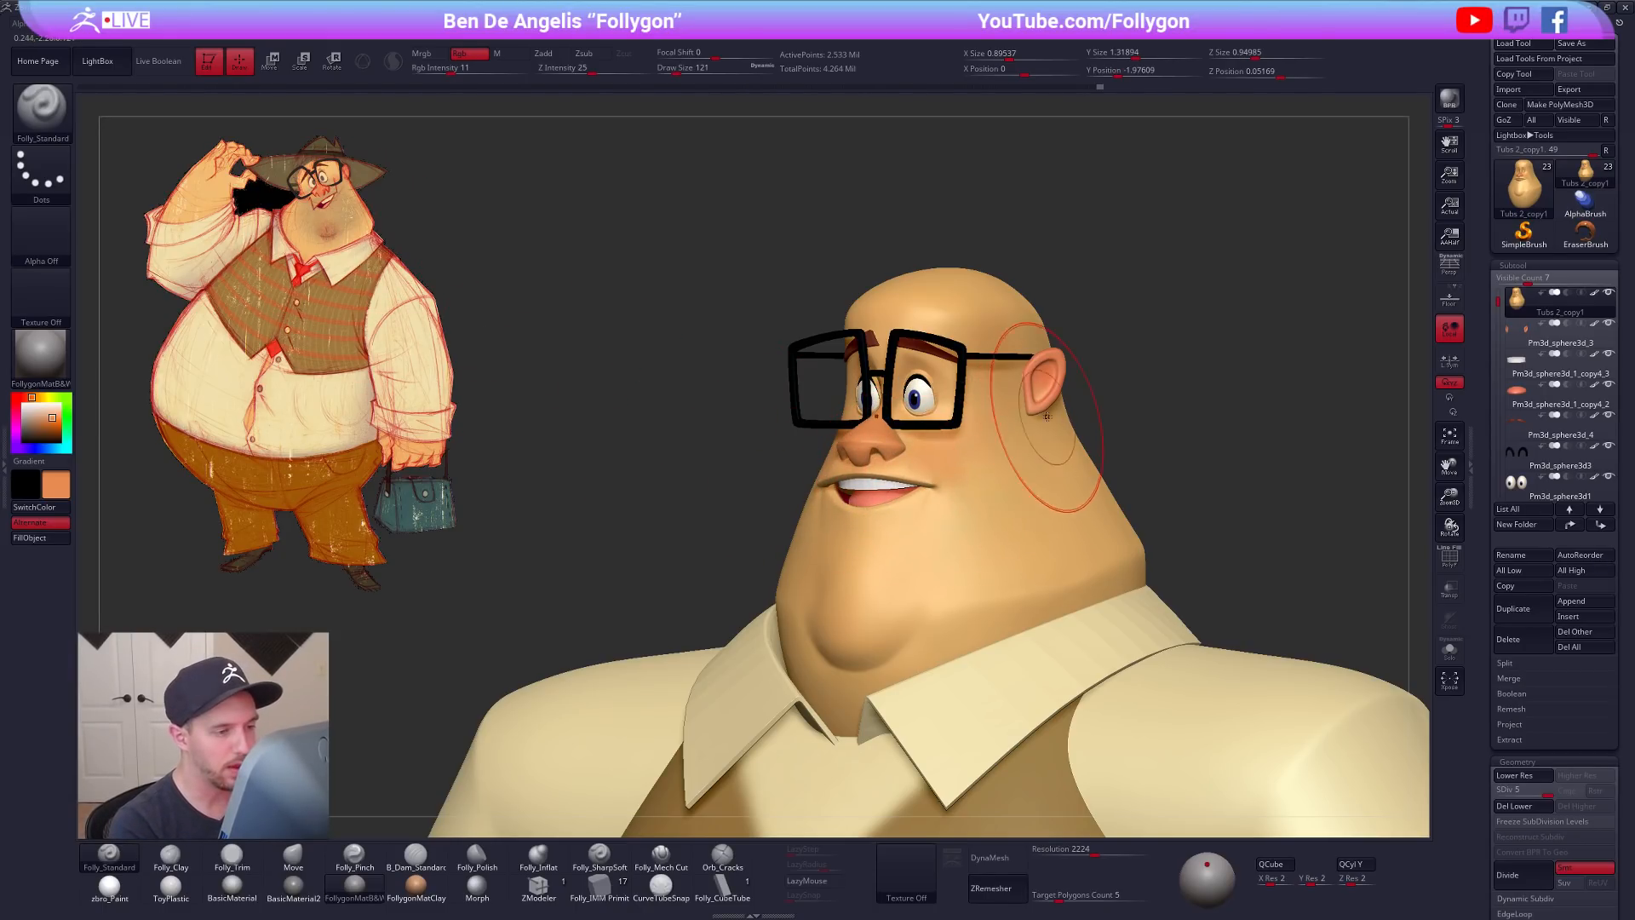
pyautogui.press('[')
pyautogui.moveTo(1011, 459); pyautogui.dragTo(993, 465)
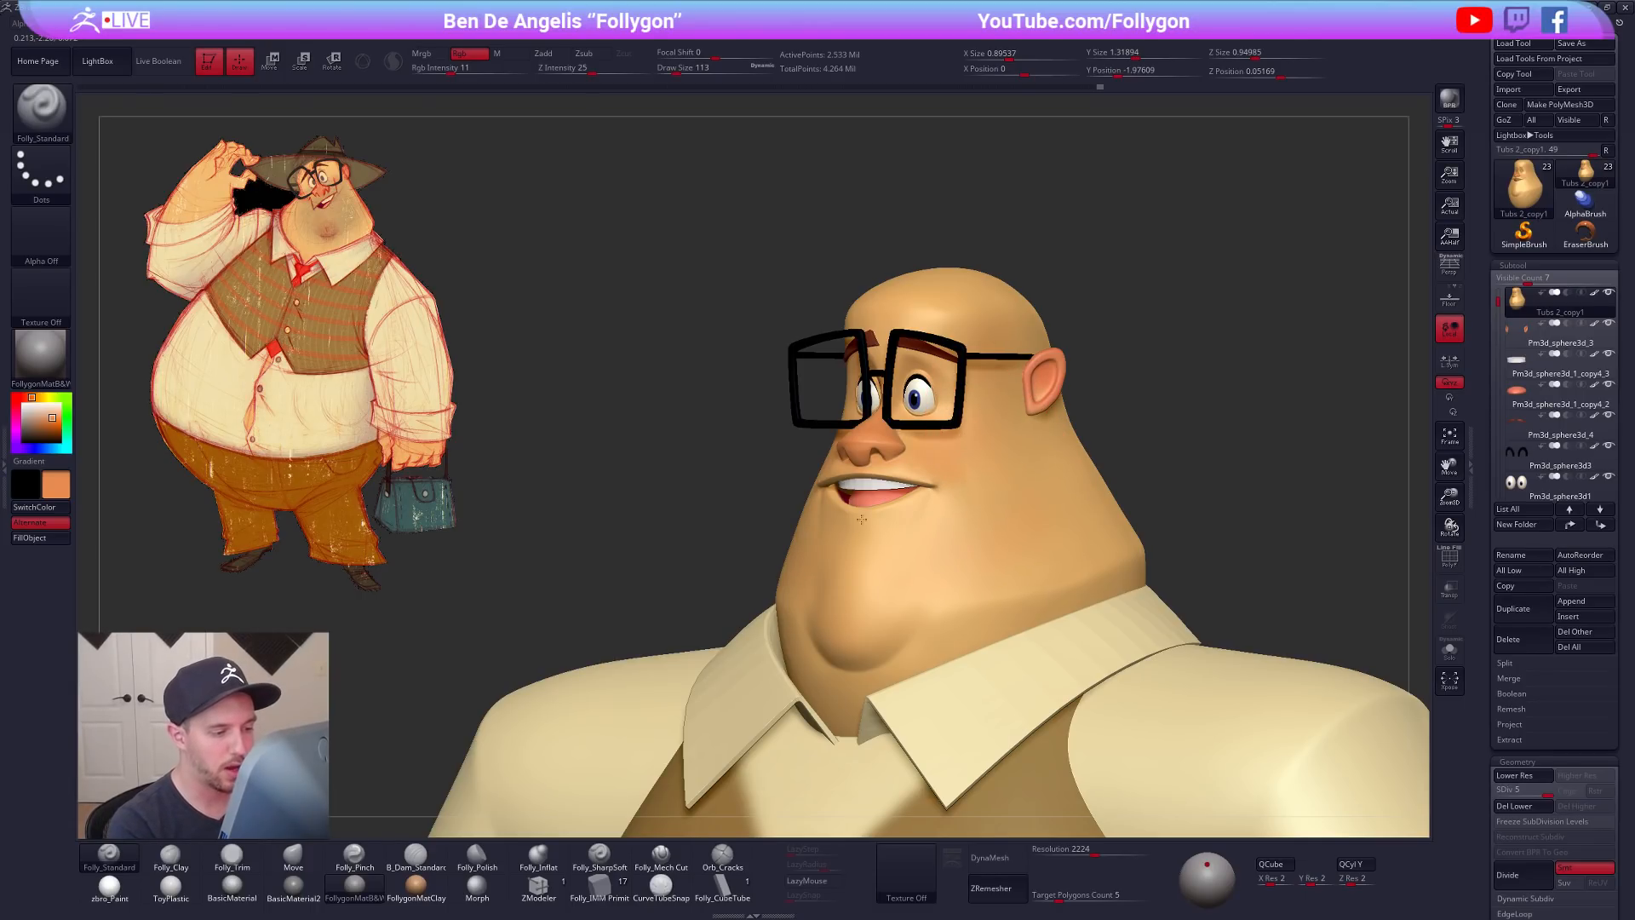
pyautogui.moveTo(910, 516); pyautogui.dragTo(1073, 504, button='right')
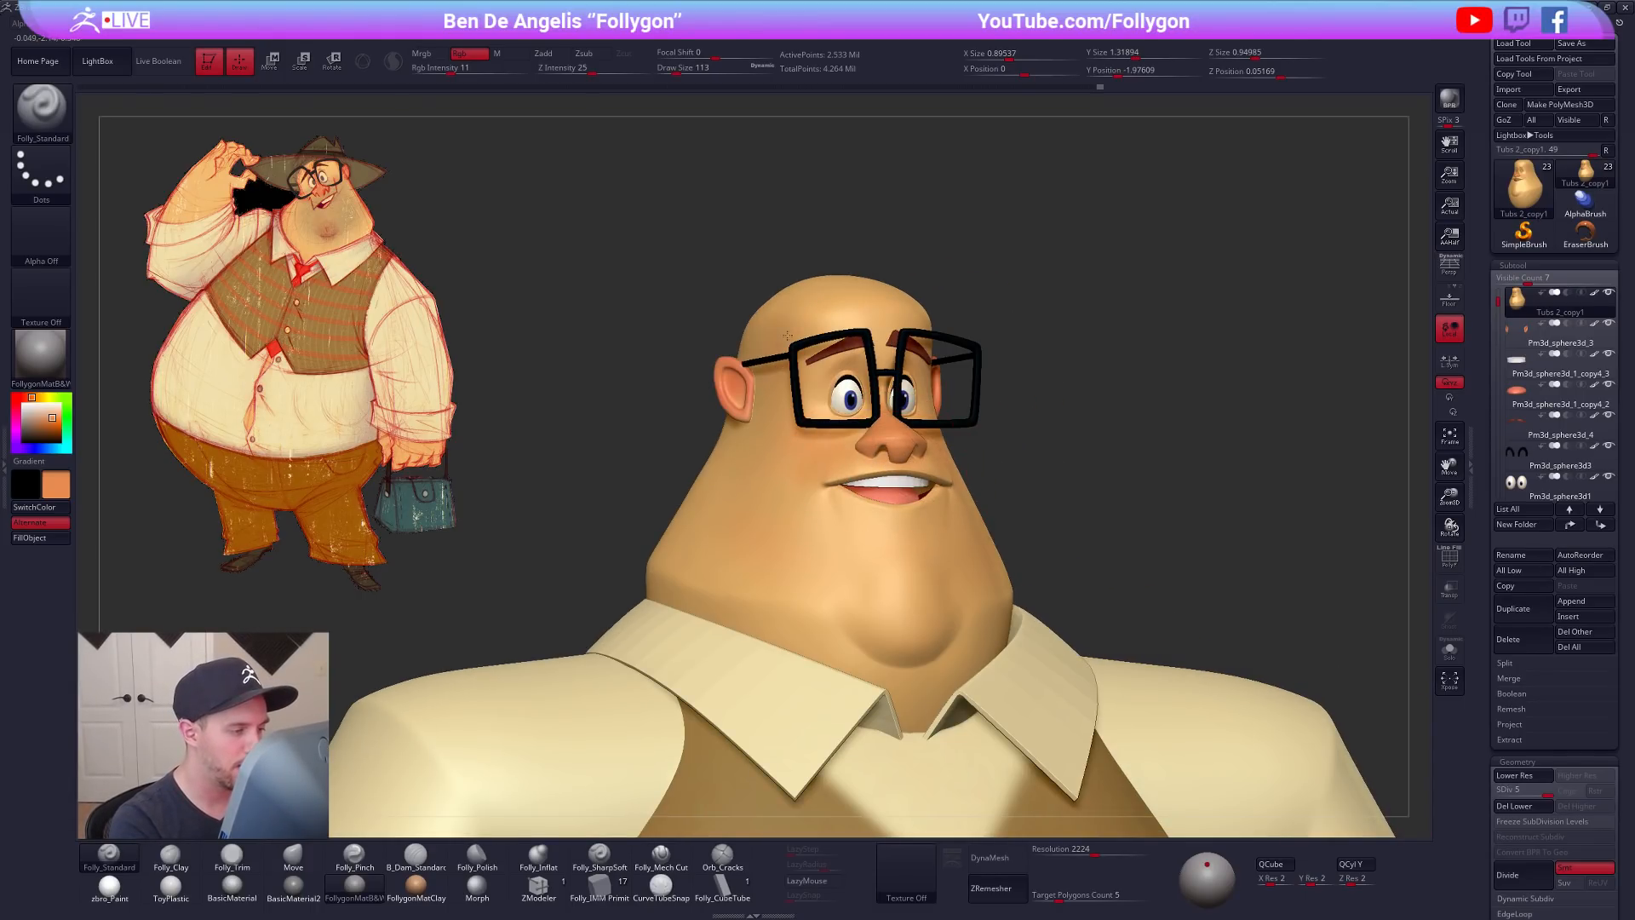
pyautogui.keyDown('shift'); pyautogui.moveTo(724, 356); pyautogui.dragTo(596, 358, button='right'); pyautogui.keyUp('shift')
# Step: Move the SpotLight dial off the center of the reference image onto its sleeve, and leave SpotLight editing
pyautogui.press('z')
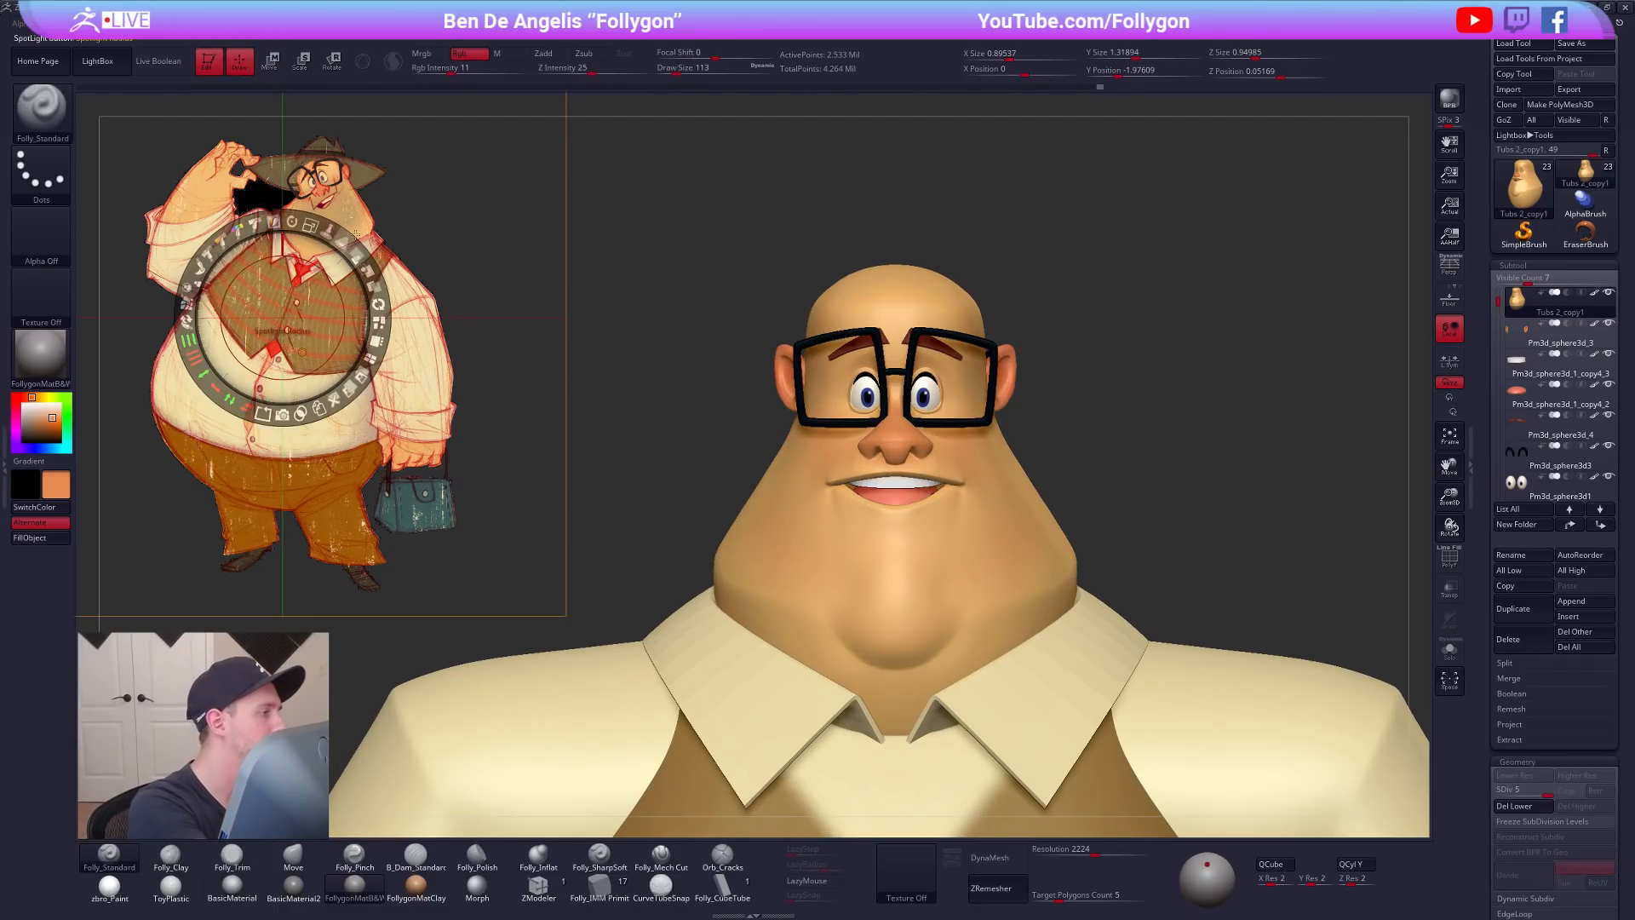
pyautogui.moveTo(281, 319); pyautogui.dragTo(420, 383)
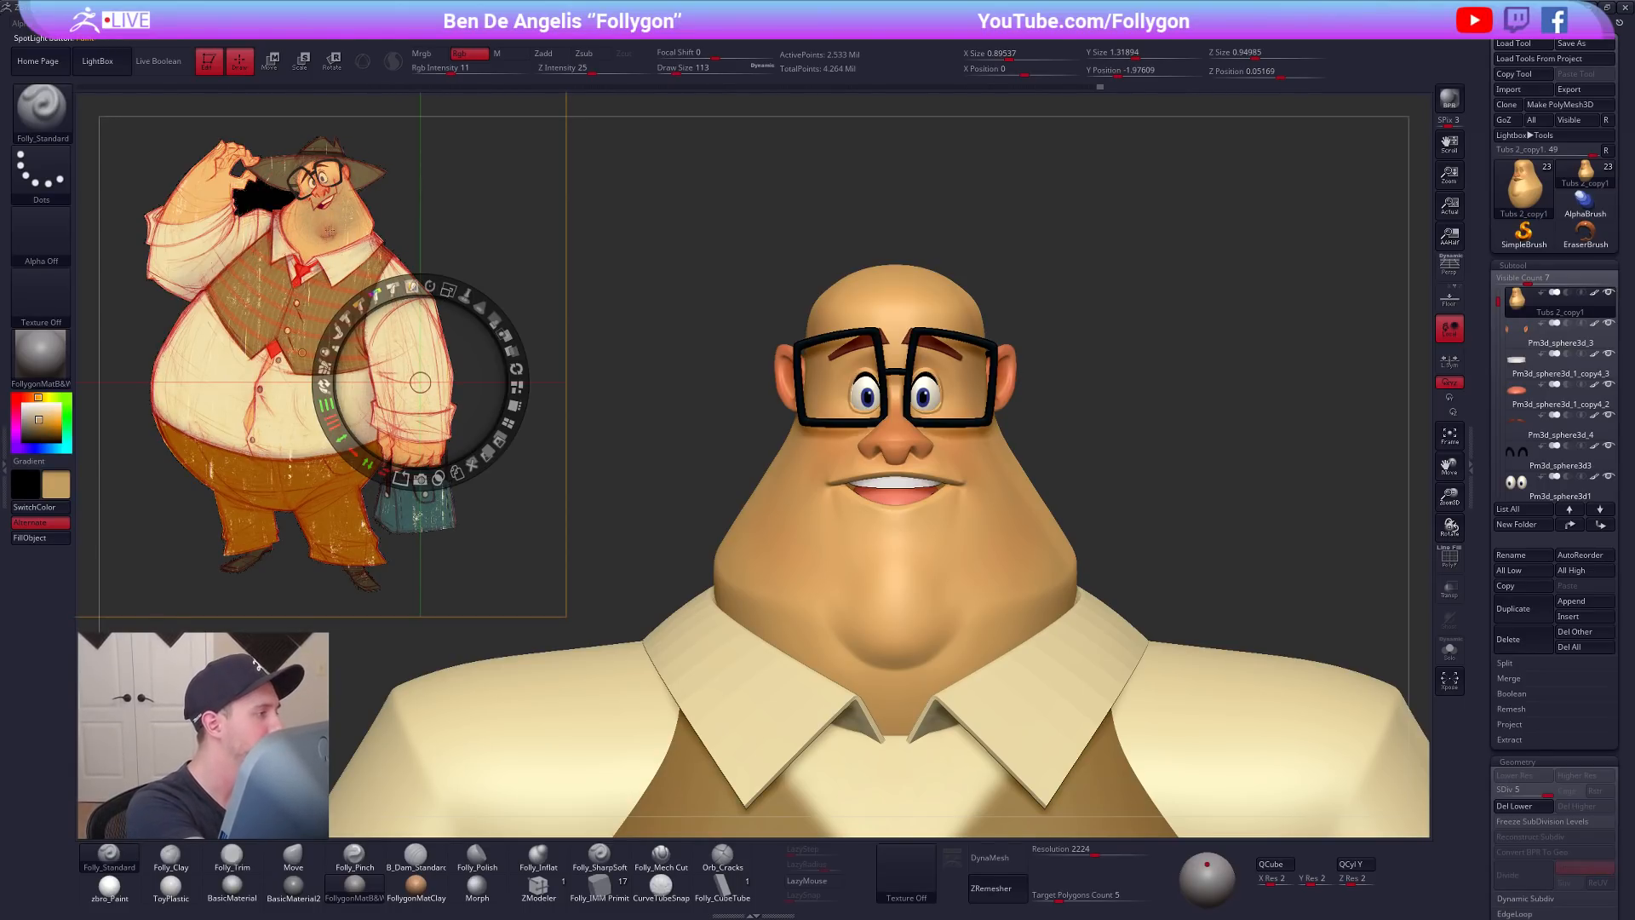
pyautogui.press('z')
# Step: Paint a colour tint over the chin at brush size 96, and undo the last stroke
pyautogui.press('space')
pyautogui.moveTo(901, 532); pyautogui.dragTo(893, 533)
pyautogui.moveTo(892, 596); pyautogui.dragTo(898, 627)
pyautogui.hotkey('ctrl', 'z')
pyautogui.keyDown('alt'); pyautogui.moveTo(1027, 627); pyautogui.dragTo(1004, 576, button='right'); pyautogui.keyUp('alt')
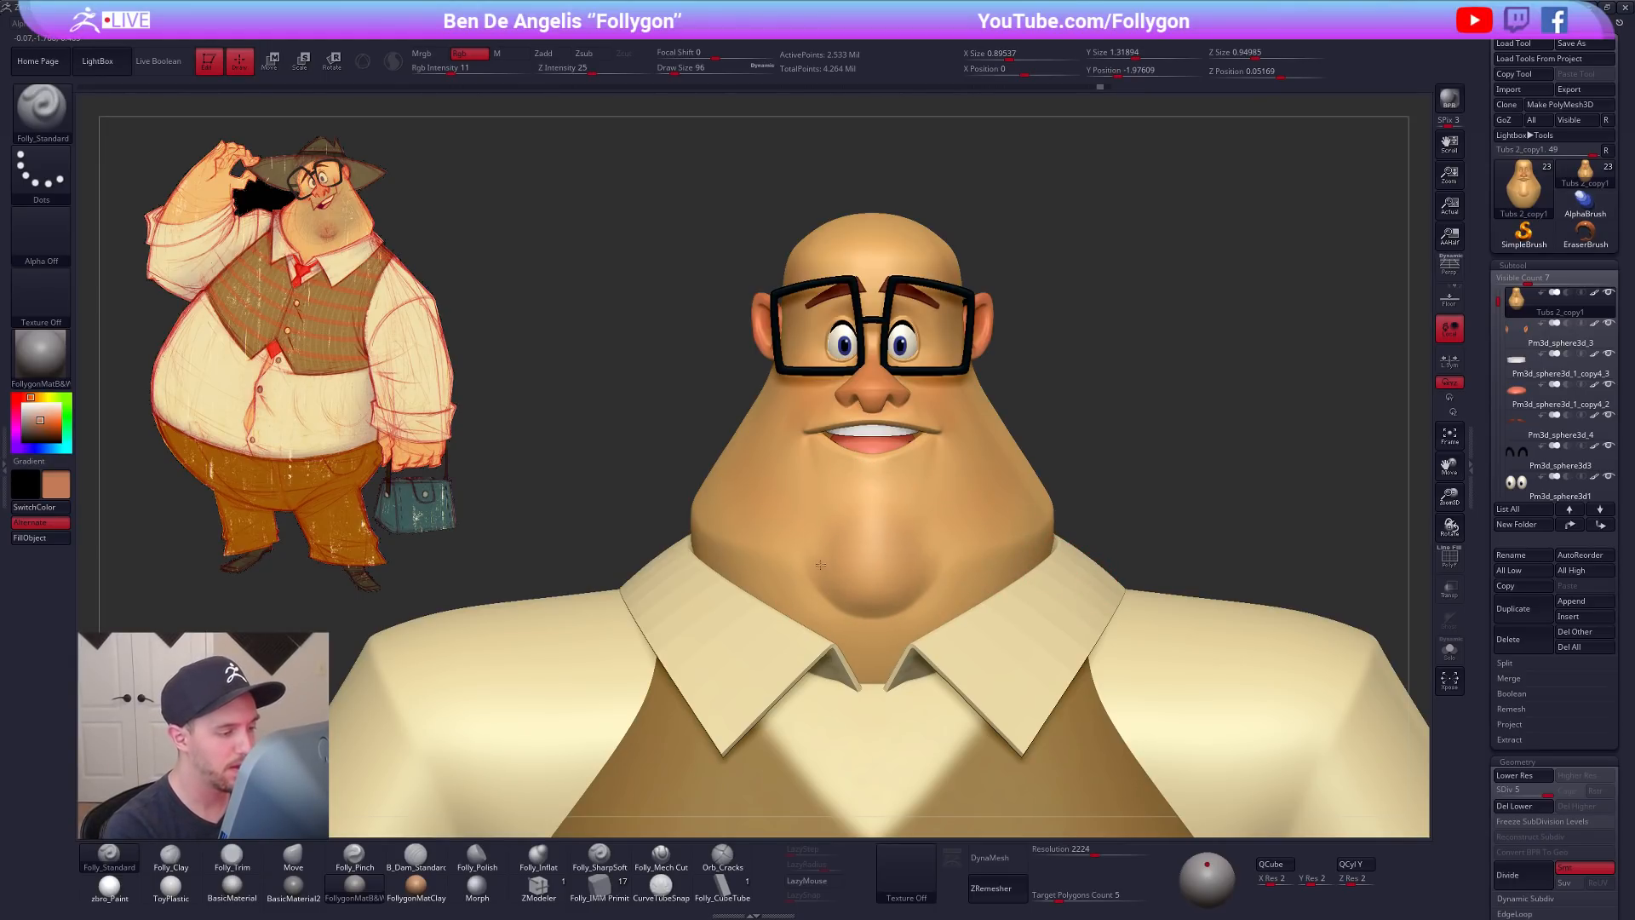
pyautogui.moveTo(954, 564); pyautogui.dragTo(880, 587, button='right')
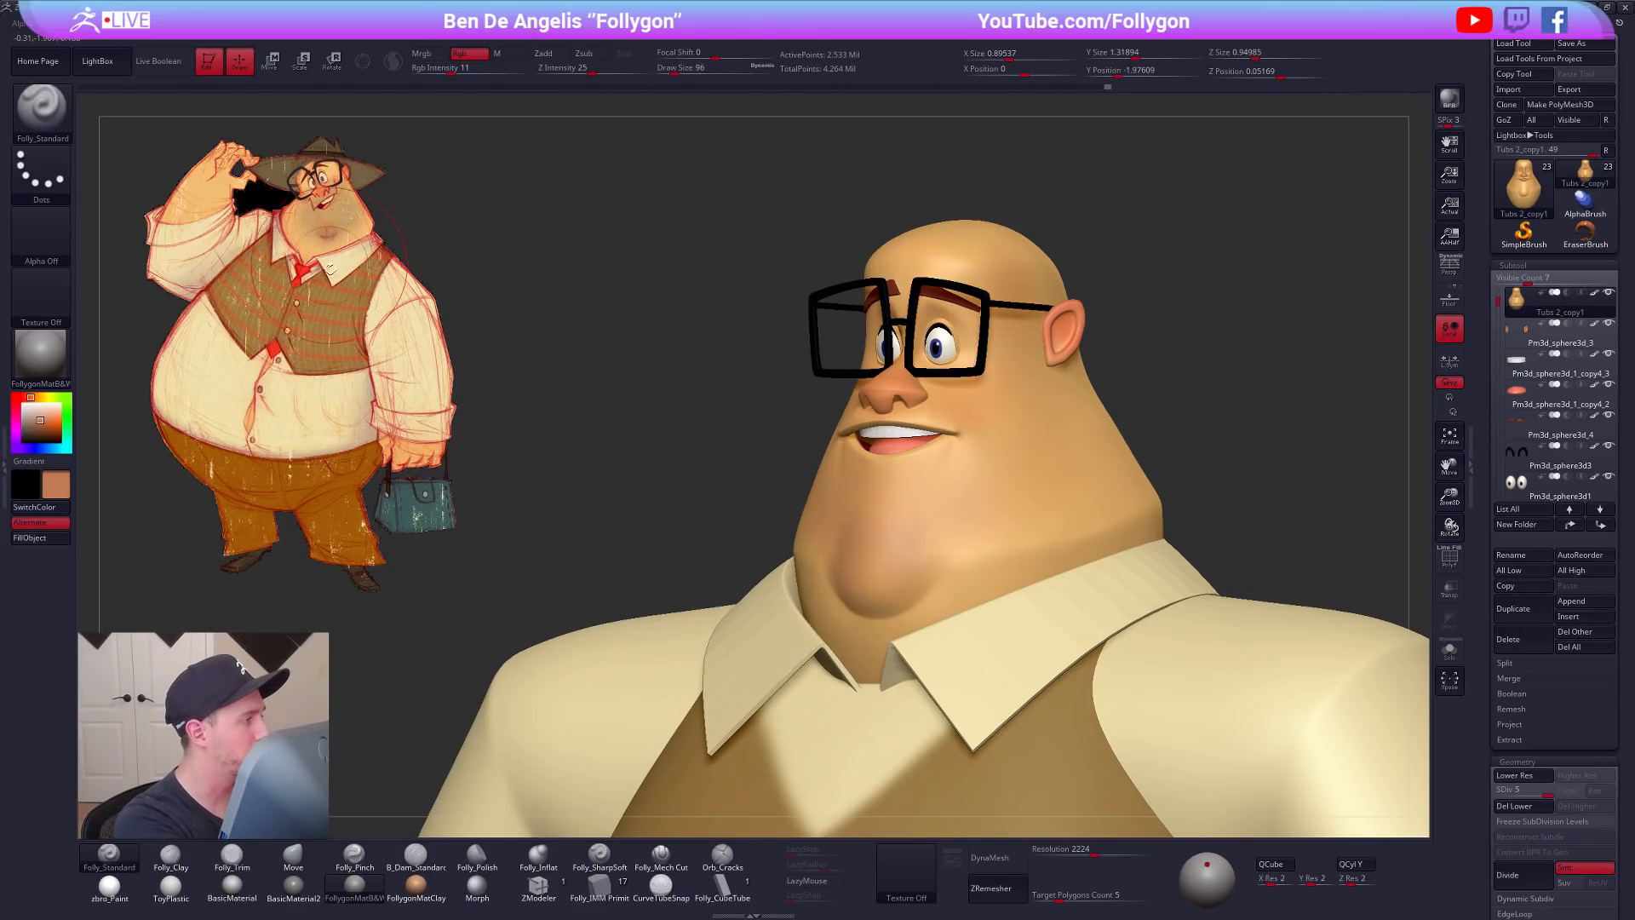
# Step: Sample a lighter tan skin colour and blend it over the chin at brush size 96
pyautogui.press('z')
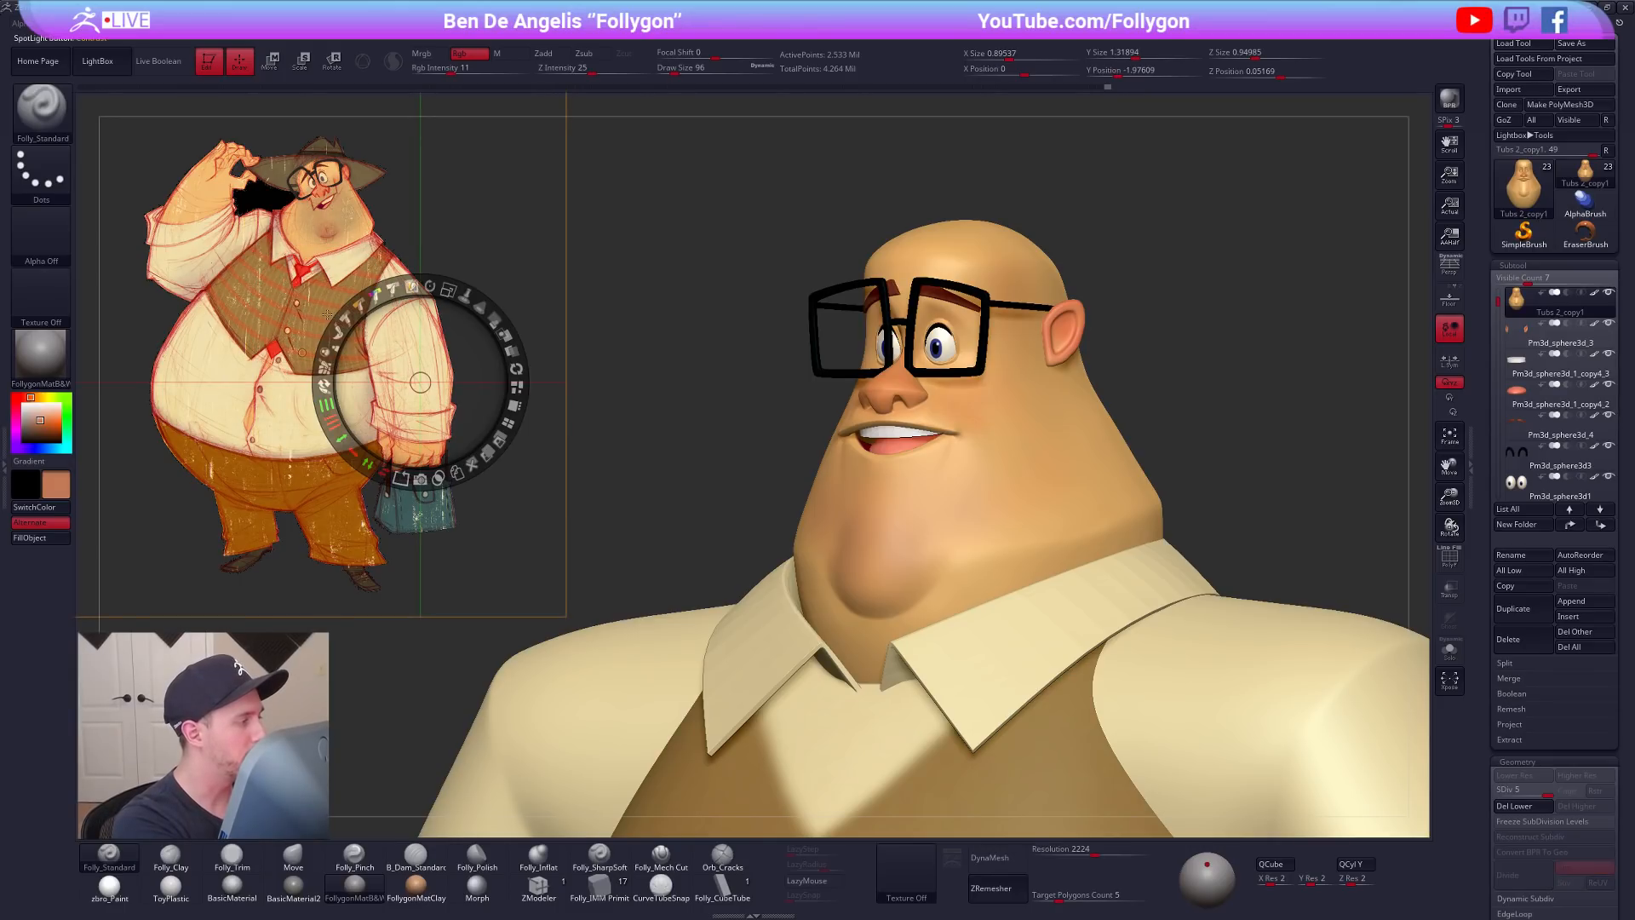
pyautogui.press('z')
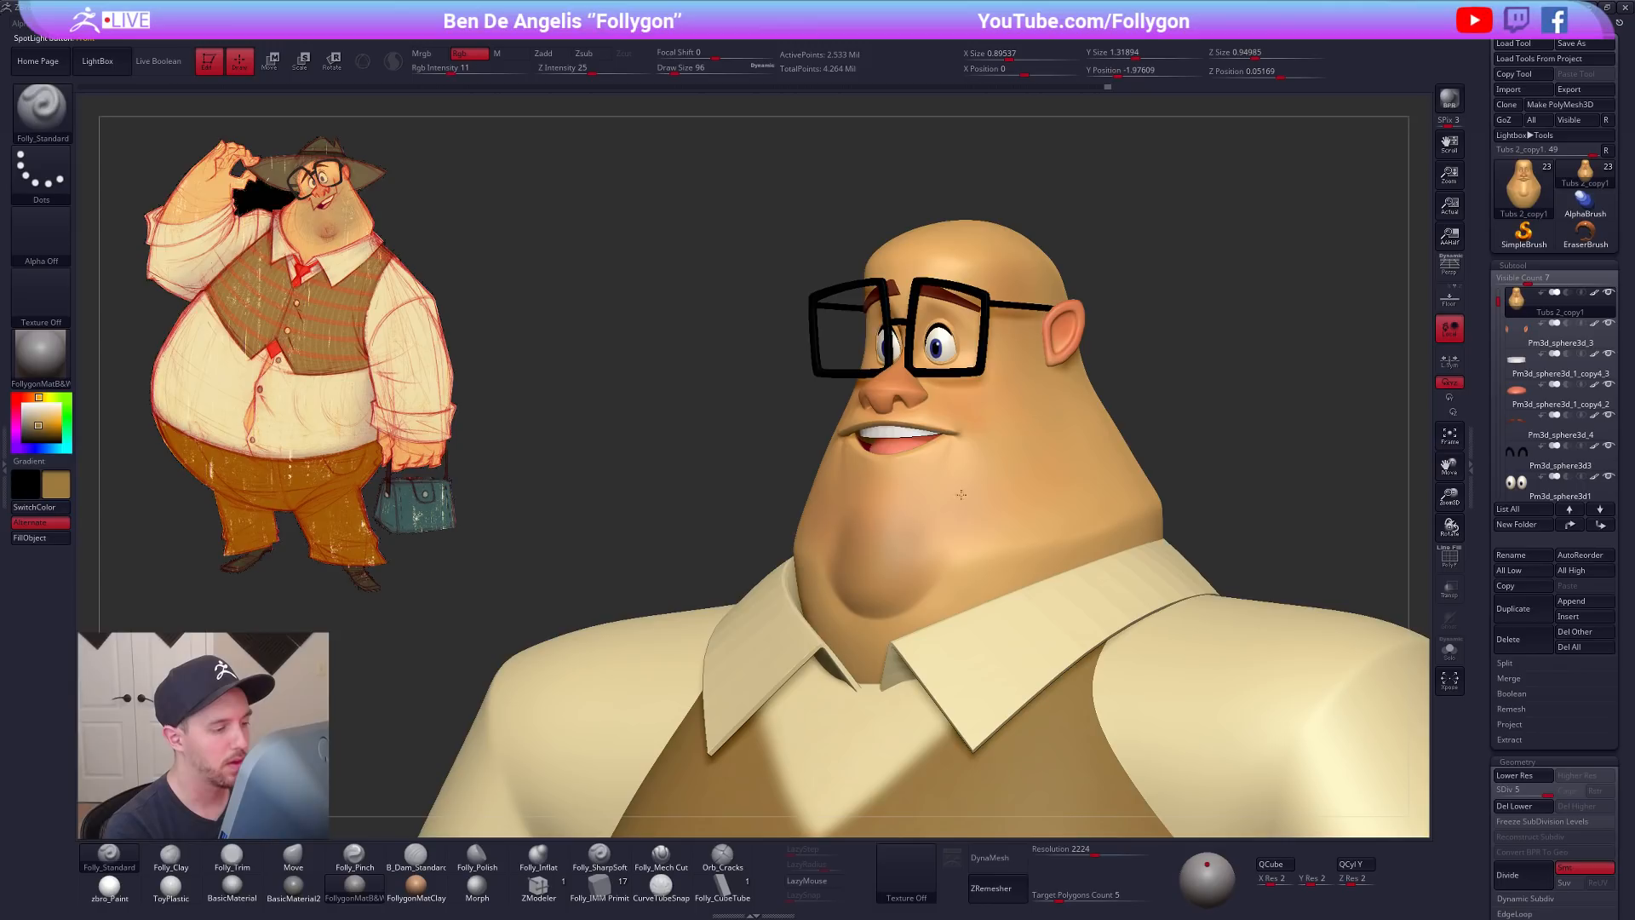
pyautogui.press('z')
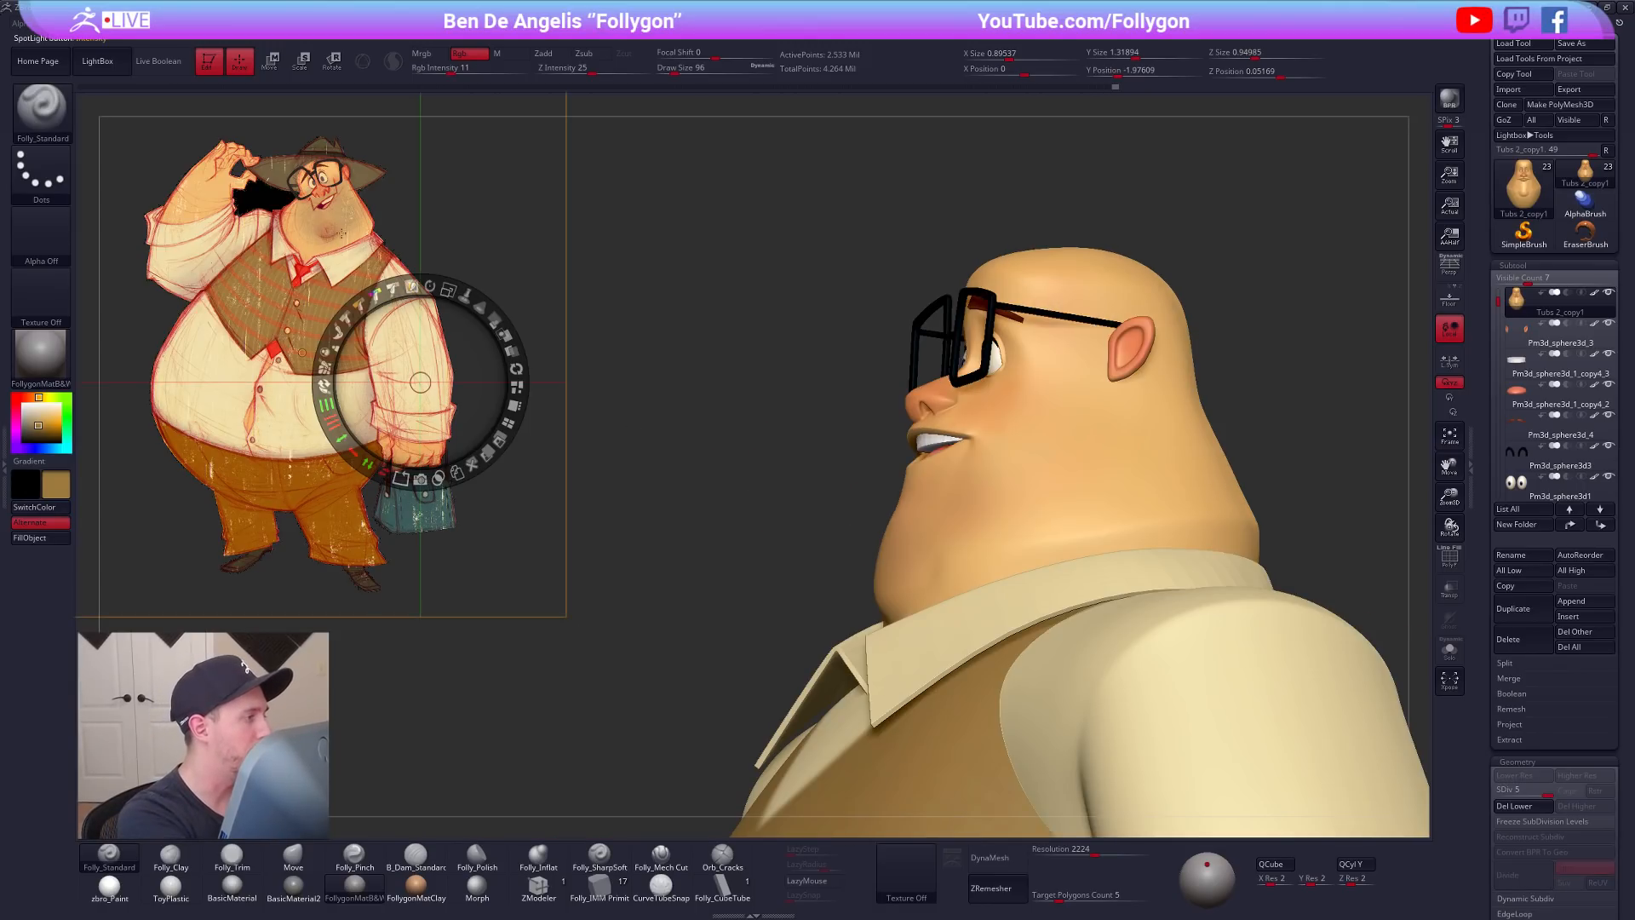
pyautogui.press('c')
pyautogui.press('z')
pyautogui.moveTo(724, 511); pyautogui.dragTo(913, 566)
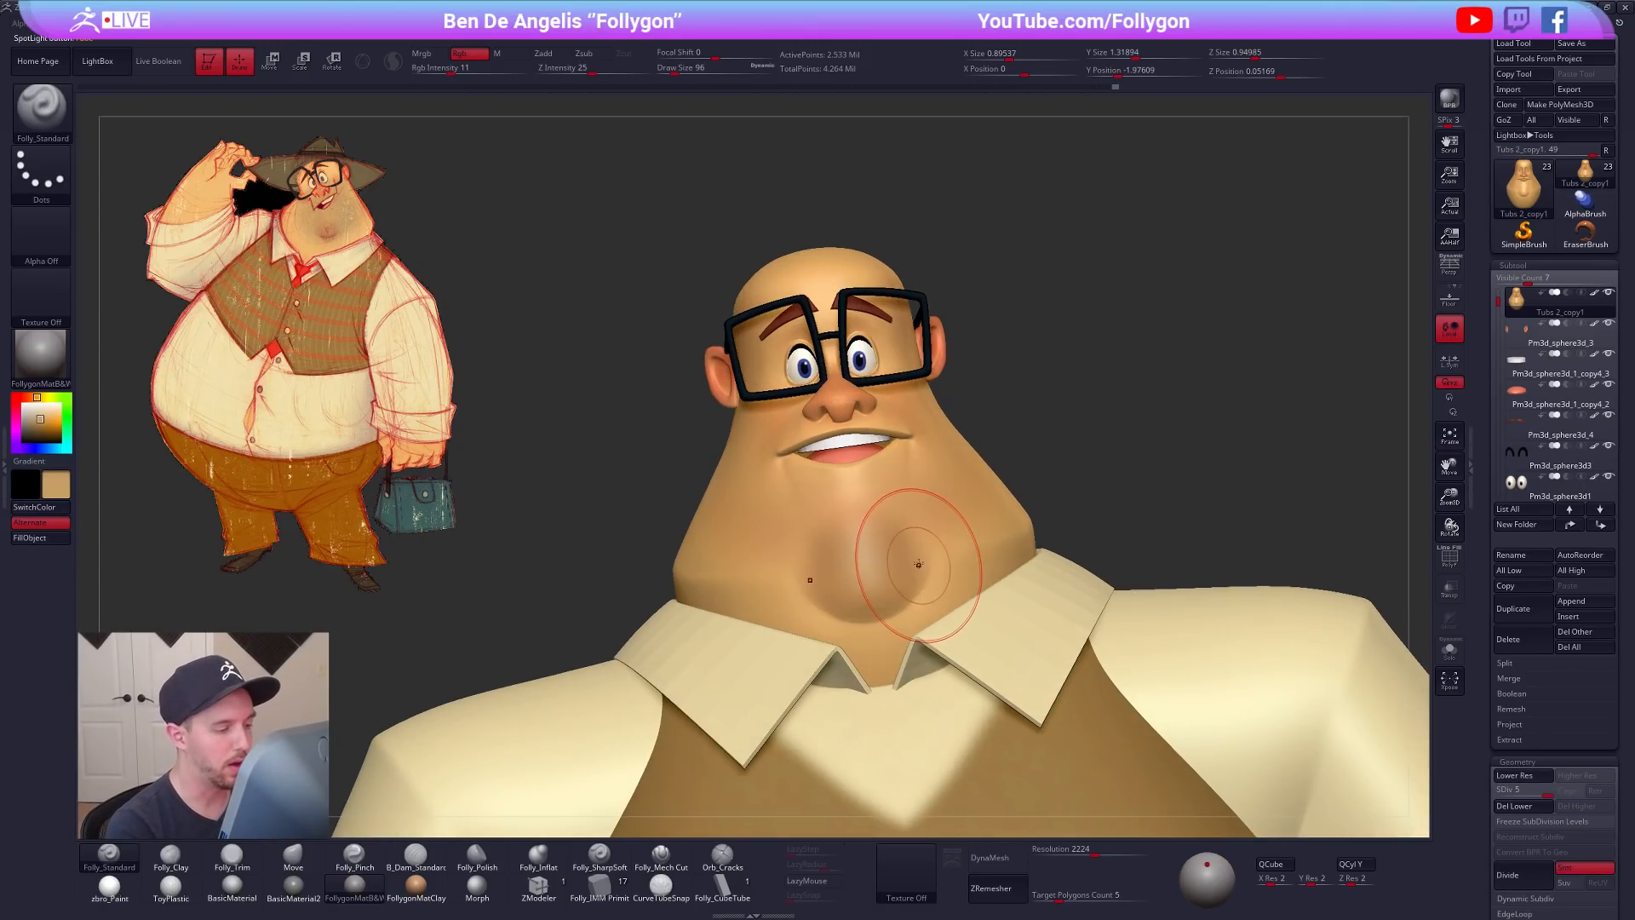
# Step: Blend the tan along the chin and jaw, and check the head from front and side
pyautogui.moveTo(956, 562); pyautogui.dragTo(938, 580, button='right')
pyautogui.moveTo(869, 567); pyautogui.dragTo(851, 578)
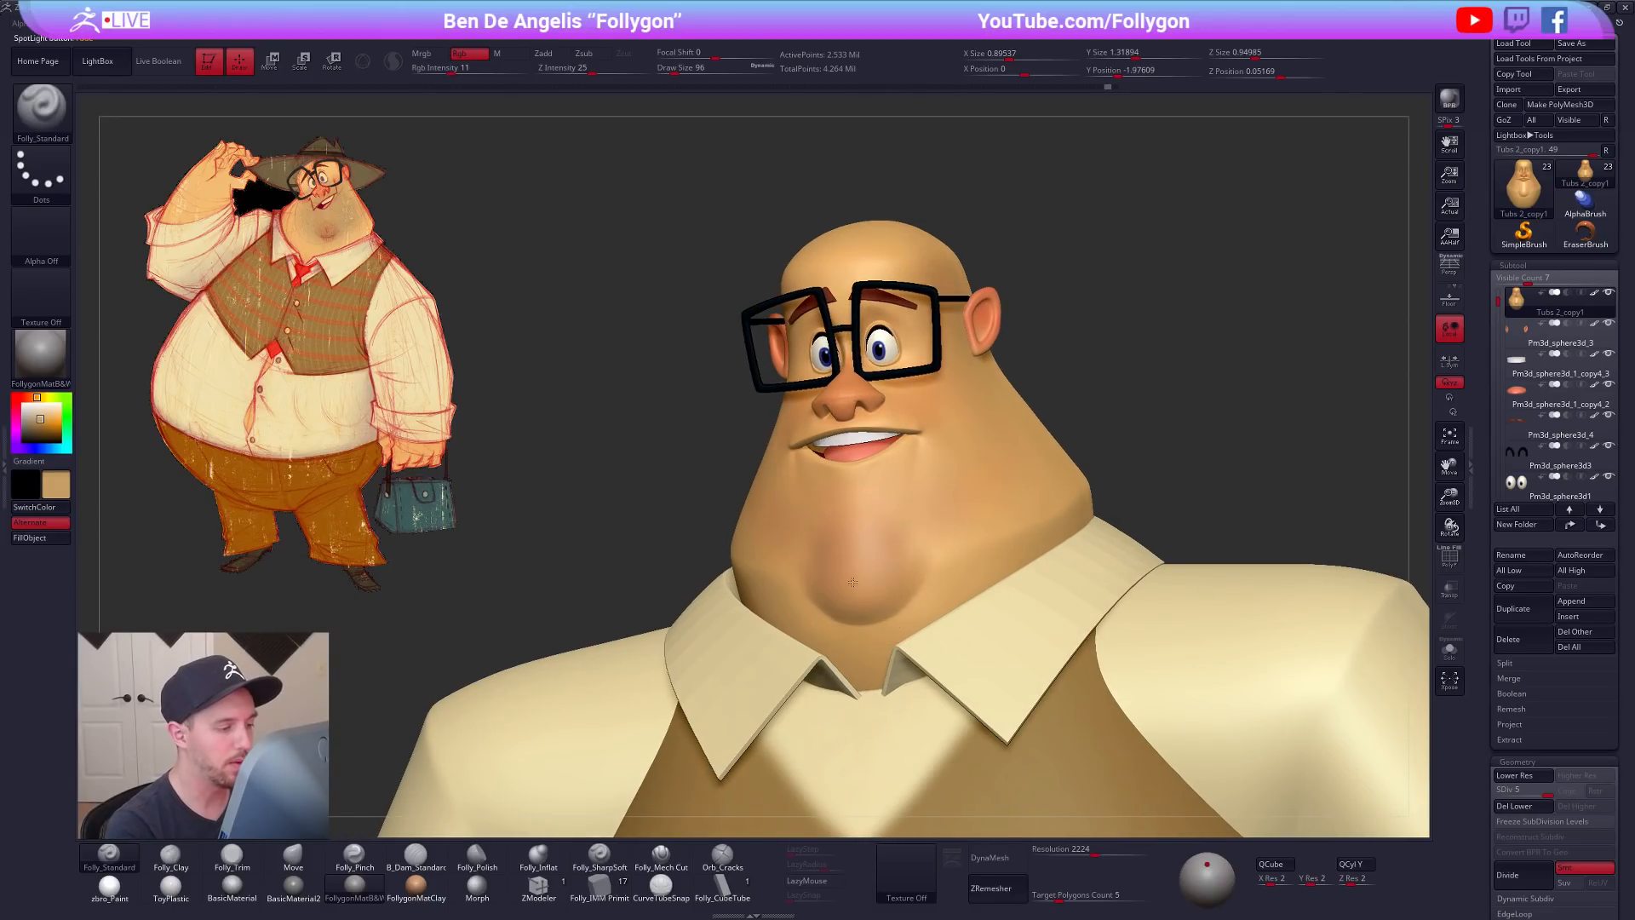
pyautogui.keyDown('shift'); pyautogui.moveTo(956, 511); pyautogui.dragTo(966, 509, button='right'); pyautogui.keyUp('shift')
pyautogui.moveTo(958, 509); pyautogui.dragTo(942, 496)
pyautogui.moveTo(744, 463); pyautogui.dragTo(889, 564, button='right')
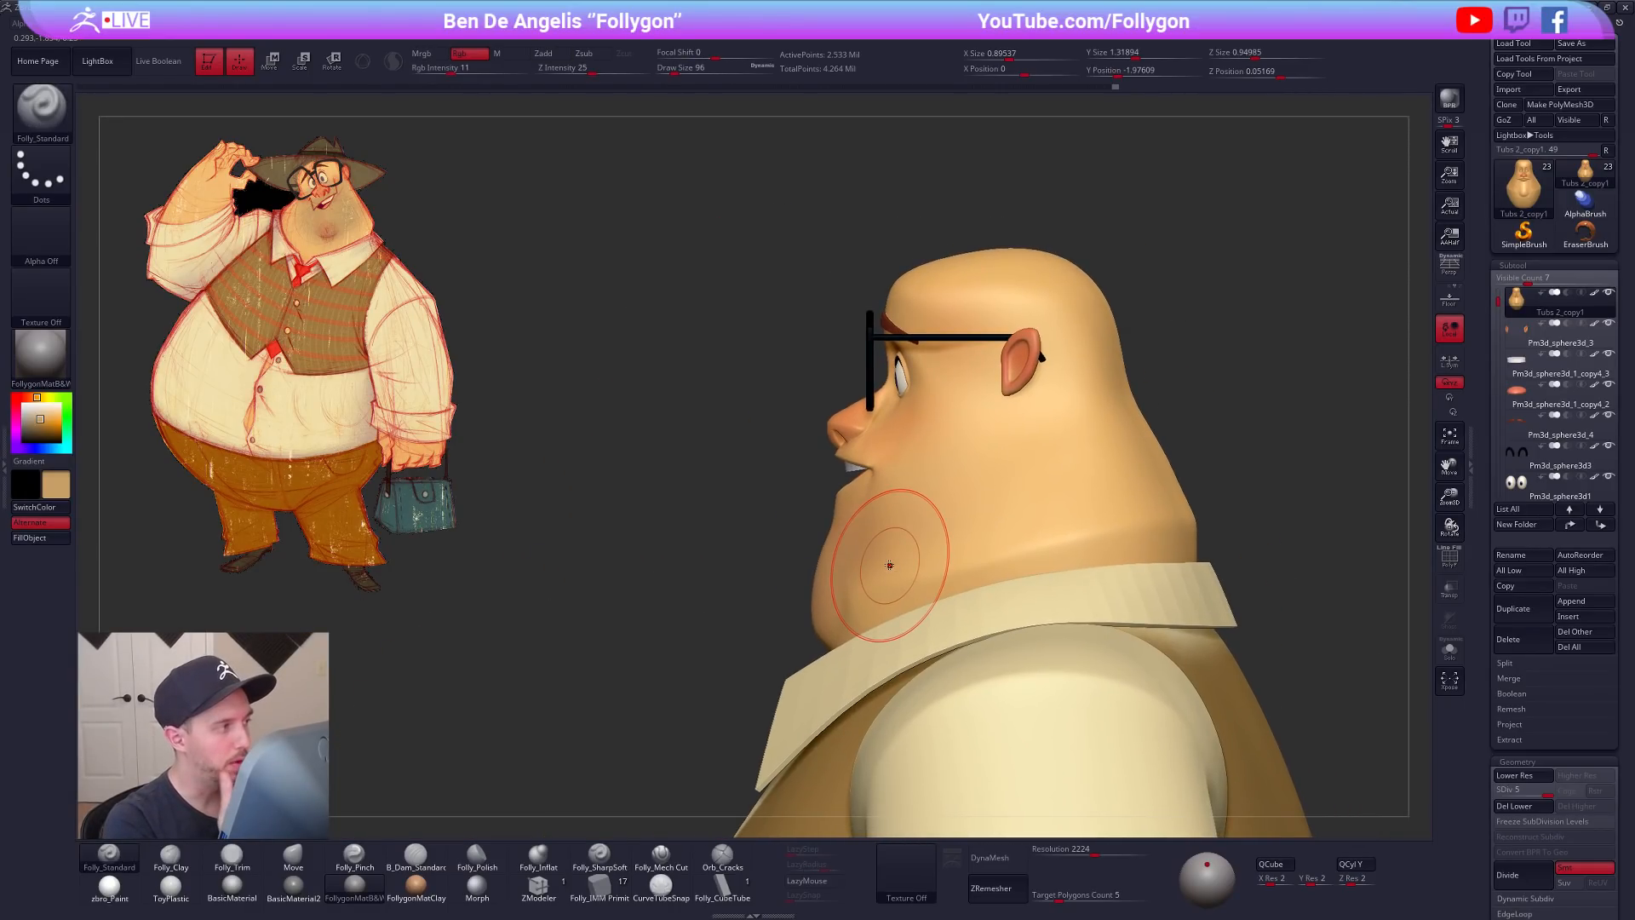
pyautogui.moveTo(890, 486)
pyautogui.mouseDown(button='right')
pyautogui.moveTo(1078, 494)
pyautogui.moveTo(901, 493)
pyautogui.mouseUp(button='right')
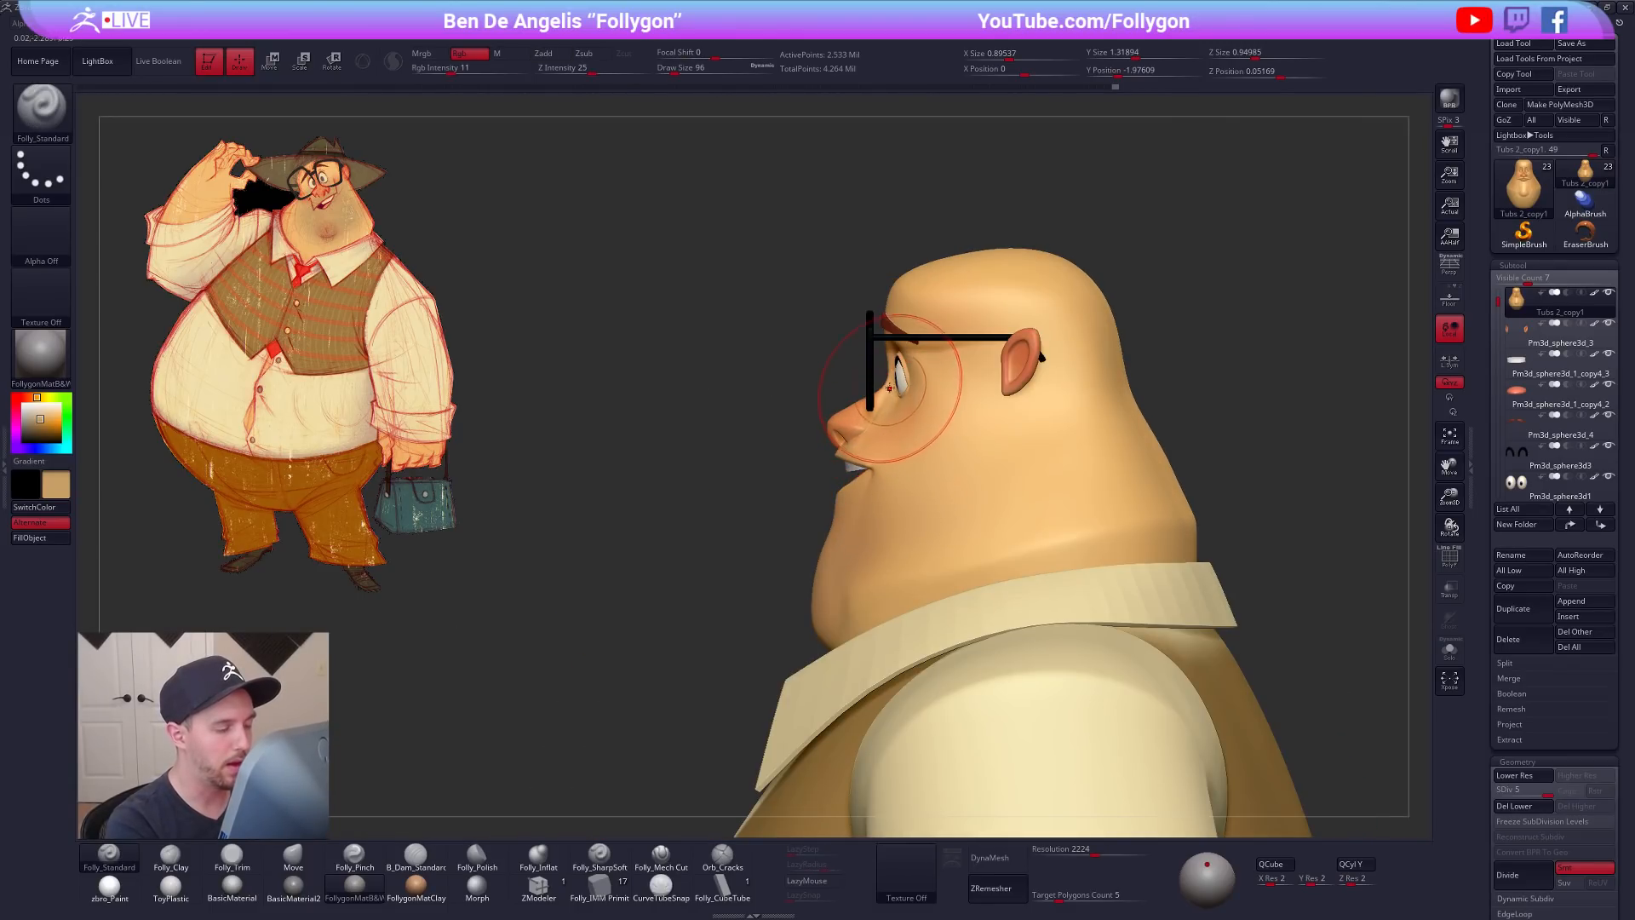
# Step: Try masking the eye area of the face, inverting the mask and hiding its display
pyautogui.moveTo(892, 379)
pyautogui.keyDown('ctrl'); pyautogui.mouseDown()
pyautogui.moveTo(759, 531)
pyautogui.moveTo(724, 486)
pyautogui.mouseUp(); pyautogui.keyUp('ctrl')
pyautogui.keyDown('ctrl'); pyautogui.click(785, 543); pyautogui.keyUp('ctrl')
pyautogui.hotkey('ctrl', 'h')
pyautogui.moveTo(835, 554)
pyautogui.mouseDown(button='right')
pyautogui.moveTo(1168, 537)
pyautogui.moveTo(1216, 563)
pyautogui.moveTo(1207, 584)
pyautogui.mouseUp(button='right')
pyautogui.rightClick(1239, 532)
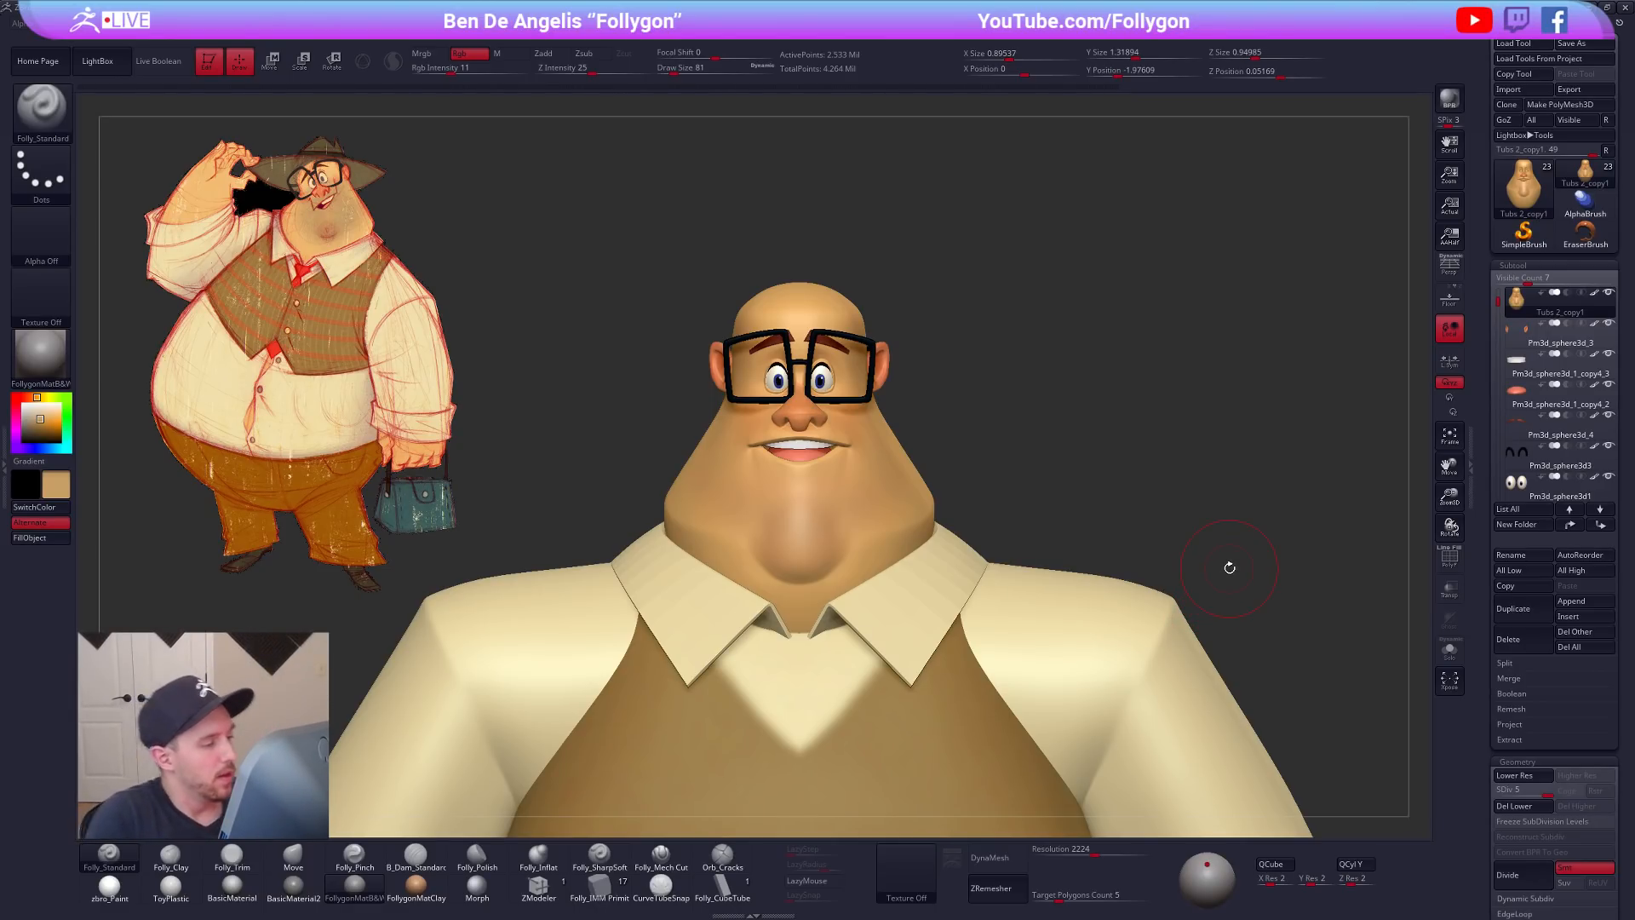
# Step: Drop the head to its lowest subdivision level and set the Move brush to size 121
pyautogui.press('4')
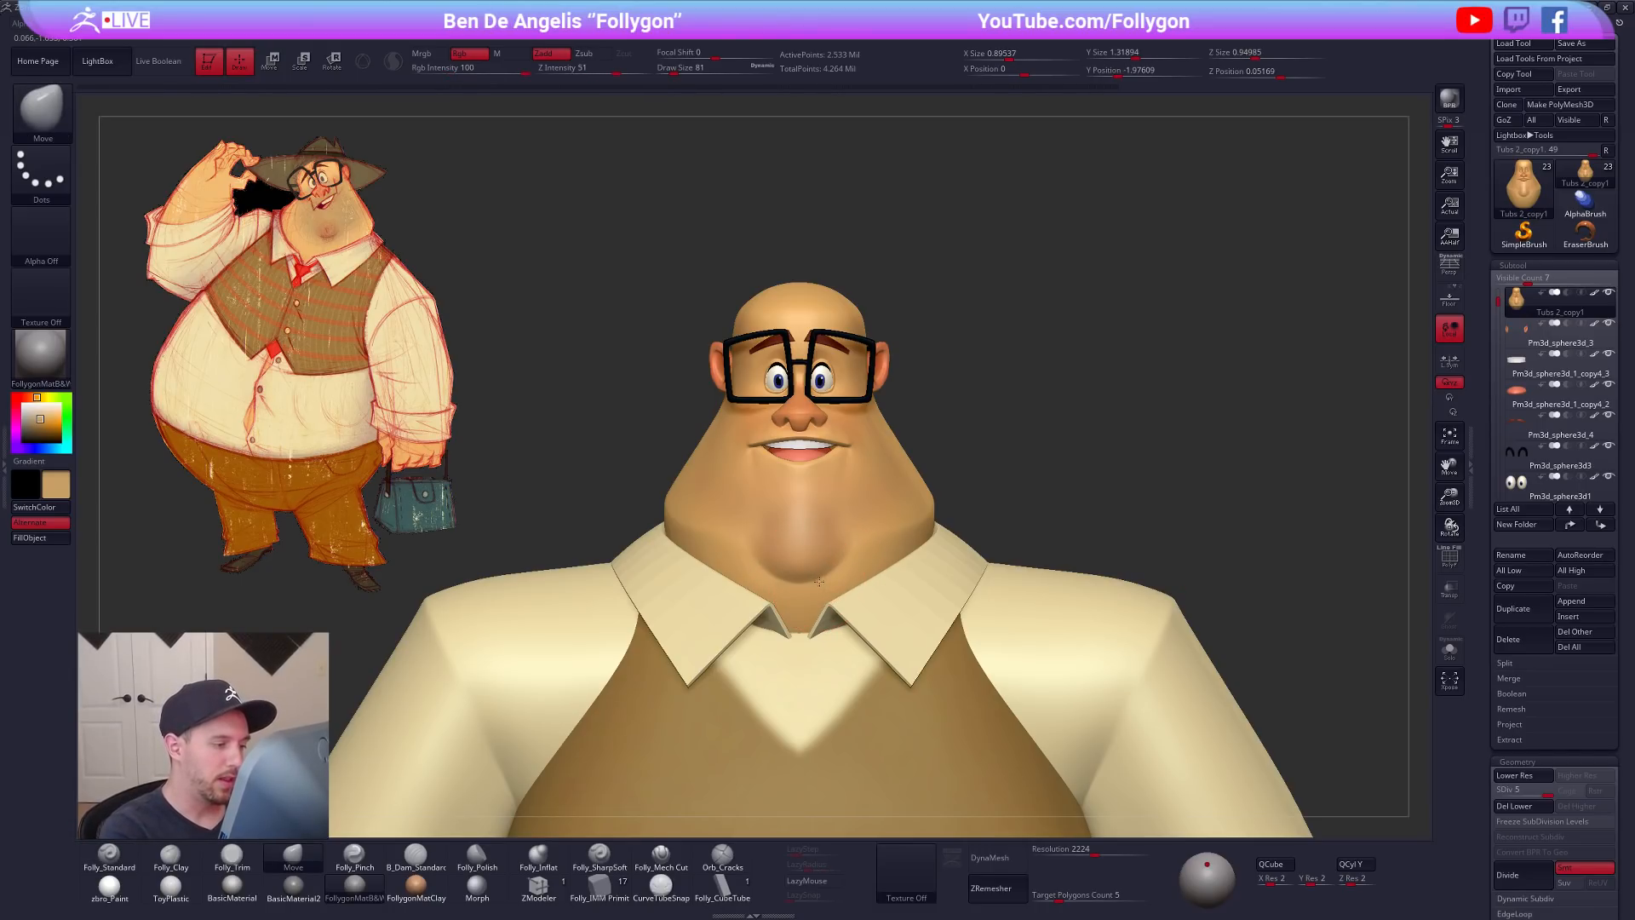
pyautogui.hotkey('shift', 'd')
pyautogui.hotkey('shift', 'd')
pyautogui.hotkey('shift', 'd')
pyautogui.hotkey('shift', 'd')
pyautogui.press('space')
pyautogui.moveTo(920, 521); pyautogui.dragTo(934, 525)
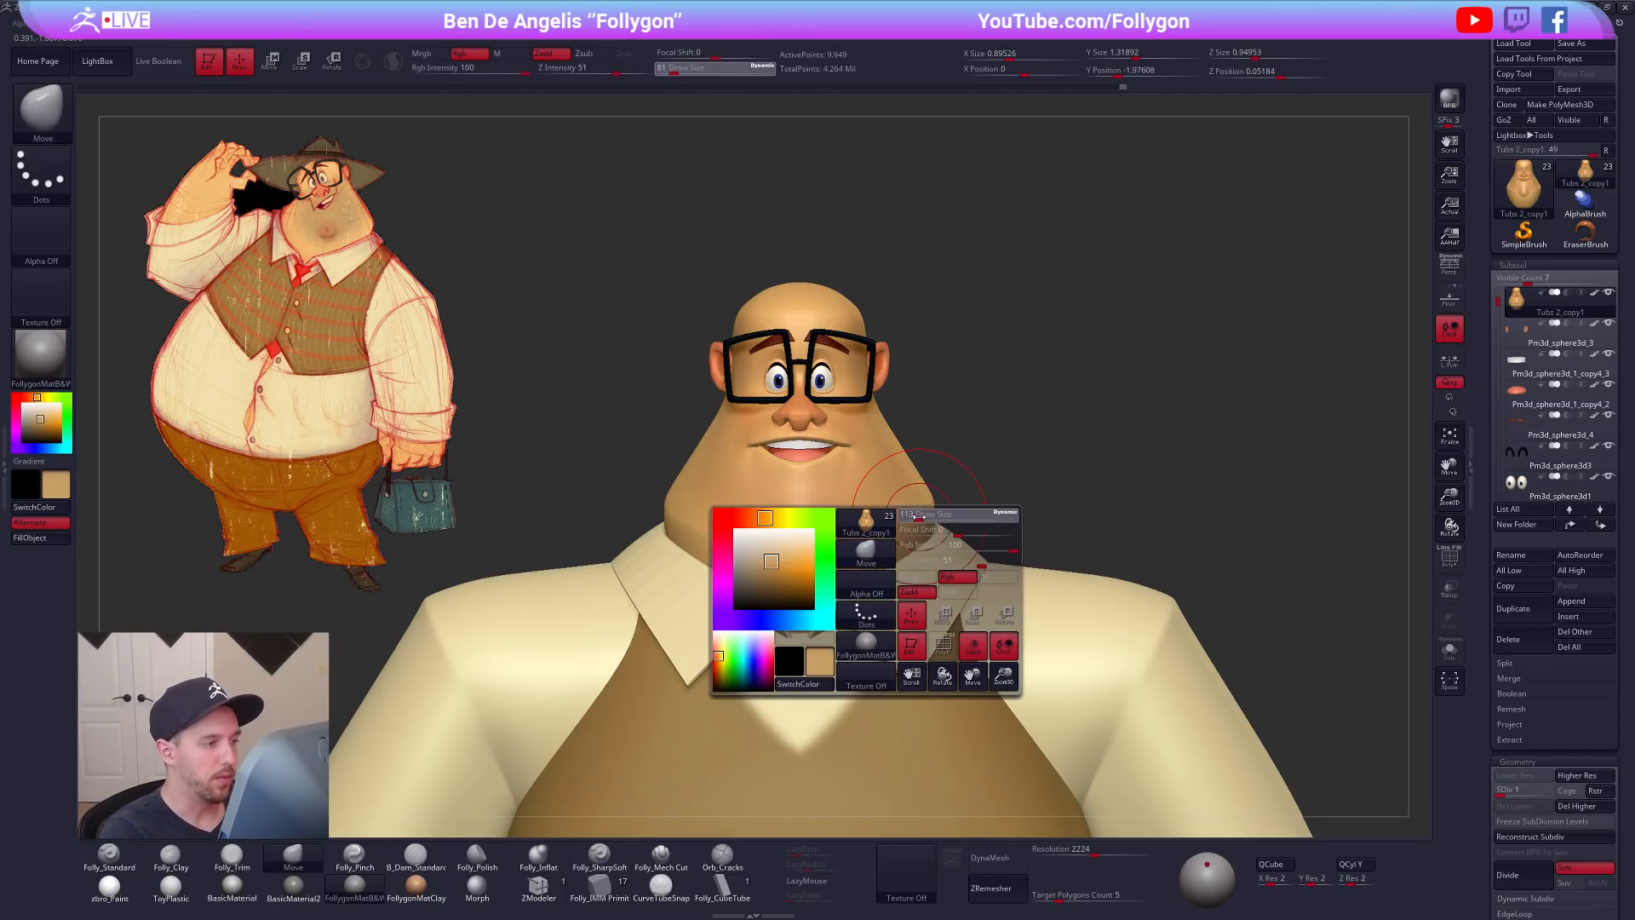
pyautogui.keyDown('alt'); pyautogui.moveTo(1037, 554); pyautogui.dragTo(1052, 607); pyautogui.keyUp('alt')
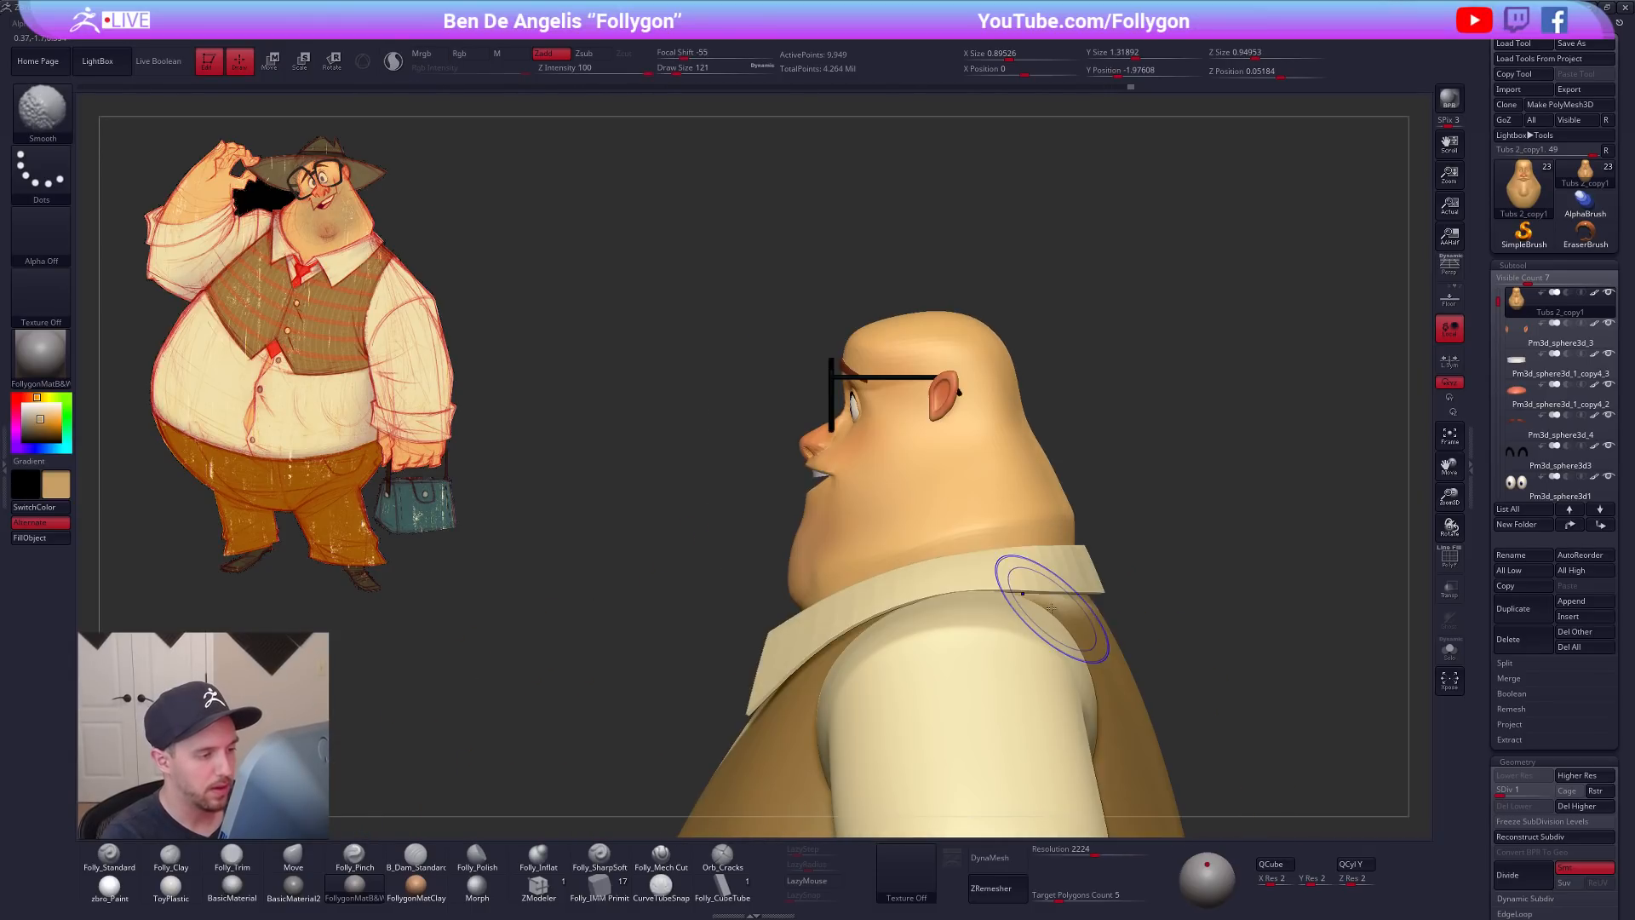
# Step: Isolate the head, lasso-mask its neck base and invert the mask to protect the face, with the brush at size 239
pyautogui.hotkey('alt', 's')
pyautogui.keyDown('ctrl'); pyautogui.moveTo(1080, 534); pyautogui.dragTo(766, 638); pyautogui.keyUp('ctrl')
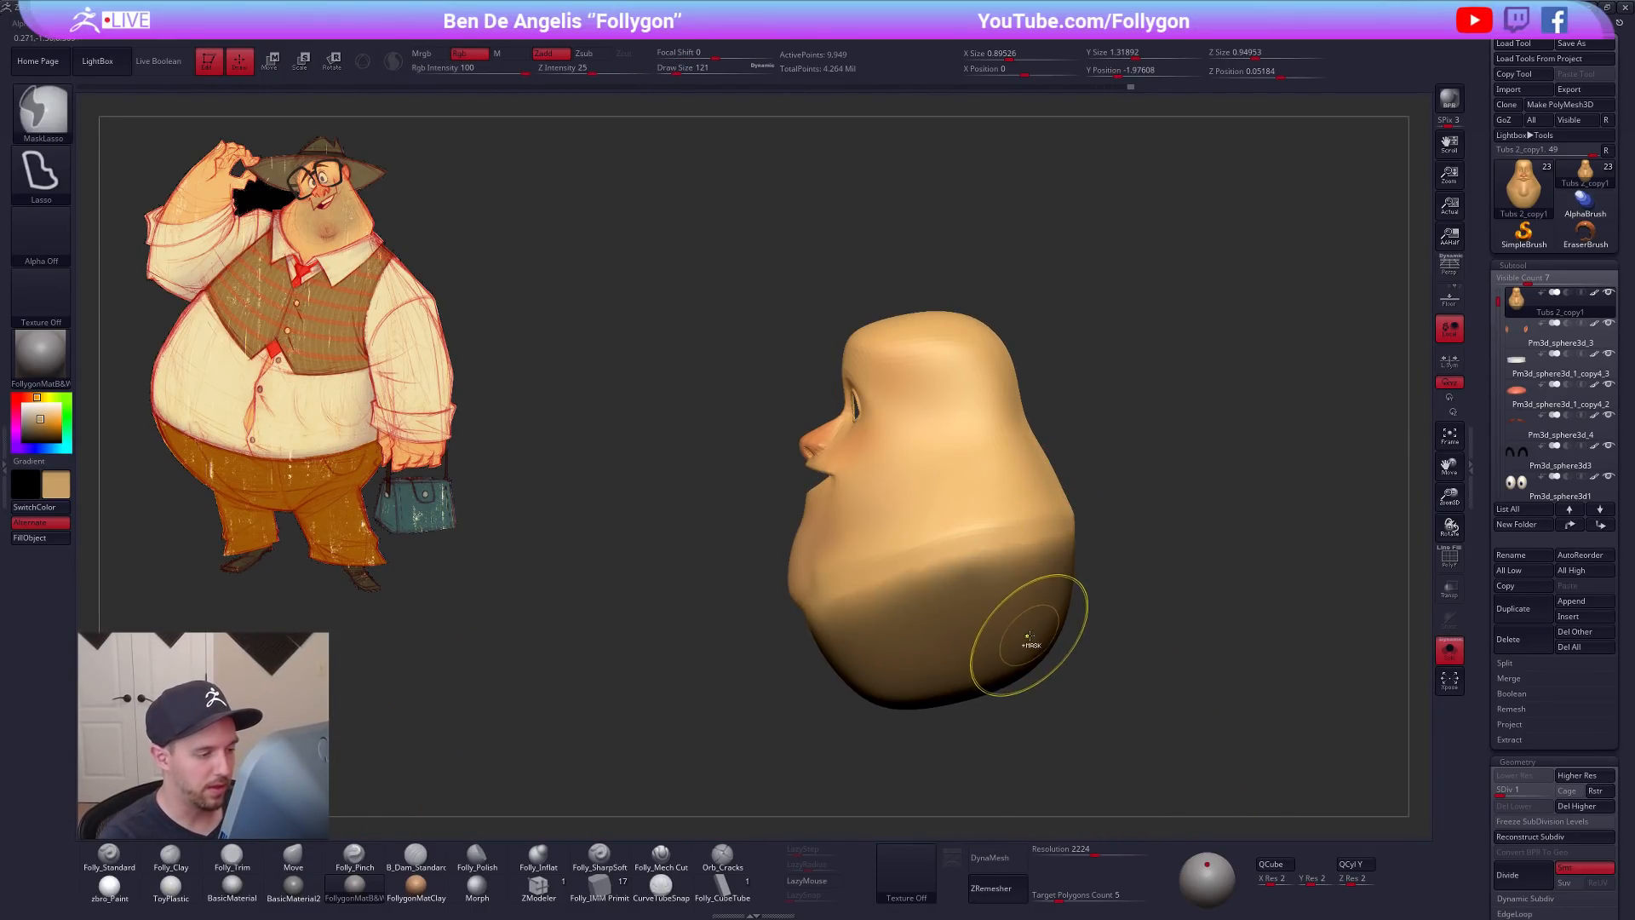
pyautogui.moveTo(1071, 632)
pyautogui.mouseDown()
pyautogui.moveTo(1109, 631)
pyautogui.moveTo(1079, 576)
pyautogui.moveTo(1060, 617)
pyautogui.mouseUp()
pyautogui.press('space')
pyautogui.keyDown('ctrl'); pyautogui.click(1088, 580); pyautogui.keyUp('ctrl')
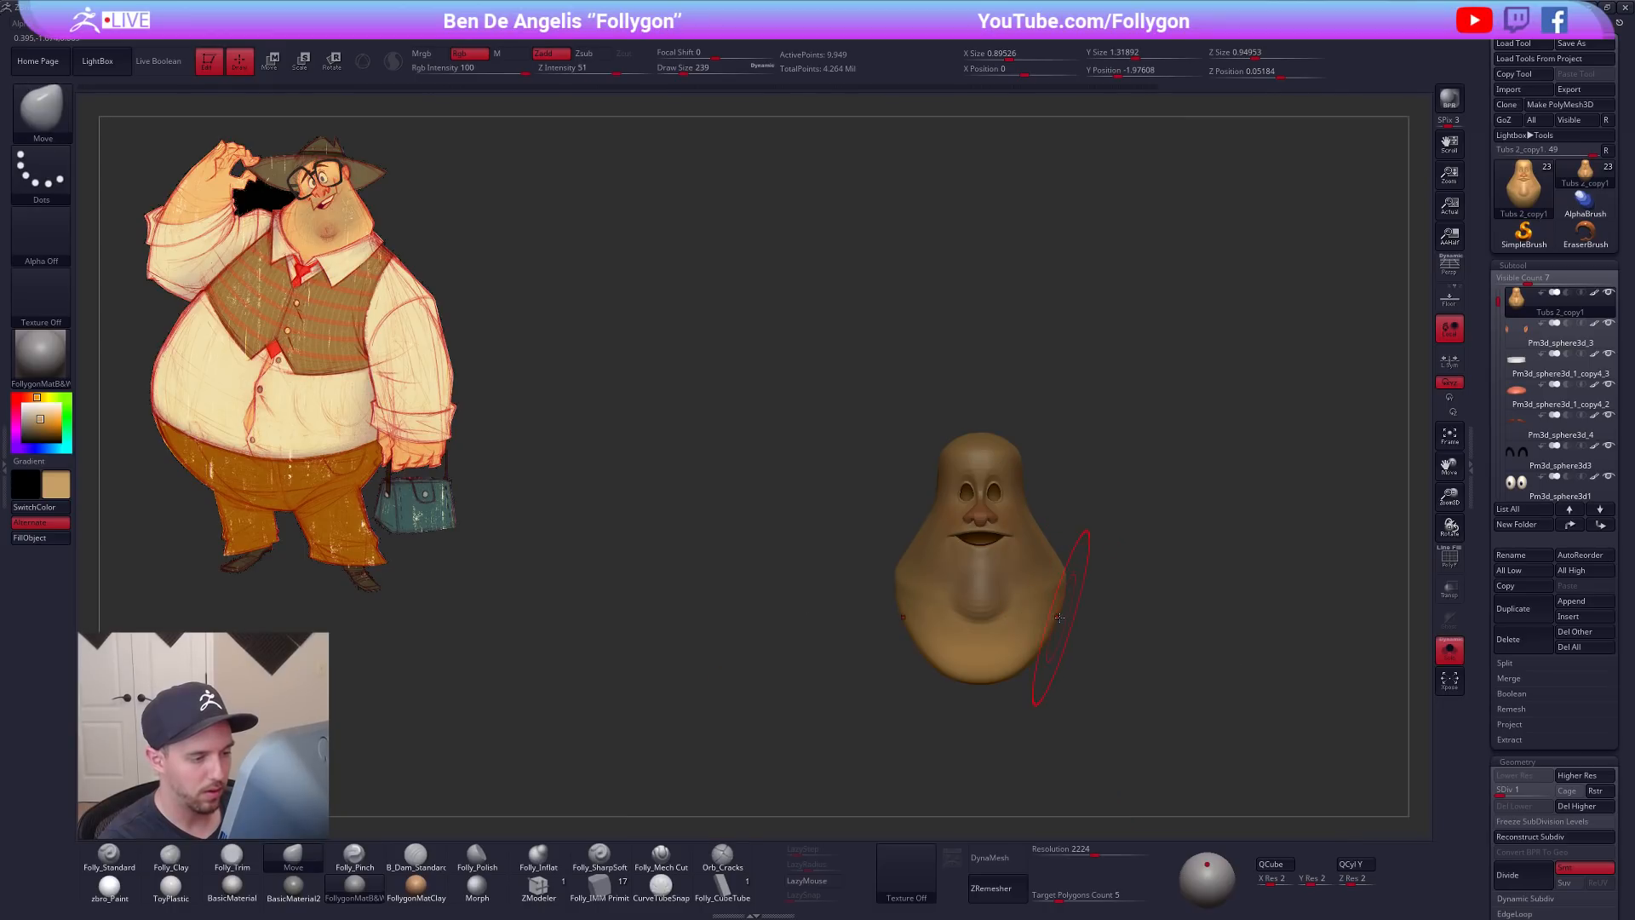
# Step: Narrow the unmasked neck base sideways with the Transpose line, and return to the Move brush
pyautogui.press('w')
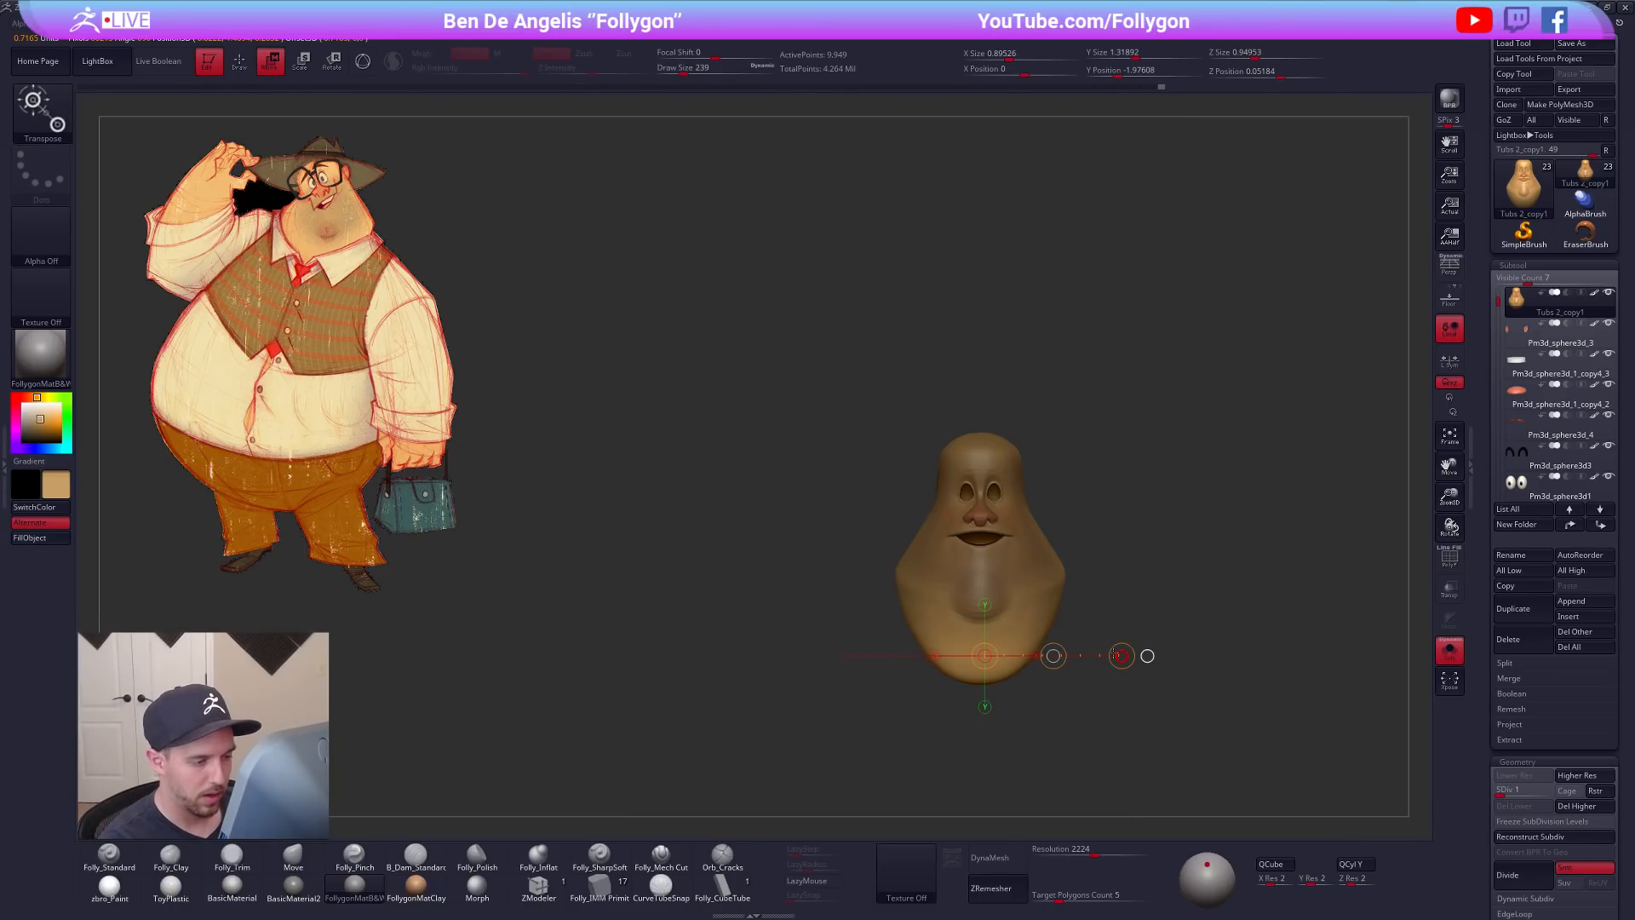
pyautogui.moveTo(1112, 654)
pyautogui.mouseDown()
pyautogui.moveTo(1057, 632)
pyautogui.moveTo(1041, 663)
pyautogui.moveTo(1102, 631)
pyautogui.moveTo(1133, 584)
pyautogui.mouseUp()
pyautogui.press('q')
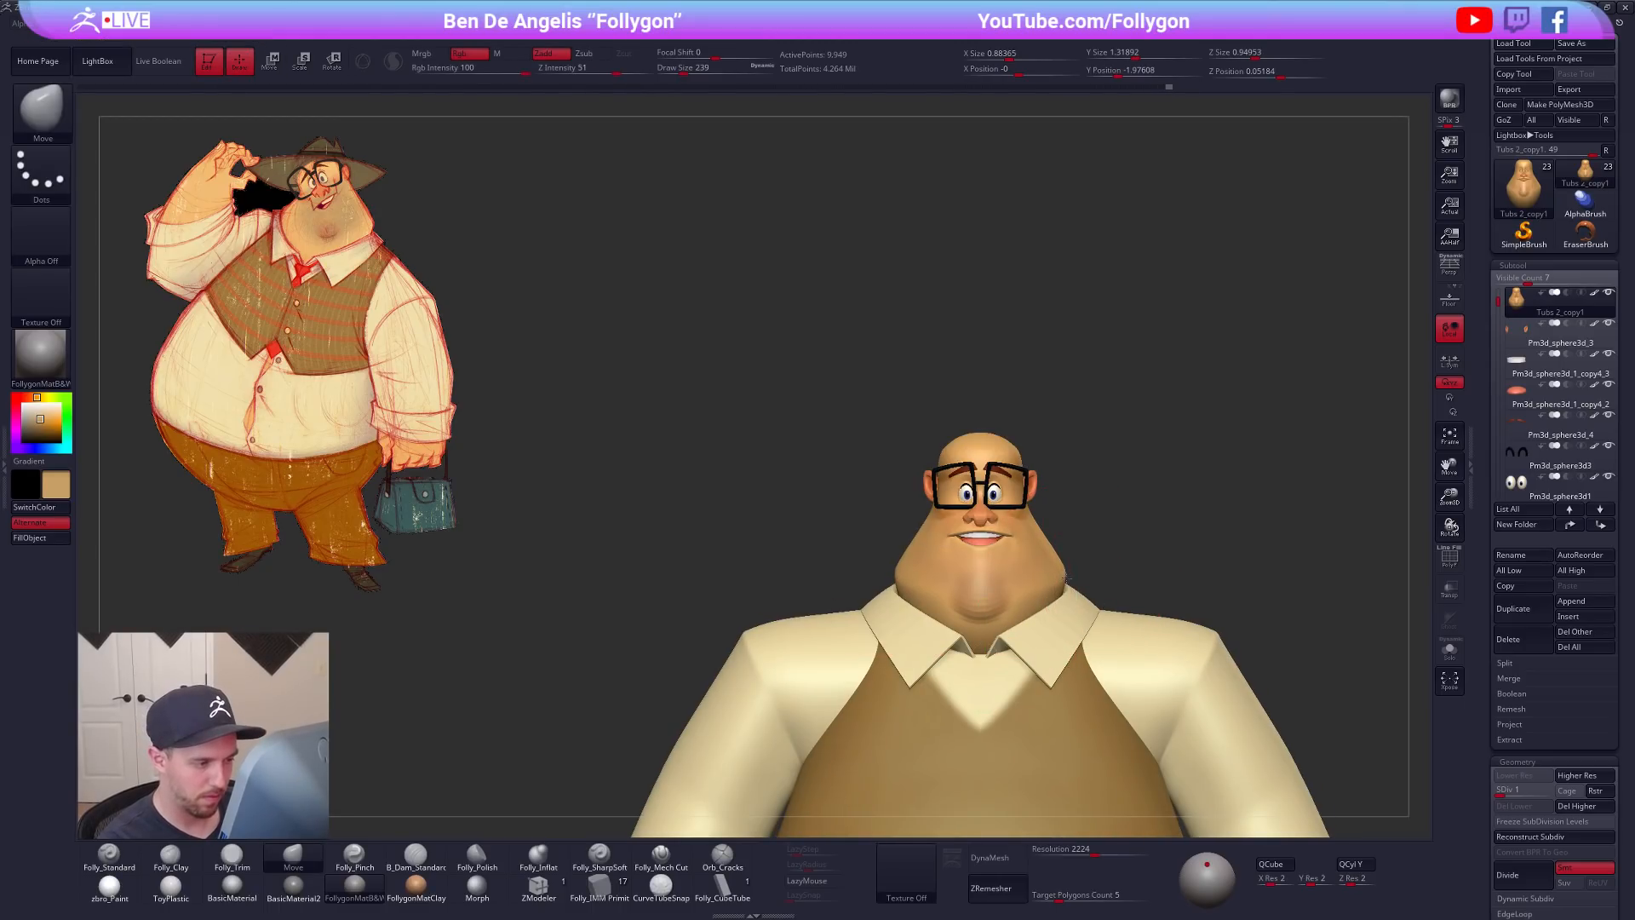
# Step: Push the back of the neck outward toward the collar with the Move brush at size 140 on subdivision level 2
pyautogui.keyDown('shift'); pyautogui.moveTo(1065, 612); pyautogui.dragTo(1060, 516, button='right'); pyautogui.keyUp('shift')
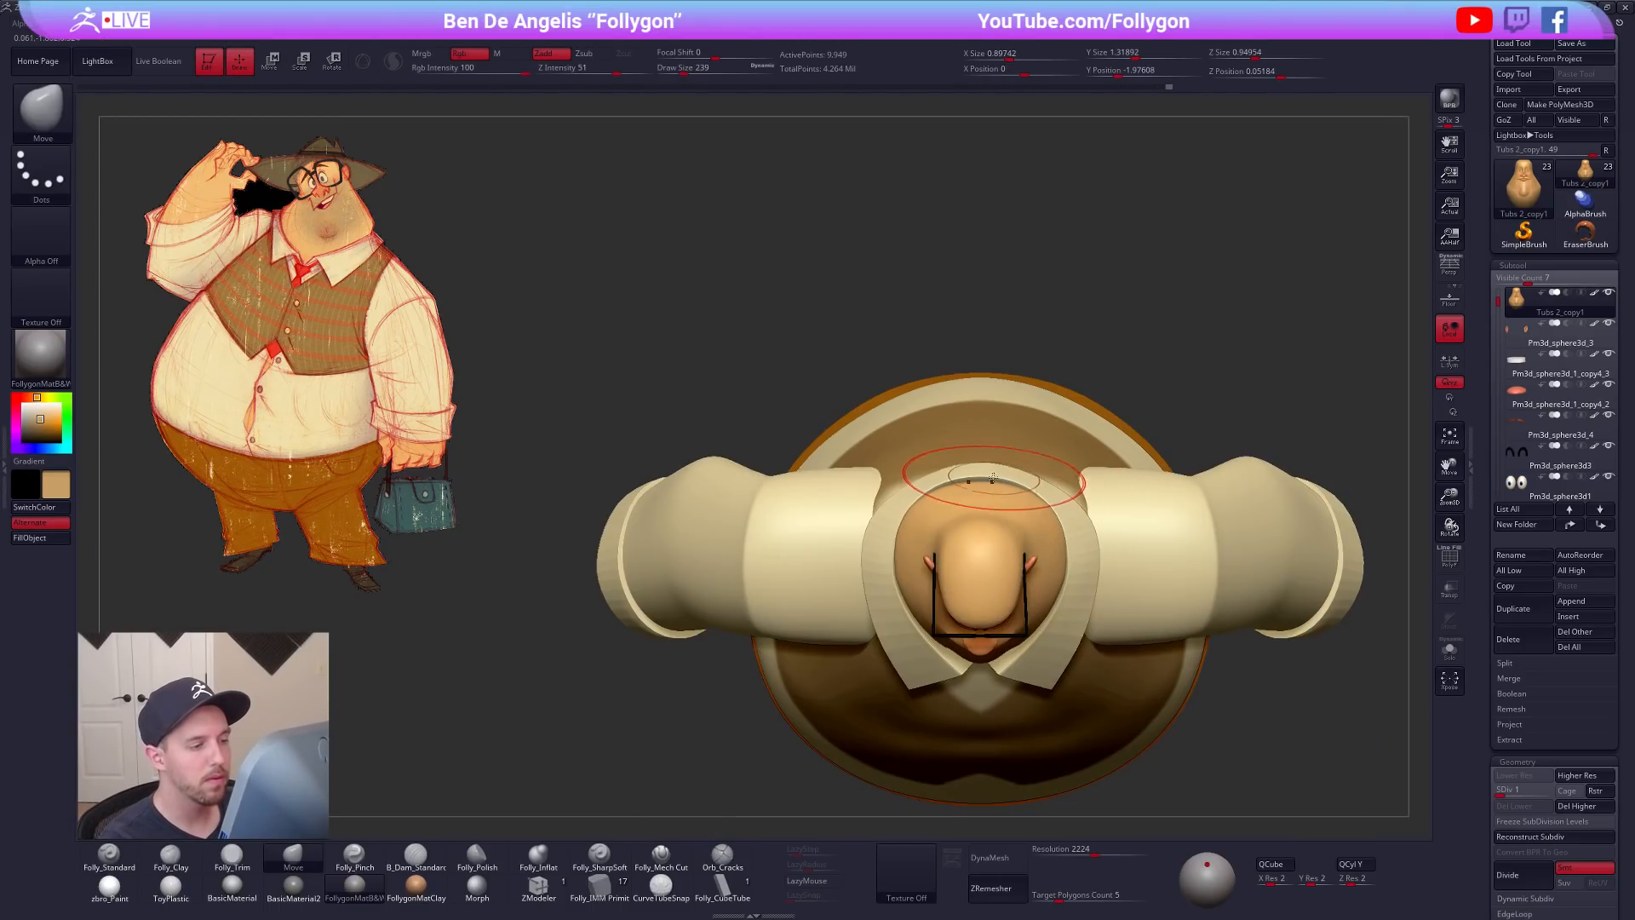
pyautogui.moveTo(1057, 496)
pyautogui.keyDown('shift'); pyautogui.mouseDown(button='right')
pyautogui.moveTo(1133, 592)
pyautogui.moveTo(1106, 554)
pyautogui.moveTo(1192, 588)
pyautogui.moveTo(1114, 586)
pyautogui.mouseUp(button='right'); pyautogui.keyUp('shift')
pyautogui.press('[')
pyautogui.press('d')
pyautogui.rightClick(1147, 533)
pyautogui.moveTo(1150, 532); pyautogui.dragTo(1095, 563, button='right')
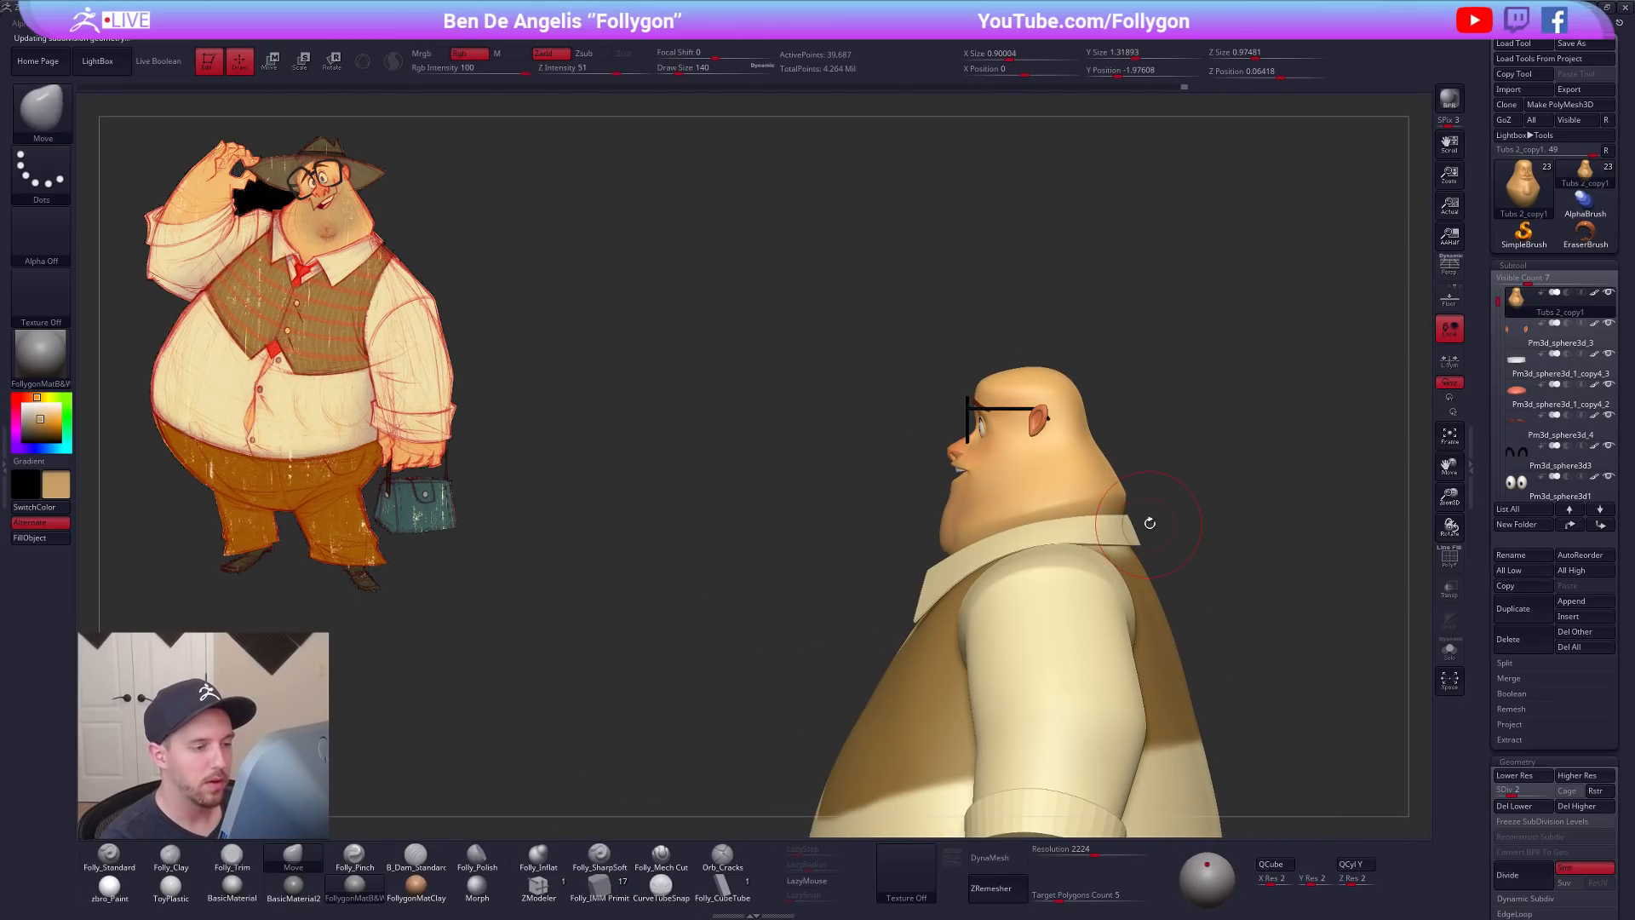
# Step: Reshape the back of the neck and the jowls on subdivision level 1 with the Move brush at size 170
pyautogui.hotkey('shift', 'd')
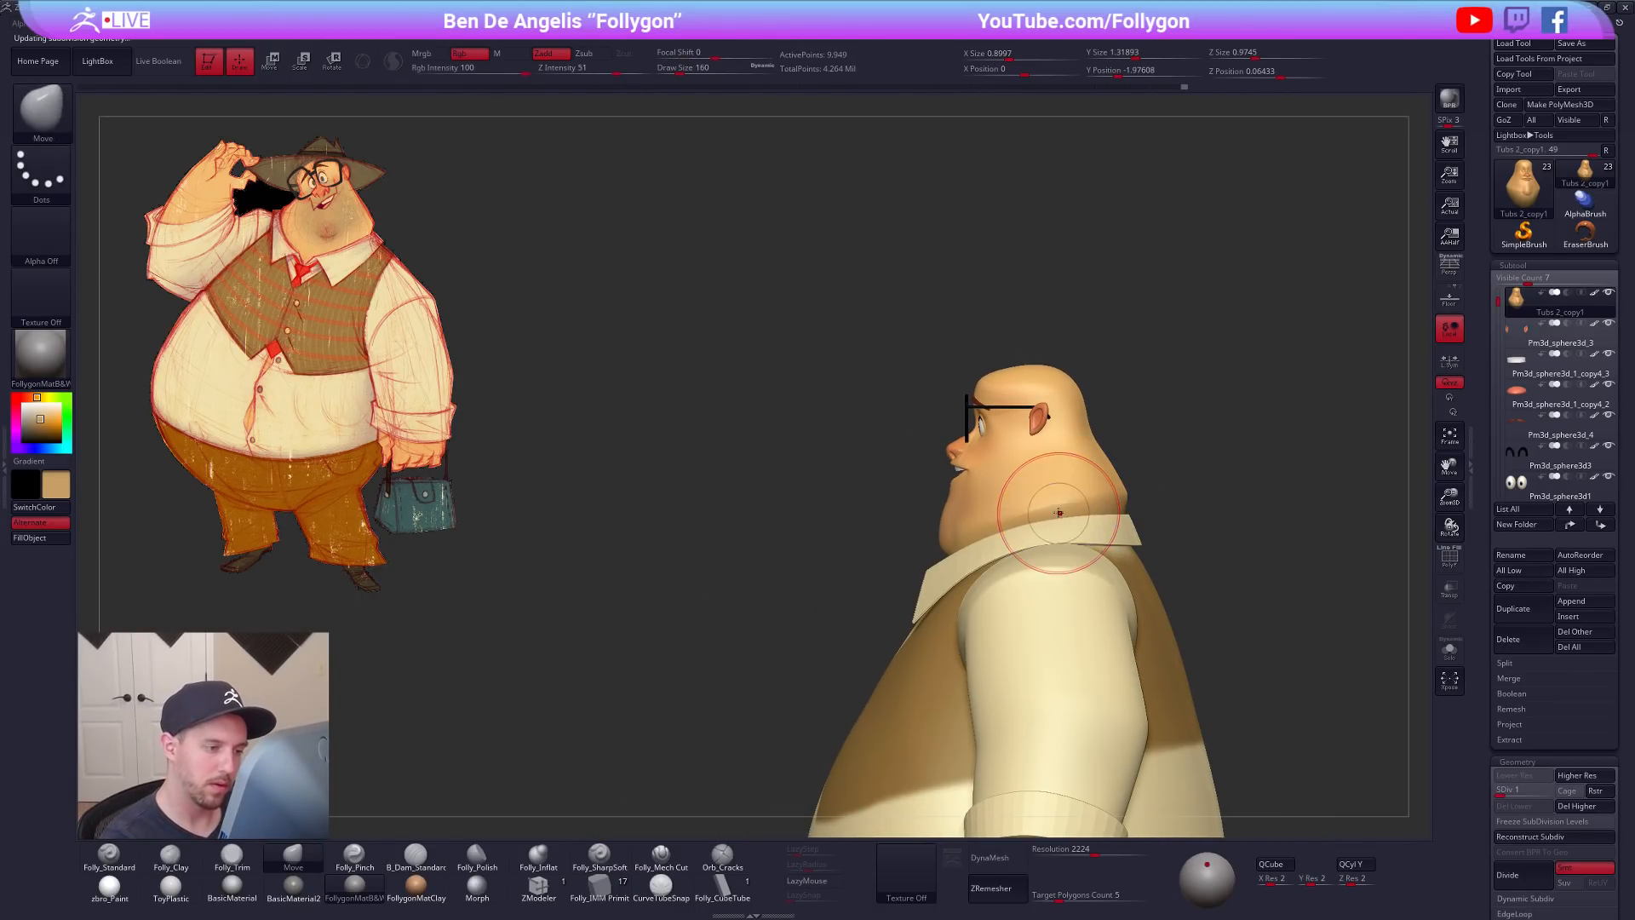
pyautogui.press(']')
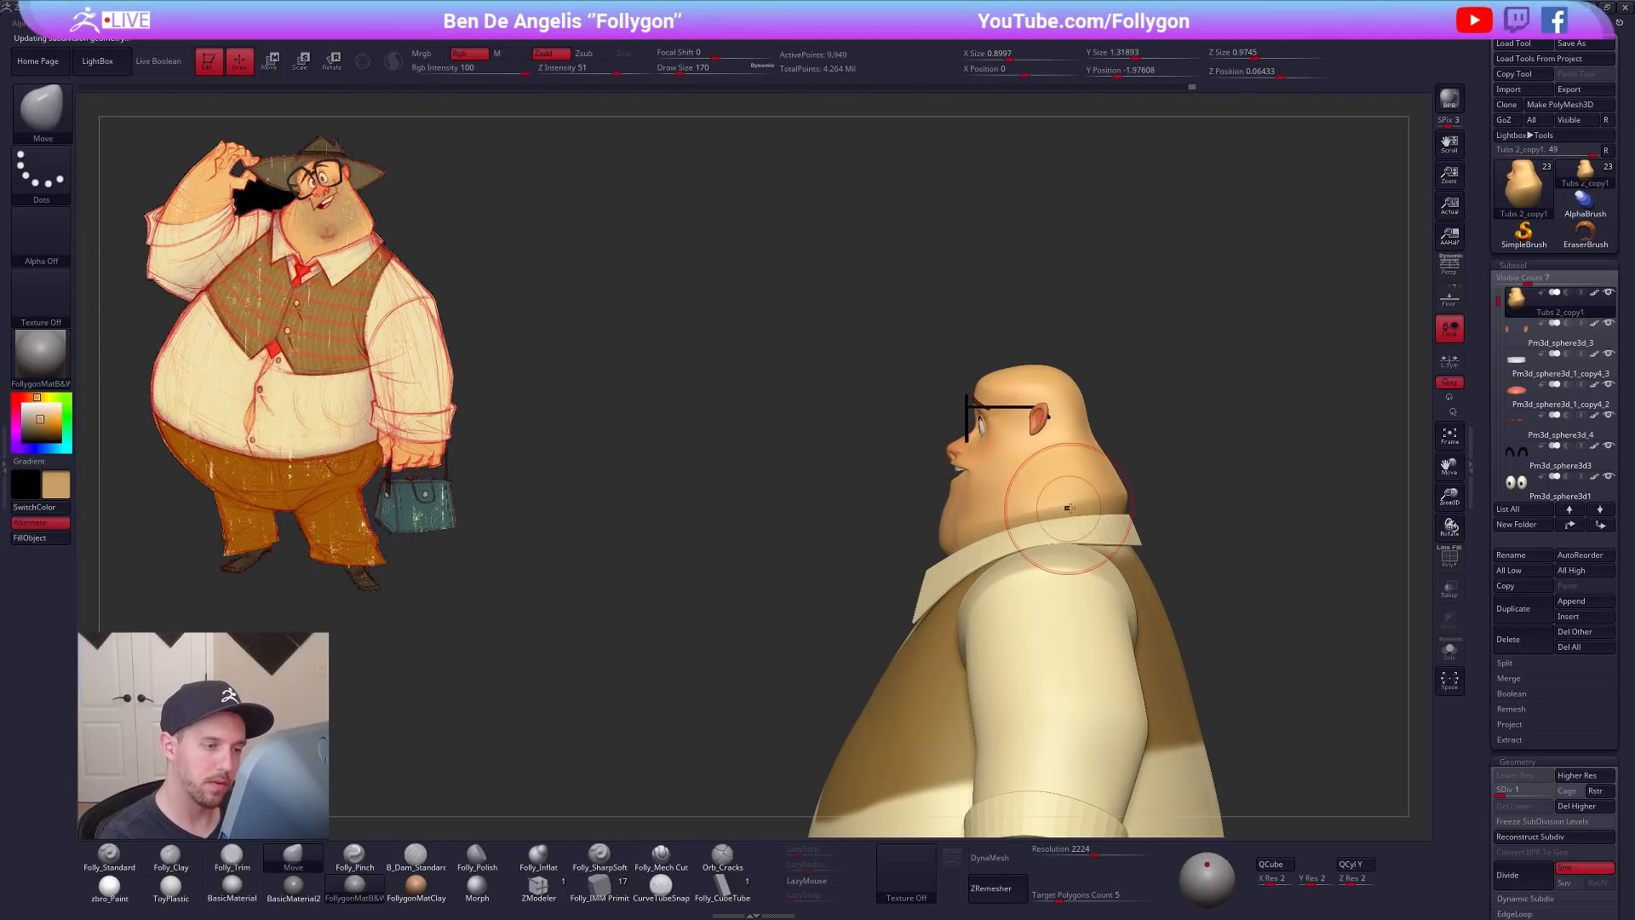
pyautogui.moveTo(886, 511); pyautogui.dragTo(1102, 529)
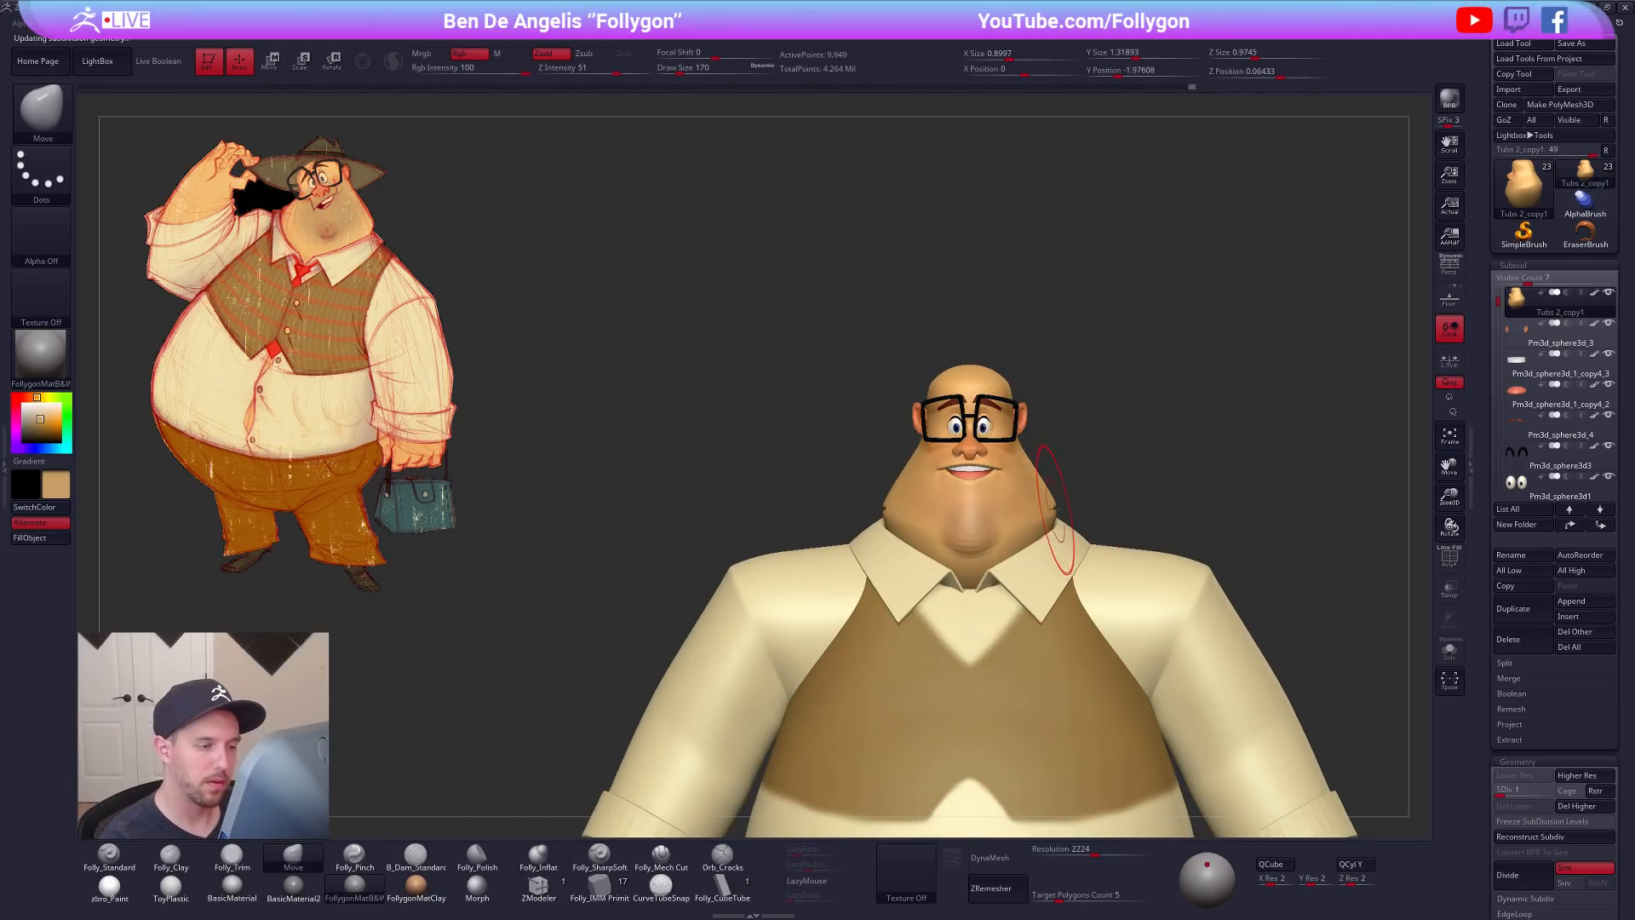
pyautogui.moveTo(1055, 509); pyautogui.dragTo(1044, 529, button='right')
# Step: Pinch the crease between the jaw and neck on the isolated head with Folly_Pinch at size 96 on subdivision level 4
pyautogui.press('d')
pyautogui.press('d')
pyautogui.press('d')
pyautogui.press('space')
pyautogui.moveTo(1050, 556); pyautogui.dragTo(1041, 554)
pyautogui.press('5')
pyautogui.moveTo(1041, 554); pyautogui.dragTo(999, 541, button='right')
pyautogui.hotkey('alt', 's')
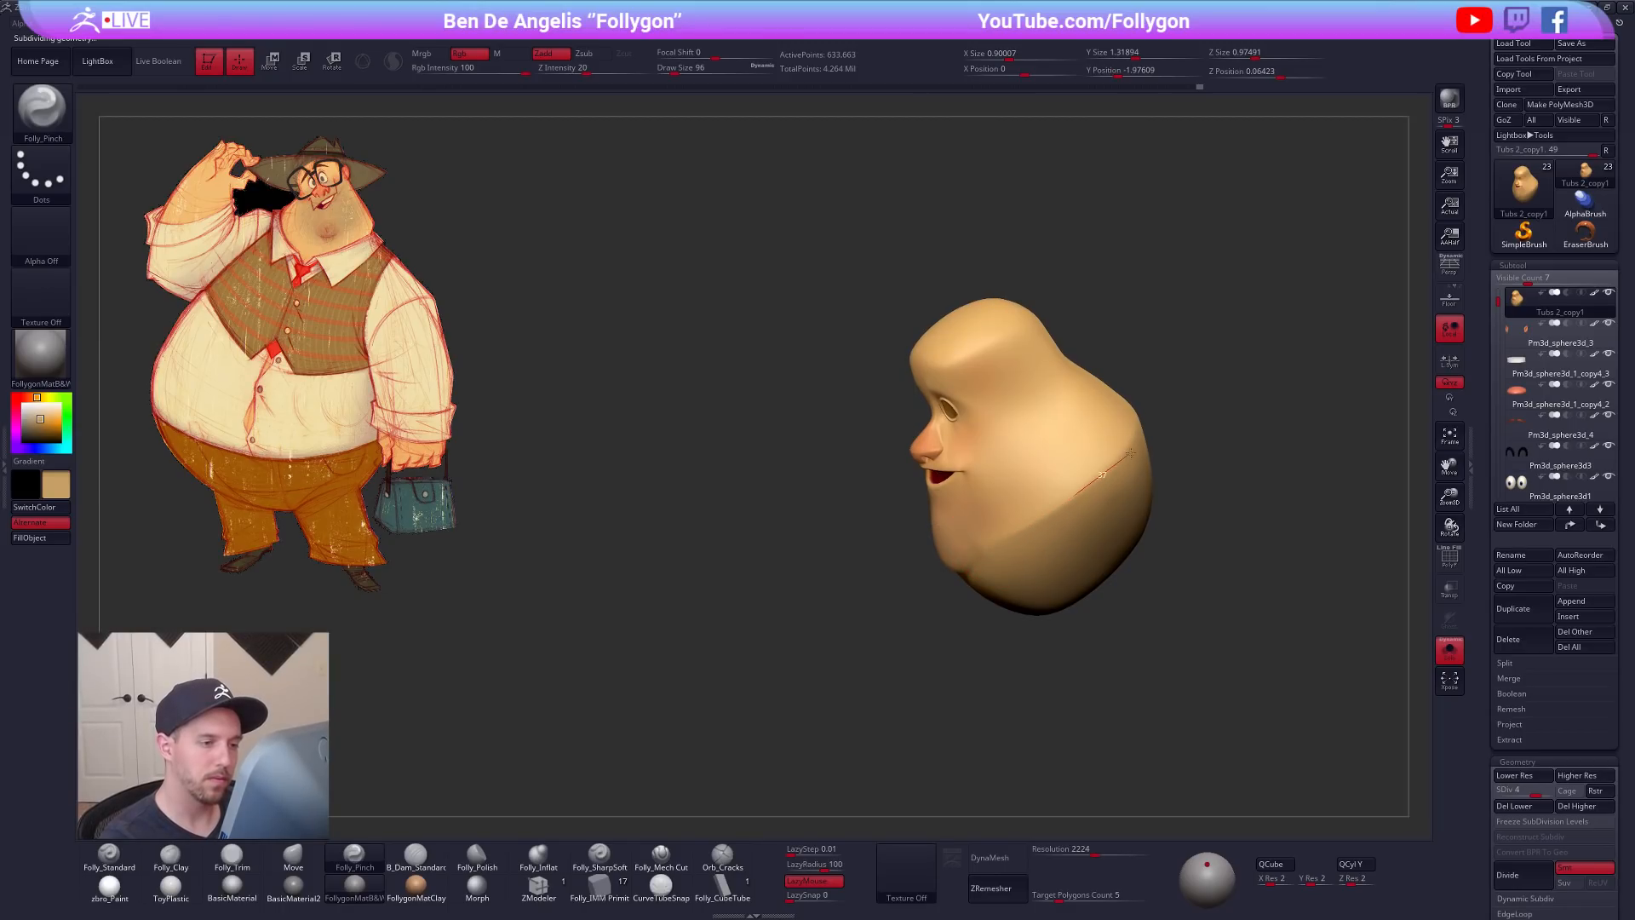
pyautogui.moveTo(1127, 458); pyautogui.dragTo(1120, 491, button='right')
# Step: Smooth the neck surface below the jaw at the lowest subdivision level, checking the wireframe
pyautogui.press('shift')
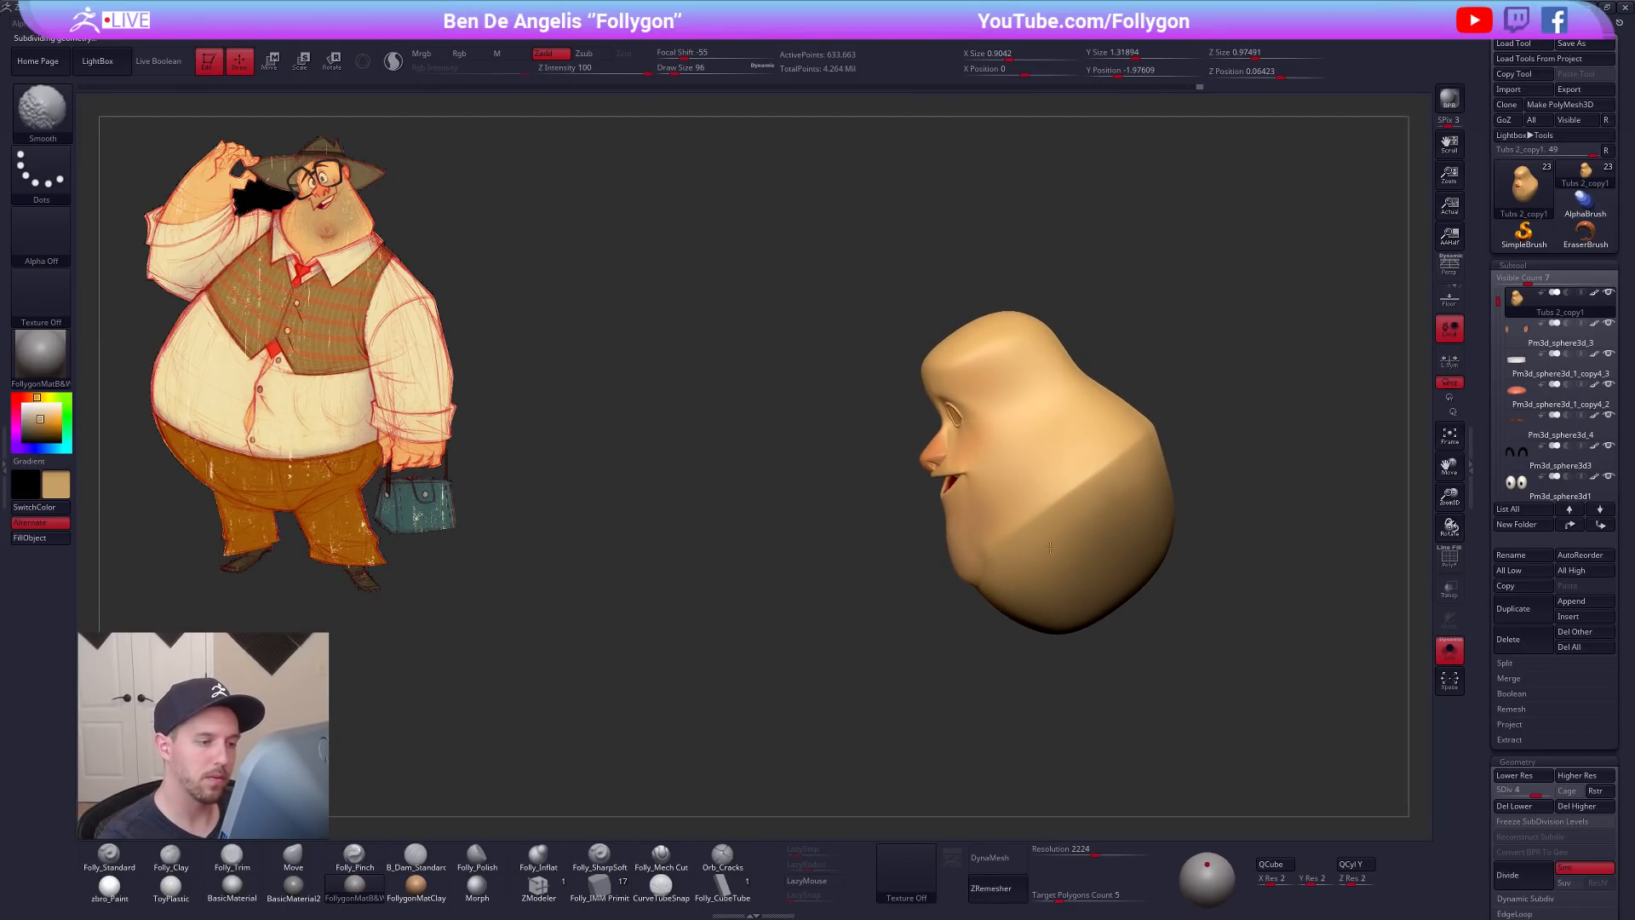
pyautogui.hotkey('shift', 'd')
pyautogui.hotkey('shift', 'd')
pyautogui.hotkey('shift', 'd')
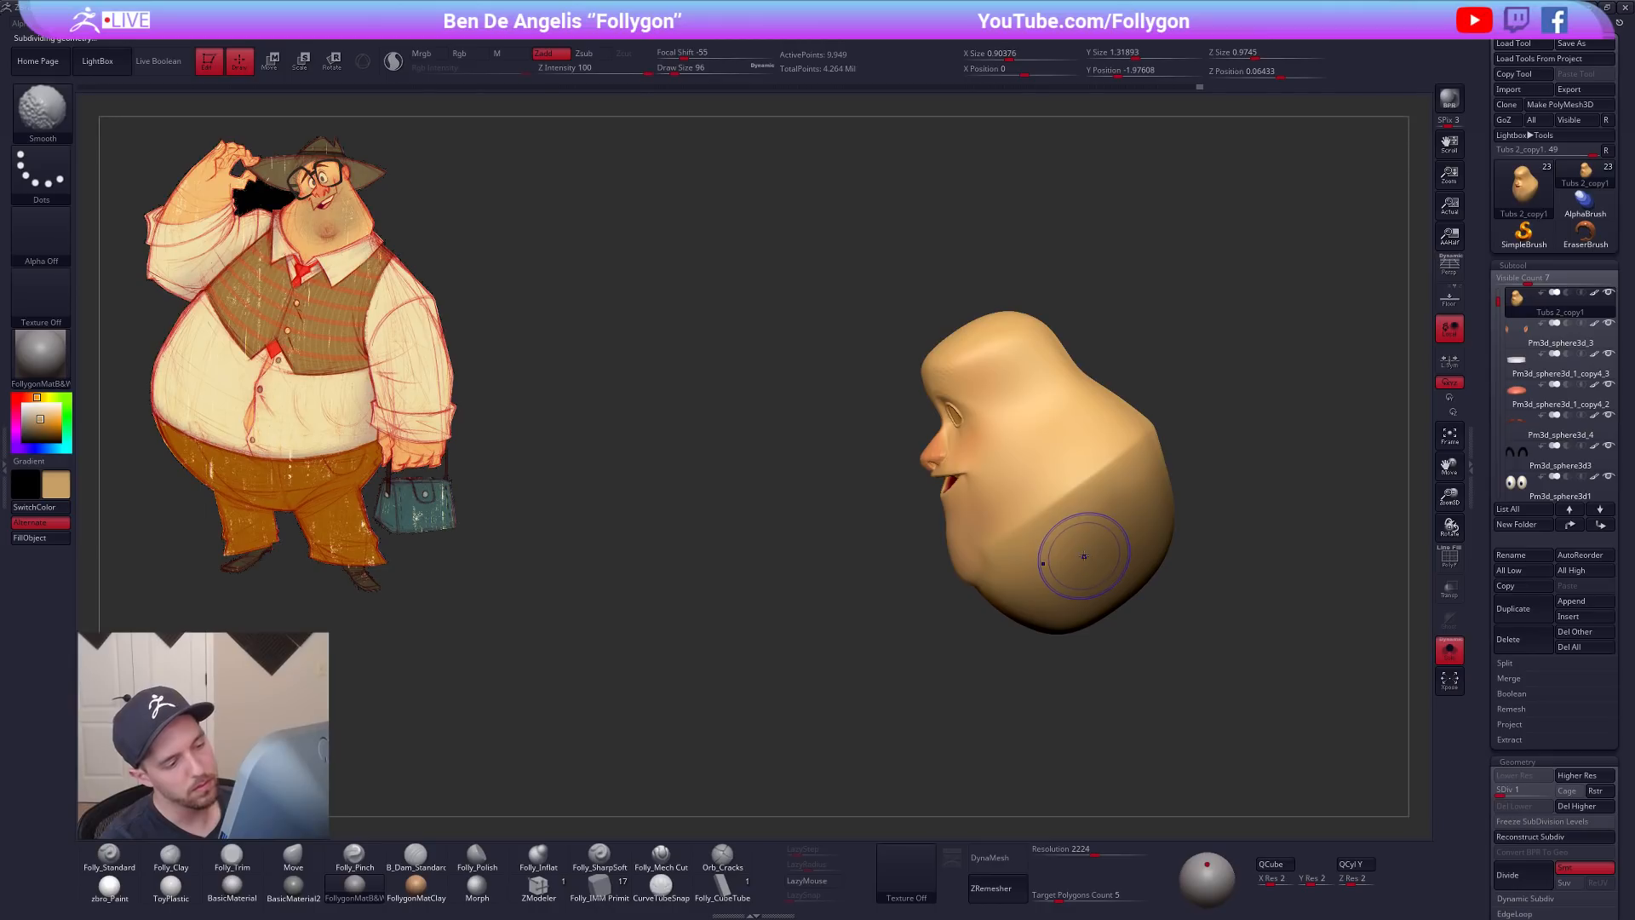
pyautogui.hotkey('shift', 'f')
pyautogui.keyDown('shift'); pyautogui.moveTo(1083, 546); pyautogui.dragTo(1032, 554); pyautogui.keyUp('shift')
pyautogui.hotkey('shift', 'f')
# Step: Bring back the other subtools around the head and raise it to subdivision level 5
pyautogui.moveTo(1067, 545); pyautogui.dragTo(1175, 540, button='right')
pyautogui.hotkey('alt', 's')
pyautogui.press('d')
pyautogui.press('d')
pyautogui.press('d')
# Step: Show the hat to compare it with the face, hide it again, and inspect the head from front and side
pyautogui.keyDown('shift'); pyautogui.click(1608, 292); pyautogui.keyUp('shift')
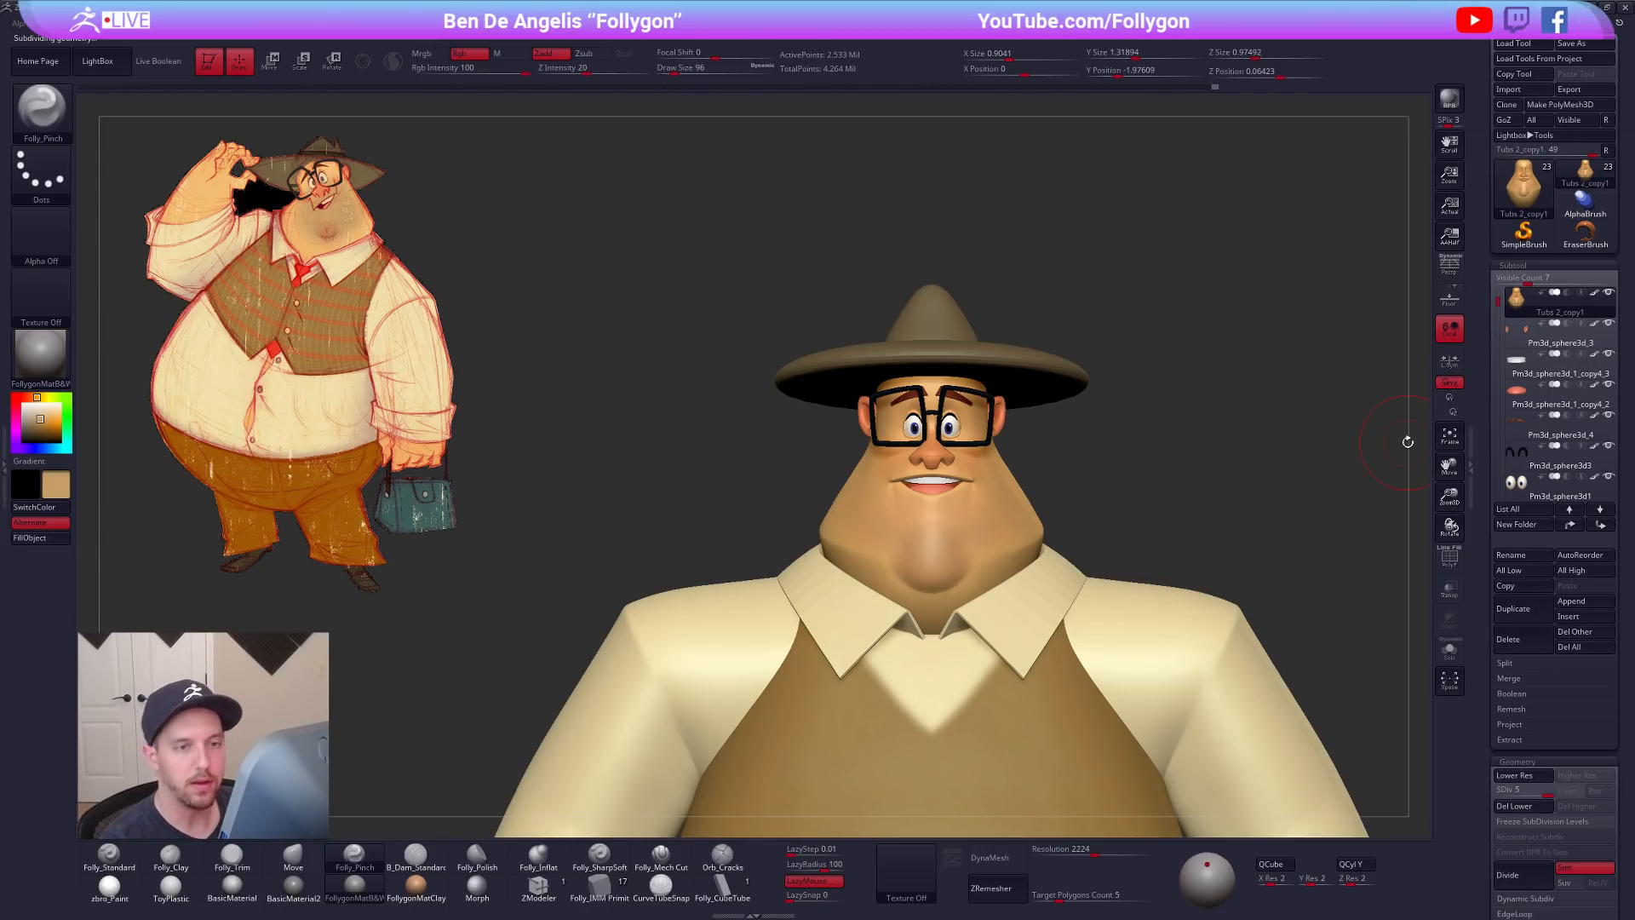
pyautogui.click(1529, 281)
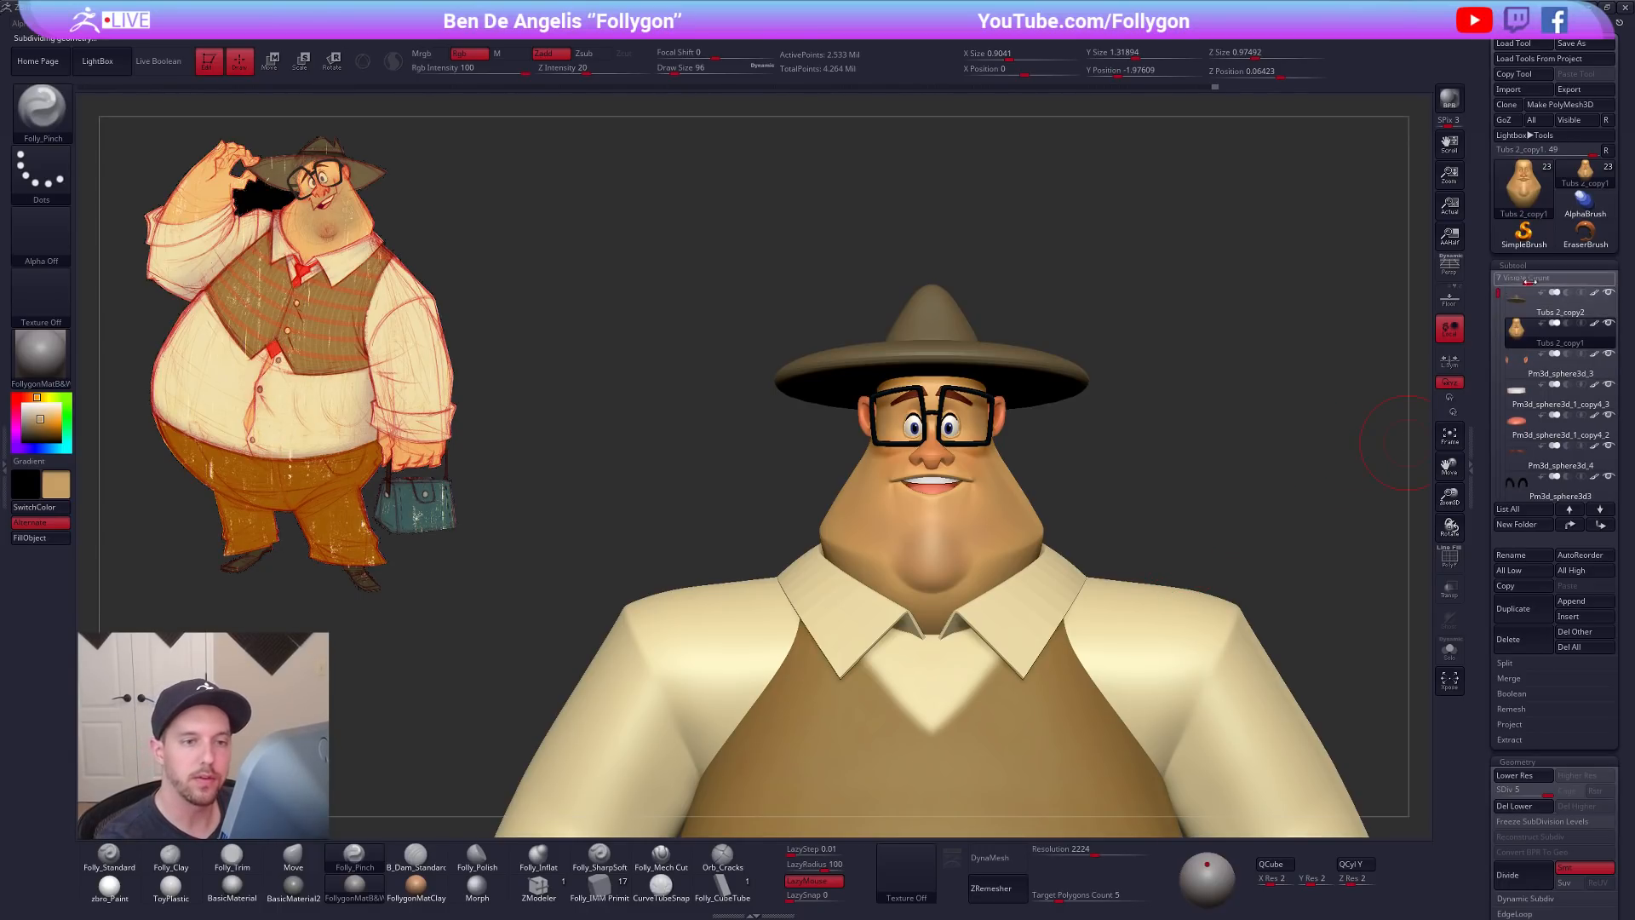
pyautogui.click(1608, 294)
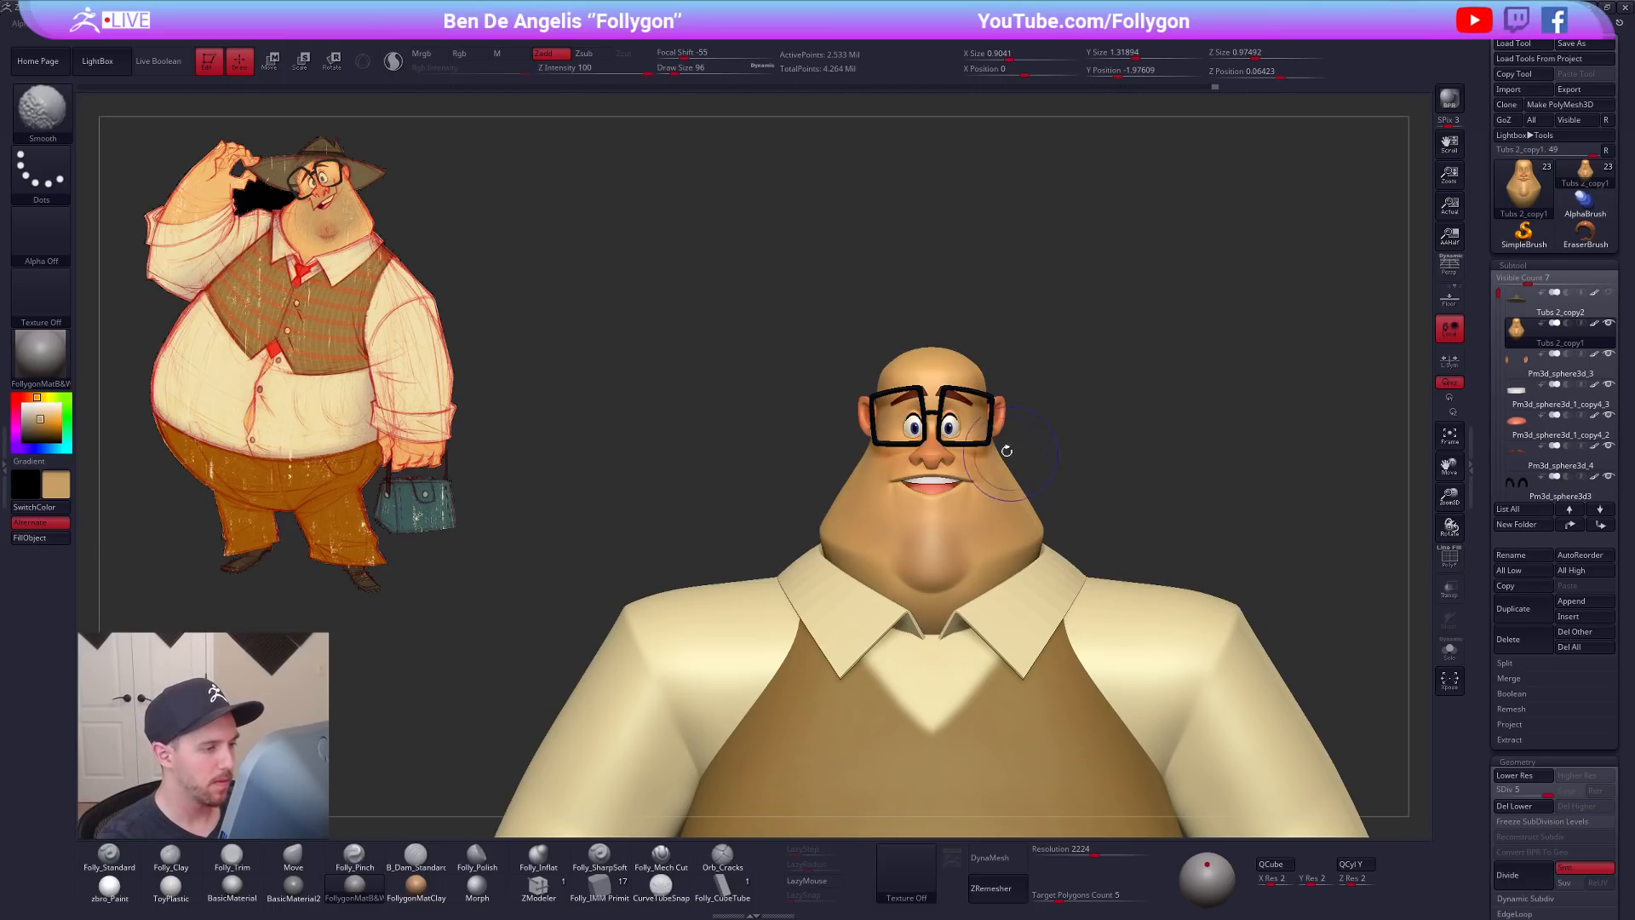
pyautogui.keyDown('alt'); pyautogui.moveTo(1044, 437); pyautogui.dragTo(1115, 552, button='right'); pyautogui.keyUp('alt')
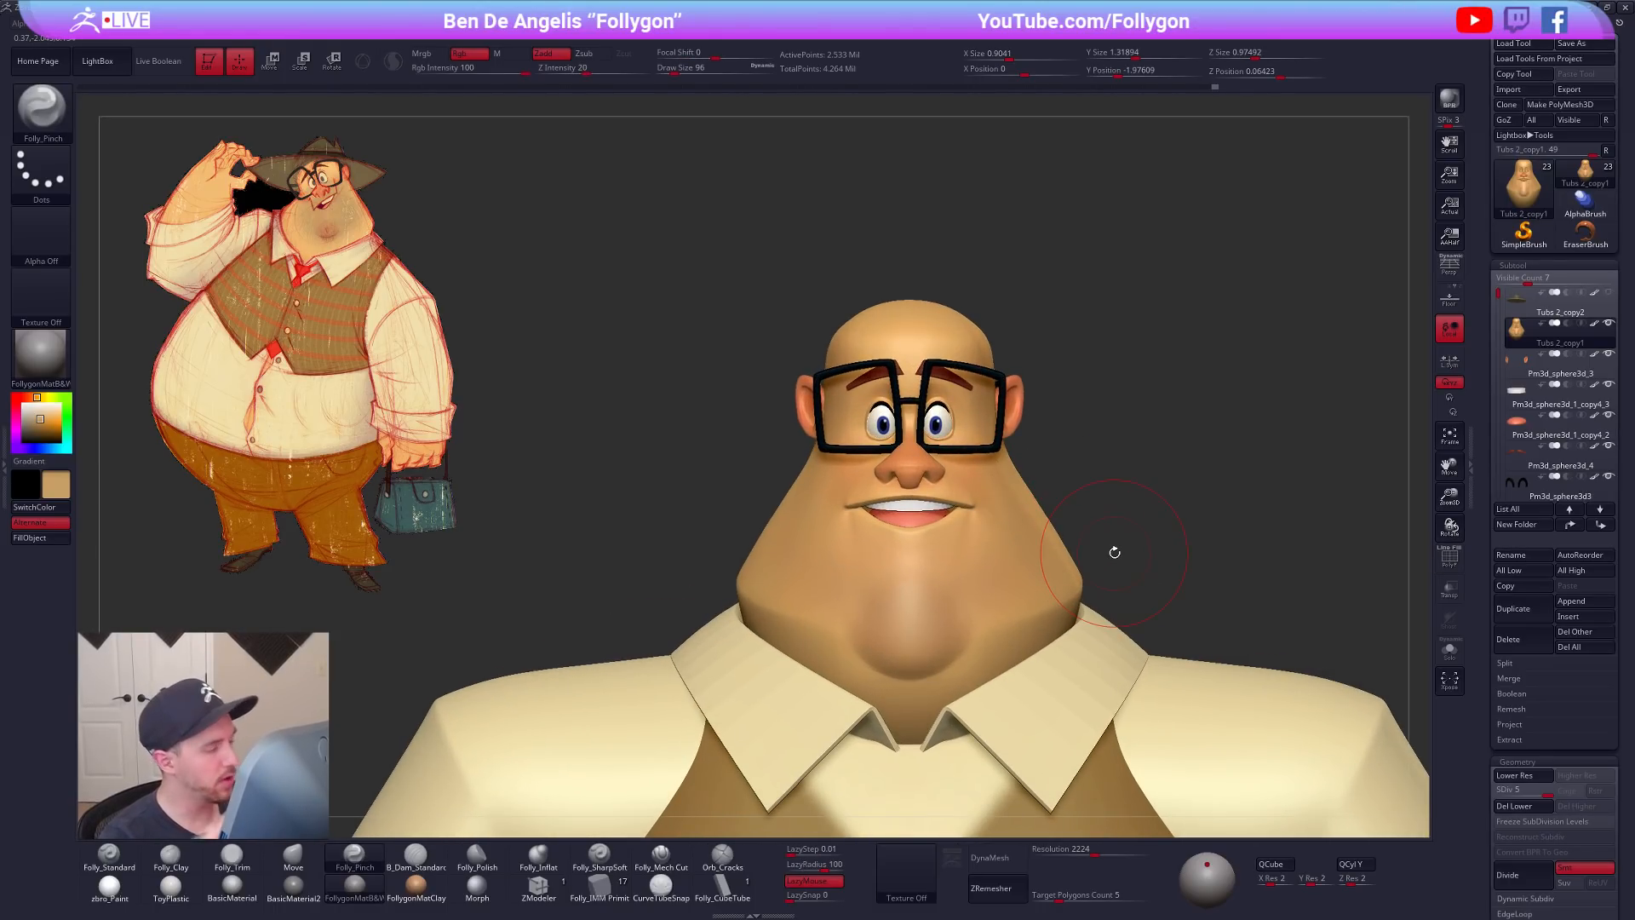
pyautogui.press('s')
pyautogui.moveTo(1172, 556); pyautogui.dragTo(1166, 552)
pyautogui.moveTo(1214, 558)
pyautogui.mouseDown(button='right')
pyautogui.moveTo(1052, 564)
pyautogui.moveTo(1153, 570)
pyautogui.moveTo(1106, 566)
pyautogui.moveTo(1055, 591)
pyautogui.mouseUp(button='right')
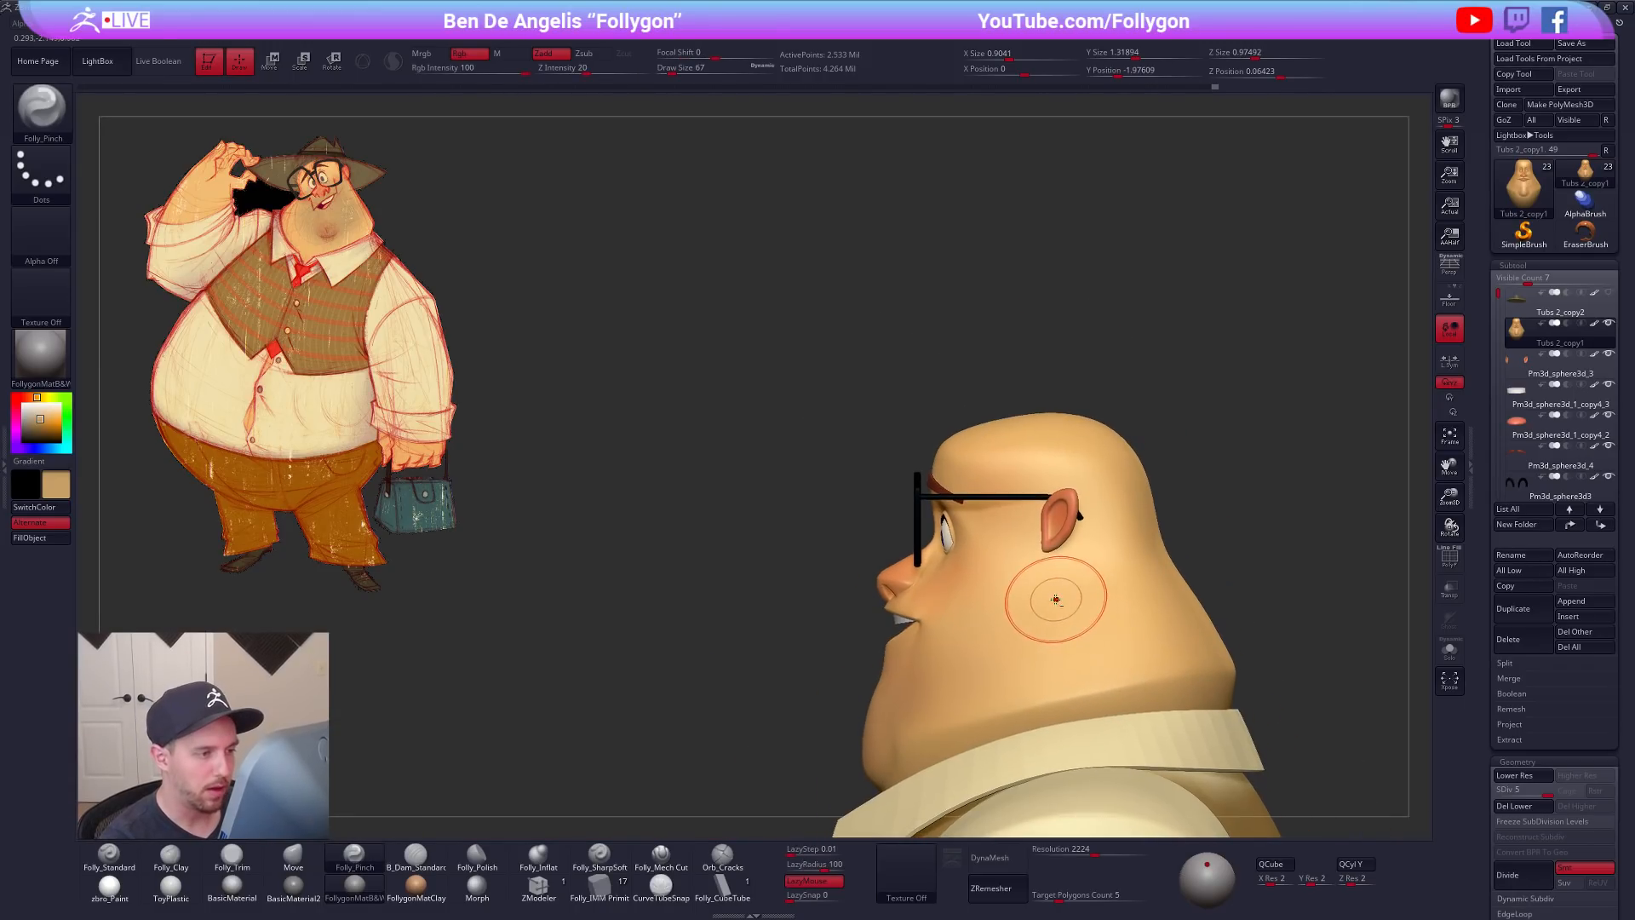
# Step: Combine the visible subtools into a temporary posing mesh with TPoseMesh
pyautogui.keyDown('alt'); pyautogui.moveTo(1047, 665); pyautogui.dragTo(1143, 516, button='right'); pyautogui.keyUp('alt')
pyautogui.hotkey('ctrl', 'shift', 'f')
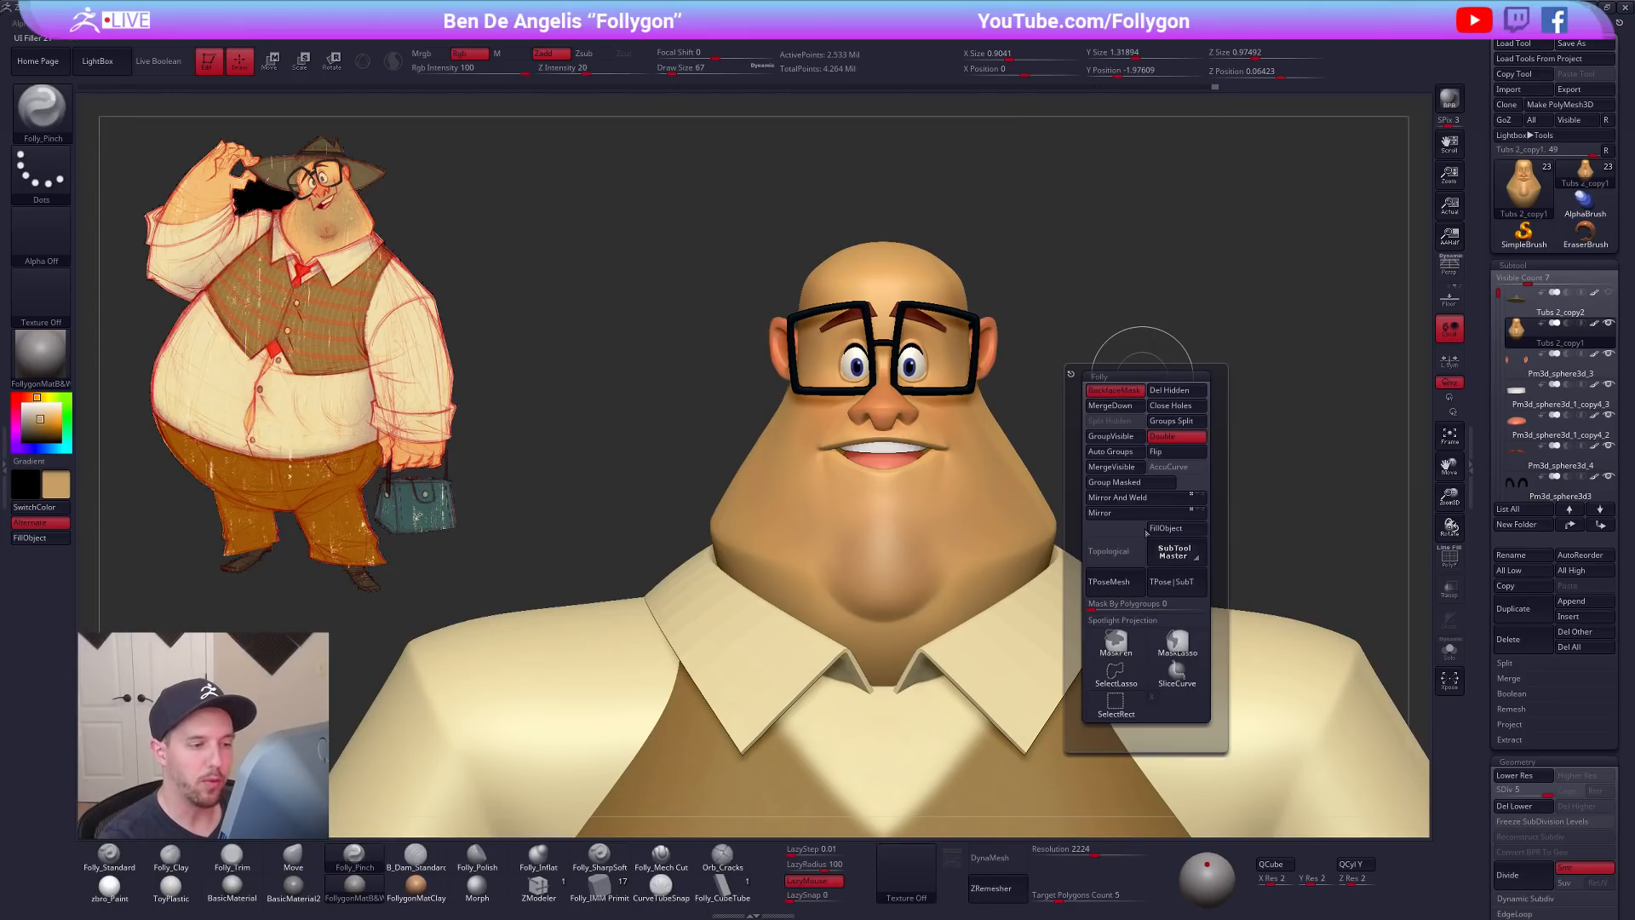
pyautogui.click(1128, 586)
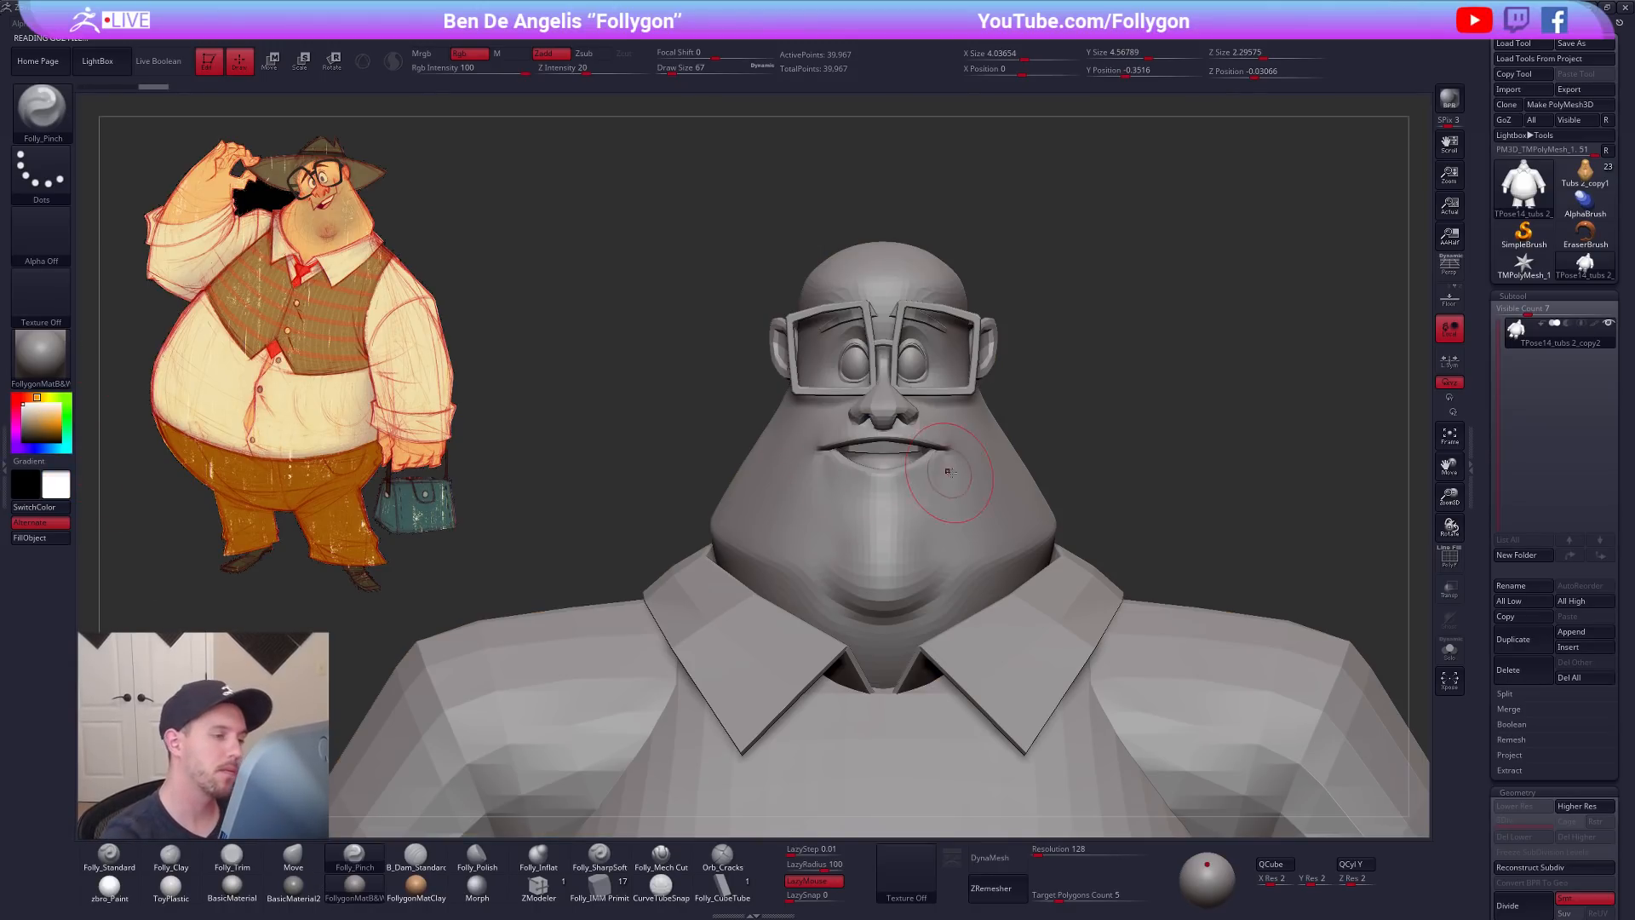
# Step: Mask everything except the glasses on the combined mesh and rotate the two lens frames with Transpose from the top view
pyautogui.moveTo(988, 489); pyautogui.dragTo(923, 453, button='right')
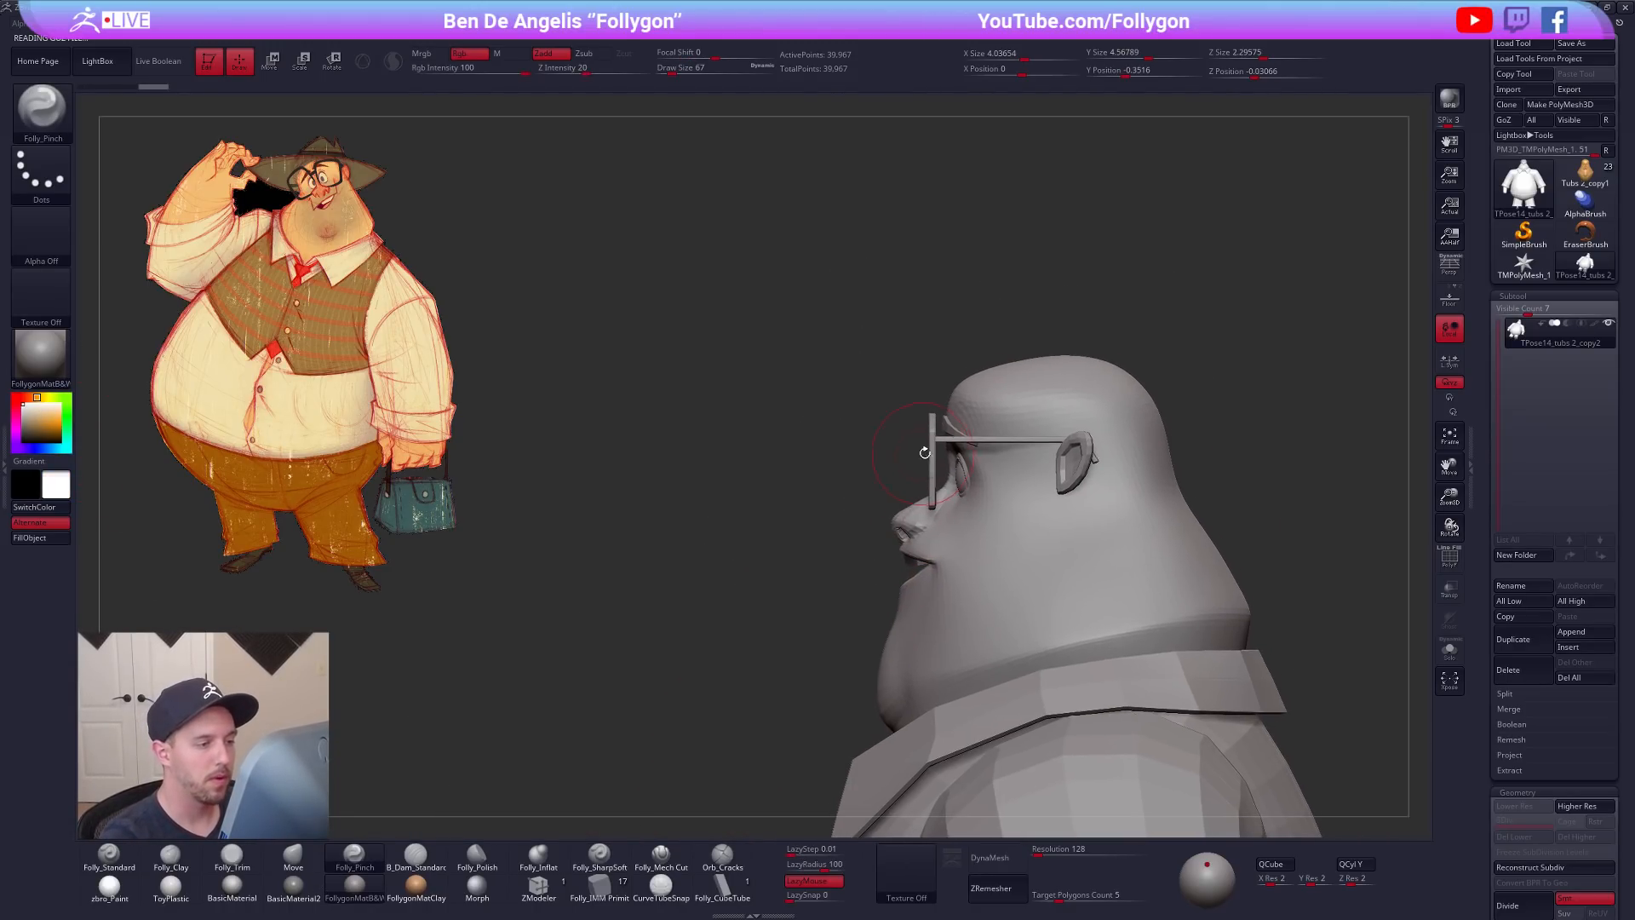
pyautogui.press('w')
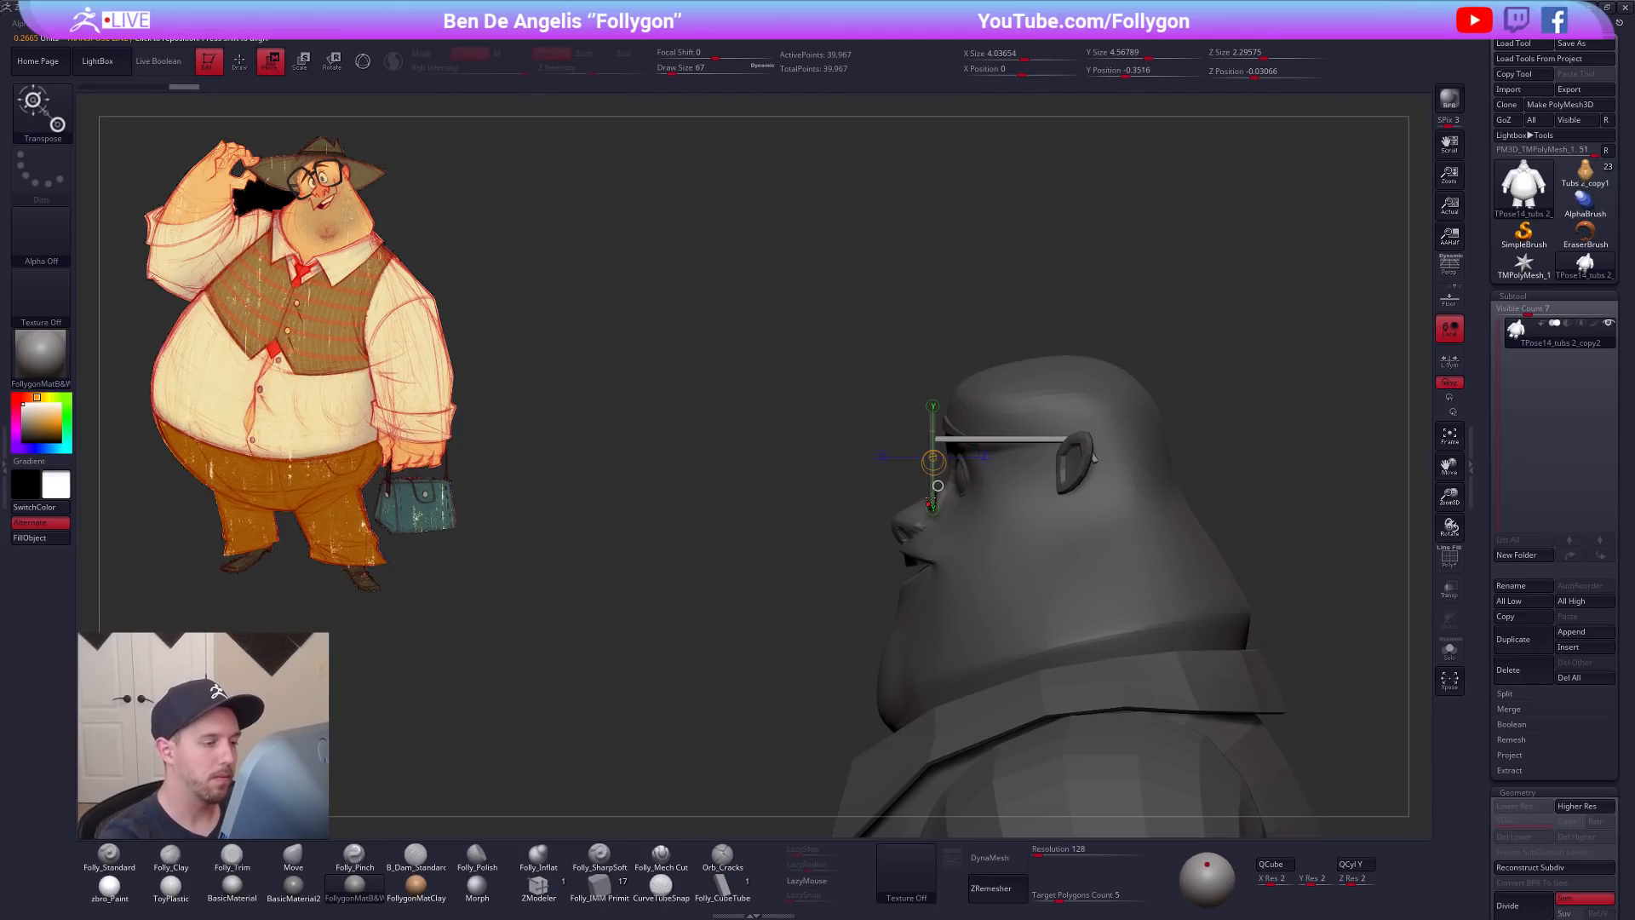
pyautogui.moveTo(934, 531); pyautogui.dragTo(937, 679, button='right')
pyautogui.keyDown('ctrl'); pyautogui.moveTo(940, 520); pyautogui.dragTo(935, 464, button='right'); pyautogui.keyUp('ctrl')
pyautogui.press('r')
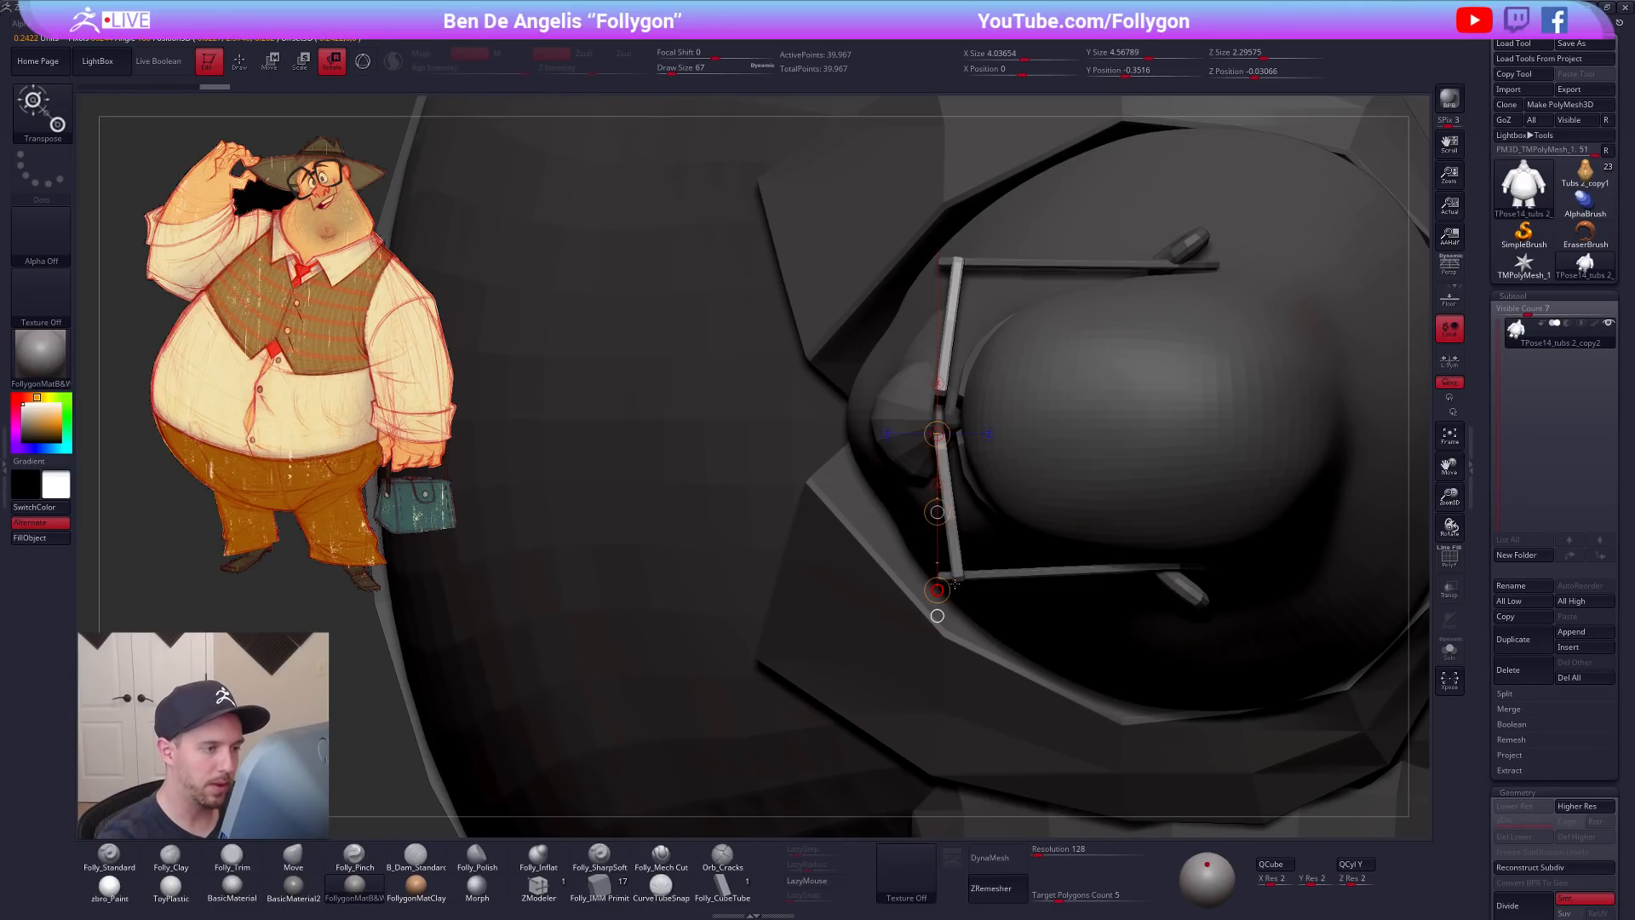
# Step: Adjust the fit of the glasses frames against the temples with the Move brush
pyautogui.press('q')
pyautogui.moveTo(1014, 584)
pyautogui.keyDown('shift'); pyautogui.mouseDown(button='right')
pyautogui.moveTo(1048, 534)
pyautogui.moveTo(1059, 621)
pyautogui.moveTo(1057, 591)
pyautogui.moveTo(1101, 588)
pyautogui.moveTo(1022, 602)
pyautogui.mouseUp(button='right'); pyautogui.keyUp('shift')
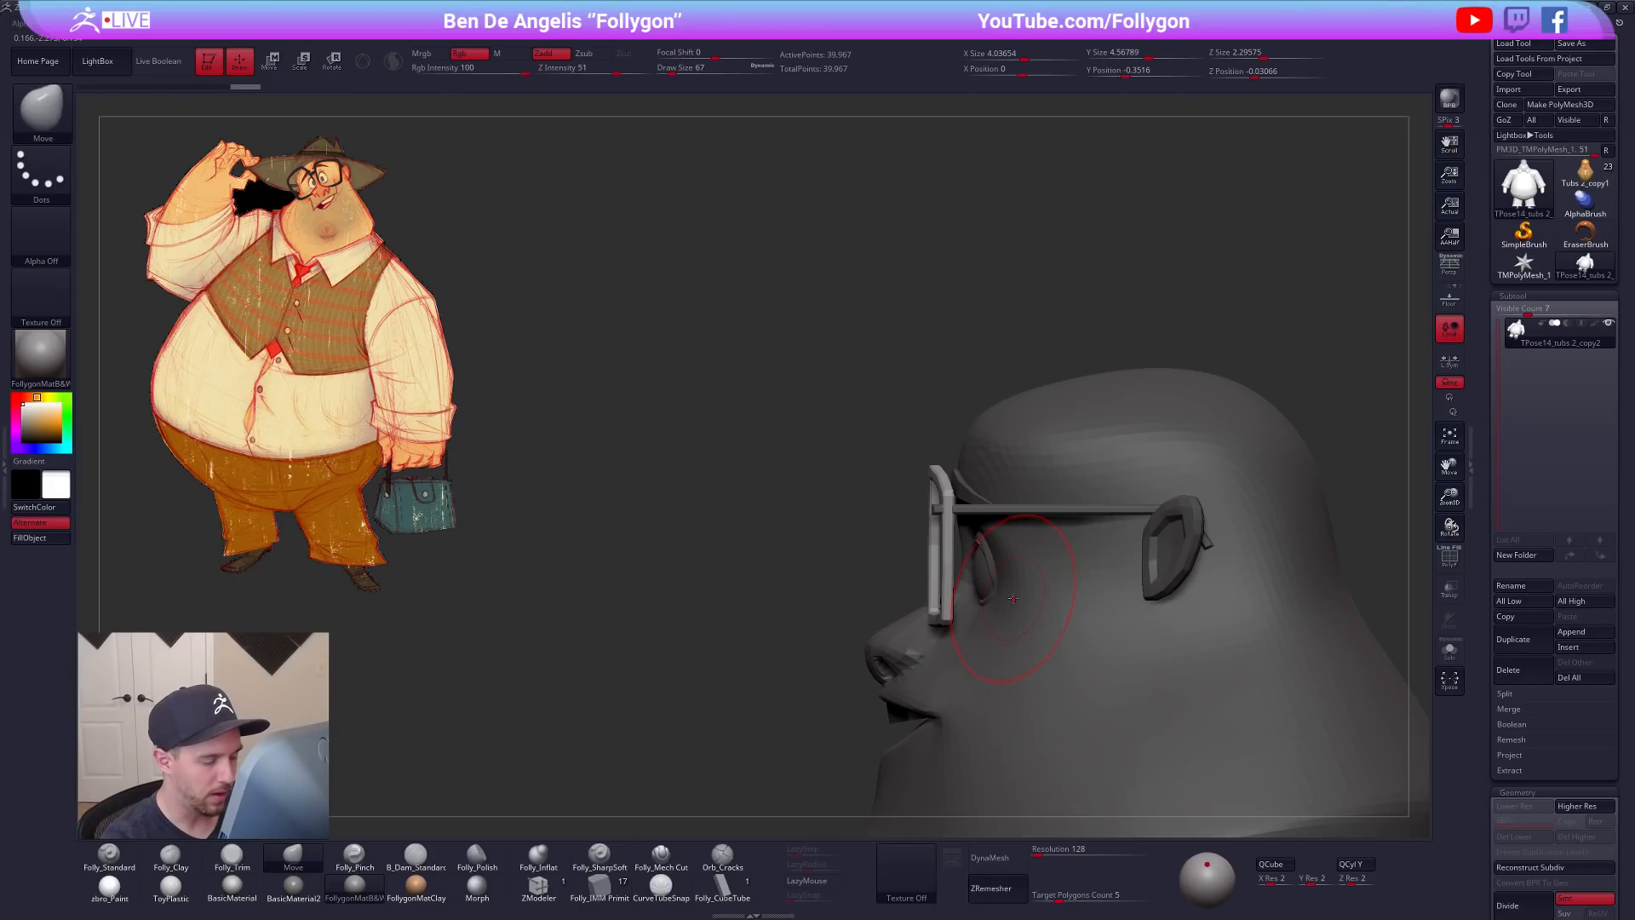
pyautogui.press('w')
pyautogui.press('q')
pyautogui.moveTo(964, 528); pyautogui.dragTo(1047, 532, button='right')
# Step: Mask everything except the two lens frames and shift them slightly with Transpose from the side view
pyautogui.hotkey('shift', 'f')
pyautogui.keyDown('ctrl'); pyautogui.keyDown('shift'); pyautogui.click(810, 535); pyautogui.keyUp('shift'); pyautogui.keyUp('ctrl')
pyautogui.moveTo(833, 515)
pyautogui.keyDown('ctrl'); pyautogui.mouseDown()
pyautogui.moveTo(775, 594)
pyautogui.moveTo(858, 580)
pyautogui.mouseUp(); pyautogui.keyUp('ctrl')
pyautogui.keyDown('ctrl'); pyautogui.keyDown('shift'); pyautogui.click(861, 580); pyautogui.keyUp('shift'); pyautogui.keyUp('ctrl')
pyautogui.moveTo(924, 582)
pyautogui.keyDown('shift'); pyautogui.mouseDown(button='right')
pyautogui.moveTo(885, 576)
pyautogui.moveTo(856, 623)
pyautogui.mouseUp(button='right'); pyautogui.keyUp('shift')
pyautogui.press('w')
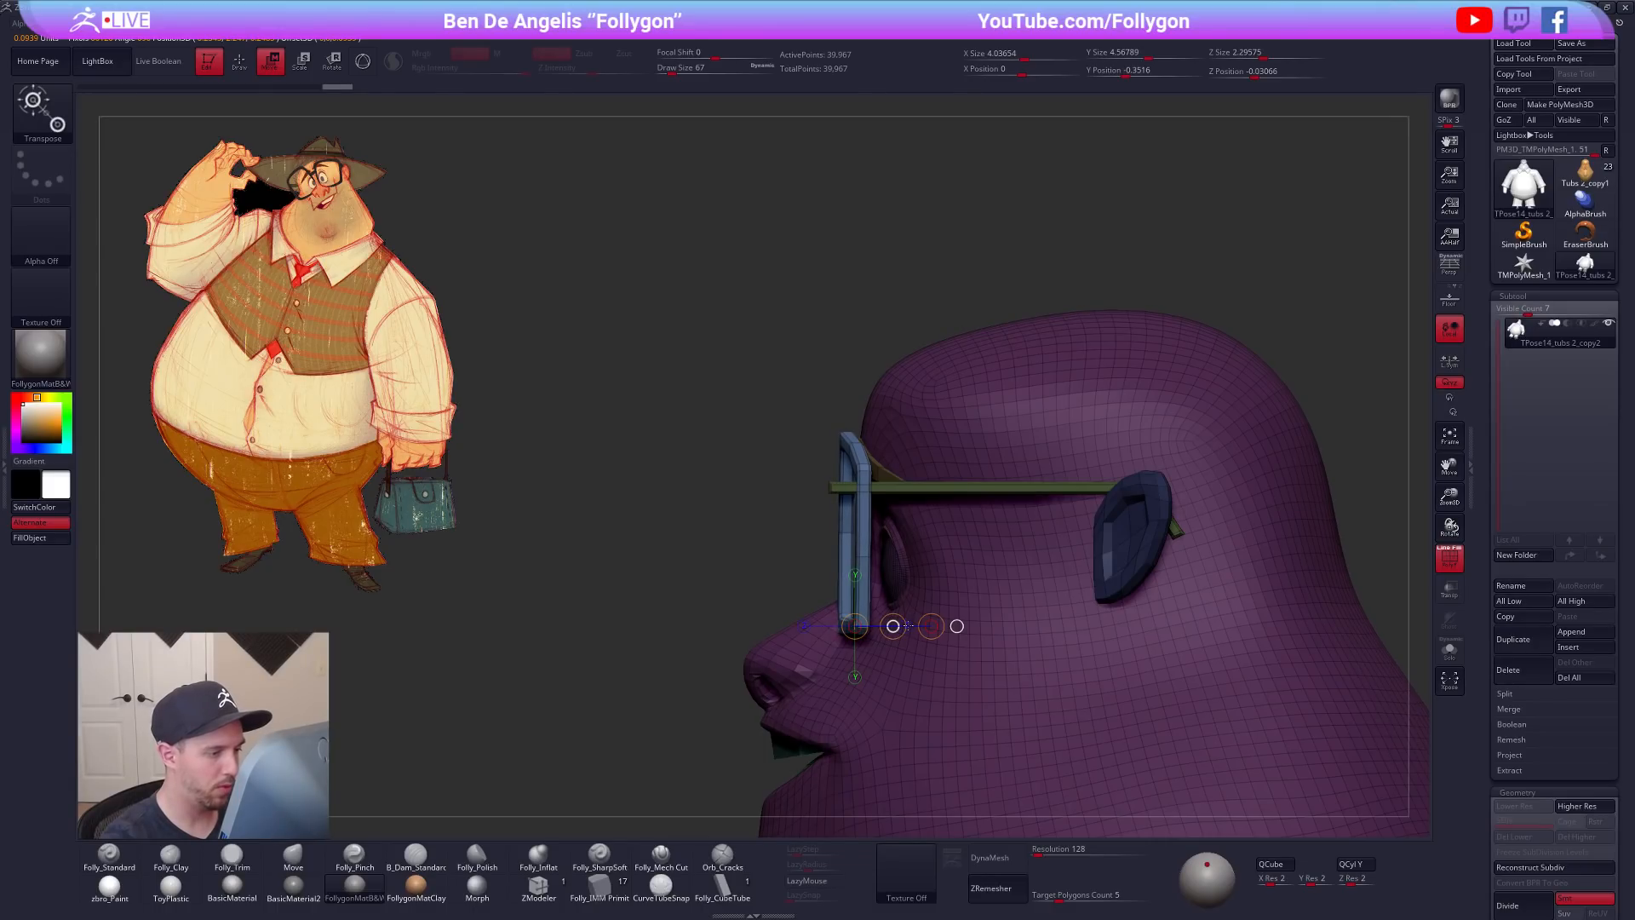
pyautogui.moveTo(970, 665); pyautogui.dragTo(946, 636, button='right')
pyautogui.moveTo(892, 631); pyautogui.dragTo(890, 630)
pyautogui.moveTo(954, 708)
pyautogui.keyDown('shift'); pyautogui.mouseDown(button='right')
pyautogui.moveTo(957, 669)
pyautogui.moveTo(1113, 606)
pyautogui.moveTo(1071, 615)
pyautogui.moveTo(1131, 437)
pyautogui.mouseUp(button='right'); pyautogui.keyUp('shift')
pyautogui.press('q')
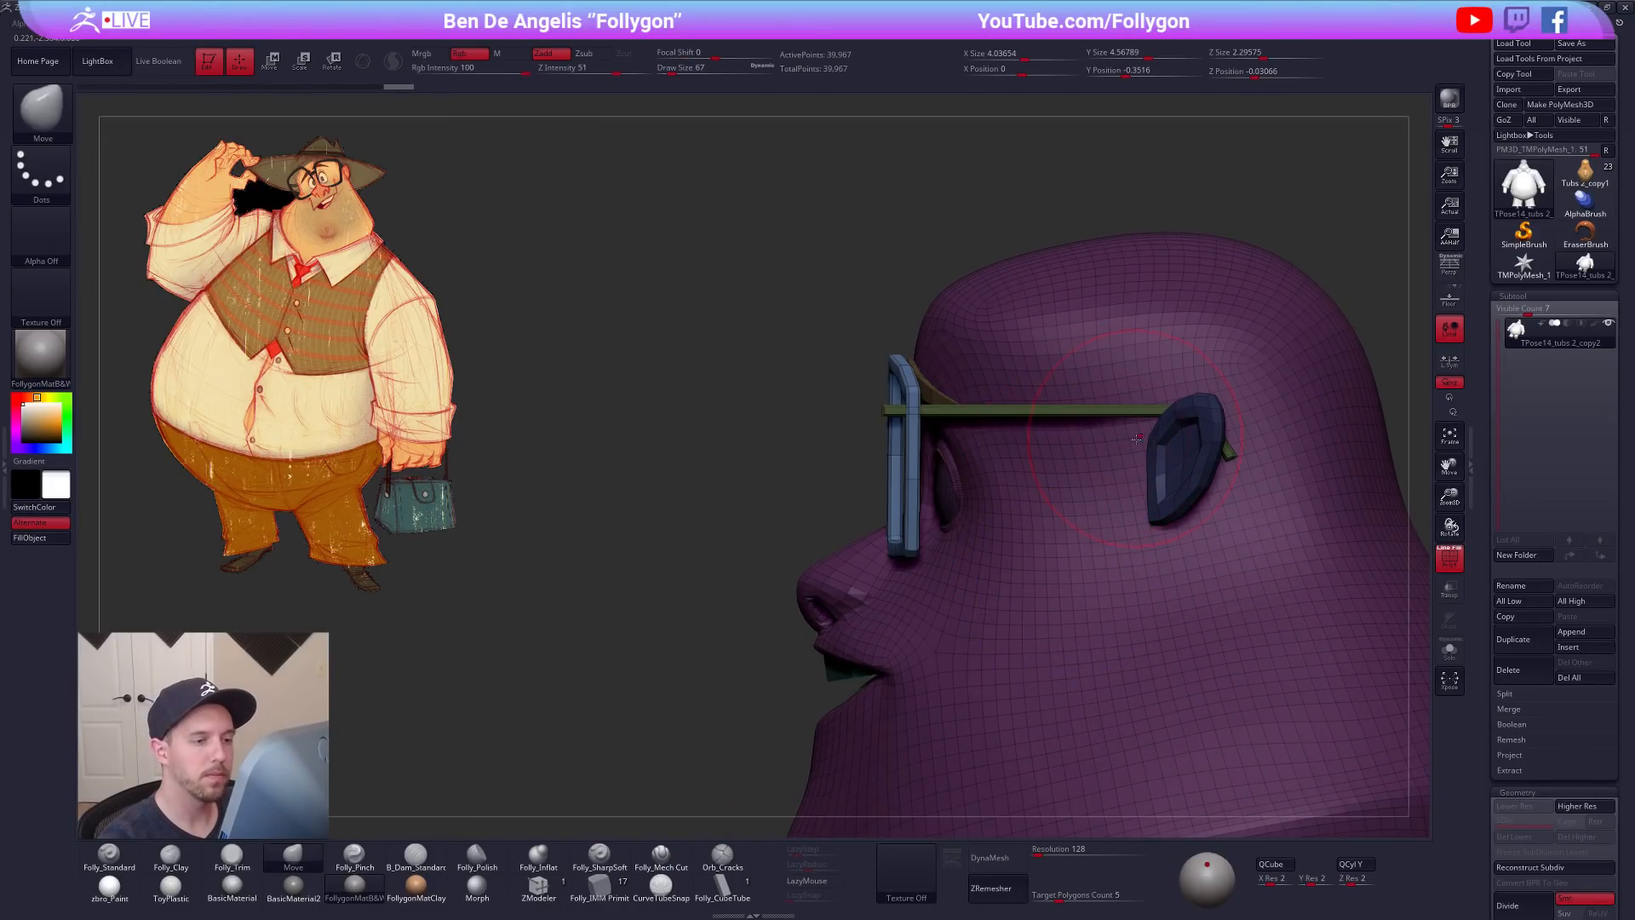
# Step: Mask everything except the glasses' temple arms and nudge them with Transpose to meet the outer ends of the lens frames
pyautogui.press('w')
pyautogui.keyDown('ctrl'); pyautogui.click(1230, 452); pyautogui.keyUp('ctrl')
pyautogui.press('q')
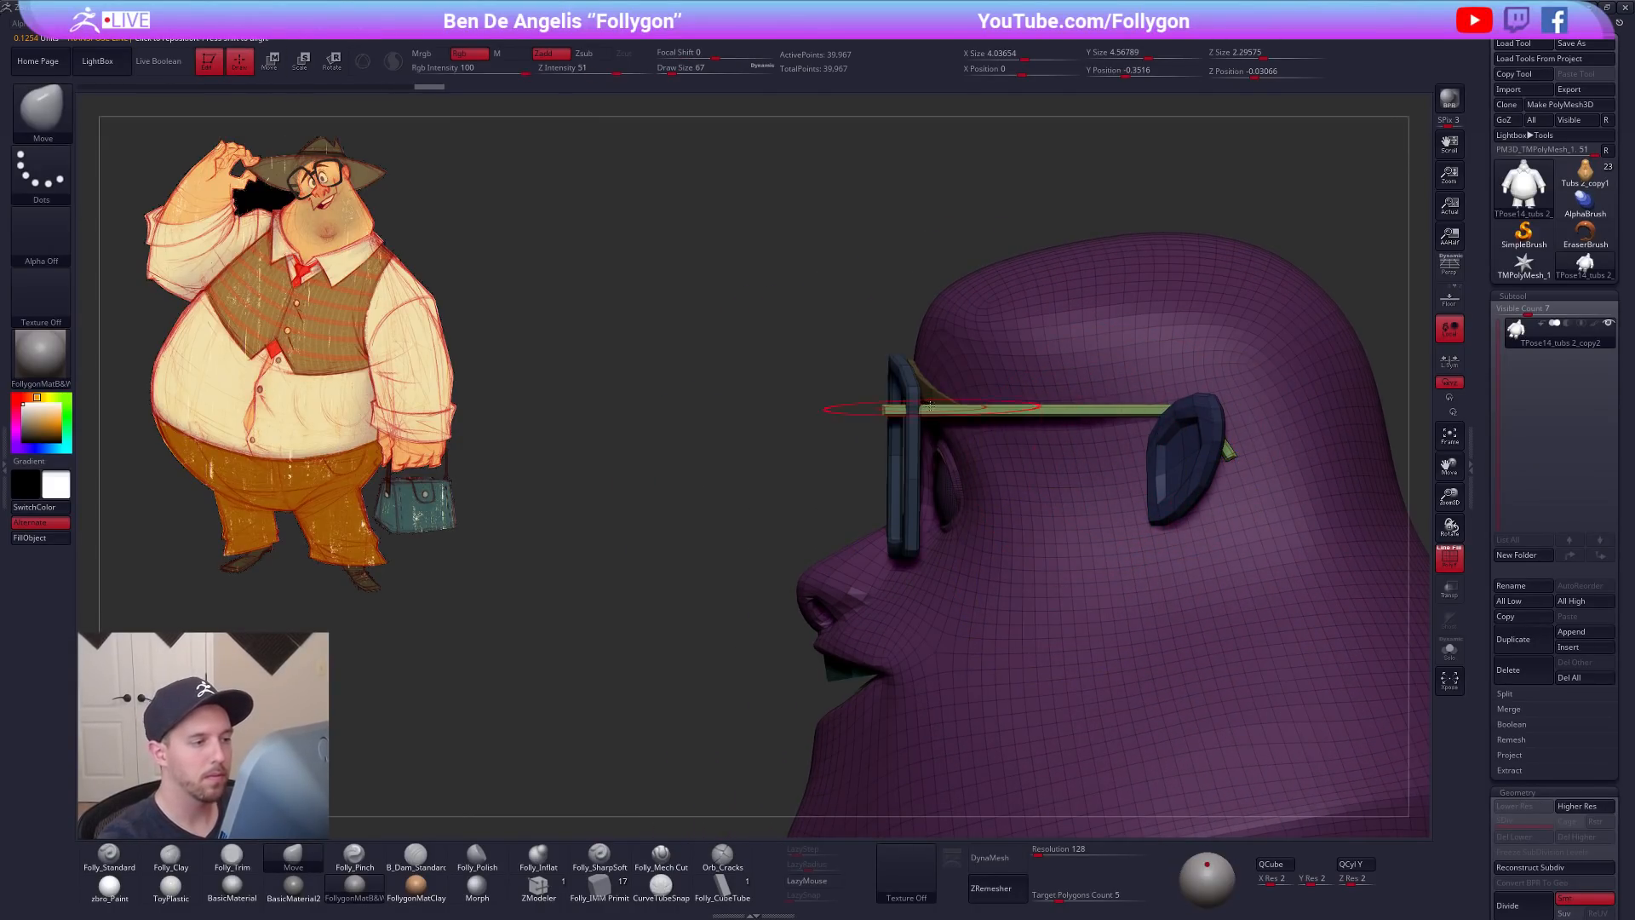
pyautogui.press('d')
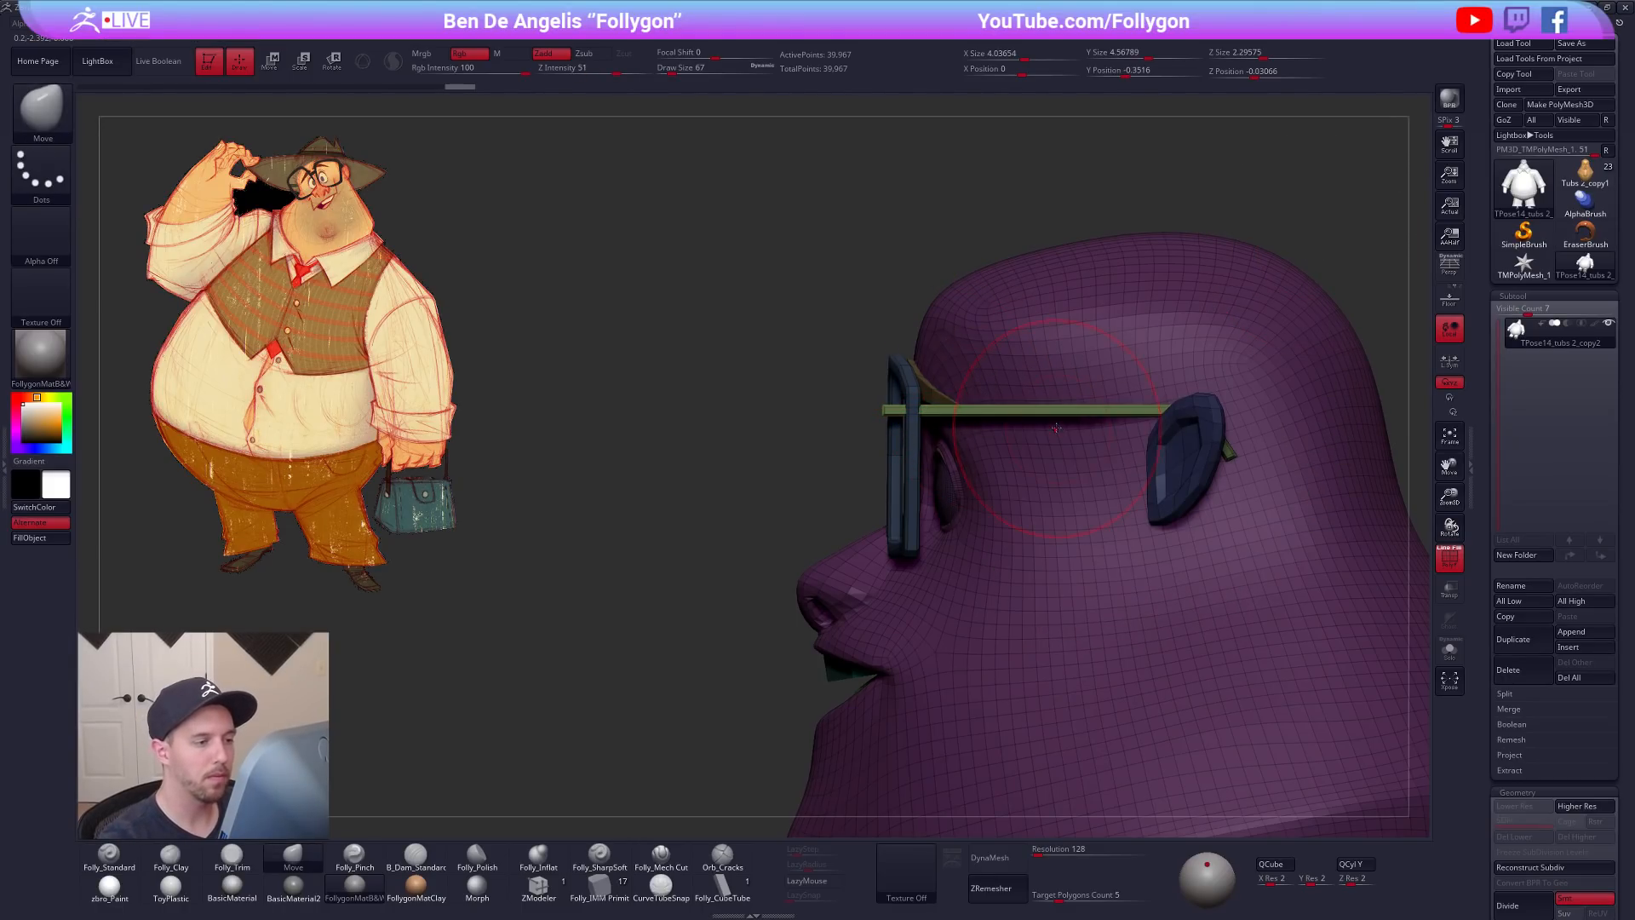
pyautogui.hotkey('shift', 'd')
pyautogui.press('w')
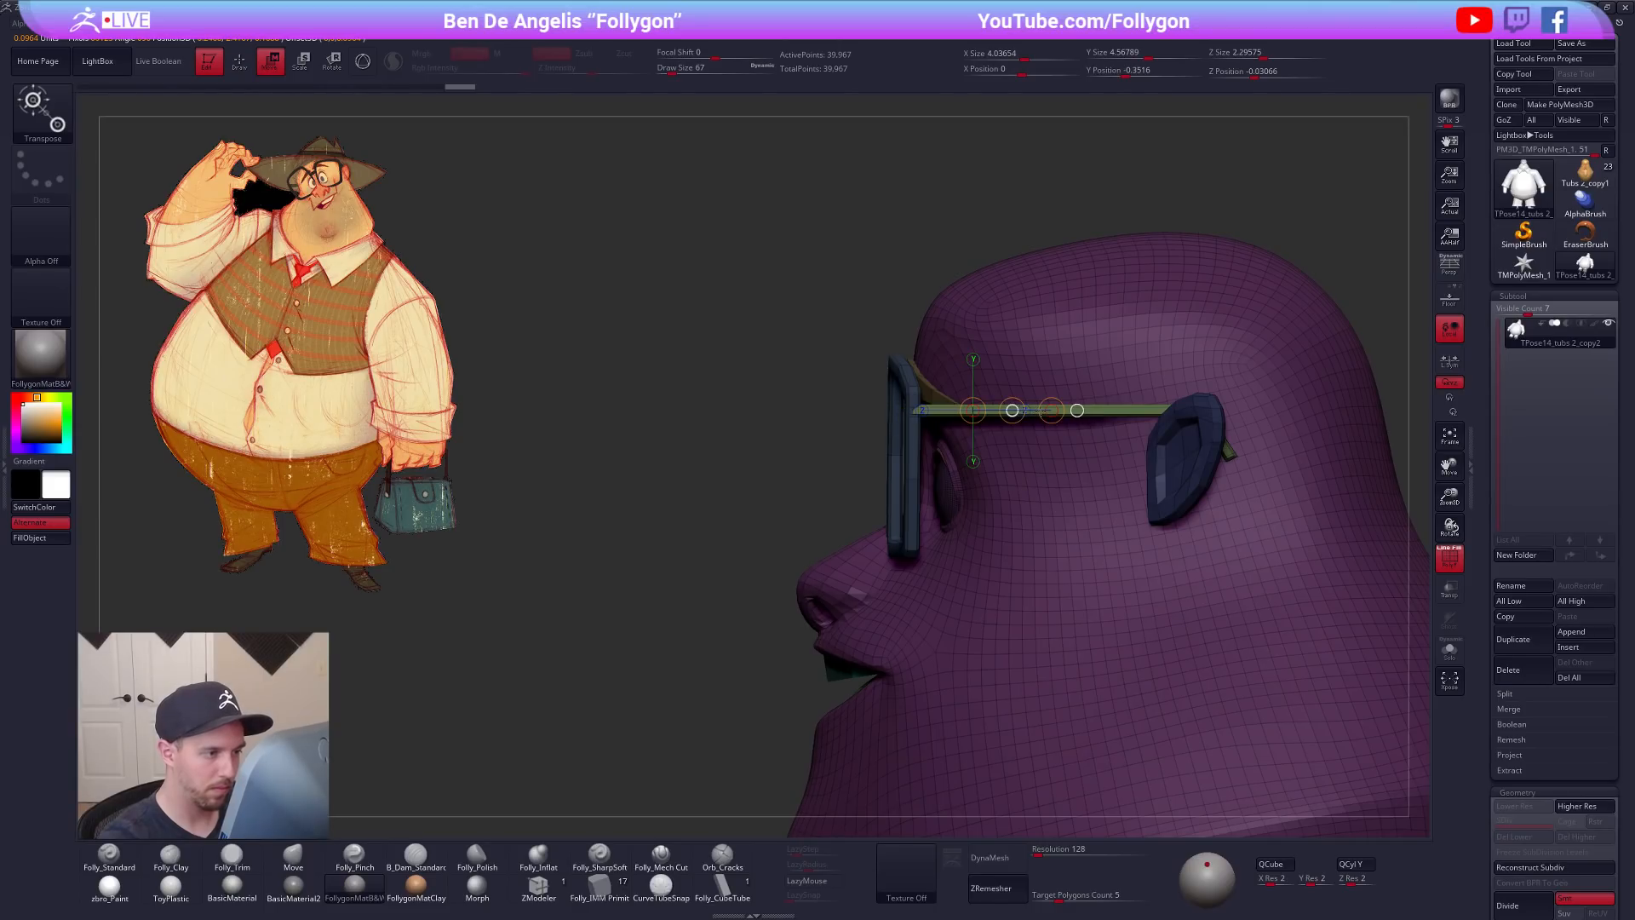
pyautogui.press('q')
pyautogui.moveTo(698, 464); pyautogui.dragTo(939, 491)
pyautogui.keyDown('alt'); pyautogui.moveTo(939, 492); pyautogui.dragTo(958, 698, button='right'); pyautogui.keyUp('alt')
pyautogui.keyDown('ctrl'); pyautogui.moveTo(957, 483); pyautogui.dragTo(967, 566, button='right'); pyautogui.keyUp('ctrl')
pyautogui.press('w')
pyautogui.moveTo(1011, 490); pyautogui.dragTo(1007, 491)
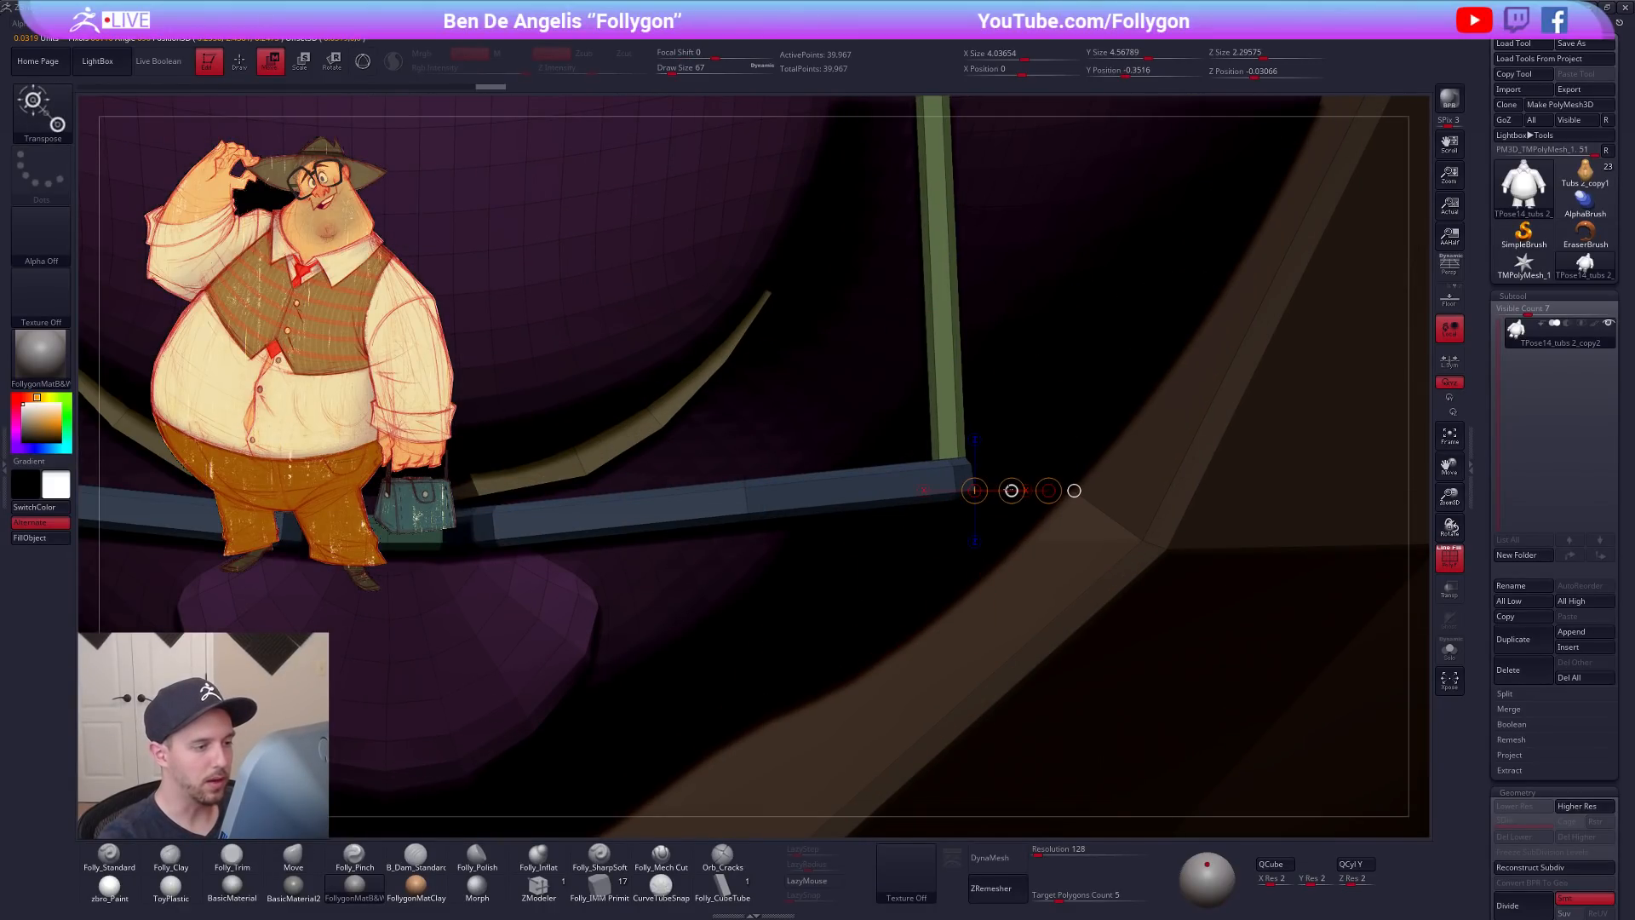
pyautogui.press('q')
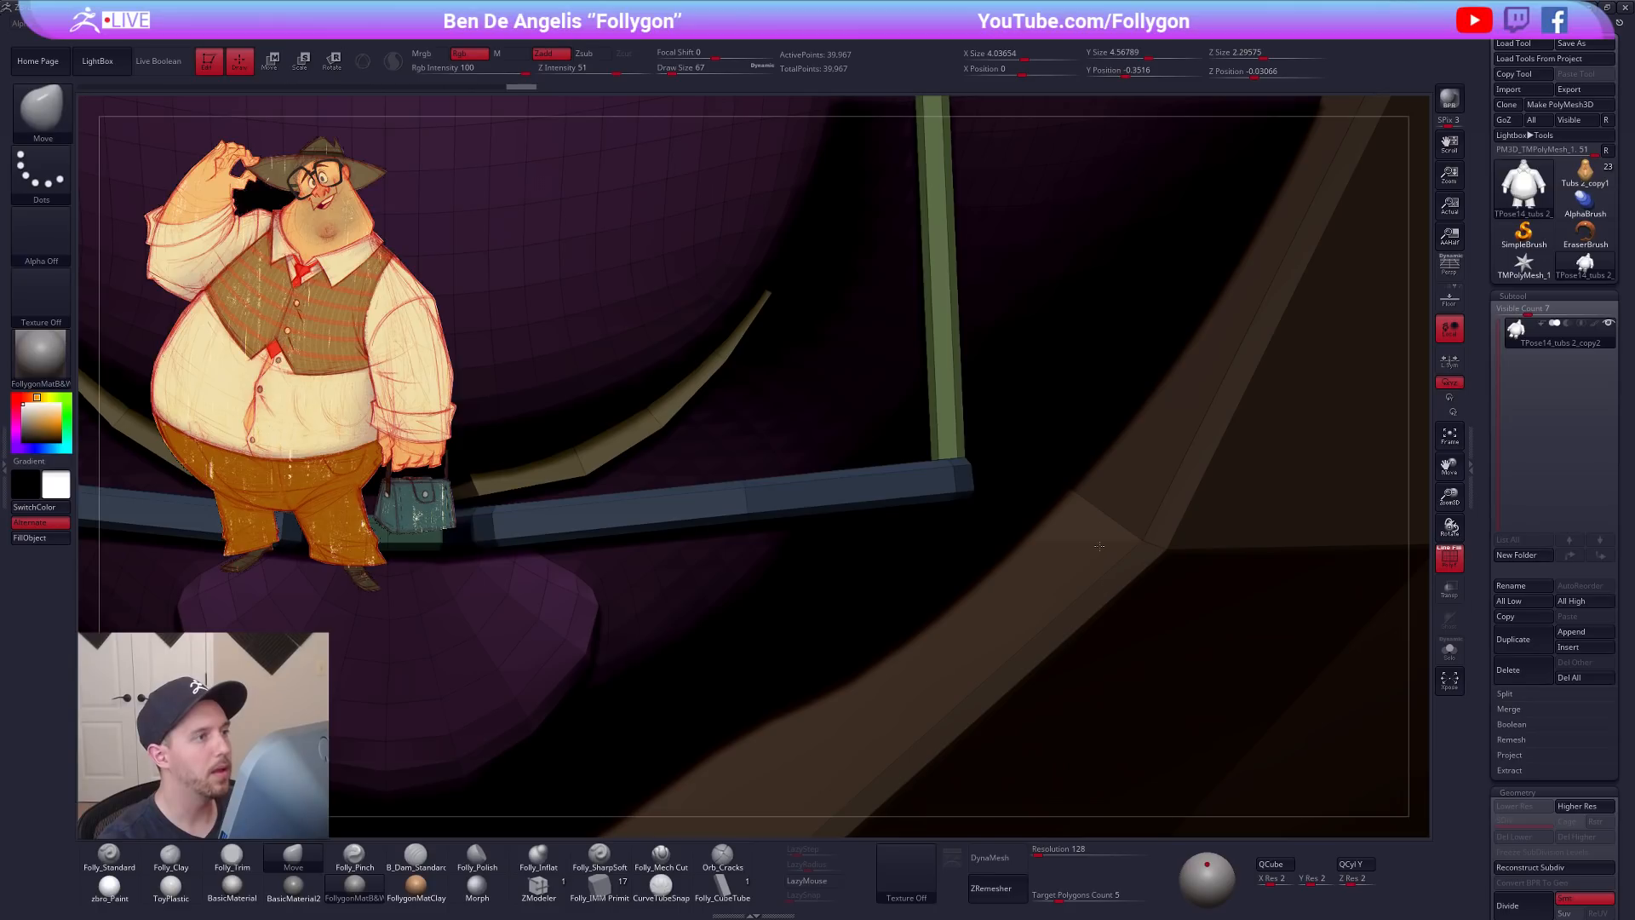
# Step: Isolate the head and neck from the rest of the combined mesh and mask them
pyautogui.press('f')
pyautogui.press('f')
pyautogui.keyDown('alt'); pyautogui.moveTo(1100, 542); pyautogui.dragTo(1088, 797); pyautogui.keyUp('alt')
pyautogui.moveTo(1133, 519); pyautogui.dragTo(1014, 515)
pyautogui.keyDown('alt'); pyautogui.moveTo(1150, 426); pyautogui.dragTo(981, 496); pyautogui.keyUp('alt')
pyautogui.hotkey('shift', 'f')
pyautogui.keyDown('ctrl'); pyautogui.keyDown('shift'); pyautogui.click(922, 554); pyautogui.keyUp('shift'); pyautogui.keyUp('ctrl')
pyautogui.keyDown('ctrl'); pyautogui.keyDown('shift'); pyautogui.click(829, 588); pyautogui.keyUp('shift'); pyautogui.keyUp('ctrl')
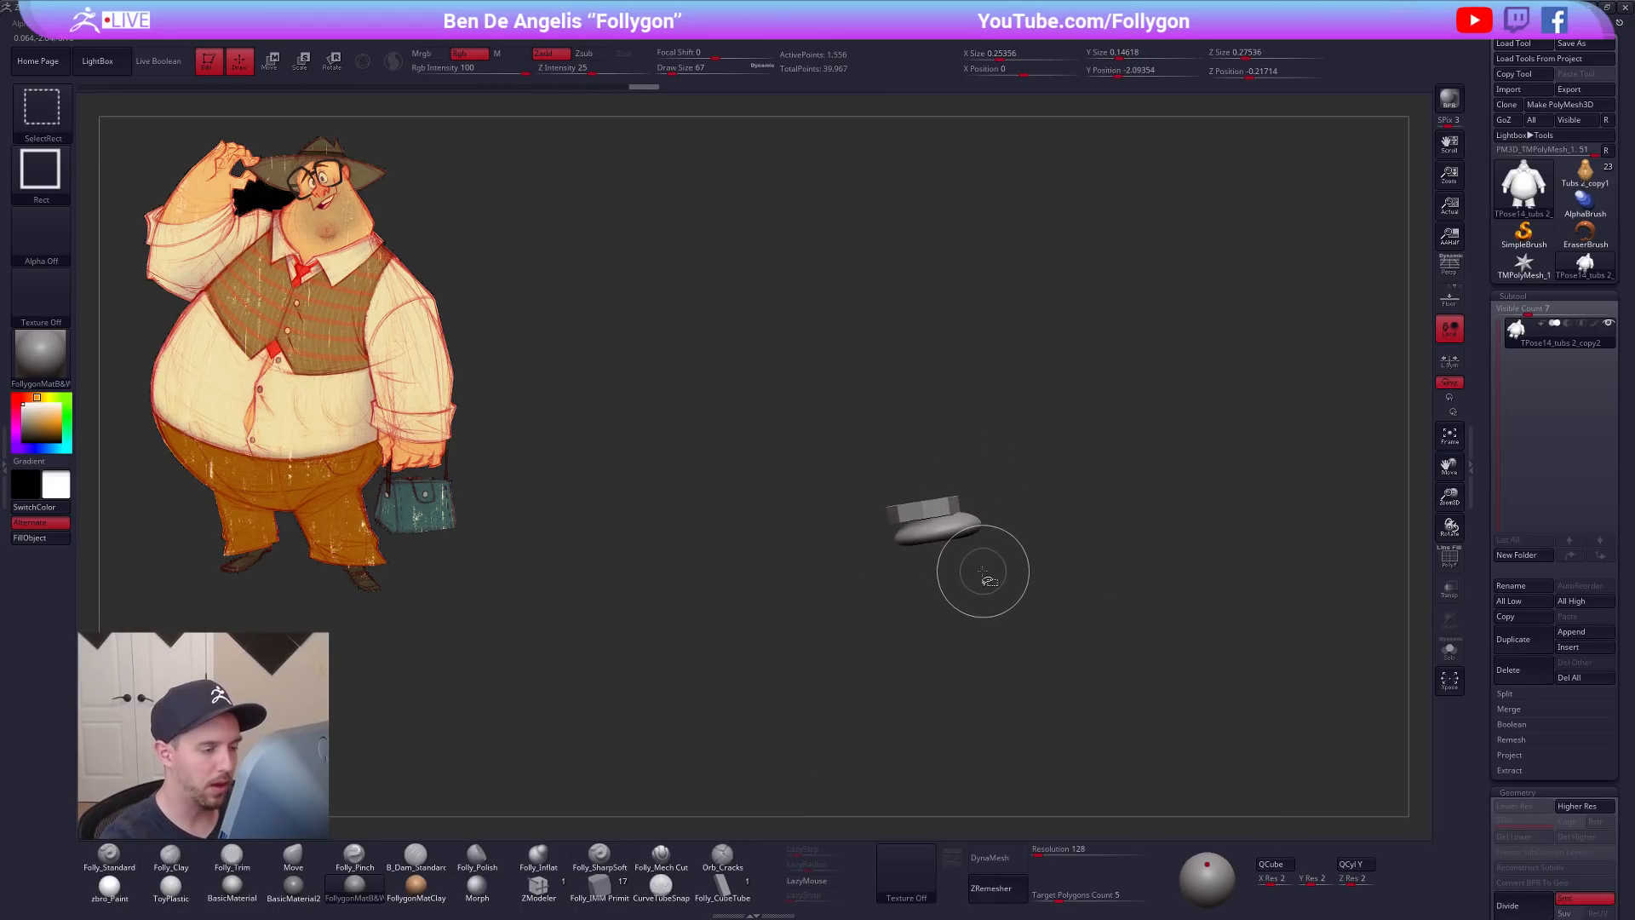
pyautogui.hotkey('ctrl', 'z')
pyautogui.keyDown('ctrl'); pyautogui.keyDown('alt'); pyautogui.keyDown('shift'); pyautogui.moveTo(843, 575); pyautogui.dragTo(1044, 521); pyautogui.keyUp('shift'); pyautogui.keyUp('alt'); pyautogui.keyUp('ctrl')
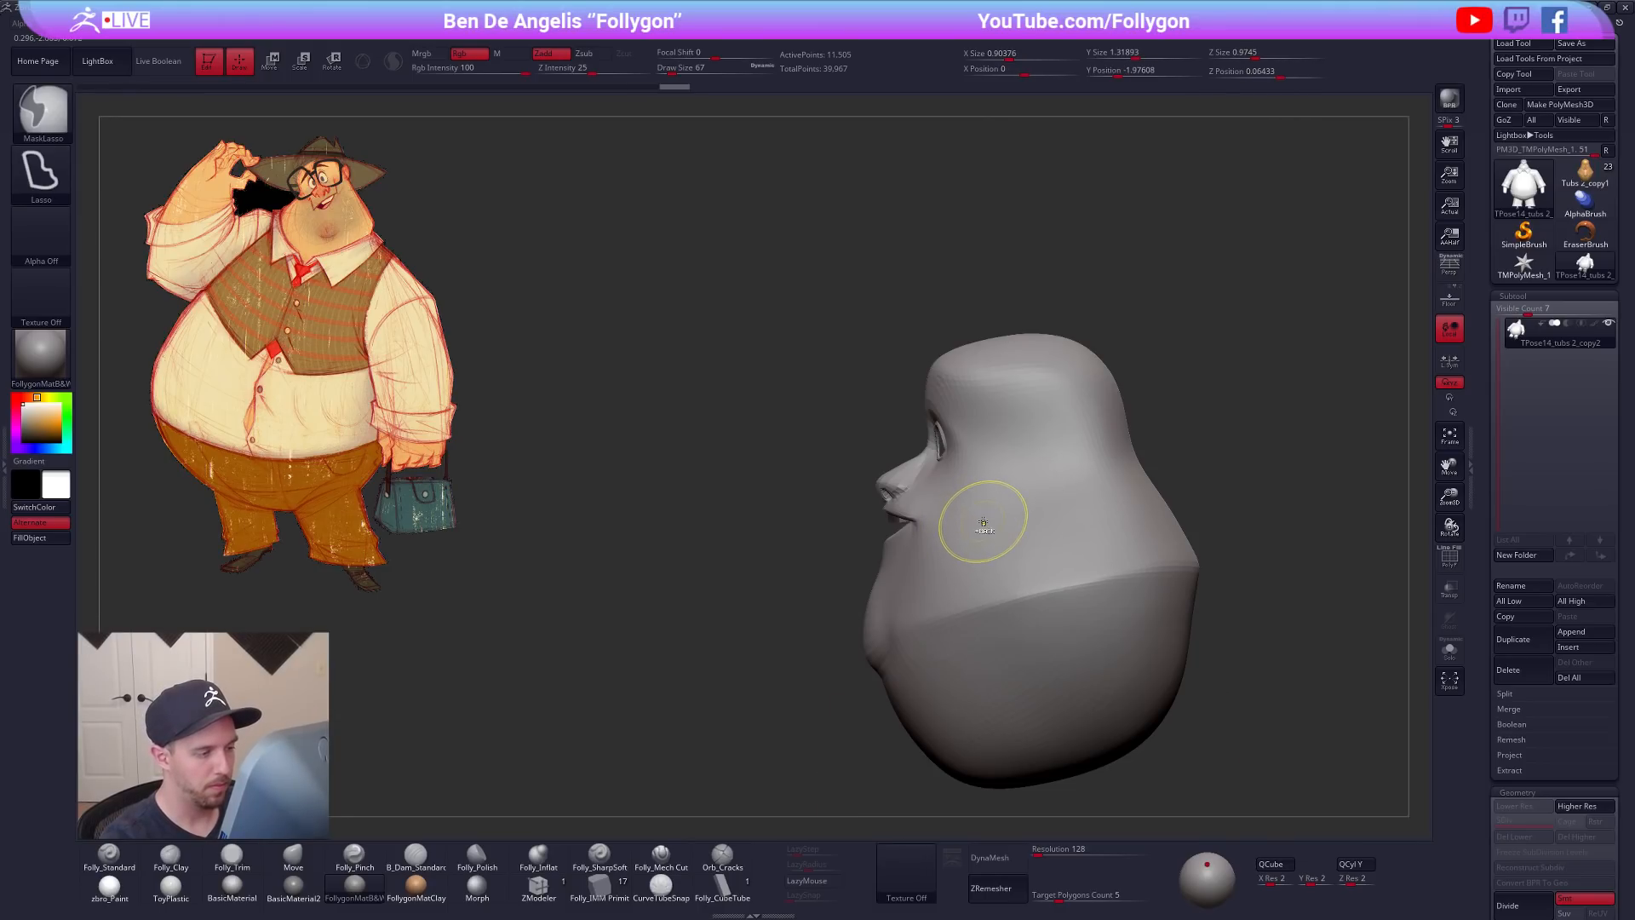
pyautogui.keyDown('ctrl'); pyautogui.click(841, 598); pyautogui.keyUp('ctrl')
pyautogui.keyDown('ctrl'); pyautogui.keyDown('shift'); pyautogui.click(845, 619); pyautogui.keyUp('shift'); pyautogui.keyUp('ctrl')
pyautogui.keyDown('ctrl'); pyautogui.keyDown('shift'); pyautogui.click(890, 620); pyautogui.keyUp('shift'); pyautogui.keyUp('ctrl')
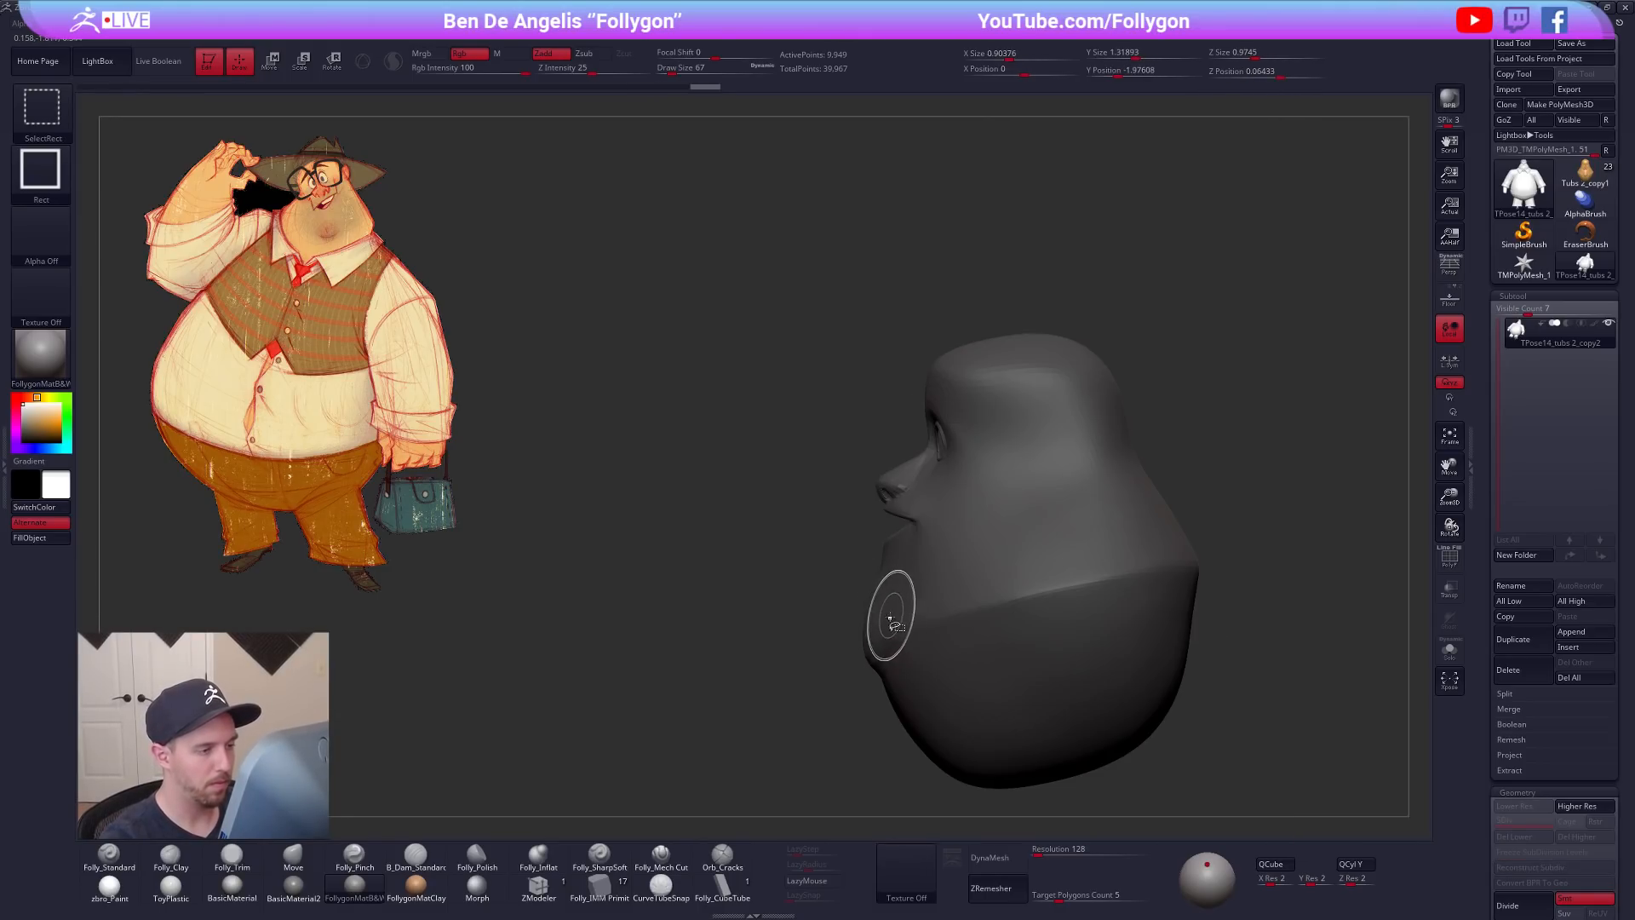
# Step: Mask the nose and mouth area in profile, bring back the hidden parts of the merged mesh, and soften and invert the mask
pyautogui.keyDown('ctrl'); pyautogui.click(828, 628); pyautogui.keyUp('ctrl')
pyautogui.keyDown('ctrl'); pyautogui.moveTo(937, 568); pyautogui.dragTo(928, 454); pyautogui.keyUp('ctrl')
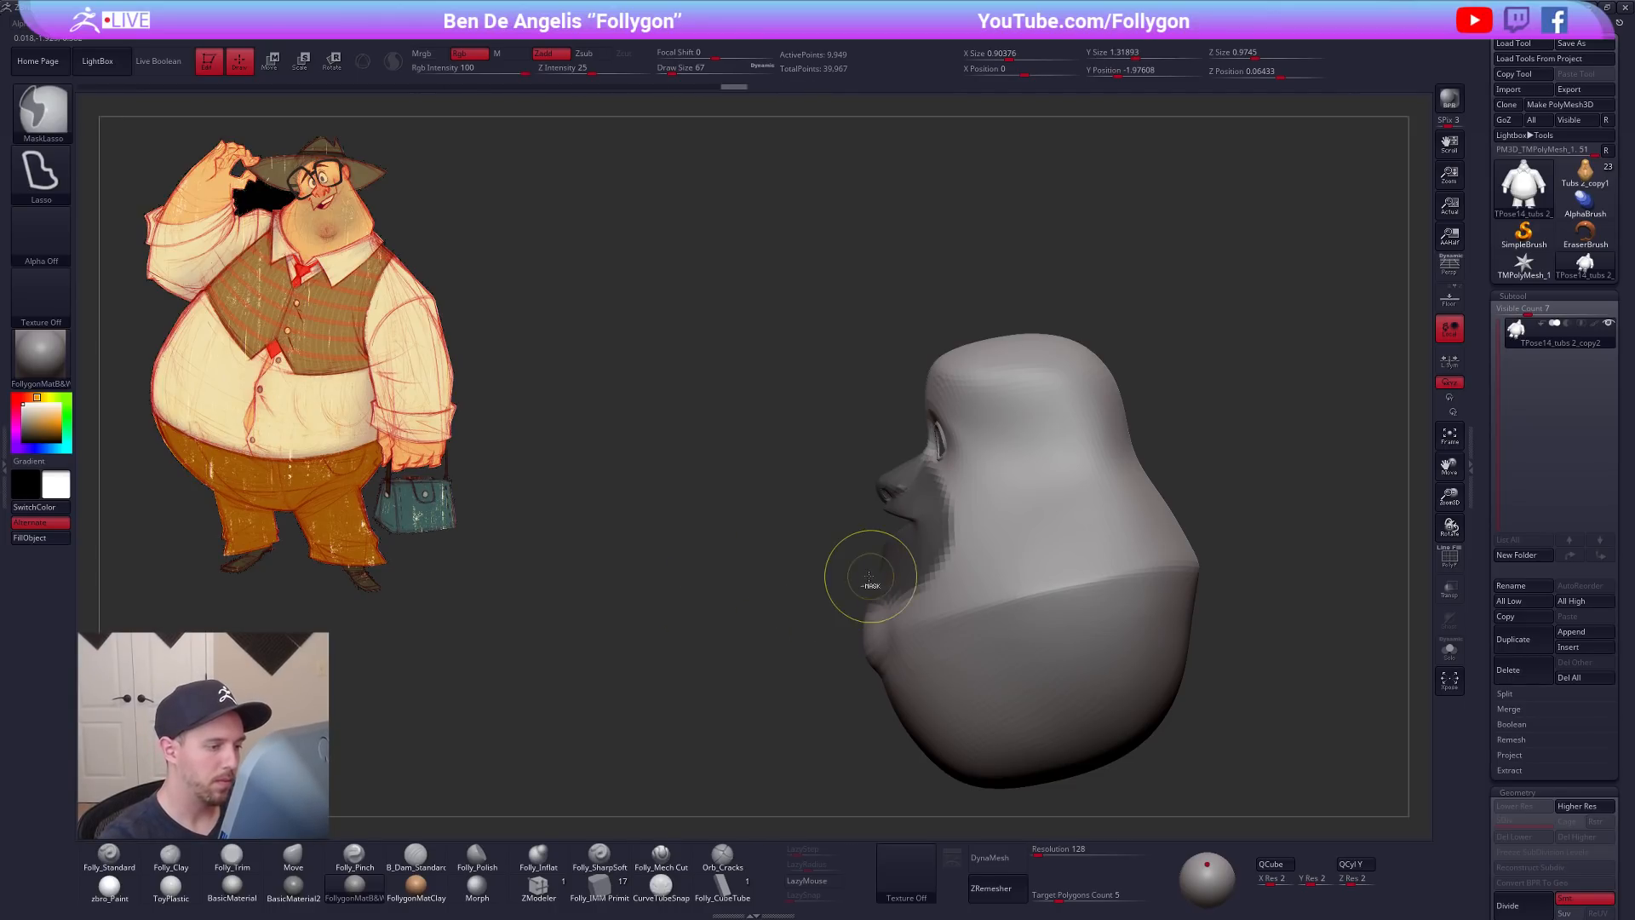
pyautogui.keyDown('ctrl'); pyautogui.moveTo(986, 554); pyautogui.dragTo(979, 558); pyautogui.keyUp('ctrl')
pyautogui.keyDown('ctrl'); pyautogui.keyDown('shift'); pyautogui.click(844, 661); pyautogui.keyUp('shift'); pyautogui.keyUp('ctrl')
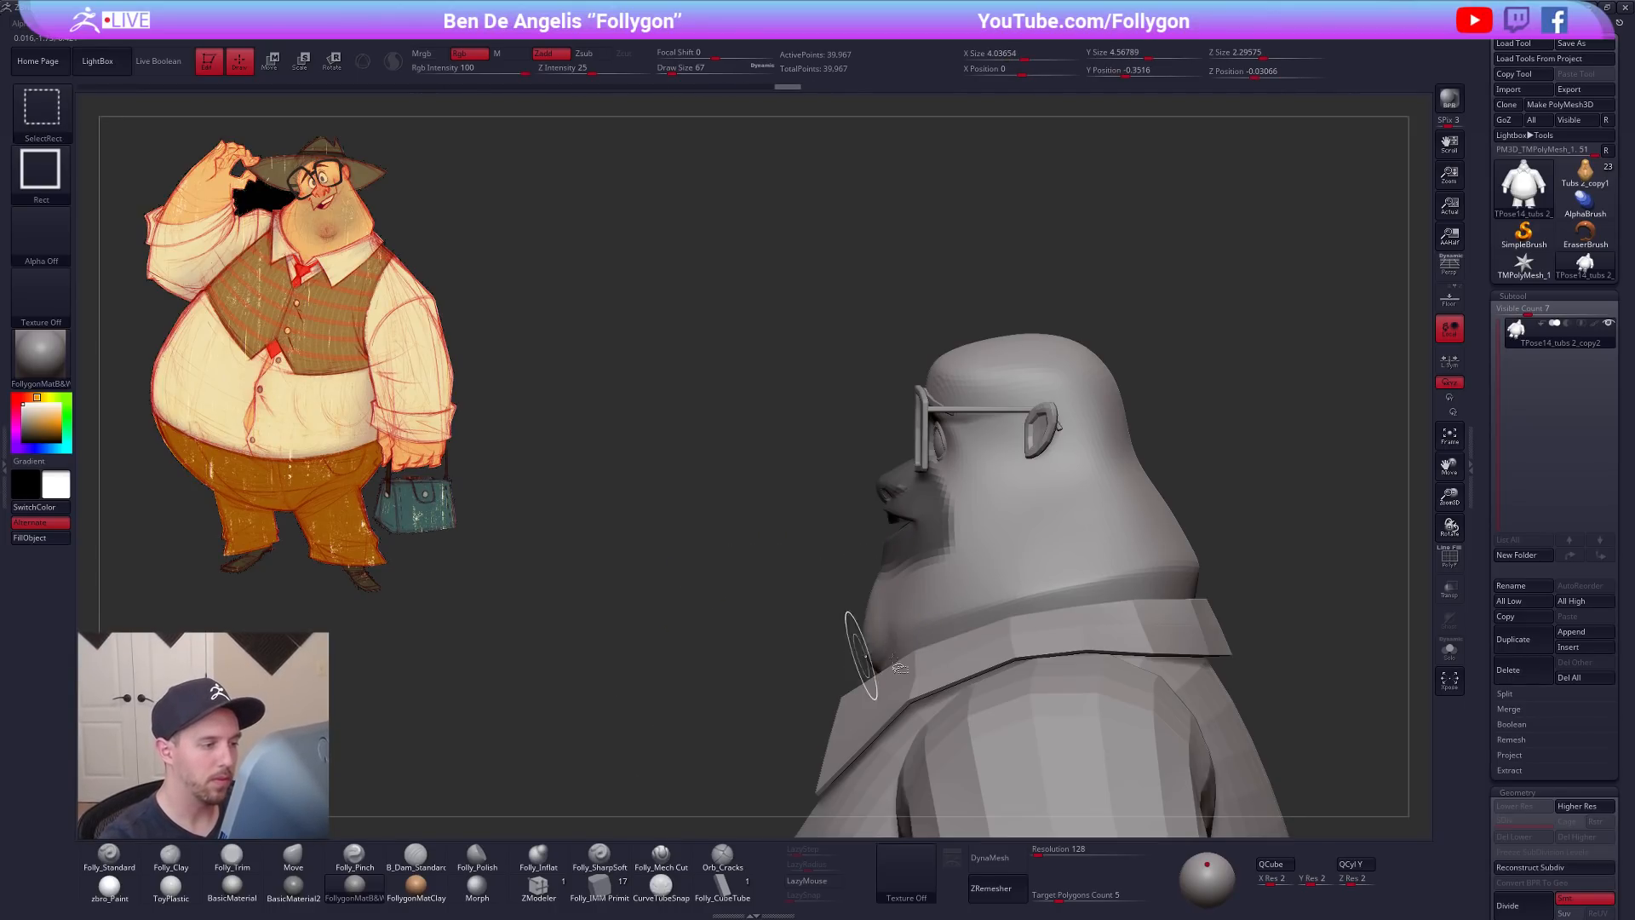
pyautogui.press('ctrl')
pyautogui.keyDown('ctrl'); pyautogui.click(1150, 551); pyautogui.keyUp('ctrl')
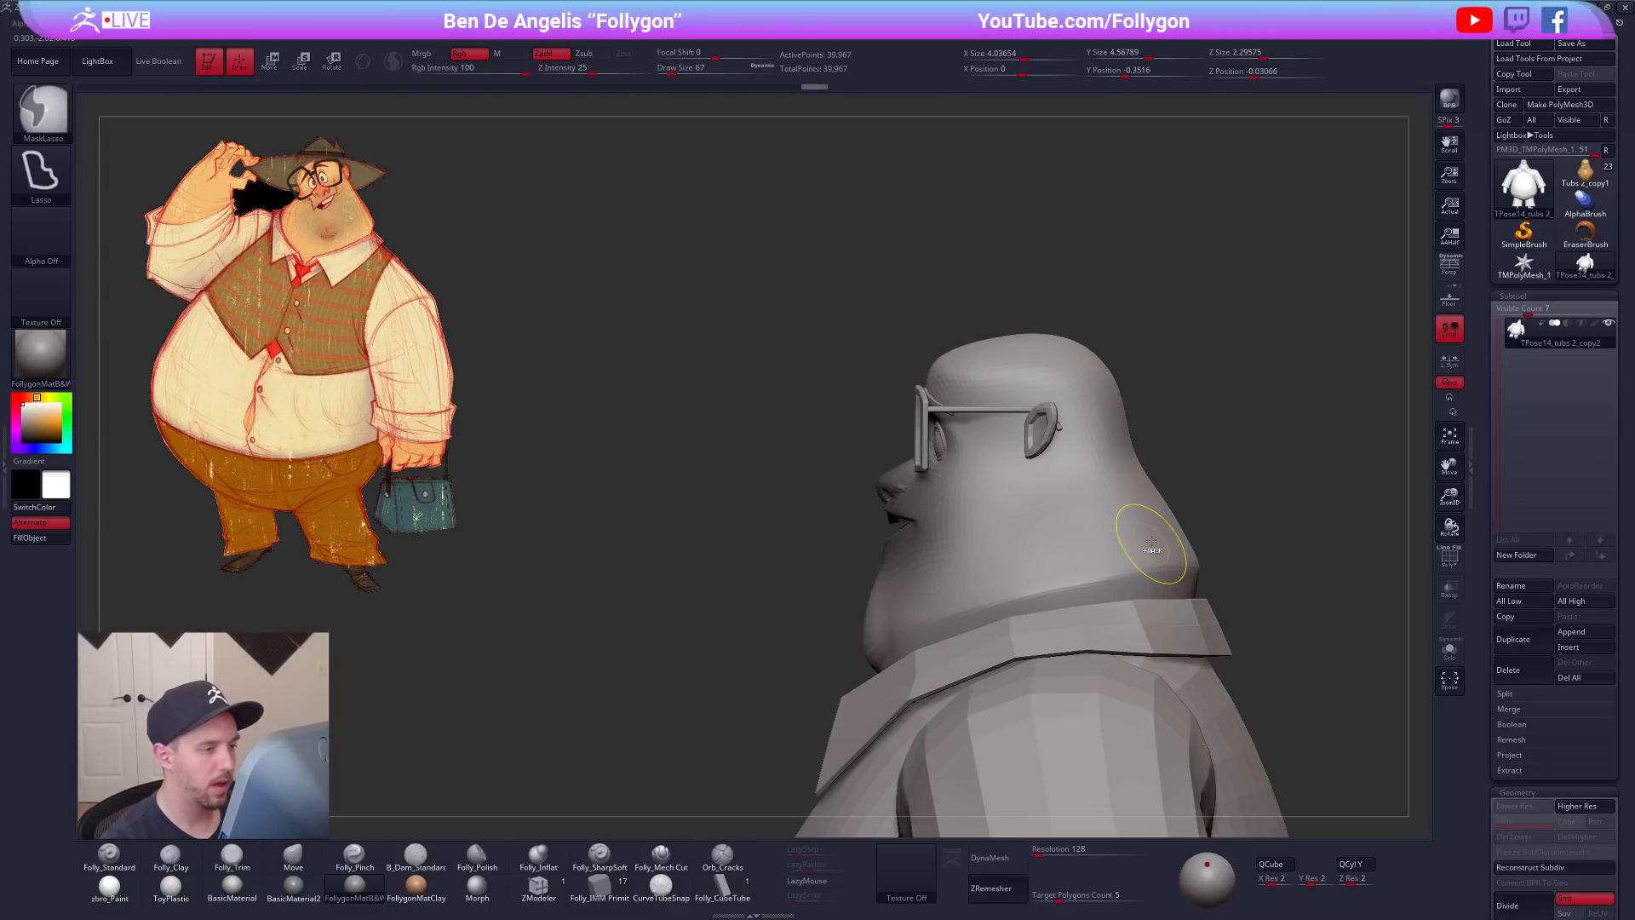
pyautogui.keyDown('ctrl'); pyautogui.click(1216, 522); pyautogui.keyUp('ctrl')
# Step: Shift the unmasked nose and mouth slightly forward with the Transpose Move tool, refining the mask near the glasses
pyautogui.press('w')
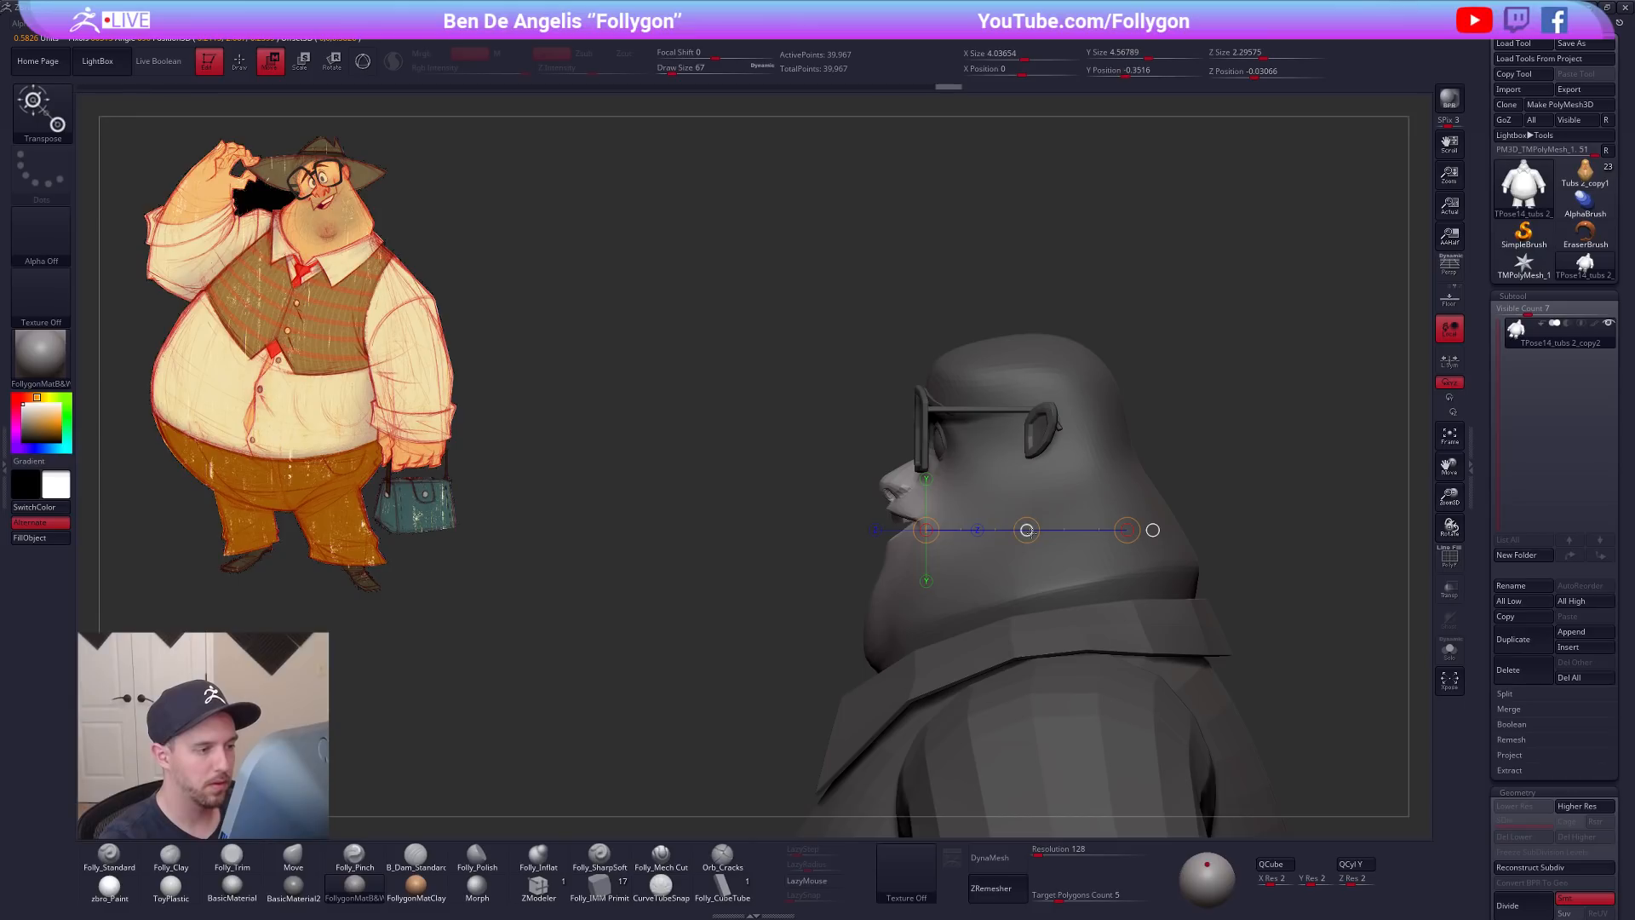
pyautogui.moveTo(1027, 530); pyautogui.dragTo(1019, 530)
pyautogui.press('q')
pyautogui.moveTo(895, 439)
pyautogui.keyDown('ctrl'); pyautogui.mouseDown()
pyautogui.moveTo(1027, 481)
pyautogui.moveTo(958, 290)
pyautogui.mouseUp(); pyautogui.keyUp('ctrl')
pyautogui.press('w')
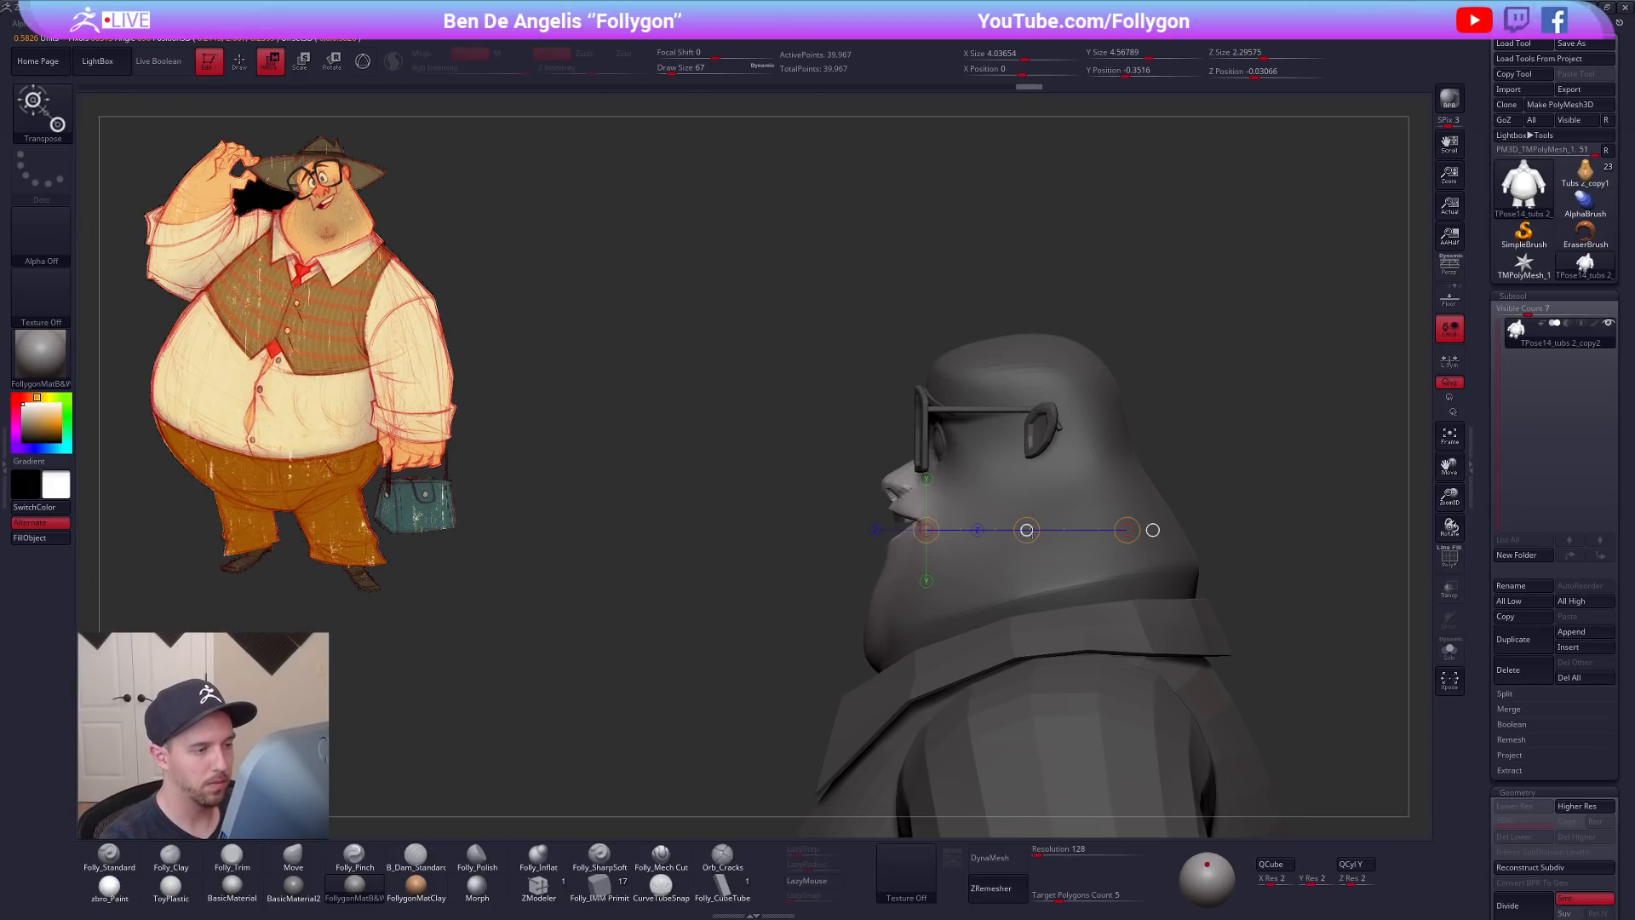
pyautogui.moveTo(1072, 604); pyautogui.dragTo(1303, 545, button='right')
# Step: Turn on perspective, clear the face mask and mask everything except the head's skin piece
pyautogui.click(1450, 267)
pyautogui.press('q')
pyautogui.moveTo(1017, 522)
pyautogui.mouseDown(button='right')
pyautogui.moveTo(1252, 554)
pyautogui.moveTo(1193, 573)
pyautogui.moveTo(1212, 582)
pyautogui.moveTo(1150, 567)
pyautogui.mouseUp(button='right')
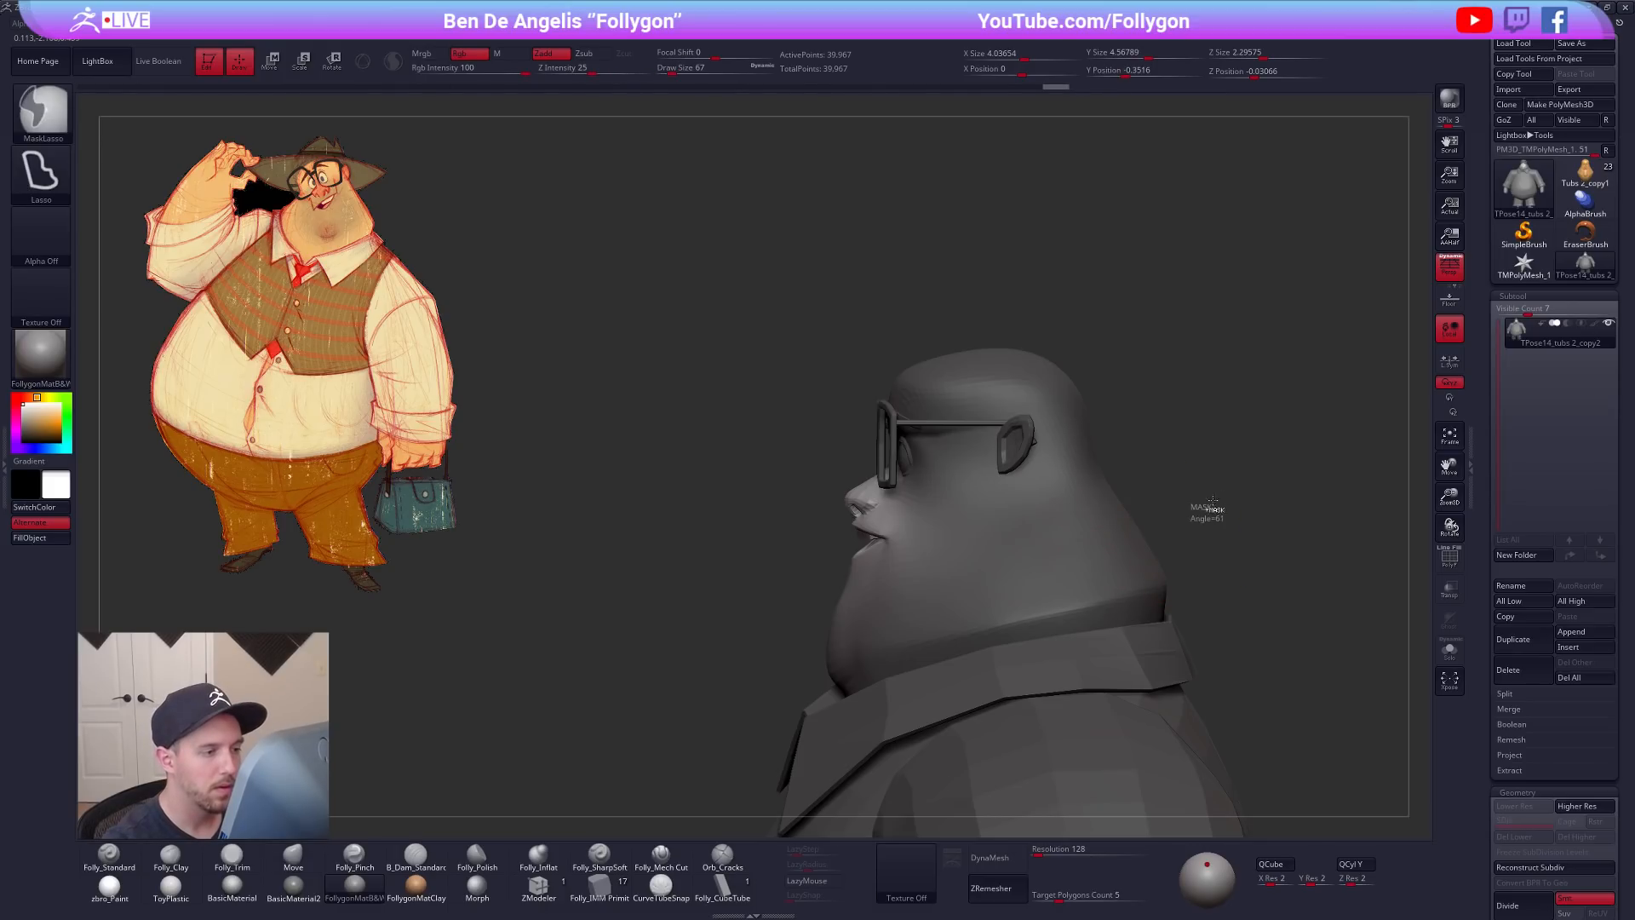
pyautogui.keyDown('ctrl'); pyautogui.moveTo(1191, 516); pyautogui.dragTo(1211, 535); pyautogui.keyUp('ctrl')
pyautogui.press('w')
pyautogui.keyDown('ctrl'); pyautogui.click(1083, 562); pyautogui.keyUp('ctrl')
pyautogui.press('q')
# Step: Adjust the profile of the nose, lips and cheek from both sides with the Move brush, using sizes of about 29 to 61
pyautogui.press('space')
pyautogui.moveTo(962, 482); pyautogui.dragTo(947, 481)
pyautogui.moveTo(963, 511); pyautogui.dragTo(1116, 507, button='right')
pyautogui.press('space')
pyautogui.moveTo(935, 489); pyautogui.dragTo(921, 490)
pyautogui.moveTo(914, 460); pyautogui.dragTo(963, 461, button='right')
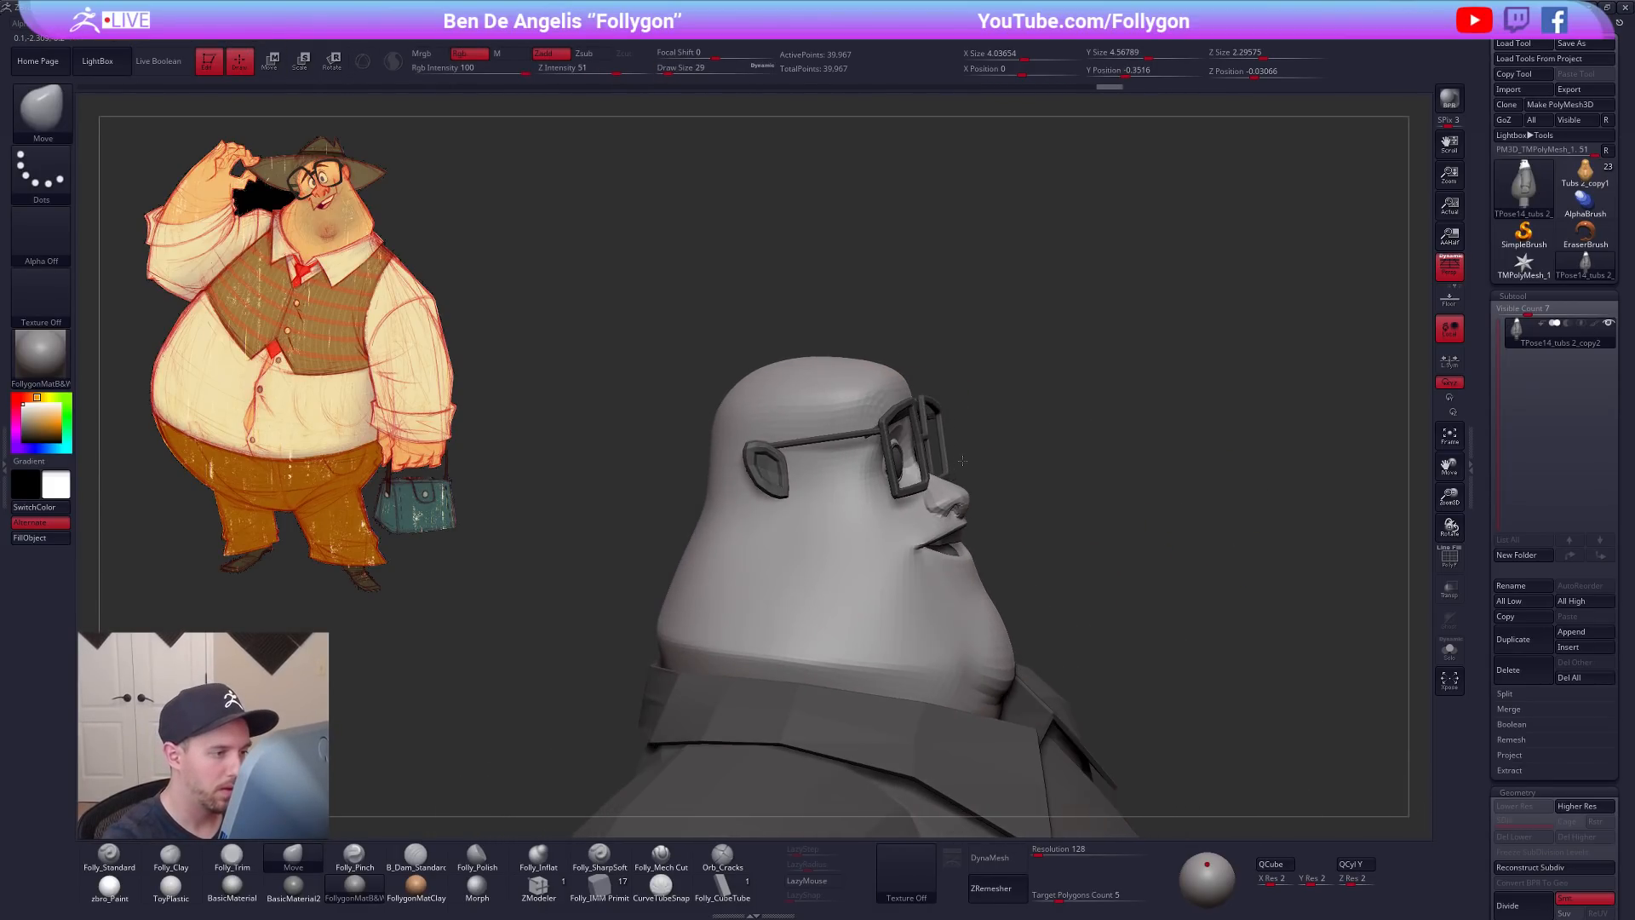
pyautogui.moveTo(1153, 611); pyautogui.dragTo(1039, 632, button='right')
pyautogui.press('space')
pyautogui.moveTo(917, 539); pyautogui.dragTo(930, 546)
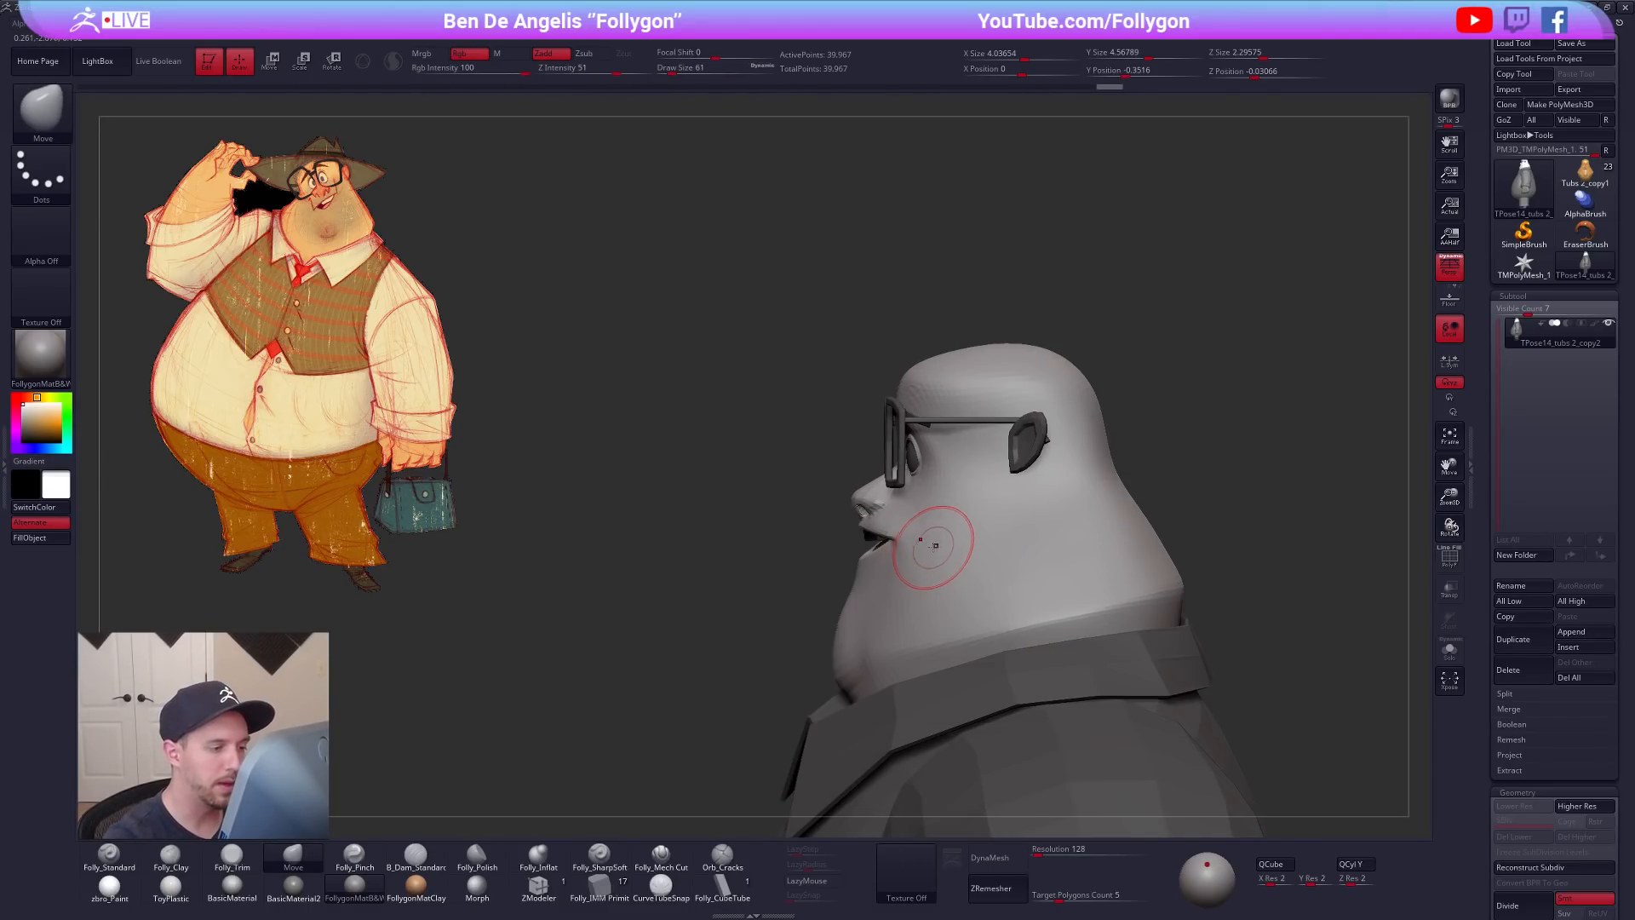
# Step: Reshape the cheek beside the mouth with a larger Move brush, enlarging it to about size 113
pyautogui.press('space')
pyautogui.moveTo(1029, 486); pyautogui.dragTo(1049, 479)
pyautogui.hotkey('ctrl', 'shift', 'f')
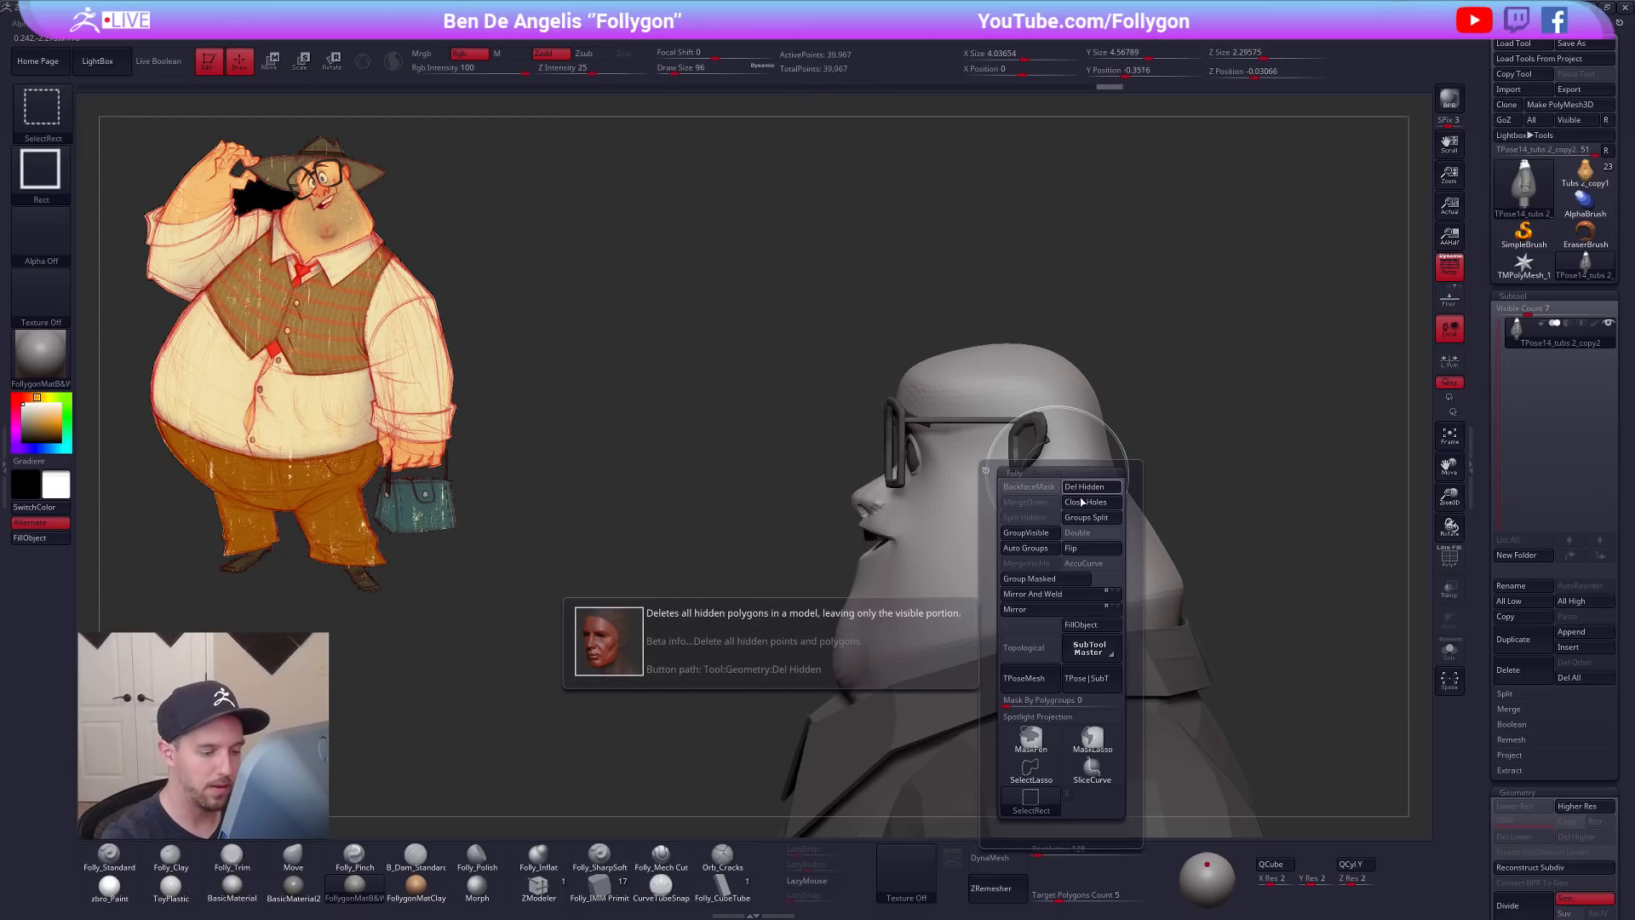
pyautogui.click(1093, 750)
pyautogui.moveTo(1234, 504)
pyautogui.mouseDown(button='right')
pyautogui.moveTo(1113, 627)
pyautogui.moveTo(1119, 645)
pyautogui.moveTo(1046, 620)
pyautogui.mouseUp(button='right')
pyautogui.press('space')
pyautogui.moveTo(954, 533)
pyautogui.mouseDown()
pyautogui.moveTo(955, 550)
pyautogui.moveTo(943, 532)
pyautogui.mouseUp()
pyautogui.press('space')
pyautogui.press('space')
pyautogui.hotkey('ctrl', 'shift', 'f')
pyautogui.press('space')
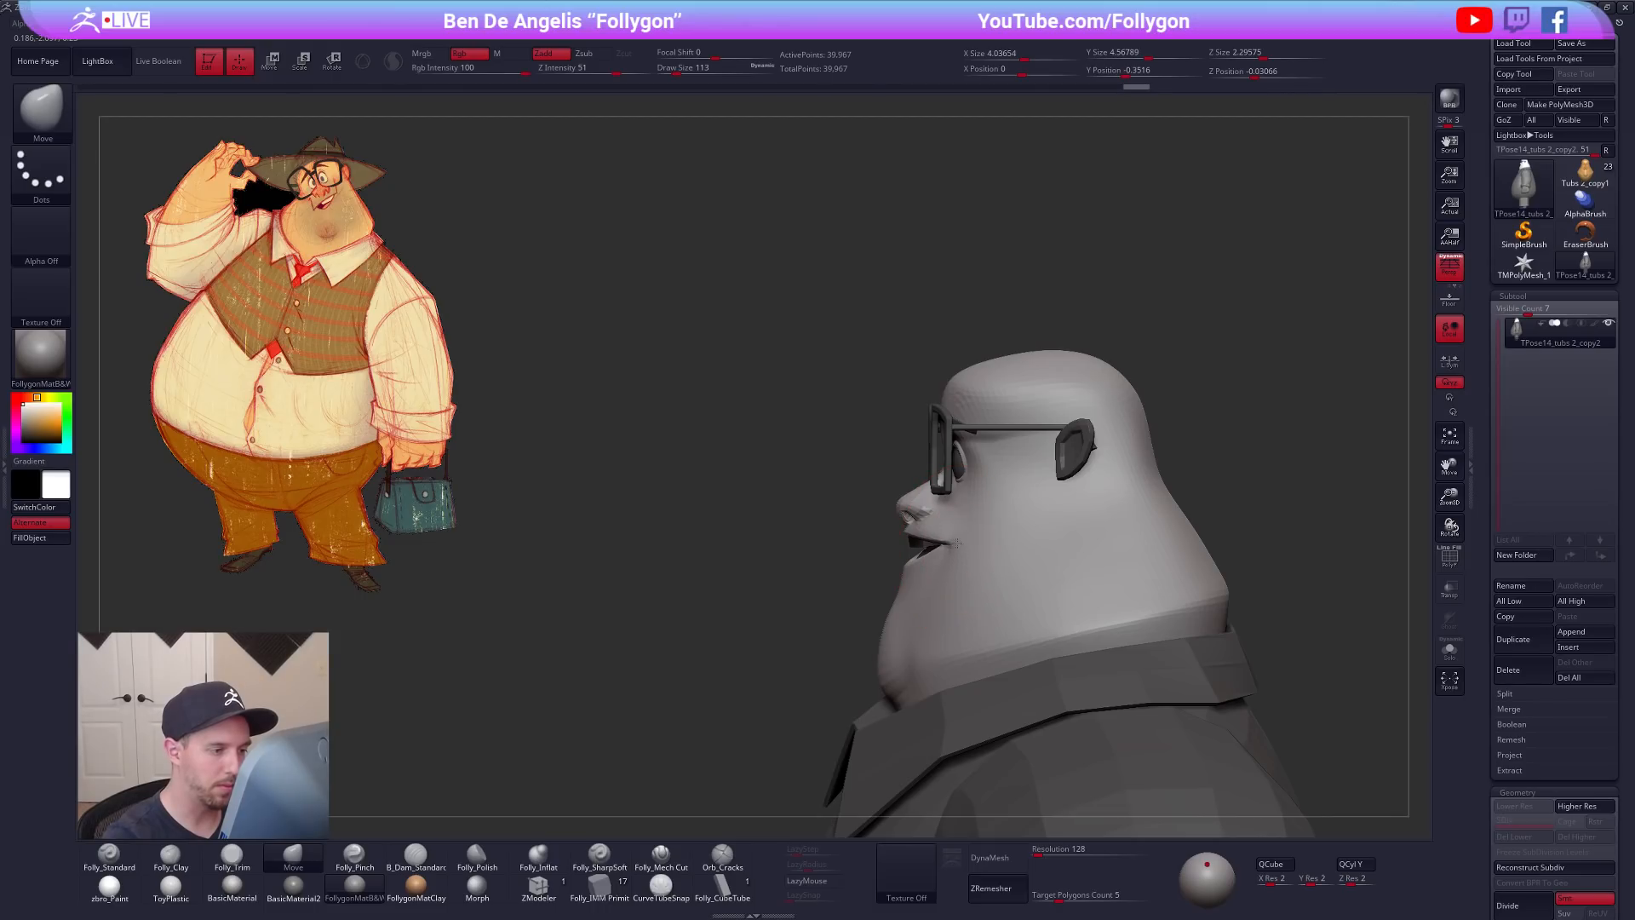
# Step: Refine the jaw and mouth-corner volumes with the Move brush at about size 121
pyautogui.moveTo(952, 548)
pyautogui.mouseDown(button='right')
pyautogui.moveTo(1014, 572)
pyautogui.moveTo(979, 609)
pyautogui.mouseUp(button='right')
pyautogui.press('space')
pyautogui.moveTo(979, 610); pyautogui.dragTo(967, 610)
pyautogui.moveTo(915, 572)
pyautogui.mouseDown(button='right')
pyautogui.moveTo(992, 559)
pyautogui.moveTo(948, 554)
pyautogui.moveTo(1128, 558)
pyautogui.moveTo(1154, 603)
pyautogui.moveTo(1076, 577)
pyautogui.moveTo(1078, 627)
pyautogui.moveTo(1128, 612)
pyautogui.moveTo(1048, 593)
pyautogui.moveTo(1045, 609)
pyautogui.moveTo(1065, 577)
pyautogui.moveTo(922, 588)
pyautogui.mouseUp(button='right')
pyautogui.press('space')
pyautogui.moveTo(956, 574); pyautogui.dragTo(967, 570)
pyautogui.moveTo(969, 552); pyautogui.dragTo(965, 560, button='right')
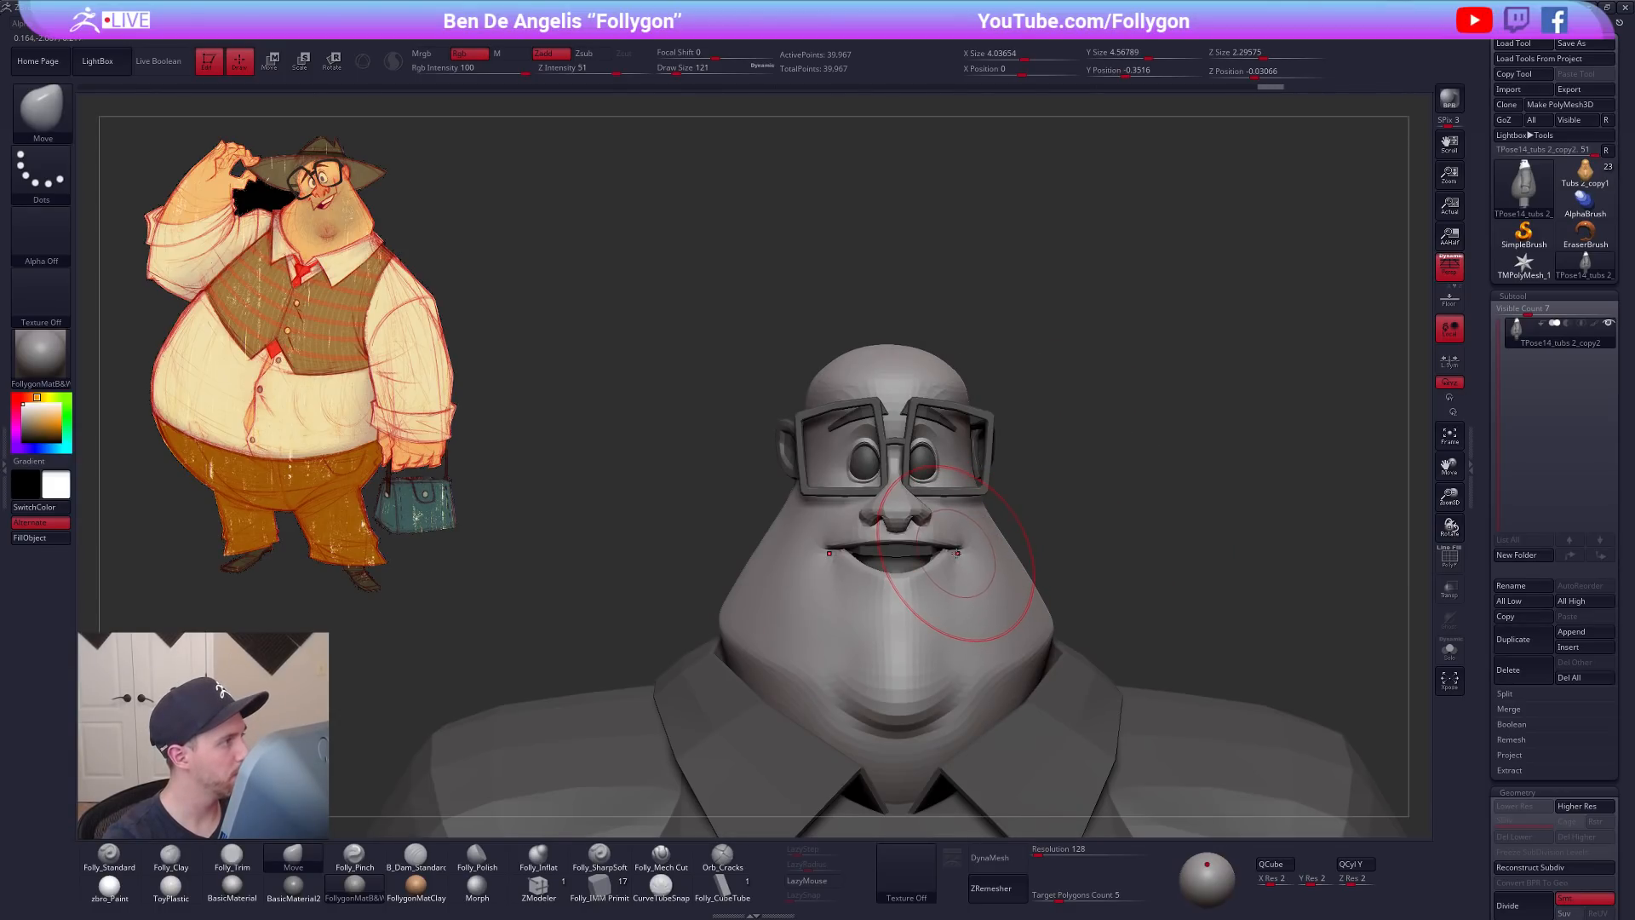
# Step: Transfer the reshaped merged mesh back to the original subtools with TPose|SubT
pyautogui.keyDown('ctrl'); pyautogui.moveTo(960, 555); pyautogui.dragTo(1007, 379, button='right'); pyautogui.keyUp('ctrl')
pyautogui.hotkey('ctrl', 'shift', 'f')
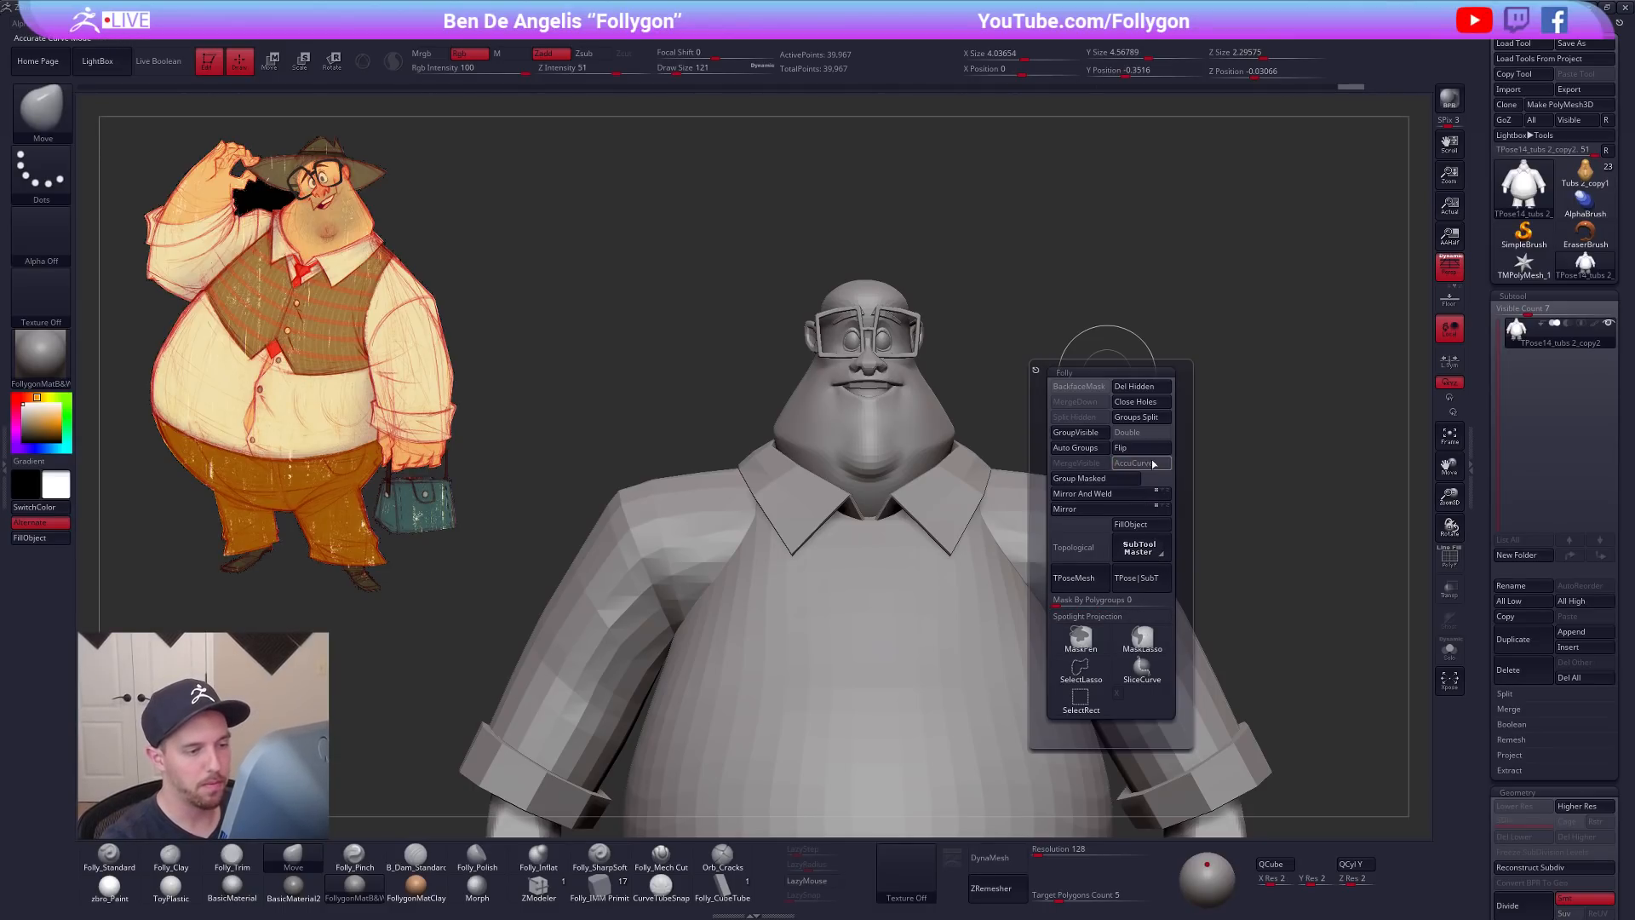
pyautogui.click(1147, 577)
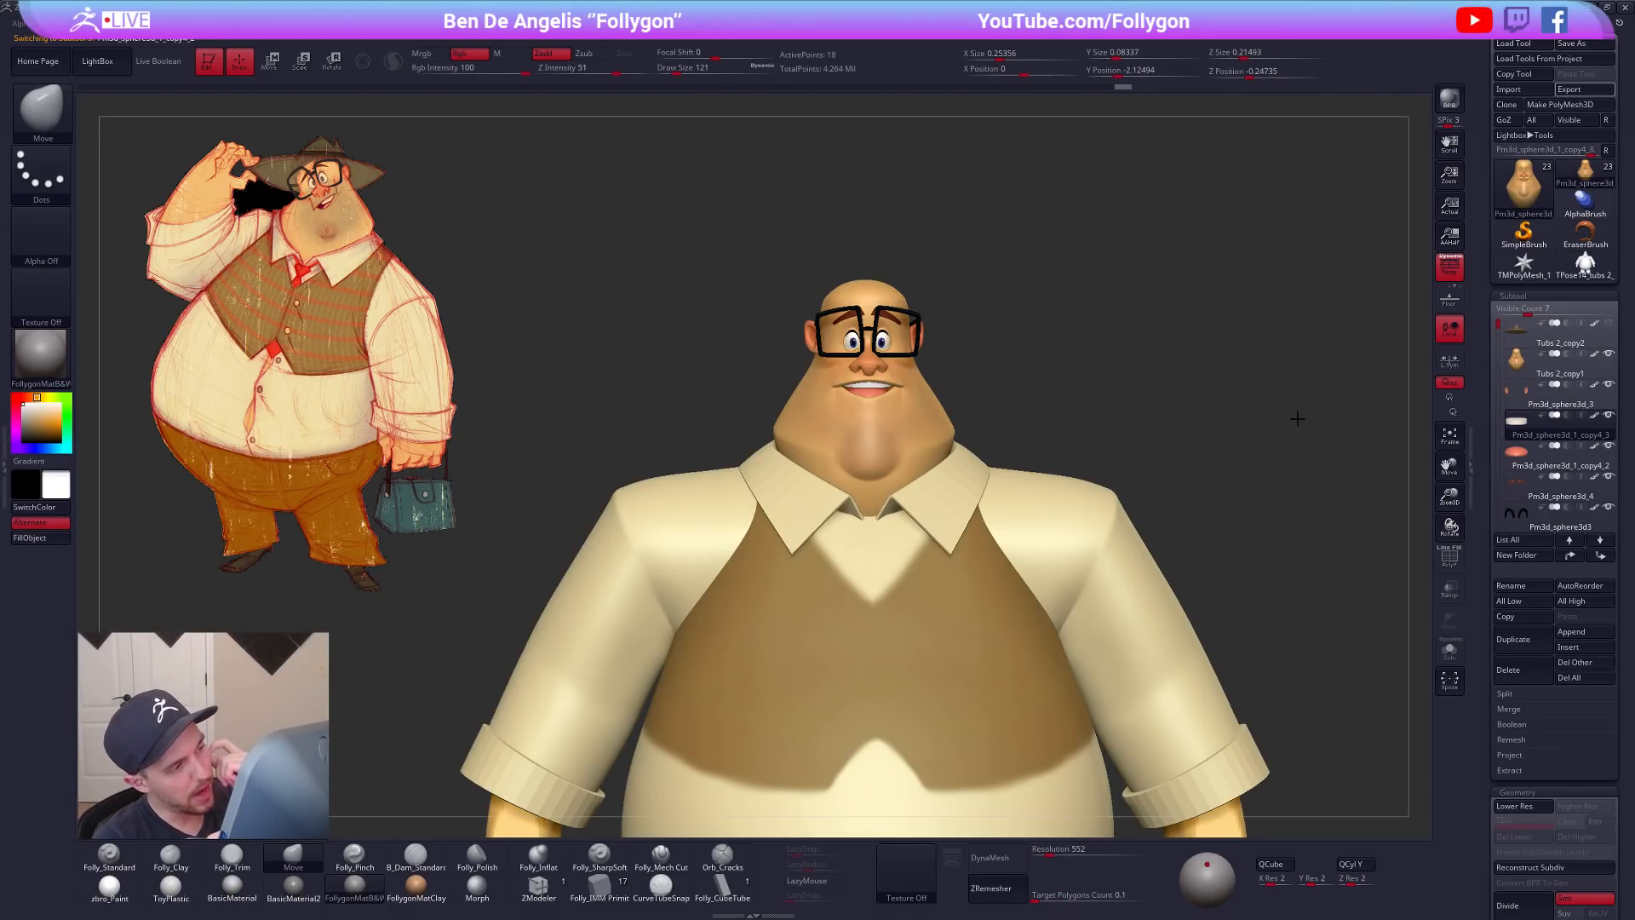
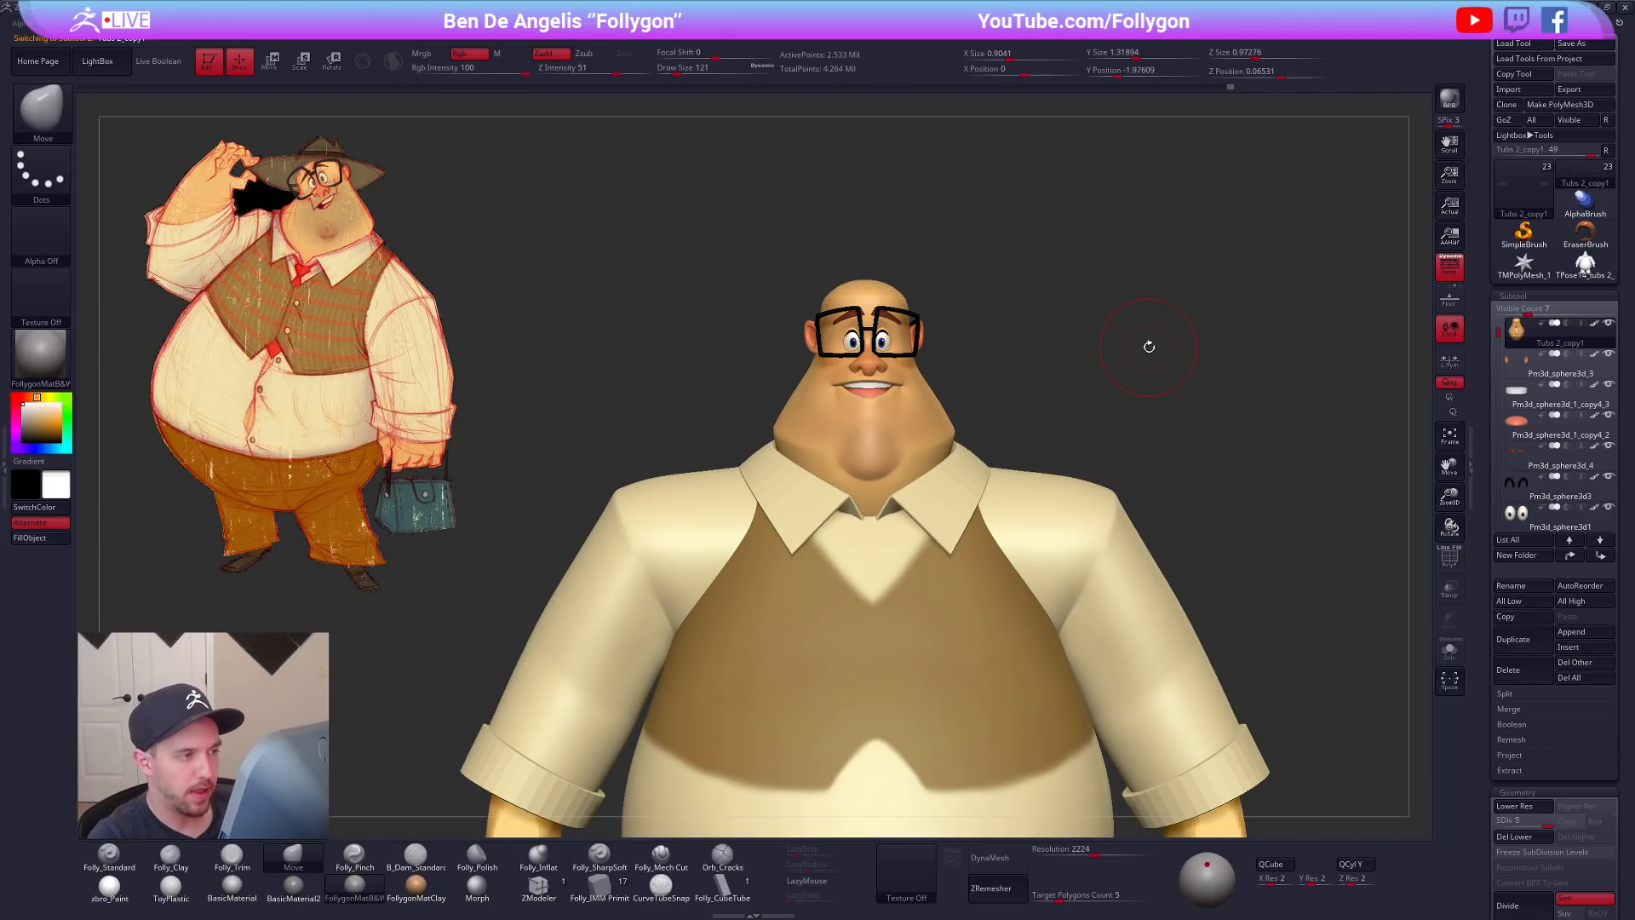
# Step: Make the black upper eyelash subtool active and nudge the lashes' outer ends with the Move brush, reducing it to about size 29
pyautogui.keyDown('alt'); pyautogui.click(894, 355); pyautogui.keyUp('alt')
pyautogui.moveTo(895, 355)
pyautogui.keyDown('ctrl'); pyautogui.mouseDown(button='right')
pyautogui.moveTo(1010, 502)
pyautogui.moveTo(983, 403)
pyautogui.moveTo(1084, 464)
pyautogui.mouseUp(button='right'); pyautogui.keyUp('ctrl')
pyautogui.press('space')
pyautogui.moveTo(1118, 430); pyautogui.dragTo(1084, 431)
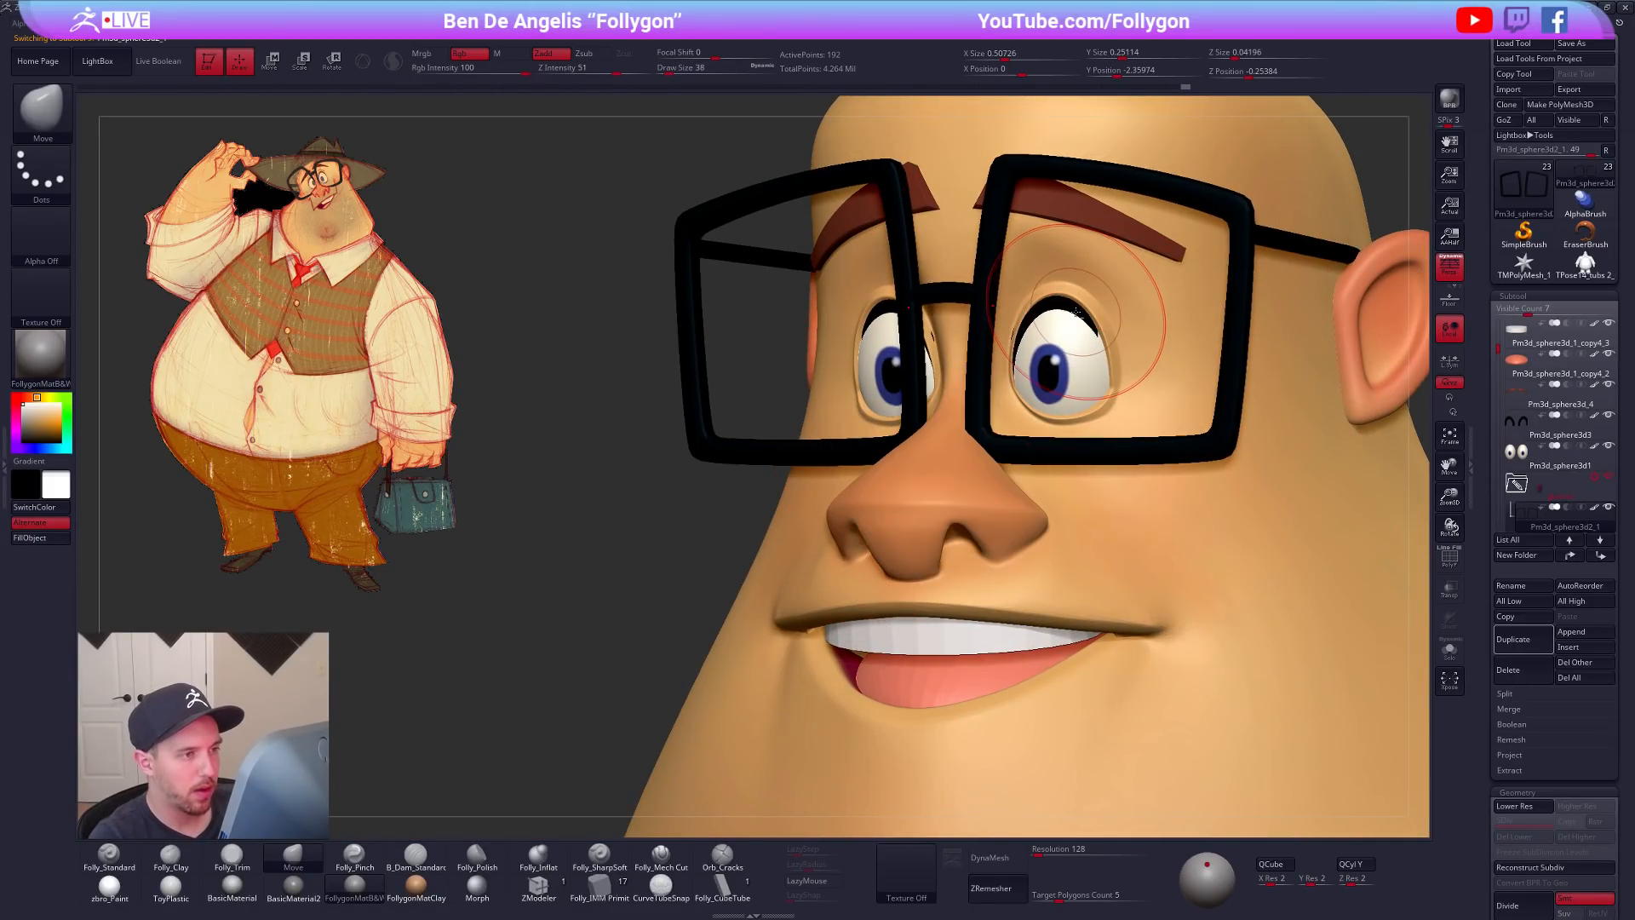
pyautogui.keyDown('alt'); pyautogui.click(1075, 310); pyautogui.keyUp('alt')
pyautogui.moveTo(1069, 313); pyautogui.dragTo(1095, 412, button='right')
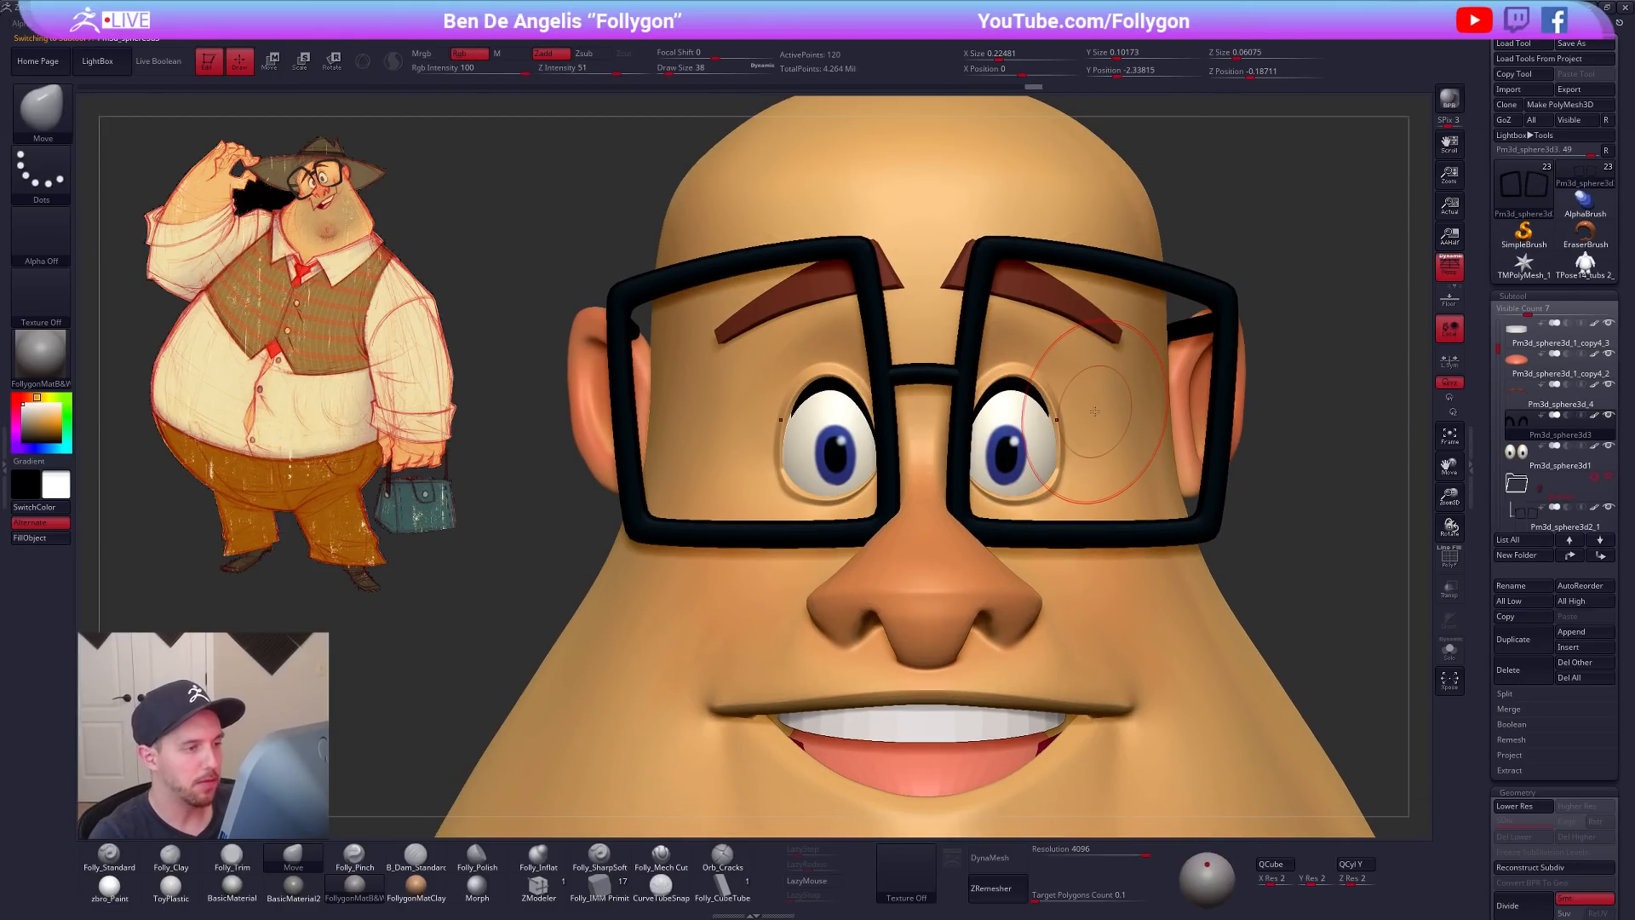
pyautogui.hotkey('shift', 'f')
pyautogui.moveTo(1058, 420); pyautogui.dragTo(971, 458, button='right')
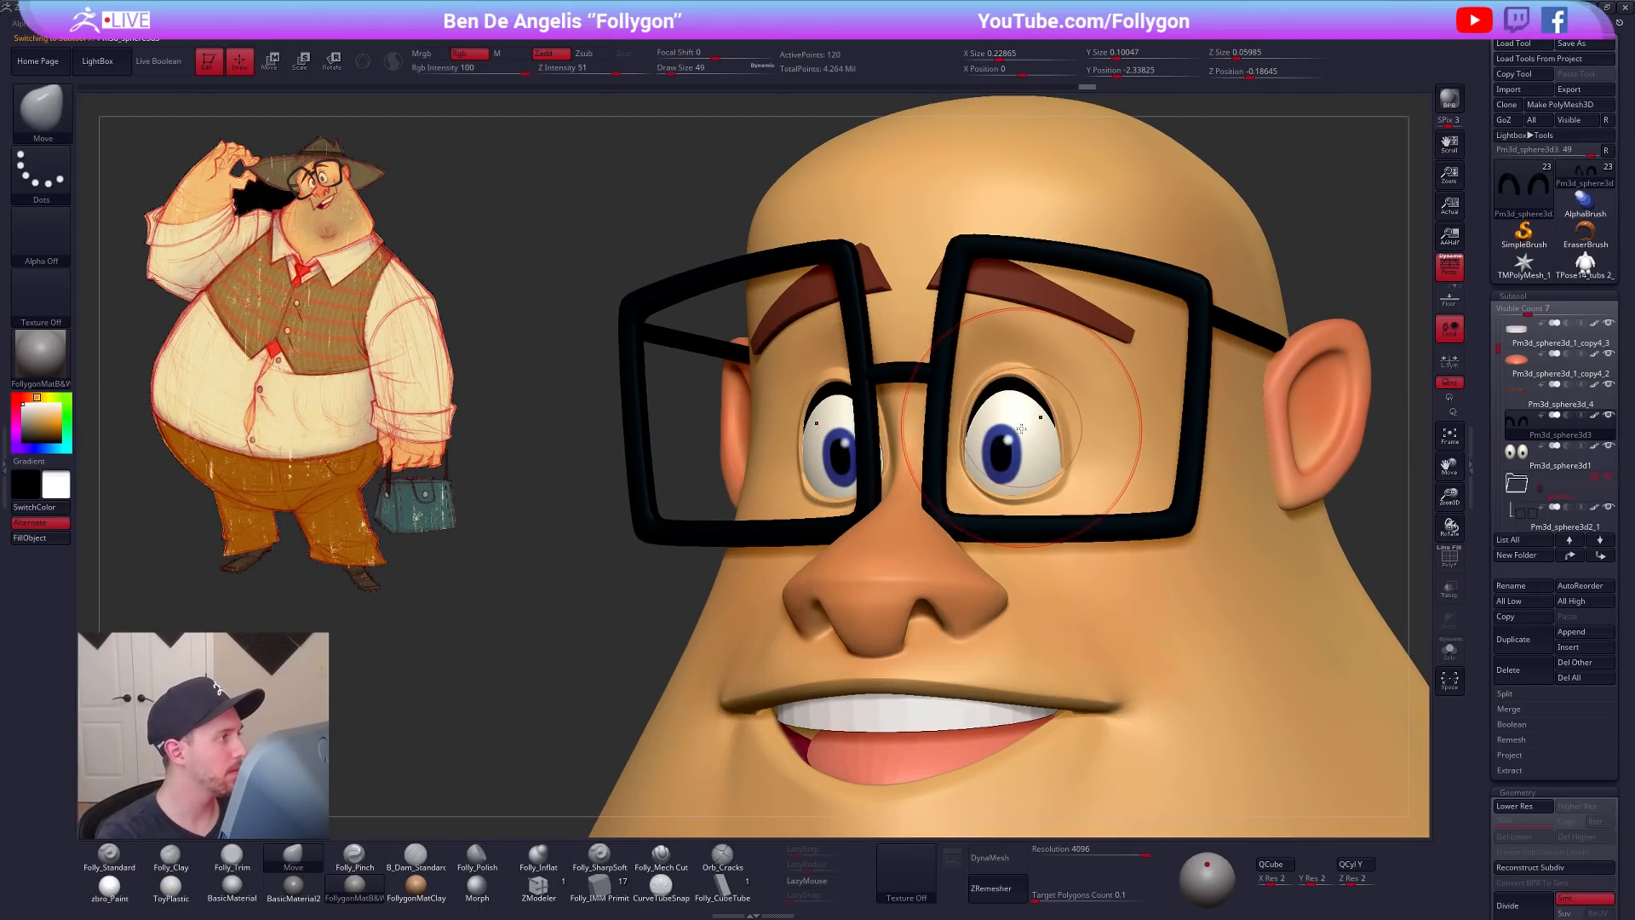
pyautogui.press('space')
pyautogui.moveTo(1059, 420); pyautogui.dragTo(1056, 420)
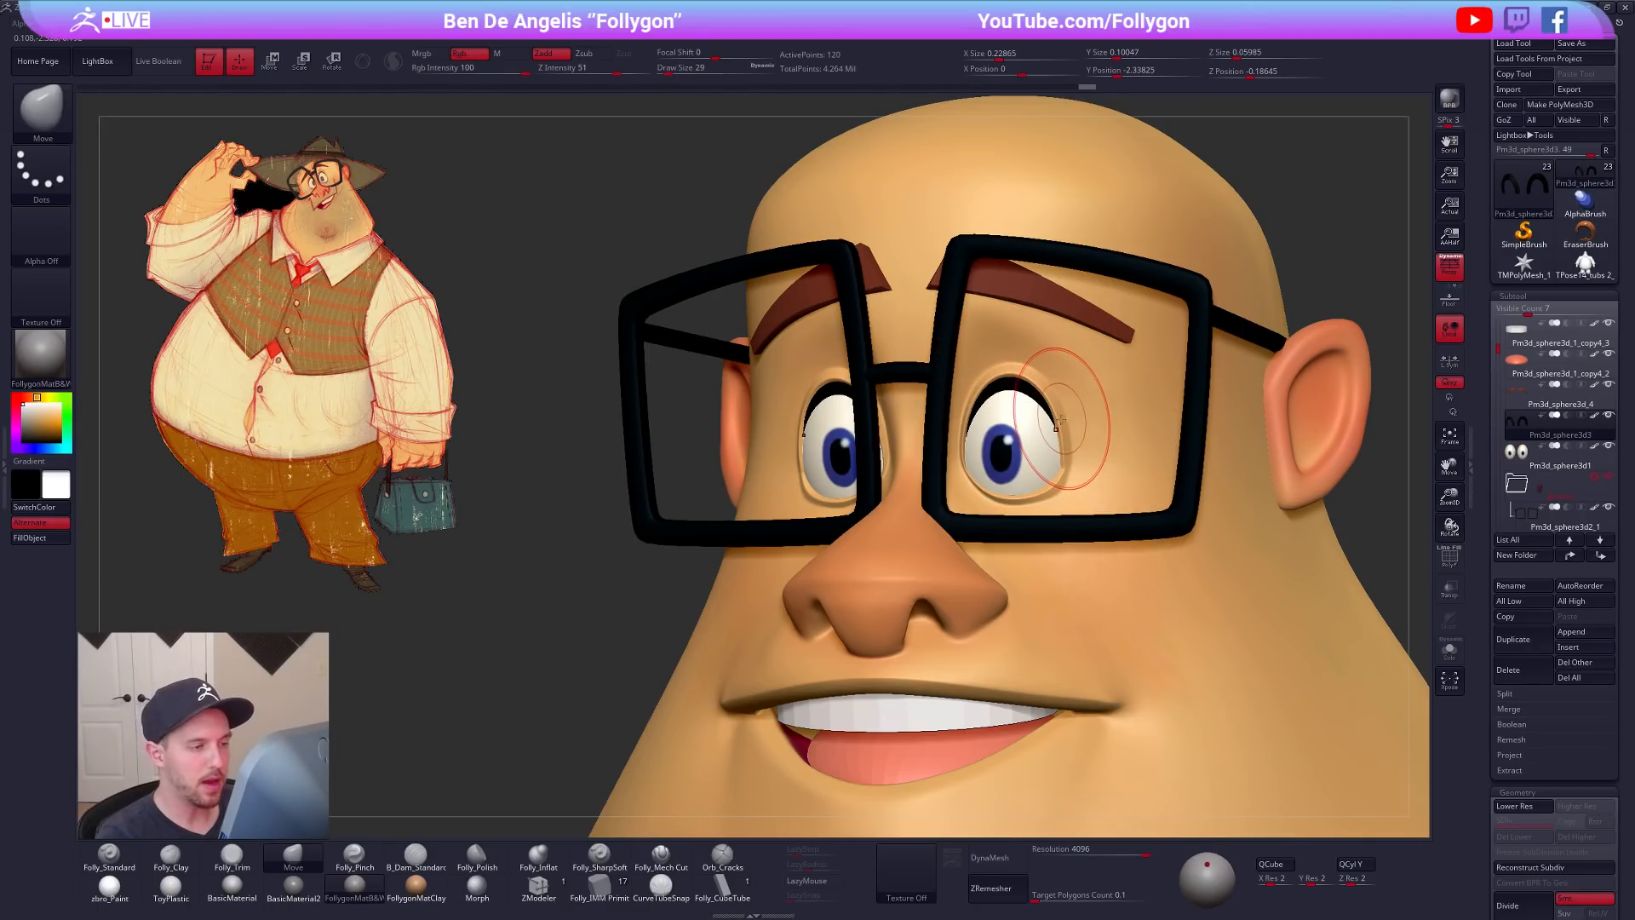
# Step: Hide the glasses folder and fit the upper eyelashes more closely around the eyeballs with the Move brush
pyautogui.click(1612, 479)
pyautogui.keyDown('alt'); pyautogui.moveTo(1049, 465); pyautogui.dragTo(1041, 528, button='right'); pyautogui.keyUp('alt')
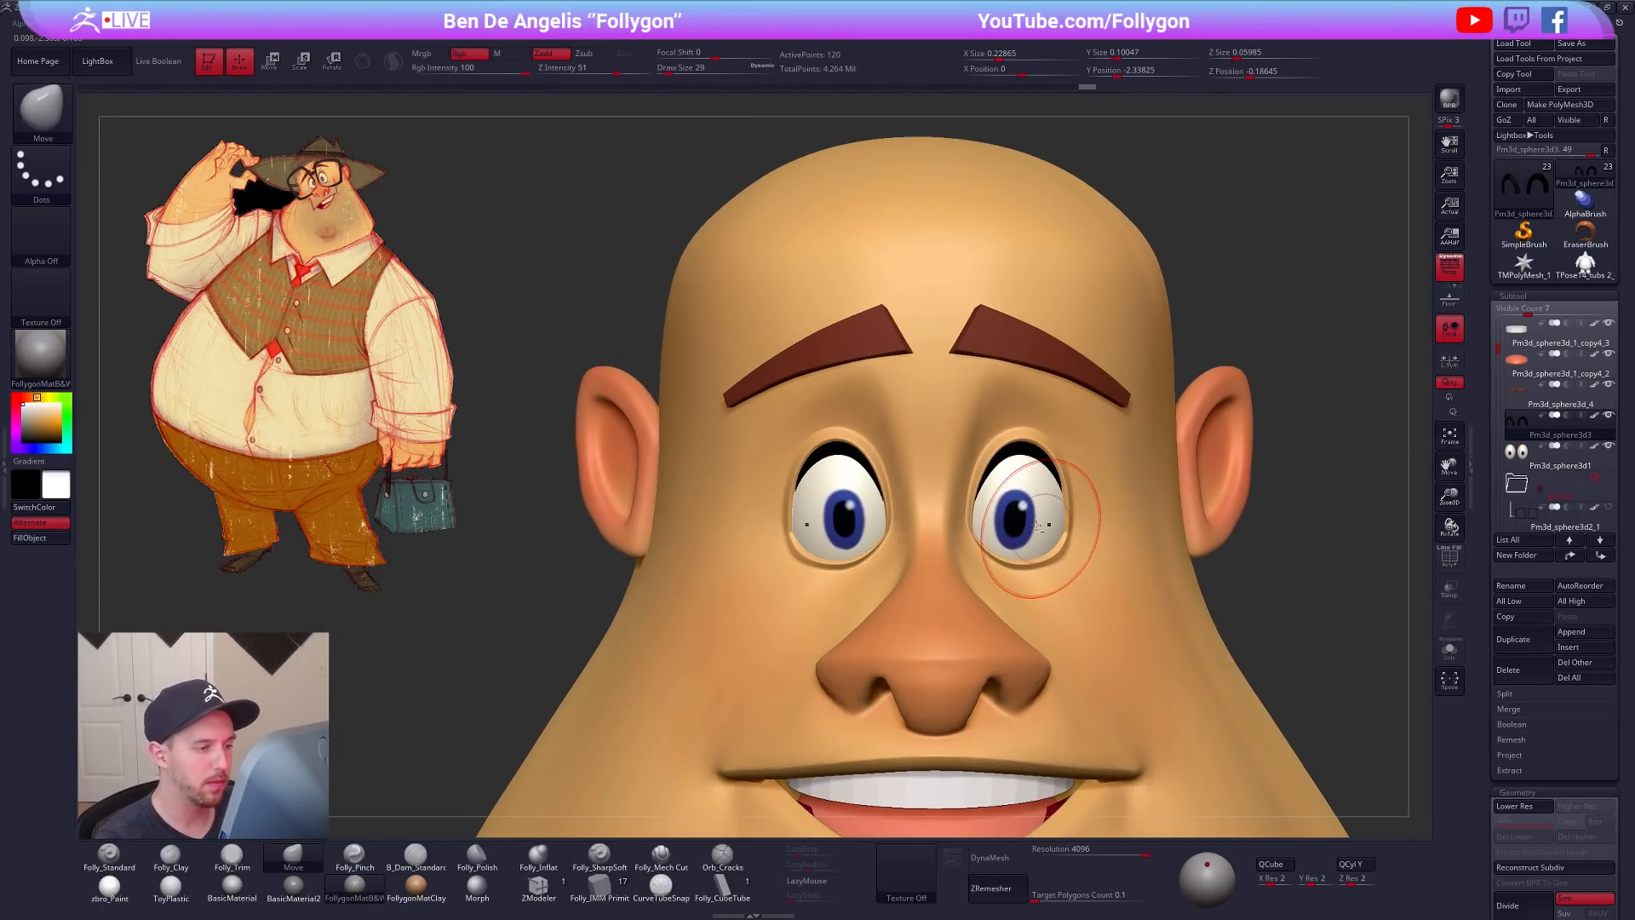
pyautogui.press('space')
pyautogui.moveTo(1062, 492); pyautogui.dragTo(1059, 459)
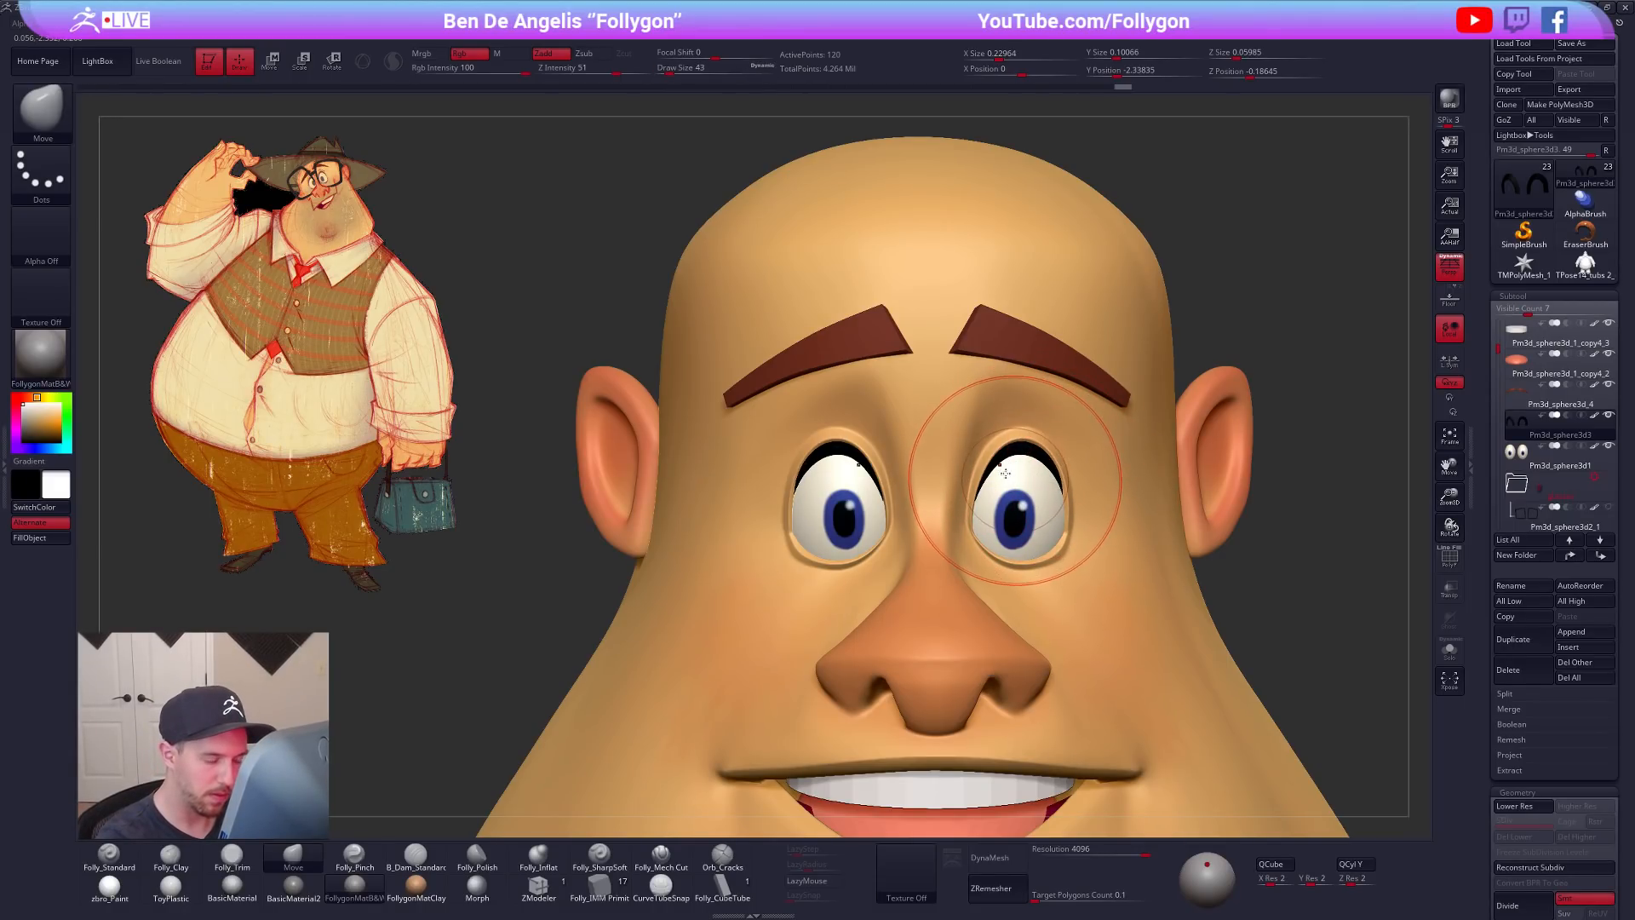
pyautogui.moveTo(979, 401); pyautogui.dragTo(967, 420, button='right')
pyautogui.press('space')
pyautogui.moveTo(994, 485); pyautogui.dragTo(988, 485)
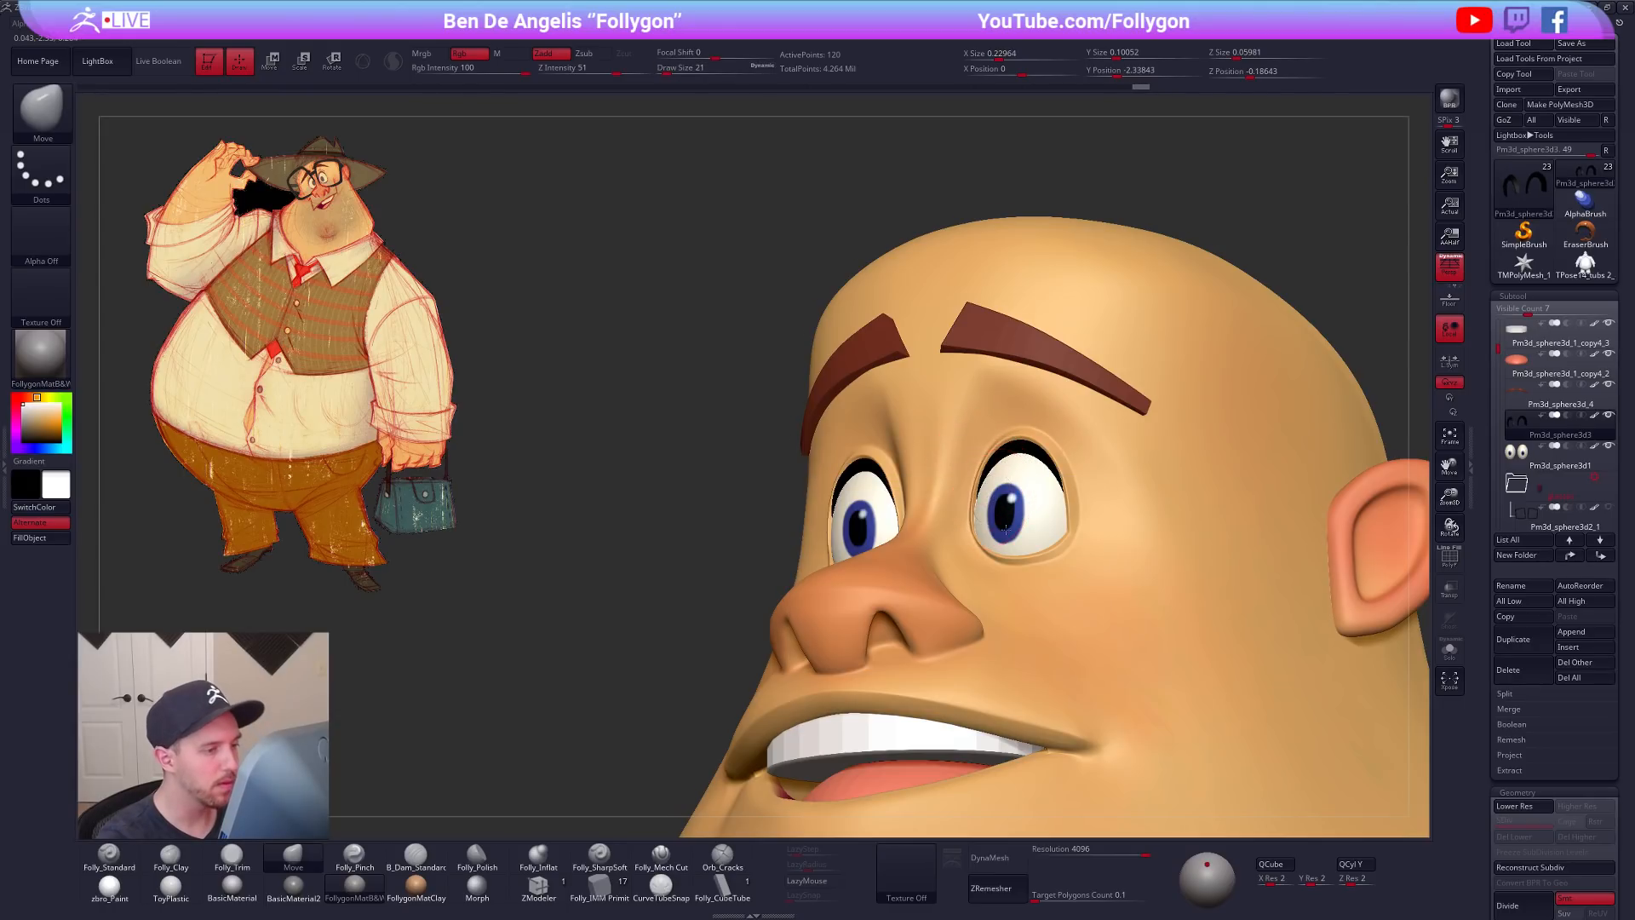
pyautogui.moveTo(988, 485); pyautogui.dragTo(1040, 584, button='right')
# Step: Make the head subtool active, lower it to subdivision level 1 and reshape the lower eyelids with a small Move brush
pyautogui.keyDown('alt'); pyautogui.click(1052, 557); pyautogui.keyUp('alt')
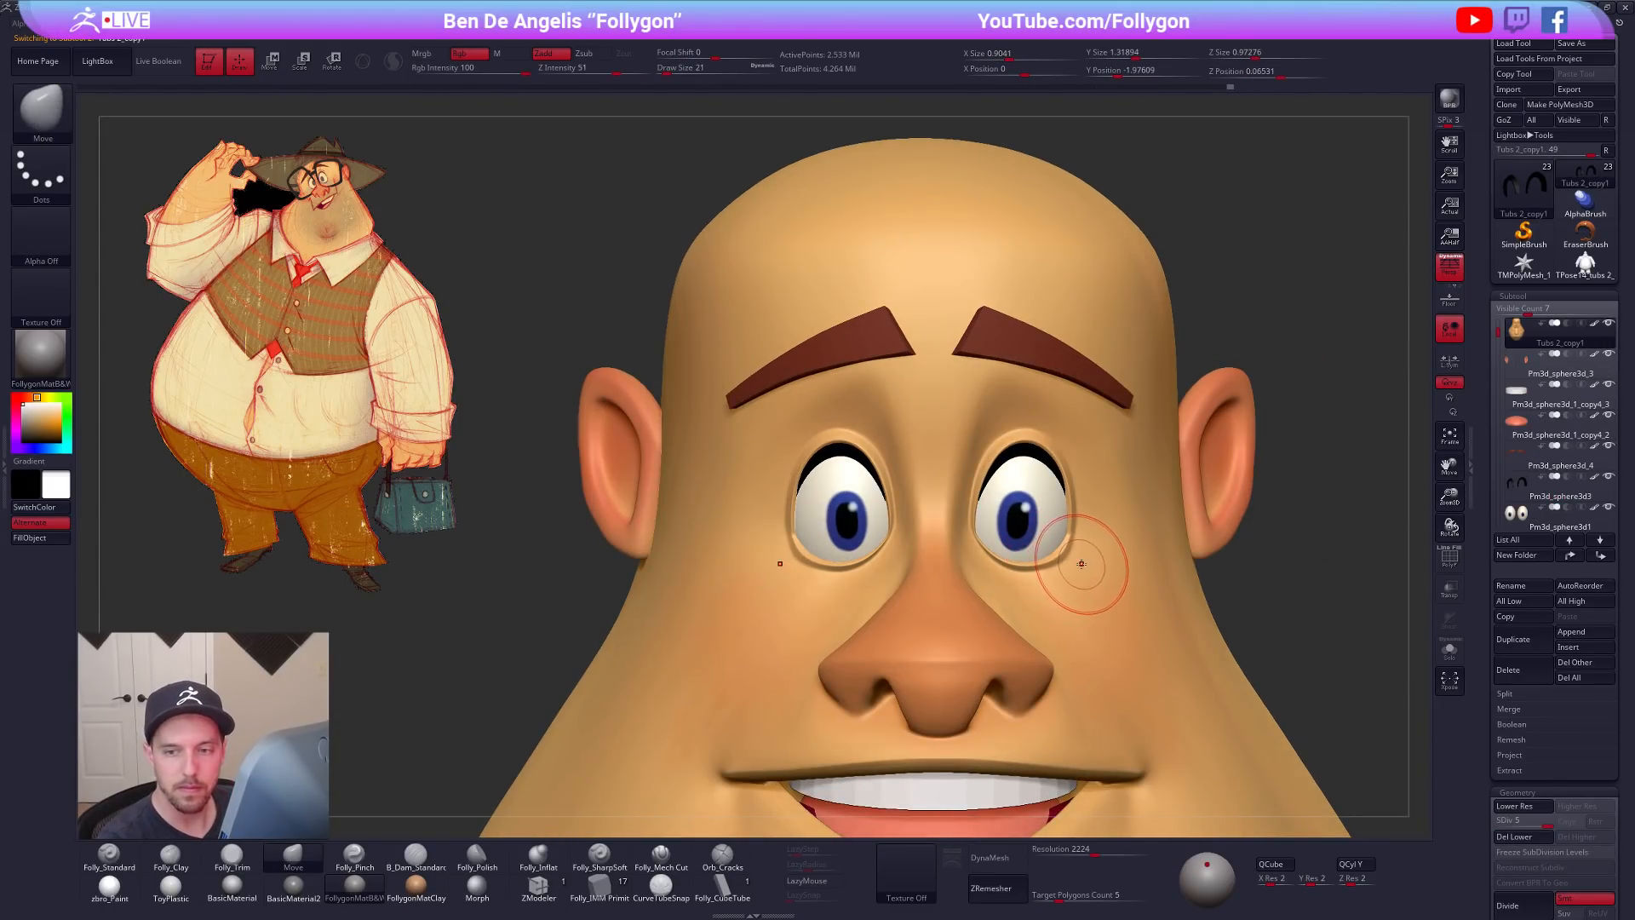
pyautogui.press('space')
pyautogui.hotkey('shift', 'd')
pyautogui.hotkey('shift', 'd')
pyautogui.hotkey('shift', 'd')
pyautogui.hotkey('shift', 'd')
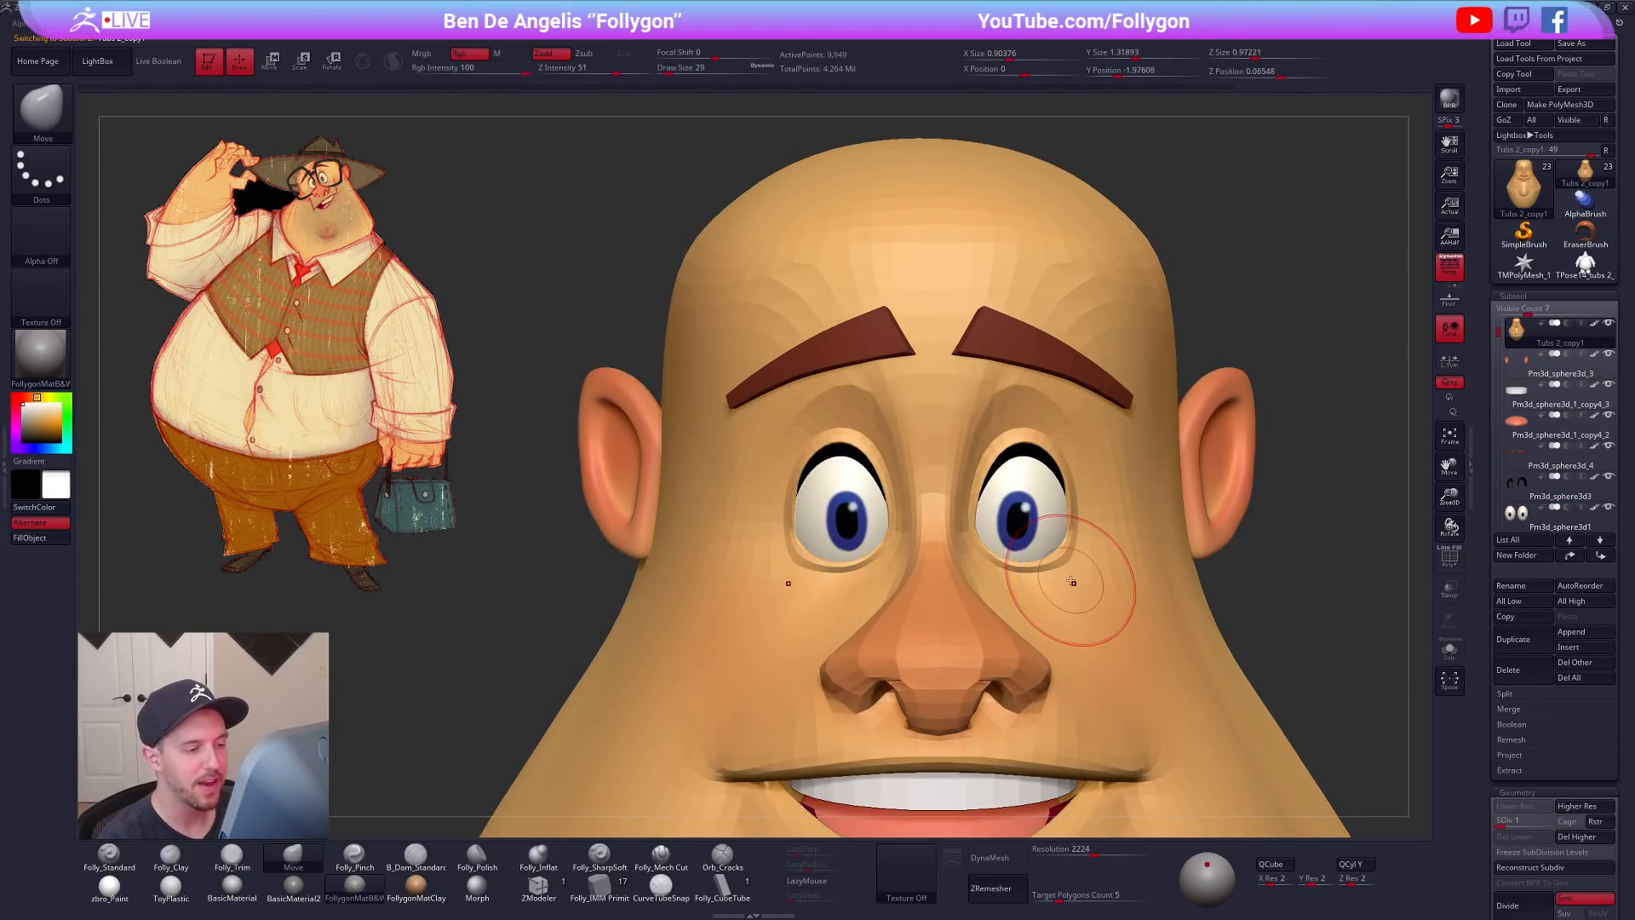
pyautogui.moveTo(1058, 614); pyautogui.dragTo(1026, 596, button='right')
pyautogui.press('space')
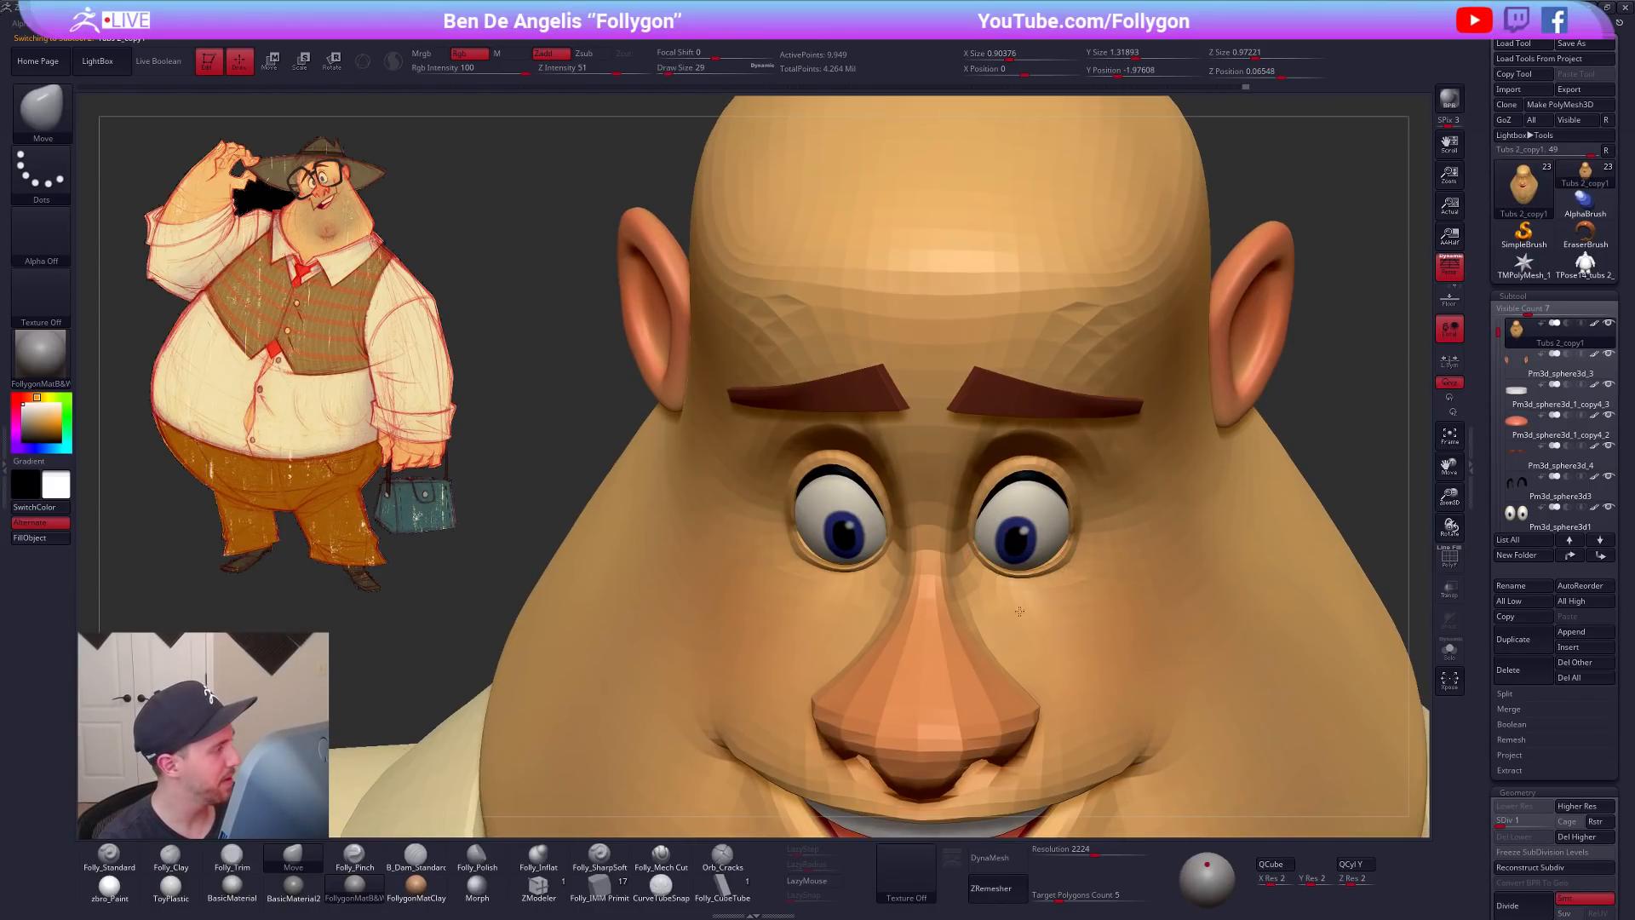
pyautogui.press('space')
pyautogui.moveTo(1020, 593); pyautogui.dragTo(1015, 591)
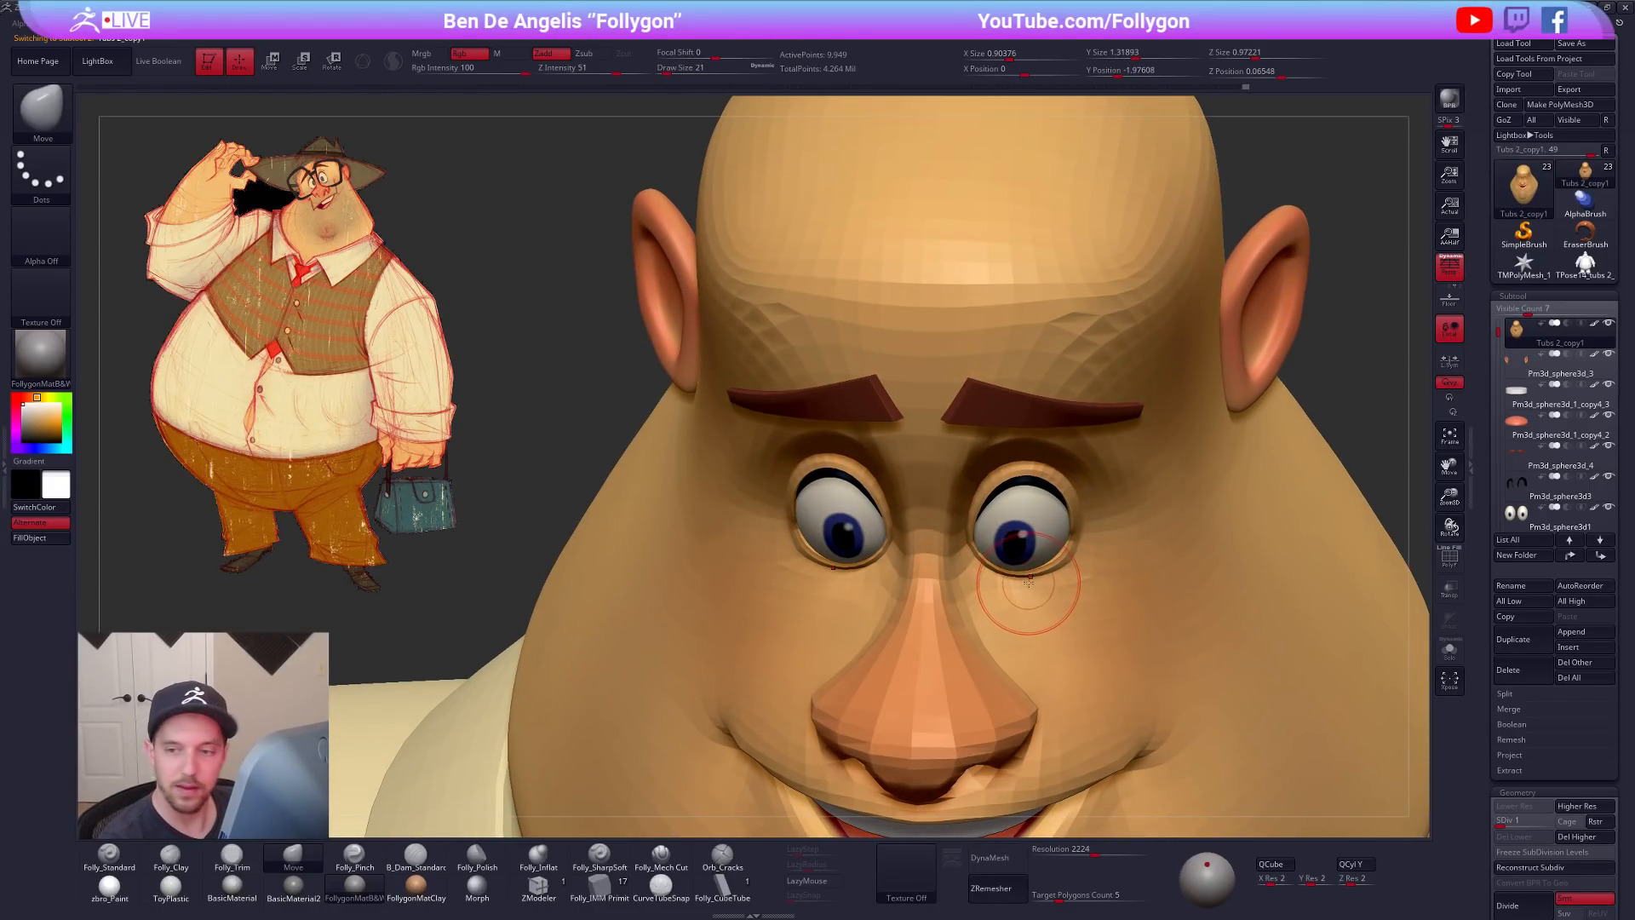
# Step: Fine-tune the skin under the eyes with the Move brush while stepping through the head's lower subdivision levels
pyautogui.press('d')
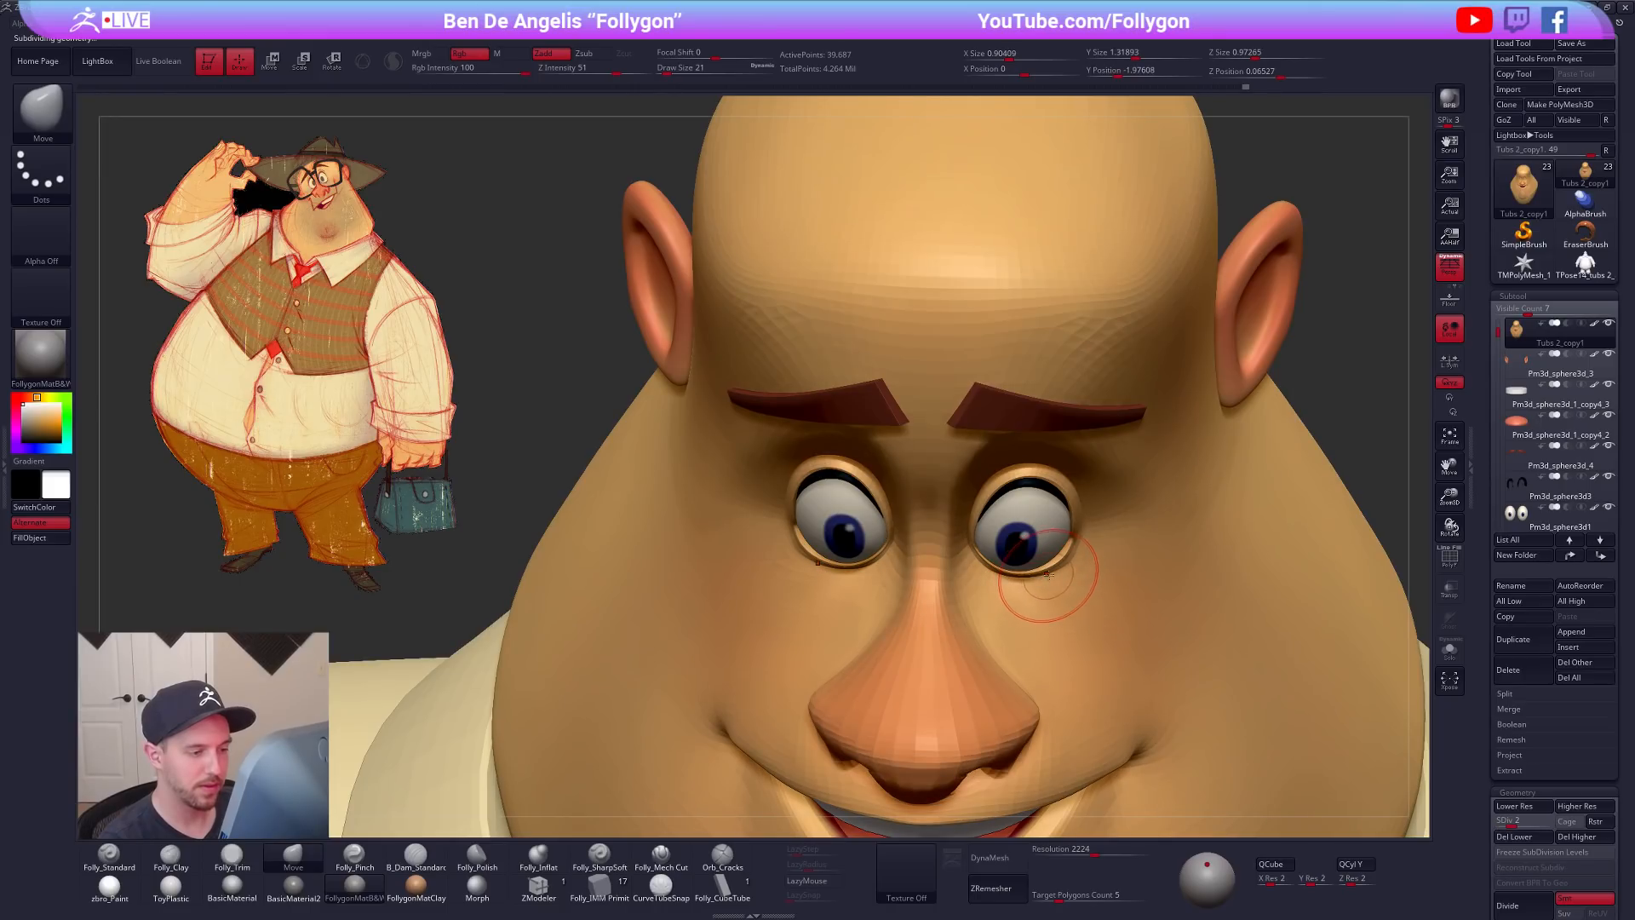
pyautogui.hotkey('shift', 'd')
pyautogui.moveTo(1055, 573)
pyautogui.mouseDown(button='right')
pyautogui.moveTo(1074, 551)
pyautogui.moveTo(1084, 595)
pyautogui.mouseUp(button='right')
pyautogui.press('d')
pyautogui.press('d')
pyautogui.press('d')
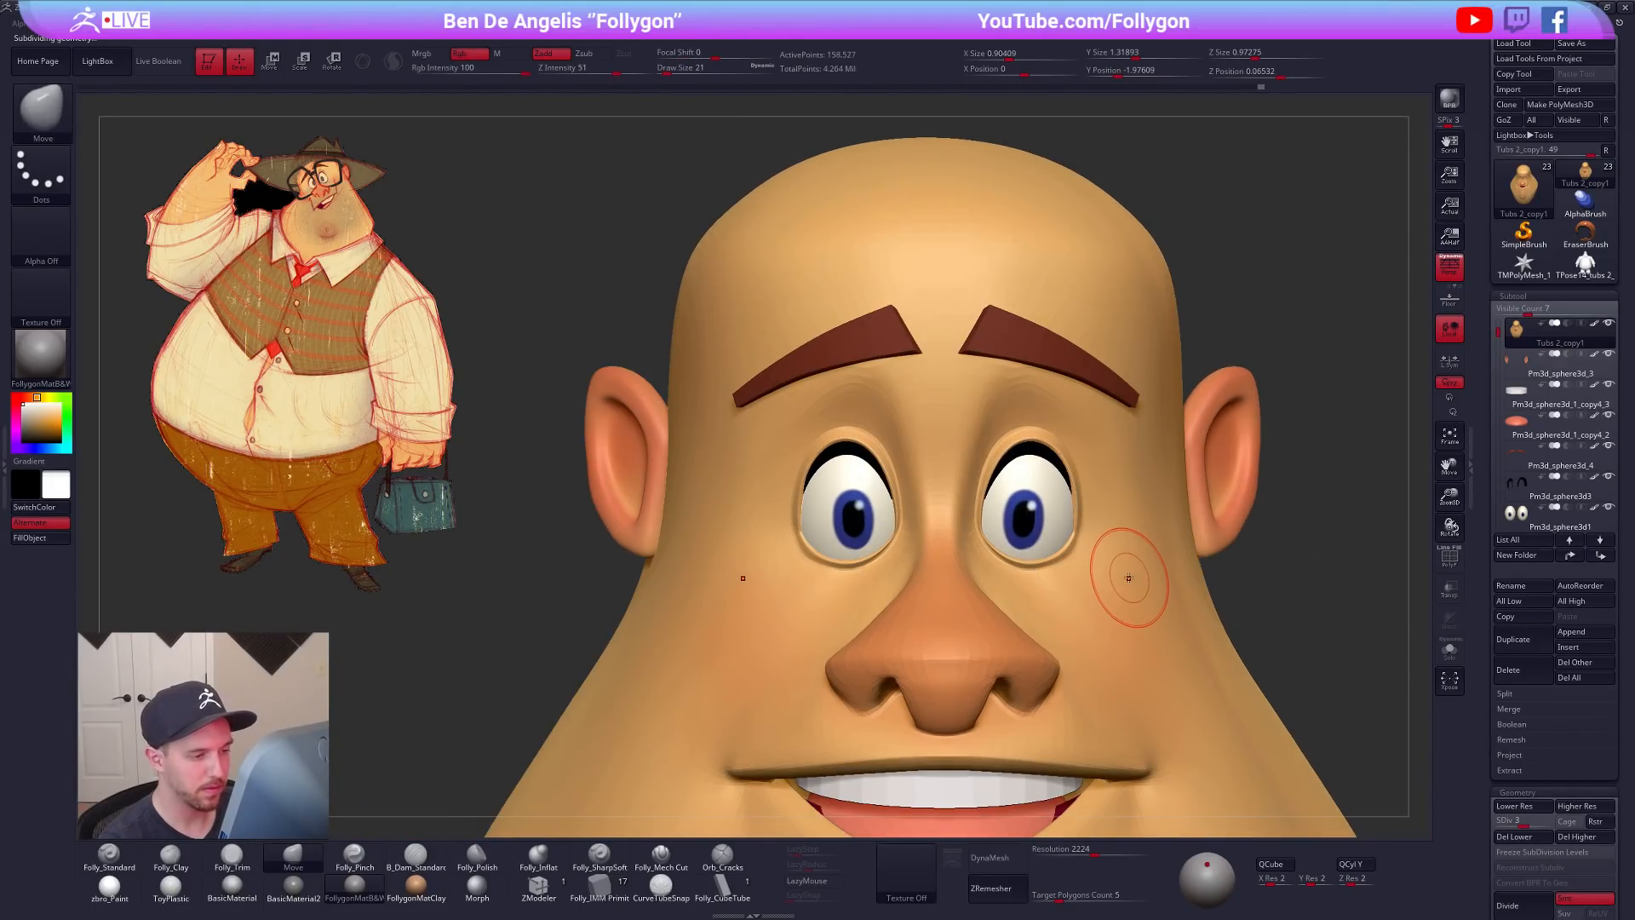
pyautogui.hotkey('shift', 'd')
pyautogui.hotkey('shift', 'd')
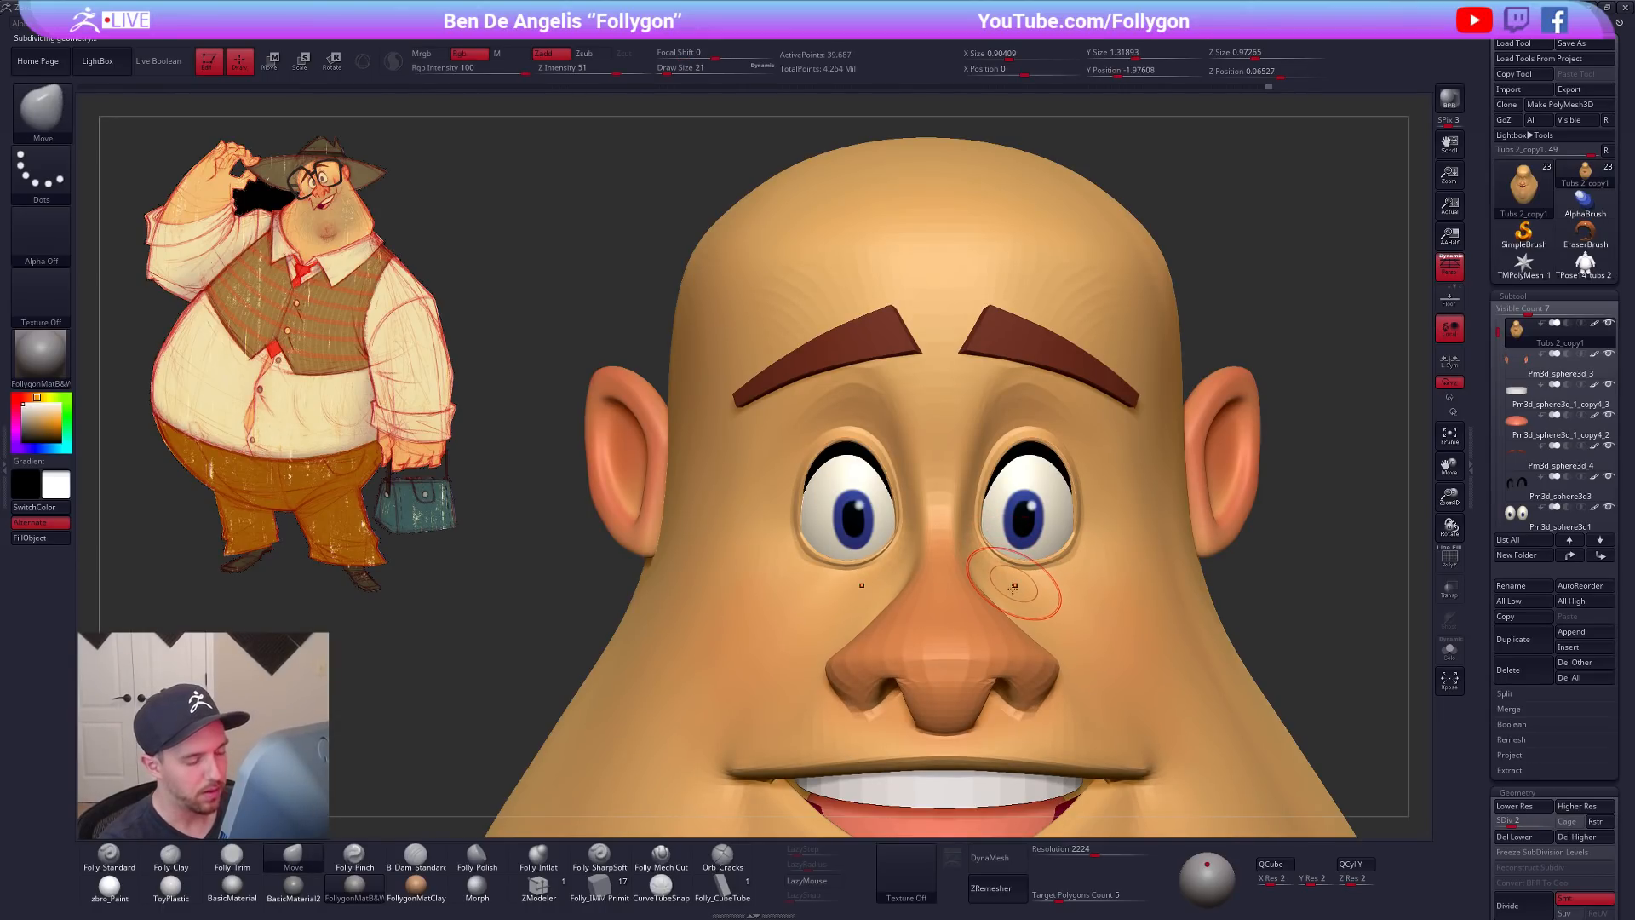
# Step: Return the head to subdivision level 5 and smooth the area under the eyes
pyautogui.press('d')
pyautogui.press('d')
pyautogui.press('d')
pyautogui.moveTo(1014, 586); pyautogui.dragTo(1029, 576, button='right')
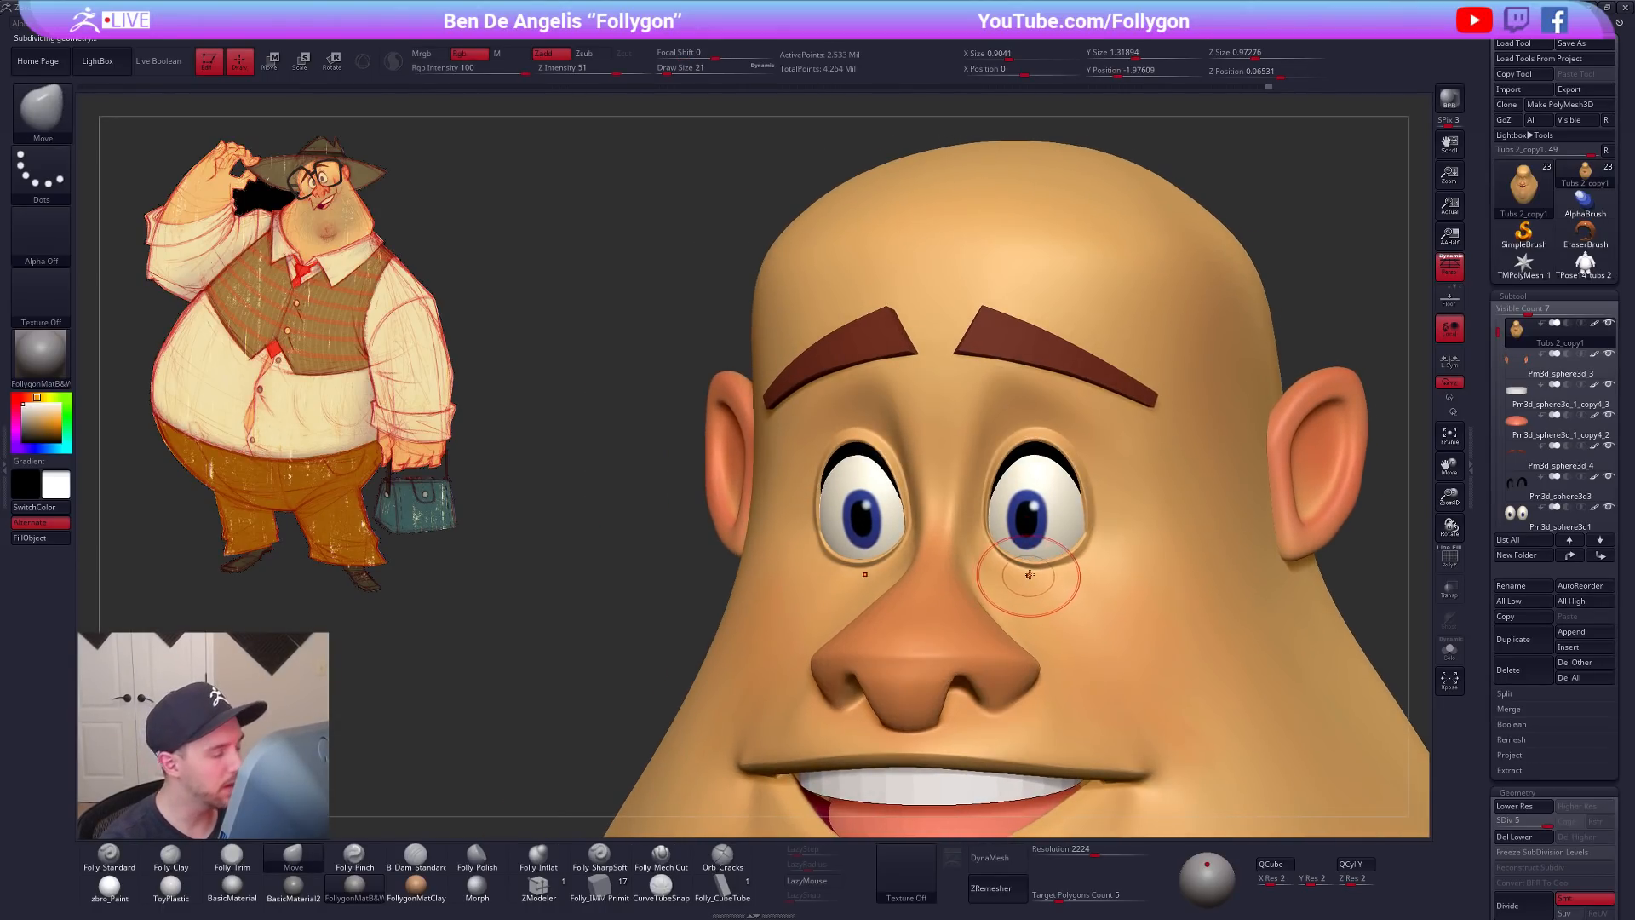
pyautogui.press('shift')
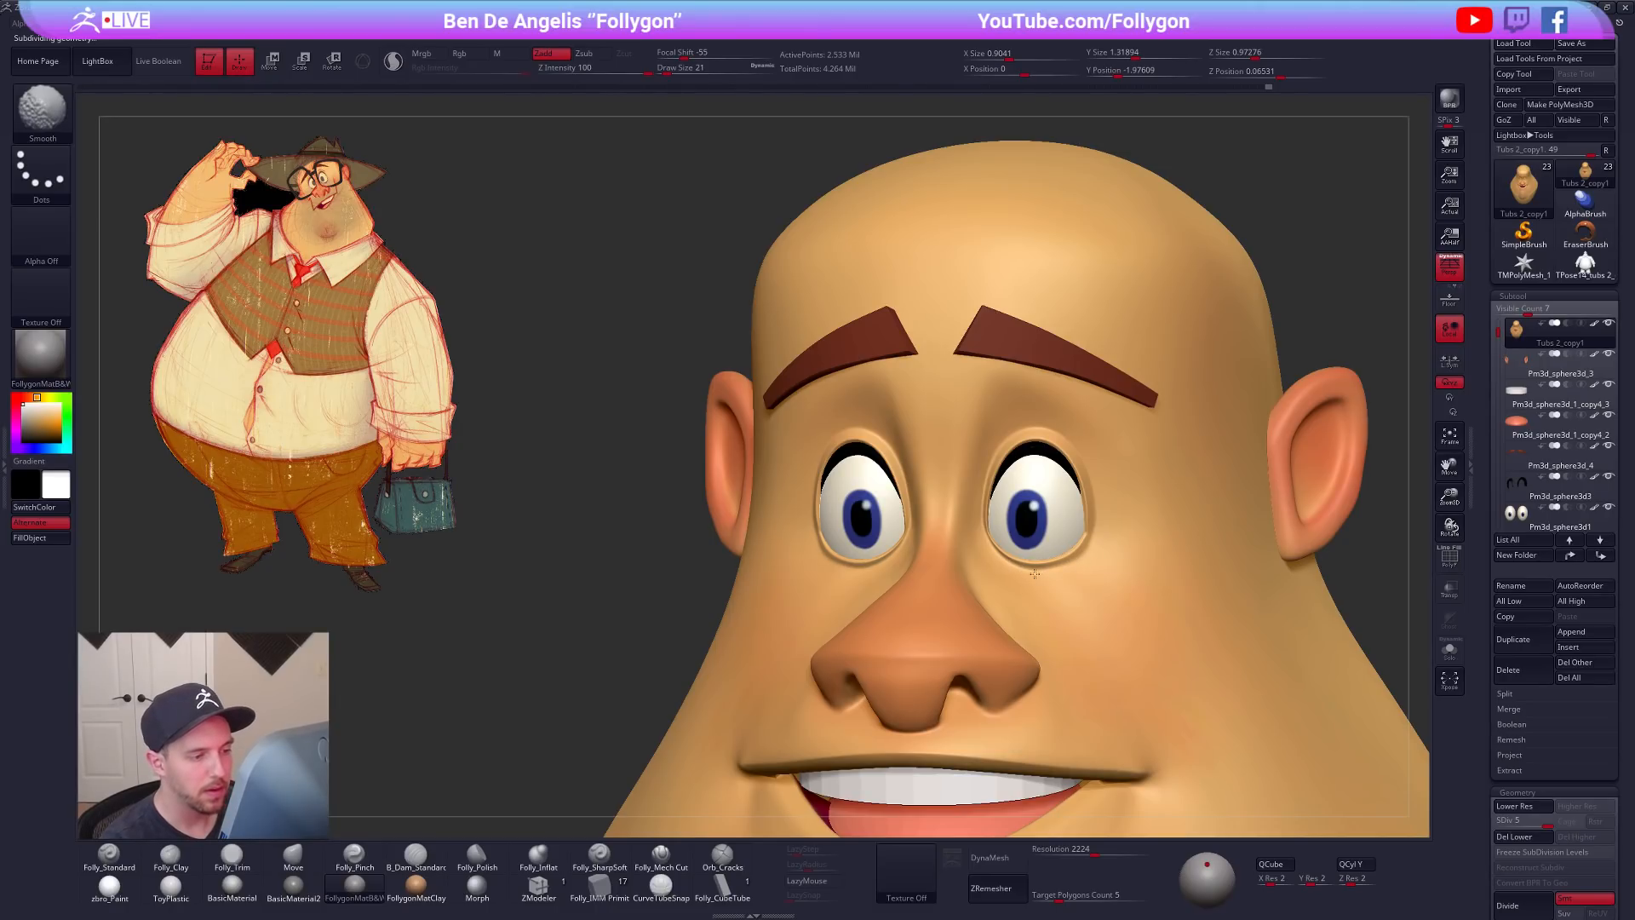
pyautogui.moveTo(1059, 565); pyautogui.dragTo(1131, 566, button='right')
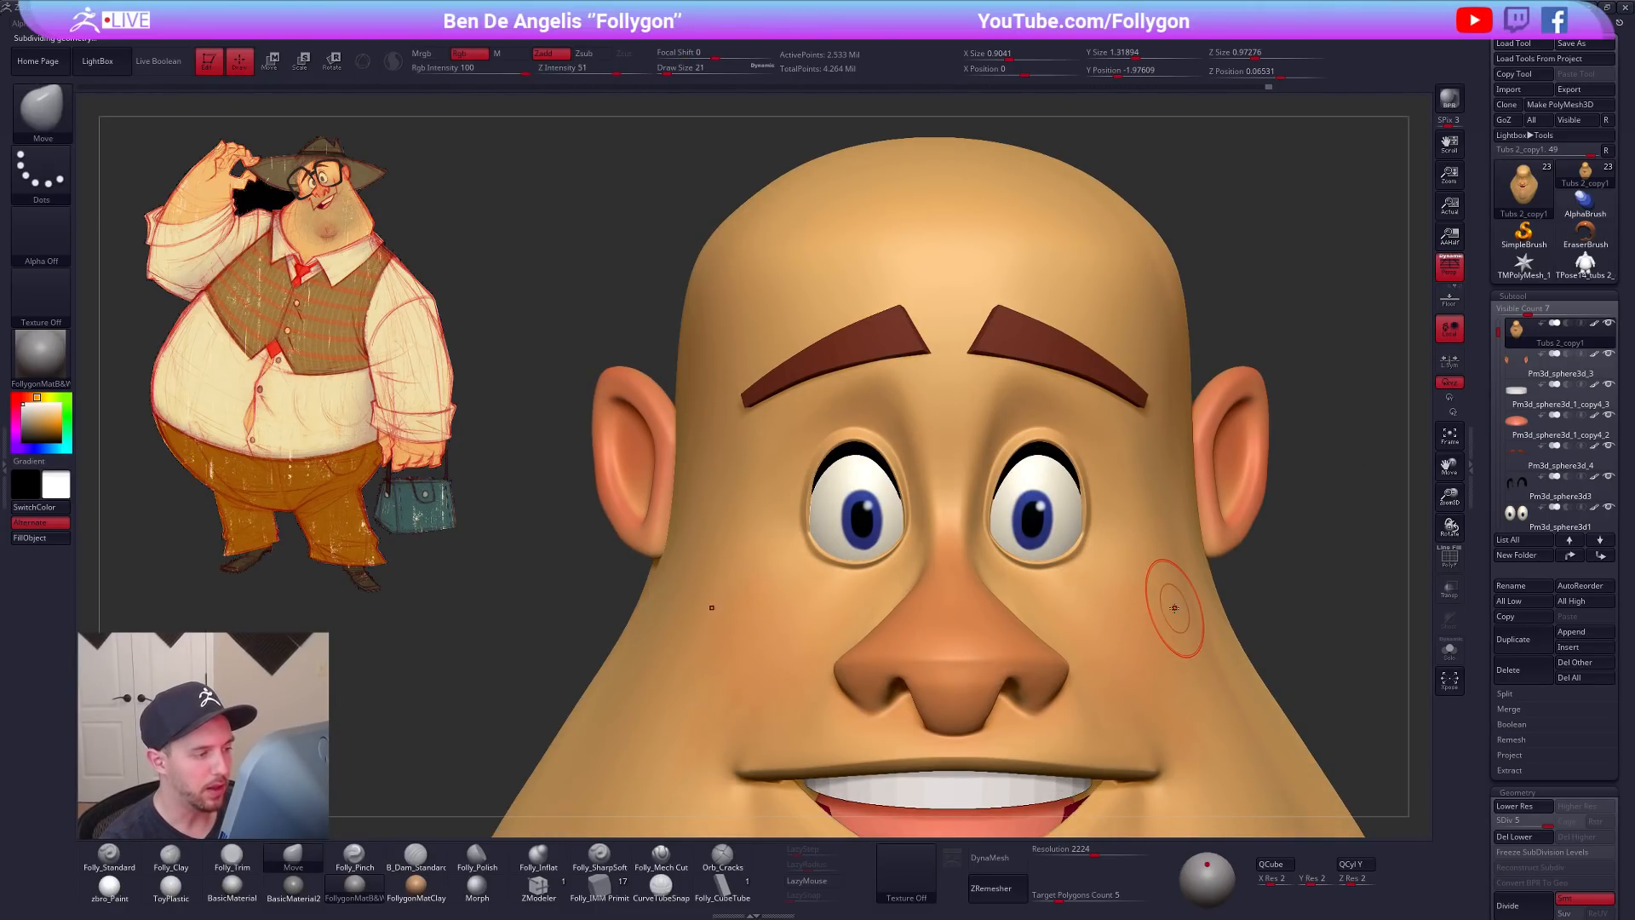
# Step: Show all the character's subtools, including the hat, and make the glasses folder visible again
pyautogui.moveTo(1099, 578)
pyautogui.mouseDown(button='right')
pyautogui.moveTo(1249, 524)
pyautogui.moveTo(1219, 419)
pyautogui.mouseUp(button='right')
pyautogui.keyDown('shift'); pyautogui.click(1608, 323); pyautogui.keyUp('shift')
pyautogui.keyDown('ctrl'); pyautogui.moveTo(1320, 469); pyautogui.dragTo(1380, 467, button='right'); pyautogui.keyUp('ctrl')
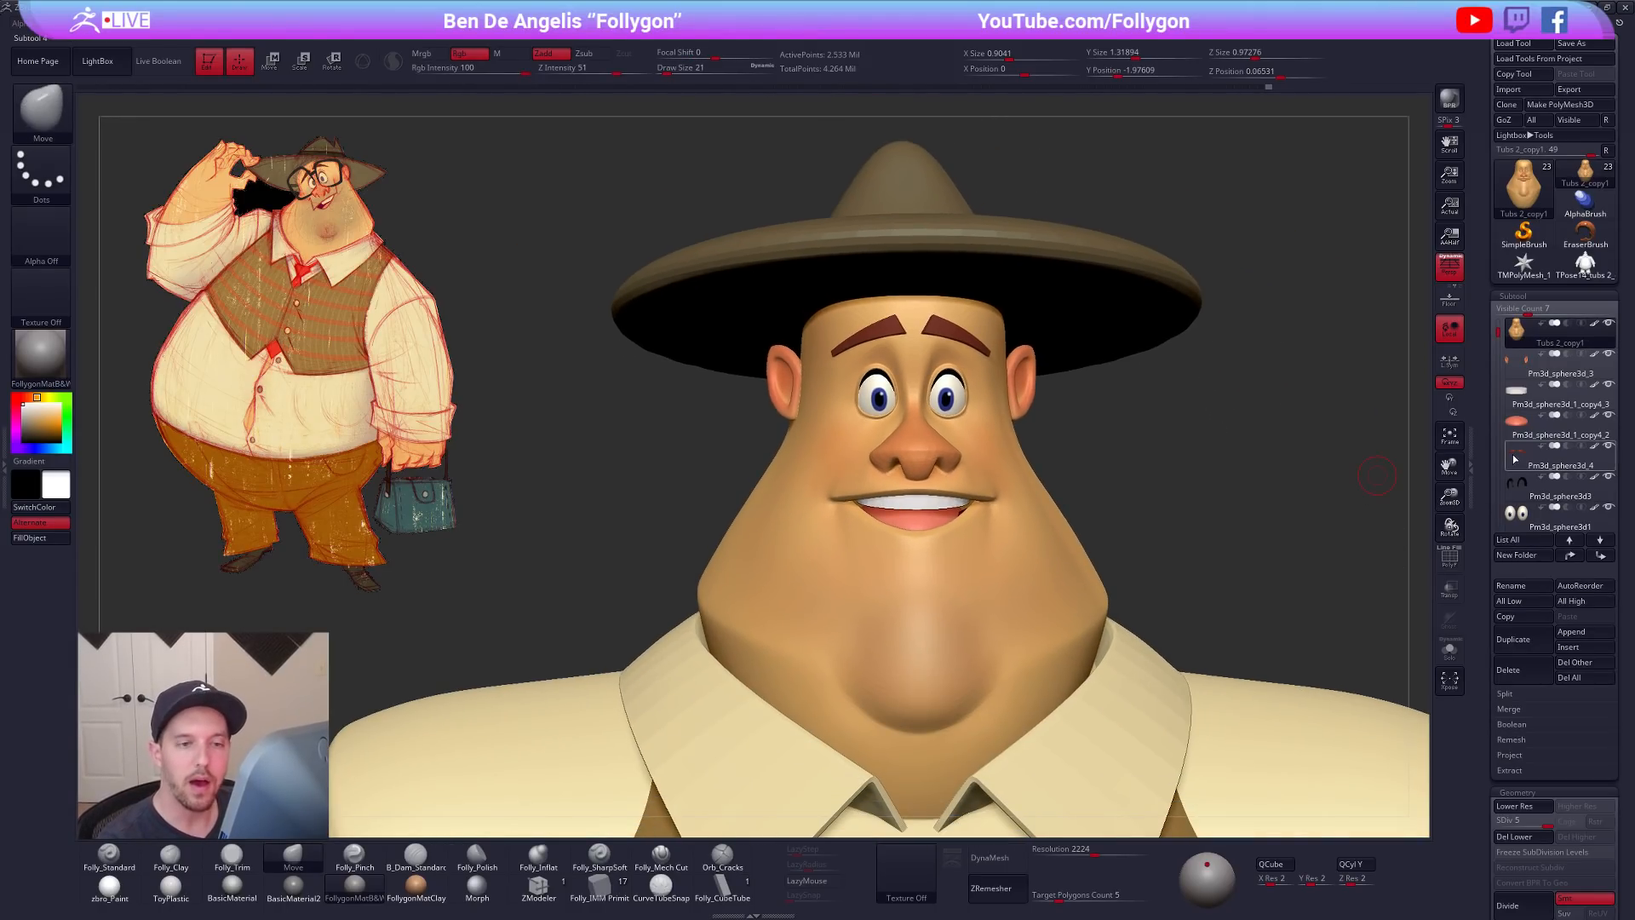
pyautogui.scroll(-3, 1533, 456)
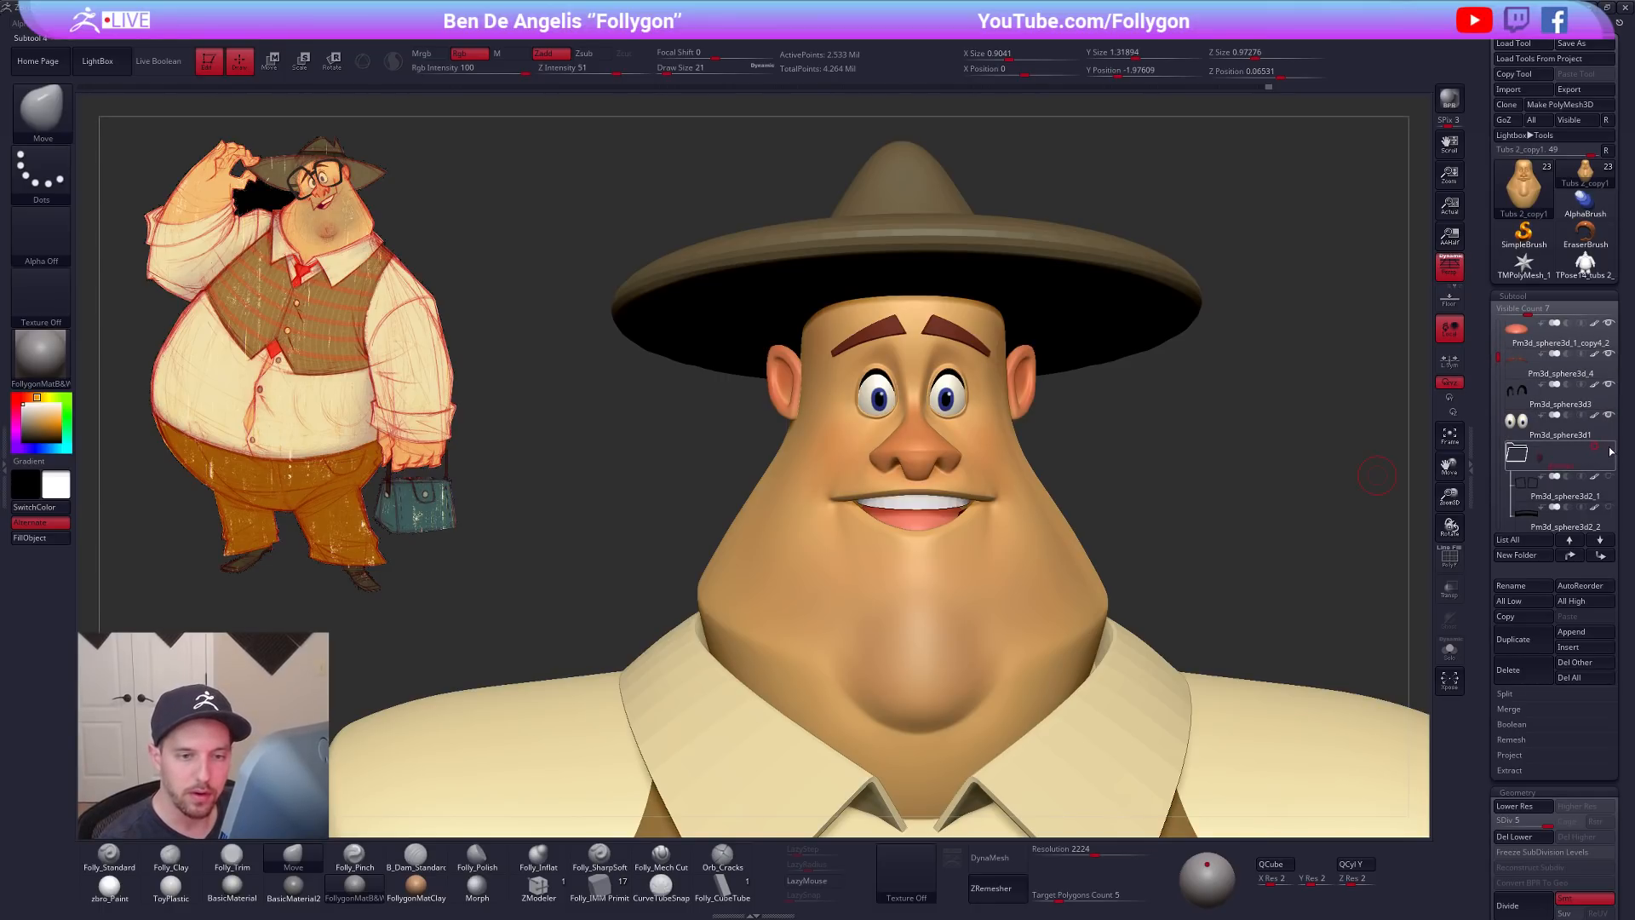
pyautogui.click(1610, 454)
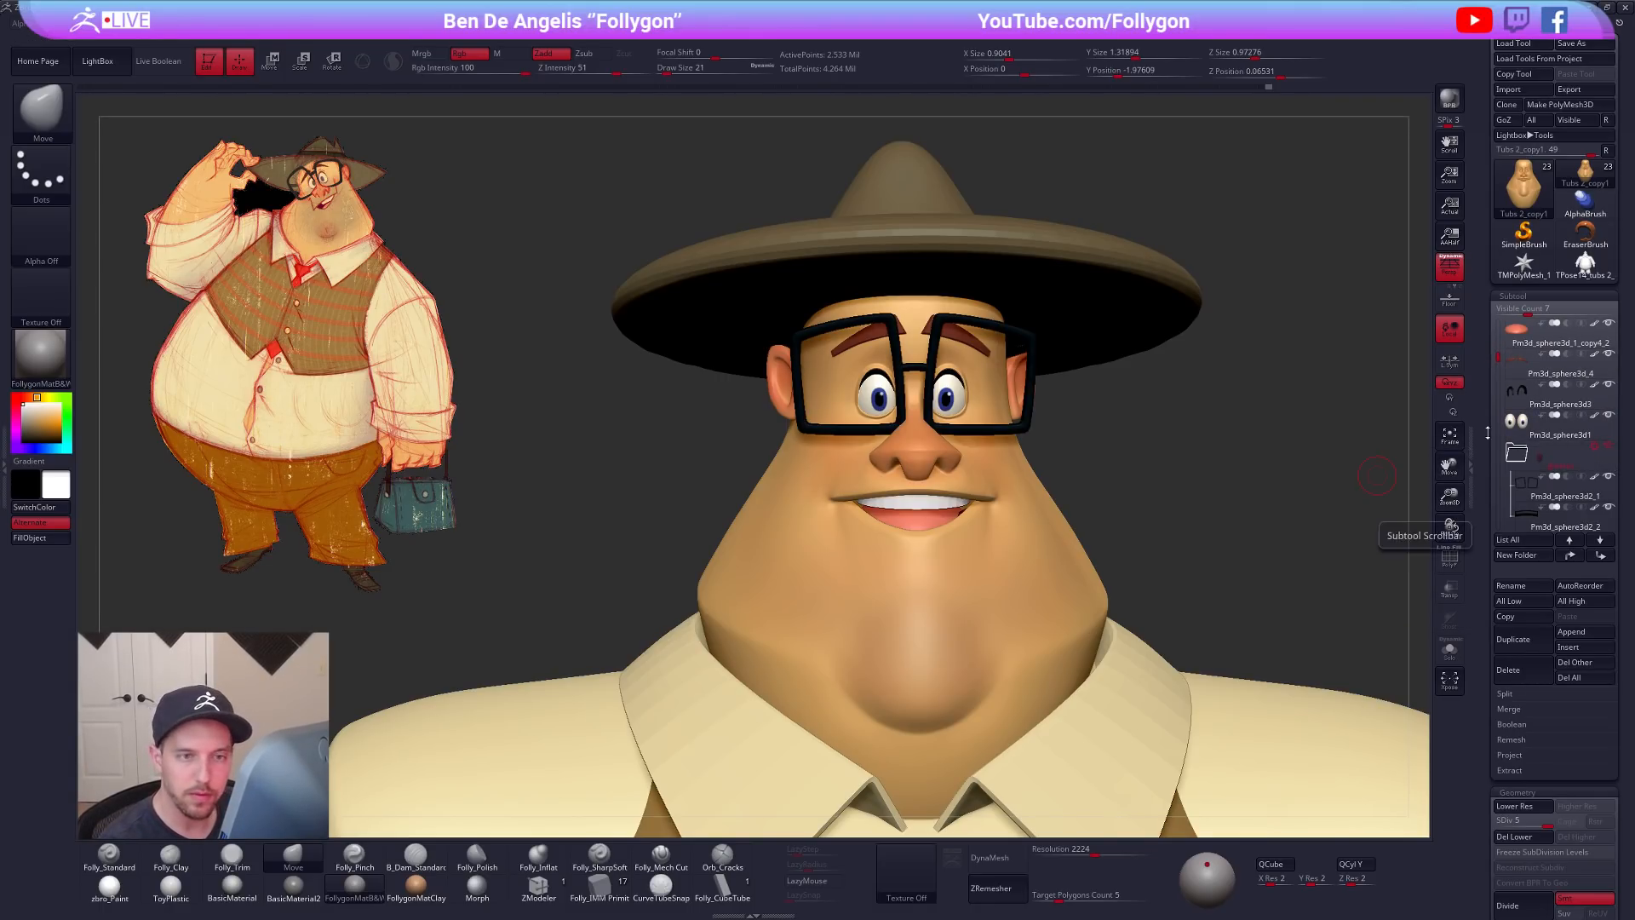
# Step: Delete the leftover Transpose Master mesh from the tool list and return to the Tubs 2_copy1 character
pyautogui.click(1585, 264)
pyautogui.click(1516, 669)
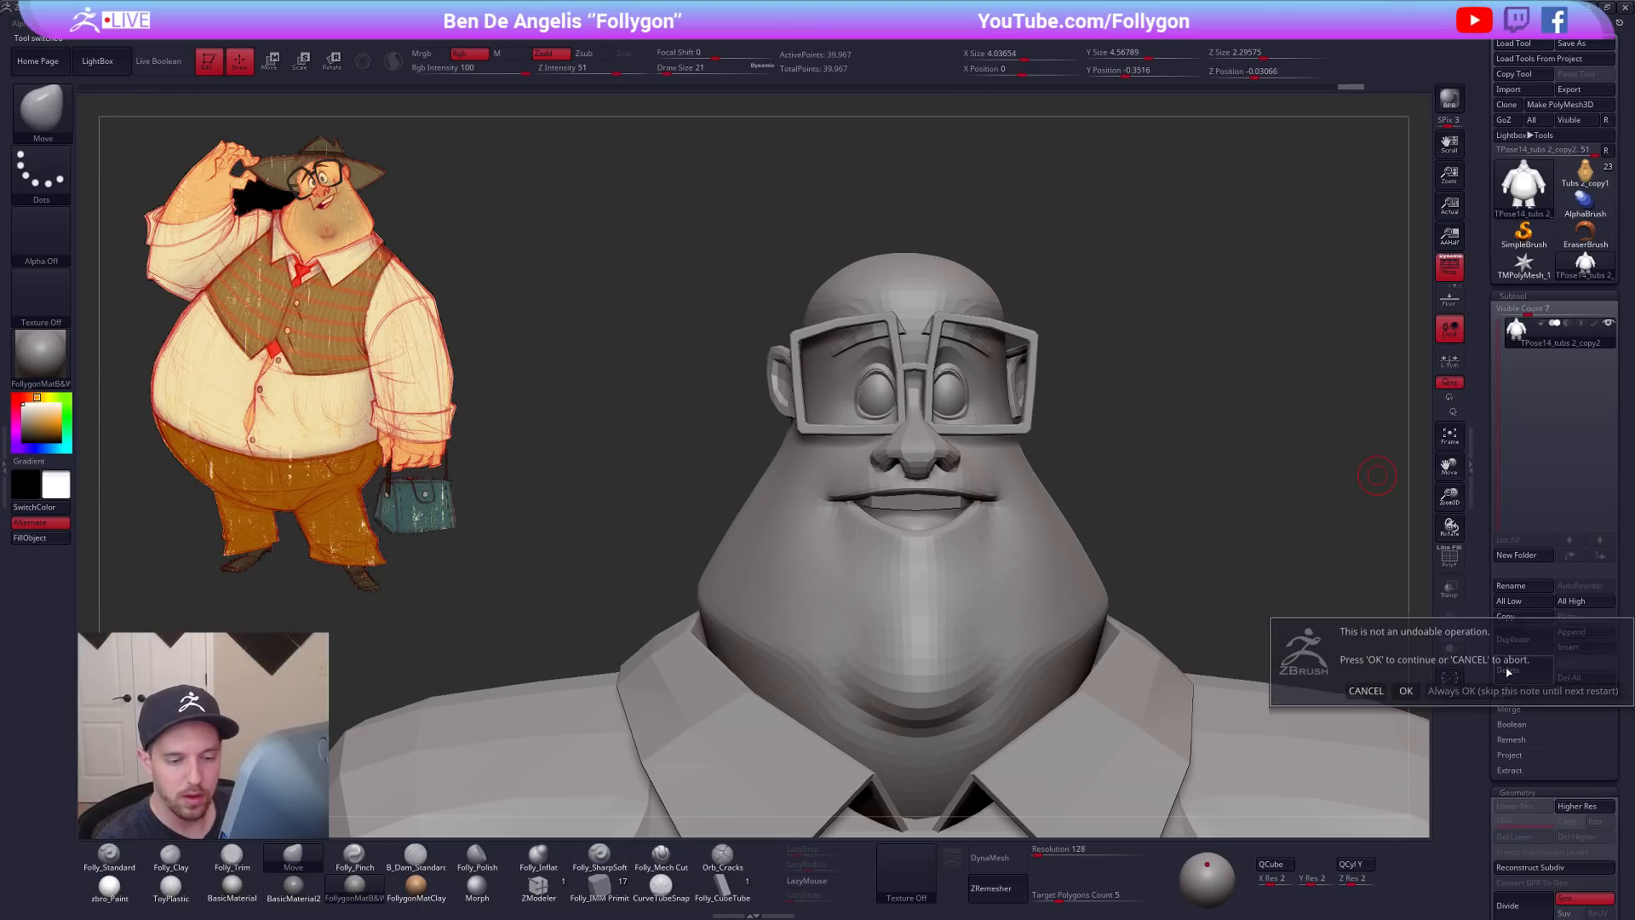
pyautogui.click(1409, 690)
pyautogui.click(1580, 193)
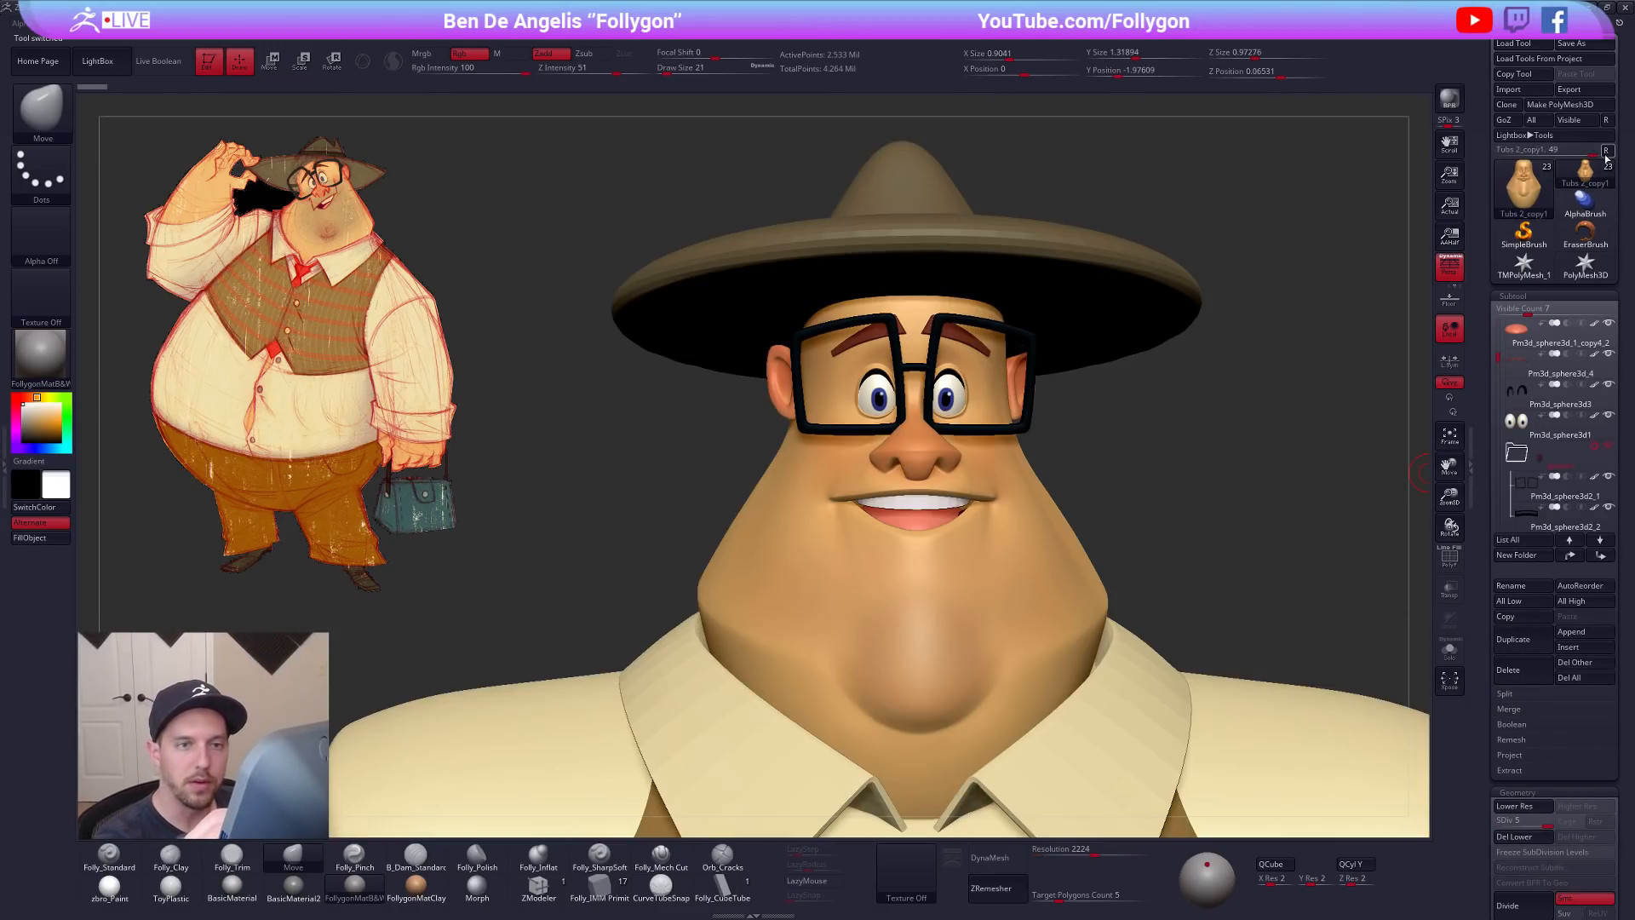
# Step: Switch to the older Tubs 1_copy3 character and change the active material to zbro_Paint
pyautogui.keyDown('alt'); pyautogui.moveTo(1203, 444); pyautogui.dragTo(1084, 412); pyautogui.keyUp('alt')
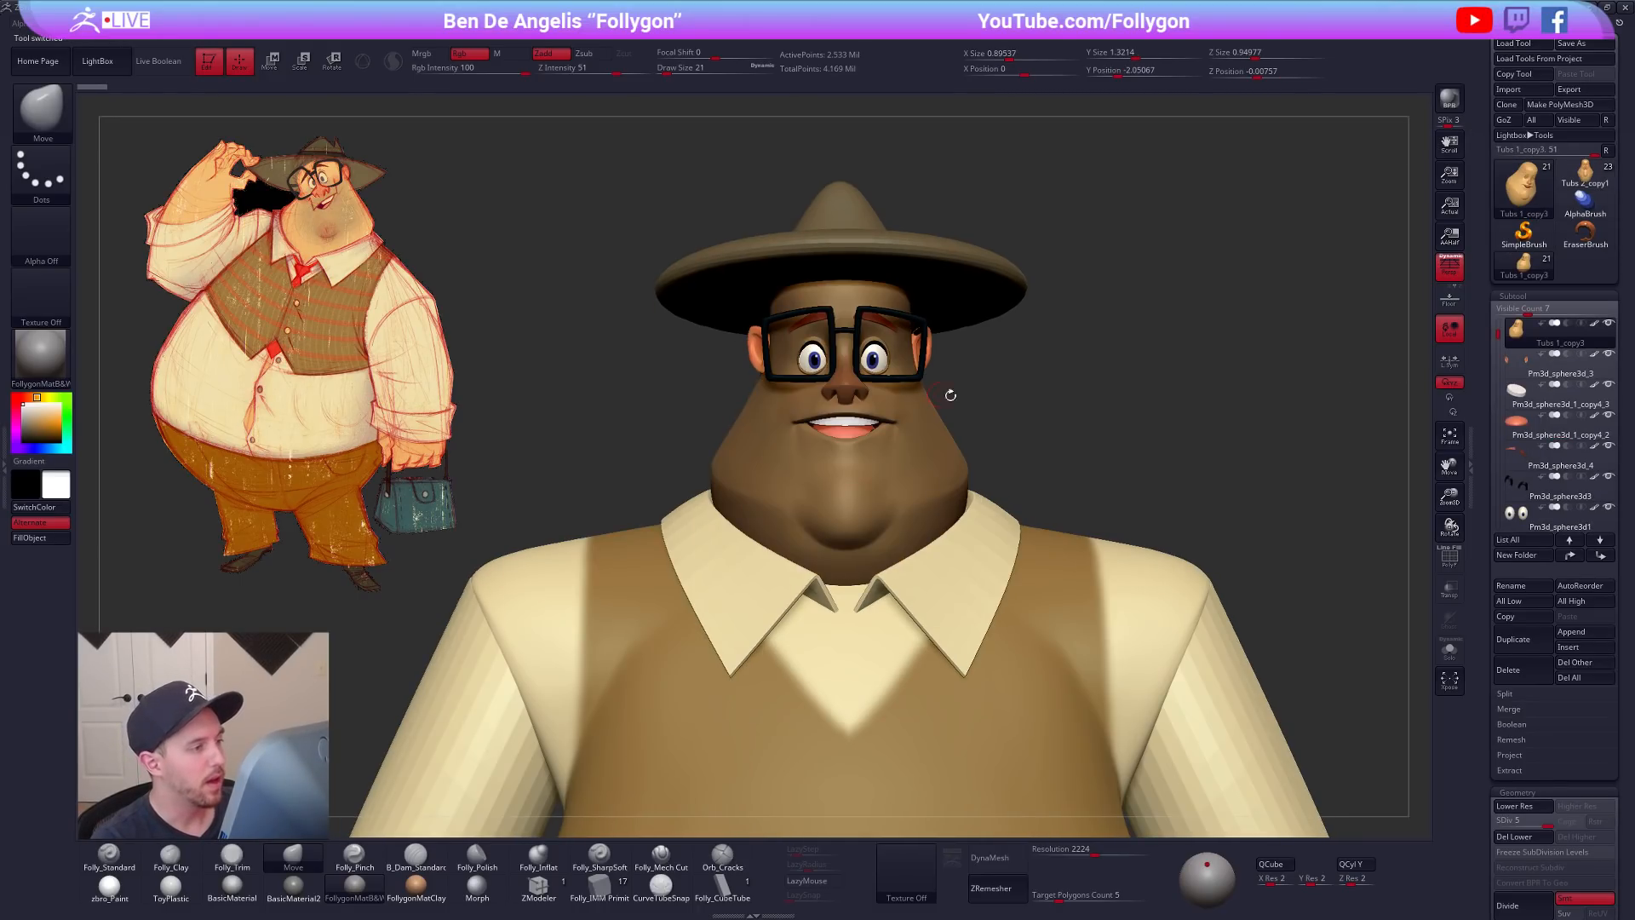
pyautogui.click(109, 886)
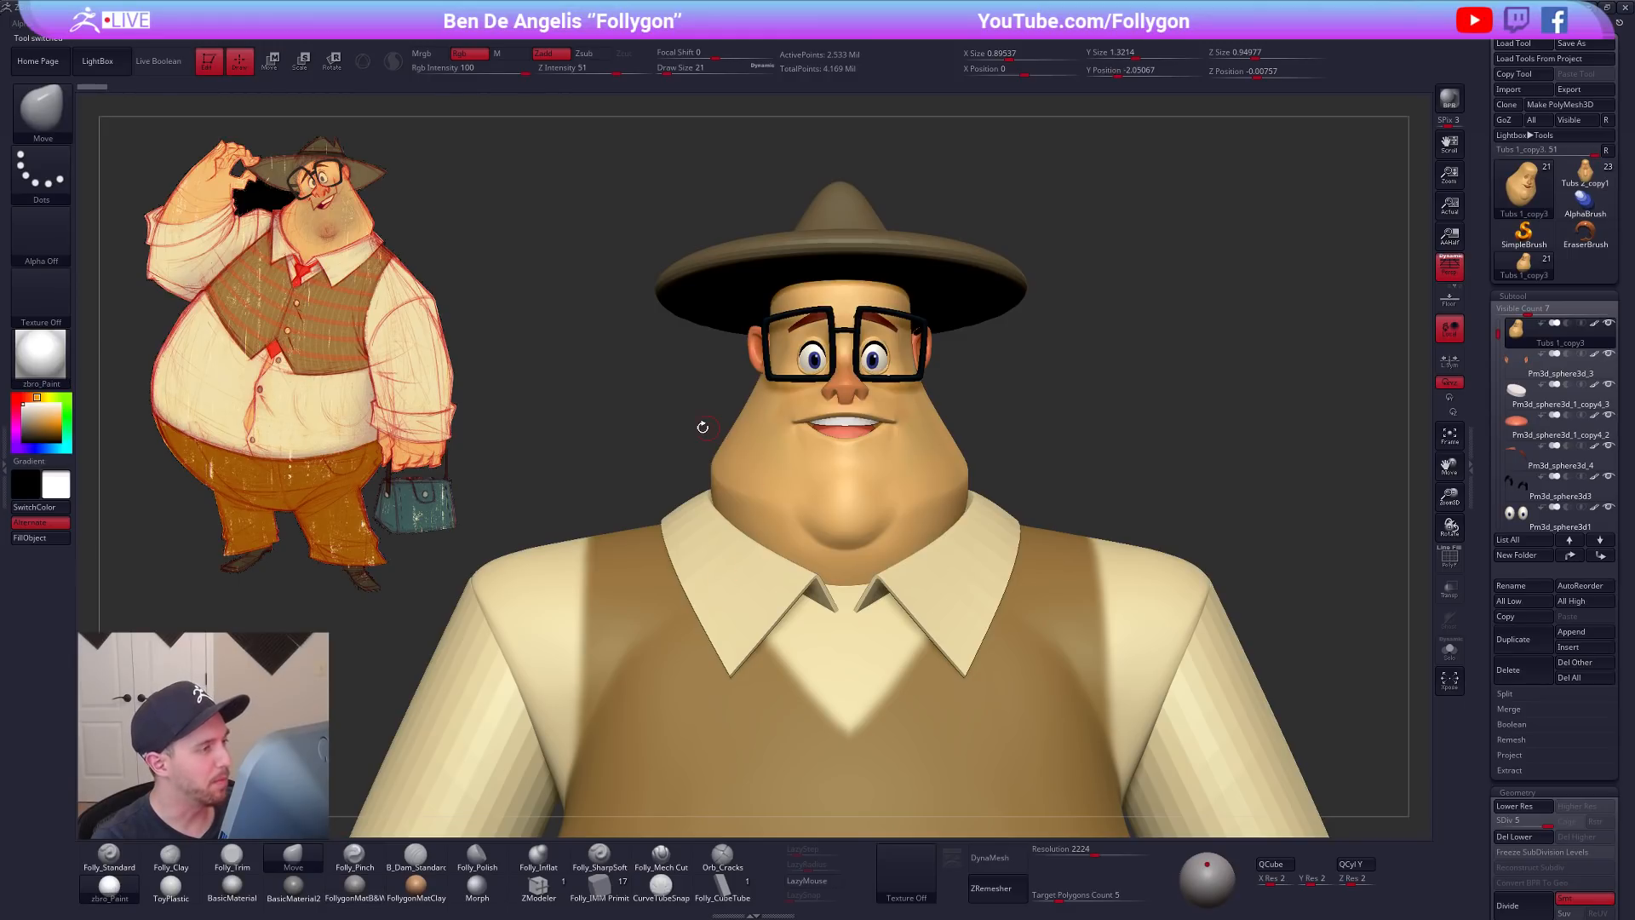
pyautogui.press('1')
pyautogui.click(524, 70)
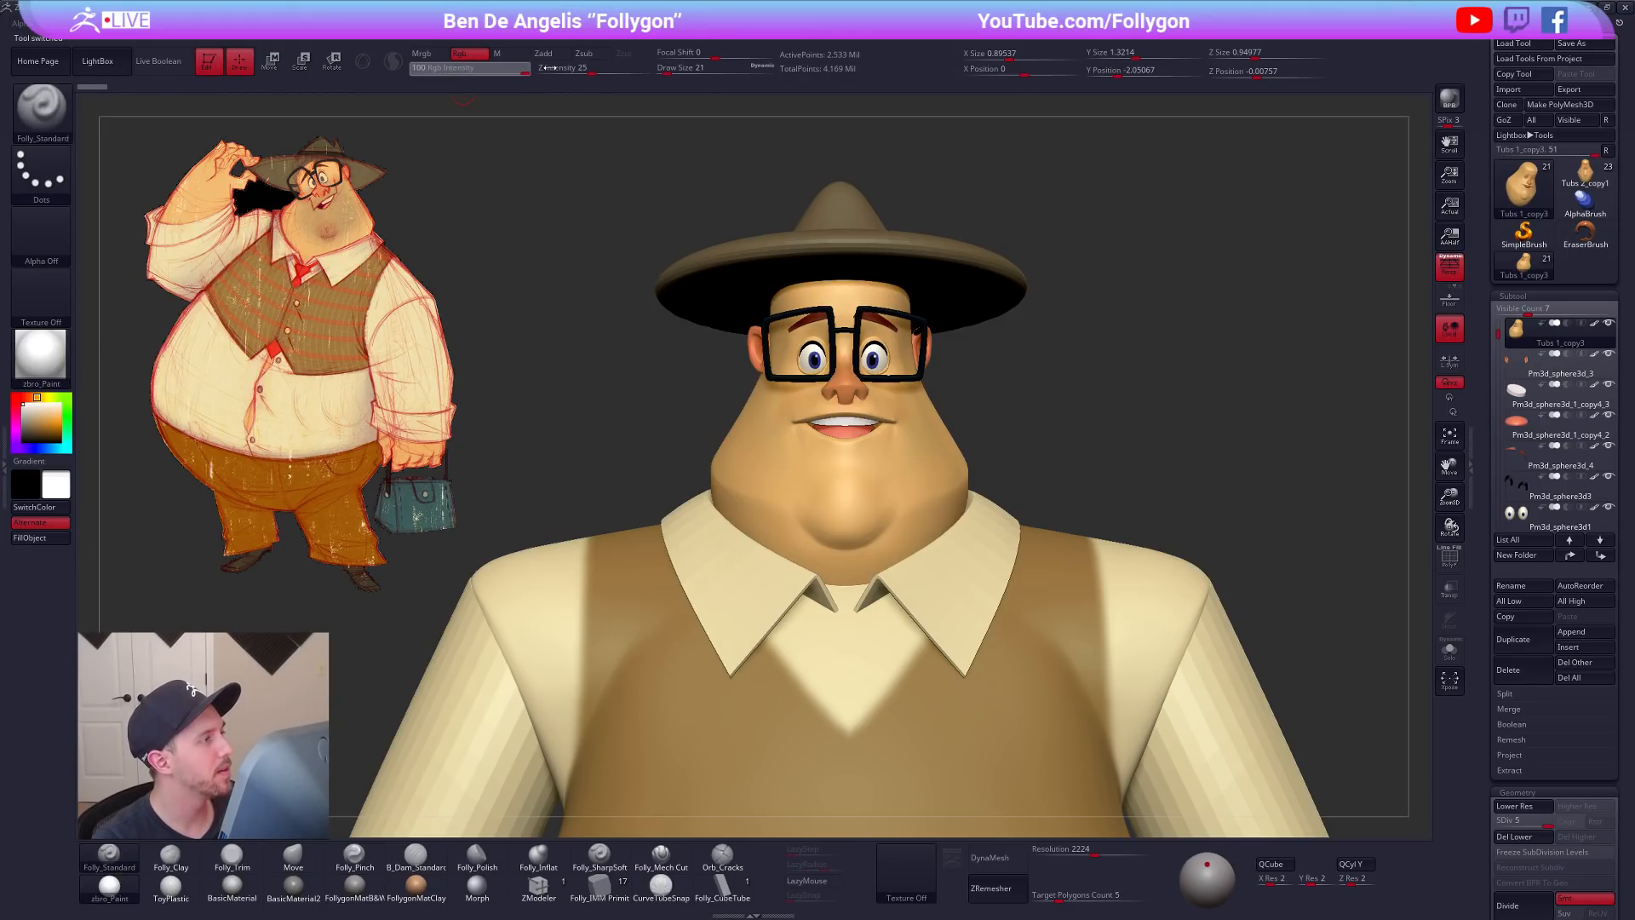
# Step: Place a canvas snapshot of the older character beside the Tubs 2_copy1 version and compare their faces and profiles
pyautogui.hotkey('shift', 'z')
pyautogui.moveTo(1052, 407)
pyautogui.keyDown('alt'); pyautogui.mouseDown()
pyautogui.moveTo(744, 362)
pyautogui.moveTo(758, 391)
pyautogui.moveTo(807, 391)
pyautogui.moveTo(913, 358)
pyautogui.moveTo(849, 344)
pyautogui.mouseUp(); pyautogui.keyUp('alt')
pyautogui.hotkey('shift', 'z')
pyautogui.press('shift')
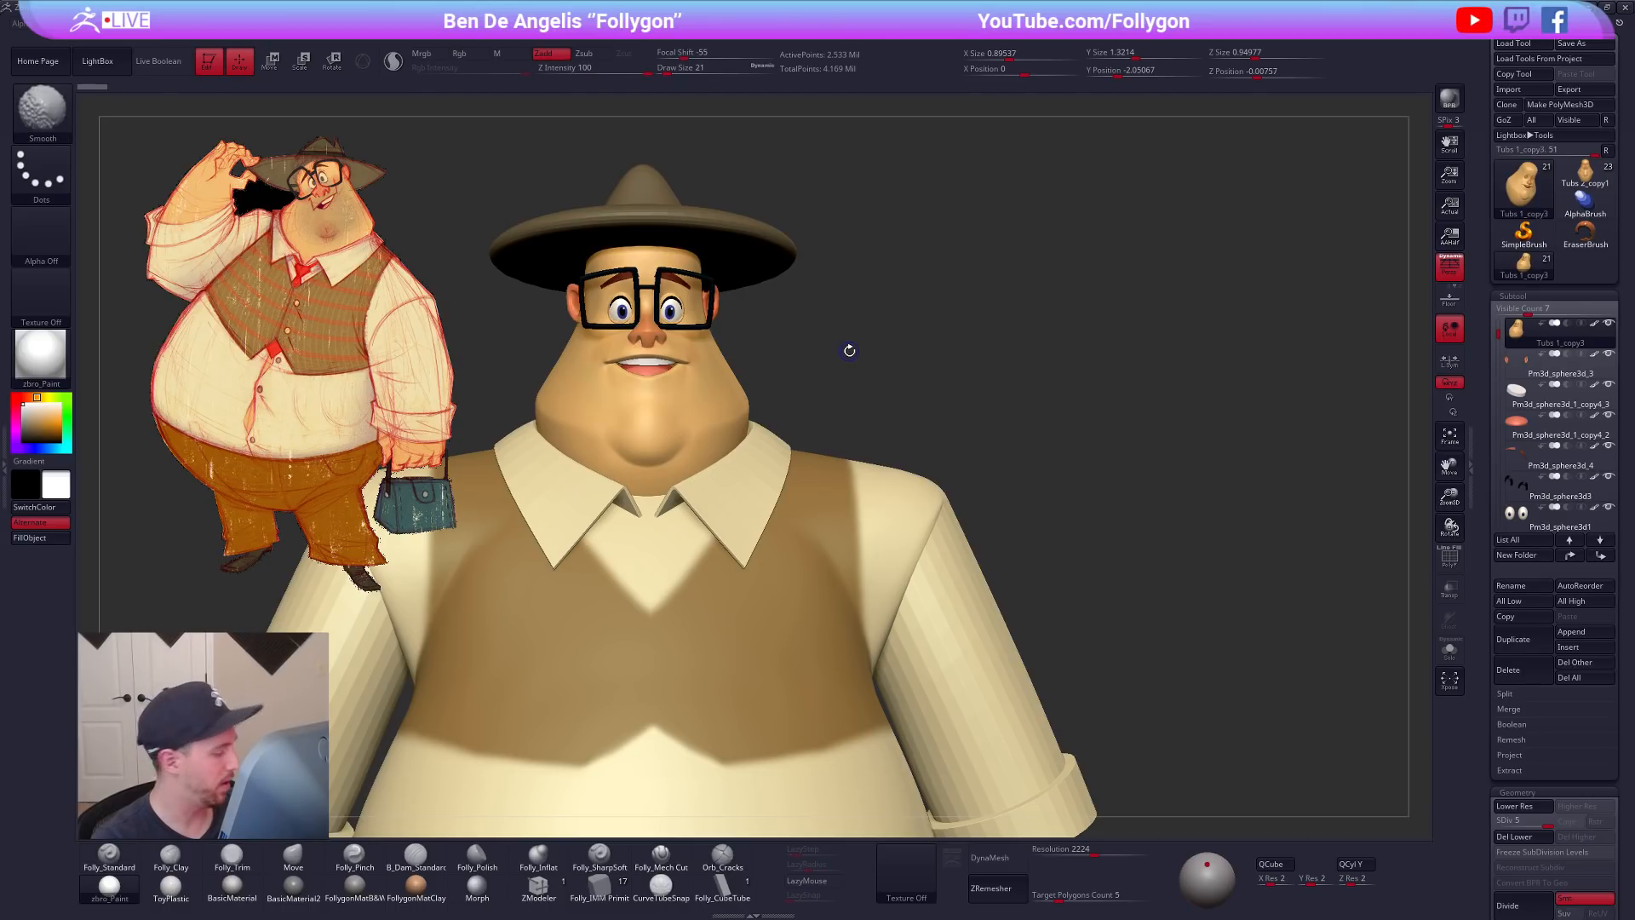
pyautogui.hotkey('shift', 's')
pyautogui.keyDown('alt'); pyautogui.moveTo(865, 398); pyautogui.dragTo(1216, 401); pyautogui.keyUp('alt')
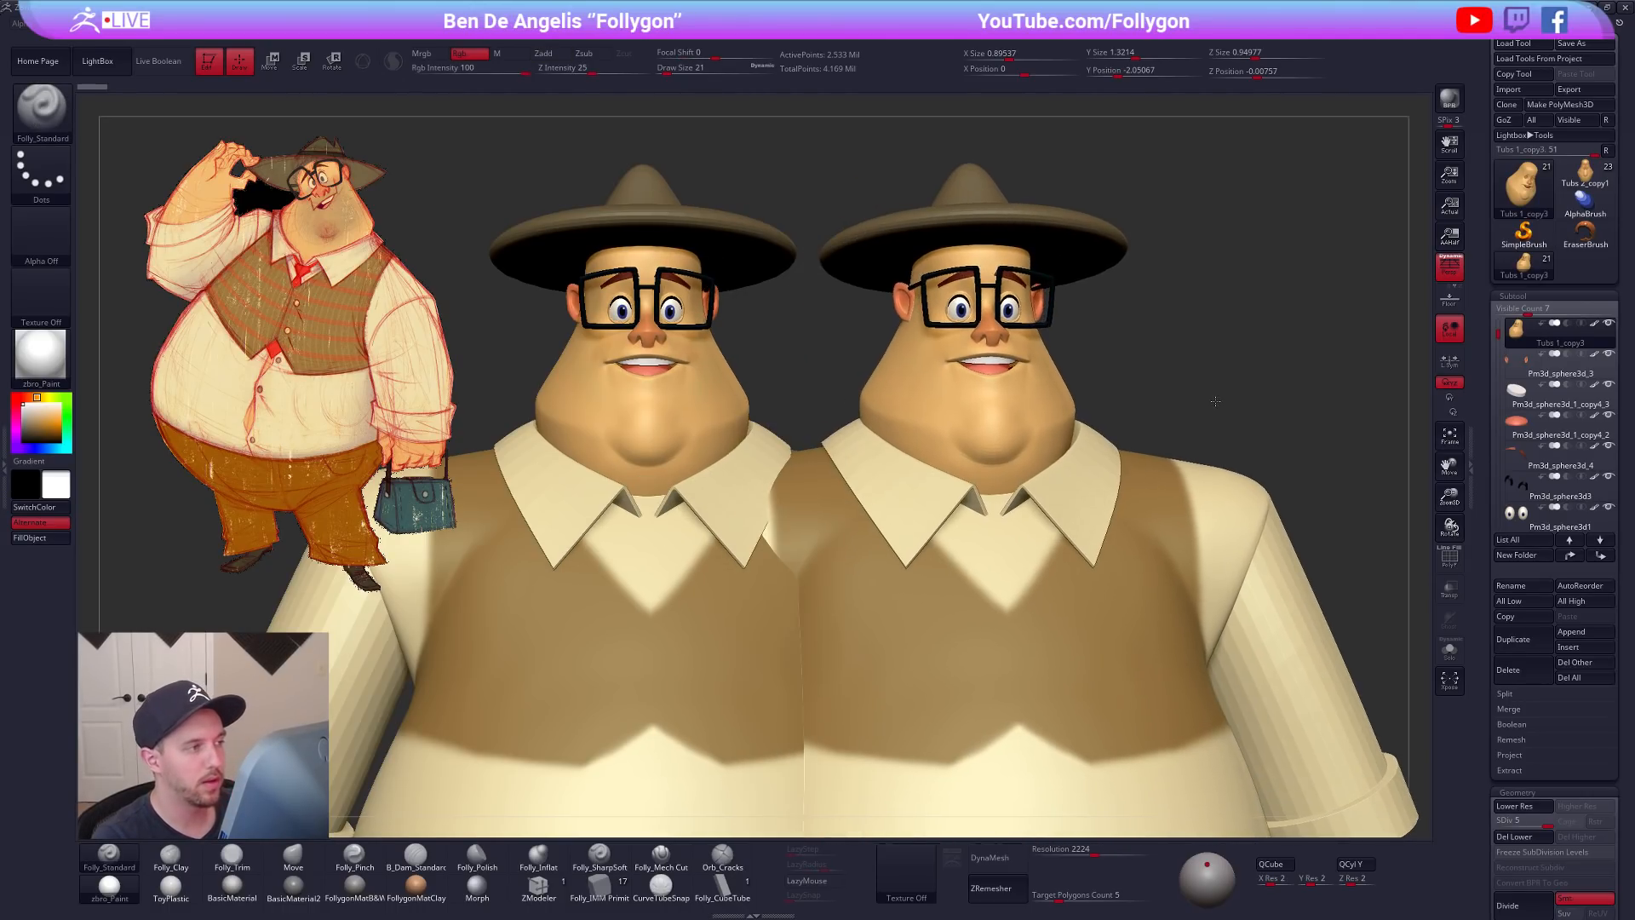
pyautogui.click(1585, 175)
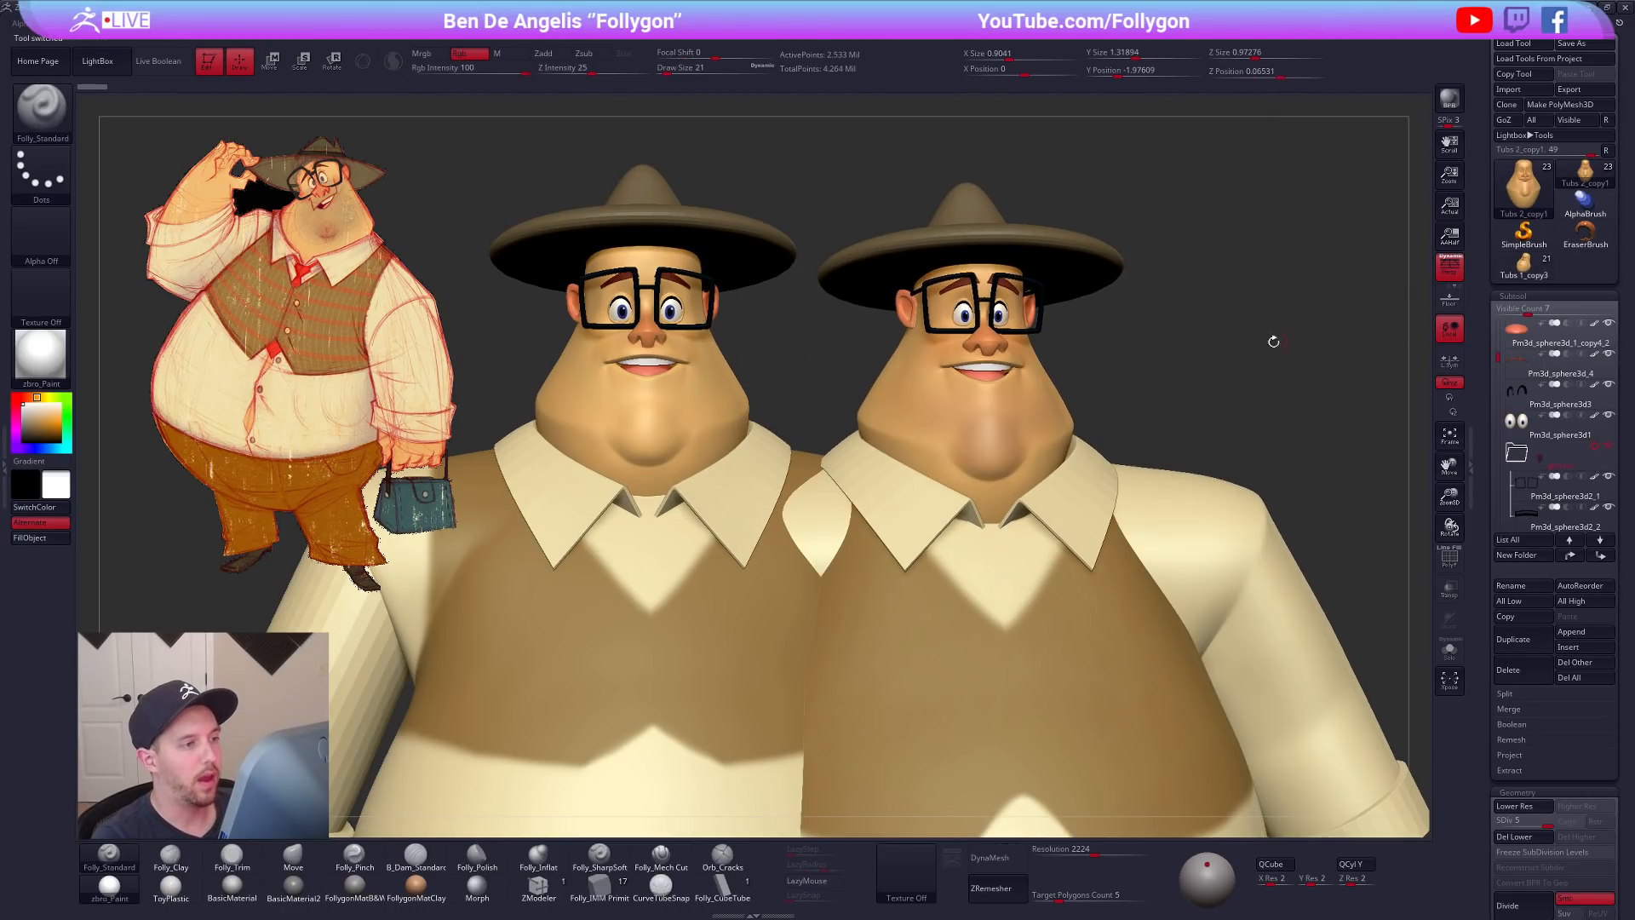
pyautogui.keyDown('alt'); pyautogui.moveTo(1109, 396); pyautogui.dragTo(1189, 403); pyautogui.keyUp('alt')
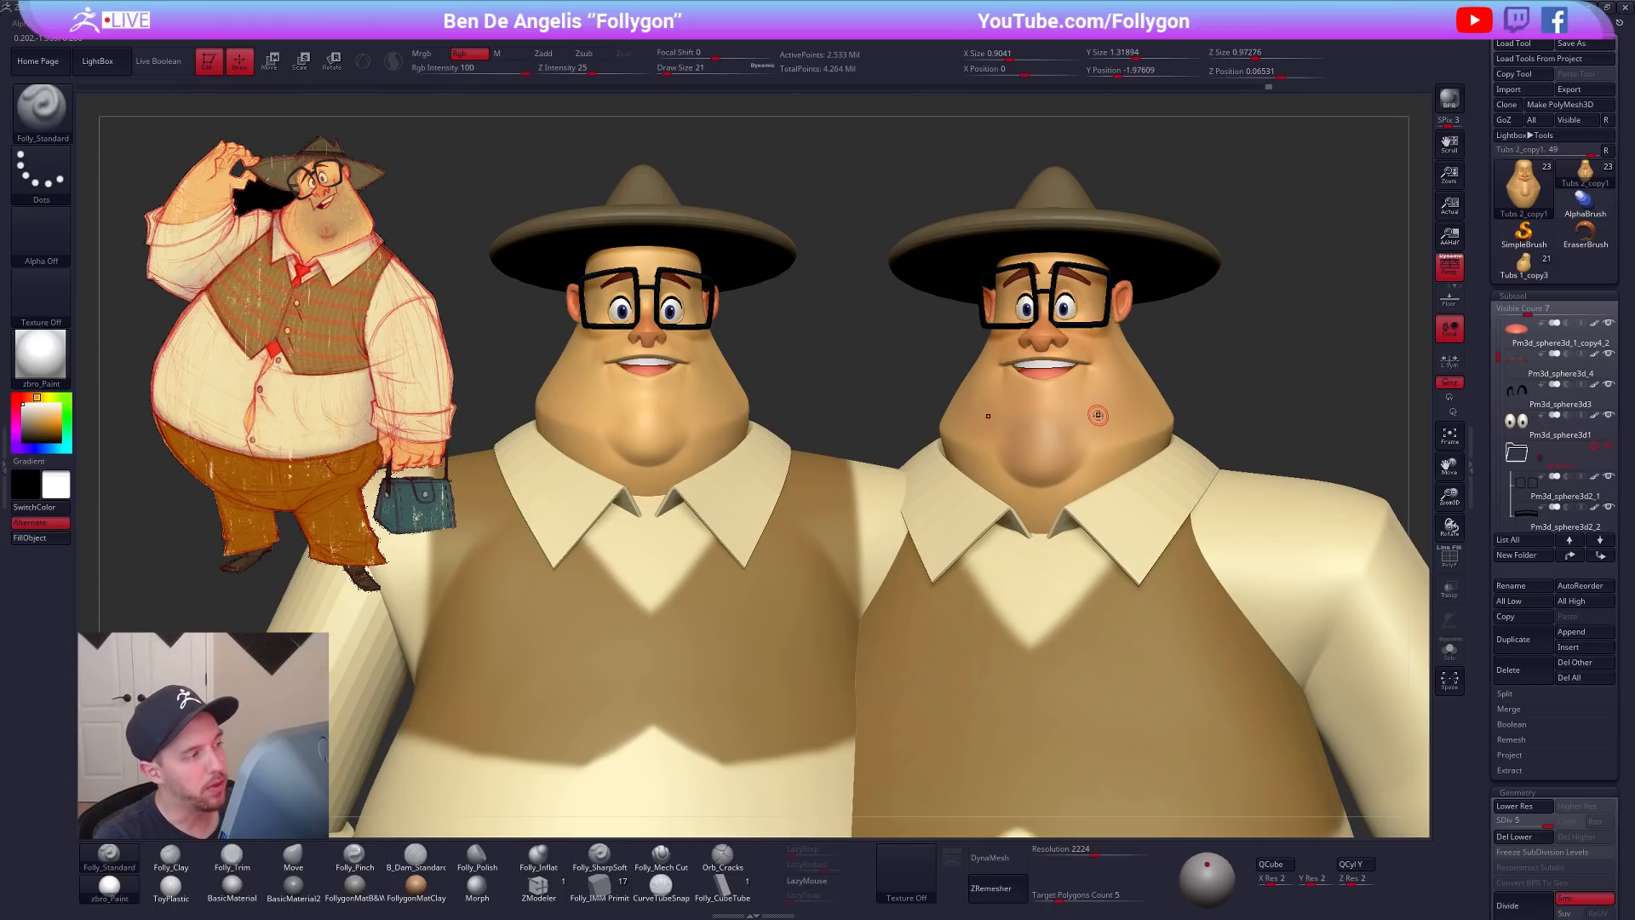
pyautogui.moveTo(1097, 420); pyautogui.dragTo(1099, 344, button='right')
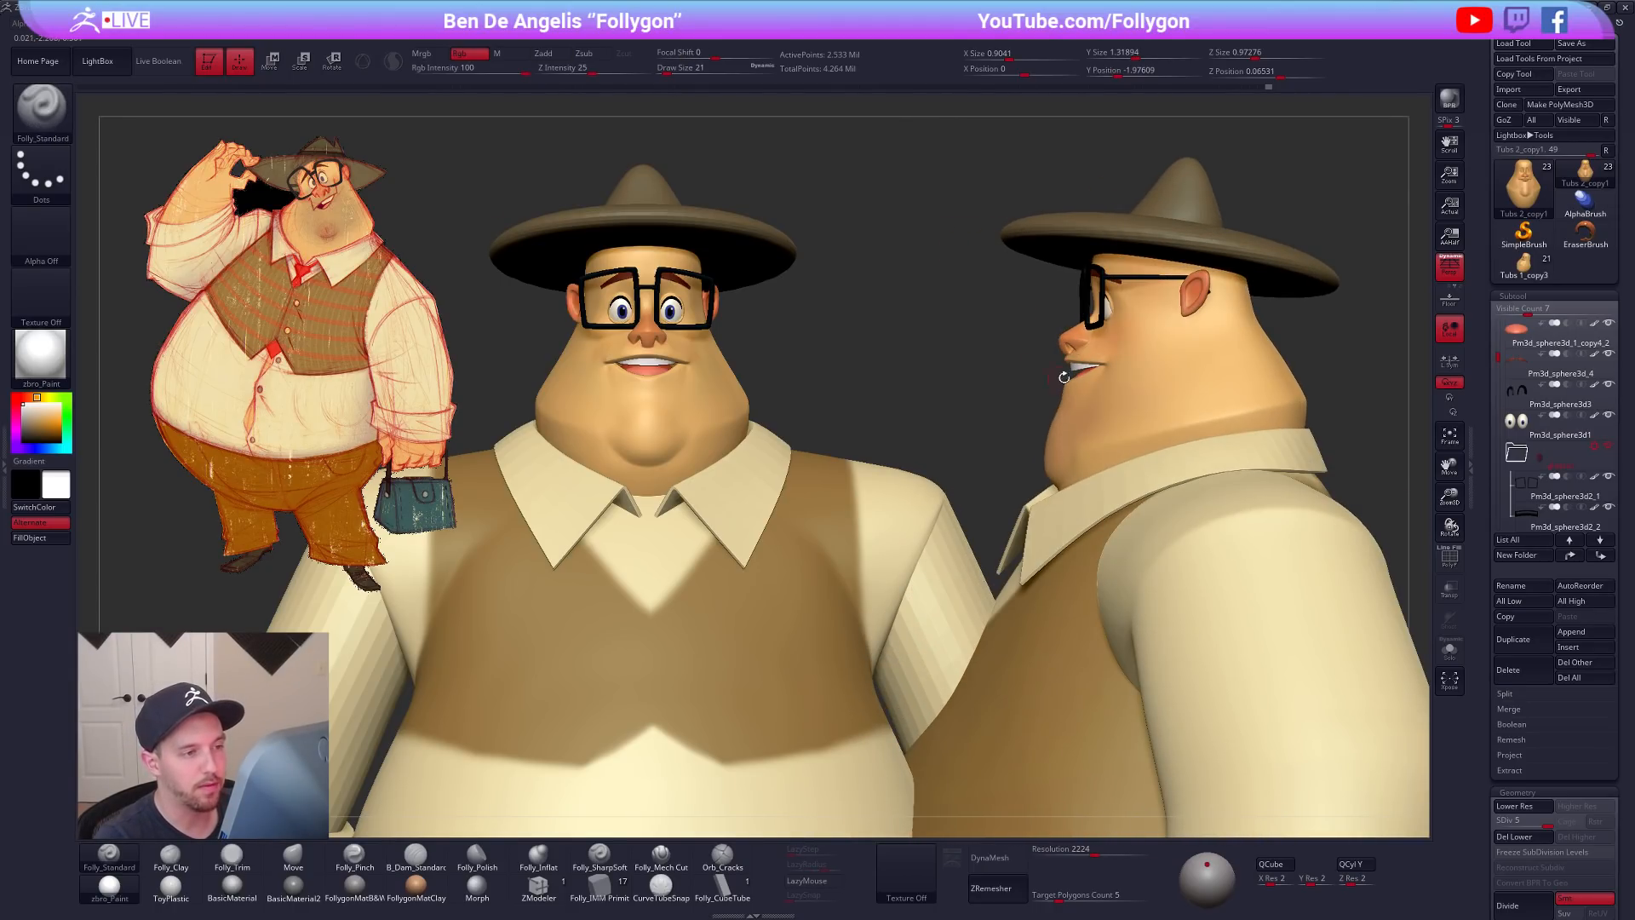
pyautogui.moveTo(1081, 403); pyautogui.dragTo(1133, 402, button='right')
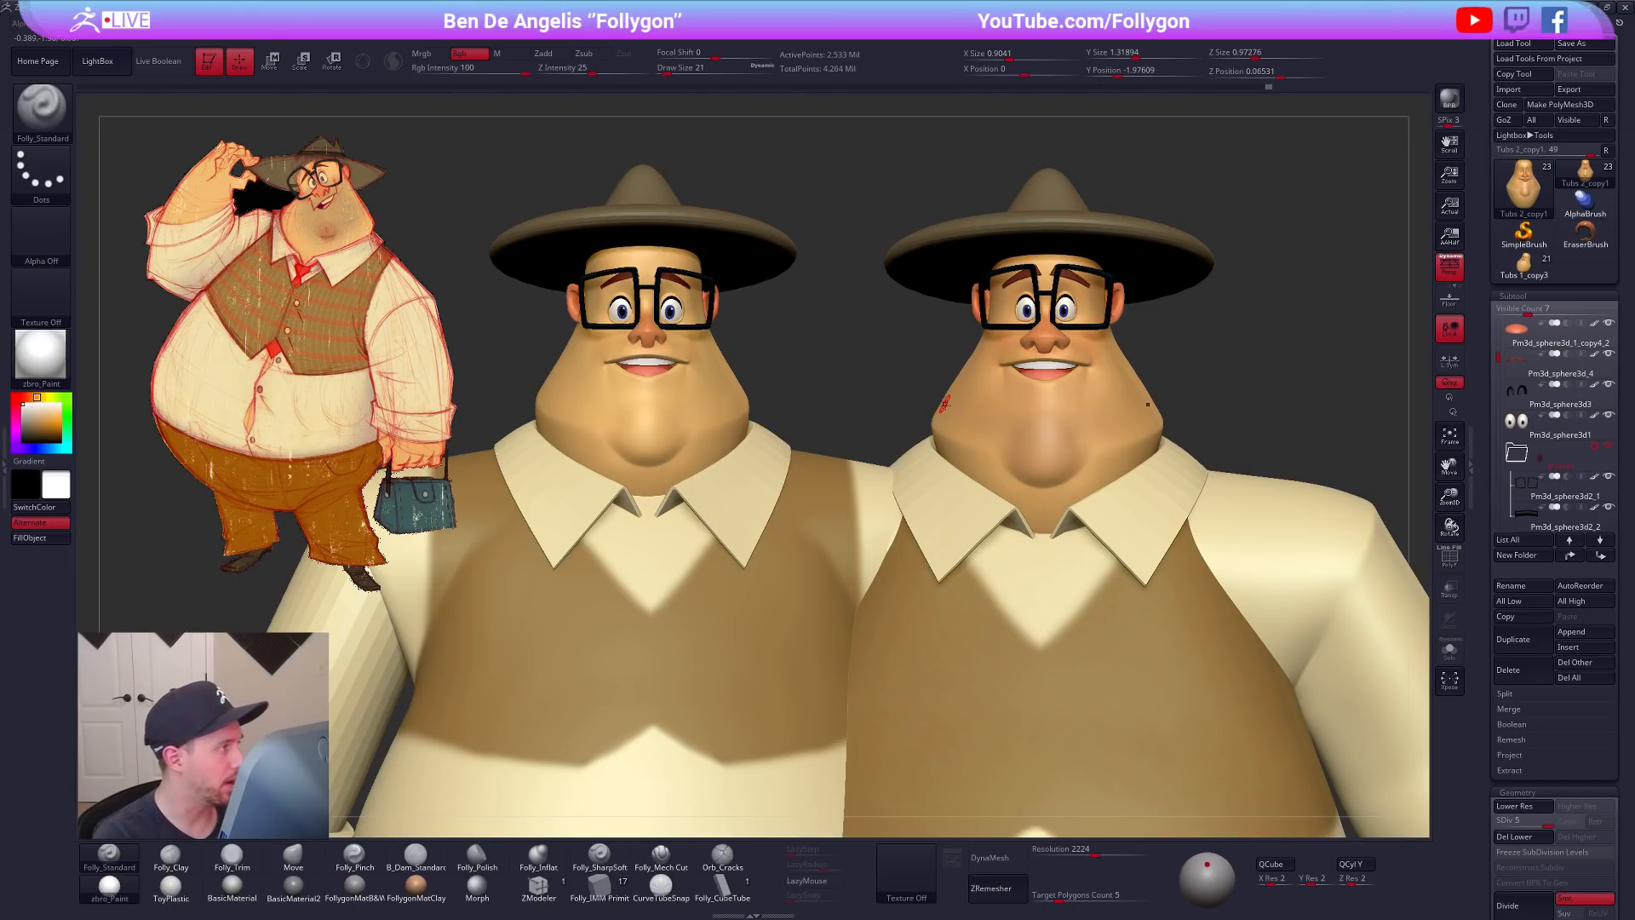
# Step: Clear the comparison snapshots from the canvas and set the Move brush's draw size to 192
pyautogui.hotkey('ctrl', 'shift')
pyautogui.hotkey('ctrl', 'n')
pyautogui.keyDown('ctrl'); pyautogui.moveTo(1204, 394); pyautogui.dragTo(999, 338, button='right'); pyautogui.keyUp('ctrl')
pyautogui.press('4')
pyautogui.press('space')
pyautogui.moveTo(1064, 357); pyautogui.dragTo(1088, 355)
pyautogui.hotkey('ctrl', 'shift', 'f')
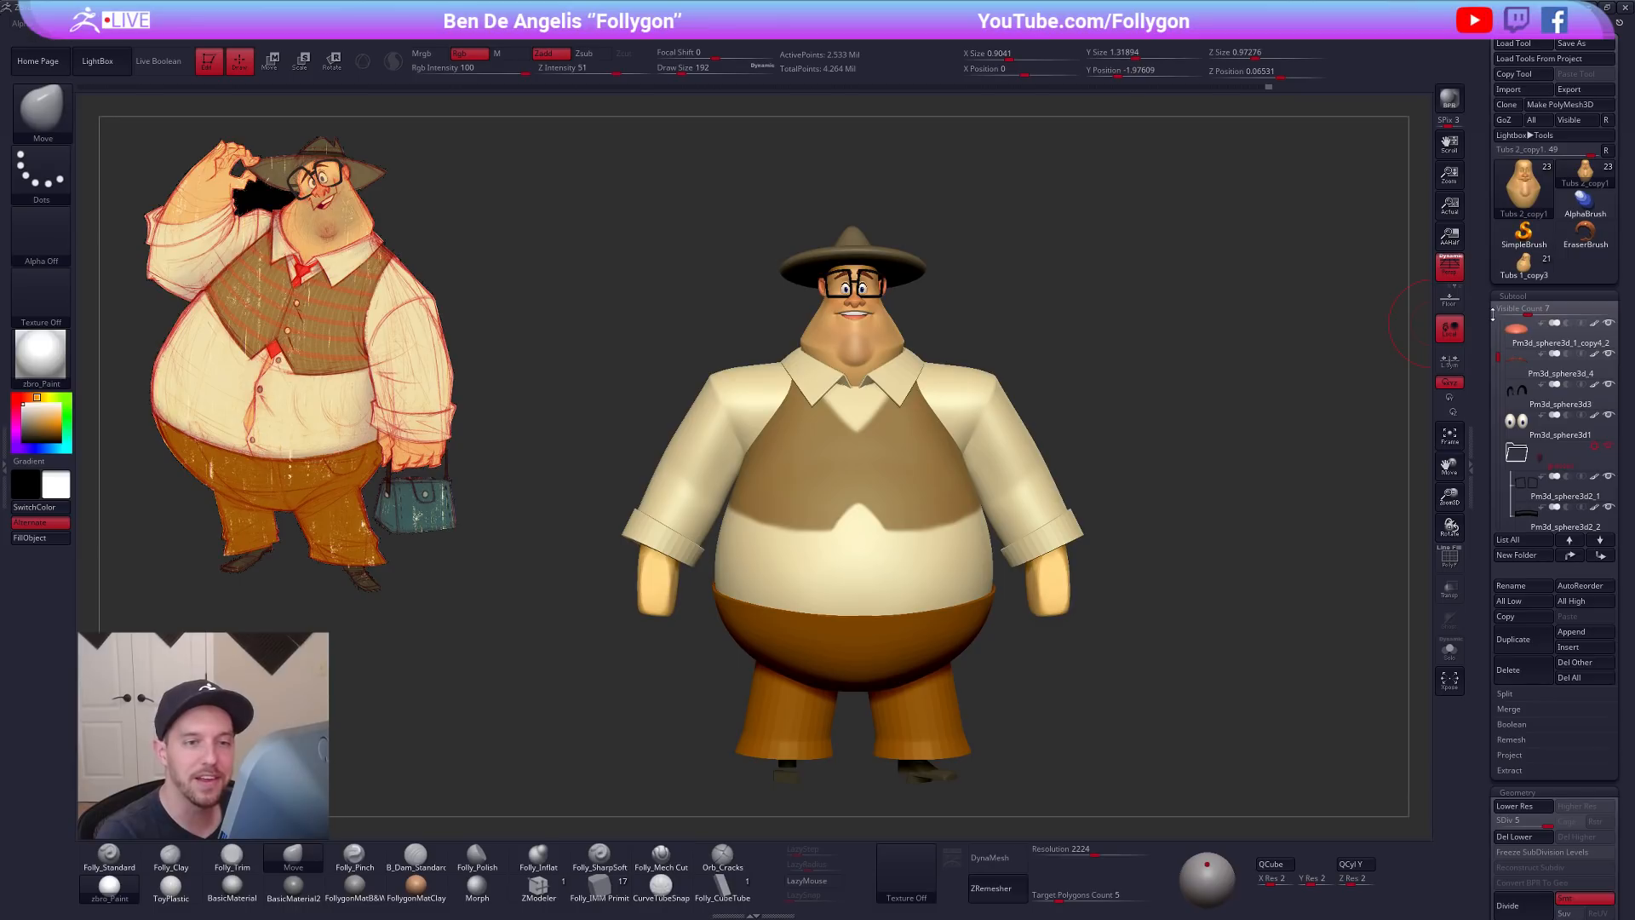
# Step: Delete all subtools of the older Tubs 1_copy3 character and return to the Tubs 2_copy1 version
pyautogui.click(1524, 264)
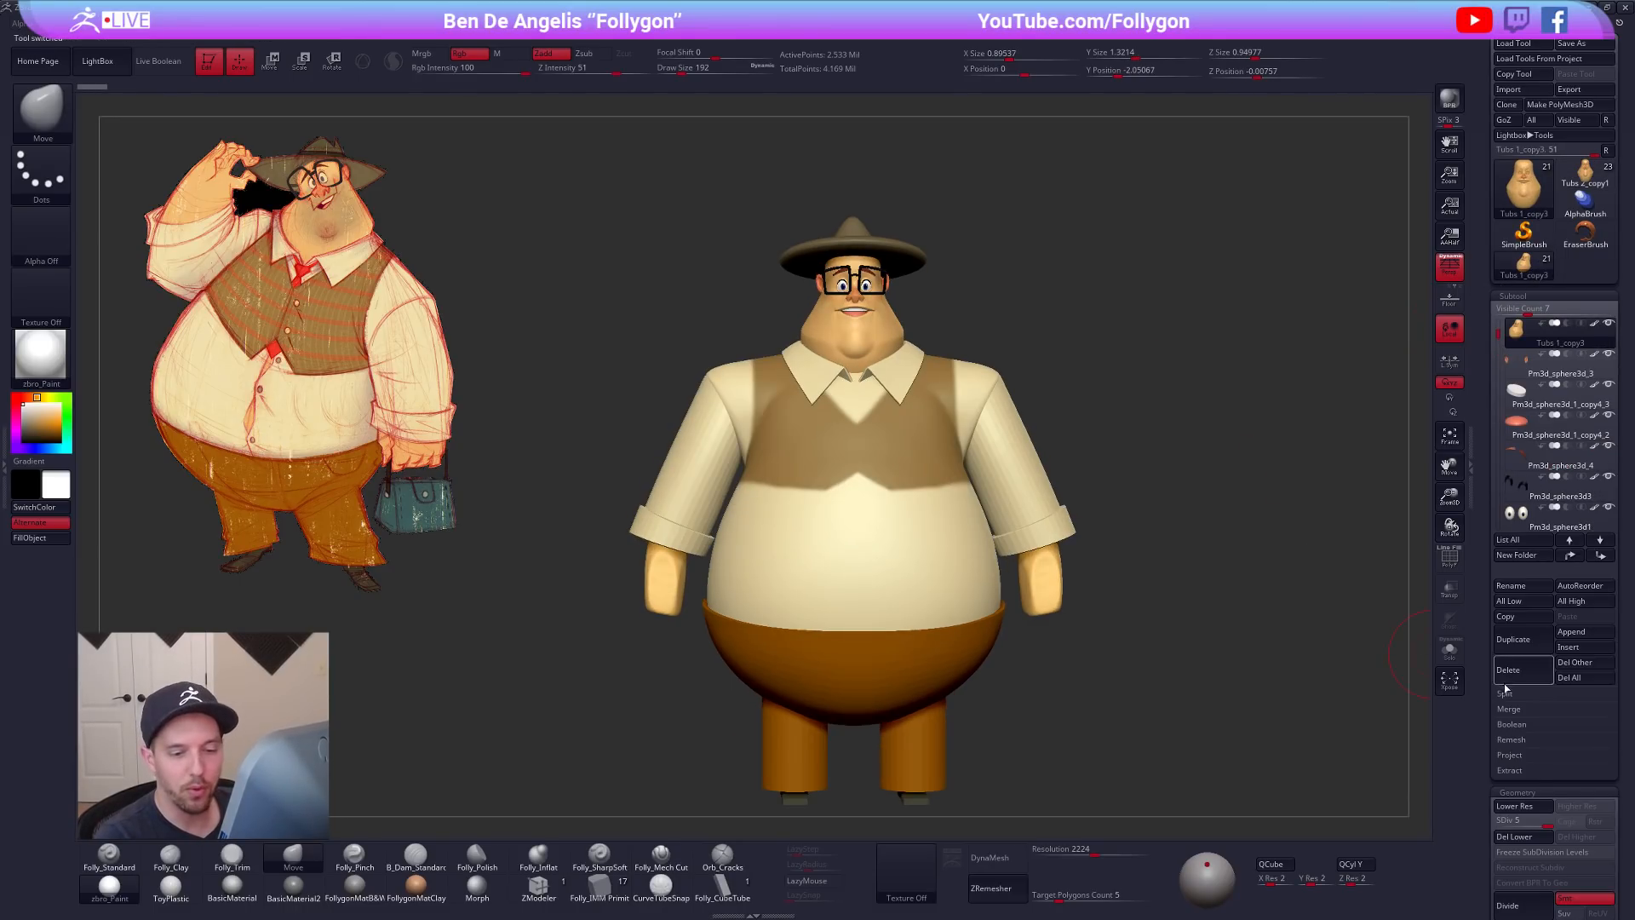
pyautogui.click(1571, 677)
pyautogui.click(1407, 701)
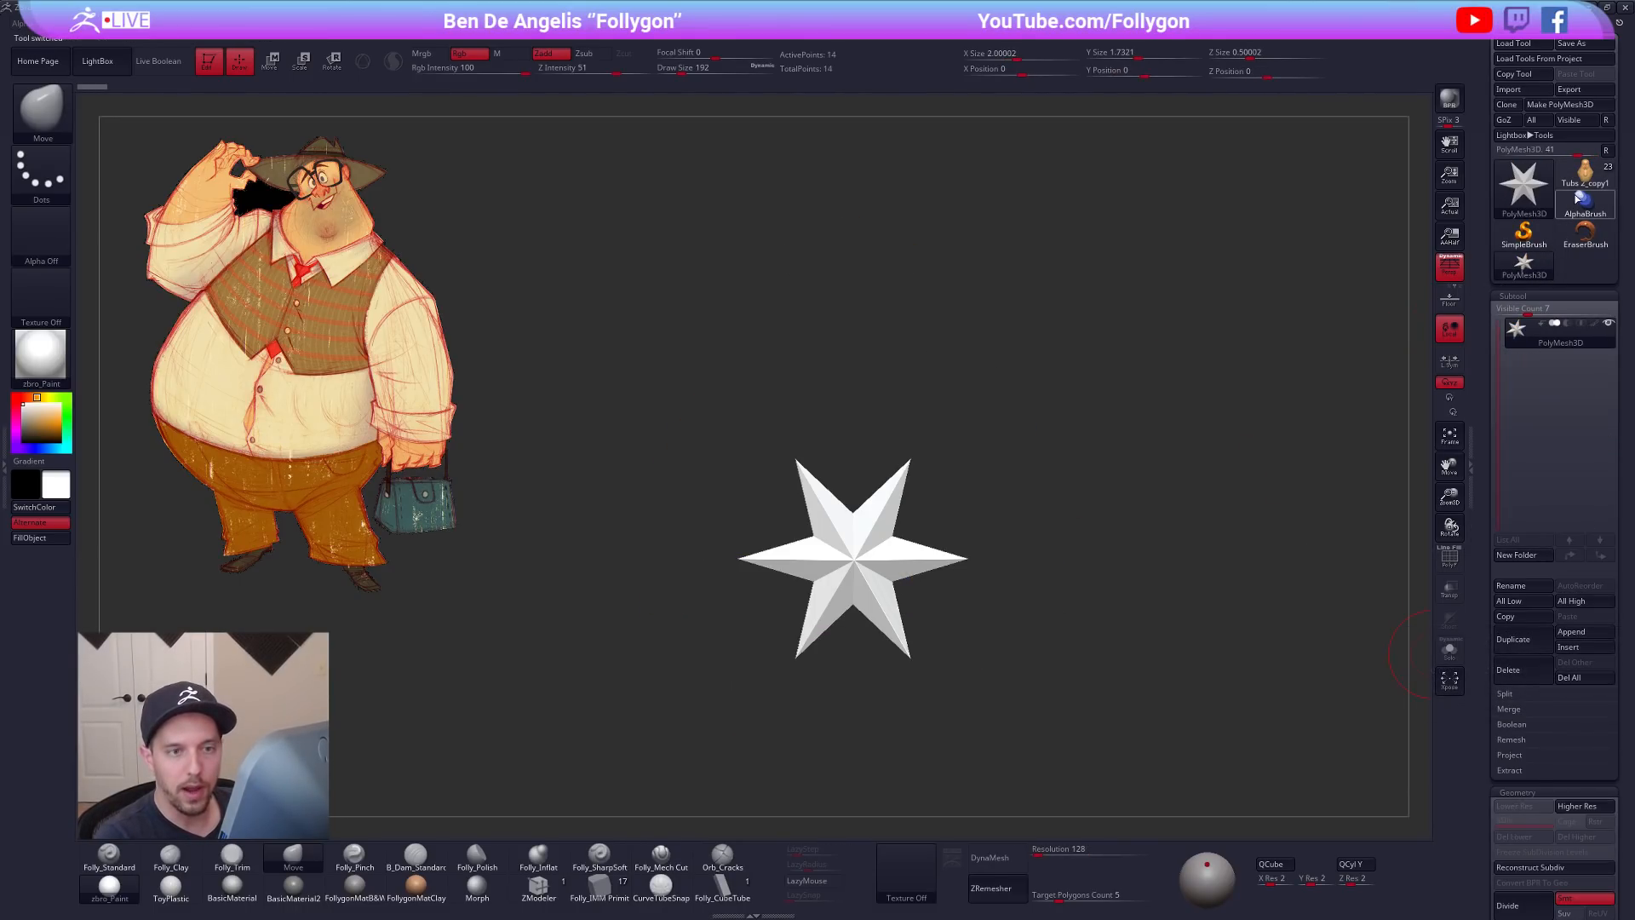
pyautogui.keyDown('alt'); pyautogui.moveTo(1077, 355); pyautogui.dragTo(1093, 386); pyautogui.keyUp('alt')
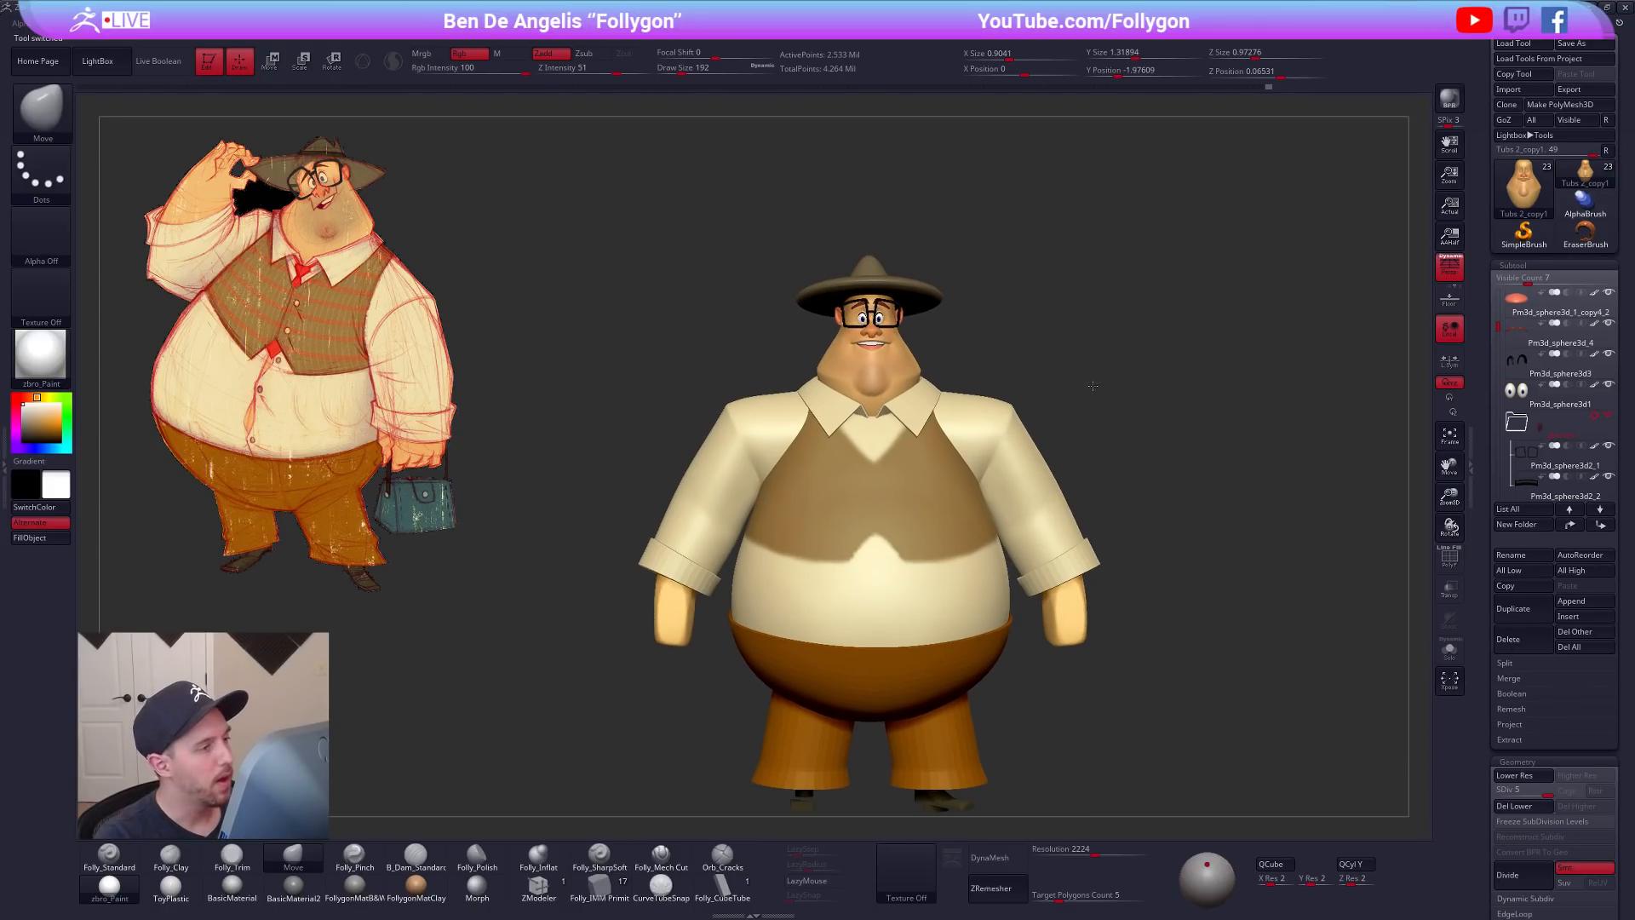
# Step: Make the hat the active subtool in side view and reduce the Move brush's draw size to 49
pyautogui.keyDown('alt'); pyautogui.click(879, 264); pyautogui.keyUp('alt')
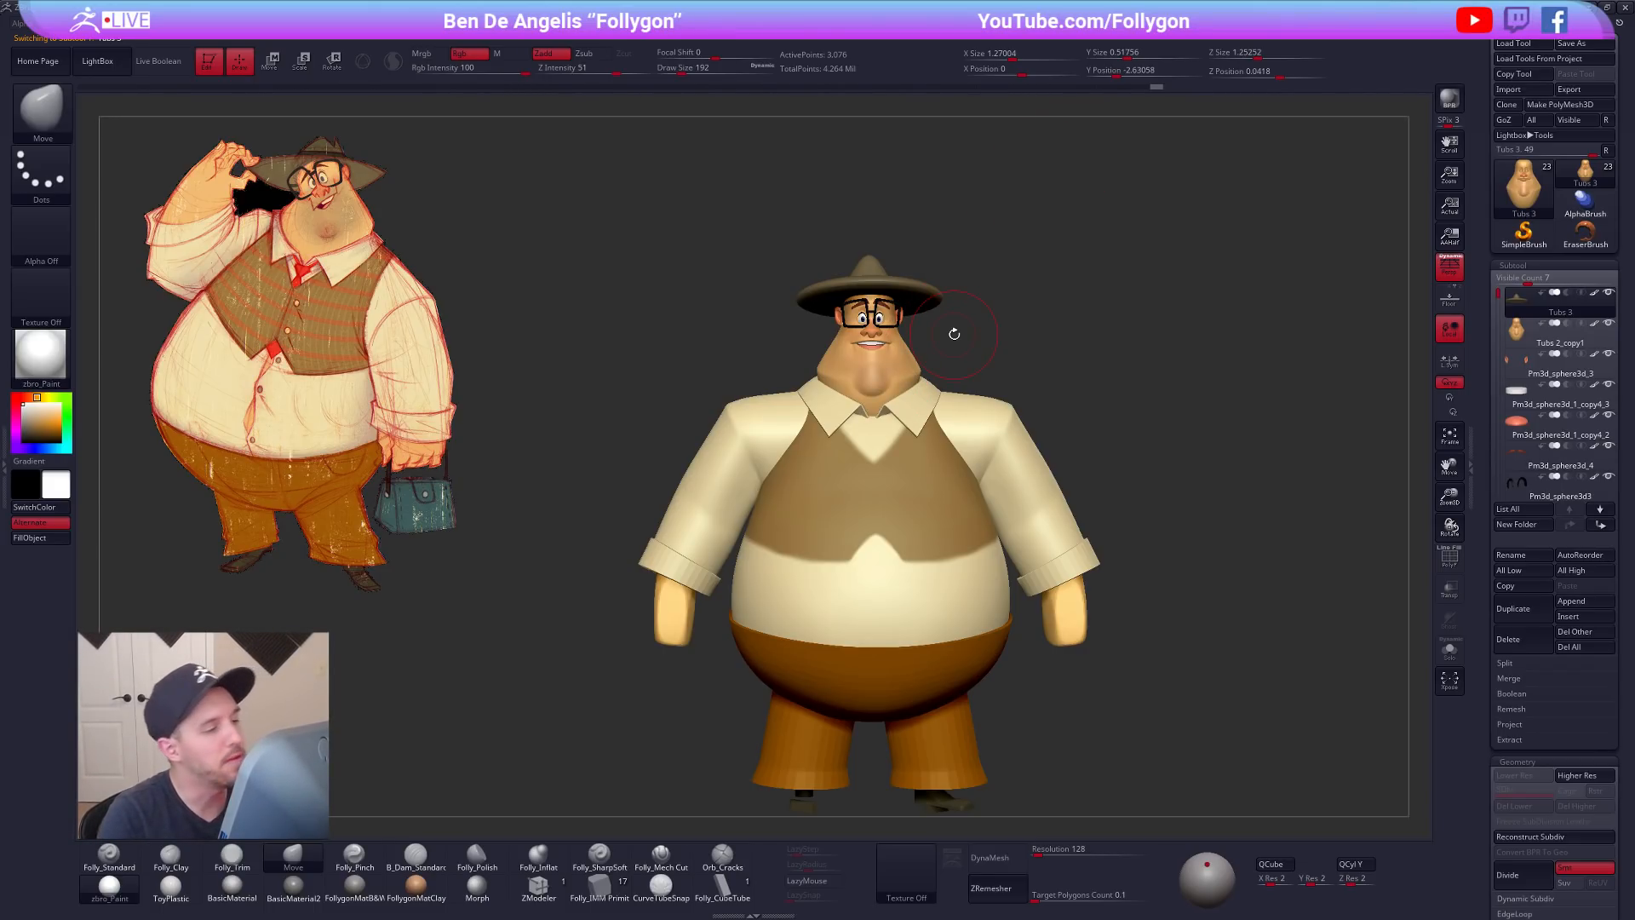
pyautogui.moveTo(839, 288)
pyautogui.mouseDown(button='right')
pyautogui.moveTo(980, 290)
pyautogui.moveTo(795, 292)
pyautogui.moveTo(884, 487)
pyautogui.mouseUp(button='right')
pyautogui.press('space')
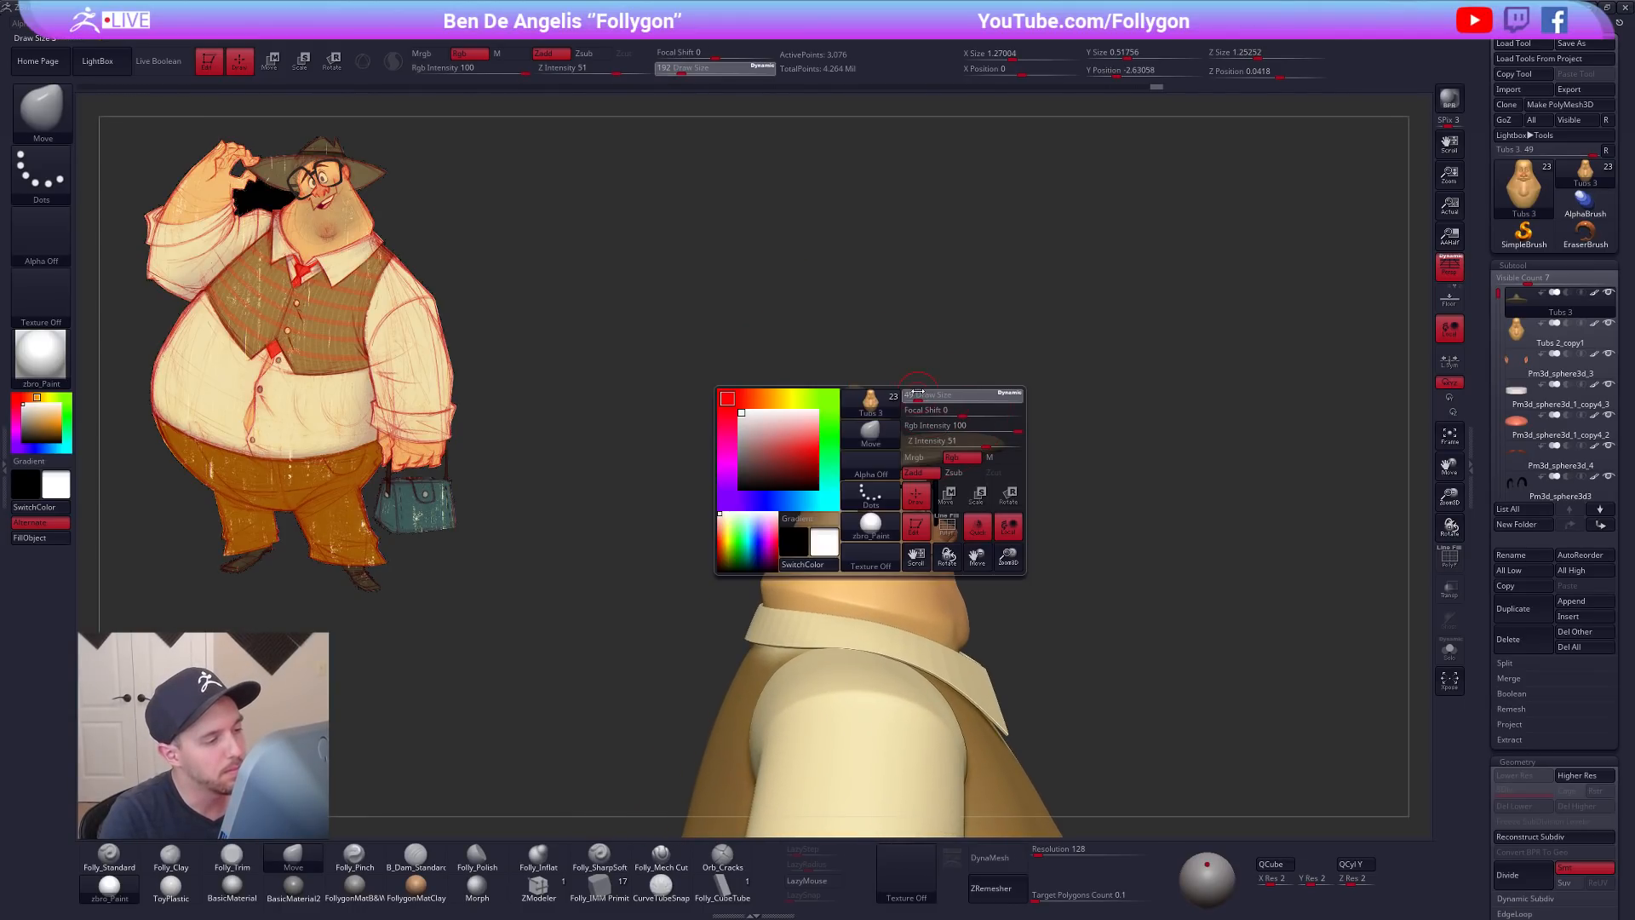
pyautogui.click(920, 394)
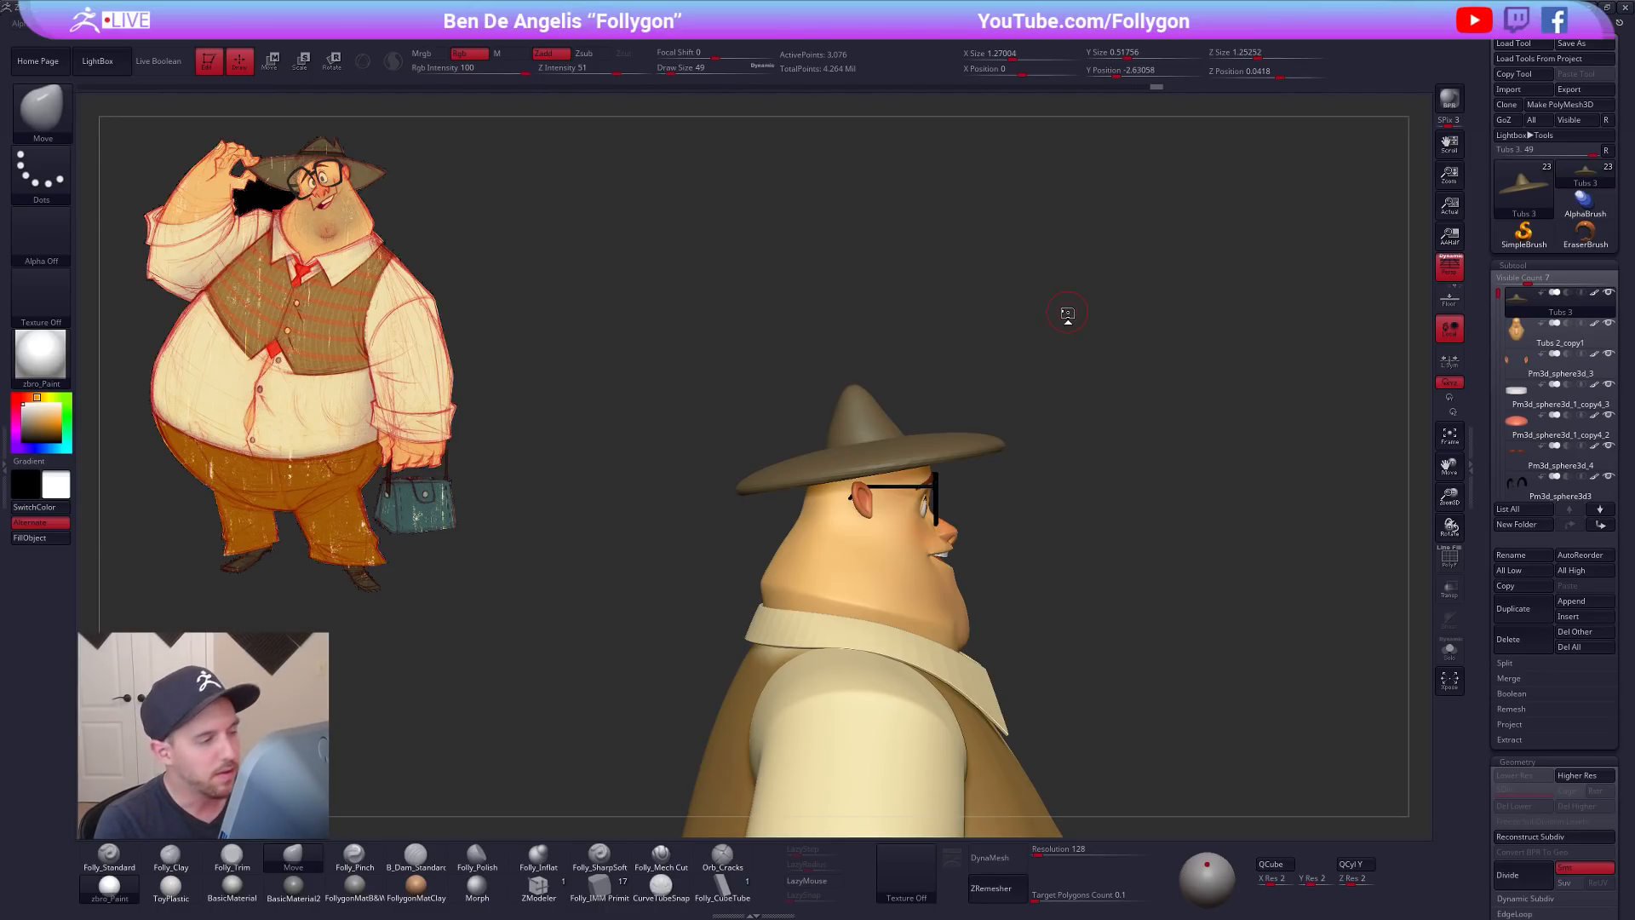
pyautogui.keyDown('alt'); pyautogui.moveTo(1023, 401); pyautogui.dragTo(1021, 345); pyautogui.keyUp('alt')
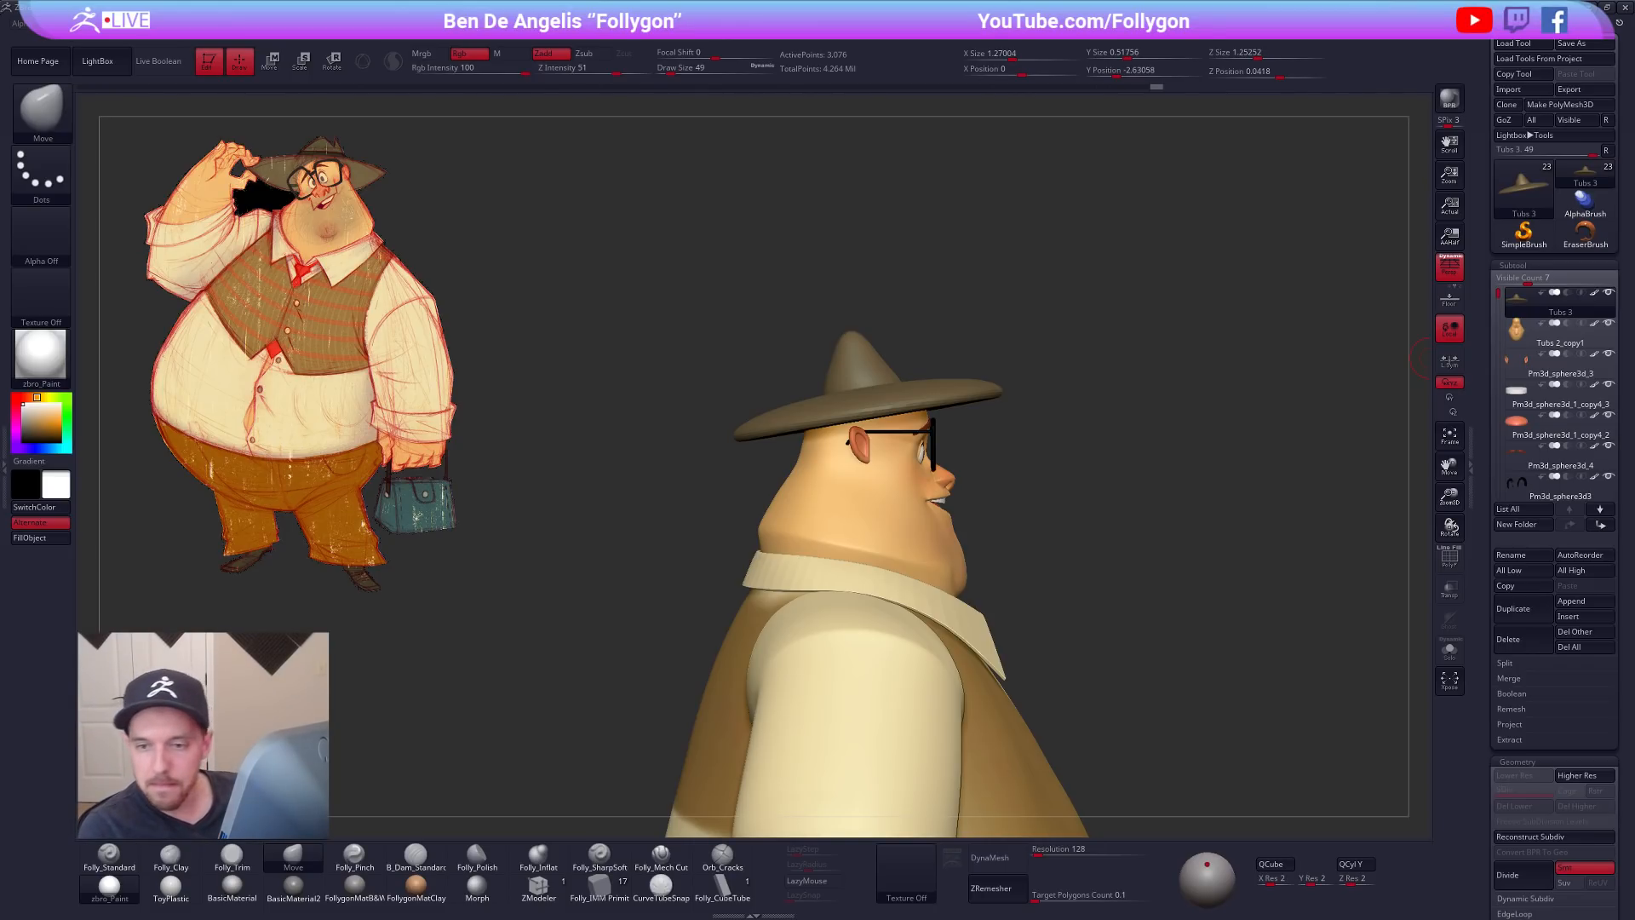
# Step: Examine the hat's crown and brim polygroups with the polyframe shown, briefly isolating the hat from the other subtools
pyautogui.hotkey('ctrl', 'space')
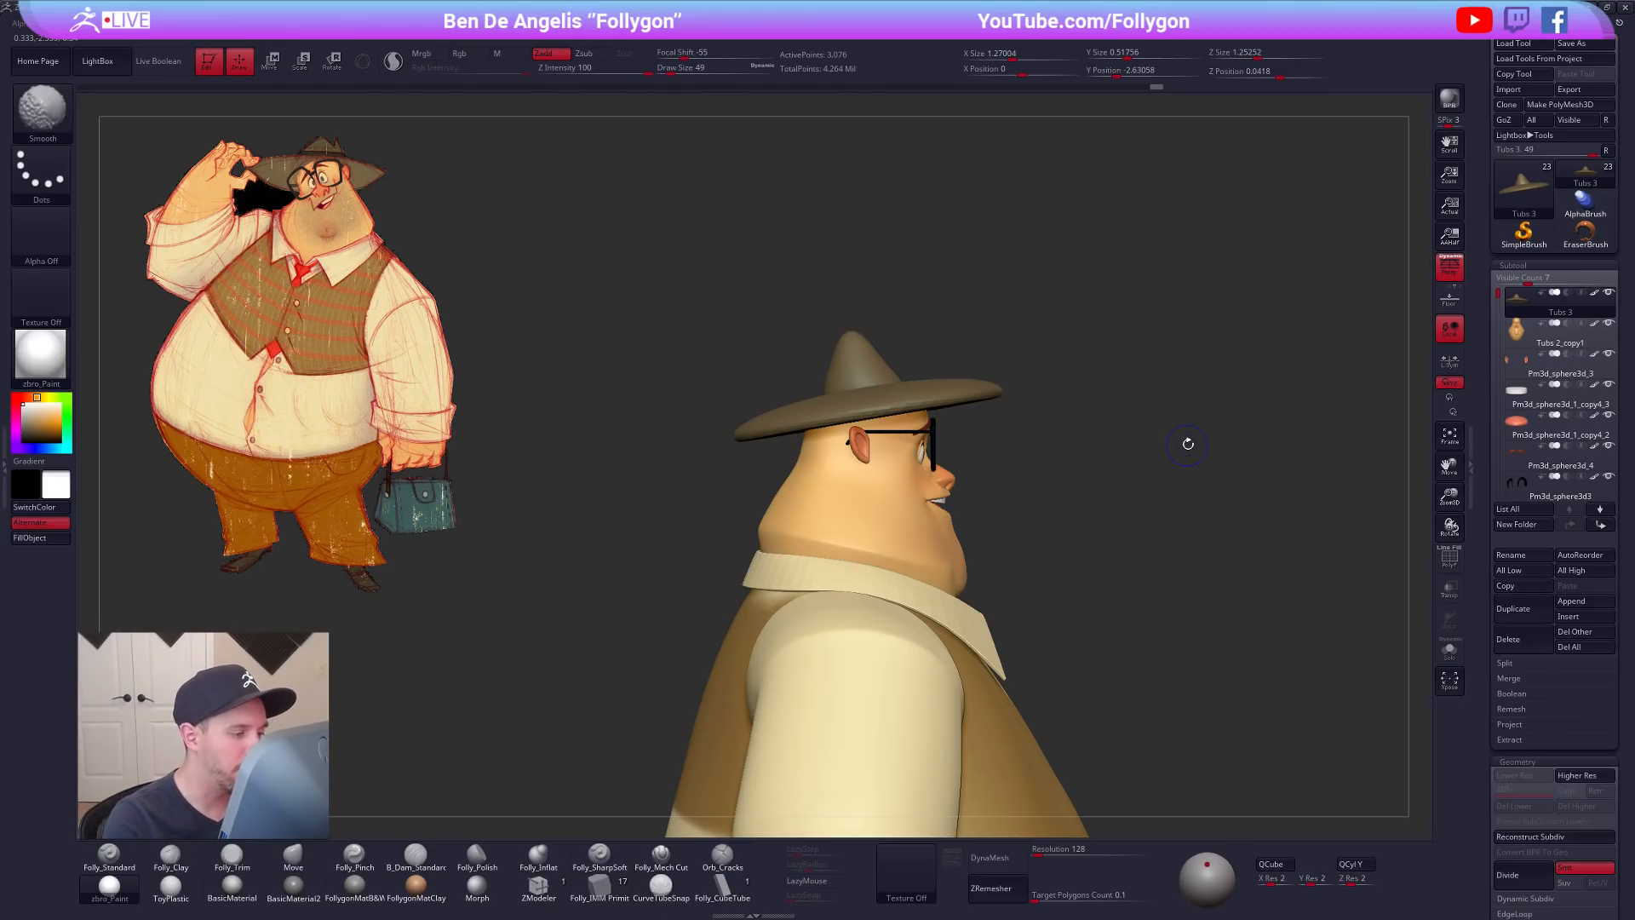
pyautogui.hotkey('shift', 'f')
pyautogui.moveTo(1187, 442); pyautogui.dragTo(1191, 481)
pyautogui.moveTo(902, 498); pyautogui.dragTo(1067, 594)
pyautogui.hotkey('shift', 'f')
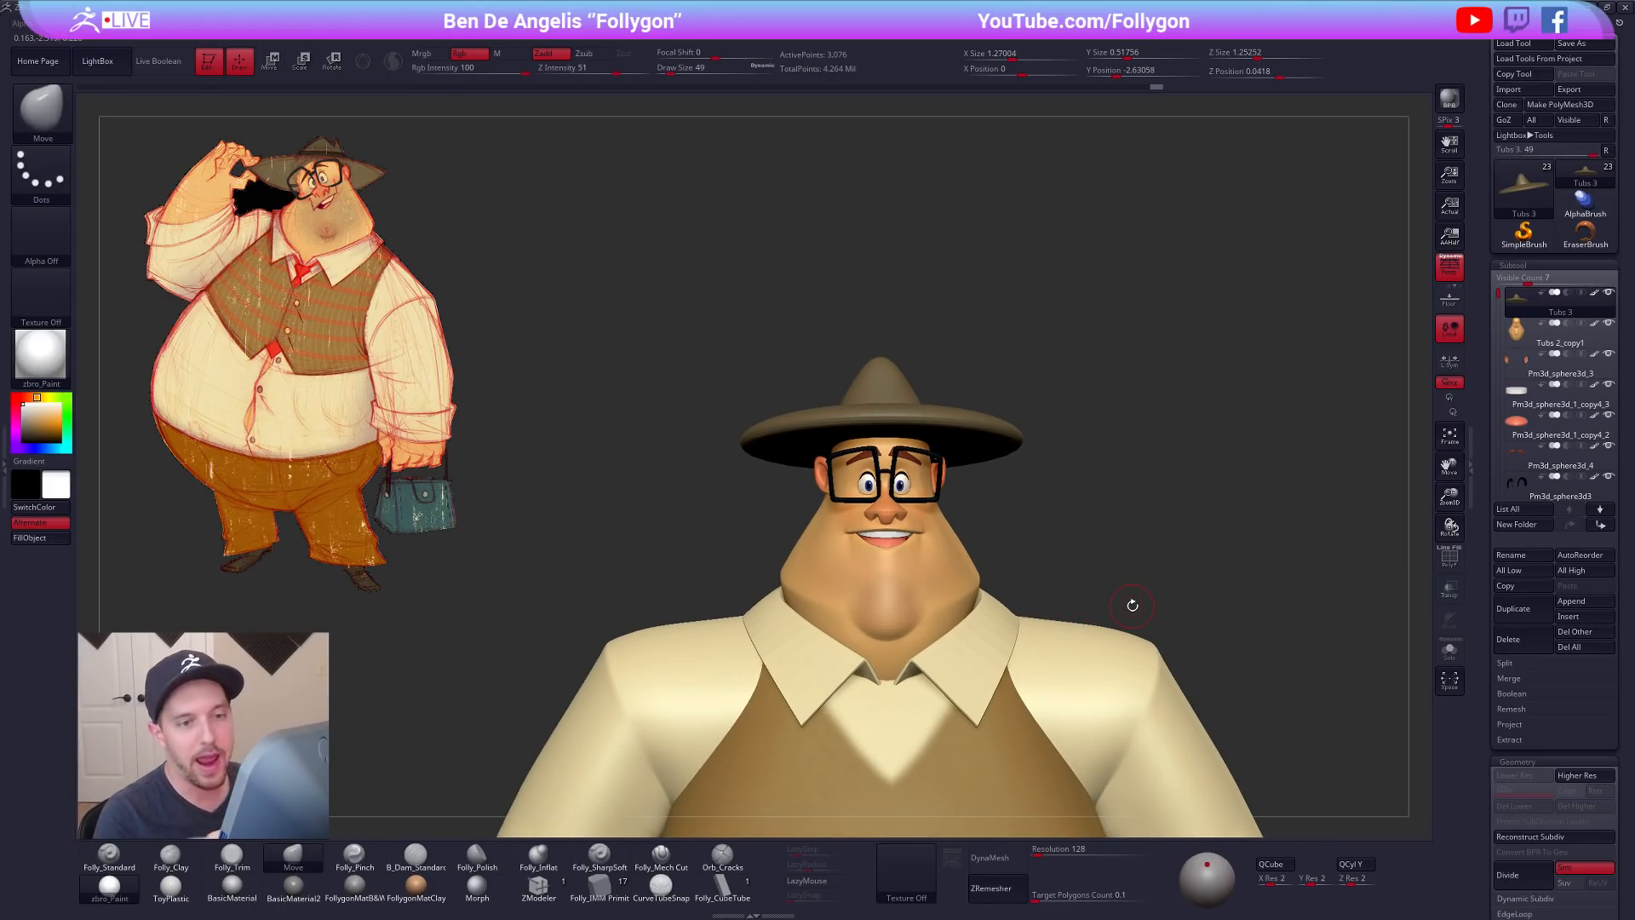
pyautogui.hotkey('shift', 'f')
pyautogui.moveTo(1201, 642); pyautogui.dragTo(1126, 712)
pyautogui.click(1167, 659)
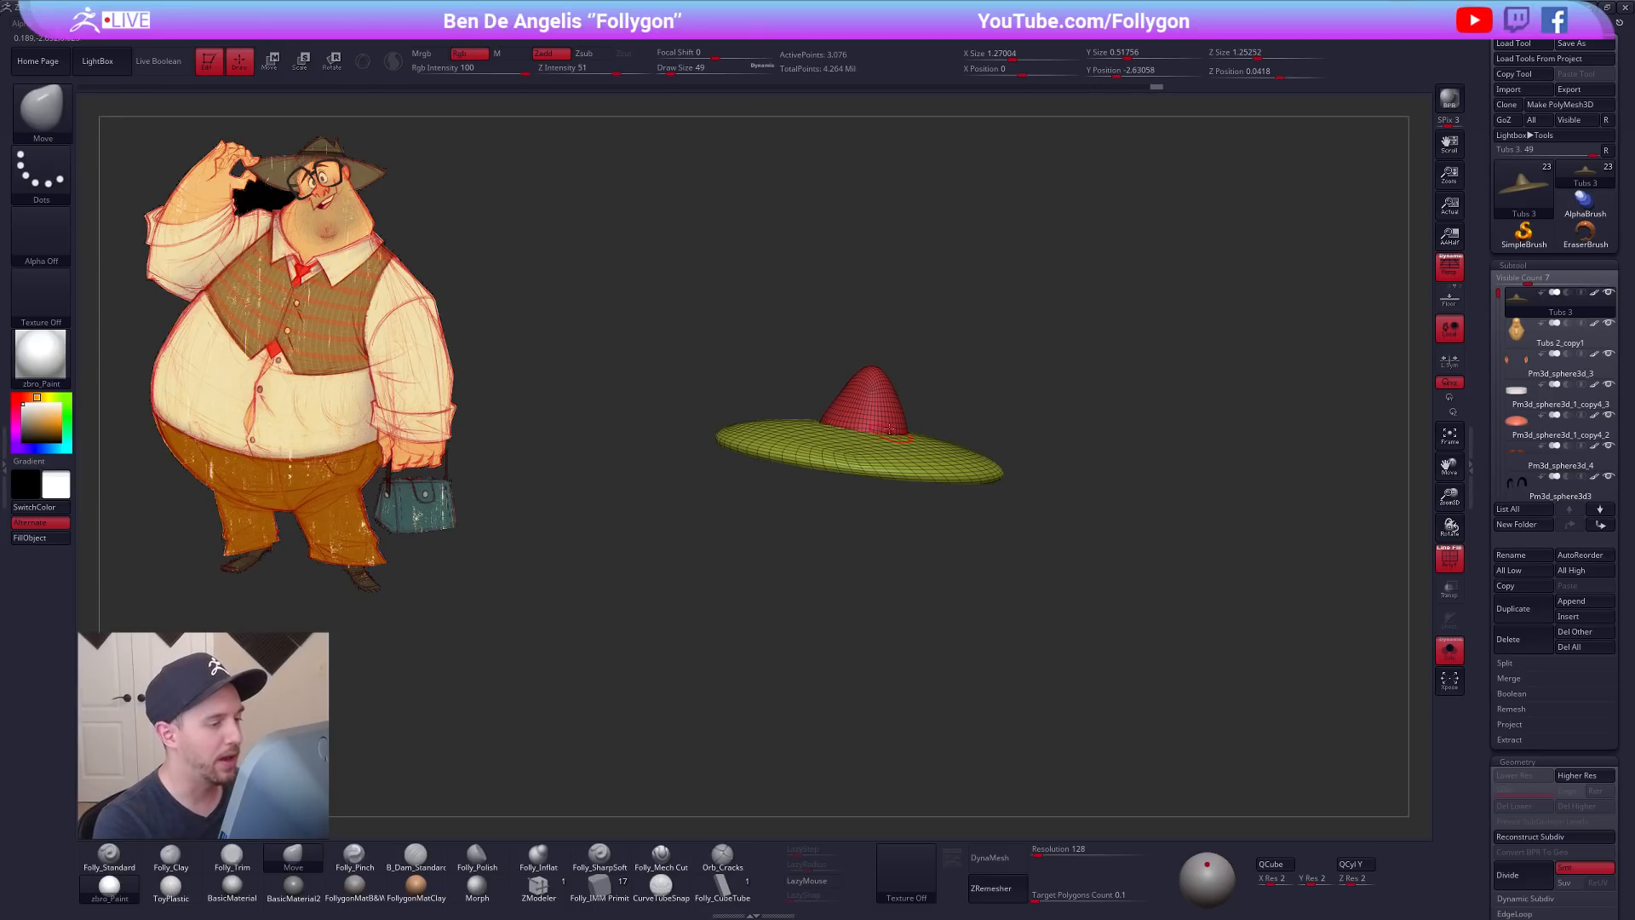
pyautogui.click(1022, 611)
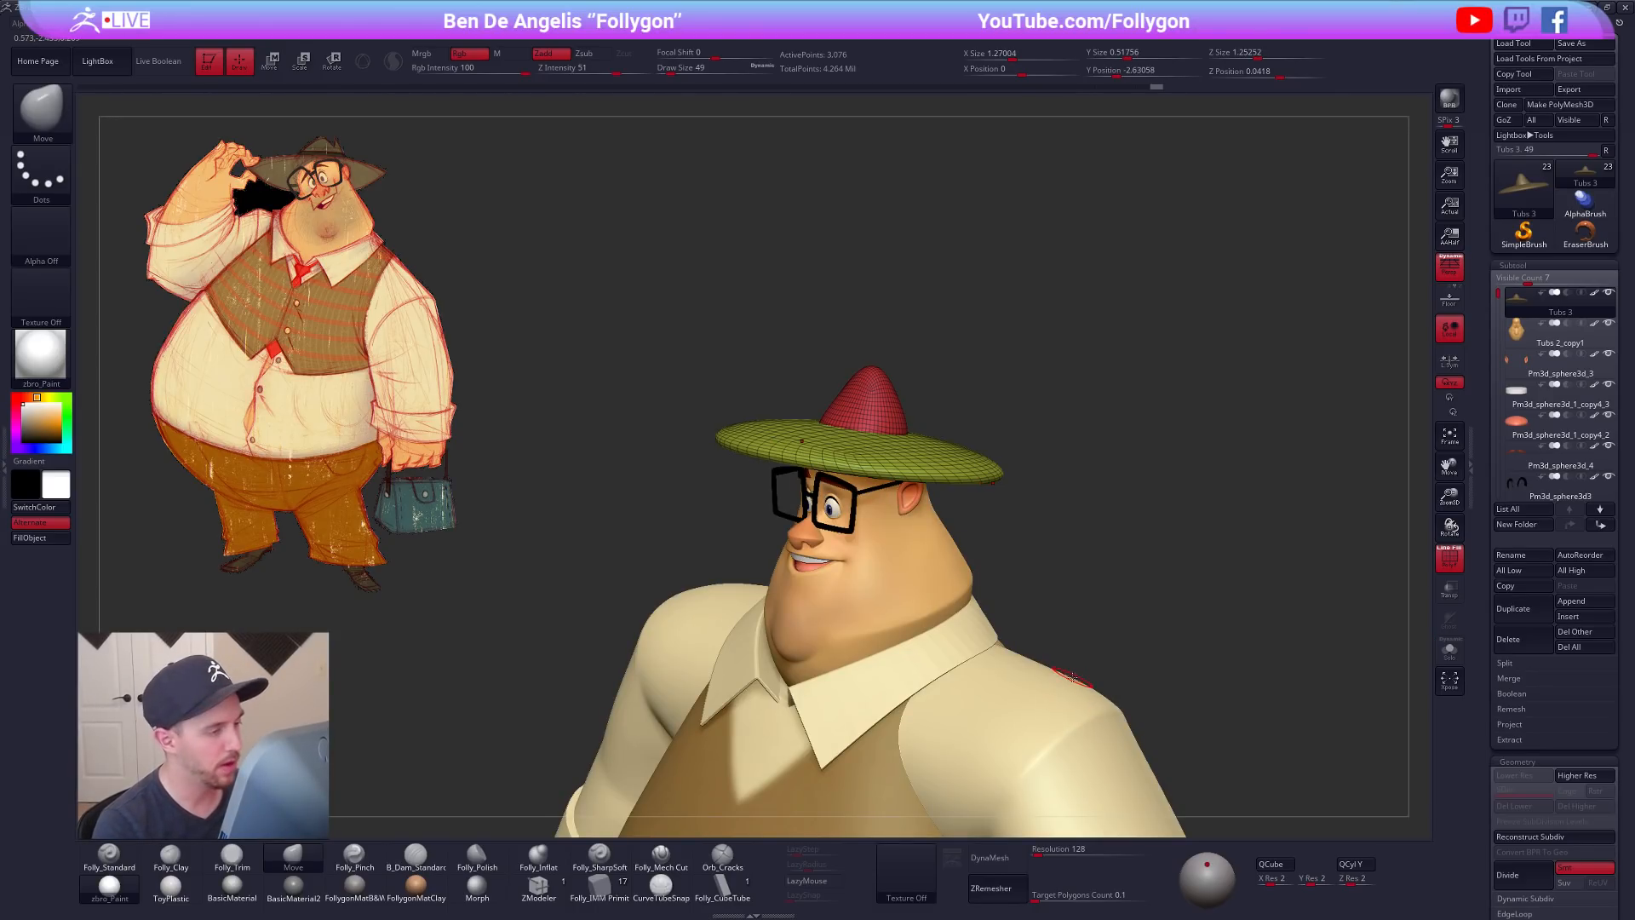
# Step: Split the hat by polygroups into separate crown and brim subtools
pyautogui.hotkey('ctrl', 'shift')
pyautogui.press('`')
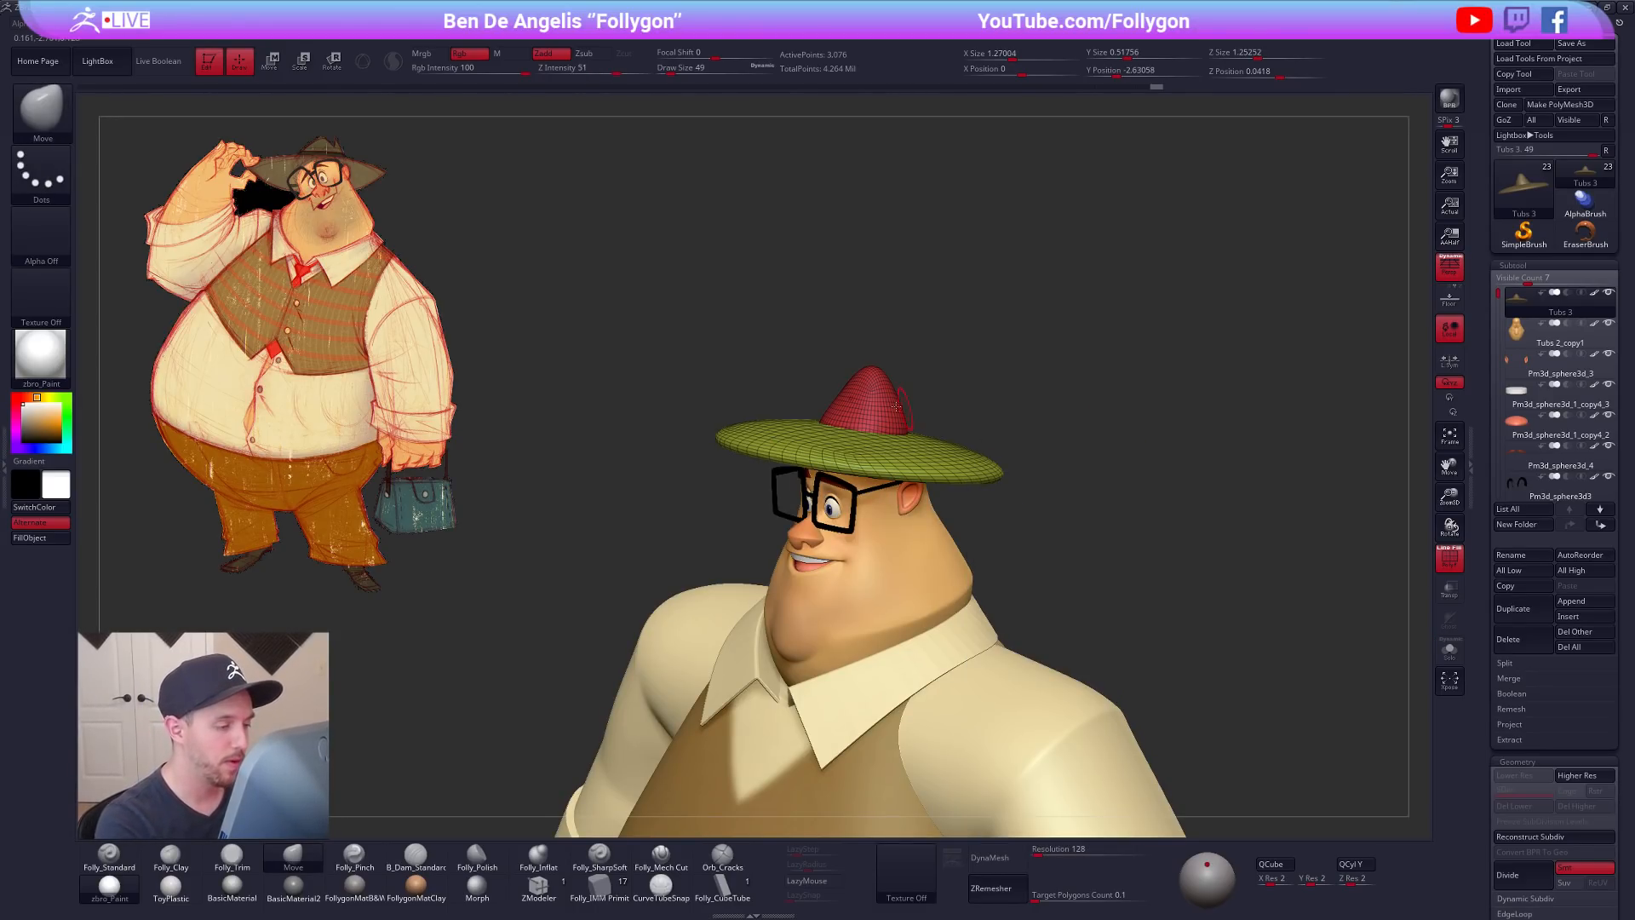
pyautogui.keyDown('ctrl'); pyautogui.keyDown('shift'); pyautogui.click(890, 415); pyautogui.keyUp('shift'); pyautogui.keyUp('ctrl')
pyautogui.press('`')
pyautogui.hotkey('shift', 'f')
pyautogui.moveTo(1131, 633); pyautogui.dragTo(1124, 678)
pyautogui.press('`')
pyautogui.click(1103, 447)
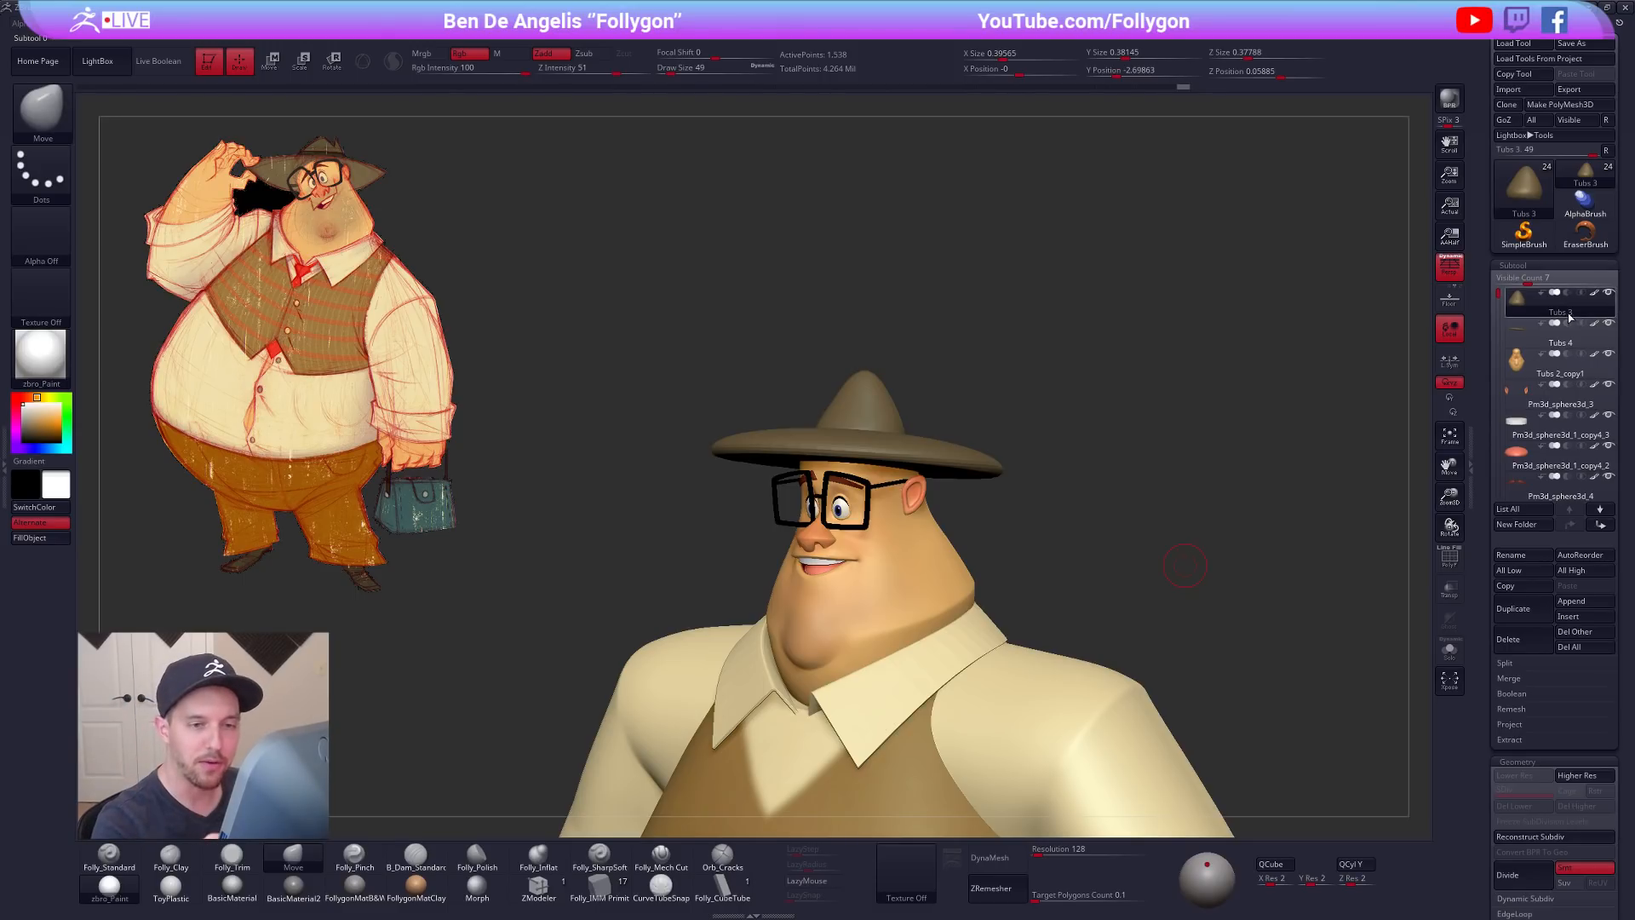
# Step: Make the brim subtool active, hide the crown and set the Move brush's draw size to 150
pyautogui.click(1529, 332)
pyautogui.keyDown('shift'); pyautogui.moveTo(1004, 486); pyautogui.dragTo(976, 491); pyautogui.keyUp('shift')
pyautogui.press('space')
pyautogui.moveTo(911, 429)
pyautogui.mouseDown()
pyautogui.moveTo(925, 430)
pyautogui.moveTo(900, 430)
pyautogui.mouseUp()
pyautogui.press('space')
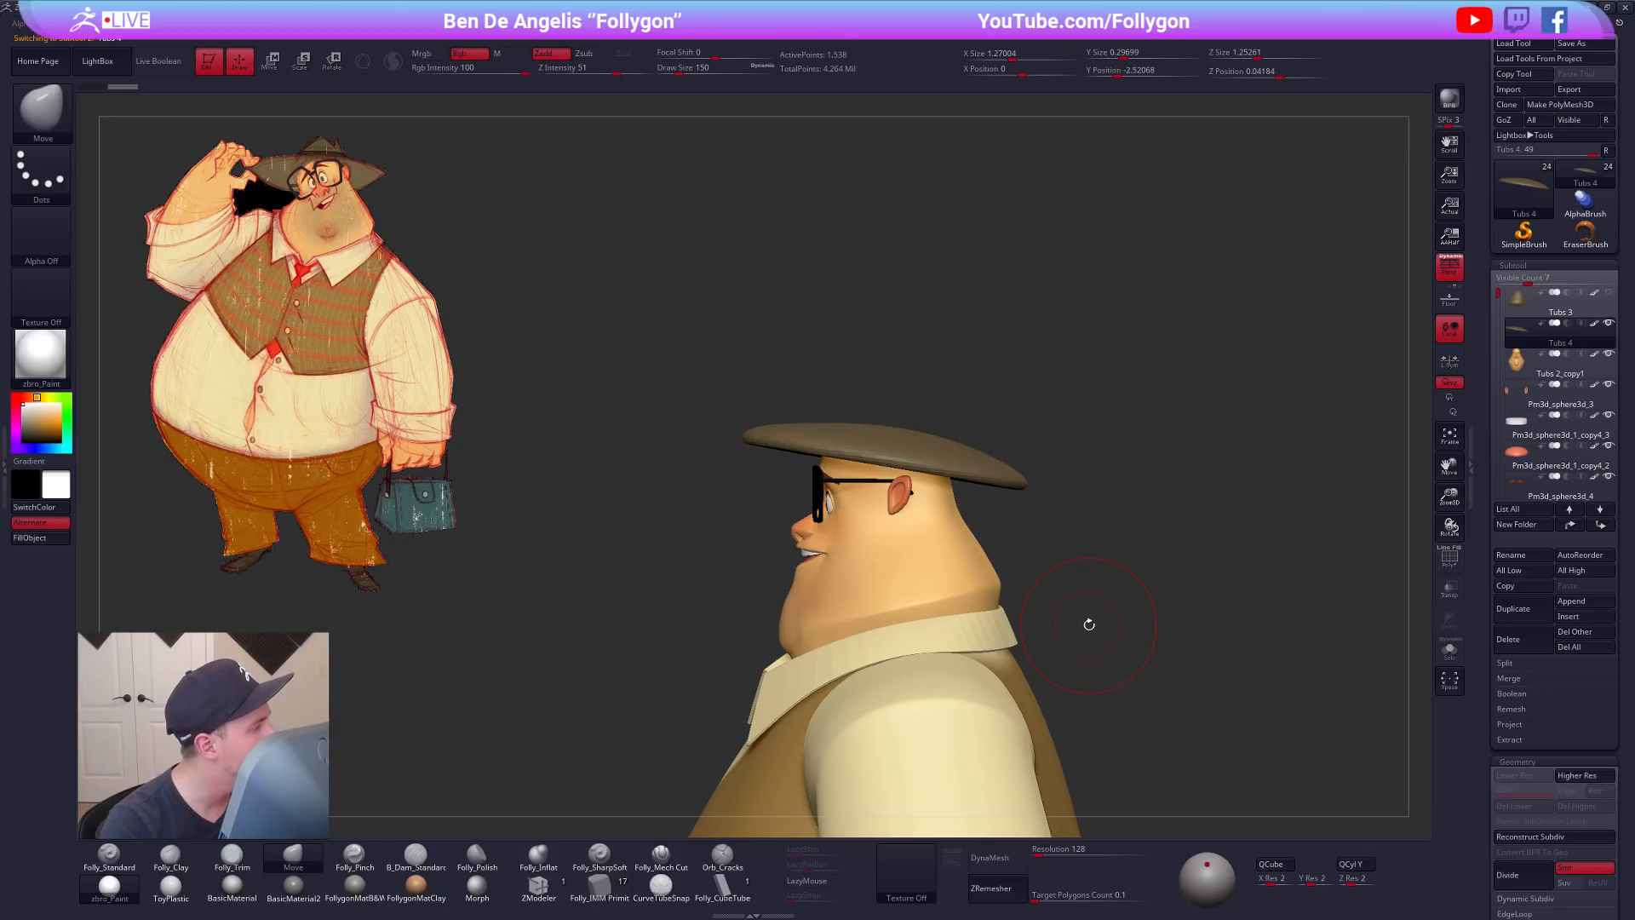
# Step: Slice the brim lengthwise with SliceCurve, hide its lower half and delete the hidden geometry
pyautogui.hotkey('shift', 'f')
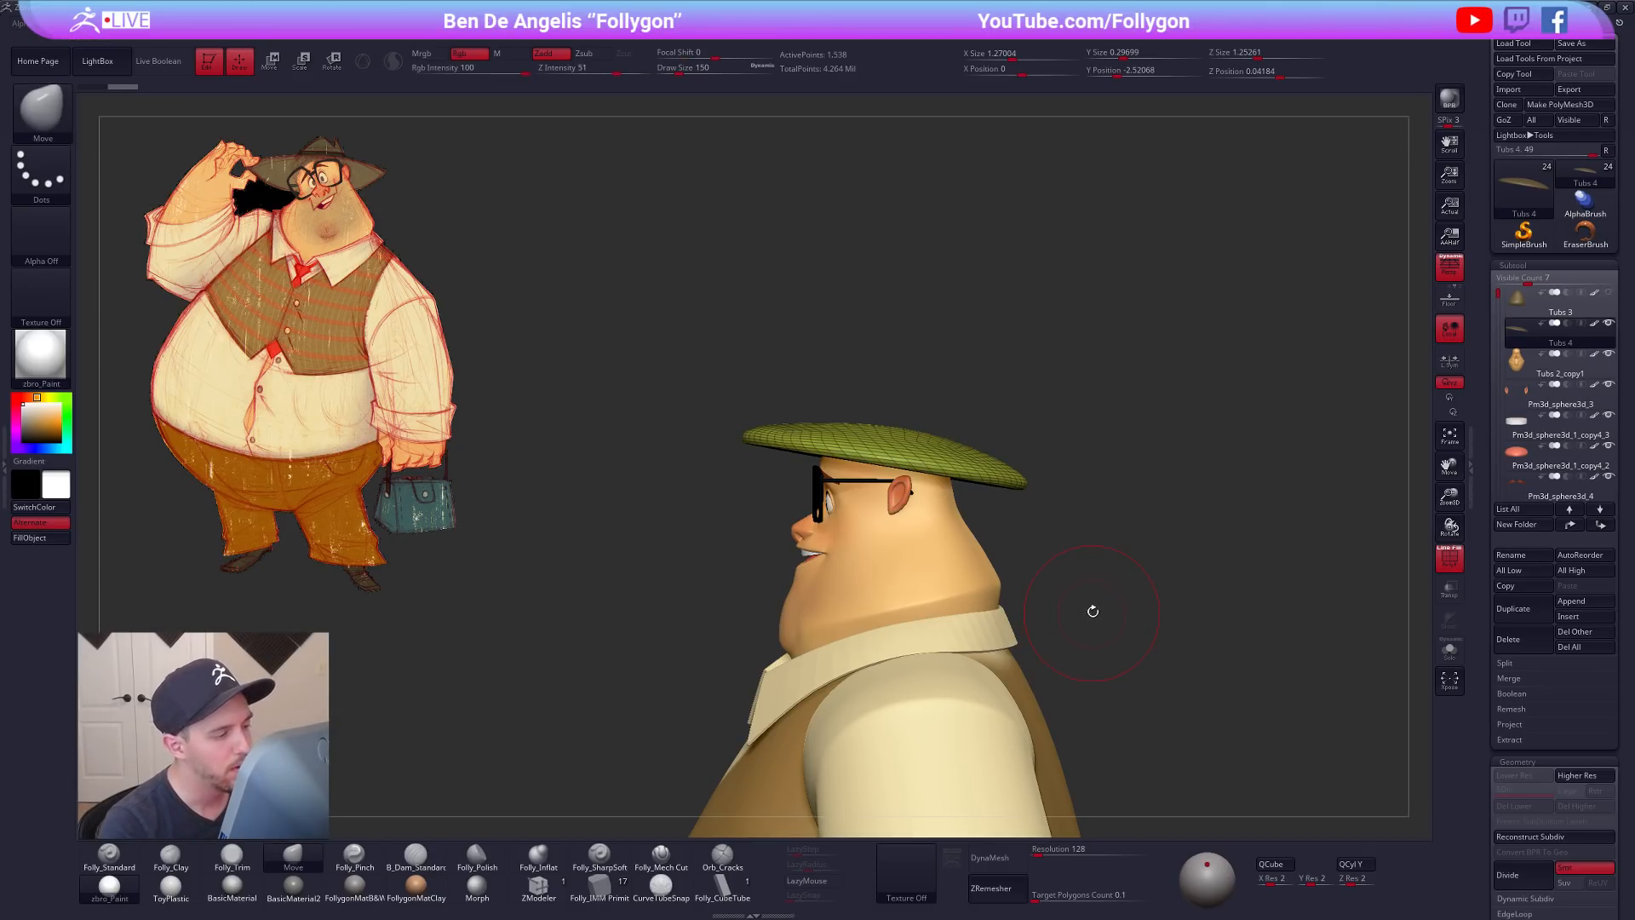
pyautogui.hotkey('ctrl', 'shift', 'f')
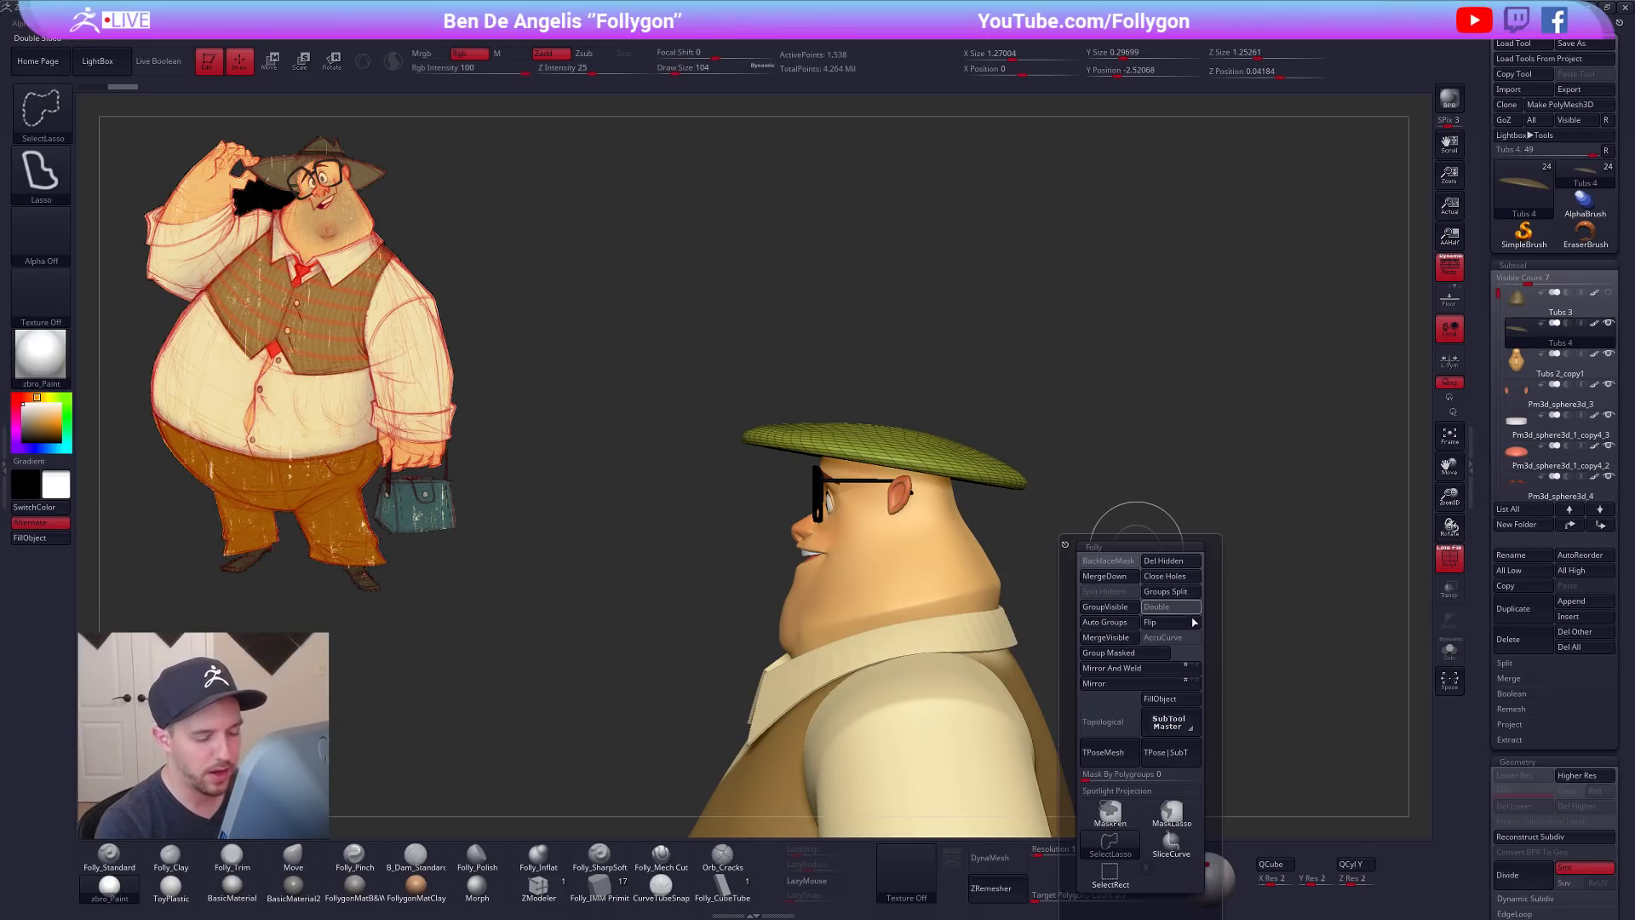
pyautogui.click(1179, 840)
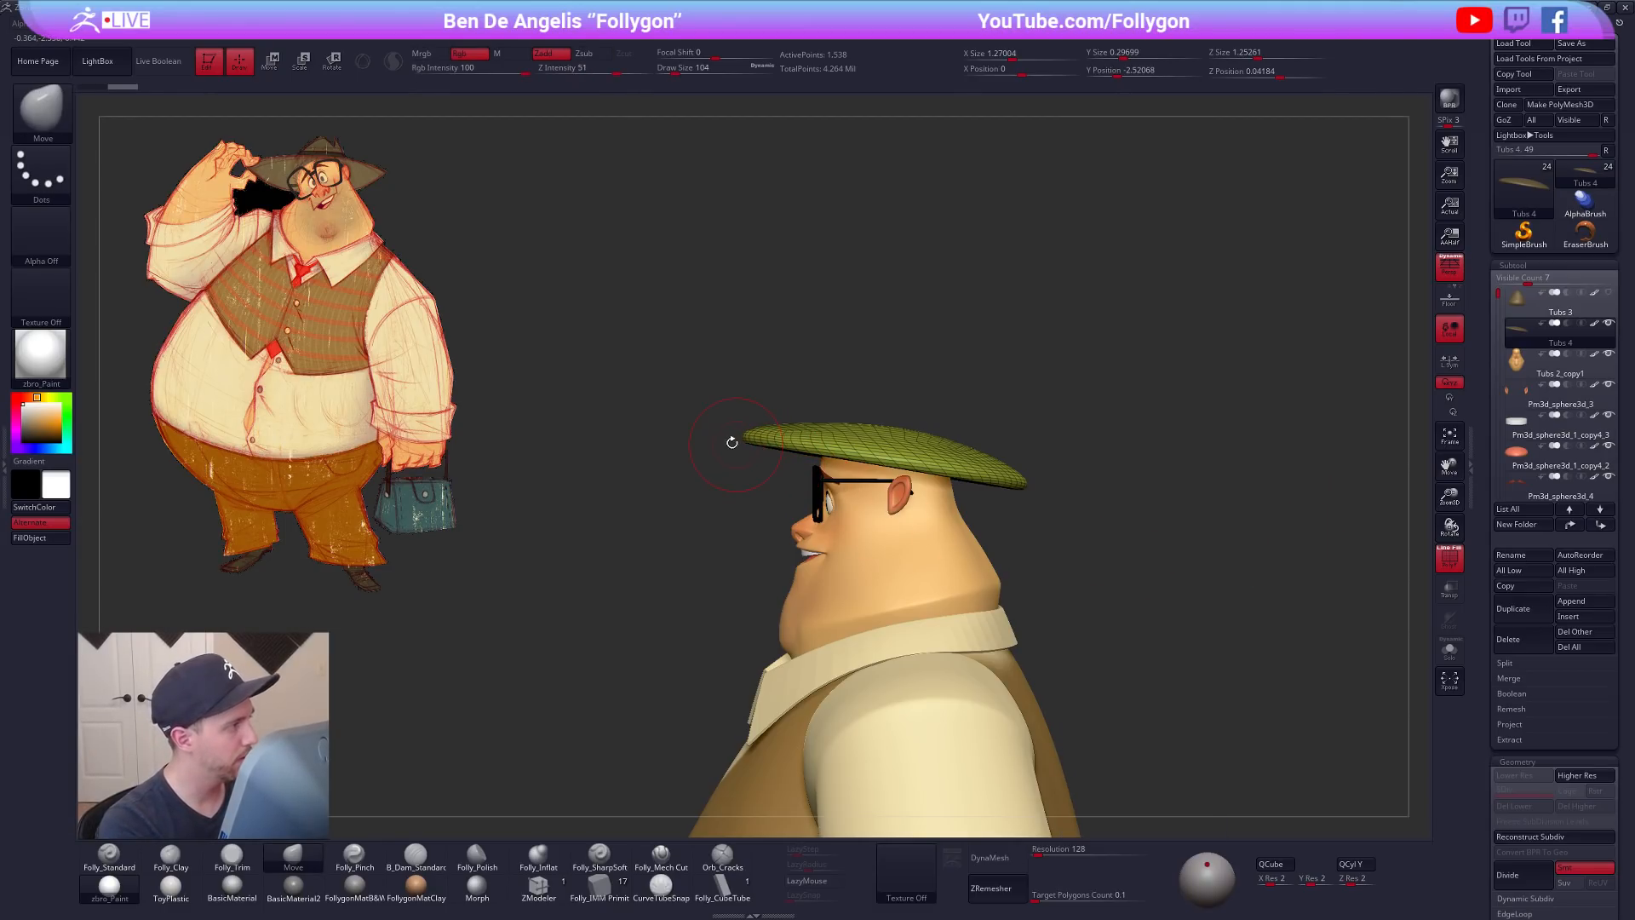
pyautogui.moveTo(649, 430)
pyautogui.keyDown('ctrl'); pyautogui.keyDown('shift'); pyautogui.mouseDown()
pyautogui.moveTo(1092, 476)
pyautogui.moveTo(1062, 463)
pyautogui.moveTo(882, 458)
pyautogui.moveTo(1175, 514)
pyautogui.mouseUp(); pyautogui.keyUp('shift'); pyautogui.keyUp('ctrl')
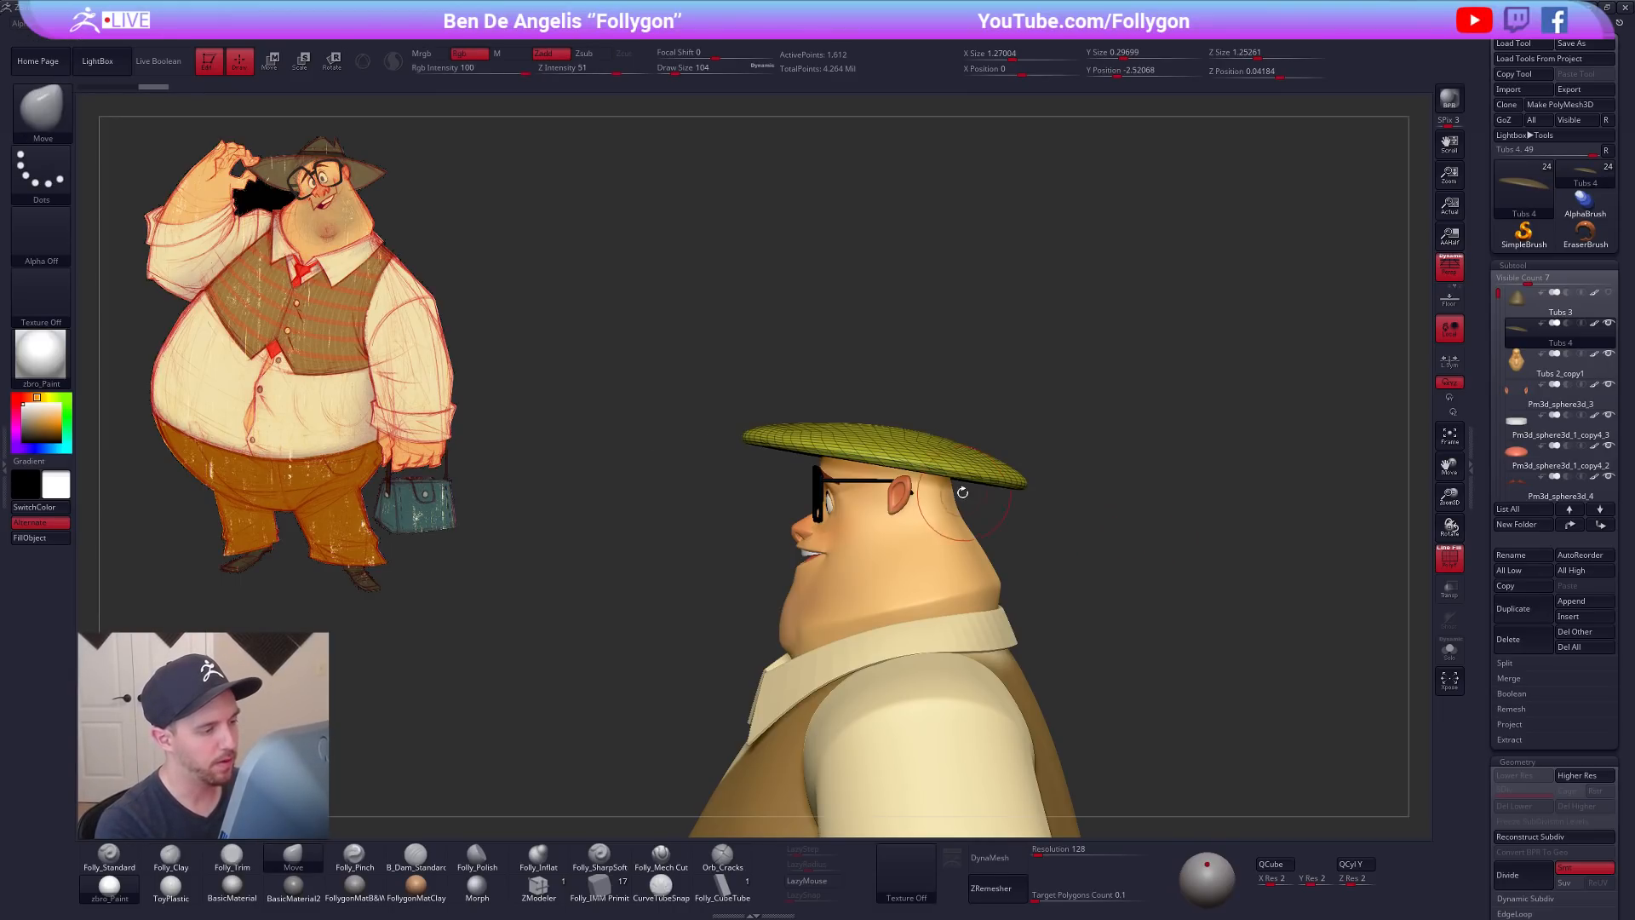
pyautogui.moveTo(653, 419)
pyautogui.keyDown('ctrl'); pyautogui.keyDown('shift'); pyautogui.mouseDown()
pyautogui.moveTo(1168, 493)
pyautogui.moveTo(1179, 512)
pyautogui.mouseUp(); pyautogui.keyUp('shift'); pyautogui.keyUp('ctrl')
pyautogui.moveTo(1081, 519); pyautogui.dragTo(1047, 477)
pyautogui.keyDown('ctrl'); pyautogui.keyDown('shift'); pyautogui.click(1001, 431); pyautogui.keyUp('shift'); pyautogui.keyUp('ctrl')
pyautogui.press('space')
pyautogui.click(1123, 447)
# Step: Remesh the remaining brim shell with ZRemesher at a target polygon count of 0.1 and show the whole character again
pyautogui.moveTo(1244, 573); pyautogui.dragTo(1187, 576)
pyautogui.hotkey('shift', 's')
pyautogui.scroll(-5, 1514, 532)
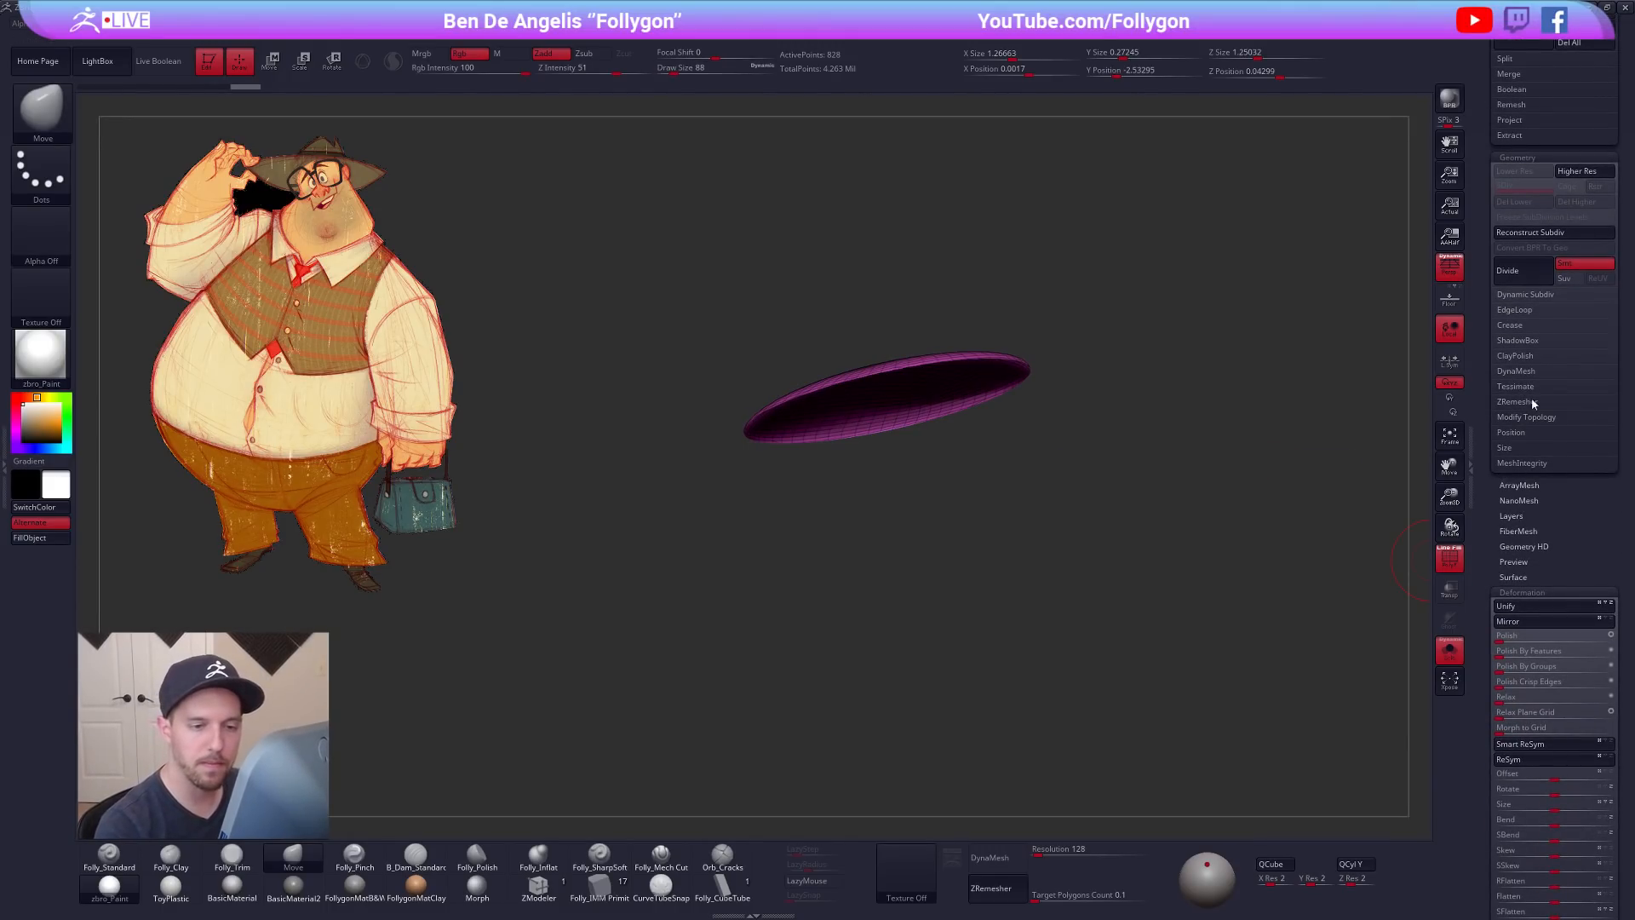
pyautogui.click(1532, 399)
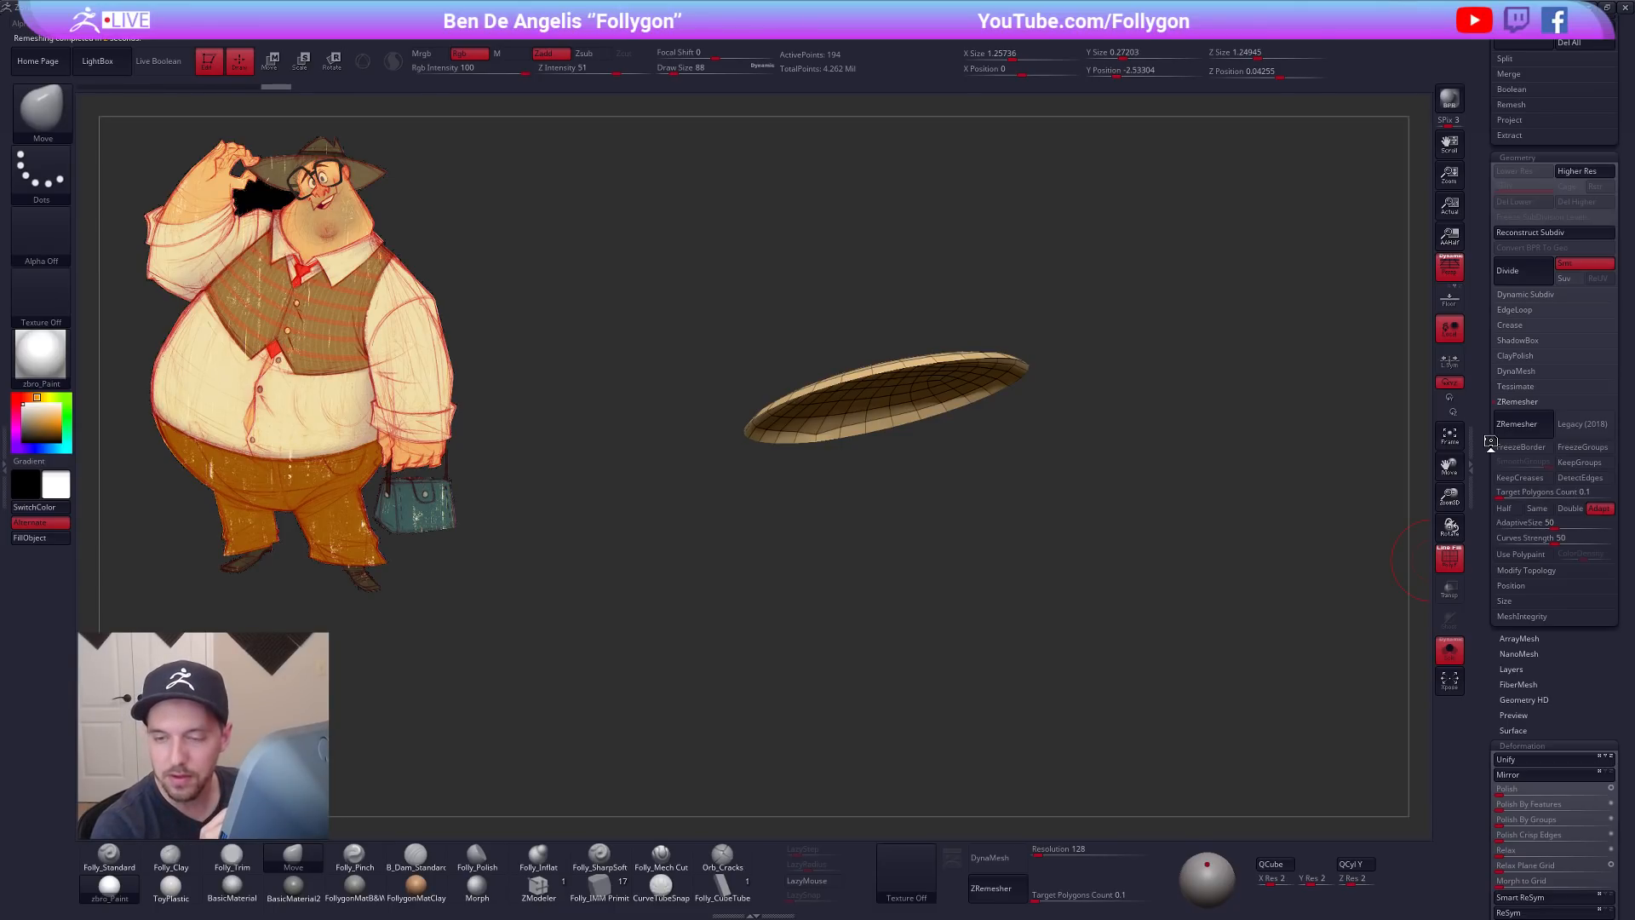
pyautogui.moveTo(1109, 635); pyautogui.dragTo(1049, 693)
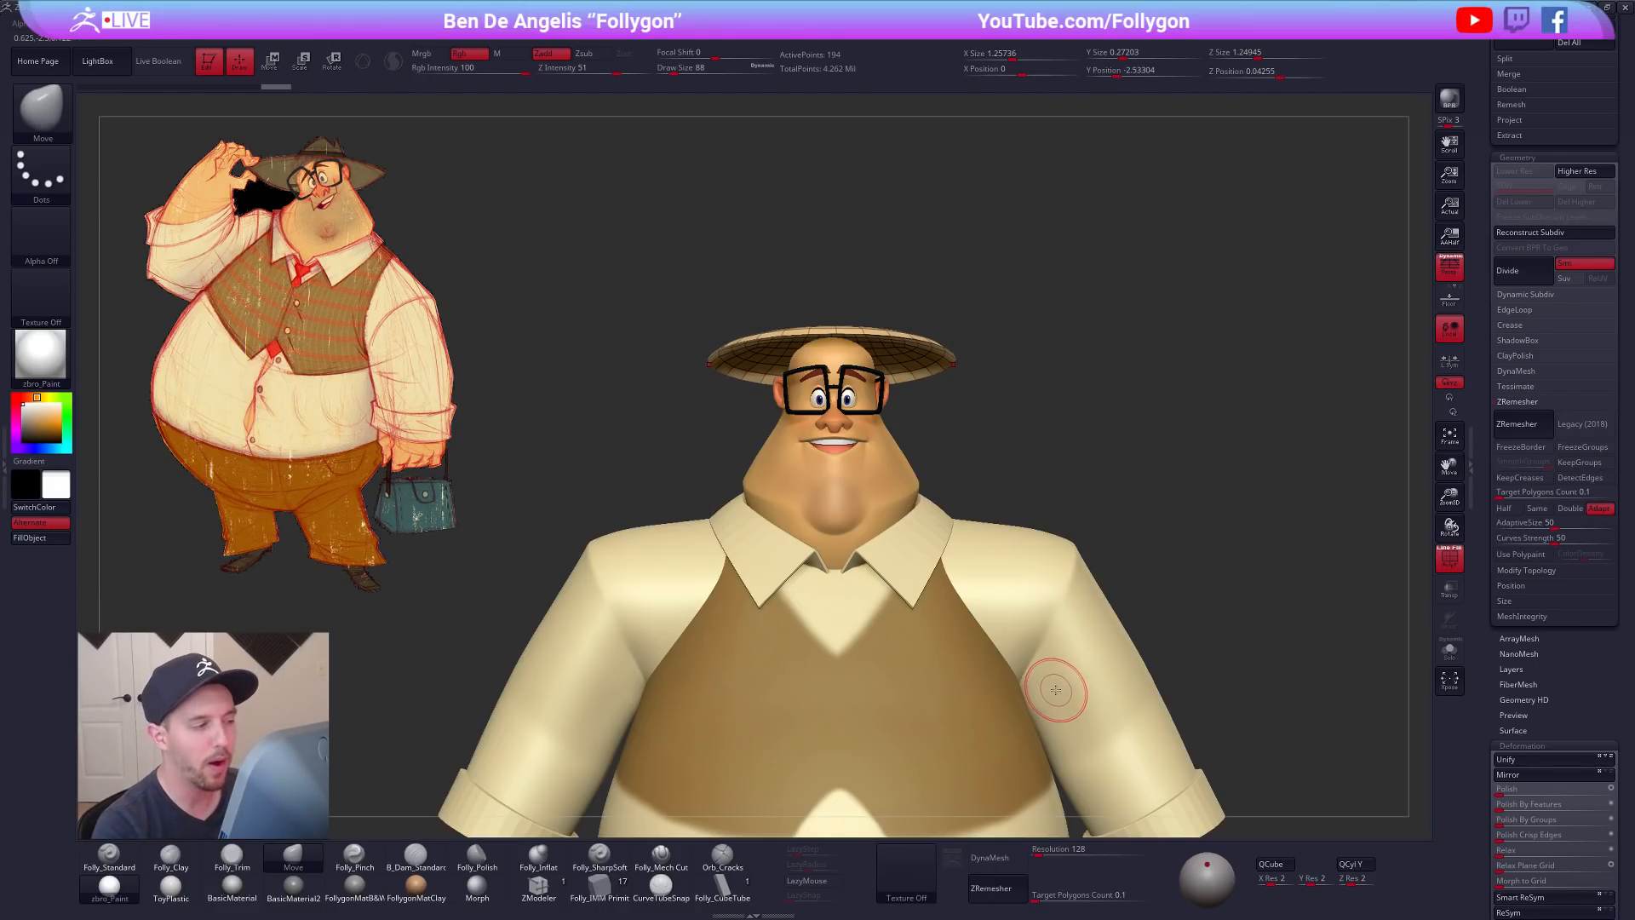
pyautogui.moveTo(1088, 650); pyautogui.dragTo(1134, 632, button='right')
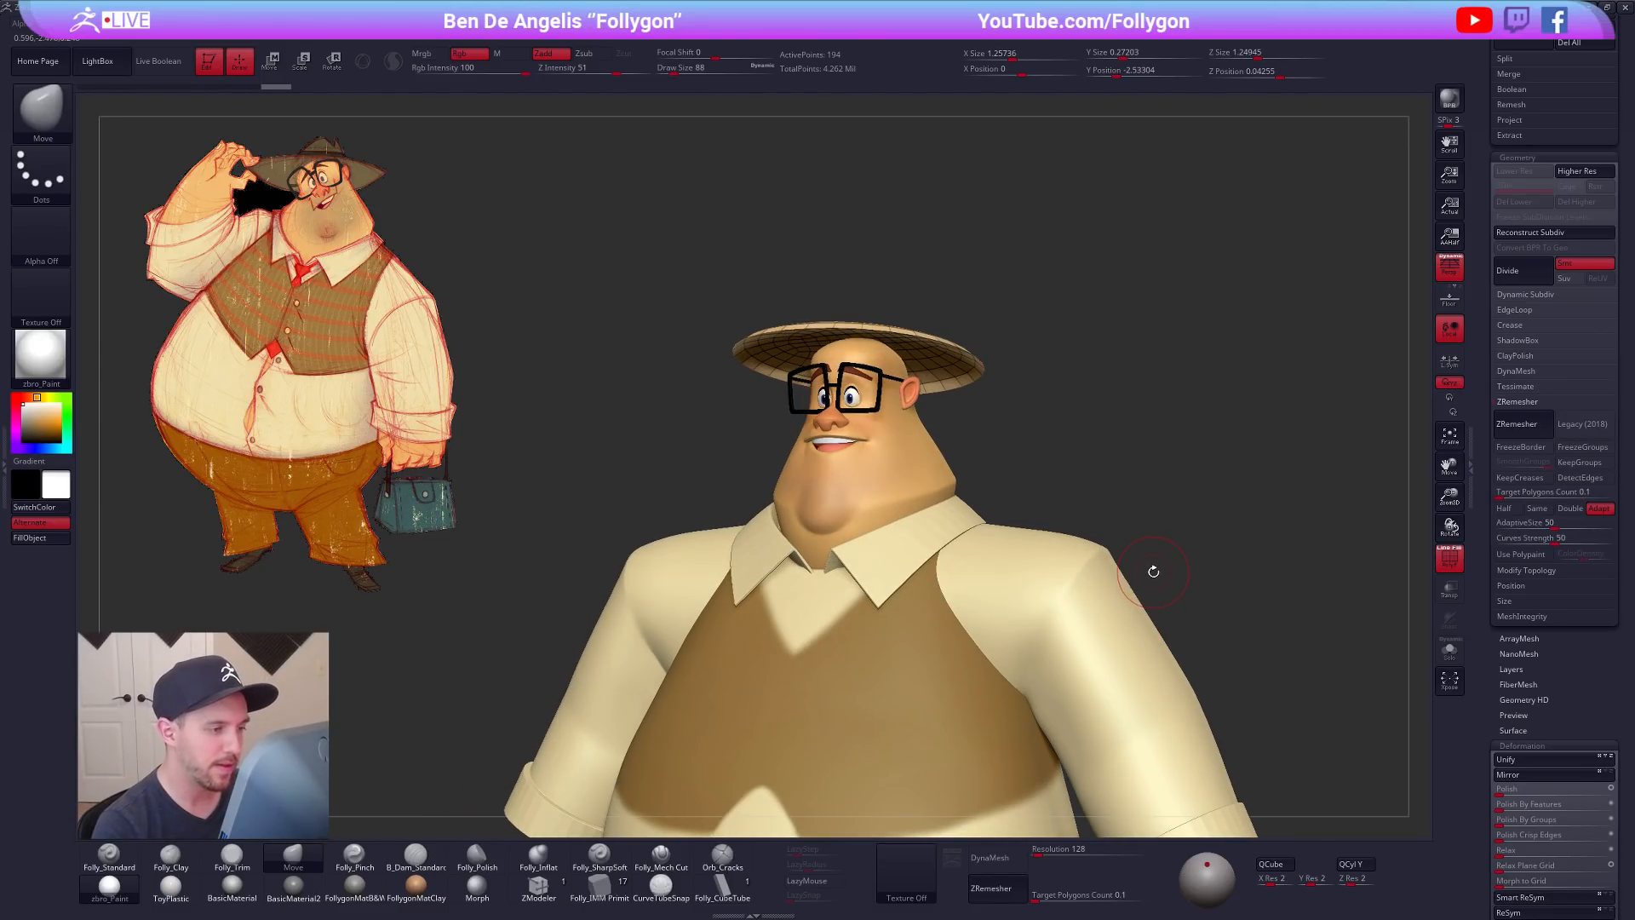
pyautogui.moveTo(1523, 407); pyautogui.dragTo(1508, 748)
pyautogui.moveTo(1147, 534); pyautogui.dragTo(1147, 663)
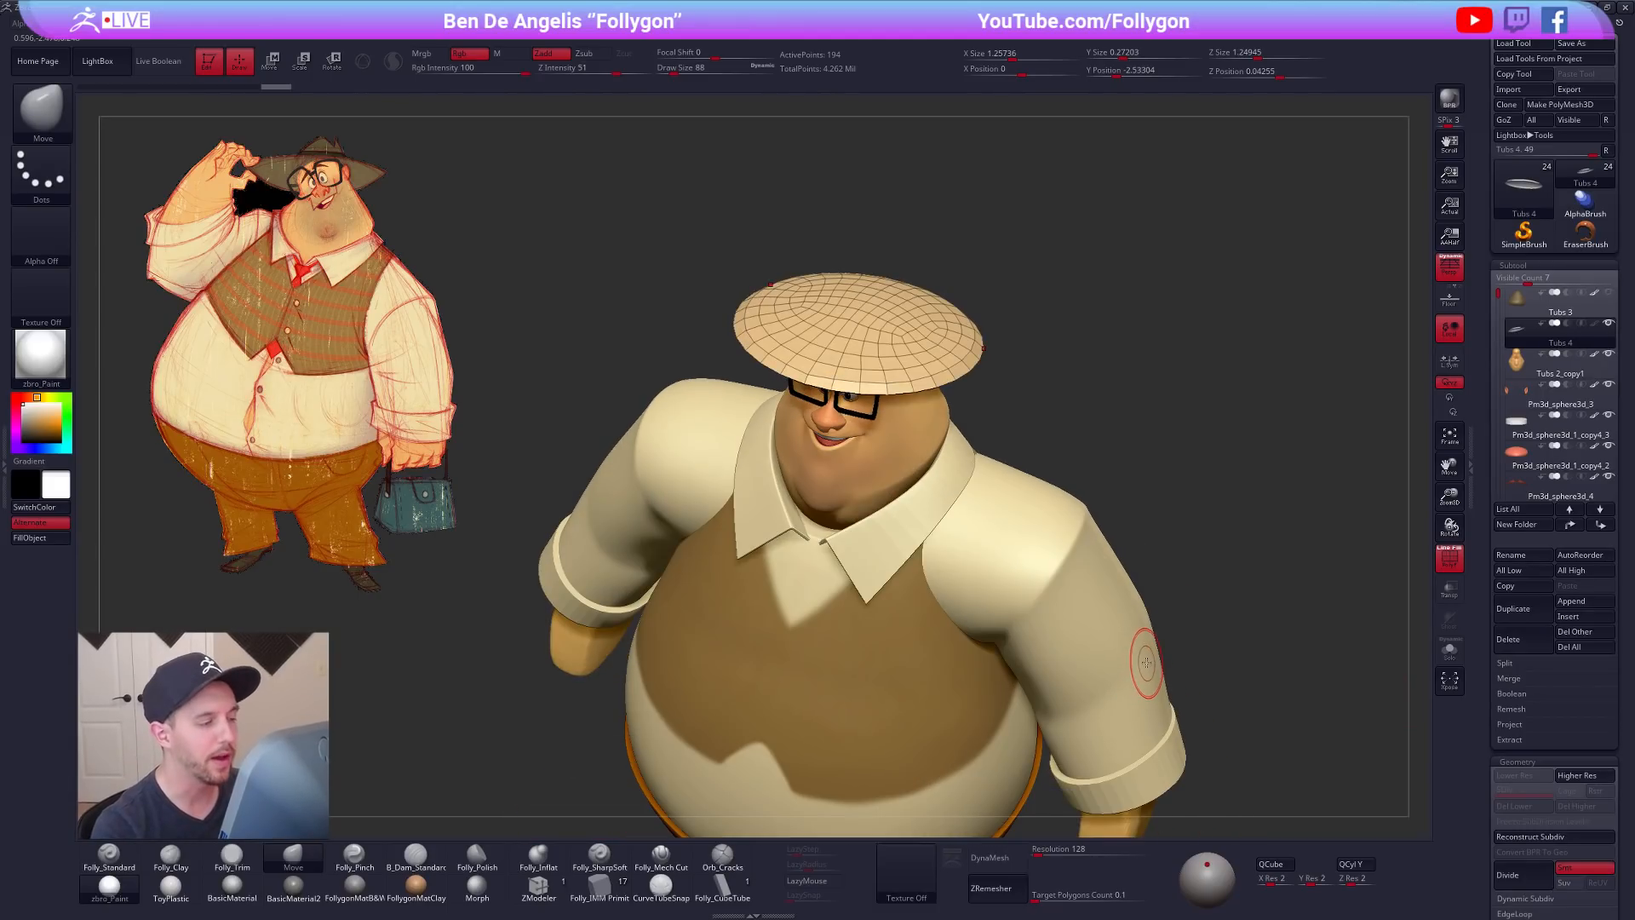
# Step: Isolate the brim and delete edge loops near its rim with the ZModeler brush to leave a wide outer row
pyautogui.keyDown('alt'); pyautogui.moveTo(1151, 654); pyautogui.dragTo(1149, 734, button='right'); pyautogui.keyUp('alt')
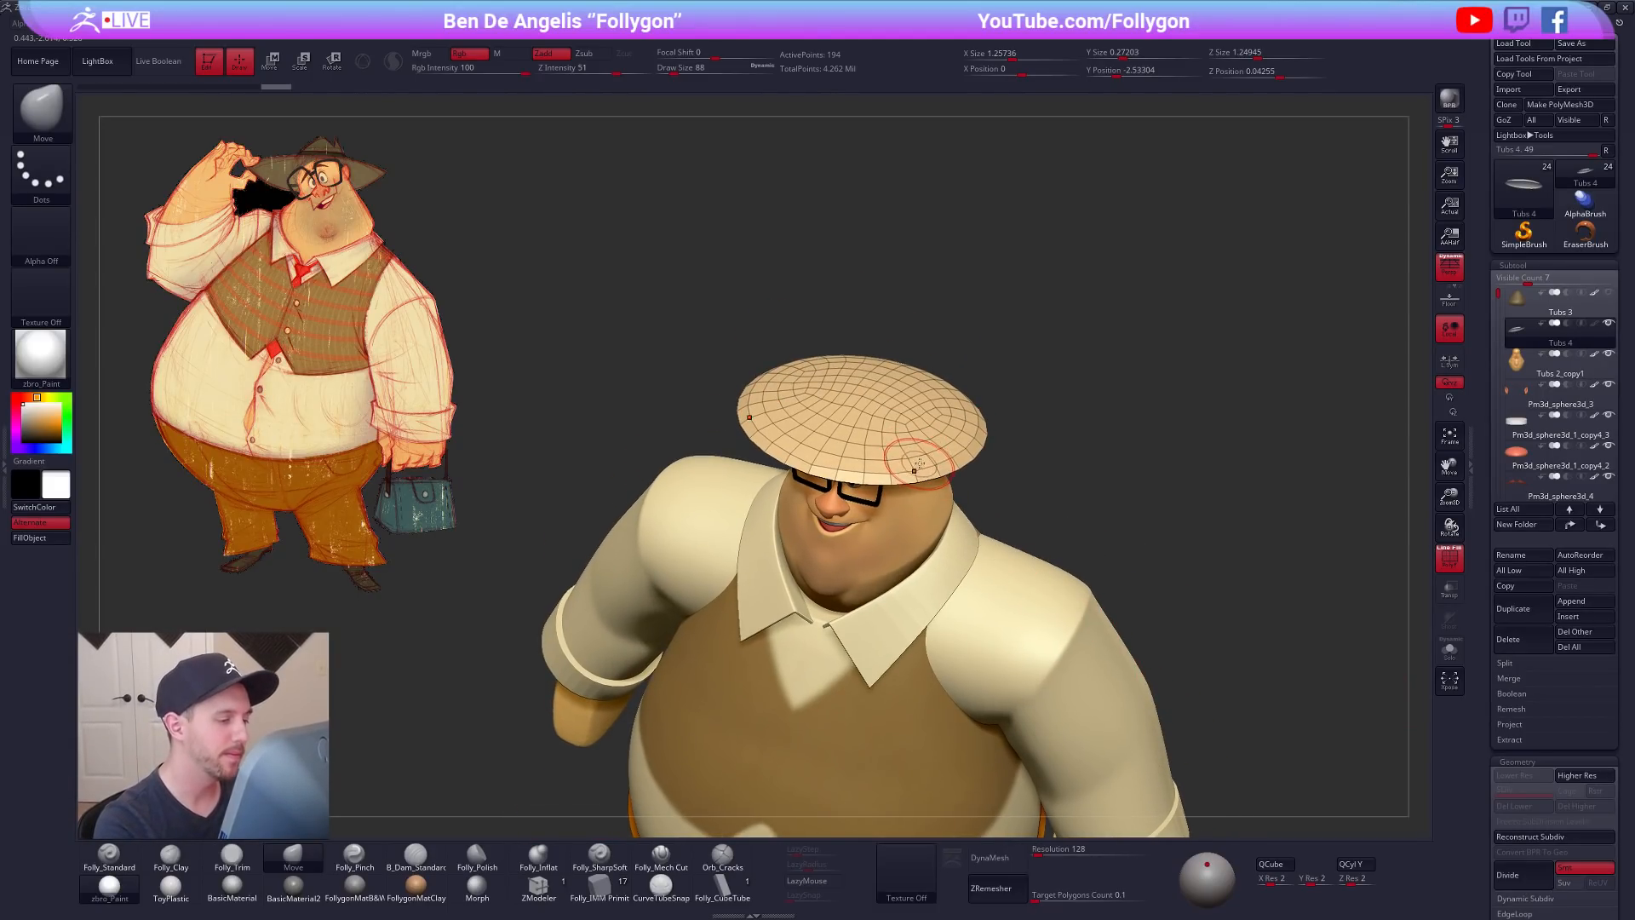
pyautogui.moveTo(917, 461); pyautogui.dragTo(914, 429, button='right')
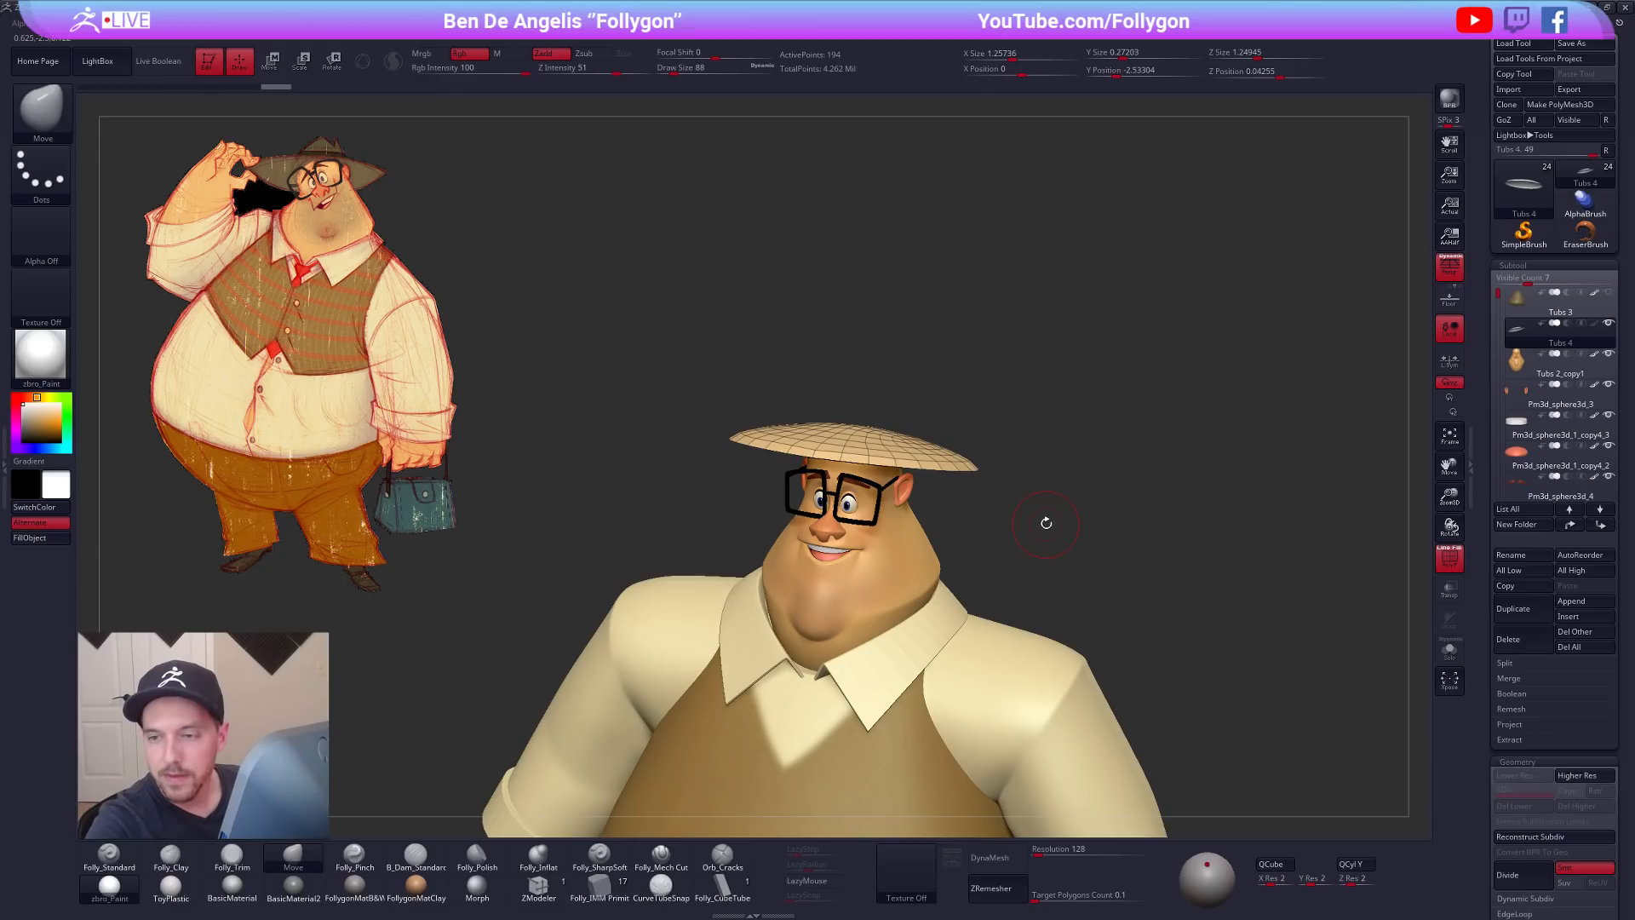
pyautogui.moveTo(1054, 509); pyautogui.dragTo(1030, 573)
pyautogui.hotkey('alt', 's')
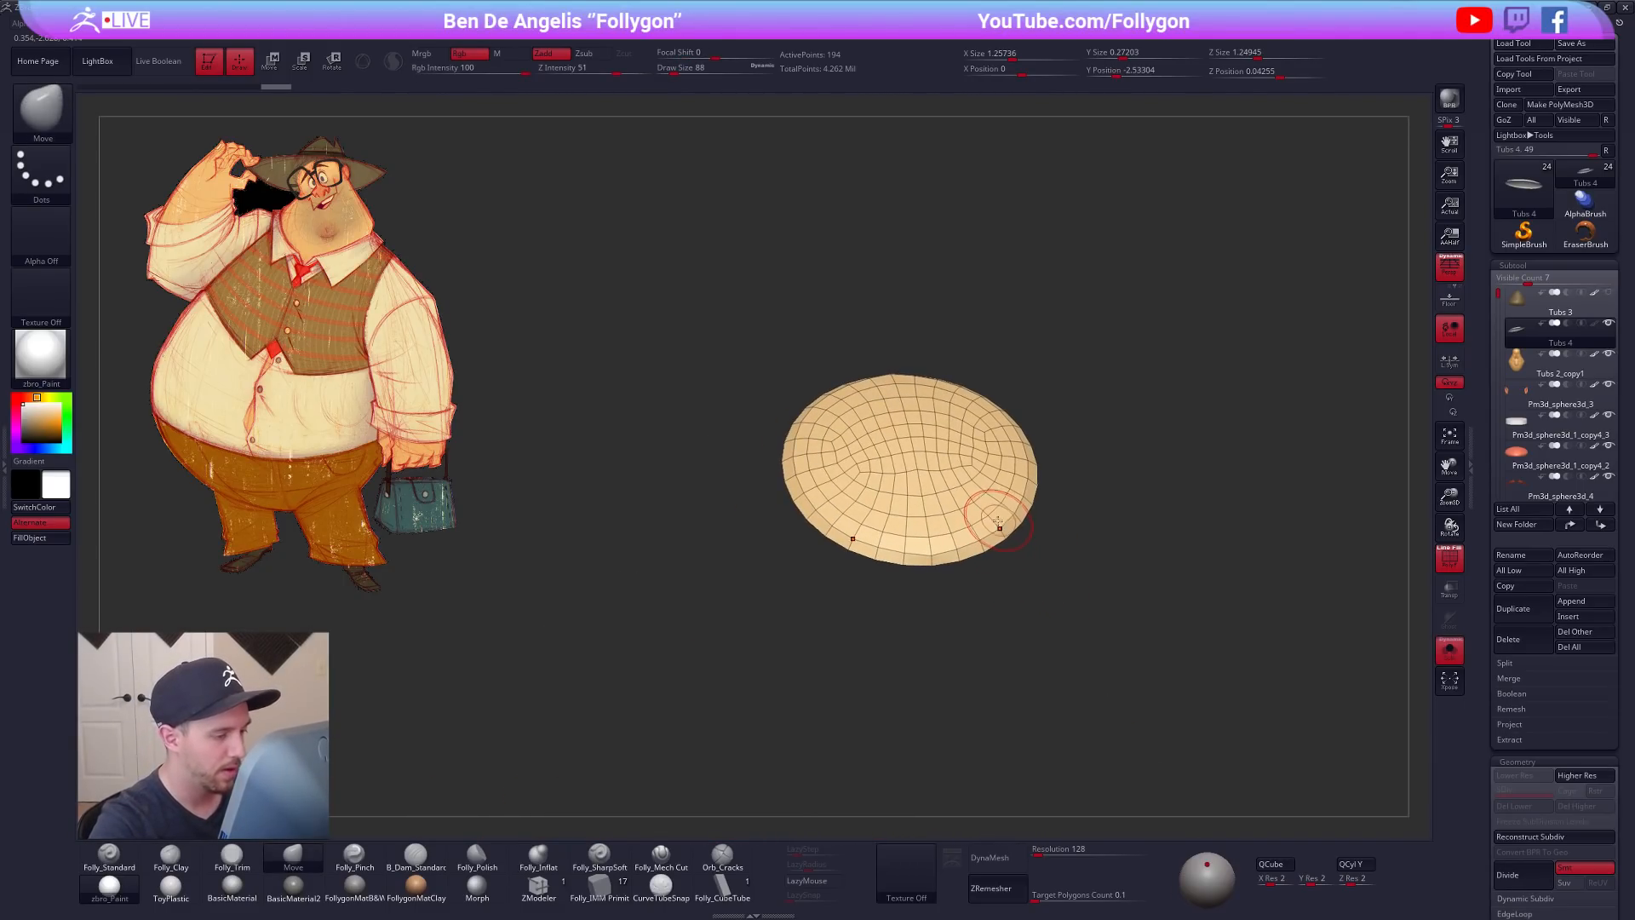
pyautogui.click(541, 888)
pyautogui.moveTo(1035, 528)
pyautogui.keyDown('alt'); pyautogui.mouseDown()
pyautogui.moveTo(1065, 545)
pyautogui.moveTo(1032, 574)
pyautogui.mouseUp(); pyautogui.keyUp('alt')
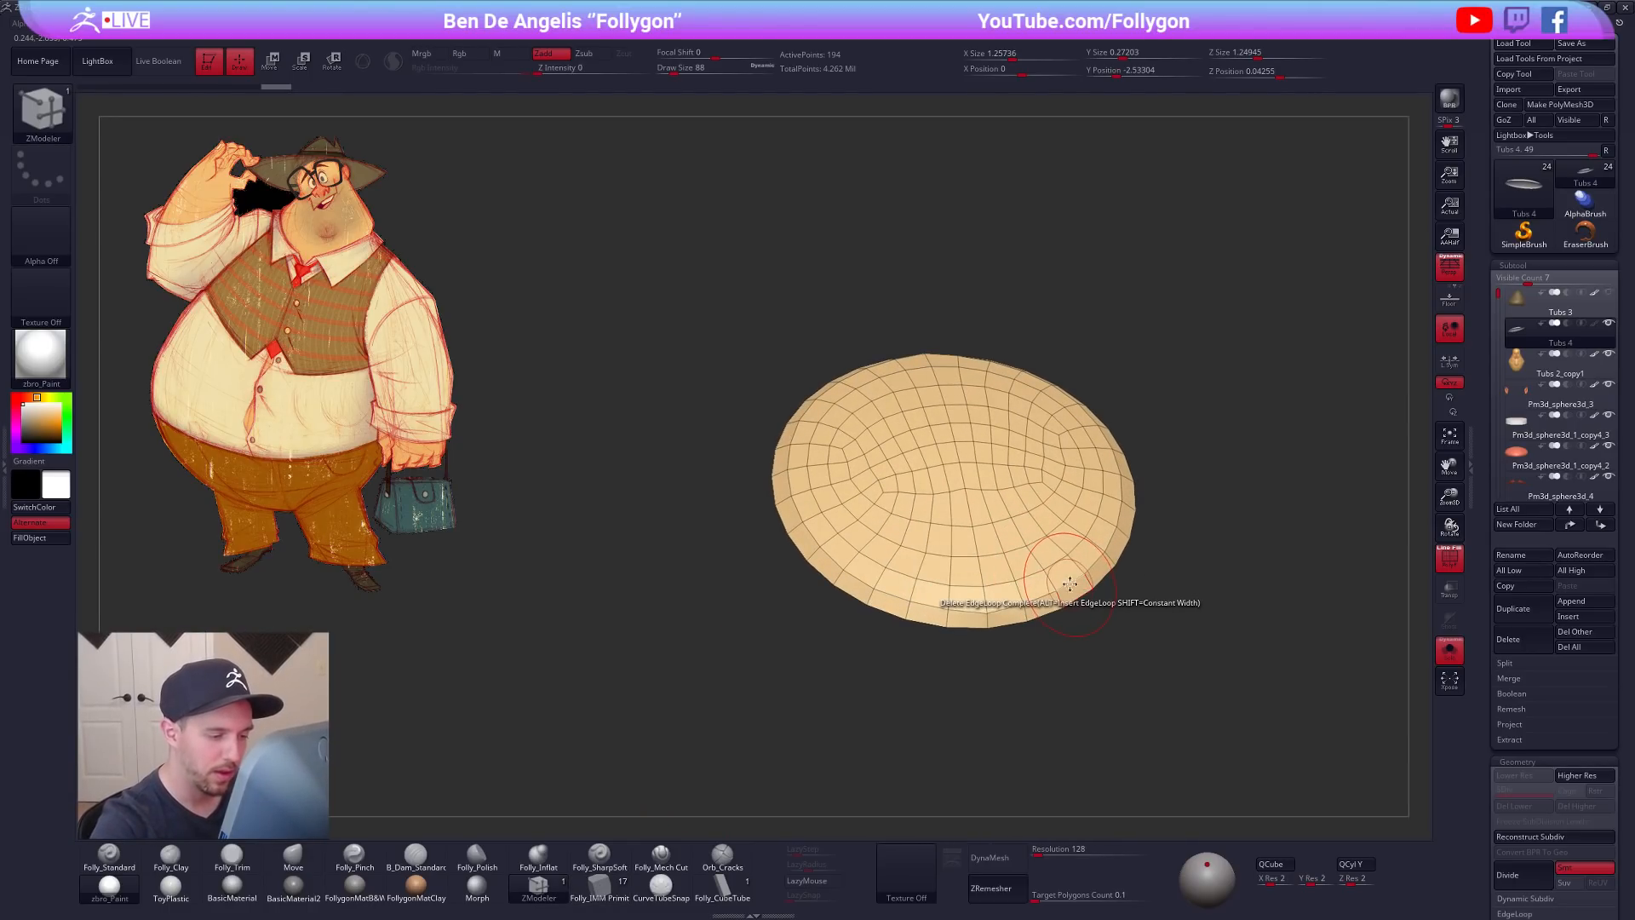
pyautogui.press('space')
pyautogui.click(1033, 547)
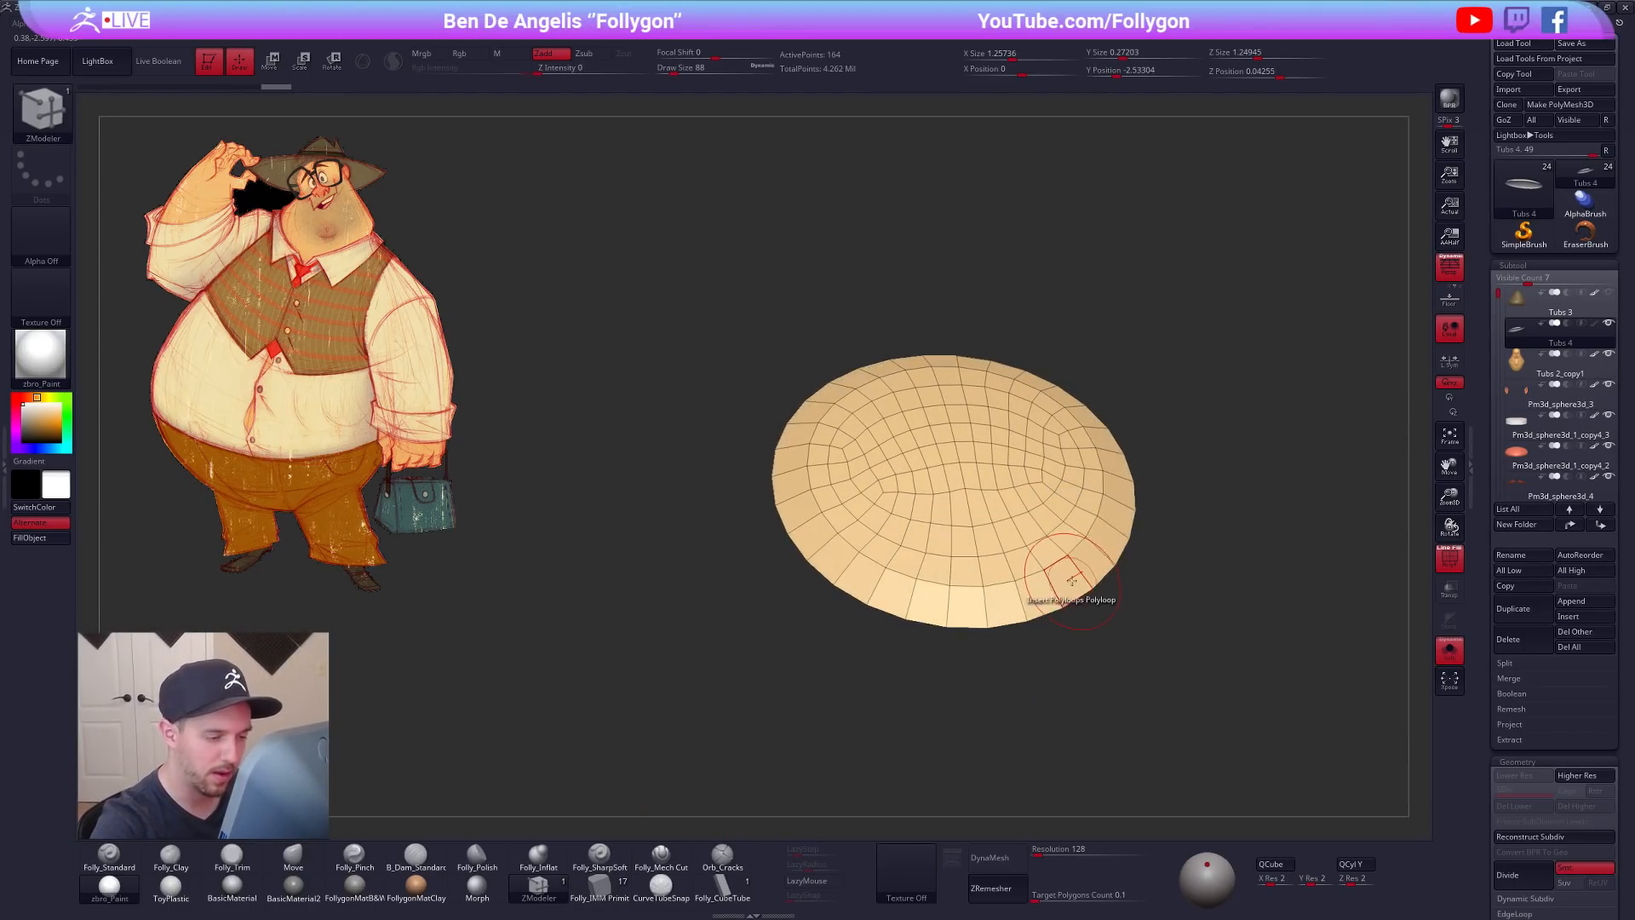
pyautogui.moveTo(1056, 546); pyautogui.dragTo(1095, 553, button='right')
pyautogui.keyDown('alt'); pyautogui.moveTo(1095, 553); pyautogui.dragTo(1063, 445, button='right'); pyautogui.keyUp('alt')
# Step: Turn on dynamic subdivision for the brim and colour it with the brown sampled from the reference illustration's hat
pyautogui.press('d')
pyautogui.hotkey('alt', 's')
pyautogui.moveTo(1128, 504)
pyautogui.mouseDown(button='right')
pyautogui.moveTo(1092, 501)
pyautogui.moveTo(1145, 501)
pyautogui.moveTo(1111, 506)
pyautogui.mouseUp(button='right')
pyautogui.press('z')
pyautogui.click(412, 287)
pyautogui.click(293, 182)
pyautogui.press('z')
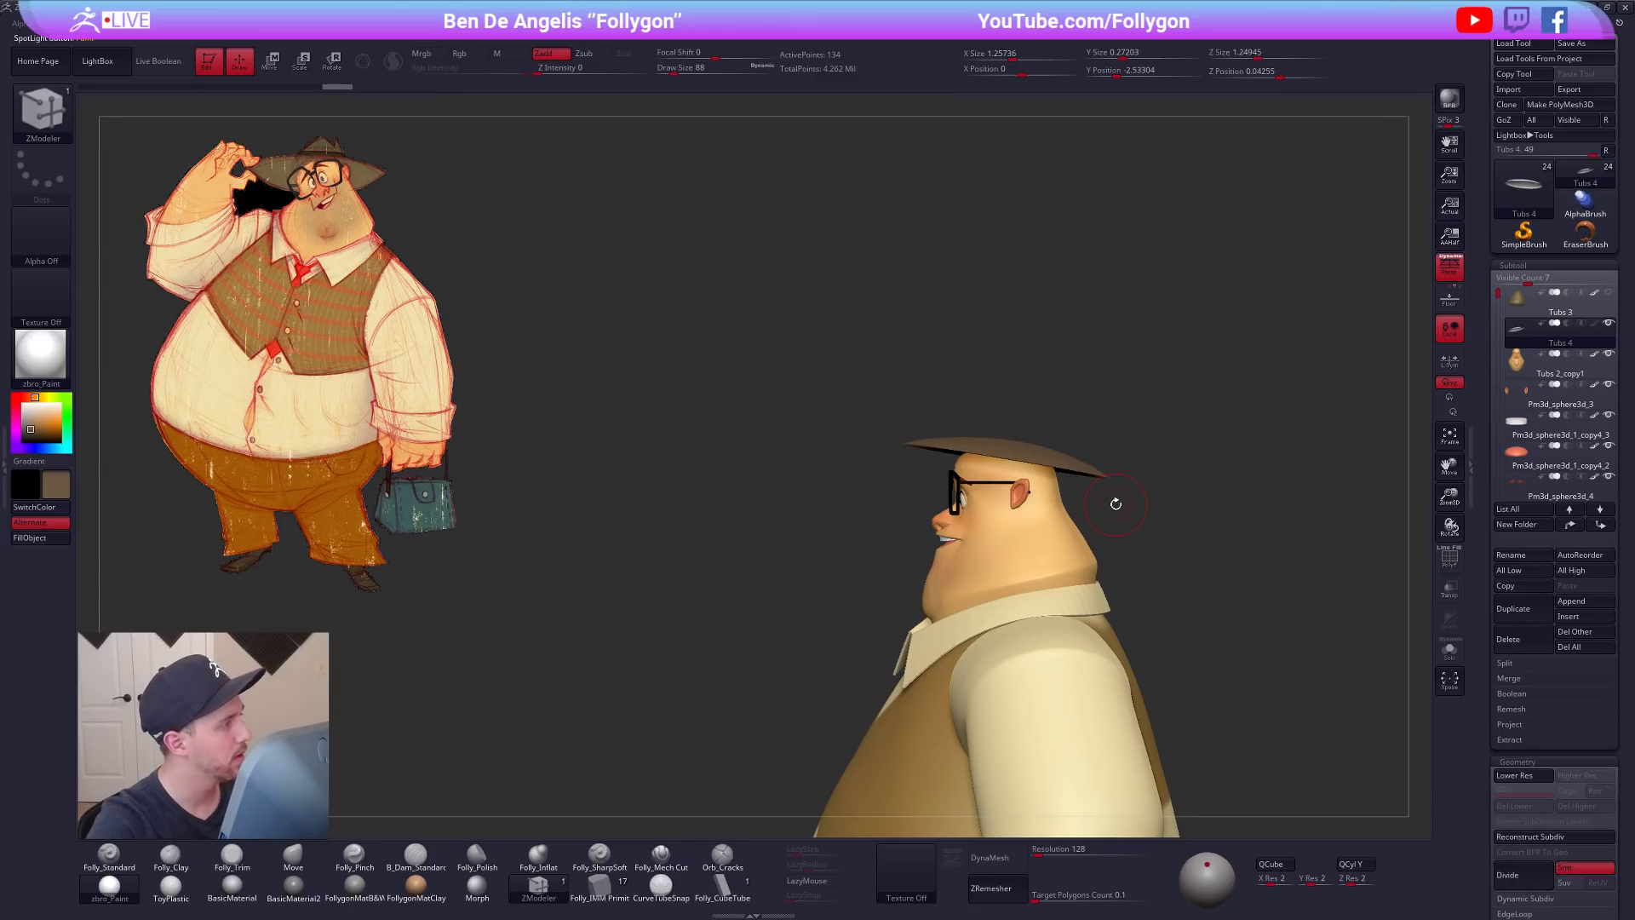
# Step: Isolate the brim with its polyframe shown and switch off its dynamic subdivision
pyautogui.moveTo(1116, 506)
pyautogui.mouseDown()
pyautogui.moveTo(1153, 500)
pyautogui.moveTo(1149, 513)
pyautogui.mouseUp()
pyautogui.keyDown('alt'); pyautogui.moveTo(1149, 513); pyautogui.dragTo(1121, 492, button='right'); pyautogui.keyUp('alt')
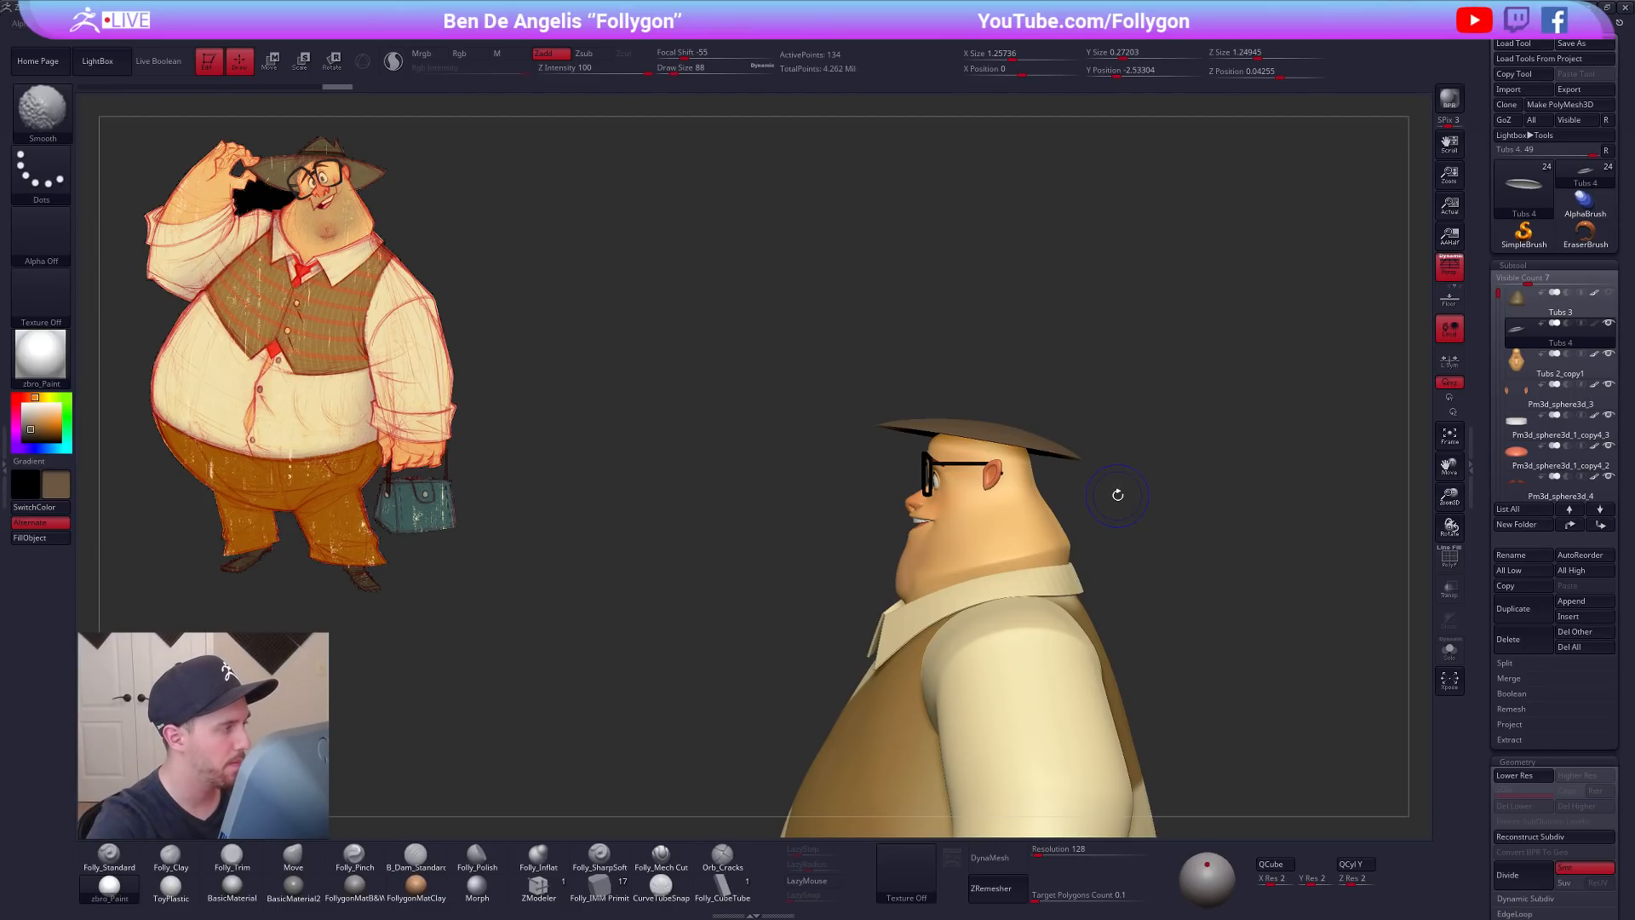
pyautogui.hotkey('alt', 's')
pyautogui.hotkey('shift', 'f')
pyautogui.moveTo(1114, 457); pyautogui.dragTo(1147, 428, button='right')
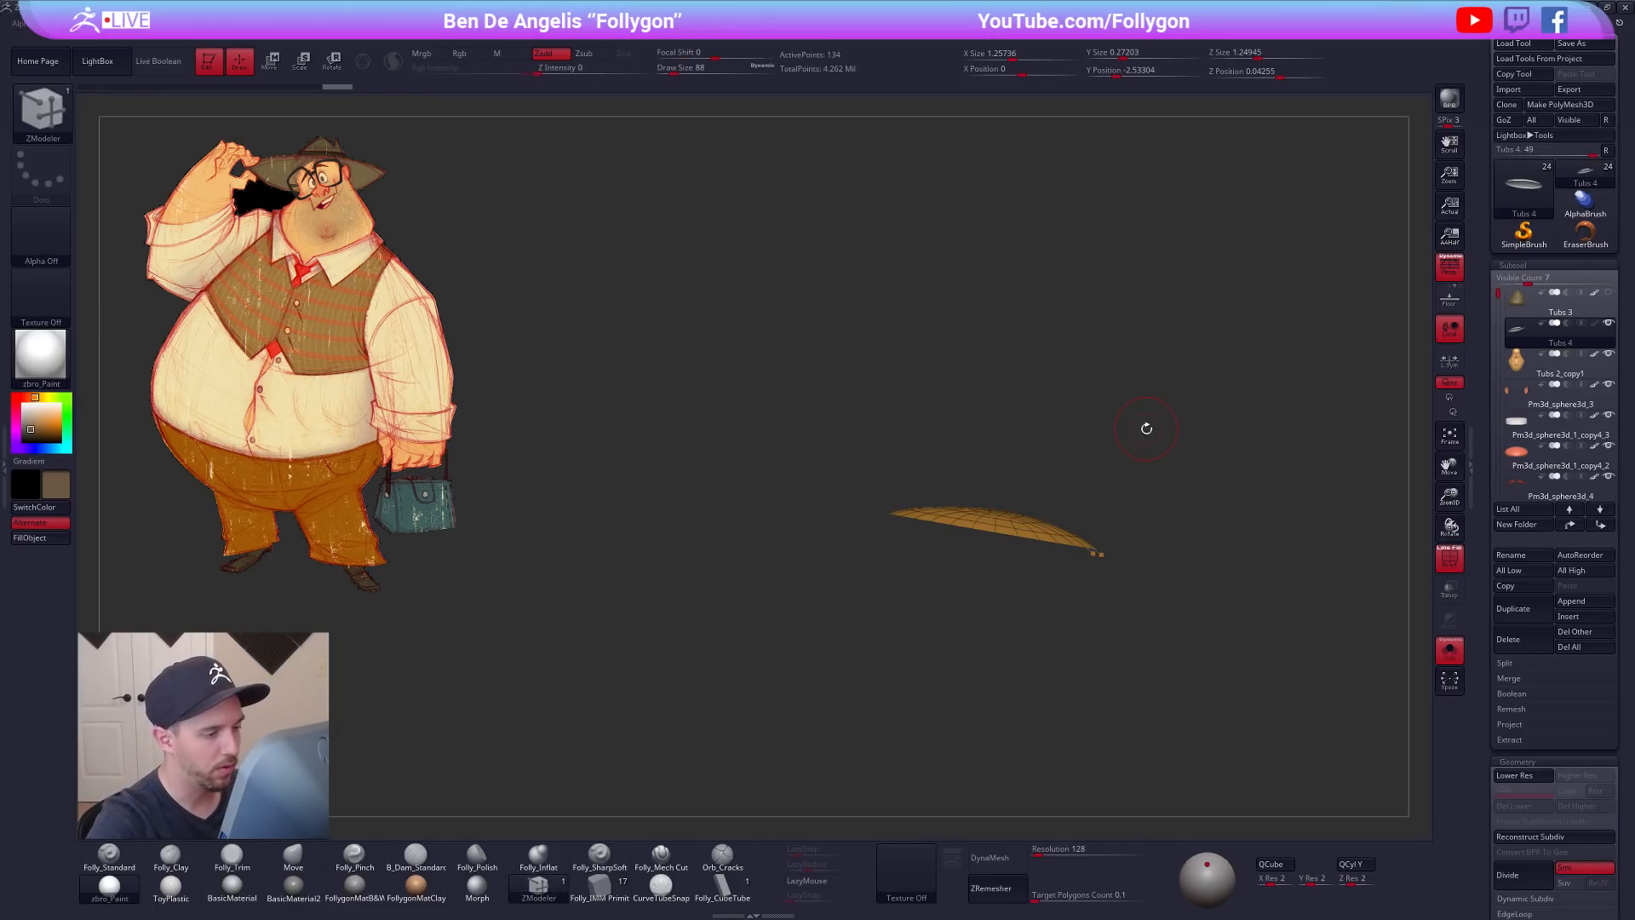
pyautogui.keyDown('alt'); pyautogui.moveTo(1112, 518); pyautogui.dragTo(1091, 442, button='right'); pyautogui.keyUp('alt')
pyautogui.hotkey('shift', 'd')
# Step: Extrude all polygons of the brim slightly with ZModeler to give it thickness, and toggle its double-sided display
pyautogui.moveTo(881, 444); pyautogui.dragTo(966, 457, button='right')
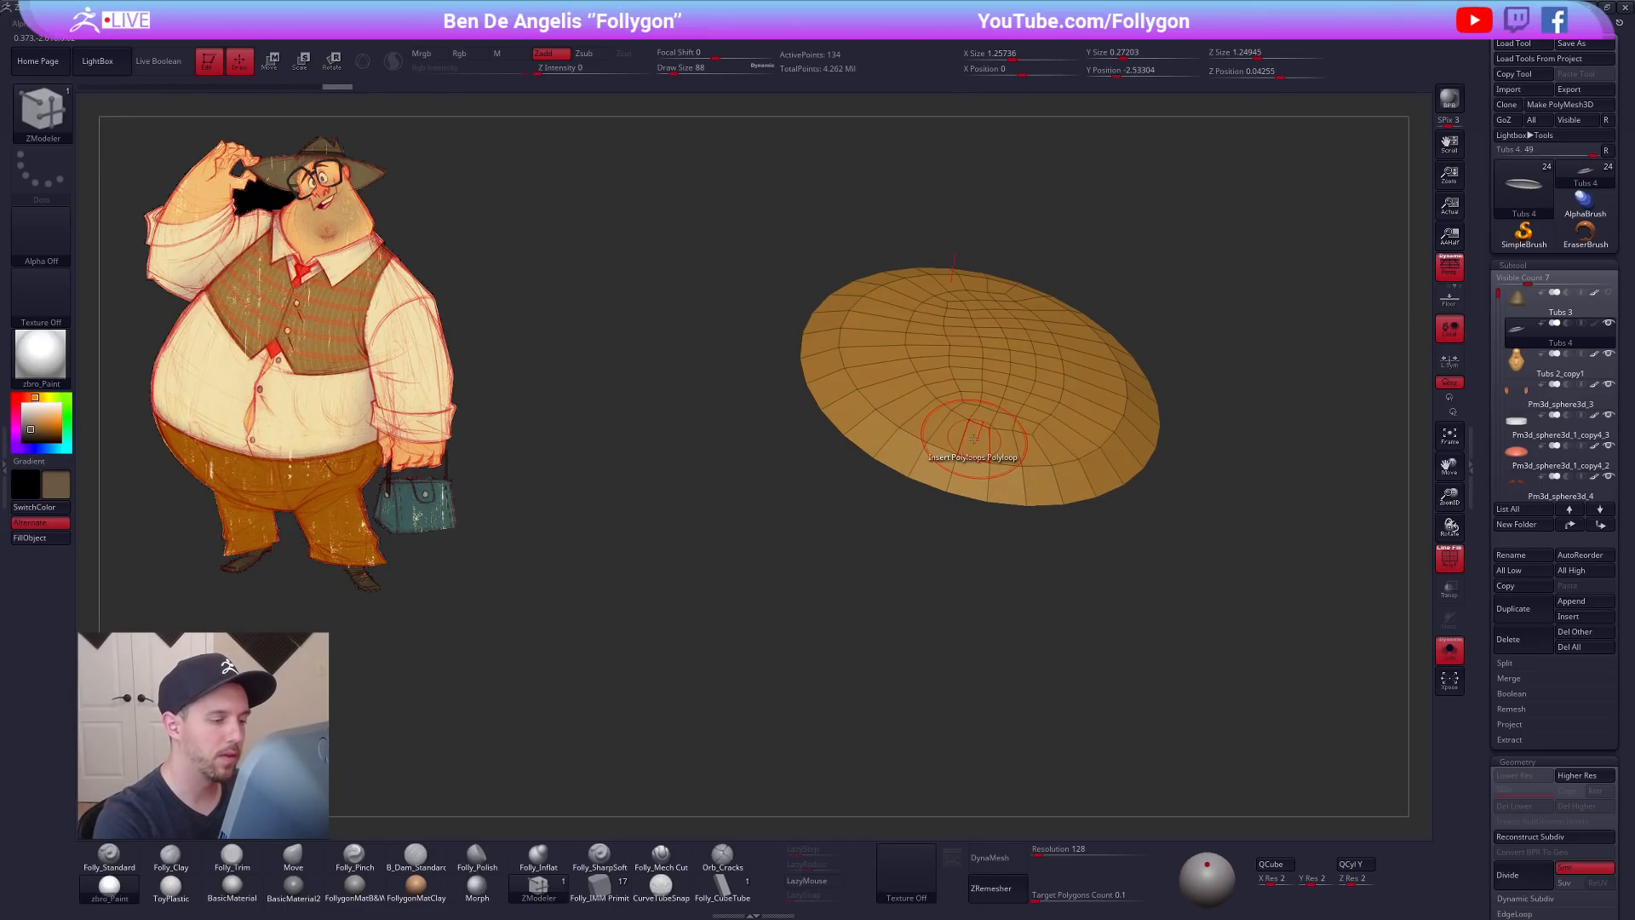
pyautogui.press('space')
pyautogui.click(882, 502)
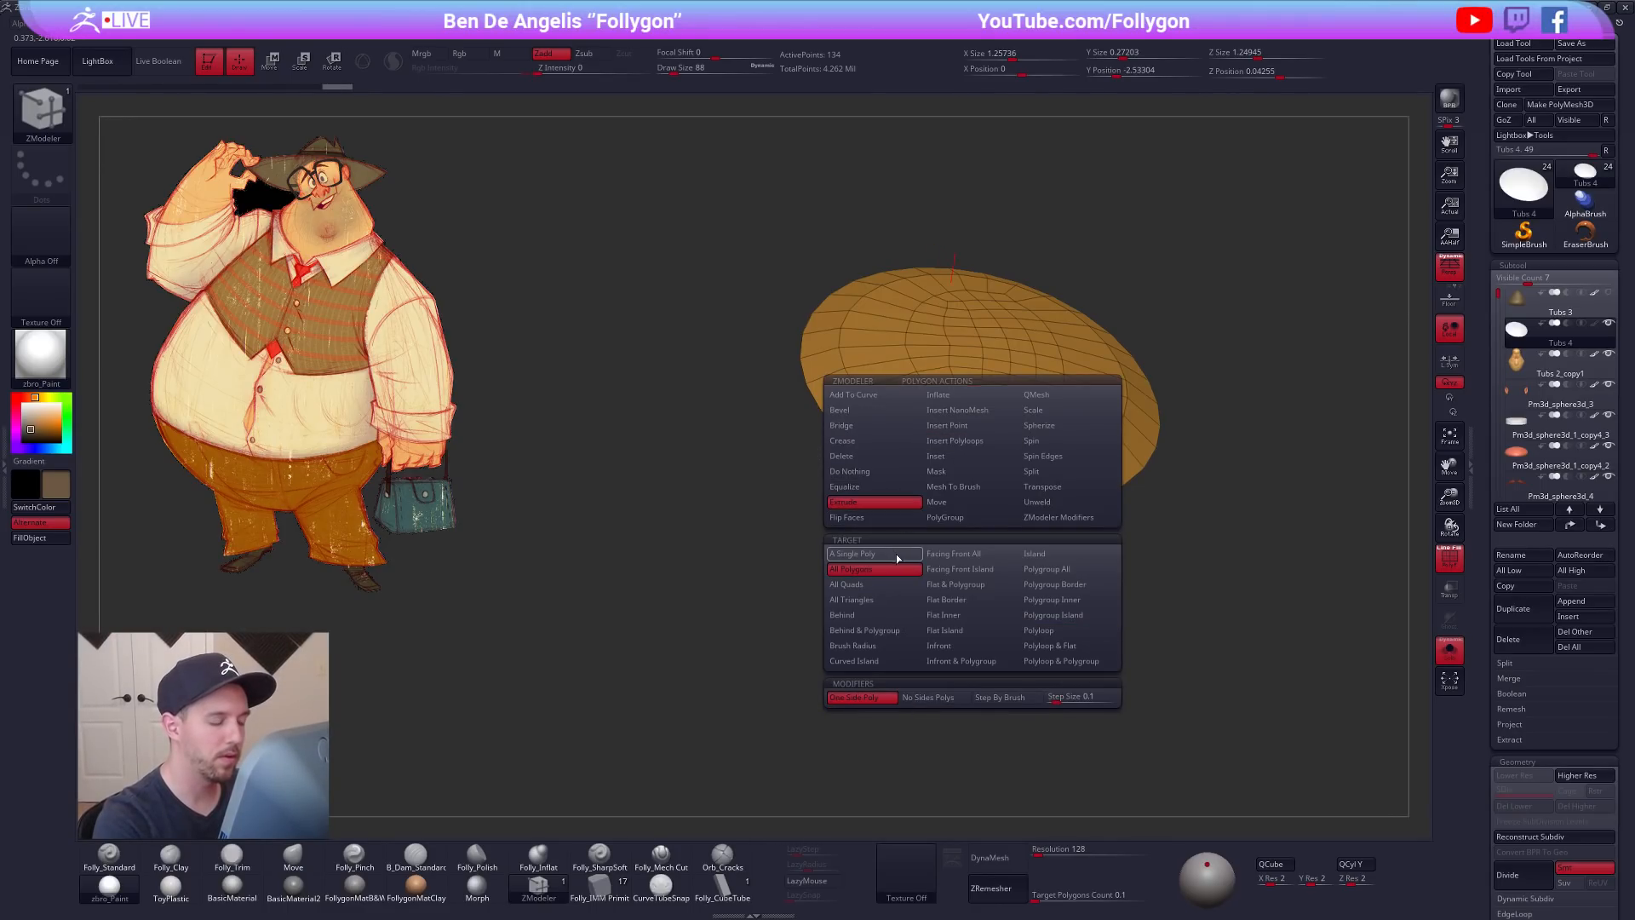
pyautogui.moveTo(976, 458); pyautogui.dragTo(978, 437, button='right')
pyautogui.moveTo(973, 436); pyautogui.dragTo(979, 434)
pyautogui.press('`')
pyautogui.click(1070, 467)
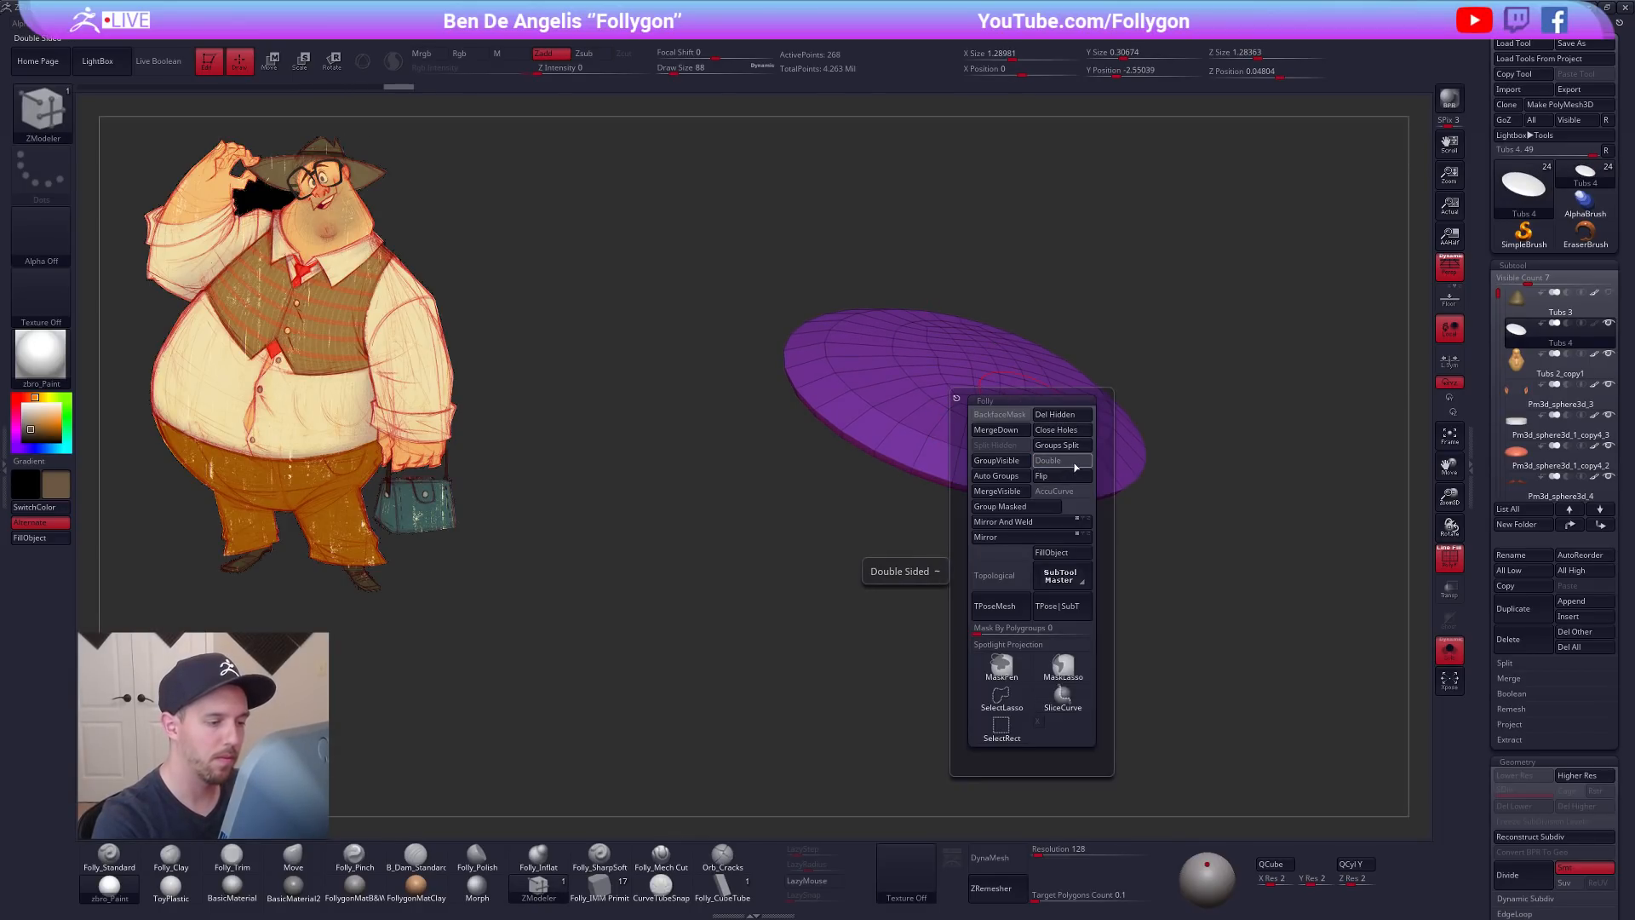
pyautogui.click(1076, 465)
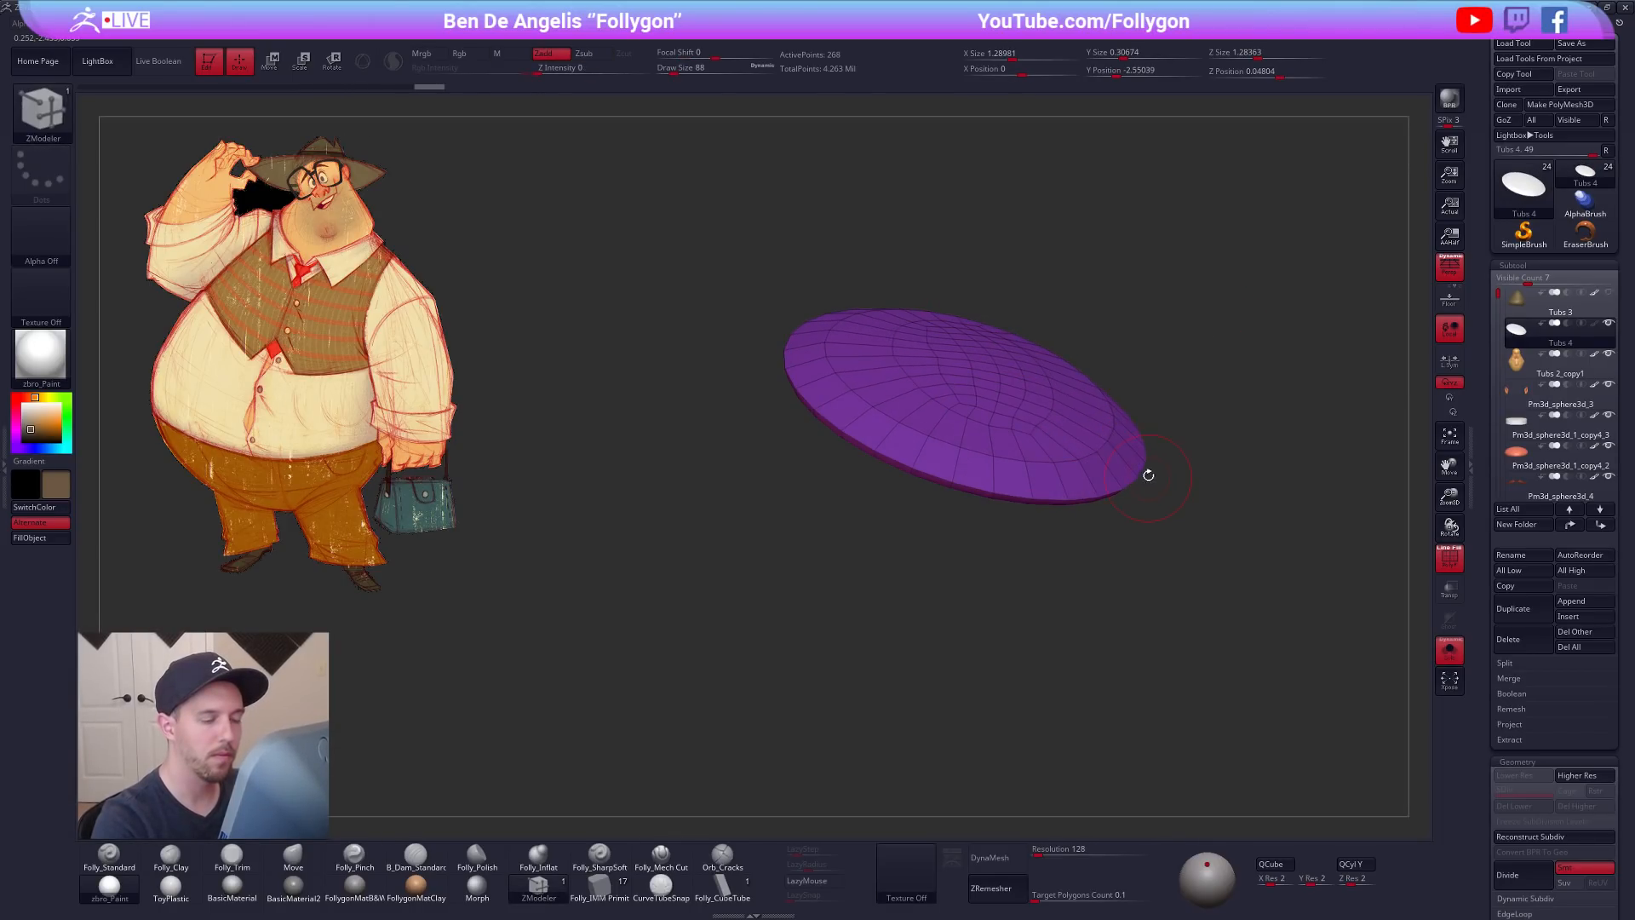
# Step: Show the crown and the whole character again and make the brim the active subtool with dynamic subdivision on
pyautogui.moveTo(1149, 478); pyautogui.dragTo(1161, 467, button='right')
pyautogui.keyDown('alt'); pyautogui.moveTo(1205, 559); pyautogui.dragTo(1110, 531, button='right'); pyautogui.keyUp('alt')
pyautogui.click(1608, 294)
pyautogui.hotkey('alt', 's')
pyautogui.hotkey('shift', 'f')
pyautogui.keyDown('alt'); pyautogui.moveTo(1191, 588); pyautogui.dragTo(1240, 594, button='right'); pyautogui.keyUp('alt')
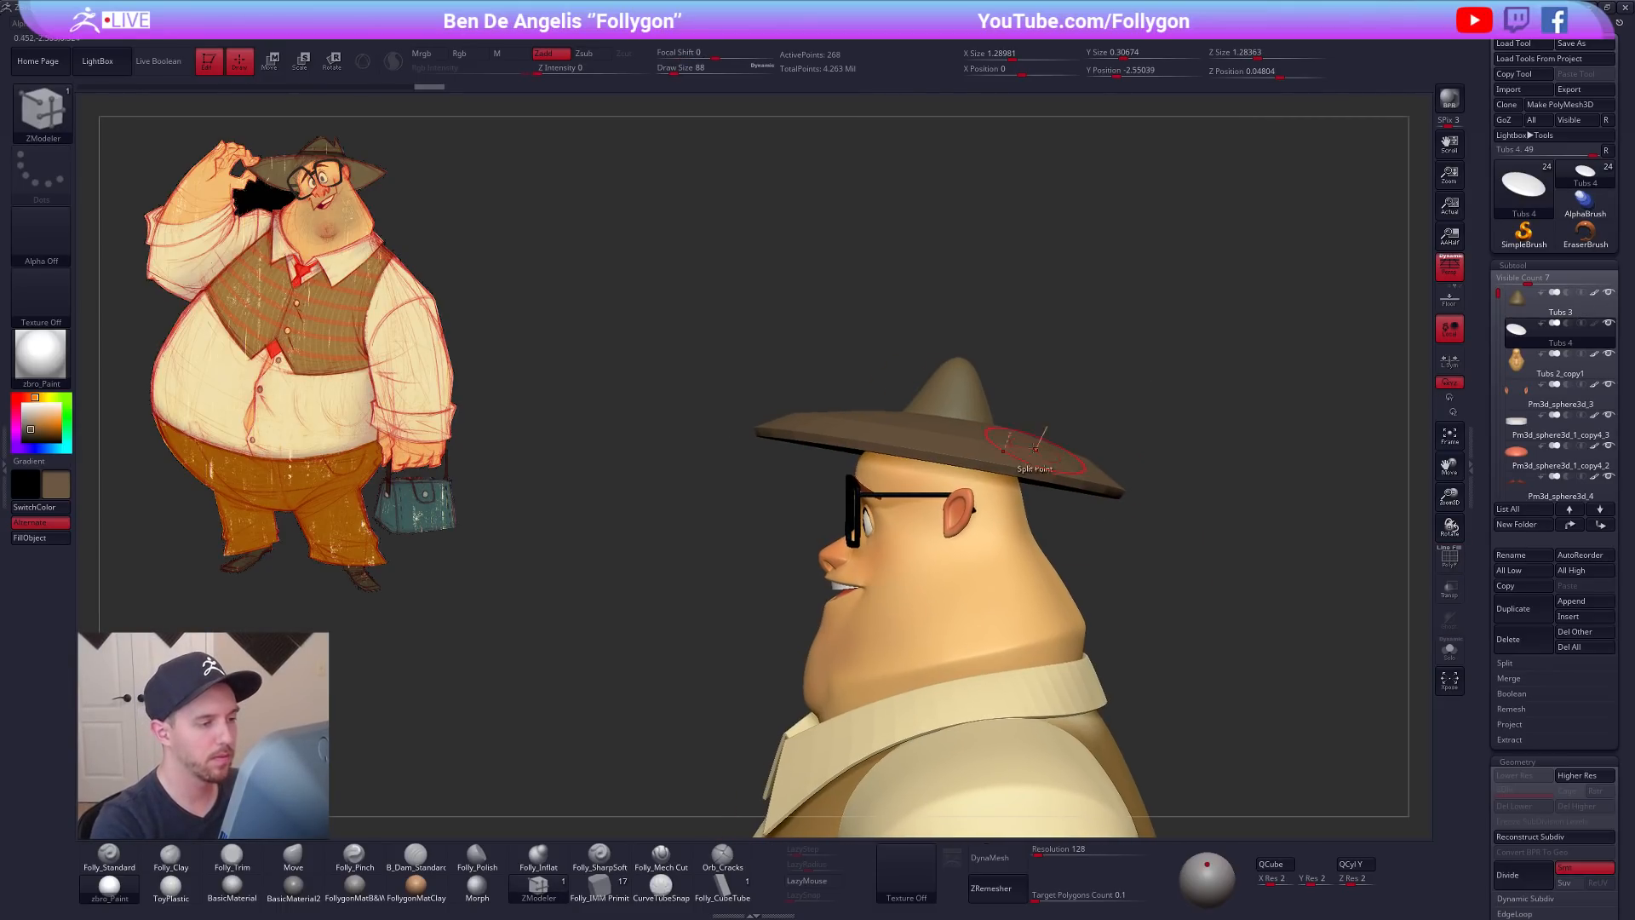
pyautogui.click(1518, 302)
pyautogui.keyDown('alt'); pyautogui.click(1039, 463); pyautogui.keyUp('alt')
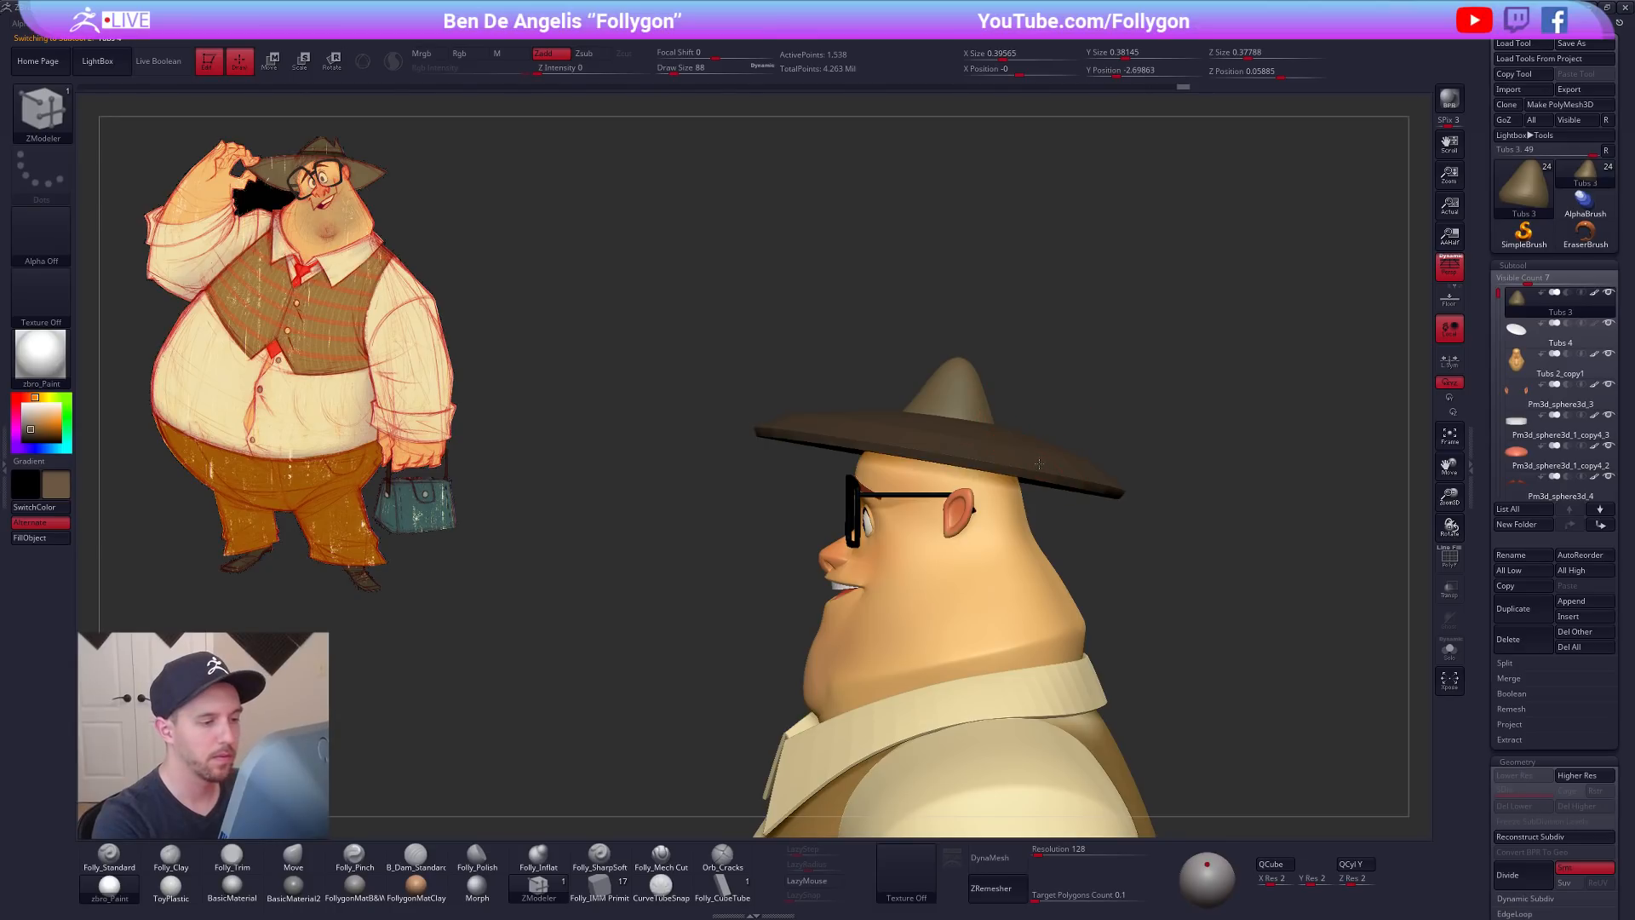
pyautogui.keyDown('alt'); pyautogui.click(1039, 463); pyautogui.keyUp('alt')
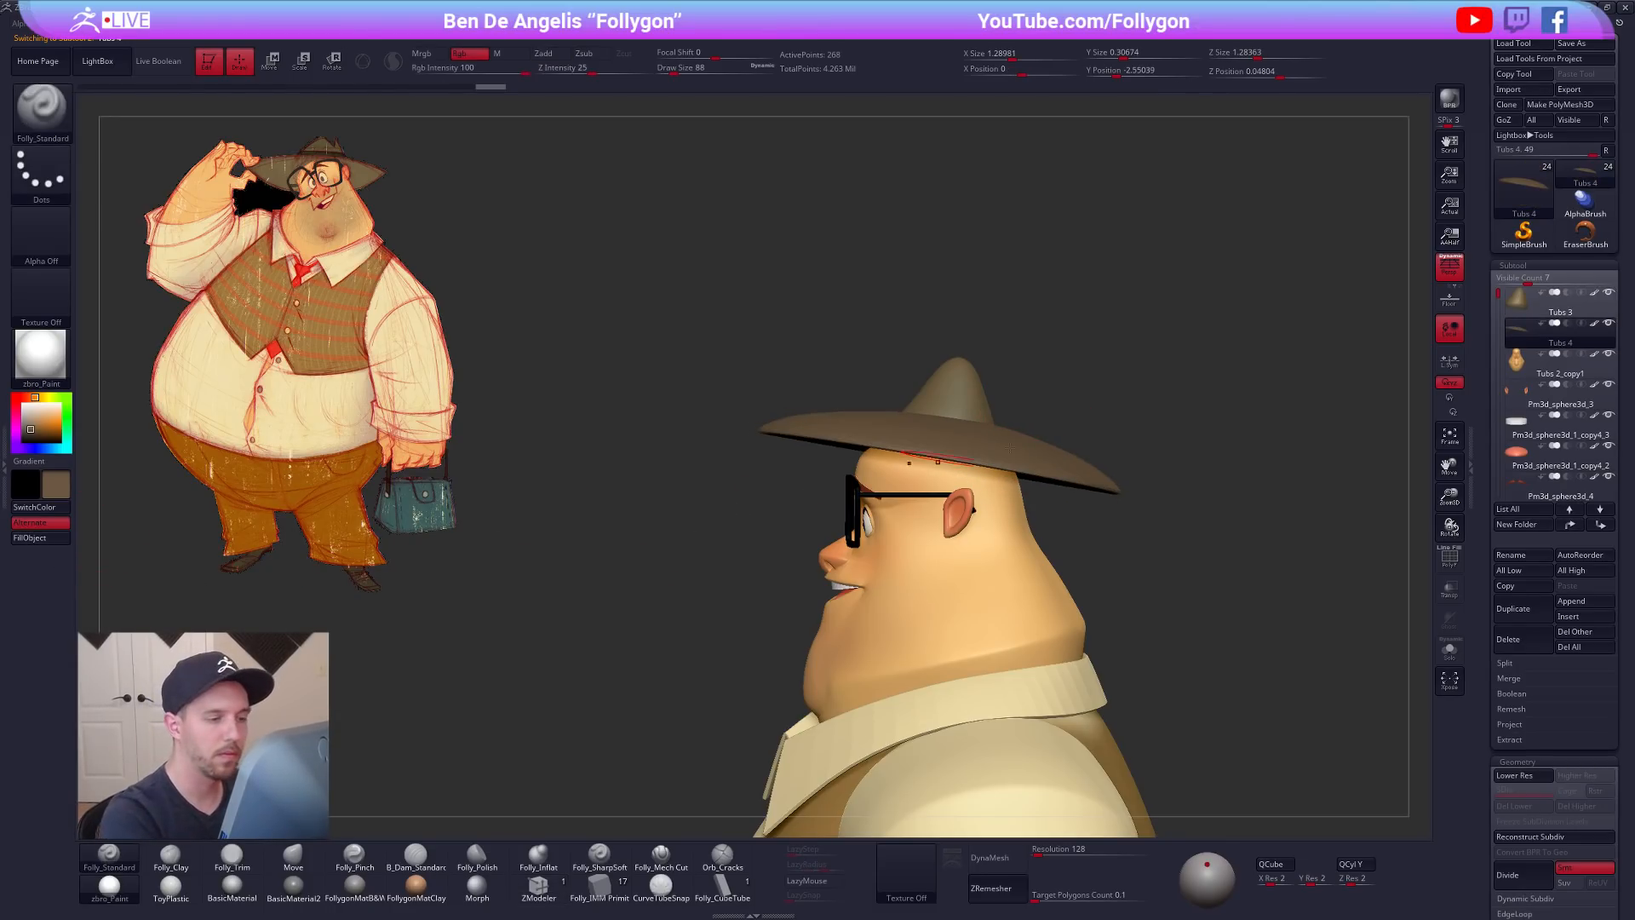
# Step: Reshape the hat's crown in side view with the Move brush at draw size 130
pyautogui.click(1535, 316)
pyautogui.press('w')
pyautogui.press('b')
pyautogui.press('m')
pyautogui.press('v')
pyautogui.press('space')
pyautogui.moveTo(949, 390); pyautogui.dragTo(928, 400)
pyautogui.moveTo(1253, 583); pyautogui.dragTo(1234, 573)
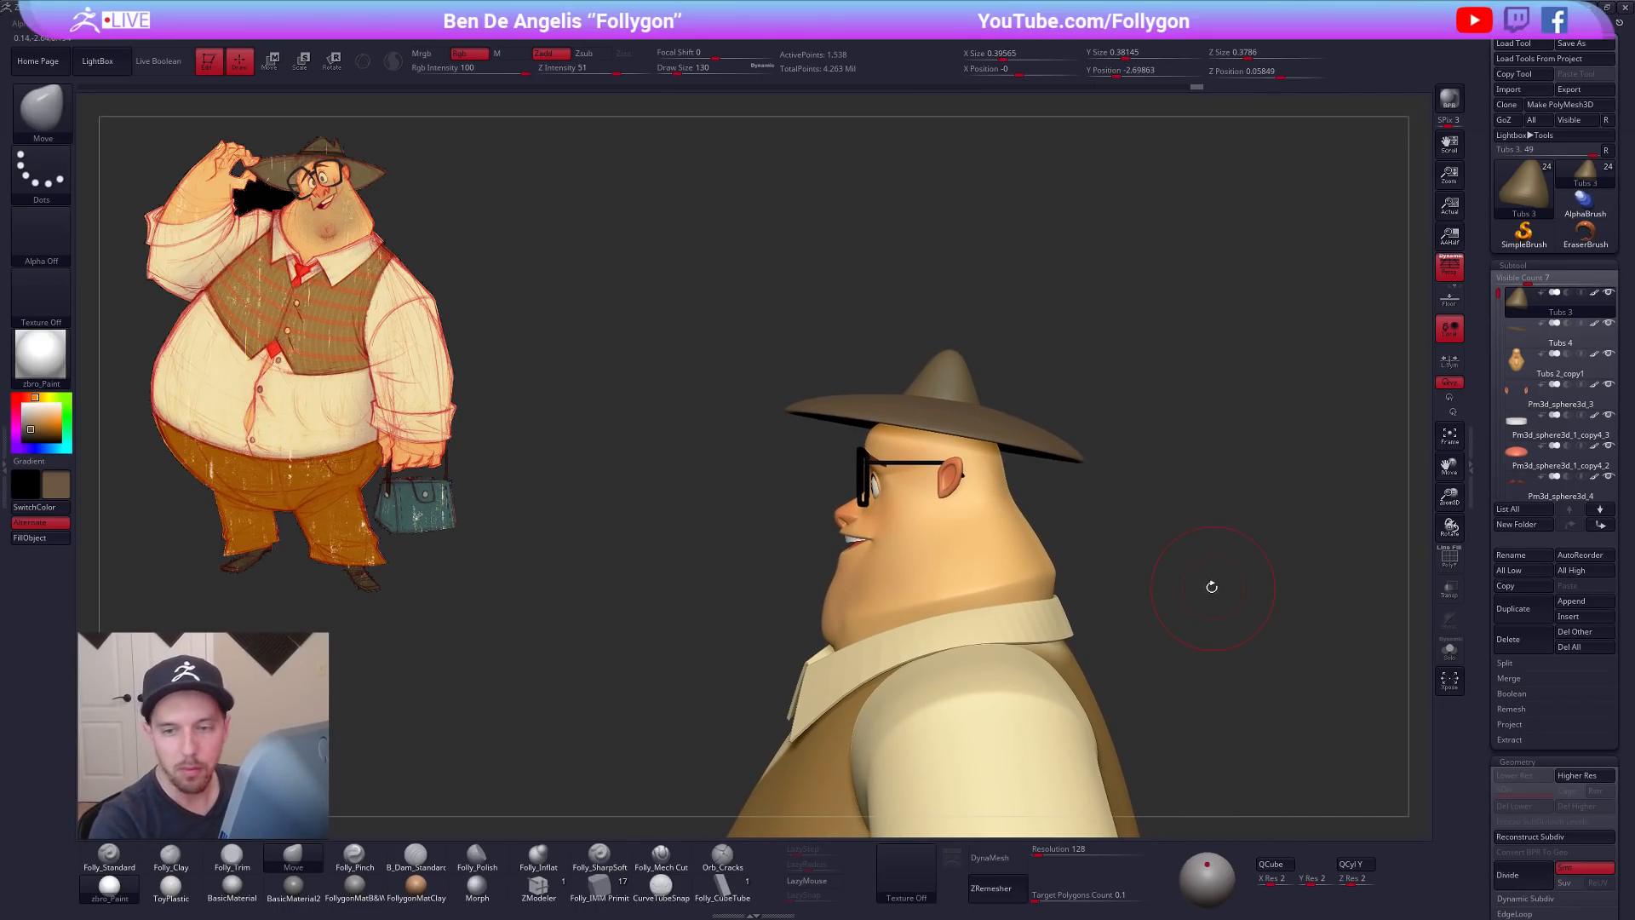
pyautogui.moveTo(942, 366)
pyautogui.mouseDown()
pyautogui.moveTo(968, 387)
pyautogui.moveTo(1035, 382)
pyautogui.moveTo(953, 354)
pyautogui.mouseUp()
pyautogui.moveTo(920, 340)
pyautogui.mouseDown()
pyautogui.moveTo(1013, 393)
pyautogui.moveTo(979, 403)
pyautogui.moveTo(1099, 403)
pyautogui.moveTo(971, 409)
pyautogui.mouseUp()
# Step: Lower the brim slightly on the head with Transpose Move in front view
pyautogui.keyDown('alt'); pyautogui.click(1051, 453); pyautogui.keyUp('alt')
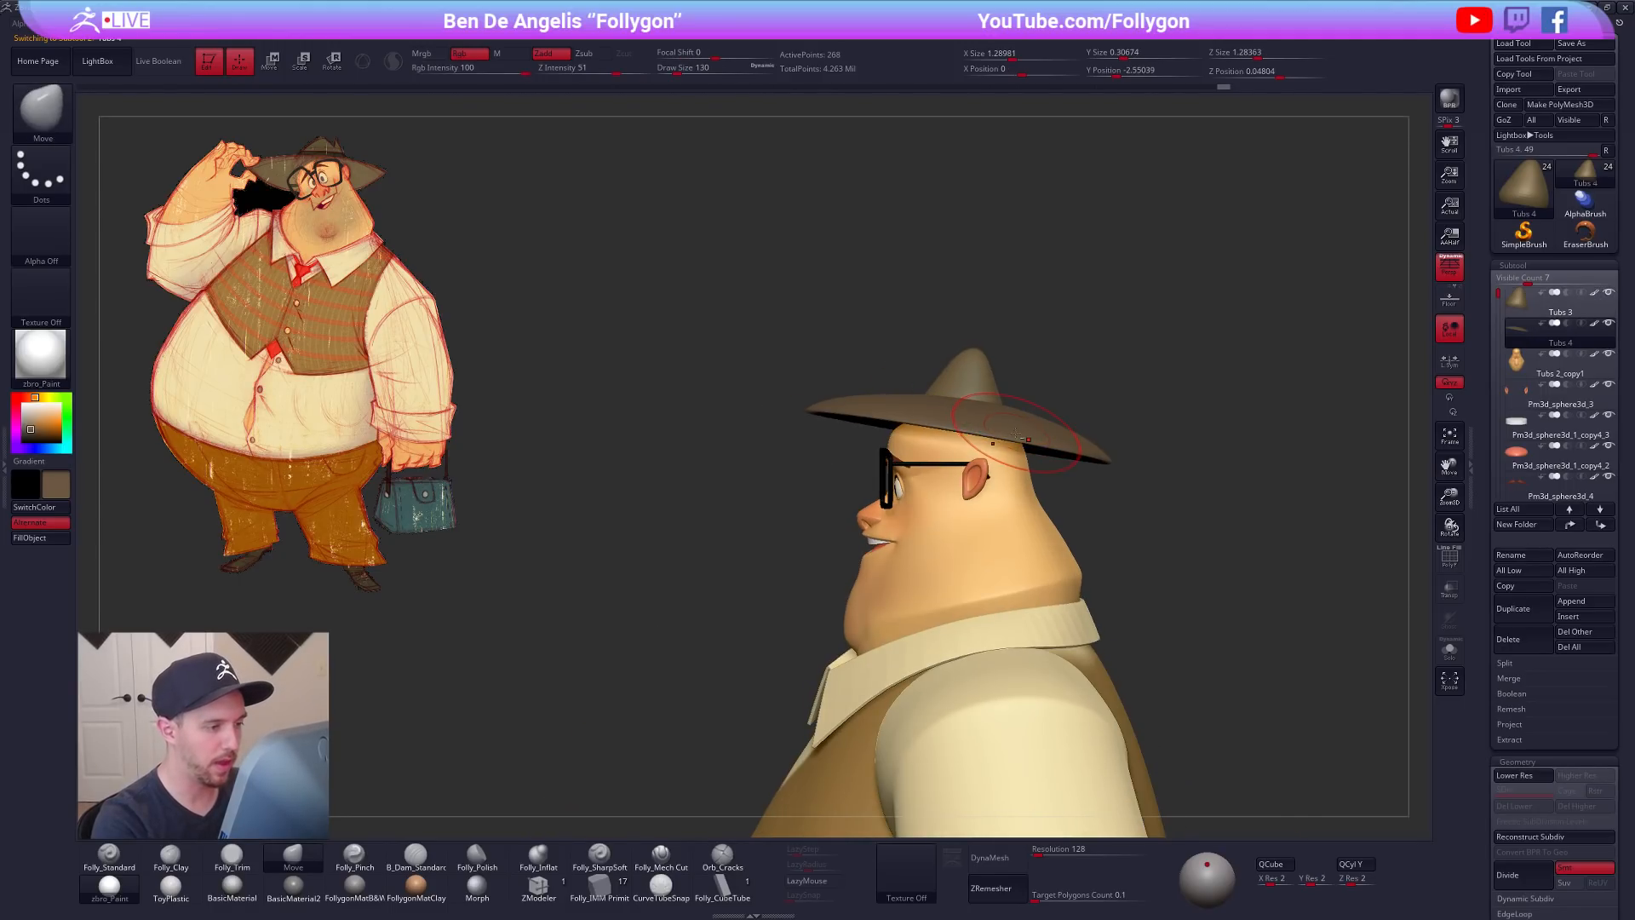
pyautogui.keyDown('shift'); pyautogui.moveTo(1050, 455); pyautogui.dragTo(1031, 485); pyautogui.keyUp('shift')
pyautogui.hotkey('shift', 'f')
pyautogui.press('w')
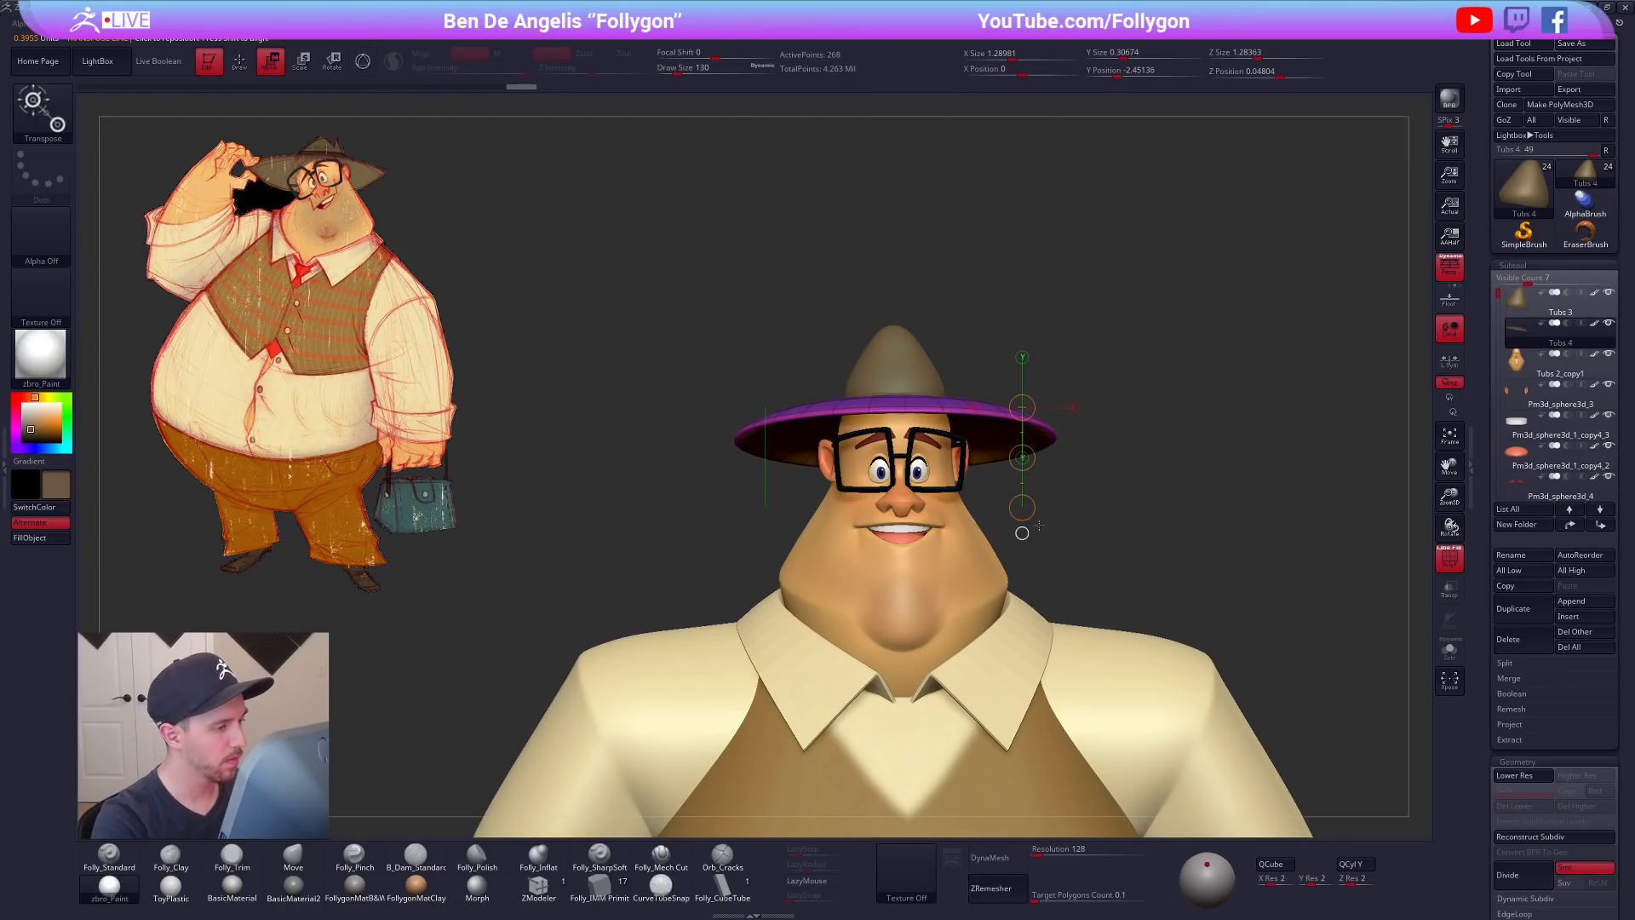
pyautogui.moveTo(1184, 648); pyautogui.dragTo(1023, 492)
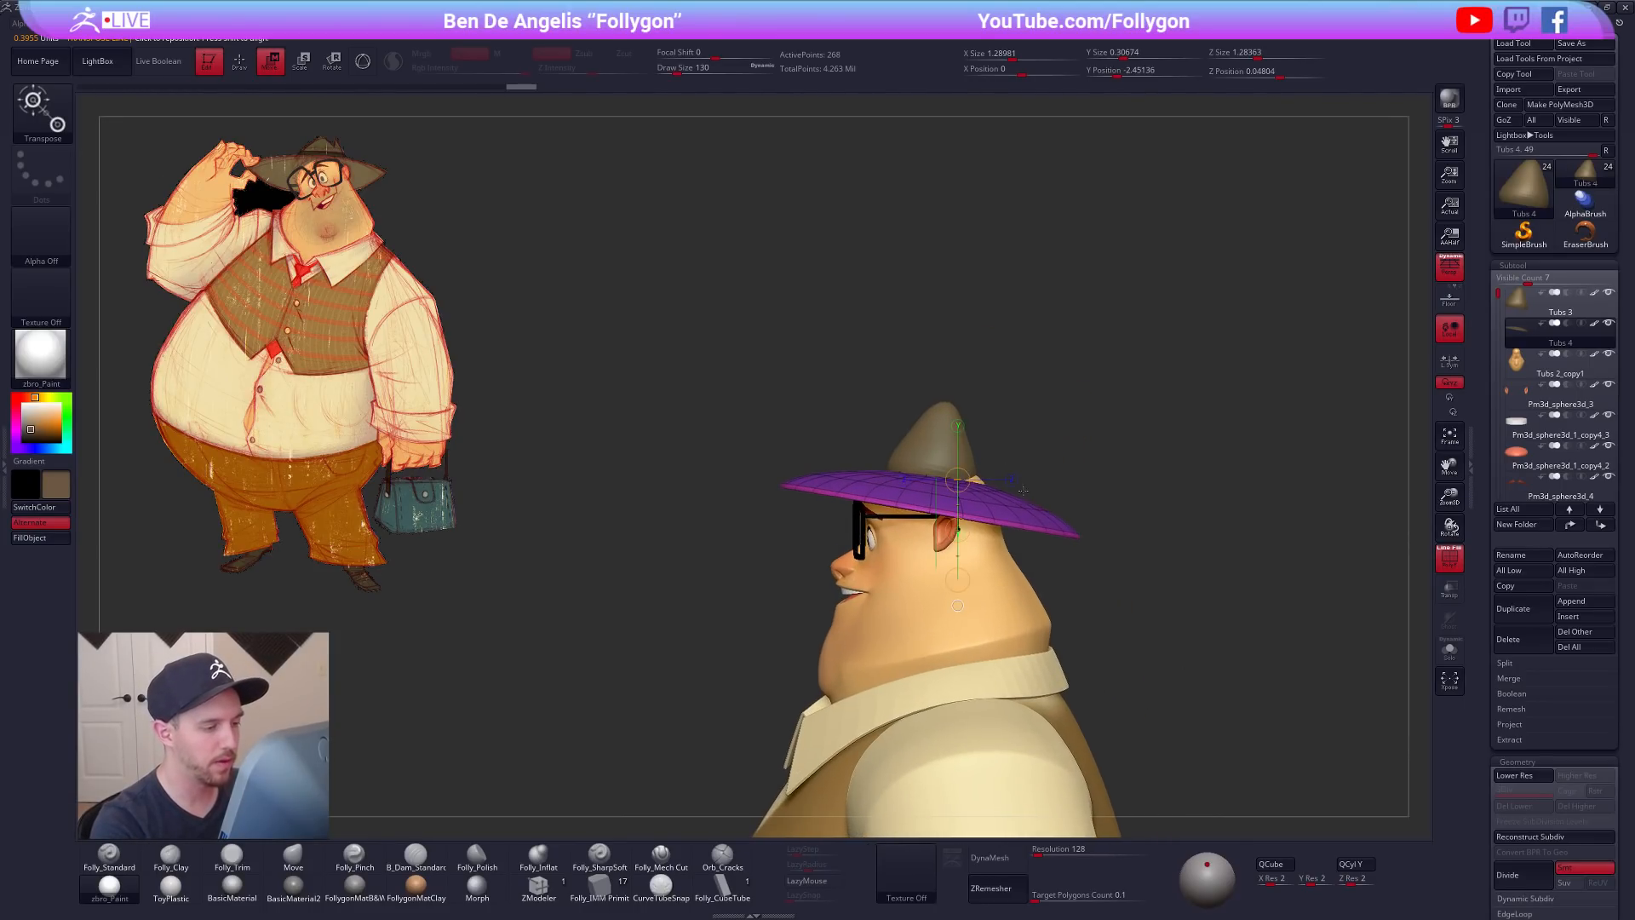
pyautogui.press('q')
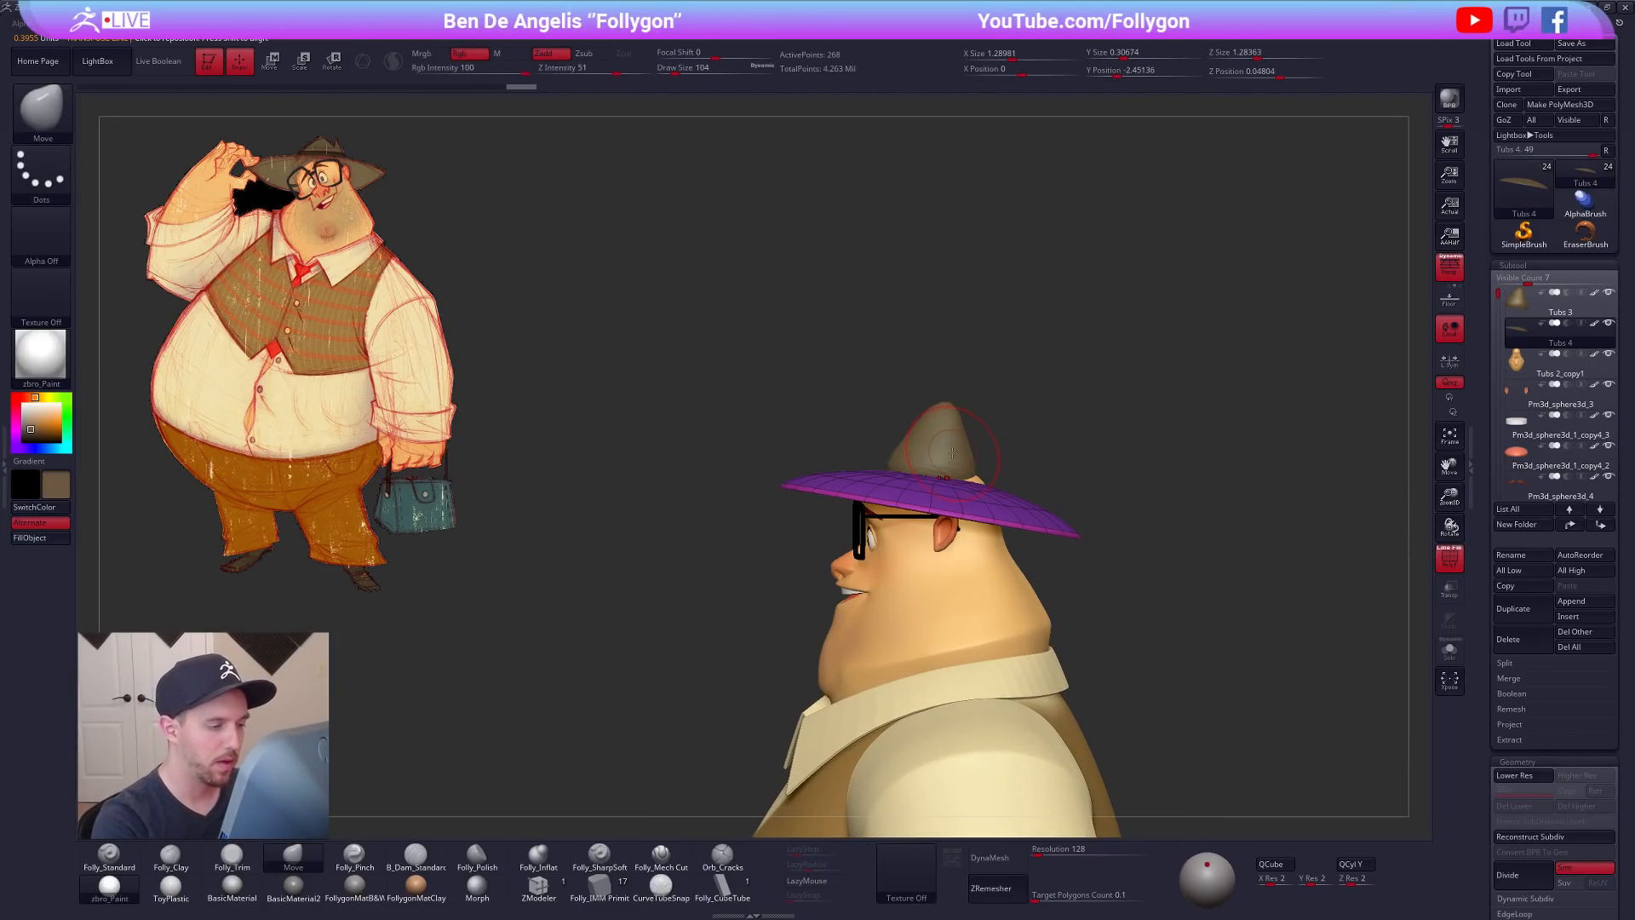
# Step: Widen the crown and pull its base toward the brim with the Move brush at draw sizes 227 and 150
pyautogui.keyDown('alt'); pyautogui.click(955, 456); pyautogui.keyUp('alt')
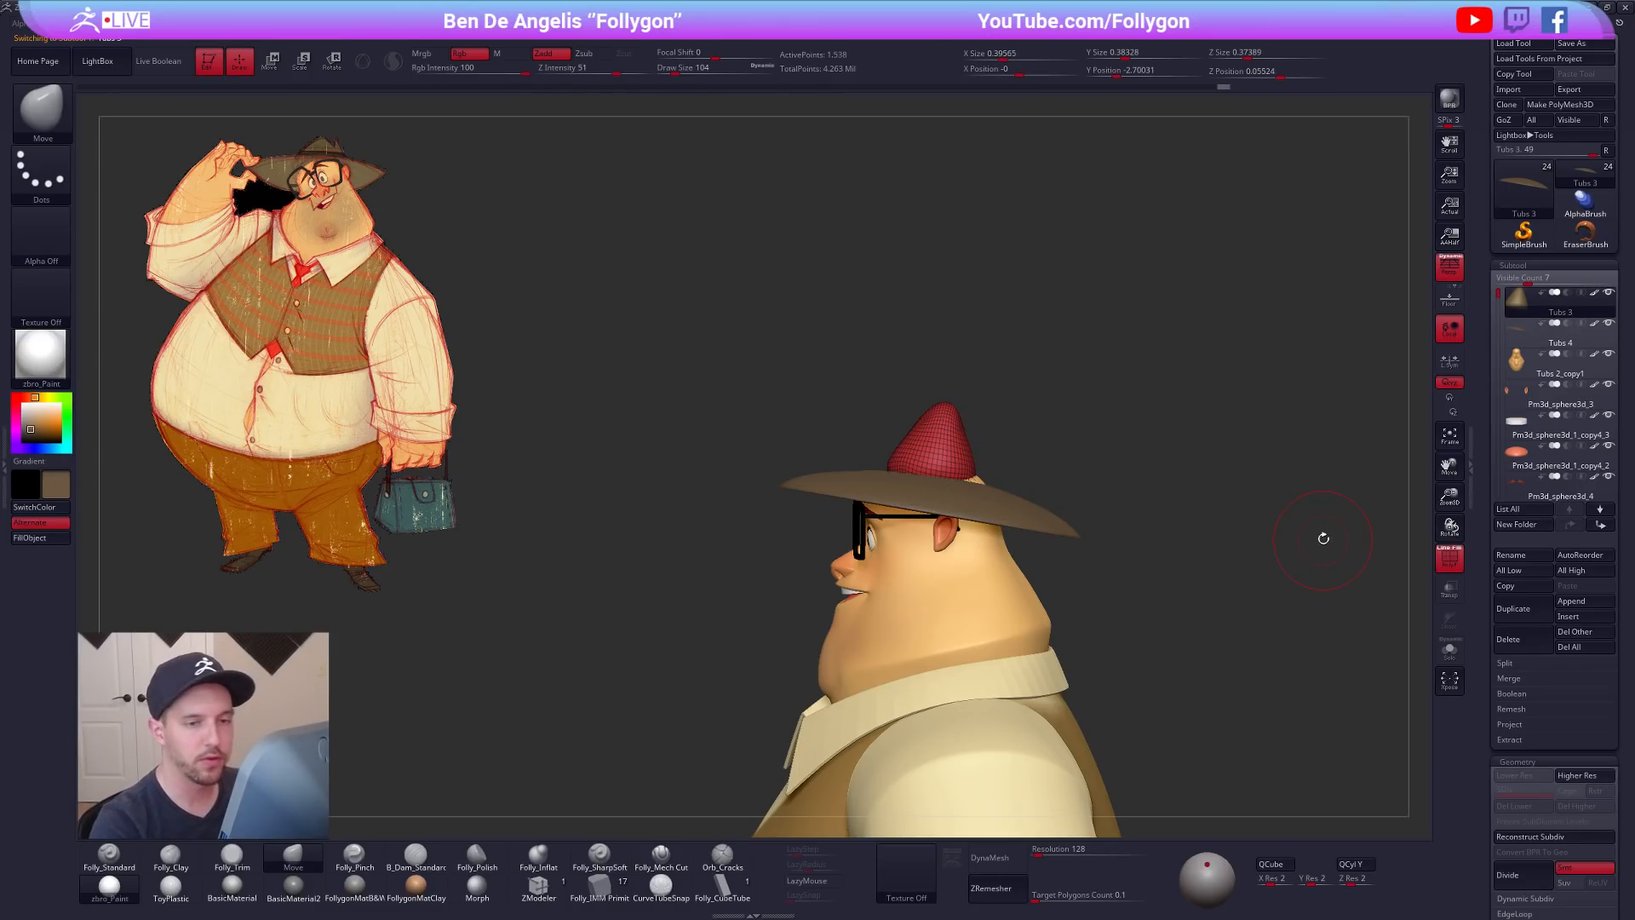
pyautogui.moveTo(1302, 552); pyautogui.dragTo(1227, 615)
pyautogui.press('space')
pyautogui.moveTo(1015, 503); pyautogui.dragTo(1027, 503)
pyautogui.moveTo(1133, 255); pyautogui.dragTo(1065, 349)
pyautogui.moveTo(931, 389); pyautogui.dragTo(996, 490)
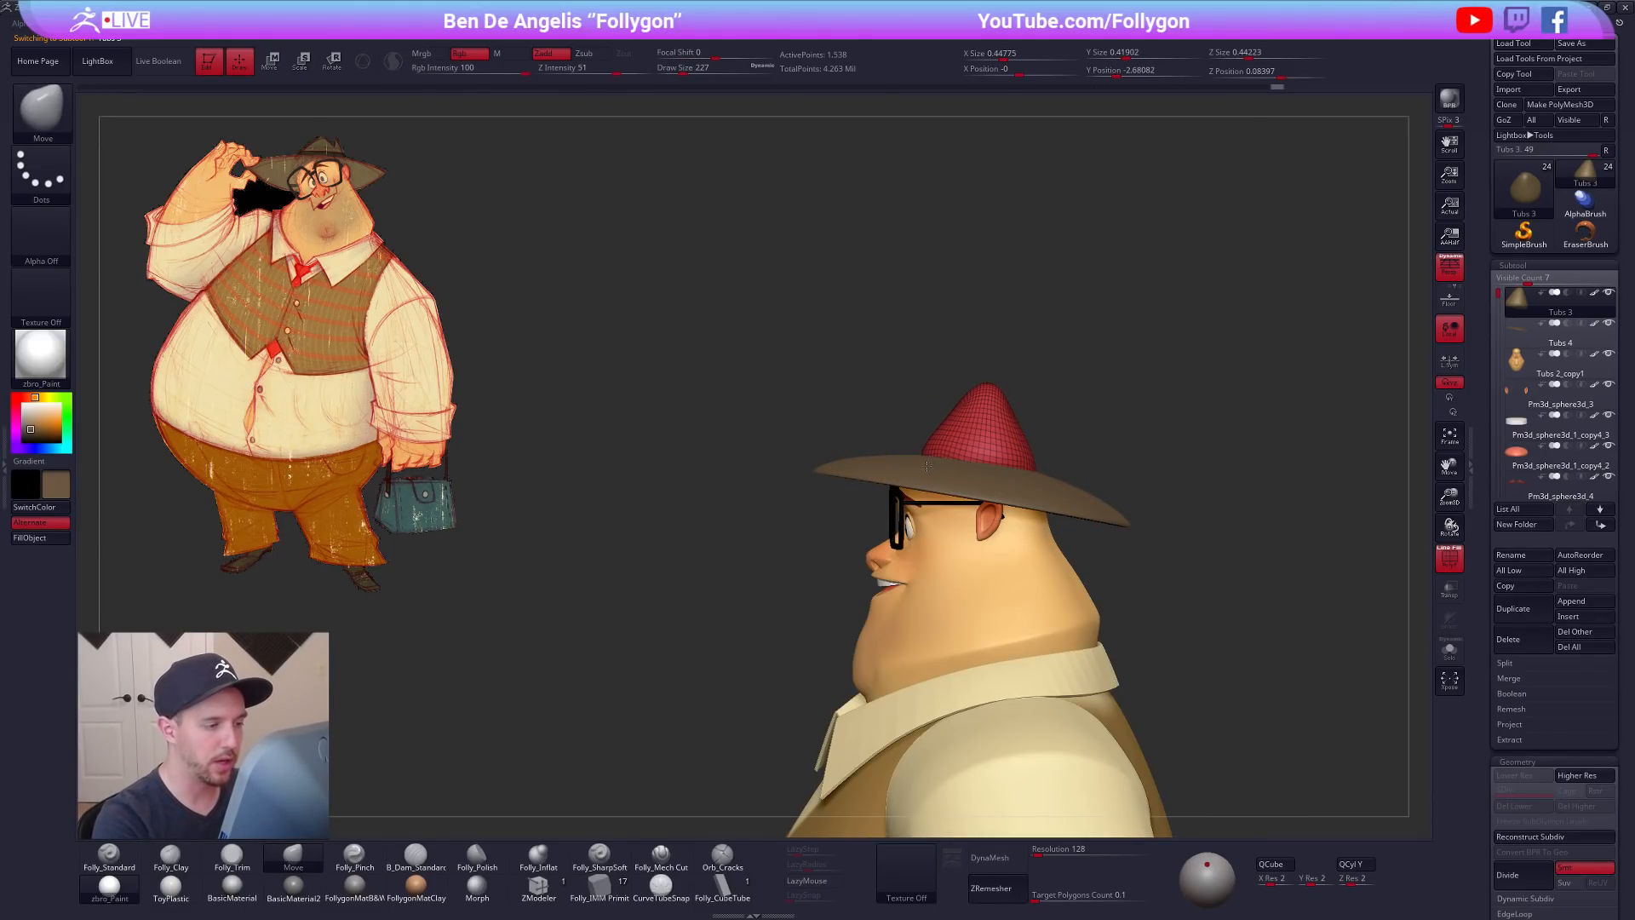
pyautogui.moveTo(1011, 423); pyautogui.dragTo(1022, 418)
pyautogui.press('space')
pyautogui.moveTo(1012, 490); pyautogui.dragTo(1004, 491)
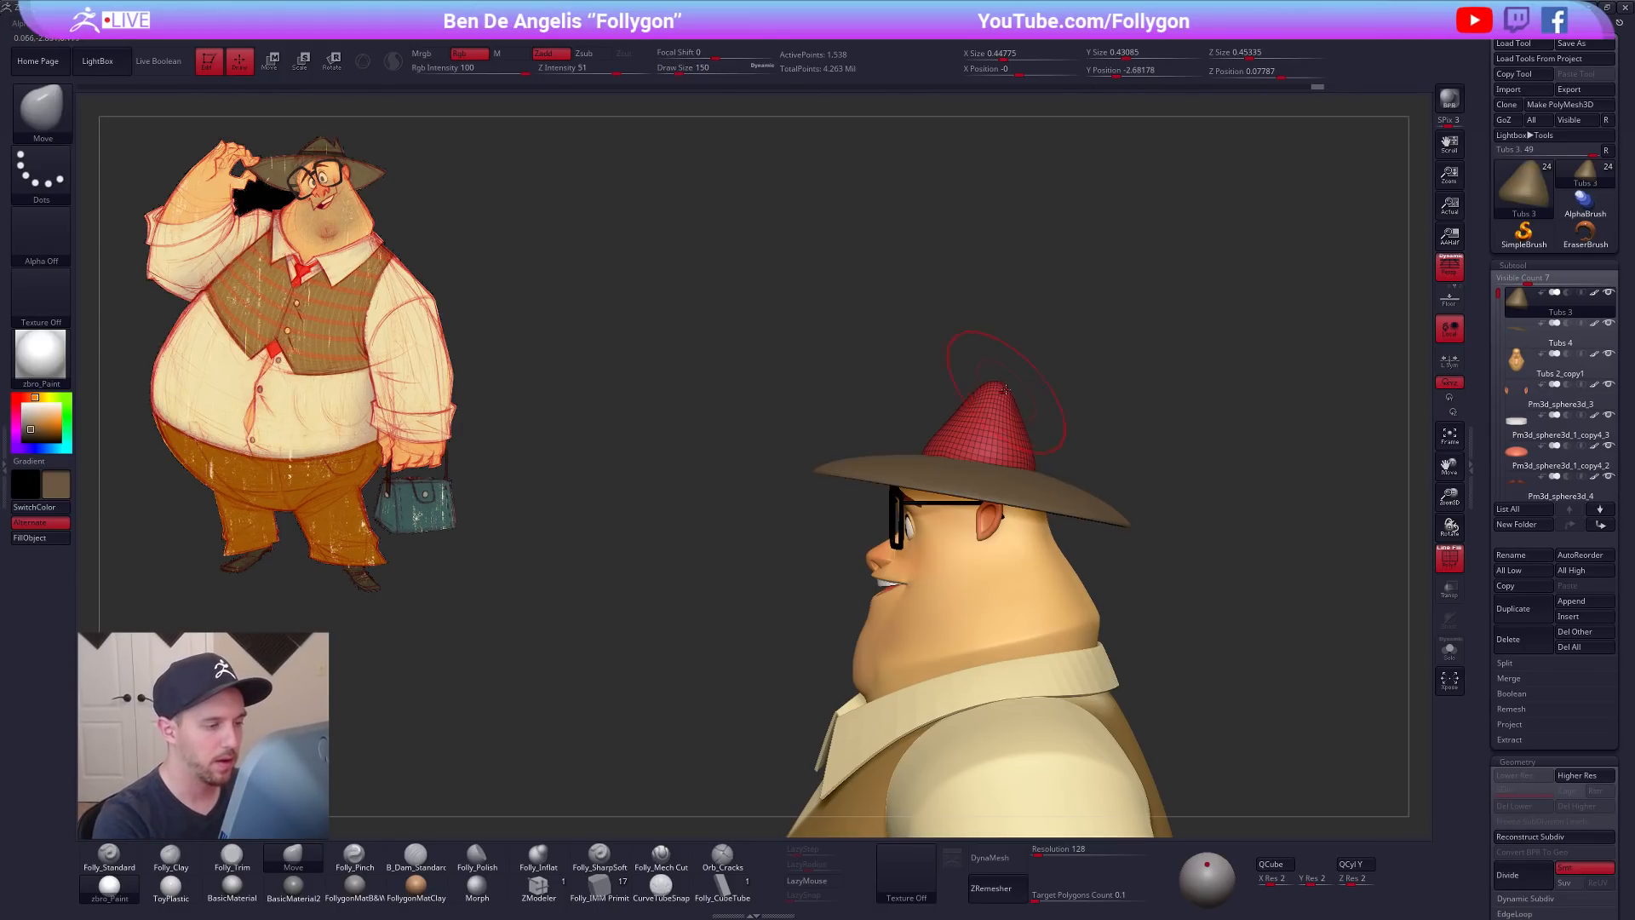
# Step: Adjust the crown's width from the front with the Move brush, using draw sizes 192 and 140
pyautogui.moveTo(1147, 576); pyautogui.dragTo(1140, 622)
pyautogui.moveTo(1045, 478)
pyautogui.mouseDown()
pyautogui.moveTo(1035, 516)
pyautogui.moveTo(1025, 488)
pyautogui.mouseUp()
pyautogui.press('space')
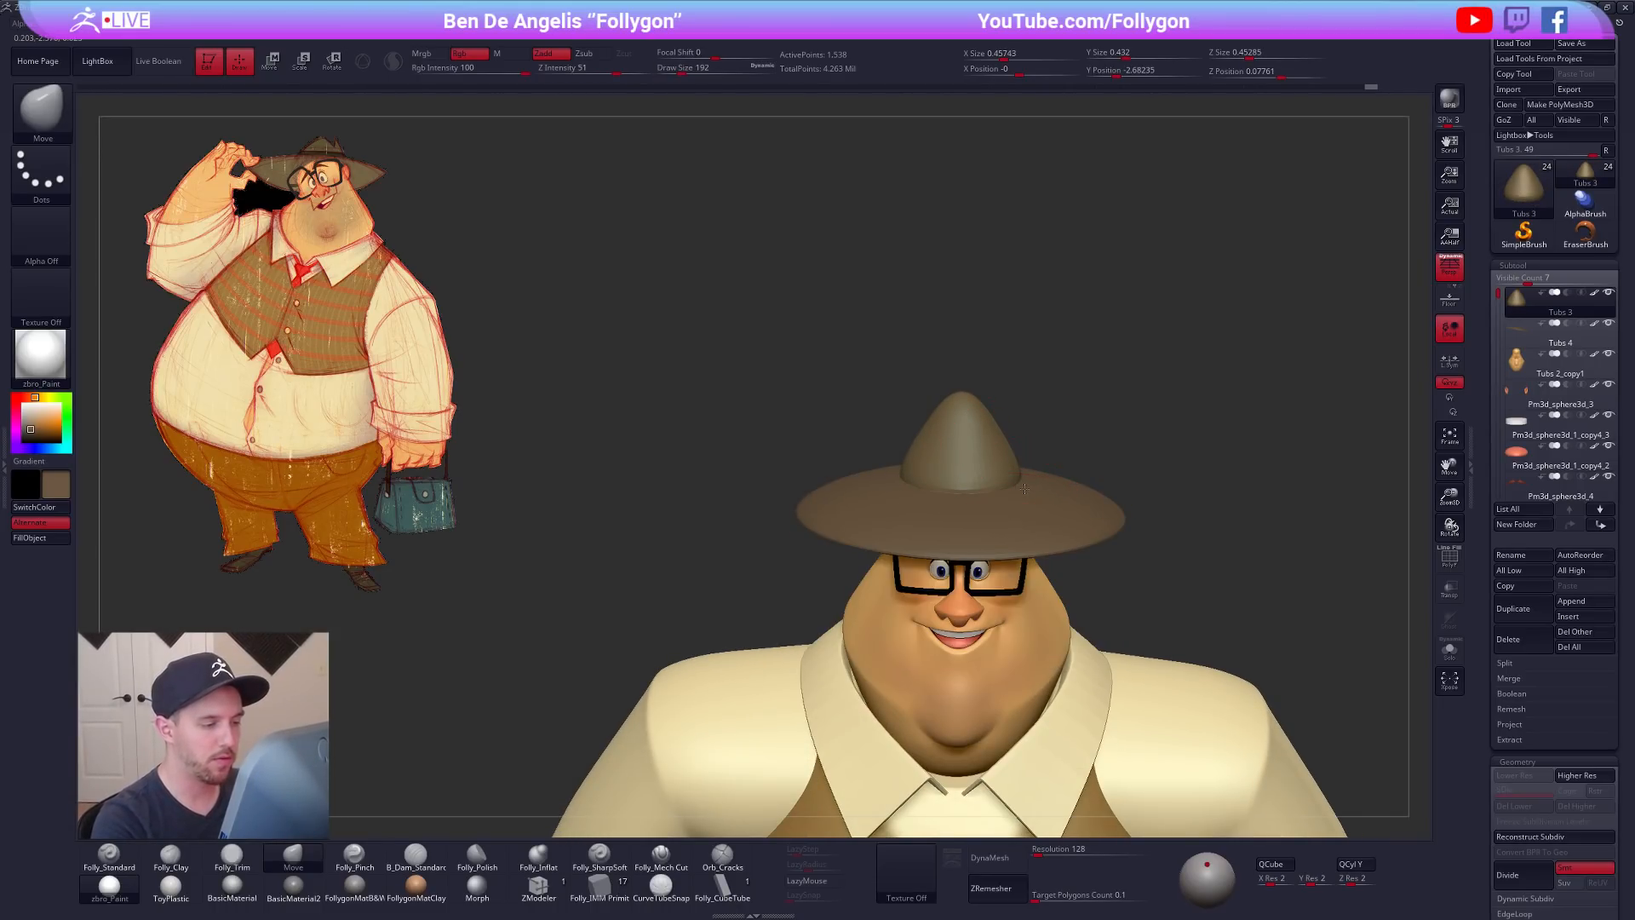
pyautogui.moveTo(1090, 606)
pyautogui.mouseDown()
pyautogui.moveTo(1075, 565)
pyautogui.moveTo(1073, 599)
pyautogui.moveTo(1026, 537)
pyautogui.mouseUp()
pyautogui.press('space')
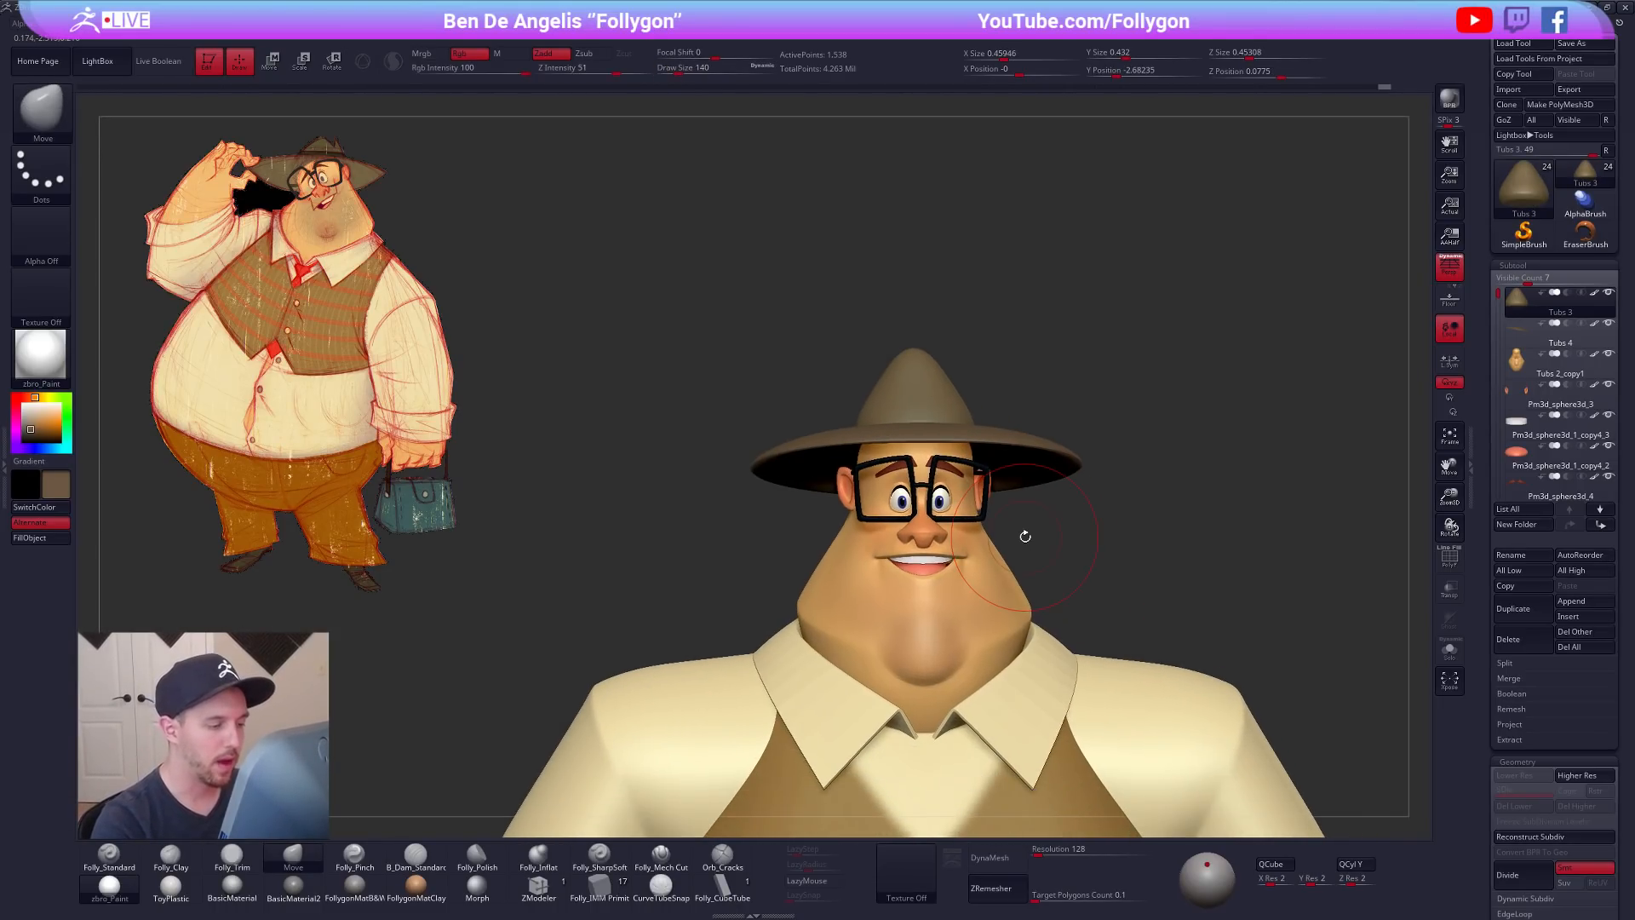
# Step: Make the collar the active subtool and compare the full character with the reference illustration
pyautogui.keyDown('alt'); pyautogui.moveTo(1072, 779); pyautogui.dragTo(1162, 503); pyautogui.keyUp('alt')
pyautogui.keyDown('alt'); pyautogui.click(988, 540); pyautogui.keyUp('alt')
pyautogui.moveTo(963, 569)
pyautogui.mouseDown()
pyautogui.moveTo(1000, 536)
pyautogui.moveTo(1059, 570)
pyautogui.mouseUp()
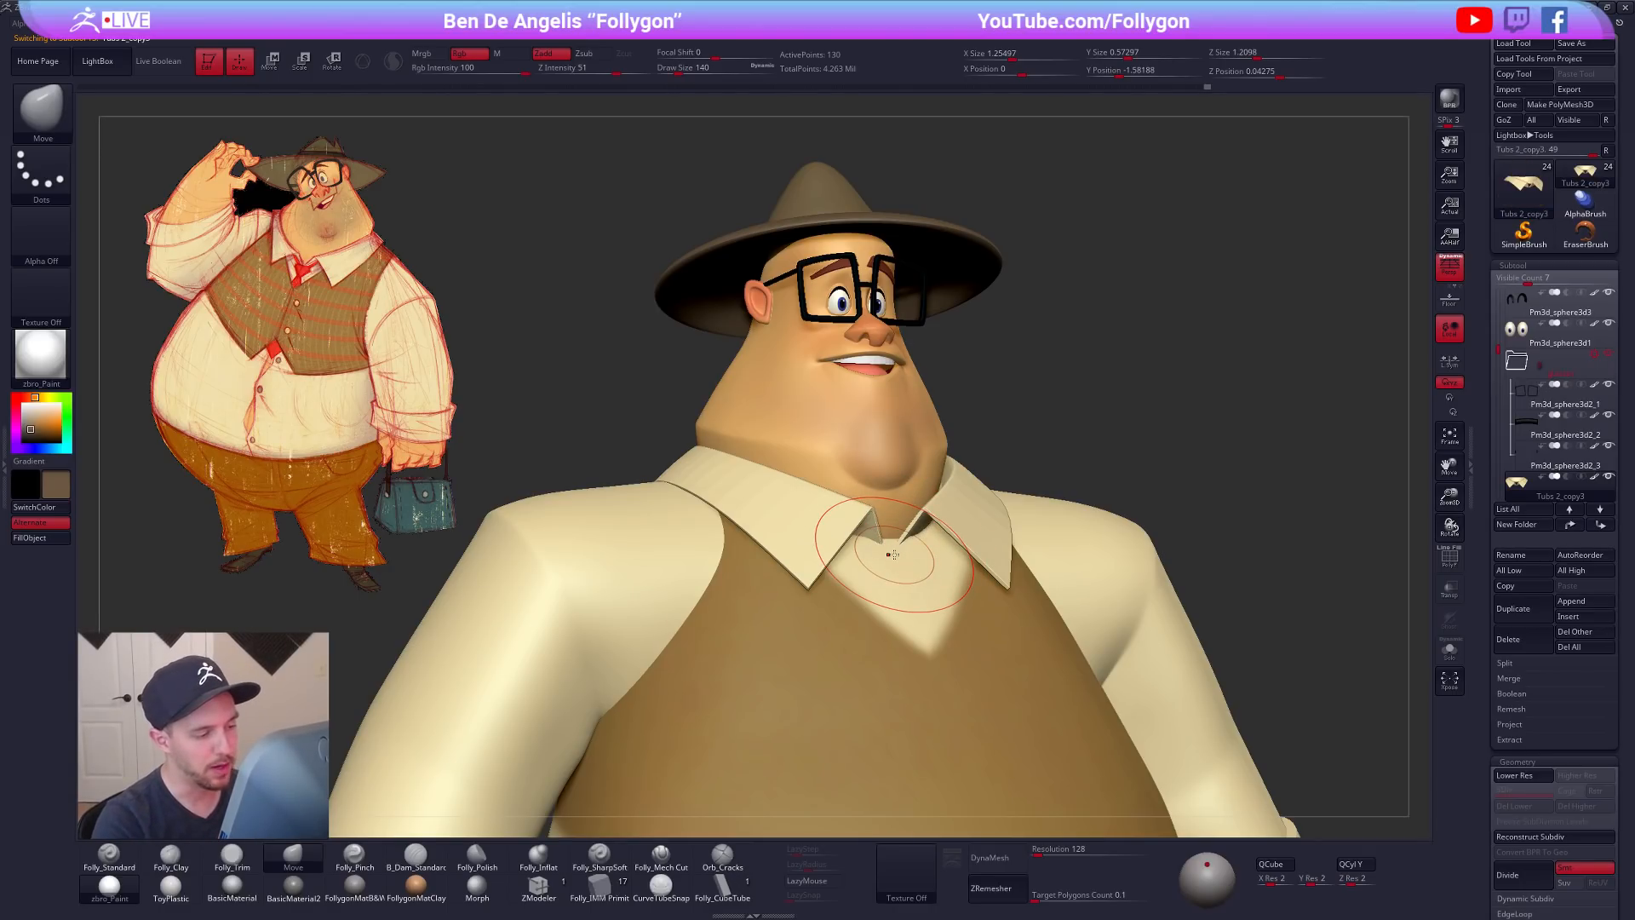
pyautogui.keyDown('shift'); pyautogui.moveTo(1242, 612); pyautogui.dragTo(1173, 635); pyautogui.keyUp('shift')
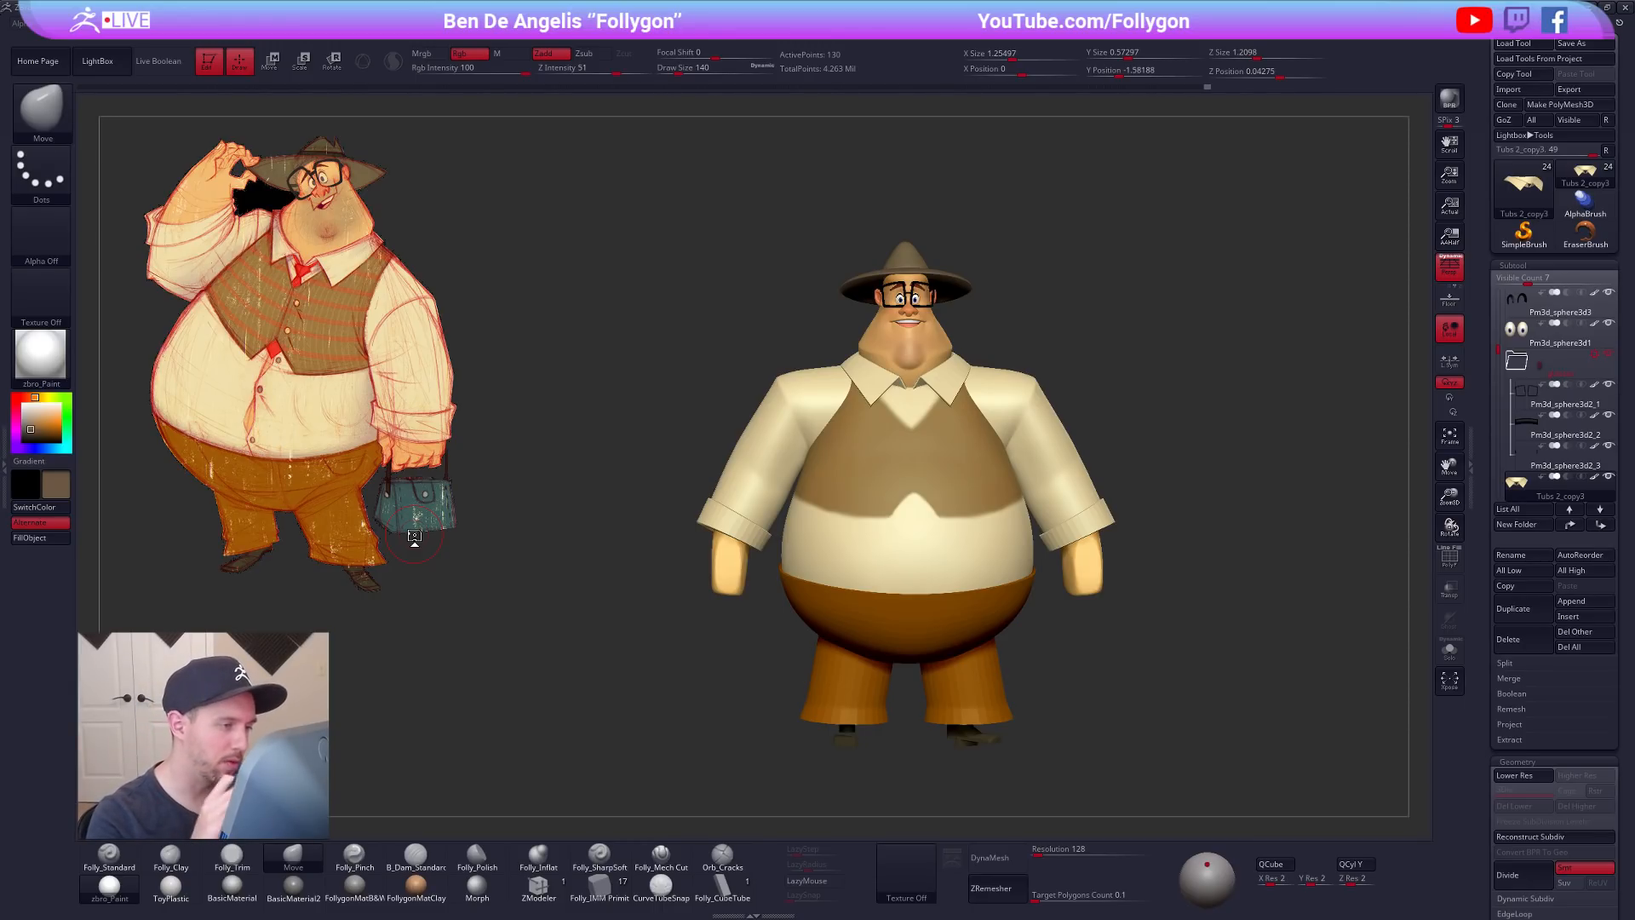
# Step: Make the brim active again and nudge it a little further down the head with Transpose Move
pyautogui.moveTo(996, 282)
pyautogui.keyDown('alt'); pyautogui.mouseDown()
pyautogui.moveTo(960, 452)
pyautogui.moveTo(1026, 490)
pyautogui.mouseUp(); pyautogui.keyUp('alt')
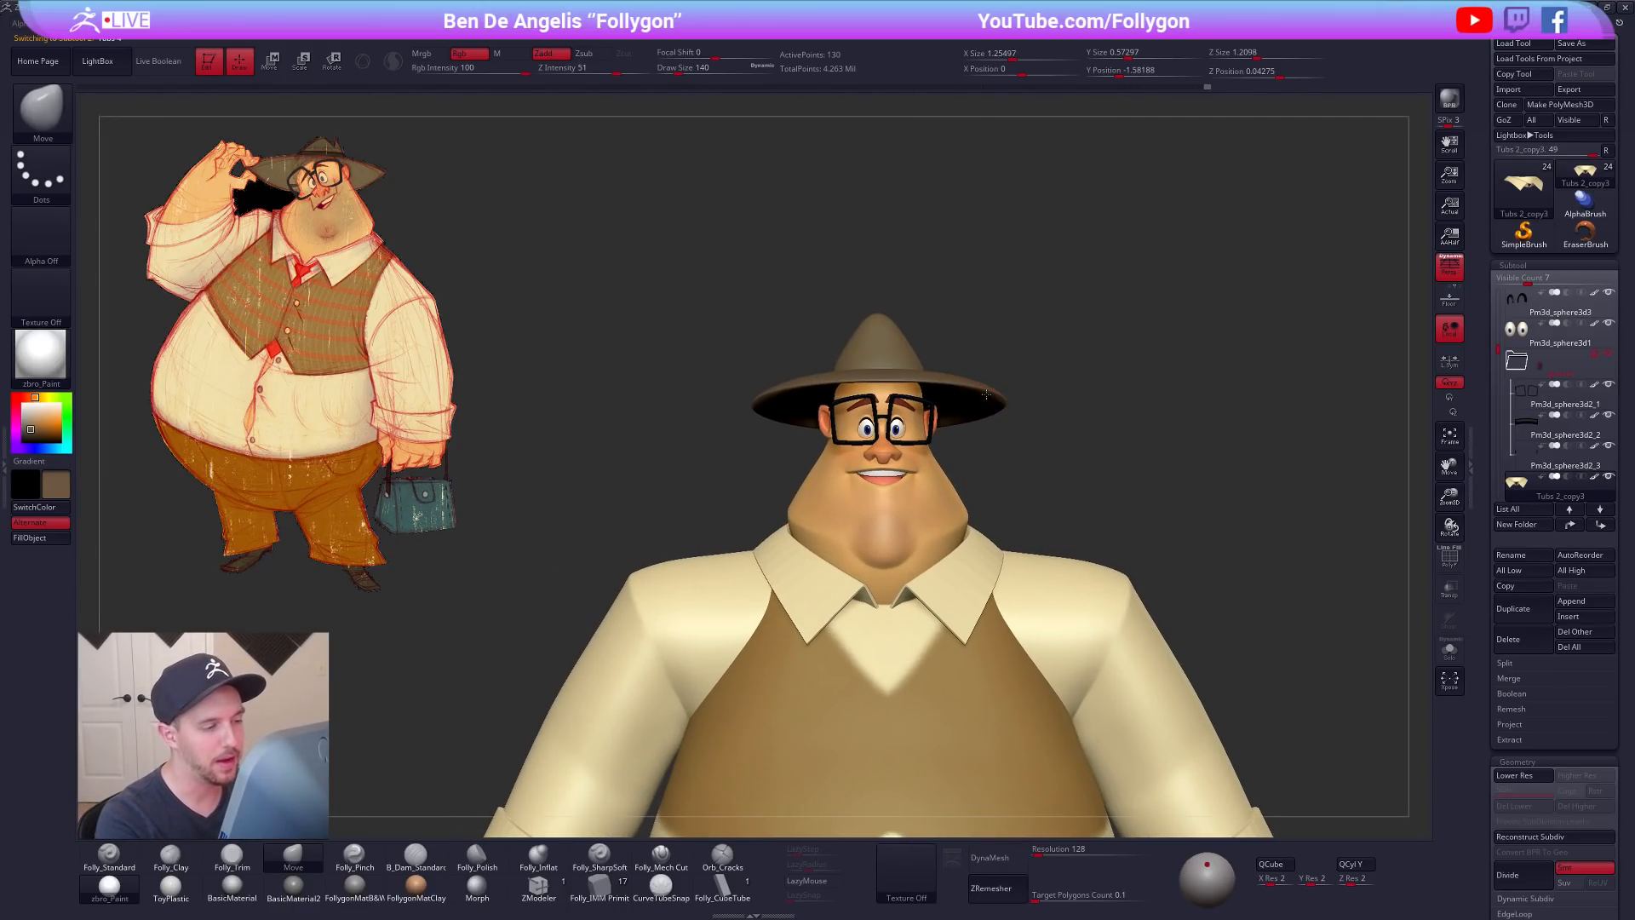
pyautogui.keyDown('alt'); pyautogui.click(979, 398); pyautogui.keyUp('alt')
pyautogui.press('w')
pyautogui.moveTo(1004, 412)
pyautogui.keyDown('shift'); pyautogui.mouseDown()
pyautogui.moveTo(1004, 491)
pyautogui.moveTo(1003, 454)
pyautogui.mouseUp(); pyautogui.keyUp('shift')
pyautogui.moveTo(1500, 309); pyautogui.dragTo(1501, 296)
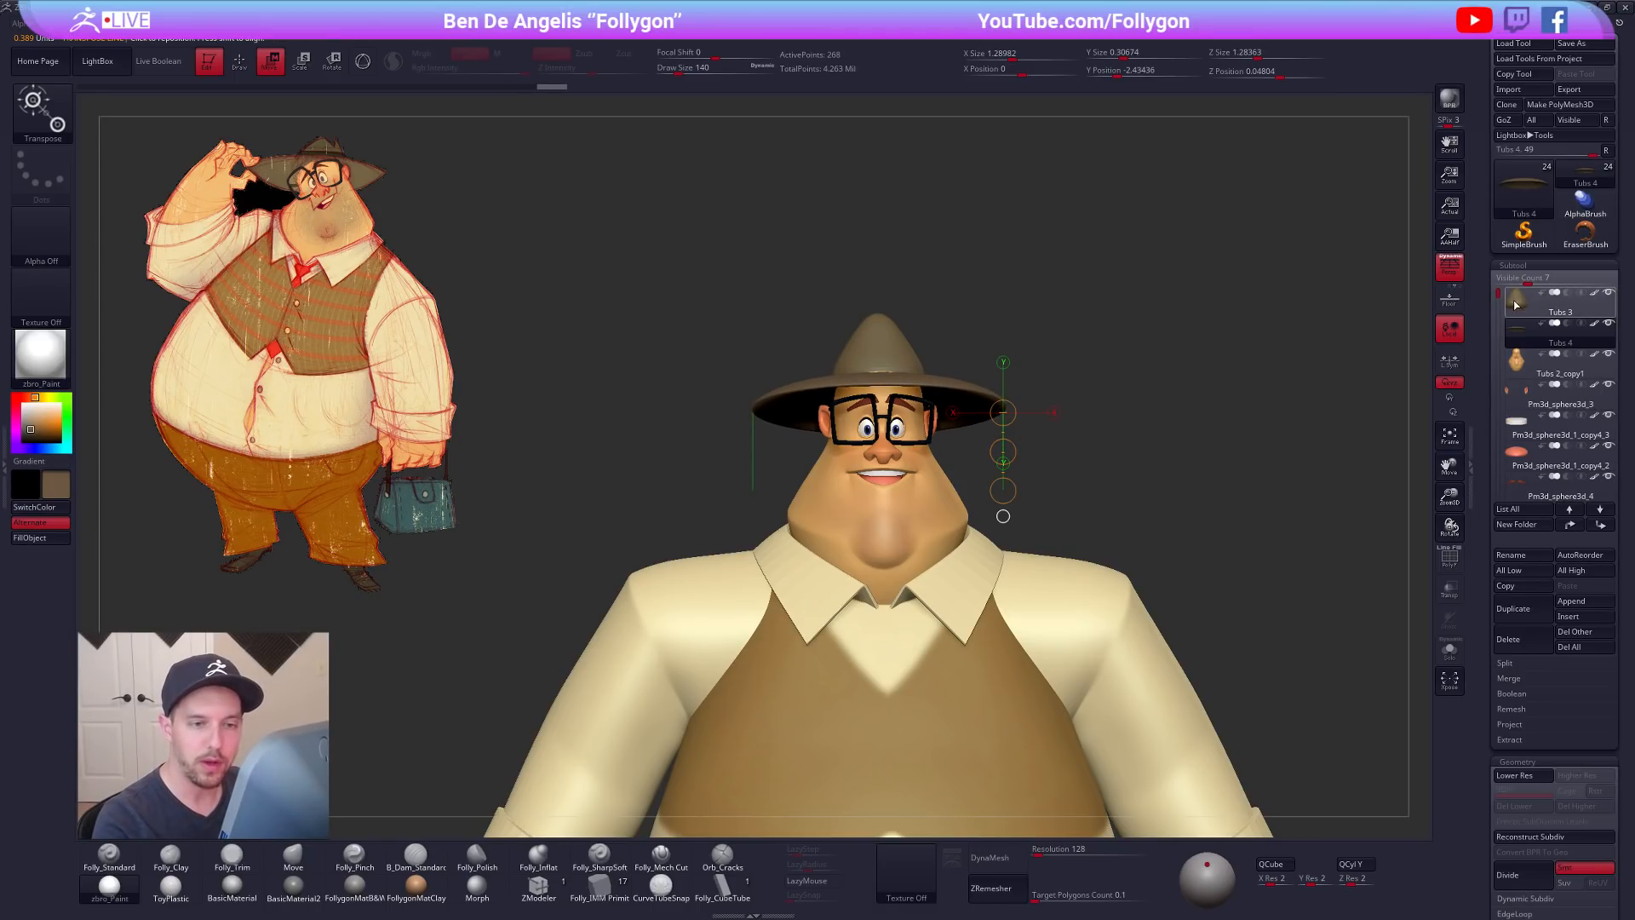
# Step: Lengthen the crown from front to back in top view with a large Move brush
pyautogui.click(1533, 302)
pyautogui.press('q')
pyautogui.moveTo(1107, 285); pyautogui.dragTo(1099, 375)
pyautogui.press('space')
pyautogui.moveTo(905, 375); pyautogui.dragTo(911, 386)
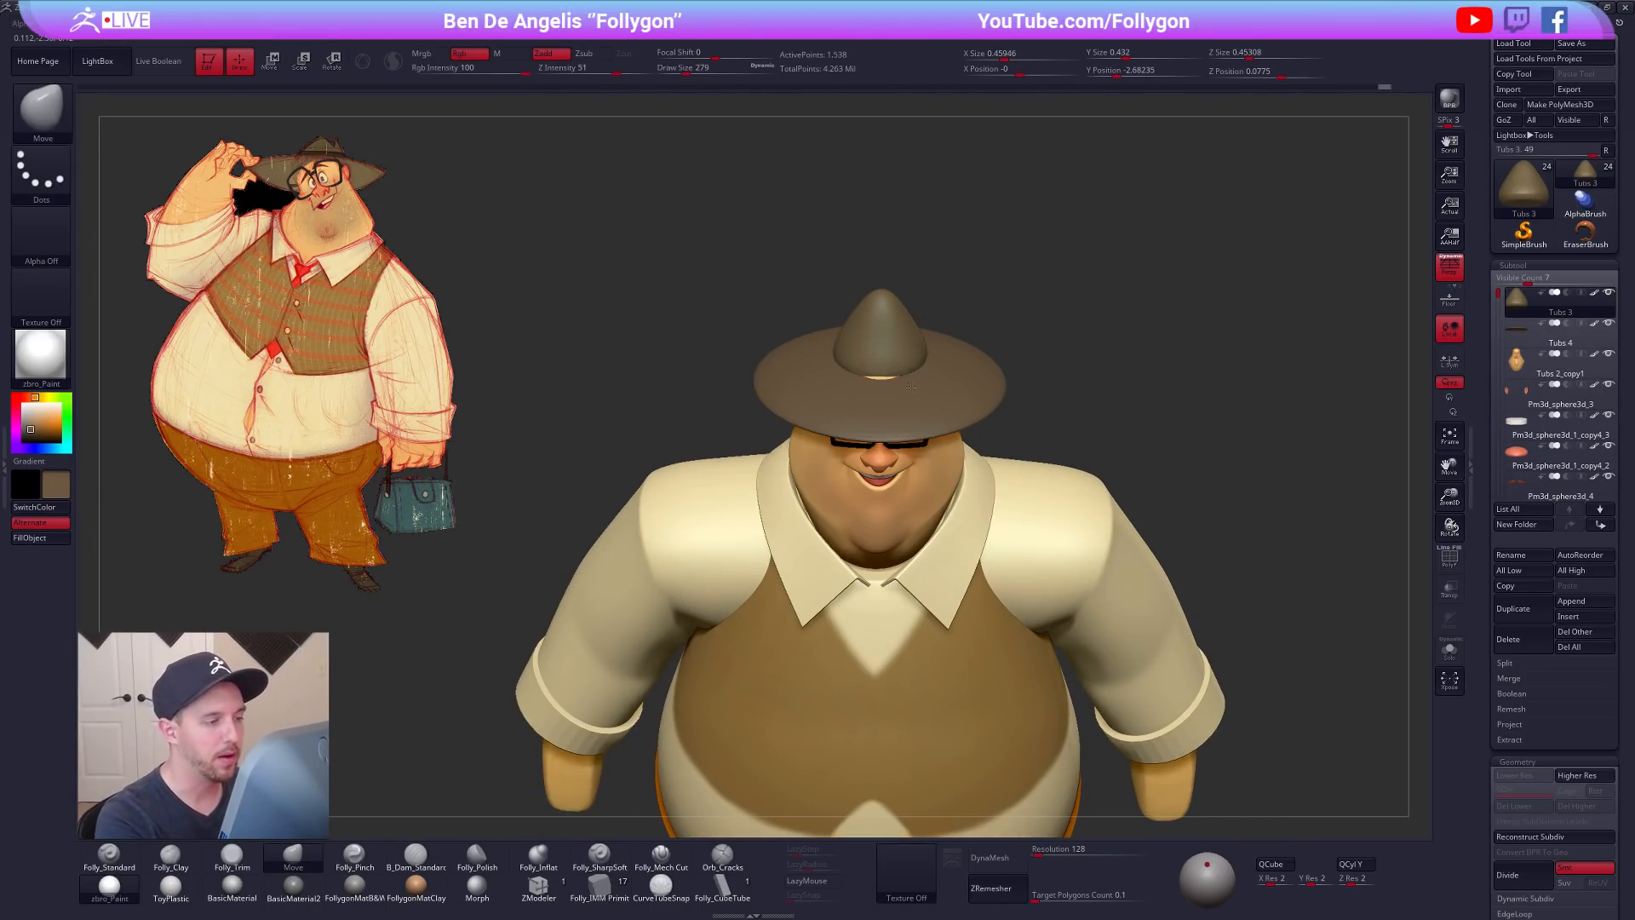
pyautogui.moveTo(911, 391); pyautogui.dragTo(922, 503, button='right')
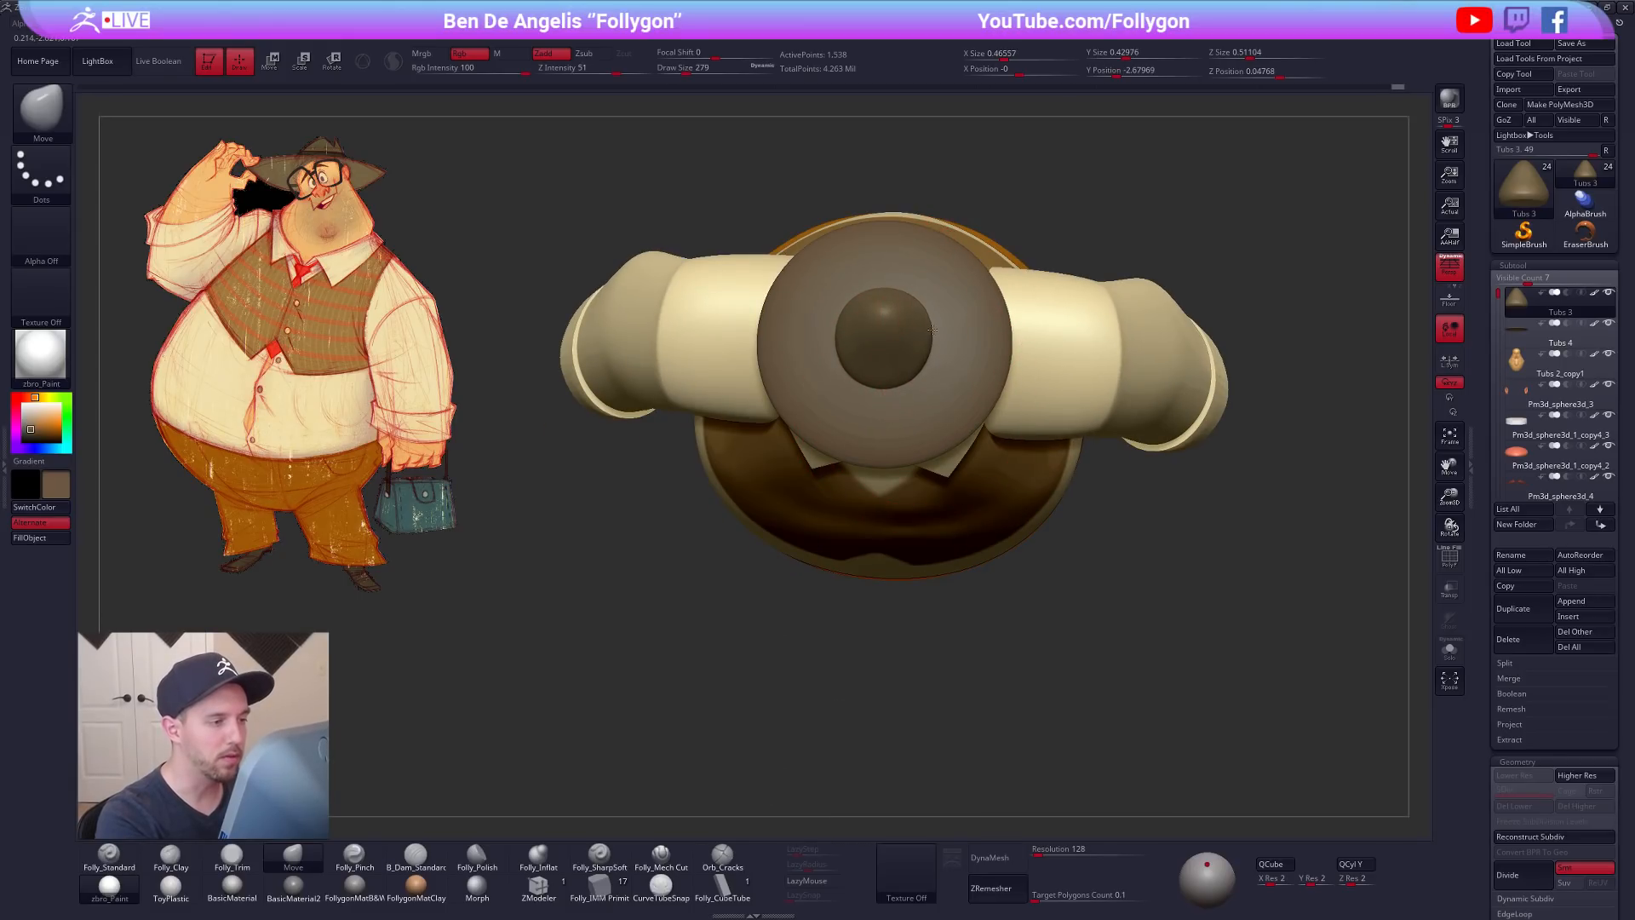
pyautogui.moveTo(926, 302); pyautogui.dragTo(925, 296)
pyautogui.moveTo(928, 426); pyautogui.dragTo(938, 315, button='right')
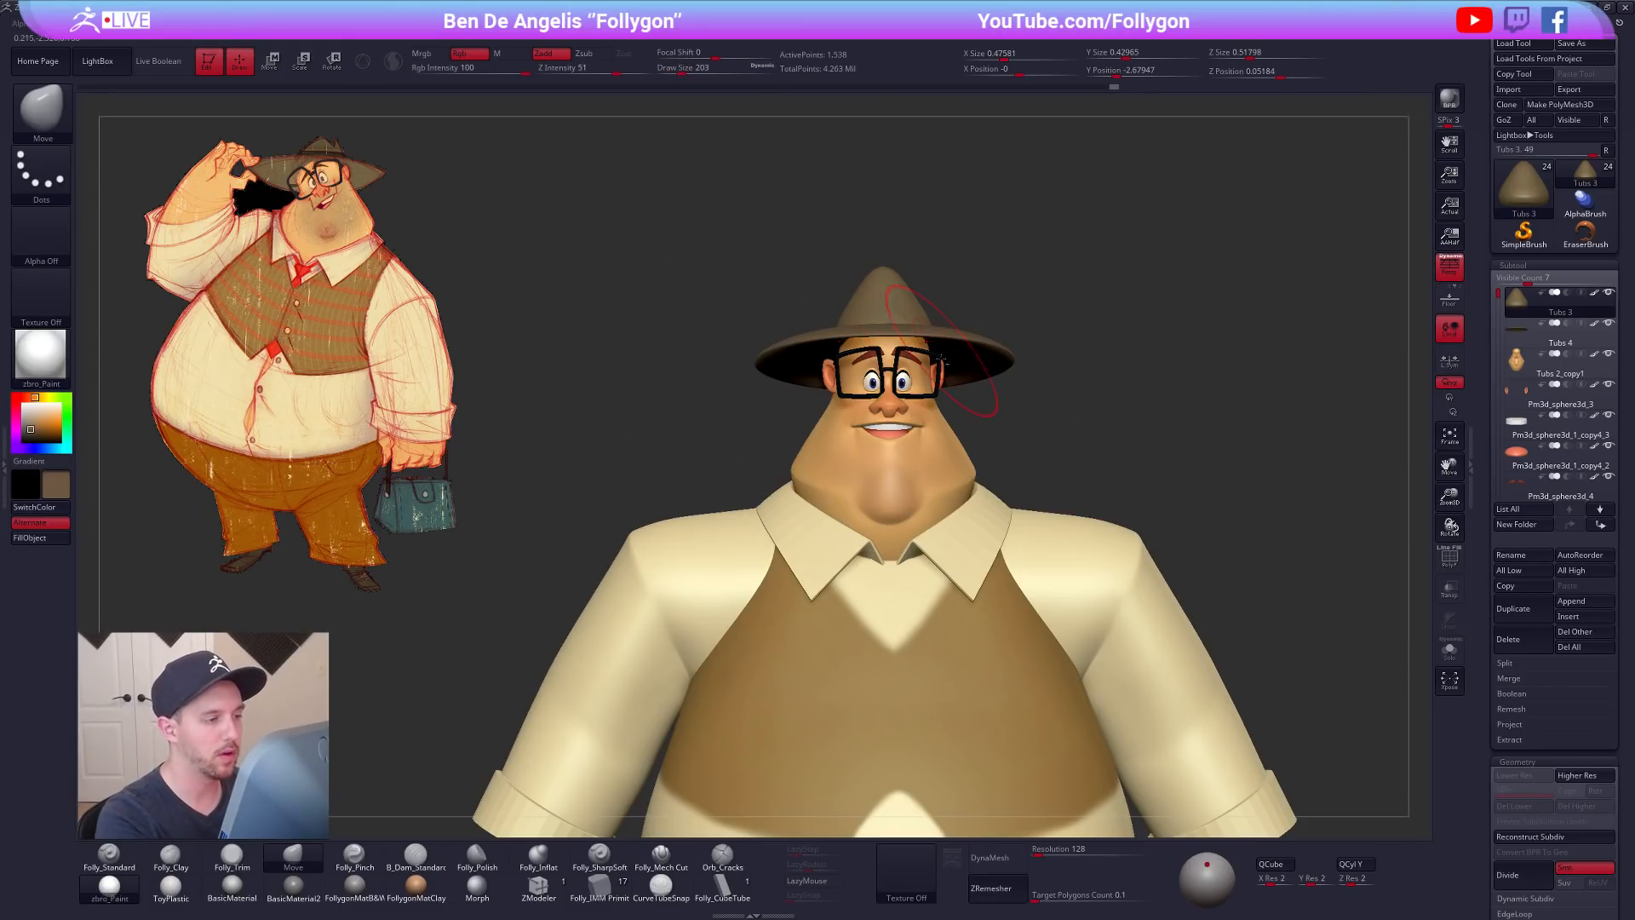
# Step: Subdivide the crown and brim and merge them down into a single hat subtool
pyautogui.keyDown('alt'); pyautogui.moveTo(998, 359); pyautogui.dragTo(996, 449, button='right'); pyautogui.keyUp('alt')
pyautogui.hotkey('ctrl', 'd')
pyautogui.press('Down')
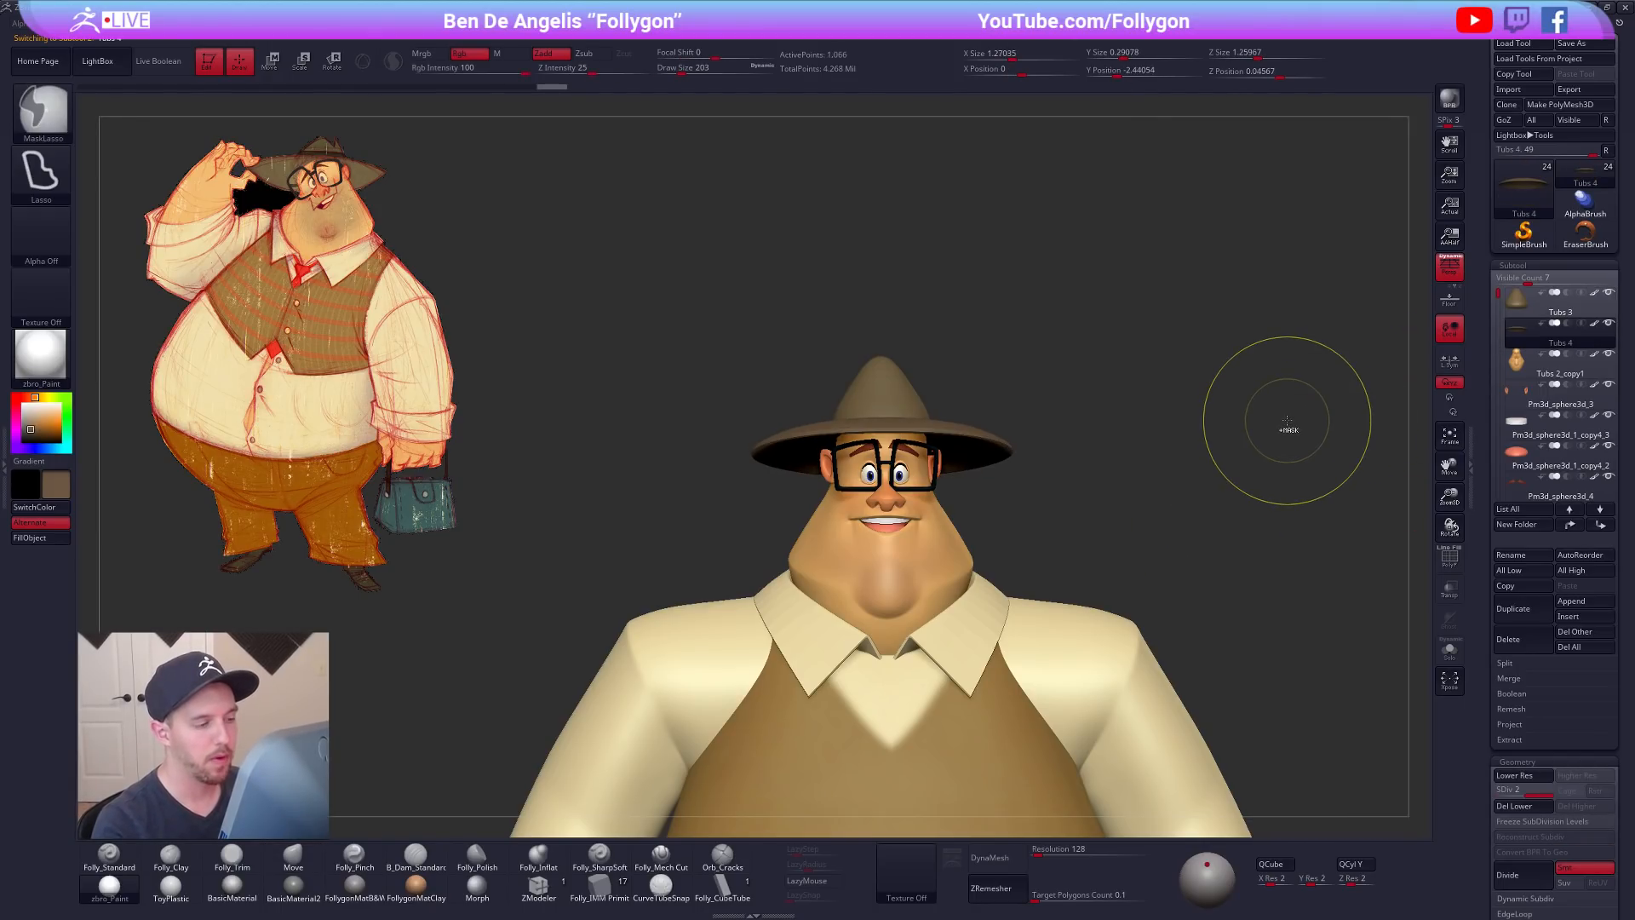
pyautogui.click(1520, 311)
pyautogui.hotkey('ctrl', 'space')
pyautogui.click(1247, 421)
pyautogui.click(1202, 449)
pyautogui.hotkey('shift', 's')
pyautogui.hotkey('shift', 'f')
pyautogui.hotkey('shift', 'f')
# Step: Try to DynaMesh the merged hat at resolution 128 without freezing its subdivision levels
pyautogui.click(988, 858)
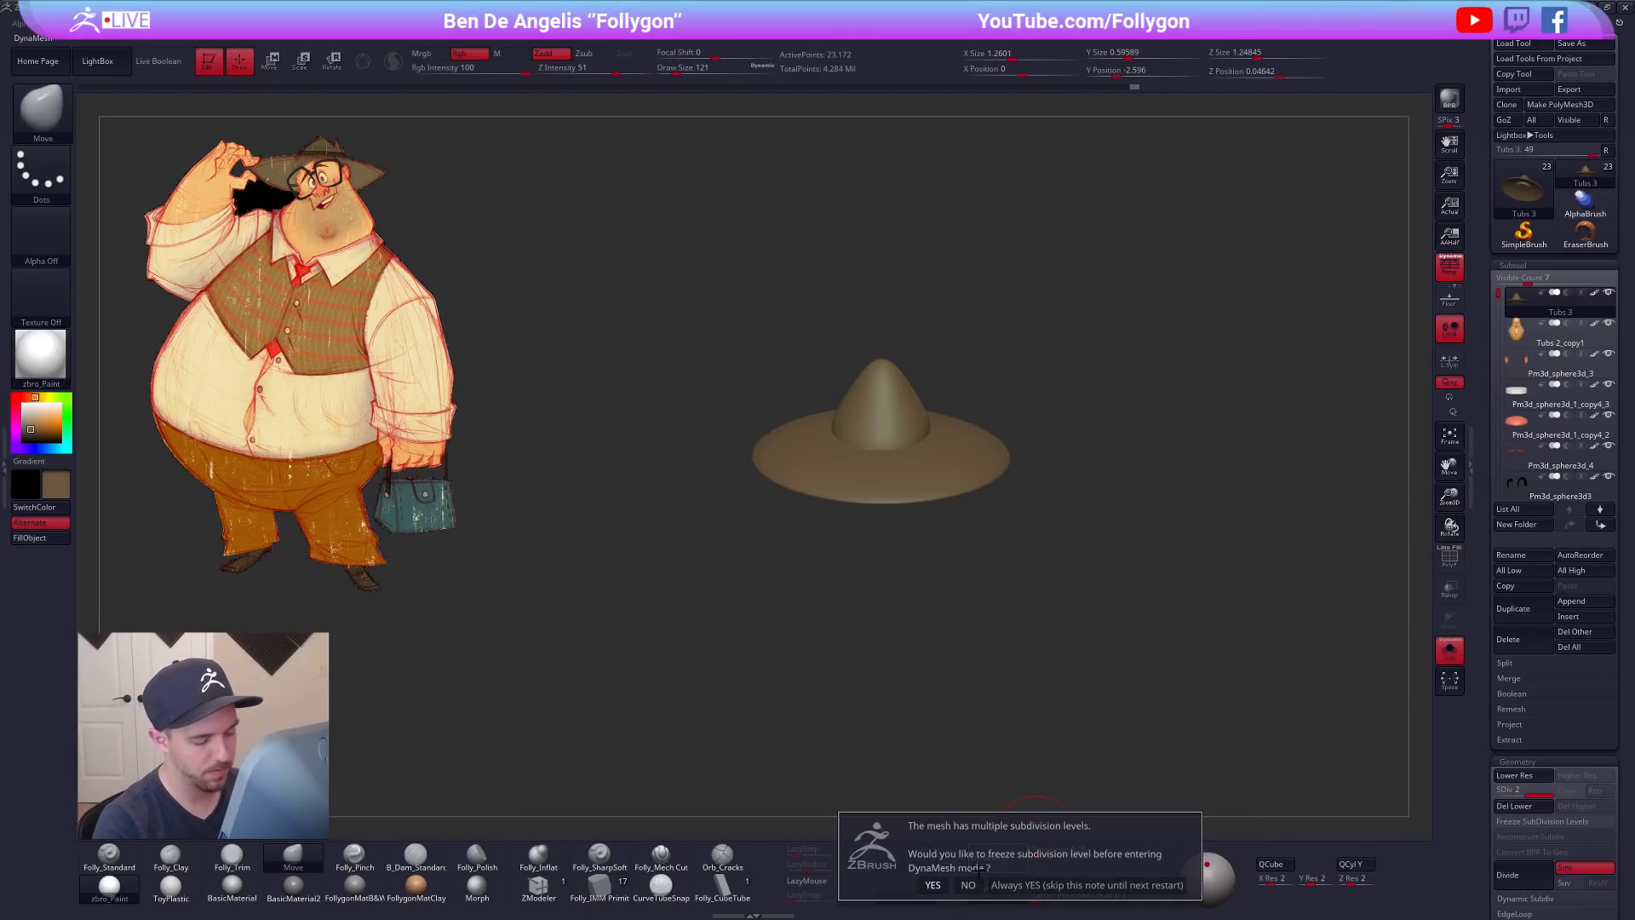
pyautogui.click(969, 884)
pyautogui.hotkey('ctrl', 'z')
# Step: DynaMesh the merged hat at resolution 336 without freezing its subdivision levels
pyautogui.click(1042, 850)
pyautogui.write('333')
pyautogui.press('Return')
pyautogui.click(990, 857)
pyautogui.click(967, 883)
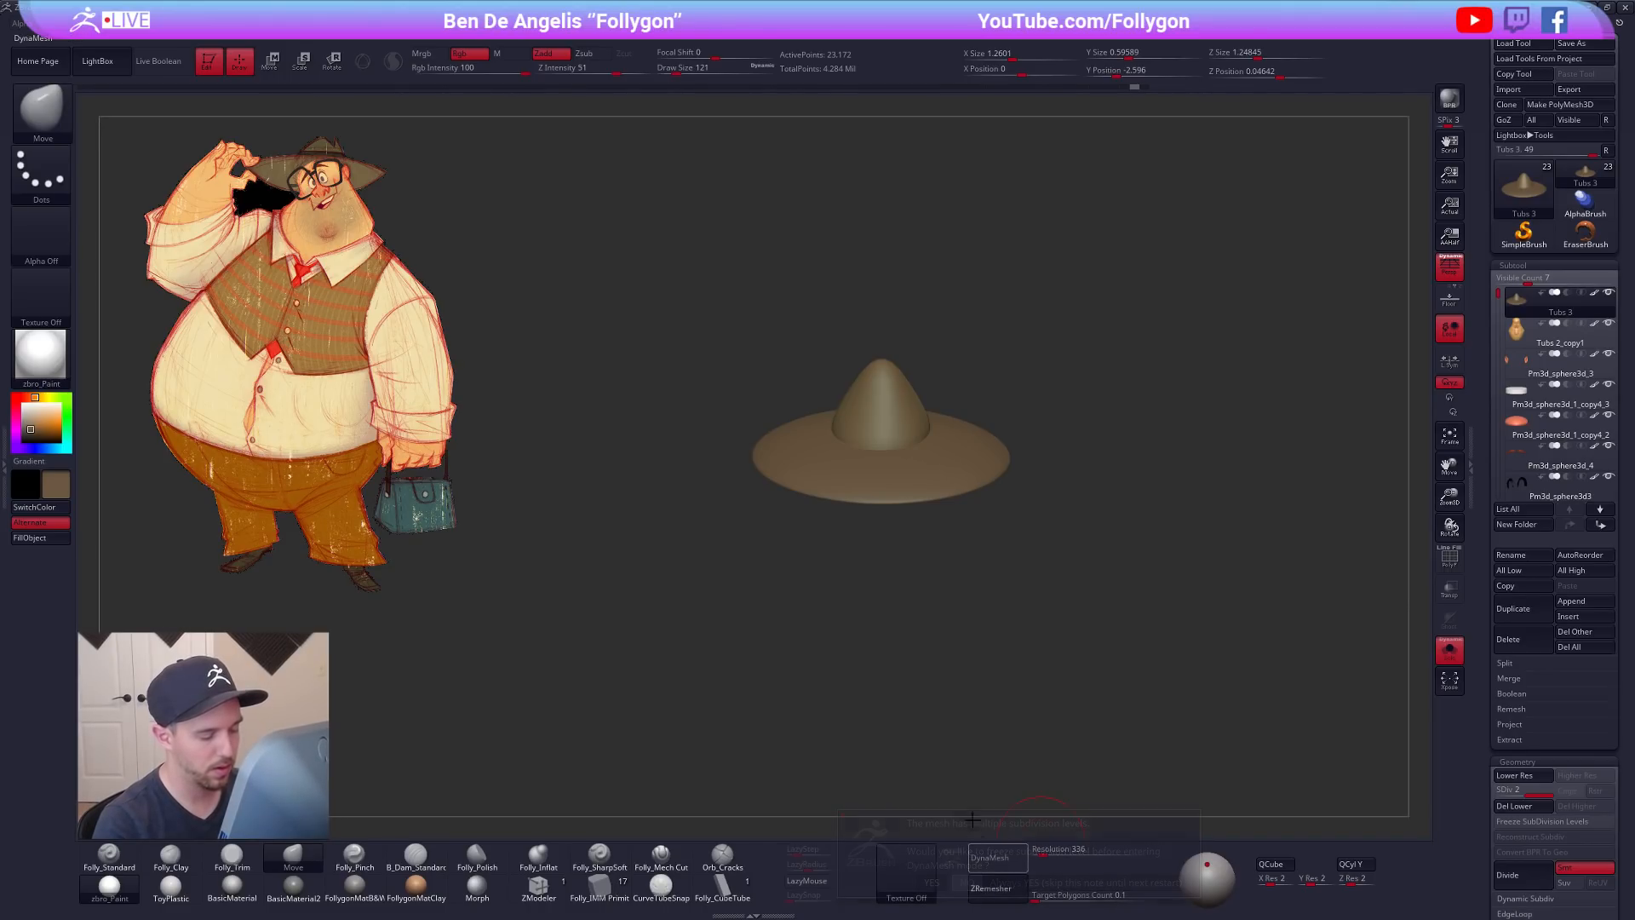
# Step: Inspect the DynaMeshed hat on its own and on the full character from several angles
pyautogui.press('space')
pyautogui.moveTo(893, 511); pyautogui.dragTo(884, 511)
pyautogui.moveTo(903, 439)
pyautogui.mouseDown(button='right')
pyautogui.moveTo(912, 565)
pyautogui.moveTo(901, 456)
pyautogui.moveTo(885, 449)
pyautogui.moveTo(925, 452)
pyautogui.moveTo(939, 479)
pyautogui.mouseUp(button='right')
pyautogui.press('3')
pyautogui.press('s')
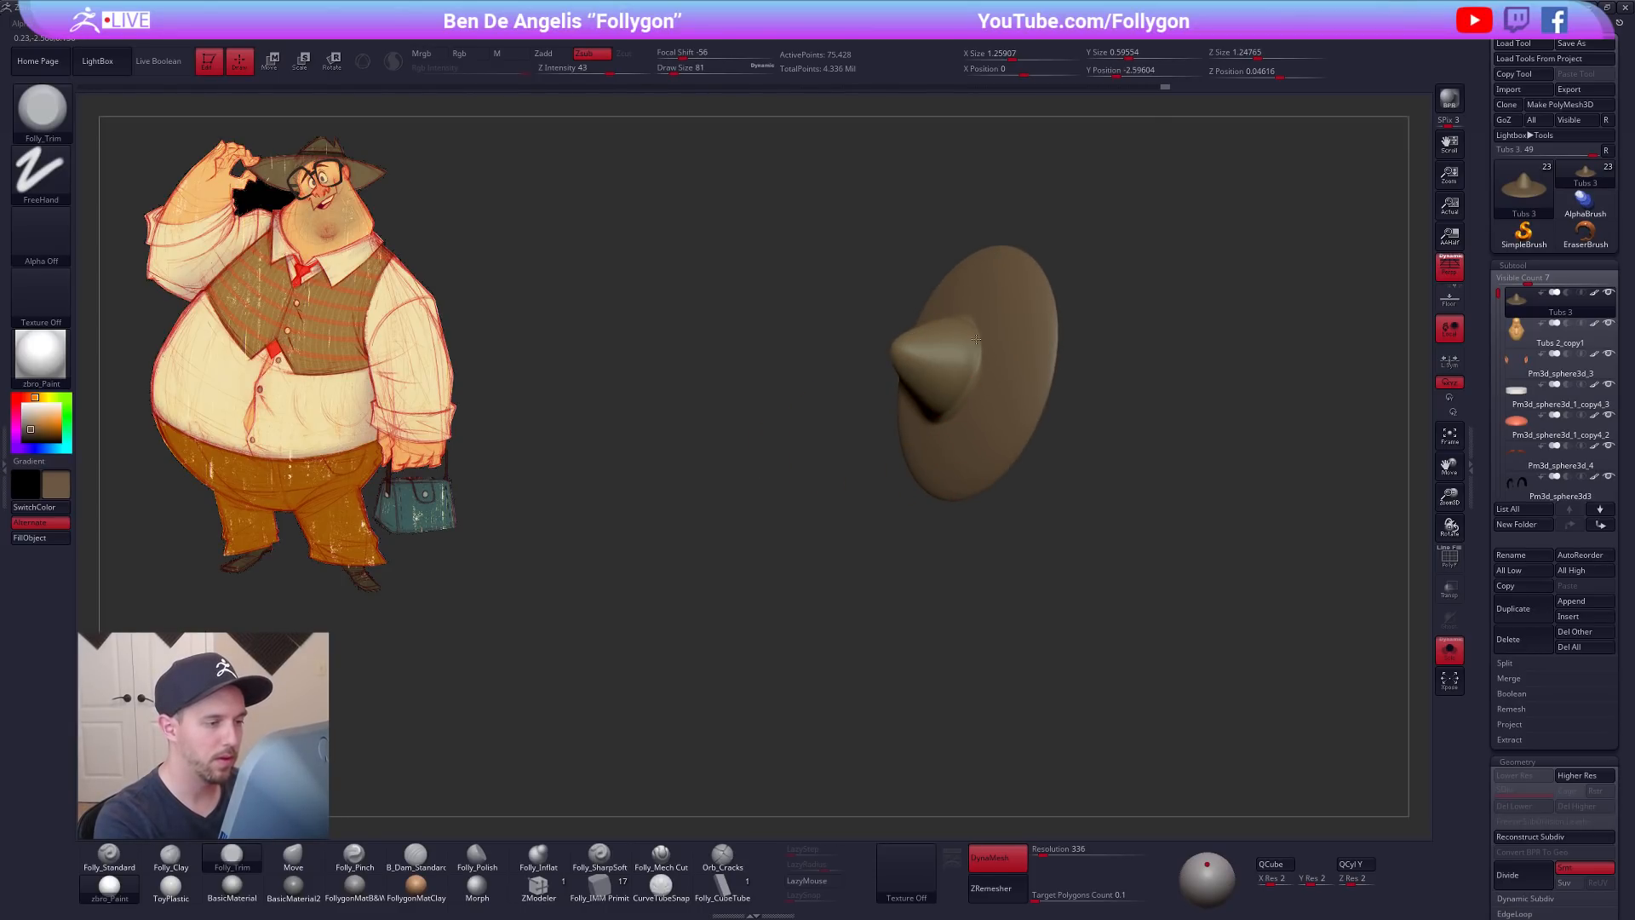
pyautogui.moveTo(951, 418); pyautogui.dragTo(971, 372, button='right')
pyautogui.moveTo(915, 426)
pyautogui.mouseDown(button='right')
pyautogui.moveTo(928, 410)
pyautogui.moveTo(935, 428)
pyautogui.moveTo(989, 413)
pyautogui.mouseUp(button='right')
pyautogui.hotkey('alt', 's')
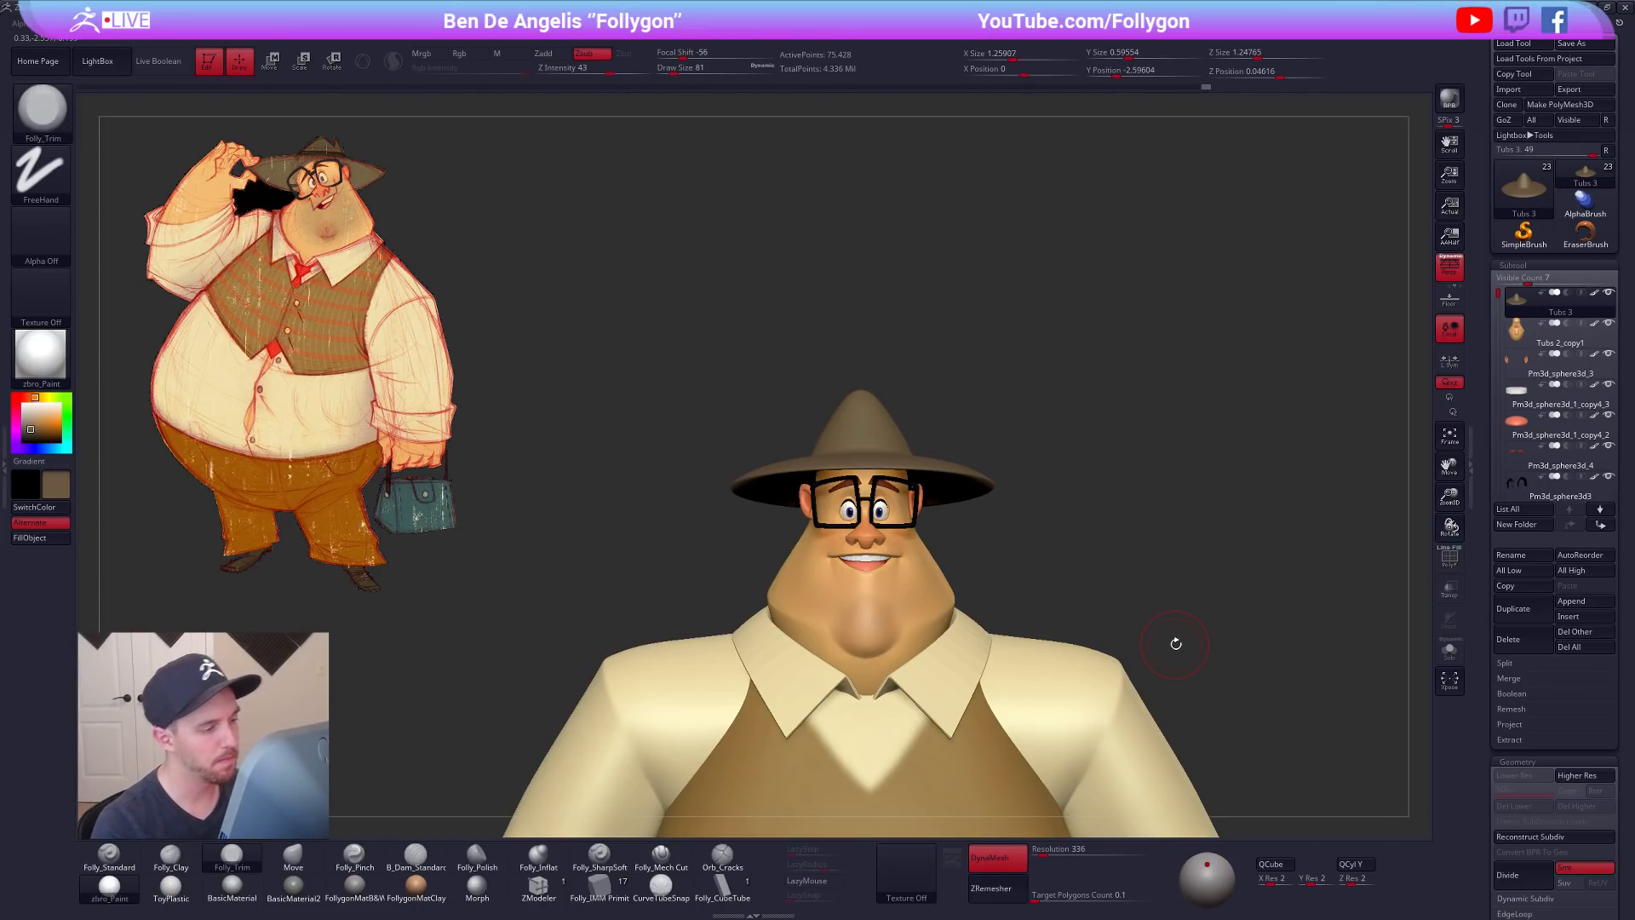
pyautogui.moveTo(1181, 654)
pyautogui.mouseDown()
pyautogui.moveTo(1175, 666)
pyautogui.moveTo(1116, 631)
pyautogui.moveTo(1097, 604)
pyautogui.mouseUp()
pyautogui.press('w')
pyautogui.press('q')
pyautogui.moveTo(946, 503)
pyautogui.mouseDown(button='right')
pyautogui.moveTo(1032, 473)
pyautogui.moveTo(1026, 511)
pyautogui.moveTo(1020, 462)
pyautogui.mouseUp(button='right')
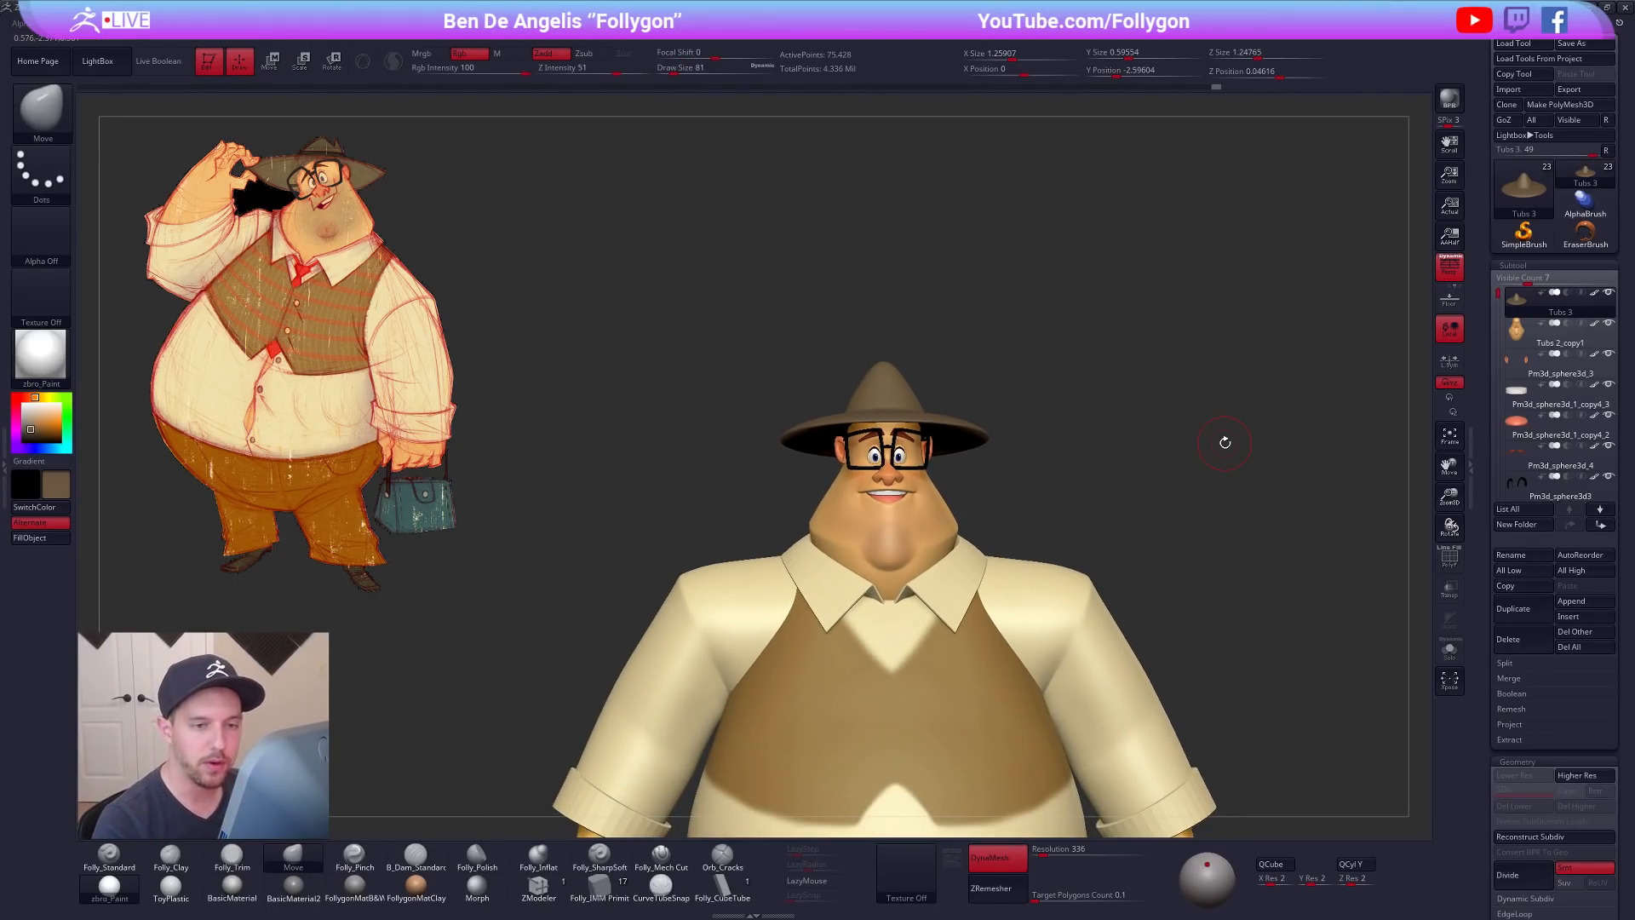
# Step: Duplicate the head subtool, delete the copy's lower subdivision levels and place it directly beneath the hat as a subtraction
pyautogui.click(1520, 342)
pyautogui.moveTo(1281, 555); pyautogui.dragTo(1201, 579, button='right')
pyautogui.hotkey('alt', 's')
pyautogui.hotkey('alt', 's')
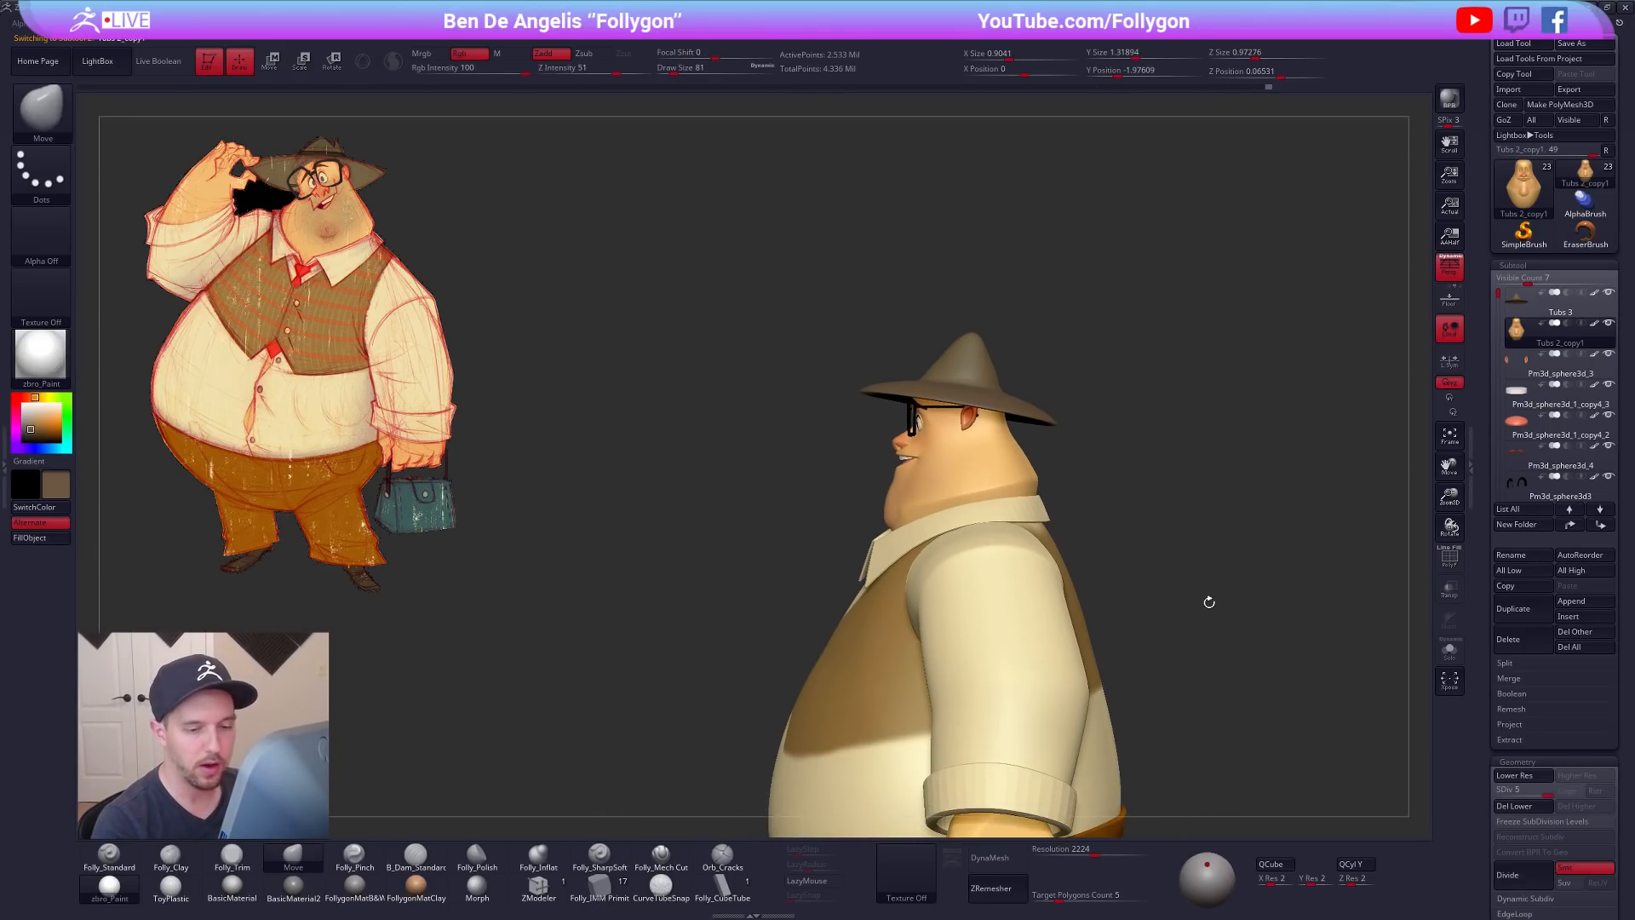
pyautogui.click(1529, 620)
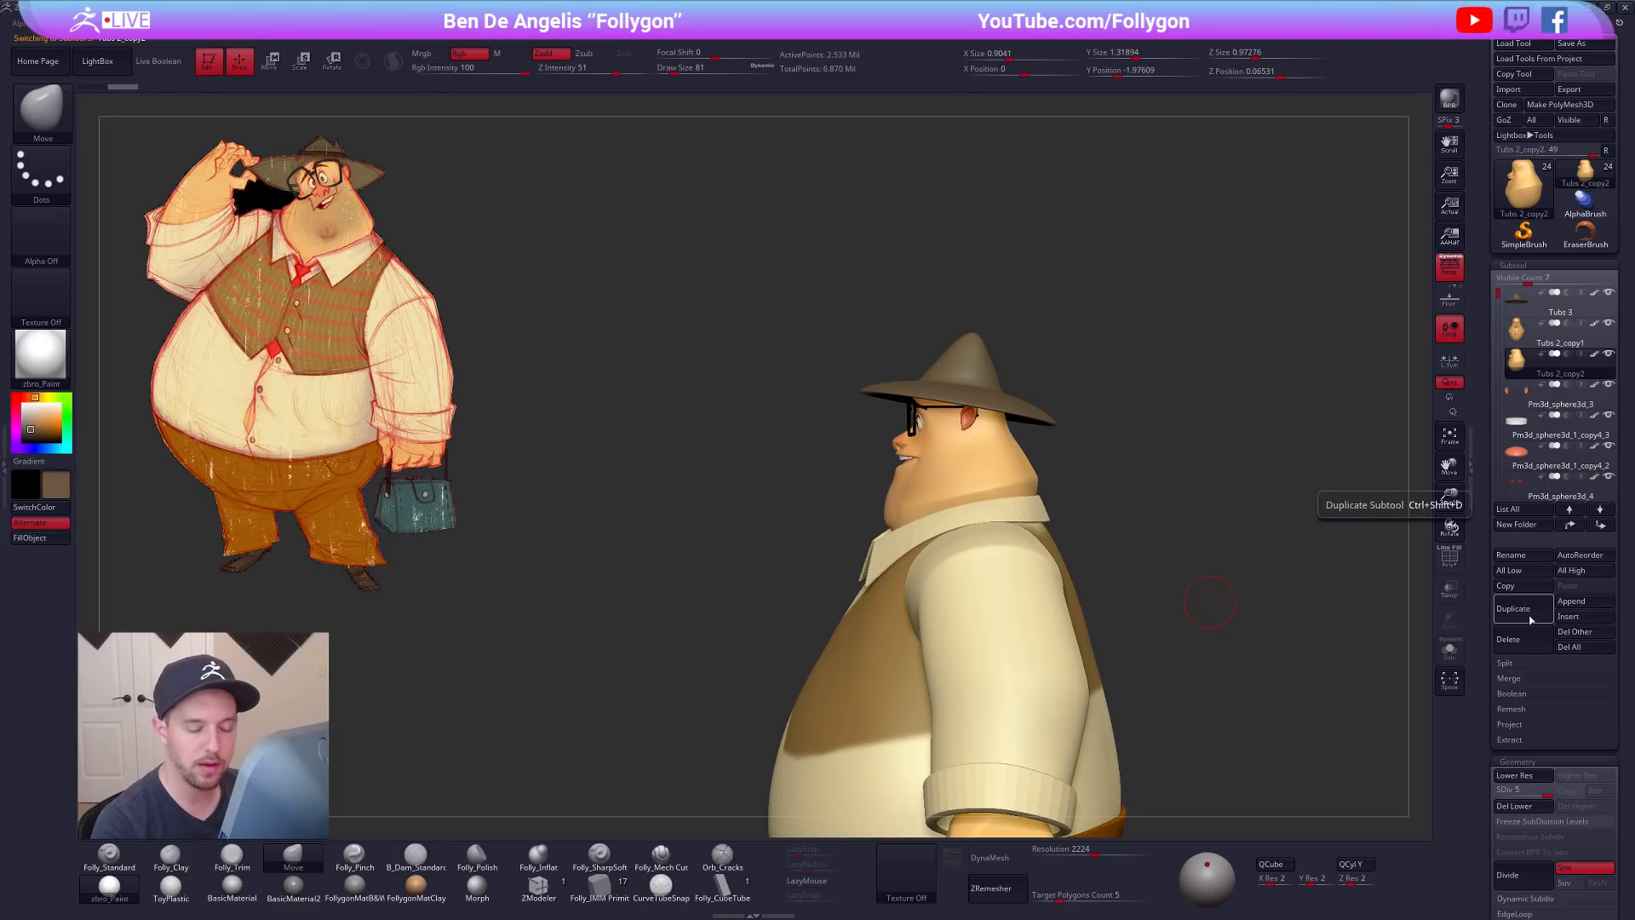
pyautogui.click(1536, 809)
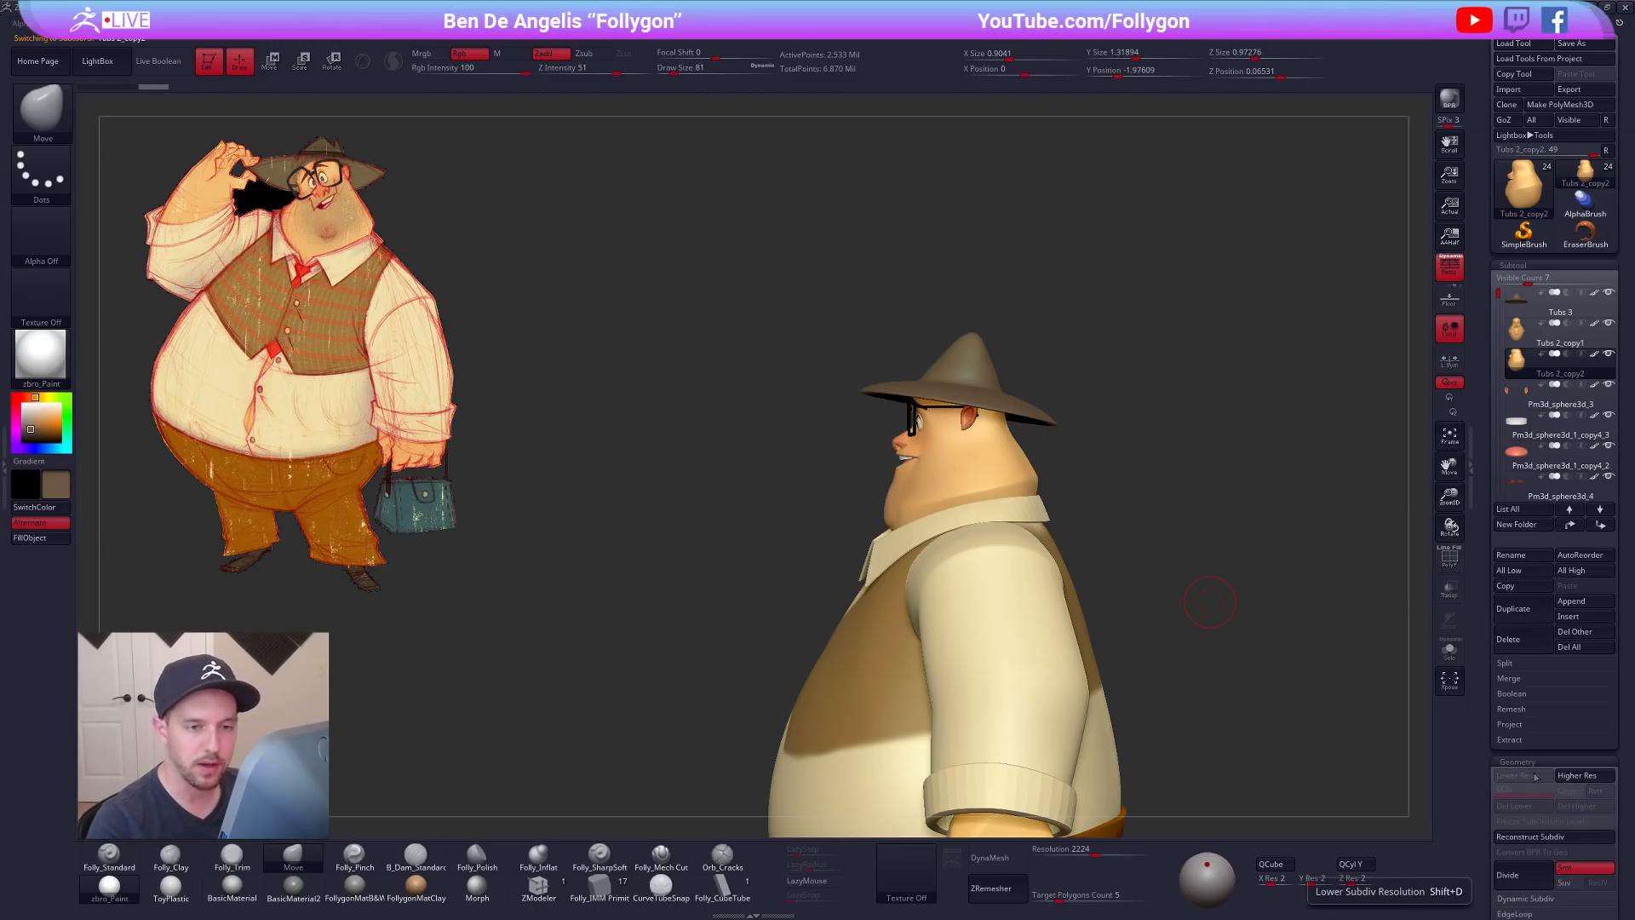
pyautogui.click(1578, 555)
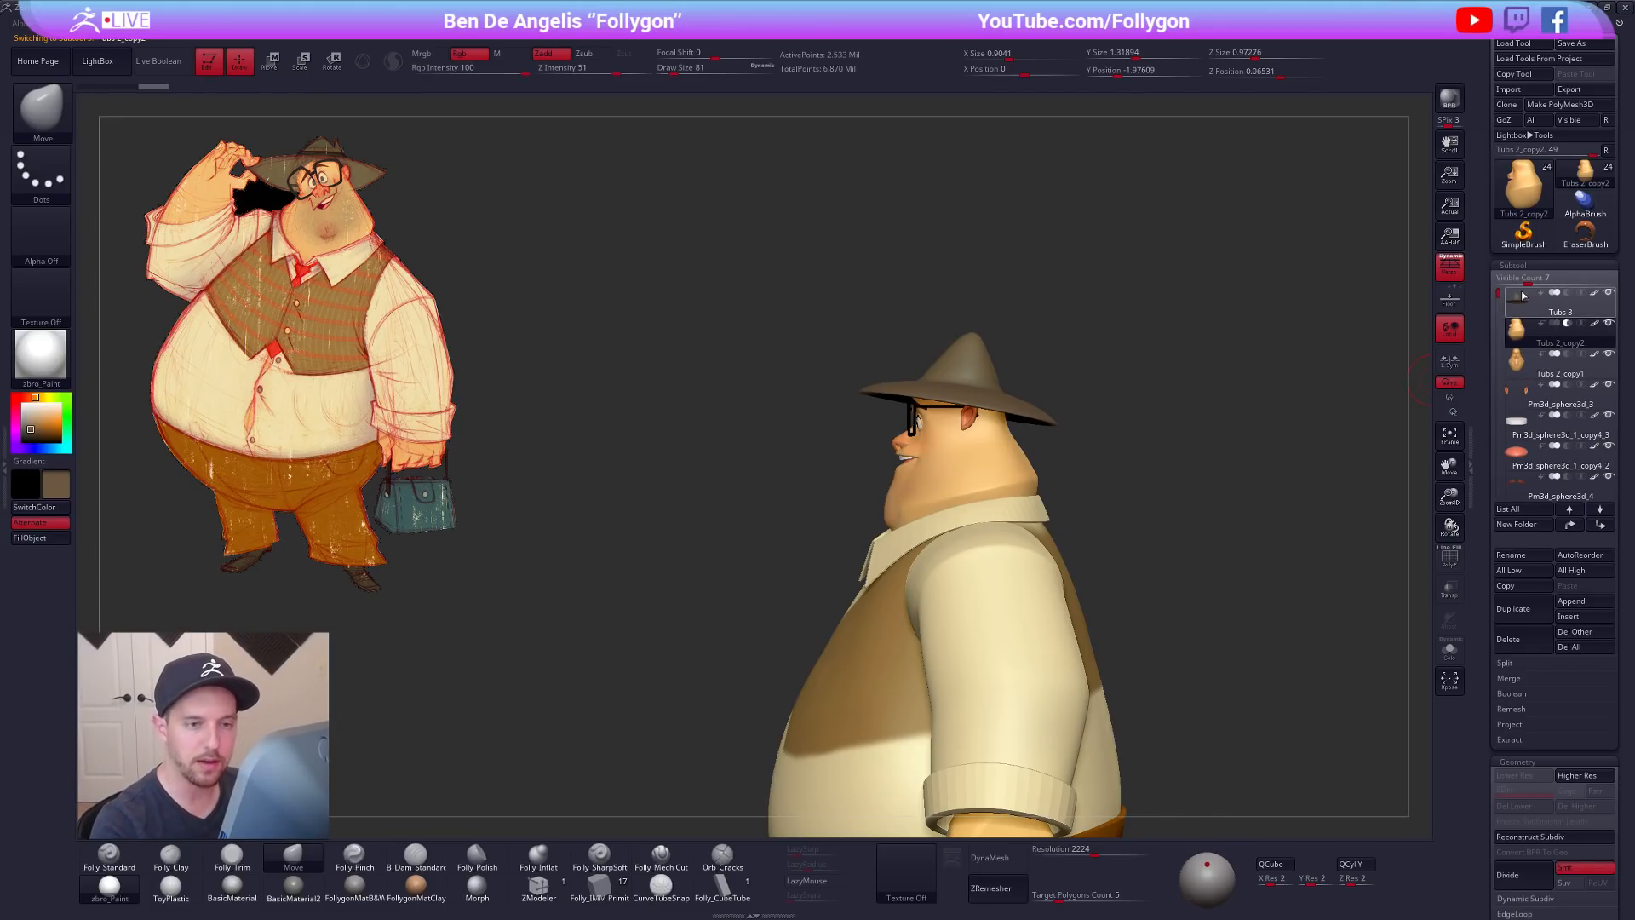
# Step: Merge the hat down with the subtractive head copy and accept the non-undoable operation
pyautogui.click(1518, 295)
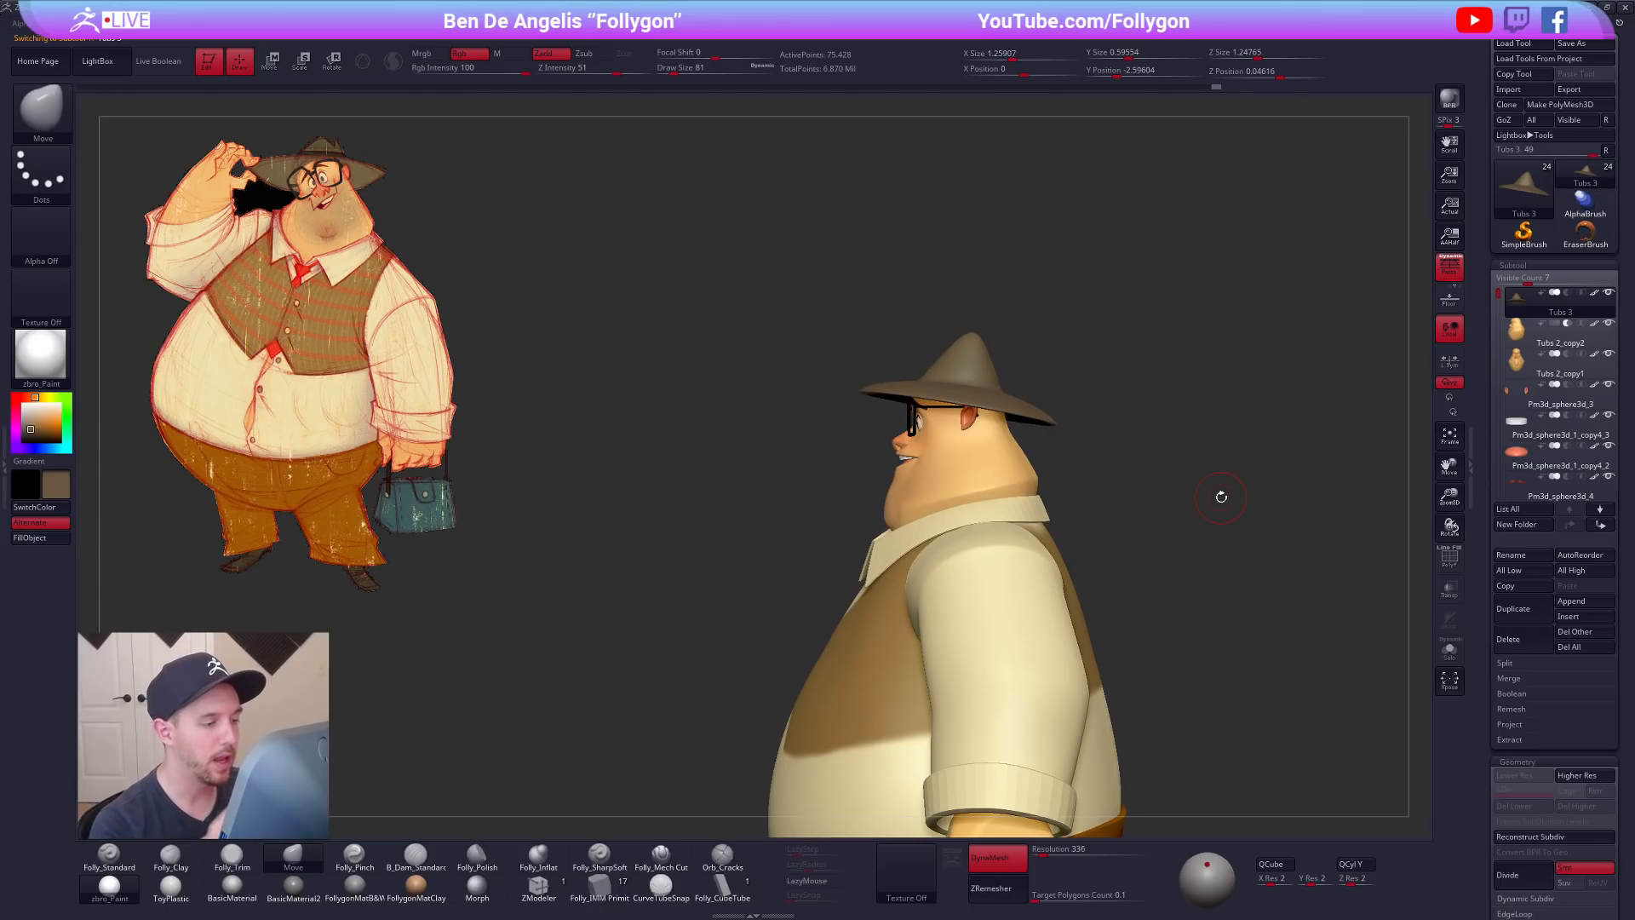
pyautogui.click(1509, 678)
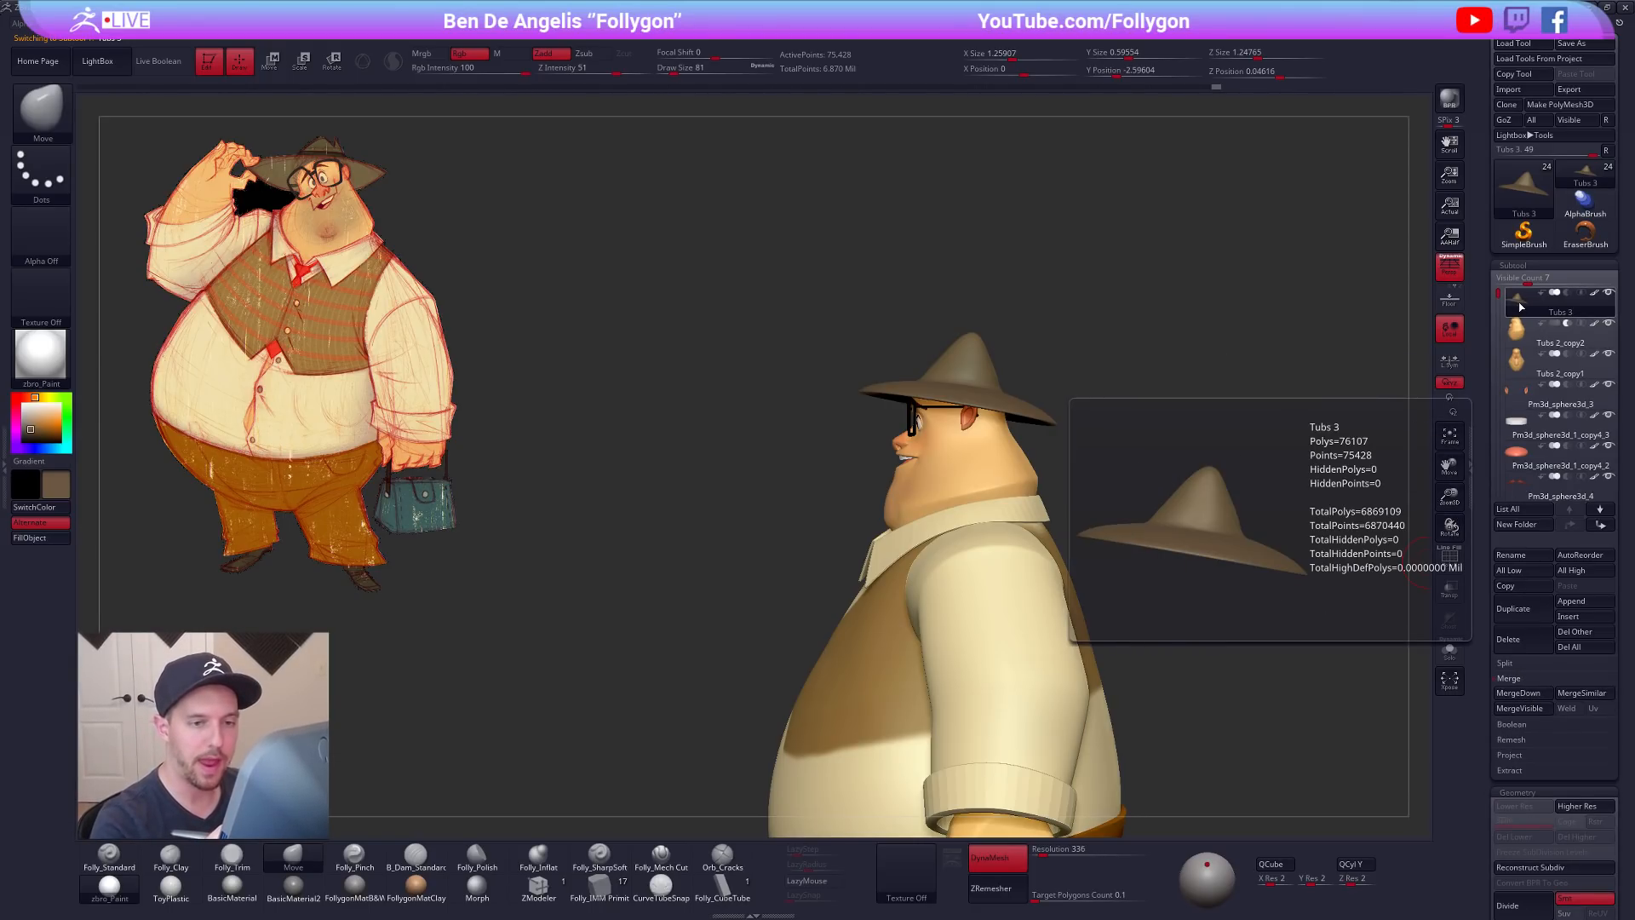
pyautogui.moveTo(1518, 342)
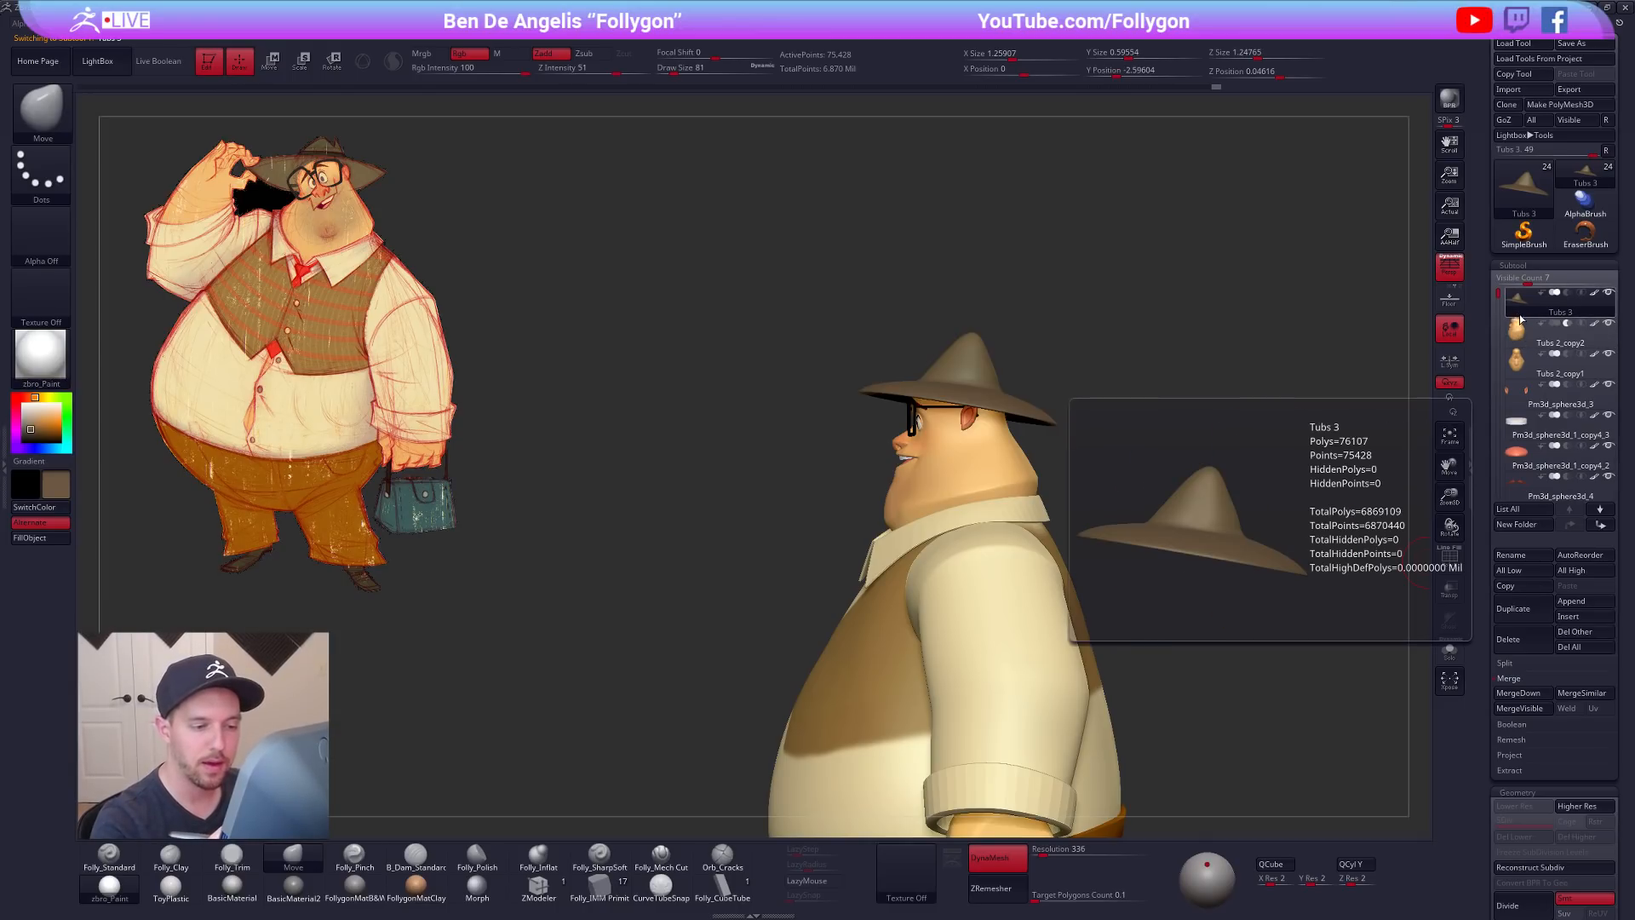
pyautogui.click(1519, 693)
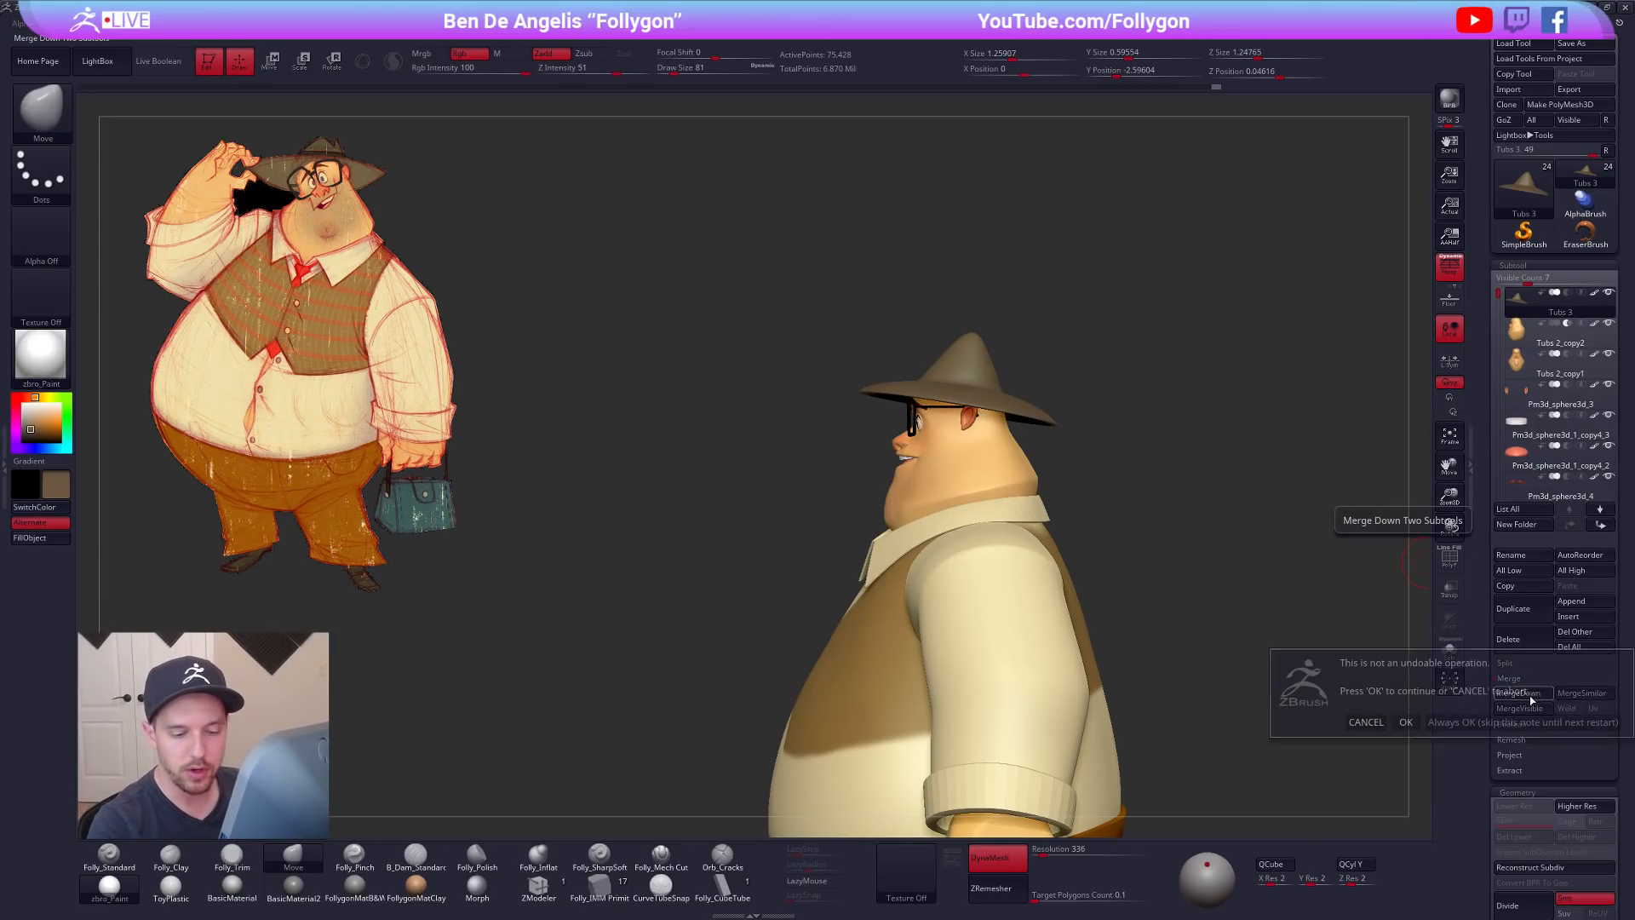
pyautogui.click(1377, 734)
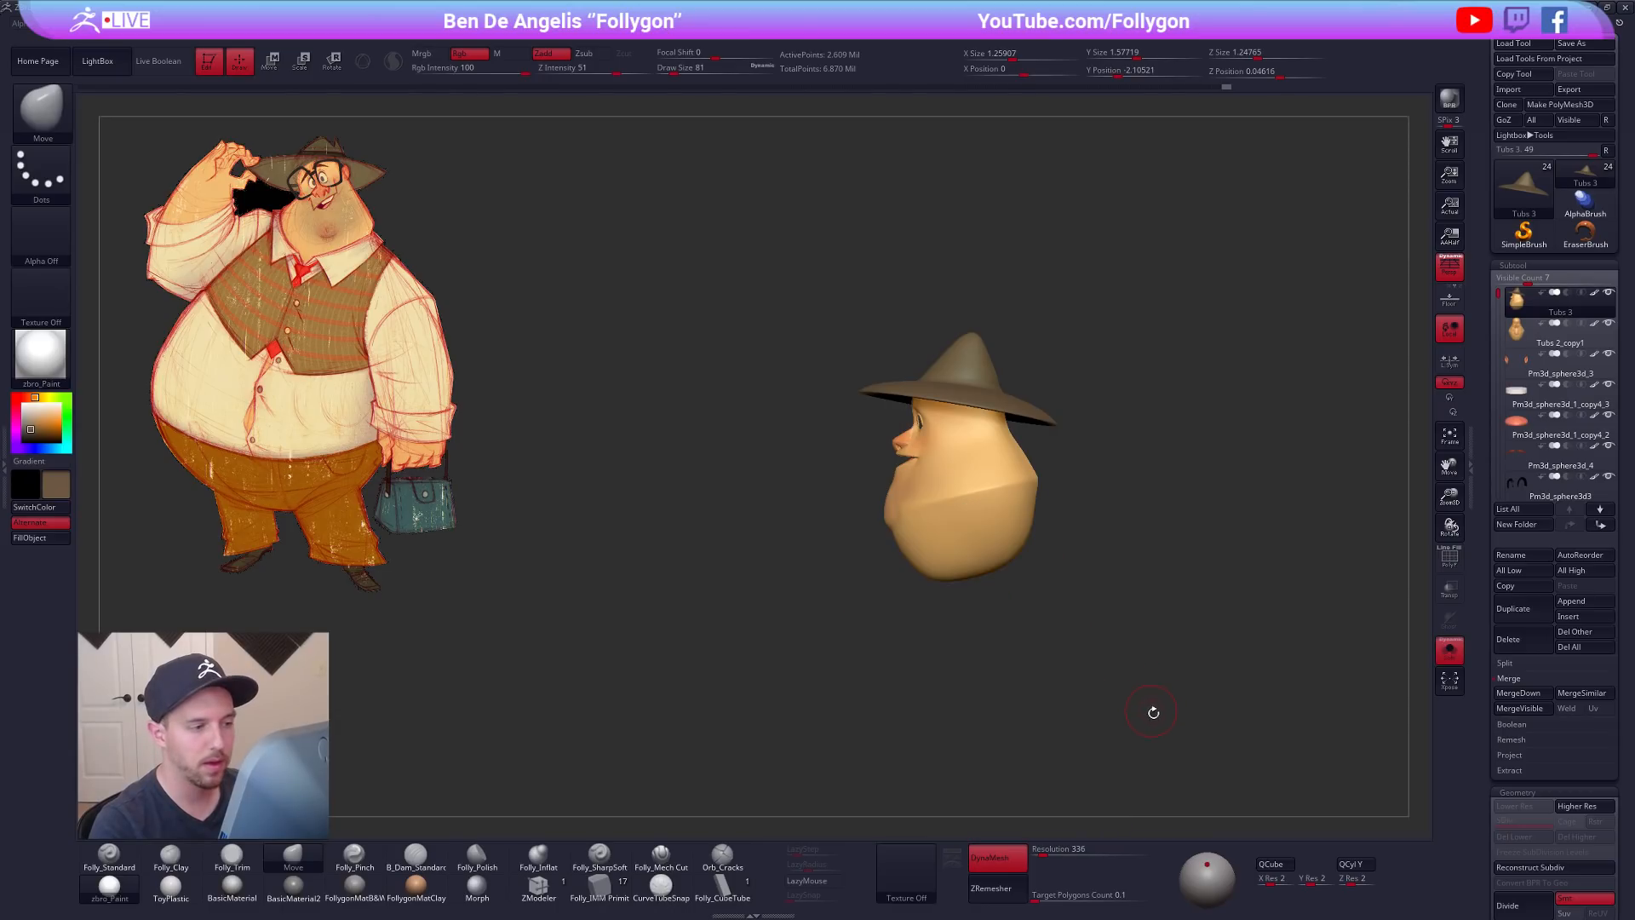
# Step: DynaMesh the merged subtool to carve the head's shape out of the hat's underside
pyautogui.press('ctrl')
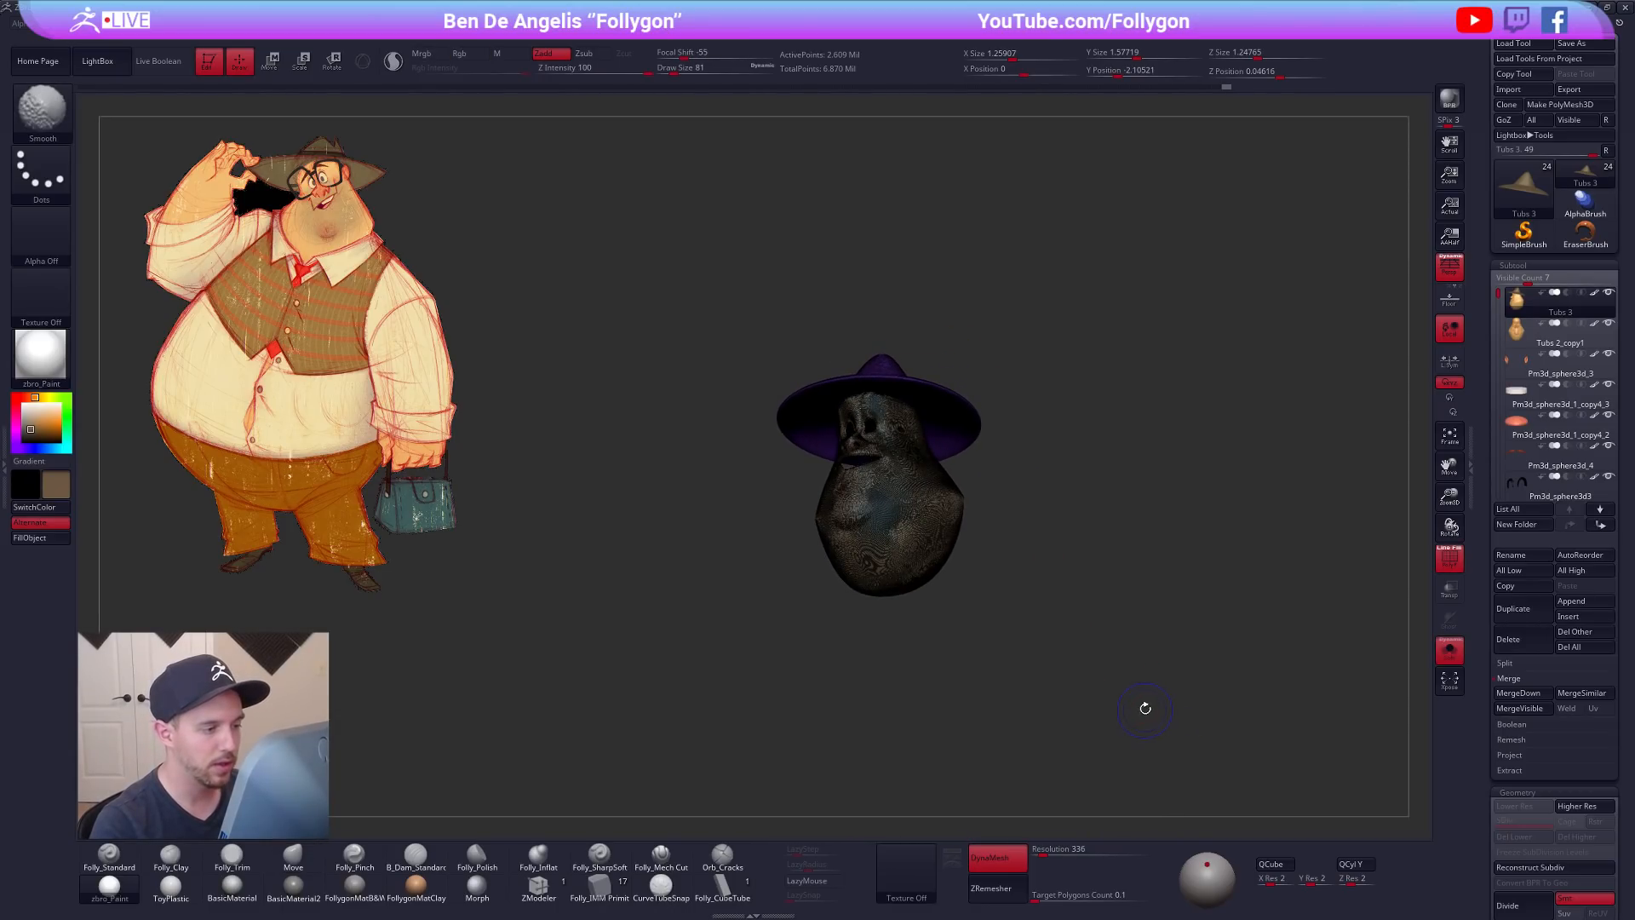
pyautogui.press('ctrl')
pyautogui.keyDown('ctrl'); pyautogui.moveTo(1036, 686); pyautogui.dragTo(1171, 532); pyautogui.keyUp('ctrl')
pyautogui.moveTo(985, 777)
pyautogui.mouseDown()
pyautogui.moveTo(1064, 690)
pyautogui.moveTo(1046, 735)
pyautogui.moveTo(974, 749)
pyautogui.mouseUp()
pyautogui.keyDown('ctrl'); pyautogui.keyDown('shift'); pyautogui.click(975, 756); pyautogui.keyUp('shift'); pyautogui.keyUp('ctrl')
pyautogui.hotkey('ctrl', 'z')
pyautogui.moveTo(938, 380); pyautogui.dragTo(926, 396)
pyautogui.moveTo(925, 397)
pyautogui.keyDown('ctrl'); pyautogui.mouseDown(button='right')
pyautogui.moveTo(952, 454)
pyautogui.moveTo(968, 365)
pyautogui.mouseUp(button='right'); pyautogui.keyUp('ctrl')
pyautogui.keyDown('ctrl'); pyautogui.keyDown('shift'); pyautogui.click(952, 454); pyautogui.keyUp('shift'); pyautogui.keyUp('ctrl')
pyautogui.hotkey('ctrl', 'z')
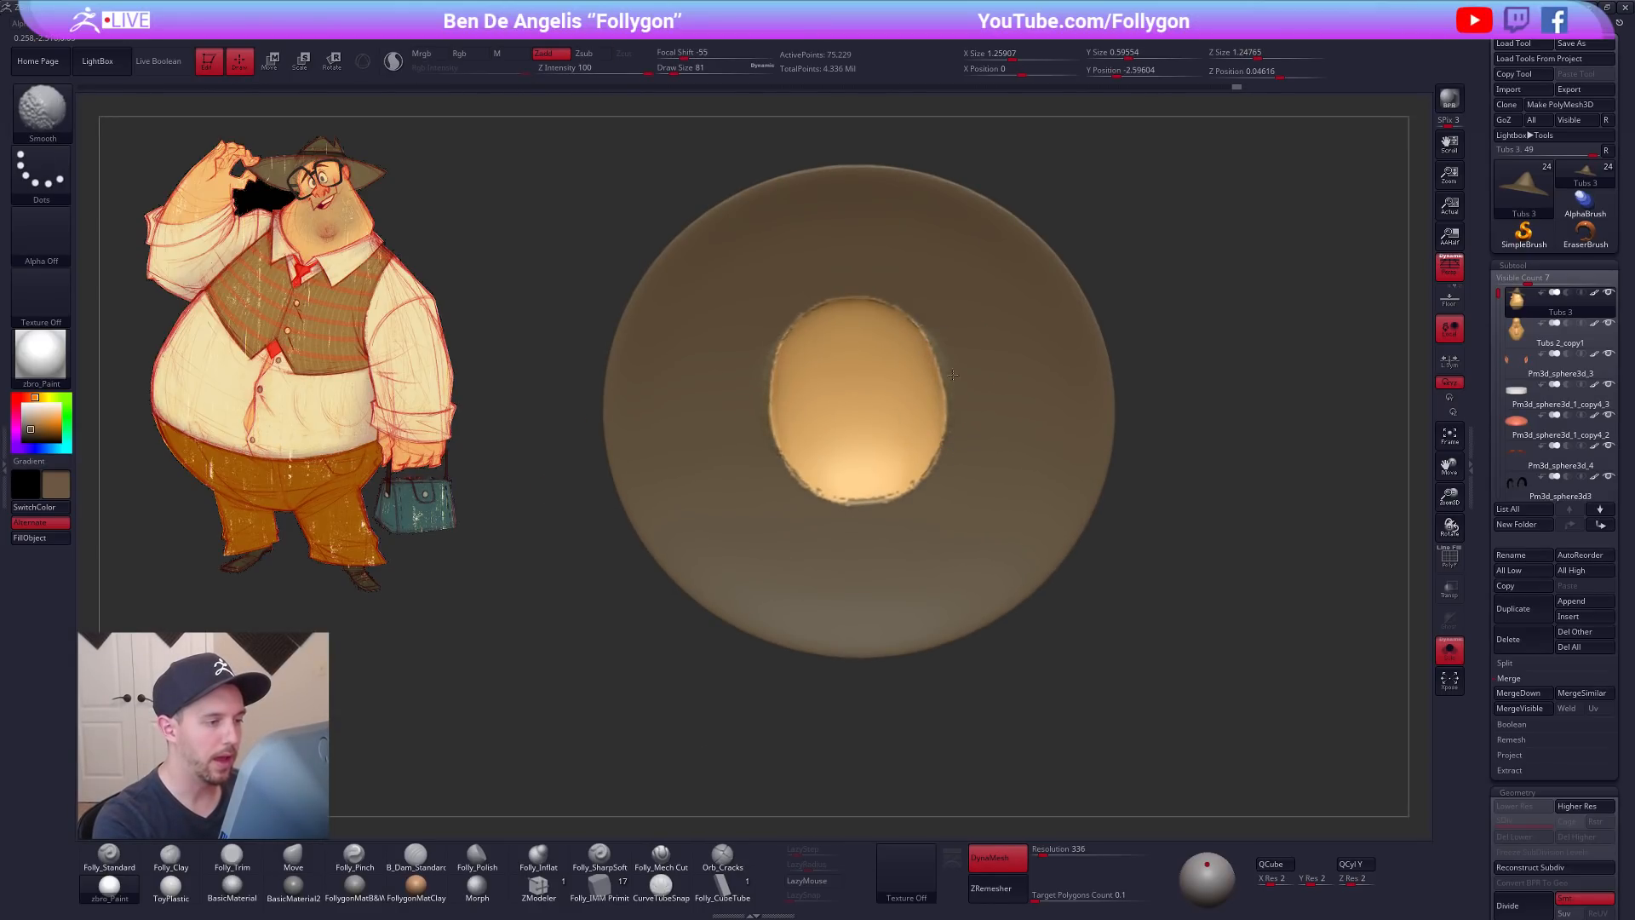
# Step: Smooth the jagged rim of the head opening under the hat and check its fit on the head
pyautogui.keyDown('shift'); pyautogui.moveTo(790, 465); pyautogui.dragTo(854, 501); pyautogui.keyUp('shift')
pyautogui.moveTo(893, 464)
pyautogui.mouseDown(button='right')
pyautogui.moveTo(901, 631)
pyautogui.moveTo(904, 450)
pyautogui.moveTo(1073, 456)
pyautogui.moveTo(931, 475)
pyautogui.moveTo(956, 518)
pyautogui.moveTo(944, 503)
pyautogui.mouseUp(button='right')
pyautogui.moveTo(835, 416); pyautogui.dragTo(887, 437, button='right')
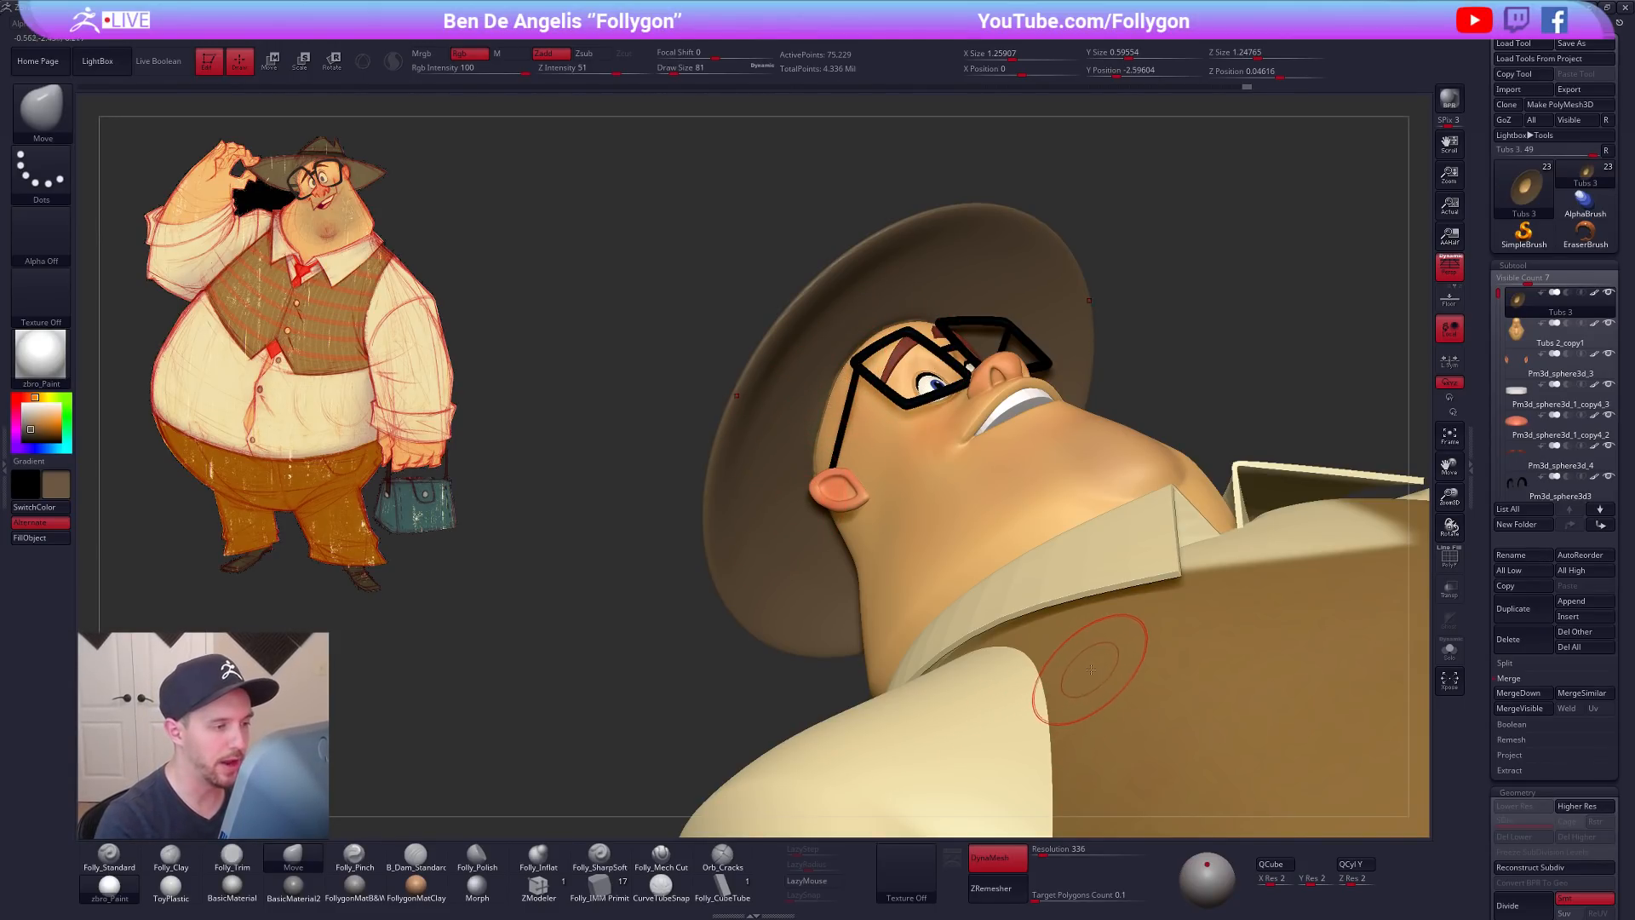
pyautogui.moveTo(1016, 529); pyautogui.dragTo(968, 476, button='right')
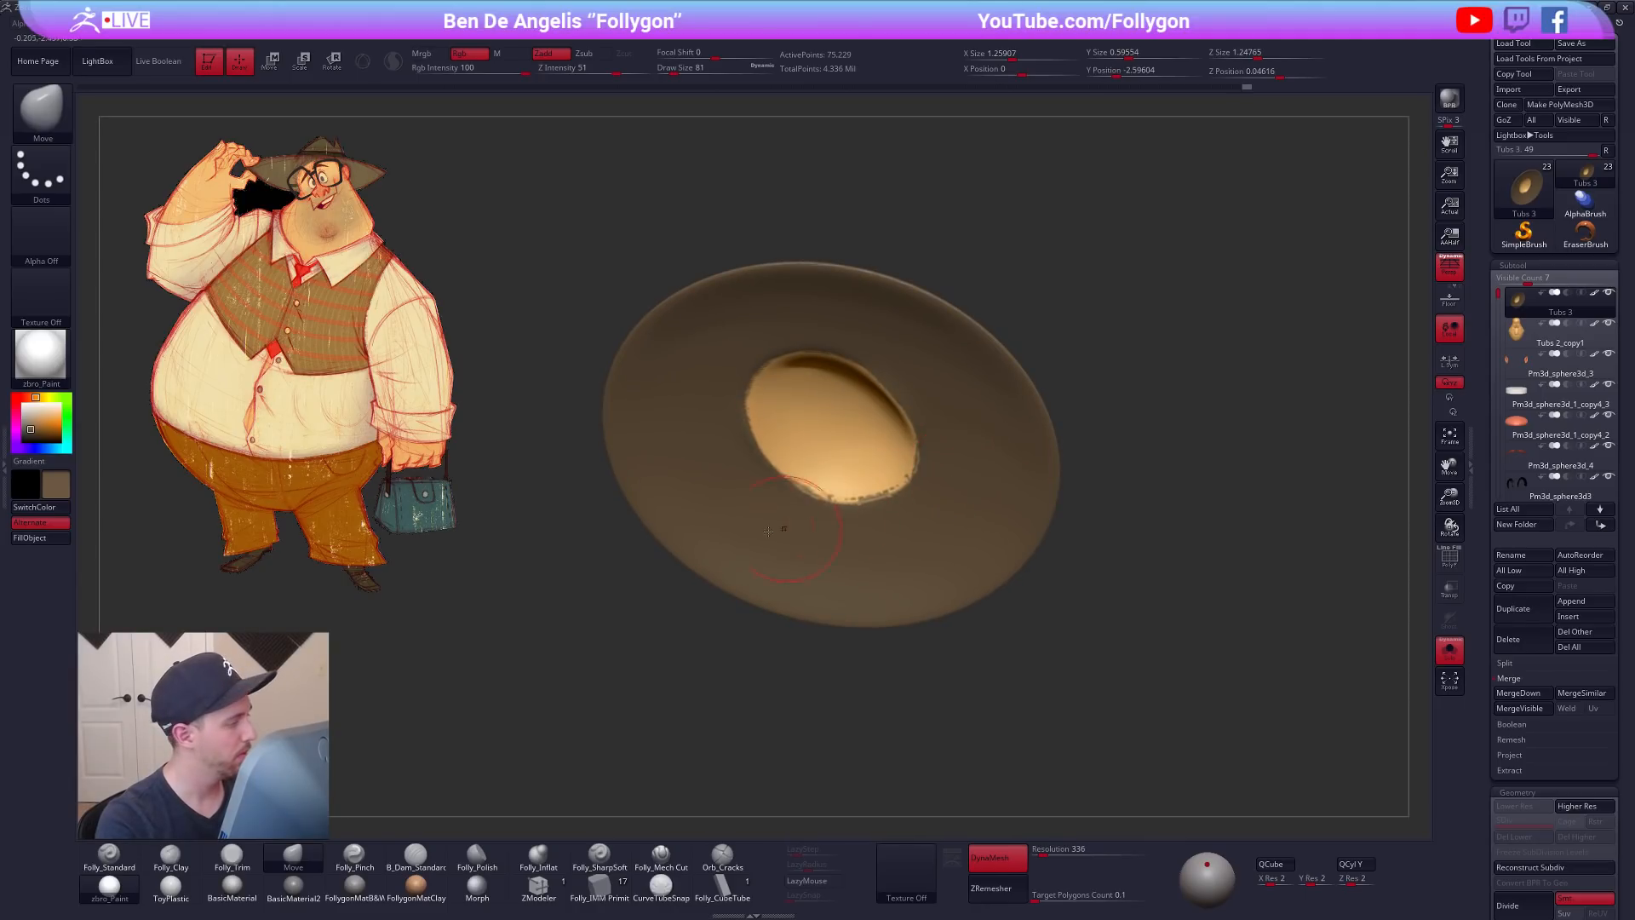
# Step: Fill the whole hat, including the carved interior, with the current brown colour
pyautogui.press('1')
pyautogui.click(57, 541)
pyautogui.moveTo(971, 545); pyautogui.dragTo(922, 435, button='right')
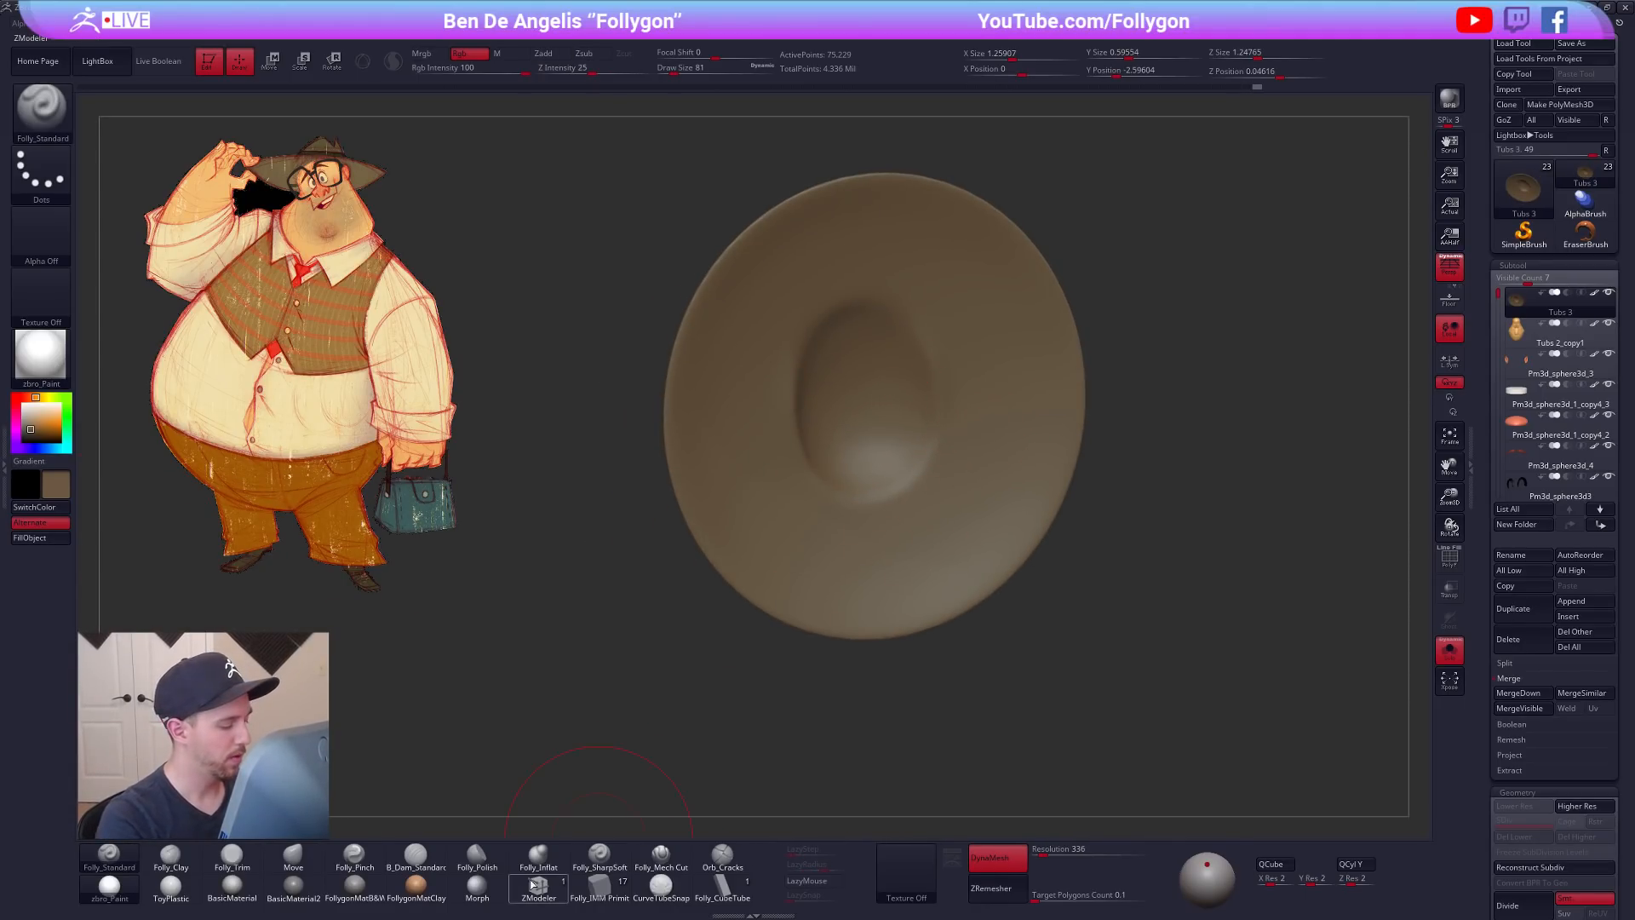
# Step: Switch the hat to the darker FollygonMat material with white as the colour, and hide its polypaint
pyautogui.click(354, 886)
pyautogui.click(24, 403)
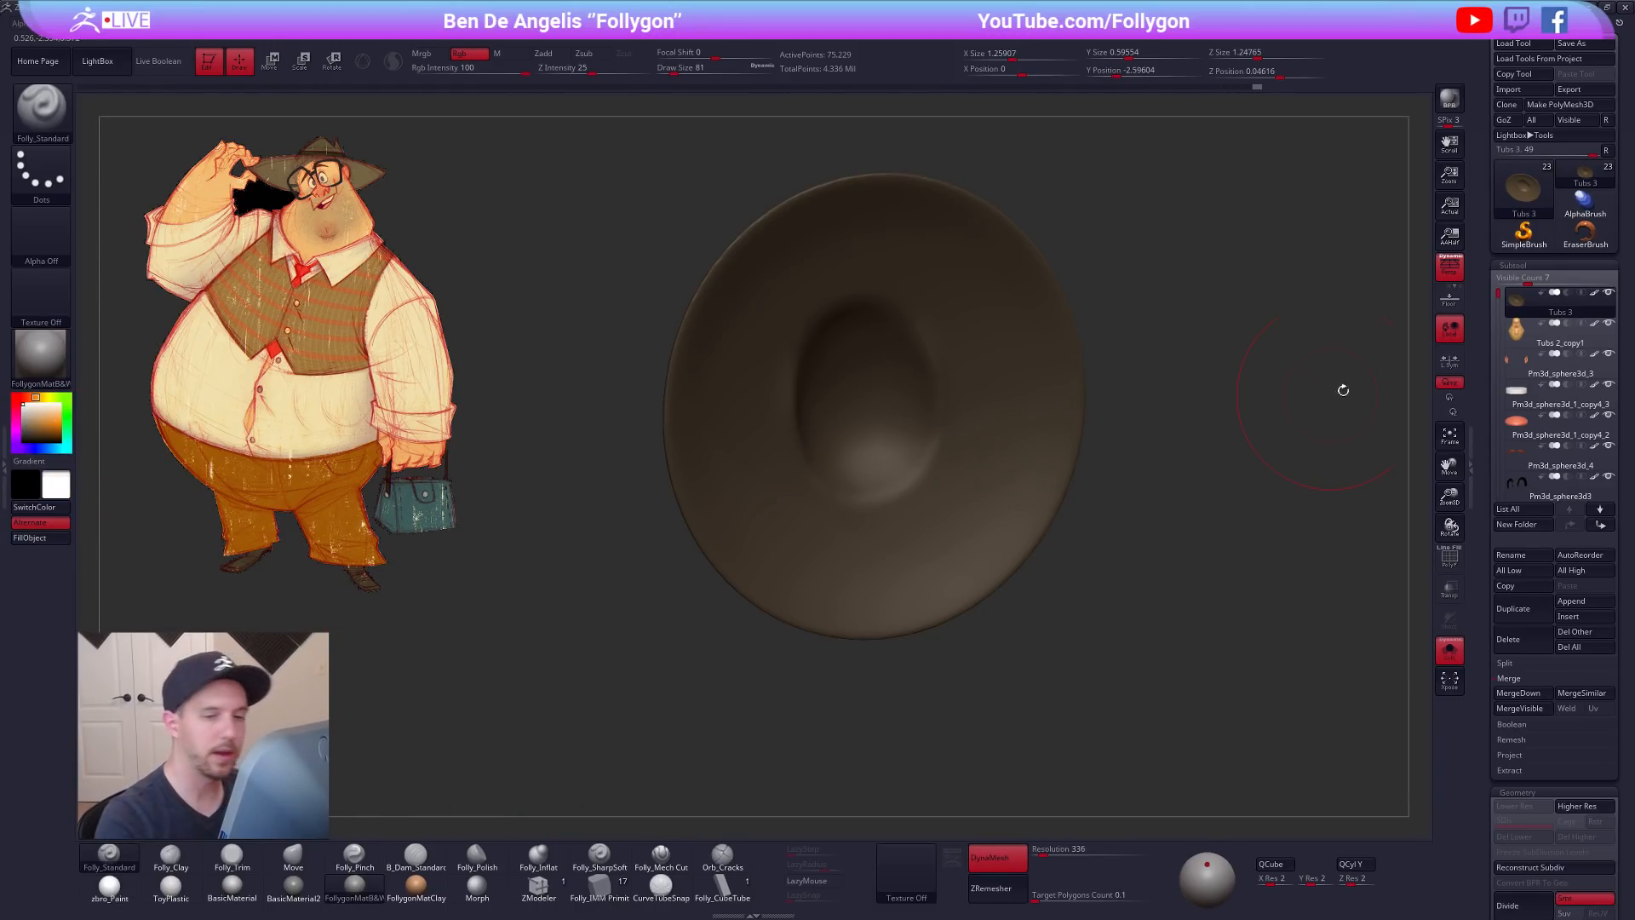
pyautogui.click(1594, 293)
pyautogui.hotkey('alt', 's')
pyautogui.moveTo(1240, 592)
pyautogui.mouseDown(button='right')
pyautogui.moveTo(1221, 657)
pyautogui.moveTo(1181, 622)
pyautogui.moveTo(1219, 679)
pyautogui.mouseUp(button='right')
pyautogui.press('shift')
pyautogui.press('ctrl')
pyautogui.press('shift')
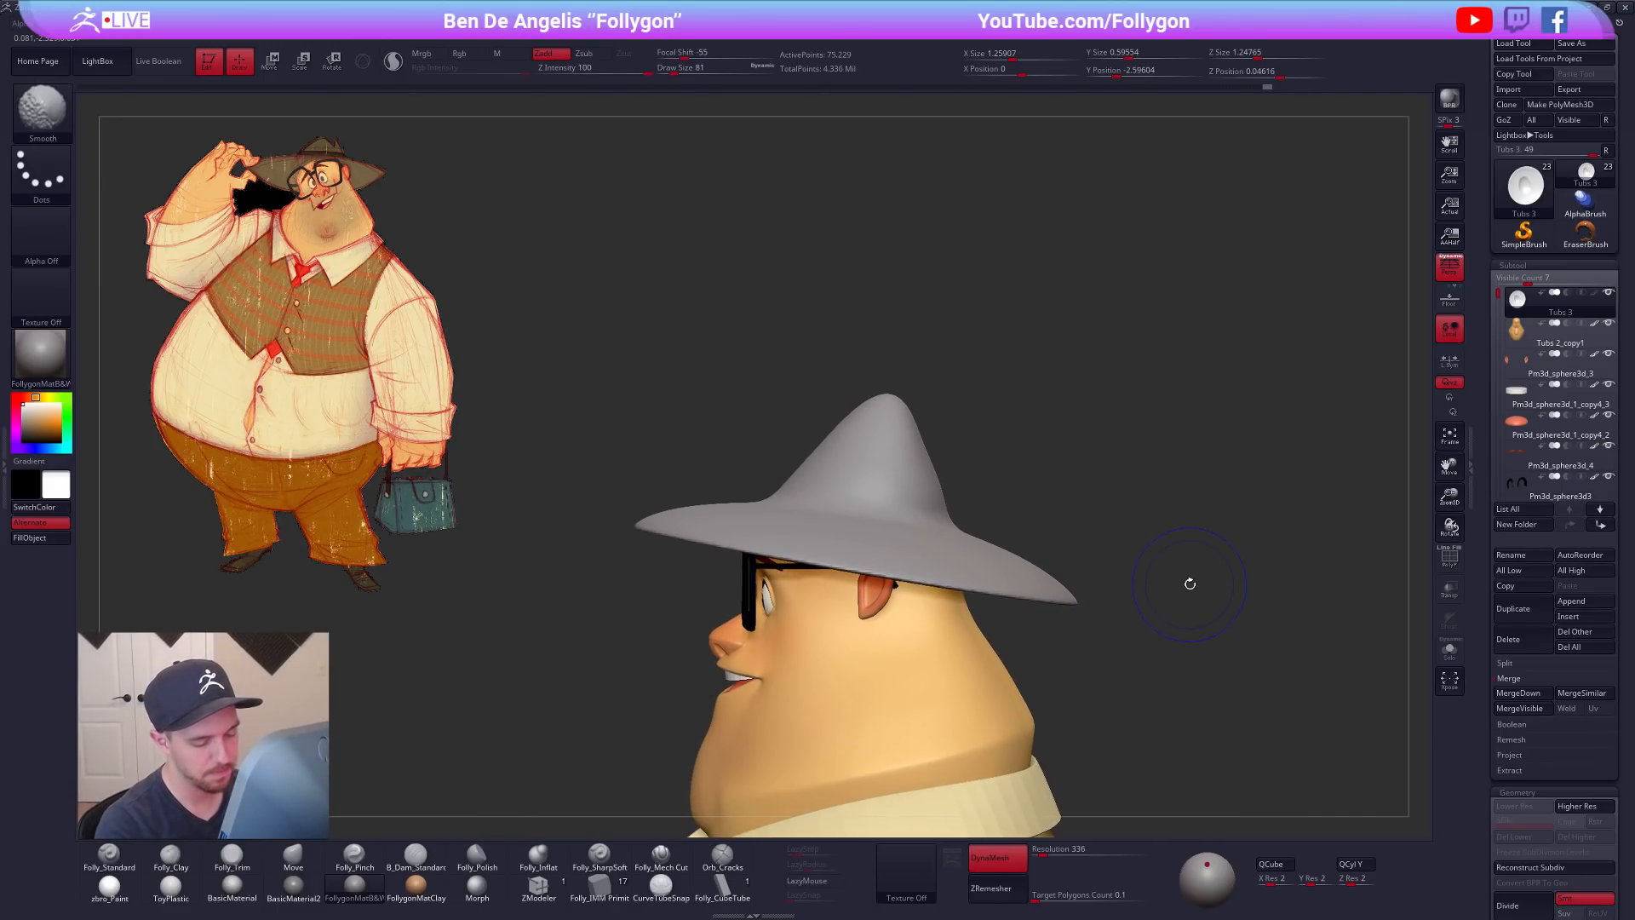
pyautogui.hotkey('shift', 'f')
pyautogui.hotkey('shift', 'f')
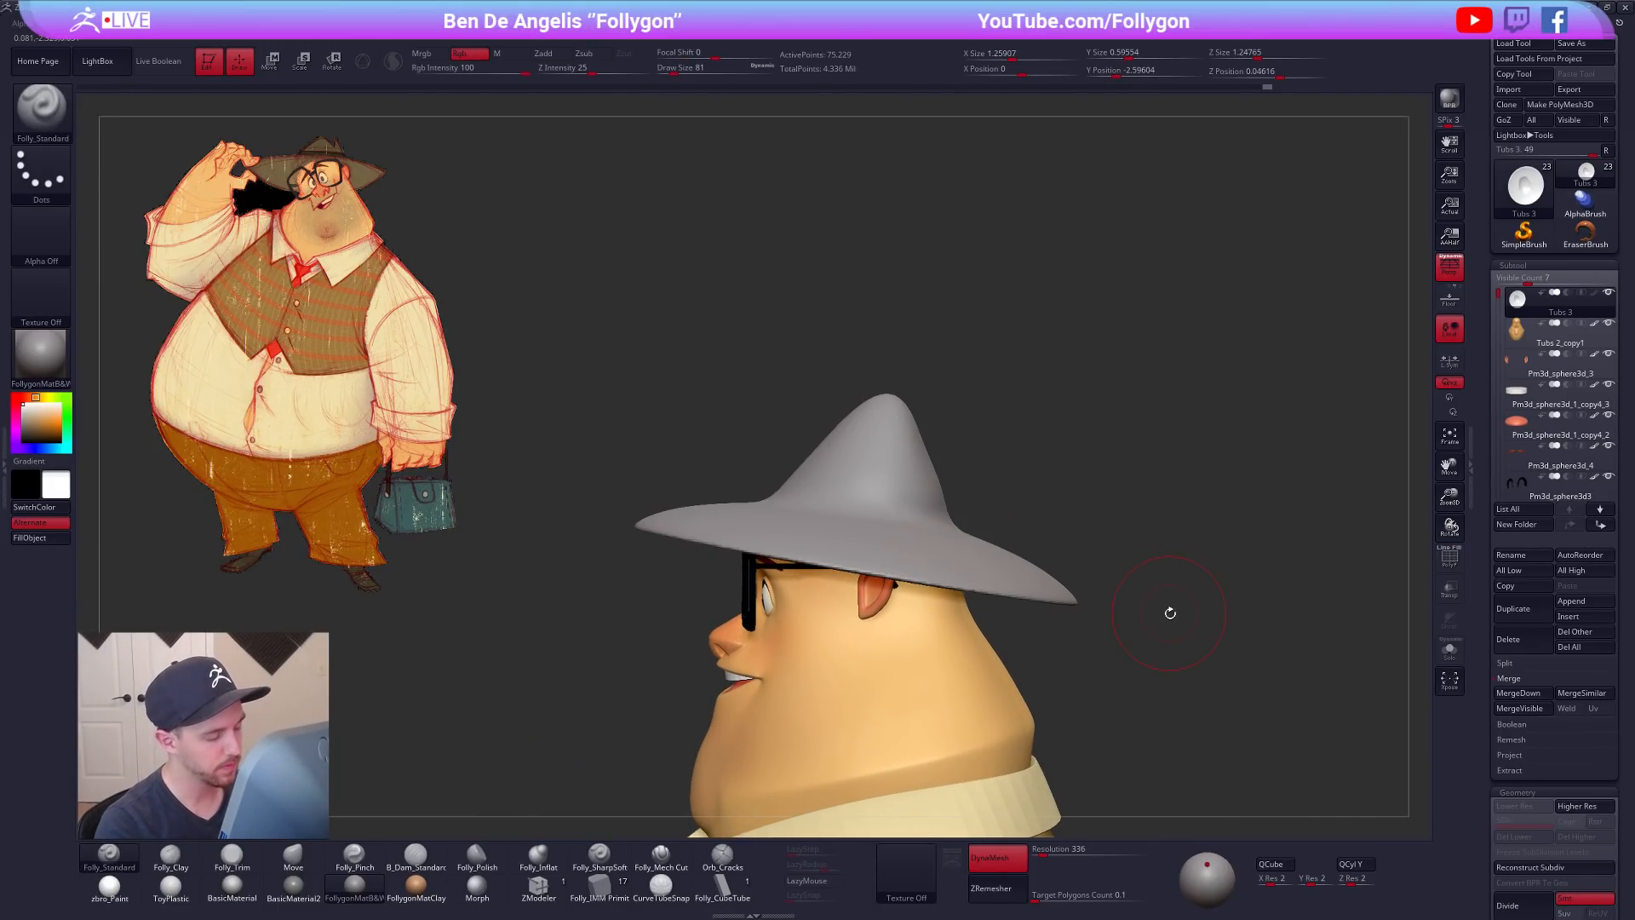
pyautogui.keyDown('alt'); pyautogui.moveTo(1171, 613); pyautogui.dragTo(1180, 591, button='right'); pyautogui.keyUp('alt')
pyautogui.hotkey('alt', 's')
pyautogui.press('w')
pyautogui.moveTo(942, 529); pyautogui.dragTo(887, 568, button='right')
pyautogui.keyDown('ctrl'); pyautogui.moveTo(888, 568); pyautogui.dragTo(899, 550); pyautogui.keyUp('ctrl')
pyautogui.keyDown('ctrl'); pyautogui.click(822, 358); pyautogui.keyUp('ctrl')
pyautogui.moveTo(821, 358); pyautogui.dragTo(998, 456, button='right')
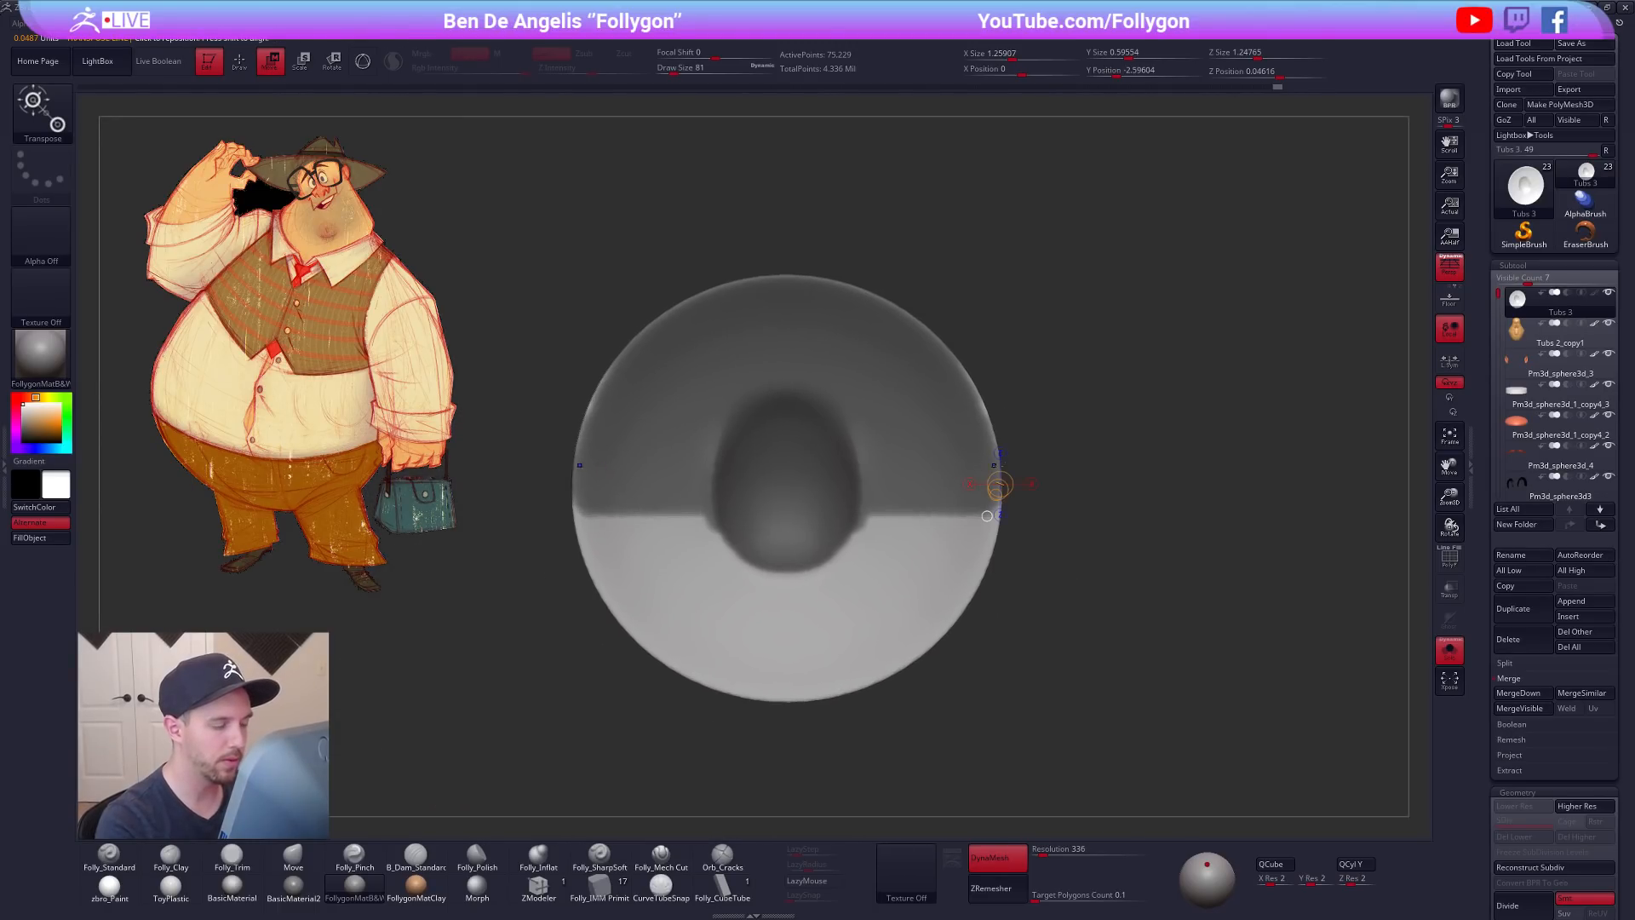
pyautogui.keyDown('ctrl'); pyautogui.moveTo(1026, 456); pyautogui.dragTo(1046, 472); pyautogui.keyUp('ctrl')
pyautogui.moveTo(1046, 474)
pyautogui.mouseDown(button='right')
pyautogui.moveTo(980, 685)
pyautogui.moveTo(942, 669)
pyautogui.mouseUp(button='right')
pyautogui.press('q')
# Step: Slice the hat along the brim's lower edge with SliceCurve, splitting its upper surface and underside into separate polygroups
pyautogui.moveTo(960, 548)
pyautogui.keyDown('alt'); pyautogui.mouseDown(button='right')
pyautogui.moveTo(872, 556)
pyautogui.moveTo(895, 582)
pyautogui.mouseUp(button='right'); pyautogui.keyUp('alt')
pyautogui.hotkey('ctrl', 'shift', 'space')
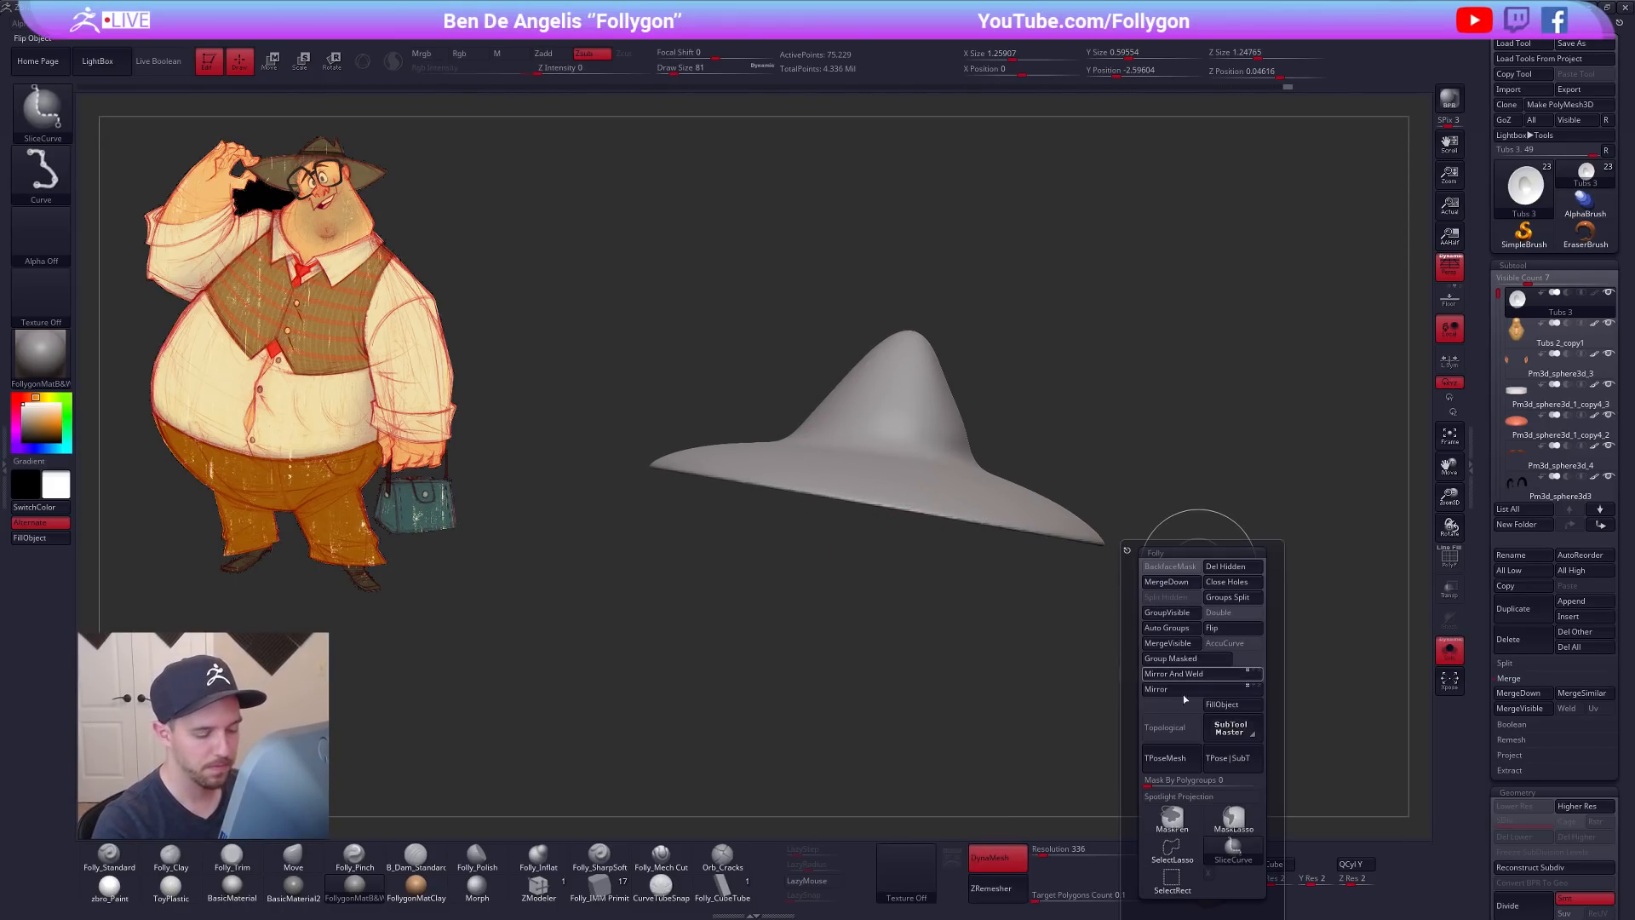
pyautogui.keyDown('ctrl'); pyautogui.keyDown('shift'); pyautogui.moveTo(637, 465); pyautogui.dragTo(1218, 558); pyautogui.keyUp('shift'); pyautogui.keyUp('ctrl')
pyautogui.keyDown('ctrl'); pyautogui.keyDown('shift'); pyautogui.click(1053, 520); pyautogui.keyUp('shift'); pyautogui.keyUp('ctrl')
pyautogui.moveTo(1107, 596); pyautogui.dragTo(1049, 471, button='right')
pyautogui.hotkey('ctrl', 'shift', 'space')
pyautogui.click(1102, 529)
pyautogui.click(1101, 485)
pyautogui.click(1056, 544)
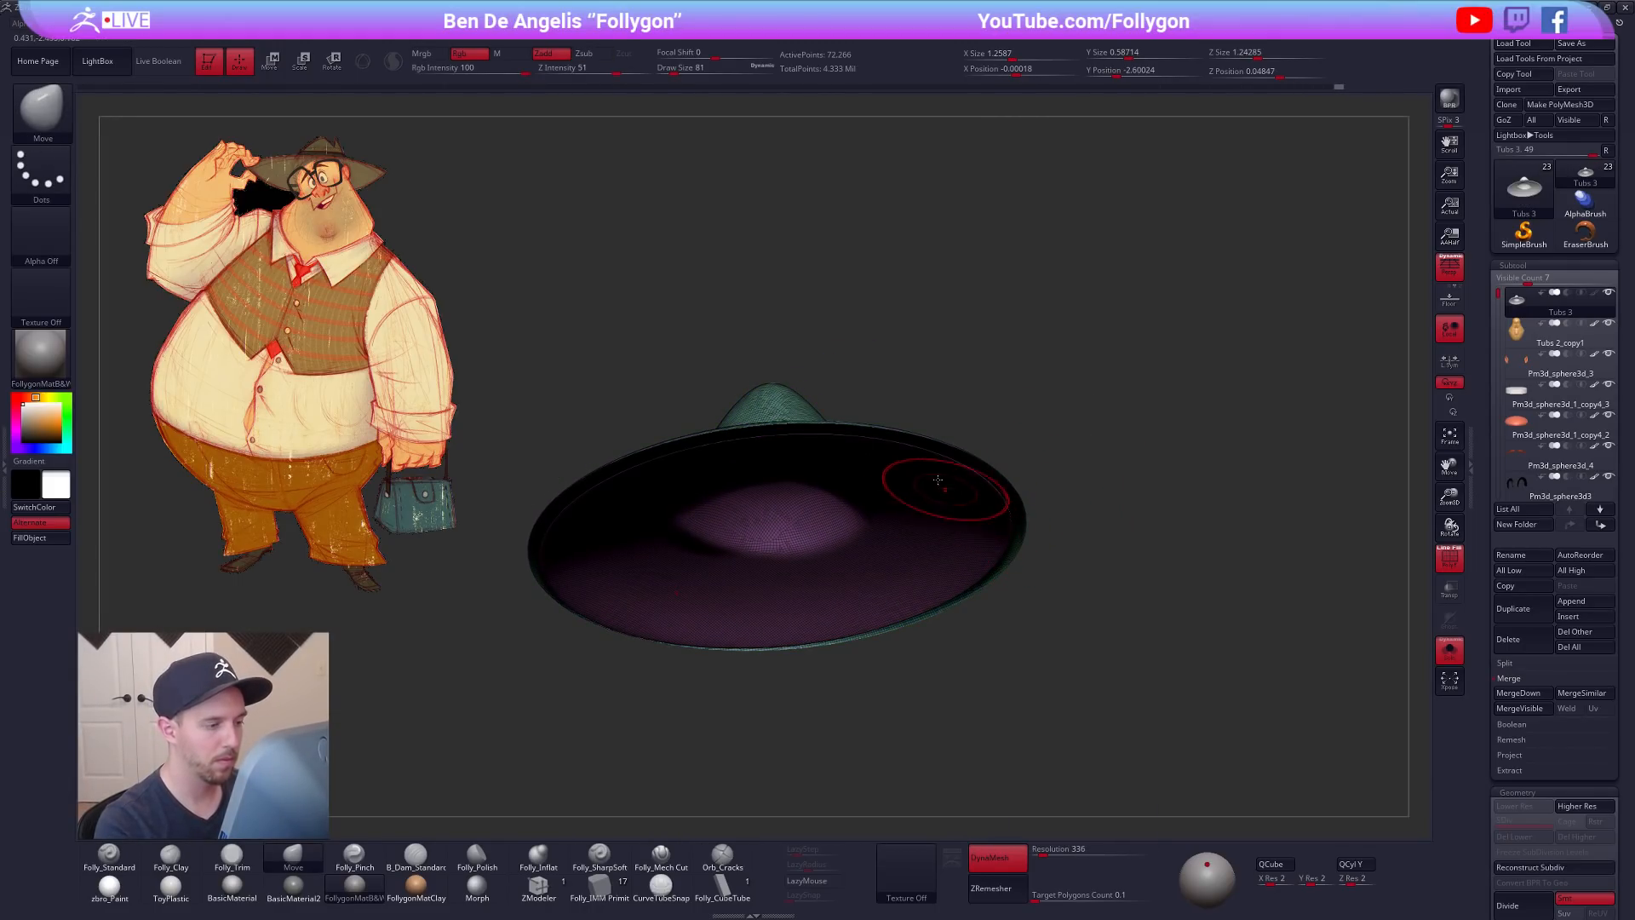
# Step: Isolate the hat's outer surface and delete the hidden inner surface, keeping only a single-sided shell
pyautogui.keyDown('ctrl'); pyautogui.keyDown('shift'); pyautogui.click(909, 435); pyautogui.keyUp('shift'); pyautogui.keyUp('ctrl')
pyautogui.press('space')
pyautogui.click(961, 492)
pyautogui.moveTo(994, 401); pyautogui.dragTo(1084, 559, button='right')
pyautogui.hotkey('shift', 'f')
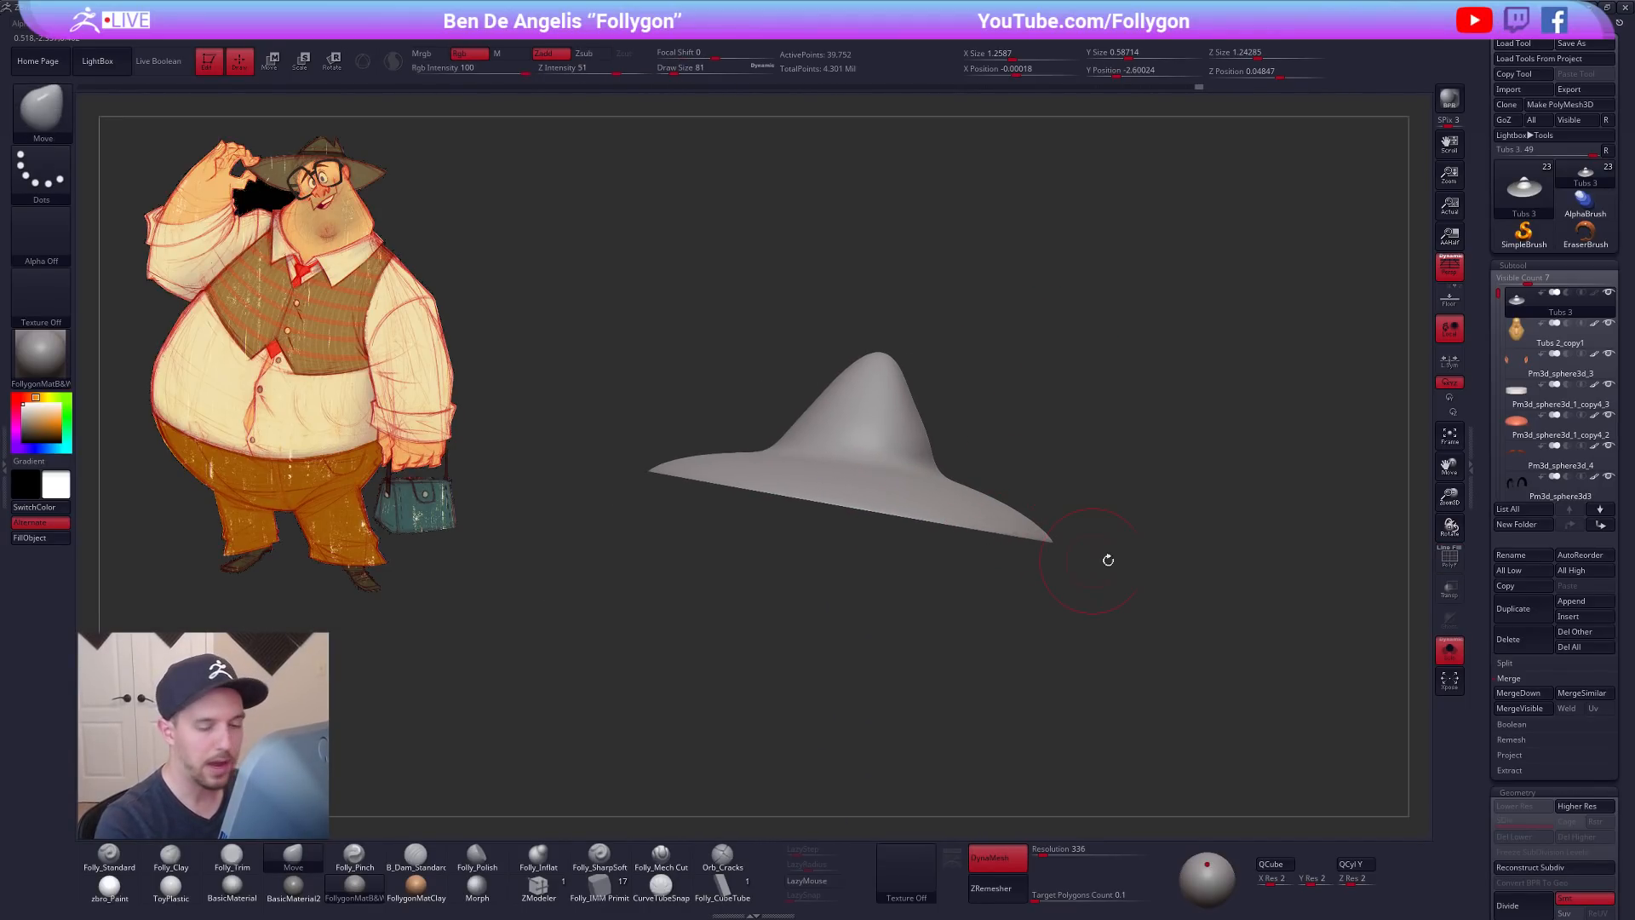
# Step: ZRemesh the hat shell at a target polygon count of 0.1 with KeepGroups turned off
pyautogui.scroll(-5, 1489, 588)
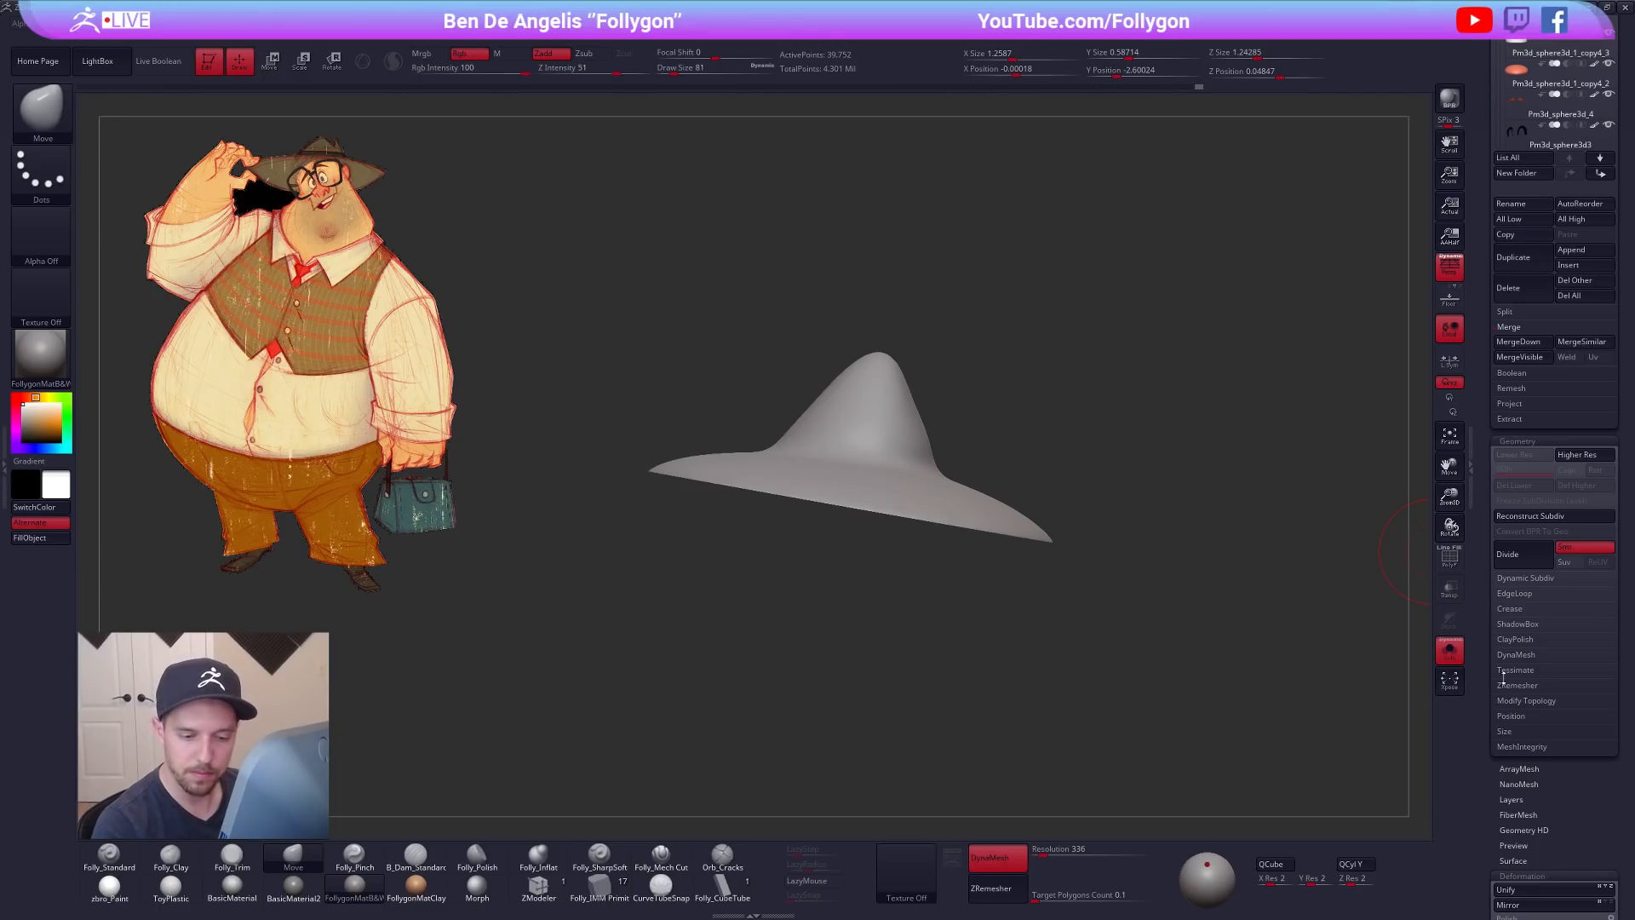
pyautogui.click(1516, 686)
pyautogui.moveTo(1489, 686); pyautogui.dragTo(1485, 622)
pyautogui.moveTo(1325, 620); pyautogui.dragTo(1257, 638, button='right')
pyautogui.hotkey('alt', 'shift', 's')
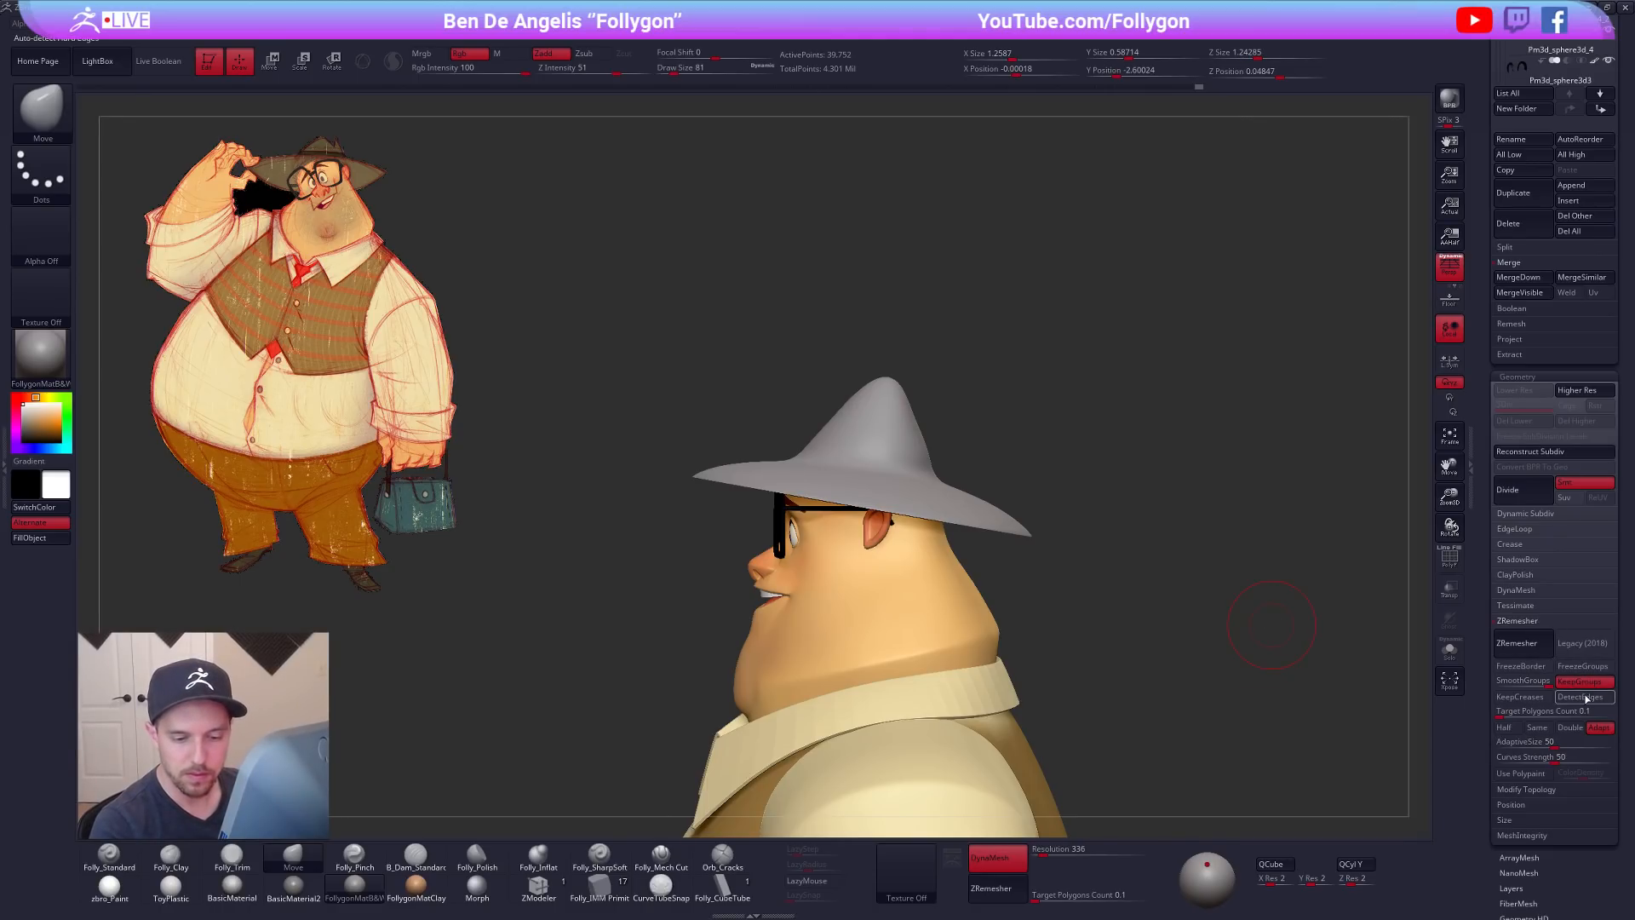
pyautogui.click(1586, 687)
pyautogui.click(1509, 641)
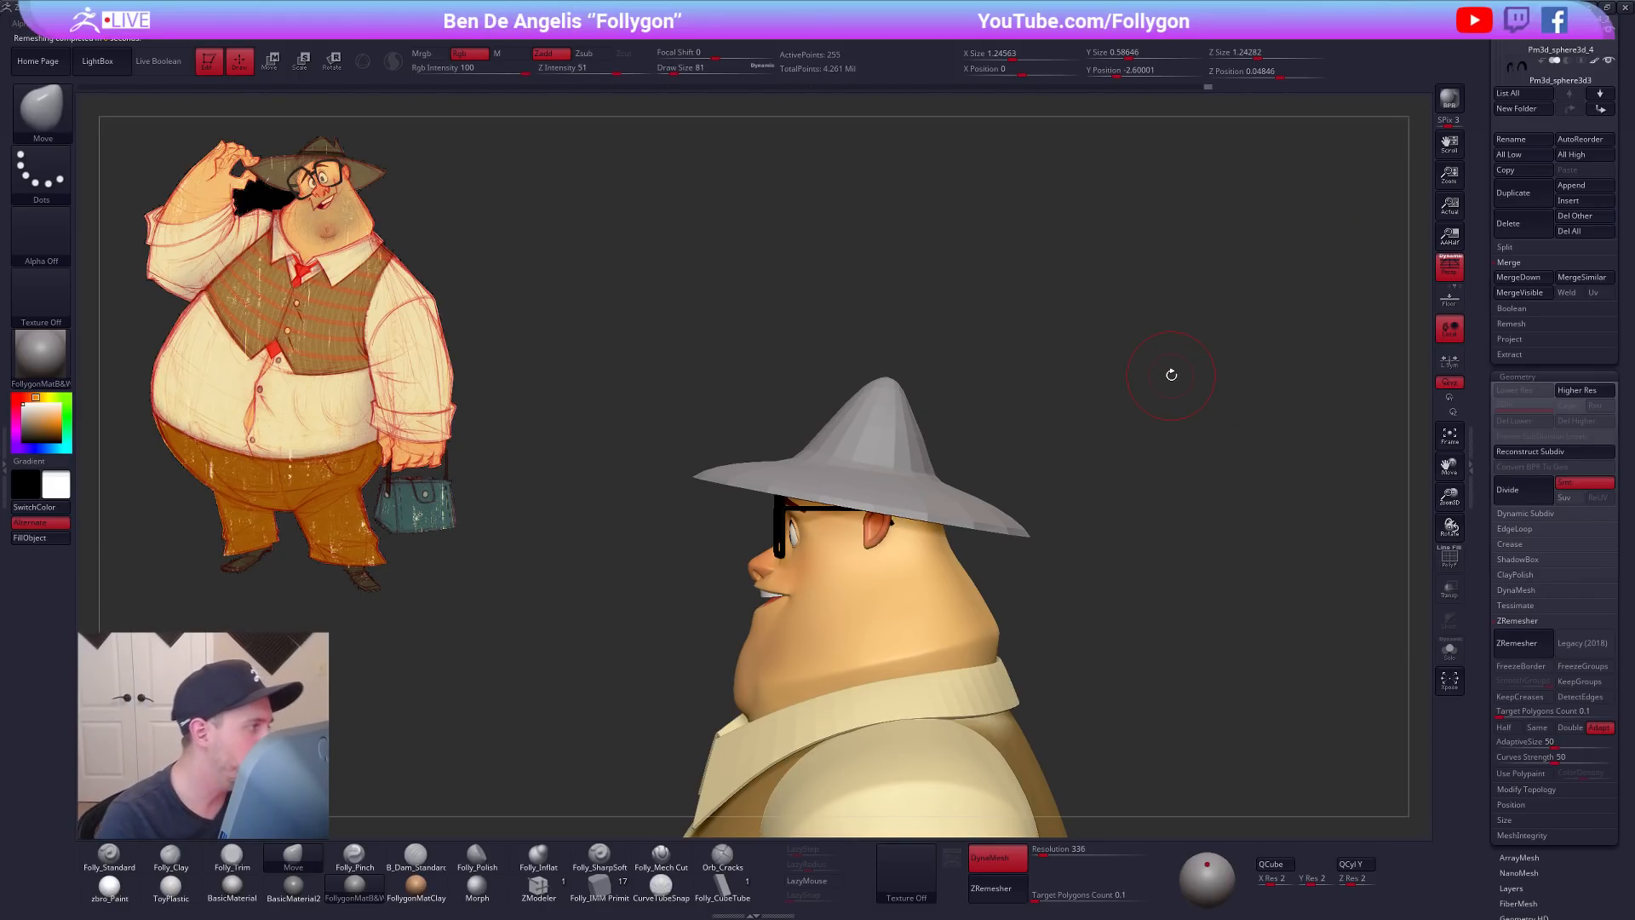
# Step: Examine the remeshed hat on the character and its isolated wireframe
pyautogui.moveTo(1144, 391)
pyautogui.keyDown('alt'); pyautogui.mouseDown()
pyautogui.moveTo(1105, 460)
pyautogui.moveTo(977, 412)
pyautogui.mouseUp(); pyautogui.keyUp('alt')
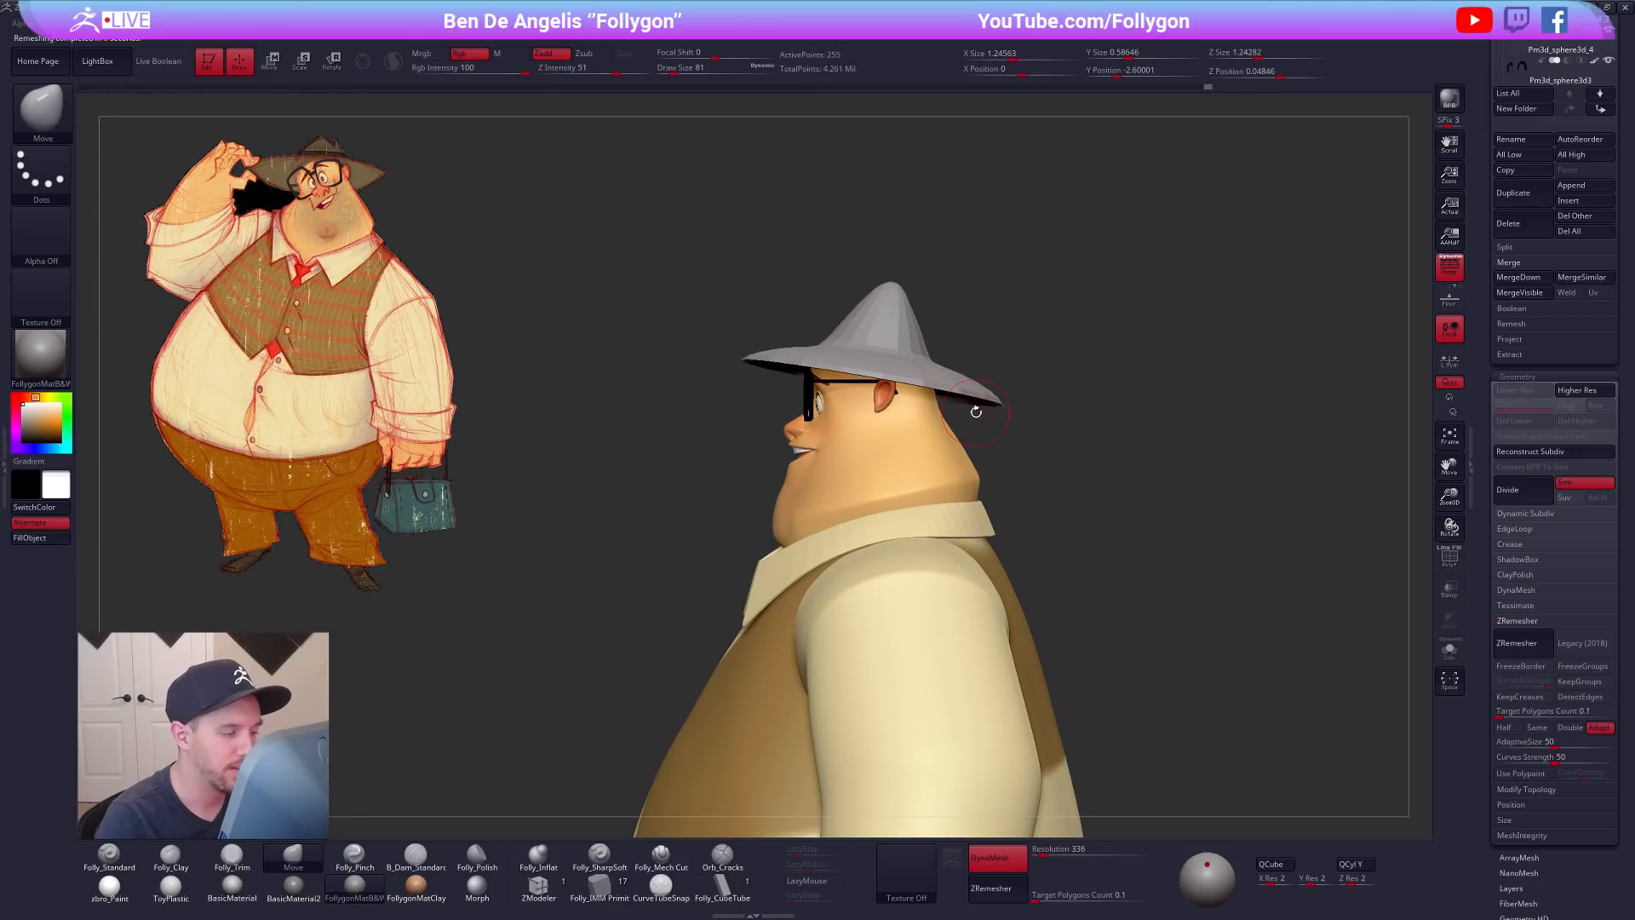
pyautogui.moveTo(699, 468); pyautogui.dragTo(950, 437)
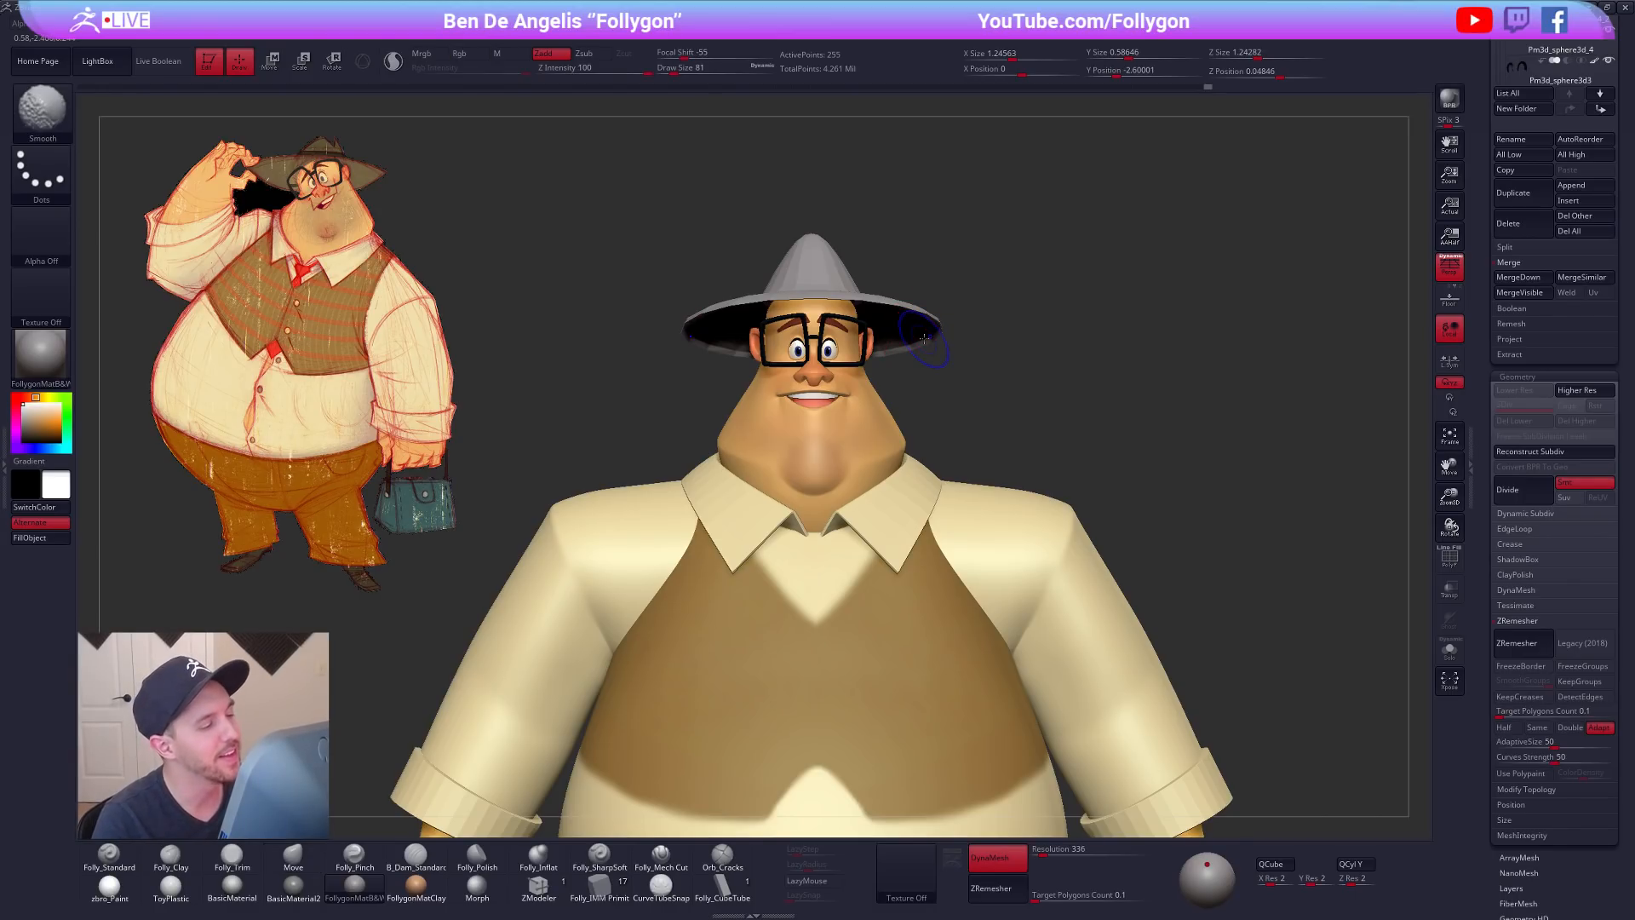
pyautogui.hotkey('shift', 'f')
pyautogui.hotkey('alt', 's')
pyautogui.moveTo(912, 336); pyautogui.dragTo(905, 383, button='right')
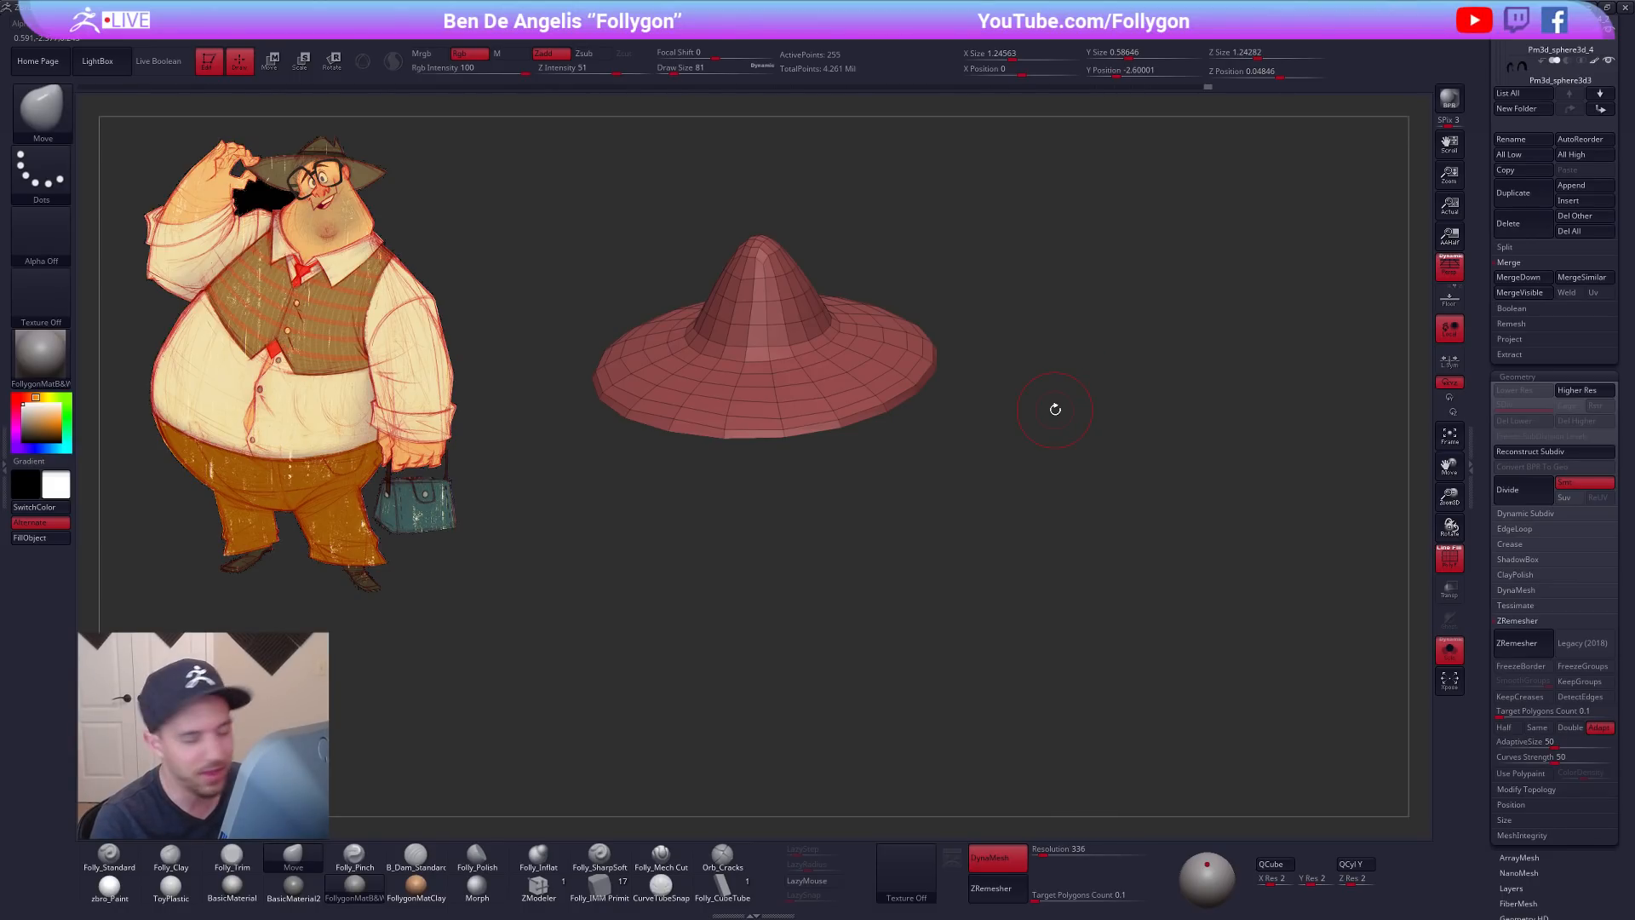
pyautogui.keyDown('alt'); pyautogui.moveTo(1039, 378); pyautogui.dragTo(1015, 362); pyautogui.keyUp('alt')
# Step: Switch to Chrome to browse the Follygon channel's uploaded videos and product shop, and return to ZBrush
pyautogui.hotkey('alt', 'Tab')
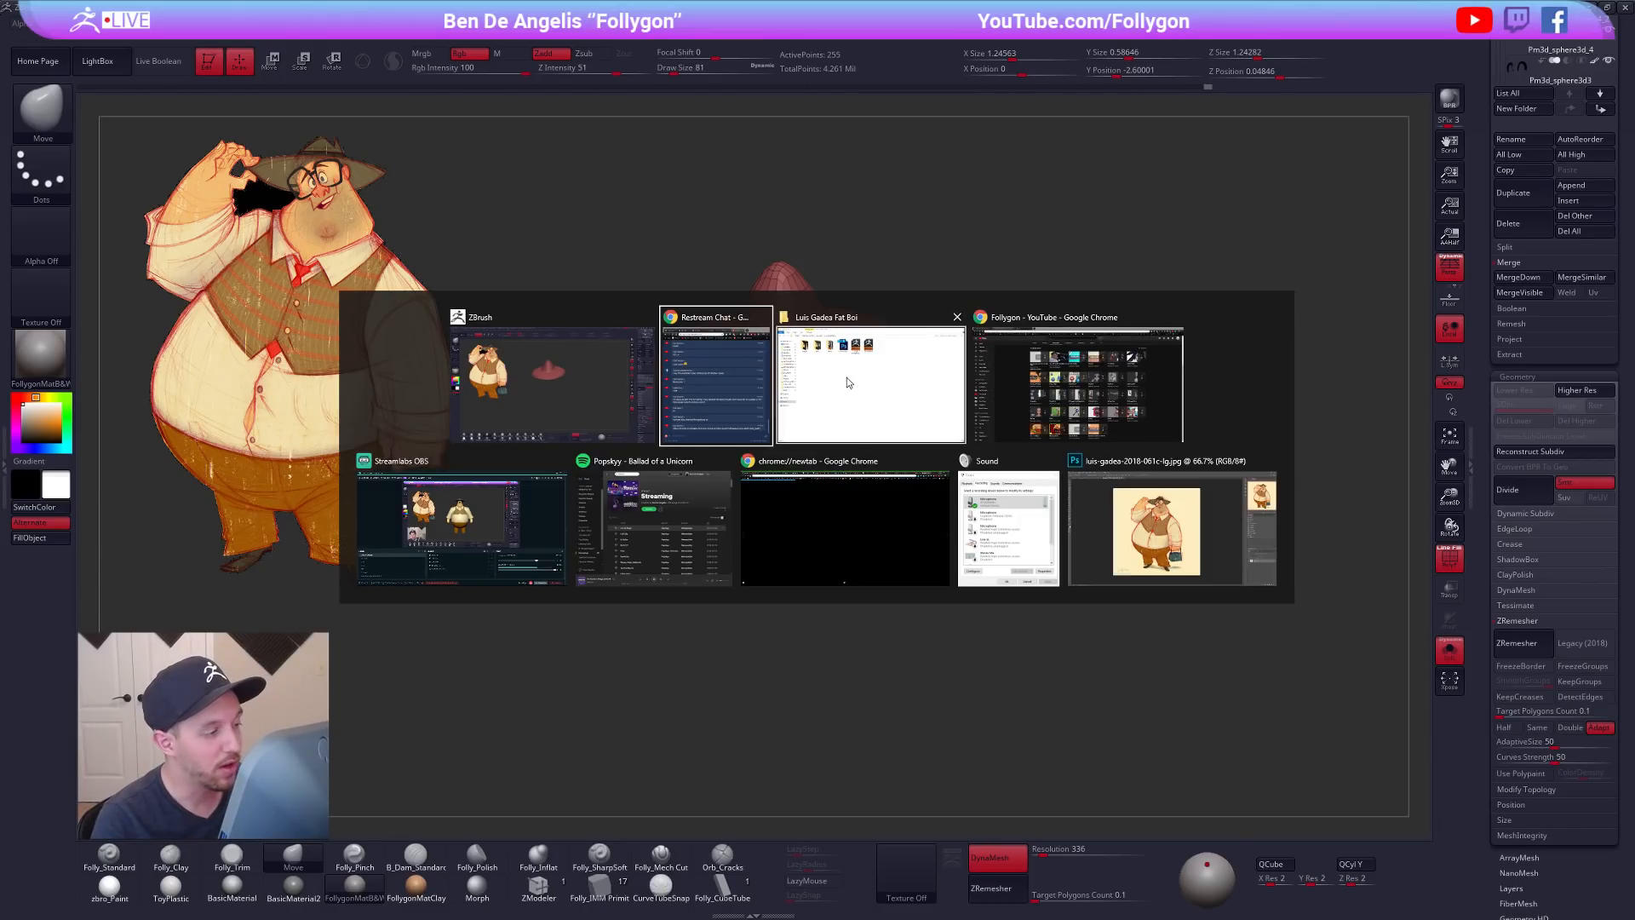
pyautogui.click(1019, 375)
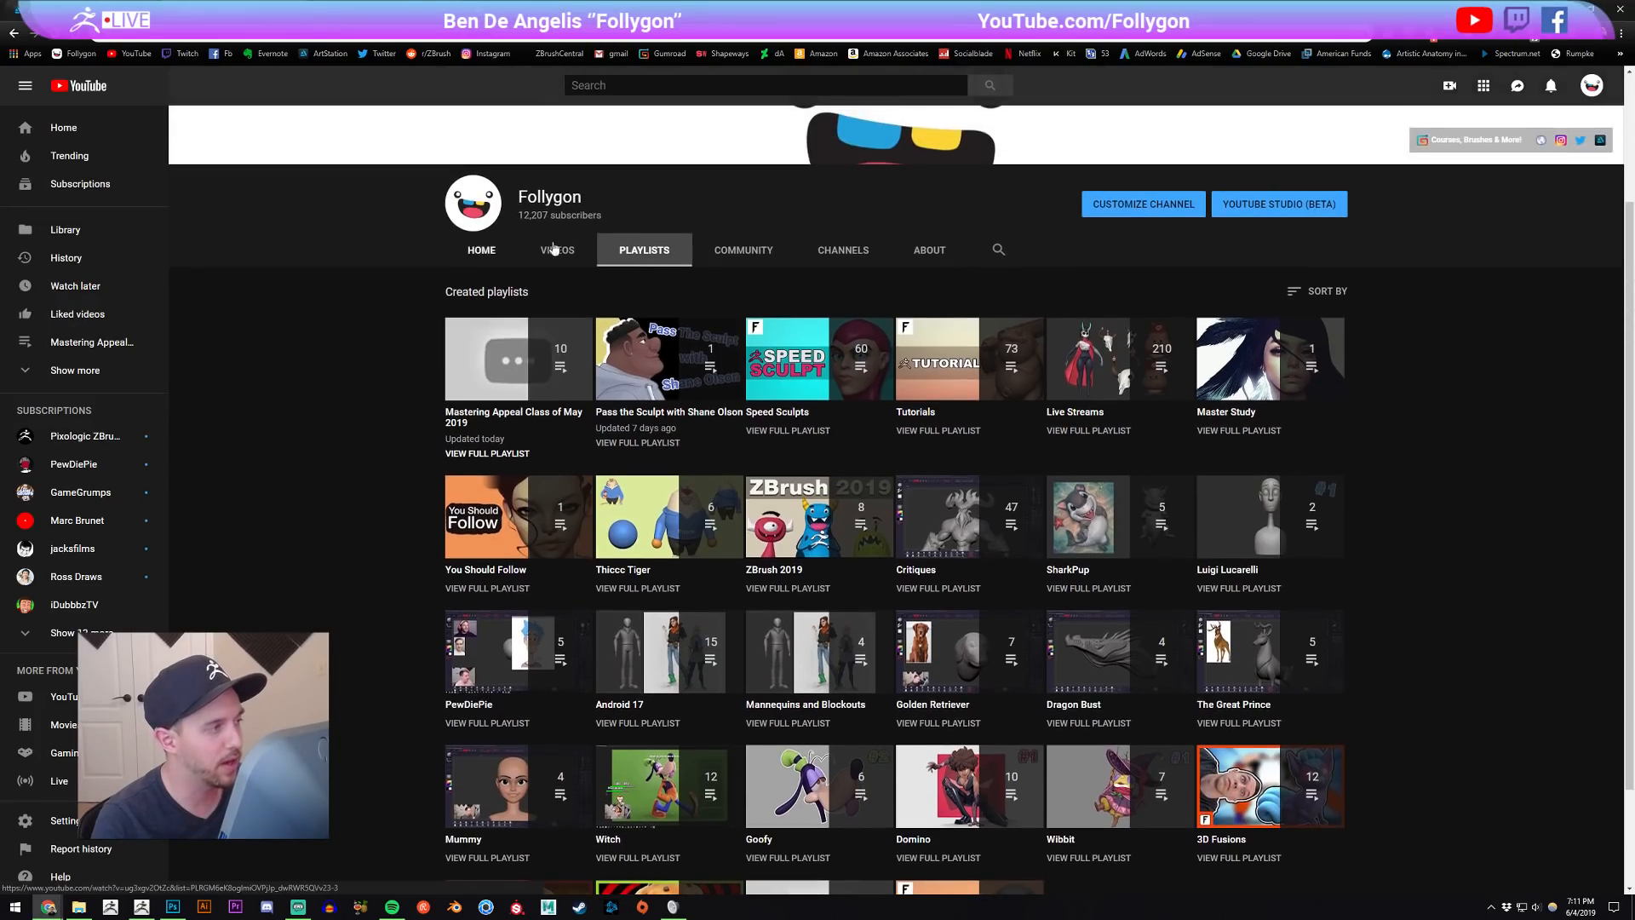
pyautogui.click(556, 249)
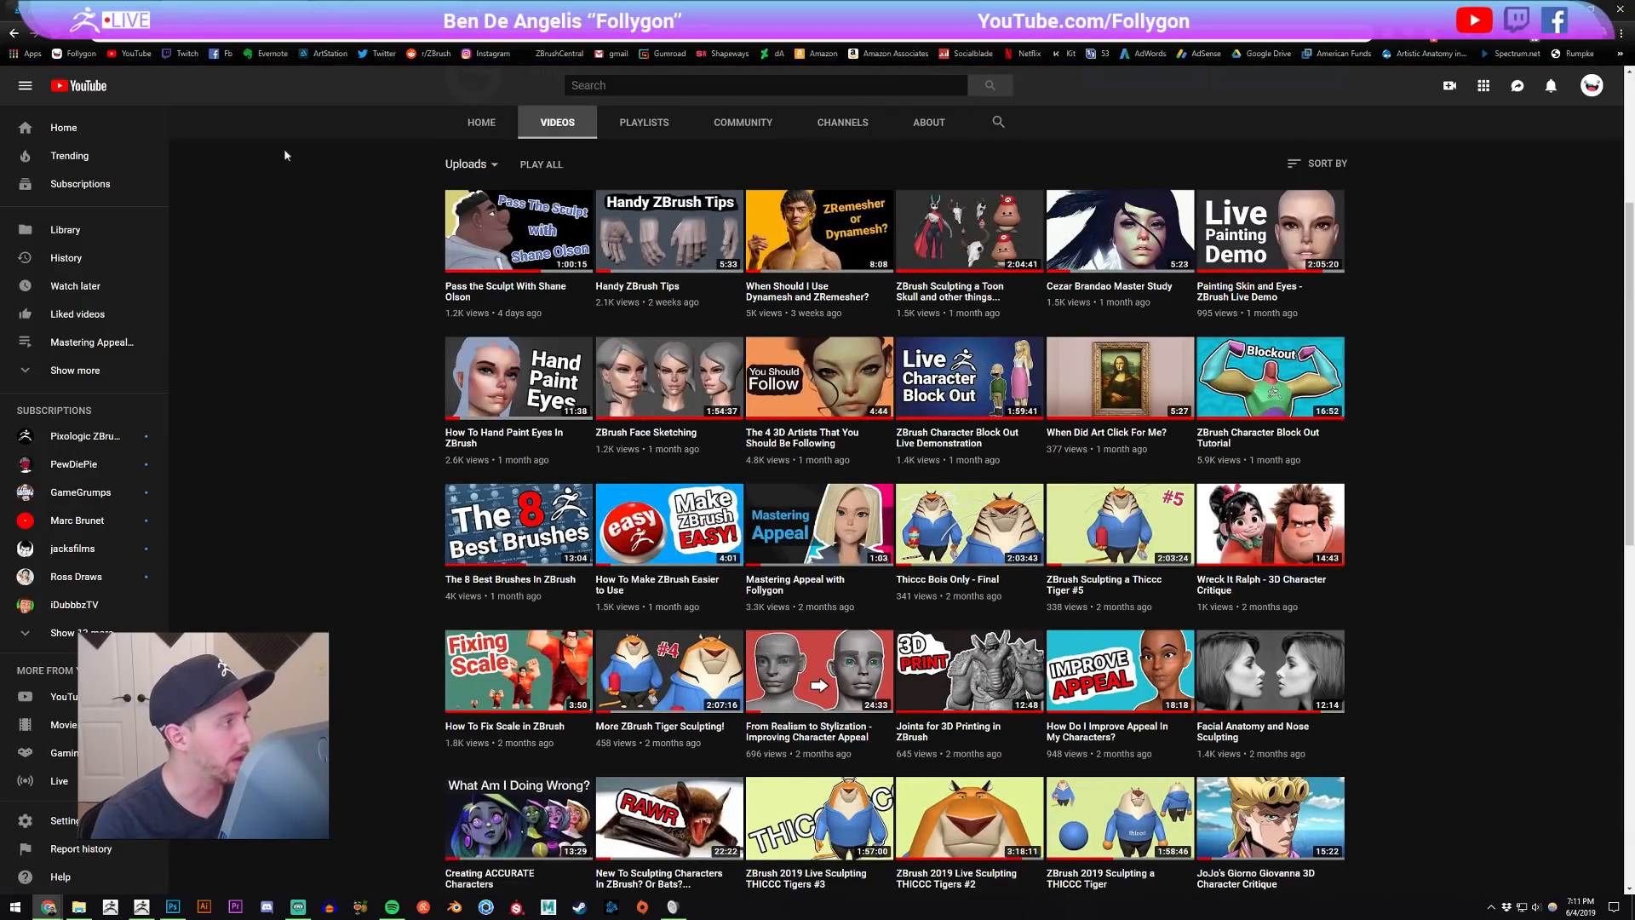
pyautogui.click(285, 9)
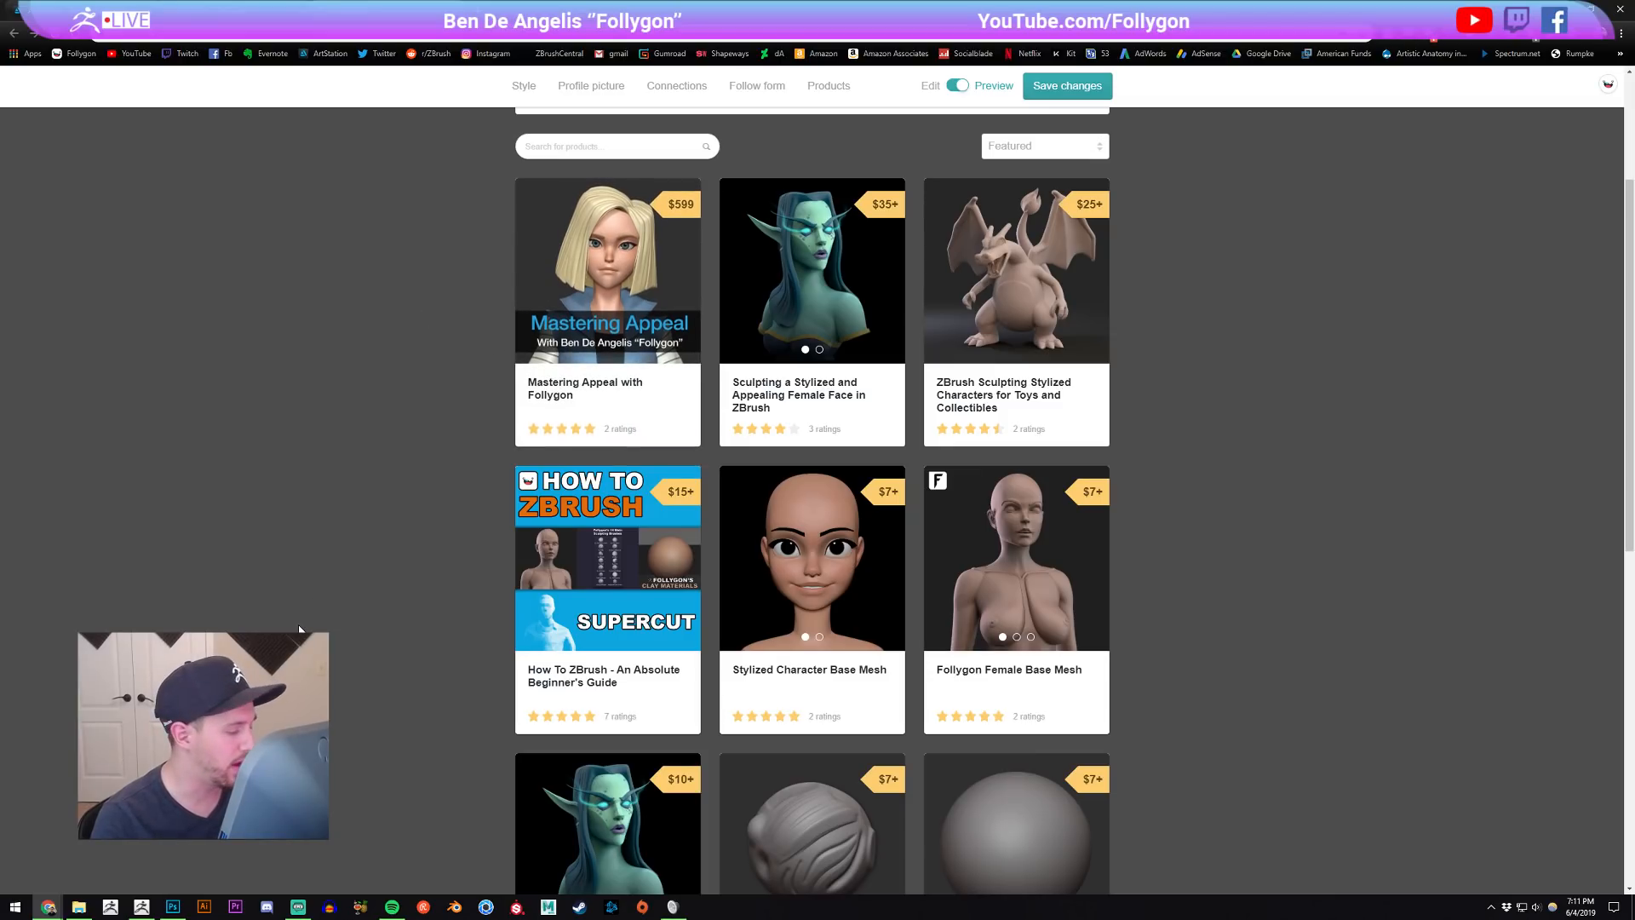
pyautogui.click(142, 906)
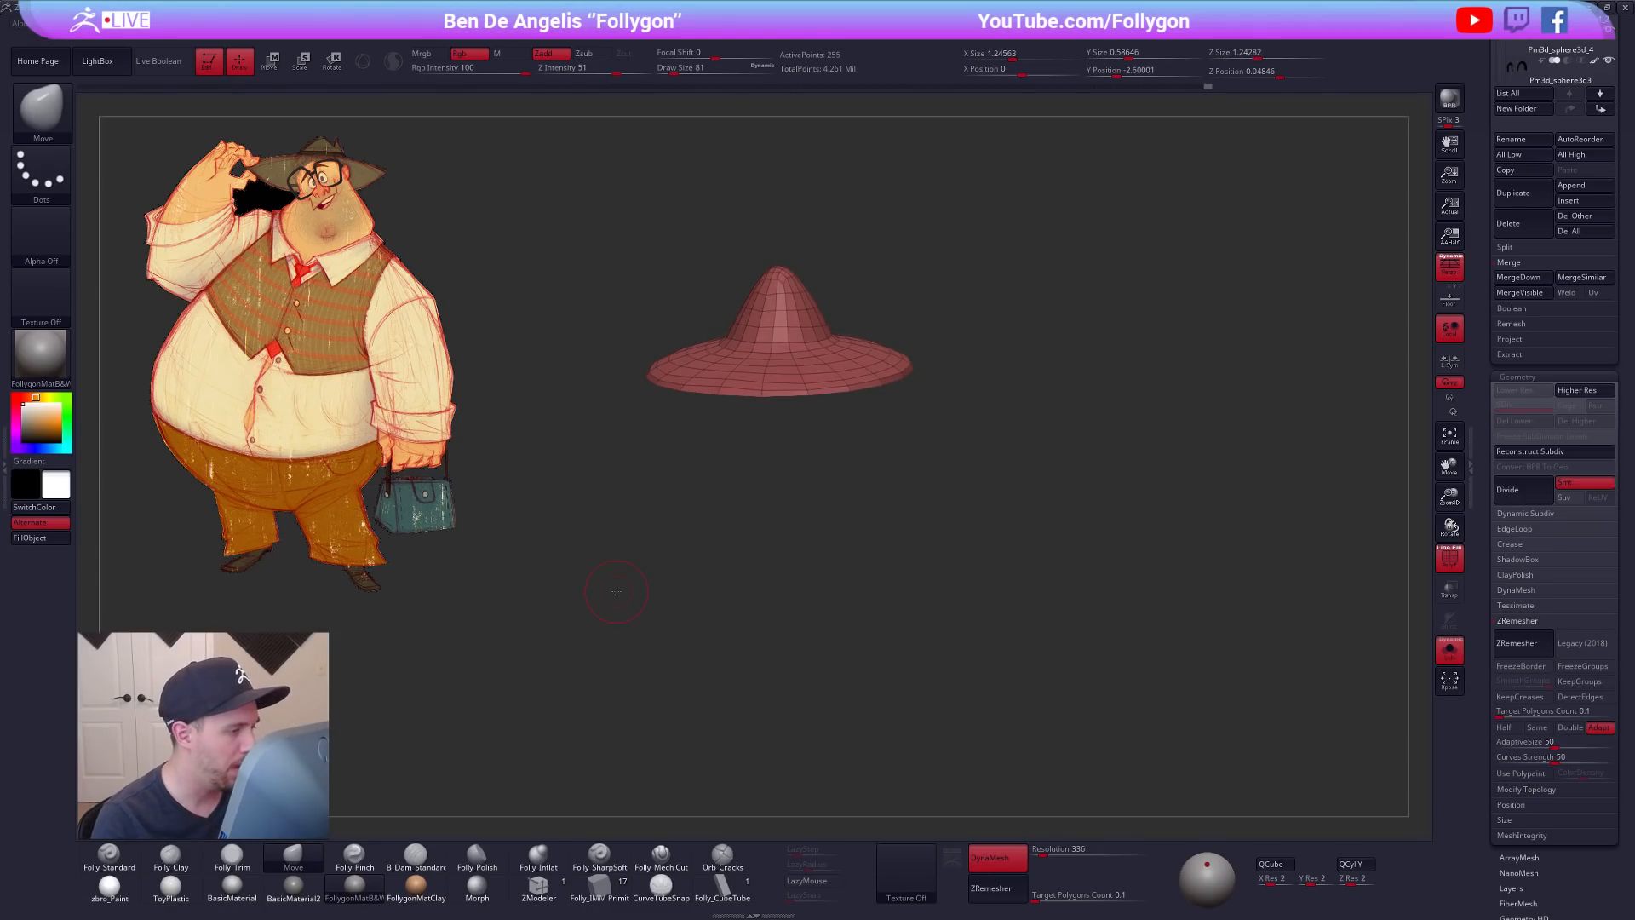
# Step: Delete surplus complete edge loops from the hat with the ZModeler's edge Delete action
pyautogui.click(538, 886)
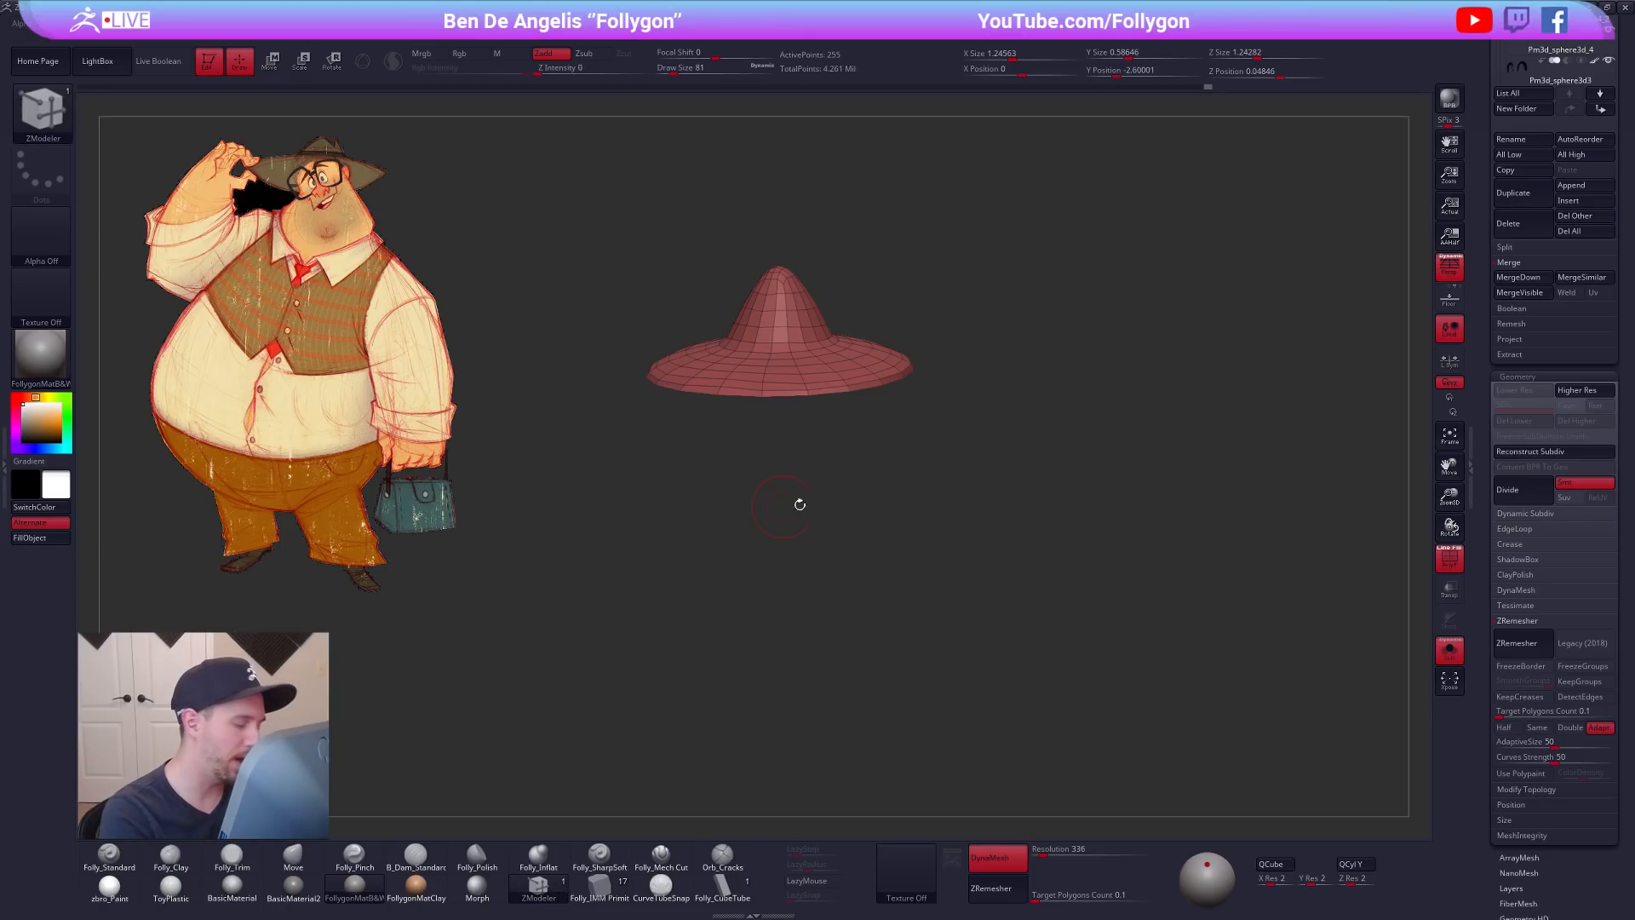
pyautogui.keyDown('alt'); pyautogui.moveTo(786, 506); pyautogui.dragTo(944, 611); pyautogui.keyUp('alt')
pyautogui.moveTo(960, 553); pyautogui.dragTo(928, 617)
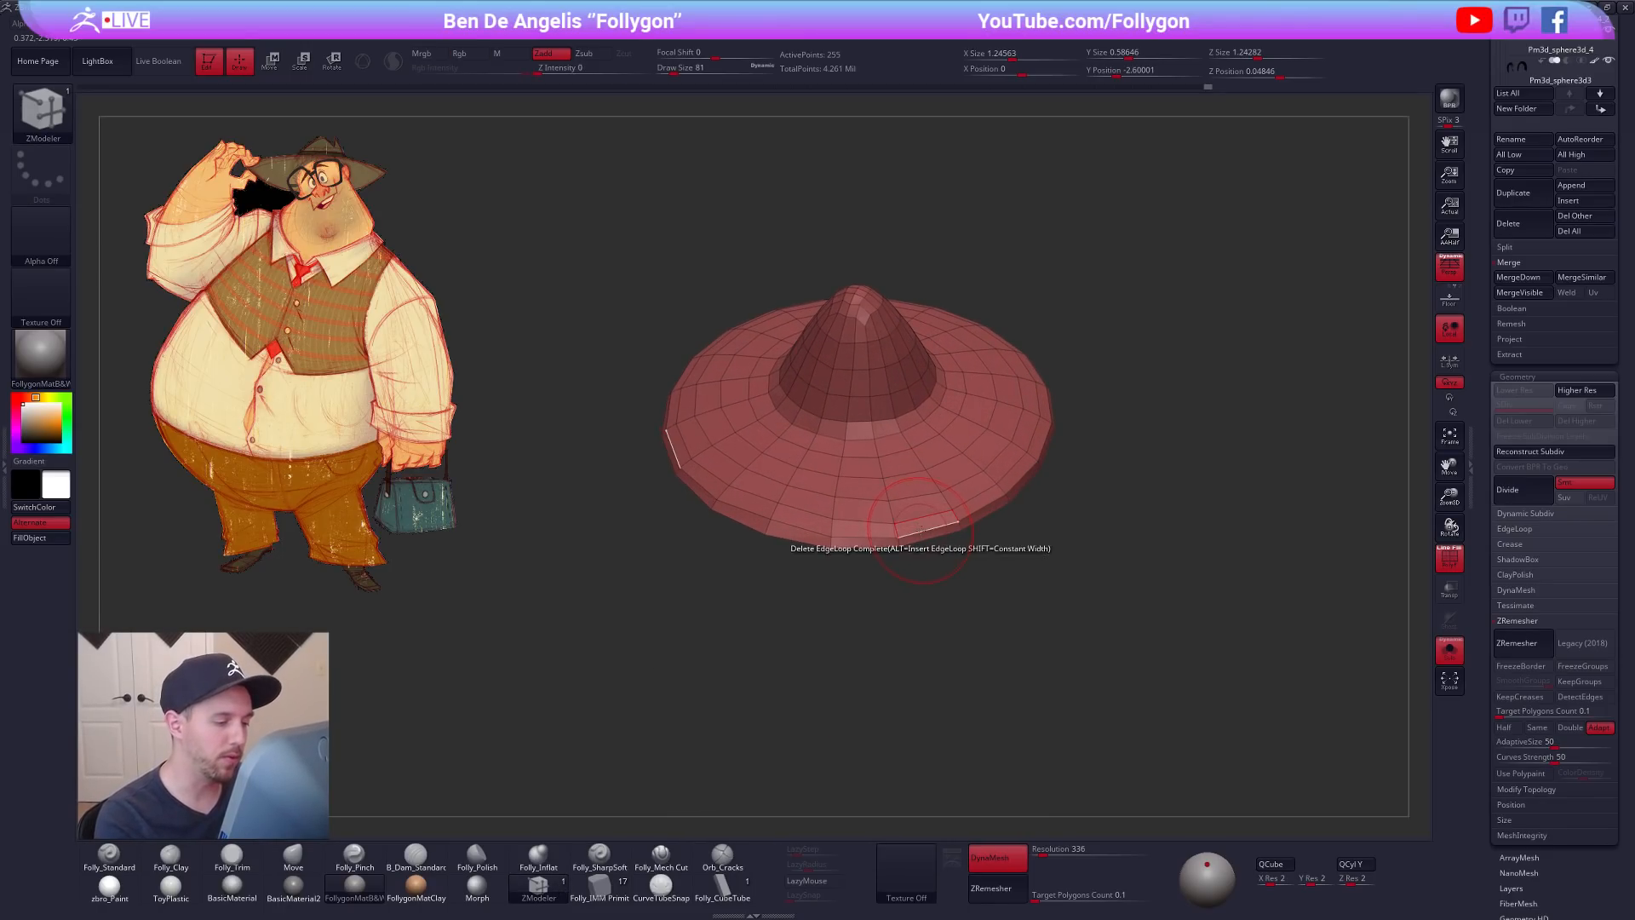
pyautogui.press('space')
pyautogui.click(823, 634)
pyautogui.click(945, 522)
pyautogui.moveTo(956, 562)
pyautogui.mouseDown()
pyautogui.moveTo(960, 617)
pyautogui.moveTo(971, 566)
pyautogui.mouseUp()
pyautogui.click(965, 493)
# Step: Mask the brim with a softened mask, lower the hat's crown slightly, show the rest of the character and clear the mask
pyautogui.moveTo(931, 440)
pyautogui.mouseDown(button='right')
pyautogui.moveTo(894, 366)
pyautogui.moveTo(830, 375)
pyautogui.mouseUp(button='right')
pyautogui.moveTo(780, 423)
pyautogui.keyDown('ctrl'); pyautogui.mouseDown()
pyautogui.moveTo(825, 331)
pyautogui.moveTo(1030, 431)
pyautogui.moveTo(1032, 470)
pyautogui.moveTo(1036, 454)
pyautogui.mouseUp(); pyautogui.keyUp('ctrl')
pyautogui.keyDown('ctrl'); pyautogui.click(1035, 454); pyautogui.keyUp('ctrl')
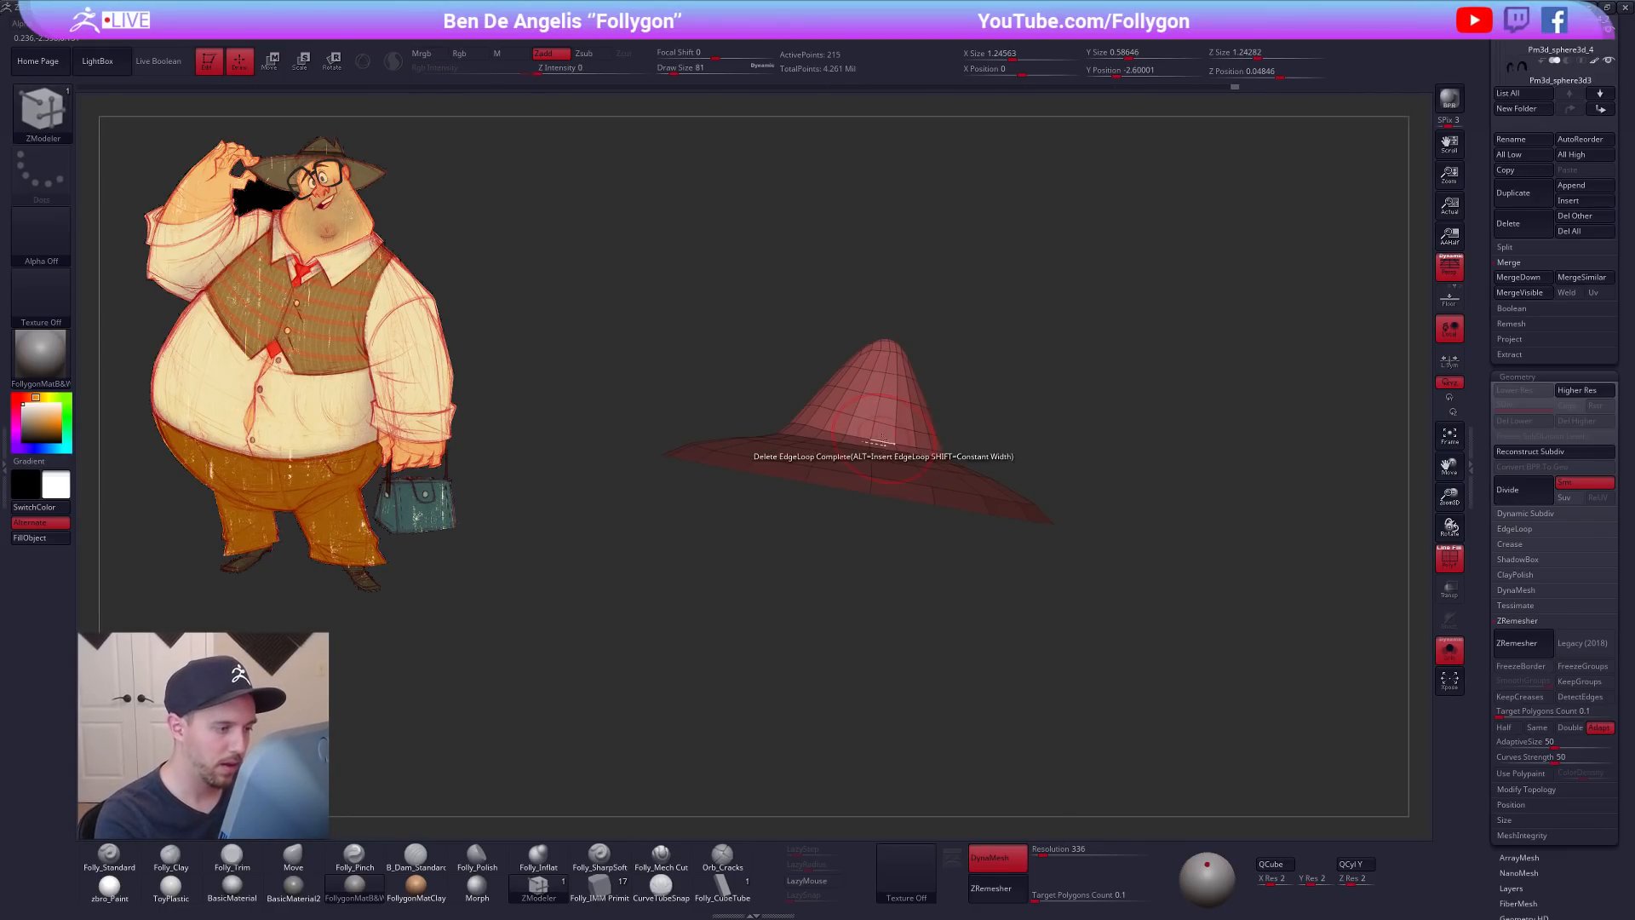
pyautogui.keyDown('ctrl'); pyautogui.click(964, 410); pyautogui.keyUp('ctrl')
pyautogui.keyDown('ctrl'); pyautogui.click(918, 433); pyautogui.keyUp('ctrl')
pyautogui.keyDown('ctrl'); pyautogui.click(969, 412); pyautogui.keyUp('ctrl')
pyautogui.press('w')
pyautogui.moveTo(886, 356); pyautogui.dragTo(908, 240)
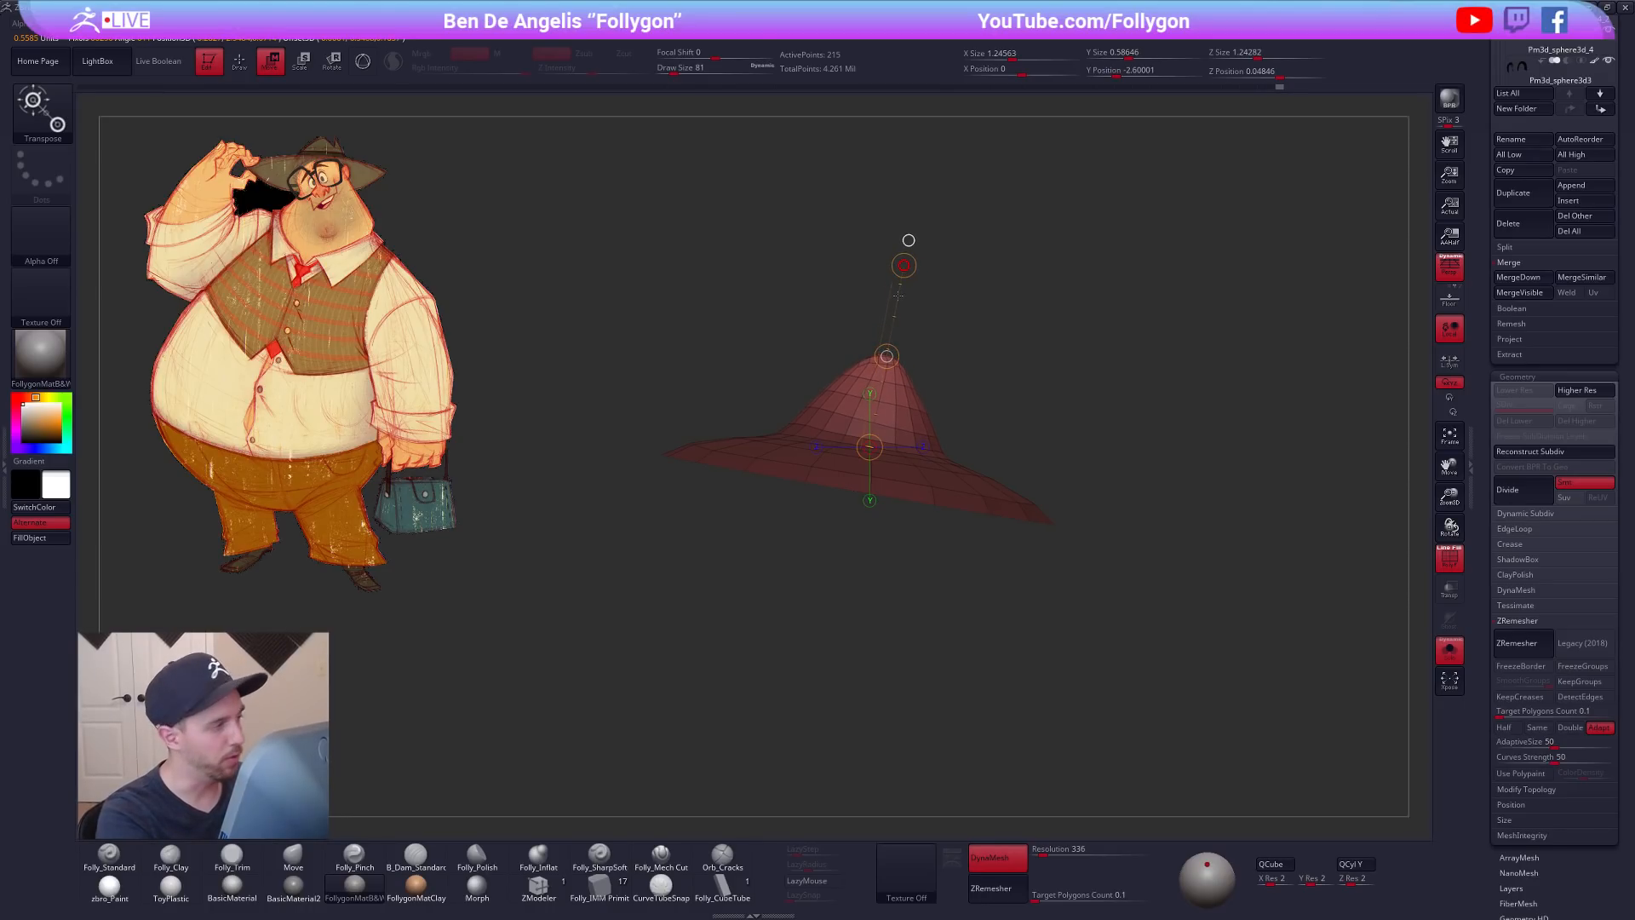
pyautogui.hotkey('alt', 's')
pyautogui.press('q')
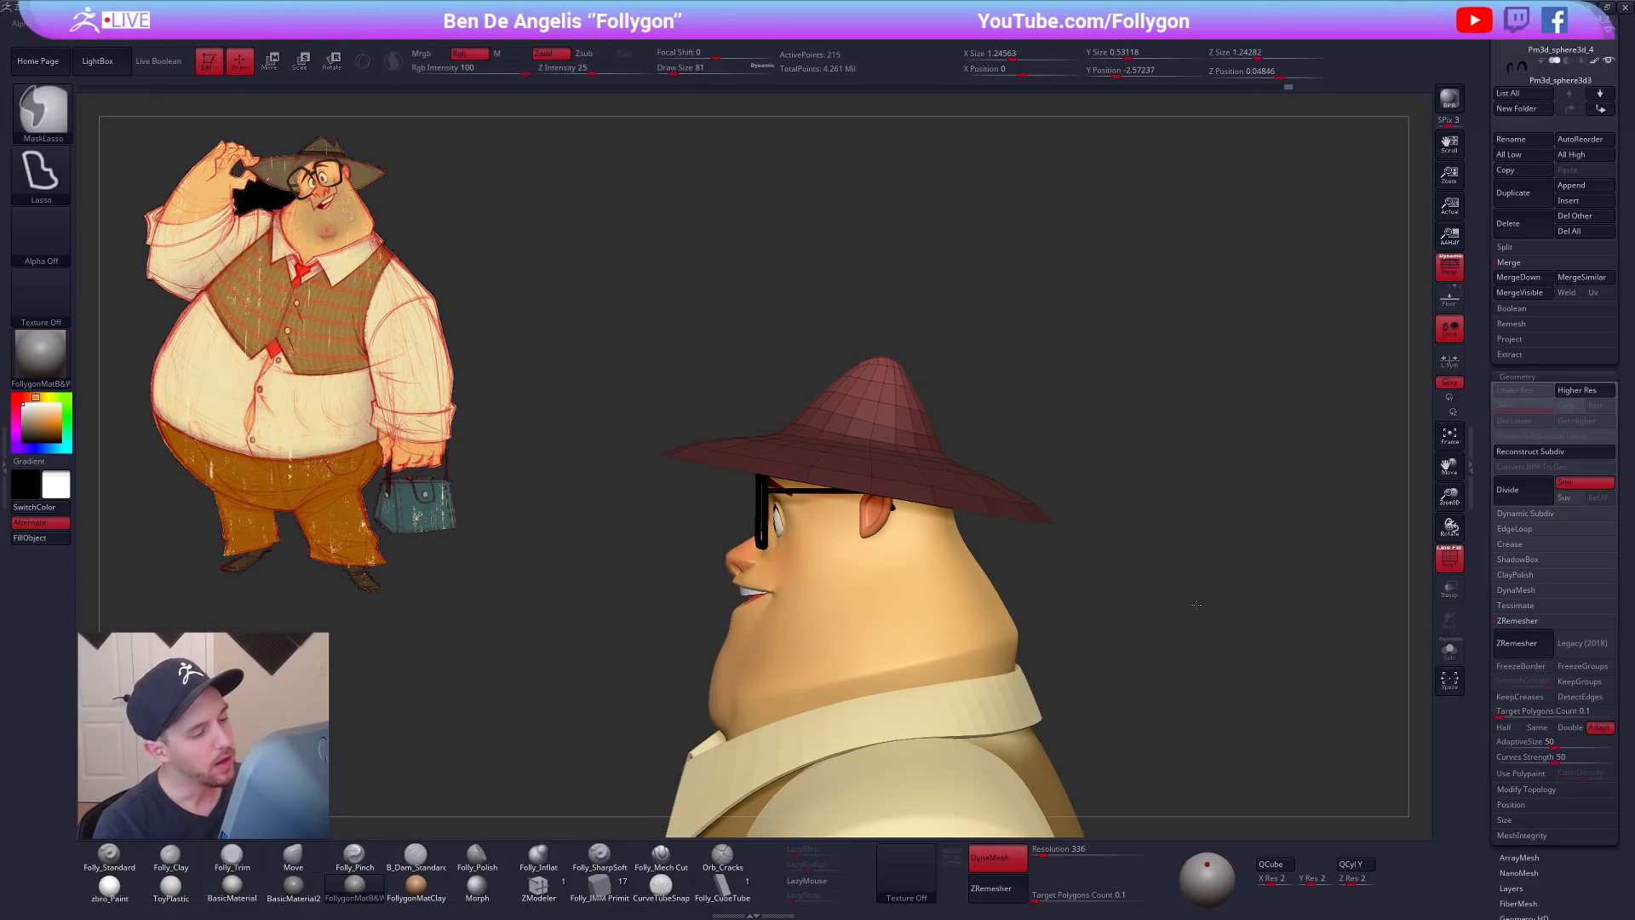
pyautogui.keyDown('ctrl'); pyautogui.moveTo(1191, 615); pyautogui.dragTo(1193, 620); pyautogui.keyUp('ctrl')
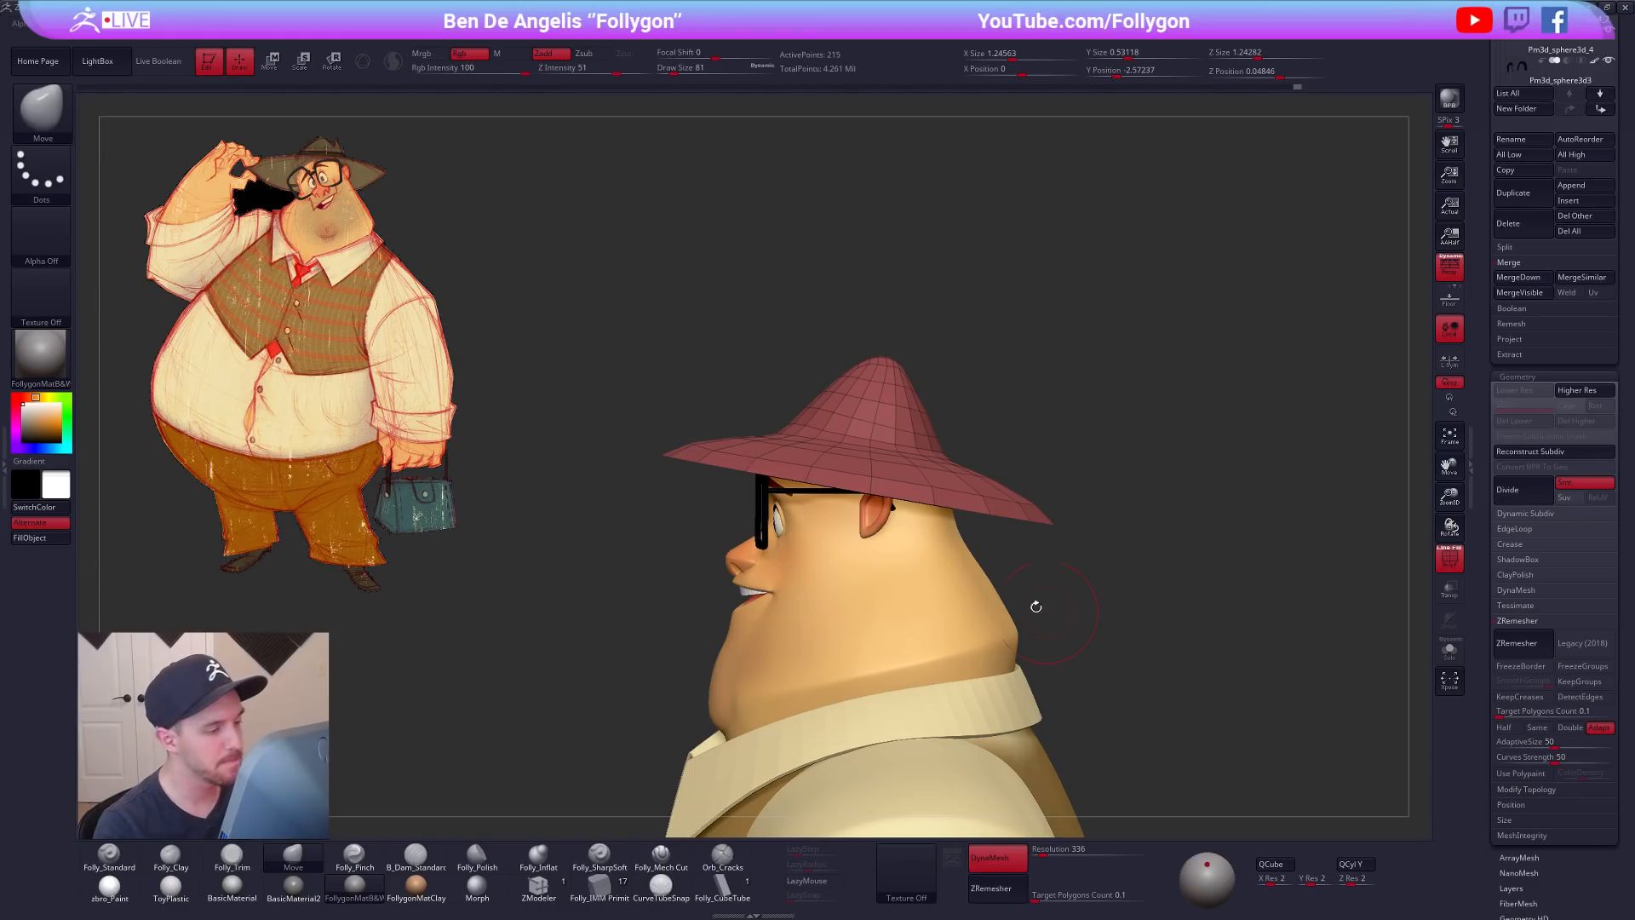
# Step: Mask the hat's crown with a softened edge, raise the brim slightly with Transpose Move and clear the mask
pyautogui.moveTo(767, 426)
pyautogui.keyDown('ctrl'); pyautogui.mouseDown()
pyautogui.moveTo(980, 358)
pyautogui.moveTo(1009, 467)
pyautogui.mouseUp(); pyautogui.keyUp('ctrl')
pyautogui.keyDown('ctrl'); pyautogui.click(1031, 467); pyautogui.keyUp('ctrl')
pyautogui.keyDown('ctrl'); pyautogui.click(981, 498); pyautogui.keyUp('ctrl')
pyautogui.keyDown('ctrl'); pyautogui.click(982, 498); pyautogui.keyUp('ctrl')
pyautogui.keyDown('ctrl'); pyautogui.click(1043, 474); pyautogui.keyUp('ctrl')
pyautogui.press('w')
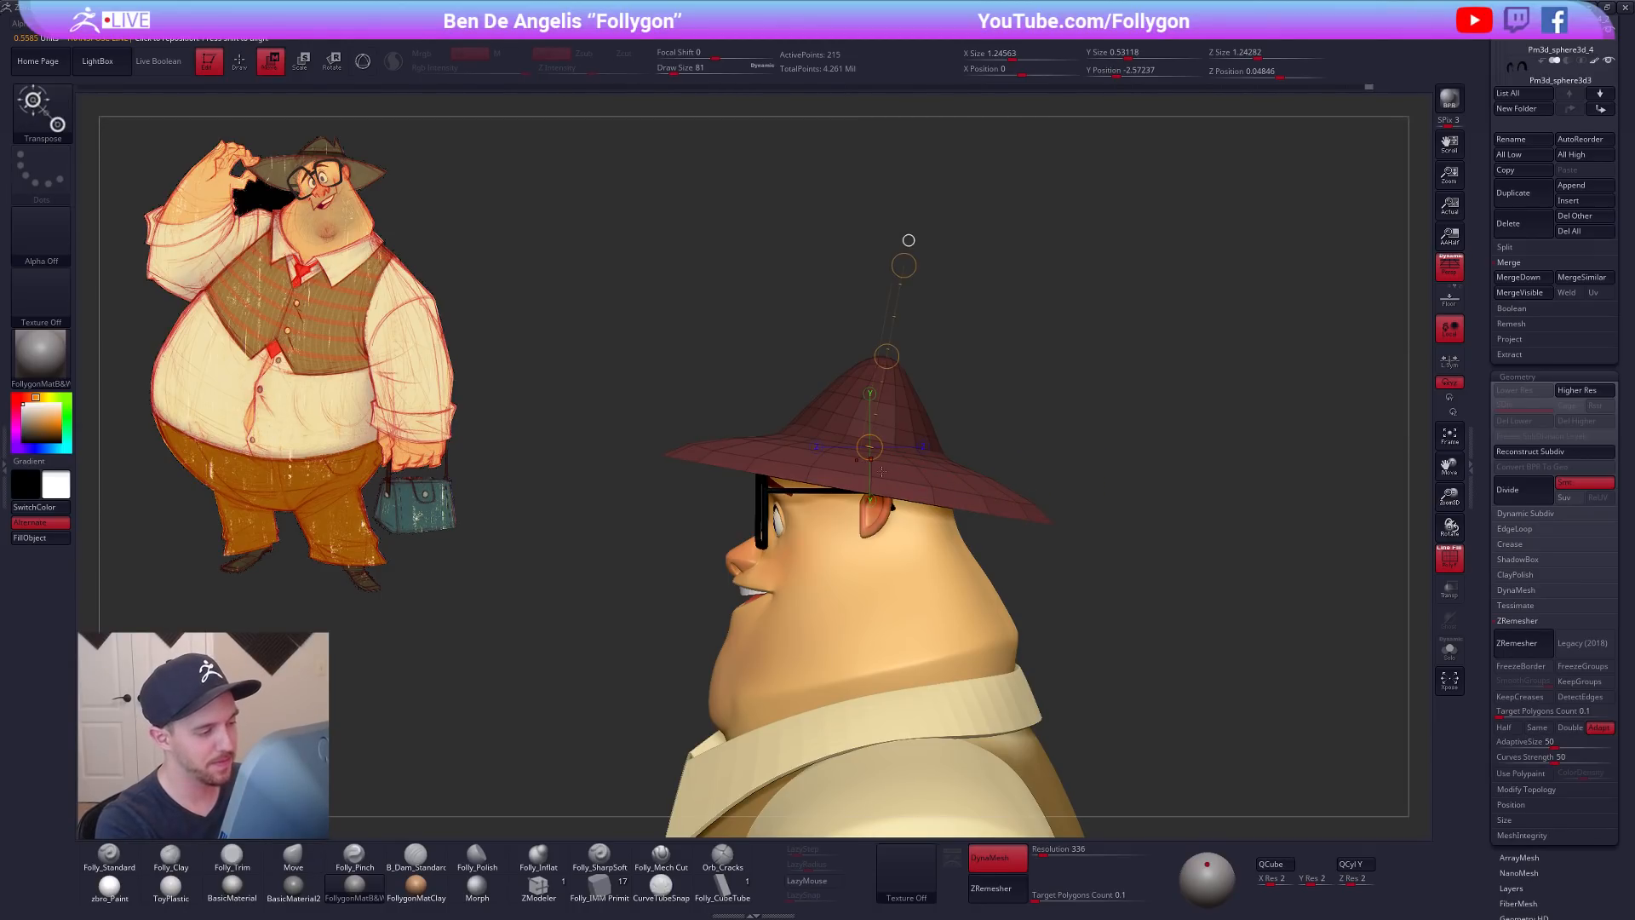
pyautogui.moveTo(870, 447)
pyautogui.mouseDown()
pyautogui.moveTo(901, 265)
pyautogui.moveTo(886, 361)
pyautogui.mouseUp()
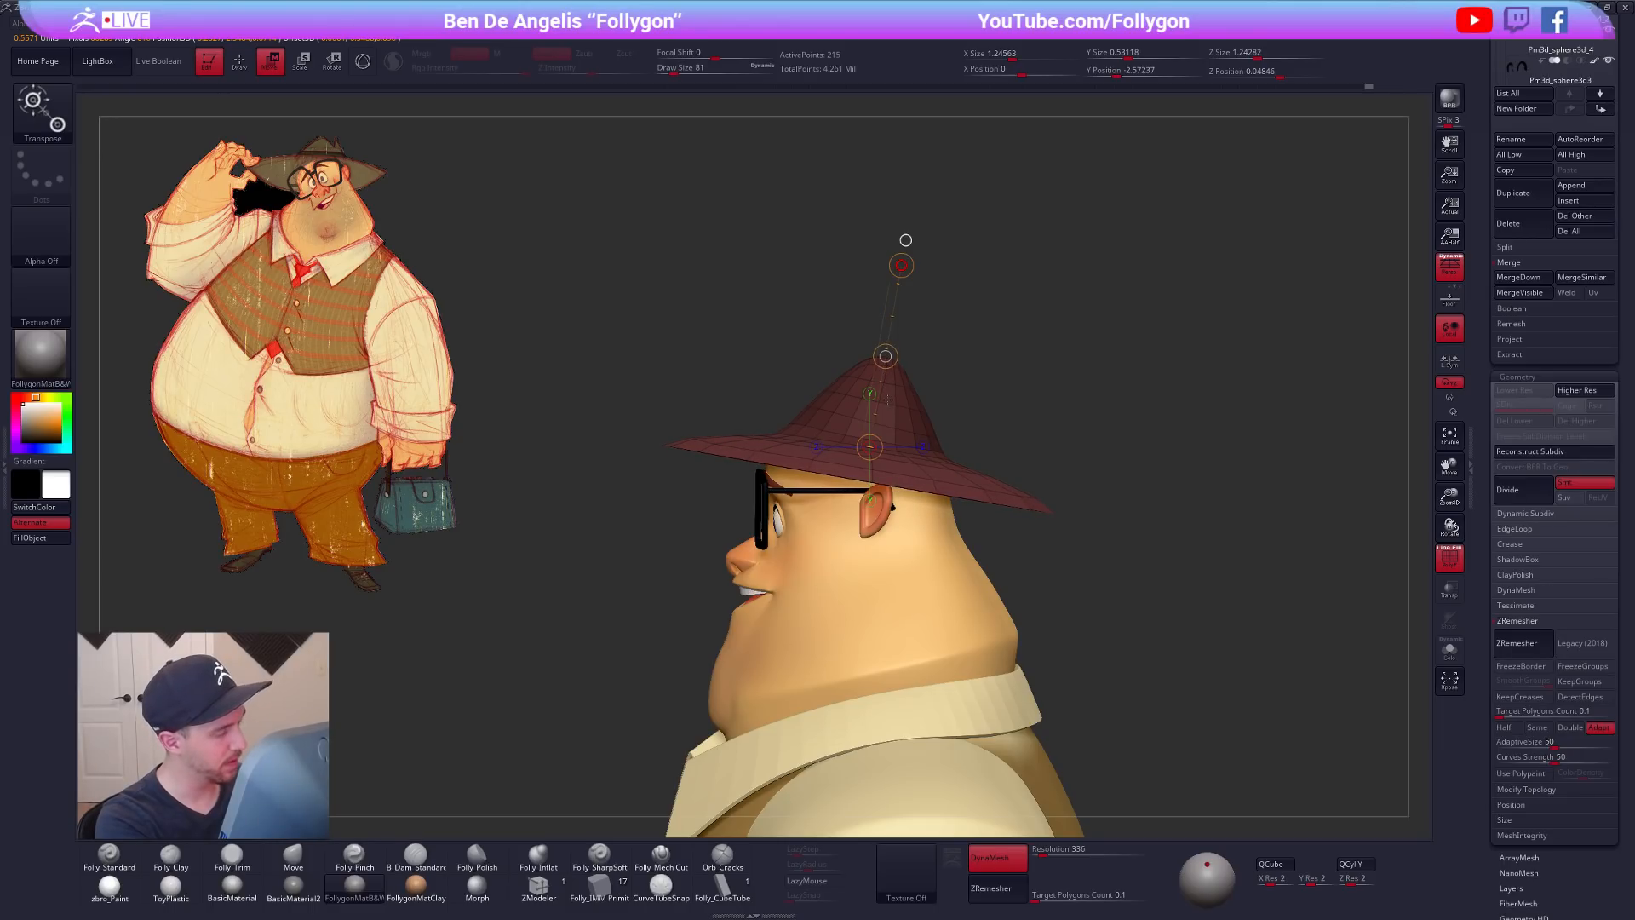
pyautogui.press('q')
pyautogui.keyDown('ctrl'); pyautogui.moveTo(1040, 420); pyautogui.dragTo(1073, 447); pyautogui.keyUp('ctrl')
# Step: Isolate the hat and delete more complete edge loops around it with the ZModeler
pyautogui.moveTo(1099, 443); pyautogui.dragTo(1040, 630)
pyautogui.hotkey('shift', 's')
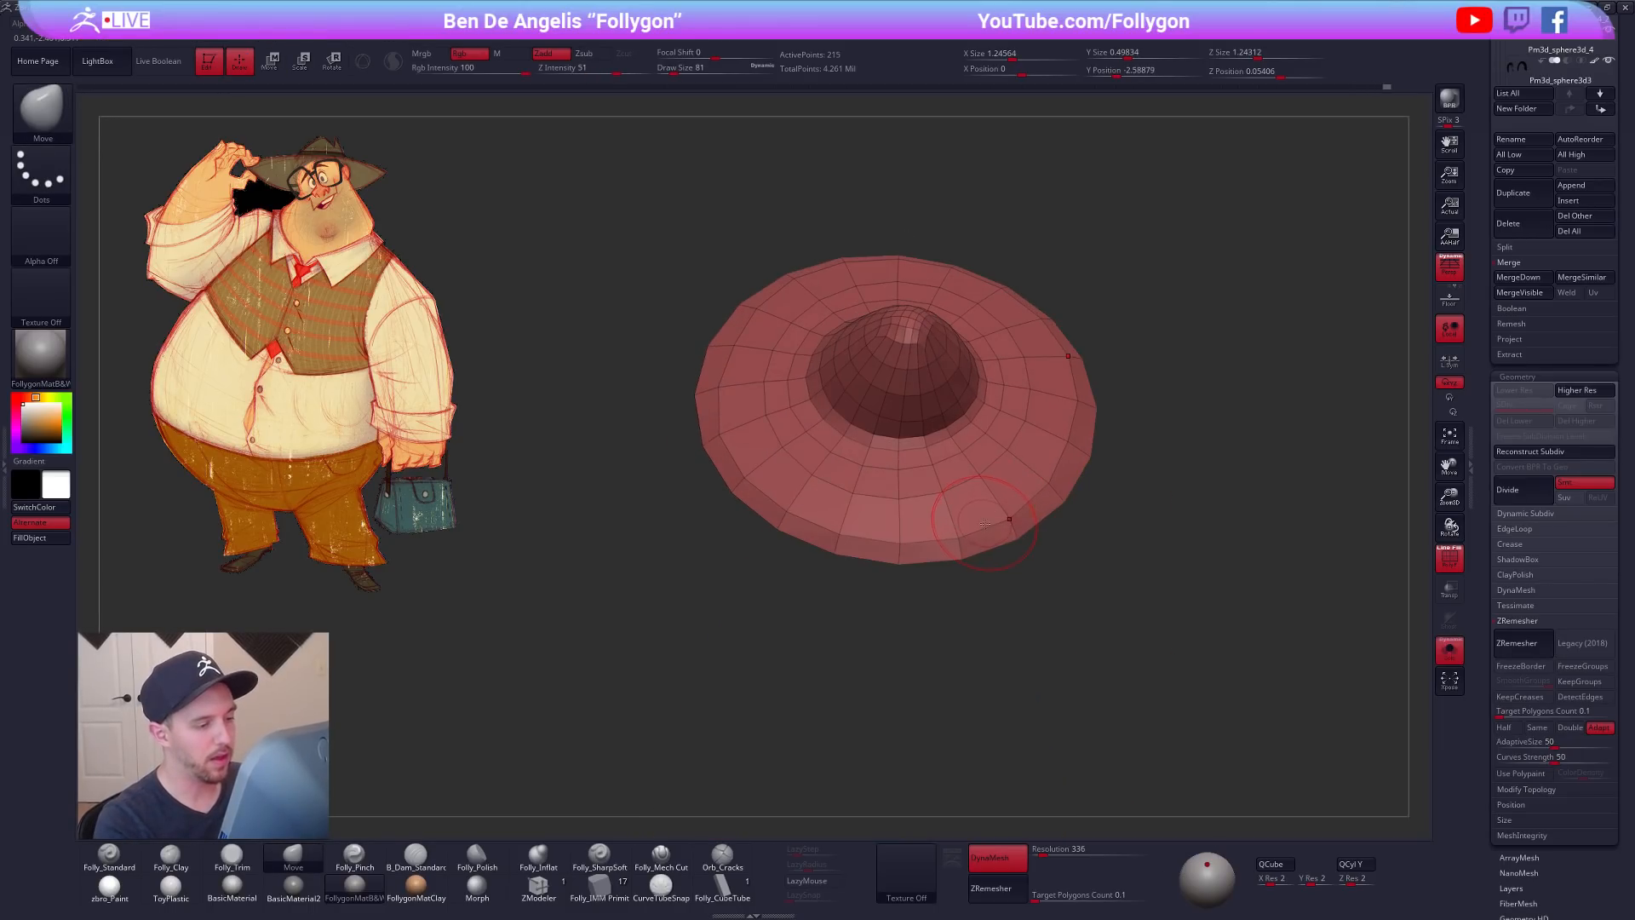
pyautogui.click(538, 886)
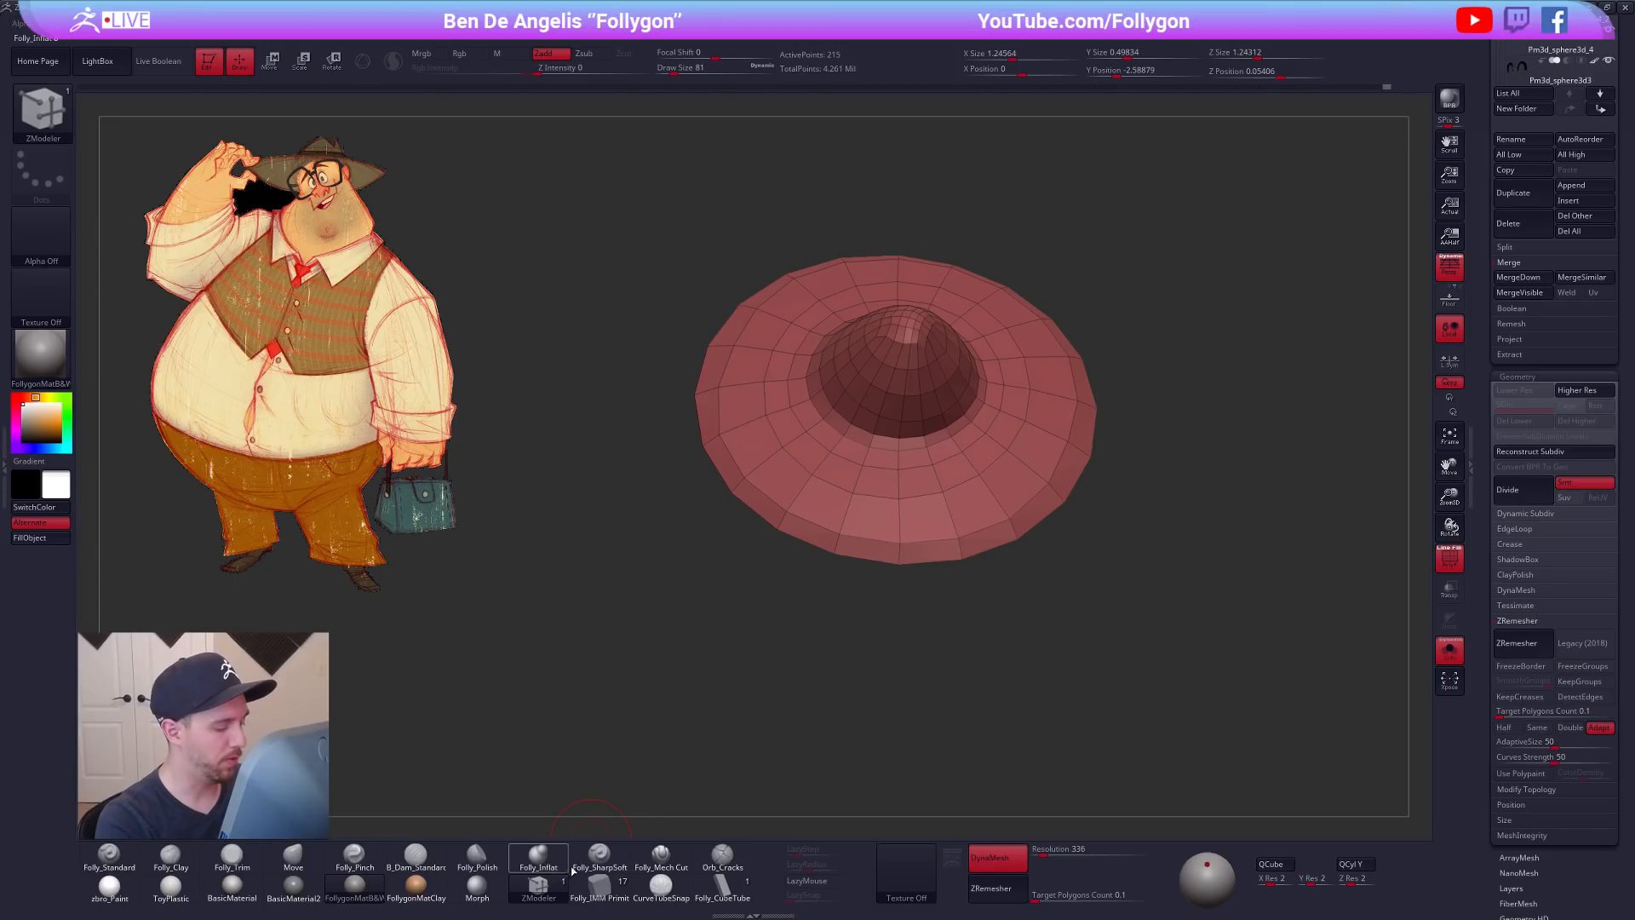
pyautogui.click(973, 530)
pyautogui.moveTo(973, 529); pyautogui.dragTo(884, 584)
pyautogui.hotkey('shift', 'd')
pyautogui.click(888, 512)
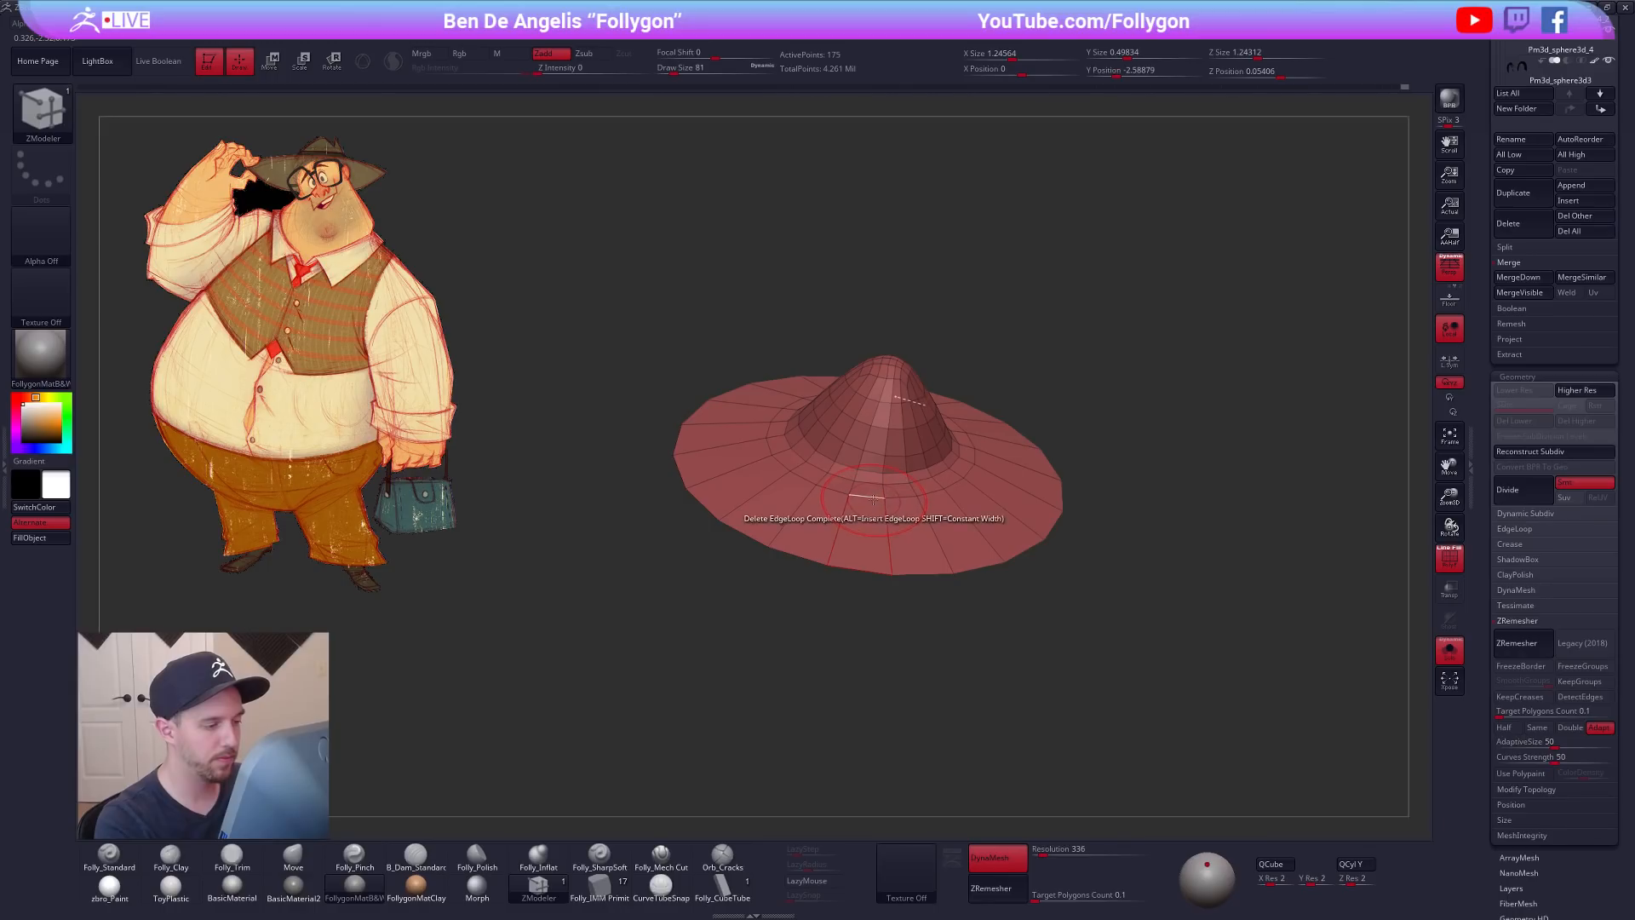
pyautogui.click(869, 509)
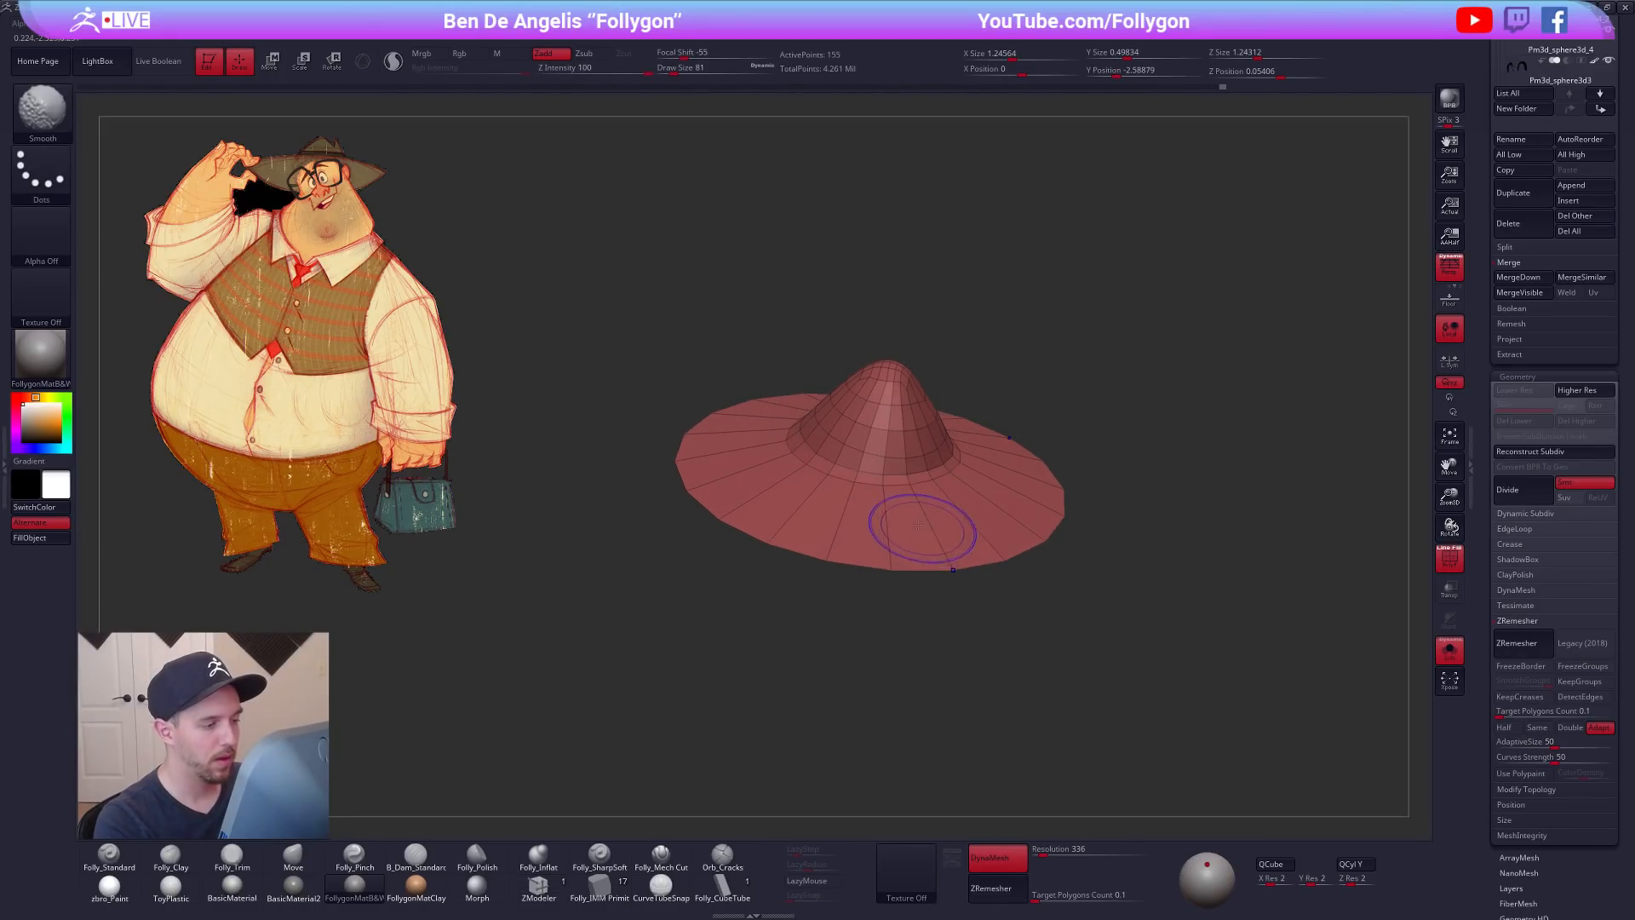
# Step: Insert a polyloop around the brim with the ZModeler and delete unneeded edge loops from the hat
pyautogui.press('space')
pyautogui.click(870, 442)
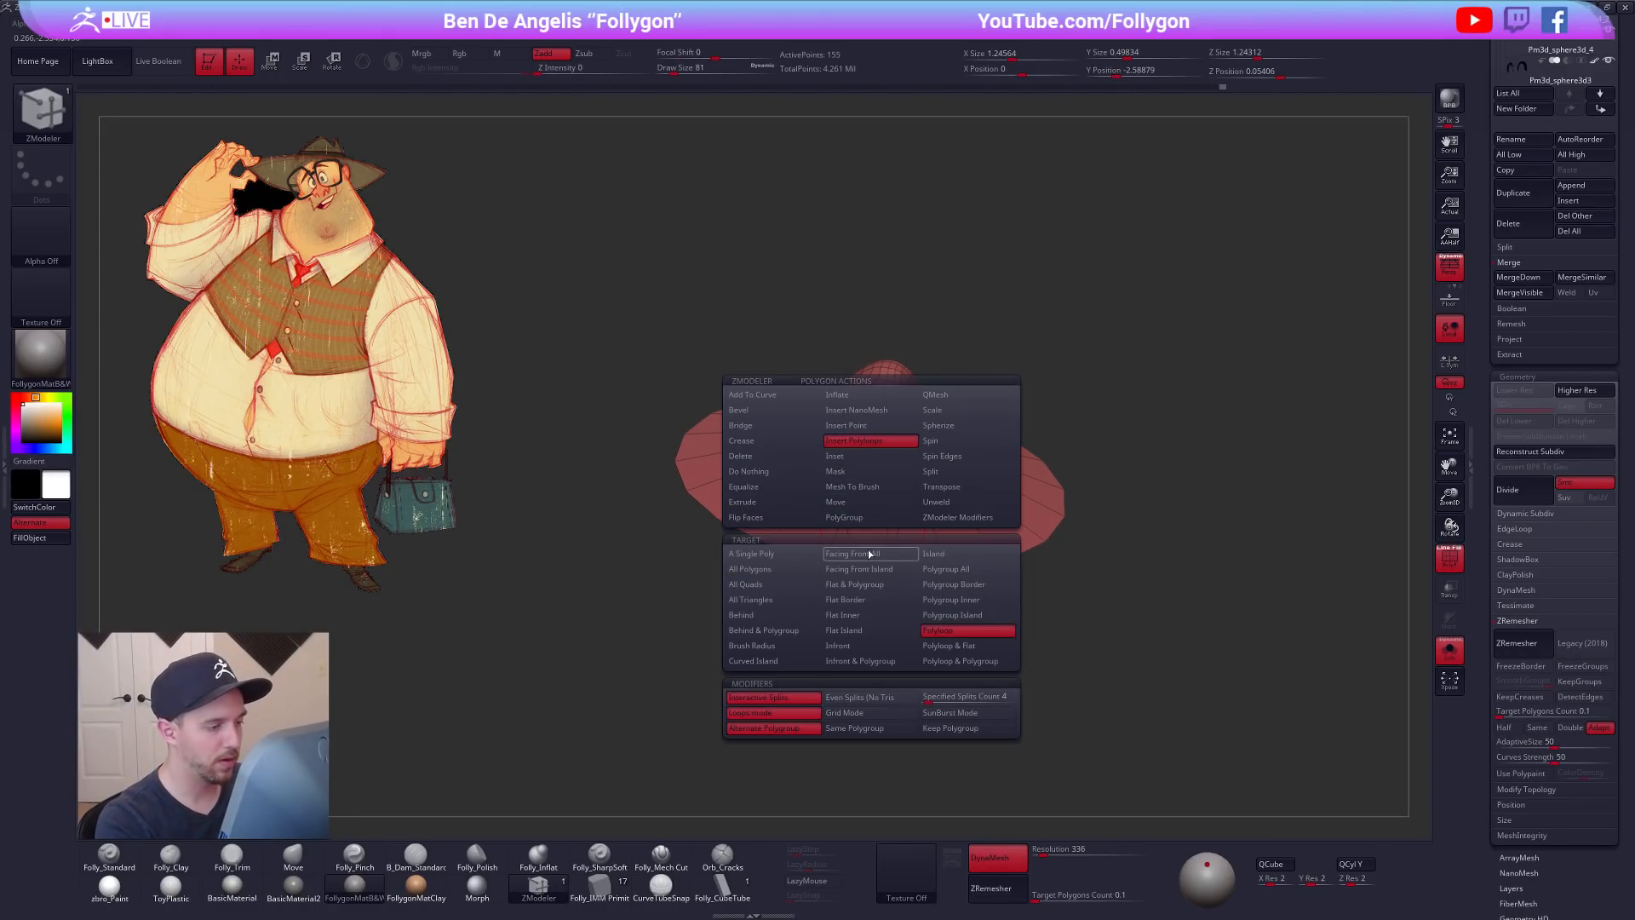
pyautogui.moveTo(877, 526); pyautogui.dragTo(951, 489)
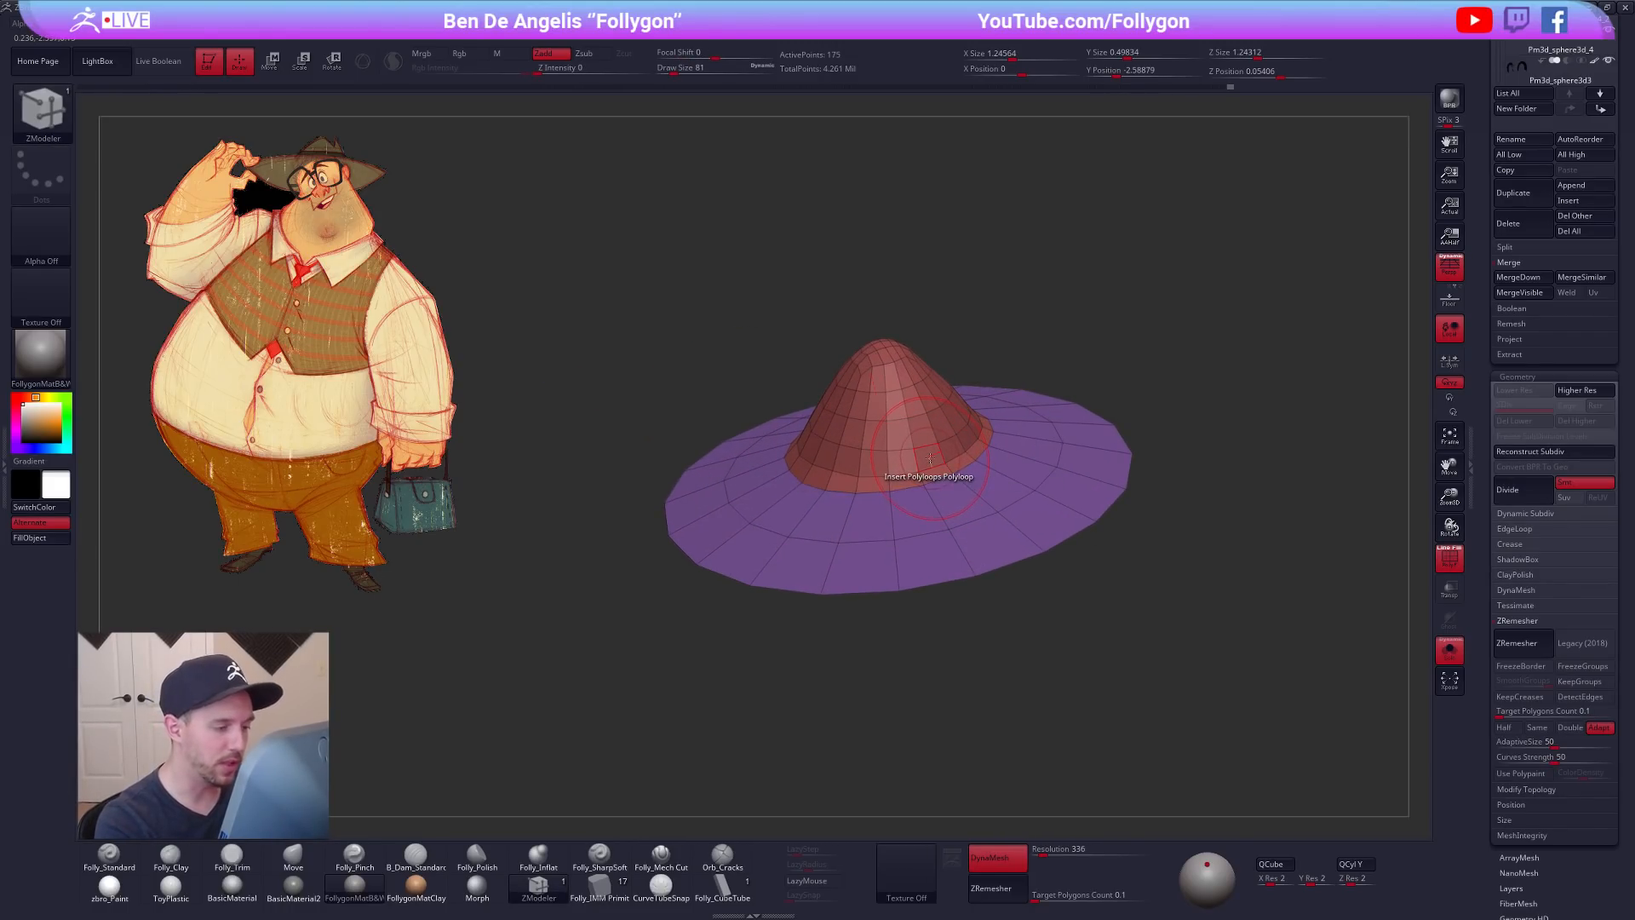
pyautogui.press('space')
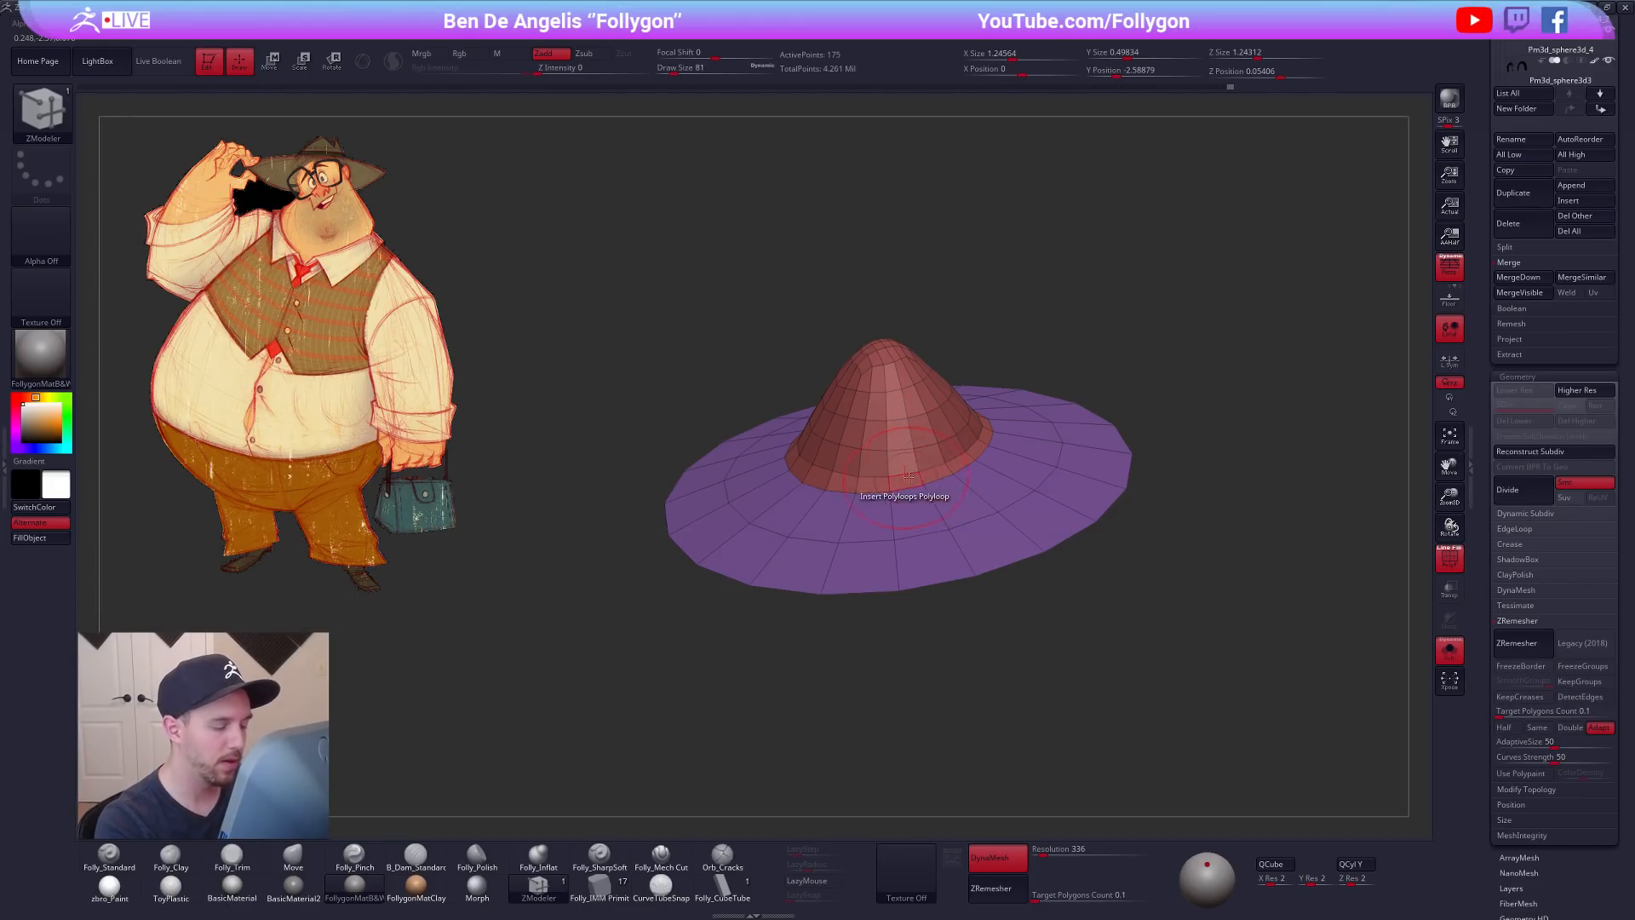
pyautogui.click(927, 466)
pyautogui.moveTo(979, 606); pyautogui.dragTo(1018, 532)
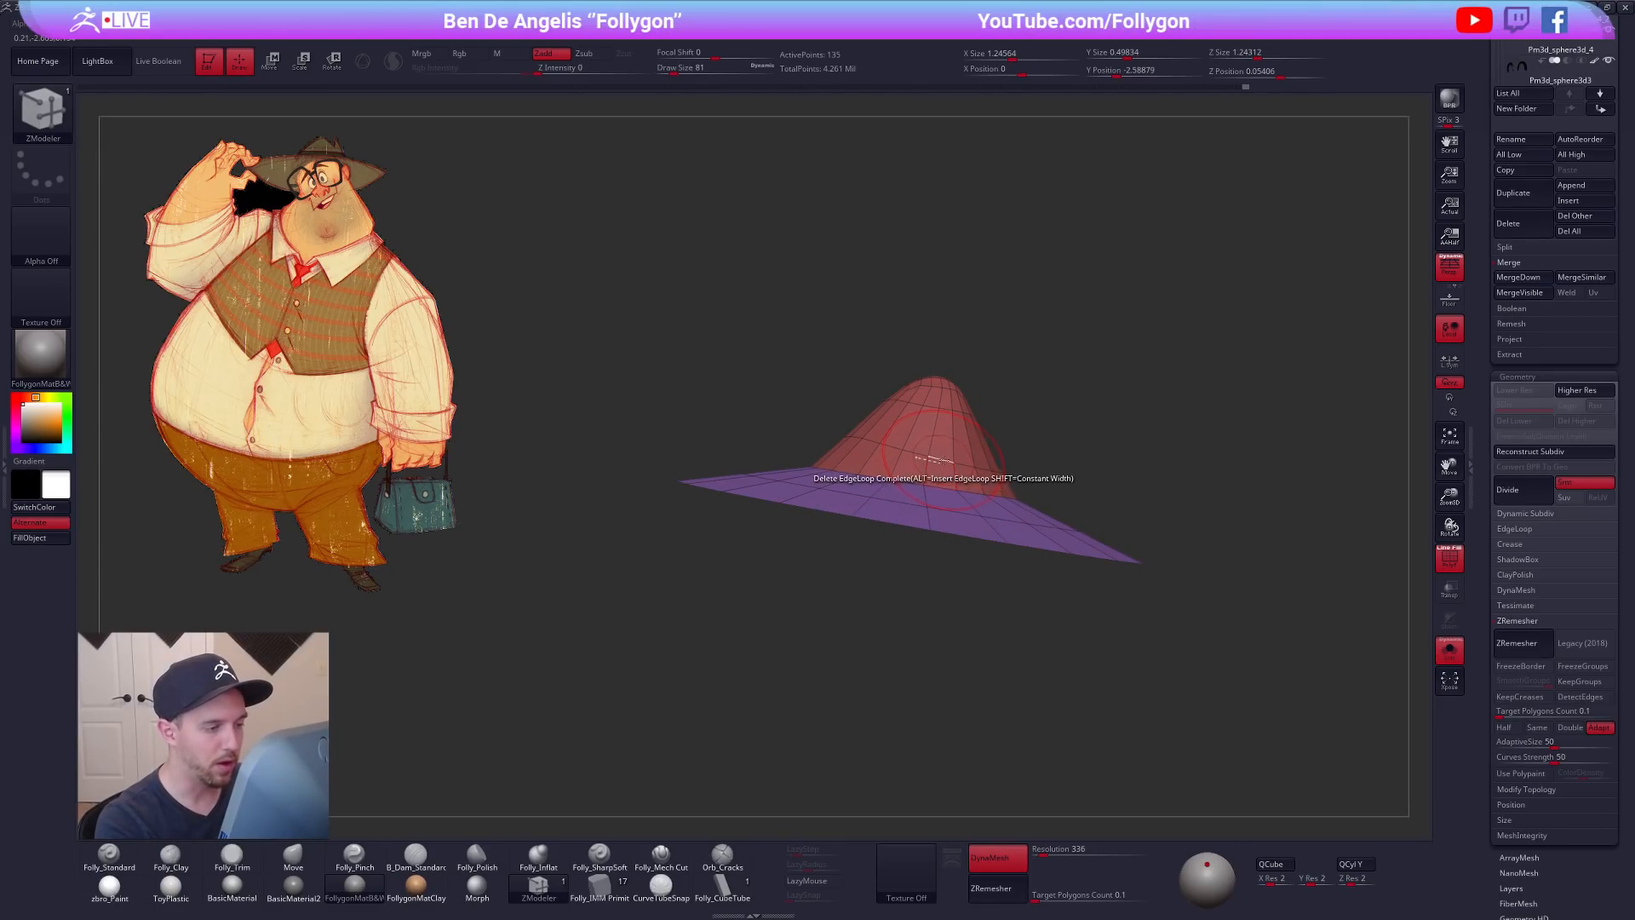
# Step: Insert a polyloop in the crown and bevel the complete edge loop where crown and brim meet
pyautogui.press('space')
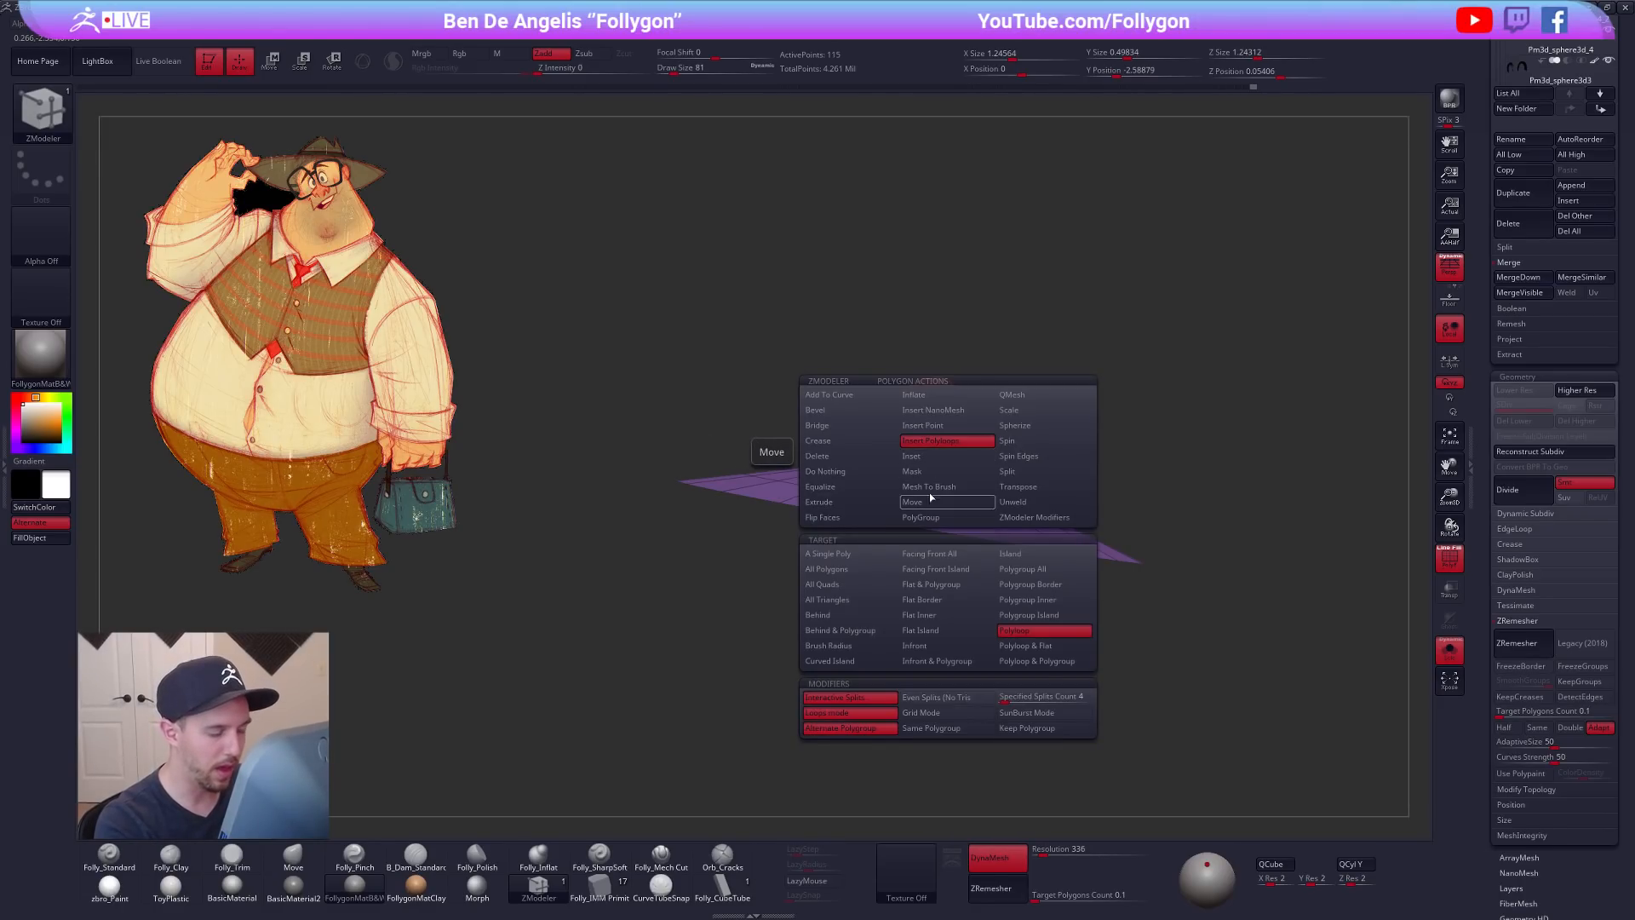
pyautogui.moveTo(954, 579); pyautogui.dragTo(962, 613)
pyautogui.press('space')
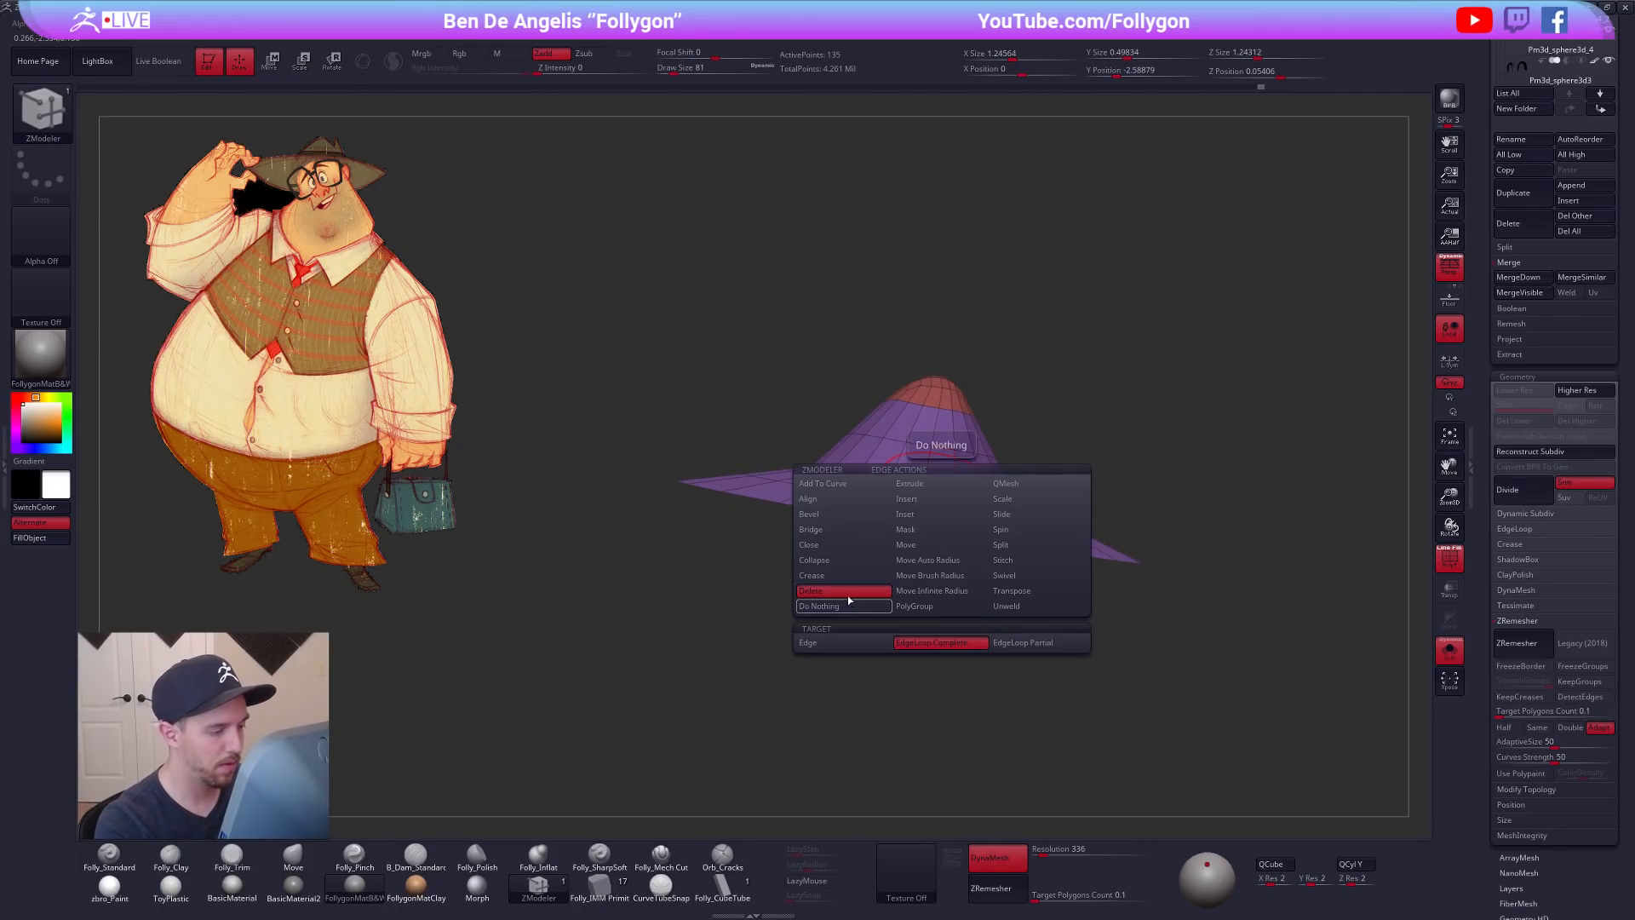
pyautogui.click(852, 517)
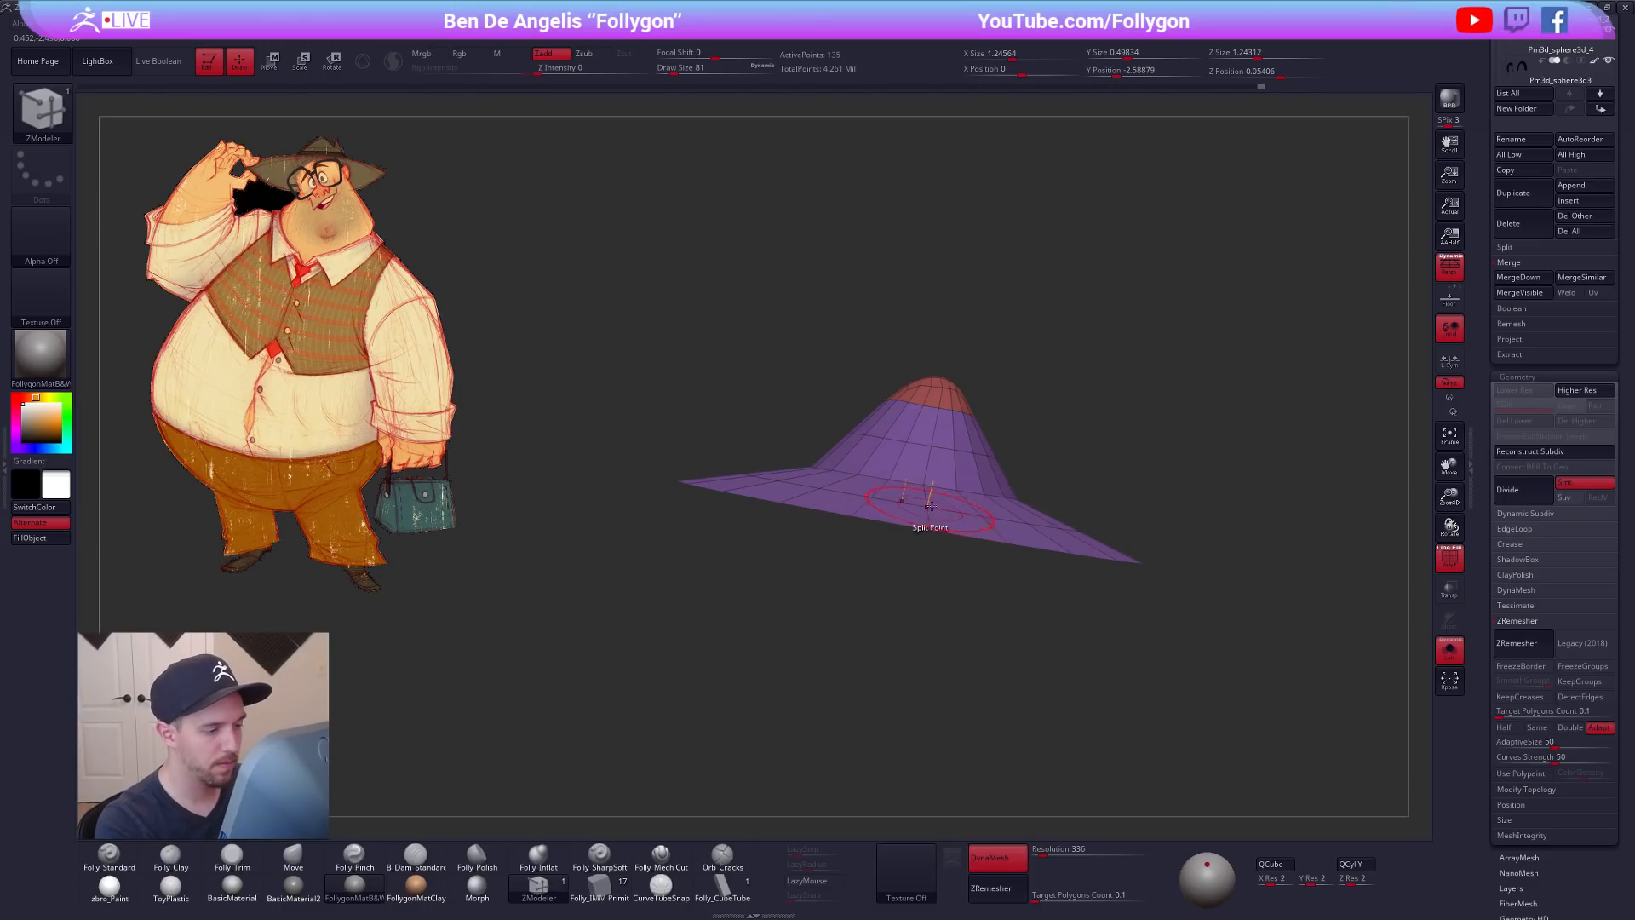
# Step: Preview the smoothed hat on the character without wireframe, and select the Move brush with a draw size of 104
pyautogui.press('d')
pyautogui.hotkey('alt', 's')
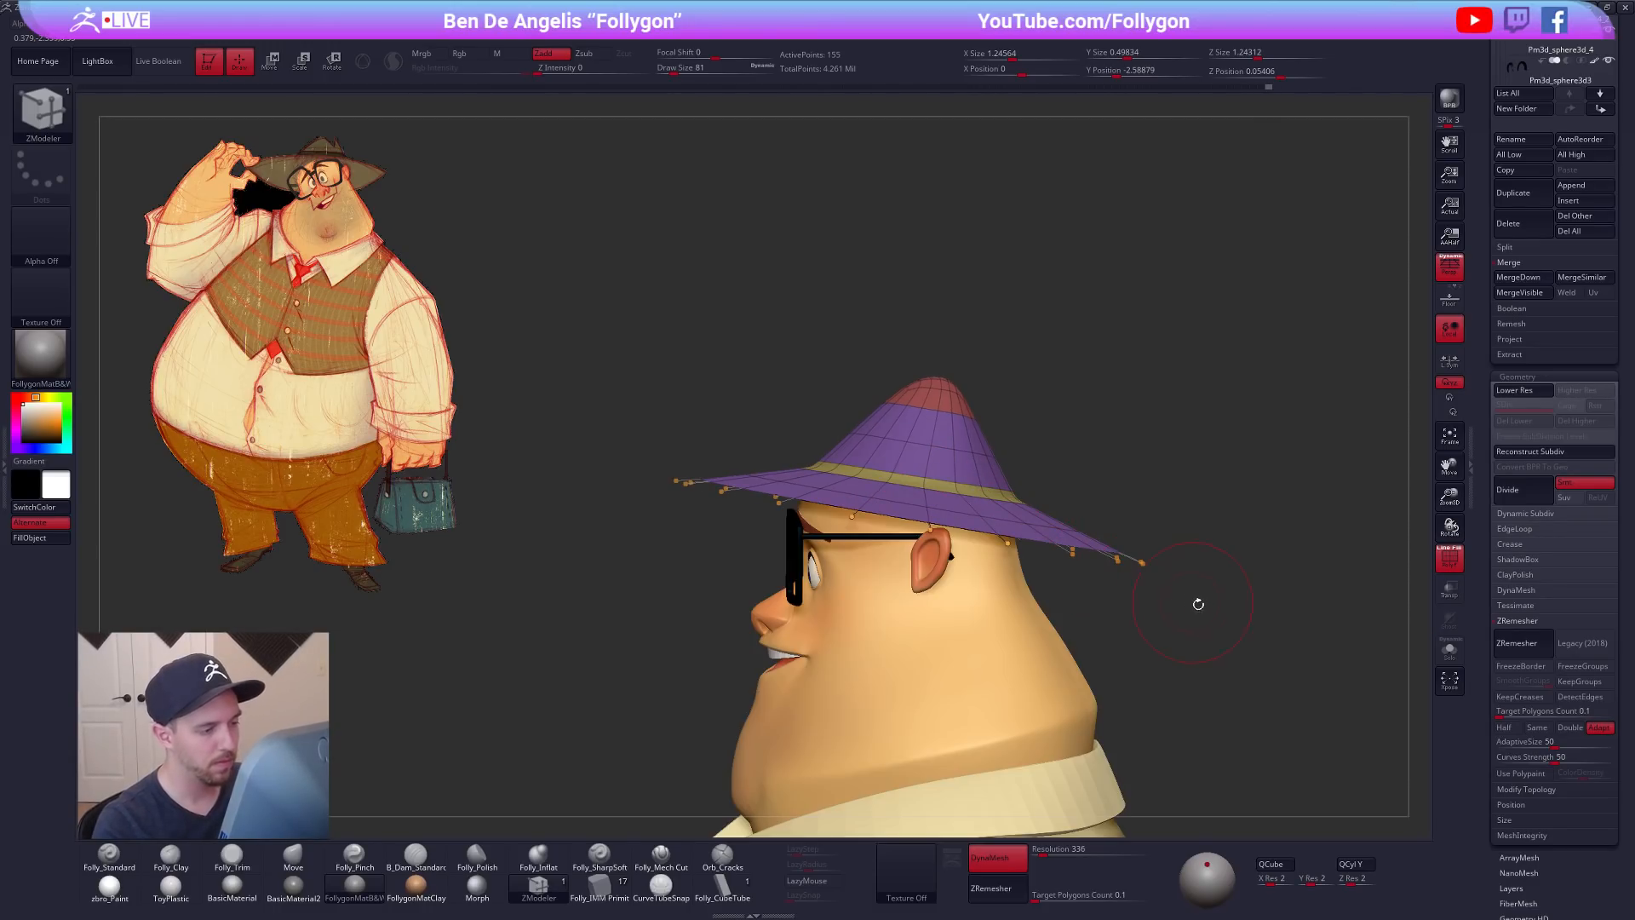
pyautogui.hotkey('shift', 'f')
pyautogui.moveTo(1258, 628)
pyautogui.keyDown('alt'); pyautogui.mouseDown()
pyautogui.moveTo(1149, 673)
pyautogui.moveTo(1210, 669)
pyautogui.moveTo(1146, 685)
pyautogui.moveTo(1187, 606)
pyautogui.moveTo(1153, 652)
pyautogui.mouseUp(); pyautogui.keyUp('alt')
pyautogui.hotkey('shift', 'd')
pyautogui.keyDown('alt'); pyautogui.moveTo(1008, 439); pyautogui.dragTo(1022, 502); pyautogui.keyUp('alt')
pyautogui.press('b')
pyautogui.press('m')
pyautogui.press('v')
pyautogui.press('space')
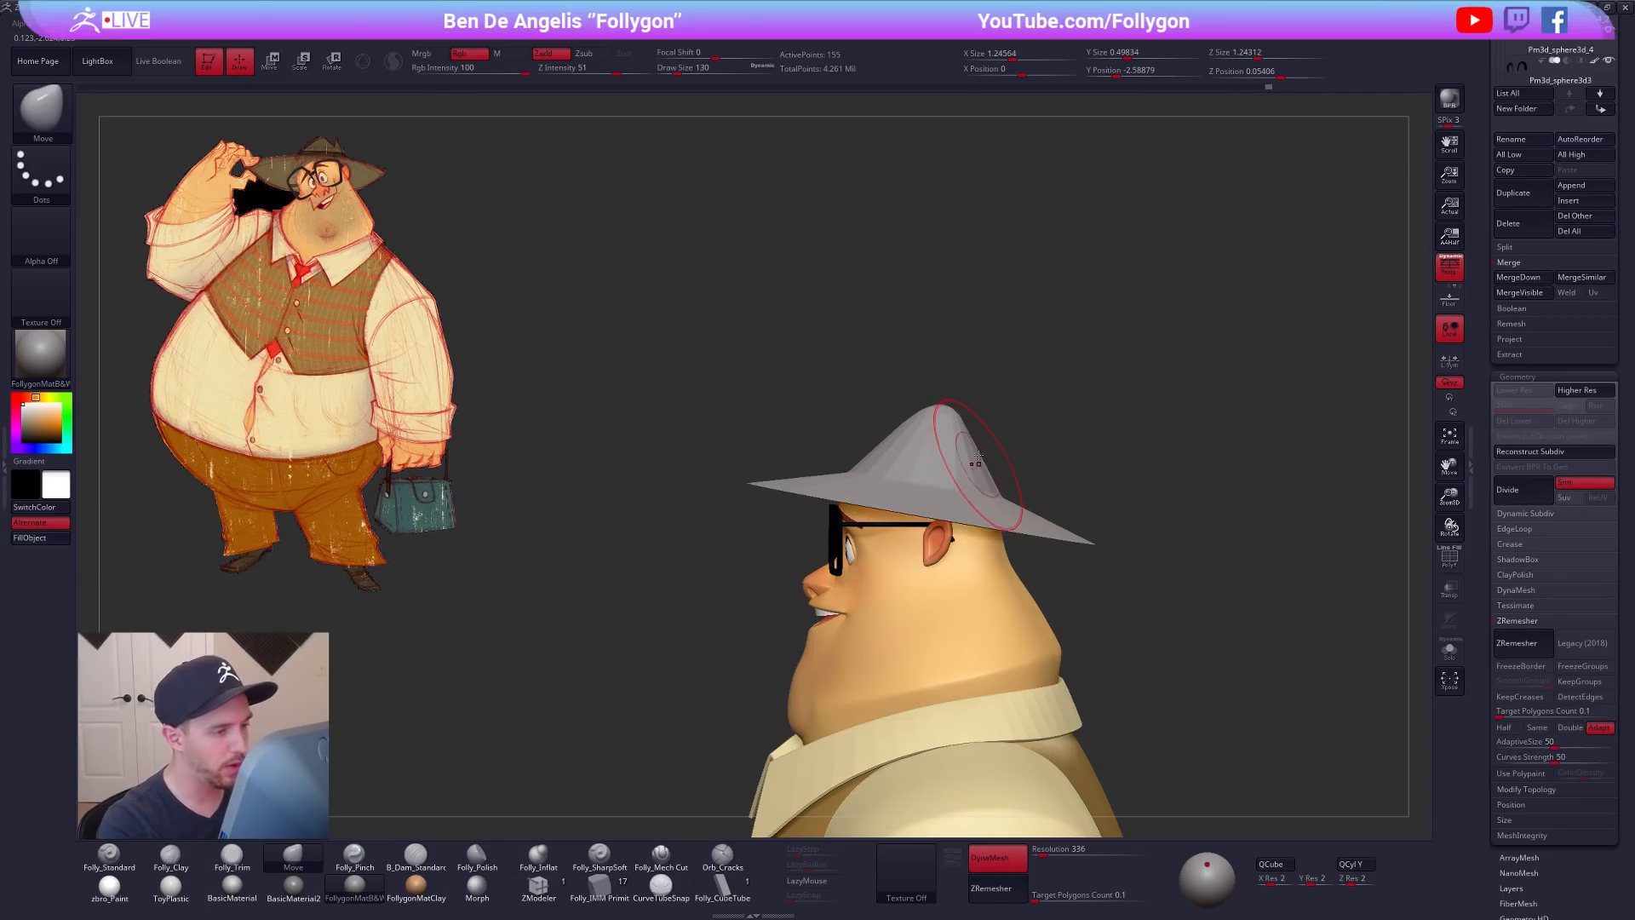
pyautogui.hotkey('shift', 'f')
pyautogui.press('[')
pyautogui.keyDown('alt'); pyautogui.moveTo(869, 366); pyautogui.dragTo(882, 417); pyautogui.keyUp('alt')
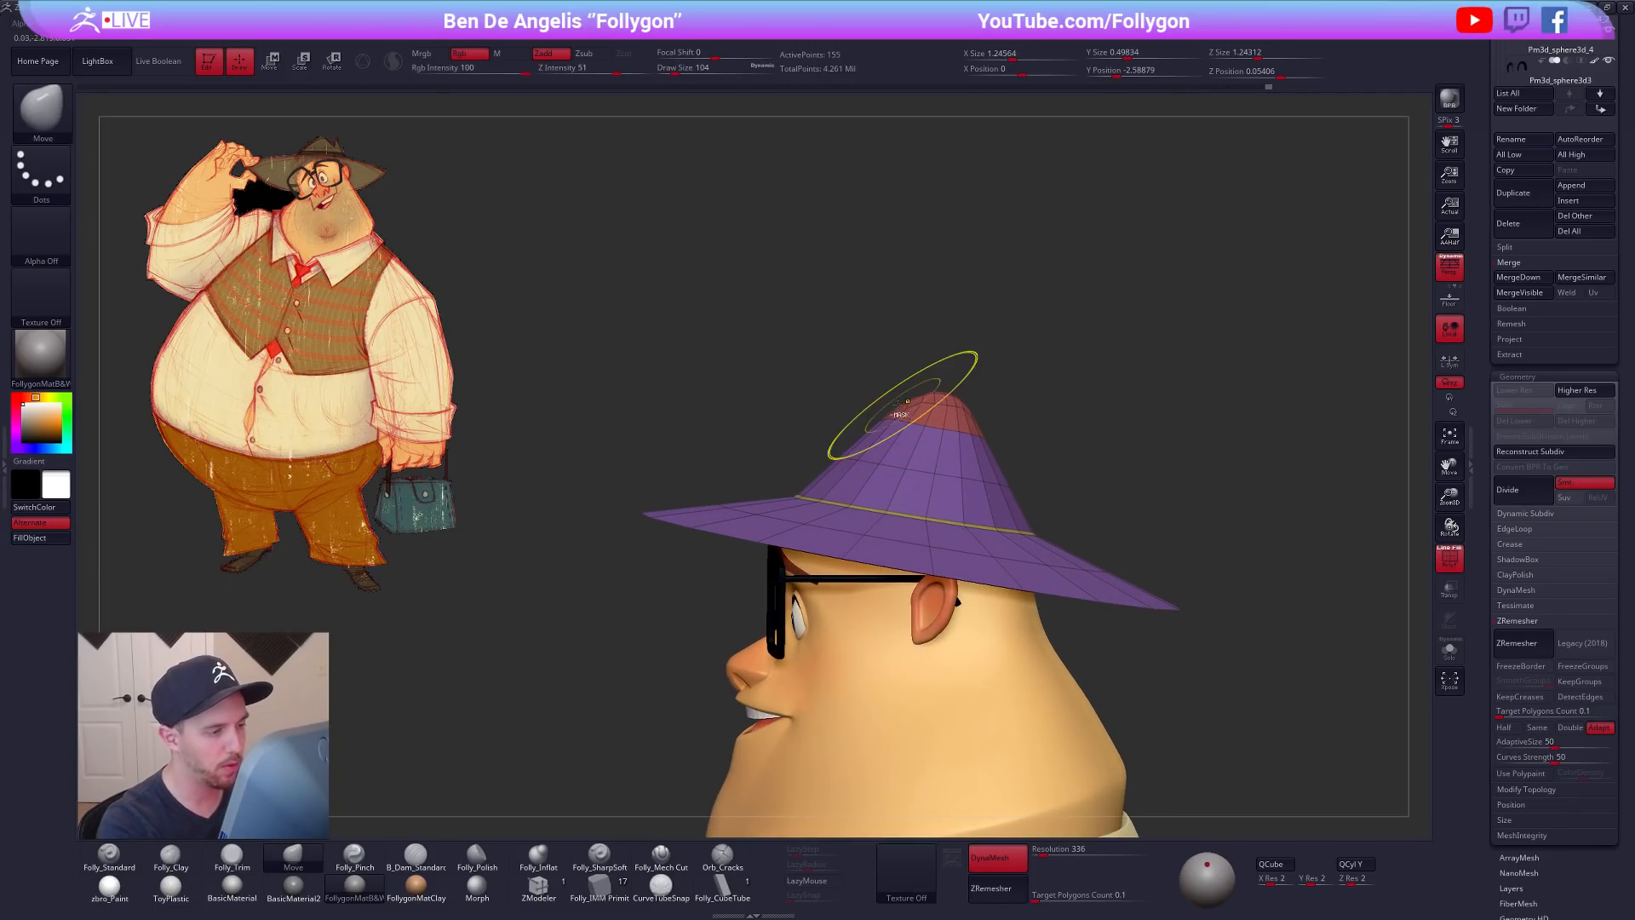
# Step: Mask the brim and lower crown, and flatten the crown's unmasked top with Transpose Scale
pyautogui.press('ctrl')
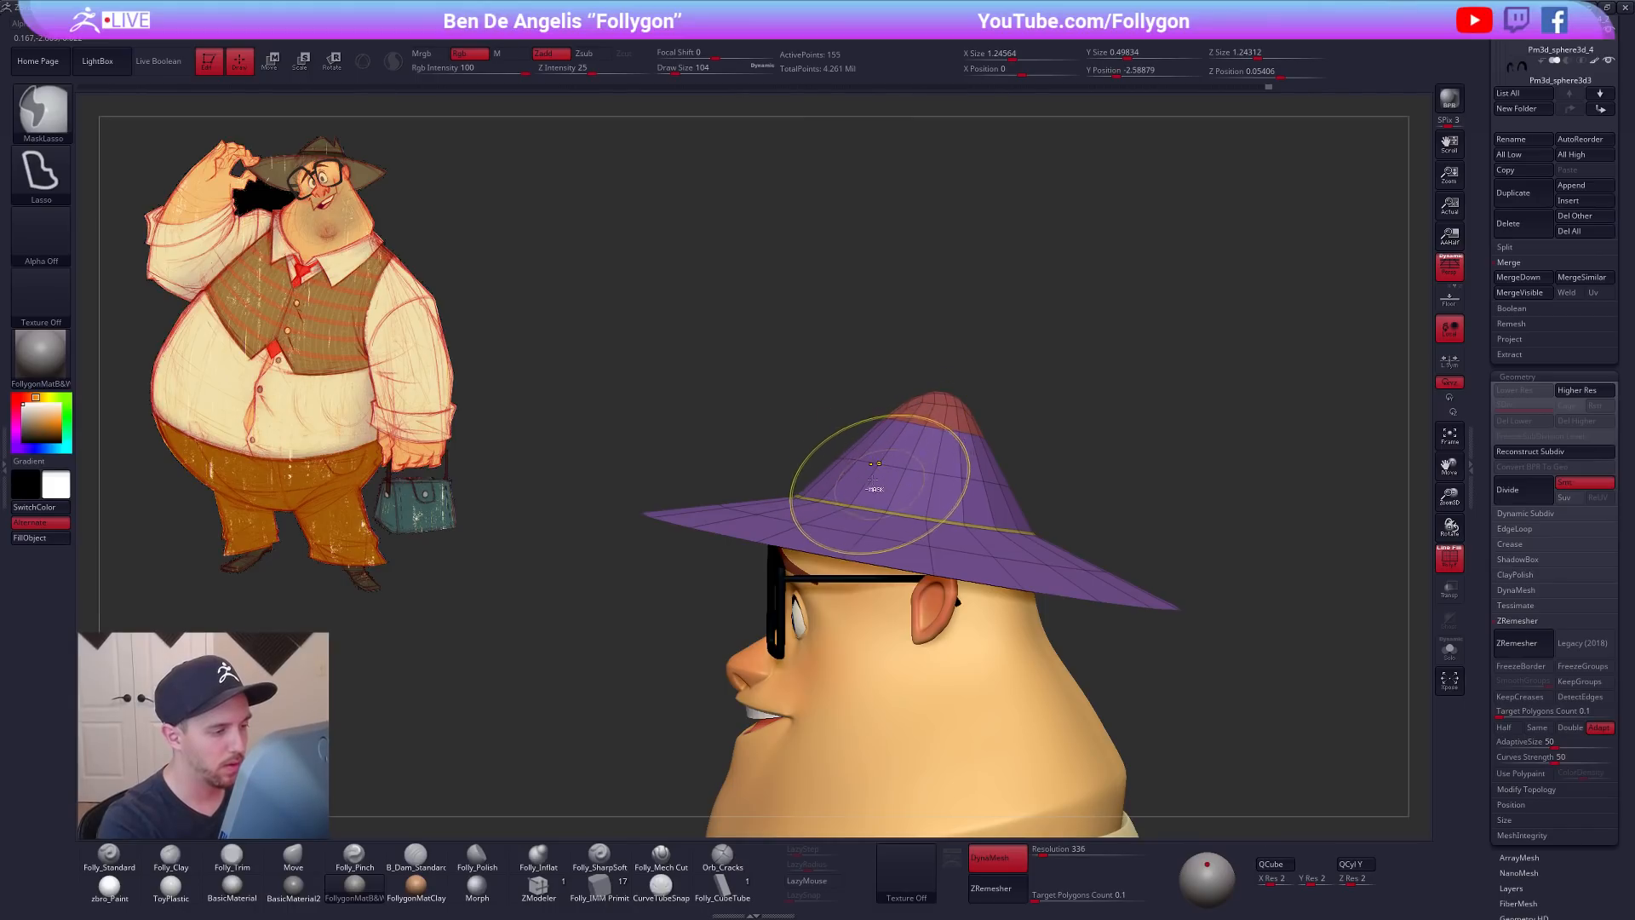
pyautogui.keyDown('ctrl'); pyautogui.moveTo(809, 464); pyautogui.dragTo(1051, 470); pyautogui.keyUp('ctrl')
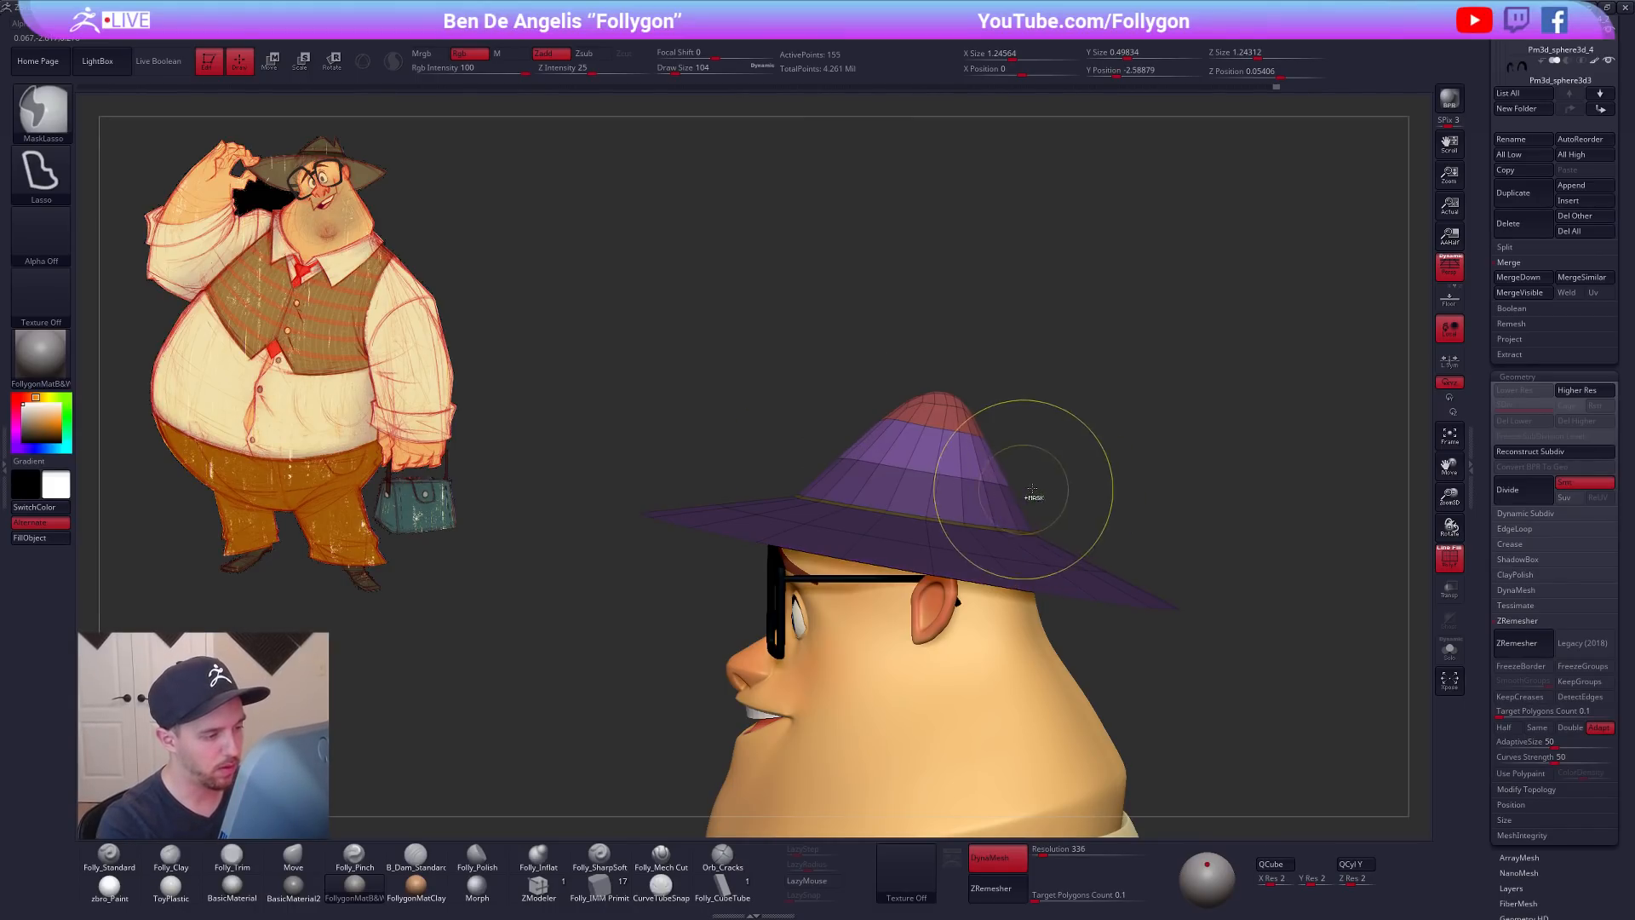
pyautogui.press('e')
pyautogui.click(974, 246)
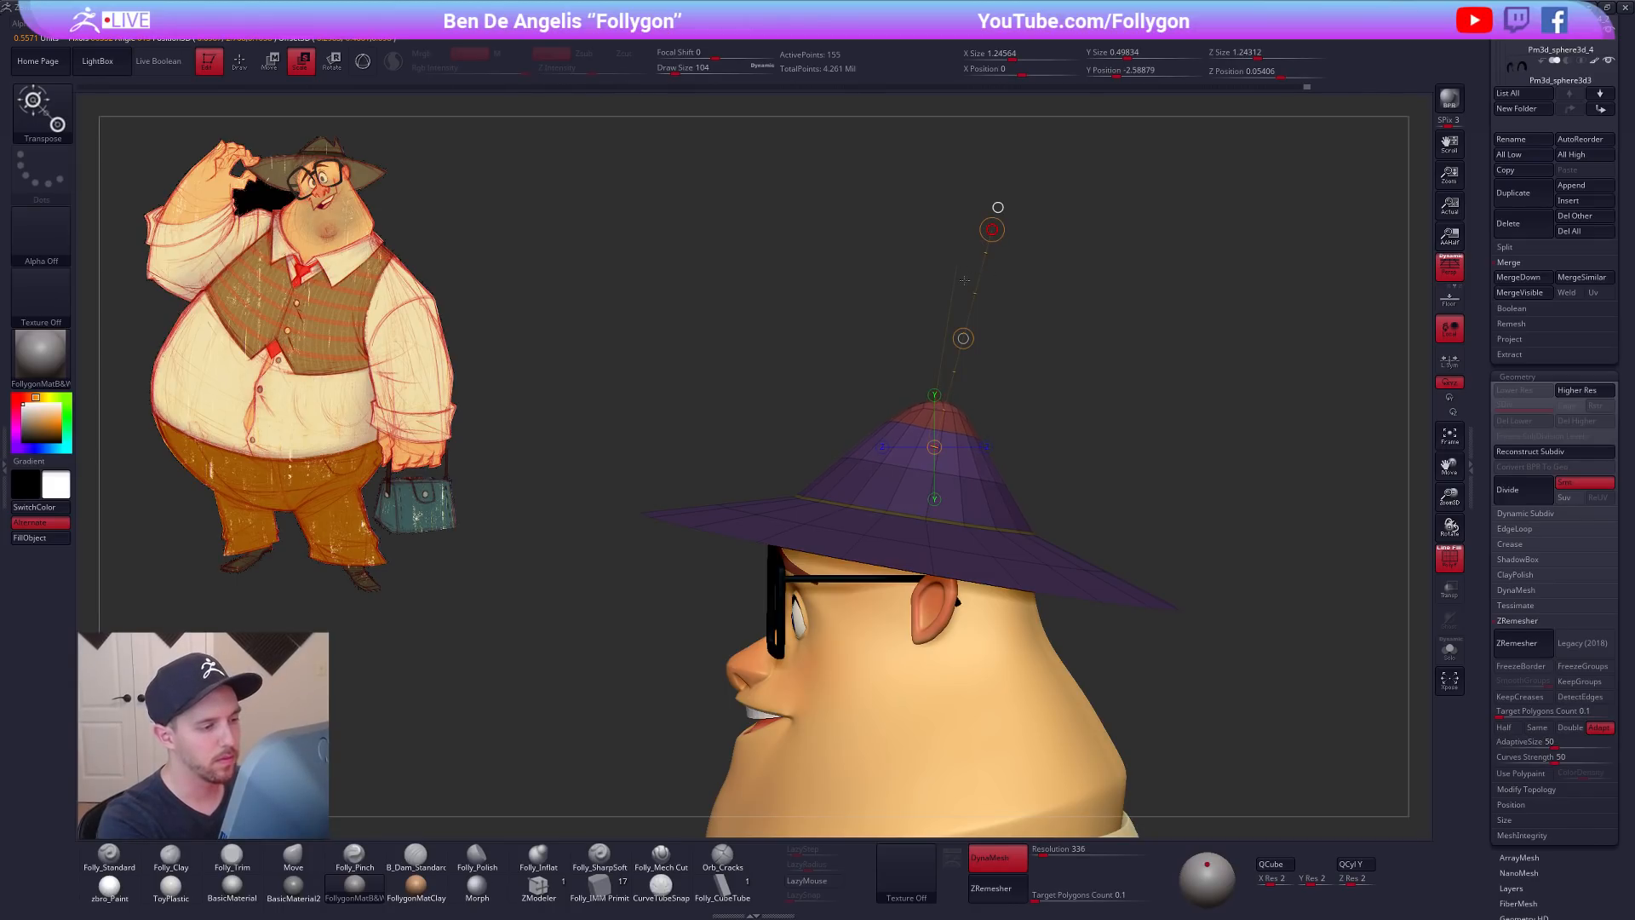
pyautogui.moveTo(992, 230); pyautogui.dragTo(992, 241)
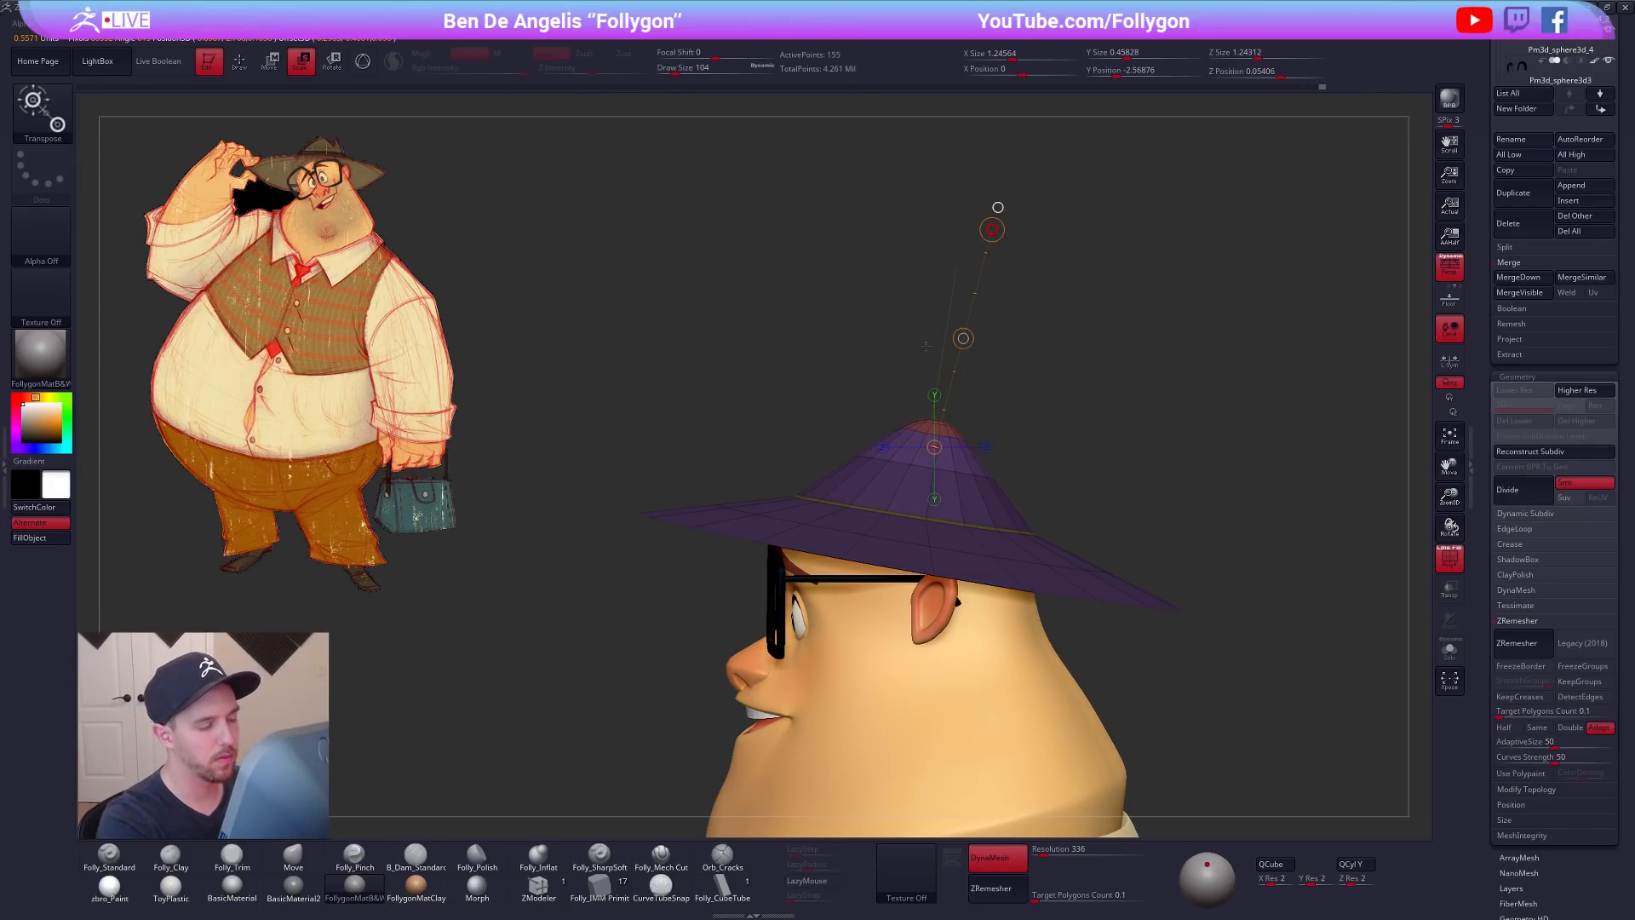
# Step: Turn off perspective, lower the crown's top further with Transpose Move, return to draw mode and clear the mask
pyautogui.press('w')
pyautogui.keyDown('shift'); pyautogui.moveTo(946, 425); pyautogui.dragTo(1087, 447); pyautogui.keyUp('shift')
pyautogui.press('p')
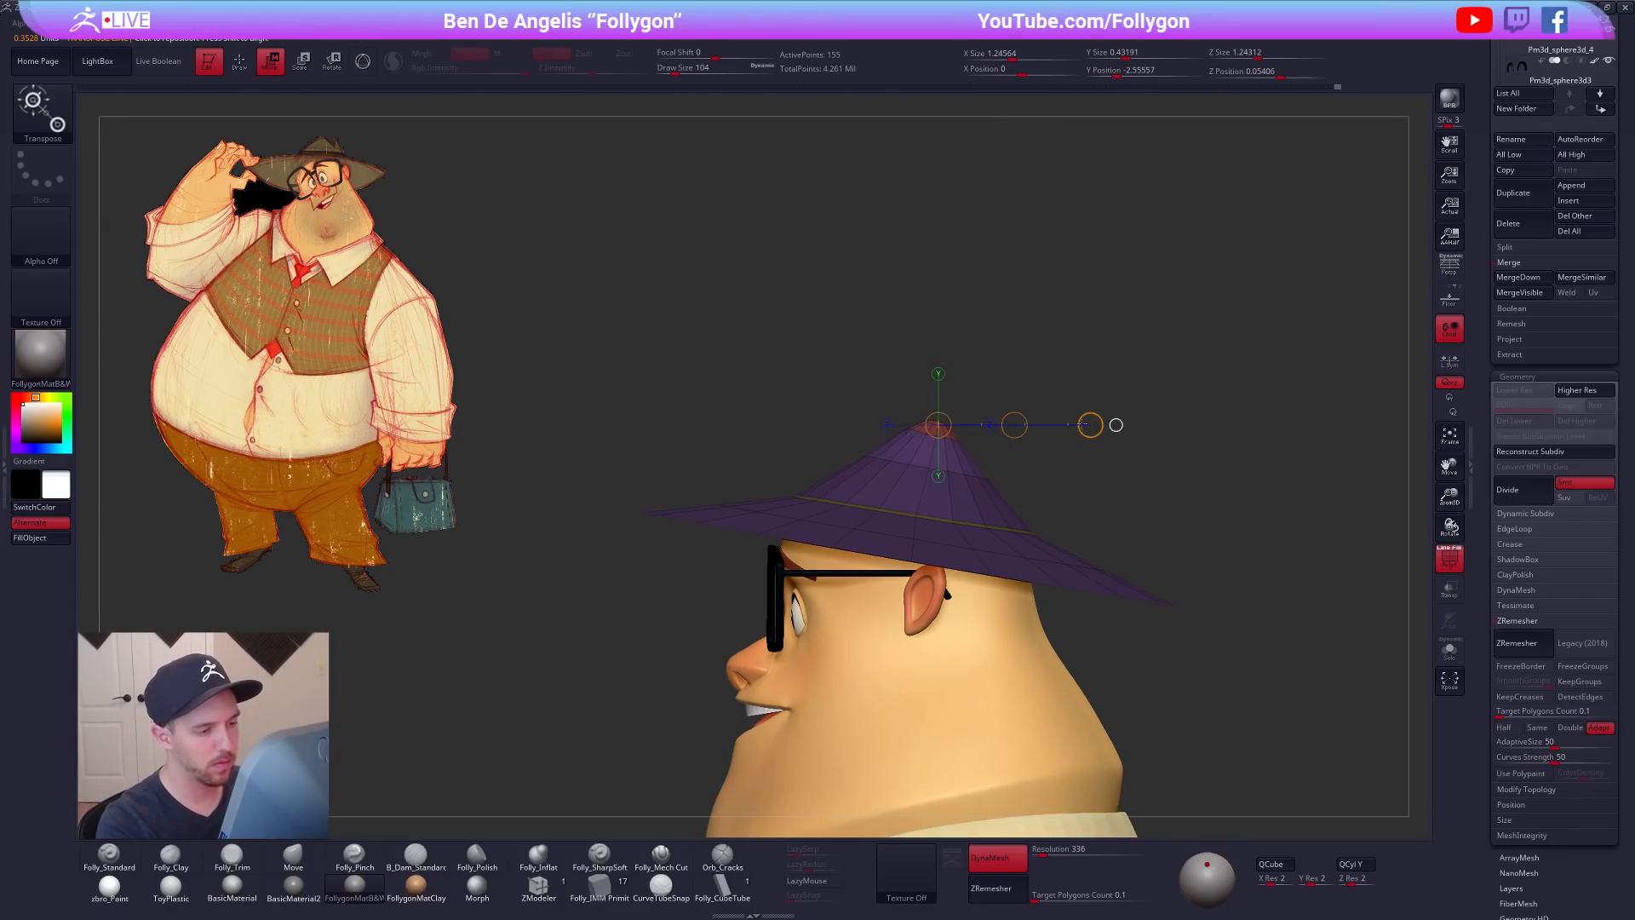
pyautogui.moveTo(1054, 452); pyautogui.dragTo(1150, 470)
pyautogui.keyDown('shift'); pyautogui.moveTo(920, 428); pyautogui.dragTo(1091, 430); pyautogui.keyUp('shift')
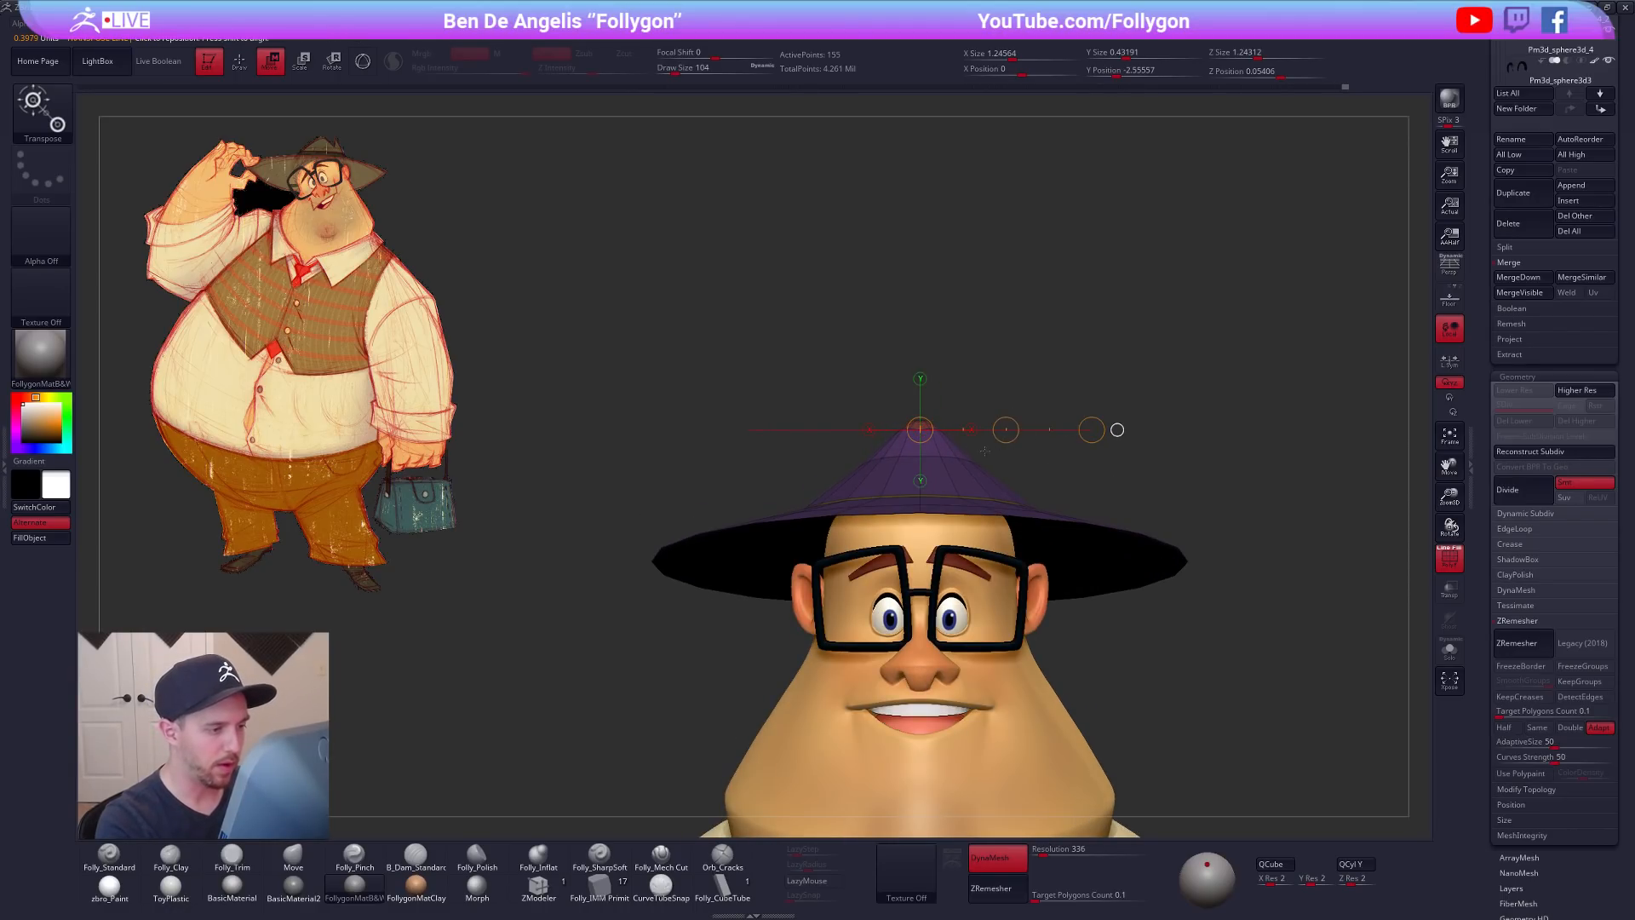
pyautogui.keyDown('shift'); pyautogui.moveTo(980, 447); pyautogui.dragTo(1028, 470); pyautogui.keyUp('shift')
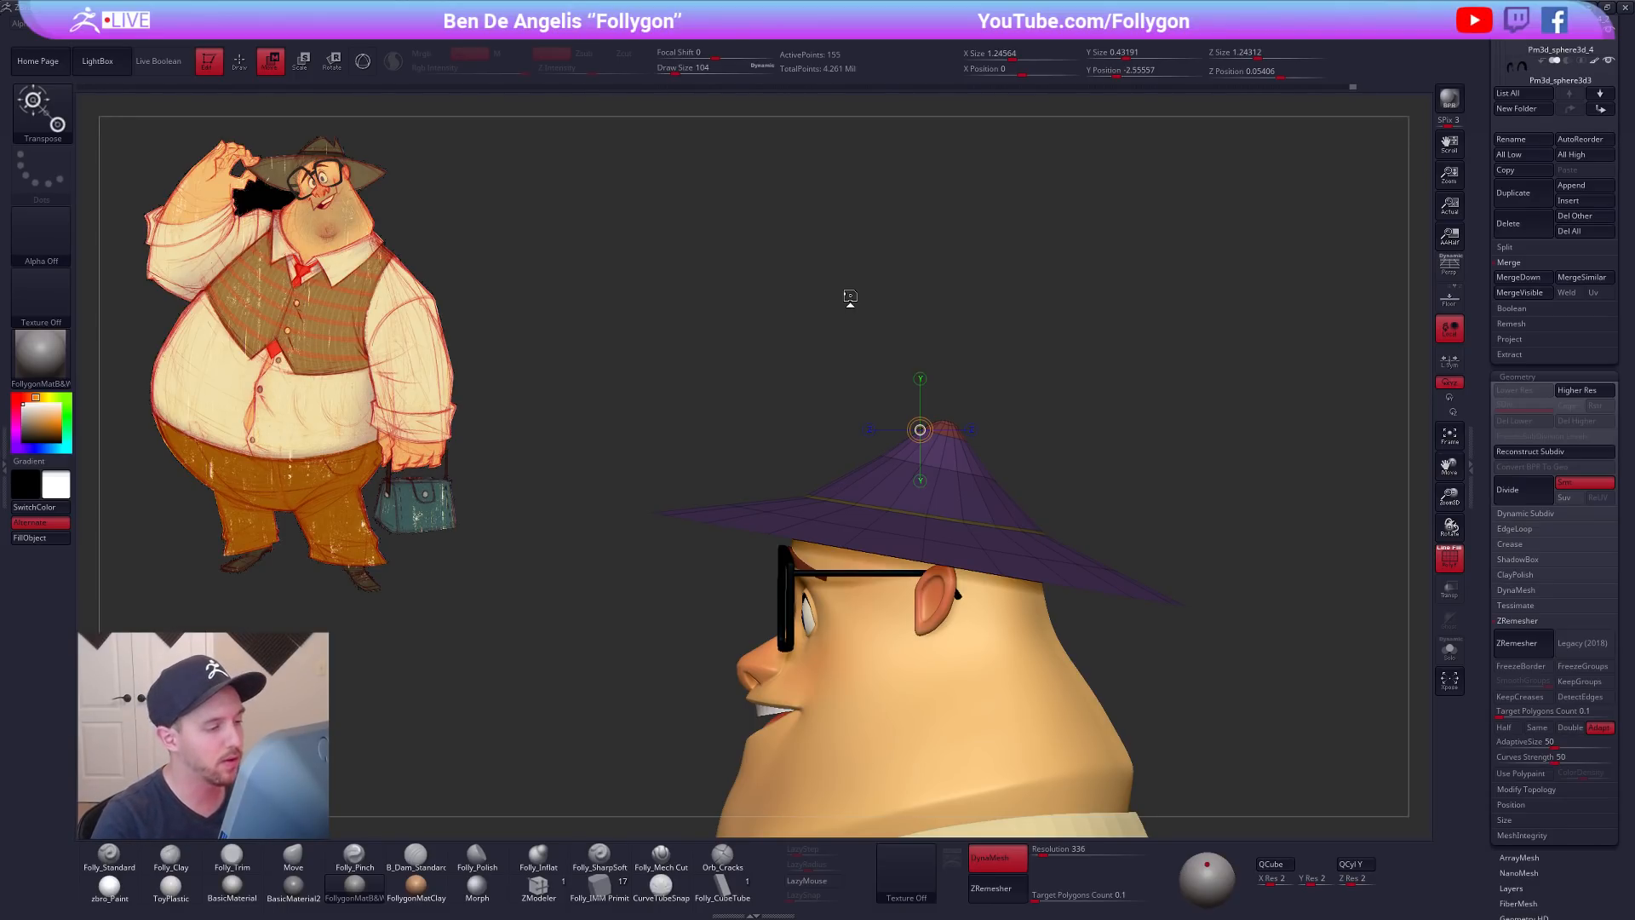
pyautogui.press('q')
pyautogui.press('space')
pyautogui.click(1008, 467)
# Step: Examine the smoothed hat's proportions on the full character with the wireframe hidden
pyautogui.press('d')
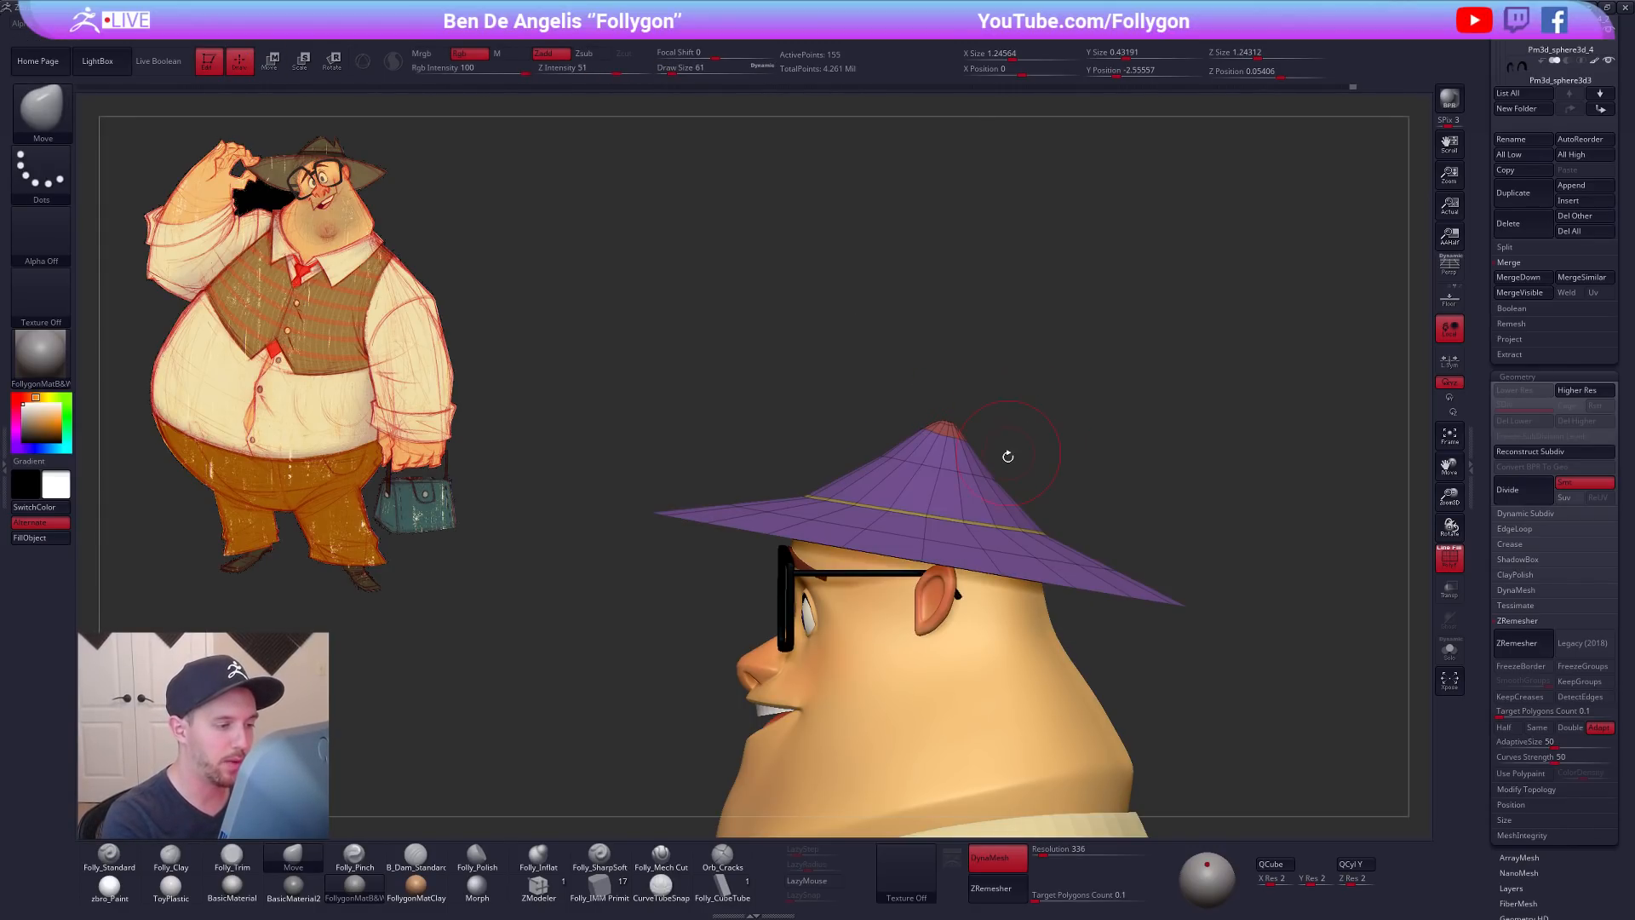
pyautogui.hotkey('shift', 'f')
pyautogui.moveTo(949, 500)
pyautogui.mouseDown(button='right')
pyautogui.moveTo(971, 490)
pyautogui.moveTo(953, 540)
pyautogui.moveTo(925, 422)
pyautogui.mouseUp(button='right')
pyautogui.hotkey('shift', 'd')
pyautogui.moveTo(986, 365)
pyautogui.keyDown('ctrl'); pyautogui.mouseDown(button='right')
pyautogui.moveTo(1006, 324)
pyautogui.moveTo(1106, 309)
pyautogui.moveTo(1105, 438)
pyautogui.moveTo(1035, 335)
pyautogui.mouseUp(button='right'); pyautogui.keyUp('ctrl')
pyautogui.moveTo(916, 409); pyautogui.dragTo(956, 391, button='right')
# Step: Hide the torso and lower body subtools, leaving only the head, glasses, collar and hat visible
pyautogui.moveTo(1491, 349); pyautogui.dragTo(1489, 603)
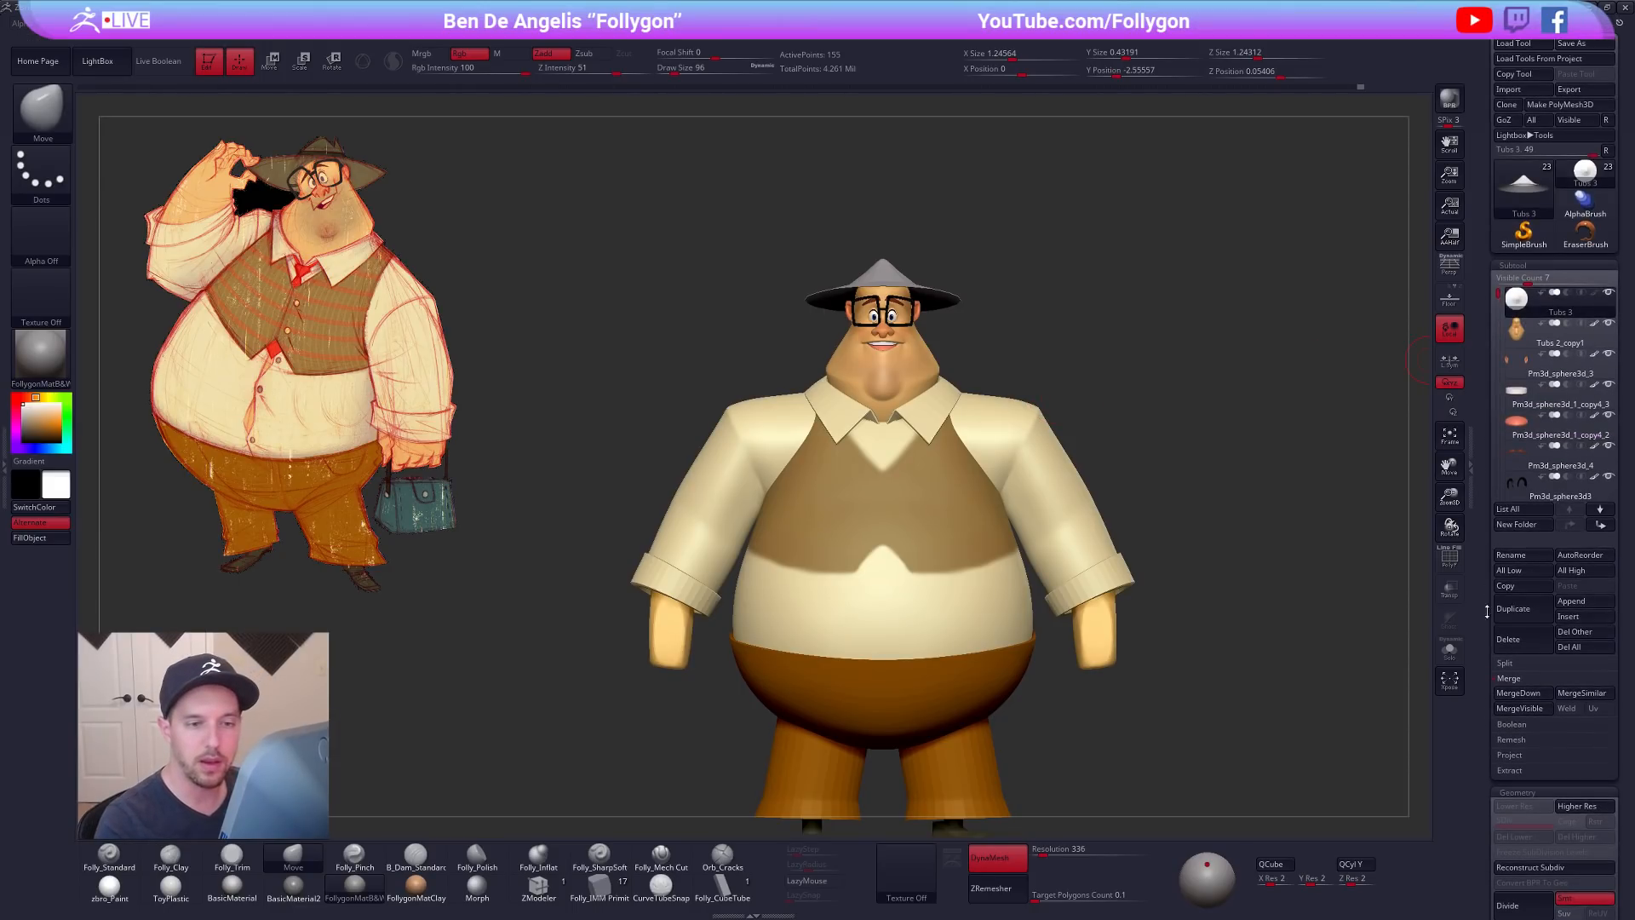
pyautogui.moveTo(1502, 379); pyautogui.dragTo(1501, 399)
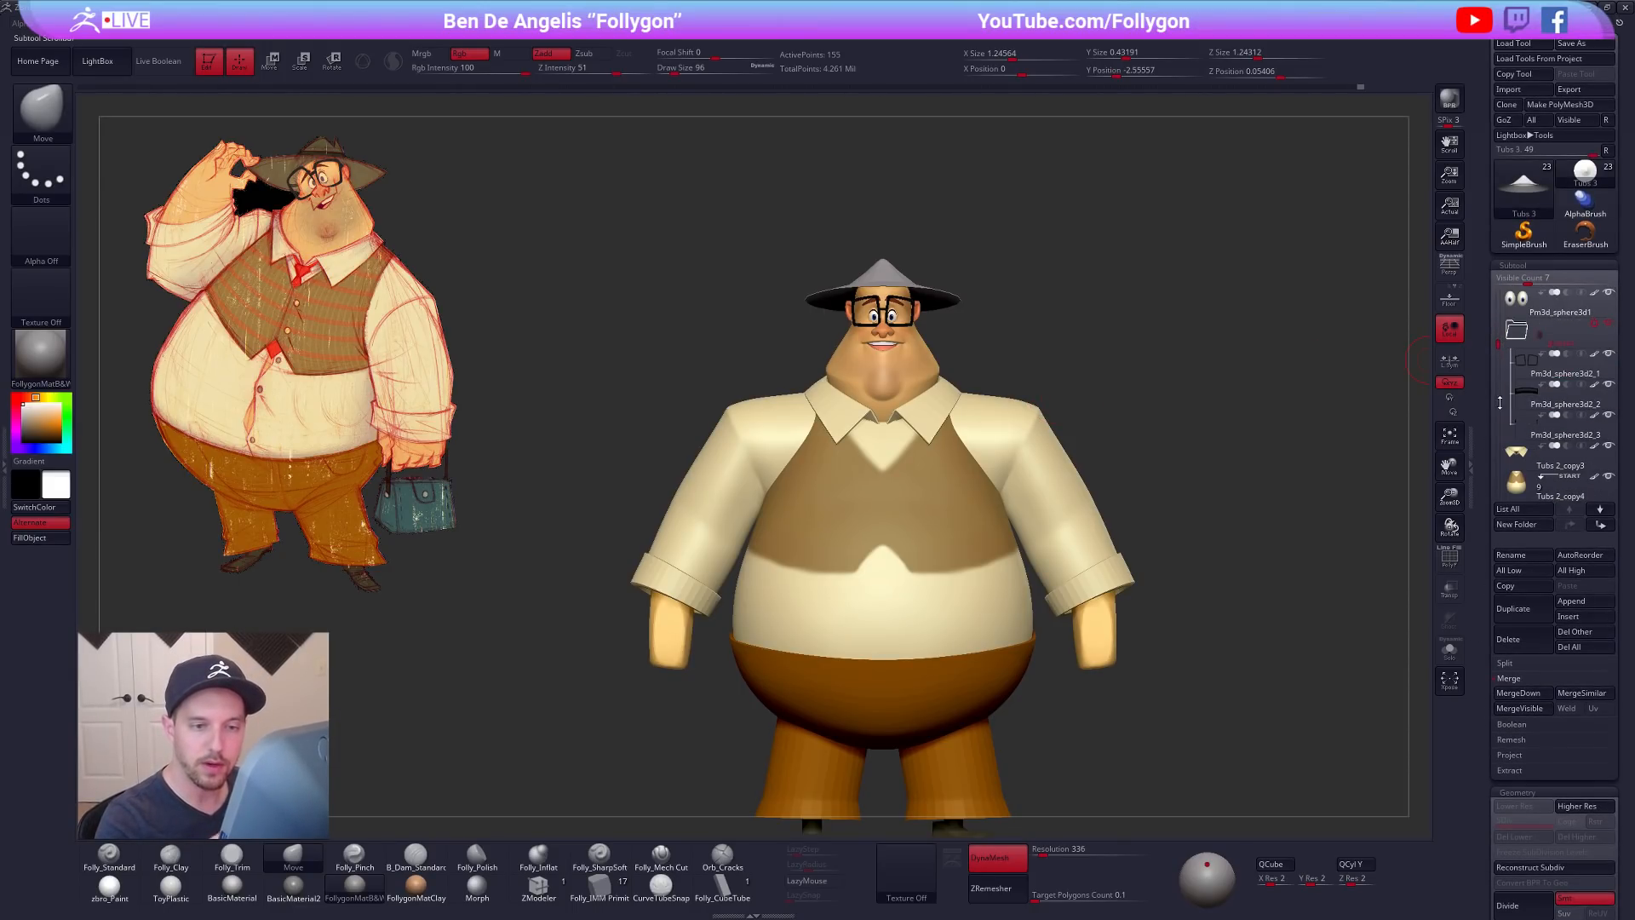
pyautogui.click(1608, 477)
pyautogui.moveTo(1258, 608)
pyautogui.mouseDown()
pyautogui.moveTo(1252, 664)
pyautogui.moveTo(1312, 667)
pyautogui.moveTo(1189, 662)
pyautogui.moveTo(1007, 587)
pyautogui.mouseUp()
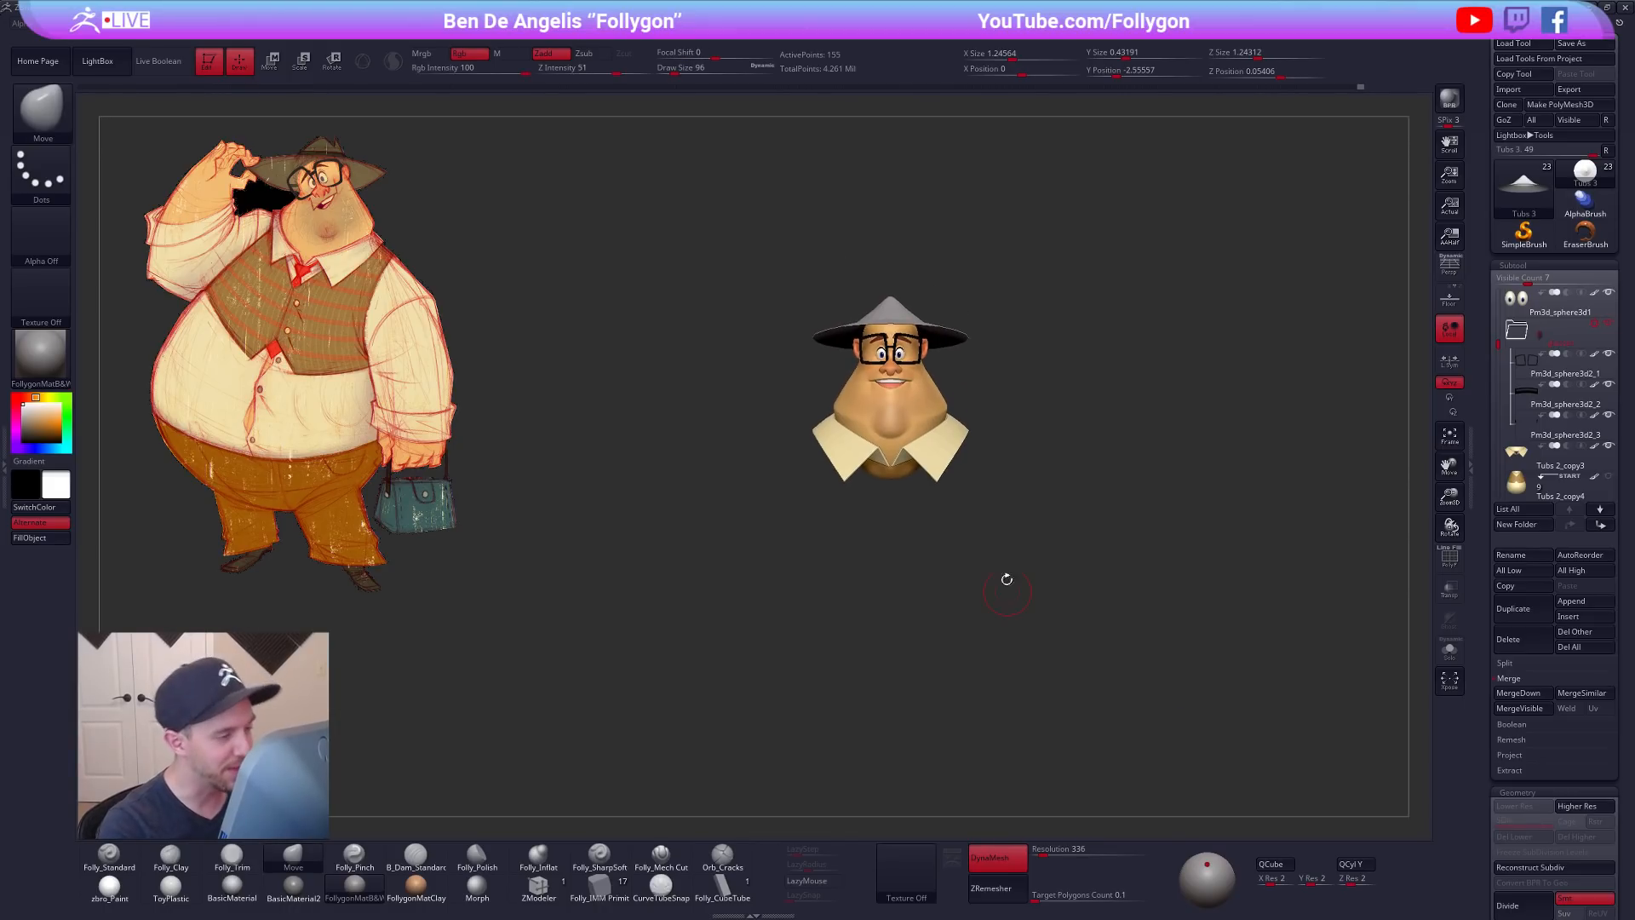
pyautogui.moveTo(950, 362); pyautogui.dragTo(805, 519)
# Step: Give the hat thickness by extruding all its polygons with the ZModeler brush, and isolate the hat
pyautogui.hotkey('shift', 'f')
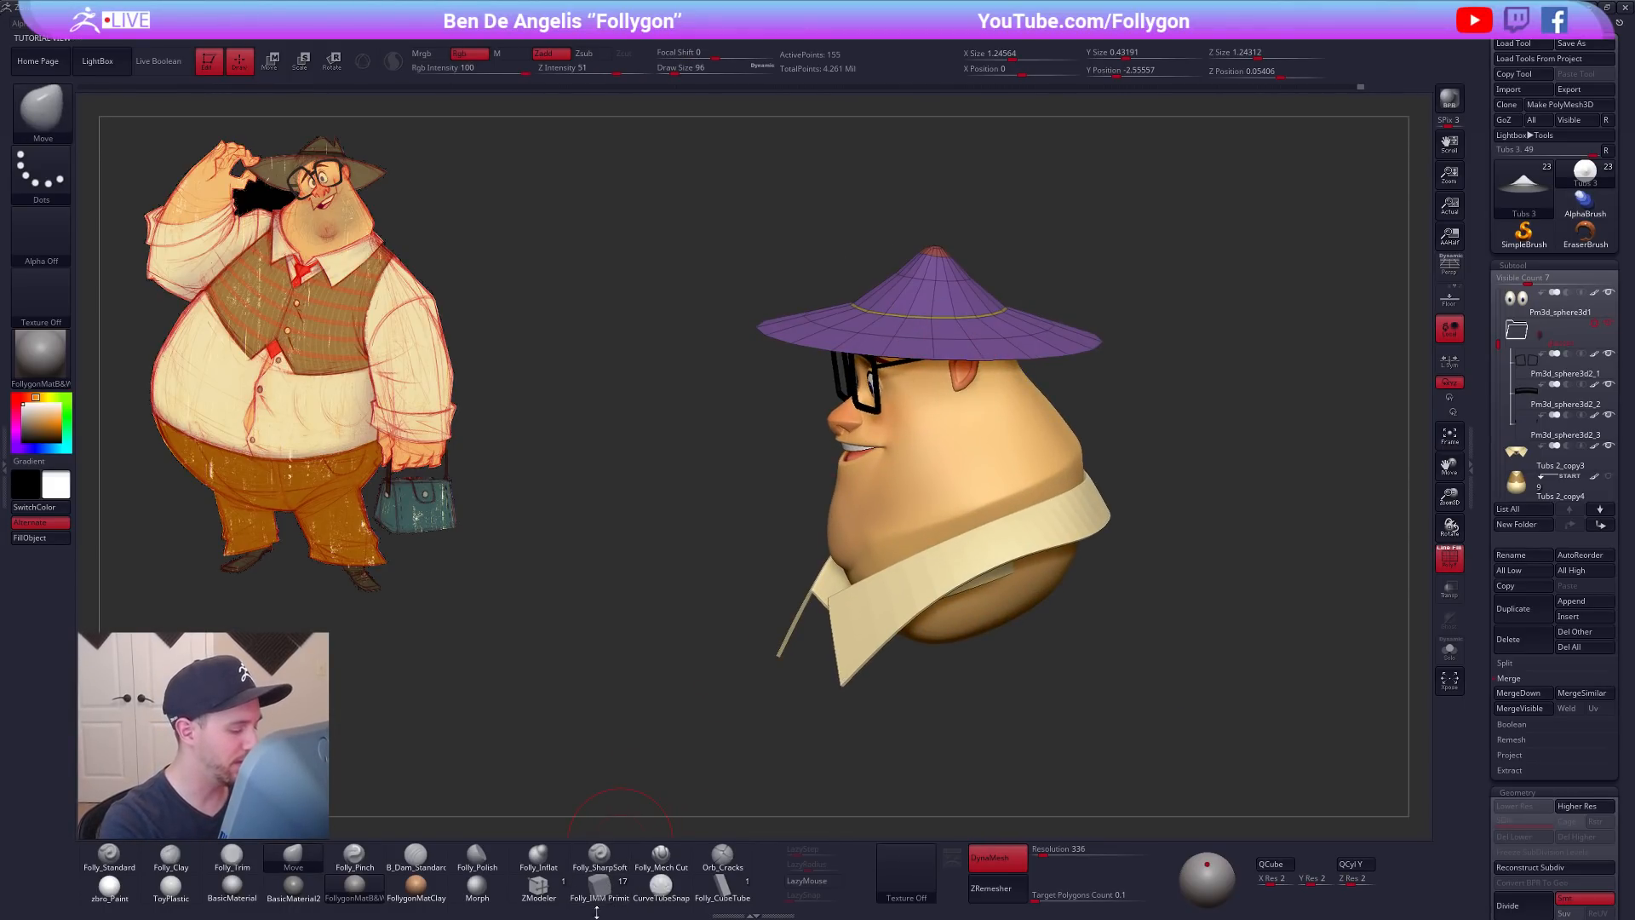
pyautogui.click(539, 888)
pyautogui.keyDown('ctrl'); pyautogui.moveTo(885, 404); pyautogui.dragTo(891, 528, button='right'); pyautogui.keyUp('ctrl')
pyautogui.press('space')
pyautogui.click(886, 457)
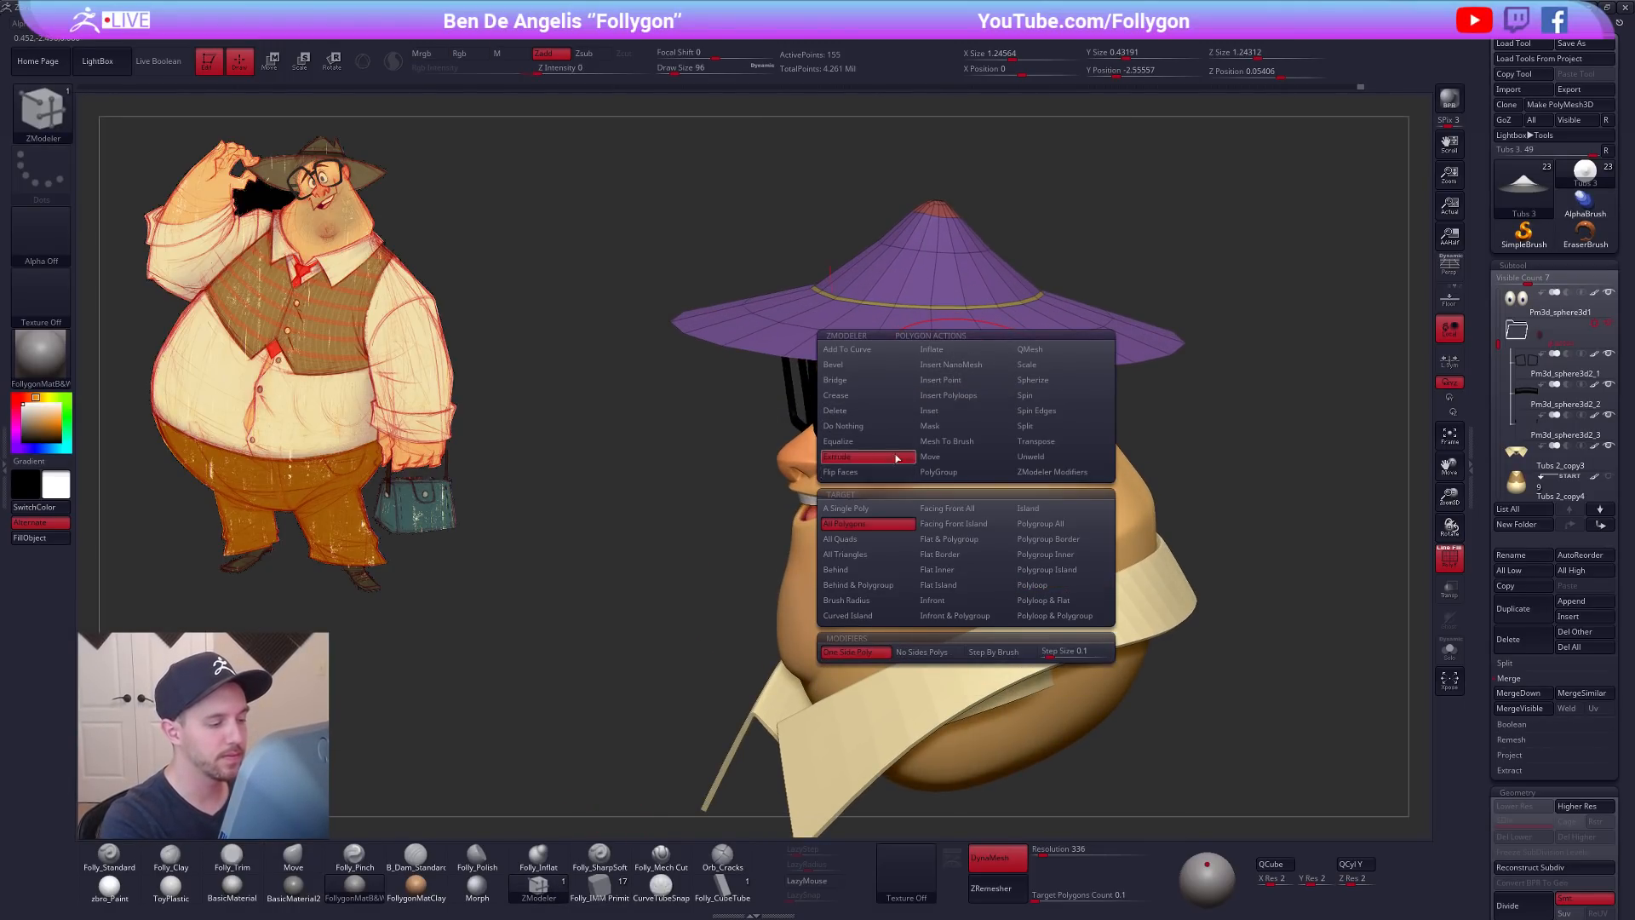
pyautogui.keyDown('alt'); pyautogui.moveTo(937, 354); pyautogui.dragTo(980, 387, button='right'); pyautogui.keyUp('alt')
pyautogui.hotkey('alt', 'shift', 's')
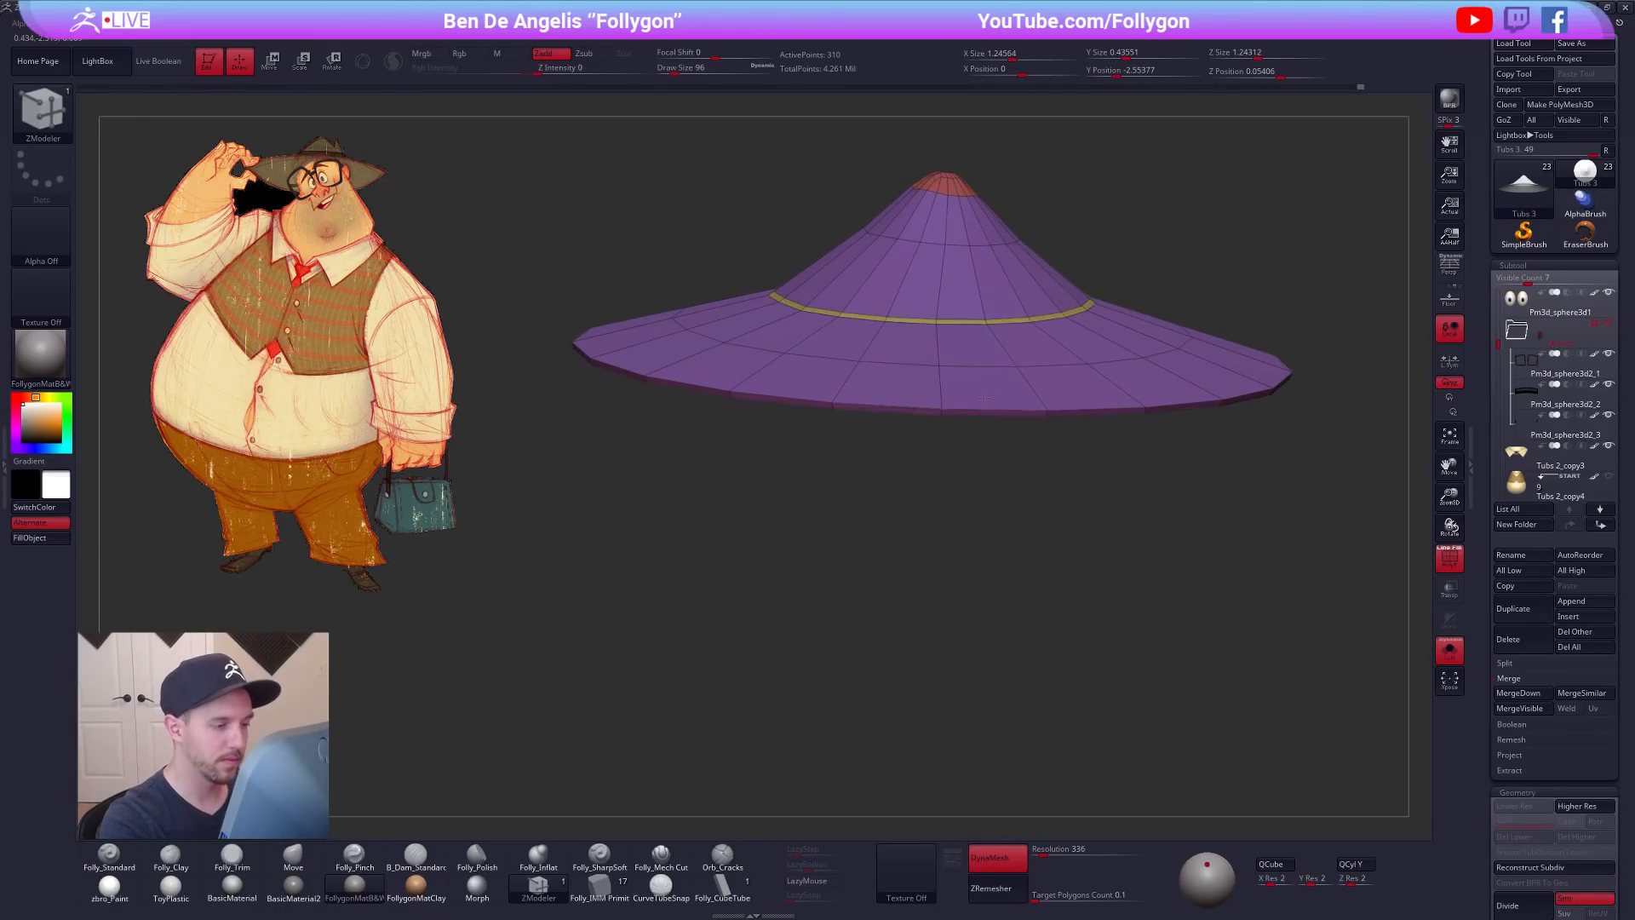
# Step: Preview the thickened hat smoothed, return it to low-poly wireframe and turn off its double-sided display
pyautogui.press('d')
pyautogui.moveTo(984, 403)
pyautogui.mouseDown(button='right')
pyautogui.moveTo(960, 348)
pyautogui.moveTo(991, 371)
pyautogui.mouseUp(button='right')
pyautogui.hotkey('shift', 'd')
pyautogui.hotkey('ctrl', 'shift', 'f')
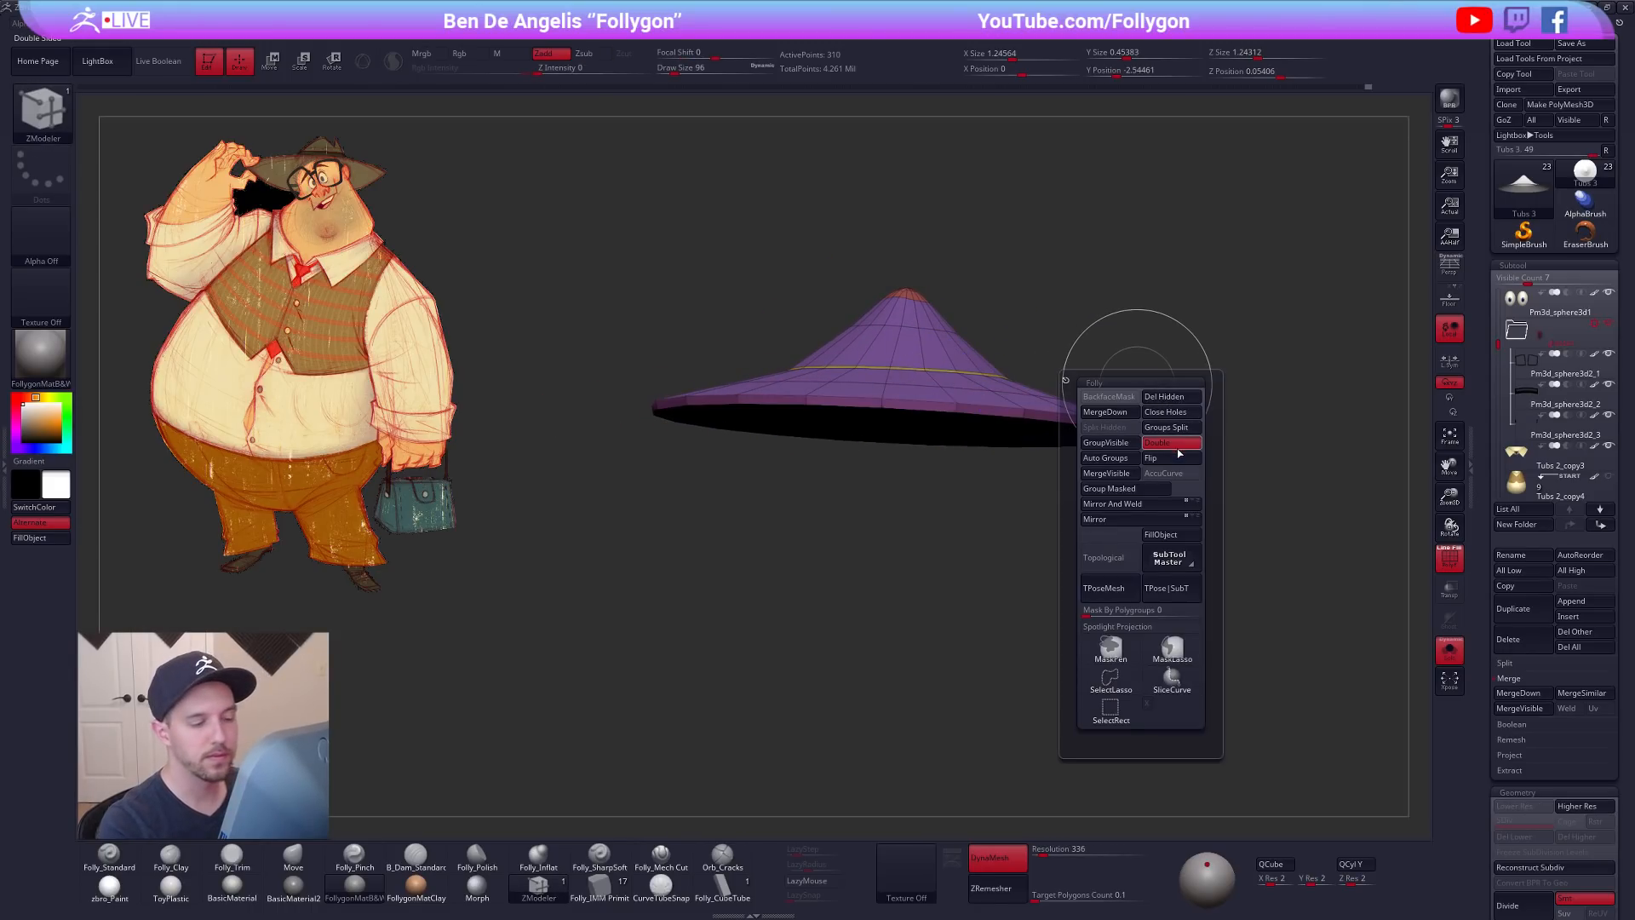
pyautogui.click(1172, 444)
pyautogui.click(1172, 459)
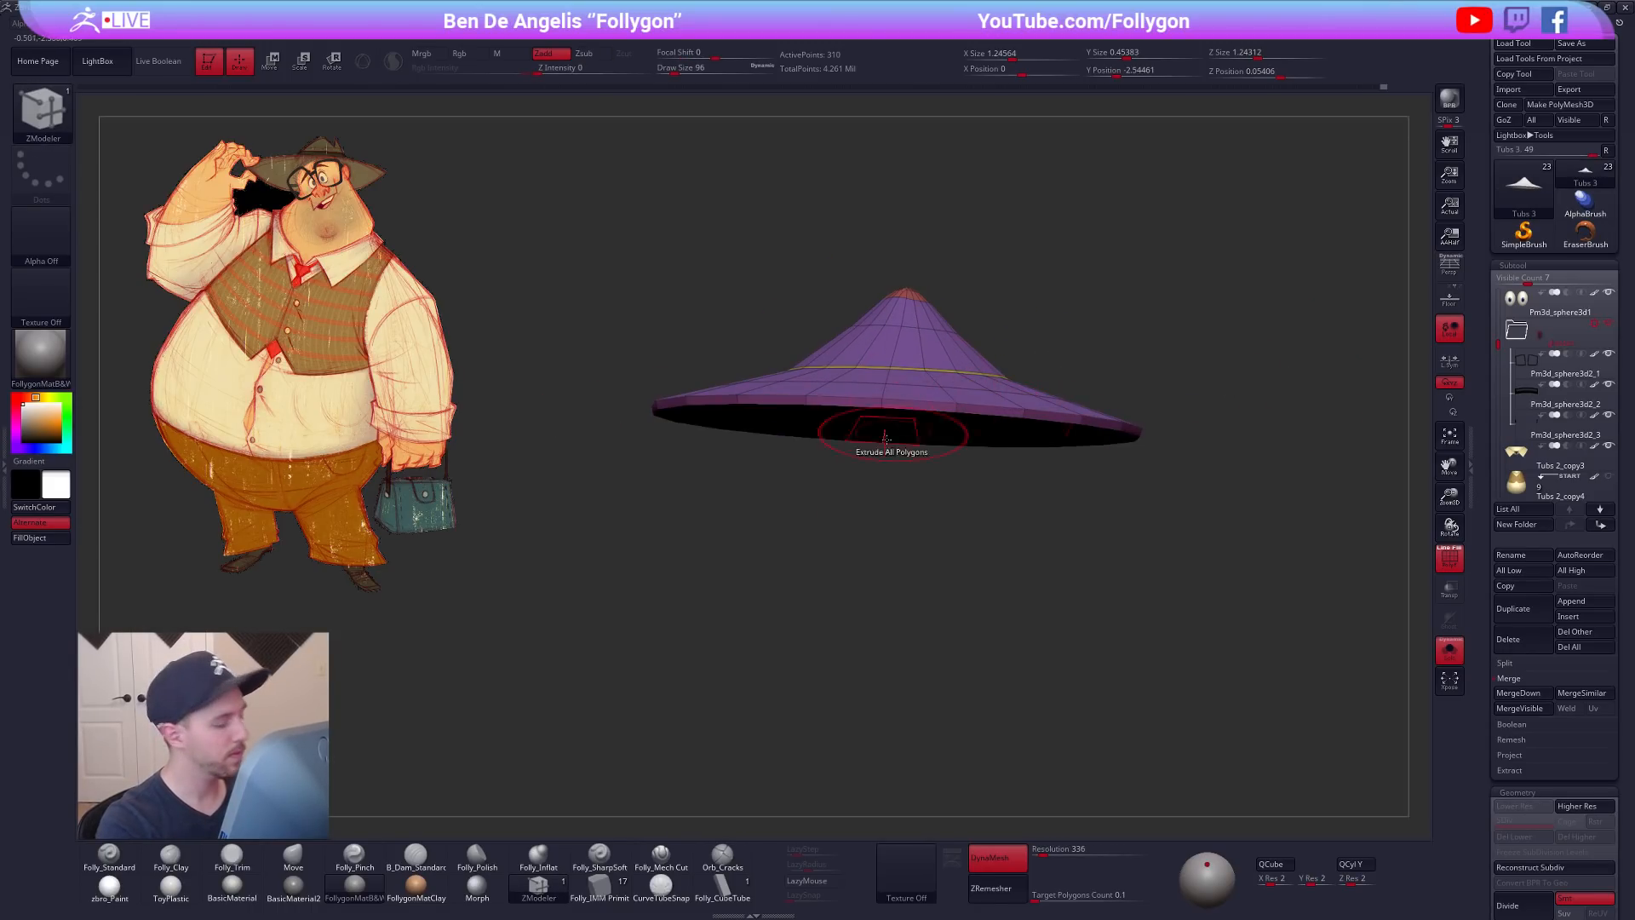
# Step: Crease the complete edge loop along the brim's rim with ZModeler, and preview the smoothed hat
pyautogui.moveTo(945, 383); pyautogui.dragTo(963, 479, button='right')
pyautogui.moveTo(963, 478)
pyautogui.keyDown('ctrl'); pyautogui.mouseDown(button='right')
pyautogui.moveTo(989, 407)
pyautogui.moveTo(991, 426)
pyautogui.moveTo(984, 451)
pyautogui.moveTo(990, 383)
pyautogui.moveTo(949, 500)
pyautogui.mouseUp(button='right'); pyautogui.keyUp('ctrl')
pyautogui.press('space')
pyautogui.click(921, 482)
pyautogui.click(899, 546)
pyautogui.press('d')
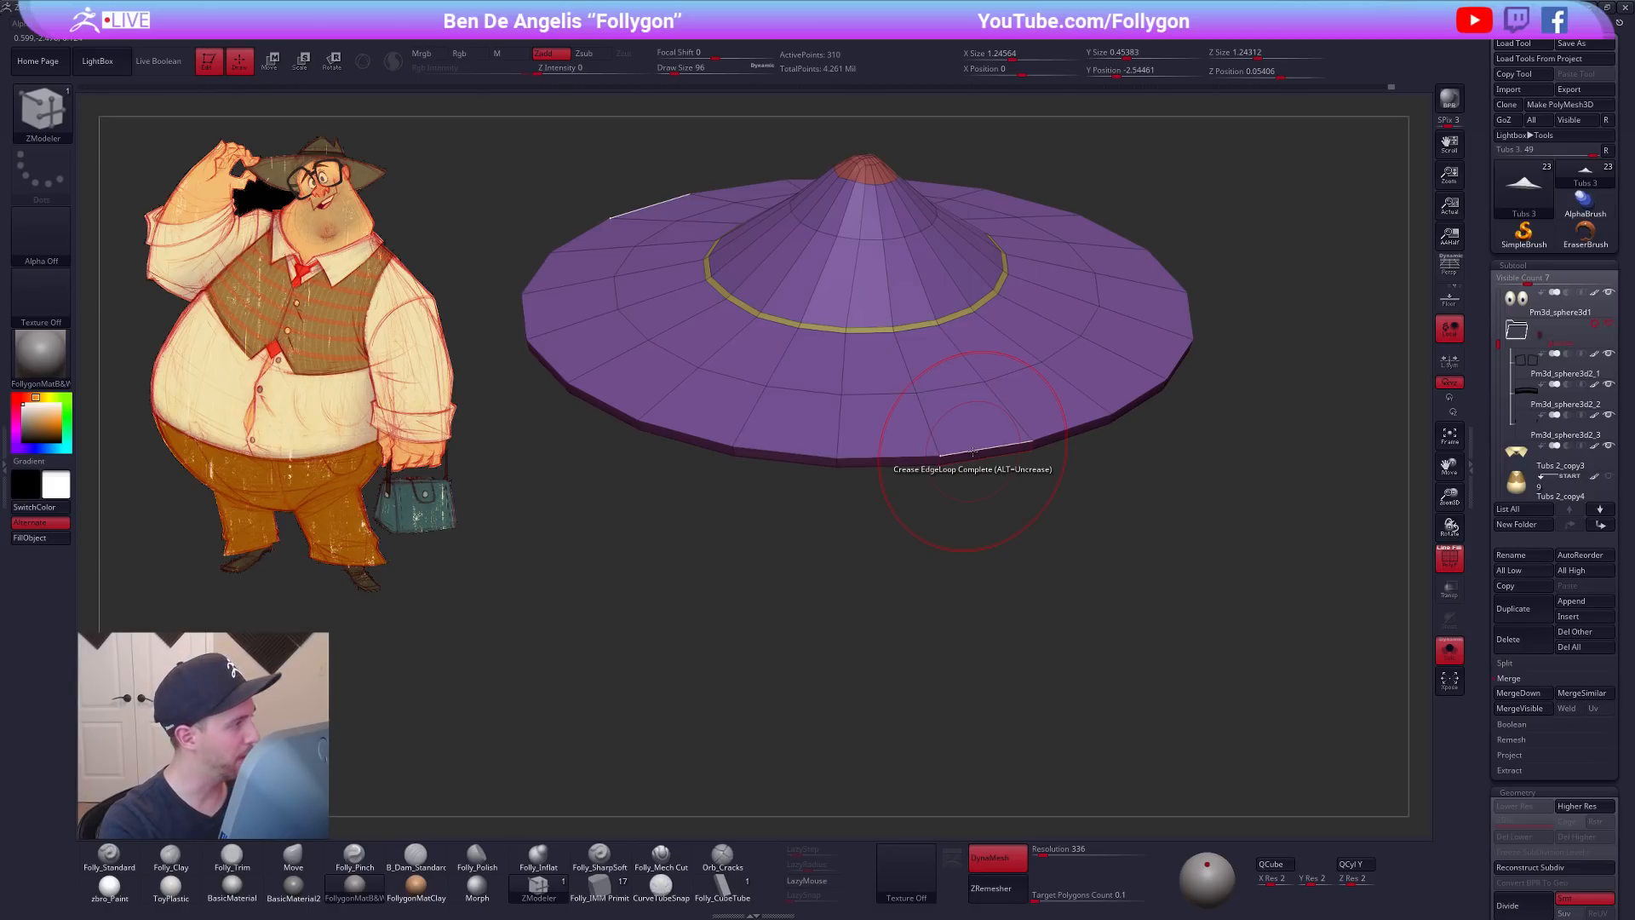
pyautogui.press('d')
pyautogui.hotkey('shift', 'd')
pyautogui.press('d')
pyautogui.hotkey('shift', 'f')
# Step: Check the creased hat on the head, isolate it again and undo the rim's crease
pyautogui.keyDown('alt'); pyautogui.moveTo(1133, 541); pyautogui.dragTo(1163, 632, button='right'); pyautogui.keyUp('alt')
pyautogui.hotkey('alt', 's')
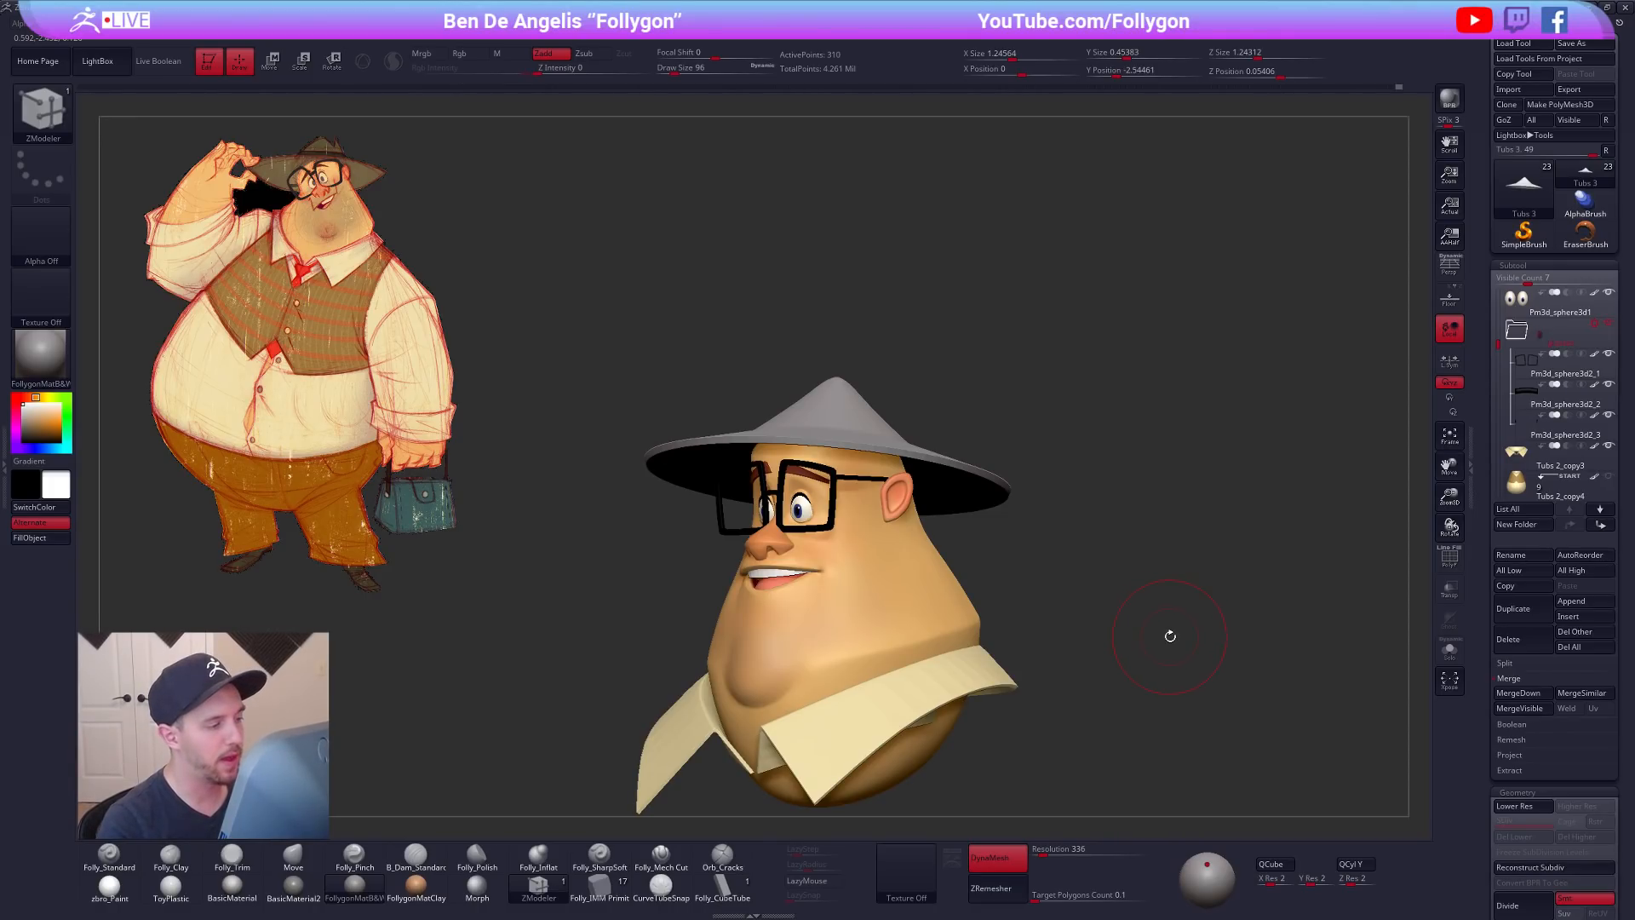
pyautogui.hotkey('alt', 's')
pyautogui.press('f')
pyautogui.hotkey('shift', 'f')
pyautogui.hotkey('shift', 'd')
pyautogui.moveTo(983, 467)
pyautogui.mouseDown(button='right')
pyautogui.moveTo(971, 452)
pyautogui.moveTo(955, 468)
pyautogui.mouseUp(button='right')
pyautogui.hotkey('ctrl', 'z')
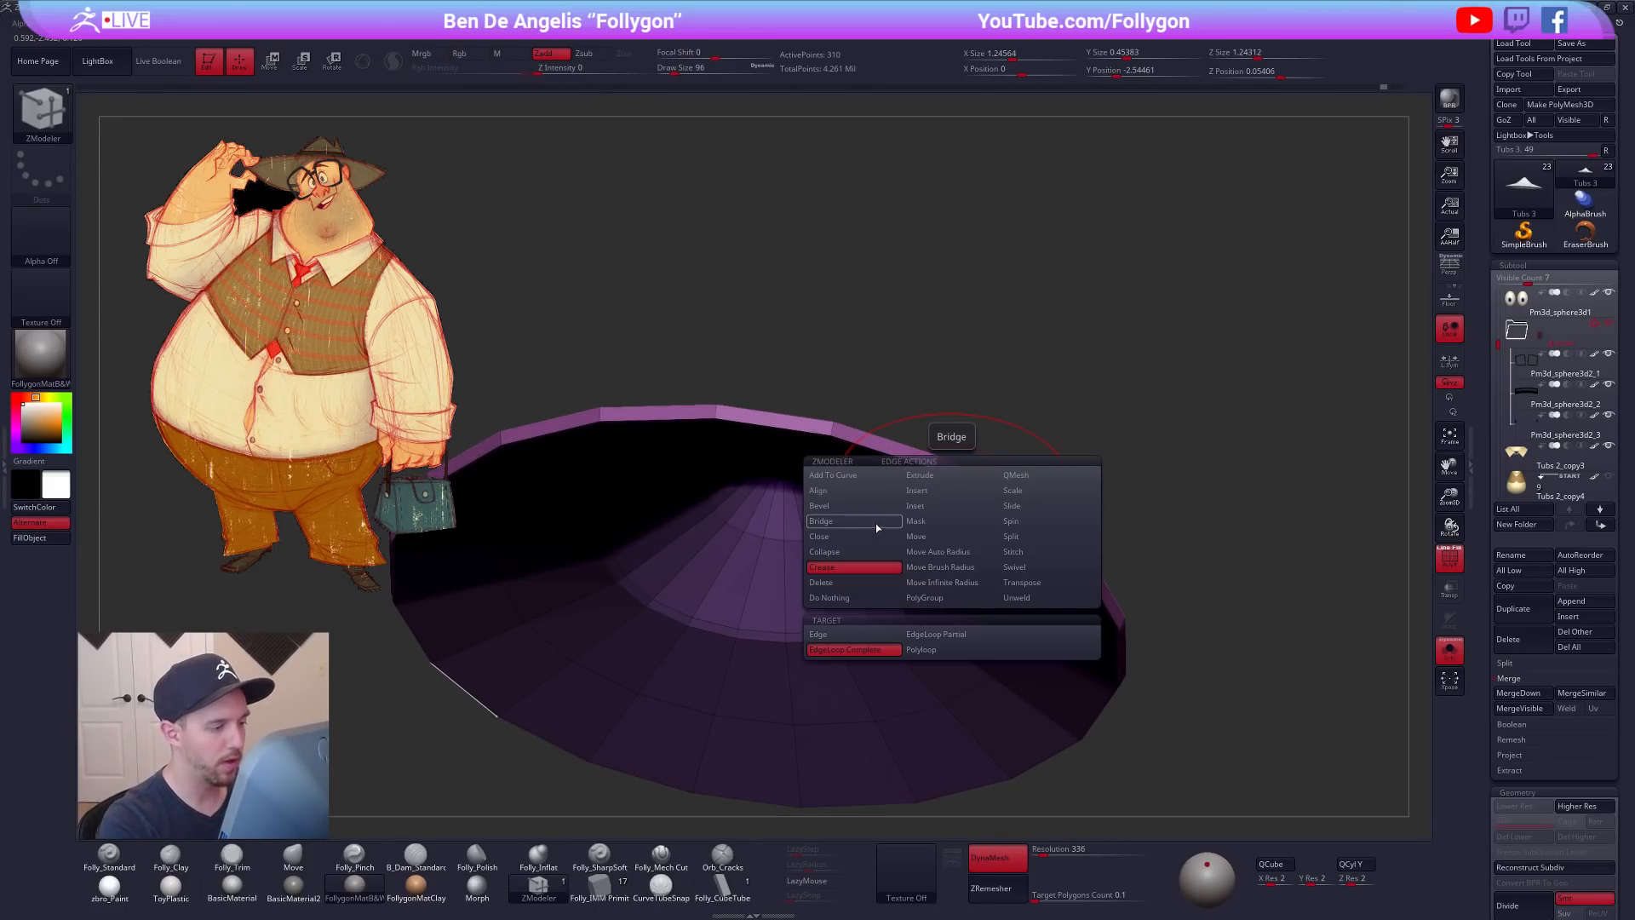
# Step: Bevel the complete edge loop around the brim's inner rim with ZModeler, and preview the hat smoothed
pyautogui.click(884, 511)
pyautogui.moveTo(895, 579); pyautogui.dragTo(963, 503, button='right')
pyautogui.moveTo(963, 503); pyautogui.dragTo(967, 511)
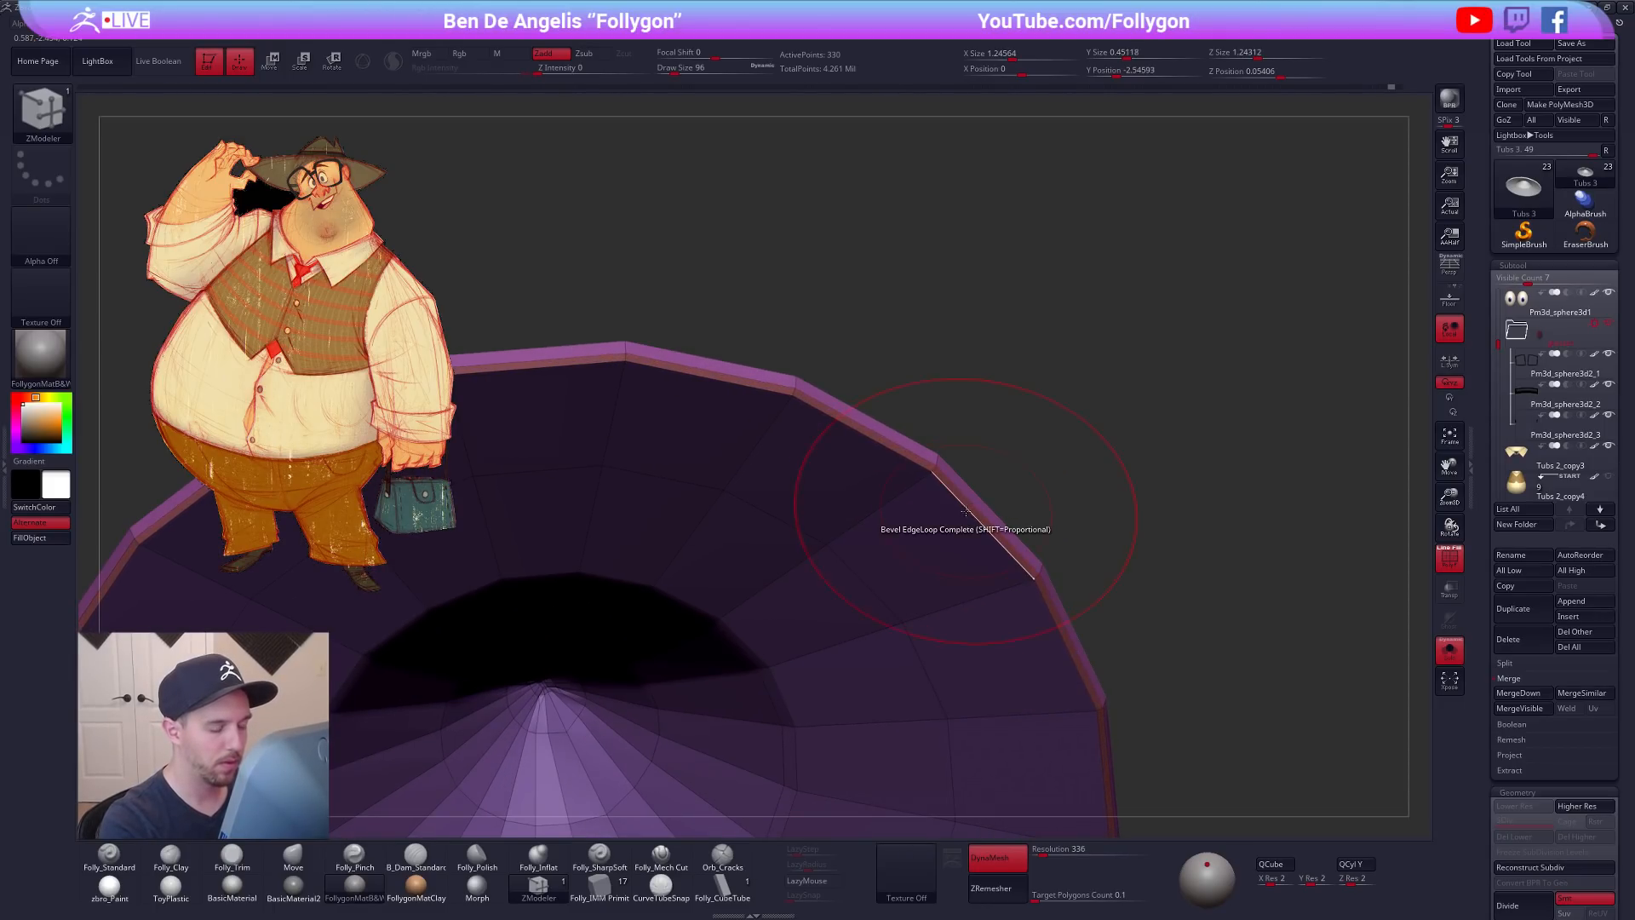
pyautogui.moveTo(965, 511); pyautogui.dragTo(1026, 485, button='right')
pyautogui.press('d')
pyautogui.hotkey('shift', 'f')
pyautogui.moveTo(1026, 485); pyautogui.dragTo(1102, 531, button='right')
pyautogui.hotkey('shift', 'd')
pyautogui.hotkey('ctrl', 'z')
pyautogui.press('d')
pyautogui.keyDown('ctrl'); pyautogui.moveTo(1093, 598); pyautogui.dragTo(1039, 573, button='right'); pyautogui.keyUp('ctrl')
# Step: Bring back the head and flatten the hat's height with Transpose Move in side view, returning to draw mode
pyautogui.hotkey('shift', 'f')
pyautogui.hotkey('alt', 's')
pyautogui.press('w')
pyautogui.moveTo(988, 390); pyautogui.dragTo(1009, 289)
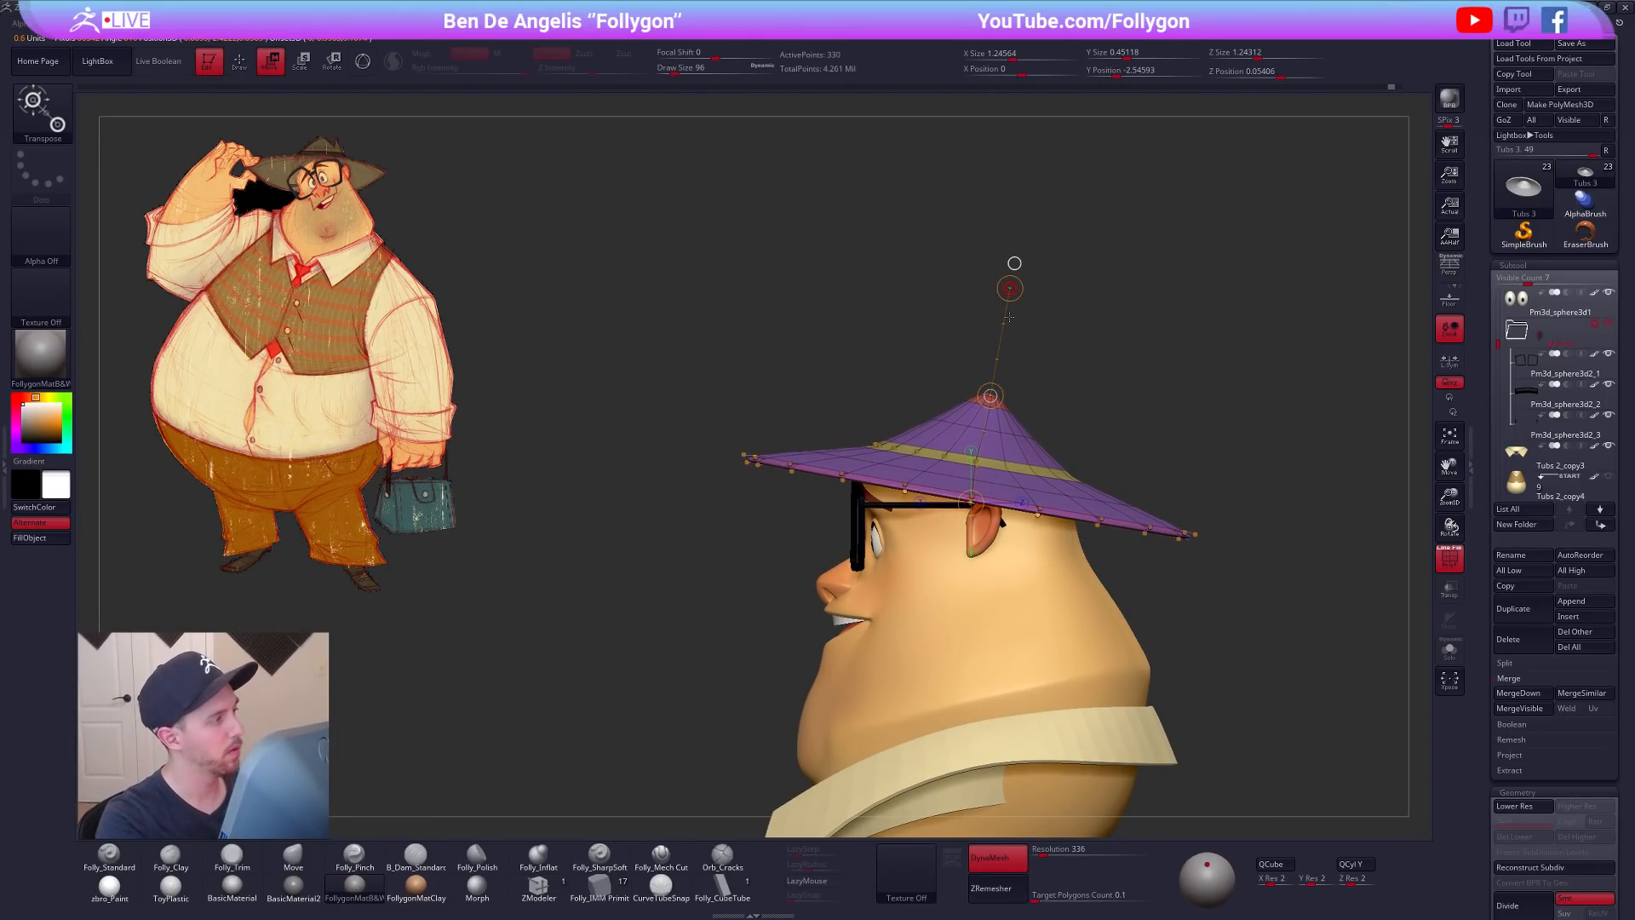
pyautogui.press('q')
pyautogui.hotkey('shift', 'f')
pyautogui.keyDown('alt'); pyautogui.moveTo(1180, 533); pyautogui.dragTo(1159, 483, button='right'); pyautogui.keyUp('alt')
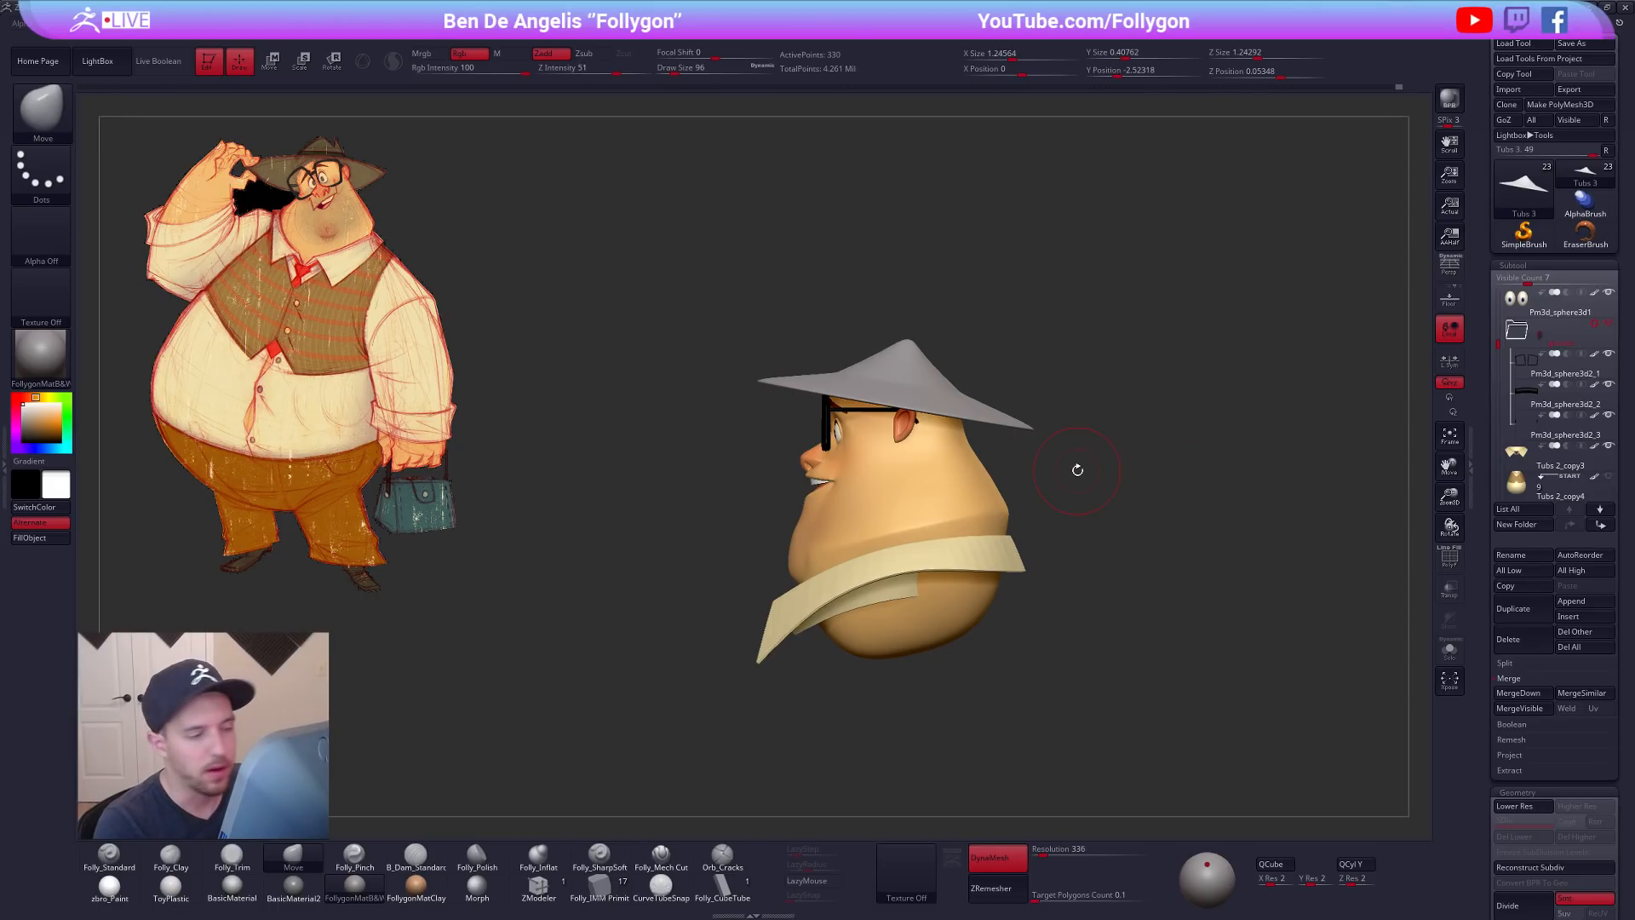
# Step: Examine the flattened hat on the head from several angles, and set the selection brush to SelectLasso
pyautogui.moveTo(899, 384)
pyautogui.keyDown('ctrl'); pyautogui.mouseDown(button='right')
pyautogui.moveTo(913, 412)
pyautogui.moveTo(938, 413)
pyautogui.moveTo(895, 396)
pyautogui.moveTo(884, 298)
pyautogui.mouseUp(button='right'); pyautogui.keyUp('ctrl')
pyautogui.hotkey('shift', 'f')
pyautogui.hotkey('shift', 'f')
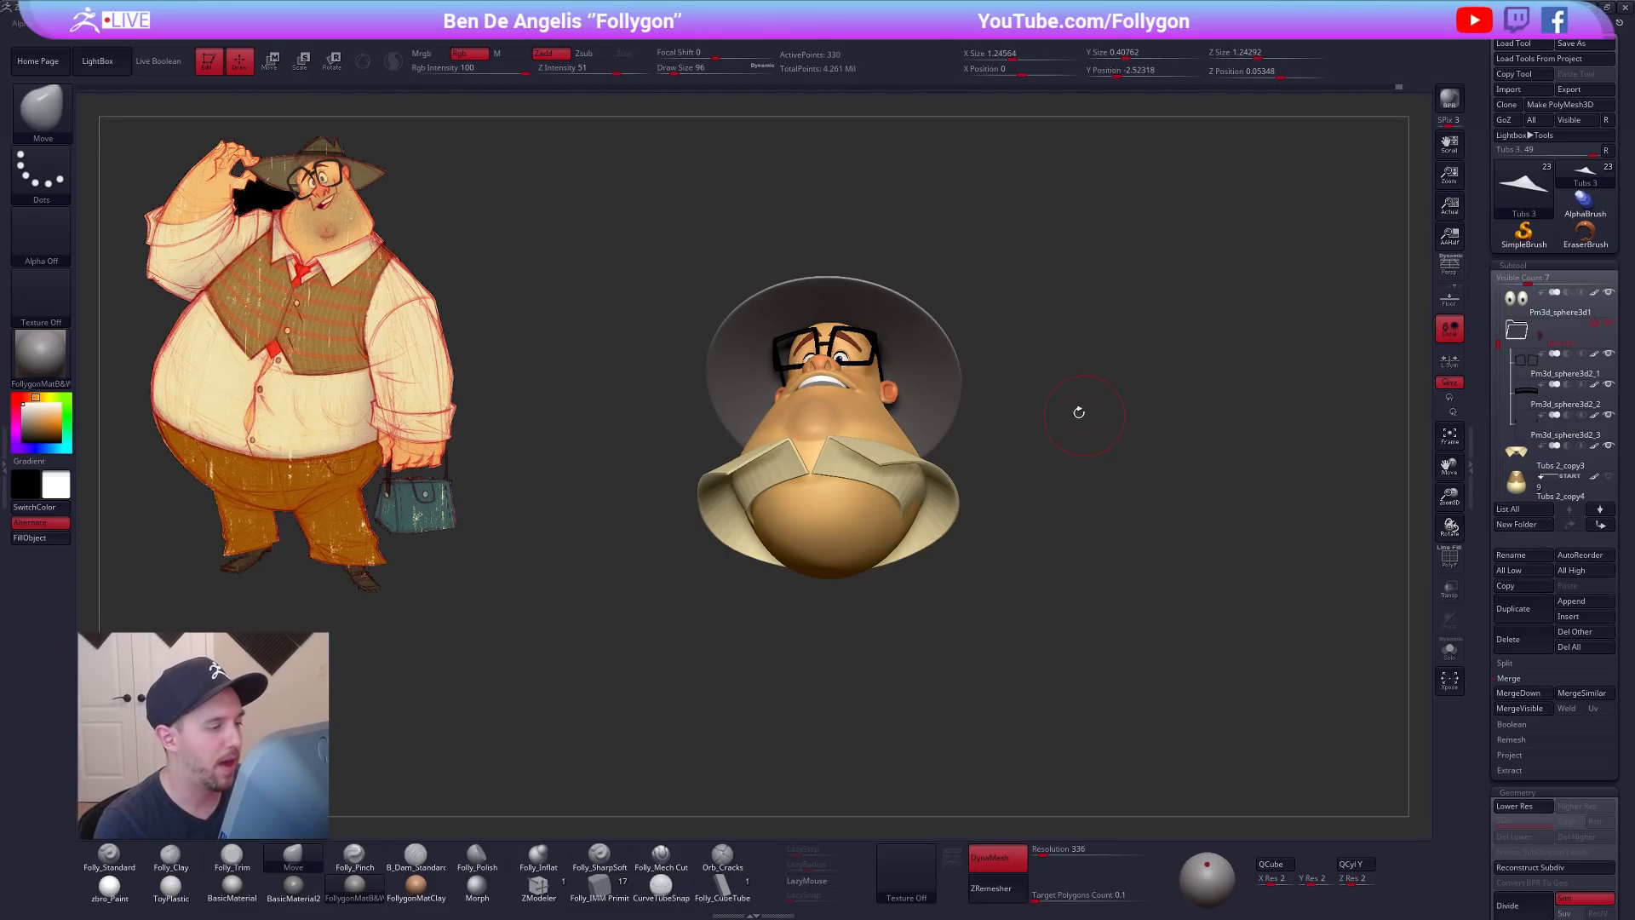
pyautogui.keyDown('shift'); pyautogui.moveTo(1080, 413); pyautogui.dragTo(1075, 452); pyautogui.keyUp('shift')
pyautogui.press('space')
pyautogui.hotkey('ctrl', 'shift', 'space')
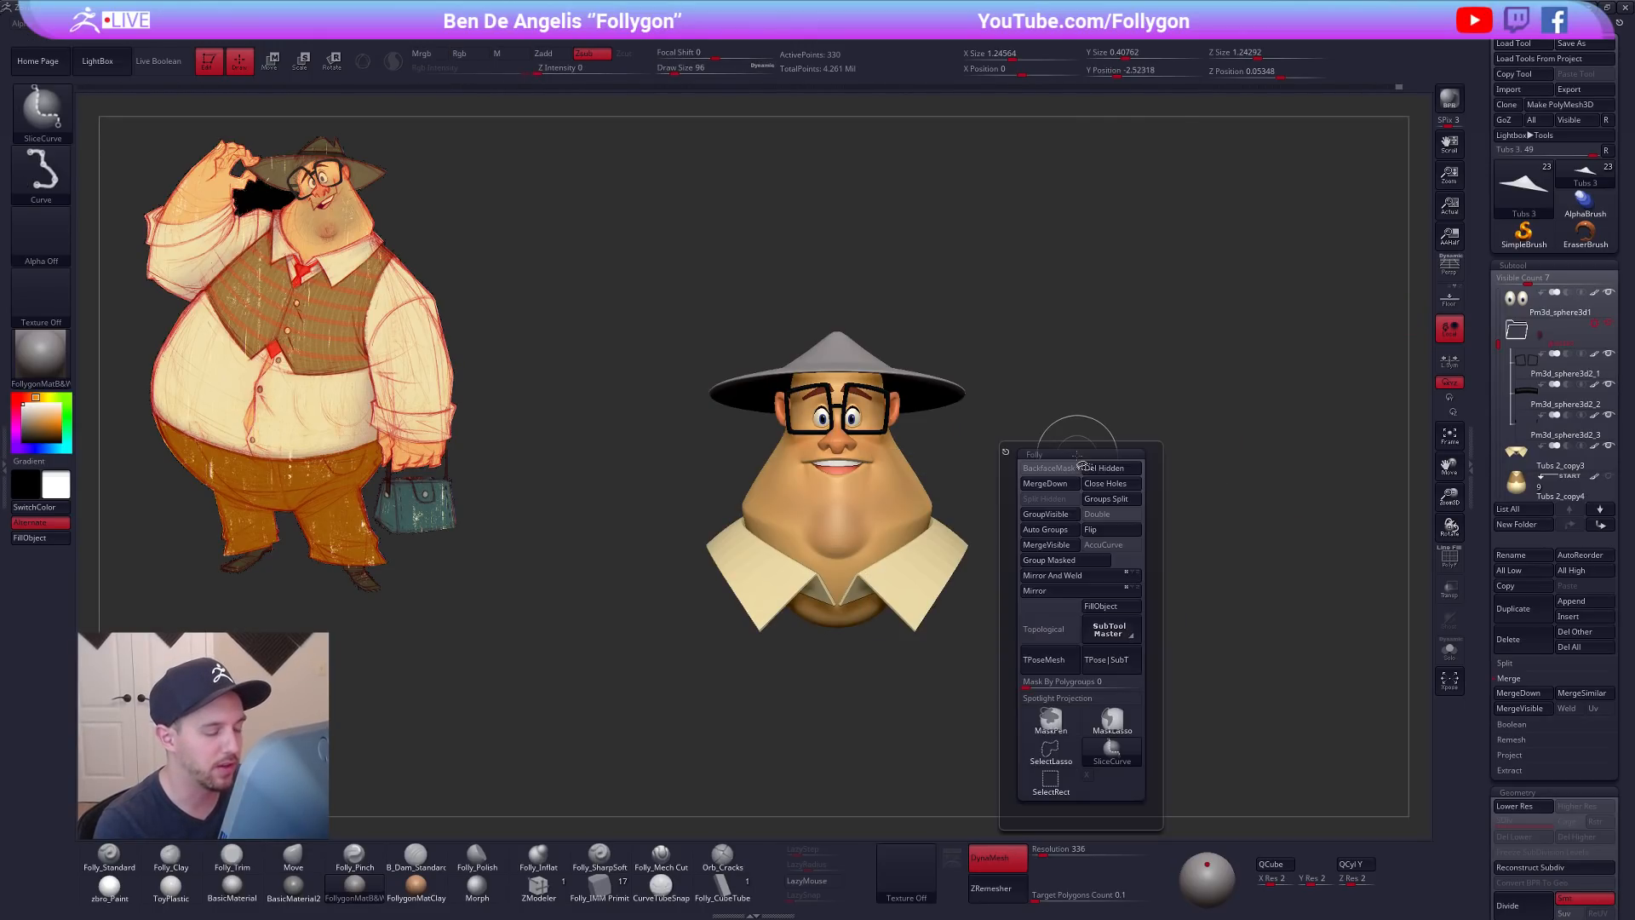
pyautogui.keyDown('ctrl'); pyautogui.keyDown('shift'); pyautogui.click(1047, 758); pyautogui.keyUp('shift'); pyautogui.keyUp('ctrl')
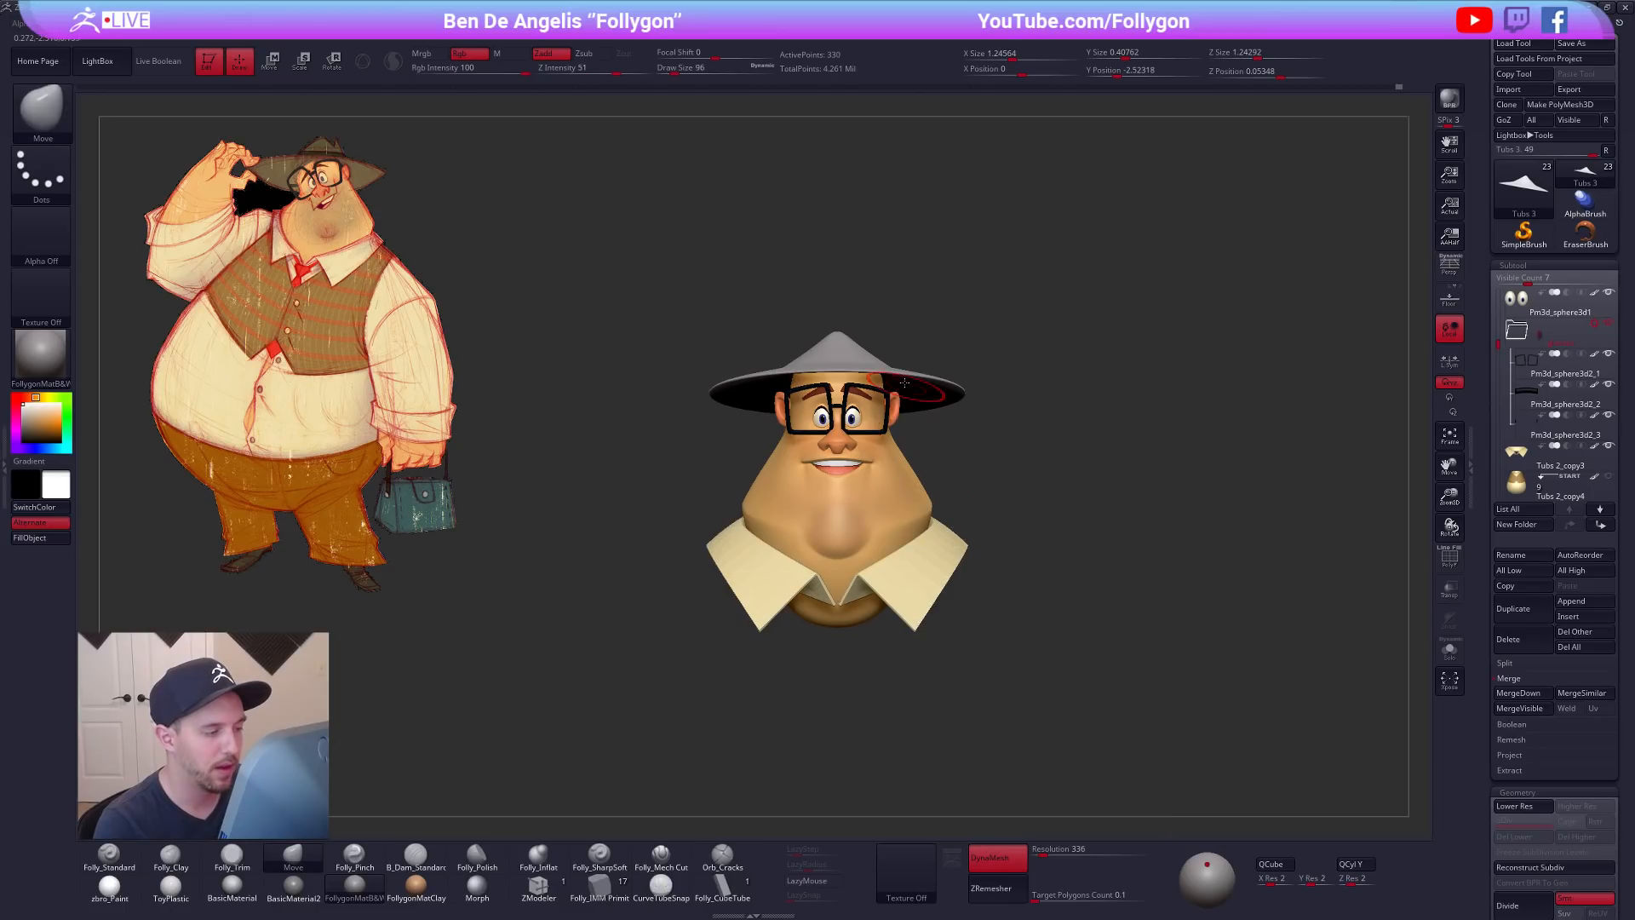
# Step: Isolate the hat, view it from above and try a diagonal cut across it with SliceCurve
pyautogui.moveTo(861, 368)
pyautogui.keyDown('ctrl'); pyautogui.mouseDown(button='right')
pyautogui.moveTo(864, 400)
pyautogui.moveTo(831, 363)
pyautogui.mouseUp(button='right'); pyautogui.keyUp('ctrl')
pyautogui.hotkey('shift', 's')
pyautogui.hotkey('shift', 'd')
pyautogui.hotkey('shift', 'f')
pyautogui.press('space')
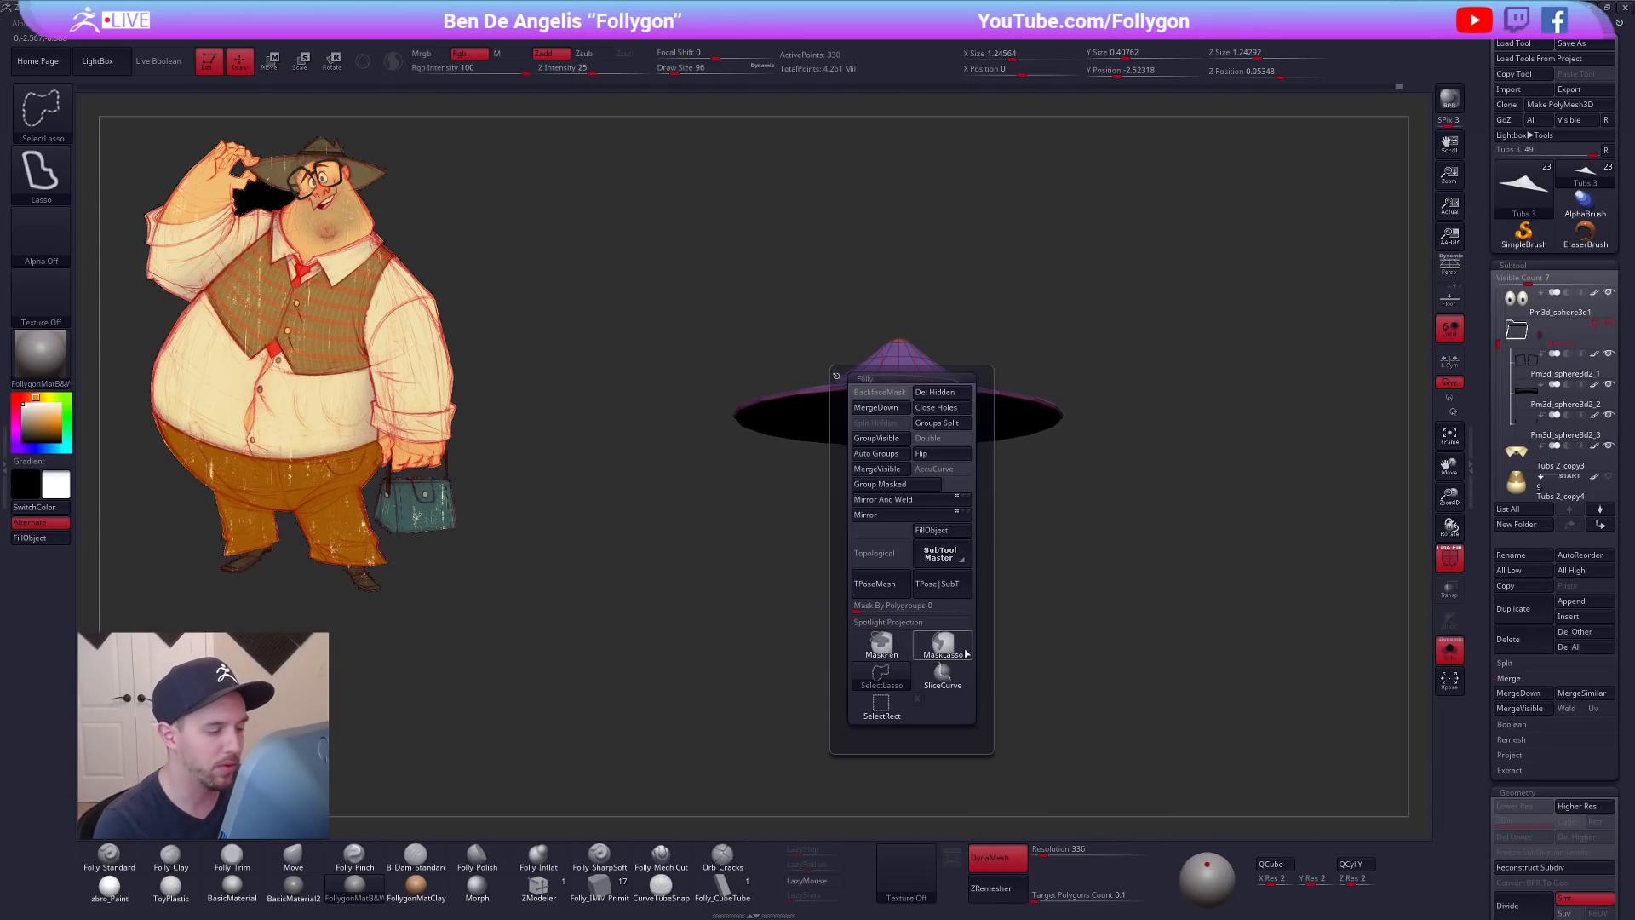
pyautogui.keyDown('shift'); pyautogui.moveTo(971, 356); pyautogui.dragTo(869, 642); pyautogui.keyUp('shift')
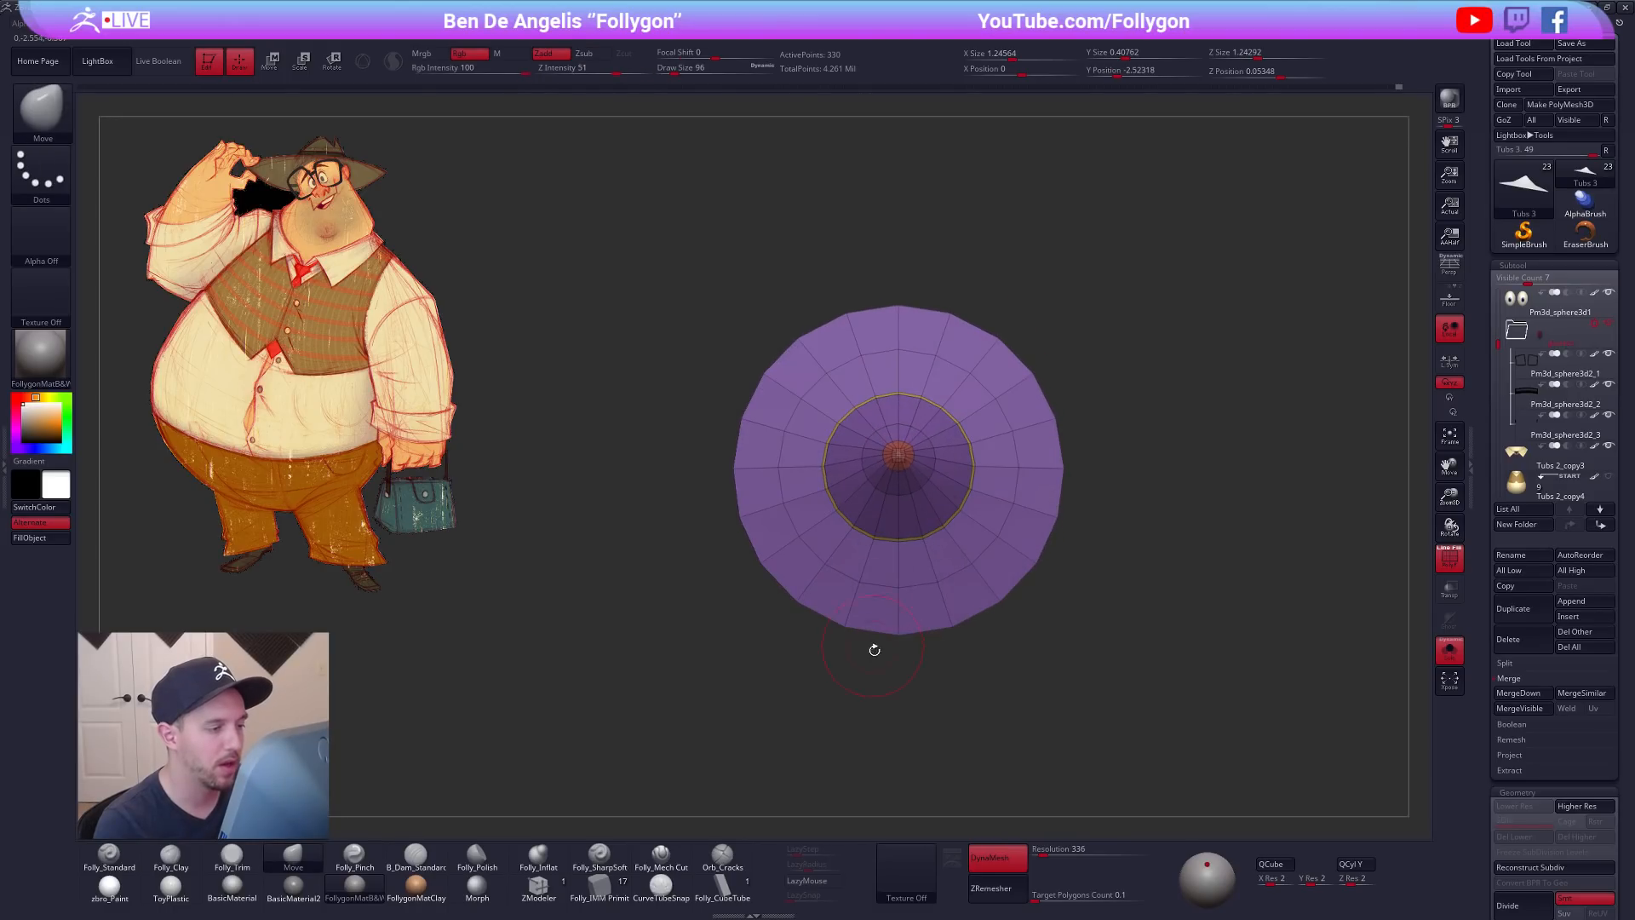
pyautogui.keyDown('ctrl'); pyautogui.keyDown('shift'); pyautogui.moveTo(586, 612); pyautogui.dragTo(1145, 322); pyautogui.keyUp('shift'); pyautogui.keyUp('ctrl')
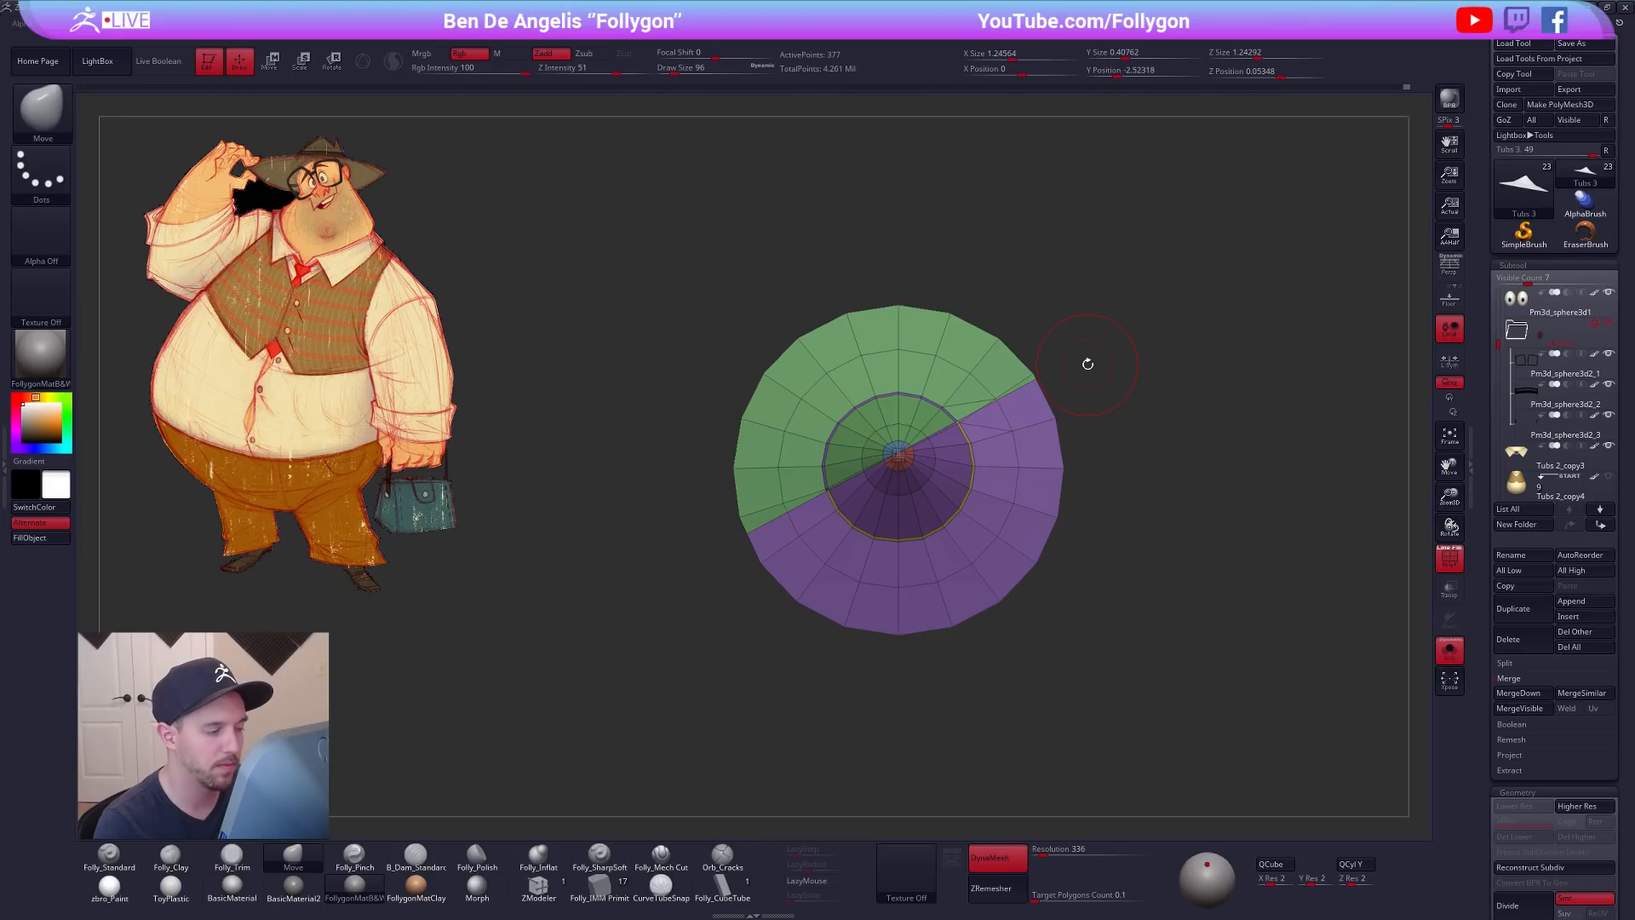
pyautogui.hotkey('ctrl', 'z')
# Step: Slice the hat straight across its middle with SliceCurve, inspect the halves and undo the cut
pyautogui.keyDown('ctrl'); pyautogui.keyDown('shift'); pyautogui.moveTo(671, 468); pyautogui.dragTo(1229, 468); pyautogui.keyUp('shift'); pyautogui.keyUp('ctrl')
pyautogui.keyDown('ctrl'); pyautogui.keyDown('shift'); pyautogui.click(1006, 465); pyautogui.keyUp('shift'); pyautogui.keyUp('ctrl')
pyautogui.moveTo(1014, 503); pyautogui.dragTo(1160, 460)
pyautogui.keyDown('ctrl'); pyautogui.keyDown('shift'); pyautogui.click(1006, 436); pyautogui.keyUp('shift'); pyautogui.keyUp('ctrl')
pyautogui.hotkey('ctrl', 'z')
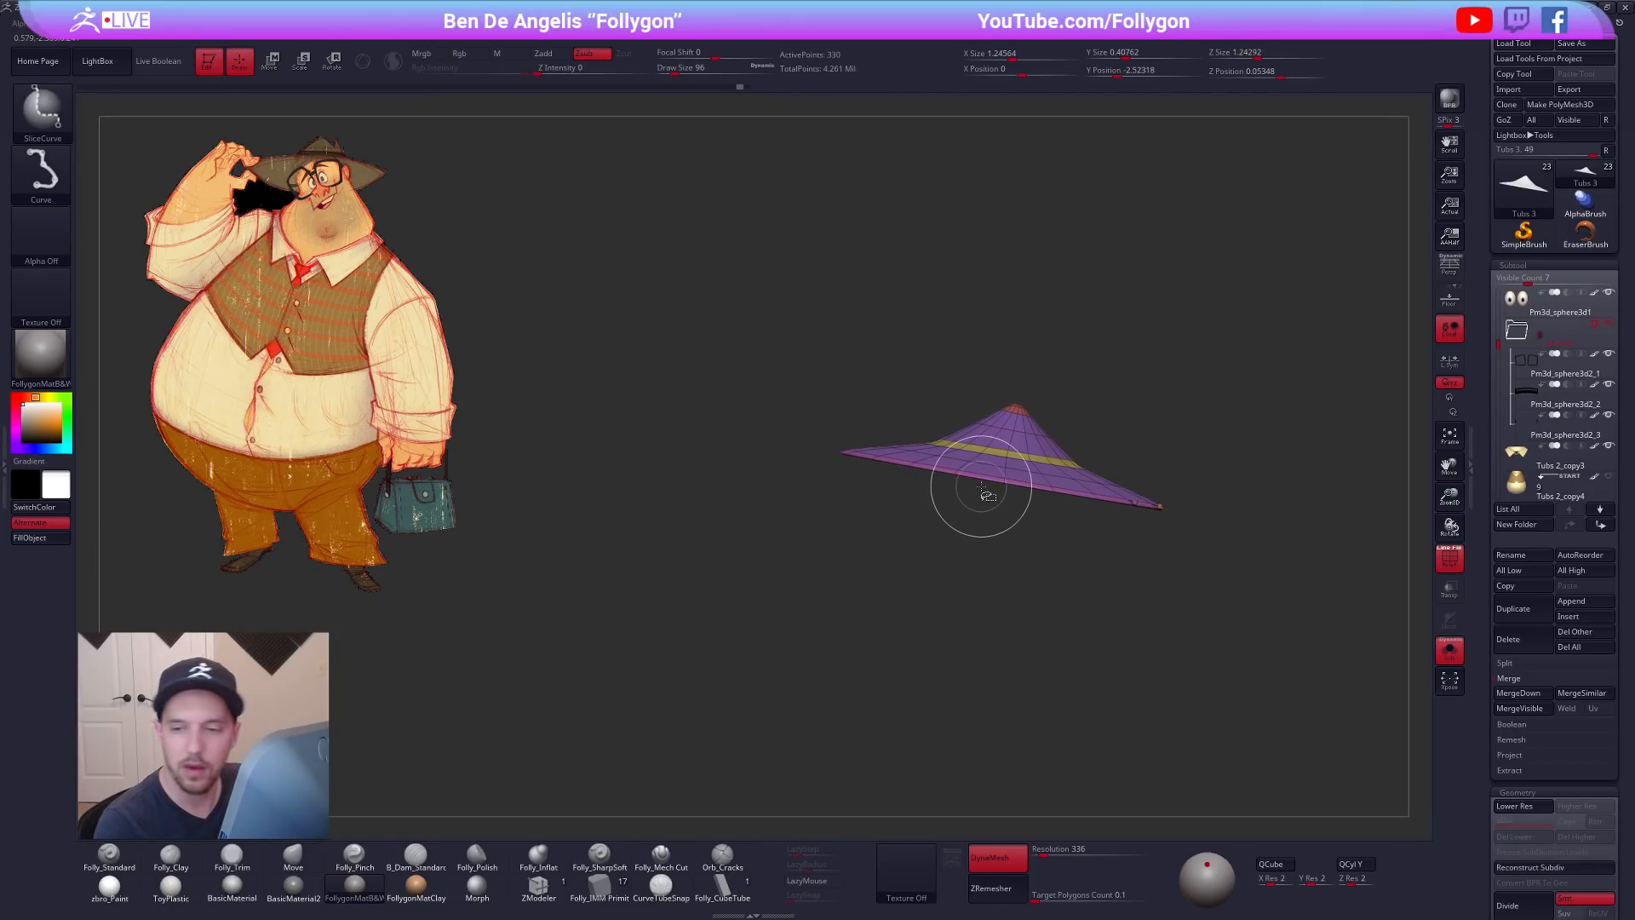
# Step: Replace SliceCurve as the selection brush, and view the smoothed hat without wireframe
pyautogui.hotkey('ctrl', 'shift', 'space')
pyautogui.keyDown('ctrl'); pyautogui.keyDown('shift'); pyautogui.click(952, 795); pyautogui.keyUp('shift'); pyautogui.keyUp('ctrl')
pyautogui.keyDown('alt'); pyautogui.moveTo(927, 504); pyautogui.dragTo(861, 588); pyautogui.keyUp('alt')
pyautogui.hotkey('shift', 'f')
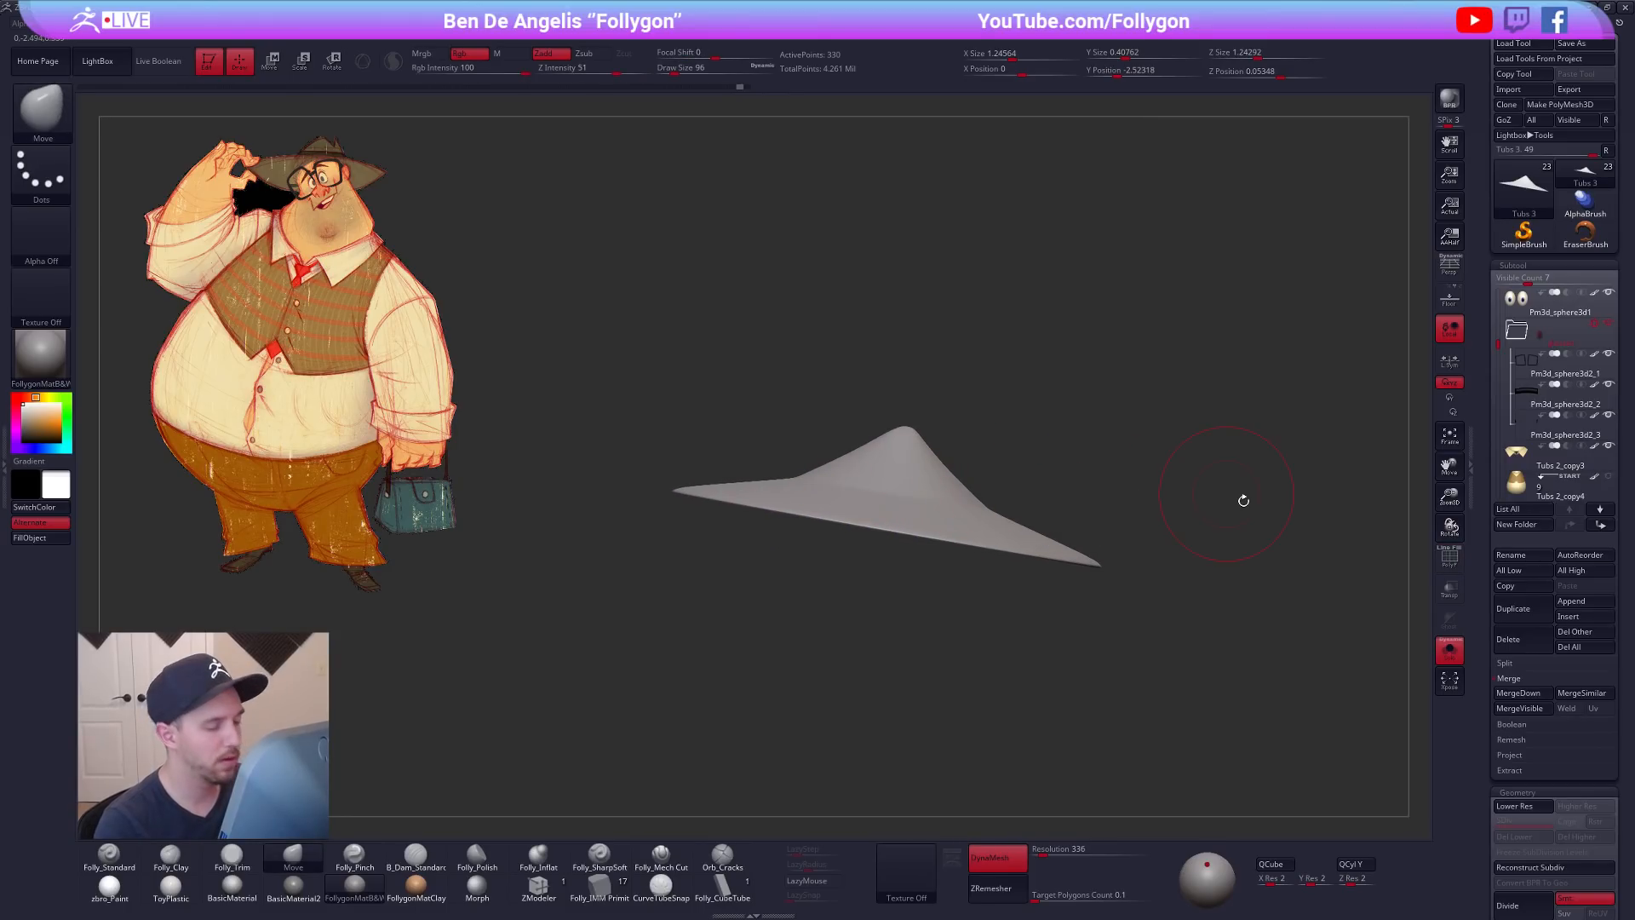
# Step: Set the Move brush's draw size to 160 and slightly adjust the hat
pyautogui.click(1237, 498)
pyautogui.moveTo(978, 491); pyautogui.dragTo(966, 445)
pyautogui.press('s')
pyautogui.moveTo(789, 607); pyautogui.dragTo(795, 608)
pyautogui.moveTo(801, 588)
pyautogui.mouseDown(button='right')
pyautogui.moveTo(876, 527)
pyautogui.moveTo(879, 553)
pyautogui.moveTo(918, 569)
pyautogui.moveTo(894, 554)
pyautogui.moveTo(772, 579)
pyautogui.mouseUp(button='right')
pyautogui.hotkey('shift', 's')
pyautogui.moveTo(772, 583); pyautogui.dragTo(773, 624)
# Step: Drop a canvas snapshot of the front-view head and hat for comparison, and move the model clear of it
pyautogui.hotkey('shift', 's')
pyautogui.moveTo(743, 629)
pyautogui.mouseDown(button='right')
pyautogui.moveTo(921, 517)
pyautogui.moveTo(967, 581)
pyautogui.moveTo(1101, 517)
pyautogui.moveTo(1077, 584)
pyautogui.moveTo(1230, 478)
pyautogui.moveTo(1201, 487)
pyautogui.moveTo(1310, 486)
pyautogui.mouseUp(button='right')
pyautogui.moveTo(1309, 485); pyautogui.dragTo(1272, 476, button='right')
pyautogui.hotkey('shift', 's')
pyautogui.keyDown('alt'); pyautogui.moveTo(1300, 343); pyautogui.dragTo(1112, 487, button='right'); pyautogui.keyUp('alt')
pyautogui.keyDown('alt'); pyautogui.moveTo(1111, 487); pyautogui.dragTo(885, 520, button='right'); pyautogui.keyUp('alt')
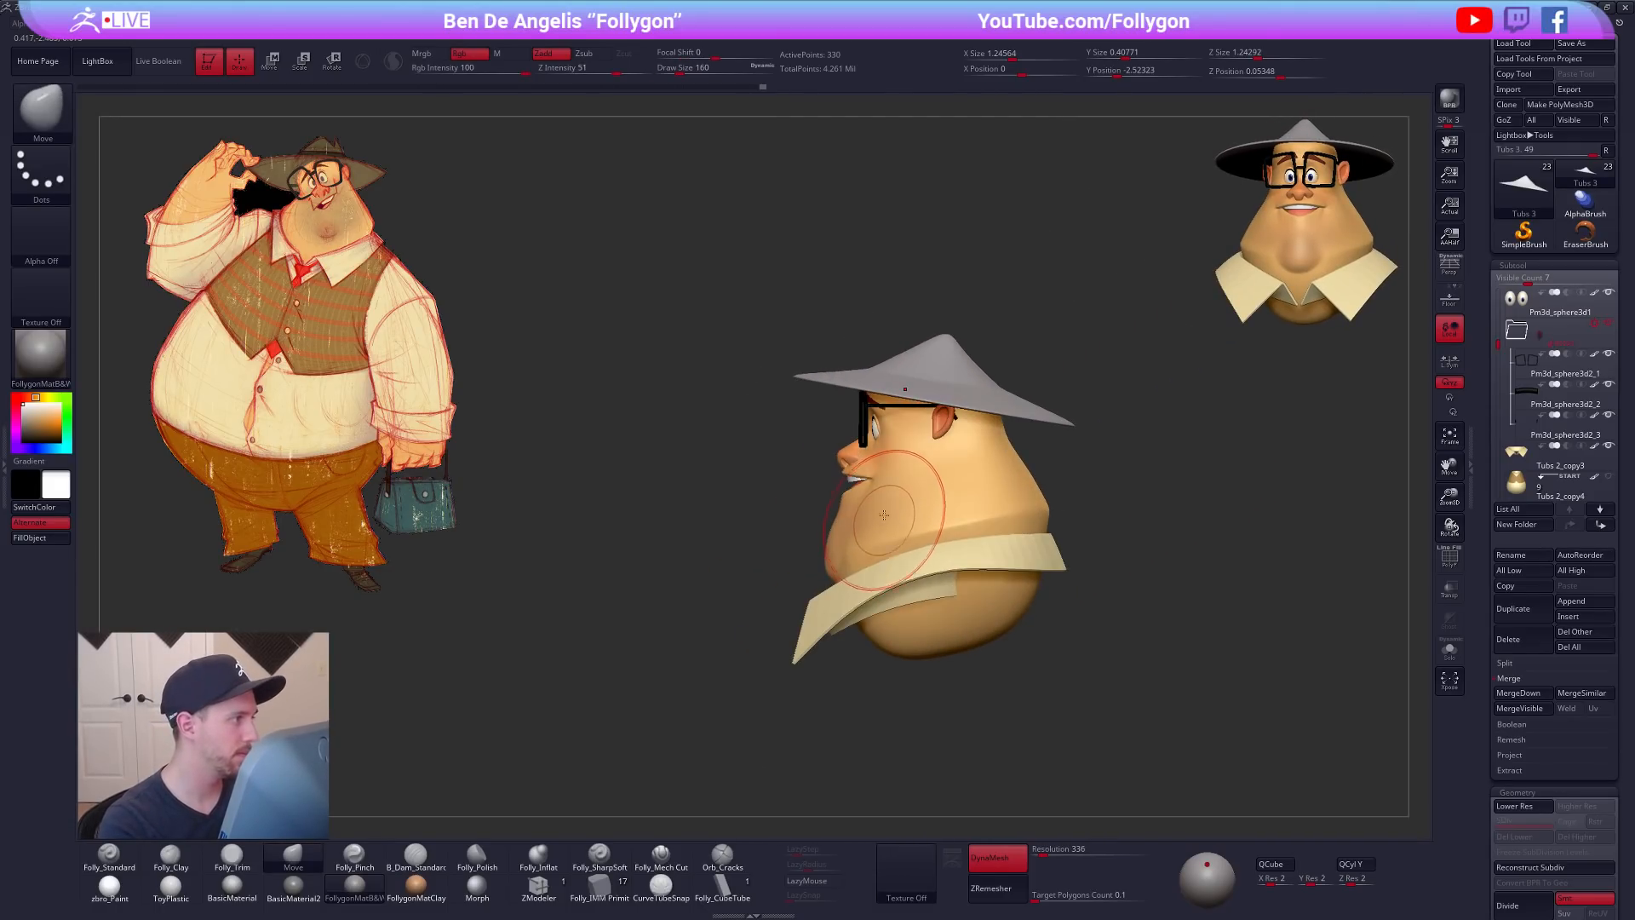
# Step: Mask the hat's crown from above on the low-poly mesh and soften the mask's edge
pyautogui.moveTo(1093, 638)
pyautogui.mouseDown(button='right')
pyautogui.moveTo(1145, 648)
pyautogui.moveTo(1087, 644)
pyautogui.moveTo(1034, 727)
pyautogui.mouseUp(button='right')
pyautogui.moveTo(971, 483); pyautogui.dragTo(936, 523, button='right')
pyautogui.hotkey('shift', 'd')
pyautogui.hotkey('shift', 'f')
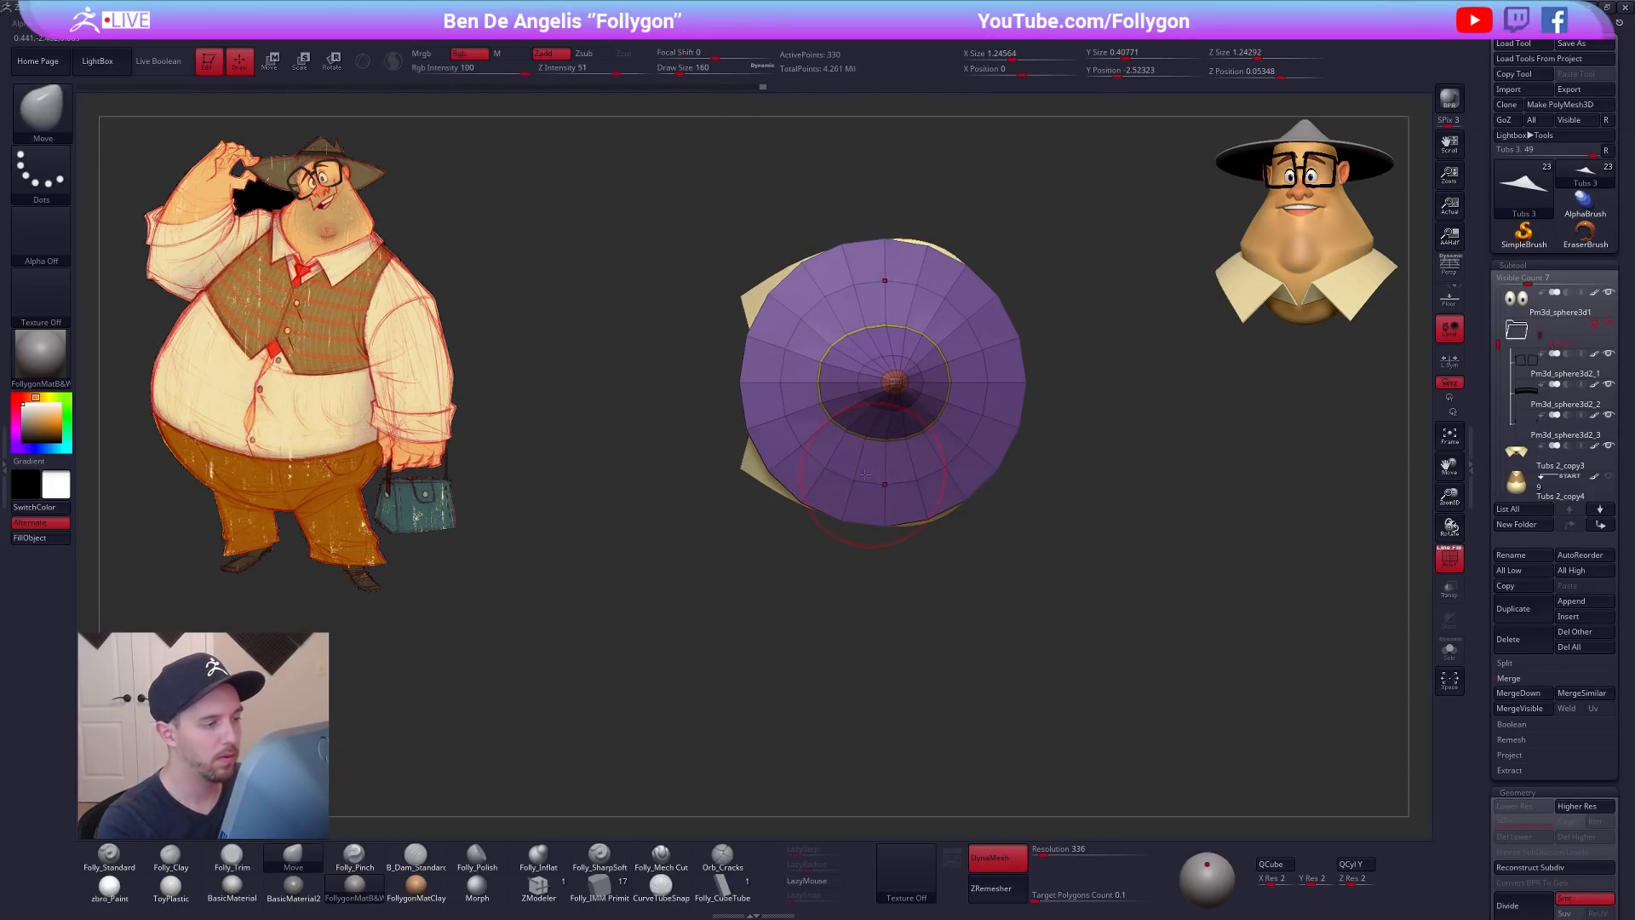
pyautogui.moveTo(818, 438)
pyautogui.keyDown('ctrl'); pyautogui.mouseDown()
pyautogui.moveTo(702, 346)
pyautogui.moveTo(839, 587)
pyautogui.moveTo(1010, 507)
pyautogui.mouseUp(); pyautogui.keyUp('ctrl')
pyautogui.moveTo(890, 464)
pyautogui.keyDown('ctrl'); pyautogui.mouseDown()
pyautogui.moveTo(1045, 466)
pyautogui.moveTo(958, 413)
pyautogui.moveTo(1037, 549)
pyautogui.moveTo(996, 521)
pyautogui.mouseUp(); pyautogui.keyUp('ctrl')
pyautogui.moveTo(1005, 481); pyautogui.dragTo(1035, 416, button='right')
pyautogui.keyDown('ctrl'); pyautogui.click(1036, 415); pyautogui.keyUp('ctrl')
pyautogui.moveTo(952, 604); pyautogui.dragTo(911, 490, button='right')
# Step: Narrow the unmasked brim with Transpose to about 1.08 in X and 1.13 in Z
pyautogui.press('w')
pyautogui.moveTo(883, 404)
pyautogui.mouseDown()
pyautogui.moveTo(883, 621)
pyautogui.moveTo(886, 589)
pyautogui.mouseUp()
pyautogui.moveTo(910, 454); pyautogui.dragTo(911, 530)
pyautogui.moveTo(911, 530); pyautogui.dragTo(915, 613, button='right')
pyautogui.moveTo(873, 457); pyautogui.dragTo(1103, 496)
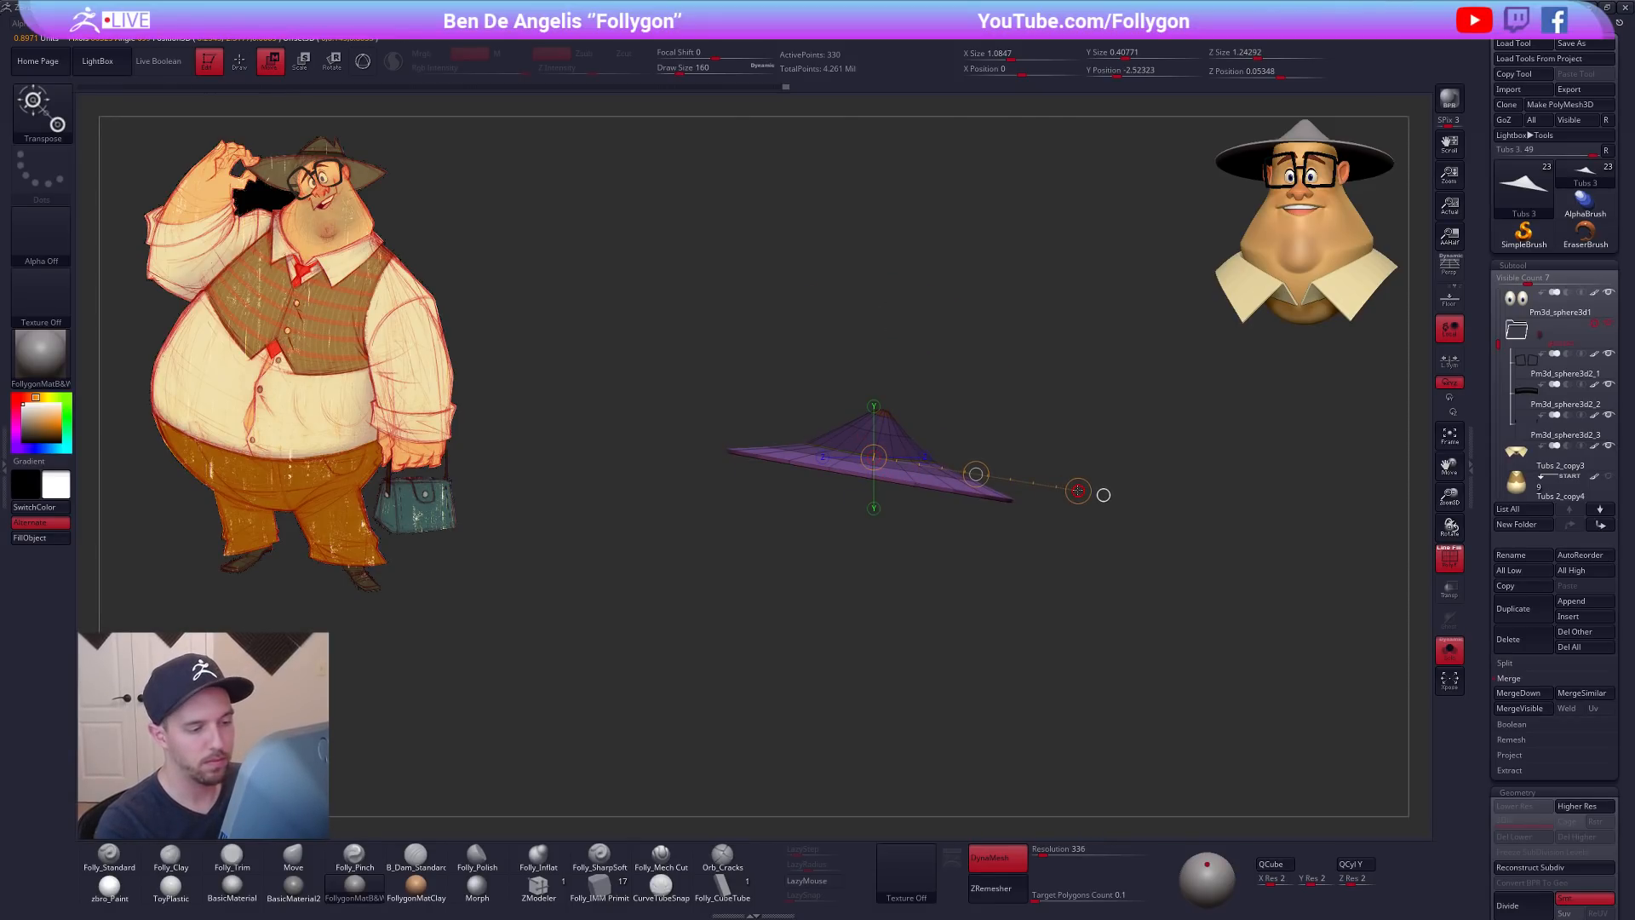
pyautogui.press('d')
pyautogui.hotkey('shift', 's')
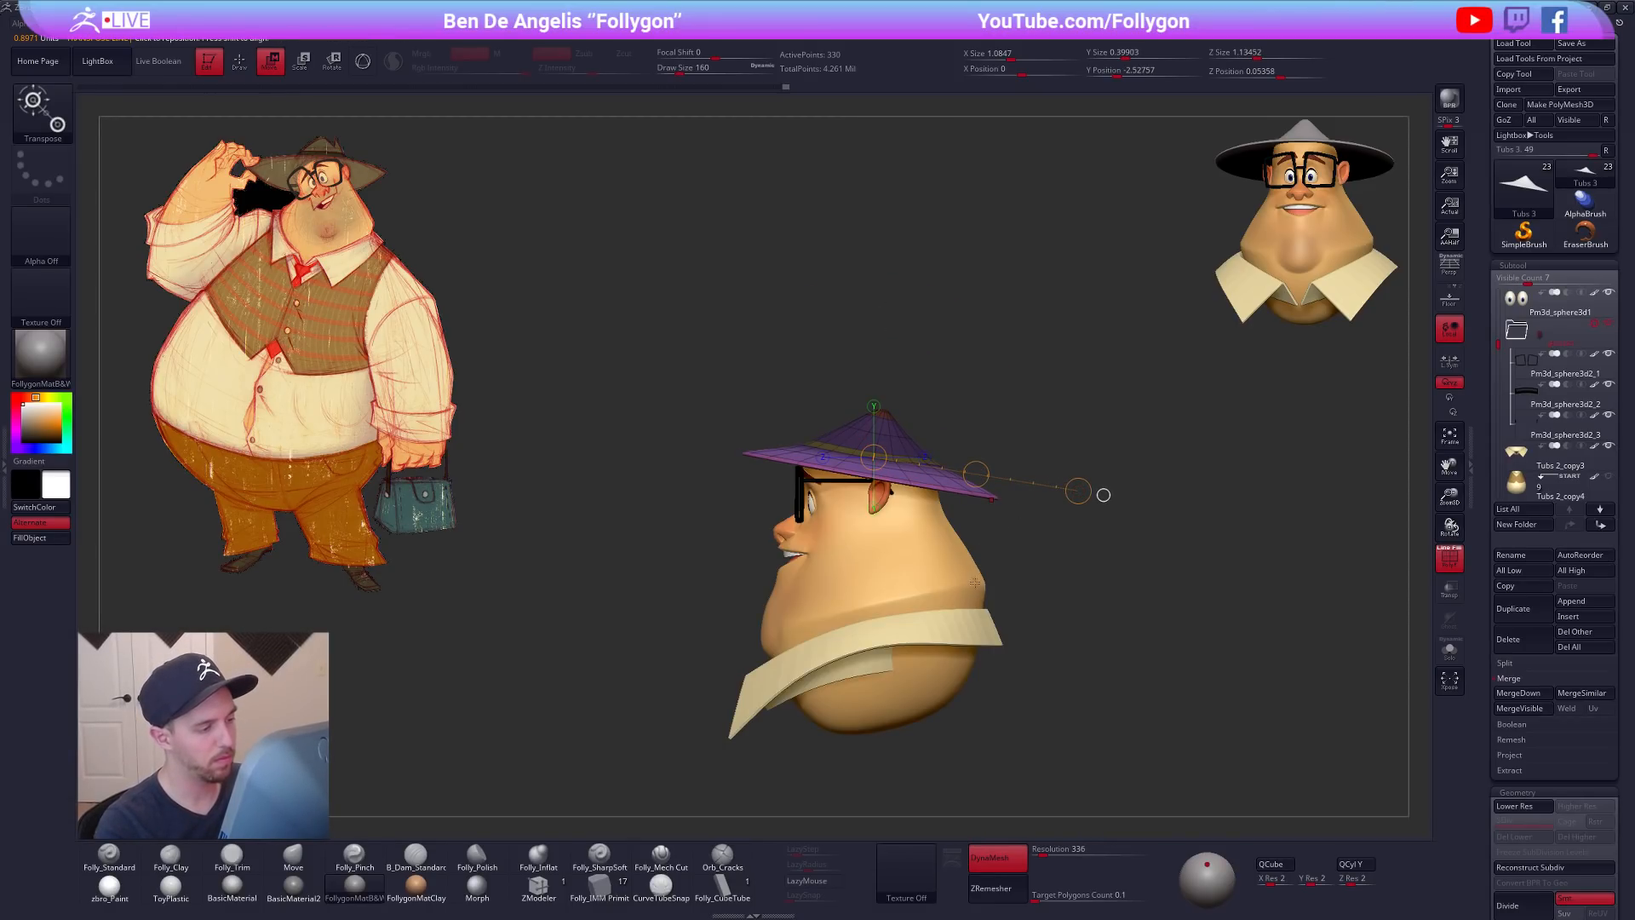
# Step: Return to draw mode with the Move brush and view the smoothed hat from the front without wireframe
pyautogui.press('q')
pyautogui.keyDown('shift'); pyautogui.moveTo(975, 582); pyautogui.dragTo(1035, 576, button='right'); pyautogui.keyUp('shift')
pyautogui.press('b')
pyautogui.press('m')
pyautogui.press('v')
pyautogui.keyDown('alt'); pyautogui.moveTo(1165, 547); pyautogui.dragTo(1064, 509, button='right'); pyautogui.keyUp('alt')
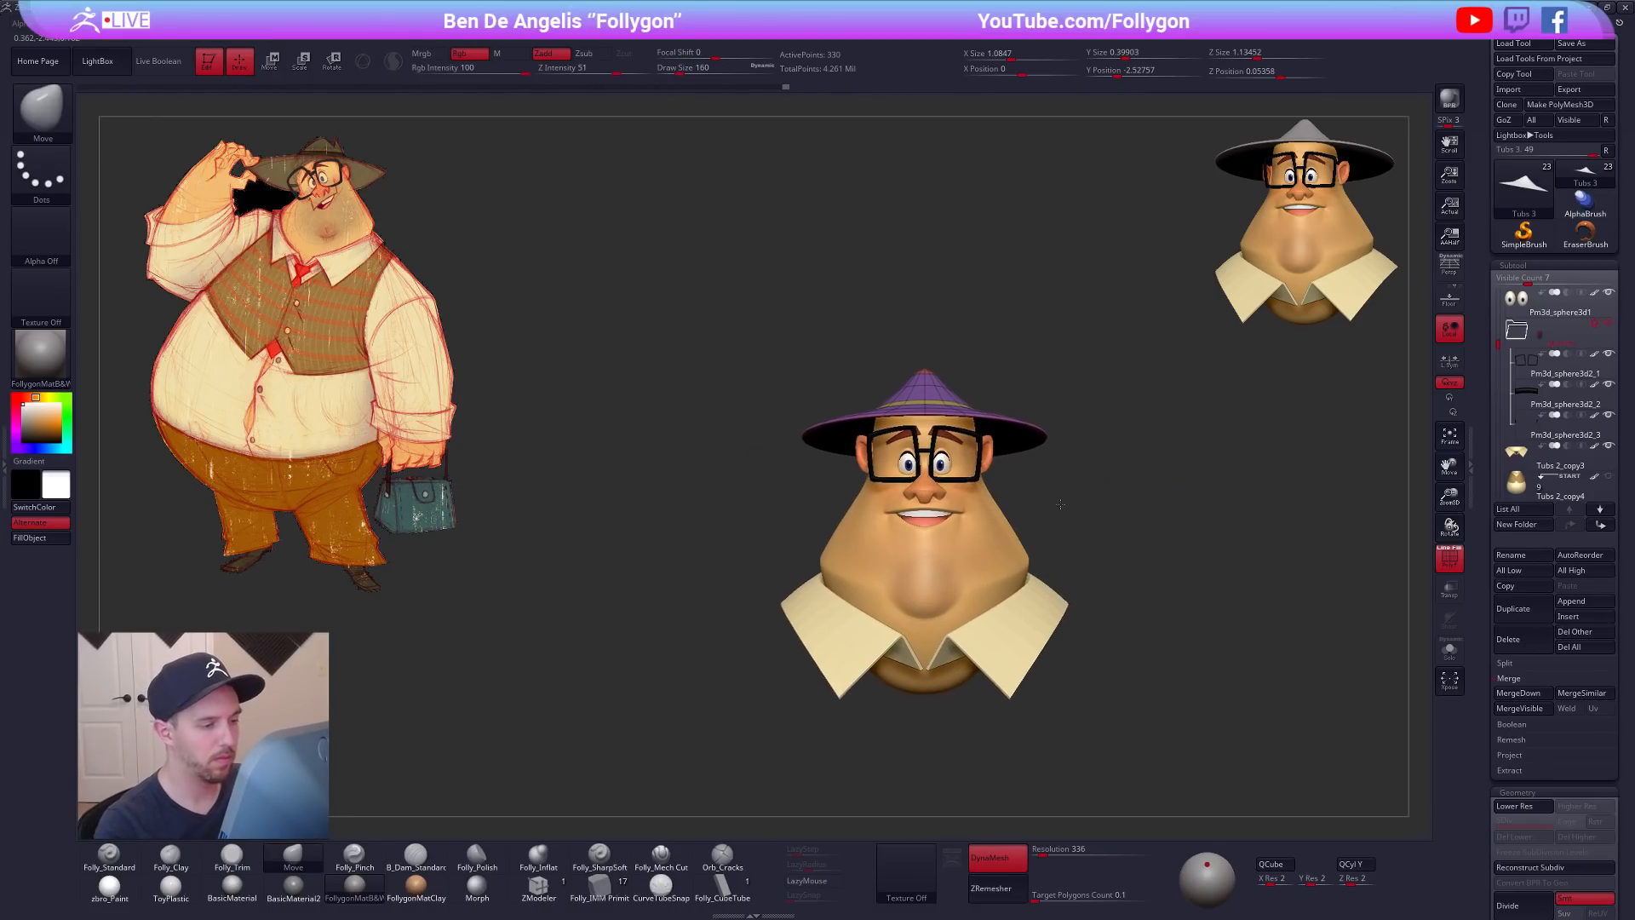
pyautogui.hotkey('shift', 'f')
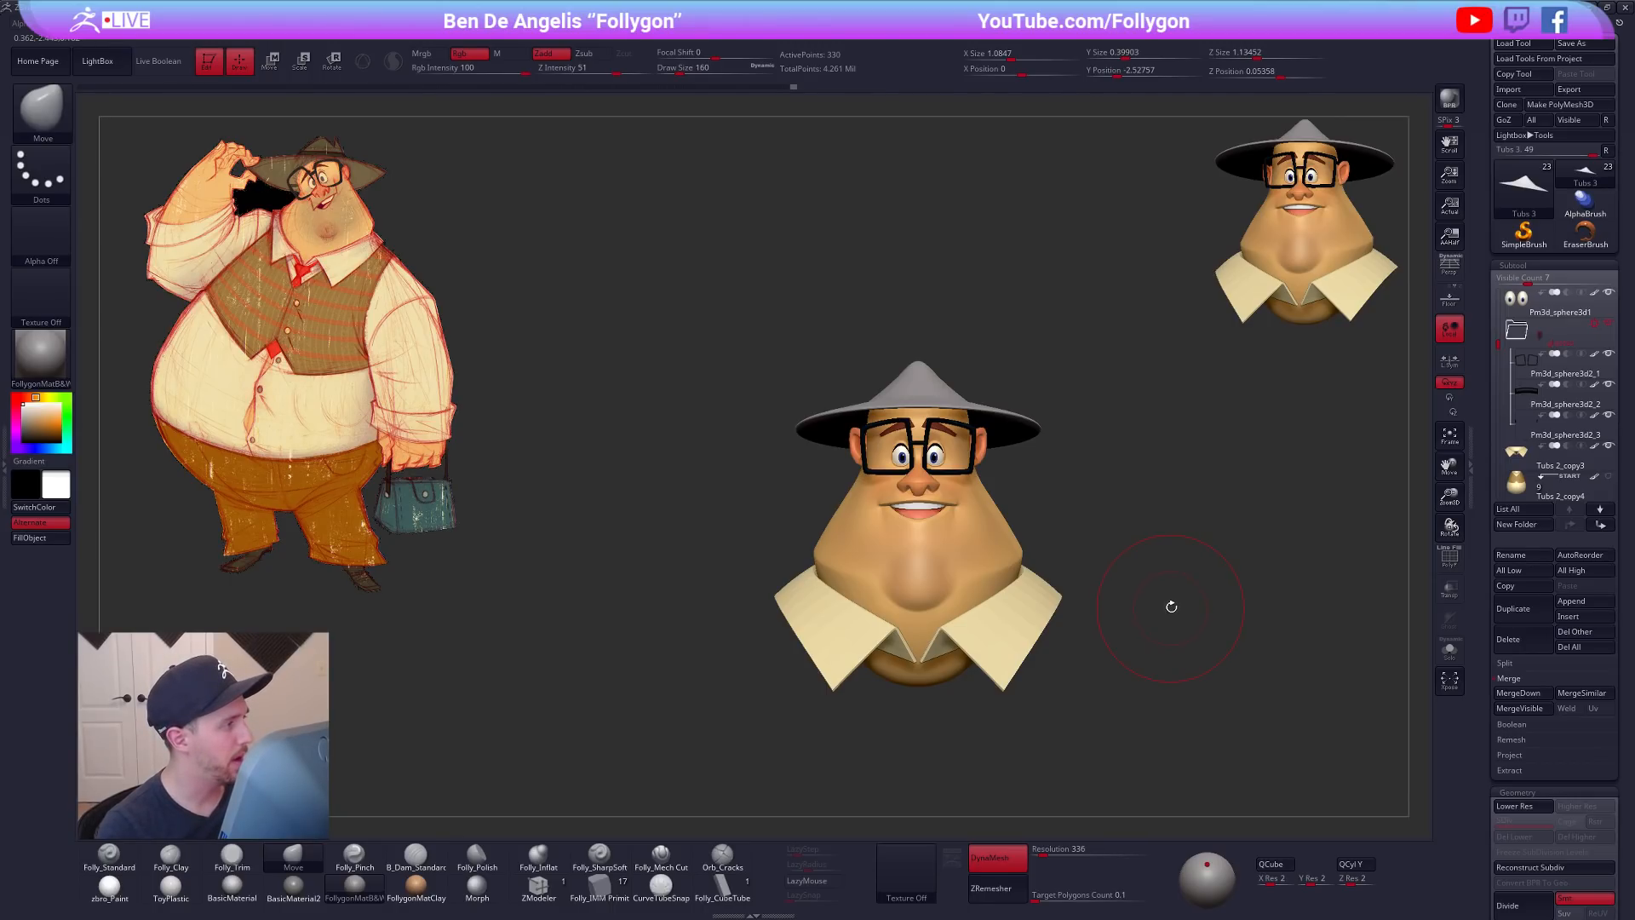
# Step: Reduce the Move brush's draw size to 104 and examine the narrowed hat's fit from several angles
pyautogui.moveTo(1187, 644)
pyautogui.mouseDown()
pyautogui.moveTo(1121, 642)
pyautogui.moveTo(1135, 706)
pyautogui.mouseUp()
pyautogui.hotkey('shift', 'd')
pyautogui.hotkey('shift', 'f')
pyautogui.press('space')
pyautogui.moveTo(864, 437); pyautogui.dragTo(855, 437)
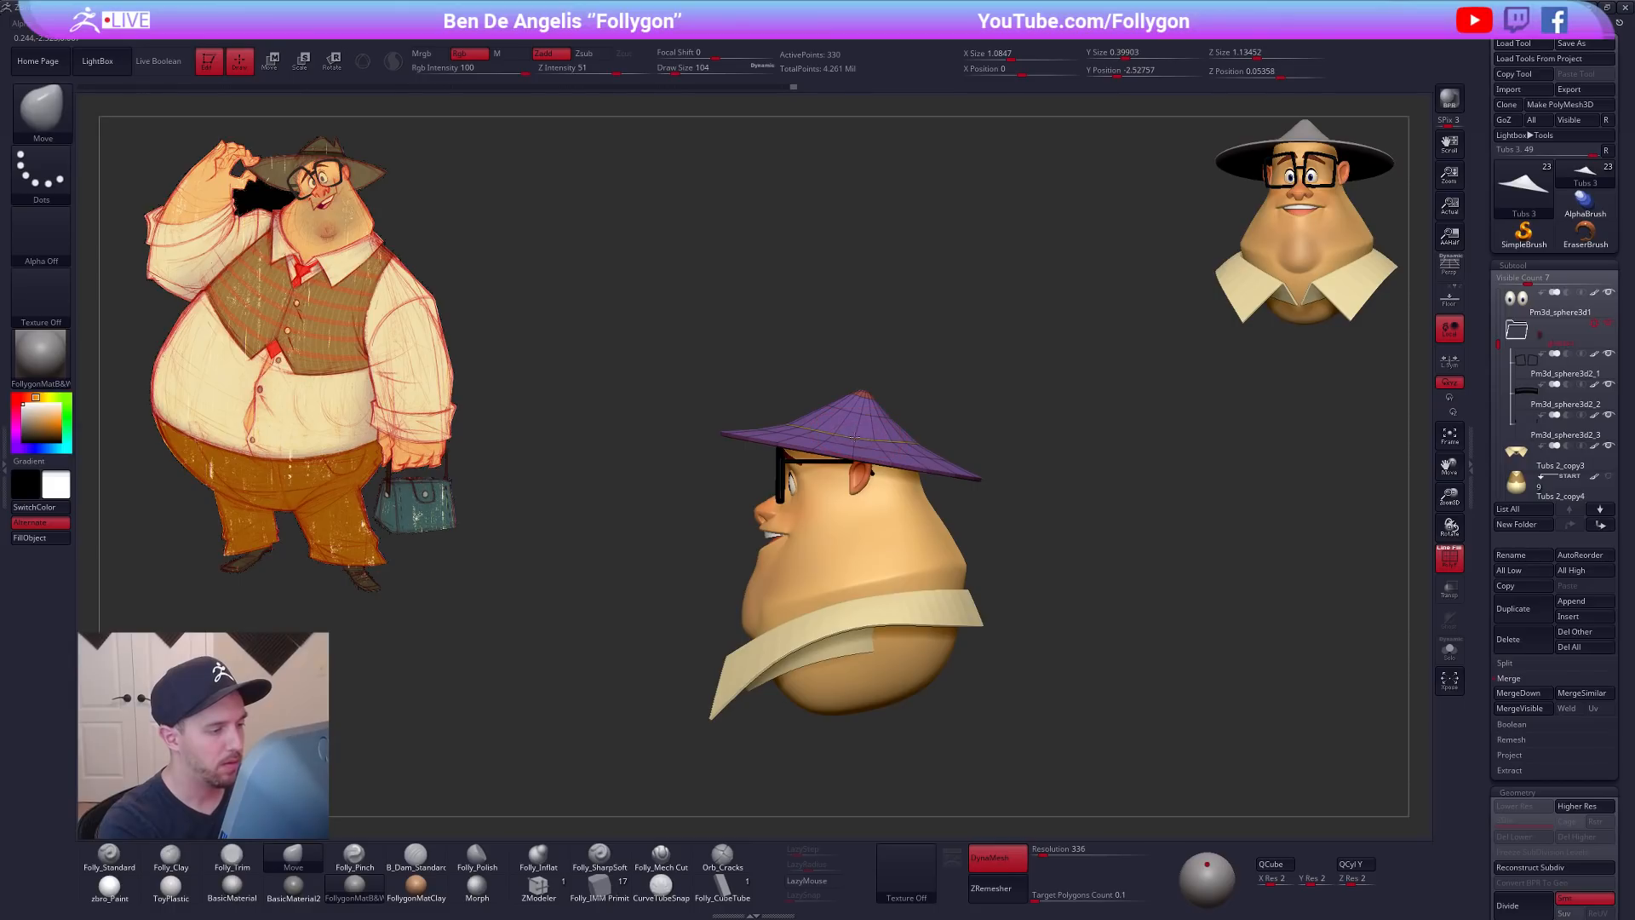
pyautogui.keyDown('shift'); pyautogui.moveTo(1145, 562); pyautogui.dragTo(1086, 565); pyautogui.keyUp('shift')
pyautogui.keyDown('shift'); pyautogui.moveTo(965, 443); pyautogui.dragTo(957, 460); pyautogui.keyUp('shift')
pyautogui.press('d')
pyautogui.moveTo(1141, 545); pyautogui.dragTo(1168, 566)
pyautogui.moveTo(965, 482); pyautogui.dragTo(913, 424, button='right')
pyautogui.hotkey('shift', 'd')
pyautogui.hotkey('shift', 'f')
# Step: Raise the unmasked brim toward the crown with Transpose Move in side view
pyautogui.moveTo(913, 517); pyautogui.dragTo(1010, 518, button='right')
pyautogui.keyDown('alt'); pyautogui.moveTo(820, 477); pyautogui.dragTo(899, 502, button='right'); pyautogui.keyUp('alt')
pyautogui.press('w')
pyautogui.moveTo(877, 469); pyautogui.dragTo(1079, 500)
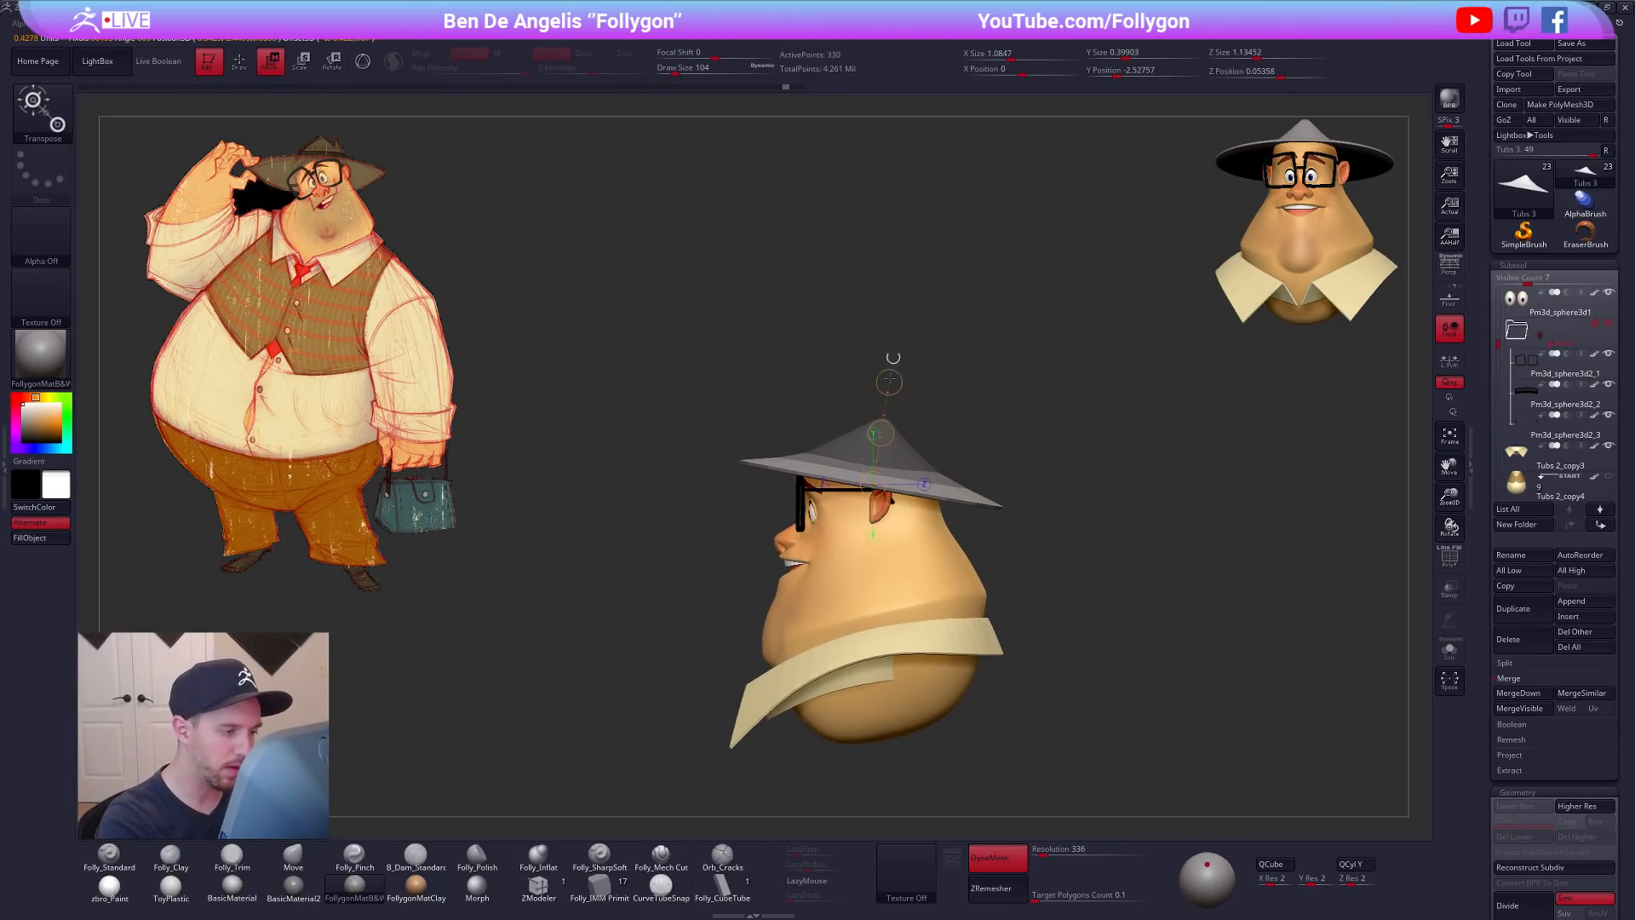
pyautogui.moveTo(886, 404); pyautogui.dragTo(885, 393)
pyautogui.press('d')
pyautogui.moveTo(1075, 667)
pyautogui.mouseDown(button='right')
pyautogui.moveTo(1128, 667)
pyautogui.moveTo(1109, 667)
pyautogui.mouseUp(button='right')
pyautogui.hotkey('shift', 'd')
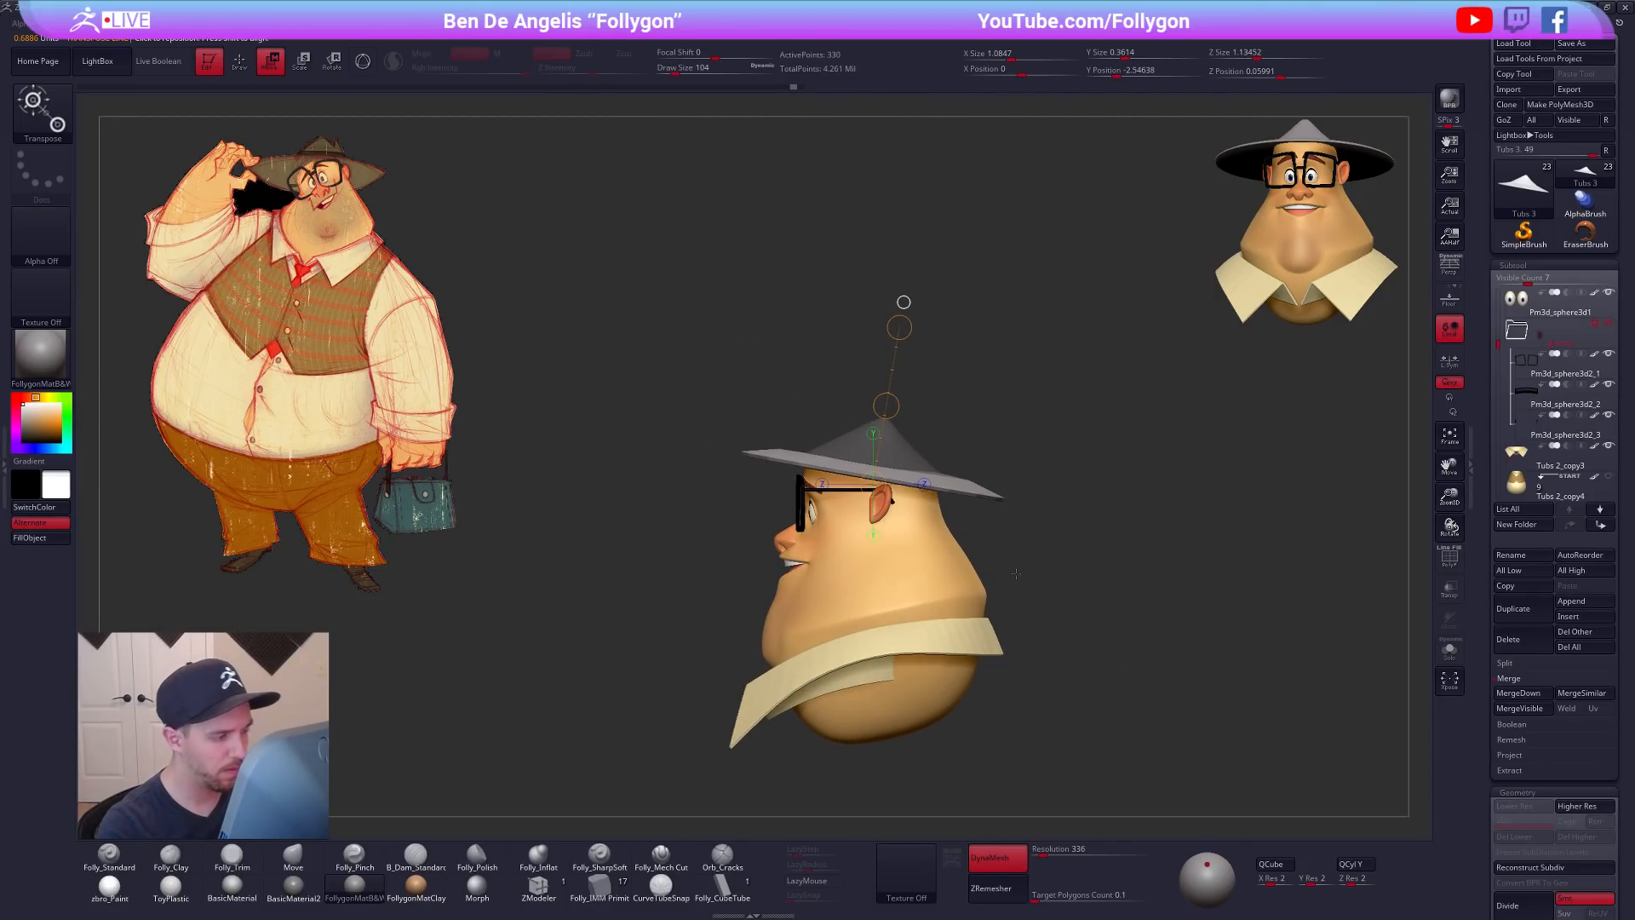
# Step: Return to draw mode, show the wireframe and extend the crown's mask onto the inner brim
pyautogui.press('q')
pyautogui.hotkey('shift', 'f')
pyautogui.moveTo(932, 476); pyautogui.dragTo(854, 488, button='right')
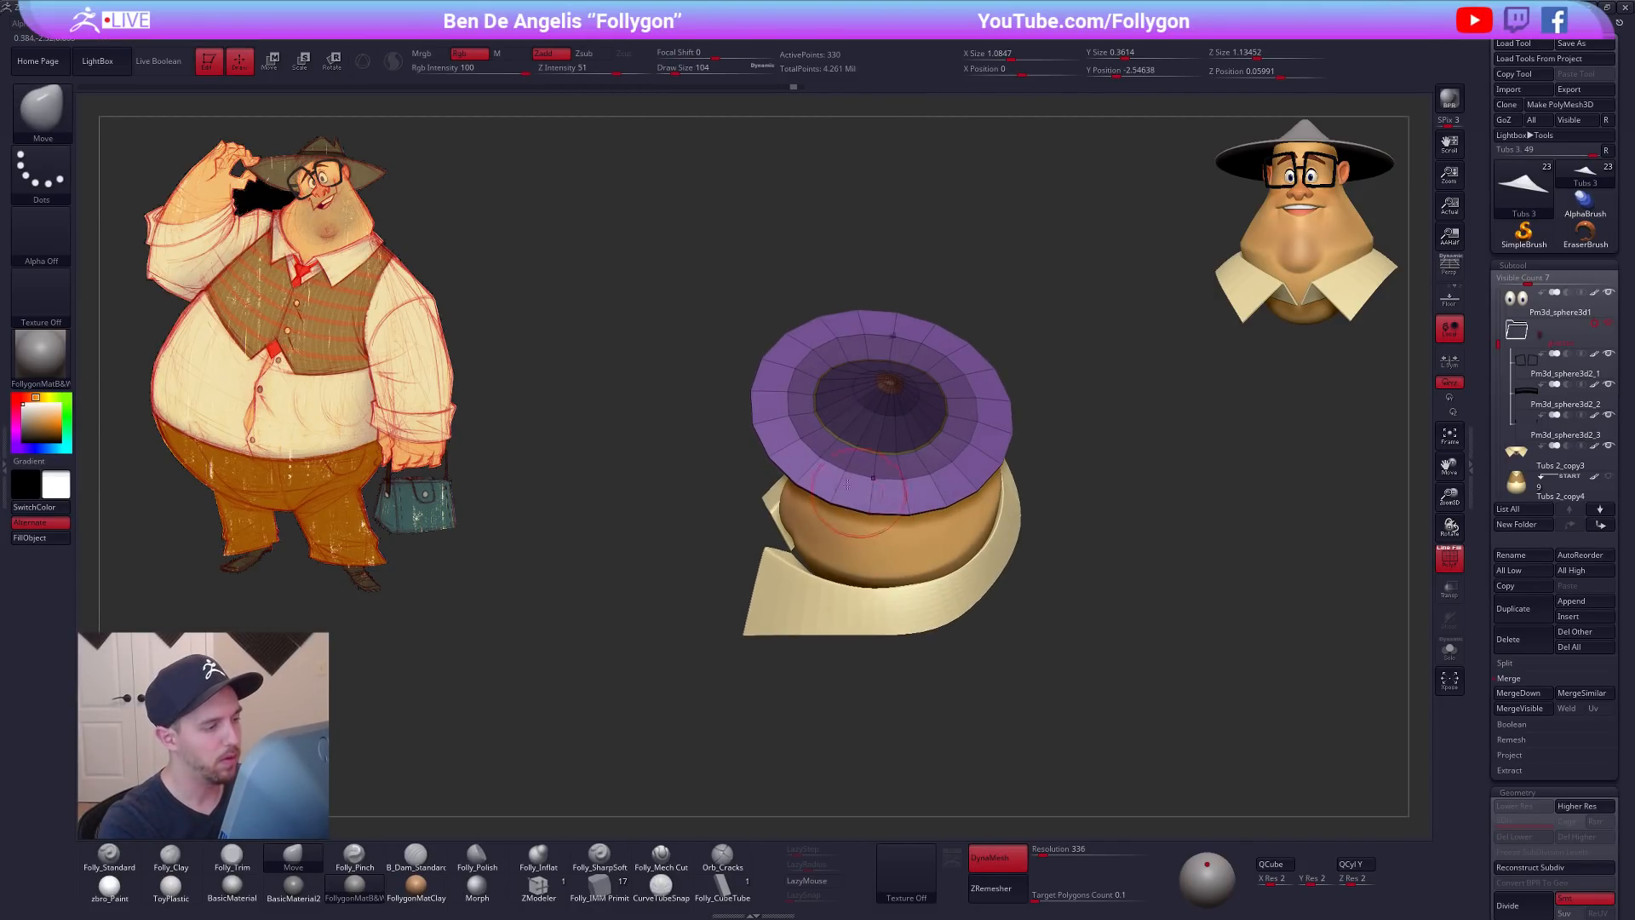
pyautogui.moveTo(782, 377)
pyautogui.keyDown('ctrl'); pyautogui.mouseDown()
pyautogui.moveTo(843, 498)
pyautogui.moveTo(920, 503)
pyautogui.moveTo(984, 440)
pyautogui.moveTo(986, 383)
pyautogui.moveTo(958, 347)
pyautogui.mouseUp(); pyautogui.keyUp('ctrl')
pyautogui.keyDown('shift'); pyautogui.moveTo(958, 390); pyautogui.dragTo(969, 368, button='right'); pyautogui.keyUp('shift')
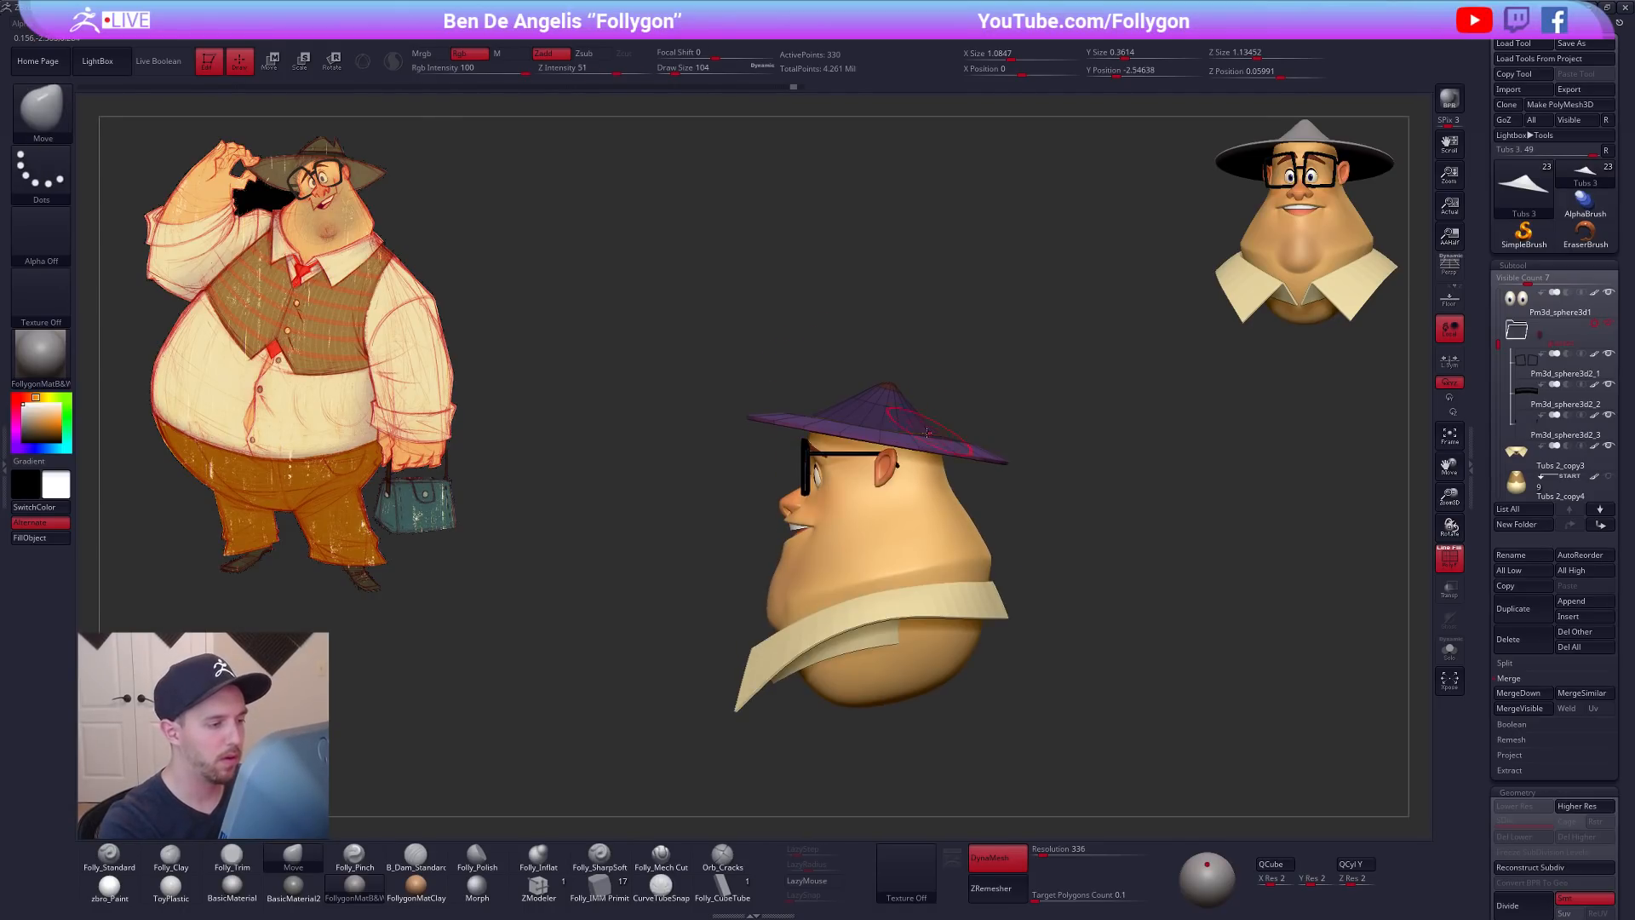
# Step: Raise the unmasked outer brim with Transpose Move, clear the mask and return to draw mode
pyautogui.press('w')
pyautogui.moveTo(892, 370); pyautogui.dragTo(891, 372)
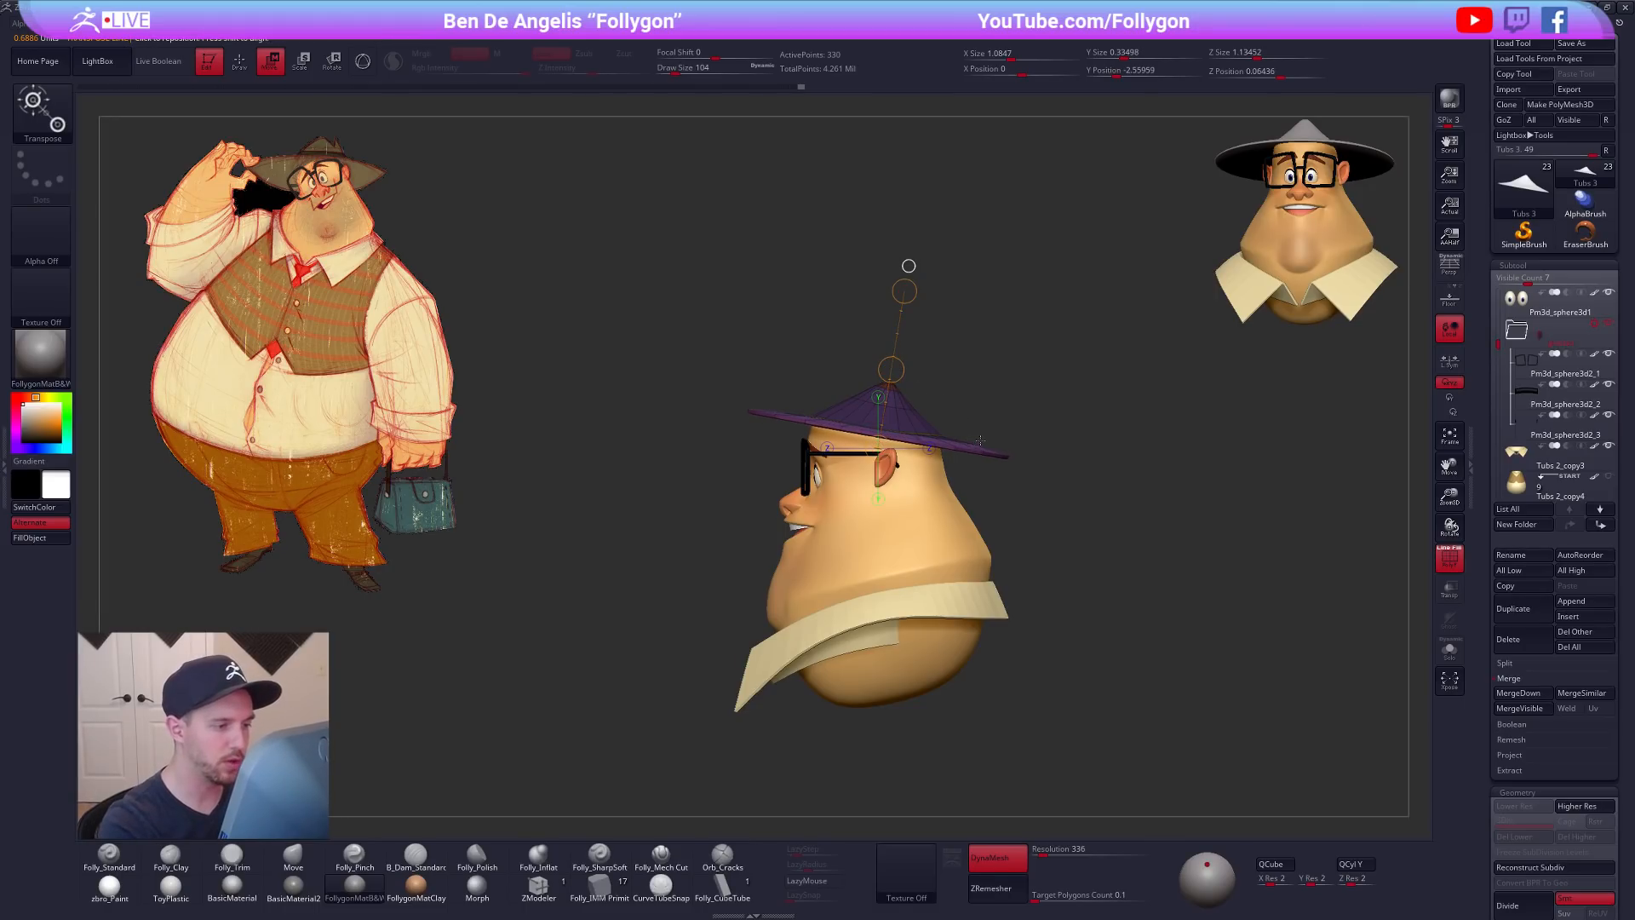
pyautogui.moveTo(891, 368); pyautogui.dragTo(891, 368)
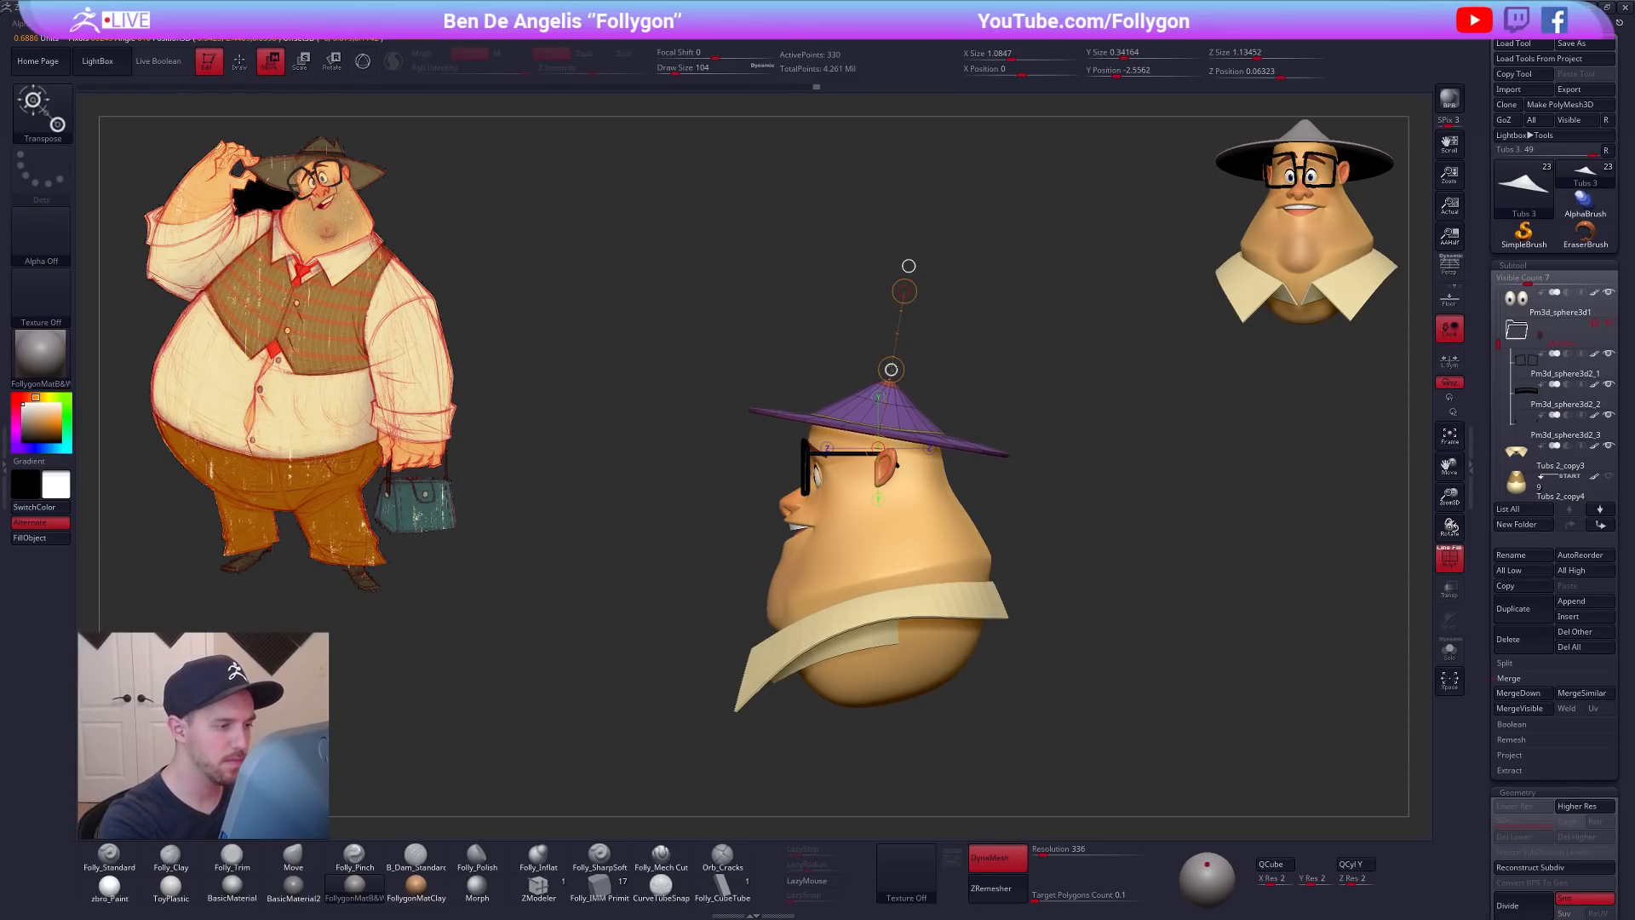
pyautogui.press('d')
pyautogui.hotkey('shift', 'f')
pyautogui.press('q')
# Step: Reshape the crown's peak and the hat's side profile with the Move brush, and show the low-poly wireframe
pyautogui.moveTo(1132, 599)
pyautogui.mouseDown()
pyautogui.moveTo(1133, 650)
pyautogui.moveTo(1165, 633)
pyautogui.moveTo(1210, 654)
pyautogui.mouseUp()
pyautogui.press('space')
pyautogui.moveTo(1000, 482); pyautogui.dragTo(1025, 486)
pyautogui.moveTo(901, 439); pyautogui.dragTo(843, 549)
pyautogui.keyDown('alt'); pyautogui.moveTo(950, 417); pyautogui.dragTo(947, 448); pyautogui.keyUp('alt')
pyautogui.moveTo(883, 392); pyautogui.dragTo(884, 383)
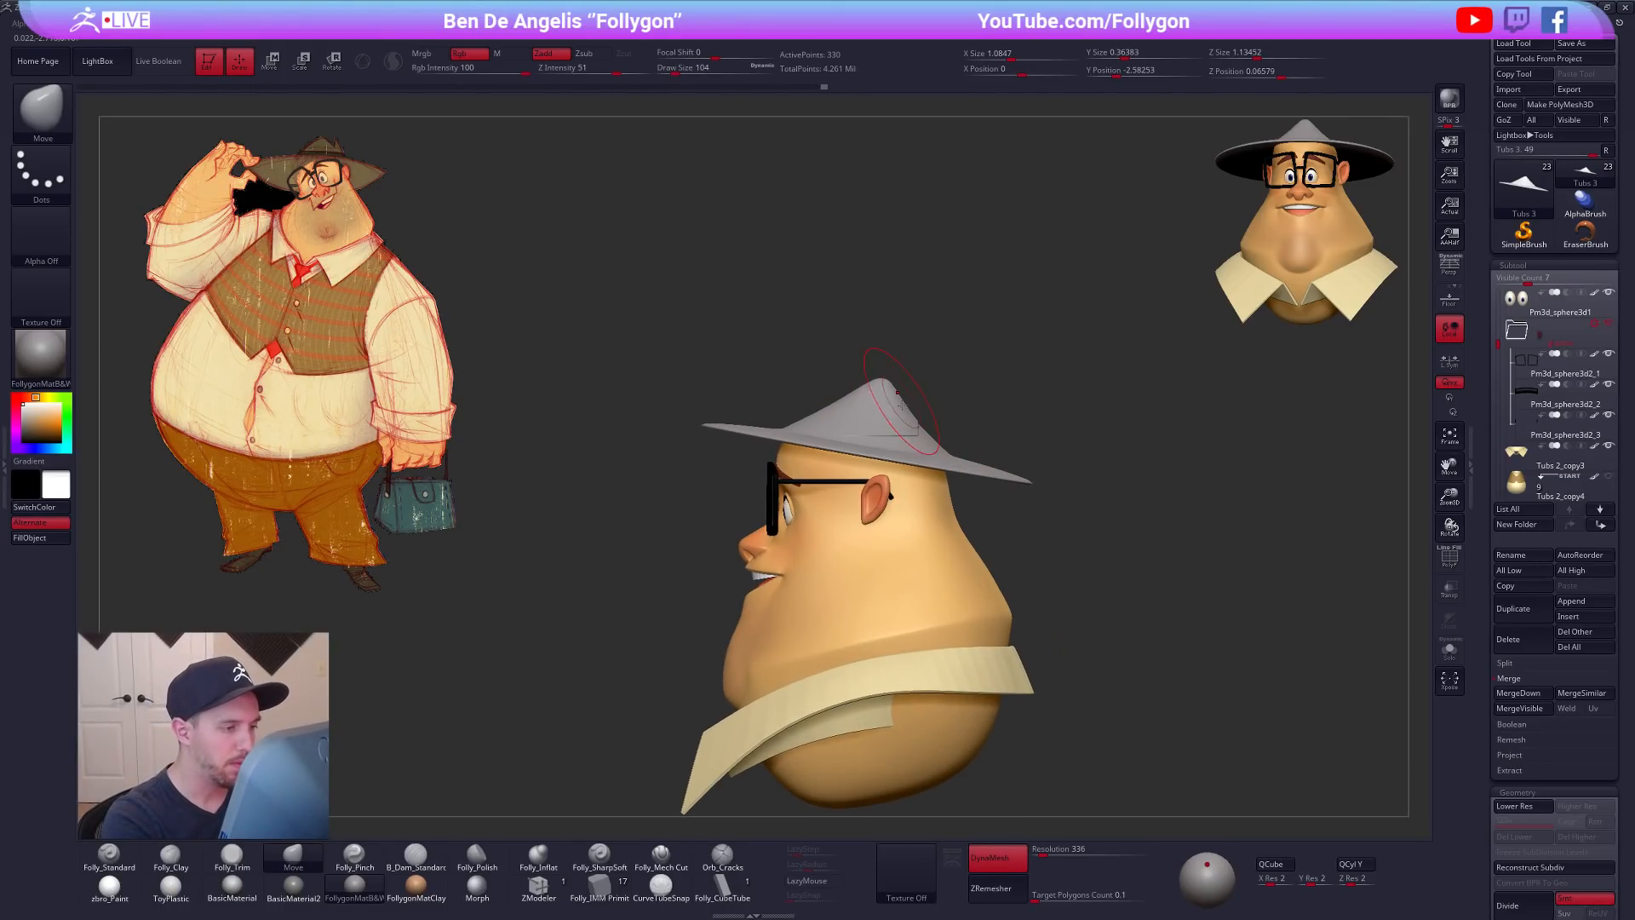
pyautogui.hotkey('shift', 'd')
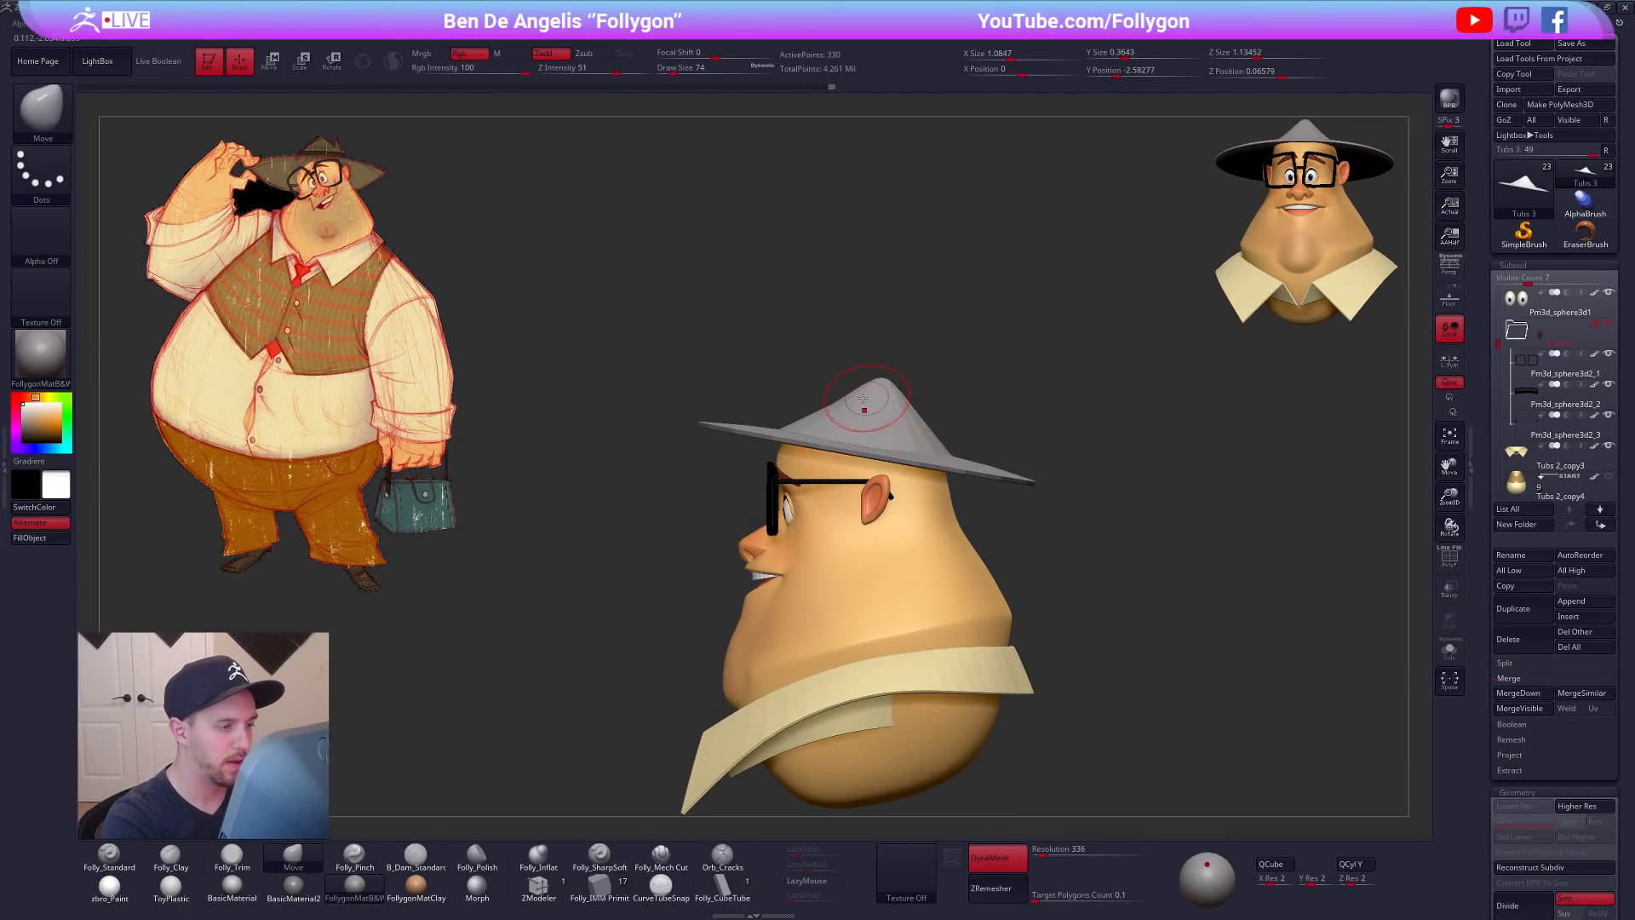
pyautogui.hotkey('shift', 'f')
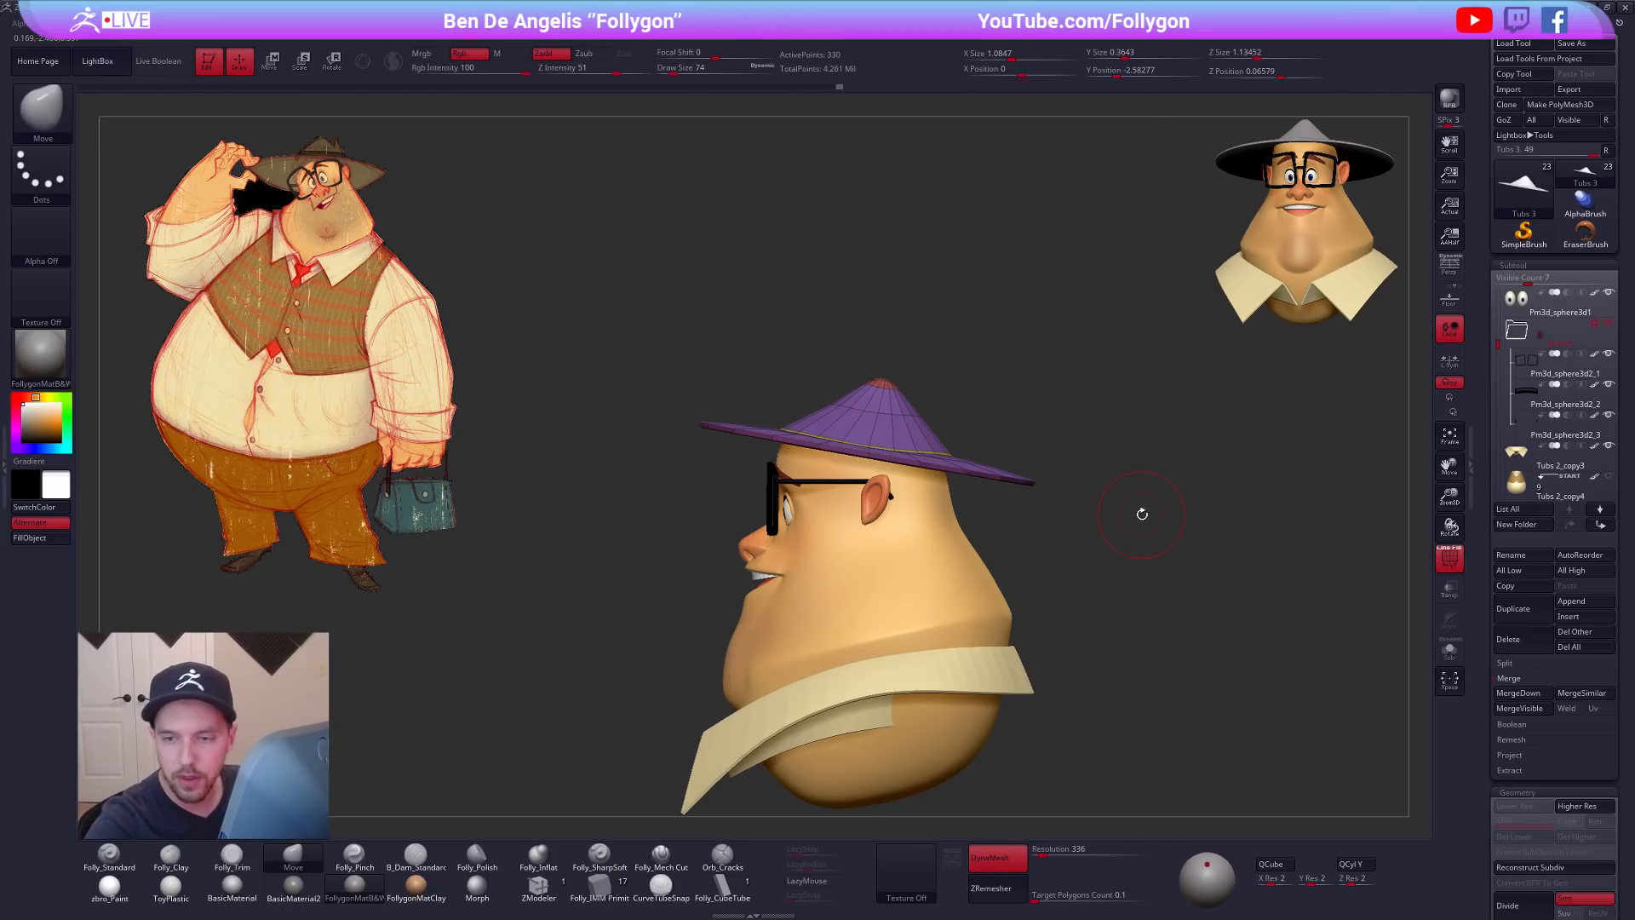
# Step: Select the pair of low-poly eye rings, Pm3d_sphere3d3_1, and isolate them unsmoothed with their wireframe shown
pyautogui.moveTo(1127, 544)
pyautogui.keyDown('shift'); pyautogui.mouseDown()
pyautogui.moveTo(1176, 538)
pyautogui.moveTo(1133, 588)
pyautogui.moveTo(1138, 514)
pyautogui.moveTo(1155, 553)
pyautogui.mouseUp(); pyautogui.keyUp('shift')
pyautogui.hotkey('shift', 'f')
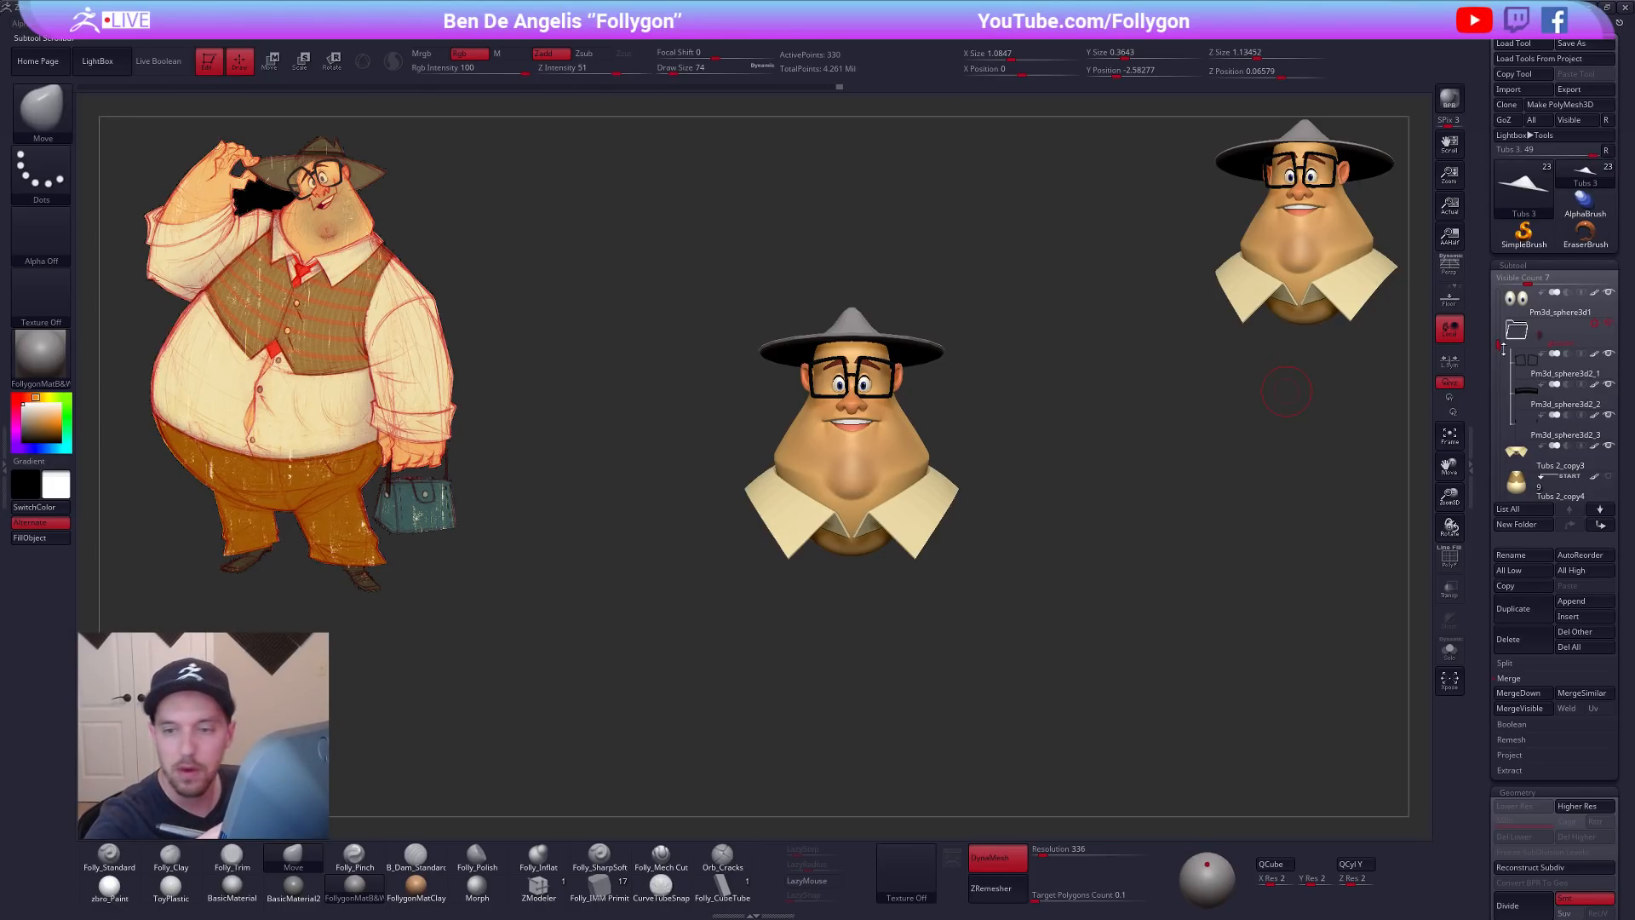
pyautogui.moveTo(1503, 365); pyautogui.dragTo(1502, 451)
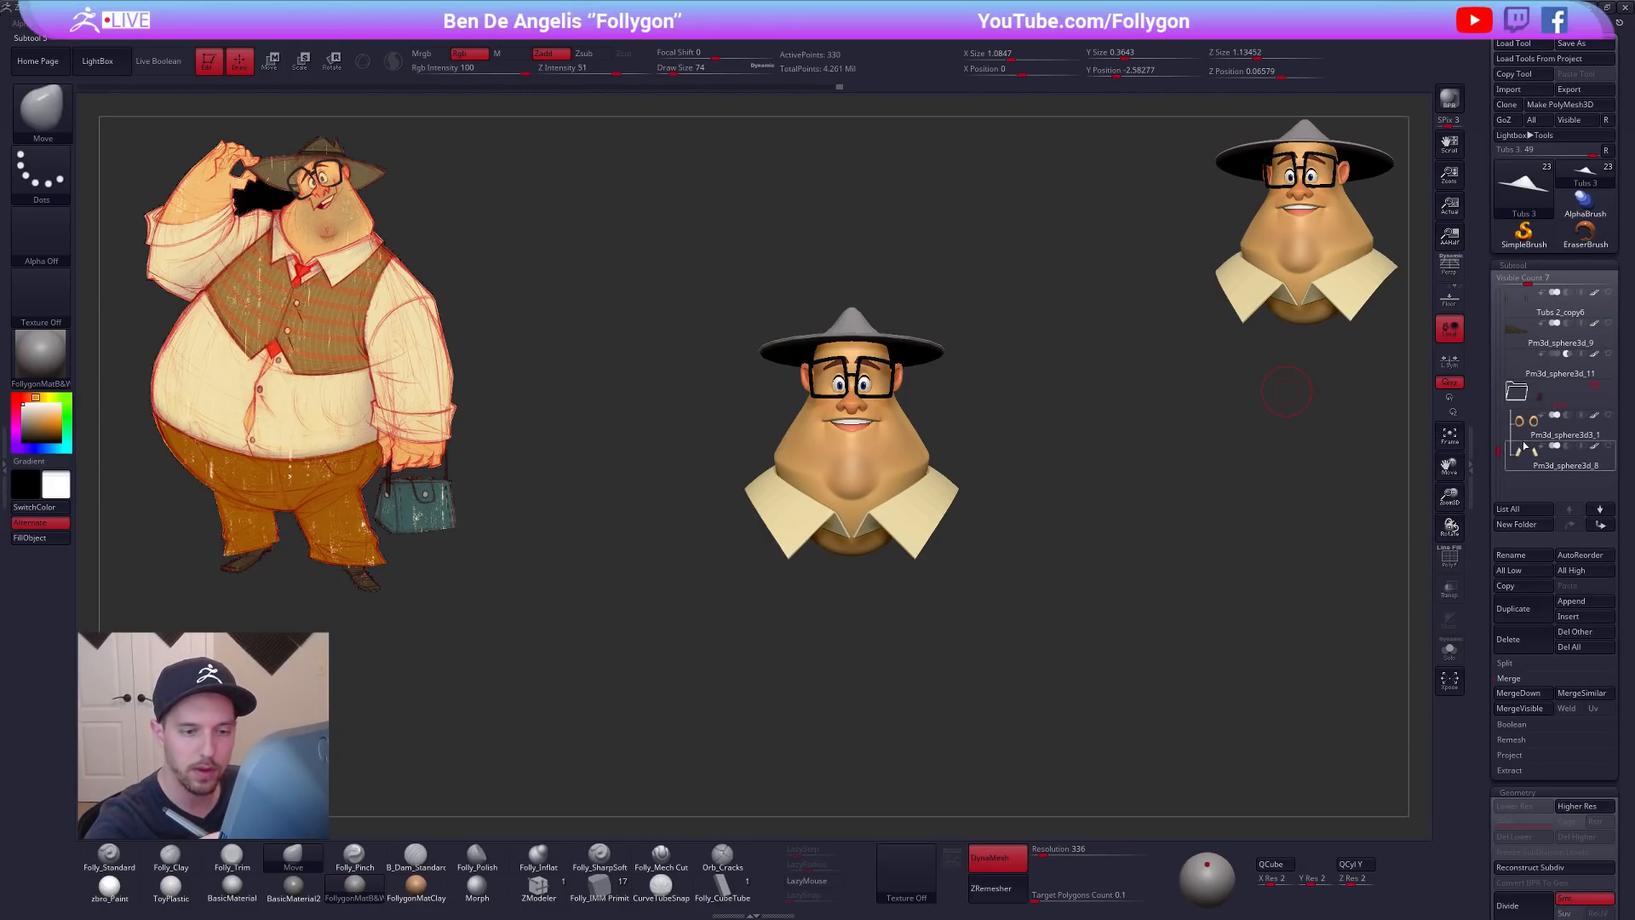
pyautogui.click(1527, 429)
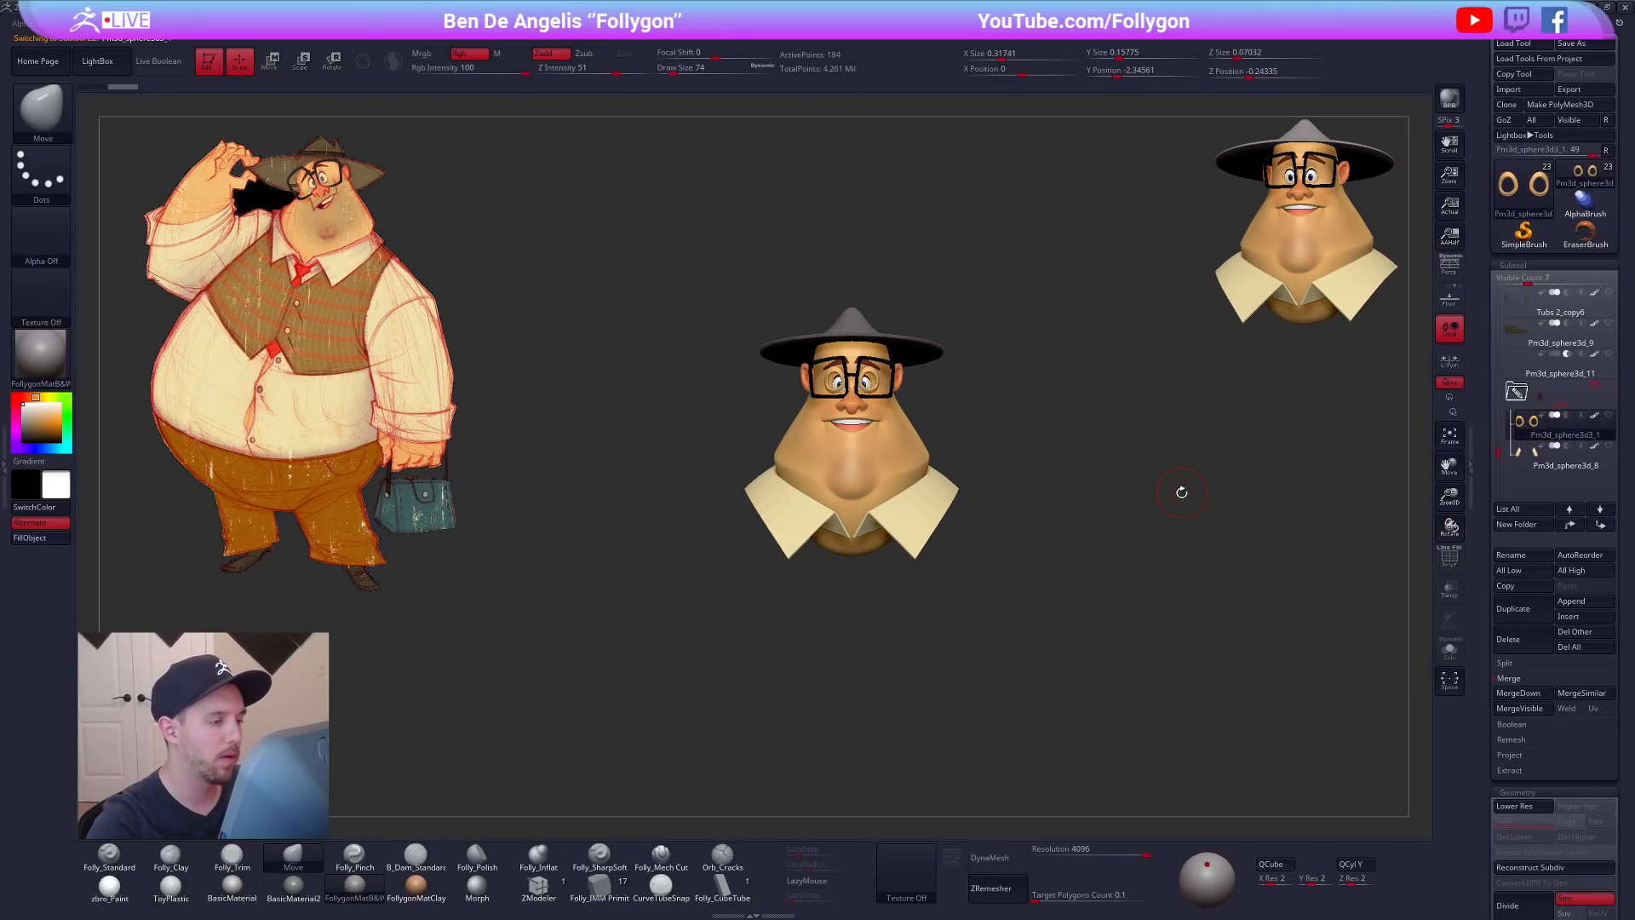
pyautogui.hotkey('alt', 's')
pyautogui.hotkey('shift', 'f')
pyautogui.keyDown('alt'); pyautogui.moveTo(982, 503); pyautogui.dragTo(1019, 577); pyautogui.keyUp('alt')
pyautogui.hotkey('shift', 'd')
pyautogui.press('space')
pyautogui.moveTo(996, 455); pyautogui.dragTo(981, 455)
pyautogui.moveTo(1014, 477)
pyautogui.keyDown('alt'); pyautogui.mouseDown()
pyautogui.moveTo(1075, 547)
pyautogui.moveTo(1094, 530)
pyautogui.moveTo(1055, 530)
pyautogui.mouseUp(); pyautogui.keyUp('alt')
# Step: Switch to the ZModeler brush and examine its available polygon and point actions on the eye rings
pyautogui.press('space')
pyautogui.click(553, 884)
pyautogui.press('space')
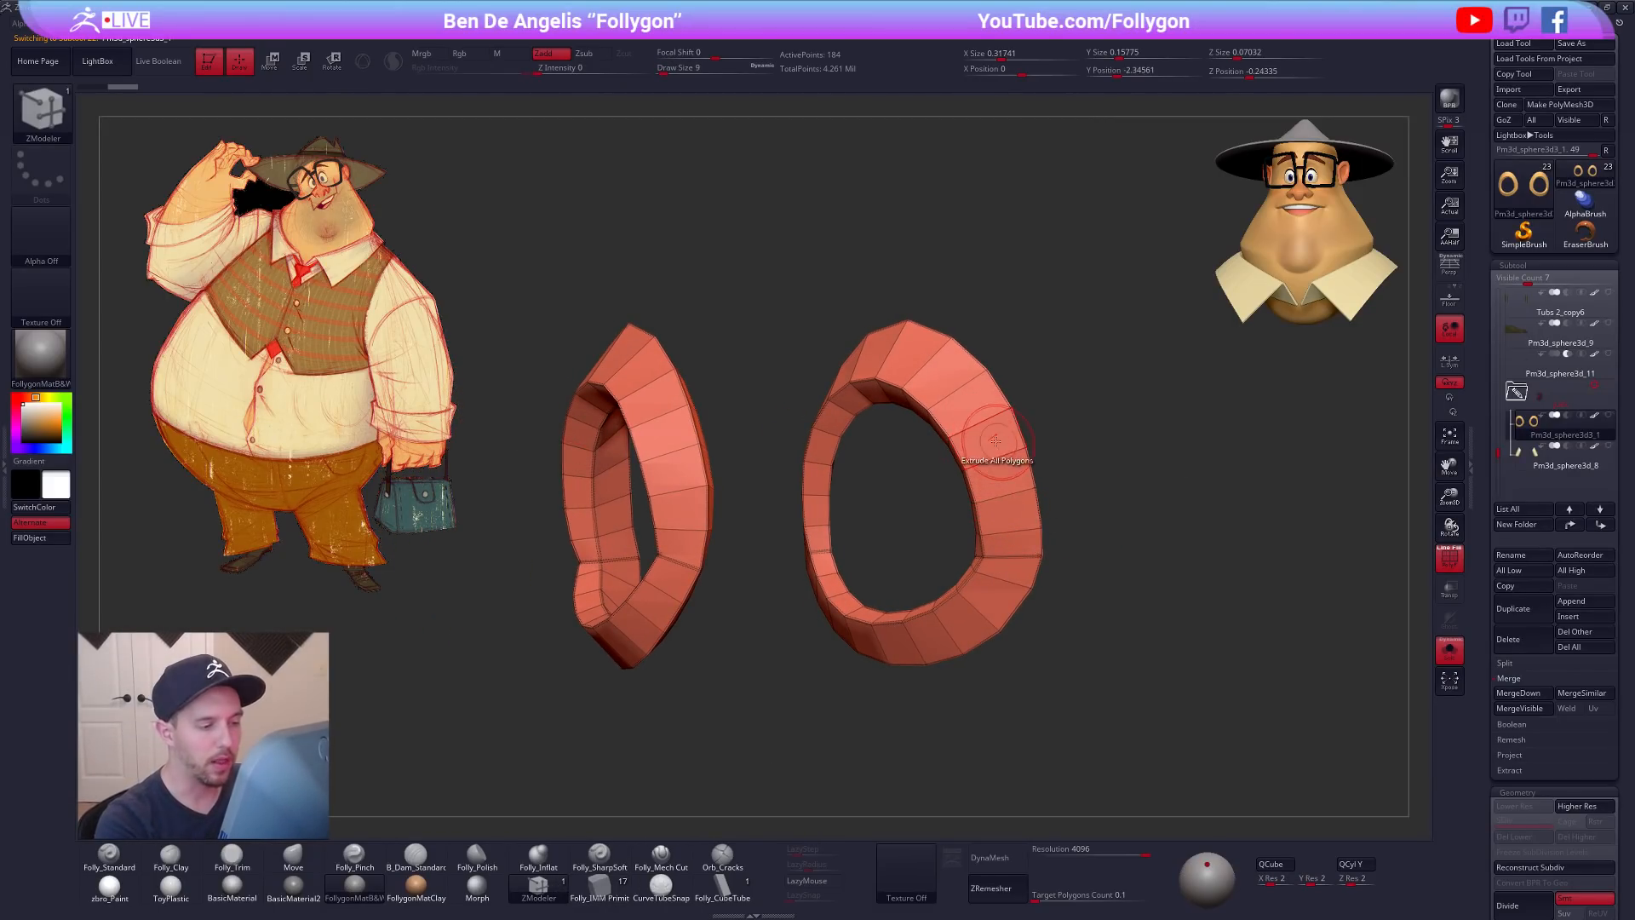
pyautogui.keyDown('alt'); pyautogui.moveTo(979, 466); pyautogui.dragTo(988, 516, button='right'); pyautogui.keyUp('alt')
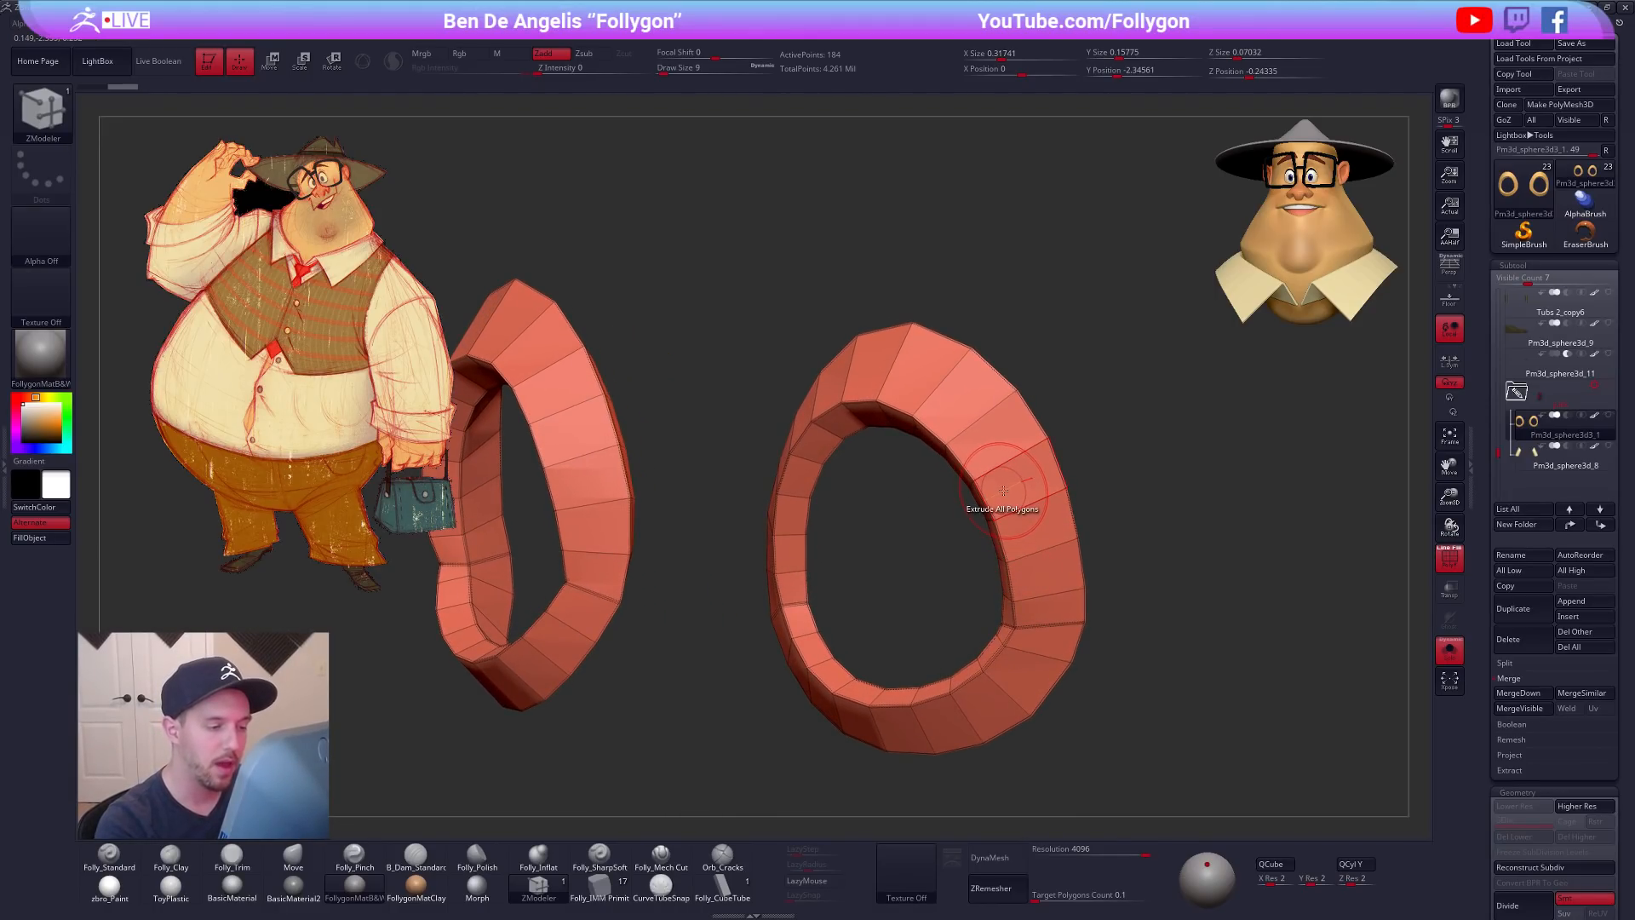
pyautogui.press('space')
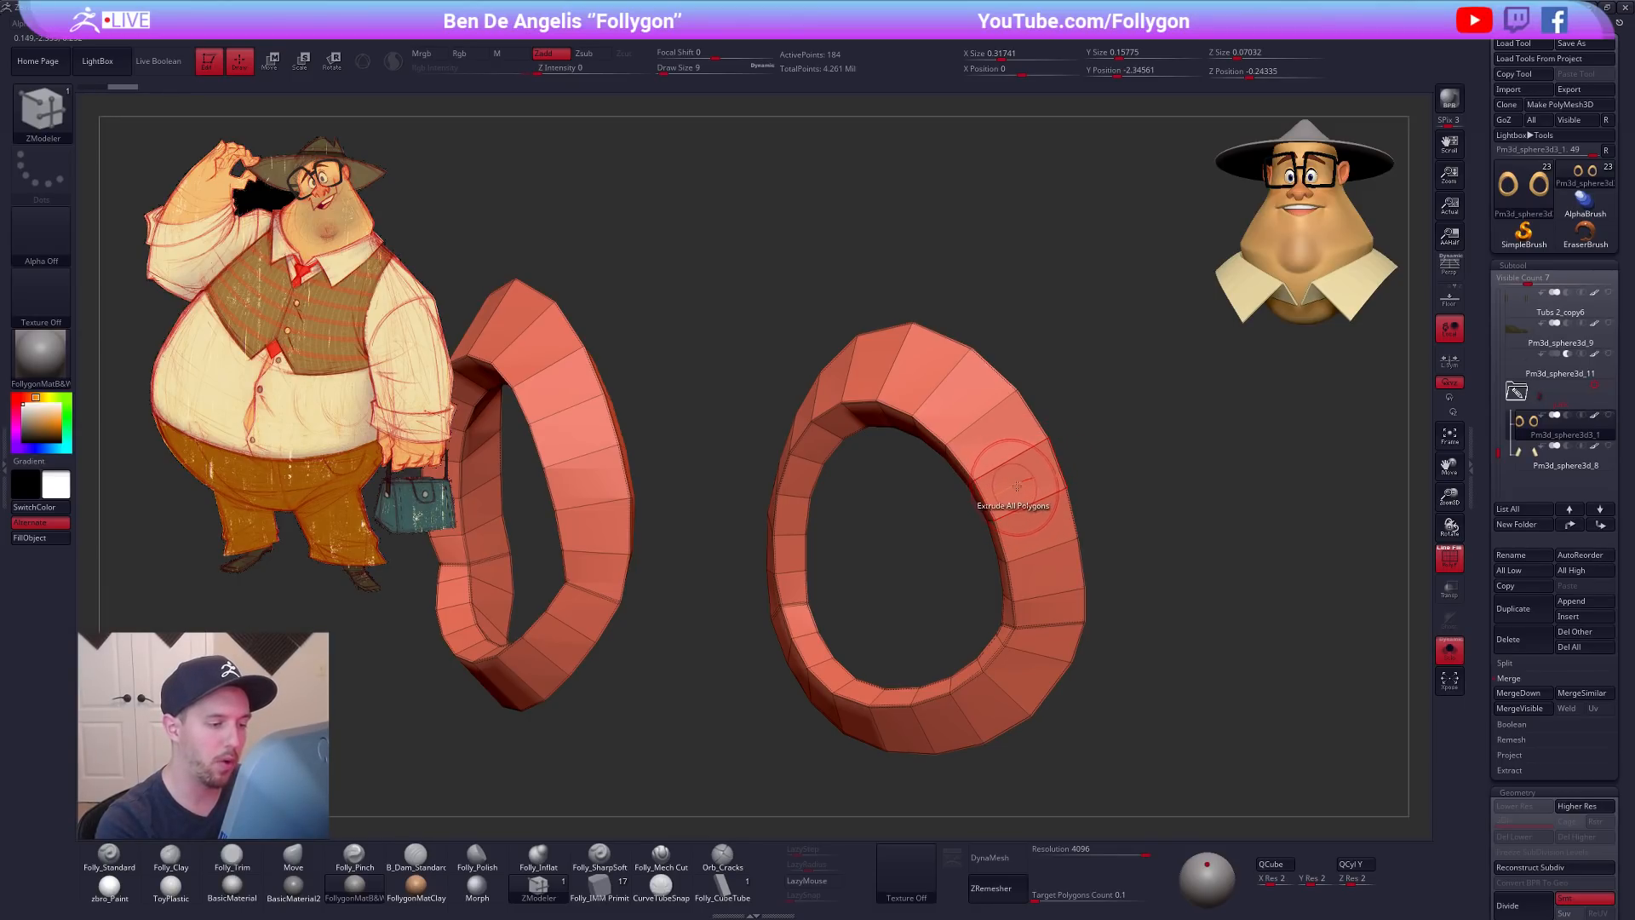
pyautogui.press('space')
pyautogui.press('space')
pyautogui.press('space')
pyautogui.press('space')
pyautogui.press('space')
pyautogui.press('space')
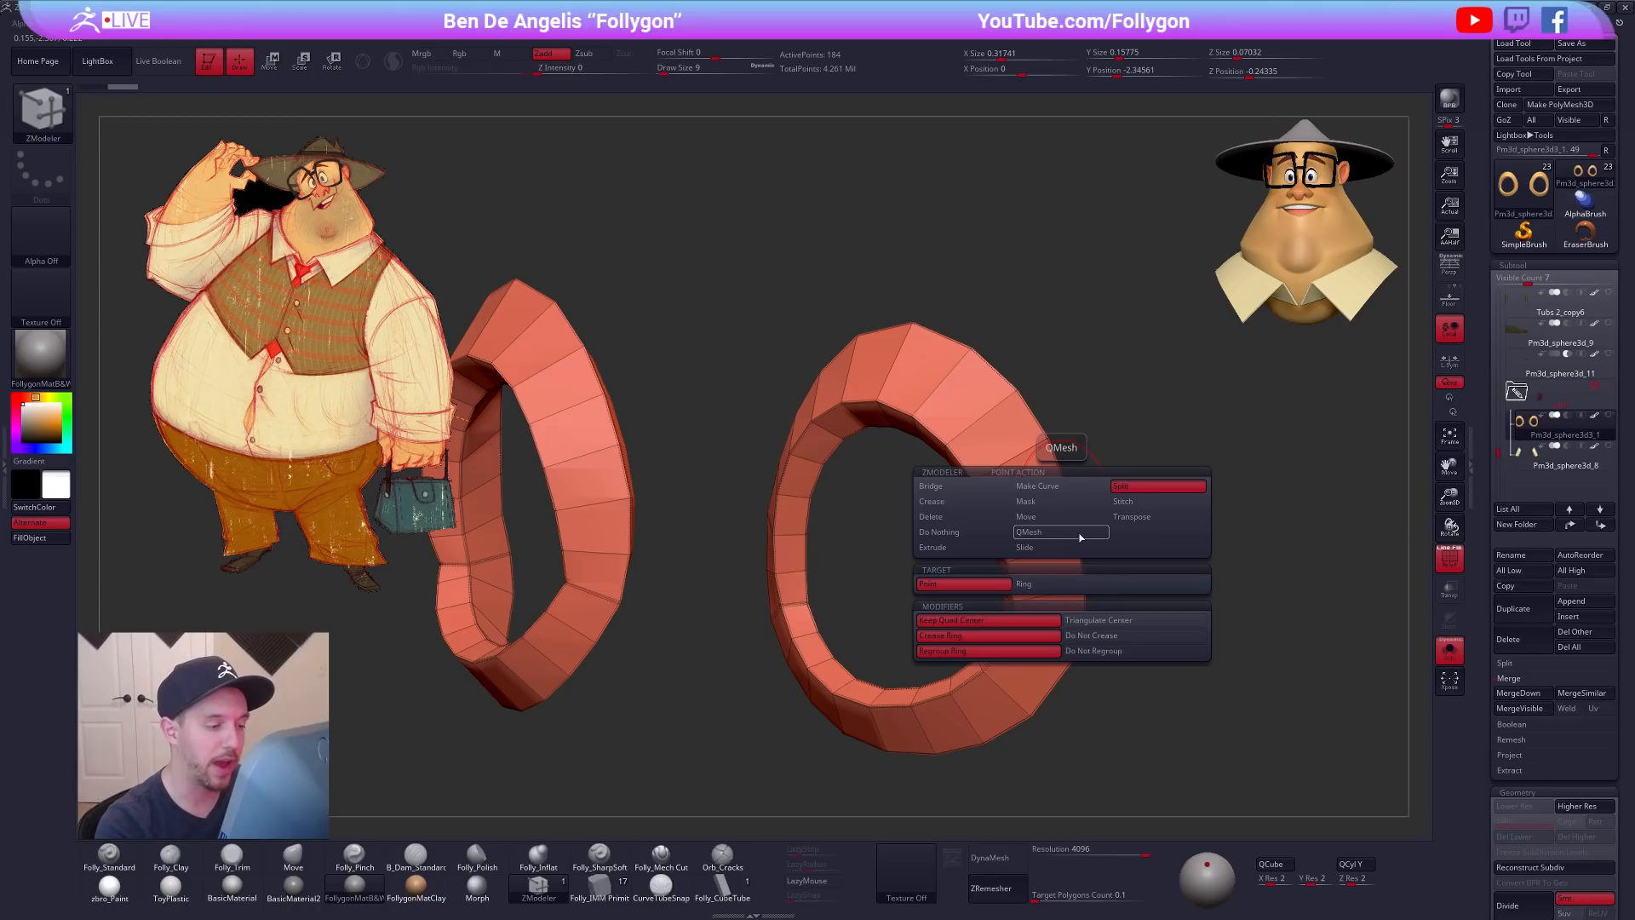
pyautogui.click(1079, 515)
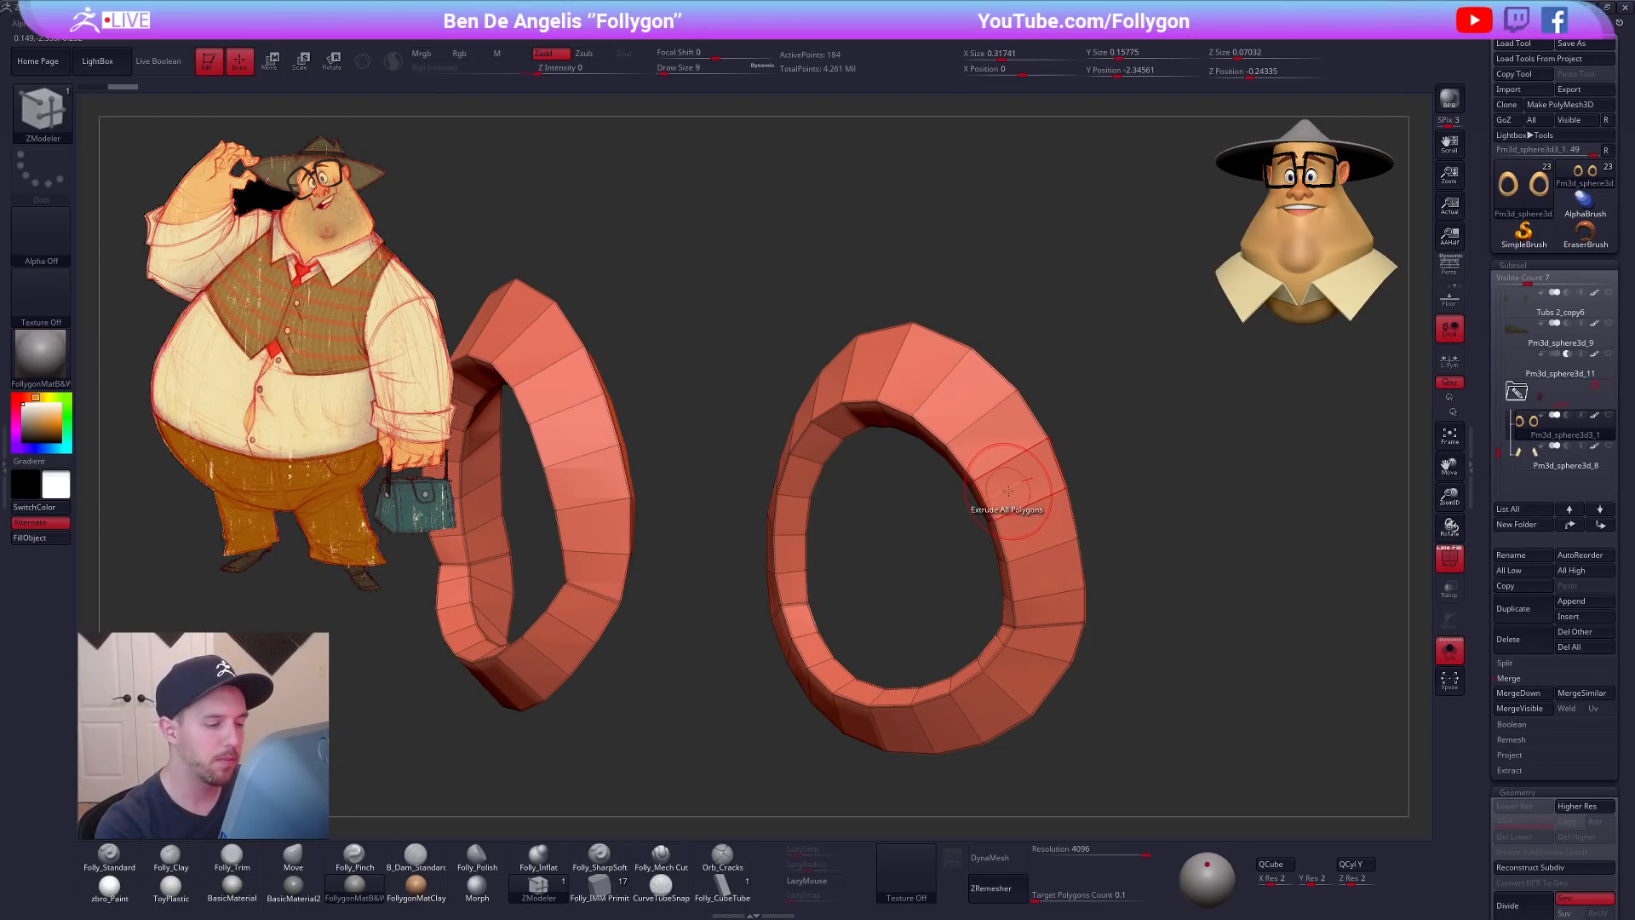
# Step: Try ZModeler's Insert Polyloops action with the Polyloop target on the eye ring and undo the inserted edges
pyautogui.press('space')
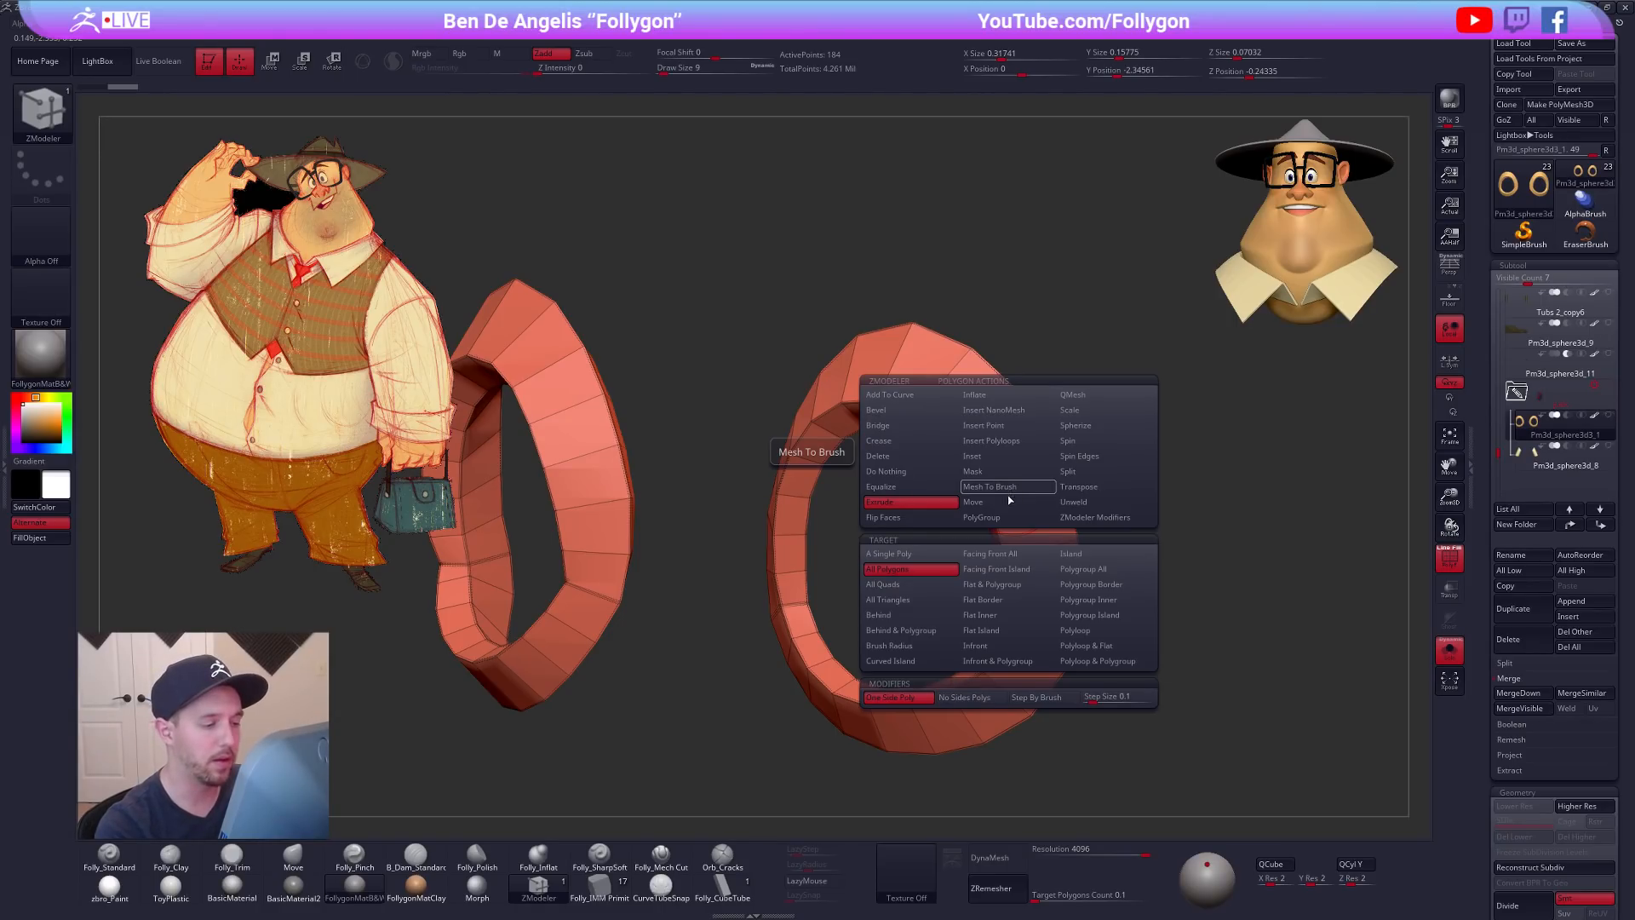
pyautogui.click(1007, 441)
pyautogui.click(1102, 632)
pyautogui.click(1018, 477)
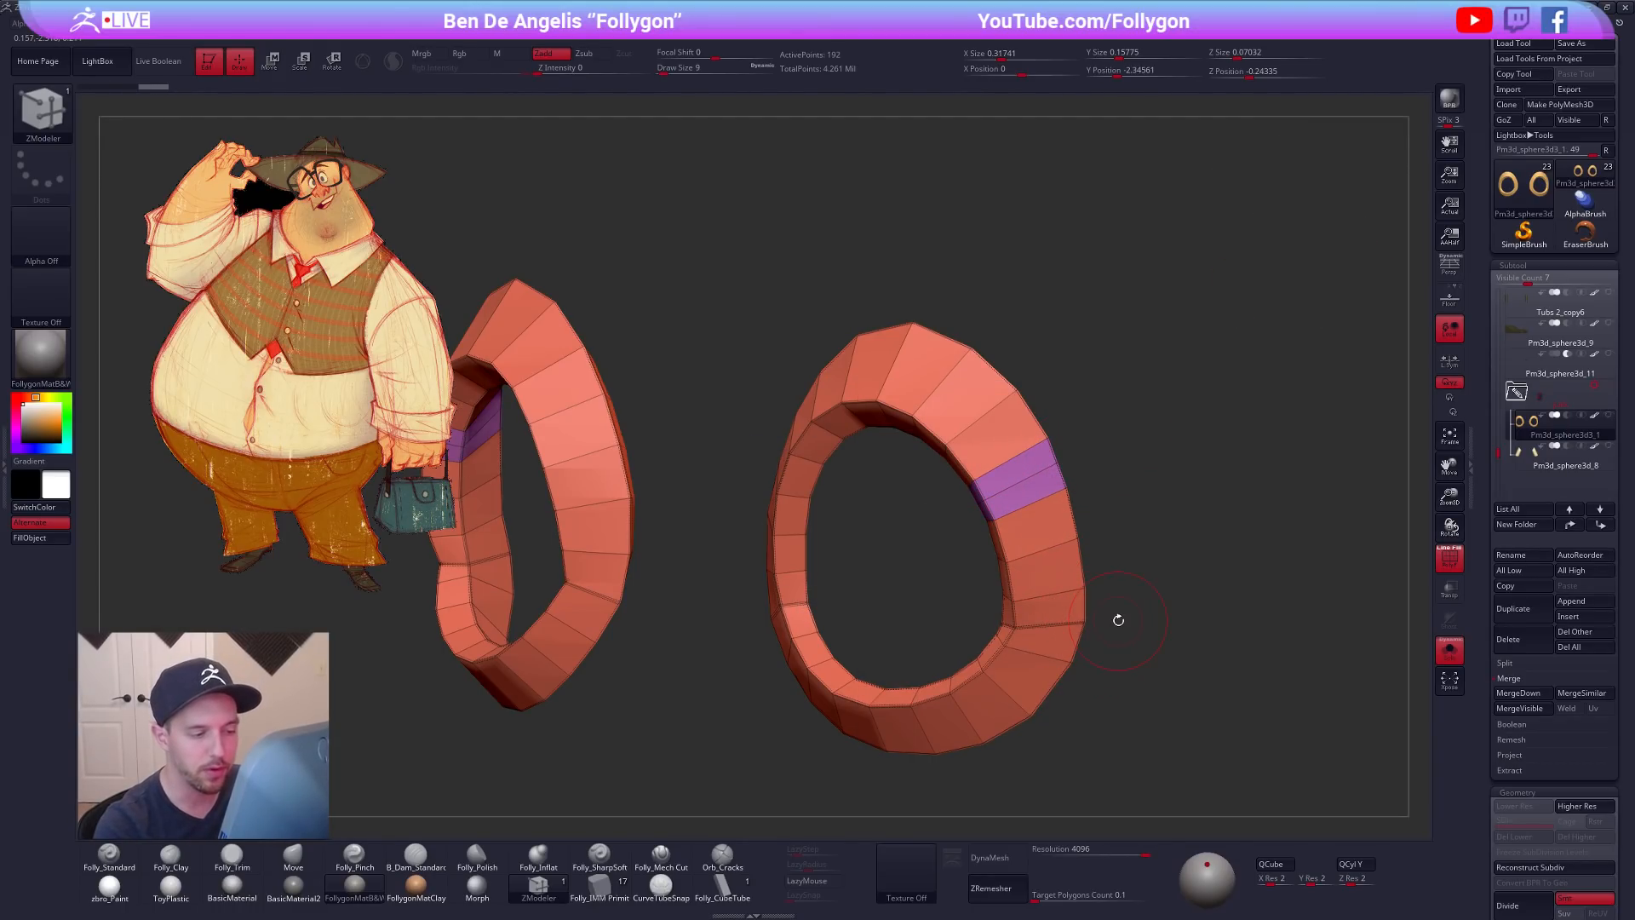
pyautogui.hotkey('ctrl', 'z')
pyautogui.hotkey('ctrl', 'z')
pyautogui.hotkey('ctrl', 'z')
pyautogui.hotkey('ctrl', 'z')
pyautogui.hotkey('ctrl', 'z')
pyautogui.hotkey('ctrl', 'z')
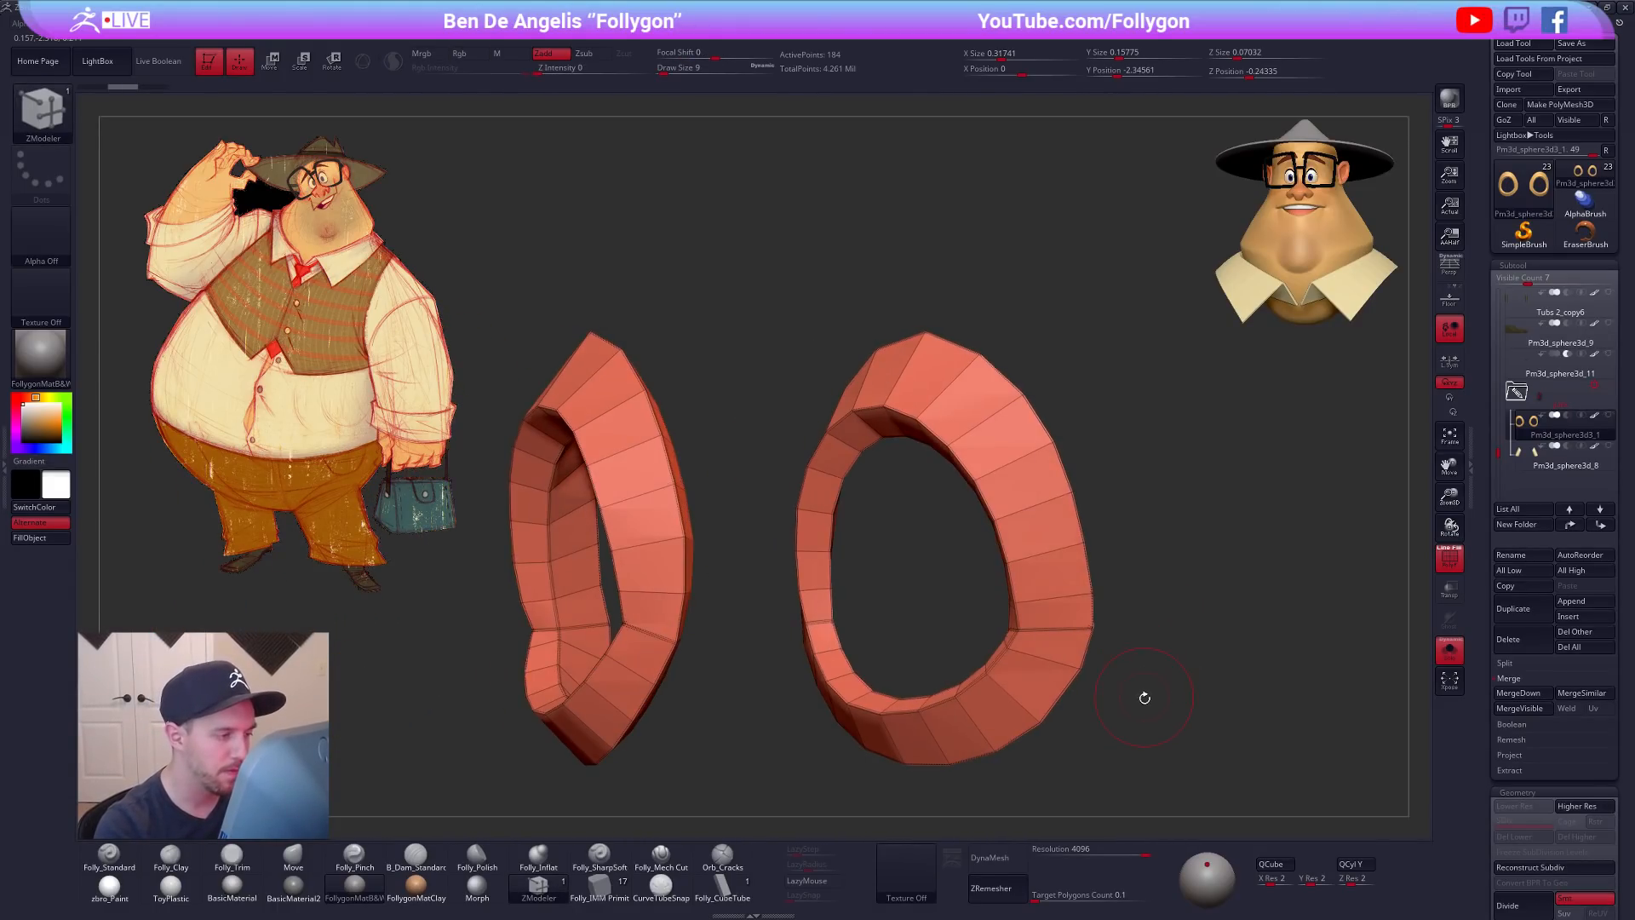
# Step: Try ZModeler's Split action on a polygon of the eye ring and undo the change
pyautogui.keyDown('alt'); pyautogui.moveTo(1145, 694); pyautogui.dragTo(1167, 654); pyautogui.keyUp('alt')
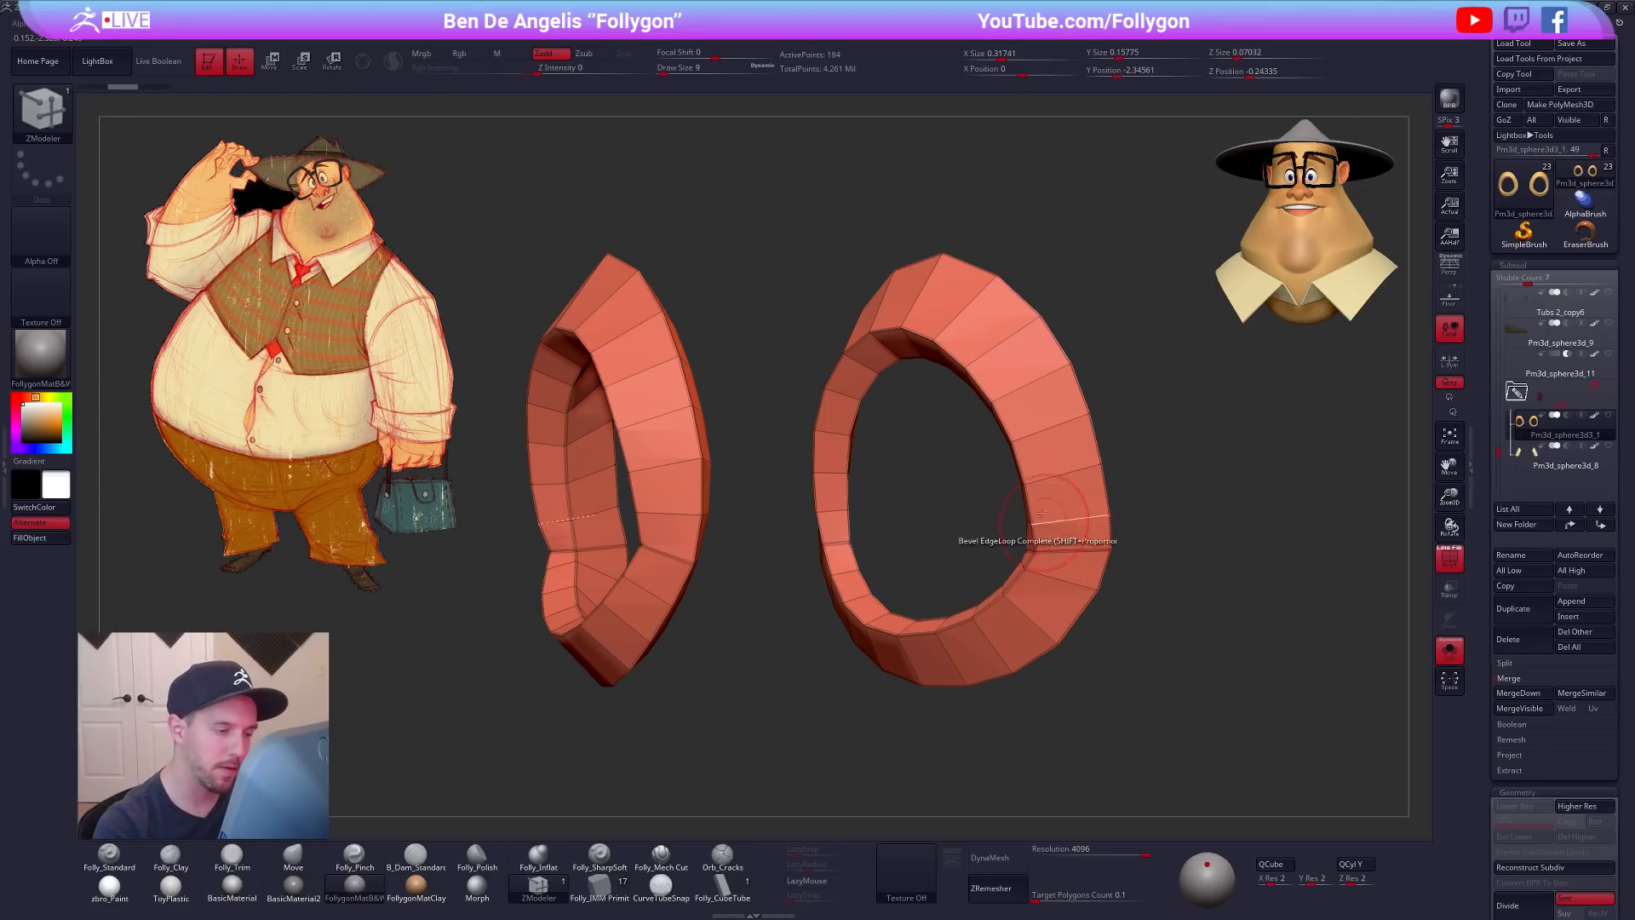
pyautogui.press('space')
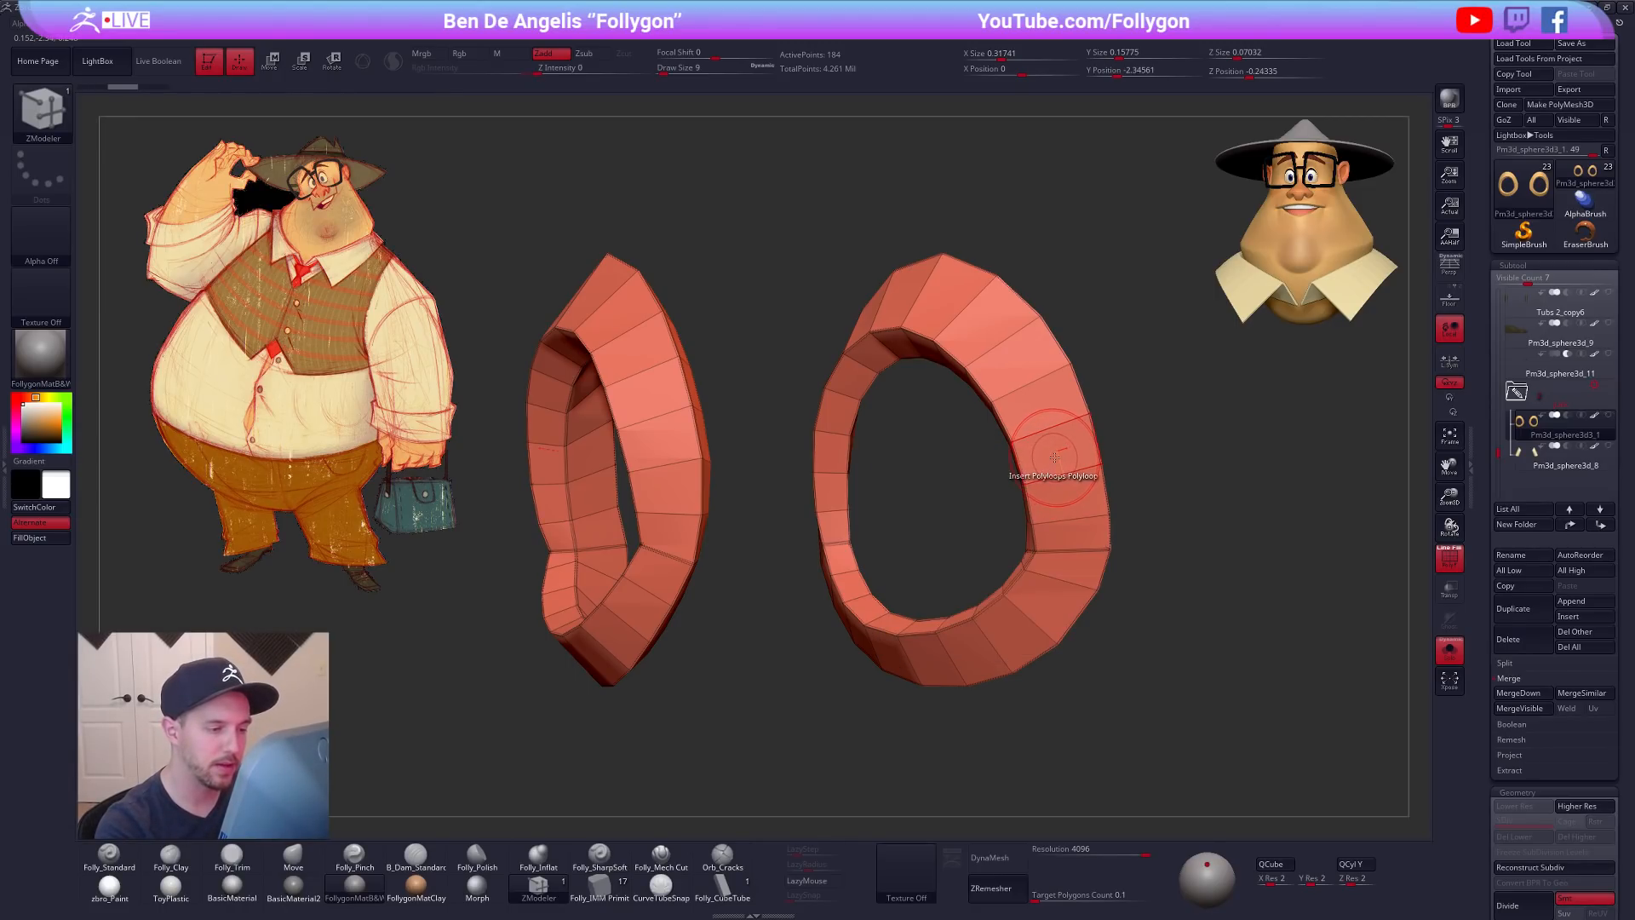
pyautogui.press('space')
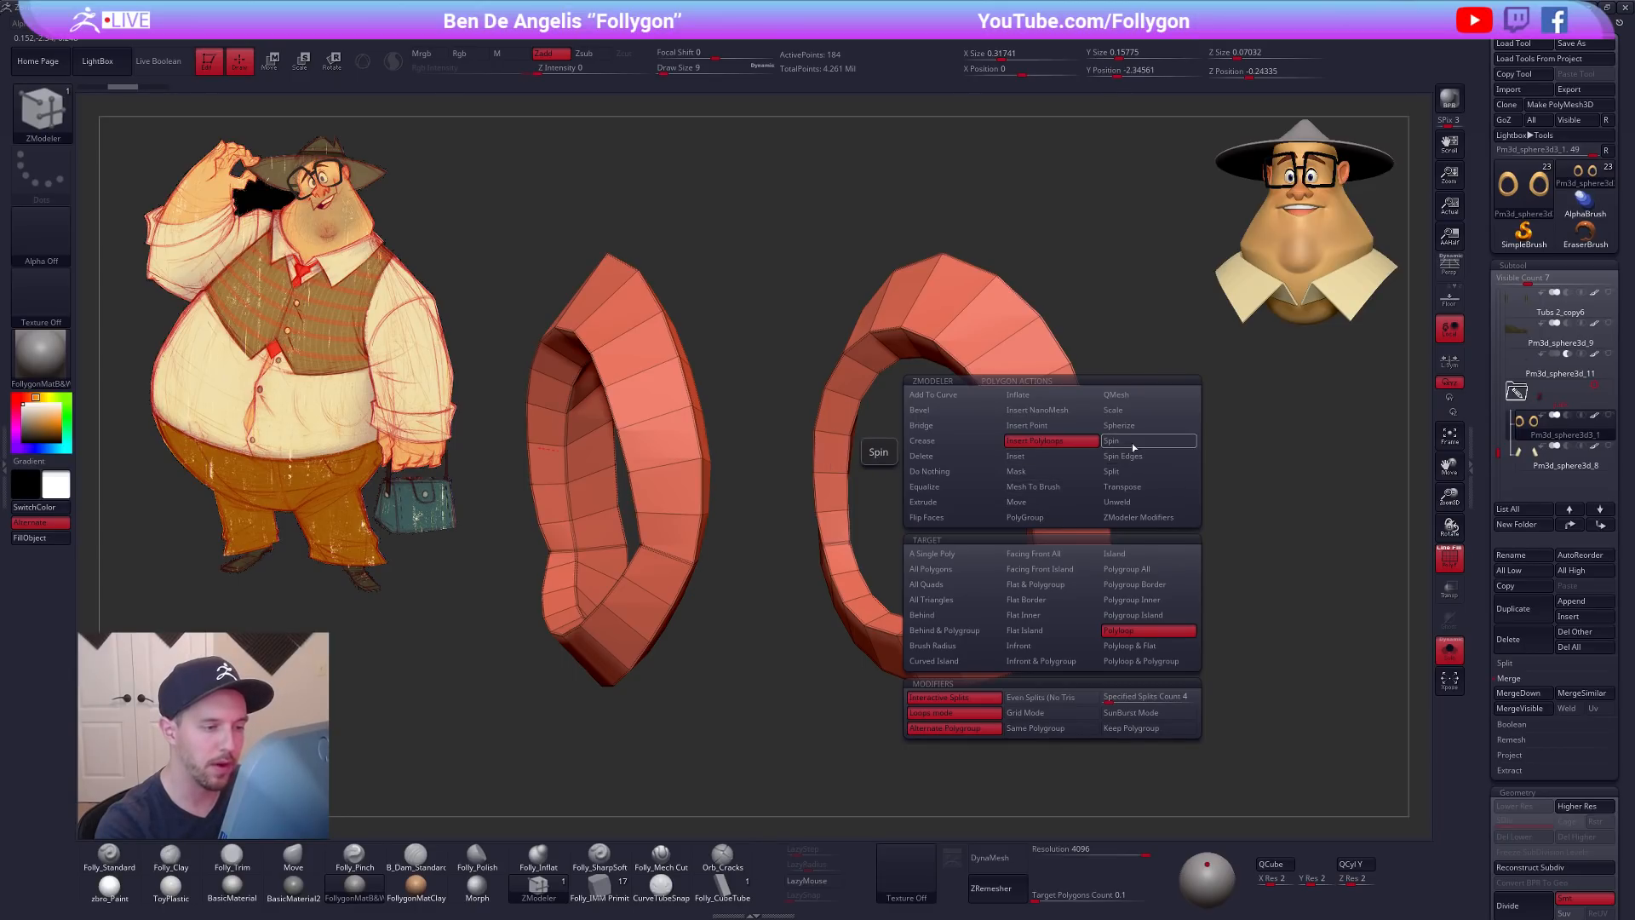
pyautogui.click(1140, 474)
pyautogui.click(1059, 461)
pyautogui.moveTo(1044, 473); pyautogui.dragTo(1040, 438, button='right')
pyautogui.hotkey('ctrl', 'z')
pyautogui.hotkey('ctrl', 'z')
pyautogui.hotkey('shift', 'd')
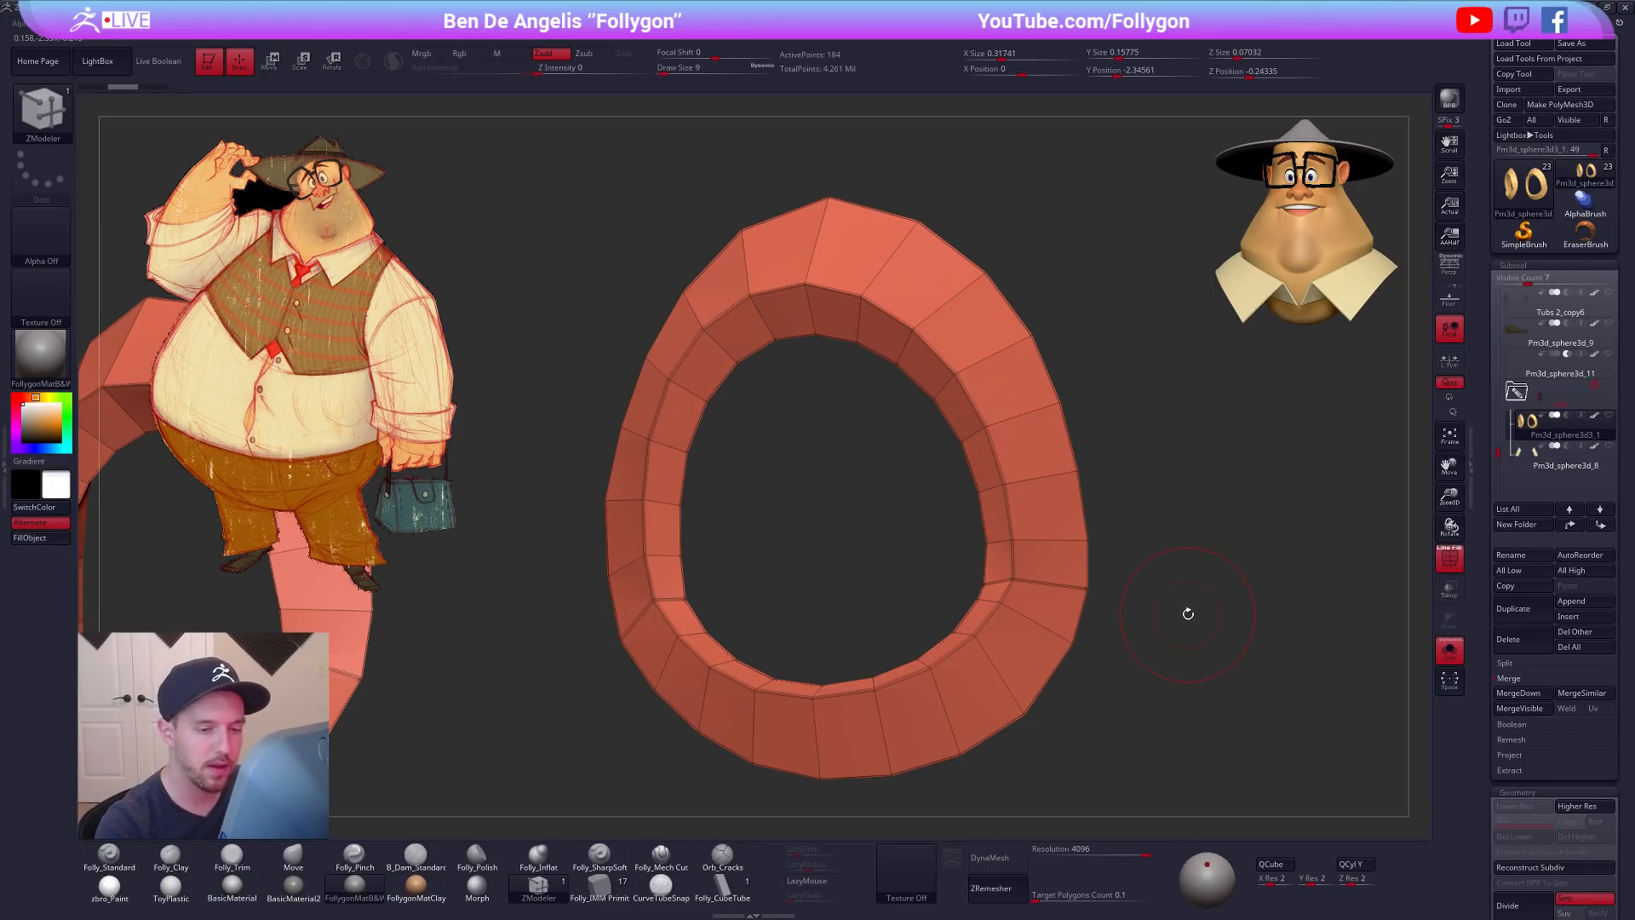
# Step: Examine the Modify Topology options for the eye rings, including Merge Tris
pyautogui.scroll(-6, 1495, 580)
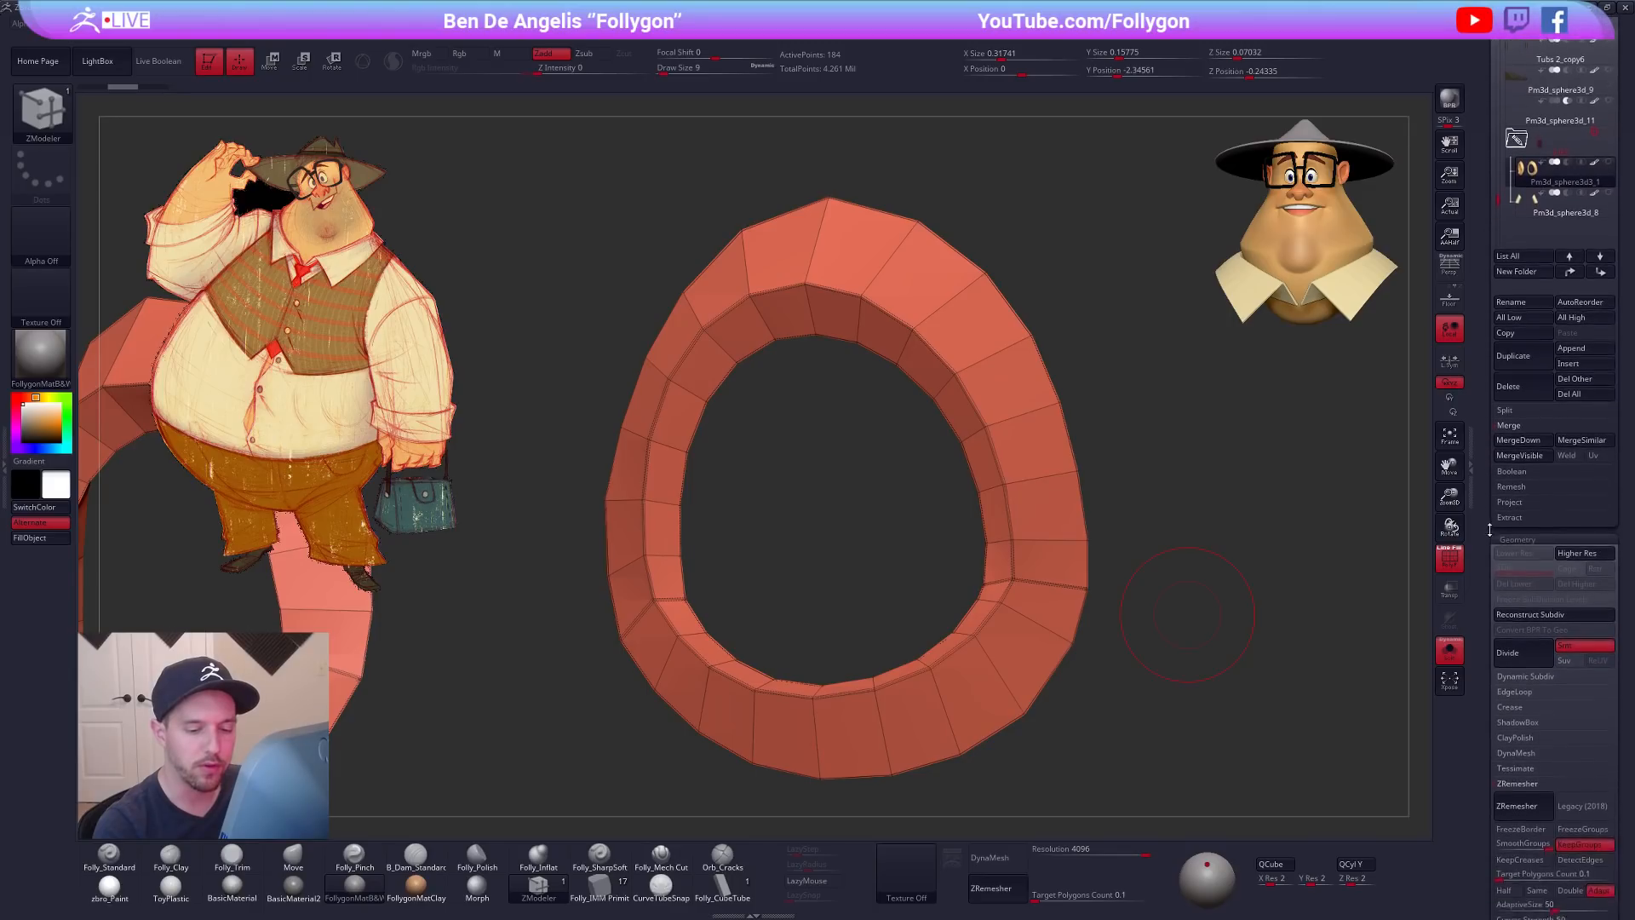
pyautogui.scroll(-3, 1491, 648)
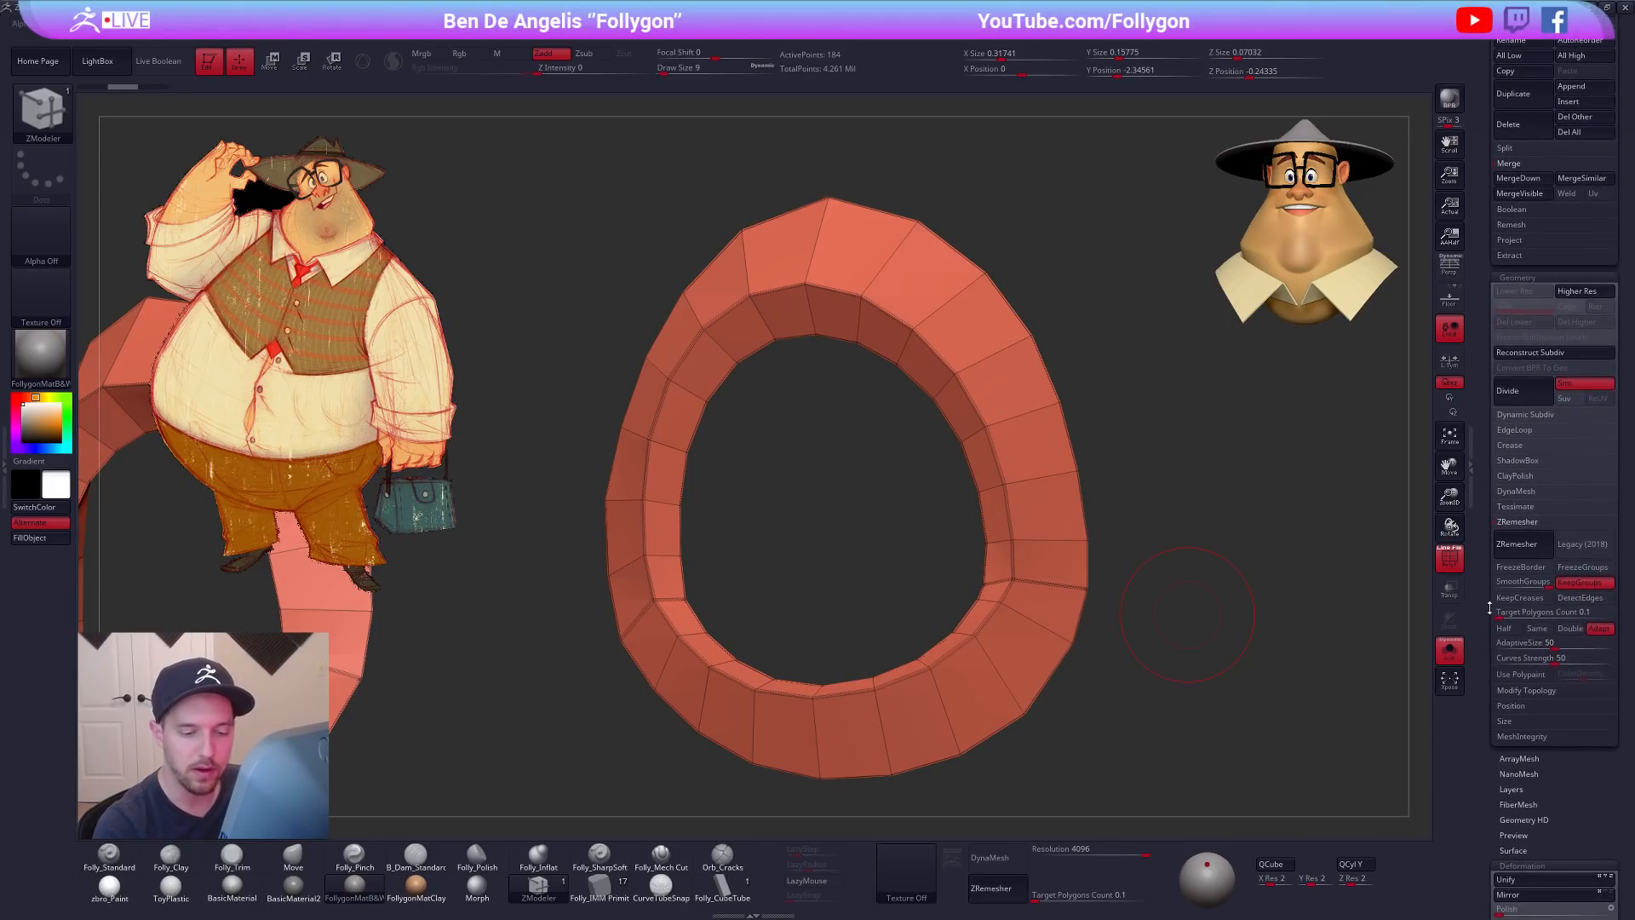
pyautogui.keyDown('shift'); pyautogui.click(1538, 596); pyautogui.keyUp('shift')
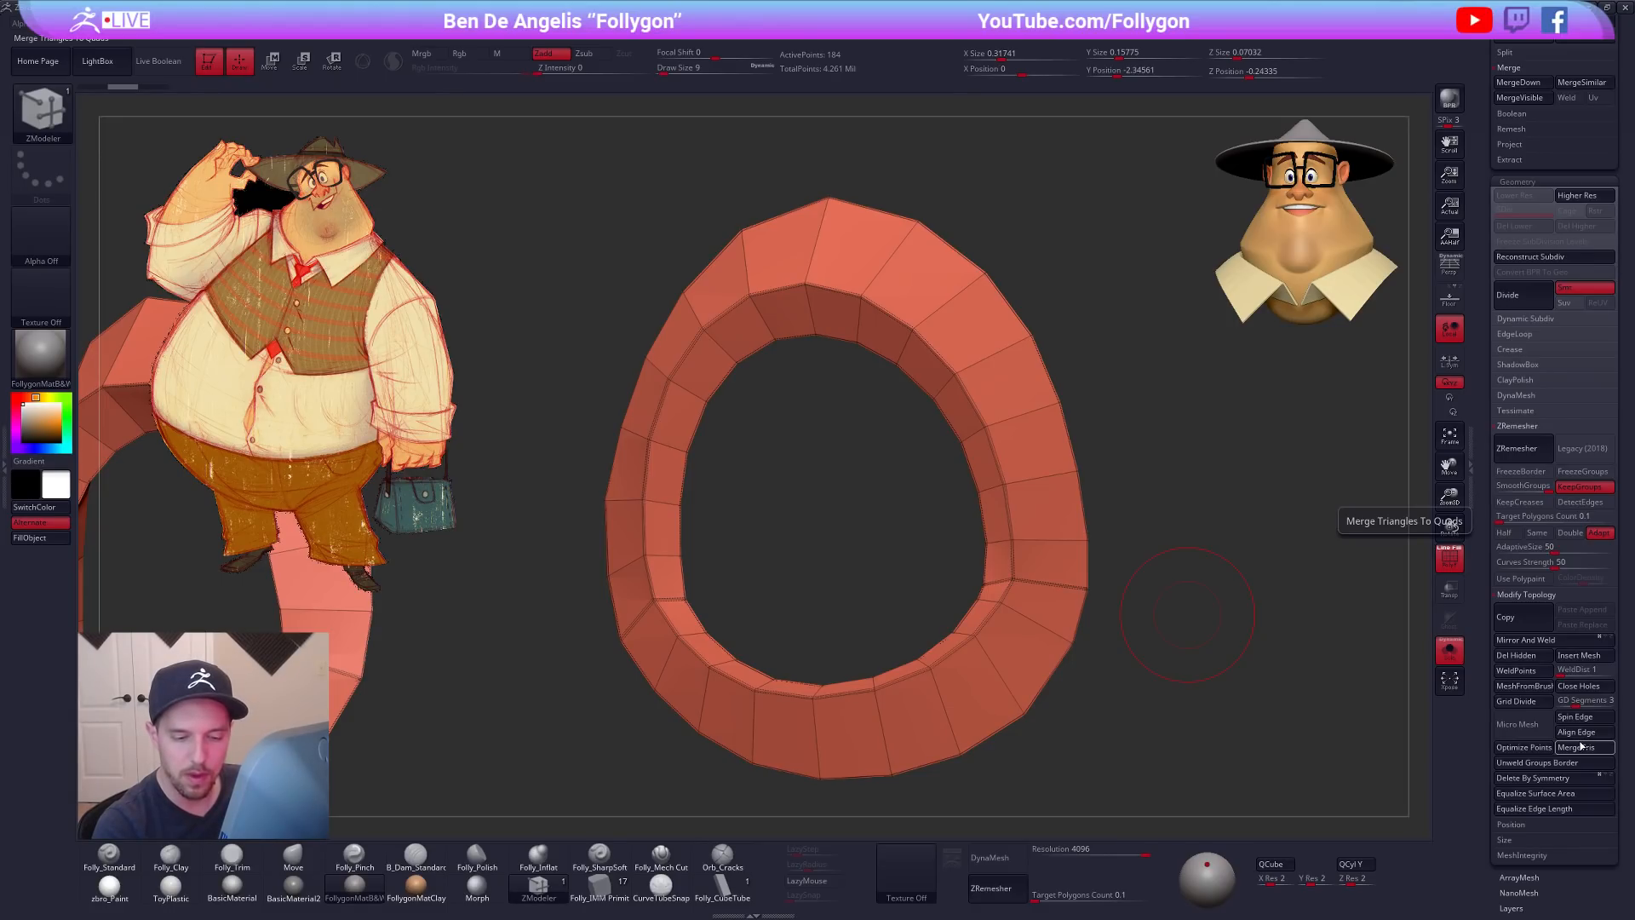
pyautogui.click(1561, 595)
pyautogui.moveTo(1485, 563); pyautogui.dragTo(1475, 784)
pyautogui.moveTo(1226, 707); pyautogui.dragTo(1130, 626)
# Step: Show the whole character without wireframe, reselect the hat in side view and turn on its smooth subdivision preview
pyautogui.press('d')
pyautogui.hotkey('shift', 'f')
pyautogui.click(1450, 650)
pyautogui.click(1559, 366)
pyautogui.keyDown('alt'); pyautogui.moveTo(1325, 479); pyautogui.dragTo(1105, 453); pyautogui.keyUp('alt')
pyautogui.keyDown('alt'); pyautogui.click(1041, 558); pyautogui.keyUp('alt')
pyautogui.press('space')
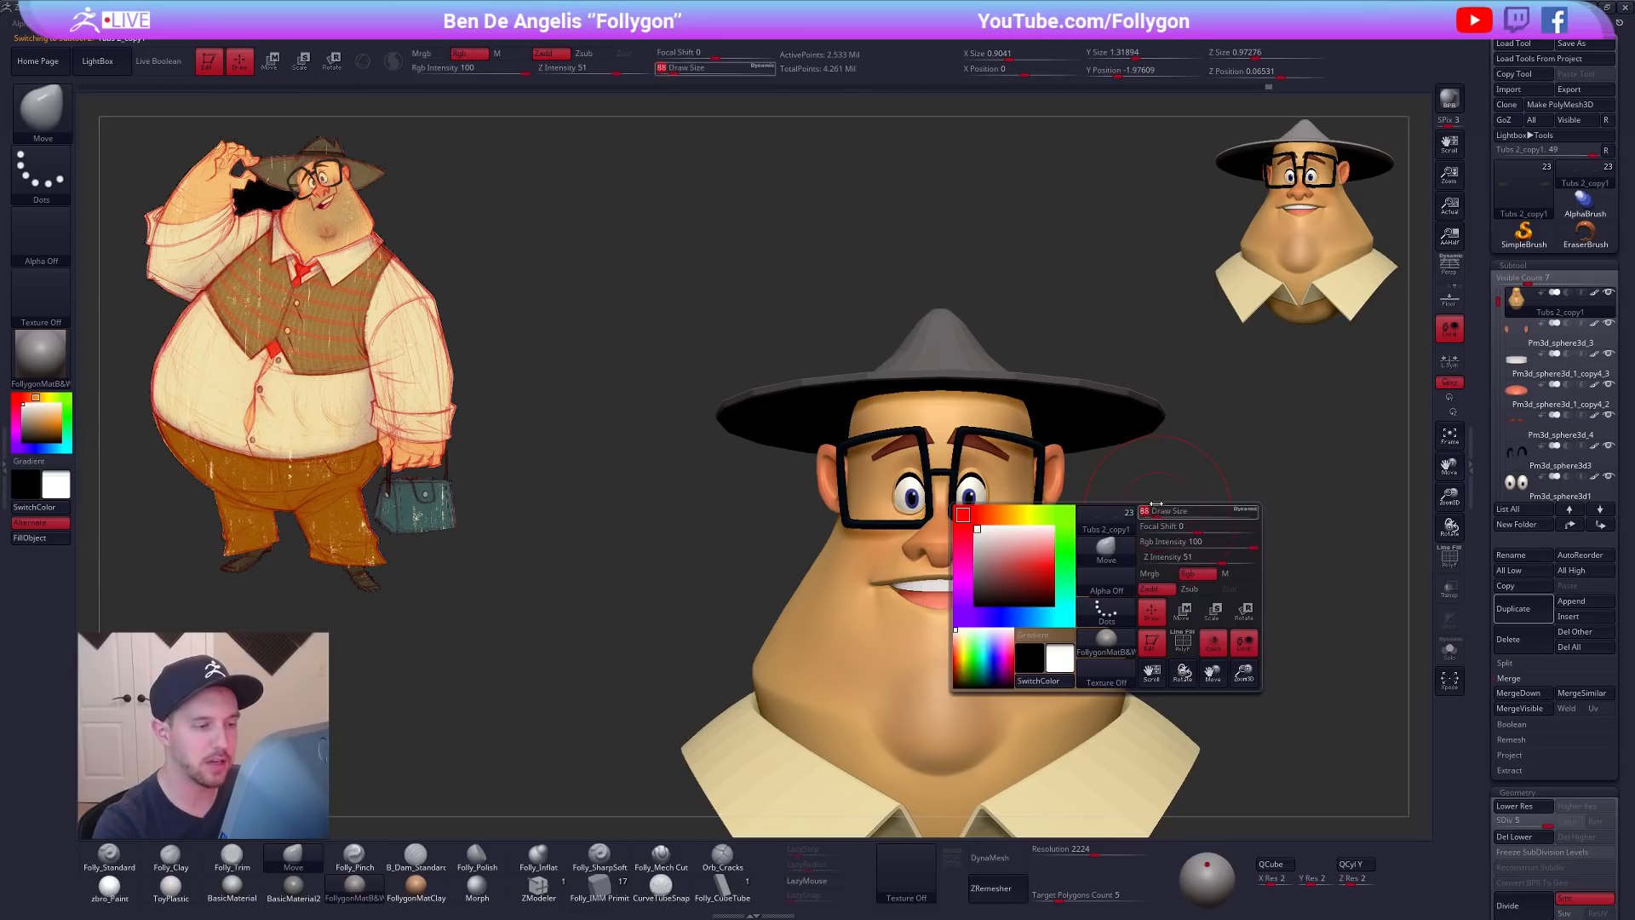
pyautogui.keyDown('alt'); pyautogui.click(1135, 428); pyautogui.keyUp('alt')
pyautogui.moveTo(1251, 611)
pyautogui.mouseDown()
pyautogui.moveTo(1179, 607)
pyautogui.moveTo(1190, 650)
pyautogui.mouseUp()
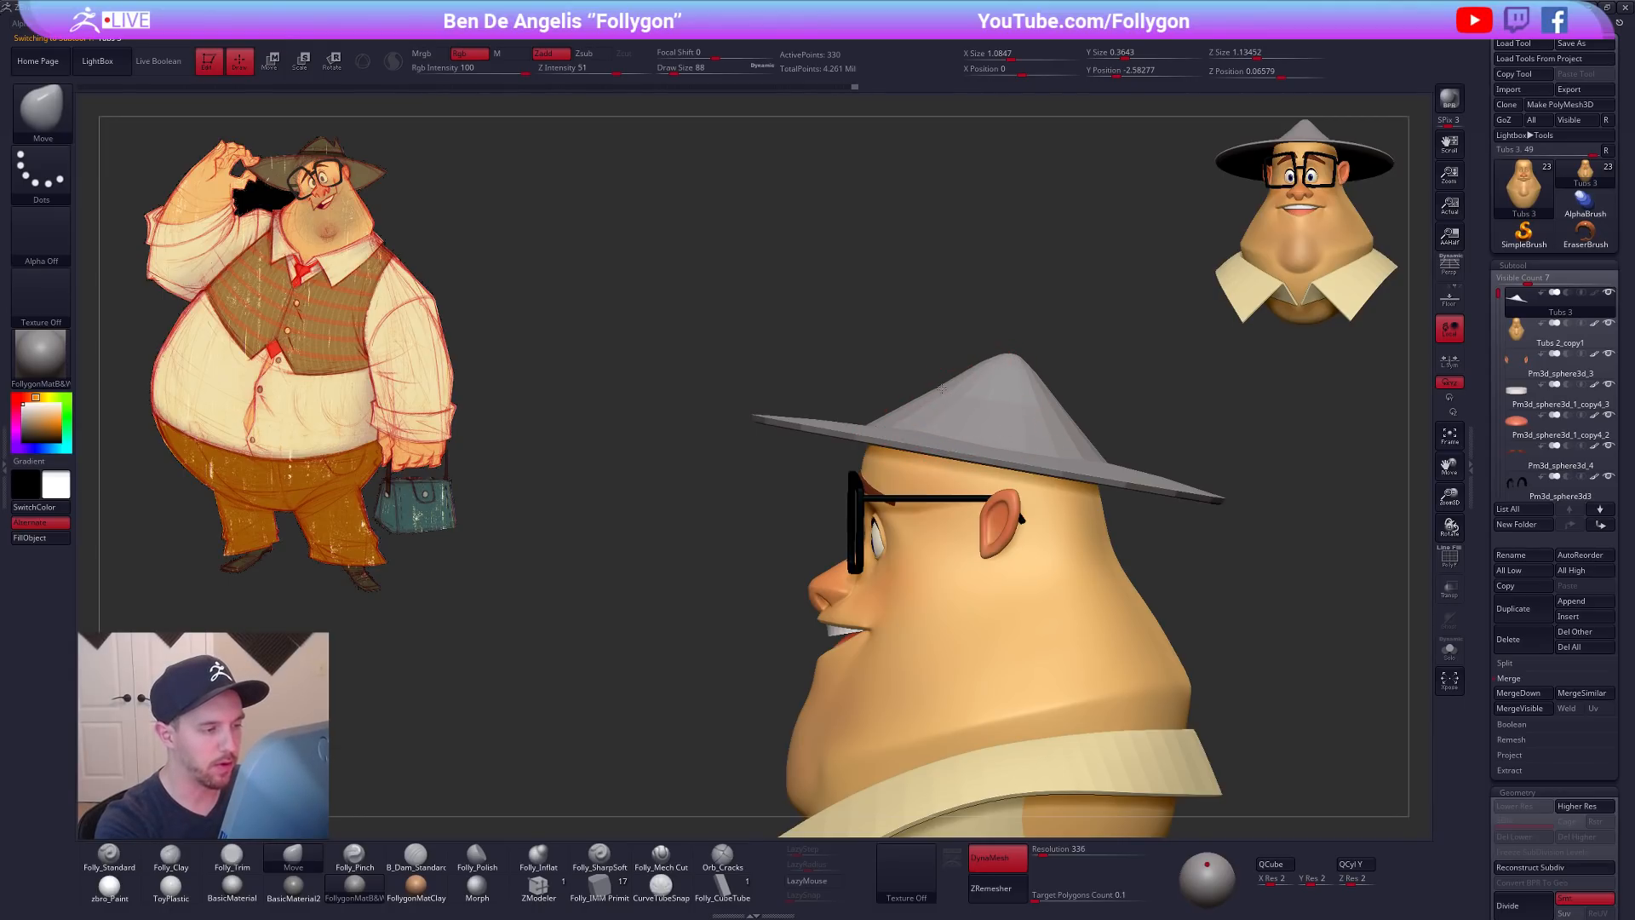
pyautogui.keyDown('alt'); pyautogui.moveTo(1006, 339); pyautogui.dragTo(976, 424); pyautogui.keyUp('alt')
pyautogui.press('d')
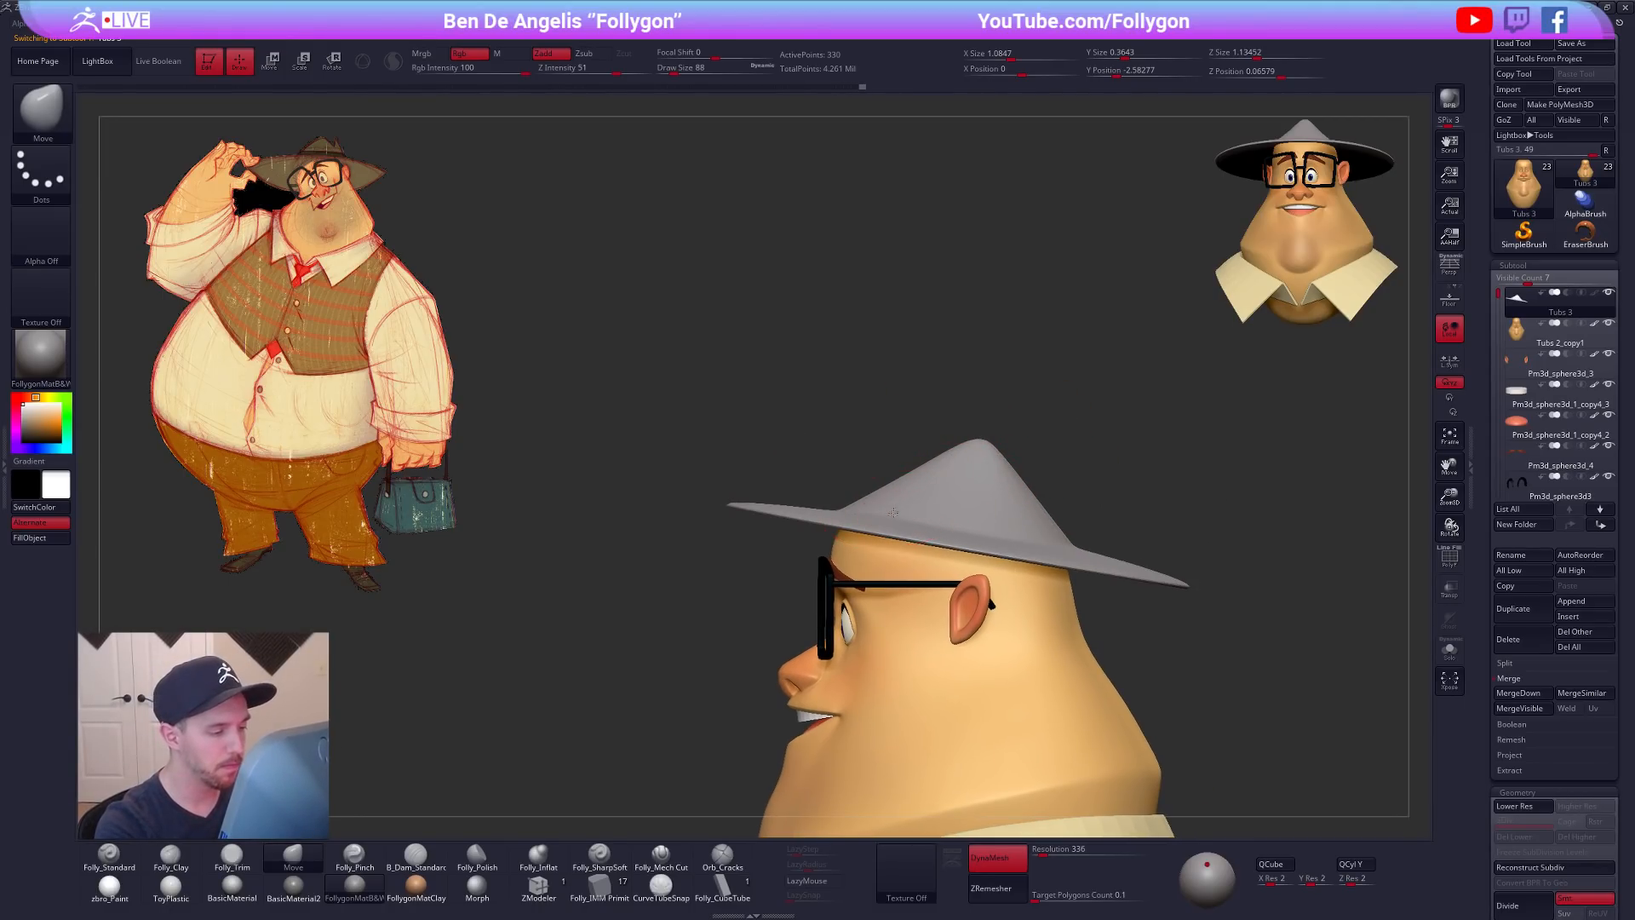
# Step: Refine the shape of the hat's crown and brim with the Move brush, raising the draw size to 150
pyautogui.moveTo(1030, 524); pyautogui.dragTo(1053, 562)
pyautogui.moveTo(1112, 612)
pyautogui.mouseDown()
pyautogui.moveTo(1014, 588)
pyautogui.moveTo(982, 556)
pyautogui.moveTo(839, 527)
pyautogui.mouseUp()
pyautogui.moveTo(979, 580)
pyautogui.mouseDown()
pyautogui.moveTo(1099, 545)
pyautogui.moveTo(1070, 505)
pyautogui.moveTo(1075, 434)
pyautogui.mouseUp()
pyautogui.press('space')
pyautogui.moveTo(868, 566); pyautogui.dragTo(881, 565)
pyautogui.moveTo(1075, 443); pyautogui.dragTo(1053, 405)
pyautogui.moveTo(841, 446); pyautogui.dragTo(840, 451)
pyautogui.moveTo(545, 375)
pyautogui.mouseDown()
pyautogui.moveTo(584, 452)
pyautogui.moveTo(590, 428)
pyautogui.mouseUp()
# Step: Sample the brown of the reference illustration's hat and fill the hat with it using the zbro_Paint material
pyautogui.press('z')
pyautogui.click(365, 175)
pyautogui.press('z')
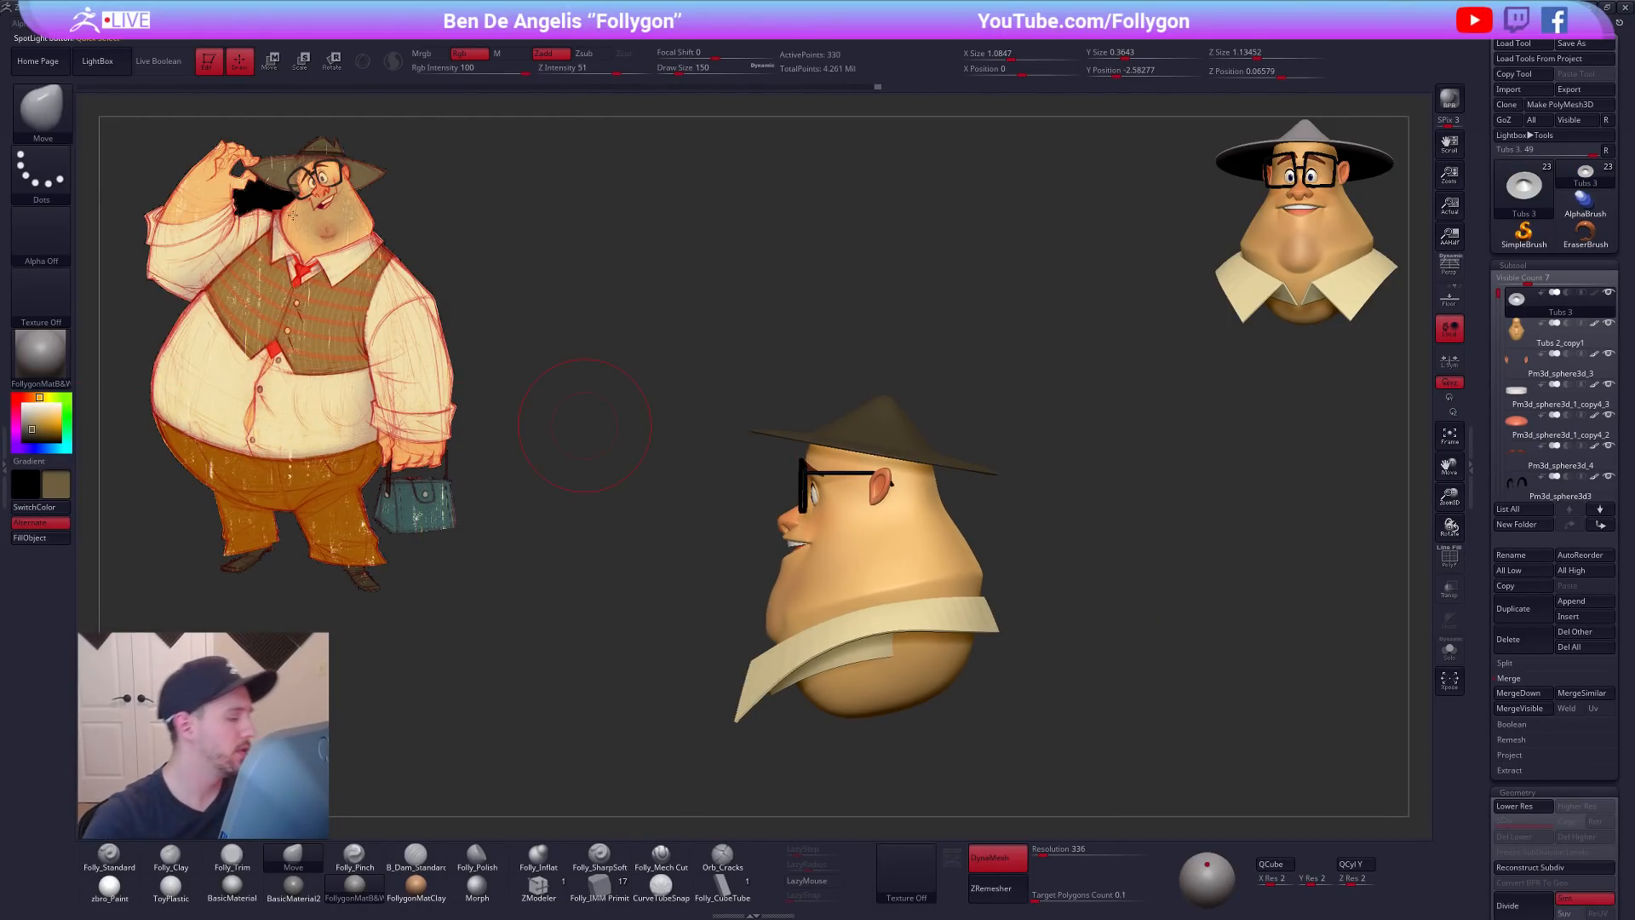
pyautogui.press('1')
pyautogui.click(113, 898)
pyautogui.click(23, 536)
pyautogui.keyDown('shift'); pyautogui.moveTo(687, 607); pyautogui.dragTo(865, 490); pyautogui.keyUp('shift')
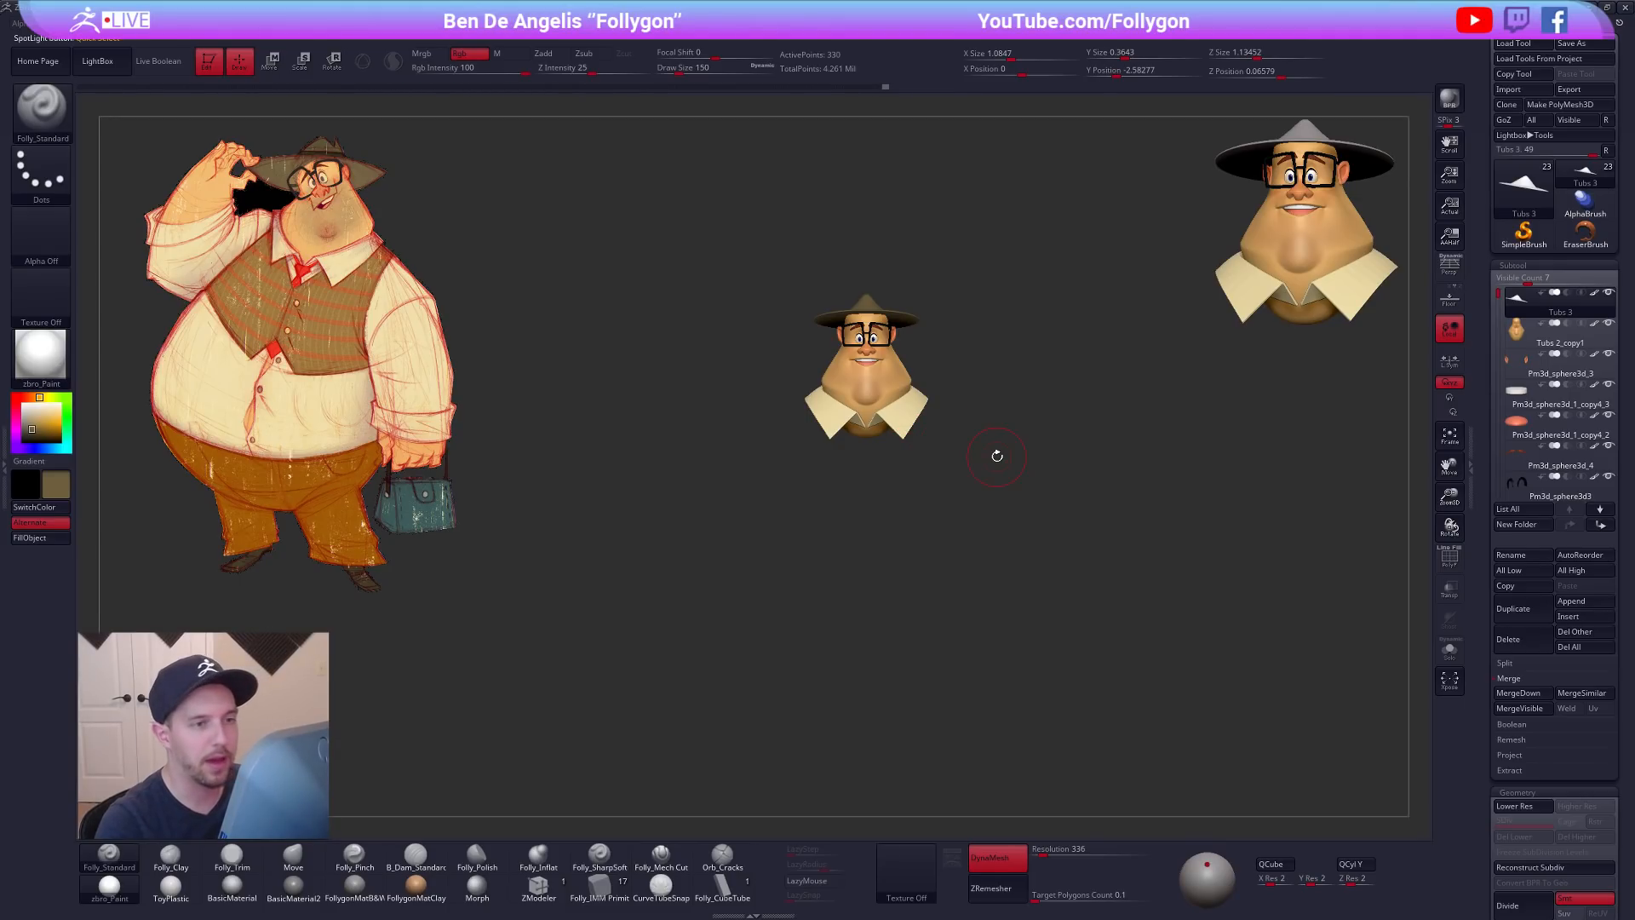
# Step: Isolate the hat unsmoothed with its wireframe shown, and mask its brim
pyautogui.keyDown('alt'); pyautogui.moveTo(865, 304); pyautogui.dragTo(869, 439); pyautogui.keyUp('alt')
pyautogui.moveTo(1073, 425); pyautogui.dragTo(937, 426)
pyautogui.keyDown('alt'); pyautogui.moveTo(915, 321); pyautogui.dragTo(928, 381); pyautogui.keyUp('alt')
pyautogui.moveTo(927, 382); pyautogui.dragTo(966, 378, button='right')
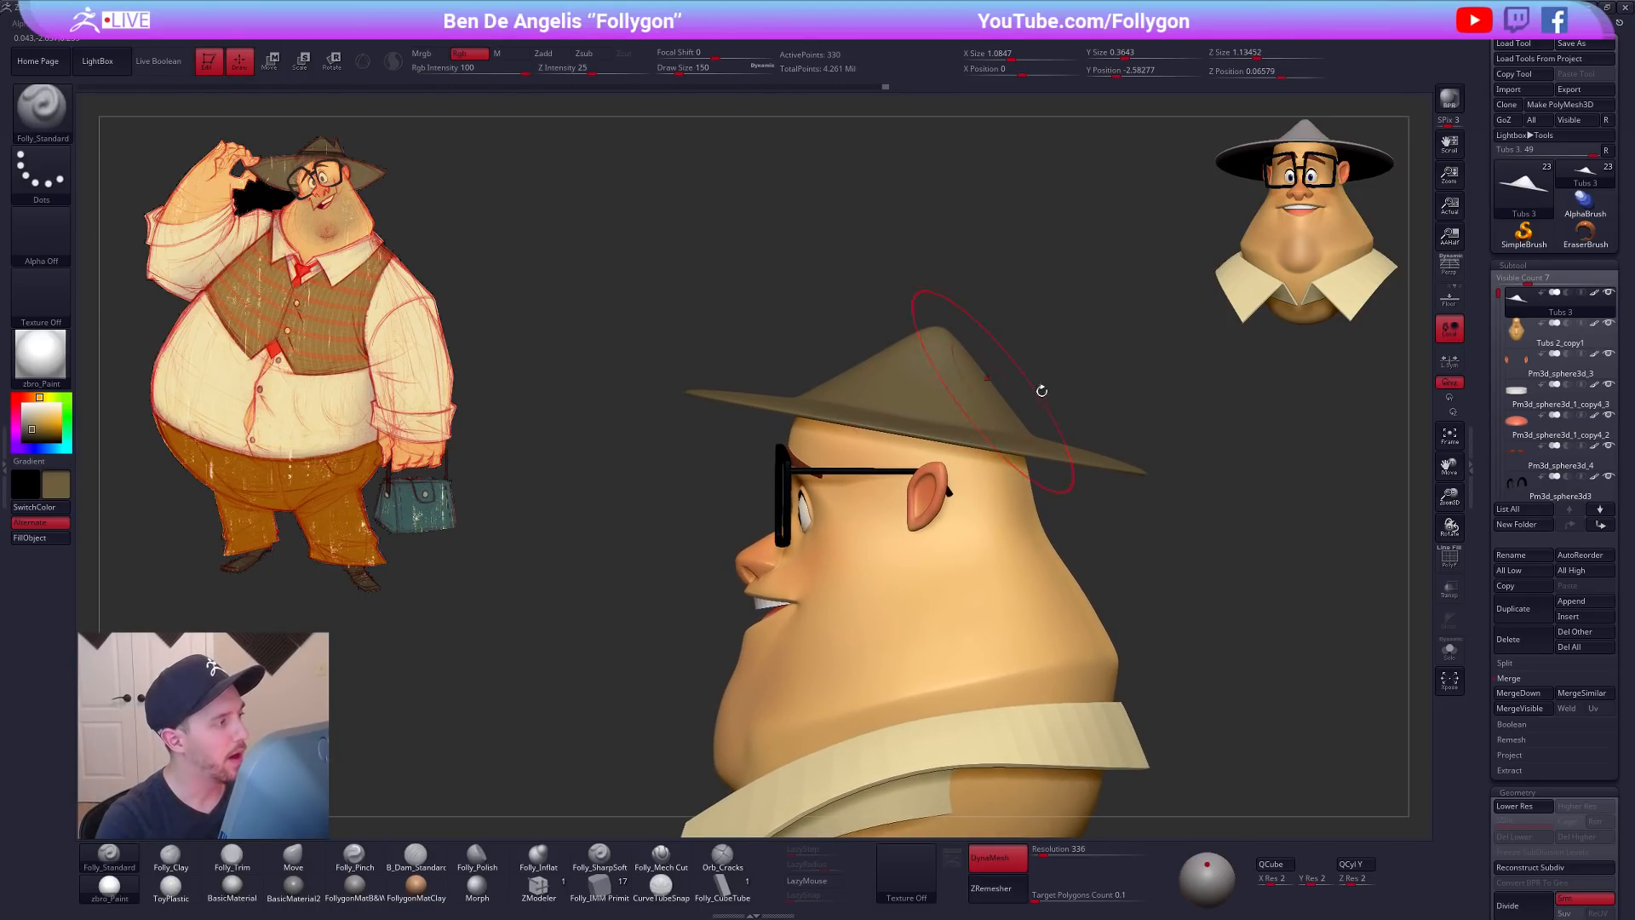
pyautogui.hotkey('shift', 'd')
pyautogui.hotkey('shift', 'f')
pyautogui.rightClick(875, 398)
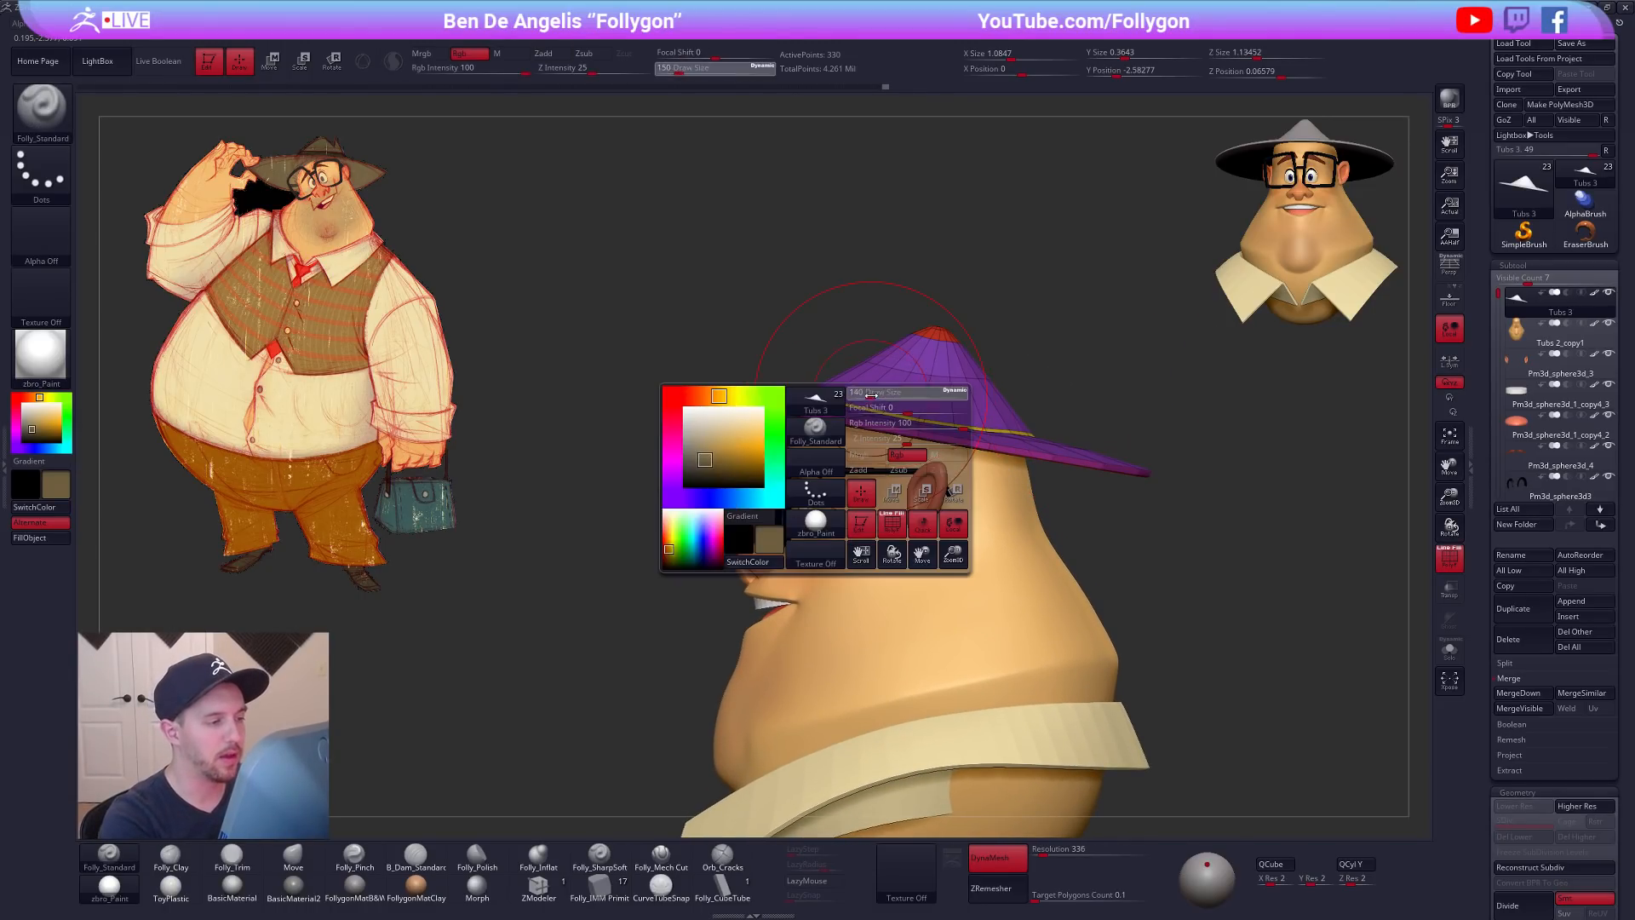
pyautogui.hotkey('shift', 's')
pyautogui.moveTo(878, 411)
pyautogui.mouseDown(button='right')
pyautogui.moveTo(864, 508)
pyautogui.moveTo(894, 475)
pyautogui.mouseUp(button='right')
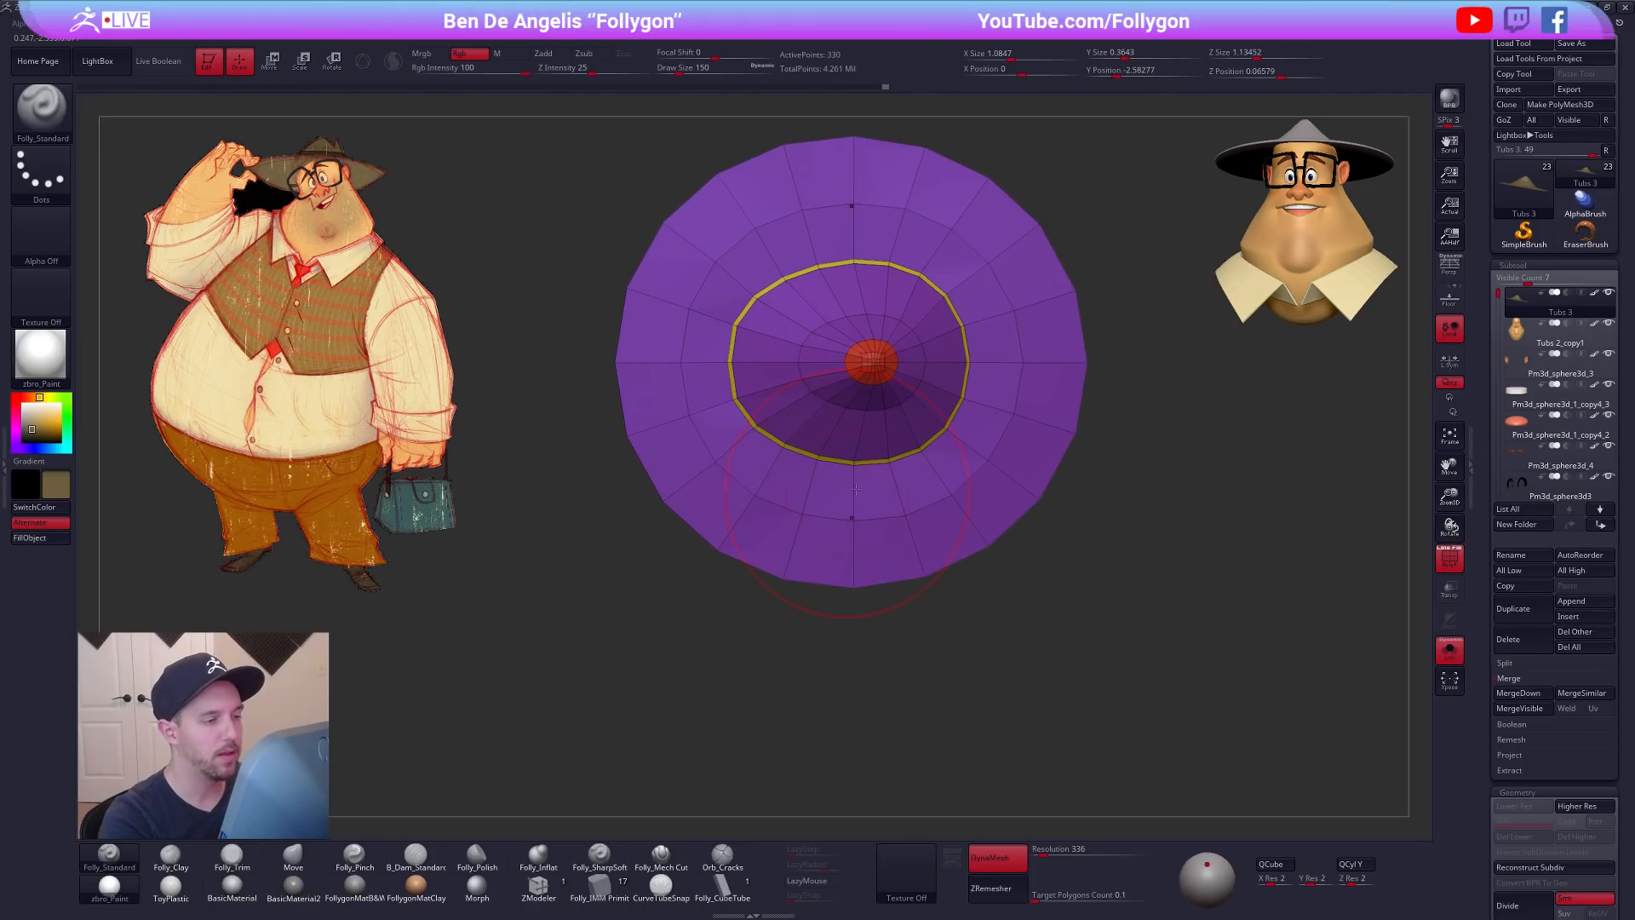
pyautogui.moveTo(908, 476)
pyautogui.keyDown('ctrl'); pyautogui.mouseDown()
pyautogui.moveTo(985, 339)
pyautogui.moveTo(800, 243)
pyautogui.moveTo(852, 477)
pyautogui.moveTo(906, 479)
pyautogui.mouseUp(); pyautogui.keyUp('ctrl')
pyautogui.moveTo(907, 479); pyautogui.dragTo(905, 421, button='right')
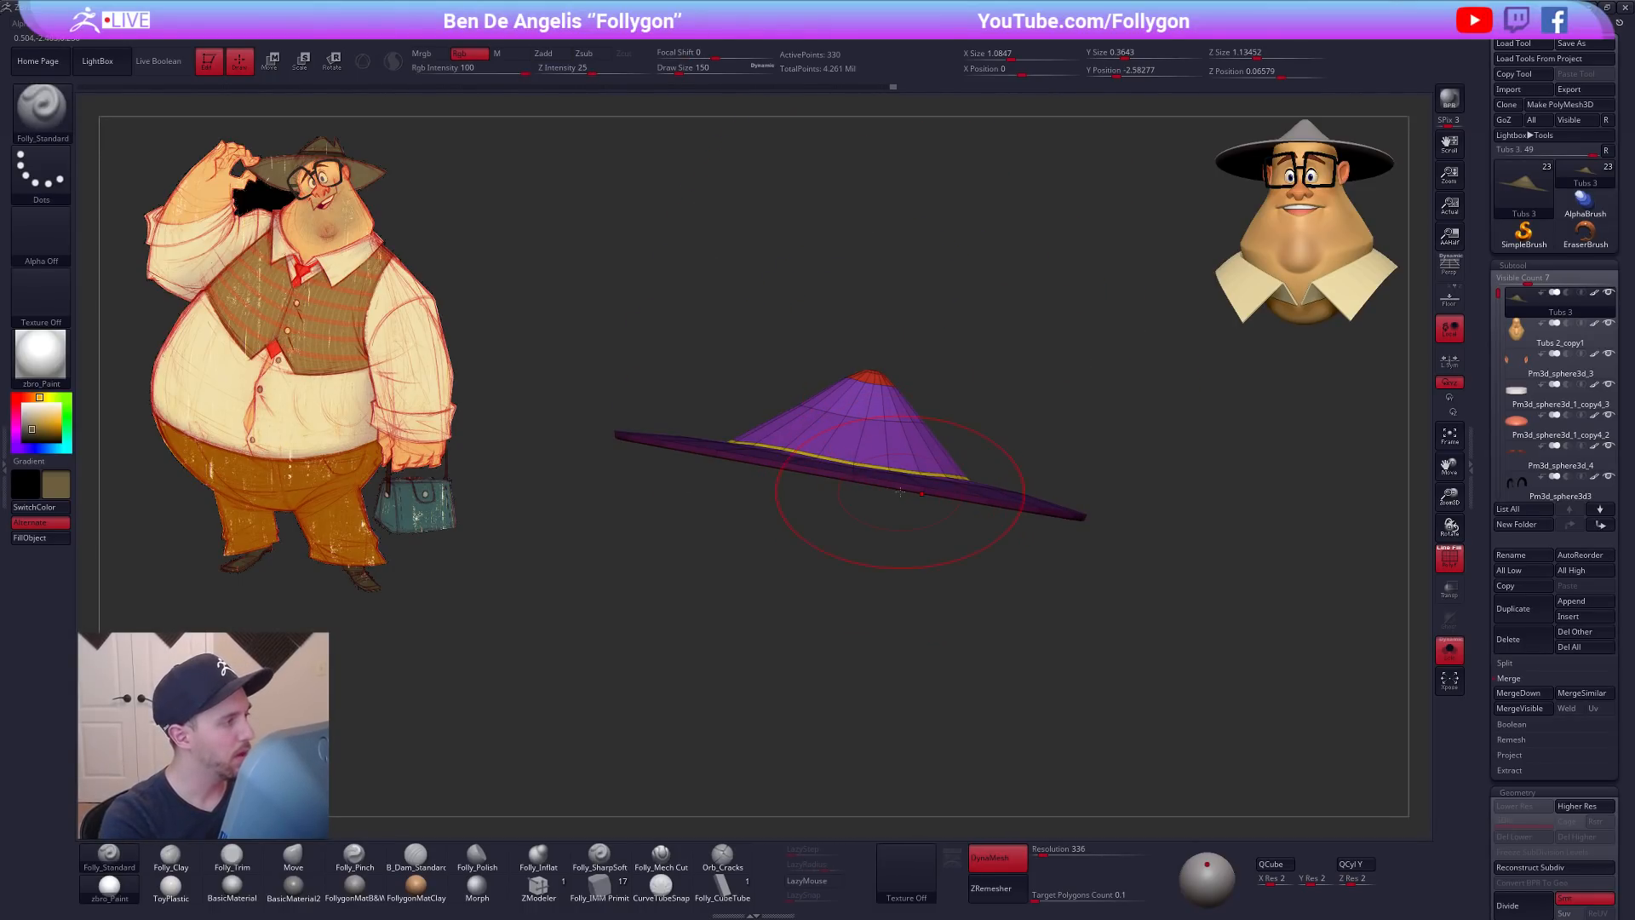
# Step: Narrow the base of the unmasked crown with Transpose Move, show the whole character and return to draw mode
pyautogui.moveTo(910, 466)
pyautogui.mouseDown(button='right')
pyautogui.moveTo(909, 566)
pyautogui.moveTo(906, 481)
pyautogui.mouseUp(button='right')
pyautogui.press('w')
pyautogui.moveTo(855, 462)
pyautogui.mouseDown()
pyautogui.moveTo(1069, 491)
pyautogui.moveTo(1033, 484)
pyautogui.mouseUp()
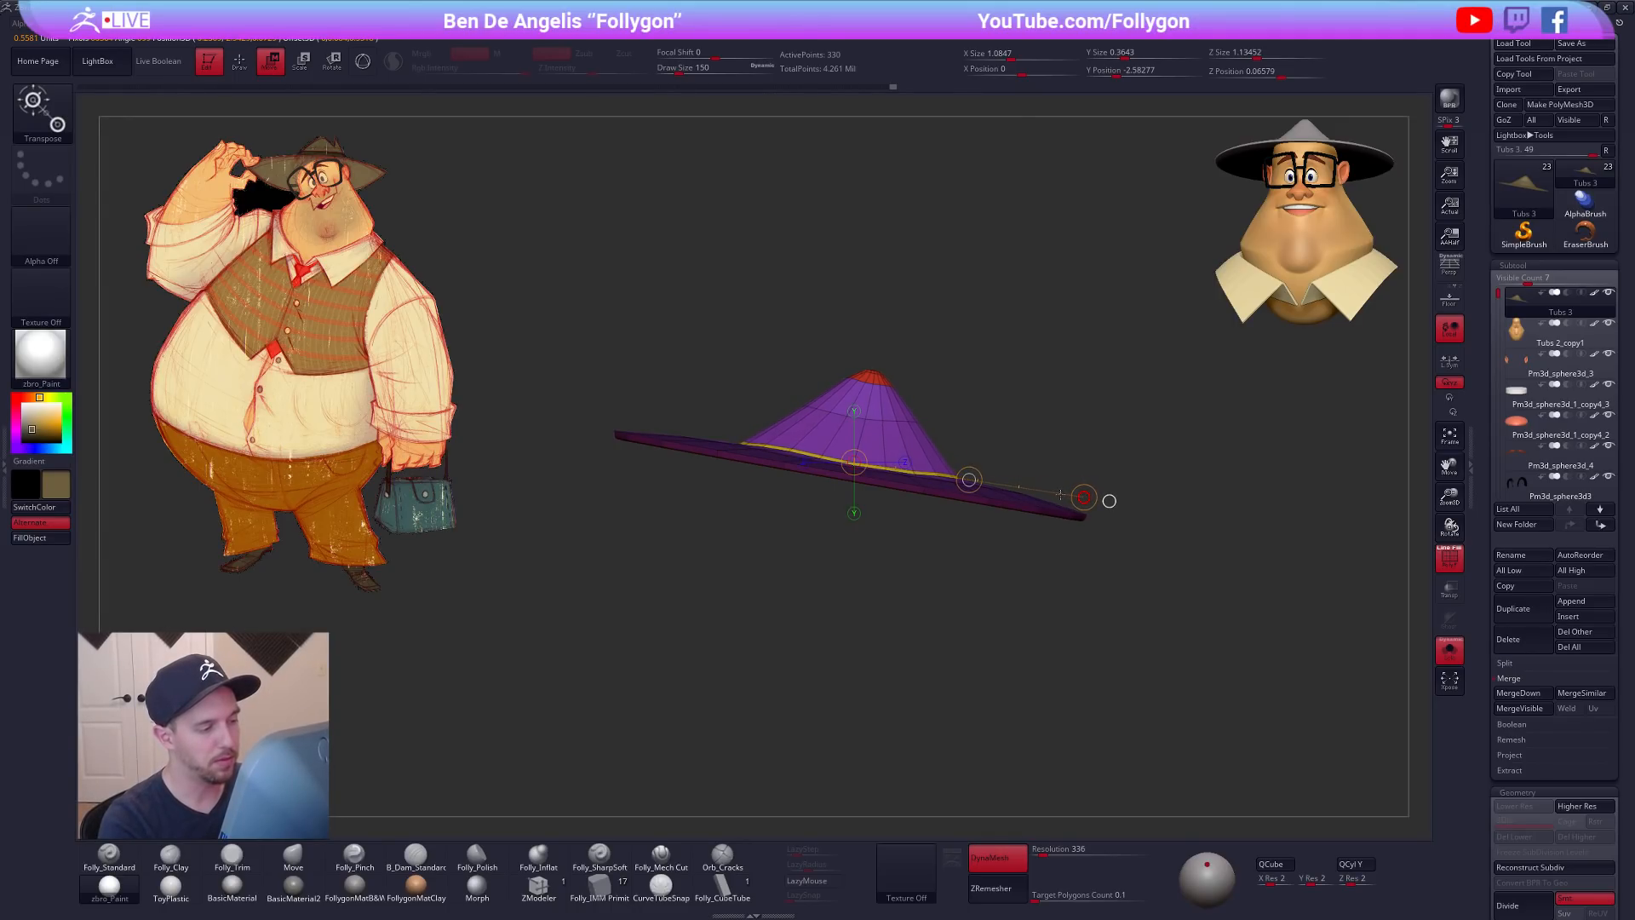
pyautogui.moveTo(1109, 501)
pyautogui.mouseDown(button='right')
pyautogui.moveTo(982, 390)
pyautogui.moveTo(1109, 501)
pyautogui.mouseUp(button='right')
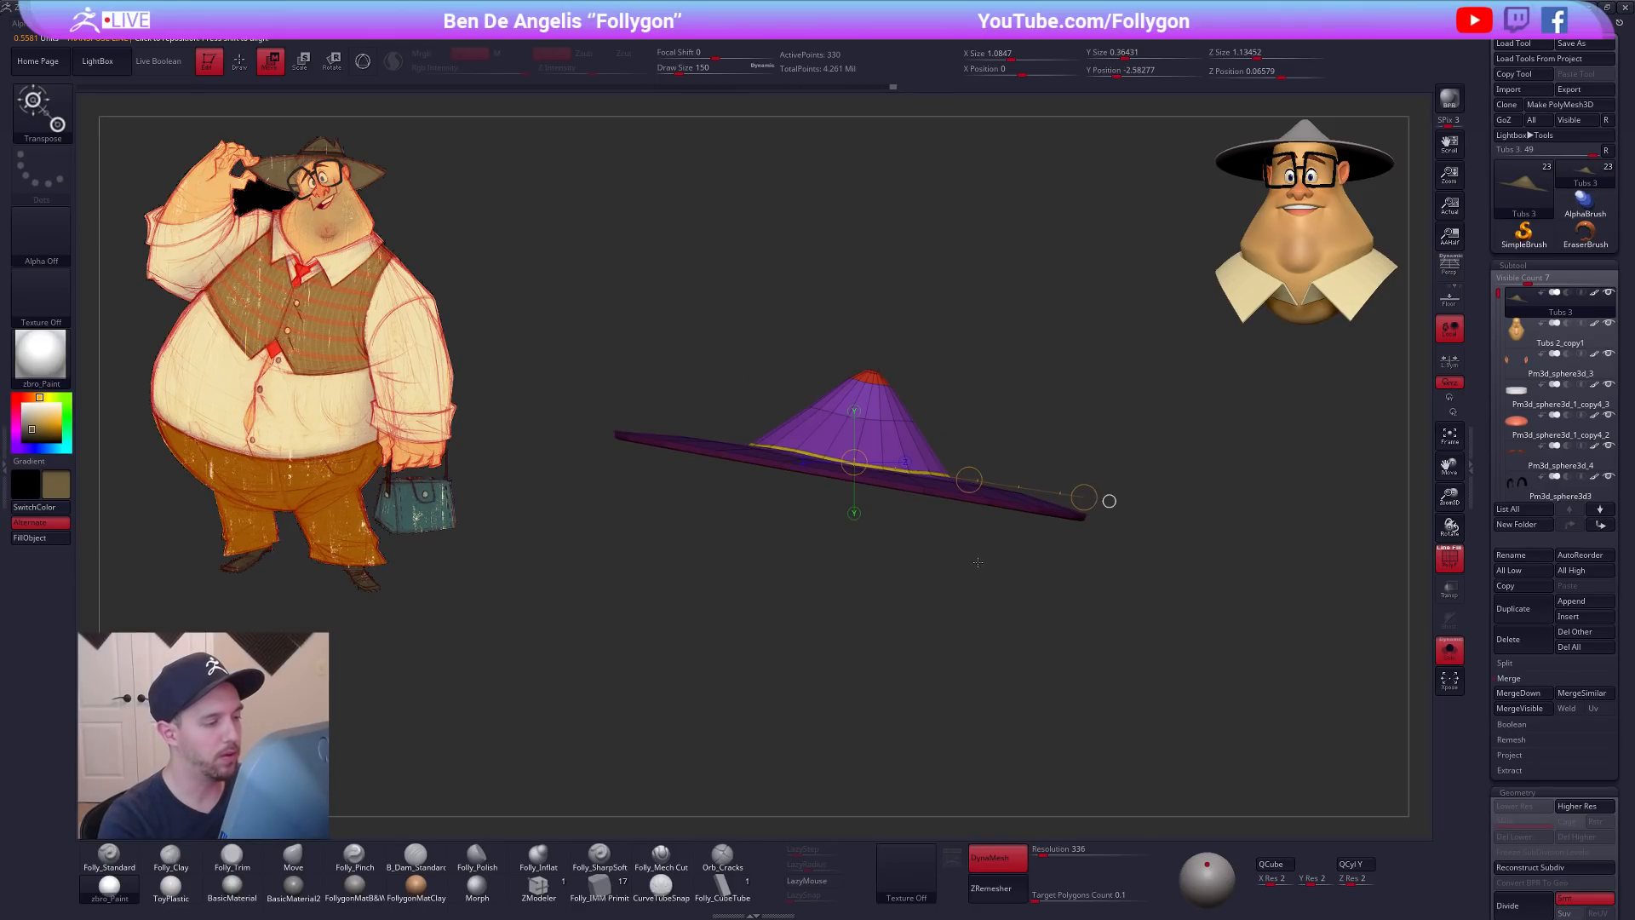
pyautogui.hotkey('shift', 's')
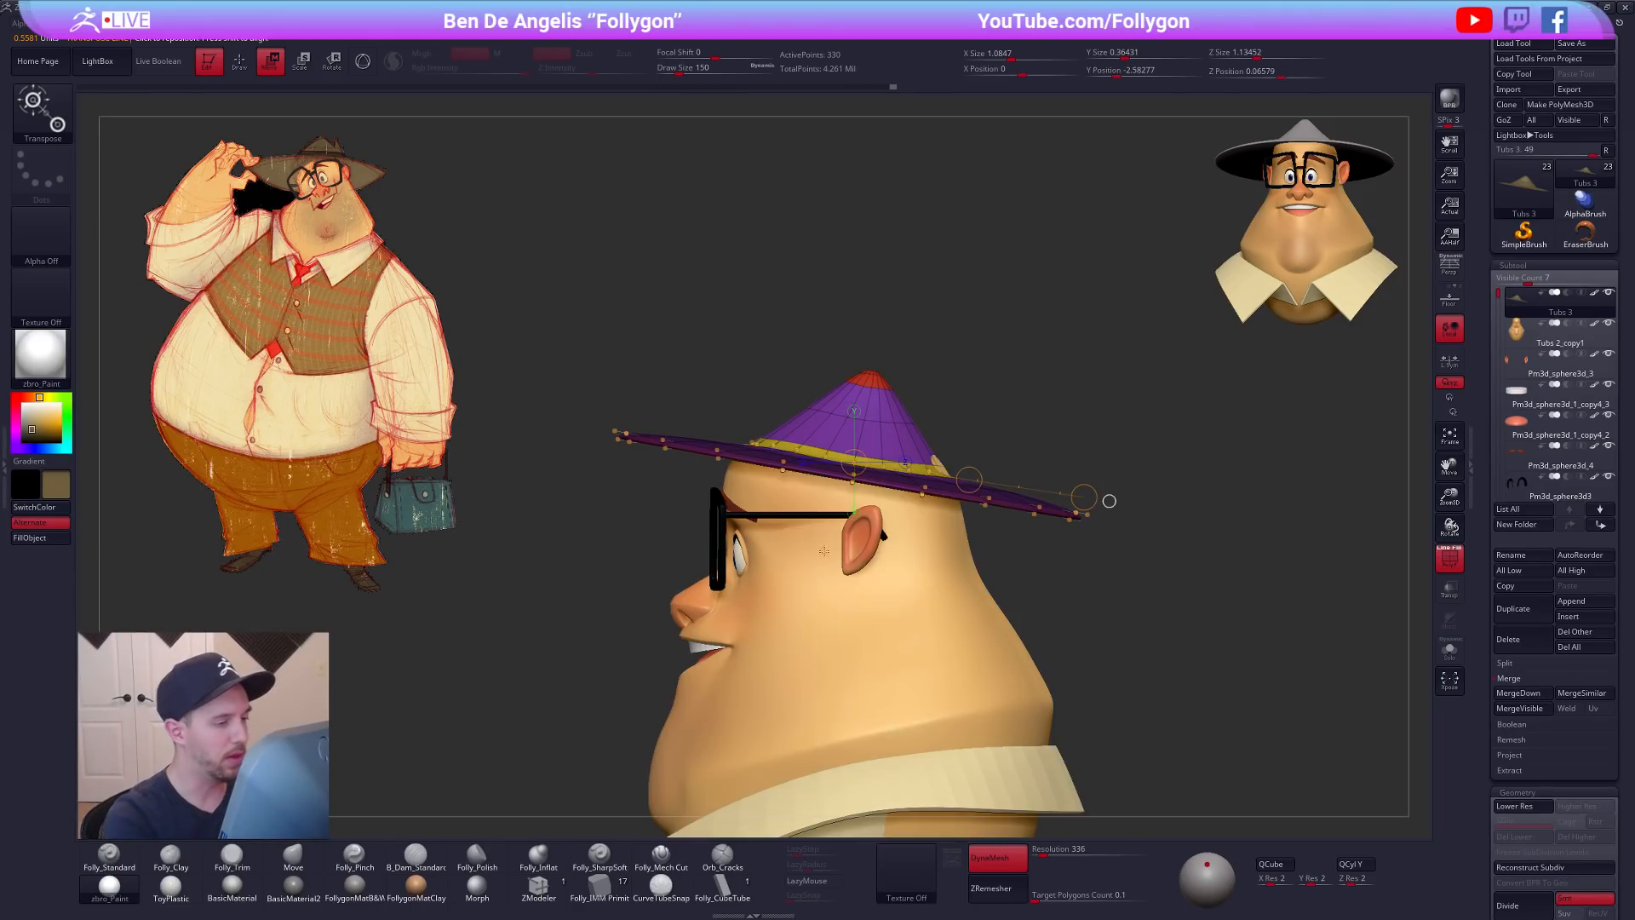
pyautogui.press('q')
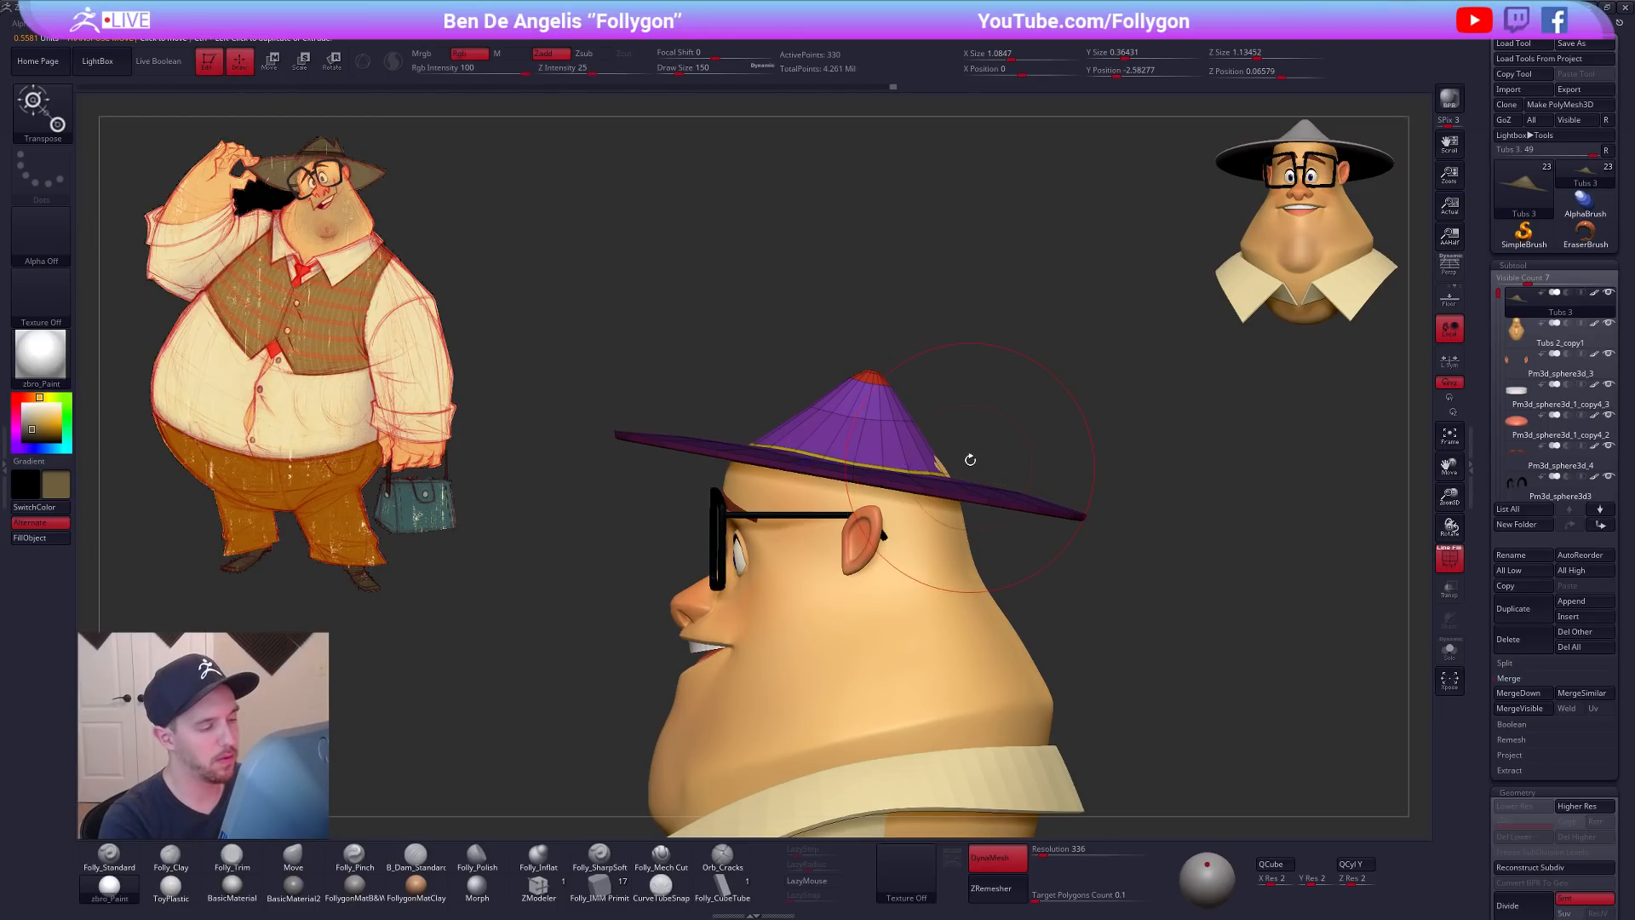
# Step: Shift the crown's peak toward the back of the head with the Move brush
pyautogui.press('space')
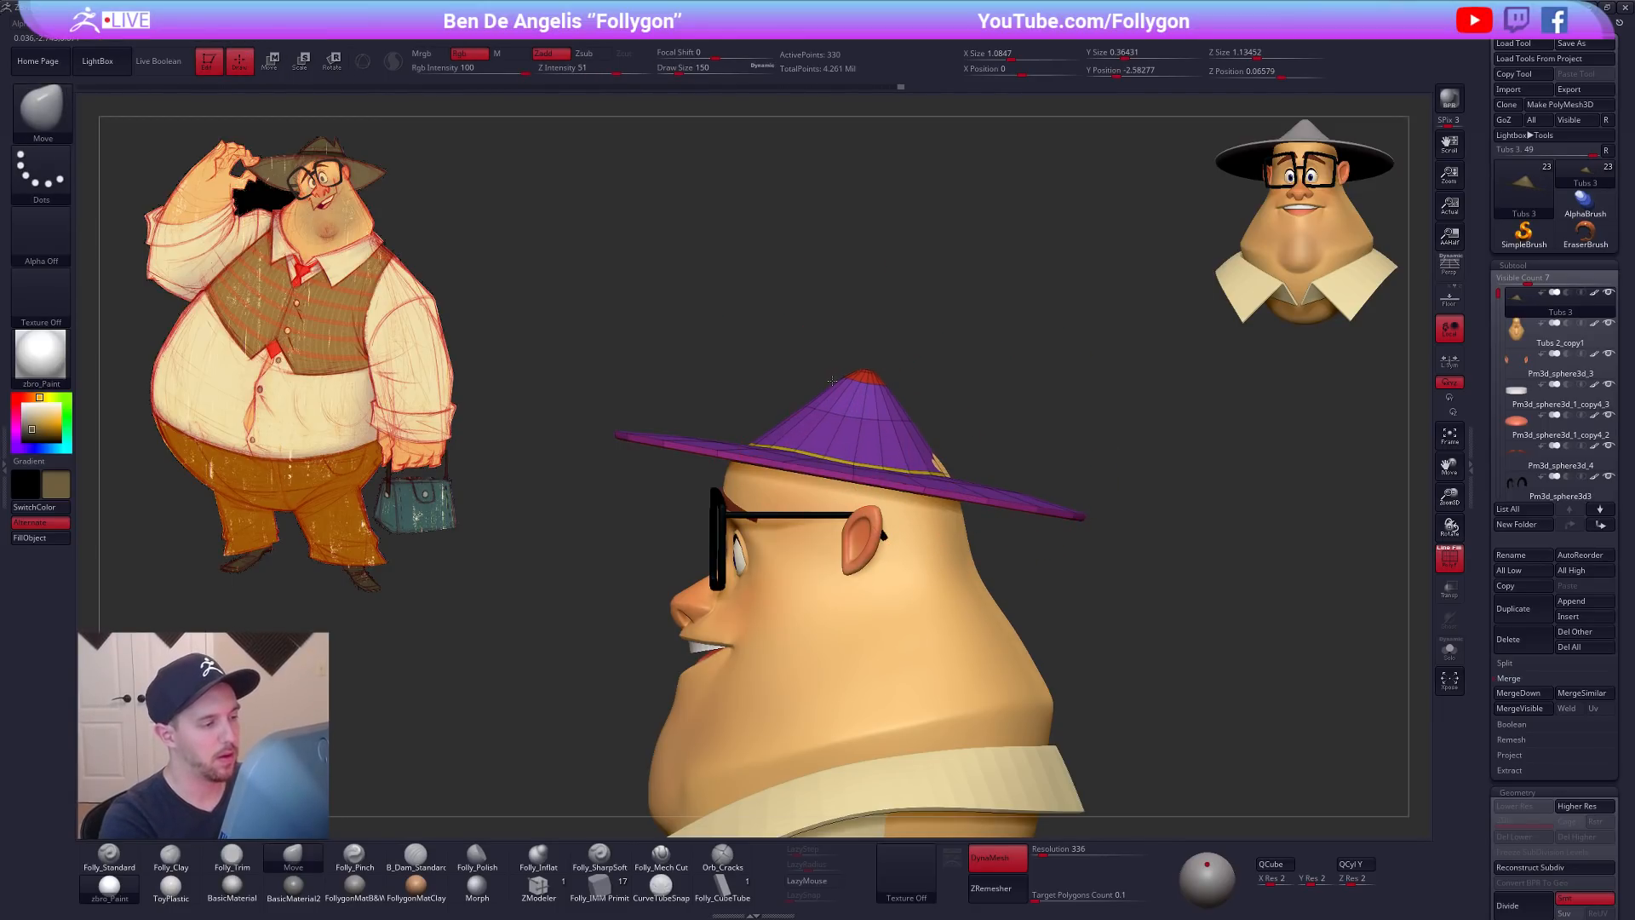
pyautogui.moveTo(870, 389); pyautogui.dragTo(894, 396)
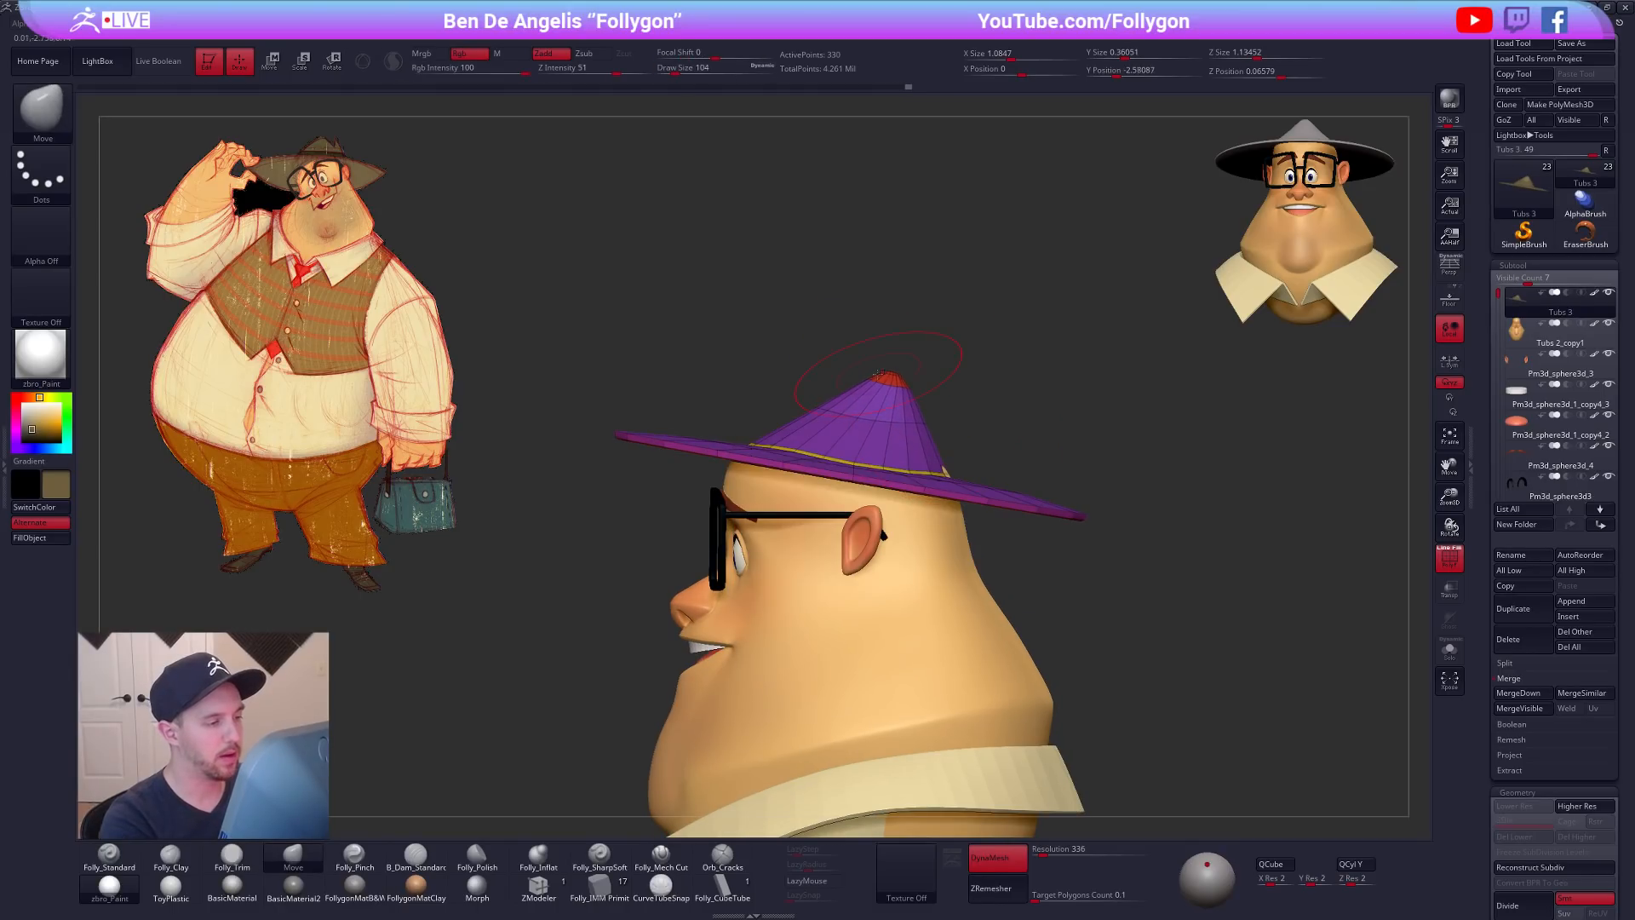
pyautogui.press('space')
pyautogui.moveTo(944, 462); pyautogui.dragTo(956, 463)
pyautogui.moveTo(984, 453); pyautogui.dragTo(955, 480, button='right')
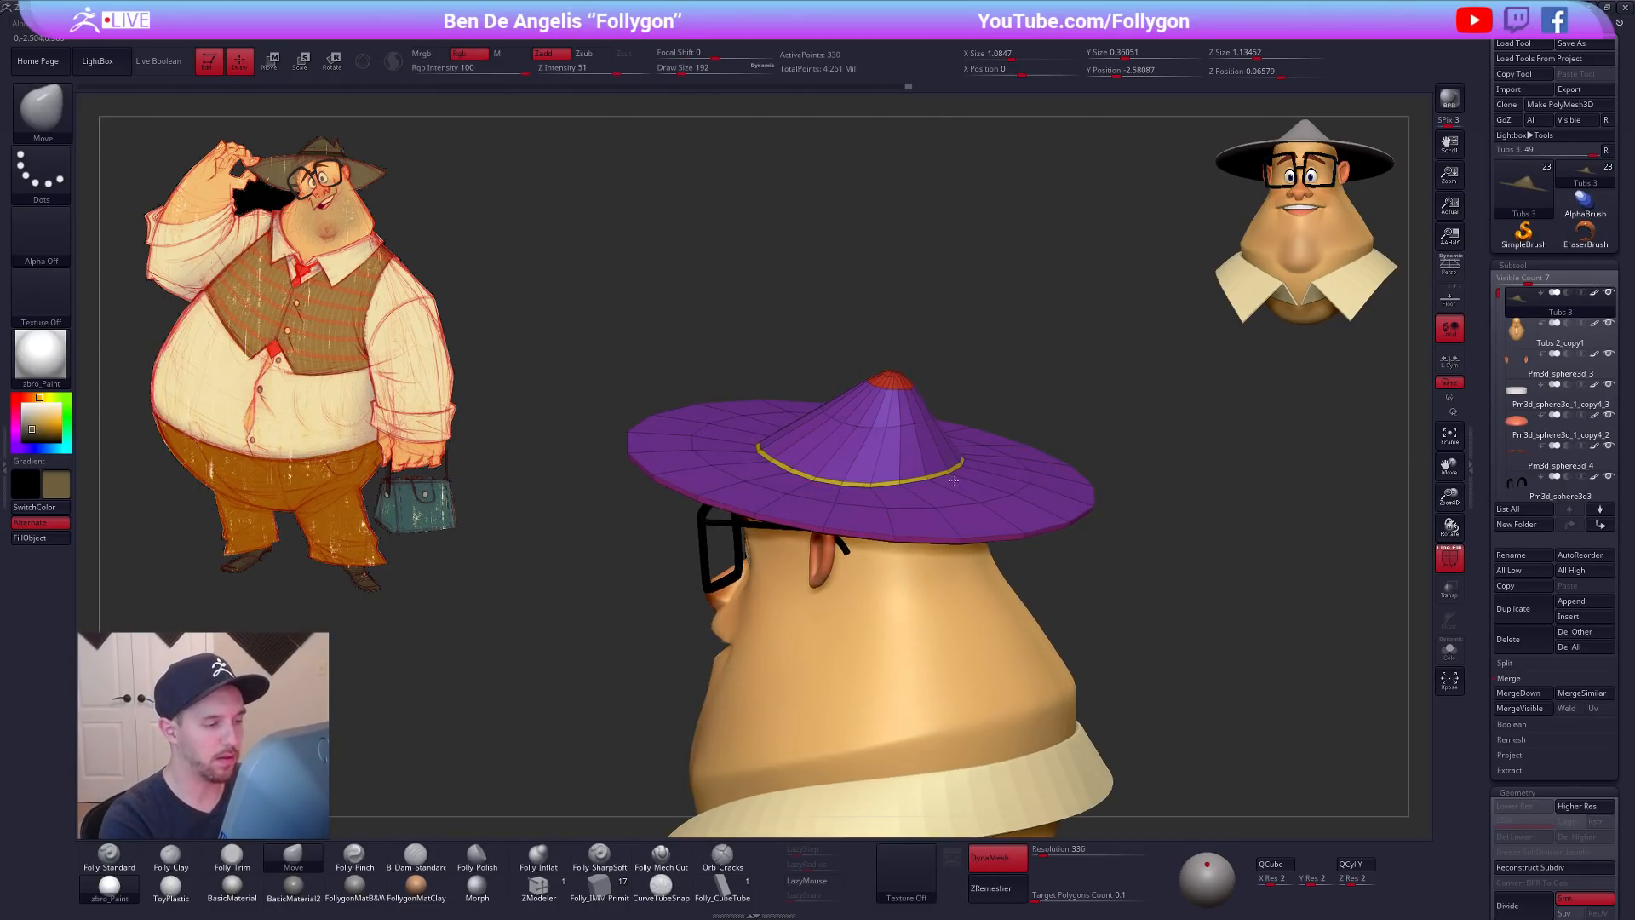
# Step: Adjust the back of the crown's base where it meets the brim with the Move brush at draw size 113
pyautogui.press('space')
pyautogui.moveTo(922, 510); pyautogui.dragTo(916, 509)
pyautogui.moveTo(925, 503); pyautogui.dragTo(977, 484, button='right')
pyautogui.moveTo(961, 481); pyautogui.dragTo(964, 475)
pyautogui.moveTo(943, 477)
pyautogui.mouseDown(button='right')
pyautogui.moveTo(856, 469)
pyautogui.moveTo(929, 463)
pyautogui.mouseUp(button='right')
pyautogui.moveTo(851, 547); pyautogui.dragTo(914, 651, button='right')
pyautogui.hotkey('alt', 's')
pyautogui.hotkey('alt', 's')
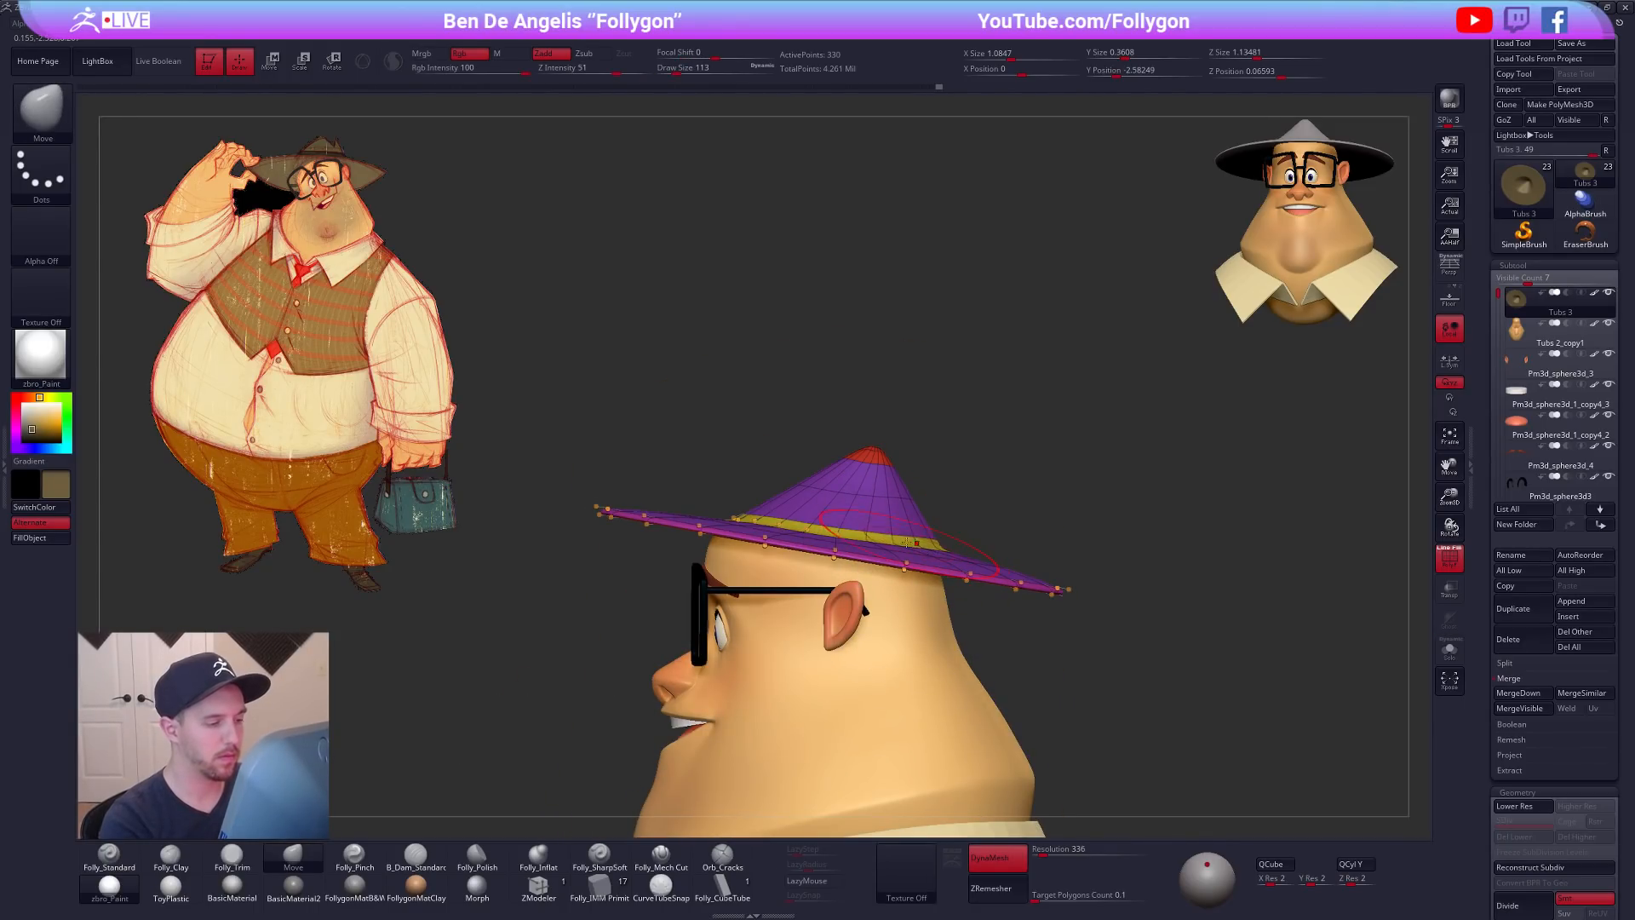
# Step: Mask the hat's brim and stretch the unmasked crown slightly upward with Transpose Move
pyautogui.moveTo(780, 534); pyautogui.dragTo(860, 535, button='right')
pyautogui.keyDown('shift'); pyautogui.moveTo(860, 535); pyautogui.dragTo(1071, 596, button='right'); pyautogui.keyUp('shift')
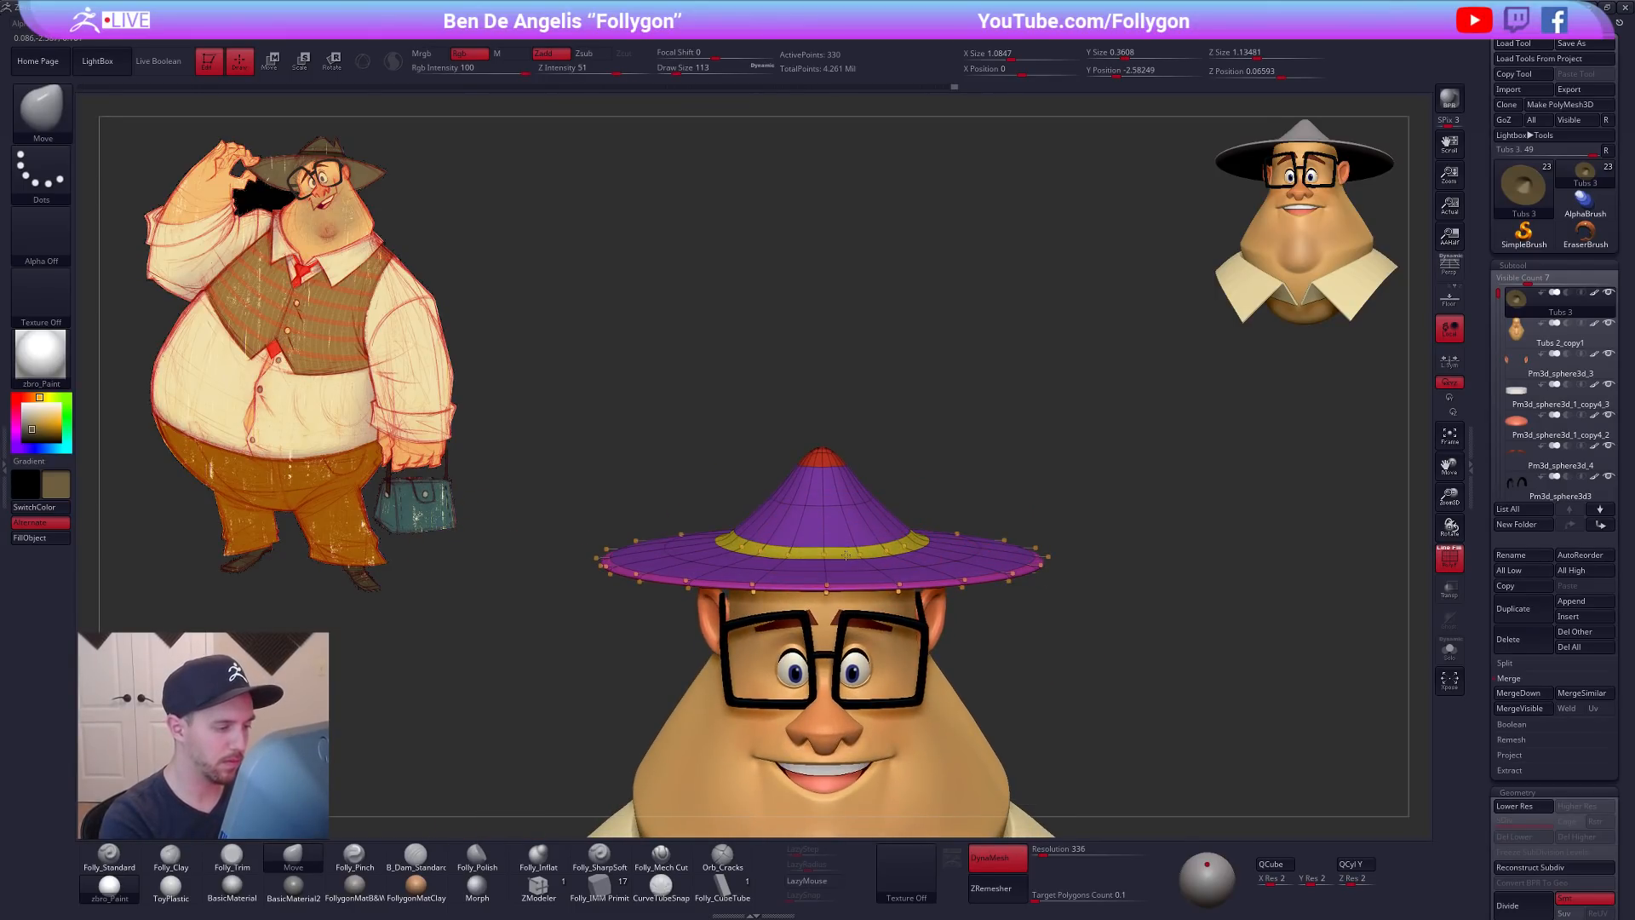
pyautogui.keyDown('shift'); pyautogui.moveTo(879, 542); pyautogui.dragTo(979, 511, button='right'); pyautogui.keyUp('shift')
pyautogui.keyDown('alt'); pyautogui.moveTo(1099, 588); pyautogui.dragTo(1123, 414, button='right'); pyautogui.keyUp('alt')
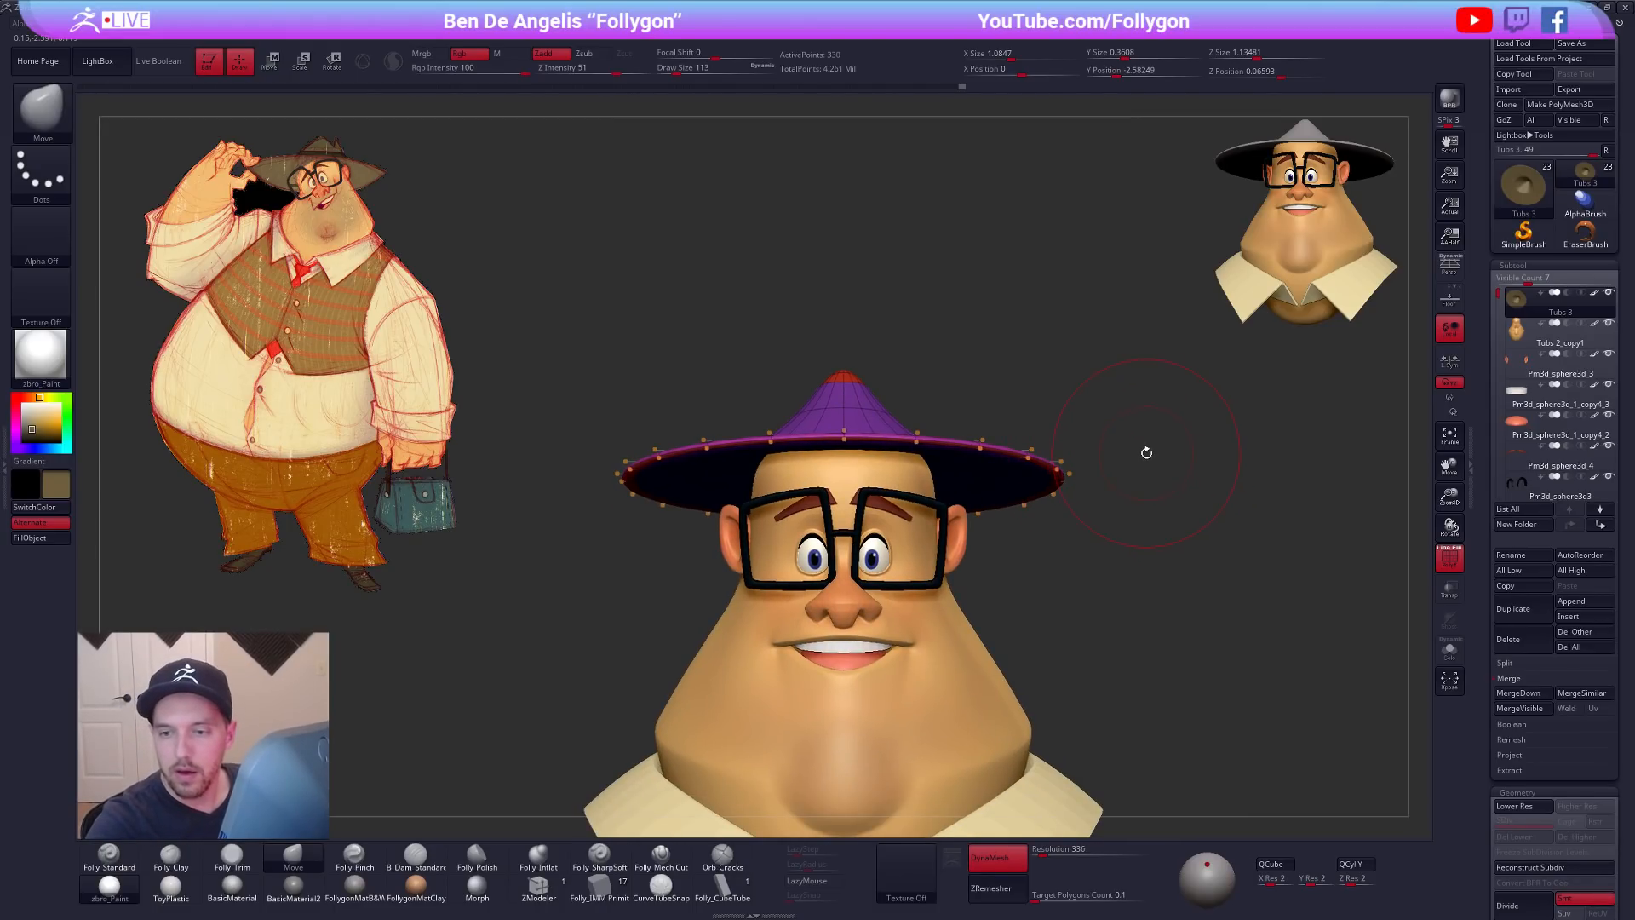
pyautogui.moveTo(1169, 463); pyautogui.dragTo(996, 511)
pyautogui.moveTo(1087, 432)
pyautogui.keyDown('alt'); pyautogui.mouseDown()
pyautogui.moveTo(1107, 491)
pyautogui.moveTo(1146, 494)
pyautogui.mouseUp(); pyautogui.keyUp('alt')
pyautogui.press('space')
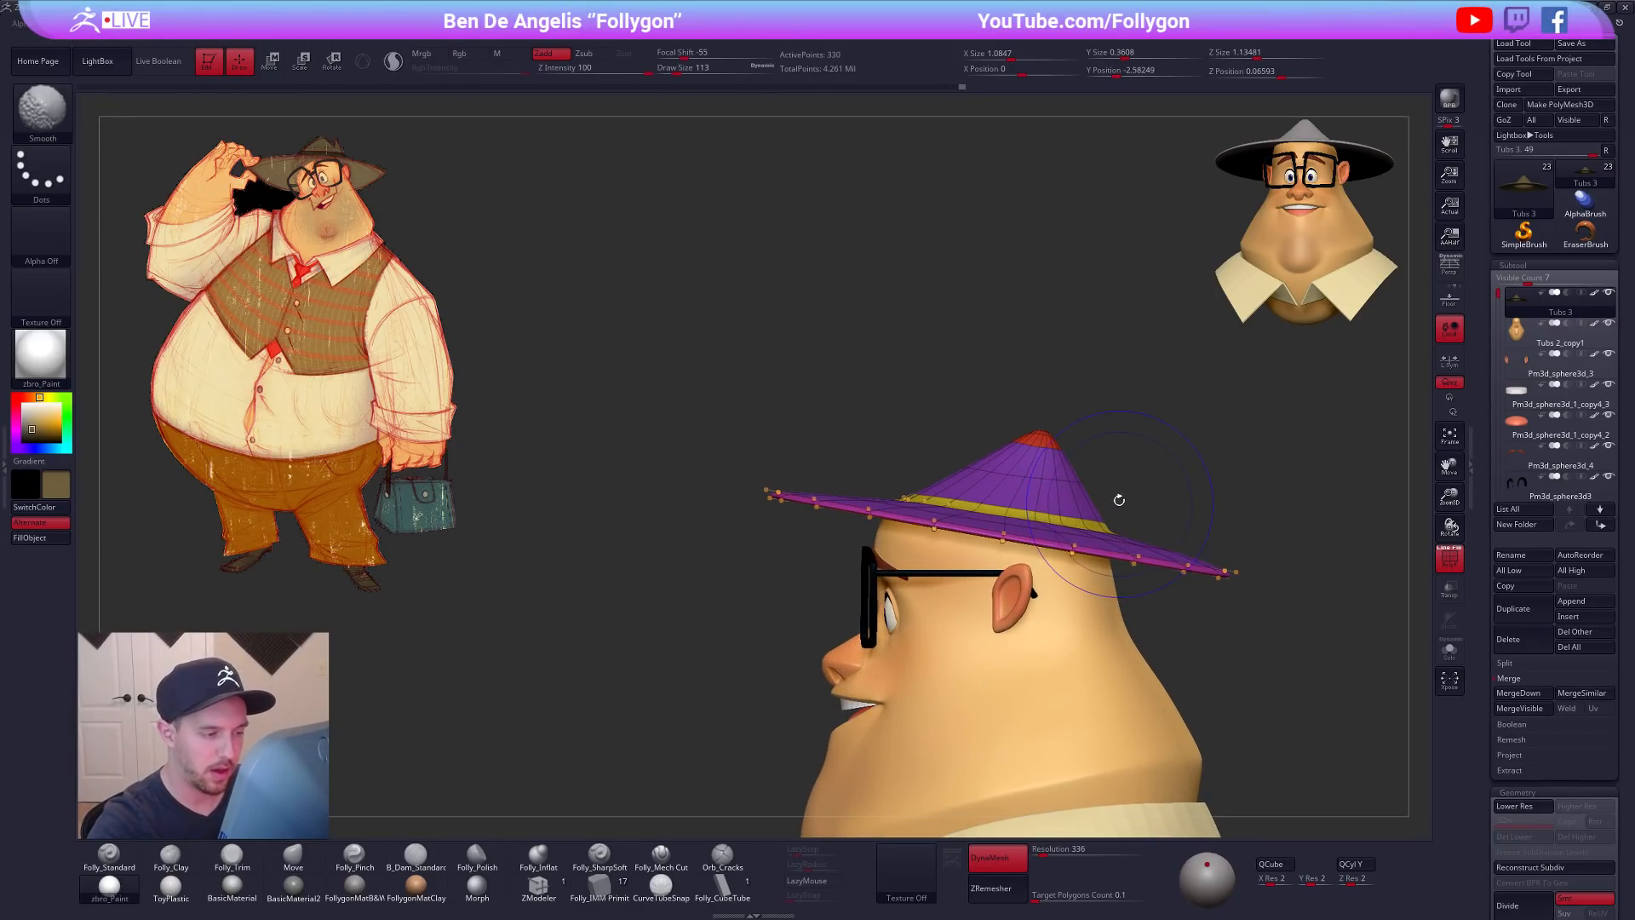
pyautogui.keyDown('ctrl'); pyautogui.moveTo(1116, 514); pyautogui.dragTo(903, 478); pyautogui.keyUp('ctrl')
pyautogui.press('w')
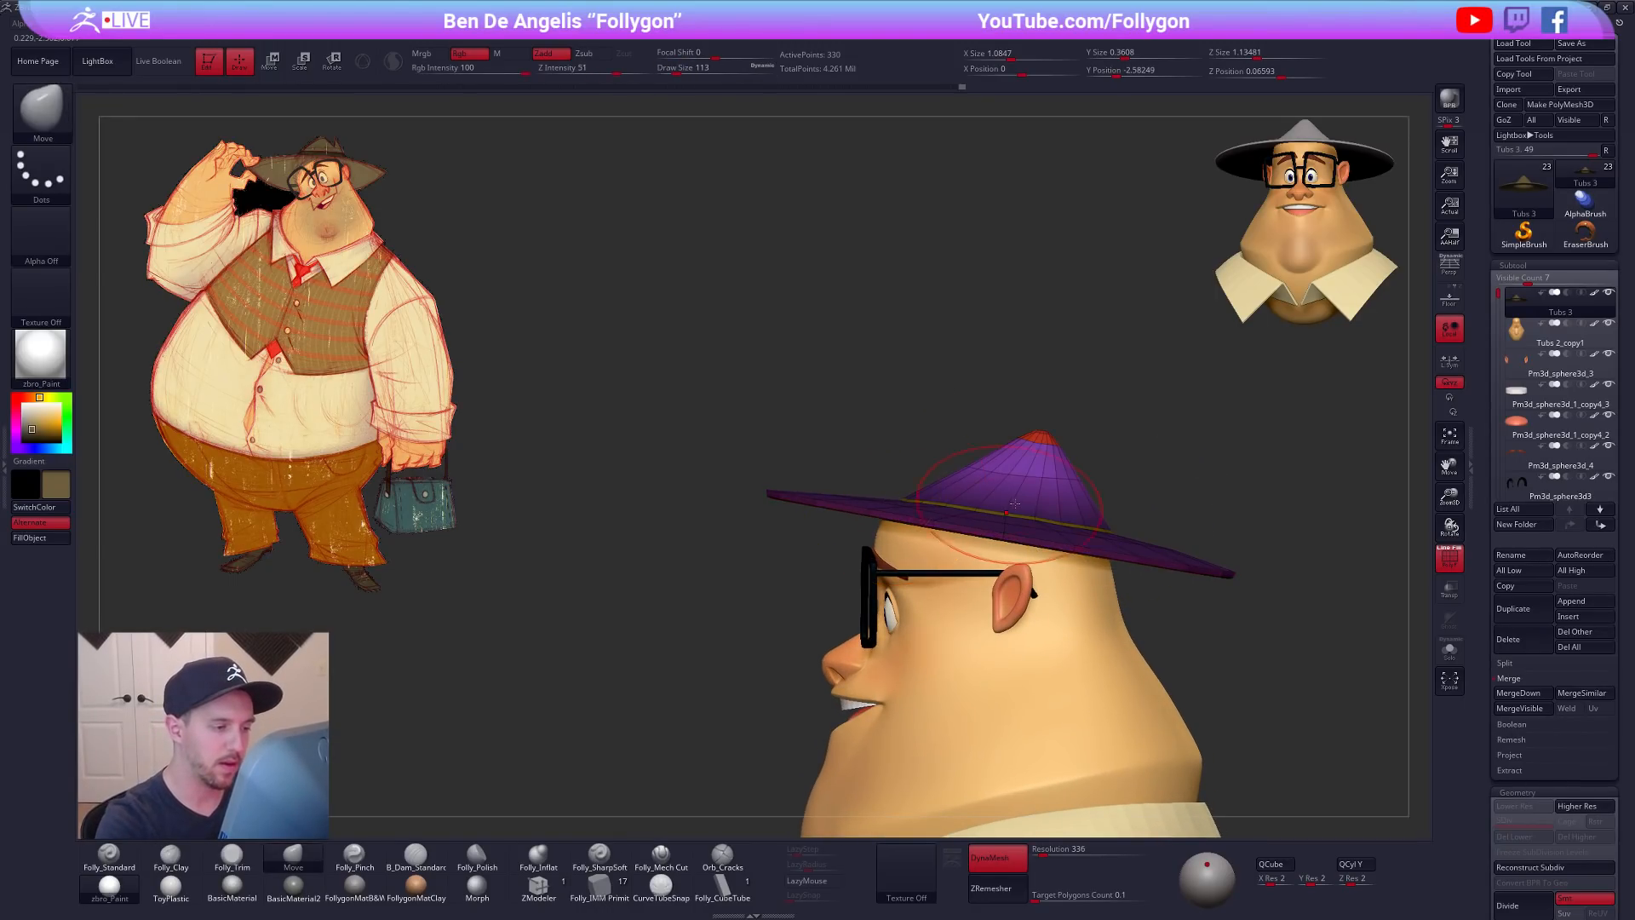
pyautogui.moveTo(1004, 520); pyautogui.dragTo(1232, 555)
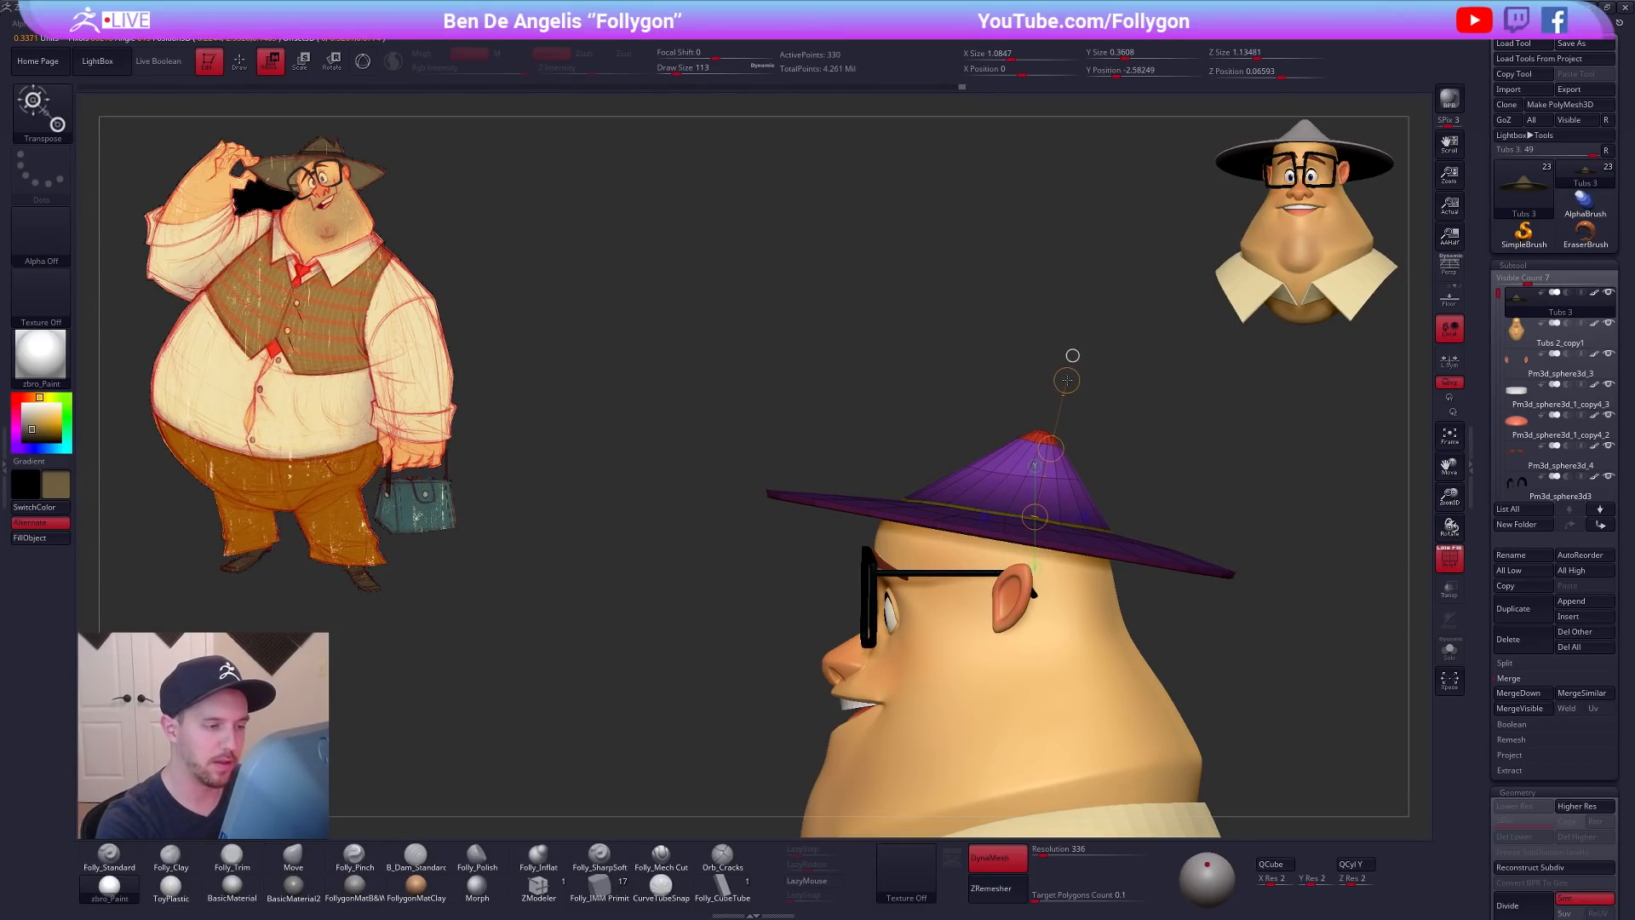
# Step: Clear the hat's mask, hide the wireframe, return to draw mode and turn the smoothed display on
pyautogui.keyDown('ctrl'); pyautogui.moveTo(1121, 438); pyautogui.dragTo(1106, 419); pyautogui.keyUp('ctrl')
pyautogui.moveTo(1094, 407)
pyautogui.keyDown('alt'); pyautogui.mouseDown()
pyautogui.moveTo(1087, 395)
pyautogui.moveTo(1212, 569)
pyautogui.moveTo(1210, 635)
pyautogui.moveTo(1246, 652)
pyautogui.moveTo(1144, 648)
pyautogui.moveTo(1165, 647)
pyautogui.moveTo(1161, 589)
pyautogui.moveTo(1172, 602)
pyautogui.mouseUp(); pyautogui.keyUp('alt')
pyautogui.hotkey('shift', 'f')
pyautogui.press('q')
pyautogui.press('d')
# Step: Raise the crown's peak slightly with the Move brush at draw size 130, working around the hat from side and below
pyautogui.press('space')
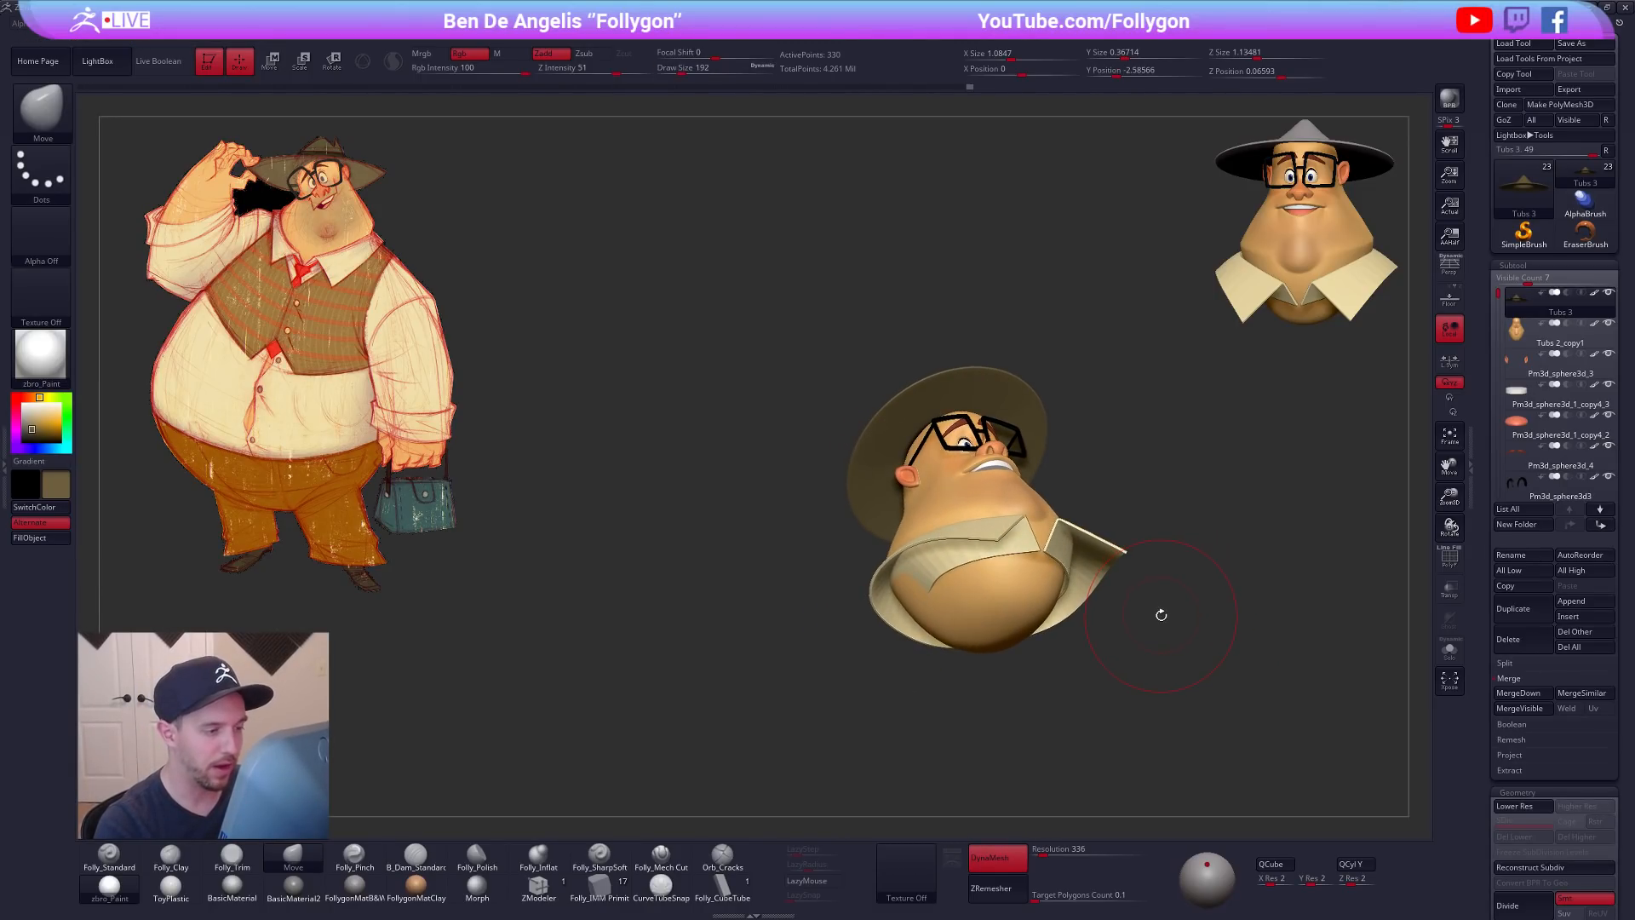
pyautogui.moveTo(990, 449)
pyautogui.mouseDown(button='right')
pyautogui.moveTo(980, 409)
pyautogui.moveTo(928, 503)
pyautogui.mouseUp(button='right')
pyautogui.press('space')
pyautogui.moveTo(922, 506); pyautogui.dragTo(913, 506)
pyautogui.moveTo(920, 494); pyautogui.dragTo(954, 404, button='right')
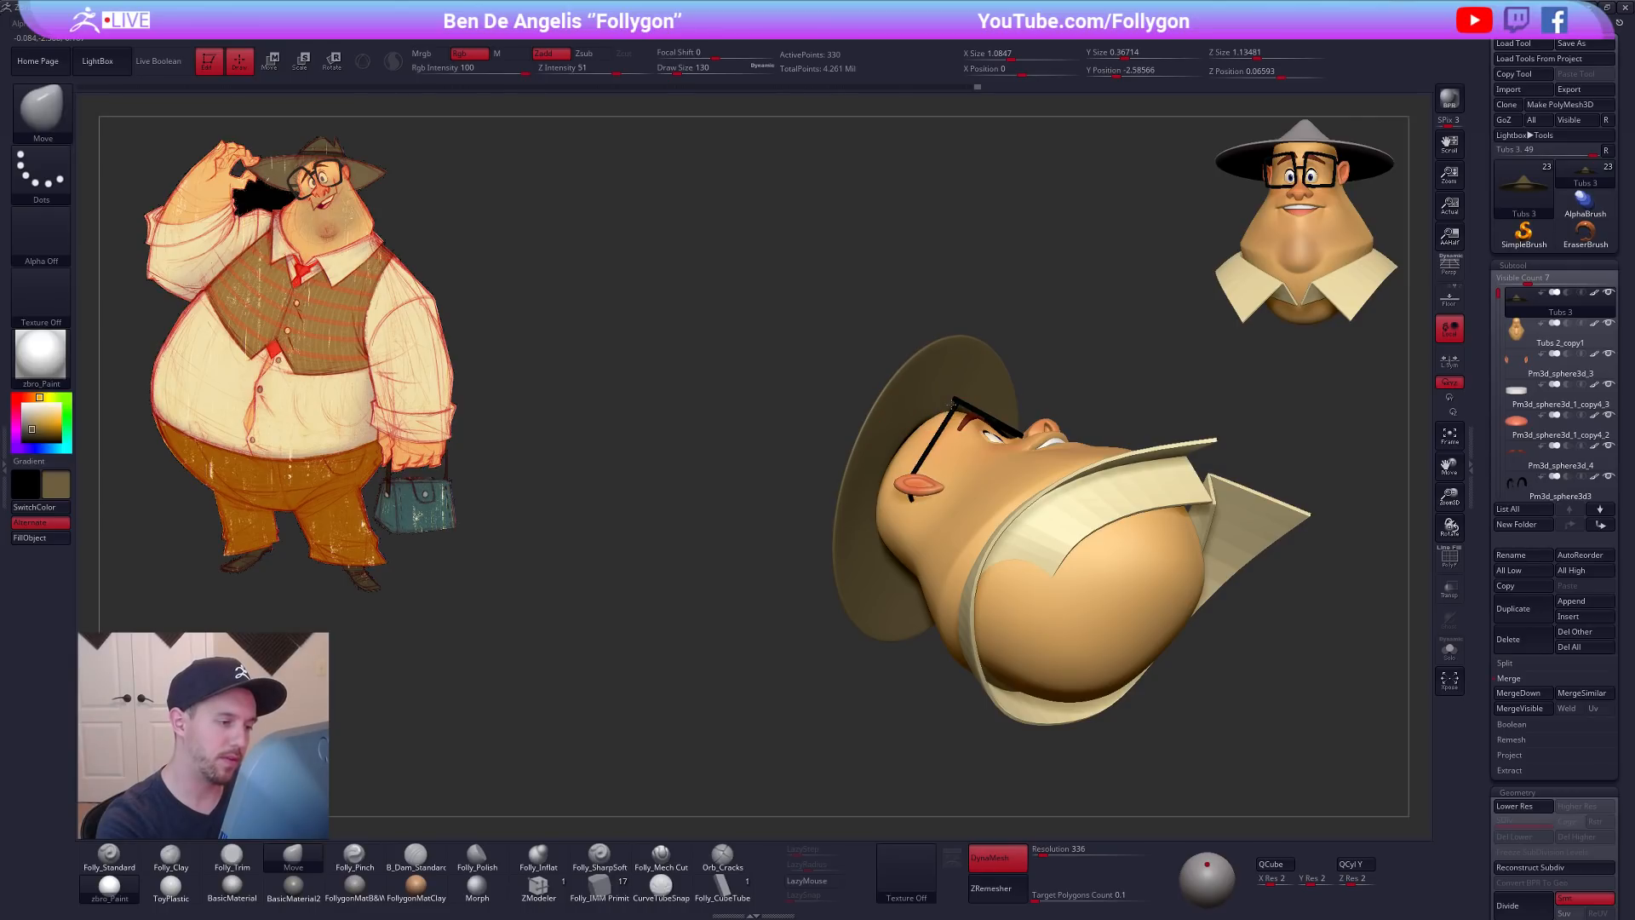
pyautogui.moveTo(951, 408)
pyautogui.mouseDown(button='right')
pyautogui.moveTo(896, 473)
pyautogui.moveTo(1095, 631)
pyautogui.moveTo(1076, 635)
pyautogui.moveTo(1087, 672)
pyautogui.moveTo(1117, 682)
pyautogui.moveTo(1052, 559)
pyautogui.mouseUp(button='right')
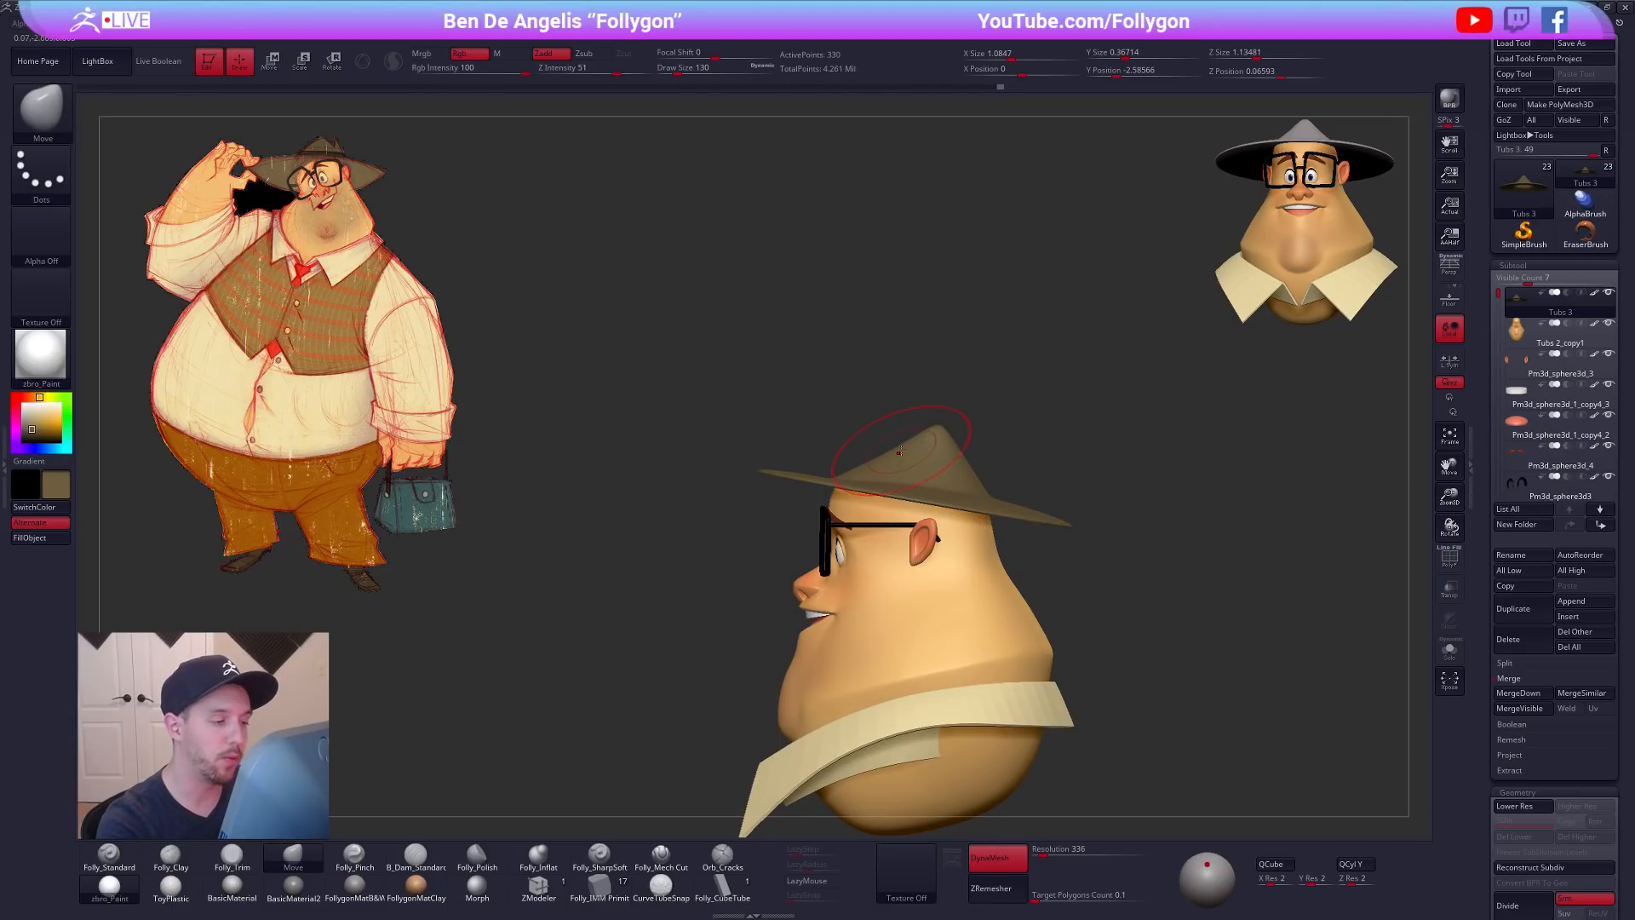
pyautogui.moveTo(899, 441); pyautogui.dragTo(1004, 414, button='right')
pyautogui.press('space')
pyautogui.moveTo(1003, 430); pyautogui.dragTo(1013, 431)
pyautogui.moveTo(1009, 429)
pyautogui.mouseDown(button='right')
pyautogui.moveTo(976, 394)
pyautogui.moveTo(954, 417)
pyautogui.moveTo(982, 423)
pyautogui.moveTo(1013, 495)
pyautogui.mouseUp(button='right')
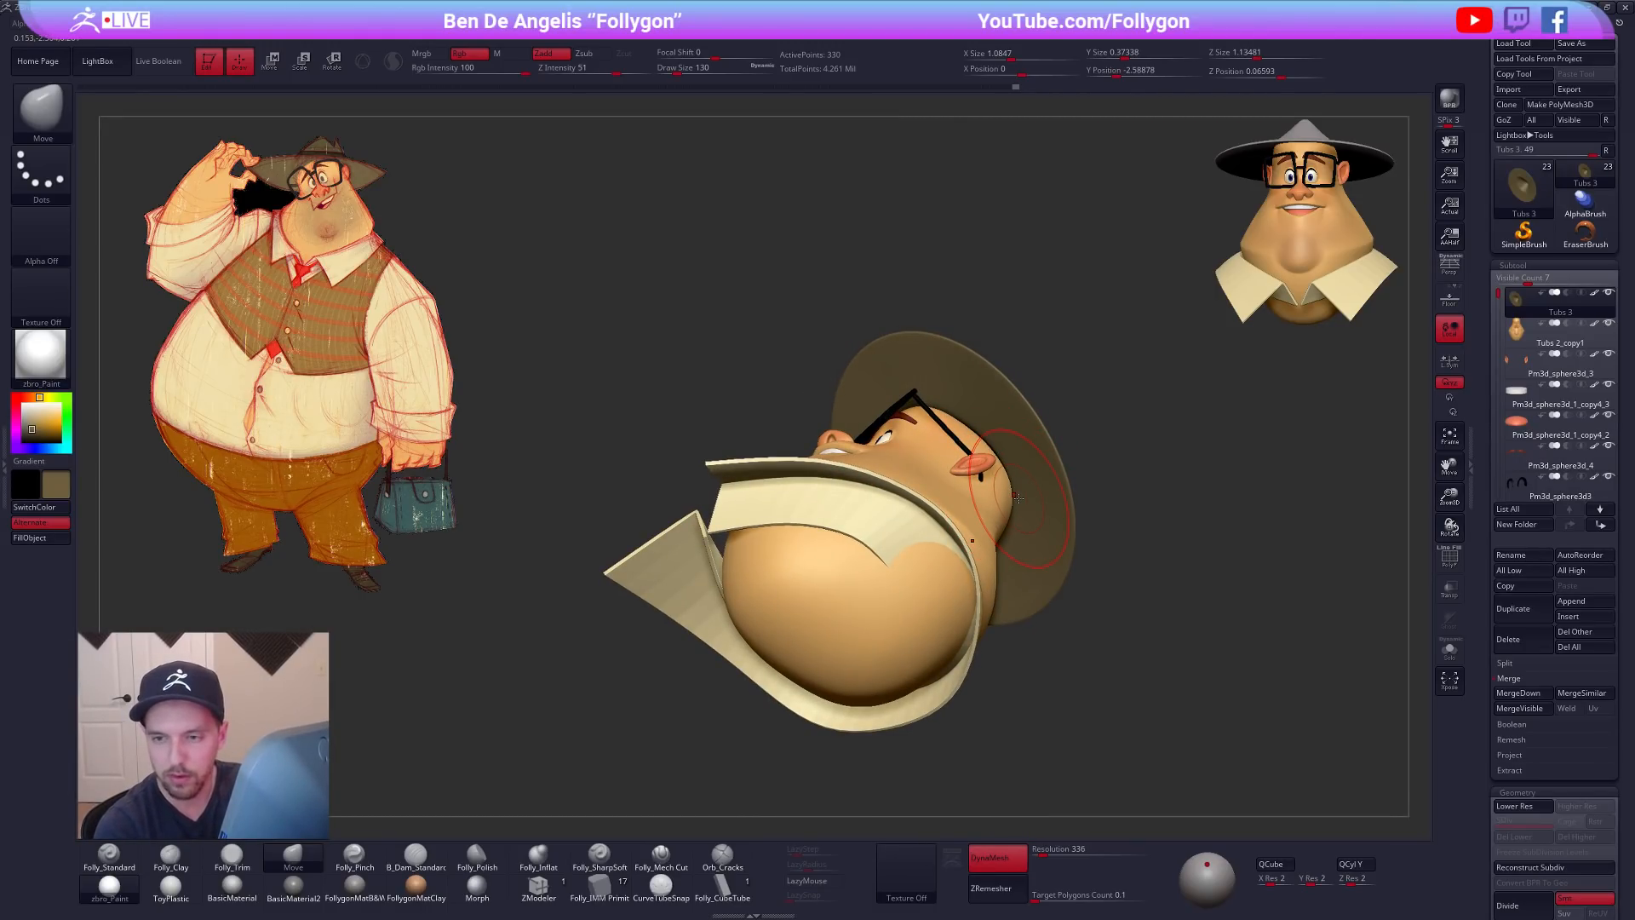
pyautogui.moveTo(1116, 671); pyautogui.dragTo(1096, 681, button='right')
# Step: Show the hat unsmoothed with its wireframe and ready the Move brush at draw size 88
pyautogui.hotkey('shift', 'd')
pyautogui.keyDown('ctrl'); pyautogui.moveTo(993, 445); pyautogui.dragTo(1003, 529, button='right'); pyautogui.keyUp('ctrl')
pyautogui.press('space')
pyautogui.moveTo(967, 390); pyautogui.dragTo(953, 390)
pyautogui.hotkey('shift', 'f')
pyautogui.press('b')
pyautogui.press('m')
pyautogui.press('v')
# Step: Adjust the crown's peak from the front with masking and Transpose Move, return to draw mode and hide the wireframe
pyautogui.moveTo(890, 340)
pyautogui.mouseDown(button='right')
pyautogui.moveTo(913, 348)
pyautogui.moveTo(899, 325)
pyautogui.mouseUp(button='right')
pyautogui.press('ctrl')
pyautogui.keyDown('ctrl'); pyautogui.moveTo(894, 323); pyautogui.dragTo(844, 260); pyautogui.keyUp('ctrl')
pyautogui.keyDown('ctrl'); pyautogui.click(804, 227); pyautogui.keyUp('ctrl')
pyautogui.keyDown('alt'); pyautogui.moveTo(804, 228); pyautogui.dragTo(831, 400, button='right'); pyautogui.keyUp('alt')
pyautogui.press('w')
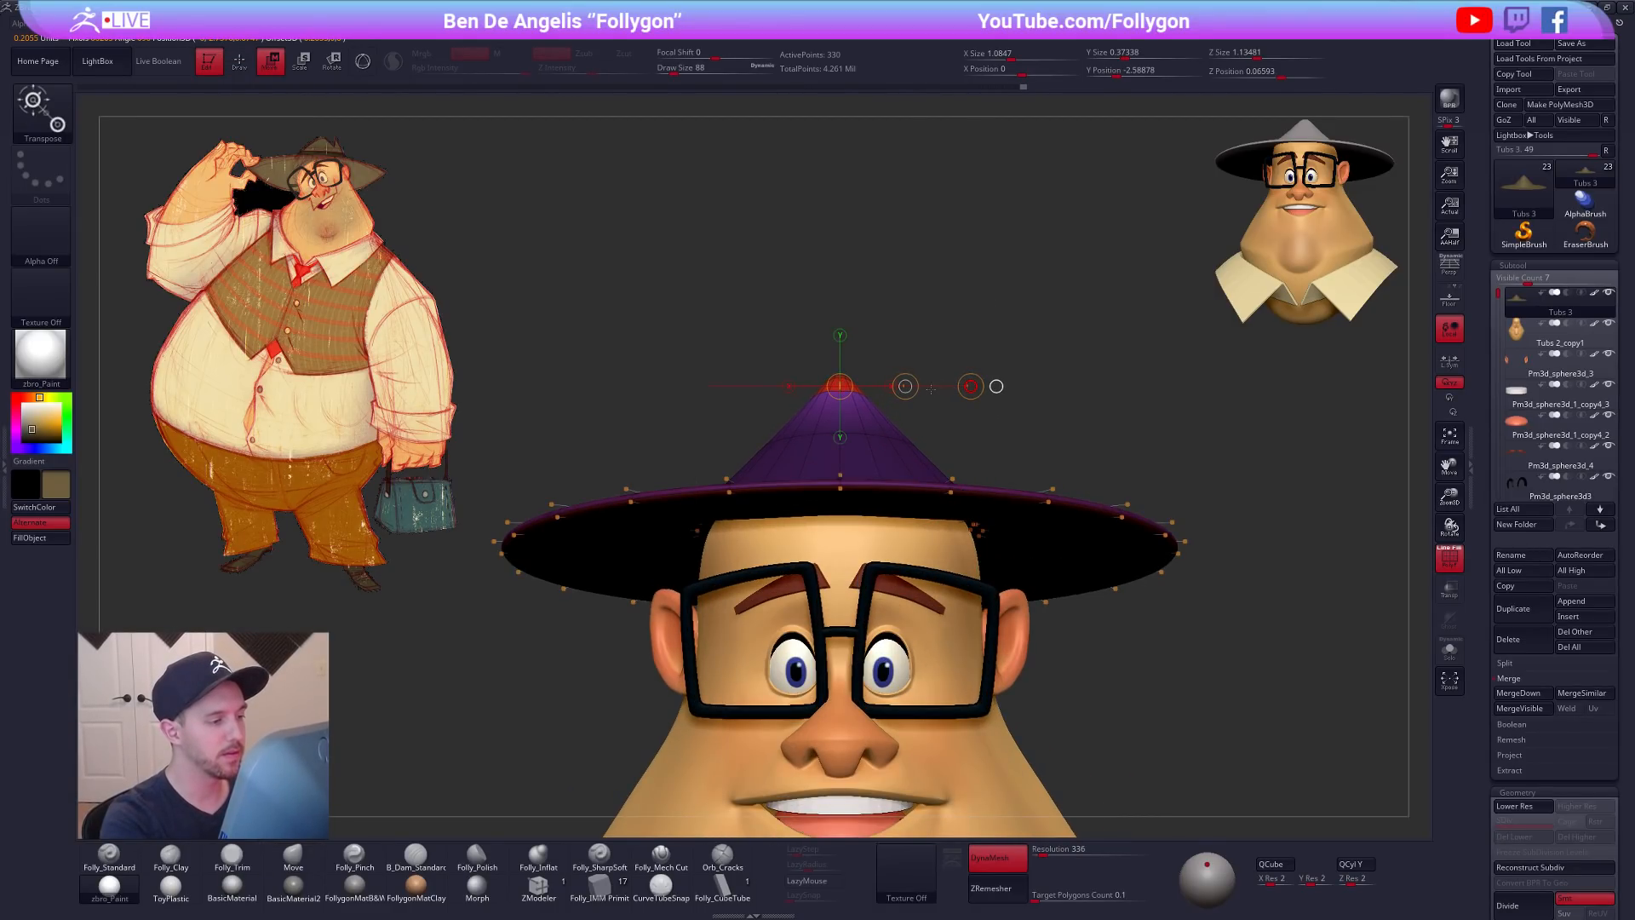
pyautogui.press('q')
pyautogui.moveTo(960, 406)
pyautogui.mouseDown(button='right')
pyautogui.moveTo(898, 471)
pyautogui.moveTo(860, 409)
pyautogui.mouseUp(button='right')
pyautogui.moveTo(723, 470)
pyautogui.keyDown('alt'); pyautogui.mouseDown(button='right')
pyautogui.moveTo(817, 518)
pyautogui.moveTo(822, 489)
pyautogui.moveTo(831, 520)
pyautogui.mouseUp(button='right'); pyautogui.keyUp('alt')
pyautogui.hotkey('shift', 'f')
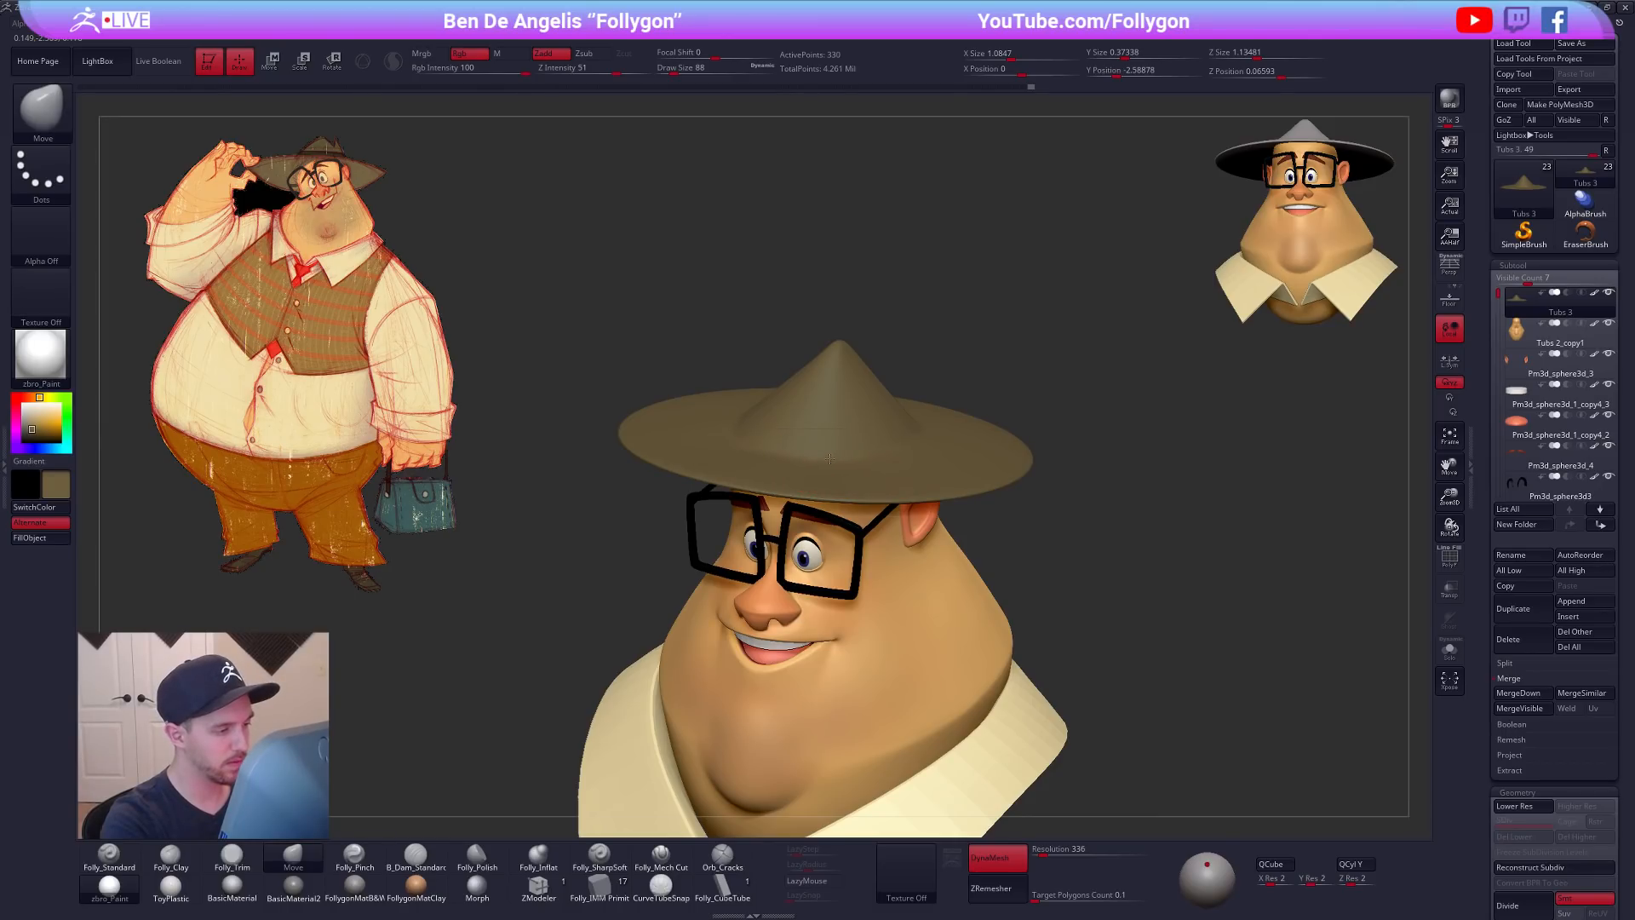
# Step: Compare the hat's silhouette with the reference illustration from the front and side
pyautogui.moveTo(809, 456)
pyautogui.mouseDown(button='right')
pyautogui.moveTo(829, 466)
pyautogui.moveTo(927, 330)
pyautogui.moveTo(889, 549)
pyautogui.moveTo(910, 499)
pyautogui.mouseUp(button='right')
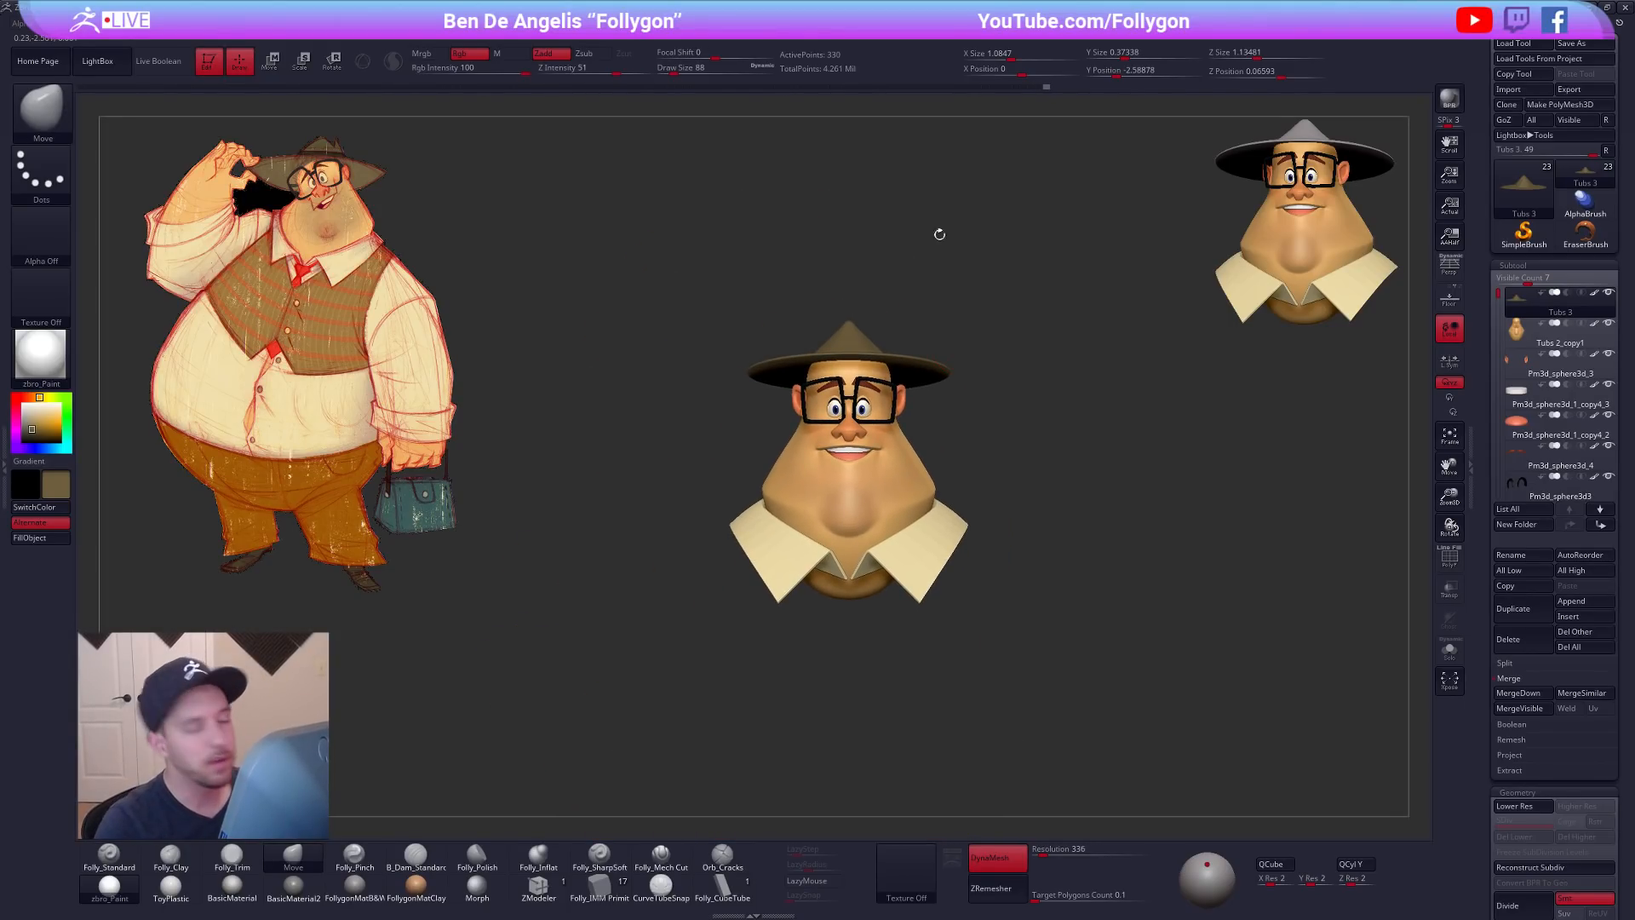
pyautogui.hotkey('alt', 'Tab')
pyautogui.click(577, 363)
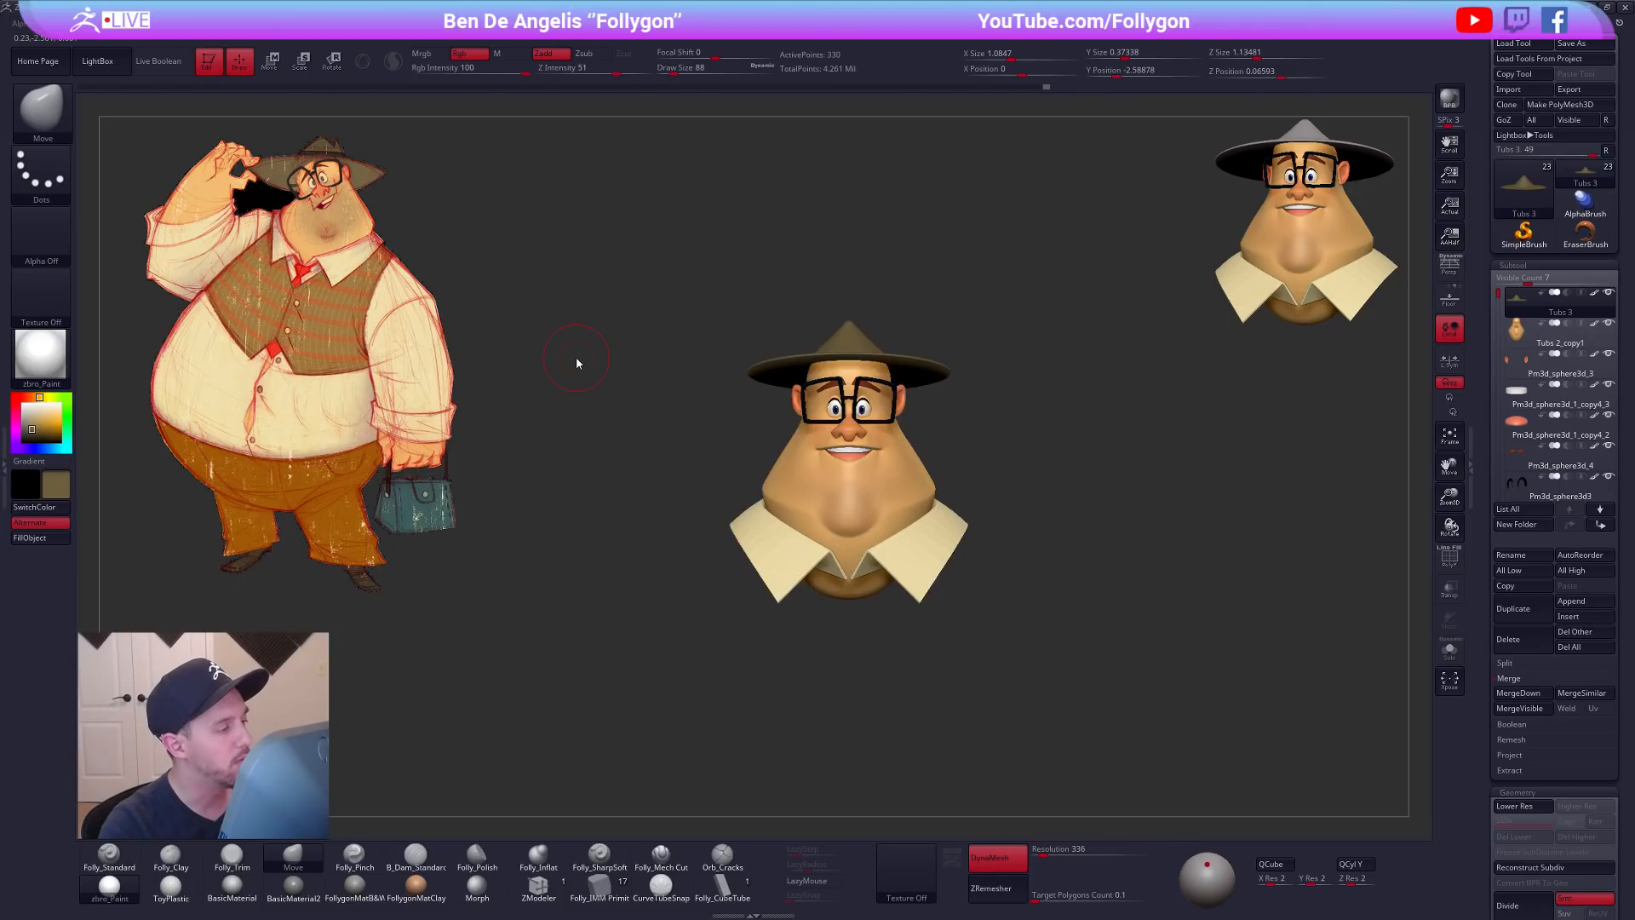
pyautogui.keyDown('ctrl'); pyautogui.moveTo(872, 363); pyautogui.dragTo(871, 332, button='right'); pyautogui.keyUp('ctrl')
pyautogui.keyDown('ctrl'); pyautogui.rightClick(871, 358); pyautogui.keyUp('ctrl')
pyautogui.moveTo(992, 392); pyautogui.dragTo(775, 555, button='right')
pyautogui.moveTo(863, 493); pyautogui.dragTo(948, 456, button='right')
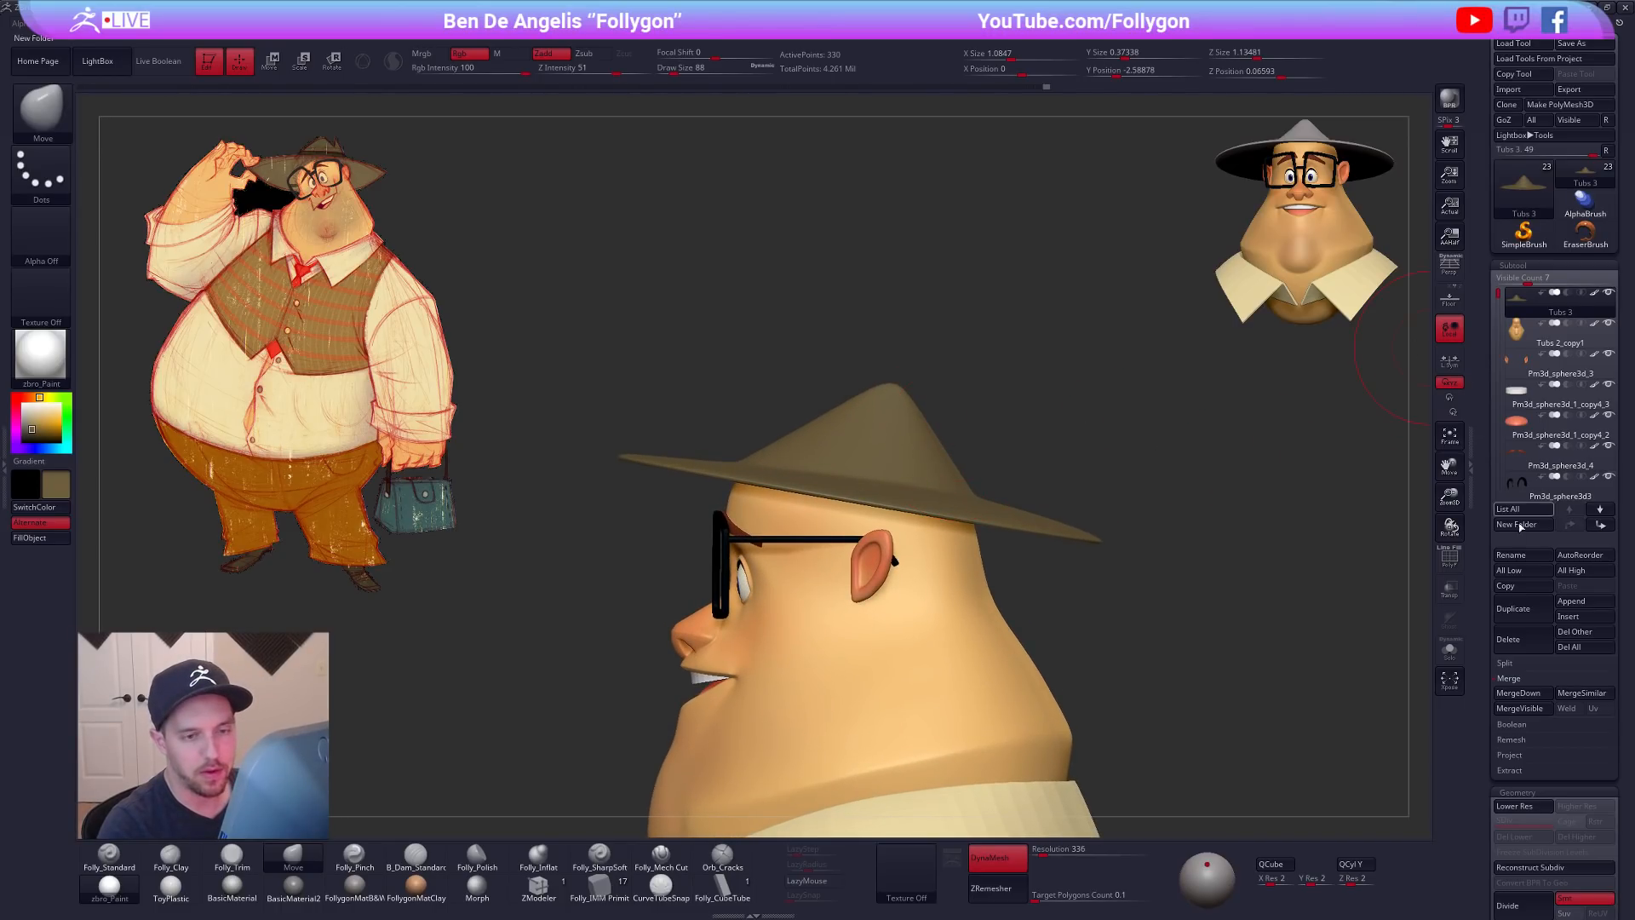
# Step: Duplicate the hat subtool, pick a dark brown from the reference illustration and choose the Folly_CubeTube brush
pyautogui.click(1518, 607)
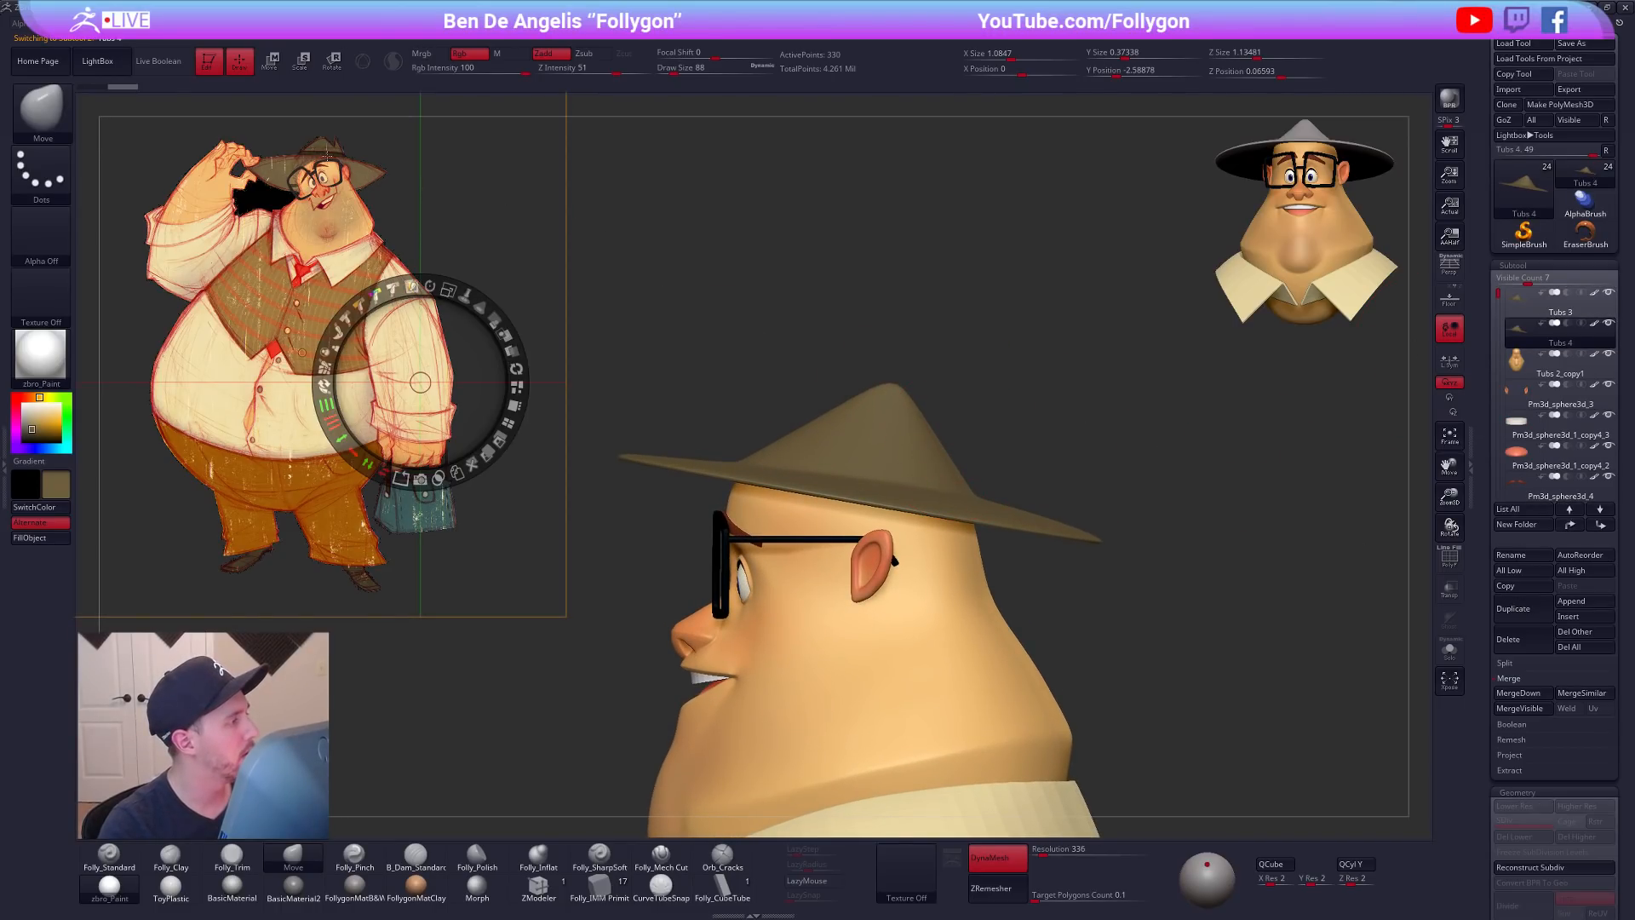
pyautogui.press('z')
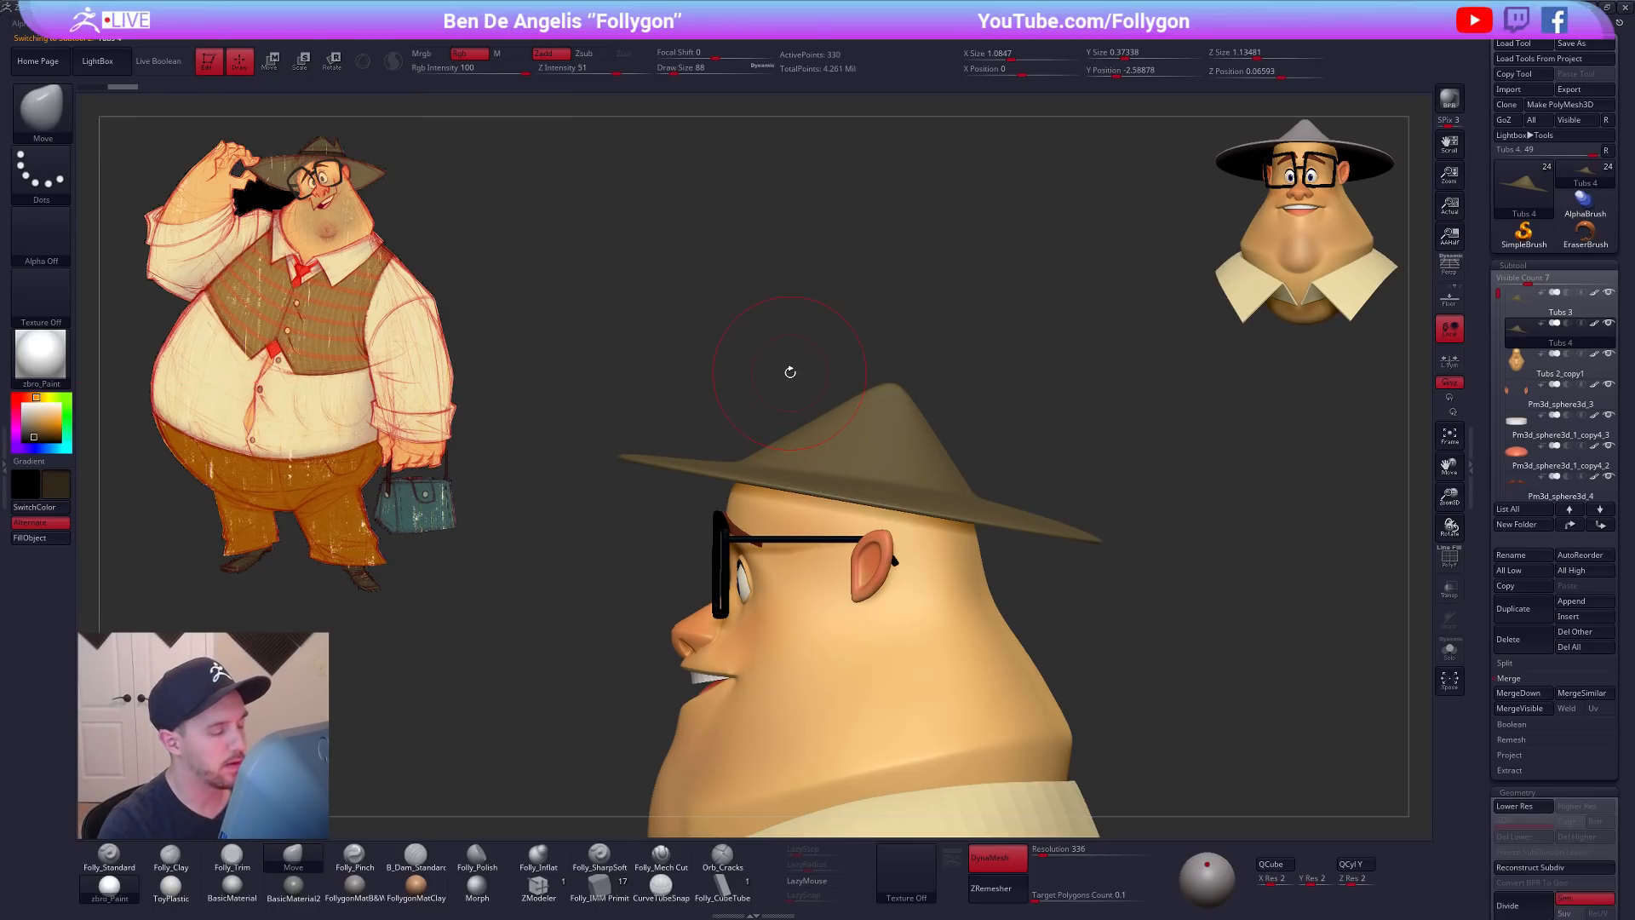
pyautogui.click(745, 898)
pyautogui.moveTo(894, 456)
pyautogui.mouseDown(button='right')
pyautogui.moveTo(929, 477)
pyautogui.moveTo(903, 504)
pyautogui.moveTo(850, 495)
pyautogui.moveTo(1012, 545)
pyautogui.moveTo(992, 515)
pyautogui.moveTo(921, 535)
pyautogui.moveTo(1018, 547)
pyautogui.mouseUp(button='right')
# Step: Isolate the duplicate hat and convert it to a dense, smooth mesh
pyautogui.hotkey('alt', 's')
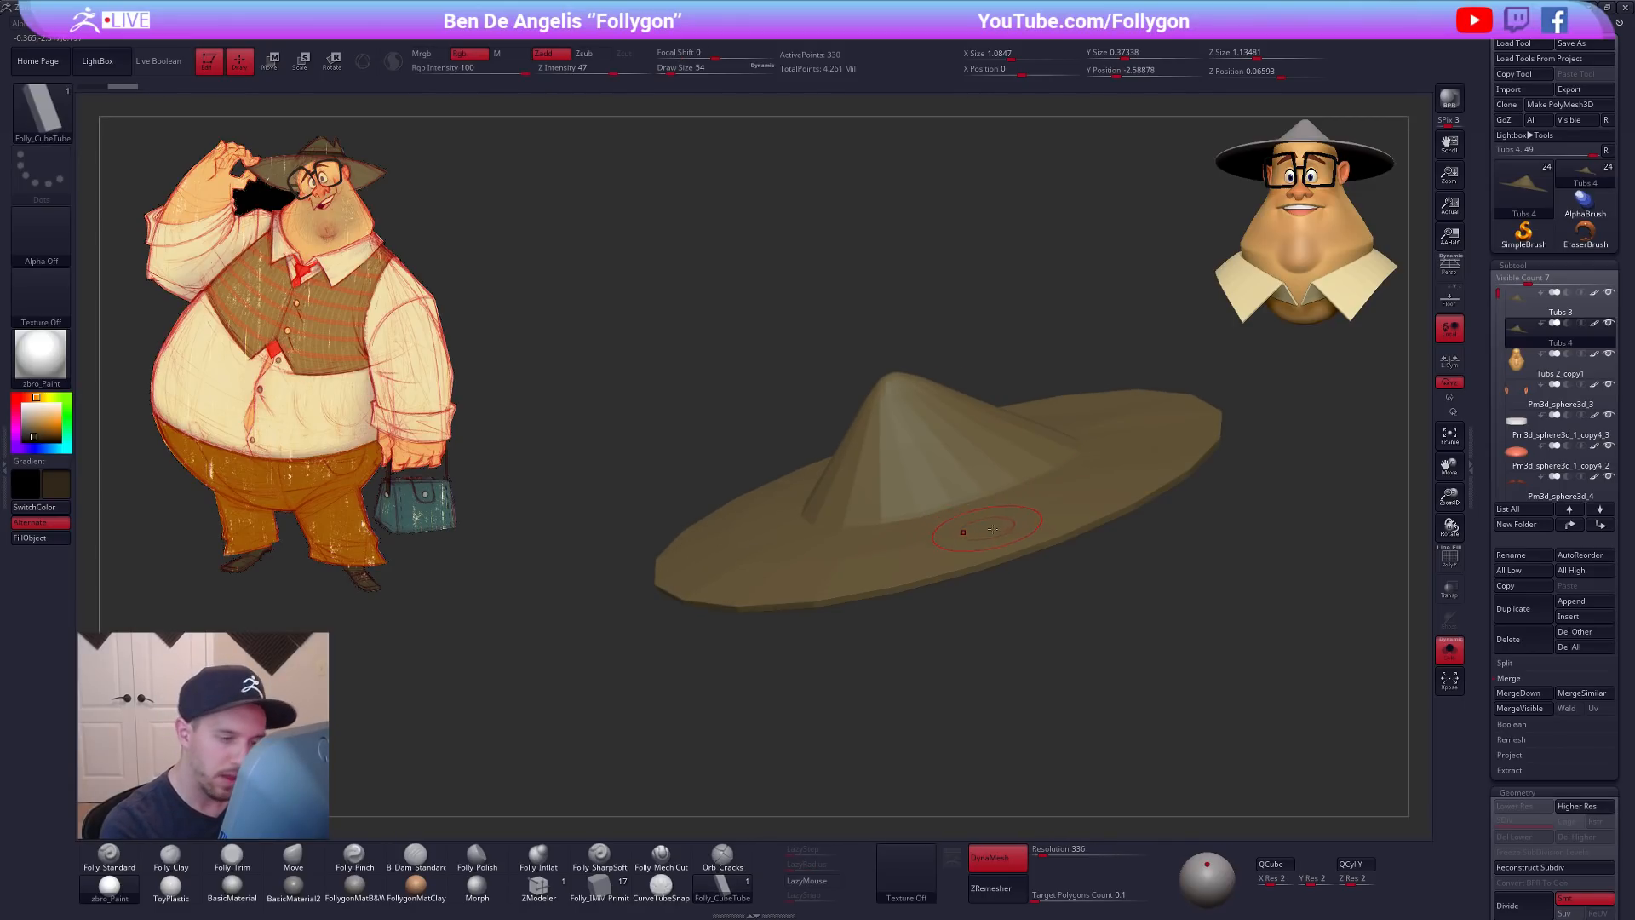
pyautogui.click(1512, 837)
pyautogui.moveTo(980, 545); pyautogui.dragTo(1026, 490, button='right')
pyautogui.hotkey('ctrl', 'shift', 's')
pyautogui.hotkey('ctrl', 'shift', 's')
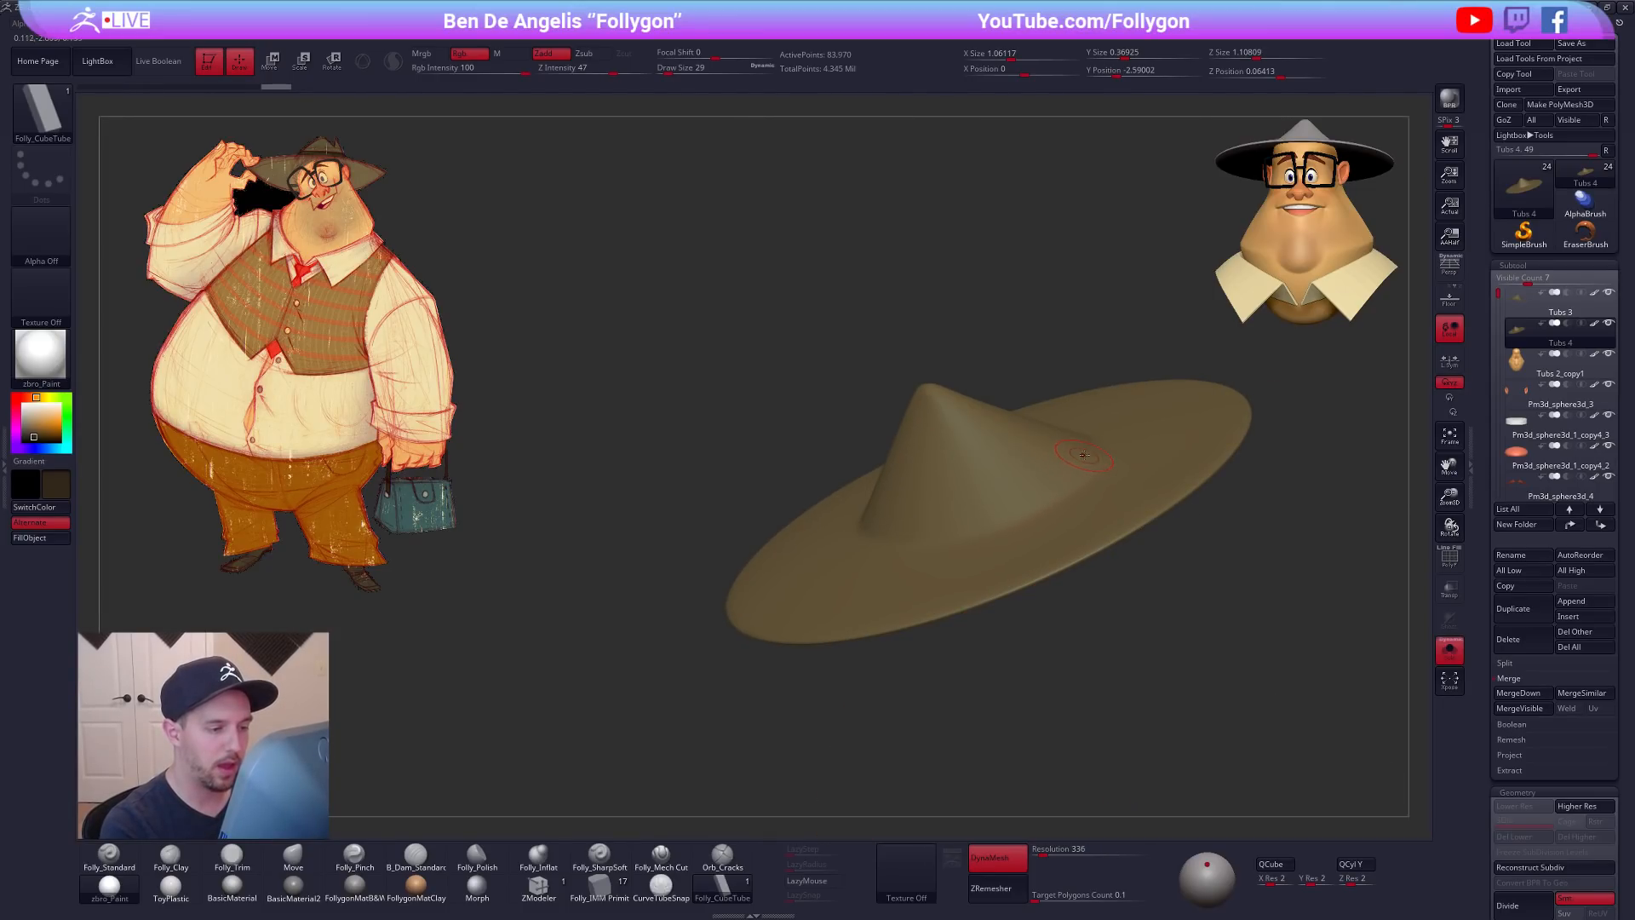
# Step: Draw a tube band around the base of the duplicate hat's crown with the Folly_CubeTube brush at draw size 29
pyautogui.moveTo(938, 530); pyautogui.dragTo(890, 538)
pyautogui.moveTo(894, 537)
pyautogui.mouseDown(button='right')
pyautogui.moveTo(950, 511)
pyautogui.moveTo(1084, 517)
pyautogui.mouseUp(button='right')
pyautogui.moveTo(961, 390)
pyautogui.mouseDown(button='right')
pyautogui.moveTo(946, 493)
pyautogui.moveTo(912, 548)
pyautogui.mouseUp(button='right')
pyautogui.hotkey('shift', 'f')
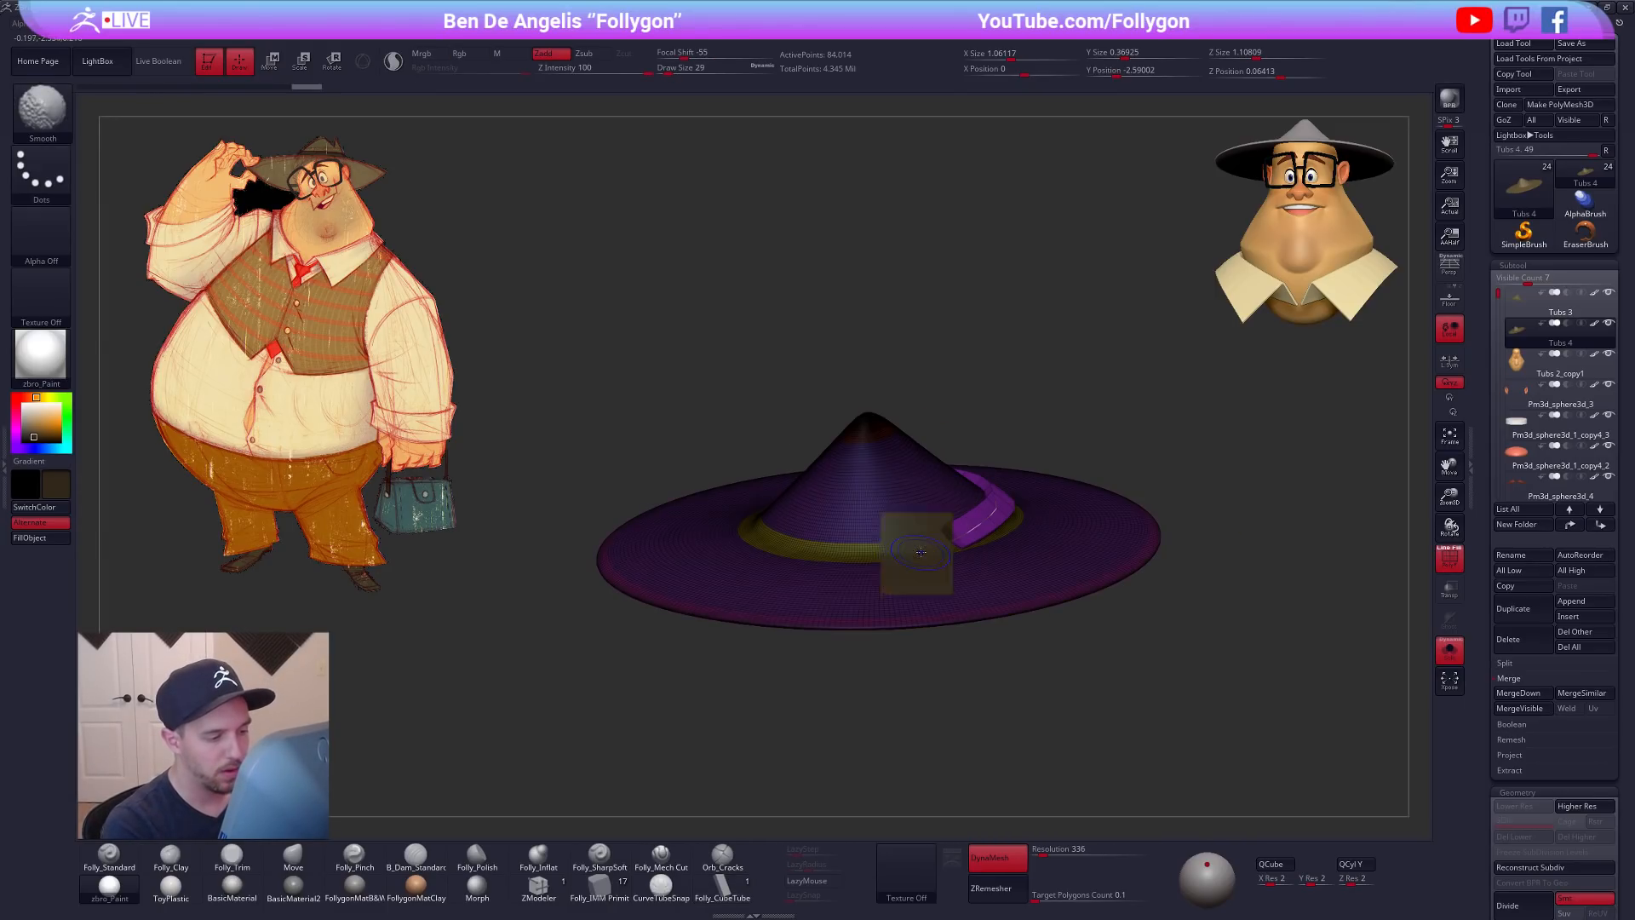
pyautogui.hotkey('shift', 'f')
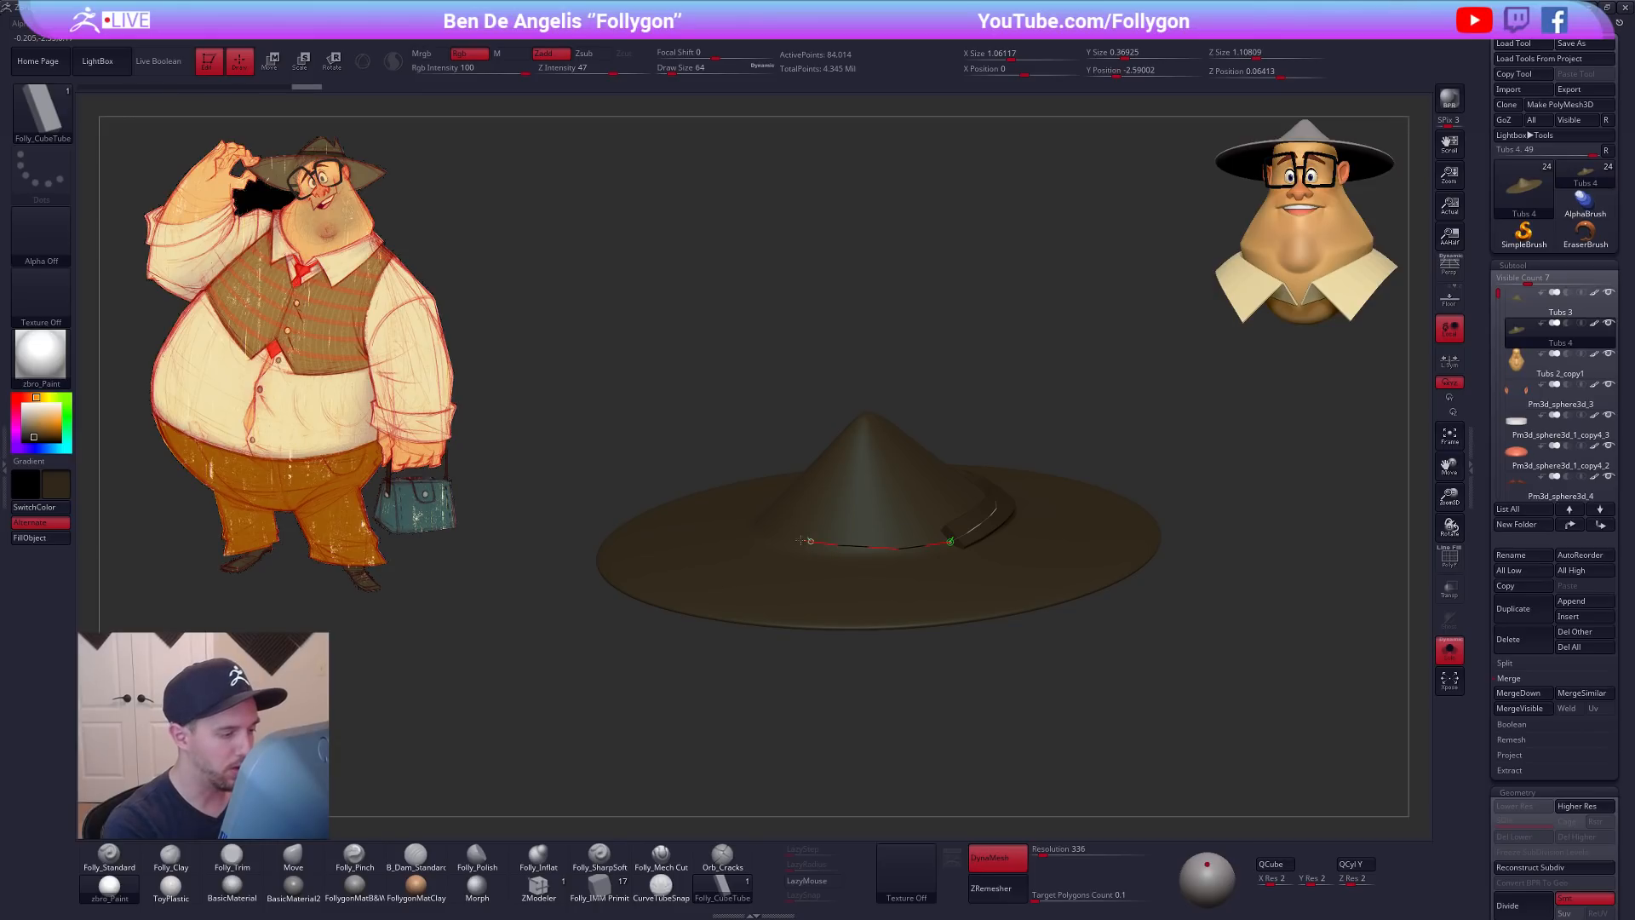
pyautogui.moveTo(769, 530); pyautogui.dragTo(761, 526)
pyautogui.moveTo(766, 554)
pyautogui.keyDown('shift'); pyautogui.mouseDown(button='right')
pyautogui.moveTo(780, 607)
pyautogui.moveTo(967, 628)
pyautogui.moveTo(1012, 608)
pyautogui.mouseUp(button='right'); pyautogui.keyUp('shift')
pyautogui.keyDown('alt'); pyautogui.moveTo(1130, 573); pyautogui.dragTo(1011, 333, button='right'); pyautogui.keyUp('alt')
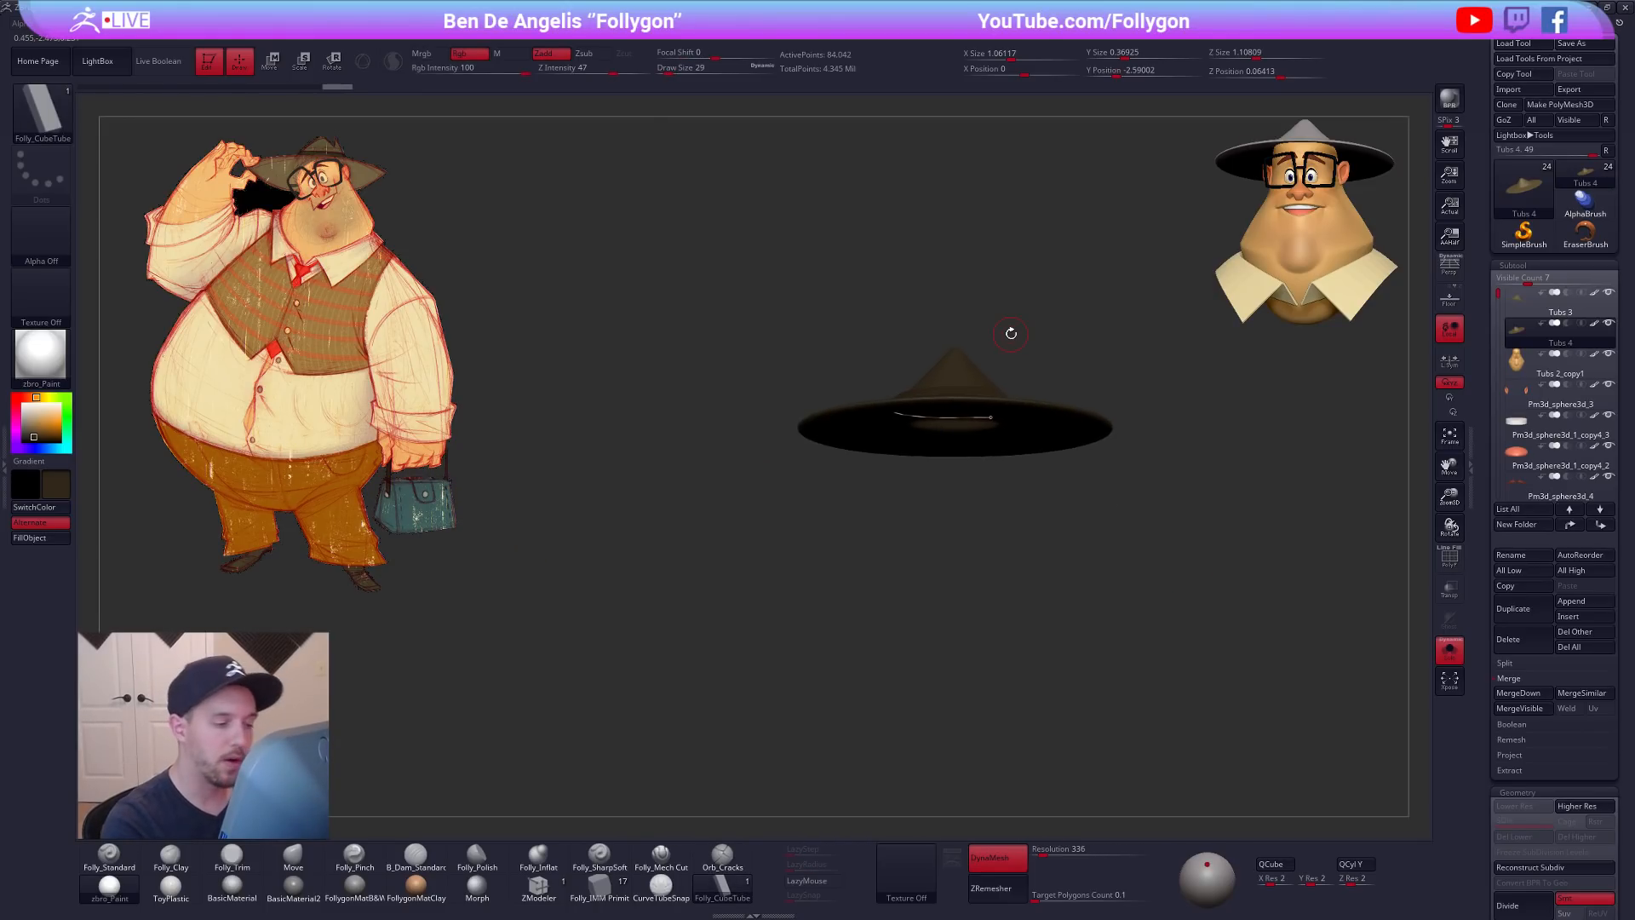
# Step: Show the whole character, then isolate the new hat band and delete the duplicate hat's hidden geometry
pyautogui.hotkey('alt', 's')
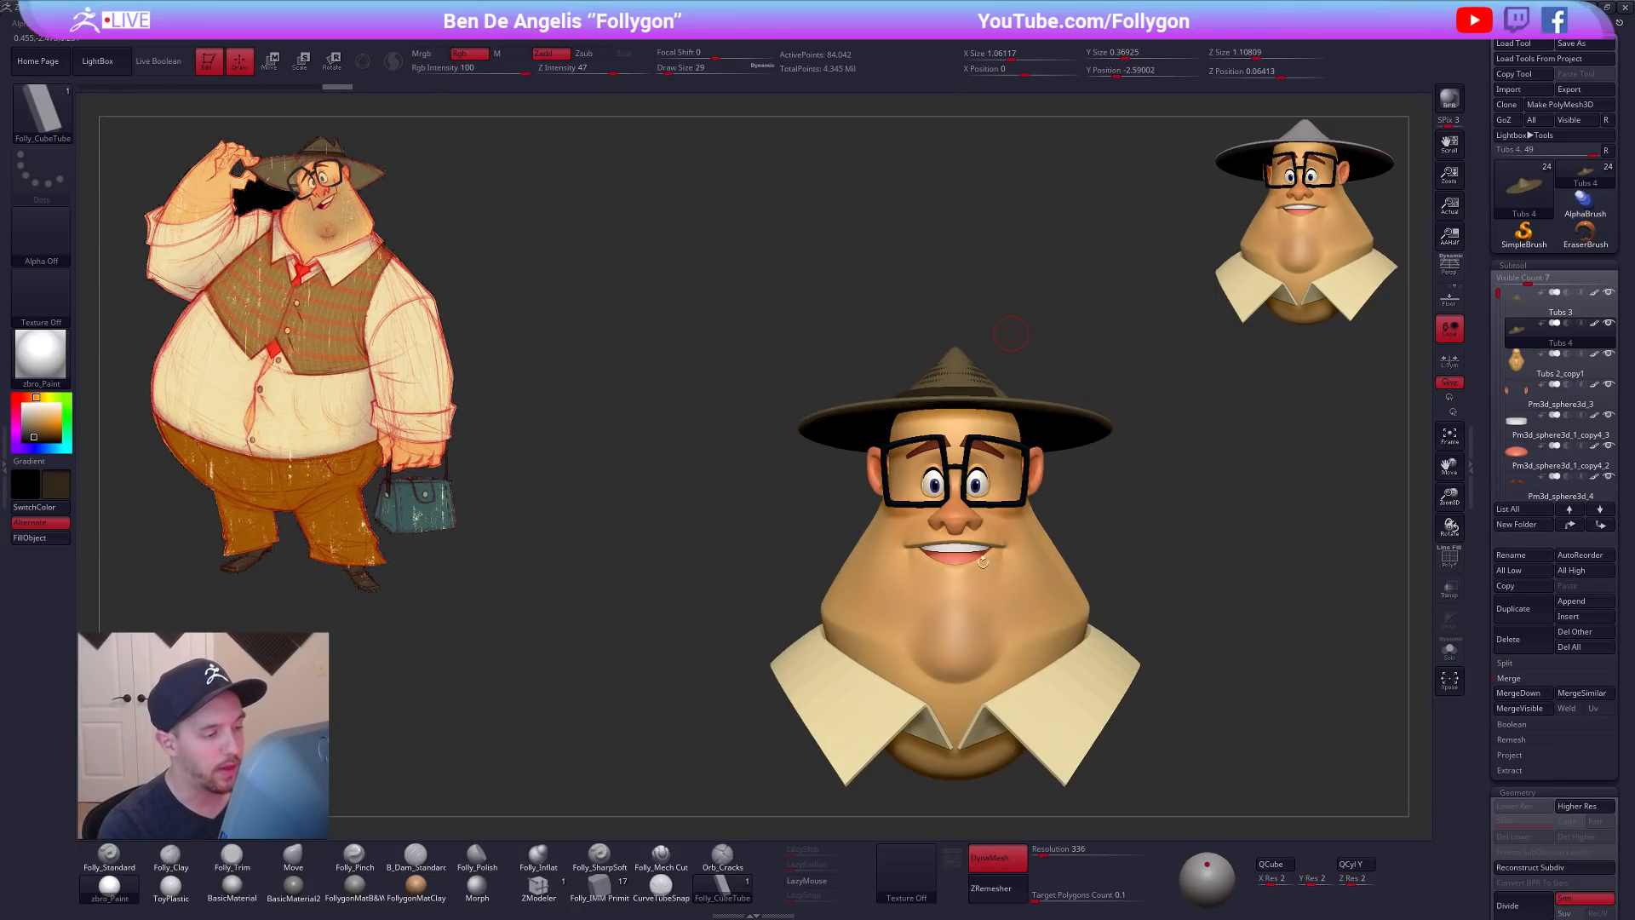
pyautogui.moveTo(999, 563); pyautogui.dragTo(1006, 486, button='right')
pyautogui.moveTo(978, 397)
pyautogui.mouseDown(button='right')
pyautogui.moveTo(1003, 477)
pyautogui.moveTo(1012, 412)
pyautogui.moveTo(1055, 555)
pyautogui.moveTo(1210, 545)
pyautogui.moveTo(1193, 477)
pyautogui.mouseUp(button='right')
pyautogui.keyDown('alt'); pyautogui.moveTo(1101, 406); pyautogui.dragTo(1019, 434, button='right'); pyautogui.keyUp('alt')
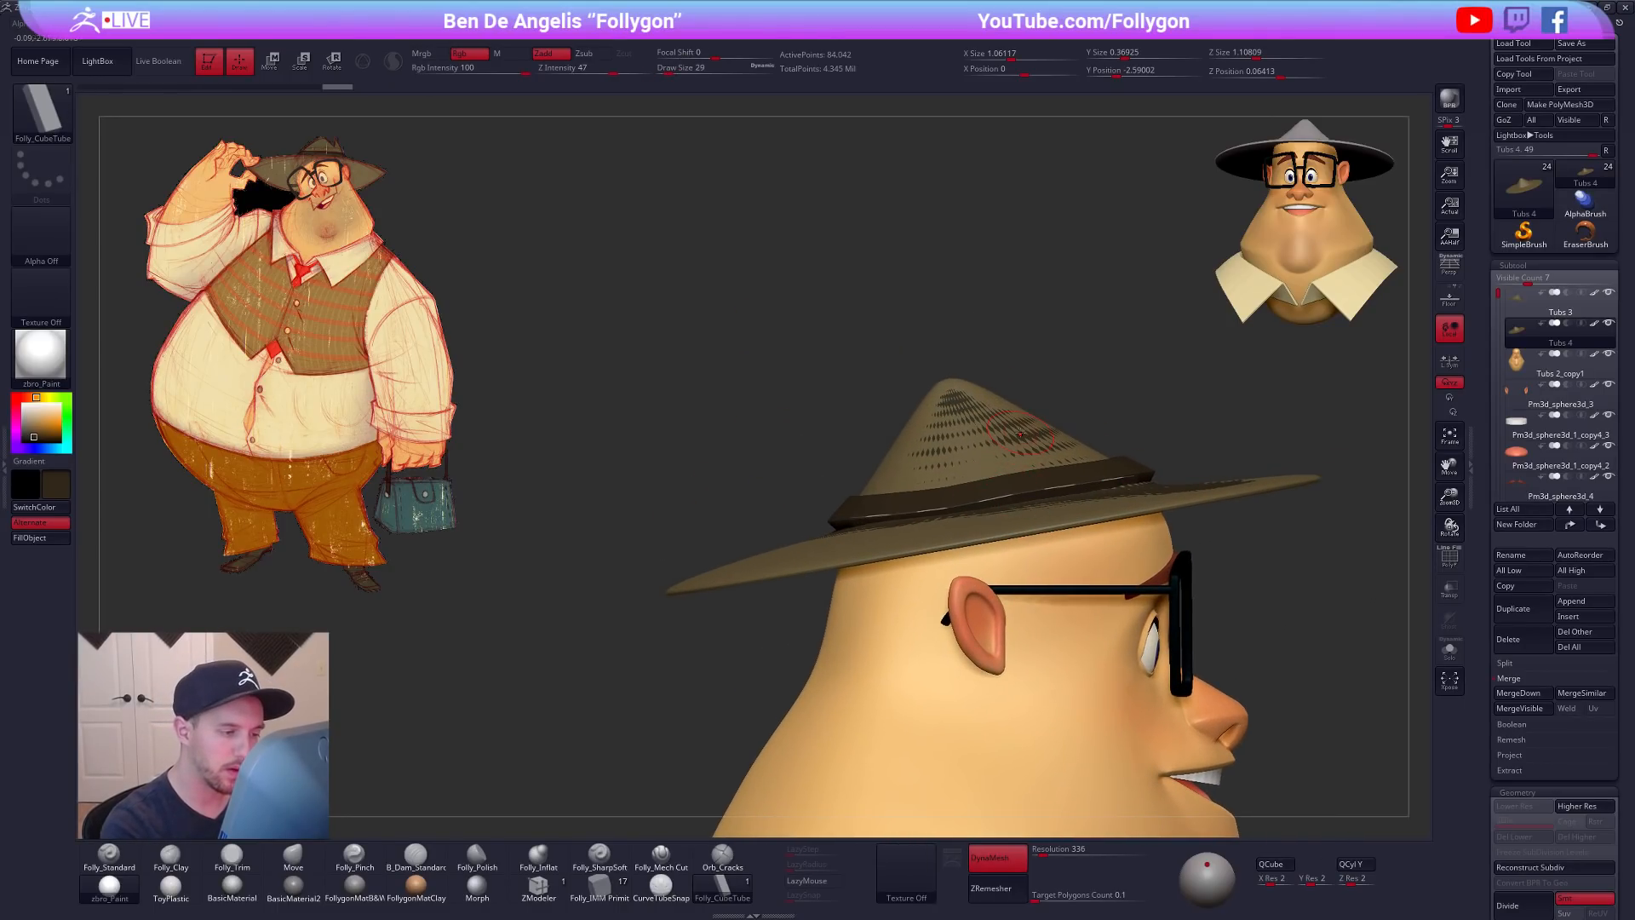
pyautogui.hotkey('shift', 'f')
pyautogui.keyDown('ctrl'); pyautogui.keyDown('shift'); pyautogui.click(1085, 474); pyautogui.keyUp('shift'); pyautogui.keyUp('ctrl')
pyautogui.press('space')
pyautogui.click(1167, 488)
# Step: Examine the isolated head with its wireframe while stepping its subdivision levels down and back up, then show the whole character
pyautogui.keyDown('alt'); pyautogui.moveTo(1148, 500); pyautogui.dragTo(1034, 414, button='right'); pyautogui.keyUp('alt')
pyautogui.keyDown('alt'); pyautogui.click(1018, 570); pyautogui.keyUp('alt')
pyautogui.moveTo(1018, 571)
pyautogui.mouseDown(button='right')
pyautogui.moveTo(963, 566)
pyautogui.moveTo(922, 505)
pyautogui.moveTo(952, 523)
pyautogui.moveTo(852, 383)
pyautogui.moveTo(903, 418)
pyautogui.moveTo(880, 412)
pyautogui.moveTo(960, 589)
pyautogui.moveTo(960, 575)
pyautogui.mouseUp(button='right')
pyautogui.hotkey('shift', 's')
pyautogui.hotkey('ctrl', 'shift', 'd')
pyautogui.hotkey('shift', 'd')
pyautogui.hotkey('shift', 'd')
pyautogui.hotkey('shift', 'd')
pyautogui.hotkey('shift', 'd')
pyautogui.hotkey('shift', 'f')
pyautogui.press('d')
pyautogui.press('d')
pyautogui.press('d')
pyautogui.press('d')
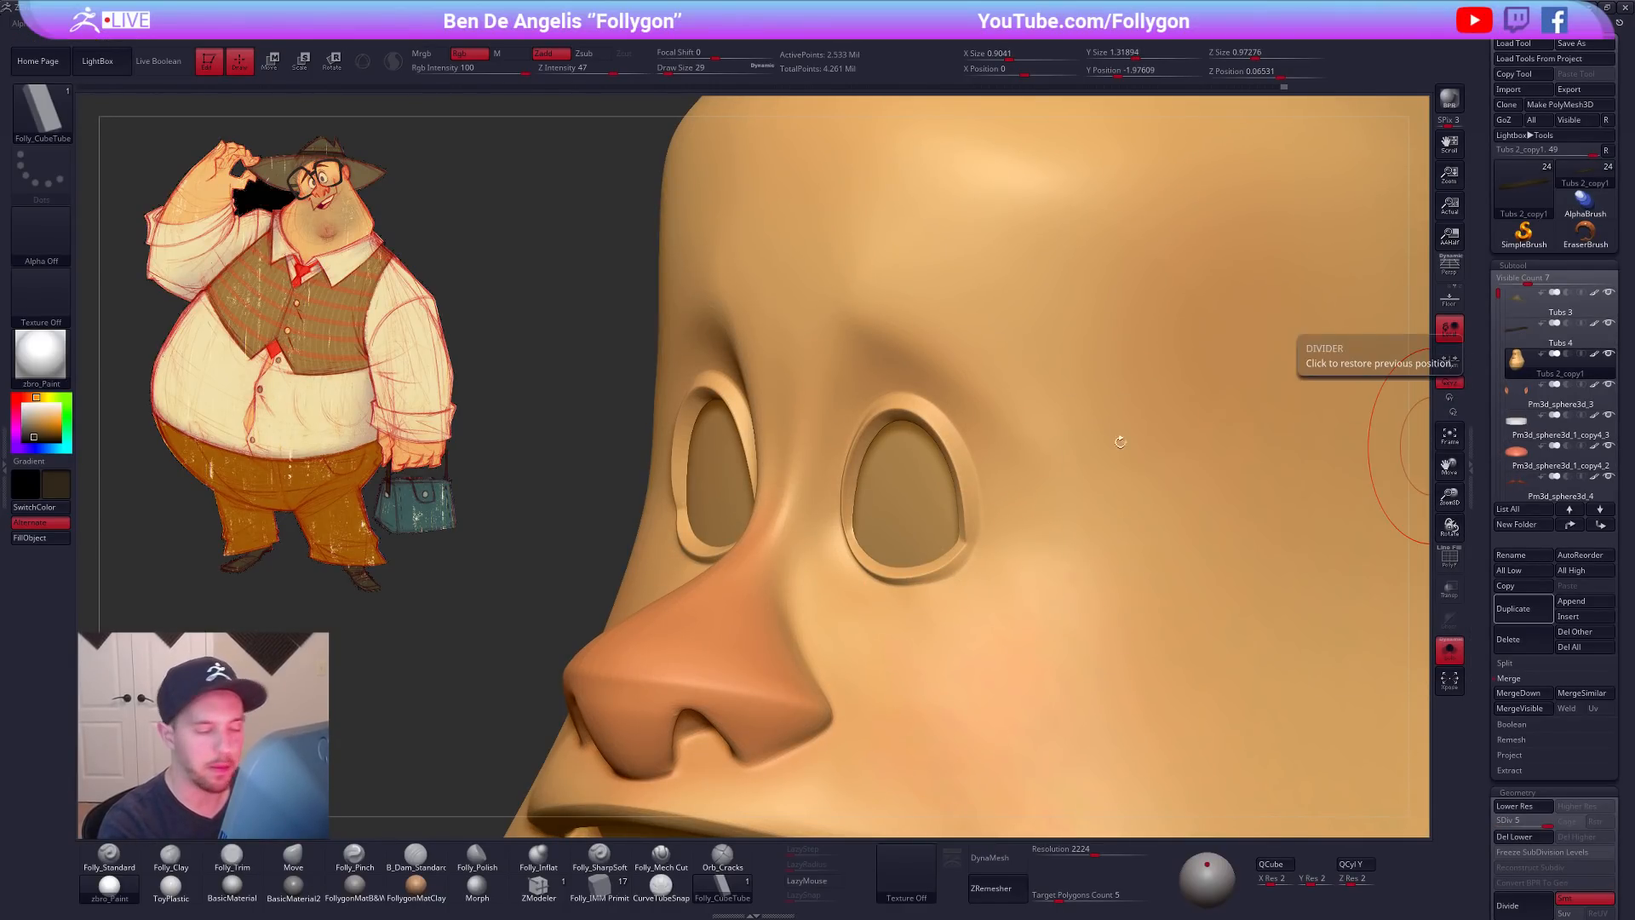
pyautogui.hotkey('alt', 's')
# Step: Select the upper eyelashes and isolate them unsmoothed with their wireframe shown
pyautogui.keyDown('alt'); pyautogui.click(901, 428); pyautogui.keyUp('alt')
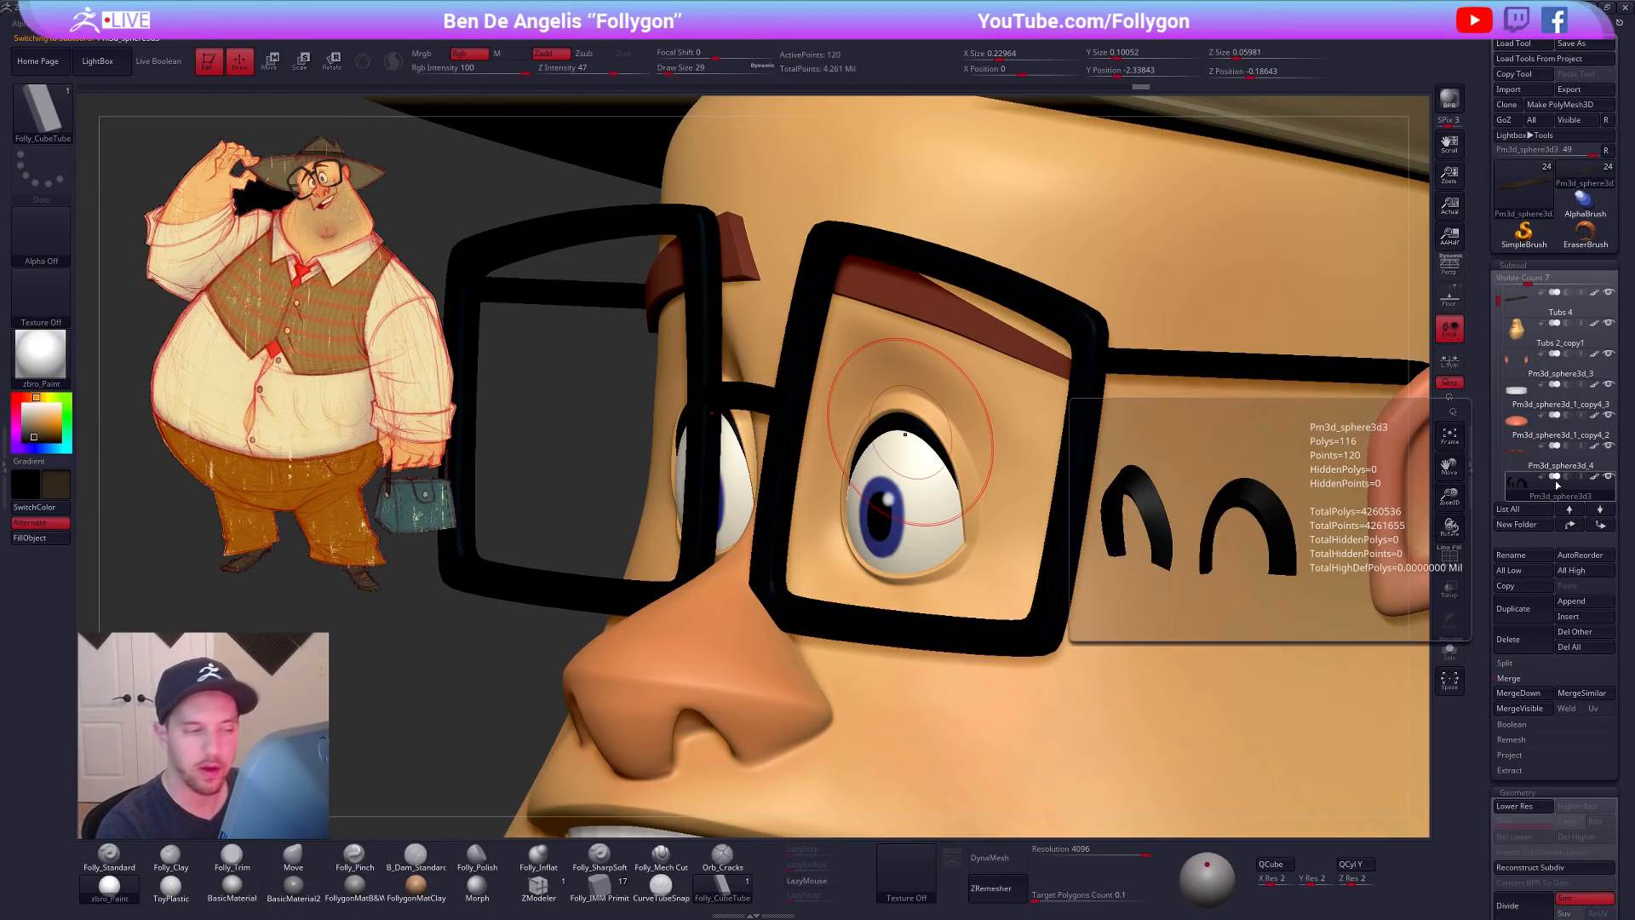
pyautogui.hotkey('alt', 's')
pyautogui.hotkey('shift', 'f')
pyautogui.hotkey('shift', 'd')
pyautogui.press('space')
pyautogui.moveTo(971, 447); pyautogui.dragTo(961, 448)
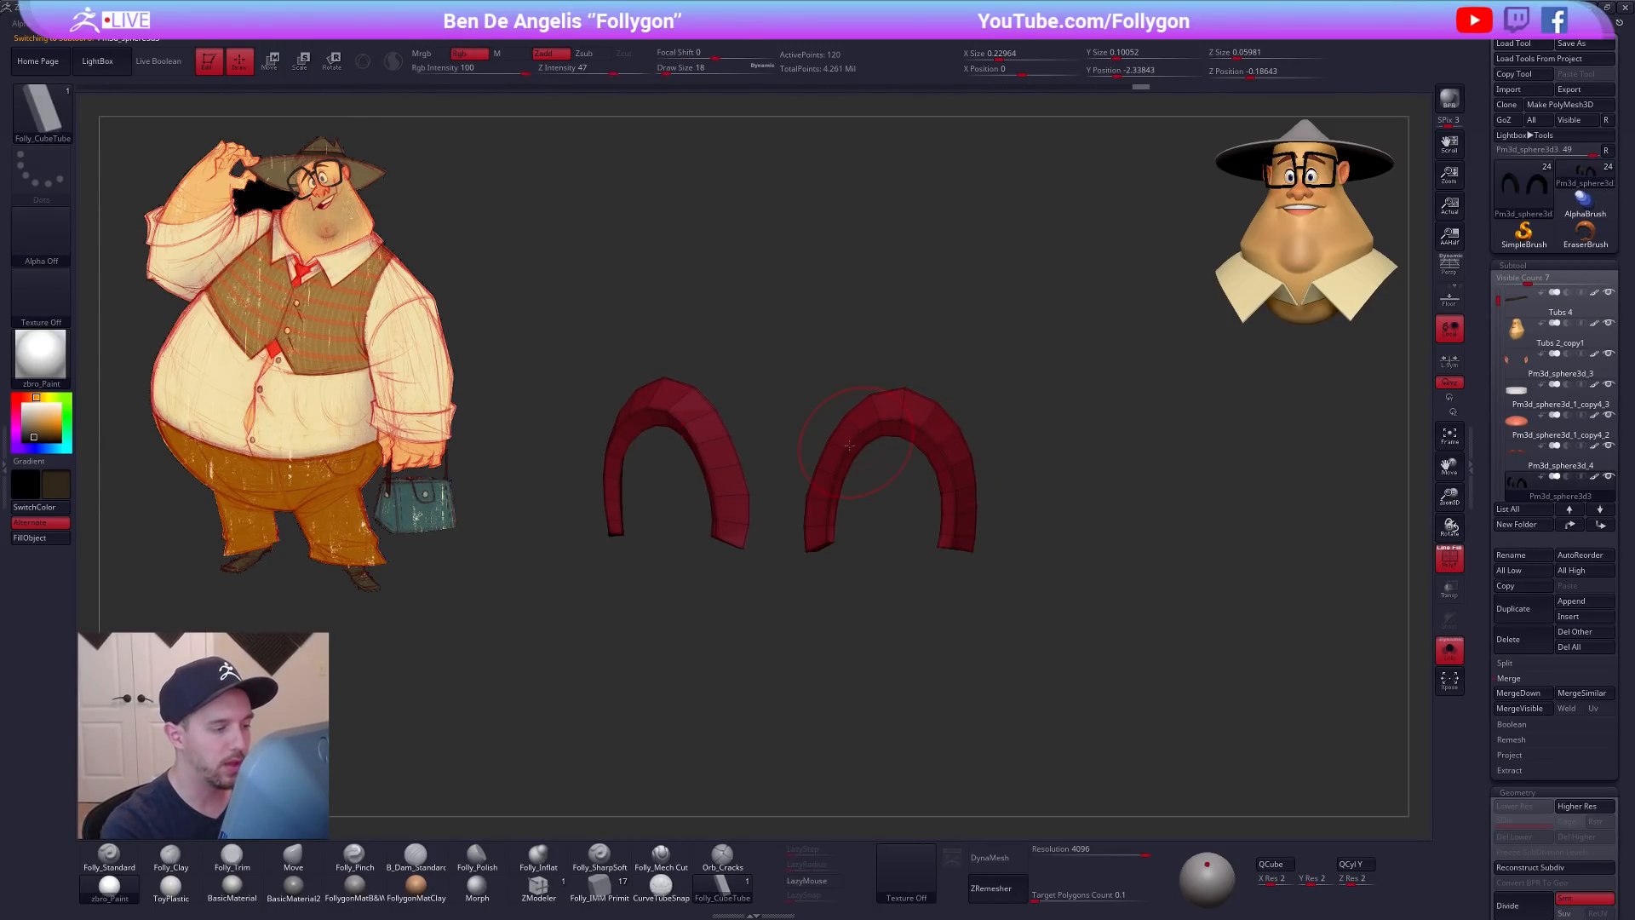
pyautogui.moveTo(997, 545)
pyautogui.mouseDown()
pyautogui.moveTo(1101, 522)
pyautogui.moveTo(1101, 579)
pyautogui.mouseUp()
# Step: Adjust the inner ends of the upper eyelashes with the Move brush at draw size 12 and show the whole character
pyautogui.press('b')
pyautogui.press('m')
pyautogui.press('v')
pyautogui.press('space')
pyautogui.moveTo(894, 494); pyautogui.dragTo(888, 494)
pyautogui.press('d')
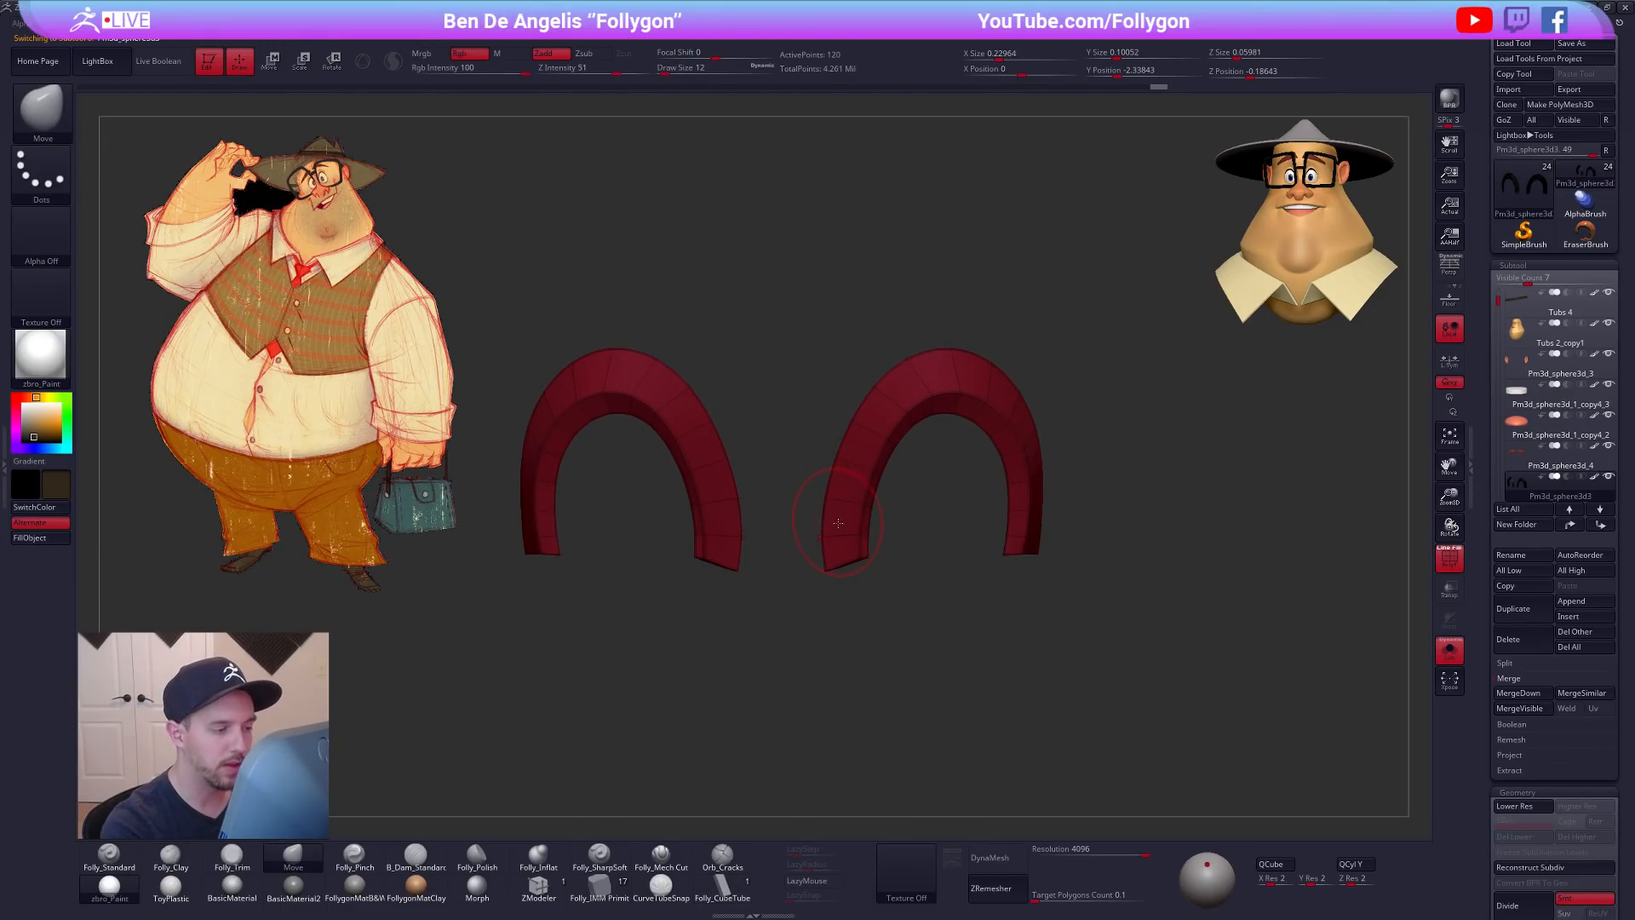
pyautogui.hotkey('shift', 's')
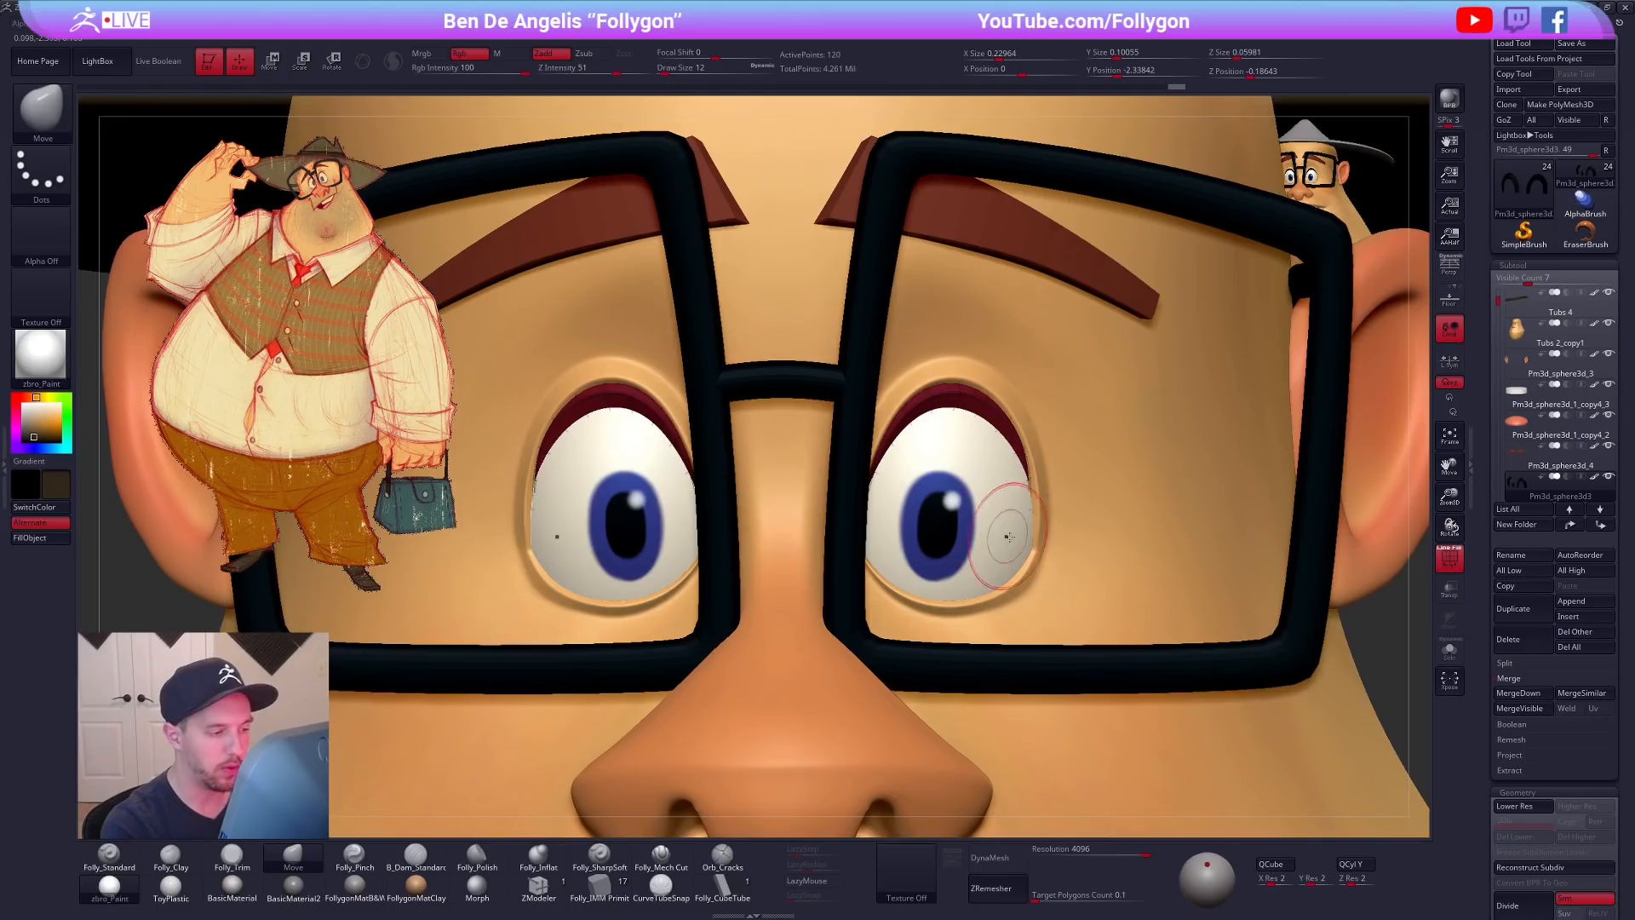
# Step: Hide the wireframe, raise the draw size to 54, then select the hat band and isolate it unsmoothed
pyautogui.moveTo(1099, 588); pyautogui.dragTo(1022, 572)
pyautogui.hotkey('shift', 'f')
pyautogui.press('space')
pyautogui.moveTo(947, 482); pyautogui.dragTo(966, 480)
pyautogui.moveTo(1044, 585)
pyautogui.keyDown('ctrl'); pyautogui.mouseDown(button='right')
pyautogui.moveTo(962, 397)
pyautogui.moveTo(945, 477)
pyautogui.mouseUp(button='right'); pyautogui.keyUp('ctrl')
pyautogui.keyDown('alt'); pyautogui.click(960, 384); pyautogui.keyUp('alt')
pyautogui.press('space')
pyautogui.moveTo(935, 477); pyautogui.dragTo(941, 477)
pyautogui.press('d')
pyautogui.hotkey('shift', 'd')
pyautogui.keyDown('alt'); pyautogui.moveTo(987, 375); pyautogui.dragTo(964, 449, button='right'); pyautogui.keyUp('alt')
pyautogui.hotkey('alt', 's')
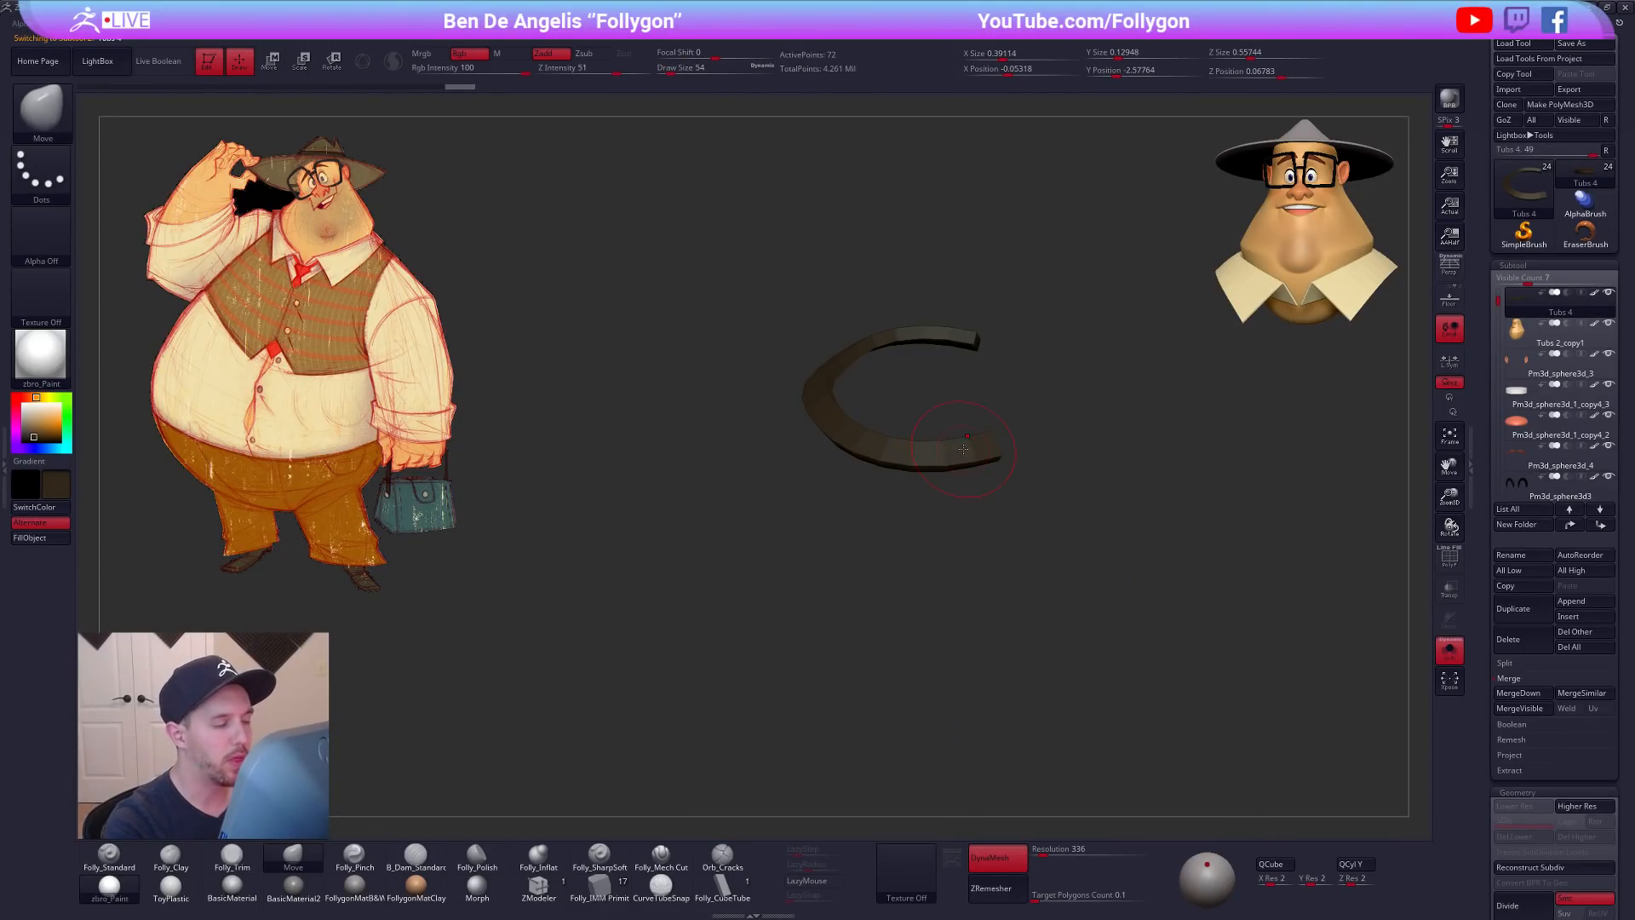
# Step: Frame the hat band with its wireframe shown and set the ZModeler edge action to Delete with EdgeLoop Complete
pyautogui.click(559, 890)
pyautogui.press('f')
pyautogui.hotkey('shift', 'f')
pyautogui.press('space')
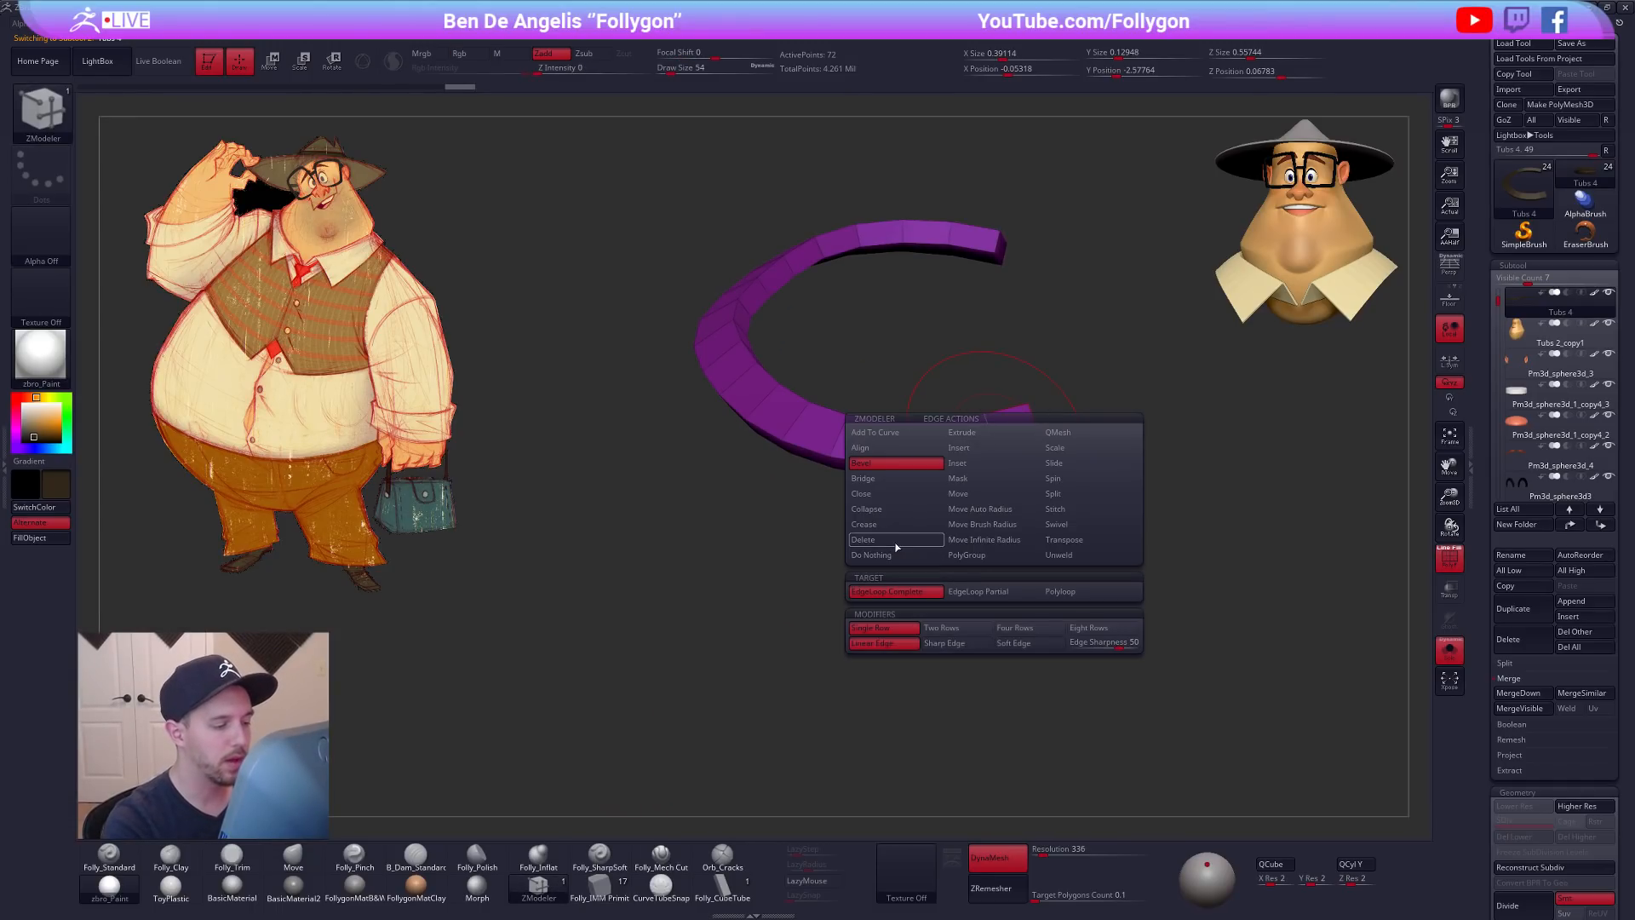
pyautogui.click(896, 539)
# Step: Delete alternate edge loops along the curved hat band to simplify its geometry
pyautogui.keyDown('alt'); pyautogui.moveTo(915, 436); pyautogui.dragTo(955, 617, button='right'); pyautogui.keyUp('alt')
pyautogui.click(951, 535)
pyautogui.click(860, 505)
pyautogui.click(790, 433)
pyautogui.keyDown('alt'); pyautogui.moveTo(790, 439); pyautogui.dragTo(824, 602, button='right'); pyautogui.keyUp('alt')
pyautogui.click(787, 513)
pyautogui.click(801, 422)
pyautogui.click(846, 351)
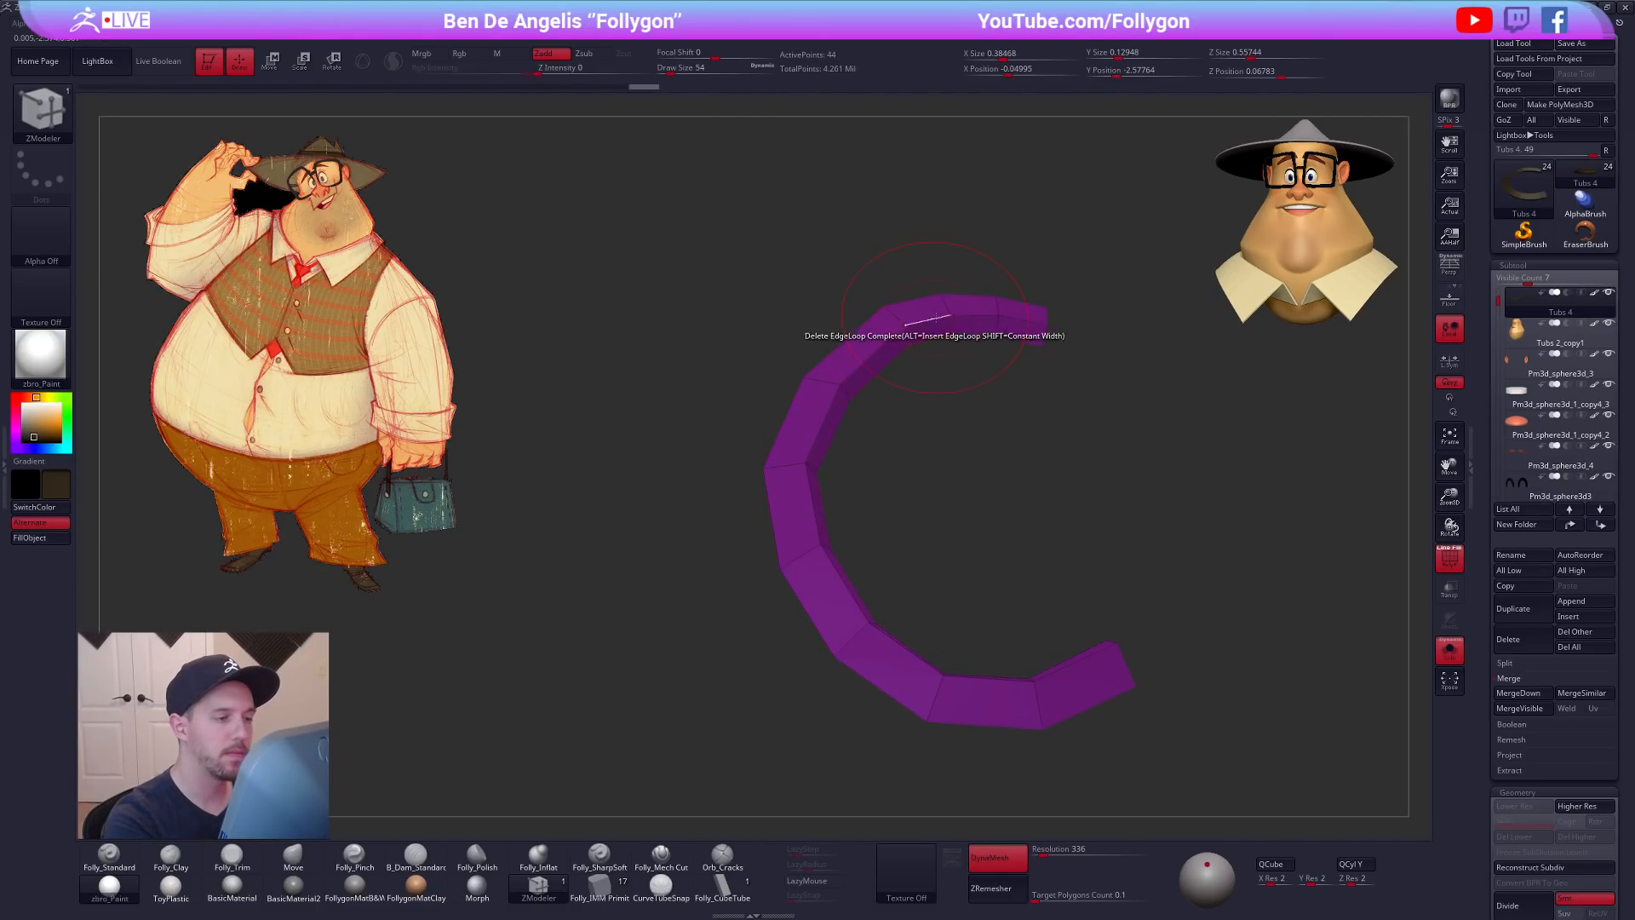
pyautogui.click(979, 325)
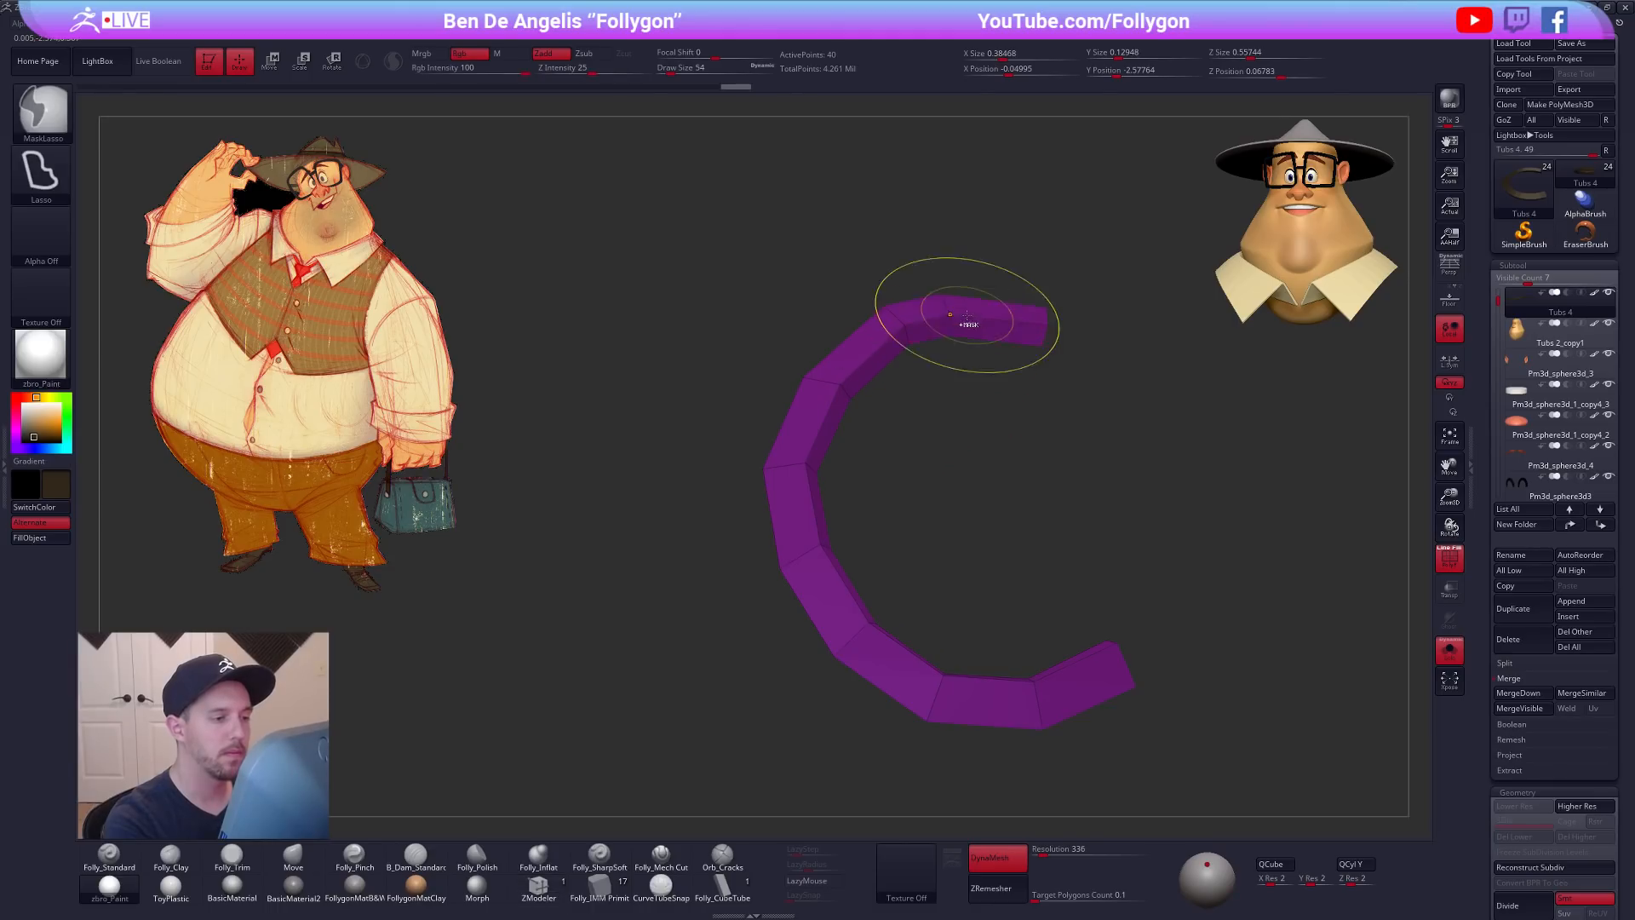
# Step: Preview the band smoothed, Mirror And Weld it into a full ring, and show it unsmoothed on the whole character
pyautogui.press('d')
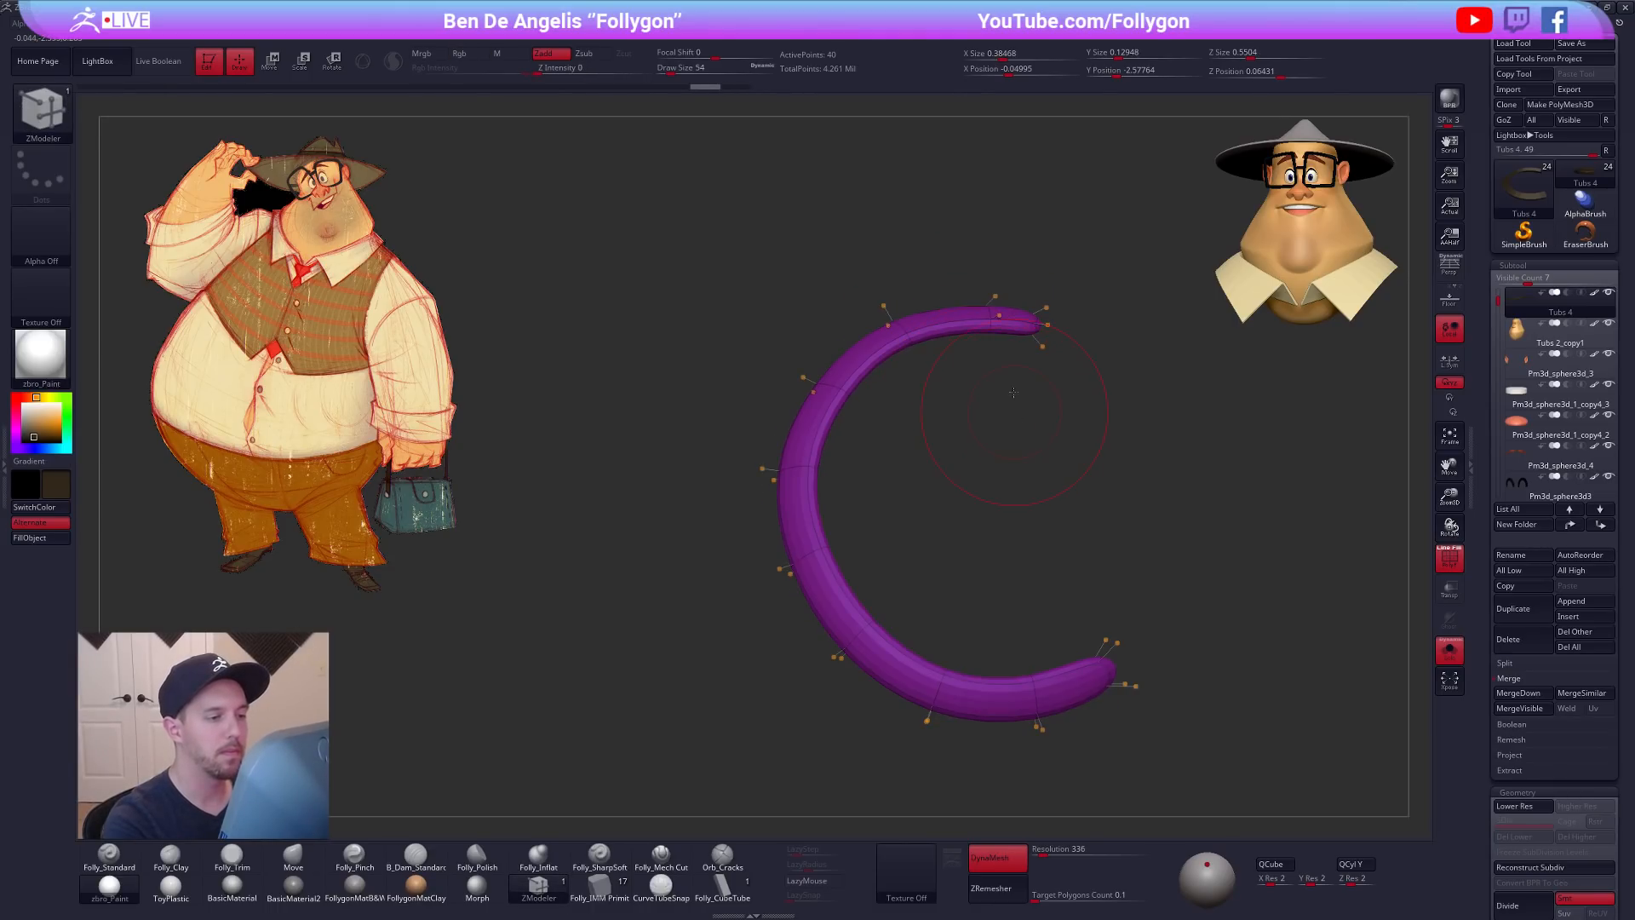
pyautogui.keyDown('shift'); pyautogui.moveTo(998, 420); pyautogui.dragTo(1050, 407); pyautogui.keyUp('shift')
pyautogui.hotkey('shift', 'd')
pyautogui.press('space')
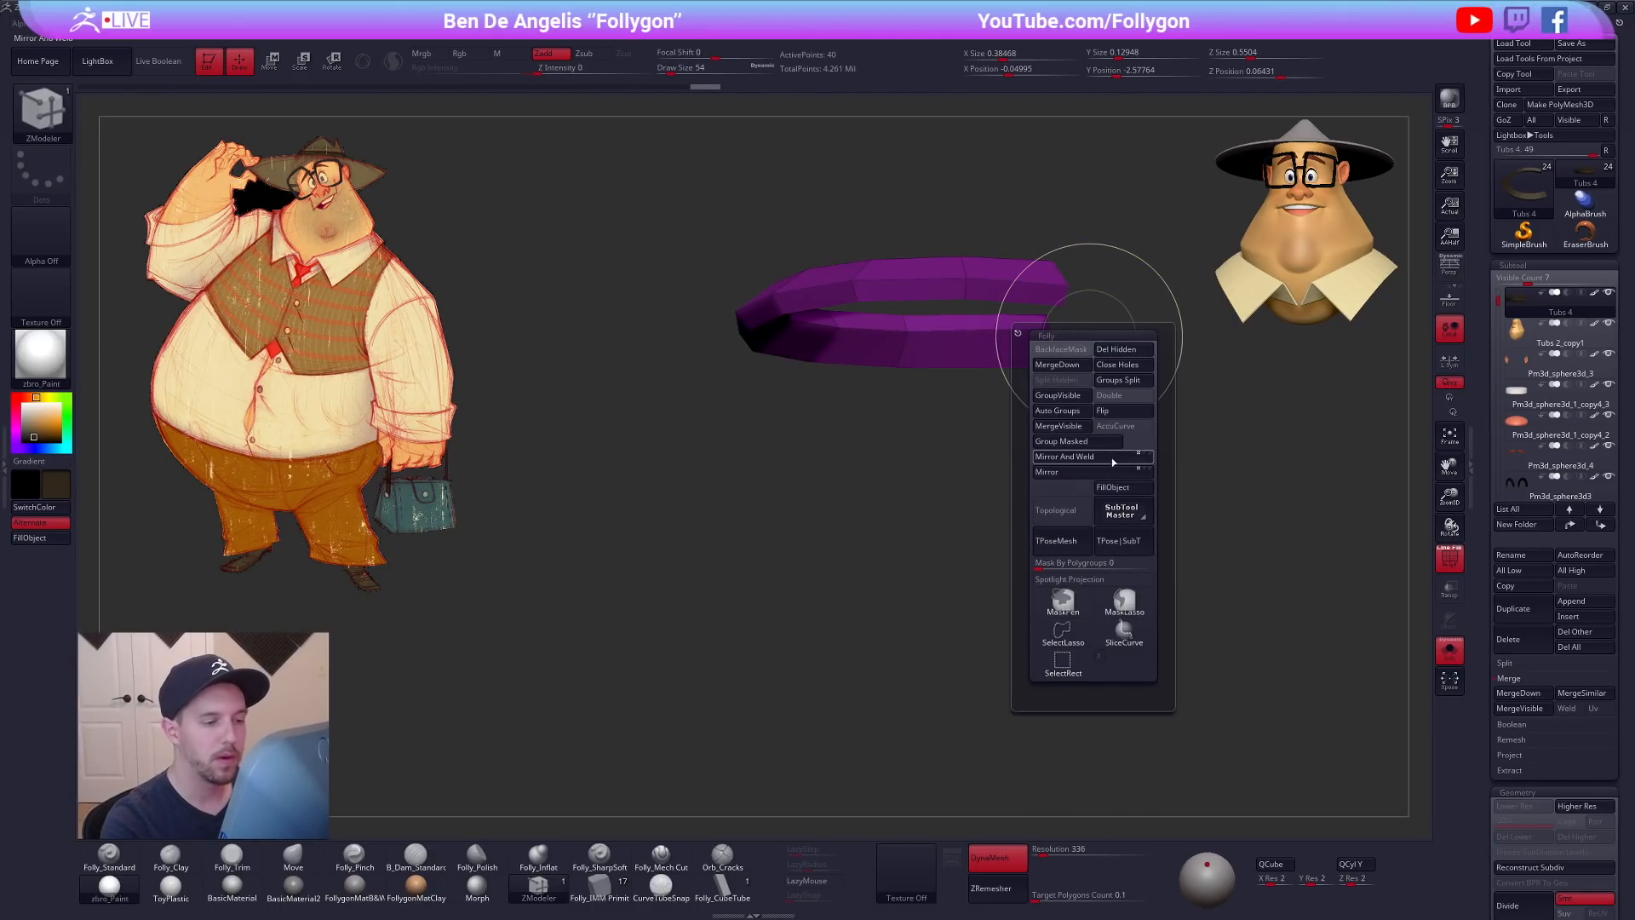
pyautogui.click(1107, 458)
pyautogui.moveTo(963, 409)
pyautogui.mouseDown()
pyautogui.moveTo(1065, 426)
pyautogui.moveTo(1025, 396)
pyautogui.moveTo(994, 524)
pyautogui.moveTo(1082, 554)
pyautogui.mouseUp()
pyautogui.hotkey('alt', 'shift', 's')
pyautogui.press('d')
pyautogui.hotkey('shift', 'd')
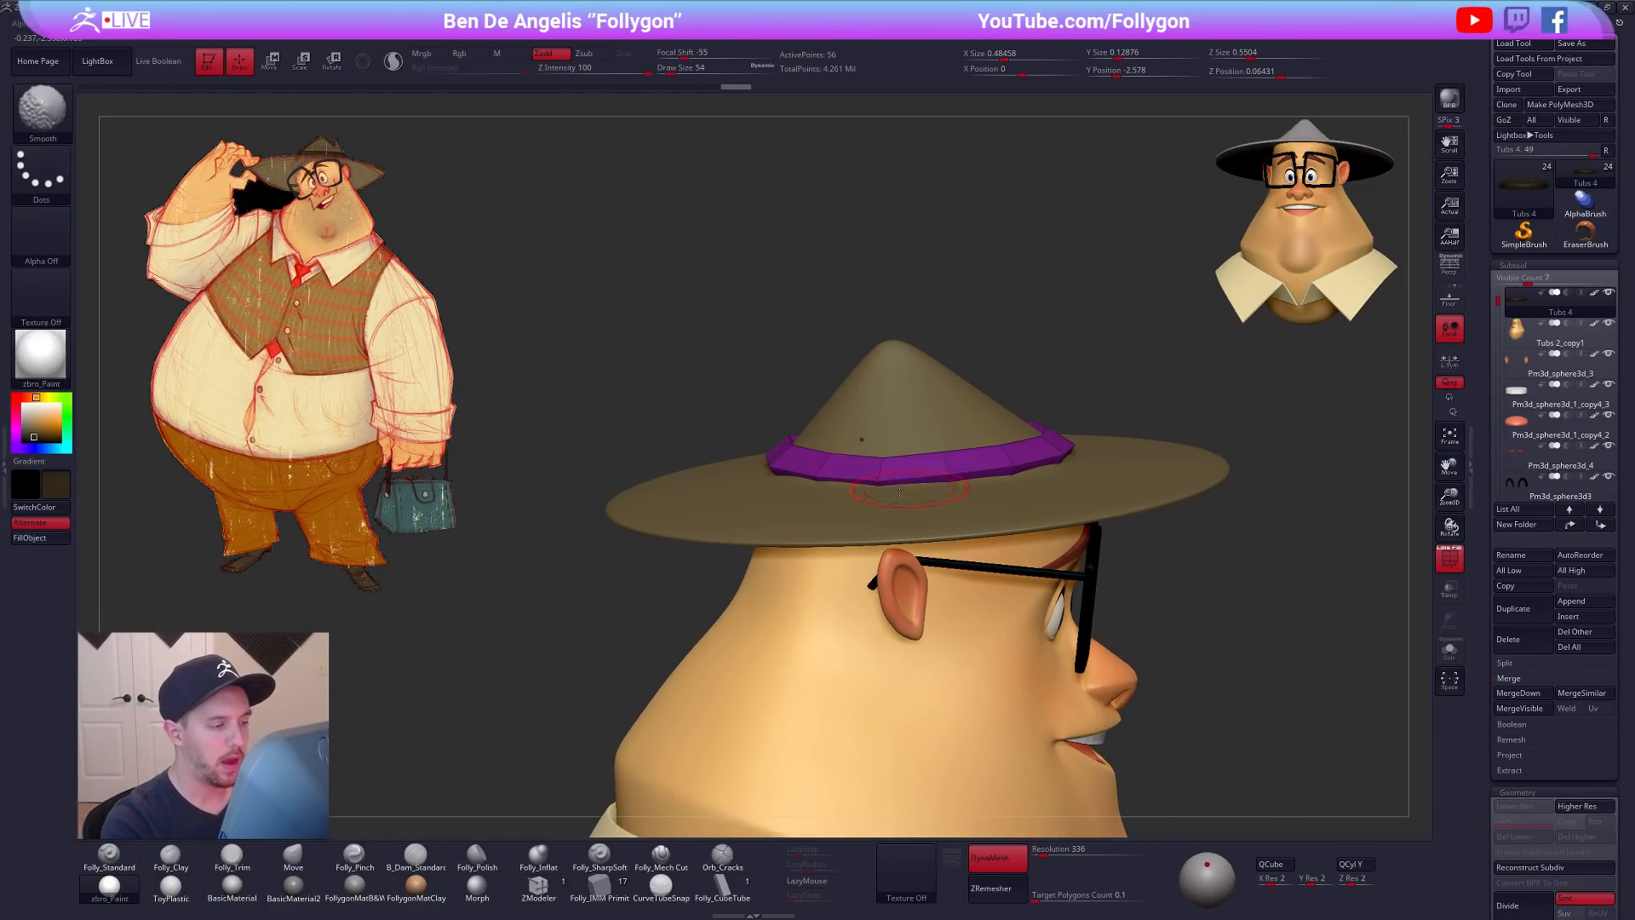
# Step: Fit the low-poly hat band around the crown with the Move brush at draw sizes 43 and 74, previewing it smoothed
pyautogui.press('b')
pyautogui.press('m')
pyautogui.press('v')
pyautogui.moveTo(828, 476); pyautogui.dragTo(829, 478)
pyautogui.moveTo(771, 533)
pyautogui.mouseDown()
pyautogui.moveTo(888, 519)
pyautogui.moveTo(930, 545)
pyautogui.moveTo(807, 521)
pyautogui.mouseUp()
pyautogui.press('s')
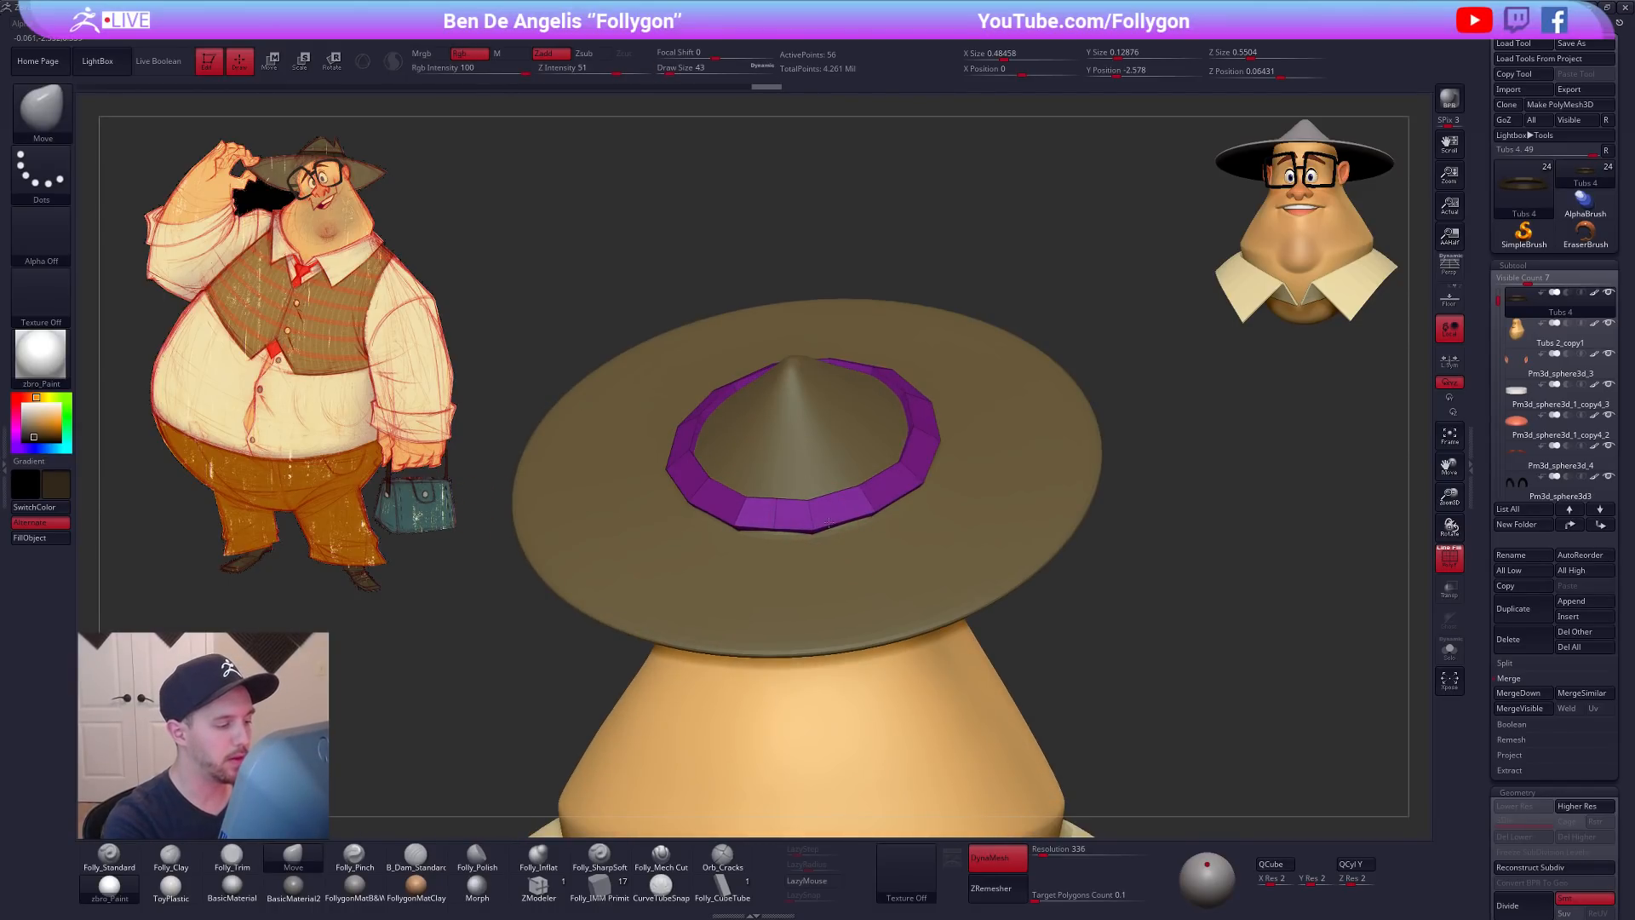
pyautogui.hotkey('shift', 'd')
pyautogui.moveTo(782, 516); pyautogui.dragTo(894, 517)
pyautogui.press('space')
pyautogui.moveTo(868, 451); pyautogui.dragTo(864, 501, button='right')
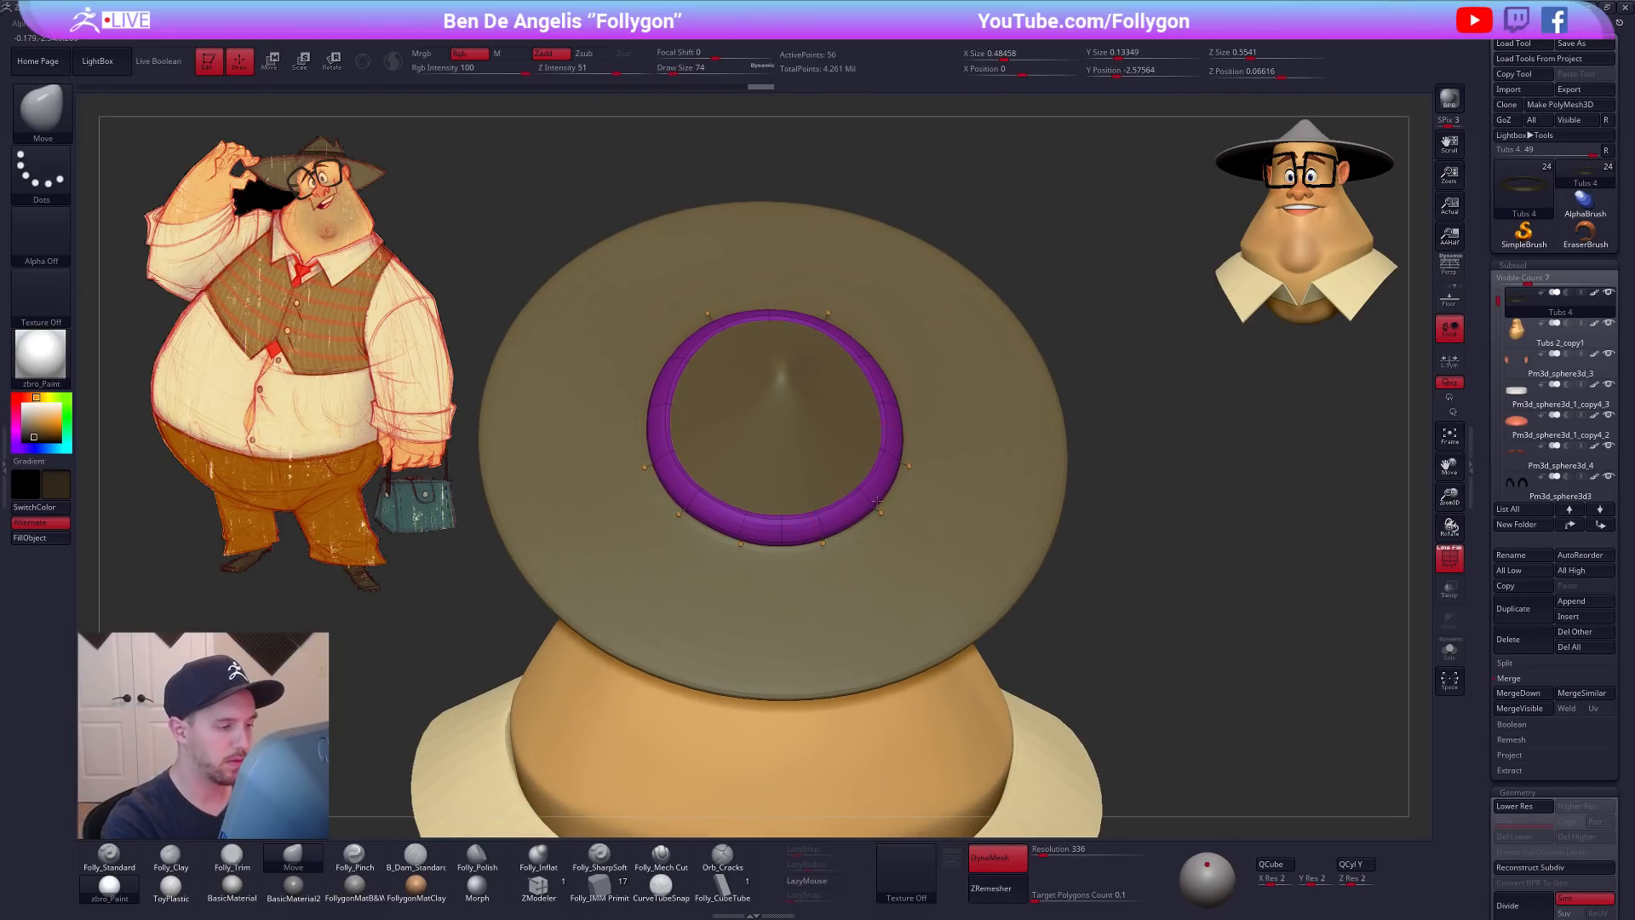
pyautogui.hotkey('shift', 'd')
pyautogui.moveTo(881, 515); pyautogui.dragTo(852, 530, button='right')
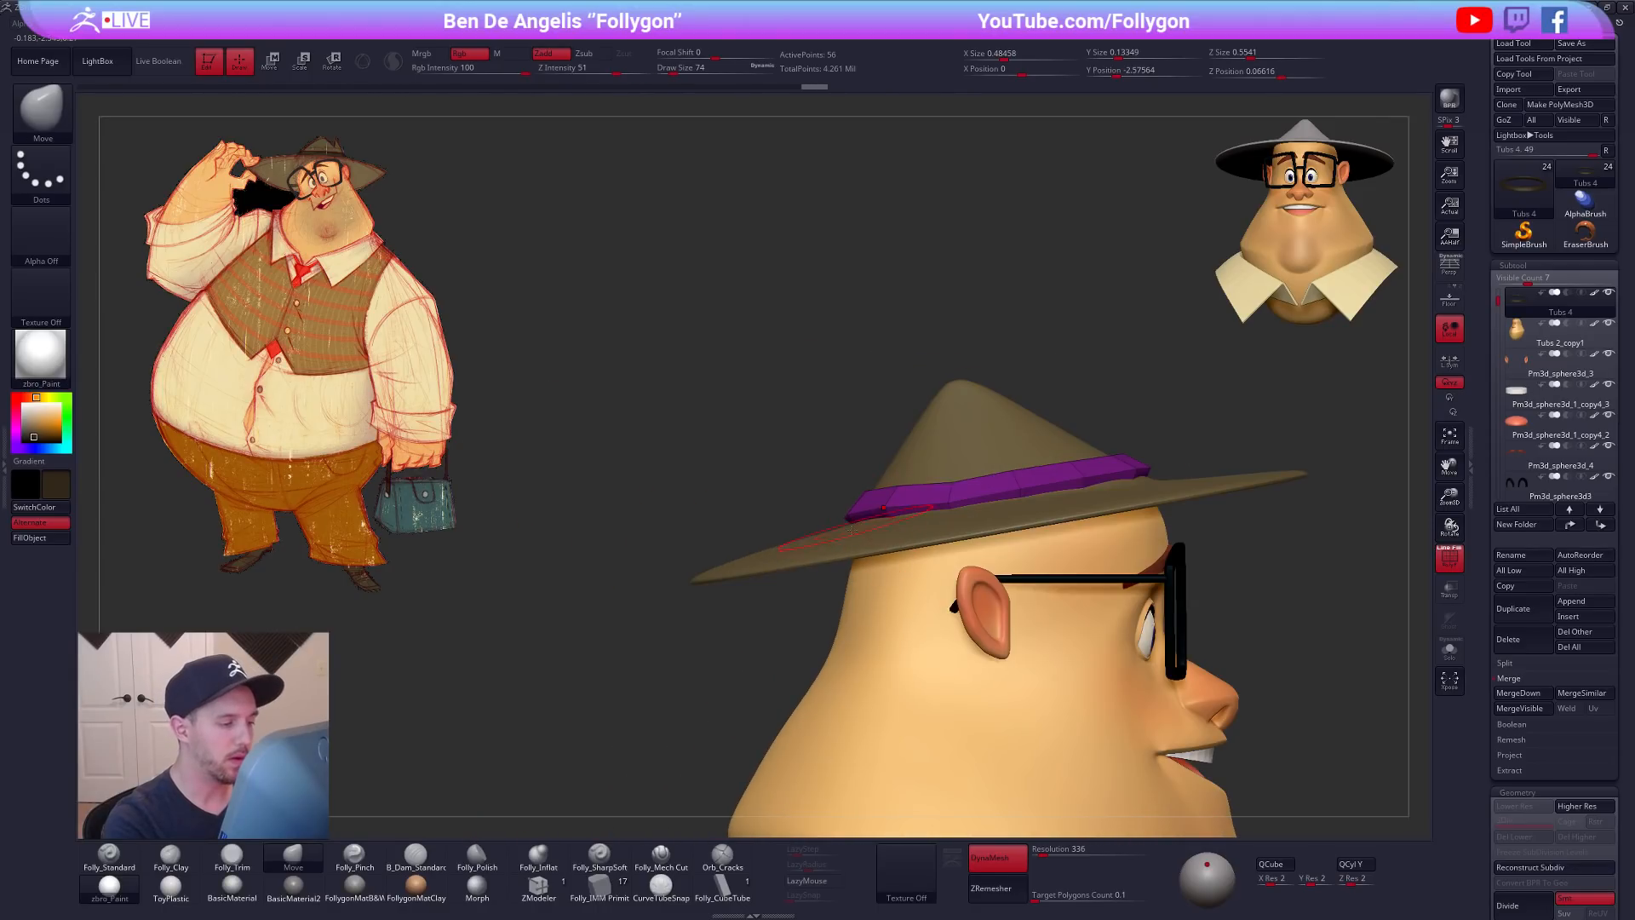
# Step: Set the ZModeler edge action to Crease with EdgeLoop Complete, crease the hat band's border loops and show it smoothed
pyautogui.click(539, 887)
pyautogui.press('space')
pyautogui.click(892, 601)
pyautogui.moveTo(1013, 534)
pyautogui.mouseDown(button='right')
pyautogui.moveTo(1020, 512)
pyautogui.moveTo(1034, 518)
pyautogui.moveTo(1026, 442)
pyautogui.moveTo(988, 466)
pyautogui.moveTo(1030, 464)
pyautogui.moveTo(1044, 501)
pyautogui.moveTo(957, 502)
pyautogui.mouseUp(button='right')
pyautogui.click(1016, 497)
pyautogui.click(1024, 487)
pyautogui.click(989, 465)
pyautogui.press('d')
# Step: Adjust the back of the hat band against the brim with the Move brush at draw sizes 49 and 29
pyautogui.press('b')
pyautogui.press('m')
pyautogui.press('v')
pyautogui.click(813, 554)
pyautogui.moveTo(814, 553)
pyautogui.keyDown('ctrl'); pyautogui.mouseDown(button='right')
pyautogui.moveTo(844, 517)
pyautogui.moveTo(749, 528)
pyautogui.mouseUp(button='right'); pyautogui.keyUp('ctrl')
pyautogui.hotkey('shift', 's')
pyautogui.press('space')
pyautogui.moveTo(749, 542); pyautogui.dragTo(740, 548)
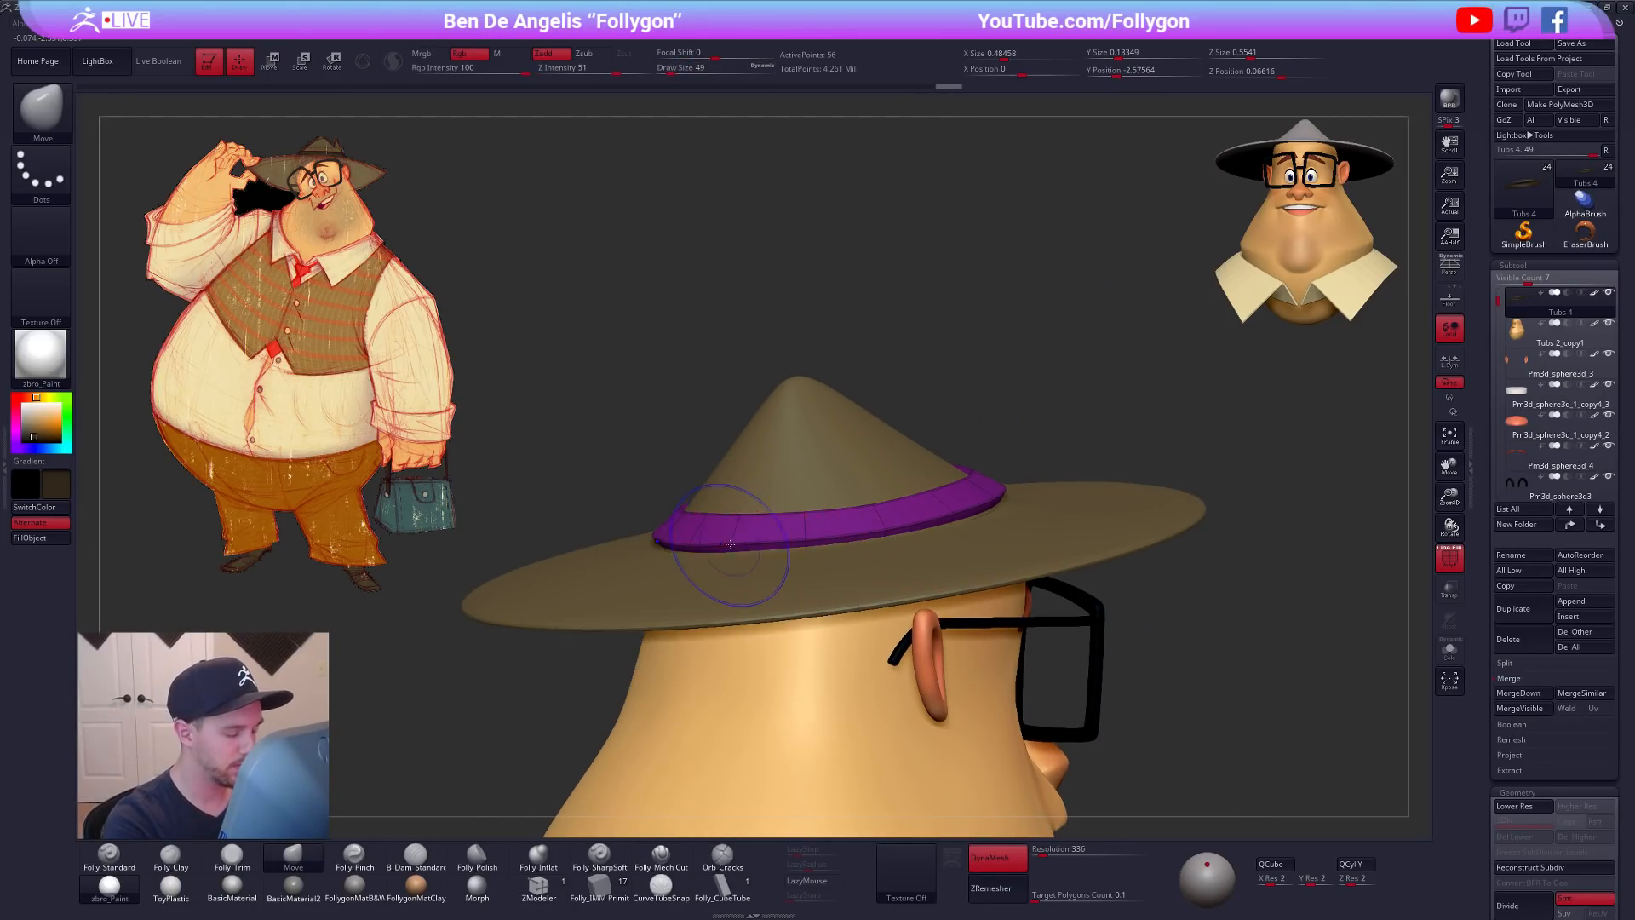
pyautogui.moveTo(763, 549); pyautogui.dragTo(882, 539, button='right')
pyautogui.press('space')
pyautogui.moveTo(870, 528); pyautogui.dragTo(859, 526)
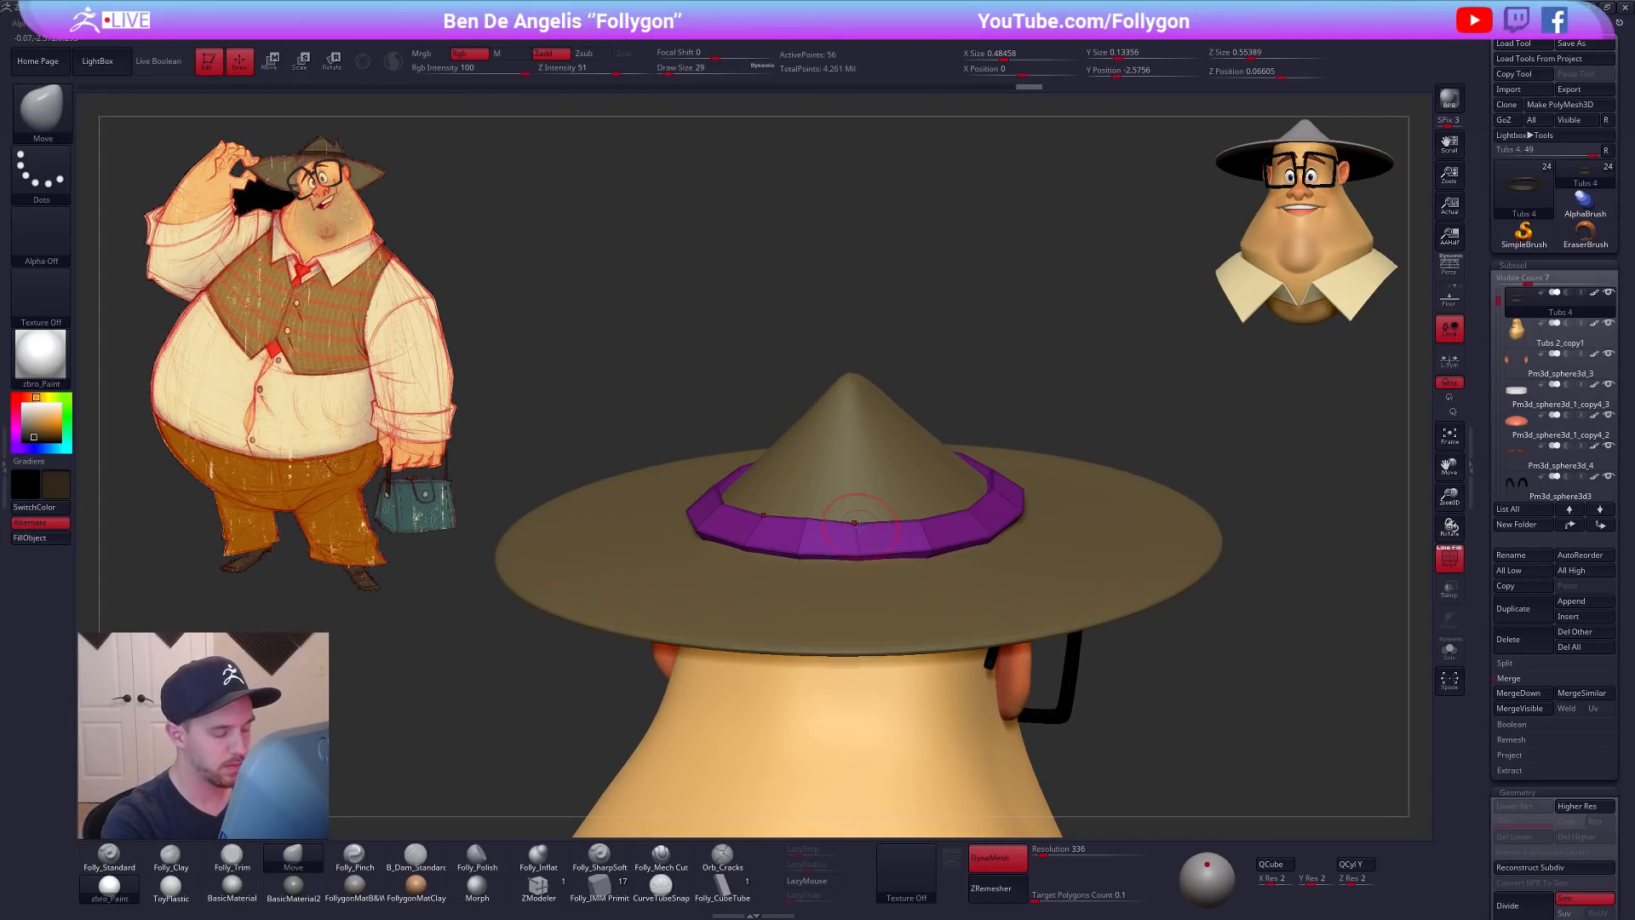
# Step: Examine the hat band from several angles, isolated and on the character, toggling its smoothing and wireframe
pyautogui.hotkey('alt', 's')
pyautogui.moveTo(869, 552); pyautogui.dragTo(852, 639, button='right')
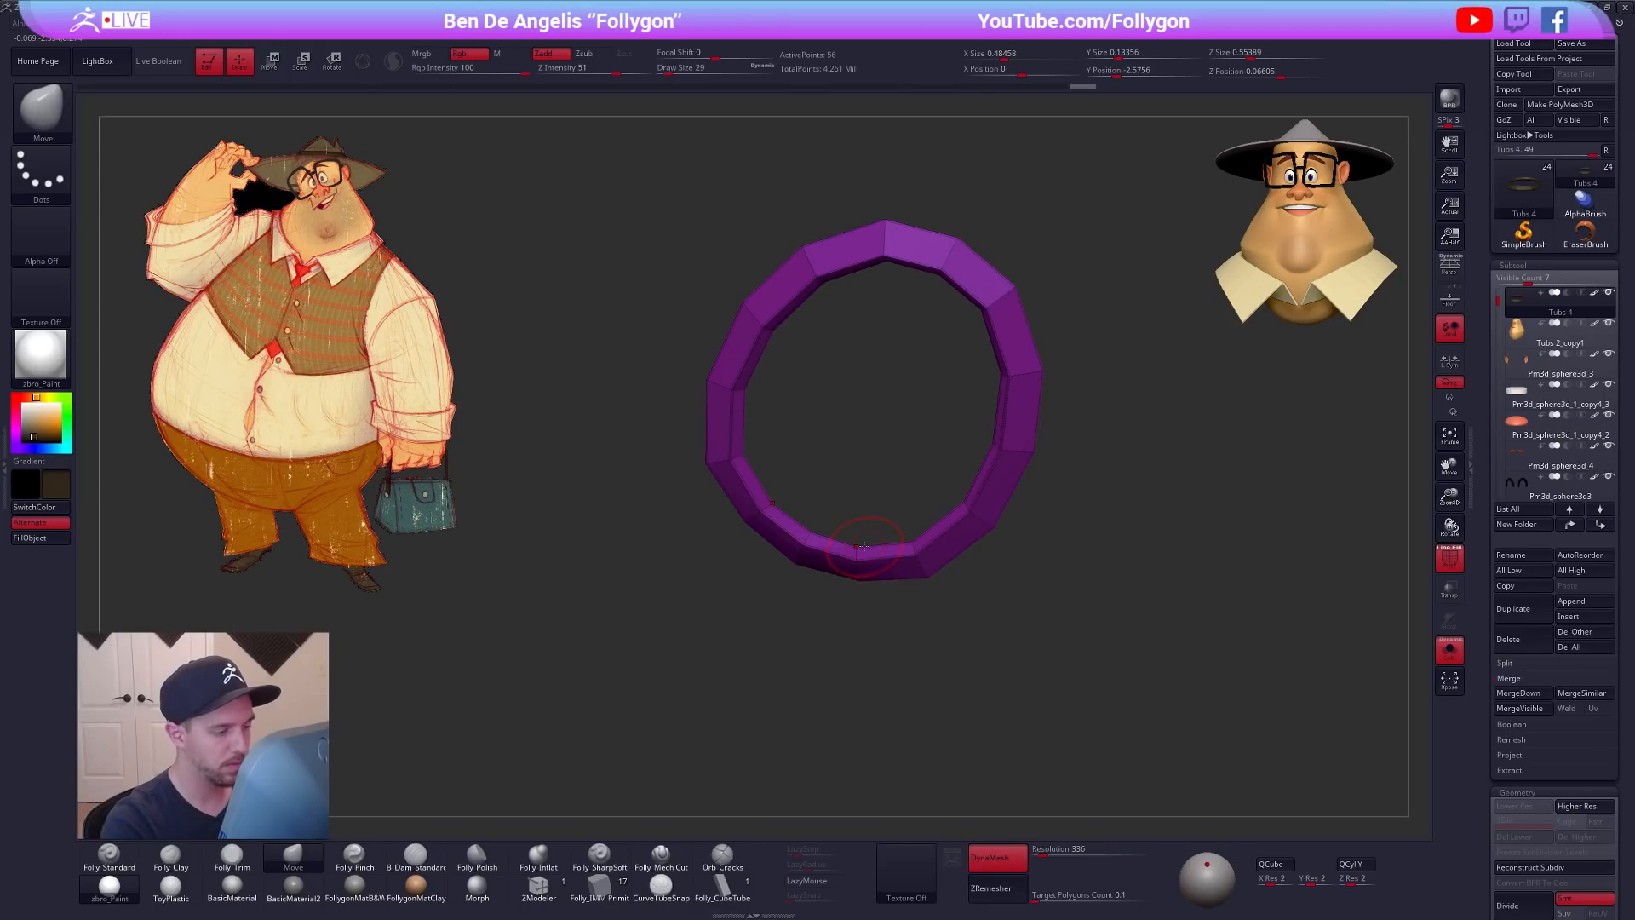
pyautogui.keyDown('shift'); pyautogui.moveTo(865, 570); pyautogui.dragTo(942, 478, button='right'); pyautogui.keyUp('shift')
pyautogui.press('d')
pyautogui.hotkey('alt', 's')
pyautogui.moveTo(1153, 646); pyautogui.dragTo(1052, 682, button='right')
pyautogui.hotkey('shift', 'f')
pyautogui.moveTo(1028, 615)
pyautogui.mouseDown(button='right')
pyautogui.moveTo(1017, 592)
pyautogui.moveTo(880, 649)
pyautogui.mouseUp(button='right')
pyautogui.hotkey('shift', 'd')
pyautogui.hotkey('alt', 's')
pyautogui.hotkey('shift', 'f')
pyautogui.moveTo(808, 792)
pyautogui.mouseDown(button='right')
pyautogui.moveTo(953, 614)
pyautogui.moveTo(933, 477)
pyautogui.mouseUp(button='right')
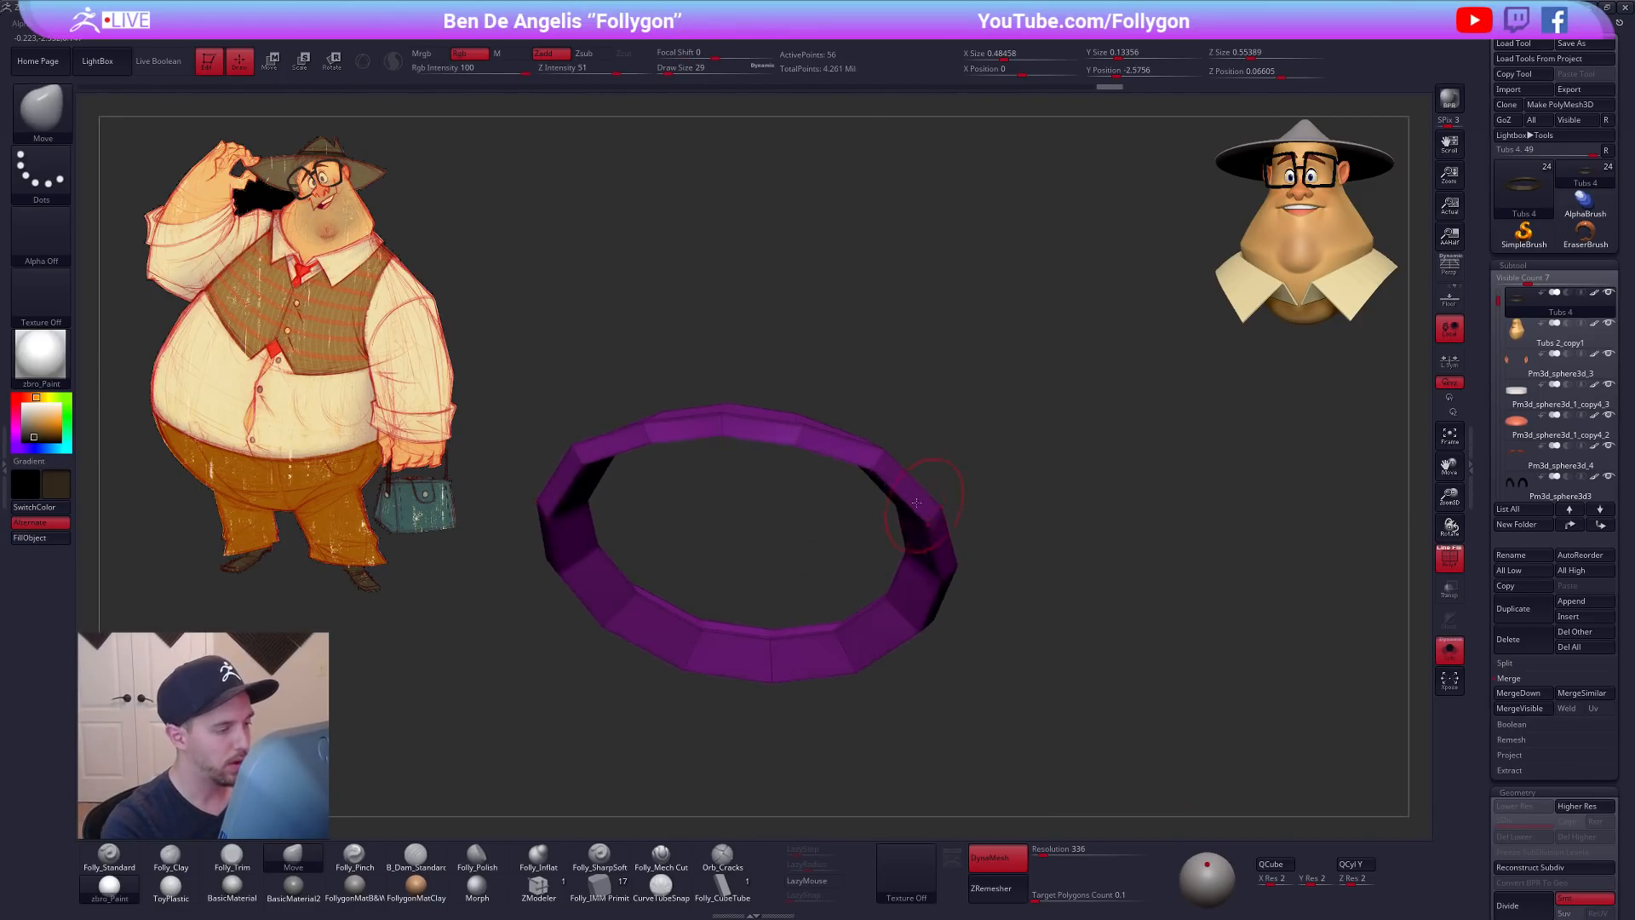
pyautogui.keyDown('ctrl'); pyautogui.keyDown('alt'); pyautogui.keyDown('shift'); pyautogui.moveTo(714, 425); pyautogui.dragTo(743, 374); pyautogui.keyUp('shift'); pyautogui.keyUp('alt'); pyautogui.keyUp('ctrl')
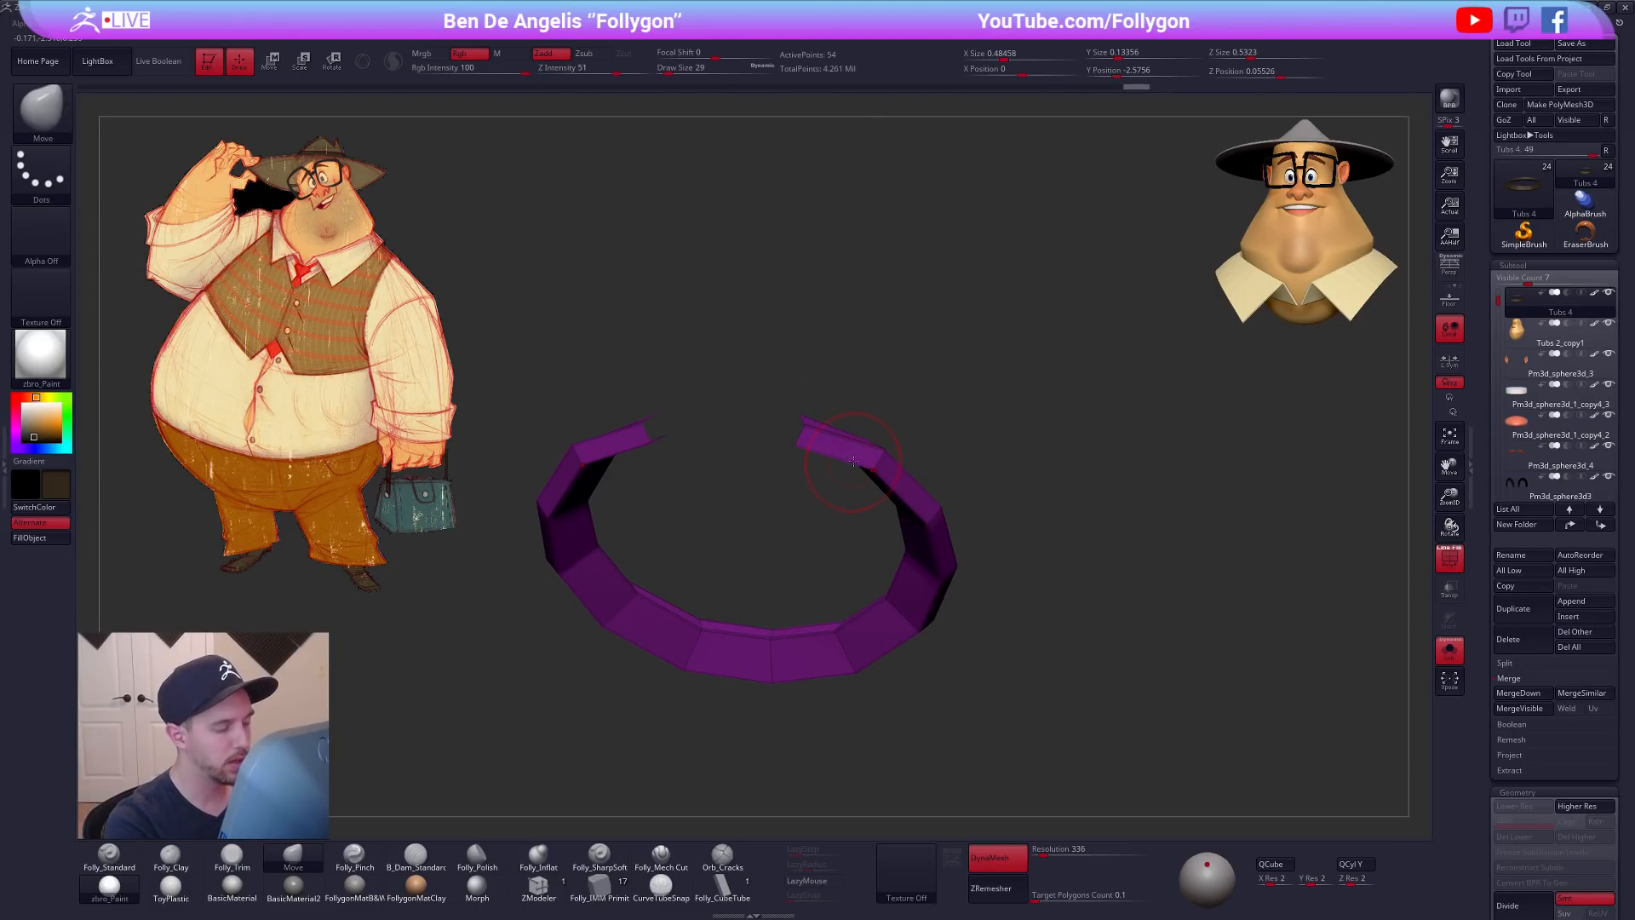
pyautogui.press('space')
pyautogui.click(899, 507)
pyautogui.keyDown('alt'); pyautogui.moveTo(860, 460); pyautogui.dragTo(896, 473, button='right'); pyautogui.keyUp('alt')
pyautogui.keyDown('ctrl'); pyautogui.keyDown('shift'); pyautogui.moveTo(830, 456); pyautogui.dragTo(877, 464); pyautogui.keyUp('shift'); pyautogui.keyUp('ctrl')
pyautogui.moveTo(925, 434); pyautogui.dragTo(920, 489, button='right')
pyautogui.keyDown('ctrl'); pyautogui.keyDown('shift'); pyautogui.moveTo(841, 457); pyautogui.dragTo(942, 483); pyautogui.keyUp('shift'); pyautogui.keyUp('ctrl')
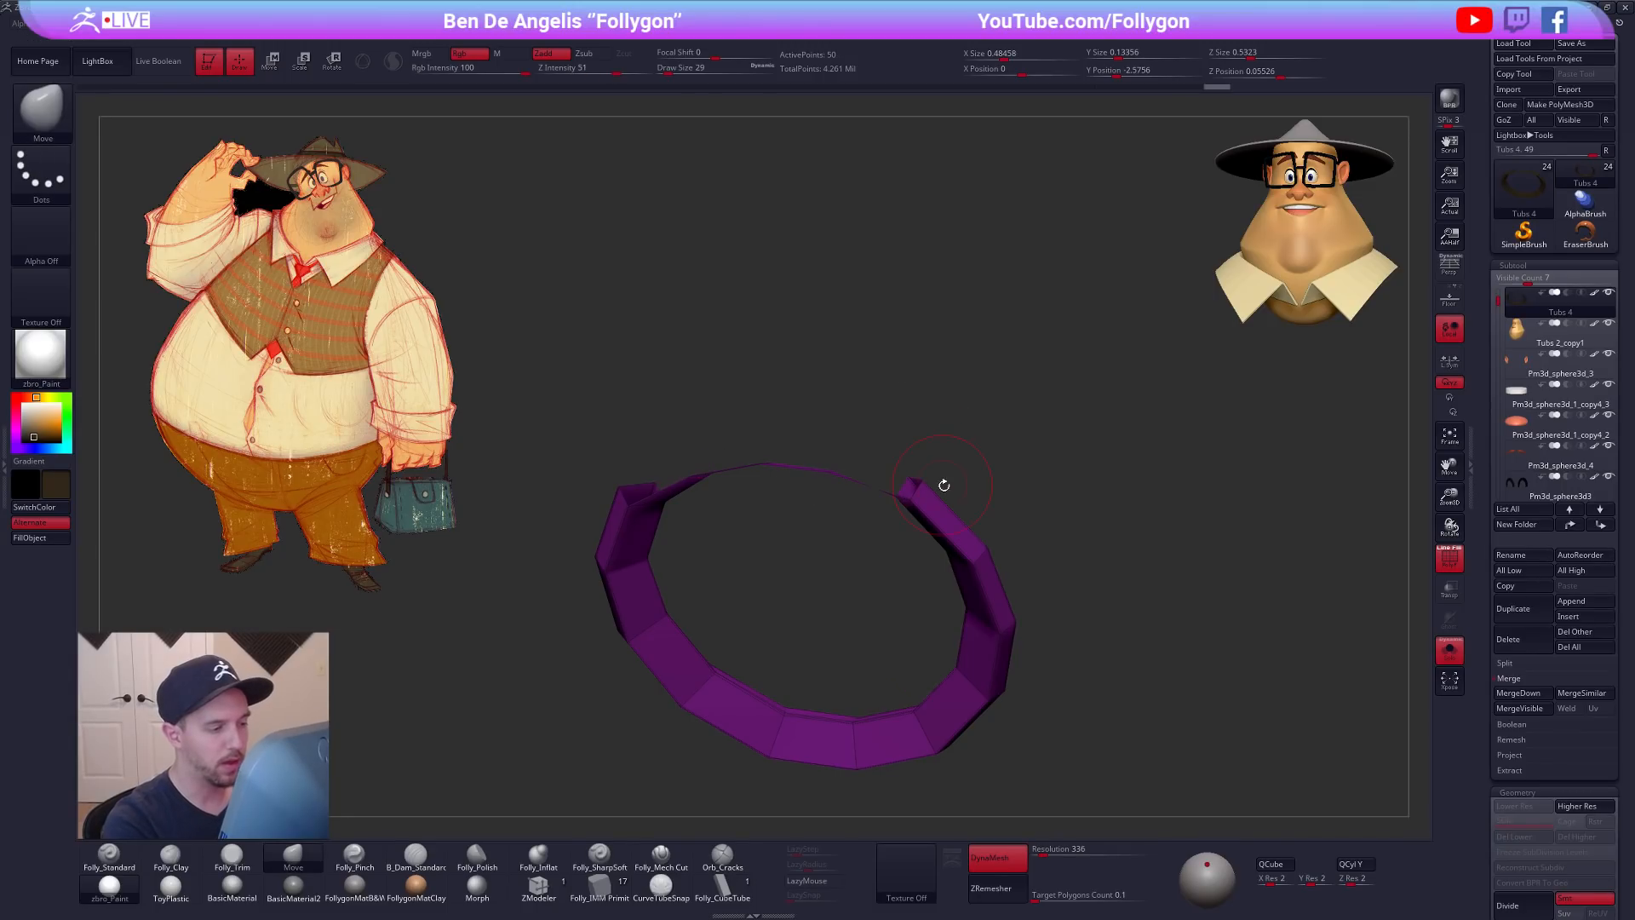
pyautogui.keyDown('ctrl'); pyautogui.keyDown('shift'); pyautogui.click(1101, 658); pyautogui.keyUp('shift'); pyautogui.keyUp('ctrl')
pyautogui.moveTo(1102, 658)
pyautogui.mouseDown(button='right')
pyautogui.moveTo(1102, 673)
pyautogui.moveTo(1096, 650)
pyautogui.moveTo(1033, 686)
pyautogui.moveTo(1172, 626)
pyautogui.moveTo(1051, 621)
pyautogui.moveTo(1061, 635)
pyautogui.mouseUp(button='right')
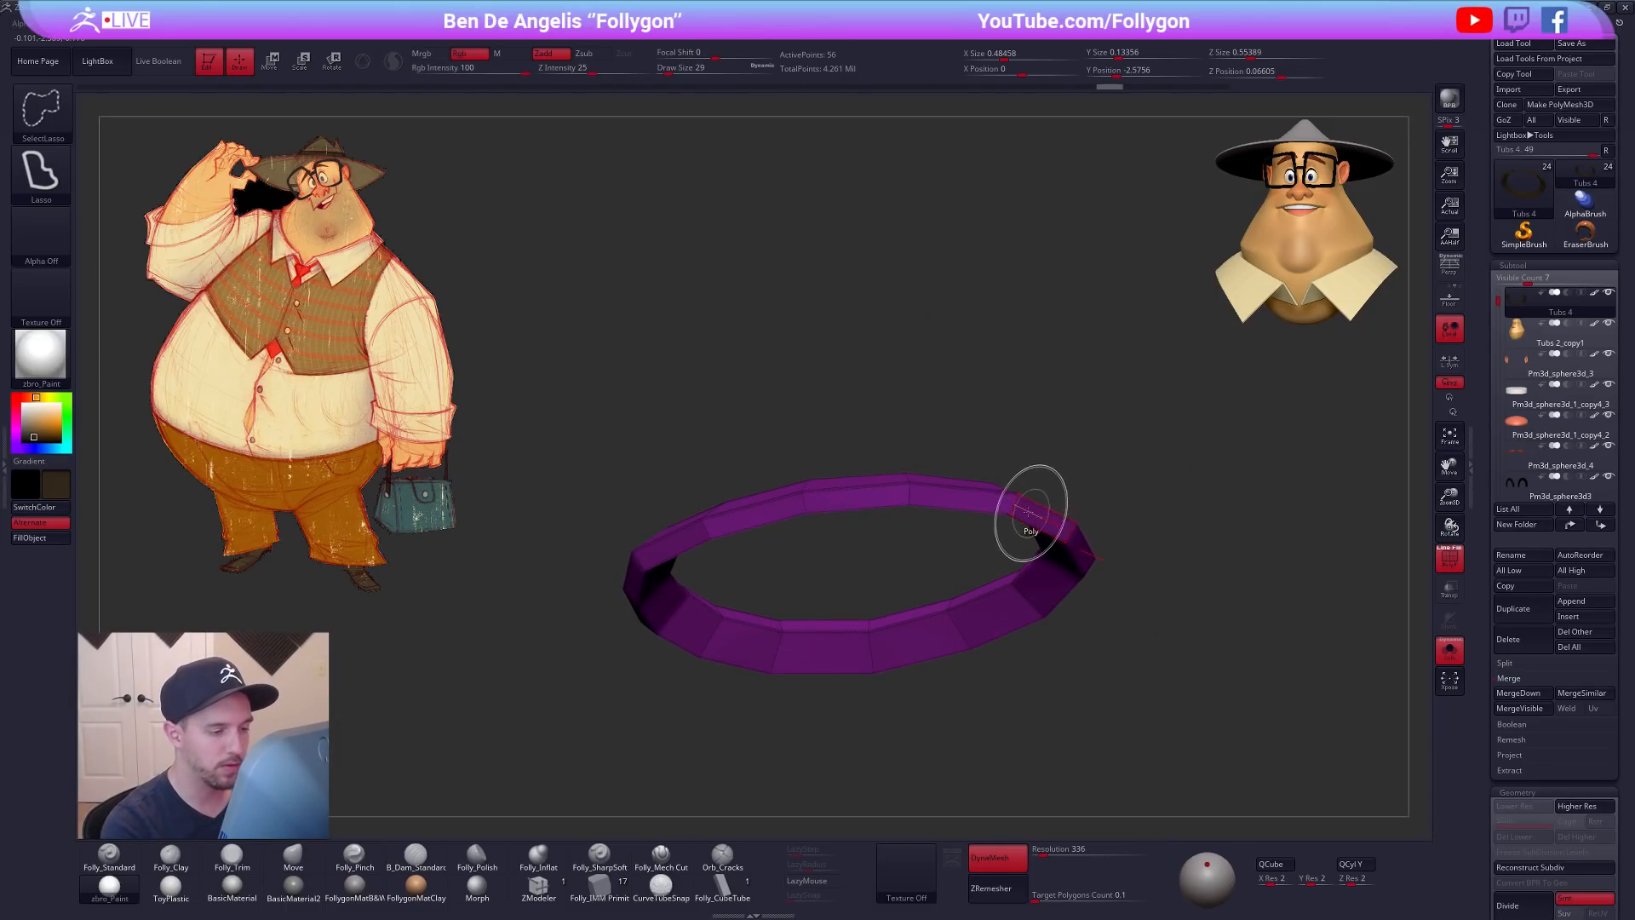
# Step: Hide unwanted polyloops of the isolated hat band with the SelectLasso brush
pyautogui.keyDown('ctrl'); pyautogui.keyDown('shift'); pyautogui.click(1030, 513); pyautogui.keyUp('shift'); pyautogui.keyUp('ctrl')
pyautogui.keyDown('ctrl'); pyautogui.keyDown('shift'); pyautogui.click(901, 495); pyautogui.keyUp('shift'); pyautogui.keyUp('ctrl')
pyautogui.press('2')
pyautogui.click(1056, 530)
pyautogui.moveTo(1050, 511)
pyautogui.mouseDown(button='right')
pyautogui.moveTo(985, 493)
pyautogui.moveTo(998, 459)
pyautogui.mouseUp(button='right')
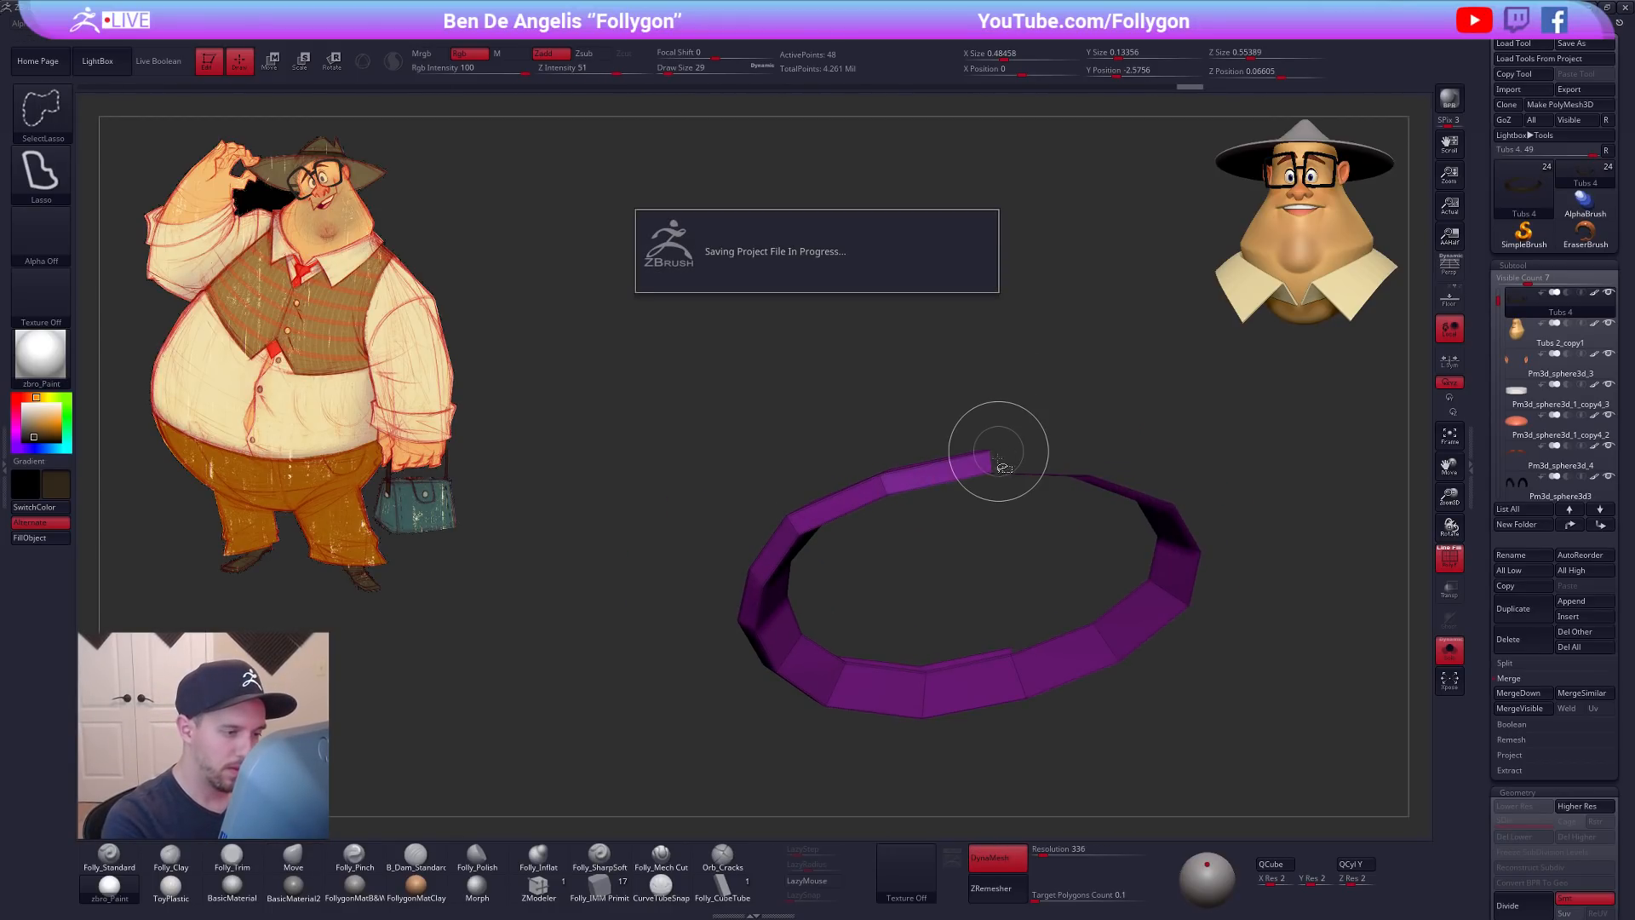
pyautogui.keyDown('ctrl'); pyautogui.keyDown('shift'); pyautogui.click(946, 511); pyautogui.keyUp('shift'); pyautogui.keyUp('ctrl')
pyautogui.keyDown('ctrl'); pyautogui.keyDown('shift'); pyautogui.click(969, 474); pyautogui.keyUp('shift'); pyautogui.keyUp('ctrl')
# Step: Lasso-hide the remaining extra faces so one single-sided strip of the band is left, and delete the hidden geometry
pyautogui.moveTo(968, 464); pyautogui.dragTo(929, 450, button='right')
pyautogui.moveTo(926, 451)
pyautogui.keyDown('ctrl'); pyautogui.keyDown('alt'); pyautogui.keyDown('shift'); pyautogui.mouseDown()
pyautogui.moveTo(864, 478)
pyautogui.moveTo(831, 682)
pyautogui.mouseUp(); pyautogui.keyUp('shift'); pyautogui.keyUp('alt'); pyautogui.keyUp('ctrl')
pyautogui.moveTo(940, 374)
pyautogui.mouseDown(button='right')
pyautogui.moveTo(980, 393)
pyautogui.moveTo(908, 453)
pyautogui.mouseUp(button='right')
pyautogui.moveTo(903, 456)
pyautogui.keyDown('ctrl'); pyautogui.keyDown('alt'); pyautogui.keyDown('shift'); pyautogui.mouseDown()
pyautogui.moveTo(821, 547)
pyautogui.moveTo(828, 520)
pyautogui.mouseUp(); pyautogui.keyUp('shift'); pyautogui.keyUp('alt'); pyautogui.keyUp('ctrl')
pyautogui.press('space')
pyautogui.click(1035, 407)
pyautogui.moveTo(1018, 545)
pyautogui.mouseDown(button='right')
pyautogui.moveTo(1002, 475)
pyautogui.moveTo(893, 526)
pyautogui.mouseUp(button='right')
# Step: Scale the single-sided strip up until it wraps around the outside of the hat's crown
pyautogui.hotkey('alt', 's')
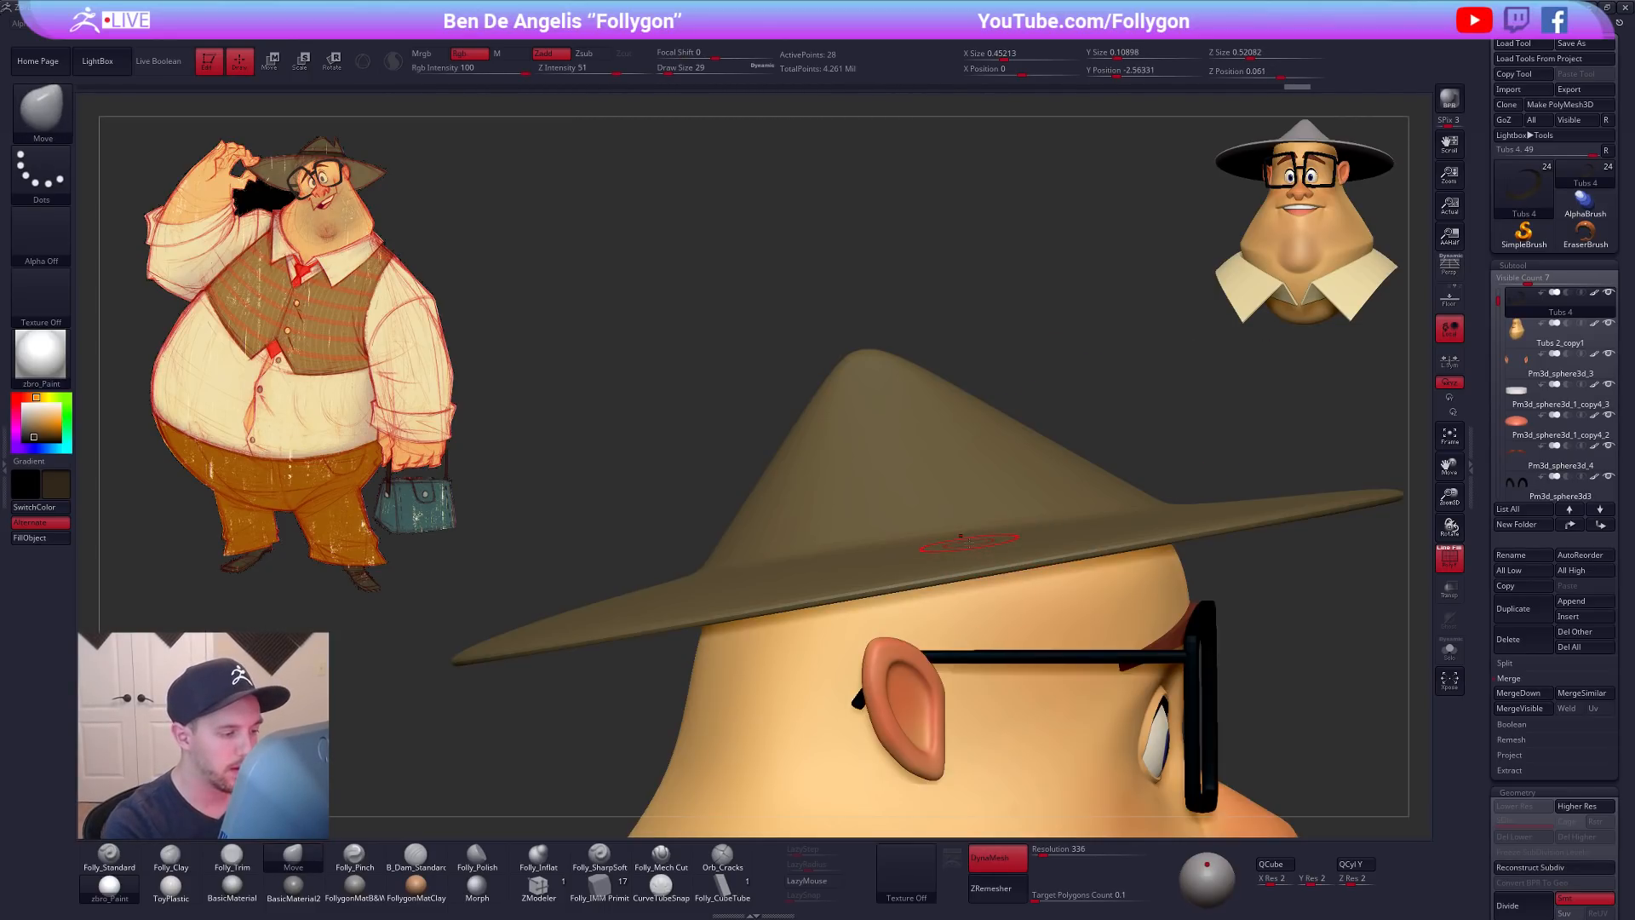
pyautogui.hotkey('alt', 's')
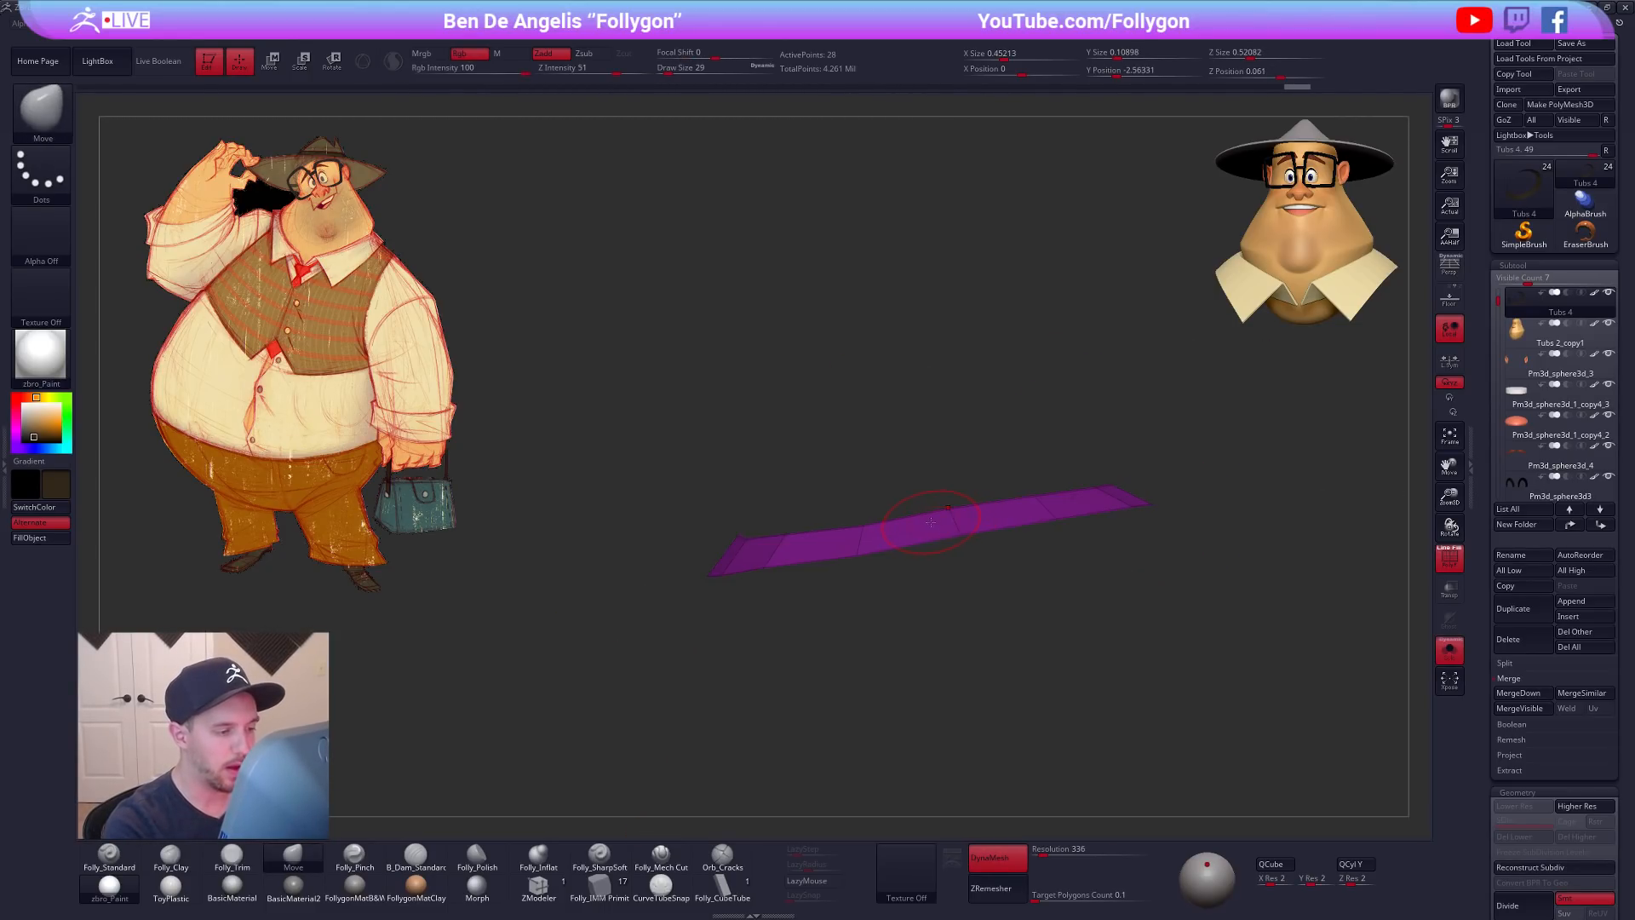
pyautogui.press('space')
pyautogui.moveTo(941, 521)
pyautogui.mouseDown()
pyautogui.moveTo(974, 522)
pyautogui.moveTo(1030, 614)
pyautogui.mouseUp()
pyautogui.hotkey('ctrl', 'z')
pyautogui.press('e')
pyautogui.moveTo(979, 529); pyautogui.dragTo(1027, 637)
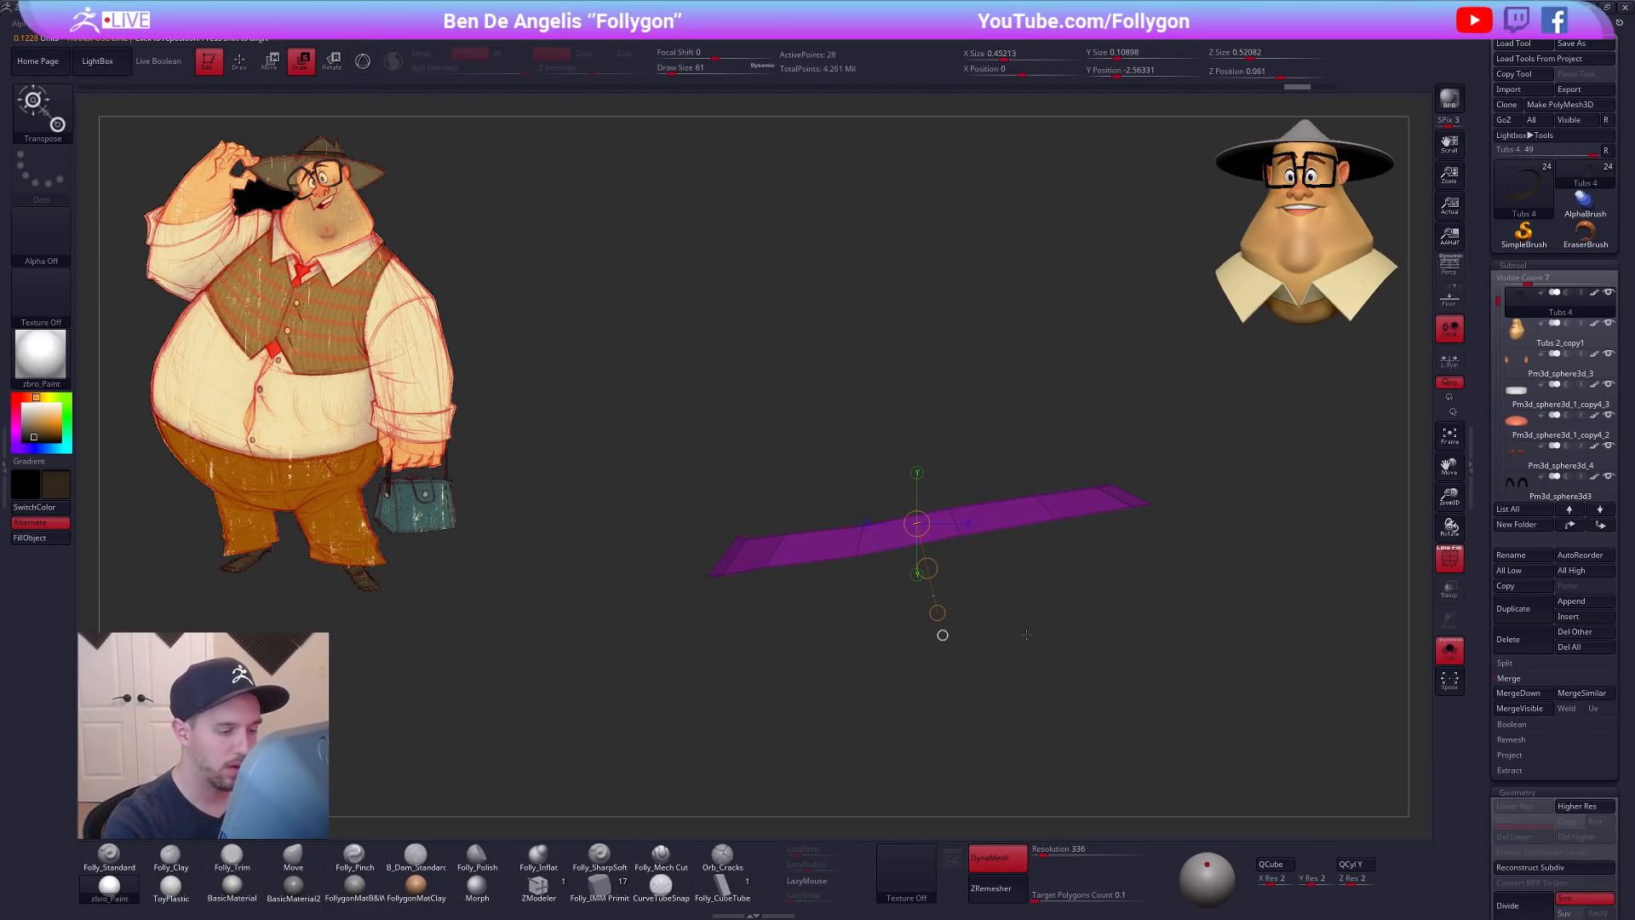
pyautogui.hotkey('alt', 's')
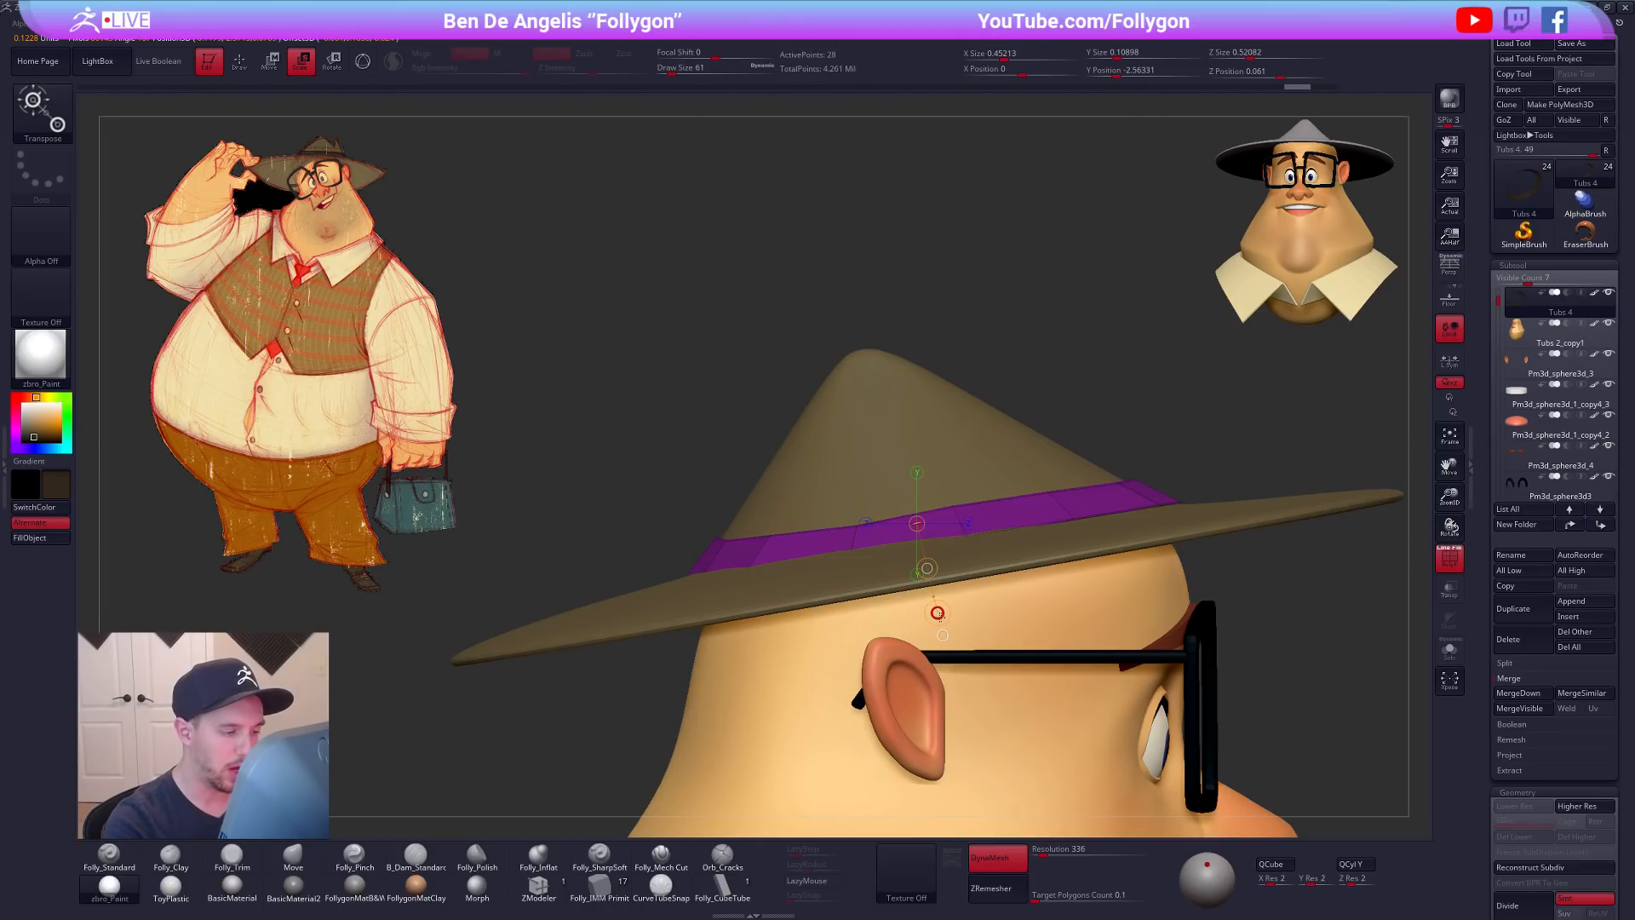
pyautogui.press('q')
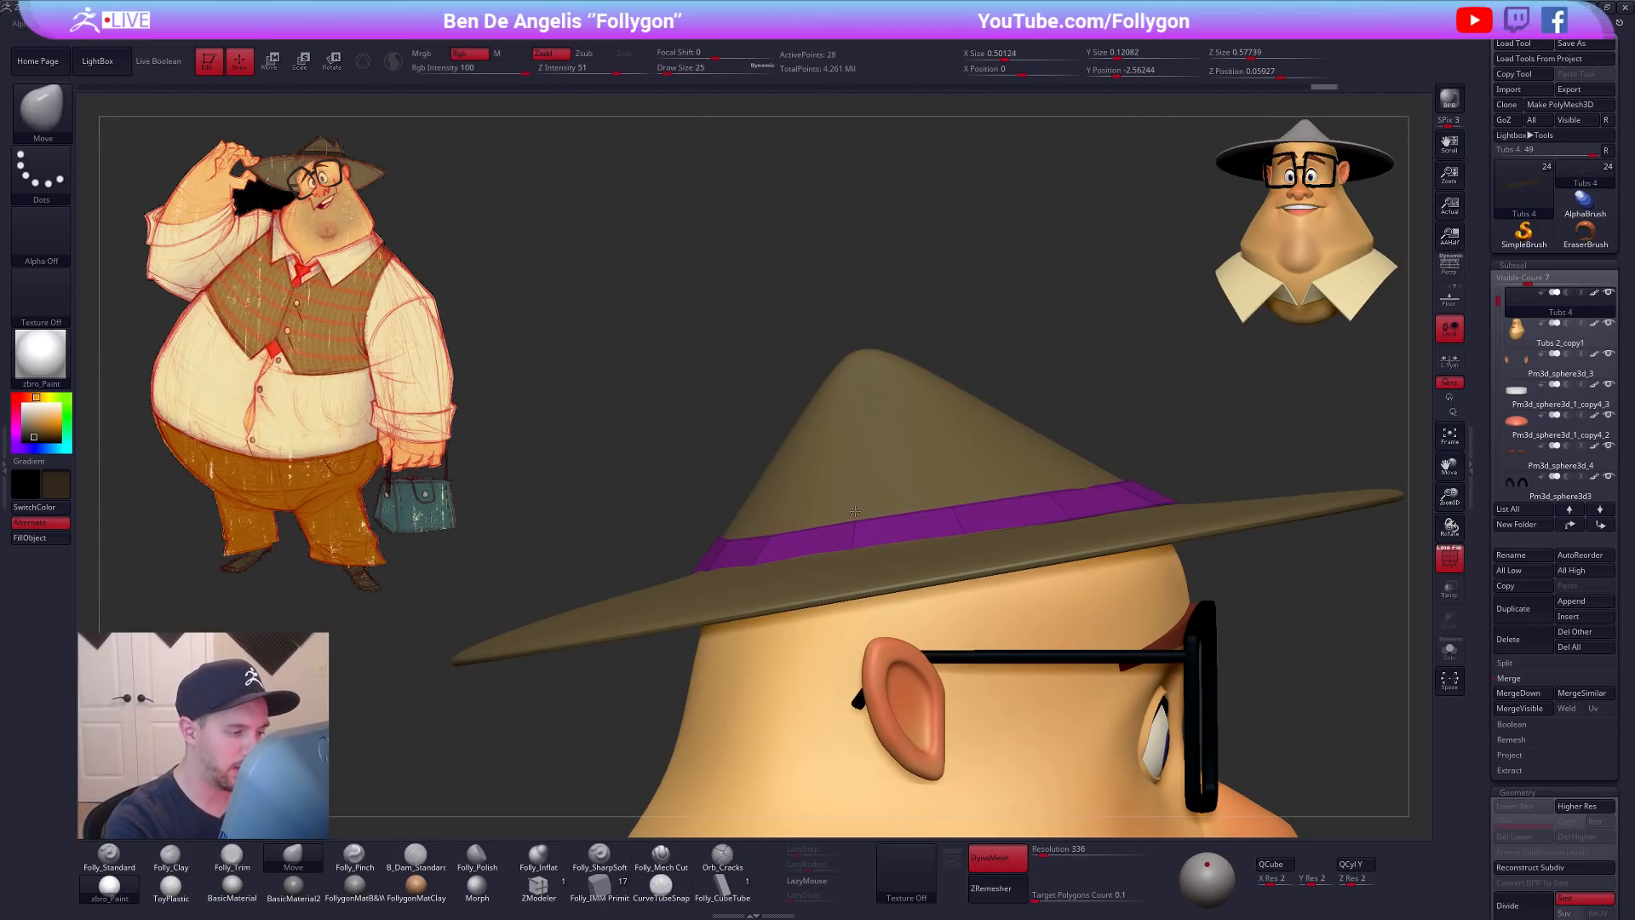
# Step: Fit the back and side of the strip to the crown's base with the Move brush at draw sizes 54 and 104
pyautogui.moveTo(1089, 496); pyautogui.dragTo(1240, 504, button='right')
pyautogui.keyDown('alt'); pyautogui.moveTo(960, 536); pyautogui.dragTo(1115, 507, button='right'); pyautogui.keyUp('alt')
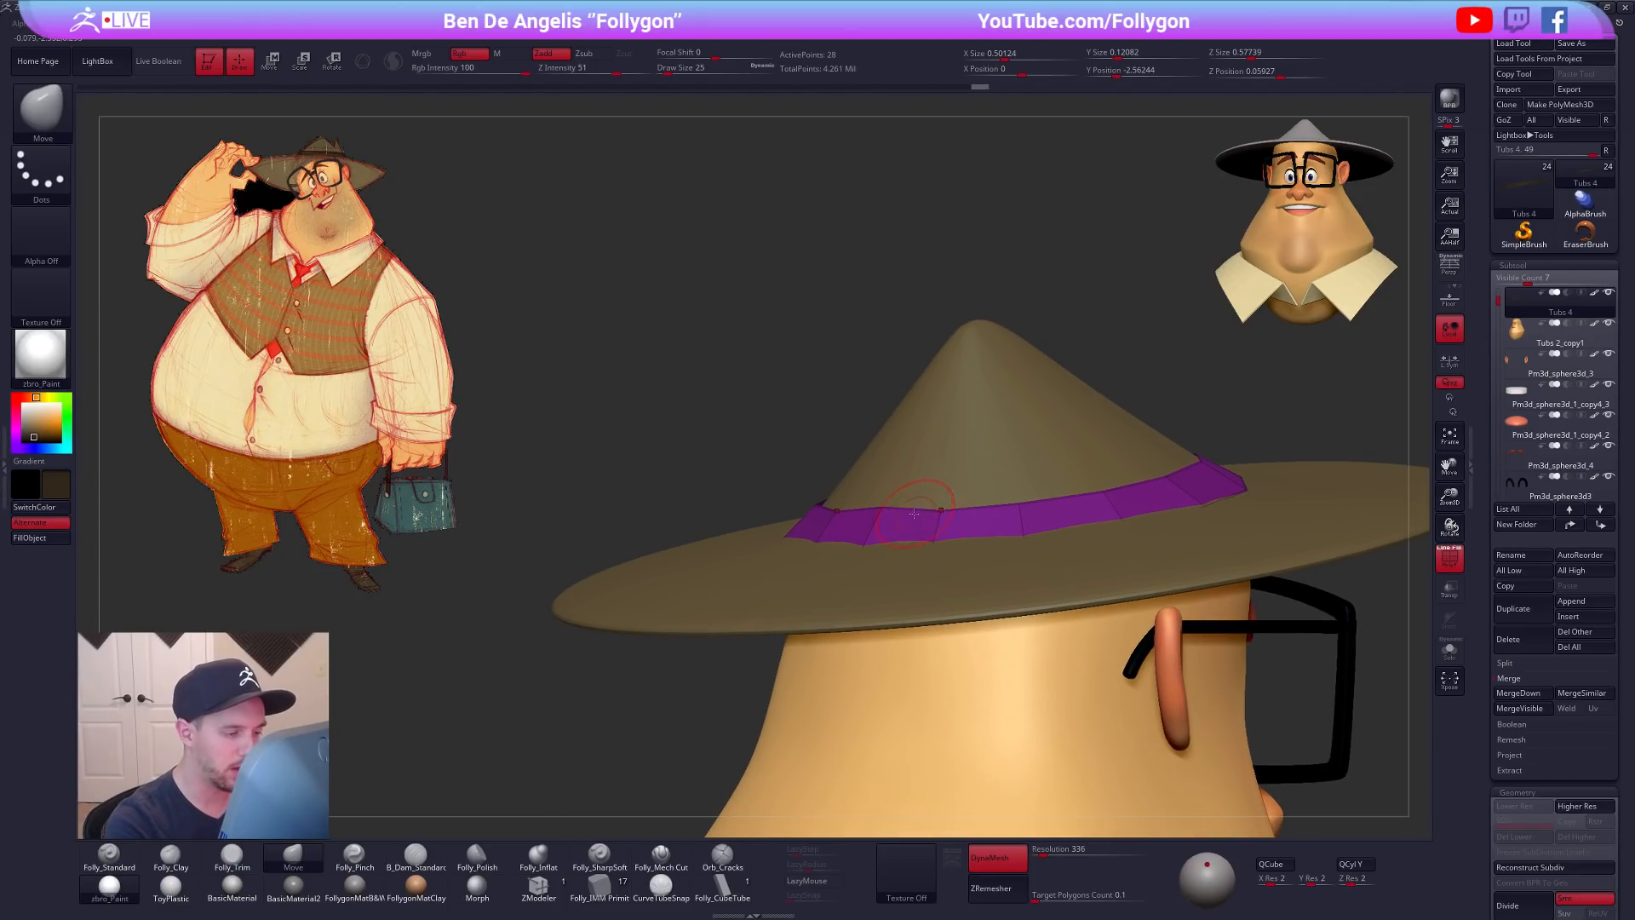
pyautogui.press('space')
pyautogui.click(949, 533)
pyautogui.moveTo(932, 551)
pyautogui.mouseDown(button='right')
pyautogui.moveTo(895, 545)
pyautogui.moveTo(950, 553)
pyautogui.mouseUp(button='right')
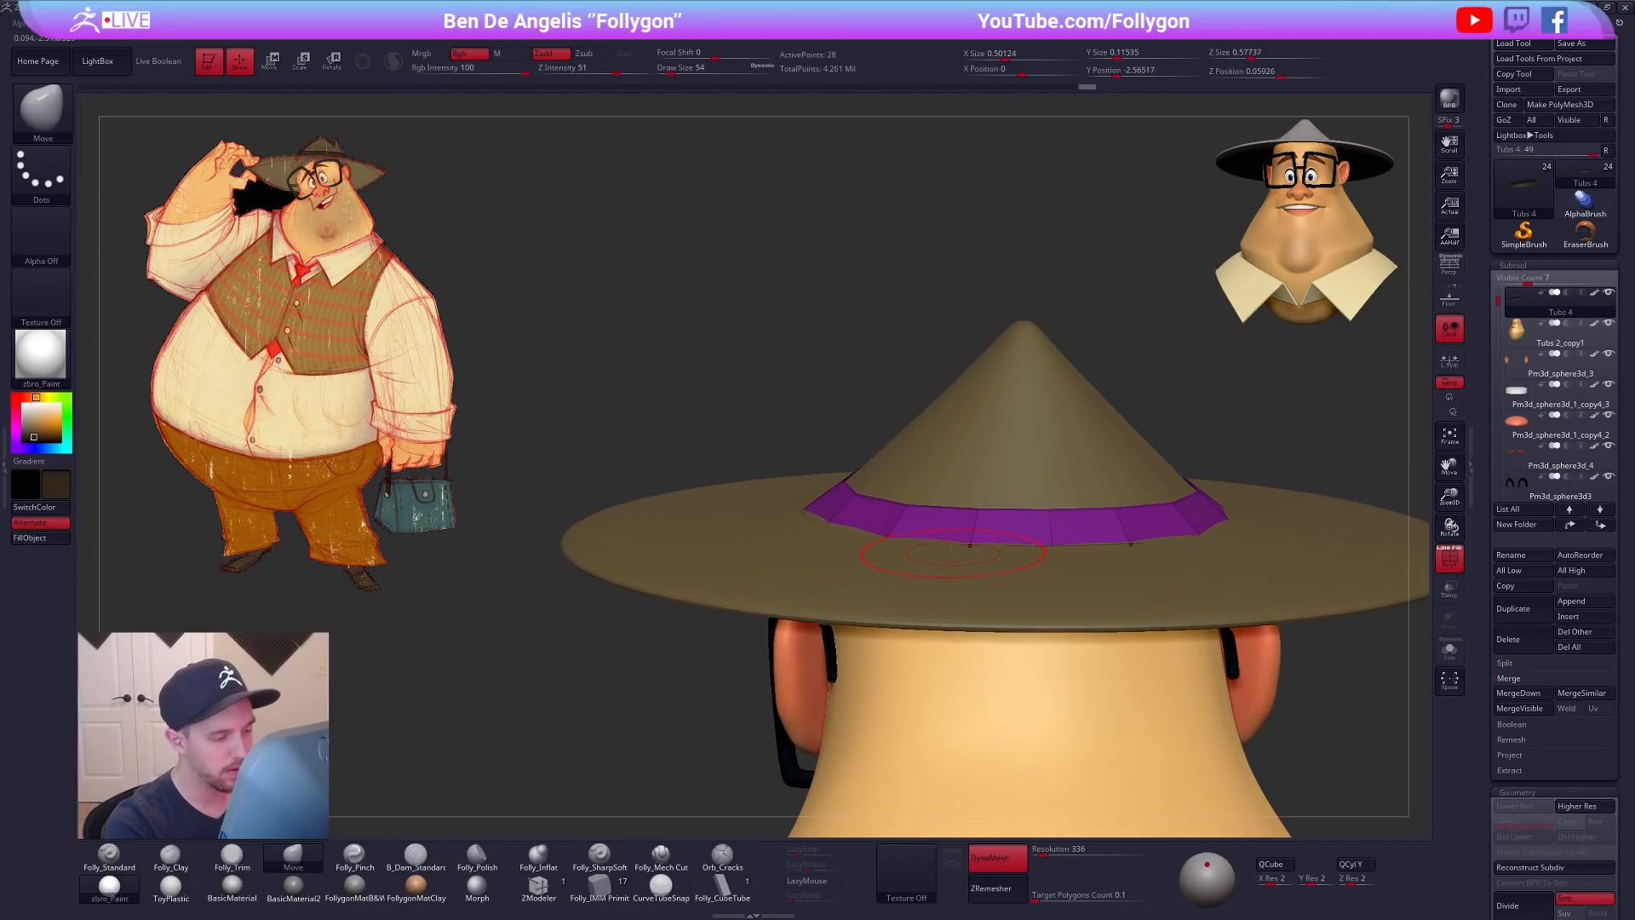
pyautogui.moveTo(1053, 547); pyautogui.dragTo(969, 566, button='right')
pyautogui.press(']')
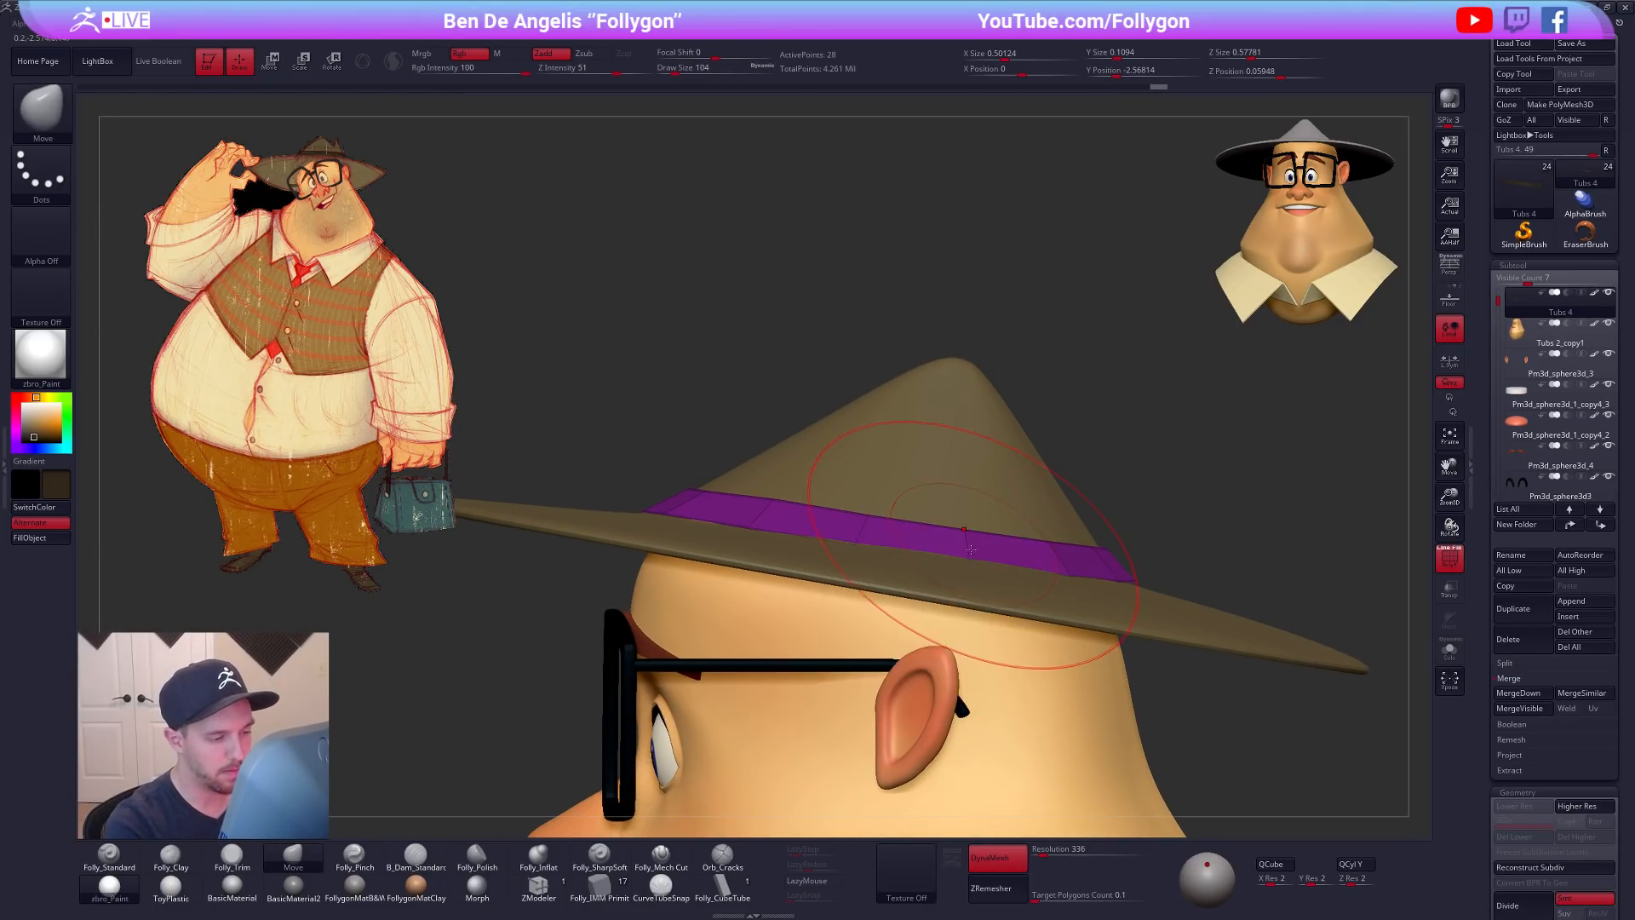
# Step: Refine the rear section of the strip against the brim with the Move brush at draw sizes 29 and 49
pyautogui.press('space')
pyautogui.click(1044, 564)
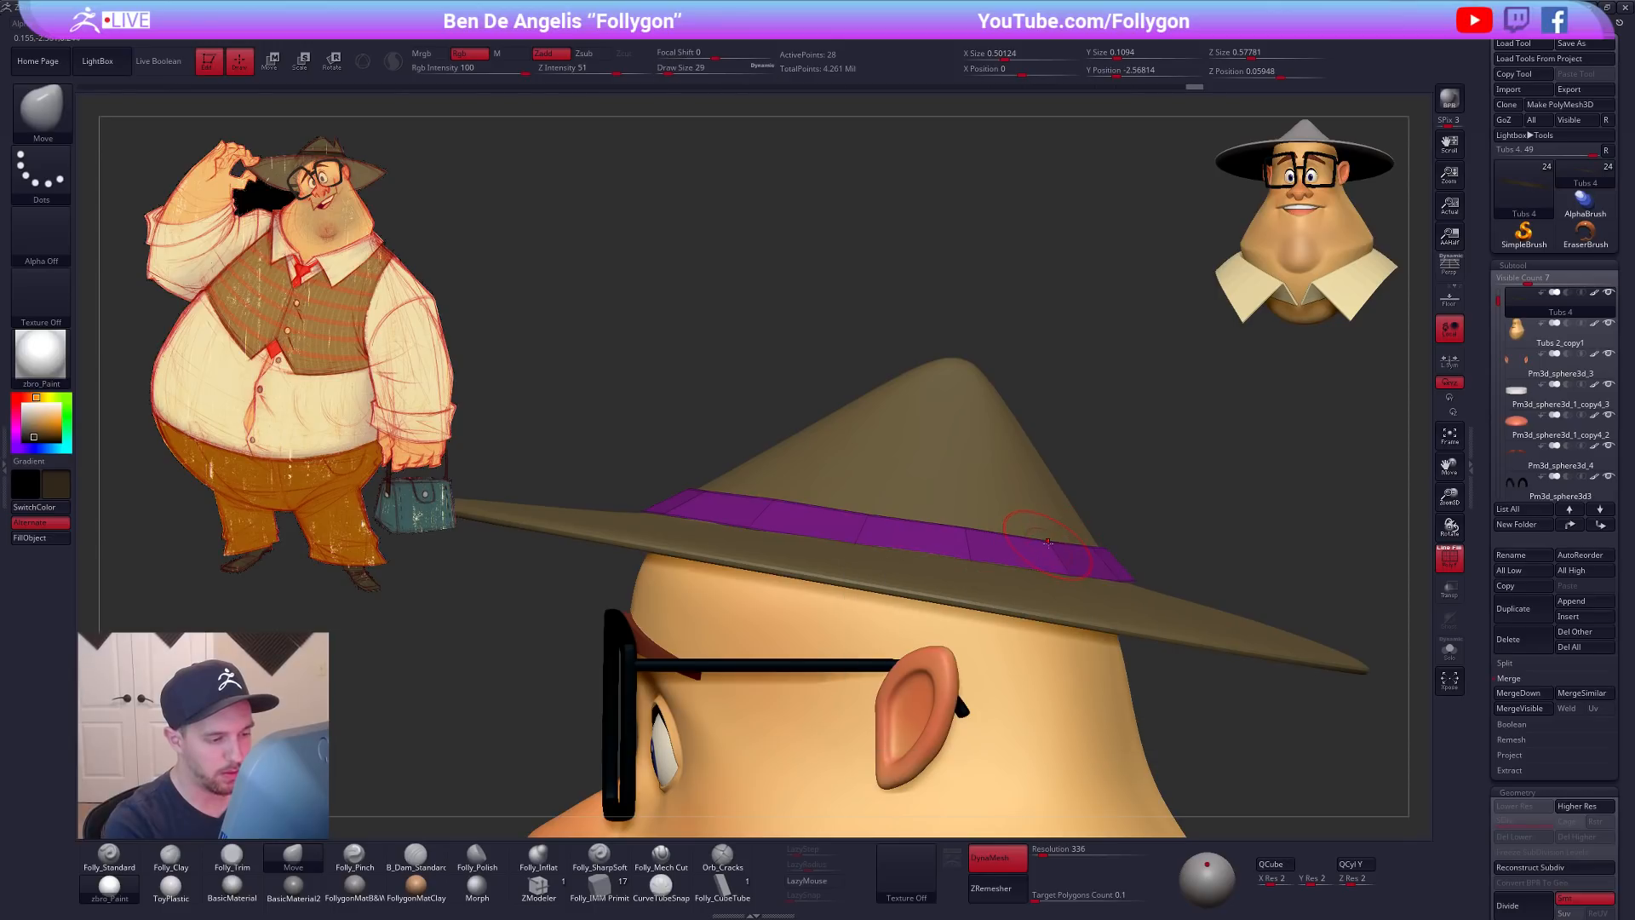
pyautogui.moveTo(1049, 539); pyautogui.dragTo(1027, 602, button='right')
pyautogui.press('space')
pyautogui.moveTo(1089, 576); pyautogui.dragTo(1071, 580)
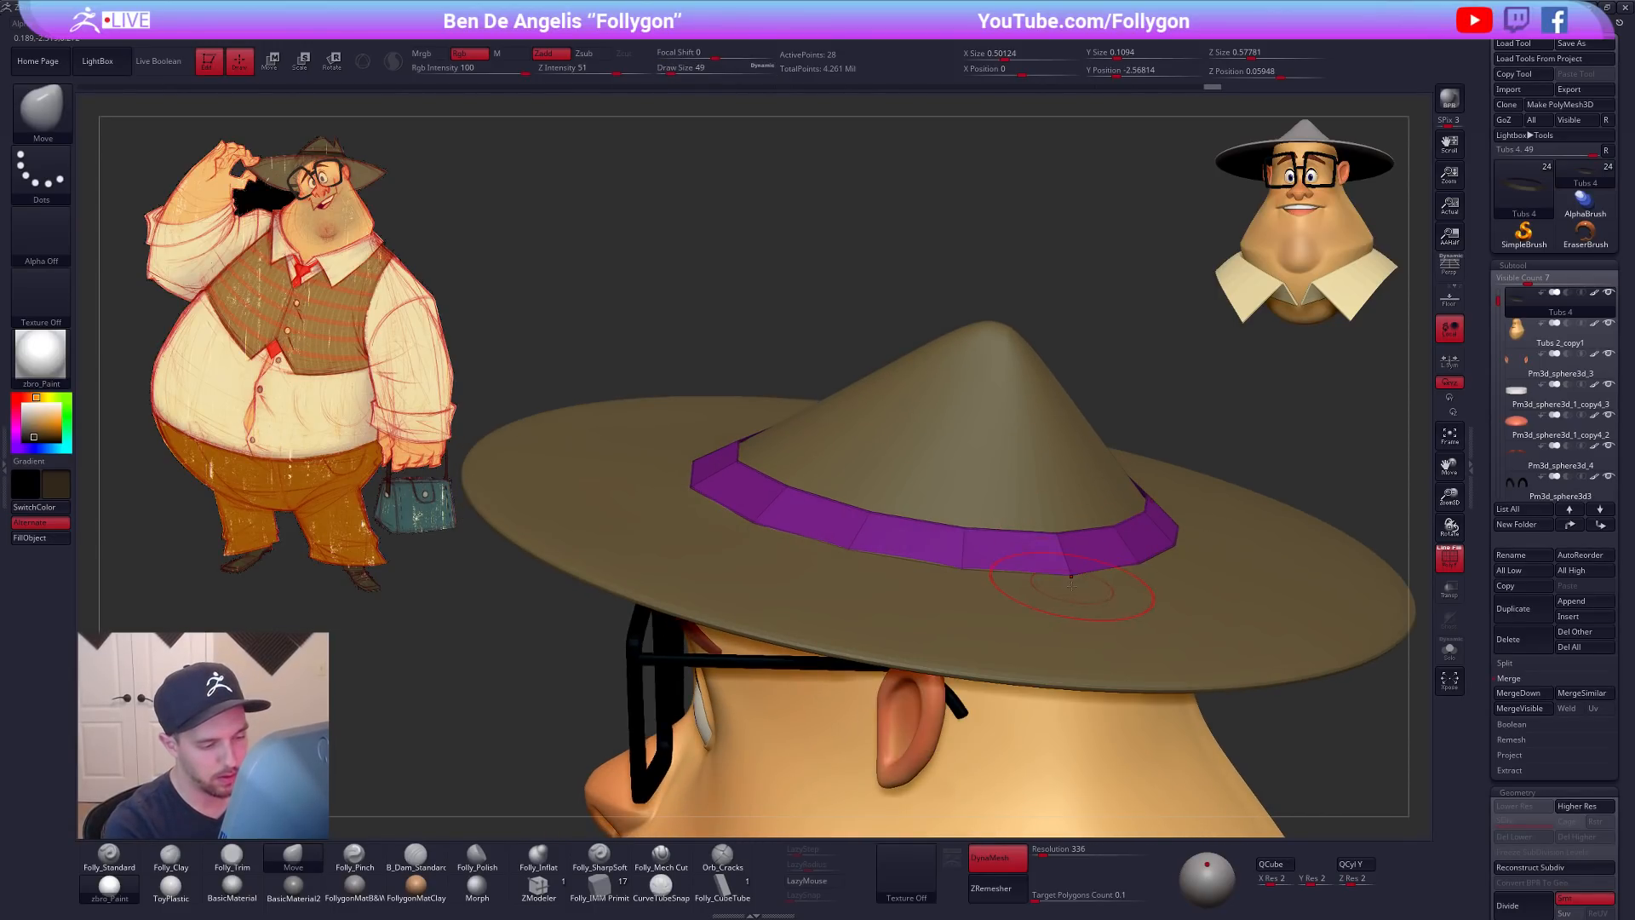
pyautogui.moveTo(1065, 575)
pyautogui.mouseDown(button='right')
pyautogui.moveTo(861, 536)
pyautogui.moveTo(869, 553)
pyautogui.moveTo(837, 550)
pyautogui.moveTo(792, 592)
pyautogui.mouseUp(button='right')
# Step: Give the isolated strip a slight thickness with ZModeler's Extrude on All Polygons, and show it smoothed on the whole hat
pyautogui.click(538, 887)
pyautogui.hotkey('alt', 's')
pyautogui.moveTo(1035, 558)
pyautogui.mouseDown(button='right')
pyautogui.moveTo(1053, 520)
pyautogui.moveTo(1065, 547)
pyautogui.mouseUp(button='right')
pyautogui.press('space')
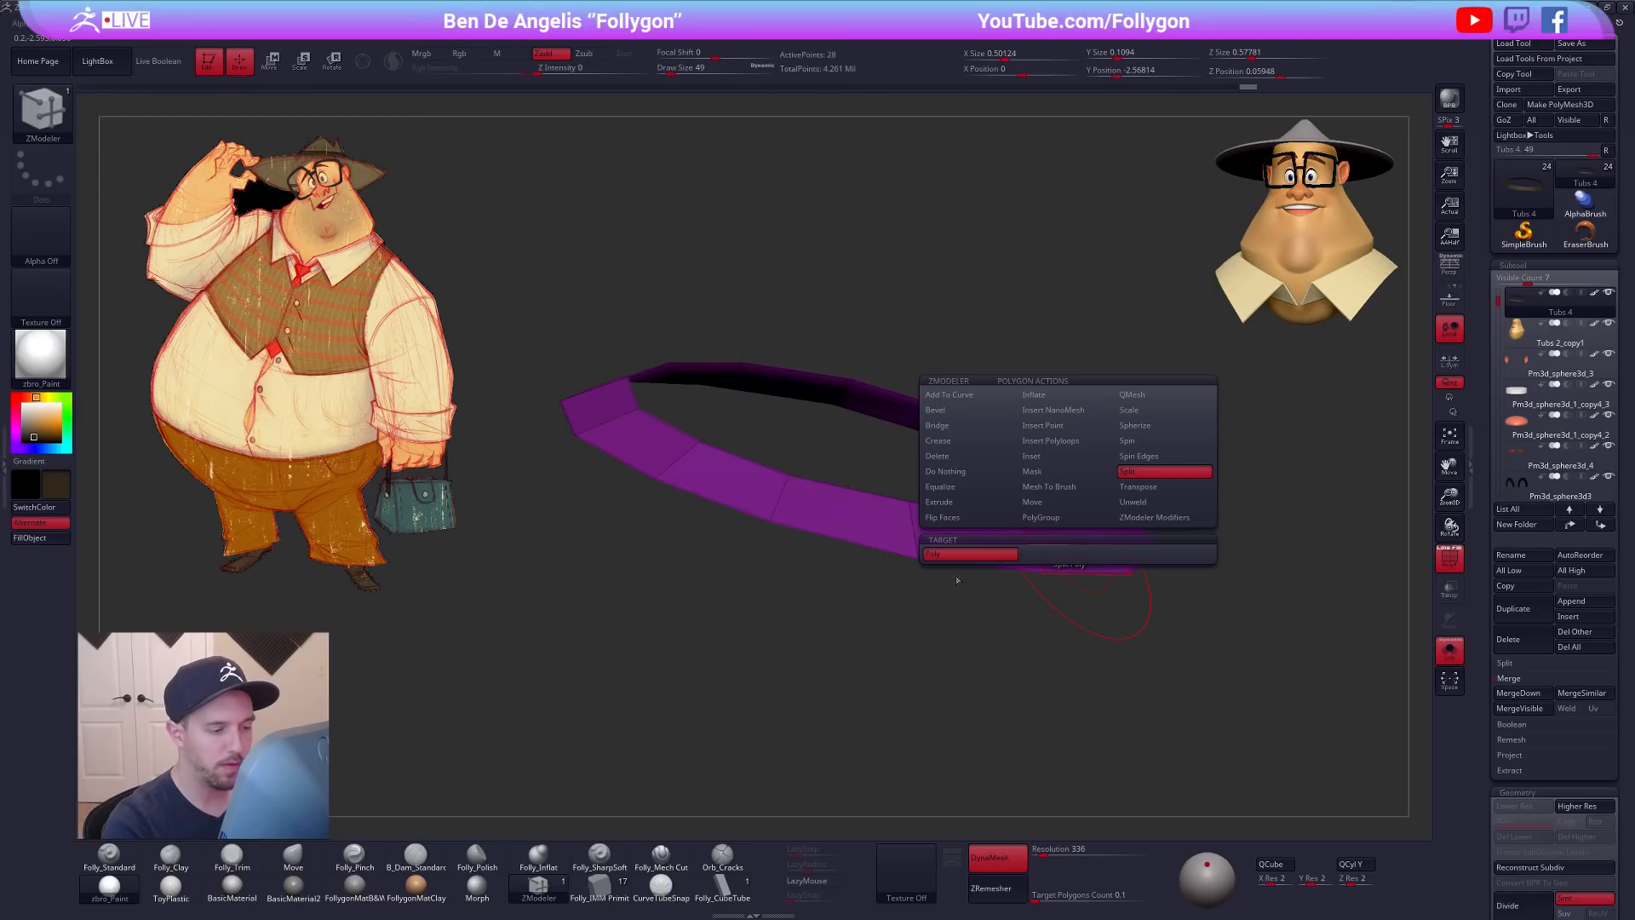
pyautogui.click(980, 505)
pyautogui.click(1002, 568)
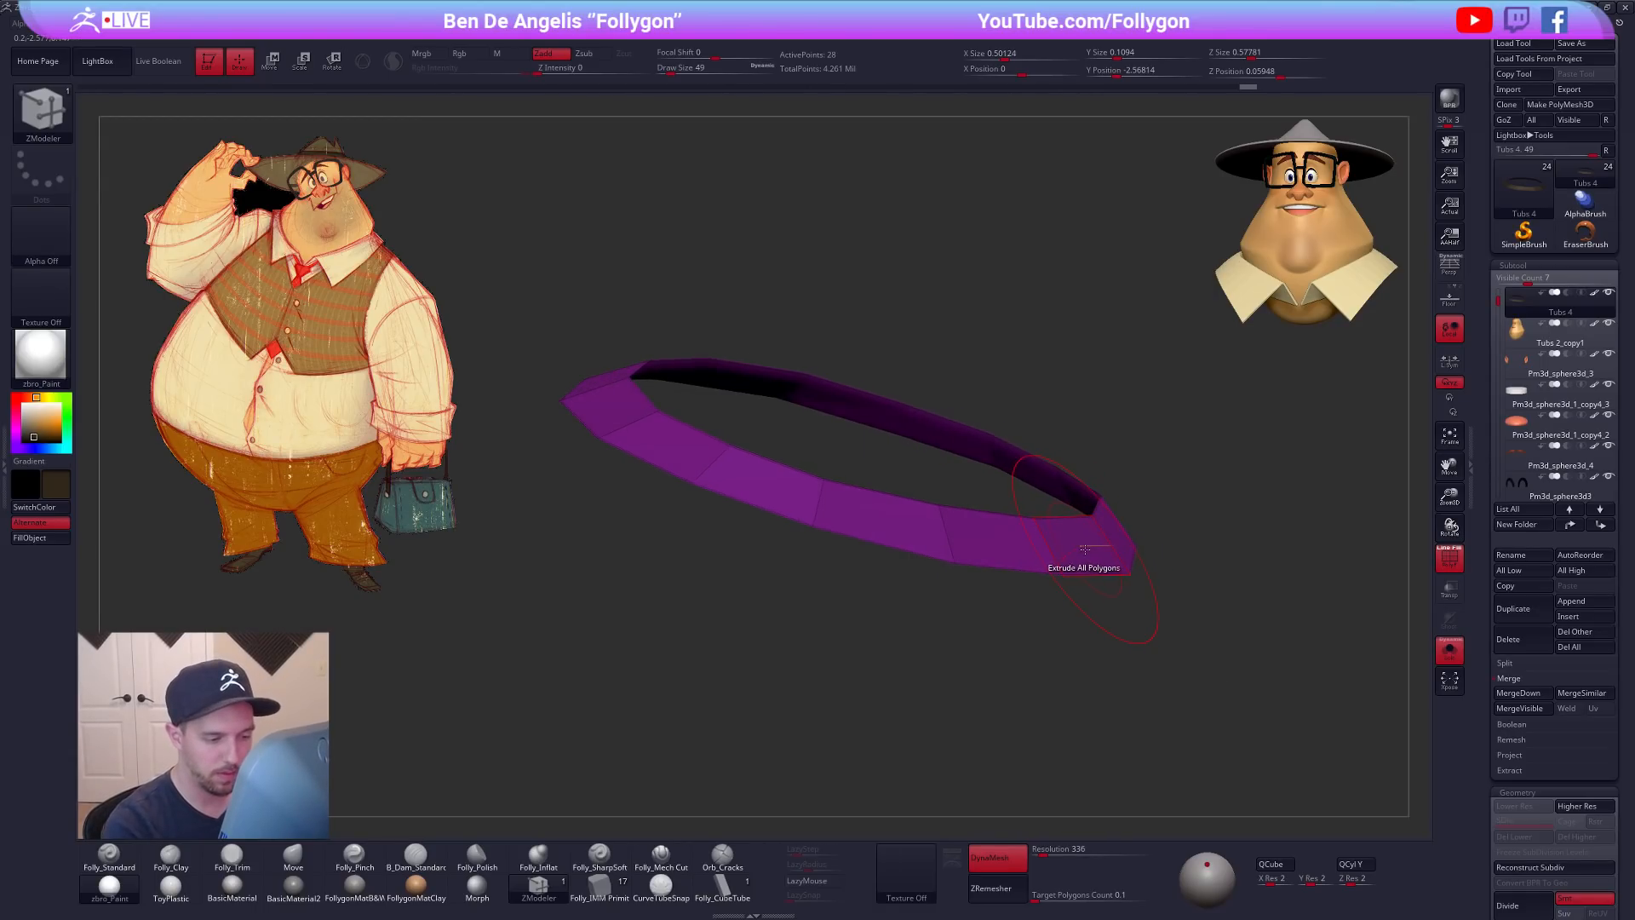
pyautogui.moveTo(1085, 549); pyautogui.dragTo(1091, 549)
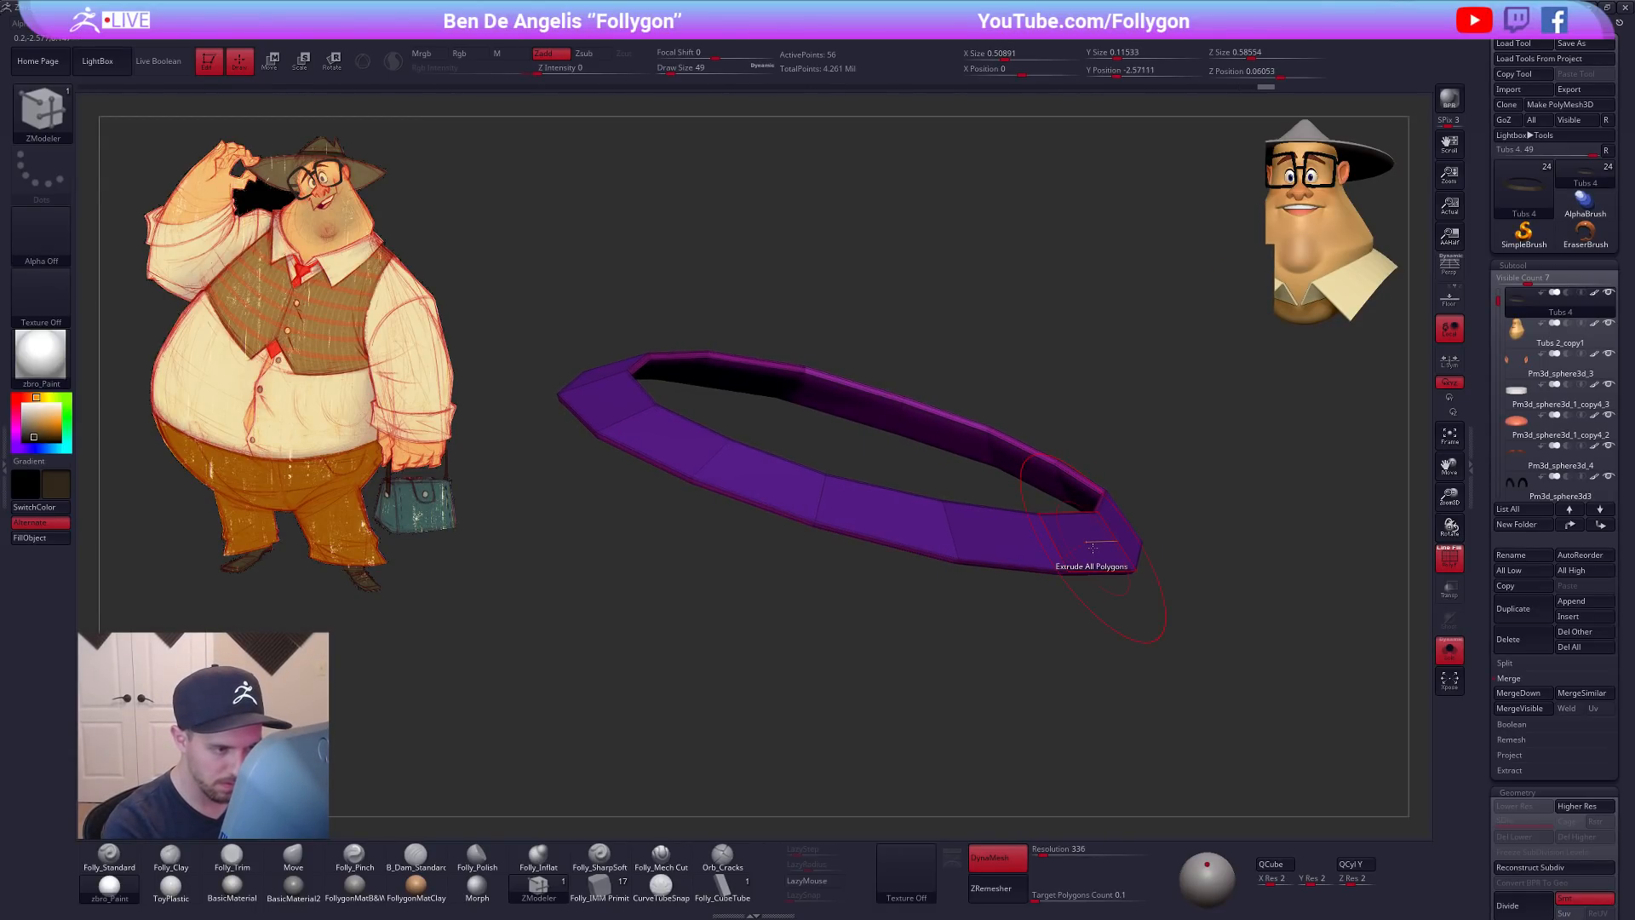
pyautogui.moveTo(1093, 552); pyautogui.dragTo(1059, 572, button='right')
pyautogui.press('d')
pyautogui.hotkey('ctrl', 'shift', 's')
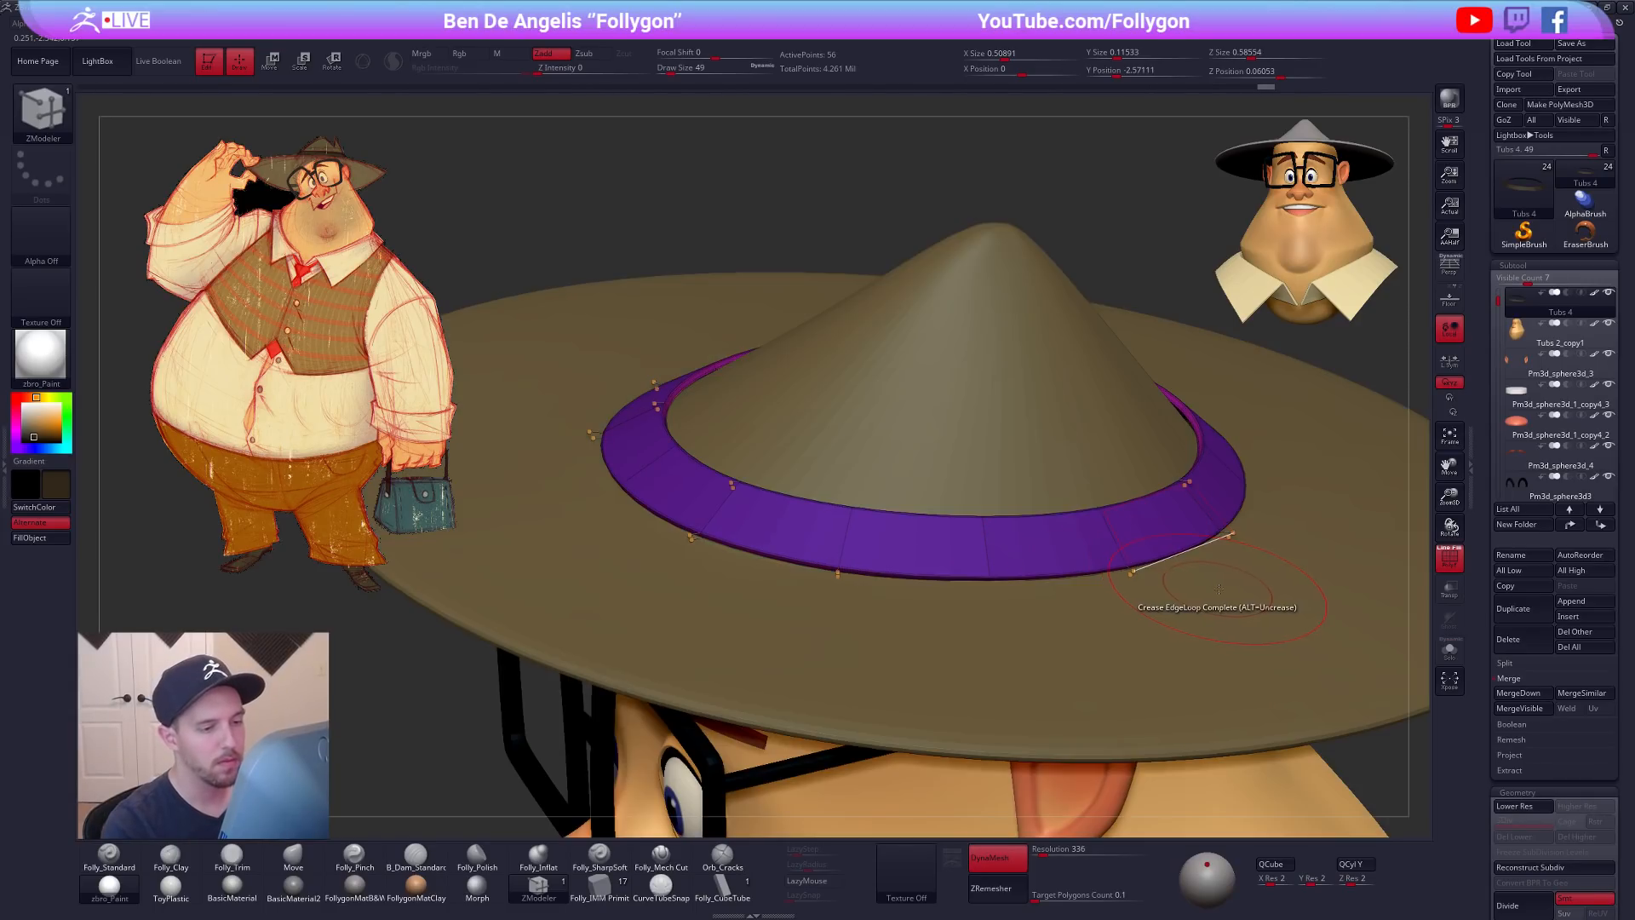
# Step: Reshape the smoothed band around the crown with the Move brush at draw size 74, checking it without the wireframe
pyautogui.moveTo(1244, 599)
pyautogui.keyDown('ctrl'); pyautogui.mouseDown(button='right')
pyautogui.moveTo(1144, 543)
pyautogui.moveTo(1173, 460)
pyautogui.mouseUp(button='right'); pyautogui.keyUp('ctrl')
pyautogui.press('b')
pyautogui.press('m')
pyautogui.press('v')
pyautogui.press('space')
pyautogui.moveTo(1173, 459); pyautogui.dragTo(1178, 459)
pyautogui.moveTo(1178, 460)
pyautogui.mouseDown(button='right')
pyautogui.moveTo(1112, 376)
pyautogui.moveTo(1099, 305)
pyautogui.moveTo(1080, 345)
pyautogui.mouseUp(button='right')
pyautogui.press('space')
pyautogui.hotkey('shift', 'f')
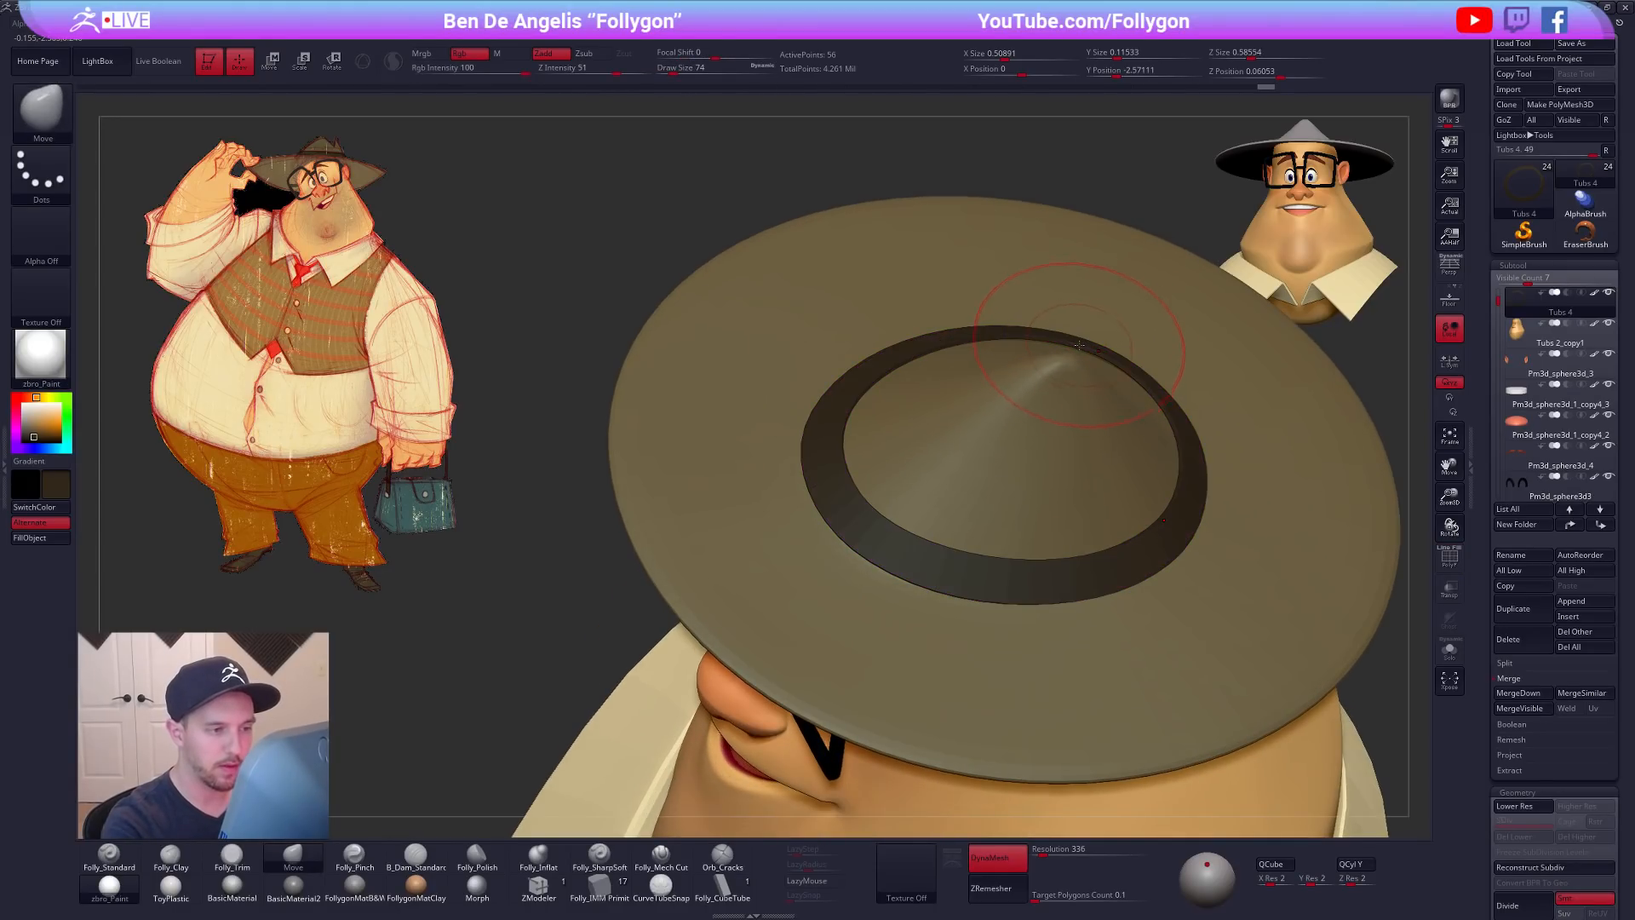
pyautogui.hotkey('shift', 'f')
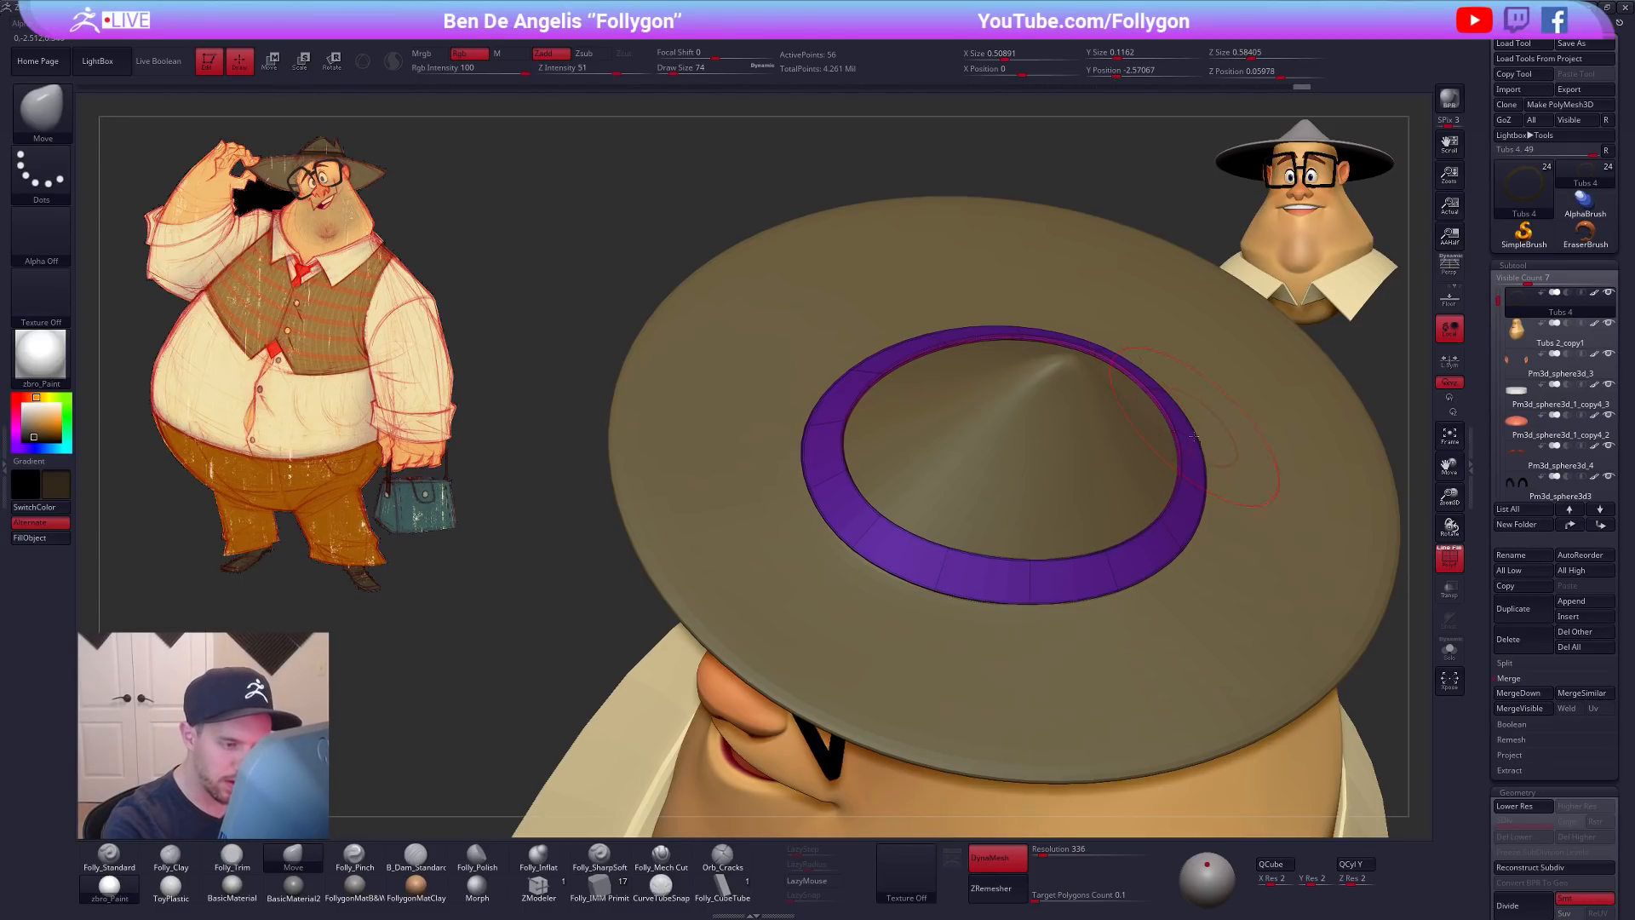
# Step: Close the gaps between band and crown around the hat's side and back with the Move brush at draw size 68
pyautogui.moveTo(1210, 591)
pyautogui.mouseDown(button='right')
pyautogui.moveTo(1176, 596)
pyautogui.moveTo(1163, 661)
pyautogui.mouseUp(button='right')
pyautogui.press('space')
pyautogui.moveTo(945, 503); pyautogui.dragTo(942, 503)
pyautogui.moveTo(940, 502); pyautogui.dragTo(908, 526, button='right')
pyautogui.press('space')
pyautogui.moveTo(900, 528); pyautogui.dragTo(904, 527)
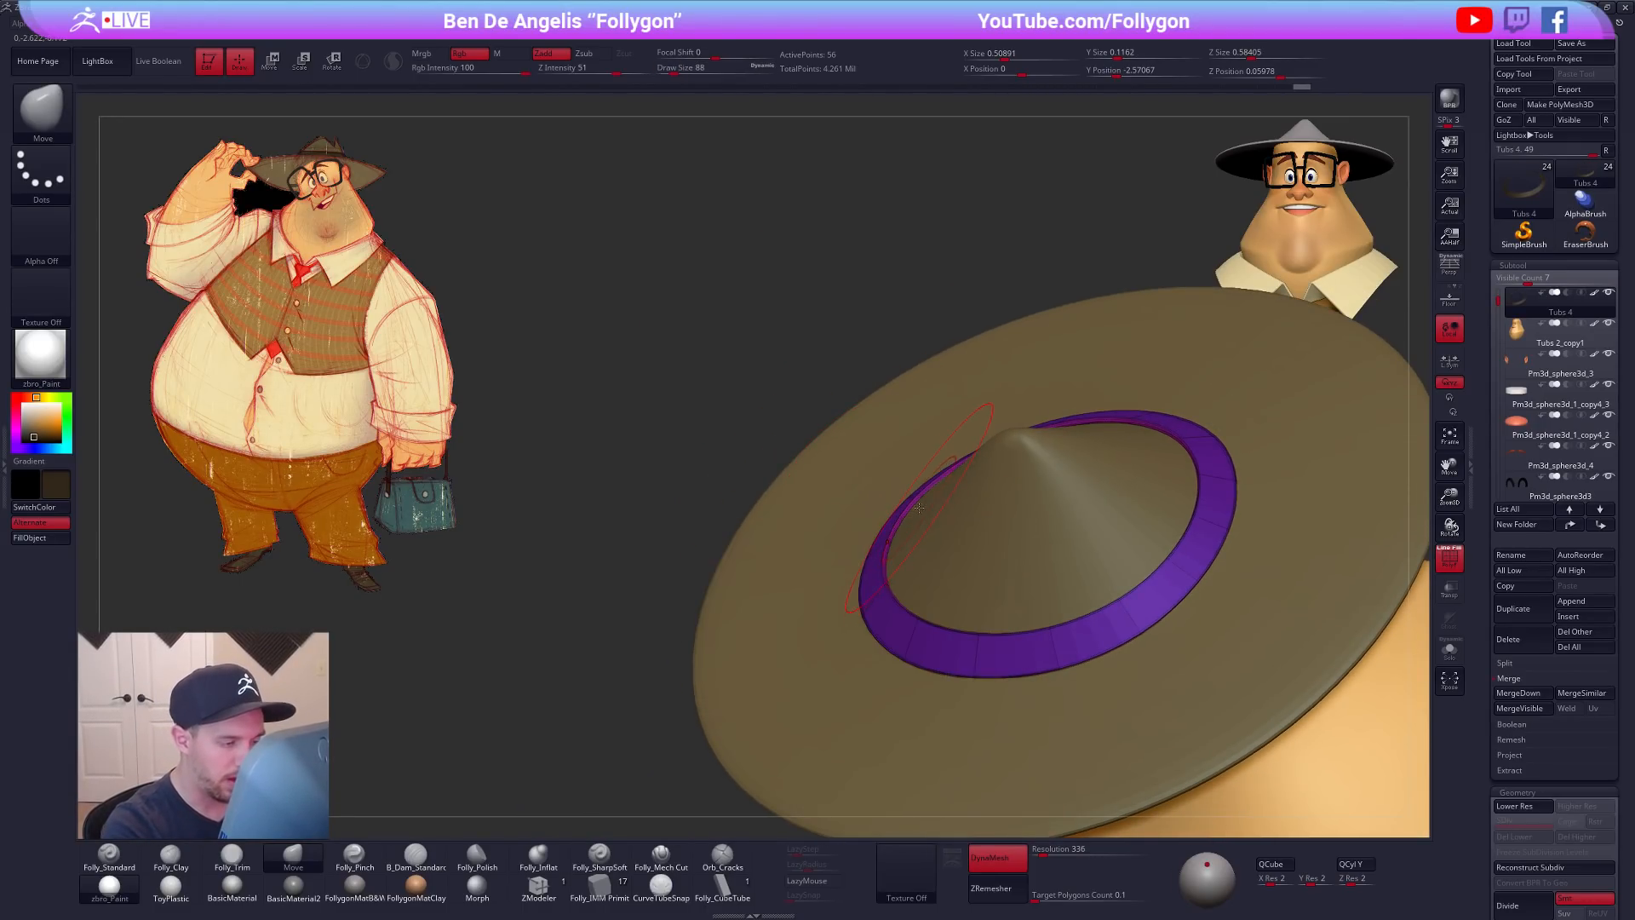
pyautogui.moveTo(919, 509); pyautogui.dragTo(973, 461, button='right')
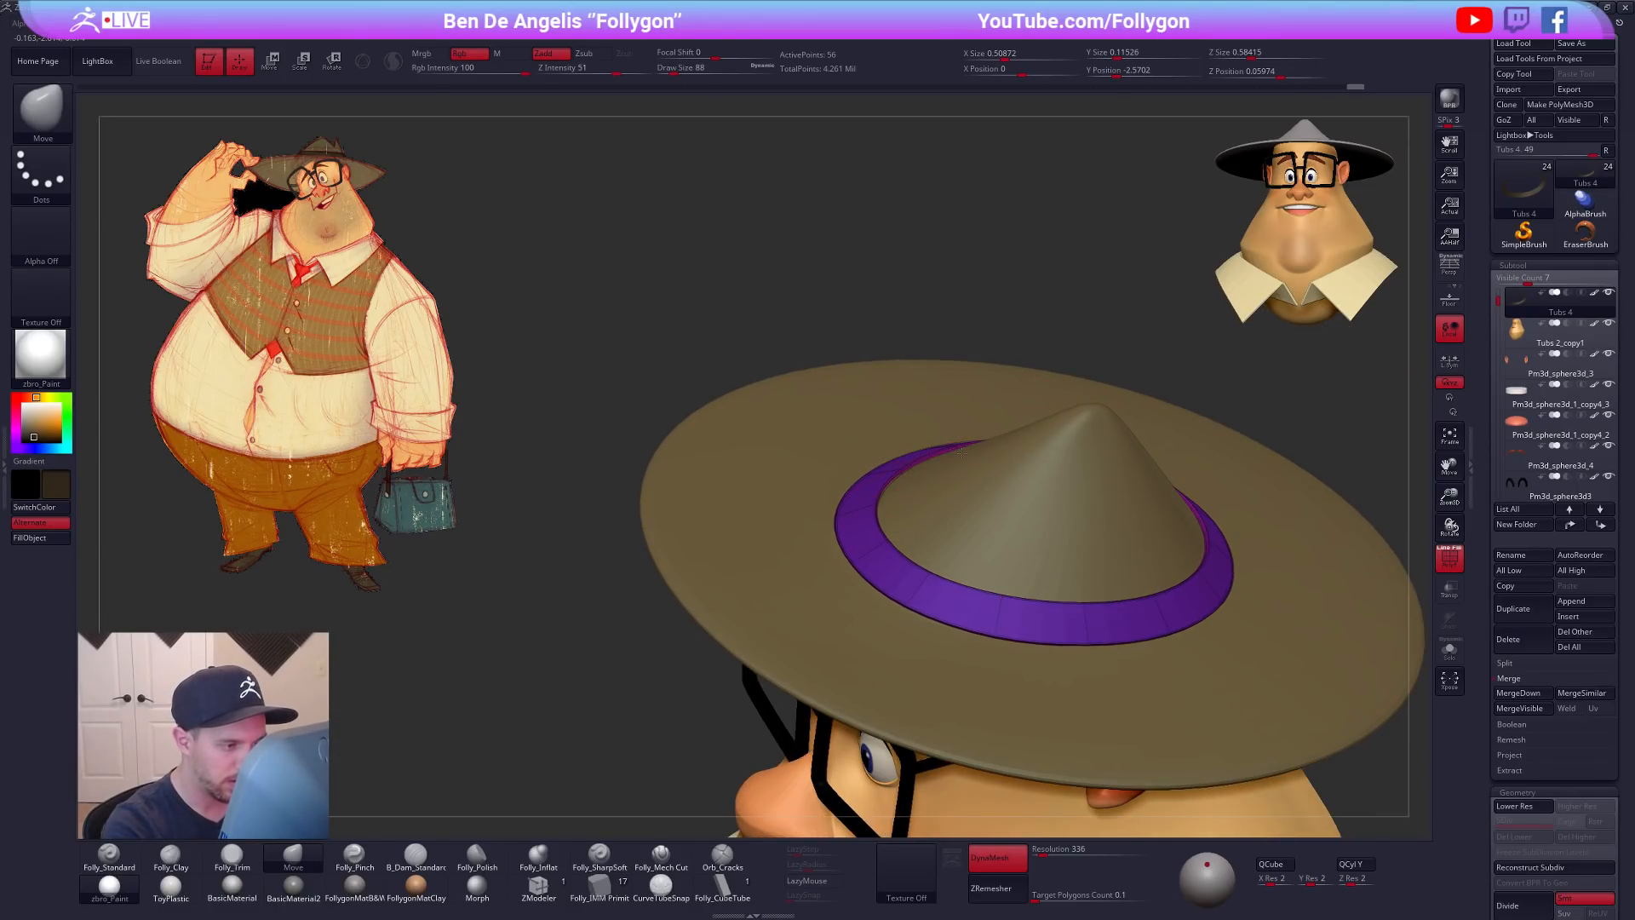
pyautogui.moveTo(1127, 617)
pyautogui.mouseDown(button='right')
pyautogui.moveTo(1099, 518)
pyautogui.moveTo(1021, 468)
pyautogui.moveTo(823, 406)
pyautogui.moveTo(789, 437)
pyautogui.mouseUp(button='right')
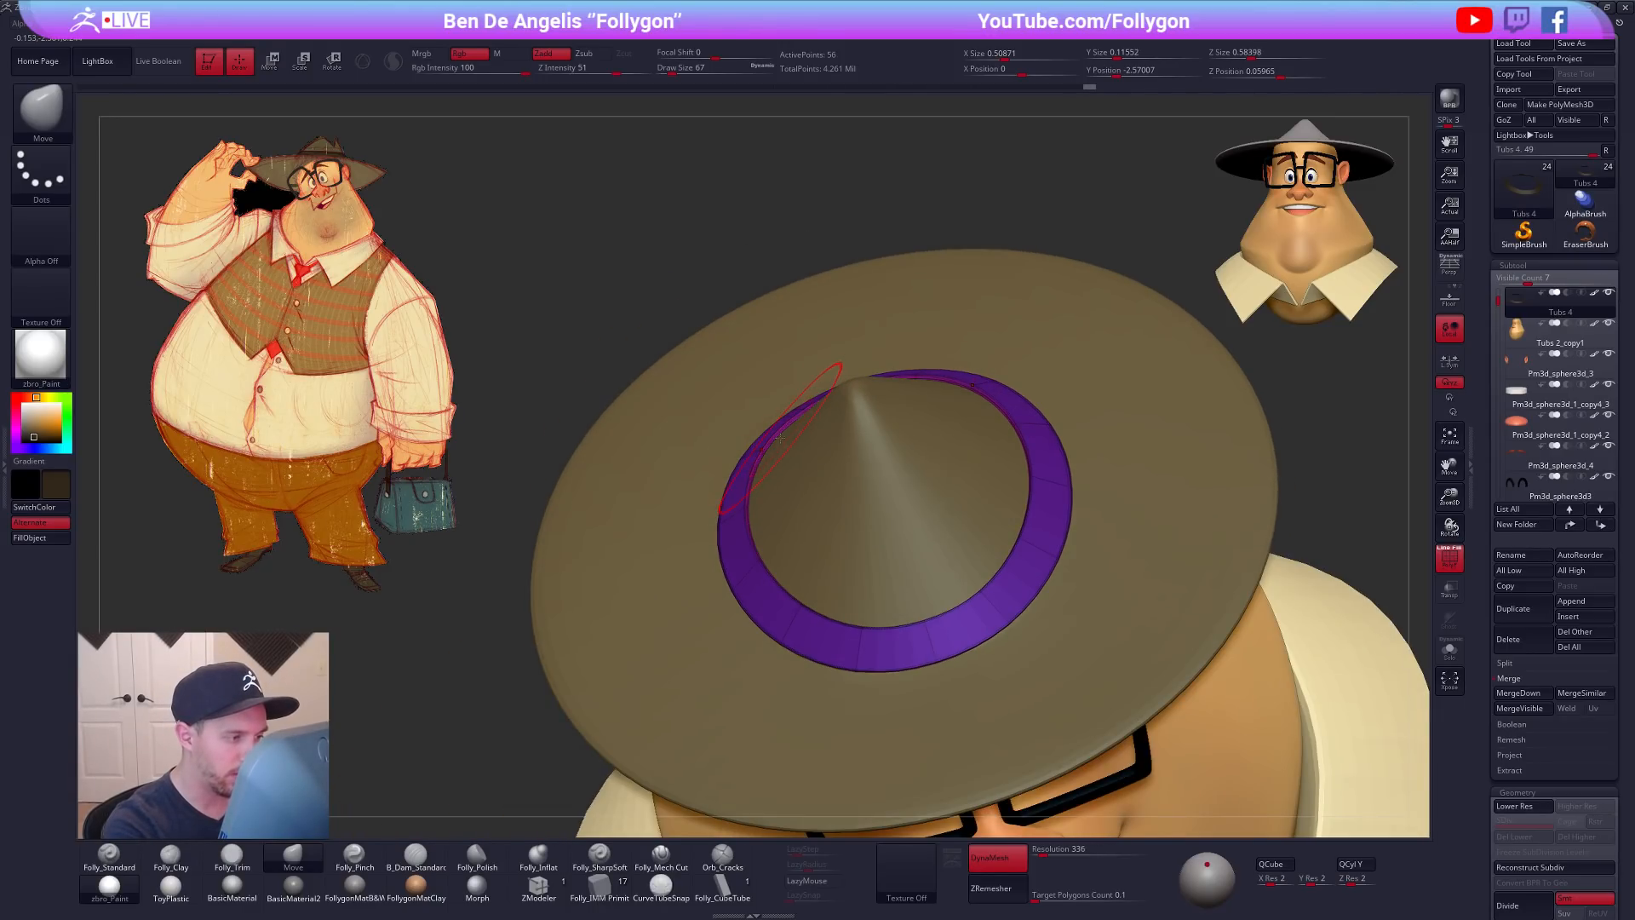
# Step: Isolate the hat band and show it unsmoothed with its wireframe
pyautogui.moveTo(853, 490); pyautogui.dragTo(911, 366, button='right')
pyautogui.hotkey('shift', 'f')
pyautogui.moveTo(1100, 469); pyautogui.dragTo(1129, 575, button='right')
pyautogui.hotkey('alt', 's')
pyautogui.hotkey('shift', 'f')
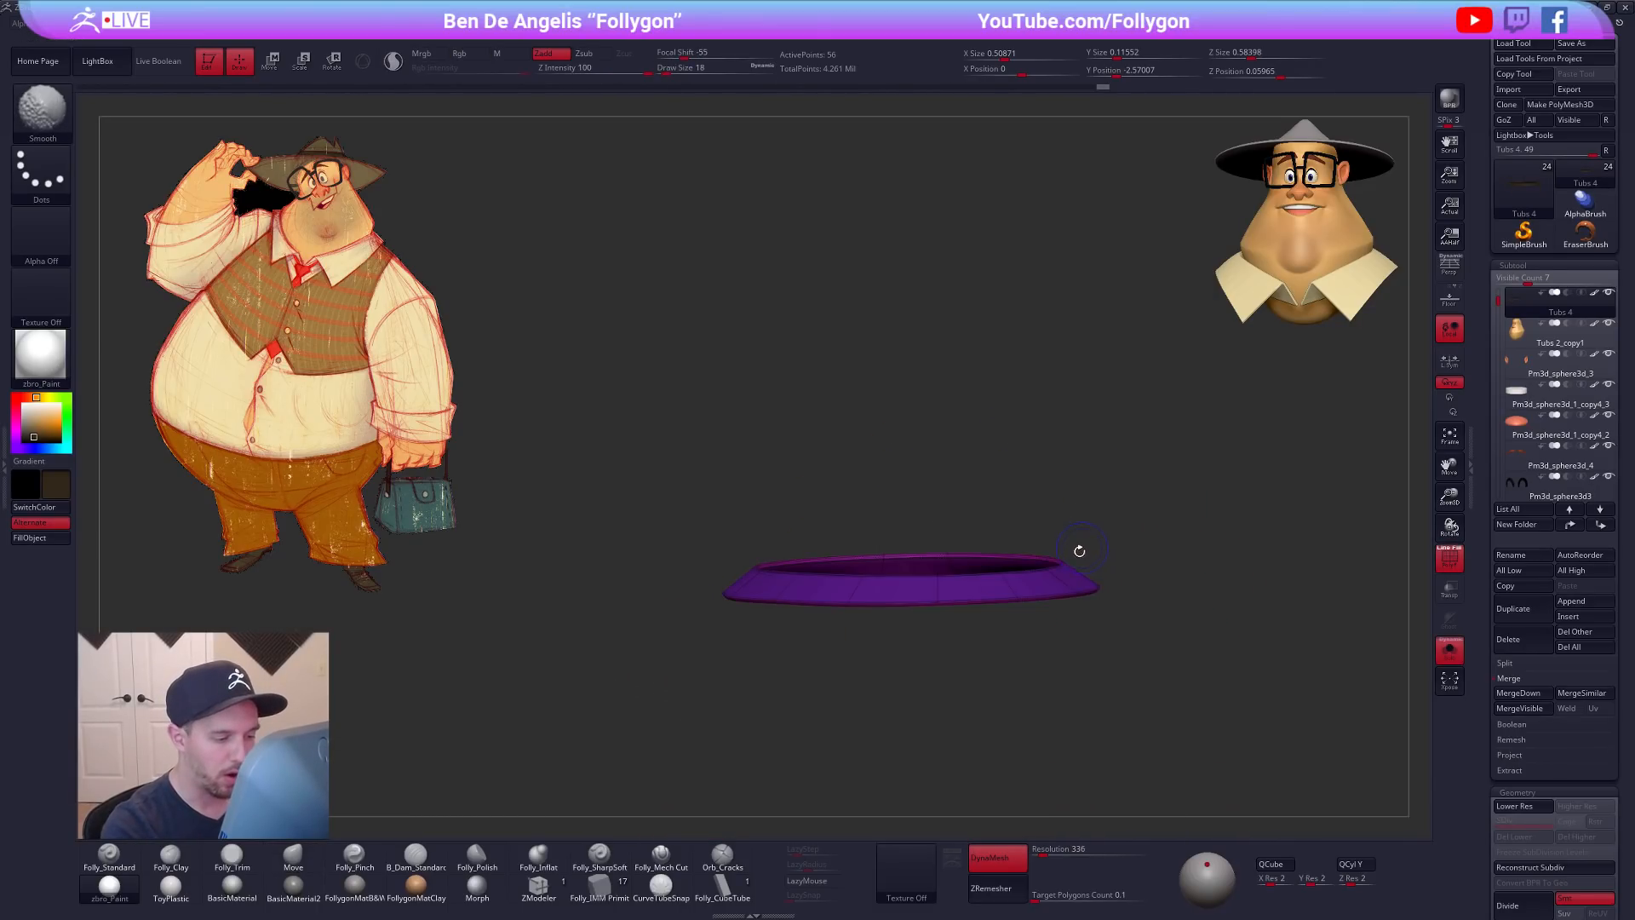
pyautogui.hotkey('shift', 'd')
# Step: Insert an extra loop around the hat band's sloped face using ZModeler's Insert Polyloops polygon action with the Polyloop target
pyautogui.click(549, 891)
pyautogui.click(600, 885)
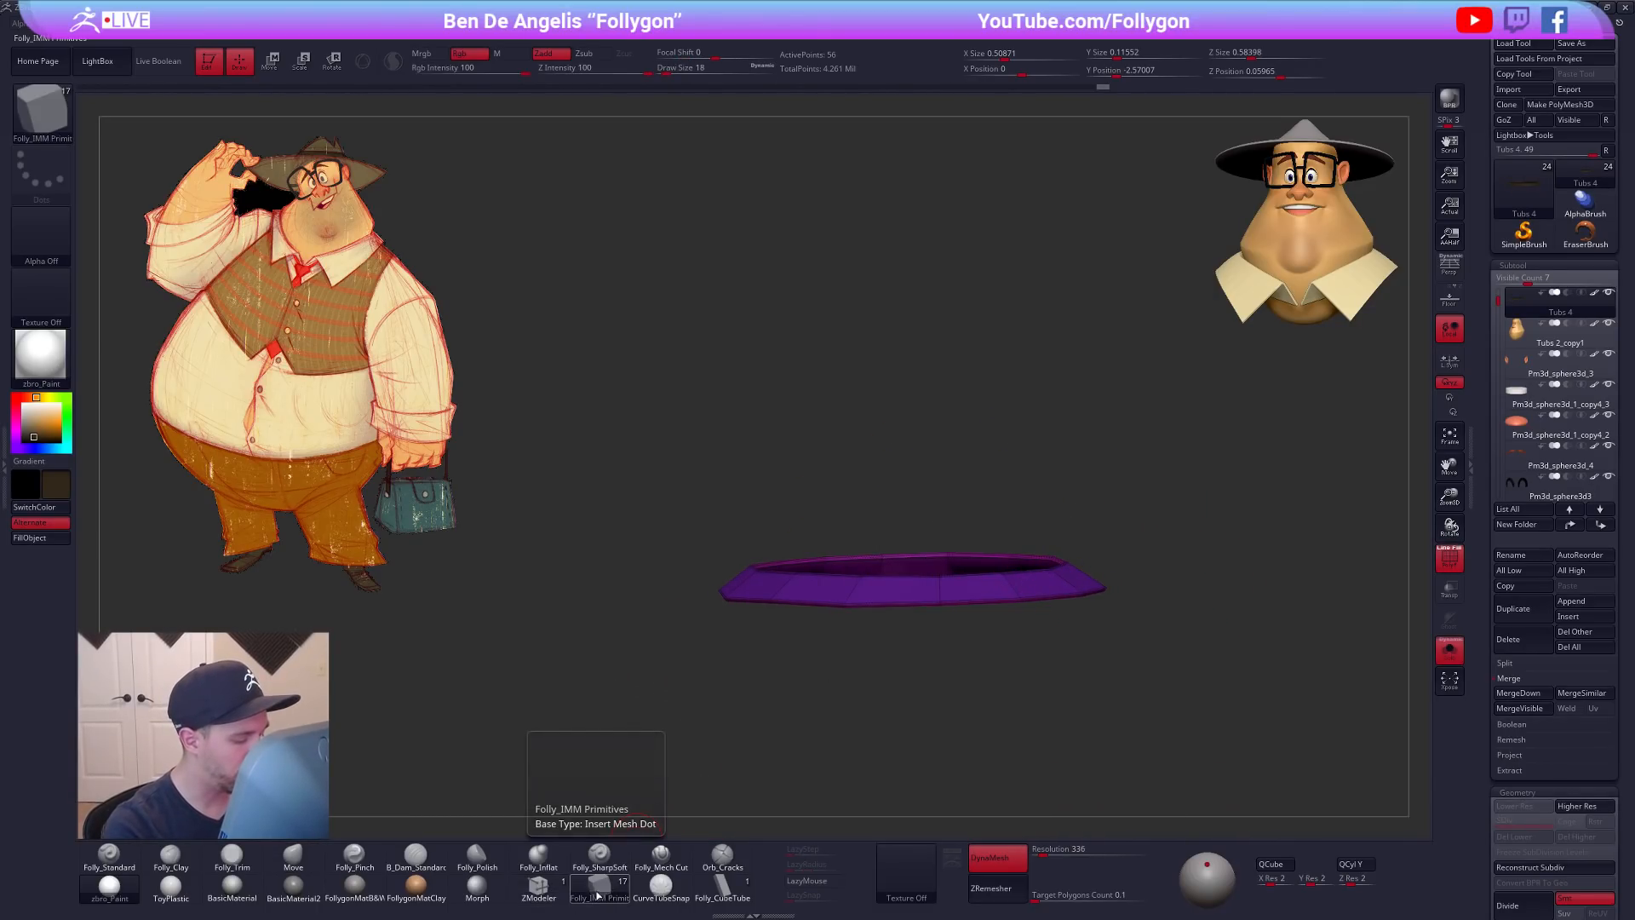
pyautogui.moveTo(661, 750); pyautogui.dragTo(661, 815, button='right')
pyautogui.click(538, 887)
pyautogui.keyDown('ctrl'); pyautogui.moveTo(942, 564); pyautogui.dragTo(979, 620, button='right'); pyautogui.keyUp('ctrl')
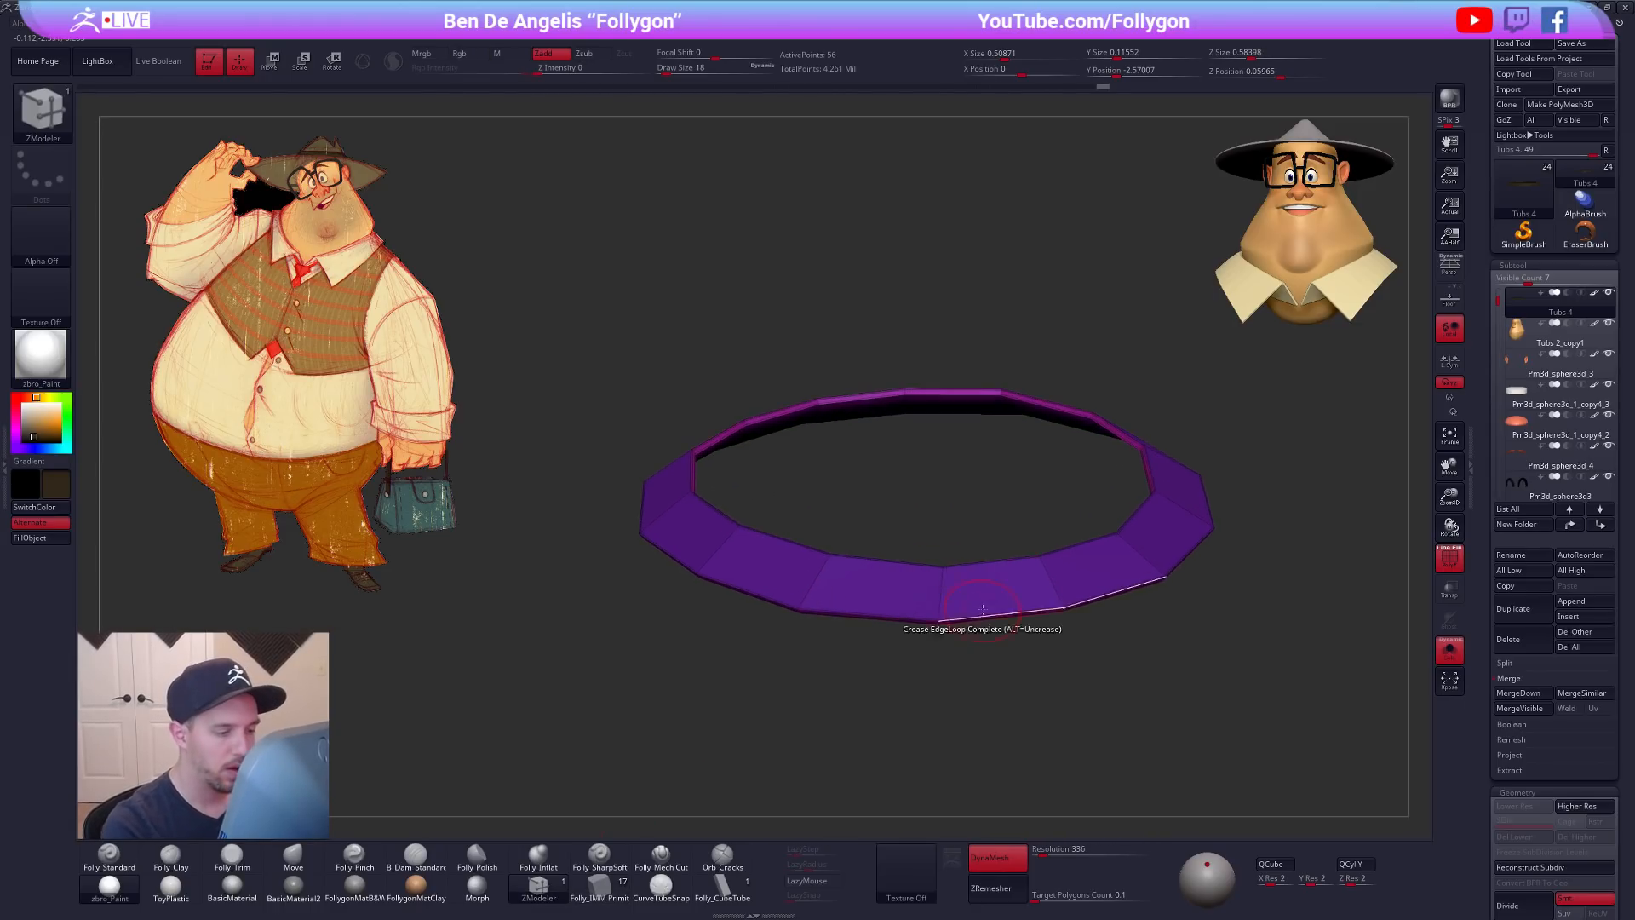
pyautogui.press('space')
pyautogui.click(988, 441)
pyautogui.click(1090, 606)
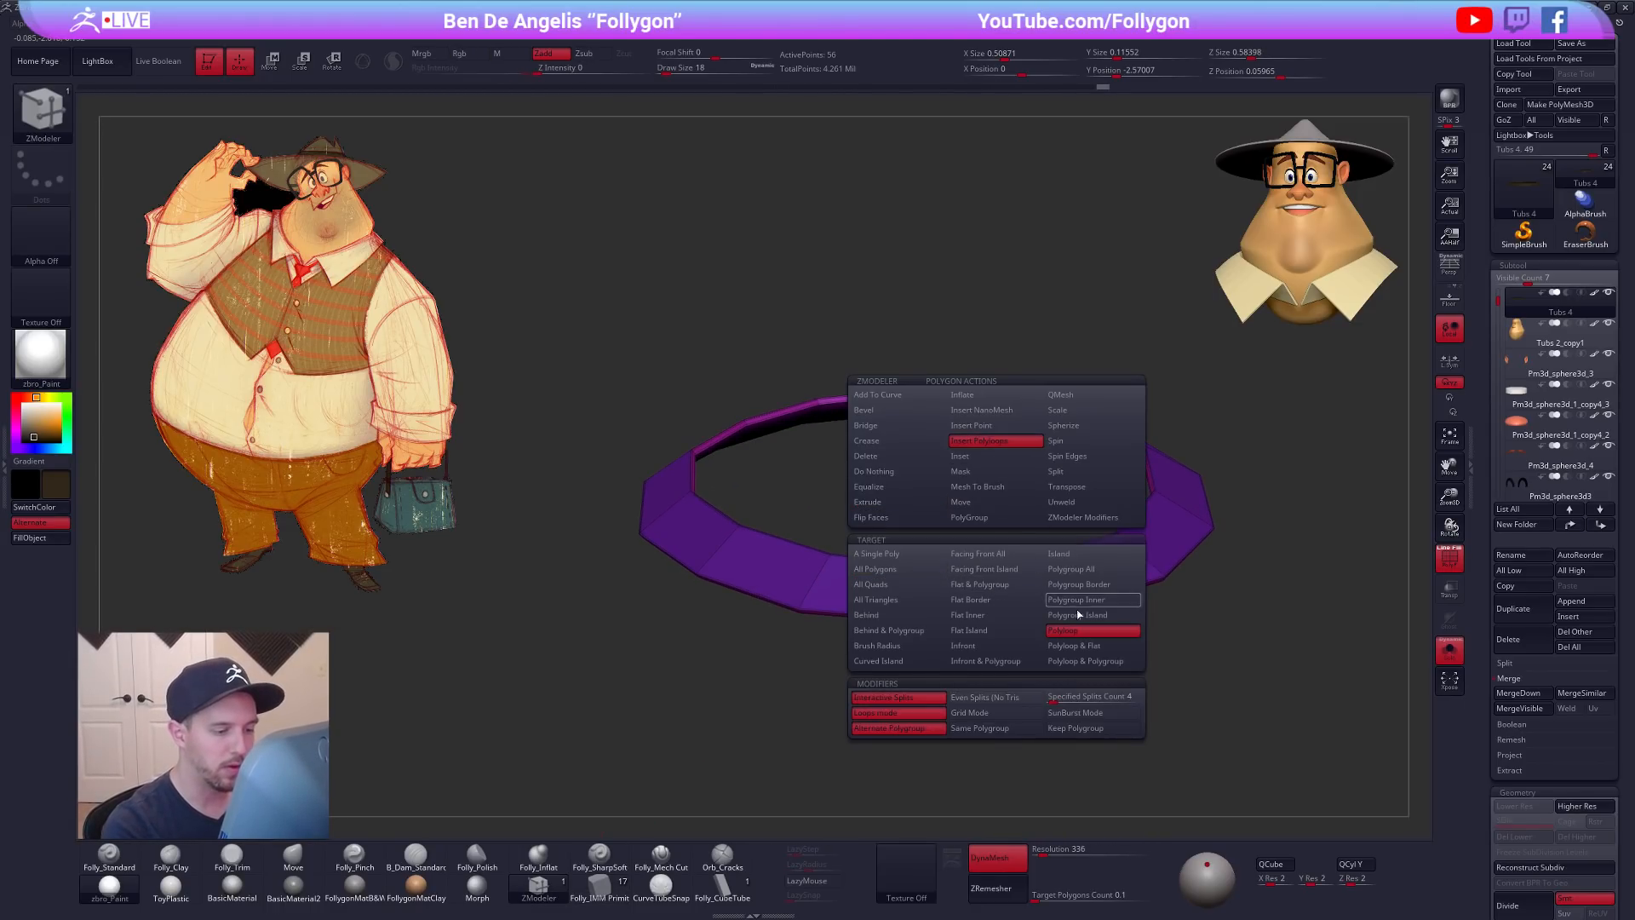
pyautogui.moveTo(999, 597); pyautogui.dragTo(965, 588, button='right')
pyautogui.click(965, 588)
pyautogui.moveTo(1049, 663); pyautogui.dragTo(1050, 673, button='right')
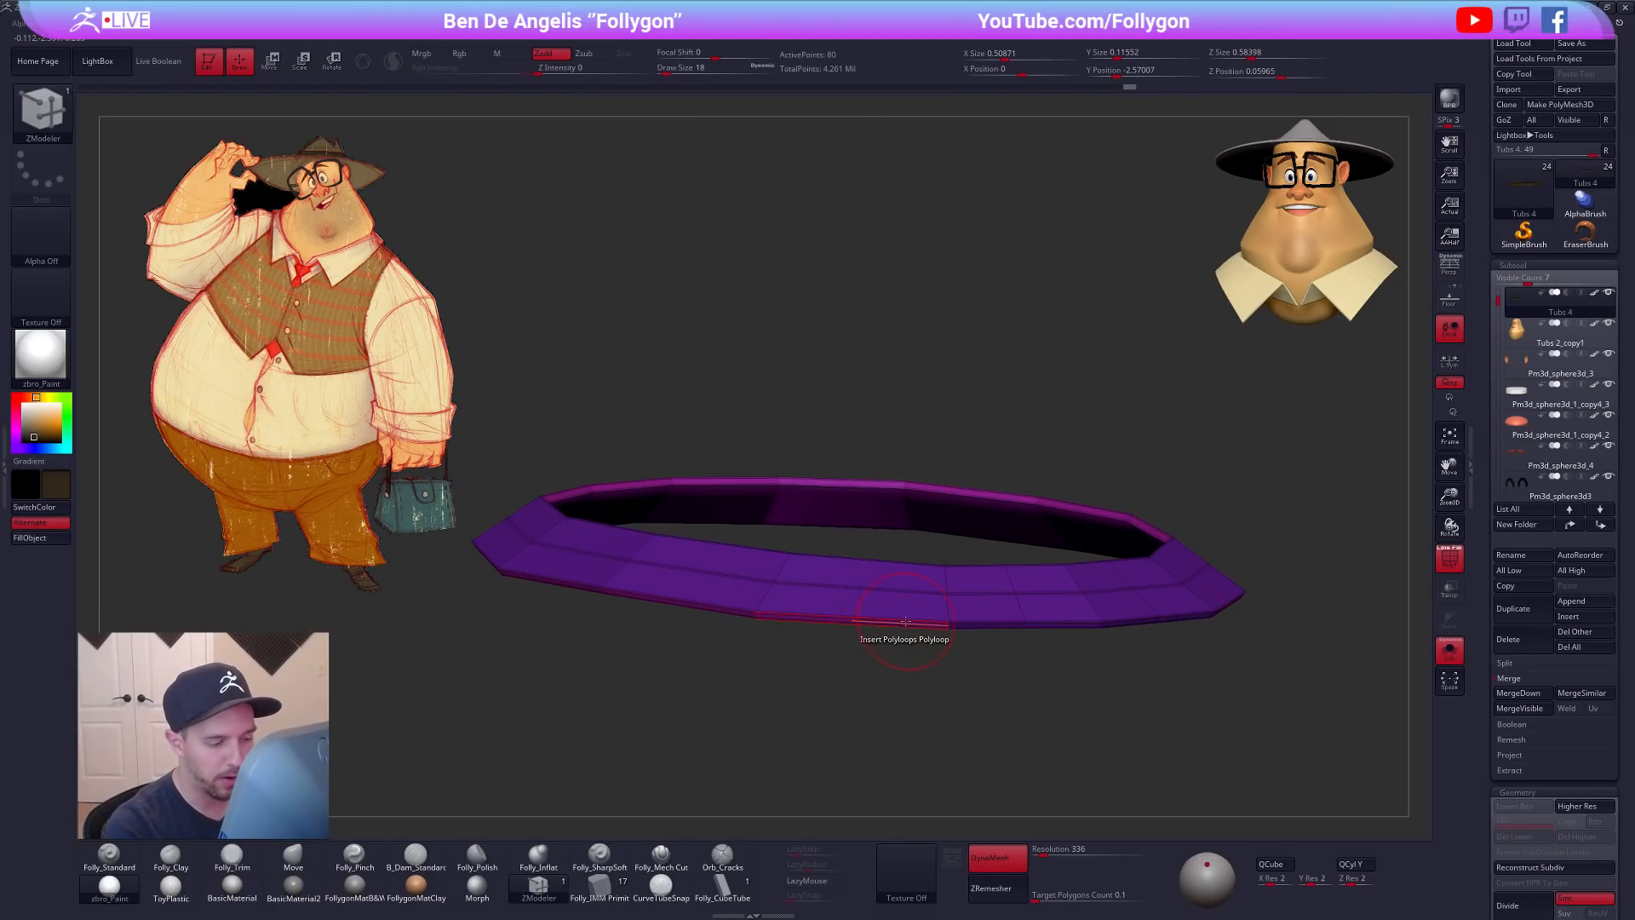
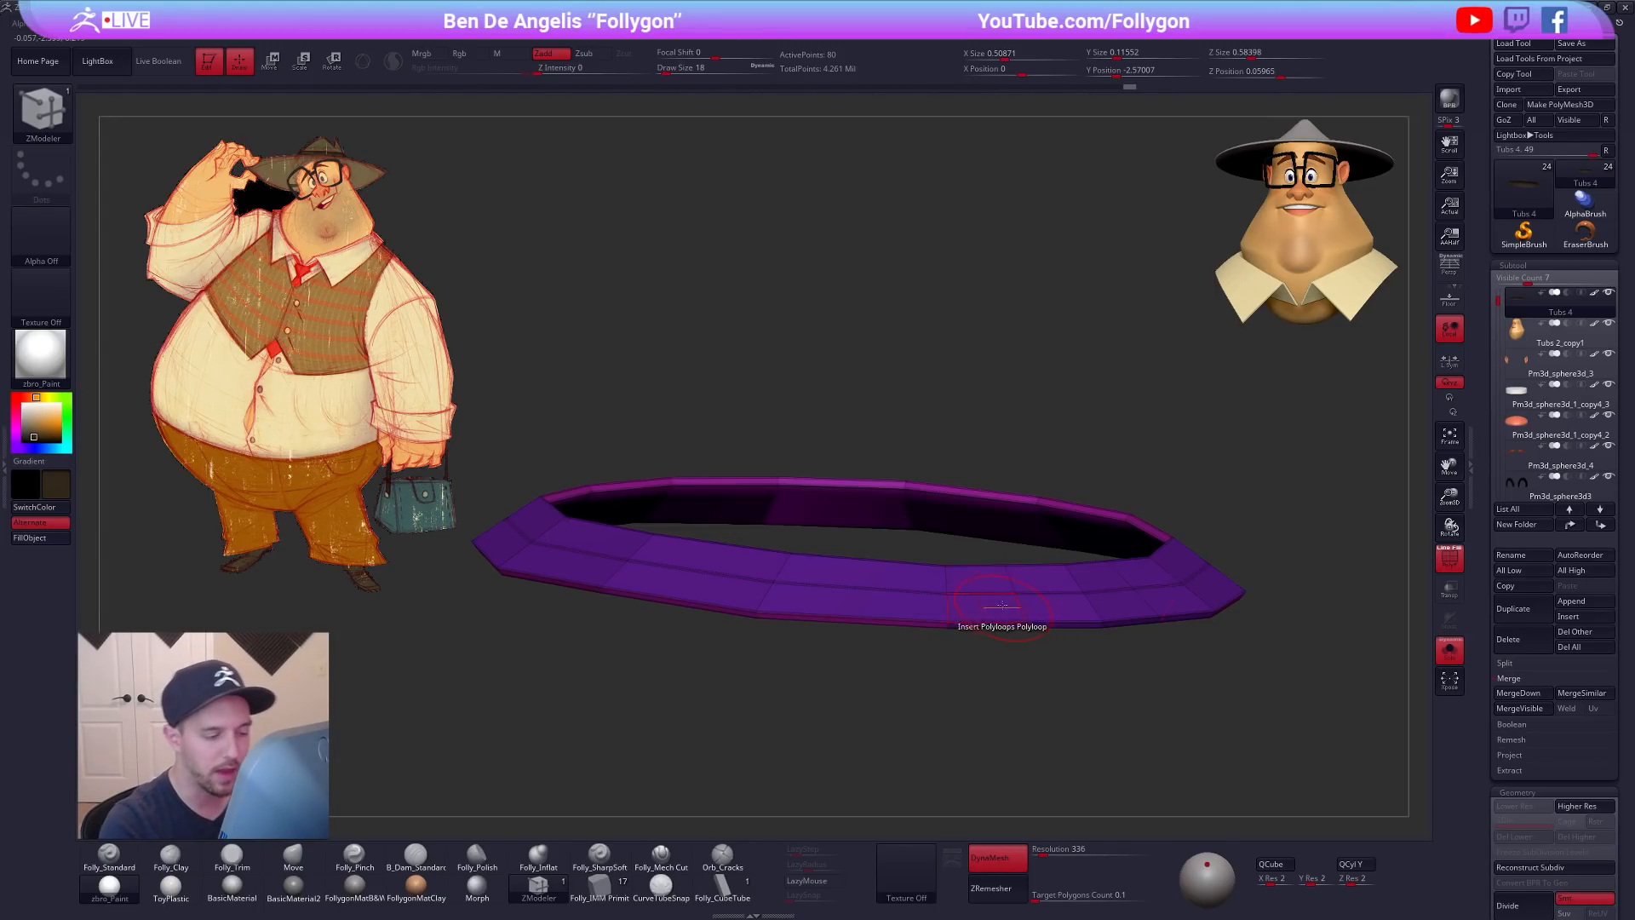
# Step: Undo the last edge loops inserted around the isolated hat band
pyautogui.press('ctrl')
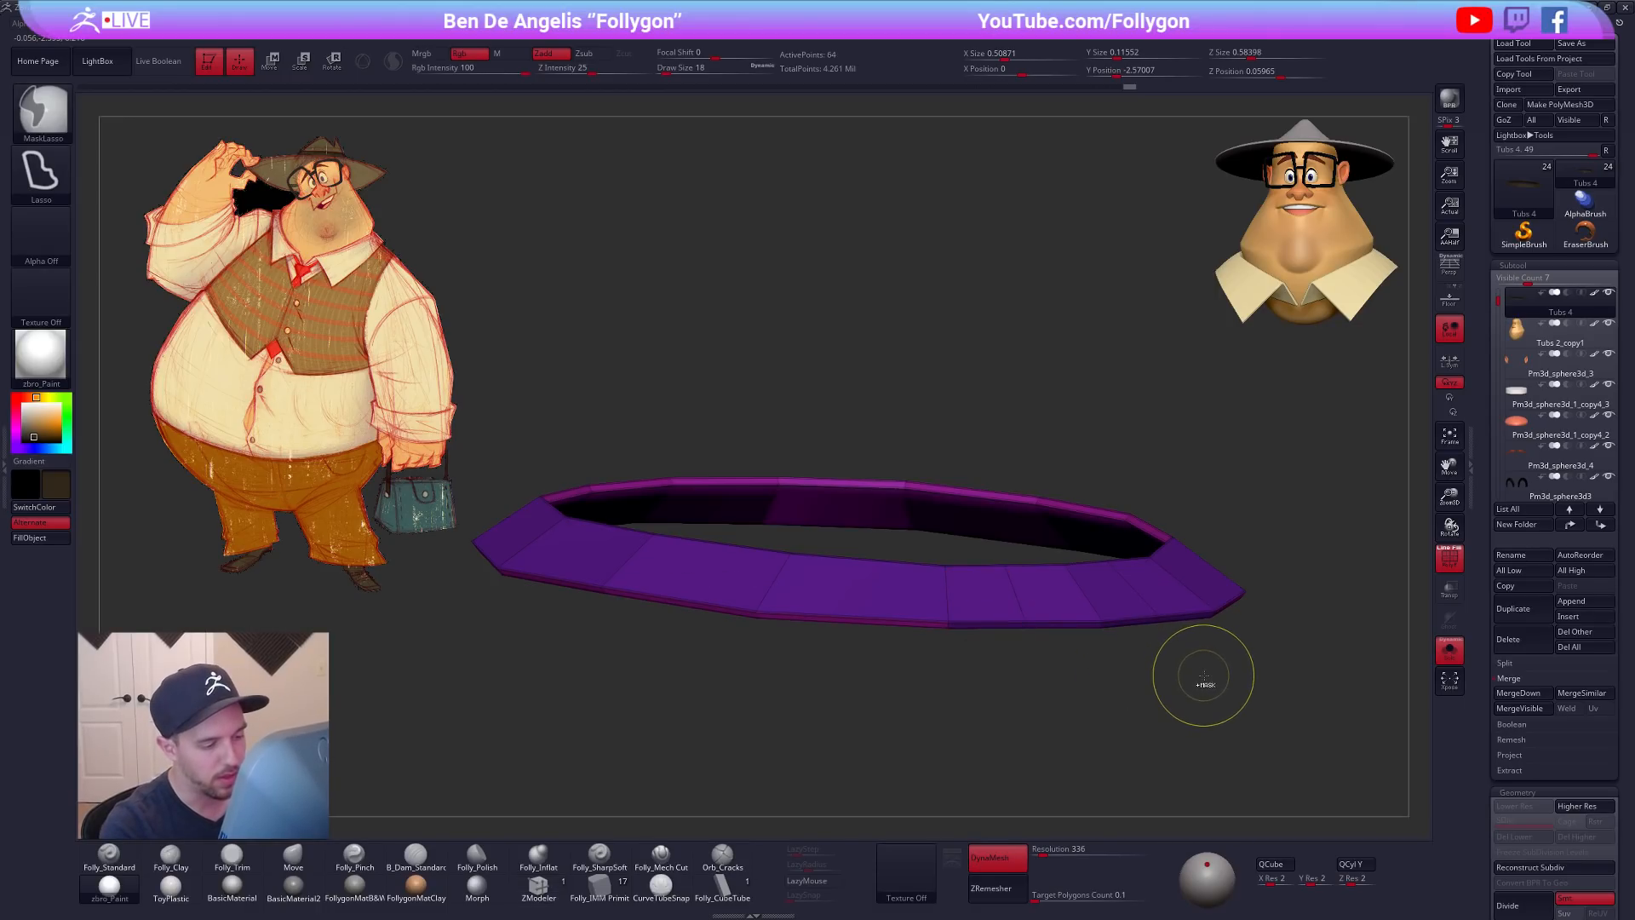
pyautogui.hotkey('ctrl', 'z')
pyautogui.hotkey('ctrl', 'z')
pyautogui.moveTo(1213, 676)
pyautogui.mouseDown()
pyautogui.moveTo(1186, 719)
pyautogui.moveTo(1265, 690)
pyautogui.moveTo(1210, 663)
pyautogui.moveTo(1201, 681)
pyautogui.mouseUp()
# Step: Show the smoothed band in place on the hat and examine its width, with the Move brush at draw size 67
pyautogui.press('4')
pyautogui.press('s')
pyautogui.moveTo(1065, 457); pyautogui.dragTo(1071, 457)
pyautogui.hotkey('shift', 'f')
pyautogui.moveTo(1075, 458); pyautogui.dragTo(1063, 479, button='right')
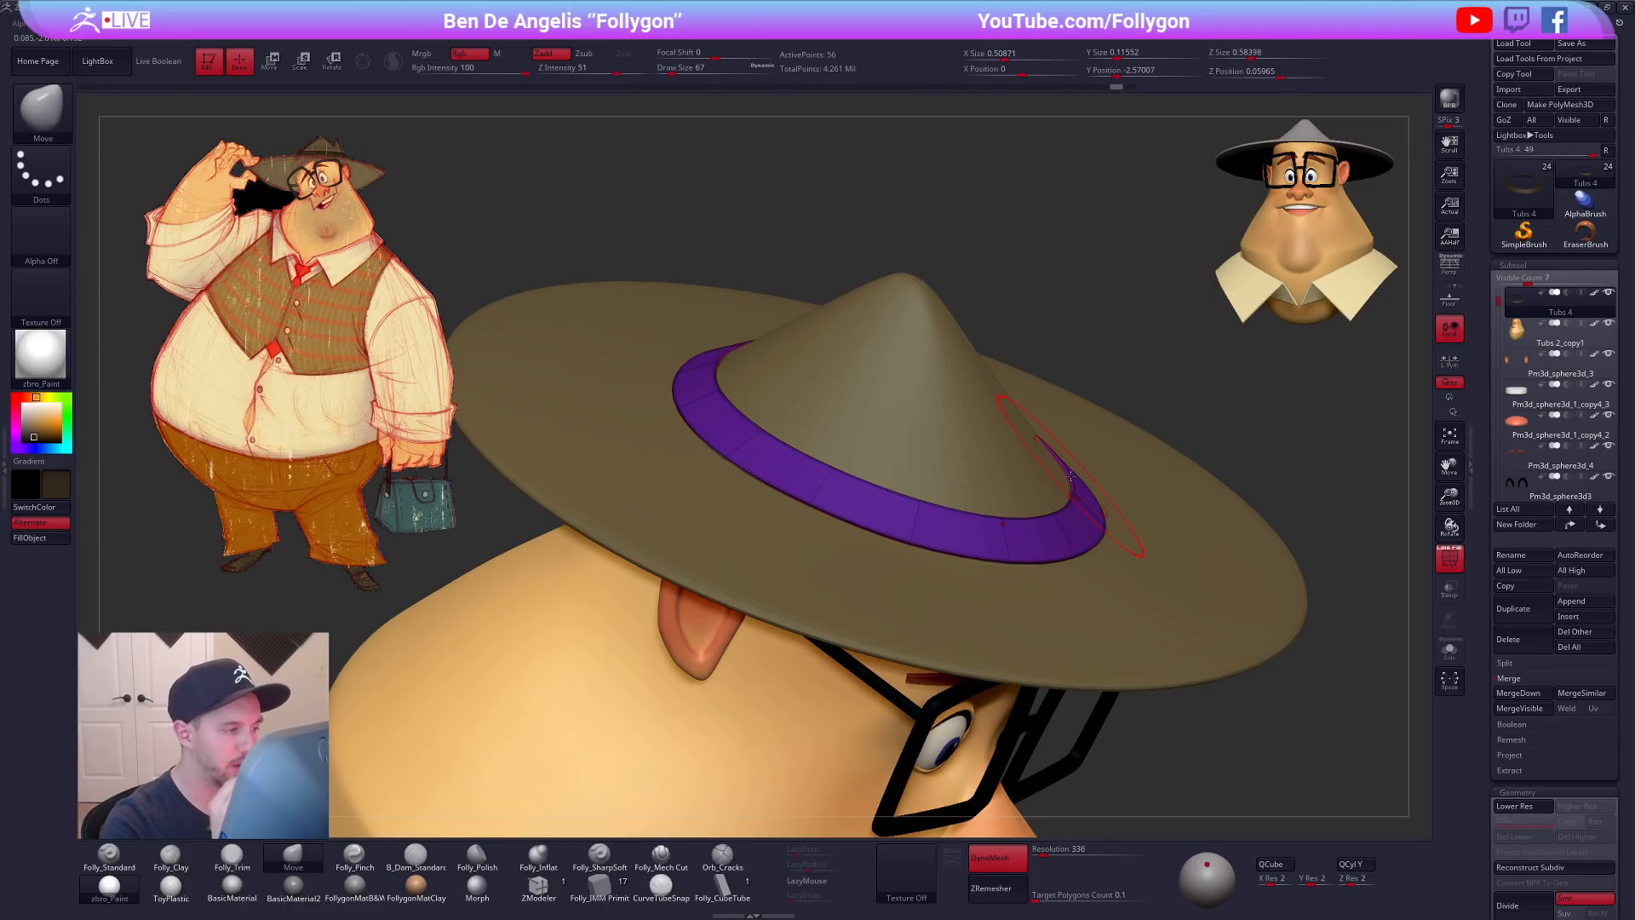
pyautogui.moveTo(960, 490); pyautogui.dragTo(863, 575, button='right')
pyautogui.keyDown('alt'); pyautogui.click(968, 559); pyautogui.keyUp('alt')
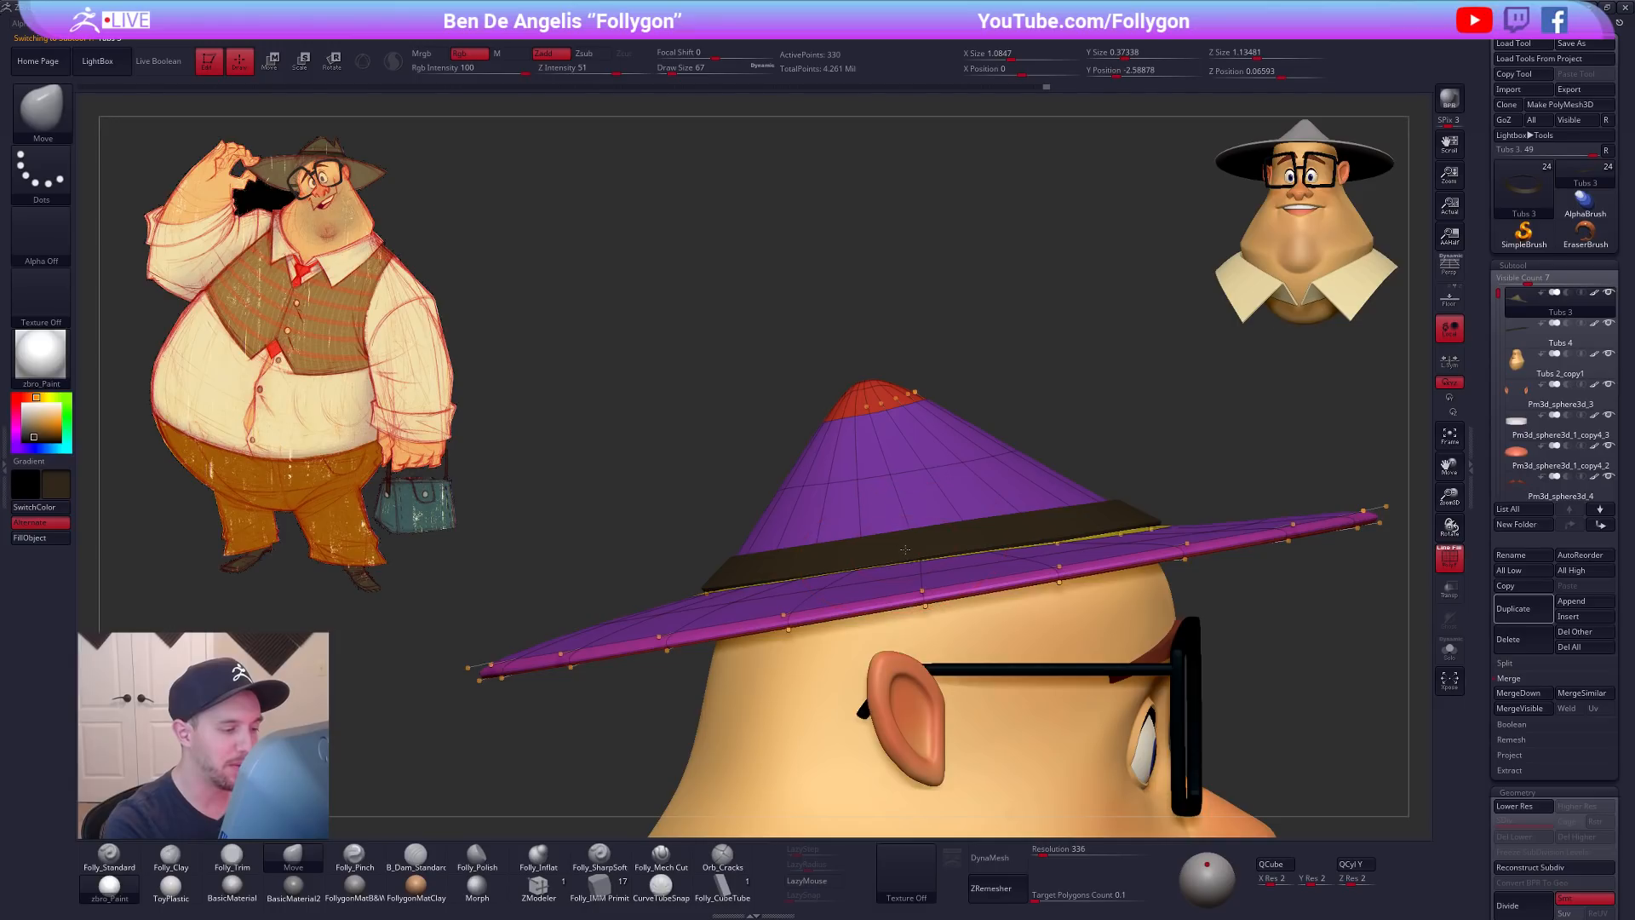
pyautogui.keyDown('alt'); pyautogui.click(852, 571); pyautogui.keyUp('alt')
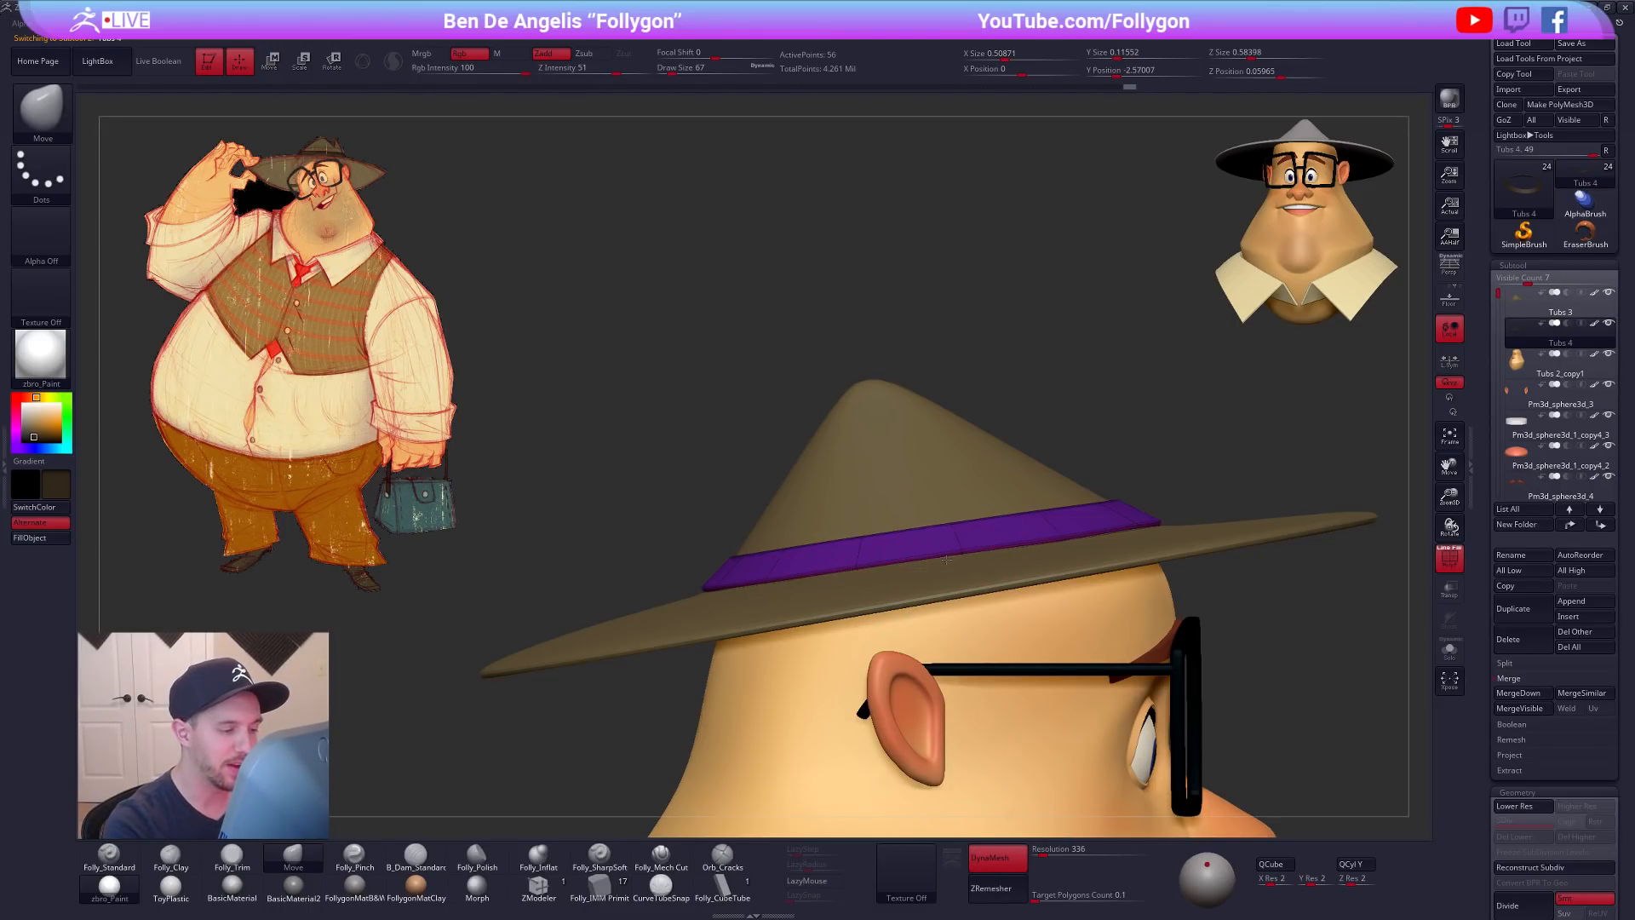
# Step: Raise the hat band's upper edge along the crown with the Transpose move line, then restore the band's smoothing
pyautogui.hotkey('shift', 'f')
pyautogui.moveTo(895, 536); pyautogui.dragTo(960, 598, button='right')
pyautogui.hotkey('alt', 's')
pyautogui.hotkey('shift', 'f')
pyautogui.hotkey('shift', 'd')
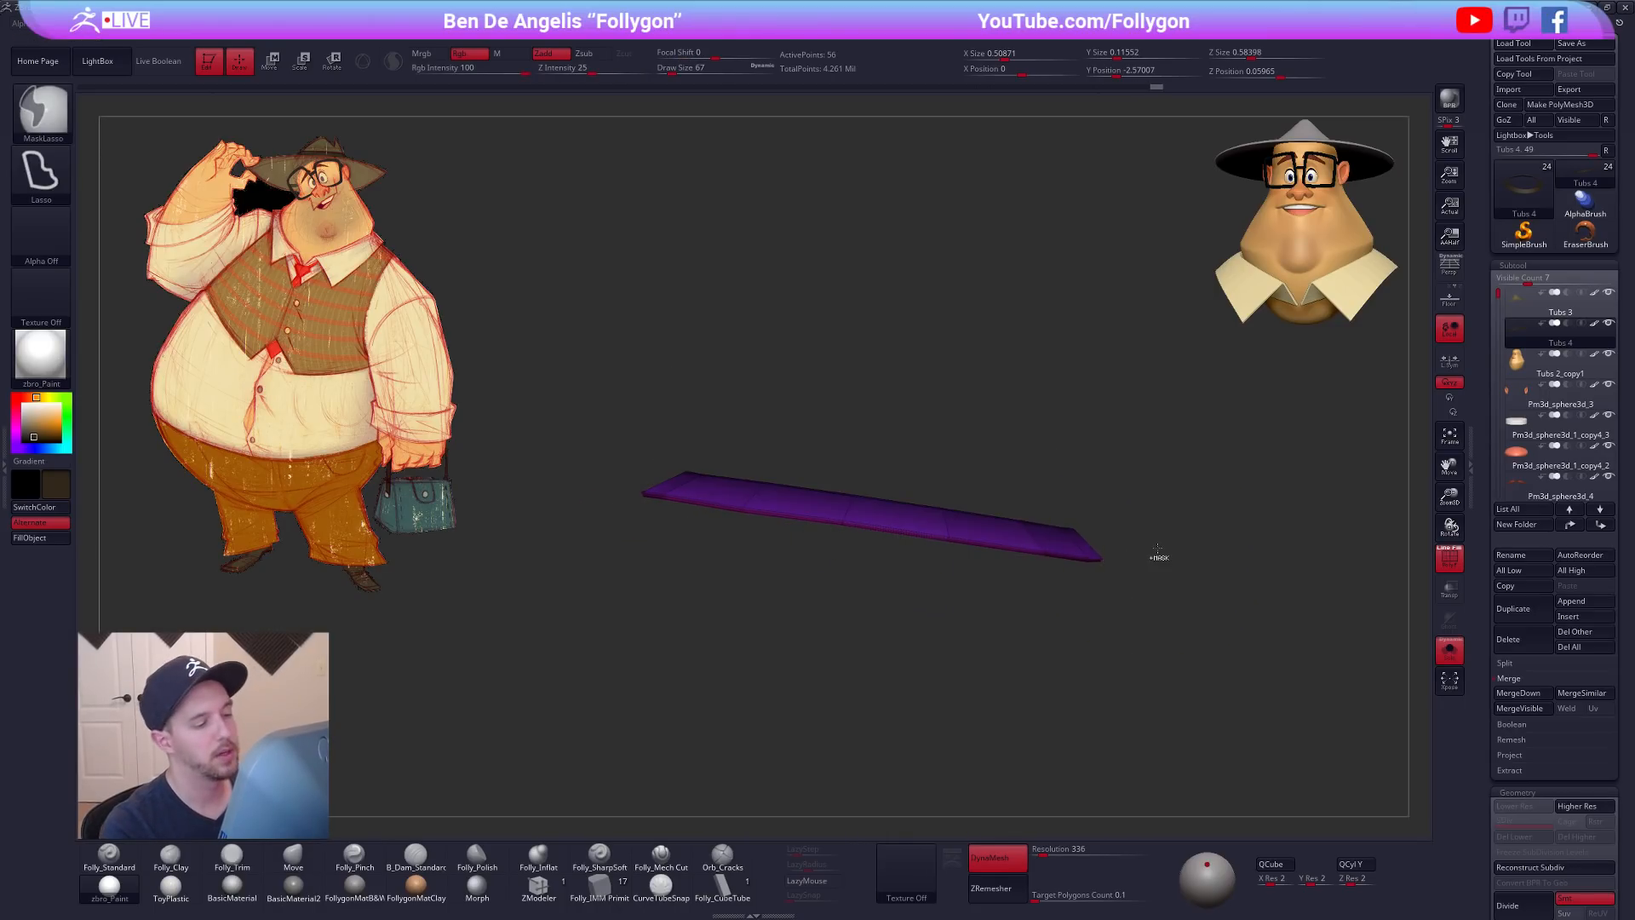
pyautogui.hotkey('alt', 's')
pyautogui.press('w')
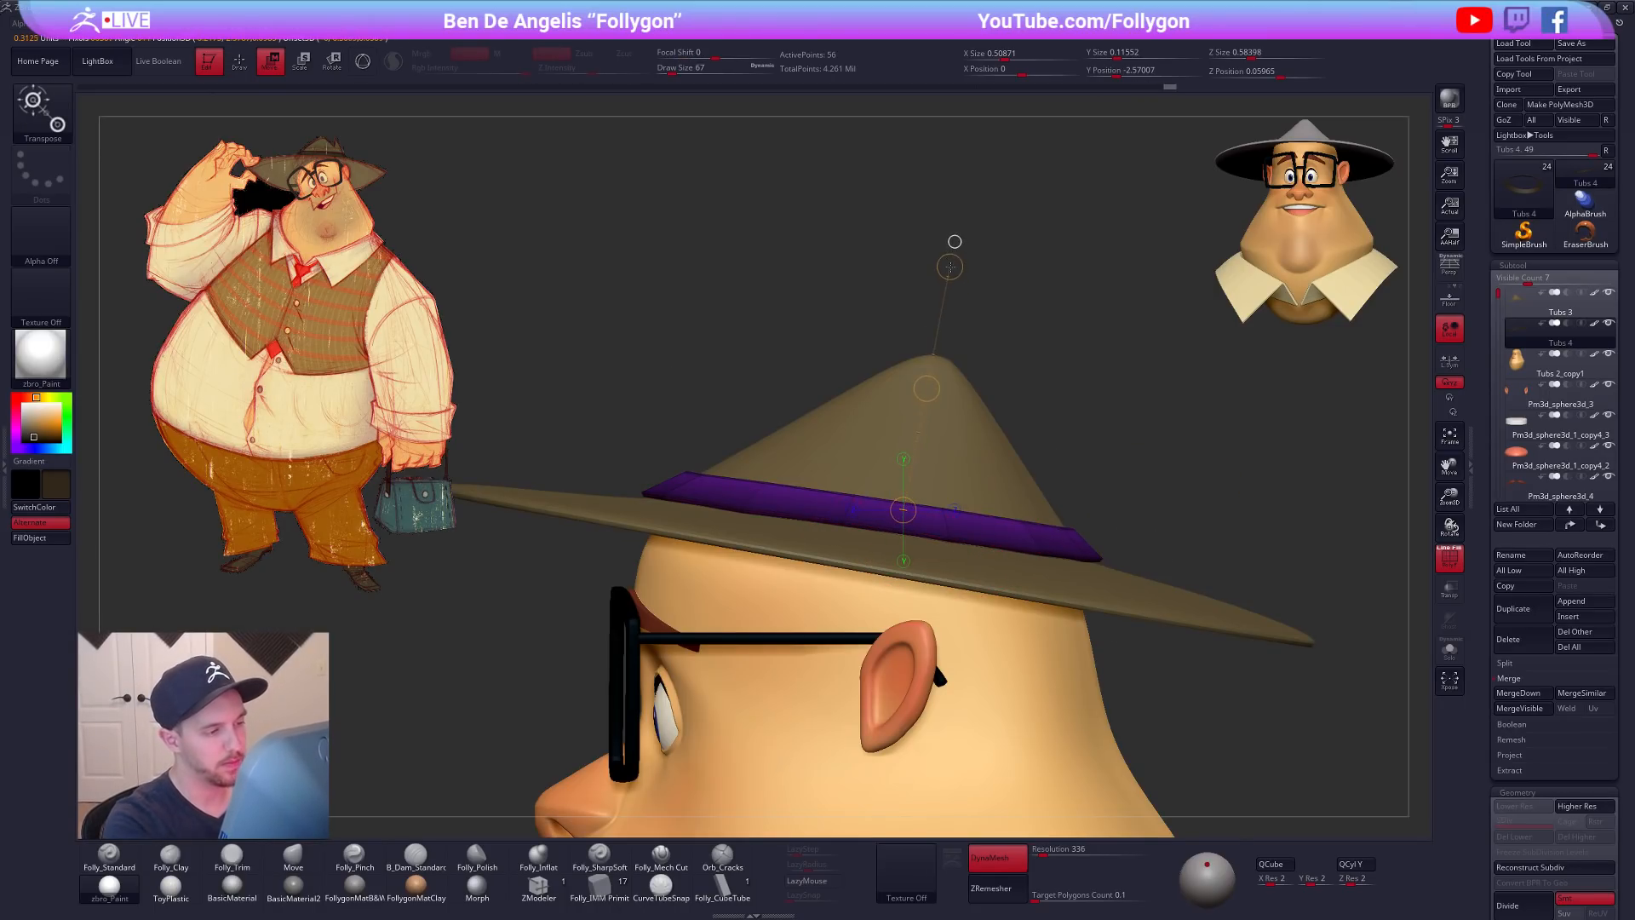
pyautogui.moveTo(928, 388); pyautogui.dragTo(934, 380)
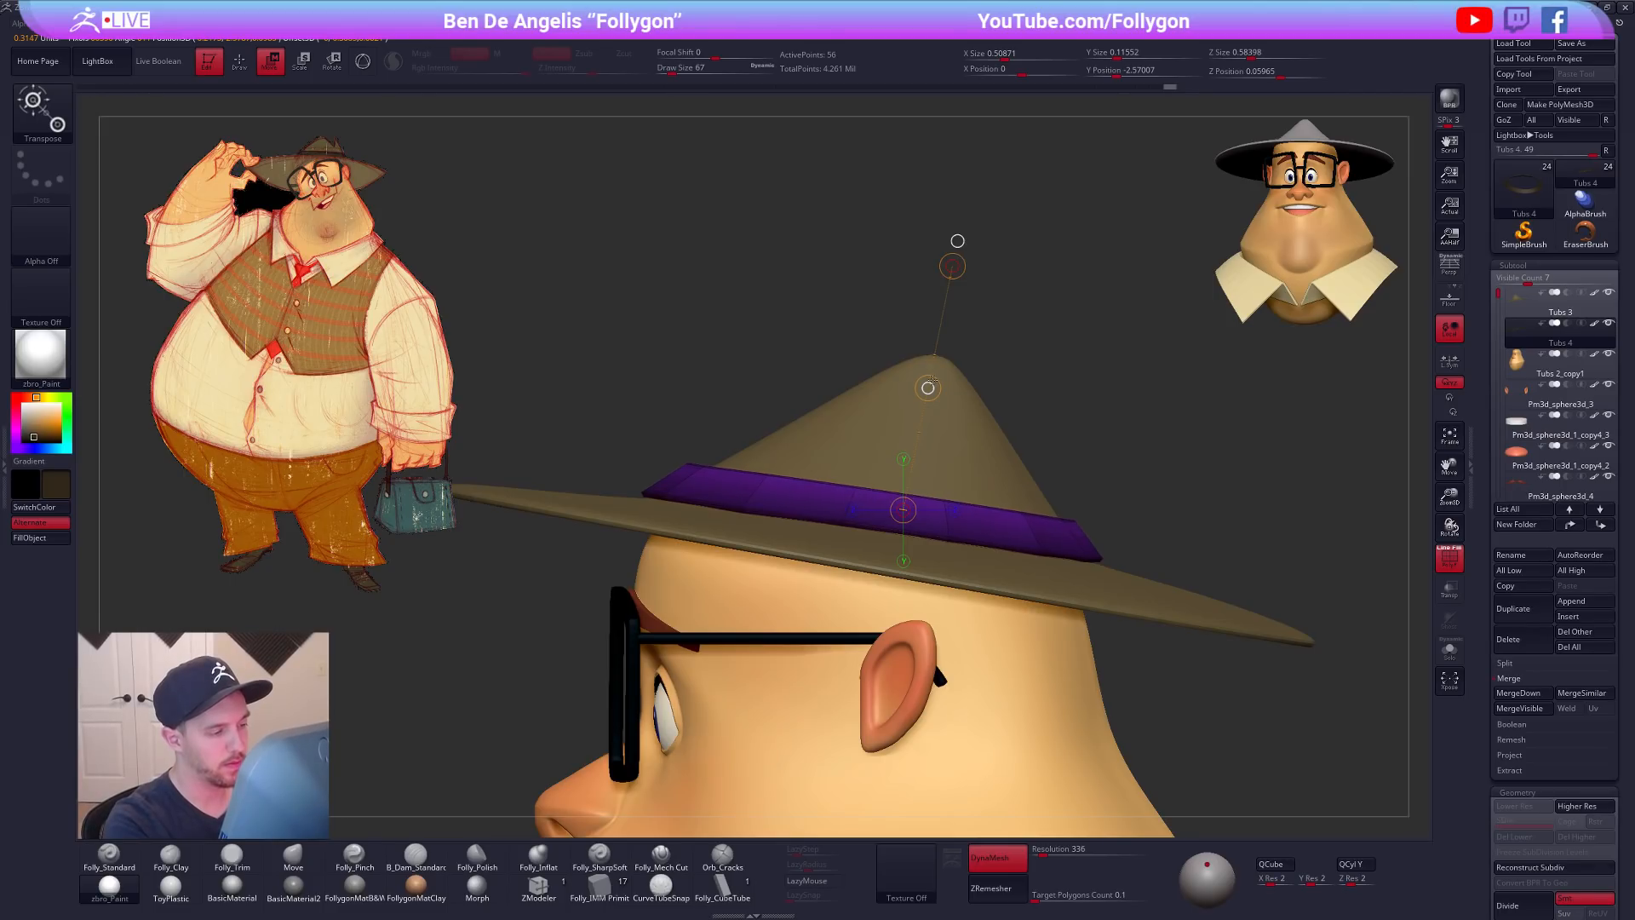
pyautogui.click(956, 243)
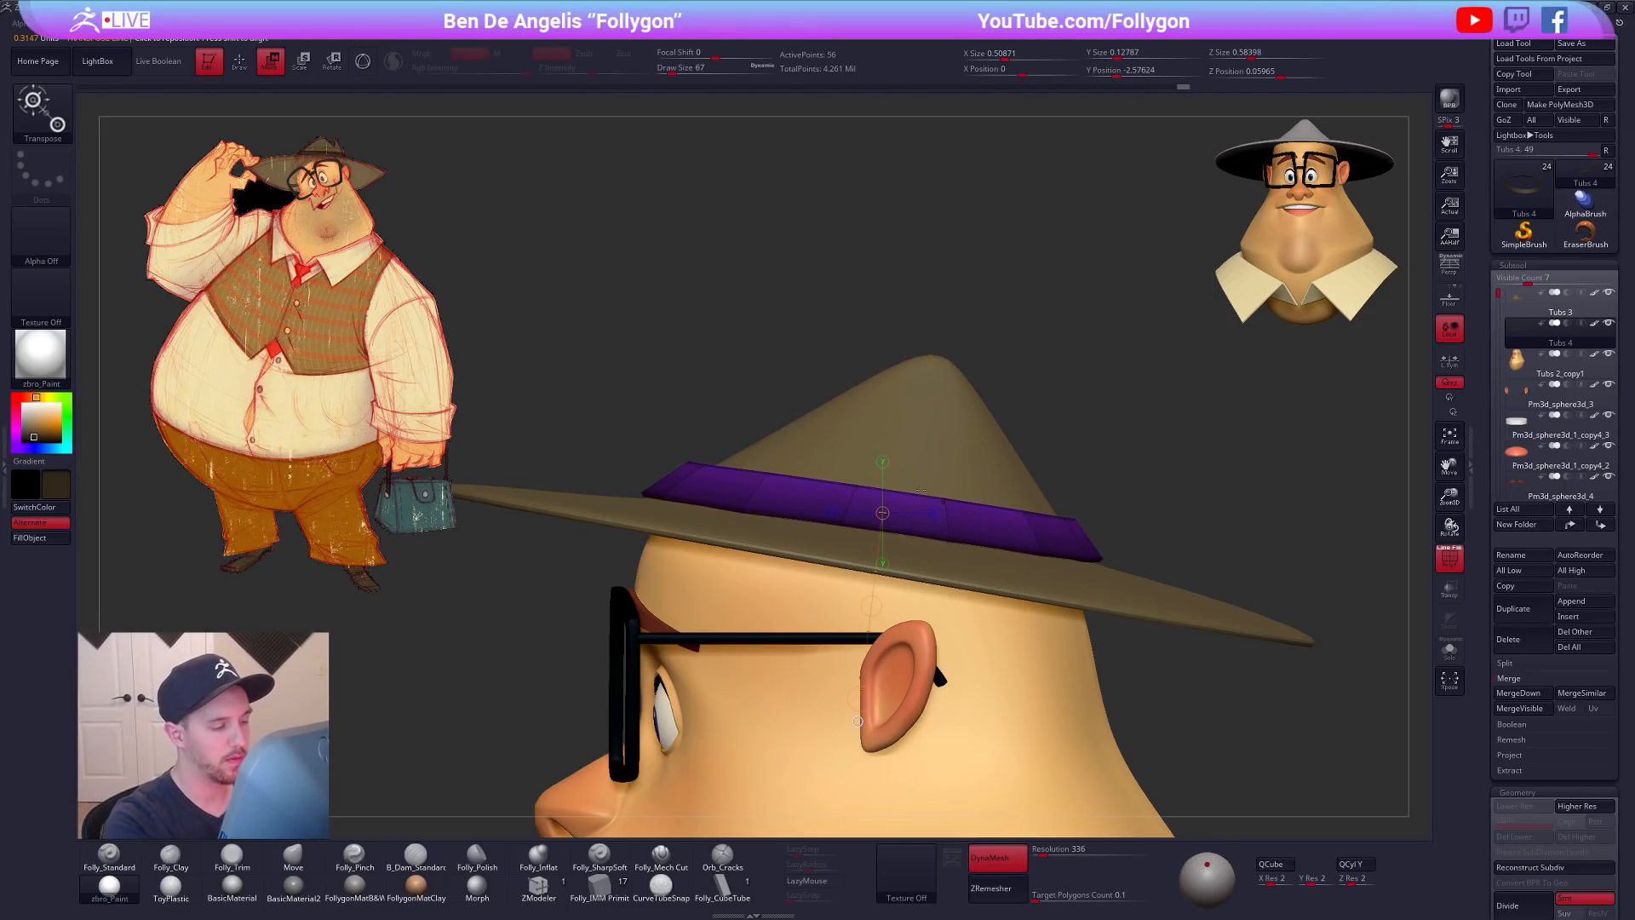
pyautogui.moveTo(1130, 512)
pyautogui.mouseDown()
pyautogui.moveTo(1108, 555)
pyautogui.moveTo(1128, 626)
pyautogui.mouseUp()
pyautogui.press('d')
pyautogui.press('q')
# Step: Refit the widened, smoothed band around the crown with the Move brush at draw sizes 81 and 74
pyautogui.keyDown('ctrl'); pyautogui.moveTo(1235, 716); pyautogui.dragTo(1150, 661, button='right'); pyautogui.keyUp('ctrl')
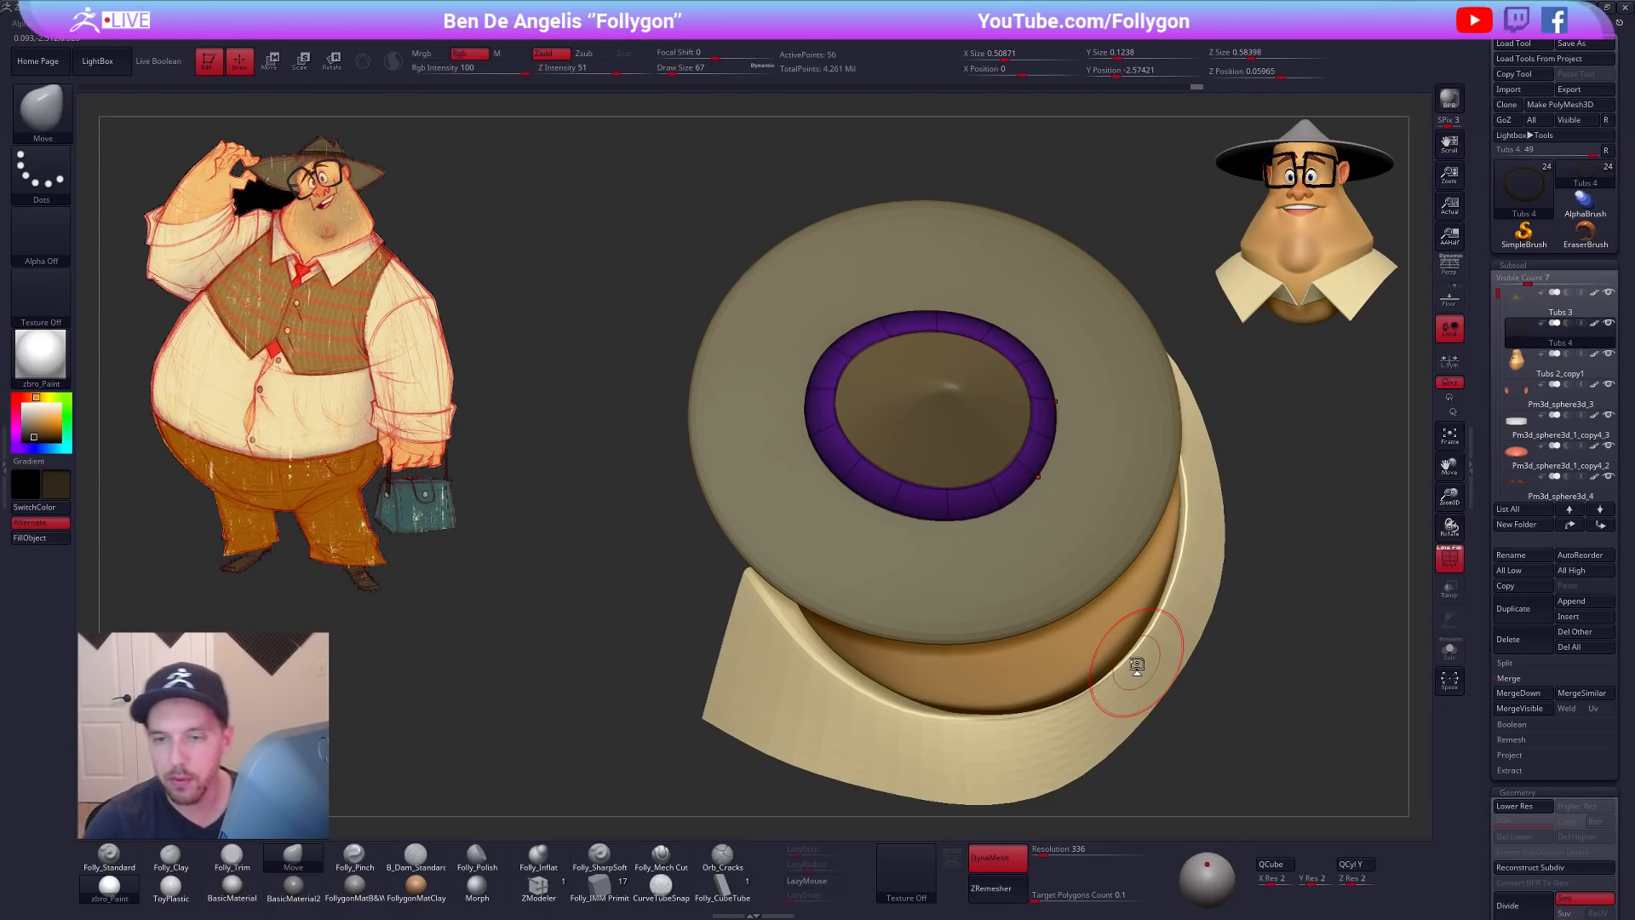
pyautogui.keyDown('alt'); pyautogui.moveTo(1137, 664); pyautogui.dragTo(1139, 816); pyautogui.keyUp('alt')
pyautogui.press('space')
pyautogui.hotkey('shift', 'f')
pyautogui.moveTo(1096, 655)
pyautogui.mouseDown(button='right')
pyautogui.moveTo(1113, 671)
pyautogui.moveTo(1070, 724)
pyautogui.moveTo(1060, 582)
pyautogui.moveTo(1063, 673)
pyautogui.mouseUp(button='right')
pyautogui.hotkey('shift', 'f')
pyautogui.keyDown('alt'); pyautogui.moveTo(1046, 546); pyautogui.dragTo(1057, 571, button='right'); pyautogui.keyUp('alt')
pyautogui.press('space')
pyautogui.press('space')
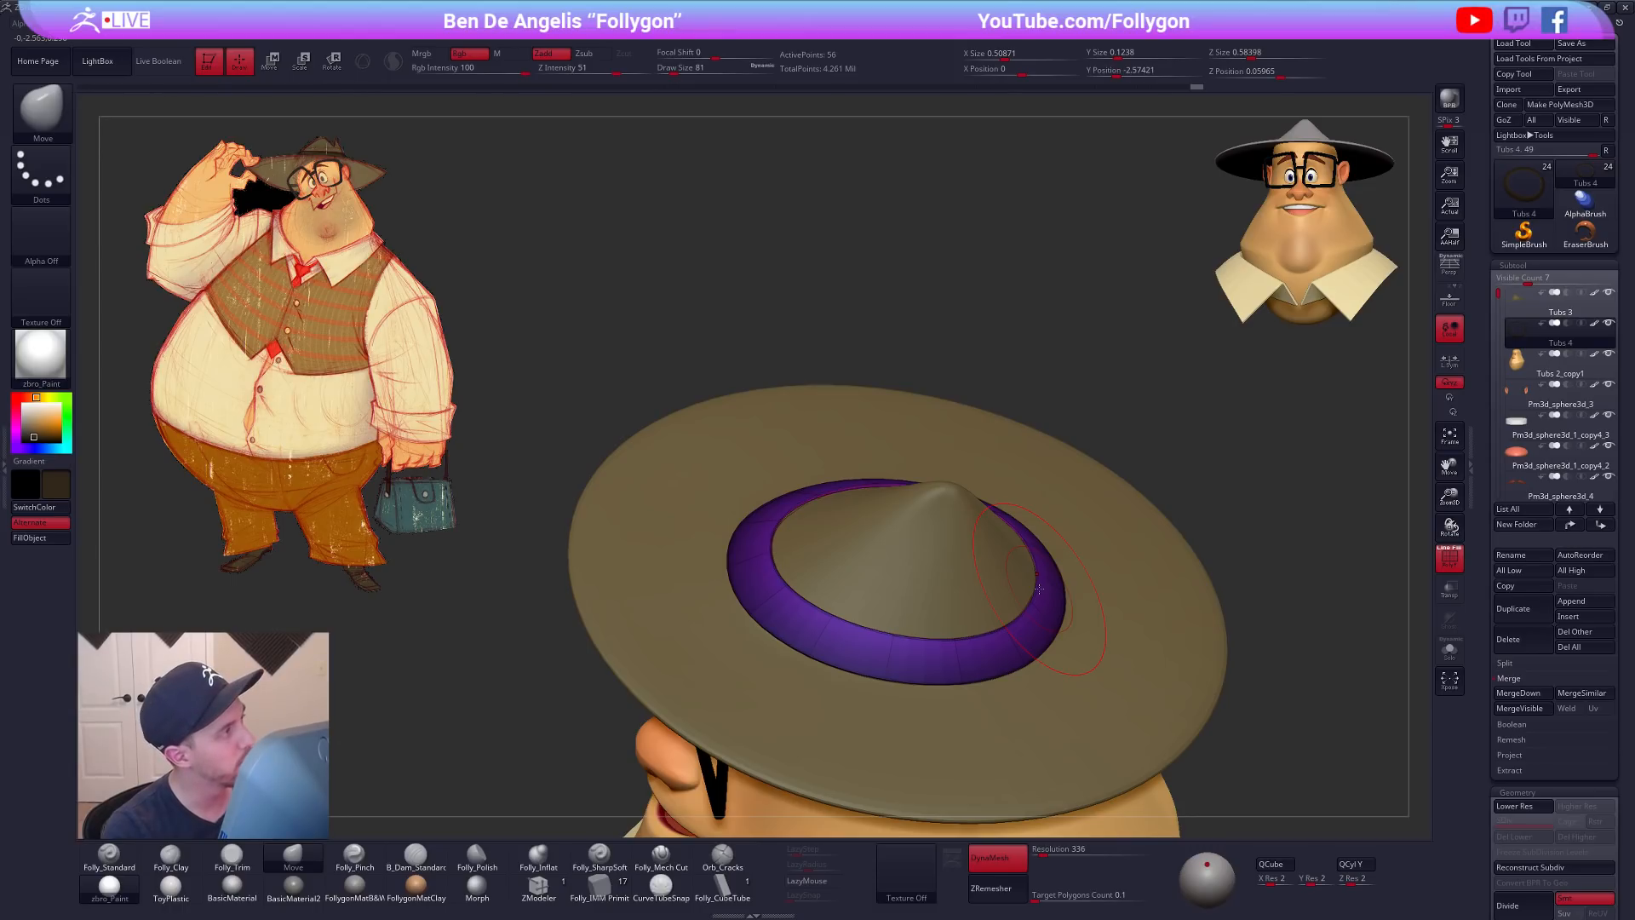
pyautogui.press('space')
pyautogui.moveTo(1083, 638); pyautogui.dragTo(1076, 639)
pyautogui.moveTo(1000, 575)
pyautogui.mouseDown(button='right')
pyautogui.moveTo(1040, 581)
pyautogui.moveTo(1023, 645)
pyautogui.moveTo(929, 696)
pyautogui.mouseUp(button='right')
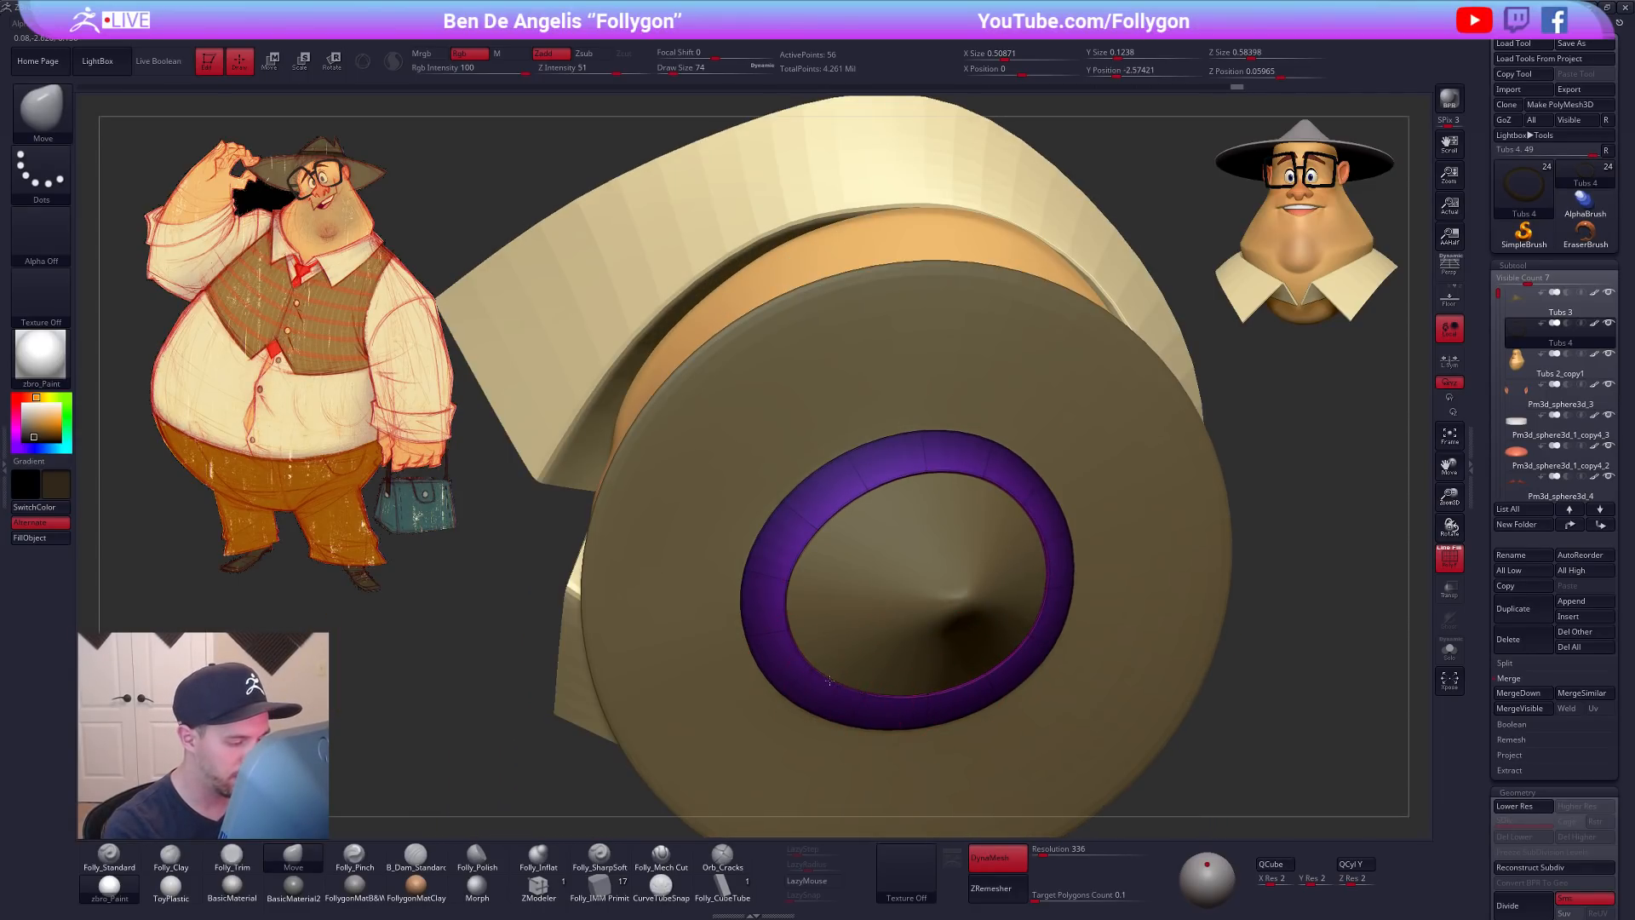
pyautogui.moveTo(855, 700); pyautogui.dragTo(815, 573, button='right')
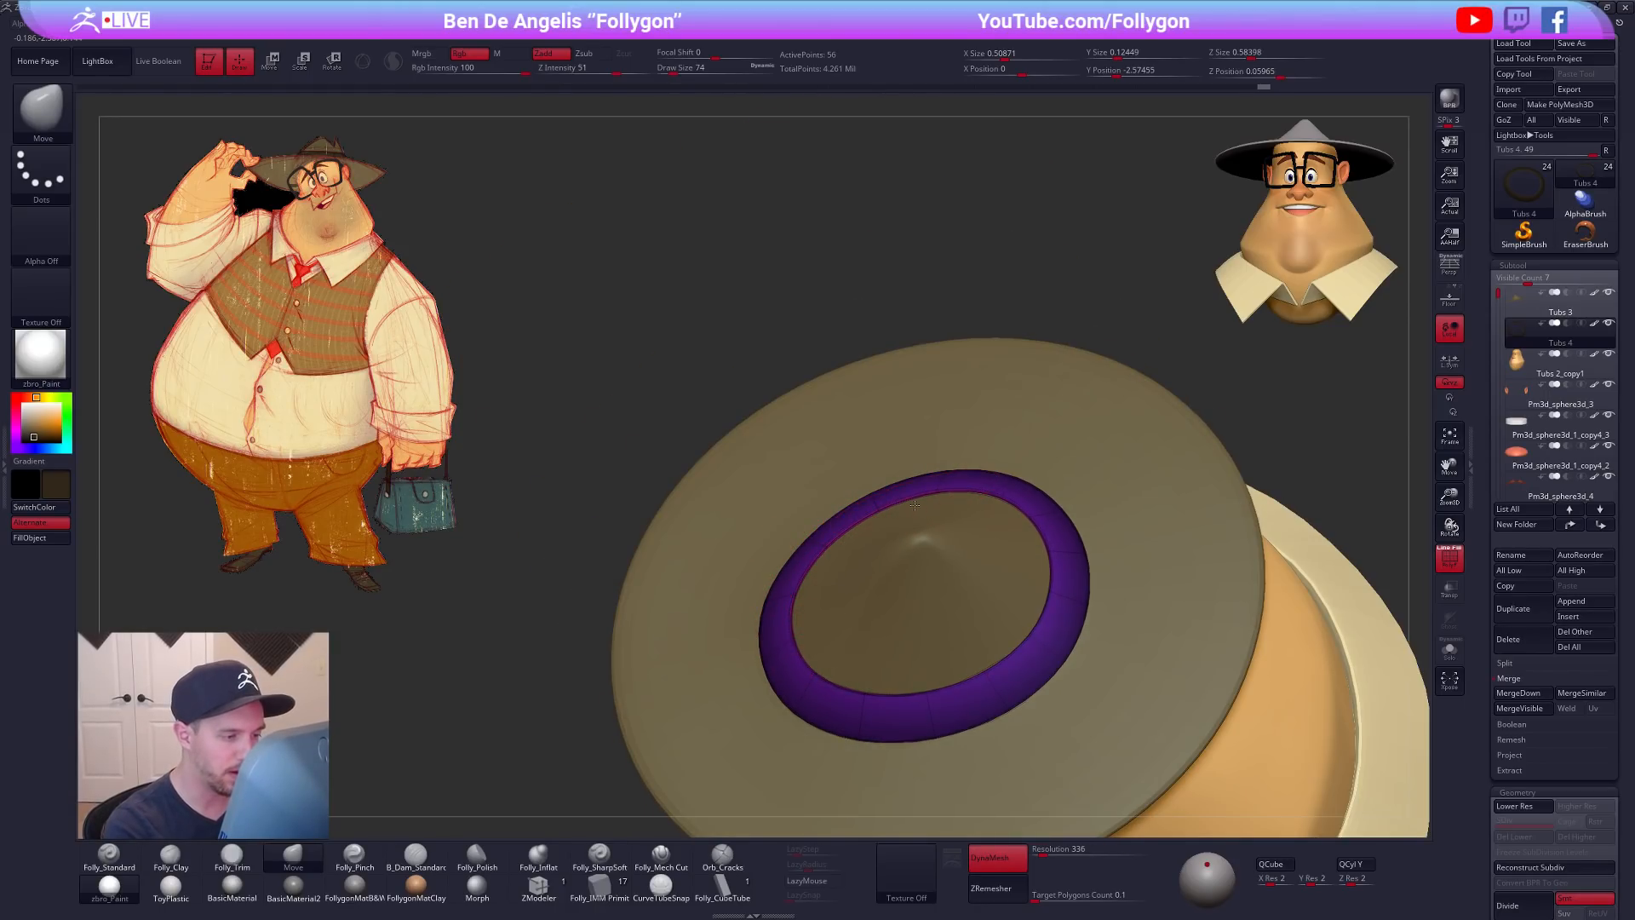
# Step: Examine the band without its wireframe on the whole head from the side and the front
pyautogui.moveTo(943, 544); pyautogui.dragTo(966, 513, button='right')
pyautogui.moveTo(1149, 394)
pyautogui.keyDown('ctrl'); pyautogui.mouseDown(button='right')
pyautogui.moveTo(1045, 435)
pyautogui.moveTo(1028, 470)
pyautogui.moveTo(1171, 634)
pyautogui.moveTo(1078, 677)
pyautogui.moveTo(1093, 658)
pyautogui.mouseUp(button='right'); pyautogui.keyUp('ctrl')
pyautogui.hotkey('shift', 'f')
pyautogui.press('shift')
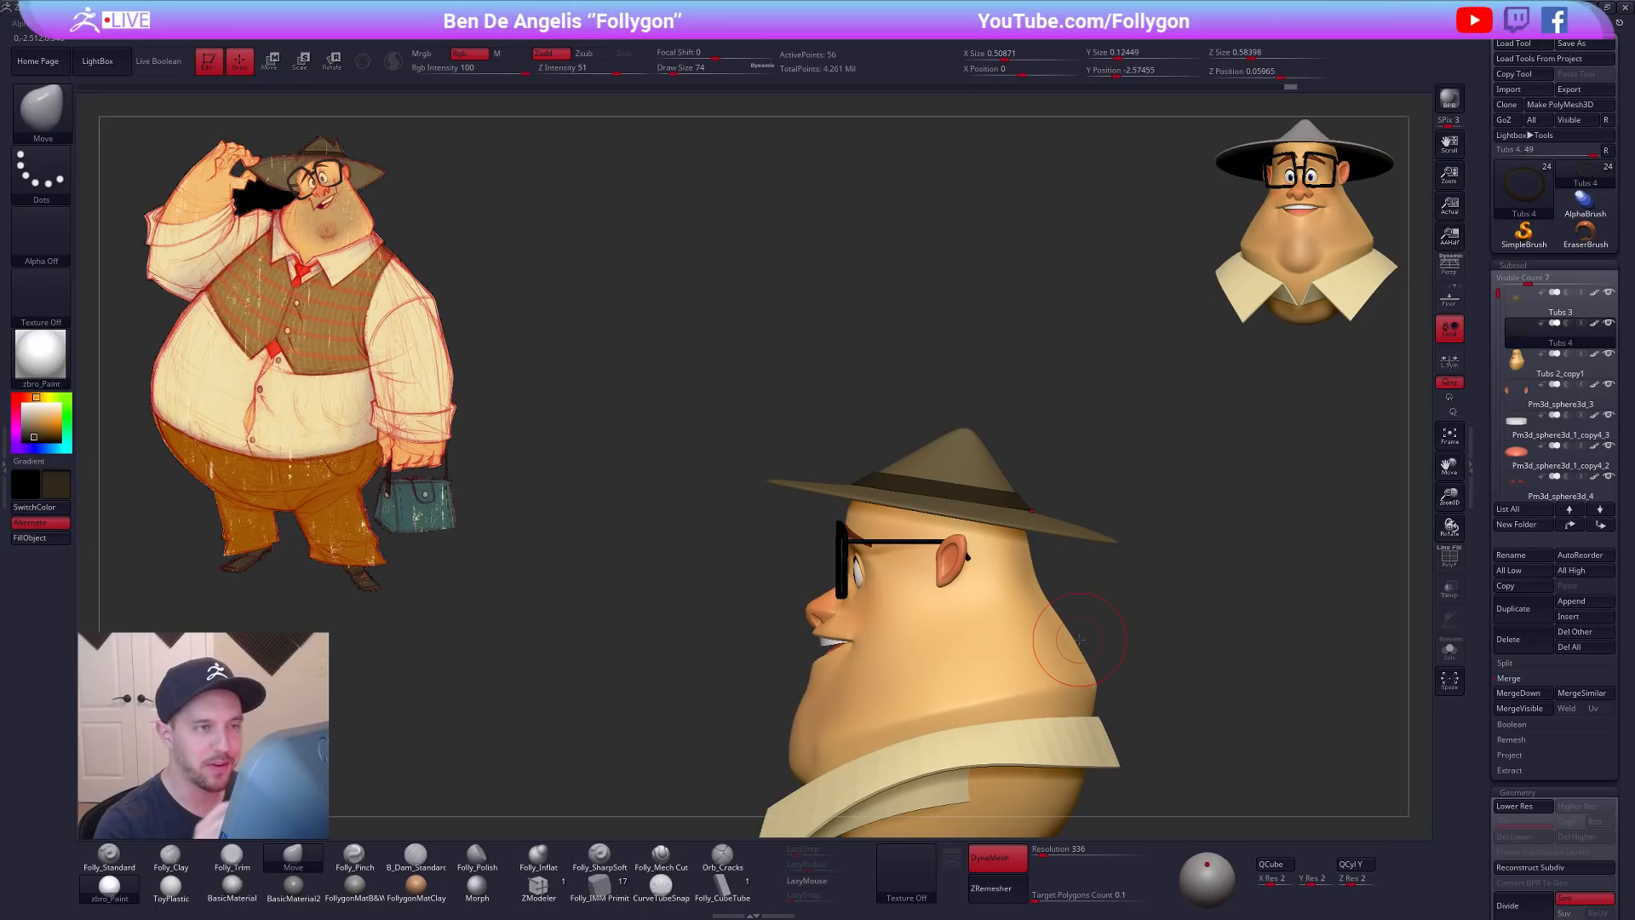
pyautogui.keyDown('ctrl'); pyautogui.moveTo(914, 515); pyautogui.dragTo(937, 482, button='right'); pyautogui.keyUp('ctrl')
pyautogui.hotkey('ctrl', 'shift', 'f')
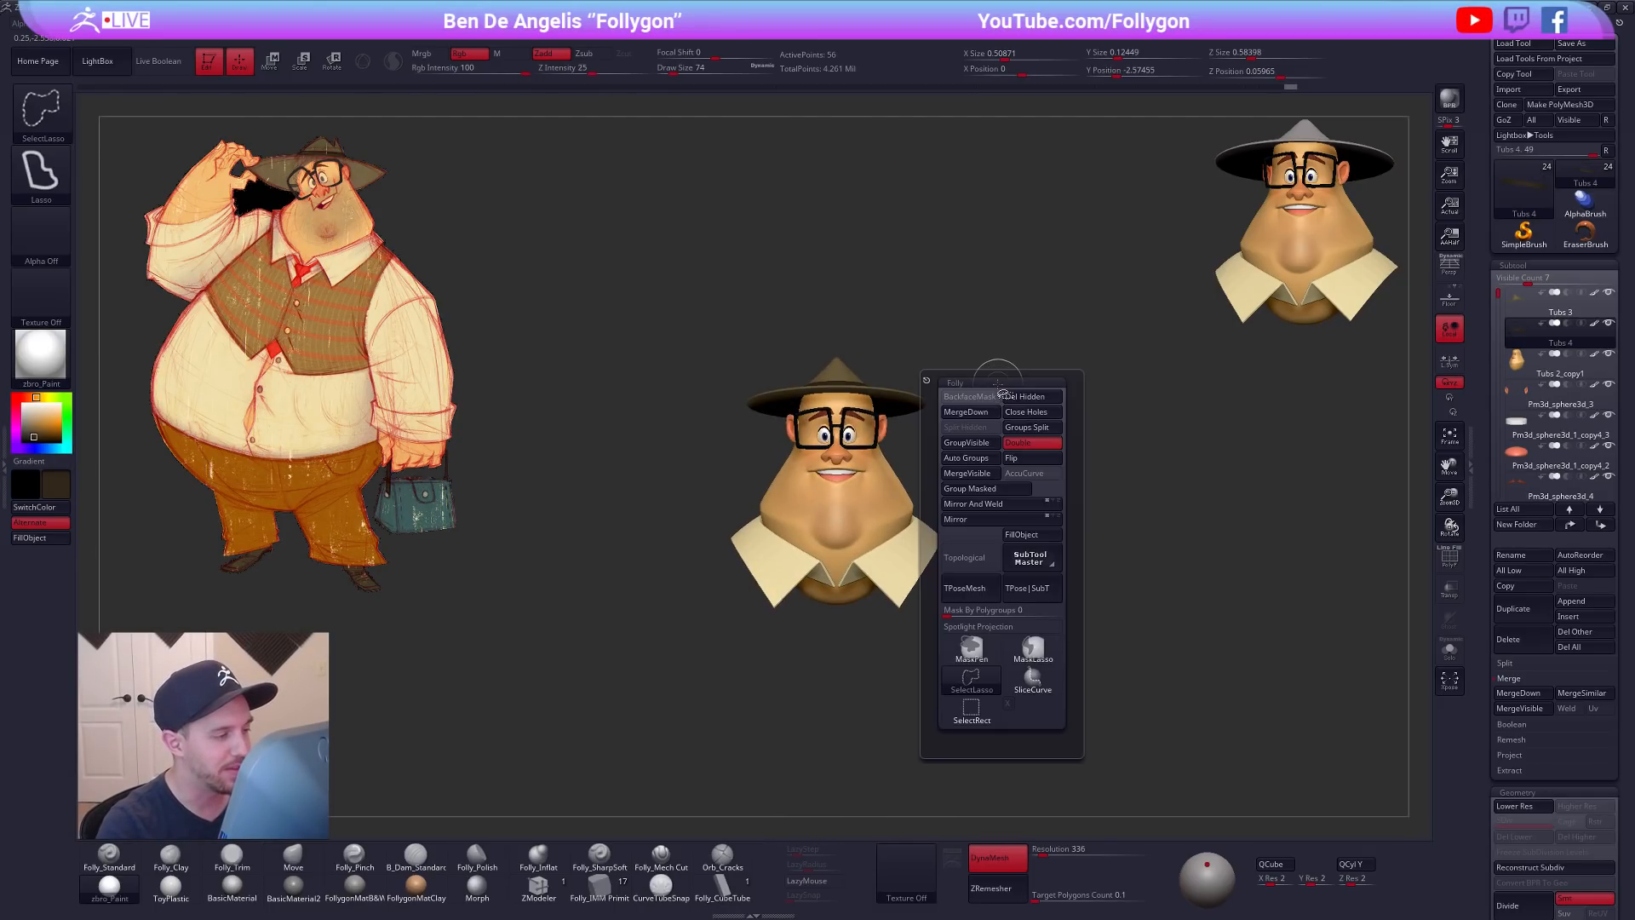
pyautogui.keyDown('ctrl'); pyautogui.moveTo(1033, 335); pyautogui.dragTo(982, 410, button='right'); pyautogui.keyUp('ctrl')
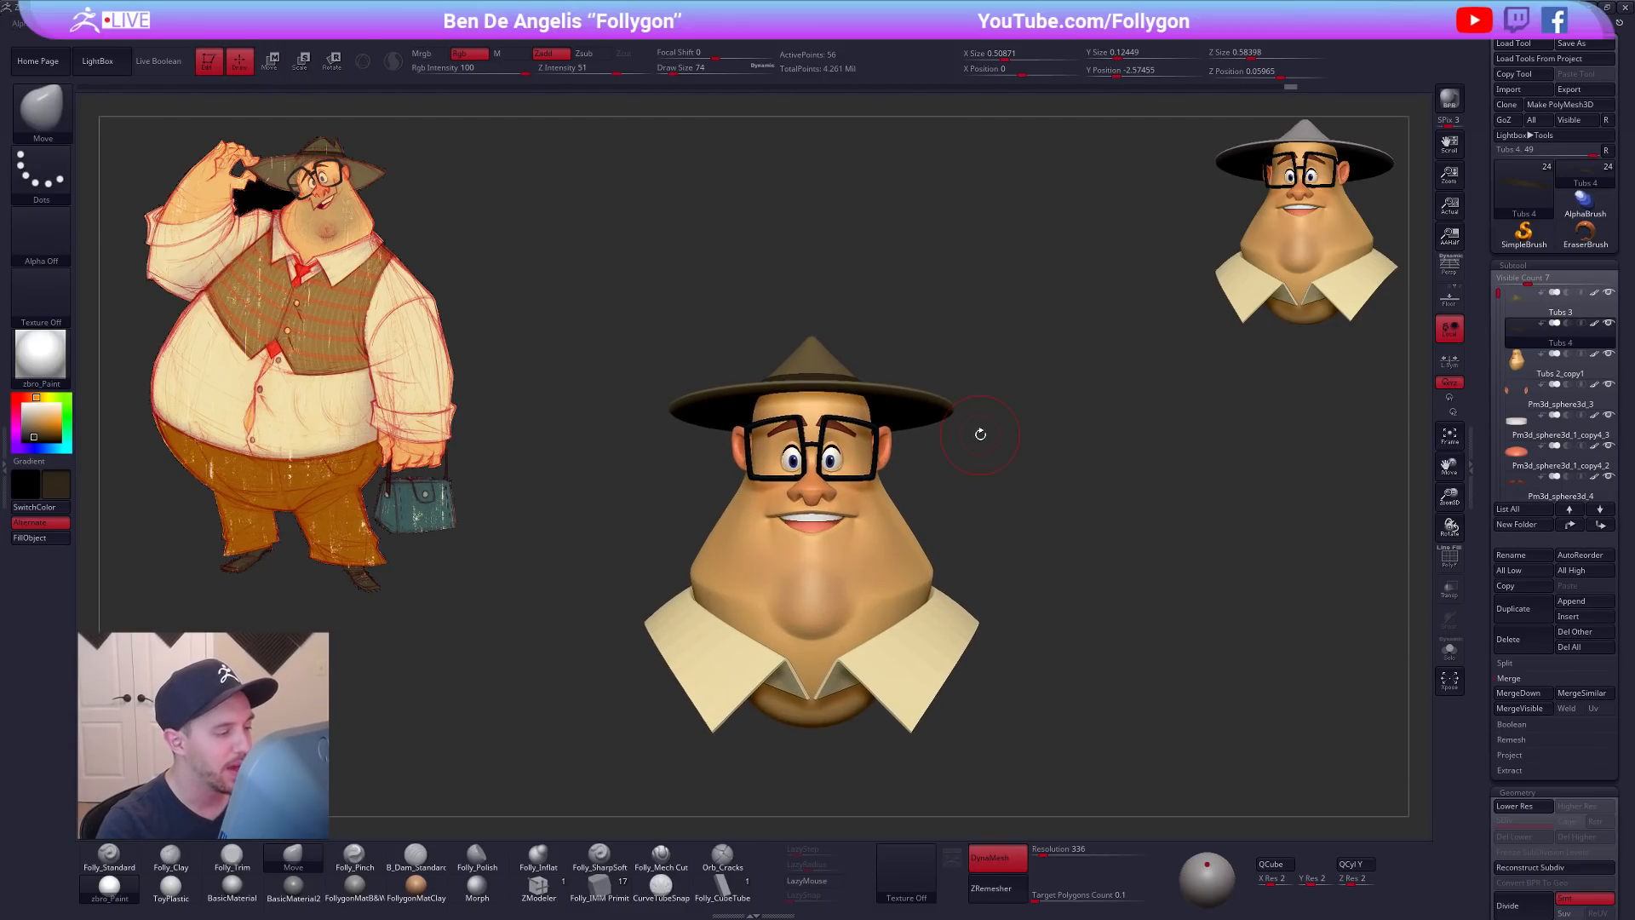
# Step: Select the head and adjust the area around the mouth and cheeks with the Move brush at draw size 61
pyautogui.keyDown('alt'); pyautogui.click(828, 502); pyautogui.keyUp('alt')
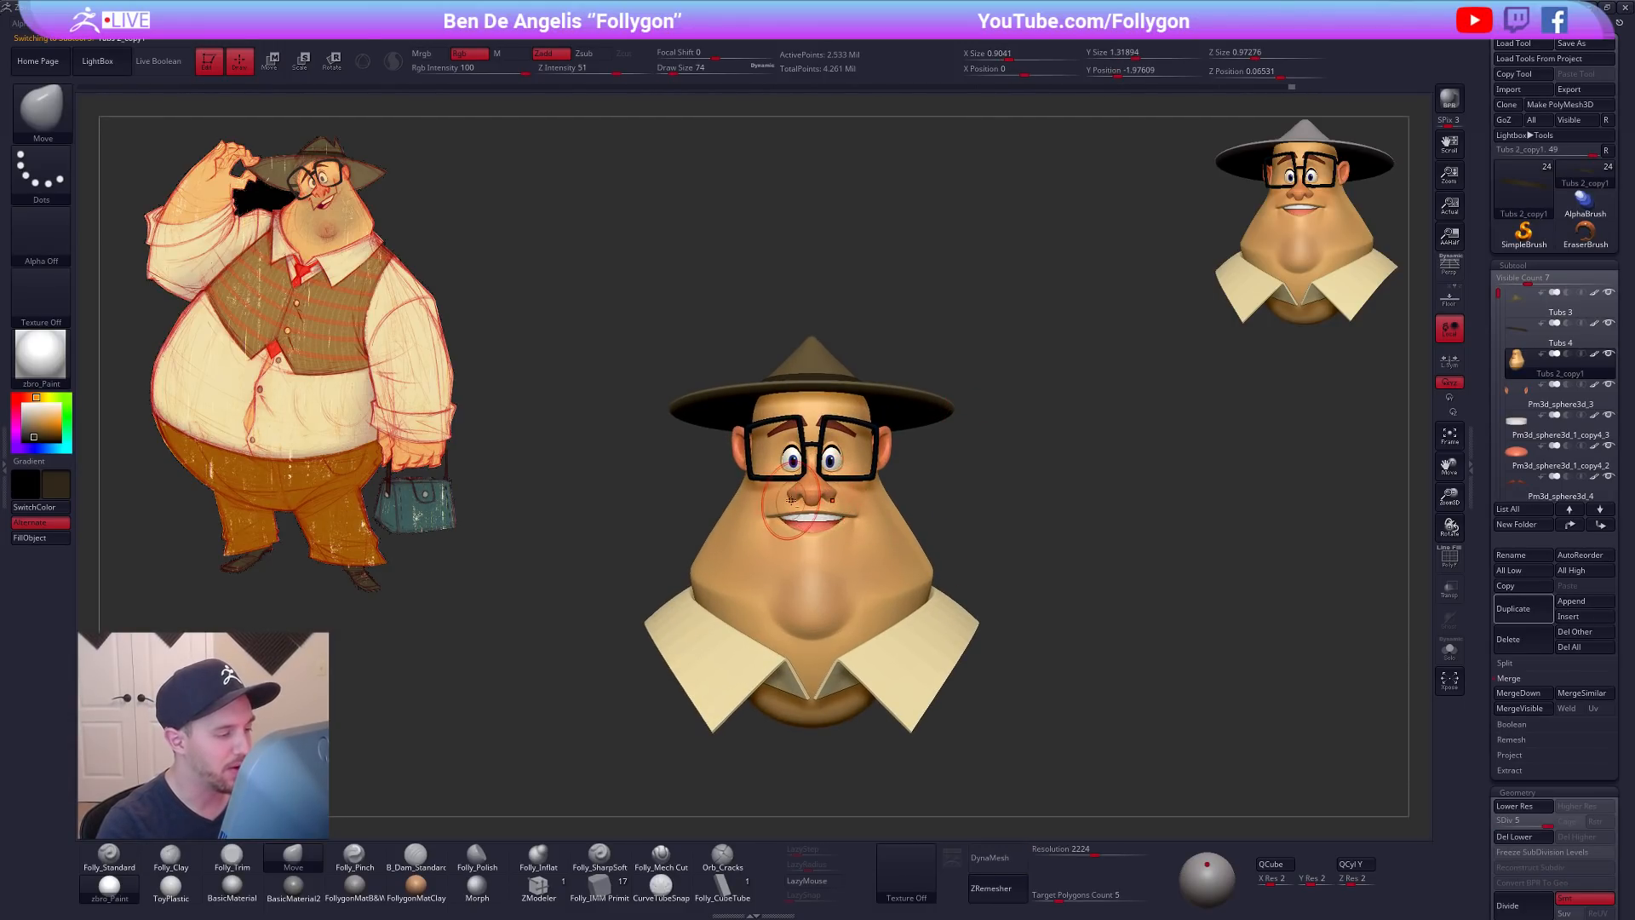
pyautogui.keyDown('ctrl'); pyautogui.moveTo(802, 503); pyautogui.dragTo(825, 513, button='right'); pyautogui.keyUp('ctrl')
pyautogui.press('space')
pyautogui.moveTo(824, 501); pyautogui.dragTo(817, 501)
pyautogui.press('space')
pyautogui.moveTo(939, 512); pyautogui.dragTo(943, 511)
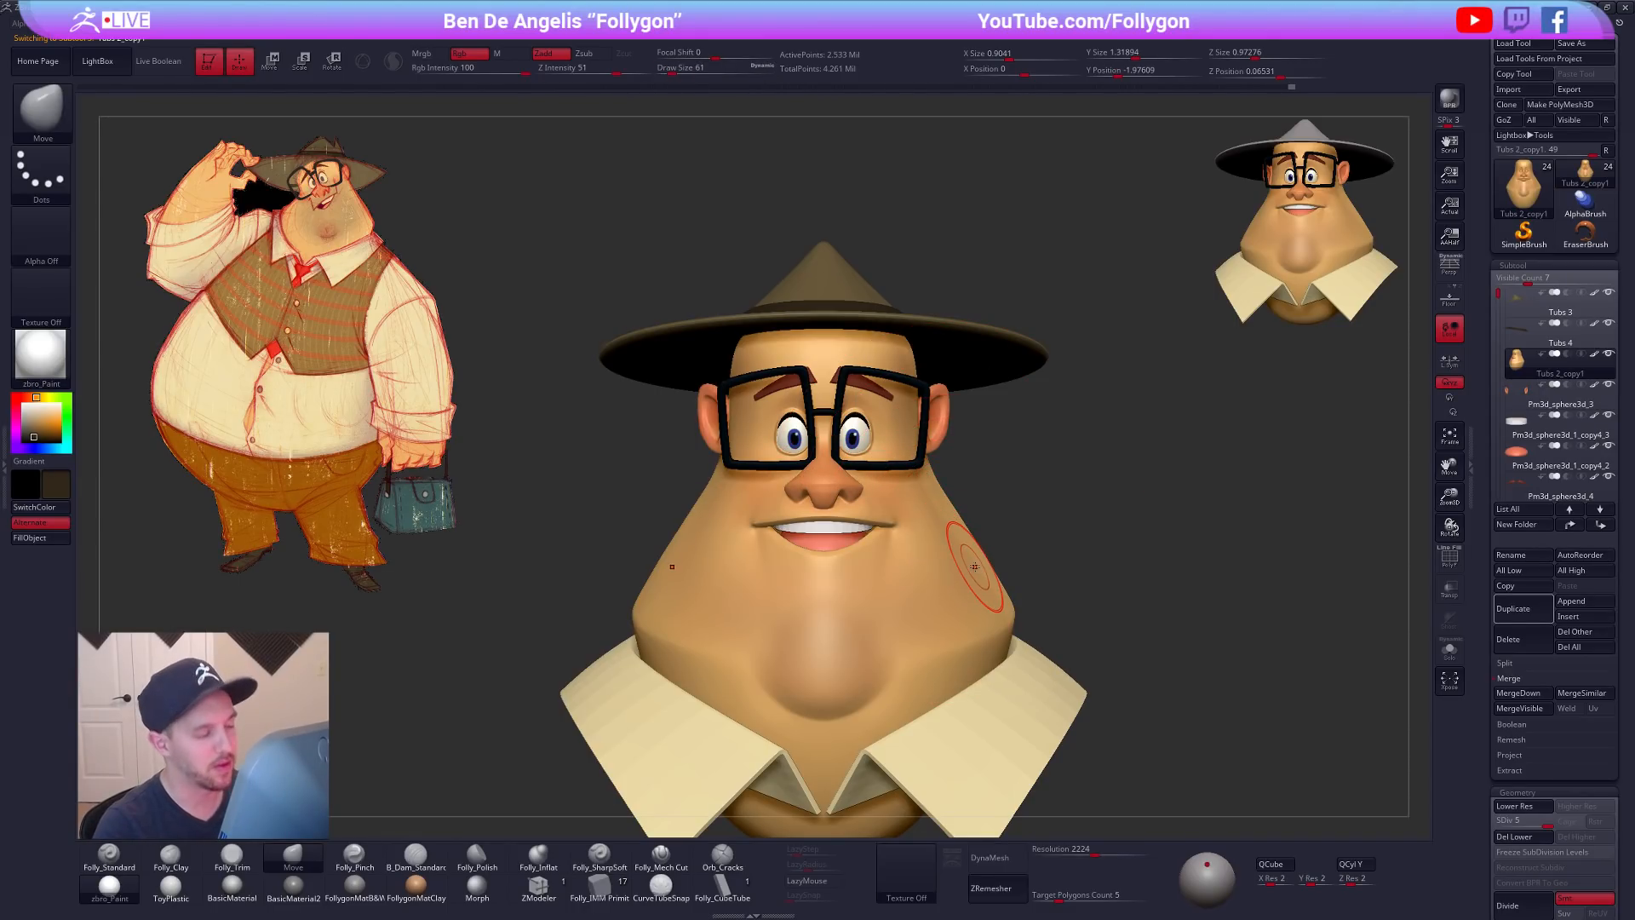
pyautogui.moveTo(914, 565)
pyautogui.mouseDown(button='right')
pyautogui.moveTo(861, 544)
pyautogui.moveTo(960, 547)
pyautogui.moveTo(971, 588)
pyautogui.mouseUp(button='right')
# Step: Isolate the head at subdivision level 2 and adjust the cheek beside the mouth with a smaller Move brush
pyautogui.hotkey('alt', 's')
pyautogui.hotkey('shift', 'f')
pyautogui.hotkey('shift', 'f')
pyautogui.press('space')
pyautogui.moveTo(898, 504); pyautogui.dragTo(891, 500)
pyautogui.hotkey('shift', 'd')
pyautogui.hotkey('shift', 'd')
pyautogui.hotkey('shift', 'd')
pyautogui.moveTo(883, 510); pyautogui.dragTo(839, 514, button='right')
pyautogui.press('space')
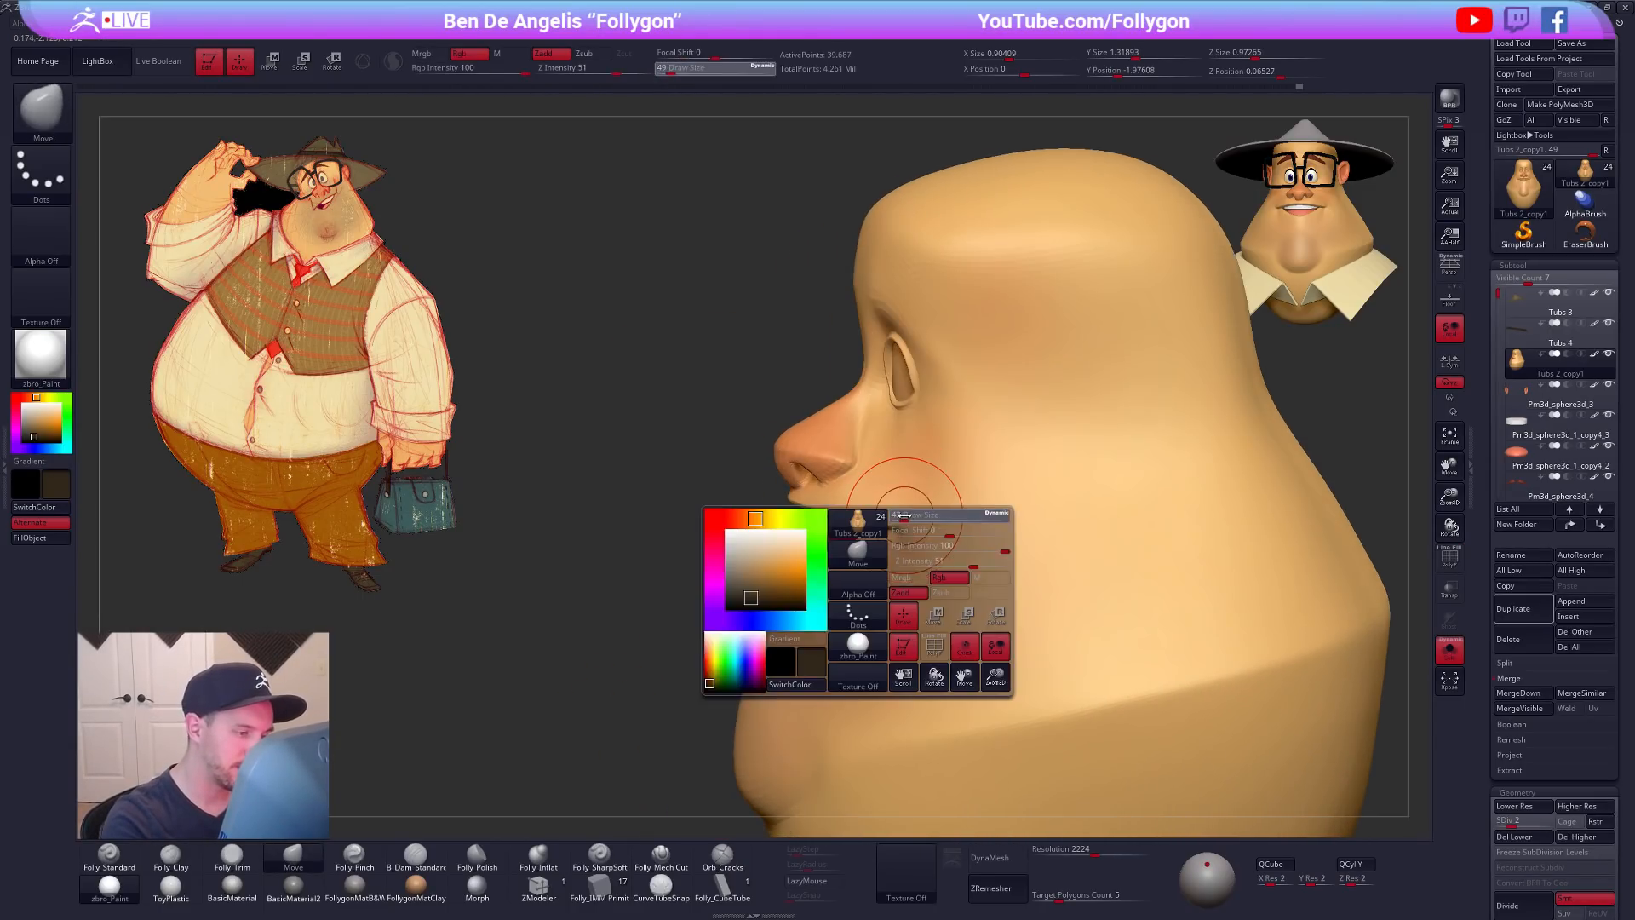
pyautogui.moveTo(908, 515); pyautogui.dragTo(904, 515)
# Step: Return the head to subdivision level 5 and refine the cheek around the mouth corner with the Folly_Trim brush at draw size 33
pyautogui.press('3')
pyautogui.moveTo(895, 490)
pyautogui.mouseDown(button='right')
pyautogui.moveTo(957, 530)
pyautogui.moveTo(967, 519)
pyautogui.moveTo(942, 531)
pyautogui.mouseUp(button='right')
pyautogui.hotkey('alt', 's')
pyautogui.press('d')
pyautogui.press('[')
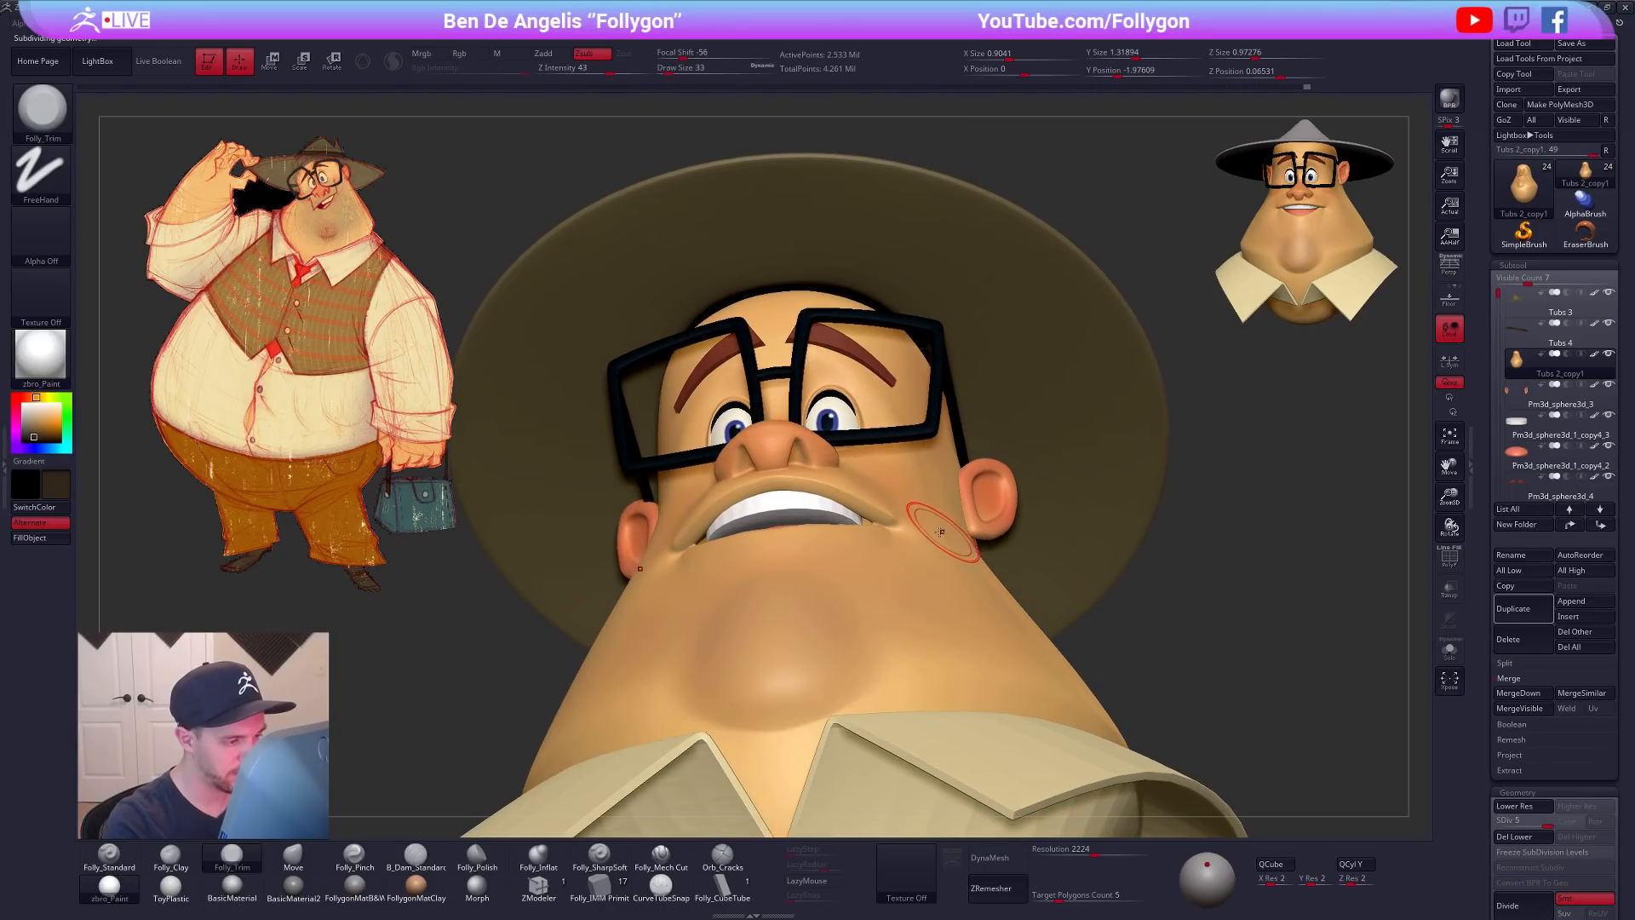
pyautogui.hotkey('alt', 's')
pyautogui.moveTo(797, 533); pyautogui.dragTo(858, 522, button='right')
# Step: Sharpen the mouth corner crease with the Folly_Pinch brush at draw size 18, smooth the cheek beside it and show the whole head again
pyautogui.press('5')
pyautogui.press('space')
pyautogui.moveTo(889, 506); pyautogui.dragTo(884, 505)
pyautogui.moveTo(884, 506)
pyautogui.mouseDown(button='right')
pyautogui.moveTo(846, 529)
pyautogui.moveTo(855, 555)
pyautogui.mouseUp(button='right')
pyautogui.press('space')
pyautogui.moveTo(868, 553); pyautogui.dragTo(863, 552)
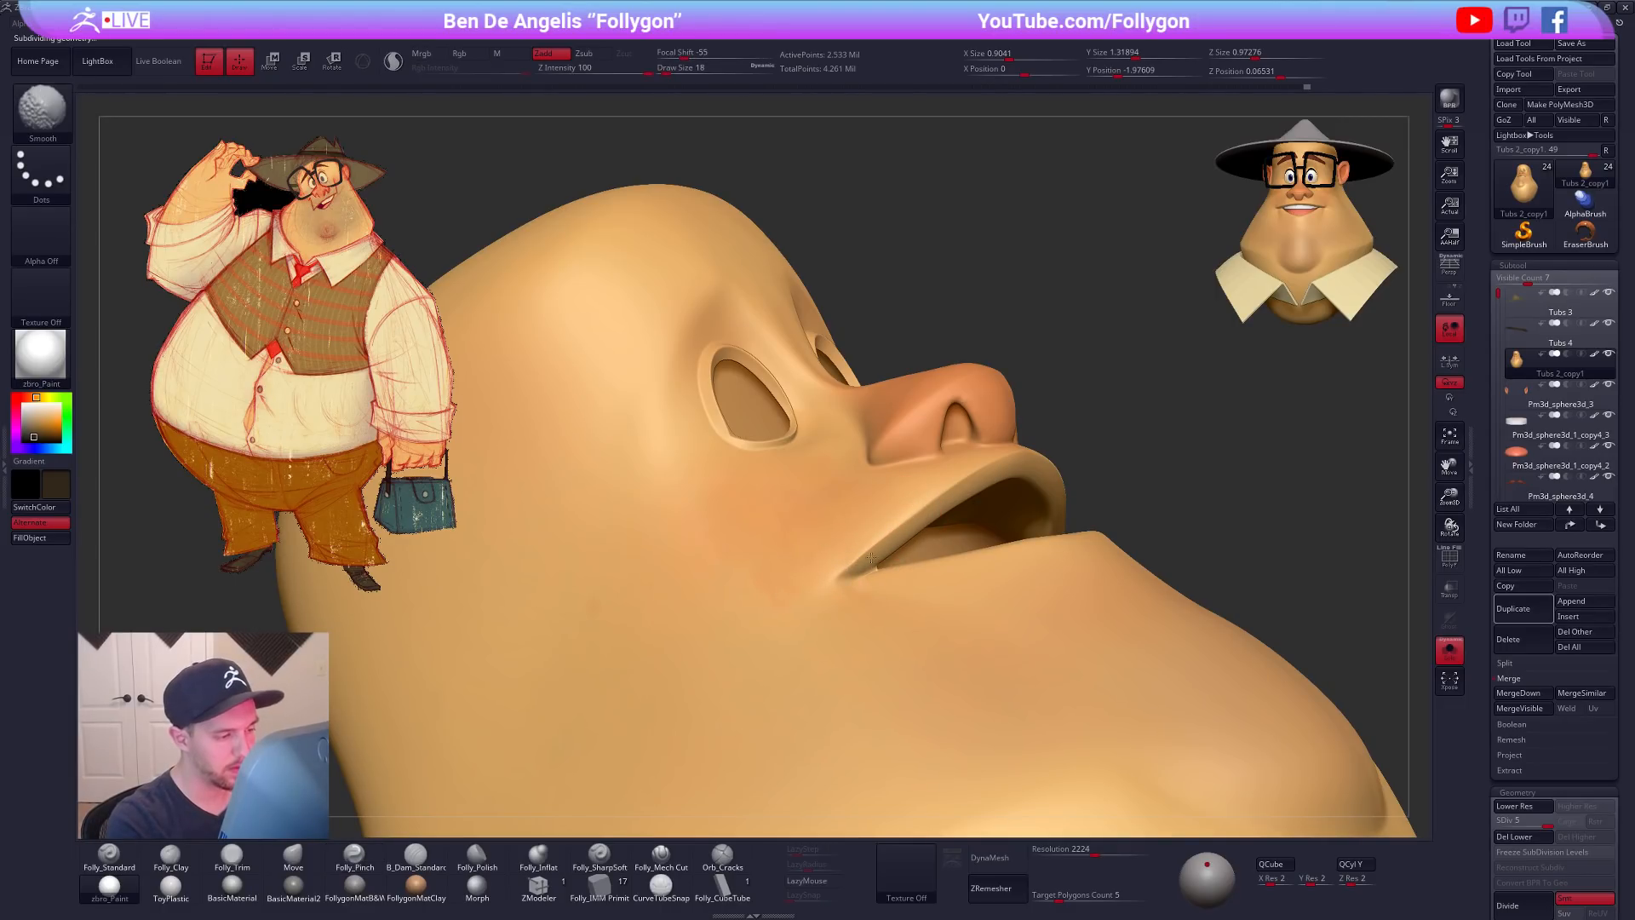
pyautogui.moveTo(821, 628)
pyautogui.mouseDown(button='right')
pyautogui.moveTo(862, 579)
pyautogui.moveTo(800, 605)
pyautogui.moveTo(958, 656)
pyautogui.moveTo(875, 639)
pyautogui.mouseUp(button='right')
pyautogui.hotkey('ctrl', 'shift', 's')
pyautogui.keyDown('alt'); pyautogui.moveTo(1078, 671); pyautogui.dragTo(993, 585, button='right'); pyautogui.keyUp('alt')
pyautogui.moveTo(1198, 693); pyautogui.dragTo(1089, 683, button='right')
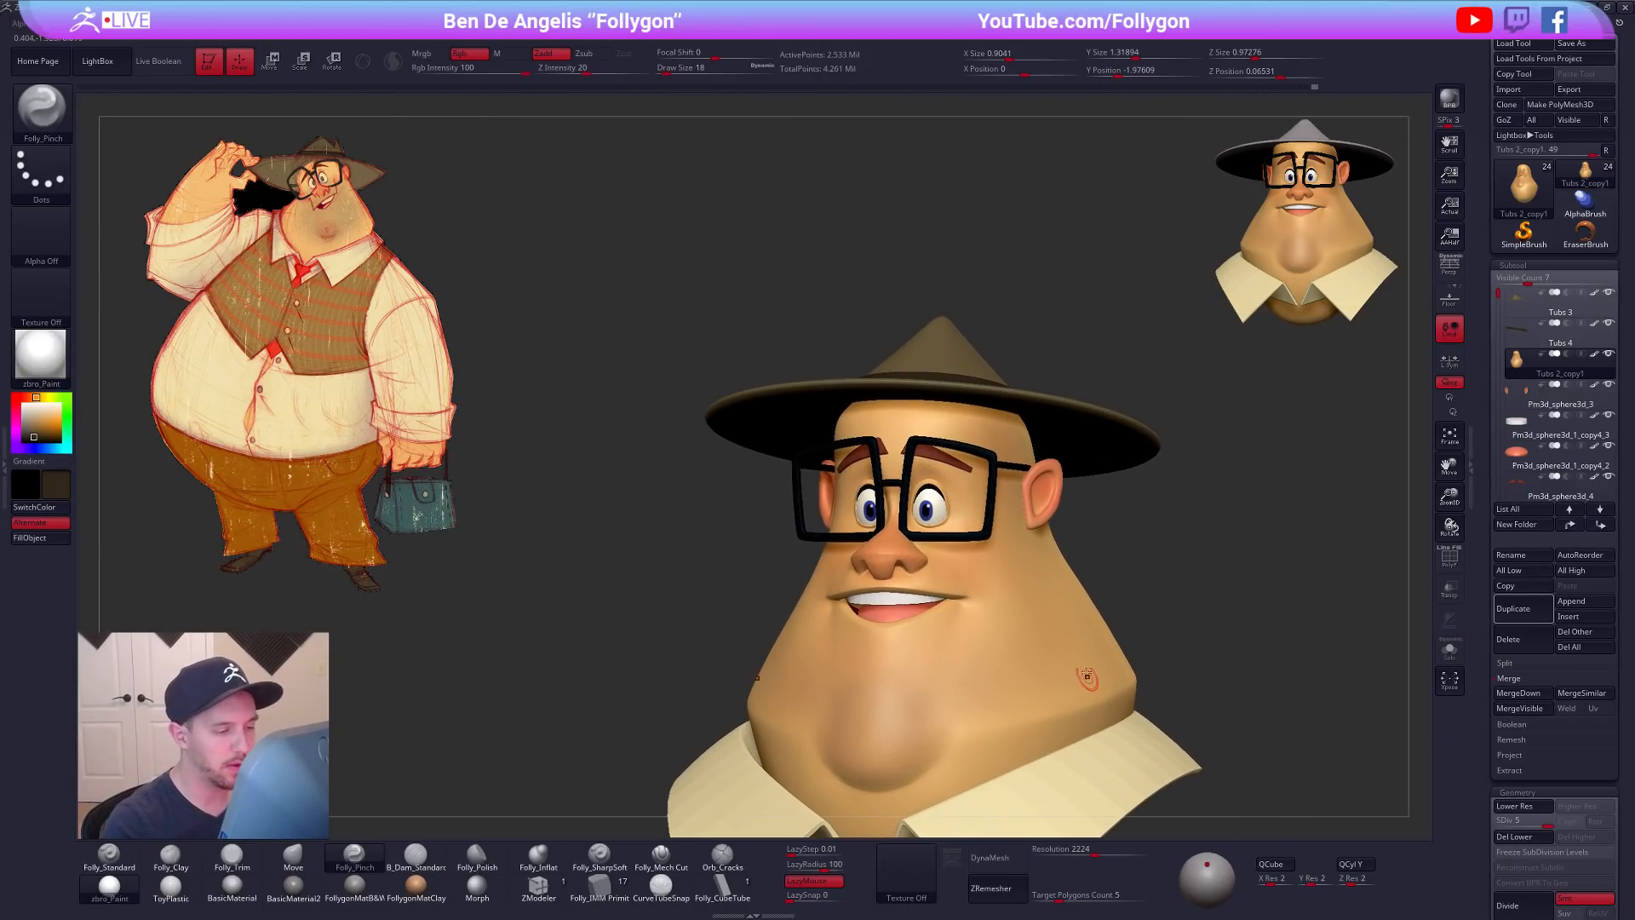
# Step: Select the hat with draw size 113 and make all subtools of the character visible
pyautogui.press('space')
pyautogui.moveTo(1131, 503); pyautogui.dragTo(1154, 493)
pyautogui.keyDown('alt'); pyautogui.click(1117, 455); pyautogui.keyUp('alt')
pyautogui.keyDown('ctrl'); pyautogui.moveTo(1182, 550); pyautogui.dragTo(1091, 430, button='right'); pyautogui.keyUp('ctrl')
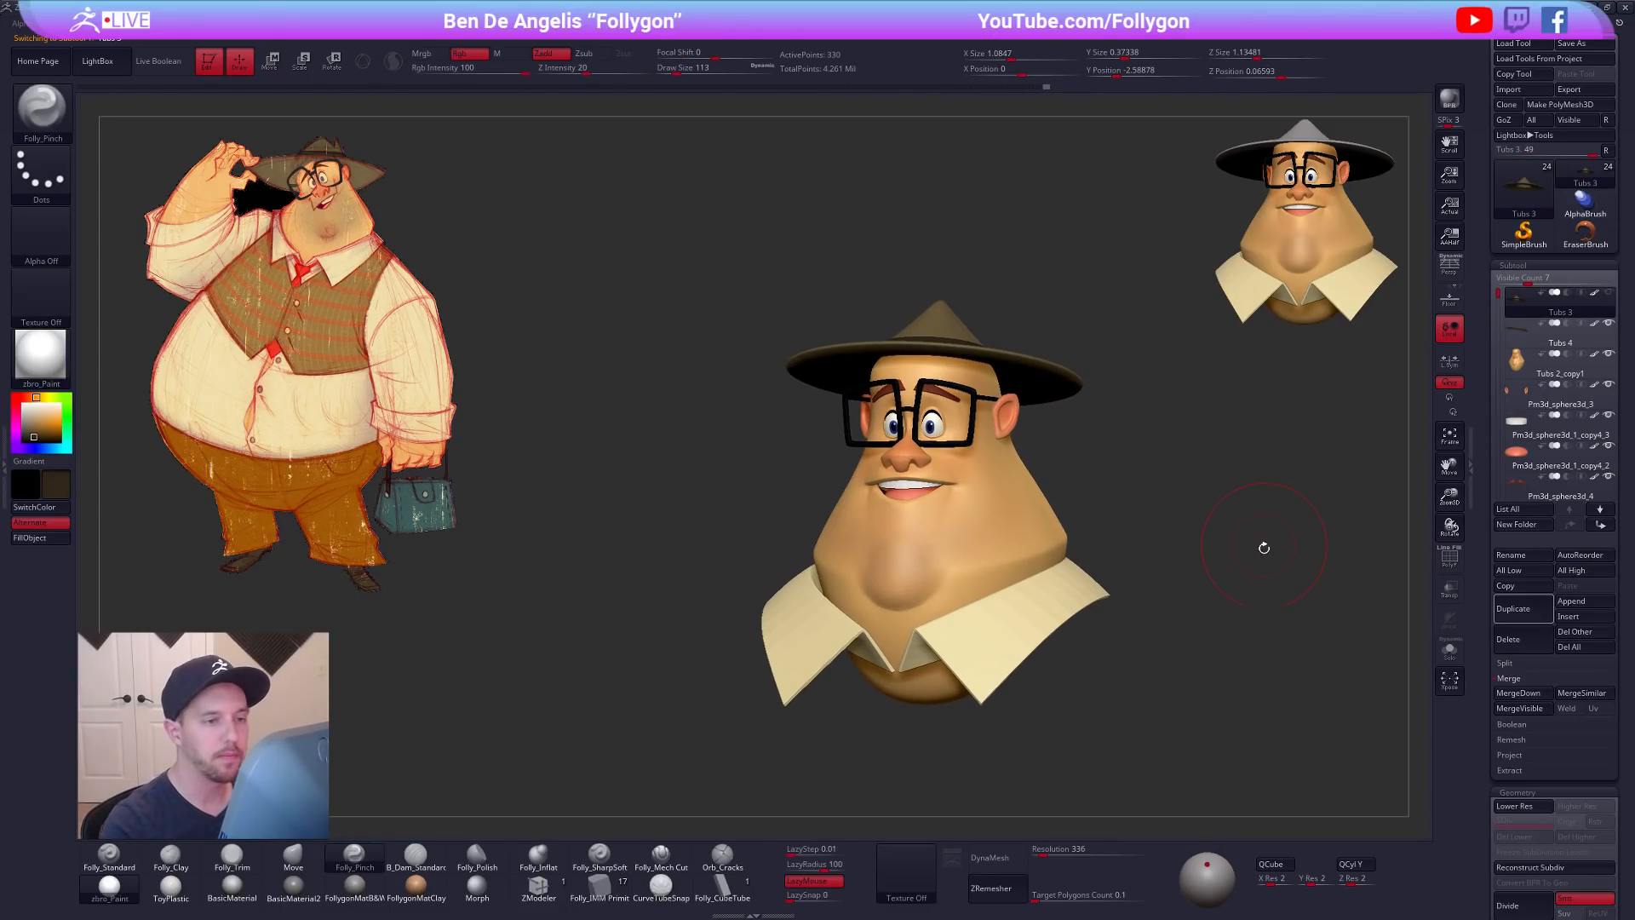
pyautogui.keyDown('shift'); pyautogui.click(1609, 292); pyautogui.keyUp('shift')
pyautogui.keyDown('shift'); pyautogui.click(1609, 292); pyautogui.keyUp('shift')
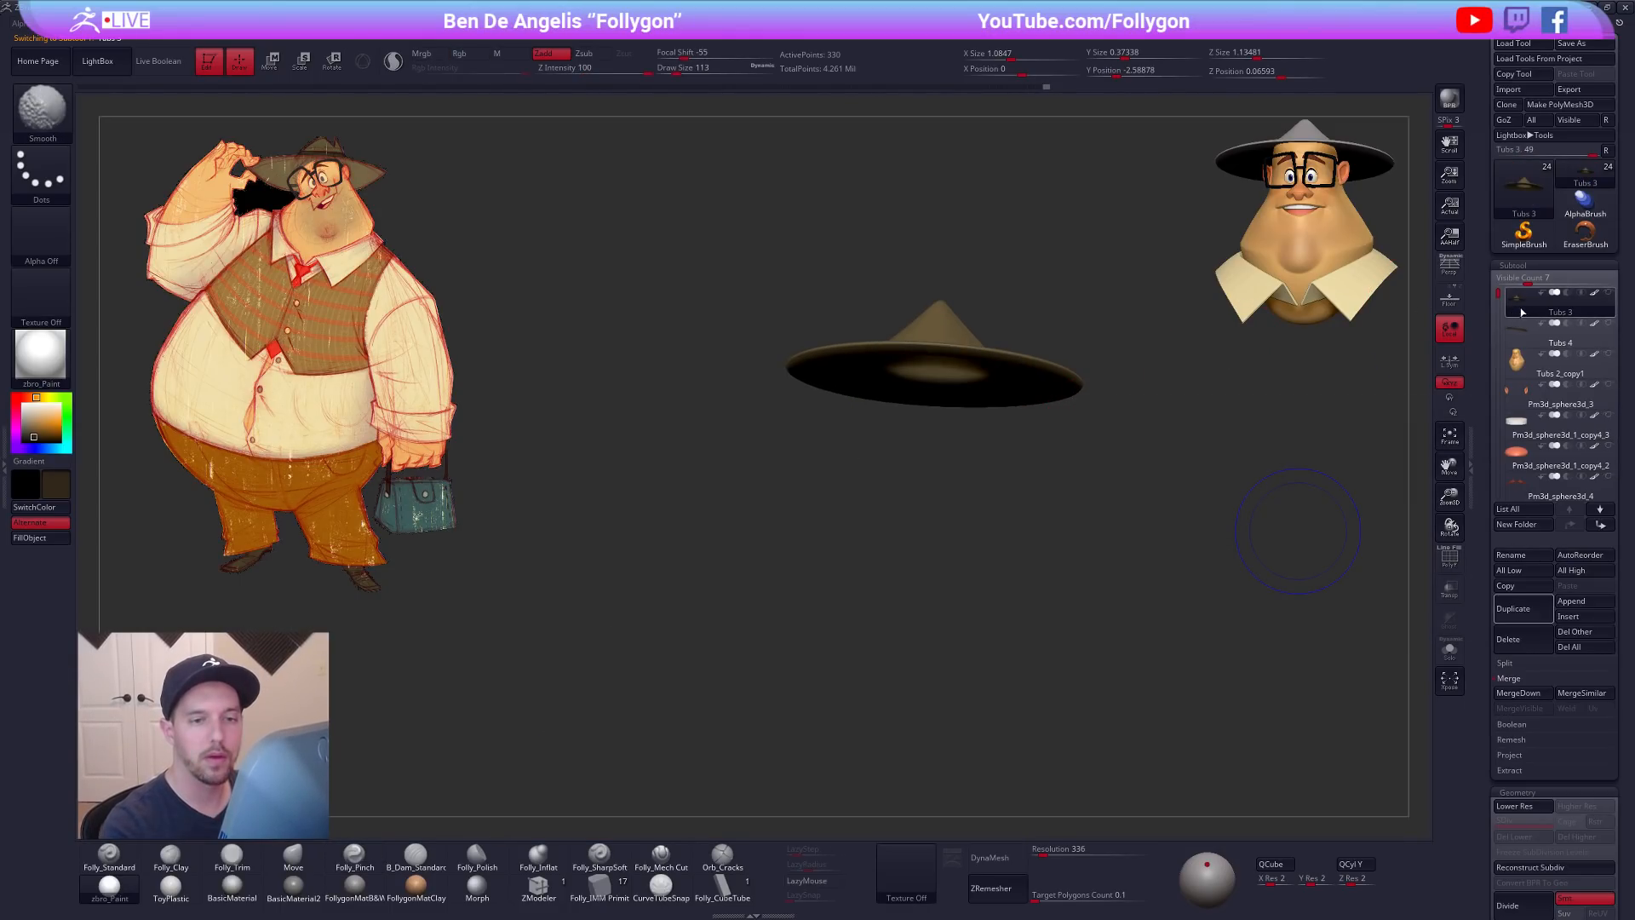
pyautogui.keyDown('shift'); pyautogui.click(1609, 292); pyautogui.keyUp('shift')
# Step: Turn on perspective and inspect the full figure from the front and side against the reference
pyautogui.moveTo(1315, 472)
pyautogui.keyDown('shift'); pyautogui.mouseDown(button='right')
pyautogui.moveTo(1300, 559)
pyautogui.moveTo(1326, 707)
pyautogui.mouseUp(button='right'); pyautogui.keyUp('shift')
pyautogui.moveTo(1325, 707)
pyautogui.keyDown('alt'); pyautogui.mouseDown(button='right')
pyautogui.moveTo(1198, 662)
pyautogui.moveTo(1169, 626)
pyautogui.mouseUp(button='right'); pyautogui.keyUp('alt')
pyautogui.moveTo(1539, 485)
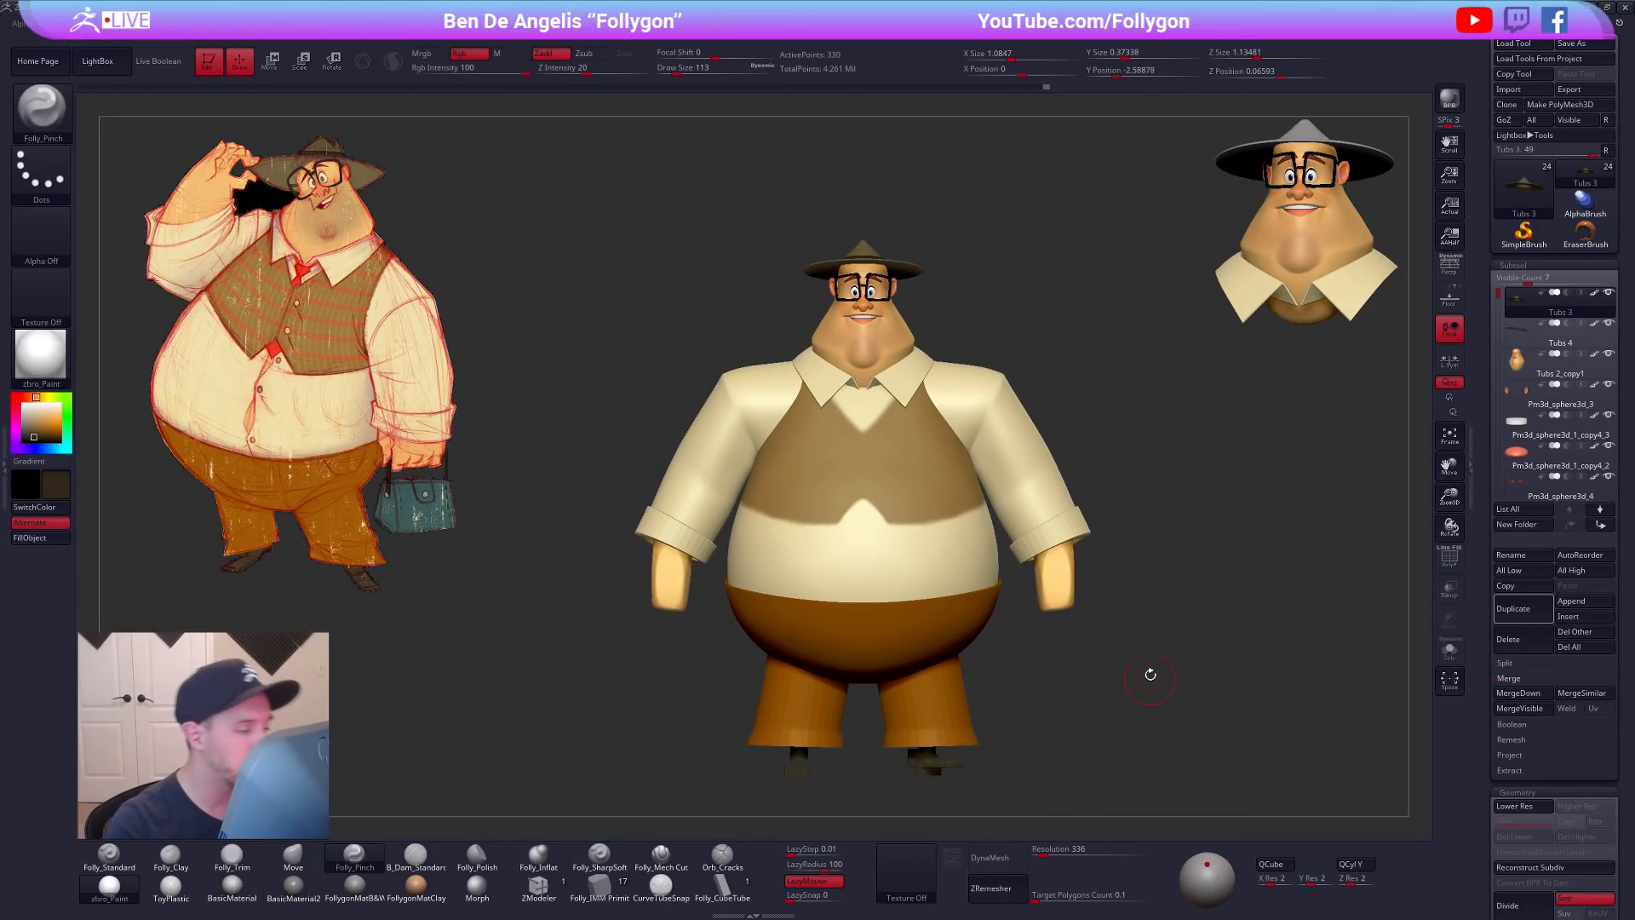
pyautogui.hotkey('ctrl', 'shift', 'd')
pyautogui.keyDown('alt'); pyautogui.moveTo(1205, 518); pyautogui.dragTo(1166, 524, button='right'); pyautogui.keyUp('alt')
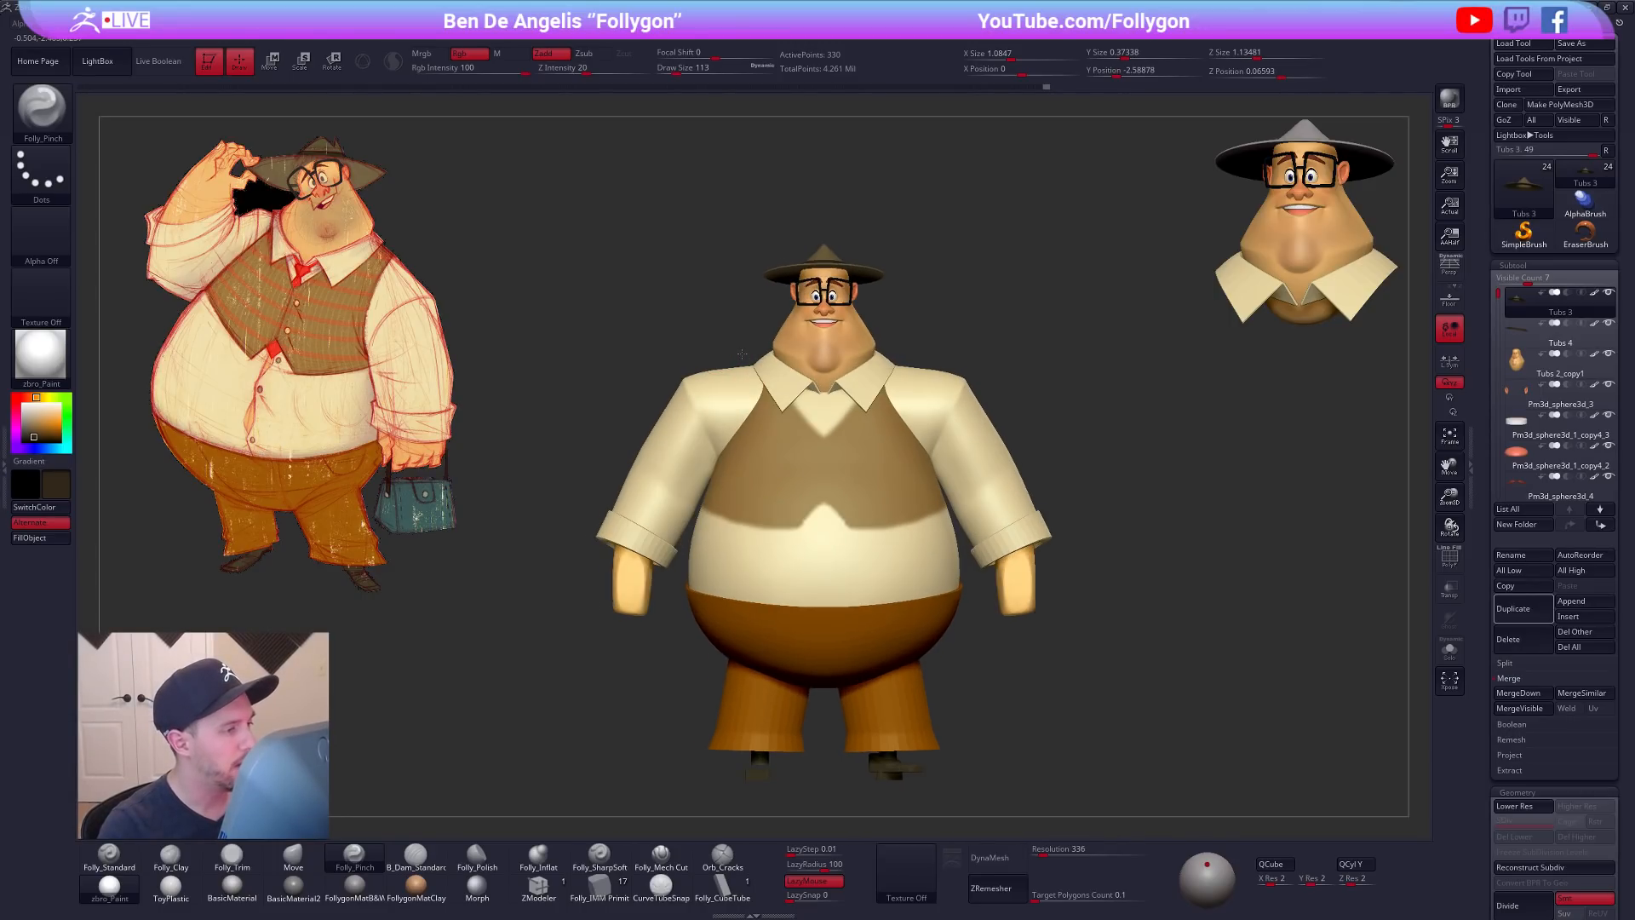
pyautogui.click(1459, 270)
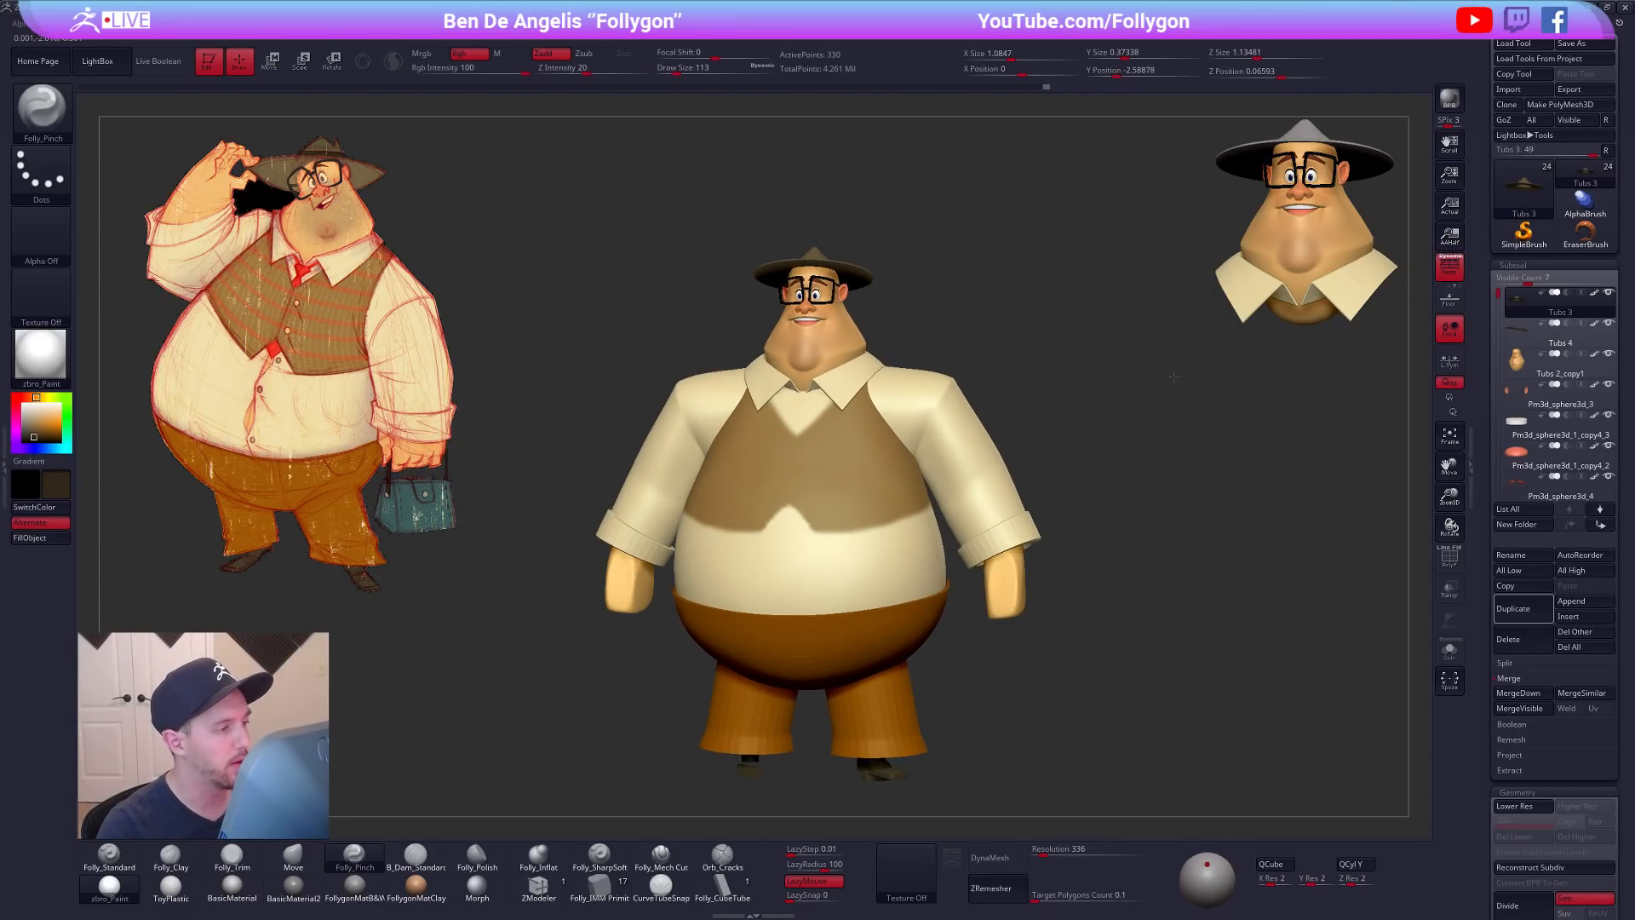
pyautogui.keyDown('alt'); pyautogui.moveTo(943, 386); pyautogui.dragTo(1000, 414, button='right'); pyautogui.keyUp('alt')
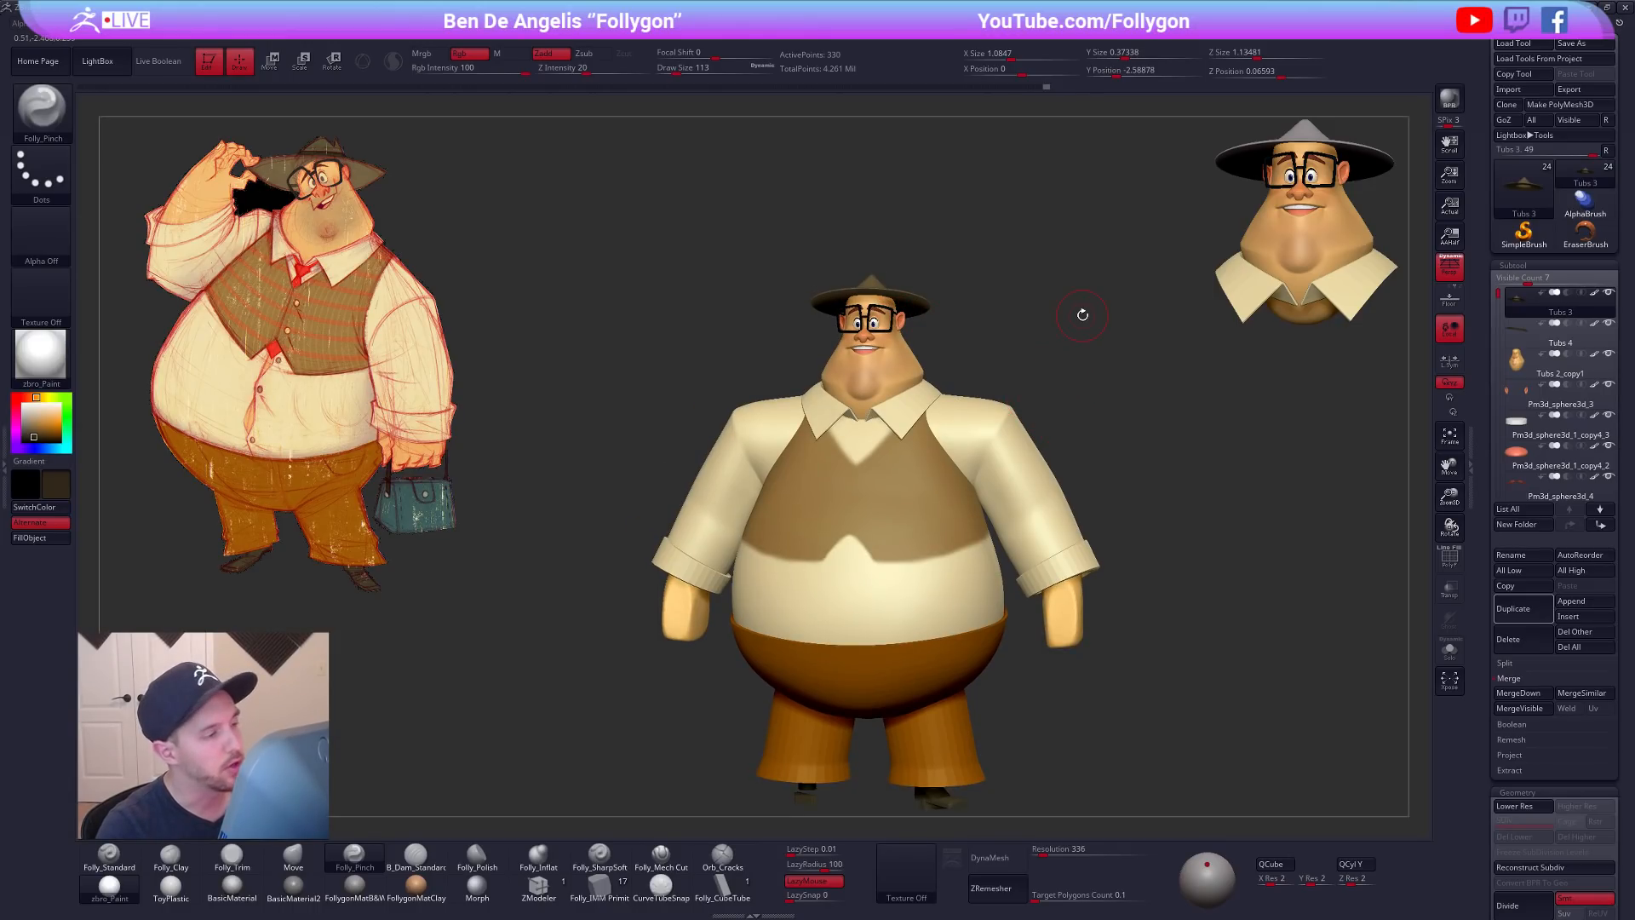
pyautogui.moveTo(1026, 384); pyautogui.dragTo(966, 387, button='right')
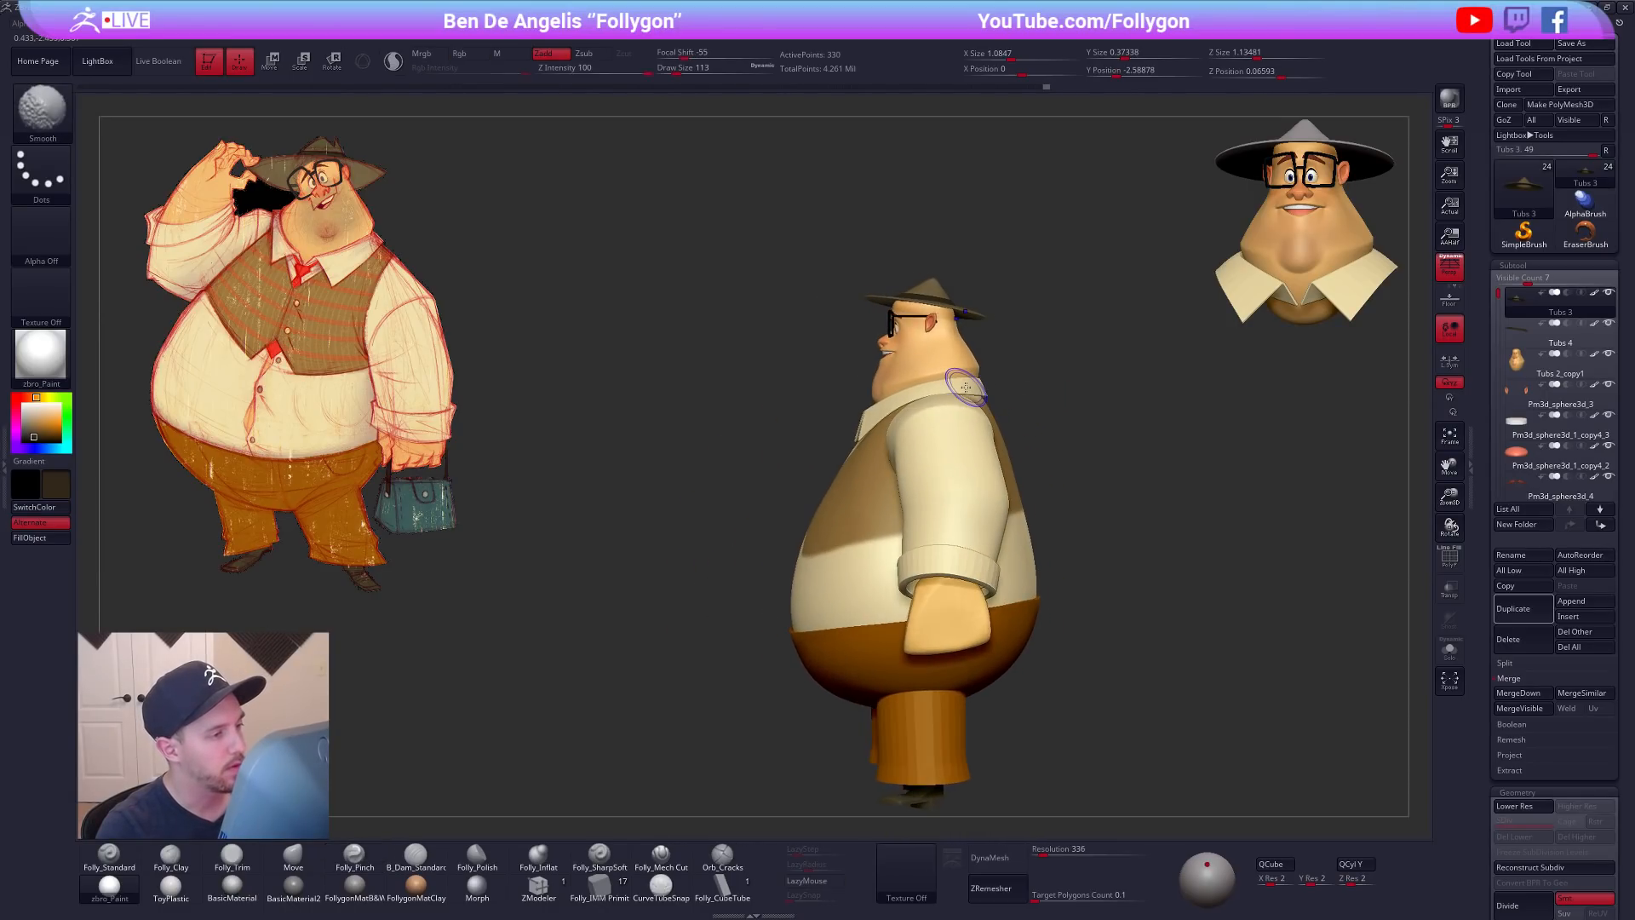
pyautogui.moveTo(892, 341); pyautogui.dragTo(934, 309, button='right')
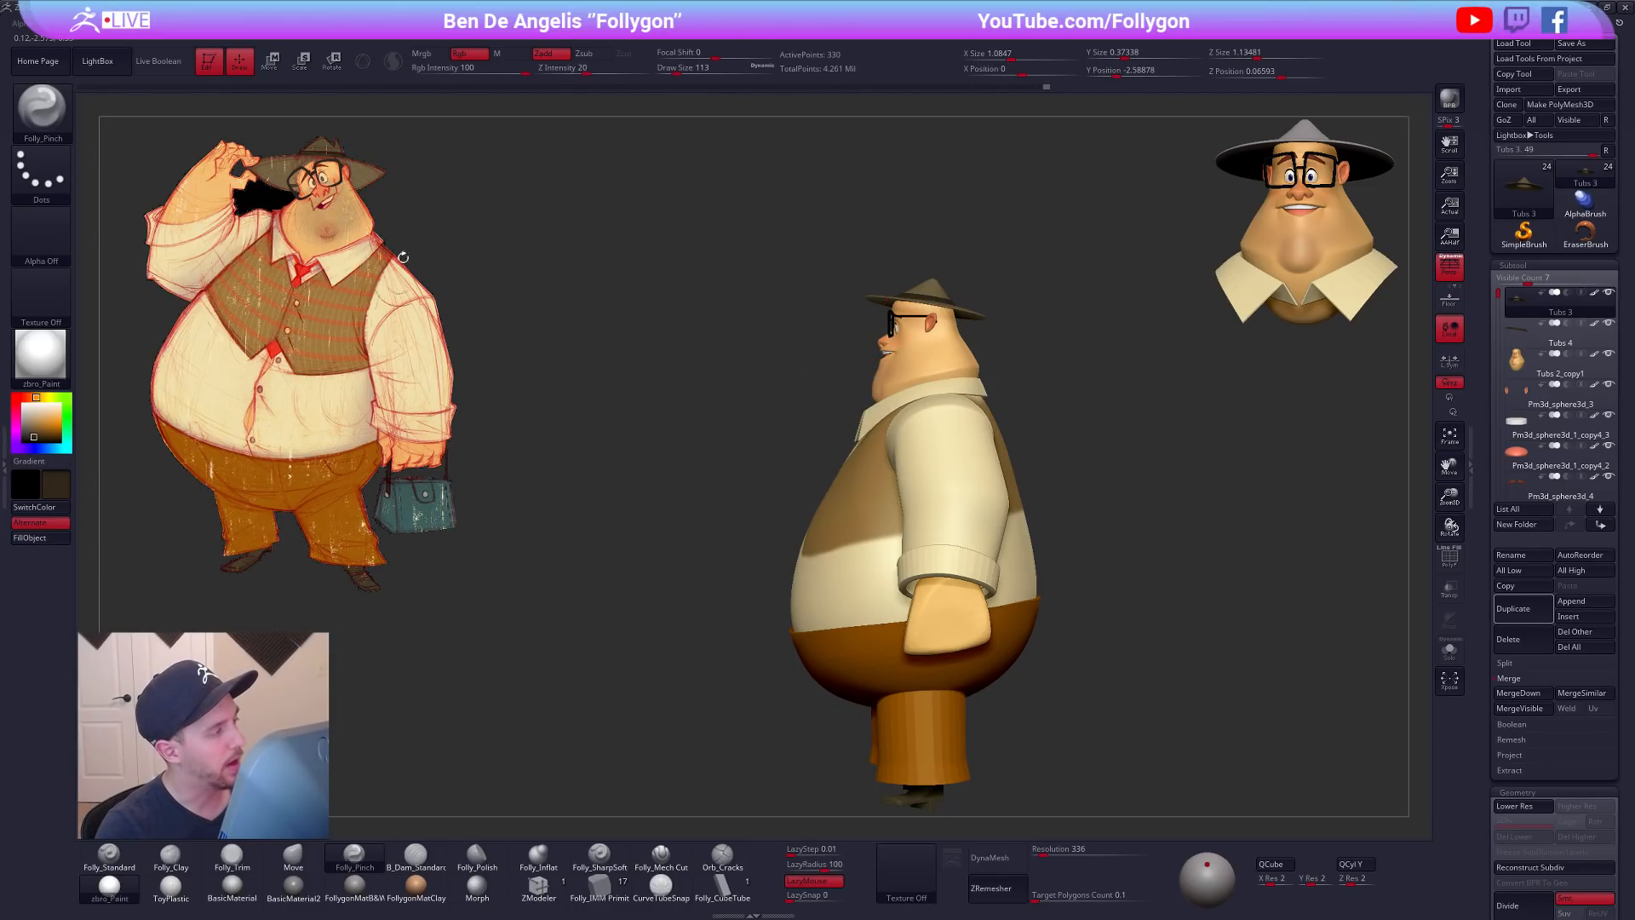
# Step: Set the active colour to white and view the full figure from the front and side
pyautogui.click(24, 406)
pyautogui.moveTo(599, 378); pyautogui.dragTo(954, 464)
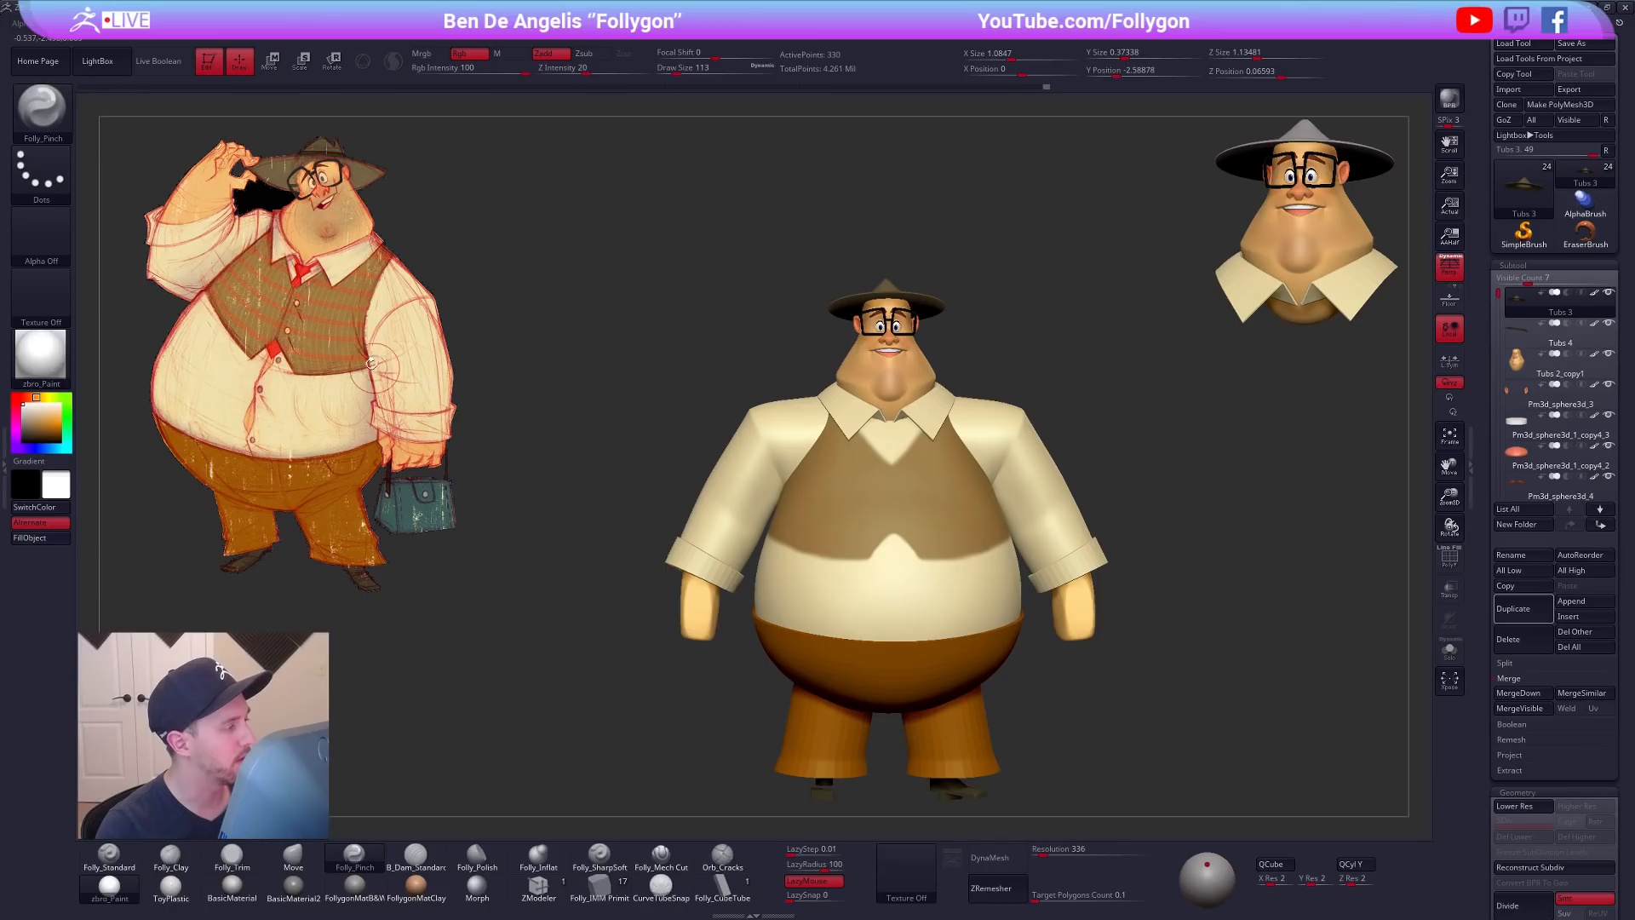
pyautogui.moveTo(1065, 502)
pyautogui.mouseDown()
pyautogui.moveTo(872, 353)
pyautogui.moveTo(886, 366)
pyautogui.mouseUp()
pyautogui.press('shift')
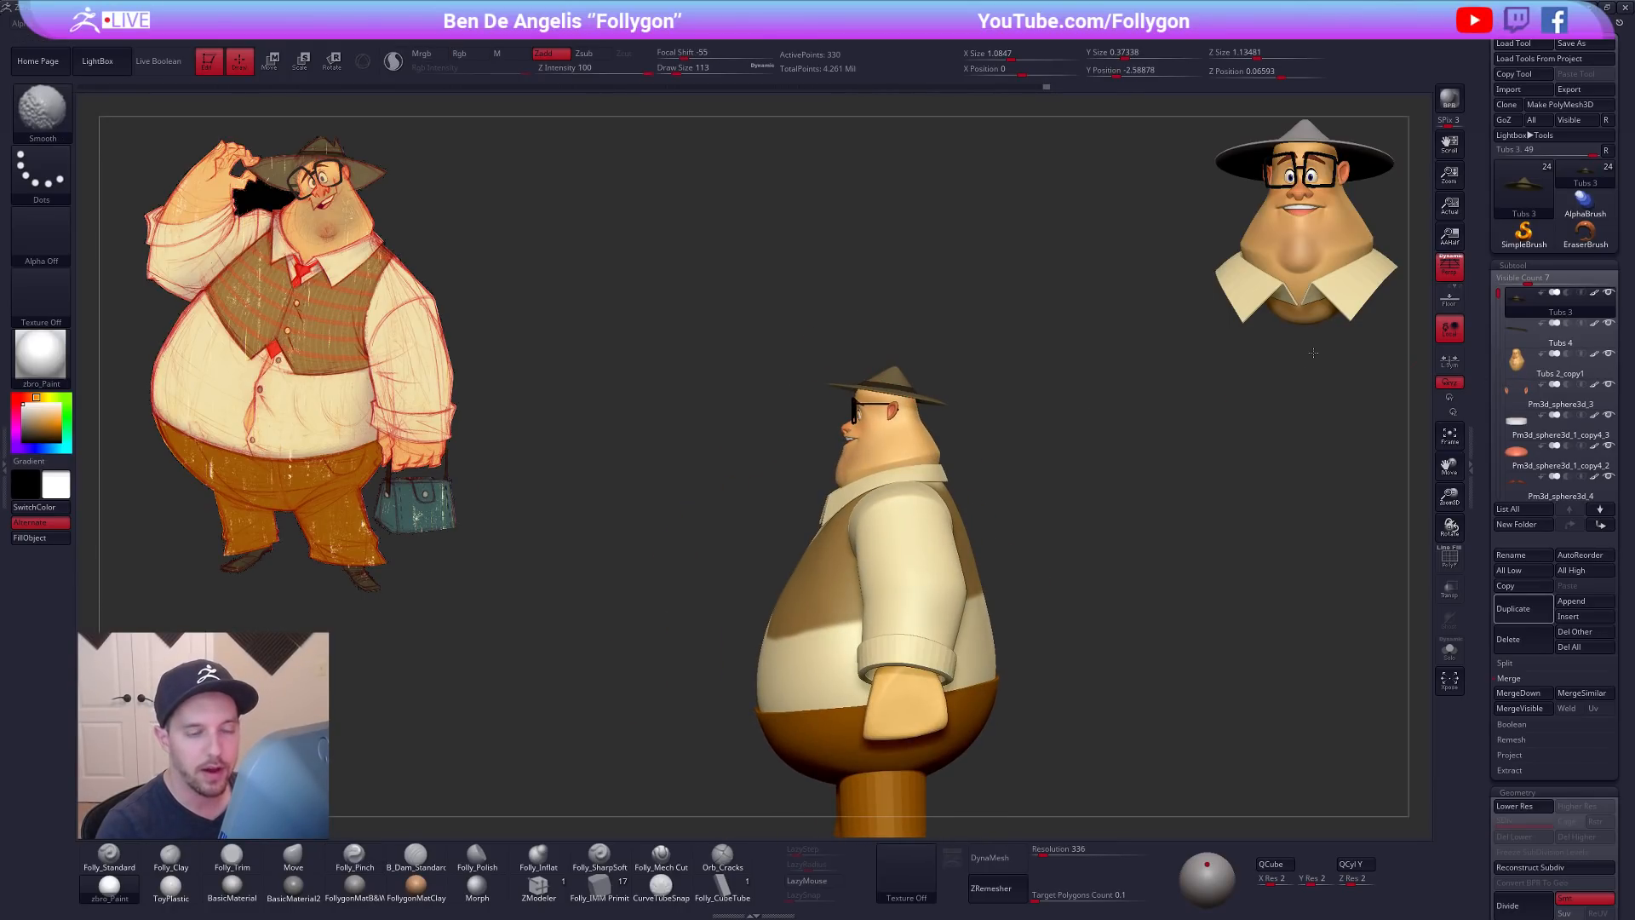
pyautogui.hotkey('shift', 's')
pyautogui.hotkey('shift', 's')
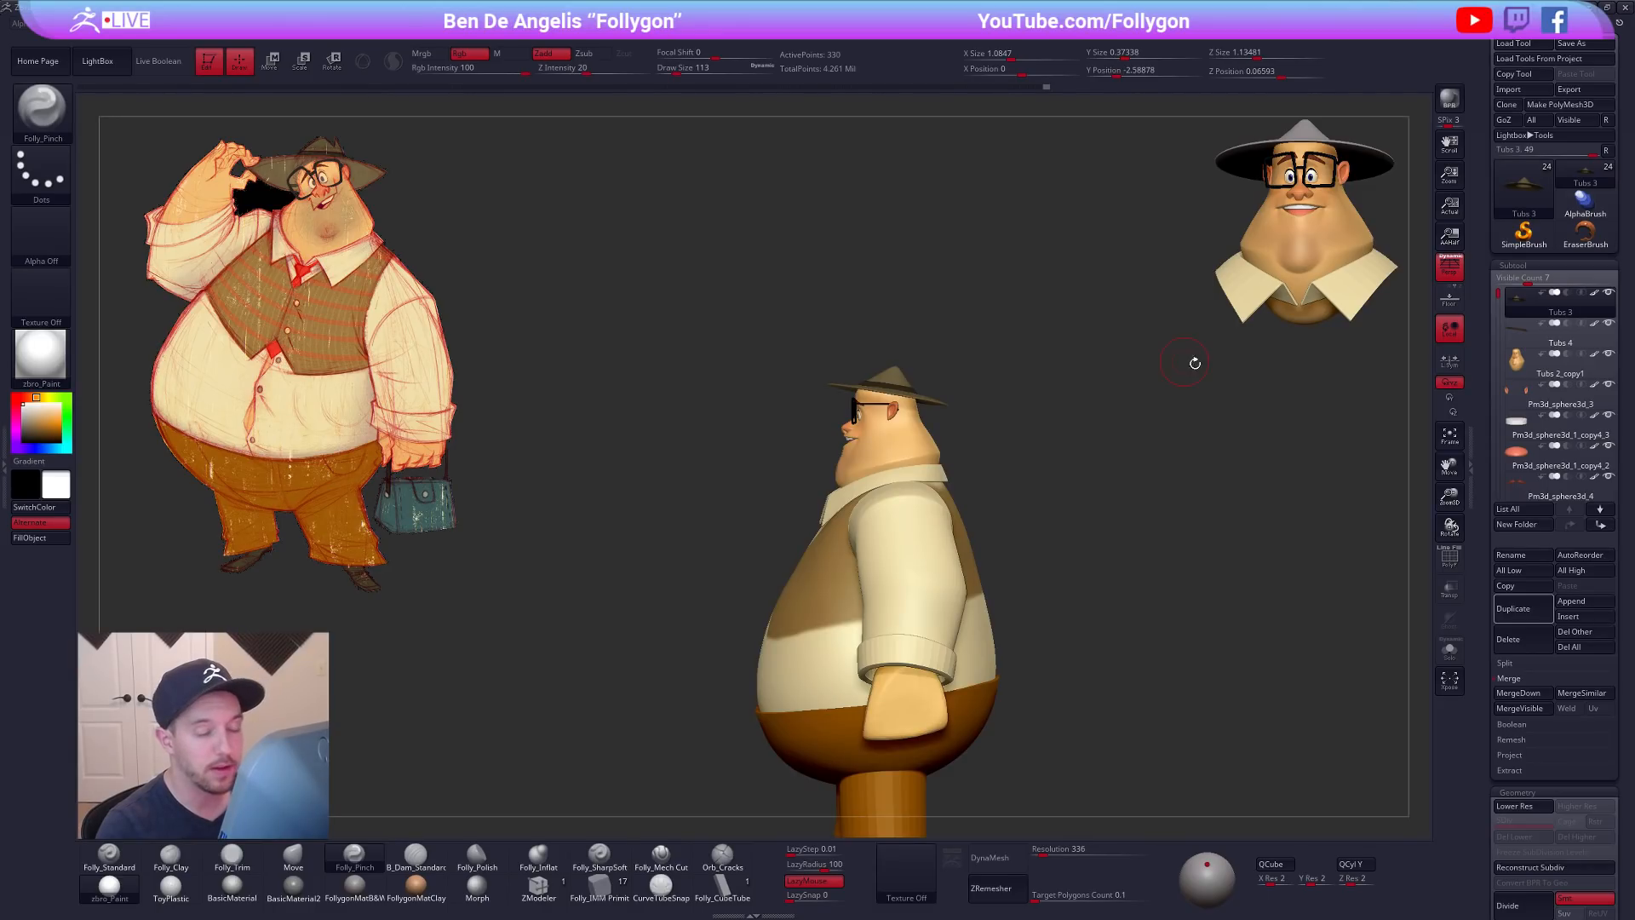
# Step: Create a combined posing mesh of all visible subtools with Transpose Master's TPoseMesh command
pyautogui.hotkey('ctrl', 'shift', 'f')
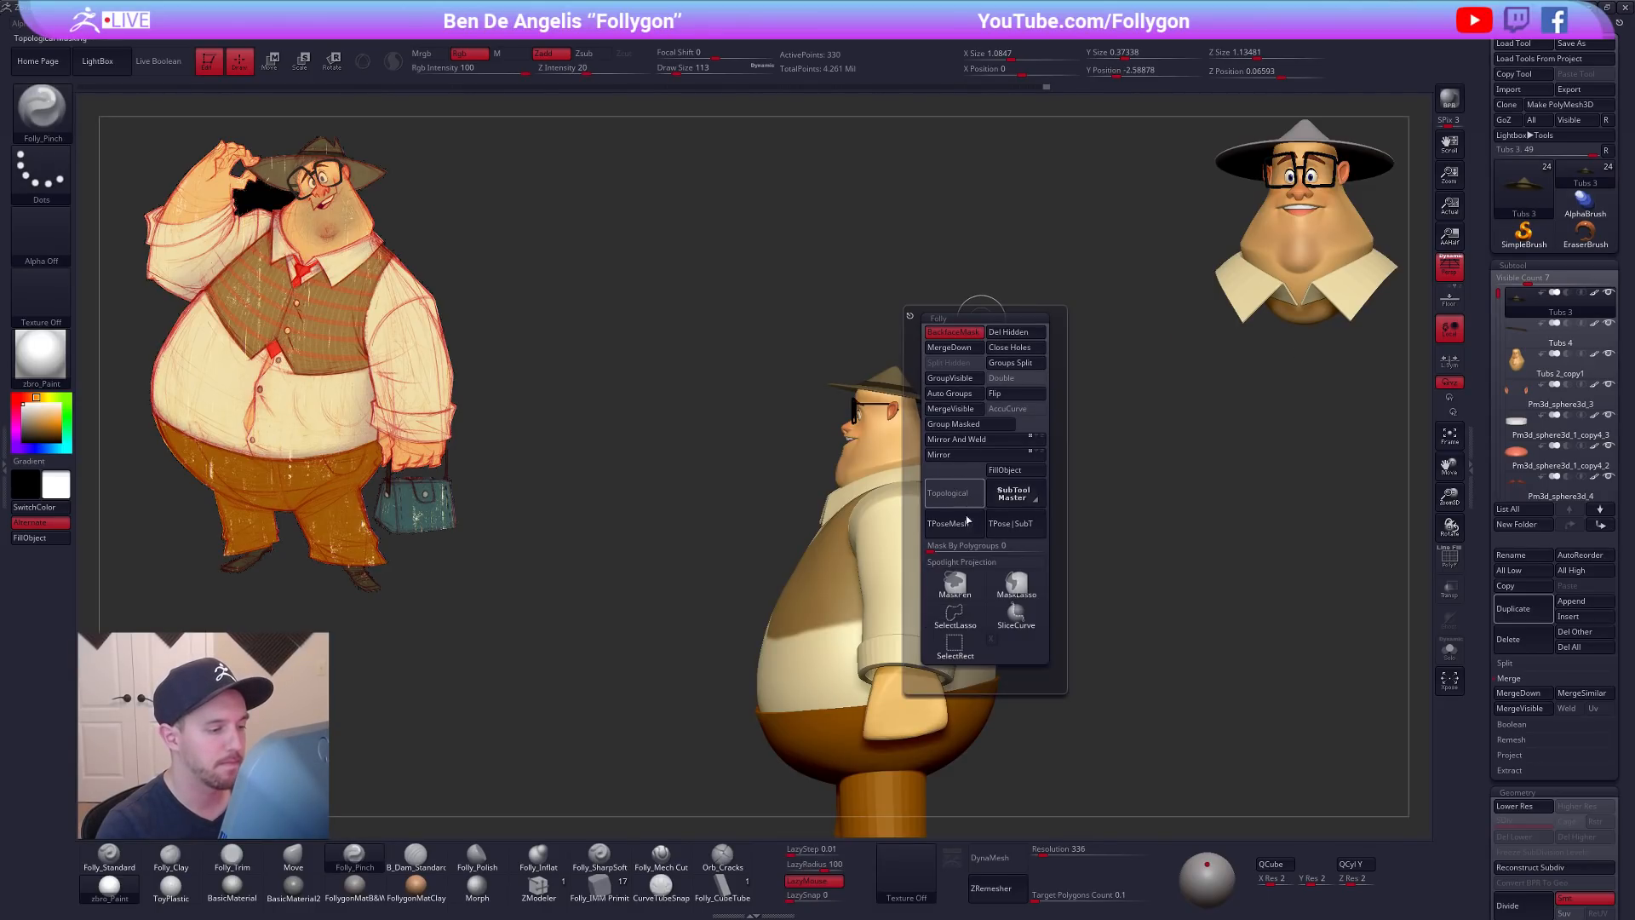
pyautogui.press('Down')
pyautogui.press('Down')
pyautogui.press('Down')
pyautogui.press('Down')
pyautogui.press('Down')
pyautogui.press('Down')
pyautogui.press('Down')
pyautogui.press('Down')
pyautogui.press('Down')
pyautogui.press('Down')
pyautogui.press('Down')
pyautogui.press('Down')
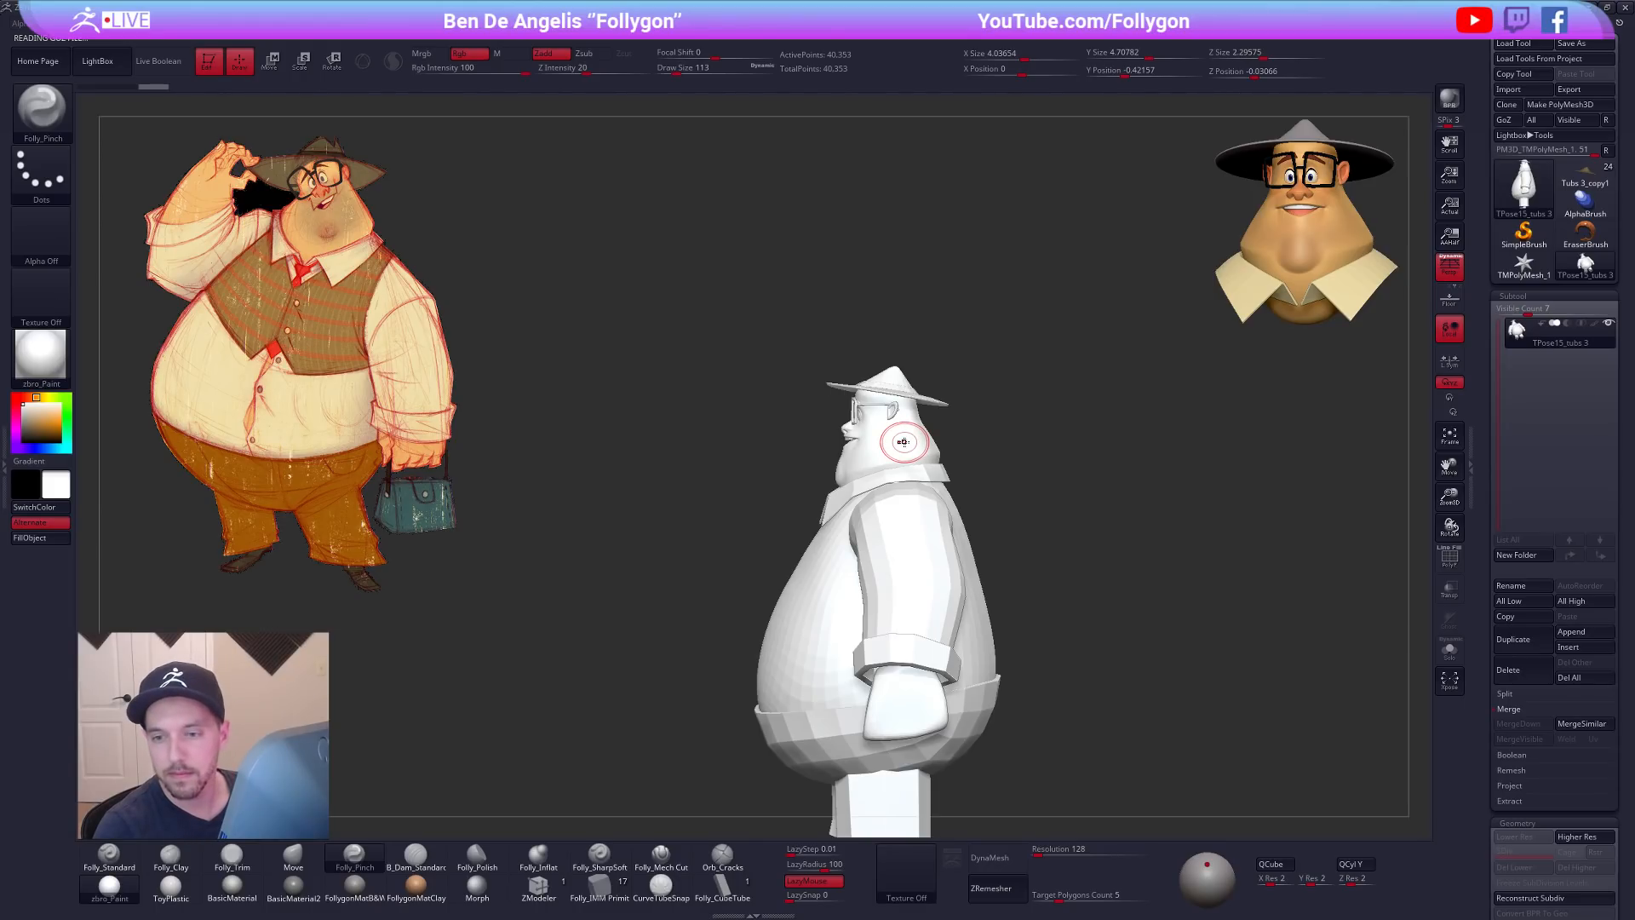
# Step: Inspect the posing mesh's polygroups around the head and apply the FollygonMatB&W material
pyautogui.moveTo(914, 442)
pyautogui.keyDown('shift'); pyautogui.mouseDown(button='right')
pyautogui.moveTo(962, 442)
pyautogui.moveTo(846, 446)
pyautogui.moveTo(1022, 452)
pyautogui.mouseUp(button='right'); pyautogui.keyUp('shift')
pyautogui.hotkey('shift', 'f')
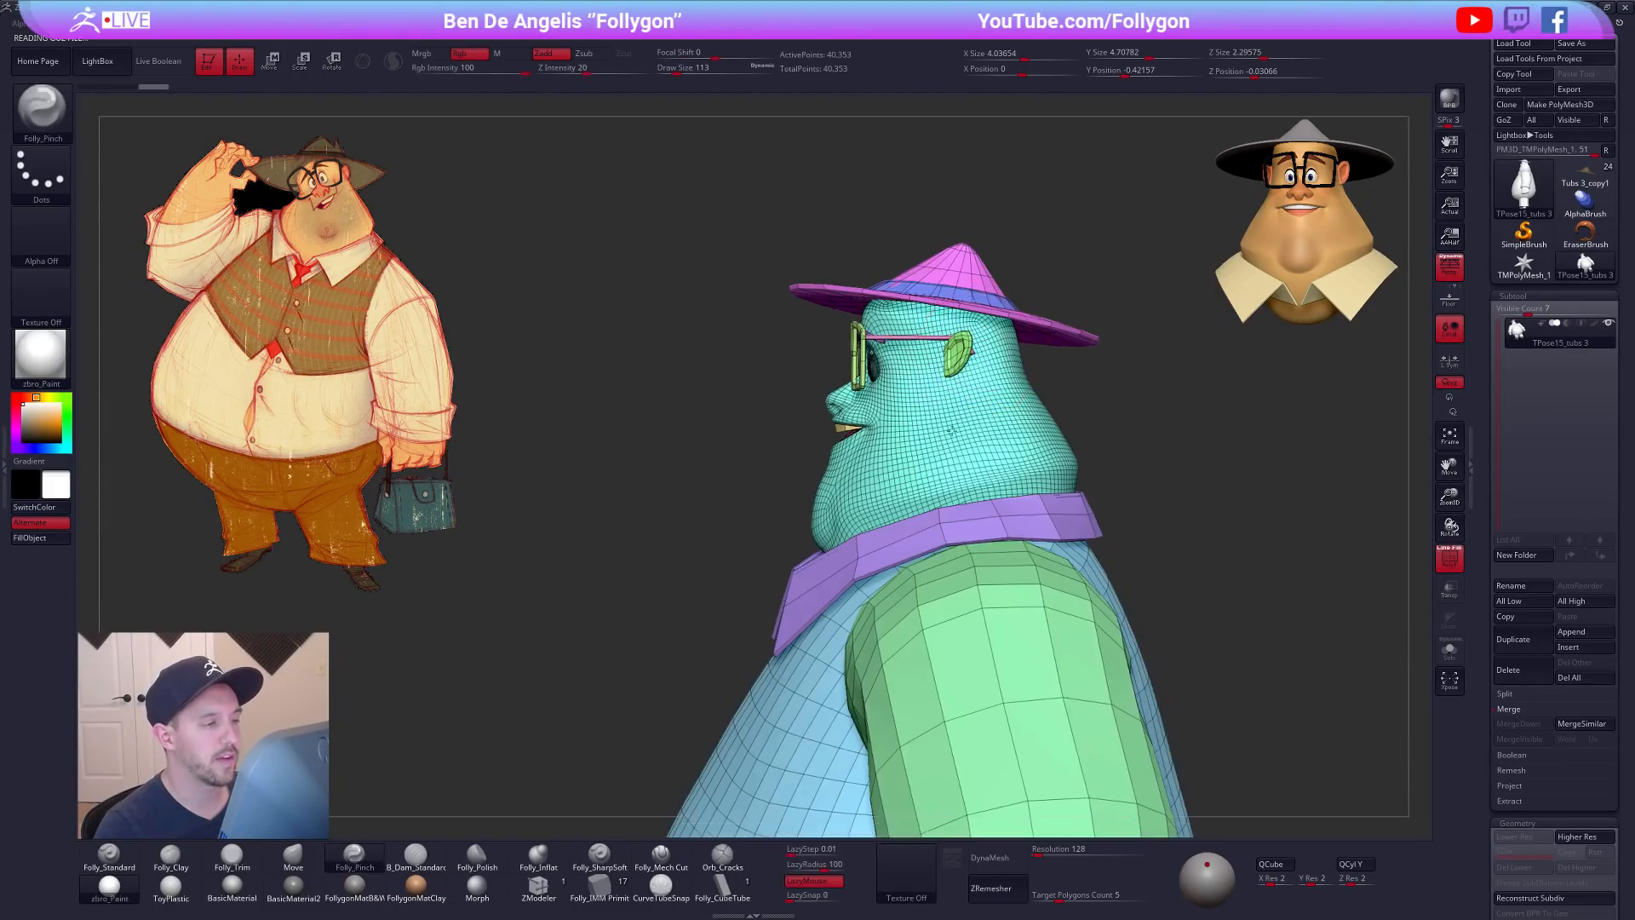
pyautogui.keyDown('alt'); pyautogui.moveTo(963, 407); pyautogui.dragTo(881, 545, button='right'); pyautogui.keyUp('alt')
pyautogui.hotkey('shift', 'f')
pyautogui.click(354, 888)
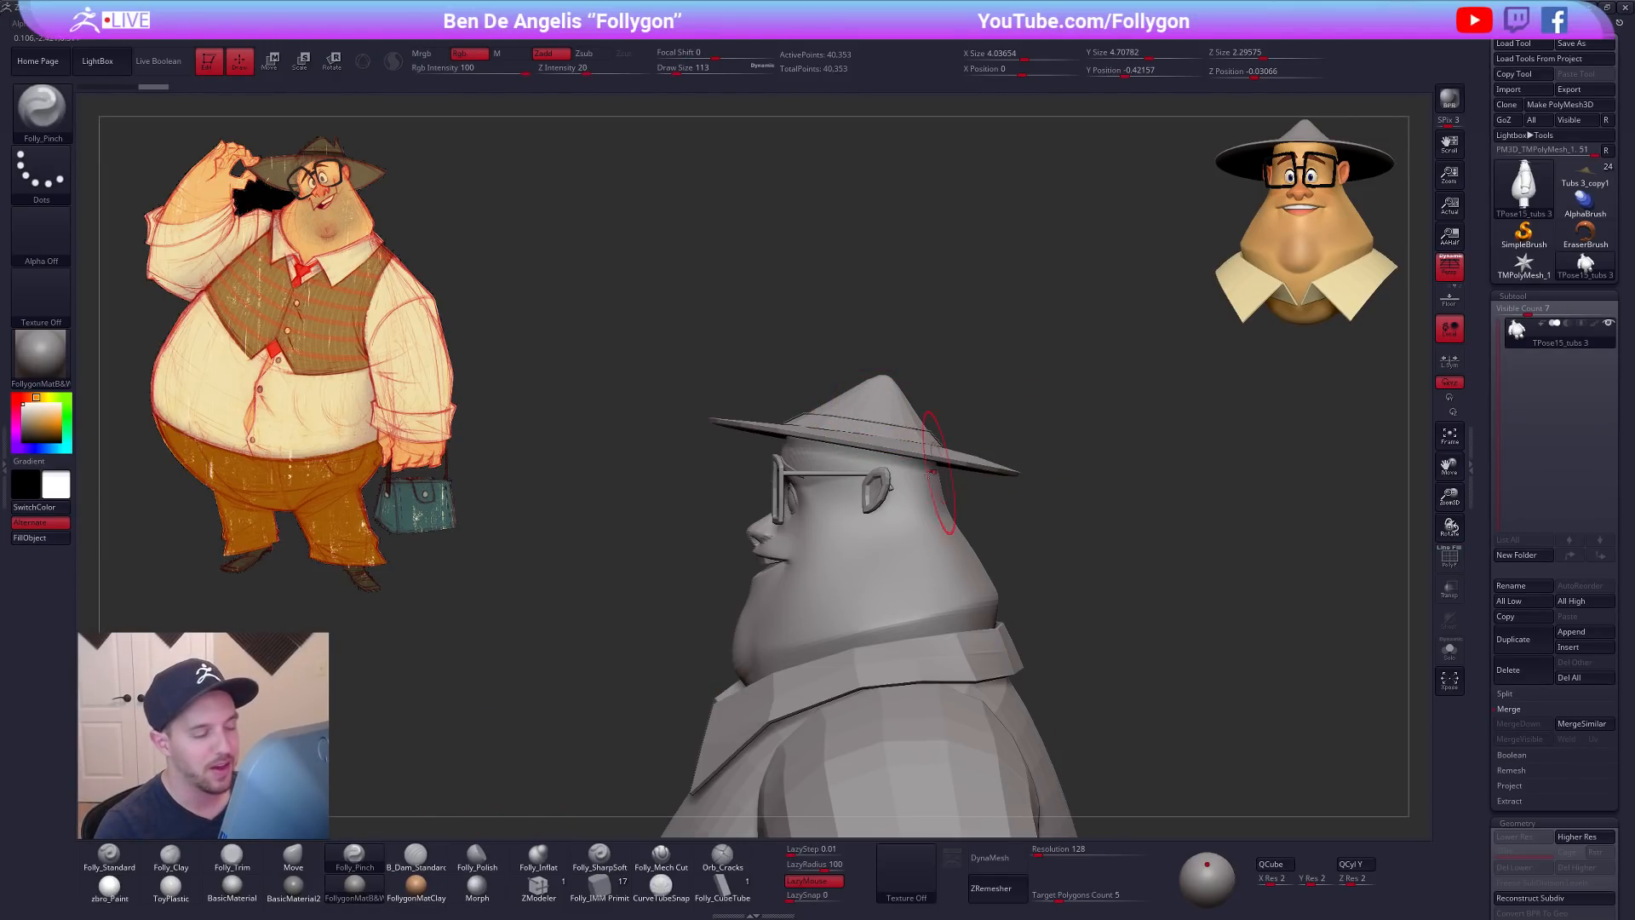
# Step: Mask everything on the posing mesh except the hat and lay out a Transpose Scale line across it
pyautogui.keyDown('ctrl'); pyautogui.keyDown('shift'); pyautogui.click(874, 390); pyautogui.keyUp('shift'); pyautogui.keyUp('ctrl')
pyautogui.keyDown('ctrl'); pyautogui.keyDown('shift'); pyautogui.moveTo(948, 399); pyautogui.dragTo(1022, 380); pyautogui.keyUp('shift'); pyautogui.keyUp('ctrl')
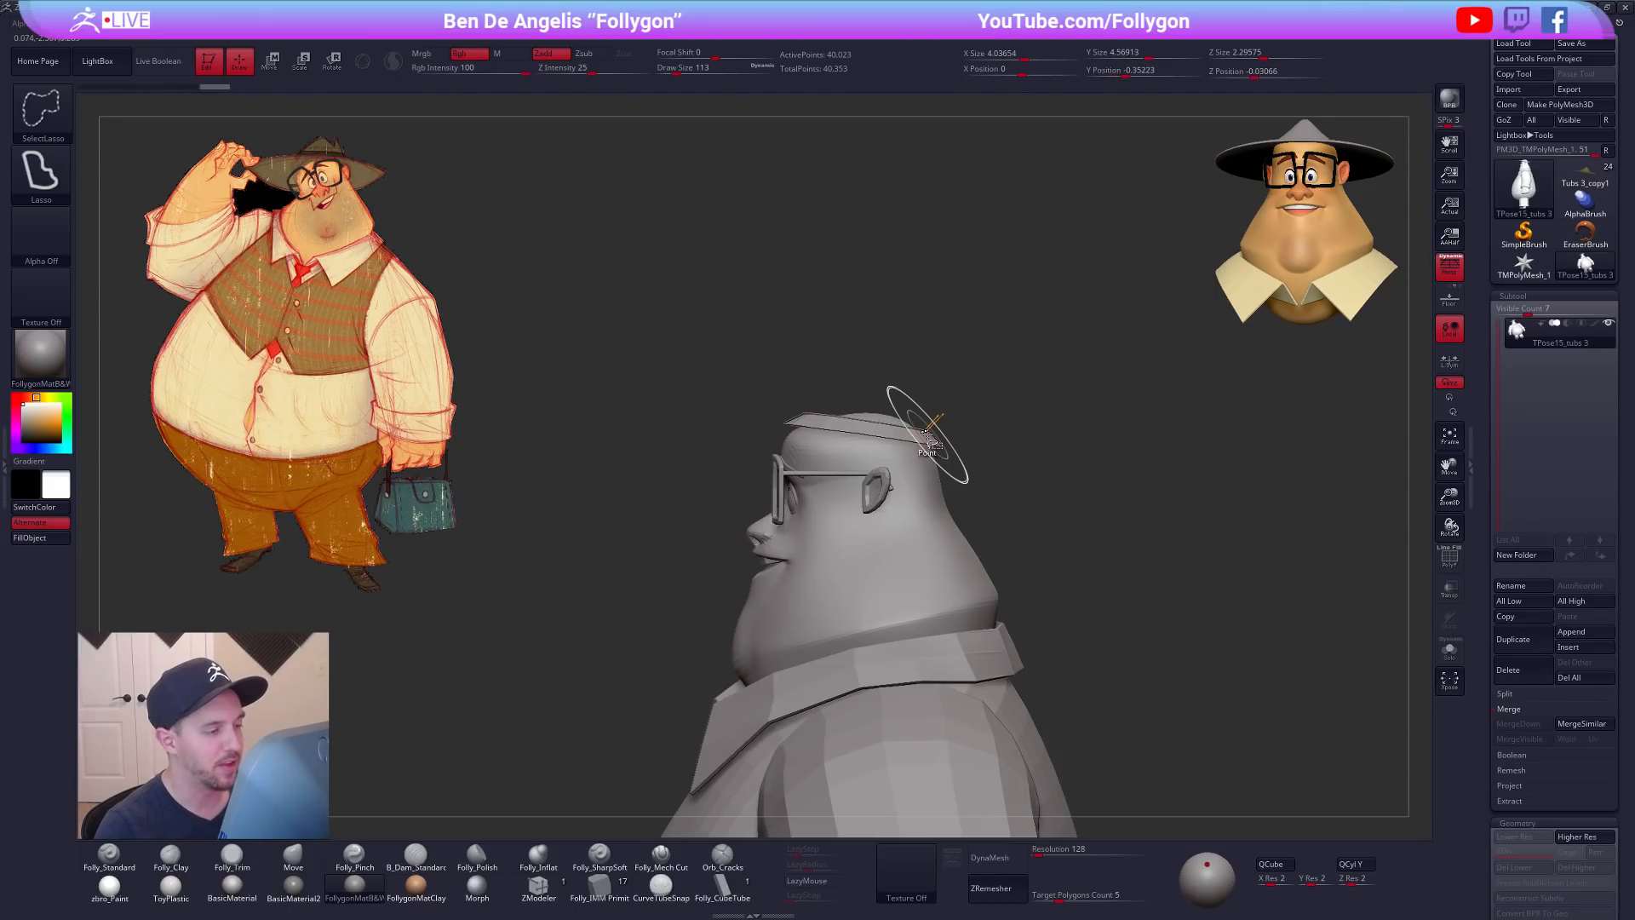
pyautogui.keyDown('ctrl'); pyautogui.keyDown('shift'); pyautogui.click(1020, 430); pyautogui.keyUp('shift'); pyautogui.keyUp('ctrl')
pyautogui.moveTo(1013, 440)
pyautogui.mouseDown()
pyautogui.moveTo(948, 425)
pyautogui.moveTo(948, 461)
pyautogui.moveTo(1102, 453)
pyautogui.moveTo(1045, 489)
pyautogui.moveTo(985, 470)
pyautogui.mouseUp()
pyautogui.press('e')
pyautogui.click(981, 426)
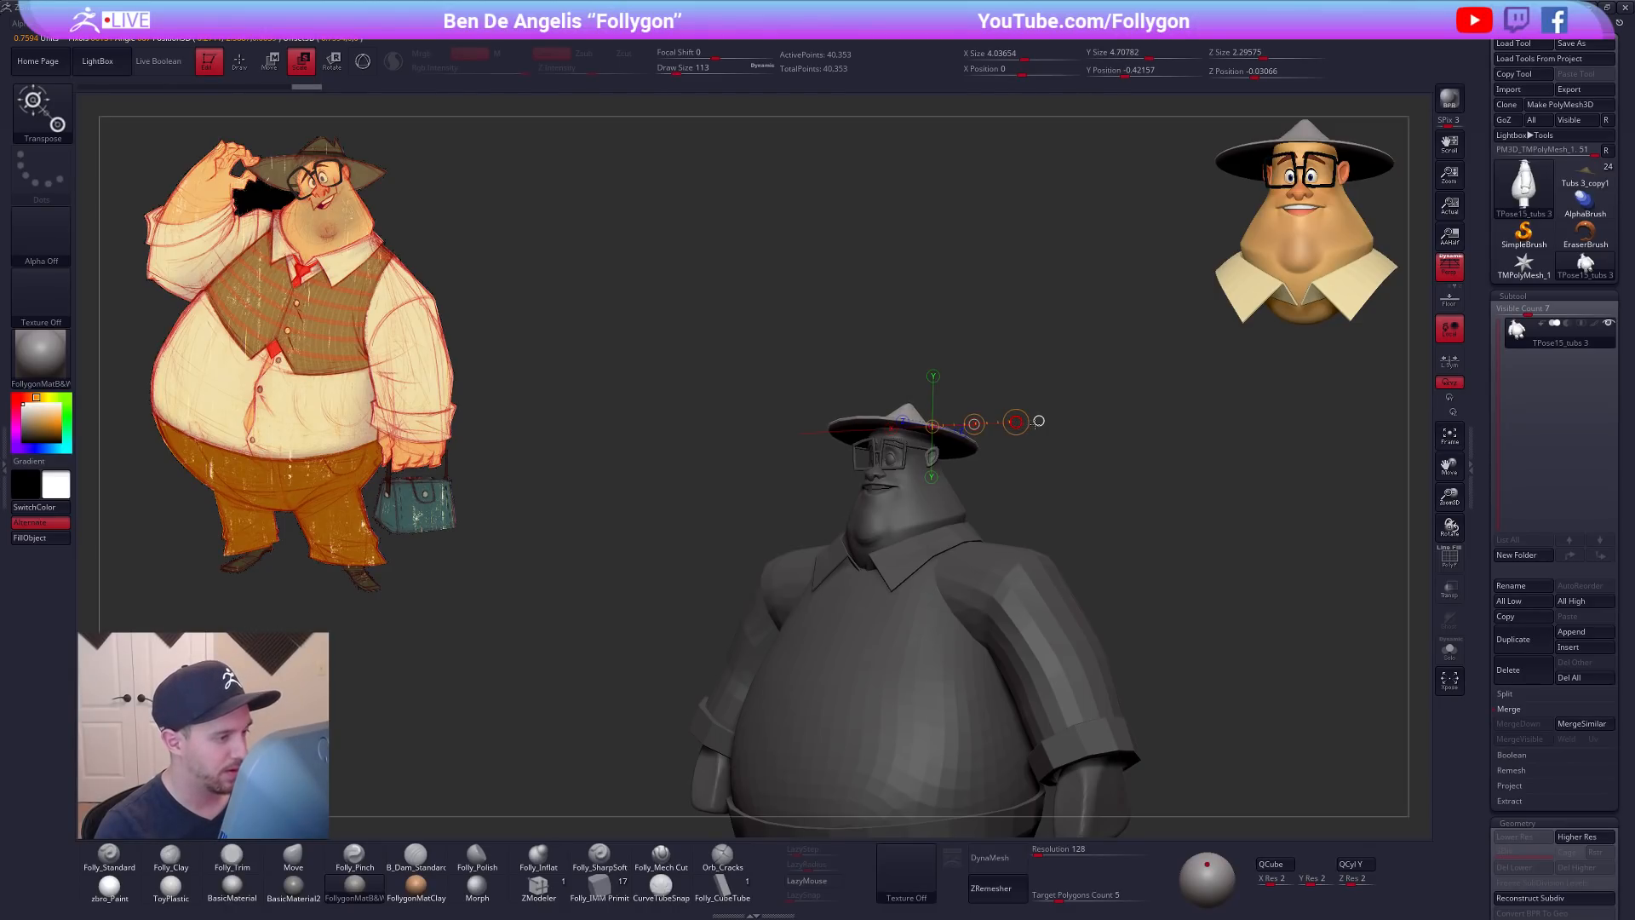
# Step: Scale the unmasked hat up slightly on the head with Transpose Scale, checking it from the front
pyautogui.moveTo(1028, 451)
pyautogui.mouseDown()
pyautogui.moveTo(954, 505)
pyautogui.moveTo(962, 482)
pyautogui.moveTo(983, 503)
pyautogui.moveTo(1030, 460)
pyautogui.mouseUp()
pyautogui.press('q')
pyautogui.moveTo(912, 404)
pyautogui.mouseDown()
pyautogui.moveTo(906, 390)
pyautogui.moveTo(949, 432)
pyautogui.moveTo(927, 438)
pyautogui.mouseUp()
pyautogui.press('e')
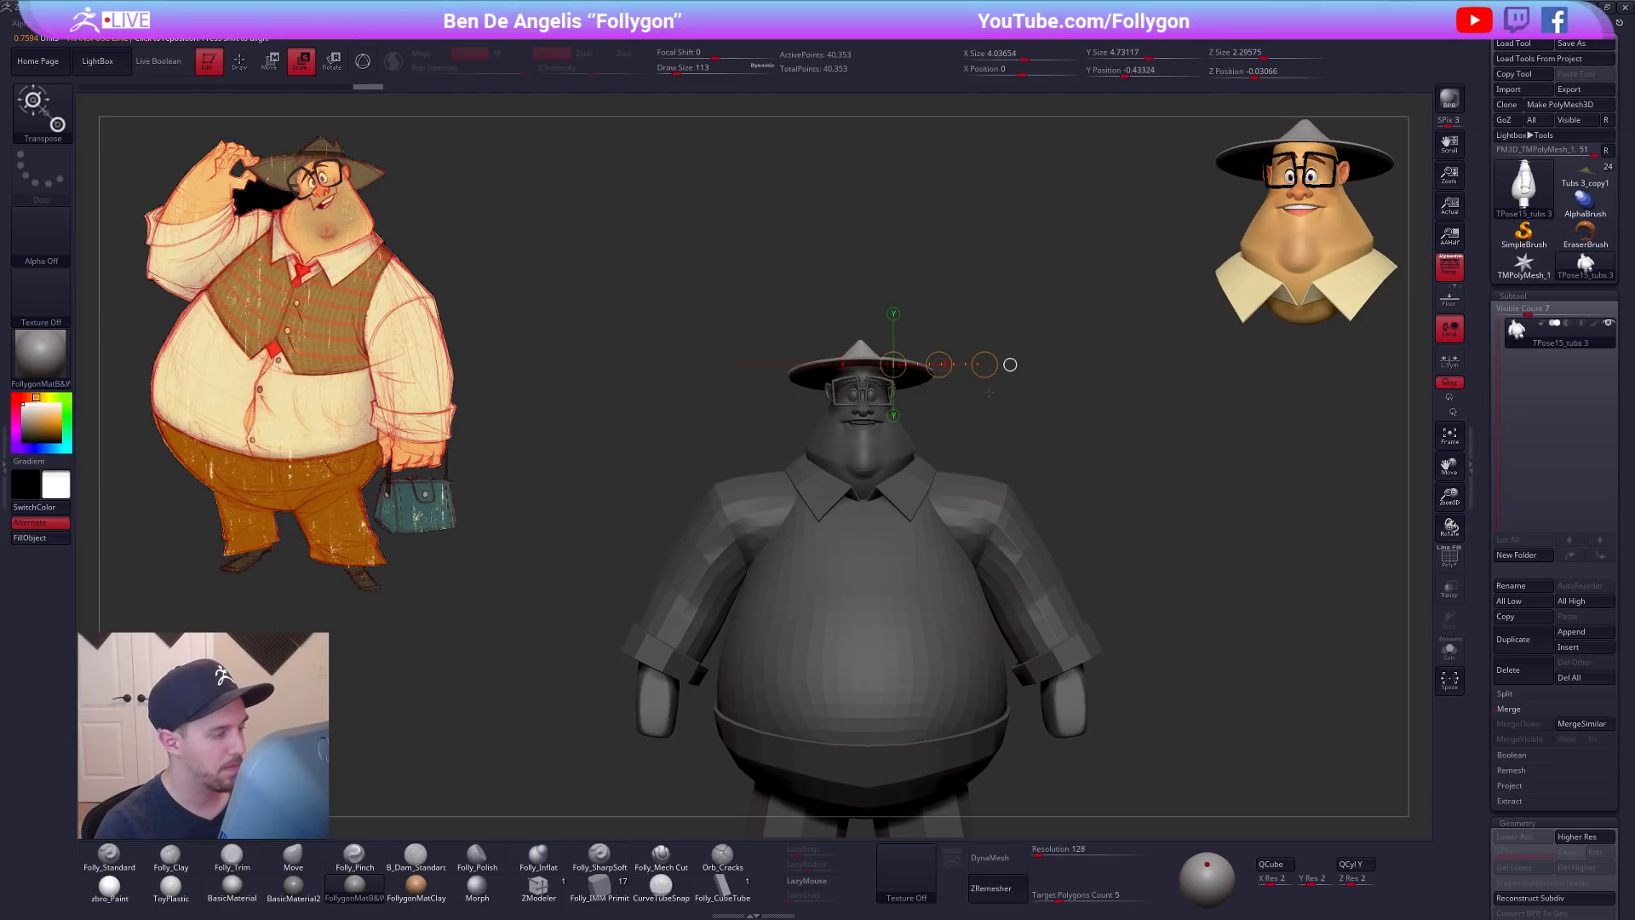
# Step: Reshape the hat with the Move brush at draw size 170, adjusting its brim and crown in side view
pyautogui.press('q')
pyautogui.moveTo(1012, 375)
pyautogui.mouseDown()
pyautogui.moveTo(985, 316)
pyautogui.moveTo(993, 305)
pyautogui.moveTo(1021, 354)
pyautogui.moveTo(1044, 334)
pyautogui.moveTo(1037, 298)
pyautogui.mouseUp()
pyautogui.press('space')
pyautogui.moveTo(860, 451); pyautogui.dragTo(869, 451)
pyautogui.moveTo(877, 424); pyautogui.dragTo(862, 411, button='right')
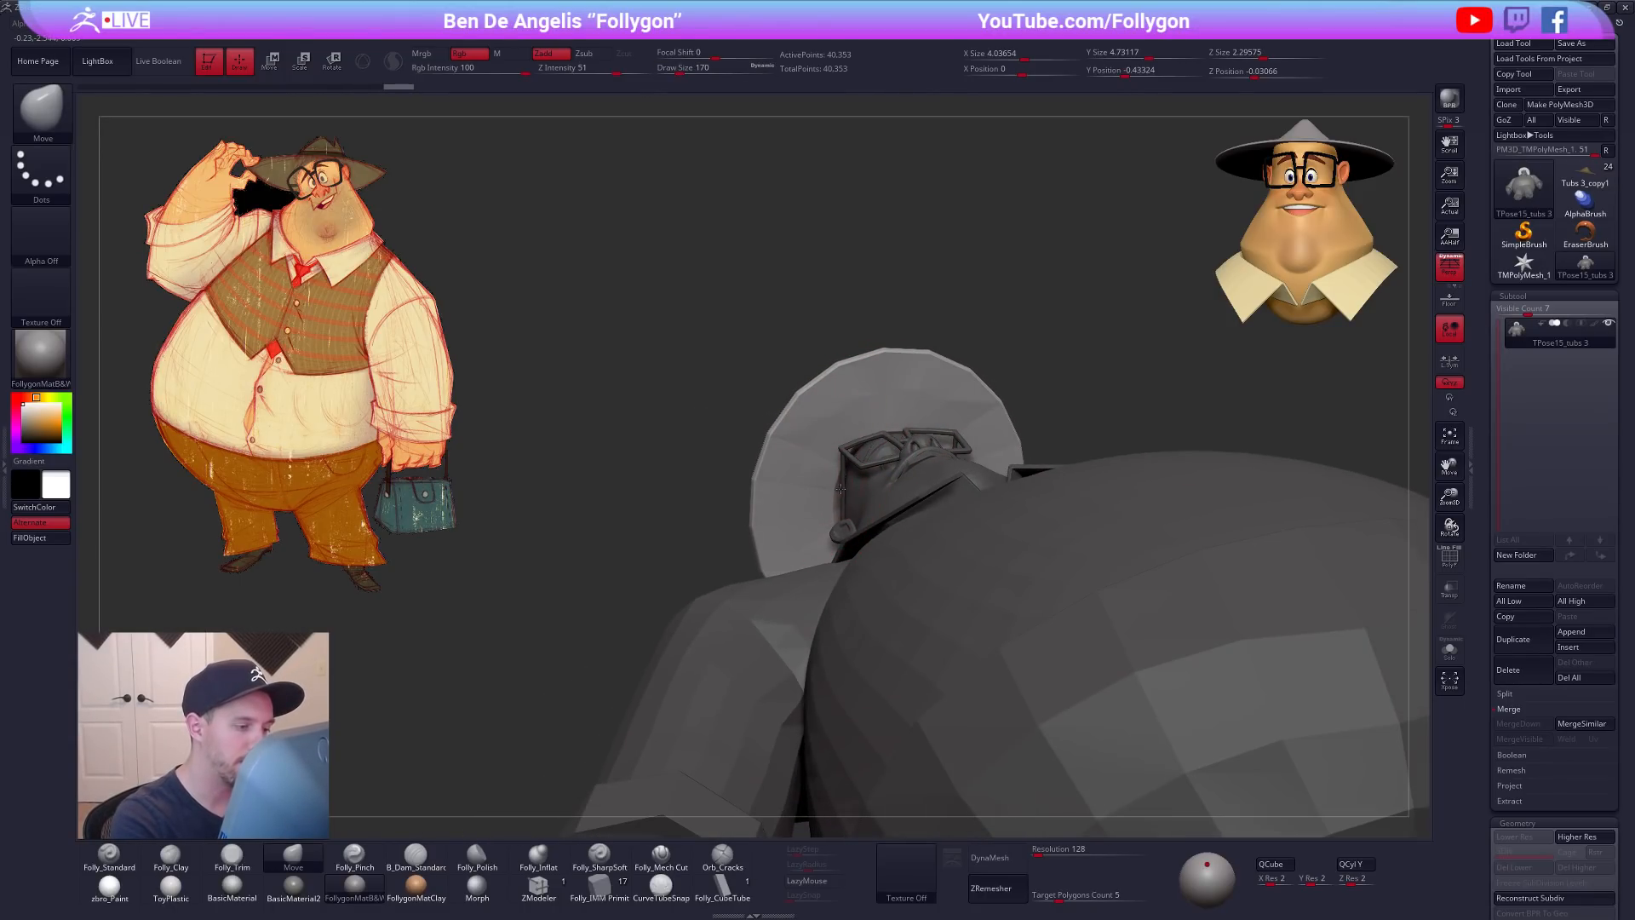
pyautogui.moveTo(850, 491)
pyautogui.mouseDown(button='right')
pyautogui.moveTo(833, 561)
pyautogui.moveTo(844, 545)
pyautogui.moveTo(810, 502)
pyautogui.moveTo(847, 554)
pyautogui.moveTo(882, 527)
pyautogui.moveTo(989, 516)
pyautogui.mouseUp(button='right')
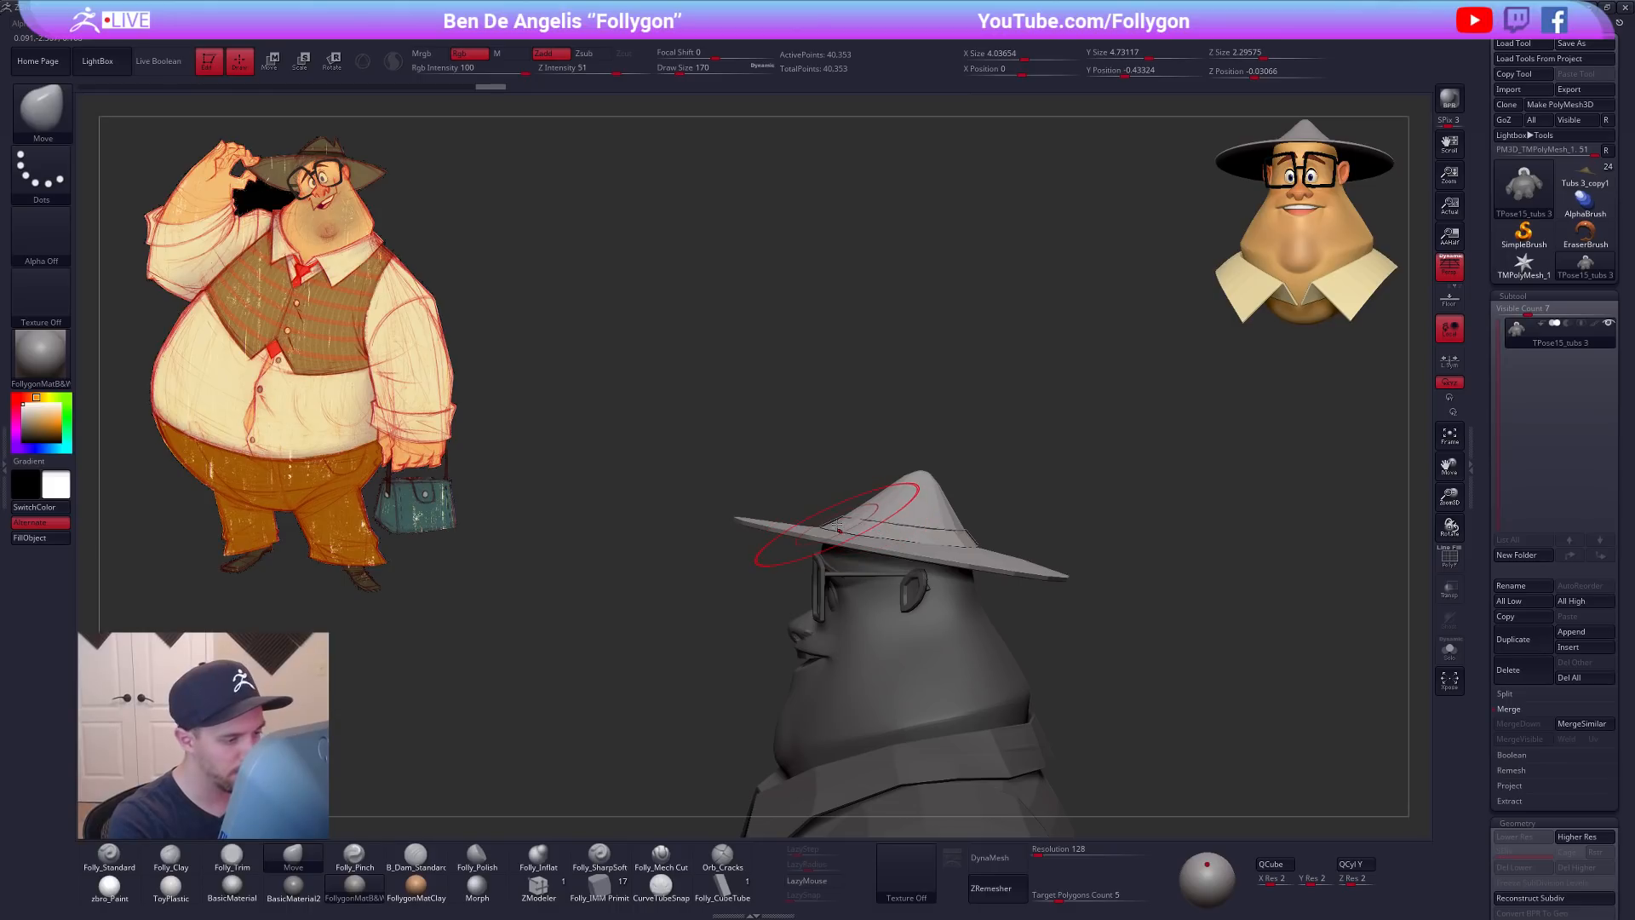
pyautogui.moveTo(883, 497); pyautogui.dragTo(944, 508)
# Step: Clear the mask and transfer the posed mesh back to the subtools with TPose|SubT
pyautogui.moveTo(998, 554)
pyautogui.keyDown('ctrl'); pyautogui.mouseDown(button='right')
pyautogui.moveTo(1000, 506)
pyautogui.moveTo(967, 519)
pyautogui.moveTo(1023, 525)
pyautogui.moveTo(922, 442)
pyautogui.mouseUp(button='right'); pyautogui.keyUp('ctrl')
pyautogui.keyDown('ctrl'); pyautogui.moveTo(1054, 436); pyautogui.dragTo(1092, 419); pyautogui.keyUp('ctrl')
pyautogui.press('space')
pyautogui.click(1112, 635)
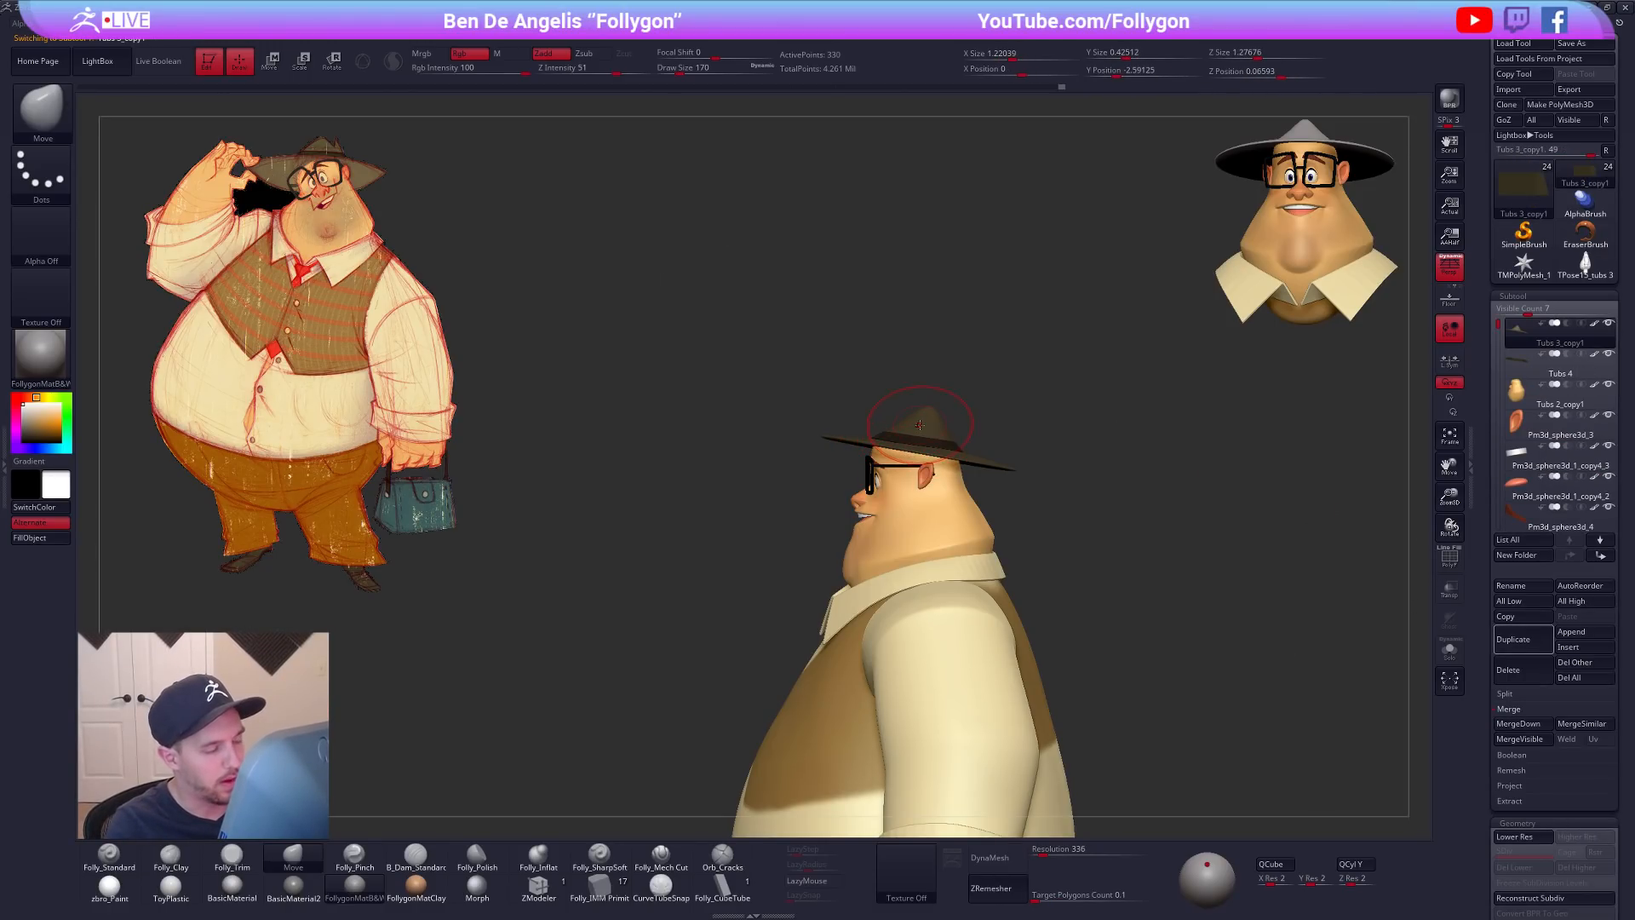
# Step: Inspect the updated hat and face on the coloured character and set the draw size to 54
pyautogui.moveTo(938, 430); pyautogui.dragTo(1139, 407, button='right')
pyautogui.click(1531, 379)
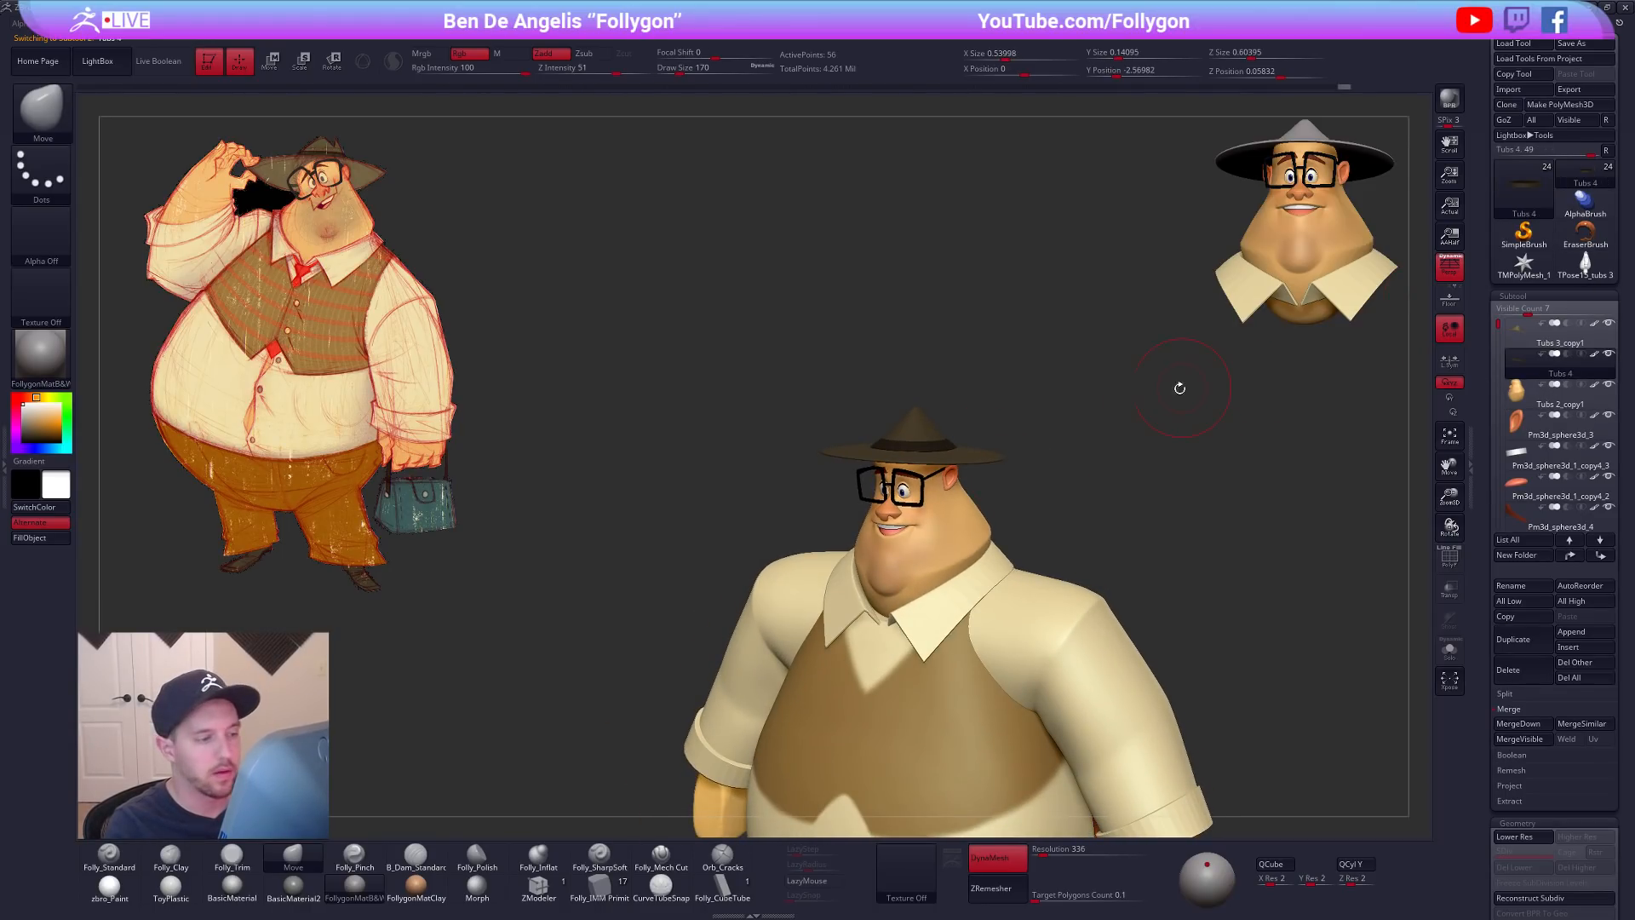
pyautogui.press('space')
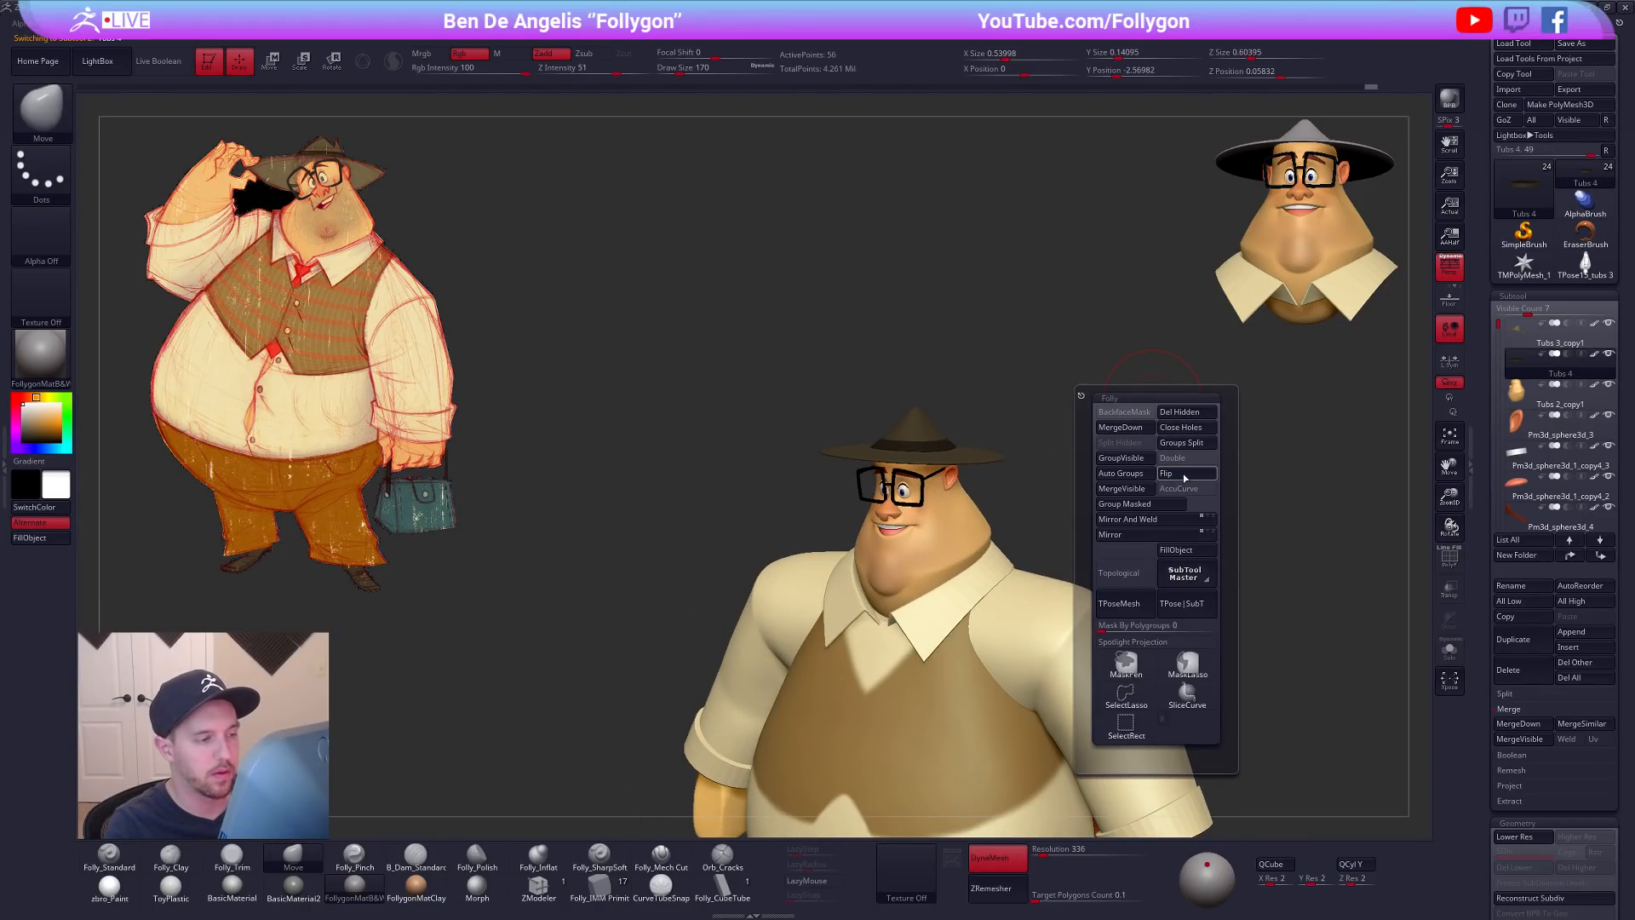
pyautogui.moveTo(1034, 468)
pyautogui.mouseDown()
pyautogui.moveTo(972, 504)
pyautogui.moveTo(1080, 516)
pyautogui.moveTo(1079, 682)
pyautogui.mouseUp()
pyautogui.press('space')
pyautogui.moveTo(979, 508); pyautogui.dragTo(941, 508)
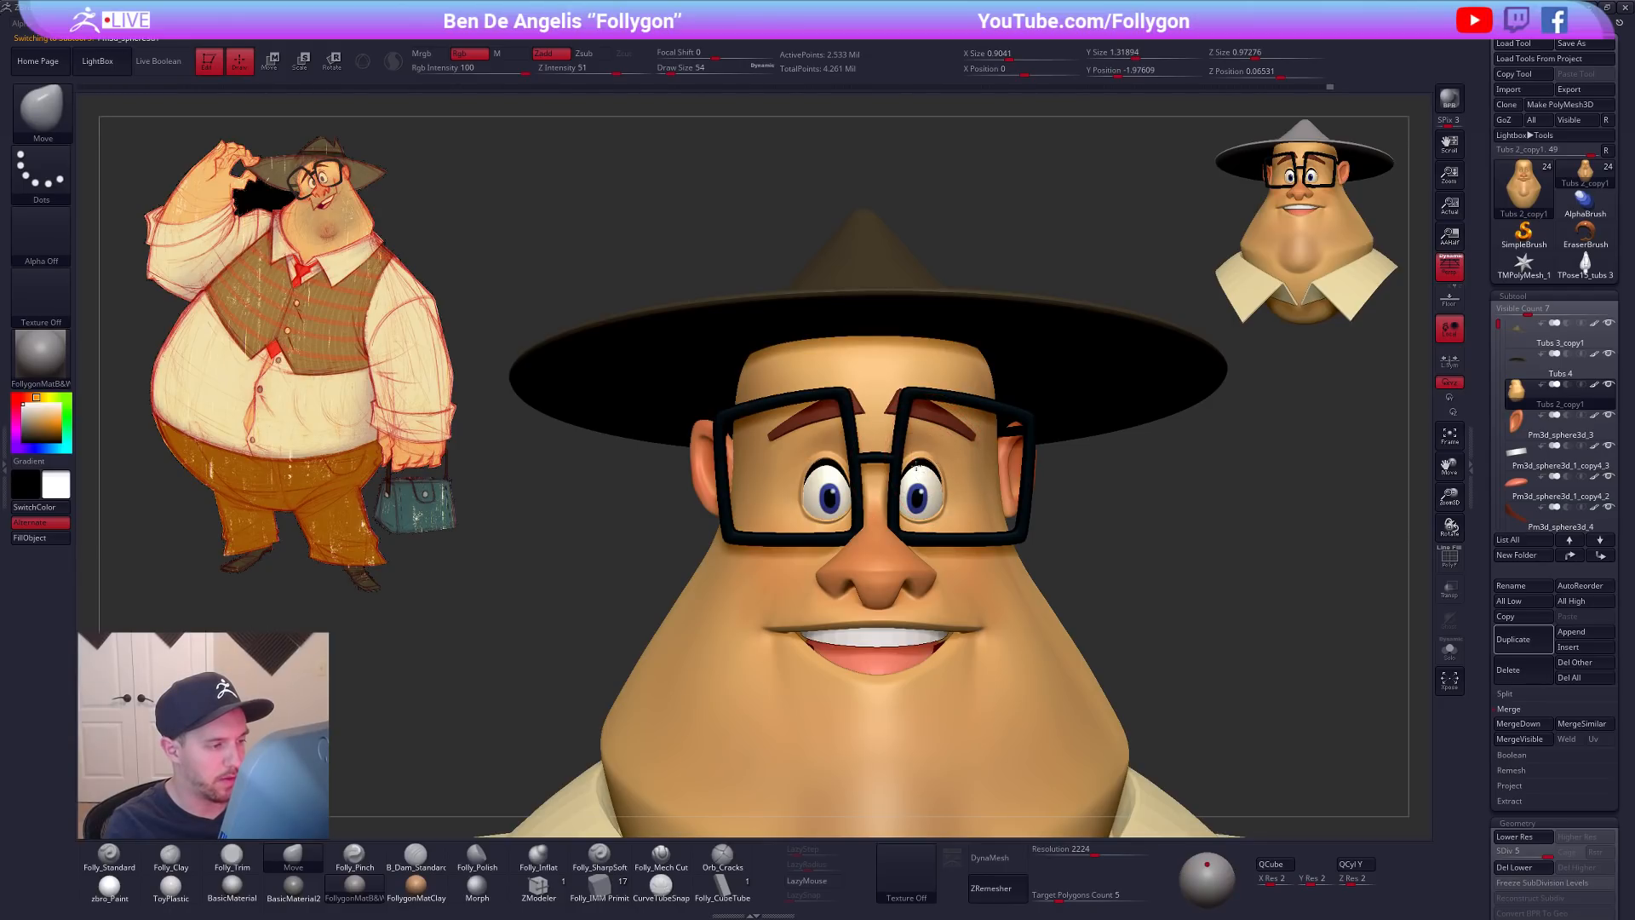
# Step: Select and isolate the black arches over the eyes, show their wireframe and set the draw size to 5
pyautogui.keyDown('alt'); pyautogui.click(920, 464); pyautogui.keyUp('alt')
pyautogui.hotkey('ctrl', 'shift', 's')
pyautogui.hotkey('ctrl', 'shift', 's')
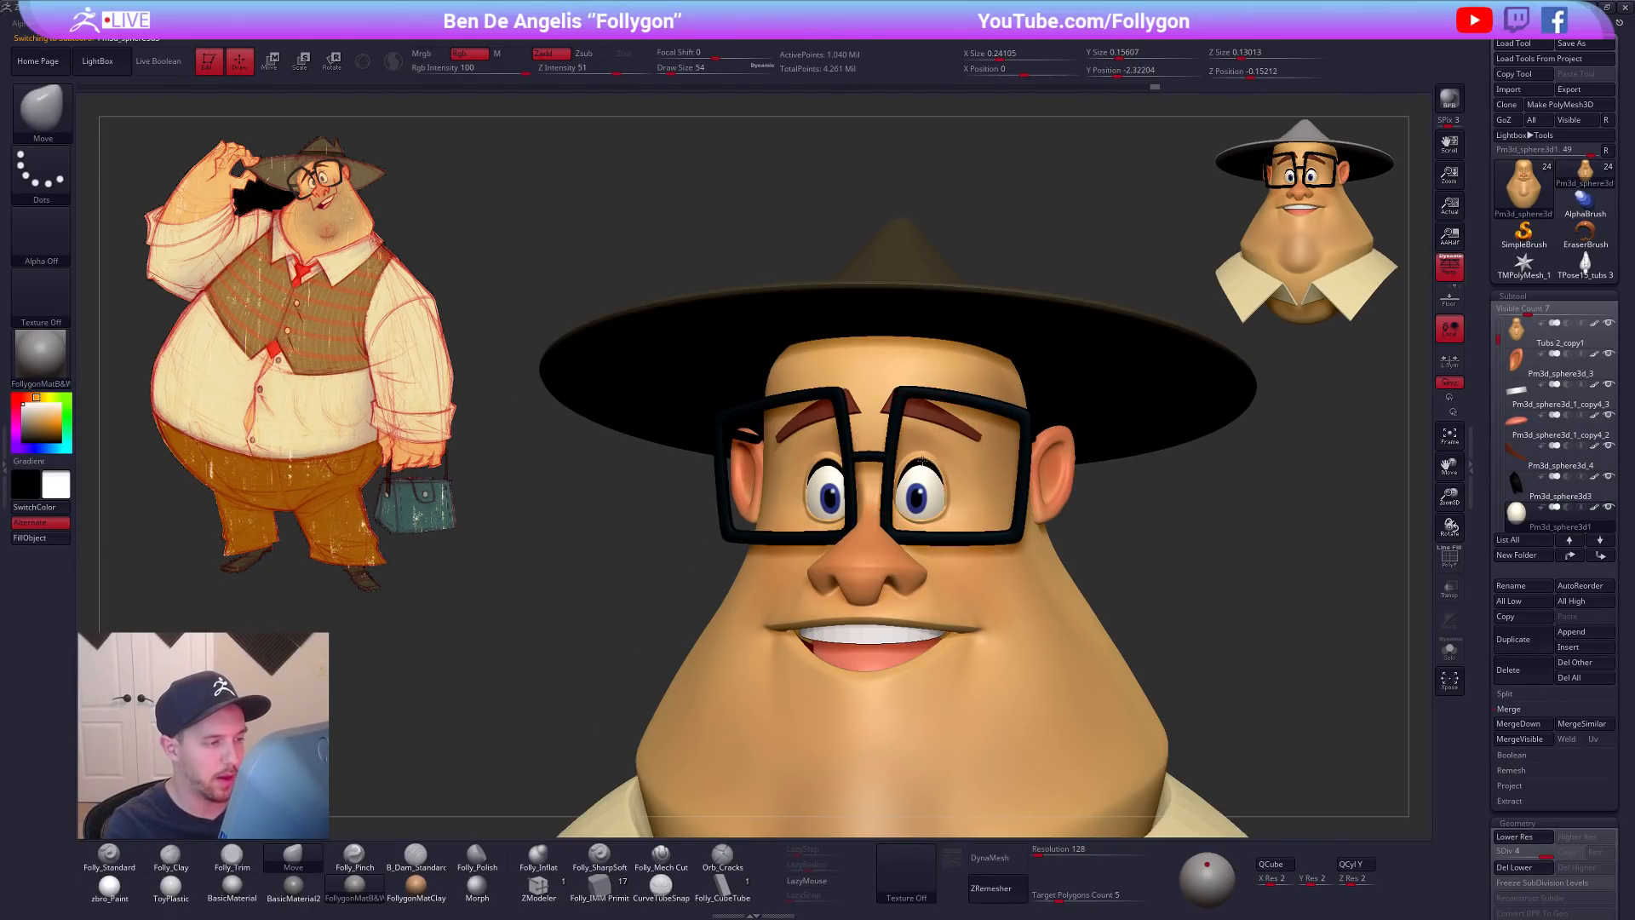
pyautogui.keyDown('alt'); pyautogui.click(922, 461); pyautogui.keyUp('alt')
pyautogui.hotkey('ctrl', 'shift', 's')
pyautogui.keyDown('ctrl'); pyautogui.moveTo(934, 456); pyautogui.dragTo(1033, 508, button='right'); pyautogui.keyUp('ctrl')
pyautogui.hotkey('shift', 'f')
pyautogui.hotkey('shift', 'd')
pyautogui.press('space')
pyautogui.moveTo(1039, 493); pyautogui.dragTo(1032, 495)
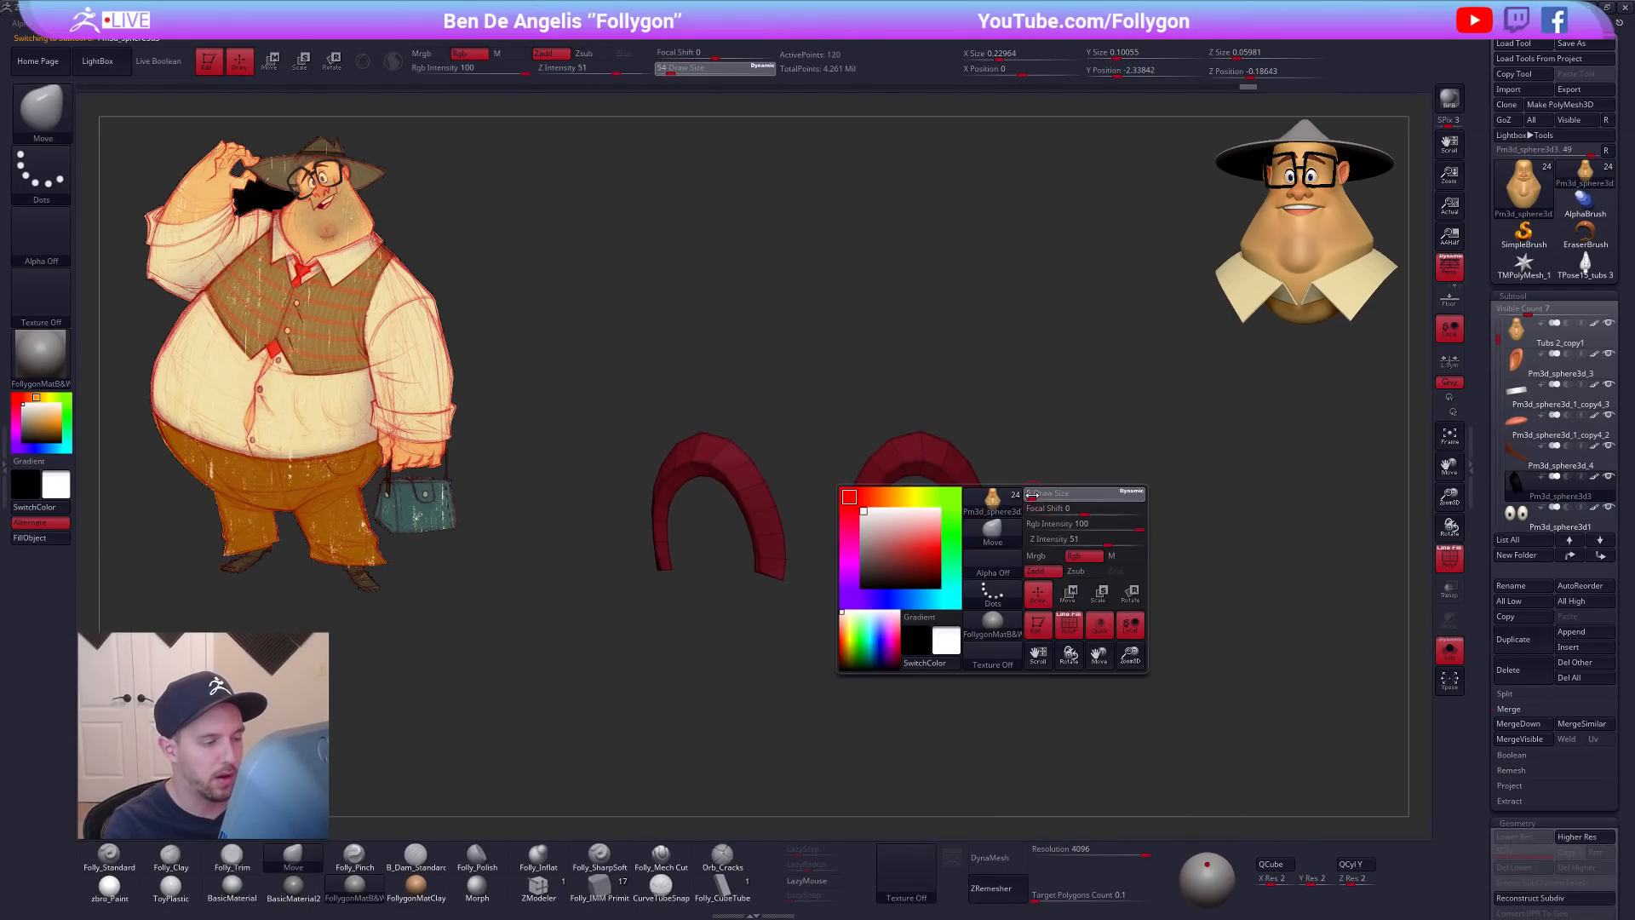
pyautogui.moveTo(801, 662); pyautogui.dragTo(783, 673)
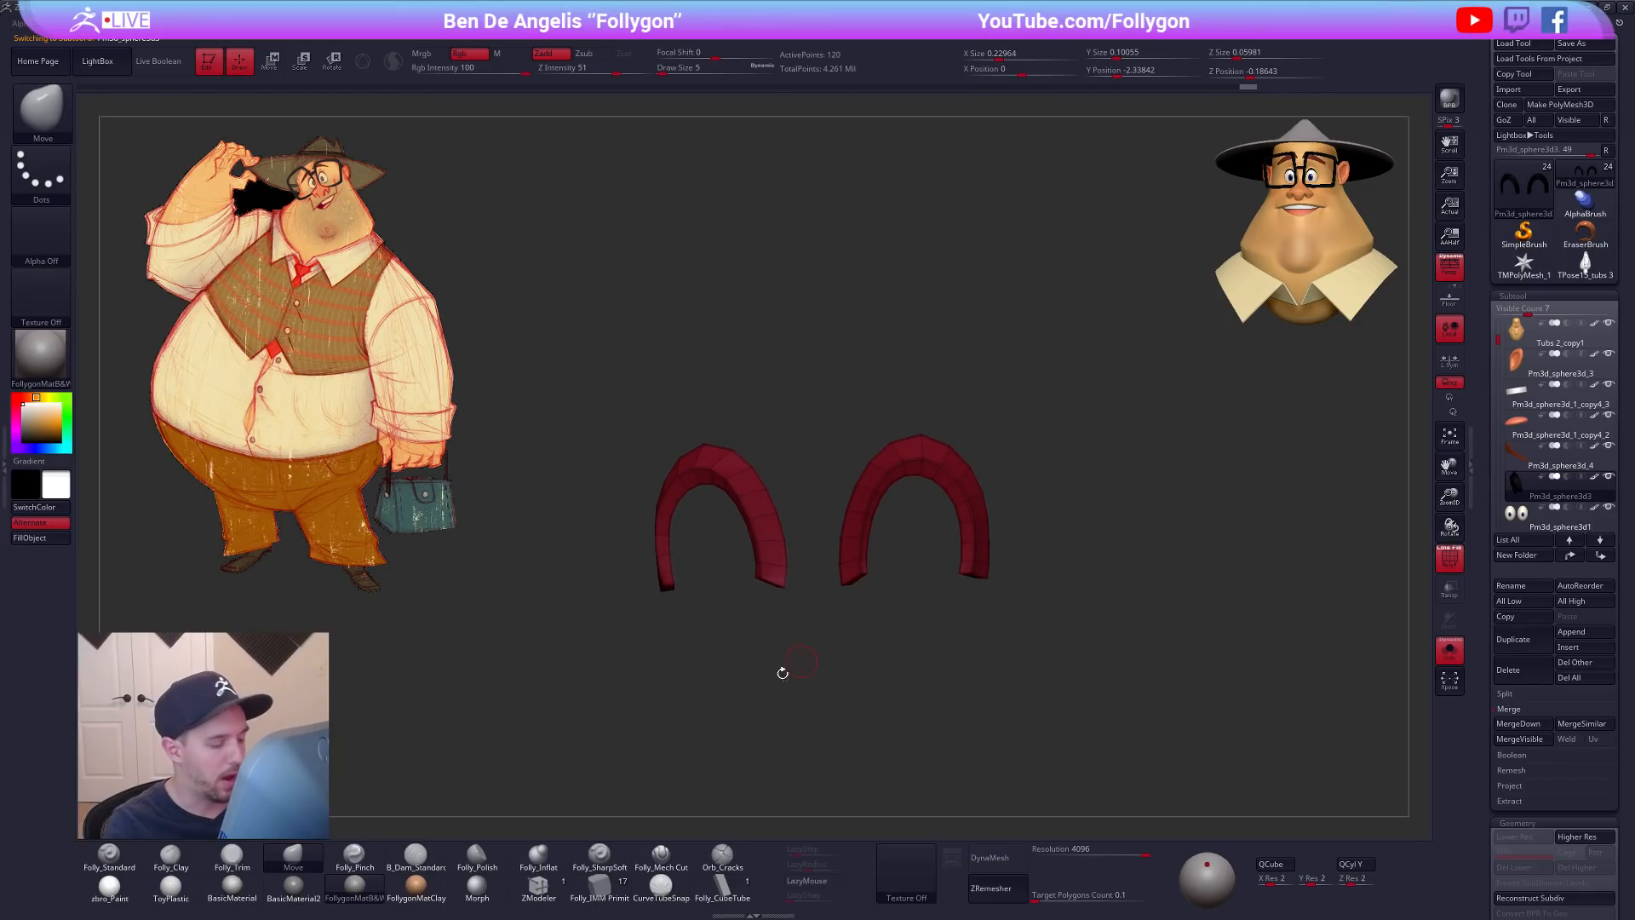
# Step: Try to add tube strips along the black eye arches with the Folly_CubeTube brush
pyautogui.click(722, 888)
pyautogui.keyDown('ctrl'); pyautogui.moveTo(849, 594); pyautogui.dragTo(869, 656, button='right'); pyautogui.keyUp('ctrl')
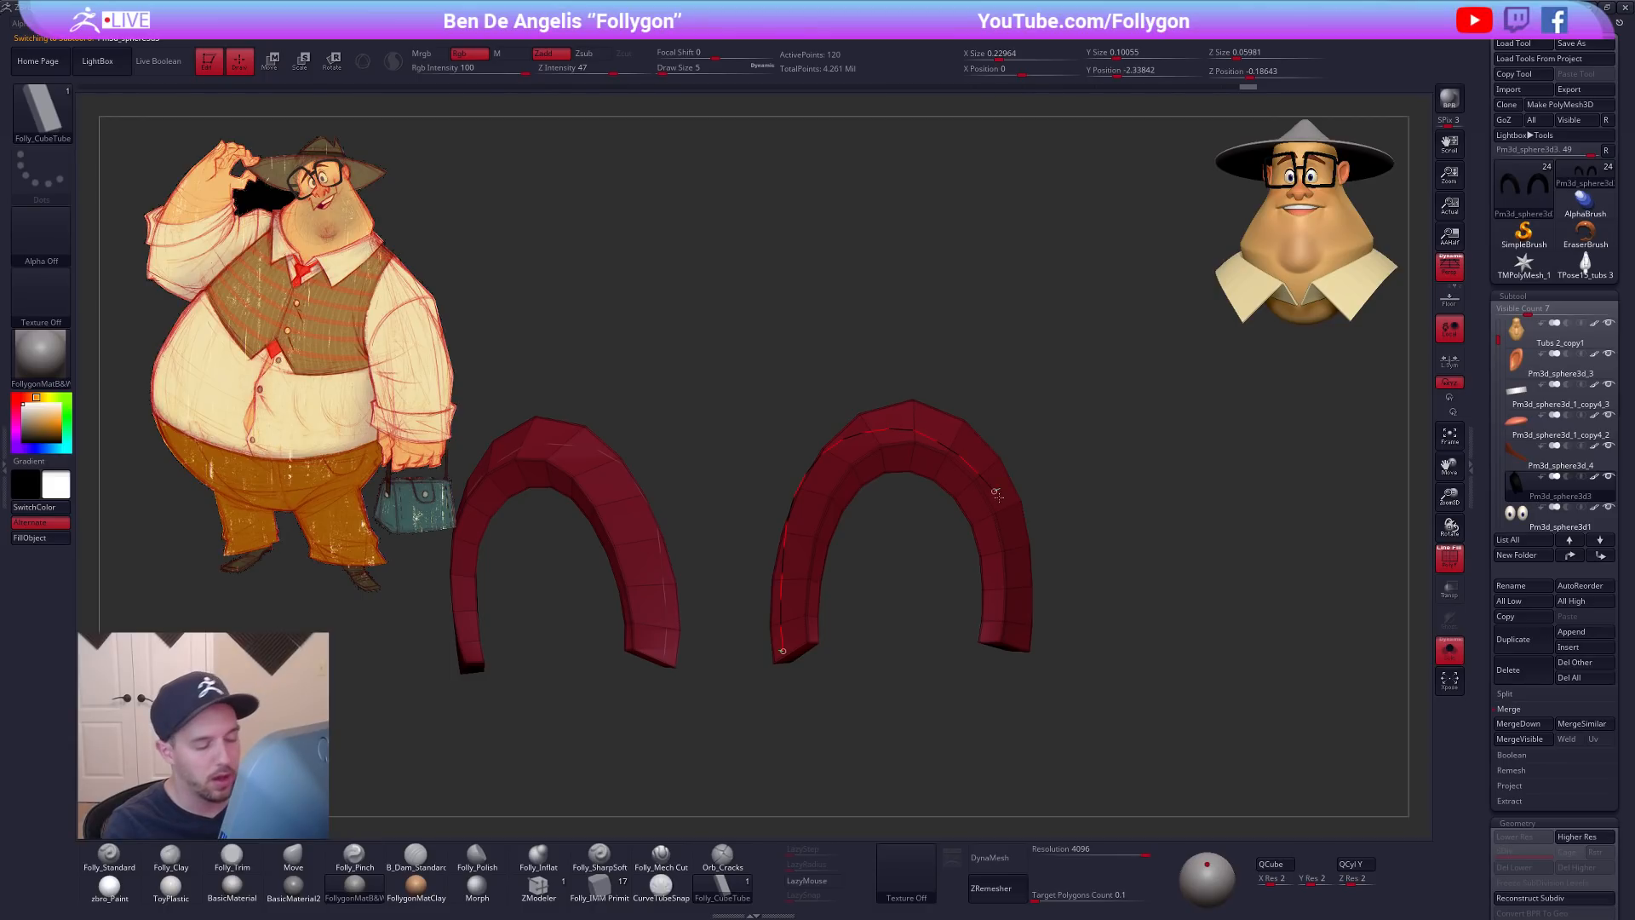
pyautogui.moveTo(1020, 606); pyautogui.dragTo(1016, 624)
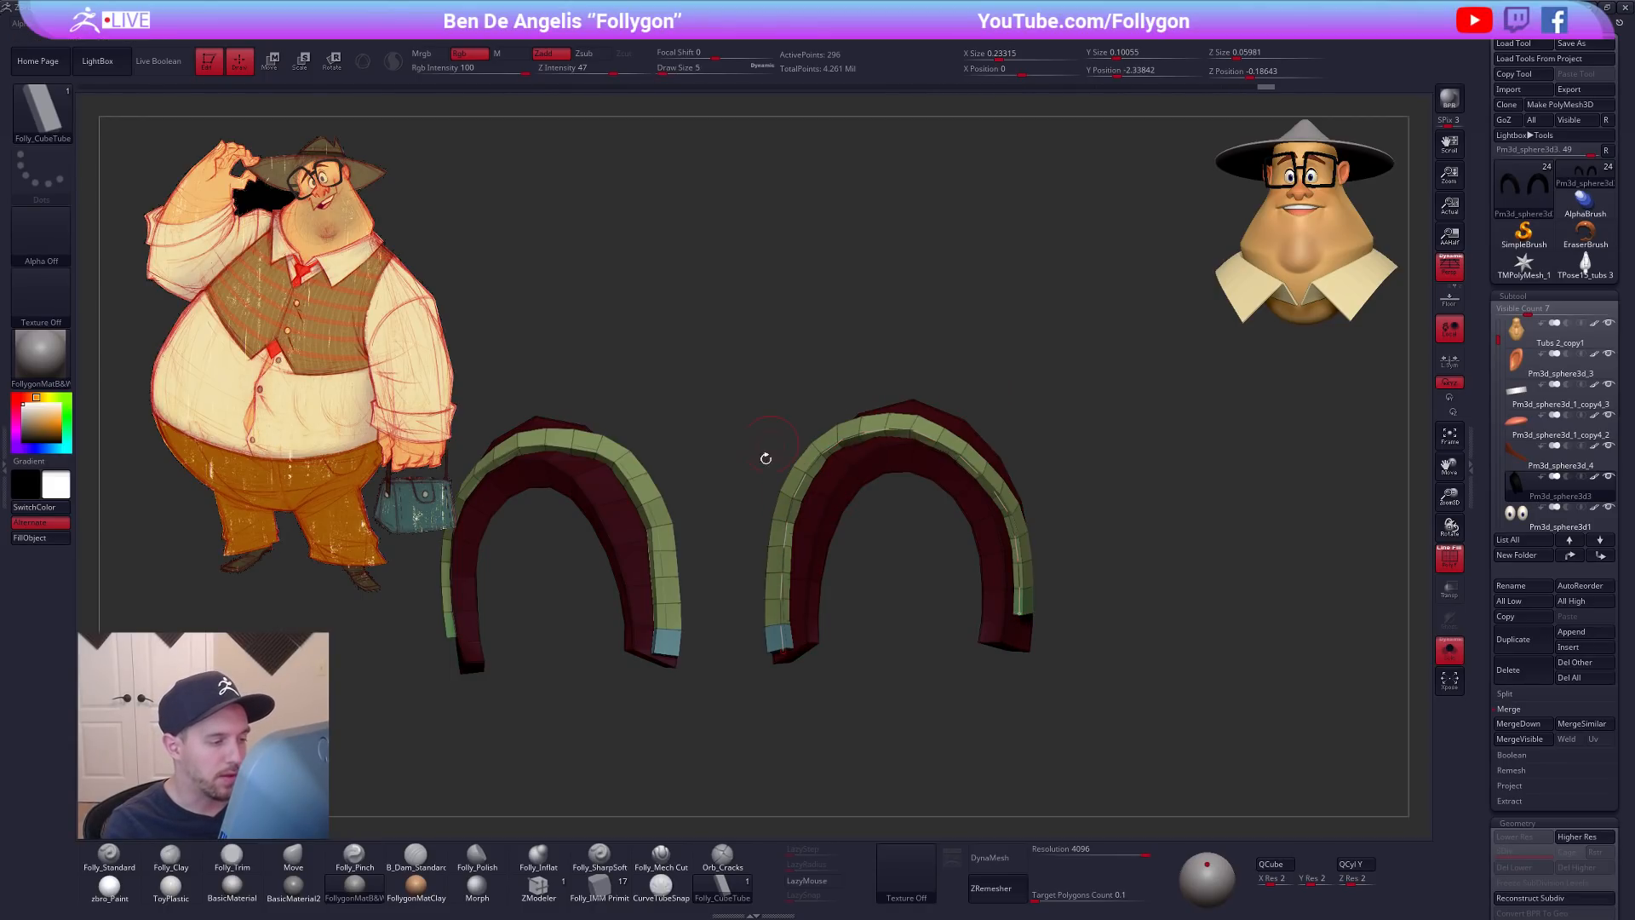
pyautogui.moveTo(796, 602)
pyautogui.mouseDown(button='right')
pyautogui.moveTo(798, 474)
pyautogui.moveTo(796, 503)
pyautogui.mouseUp(button='right')
pyautogui.press('ctrl')
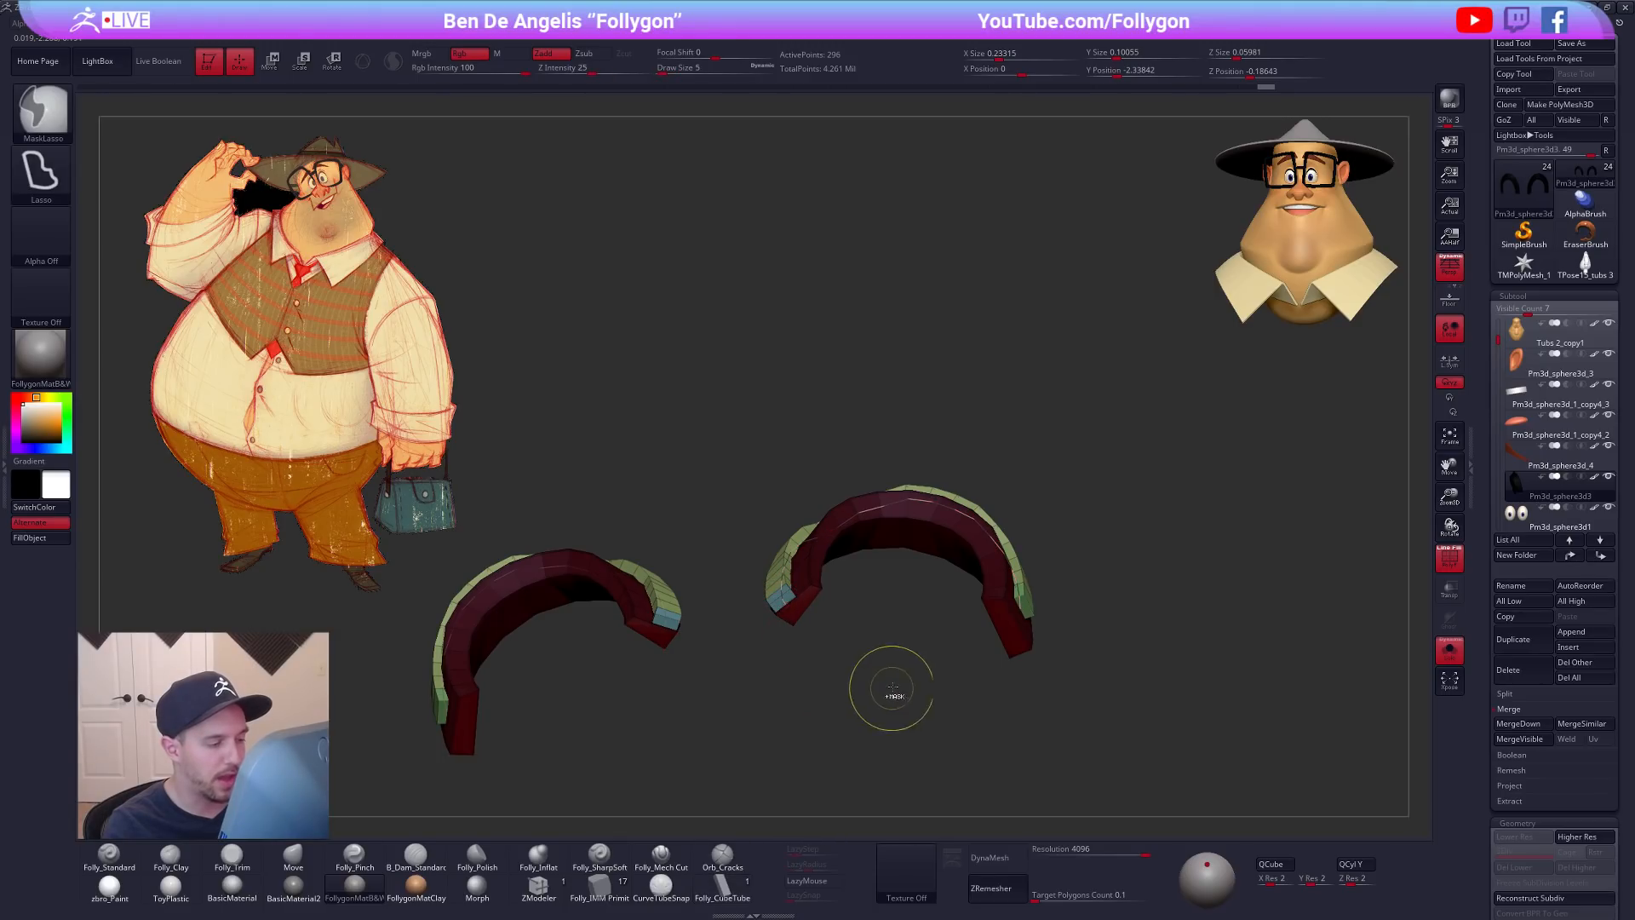
pyautogui.hotkey('ctrl', 'z')
# Step: Bring back the full character in front view without wireframe and switch to the Move brush
pyautogui.moveTo(915, 556)
pyautogui.keyDown('shift'); pyautogui.mouseDown()
pyautogui.moveTo(891, 668)
pyautogui.moveTo(937, 596)
pyautogui.moveTo(1188, 703)
pyautogui.moveTo(1184, 464)
pyautogui.moveTo(1218, 451)
pyautogui.mouseUp(); pyautogui.keyUp('shift')
pyautogui.hotkey('shift', 'f')
pyautogui.hotkey('alt', 's')
pyautogui.press('b')
pyautogui.press('m')
pyautogui.press('v')
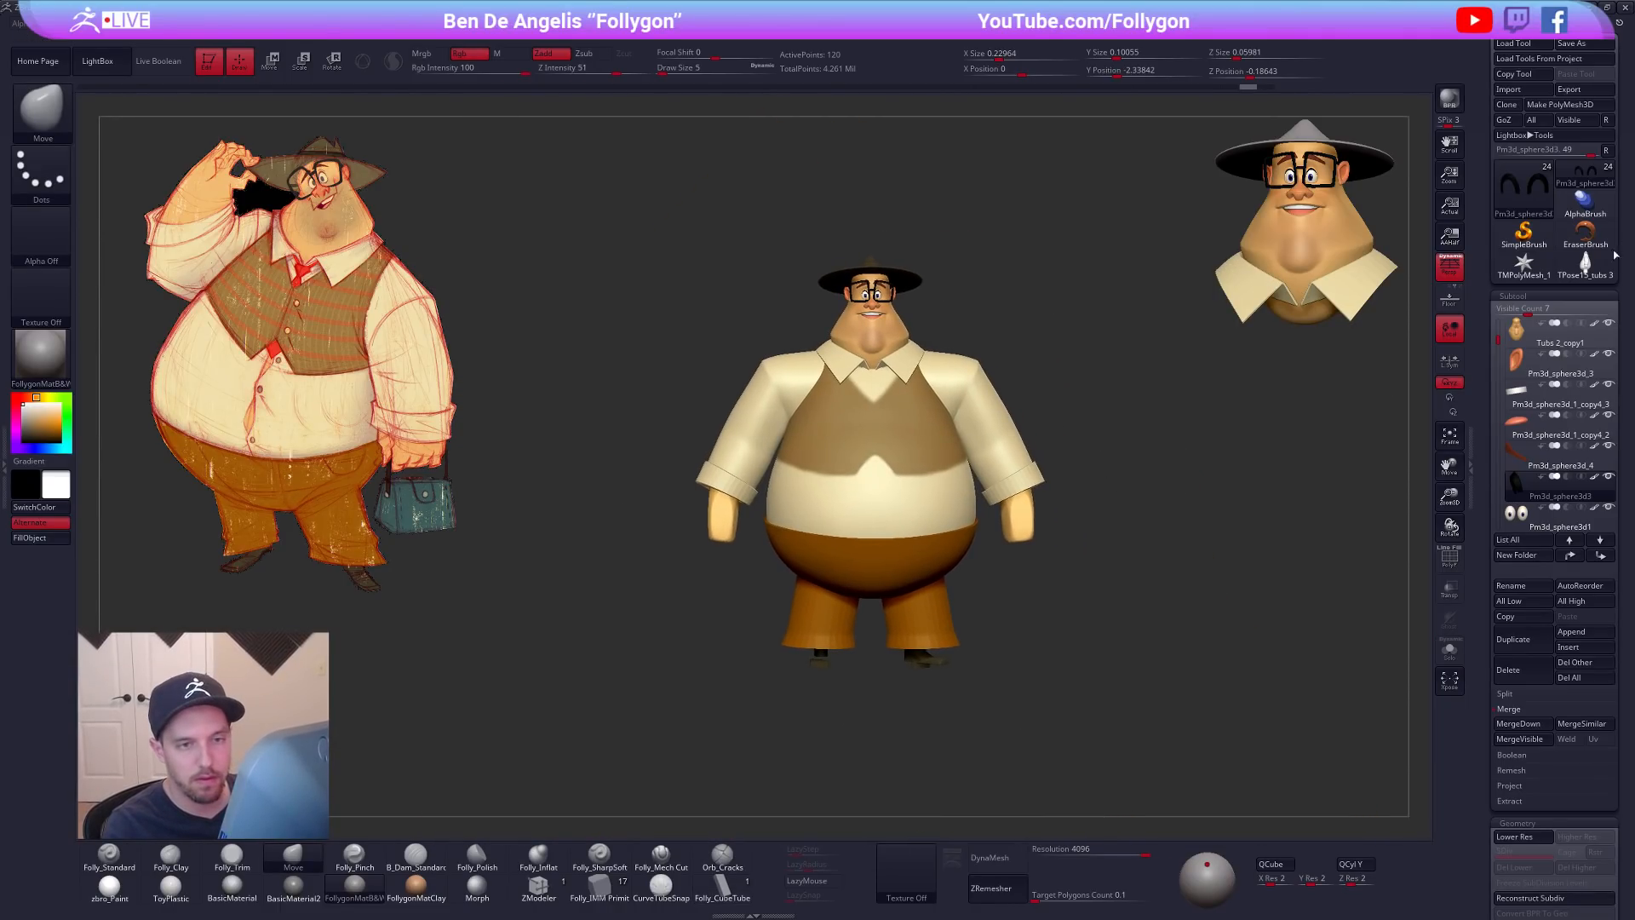
# Step: Delete the leftover Transpose Master posing mesh and return to the character tool
pyautogui.click(1585, 266)
pyautogui.click(1521, 669)
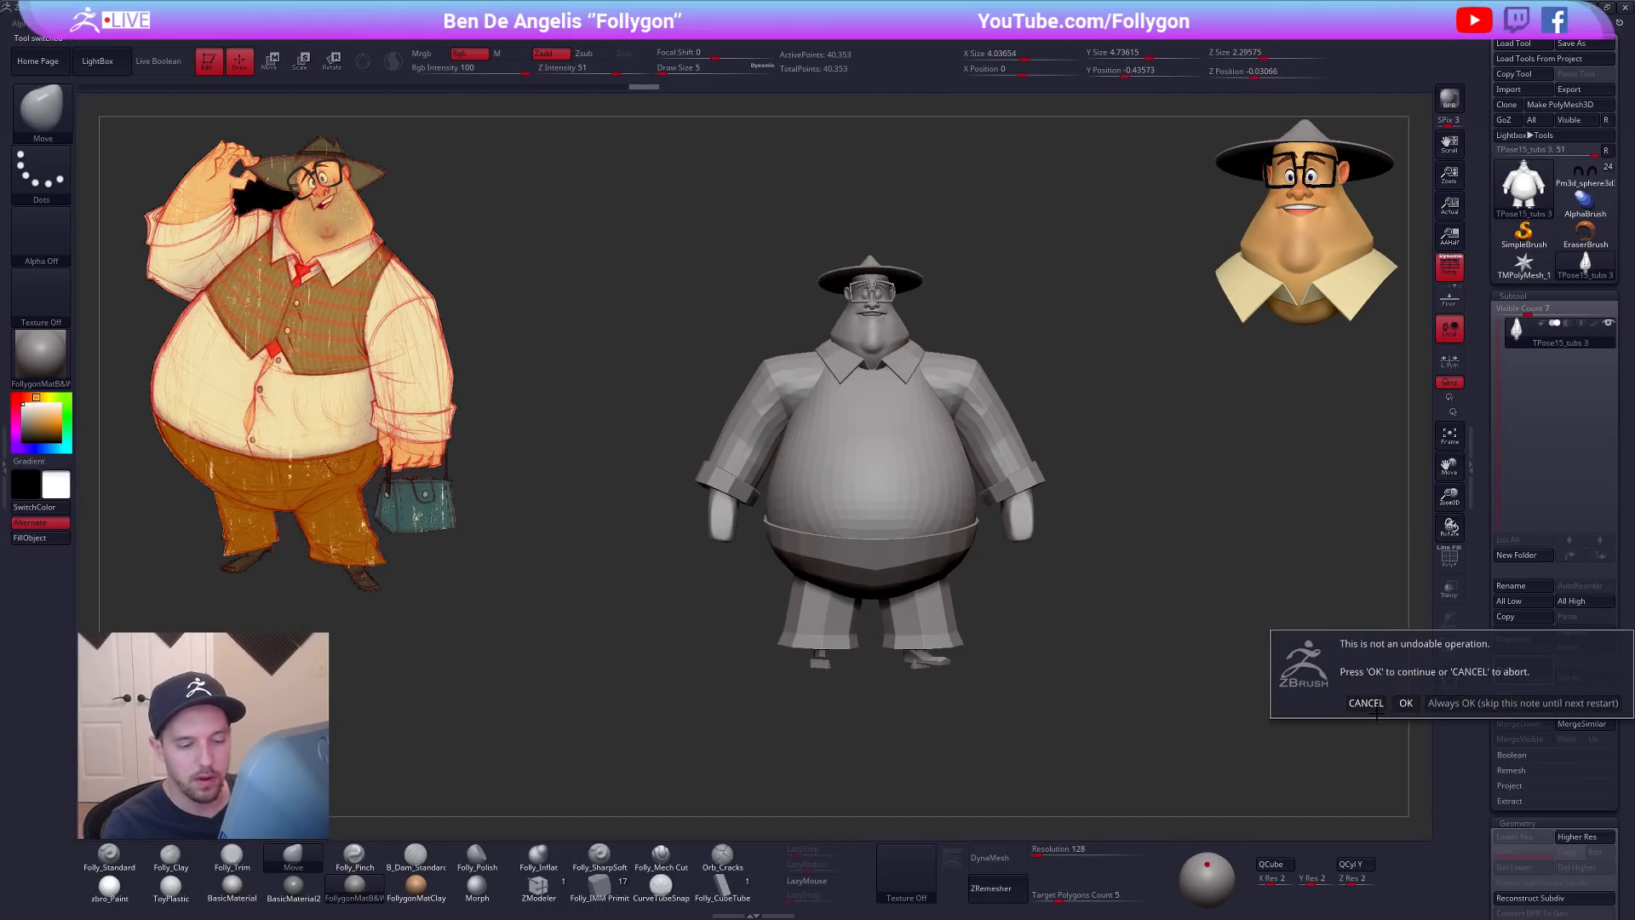
pyautogui.click(1406, 703)
pyautogui.click(1585, 176)
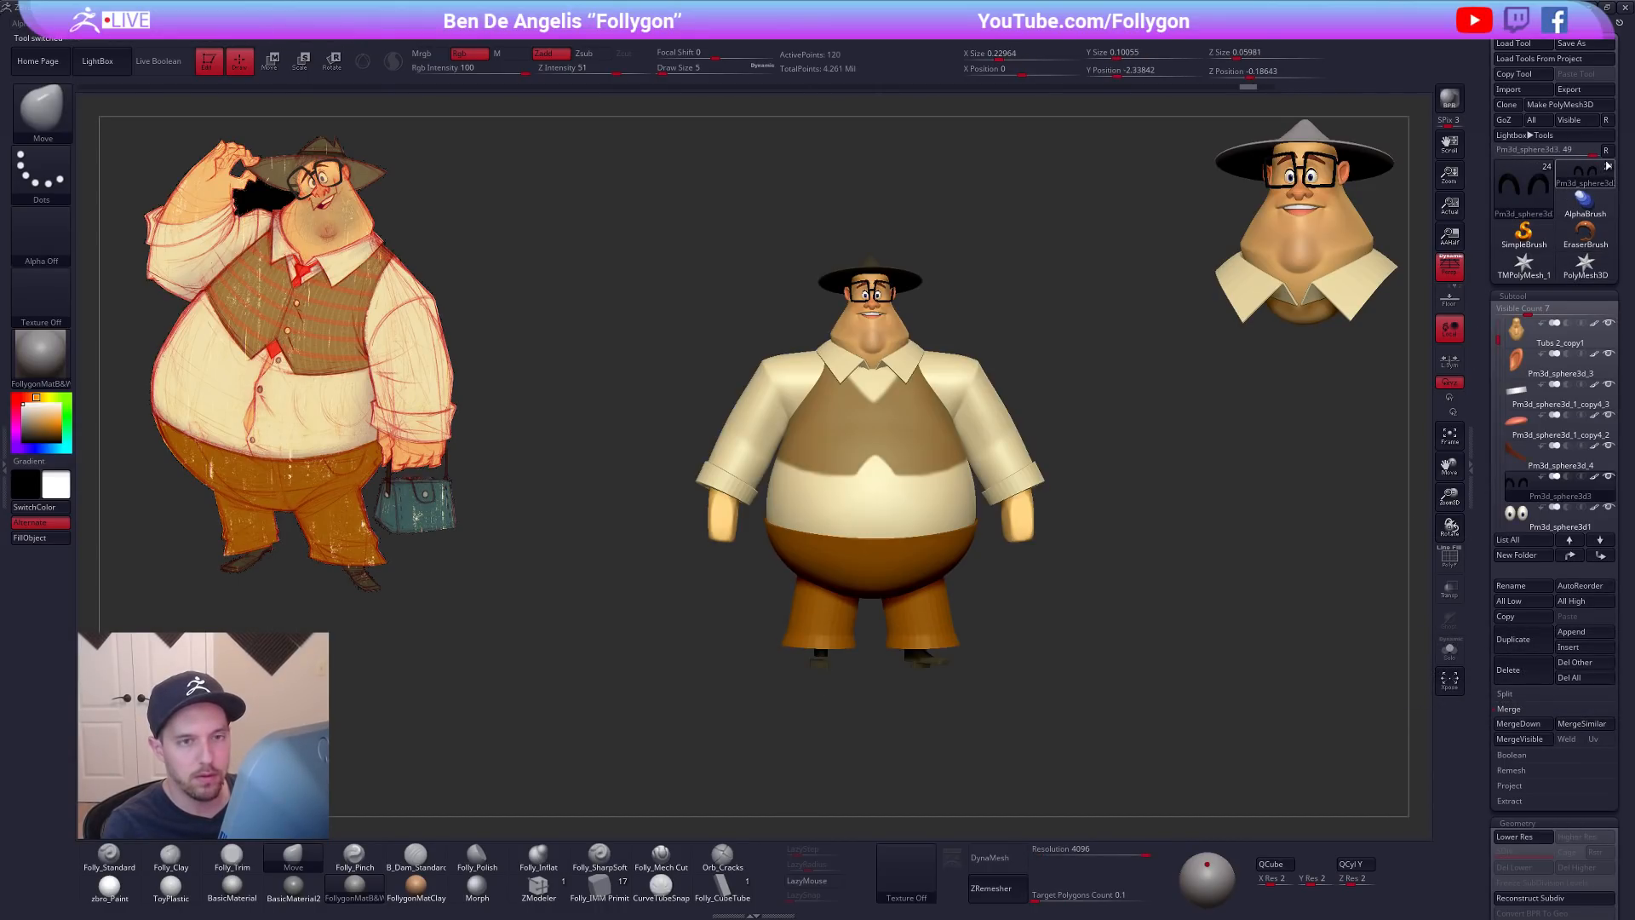
# Step: Select the torso subtool and frame the upper body from the front with a draw size of 61
pyautogui.moveTo(1175, 493); pyautogui.dragTo(942, 490)
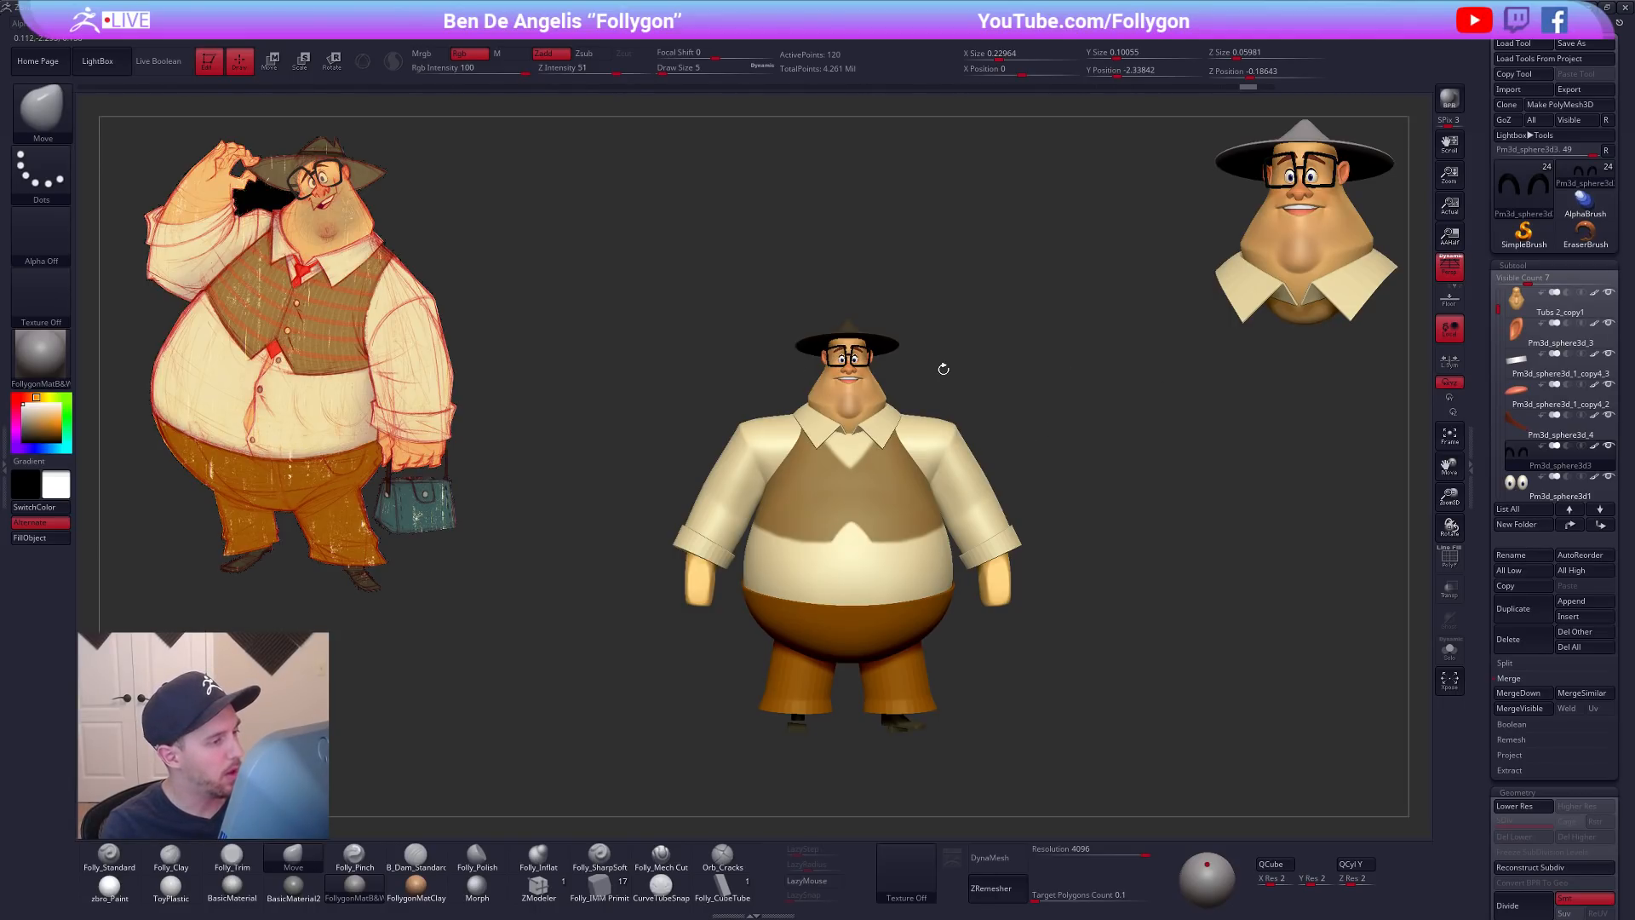
pyautogui.press('space')
pyautogui.moveTo(989, 374); pyautogui.dragTo(995, 376)
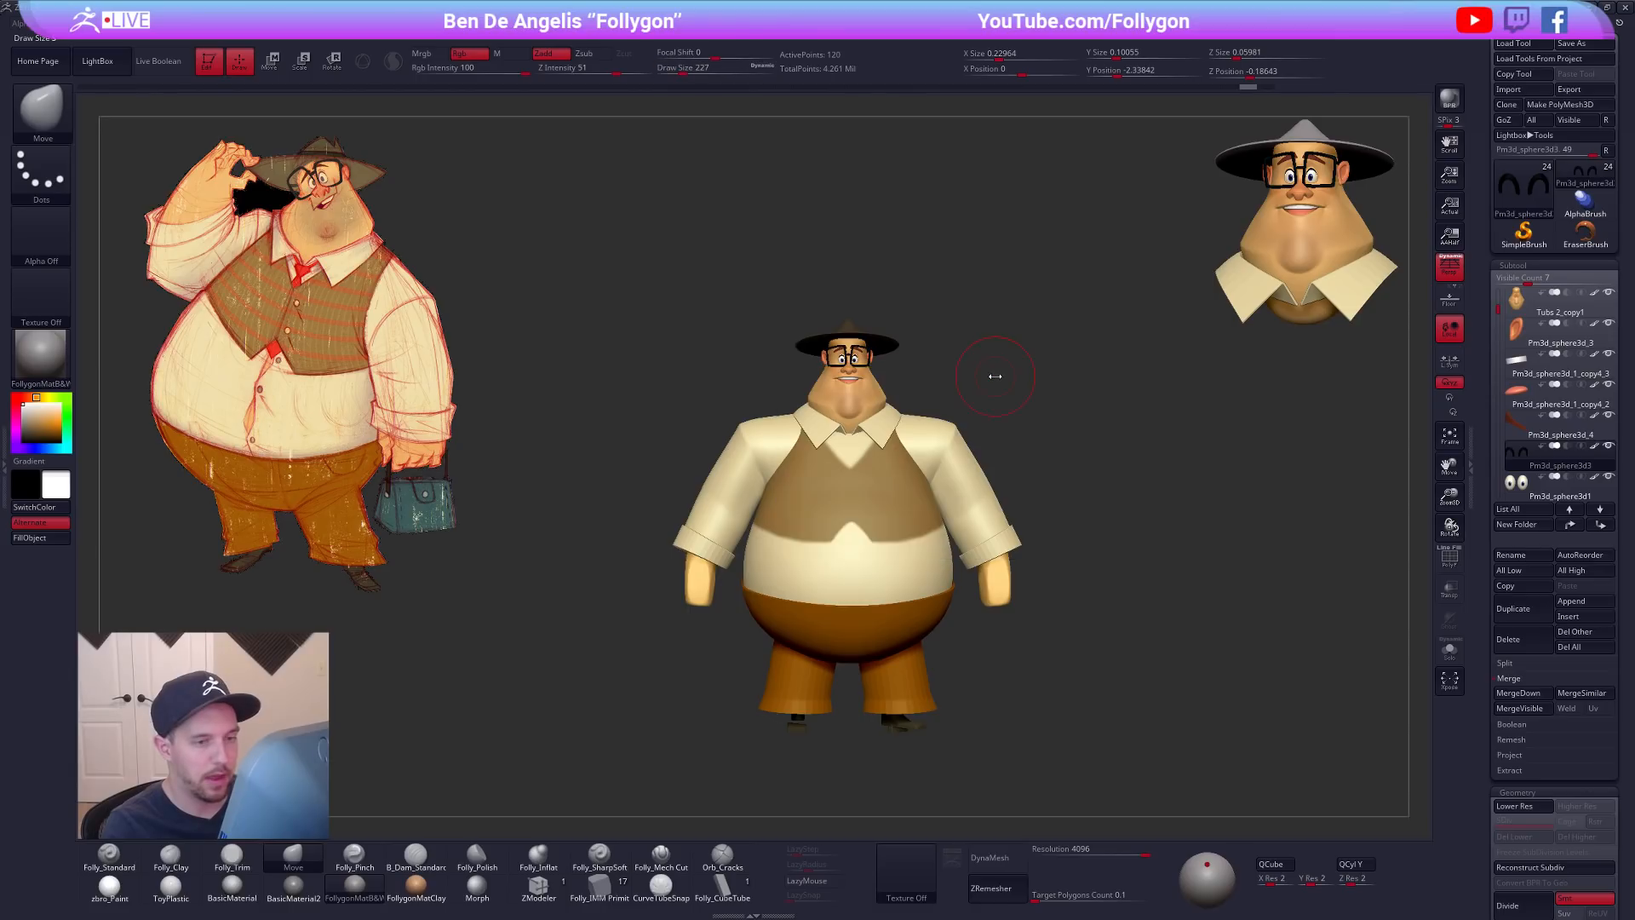
pyautogui.keyDown('alt'); pyautogui.click(875, 446); pyautogui.keyUp('alt')
pyautogui.press('space')
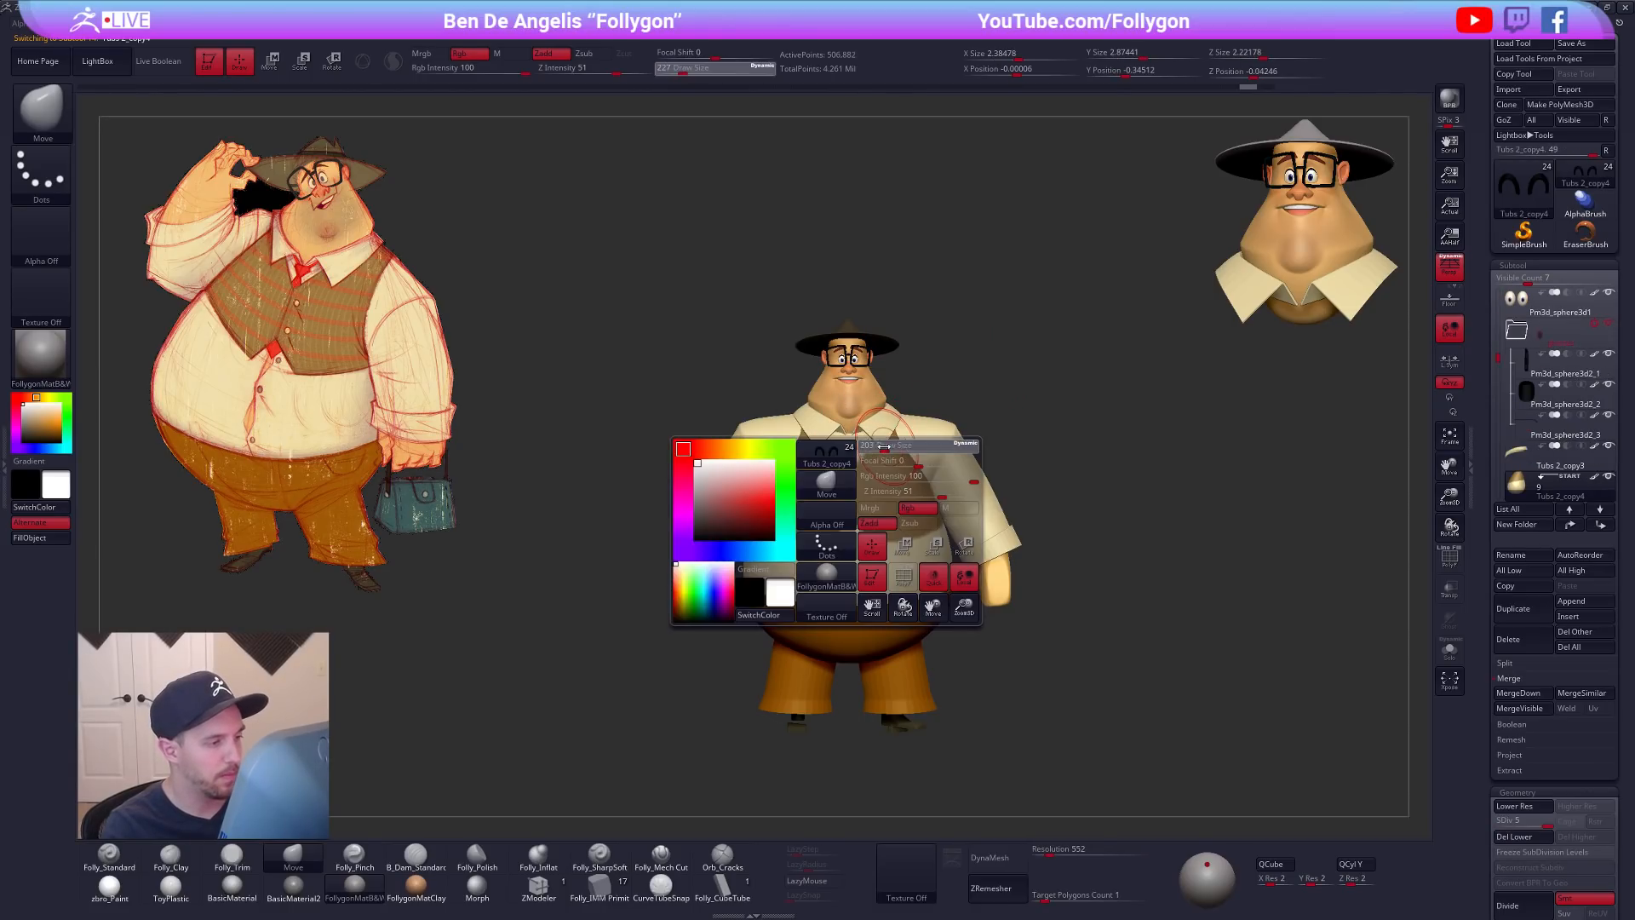
pyautogui.scroll(2, 874, 447)
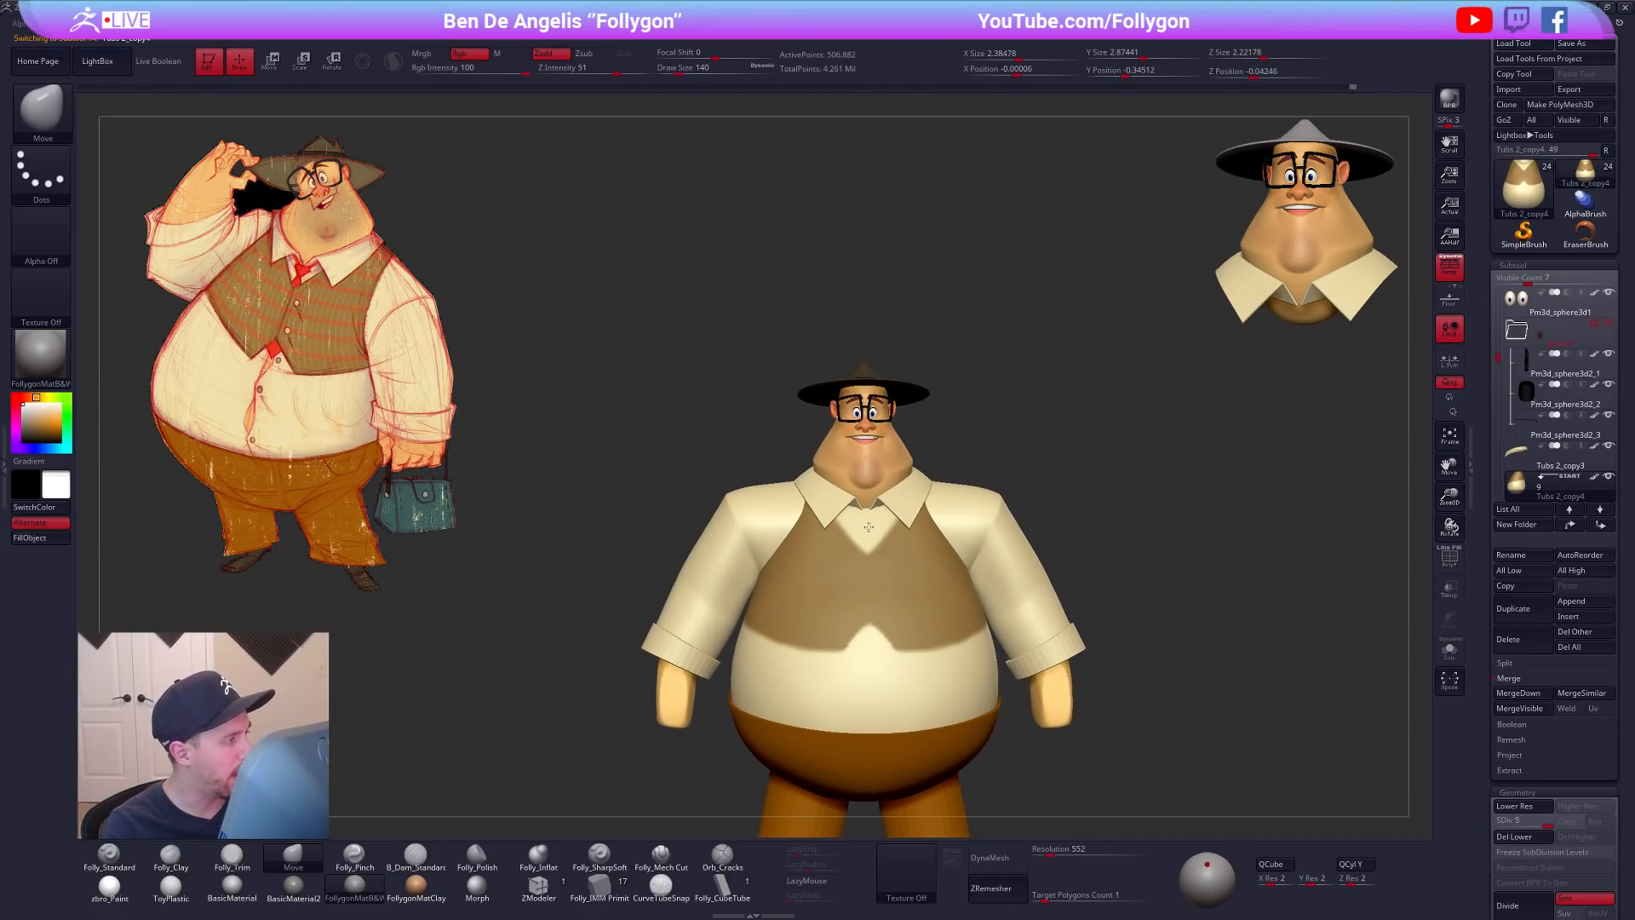
pyautogui.press('space')
pyautogui.moveTo(874, 528); pyautogui.dragTo(877, 527)
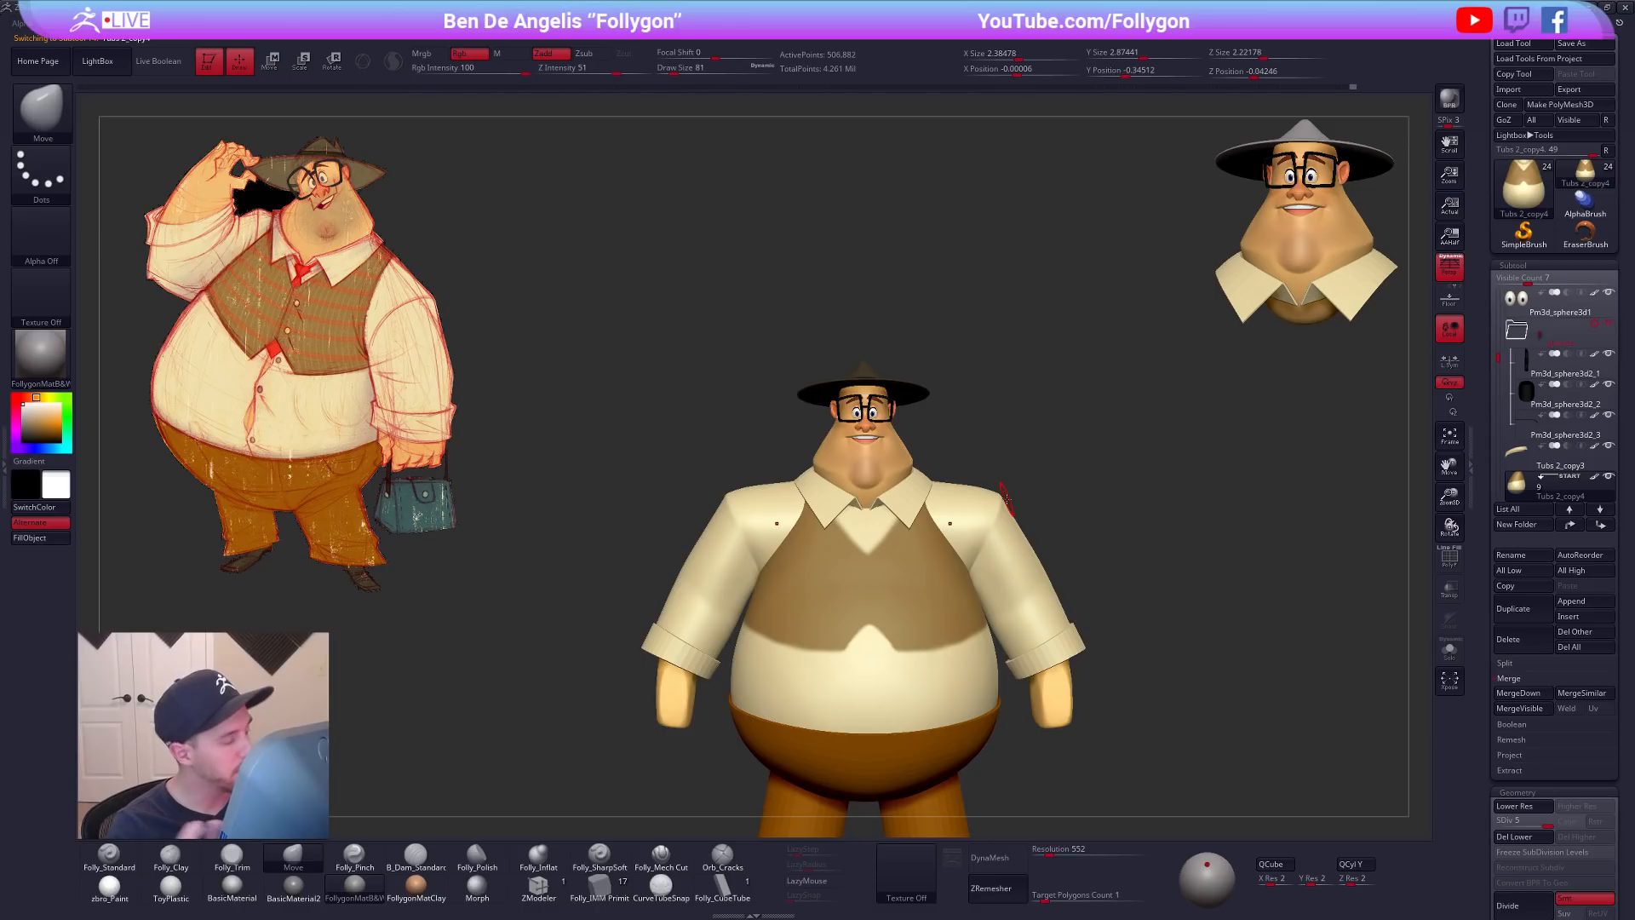
pyautogui.keyDown('alt'); pyautogui.moveTo(978, 631); pyautogui.dragTo(997, 693, button='right'); pyautogui.keyUp('alt')
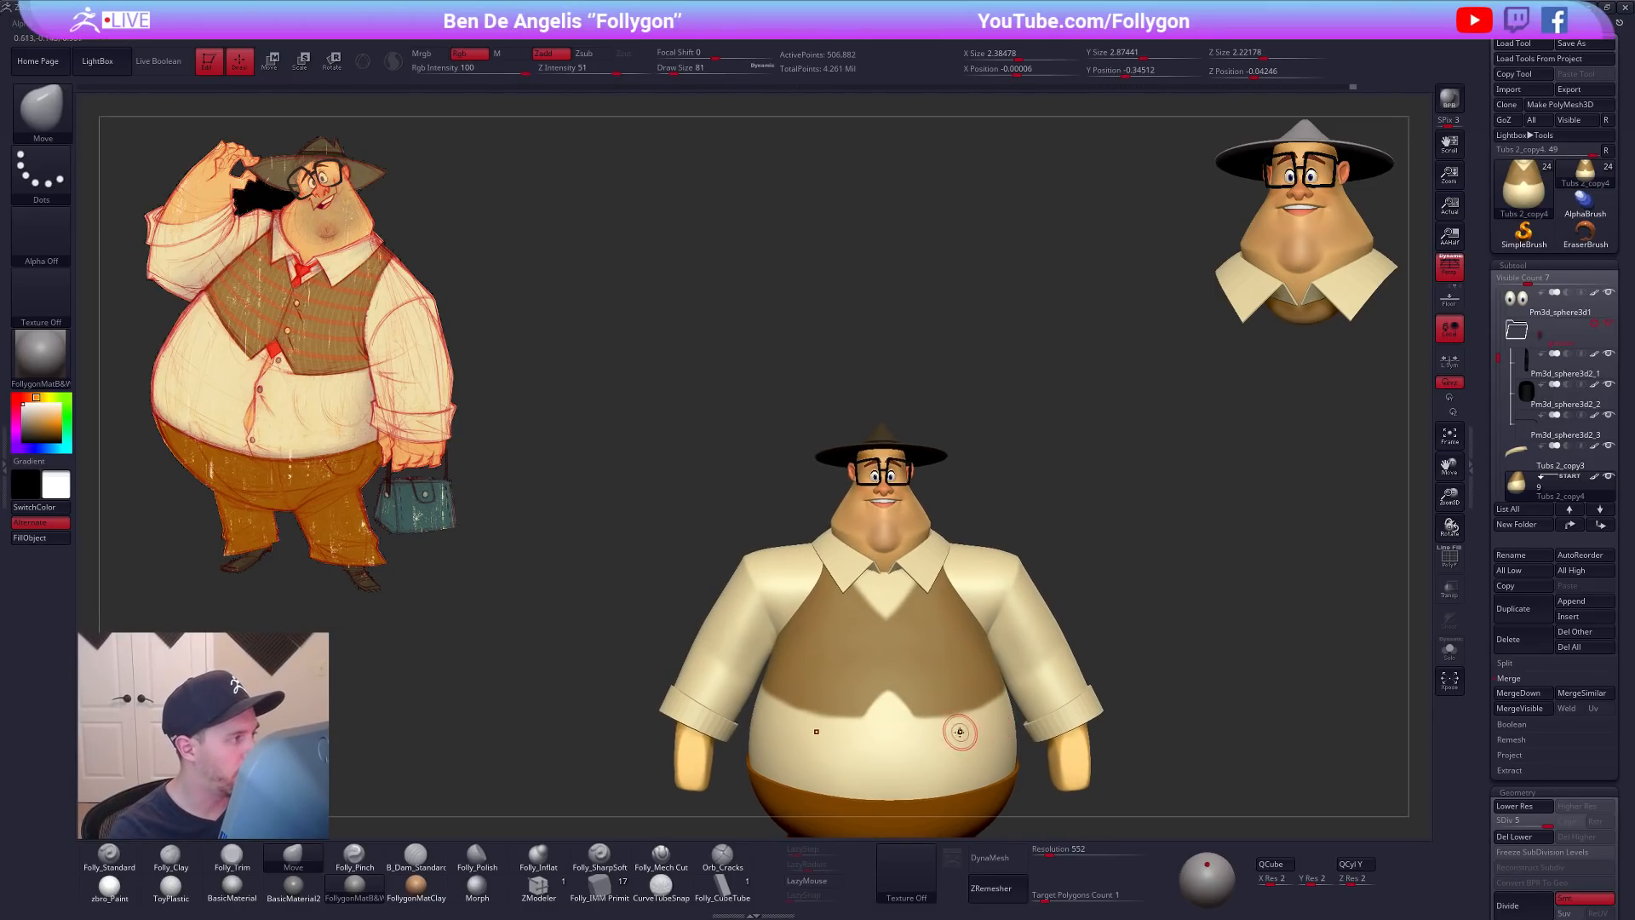
pyautogui.keyDown('ctrl'); pyautogui.moveTo(876, 565); pyautogui.dragTo(898, 657, button='right'); pyautogui.keyUp('ctrl')
pyautogui.press('space')
pyautogui.moveTo(904, 596); pyautogui.dragTo(908, 595)
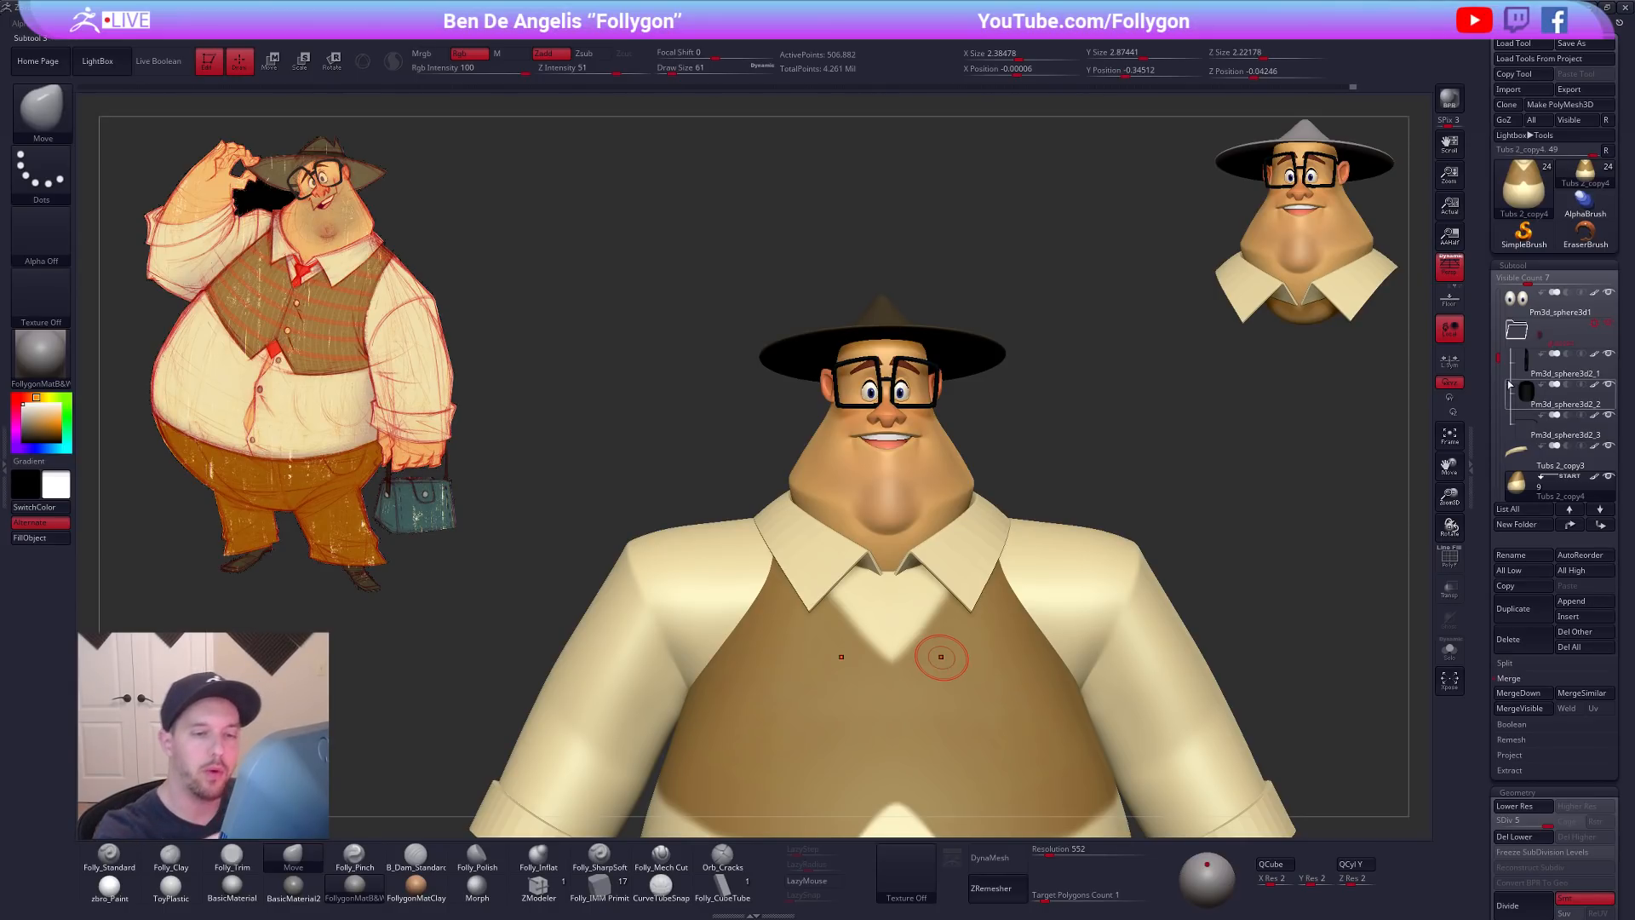
# Step: Duplicate the torso subtool and delete the copy's lower subdivision levels
pyautogui.moveTo(1499, 361); pyautogui.dragTo(1500, 373)
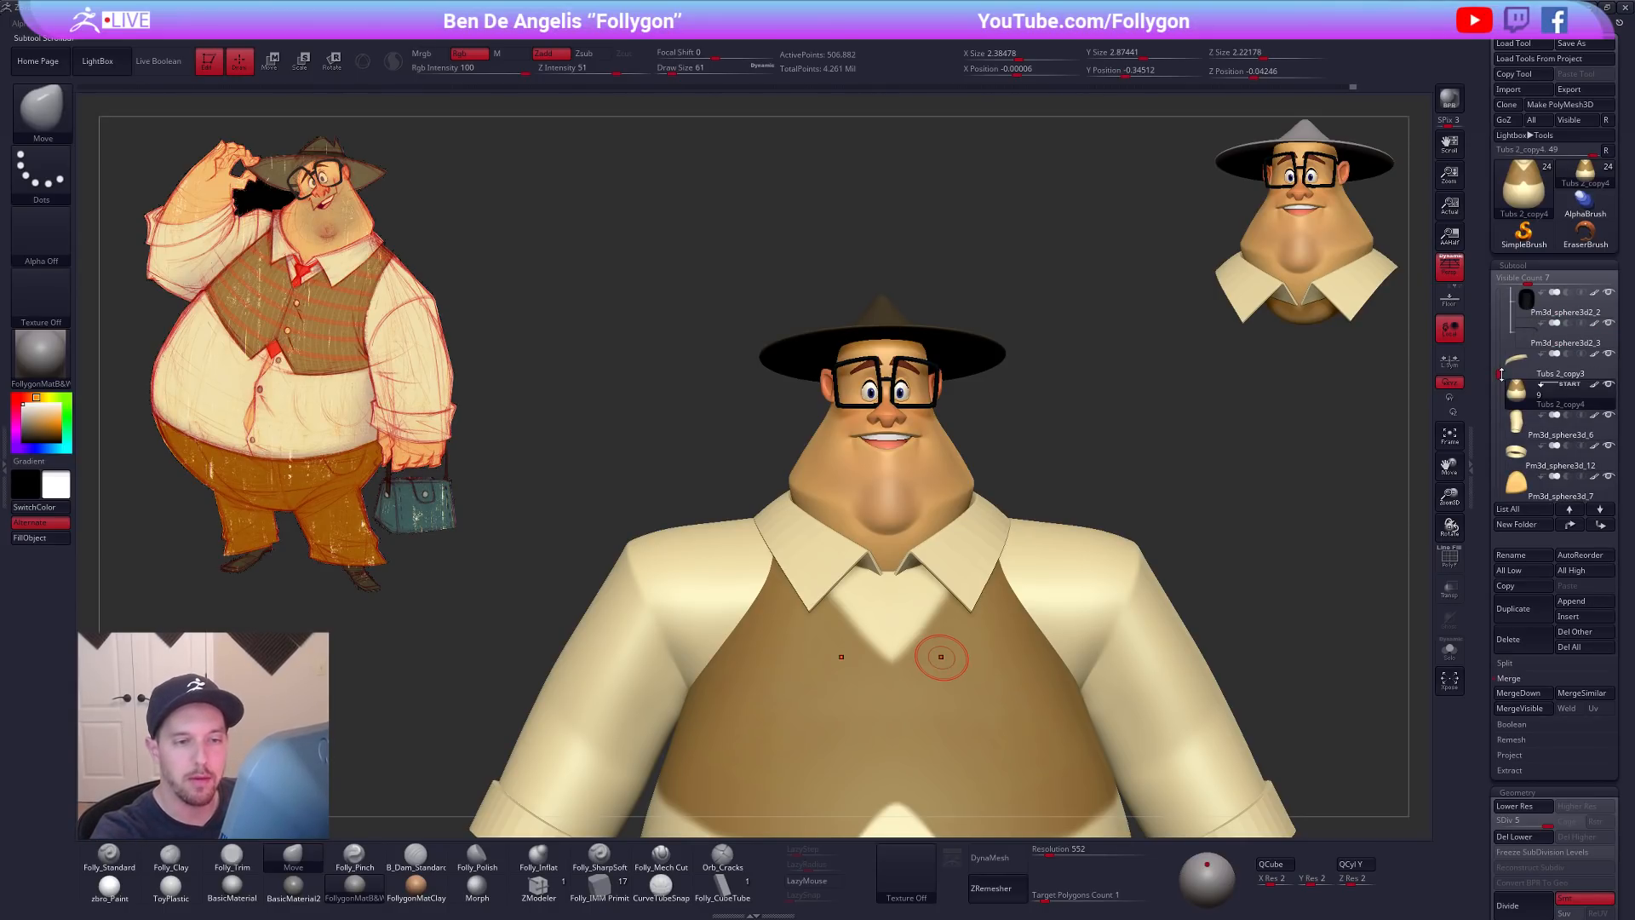
pyautogui.click(1513, 608)
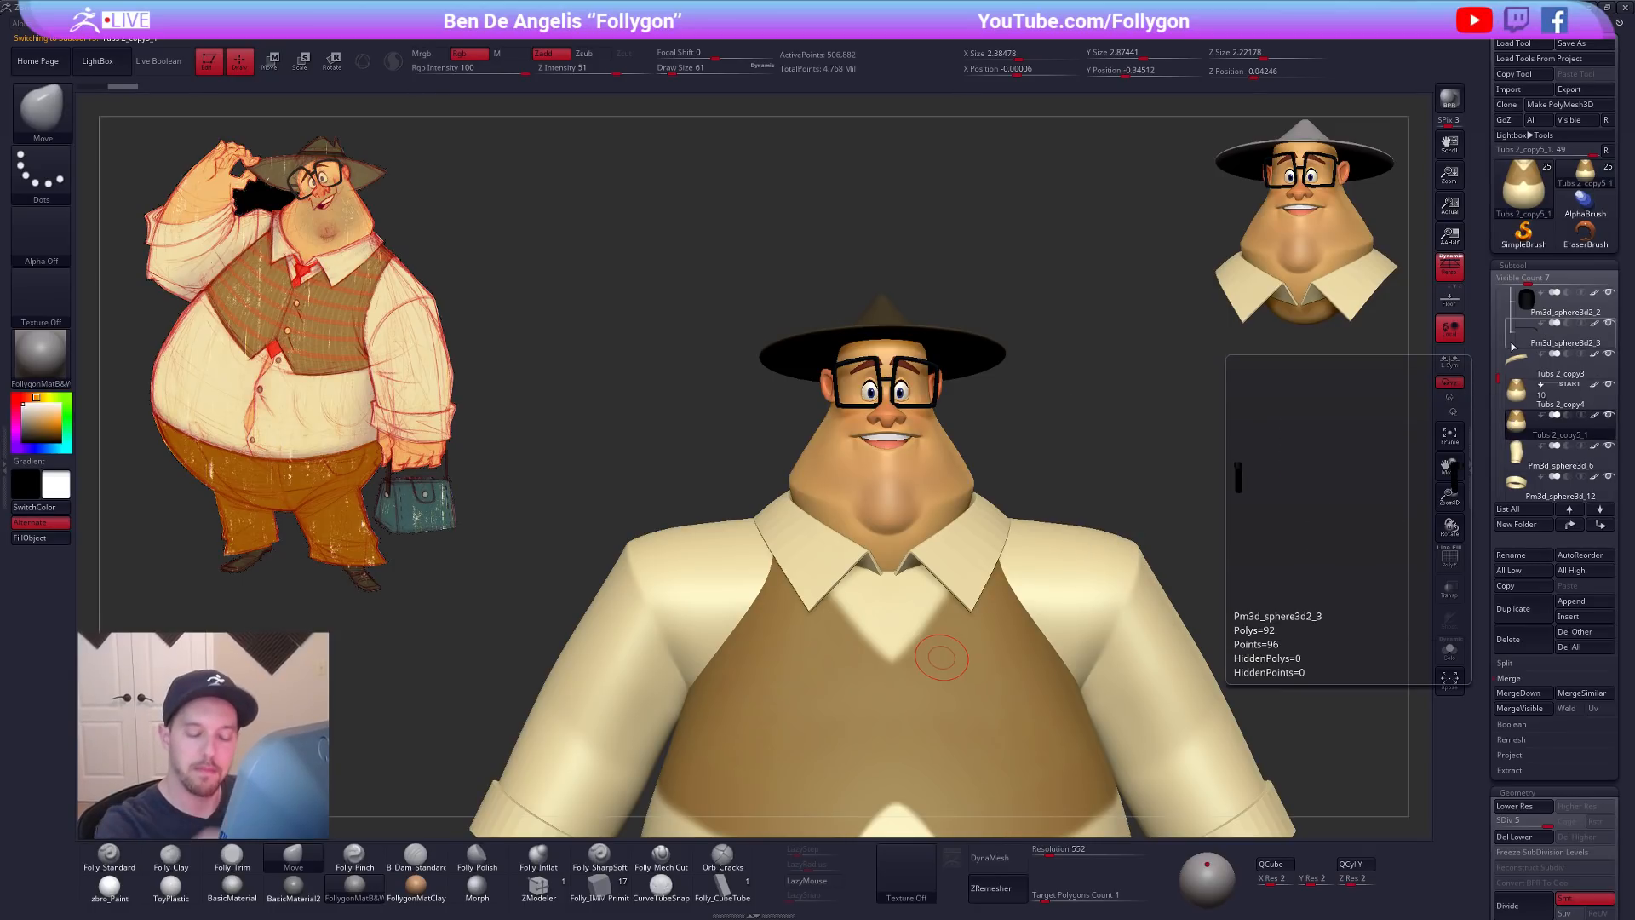
pyautogui.click(1527, 680)
pyautogui.click(1517, 806)
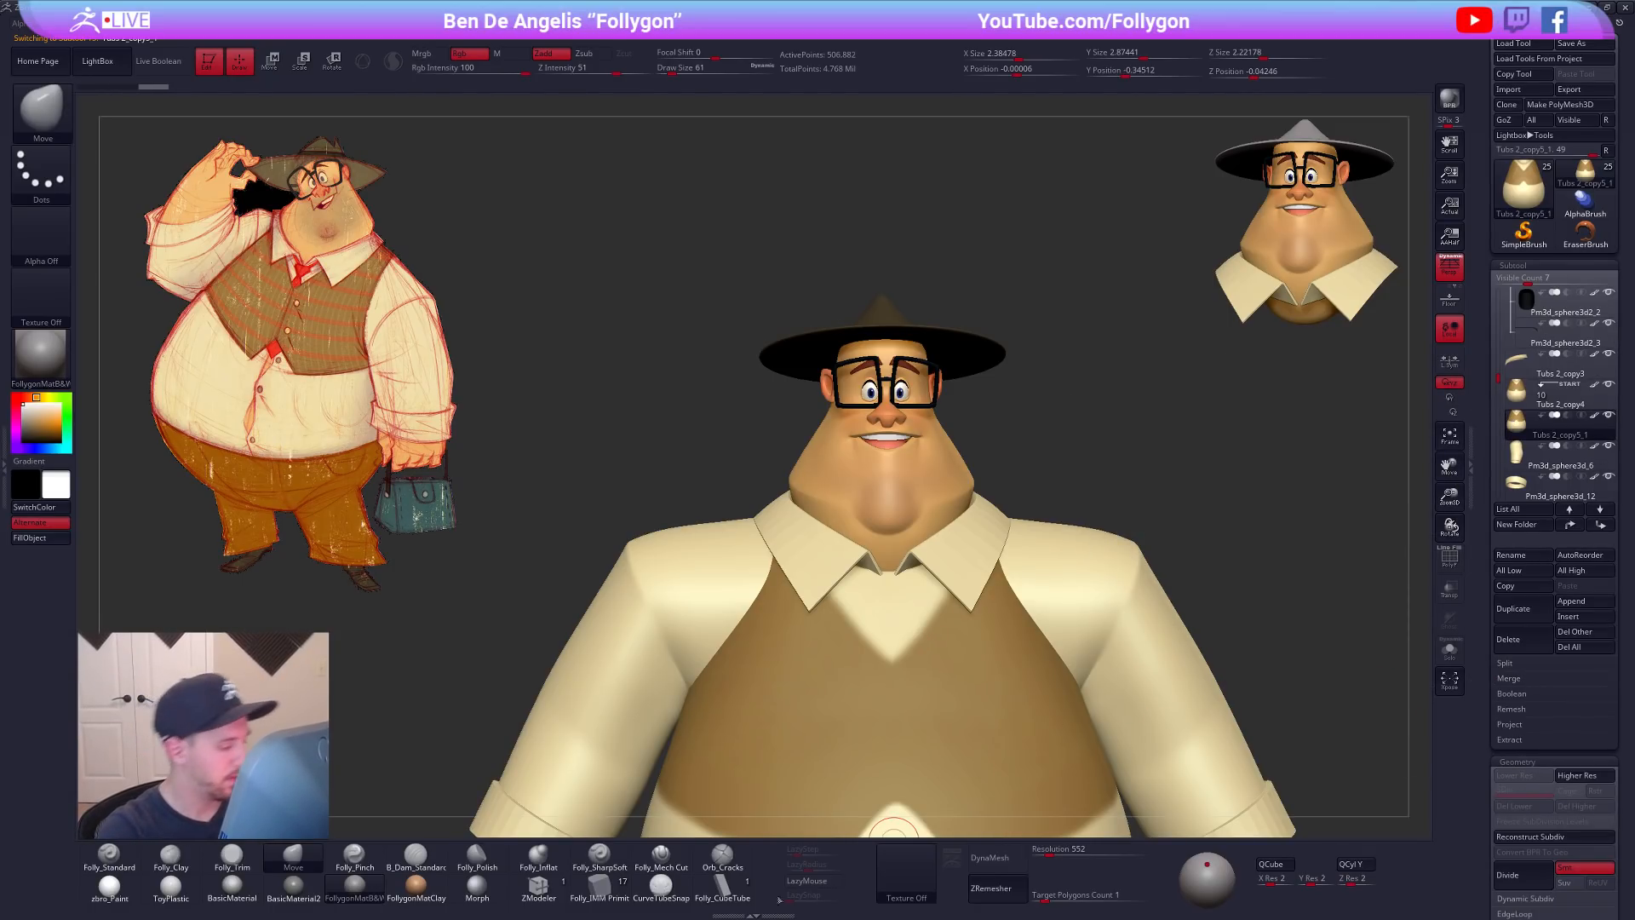
# Step: Choose the Insert Sphere primitive, sample the red of the reference's tie as the colour and apply the zbro_Paint material
pyautogui.click(600, 887)
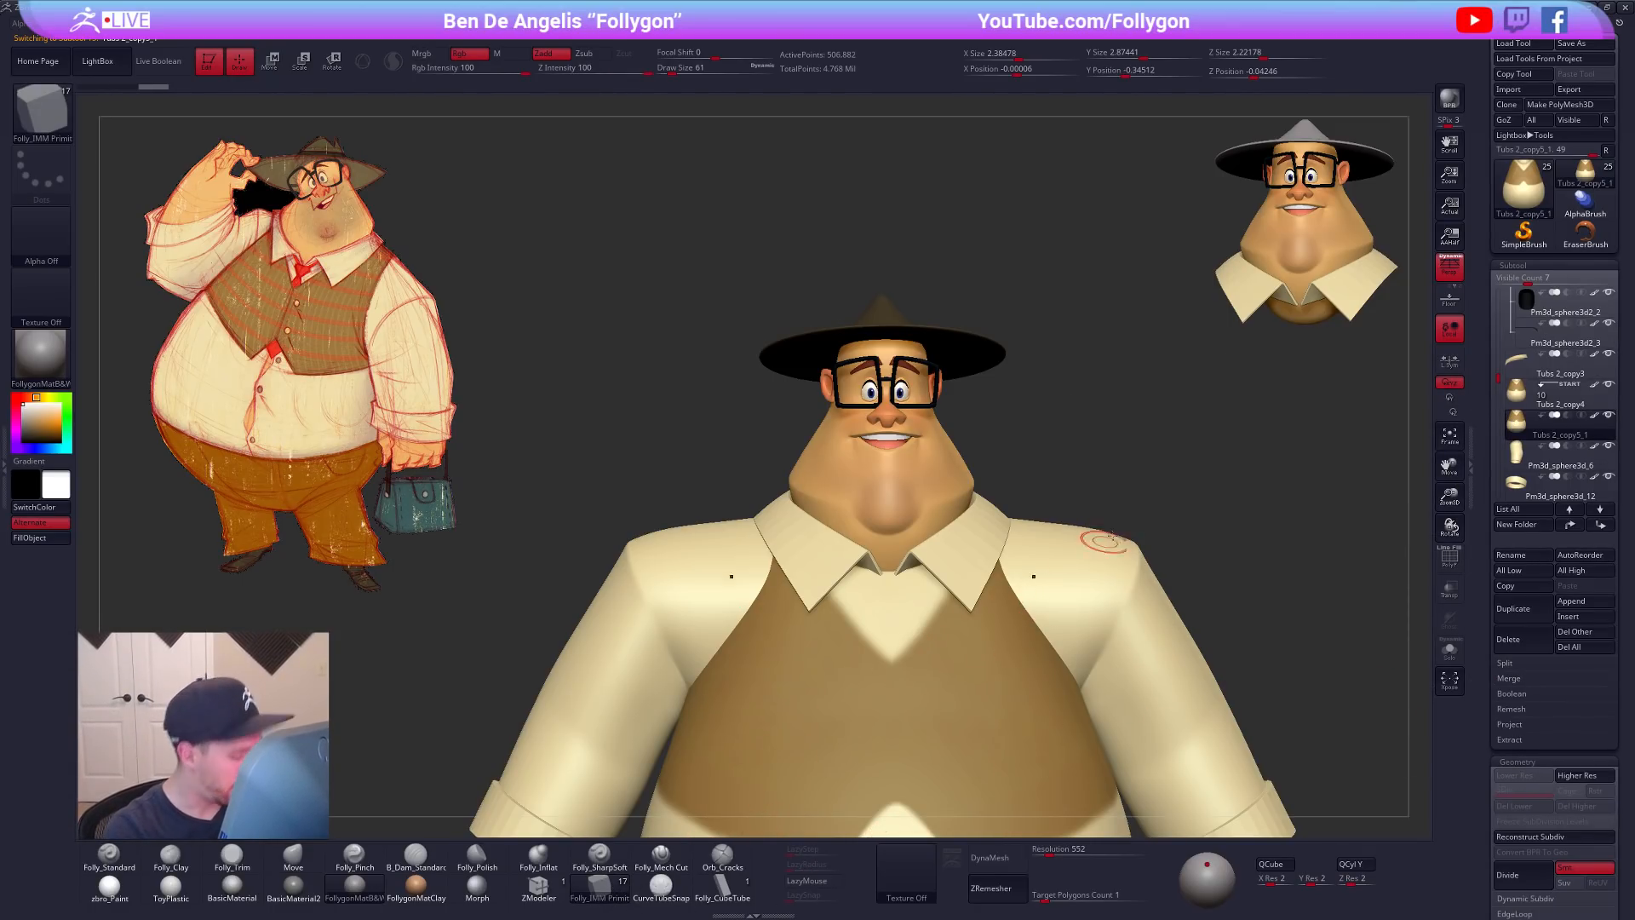
pyautogui.press('m')
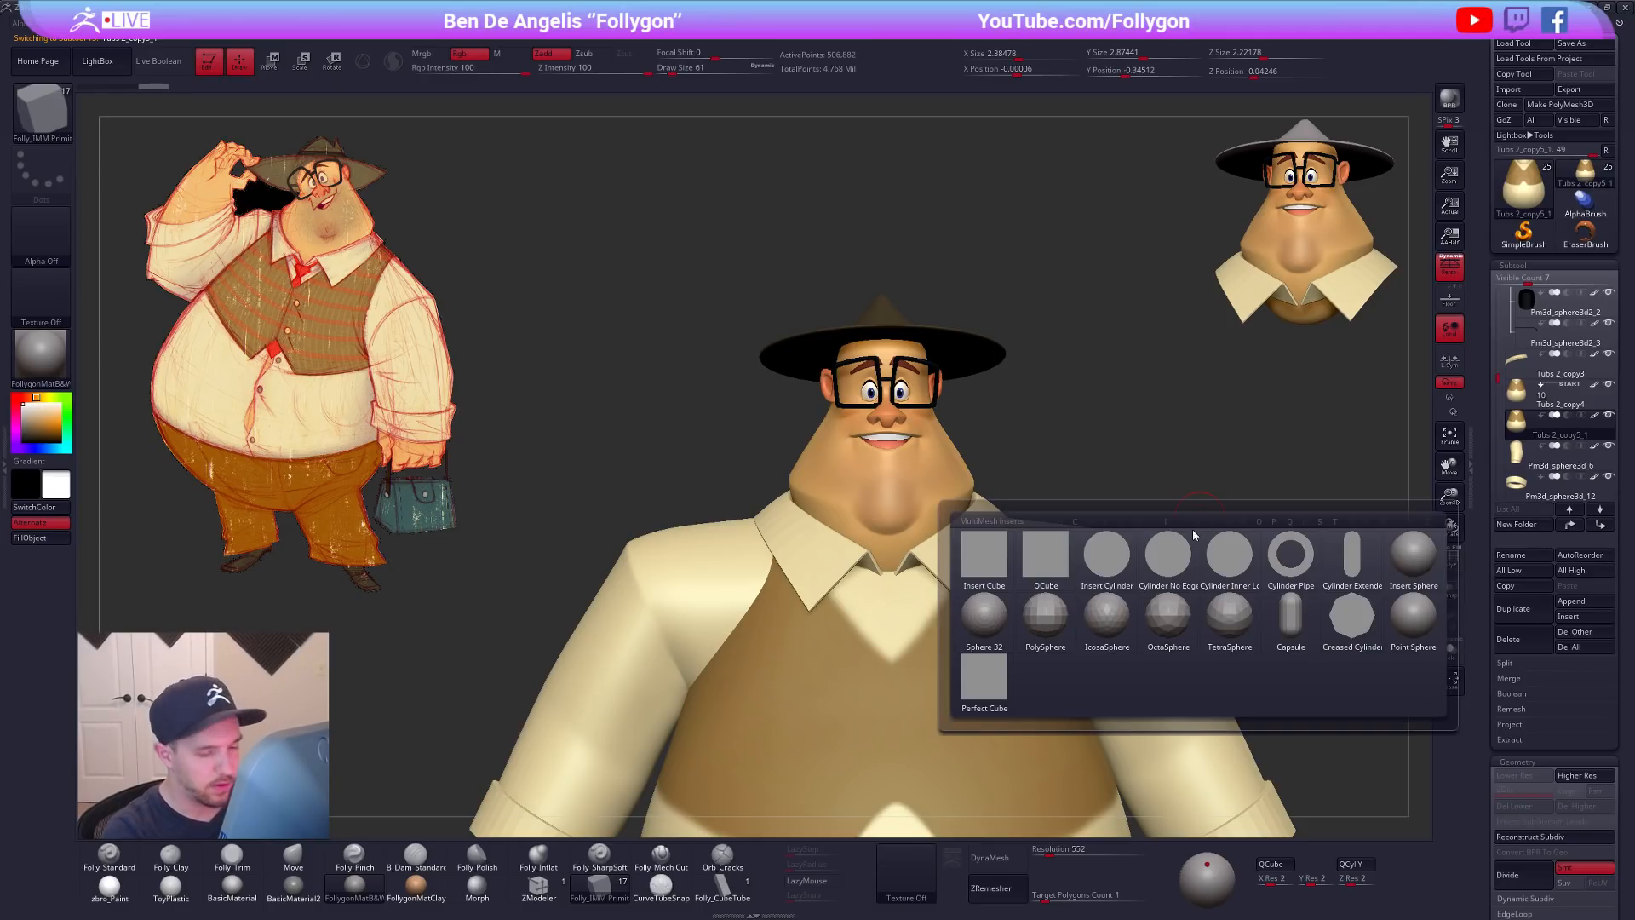
pyautogui.click(1415, 558)
pyautogui.press('z')
pyautogui.press('c')
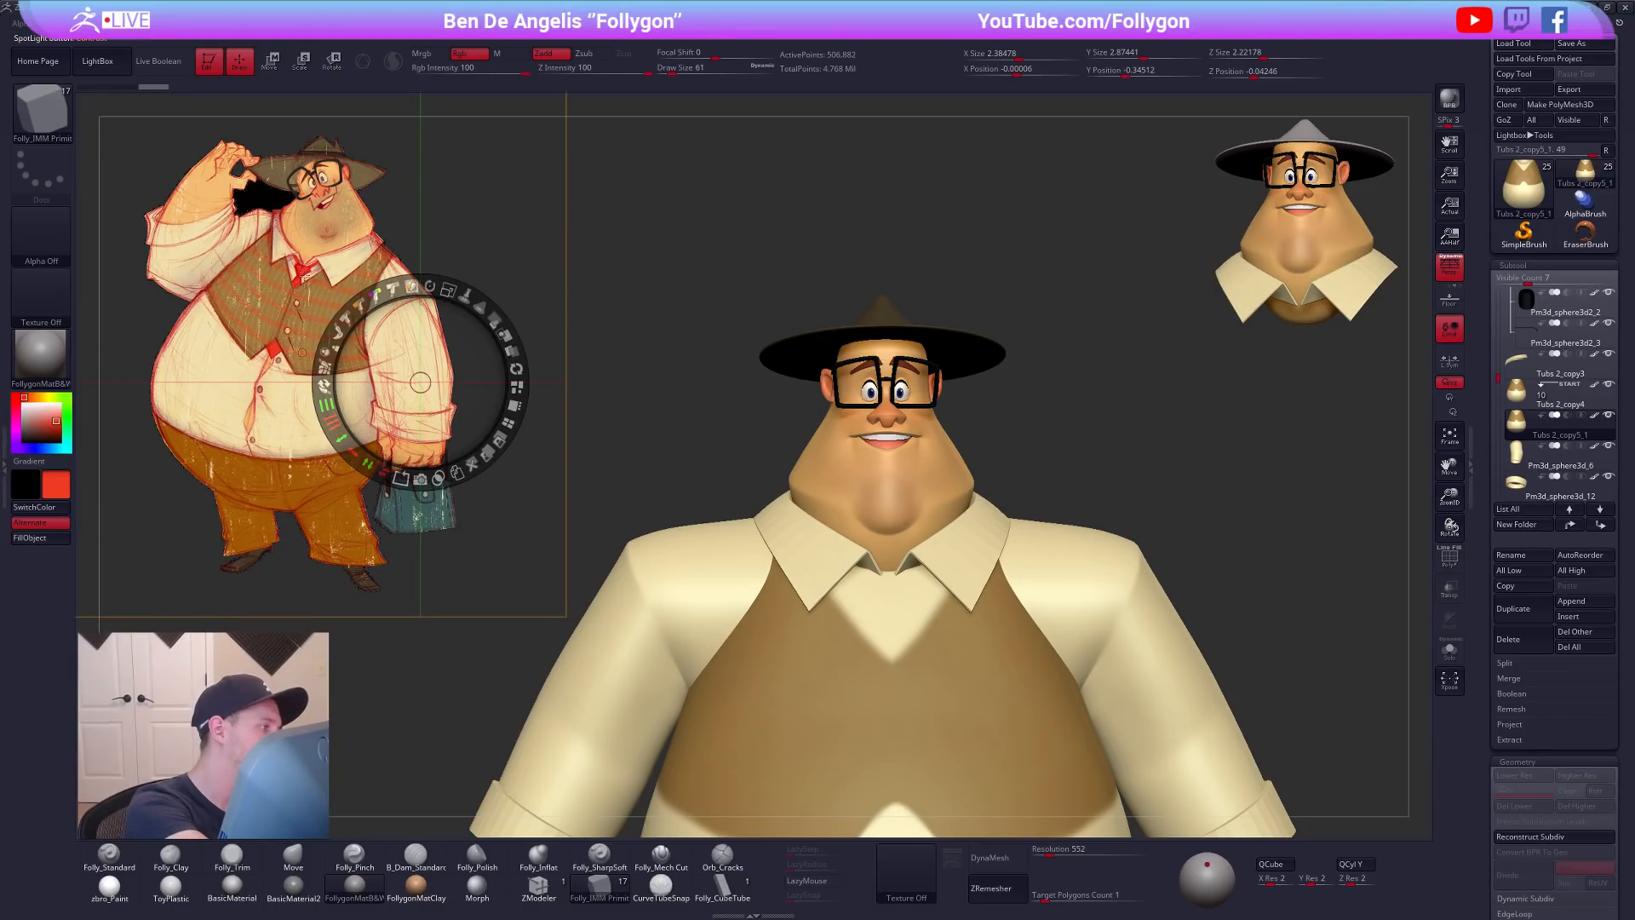
pyautogui.press('z')
pyautogui.click(109, 891)
# Step: Isolate the duplicated torso and insert a red sphere at the base of the neck opening with draw size 43
pyautogui.hotkey('shift', 's')
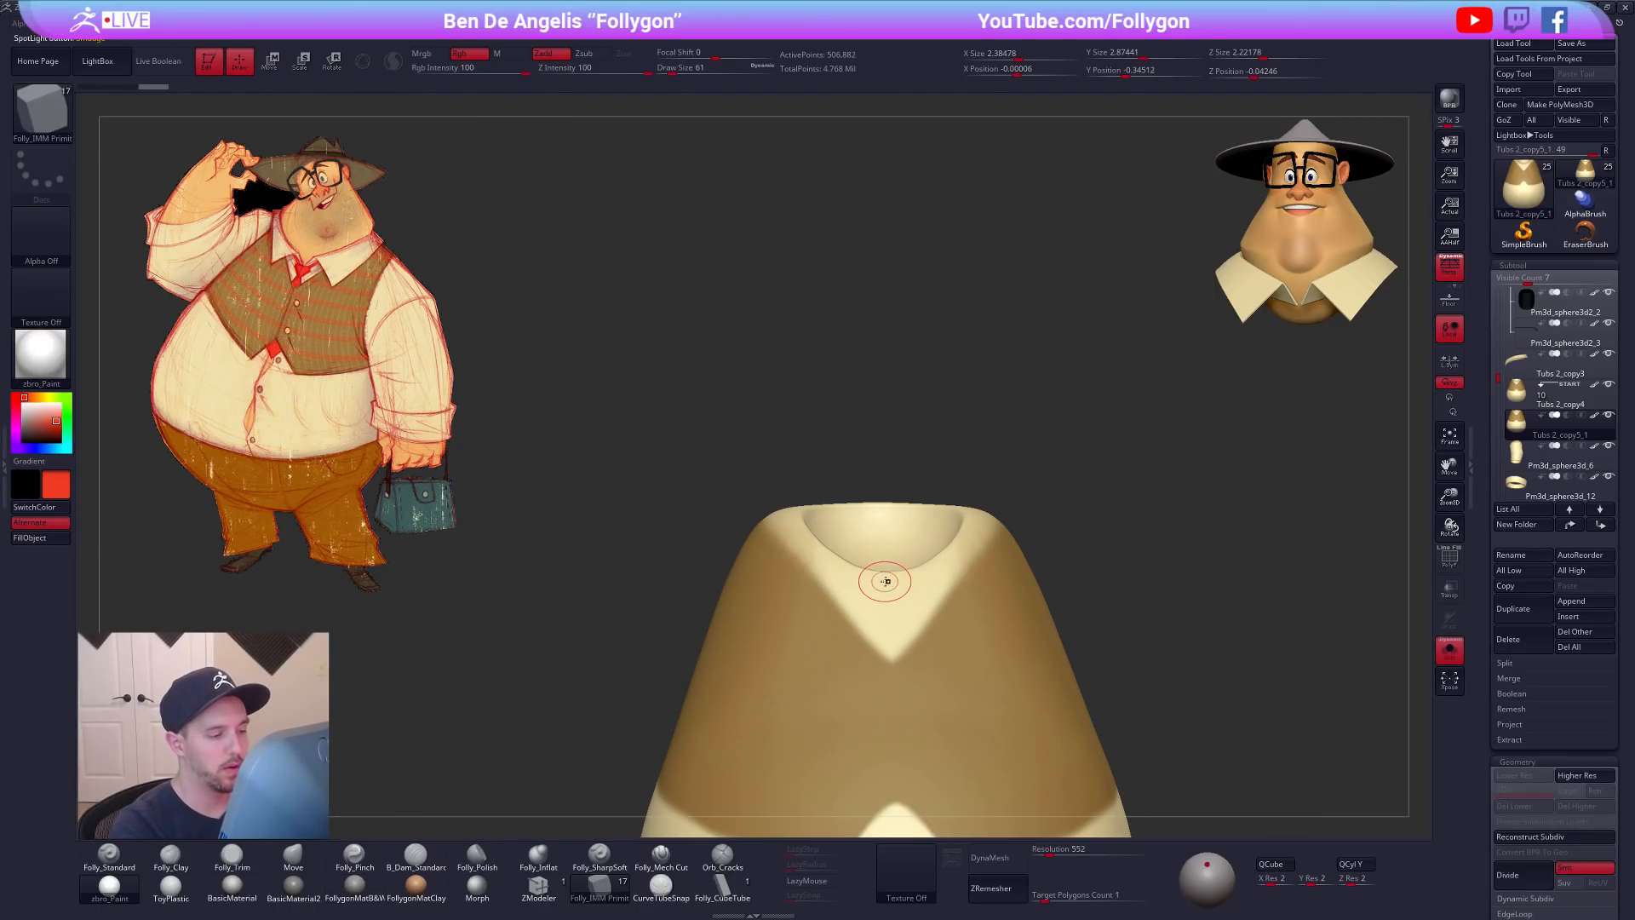
pyautogui.keyDown('alt'); pyautogui.moveTo(885, 581); pyautogui.dragTo(892, 594, button='right'); pyautogui.keyUp('alt')
pyautogui.press('s')
pyautogui.moveTo(892, 589); pyautogui.dragTo(893, 601)
pyautogui.hotkey('shift', 's')
pyautogui.hotkey('shift', 's')
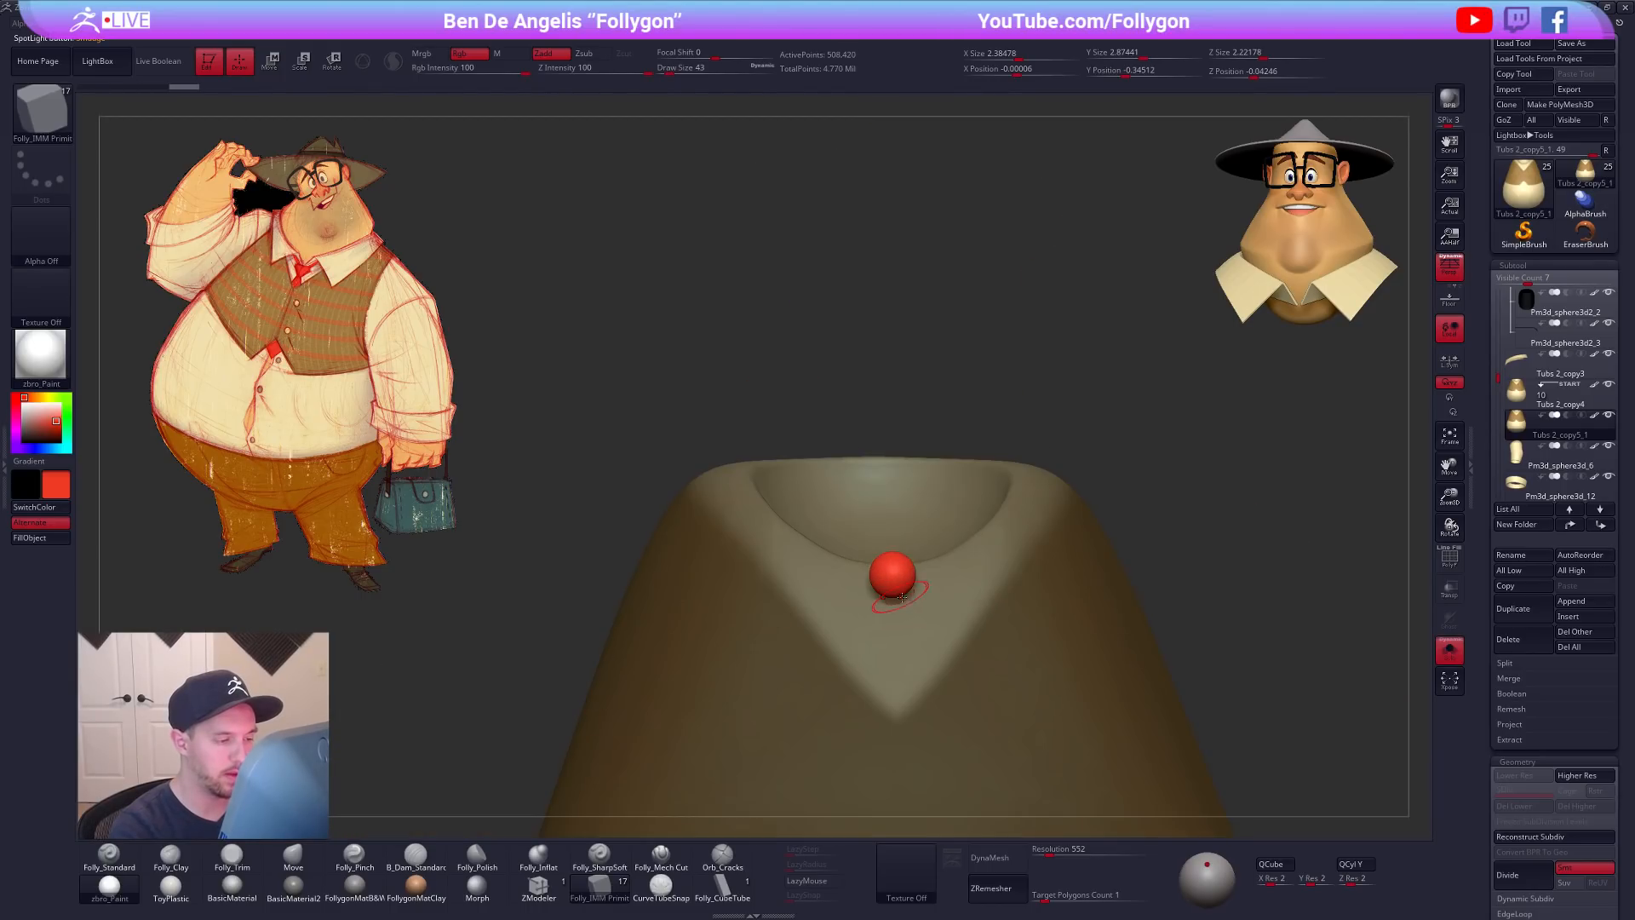
pyautogui.moveTo(886, 592); pyautogui.dragTo(924, 586, button='right')
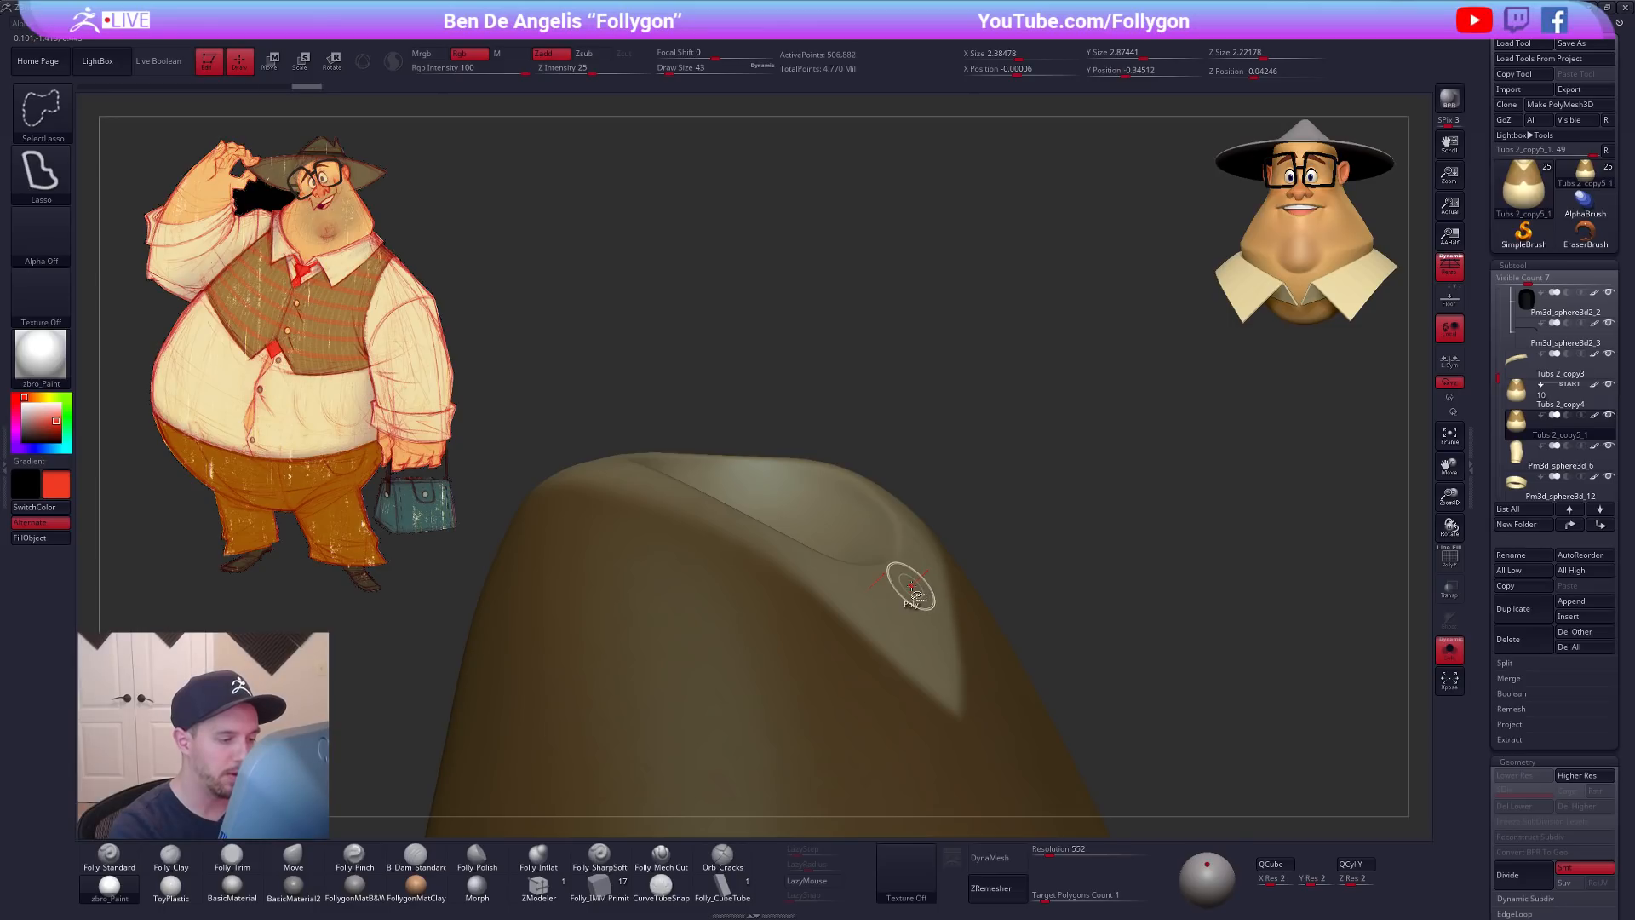
# Step: Delete the duplicated torso geometry so that only the small red sphere remains in the subtool
pyautogui.keyDown('ctrl'); pyautogui.keyDown('shift'); pyautogui.moveTo(1000, 515); pyautogui.dragTo(1046, 523); pyautogui.keyUp('shift'); pyautogui.keyUp('ctrl')
pyautogui.press('space')
pyautogui.click(1056, 537)
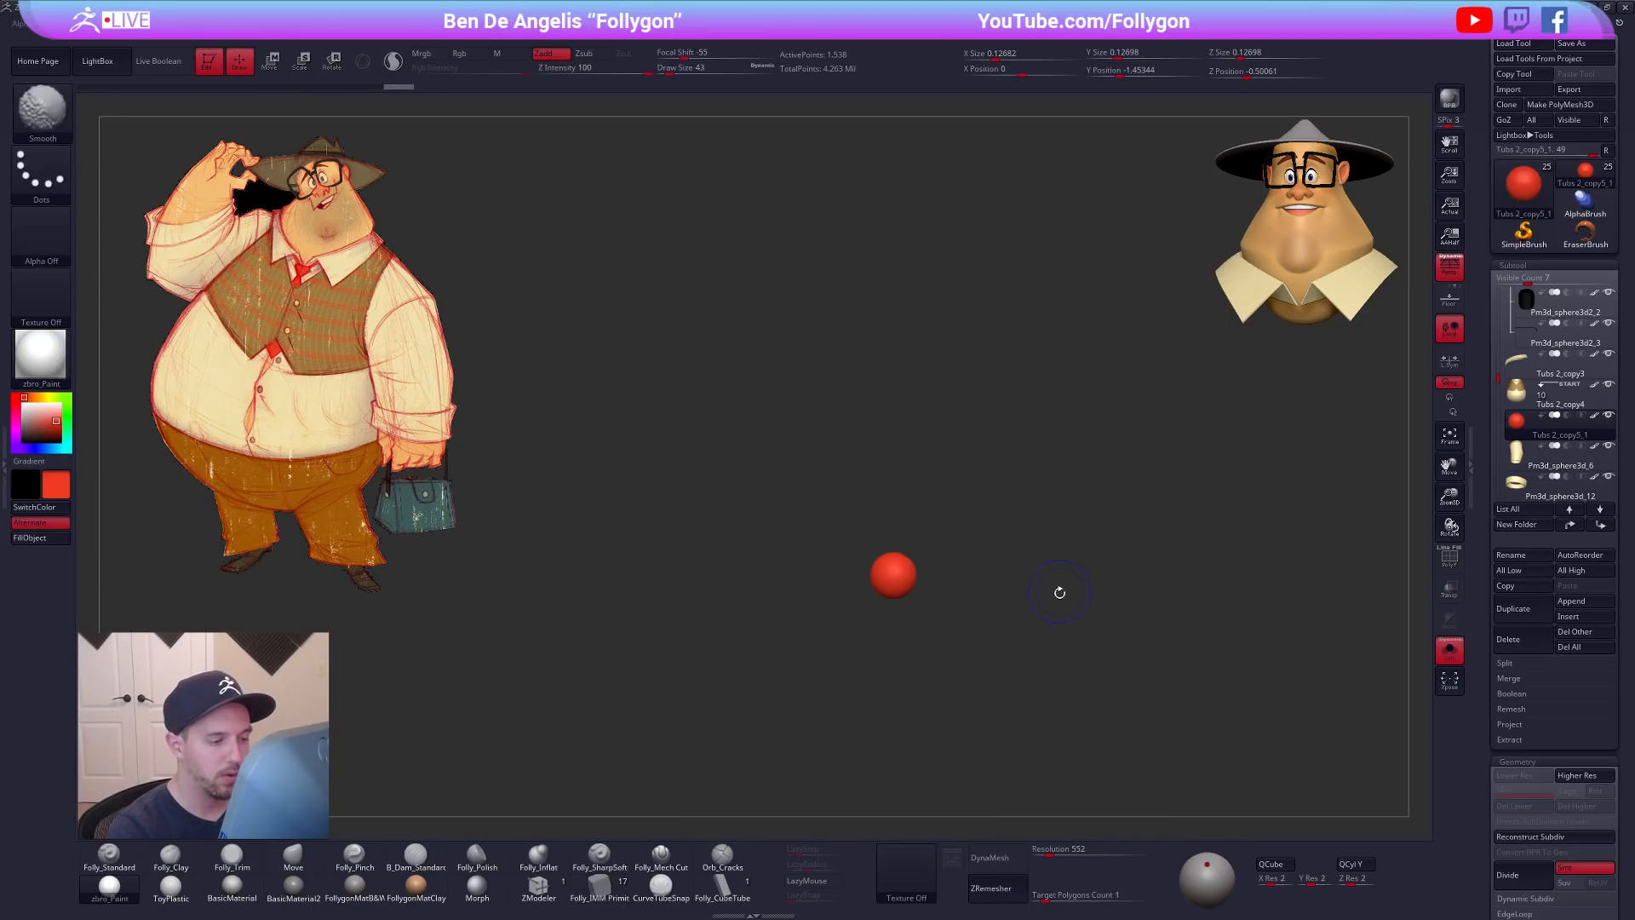
# Step: Squash the isolated red sphere into a flattened, tilted disc
pyautogui.hotkey('shift', 's')
pyautogui.moveTo(1130, 651)
pyautogui.mouseDown()
pyautogui.moveTo(1011, 661)
pyautogui.moveTo(1003, 620)
pyautogui.moveTo(1007, 651)
pyautogui.mouseUp()
pyautogui.hotkey('shift', 's')
pyautogui.press('w')
pyautogui.moveTo(934, 586); pyautogui.dragTo(1079, 681)
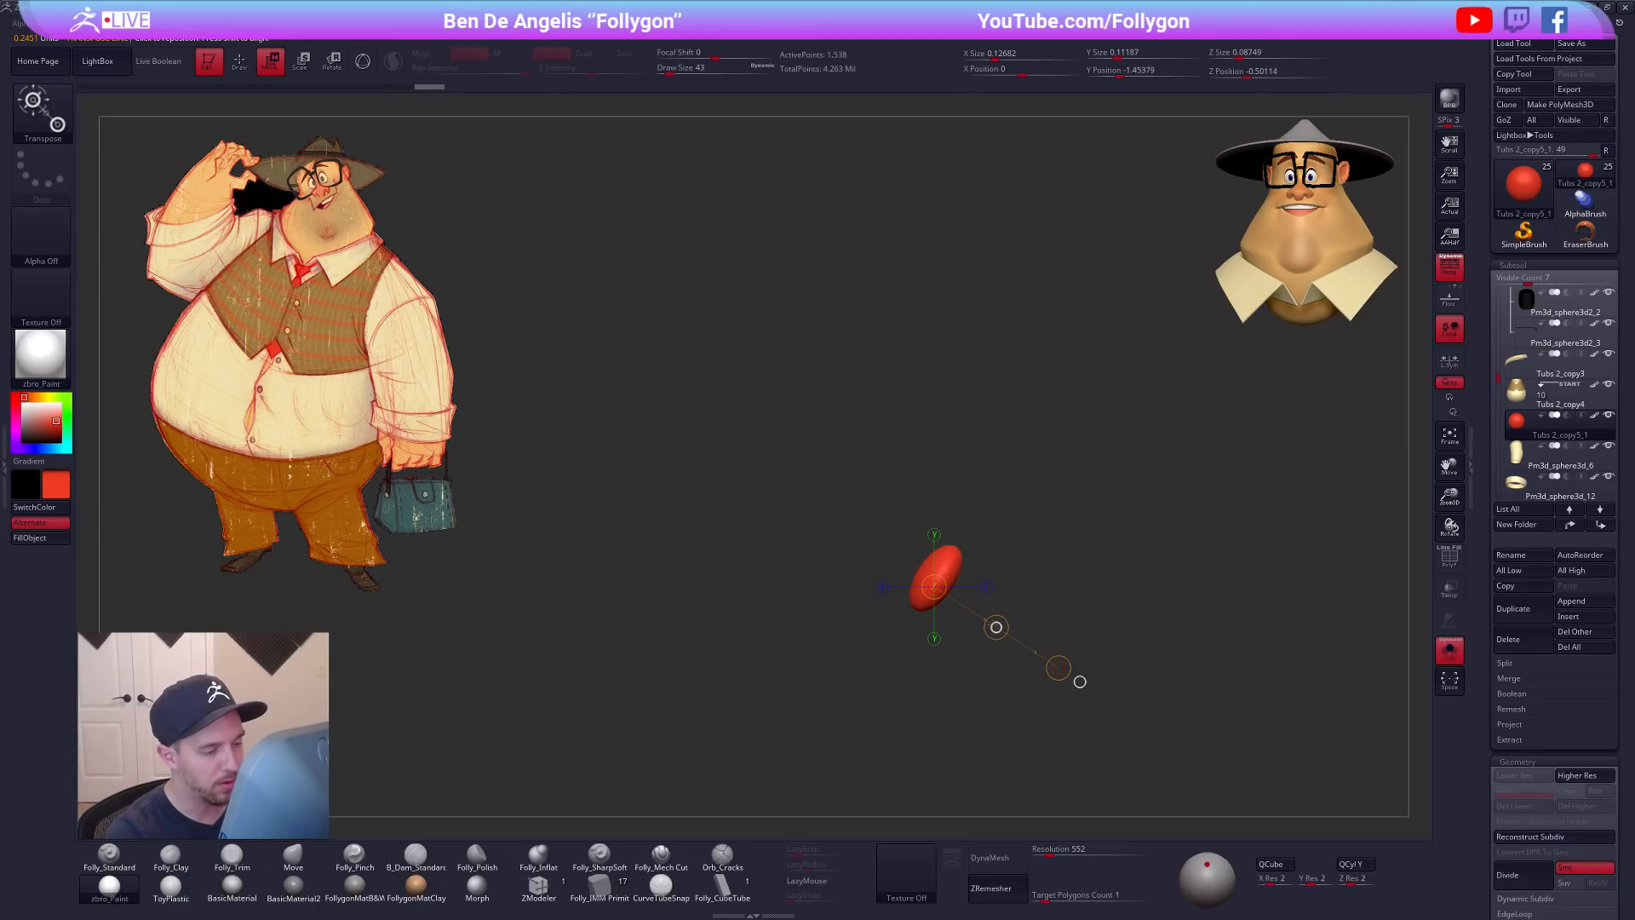
# Step: Reshape the flattened red disc with the Move brush and fit it into the shirt's collar opening
pyautogui.press('q')
pyautogui.press('b')
pyautogui.press('m')
pyautogui.press('v')
pyautogui.keyDown('shift'); pyautogui.moveTo(1006, 658); pyautogui.dragTo(1037, 639); pyautogui.keyUp('shift')
pyautogui.press('s')
pyautogui.moveTo(940, 584)
pyautogui.mouseDown()
pyautogui.moveTo(953, 585)
pyautogui.moveTo(940, 576)
pyautogui.moveTo(913, 627)
pyautogui.mouseUp()
pyautogui.hotkey('shift', 's')
pyautogui.press('space')
pyautogui.click(962, 588)
pyautogui.moveTo(918, 618); pyautogui.dragTo(1035, 615, button='right')
pyautogui.moveTo(896, 594); pyautogui.dragTo(888, 608)
pyautogui.moveTo(883, 607)
pyautogui.mouseDown(button='right')
pyautogui.moveTo(902, 603)
pyautogui.moveTo(859, 626)
pyautogui.moveTo(883, 661)
pyautogui.moveTo(822, 599)
pyautogui.moveTo(976, 703)
pyautogui.moveTo(998, 689)
pyautogui.mouseUp(button='right')
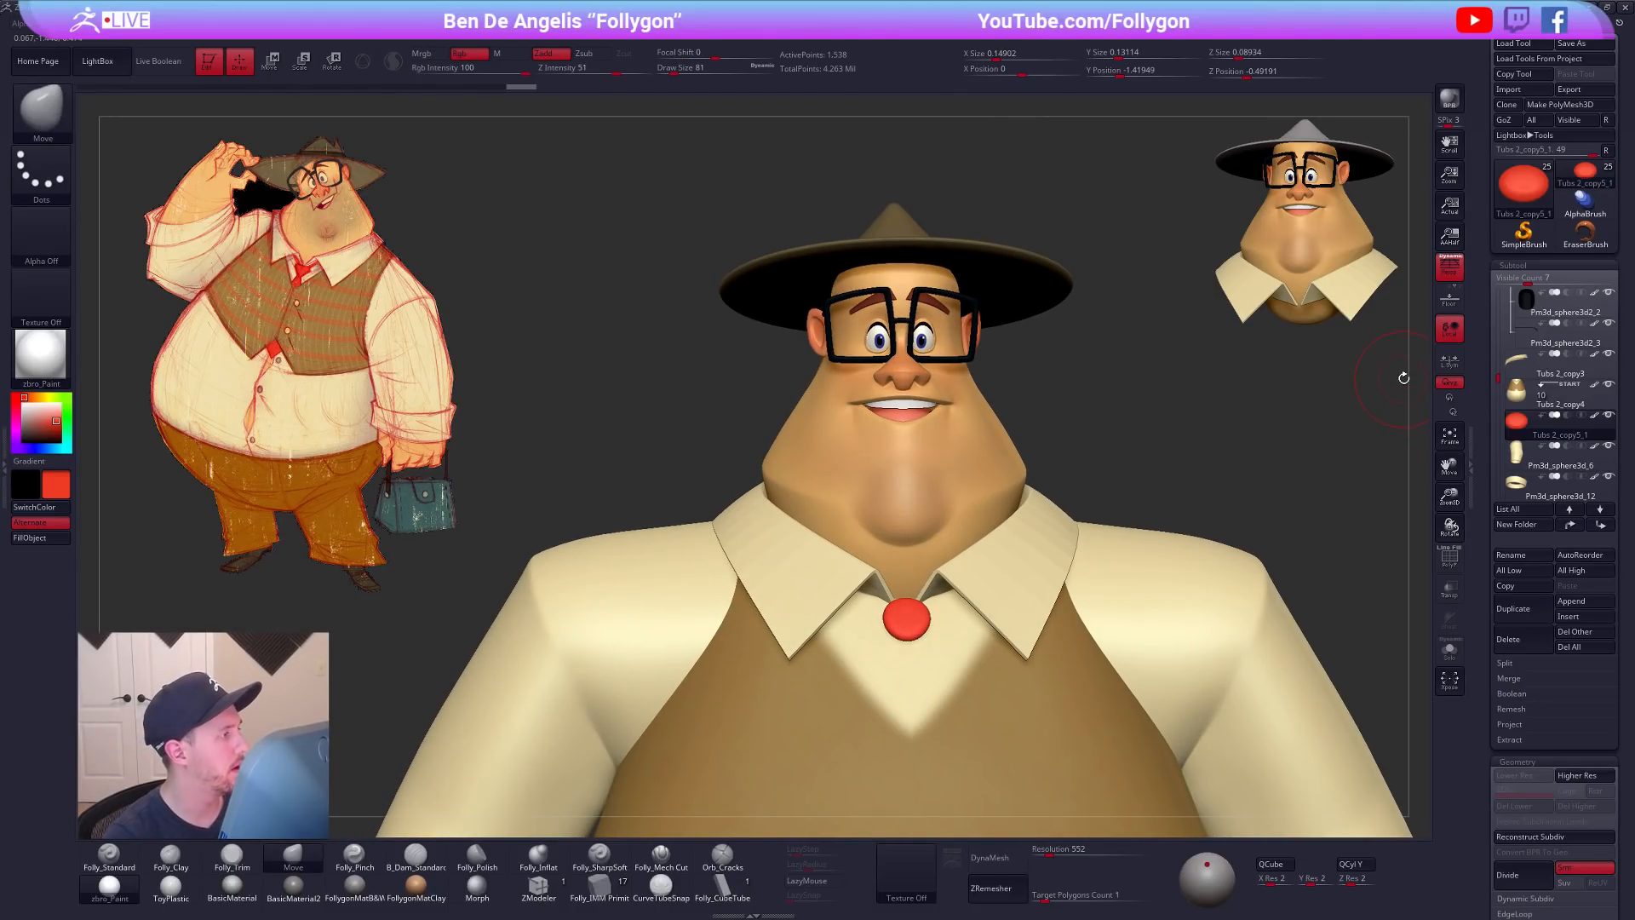
# Step: Hide the shirt collar and pull the red disc into a rounded tie knot that tapers downward
pyautogui.click(1609, 353)
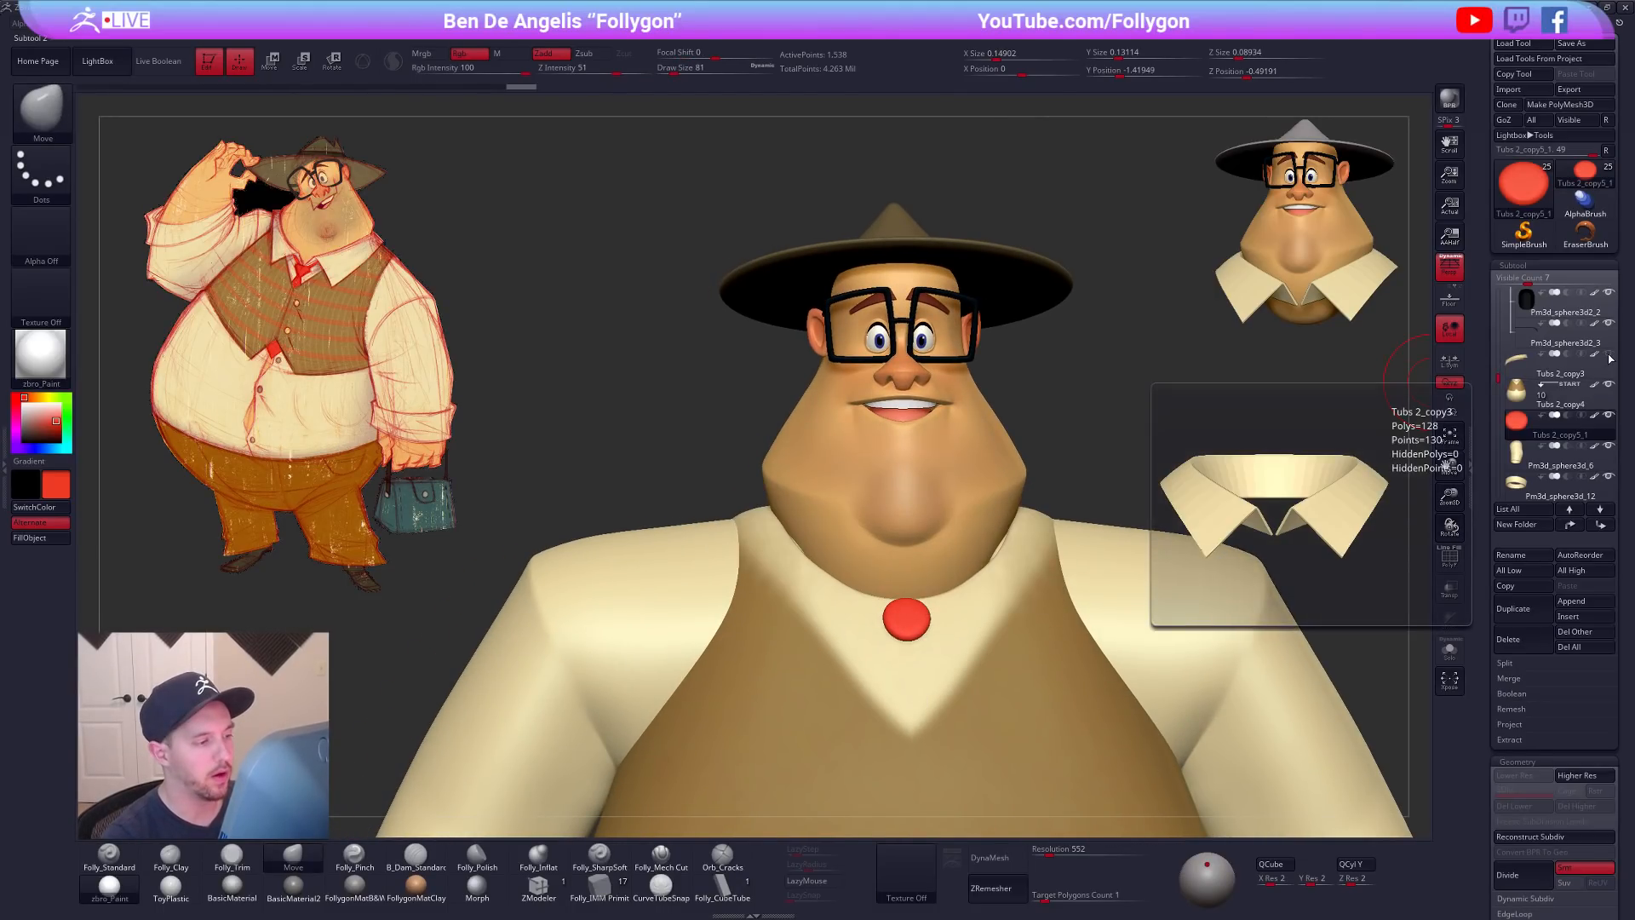
pyautogui.moveTo(993, 657)
pyautogui.keyDown('alt'); pyautogui.mouseDown(button='right')
pyautogui.moveTo(1031, 661)
pyautogui.moveTo(979, 615)
pyautogui.moveTo(1005, 635)
pyautogui.mouseUp(button='right'); pyautogui.keyUp('alt')
pyautogui.press('space')
pyautogui.moveTo(1005, 684); pyautogui.dragTo(995, 684)
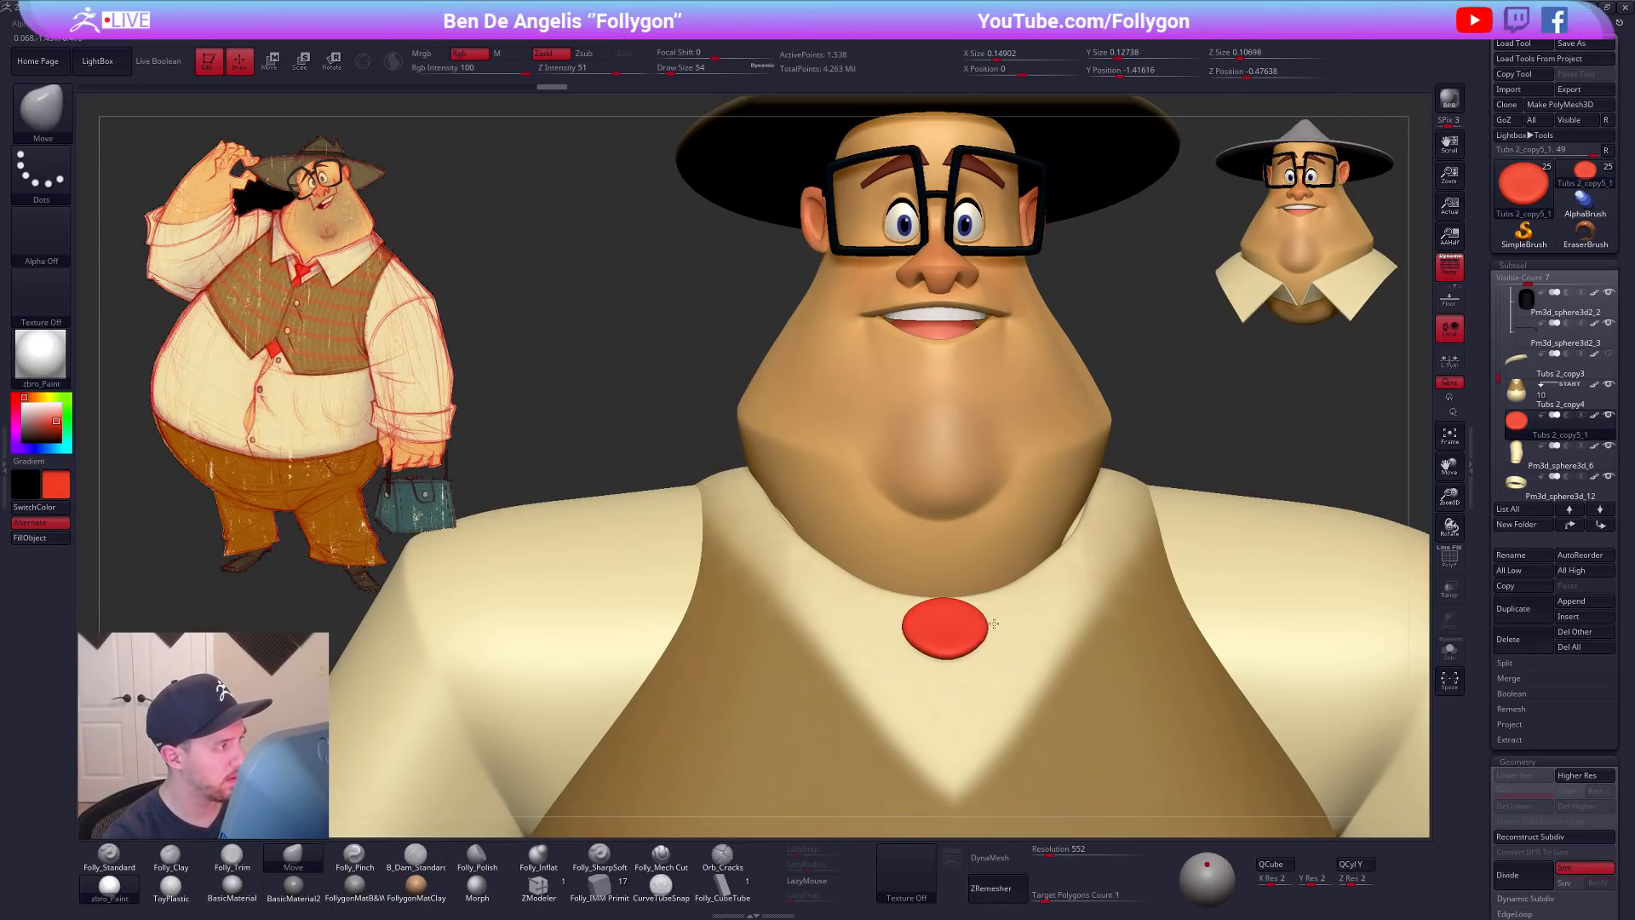
pyautogui.moveTo(994, 624); pyautogui.dragTo(995, 624)
pyautogui.moveTo(934, 668); pyautogui.dragTo(945, 657, button='right')
pyautogui.press('space')
pyautogui.moveTo(945, 660); pyautogui.dragTo(950, 660)
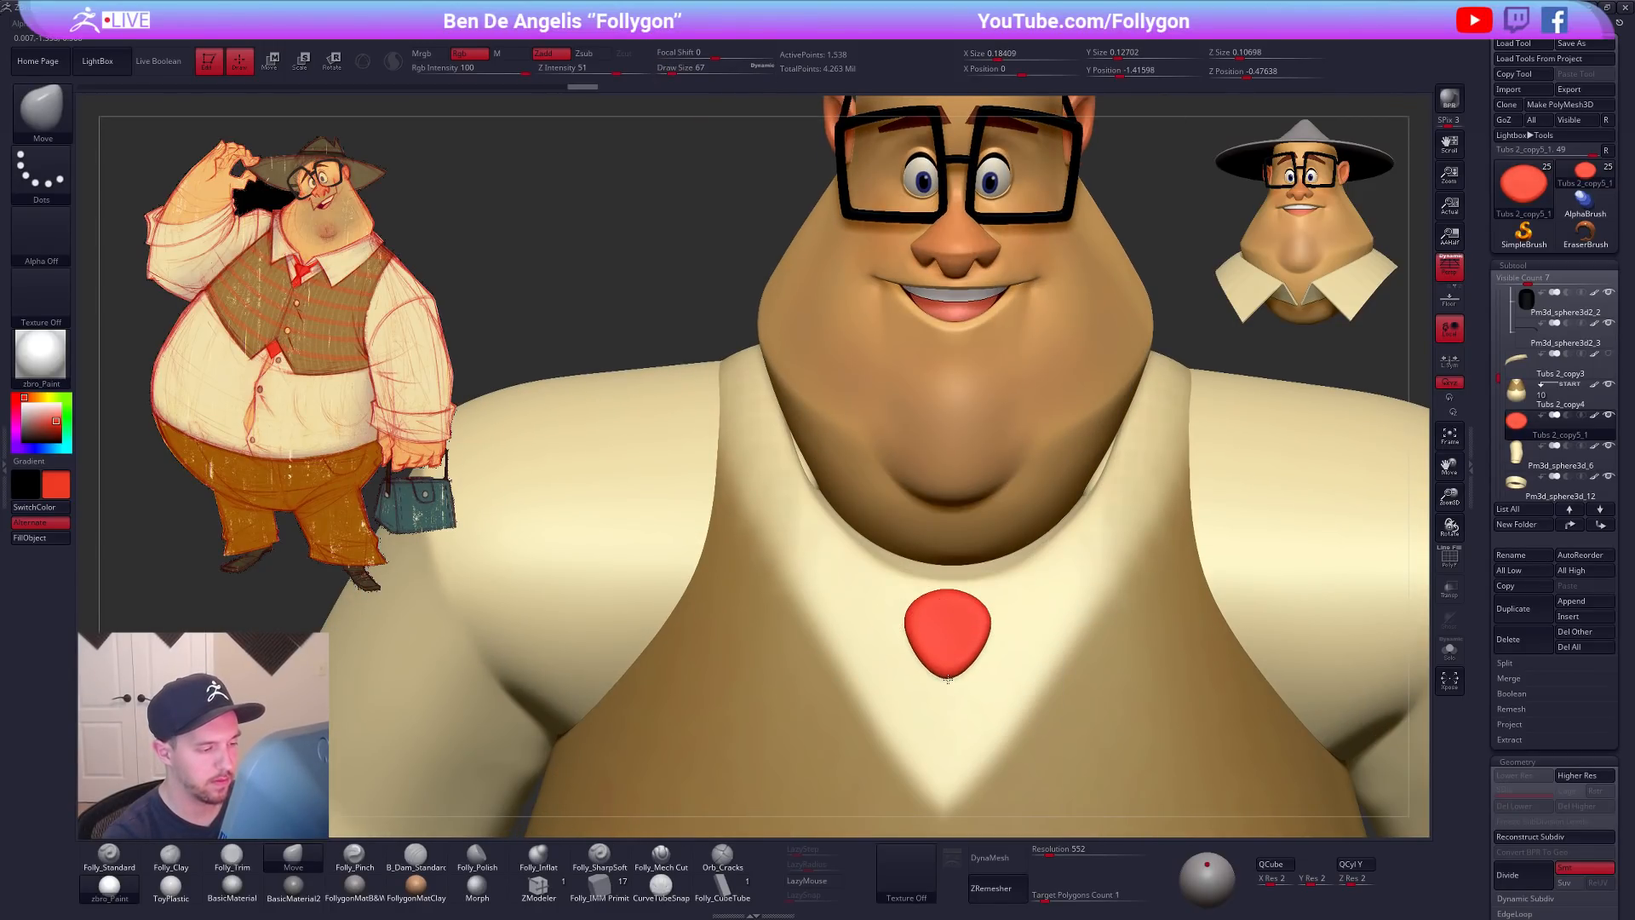
# Step: Switch to the Folly_Clay brush and smooth the surface of the red tie knot
pyautogui.moveTo(968, 687); pyautogui.dragTo(981, 636, button='right')
pyautogui.press('2')
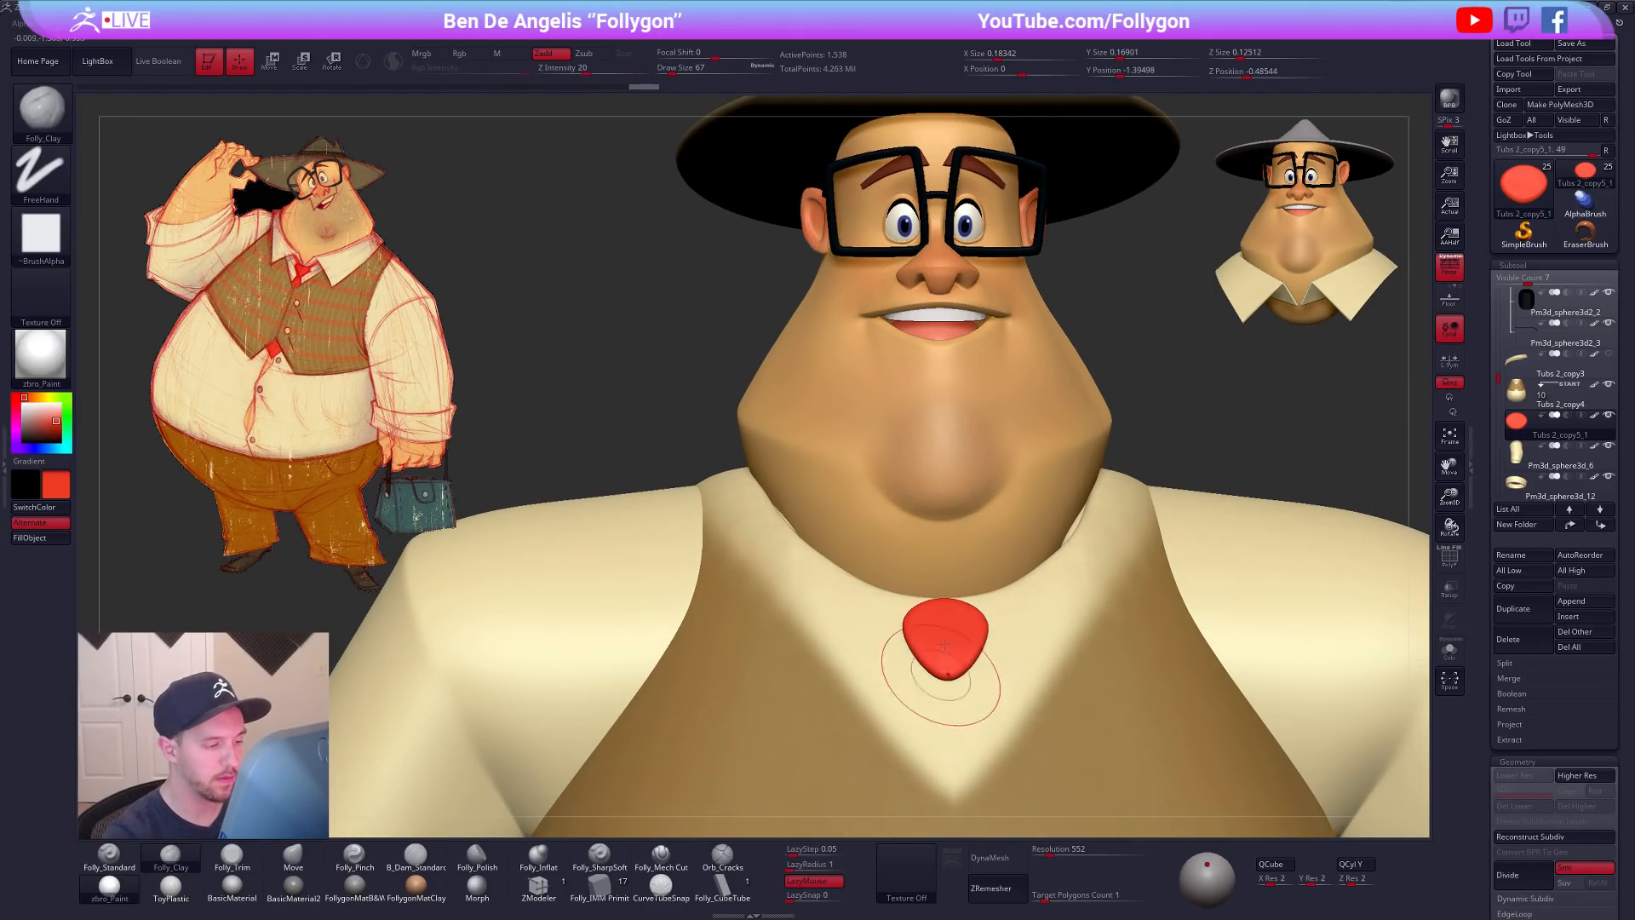
pyautogui.keyDown('shift'); pyautogui.moveTo(939, 627); pyautogui.dragTo(967, 669); pyautogui.keyUp('shift')
pyautogui.moveTo(1004, 650)
pyautogui.keyDown('ctrl'); pyautogui.mouseDown(button='right')
pyautogui.moveTo(1018, 690)
pyautogui.moveTo(971, 560)
pyautogui.mouseUp(button='right'); pyautogui.keyUp('ctrl')
# Step: Duplicate the tie knot and draw a Folly_CubeTube strap from the knot up along the side of the neck at draw size 43
pyautogui.press('space')
pyautogui.moveTo(993, 556); pyautogui.dragTo(980, 557)
pyautogui.moveTo(1075, 535)
pyautogui.mouseDown(button='right')
pyautogui.moveTo(1086, 527)
pyautogui.moveTo(1071, 582)
pyautogui.mouseUp(button='right')
pyautogui.click(1520, 608)
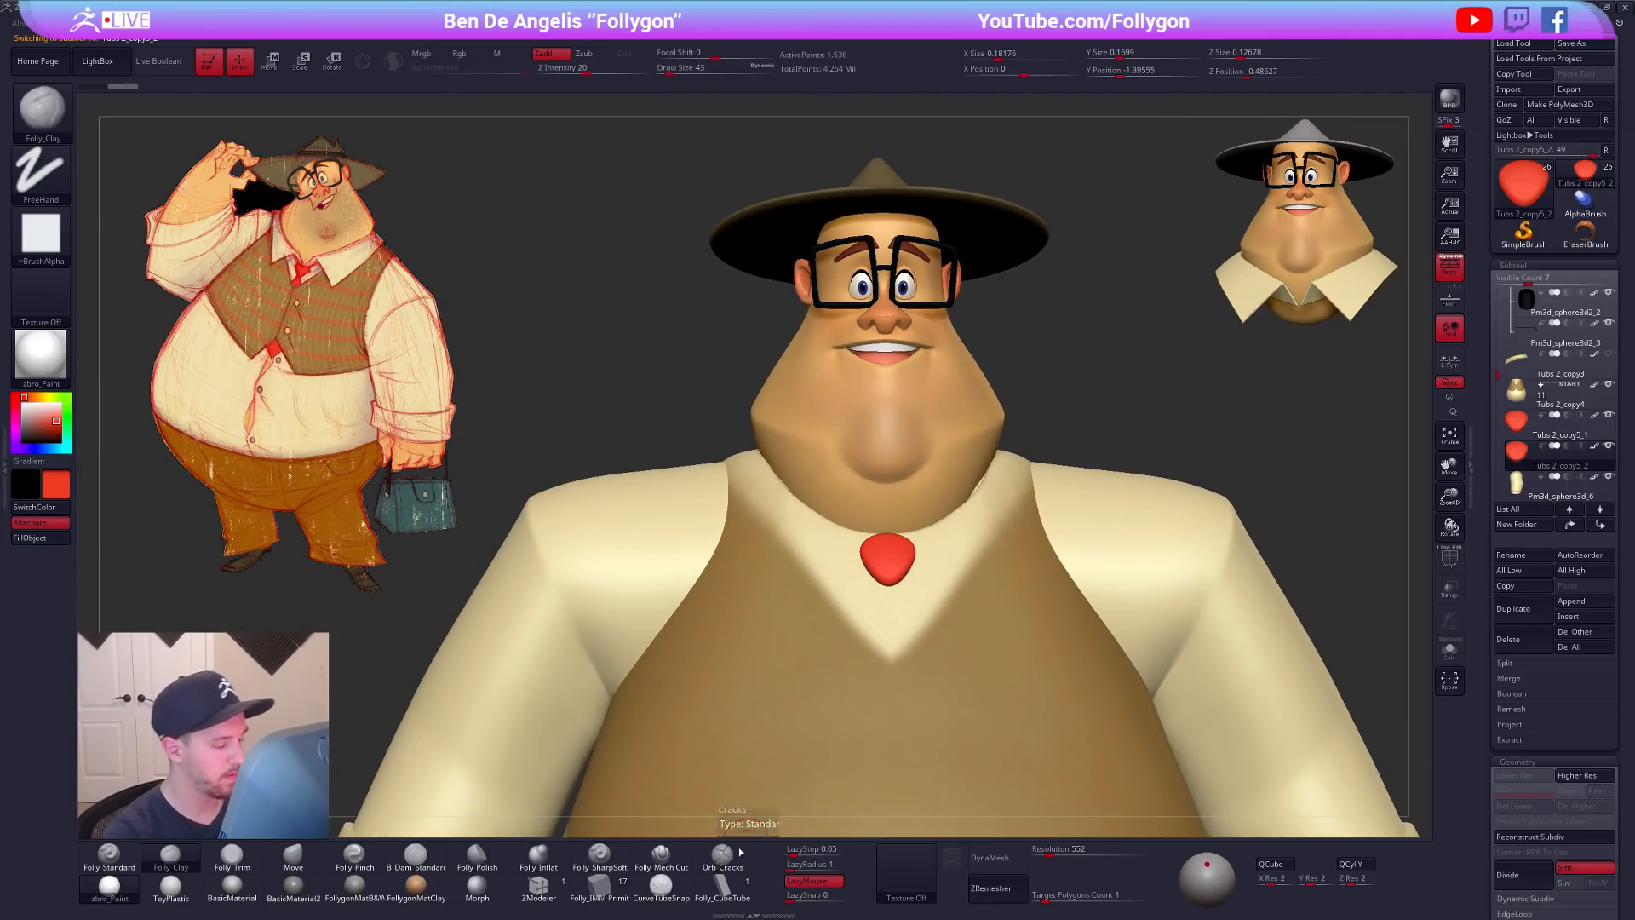
pyautogui.click(710, 894)
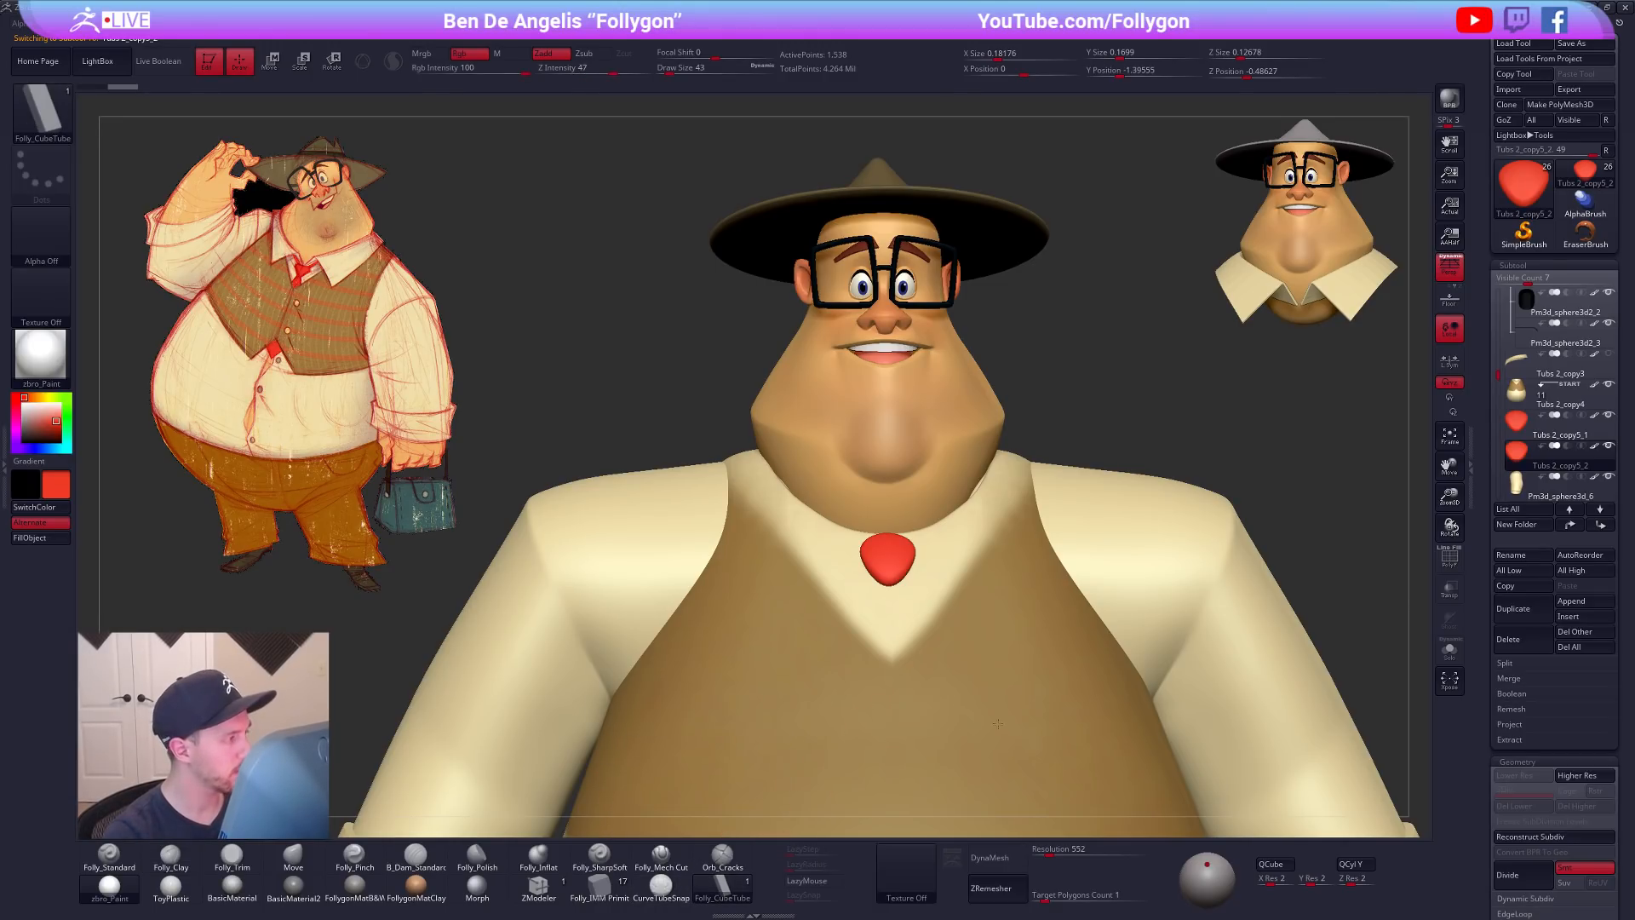
pyautogui.keyDown('alt'); pyautogui.moveTo(893, 682); pyautogui.dragTo(976, 705, button='right'); pyautogui.keyUp('alt')
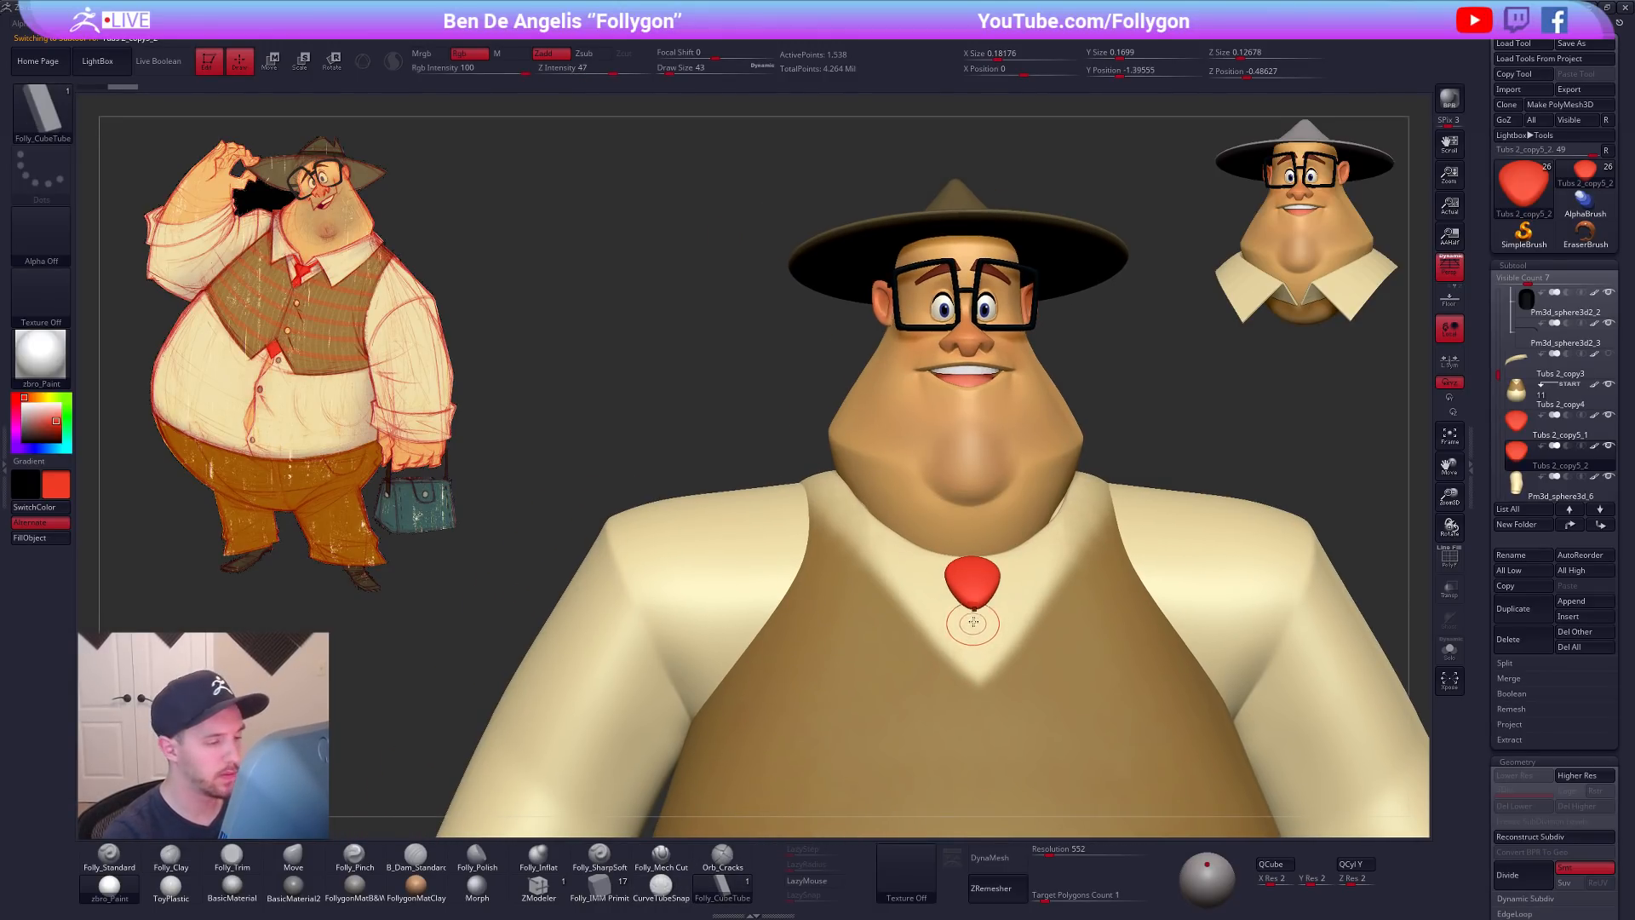
pyautogui.moveTo(977, 624); pyautogui.dragTo(940, 641, button='right')
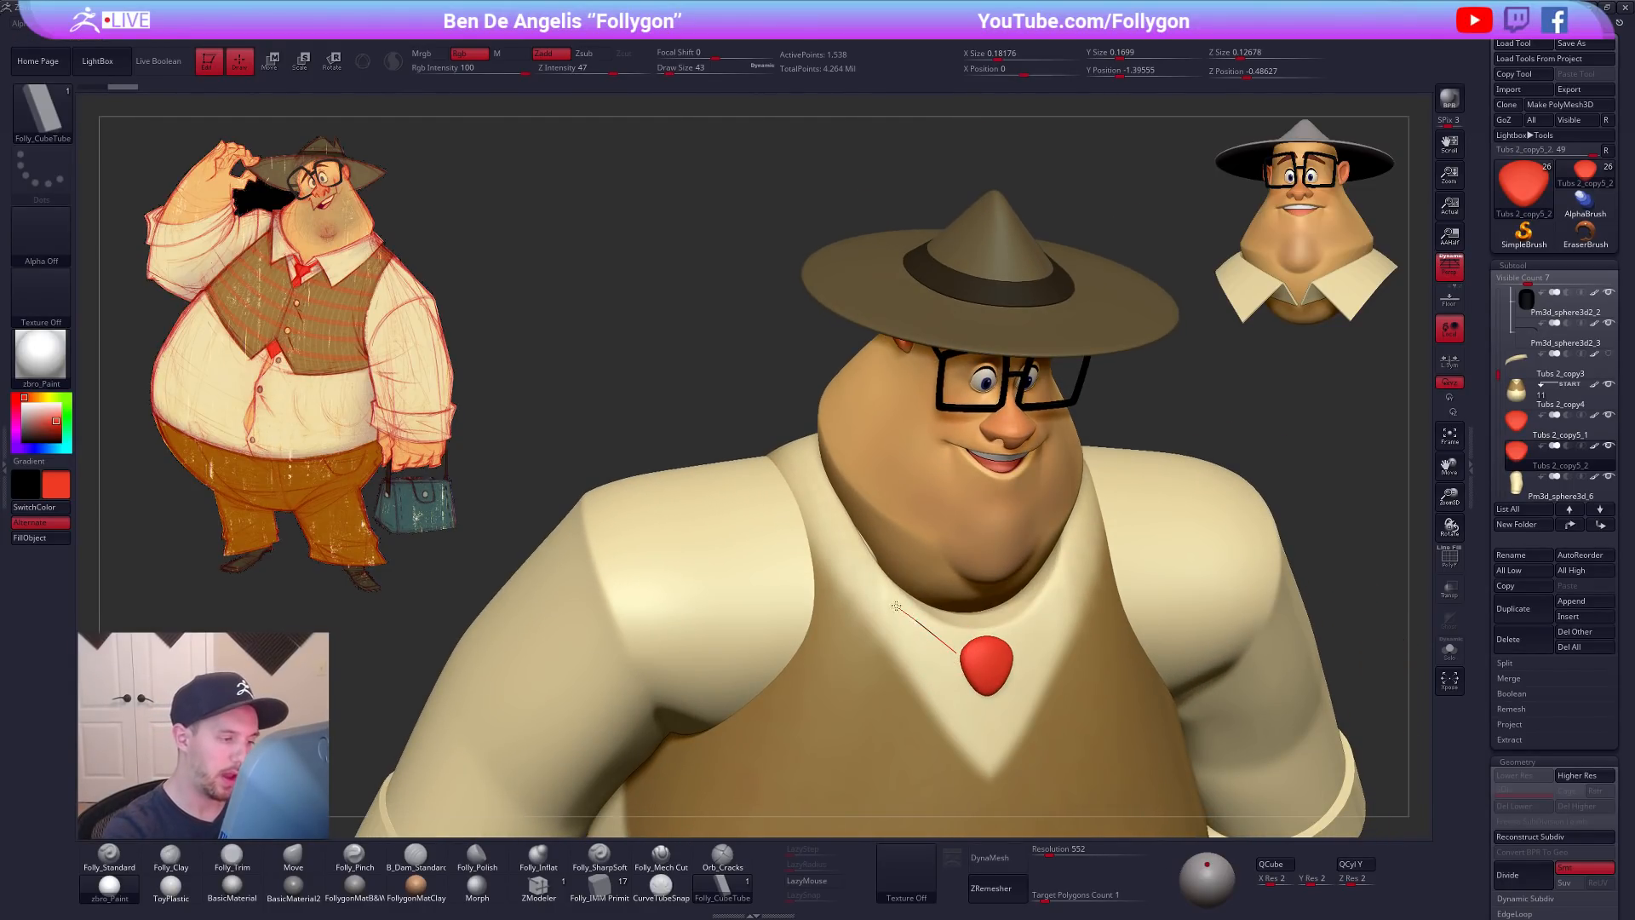
pyautogui.moveTo(827, 507); pyautogui.dragTo(825, 504)
pyautogui.moveTo(1038, 695)
pyautogui.mouseDown(button='right')
pyautogui.moveTo(1007, 692)
pyautogui.moveTo(1012, 658)
pyautogui.mouseUp(button='right')
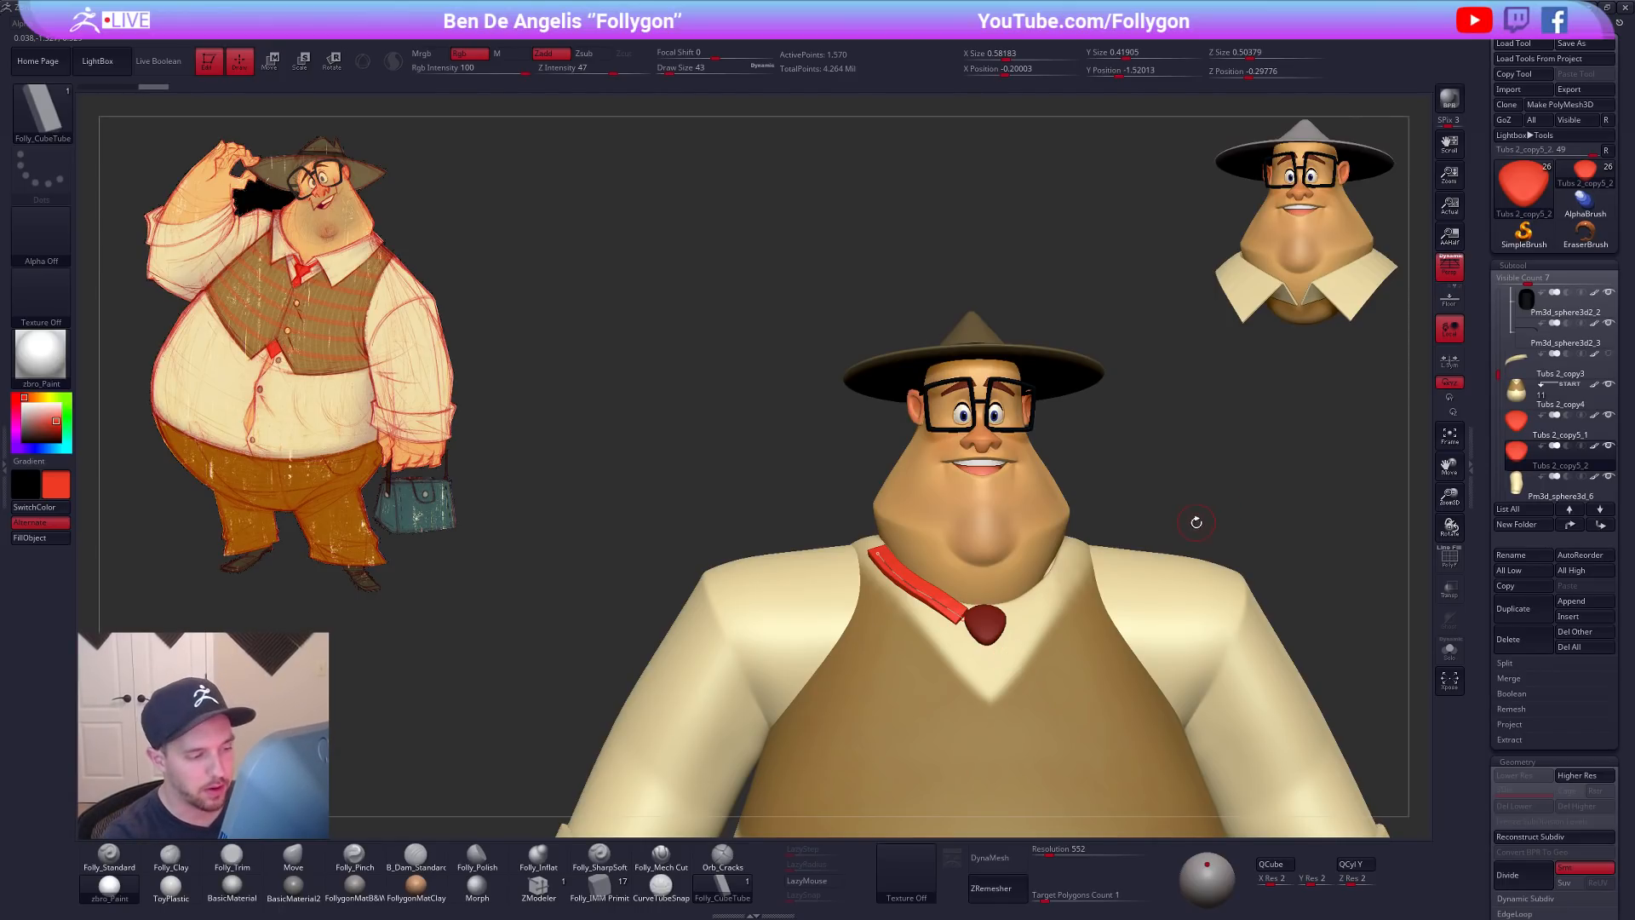
# Step: Show the shirt collar and regenerate the tube strap thinner at draw size 21
pyautogui.click(1607, 355)
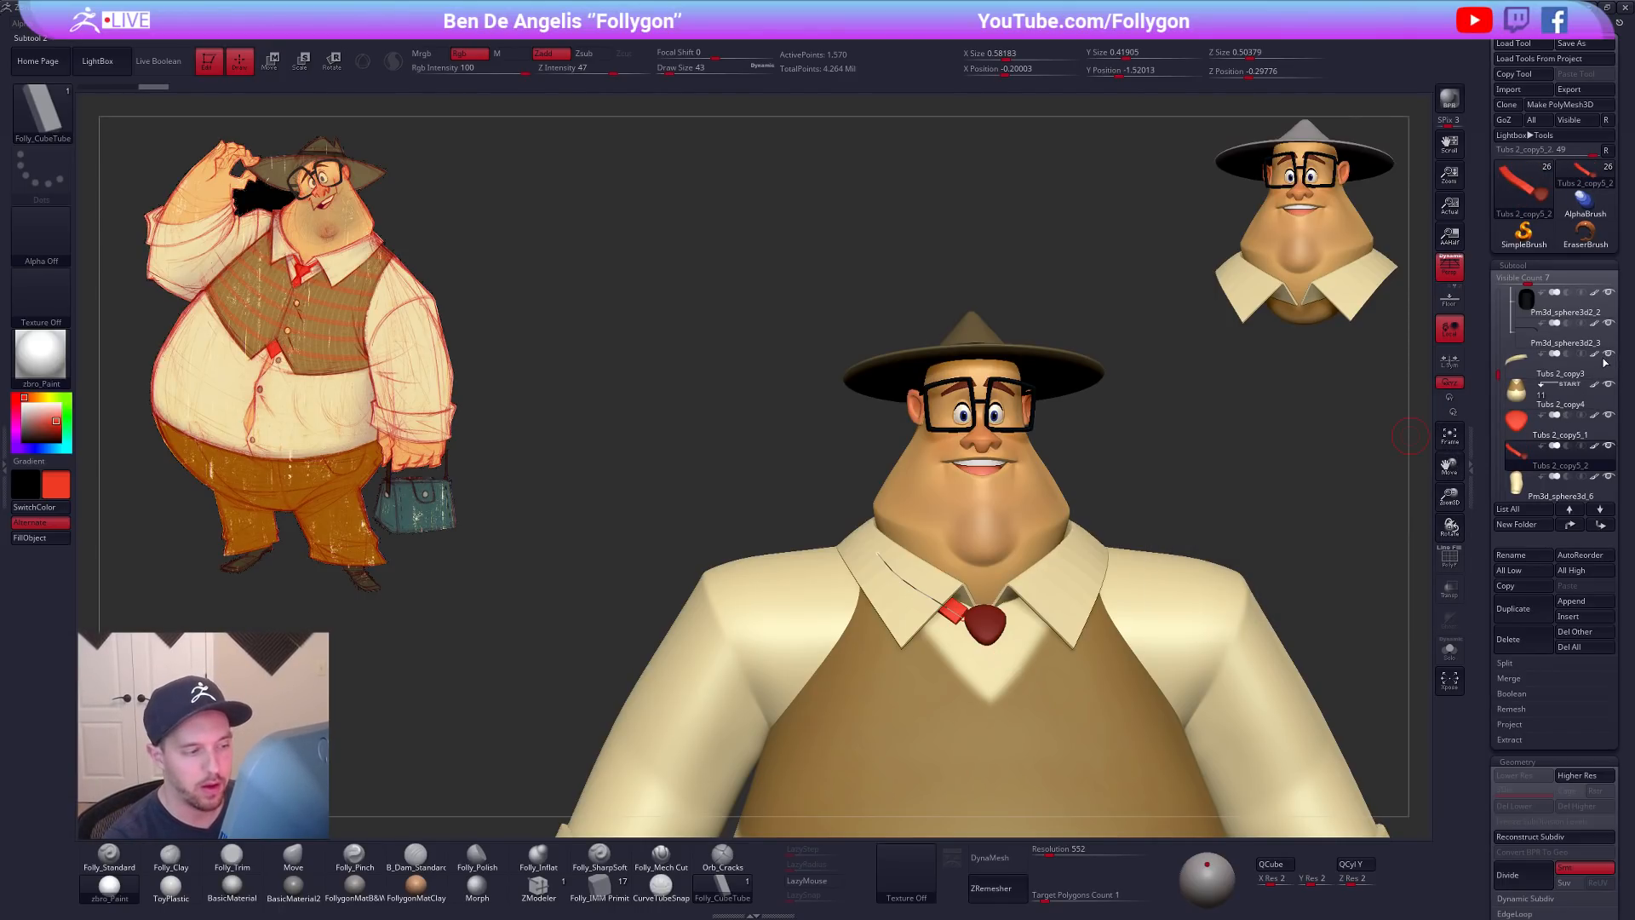
pyautogui.moveTo(1188, 611)
pyautogui.mouseDown(button='right')
pyautogui.moveTo(1086, 558)
pyautogui.moveTo(1052, 515)
pyautogui.moveTo(1187, 600)
pyautogui.mouseUp(button='right')
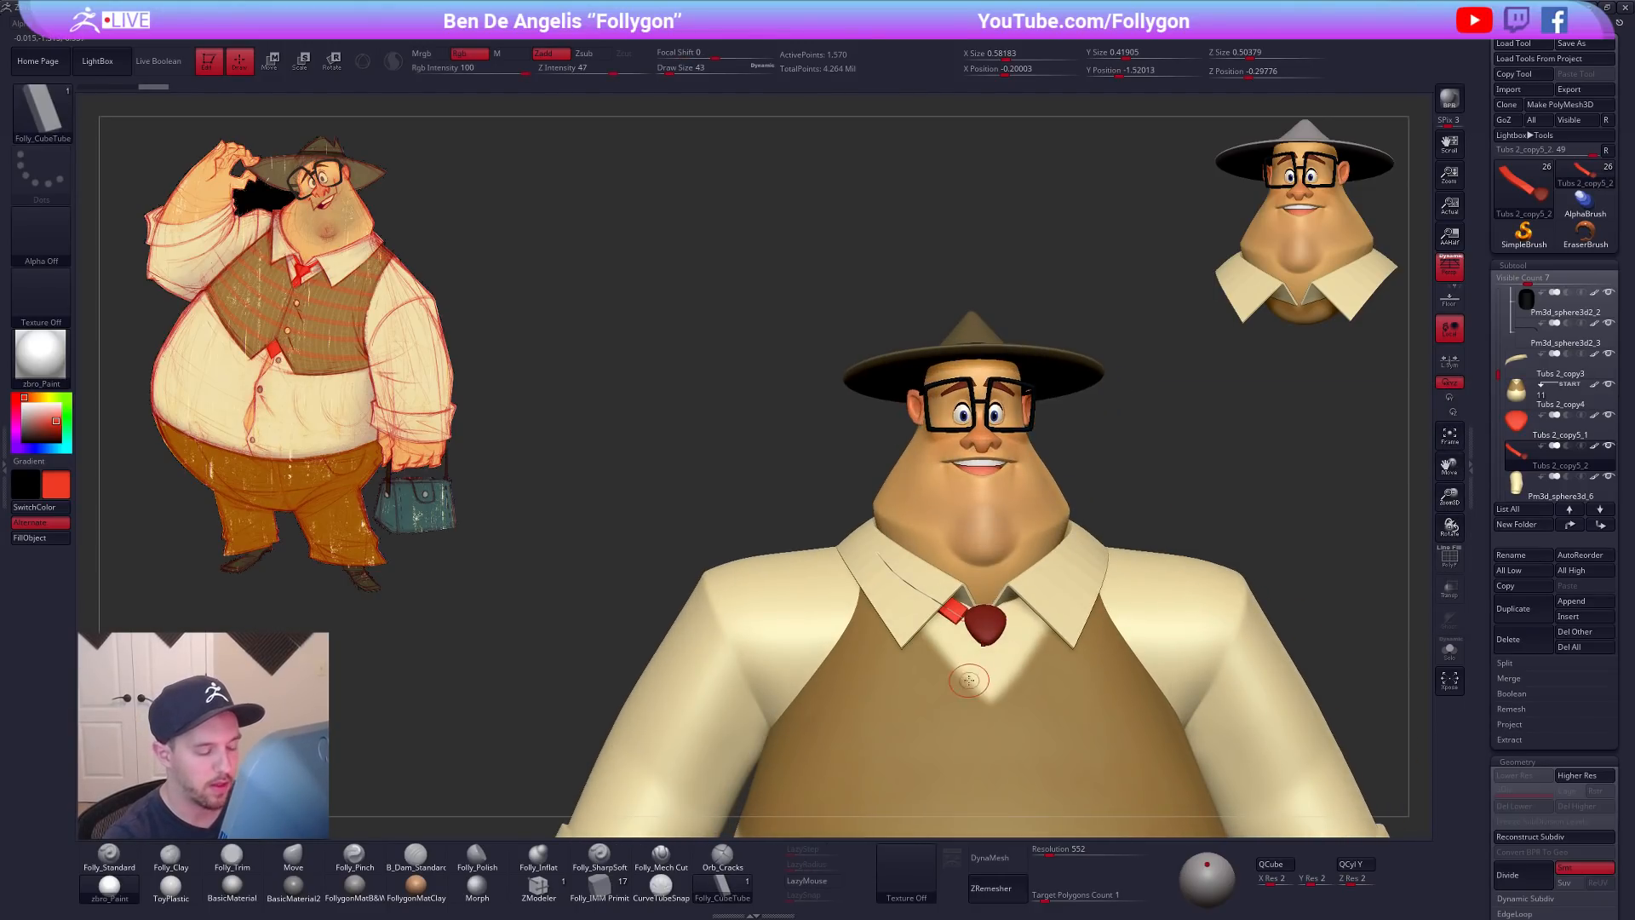
pyautogui.press('space')
pyautogui.moveTo(1105, 591); pyautogui.dragTo(1093, 595)
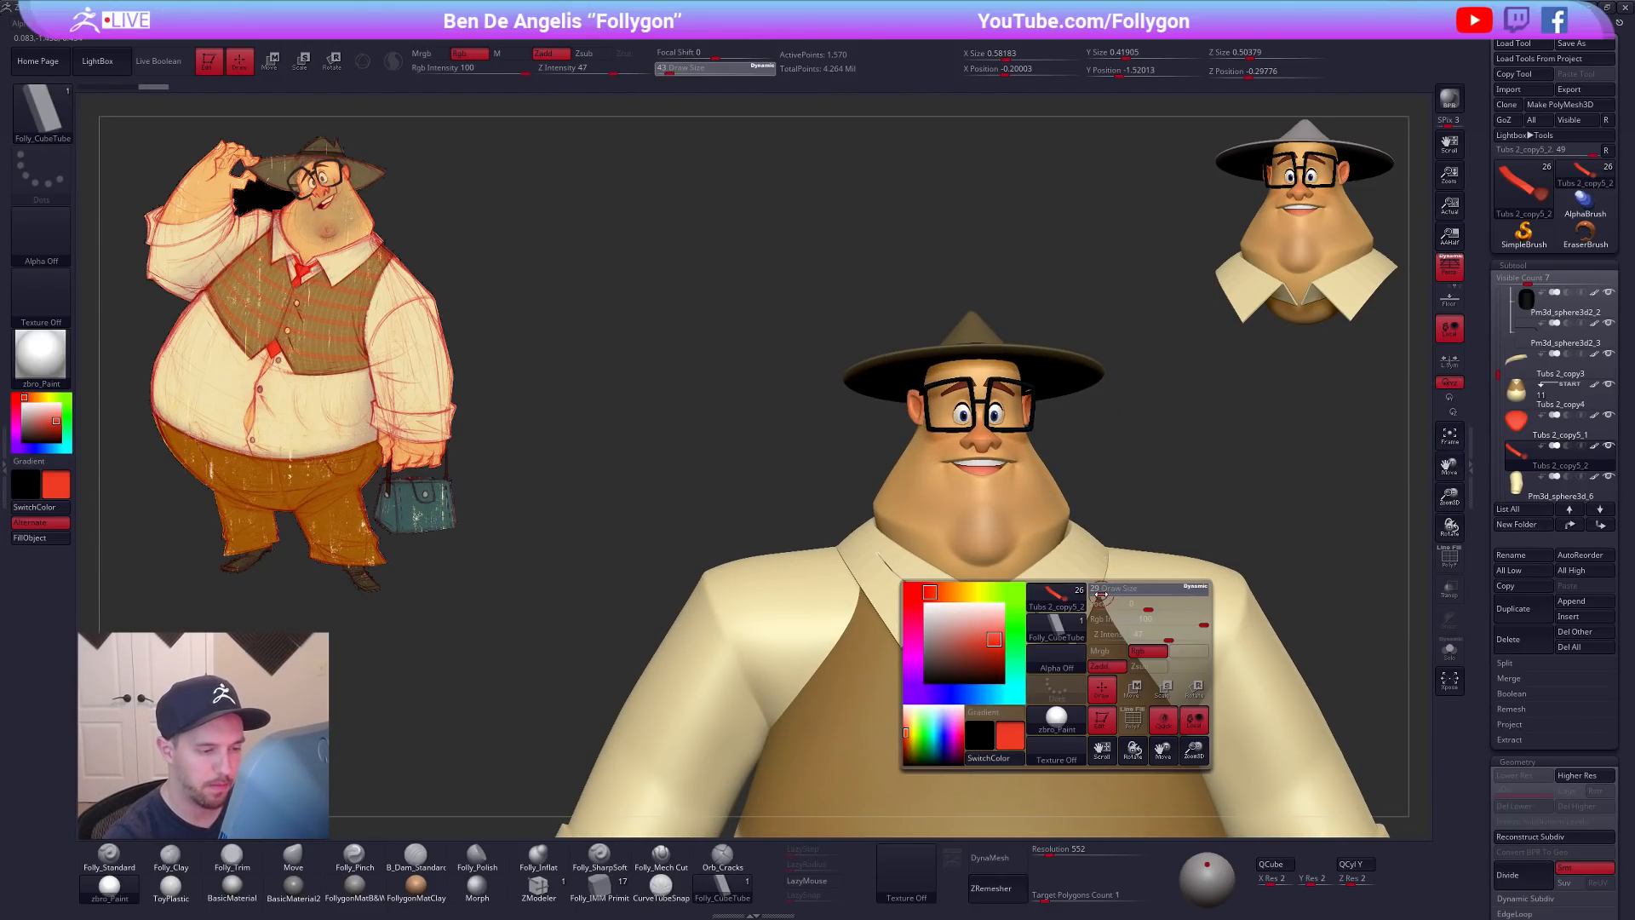
pyautogui.click(954, 611)
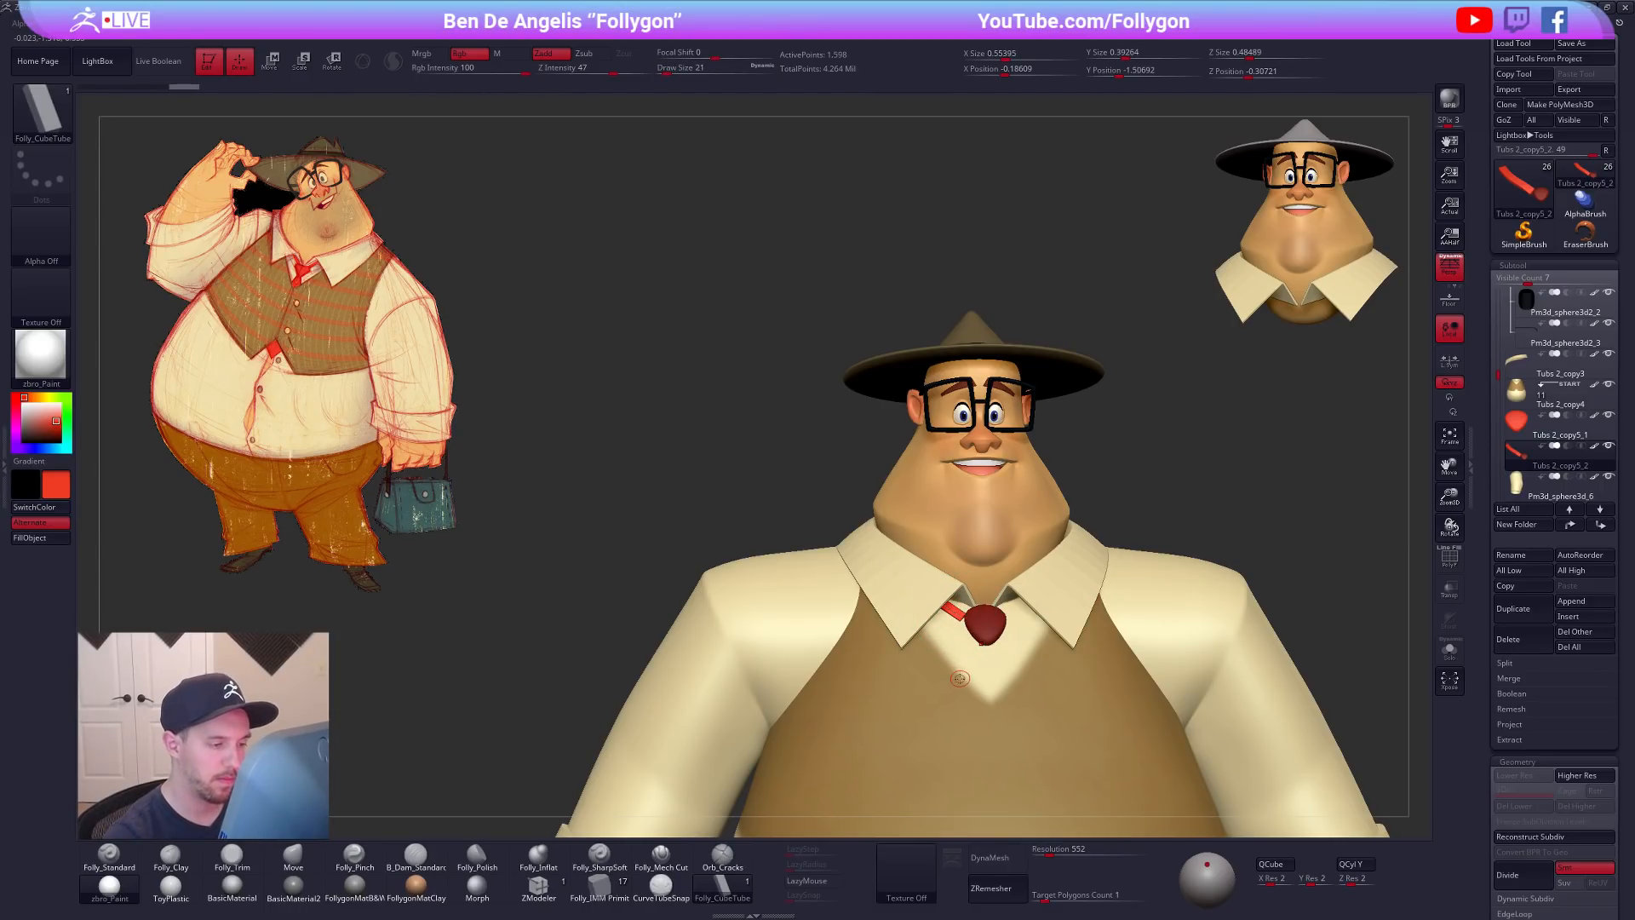
# Step: Isolate the tube strap as its own polygroup and delete the duplicated knot geometry from its subtool
pyautogui.hotkey('alt', 's')
pyautogui.click(954, 618)
pyautogui.hotkey('shift', 'f')
pyautogui.hotkey('ctrl', 'w')
pyautogui.keyDown('ctrl'); pyautogui.keyDown('shift'); pyautogui.click(947, 621); pyautogui.keyUp('shift'); pyautogui.keyUp('ctrl')
pyautogui.press('space')
pyautogui.click(1040, 573)
pyautogui.keyDown('alt'); pyautogui.moveTo(1184, 613); pyautogui.dragTo(1148, 545); pyautogui.keyUp('alt')
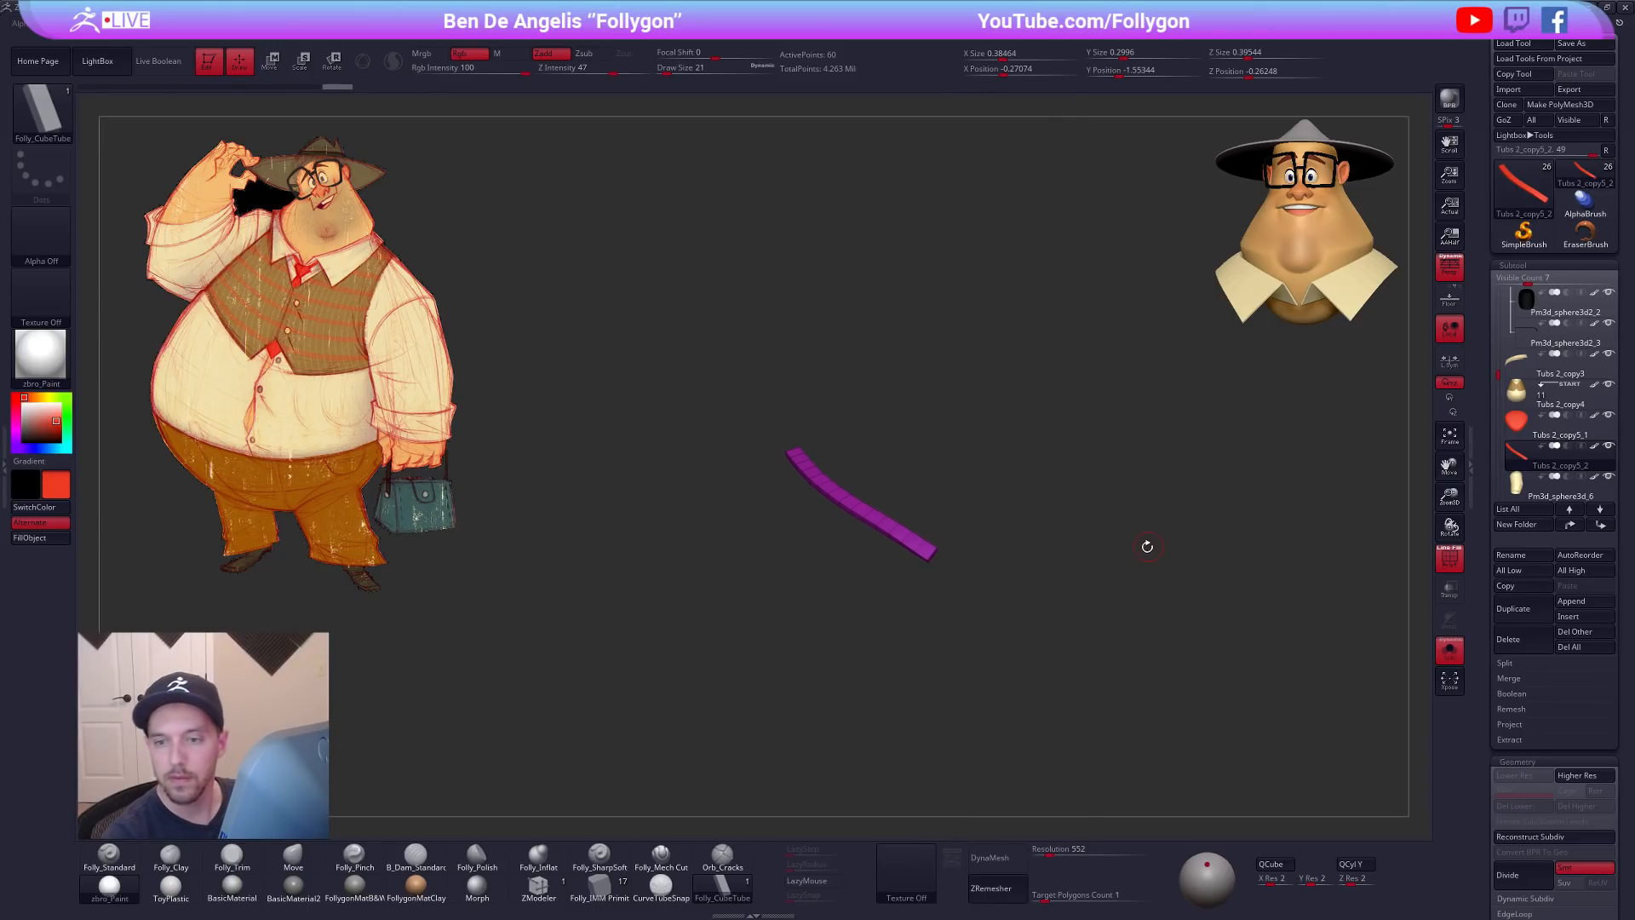
# Step: Adjust the strap's end beside the tie knot with the Move brush at draw size 74
pyautogui.press('b')
pyautogui.press('m')
pyautogui.press('v')
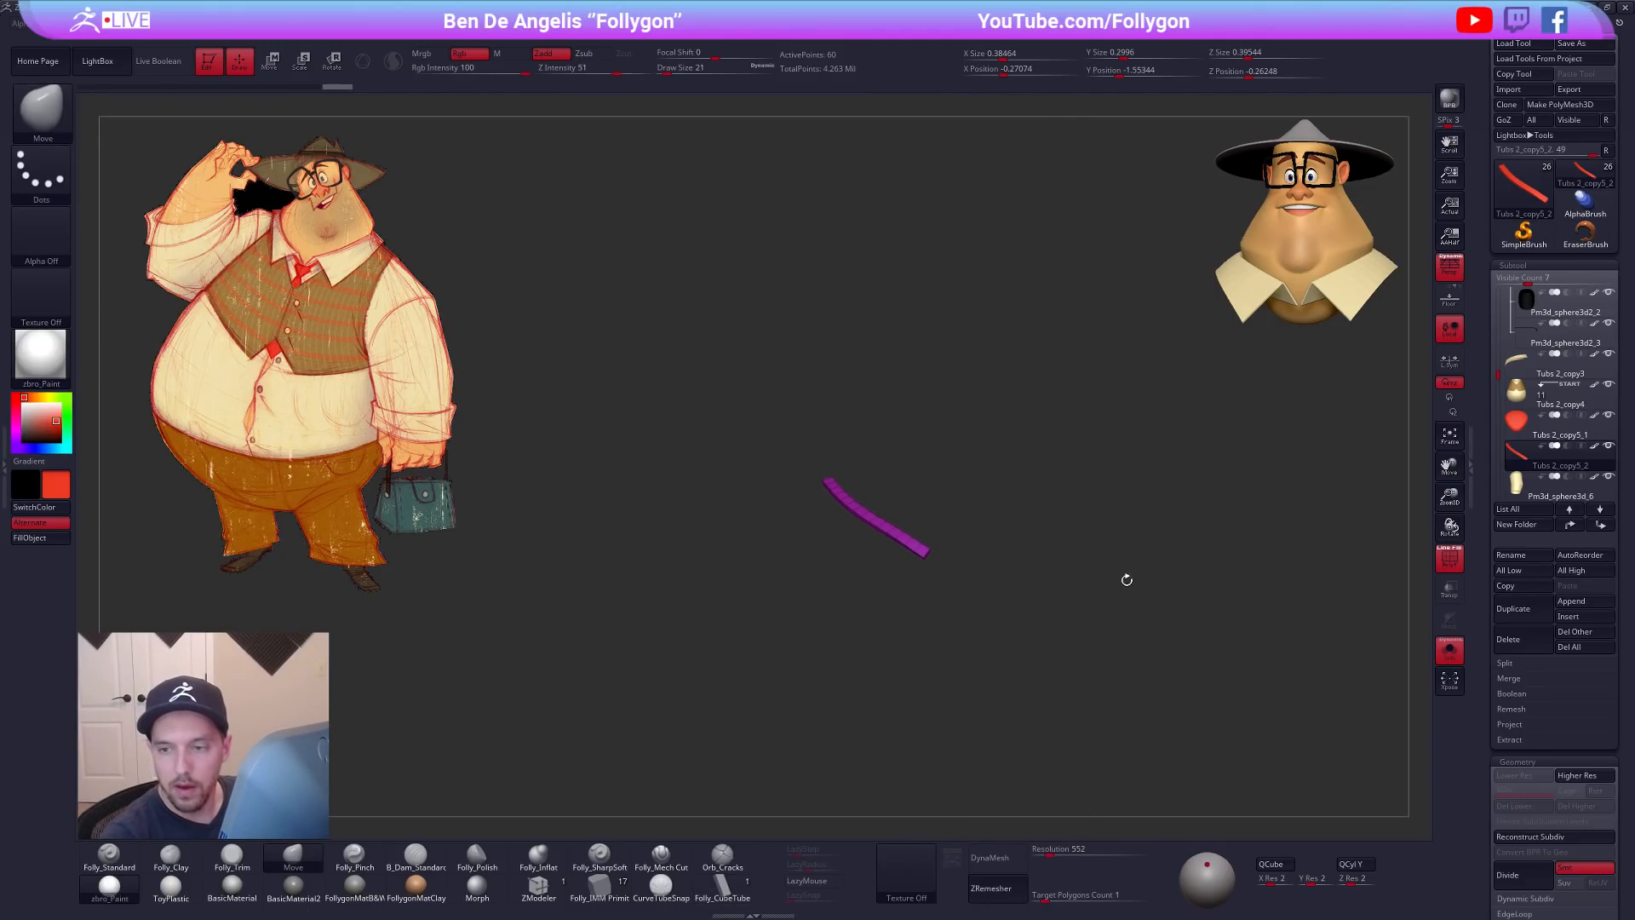
pyautogui.hotkey('alt', 's')
pyautogui.hotkey('shift', 'f')
pyautogui.keyDown('alt'); pyautogui.moveTo(1045, 637); pyautogui.dragTo(1109, 681); pyautogui.keyUp('alt')
pyautogui.press('space')
pyautogui.moveTo(1028, 610)
pyautogui.mouseDown()
pyautogui.moveTo(1041, 635)
pyautogui.moveTo(980, 643)
pyautogui.mouseUp()
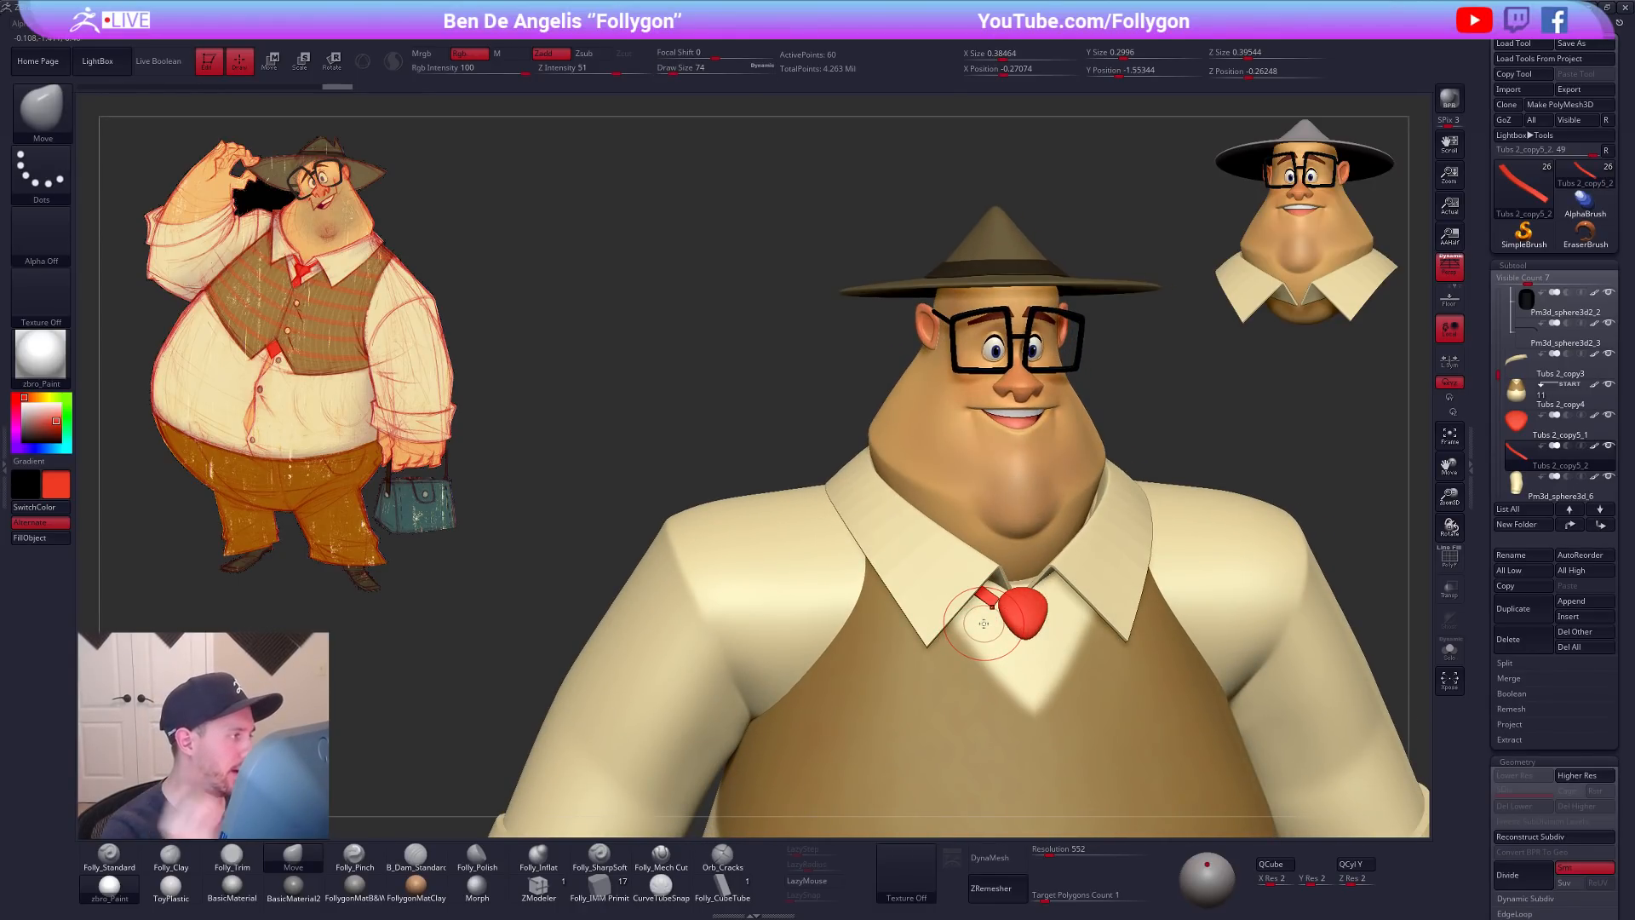
pyautogui.moveTo(1007, 624); pyautogui.dragTo(969, 614)
pyautogui.moveTo(979, 607); pyautogui.dragTo(975, 610)
pyautogui.moveTo(975, 609); pyautogui.dragTo(986, 664, button='right')
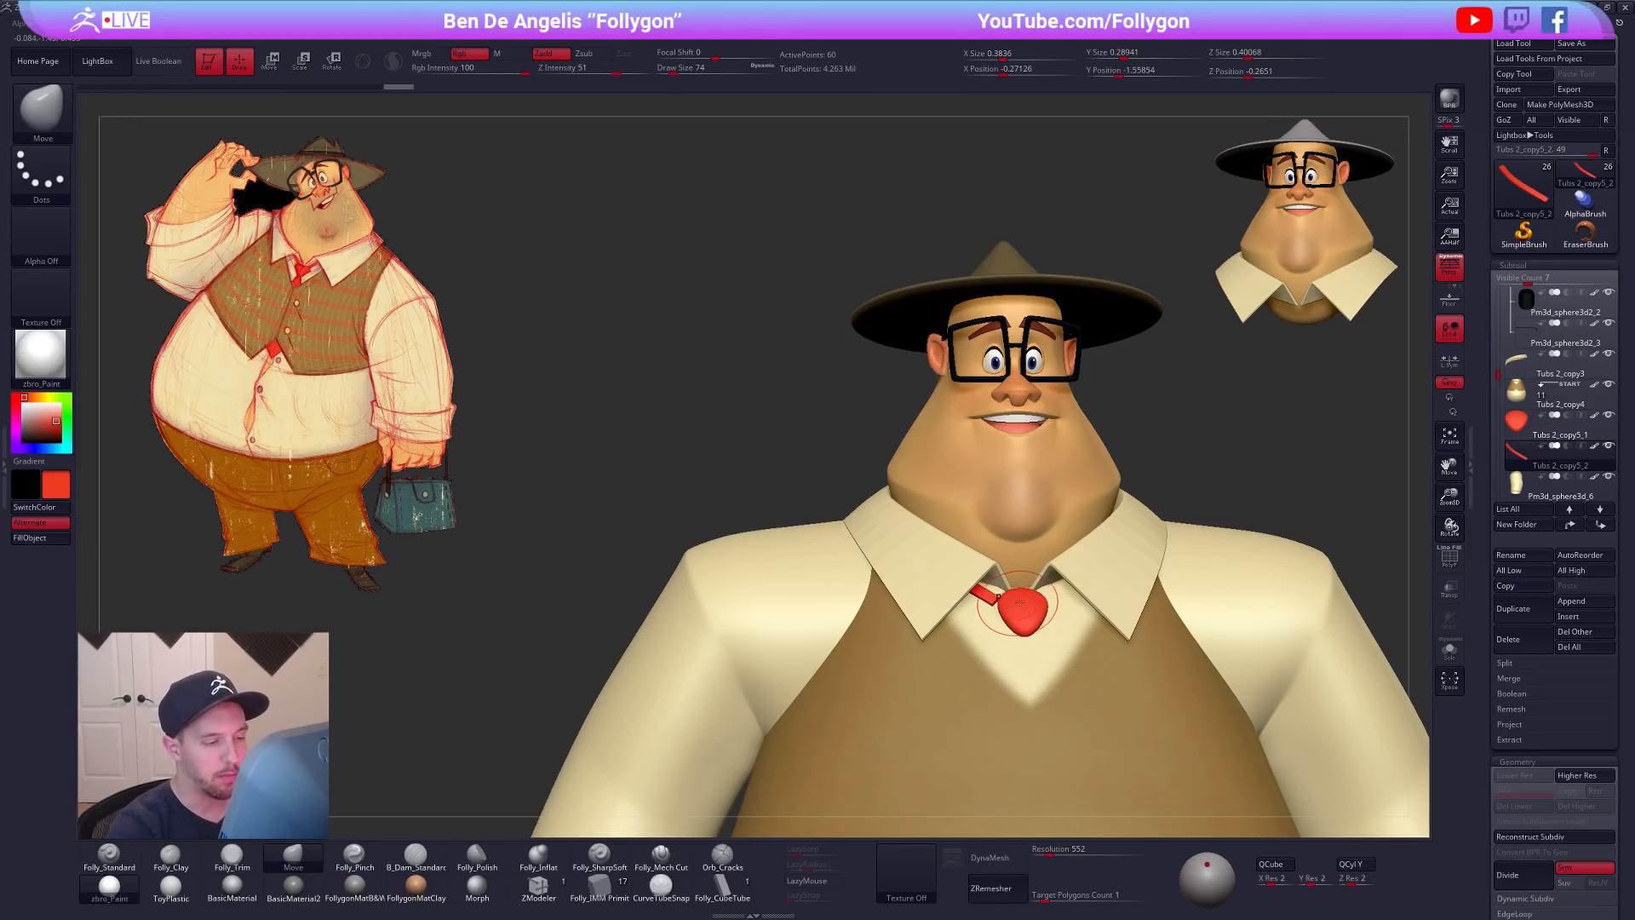
# Step: Hide the shirt collar and pull the strap's lower end into the tie knot
pyautogui.moveTo(978, 591); pyautogui.dragTo(894, 529)
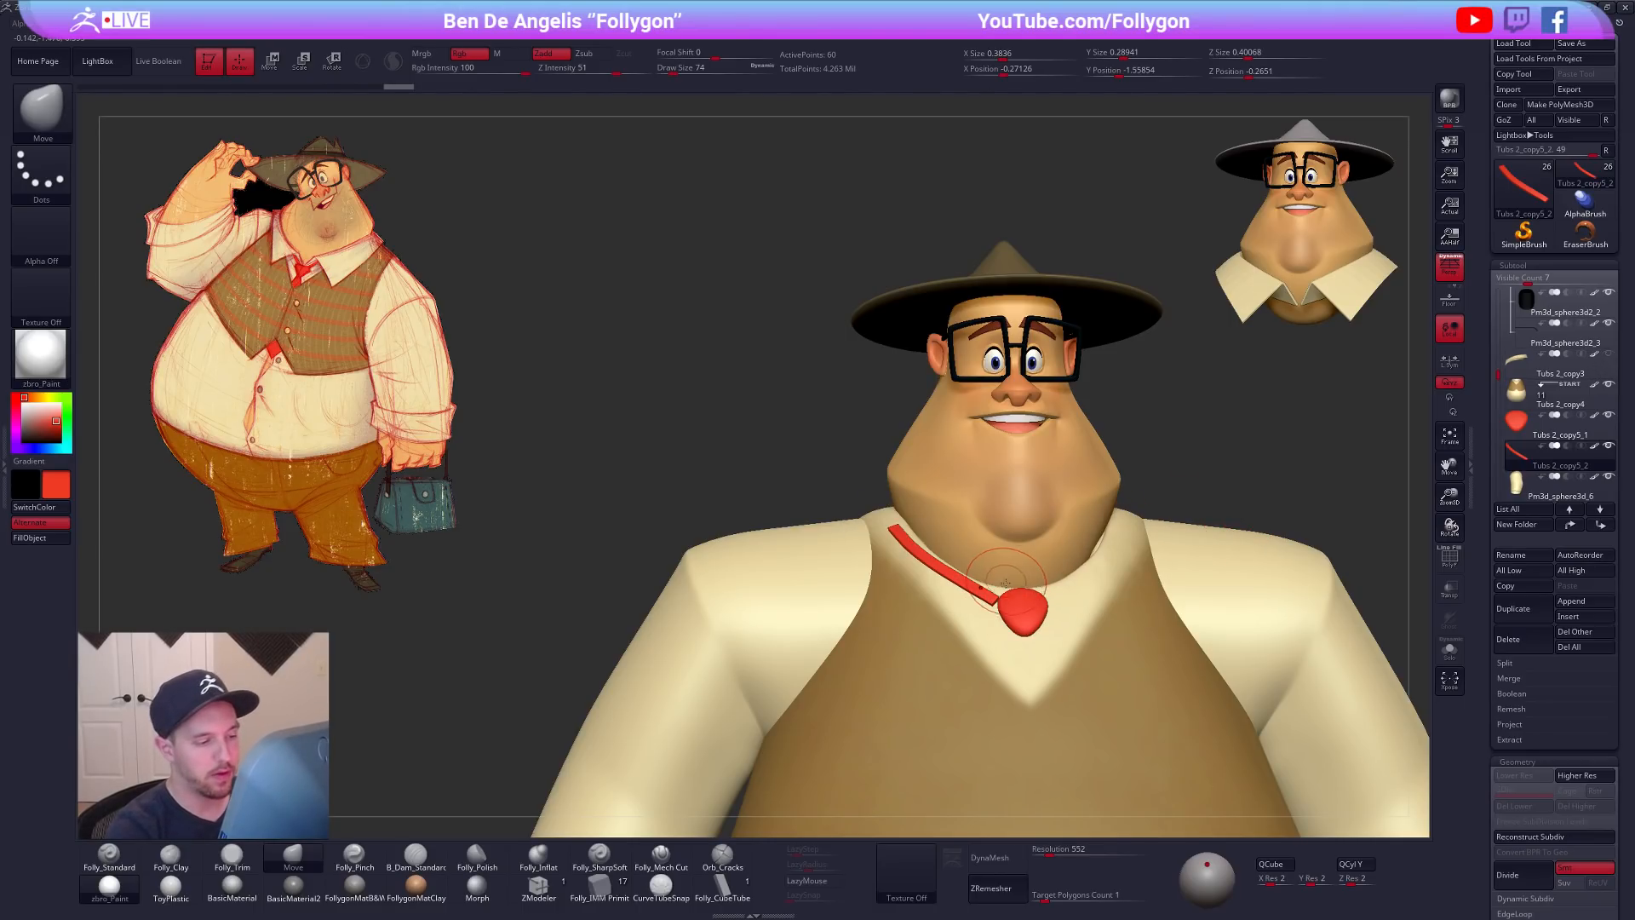
pyautogui.hotkey('shift', 'f')
pyautogui.moveTo(1001, 626); pyautogui.dragTo(1053, 623, button='right')
pyautogui.moveTo(988, 600); pyautogui.dragTo(1000, 605)
pyautogui.moveTo(1002, 624)
pyautogui.mouseDown(button='right')
pyautogui.moveTo(947, 597)
pyautogui.moveTo(982, 596)
pyautogui.moveTo(988, 641)
pyautogui.mouseUp(button='right')
# Step: Set the ZModeler edge action to Delete with EdgeLoop Complete and remove alternate edge loops along the isolated strap
pyautogui.hotkey('shift', 's')
pyautogui.click(547, 881)
pyautogui.press('space')
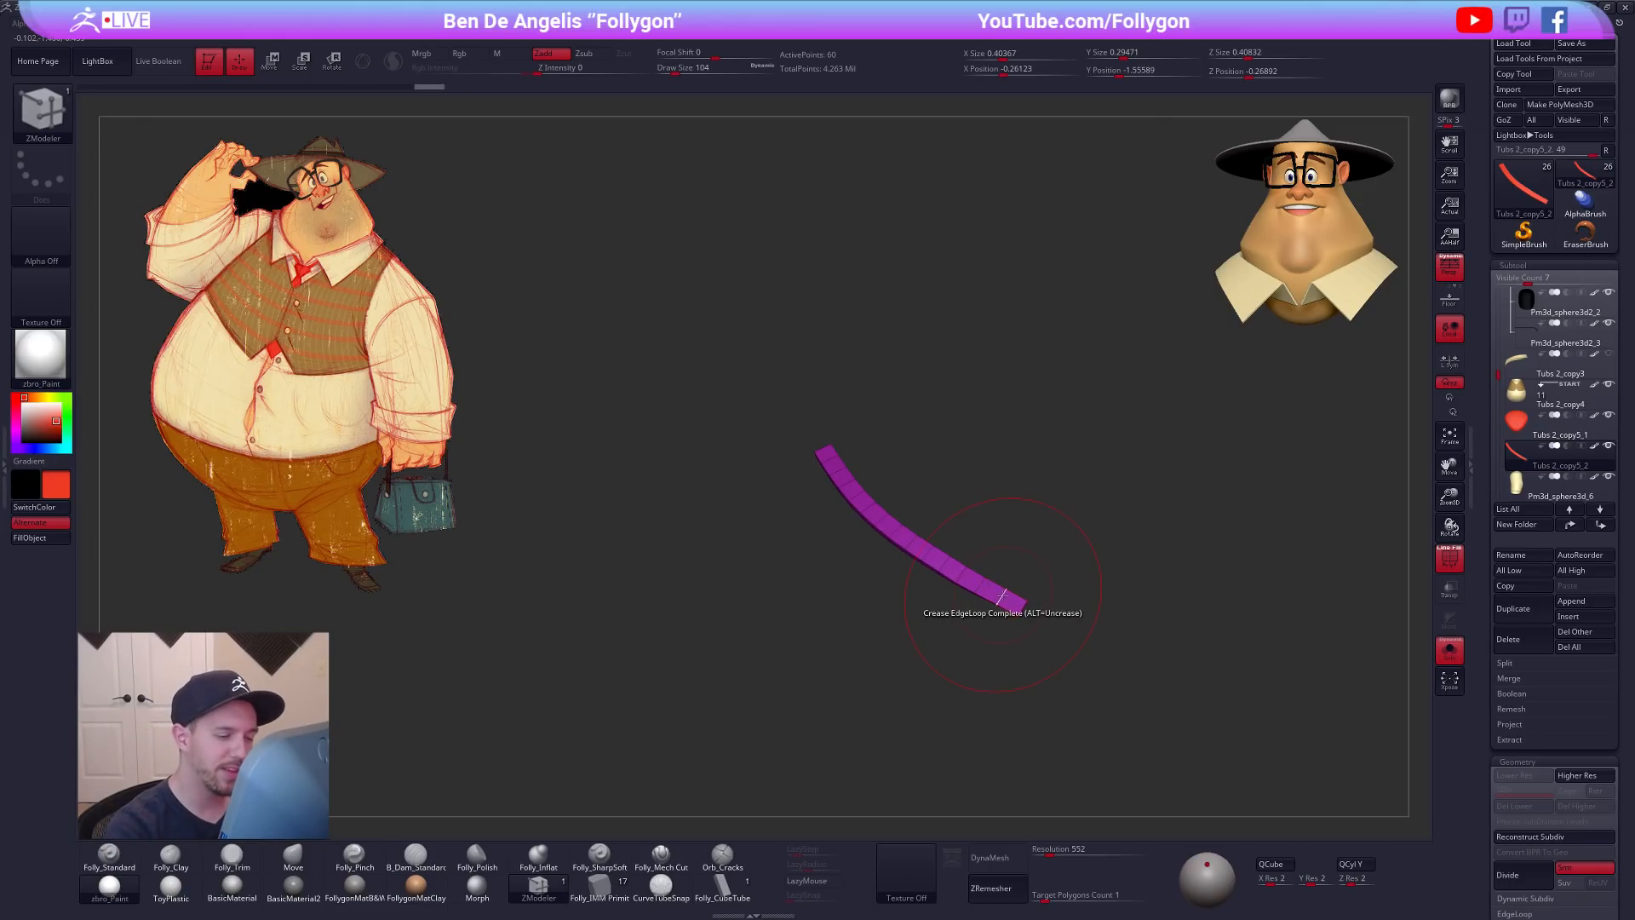
pyautogui.press('space')
pyautogui.click(902, 640)
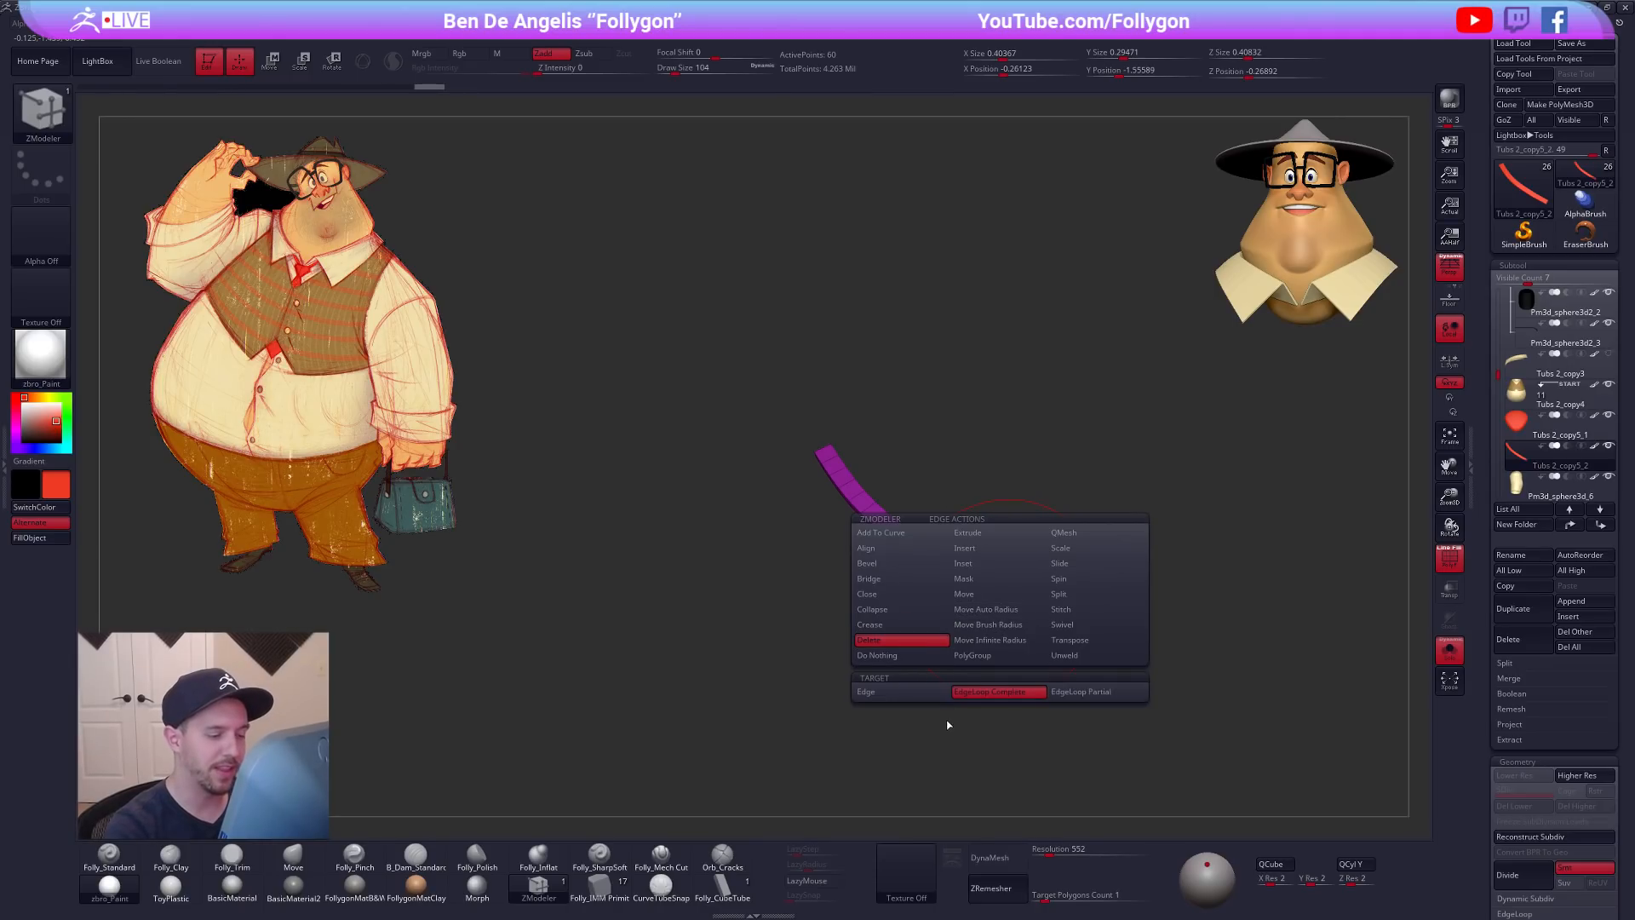
pyautogui.click(999, 597)
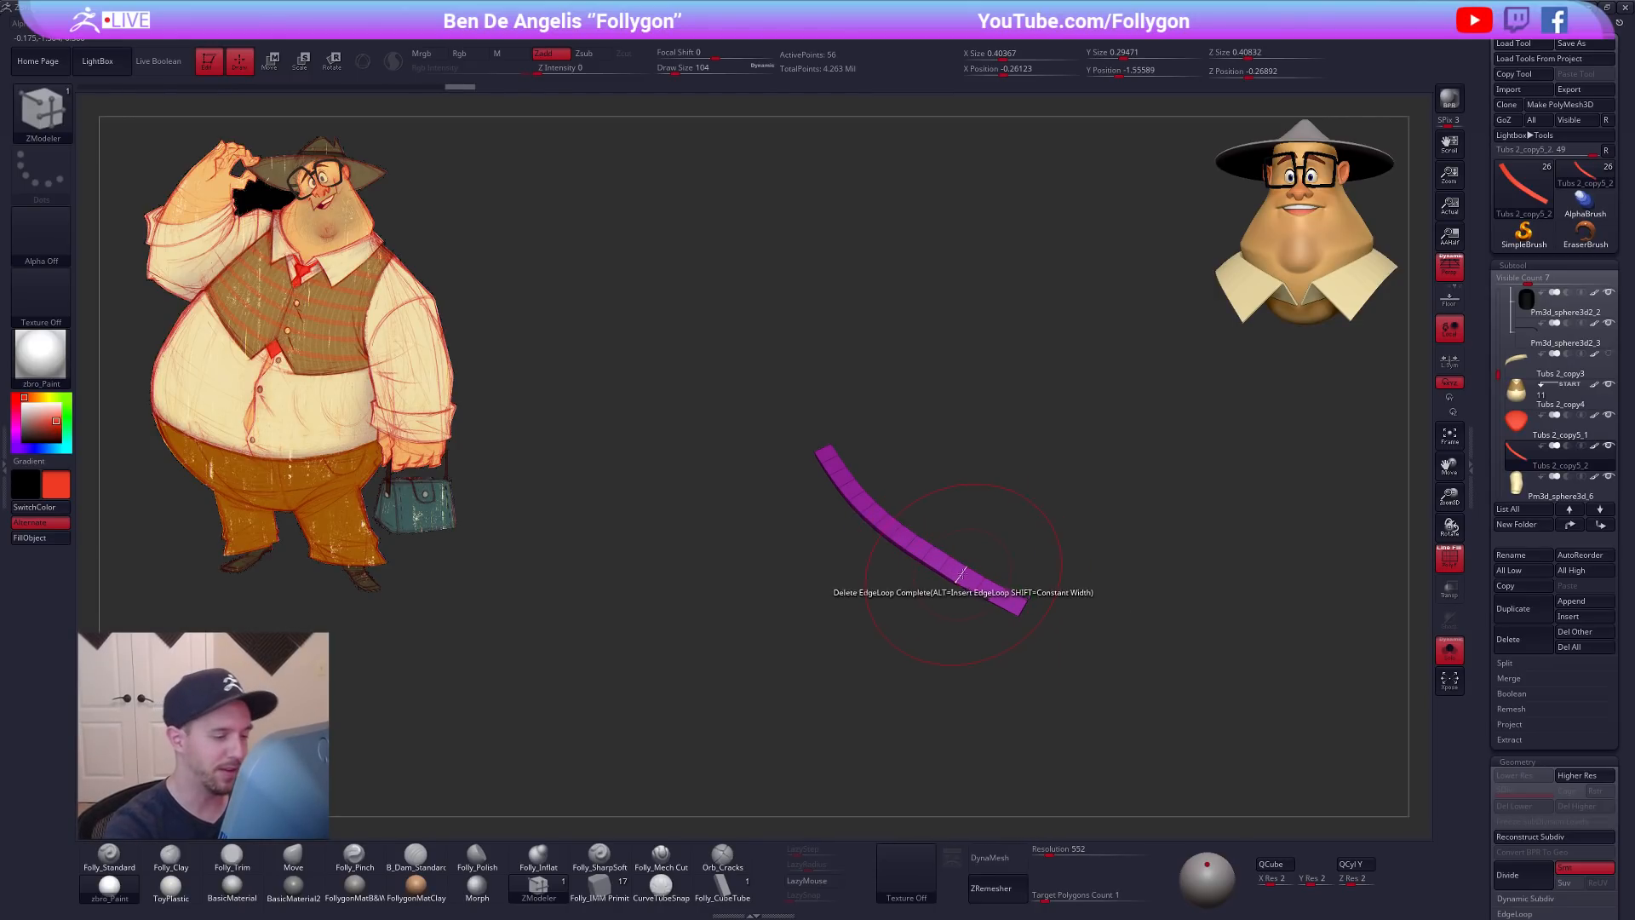
pyautogui.click(937, 576)
pyautogui.click(928, 556)
pyautogui.click(890, 534)
pyautogui.click(858, 505)
pyautogui.click(835, 479)
pyautogui.click(810, 458)
# Step: Show the full character again and adjust the simplified strap with the Move brush at draw size 130
pyautogui.moveTo(1099, 656)
pyautogui.keyDown('alt'); pyautogui.mouseDown()
pyautogui.moveTo(1150, 684)
pyautogui.moveTo(1076, 638)
pyautogui.mouseUp(); pyautogui.keyUp('alt')
pyautogui.press('b')
pyautogui.press('m')
pyautogui.press('v')
pyautogui.hotkey('alt', 's')
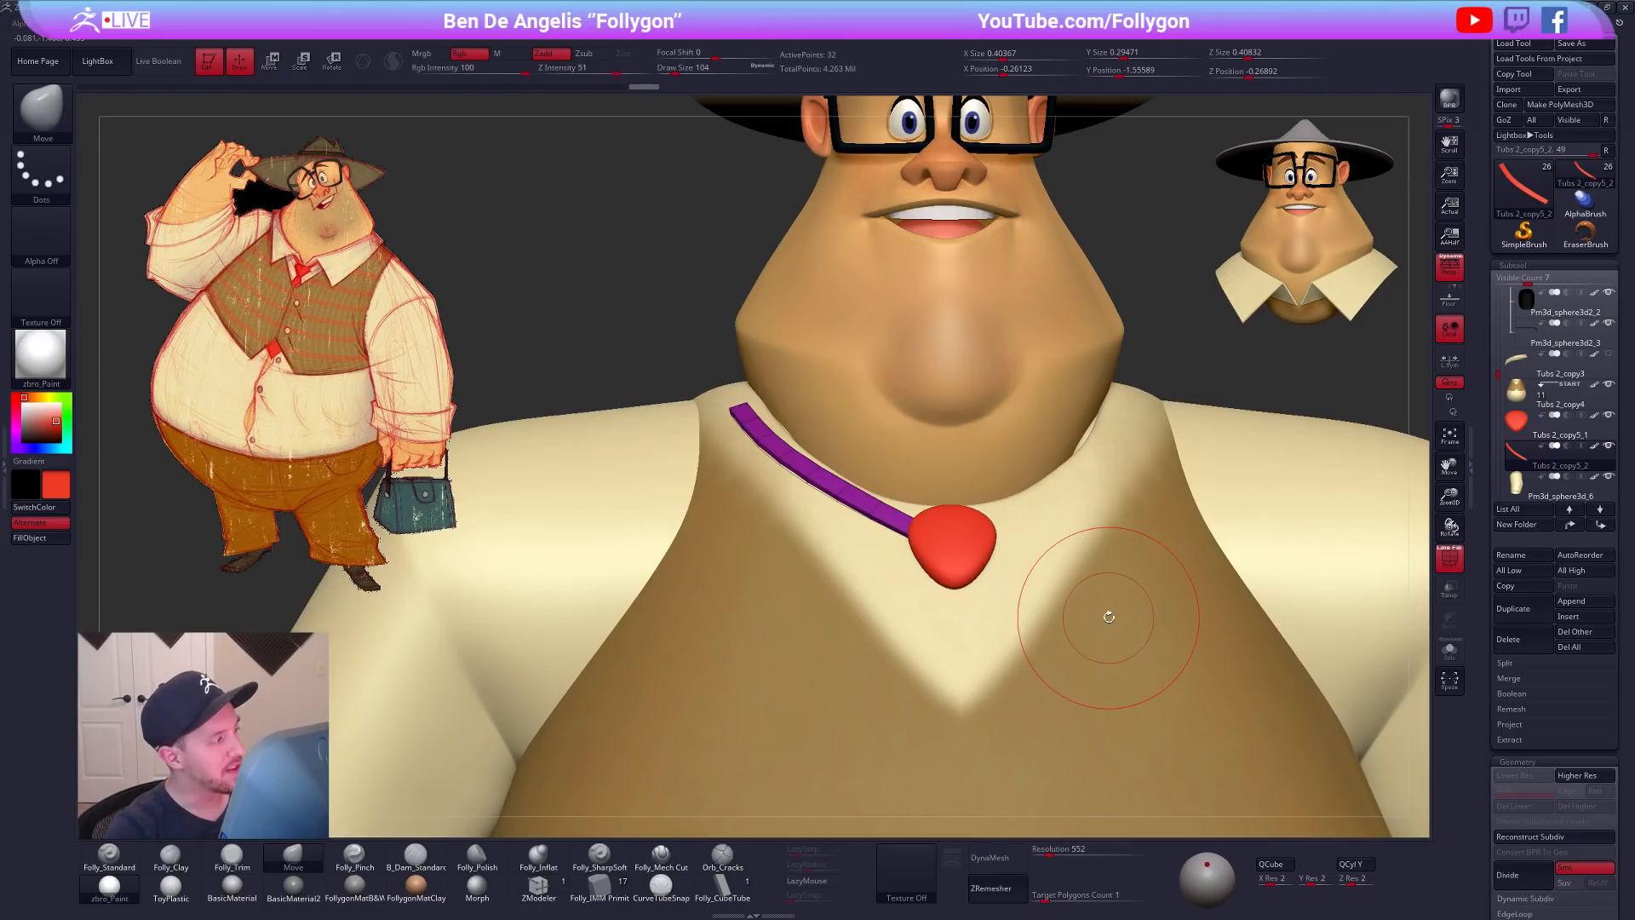
pyautogui.moveTo(924, 554); pyautogui.dragTo(973, 586)
pyautogui.press('space')
pyautogui.moveTo(926, 562); pyautogui.dragTo(932, 562)
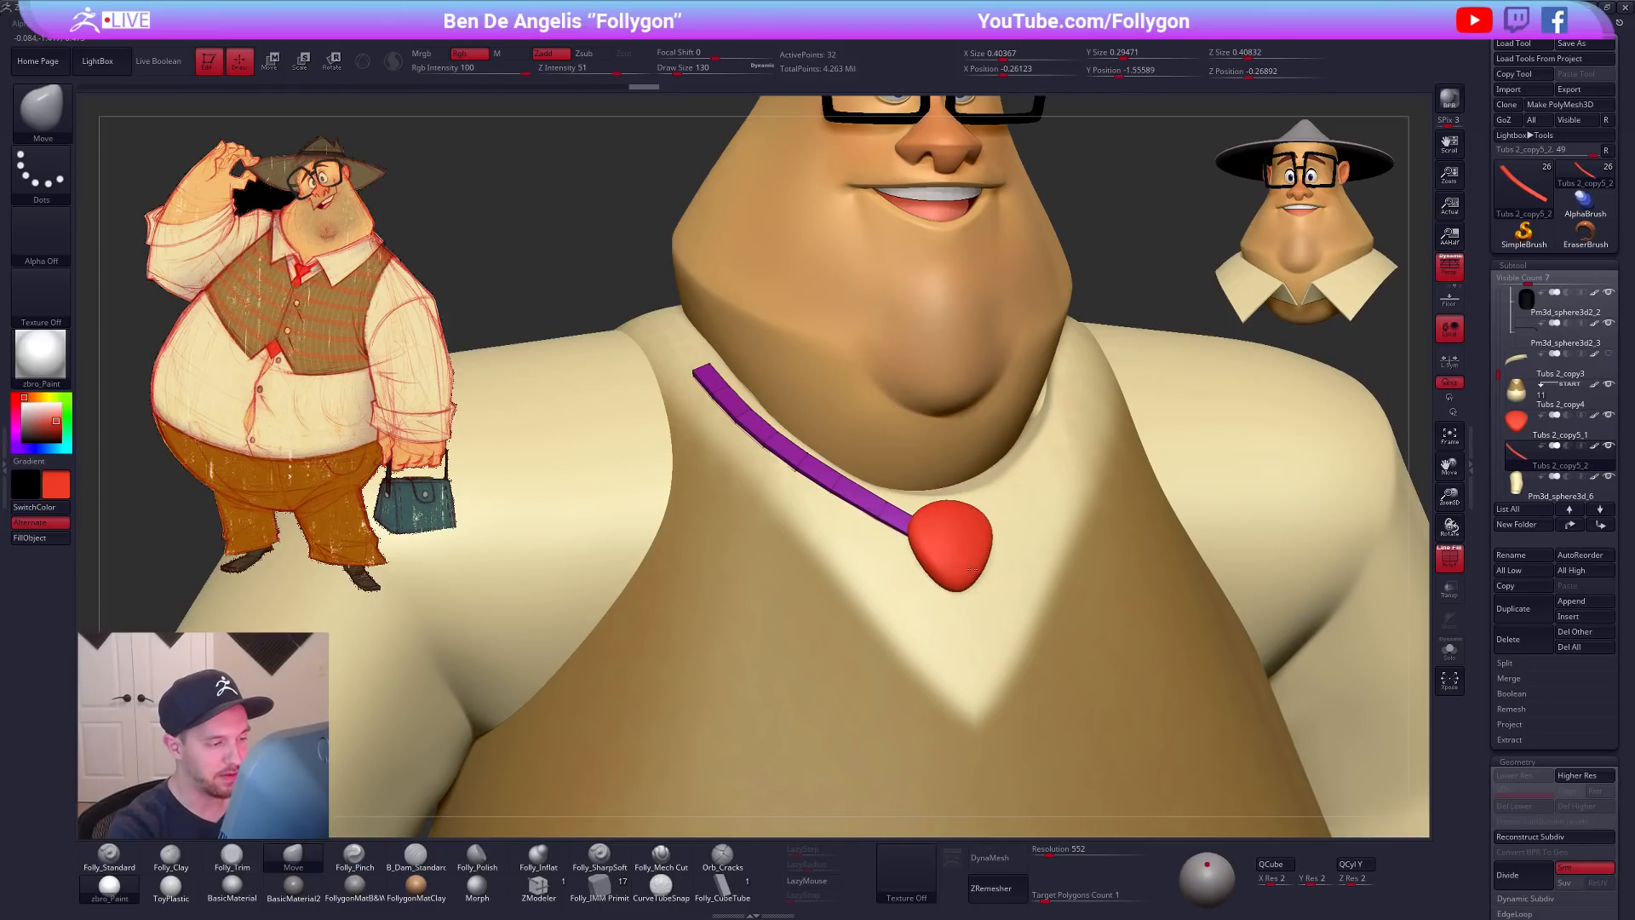
# Step: Turn off the polyframe display and refine the strap's curve along the shirt neckline
pyautogui.press('d')
pyautogui.hotkey('shift', 'd')
pyautogui.hotkey('shift', 'f')
pyautogui.keyDown('ctrl'); pyautogui.moveTo(1126, 615); pyautogui.dragTo(1024, 617, button='right'); pyautogui.keyUp('ctrl')
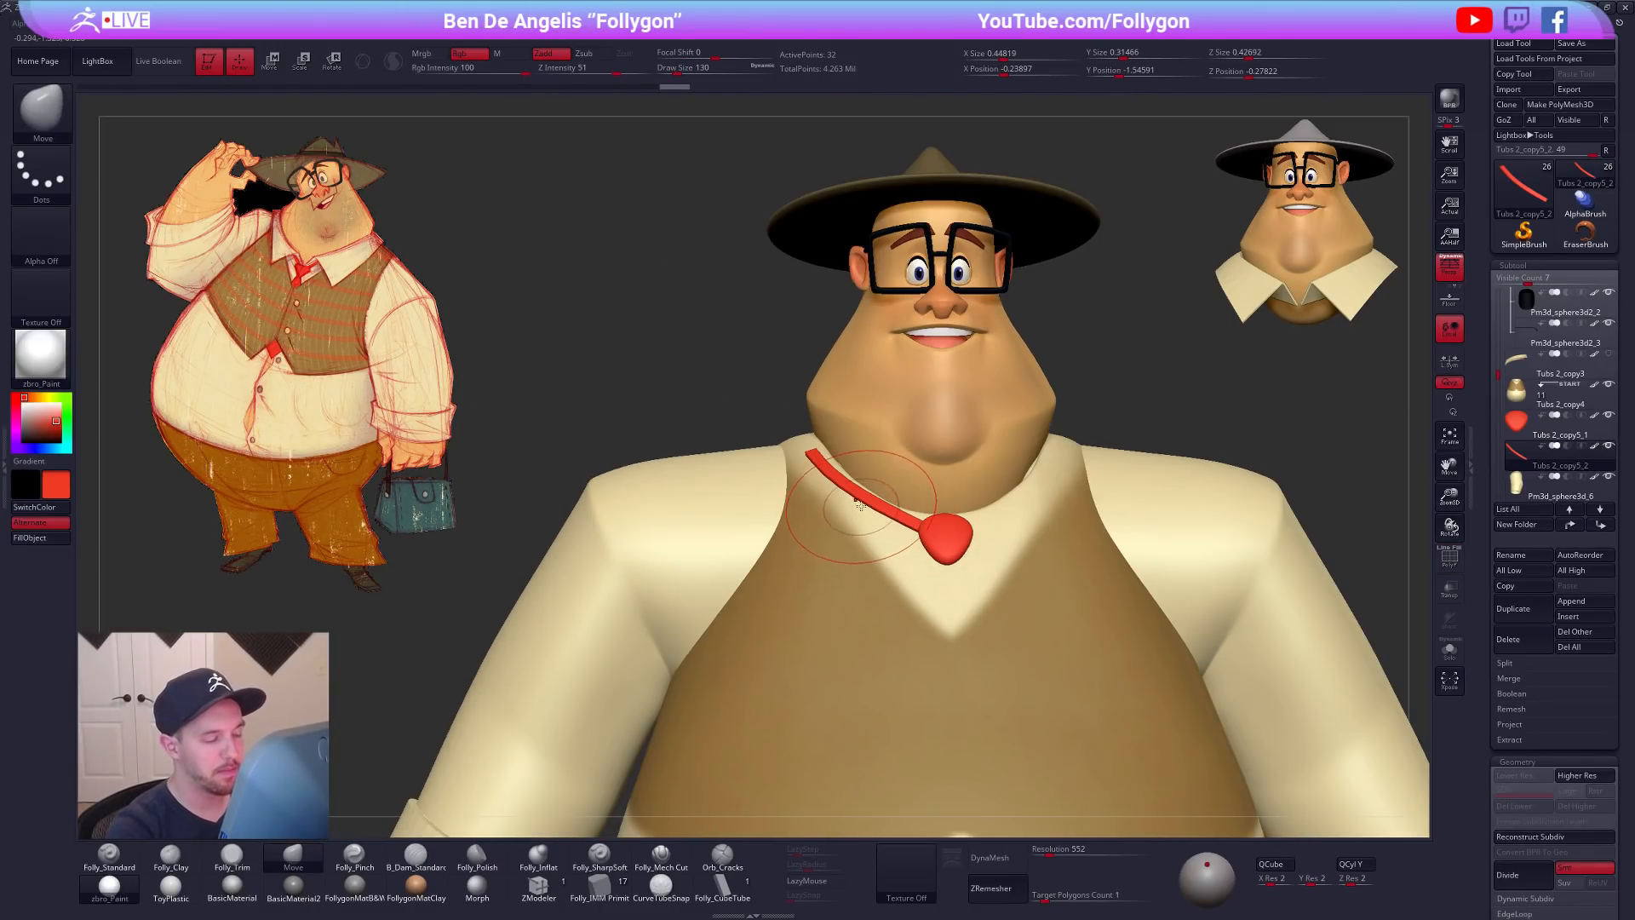
pyautogui.moveTo(842, 511); pyautogui.dragTo(940, 546, button='right')
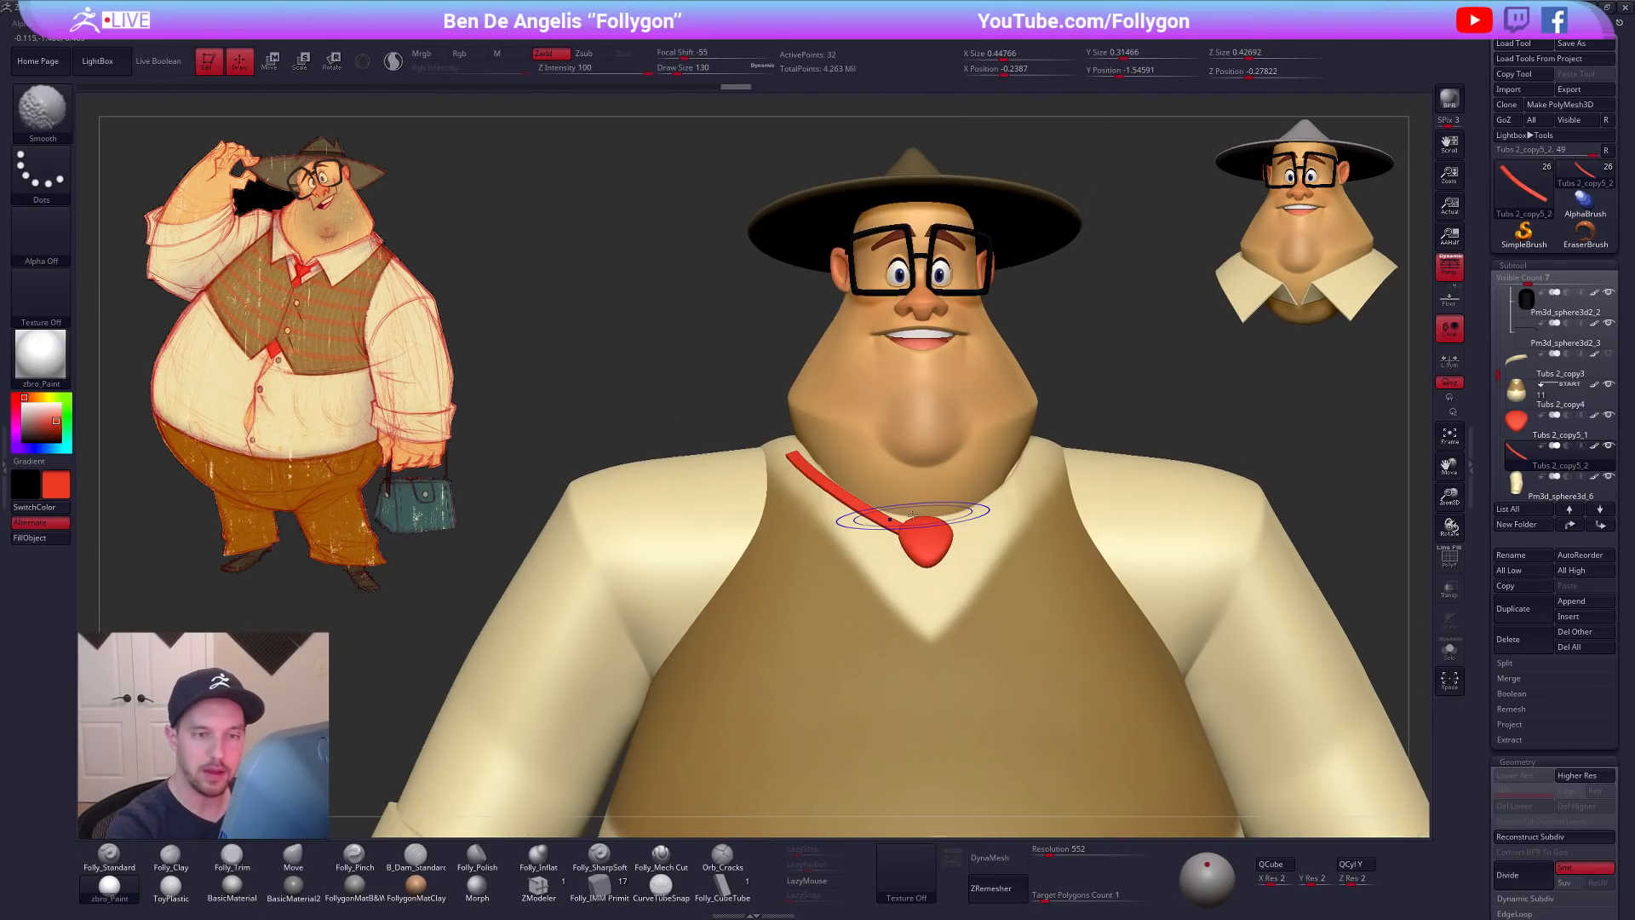
# Step: Show the shirt collar and mirror the strap to the other side of the neck
pyautogui.click(1609, 354)
pyautogui.keyDown('alt'); pyautogui.moveTo(1184, 596); pyautogui.dragTo(1134, 631, button='right'); pyautogui.keyUp('alt')
pyautogui.hotkey('ctrl', 'shift', 'f')
pyautogui.click(1123, 674)
pyautogui.press('space')
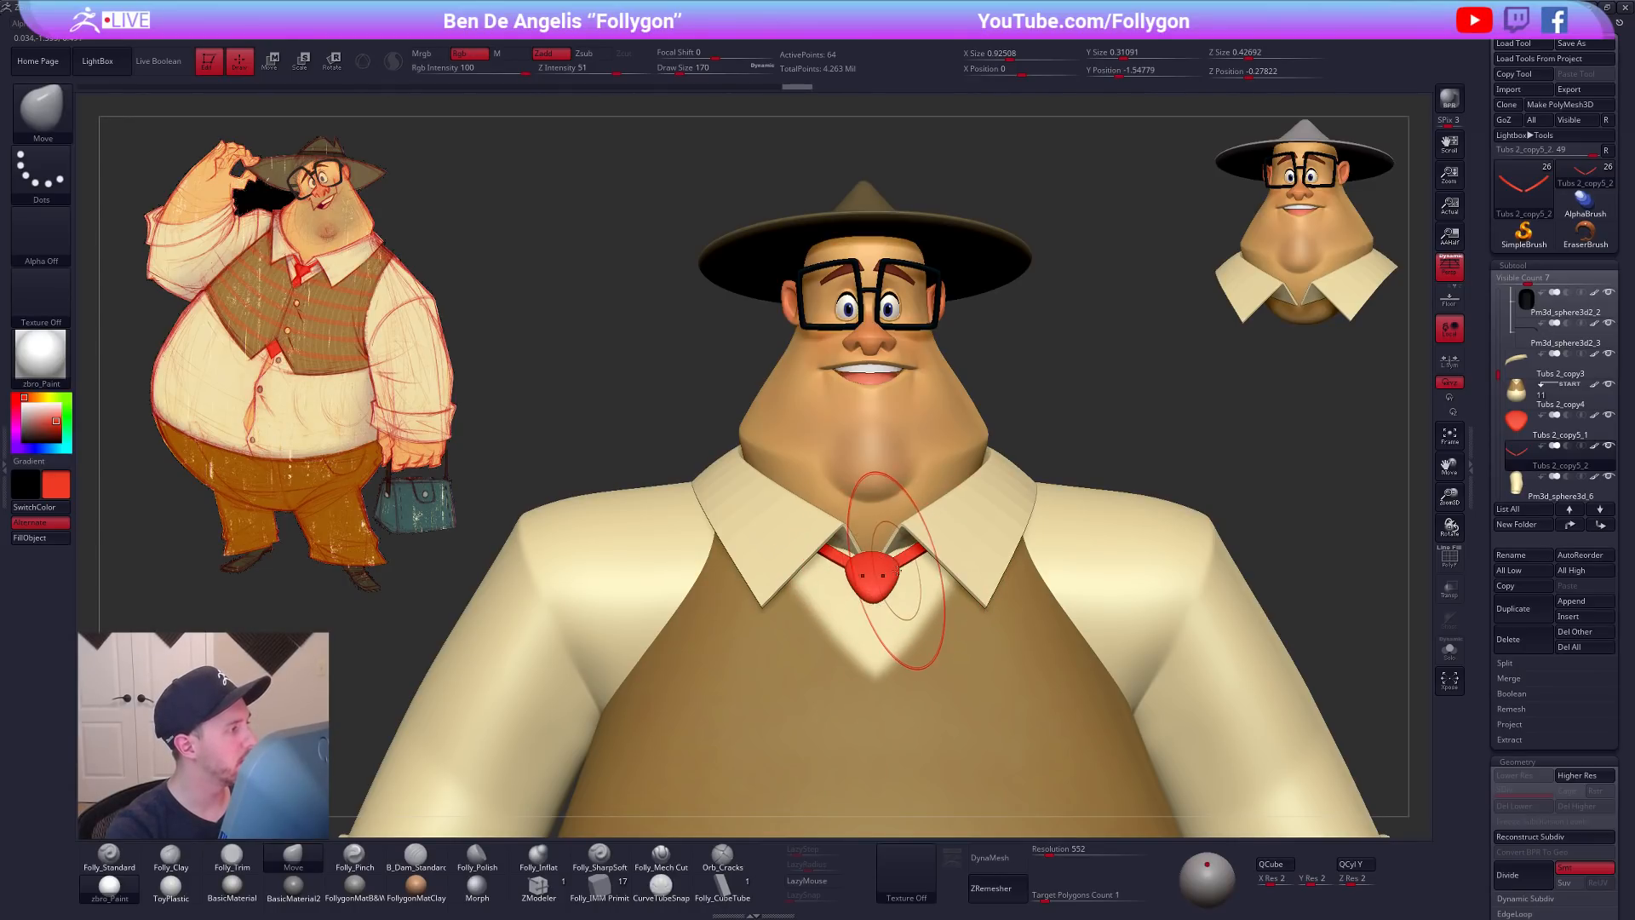
# Step: Select the tie knot subtool and isolate it with its polyframe shown
pyautogui.press('space')
pyautogui.moveTo(899, 568); pyautogui.dragTo(894, 568)
pyautogui.keyDown('alt'); pyautogui.click(873, 573); pyautogui.keyUp('alt')
pyautogui.hotkey('shift', 's')
pyautogui.hotkey('shift', 'f')
pyautogui.press('space')
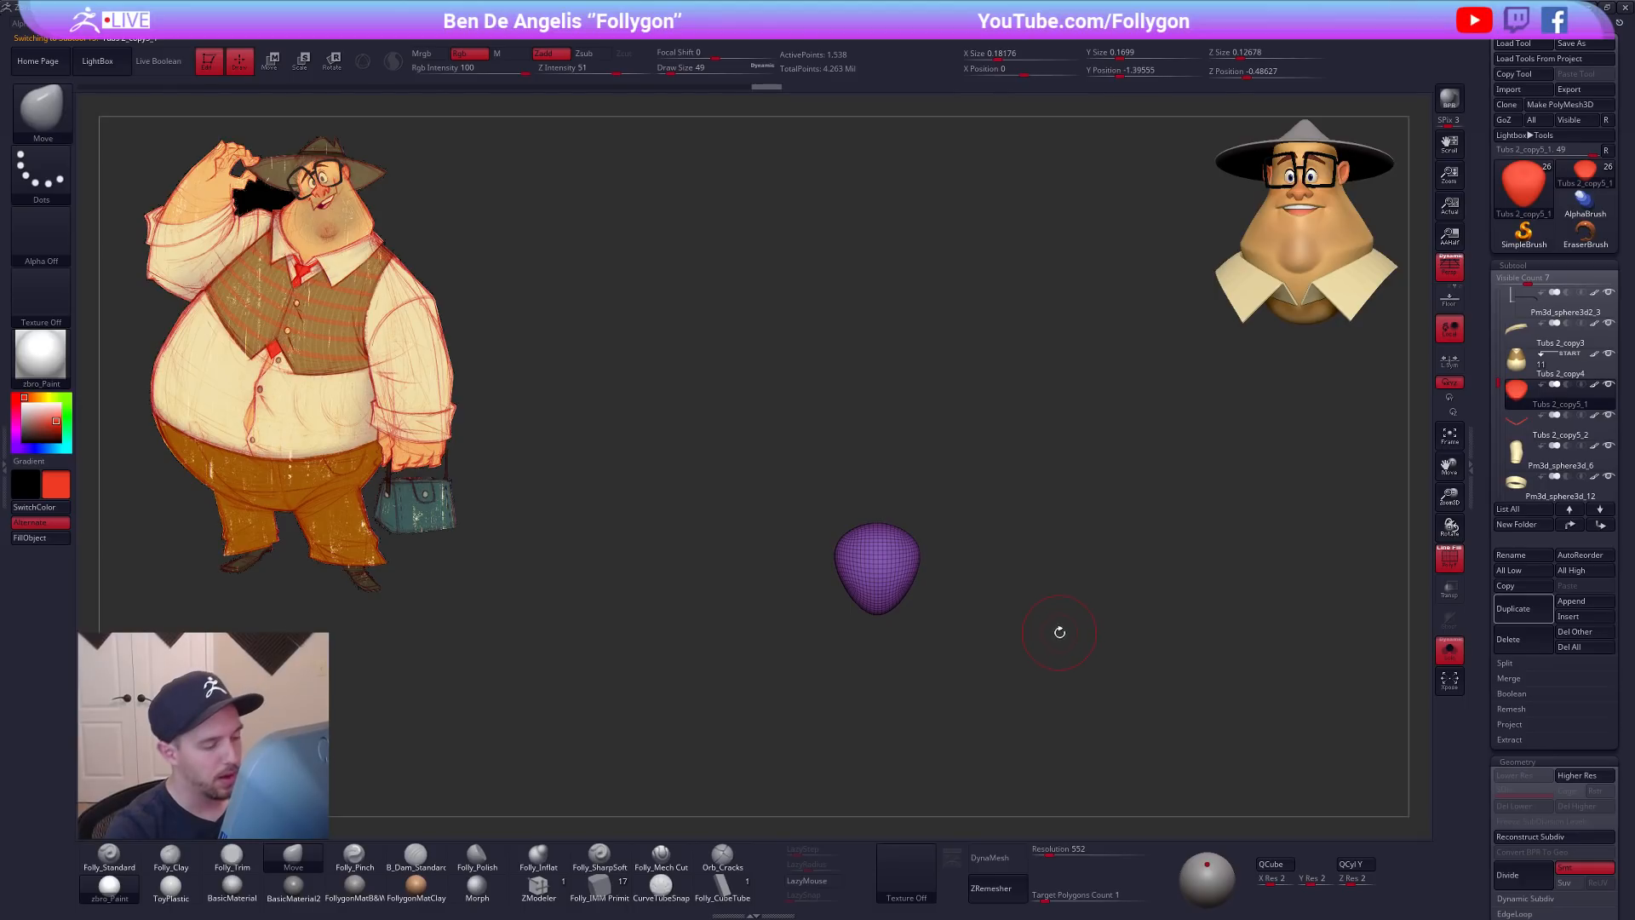
# Step: Slice off the tie knot's upper corners and clean up the cut geometry
pyautogui.hotkey('ctrl', 'shift', 'f')
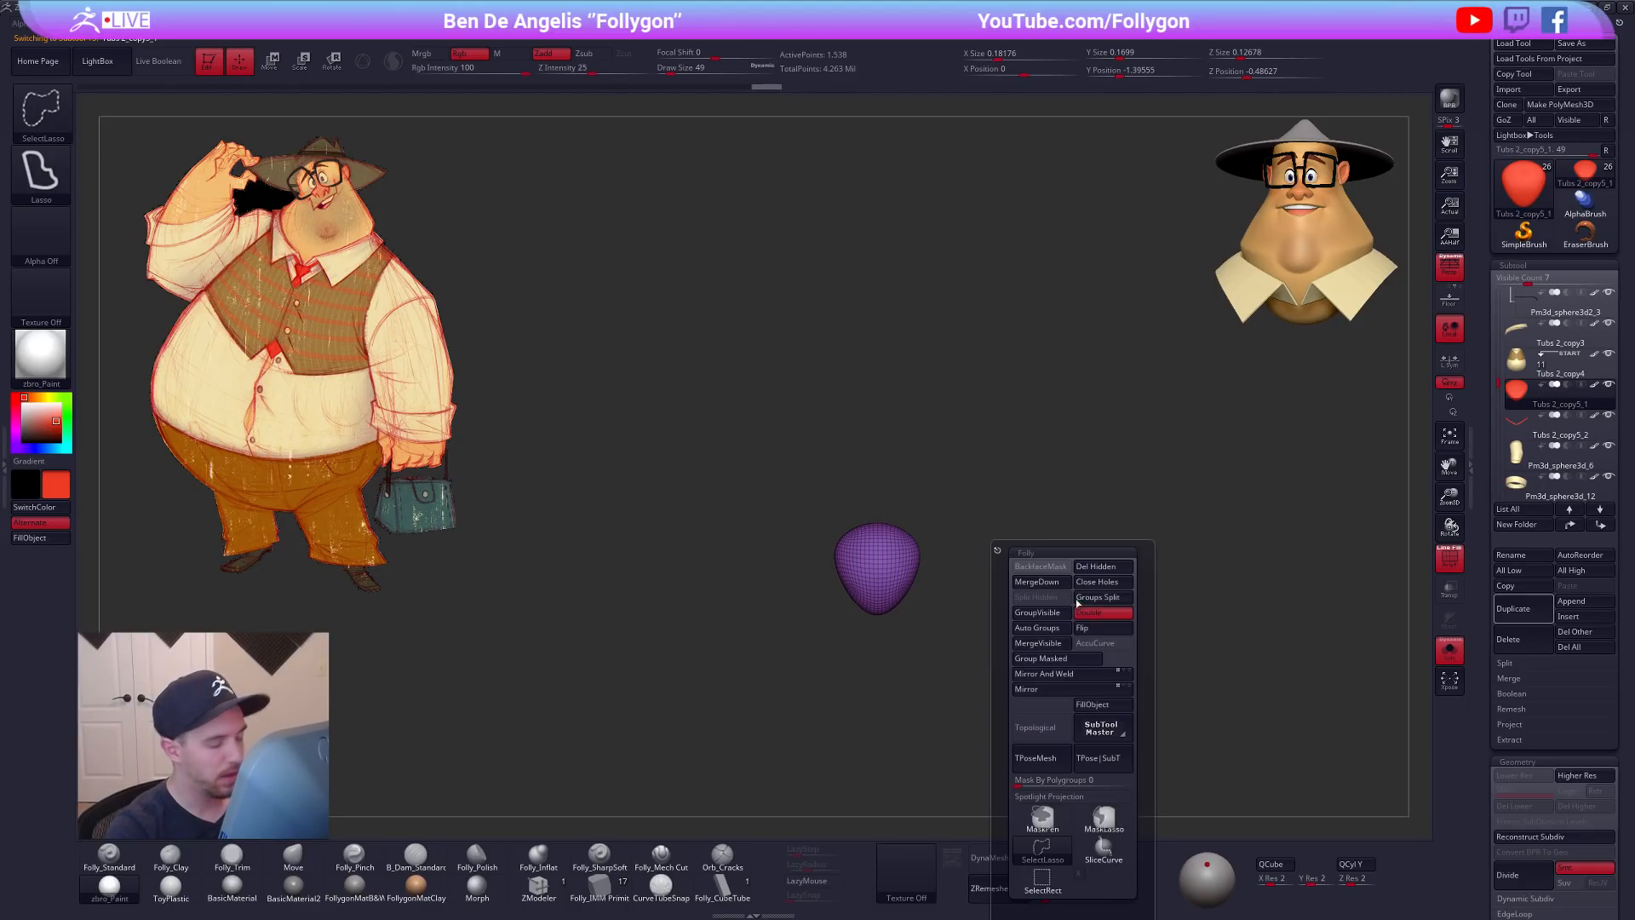
pyautogui.click(1095, 829)
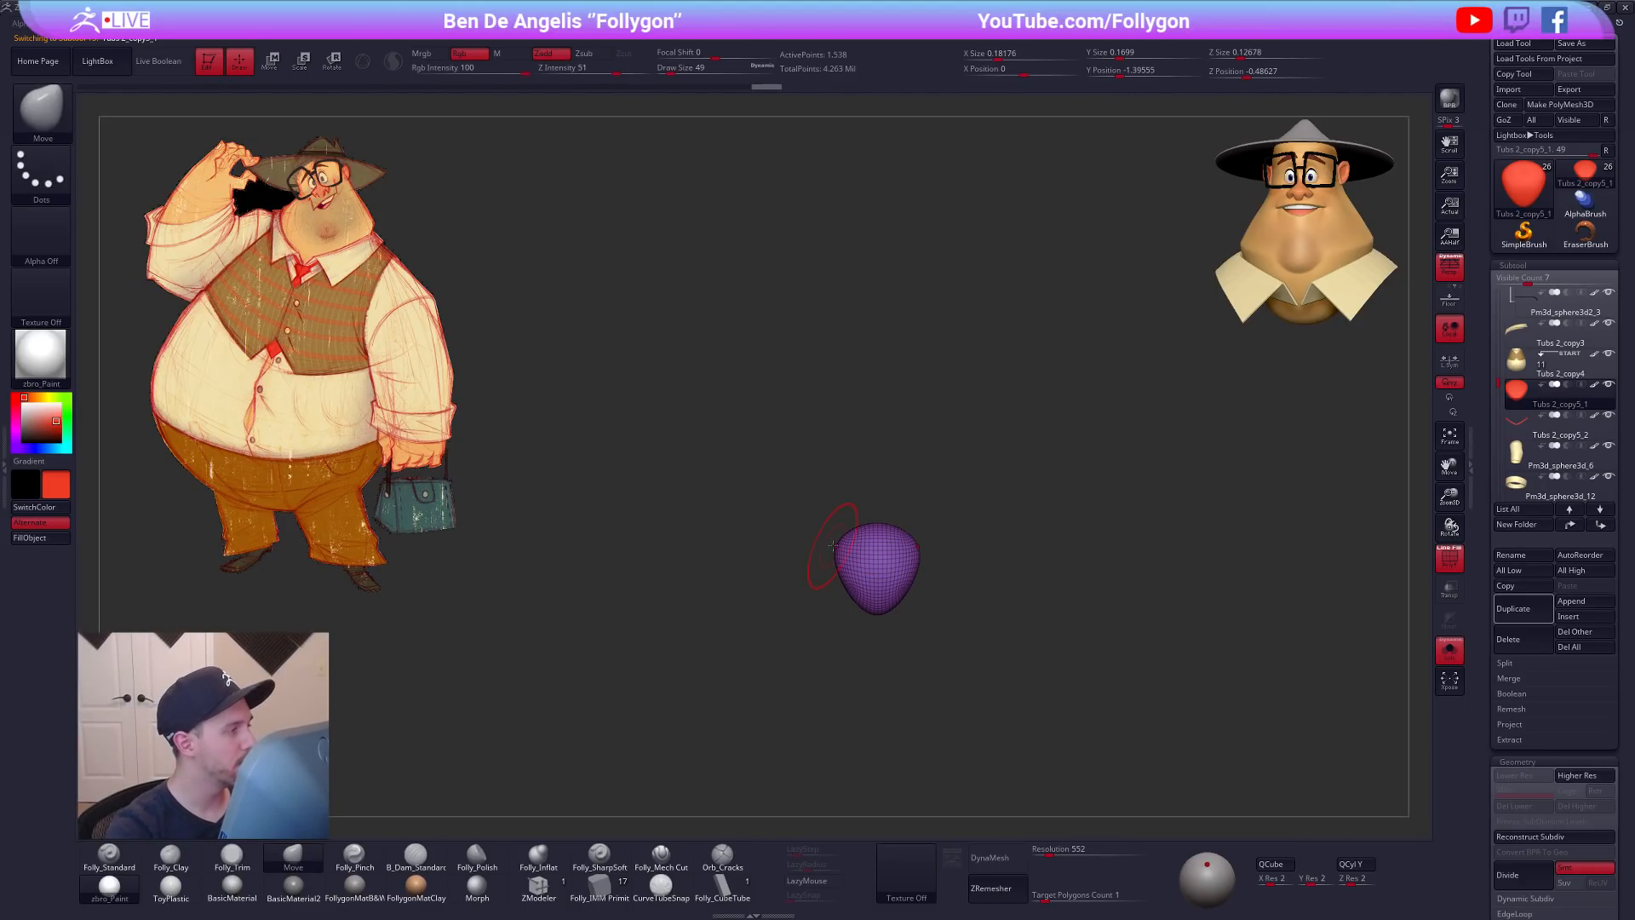
pyautogui.hotkey('alt', 's')
pyautogui.hotkey('alt', 's')
pyautogui.keyDown('ctrl'); pyautogui.keyDown('shift'); pyautogui.moveTo(819, 596); pyautogui.dragTo(867, 499); pyautogui.keyUp('shift'); pyautogui.keyUp('ctrl')
pyautogui.keyDown('ctrl'); pyautogui.keyDown('shift'); pyautogui.click(887, 535); pyautogui.keyUp('shift'); pyautogui.keyUp('ctrl')
pyautogui.hotkey('ctrl', 'shift', 'f')
pyautogui.click(979, 530)
pyautogui.click(937, 638)
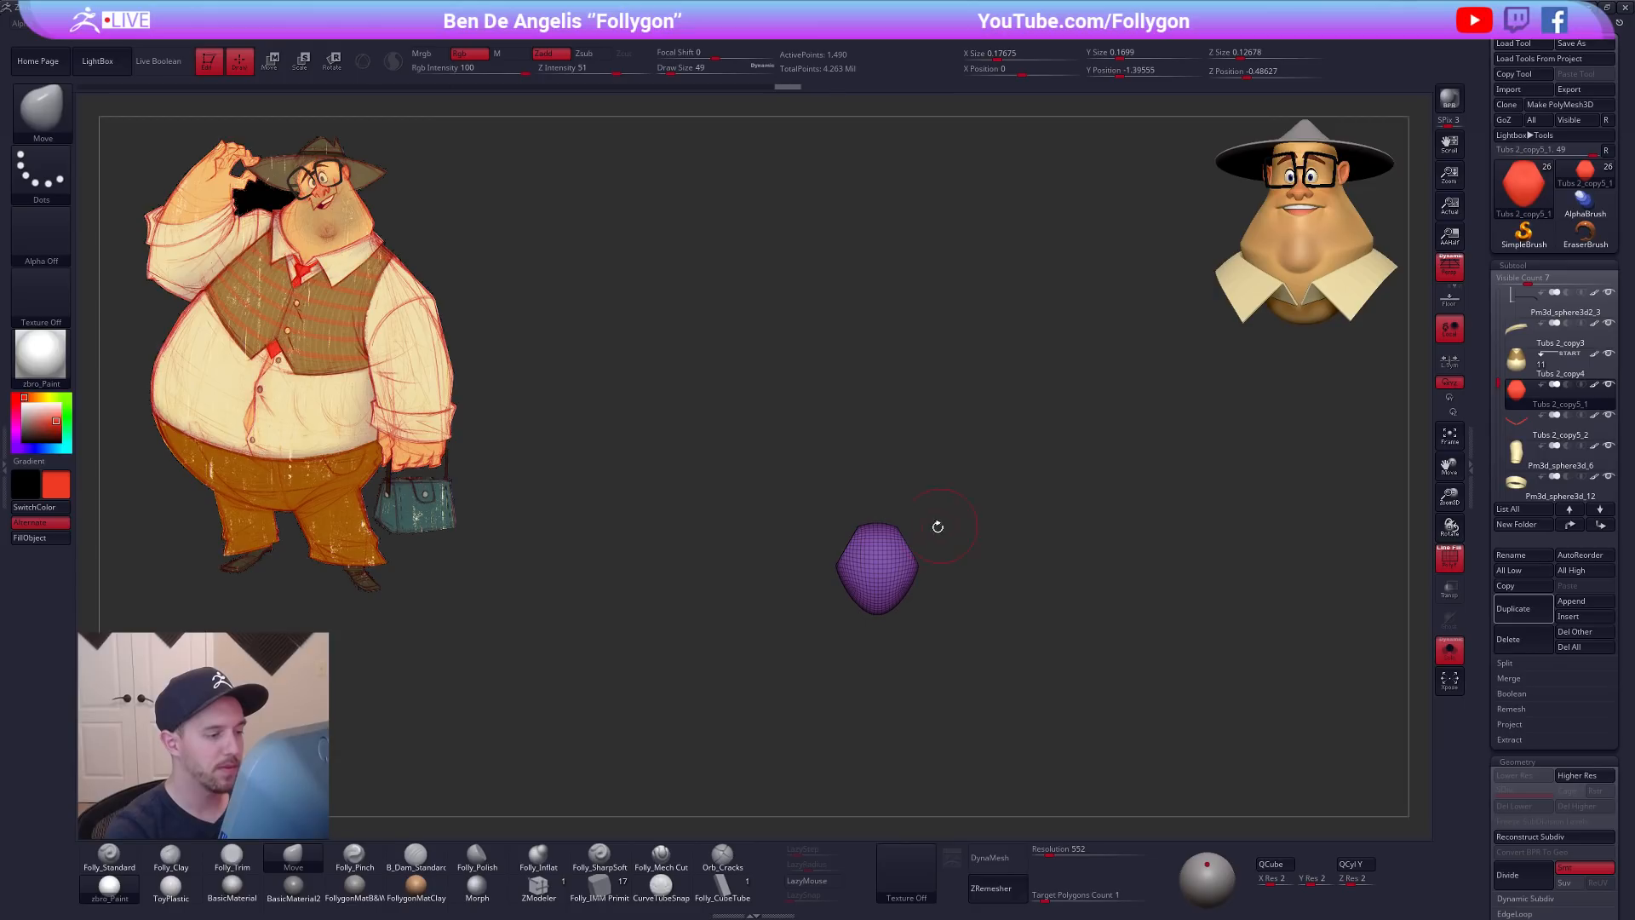
# Step: Cut the top of the tie knot flat, delete the cut-off part and close the open hole
pyautogui.keyDown('shift'); pyautogui.moveTo(860, 554); pyautogui.dragTo(869, 540, button='right'); pyautogui.keyUp('shift')
pyautogui.keyDown('ctrl'); pyautogui.keyDown('shift'); pyautogui.moveTo(804, 559); pyautogui.dragTo(901, 547); pyautogui.keyUp('shift'); pyautogui.keyUp('ctrl')
pyautogui.keyDown('ctrl'); pyautogui.keyDown('shift'); pyautogui.click(860, 566); pyautogui.keyUp('shift'); pyautogui.keyUp('ctrl')
pyautogui.hotkey('ctrl', 'z')
pyautogui.hotkey('ctrl', 'z')
pyautogui.hotkey('ctrl', 'w')
pyautogui.keyDown('ctrl'); pyautogui.keyDown('shift'); pyautogui.click(864, 569); pyautogui.keyUp('shift'); pyautogui.keyUp('ctrl')
pyautogui.press('space')
pyautogui.click(974, 562)
pyautogui.keyDown('shift'); pyautogui.moveTo(1051, 547); pyautogui.dragTo(993, 584); pyautogui.keyUp('shift')
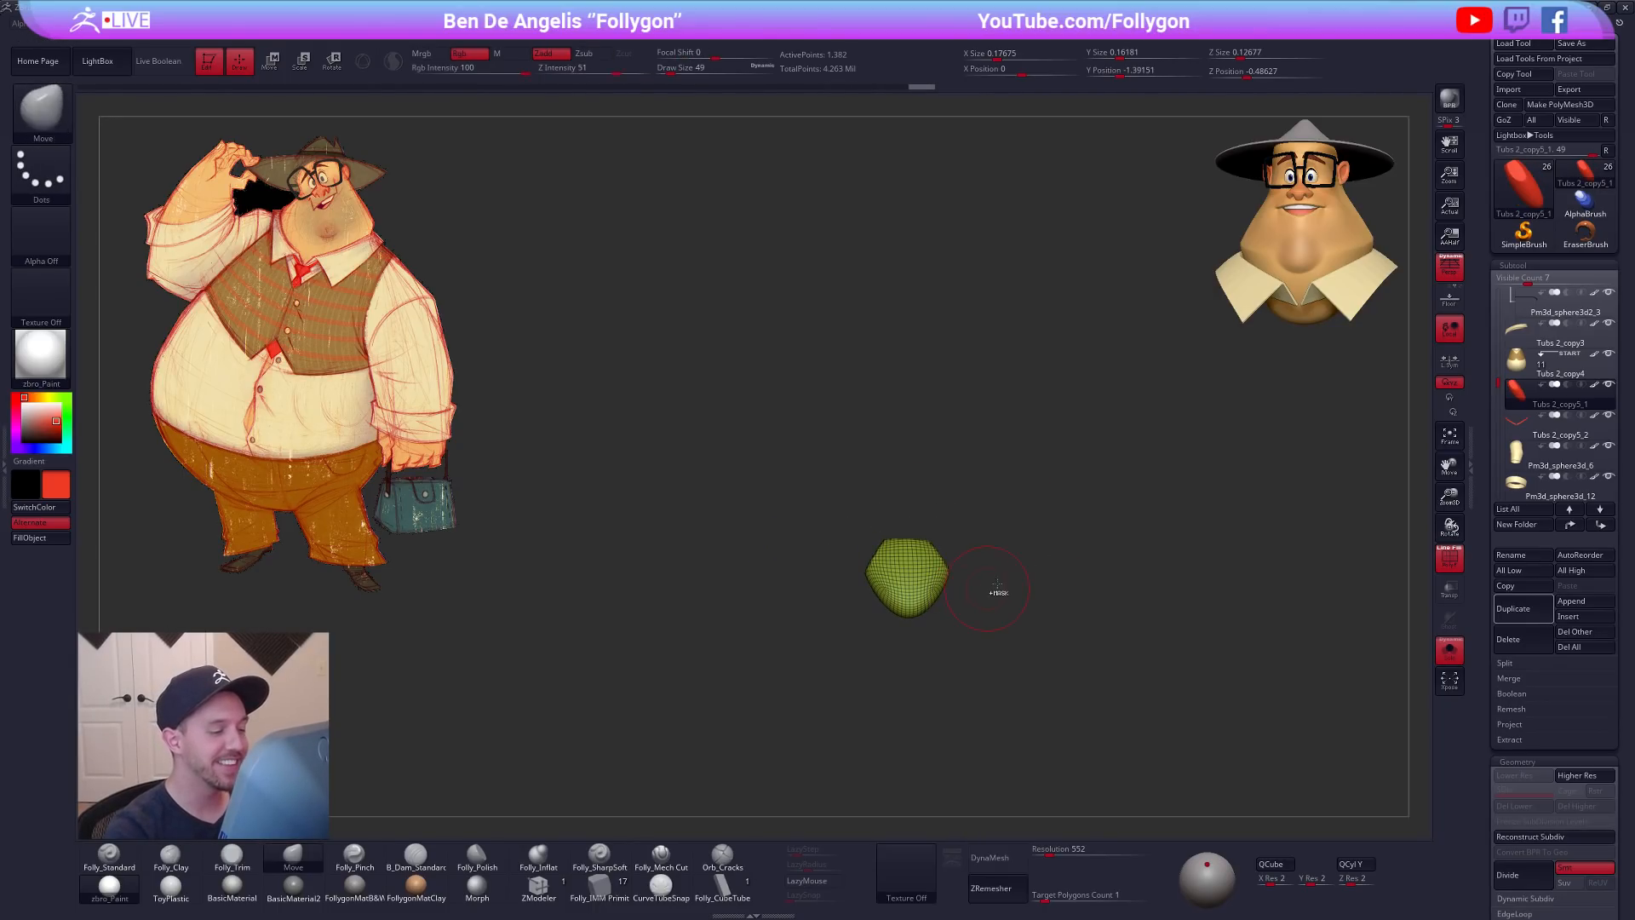
pyautogui.press('space')
pyautogui.click(1090, 564)
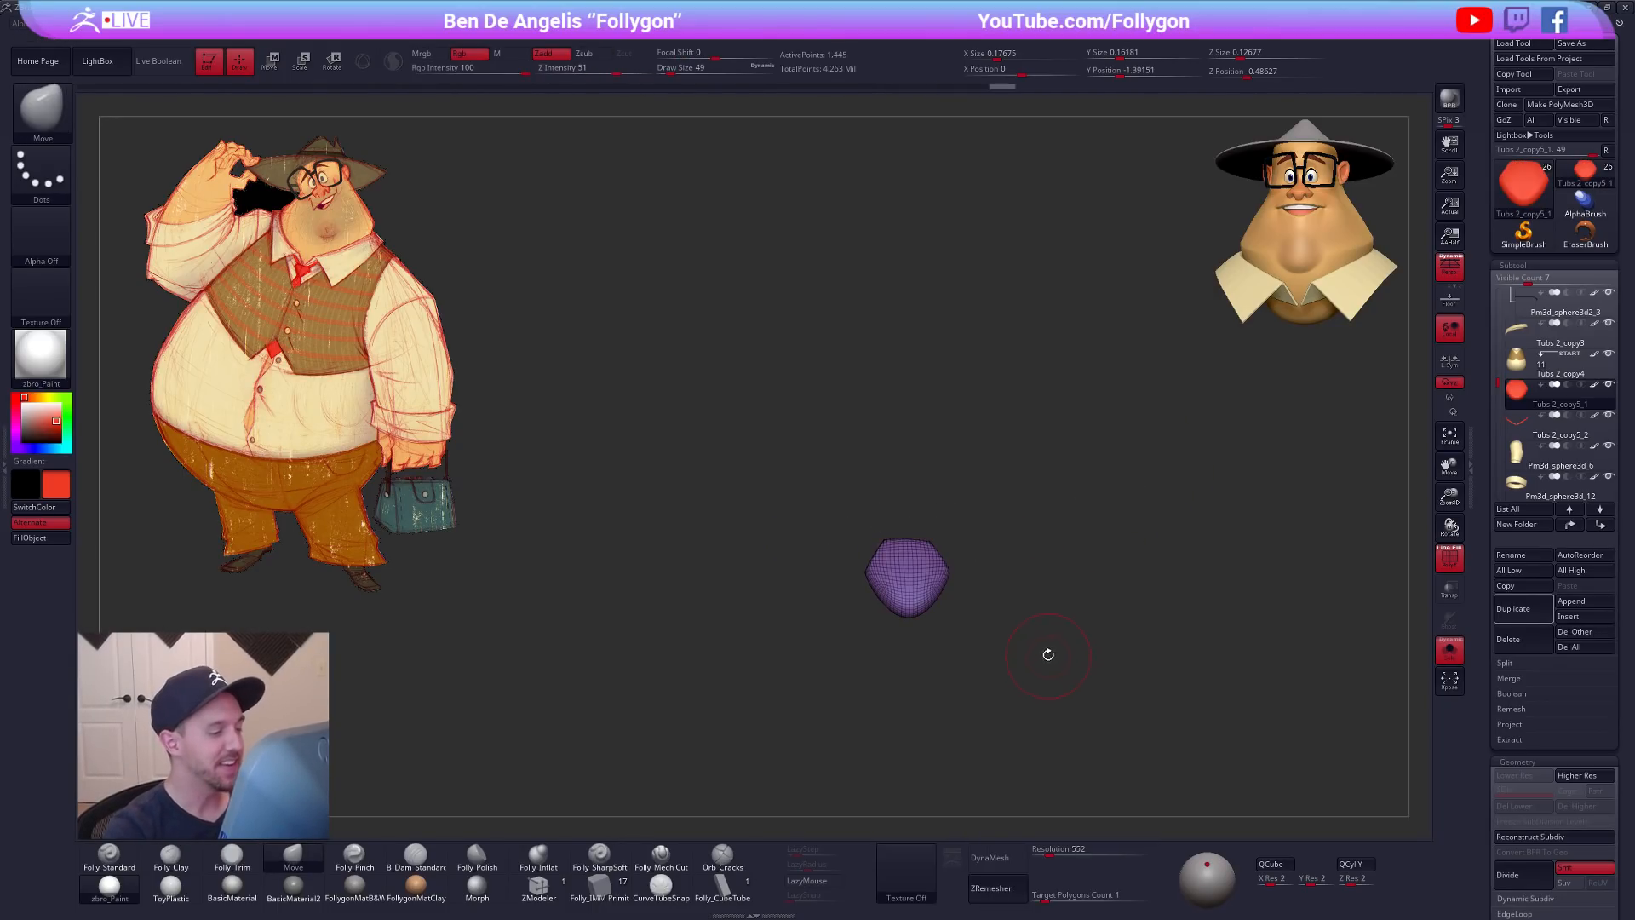
# Step: Cut the bottom of the tie knot flat, delete the cut-off part, close the hole and hide the polyframe
pyautogui.moveTo(886, 607); pyautogui.dragTo(816, 641)
pyautogui.keyDown('ctrl'); pyautogui.keyDown('shift'); pyautogui.click(865, 592); pyautogui.keyUp('shift'); pyautogui.keyUp('ctrl')
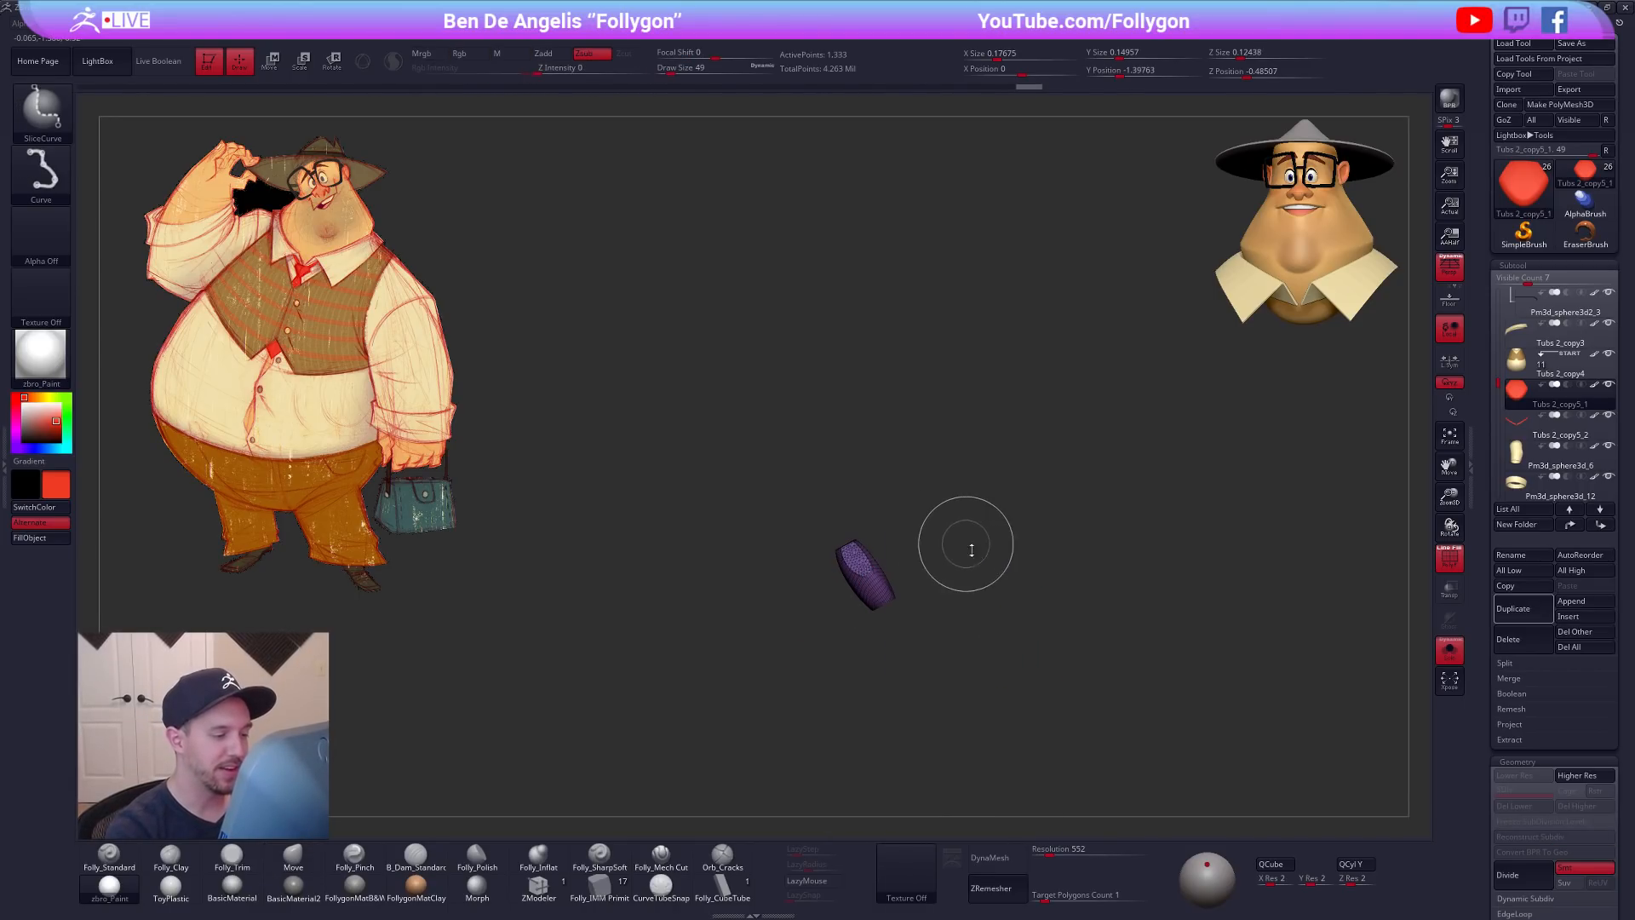
pyautogui.press('space')
pyautogui.click(946, 560)
pyautogui.click(1002, 564)
pyautogui.moveTo(1087, 565); pyautogui.dragTo(1073, 662)
pyautogui.hotkey('shift', 'f')
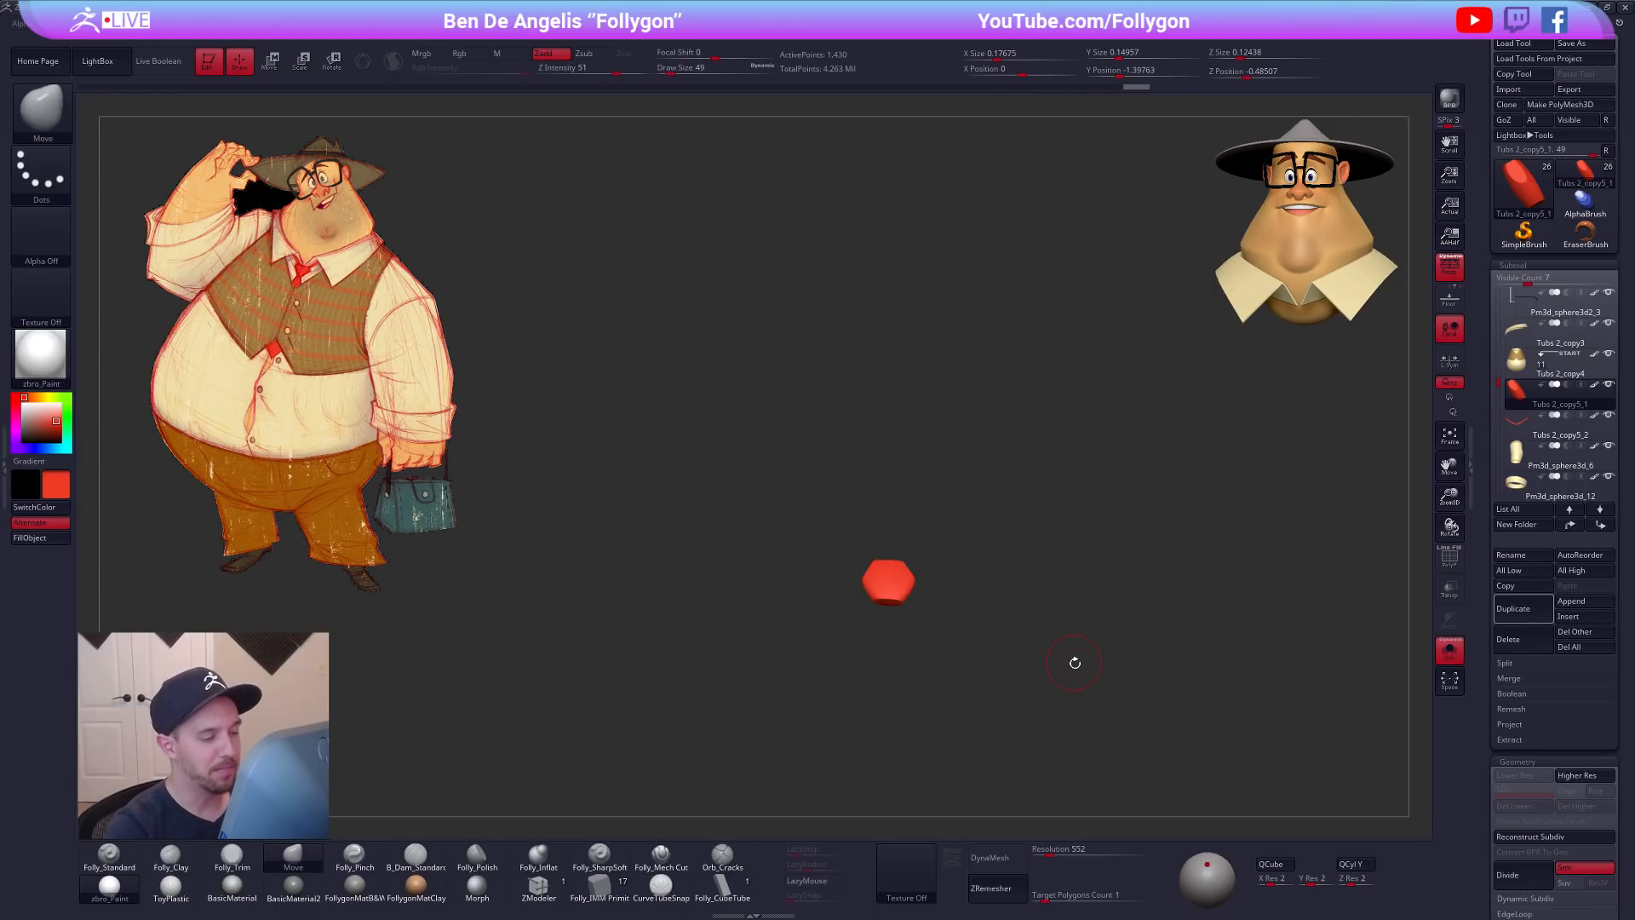
pyautogui.hotkey('ctrl', 'space')
pyautogui.click(1088, 652)
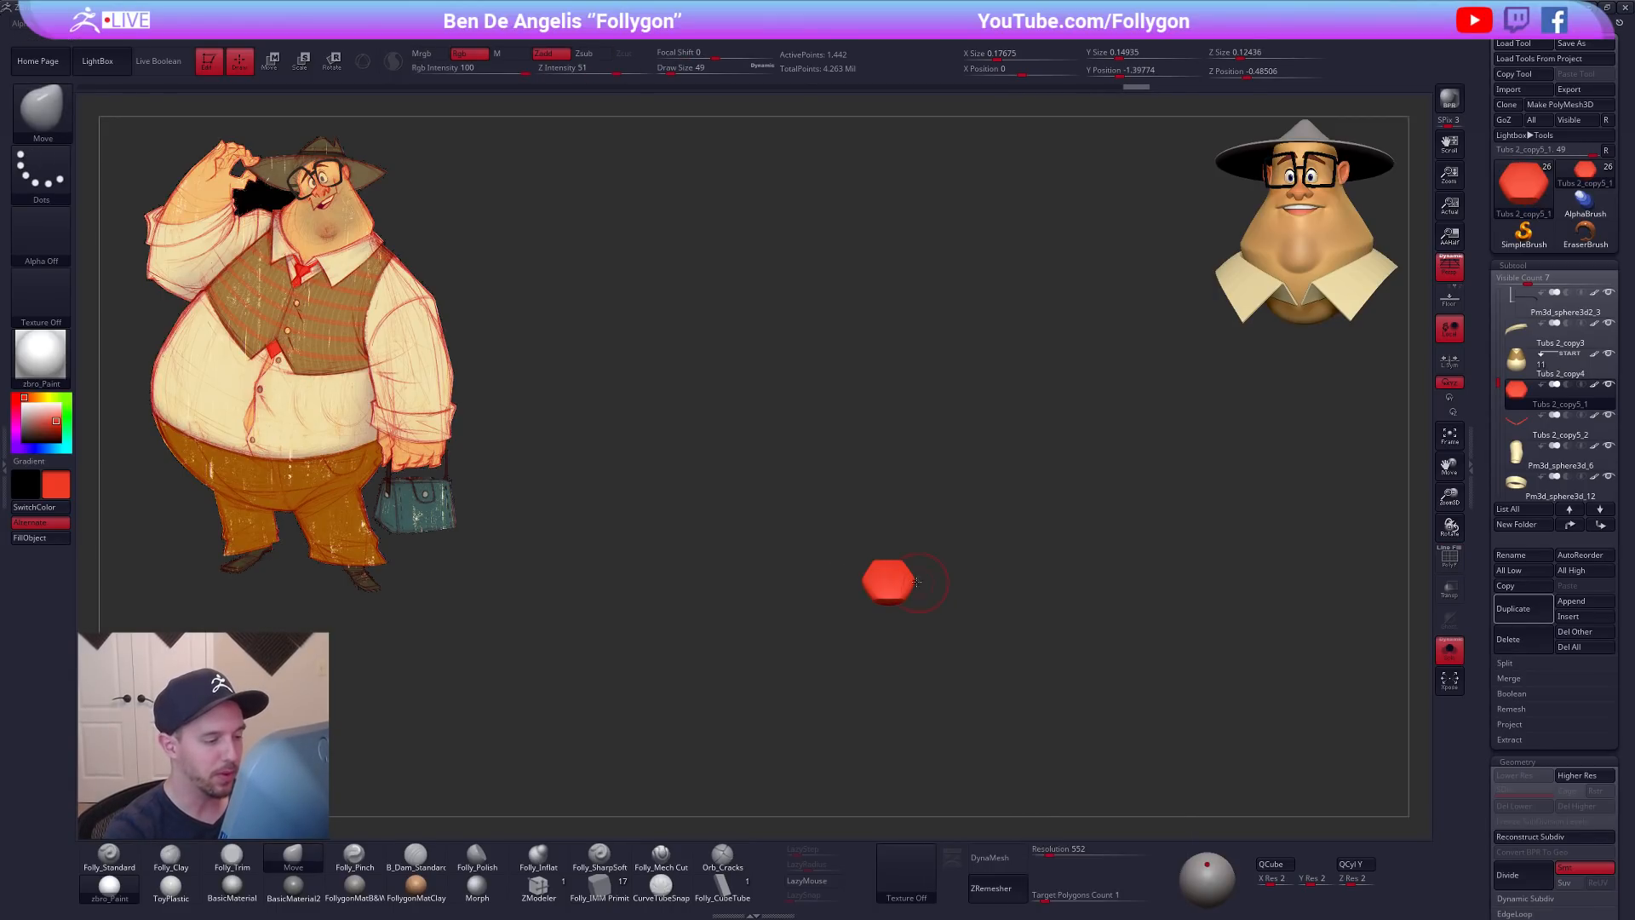
# Step: Turn off perspective and bring back the full character in front view around the tie knot
pyautogui.keyDown('alt'); pyautogui.moveTo(910, 597); pyautogui.dragTo(892, 533); pyautogui.keyUp('alt')
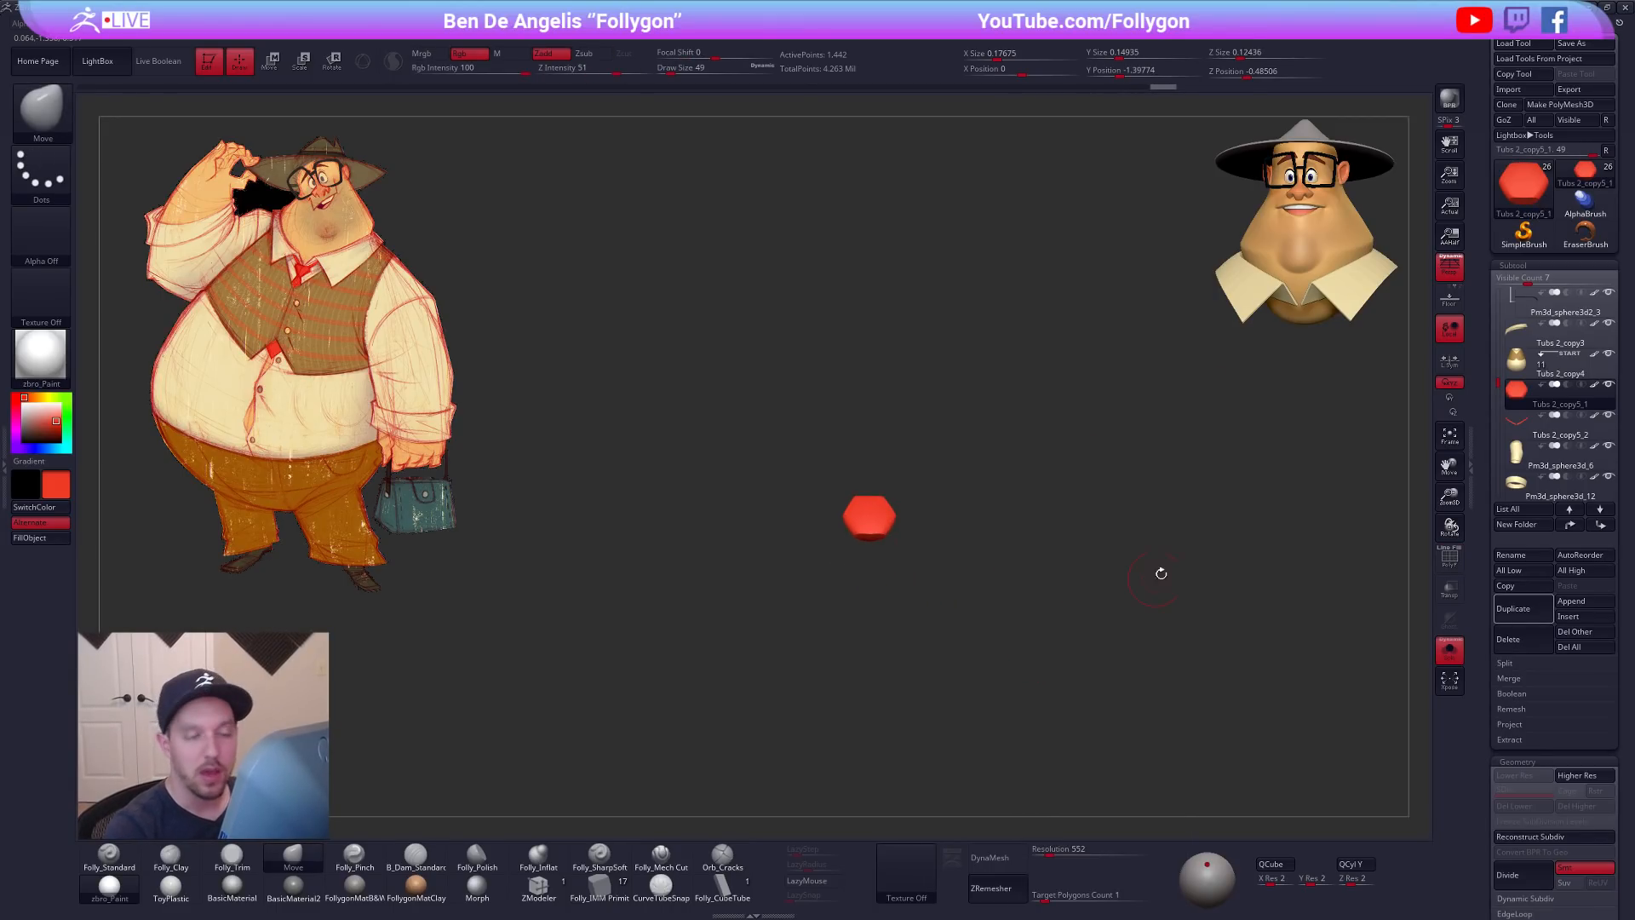
pyautogui.click(1453, 281)
pyautogui.click(1110, 577)
pyautogui.moveTo(1110, 577); pyautogui.dragTo(1141, 613)
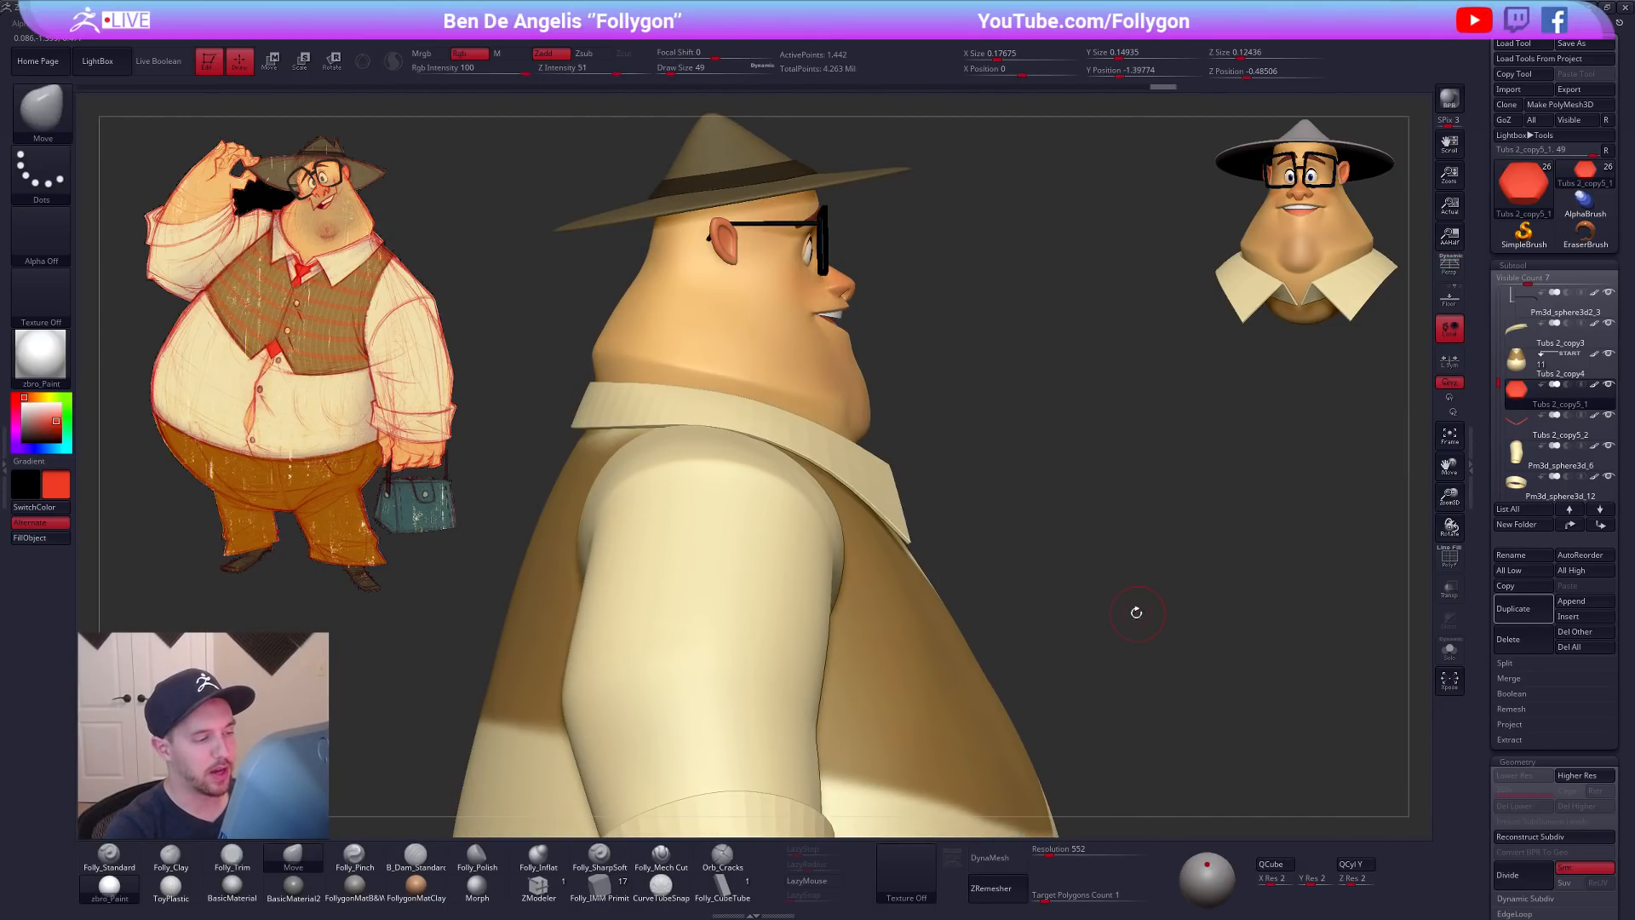
pyautogui.click(1139, 613)
pyautogui.moveTo(894, 522); pyautogui.dragTo(946, 587)
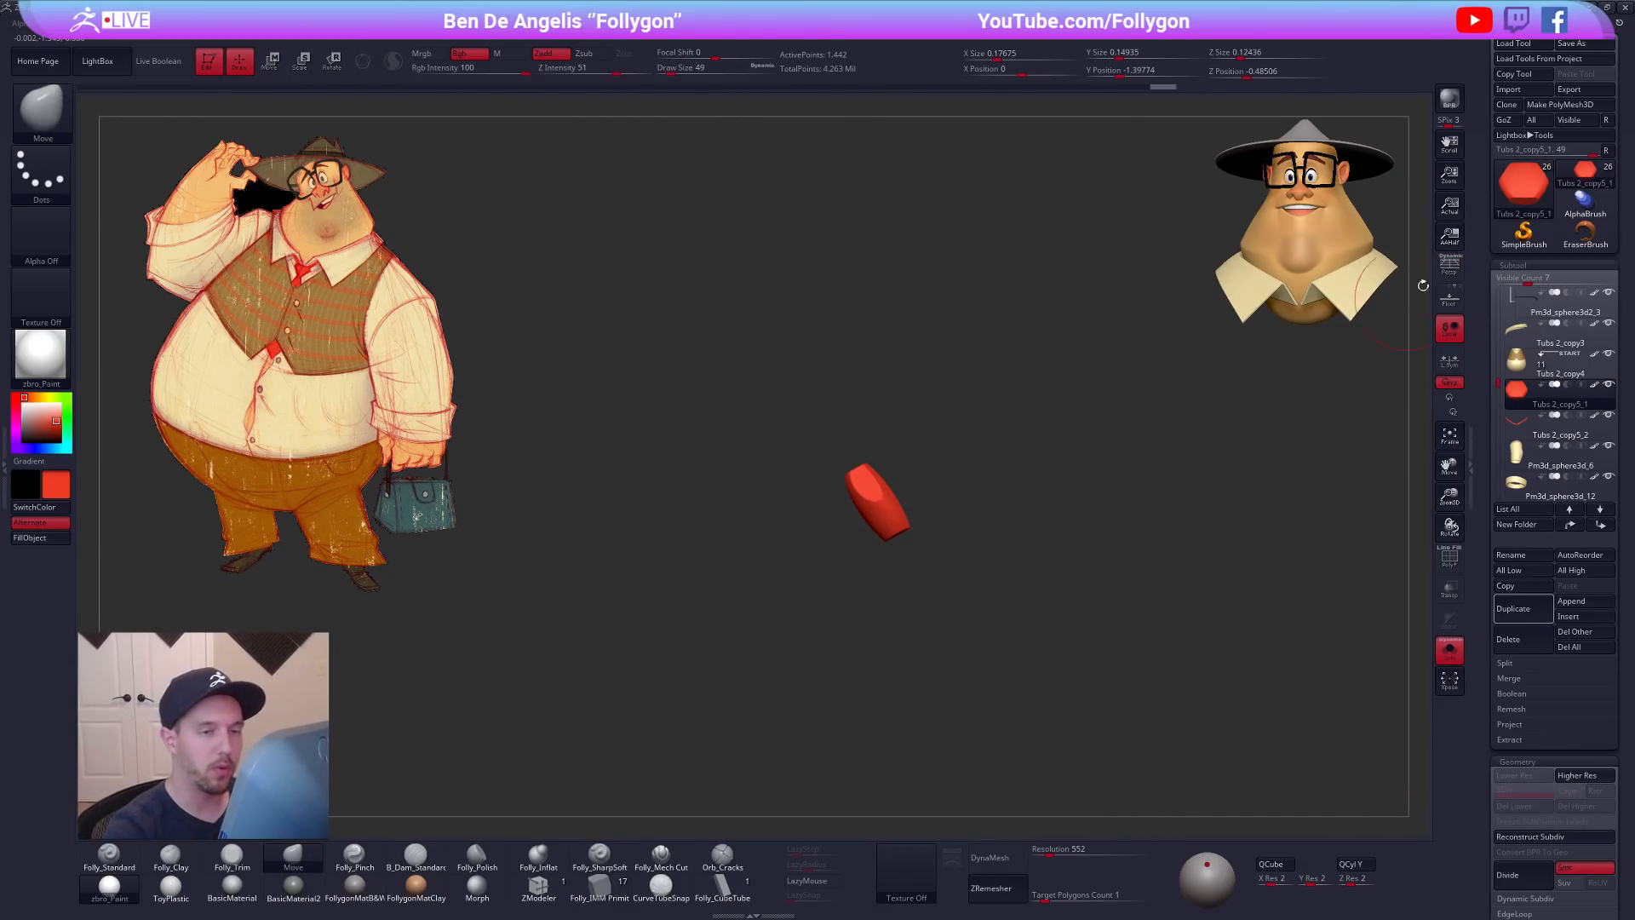
pyautogui.click(1450, 650)
pyautogui.moveTo(1187, 639); pyautogui.dragTo(1107, 639)
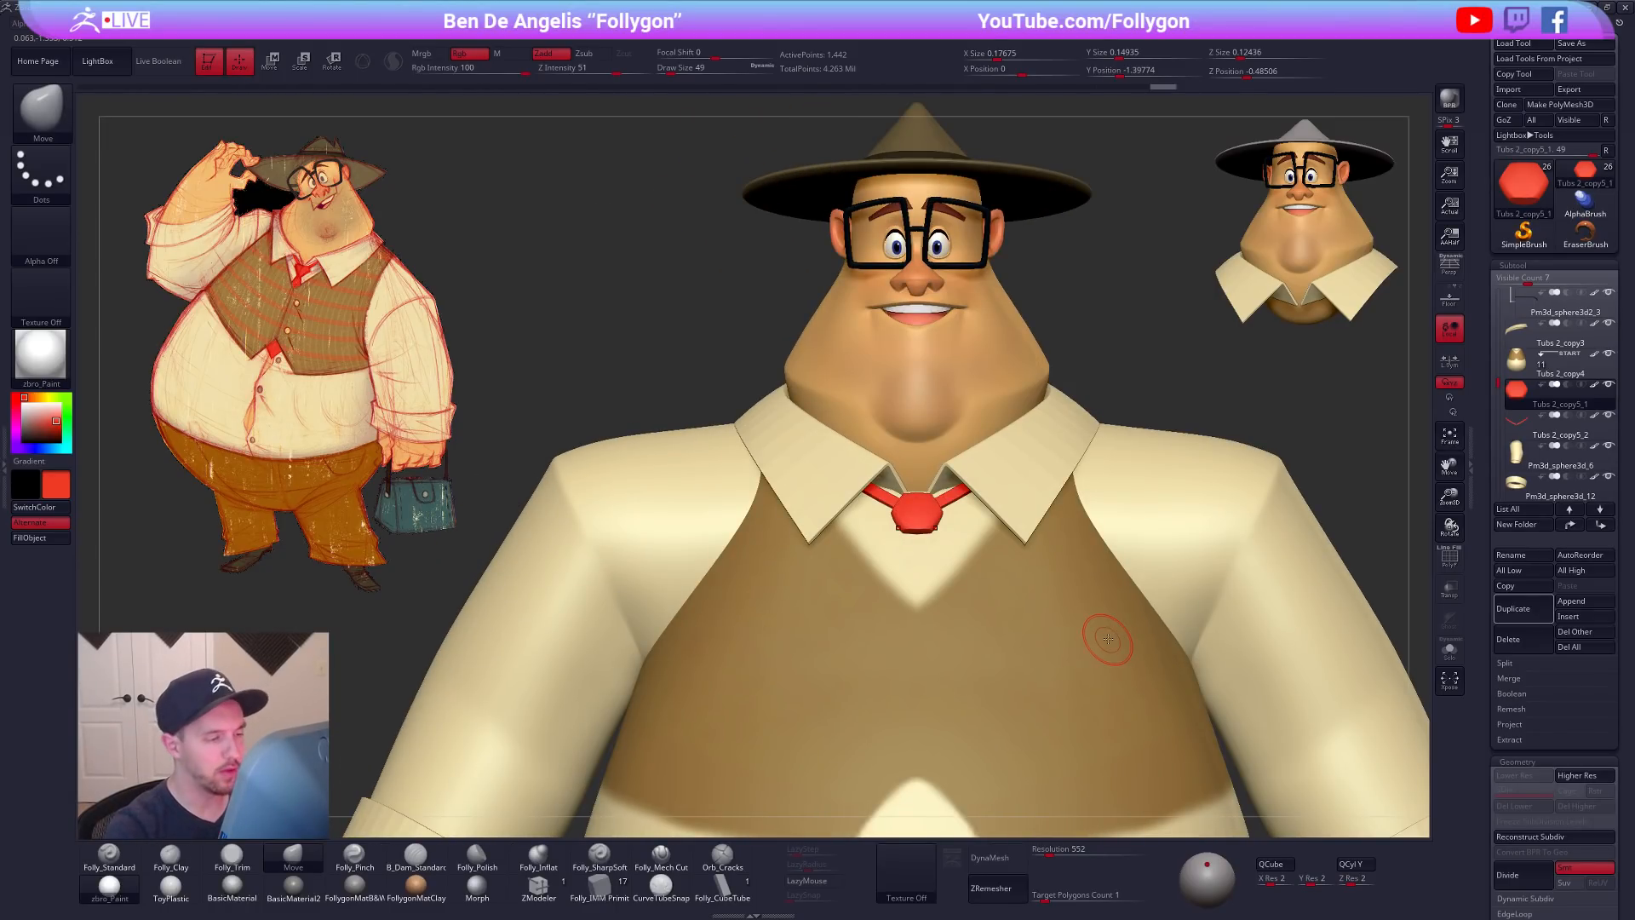
# Step: Narrow the lower part of the tie knot with the Move brush and smooth its form from several angles
pyautogui.moveTo(925, 539); pyautogui.dragTo(919, 548, button='right')
pyautogui.press('s')
pyautogui.moveTo(919, 538)
pyautogui.mouseDown()
pyautogui.moveTo(911, 557)
pyautogui.moveTo(936, 512)
pyautogui.moveTo(934, 528)
pyautogui.mouseUp()
pyautogui.press('space')
pyautogui.moveTo(925, 542); pyautogui.dragTo(922, 540)
pyautogui.moveTo(935, 533)
pyautogui.mouseDown(button='right')
pyautogui.moveTo(932, 515)
pyautogui.moveTo(988, 596)
pyautogui.mouseUp(button='right')
pyautogui.hotkey('alt', 's')
pyautogui.press('space')
pyautogui.moveTo(1005, 555); pyautogui.dragTo(995, 555)
pyautogui.moveTo(990, 564)
pyautogui.keyDown('alt'); pyautogui.mouseDown(button='right')
pyautogui.moveTo(976, 672)
pyautogui.moveTo(1045, 706)
pyautogui.mouseUp(button='right'); pyautogui.keyUp('alt')
pyautogui.moveTo(1029, 676)
pyautogui.mouseDown()
pyautogui.moveTo(1038, 626)
pyautogui.moveTo(958, 719)
pyautogui.mouseUp()
pyautogui.hotkey('shift', 'f')
pyautogui.hotkey('shift', 'f')
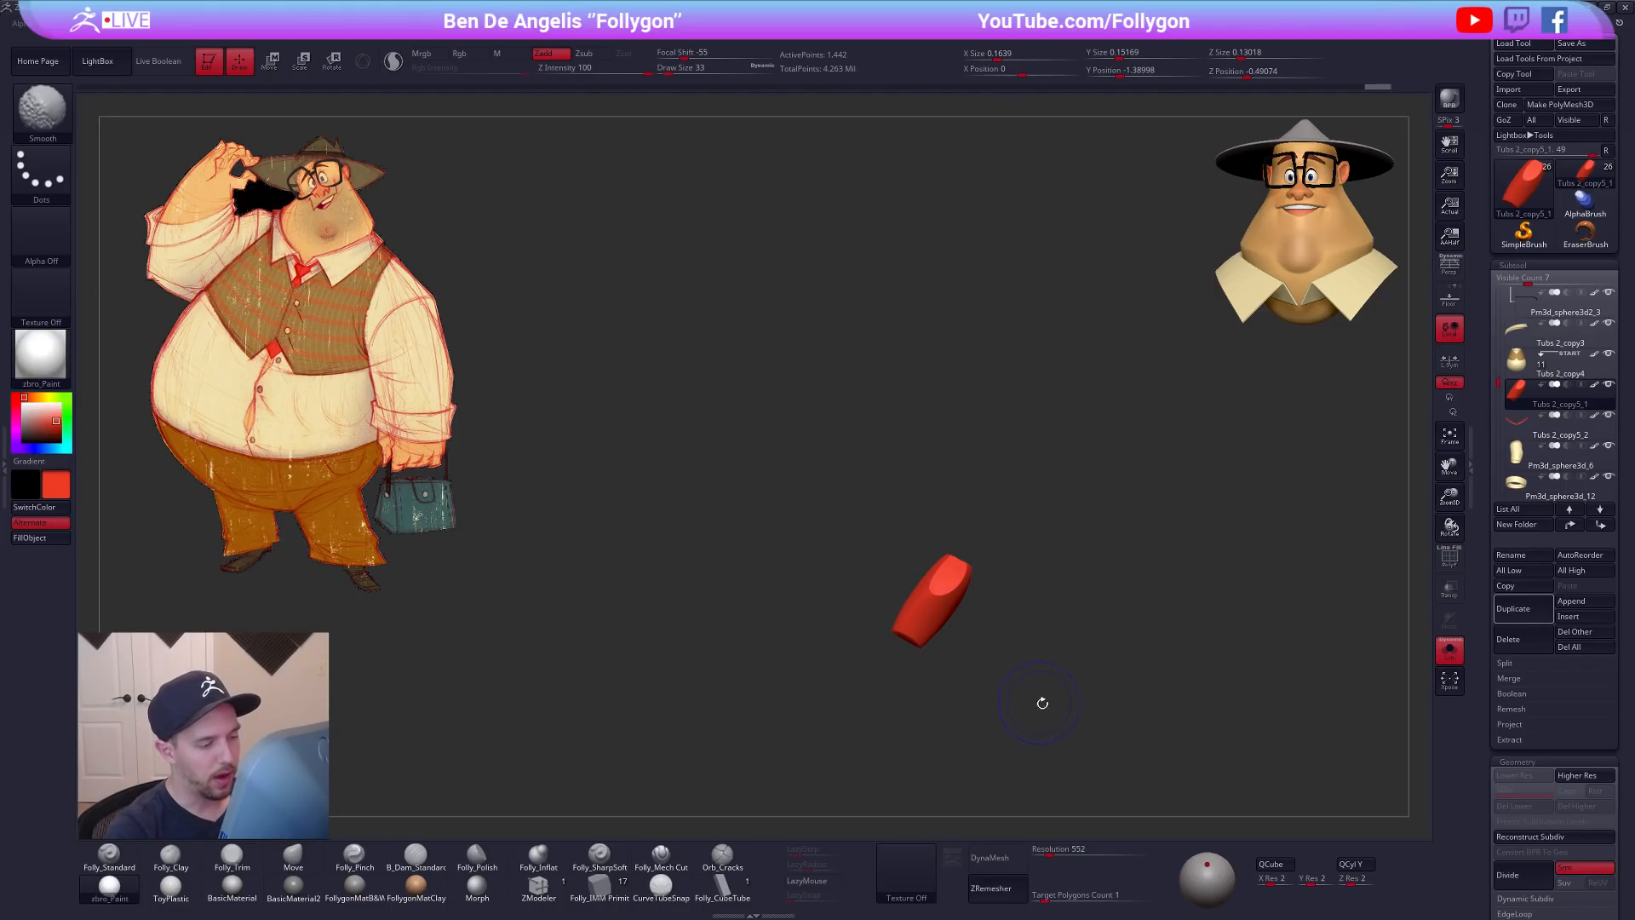
# Step: Refine the isolated knot's tapered profile with the Move brush and show the full character from the front
pyautogui.keyDown('alt'); pyautogui.moveTo(1045, 691); pyautogui.dragTo(1017, 653, button='right'); pyautogui.keyUp('alt')
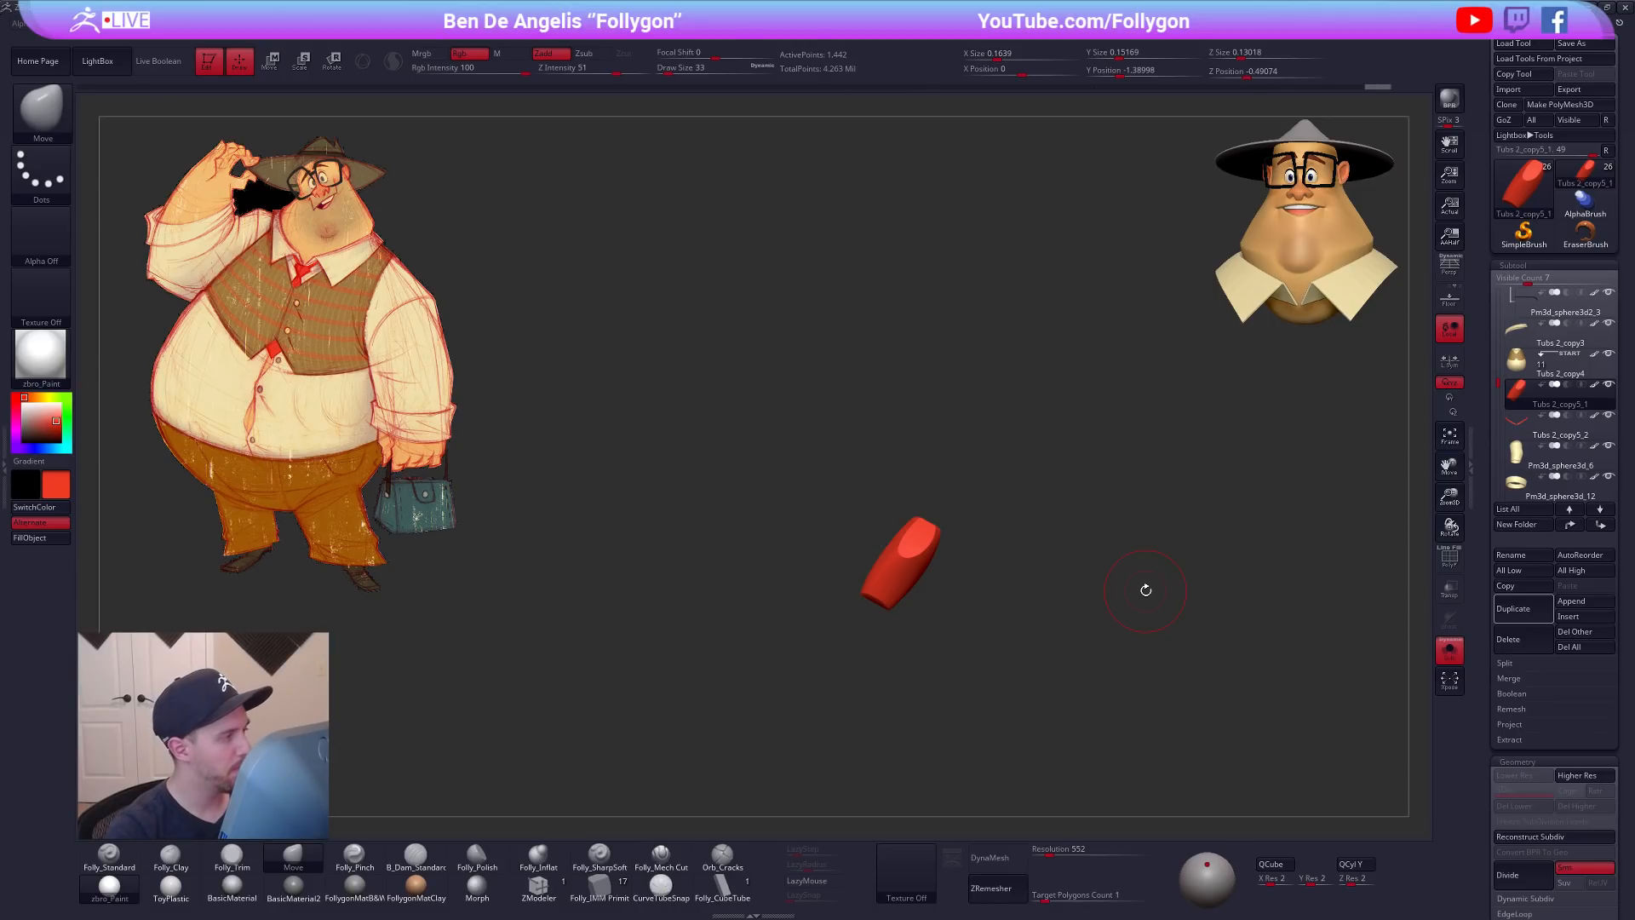
pyautogui.moveTo(1069, 662); pyautogui.dragTo(1054, 629, button='right')
pyautogui.press('space')
pyautogui.moveTo(889, 592); pyautogui.dragTo(896, 592)
pyautogui.keyDown('ctrl'); pyautogui.moveTo(922, 658); pyautogui.dragTo(916, 614, button='right'); pyautogui.keyUp('ctrl')
pyautogui.hotkey('shift', 's')
pyautogui.keyDown('alt'); pyautogui.moveTo(1005, 586); pyautogui.dragTo(1014, 500, button='right'); pyautogui.keyUp('alt')
pyautogui.keyDown('ctrl'); pyautogui.moveTo(1133, 648); pyautogui.dragTo(1119, 572, button='right'); pyautogui.keyUp('ctrl')
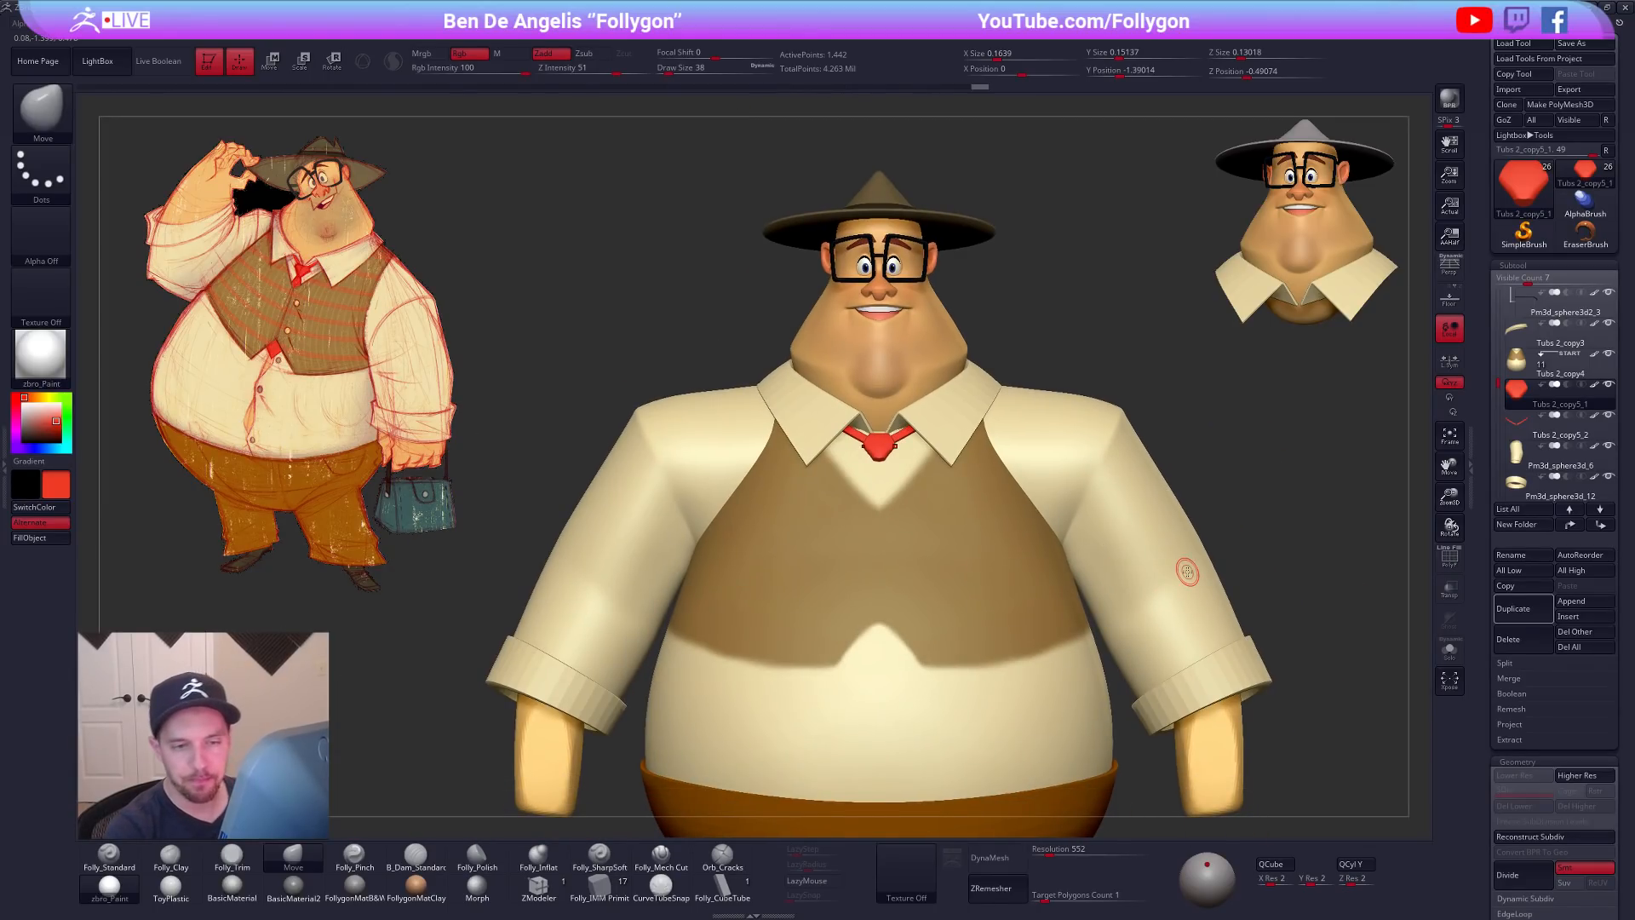
# Step: Duplicate the knot subtool and draw a straight Folly_CubeTube curve from the knot down to the belly
pyautogui.click(1502, 611)
pyautogui.click(722, 884)
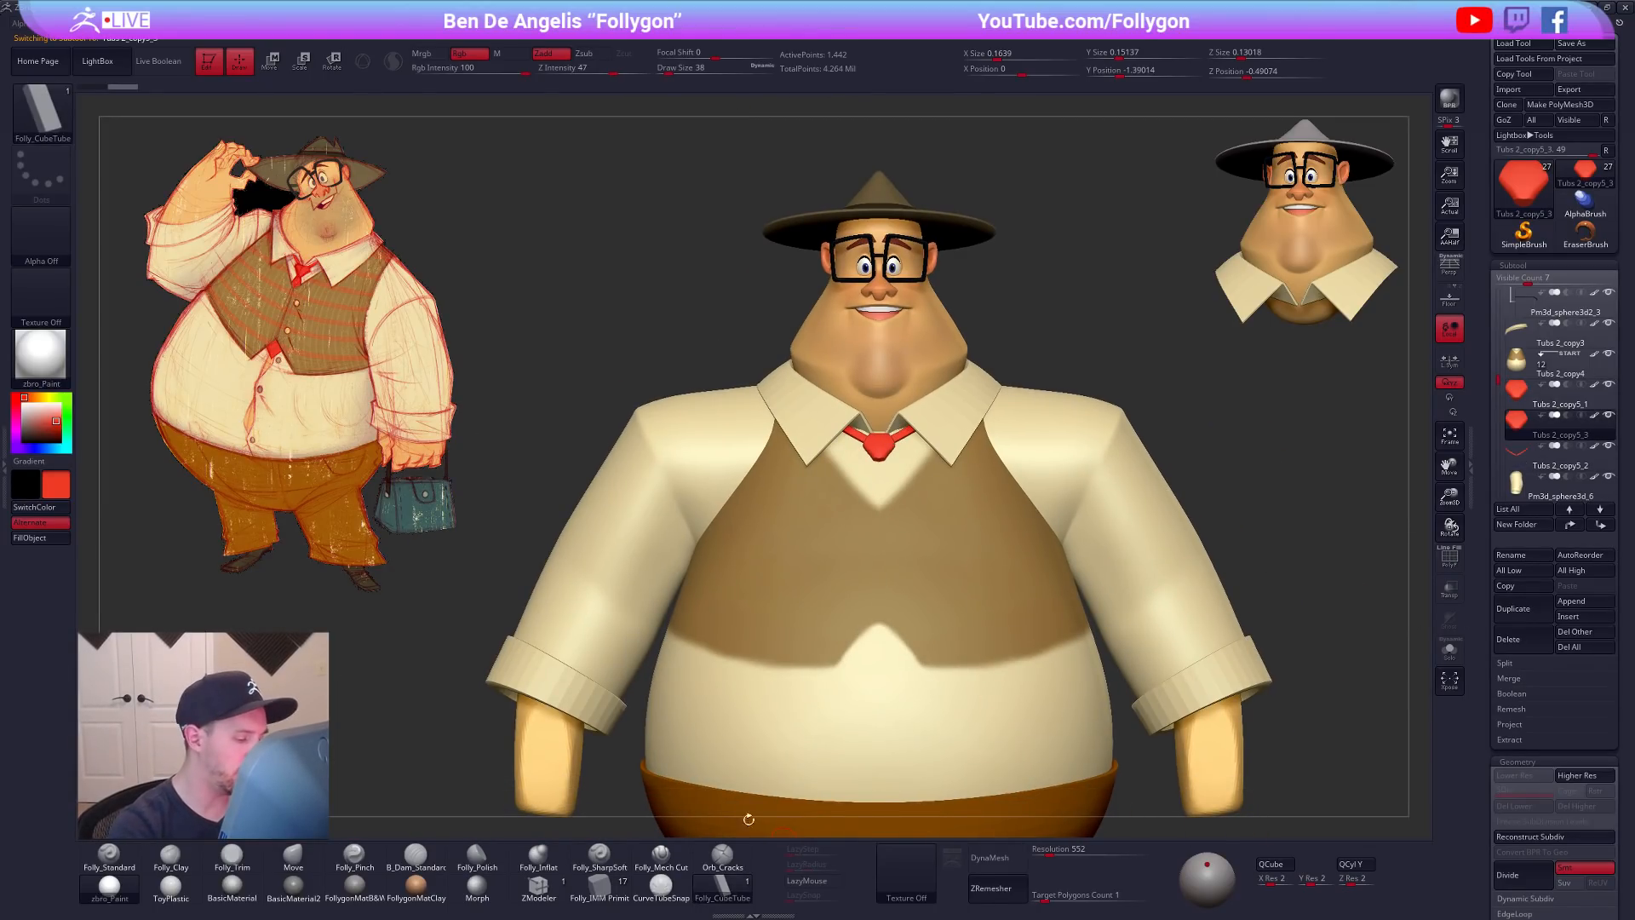
pyautogui.press('space')
pyautogui.moveTo(878, 489); pyautogui.dragTo(882, 489)
pyautogui.keyDown('alt'); pyautogui.moveTo(875, 491); pyautogui.dragTo(904, 495, button='right'); pyautogui.keyUp('alt')
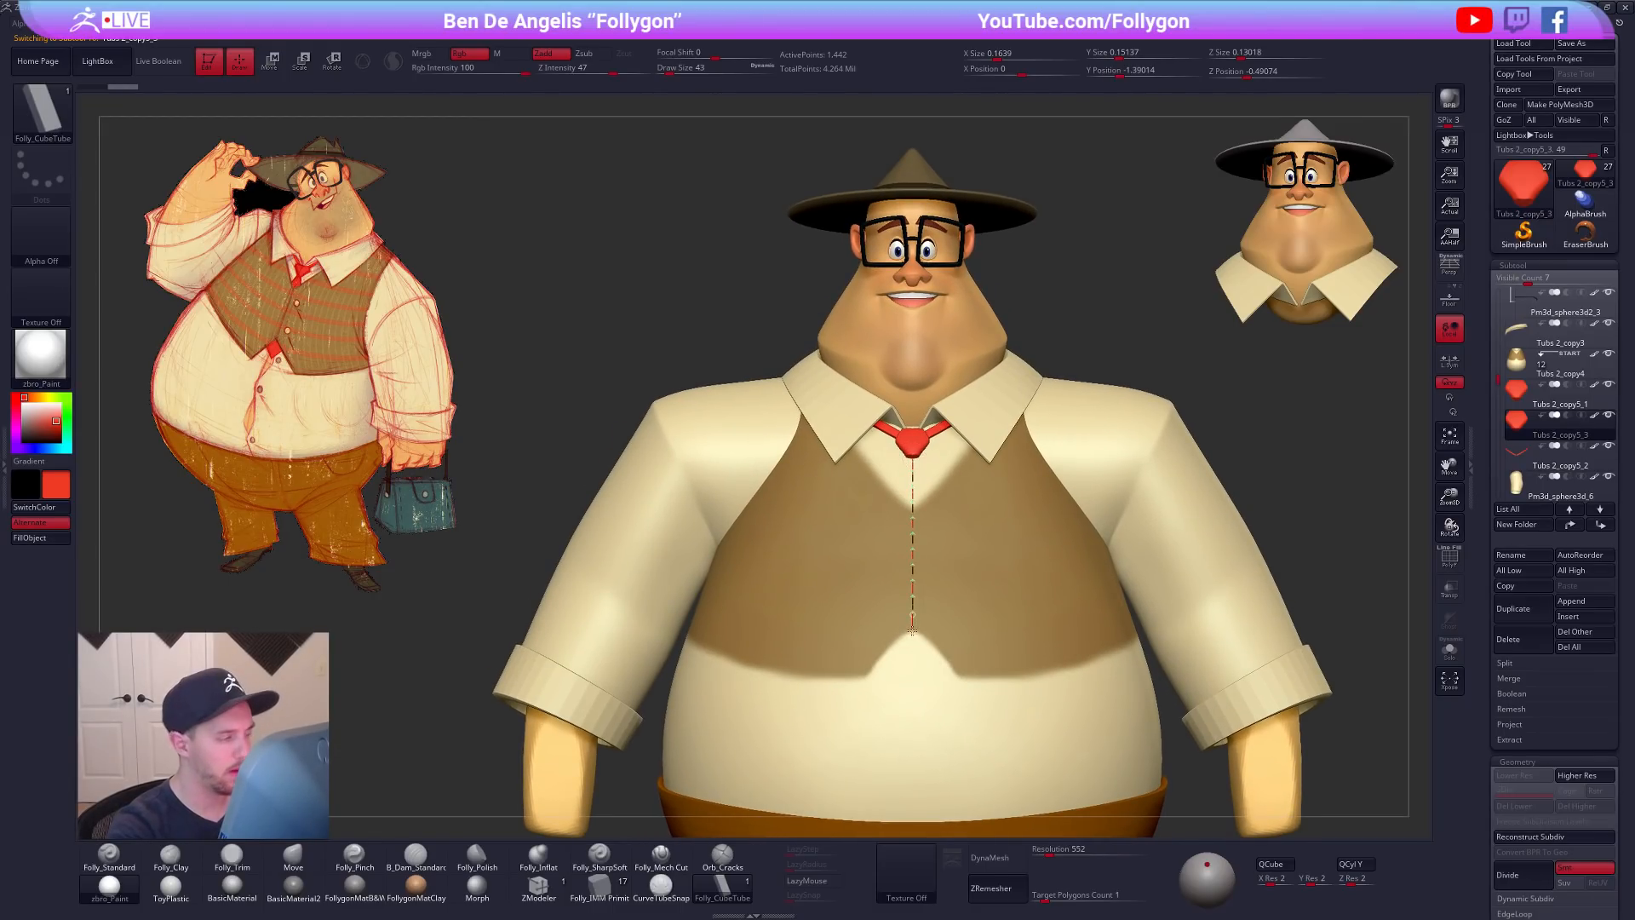
pyautogui.moveTo(895, 681); pyautogui.dragTo(896, 683)
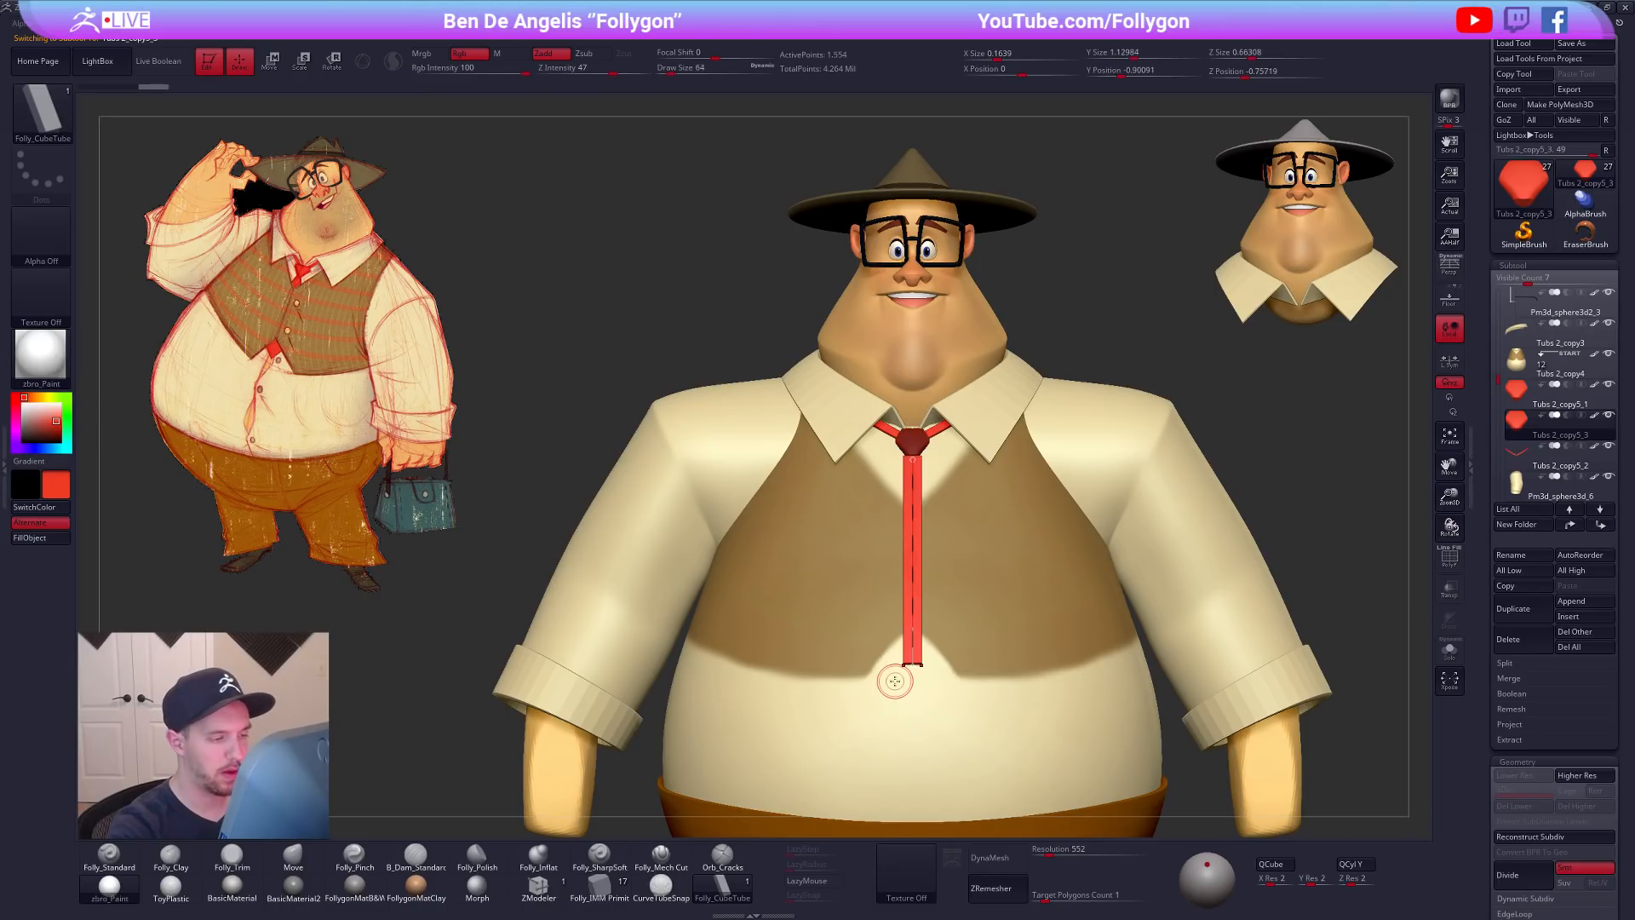
pyautogui.moveTo(978, 752); pyautogui.dragTo(1034, 730, button='right')
pyautogui.keyDown('alt'); pyautogui.moveTo(1034, 731); pyautogui.dragTo(1037, 677, button='right'); pyautogui.keyUp('alt')
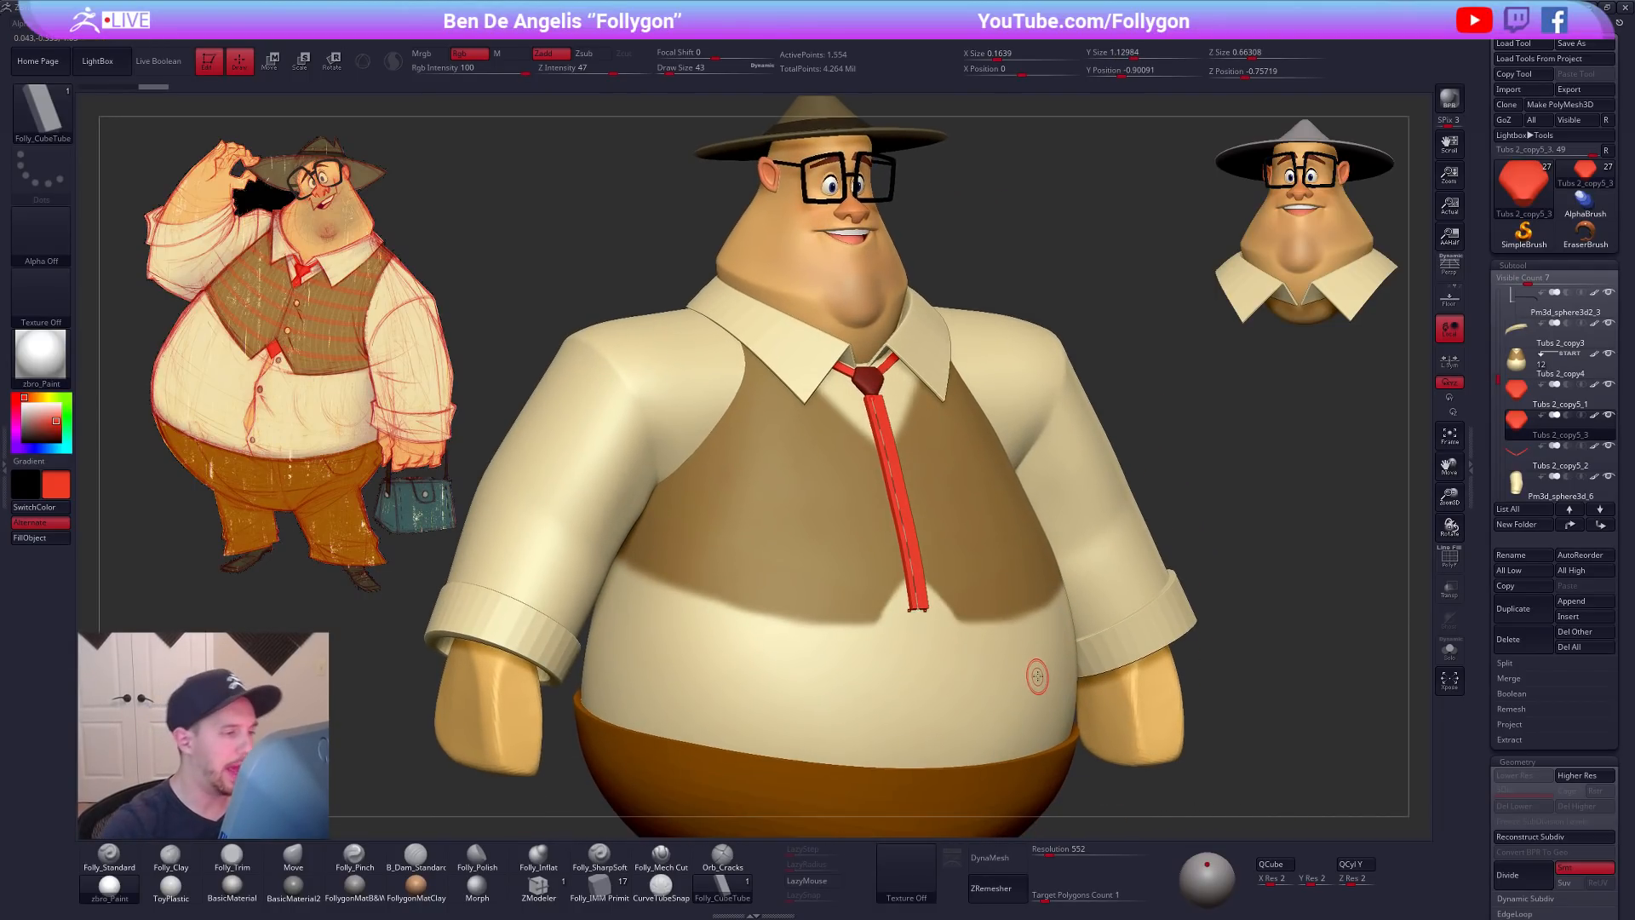
# Step: Enable the Size curve modifier and apply its sloped falloff to taper the tie tube along its length
pyautogui.click(5, 464)
pyautogui.moveTo(75, 336); pyautogui.dragTo(83, 108)
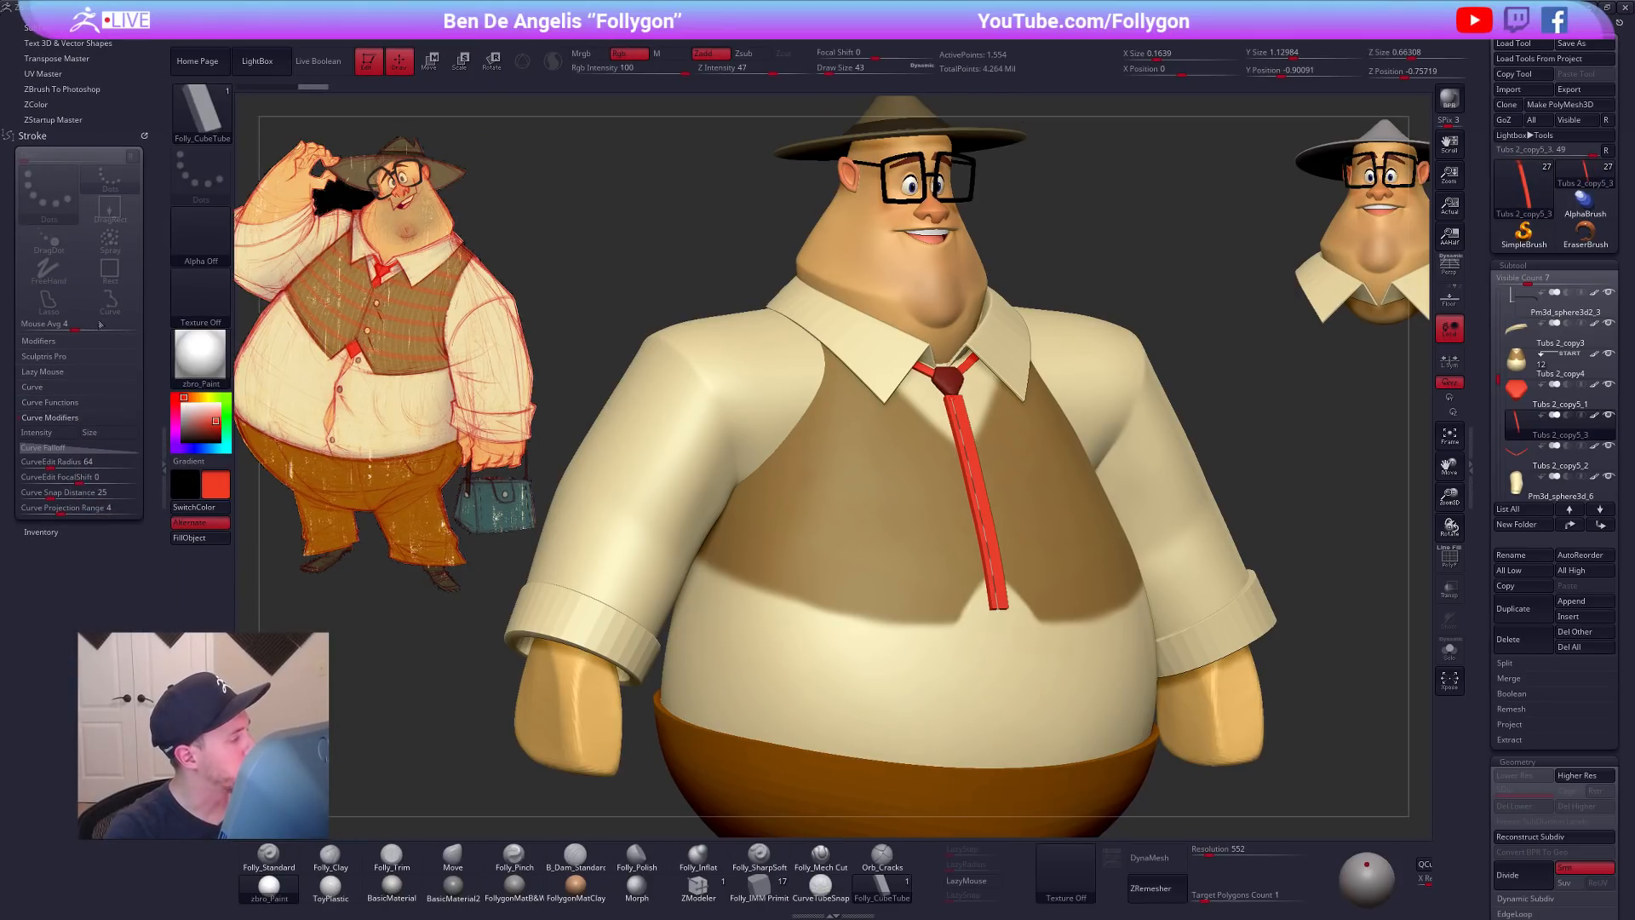
pyautogui.click(92, 447)
pyautogui.moveTo(139, 543); pyautogui.dragTo(138, 561)
pyautogui.click(967, 480)
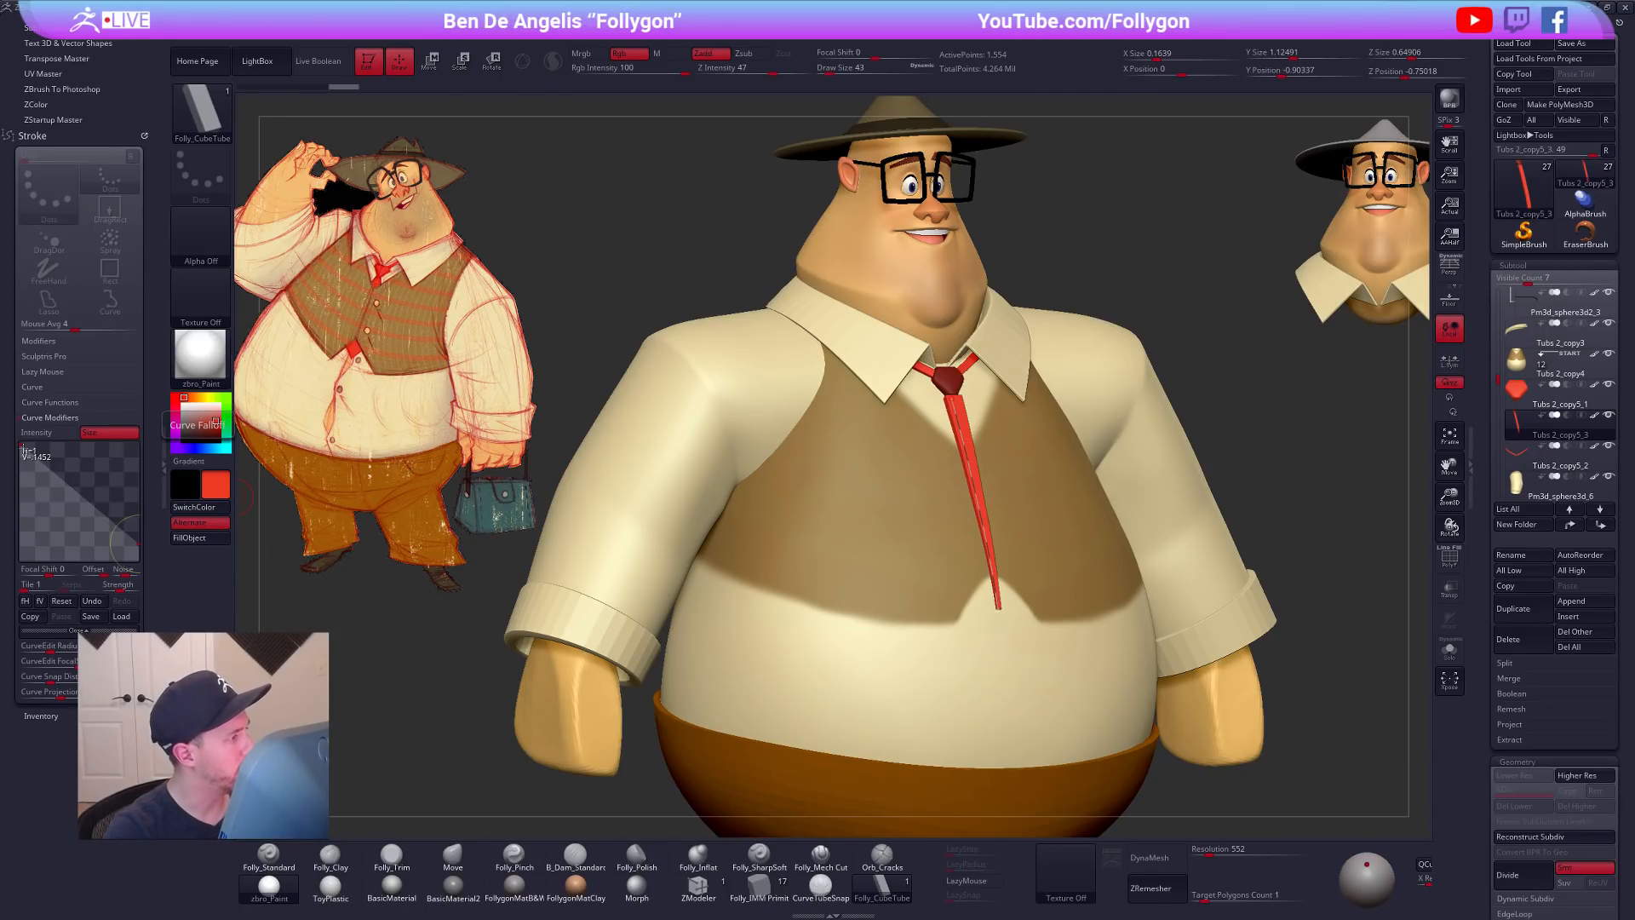
# Step: Reshape the Curve Falloff into a hump and update the tie so it starts narrow at the knot and widens downward
pyautogui.moveTo(21, 448); pyautogui.dragTo(78, 440)
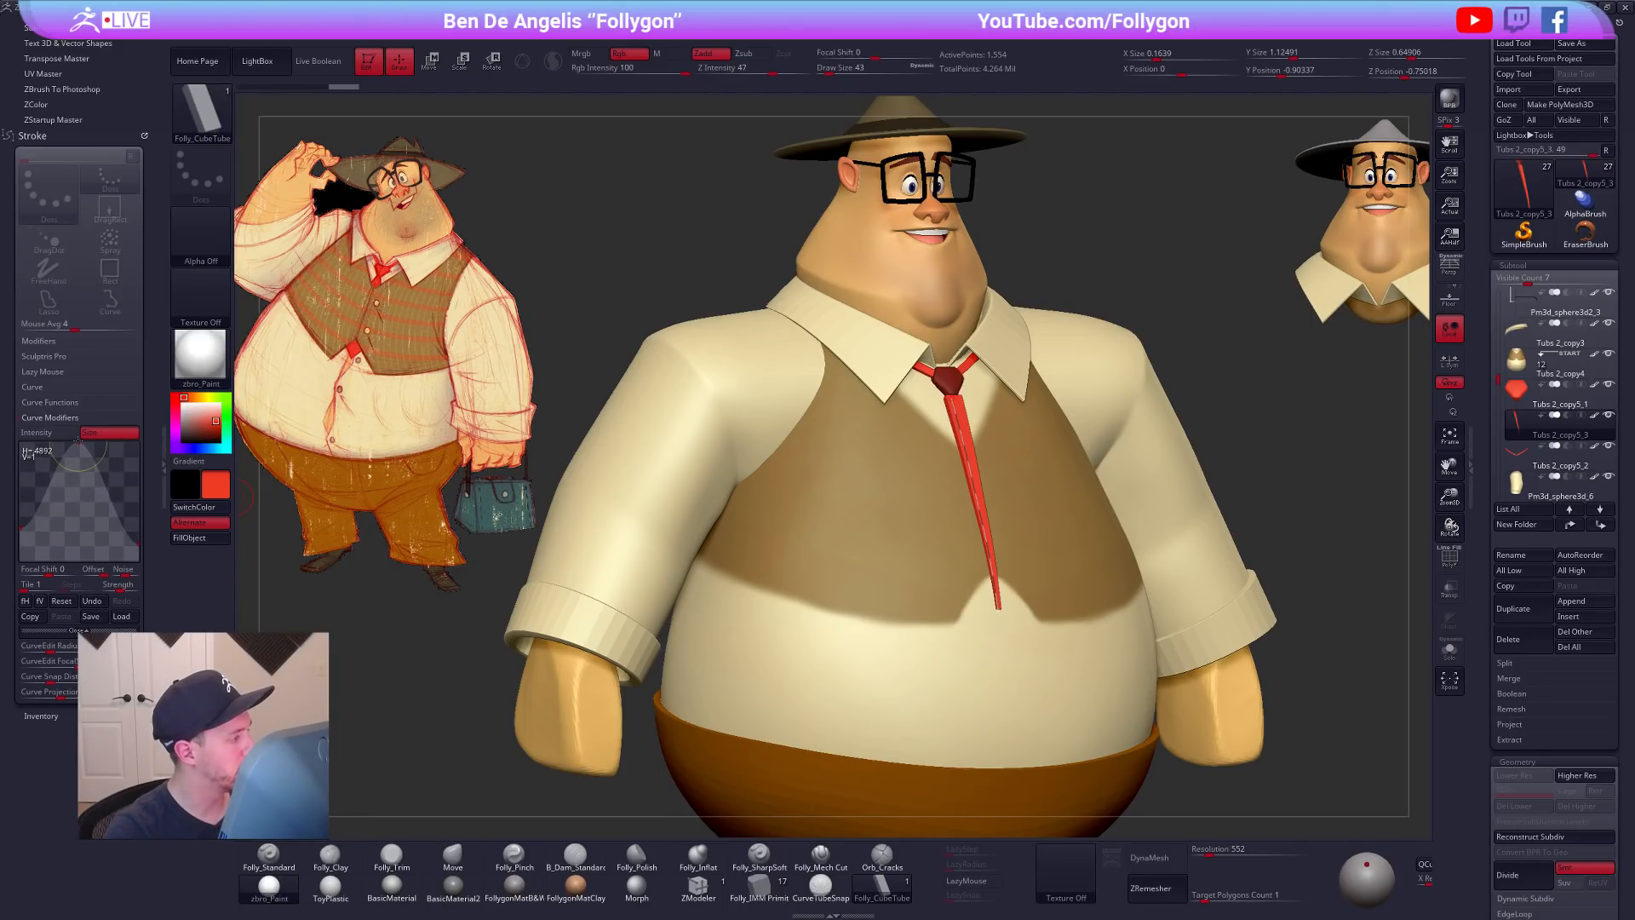
pyautogui.moveTo(106, 496); pyautogui.dragTo(121, 465)
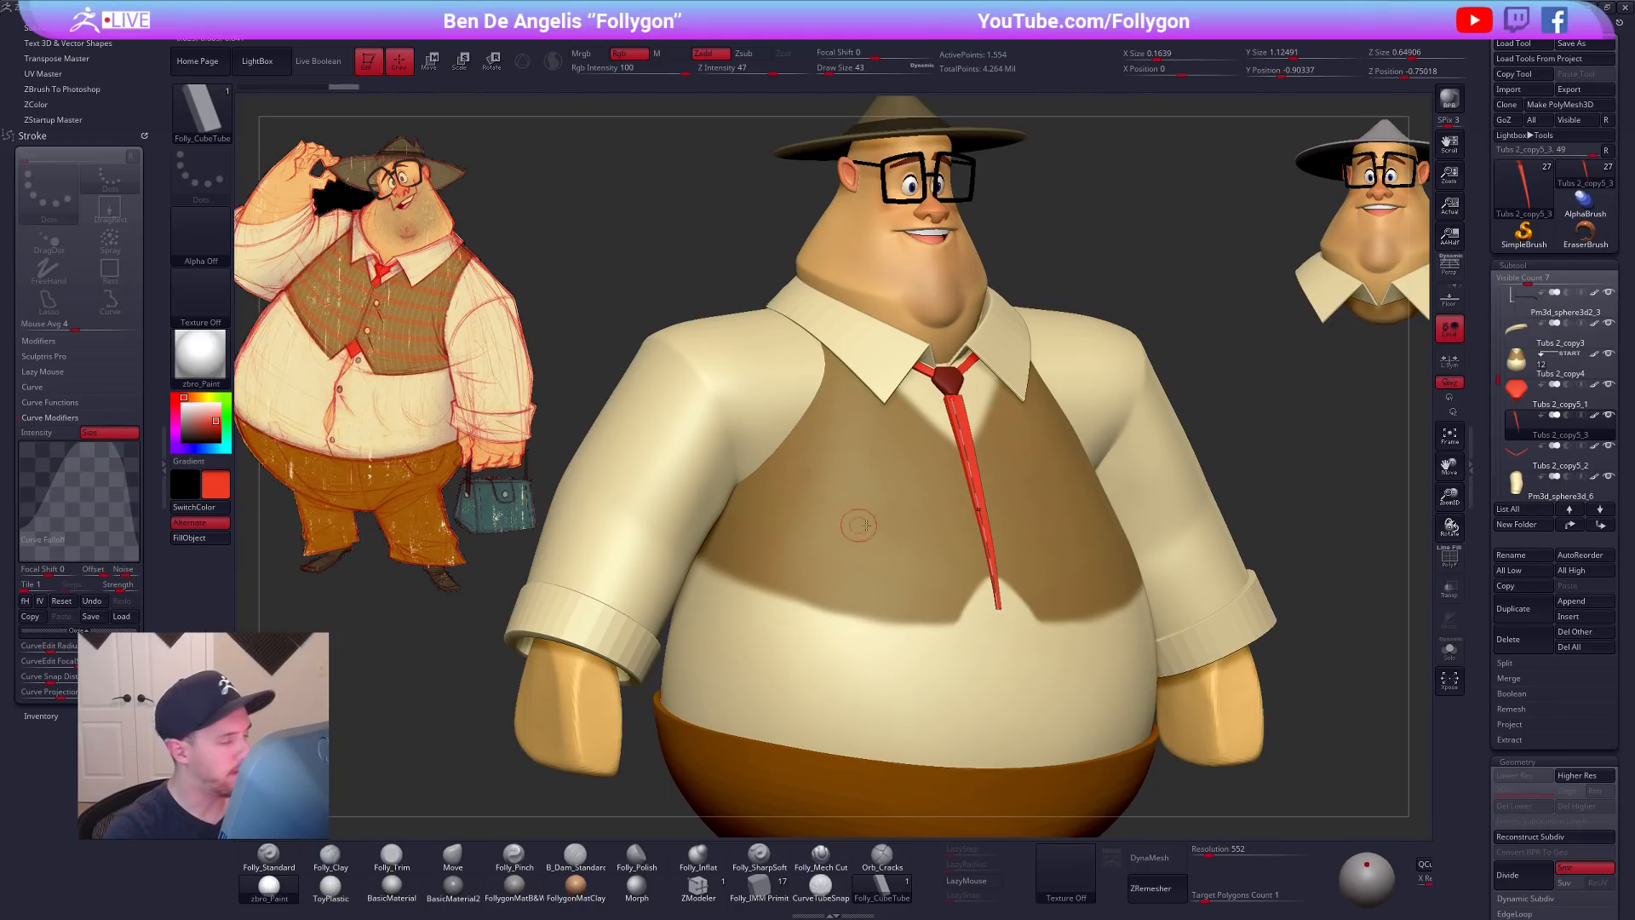
pyautogui.click(972, 503)
pyautogui.moveTo(869, 542); pyautogui.dragTo(854, 543, button='right')
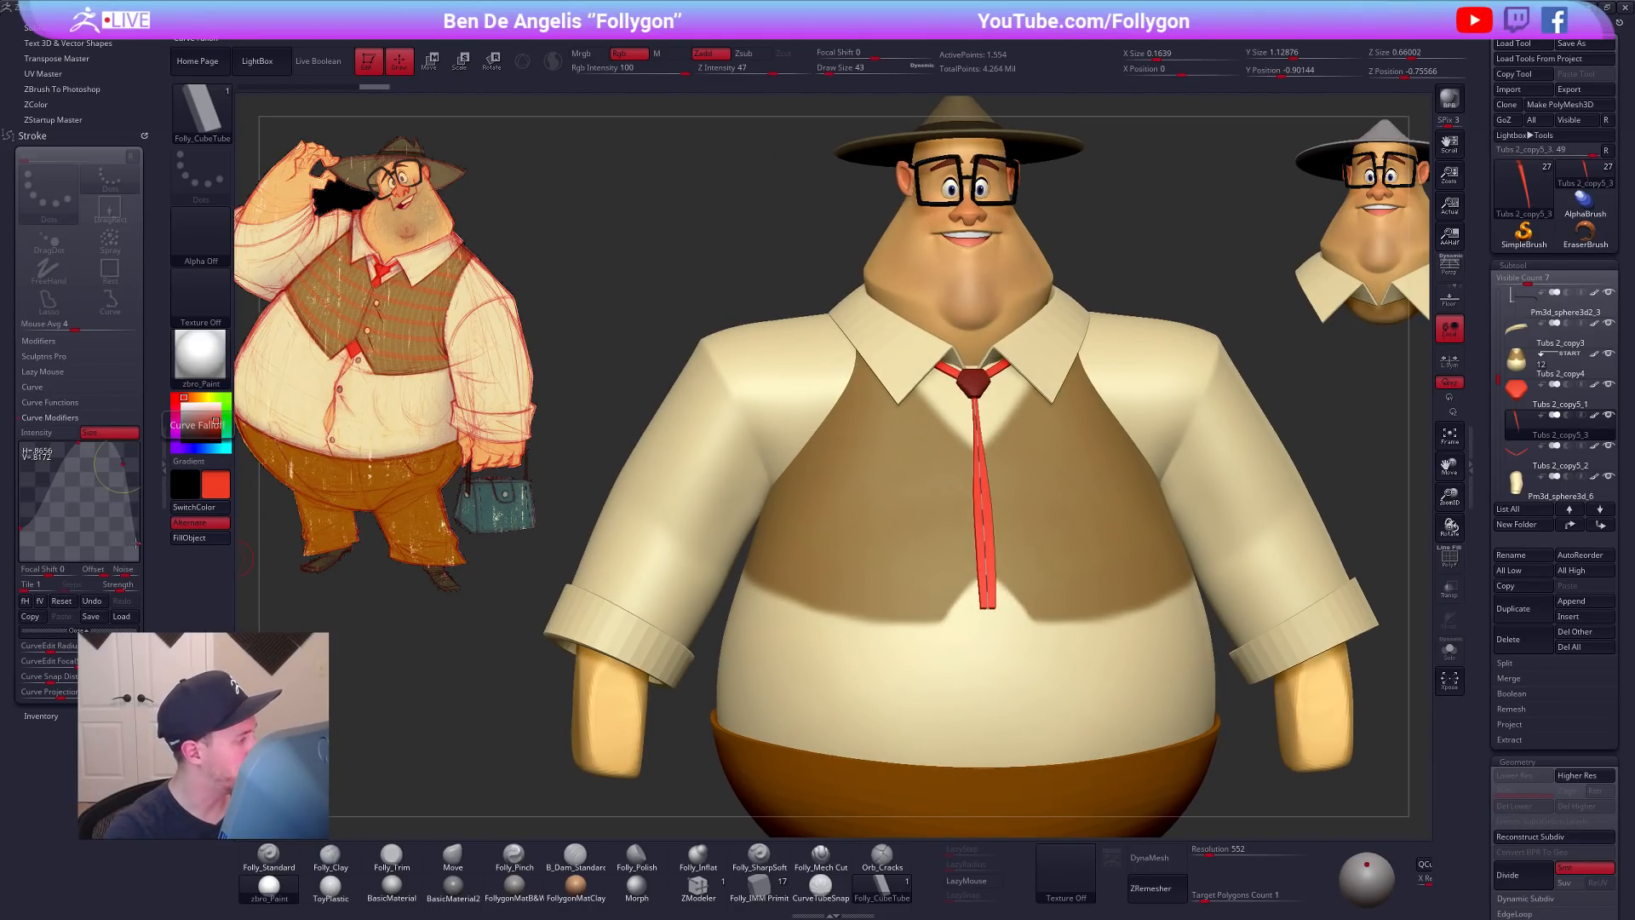
# Step: Lower the far end of the Curve Falloff to narrow the tie's tip, adjust the draw size and undo the last curve update
pyautogui.moveTo(120, 474); pyautogui.dragTo(110, 486)
pyautogui.click(975, 532)
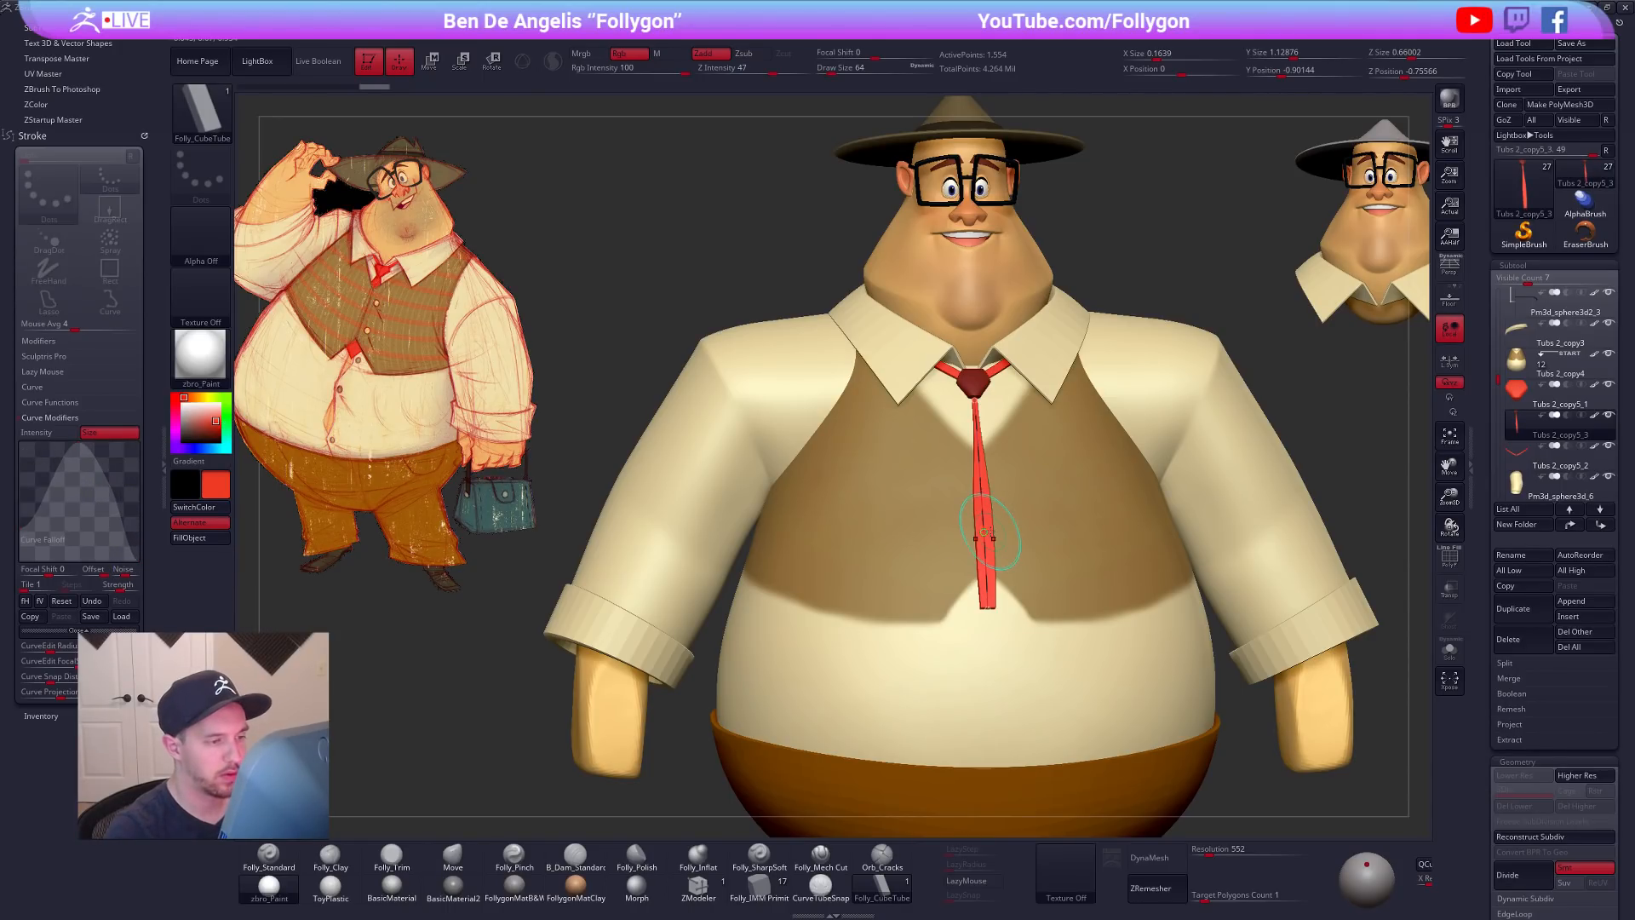
pyautogui.press('space')
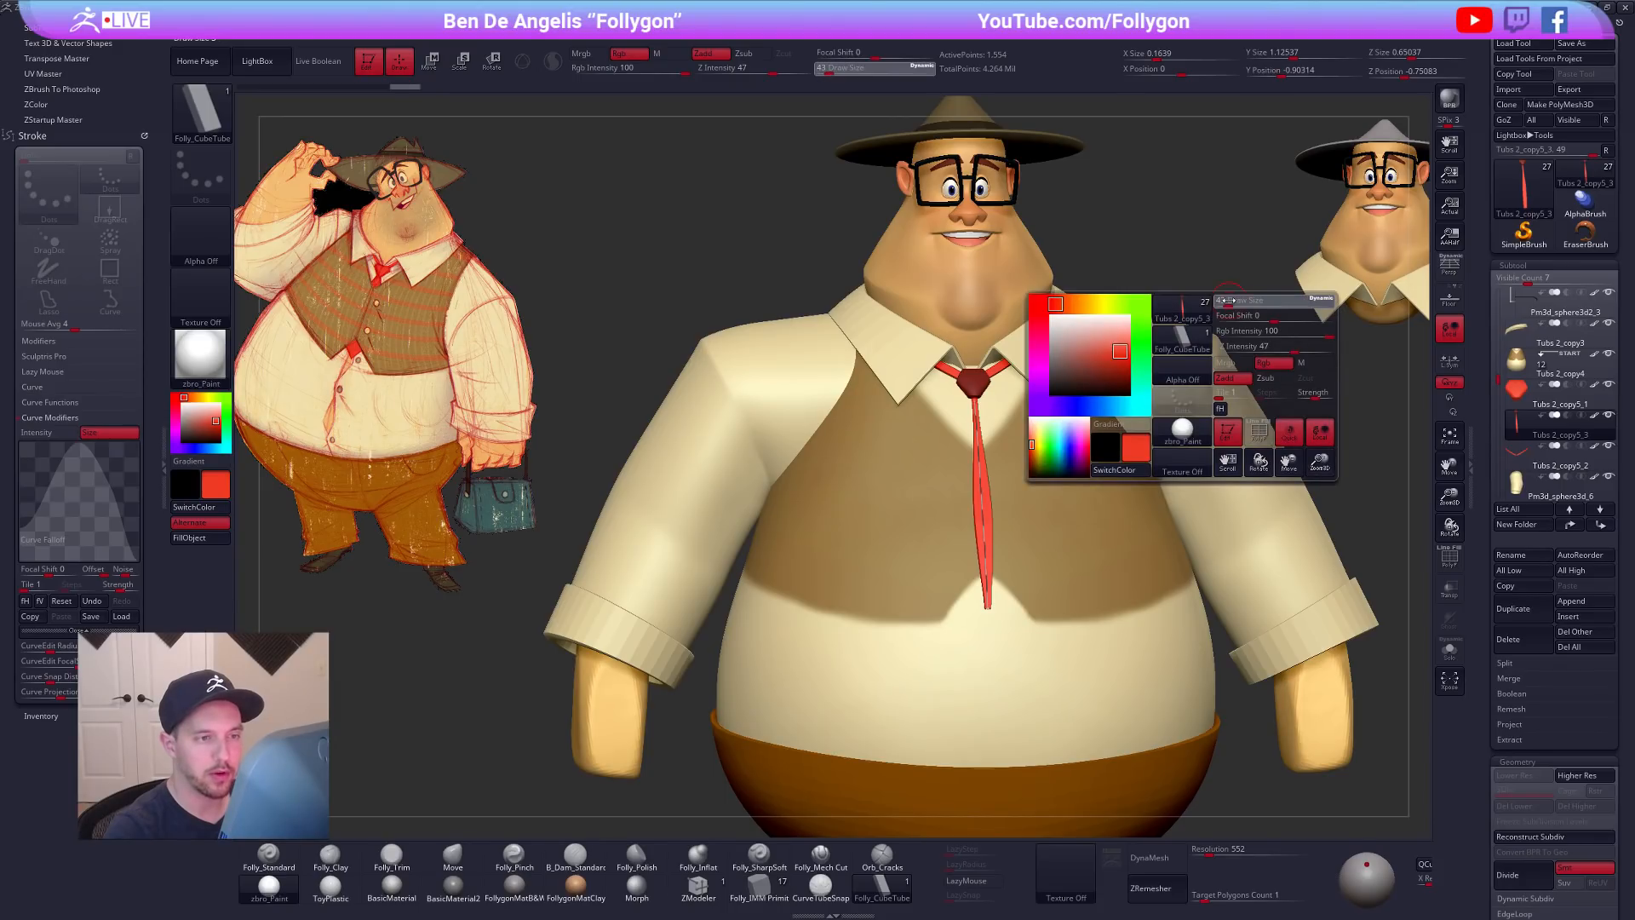
pyautogui.moveTo(1233, 303); pyautogui.dragTo(1228, 302)
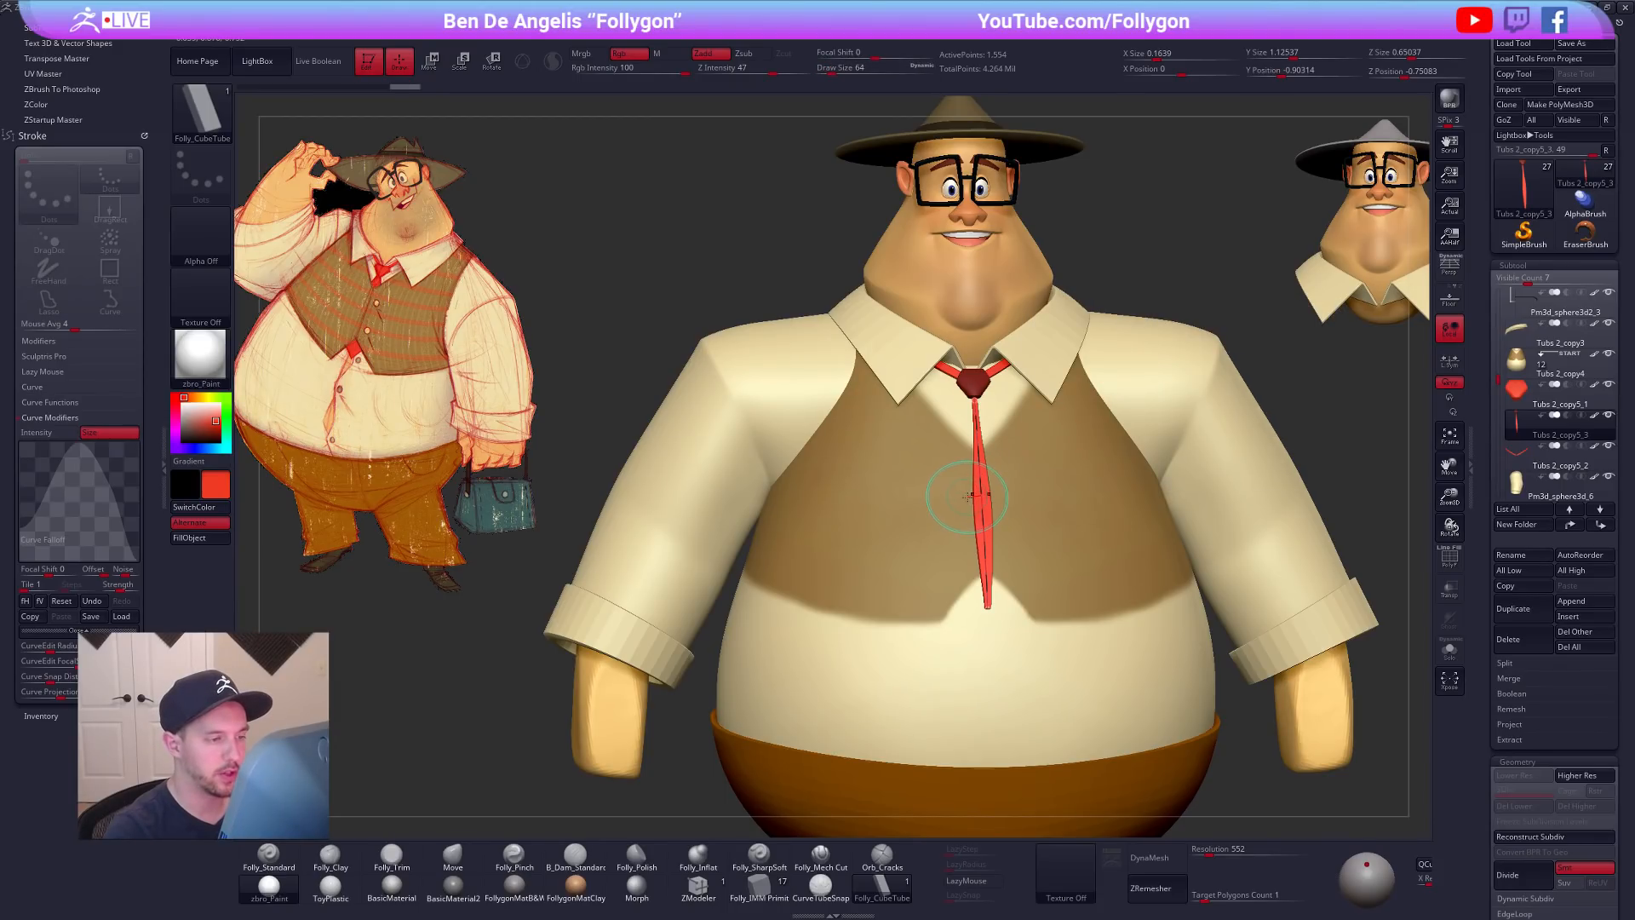
pyautogui.hotkey('ctrl', 'z')
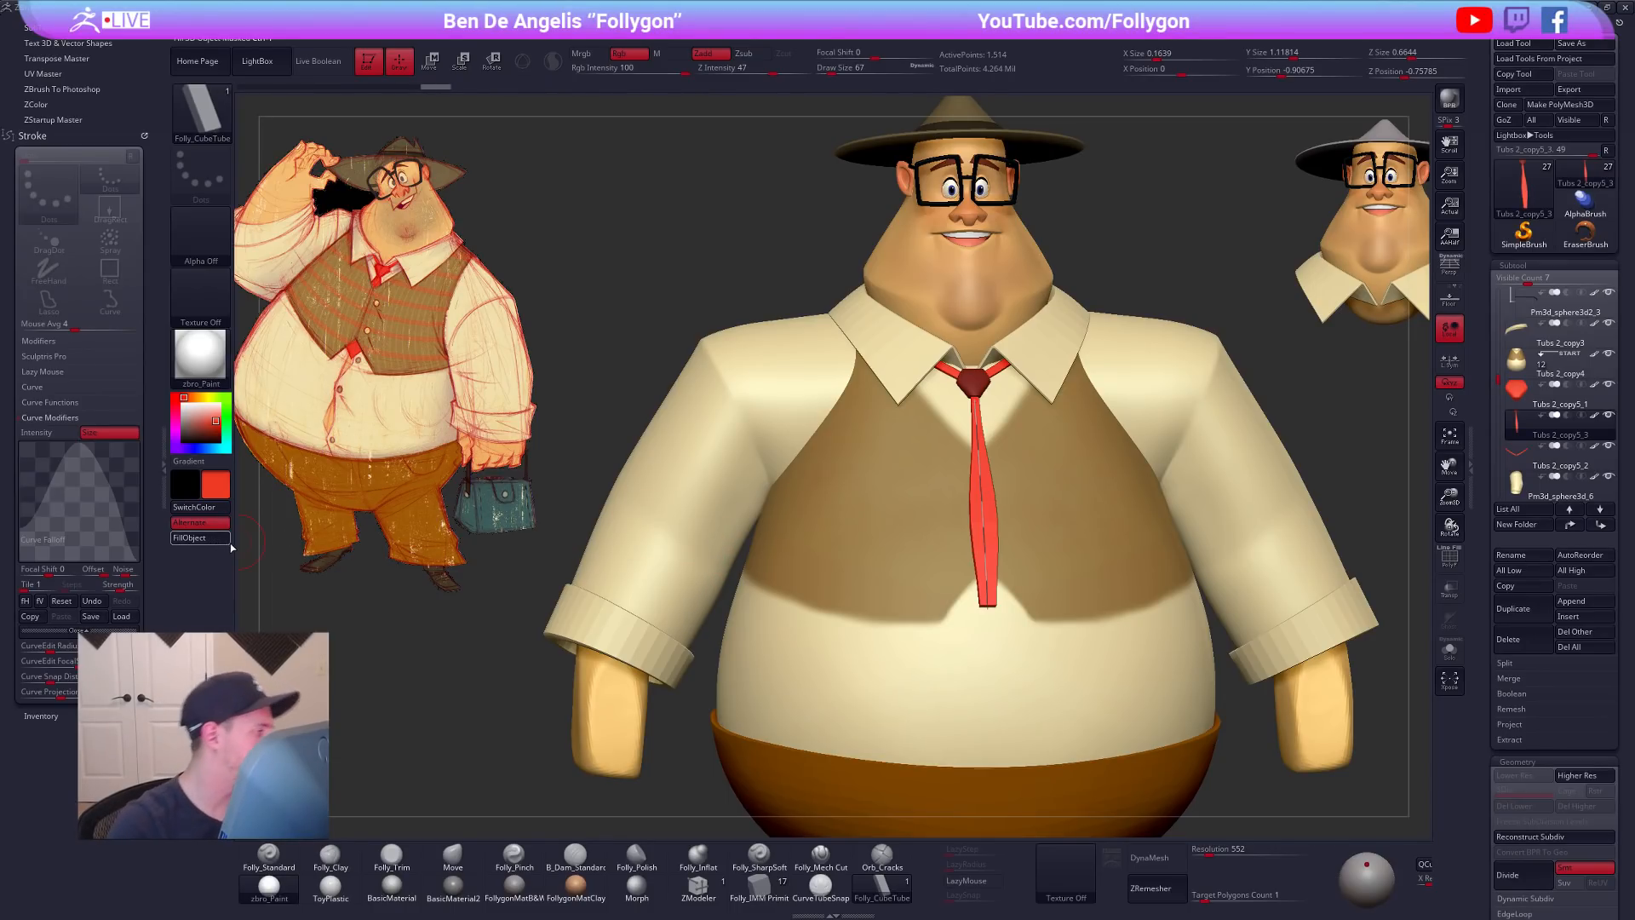
# Step: Raise the near side of the Curve Falloff to fill out the tie's upper half, update the tube and release the curve
pyautogui.moveTo(47, 482); pyautogui.dragTo(42, 450)
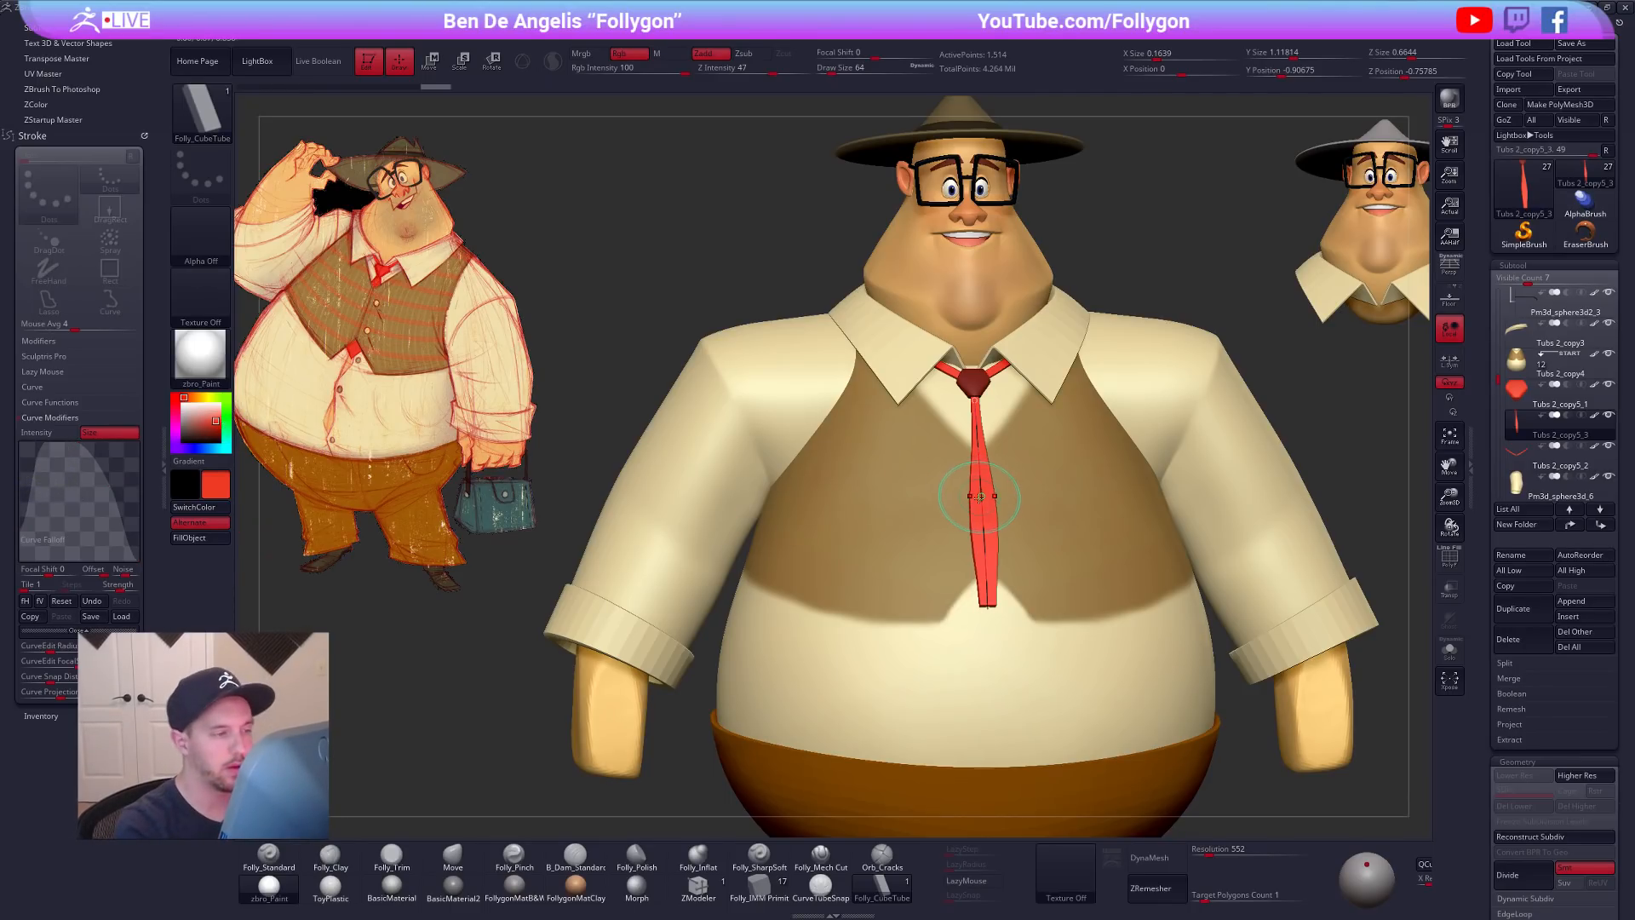
pyautogui.click(982, 514)
pyautogui.keyDown('alt'); pyautogui.moveTo(1058, 604); pyautogui.dragTo(1000, 612, button='right'); pyautogui.keyUp('alt')
pyautogui.click(1048, 632)
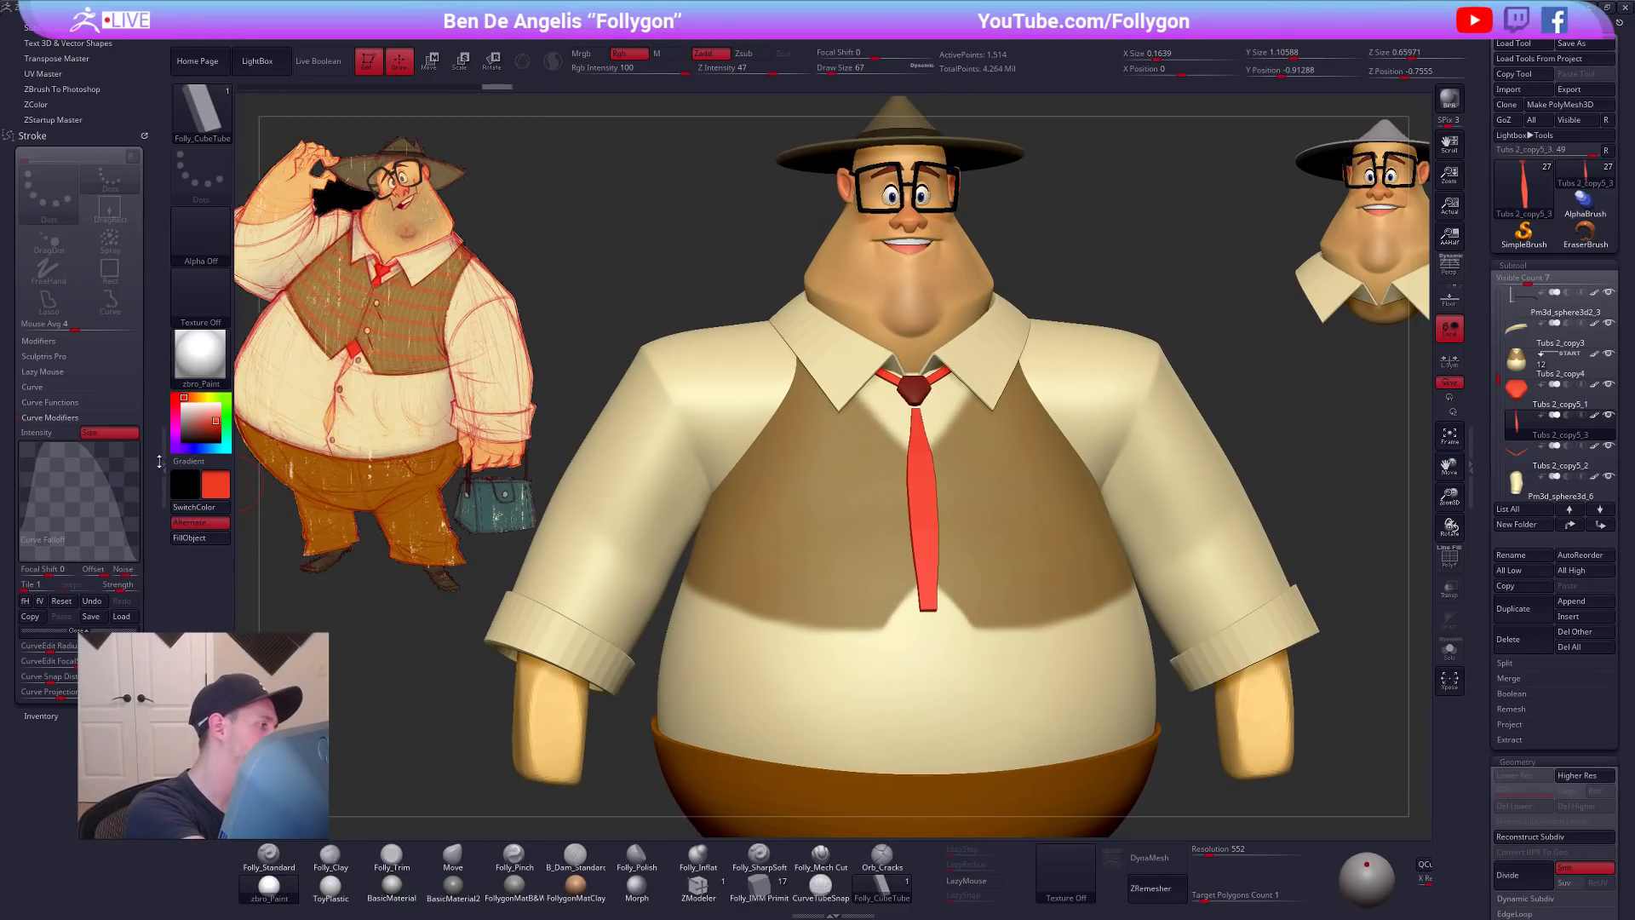
# Step: Isolate the tie with its polyframe, keep only the blade and delete the duplicated knot geometry from the subtool
pyautogui.click(159, 461)
pyautogui.hotkey('shift', 'f')
pyautogui.hotkey('alt', 's')
pyautogui.hotkey('ctrl', 'w')
pyautogui.hotkey('ctrl', 'w')
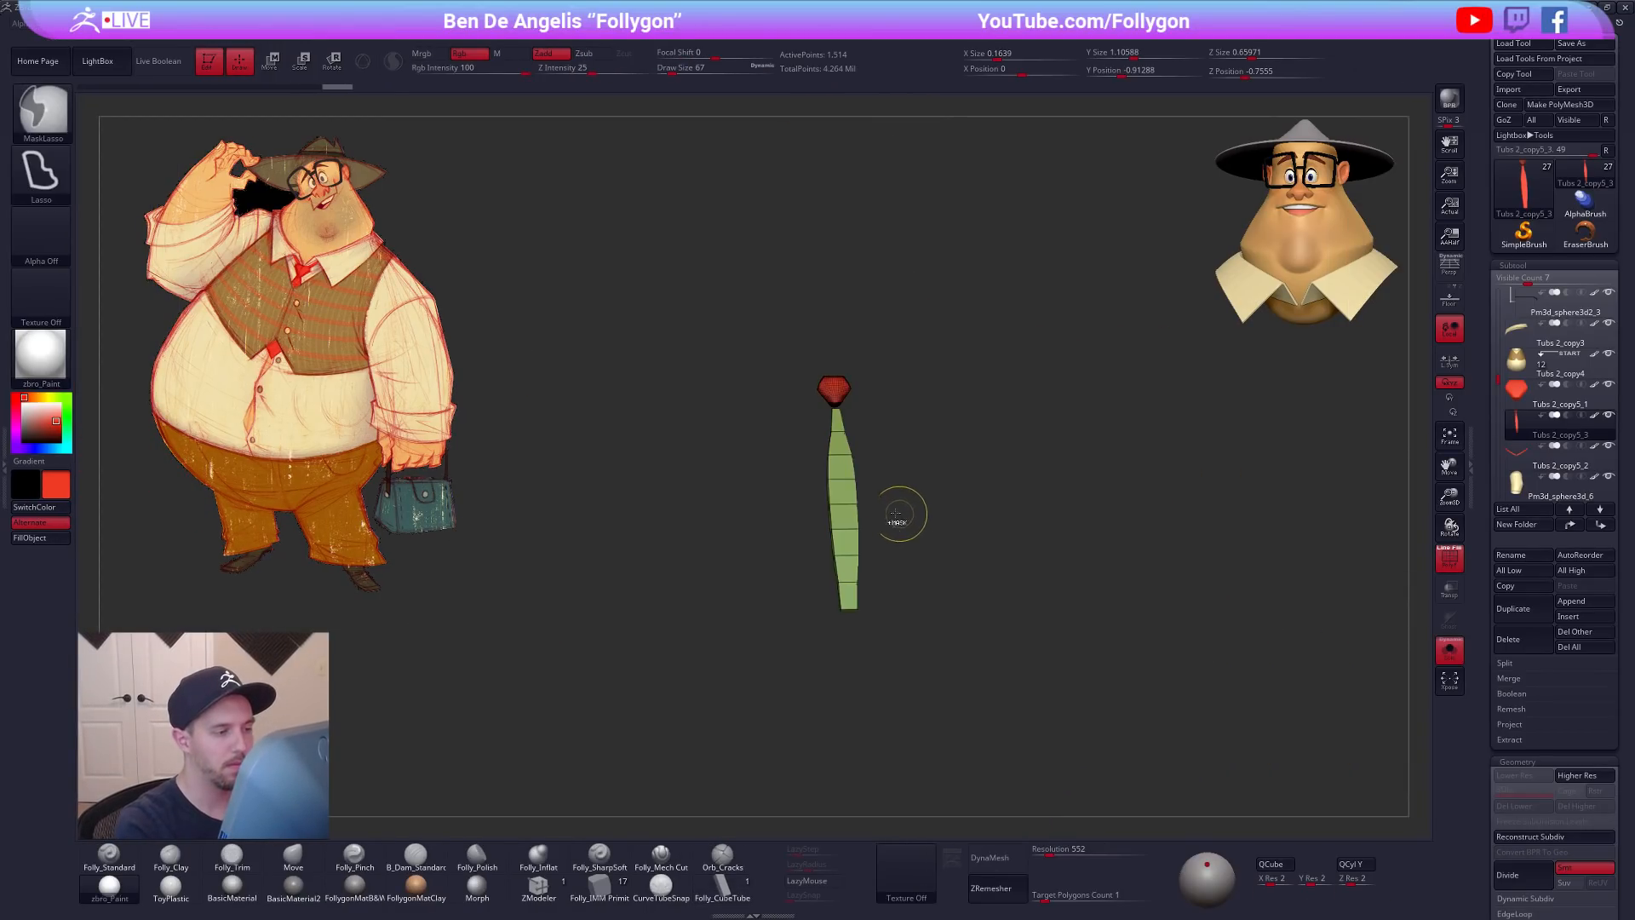
pyautogui.keyDown('ctrl'); pyautogui.keyDown('shift'); pyautogui.click(848, 479); pyautogui.keyUp('shift'); pyautogui.keyUp('ctrl')
pyautogui.hotkey('ctrl', 'd')
pyautogui.click(898, 494)
pyautogui.keyDown('shift'); pyautogui.moveTo(989, 420); pyautogui.dragTo(971, 426, button='right'); pyautogui.keyUp('shift')
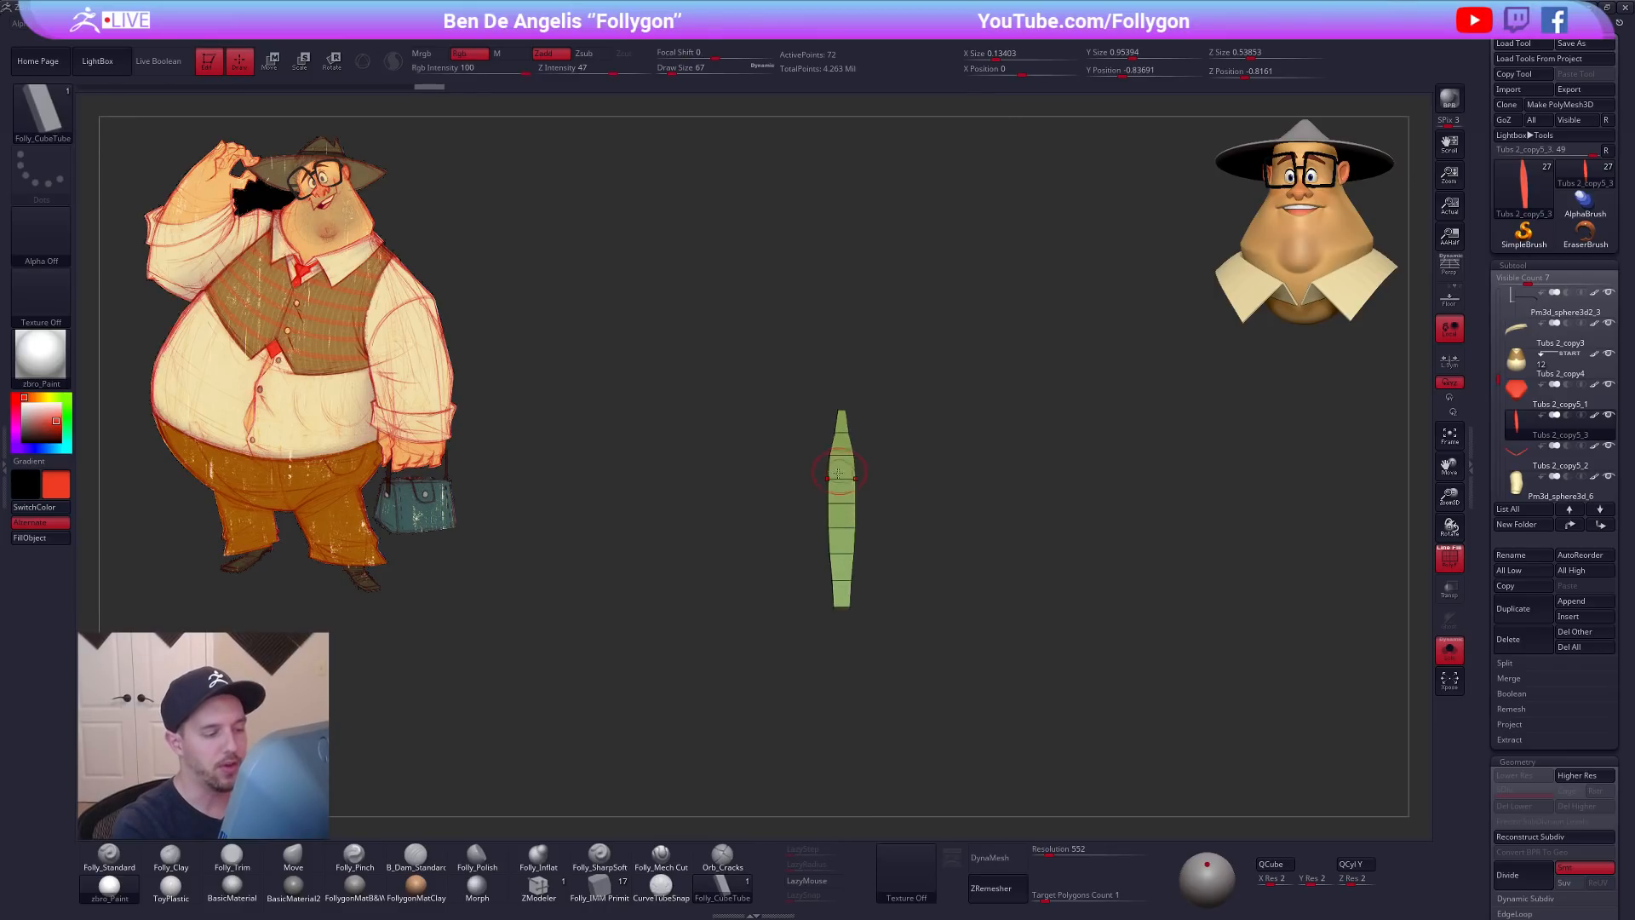
pyautogui.keyDown('alt'); pyautogui.moveTo(840, 471); pyautogui.dragTo(869, 375, button='right'); pyautogui.keyUp('alt')
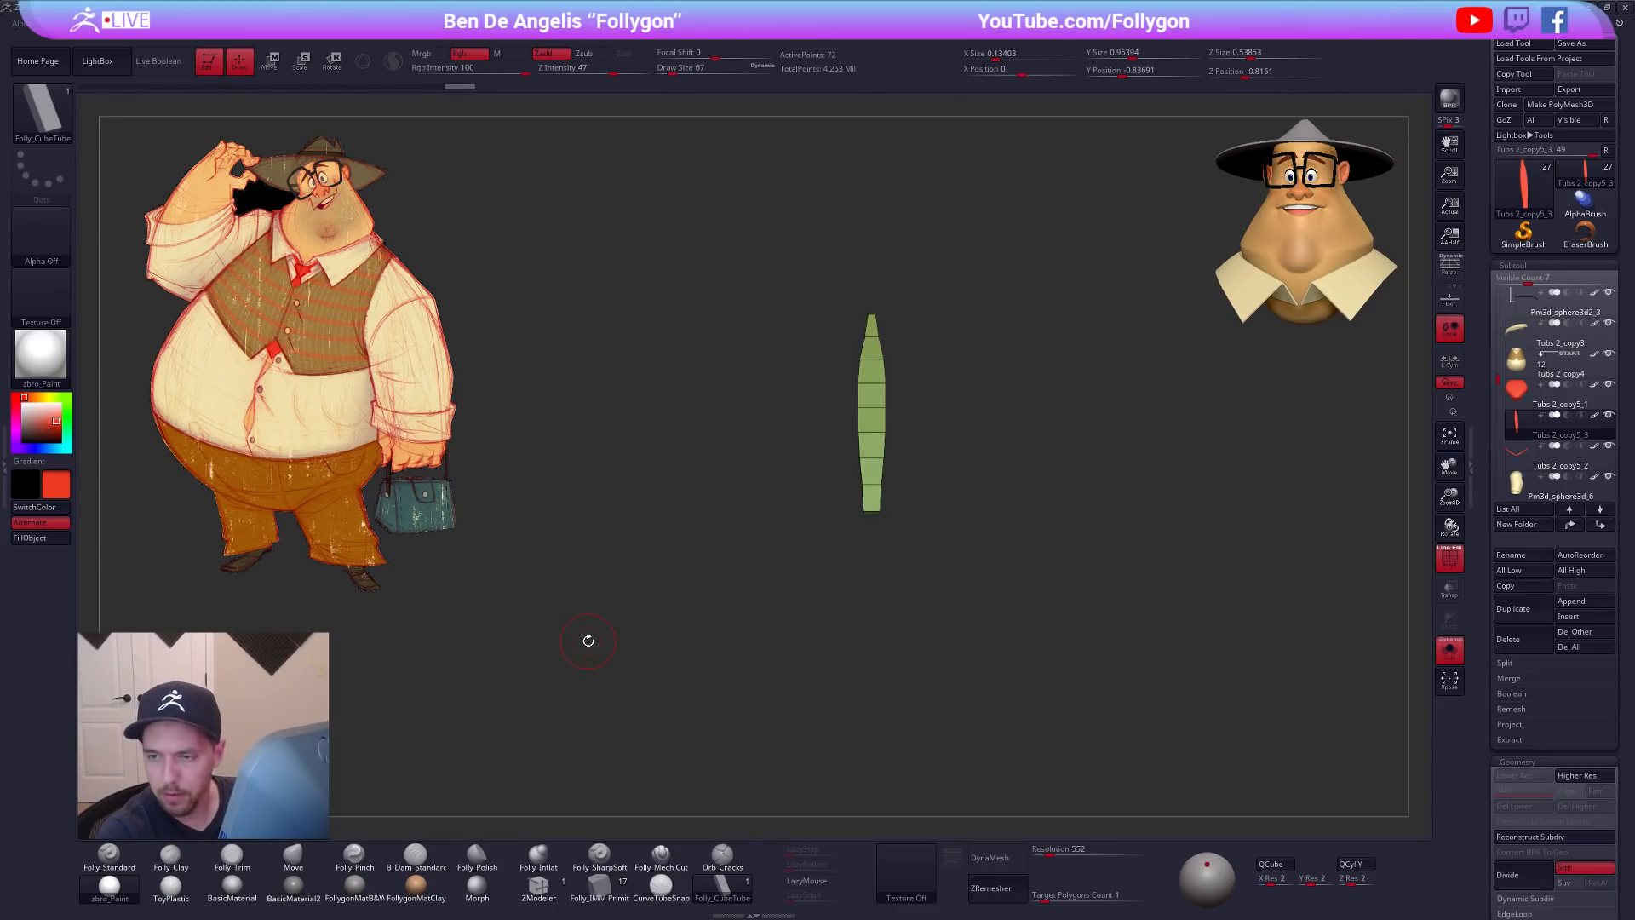
# Step: Show the whole character from the front and examine the tie's proportions against the concept sketch
pyautogui.hotkey('shift', 'f')
pyautogui.keyDown('alt'); pyautogui.moveTo(810, 690); pyautogui.dragTo(765, 571); pyautogui.keyUp('alt')
pyautogui.keyDown('alt'); pyautogui.moveTo(852, 549); pyautogui.dragTo(806, 431); pyautogui.keyUp('alt')
pyautogui.hotkey('alt', 's')
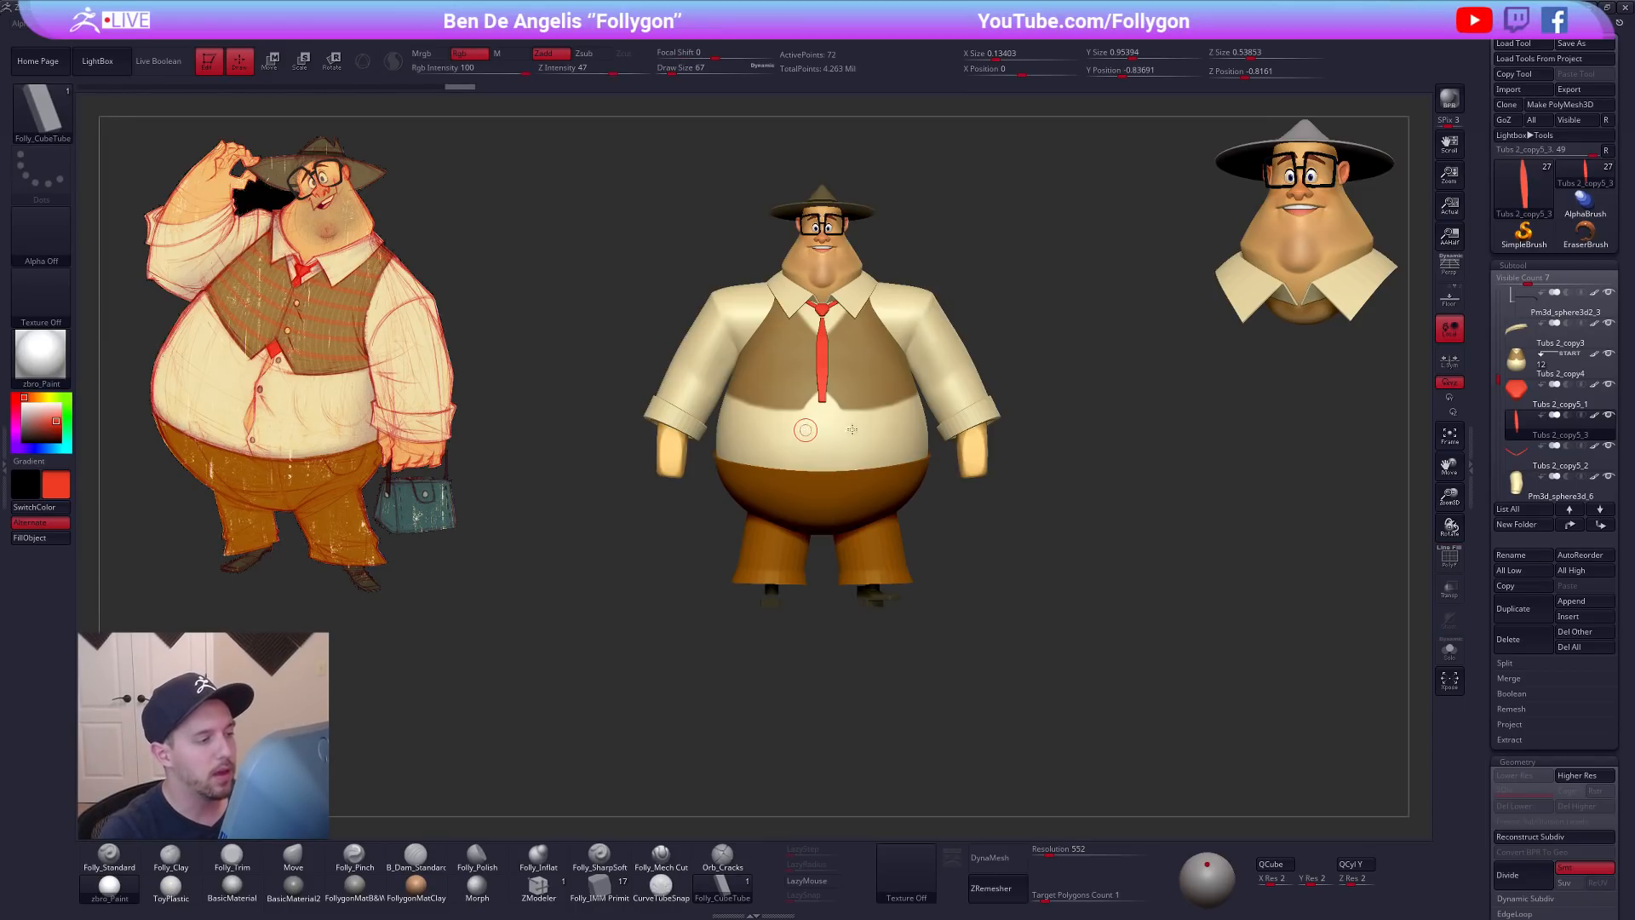
pyautogui.keyDown('alt'); pyautogui.moveTo(1055, 486); pyautogui.dragTo(1036, 542); pyautogui.keyUp('alt')
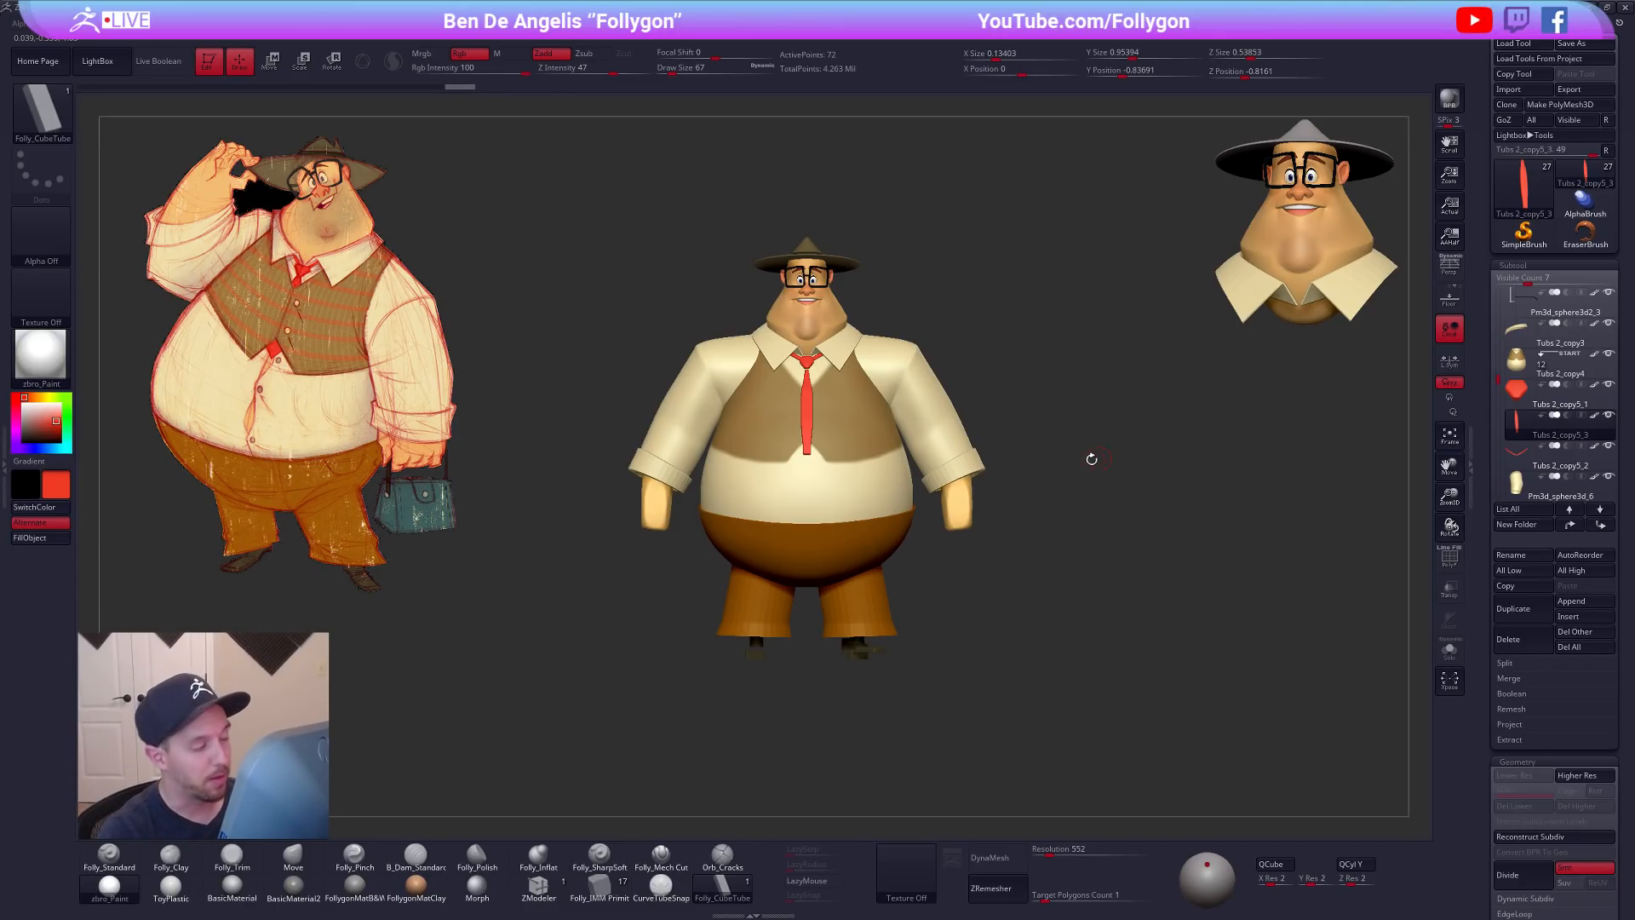
pyautogui.moveTo(1087, 485); pyautogui.dragTo(1014, 498)
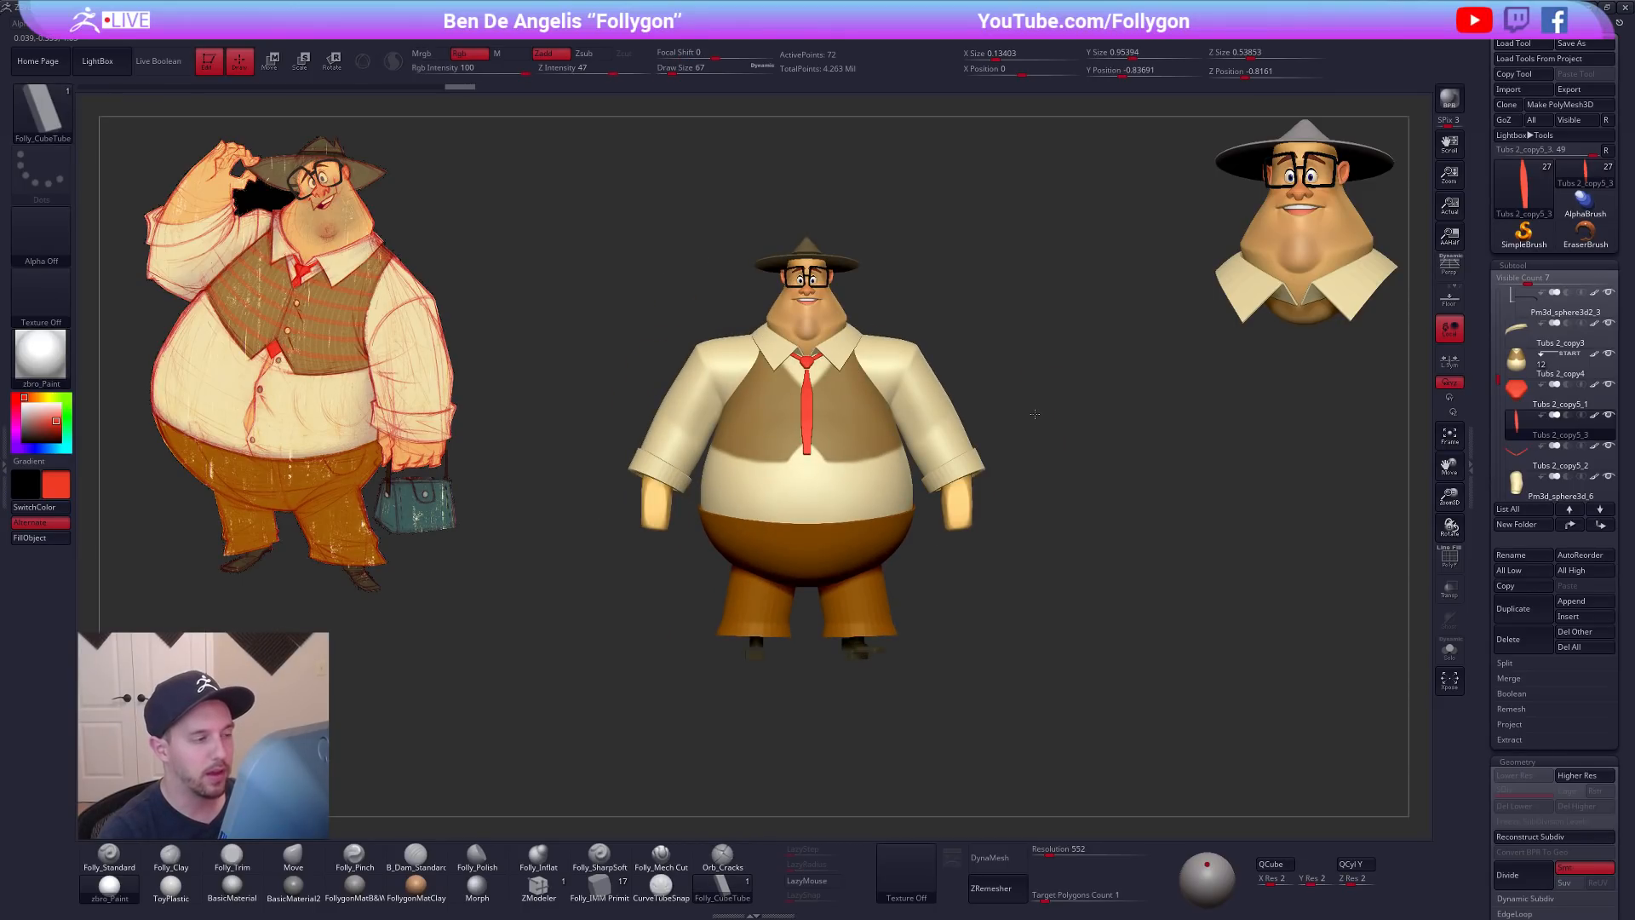
pyautogui.keyDown('alt'); pyautogui.moveTo(1035, 414); pyautogui.dragTo(1078, 473); pyautogui.keyUp('alt')
pyautogui.keyDown('alt'); pyautogui.moveTo(1012, 348); pyautogui.dragTo(1069, 440); pyautogui.keyUp('alt')
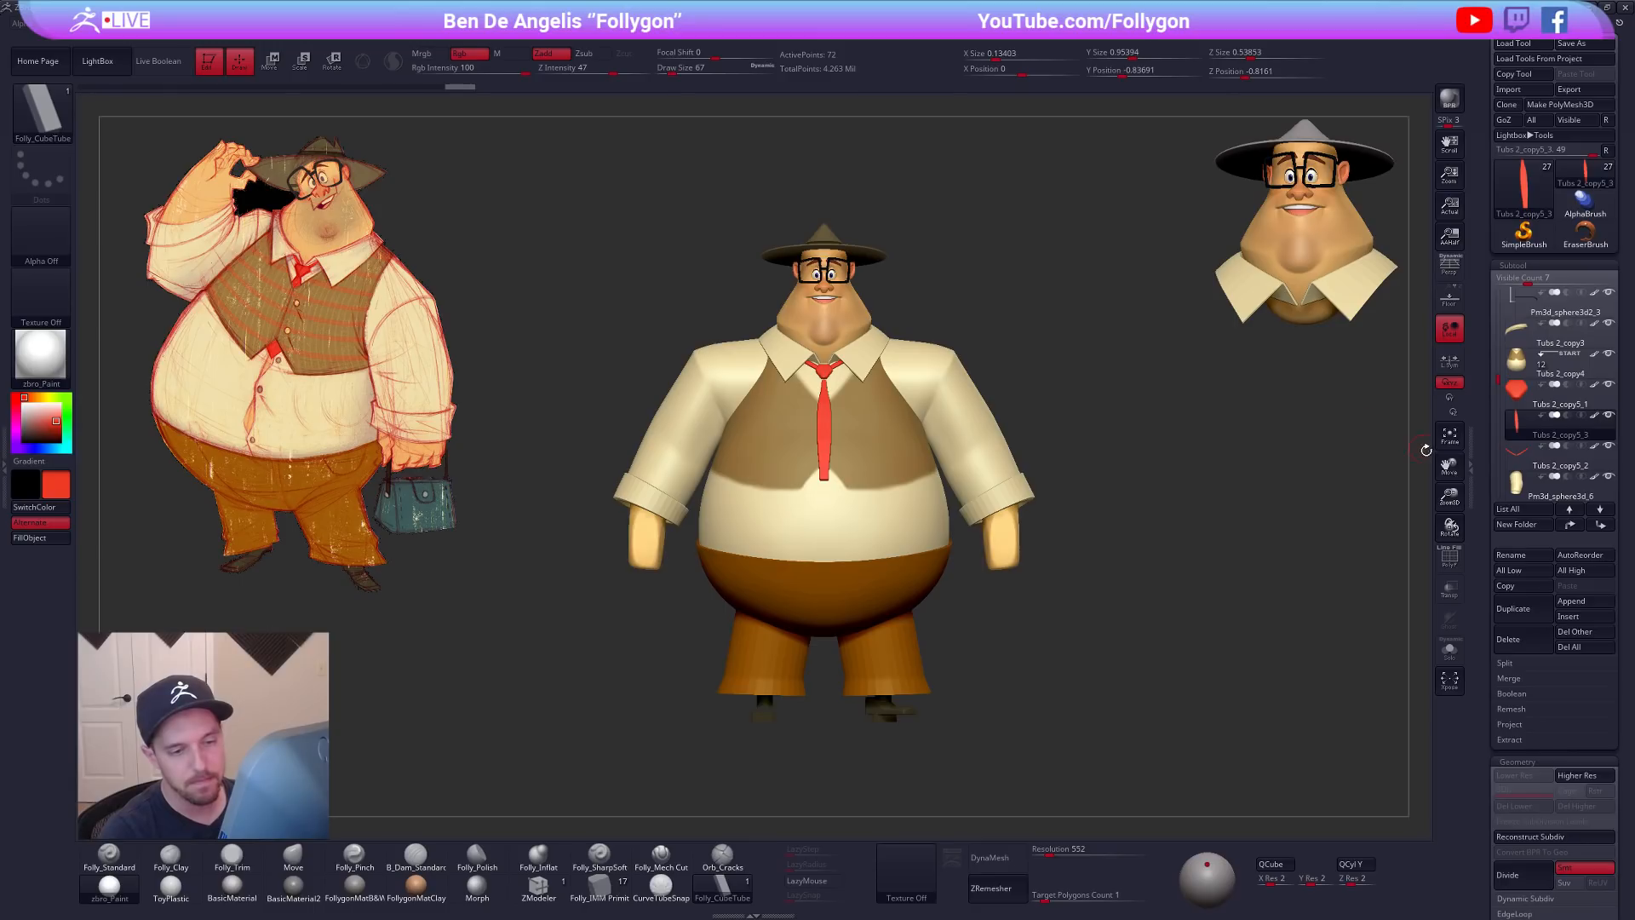
pyautogui.moveTo(1449, 466); pyautogui.dragTo(1429, 475)
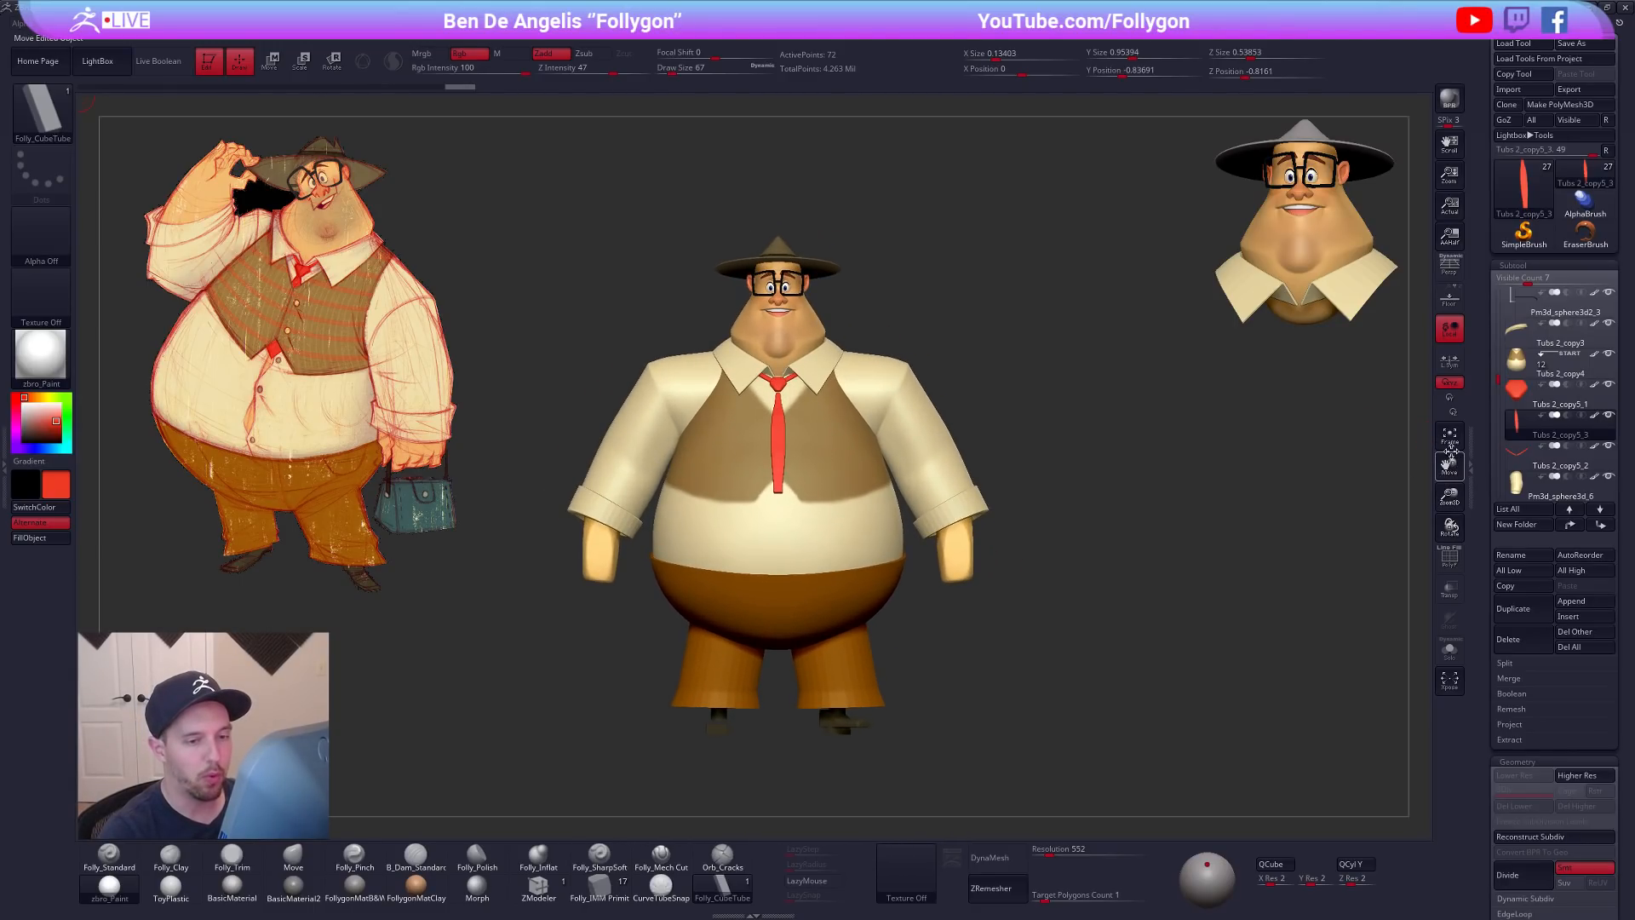
pyautogui.moveTo(1450, 523)
pyautogui.mouseDown()
pyautogui.moveTo(1435, 538)
pyautogui.moveTo(1450, 523)
pyautogui.mouseUp()
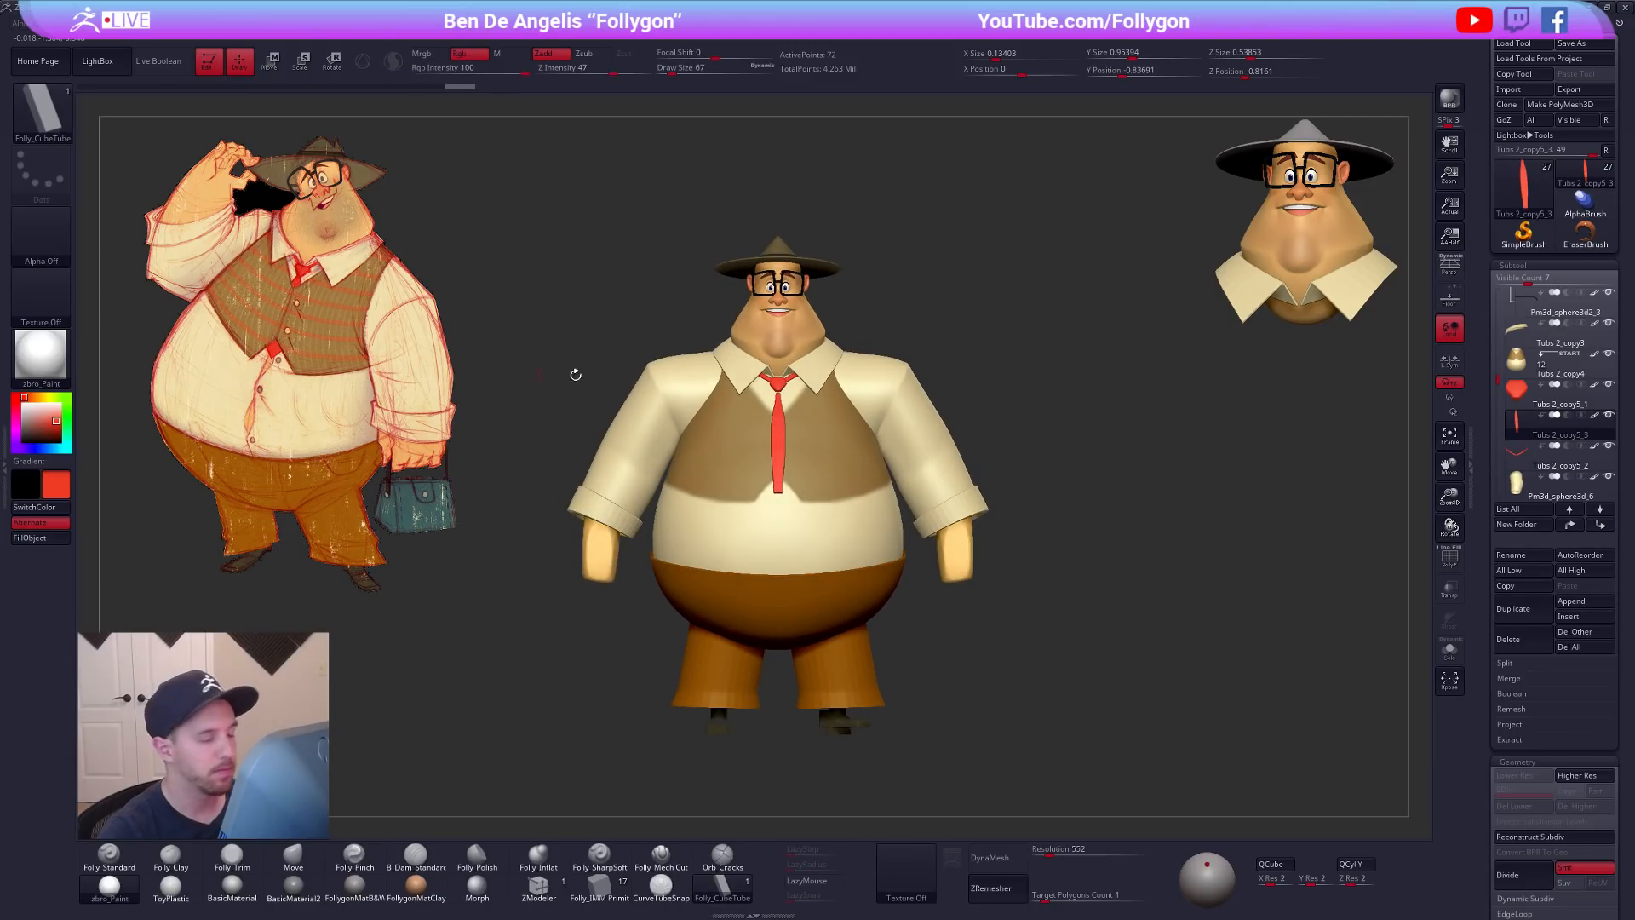
# Step: Isolate the tie blade with its polyframe and apply Mirror And Weld to give it a centre edge line
pyautogui.hotkey('shift', 's')
pyautogui.keyDown('alt'); pyautogui.moveTo(798, 454); pyautogui.dragTo(931, 472); pyautogui.keyUp('alt')
pyautogui.hotkey('shift', 'f')
pyautogui.press('space')
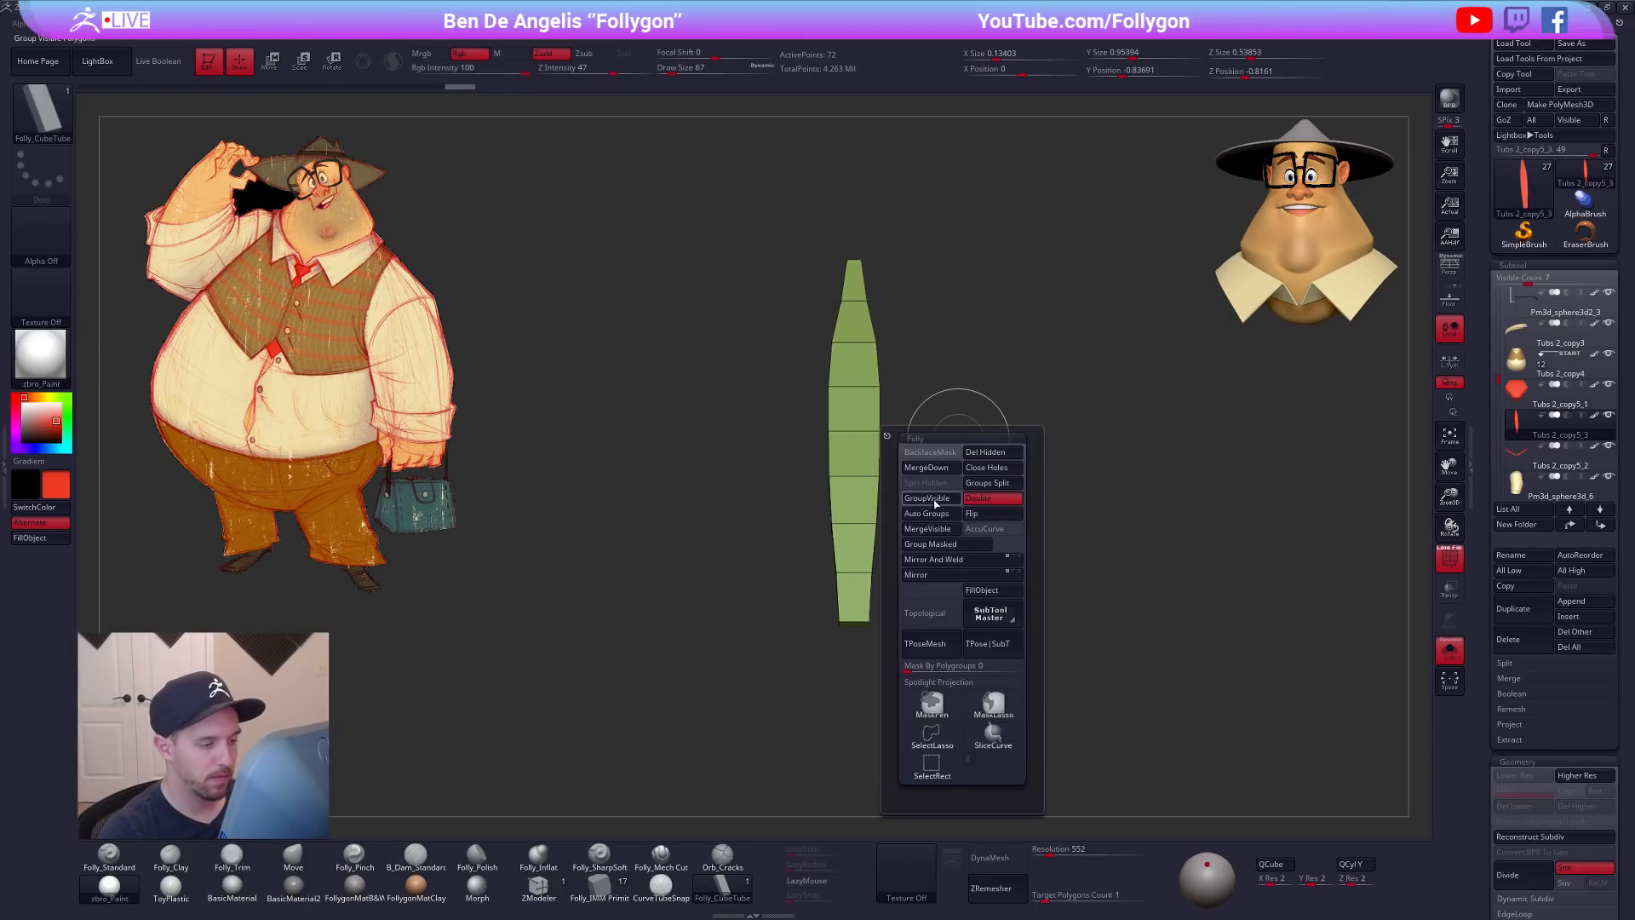
pyautogui.click(977, 561)
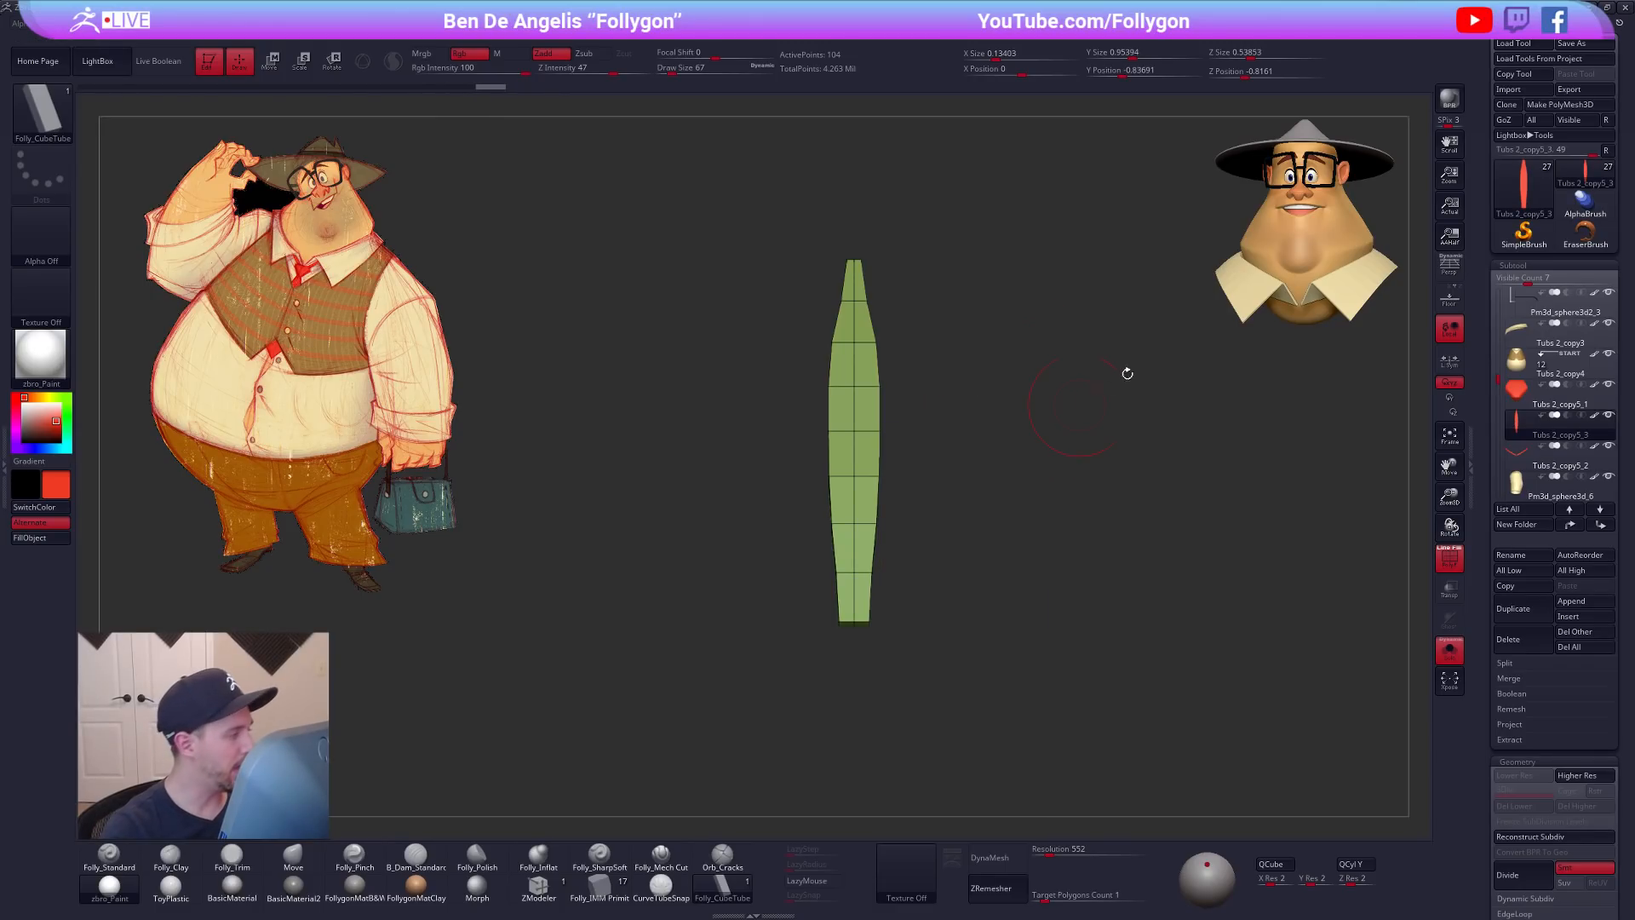
# Step: Switch to Chrome and look over the product store and the YouTube channel's list of uploaded videos
pyautogui.hotkey('alt', 'Tab')
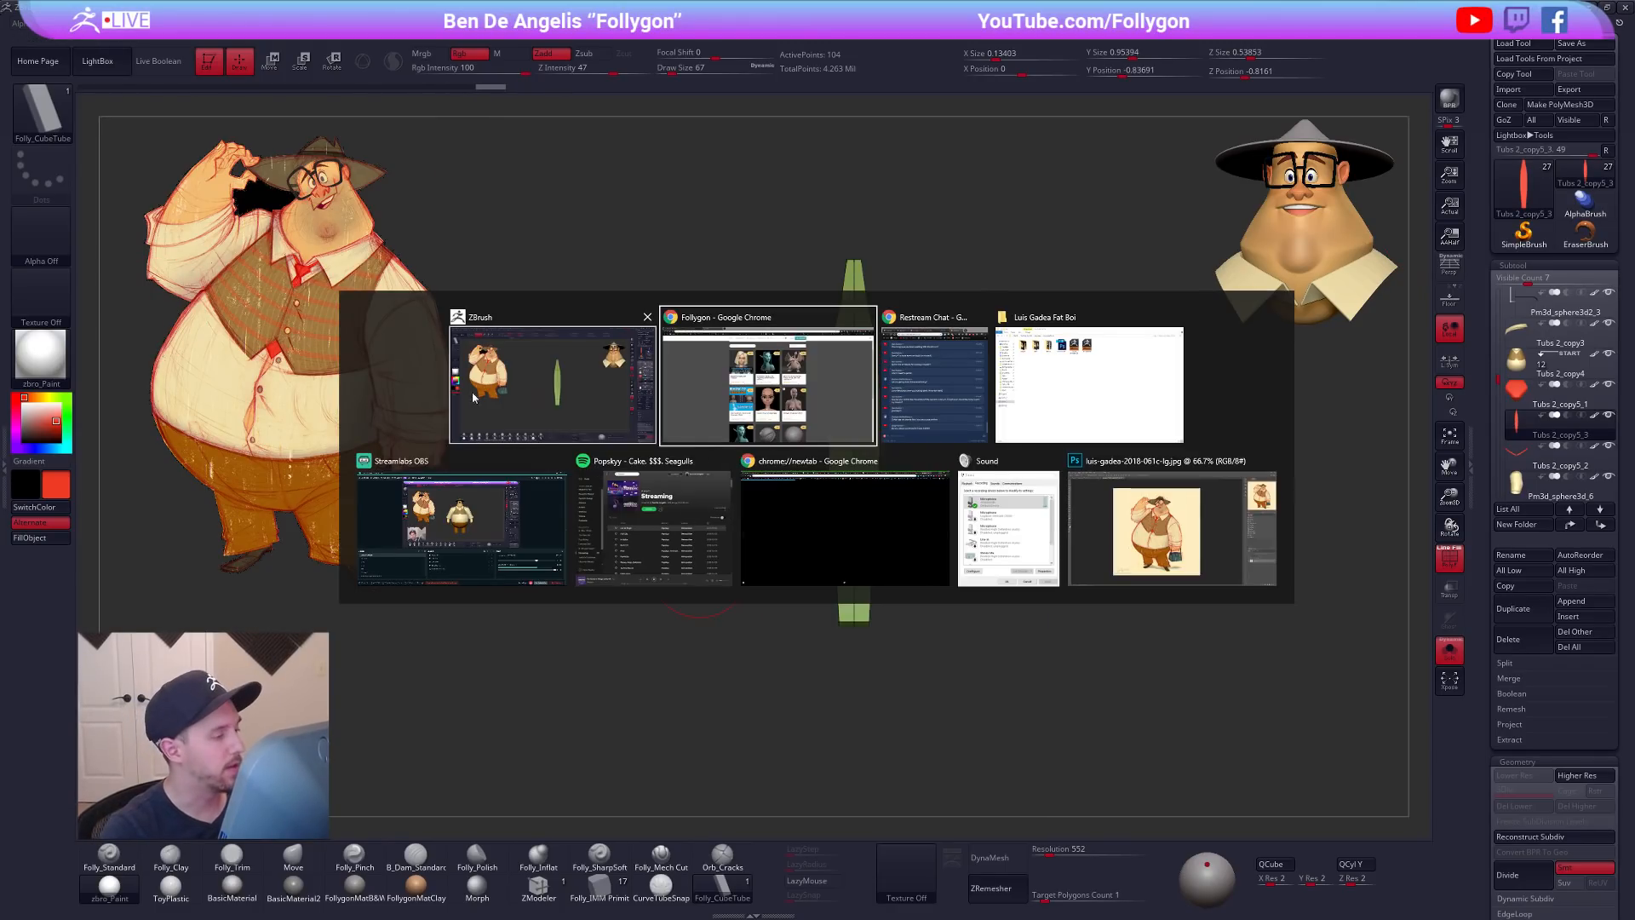
pyautogui.click(705, 396)
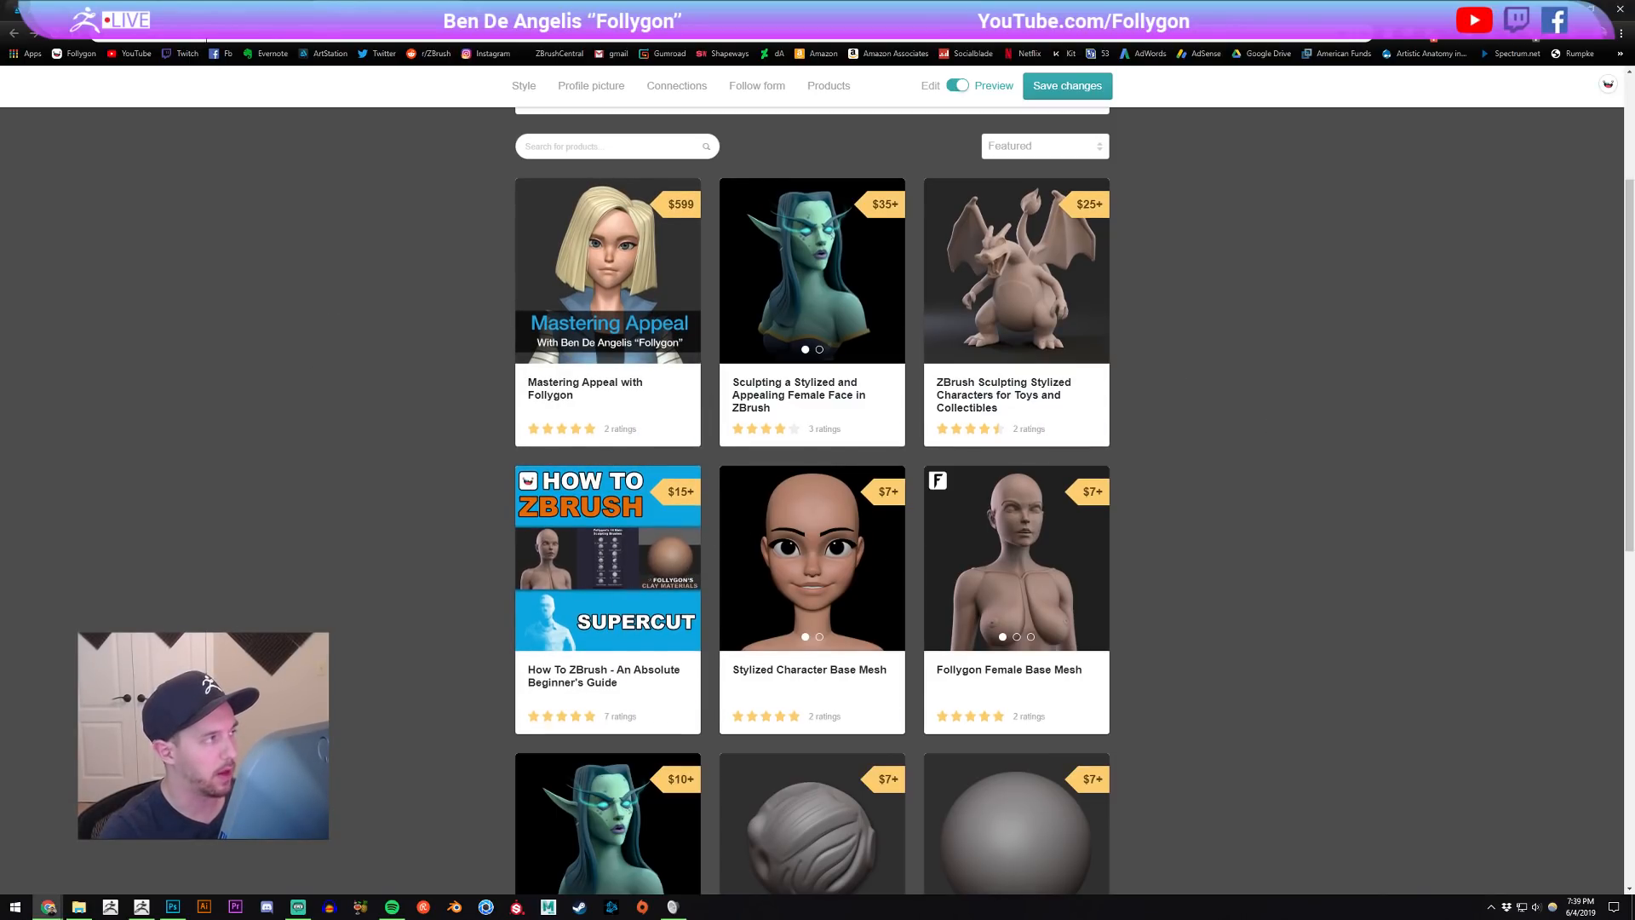
pyautogui.click(226, 10)
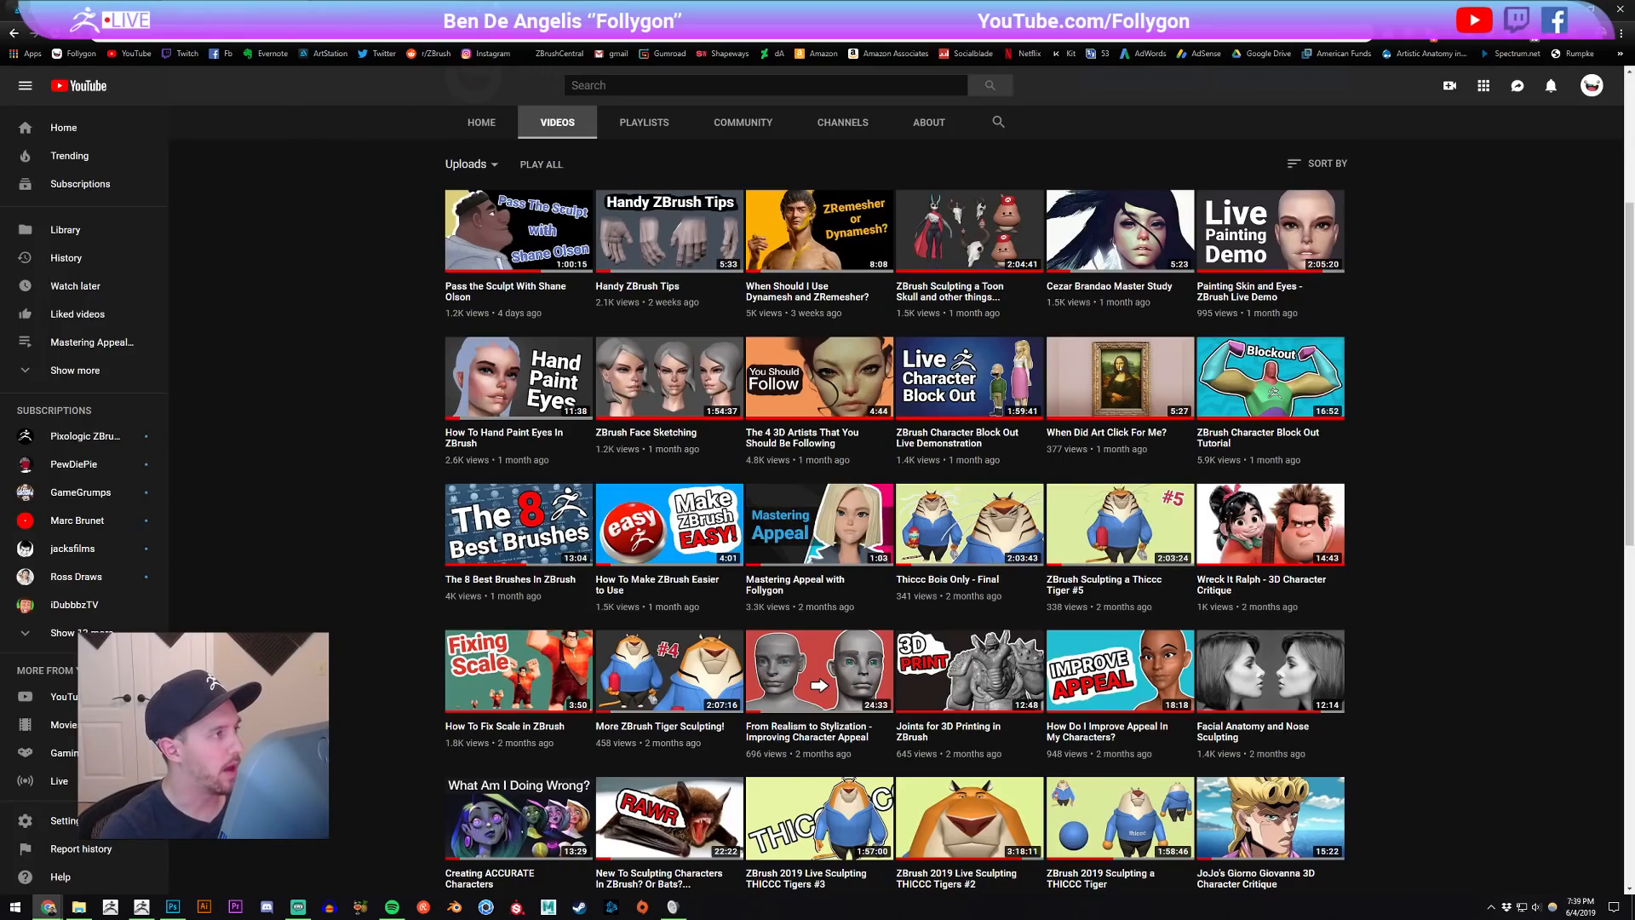
# Step: Search the web for "zbrush videos" in a new tab and open Pixologic's ZBrush lessons site
pyautogui.hotkey('ctrl', 't')
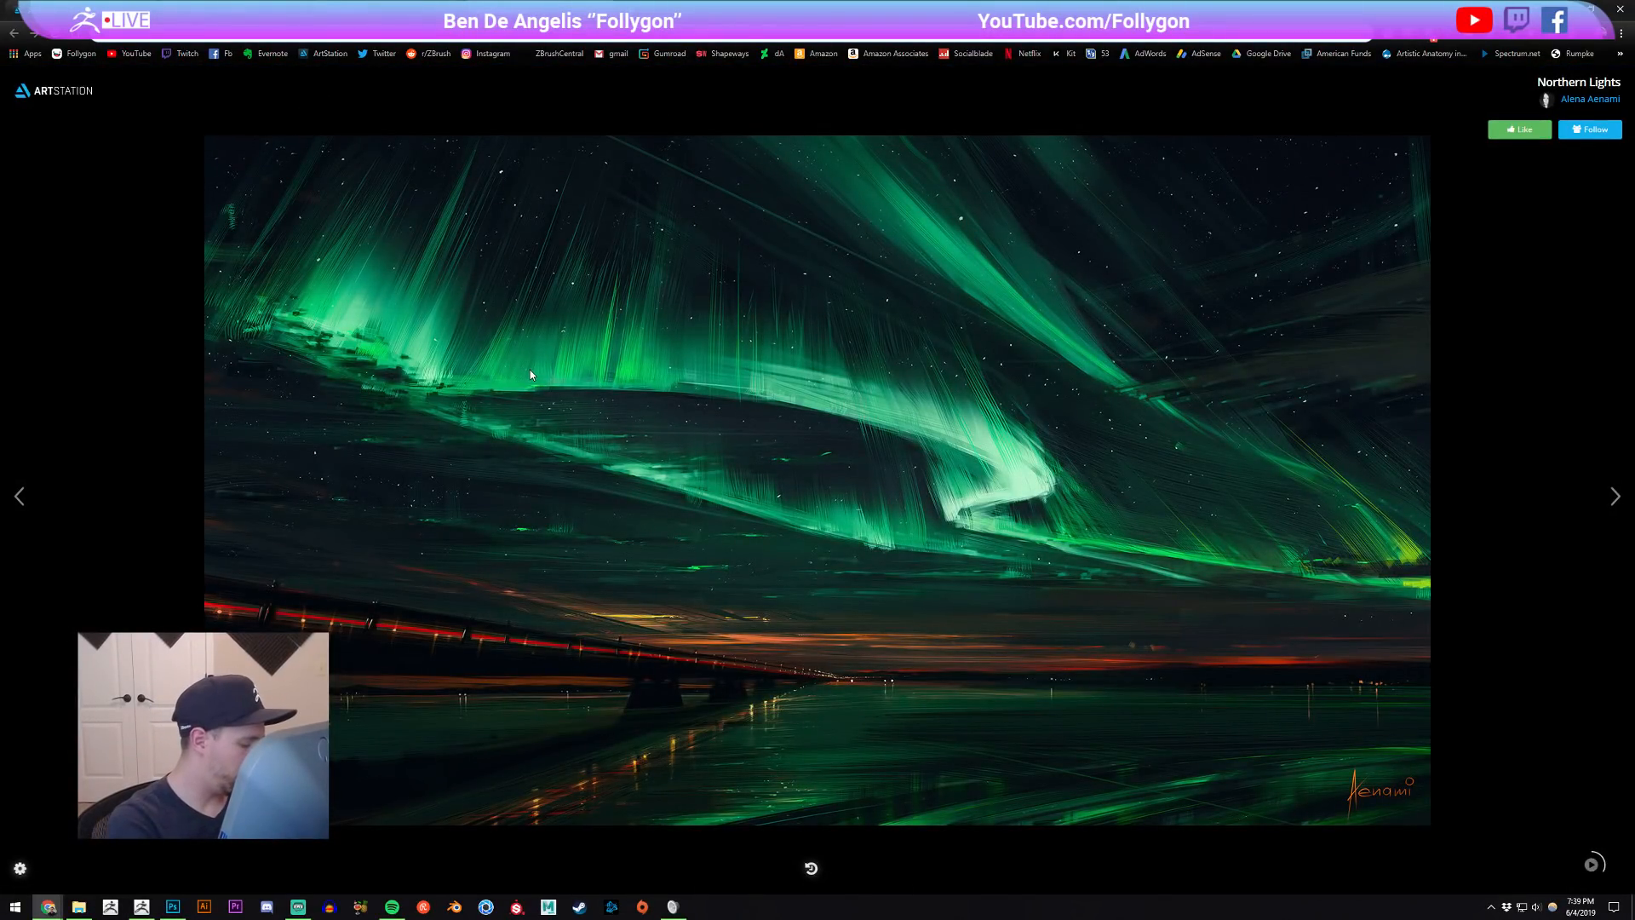
pyautogui.write('zbrush')
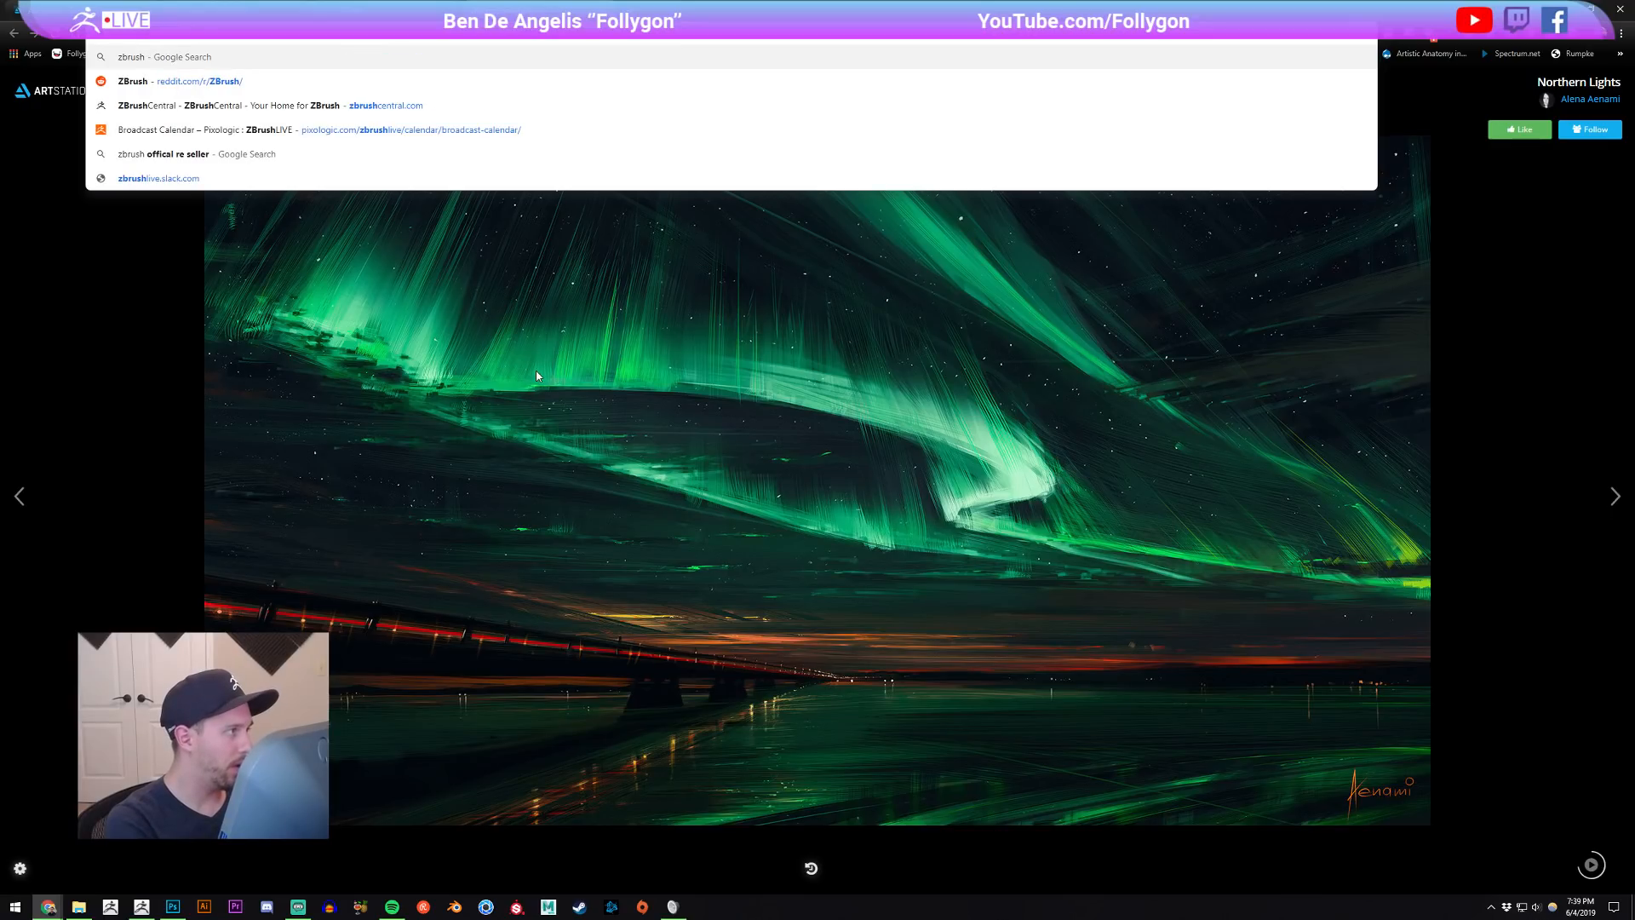
pyautogui.write(' vidfeo')
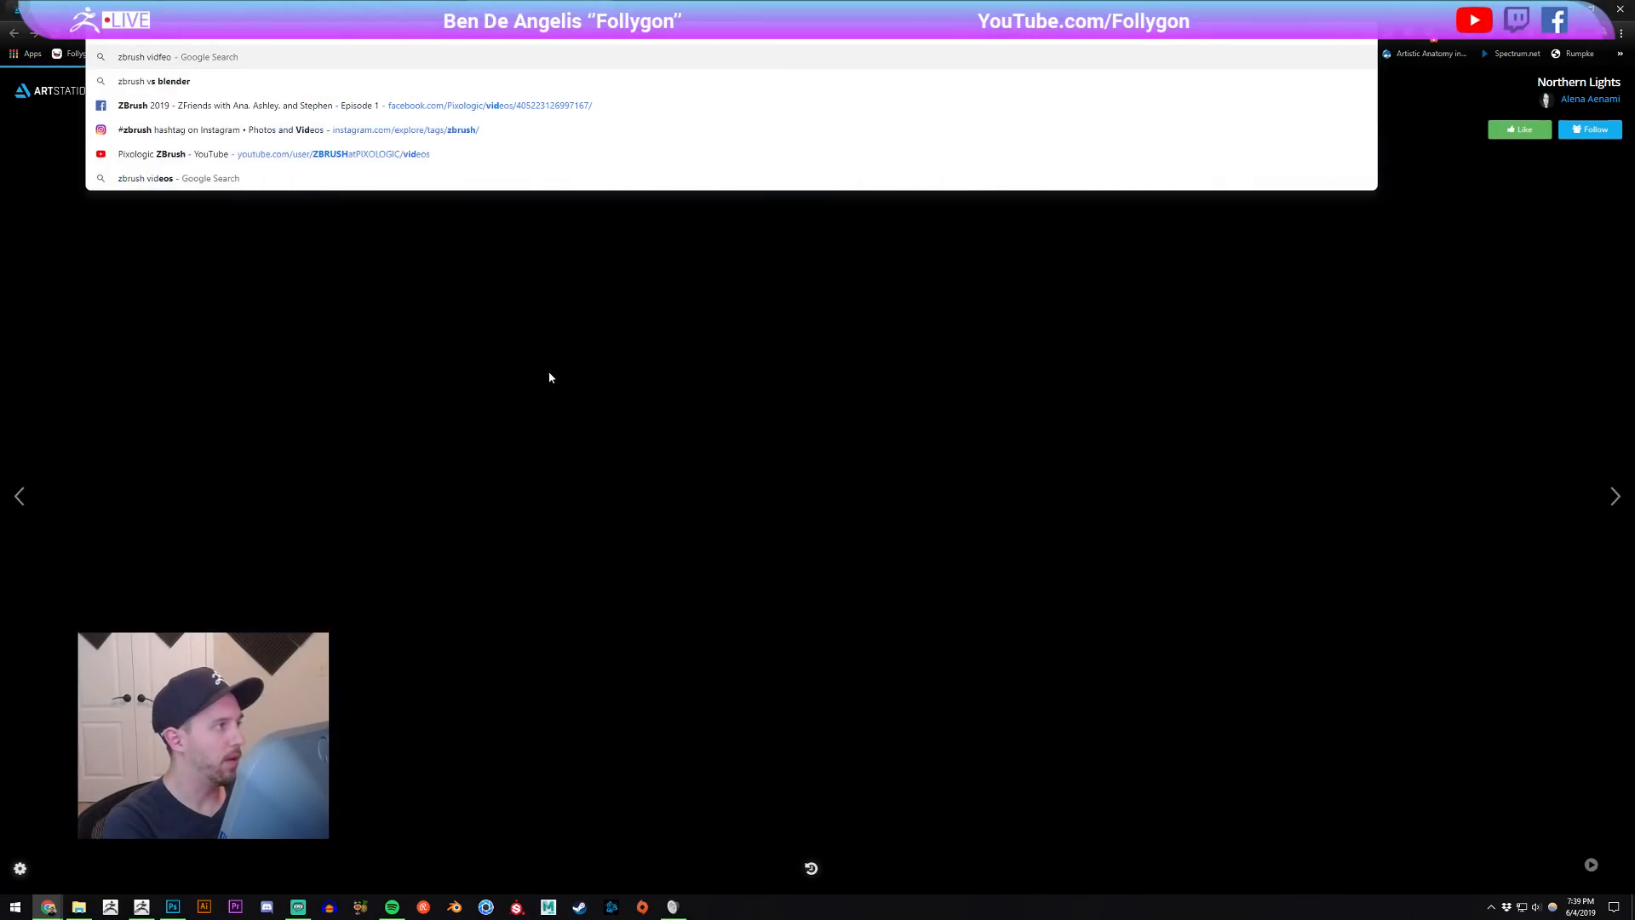
pyautogui.press('BackSpace')
pyautogui.press('BackSpace')
pyautogui.press('BackSpace')
pyautogui.write('eos')
pyautogui.press('Return')
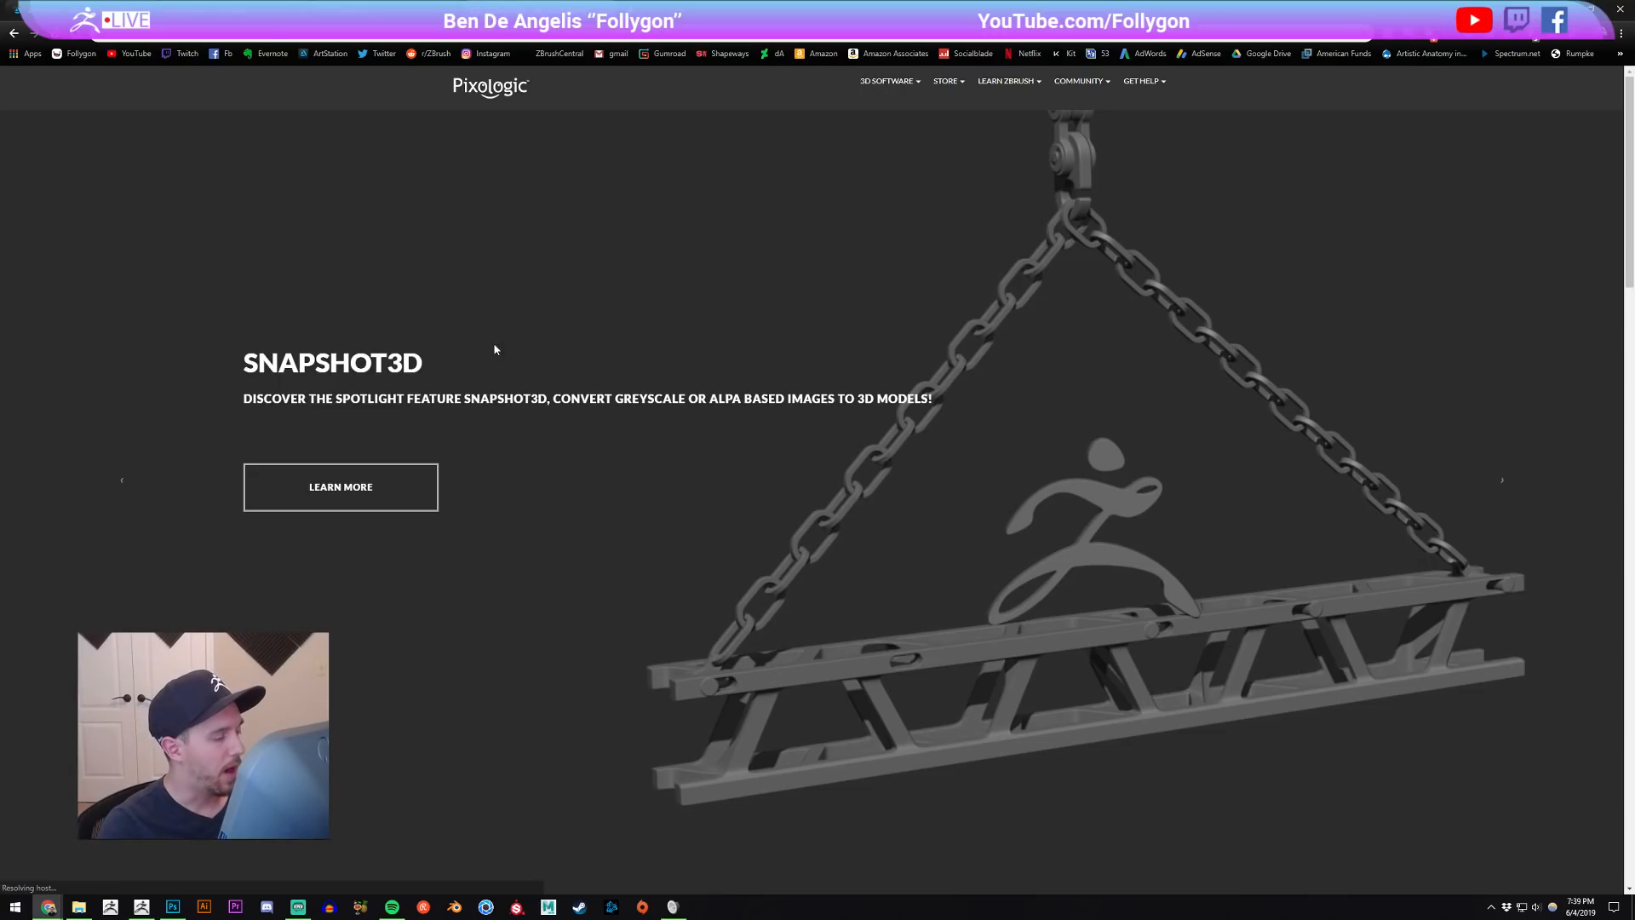
# Step: Open the beginner ZBrush lessons and look through the available tutorials
pyautogui.scroll(-8, 490, 310)
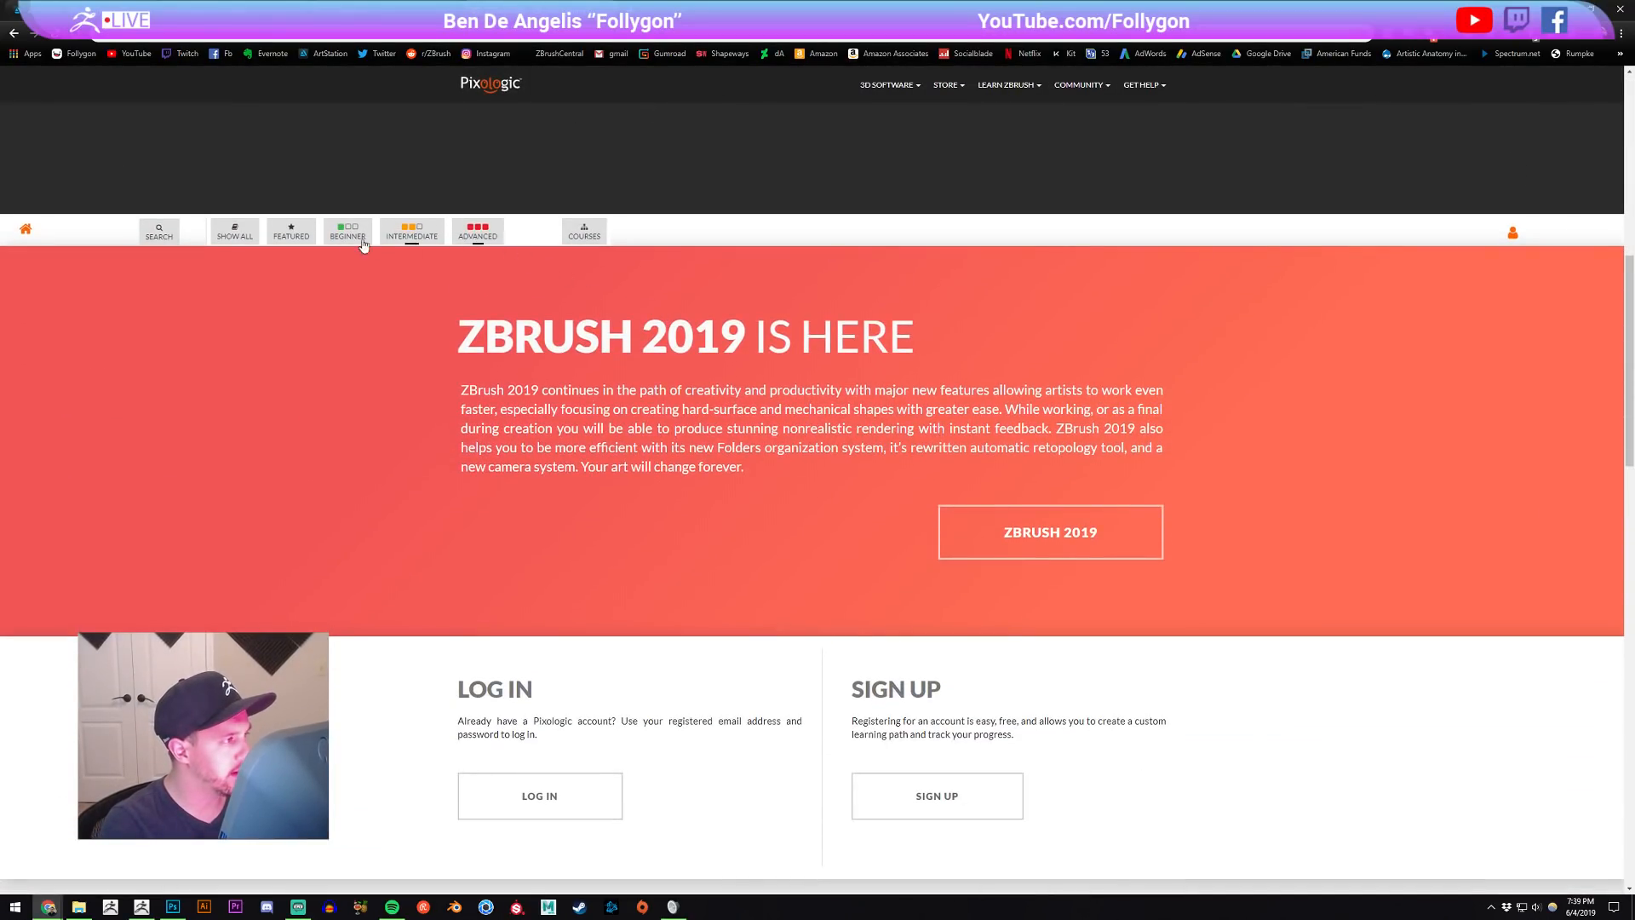
pyautogui.click(364, 231)
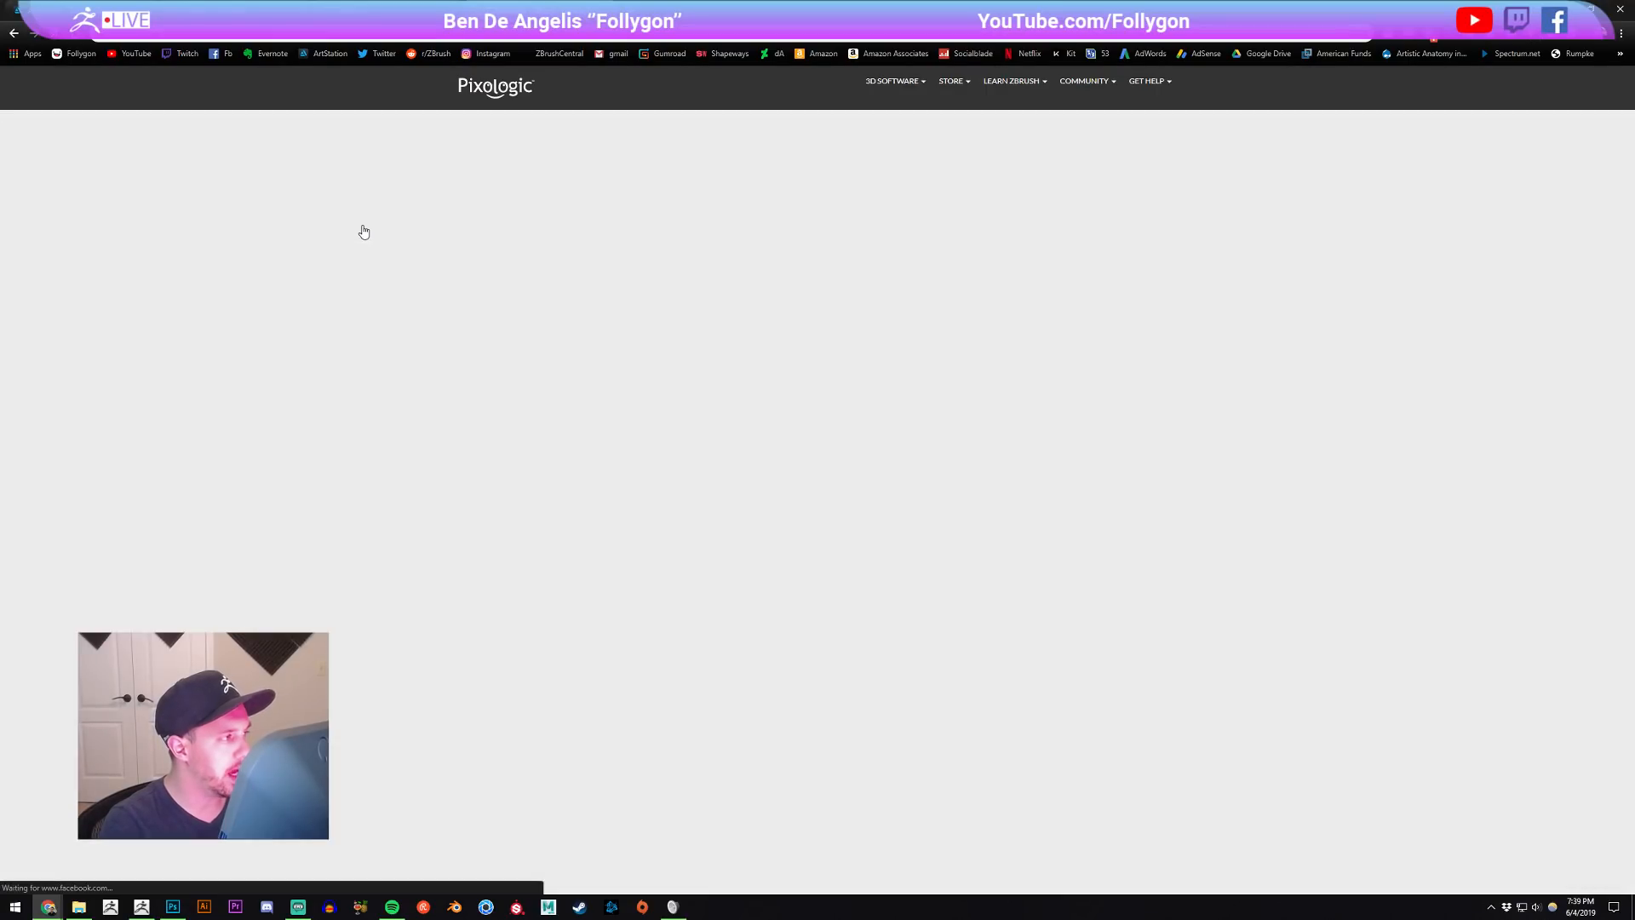
pyautogui.scroll(-2, 360, 271)
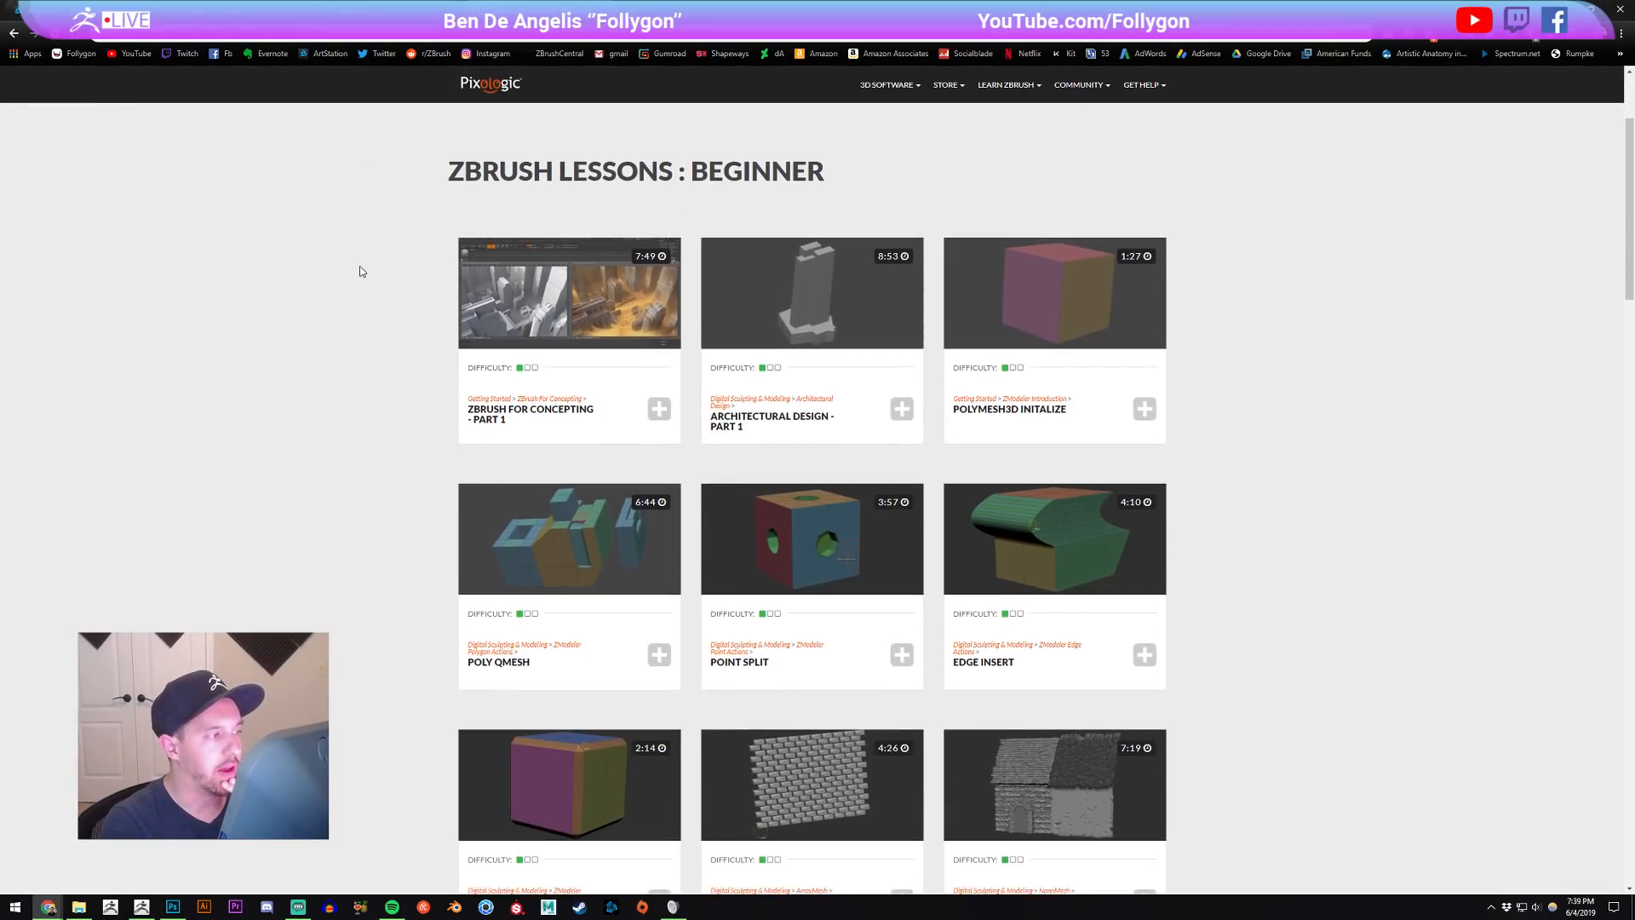
pyautogui.scroll(-20, 368, 286)
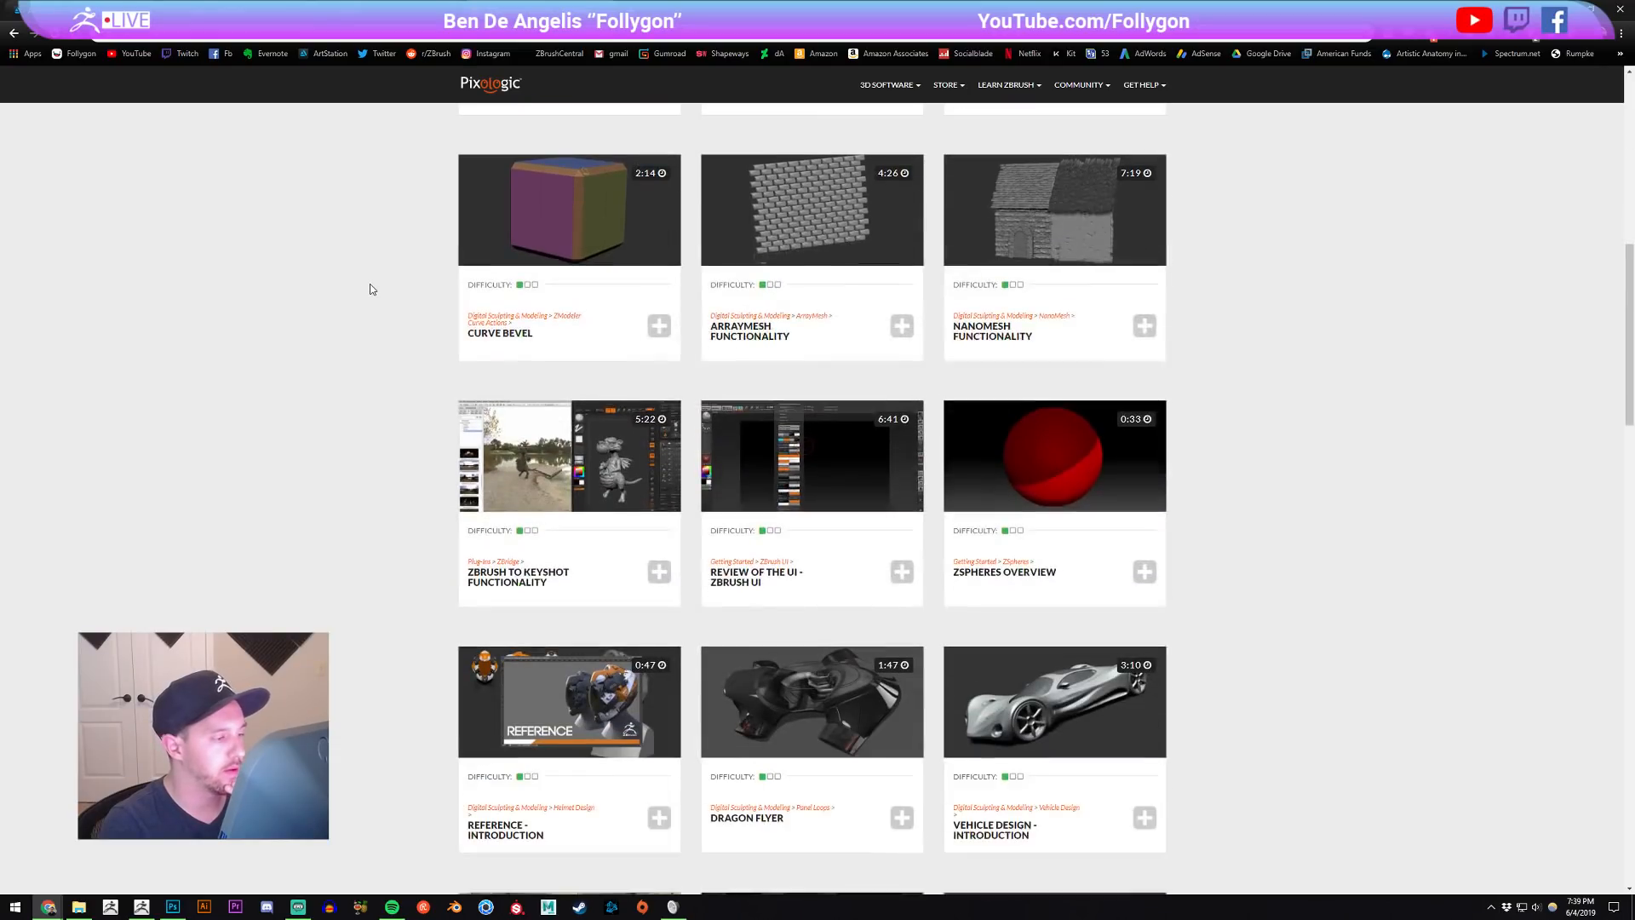
pyautogui.scroll(-15, 371, 303)
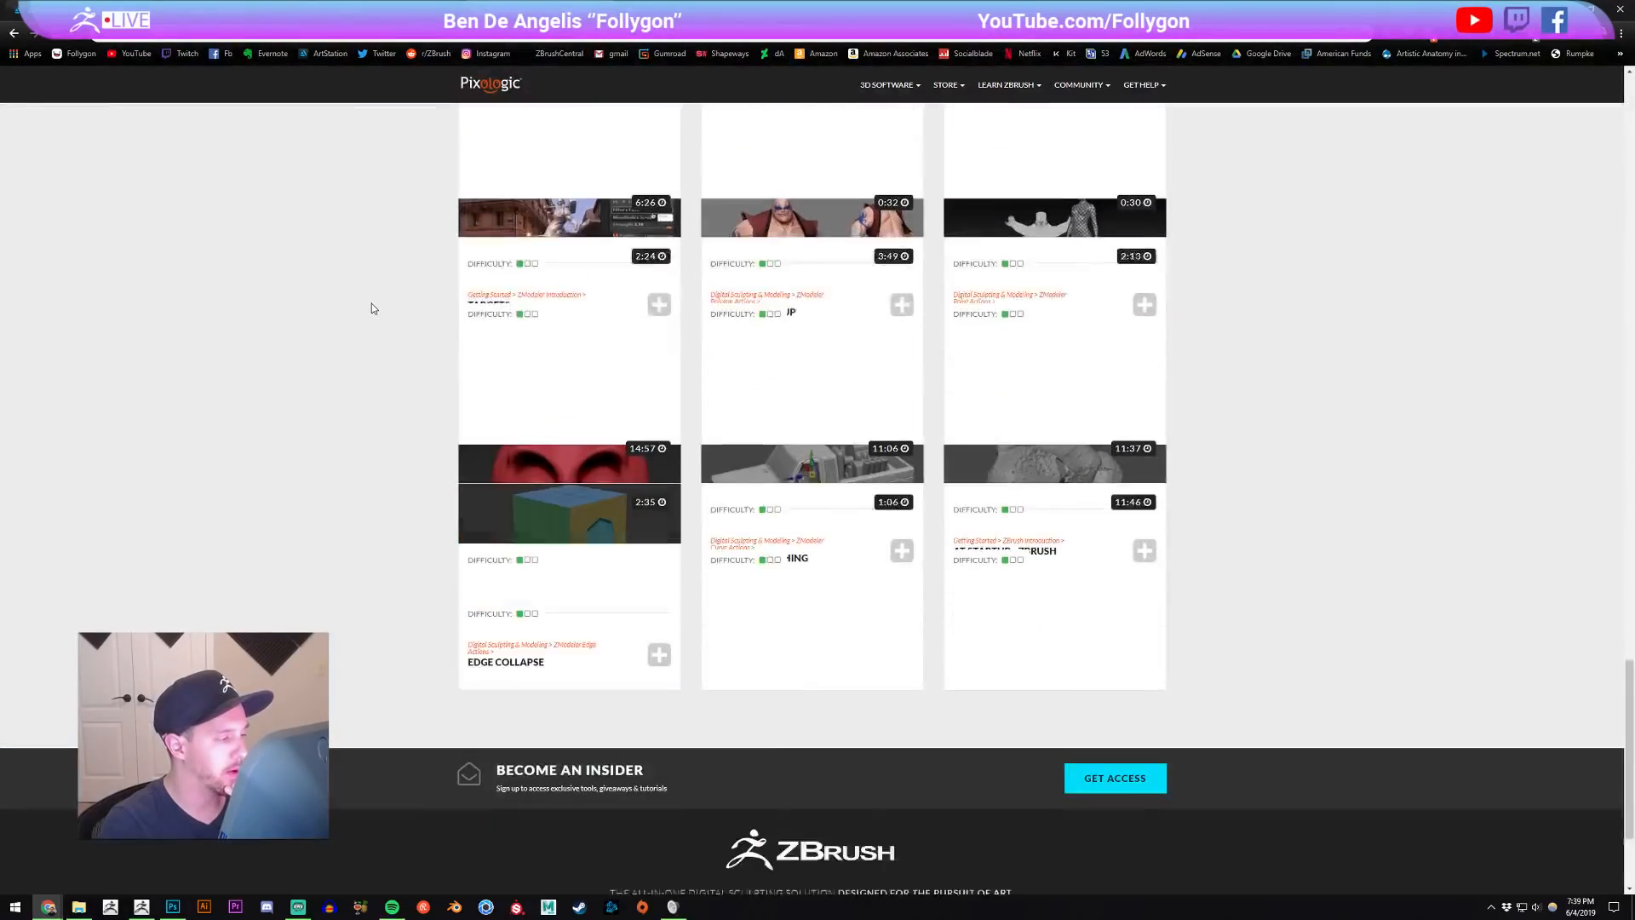
pyautogui.scroll(-15, 368, 373)
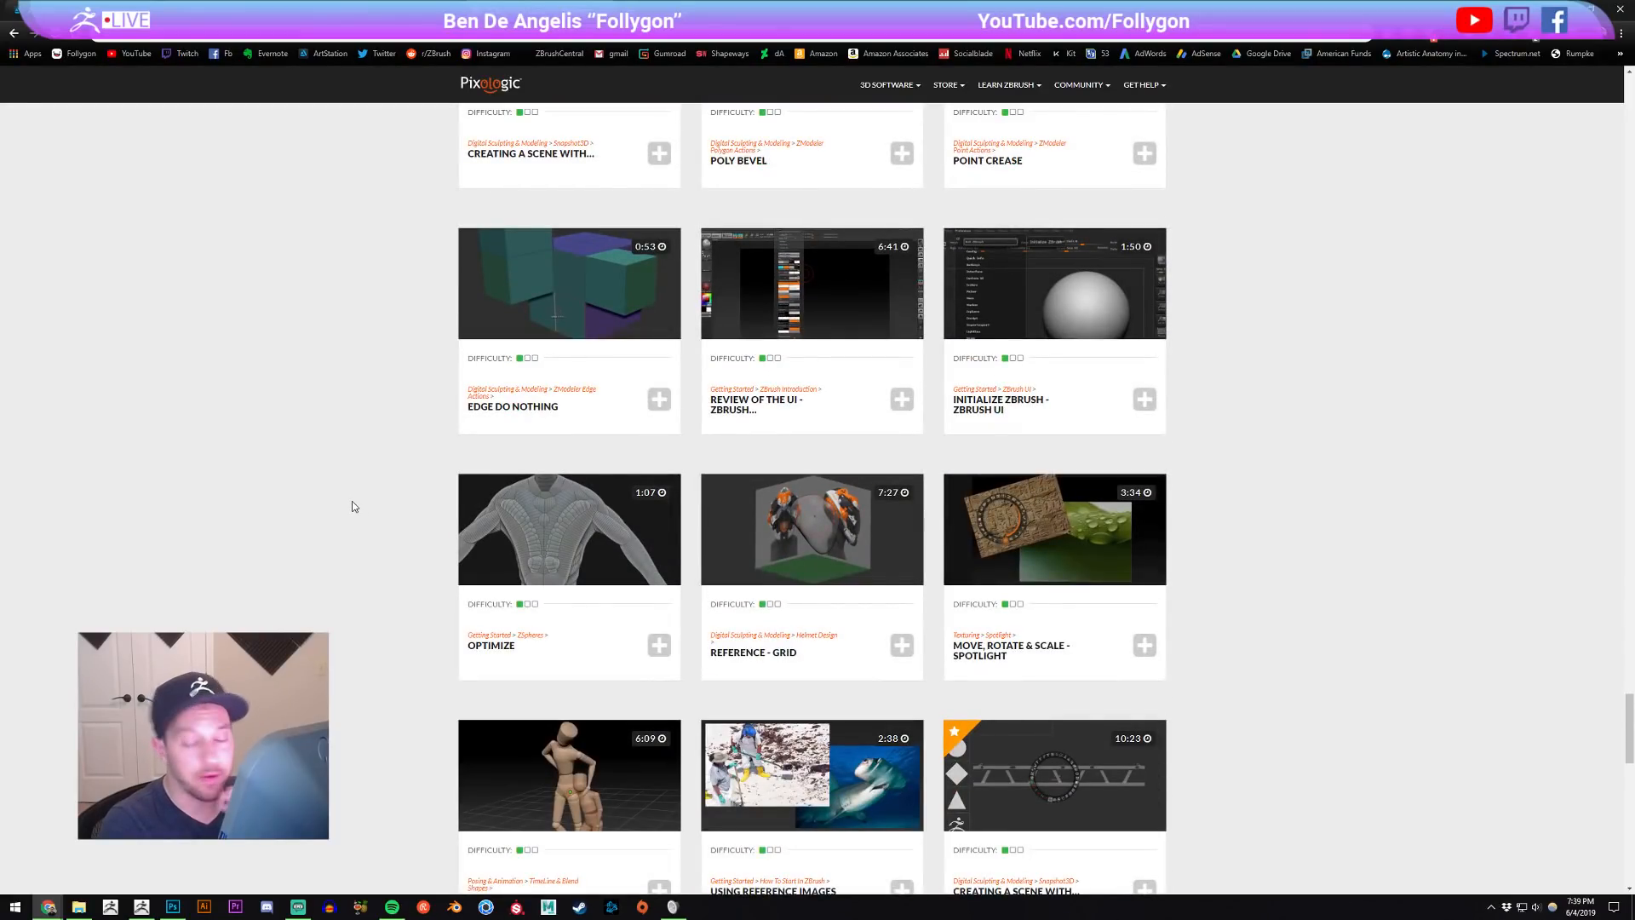
pyautogui.scroll(20, 362, 532)
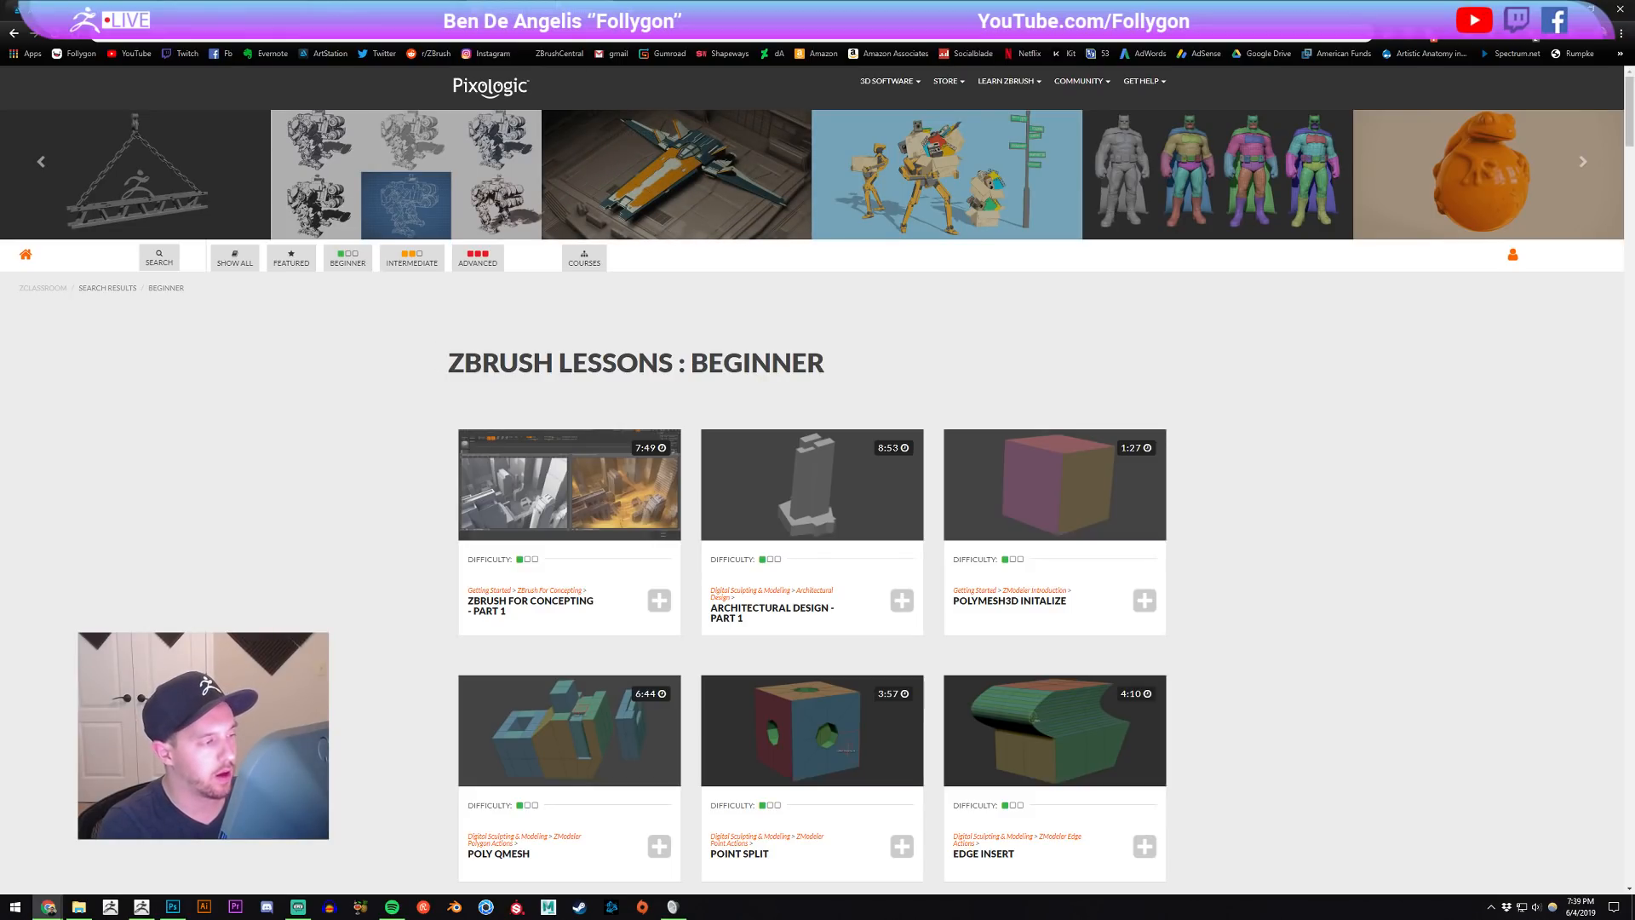
# Step: Revisit the product store and YouTube videos, and switch back to ZBrush
pyautogui.hotkey('ctrl', 'Tab')
pyautogui.hotkey('ctrl', 'Tab')
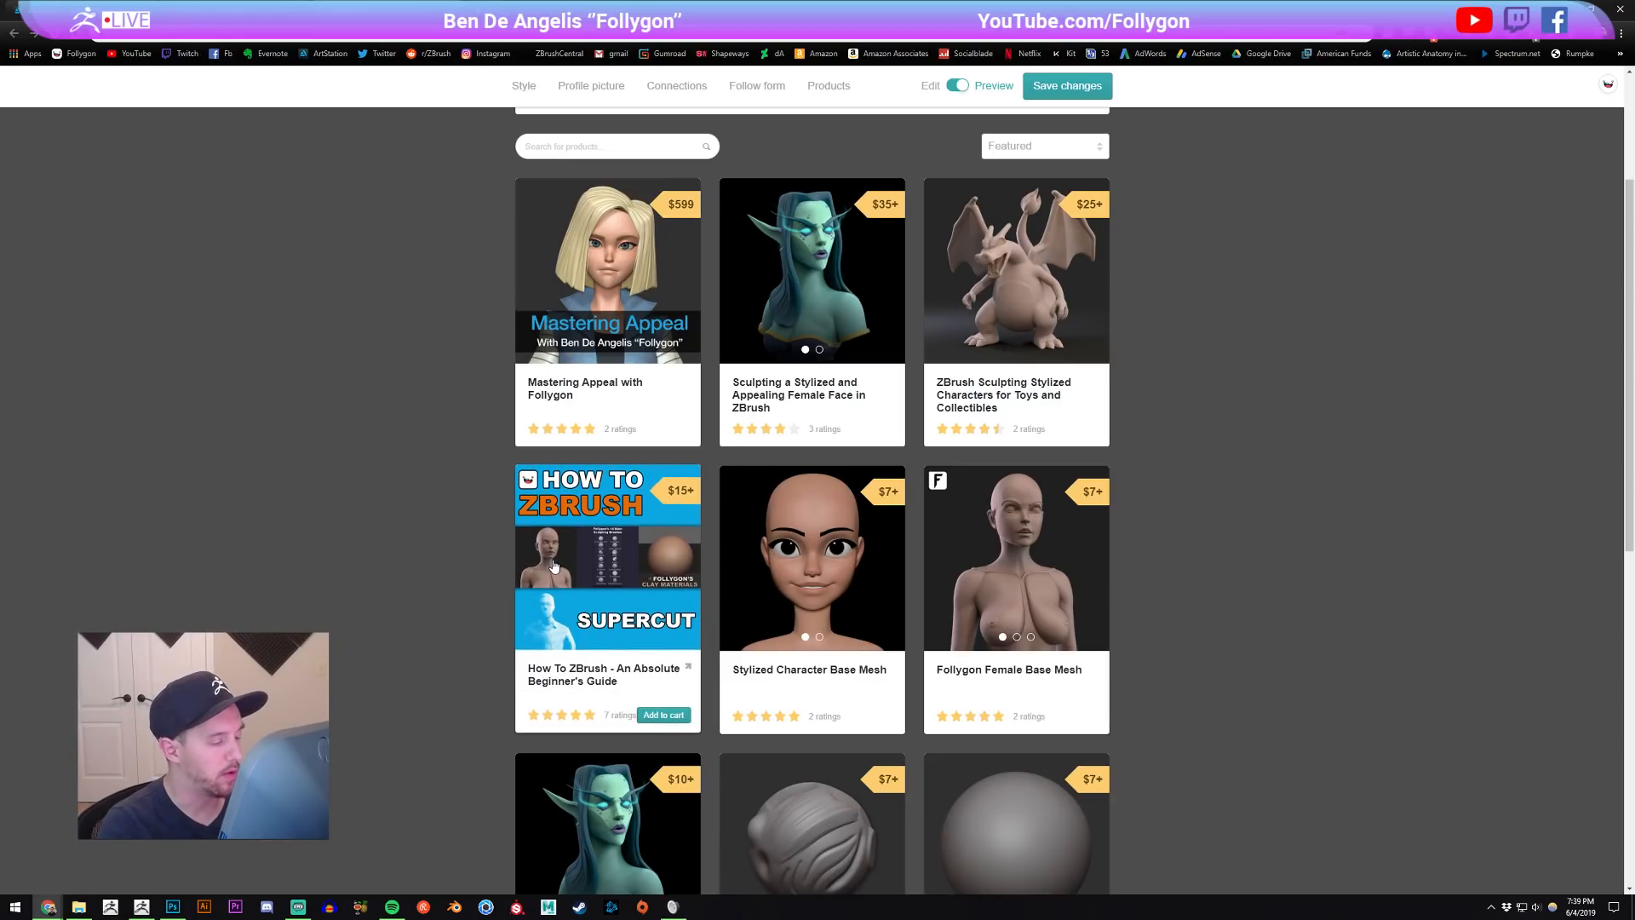
pyautogui.hotkey('ctrl', 'shift', 'Tab')
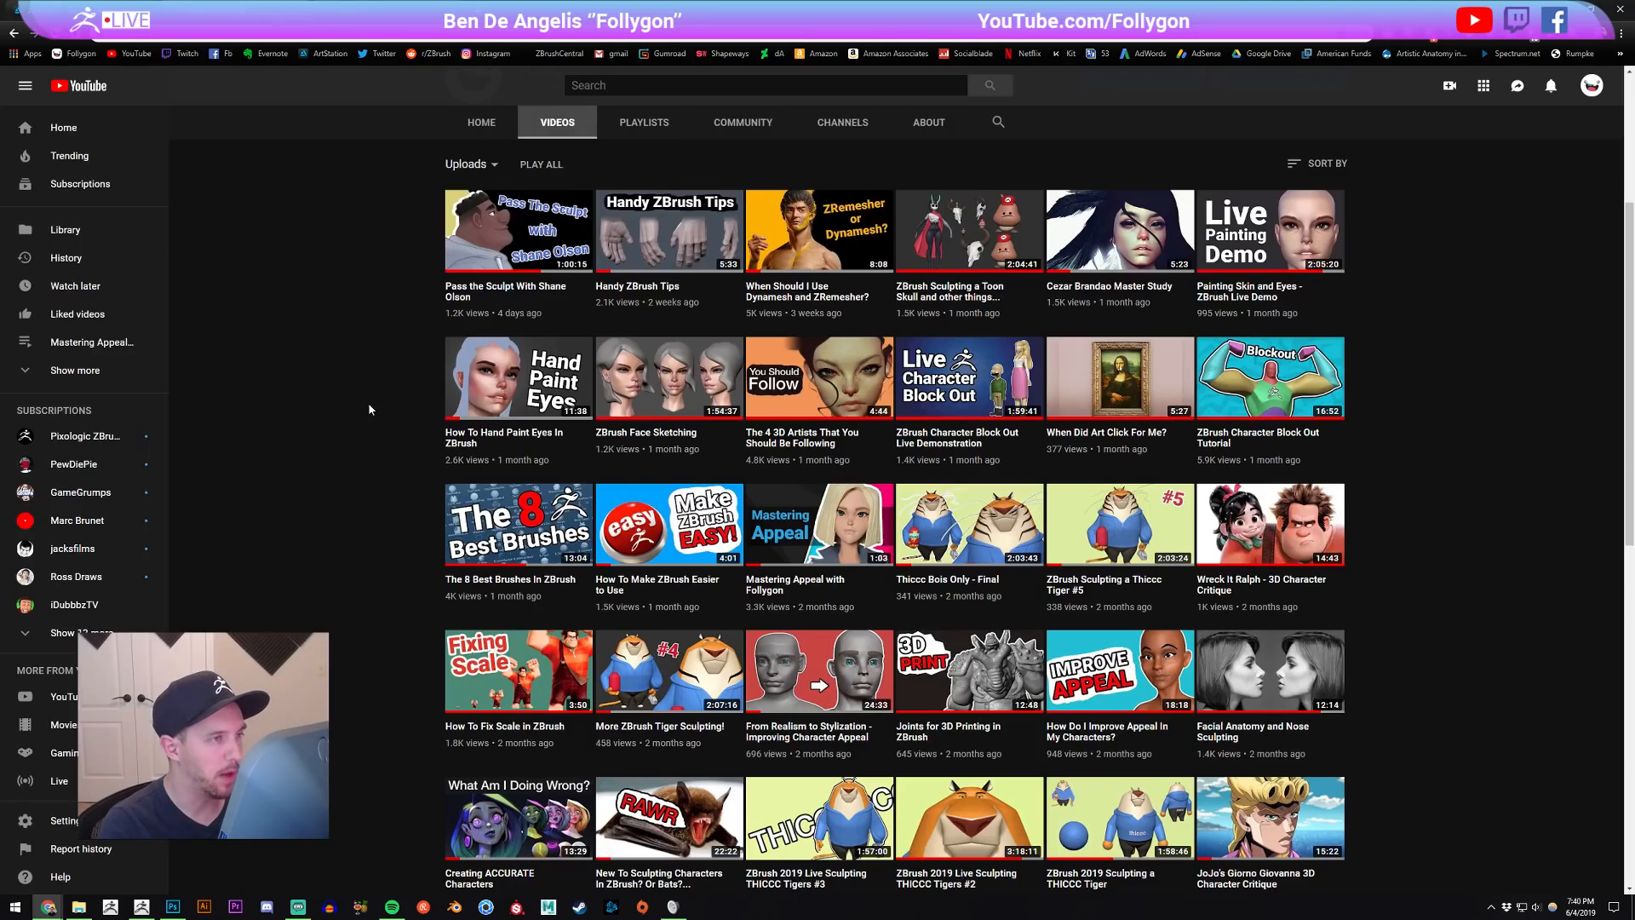
pyautogui.click(146, 908)
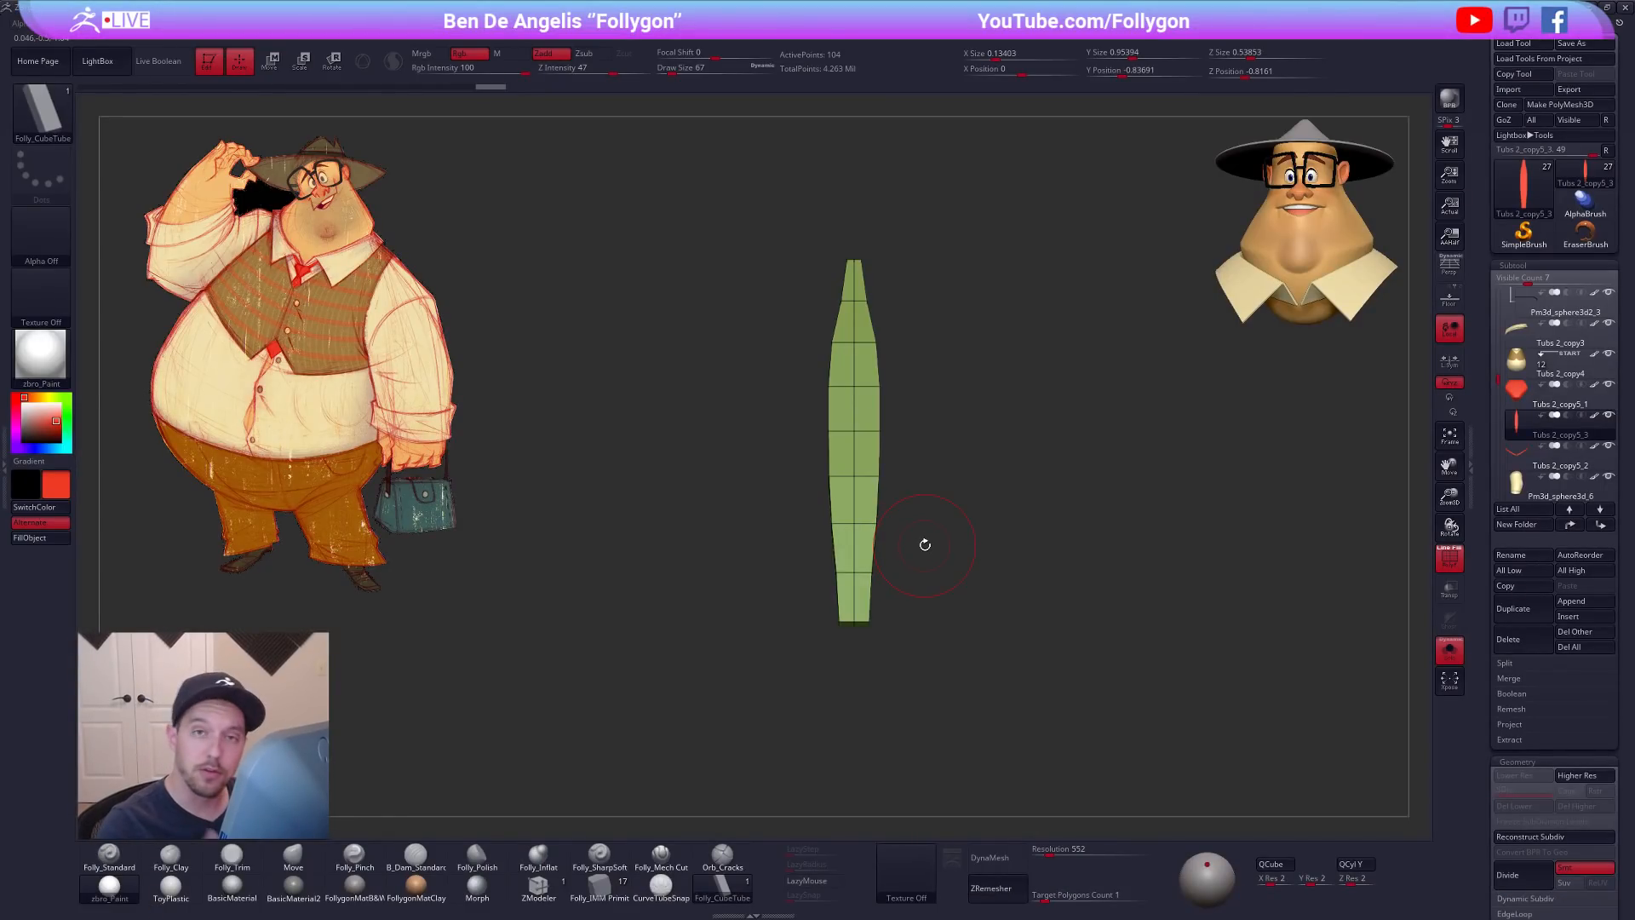
# Step: Choose the Move brush at draw size 38, mask the blade's lower end and pull its centre down into a point with Transpose
pyautogui.press('b')
pyautogui.press('m')
pyautogui.press('v')
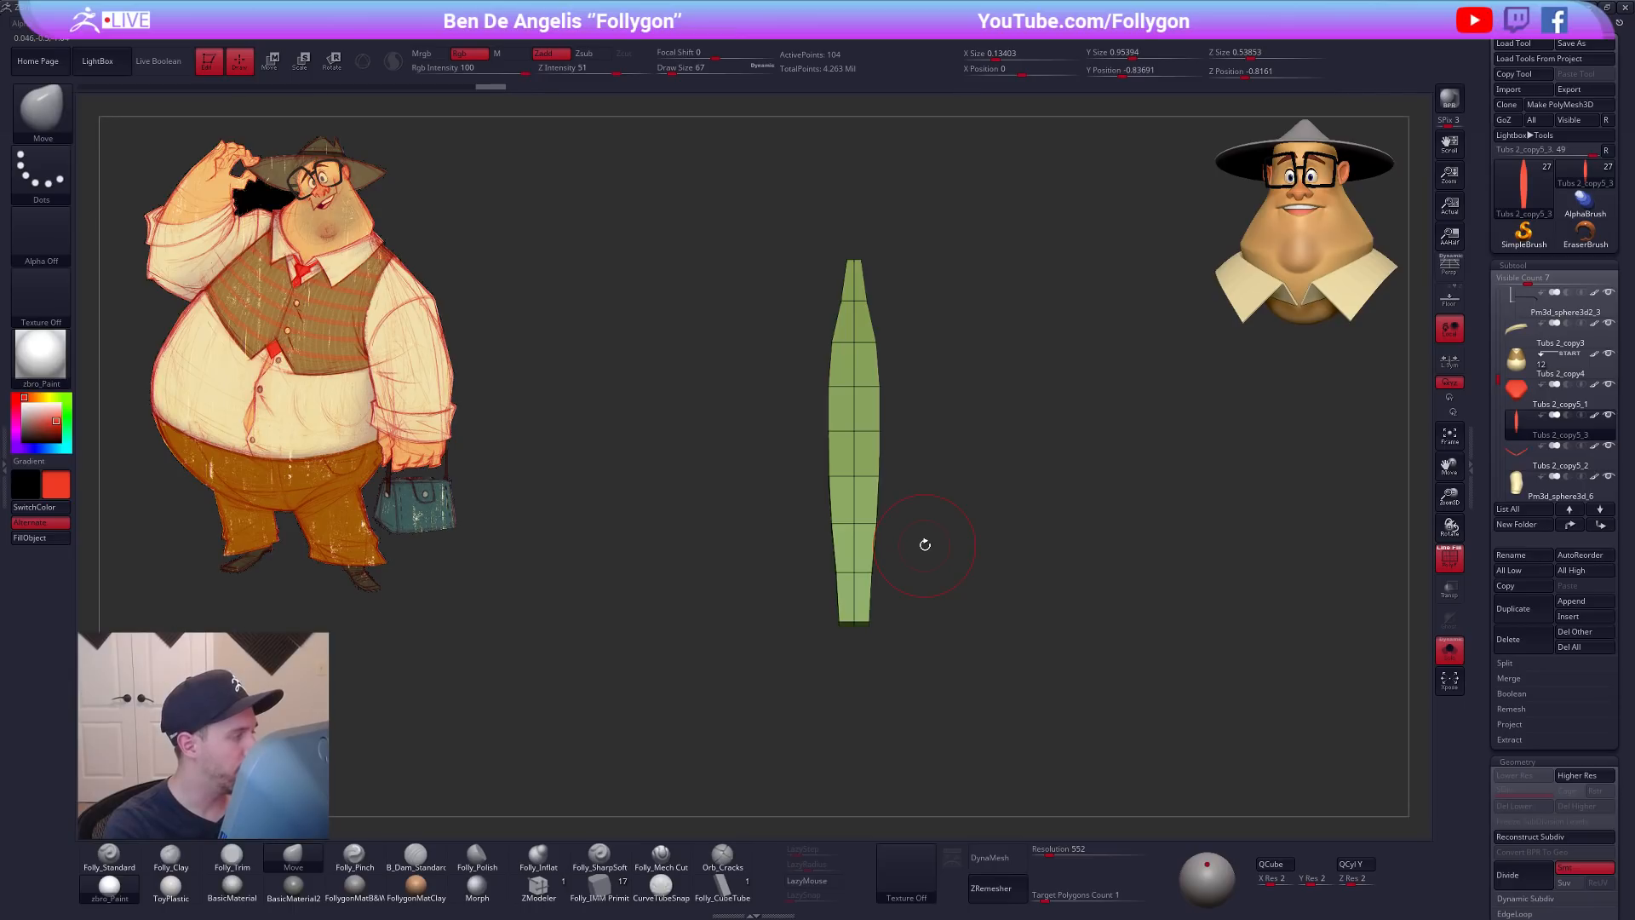
pyautogui.press('space')
pyautogui.moveTo(932, 531); pyautogui.dragTo(925, 532)
pyautogui.keyDown('ctrl'); pyautogui.moveTo(854, 623); pyautogui.dragTo(853, 666, button='right'); pyautogui.keyUp('ctrl')
pyautogui.keyDown('ctrl'); pyautogui.moveTo(843, 626); pyautogui.dragTo(865, 627); pyautogui.keyUp('ctrl')
pyautogui.keyDown('ctrl'); pyautogui.click(853, 646); pyautogui.keyUp('ctrl')
pyautogui.moveTo(854, 647); pyautogui.dragTo(904, 654, button='right')
pyautogui.press('w')
pyautogui.moveTo(886, 591)
pyautogui.mouseDown()
pyautogui.moveTo(937, 713)
pyautogui.moveTo(953, 672)
pyautogui.moveTo(938, 636)
pyautogui.moveTo(924, 640)
pyautogui.moveTo(1011, 661)
pyautogui.moveTo(1044, 697)
pyautogui.moveTo(889, 621)
pyautogui.moveTo(865, 667)
pyautogui.moveTo(892, 624)
pyautogui.moveTo(1043, 633)
pyautogui.mouseUp()
pyautogui.press('q')
# Step: Adjust the mask around the edge row above the blade's pointed tip and widen that row with Transpose
pyautogui.keyDown('ctrl'); pyautogui.click(923, 641); pyautogui.keyUp('ctrl')
pyautogui.keyDown('ctrl'); pyautogui.click(967, 610); pyautogui.keyUp('ctrl')
pyautogui.press('w')
pyautogui.press('q')
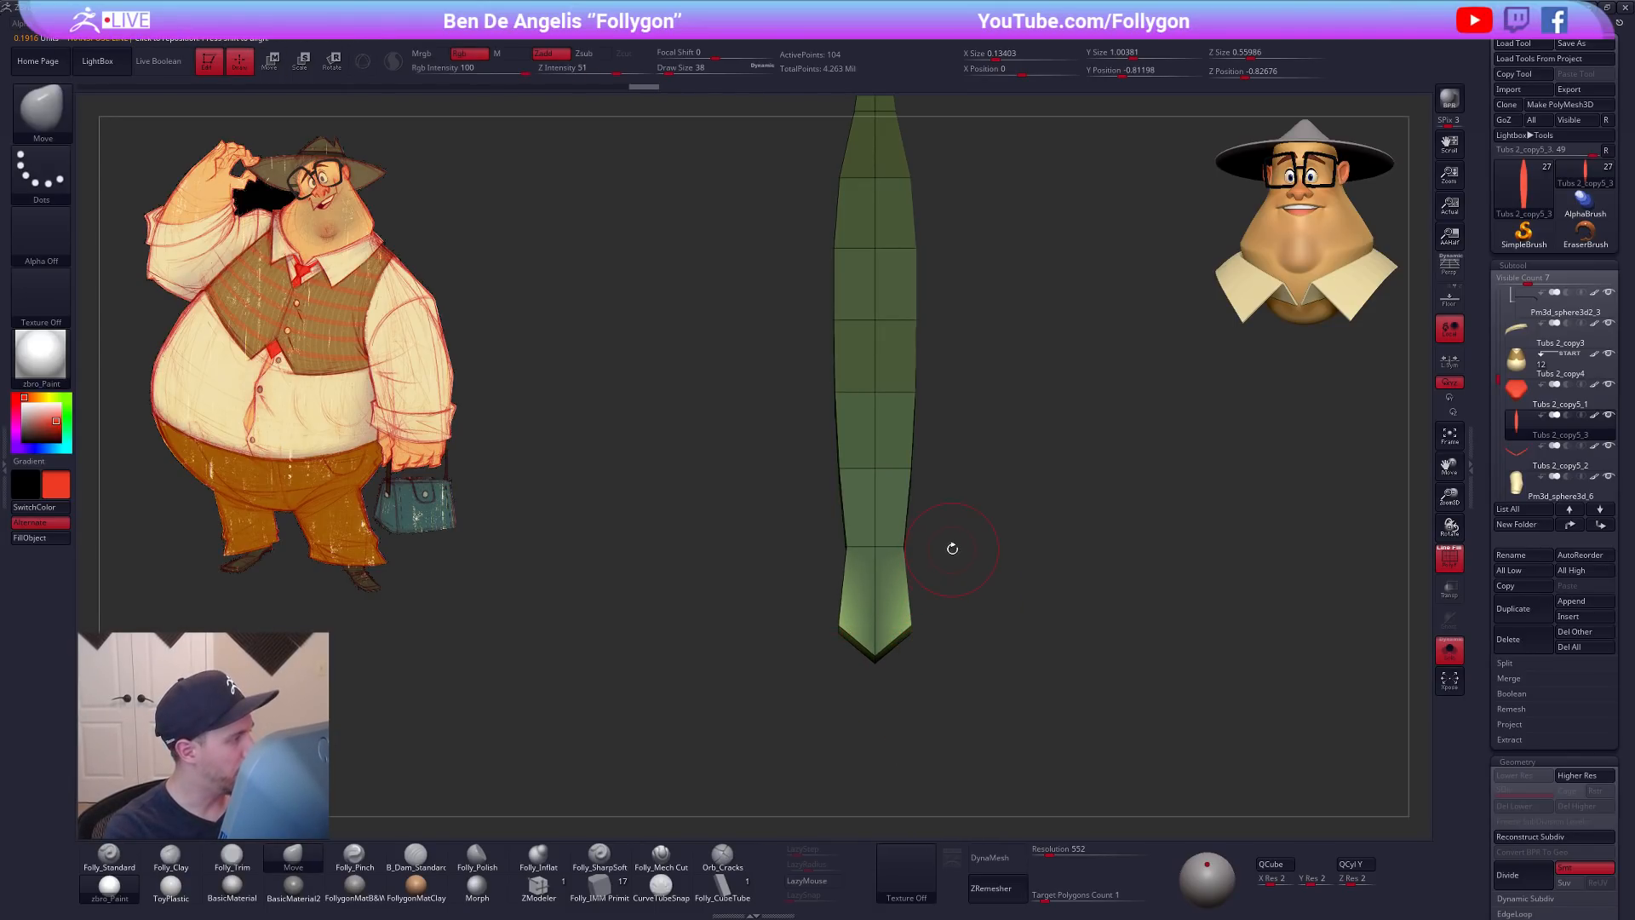
pyautogui.keyDown('ctrl'); pyautogui.click(950, 545); pyautogui.keyUp('ctrl')
pyautogui.press('w')
pyautogui.moveTo(904, 557); pyautogui.dragTo(969, 557)
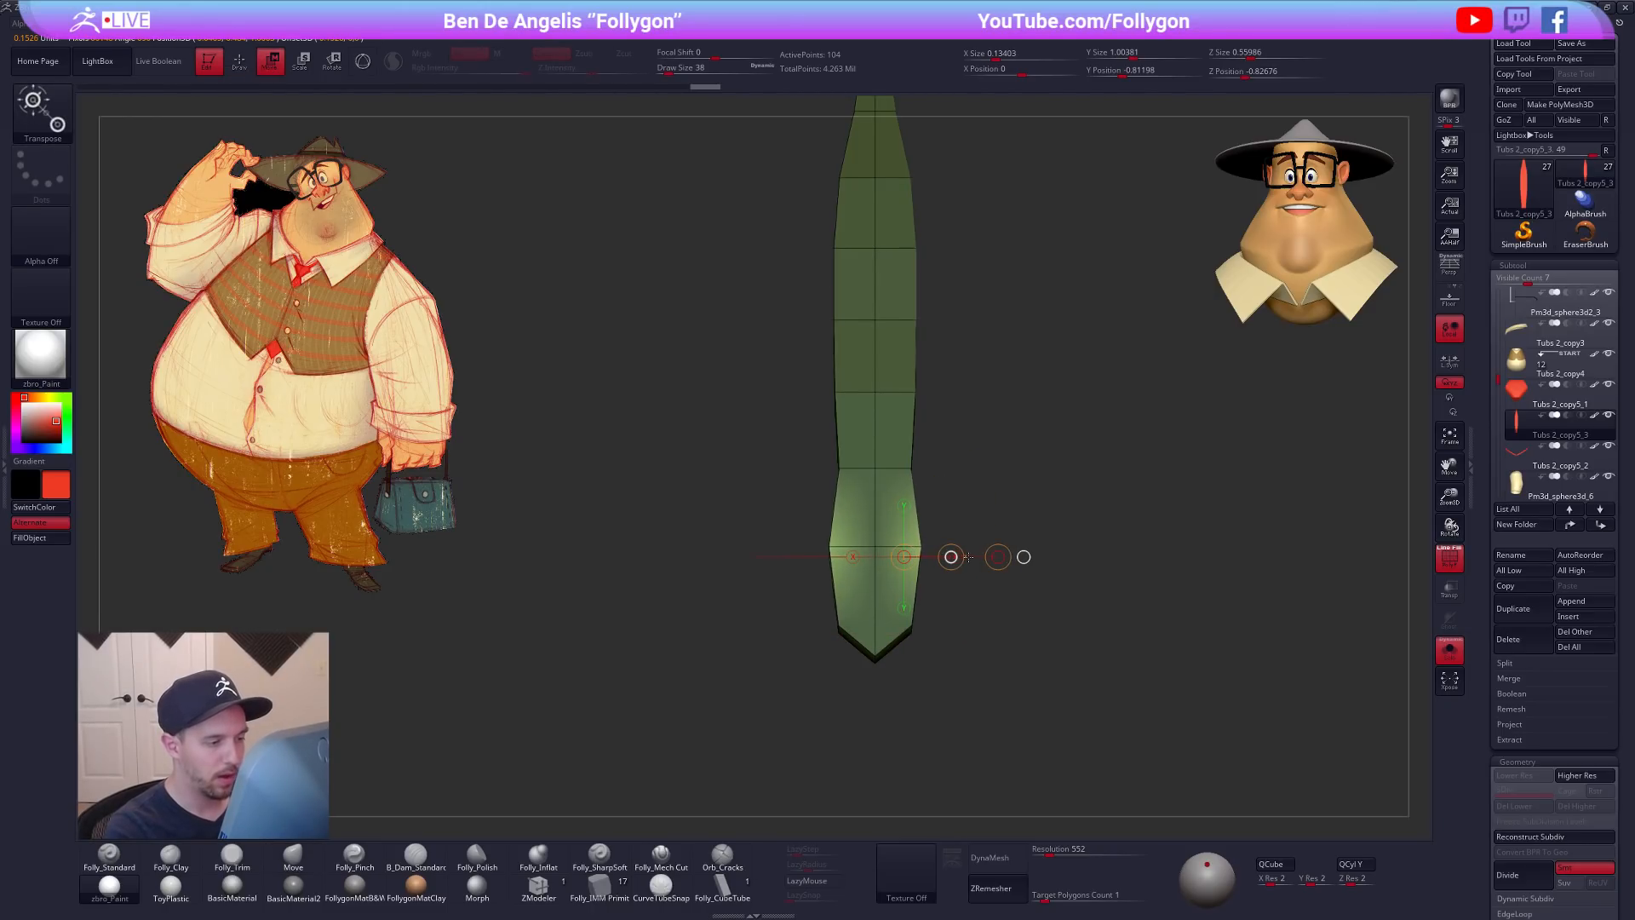
# Step: Mask the blade's tip and reshape the section just above it with Transpose from a side view
pyautogui.press('q')
pyautogui.keyDown('ctrl'); pyautogui.click(920, 639); pyautogui.keyUp('ctrl')
pyautogui.moveTo(930, 594)
pyautogui.keyDown('ctrl'); pyautogui.mouseDown()
pyautogui.moveTo(903, 650)
pyautogui.moveTo(916, 643)
pyautogui.mouseUp(); pyautogui.keyUp('ctrl')
pyautogui.keyDown('ctrl'); pyautogui.click(954, 617); pyautogui.keyUp('ctrl')
pyautogui.press('w')
pyautogui.moveTo(1039, 596)
pyautogui.keyDown('shift'); pyautogui.mouseDown()
pyautogui.moveTo(920, 601)
pyautogui.moveTo(853, 744)
pyautogui.mouseUp(); pyautogui.keyUp('shift')
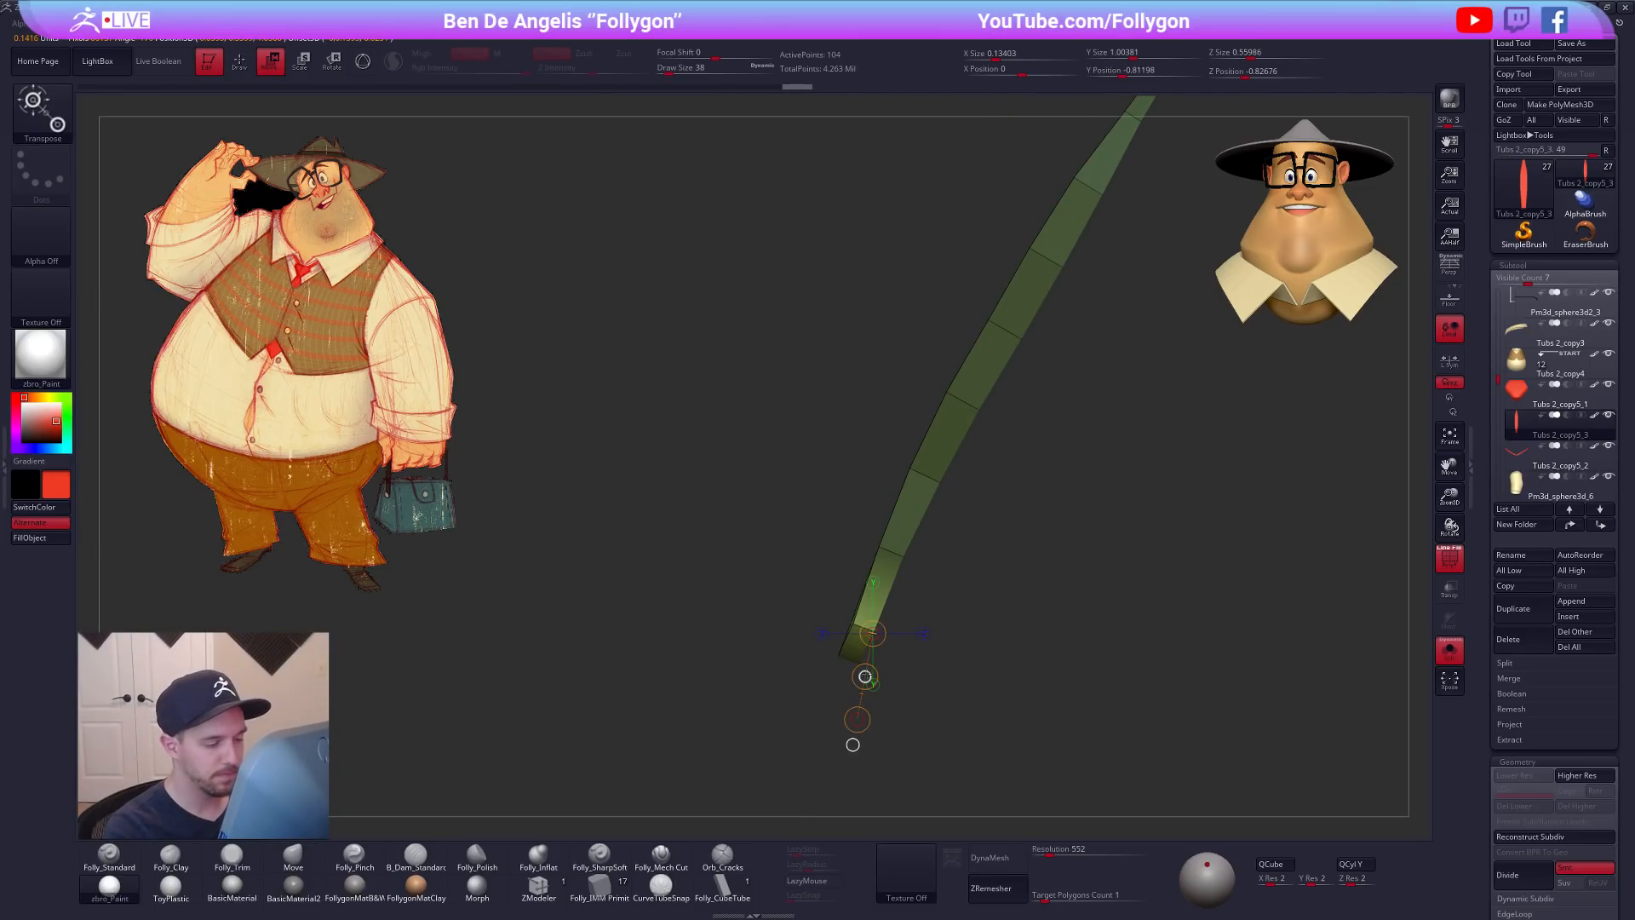
pyautogui.moveTo(867, 671)
pyautogui.mouseDown()
pyautogui.moveTo(946, 626)
pyautogui.moveTo(910, 616)
pyautogui.moveTo(979, 611)
pyautogui.moveTo(903, 609)
pyautogui.moveTo(903, 562)
pyautogui.mouseUp()
pyautogui.press('q')
pyautogui.keyDown('alt'); pyautogui.moveTo(975, 518); pyautogui.dragTo(886, 578); pyautogui.keyUp('alt')
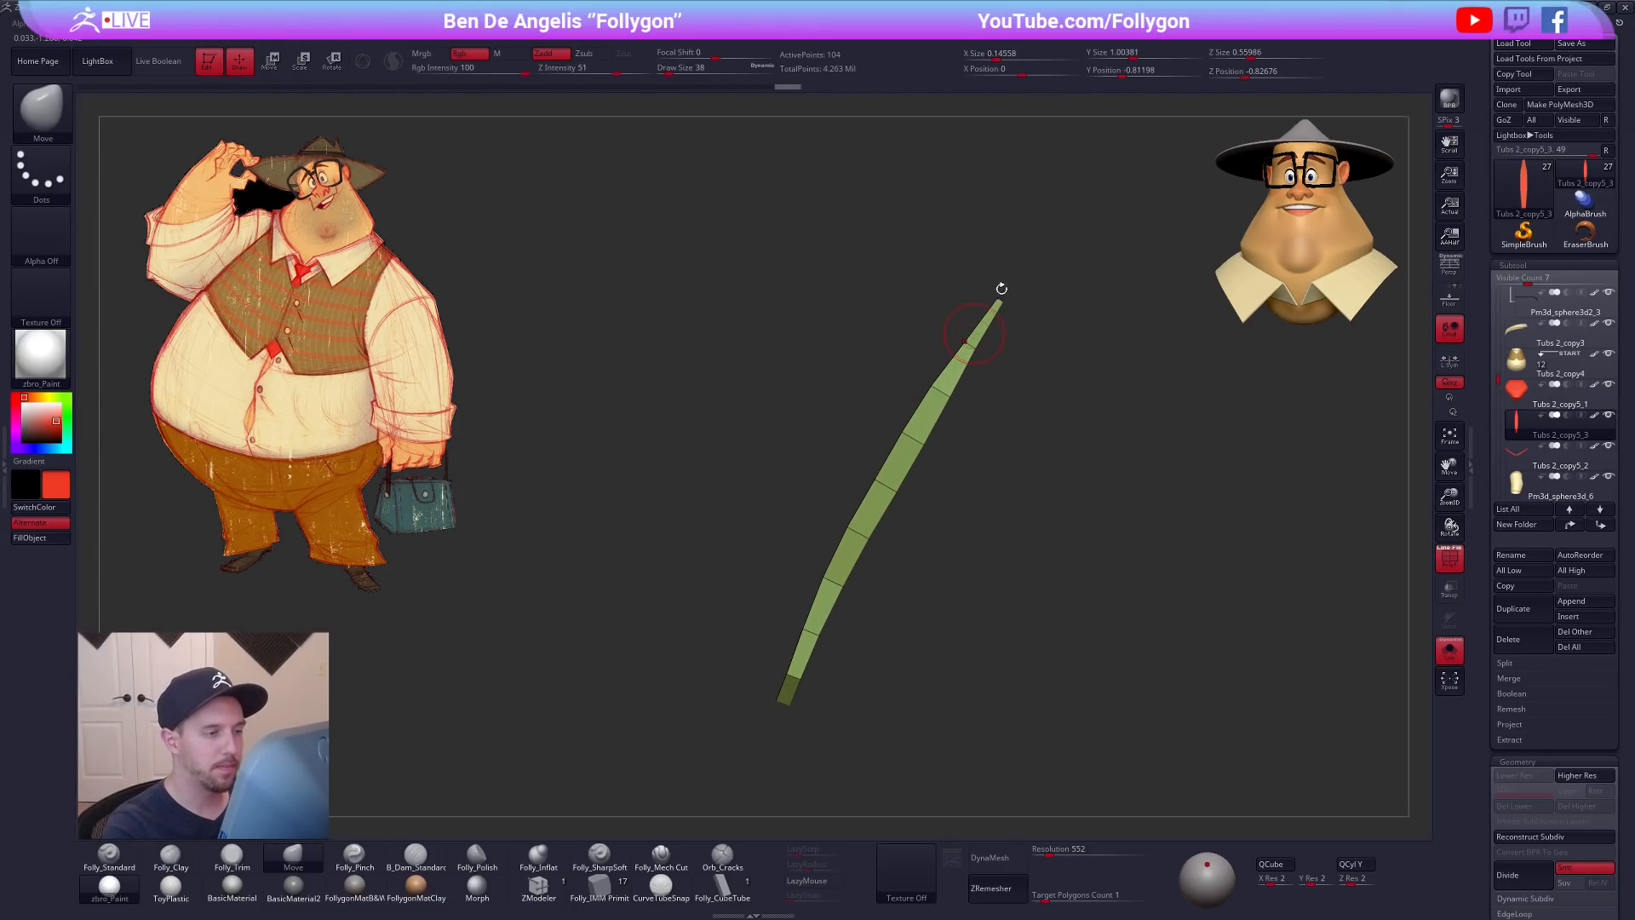
# Step: Undo a stray slice, hide one side of the blade's thickness with SelectLasso and delete the hidden geometry, leaving a single surface
pyautogui.keyDown('ctrl'); pyautogui.keyDown('shift'); pyautogui.moveTo(960, 359); pyautogui.dragTo(958, 361); pyautogui.keyUp('shift'); pyautogui.keyUp('ctrl')
pyautogui.hotkey('ctrl', 'z')
pyautogui.hotkey('ctrl', 'shift', 'space')
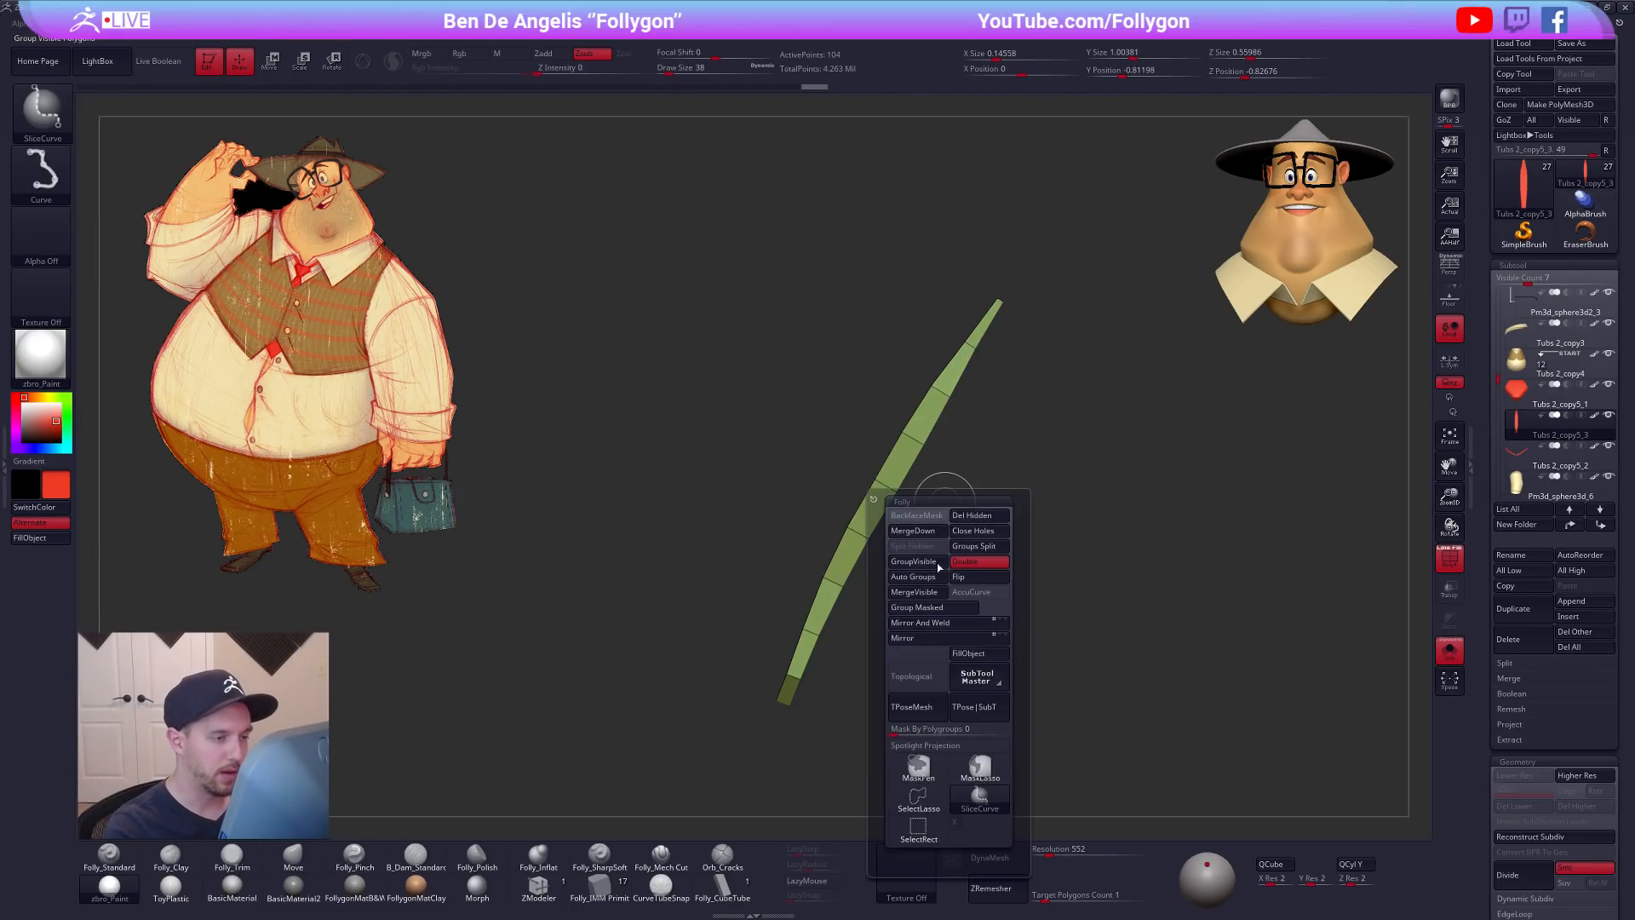
pyautogui.keyDown('ctrl'); pyautogui.keyDown('shift'); pyautogui.click(918, 797); pyautogui.keyUp('shift'); pyautogui.keyUp('ctrl')
pyautogui.keyDown('ctrl'); pyautogui.keyDown('alt'); pyautogui.keyDown('shift'); pyautogui.moveTo(941, 399); pyautogui.dragTo(1054, 486); pyautogui.keyUp('shift'); pyautogui.keyUp('alt'); pyautogui.keyUp('ctrl')
pyautogui.moveTo(923, 443)
pyautogui.keyDown('ctrl'); pyautogui.keyDown('alt'); pyautogui.keyDown('shift'); pyautogui.mouseDown()
pyautogui.moveTo(805, 650)
pyautogui.moveTo(934, 419)
pyautogui.mouseUp(); pyautogui.keyUp('shift'); pyautogui.keyUp('alt'); pyautogui.keyUp('ctrl')
pyautogui.press('space')
pyautogui.click(1064, 487)
# Step: Refine the blade's side outline from the front with the Move brush and show the whole character without the polyframe
pyautogui.keyDown('shift'); pyautogui.moveTo(913, 623); pyautogui.dragTo(873, 598); pyautogui.keyUp('shift')
pyautogui.moveTo(871, 648); pyautogui.dragTo(875, 649)
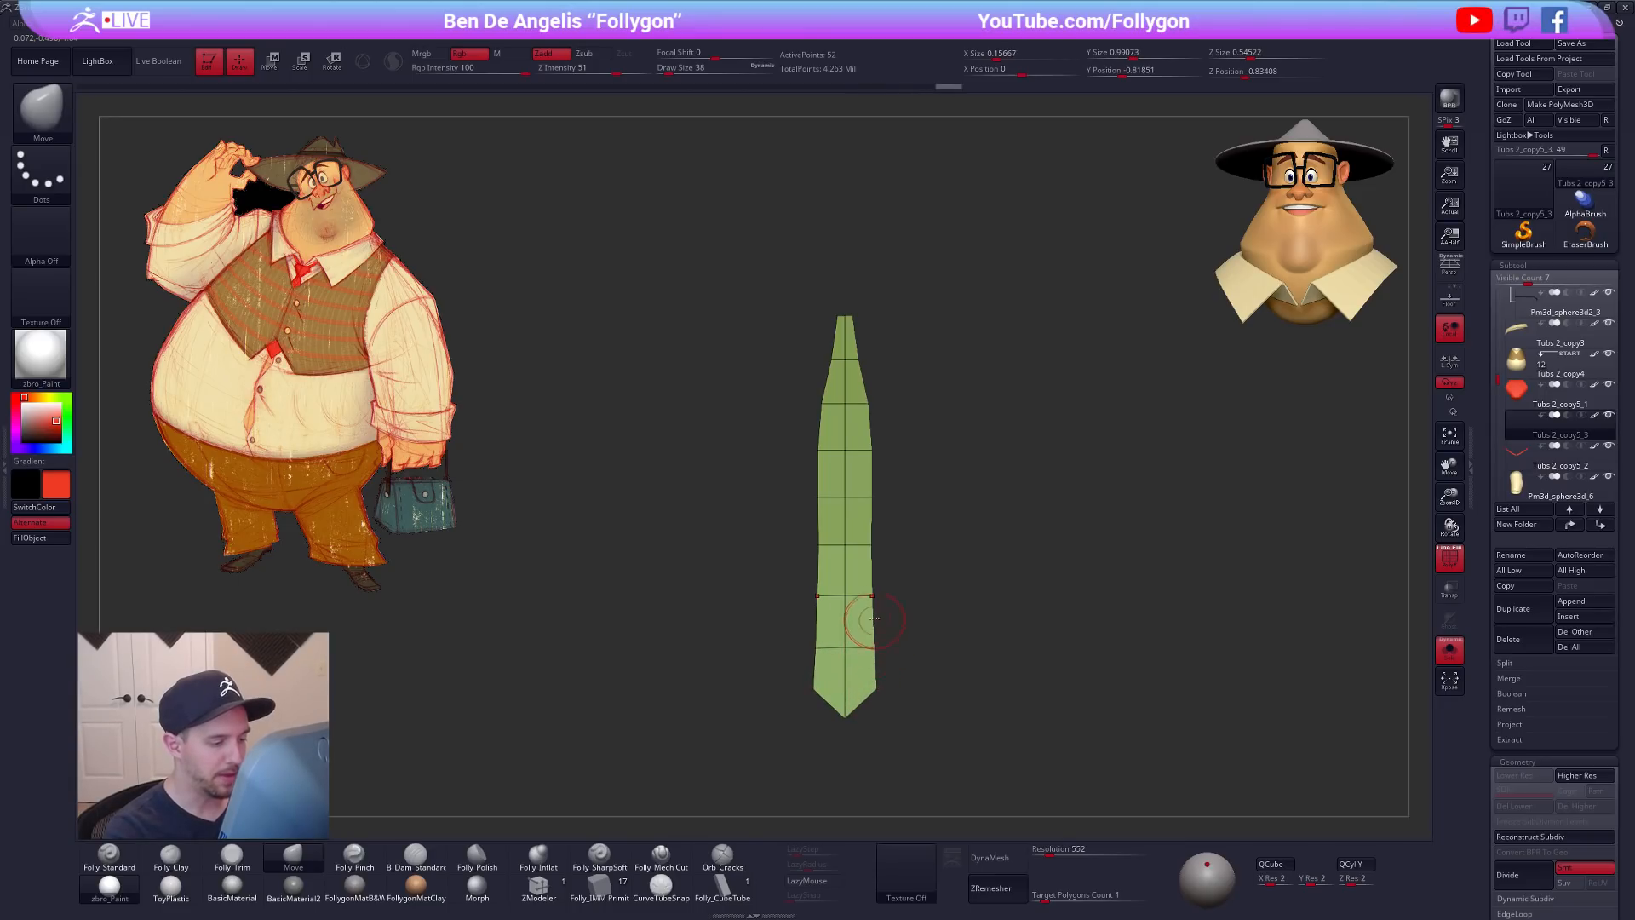
pyautogui.moveTo(873, 547); pyautogui.dragTo(867, 404)
pyautogui.hotkey('shift', 'alt', 's')
pyautogui.press('f')
pyautogui.hotkey('shift', 'f')
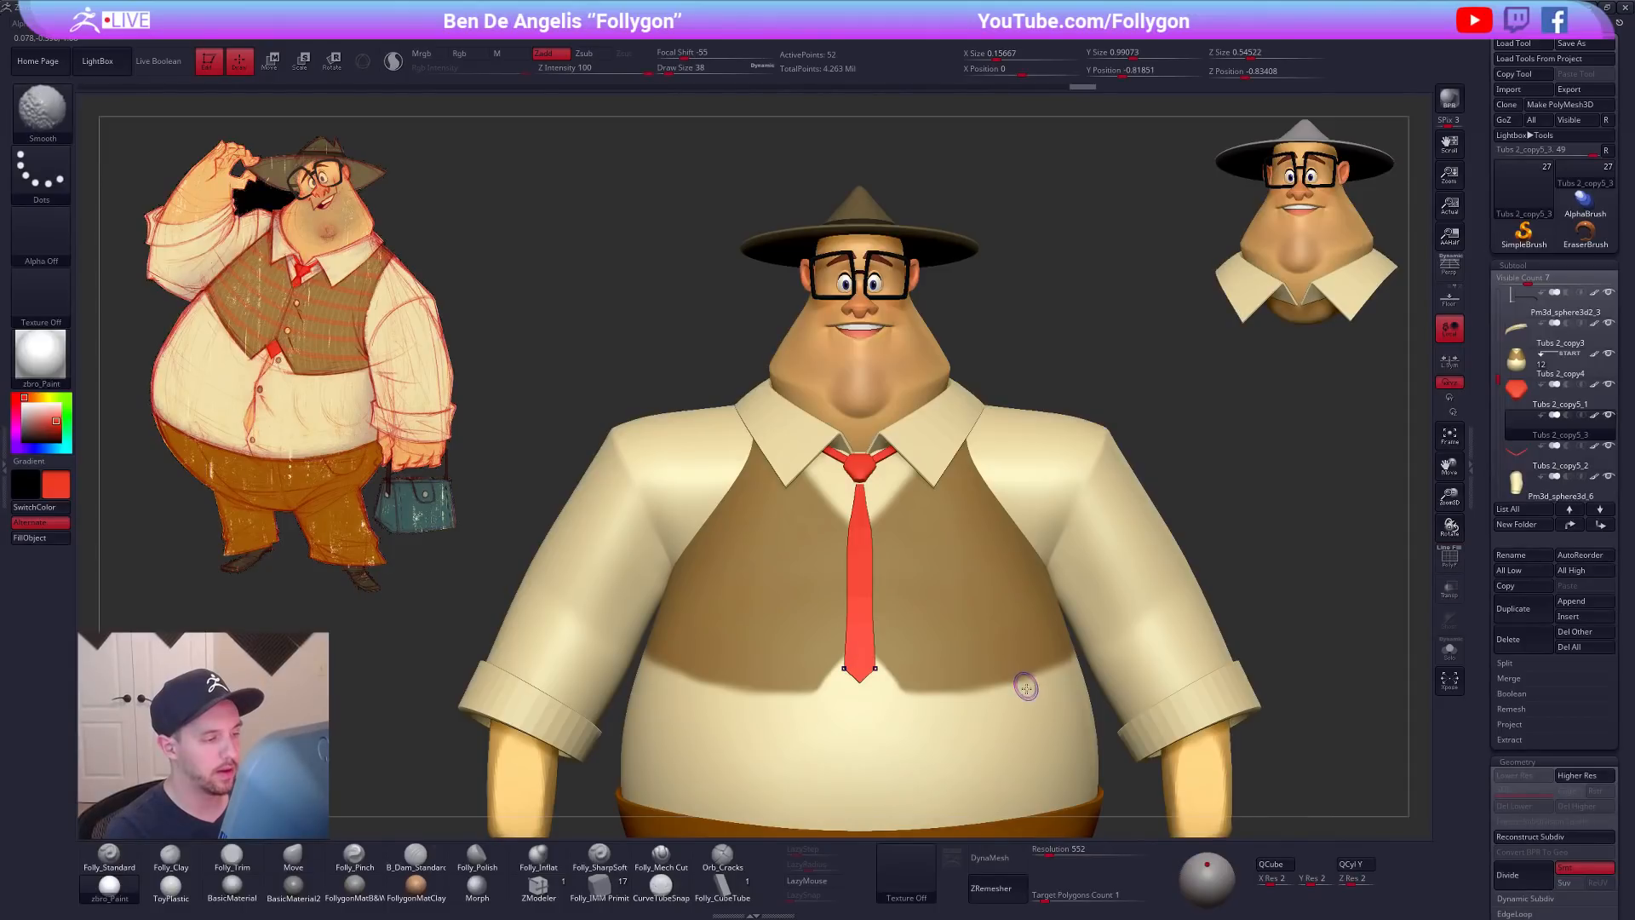
# Step: Isolate the blade with its polyframe, insert an edge loop near its tip with ZModeler and save the project
pyautogui.keyDown('ctrl'); pyautogui.moveTo(850, 562); pyautogui.dragTo(882, 543, button='right'); pyautogui.keyUp('ctrl')
pyautogui.hotkey('ctrl', 'shift', 's')
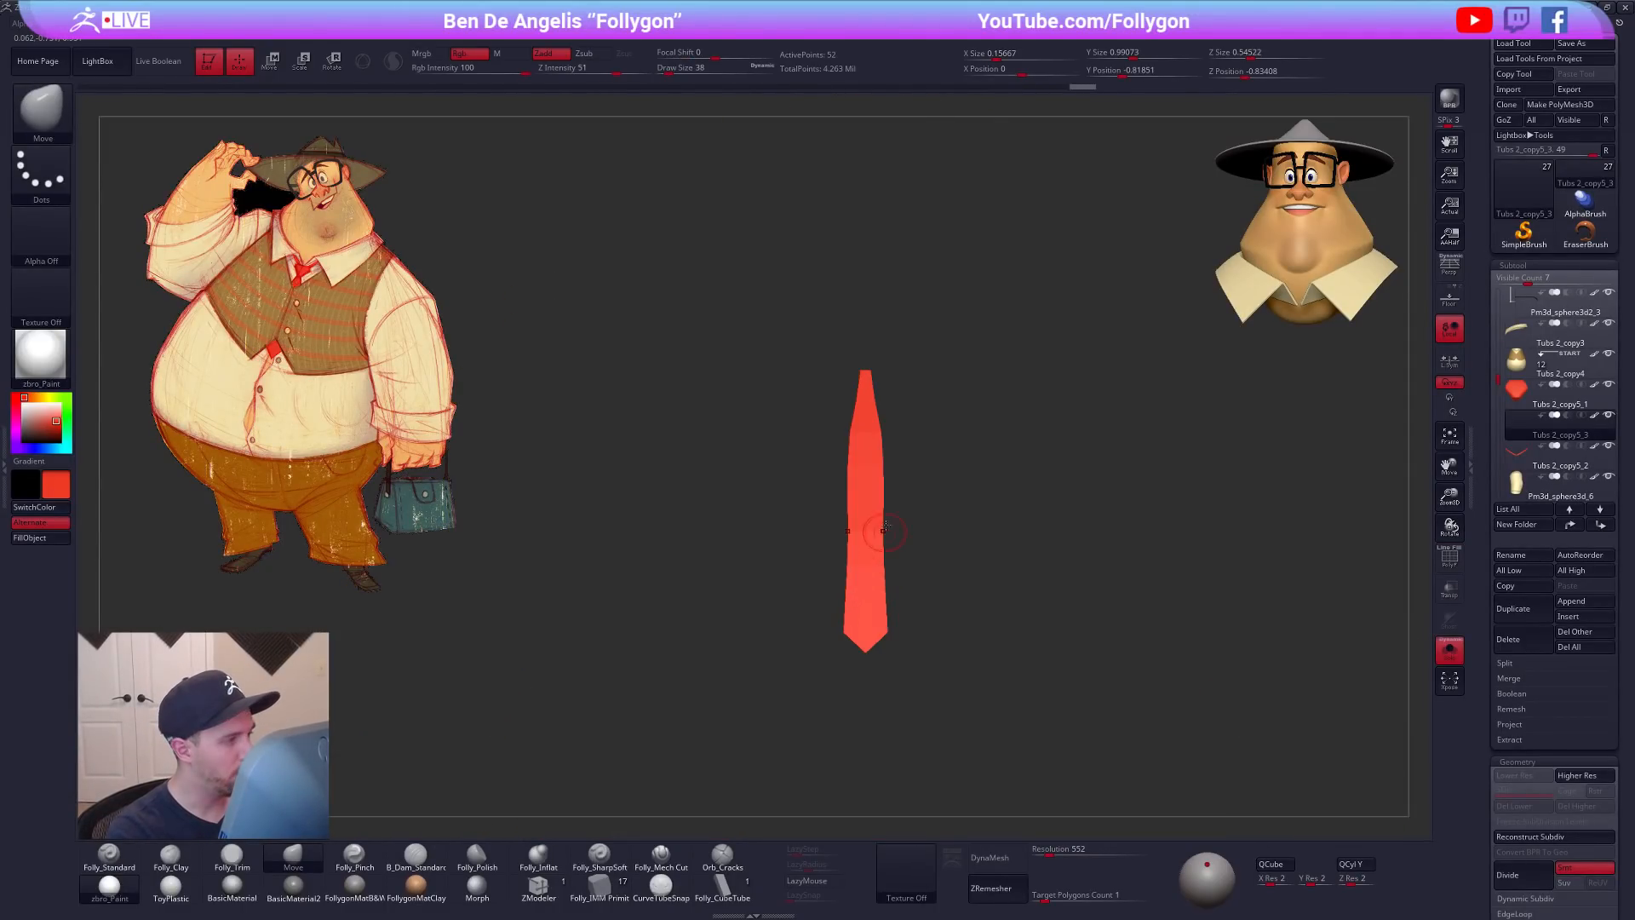
pyautogui.hotkey('shift', 'f')
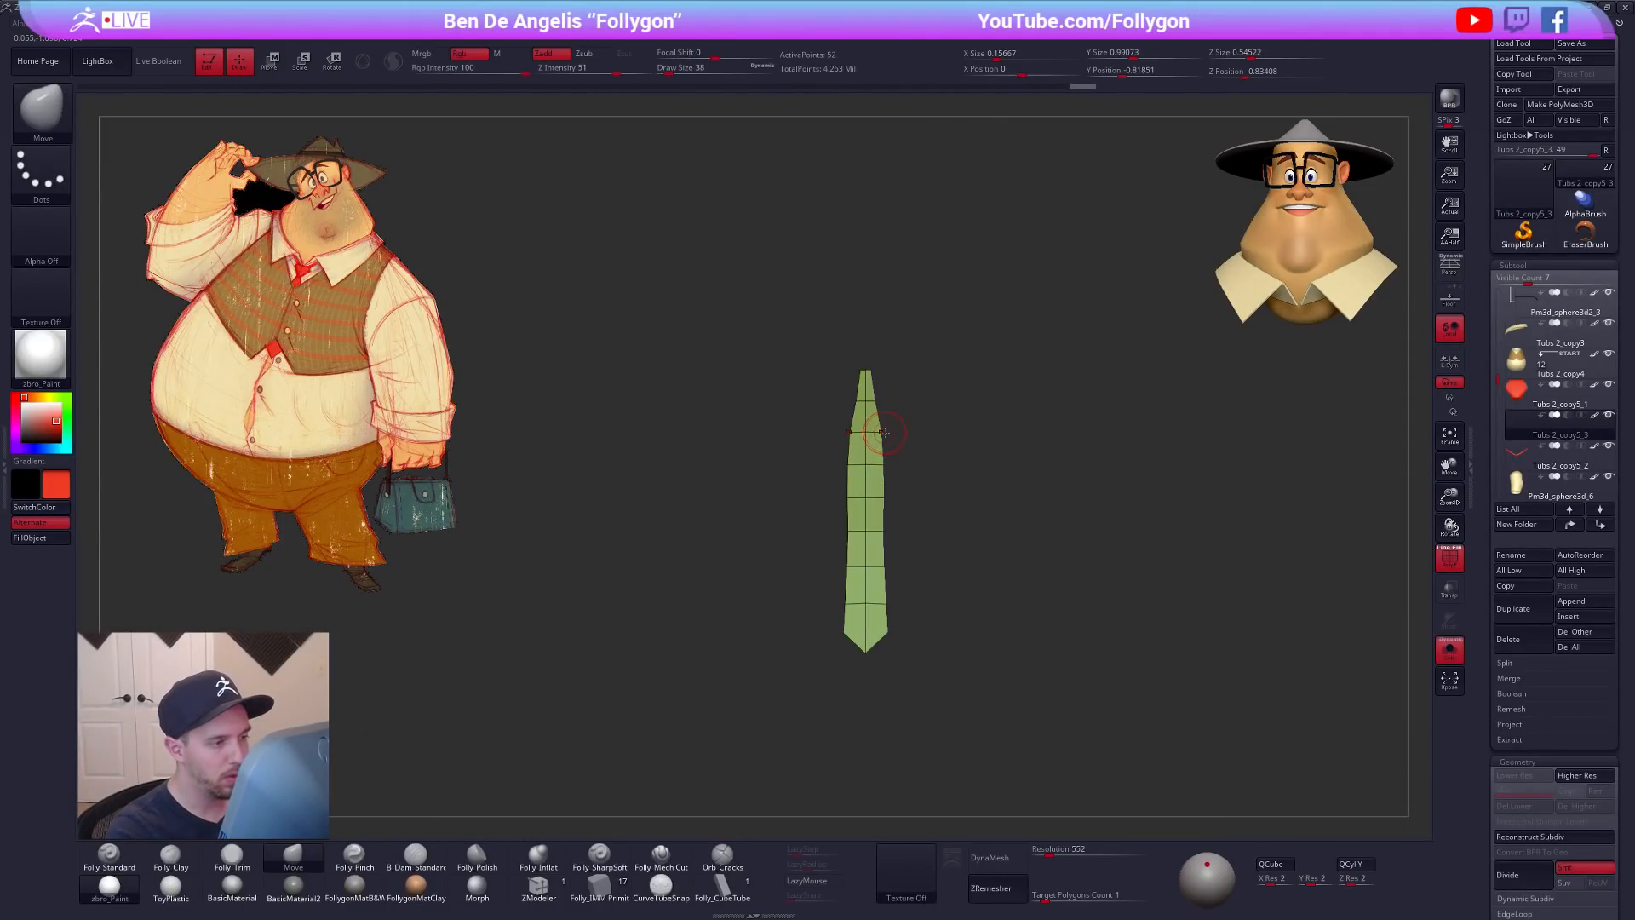
pyautogui.click(538, 888)
pyautogui.press('space')
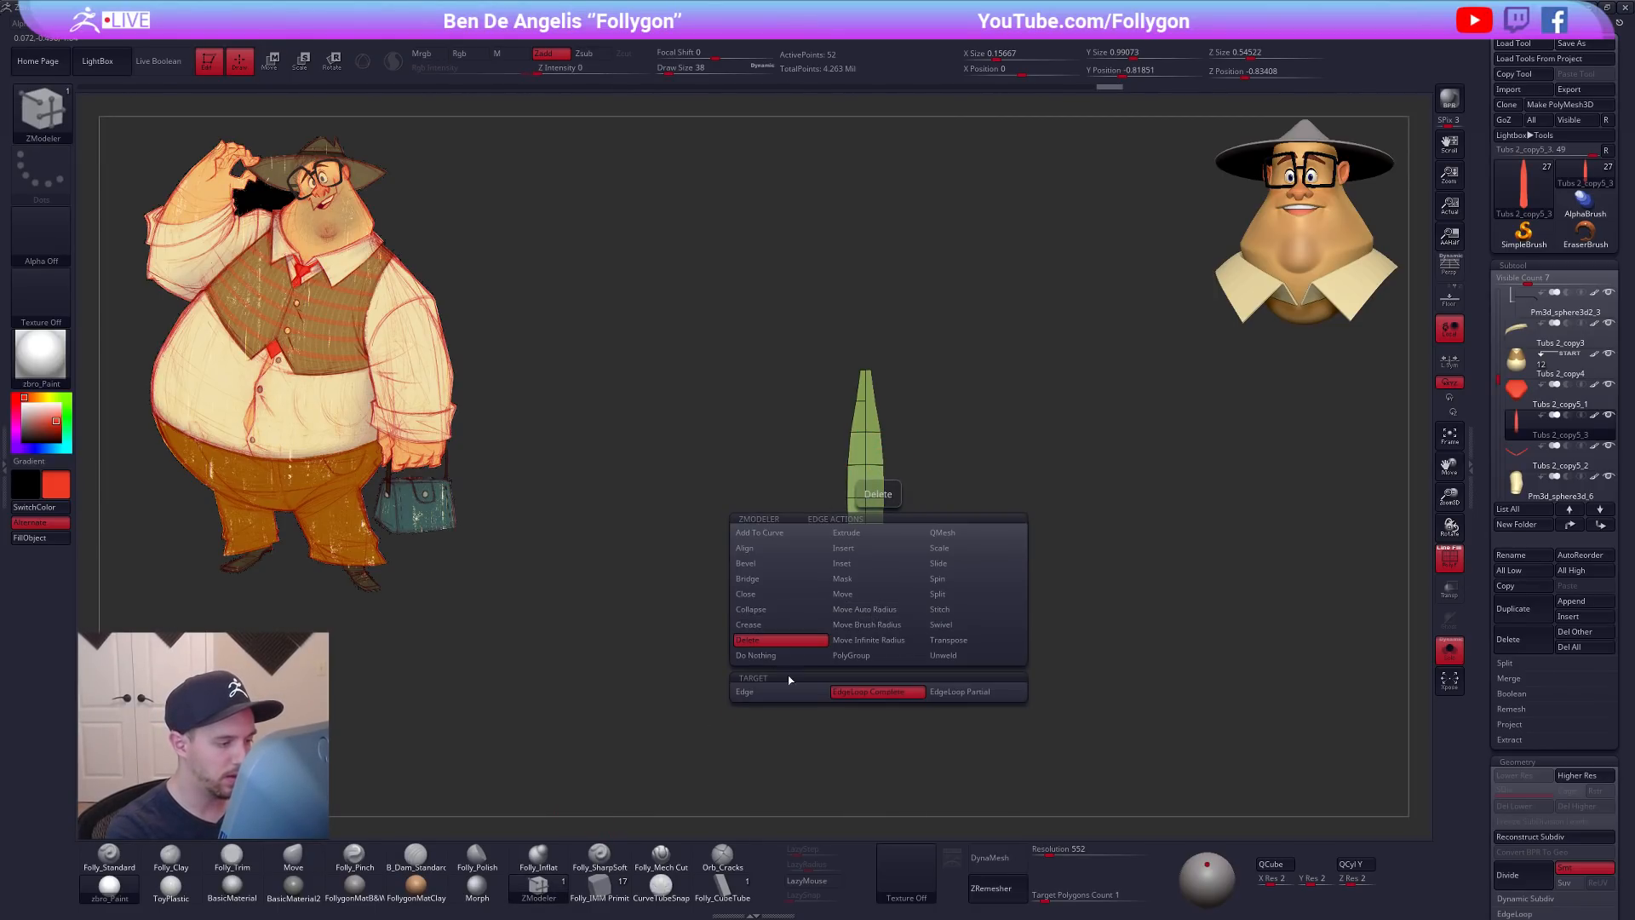
pyautogui.click(843, 548)
pyautogui.click(872, 631)
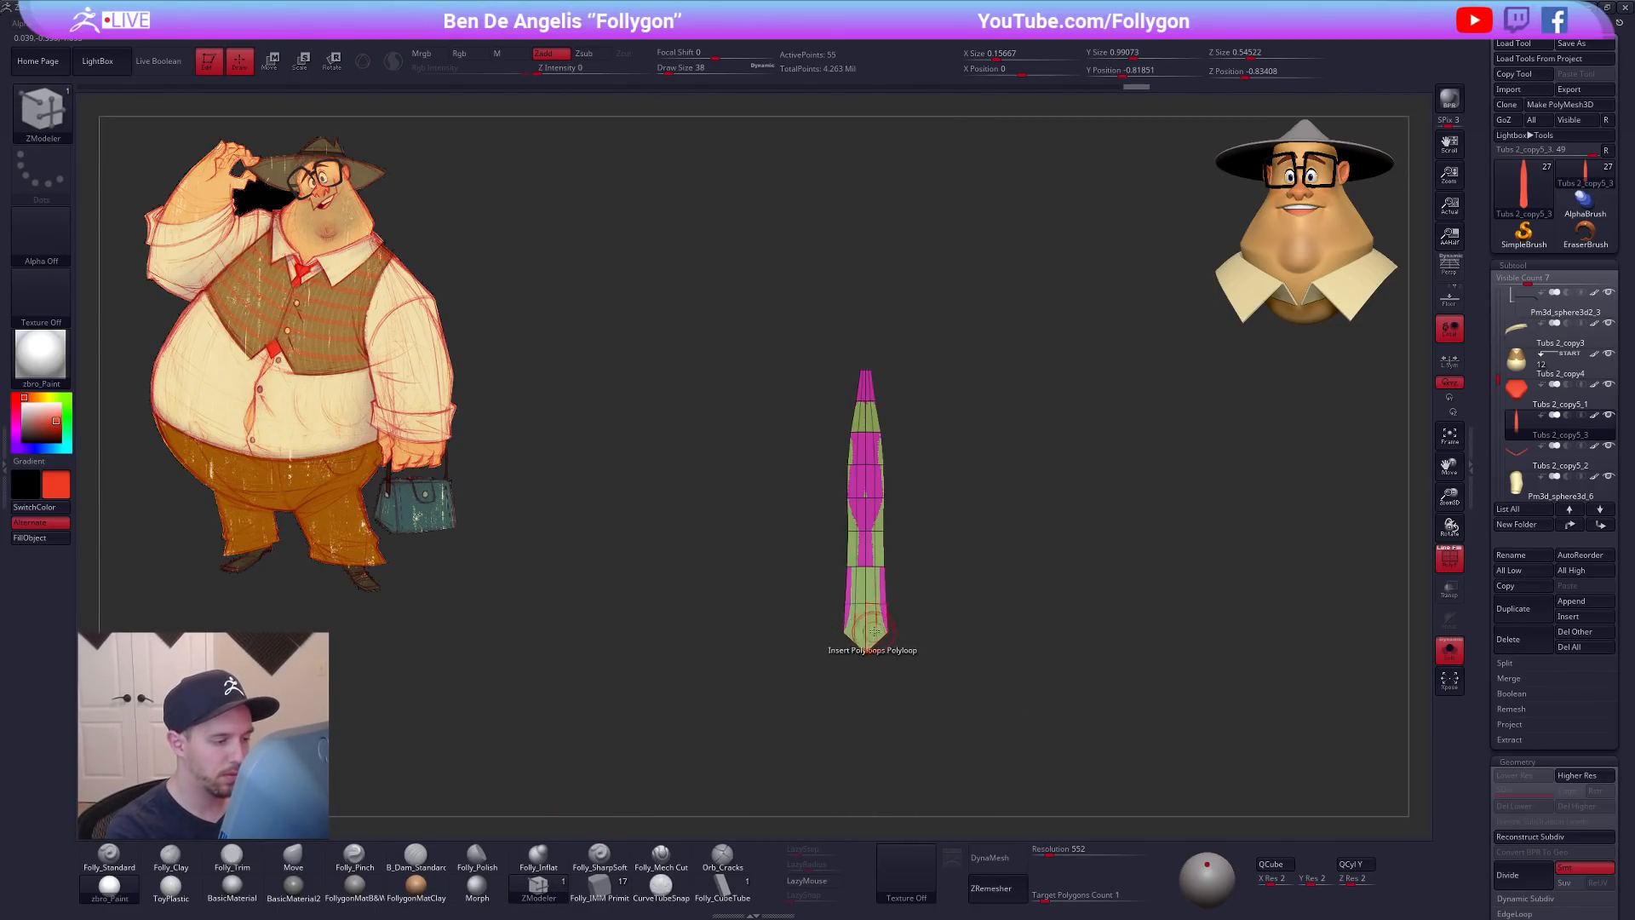
pyautogui.hotkey('ctrl', 's')
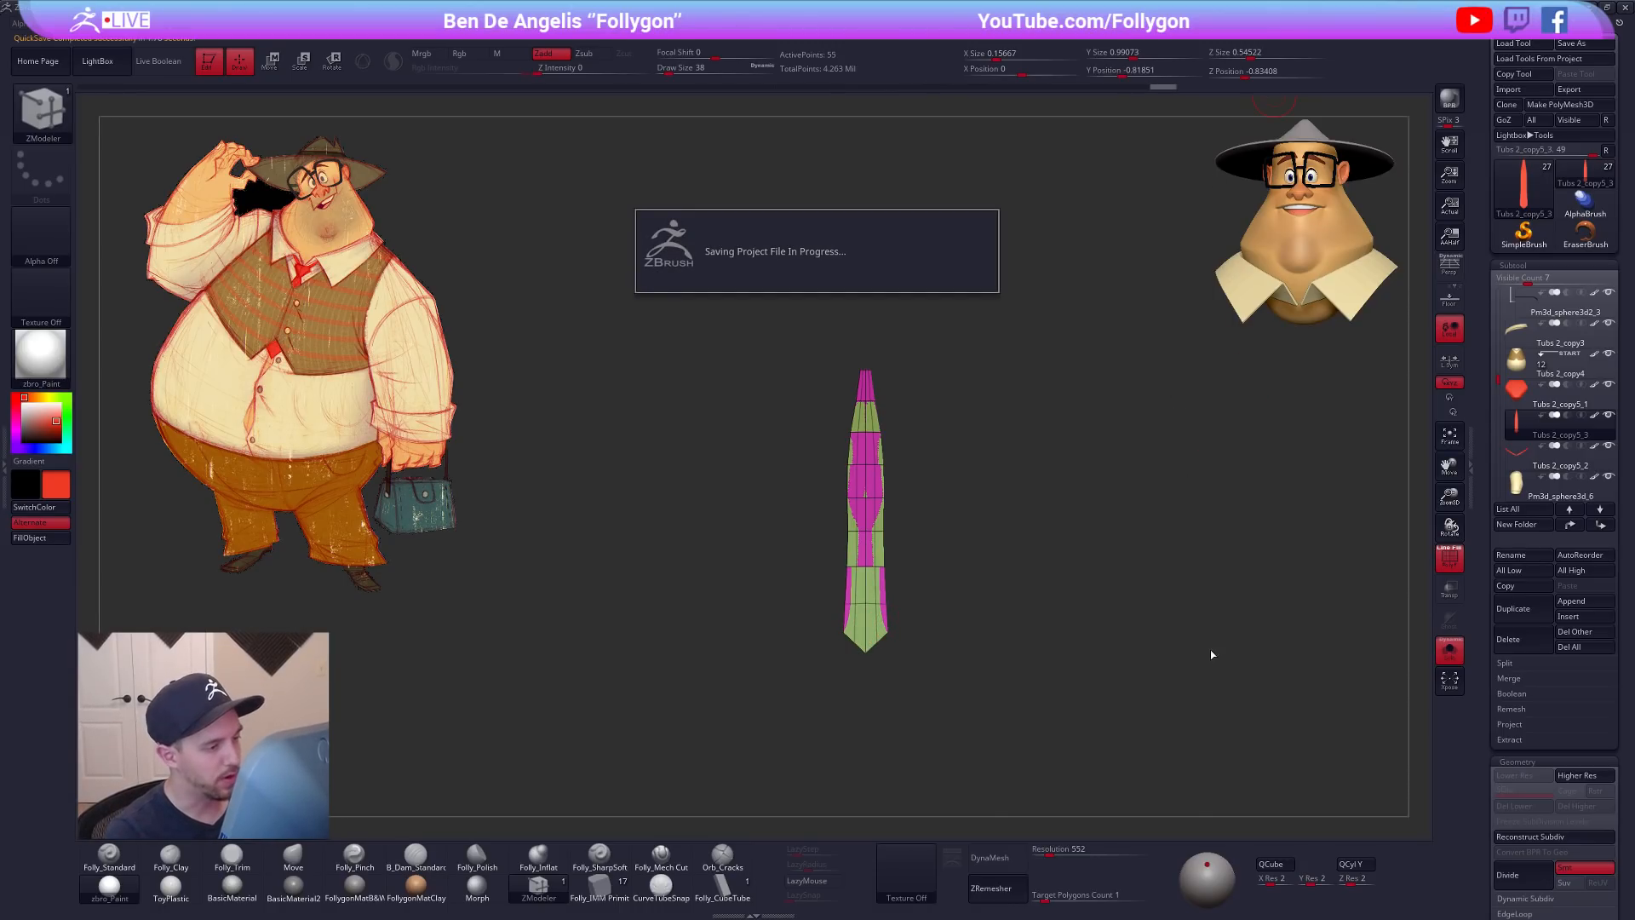
# Step: Undo the inserted loop, check the blade with and without its polyframe and assign it a single polygroup with GroupVisible
pyautogui.hotkey('ctrl', 'z')
pyautogui.moveTo(884, 602)
pyautogui.keyDown('ctrl'); pyautogui.mouseDown(button='right')
pyautogui.moveTo(882, 628)
pyautogui.moveTo(911, 629)
pyautogui.moveTo(877, 630)
pyautogui.moveTo(886, 613)
pyautogui.moveTo(934, 621)
pyautogui.mouseUp(button='right'); pyautogui.keyUp('ctrl')
pyautogui.click(864, 602)
pyautogui.click(863, 602)
pyautogui.press('space')
pyautogui.press('ctrl')
pyautogui.hotkey('shift', 'f')
pyautogui.keyDown('alt'); pyautogui.moveTo(1065, 667); pyautogui.dragTo(1031, 671, button='right'); pyautogui.keyUp('alt')
pyautogui.hotkey('shift', 'f')
pyautogui.keyDown('alt'); pyautogui.moveTo(1063, 619); pyautogui.dragTo(1102, 574, button='right'); pyautogui.keyUp('alt')
pyautogui.press('space')
pyautogui.click(1094, 624)
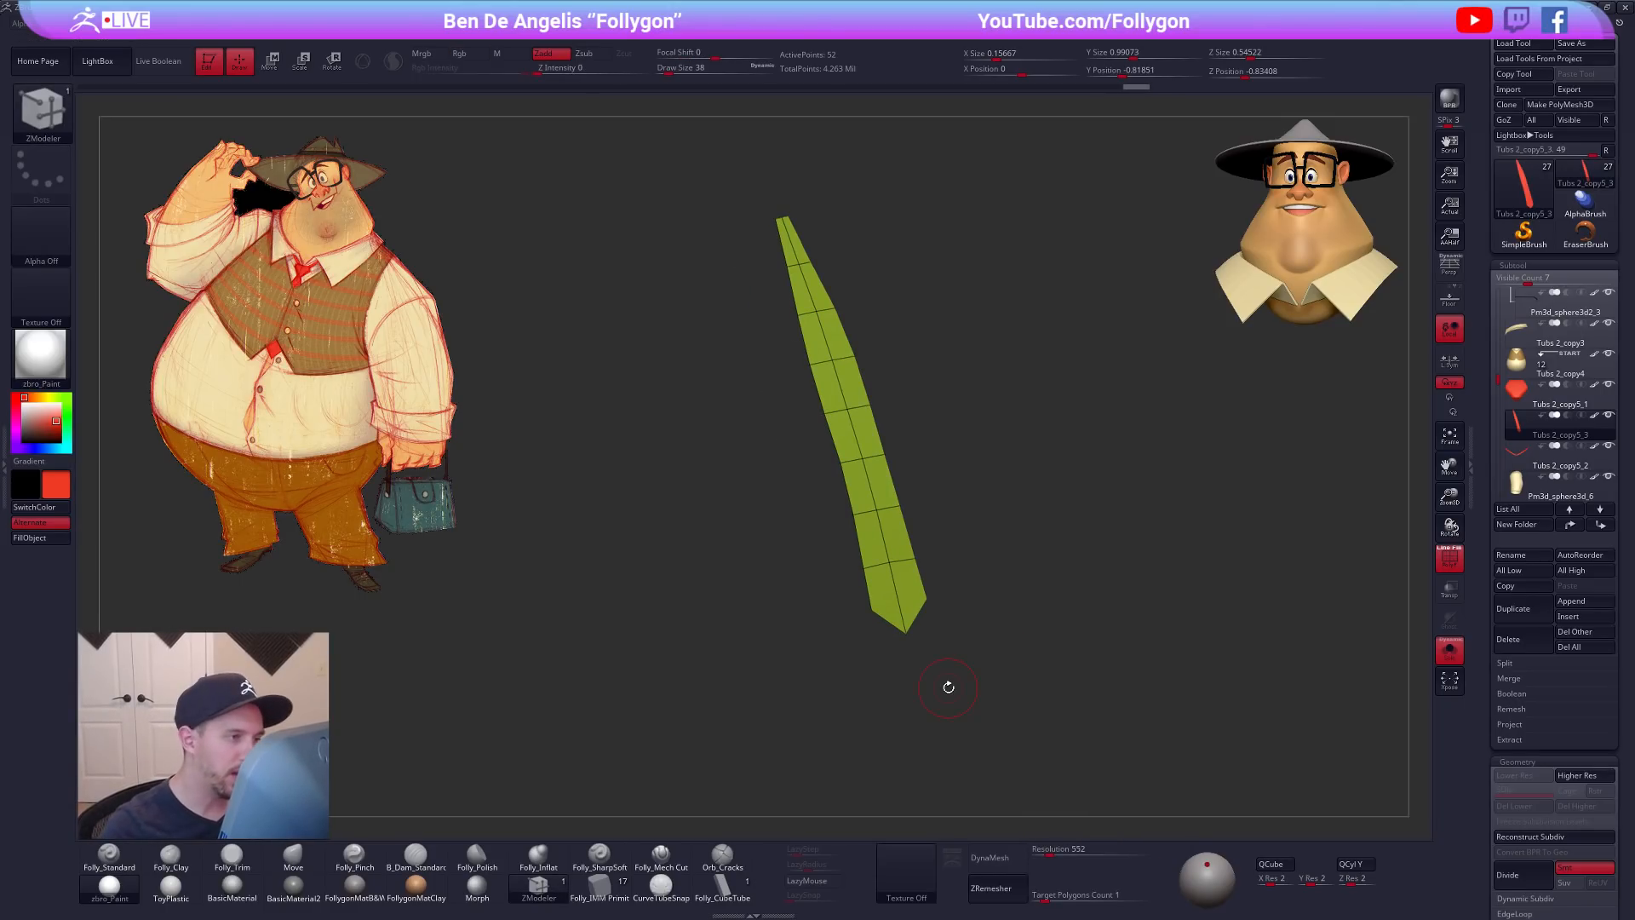
pyautogui.hotkey('ctrl', 'shift')
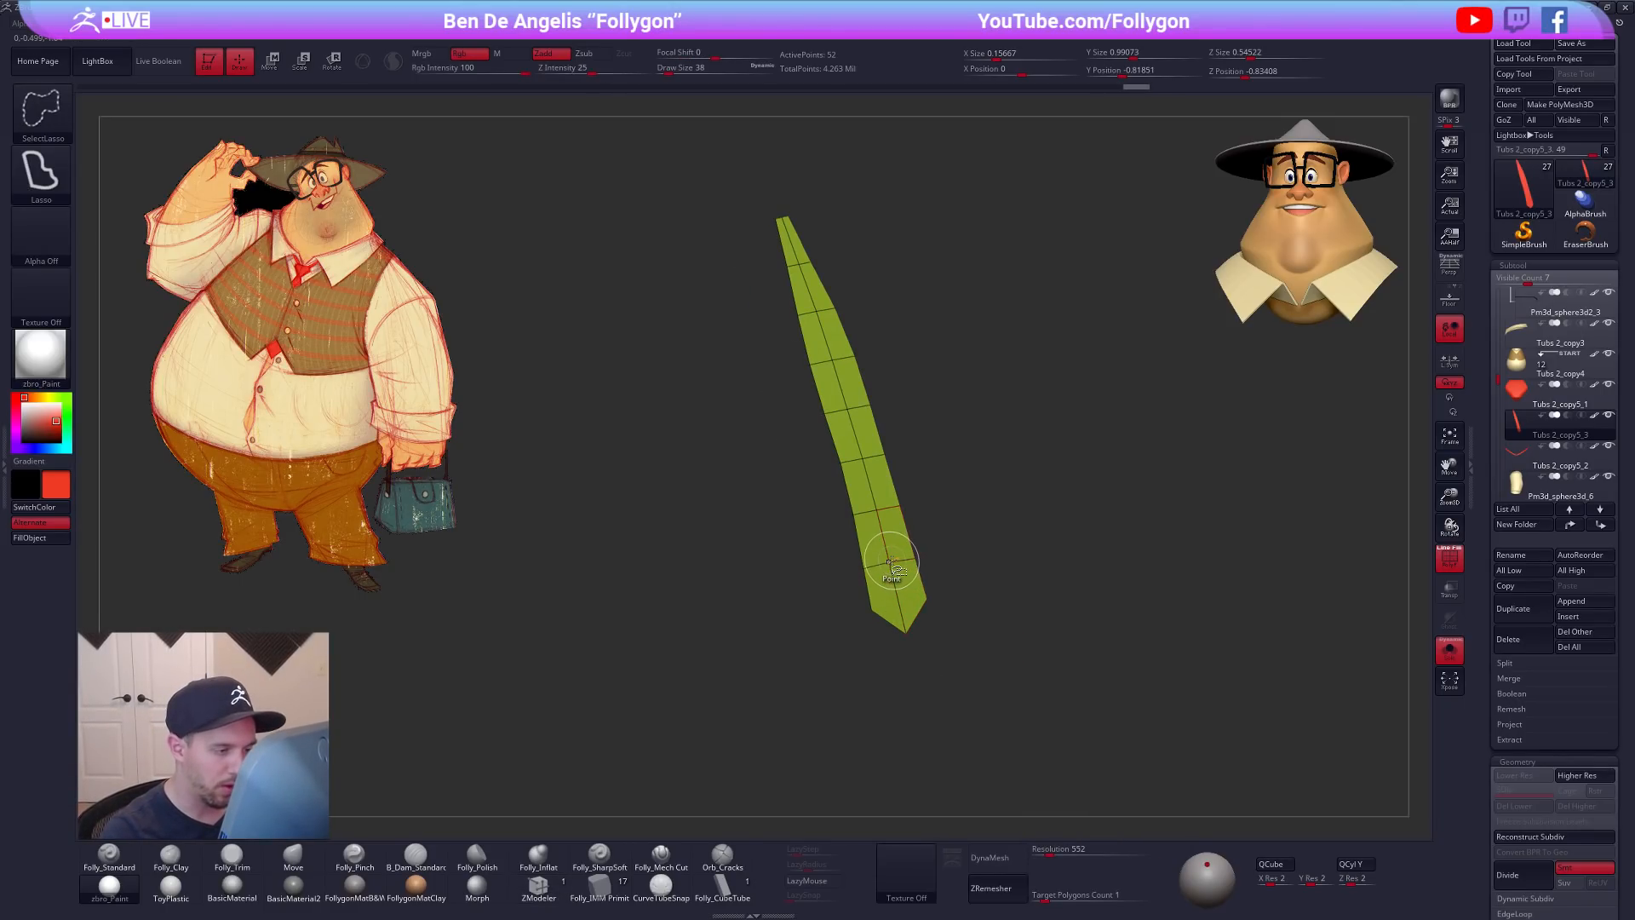
pyautogui.press('space')
pyautogui.click(1063, 512)
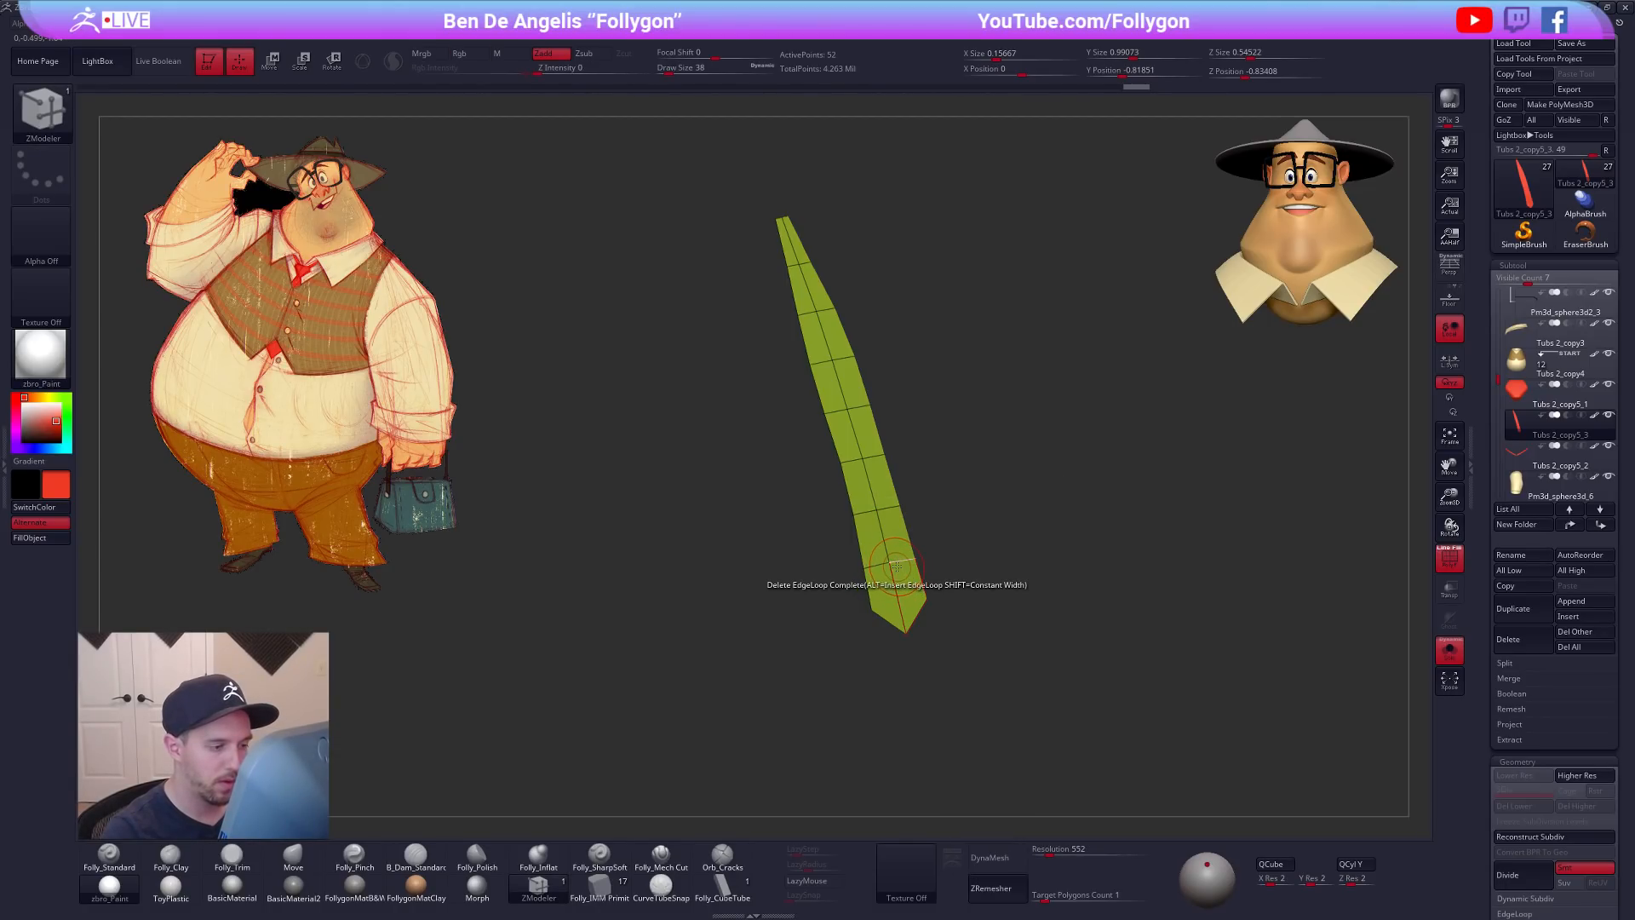
# Step: Delete the cross edge loop just above the blade's pointed tip with ZModeler
pyautogui.press('w')
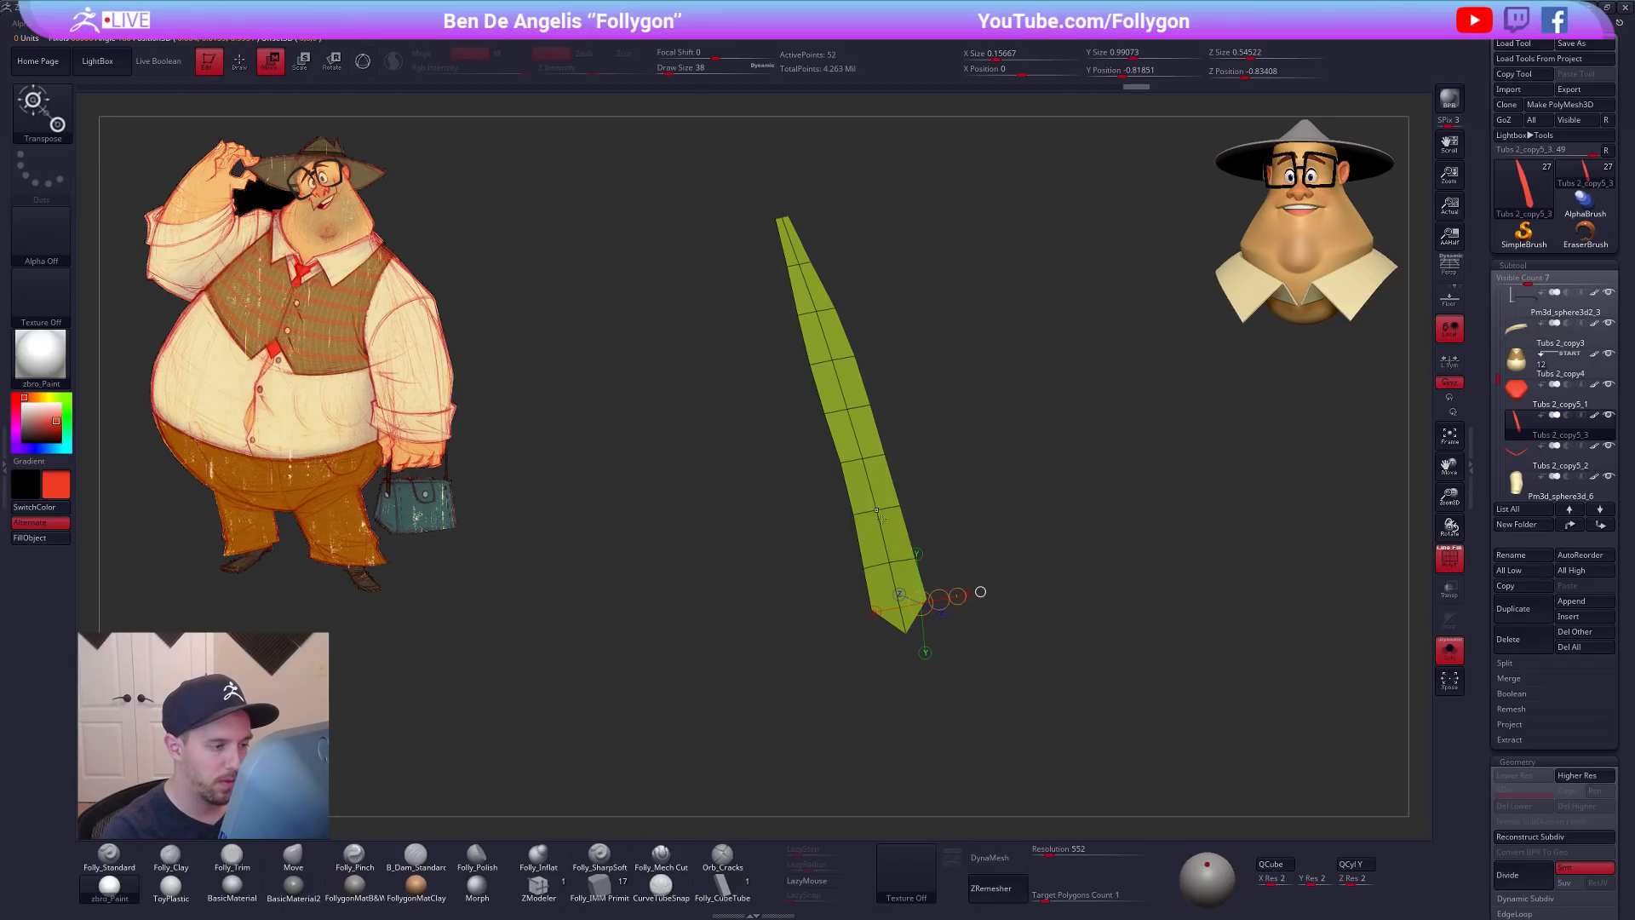
pyautogui.press('b')
pyautogui.press('m')
pyautogui.press('v')
pyautogui.moveTo(1018, 573)
pyautogui.mouseDown()
pyautogui.moveTo(927, 621)
pyautogui.moveTo(1004, 605)
pyautogui.mouseUp()
pyautogui.press('b')
pyautogui.press('z')
pyautogui.press('m')
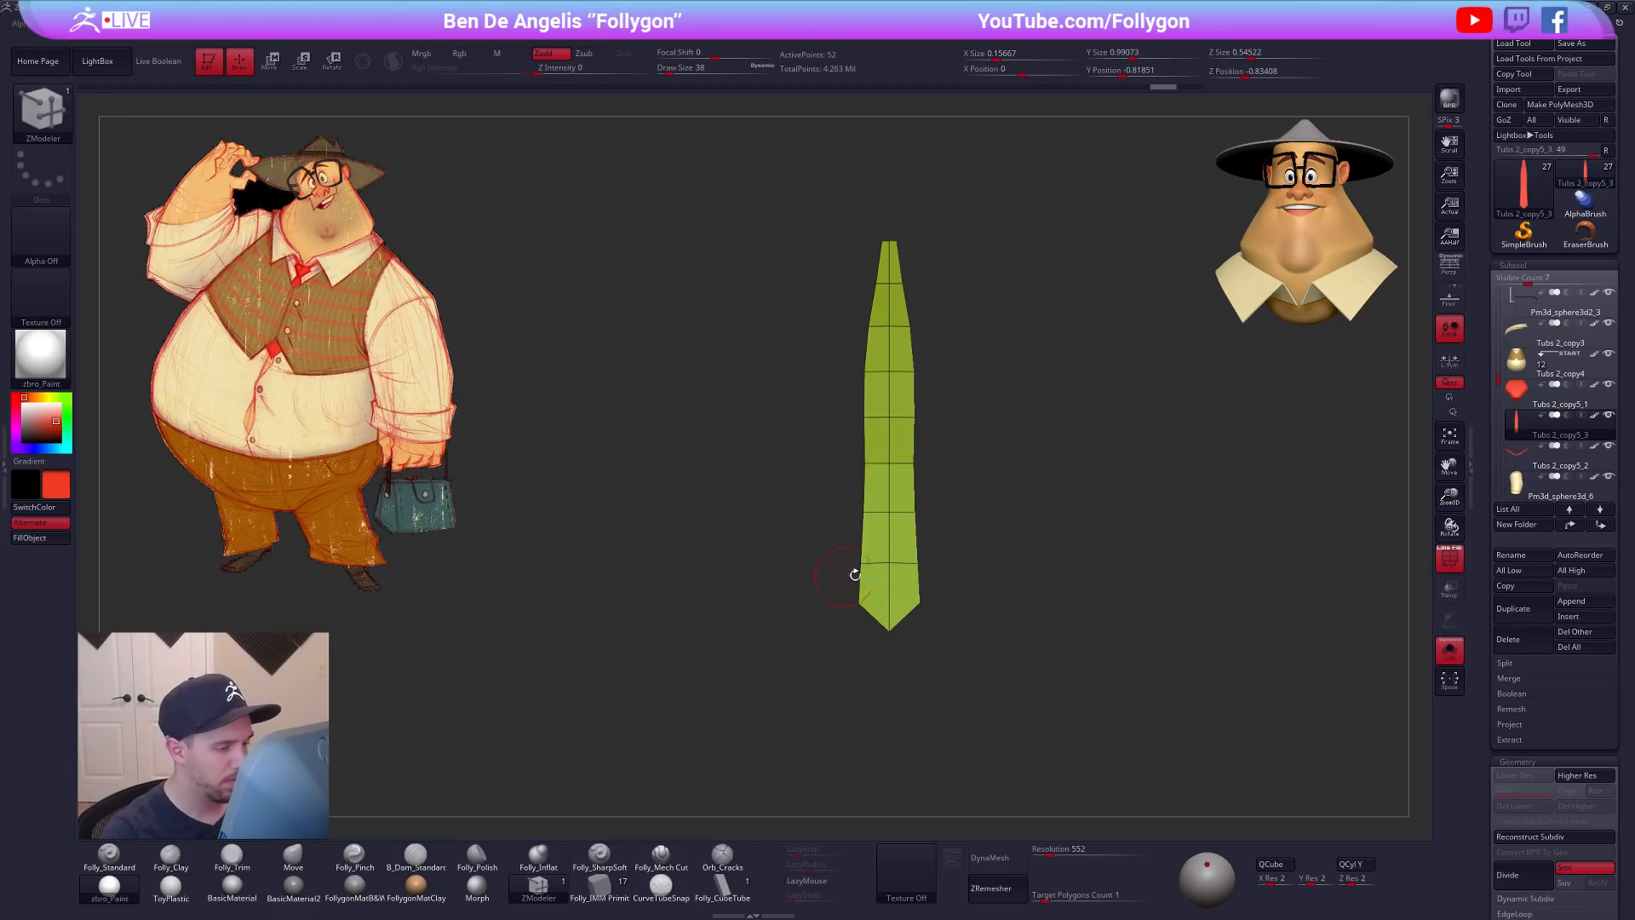
pyautogui.click(908, 559)
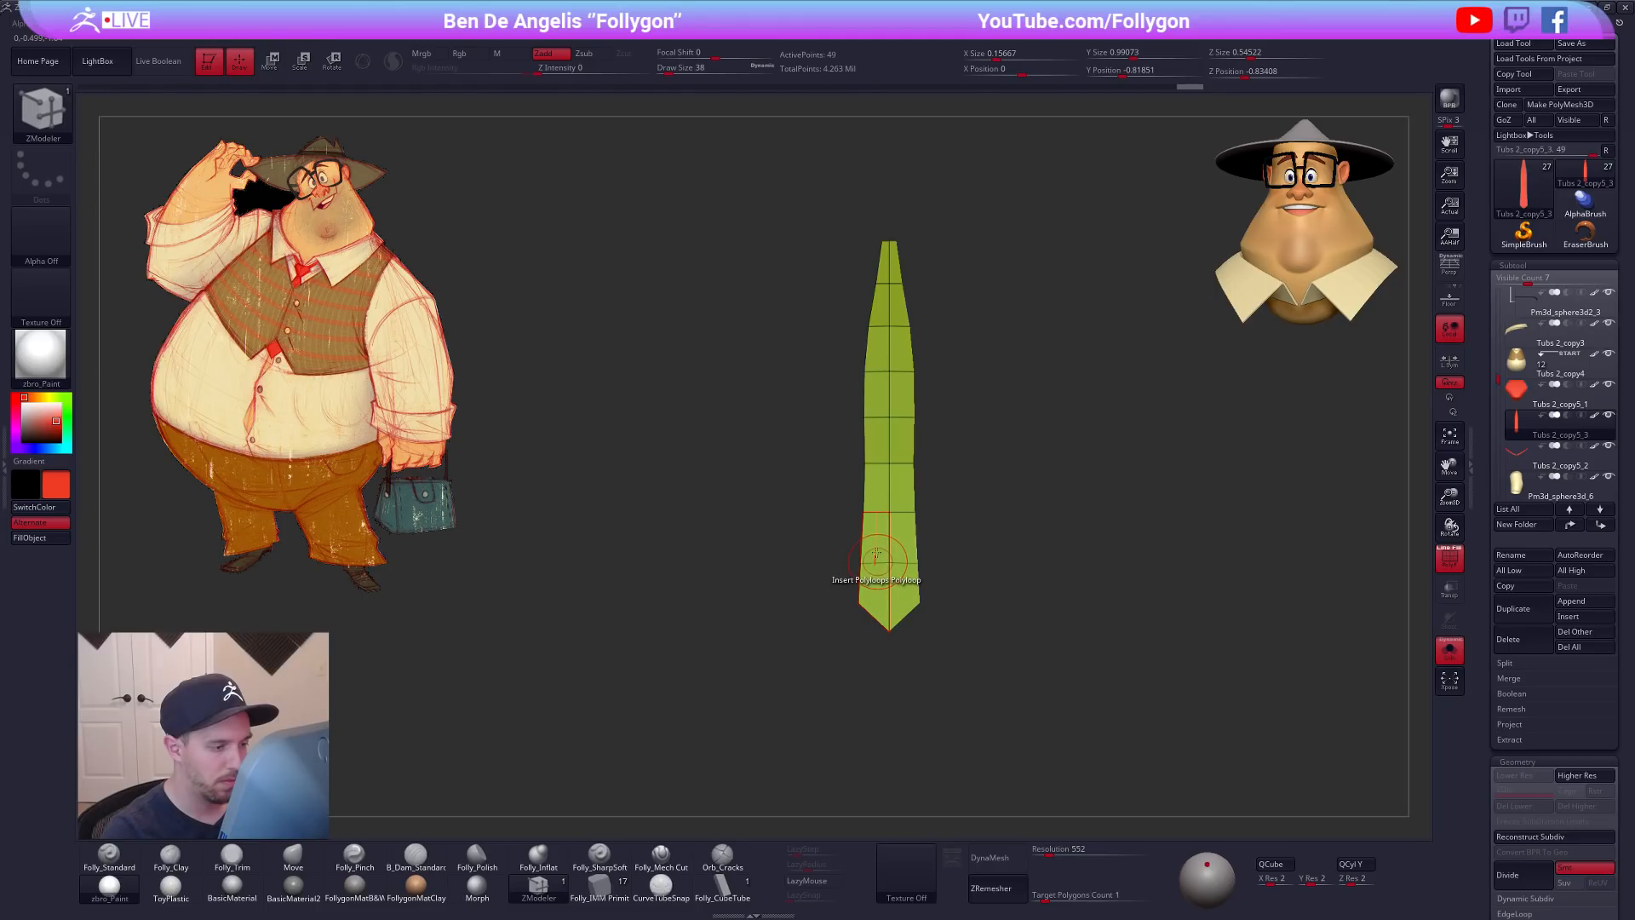
# Step: Extrude all of the blade's polygons with ZModeler's Extrude action to give the single surface thickness
pyautogui.press('space')
pyautogui.moveTo(779, 626); pyautogui.dragTo(891, 621)
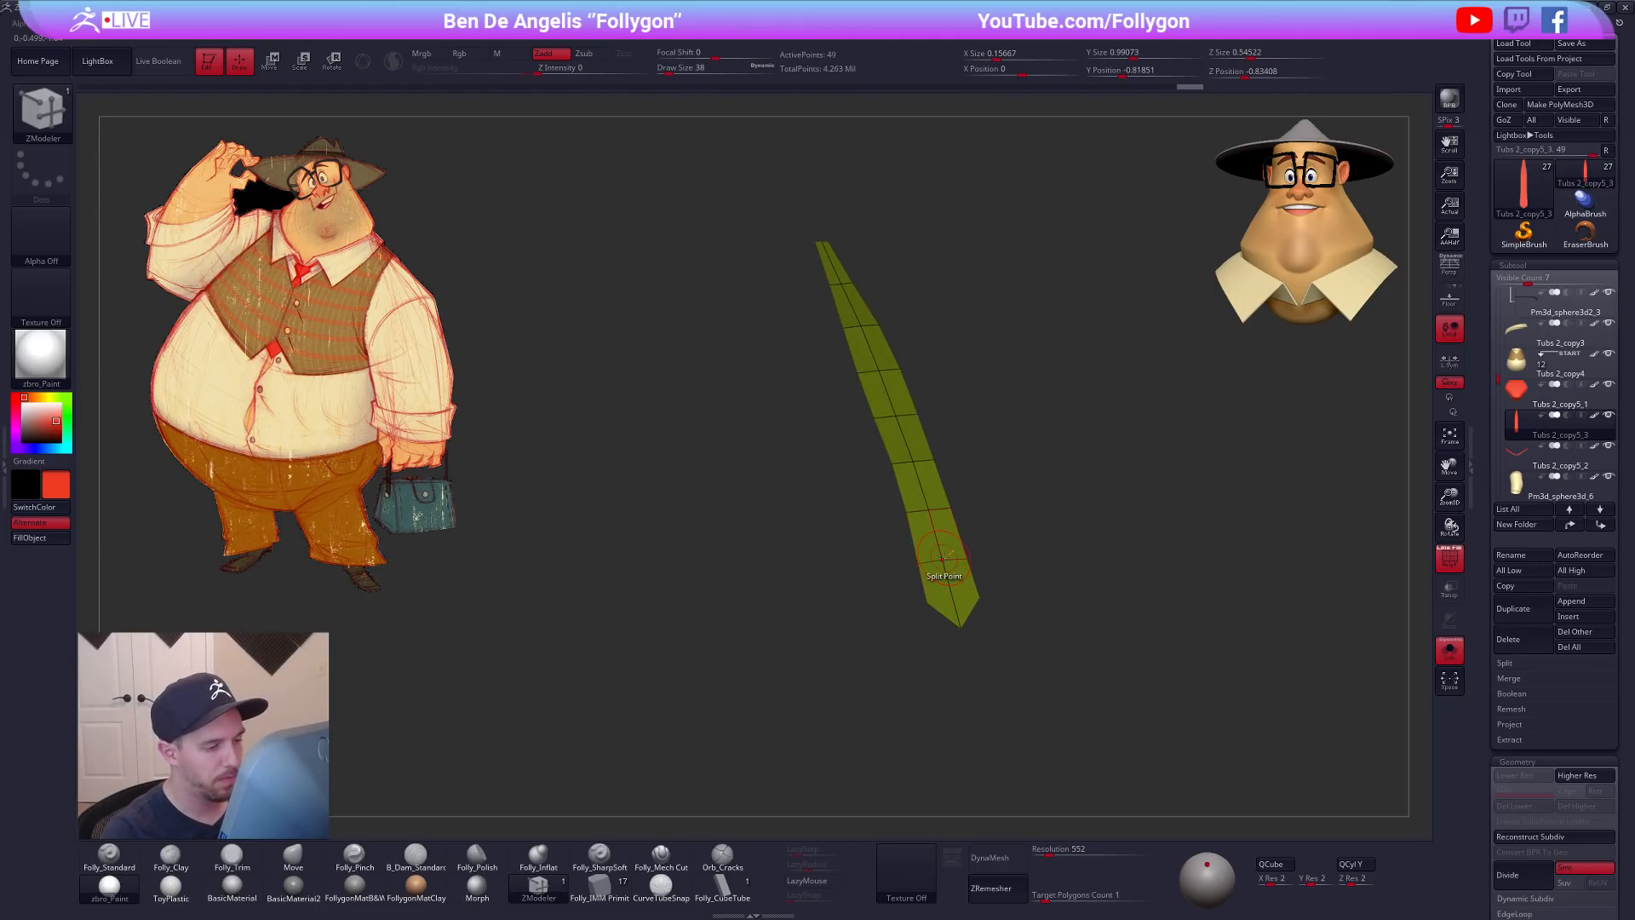
pyautogui.hotkey('ctrl', 'f')
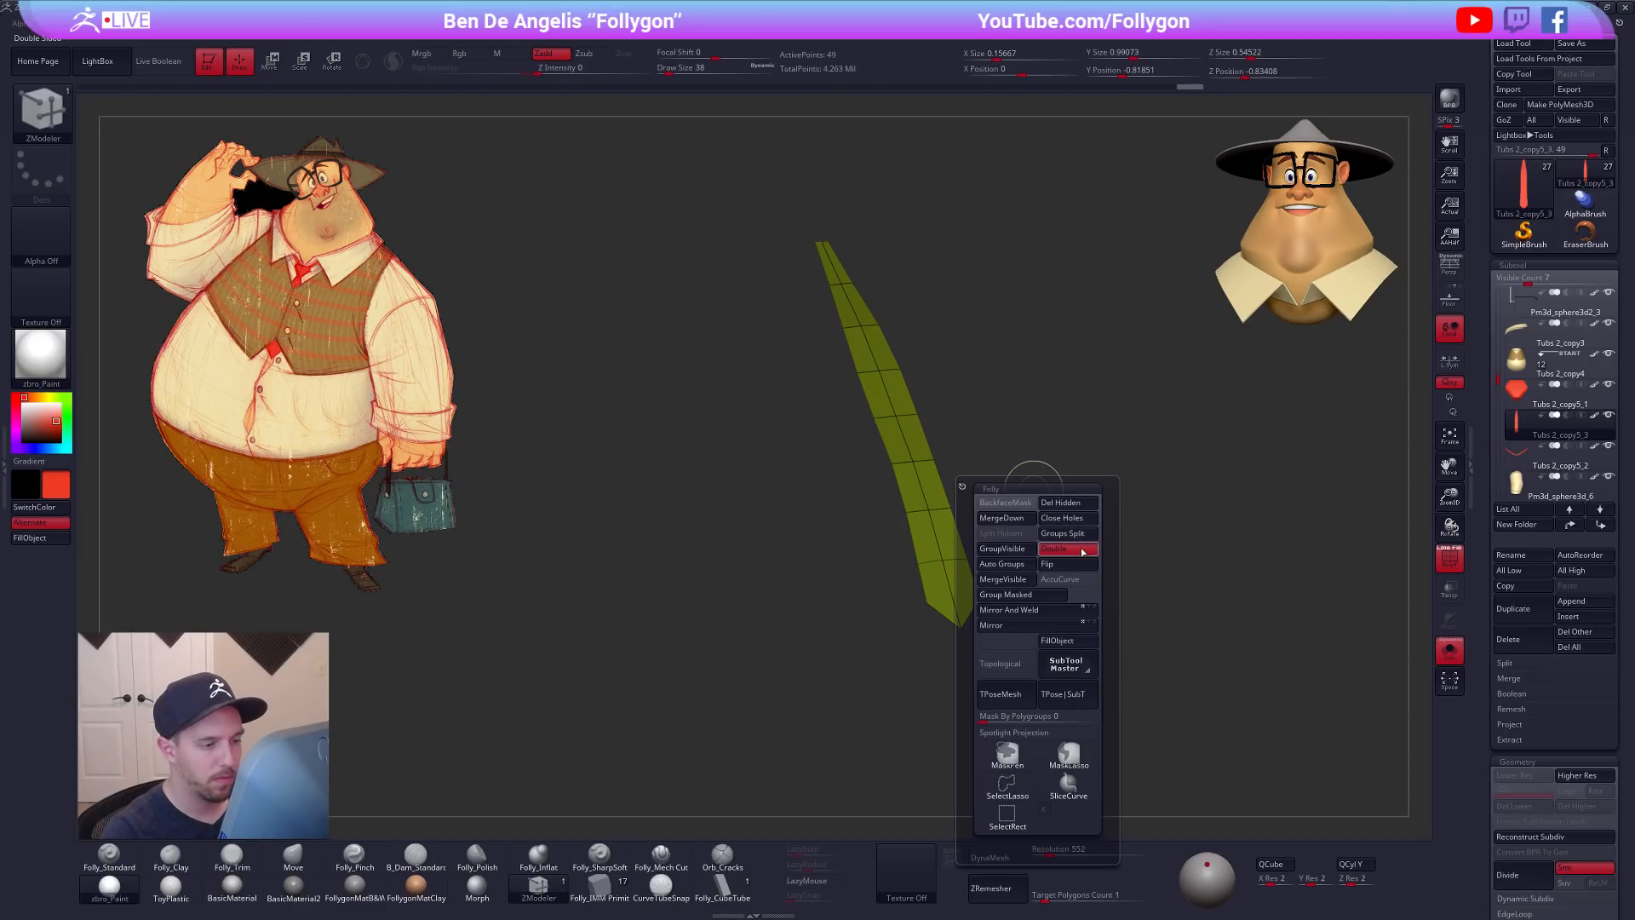
pyautogui.click(1083, 552)
pyautogui.moveTo(1051, 478); pyautogui.dragTo(1001, 524)
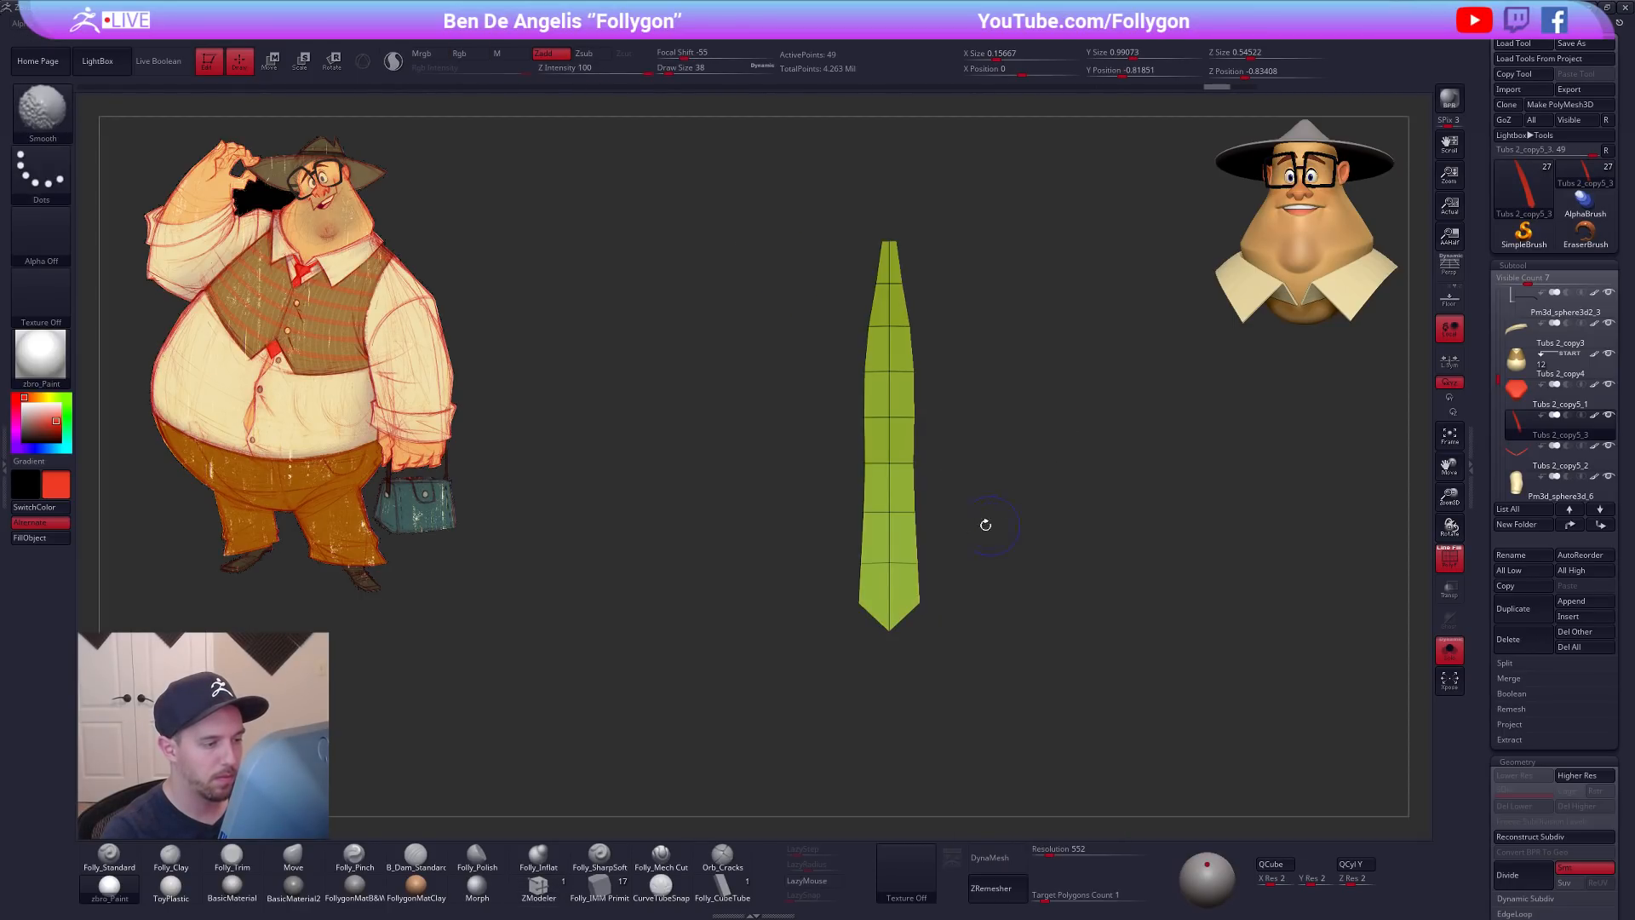
pyautogui.hotkey('ctrl', 'z')
pyautogui.moveTo(882, 452)
pyautogui.keyDown('ctrl'); pyautogui.mouseDown(button='right')
pyautogui.moveTo(910, 538)
pyautogui.moveTo(877, 614)
pyautogui.mouseUp(button='right'); pyautogui.keyUp('ctrl')
pyautogui.press('space')
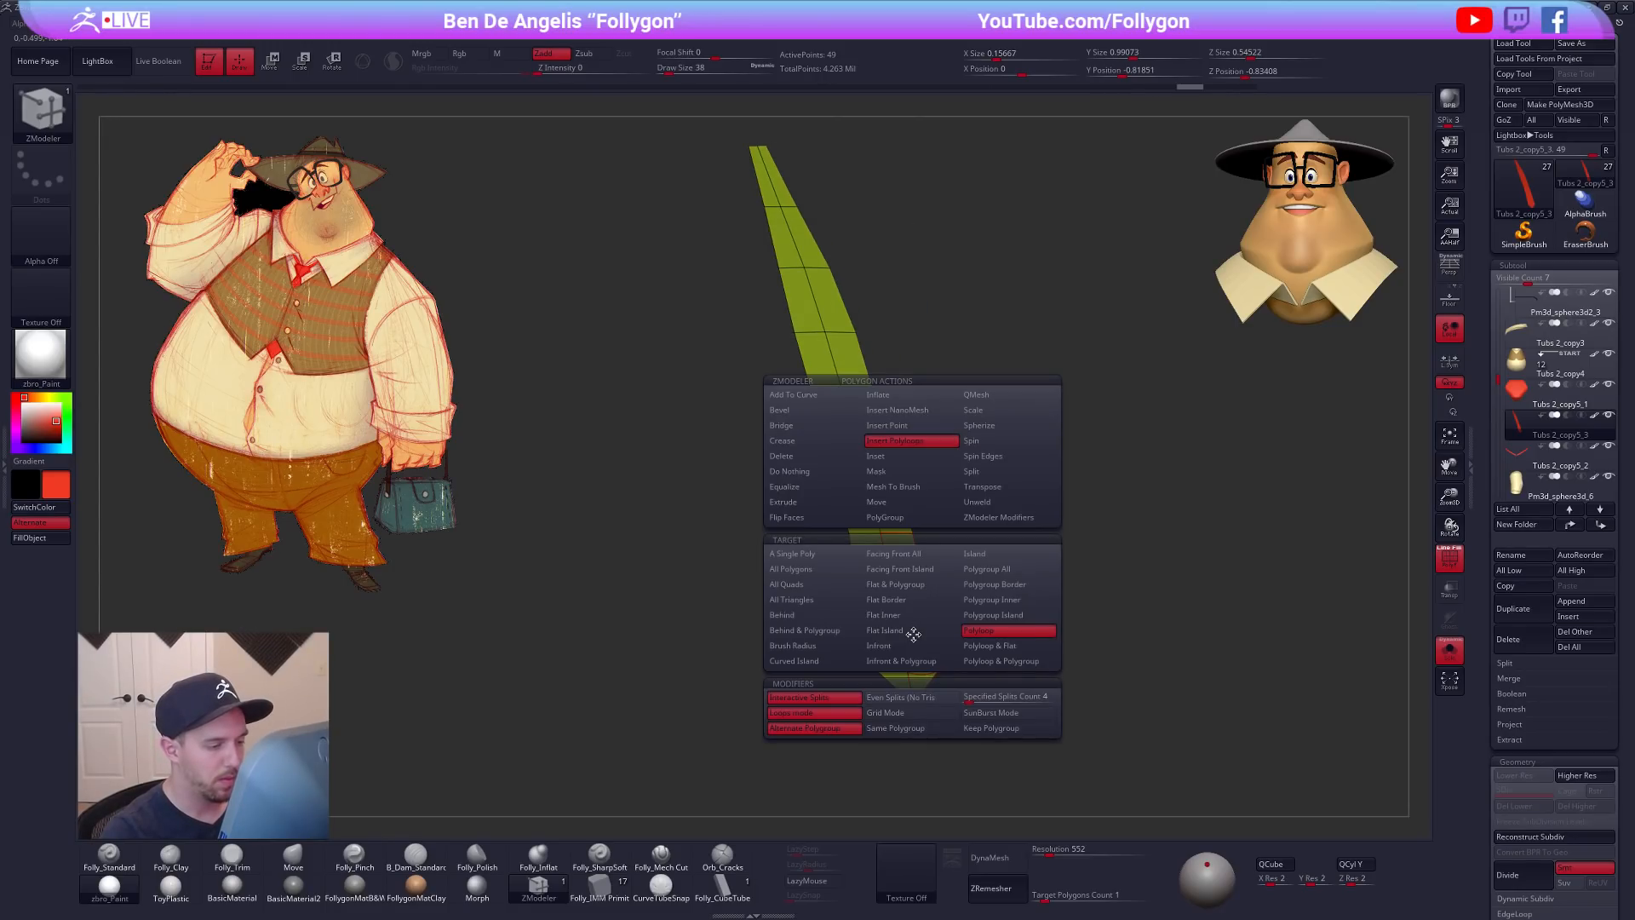
pyautogui.click(799, 503)
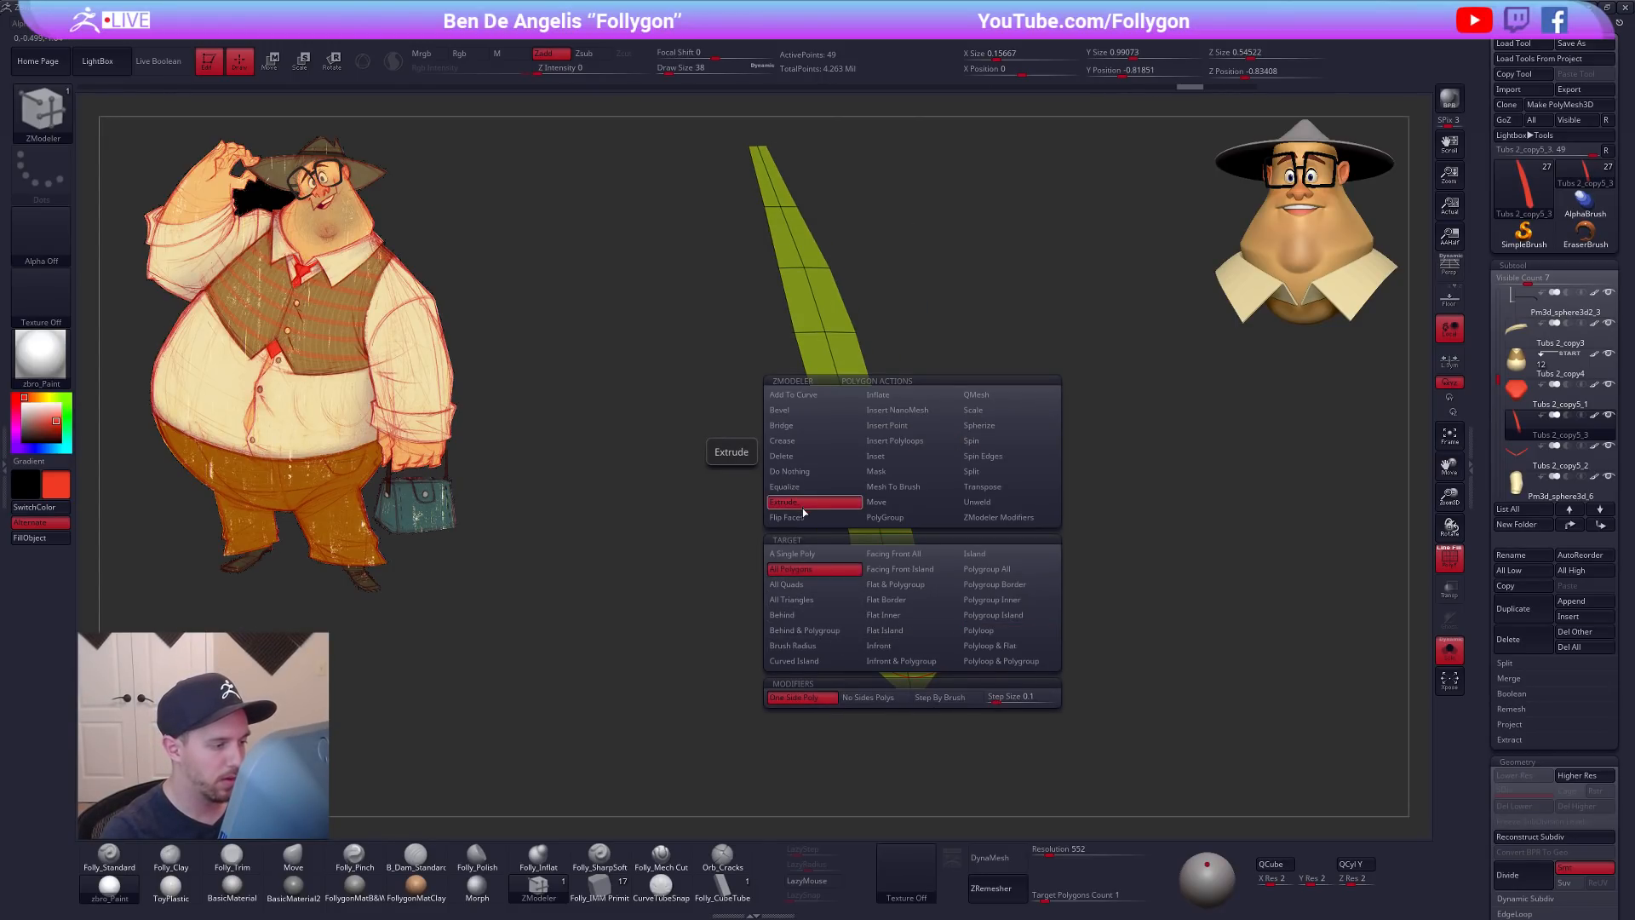
pyautogui.moveTo(901, 641)
pyautogui.mouseDown()
pyautogui.moveTo(882, 645)
pyautogui.moveTo(913, 629)
pyautogui.mouseUp()
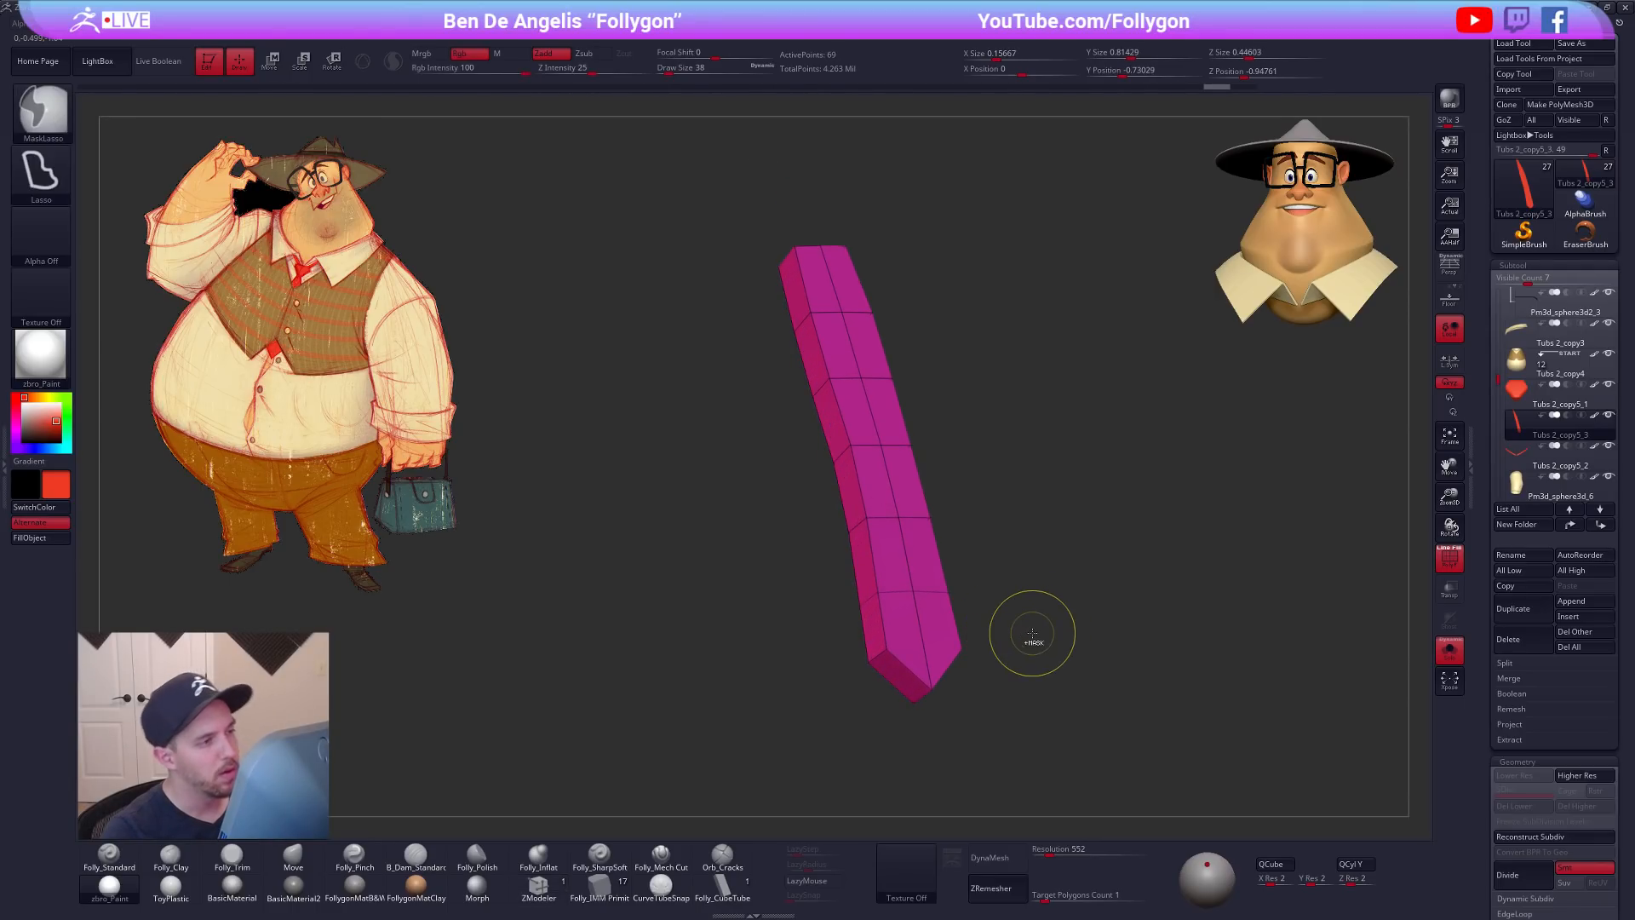
# Step: Undo the extrusion and the preceding blade edits back to the closed blade with thickness
pyautogui.hotkey('ctrl', 'z')
pyautogui.hotkey('ctrl', 'z')
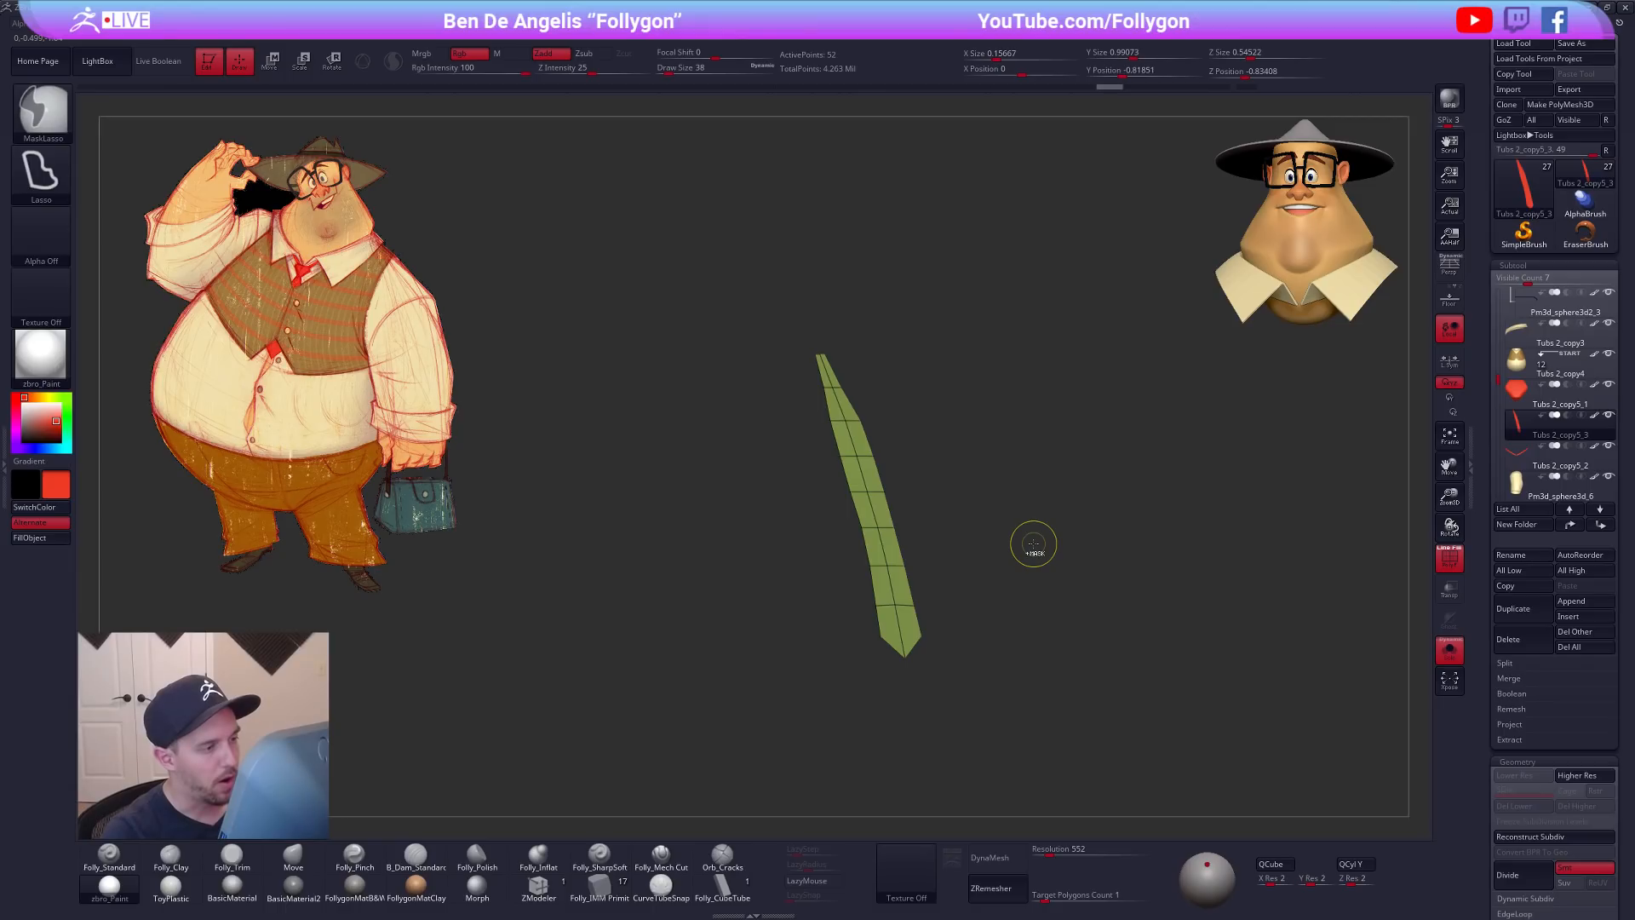
pyautogui.hotkey('ctrl', 'z')
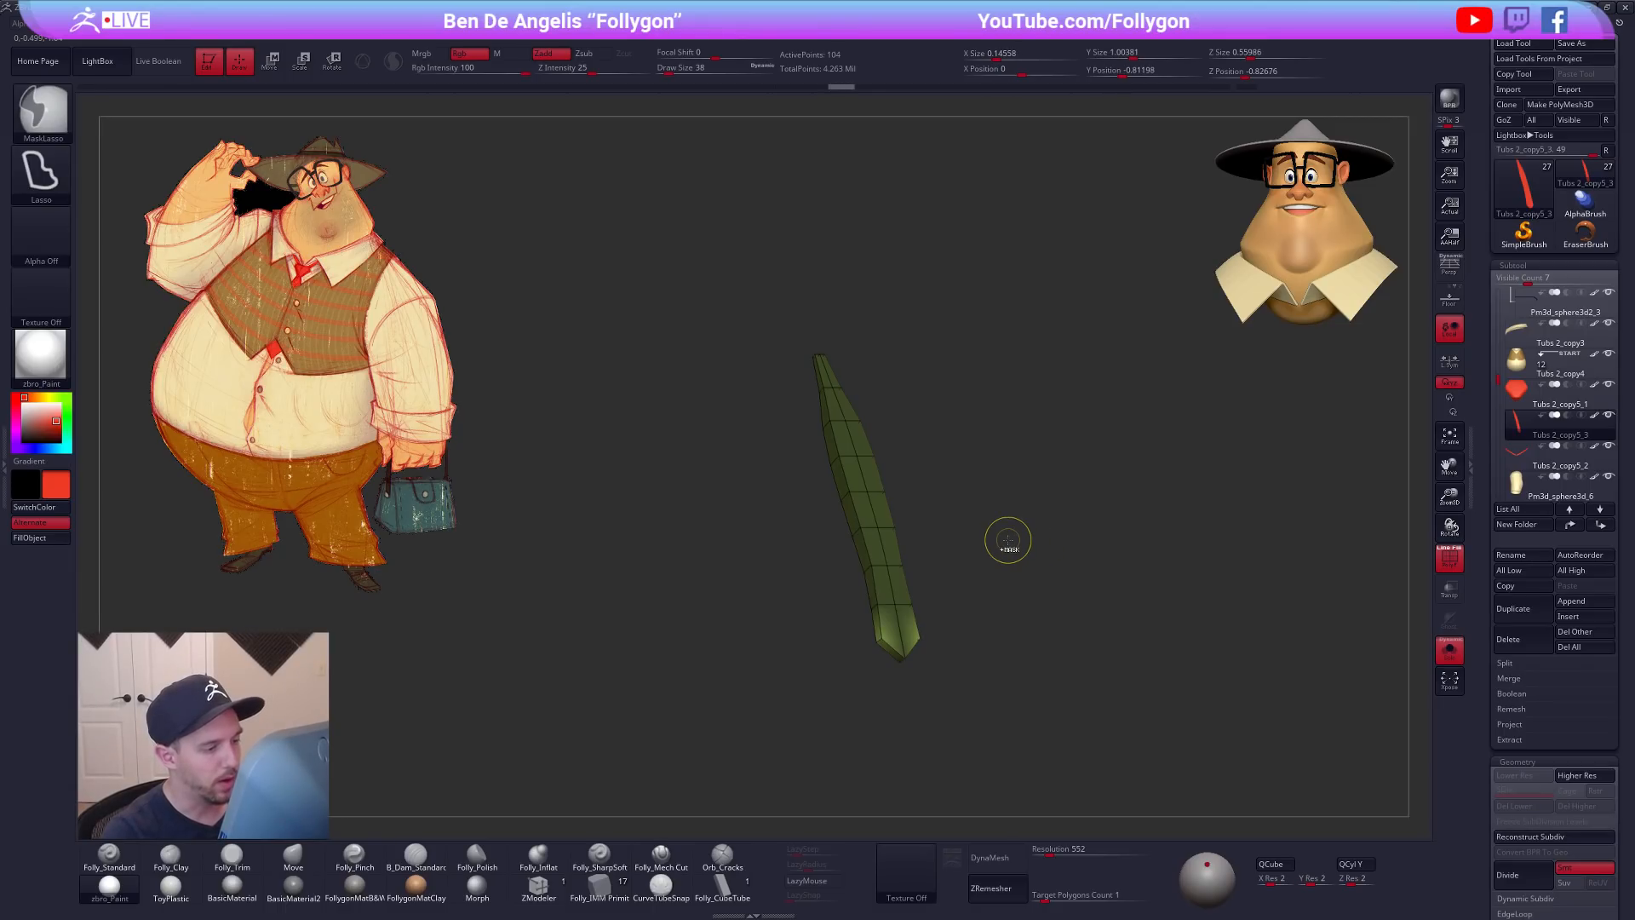
pyautogui.moveTo(1000, 573); pyautogui.dragTo(977, 662)
pyautogui.hotkey('ctrl', 'z')
pyautogui.hotkey('ctrl', 'z')
# Step: Regroup the blade with Auto Groups and try to isolate one of its parts
pyautogui.hotkey('ctrl', 'shift', 'f')
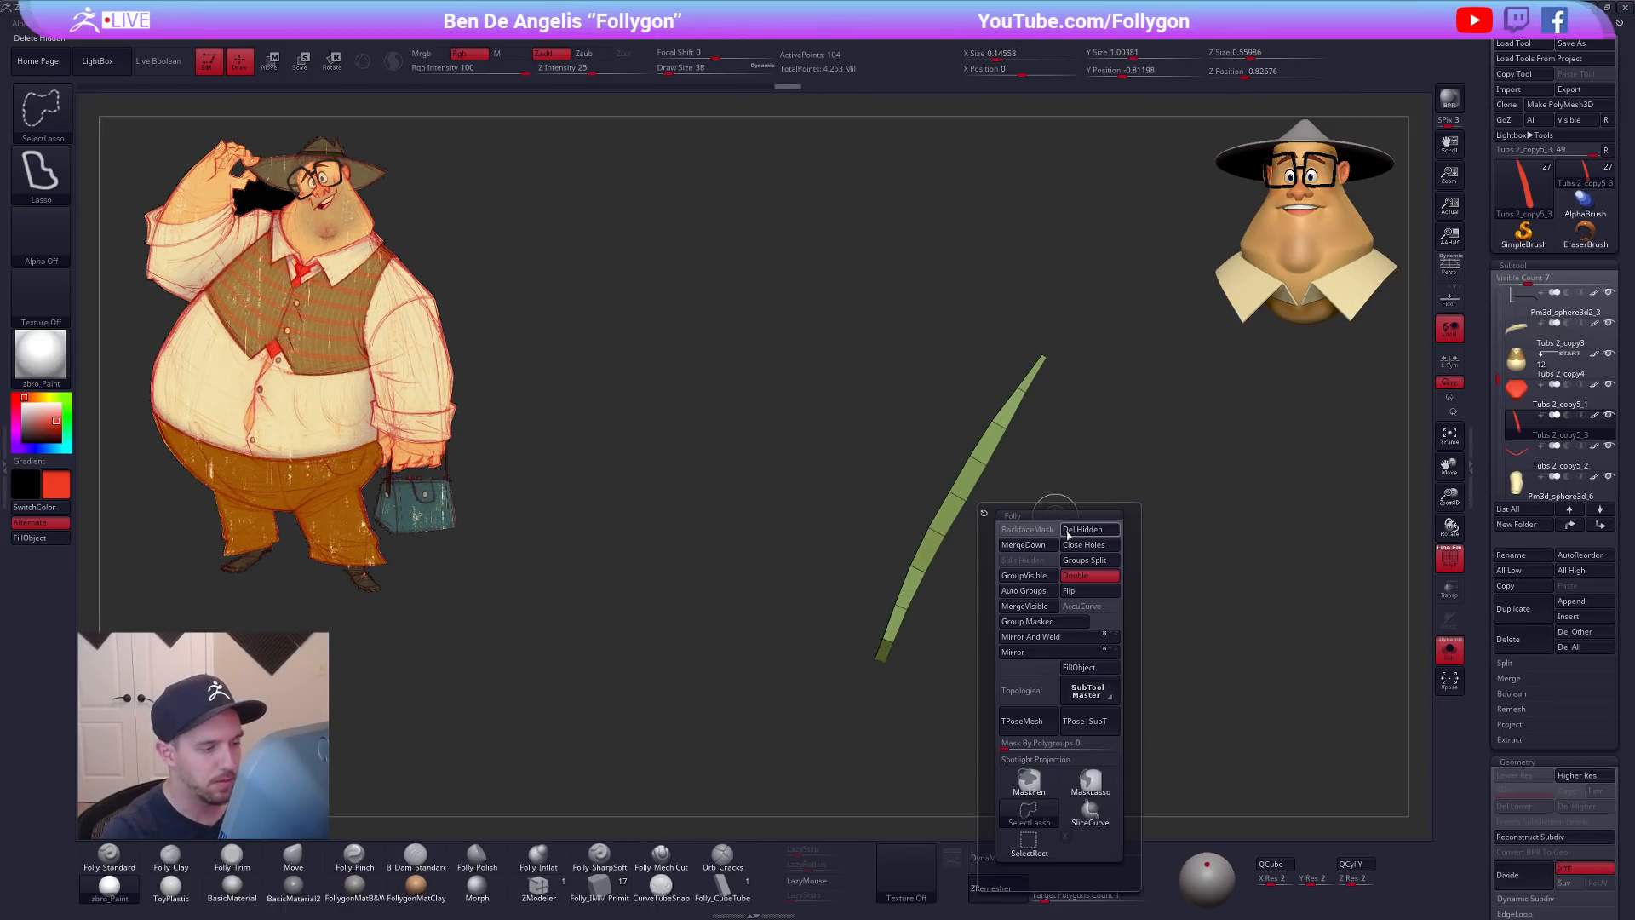
pyautogui.click(1051, 594)
pyautogui.moveTo(925, 516); pyautogui.dragTo(971, 545)
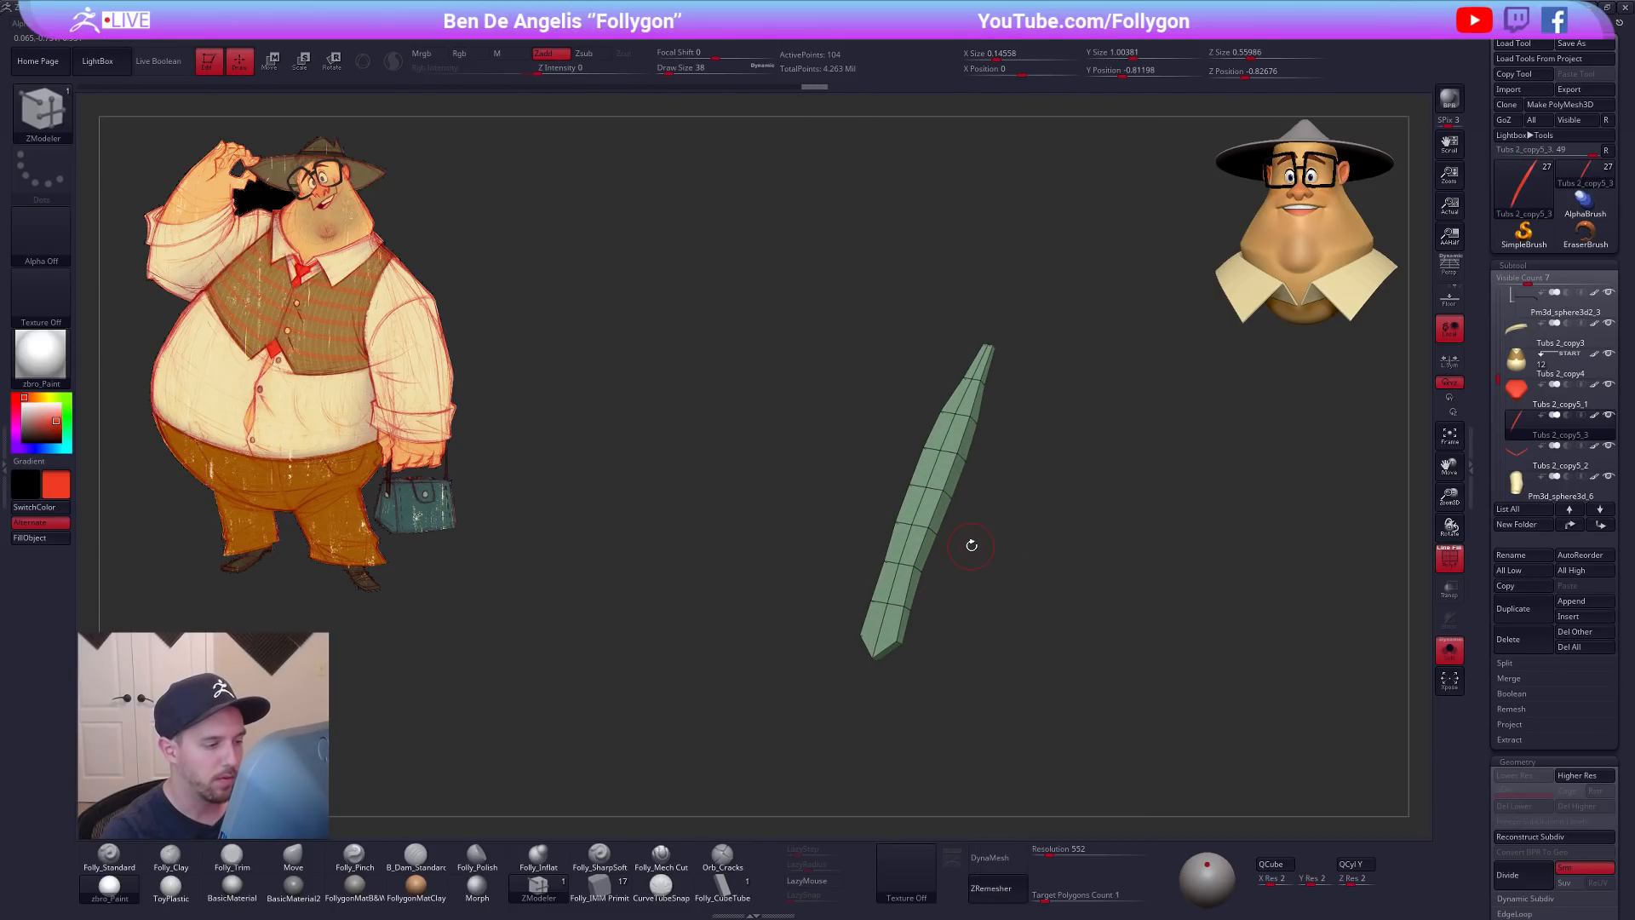
pyautogui.hotkey('ctrl', 'shift')
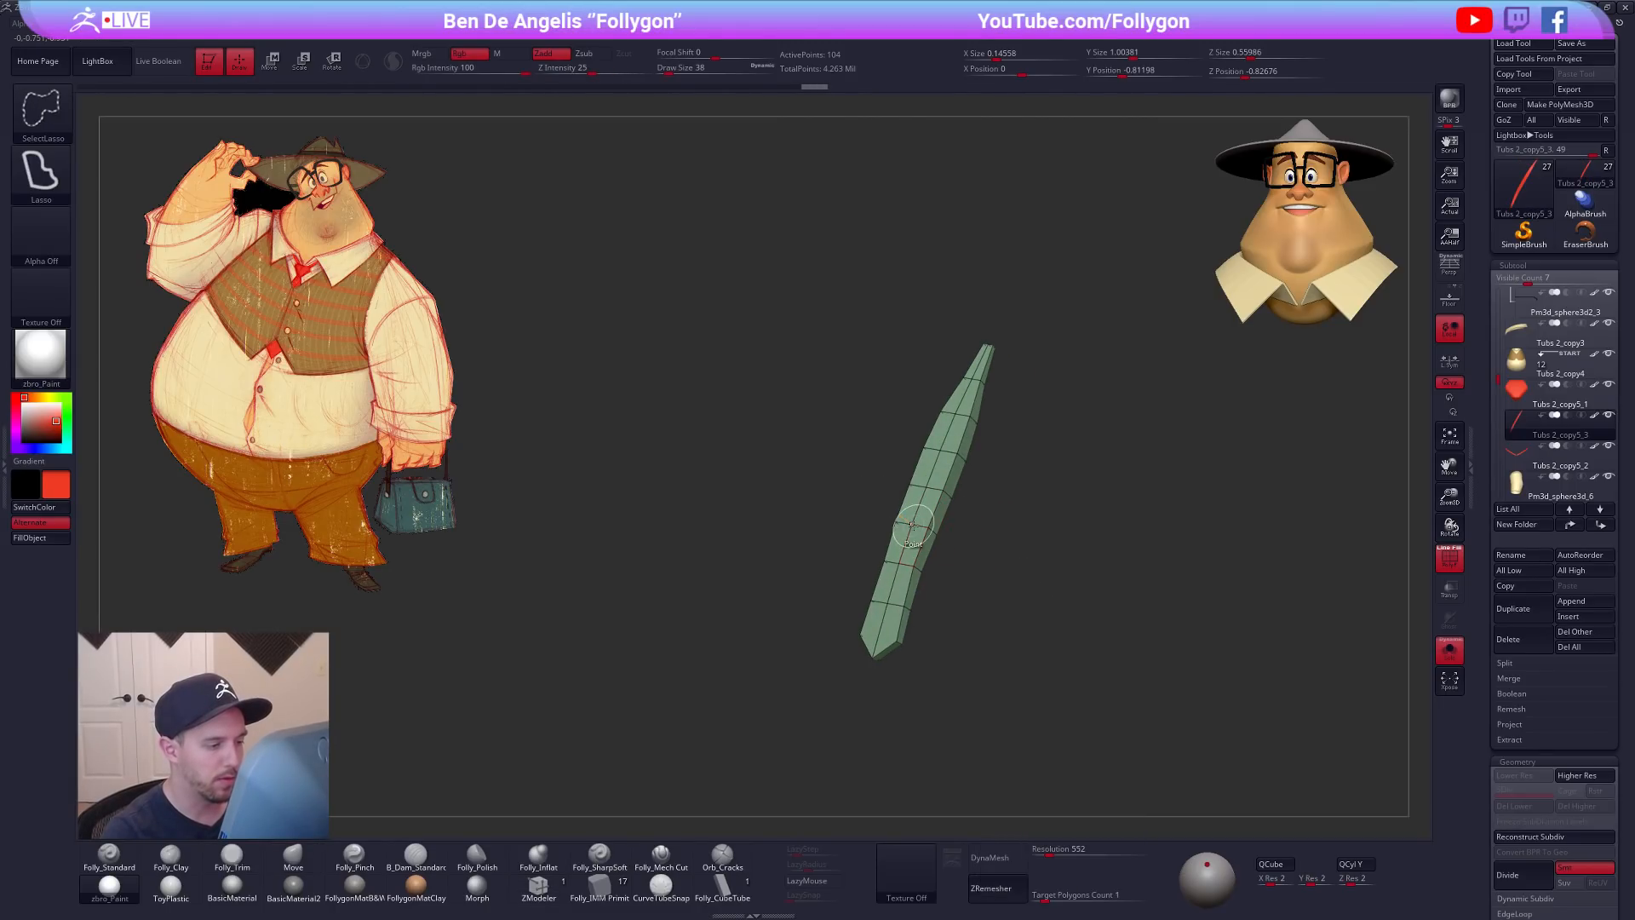
pyautogui.moveTo(1032, 554)
pyautogui.keyDown('ctrl'); pyautogui.keyDown('shift'); pyautogui.mouseDown()
pyautogui.moveTo(1095, 504)
pyautogui.moveTo(1183, 545)
pyautogui.mouseUp(); pyautogui.keyUp('shift'); pyautogui.keyUp('ctrl')
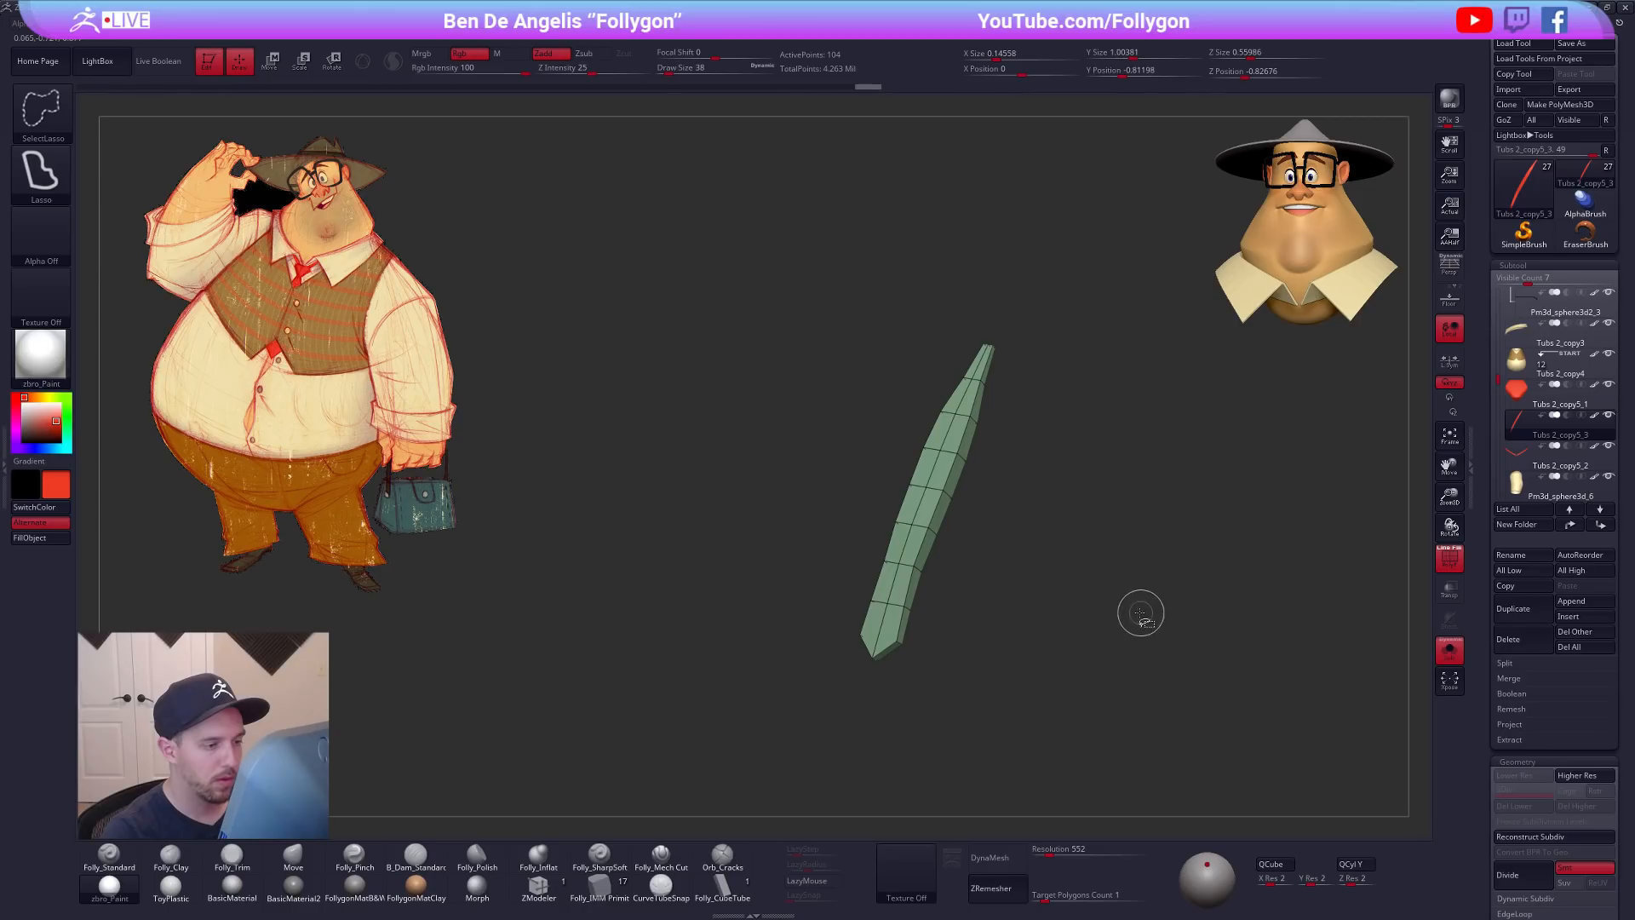
pyautogui.moveTo(1007, 548); pyautogui.dragTo(927, 592)
pyautogui.moveTo(821, 688); pyautogui.dragTo(743, 722)
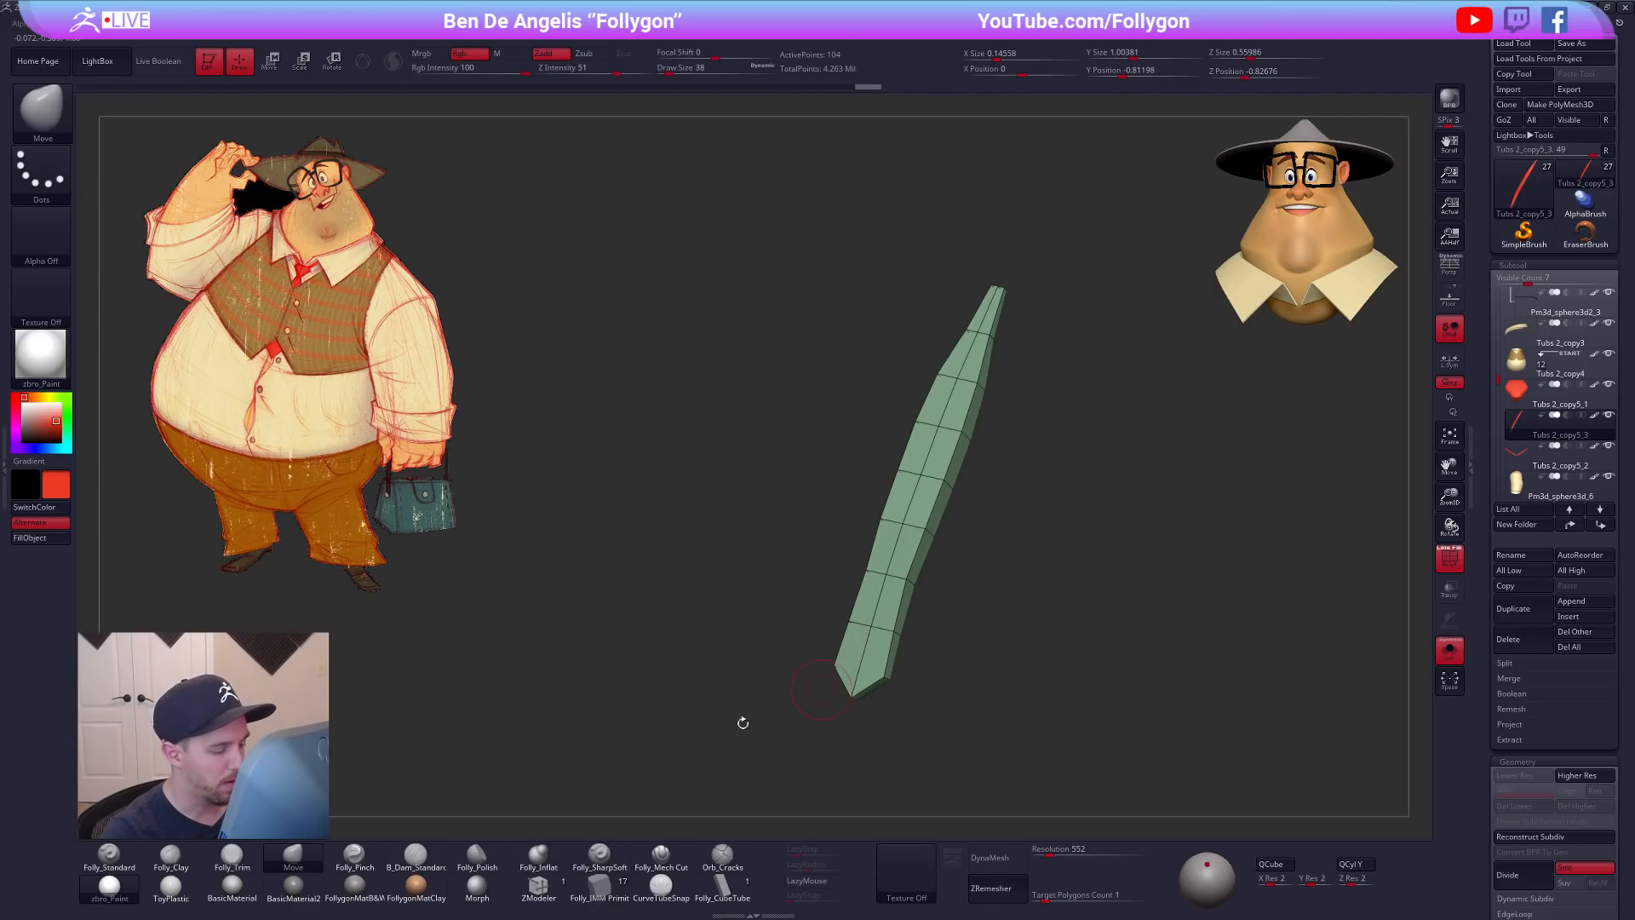
# Step: Try removing an edge loop across the blade with ZModeler and check its shape
pyautogui.click(550, 888)
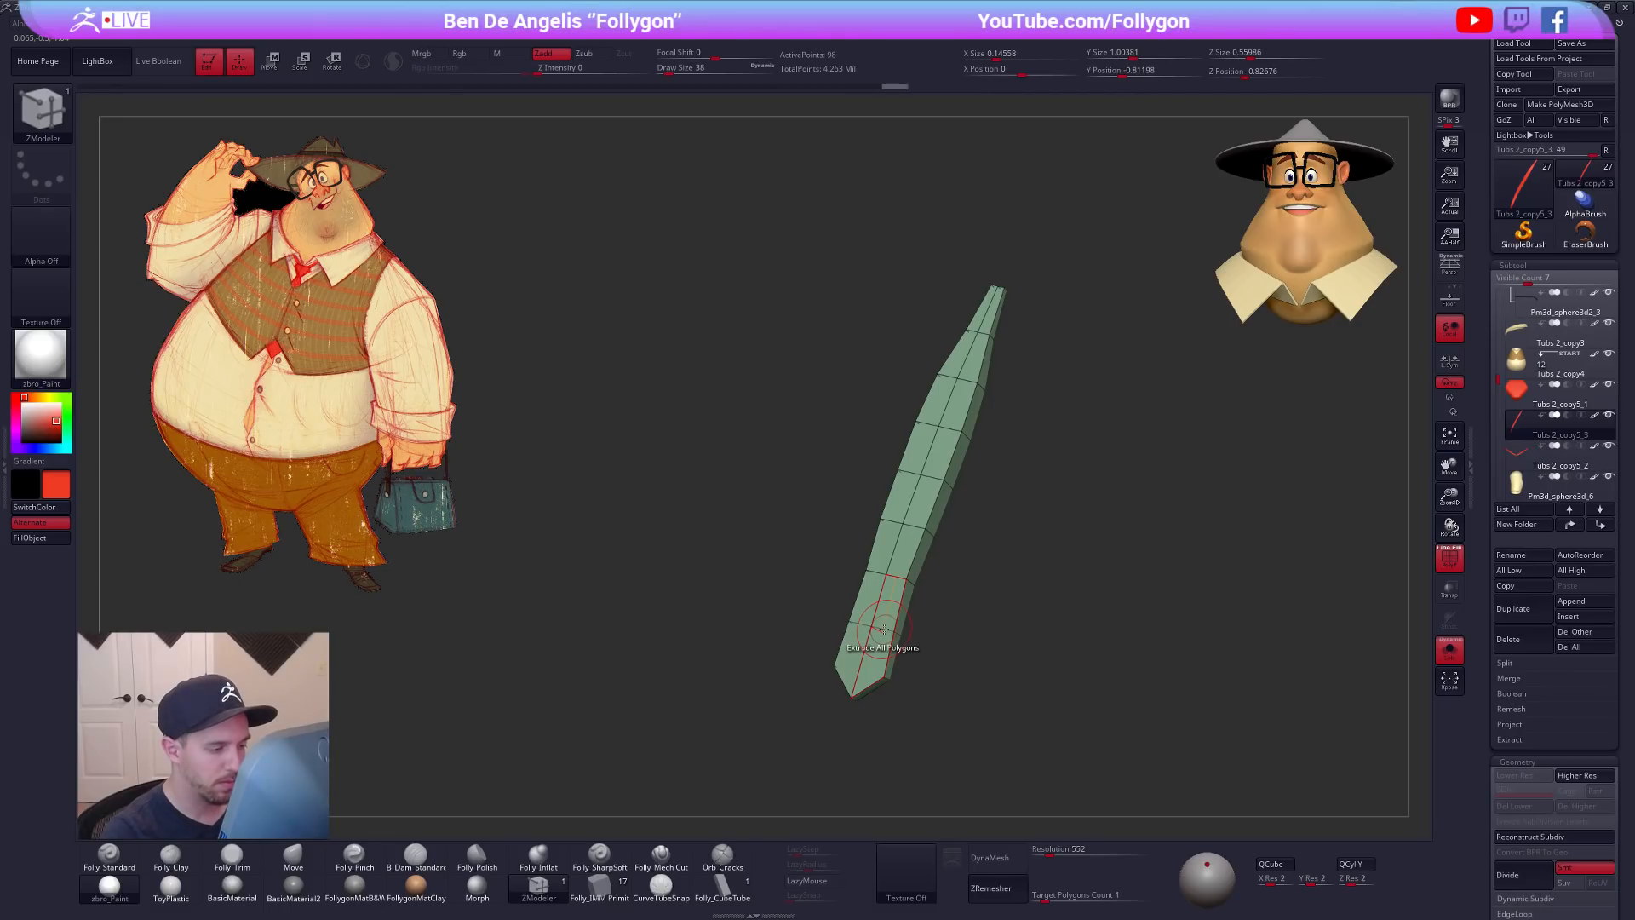
pyautogui.moveTo(896, 682)
pyautogui.mouseDown()
pyautogui.moveTo(818, 665)
pyautogui.moveTo(879, 669)
pyautogui.mouseUp()
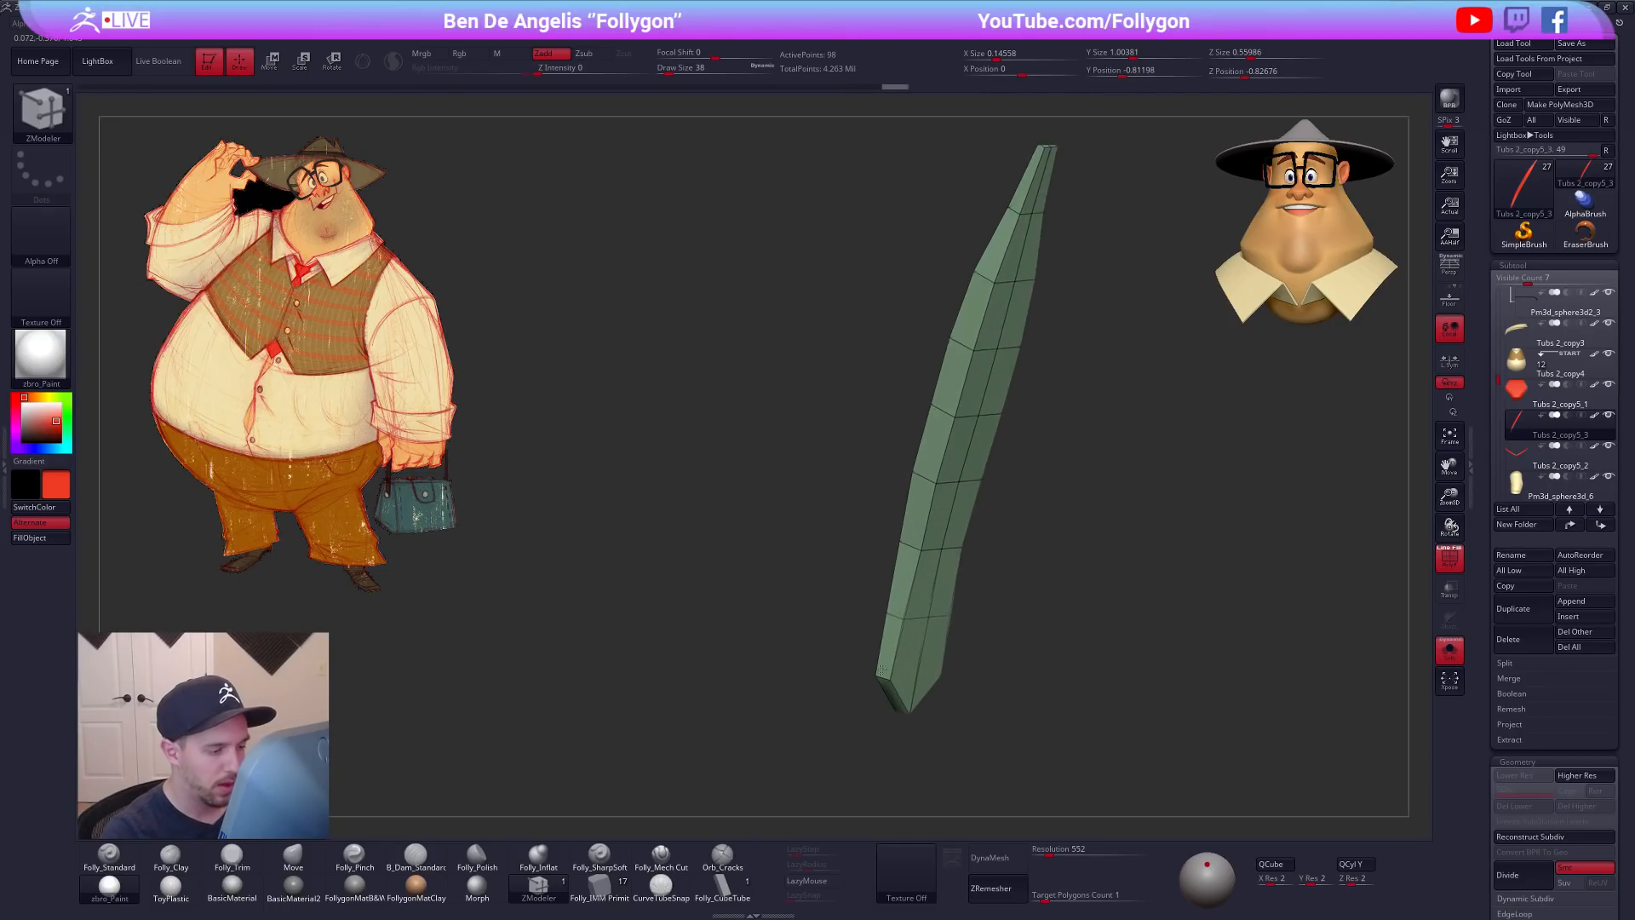
pyautogui.keyDown('ctrl'); pyautogui.moveTo(879, 670); pyautogui.dragTo(964, 708, button='right'); pyautogui.keyUp('ctrl')
pyautogui.hotkey('shift', 'f')
pyautogui.hotkey('shift', 'f')
# Step: Undo the blade edits back to the earlier version with a flat, unpointed bottom end and no centre edge loop
pyautogui.hotkey('ctrl', 'z')
pyautogui.moveTo(1034, 645); pyautogui.dragTo(937, 626)
pyautogui.hotkey('ctrl', 'z')
pyautogui.moveTo(1075, 640)
pyautogui.keyDown('shift'); pyautogui.mouseDown()
pyautogui.moveTo(1022, 641)
pyautogui.moveTo(981, 550)
pyautogui.moveTo(923, 564)
pyautogui.mouseUp(); pyautogui.keyUp('shift')
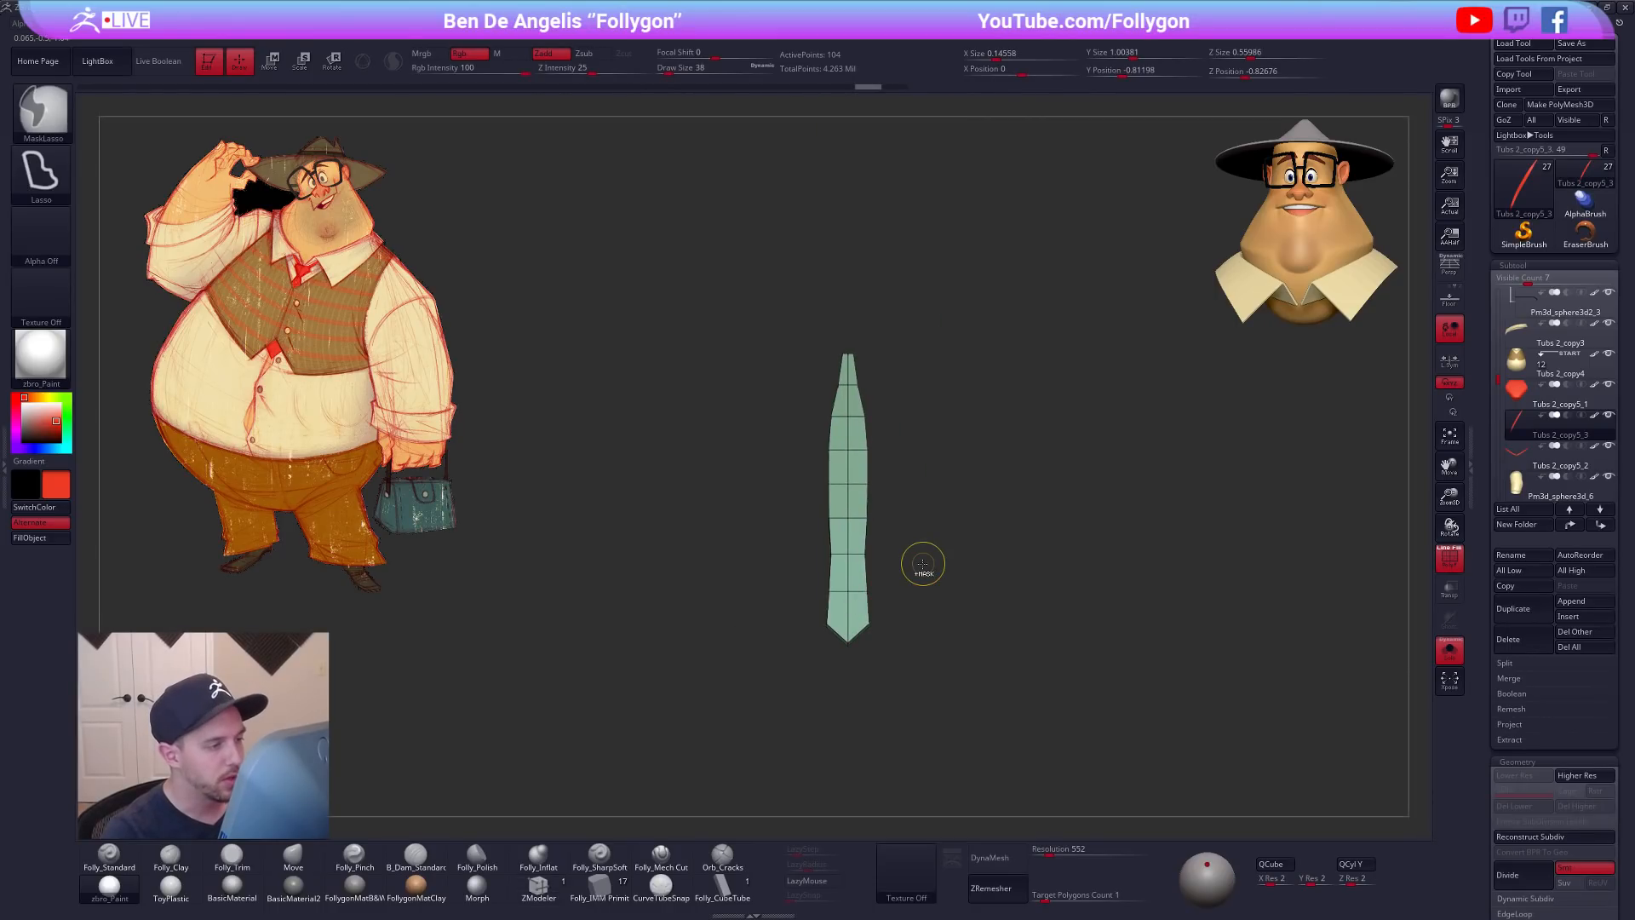
pyautogui.keyDown('ctrl'); pyautogui.click(923, 564); pyautogui.keyUp('ctrl')
pyautogui.hotkey('ctrl', 'z')
pyautogui.hotkey('ctrl', 'z')
pyautogui.hotkey('ctrl', 'z')
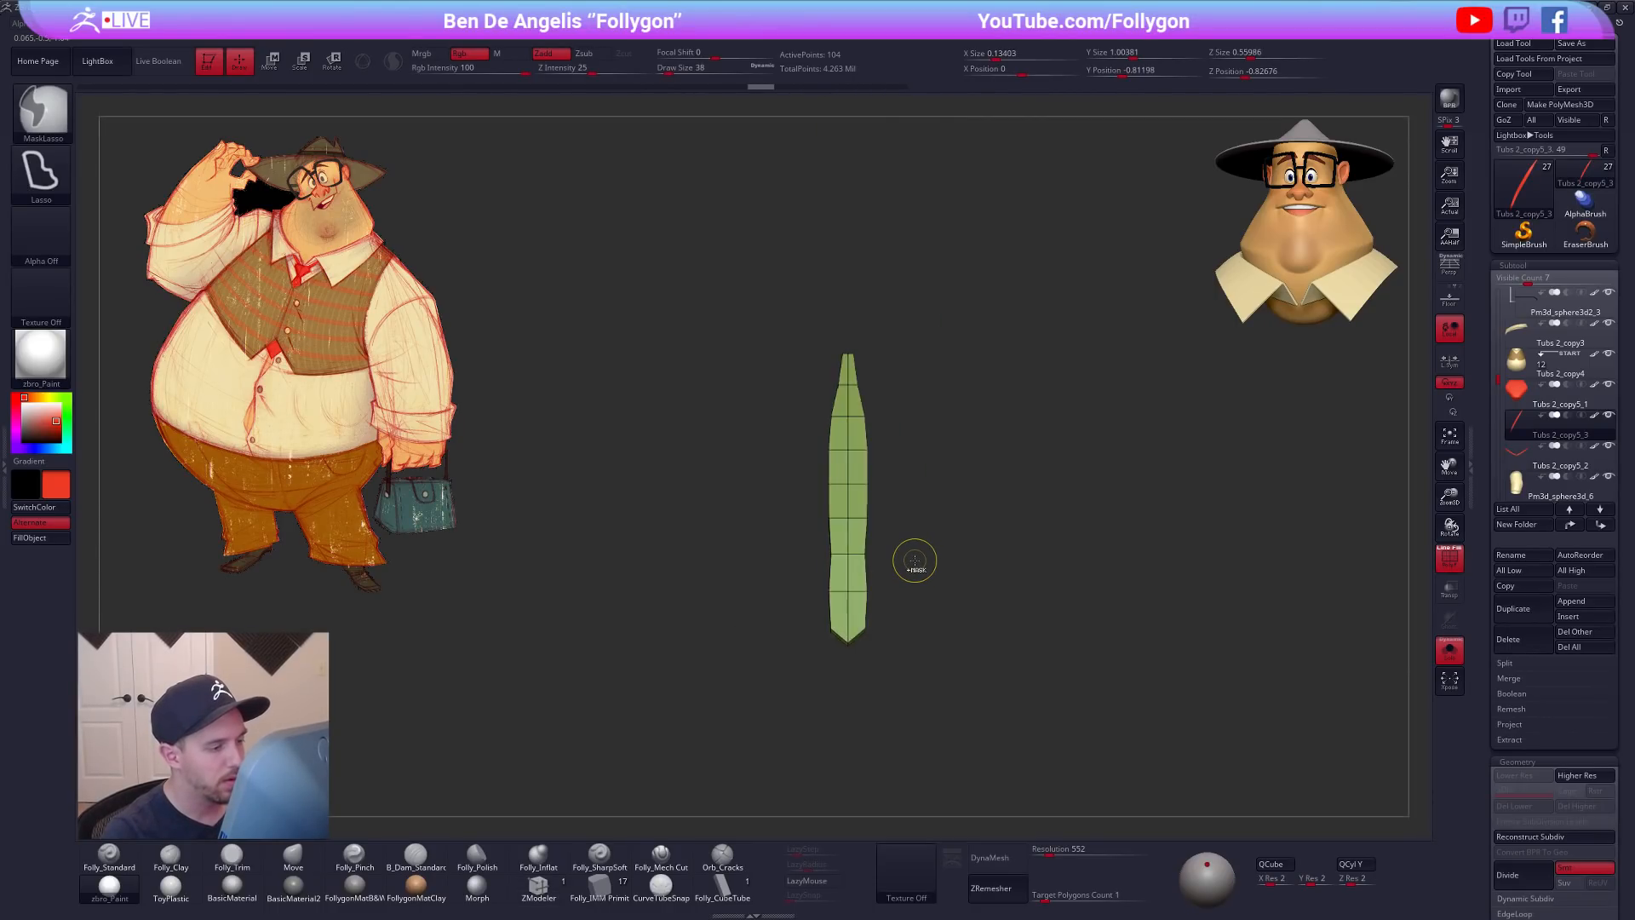
pyautogui.hotkey('ctrl', 'z')
pyautogui.hotkey('ctrl', 'z')
pyautogui.hotkey('ctrl', 'z')
pyautogui.hotkey('ctrl', 'z')
pyautogui.hotkey('ctrl', 'z')
pyautogui.hotkey('ctrl', 'z')
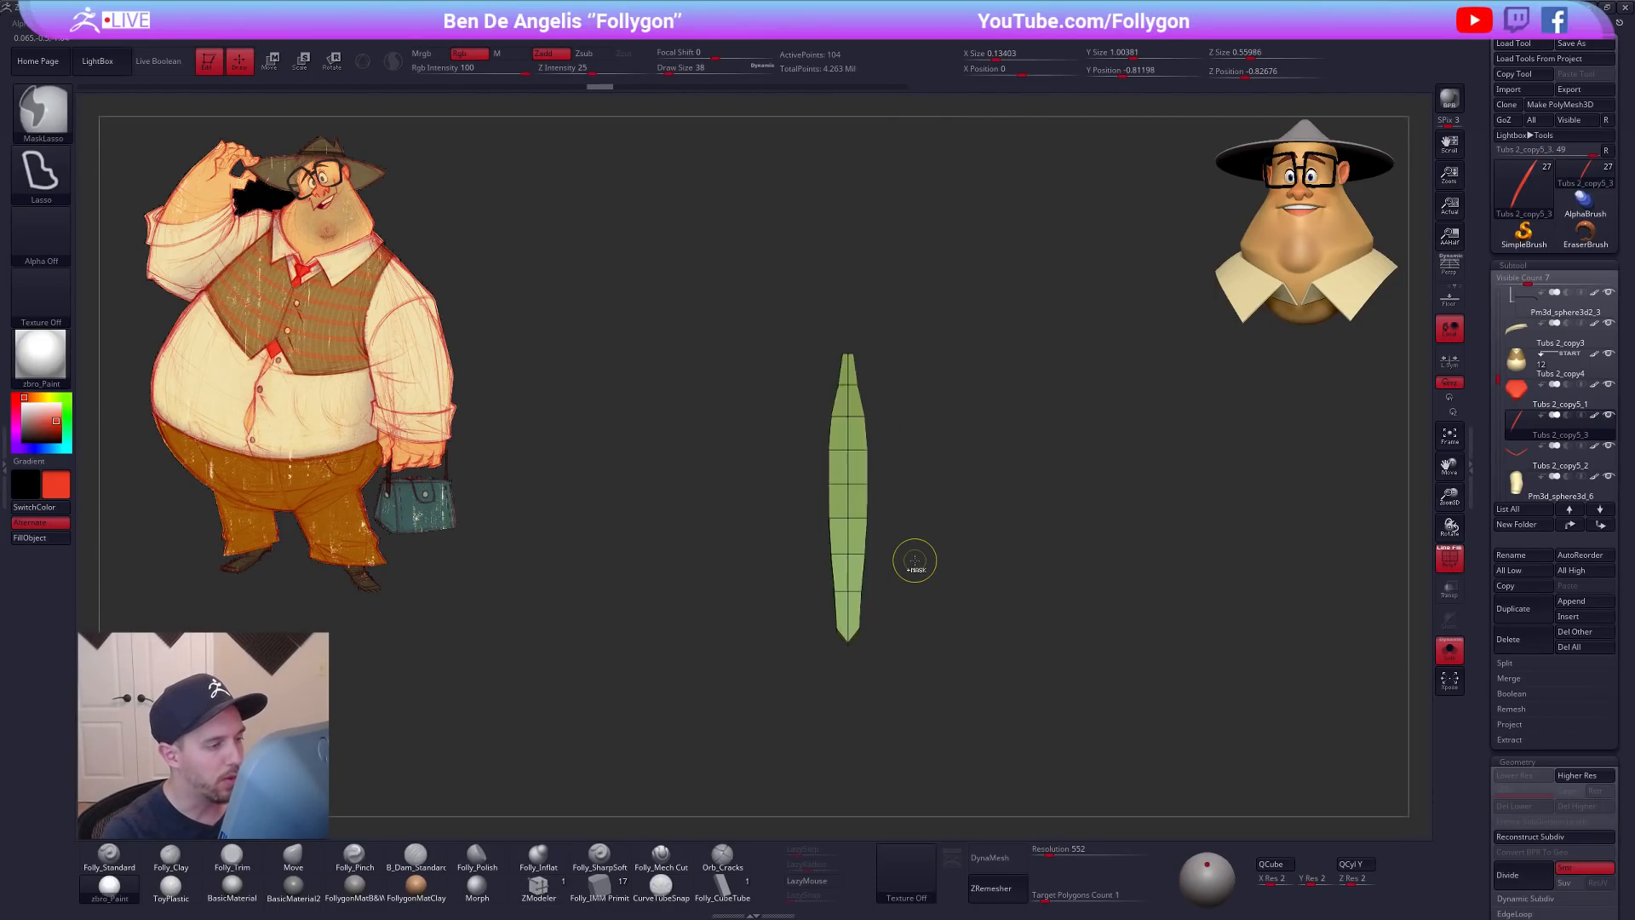
pyautogui.hotkey('ctrl', 'shift')
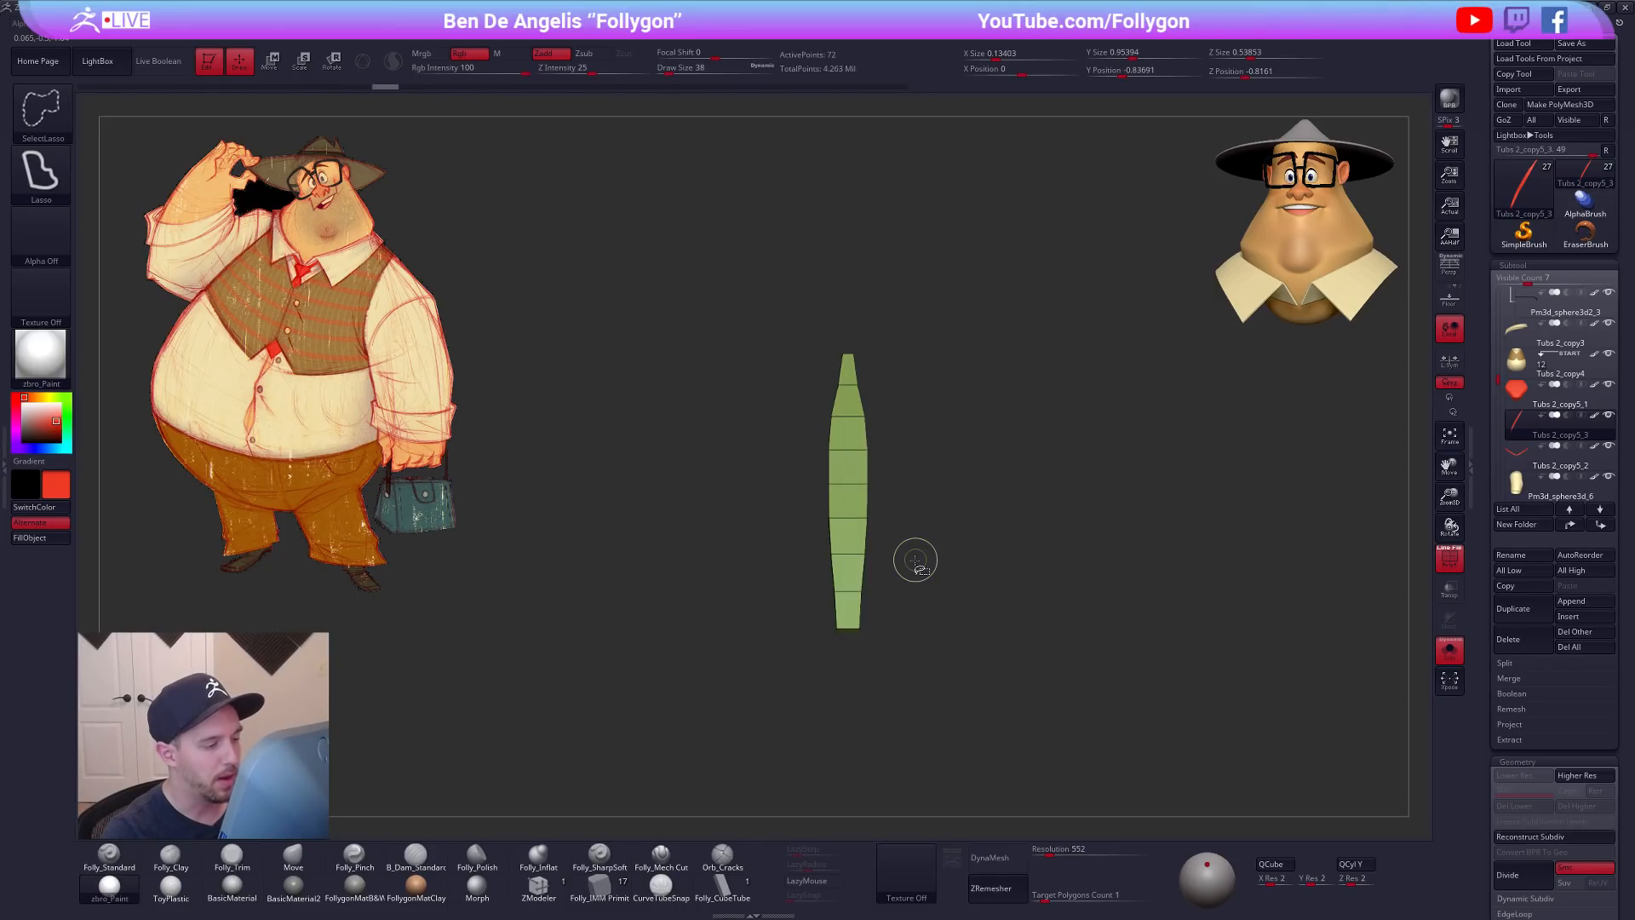
pyautogui.moveTo(883, 563); pyautogui.dragTo(937, 586)
pyautogui.hotkey('ctrl', 'z')
# Step: Assign separate polygroups to the blade's overlapping shells with Auto Groups
pyautogui.hotkey('ctrl', '1')
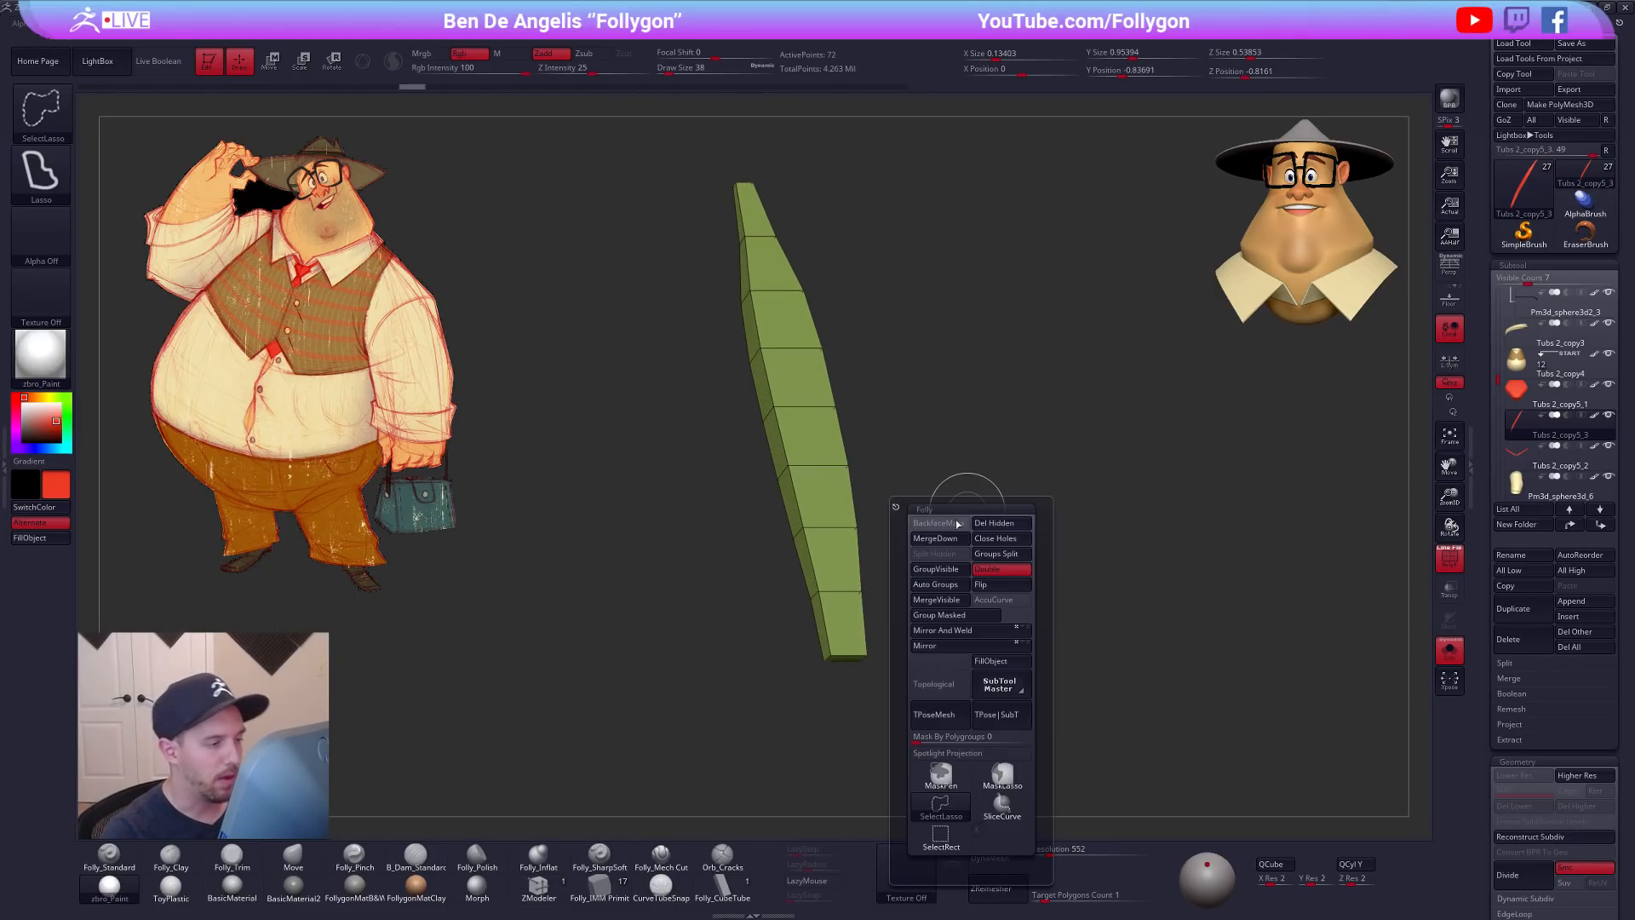
pyautogui.click(951, 584)
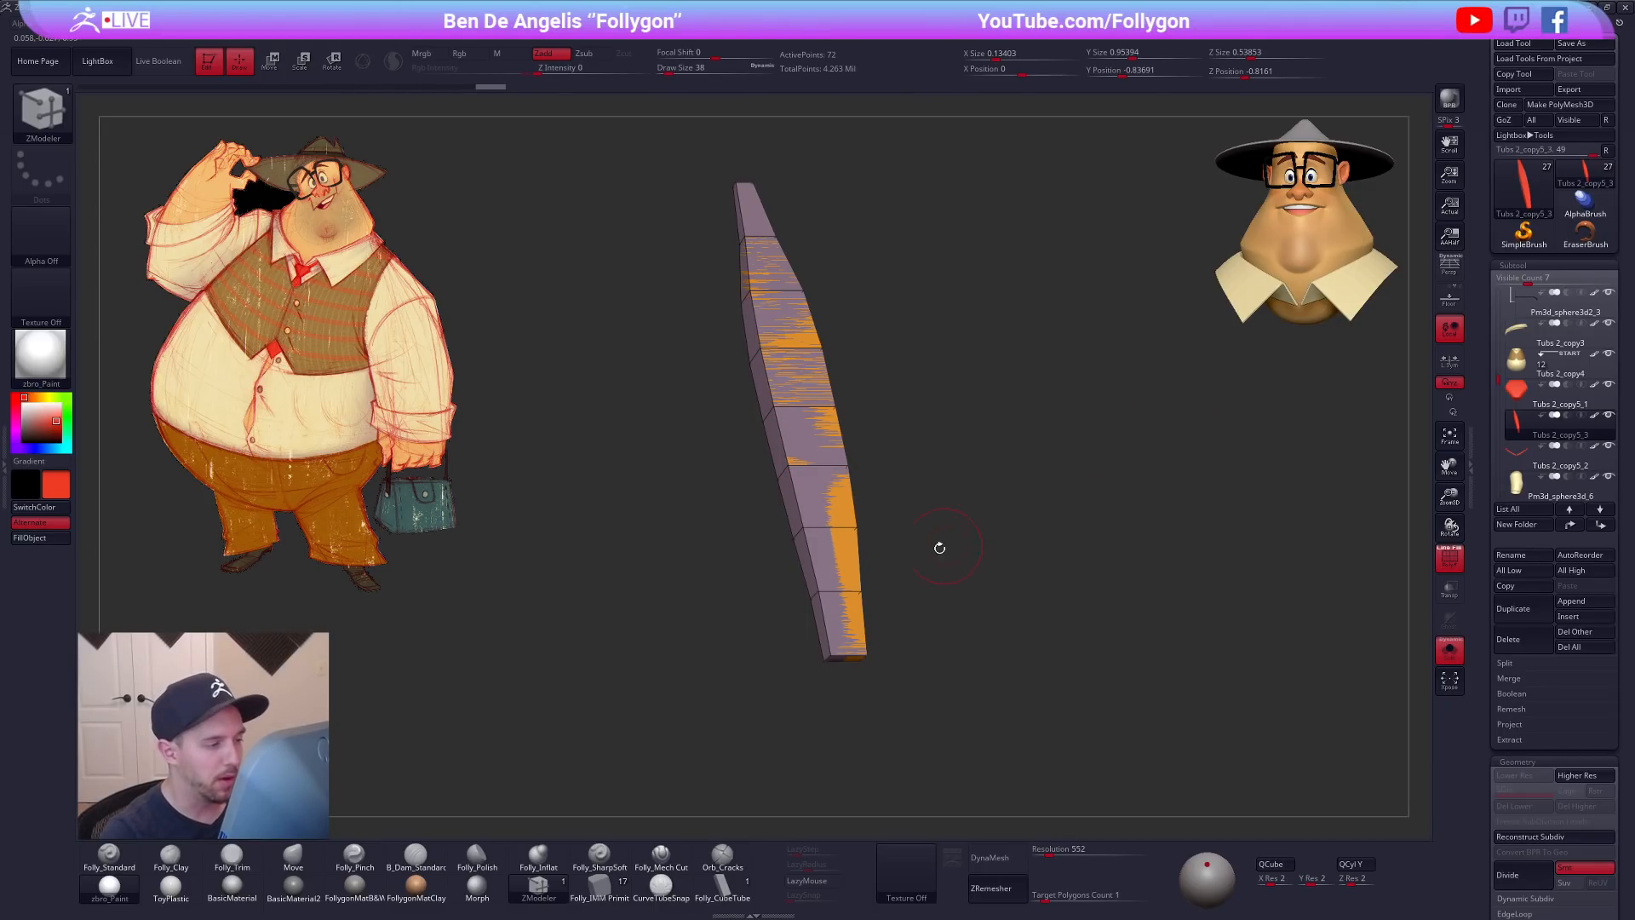
pyautogui.press('b')
pyautogui.press('m')
pyautogui.press('v')
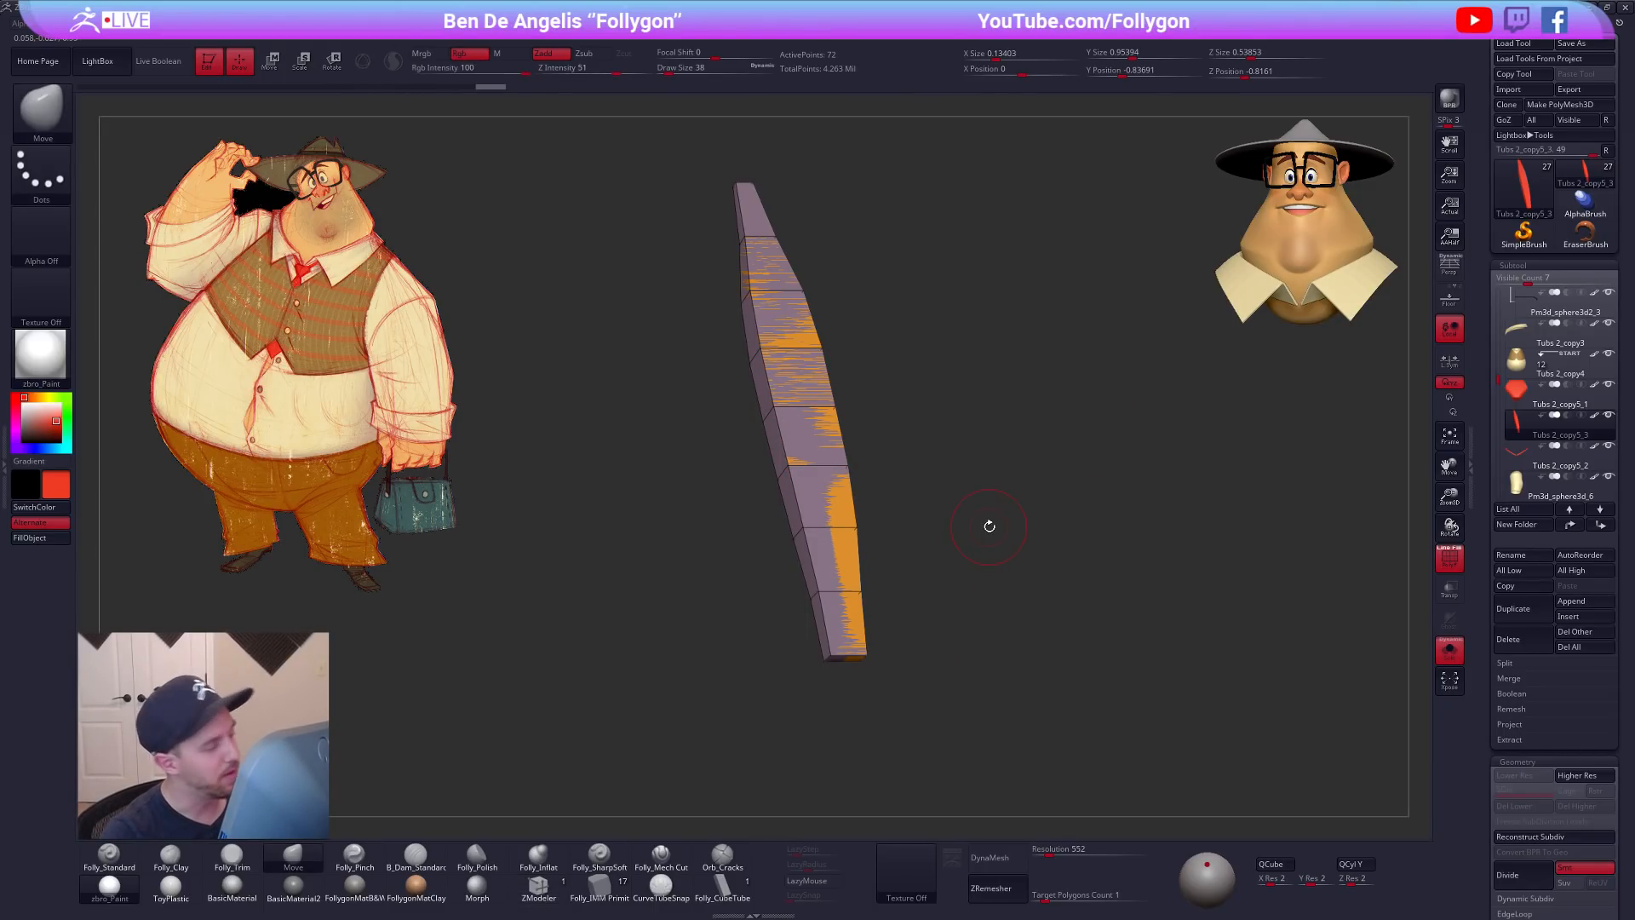
pyautogui.moveTo(880, 483); pyautogui.dragTo(992, 526)
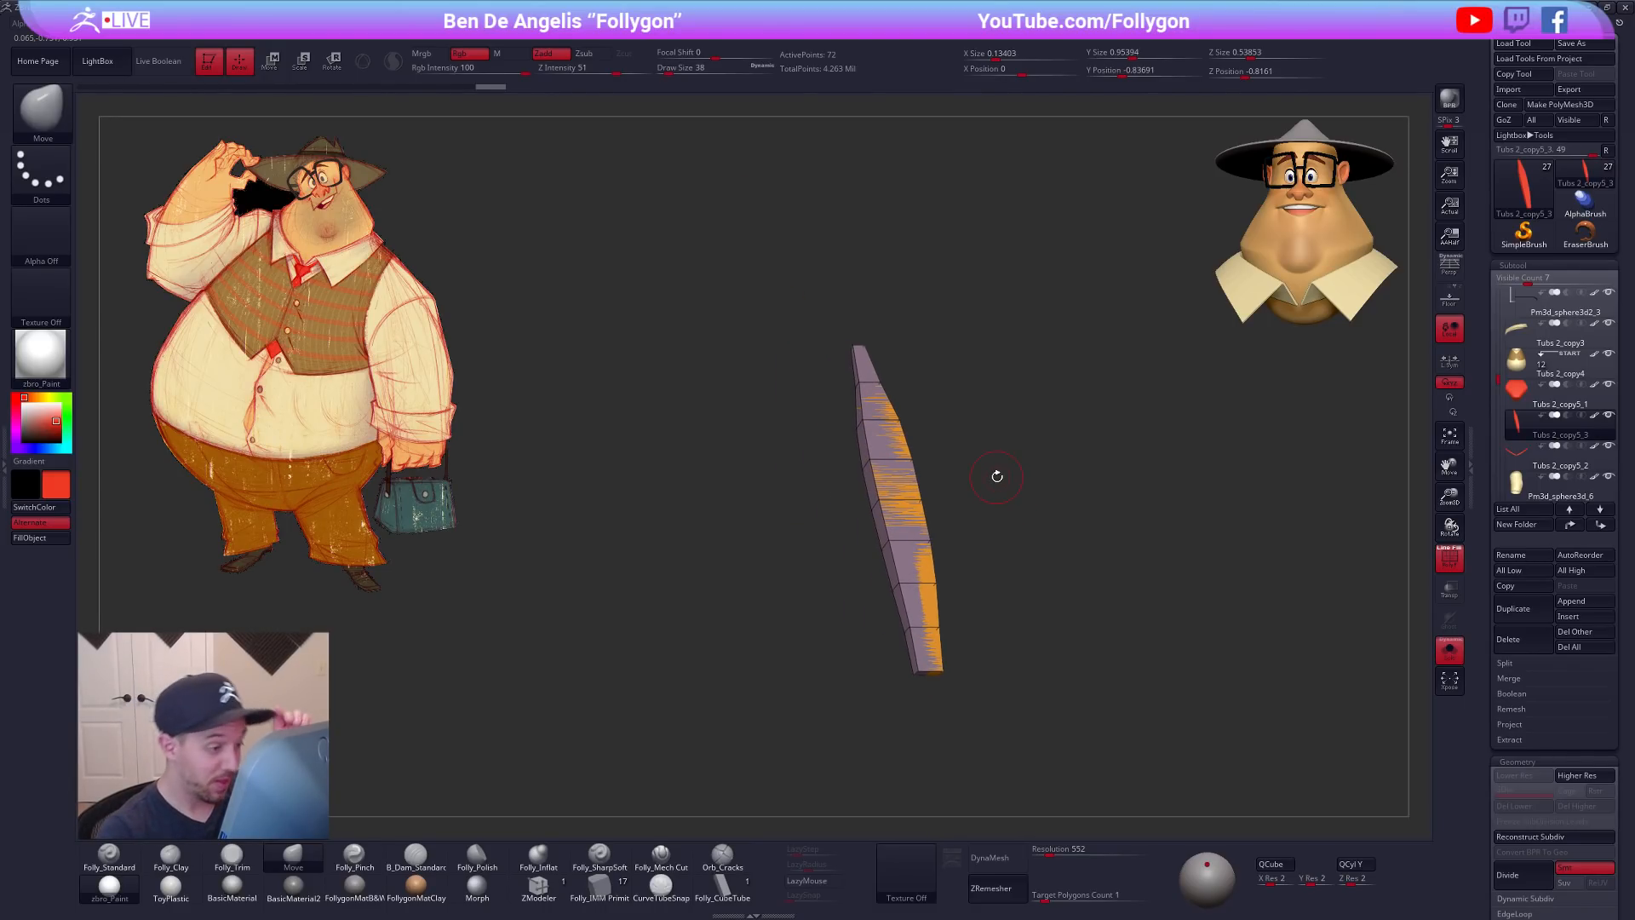
# Step: Isolate one of the two overlapping blade shells and delete the hidden duplicate
pyautogui.hotkey('ctrl', 'shift')
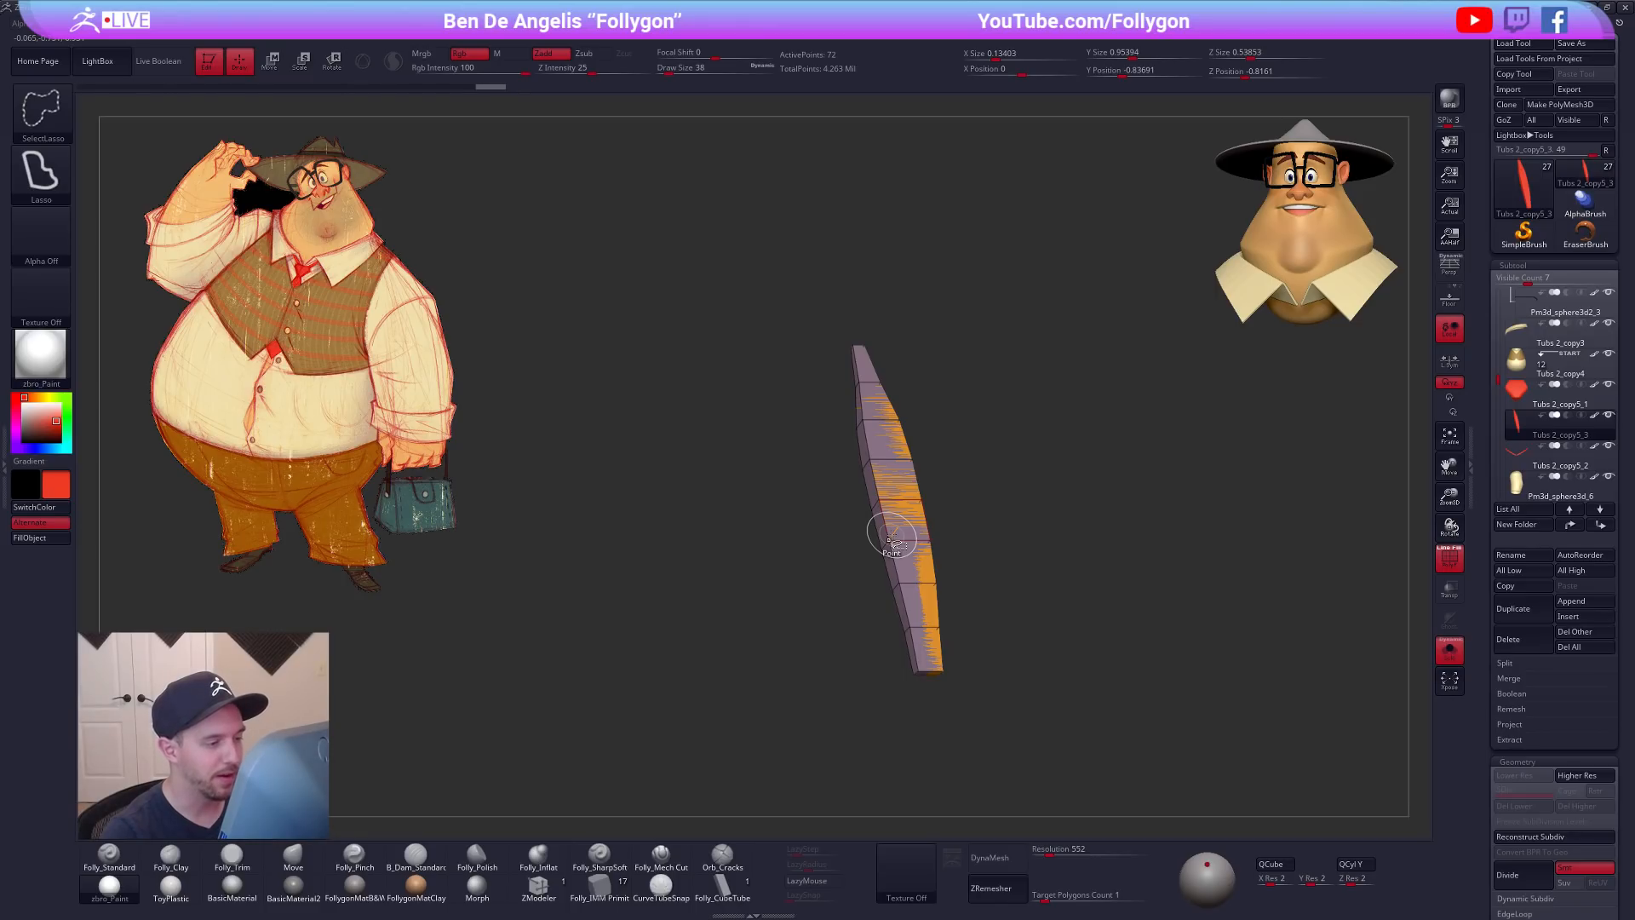
pyautogui.keyDown('ctrl'); pyautogui.keyDown('shift'); pyautogui.click(892, 539); pyautogui.keyUp('shift'); pyautogui.keyUp('ctrl')
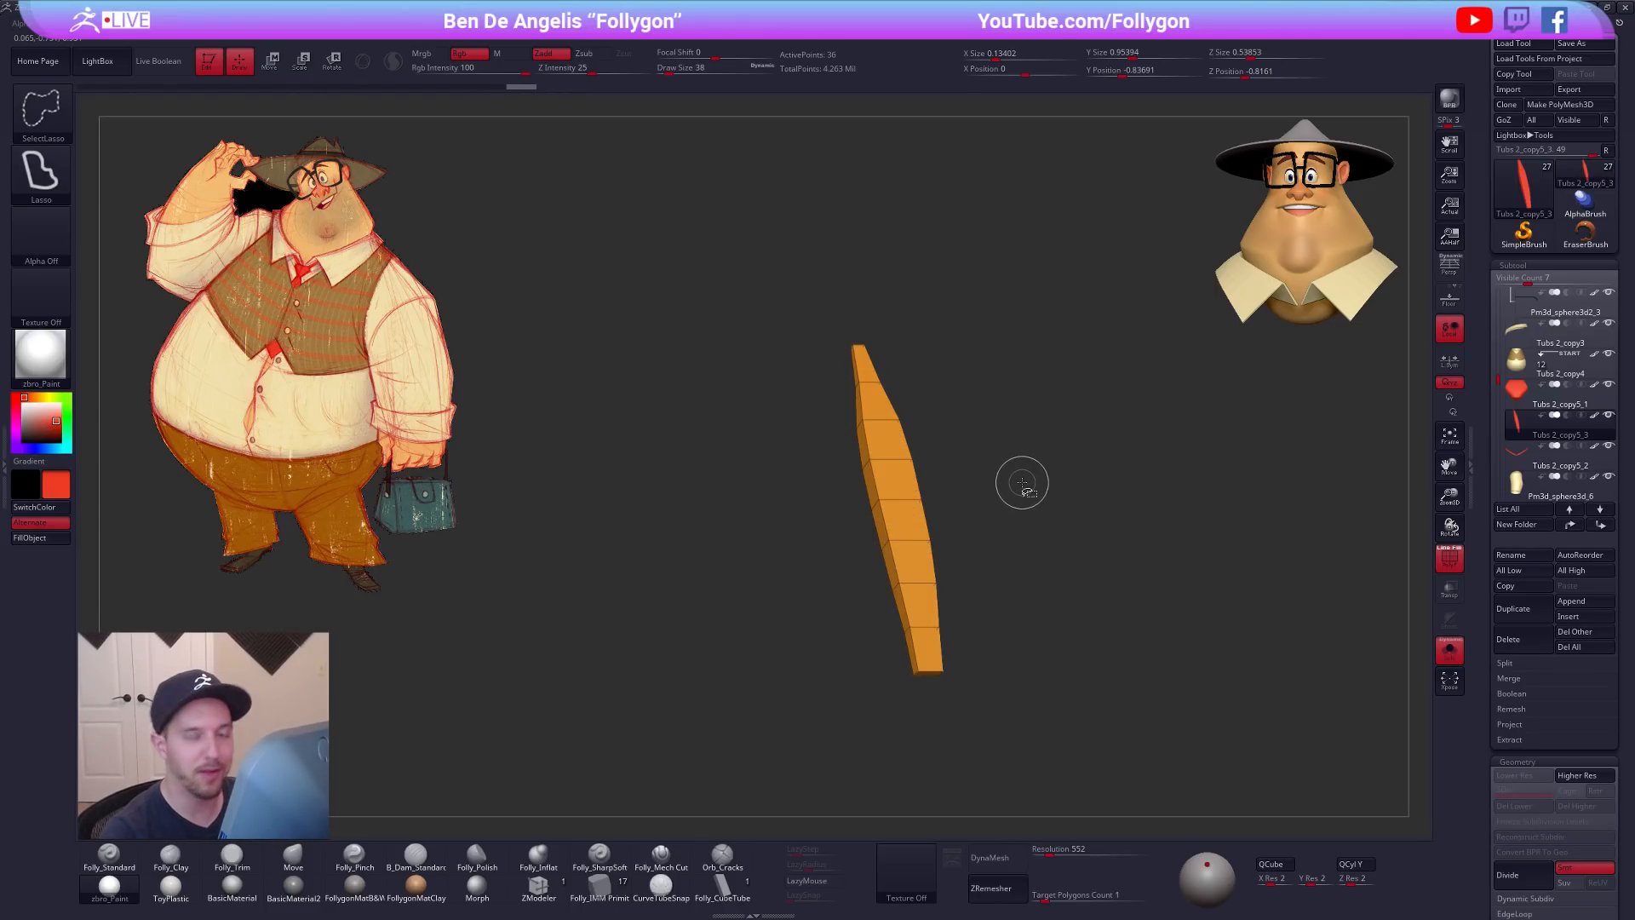
pyautogui.press('space')
pyautogui.click(1047, 474)
# Step: Apply Mirror And Weld to the blade to make it symmetrical with a centre edge loop
pyautogui.keyDown('alt'); pyautogui.moveTo(963, 519); pyautogui.dragTo(945, 474); pyautogui.keyUp('alt')
pyautogui.press('space')
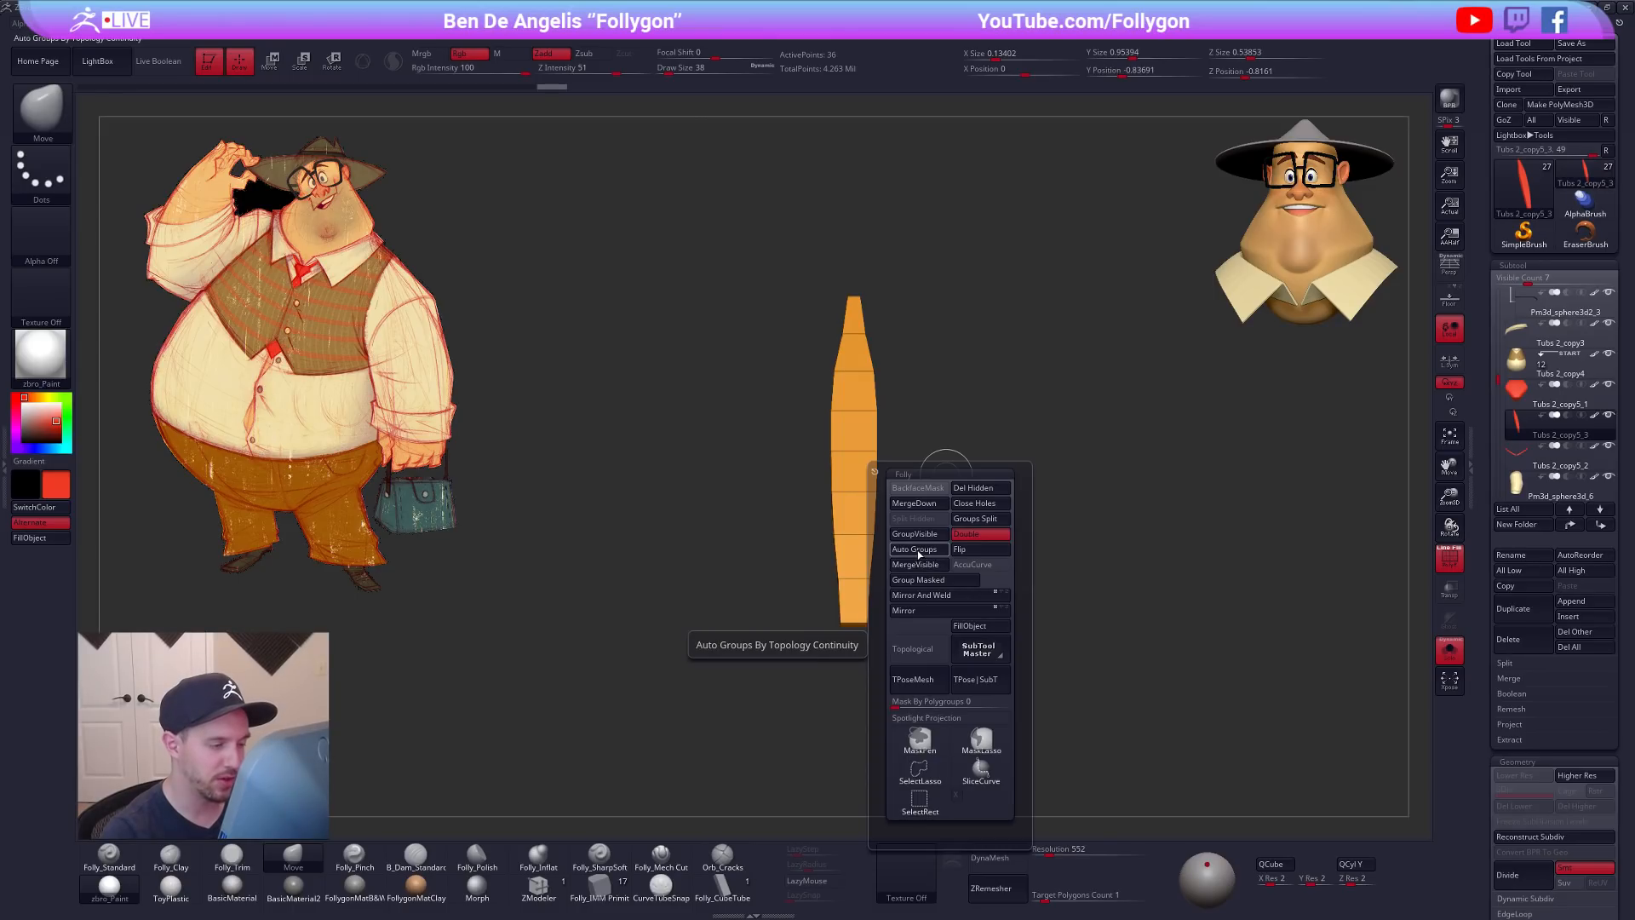
pyautogui.click(930, 601)
pyautogui.keyDown('alt'); pyautogui.moveTo(844, 588); pyautogui.dragTo(993, 519); pyautogui.keyUp('alt')
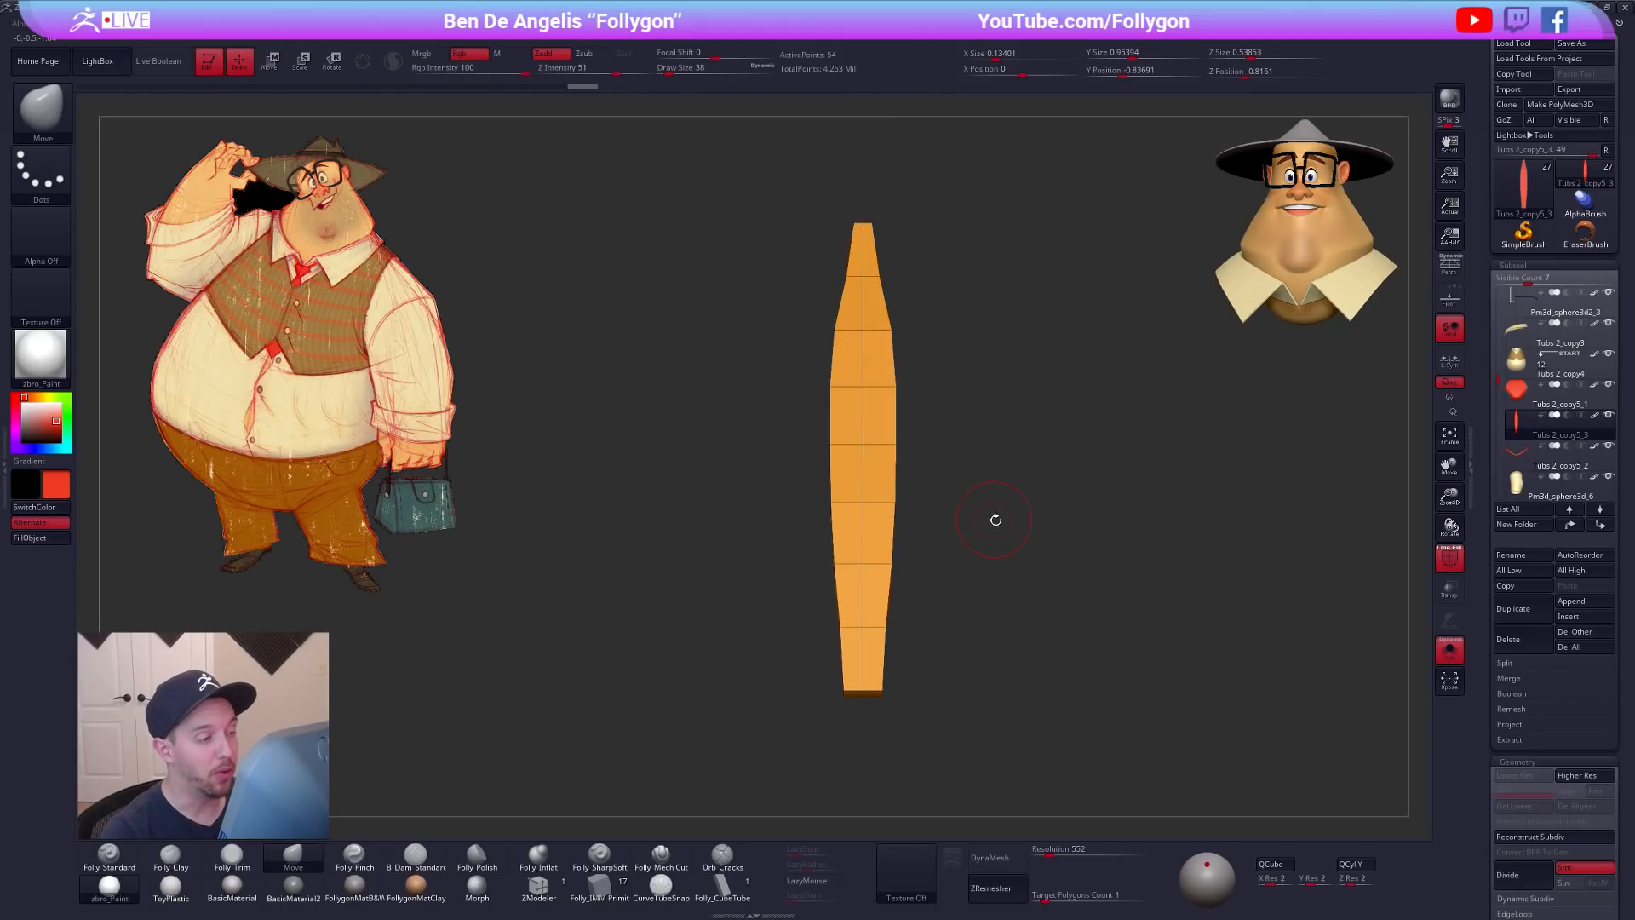
# Step: Pull the centre of the blade's flat end down into a point and widen the tip's side corners
pyautogui.moveTo(853, 714); pyautogui.dragTo(850, 615)
pyautogui.press('w')
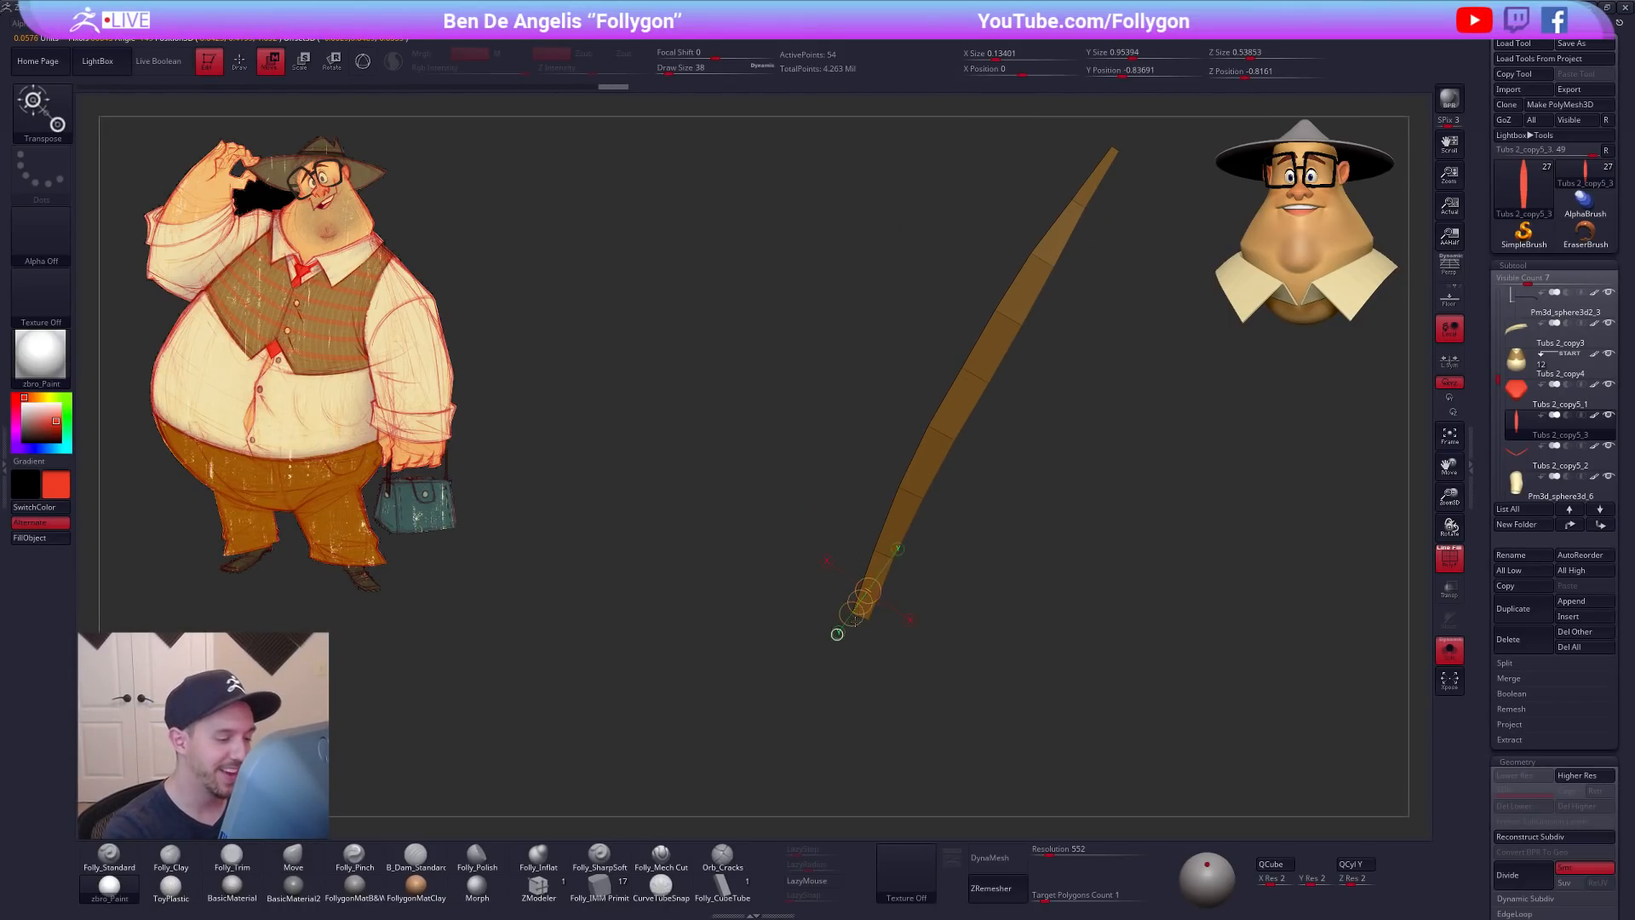
pyautogui.moveTo(842, 707)
pyautogui.keyDown('shift'); pyautogui.mouseDown()
pyautogui.moveTo(920, 704)
pyautogui.moveTo(916, 651)
pyautogui.moveTo(932, 660)
pyautogui.mouseUp(); pyautogui.keyUp('shift')
pyautogui.press('q')
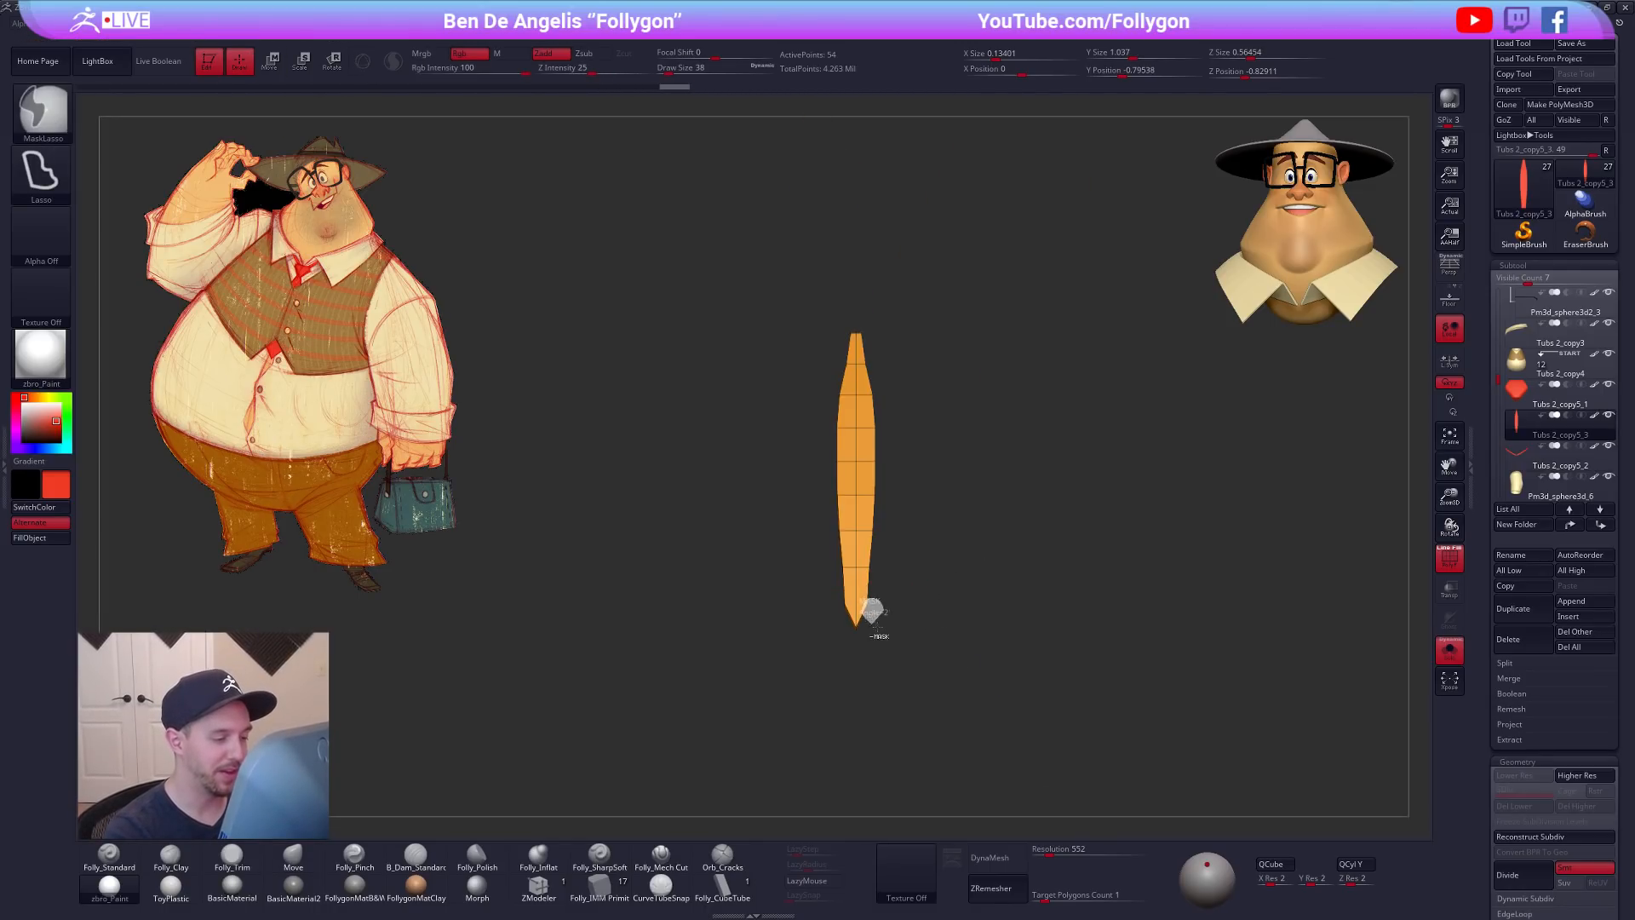
pyautogui.press('w')
pyautogui.moveTo(916, 626)
pyautogui.keyDown('ctrl'); pyautogui.mouseDown()
pyautogui.moveTo(942, 648)
pyautogui.moveTo(868, 627)
pyautogui.moveTo(887, 615)
pyautogui.moveTo(792, 639)
pyautogui.mouseUp(); pyautogui.keyUp('ctrl')
pyautogui.press('q')
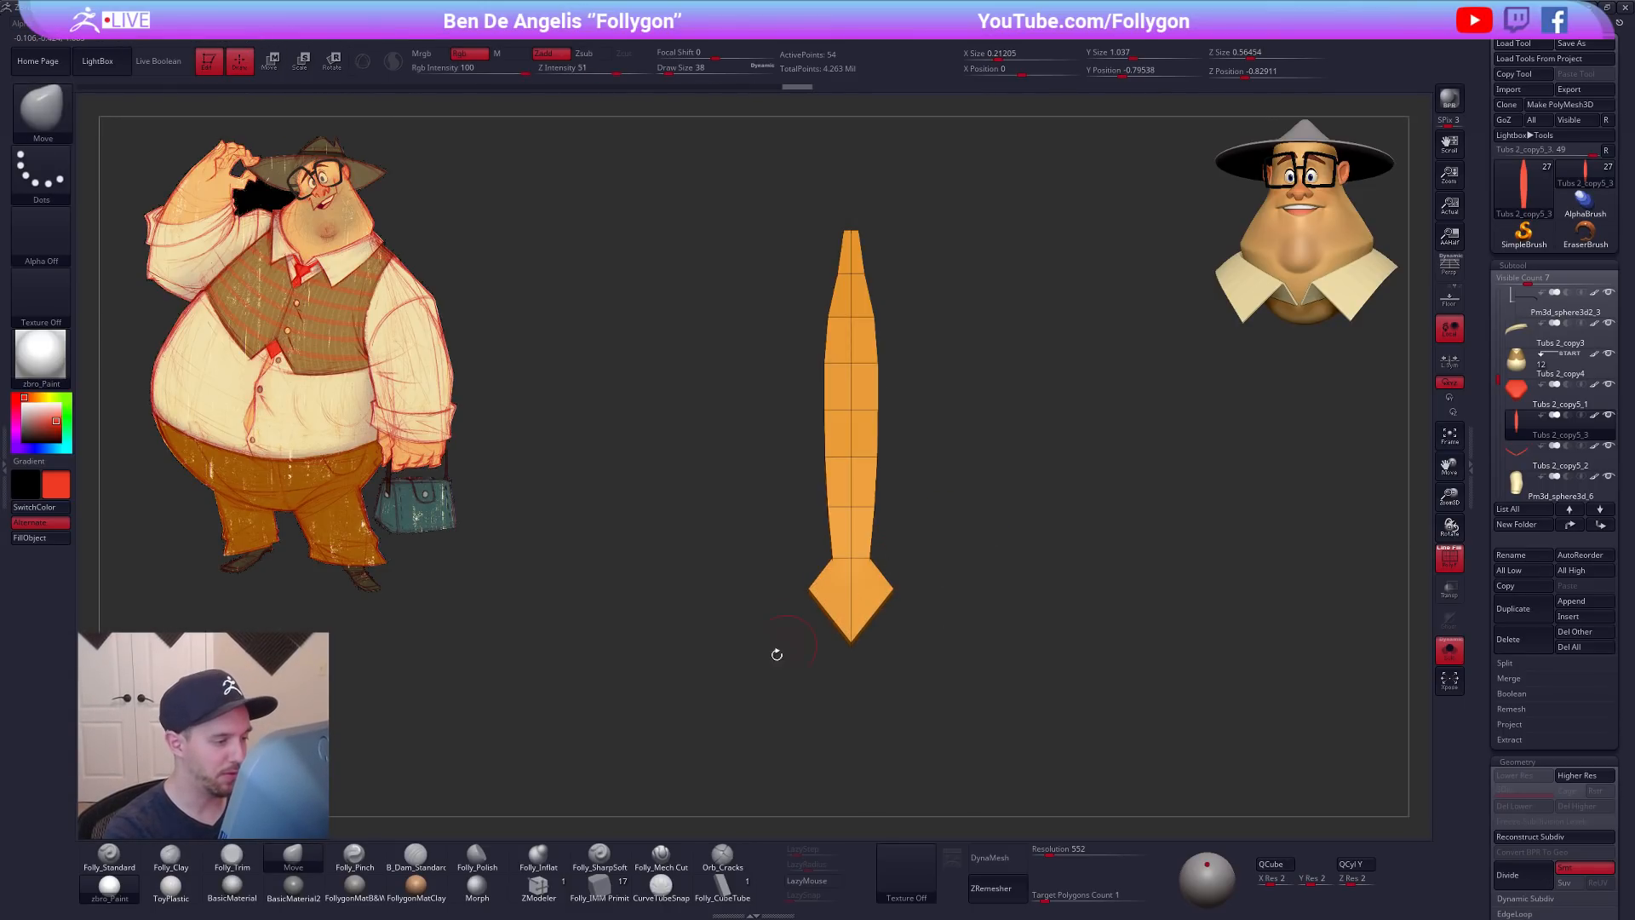
# Step: Delete surplus cross edge loops along the blade with ZModeler
pyautogui.click(559, 895)
pyautogui.click(856, 559)
pyautogui.click(861, 457)
pyautogui.click(866, 505)
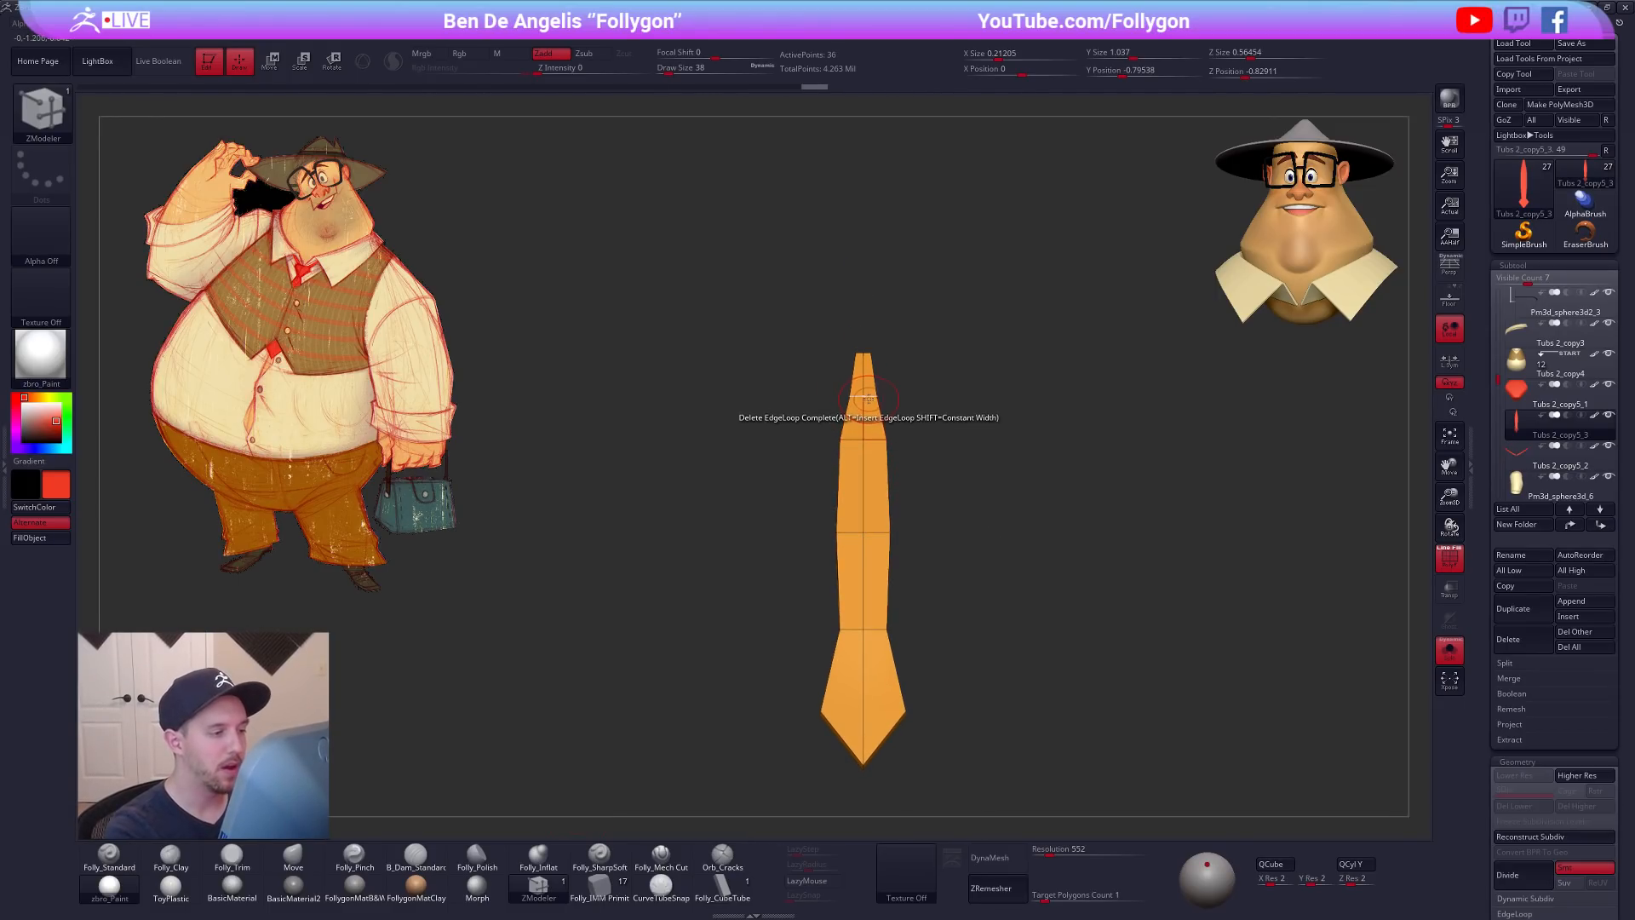
pyautogui.keyDown('alt'); pyautogui.moveTo(906, 478); pyautogui.dragTo(935, 598); pyautogui.keyUp('alt')
# Step: Preview the blade smoothed and adjust its sides into an even taper widening toward the pointed tip
pyautogui.press('d')
pyautogui.hotkey('shift', 'd')
pyautogui.press('b')
pyautogui.press('m')
pyautogui.press('v')
pyautogui.moveTo(884, 538)
pyautogui.keyDown('ctrl'); pyautogui.mouseDown()
pyautogui.moveTo(885, 562)
pyautogui.moveTo(946, 549)
pyautogui.moveTo(924, 549)
pyautogui.mouseUp(); pyautogui.keyUp('ctrl')
pyautogui.keyDown('ctrl'); pyautogui.click(906, 559); pyautogui.keyUp('ctrl')
pyautogui.press('w')
pyautogui.press('q')
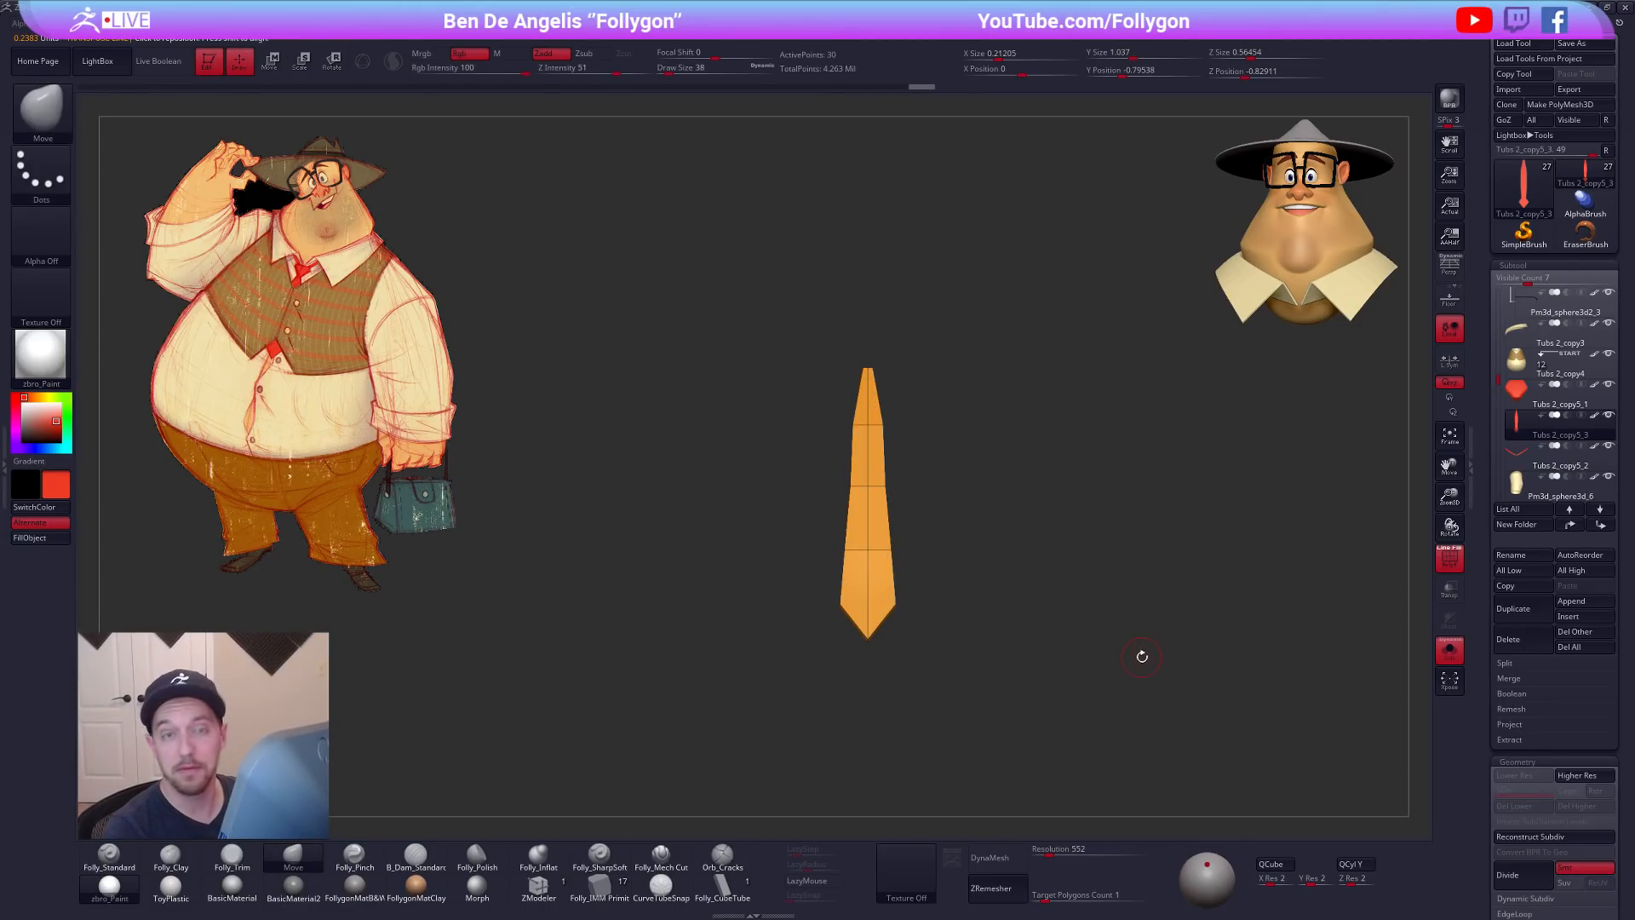
# Step: Examine the blade's shape and thickness, isolated and in place on the character
pyautogui.moveTo(1139, 656); pyautogui.dragTo(1101, 615)
pyautogui.hotkey('shift', 'f')
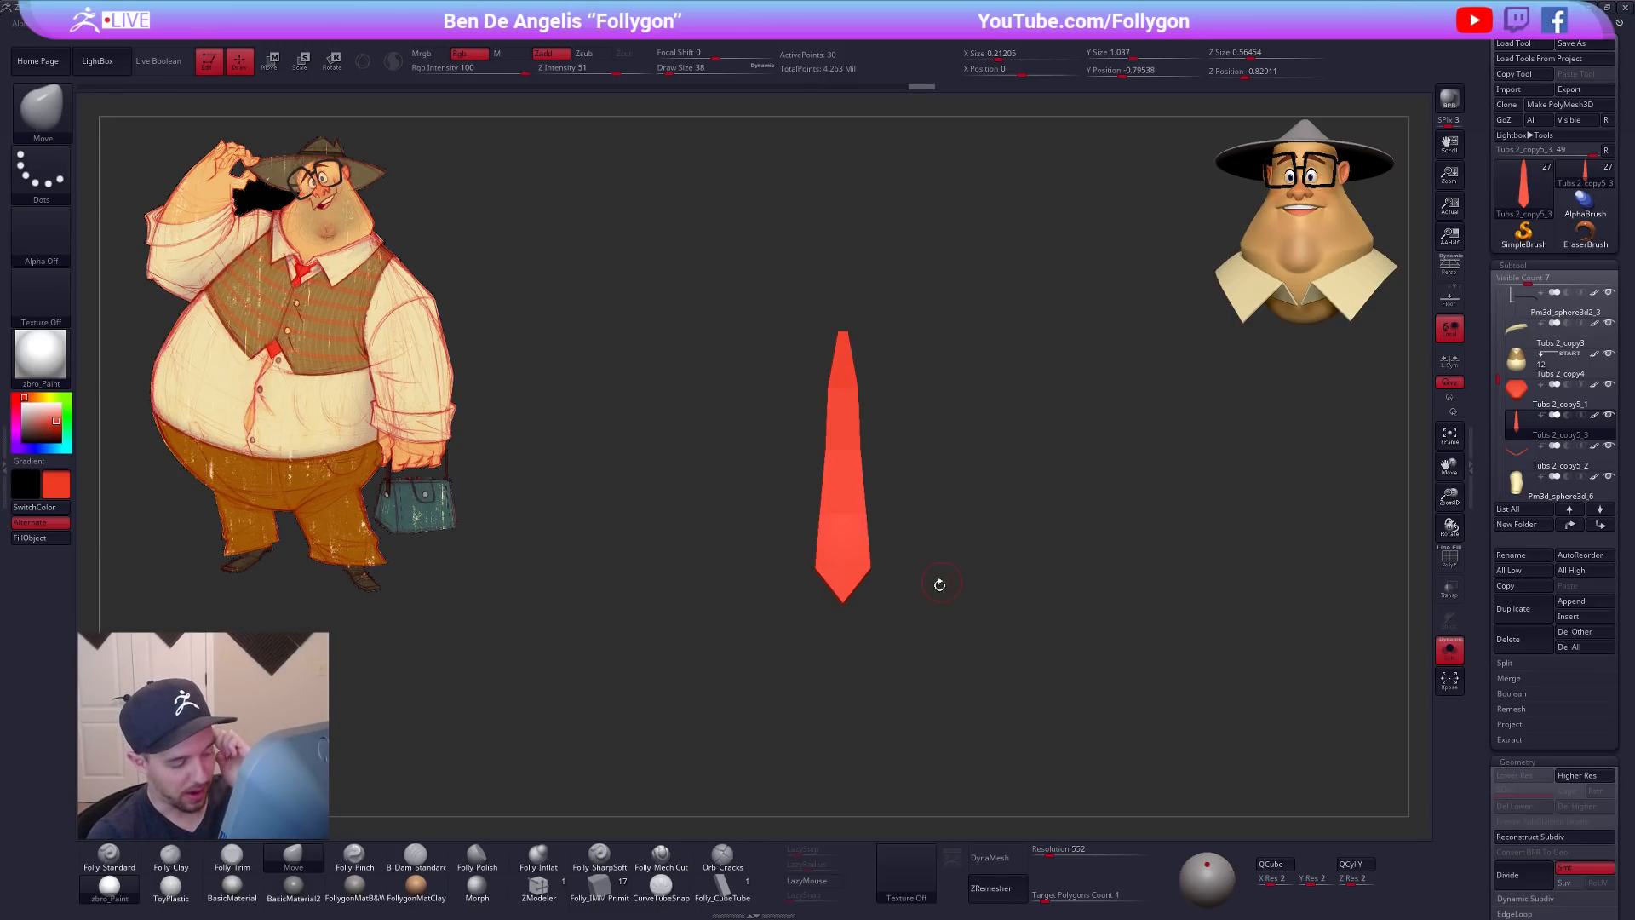
pyautogui.hotkey('shift', 'f')
pyautogui.hotkey('shift', 'f')
pyautogui.hotkey('alt', 's')
pyautogui.moveTo(965, 587); pyautogui.dragTo(932, 588, button='right')
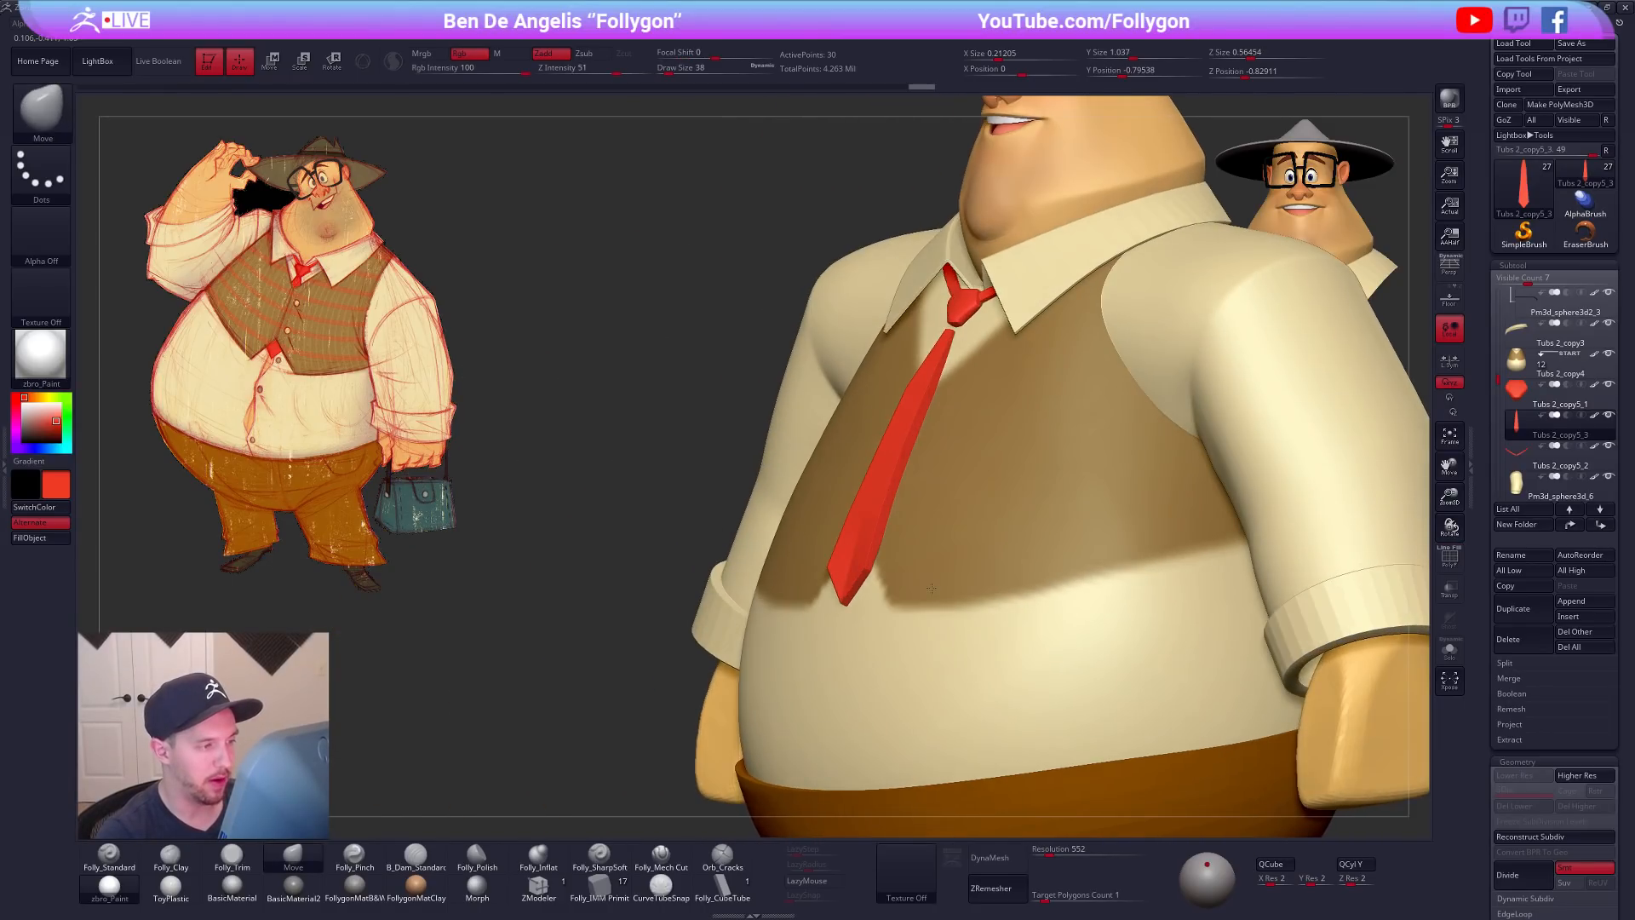
pyautogui.hotkey('ctrl', 'shift', 's')
pyautogui.hotkey('shift', 'f')
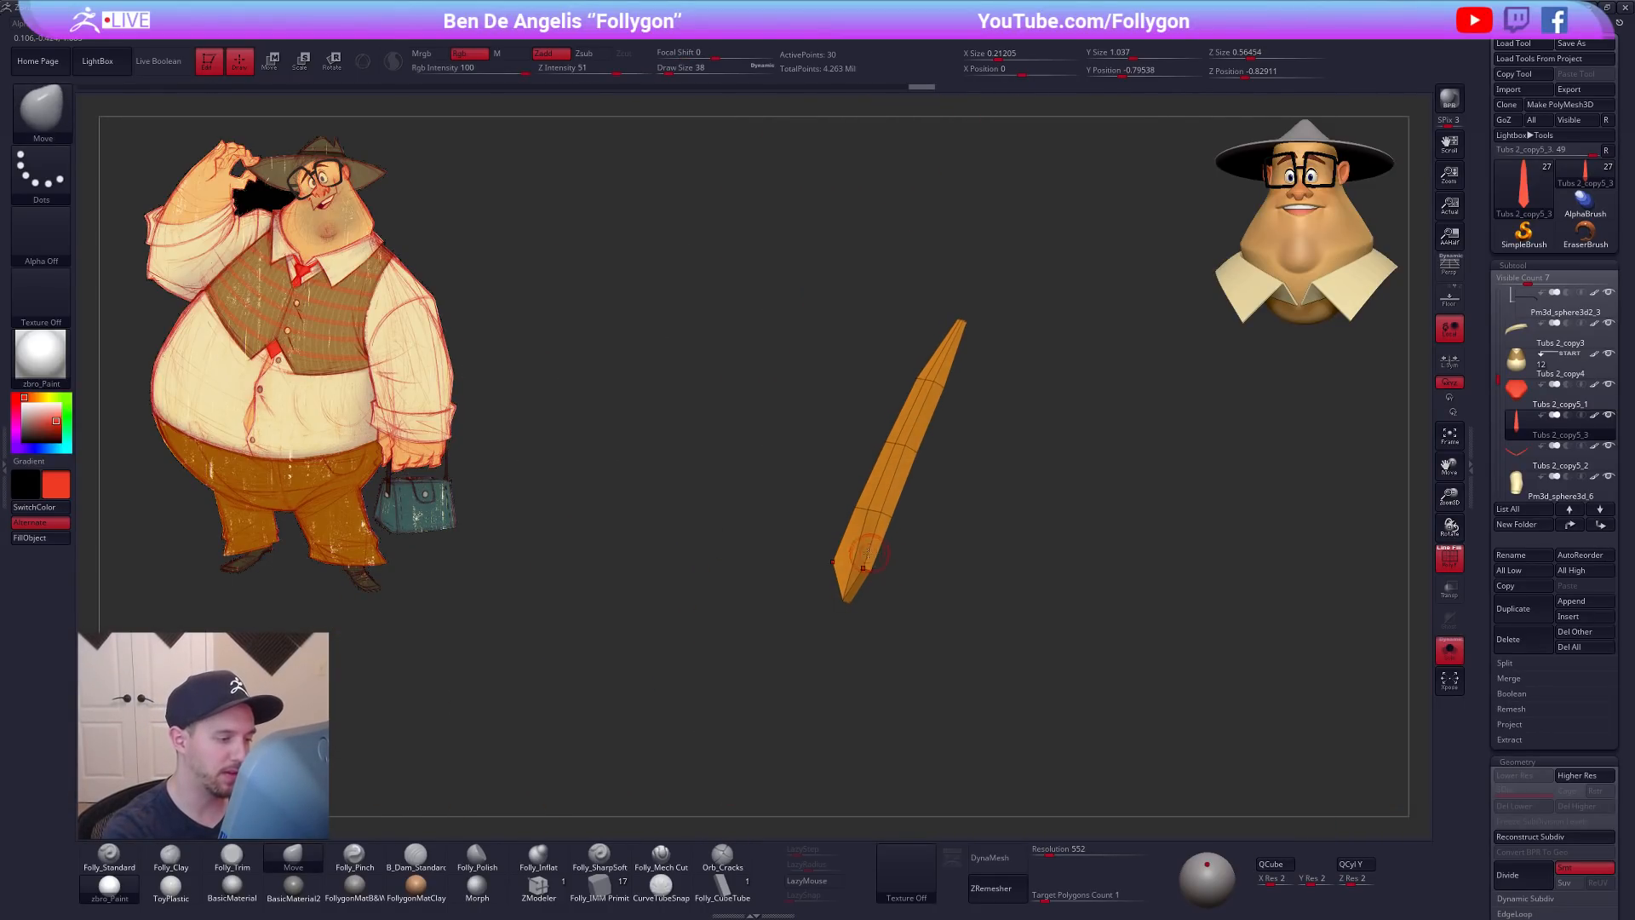
# Step: Hide the blade's back and side faces and delete them, leaving only a single-sided front surface
pyautogui.hotkey('ctrl', 'shift', 'space')
pyautogui.keyDown('ctrl'); pyautogui.moveTo(1014, 613); pyautogui.dragTo(1026, 656, button='right'); pyautogui.keyUp('ctrl')
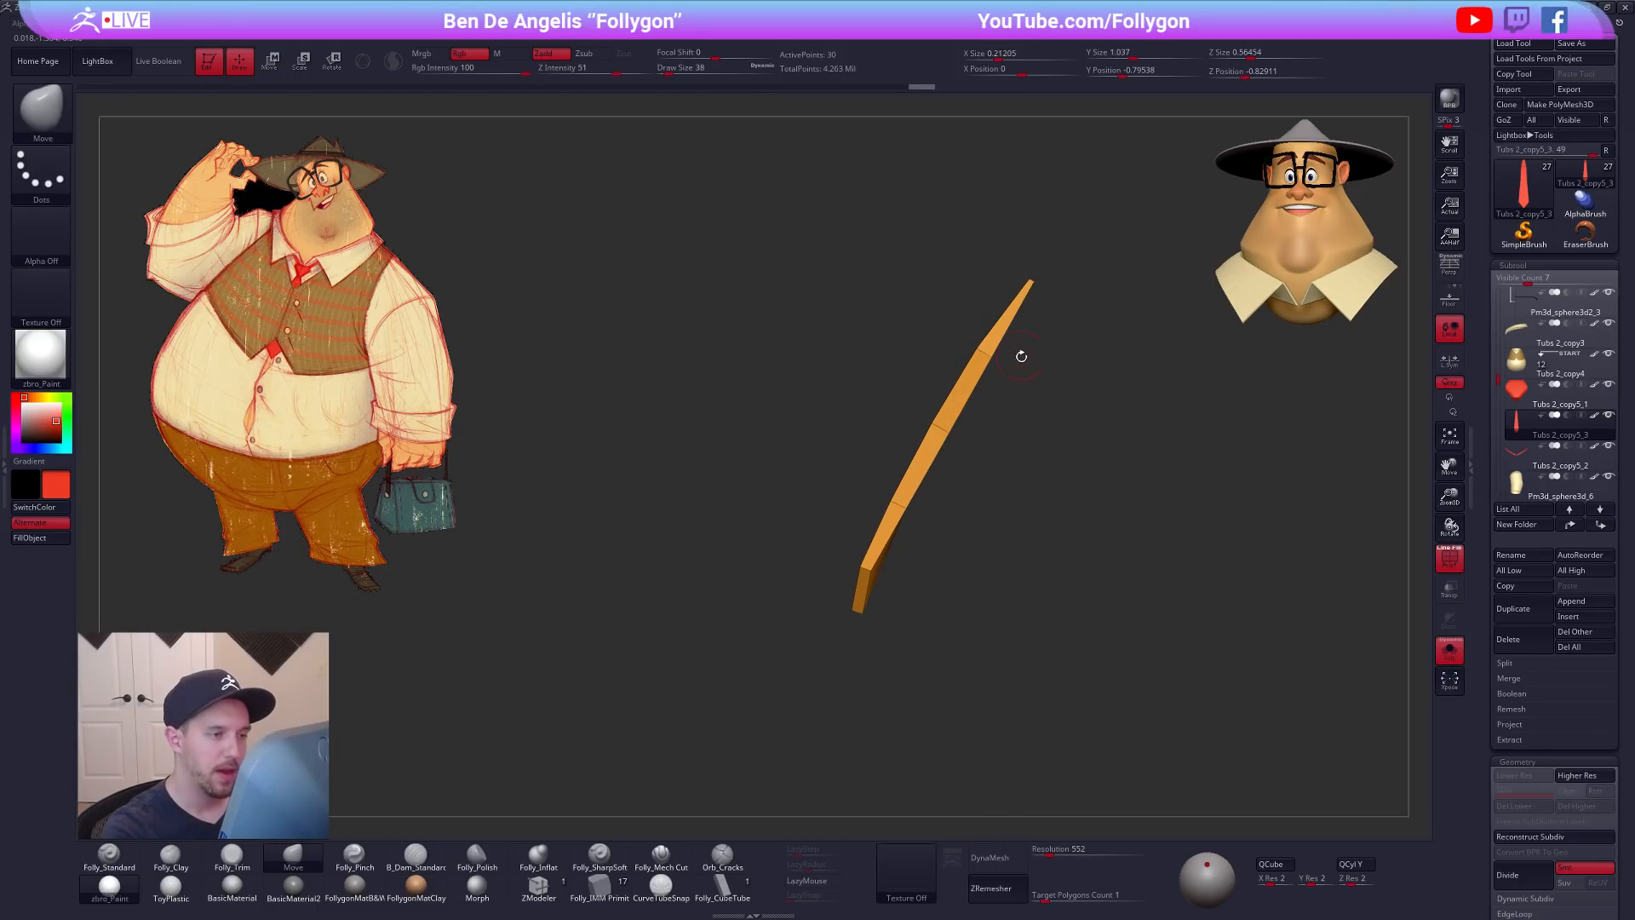
pyautogui.moveTo(986, 359)
pyautogui.keyDown('ctrl'); pyautogui.keyDown('alt'); pyautogui.keyDown('shift'); pyautogui.mouseDown()
pyautogui.moveTo(879, 547)
pyautogui.moveTo(862, 625)
pyautogui.mouseUp(); pyautogui.keyUp('shift'); pyautogui.keyUp('alt'); pyautogui.keyUp('ctrl')
pyautogui.keyDown('ctrl'); pyautogui.keyDown('alt'); pyautogui.keyDown('shift'); pyautogui.moveTo(921, 682); pyautogui.dragTo(926, 673); pyautogui.keyUp('shift'); pyautogui.keyUp('alt'); pyautogui.keyUp('ctrl')
pyautogui.keyDown('ctrl'); pyautogui.keyDown('shift'); pyautogui.moveTo(915, 590); pyautogui.dragTo(932, 605); pyautogui.keyUp('shift'); pyautogui.keyUp('ctrl')
pyautogui.moveTo(932, 601); pyautogui.dragTo(967, 547, button='right')
pyautogui.hotkey('ctrl', 'shift', 'space')
pyautogui.click(986, 487)
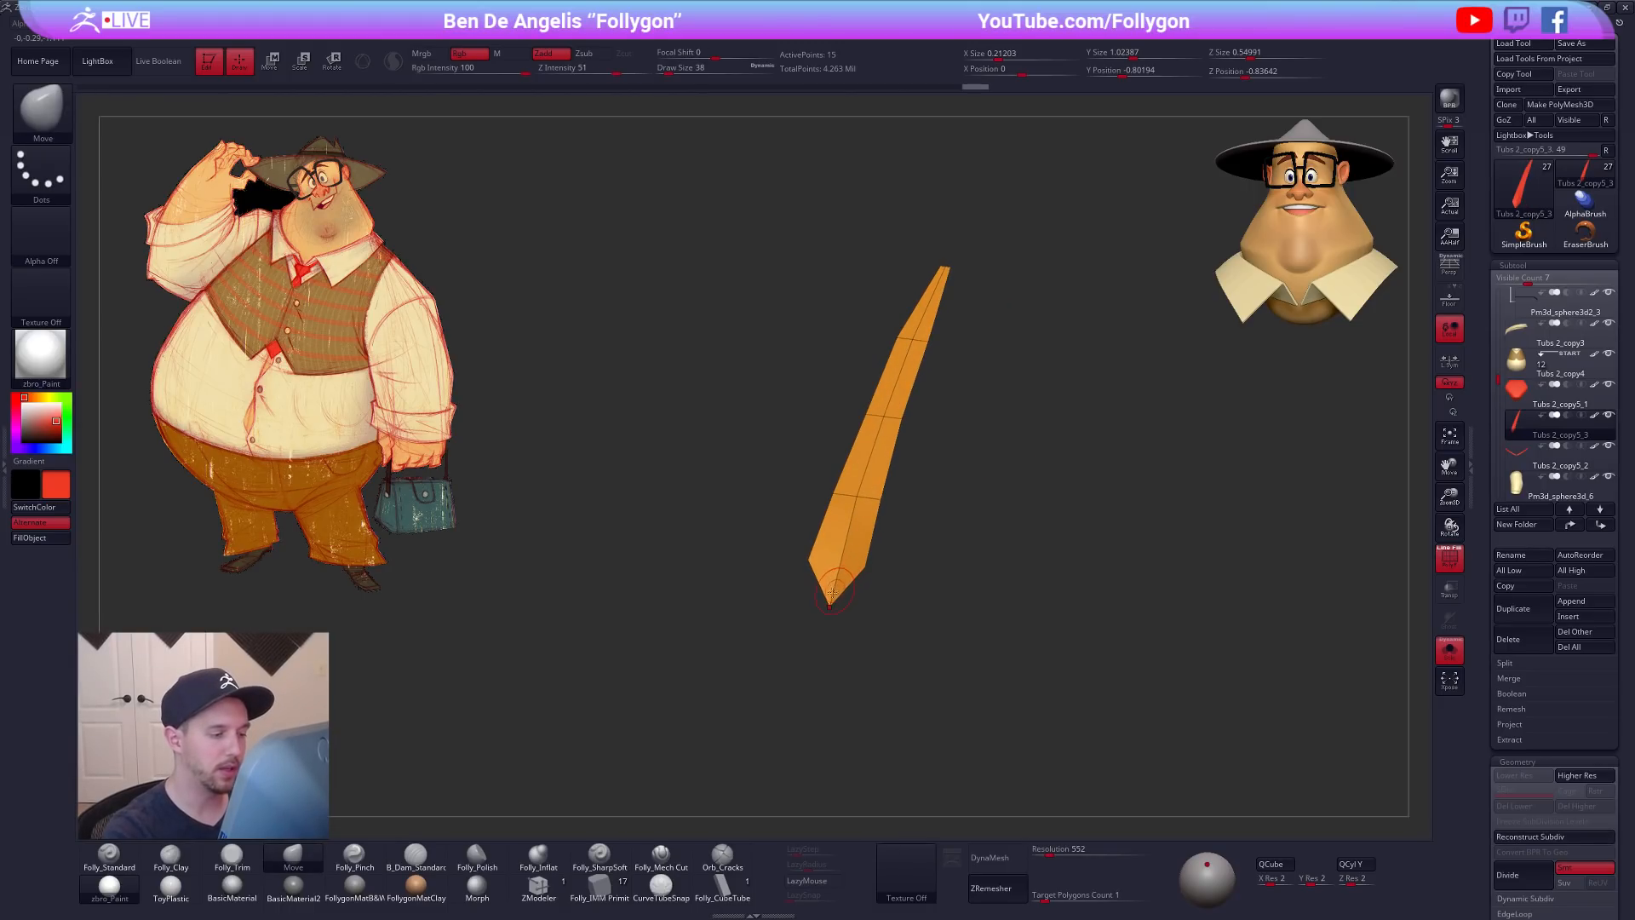
# Step: Add a cross edge loop level with the tip's side corners and assign the whole blade a new polygroup
pyautogui.keyDown('shift'); pyautogui.moveTo(846, 597); pyautogui.dragTo(955, 621, button='right'); pyautogui.keyUp('shift')
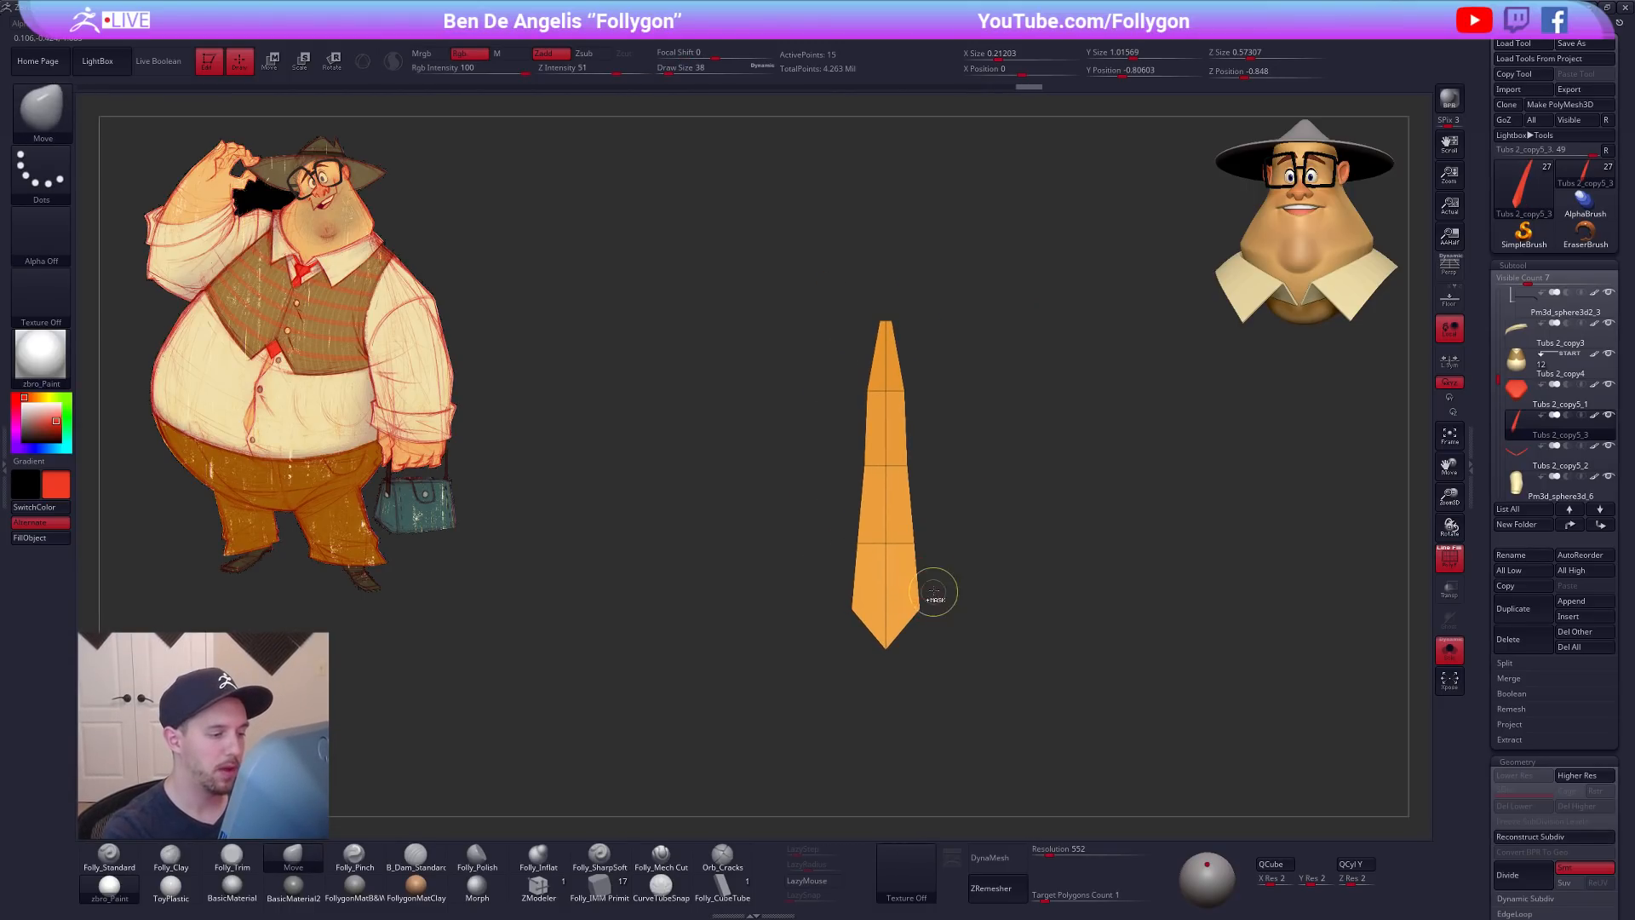
pyautogui.hotkey('ctrl', 'shift', 'space')
pyautogui.moveTo(955, 601)
pyautogui.keyDown('shift'); pyautogui.mouseDown(button='right')
pyautogui.moveTo(882, 602)
pyautogui.moveTo(862, 639)
pyautogui.moveTo(868, 611)
pyautogui.mouseUp(button='right'); pyautogui.keyUp('shift')
pyautogui.press('f')
pyautogui.keyDown('ctrl'); pyautogui.keyDown('shift'); pyautogui.moveTo(866, 608); pyautogui.dragTo(1062, 605); pyautogui.keyUp('shift'); pyautogui.keyUp('ctrl')
pyautogui.moveTo(1015, 596)
pyautogui.keyDown('ctrl'); pyautogui.mouseDown(button='right')
pyautogui.moveTo(1061, 641)
pyautogui.moveTo(1016, 684)
pyautogui.moveTo(1107, 677)
pyautogui.mouseUp(button='right'); pyautogui.keyUp('ctrl')
pyautogui.hotkey('ctrl', 'w')
# Step: Pull the blade's narrow upper end up beneath the knot with the Move brush at draw size 96
pyautogui.press('d')
pyautogui.hotkey('shift', 'd')
pyautogui.hotkey('shift', 's')
pyautogui.press('space')
pyautogui.moveTo(853, 340); pyautogui.dragTo(863, 341)
pyautogui.moveTo(869, 328); pyautogui.dragTo(870, 358, button='right')
pyautogui.moveTo(841, 339); pyautogui.dragTo(843, 324)
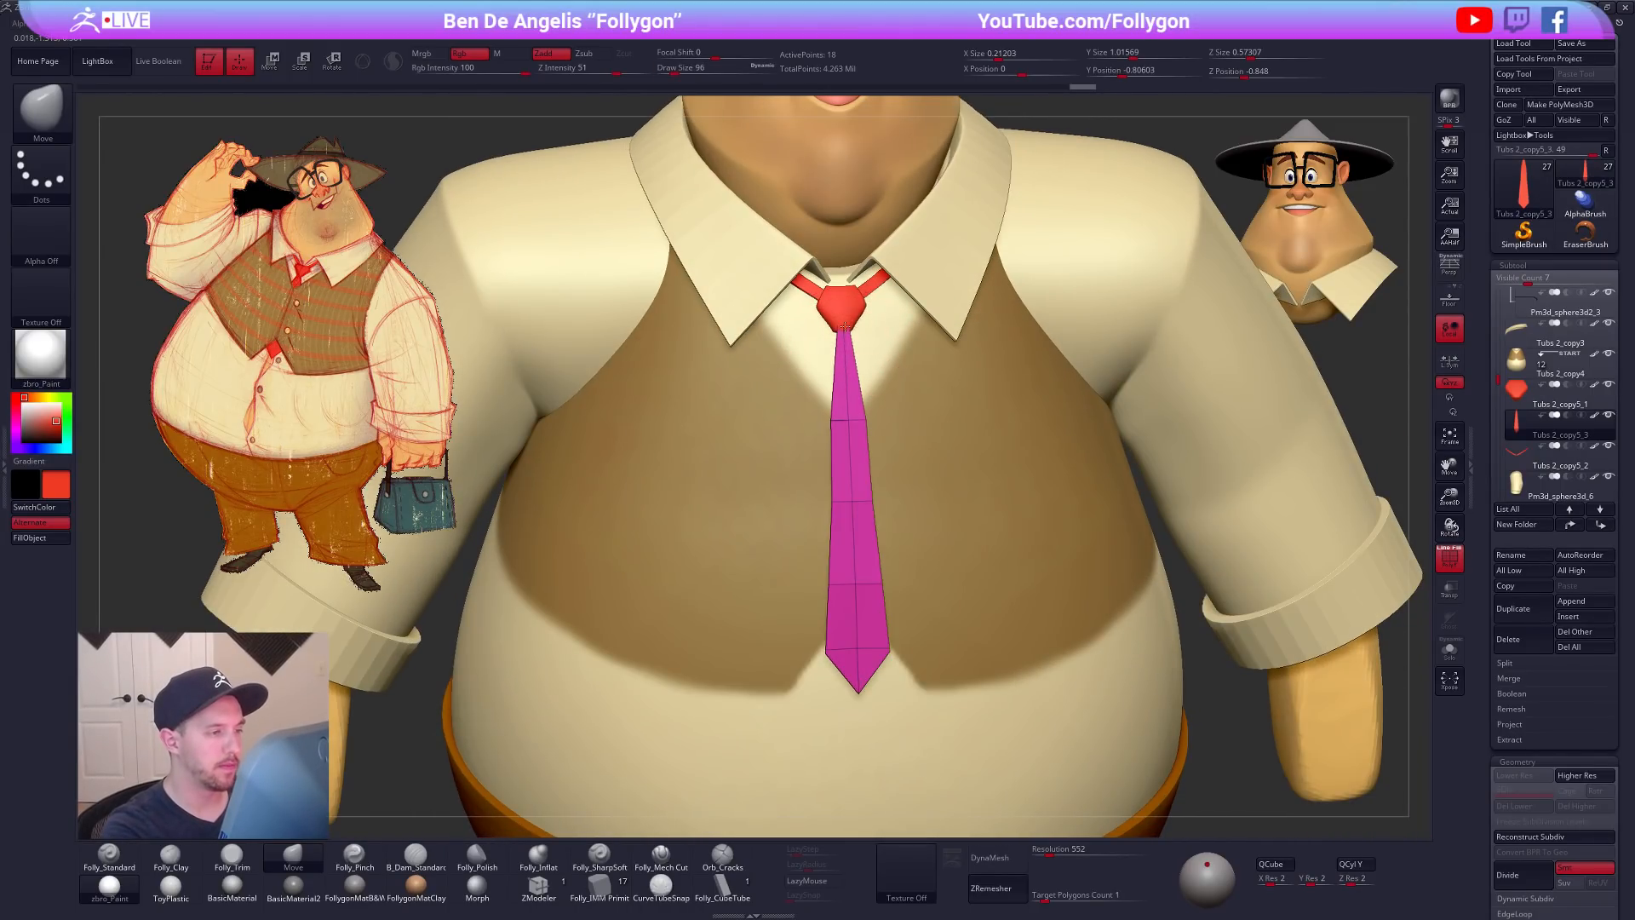
# Step: Reposition the blade against the belly and refine its upper part with the Move brush
pyautogui.moveTo(898, 434)
pyautogui.mouseDown(button='right')
pyautogui.moveTo(818, 434)
pyautogui.moveTo(804, 413)
pyautogui.moveTo(693, 534)
pyautogui.moveTo(880, 486)
pyautogui.mouseUp(button='right')
pyautogui.press('w')
pyautogui.hotkey('alt', 's')
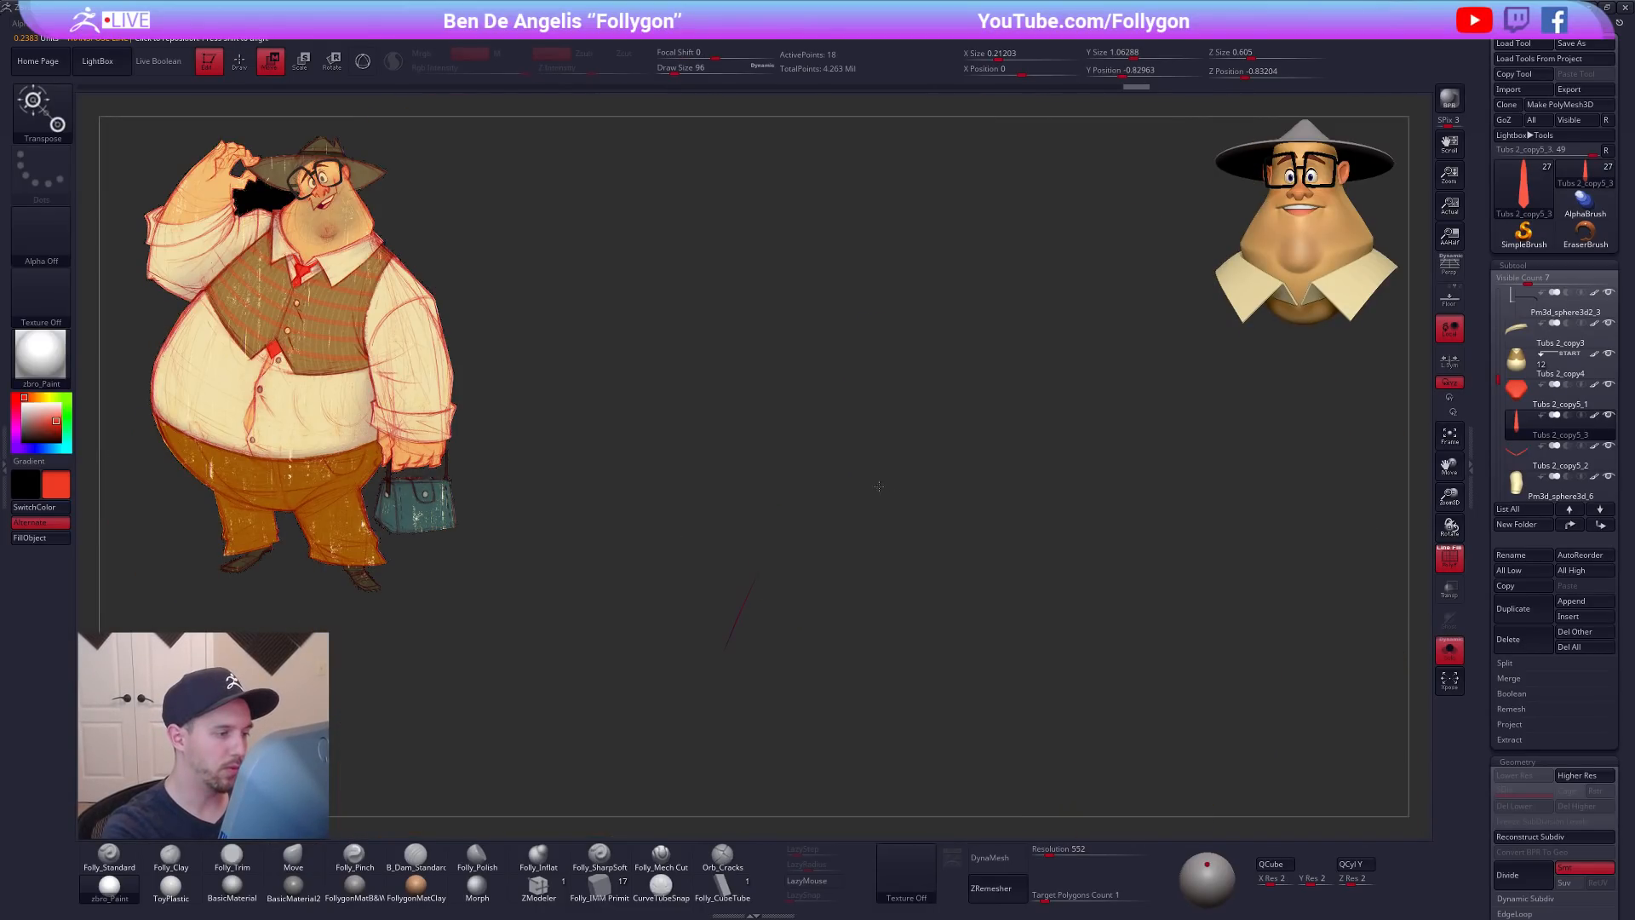
pyautogui.hotkey('alt', 's')
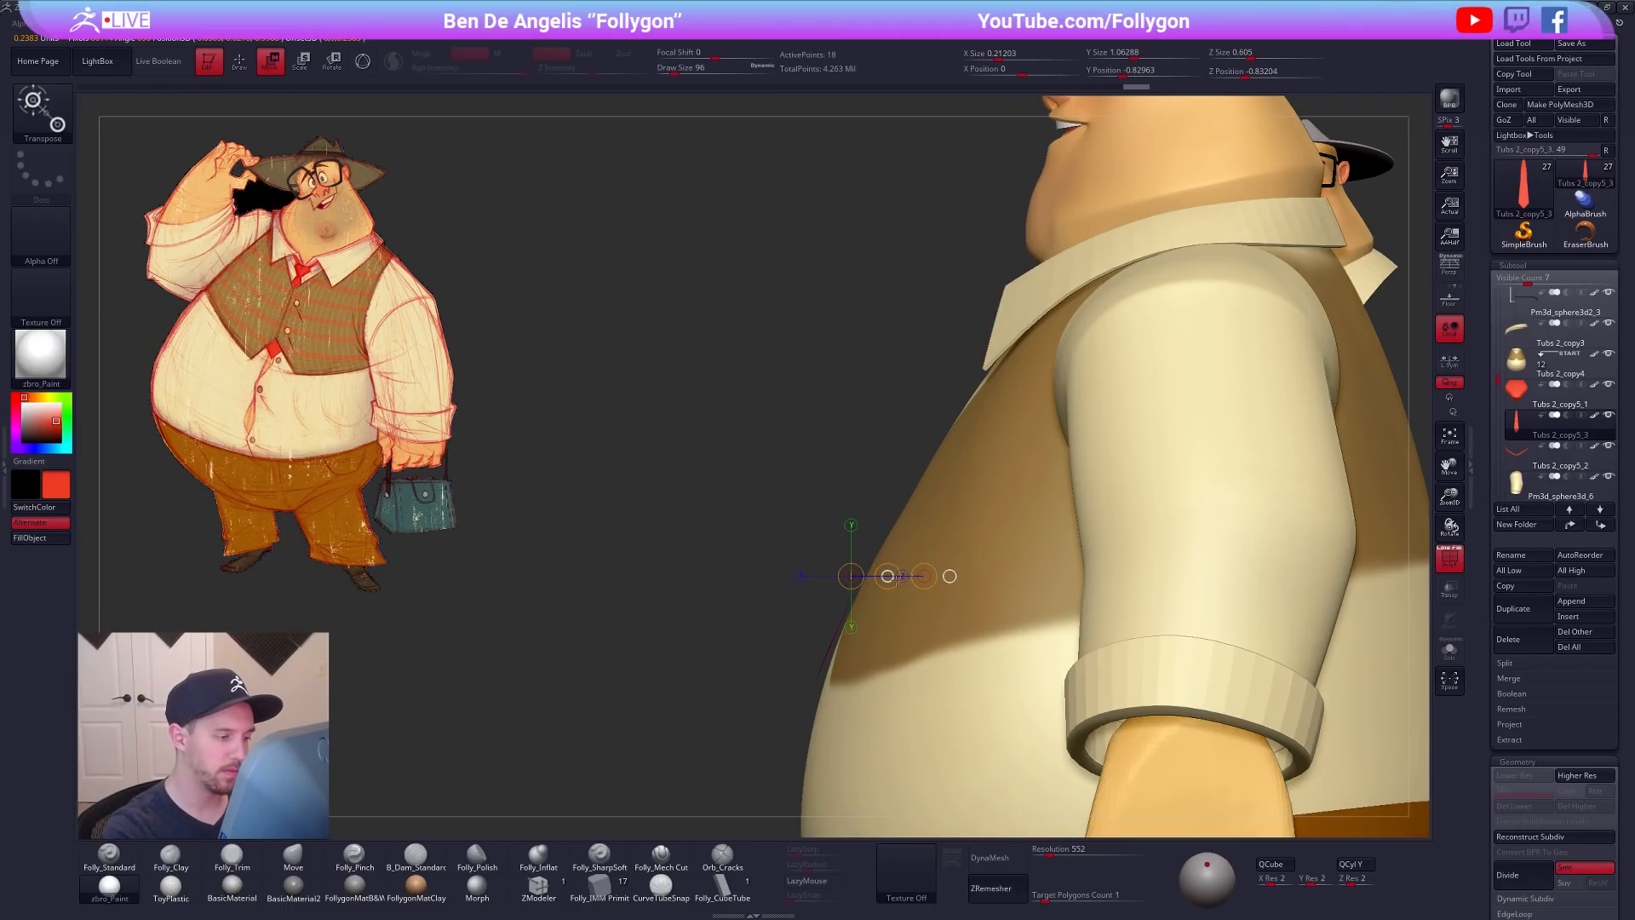
pyautogui.press('q')
pyautogui.moveTo(1156, 771)
pyautogui.mouseDown(button='right')
pyautogui.moveTo(931, 537)
pyautogui.moveTo(931, 398)
pyautogui.mouseUp(button='right')
pyautogui.moveTo(910, 370); pyautogui.dragTo(907, 364)
pyautogui.hotkey('alt', 's')
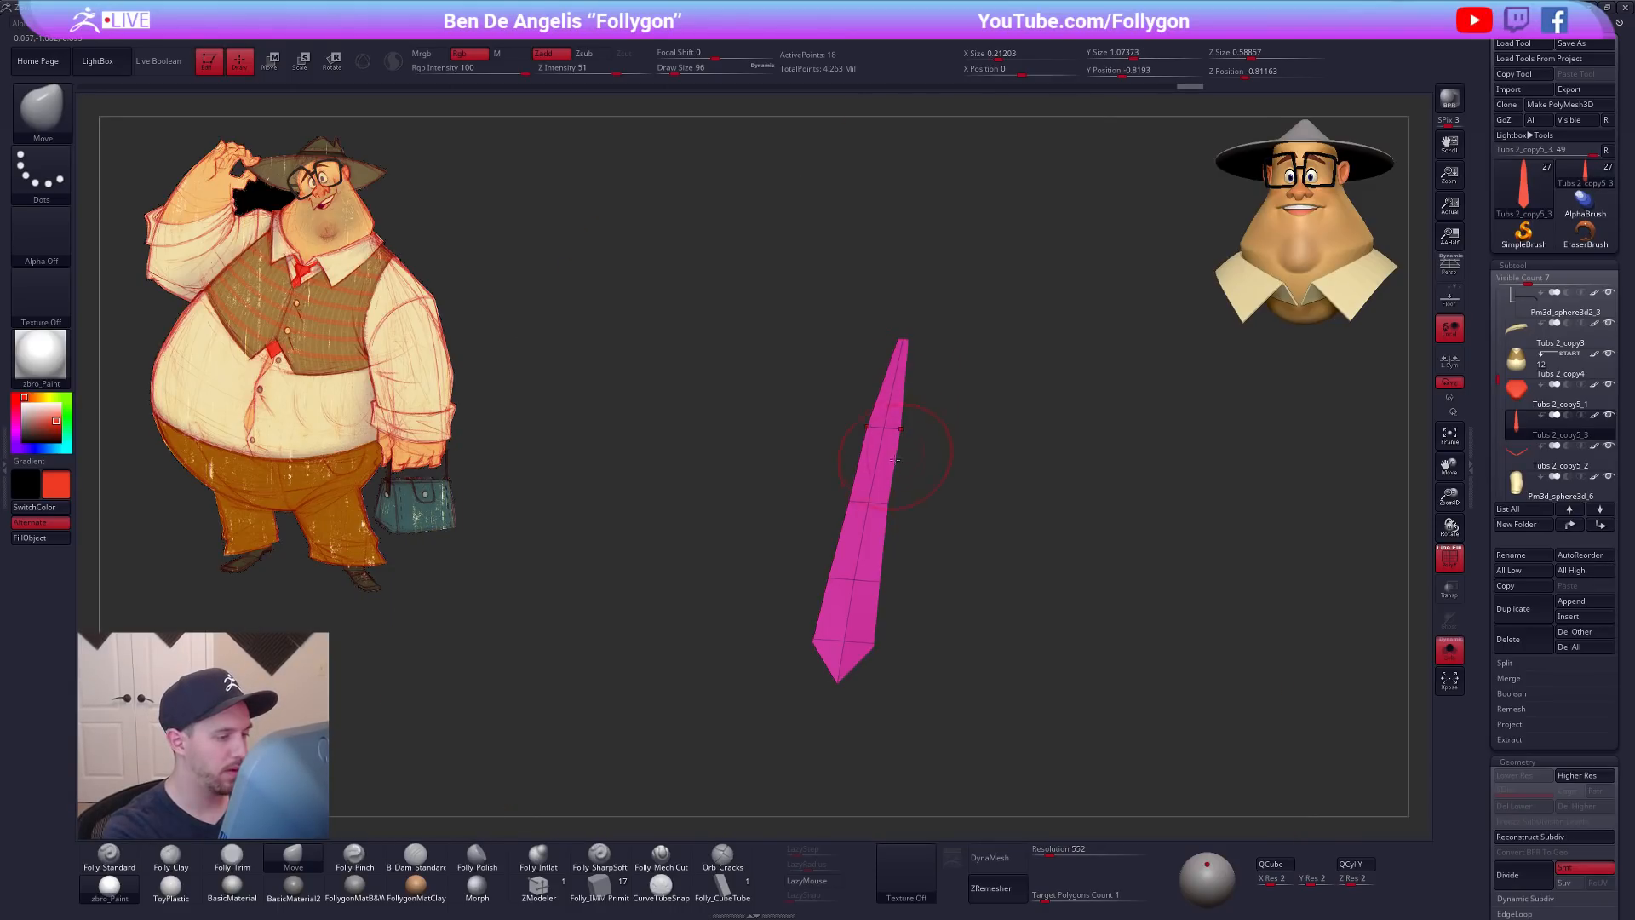
# Step: Extrude all polygons of the single-sided blade slightly with ZModeler to give it a thin, even thickness
pyautogui.keyDown('shift'); pyautogui.moveTo(896, 454); pyautogui.dragTo(906, 503, button='right'); pyautogui.keyUp('shift')
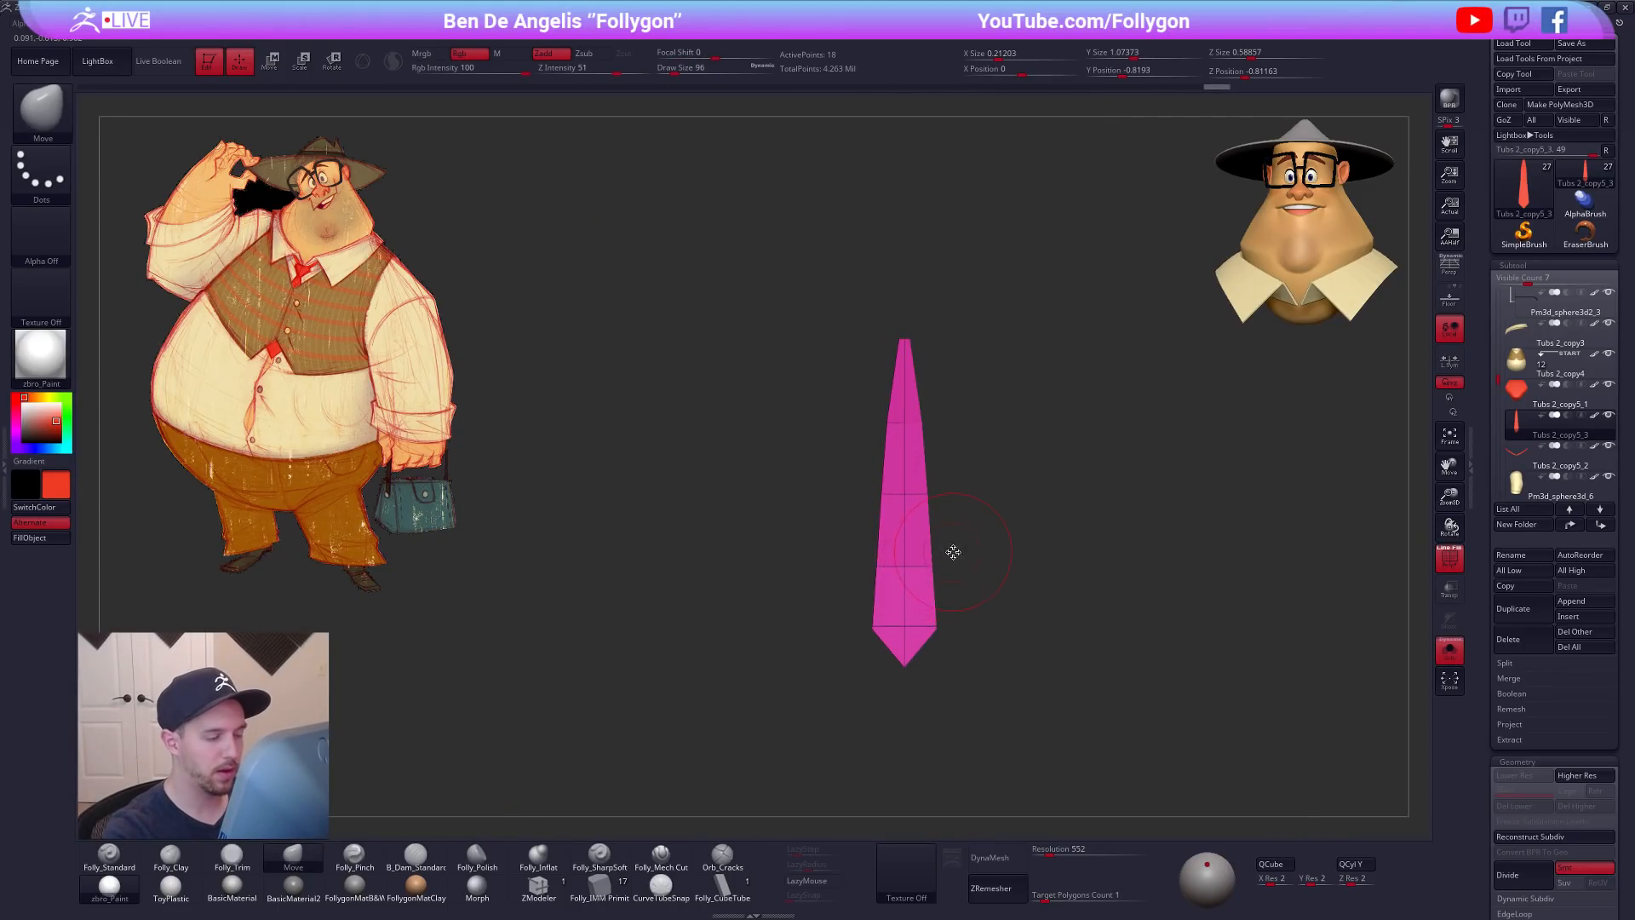
pyautogui.click(559, 883)
pyautogui.moveTo(952, 615)
pyautogui.mouseDown(button='right')
pyautogui.moveTo(1022, 596)
pyautogui.moveTo(1027, 576)
pyautogui.moveTo(1014, 606)
pyautogui.mouseUp(button='right')
pyautogui.hotkey('alt', 's')
pyautogui.hotkey('alt', 's')
pyautogui.press('space')
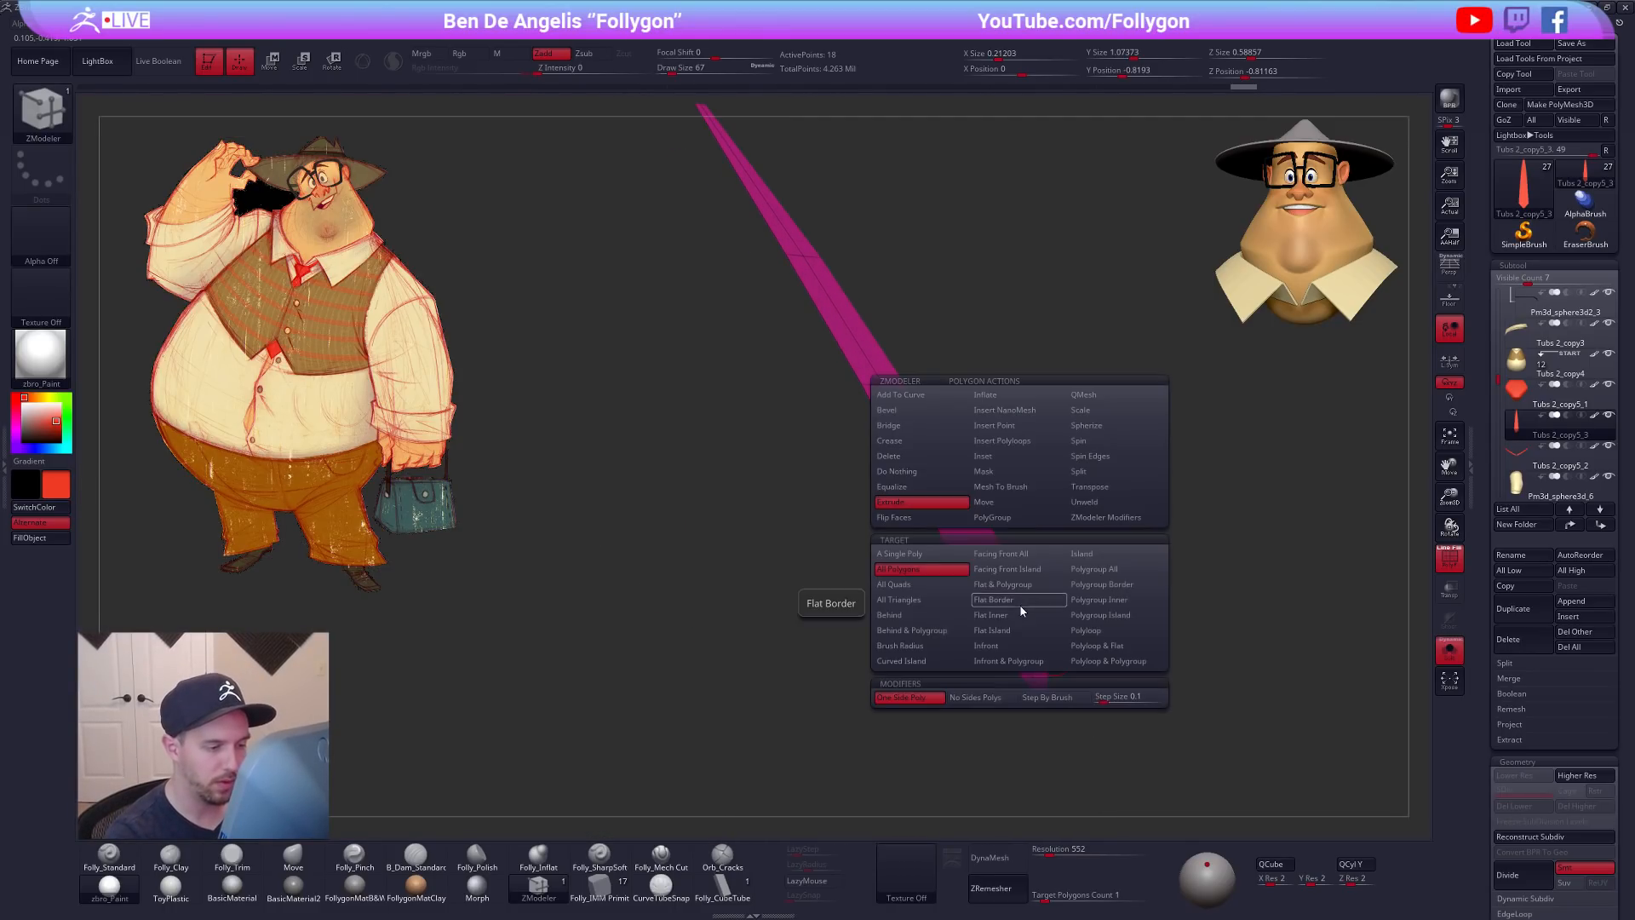
pyautogui.click(923, 569)
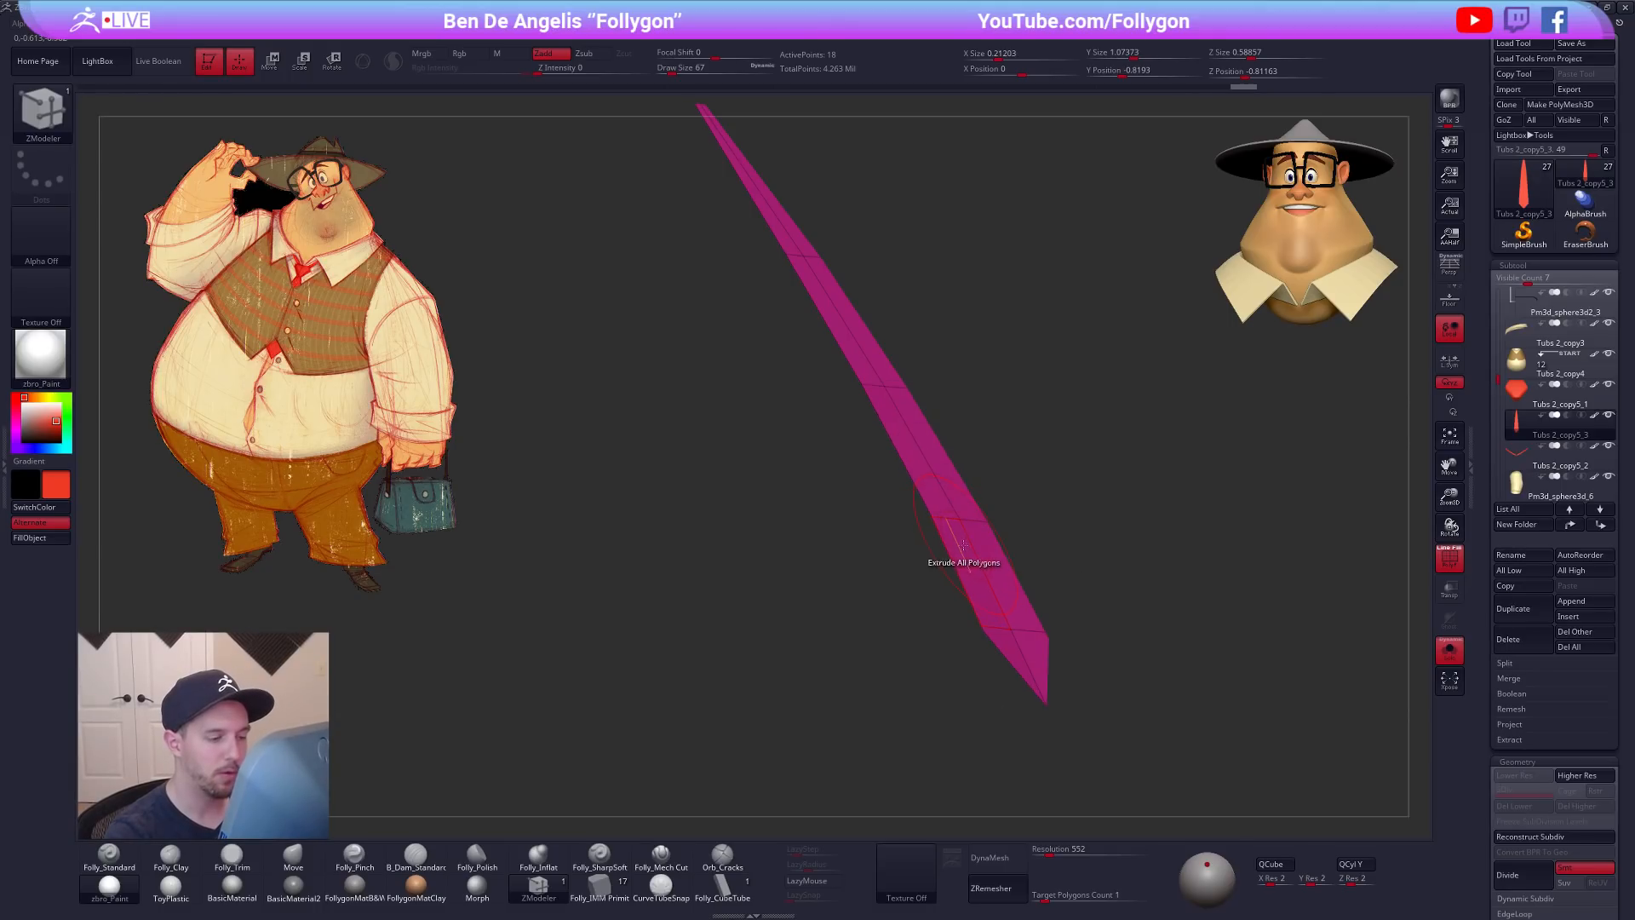
pyautogui.moveTo(963, 558); pyautogui.dragTo(959, 563)
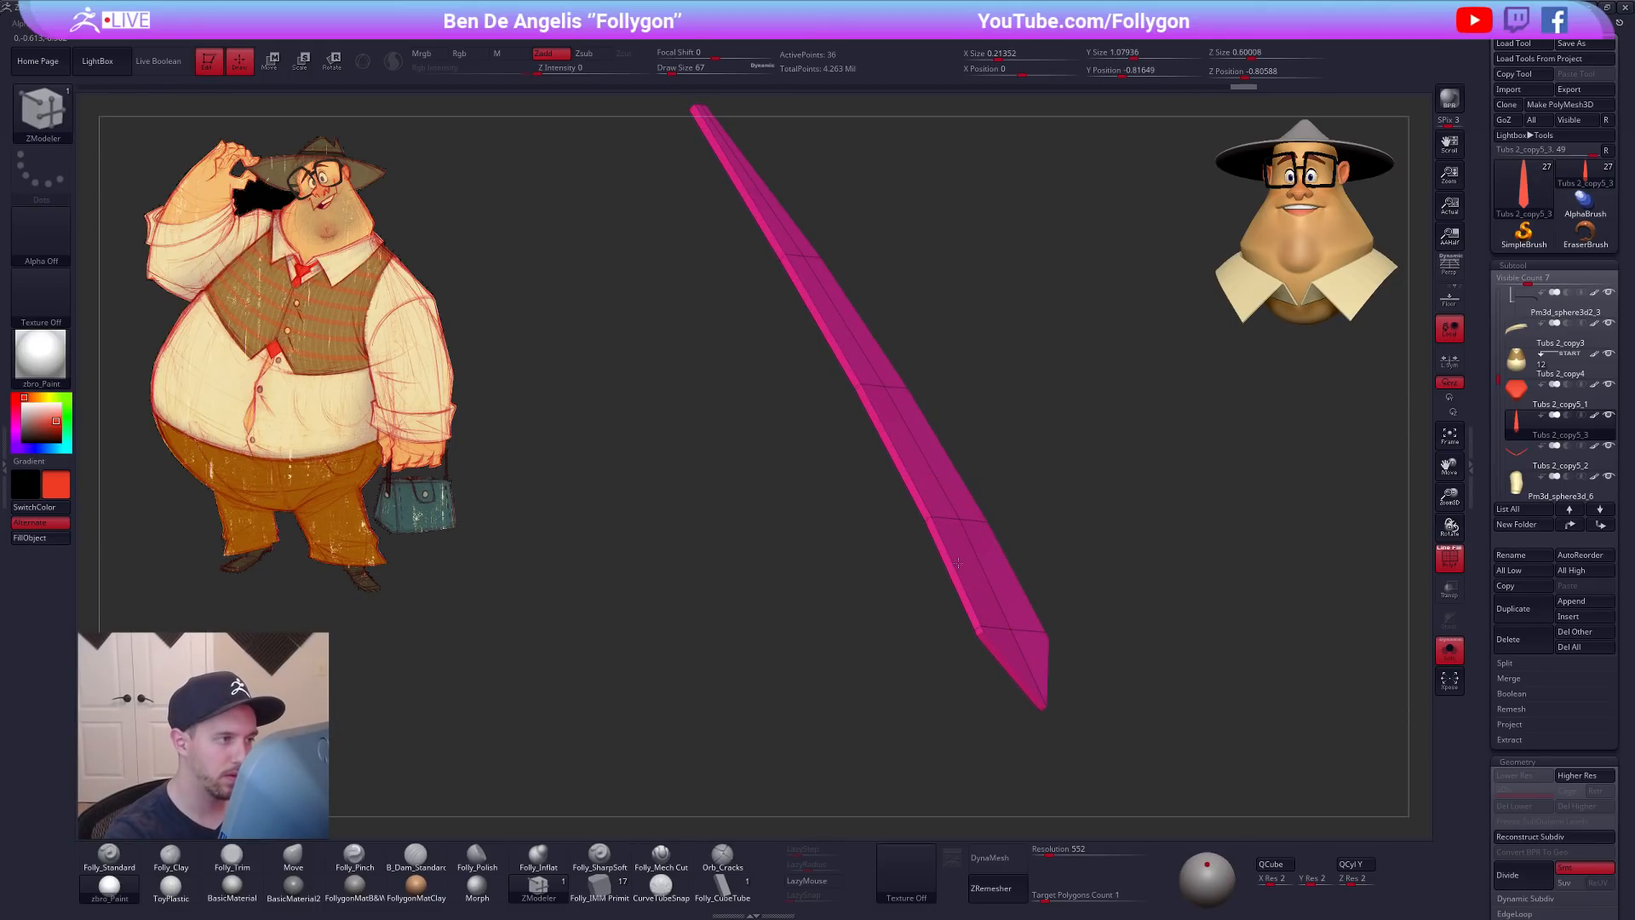
pyautogui.hotkey('ctrl', 'd')
pyautogui.hotkey('shift', 'd')
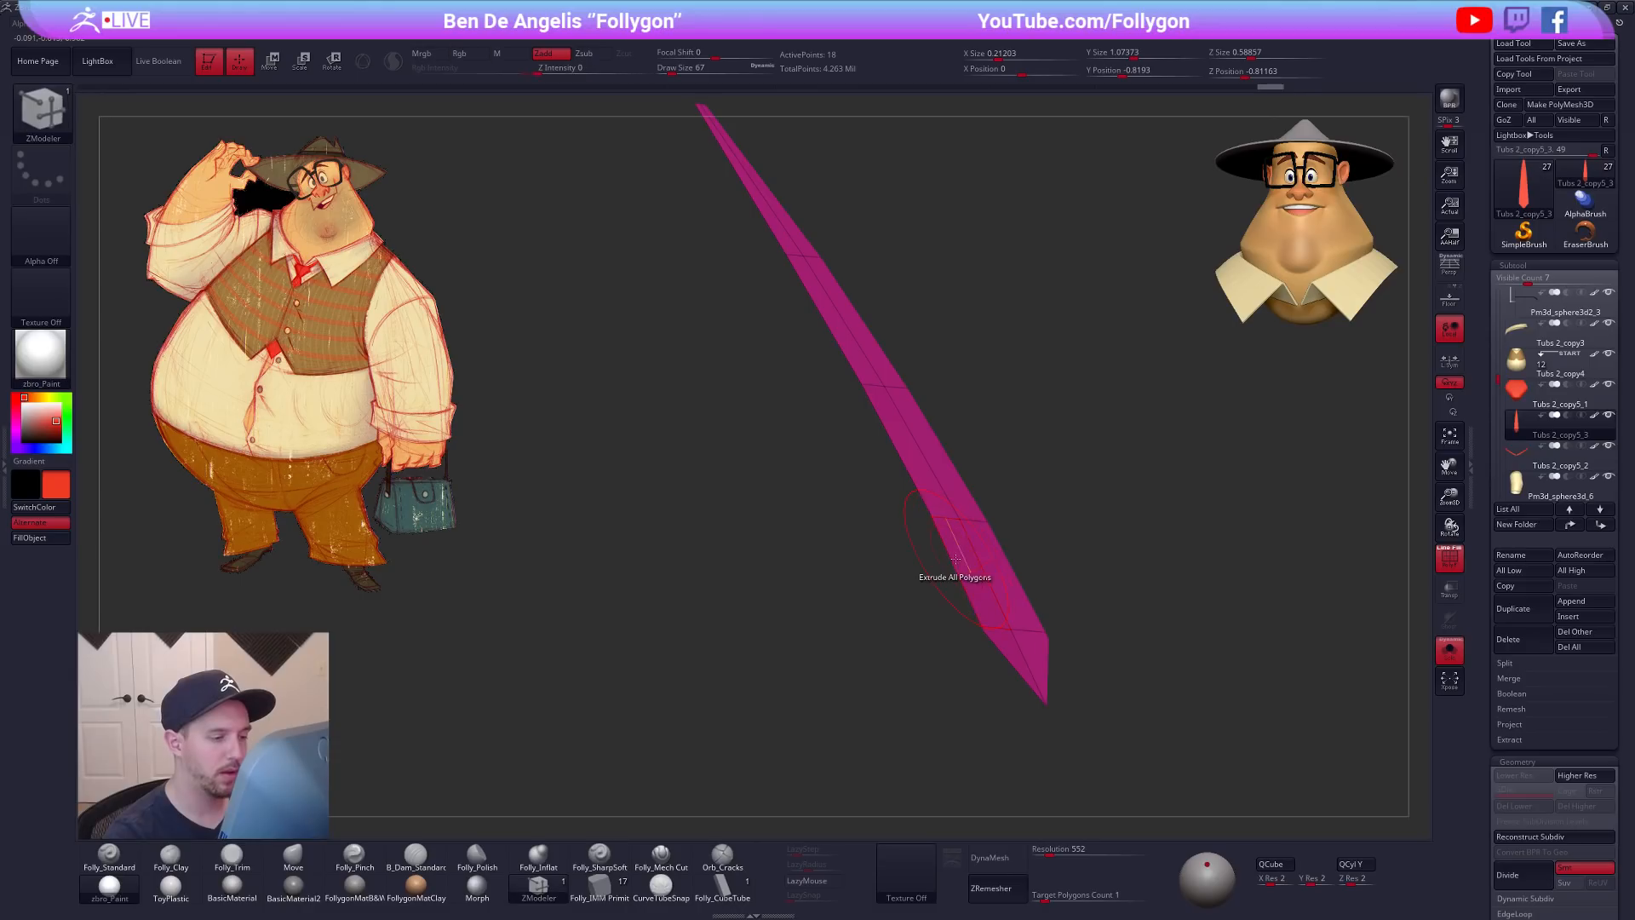
pyautogui.press('d')
# Step: Check the smoothed, thickened blade on the character and flip its polygon normals
pyautogui.hotkey('shift', 'f')
pyautogui.keyDown('ctrl'); pyautogui.moveTo(1168, 624); pyautogui.dragTo(1081, 596, button='right'); pyautogui.keyUp('ctrl')
pyautogui.hotkey('alt', 's')
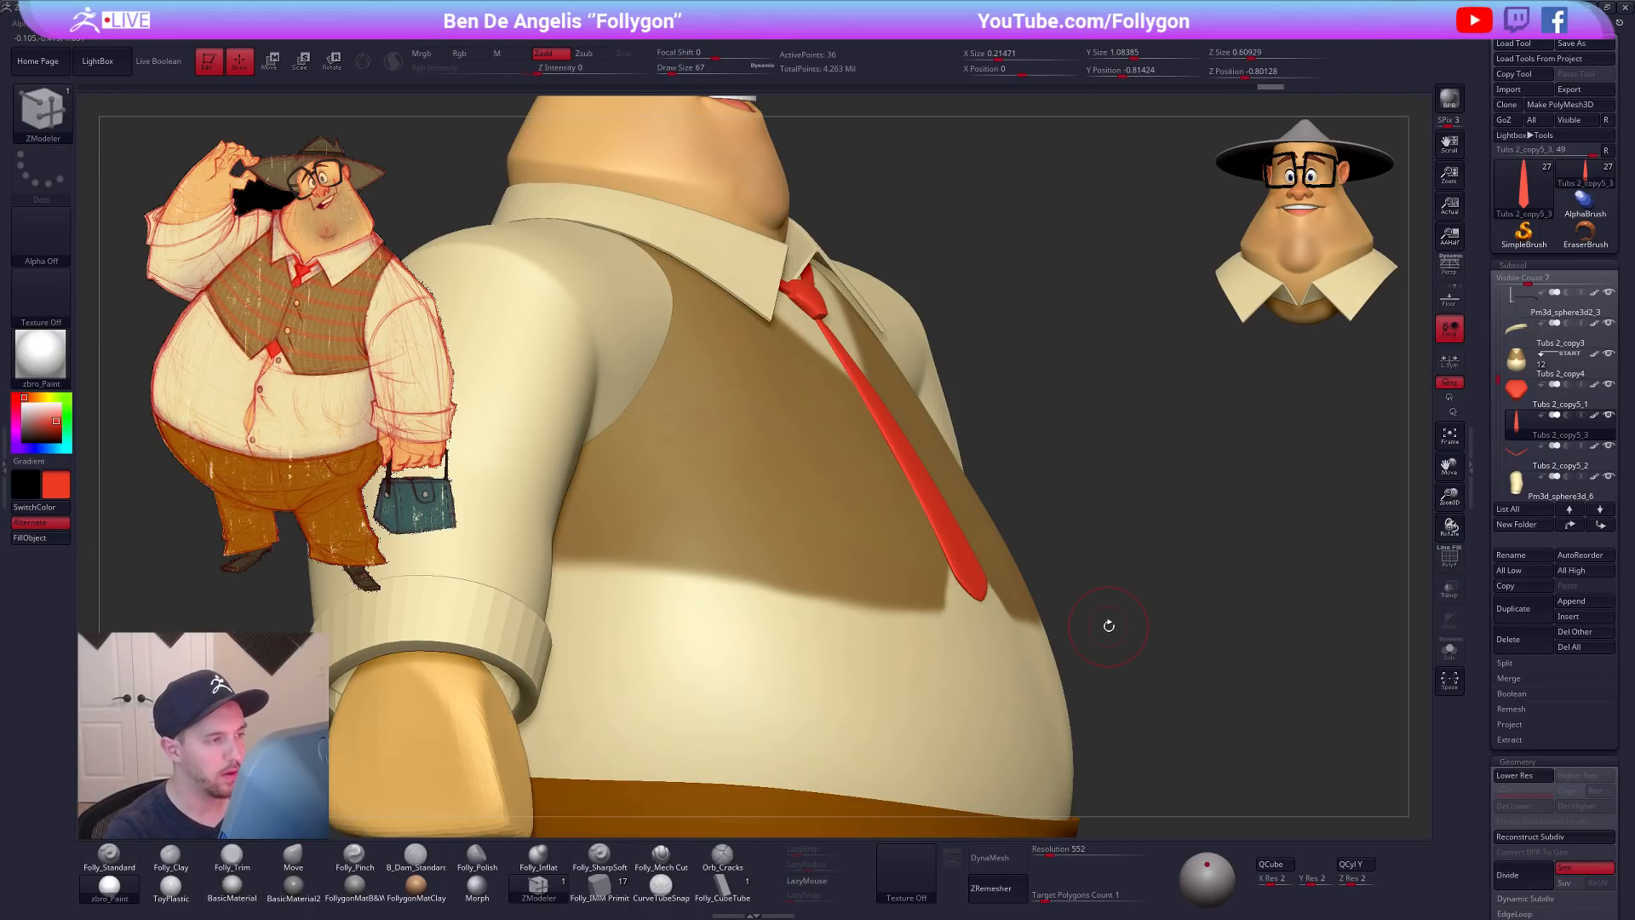
pyautogui.hotkey('ctrl', 'shift', 's')
pyautogui.hotkey('shift', 'd')
pyautogui.hotkey('ctrl', 'shift', 'f')
pyautogui.click(1129, 576)
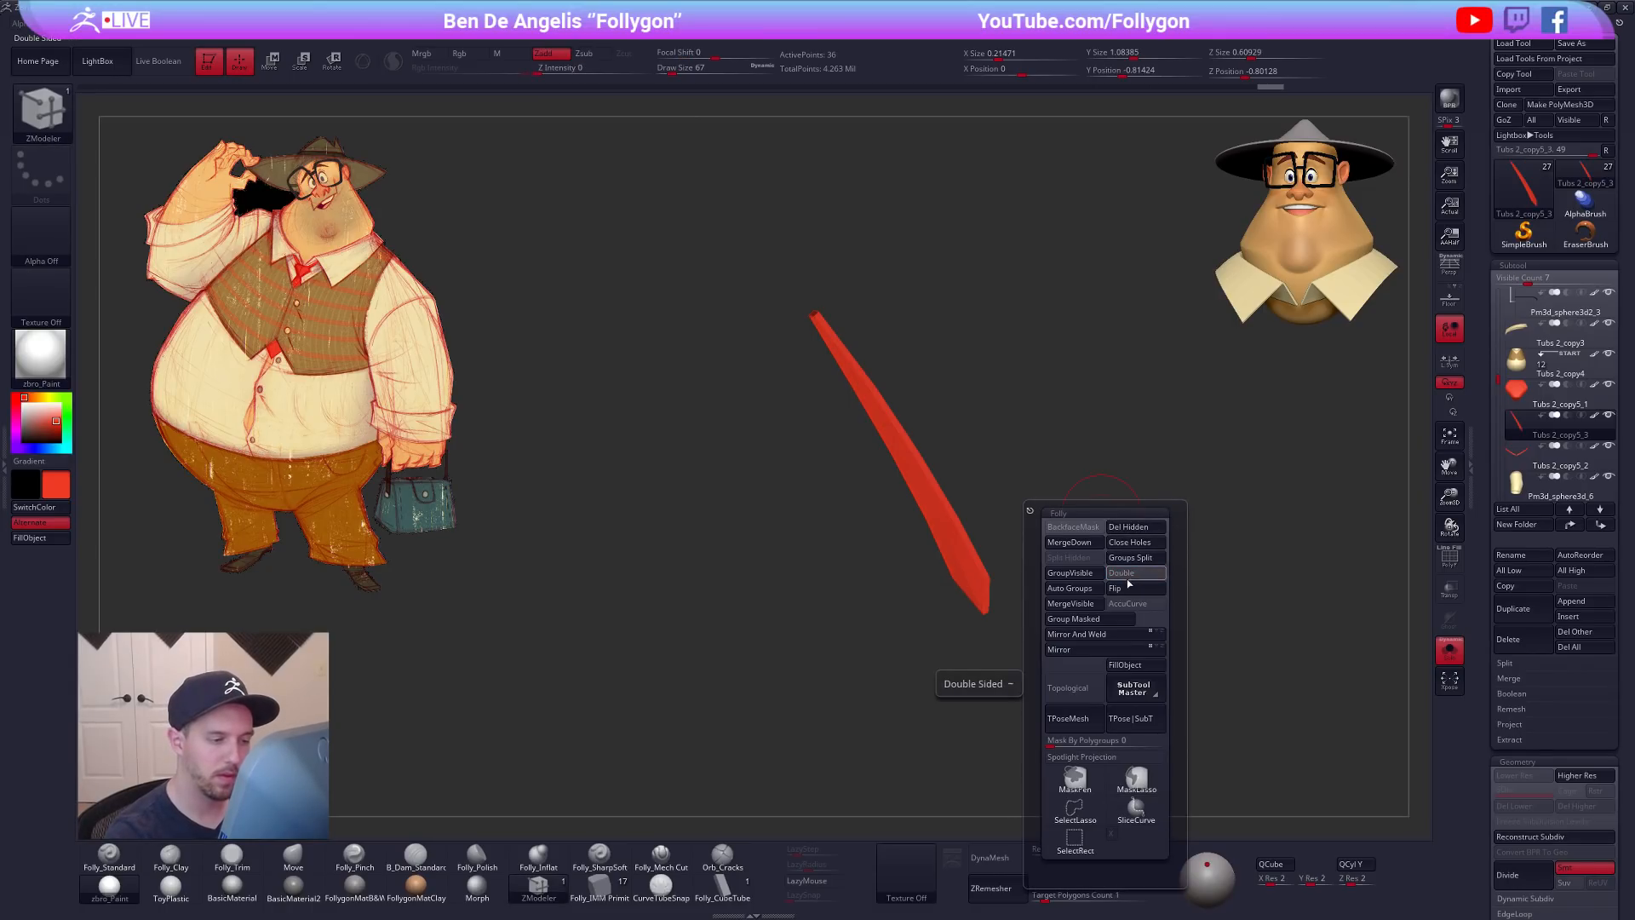
pyautogui.click(1128, 591)
pyautogui.keyDown('shift'); pyautogui.moveTo(1120, 588); pyautogui.dragTo(1080, 624); pyautogui.keyUp('shift')
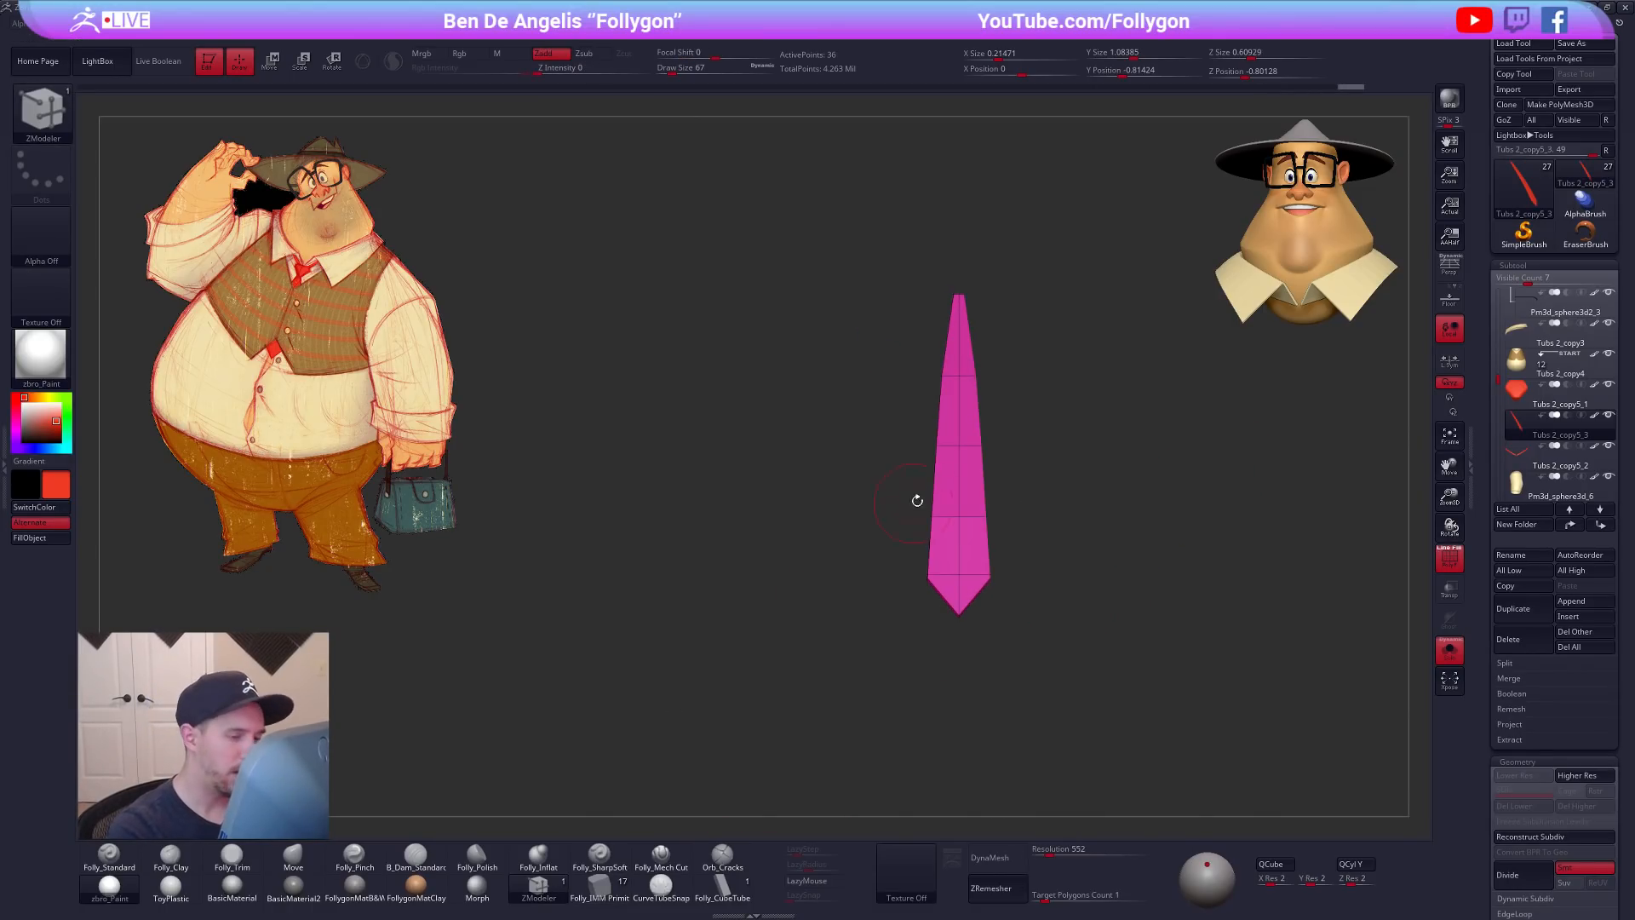
# Step: Crease the blade's edge loops with ZModeler's Crease on EdgeLoop Complete and preview the smoothed result
pyautogui.press('f')
pyautogui.press('space')
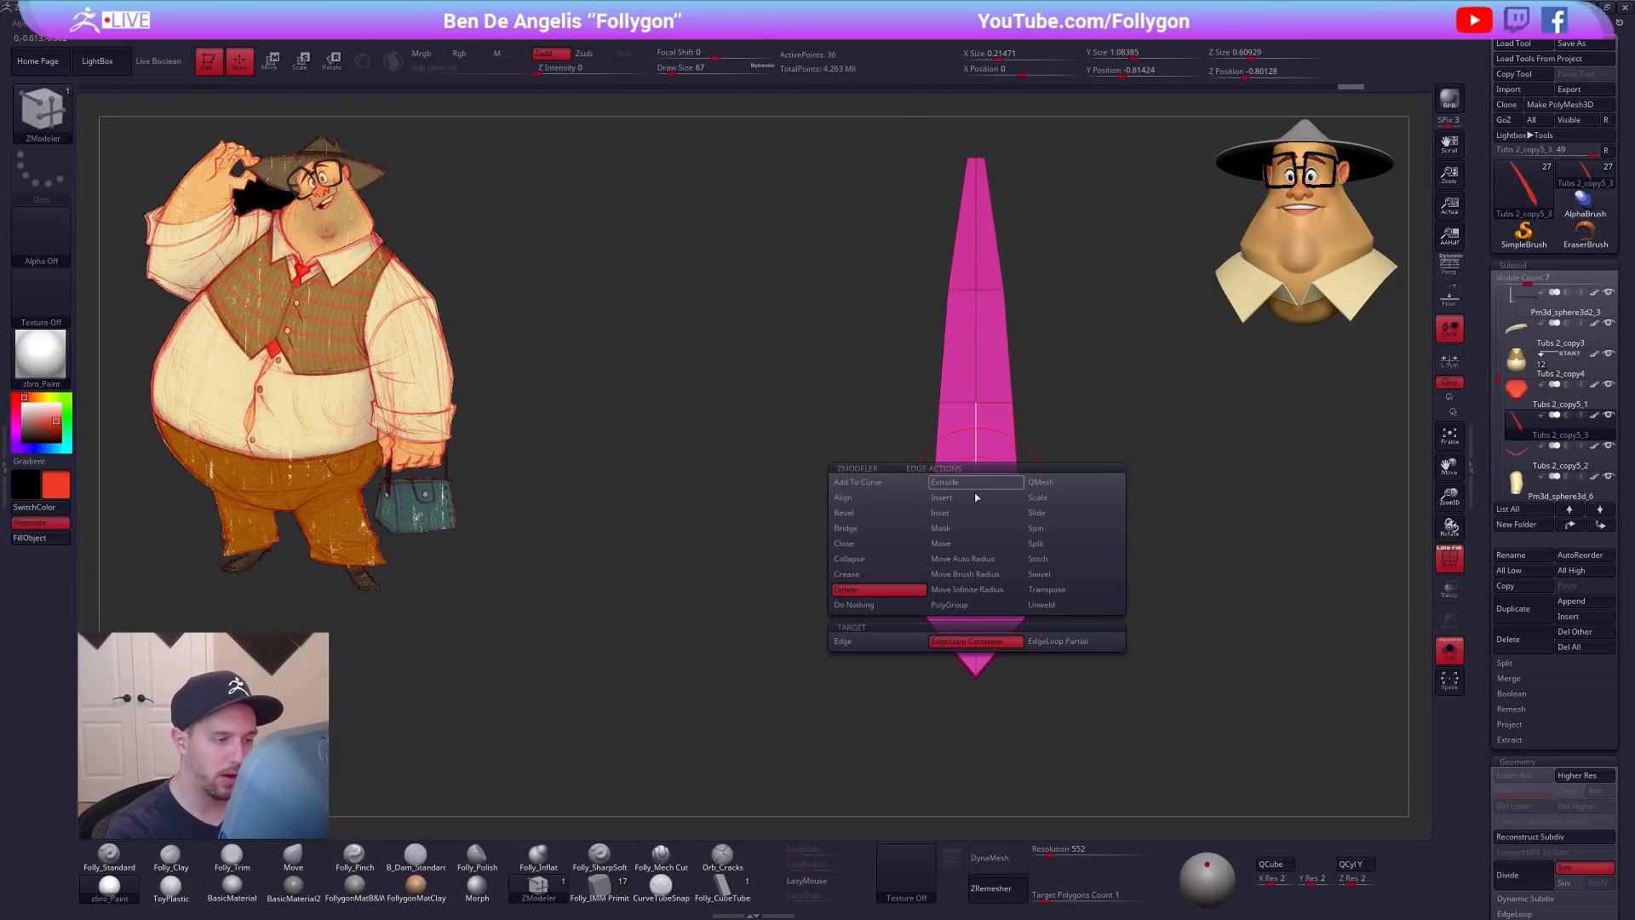
pyautogui.click(894, 578)
pyautogui.hotkey('ctrl', 'd')
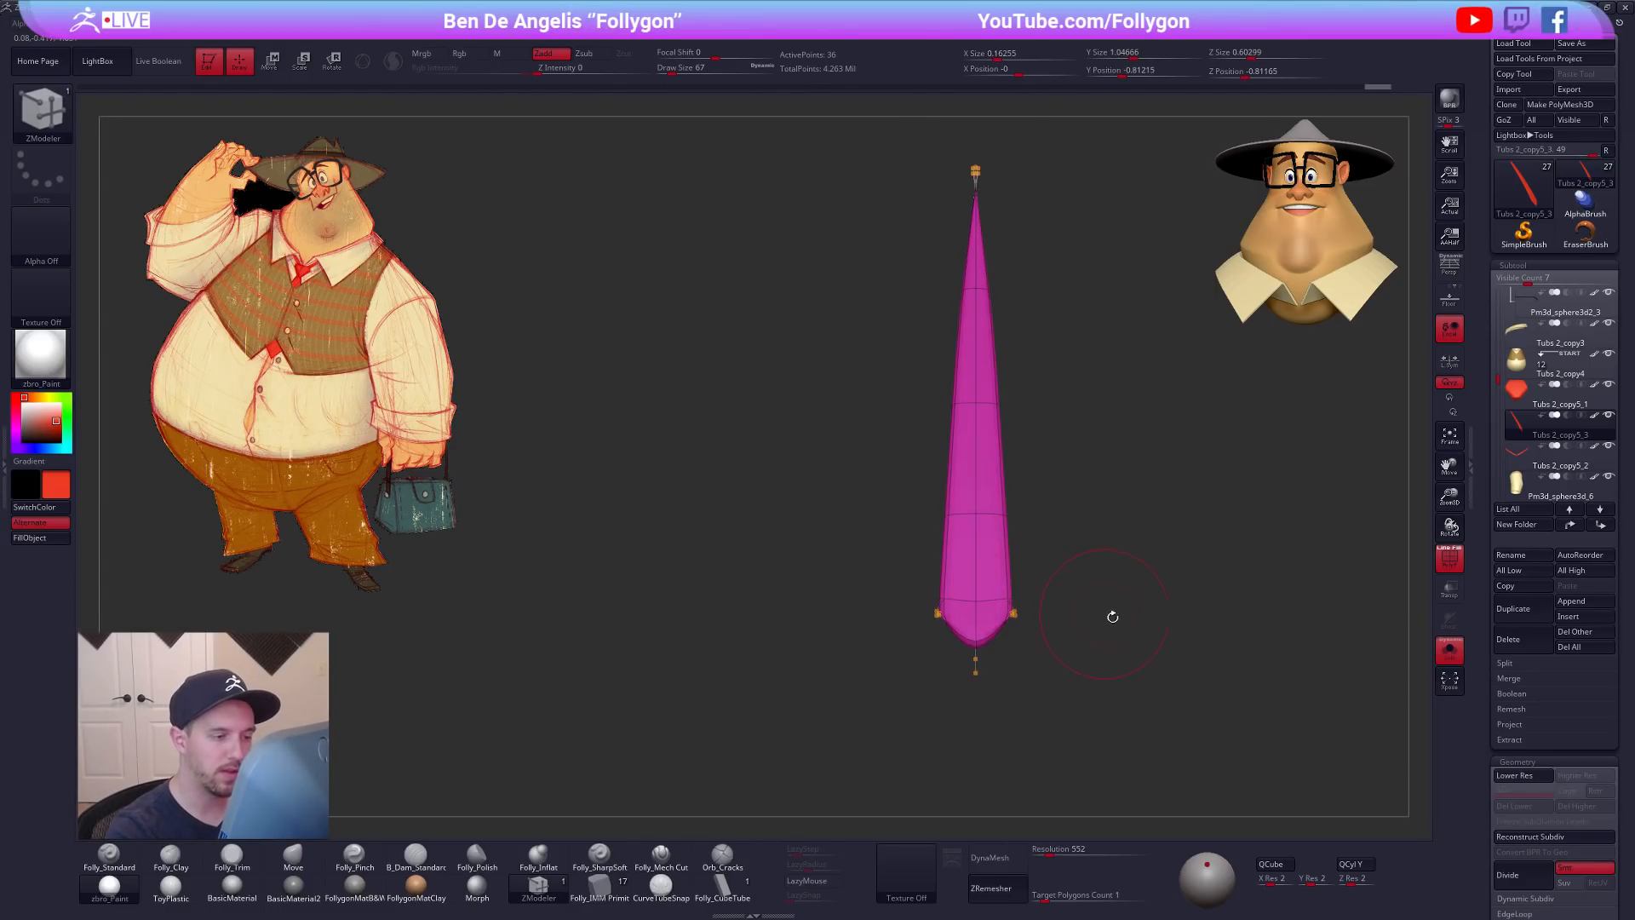
pyautogui.hotkey('shift', 'd')
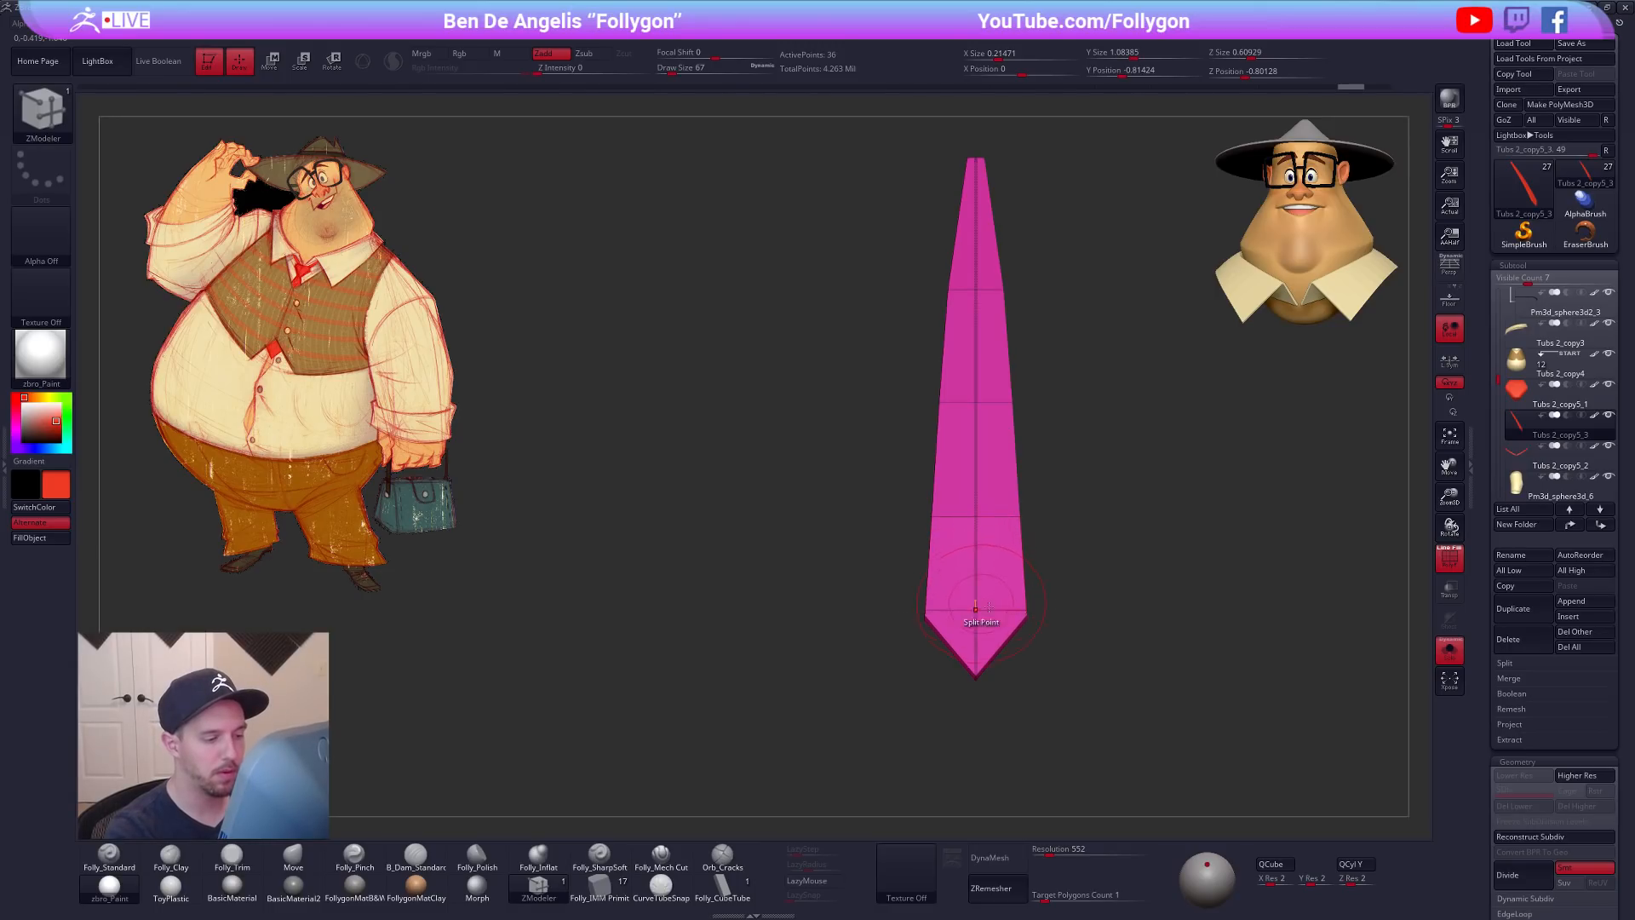
pyautogui.press('d')
pyautogui.moveTo(1182, 657); pyautogui.dragTo(1102, 676)
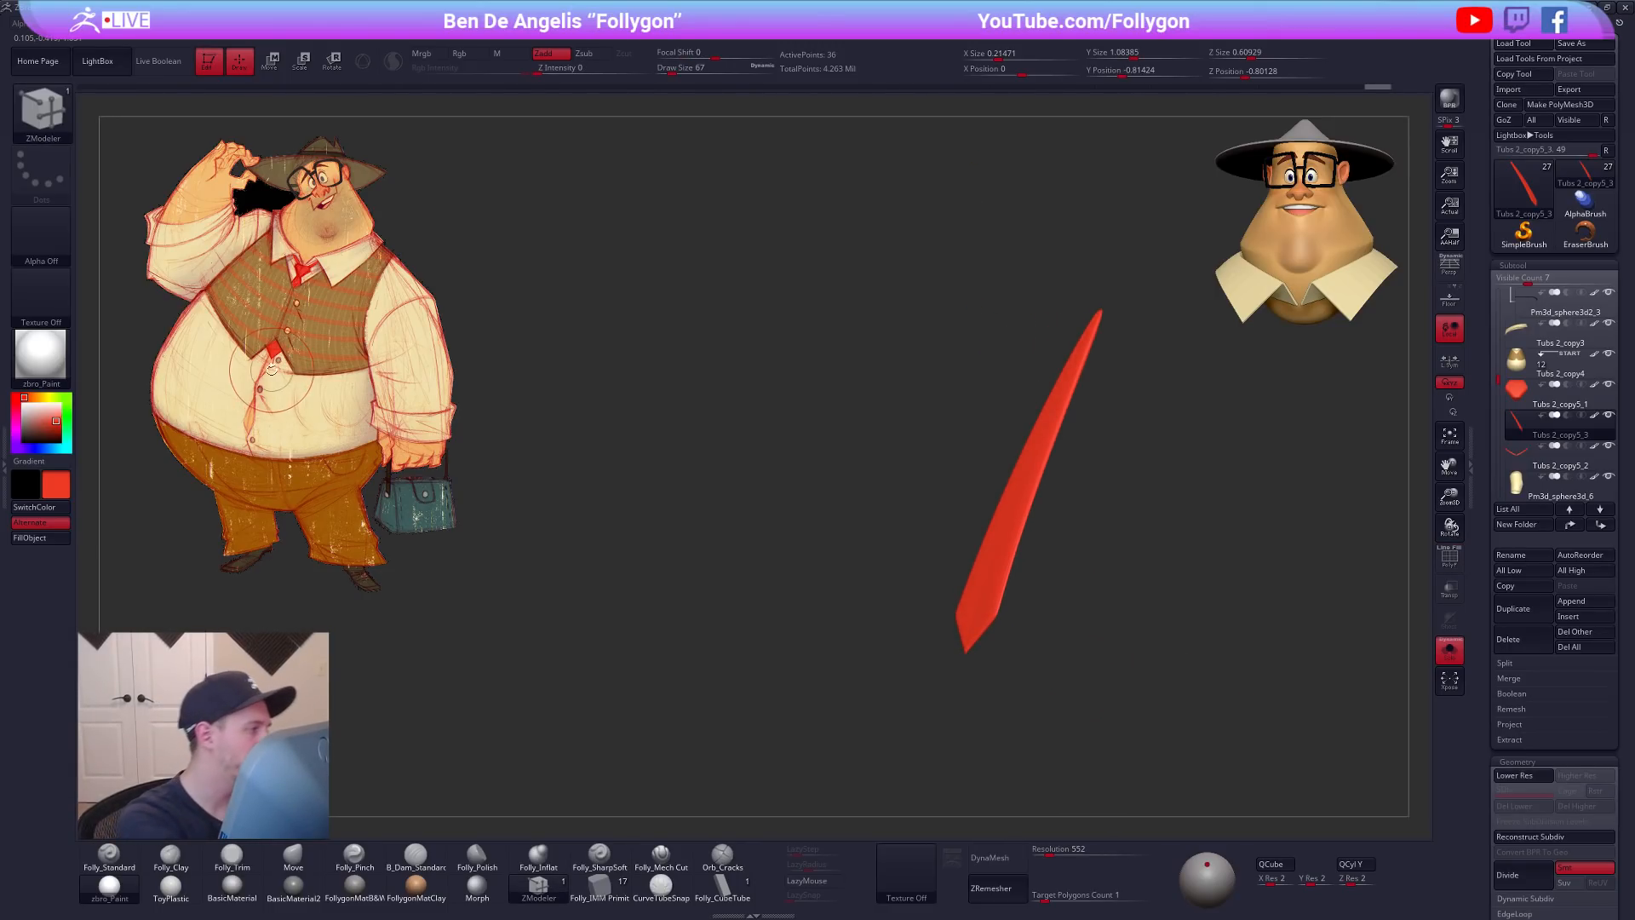
# Step: Try to nudge the side corner of the blade's tip with the Move brush against the whole character
pyautogui.hotkey('alt', 's')
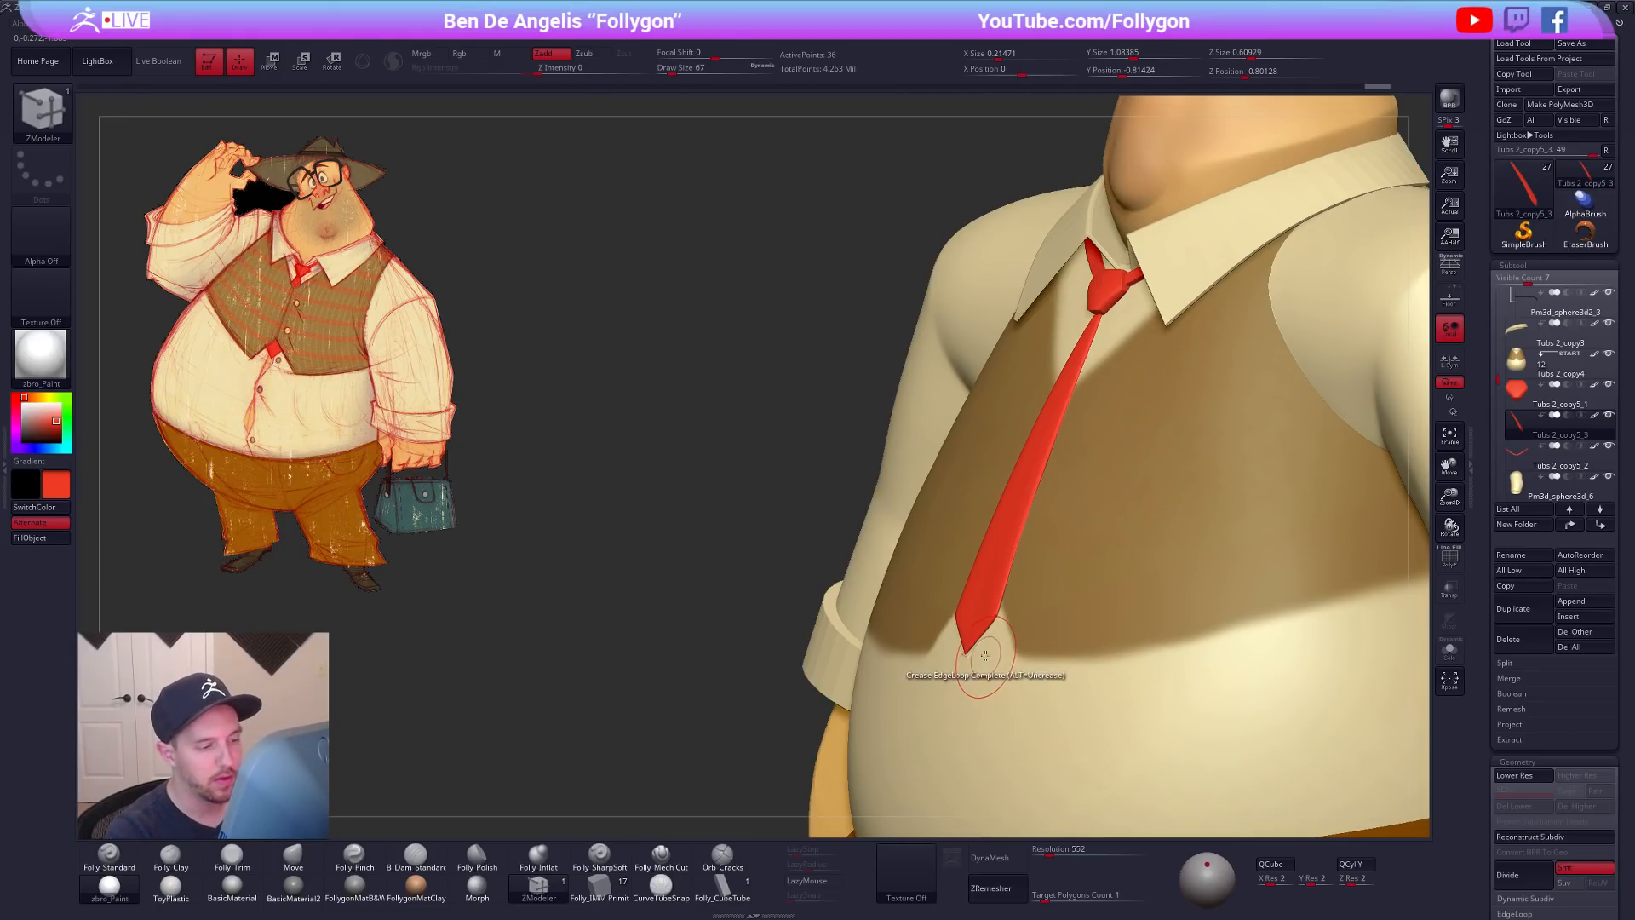
pyautogui.press('b')
pyautogui.press('m')
pyautogui.press('v')
pyautogui.moveTo(1022, 626); pyautogui.dragTo(1017, 627)
pyautogui.moveTo(993, 635); pyautogui.dragTo(993, 633)
pyautogui.hotkey('alt', 's')
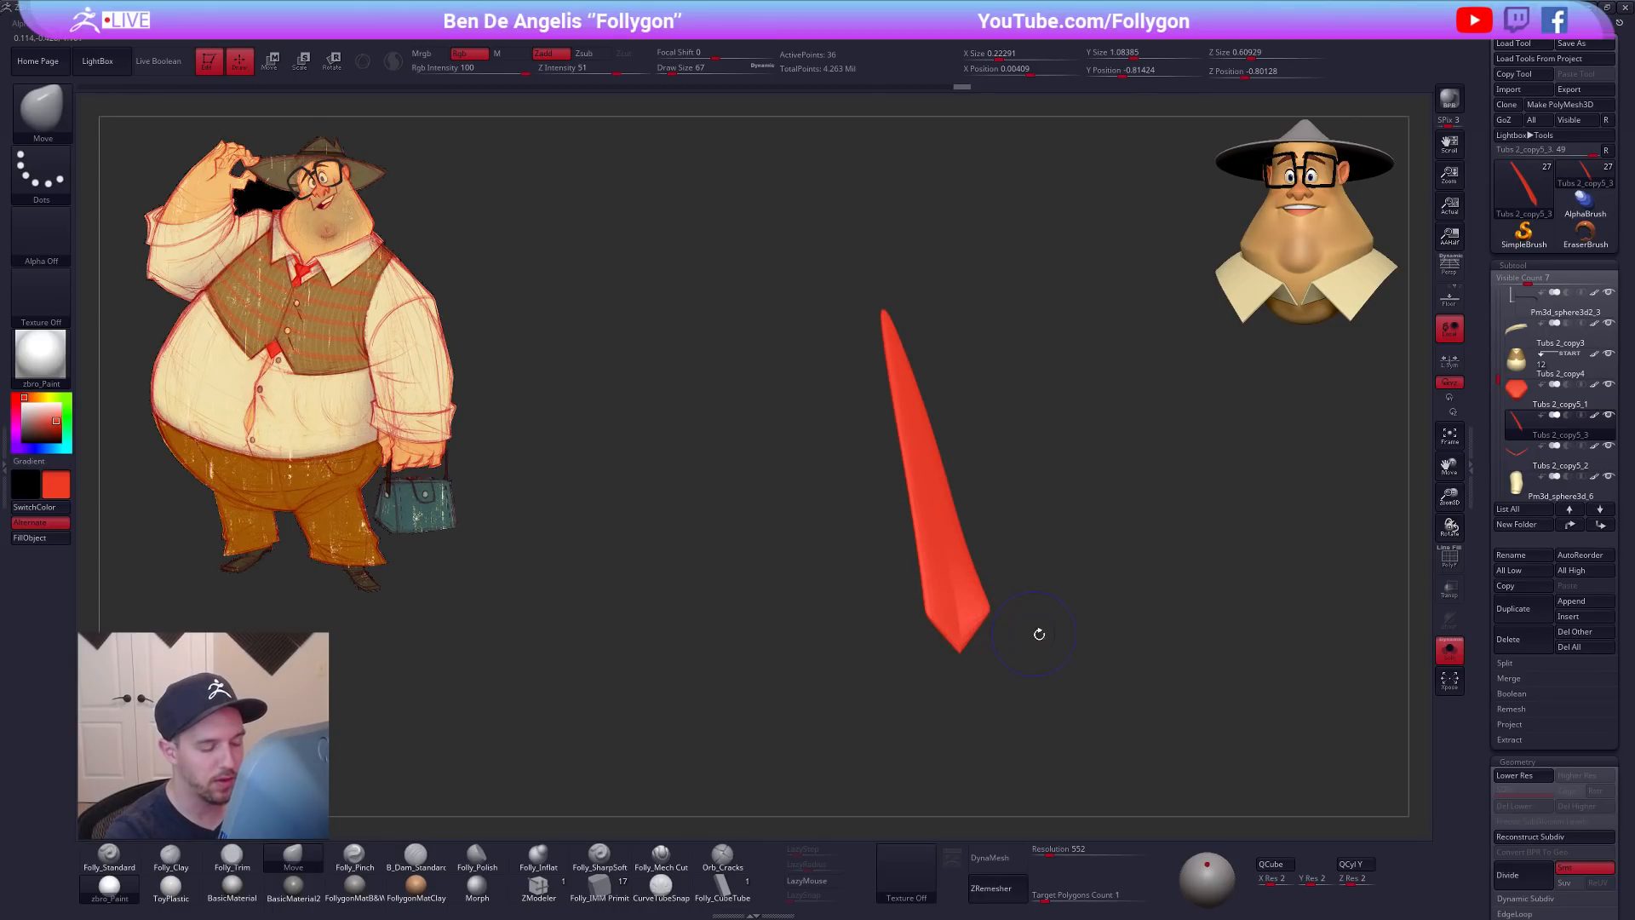
# Step: Inspect the underside of the blade's tip and refine its creases with ZModeler, checking the smoothed shape
pyautogui.hotkey('shift', 'f')
pyautogui.hotkey('shift', 'd')
pyautogui.moveTo(1005, 673)
pyautogui.mouseDown()
pyautogui.moveTo(1031, 686)
pyautogui.moveTo(989, 631)
pyautogui.mouseUp()
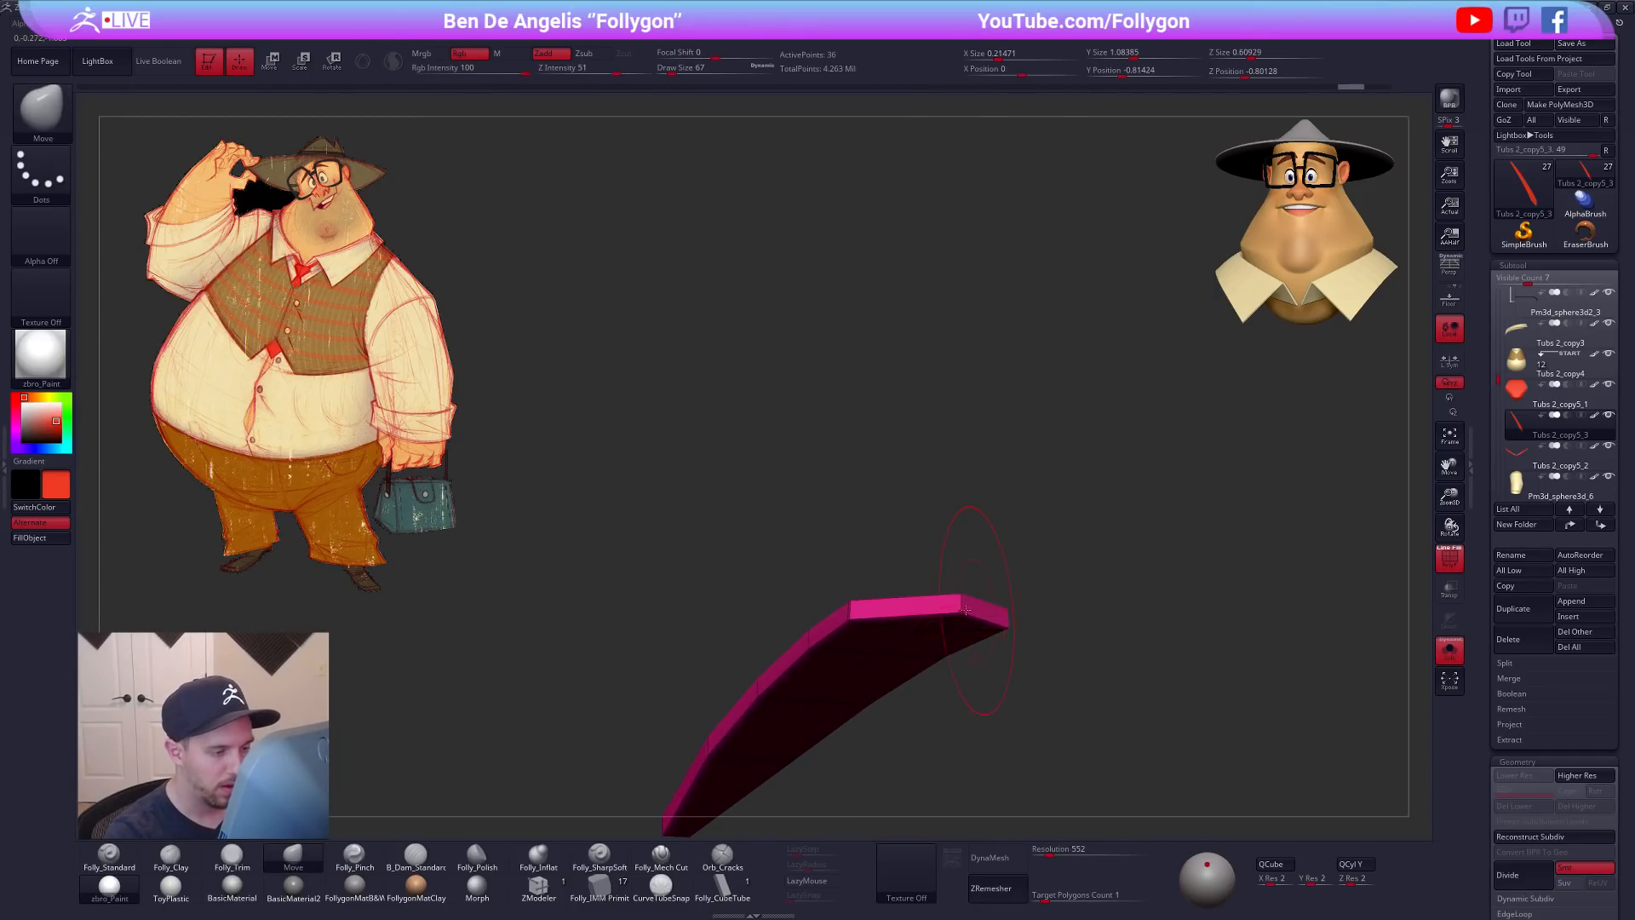
pyautogui.click(558, 893)
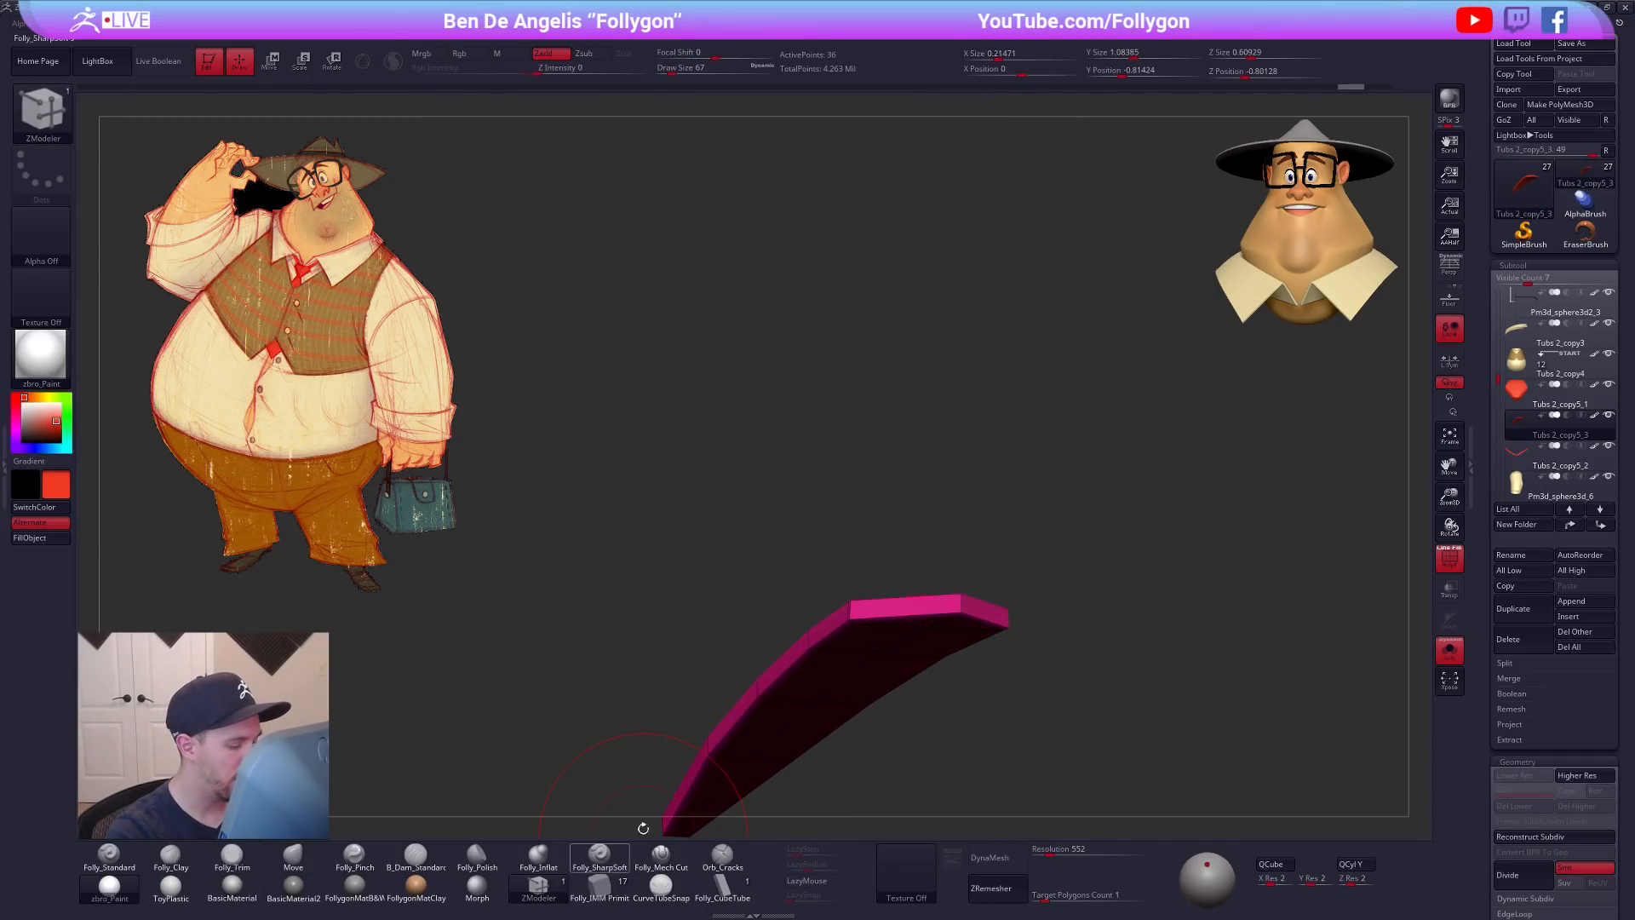
pyautogui.press('space')
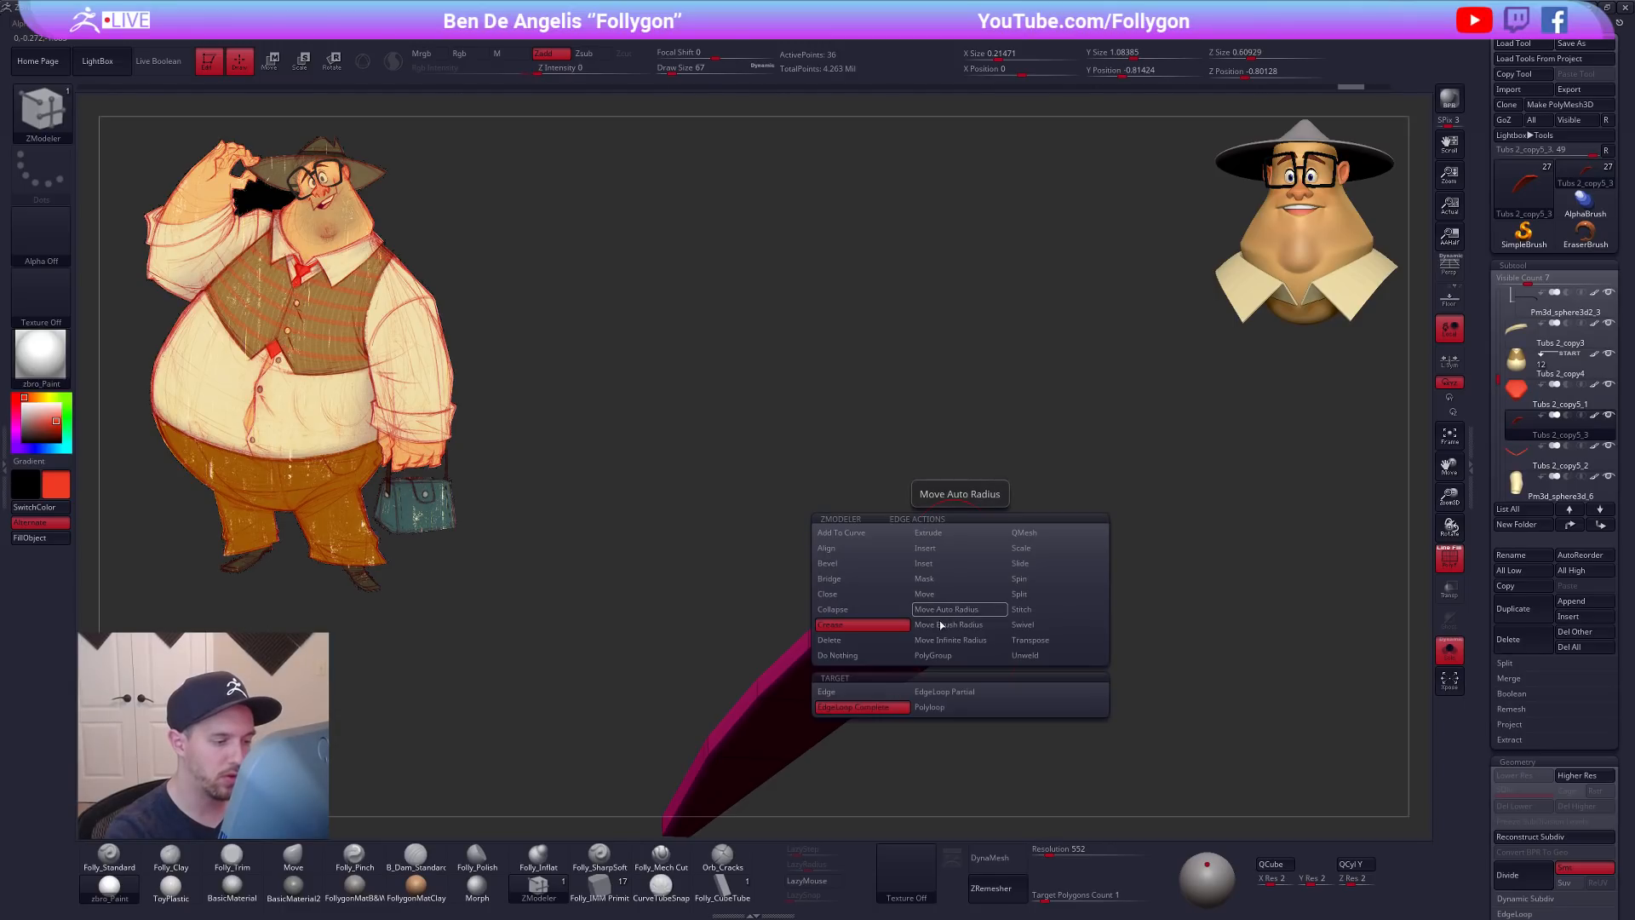
pyautogui.press('d')
pyautogui.moveTo(980, 682)
pyautogui.mouseDown()
pyautogui.moveTo(1035, 715)
pyautogui.moveTo(1022, 699)
pyautogui.moveTo(1092, 659)
pyautogui.moveTo(1004, 659)
pyautogui.moveTo(997, 638)
pyautogui.moveTo(1064, 560)
pyautogui.moveTo(1051, 631)
pyautogui.moveTo(1127, 658)
pyautogui.mouseUp()
pyautogui.hotkey('shift', 'd')
pyautogui.hotkey('shift', 'f')
pyautogui.press('d')
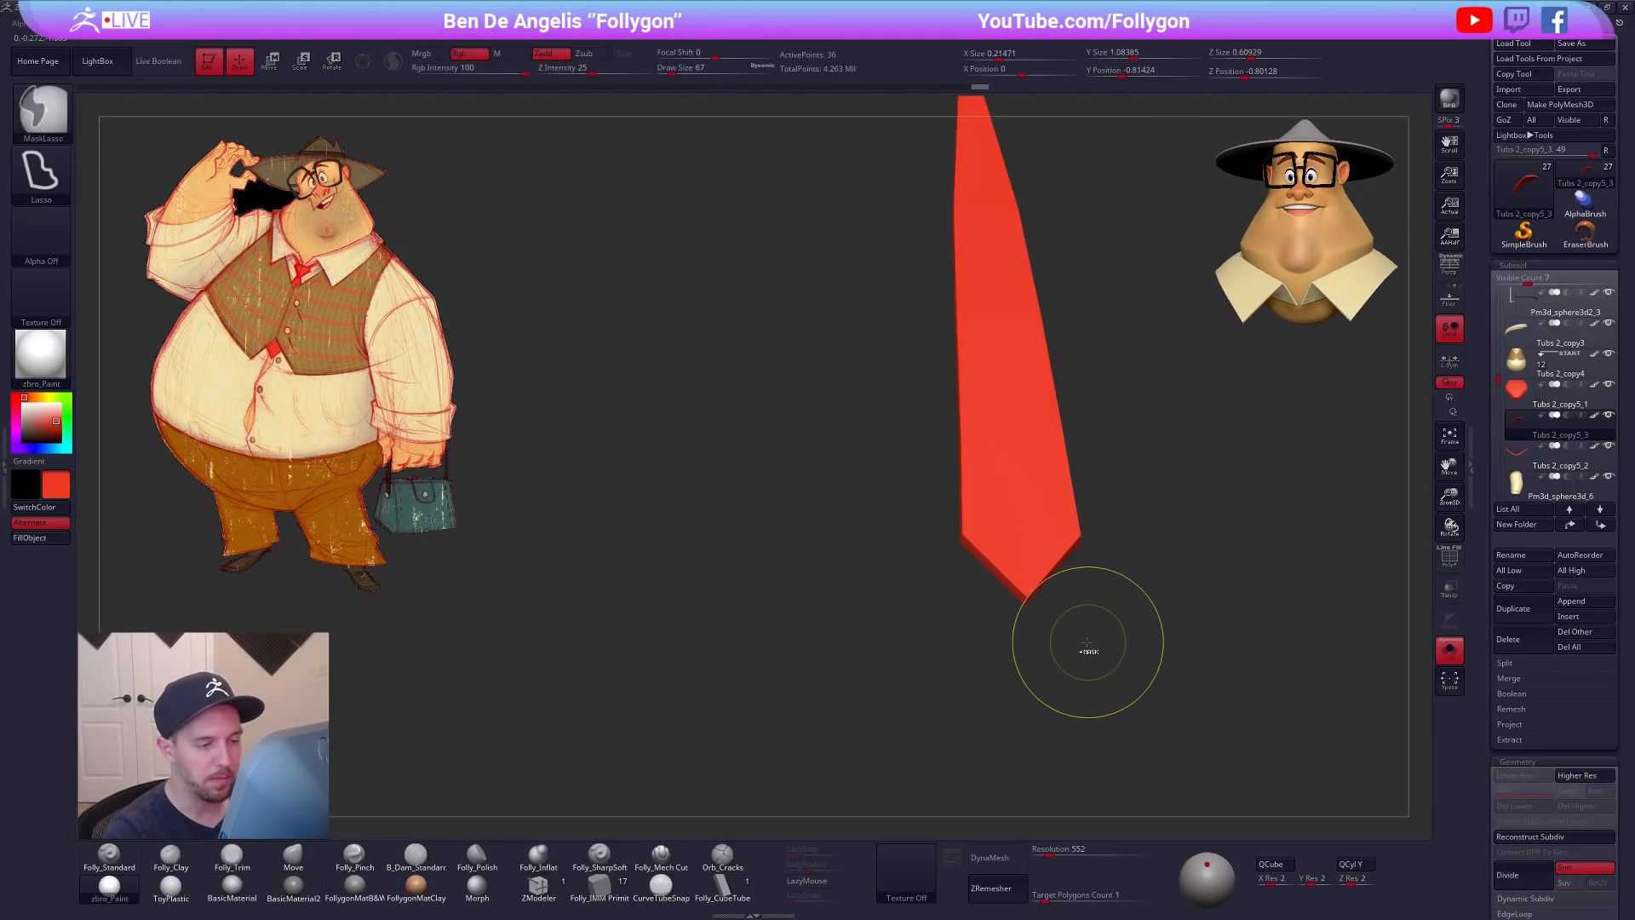
# Step: Add supporting edge loops near the blade's pointed tip with ZModeler and preview the smoothed blade
pyautogui.hotkey('shift', 'f')
pyautogui.moveTo(1072, 589); pyautogui.dragTo(1015, 664)
pyautogui.press('space')
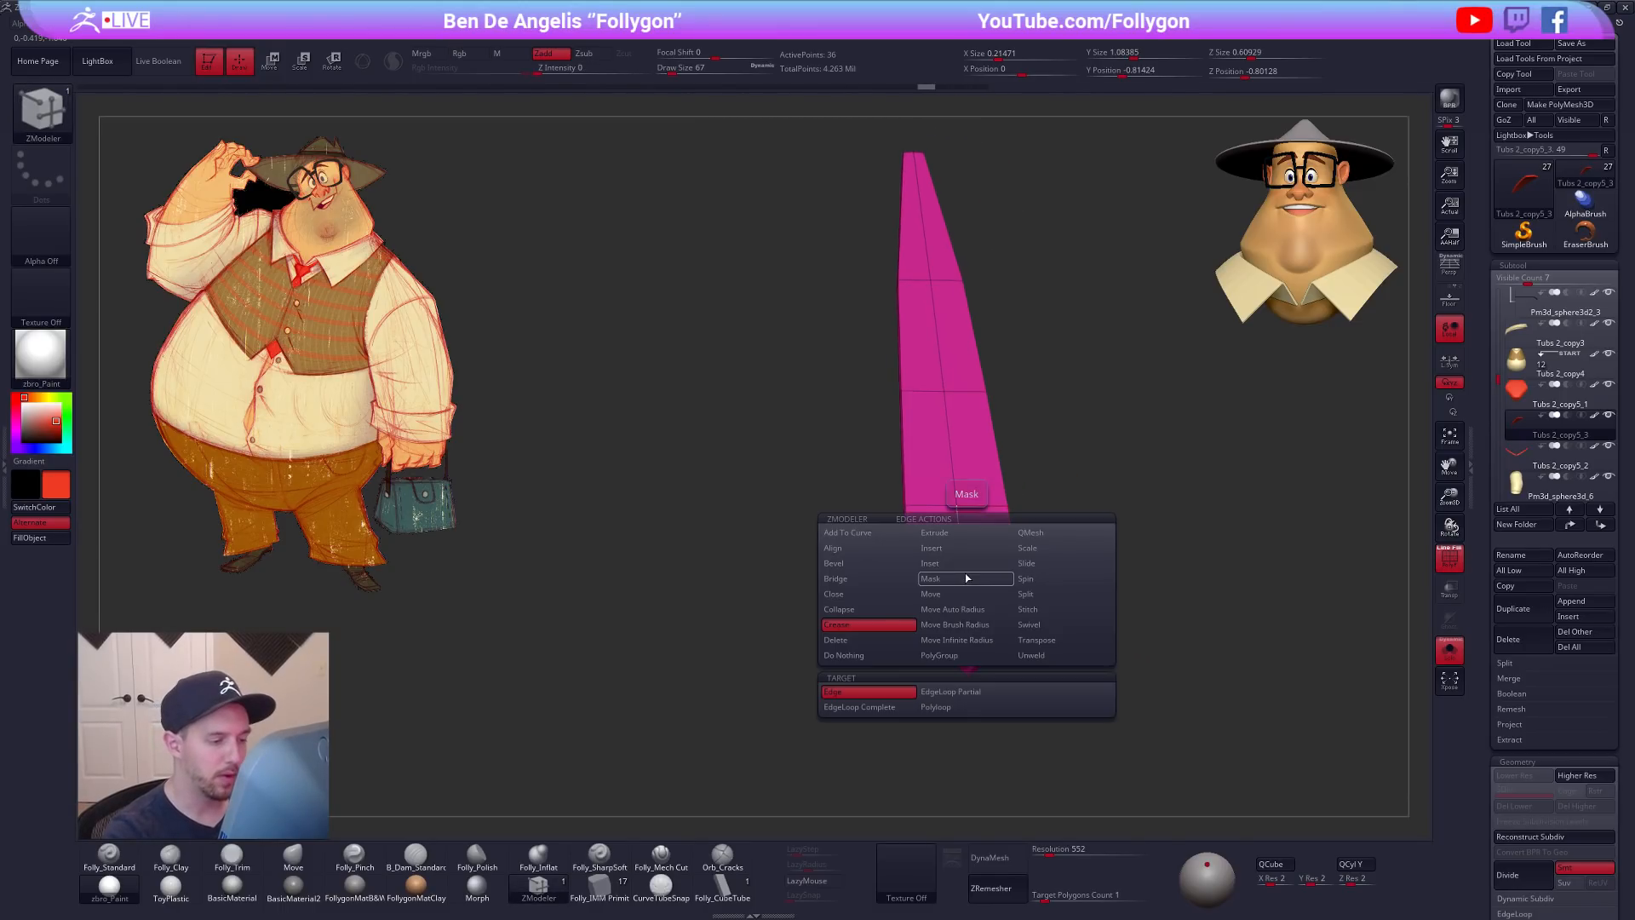
pyautogui.click(891, 569)
pyautogui.keyDown('ctrl'); pyautogui.moveTo(937, 603); pyautogui.dragTo(971, 681, button='right'); pyautogui.keyUp('ctrl')
pyautogui.moveTo(974, 681); pyautogui.dragTo(973, 693)
pyautogui.hotkey('ctrl', 'z')
pyautogui.press('d')
pyautogui.keyDown('alt'); pyautogui.moveTo(1094, 695); pyautogui.dragTo(1058, 629, button='right'); pyautogui.keyUp('alt')
pyautogui.hotkey('shift', 'f')
pyautogui.keyDown('alt'); pyautogui.moveTo(1077, 679); pyautogui.dragTo(1056, 626); pyautogui.keyUp('alt')
# Step: Check the blade on the character and test its fit against the belly with the Move brush at draw size 239
pyautogui.hotkey('alt', 's')
pyautogui.moveTo(1040, 735); pyautogui.dragTo(1061, 732)
pyautogui.moveTo(1061, 731); pyautogui.dragTo(990, 717, button='right')
pyautogui.press('b')
pyautogui.press('m')
pyautogui.press('v')
pyautogui.press('space')
pyautogui.moveTo(1017, 537); pyautogui.dragTo(1026, 563)
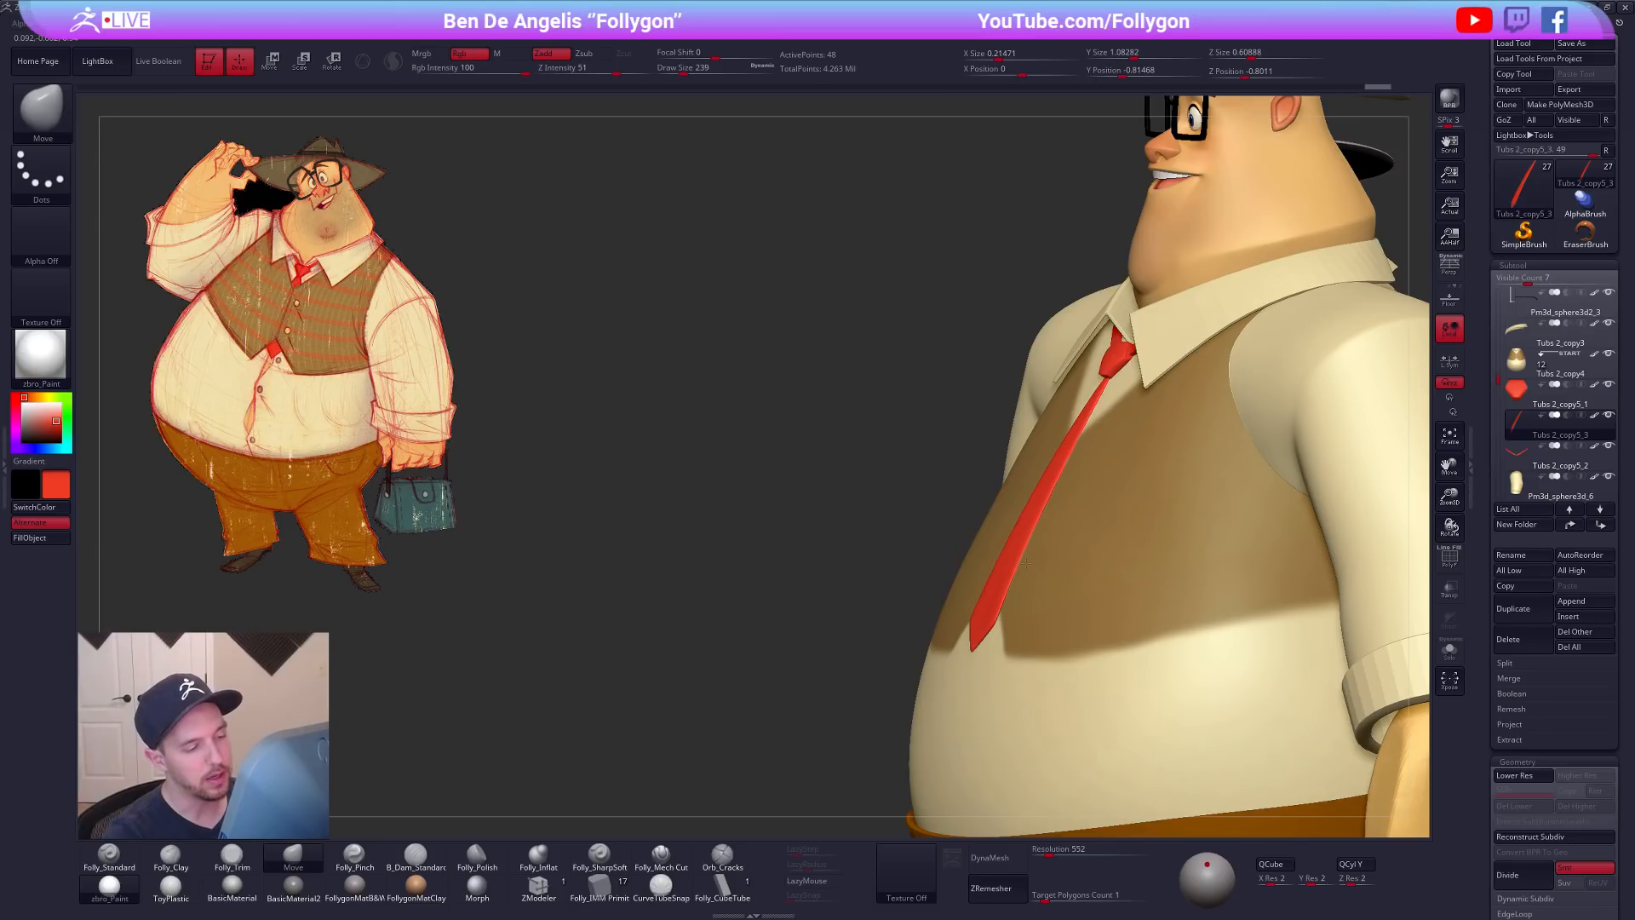
pyautogui.hotkey('ctrl', 'z')
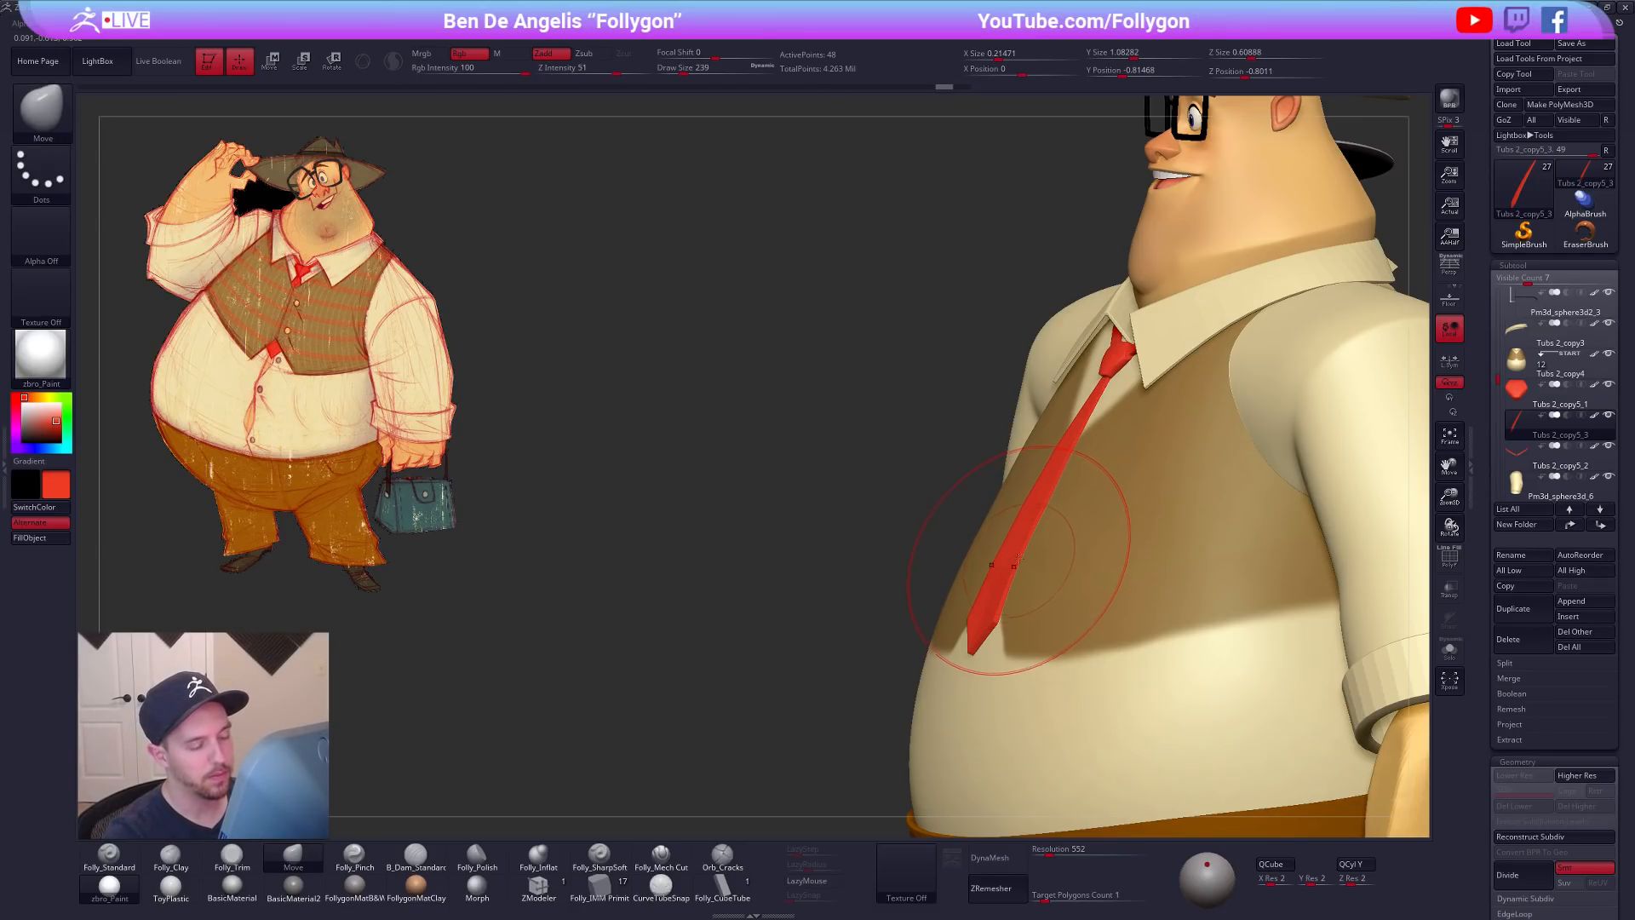
# Step: Thicken the whole blade slightly with the Inflate deformation
pyautogui.moveTo(1482, 583); pyautogui.dragTo(1489, 402)
pyautogui.moveTo(1519, 685); pyautogui.dragTo(1558, 544)
pyautogui.scroll(-5, 1534, 572)
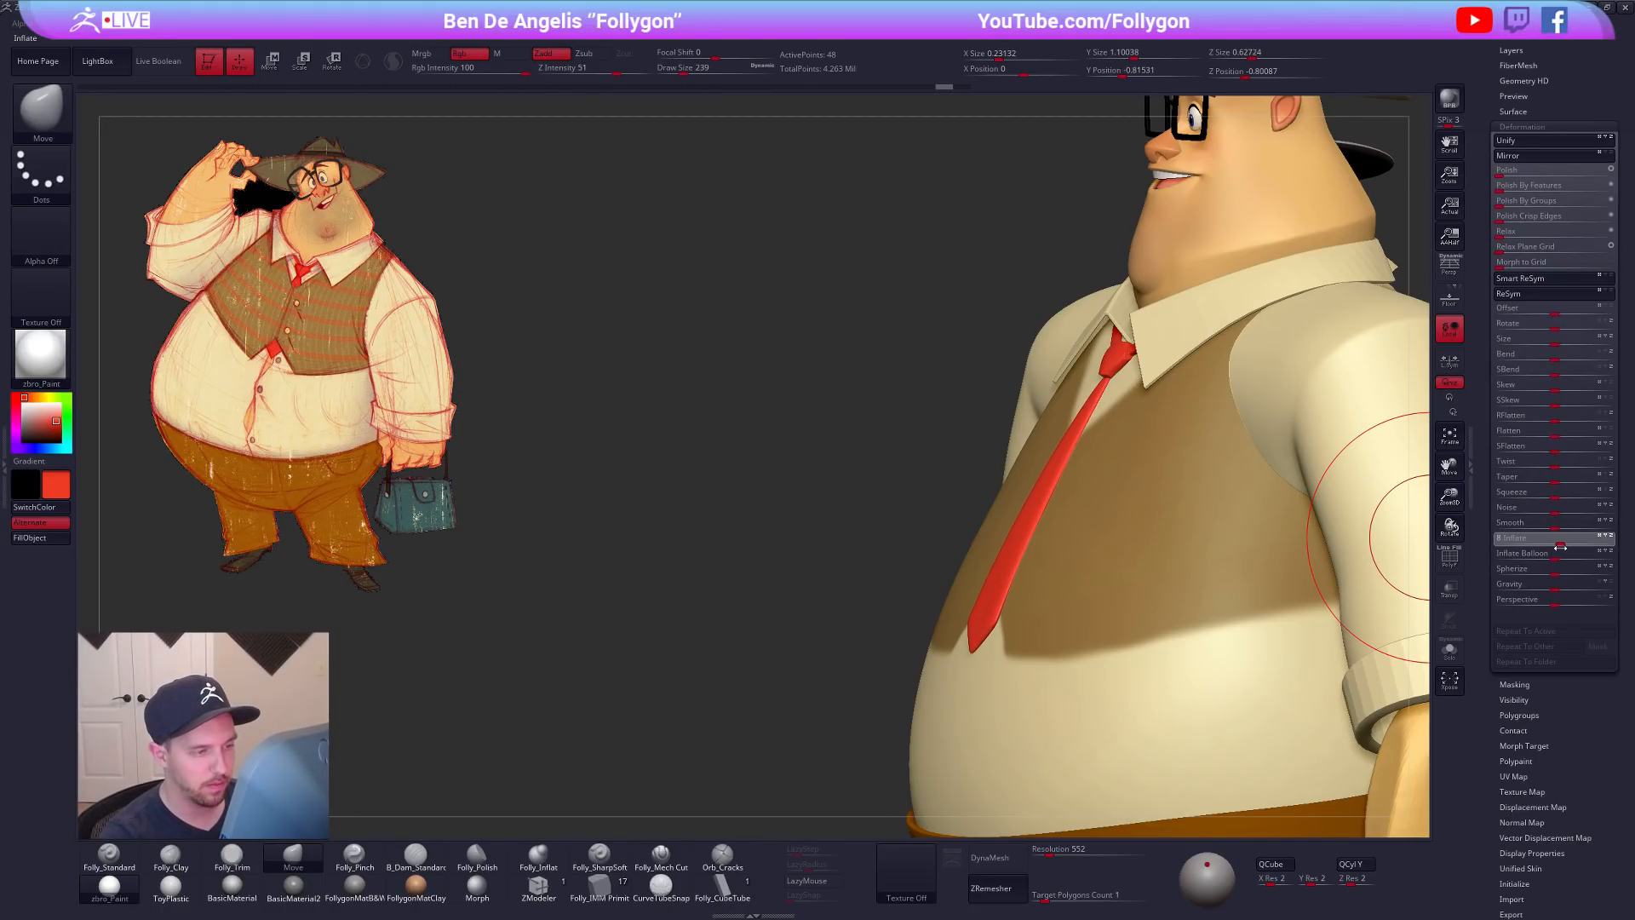
pyautogui.scroll(10, 1562, 546)
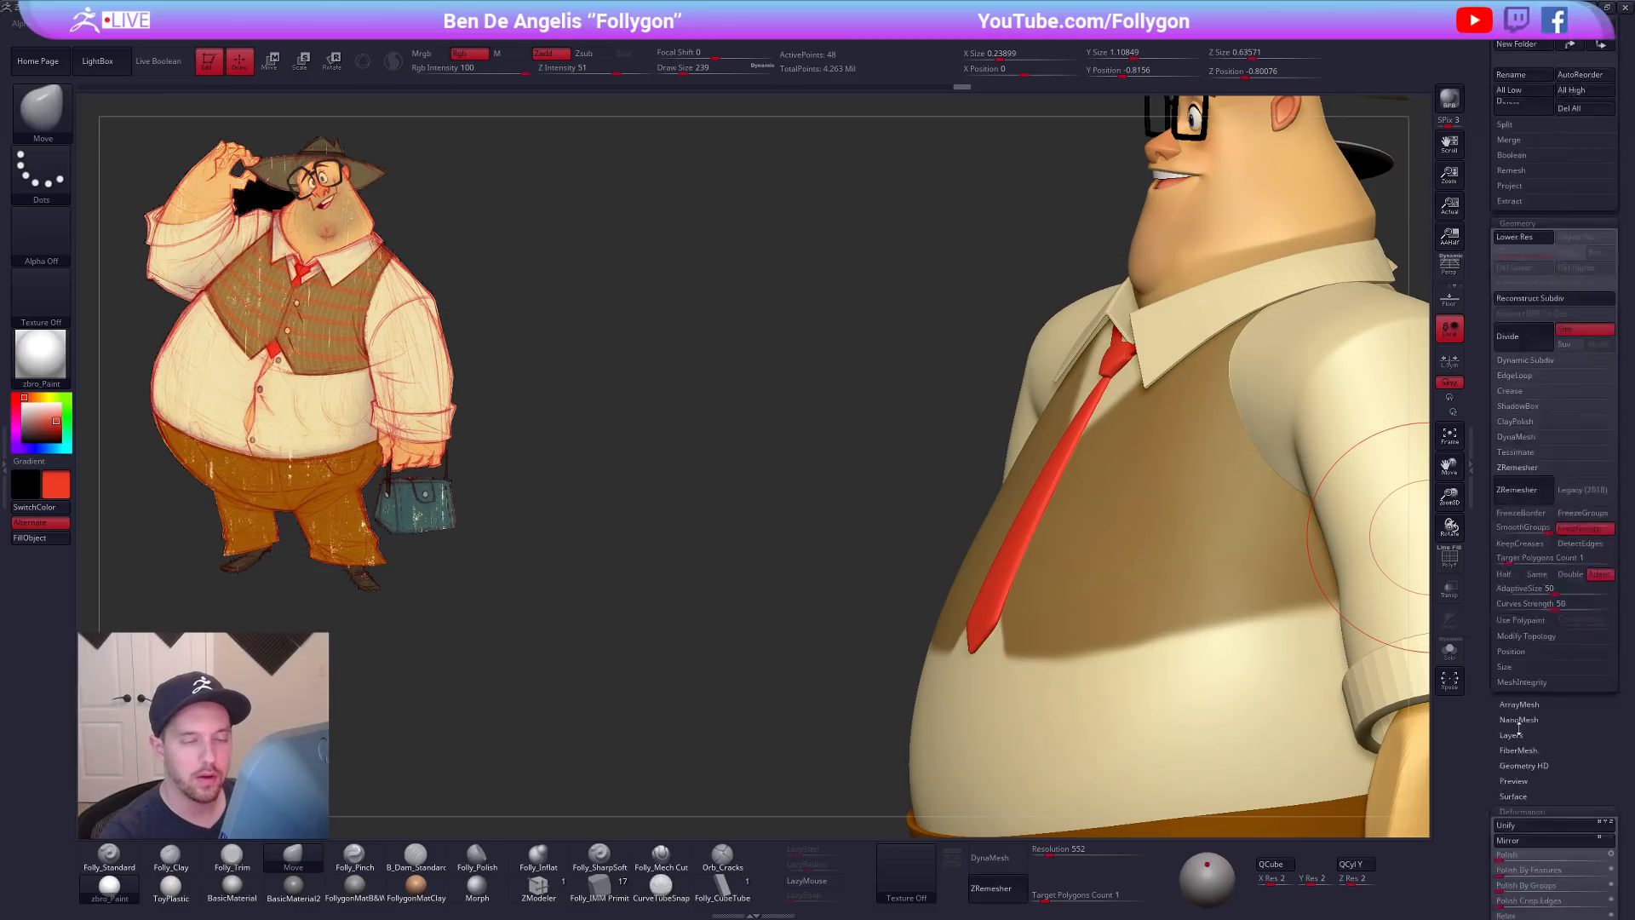
# Step: Adjust the blade's upper part toward the knot in side view with the Move brush at draw size 265
pyautogui.moveTo(1039, 581); pyautogui.dragTo(995, 585, button='right')
pyautogui.press('space')
pyautogui.moveTo(1022, 586); pyautogui.dragTo(1027, 586)
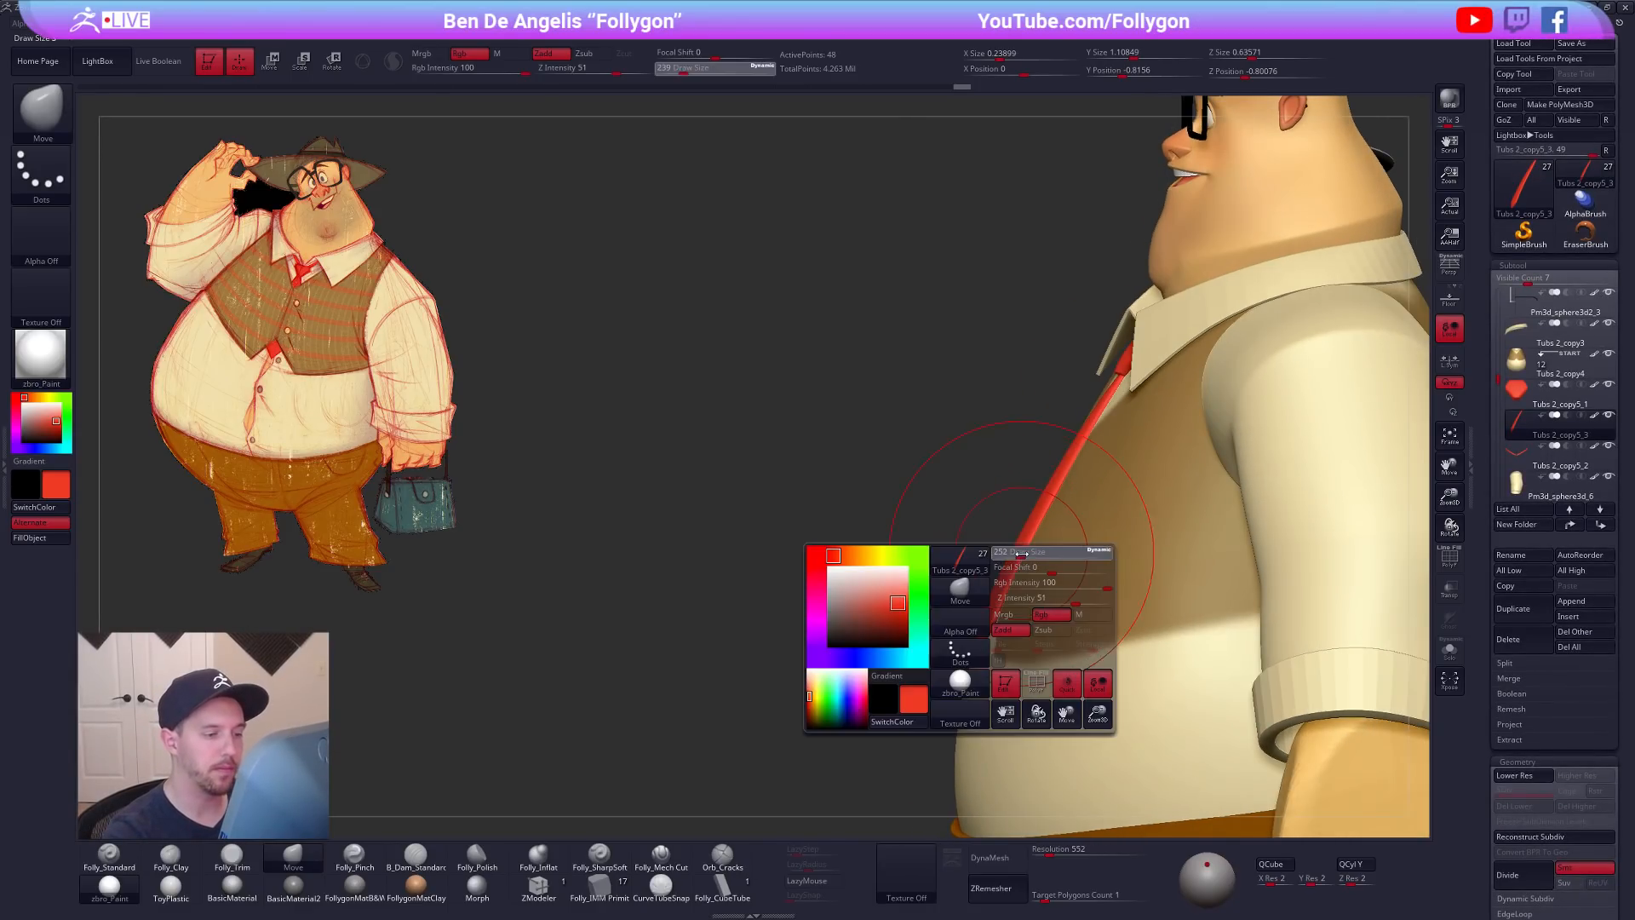
pyautogui.moveTo(1078, 448); pyautogui.dragTo(1116, 396)
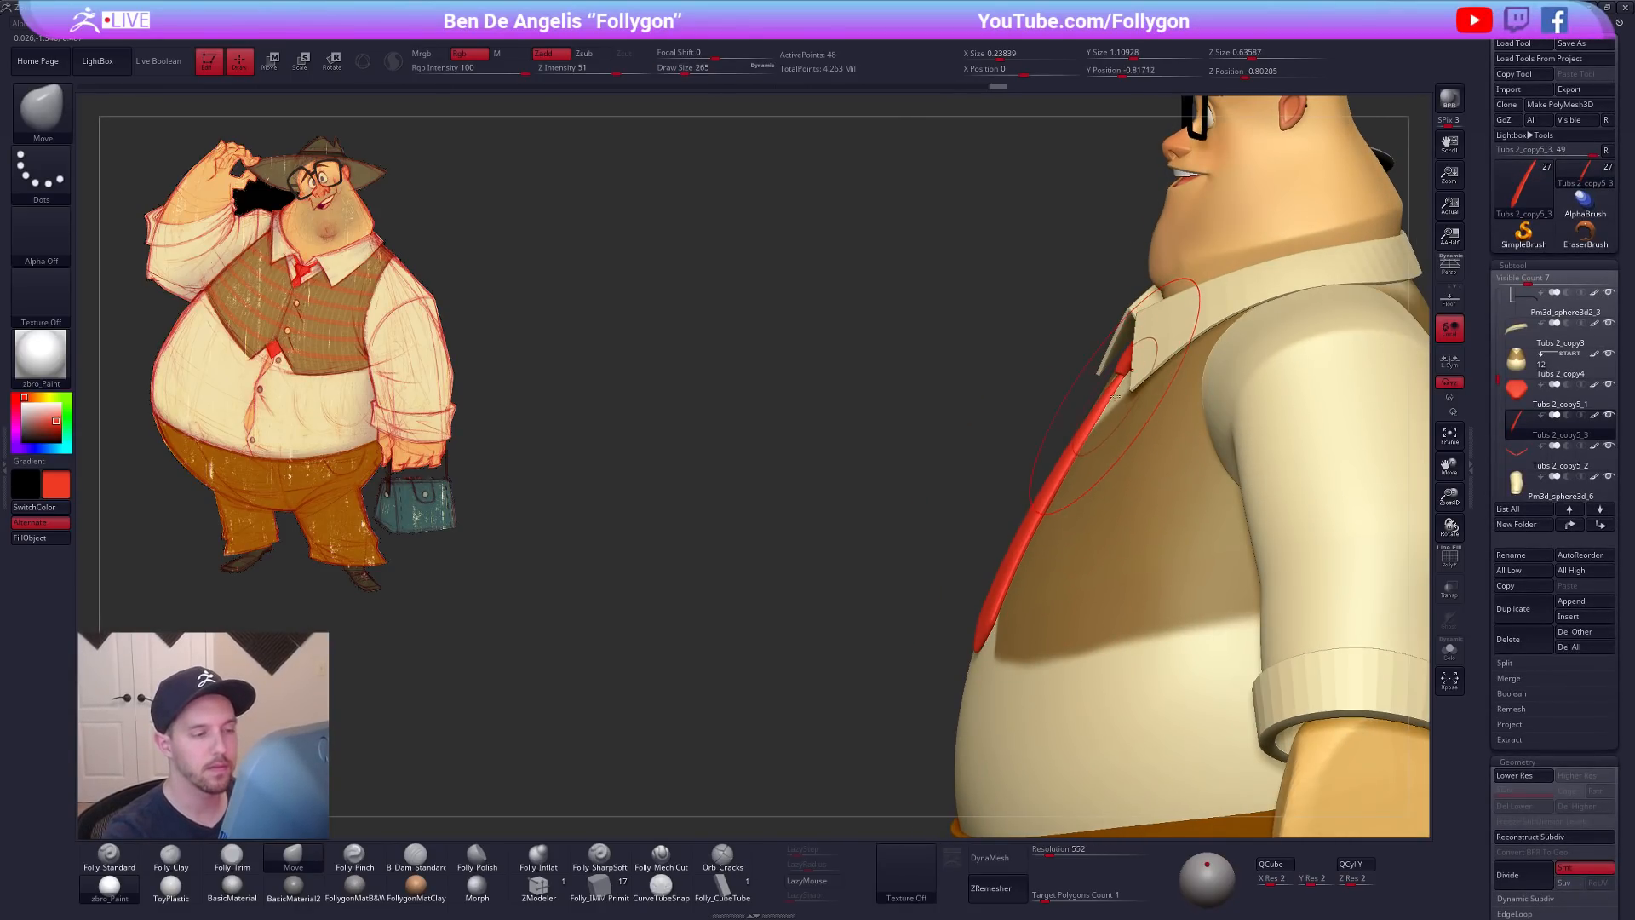
# Step: Hide the shirt collar, select the torso and isolate it
pyautogui.moveTo(1060, 457)
pyautogui.mouseDown(button='right')
pyautogui.moveTo(1110, 474)
pyautogui.moveTo(1095, 461)
pyautogui.moveTo(1087, 570)
pyautogui.mouseUp(button='right')
pyautogui.press('[')
pyautogui.press('[')
pyautogui.press('[')
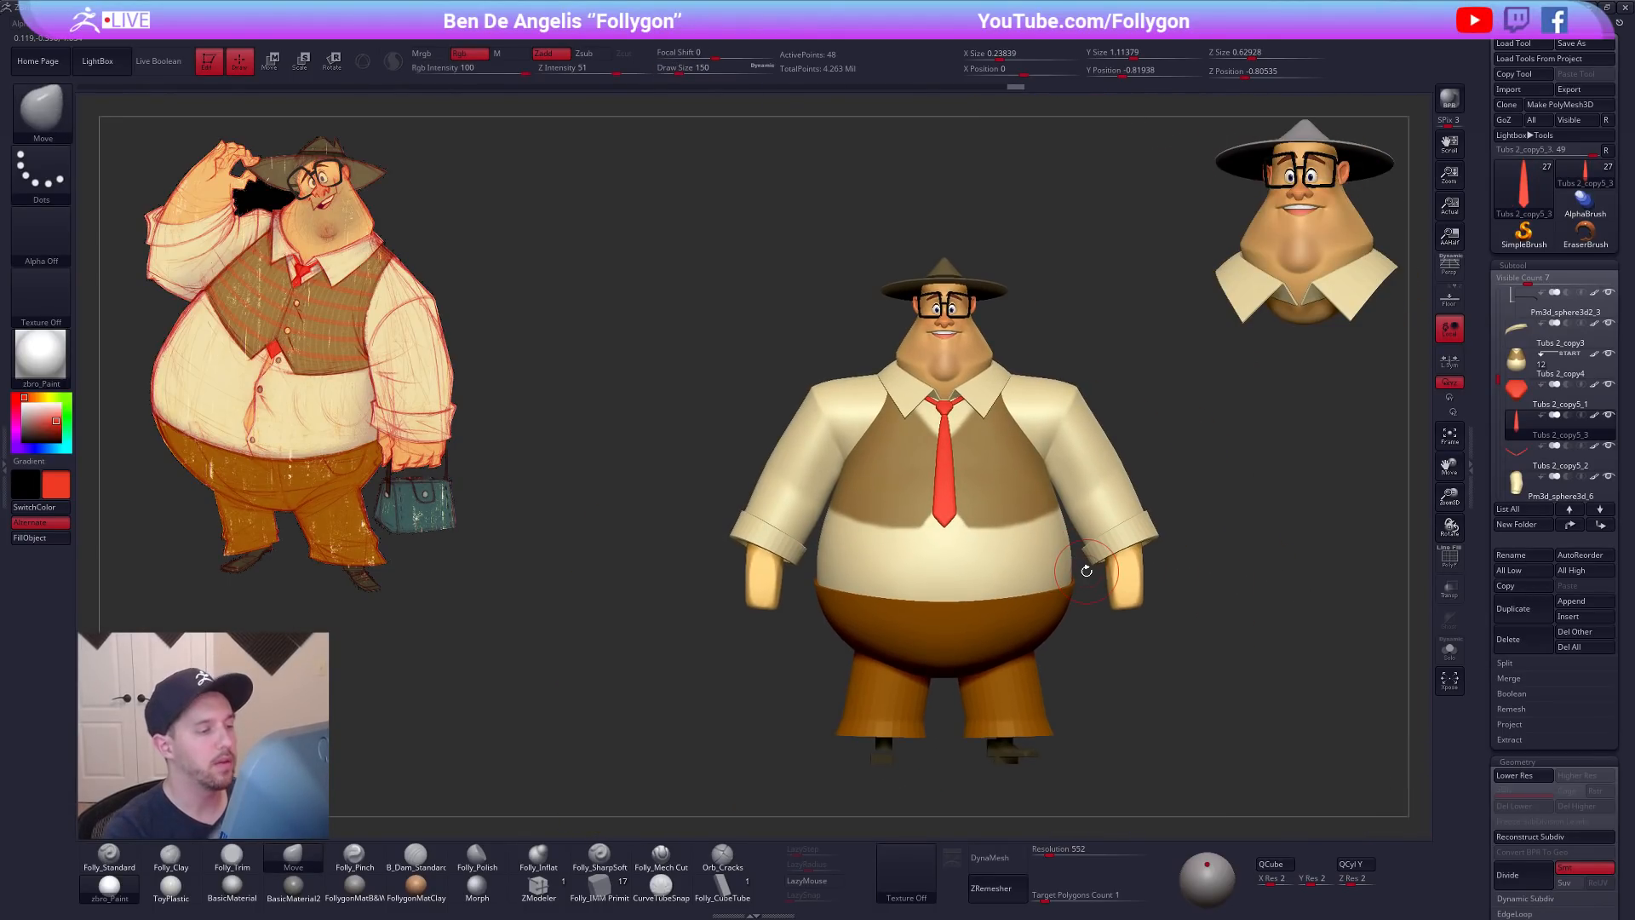
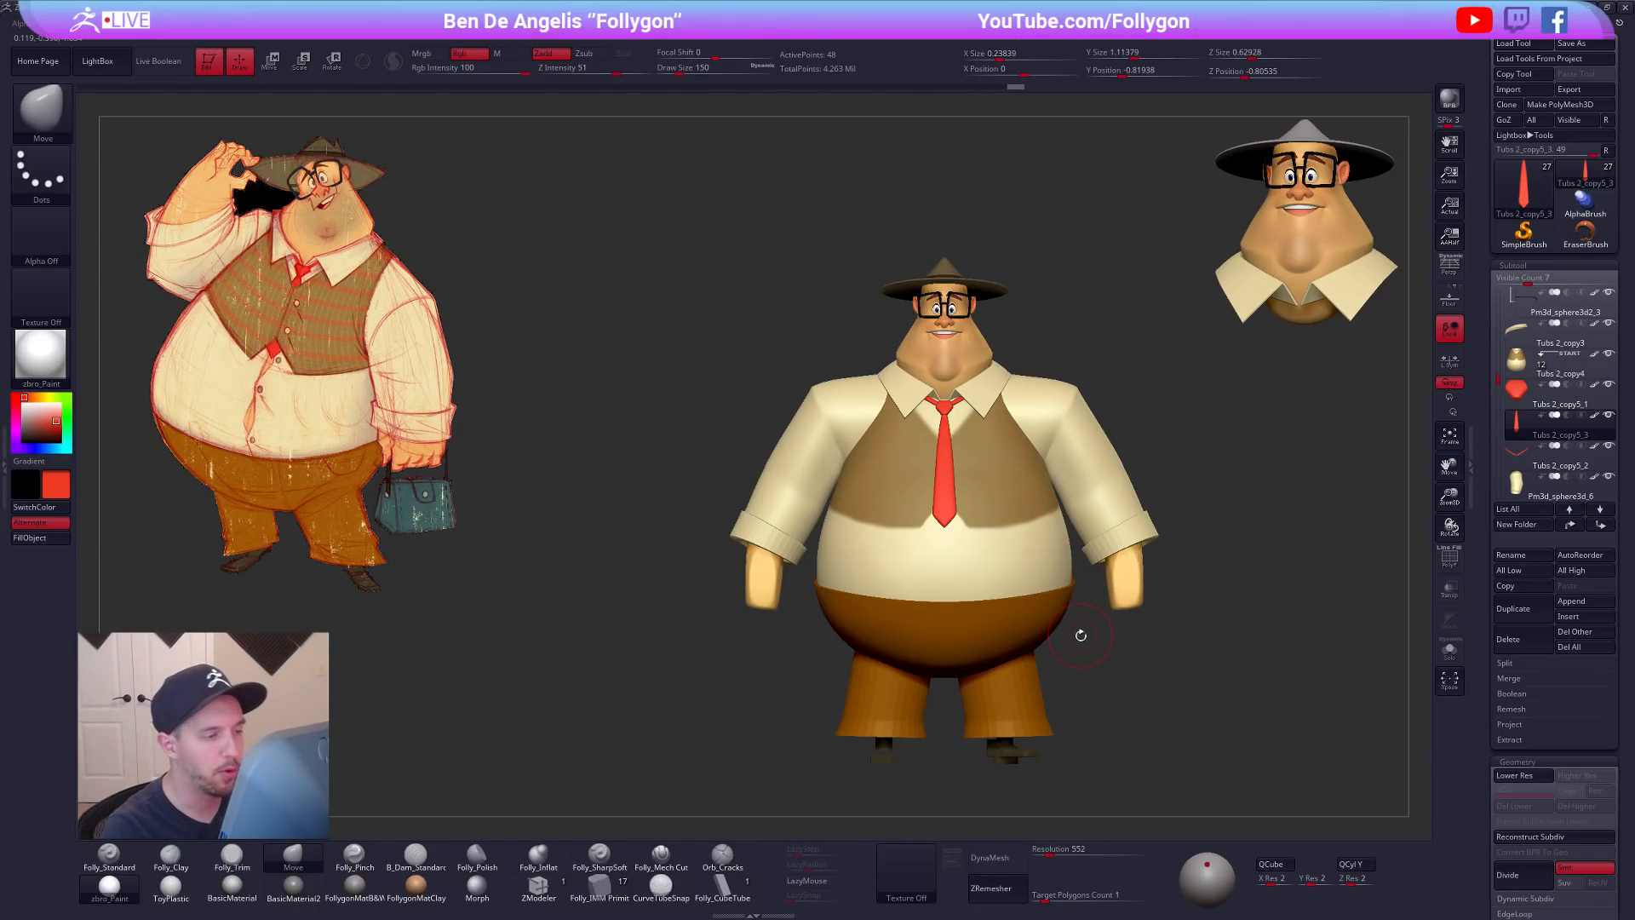
pyautogui.keyDown('alt'); pyautogui.moveTo(1081, 634); pyautogui.dragTo(1072, 686, button='right'); pyautogui.keyUp('alt')
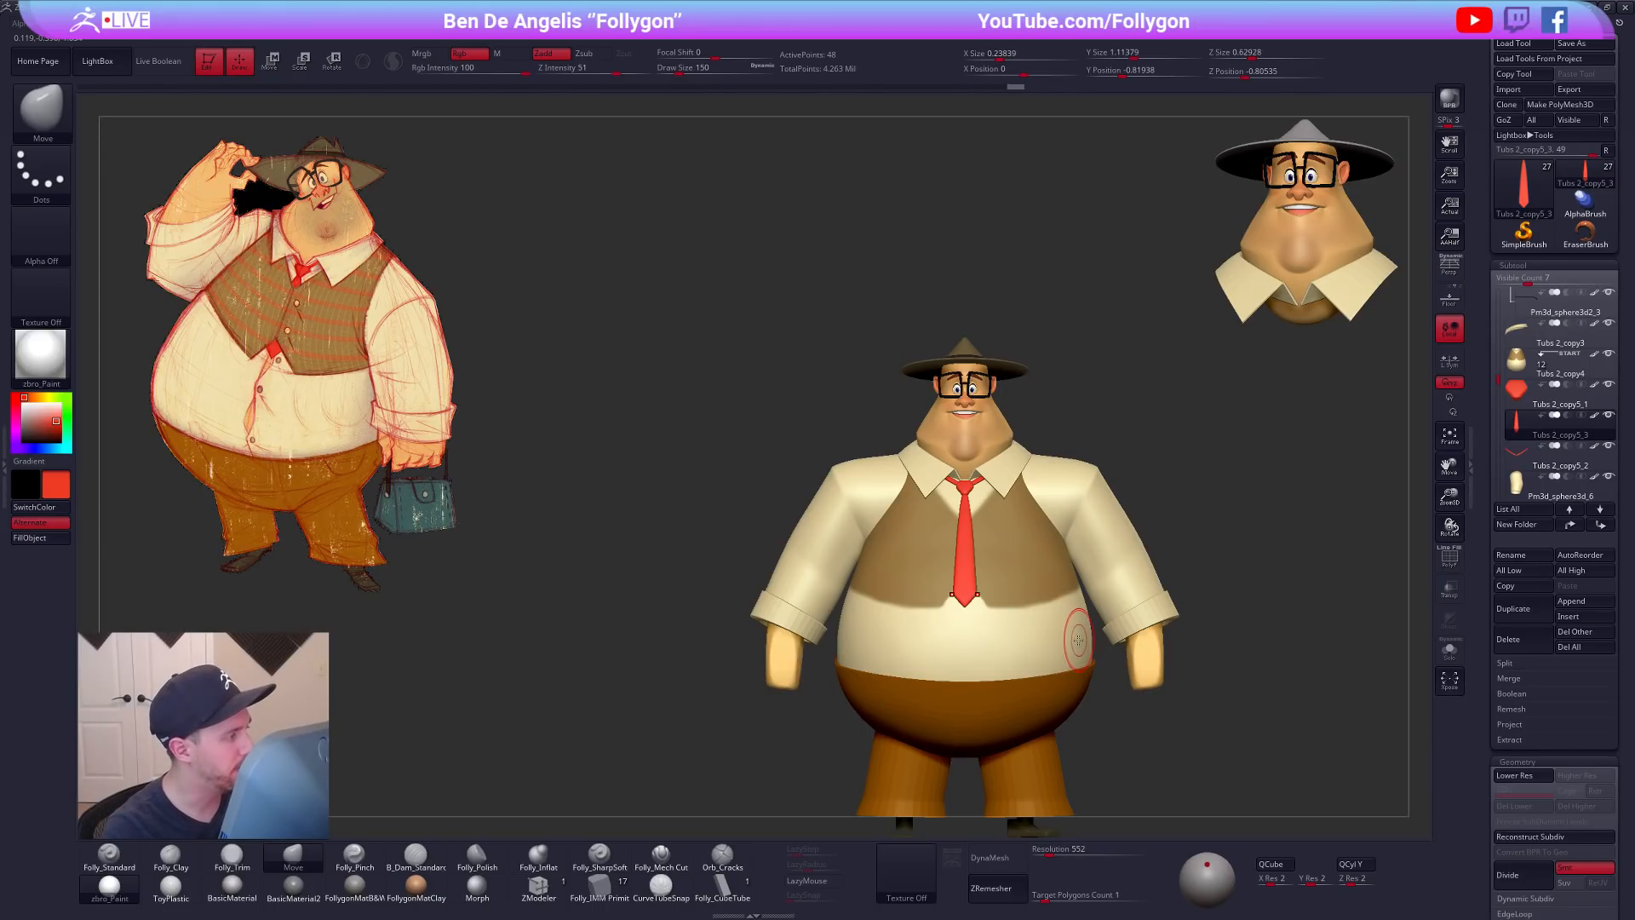
pyautogui.moveTo(1167, 637); pyautogui.dragTo(1125, 597, button='right')
pyautogui.keyDown('alt'); pyautogui.click(1014, 451); pyautogui.keyUp('alt')
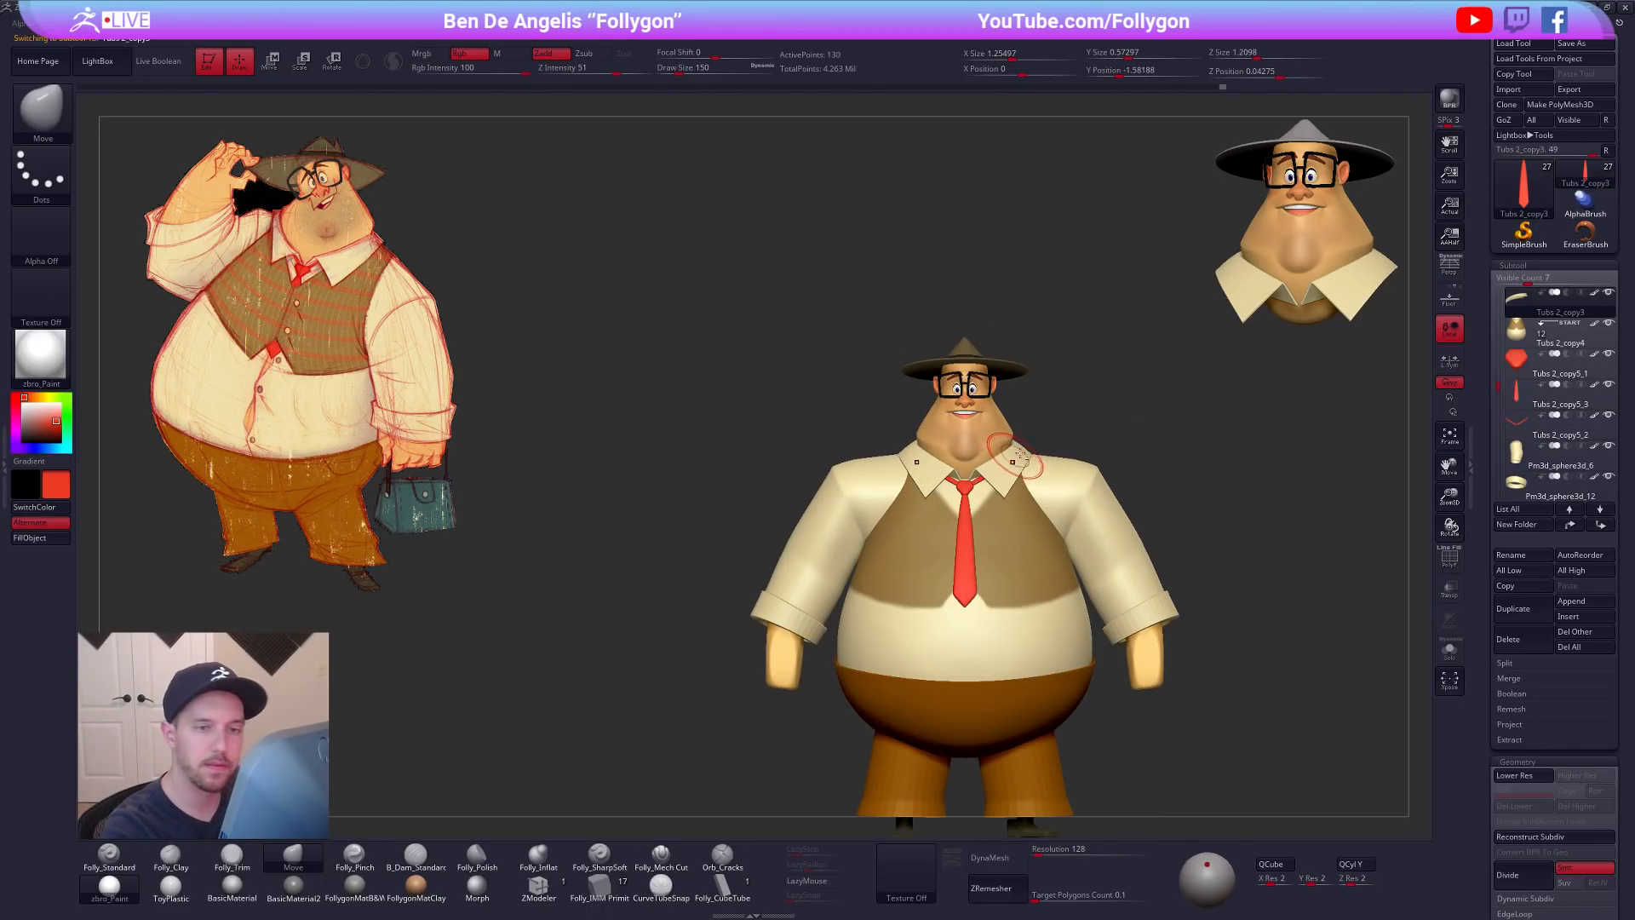
pyautogui.click(1517, 332)
pyautogui.moveTo(1029, 440)
pyautogui.keyDown('ctrl'); pyautogui.mouseDown(button='right')
pyautogui.moveTo(1005, 530)
pyautogui.moveTo(1037, 538)
pyautogui.mouseUp(button='right'); pyautogui.keyUp('ctrl')
pyautogui.press('space')
pyautogui.hotkey('alt', 's')
# Step: Refine the torso's neck opening at a low subdivision level and step back up to level 3
pyautogui.hotkey('shift', 'd')
pyautogui.hotkey('shift', 'd')
pyautogui.hotkey('shift', 'd')
pyautogui.hotkey('shift', 'd')
pyautogui.moveTo(1024, 536); pyautogui.dragTo(1021, 541)
pyautogui.press('d')
pyautogui.press('d')
pyautogui.moveTo(1000, 557)
pyautogui.mouseDown(button='right')
pyautogui.moveTo(1000, 529)
pyautogui.moveTo(1000, 548)
pyautogui.mouseUp(button='right')
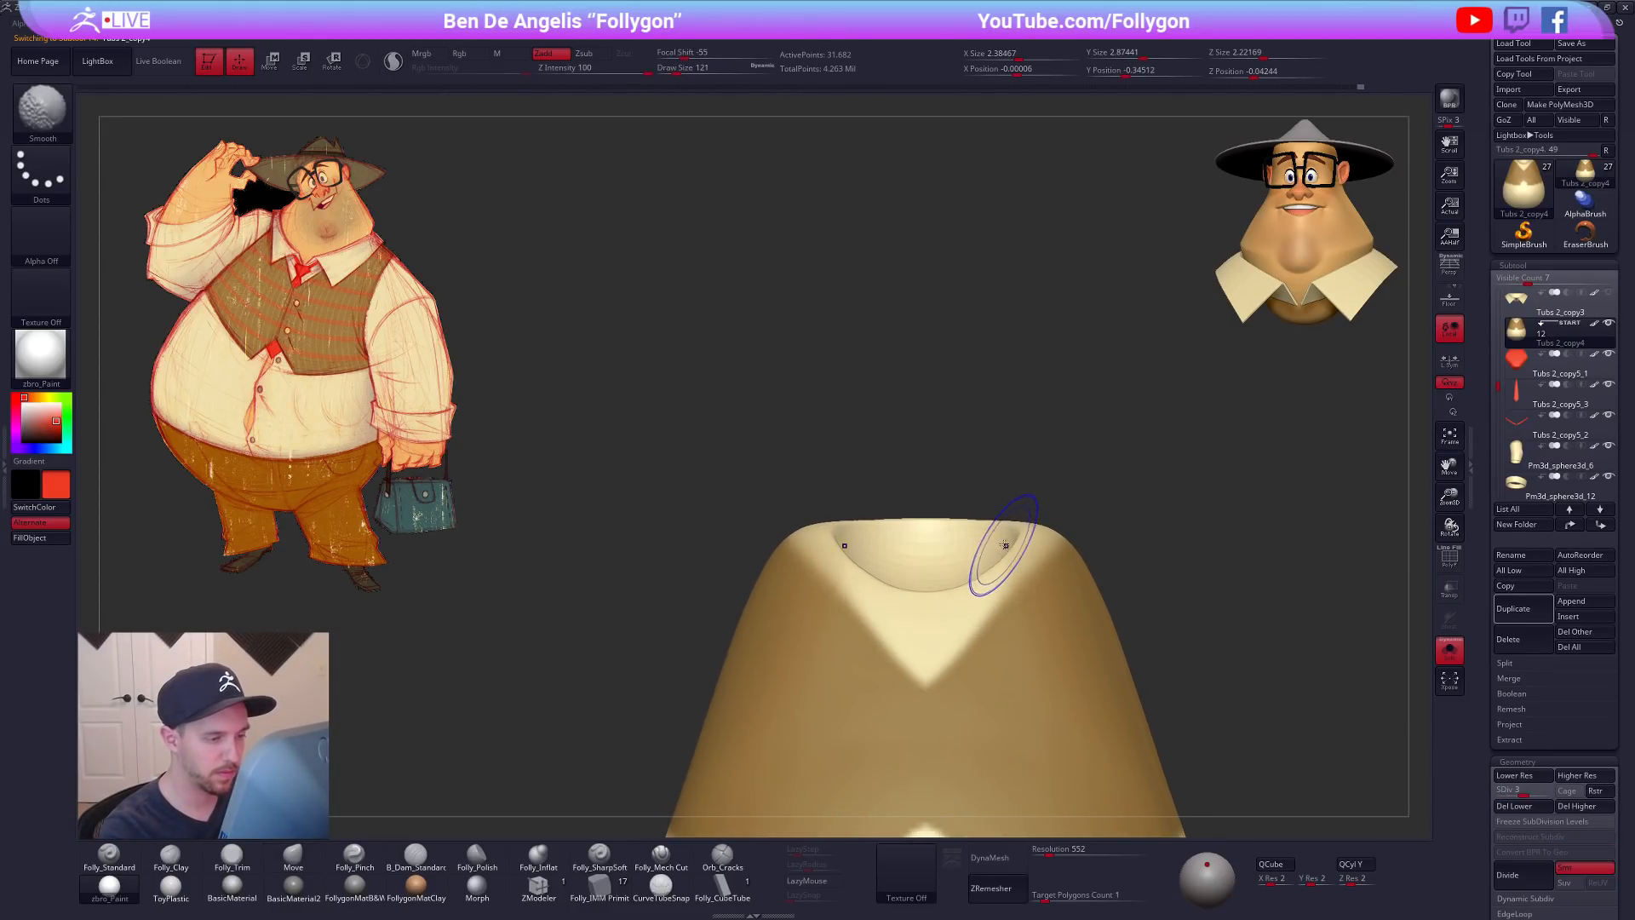
# Step: Mask the inside of the torso's neck opening
pyautogui.keyDown('ctrl'); pyautogui.click(1030, 513); pyautogui.keyUp('ctrl')
pyautogui.keyDown('ctrl'); pyautogui.click(1031, 516); pyautogui.keyUp('ctrl')
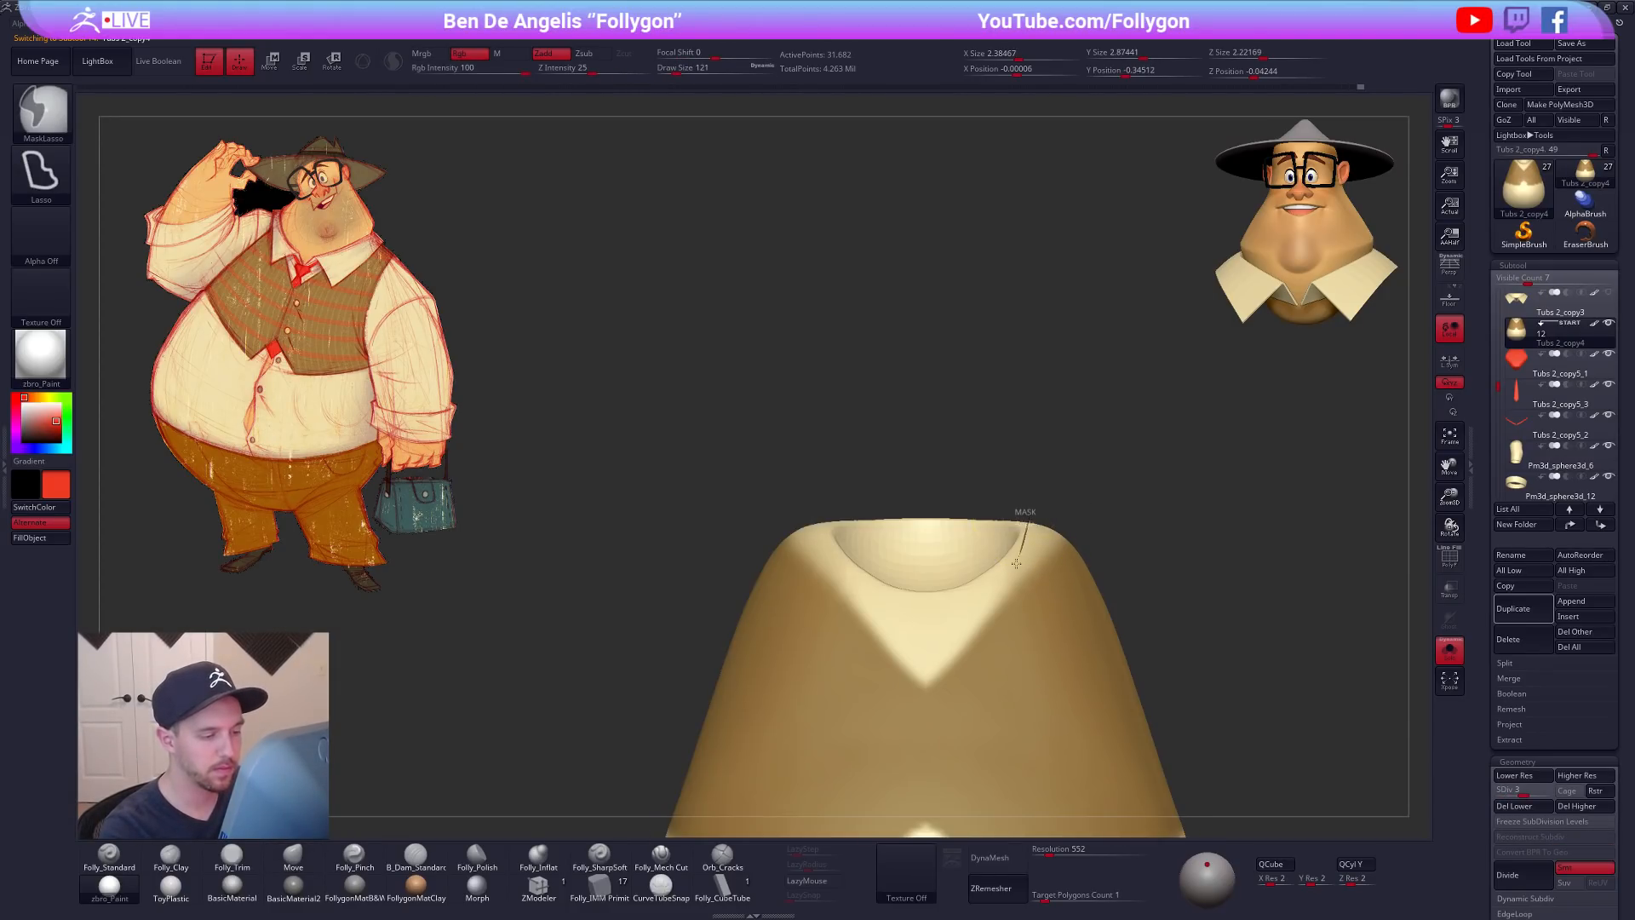
pyautogui.moveTo(970, 592)
pyautogui.keyDown('ctrl'); pyautogui.mouseDown()
pyautogui.moveTo(886, 562)
pyautogui.moveTo(935, 427)
pyautogui.mouseUp(); pyautogui.keyUp('ctrl')
pyautogui.keyDown('ctrl'); pyautogui.moveTo(1070, 602); pyautogui.dragTo(988, 683, button='right'); pyautogui.keyUp('ctrl')
pyautogui.moveTo(988, 683); pyautogui.dragTo(1015, 646)
pyautogui.moveTo(1130, 596)
pyautogui.keyDown('ctrl'); pyautogui.keyDown('alt'); pyautogui.mouseDown()
pyautogui.moveTo(1219, 635)
pyautogui.moveTo(1179, 639)
pyautogui.mouseUp(); pyautogui.keyUp('alt'); pyautogui.keyUp('ctrl')
pyautogui.keyDown('alt'); pyautogui.moveTo(1123, 699); pyautogui.dragTo(1086, 626, button='right'); pyautogui.keyUp('alt')
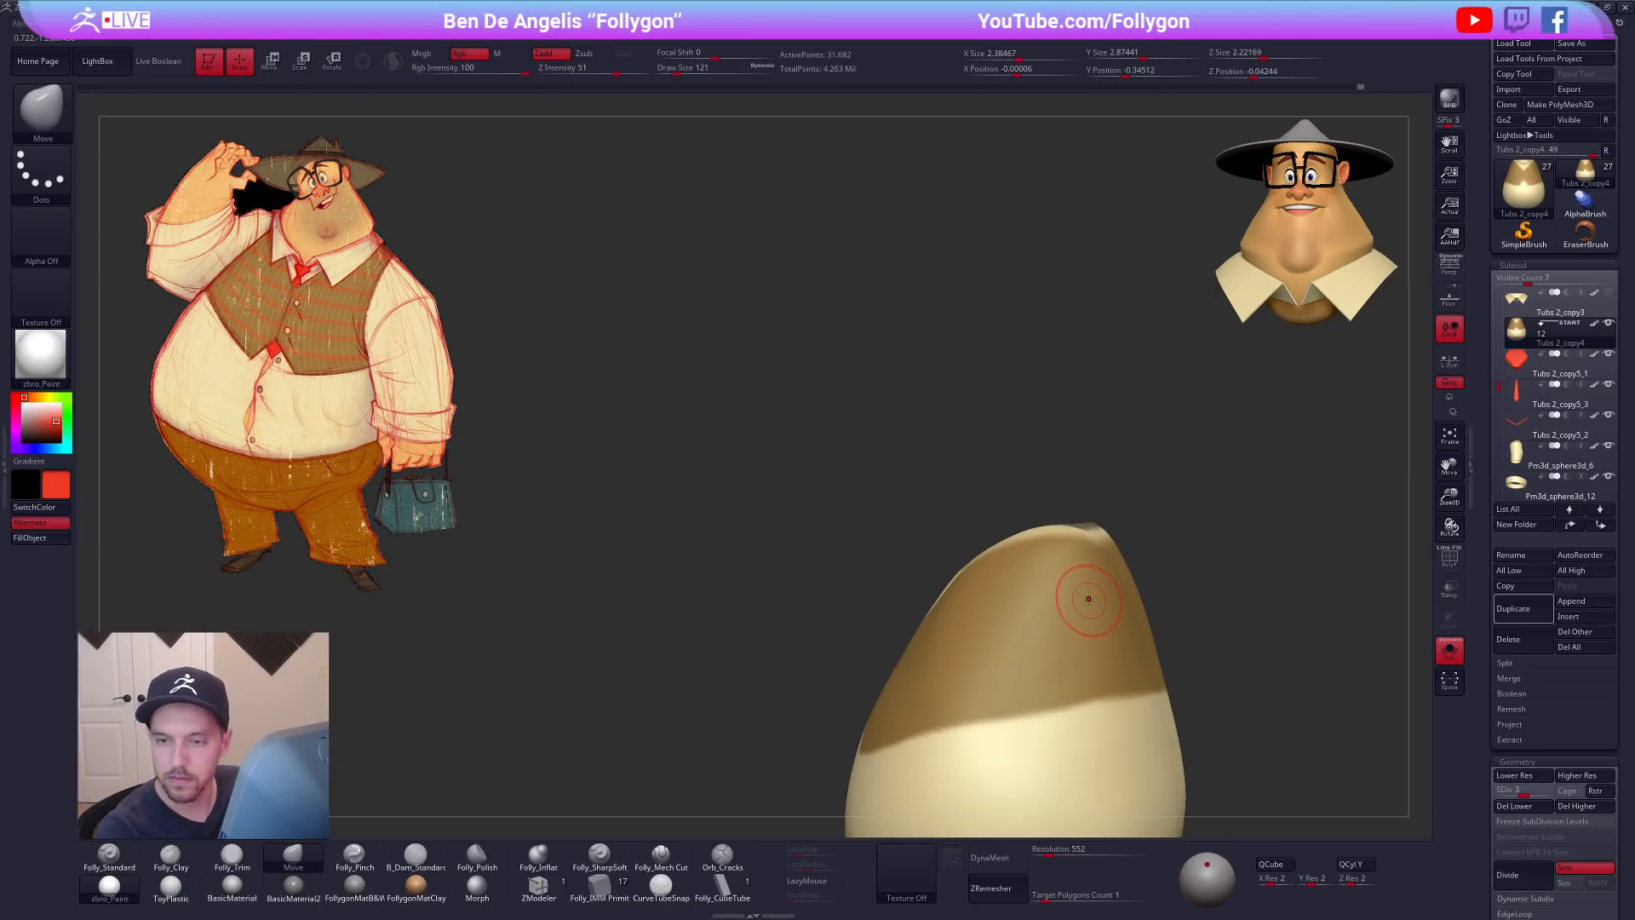
pyautogui.moveTo(1093, 595); pyautogui.dragTo(1110, 634, button='right')
pyautogui.keyDown('ctrl'); pyautogui.click(1029, 547); pyautogui.keyUp('ctrl')
pyautogui.moveTo(1047, 548); pyautogui.dragTo(1026, 616, button='right')
pyautogui.keyDown('ctrl'); pyautogui.keyDown('alt'); pyautogui.click(1009, 535); pyautogui.keyUp('alt'); pyautogui.keyUp('ctrl')
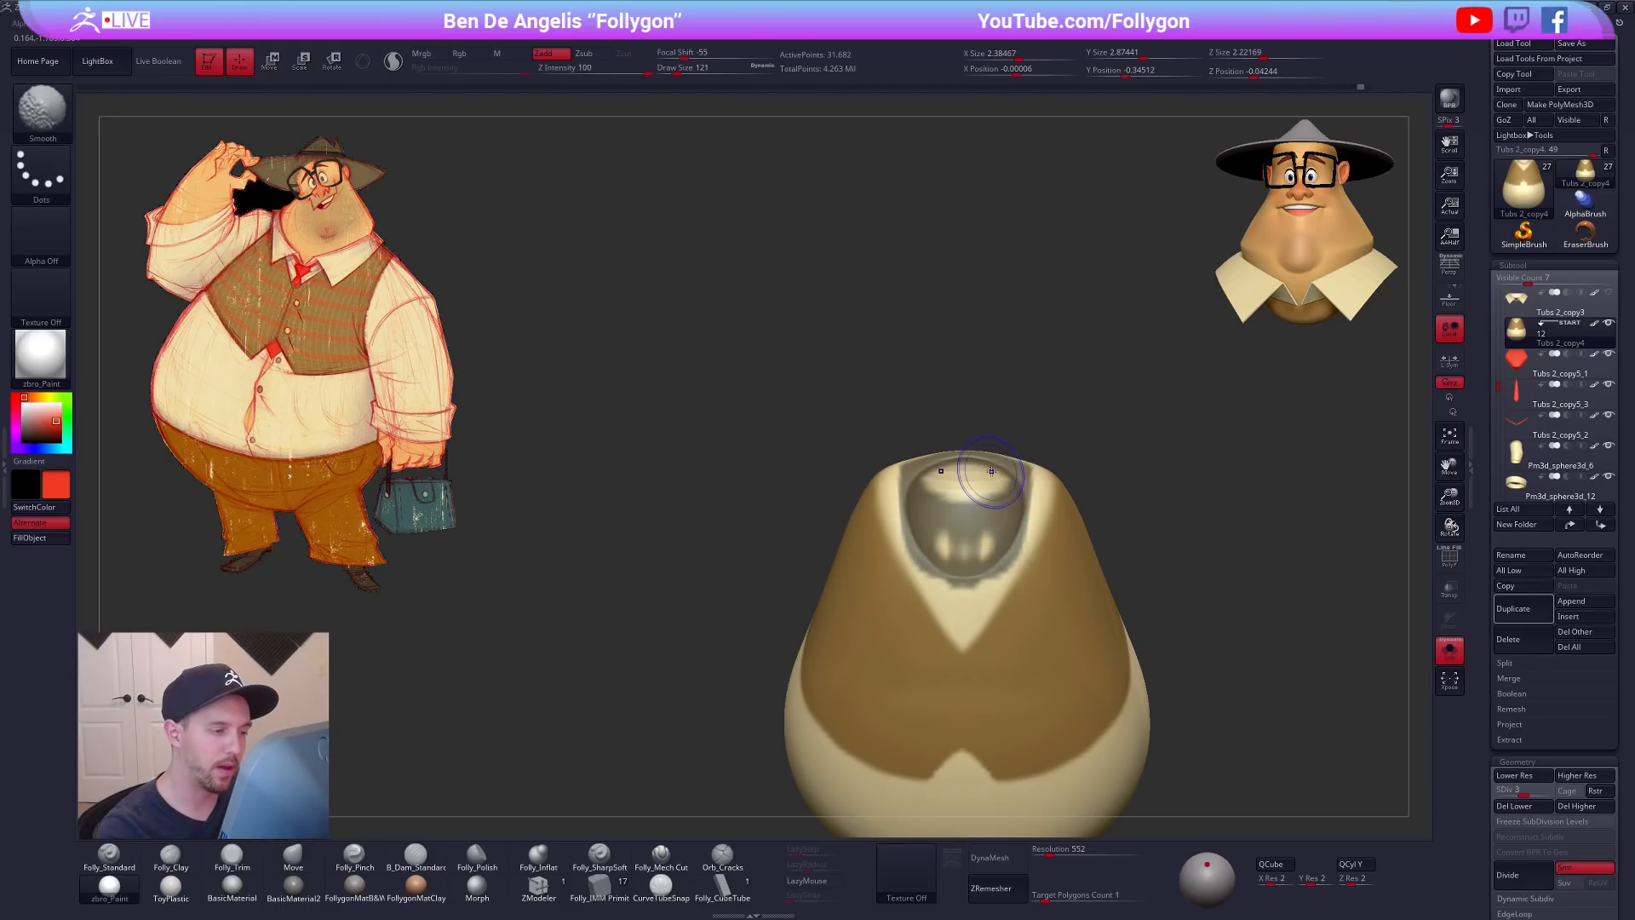
# Step: Refine the mask around the neck opening's rim with the MaskPen, painting the gaps and erasing the excess
pyautogui.hotkey('ctrl', 'space')
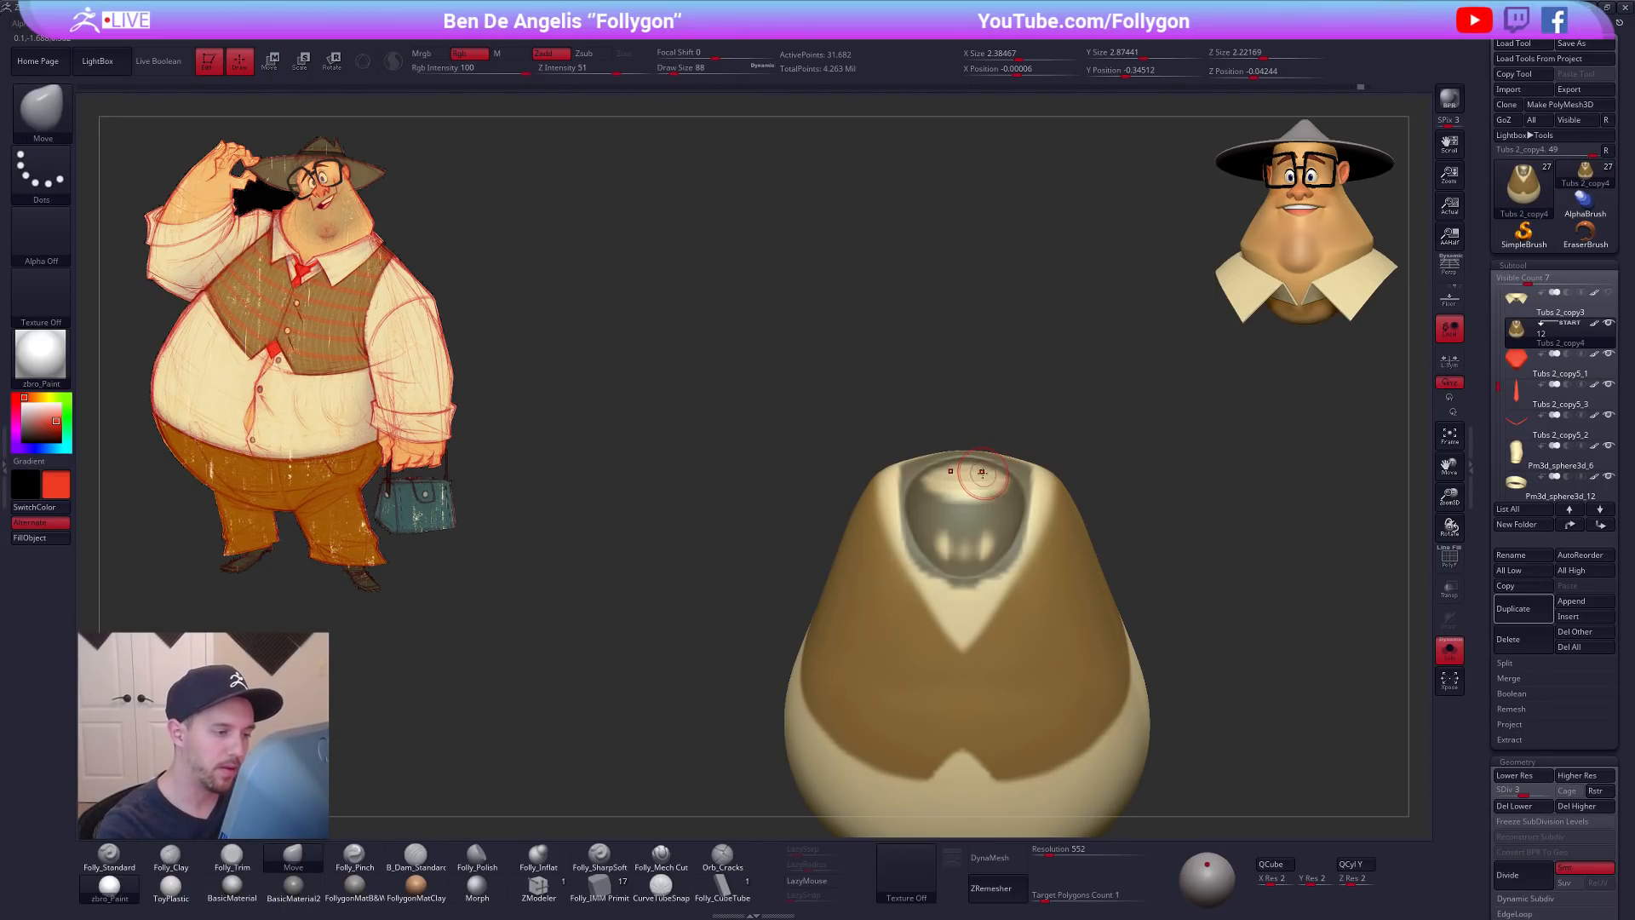
pyautogui.keyDown('ctrl'); pyautogui.moveTo(984, 474); pyautogui.dragTo(989, 513, button='right'); pyautogui.keyUp('ctrl')
pyautogui.moveTo(986, 515)
pyautogui.keyDown('ctrl'); pyautogui.mouseDown()
pyautogui.moveTo(986, 492)
pyautogui.moveTo(962, 496)
pyautogui.moveTo(933, 571)
pyautogui.moveTo(962, 580)
pyautogui.mouseUp(); pyautogui.keyUp('ctrl')
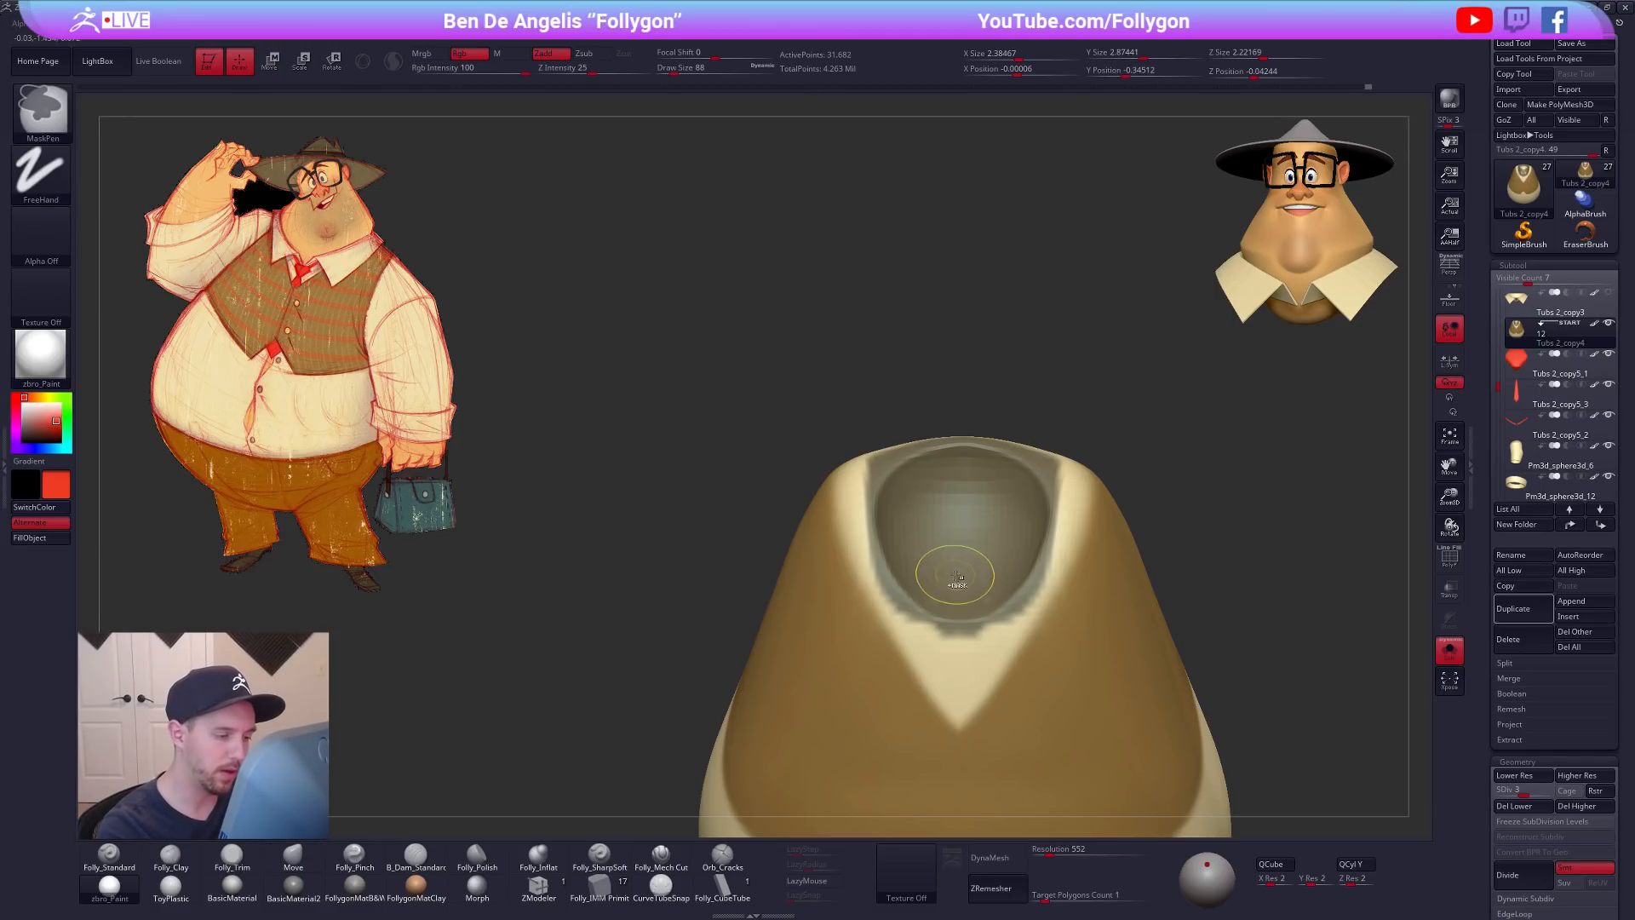
pyautogui.moveTo(949, 586); pyautogui.dragTo(1051, 529, button='right')
pyautogui.moveTo(1051, 529); pyautogui.dragTo(1080, 485)
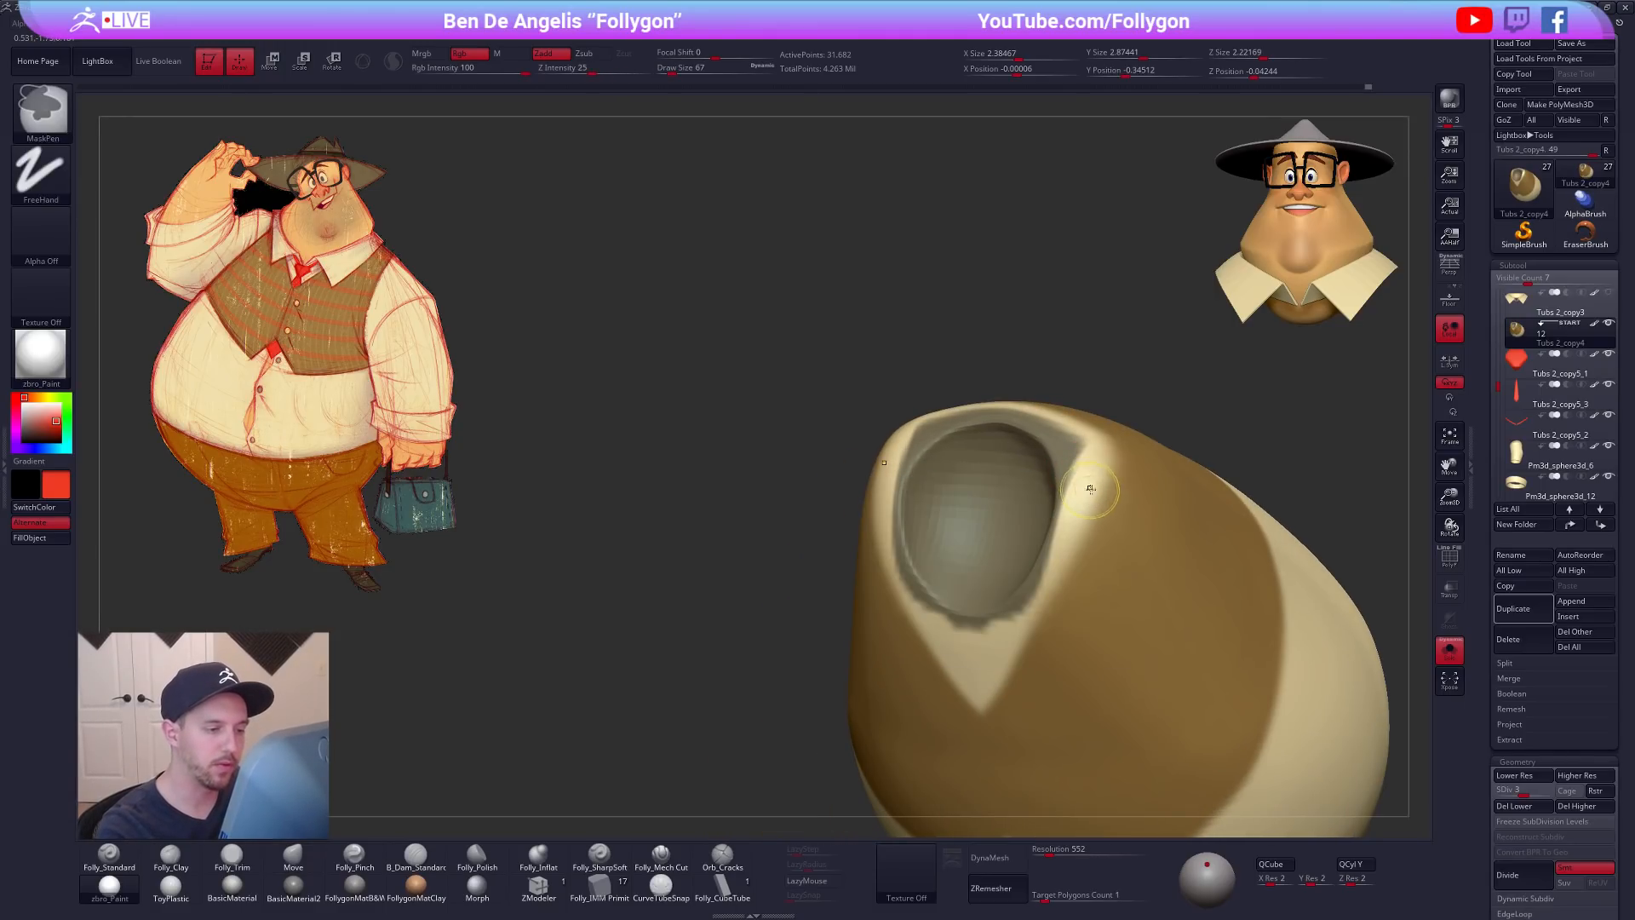
pyautogui.moveTo(1067, 415); pyautogui.dragTo(1073, 448, button='right')
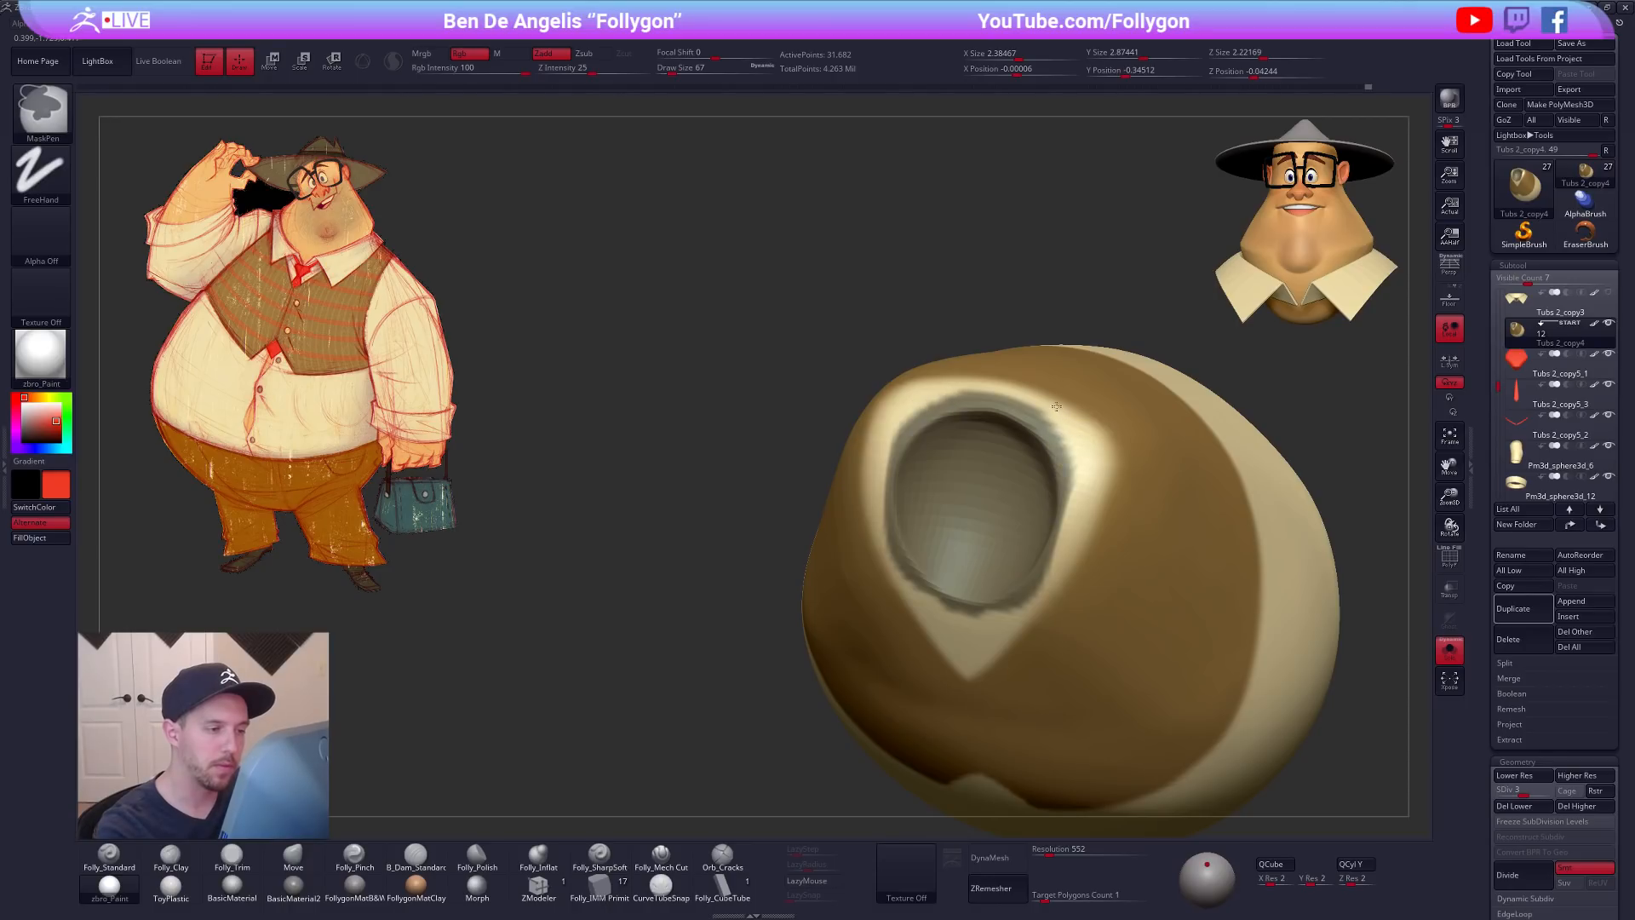
pyautogui.moveTo(1087, 446)
pyautogui.keyDown('ctrl'); pyautogui.keyDown('alt'); pyautogui.mouseDown()
pyautogui.moveTo(1078, 527)
pyautogui.moveTo(1038, 400)
pyautogui.mouseUp(); pyautogui.keyUp('alt'); pyautogui.keyUp('ctrl')
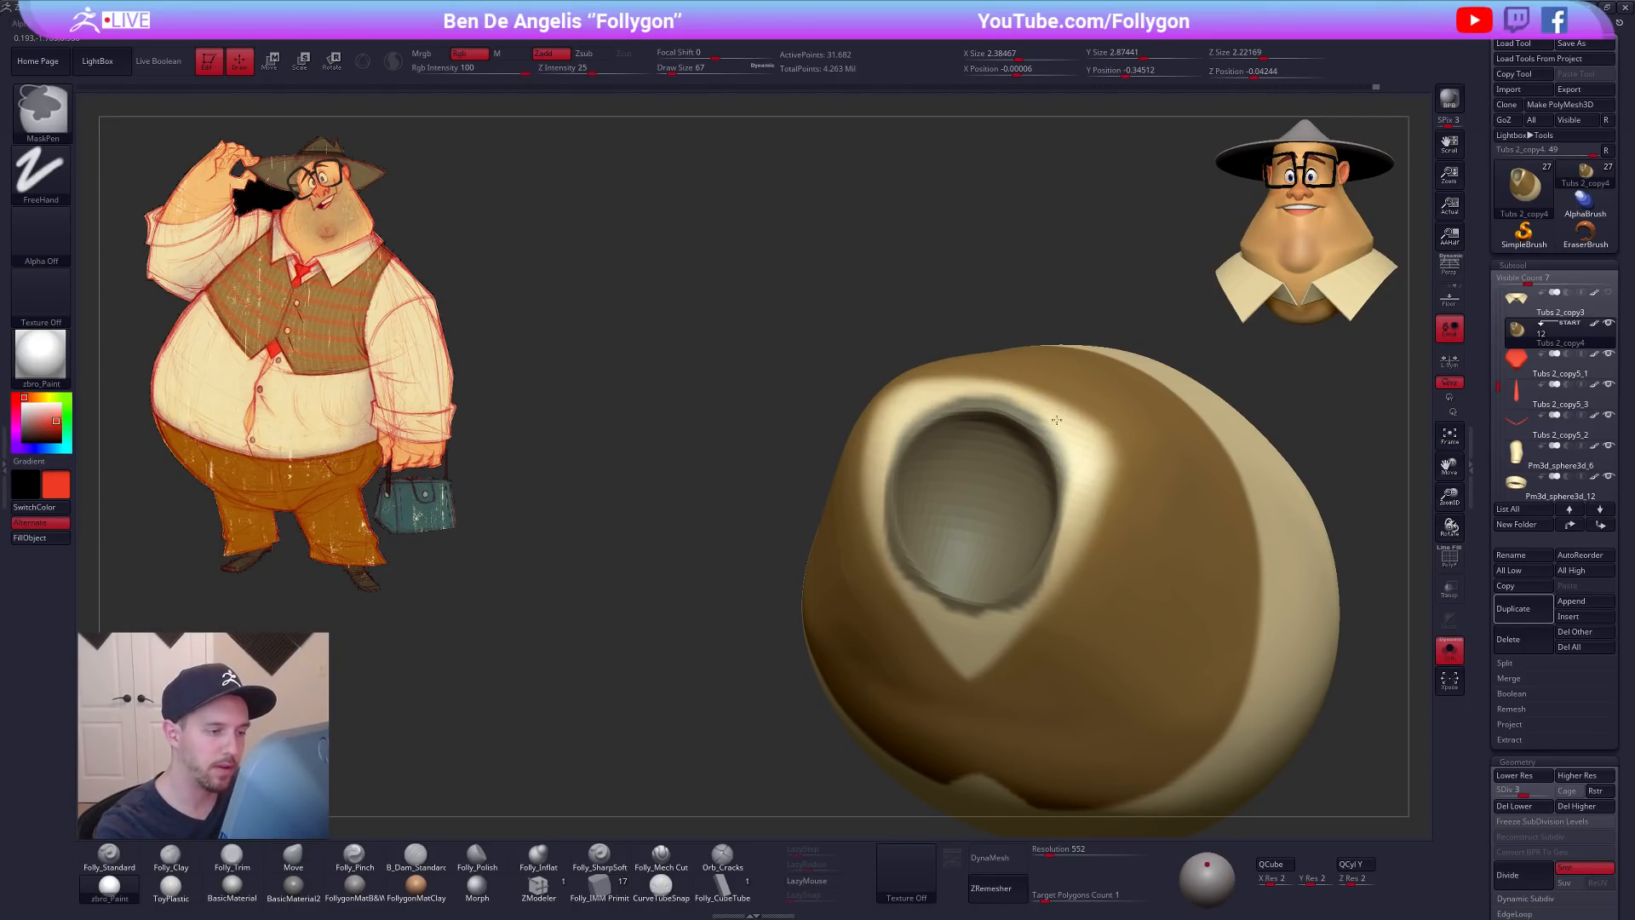
pyautogui.moveTo(1067, 485); pyautogui.dragTo(1064, 553, button='right')
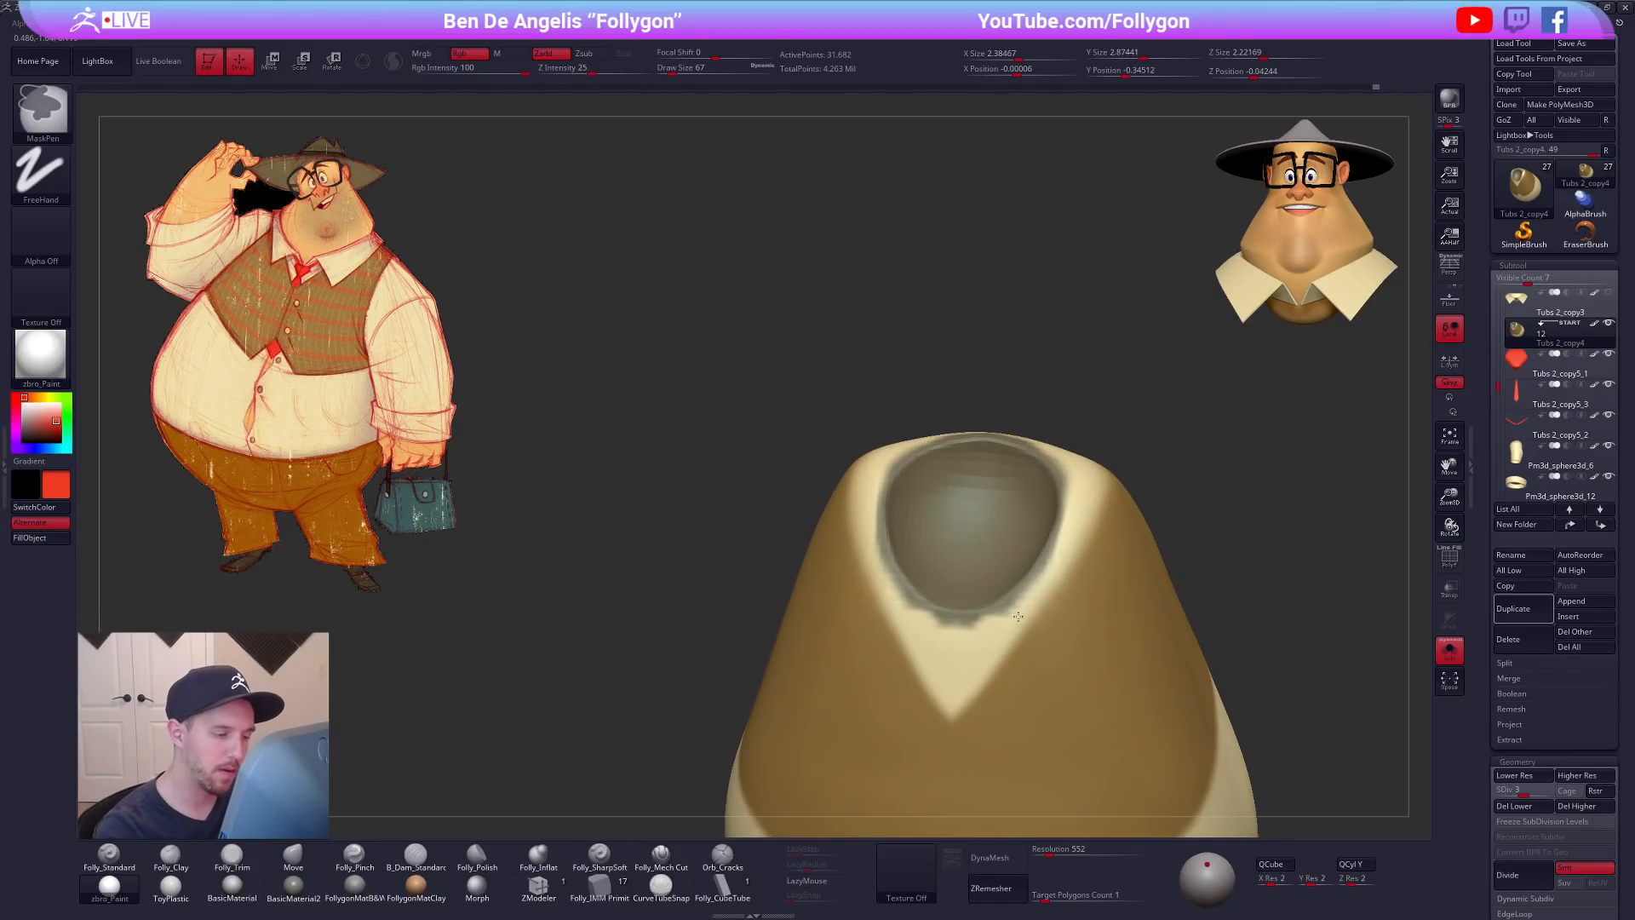
pyautogui.moveTo(971, 638); pyautogui.dragTo(1150, 559, button='right')
# Step: Raise the torso to subdivision level 5 and turn the masked neck opening into its own polygroup
pyautogui.hotkey('ctrl', 'space')
pyautogui.press('d')
pyautogui.press('d')
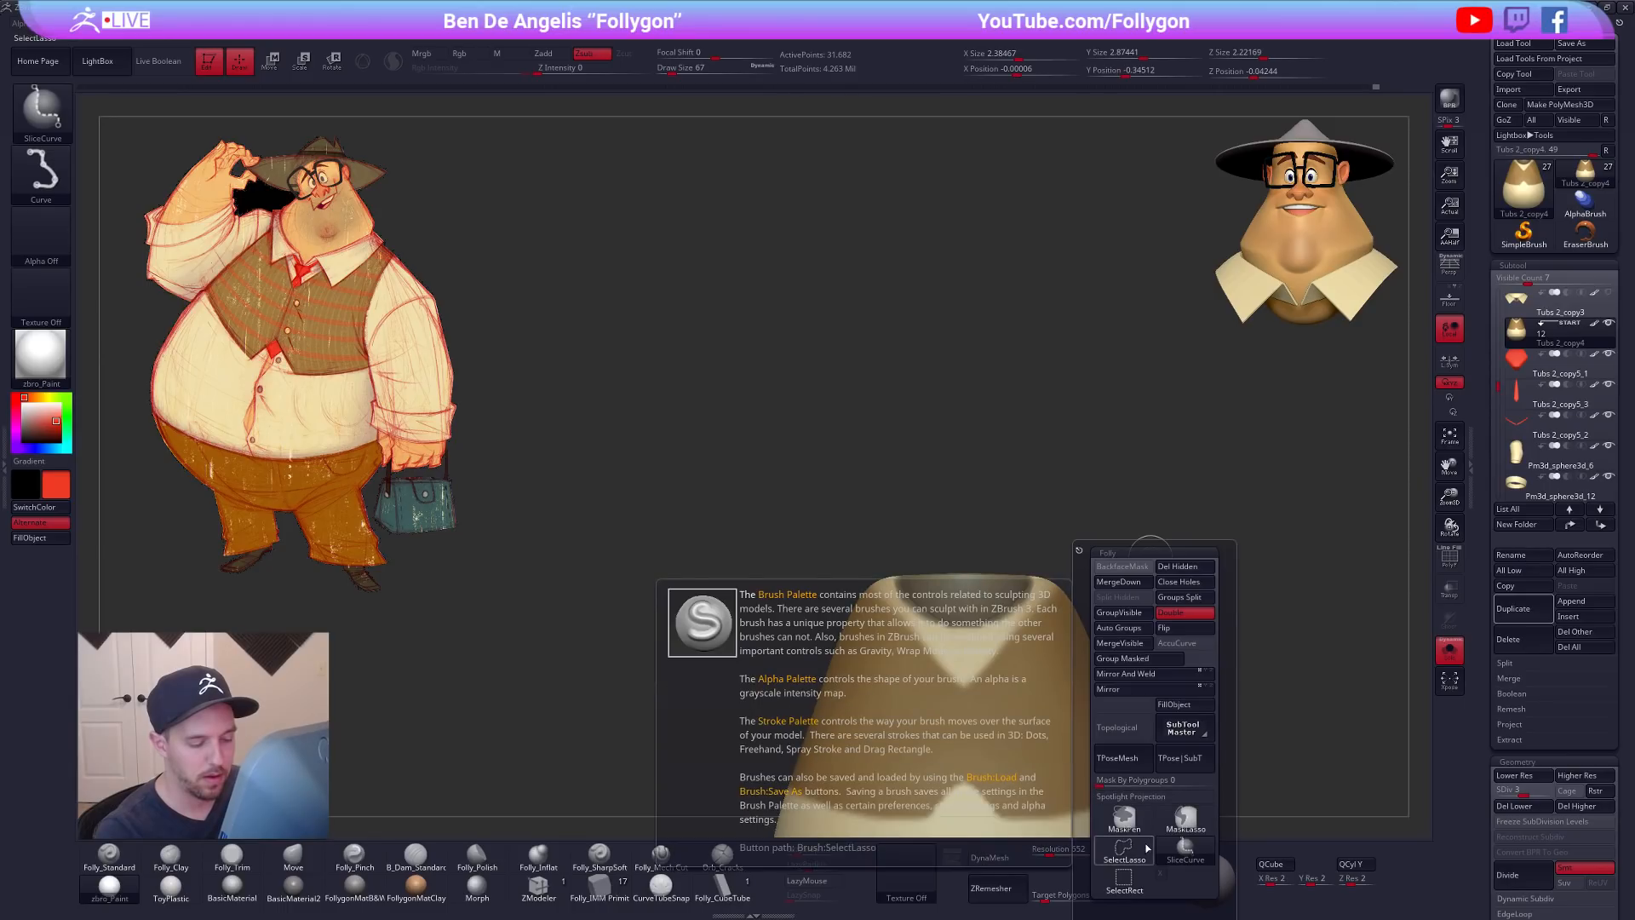
pyautogui.moveTo(1102, 635); pyautogui.dragTo(1098, 677, button='right')
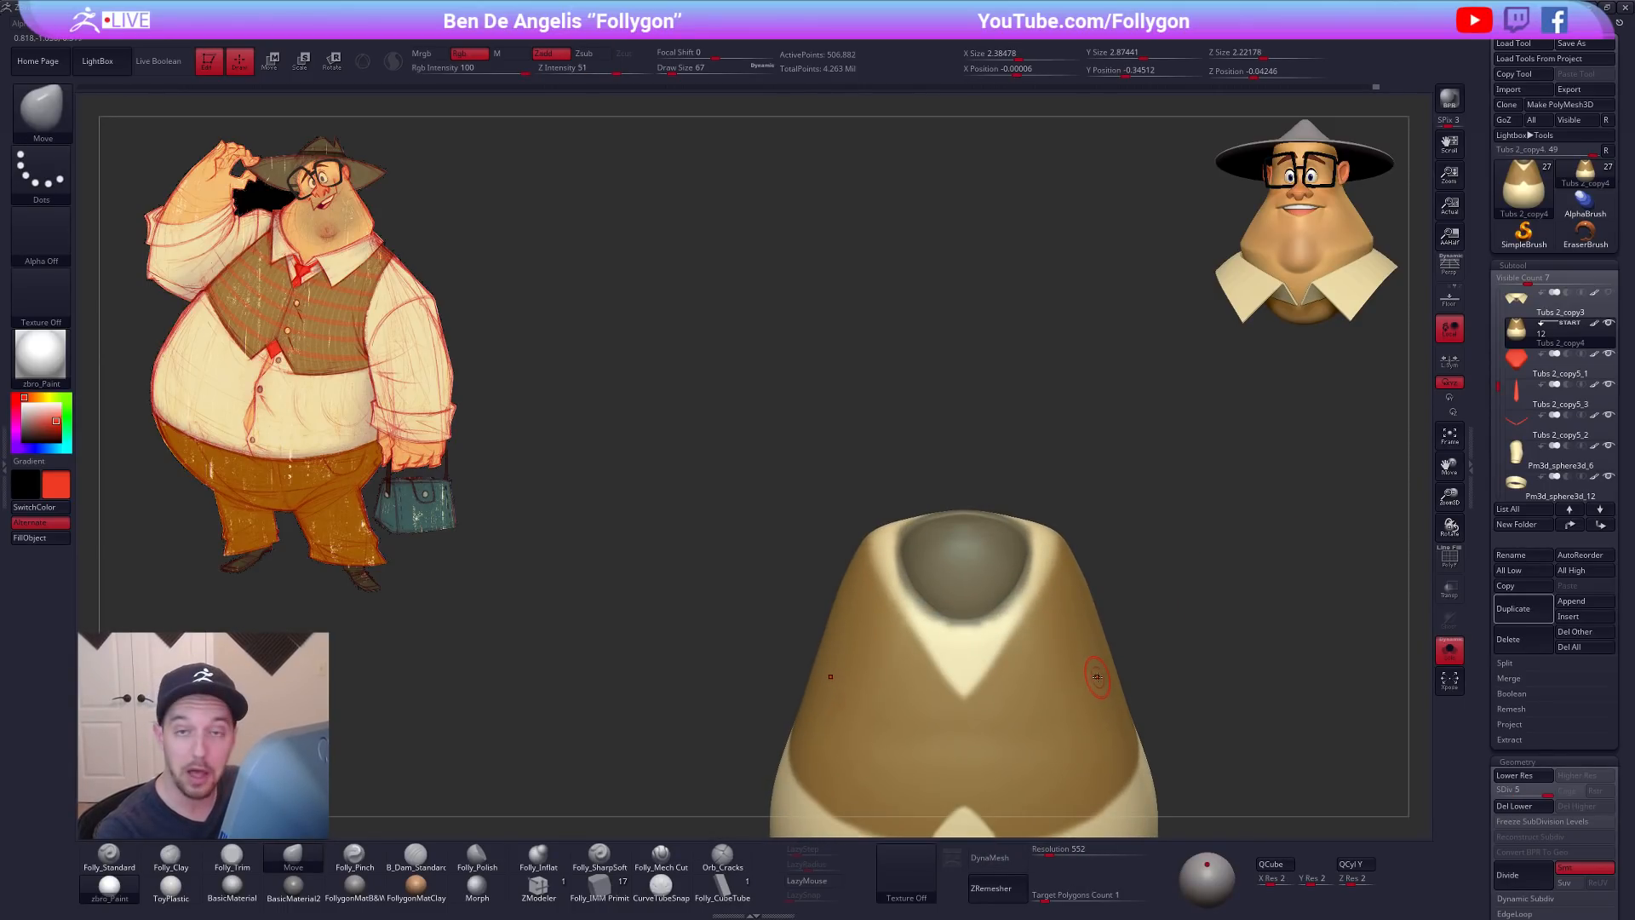
pyautogui.press('w')
pyautogui.hotkey('shift', 'f')
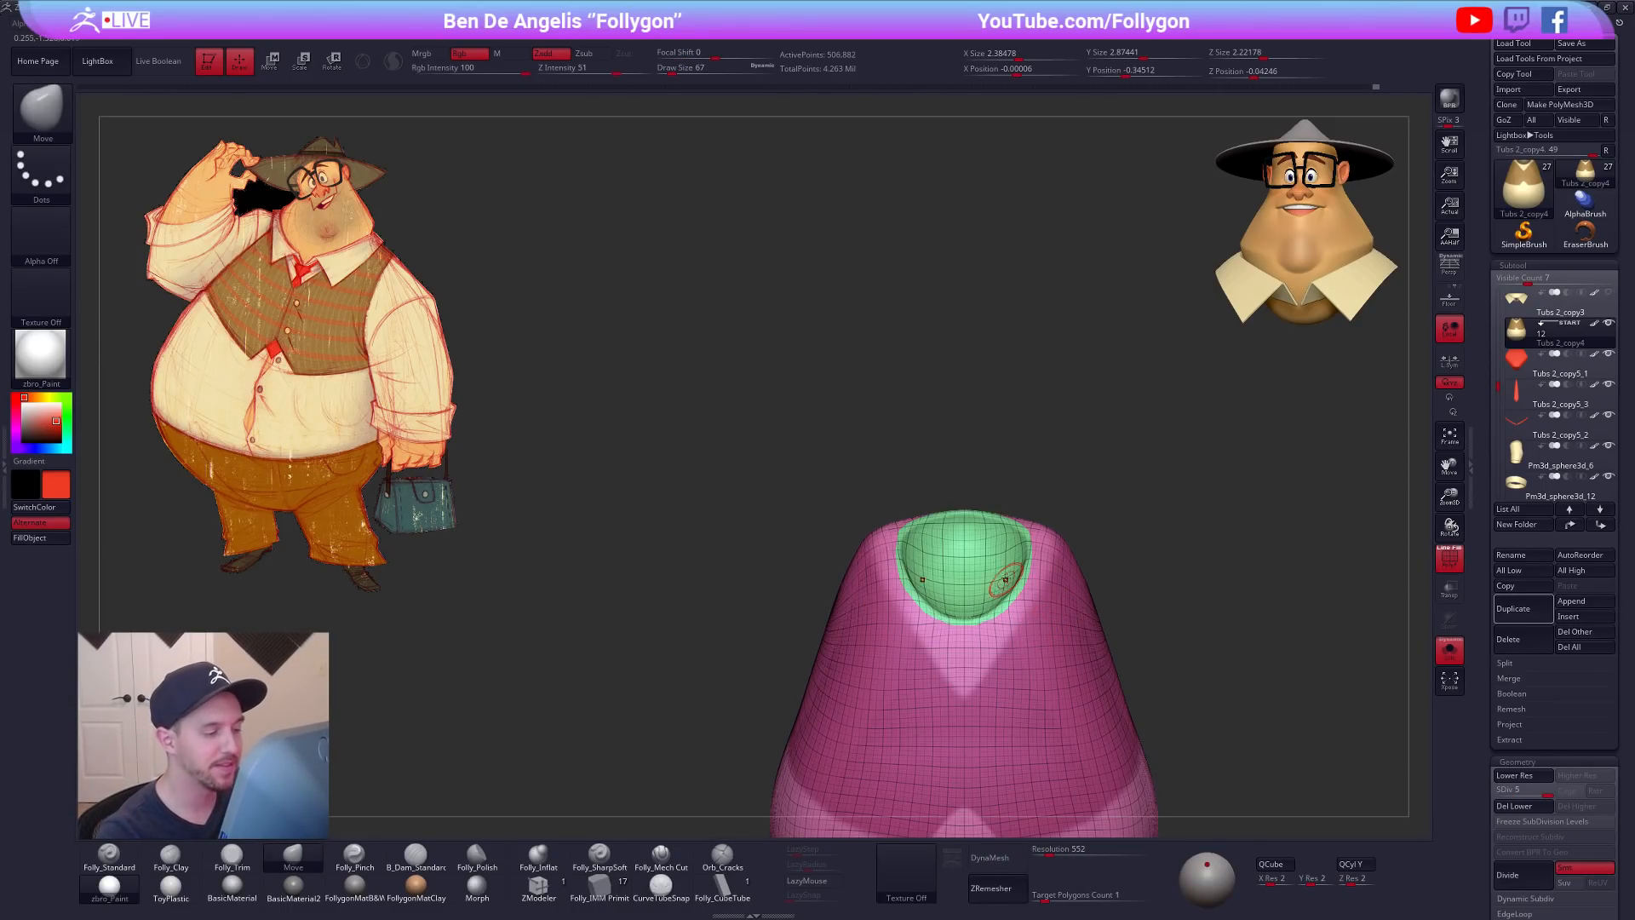
# Step: Mask the torso except for its neck opening and soften the mask edge at subdivision level 3
pyautogui.keyDown('ctrl'); pyautogui.click(997, 580); pyautogui.keyUp('ctrl')
pyautogui.press('q')
pyautogui.hotkey('shift', 'f')
pyautogui.hotkey('shift', 'd')
pyautogui.hotkey('shift', 'd')
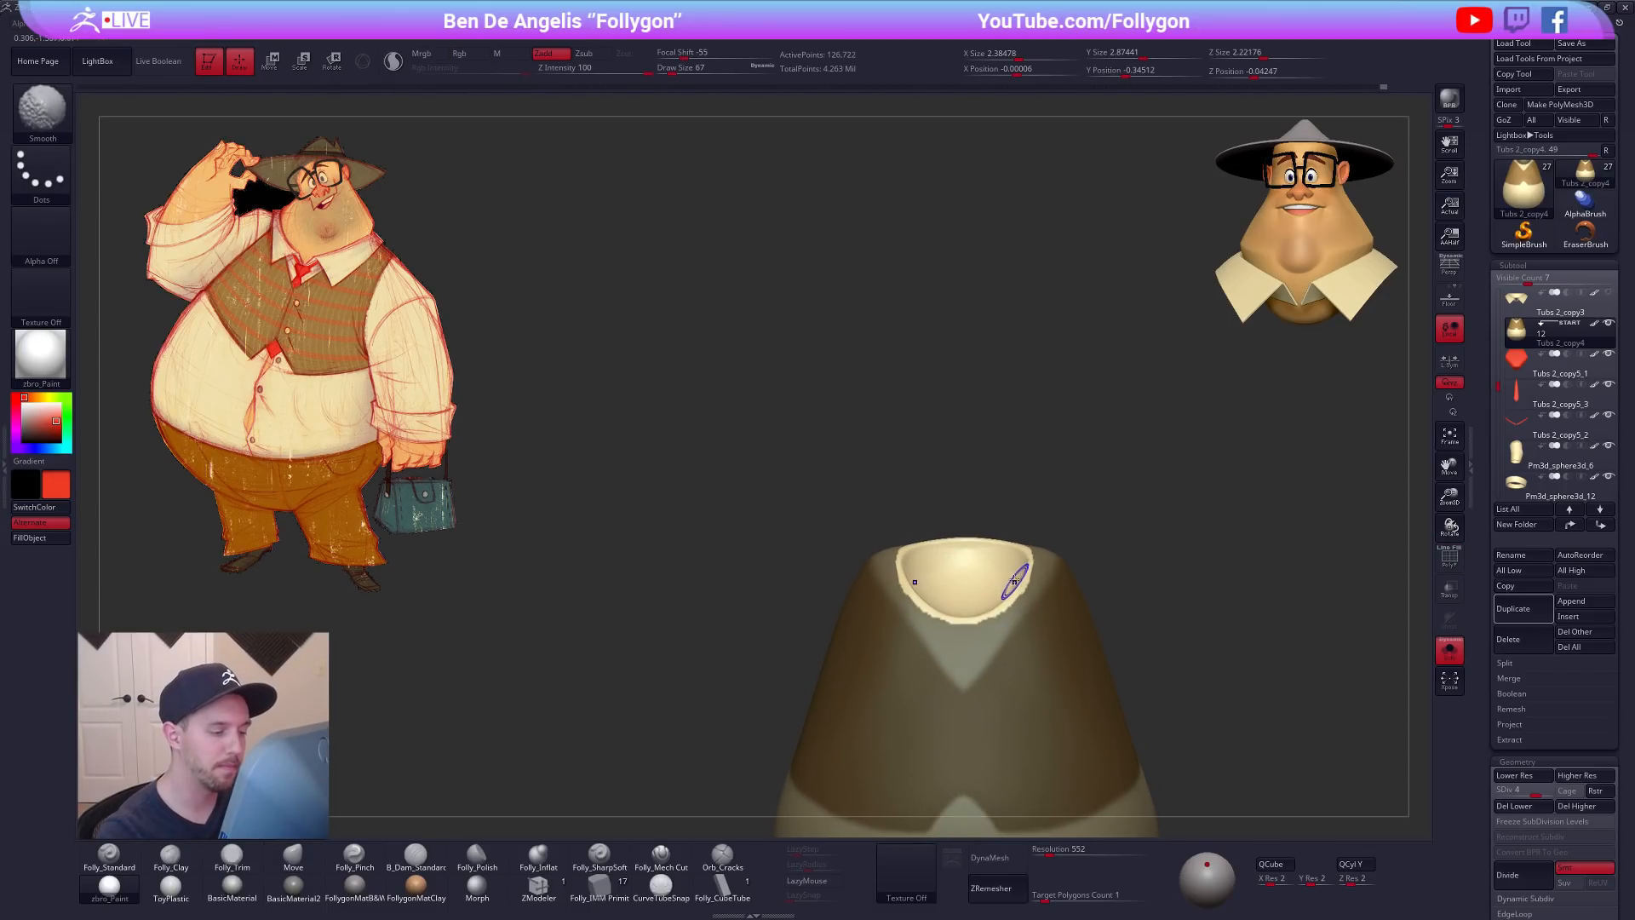
pyautogui.keyDown('ctrl'); pyautogui.click(1011, 578); pyautogui.keyUp('ctrl')
pyautogui.keyDown('ctrl'); pyautogui.click(1068, 539); pyautogui.keyUp('ctrl')
pyautogui.keyDown('ctrl'); pyautogui.click(1035, 571); pyautogui.keyUp('ctrl')
pyautogui.keyDown('ctrl'); pyautogui.click(1034, 571); pyautogui.keyUp('ctrl')
pyautogui.moveTo(1043, 612)
pyautogui.mouseDown(button='right')
pyautogui.moveTo(1041, 587)
pyautogui.moveTo(1114, 559)
pyautogui.mouseUp(button='right')
pyautogui.keyDown('ctrl'); pyautogui.click(1113, 558); pyautogui.keyUp('ctrl')
# Step: Raise the unmasked neck opening on the torso and adjust its edge with the Move brush at draw size 203
pyautogui.press('w')
pyautogui.moveTo(1046, 587)
pyautogui.keyDown('shift'); pyautogui.mouseDown()
pyautogui.moveTo(1038, 686)
pyautogui.moveTo(1056, 629)
pyautogui.mouseUp(); pyautogui.keyUp('shift')
pyautogui.press('q')
pyautogui.press('space')
pyautogui.moveTo(1031, 562); pyautogui.dragTo(1029, 549)
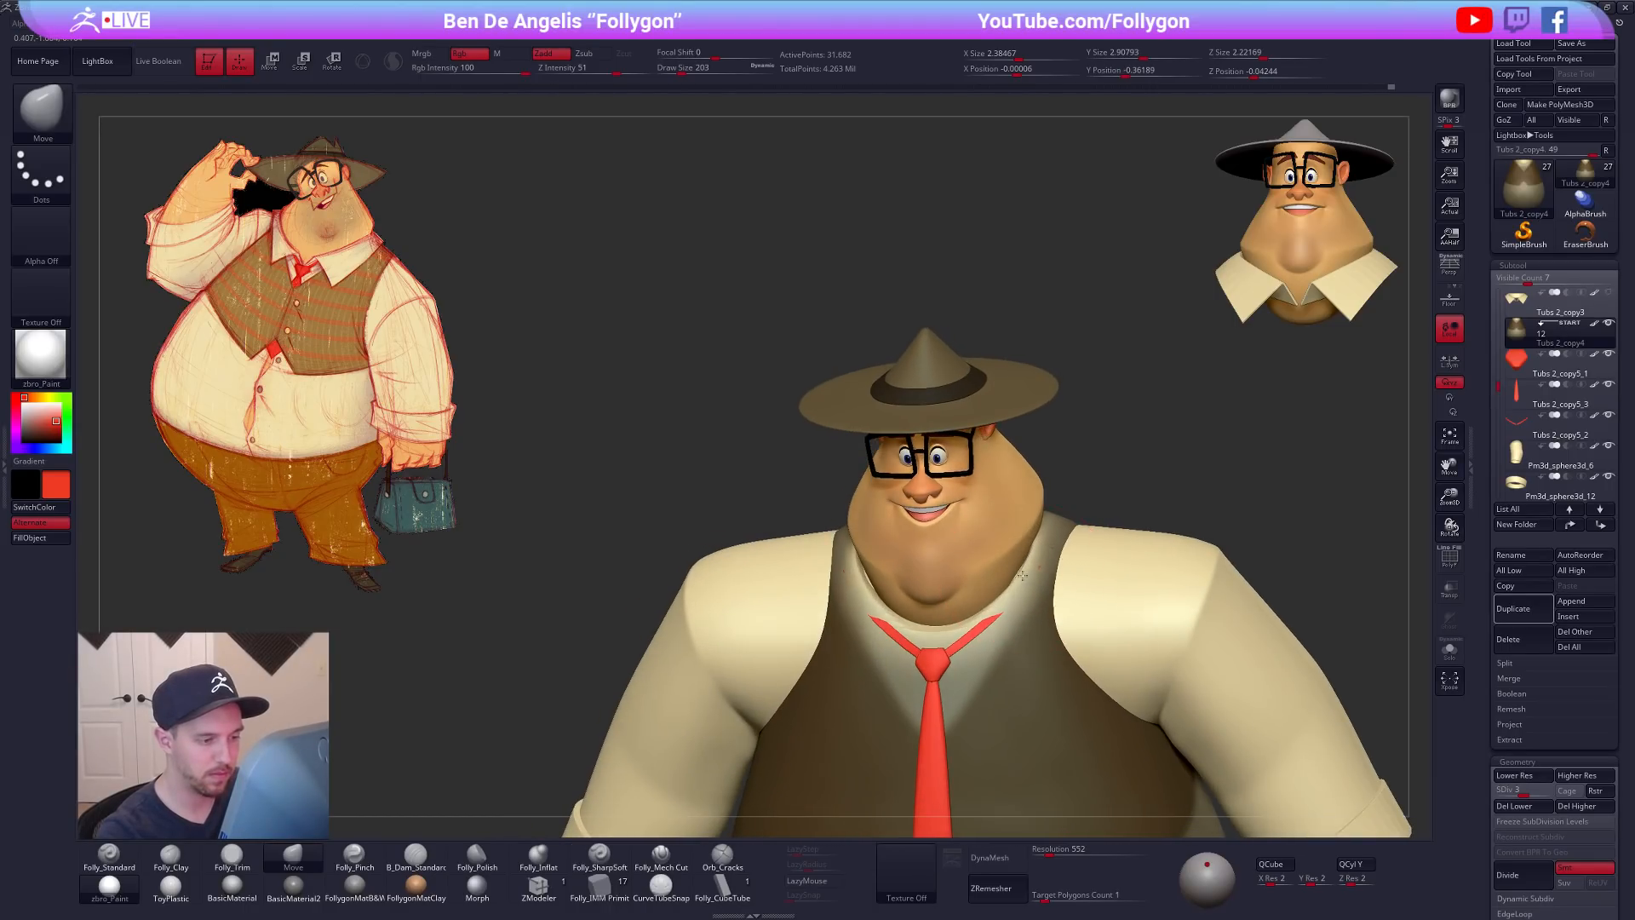
# Step: Shape the torso's neckline from the side and above with the Move brush at draw size 292
pyautogui.moveTo(1082, 502)
pyautogui.mouseDown(button='right')
pyautogui.moveTo(1056, 507)
pyautogui.moveTo(1059, 432)
pyautogui.moveTo(1062, 483)
pyautogui.moveTo(1031, 508)
pyautogui.moveTo(1005, 468)
pyautogui.moveTo(932, 460)
pyautogui.mouseUp(button='right')
pyautogui.press('space')
pyautogui.press('space')
pyautogui.moveTo(934, 477); pyautogui.dragTo(948, 477)
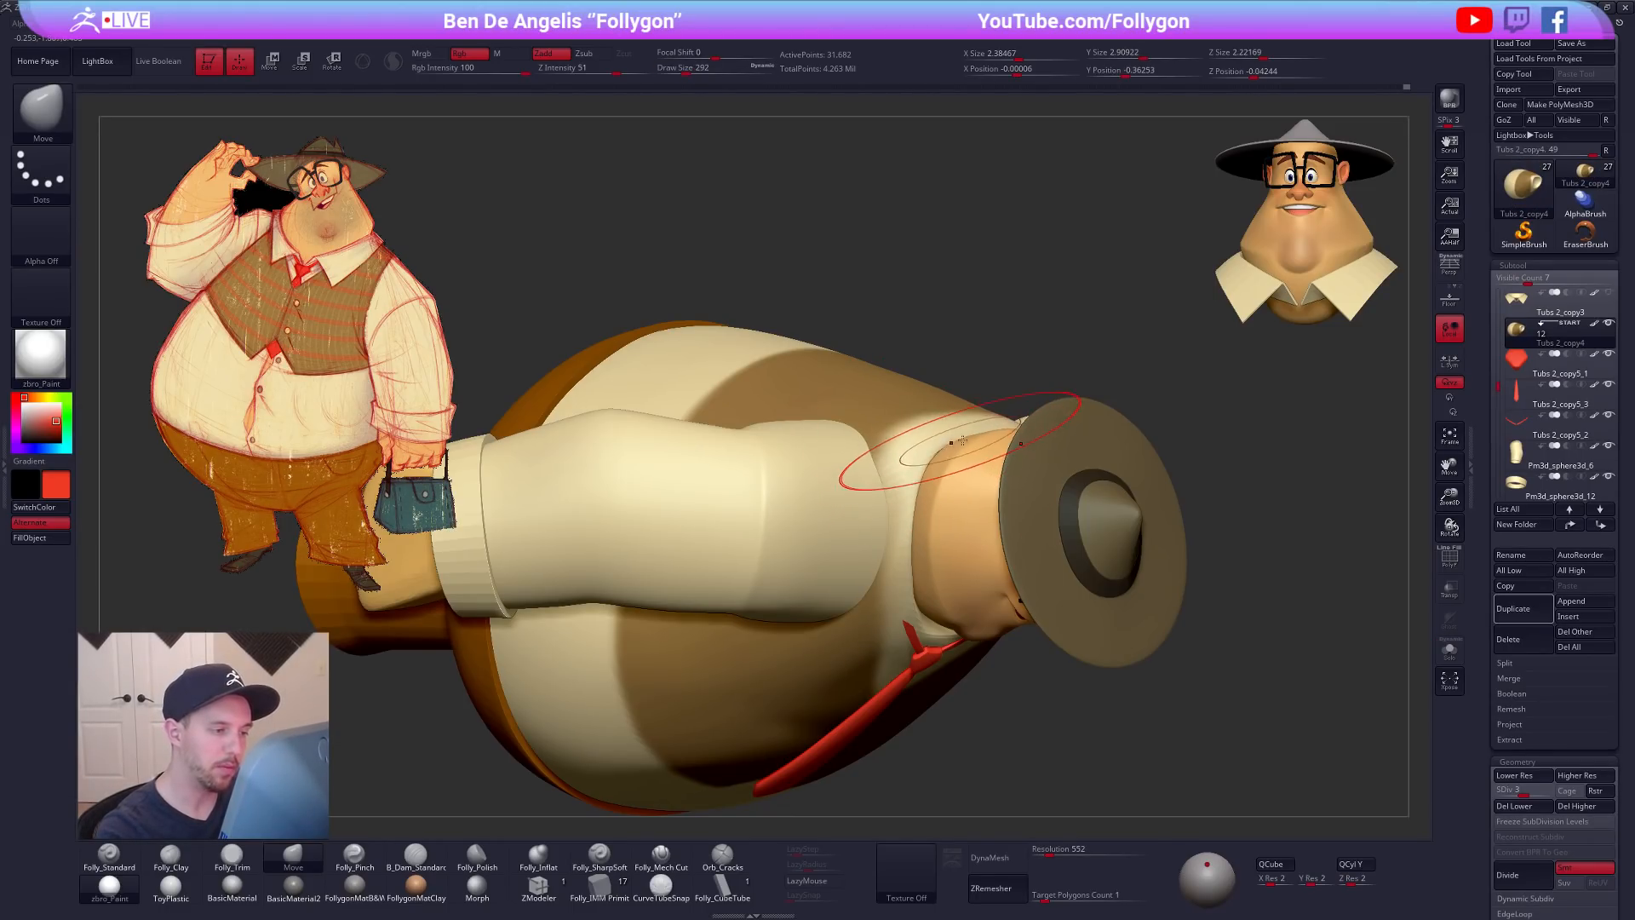
pyautogui.moveTo(967, 434)
pyautogui.mouseDown(button='right')
pyautogui.moveTo(914, 482)
pyautogui.moveTo(1035, 613)
pyautogui.mouseUp(button='right')
pyautogui.press('[')
pyautogui.moveTo(1065, 707); pyautogui.dragTo(1105, 603, button='right')
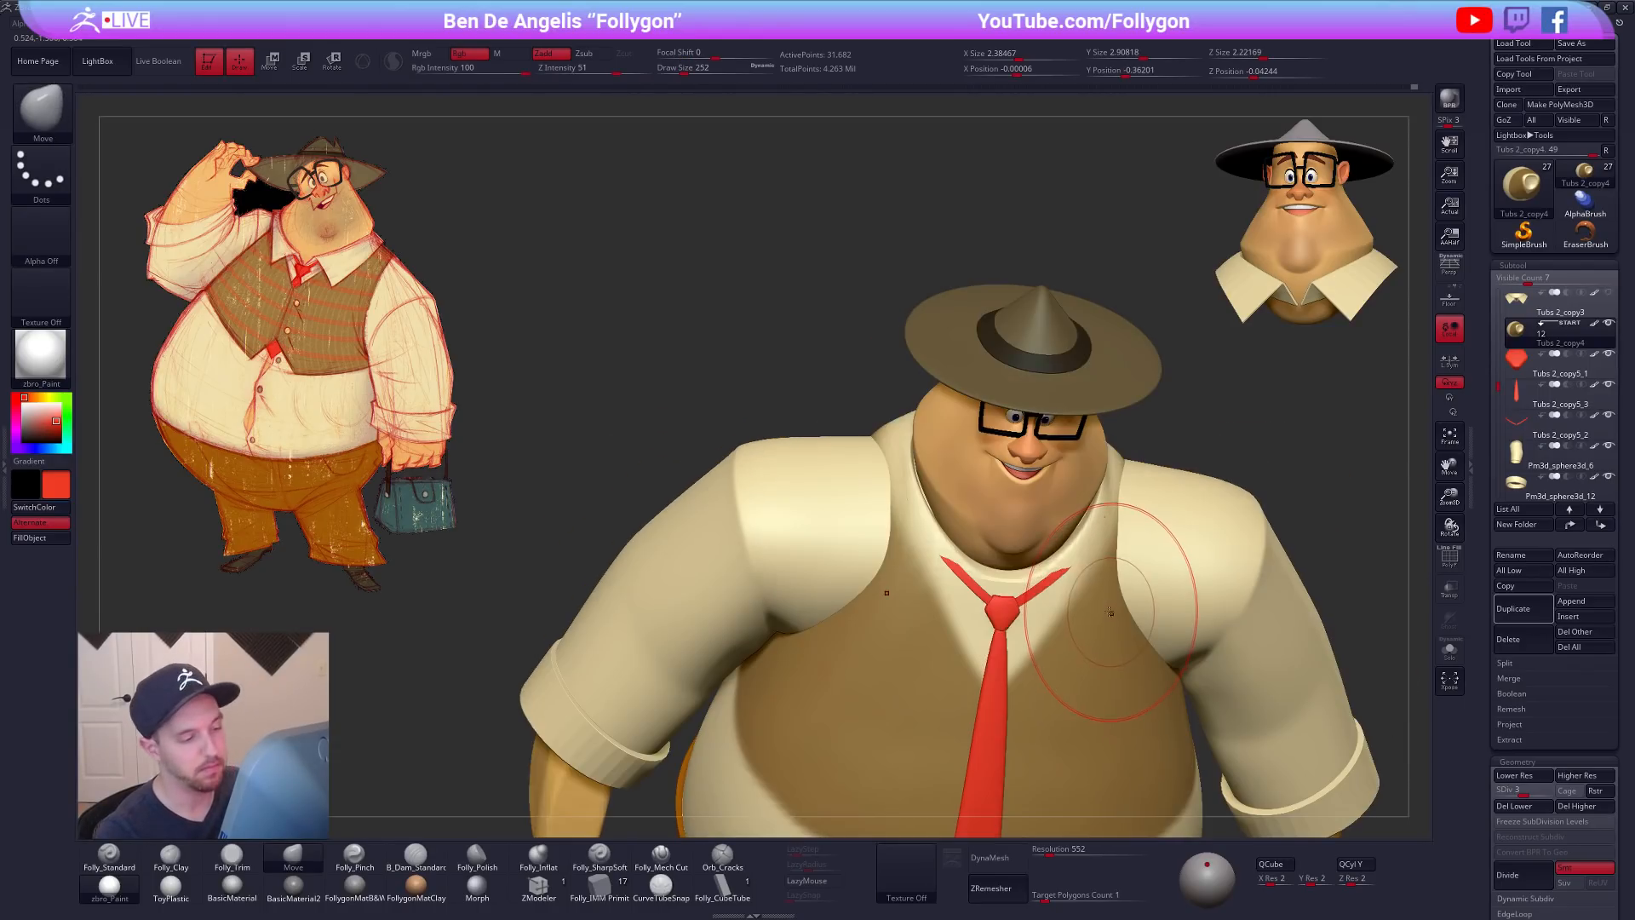
# Step: Fit the torso's upper shoulders around the neck with the Move brush and return to subdivision level 5
pyautogui.press('space')
pyautogui.moveTo(1137, 569); pyautogui.dragTo(1124, 569)
pyautogui.moveTo(1108, 596); pyautogui.dragTo(1020, 525, button='right')
pyautogui.press('space')
pyautogui.moveTo(1056, 545); pyautogui.dragTo(1044, 546)
pyautogui.press('d')
pyautogui.press('d')
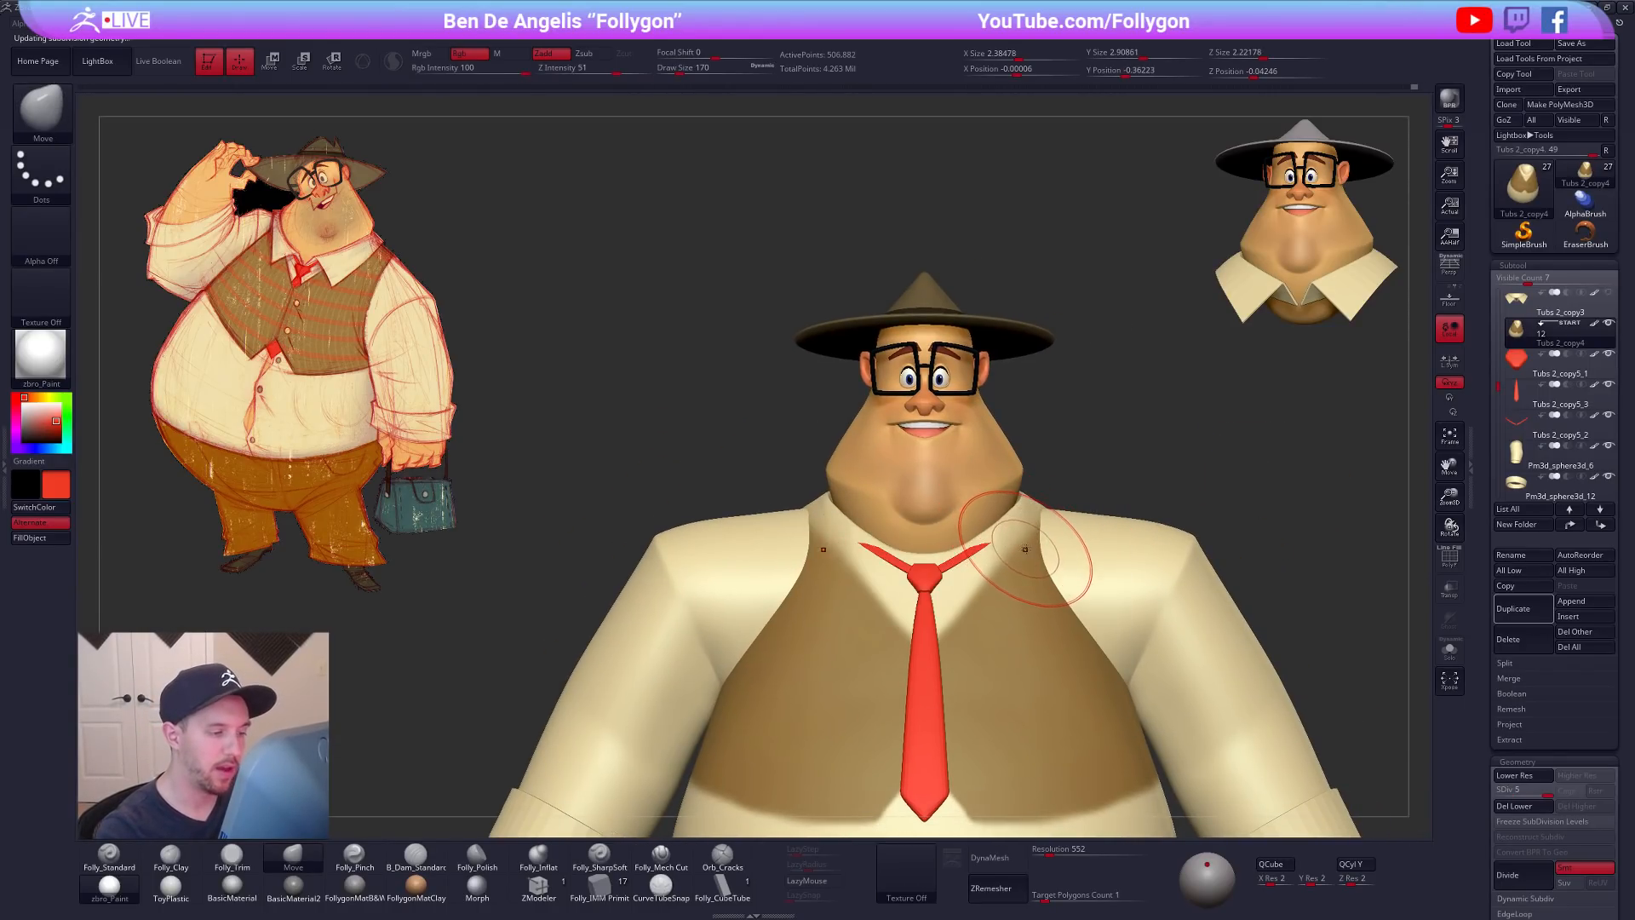
# Step: Isolate the torso and clean up the neck opening's rim with the Folly_Trim and Smooth brushes
pyautogui.moveTo(1035, 548); pyautogui.dragTo(1009, 580, button='right')
pyautogui.press('3')
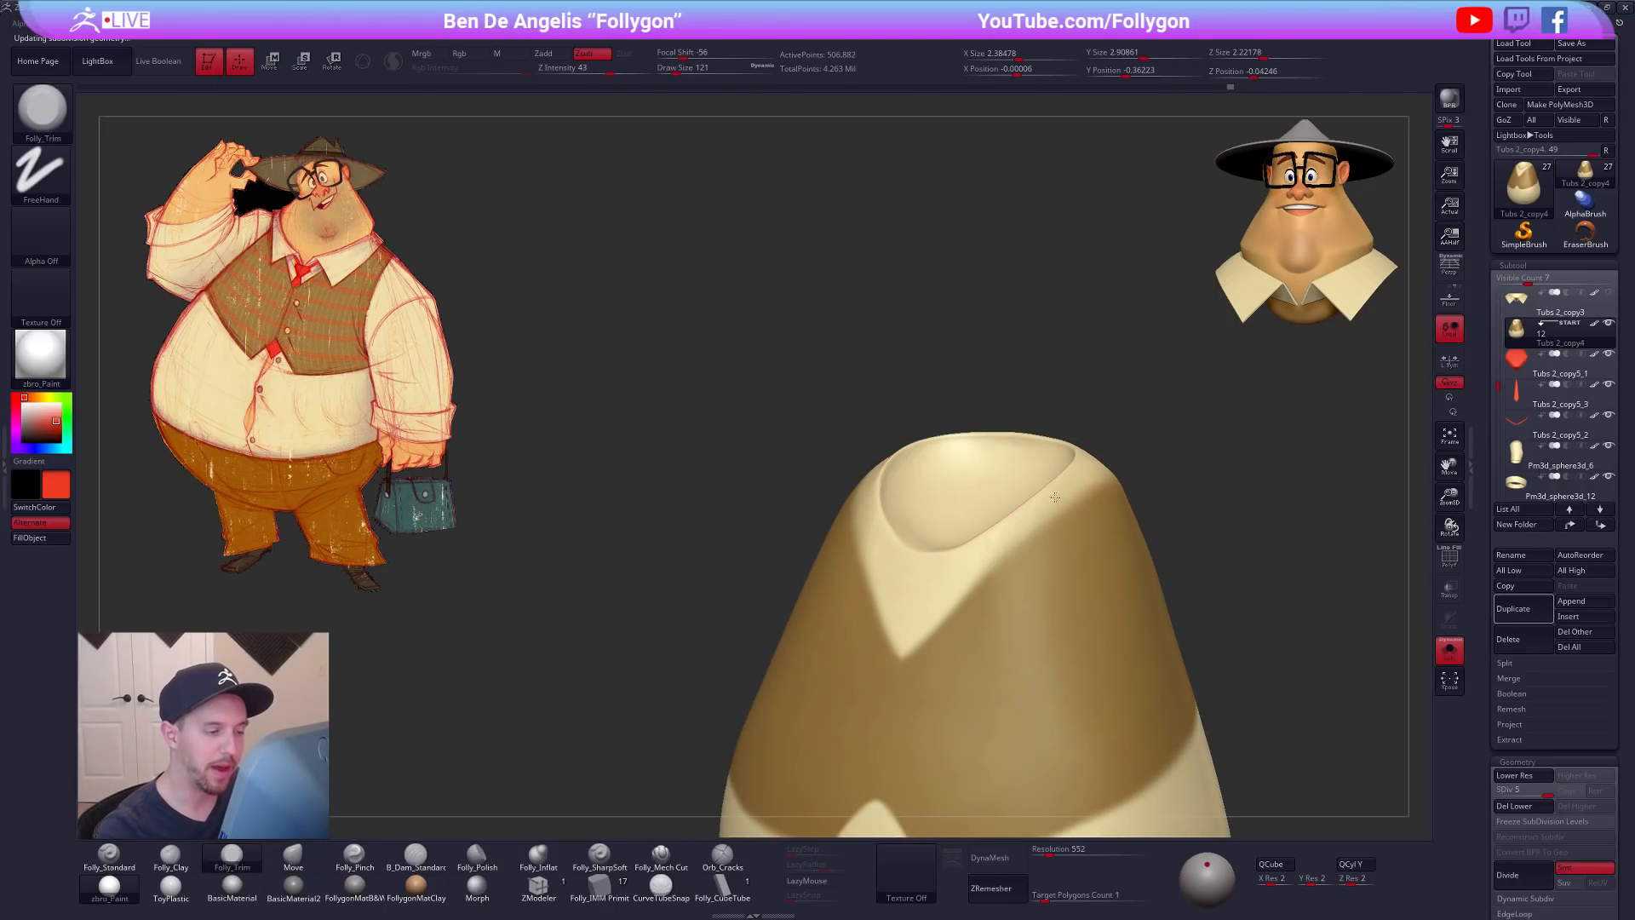
pyautogui.moveTo(926, 625)
pyautogui.mouseDown(button='right')
pyautogui.moveTo(1055, 537)
pyautogui.moveTo(1011, 618)
pyautogui.moveTo(1041, 574)
pyautogui.mouseUp(button='right')
pyautogui.press('shift')
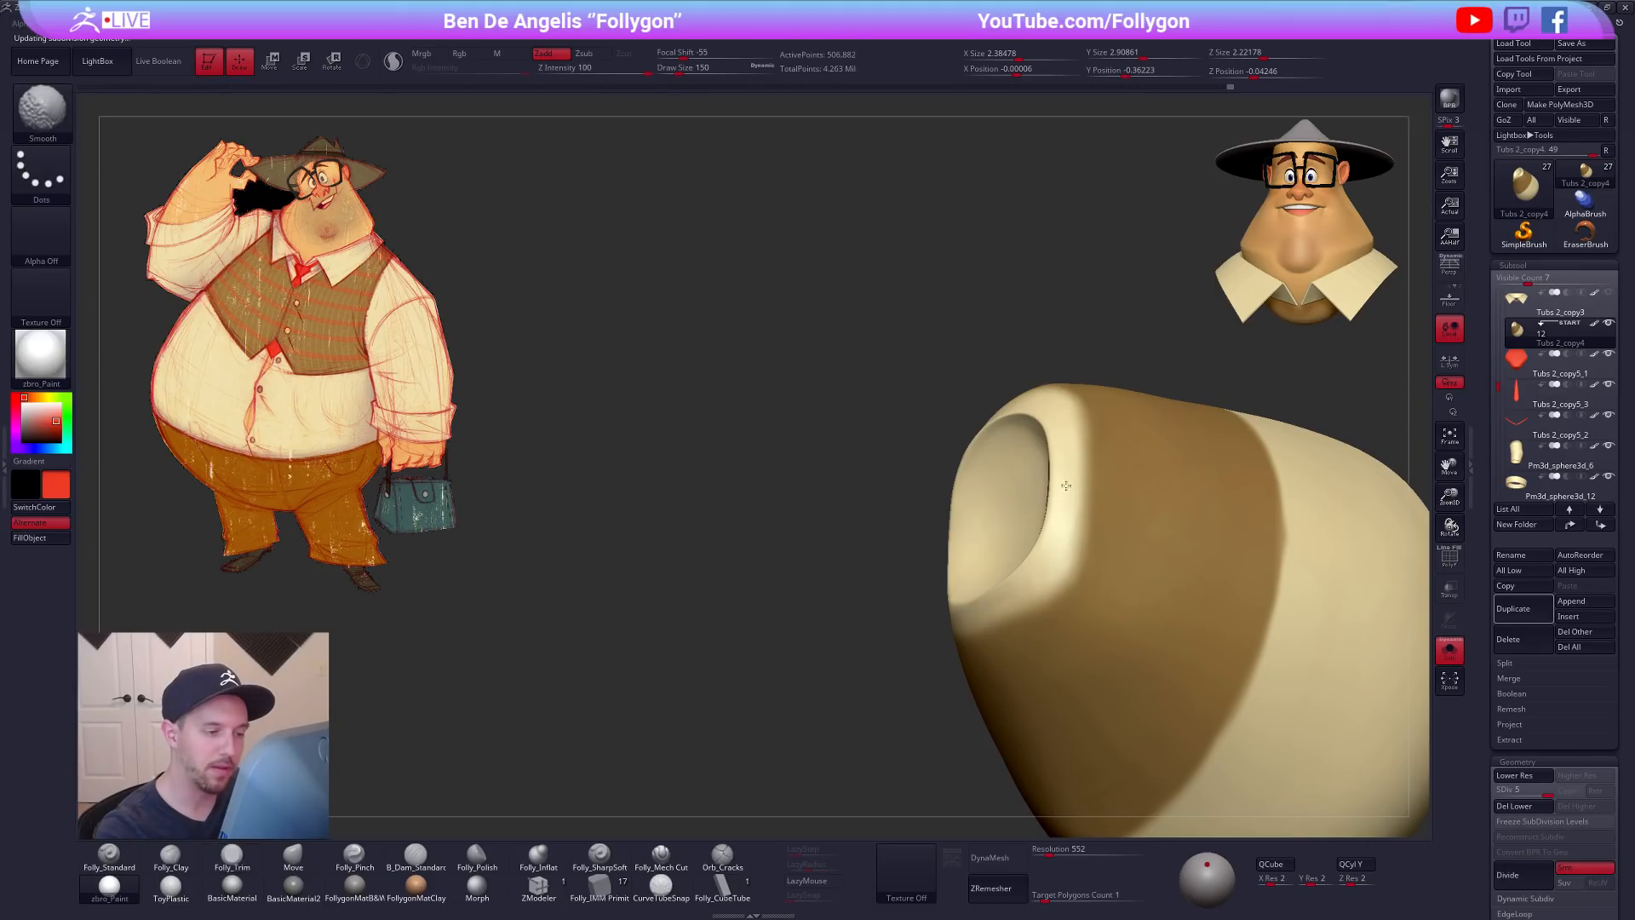
pyautogui.moveTo(971, 616); pyautogui.dragTo(1082, 588, button='right')
pyautogui.moveTo(895, 661)
pyautogui.keyDown('shift'); pyautogui.mouseDown(button='right')
pyautogui.moveTo(1034, 667)
pyautogui.moveTo(1066, 568)
pyautogui.mouseUp(button='right'); pyautogui.keyUp('shift')
pyautogui.keyDown('ctrl'); pyautogui.moveTo(1099, 657); pyautogui.dragTo(1078, 552, button='right'); pyautogui.keyUp('ctrl')
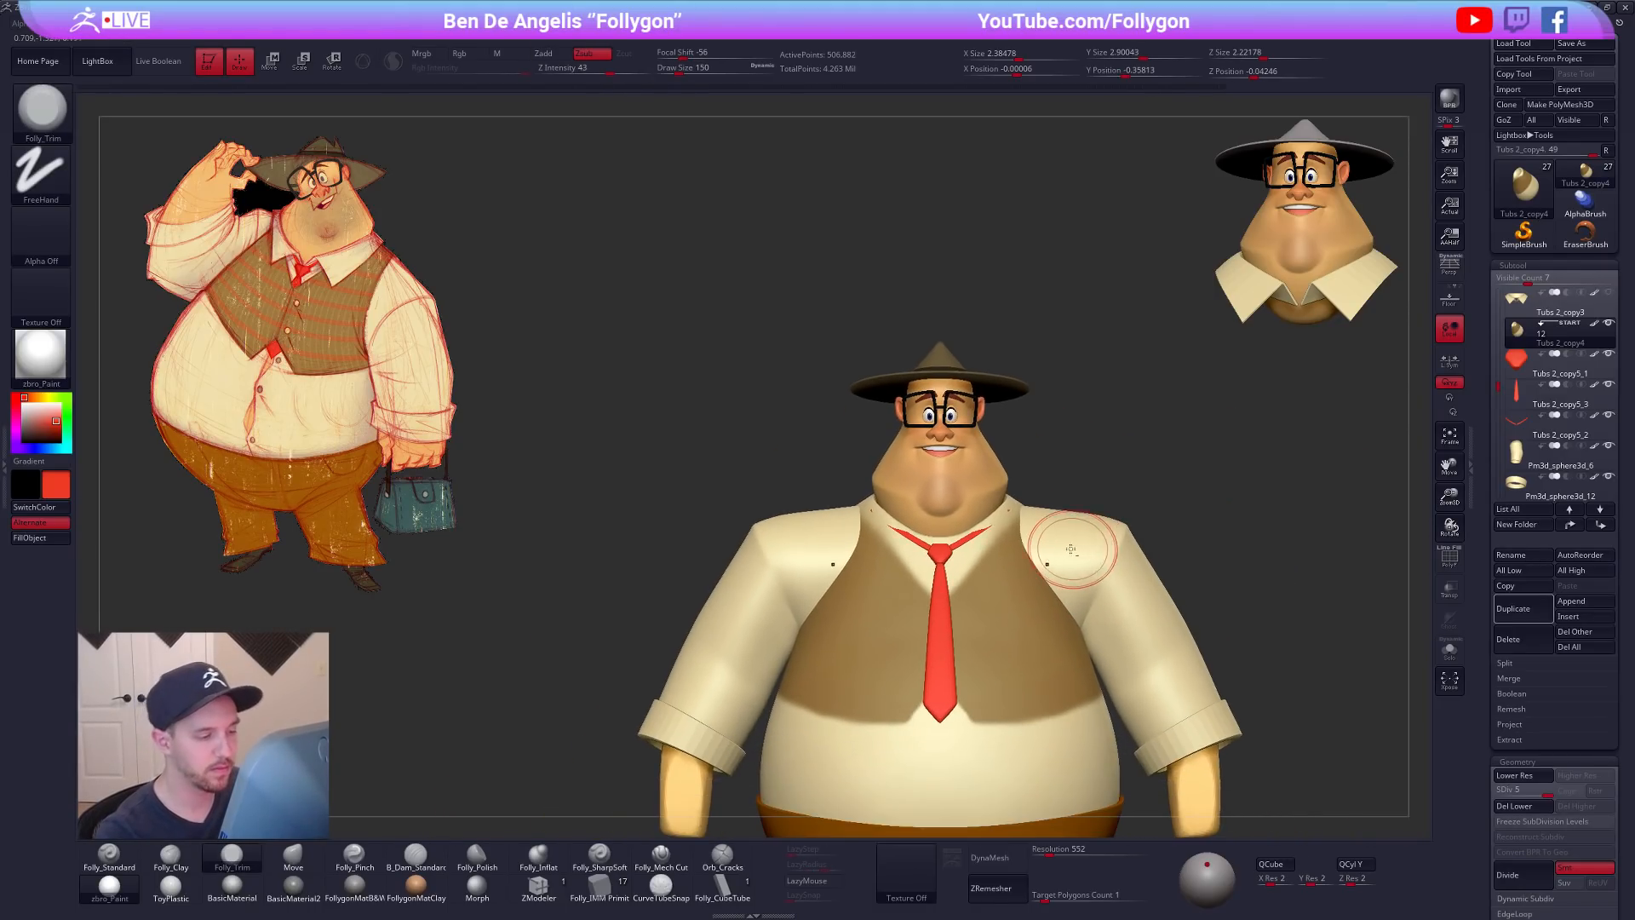
# Step: Raise the sleeves' inner shoulders toward the neck with the Move brush at a low subdivision level
pyautogui.keyDown('alt'); pyautogui.click(1075, 542); pyautogui.keyUp('alt')
pyautogui.rightClick(1071, 544)
pyautogui.press('b')
pyautogui.press('m')
pyautogui.press('v')
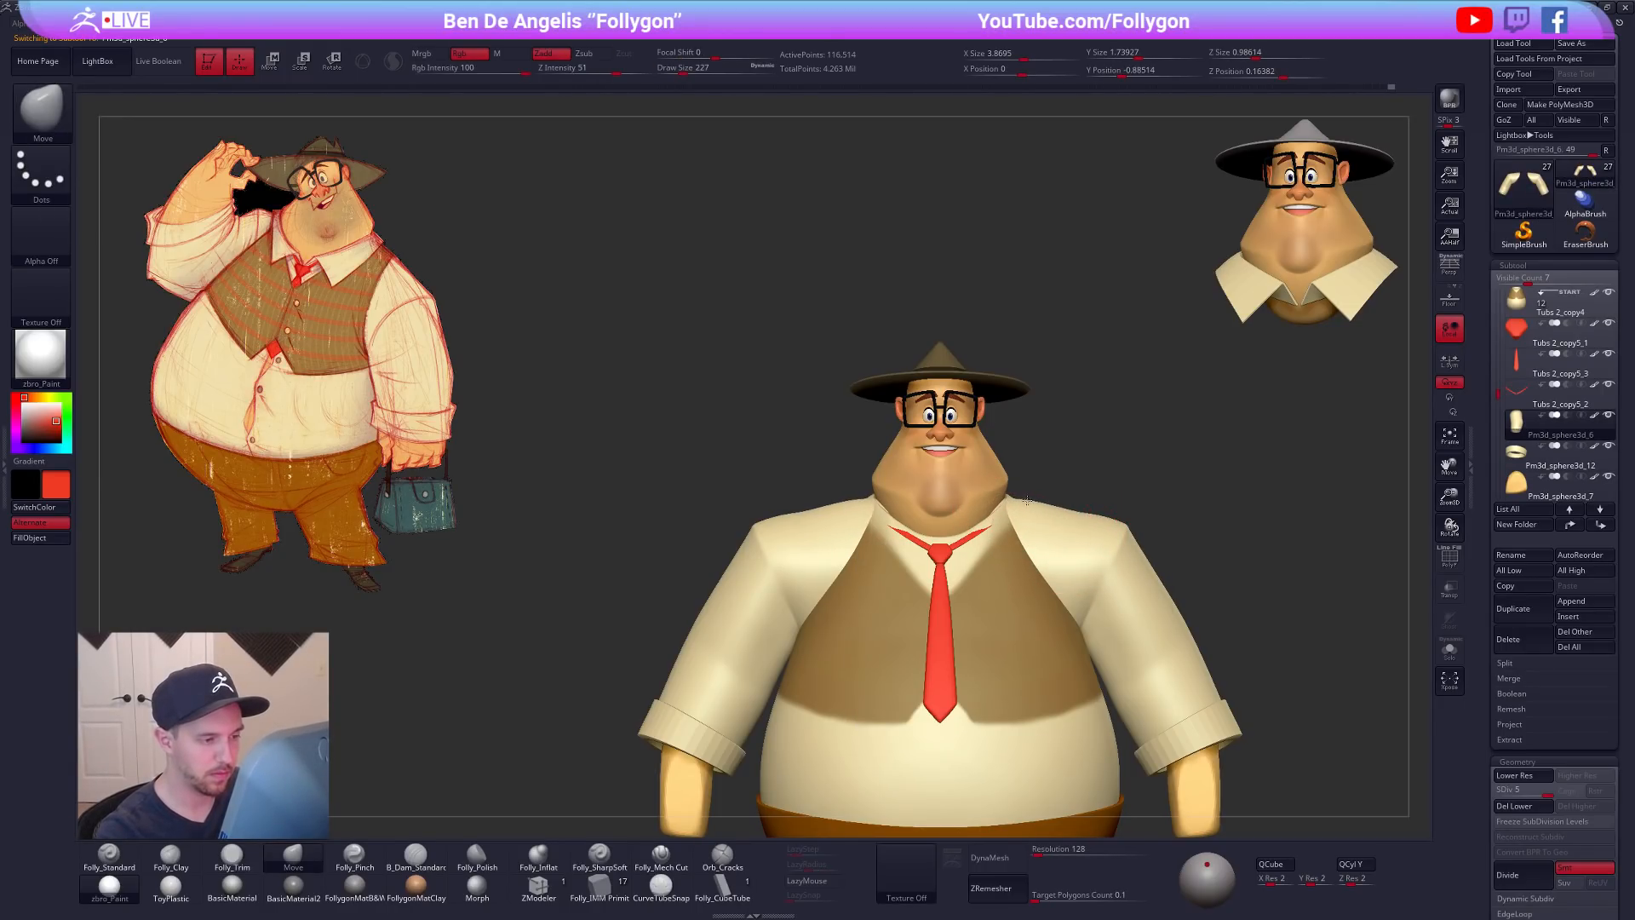
pyautogui.hotkey('shift', 'f')
pyautogui.hotkey('shift', 'd')
pyautogui.hotkey('shift', 'd')
pyautogui.hotkey('shift', 'd')
pyautogui.press('space')
pyautogui.moveTo(1076, 523); pyautogui.dragTo(1081, 501)
pyautogui.hotkey('shift', 'd')
pyautogui.press('space')
pyautogui.press('d')
# Step: Adjust the sleeve shoulders in side view with the Move brush at draw size 335 and return to subdivision level 5
pyautogui.moveTo(1025, 512)
pyautogui.mouseDown(button='right')
pyautogui.moveTo(861, 519)
pyautogui.moveTo(886, 519)
pyautogui.mouseUp(button='right')
pyautogui.press('space')
pyautogui.moveTo(1056, 577); pyautogui.dragTo(1082, 578)
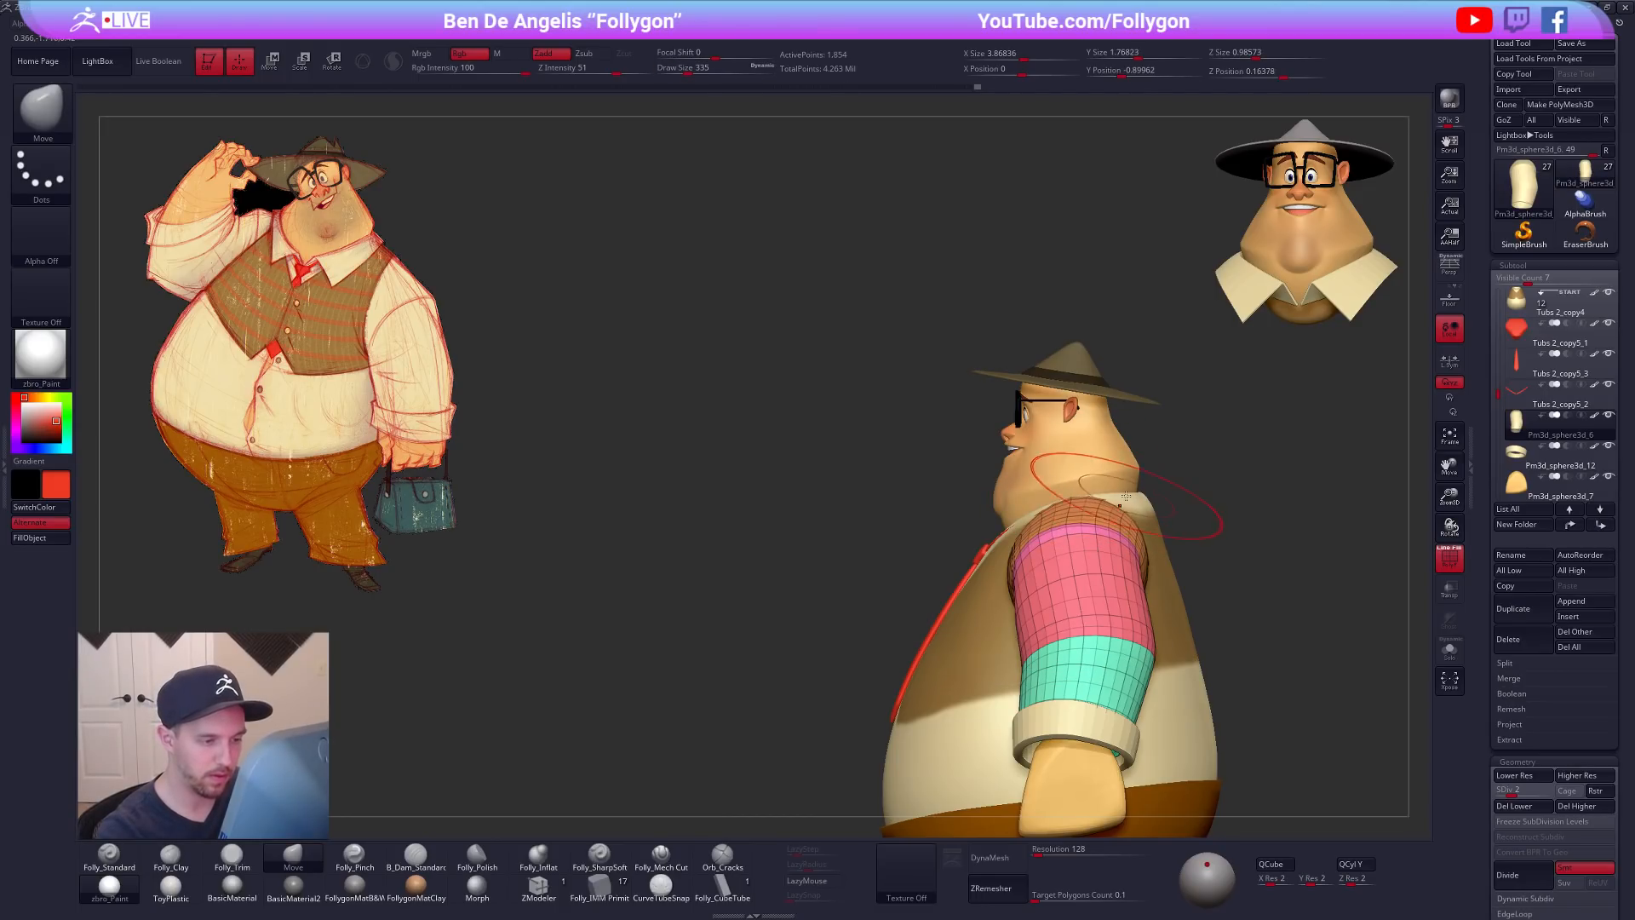
pyautogui.press('space')
pyautogui.moveTo(1143, 507); pyautogui.dragTo(1087, 503)
pyautogui.moveTo(912, 501); pyautogui.dragTo(1063, 496, button='right')
pyautogui.press('d')
pyautogui.hotkey('shift', 'f')
pyautogui.keyDown('ctrl'); pyautogui.moveTo(1213, 562); pyautogui.dragTo(1215, 604, button='right'); pyautogui.keyUp('ctrl')
pyautogui.moveTo(1022, 530)
pyautogui.keyDown('ctrl'); pyautogui.mouseDown(button='right')
pyautogui.moveTo(1009, 545)
pyautogui.moveTo(996, 532)
pyautogui.mouseUp(button='right'); pyautogui.keyUp('ctrl')
pyautogui.hotkey('shift', 'f')
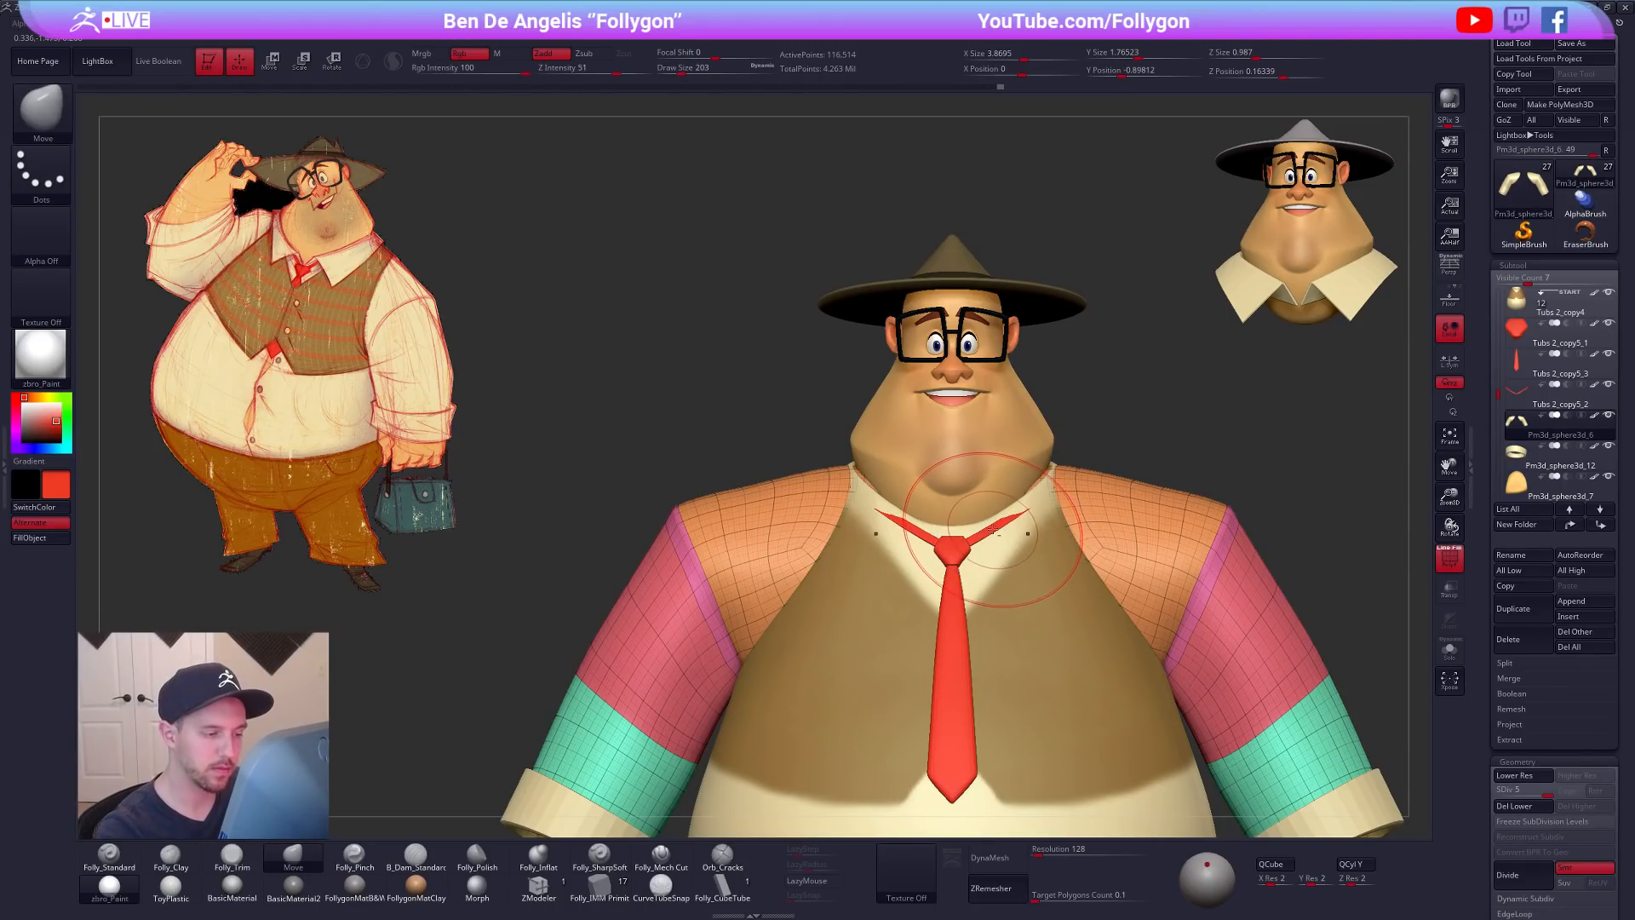
# Step: Reshape the tie's neck straps along the neckline with the Move brush at draw size 160 and preview them smoothed
pyautogui.keyDown('alt'); pyautogui.click(995, 530); pyautogui.keyUp('alt')
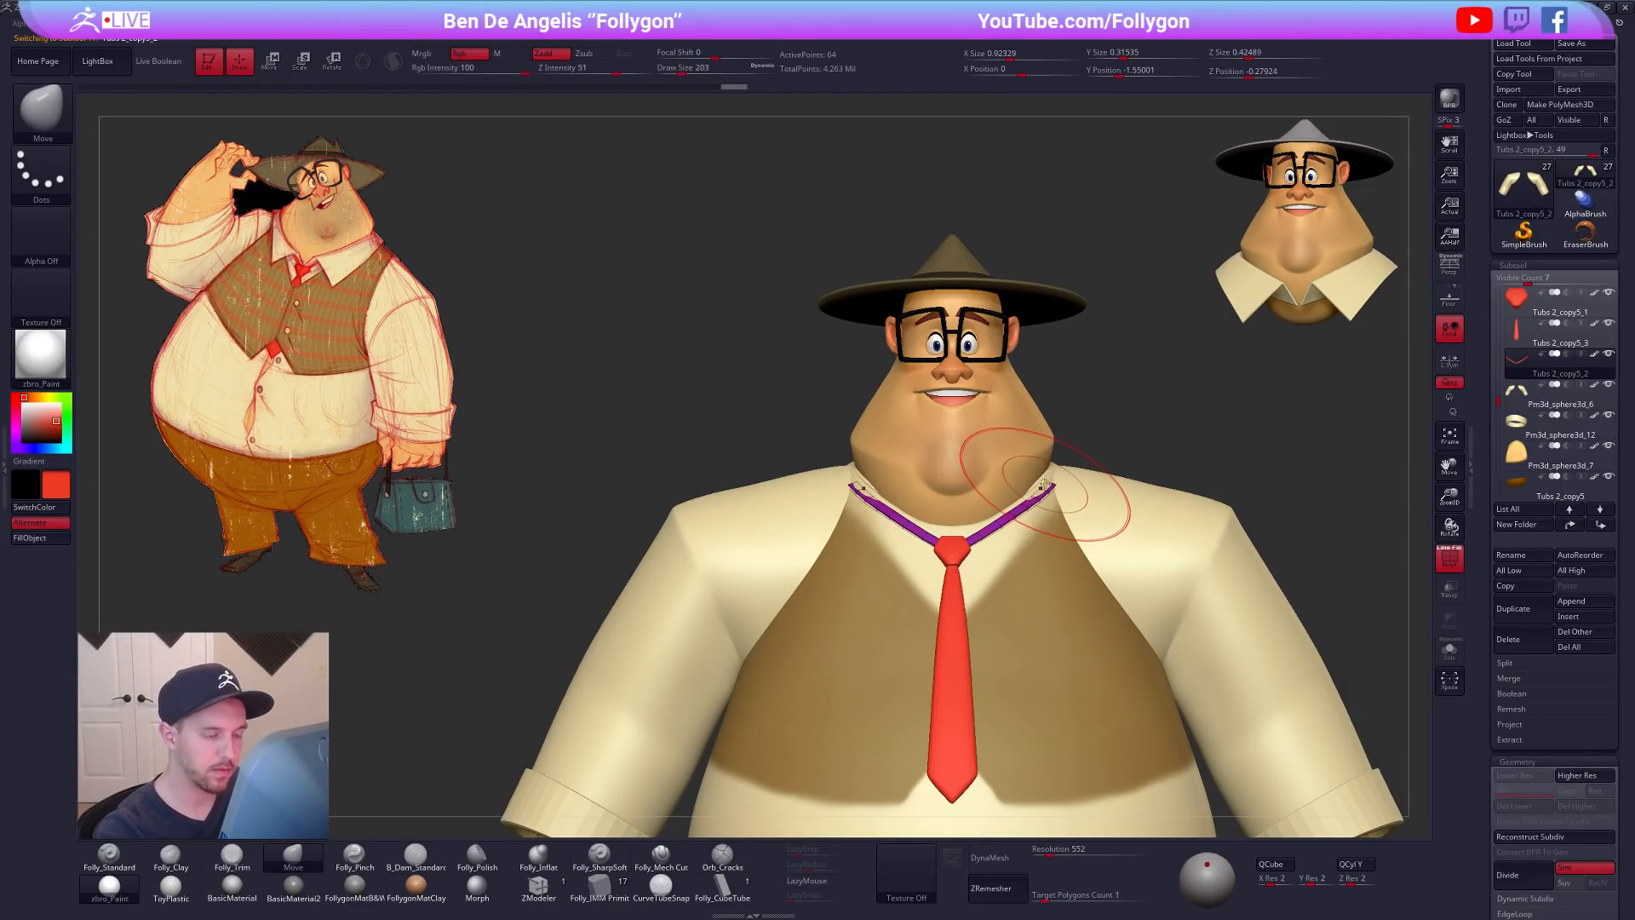
pyautogui.press('space')
pyautogui.moveTo(1084, 540); pyautogui.dragTo(1077, 537)
pyautogui.moveTo(1078, 533)
pyautogui.keyDown('ctrl'); pyautogui.mouseDown(button='right')
pyautogui.moveTo(1167, 588)
pyautogui.moveTo(1204, 635)
pyautogui.moveTo(1168, 634)
pyautogui.moveTo(1164, 616)
pyautogui.moveTo(1153, 740)
pyautogui.mouseUp(button='right'); pyautogui.keyUp('ctrl')
pyautogui.hotkey('shift', 'f')
pyautogui.press('d')
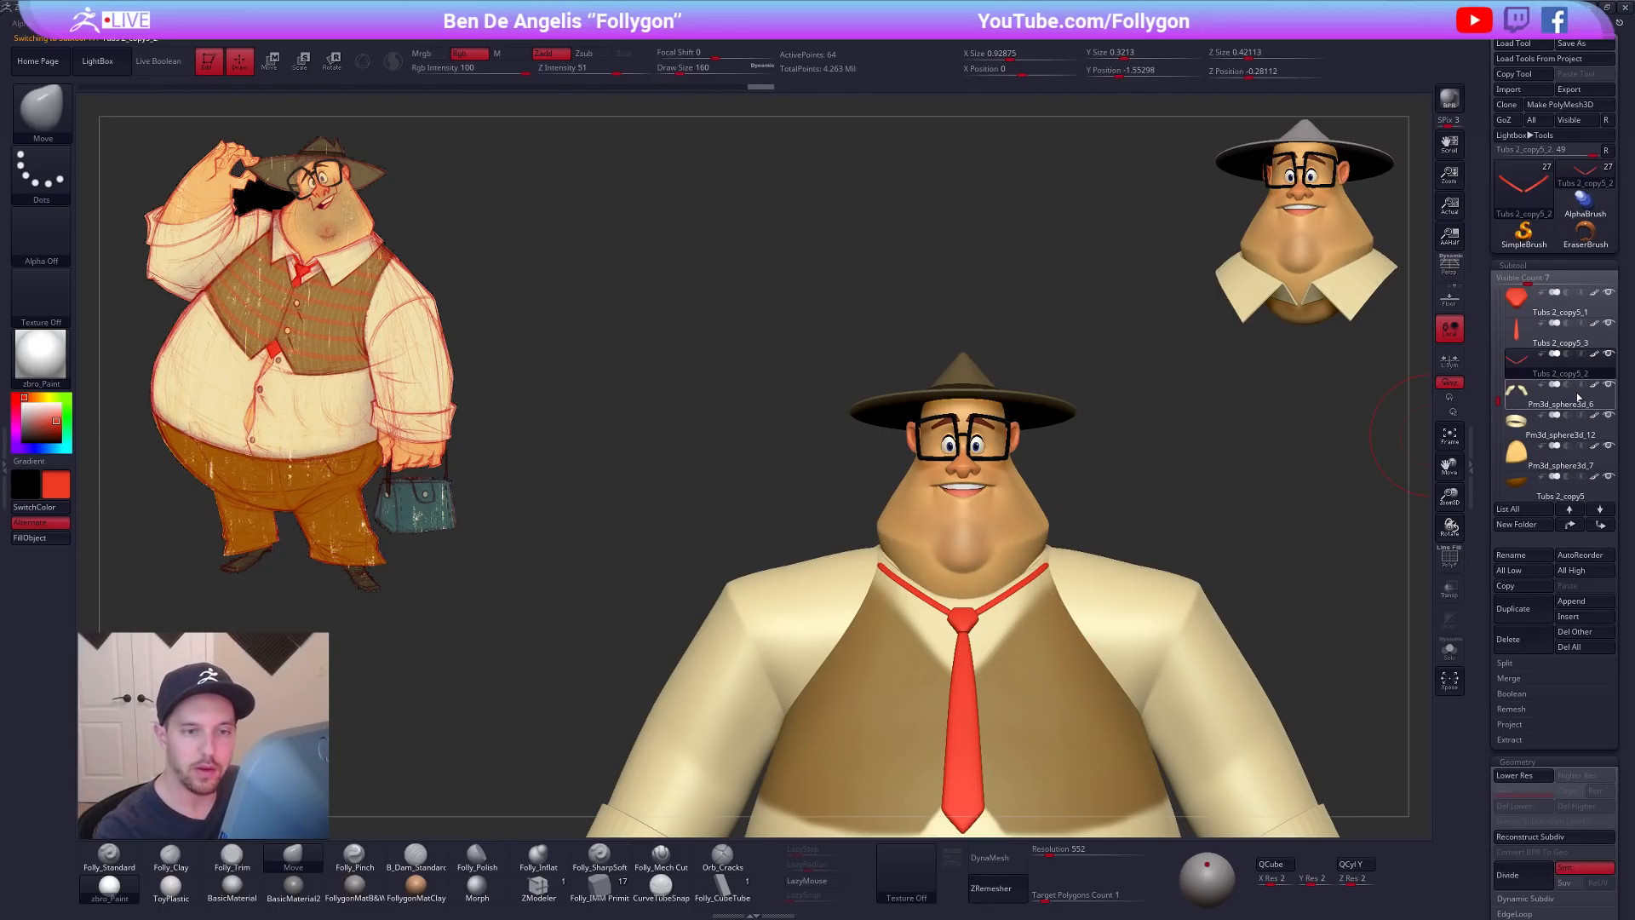
# Step: Show the shirt collar again and adjust the tie's neck straps beneath it with the Move brush at draw size 321
pyautogui.moveTo(1494, 393); pyautogui.dragTo(1495, 367)
pyautogui.click(1609, 324)
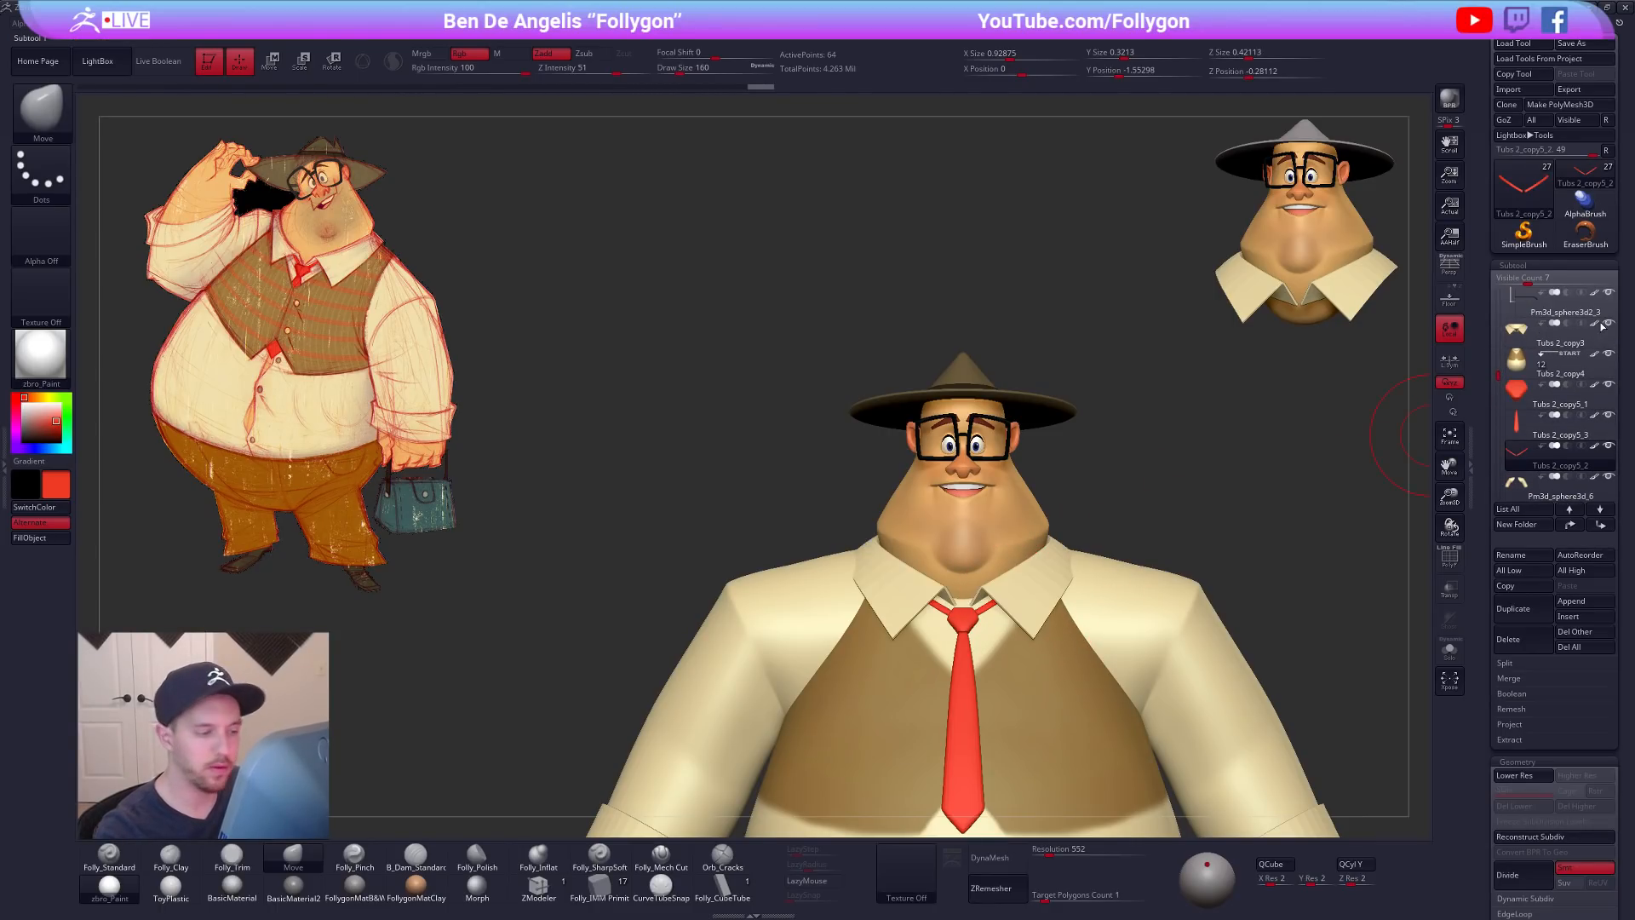
pyautogui.press('space')
pyautogui.moveTo(1043, 618); pyautogui.dragTo(1054, 617)
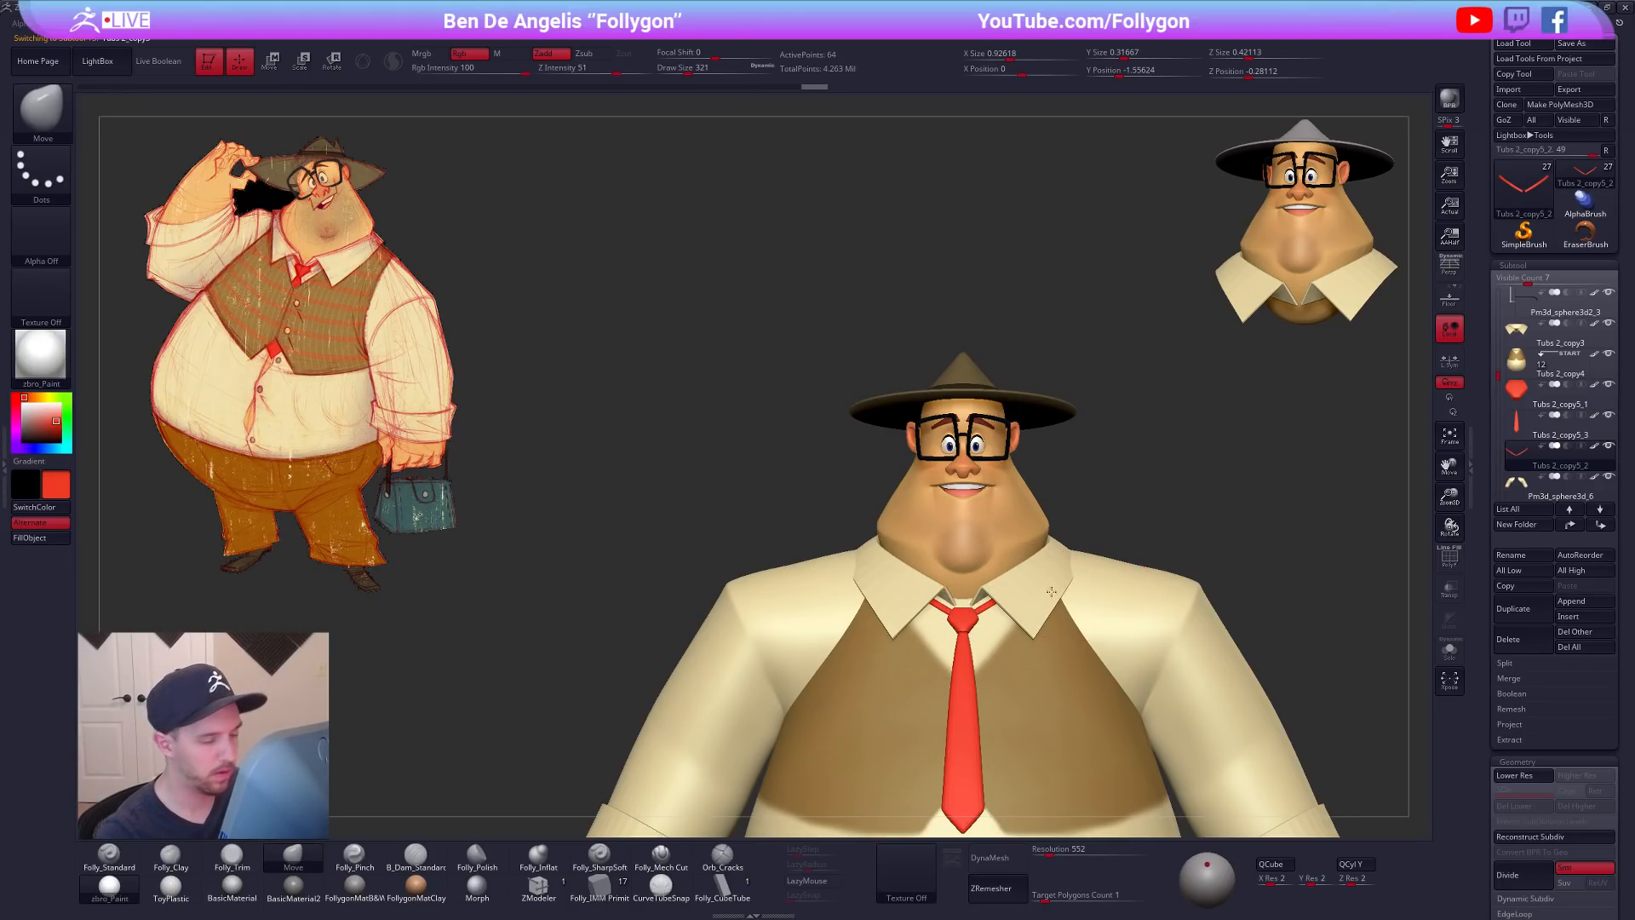
# Step: Select the shirt collar and raise its back edge behind the neck with a reduced Move brush
pyautogui.keyDown('alt'); pyautogui.click(1052, 591); pyautogui.keyUp('alt')
pyautogui.press(']')
pyautogui.hotkey('shift', 'f')
pyautogui.press('space')
pyautogui.moveTo(1081, 617); pyautogui.dragTo(1071, 617)
pyautogui.moveTo(1162, 588)
pyautogui.keyDown('ctrl'); pyautogui.mouseDown(button='right')
pyautogui.moveTo(1210, 694)
pyautogui.moveTo(1163, 509)
pyautogui.mouseUp(button='right'); pyautogui.keyUp('ctrl')
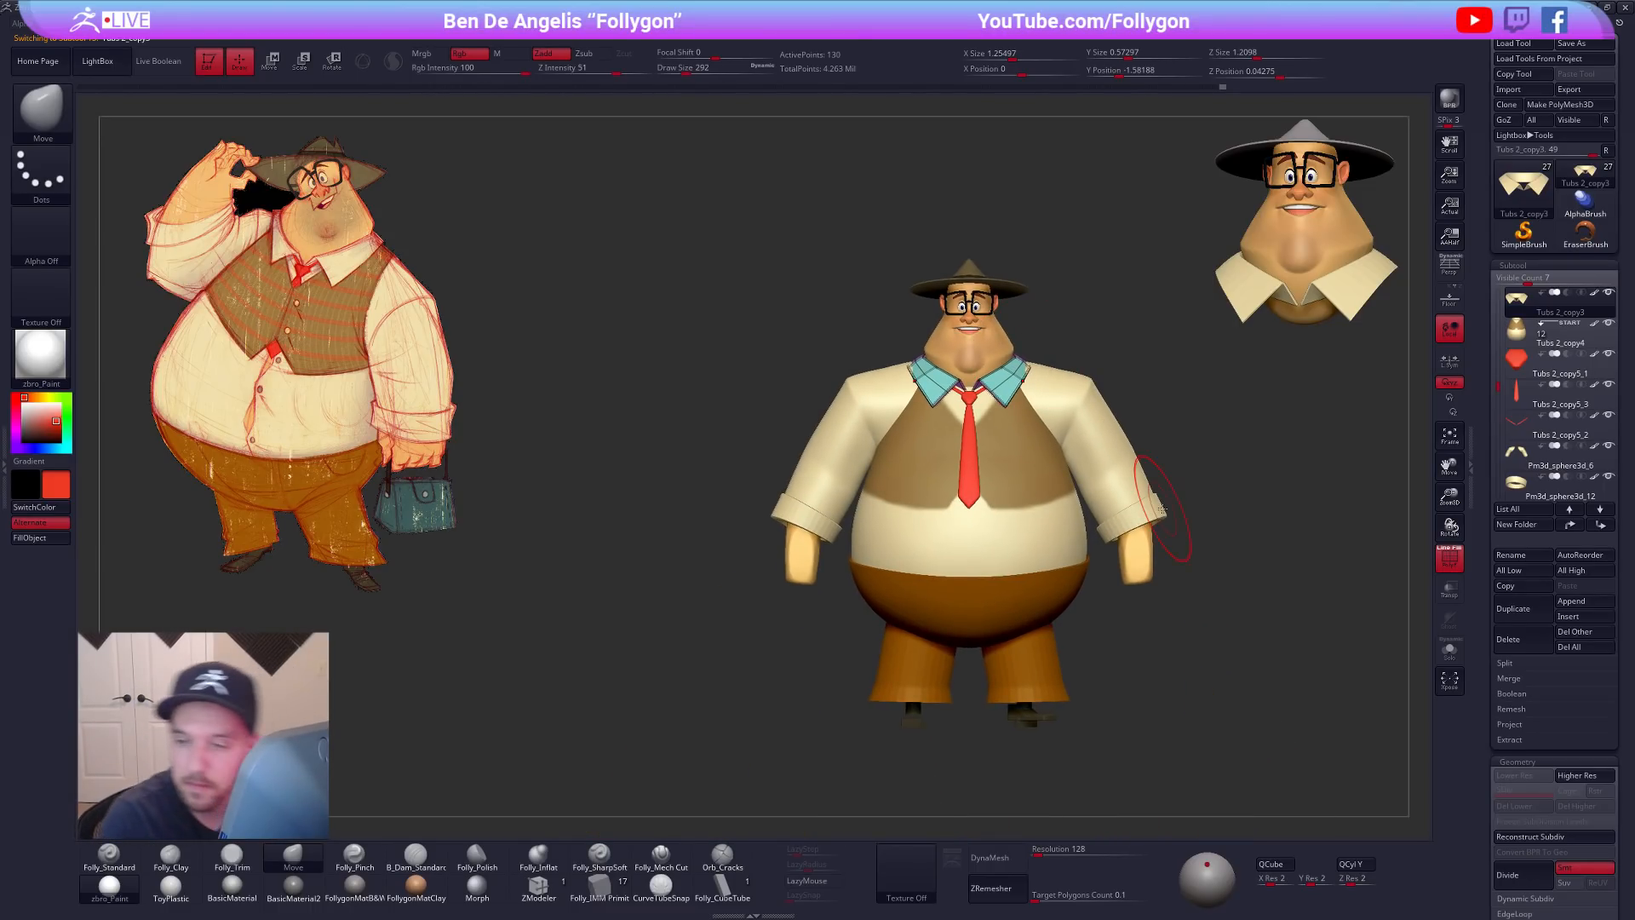
pyautogui.moveTo(1158, 615); pyautogui.dragTo(1035, 790, button='right')
pyautogui.keyDown('ctrl'); pyautogui.moveTo(1020, 458); pyautogui.dragTo(1018, 484, button='right'); pyautogui.keyUp('ctrl')
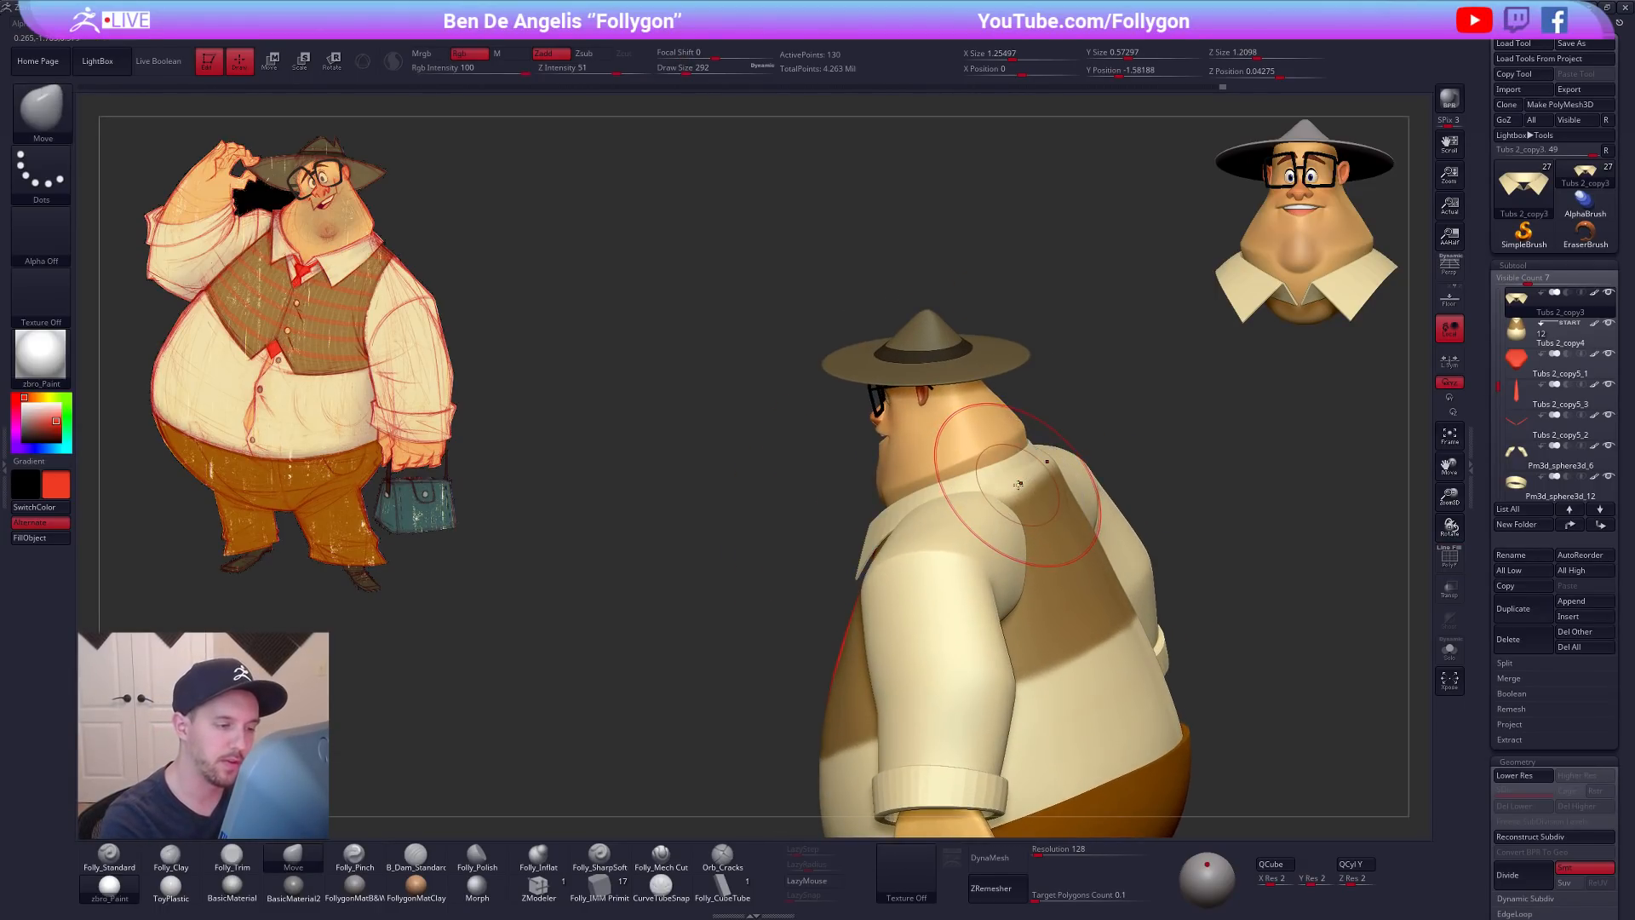
pyautogui.hotkey('shift', 'f')
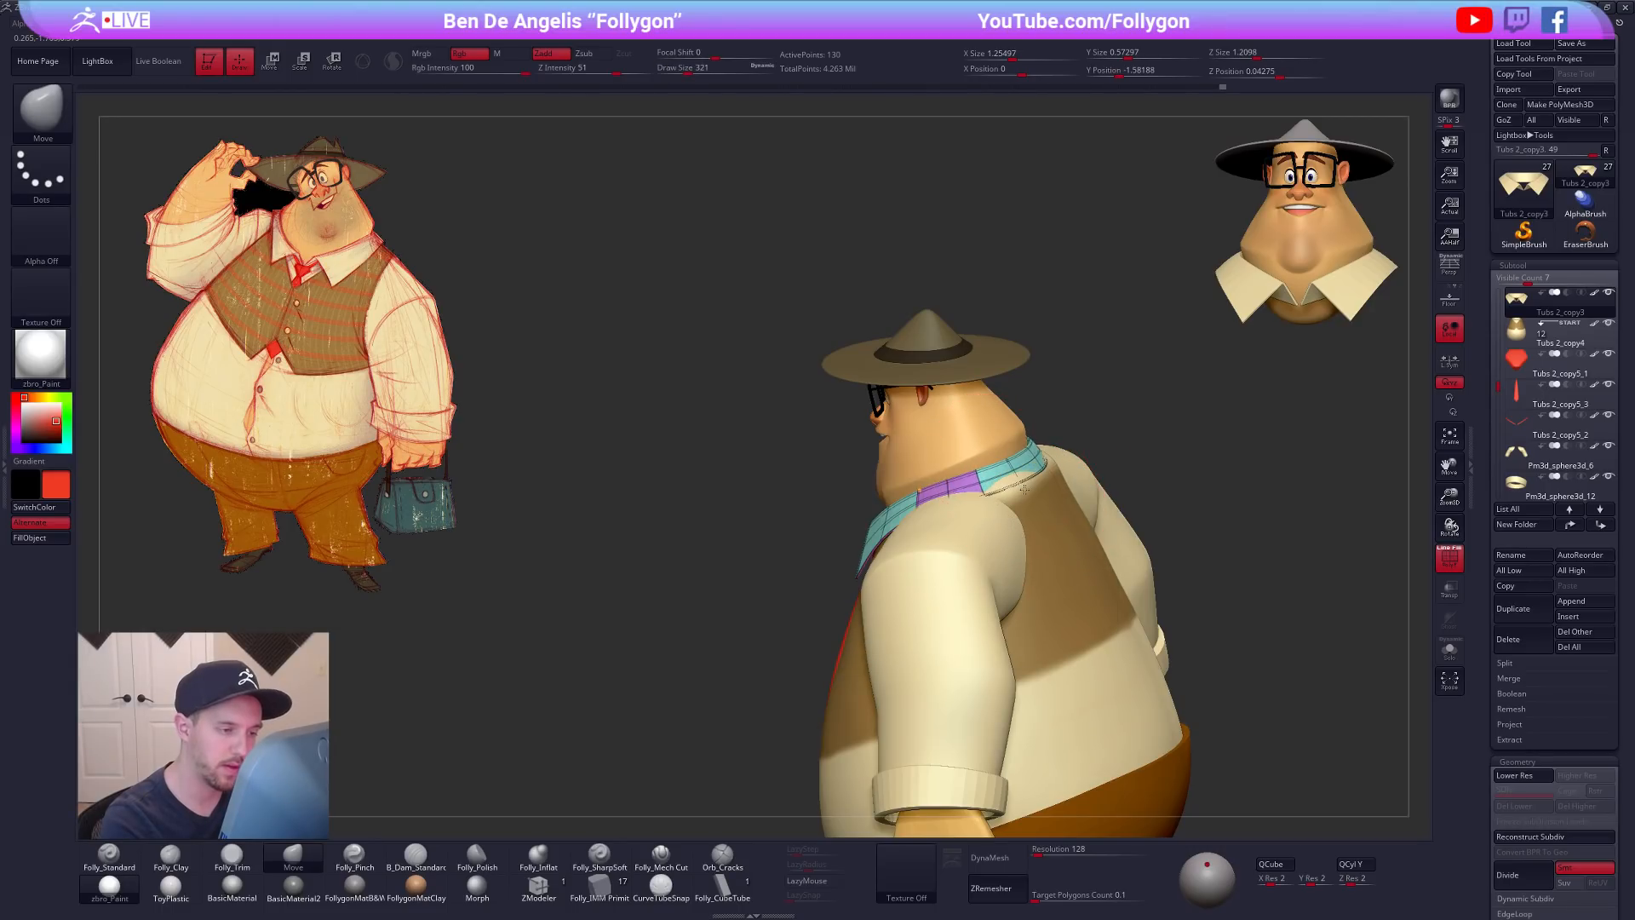
pyautogui.press('[')
pyautogui.press('[')
pyautogui.moveTo(1022, 489)
pyautogui.mouseDown(button='right')
pyautogui.moveTo(937, 497)
pyautogui.moveTo(1048, 452)
pyautogui.mouseUp(button='right')
pyautogui.press('[')
pyautogui.press('[')
pyautogui.moveTo(1046, 482); pyautogui.dragTo(1044, 469)
# Step: Isolate the shirt collar at its lowest subdivision level and lasso-mask part of it, leaving the back free to move
pyautogui.hotkey('alt', 's')
pyautogui.moveTo(1043, 467)
pyautogui.mouseDown(button='right')
pyautogui.moveTo(1099, 529)
pyautogui.moveTo(1027, 465)
pyautogui.mouseUp(button='right')
pyautogui.keyDown('ctrl'); pyautogui.keyDown('shift'); pyautogui.click(1020, 477); pyautogui.keyUp('shift'); pyautogui.keyUp('ctrl')
pyautogui.hotkey('shift', 'd')
pyautogui.press('[')
pyautogui.press('[')
pyautogui.press('[')
pyautogui.press('[')
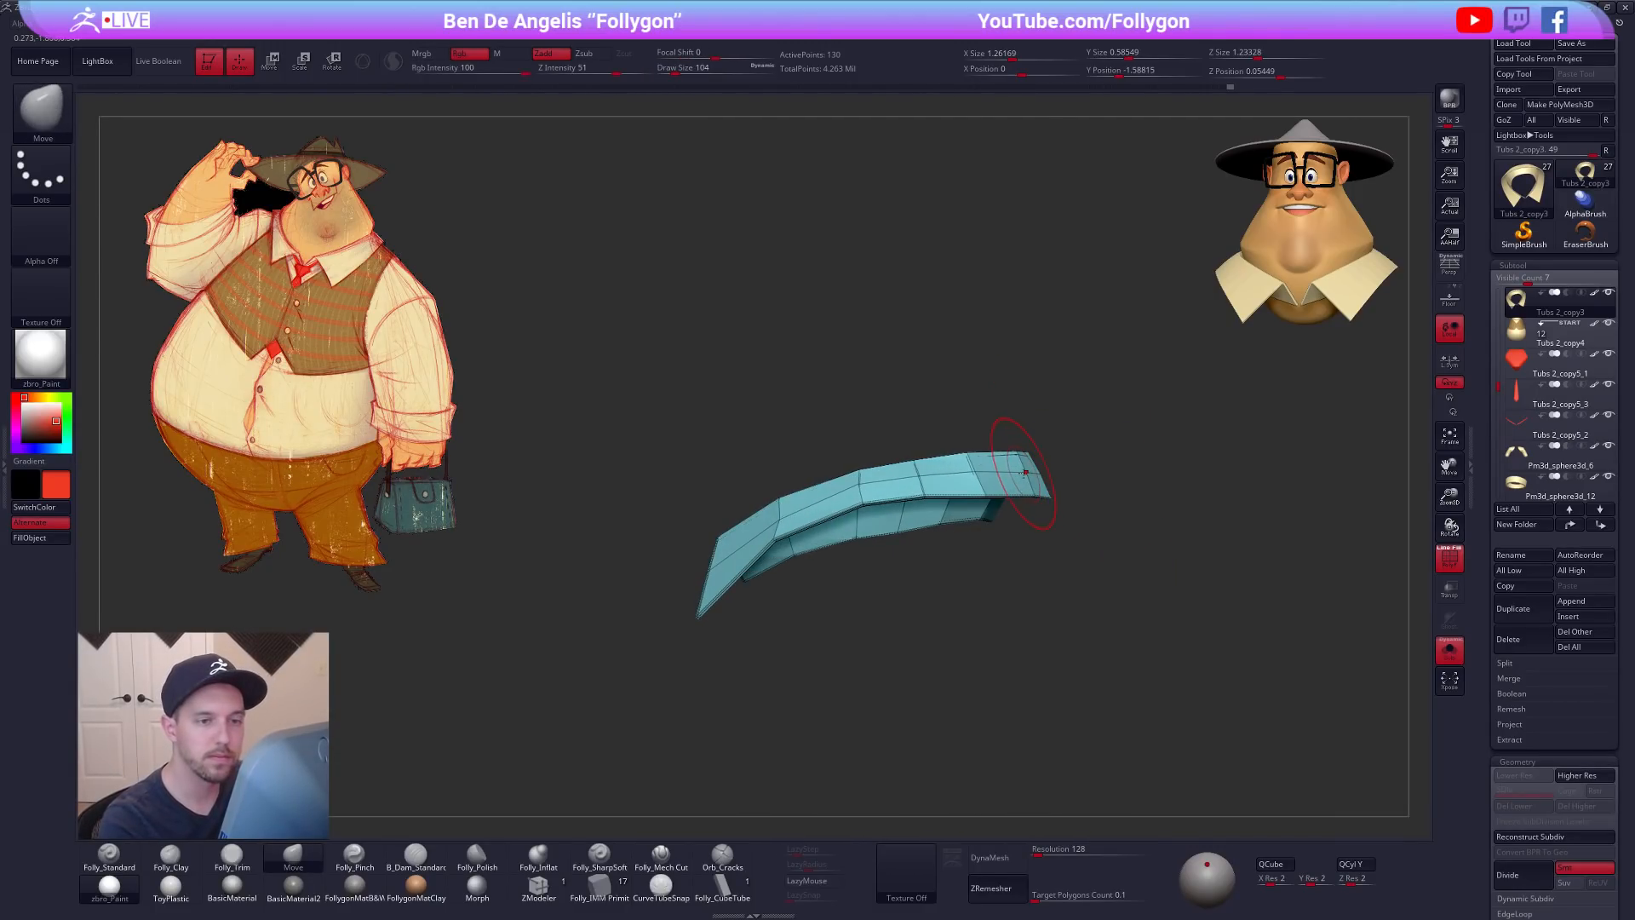
pyautogui.press('ctrl')
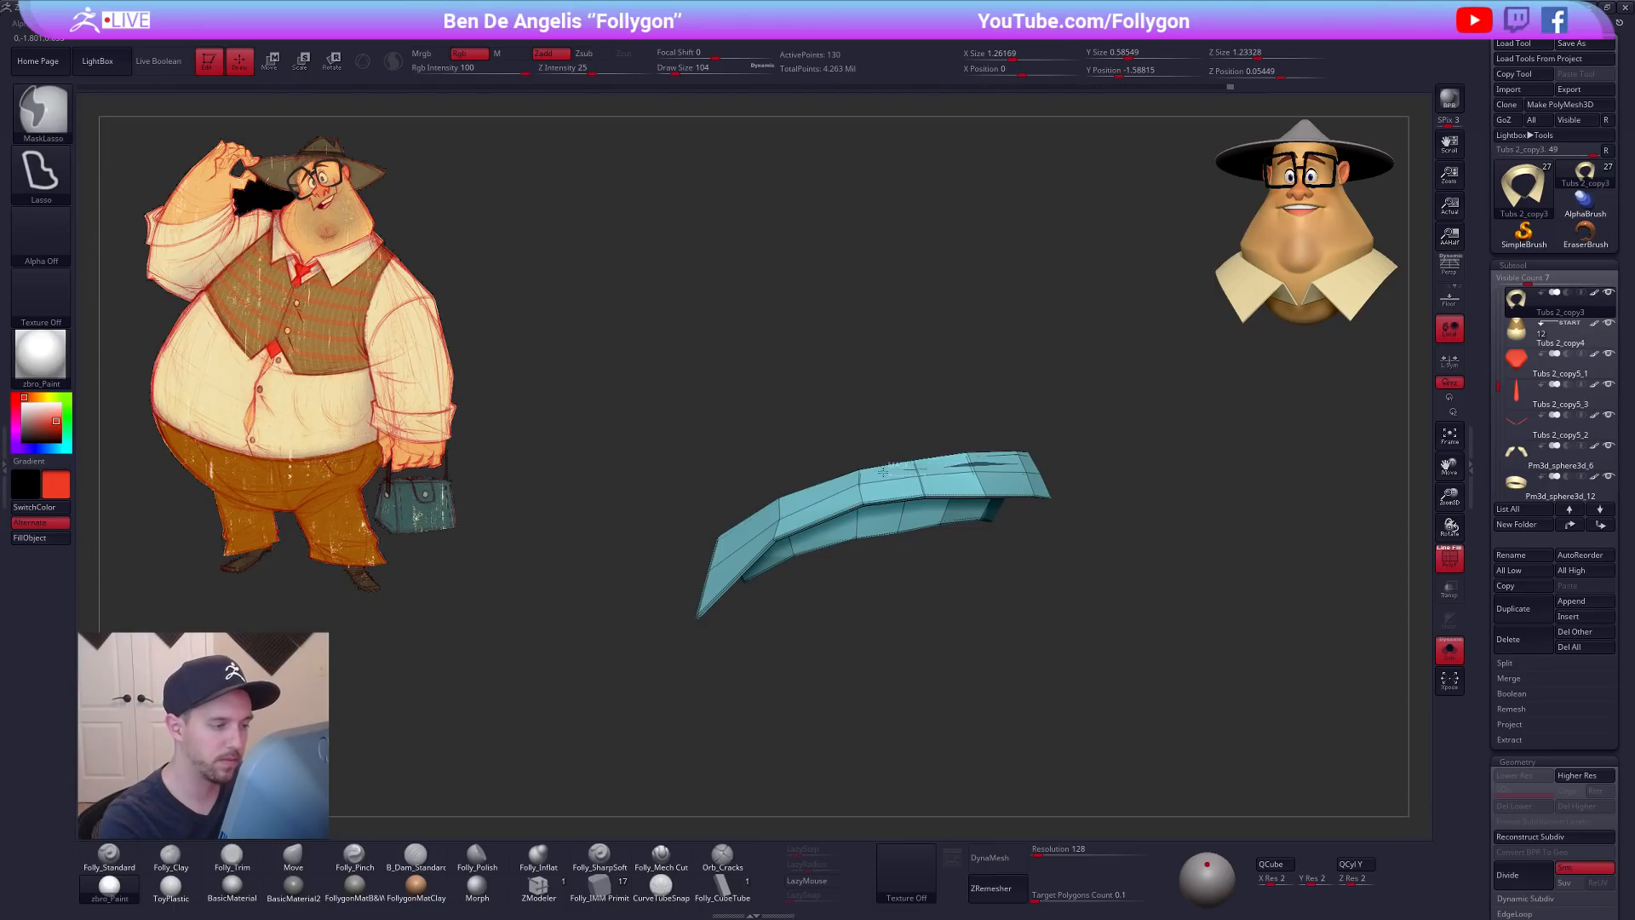
pyautogui.moveTo(800, 532)
pyautogui.keyDown('ctrl'); pyautogui.mouseDown()
pyautogui.moveTo(1058, 586)
pyautogui.moveTo(1065, 572)
pyautogui.mouseUp(); pyautogui.keyUp('ctrl')
pyautogui.moveTo(1065, 528)
pyautogui.mouseDown(button='right')
pyautogui.moveTo(1038, 540)
pyautogui.moveTo(1018, 609)
pyautogui.moveTo(1040, 705)
pyautogui.moveTo(1025, 741)
pyautogui.mouseUp(button='right')
pyautogui.keyDown('ctrl'); pyautogui.moveTo(1031, 745); pyautogui.dragTo(1082, 581); pyautogui.keyUp('ctrl')
pyautogui.keyDown('ctrl'); pyautogui.moveTo(937, 548); pyautogui.dragTo(940, 553); pyautogui.keyUp('ctrl')
pyautogui.moveTo(1014, 681); pyautogui.dragTo(981, 532, button='right')
# Step: Move the unmasked back part of the collar outward, away from the neck, in side view
pyautogui.press('d')
pyautogui.moveTo(1150, 576)
pyautogui.keyDown('alt'); pyautogui.mouseDown(button='right')
pyautogui.moveTo(1037, 636)
pyautogui.moveTo(993, 639)
pyautogui.moveTo(1072, 671)
pyautogui.mouseUp(button='right'); pyautogui.keyUp('alt')
pyautogui.press('w')
pyautogui.moveTo(996, 578); pyautogui.dragTo(1093, 578)
pyautogui.hotkey('alt', 's')
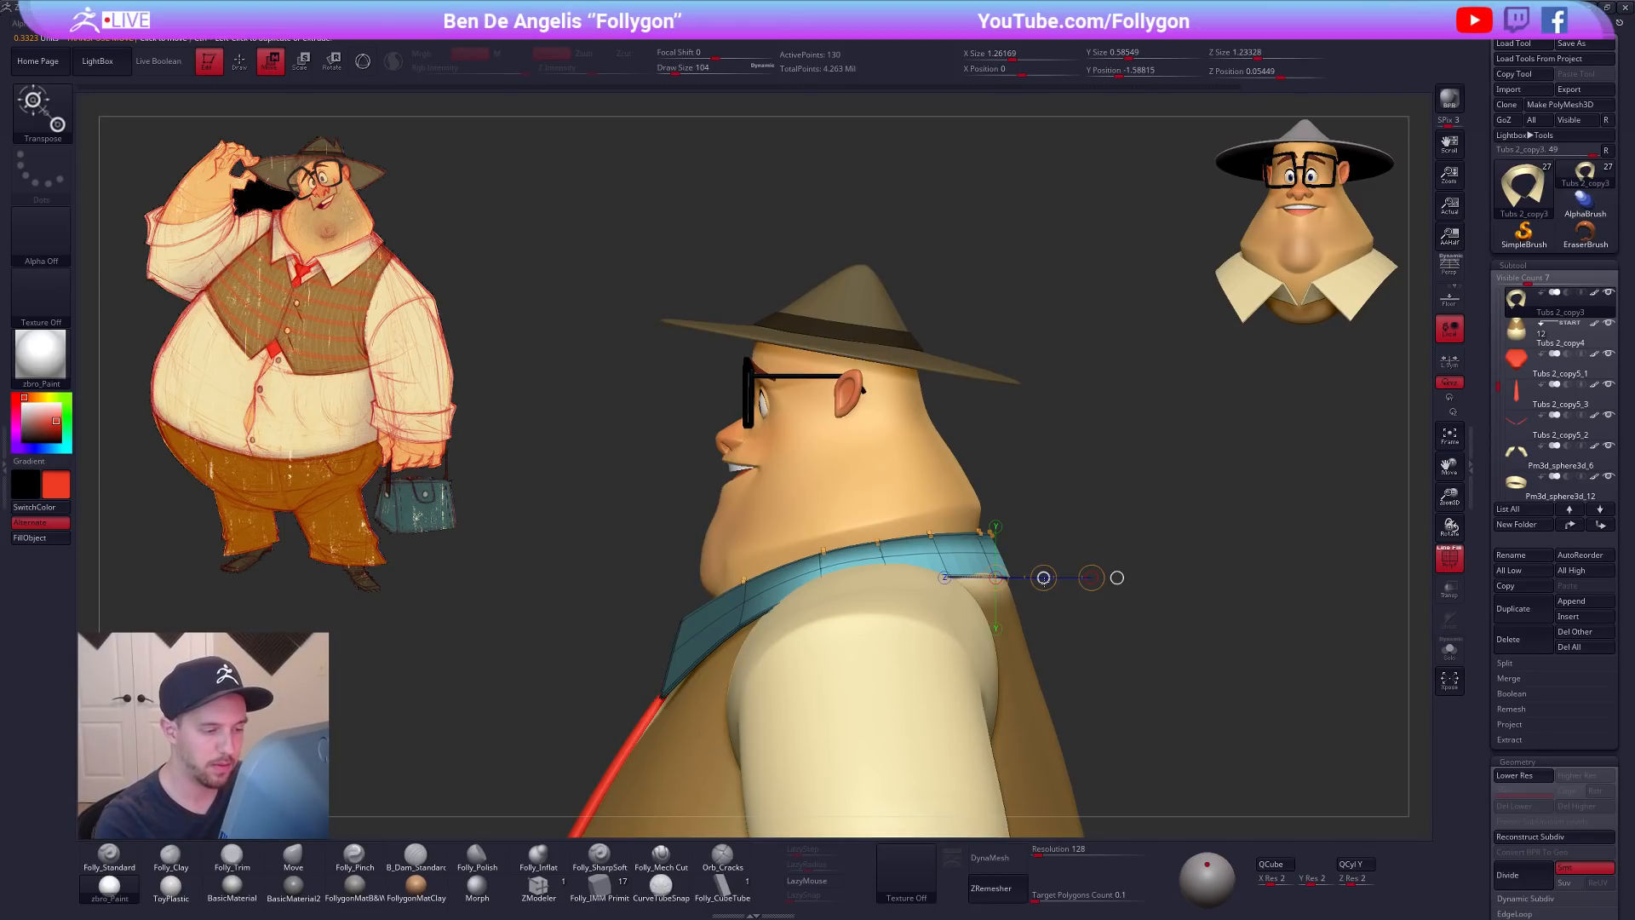
# Step: Raise and refine the back of the collar with the Move brush at draw sizes 181 and 130
pyautogui.press('q')
pyautogui.moveTo(1107, 613)
pyautogui.mouseDown(button='right')
pyautogui.moveTo(988, 622)
pyautogui.moveTo(985, 584)
pyautogui.mouseUp(button='right')
pyautogui.press('s')
pyautogui.moveTo(986, 584); pyautogui.dragTo(1025, 583)
pyautogui.moveTo(1025, 583); pyautogui.dragTo(1055, 579, button='right')
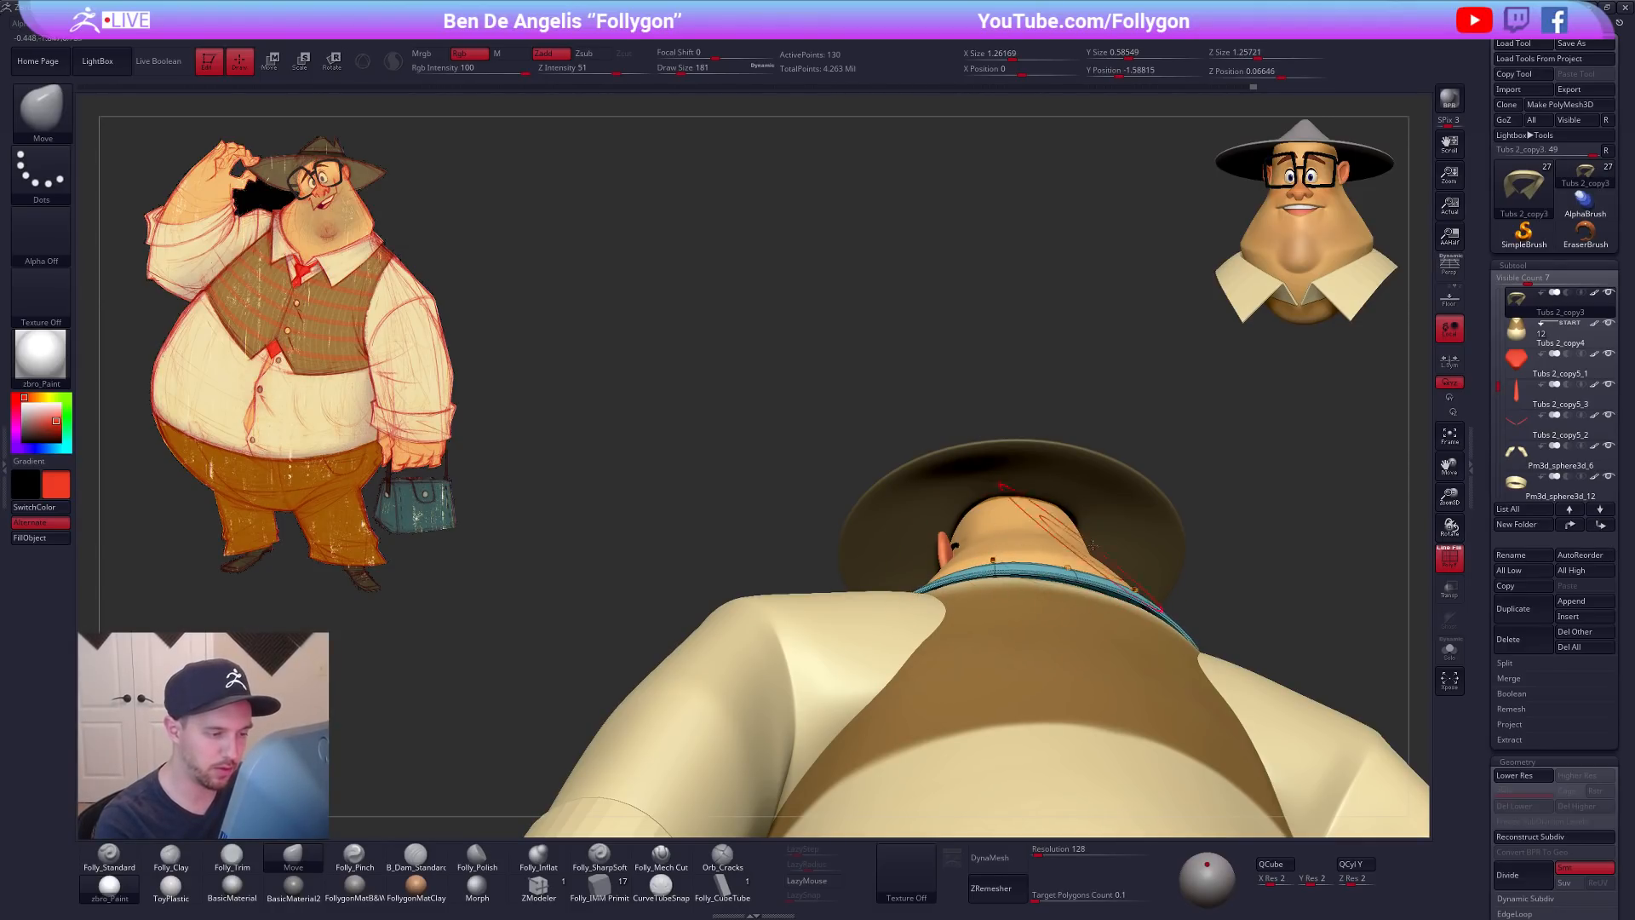
pyautogui.moveTo(1068, 621); pyautogui.dragTo(1095, 565, button='right')
pyautogui.moveTo(1160, 614)
pyautogui.mouseDown()
pyautogui.moveTo(1137, 677)
pyautogui.moveTo(1146, 612)
pyautogui.mouseUp()
pyautogui.hotkey('shift', 'd')
pyautogui.moveTo(1041, 538); pyautogui.dragTo(1110, 537, button='right')
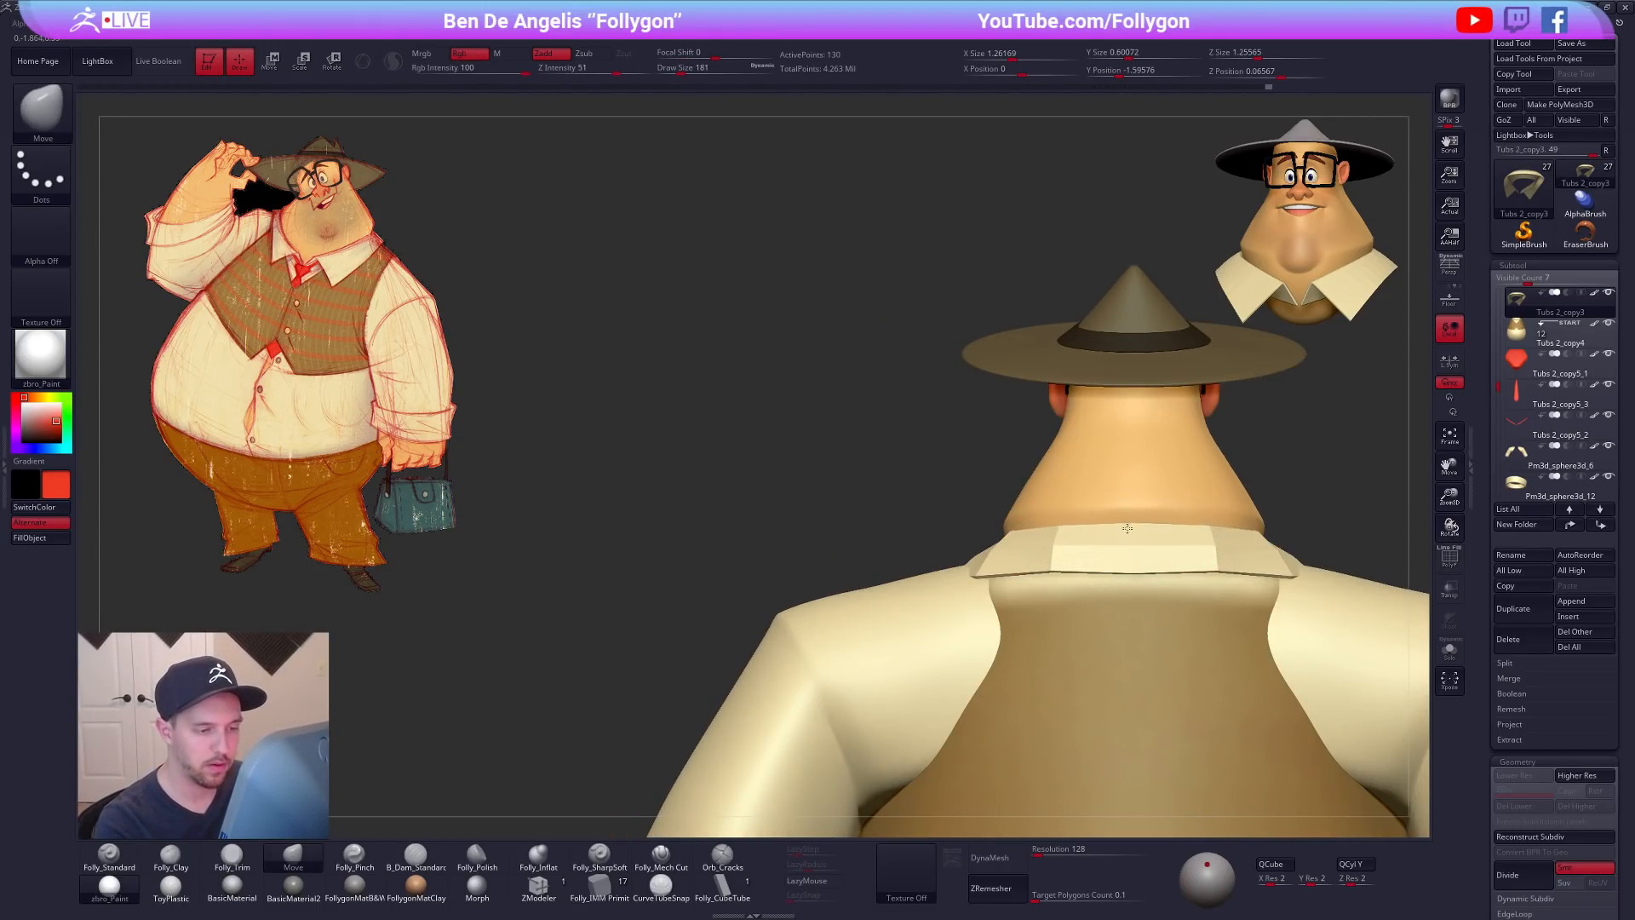
pyautogui.press('space')
pyautogui.moveTo(1128, 535); pyautogui.dragTo(1090, 576)
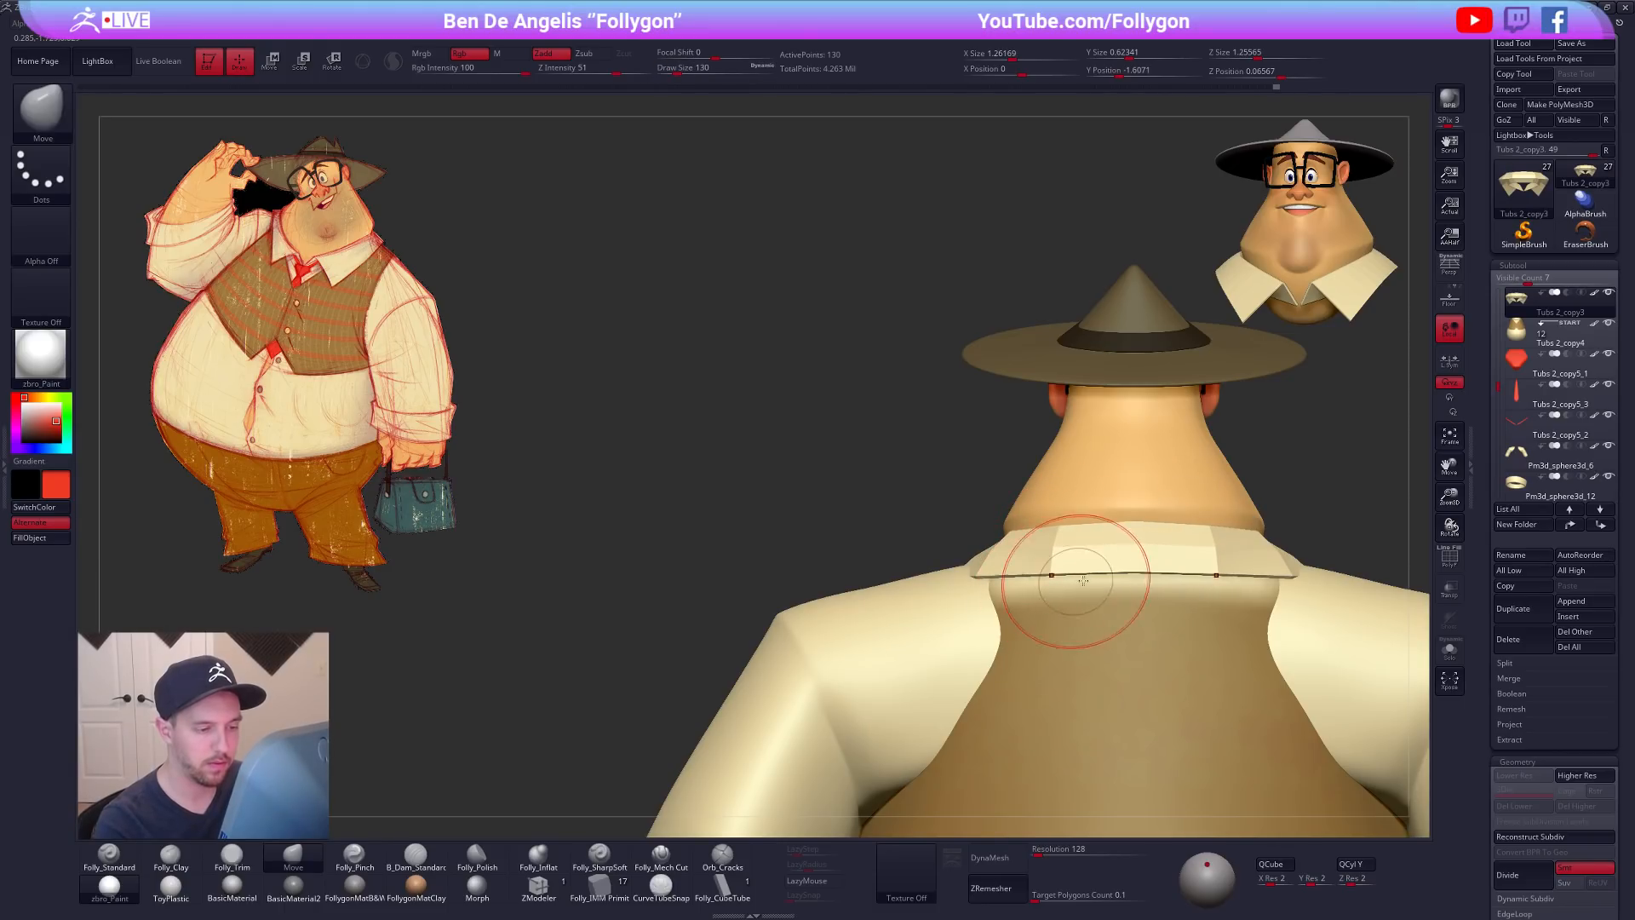
pyautogui.press('d')
pyautogui.moveTo(1069, 610); pyautogui.dragTo(1142, 612, button='right')
# Step: Isolate the collar at its lowest subdivision level and delete the complete edge loop running along its flaps with ZModeler
pyautogui.hotkey('alt', 's')
pyautogui.moveTo(941, 562)
pyautogui.mouseDown(button='right')
pyautogui.moveTo(975, 575)
pyautogui.moveTo(1059, 553)
pyautogui.mouseUp(button='right')
pyautogui.hotkey('shift', 'f')
pyautogui.hotkey('shift', 'd')
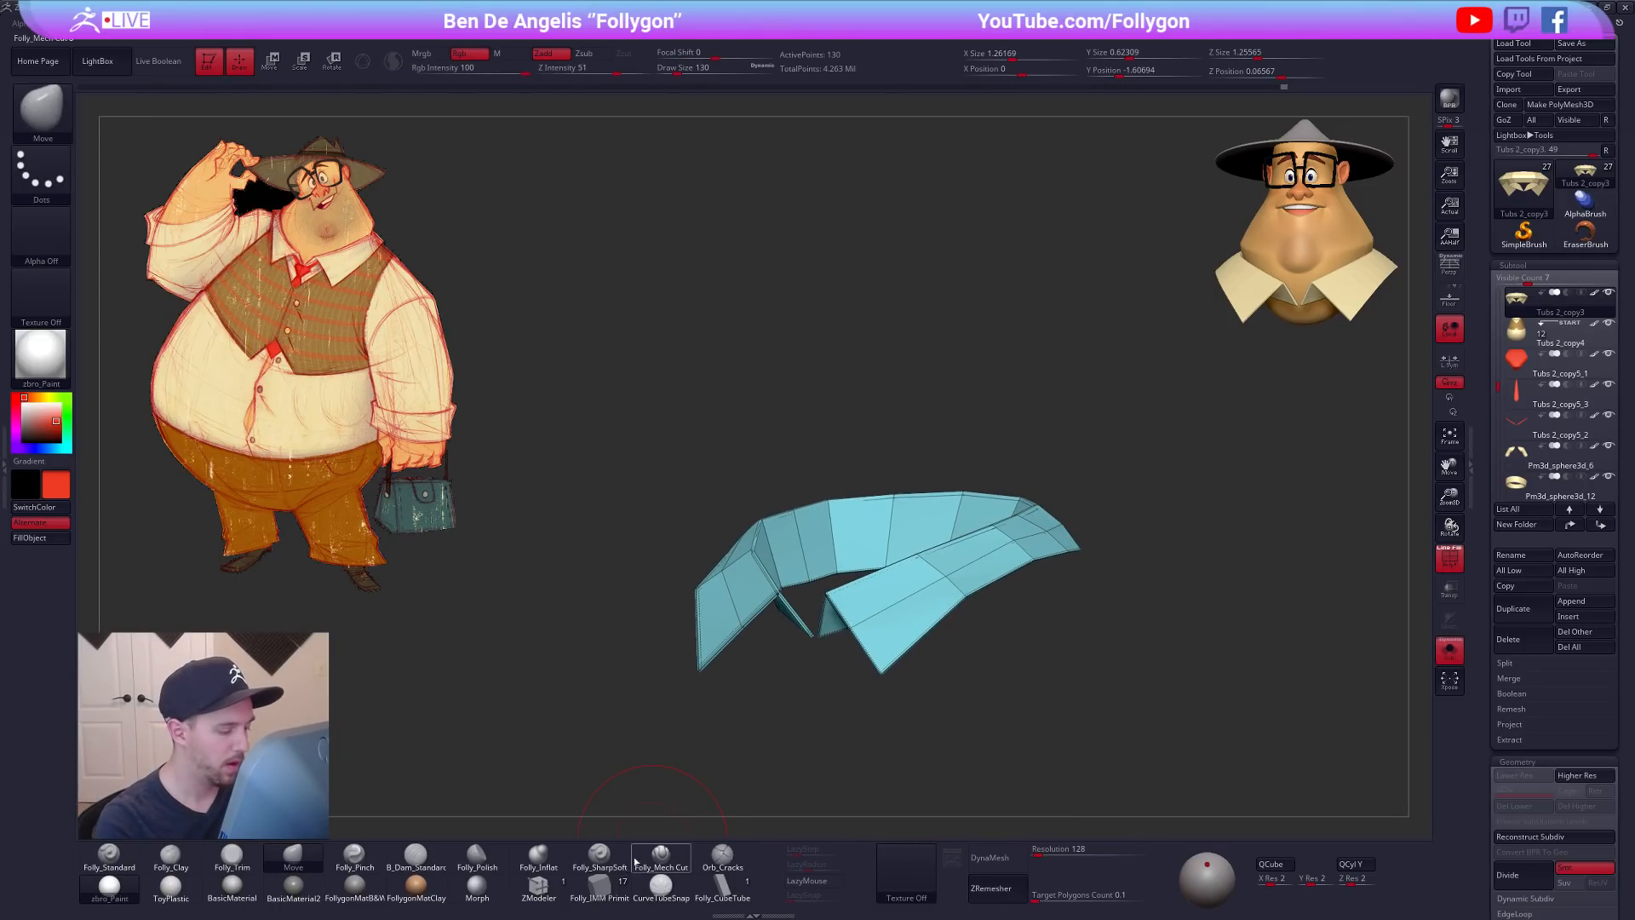
pyautogui.click(560, 894)
pyautogui.press('space')
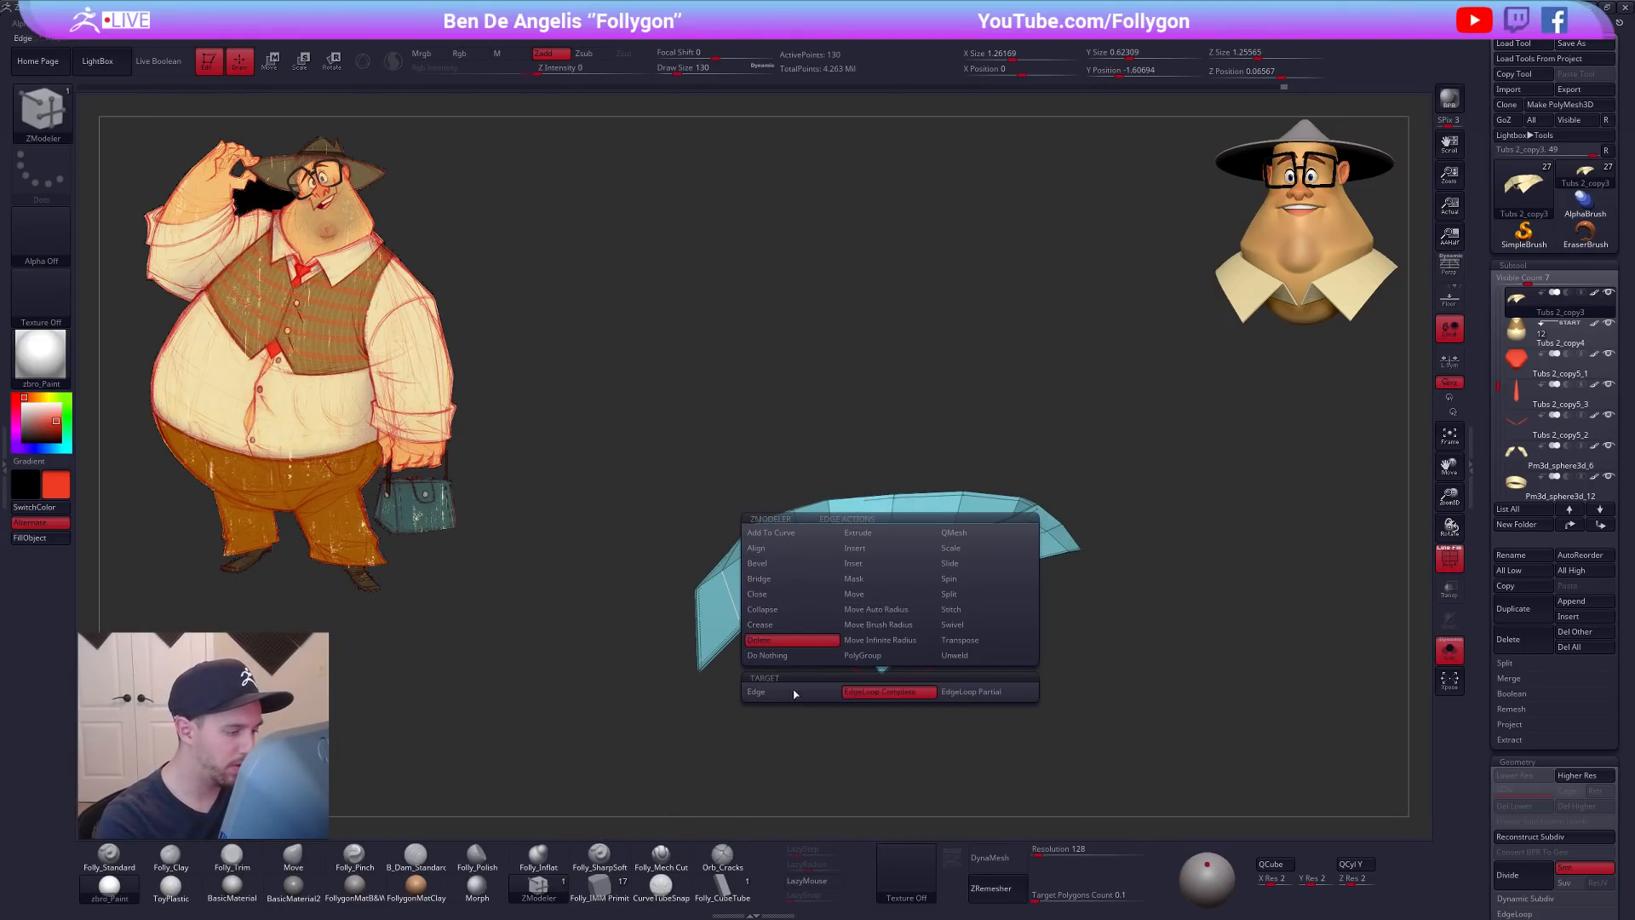
pyautogui.click(879, 624)
pyautogui.moveTo(875, 632); pyautogui.dragTo(915, 664, button='right')
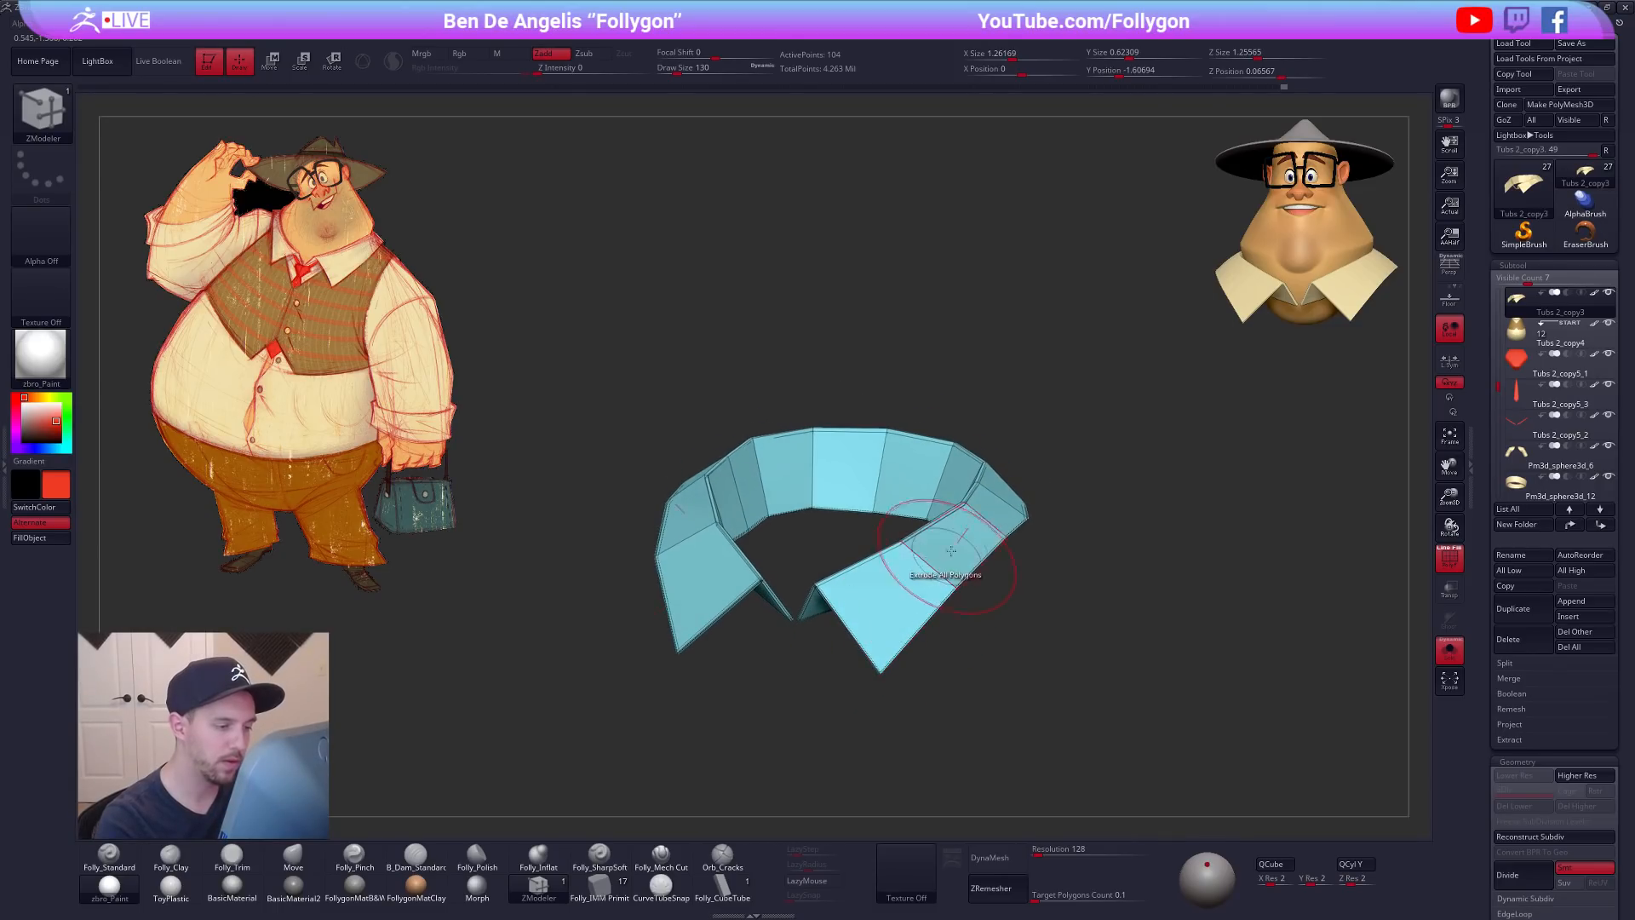
# Step: Lasso-mask part of the collar and reshape the rest in side view with the Move brush at draw size 335
pyautogui.press('ctrl')
pyautogui.keyDown('ctrl'); pyautogui.moveTo(821, 693); pyautogui.dragTo(1199, 479); pyautogui.keyUp('ctrl')
pyautogui.moveTo(1056, 610)
pyautogui.mouseDown(button='right')
pyautogui.moveTo(1066, 566)
pyautogui.moveTo(993, 538)
pyautogui.moveTo(767, 545)
pyautogui.moveTo(1107, 537)
pyautogui.mouseUp(button='right')
pyautogui.press('b')
pyautogui.press('m')
pyautogui.press('v')
pyautogui.hotkey('alt', 's')
pyautogui.press('space')
pyautogui.moveTo(1111, 526); pyautogui.dragTo(1141, 518)
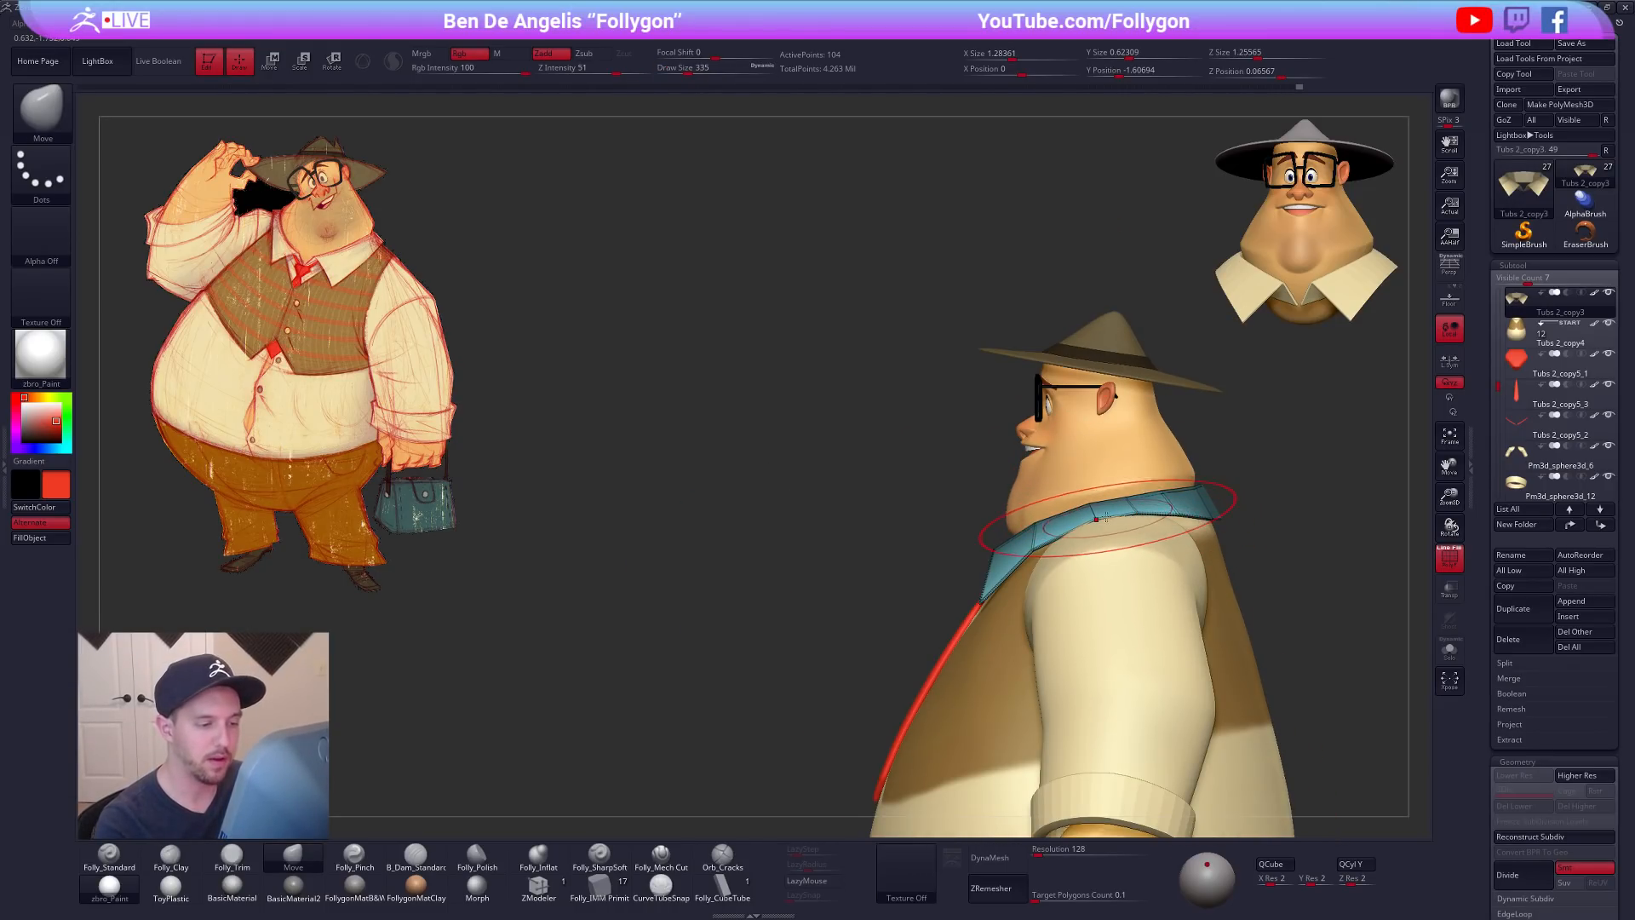
# Step: Widen the collar's sides around the neck with the Move brush and reduce its draw size to 160
pyautogui.moveTo(1113, 517); pyautogui.dragTo(1239, 557, button='right')
pyautogui.press('d')
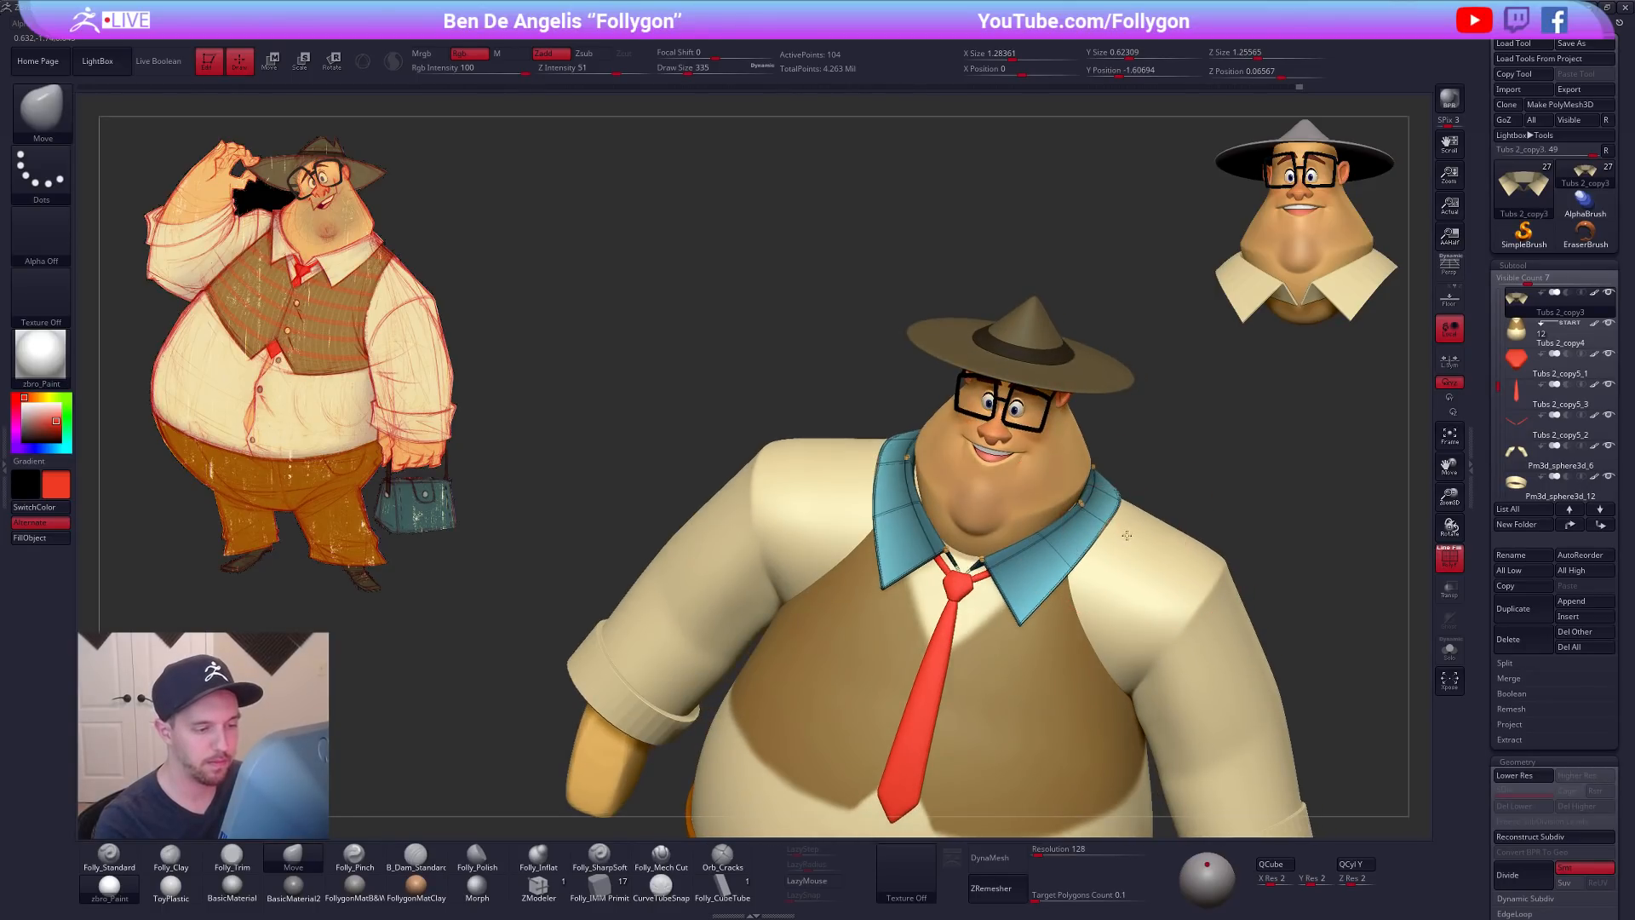
pyautogui.moveTo(1130, 546)
pyautogui.mouseDown(button='right')
pyautogui.moveTo(1101, 559)
pyautogui.moveTo(1201, 590)
pyautogui.mouseUp(button='right')
pyautogui.hotkey('shift', 'f')
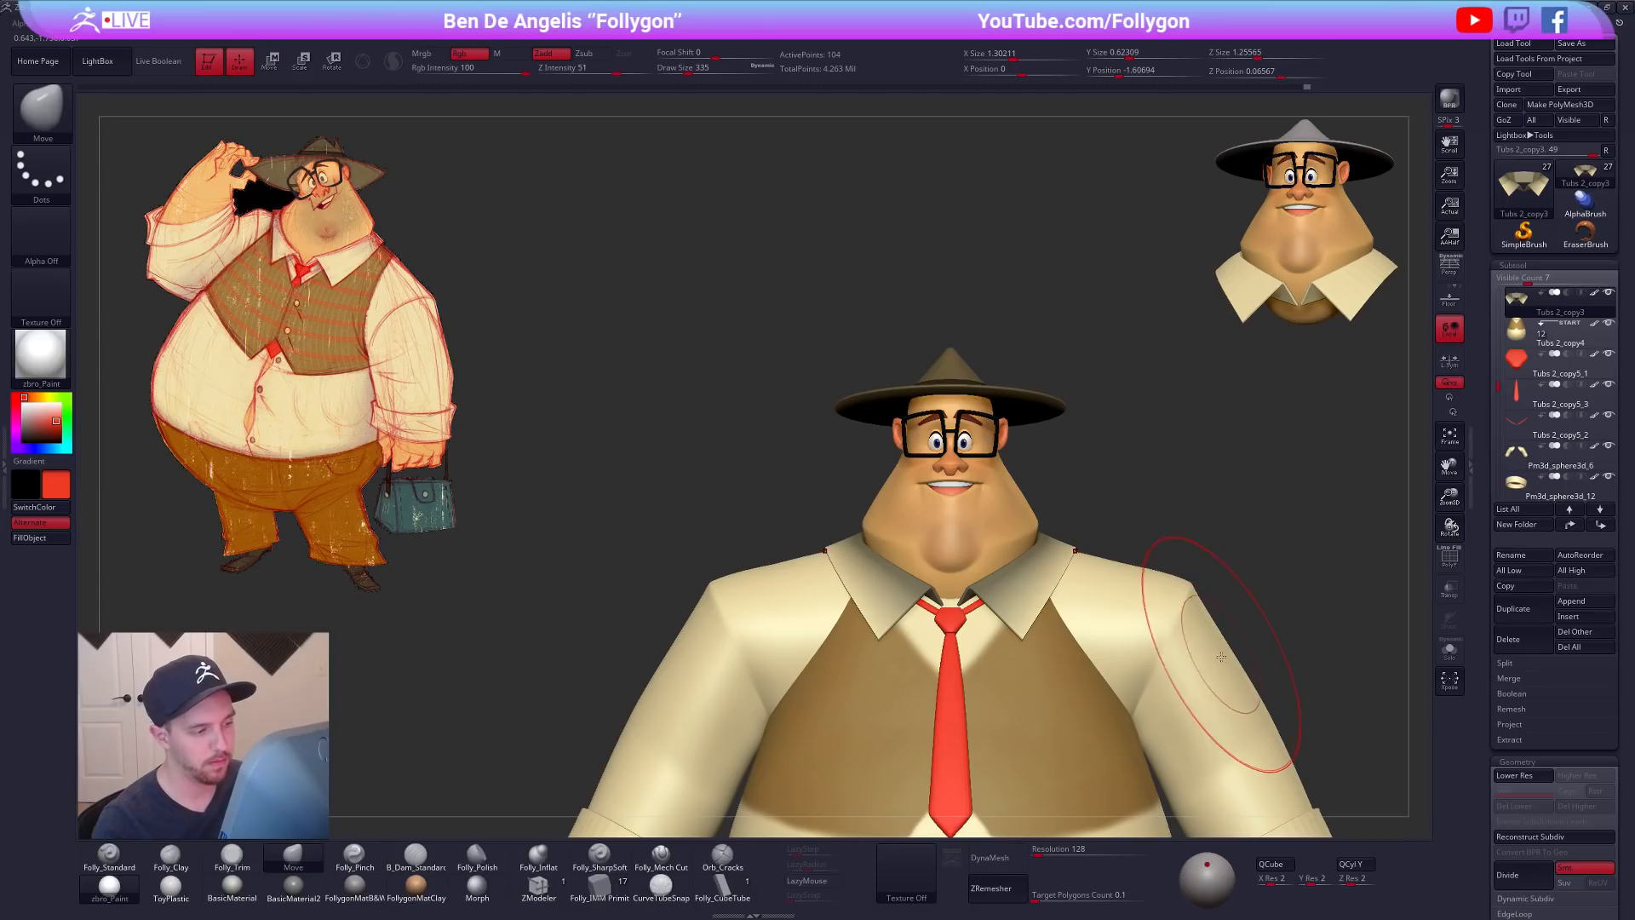
pyautogui.keyDown('alt'); pyautogui.moveTo(1225, 654); pyautogui.dragTo(1184, 626, button='right'); pyautogui.keyUp('alt')
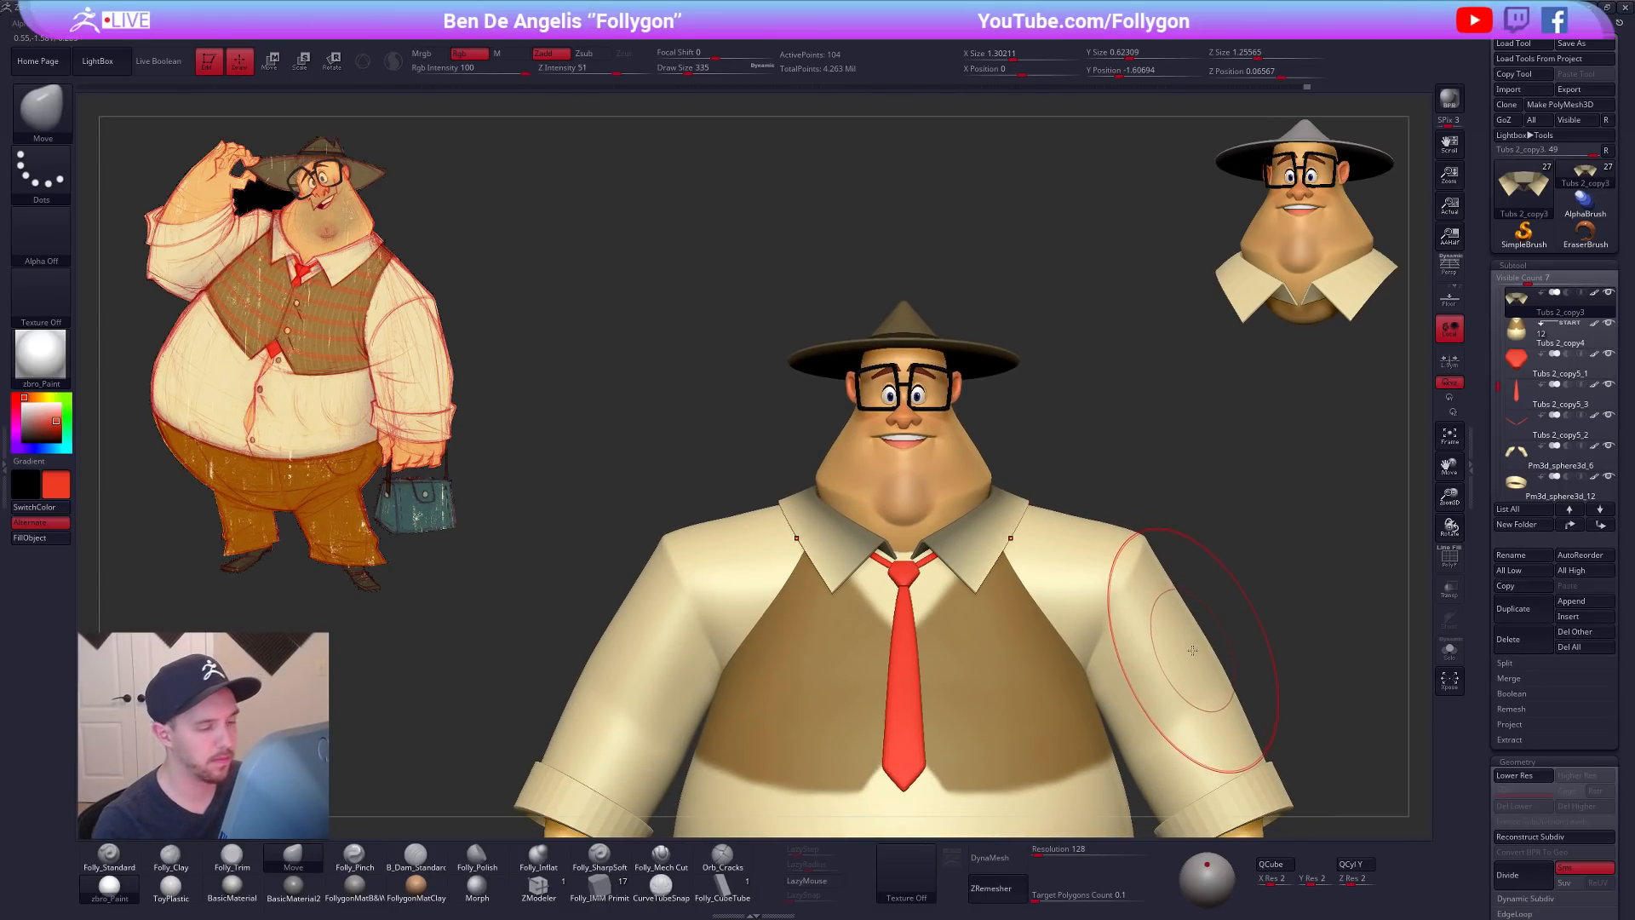
pyautogui.press('space')
pyautogui.moveTo(1057, 505); pyautogui.dragTo(1055, 505)
pyautogui.moveTo(1209, 512)
pyautogui.mouseDown(button='right')
pyautogui.moveTo(1047, 515)
pyautogui.moveTo(1205, 511)
pyautogui.mouseUp(button='right')
pyautogui.press('space')
pyautogui.moveTo(1080, 504); pyautogui.dragTo(1070, 472)
# Step: Isolate the collar at its lowest subdivision level with the wireframe shown and lasso-mask part of its band
pyautogui.hotkey('alt', 's')
pyautogui.moveTo(1070, 471)
pyautogui.mouseDown(button='right')
pyautogui.moveTo(1007, 515)
pyautogui.moveTo(1040, 528)
pyautogui.moveTo(1027, 543)
pyautogui.mouseUp(button='right')
pyautogui.hotkey('shift', 'd')
pyautogui.hotkey('shift', 'f')
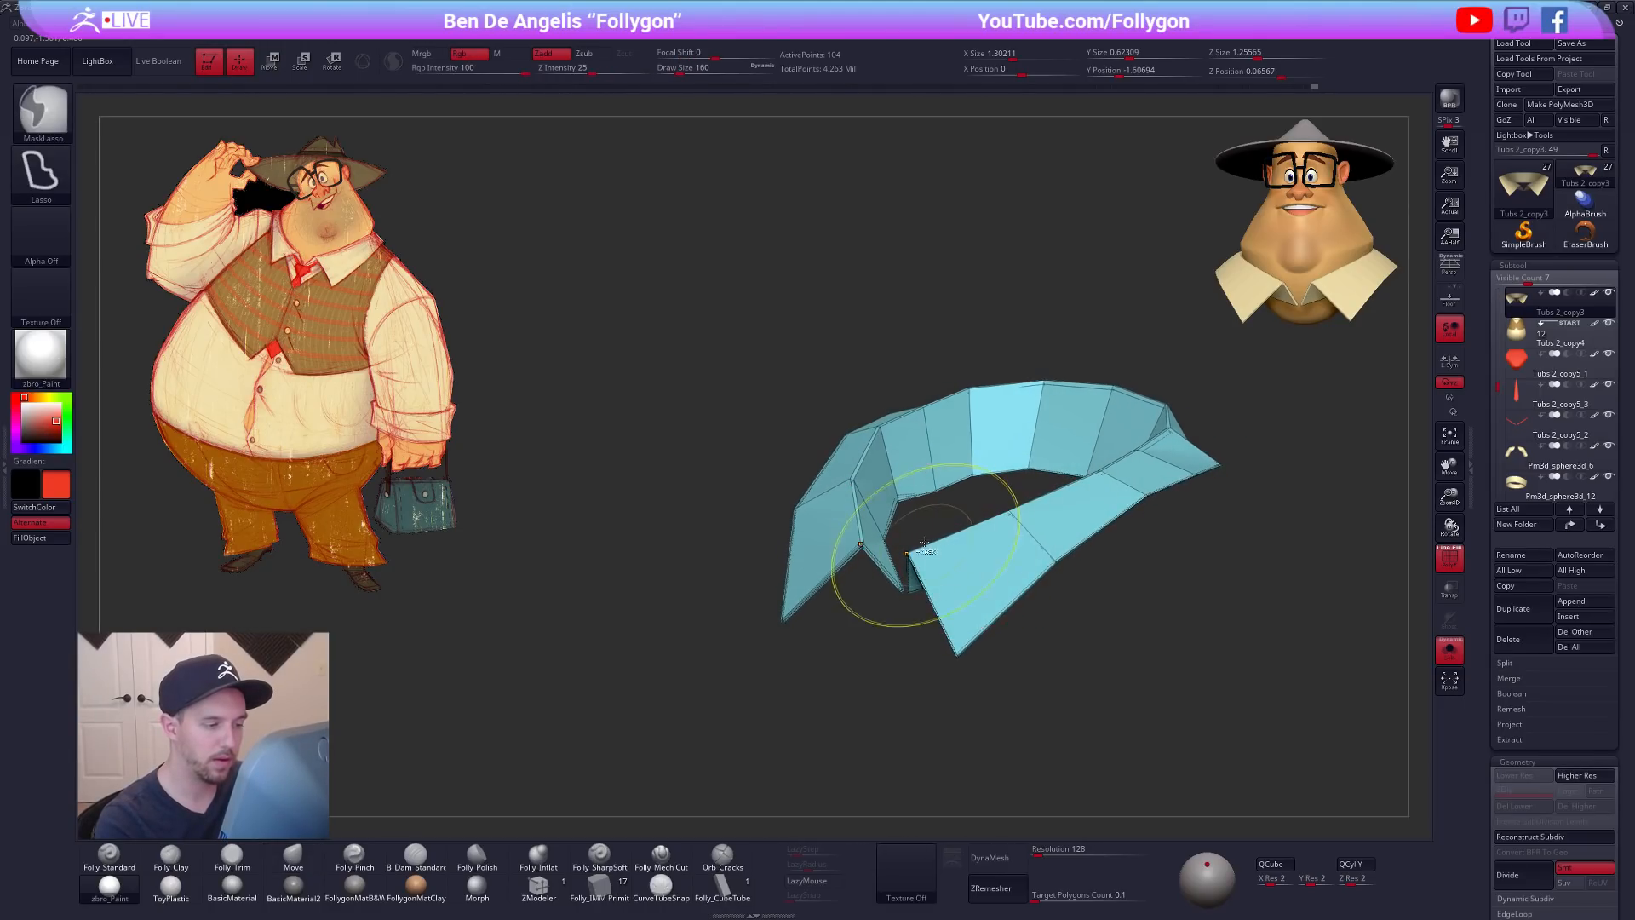
pyautogui.keyDown('ctrl'); pyautogui.moveTo(905, 553); pyautogui.dragTo(924, 511); pyautogui.keyUp('ctrl')
pyautogui.moveTo(1005, 502)
pyautogui.keyDown('alt'); pyautogui.mouseDown(button='right')
pyautogui.moveTo(952, 558)
pyautogui.moveTo(1023, 540)
pyautogui.mouseUp(button='right'); pyautogui.keyUp('alt')
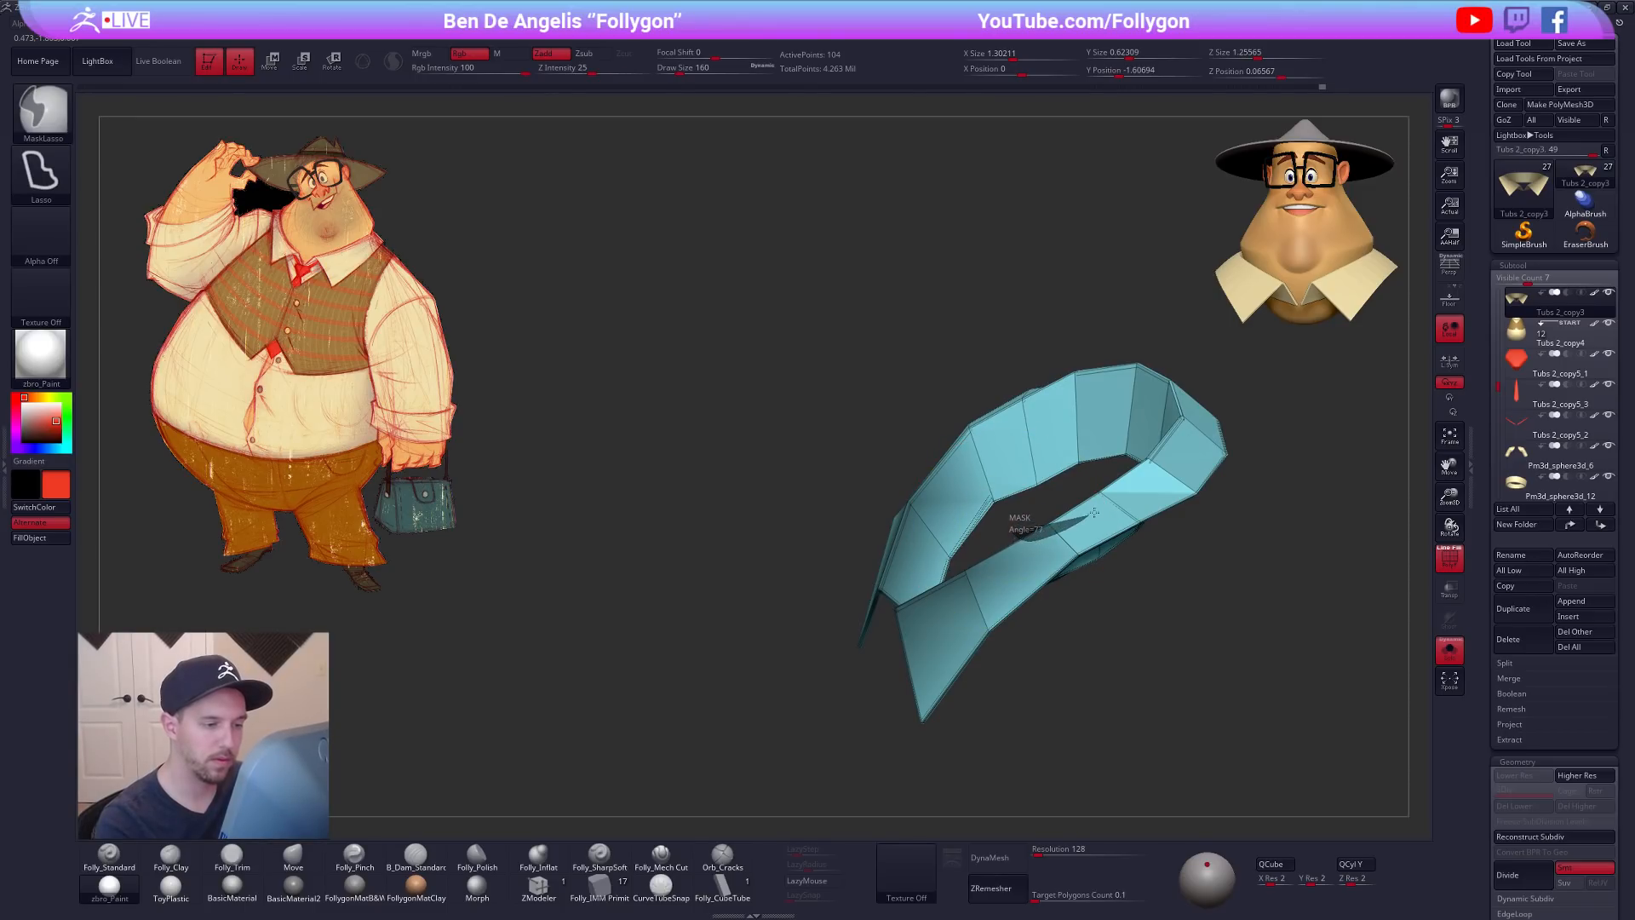
pyautogui.moveTo(1095, 465); pyautogui.dragTo(1167, 578, button='right')
pyautogui.press('ctrl')
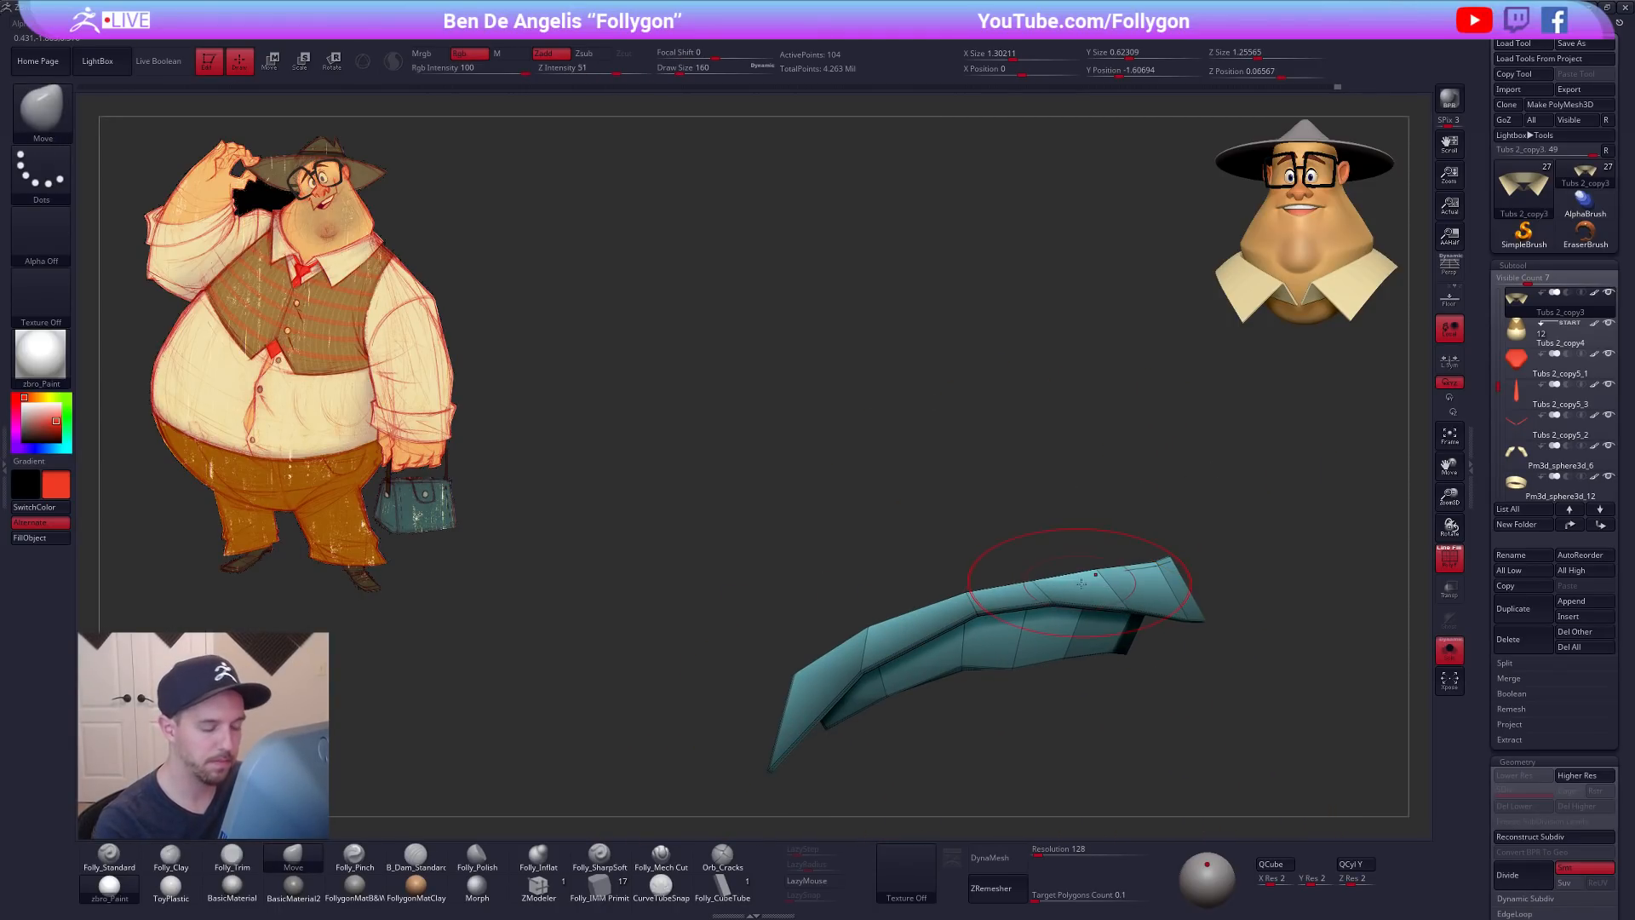
# Step: Raise the collar's back and adjust its fold line from side and front with the Move brush at draw size 203
pyautogui.press('d')
pyautogui.press('s')
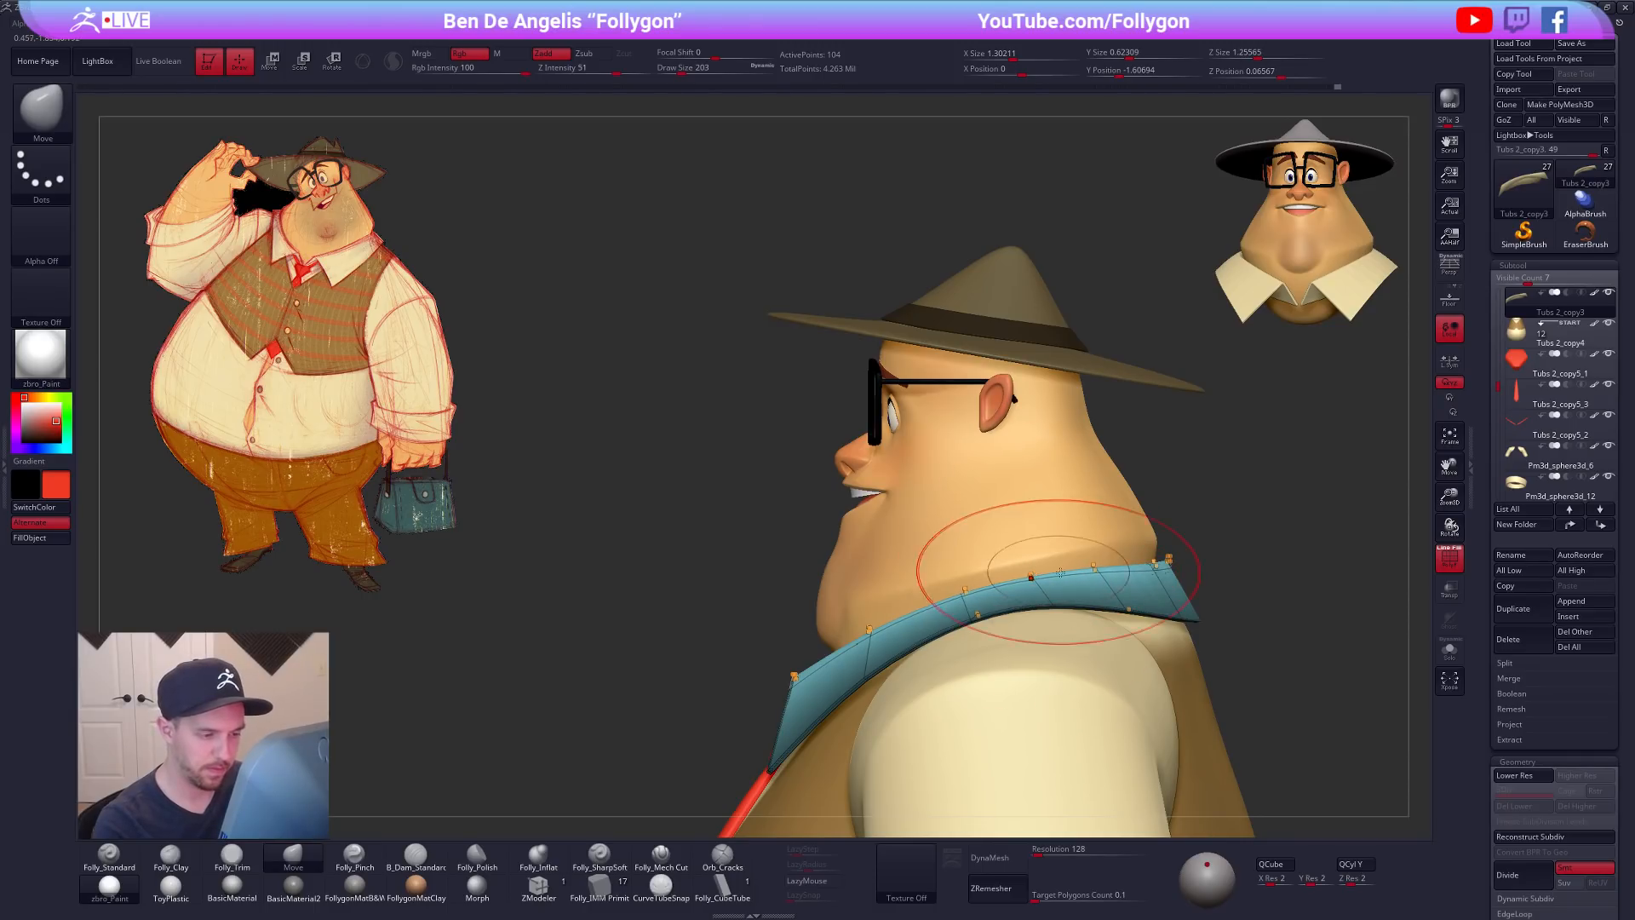
pyautogui.moveTo(1147, 572); pyautogui.dragTo(1022, 573, button='right')
pyautogui.moveTo(1172, 576); pyautogui.dragTo(1172, 570)
pyautogui.moveTo(1173, 571); pyautogui.dragTo(1135, 564, button='right')
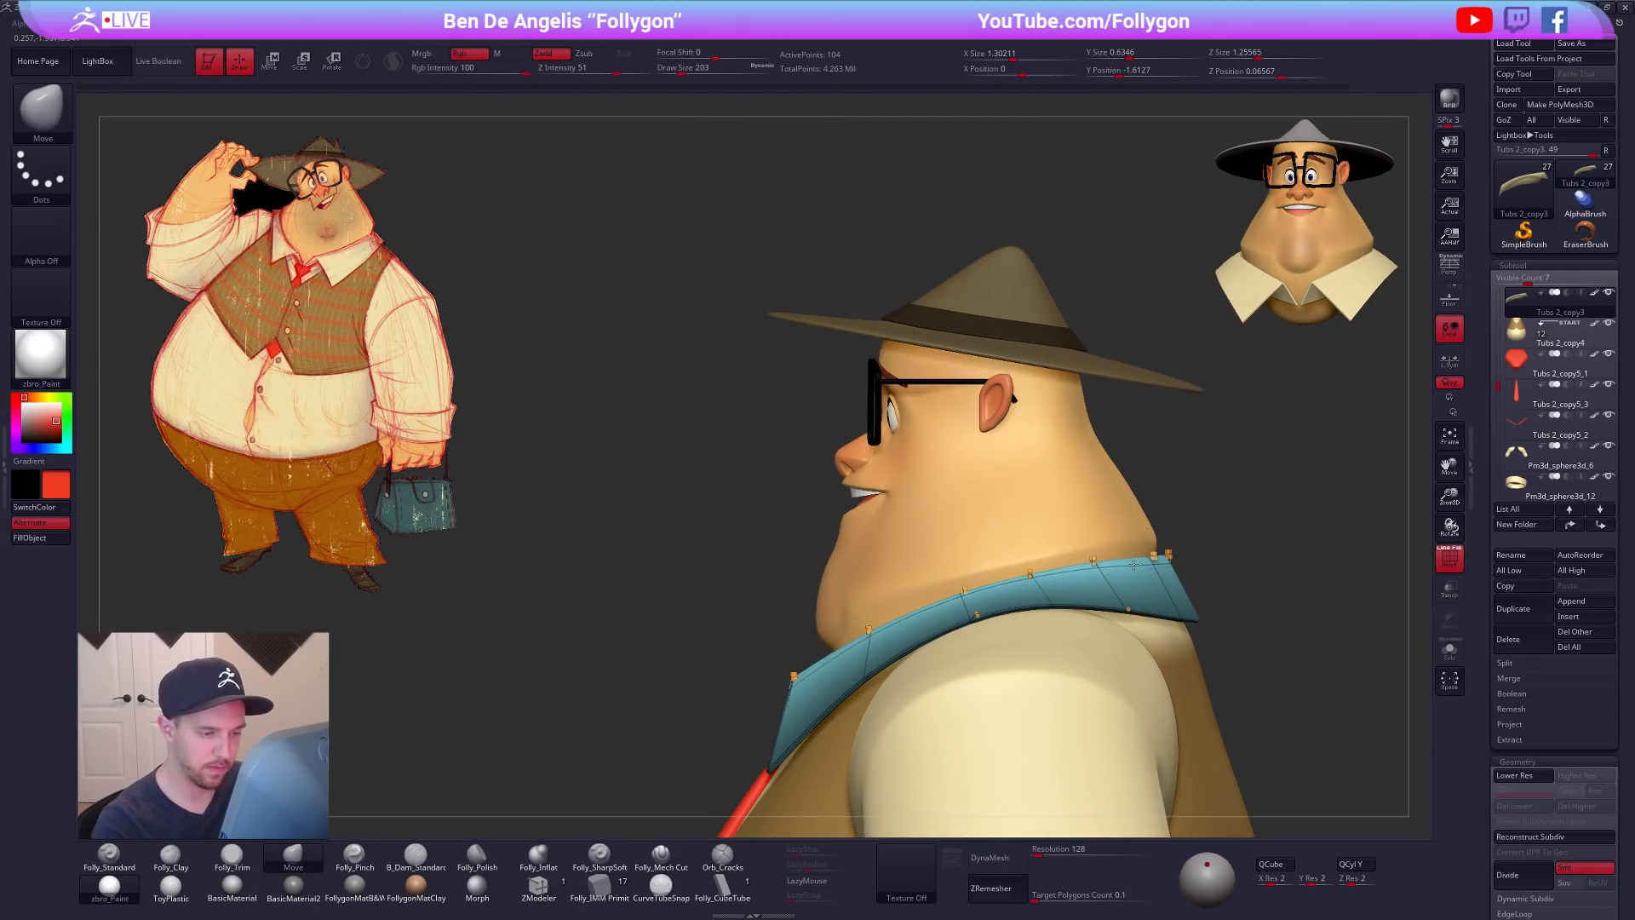
pyautogui.keyDown('alt'); pyautogui.moveTo(1033, 588); pyautogui.dragTo(1107, 518, button='right'); pyautogui.keyUp('alt')
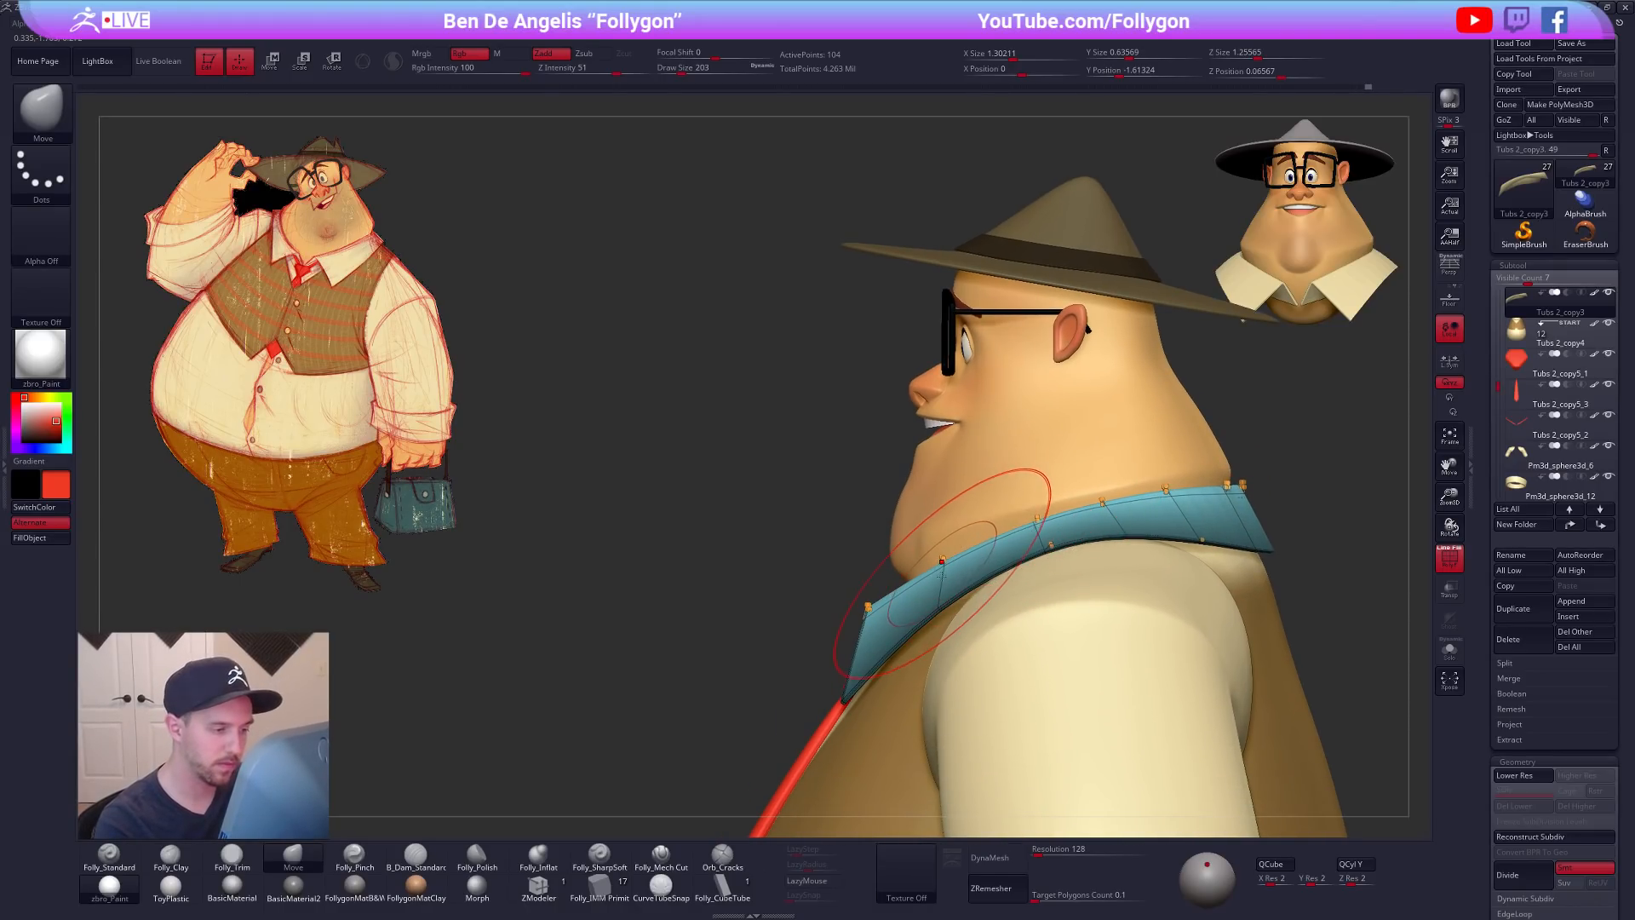
pyautogui.moveTo(979, 628); pyautogui.dragTo(1017, 519, button='right')
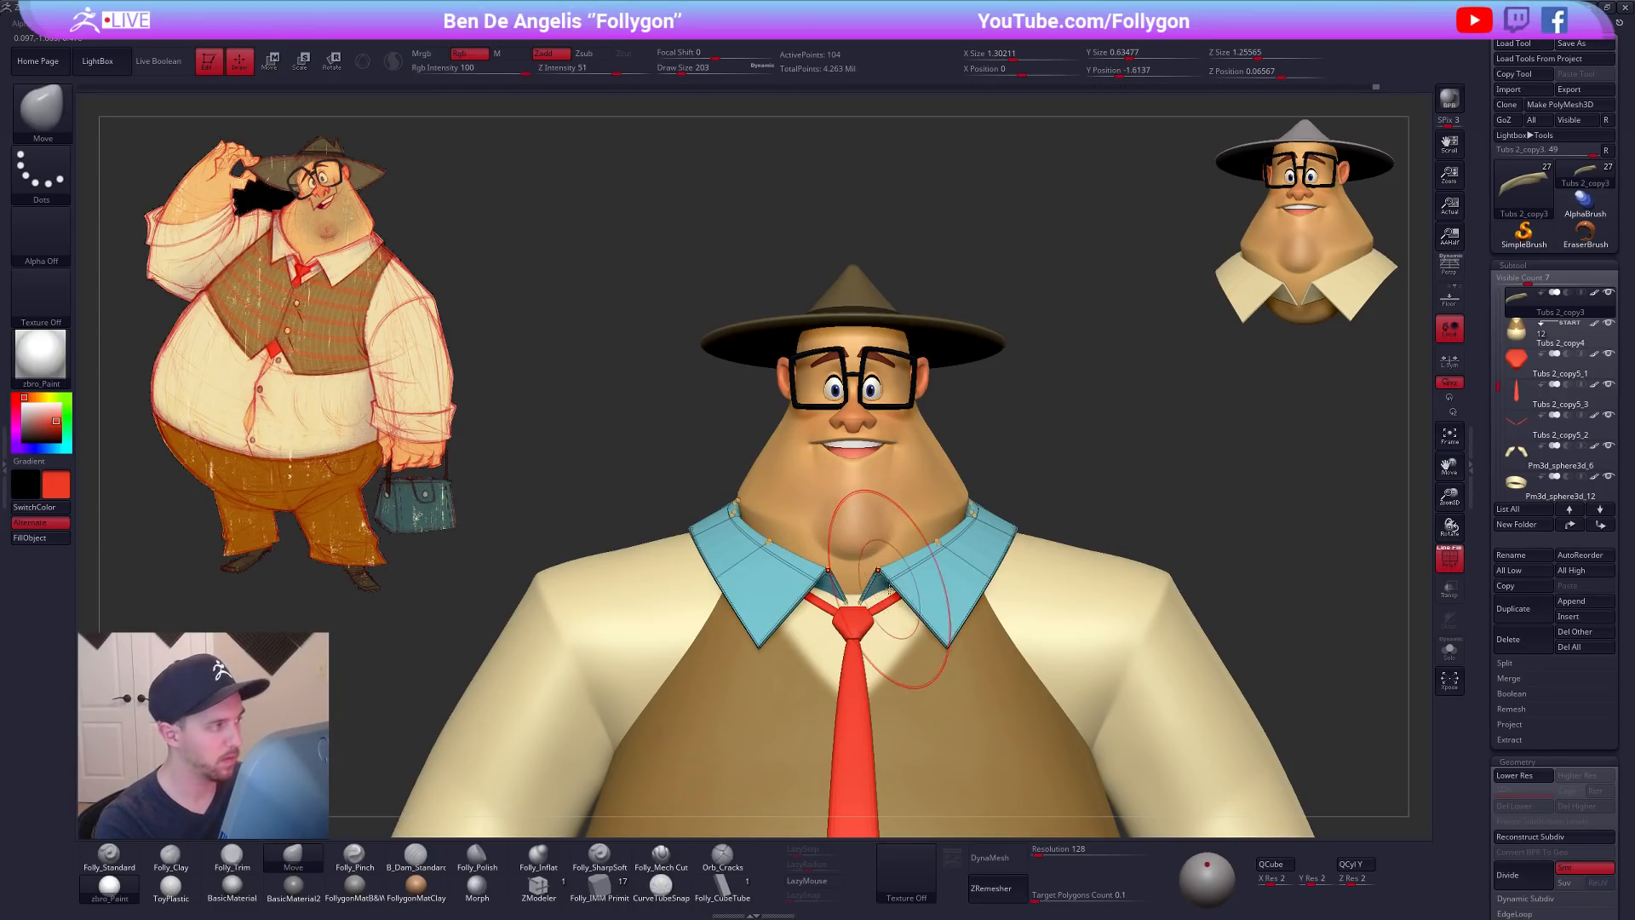
pyautogui.moveTo(868, 585); pyautogui.dragTo(1040, 528, button='right')
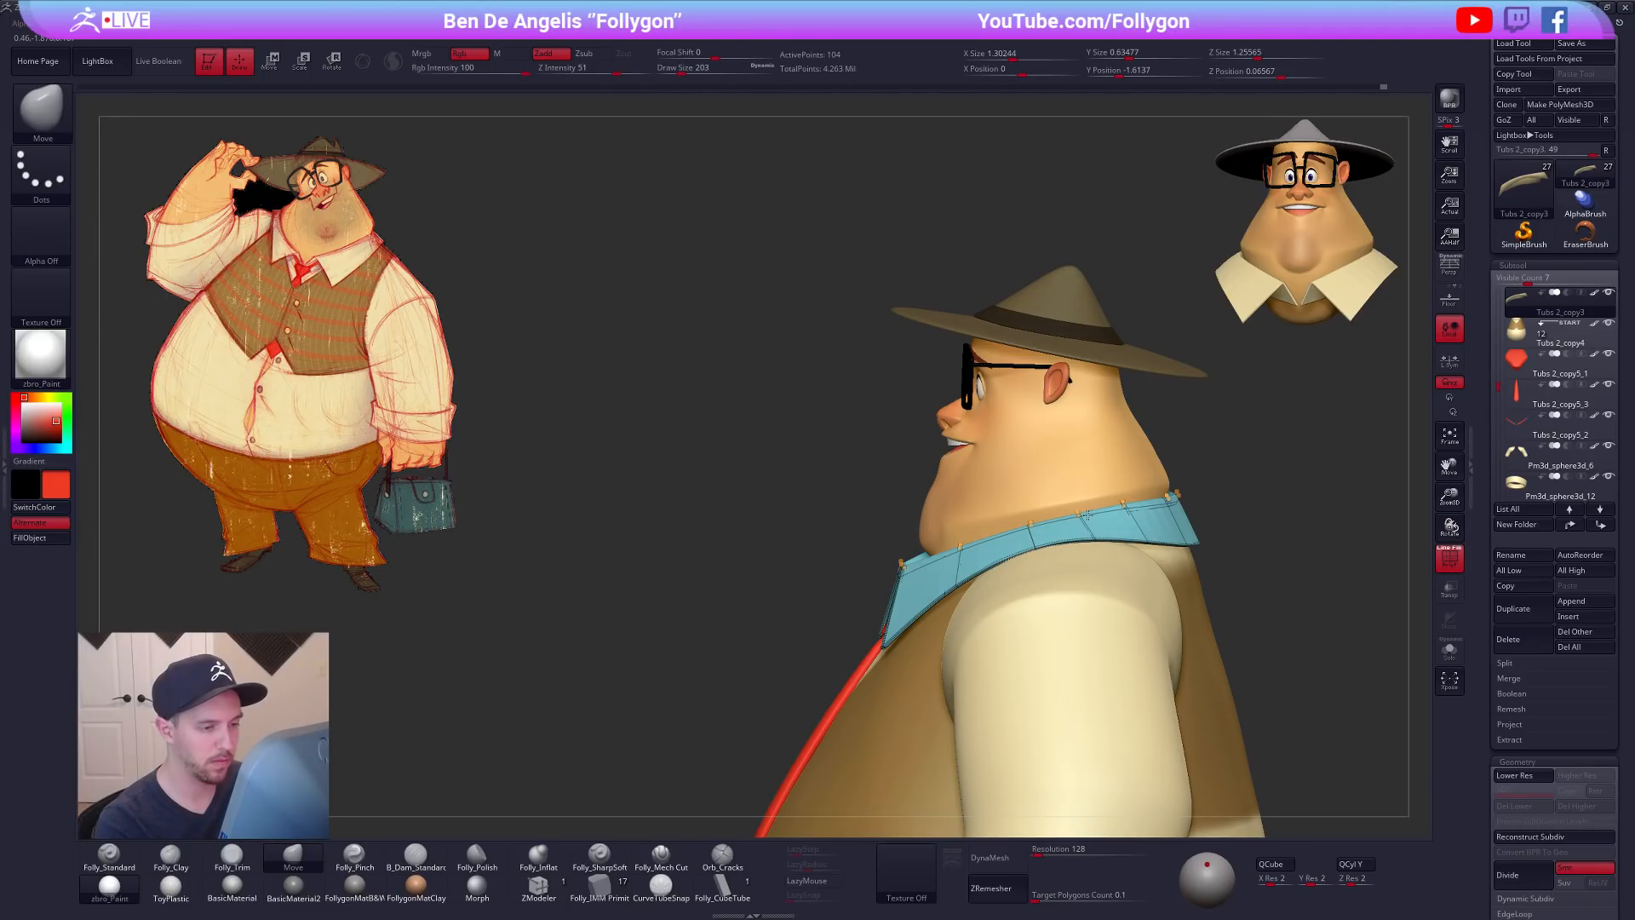
pyautogui.moveTo(984, 530)
pyautogui.mouseDown(button='right')
pyautogui.moveTo(922, 560)
pyautogui.moveTo(979, 575)
pyautogui.mouseUp(button='right')
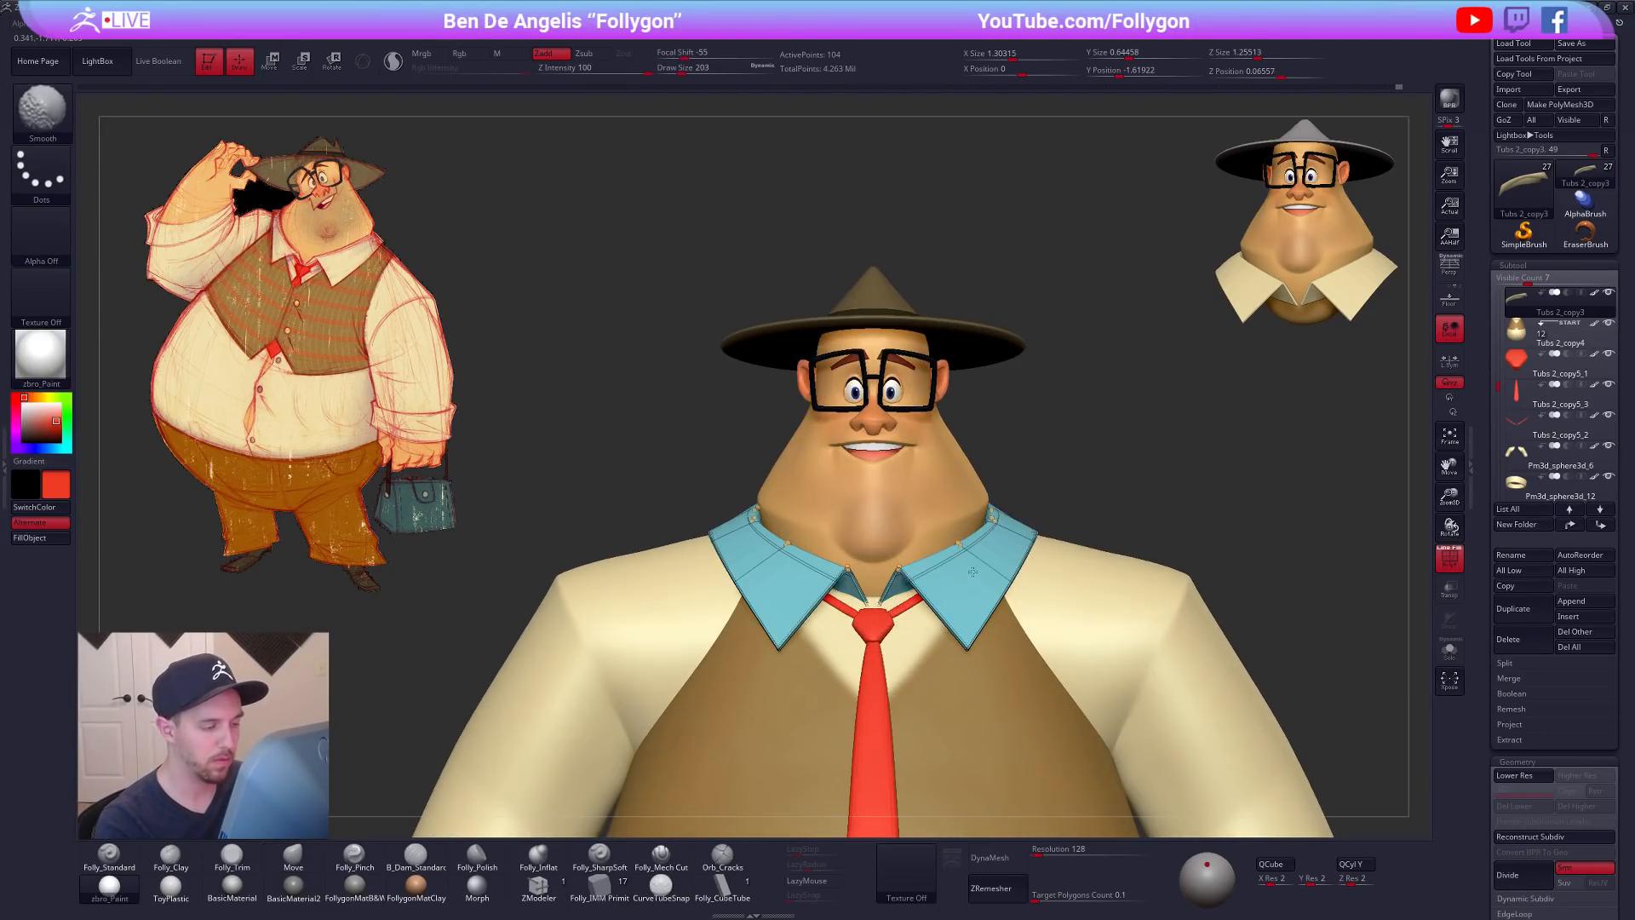
# Step: Hide the wireframe and raise the collar's front tips with the Move brush, using draw size 160
pyautogui.hotkey('shift', 'f')
pyautogui.press('space')
pyautogui.moveTo(919, 583); pyautogui.dragTo(900, 585)
pyautogui.moveTo(901, 586)
pyautogui.mouseDown(button='right')
pyautogui.moveTo(937, 590)
pyautogui.moveTo(1011, 506)
pyautogui.moveTo(1009, 536)
pyautogui.moveTo(1004, 494)
pyautogui.moveTo(1085, 424)
pyautogui.mouseUp(button='right')
pyautogui.moveTo(1278, 734)
pyautogui.keyDown('alt'); pyautogui.mouseDown(button='right')
pyautogui.moveTo(1204, 591)
pyautogui.moveTo(1246, 622)
pyautogui.moveTo(988, 443)
pyautogui.mouseUp(button='right'); pyautogui.keyUp('alt')
pyautogui.press('space')
pyautogui.moveTo(988, 426)
pyautogui.mouseDown()
pyautogui.moveTo(1013, 426)
pyautogui.moveTo(965, 444)
pyautogui.mouseUp()
pyautogui.moveTo(975, 445); pyautogui.dragTo(963, 450, button='right')
pyautogui.press('space')
pyautogui.moveTo(970, 416); pyautogui.dragTo(947, 415)
# Step: Isolate the collar at its lowest subdivision level and set ZModeler's polygon action to Insert PolyLoop
pyautogui.hotkey('alt', 's')
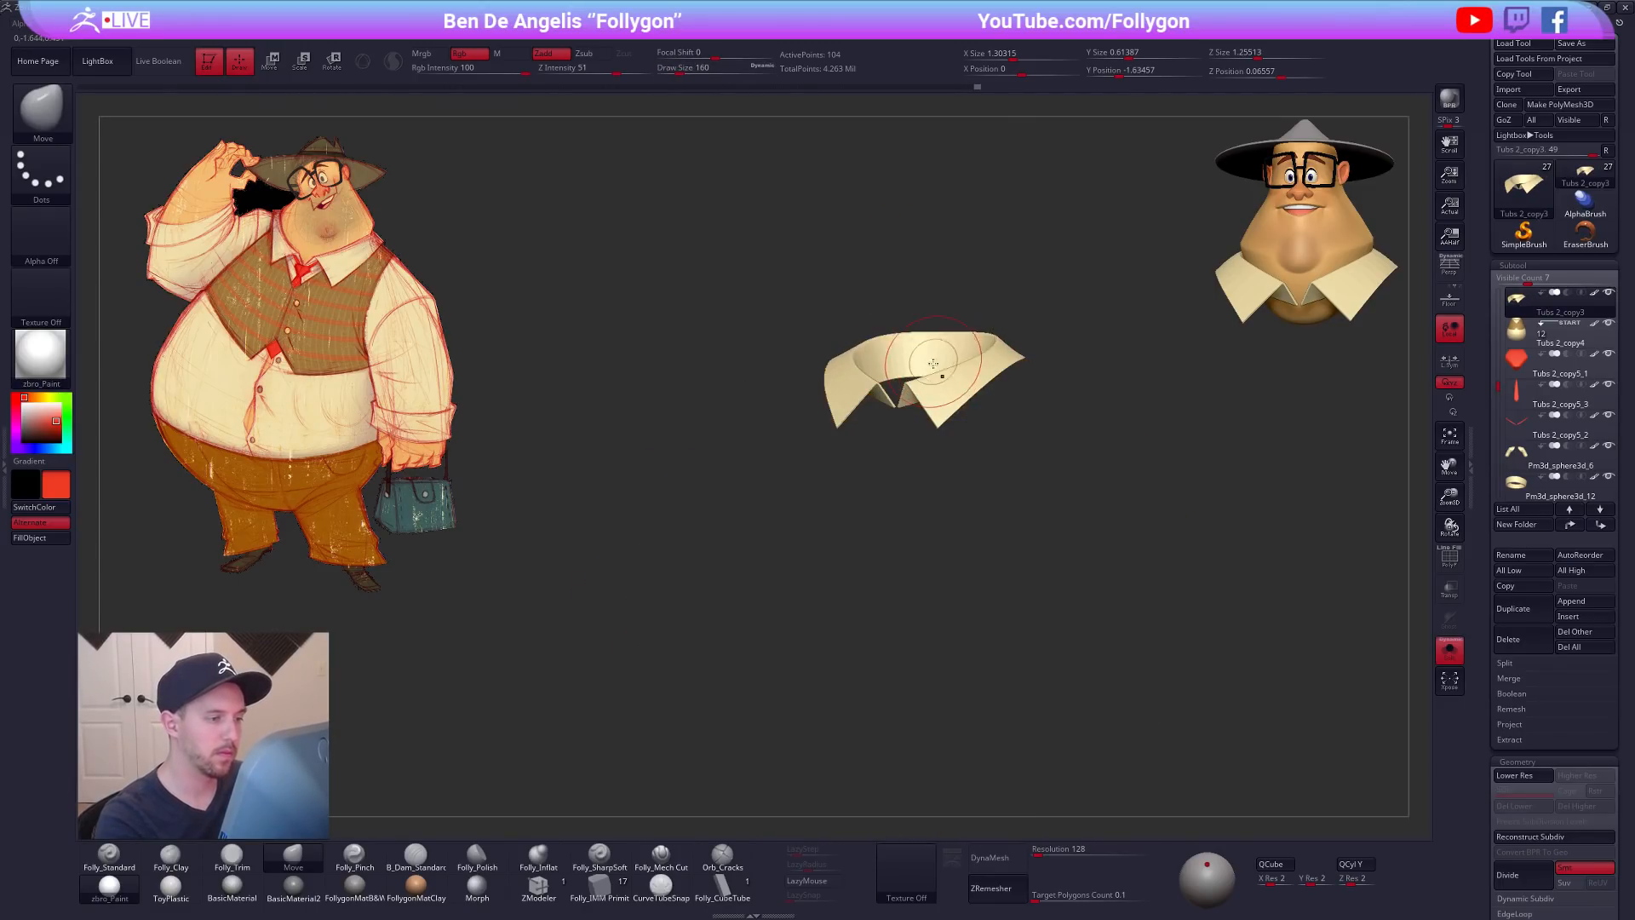
pyautogui.hotkey('shift', 'f')
pyautogui.press('f')
pyautogui.hotkey('shift', 'd')
pyautogui.click(539, 886)
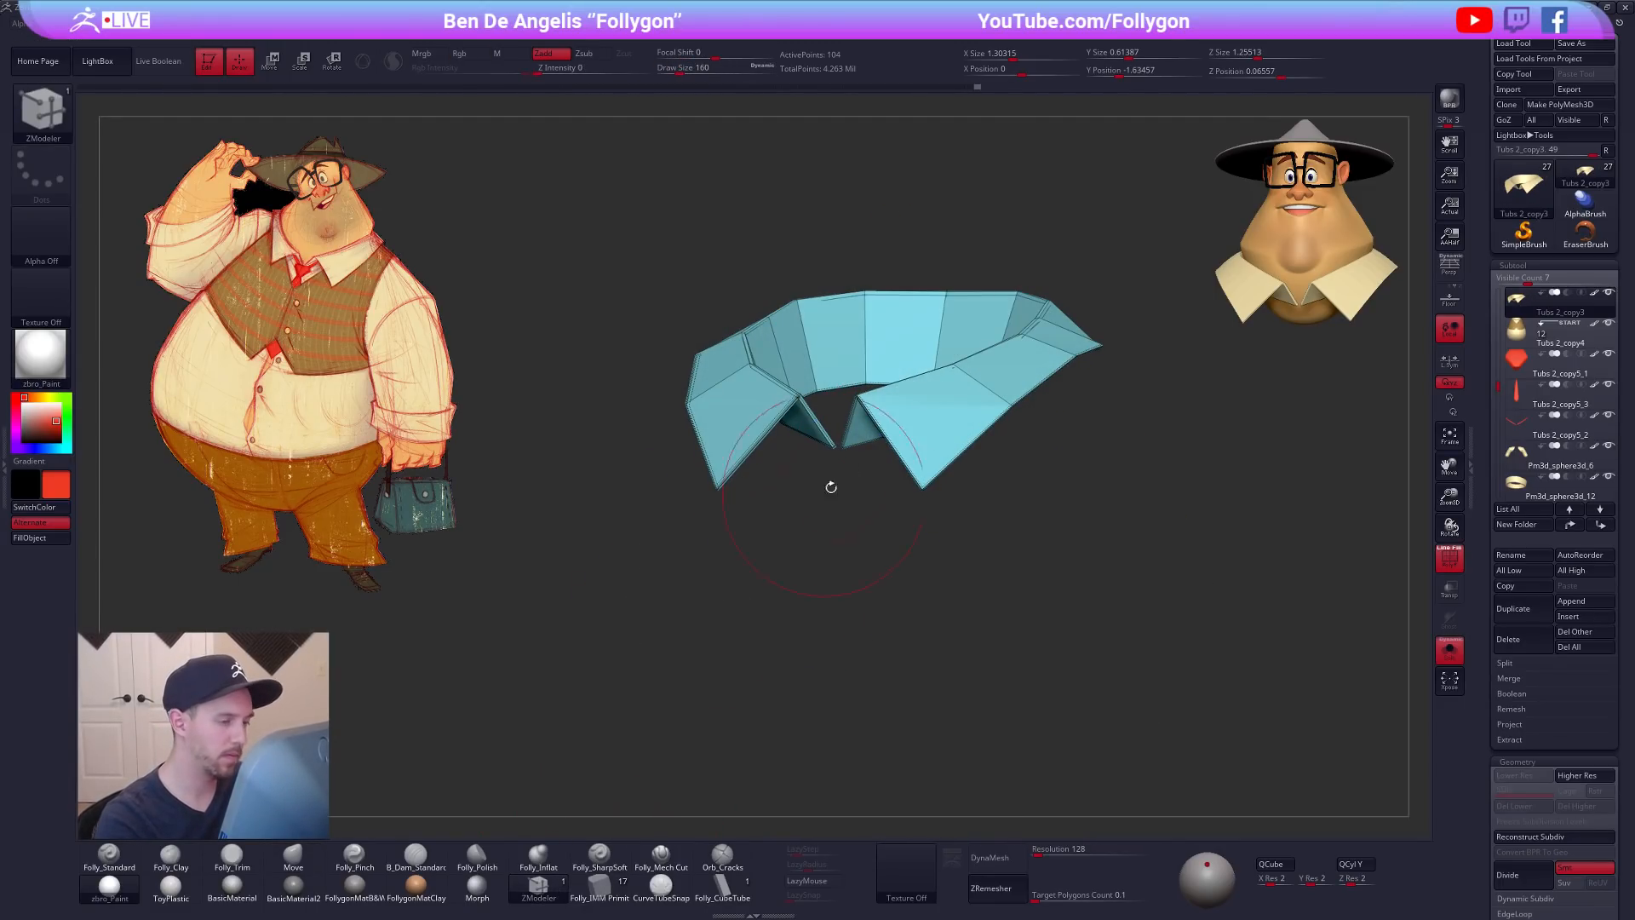
pyautogui.press('space')
pyautogui.click(910, 441)
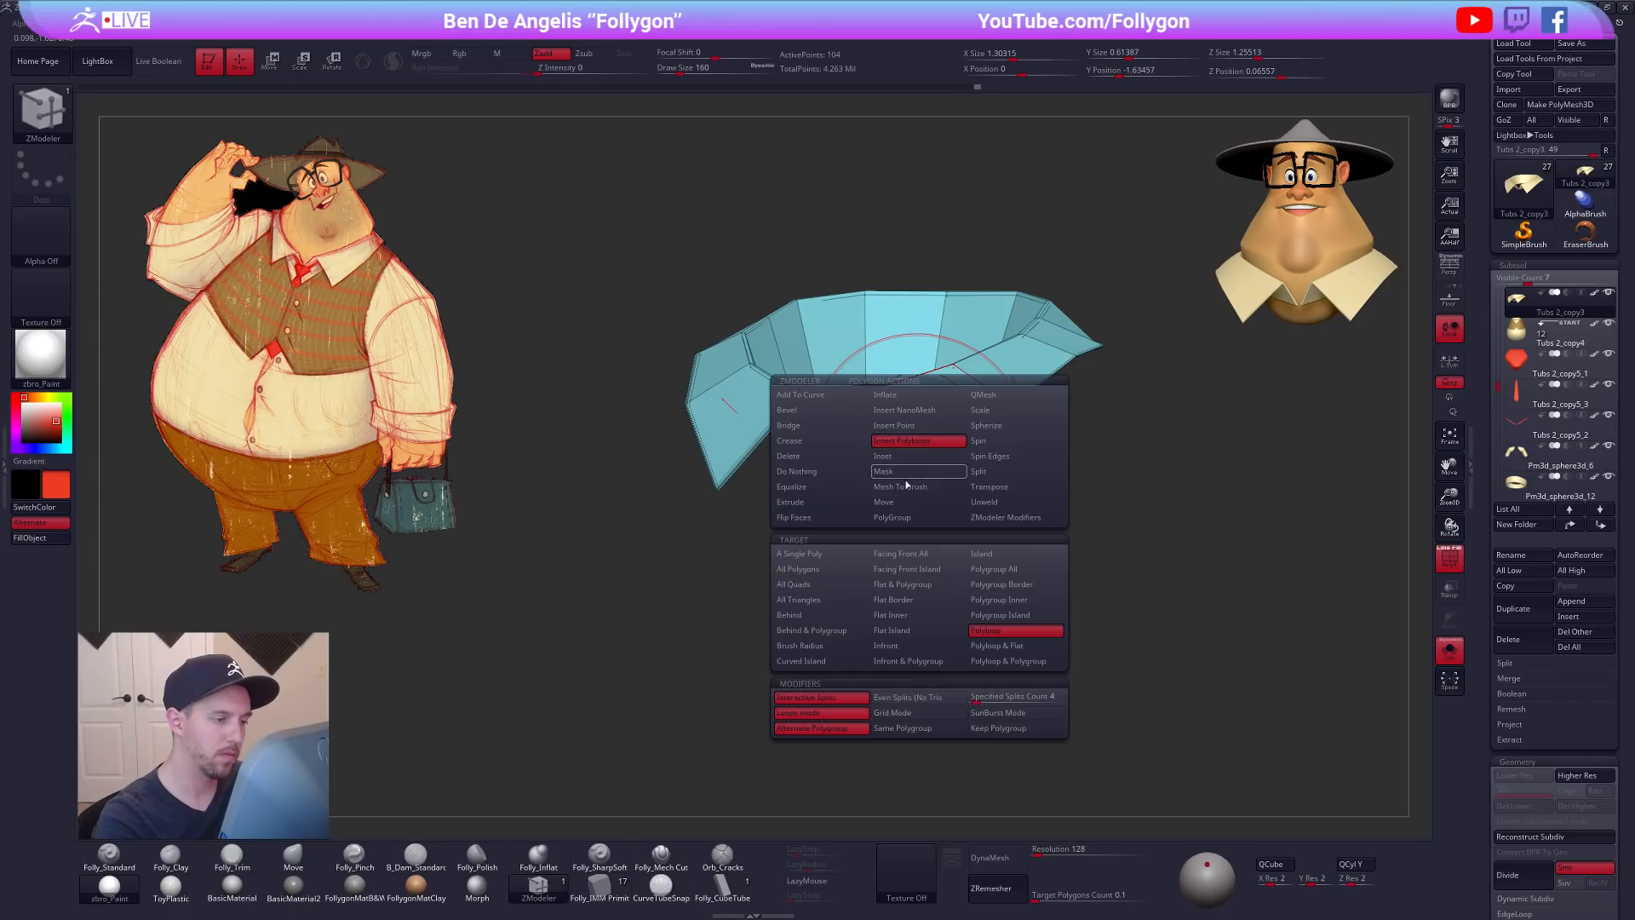
# Step: Save the project and insert a polyloop lengthwise along the collar flaps
pyautogui.hotkey('ctrl', 's')
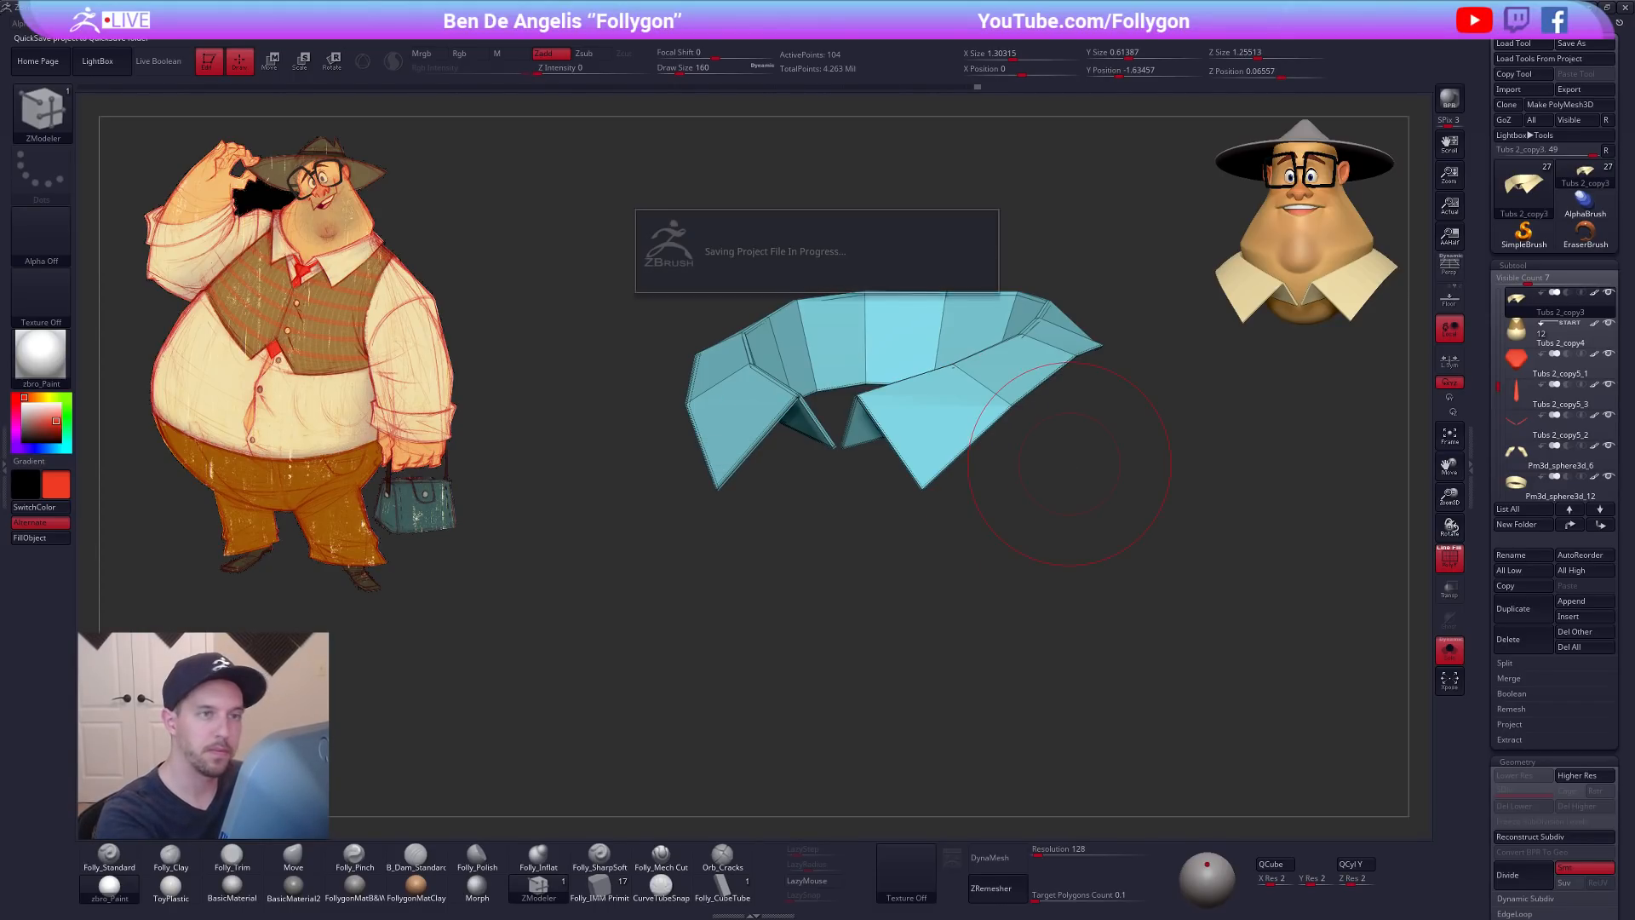
pyautogui.moveTo(1141, 667); pyautogui.dragTo(1157, 684)
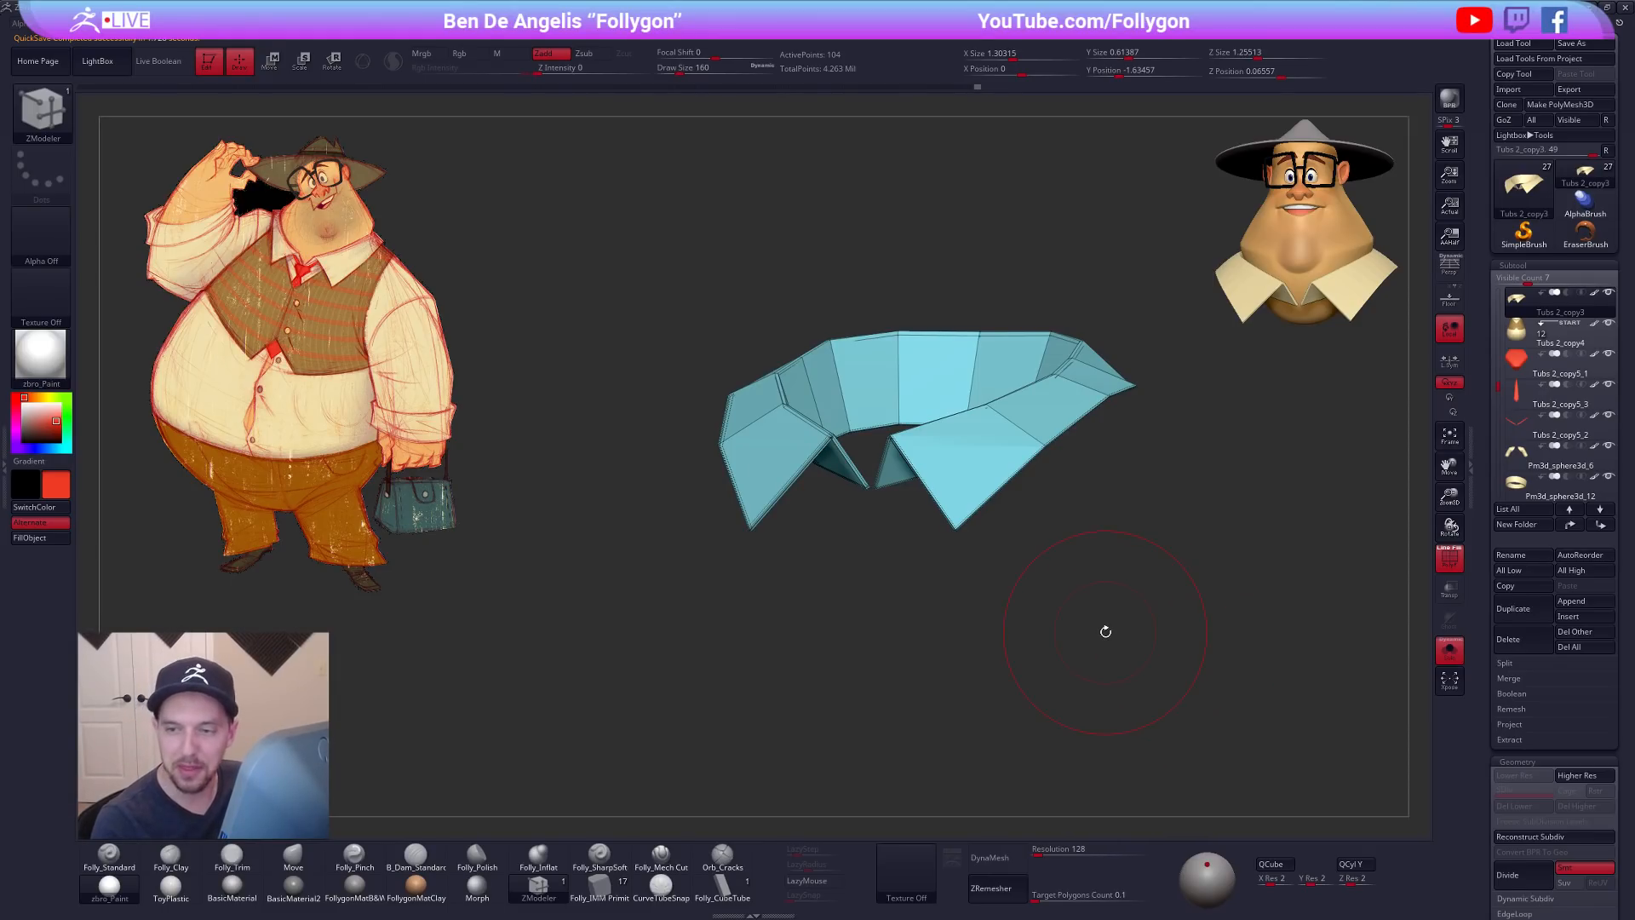
pyautogui.moveTo(1106, 631); pyautogui.dragTo(1049, 744)
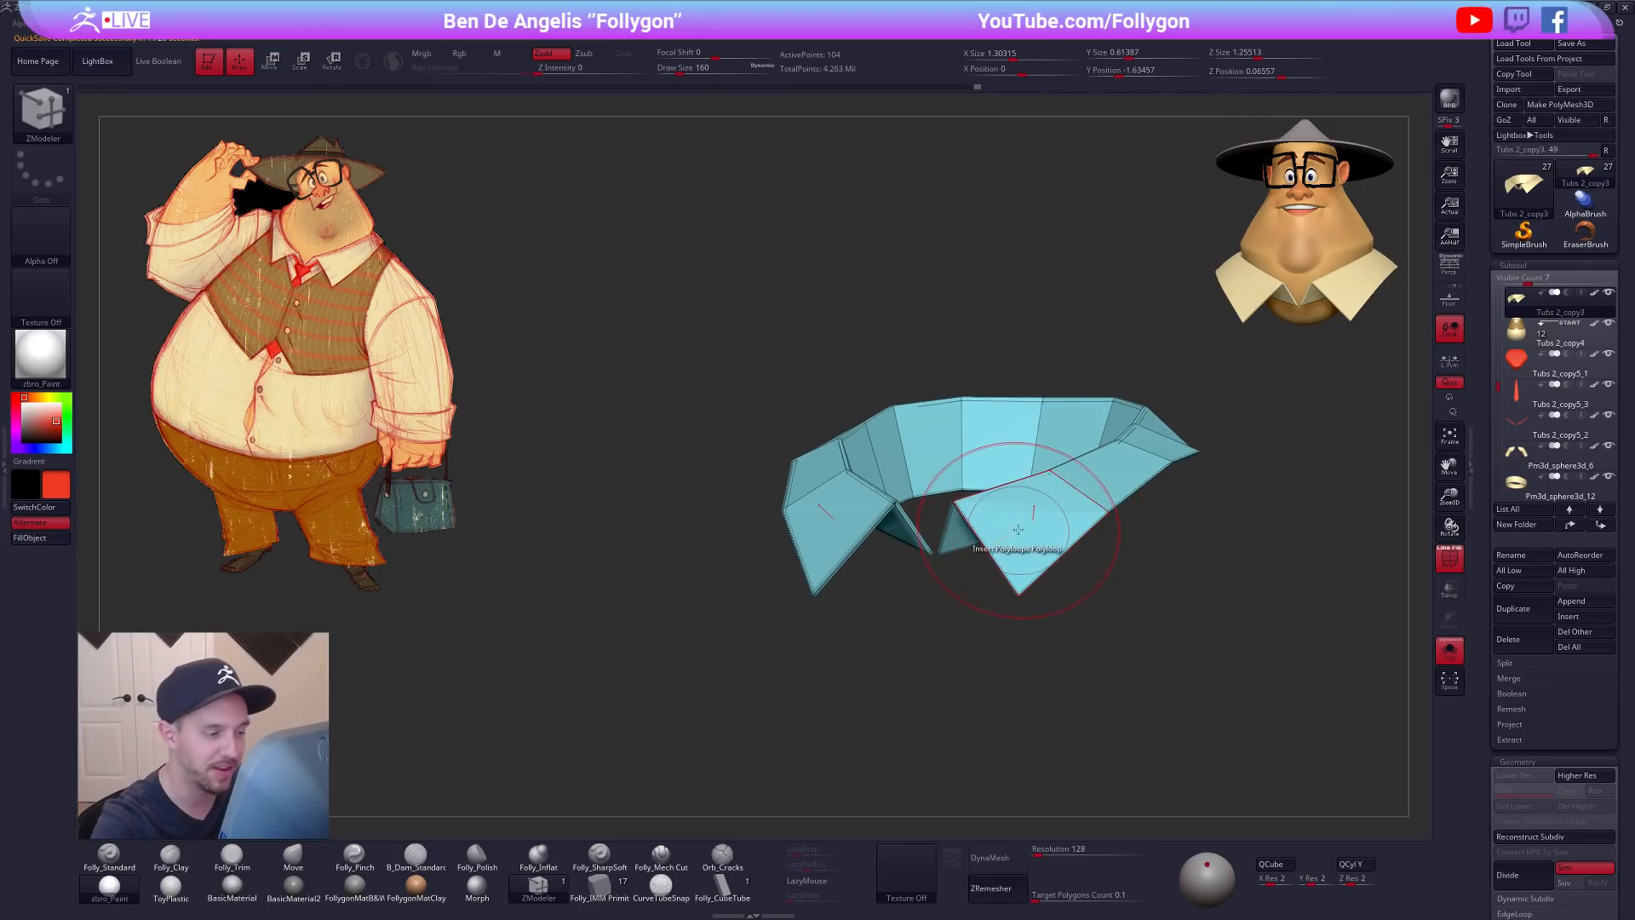
pyautogui.click(1016, 535)
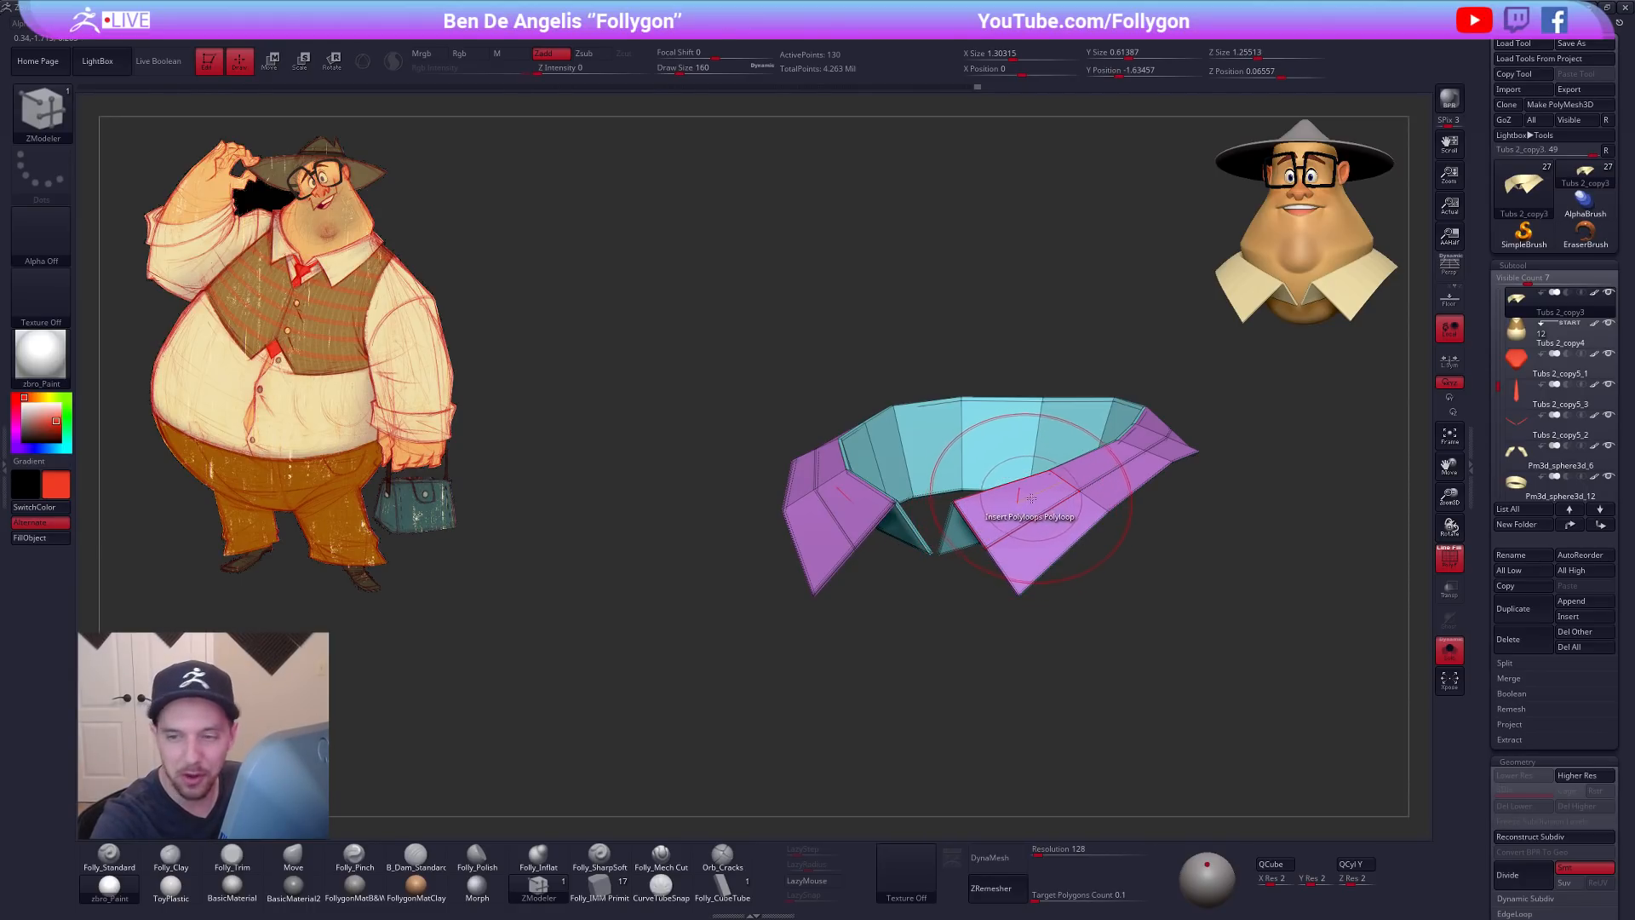
# Step: Set ZModeler's edge action to Crease with the EdgeLoop Complete target and raise the collar's subdivision level
pyautogui.press('space')
pyautogui.click(970, 609)
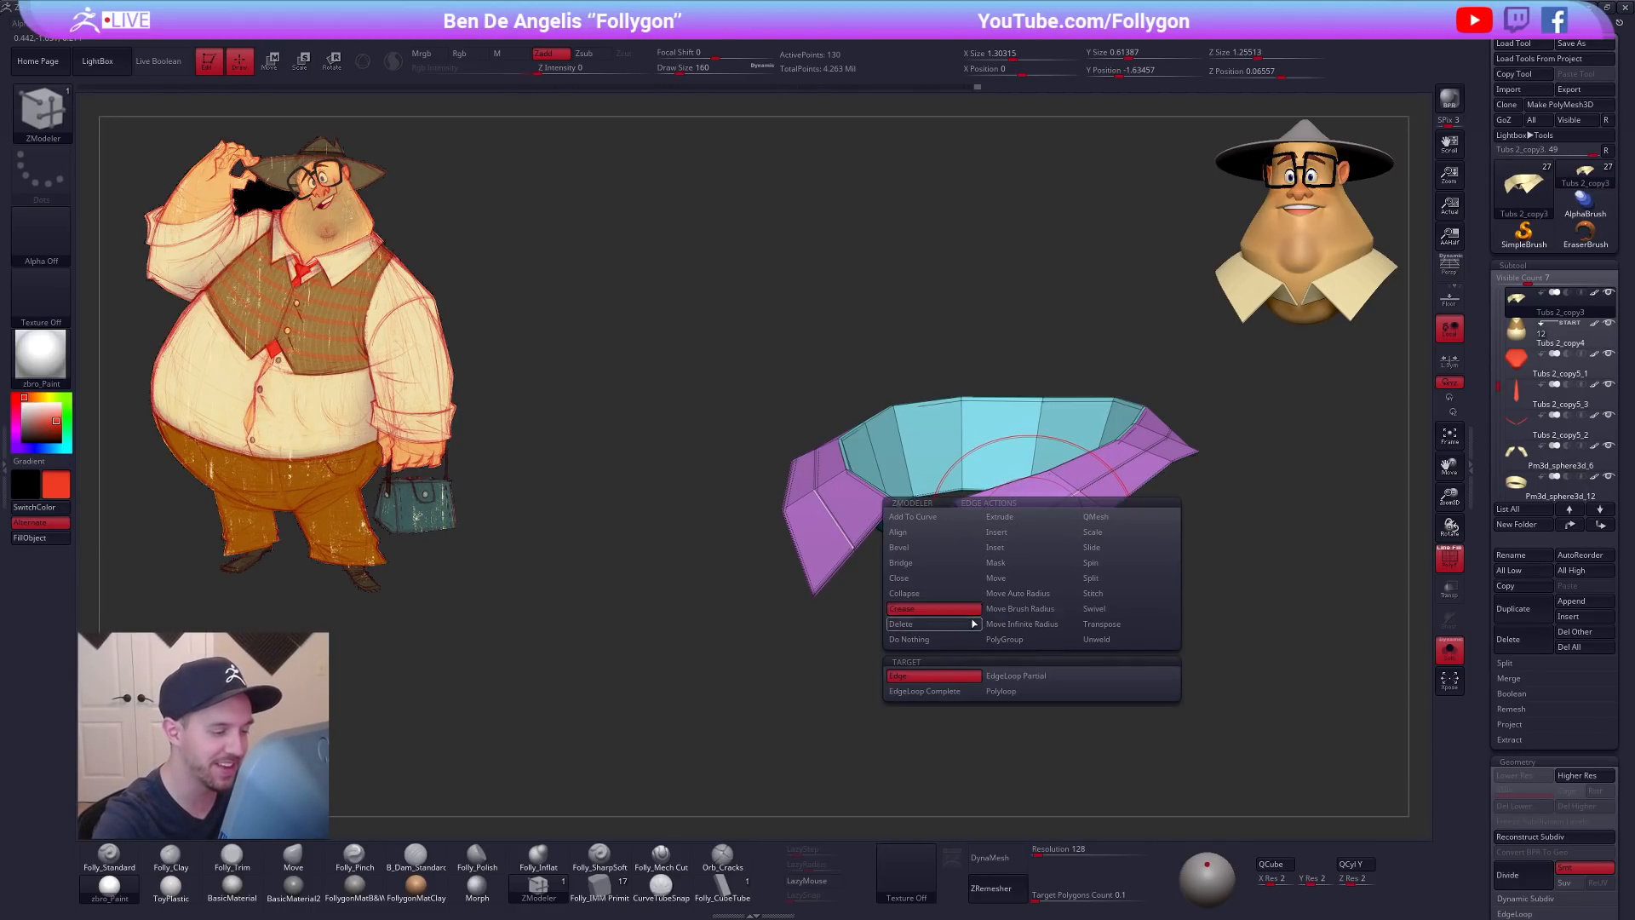
pyautogui.click(960, 691)
pyautogui.press('d')
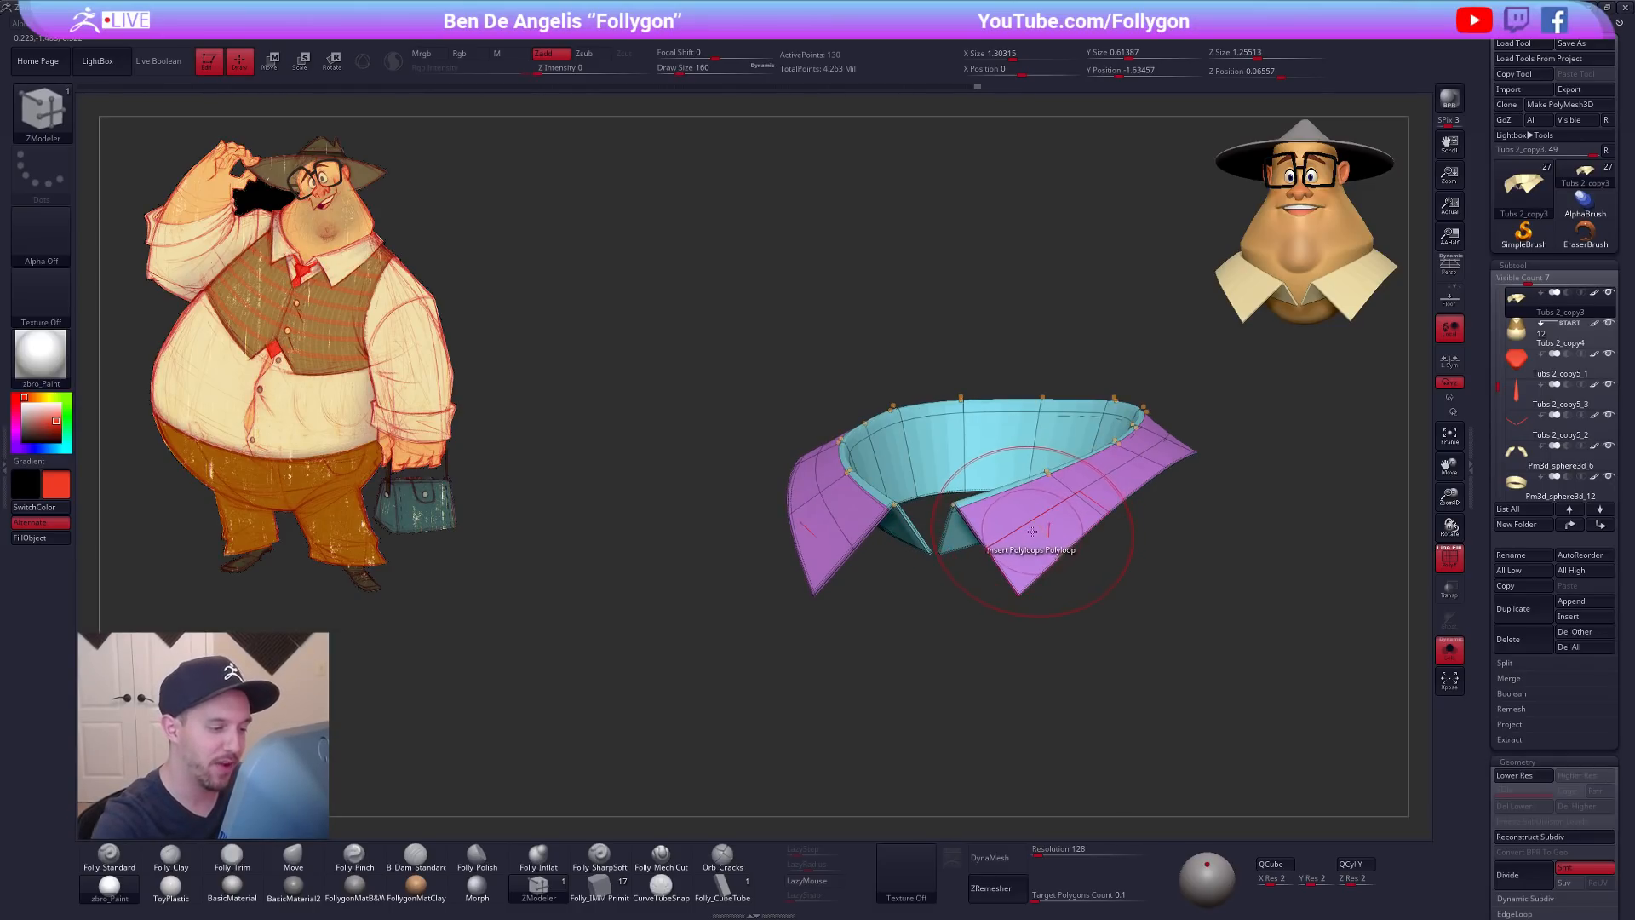
# Step: Switch to the Move brush, hide the collar's wireframe and bring the rest of the character back, using draw size 140
pyautogui.press('b')
pyautogui.press('m')
pyautogui.press('v')
pyautogui.press('space')
pyautogui.moveTo(1027, 530); pyautogui.dragTo(1010, 532)
pyautogui.moveTo(1012, 516)
pyautogui.mouseDown(button='right')
pyautogui.moveTo(993, 552)
pyautogui.moveTo(995, 531)
pyautogui.moveTo(1052, 534)
pyautogui.mouseUp(button='right')
pyautogui.press('space')
pyautogui.moveTo(1038, 534); pyautogui.dragTo(1044, 534)
pyautogui.hotkey('shift', 'f')
pyautogui.keyDown('ctrl'); pyautogui.moveTo(1058, 540); pyautogui.dragTo(1026, 539, button='right'); pyautogui.keyUp('ctrl')
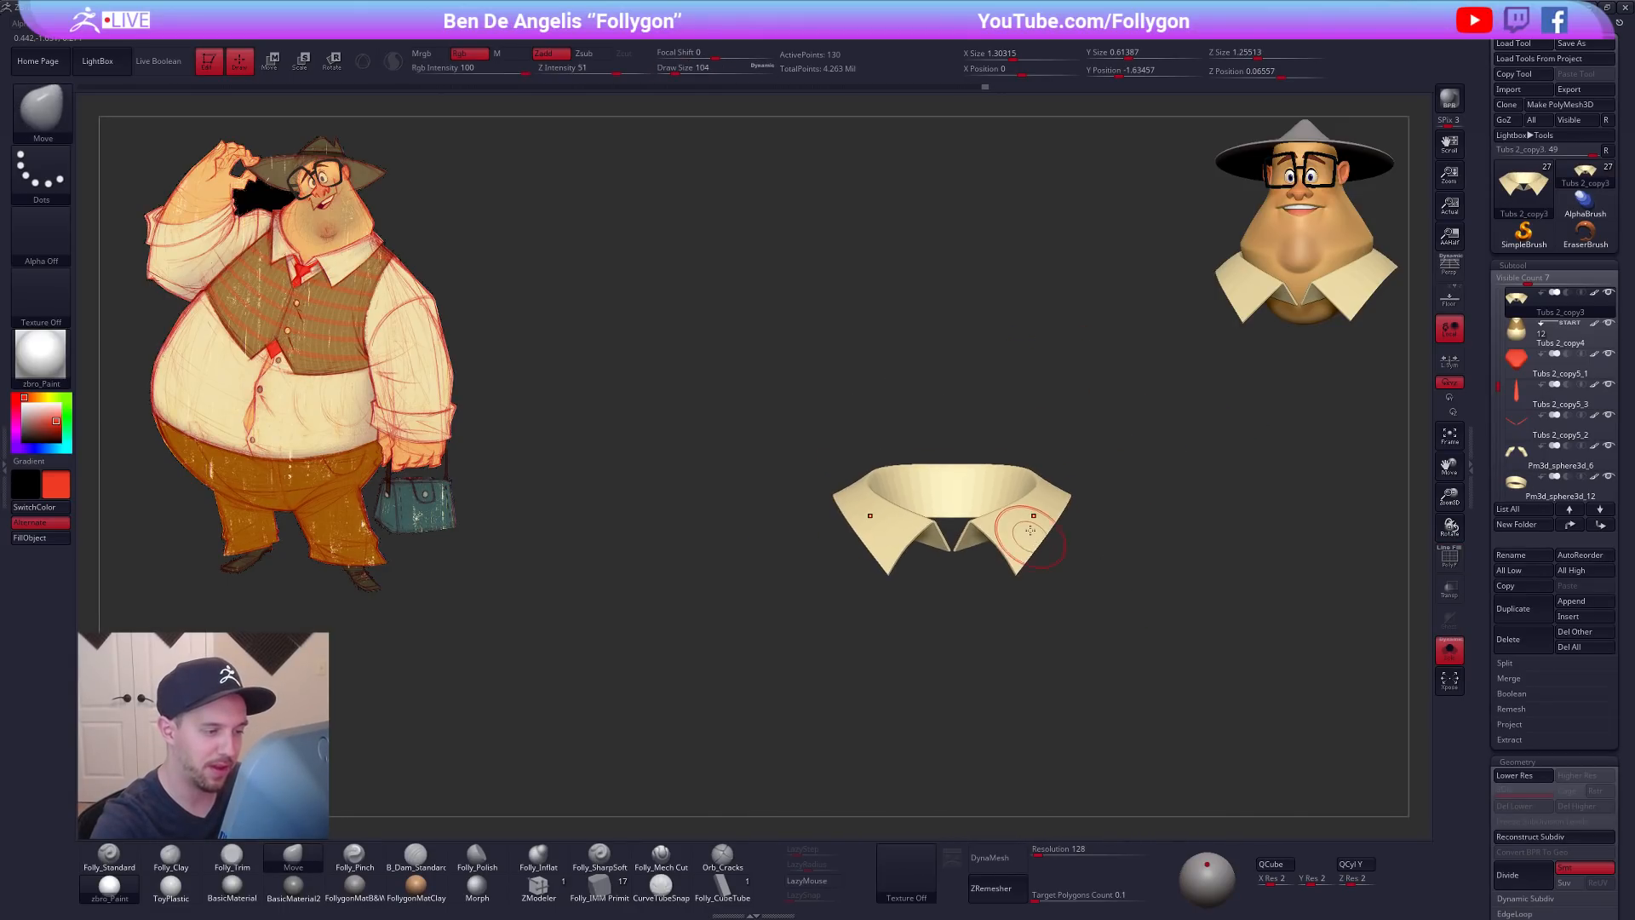
pyautogui.hotkey('alt', 's')
pyautogui.press('space')
pyautogui.moveTo(1020, 535); pyautogui.dragTo(1032, 538)
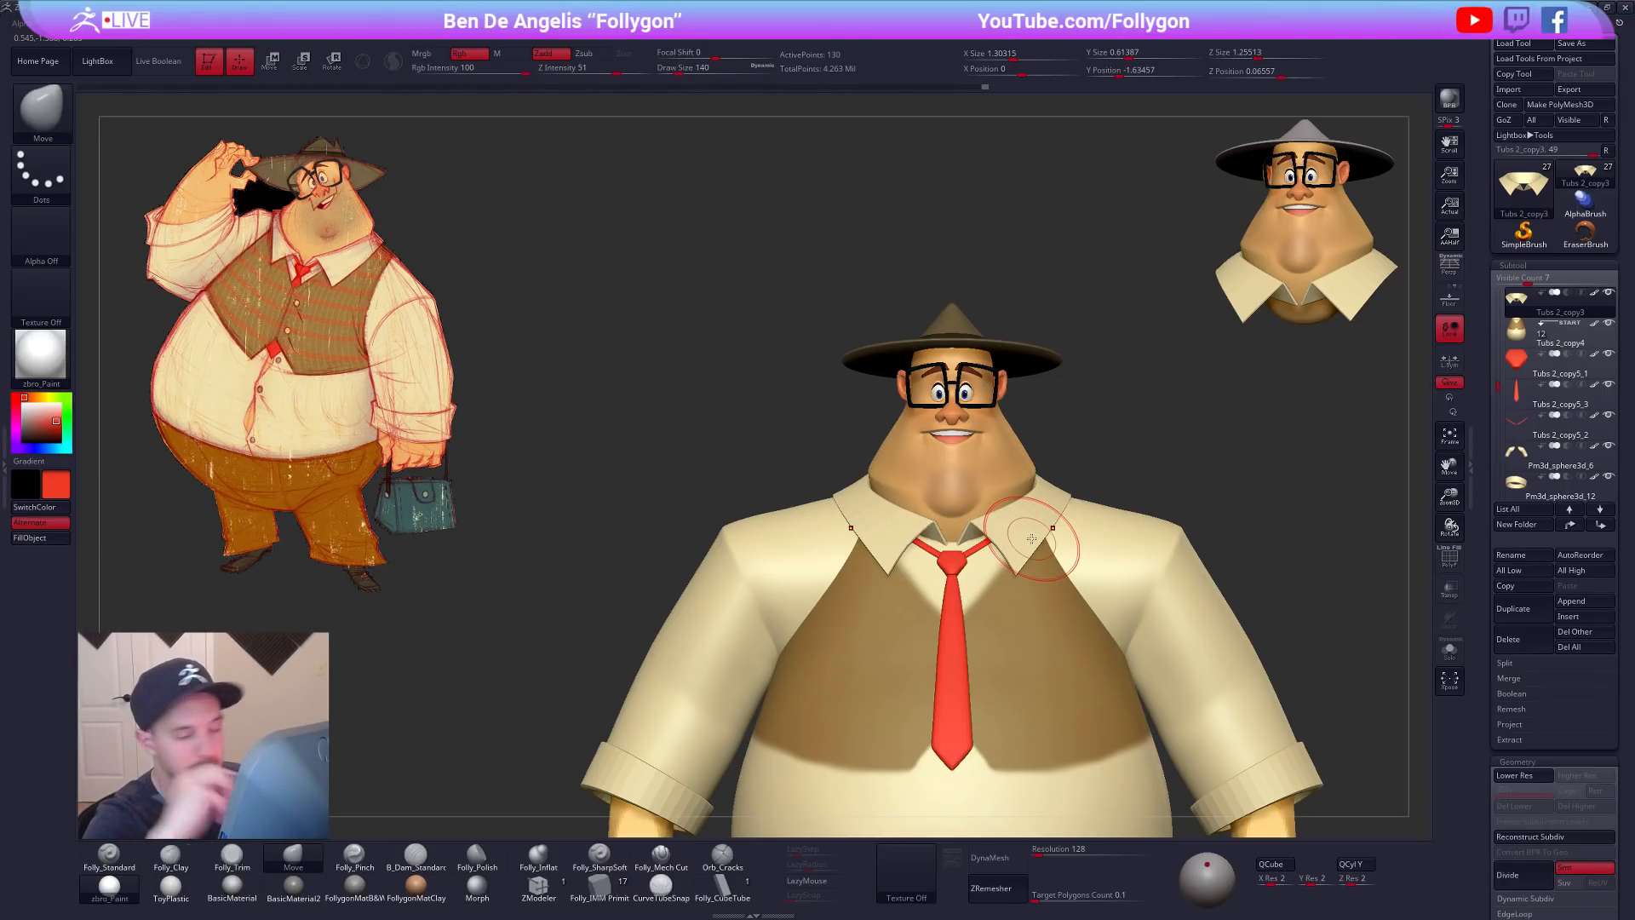
# Step: Refit the collar flaps around the neck and tie with the Move brush, using draw sizes 192 and 215
pyautogui.moveTo(1054, 571)
pyautogui.keyDown('alt'); pyautogui.mouseDown(button='right')
pyautogui.moveTo(1117, 607)
pyautogui.moveTo(1146, 532)
pyautogui.mouseUp(button='right'); pyautogui.keyUp('alt')
pyautogui.press('s')
pyautogui.moveTo(989, 626); pyautogui.dragTo(998, 626)
pyautogui.moveTo(1005, 570)
pyautogui.mouseDown(button='right')
pyautogui.moveTo(1053, 557)
pyautogui.moveTo(1036, 566)
pyautogui.moveTo(1100, 558)
pyautogui.moveTo(1111, 572)
pyautogui.mouseUp(button='right')
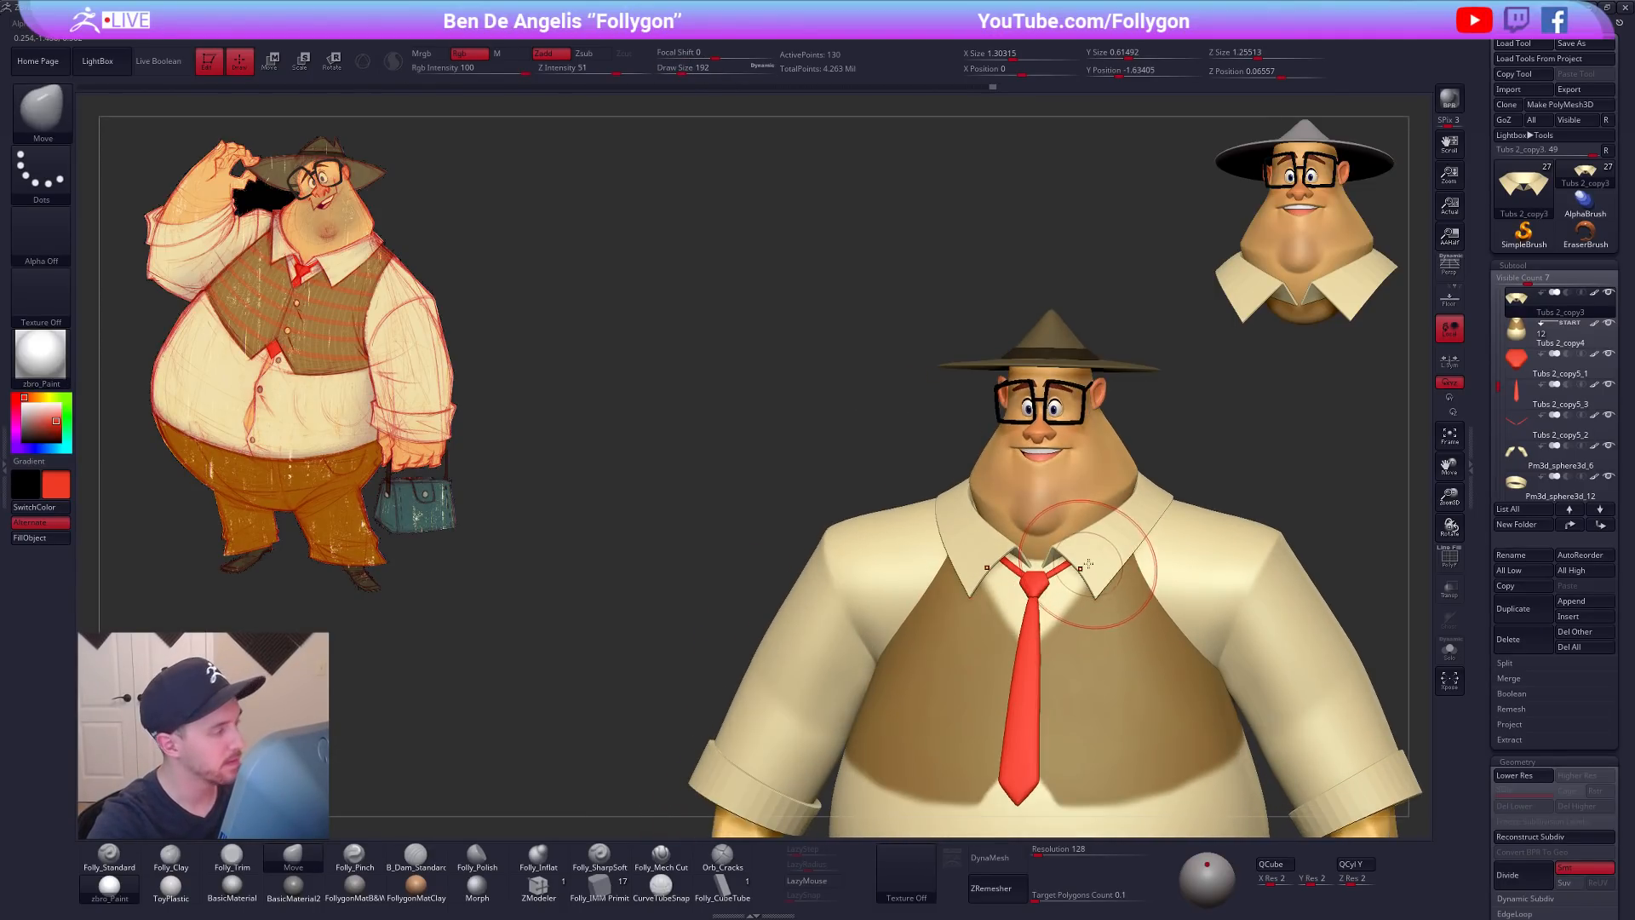
pyautogui.press('space')
pyautogui.moveTo(1049, 639); pyautogui.dragTo(1045, 639)
pyautogui.moveTo(1131, 529); pyautogui.dragTo(1082, 573, button='right')
pyautogui.press('space')
pyautogui.moveTo(1141, 528); pyautogui.dragTo(1133, 528)
pyautogui.moveTo(1160, 474)
pyautogui.mouseDown(button='right')
pyautogui.moveTo(1192, 532)
pyautogui.moveTo(1184, 509)
pyautogui.moveTo(1162, 528)
pyautogui.moveTo(1219, 460)
pyautogui.moveTo(1240, 376)
pyautogui.mouseUp(button='right')
# Step: Hide the hat and its hatband to expose the head and the back of the collar
pyautogui.press('space')
pyautogui.moveTo(1504, 368); pyautogui.dragTo(1501, 346)
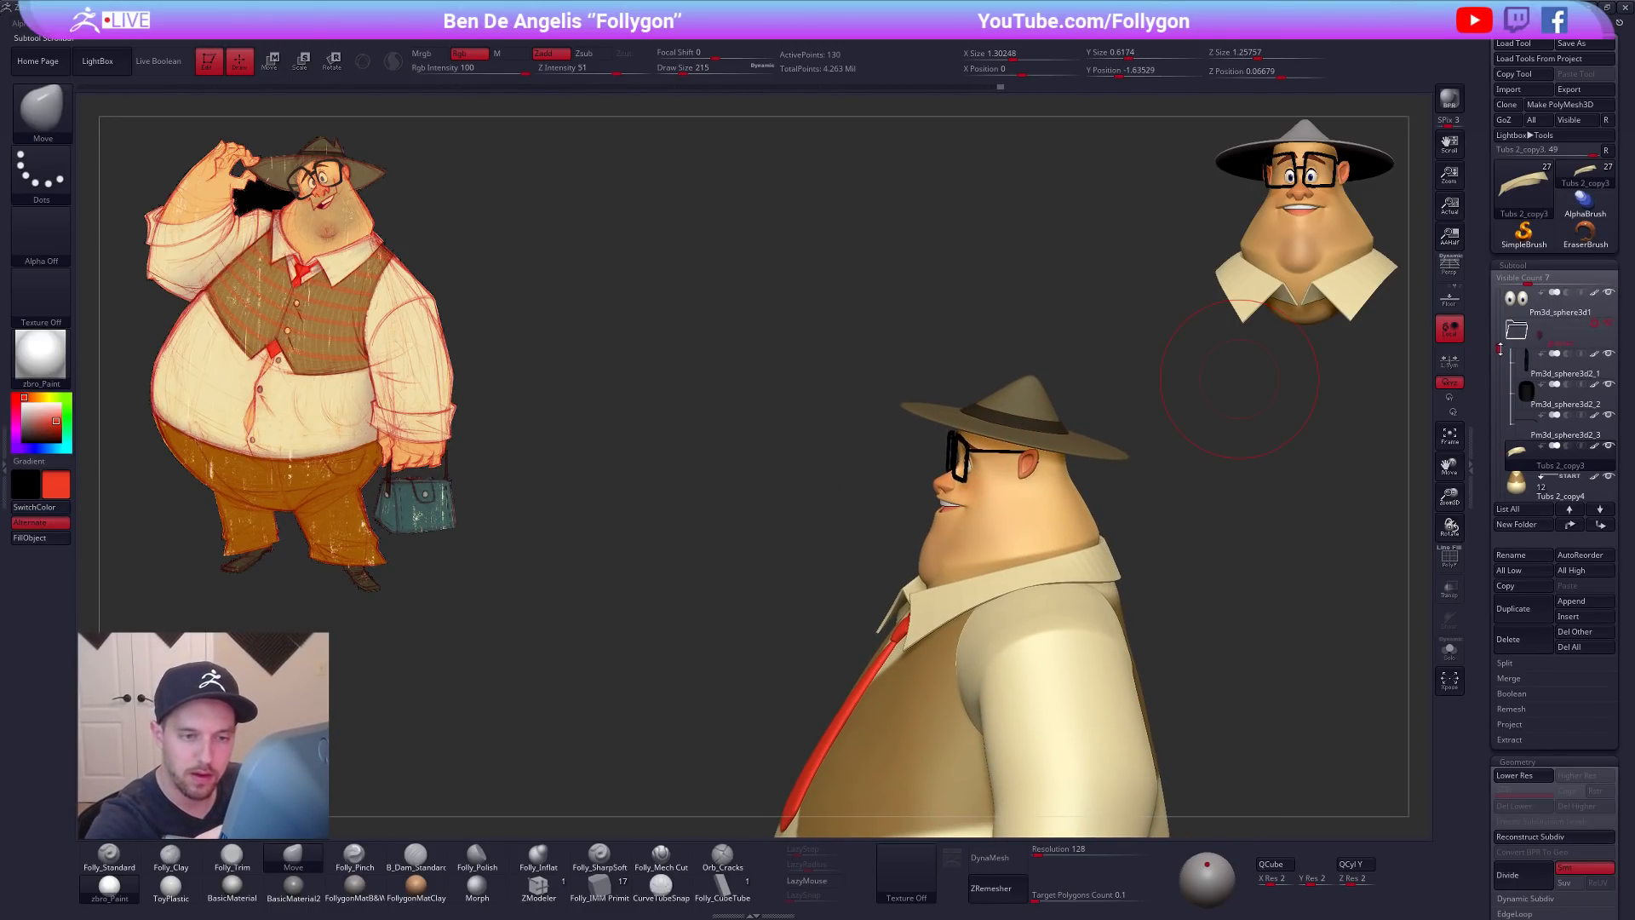
pyautogui.keyDown('alt'); pyautogui.click(1101, 447); pyautogui.keyUp('alt')
pyautogui.click(1558, 336)
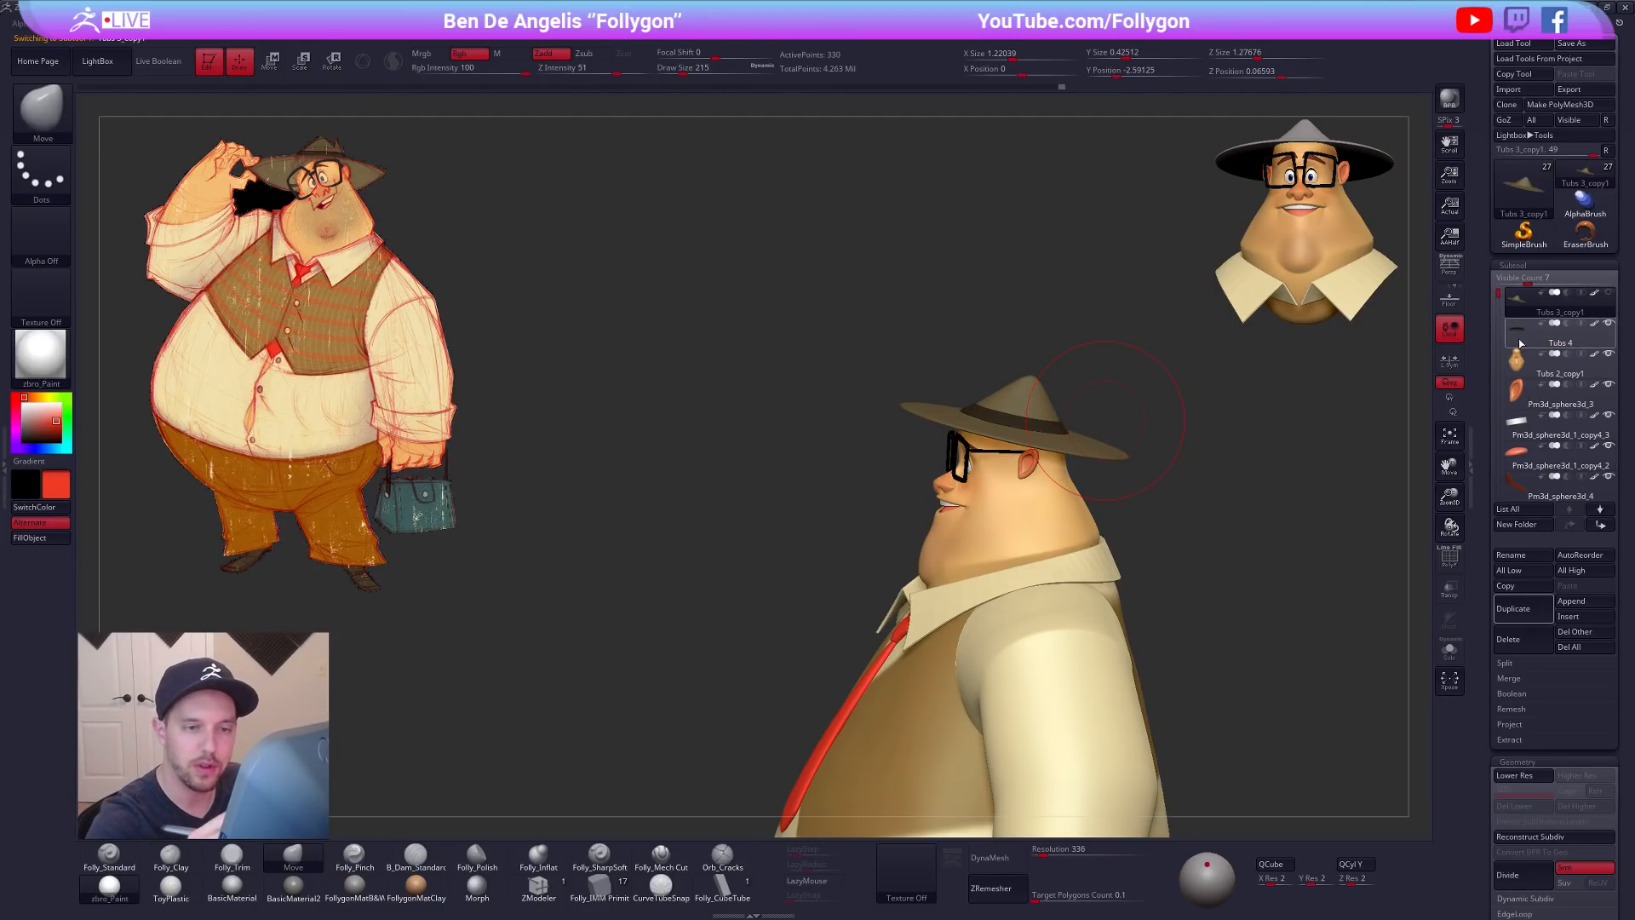
pyautogui.click(1609, 292)
pyautogui.click(1559, 366)
pyautogui.click(1609, 323)
# Step: Reselect the collar and reshape its side and back around the neck with the Move brush
pyautogui.keyDown('alt'); pyautogui.click(1106, 558); pyautogui.keyUp('alt')
pyautogui.moveTo(1184, 477); pyautogui.dragTo(1269, 549)
pyautogui.press('space')
pyautogui.moveTo(1056, 632); pyautogui.dragTo(1044, 632)
pyautogui.moveTo(1252, 546); pyautogui.dragTo(1179, 494)
pyautogui.press('space')
pyautogui.moveTo(1043, 632); pyautogui.dragTo(1056, 632)
pyautogui.moveTo(1129, 579); pyautogui.dragTo(1144, 578)
pyautogui.moveTo(1133, 588); pyautogui.dragTo(1138, 503, button='right')
pyautogui.press('space')
pyautogui.moveTo(1128, 572); pyautogui.dragTo(1123, 572)
pyautogui.moveTo(1120, 575)
pyautogui.mouseDown(button='right')
pyautogui.moveTo(1109, 528)
pyautogui.moveTo(1125, 535)
pyautogui.moveTo(1093, 518)
pyautogui.moveTo(1098, 553)
pyautogui.mouseUp(button='right')
# Step: Isolate the collar one subdivision level lower with its wireframe shown and adjust the inner neckband with smaller Move brush sizes, including 61
pyautogui.hotkey('shift', 'd')
pyautogui.hotkey('alt', 's')
pyautogui.hotkey('shift', 'f')
pyautogui.press('space')
pyautogui.moveTo(1099, 573); pyautogui.dragTo(1090, 573)
pyautogui.moveTo(1091, 558); pyautogui.dragTo(1101, 538, button='right')
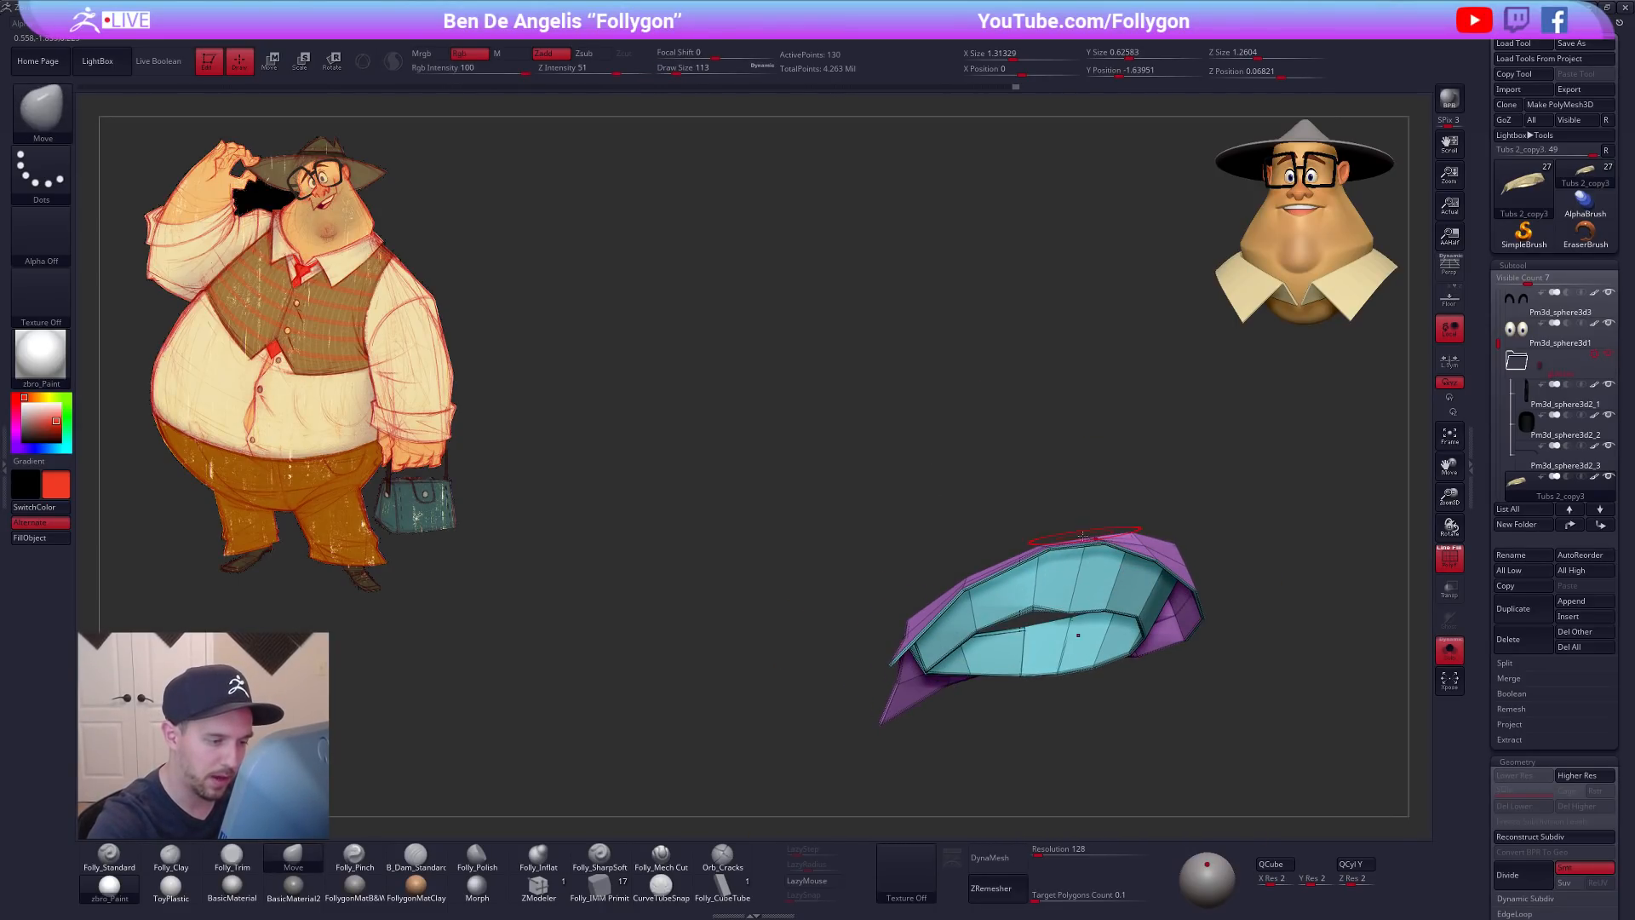
pyautogui.press('space')
pyautogui.moveTo(1052, 598); pyautogui.dragTo(1036, 616)
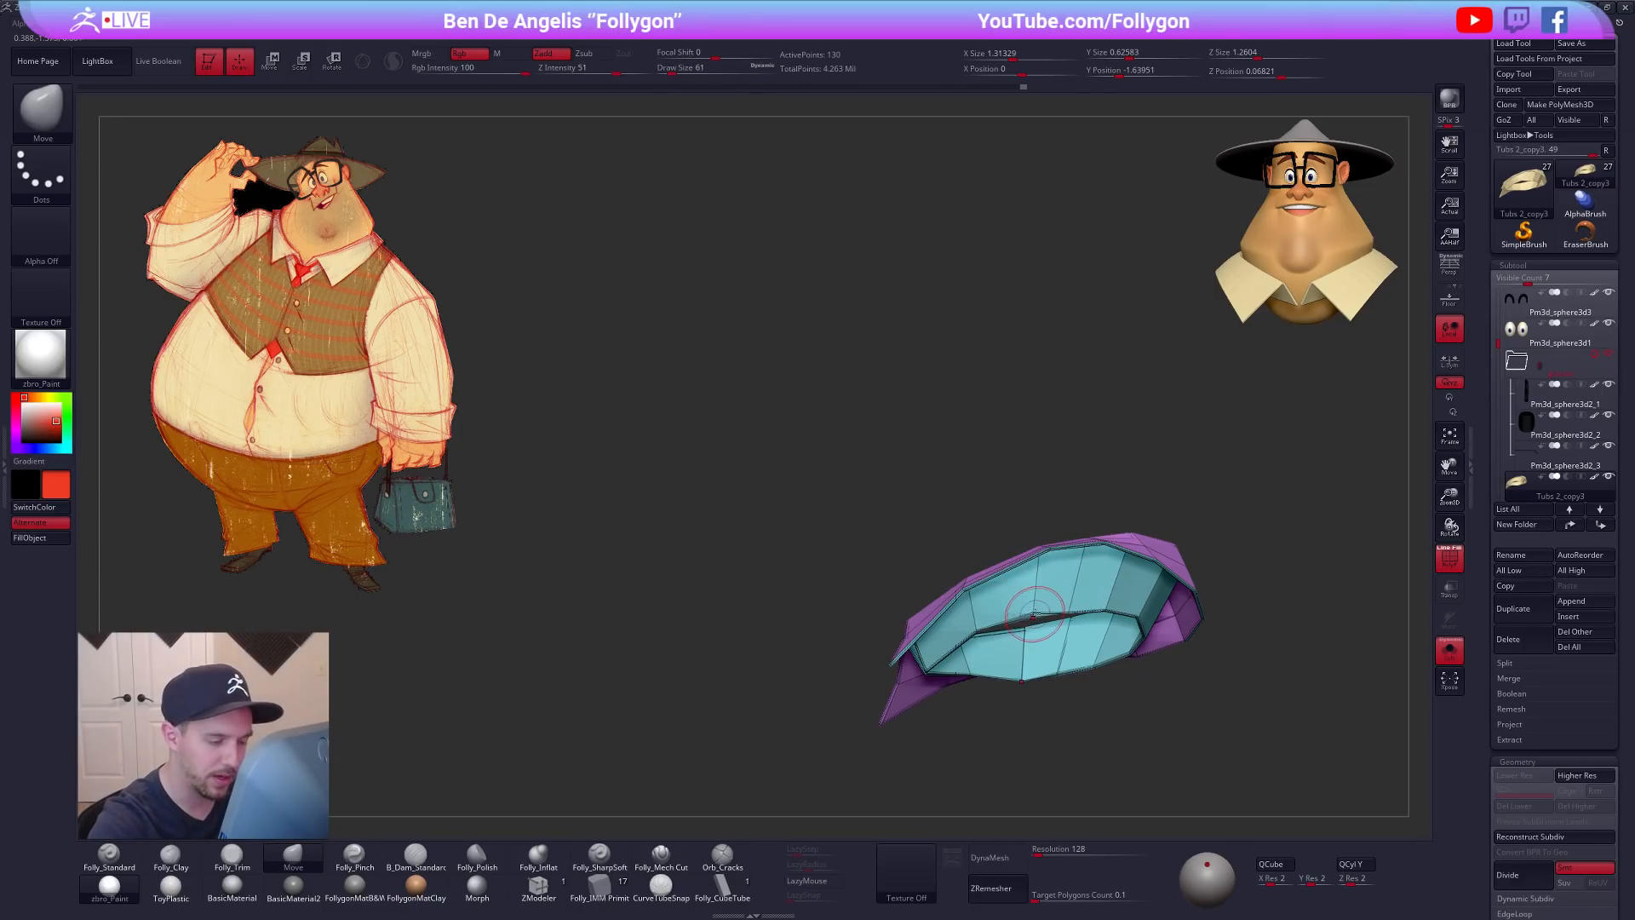
pyautogui.moveTo(1041, 610); pyautogui.dragTo(1041, 574, button='right')
pyautogui.press('space')
pyautogui.moveTo(1047, 580); pyautogui.dragTo(1036, 588)
pyautogui.moveTo(1036, 588)
pyautogui.keyDown('ctrl'); pyautogui.mouseDown(button='right')
pyautogui.moveTo(1056, 602)
pyautogui.moveTo(1016, 588)
pyautogui.moveTo(1046, 607)
pyautogui.mouseUp(button='right'); pyautogui.keyUp('ctrl')
# Step: Raise the collar's subdivision level, hide its wireframe and set the Move brush's draw size to 203 with the character visible
pyautogui.press('d')
pyautogui.press('space')
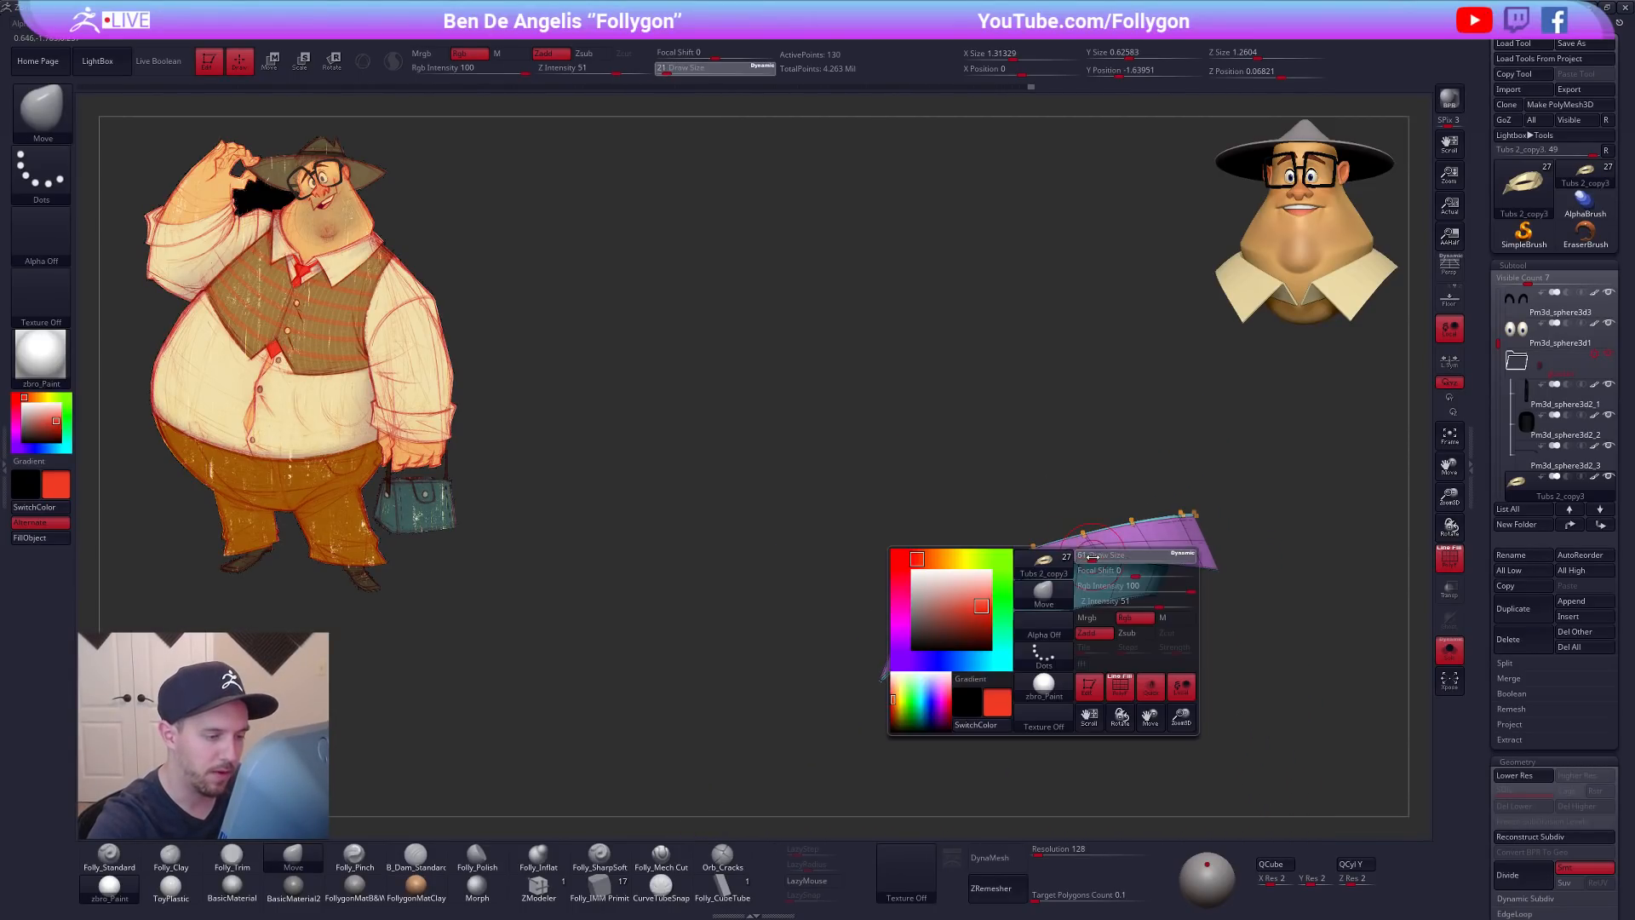
pyautogui.moveTo(1088, 580); pyautogui.dragTo(1101, 580)
pyautogui.hotkey('shift', 'f')
pyautogui.moveTo(1095, 553); pyautogui.dragTo(1062, 587, button='right')
pyautogui.press('space')
pyautogui.moveTo(1071, 580); pyautogui.dragTo(1082, 580)
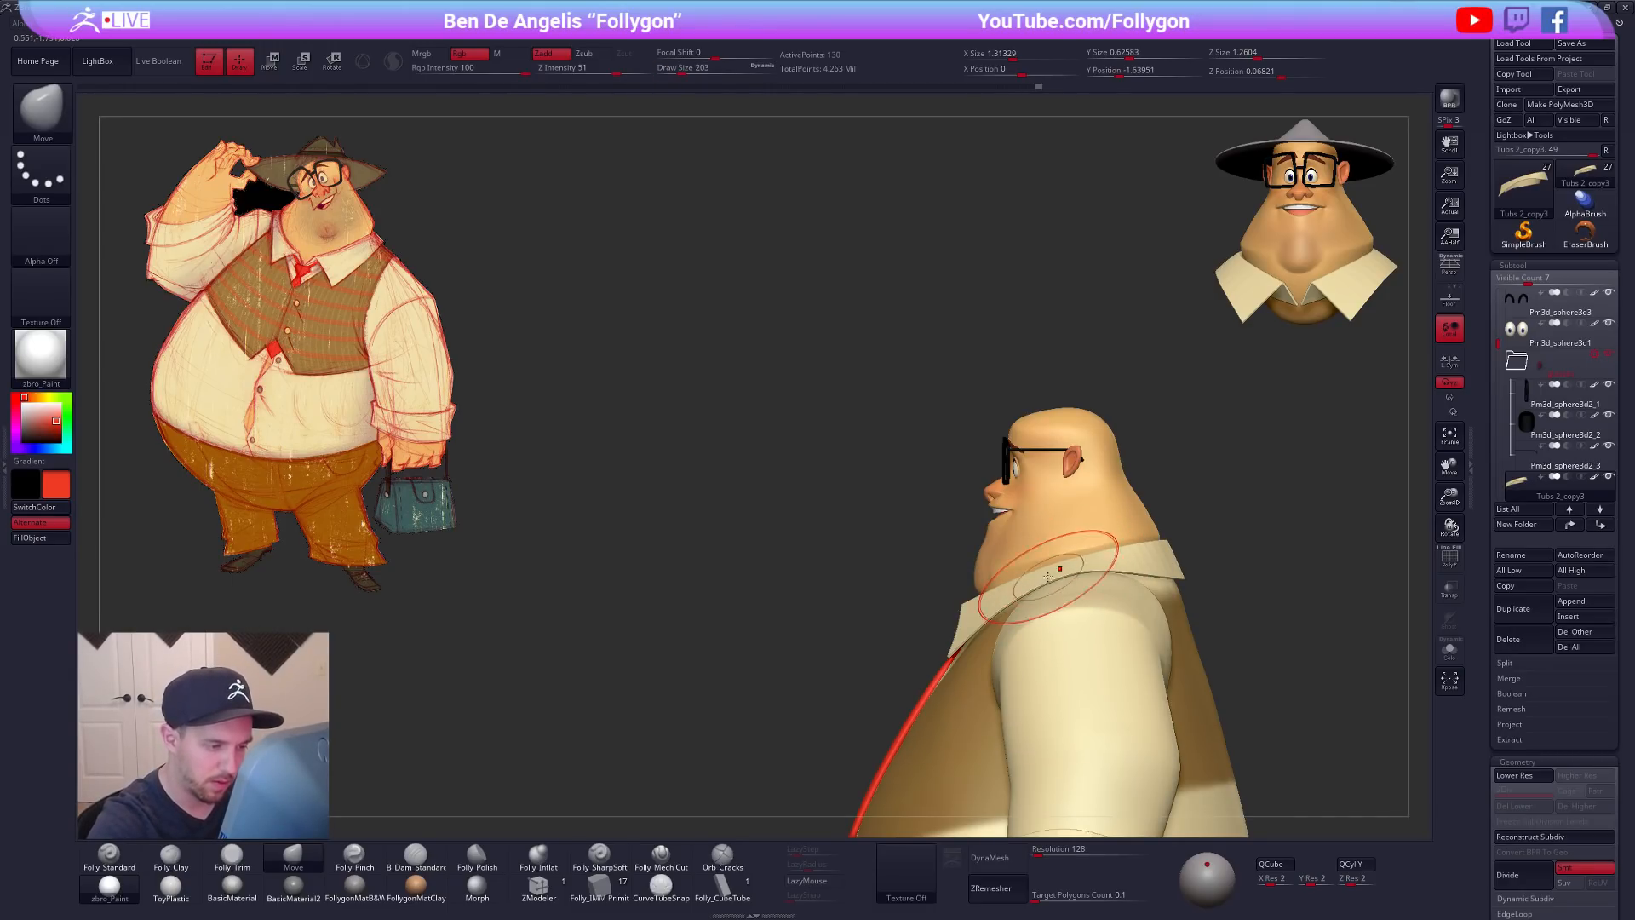
# Step: Adjust the collar's fit against the neck and shoulders with the Move brush, checking it from the side and above
pyautogui.moveTo(1109, 567)
pyautogui.mouseDown(button='right')
pyautogui.moveTo(1092, 597)
pyautogui.moveTo(1112, 617)
pyautogui.moveTo(1082, 559)
pyautogui.mouseUp(button='right')
pyautogui.press('space')
pyautogui.moveTo(1082, 580); pyautogui.dragTo(1074, 580)
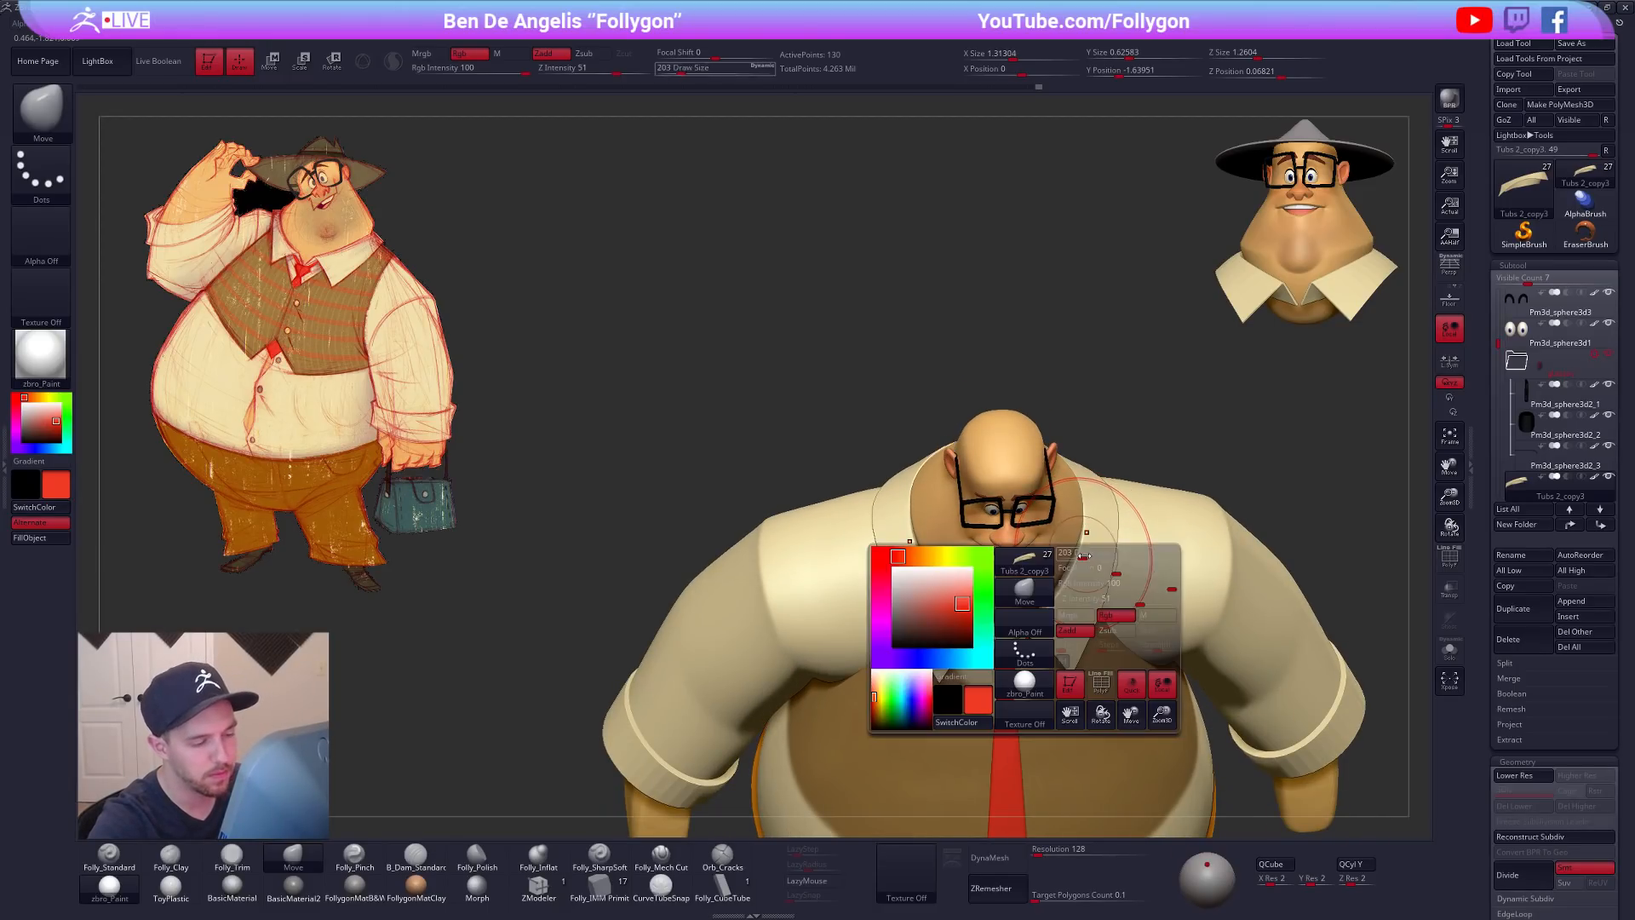
pyautogui.click(1084, 532)
pyautogui.moveTo(1079, 576)
pyautogui.mouseDown(button='right')
pyautogui.moveTo(1096, 594)
pyautogui.moveTo(1091, 499)
pyautogui.mouseUp(button='right')
pyautogui.moveTo(1082, 570)
pyautogui.keyDown('shift'); pyautogui.mouseDown(button='right')
pyautogui.moveTo(1133, 570)
pyautogui.moveTo(1126, 546)
pyautogui.moveTo(1088, 585)
pyautogui.moveTo(1017, 608)
pyautogui.mouseUp(button='right'); pyautogui.keyUp('shift')
pyautogui.press('space')
pyautogui.moveTo(1069, 523); pyautogui.dragTo(1076, 522)
pyautogui.moveTo(1076, 523)
pyautogui.mouseDown(button='right')
pyautogui.moveTo(1056, 571)
pyautogui.moveTo(1070, 576)
pyautogui.mouseUp(button='right')
pyautogui.moveTo(1070, 573); pyautogui.dragTo(1065, 565)
# Step: Isolate the collar again at a lower subdivision level with its wireframe and refine the points of the inner neckband
pyautogui.hotkey('shift', 'd')
pyautogui.hotkey('alt', 's')
pyautogui.hotkey('shift', 'f')
pyautogui.keyDown('ctrl'); pyautogui.moveTo(1084, 511); pyautogui.dragTo(1099, 559, button='right'); pyautogui.keyUp('ctrl')
pyautogui.press('space')
pyautogui.moveTo(1095, 555); pyautogui.dragTo(1079, 562)
pyautogui.moveTo(1069, 573); pyautogui.dragTo(1080, 568, button='right')
pyautogui.press('space')
pyautogui.moveTo(1109, 508); pyautogui.dragTo(1110, 513)
pyautogui.moveTo(1111, 520)
pyautogui.mouseDown(button='right')
pyautogui.moveTo(1111, 506)
pyautogui.moveTo(1060, 559)
pyautogui.moveTo(1118, 530)
pyautogui.moveTo(1104, 588)
pyautogui.mouseUp(button='right')
# Step: Raise the collar's subdivision level, show the character without wireframe and even out the collar around the neck, using draw size 170
pyautogui.press('d')
pyautogui.hotkey('alt', 's')
pyautogui.hotkey('shift', 'f')
pyautogui.press('space')
pyautogui.moveTo(1107, 604); pyautogui.dragTo(1113, 603)
pyautogui.moveTo(1111, 601)
pyautogui.mouseDown(button='right')
pyautogui.moveTo(1129, 590)
pyautogui.moveTo(1109, 594)
pyautogui.mouseUp(button='right')
pyautogui.press('space')
pyautogui.moveTo(1107, 594); pyautogui.dragTo(1114, 594)
pyautogui.moveTo(1107, 594)
pyautogui.mouseDown(button='right')
pyautogui.moveTo(1068, 554)
pyautogui.moveTo(1192, 571)
pyautogui.moveTo(1107, 569)
pyautogui.moveTo(1146, 577)
pyautogui.mouseUp(button='right')
pyautogui.press('space')
pyautogui.moveTo(1117, 589); pyautogui.dragTo(1107, 590)
pyautogui.moveTo(1054, 579)
pyautogui.mouseDown(button='right')
pyautogui.moveTo(1096, 575)
pyautogui.moveTo(1149, 620)
pyautogui.moveTo(1123, 615)
pyautogui.mouseUp(button='right')
pyautogui.press('space')
pyautogui.moveTo(1123, 615); pyautogui.dragTo(1129, 615)
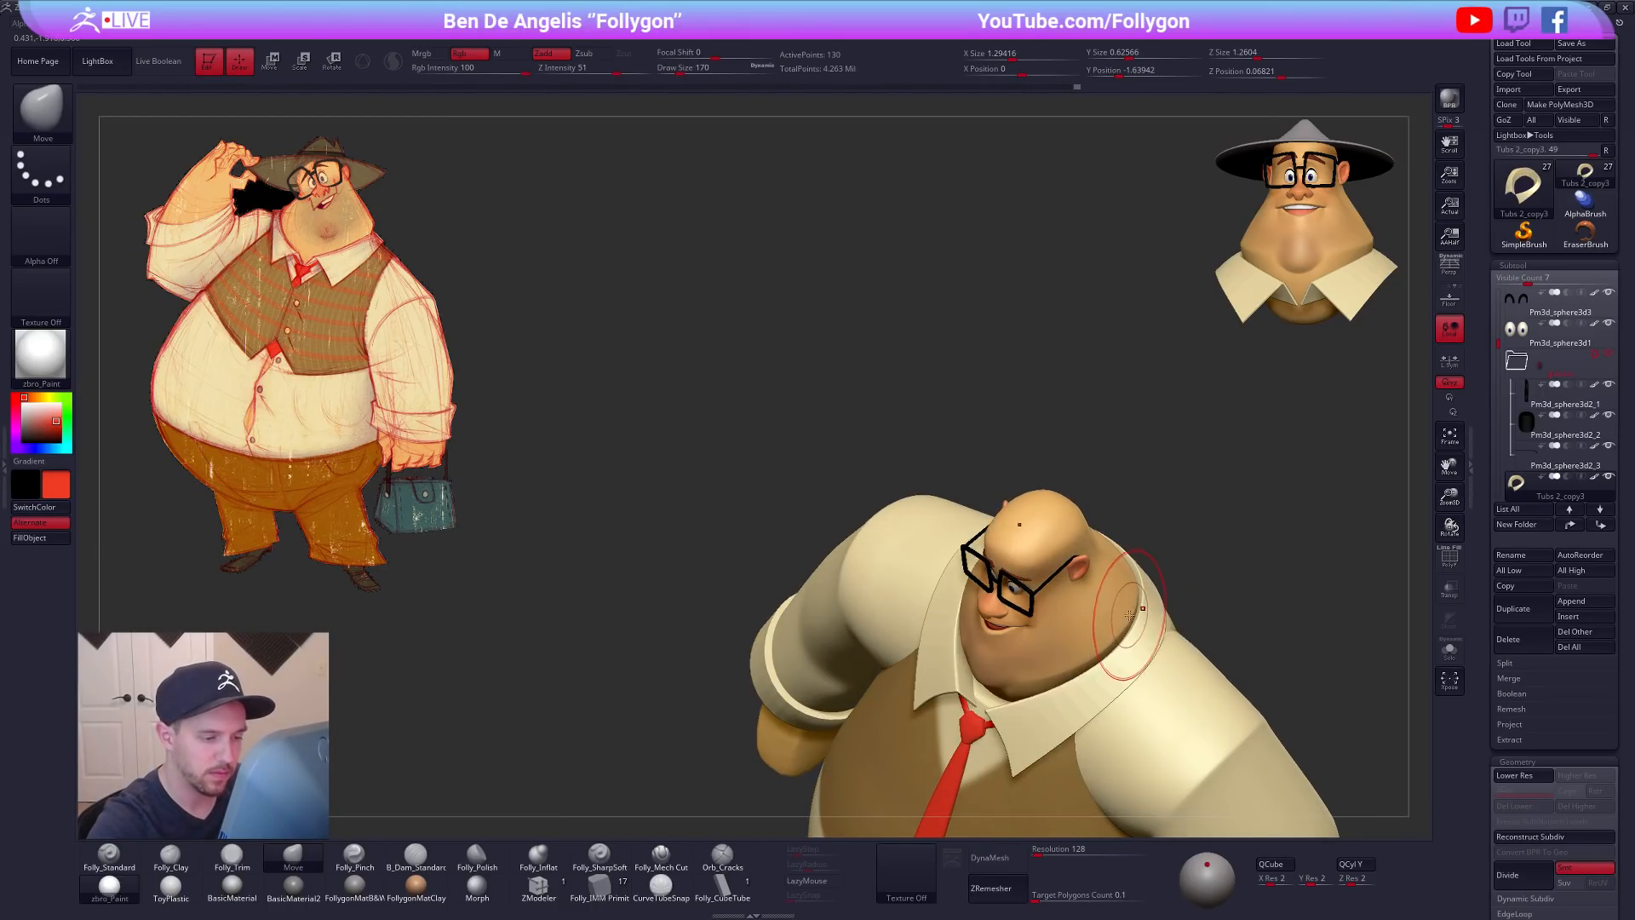
# Step: Isolate the collar with its wireframe shown and set the Move brush's draw size to 96
pyautogui.moveTo(1136, 621)
pyautogui.mouseDown(button='right')
pyautogui.moveTo(1155, 573)
pyautogui.moveTo(1129, 611)
pyautogui.mouseUp(button='right')
pyautogui.hotkey('alt', 's')
pyautogui.hotkey('shift', 'f')
pyautogui.press('space')
pyautogui.moveTo(1128, 615); pyautogui.dragTo(1121, 615)
pyautogui.moveTo(1121, 615); pyautogui.dragTo(1134, 604, button='right')
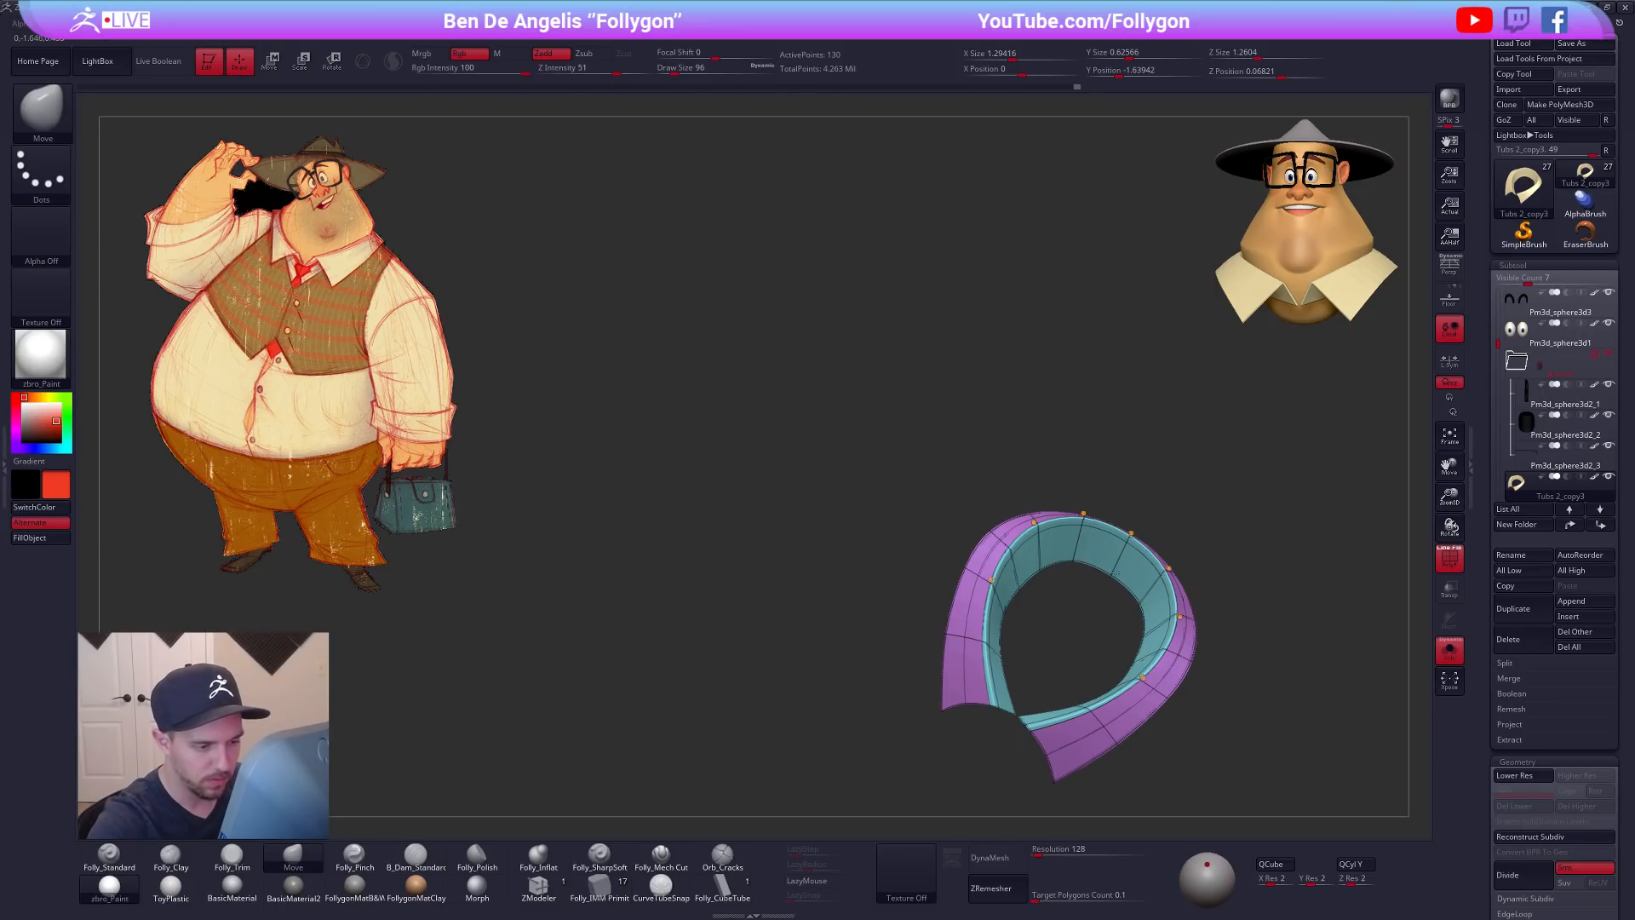
# Step: Hide the wireframe, leave the isolated view and make all subtools visible again, including the hat
pyautogui.hotkey('shift', 'f')
pyautogui.moveTo(1152, 632)
pyautogui.mouseDown(button='right')
pyautogui.moveTo(1167, 453)
pyautogui.moveTo(1178, 546)
pyautogui.moveTo(1157, 551)
pyautogui.moveTo(1120, 488)
pyautogui.moveTo(1139, 456)
pyautogui.mouseUp(button='right')
pyautogui.hotkey('alt', 's')
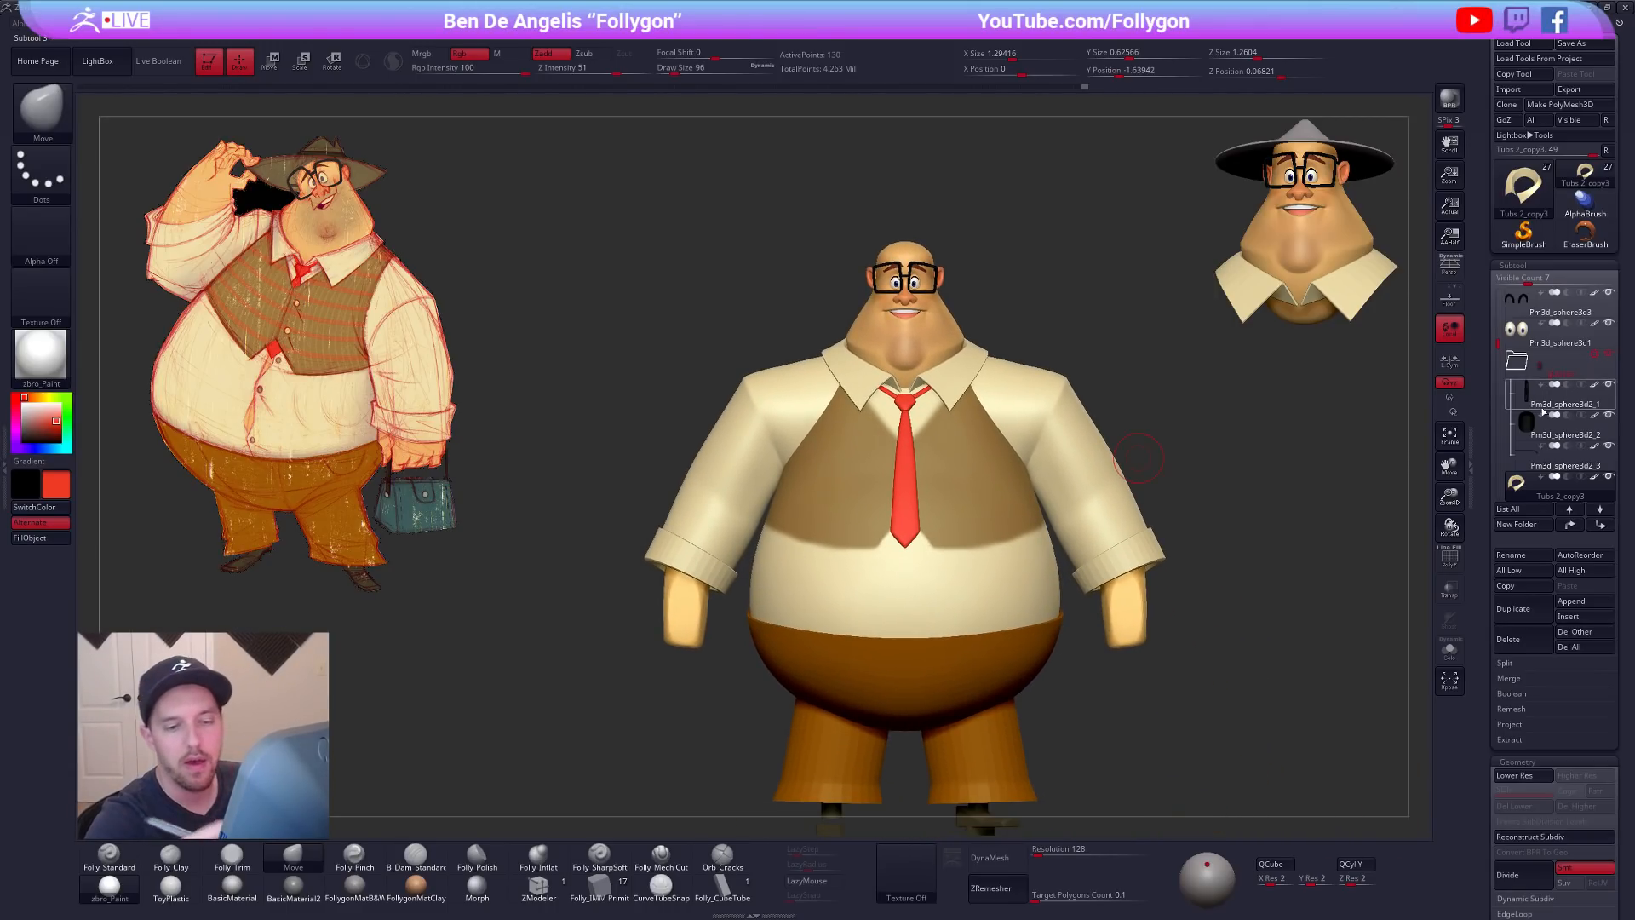
pyautogui.keyDown('shift'); pyautogui.click(1608, 476); pyautogui.keyUp('shift')
pyautogui.moveTo(1303, 476); pyautogui.dragTo(1281, 482)
pyautogui.moveTo(1282, 482)
pyautogui.keyDown('ctrl'); pyautogui.mouseDown(button='right')
pyautogui.moveTo(1195, 553)
pyautogui.moveTo(1212, 544)
pyautogui.mouseUp(button='right'); pyautogui.keyUp('ctrl')
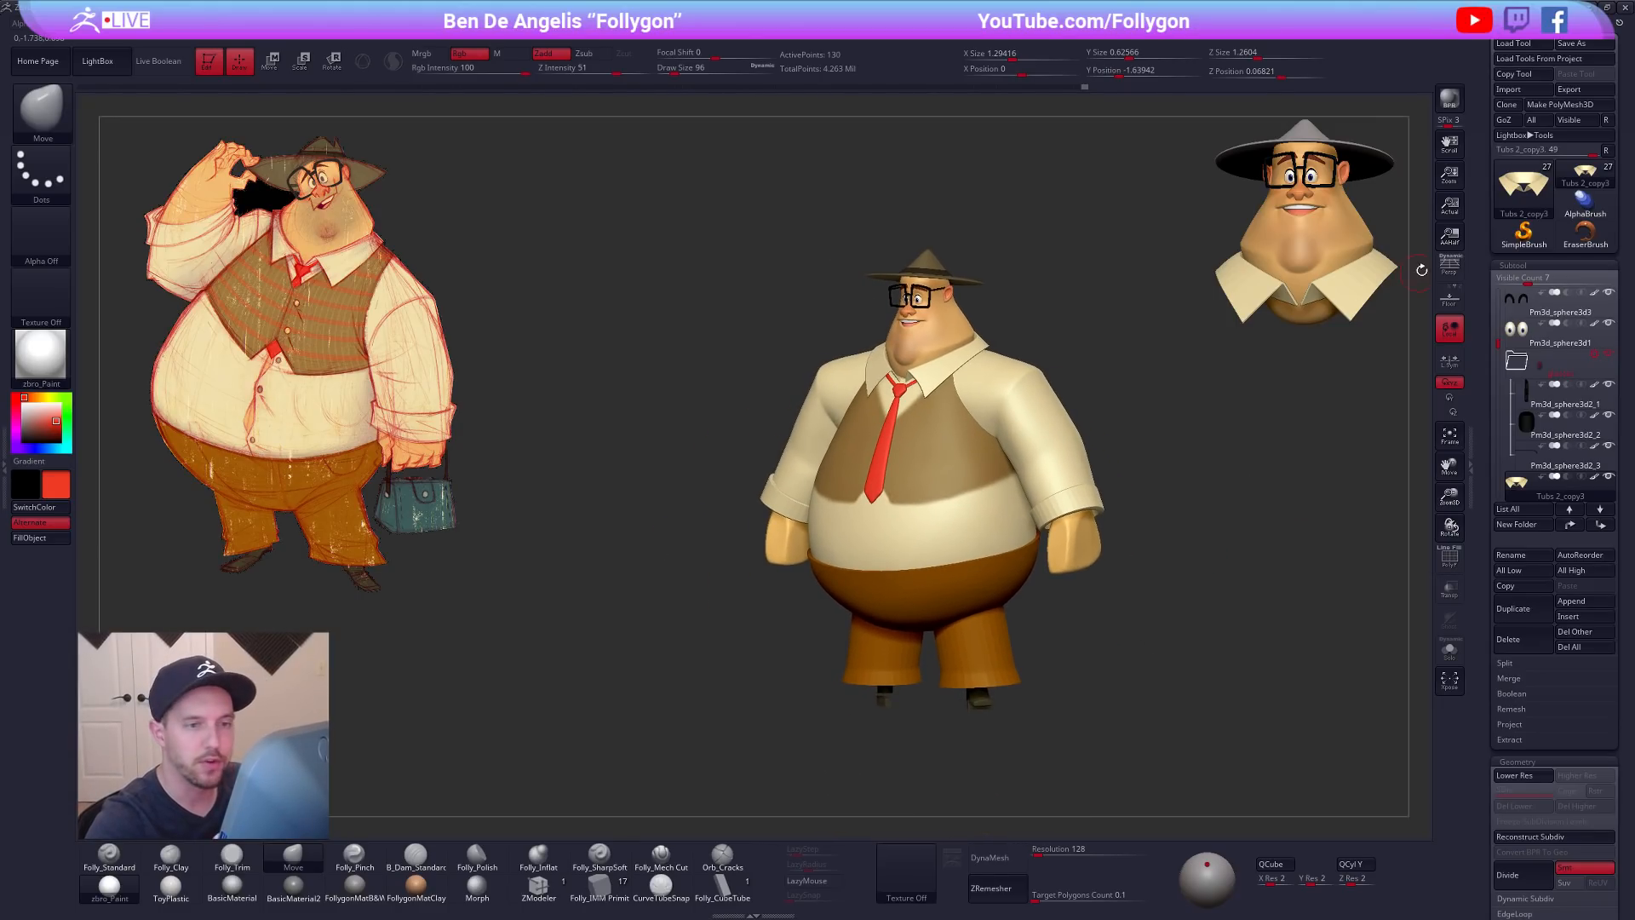
# Step: Turn on perspective, frame the full character from the front and set the active colour to white
pyautogui.click(1450, 266)
pyautogui.moveTo(1403, 281); pyautogui.dragTo(1219, 416)
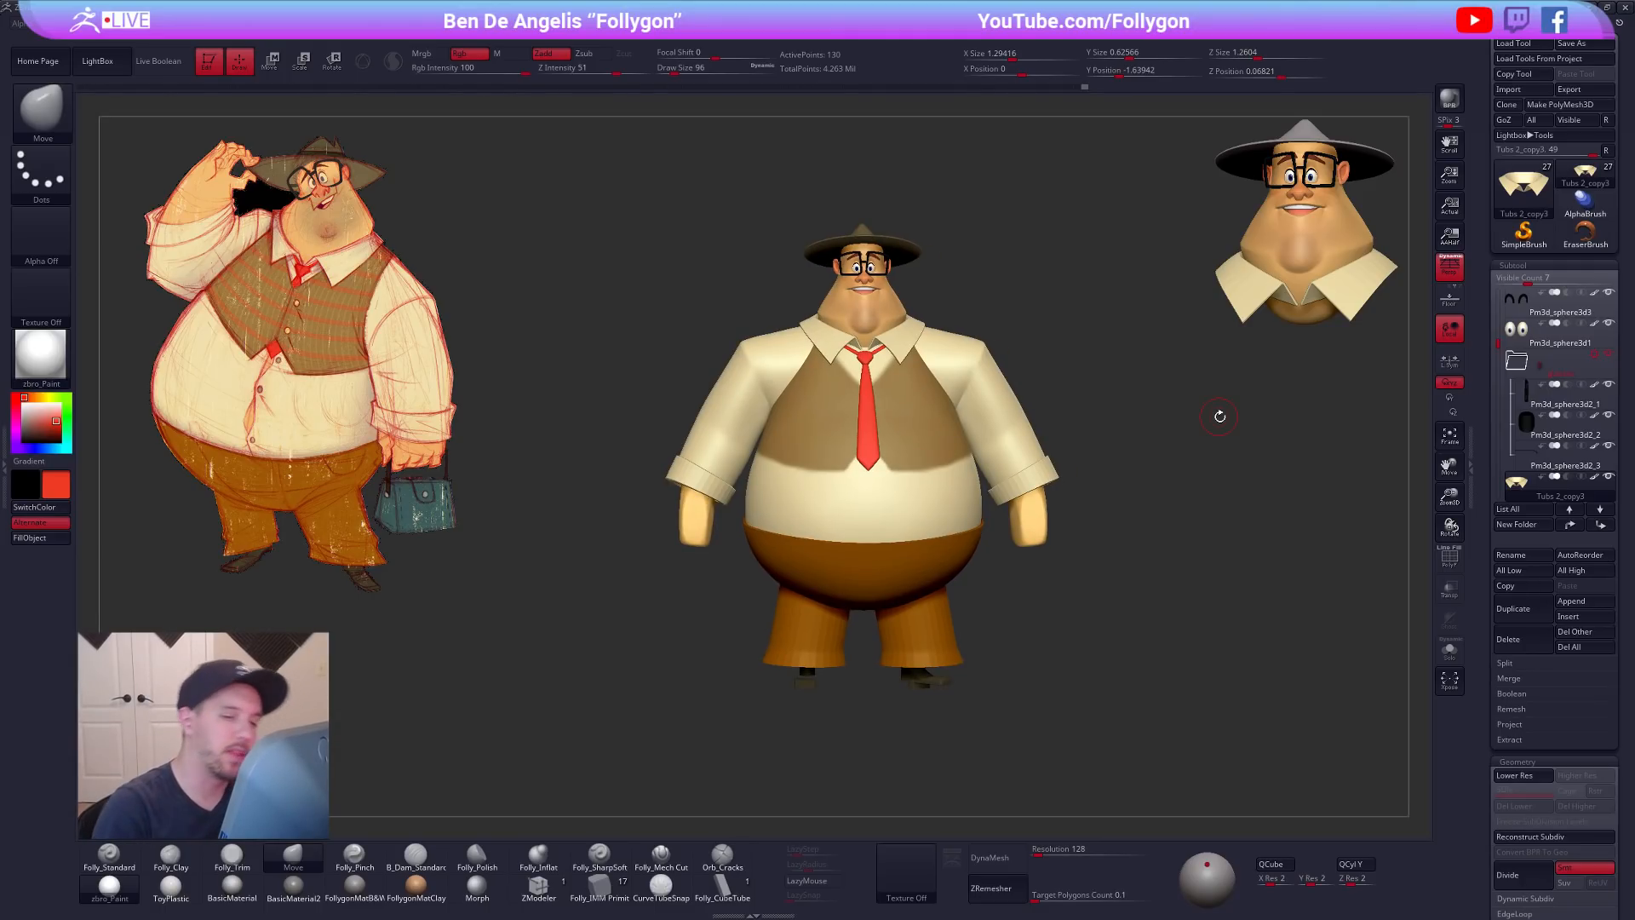
pyautogui.keyDown('ctrl'); pyautogui.moveTo(948, 714); pyautogui.dragTo(980, 595, button='right'); pyautogui.keyUp('ctrl')
pyautogui.moveTo(980, 595); pyautogui.dragTo(1241, 599)
pyautogui.keyDown('alt'); pyautogui.moveTo(972, 560); pyautogui.dragTo(1059, 568, button='right'); pyautogui.keyUp('alt')
pyautogui.hotkey('ctrl', 'shift', 'f')
pyautogui.keyDown('ctrl'); pyautogui.moveTo(995, 500); pyautogui.dragTo(1018, 517, button='right'); pyautogui.keyUp('ctrl')
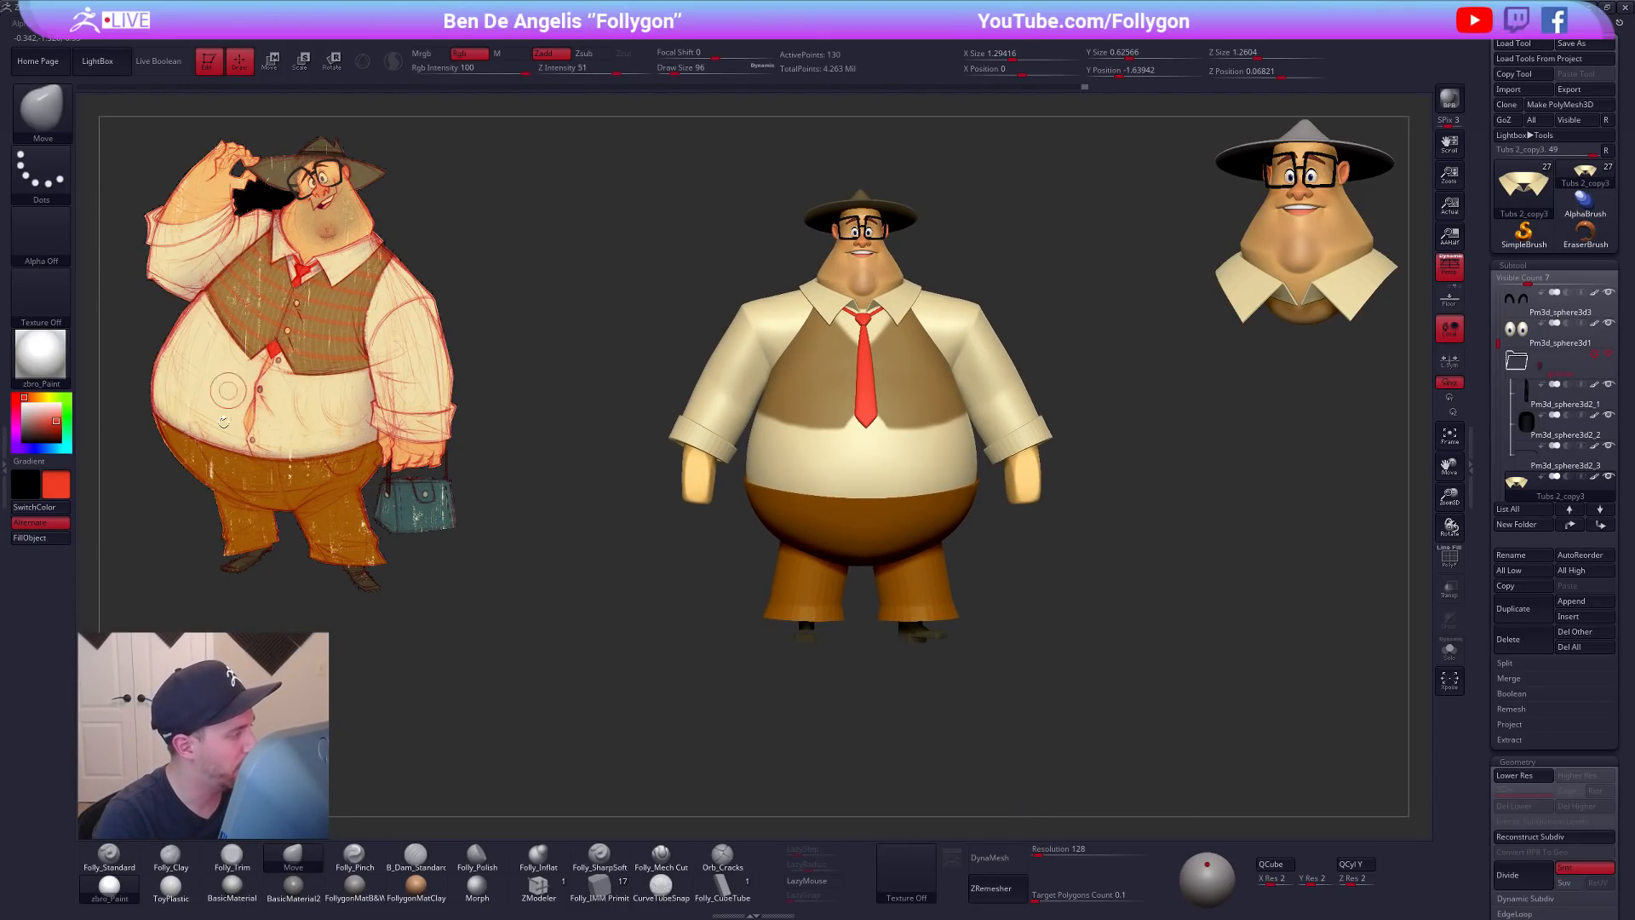
pyautogui.moveTo(48, 410); pyautogui.dragTo(36, 391)
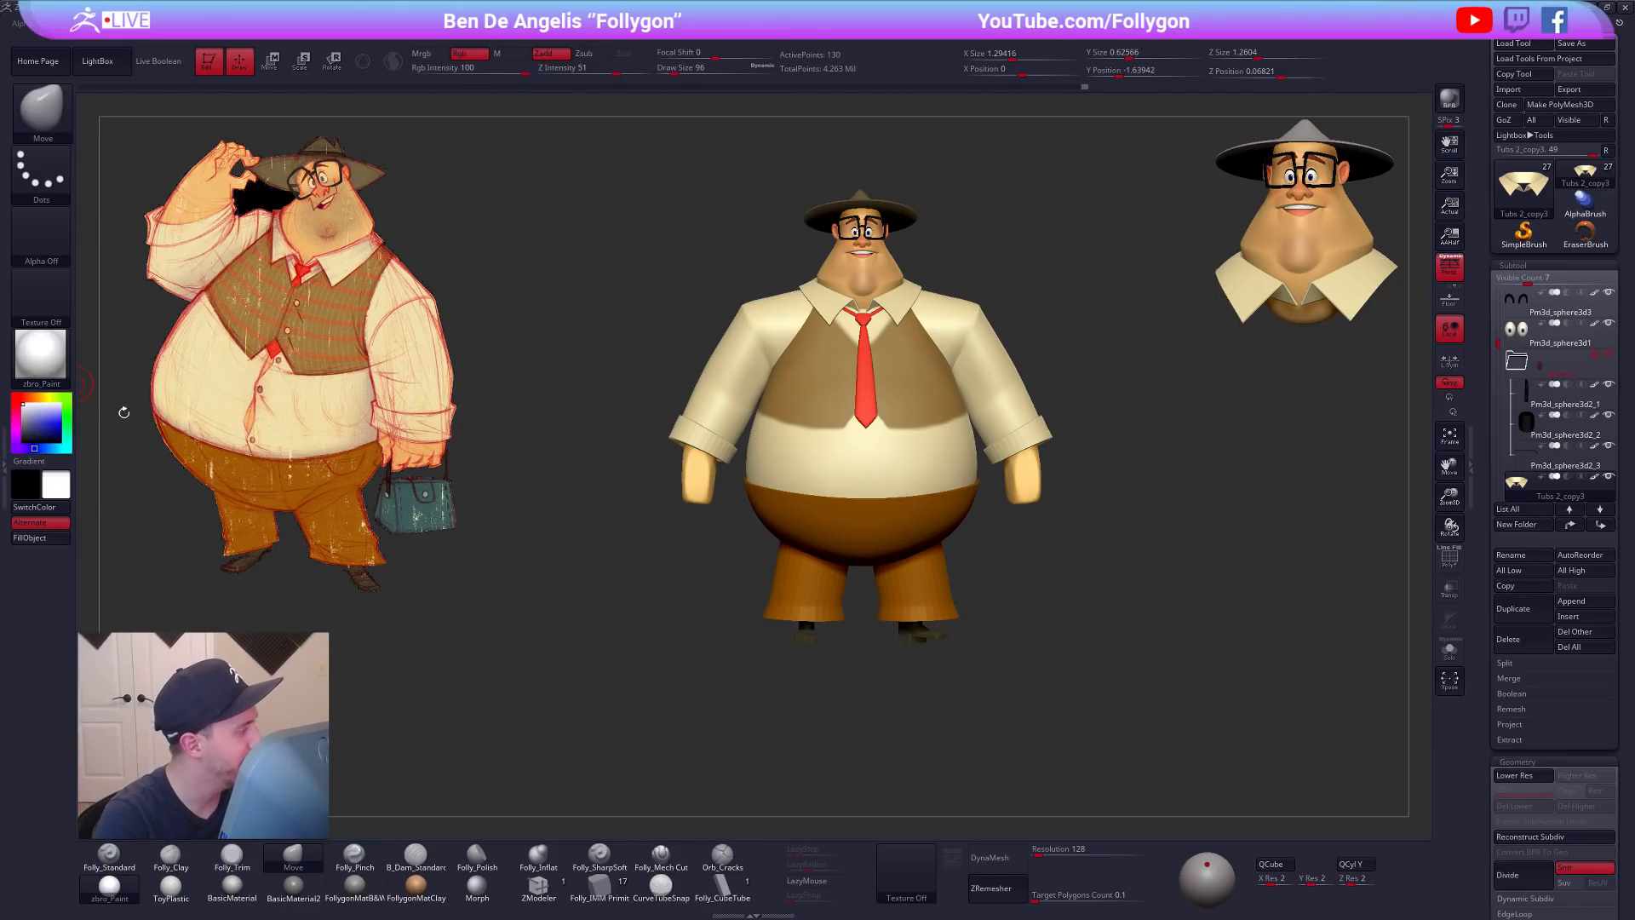
pyautogui.moveTo(922, 628); pyautogui.dragTo(896, 550, button='right')
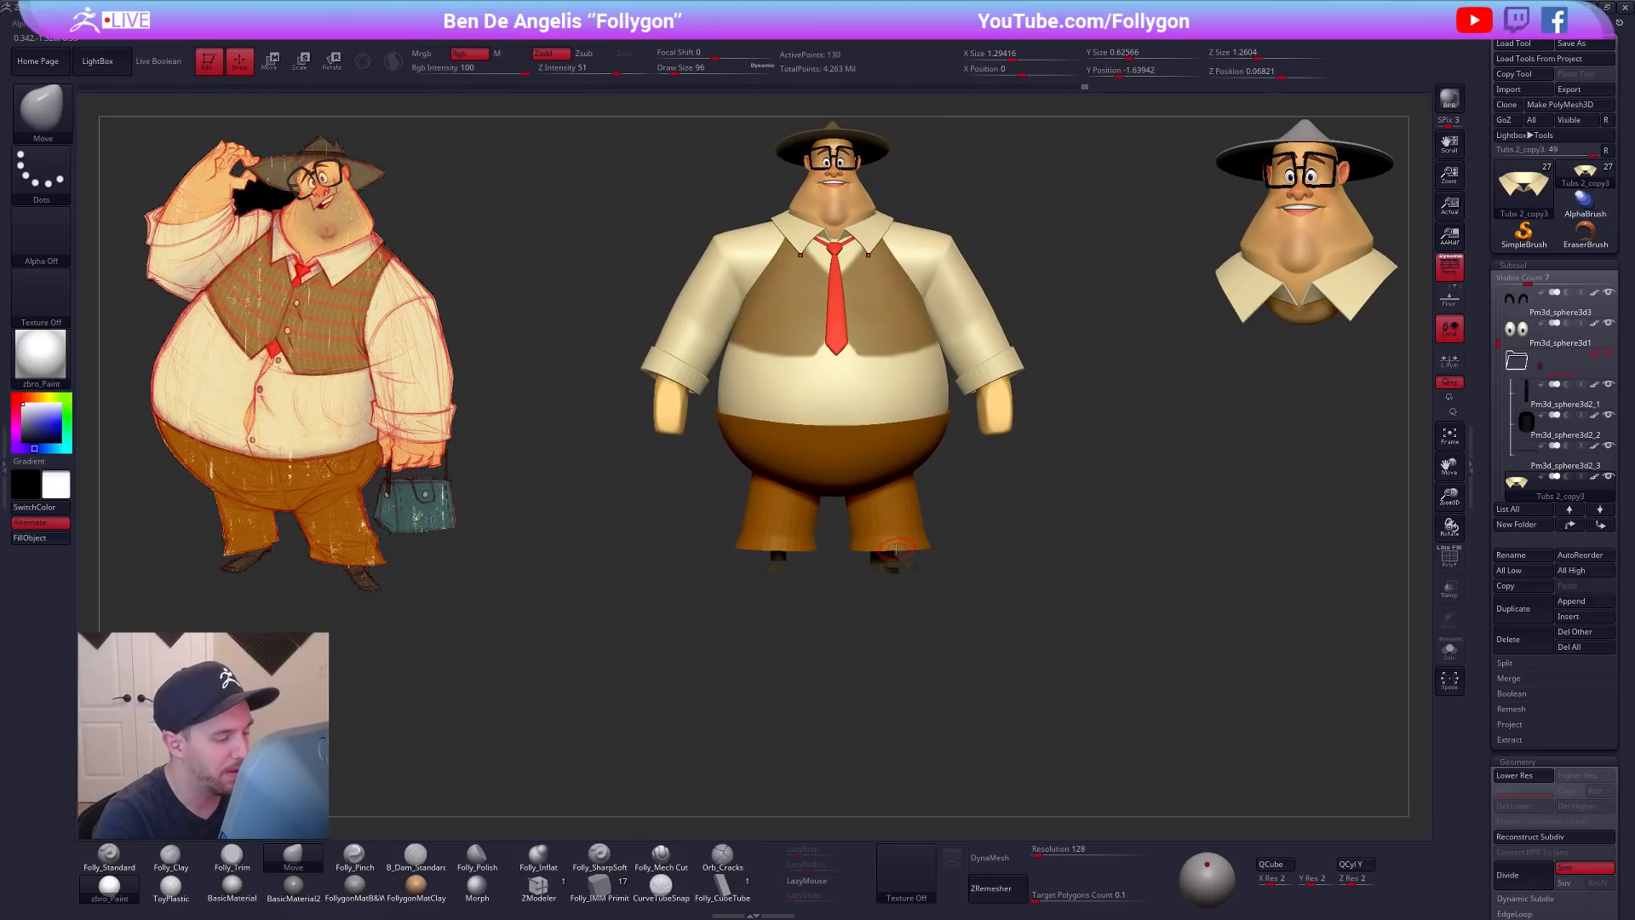
pyautogui.click(177, 55)
pyautogui.moveTo(763, 391); pyautogui.dragTo(778, 463, button='right')
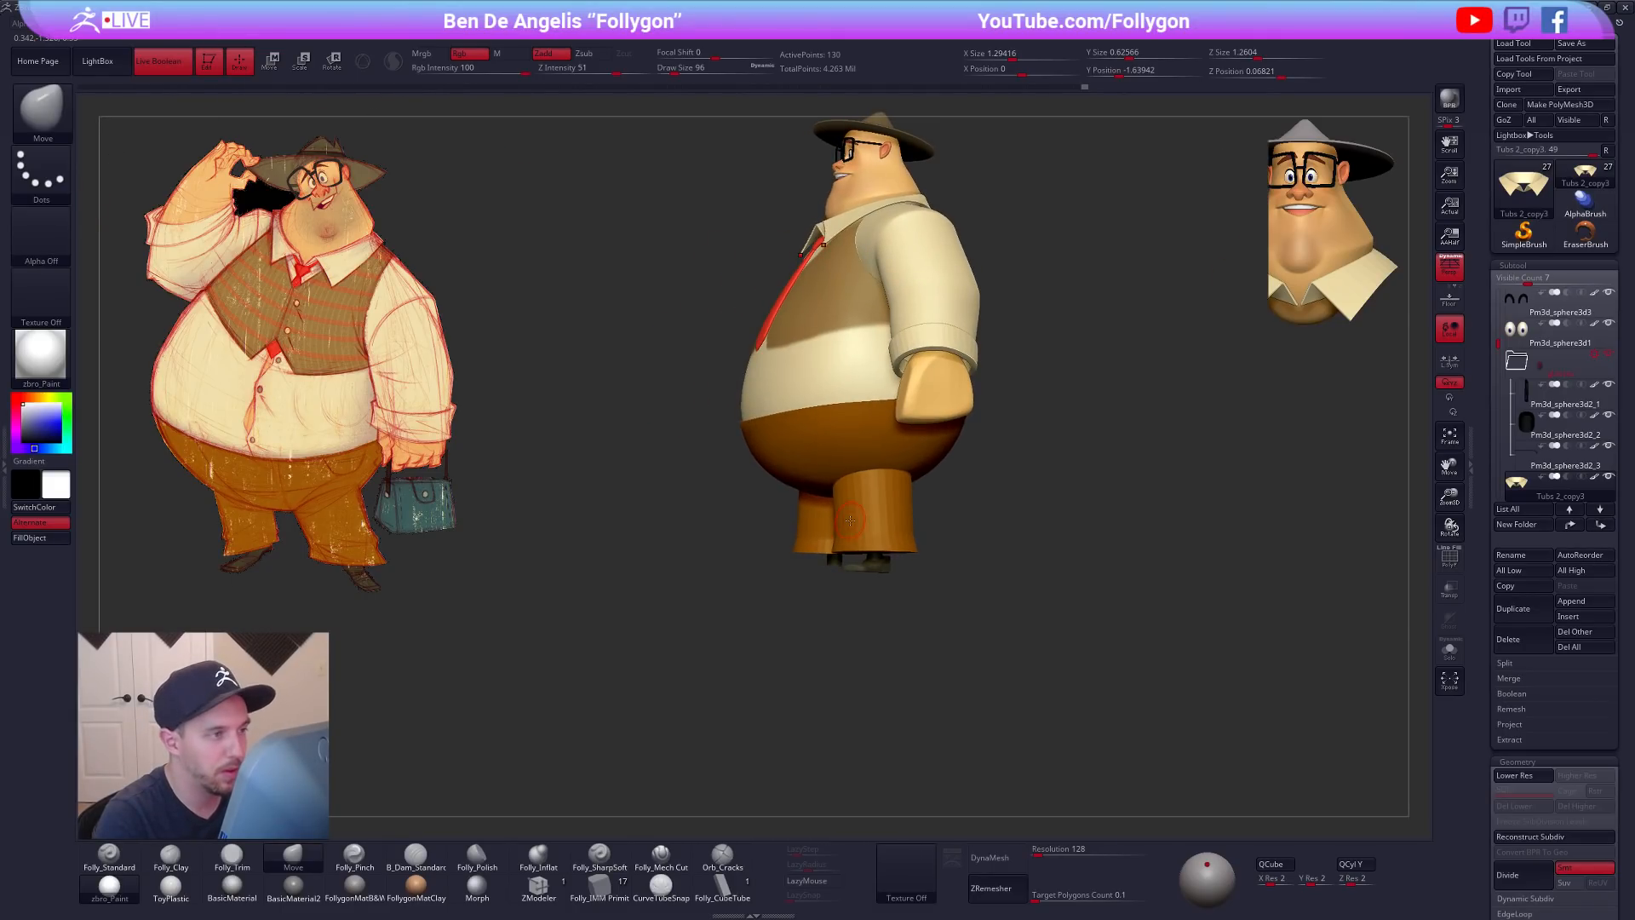
pyautogui.keyDown('alt'); pyautogui.moveTo(1089, 304); pyautogui.dragTo(1062, 366, button='right'); pyautogui.keyUp('alt')
pyautogui.click(170, 71)
pyautogui.keyDown('alt'); pyautogui.moveTo(839, 326); pyautogui.dragTo(990, 366, button='right'); pyautogui.keyUp('alt')
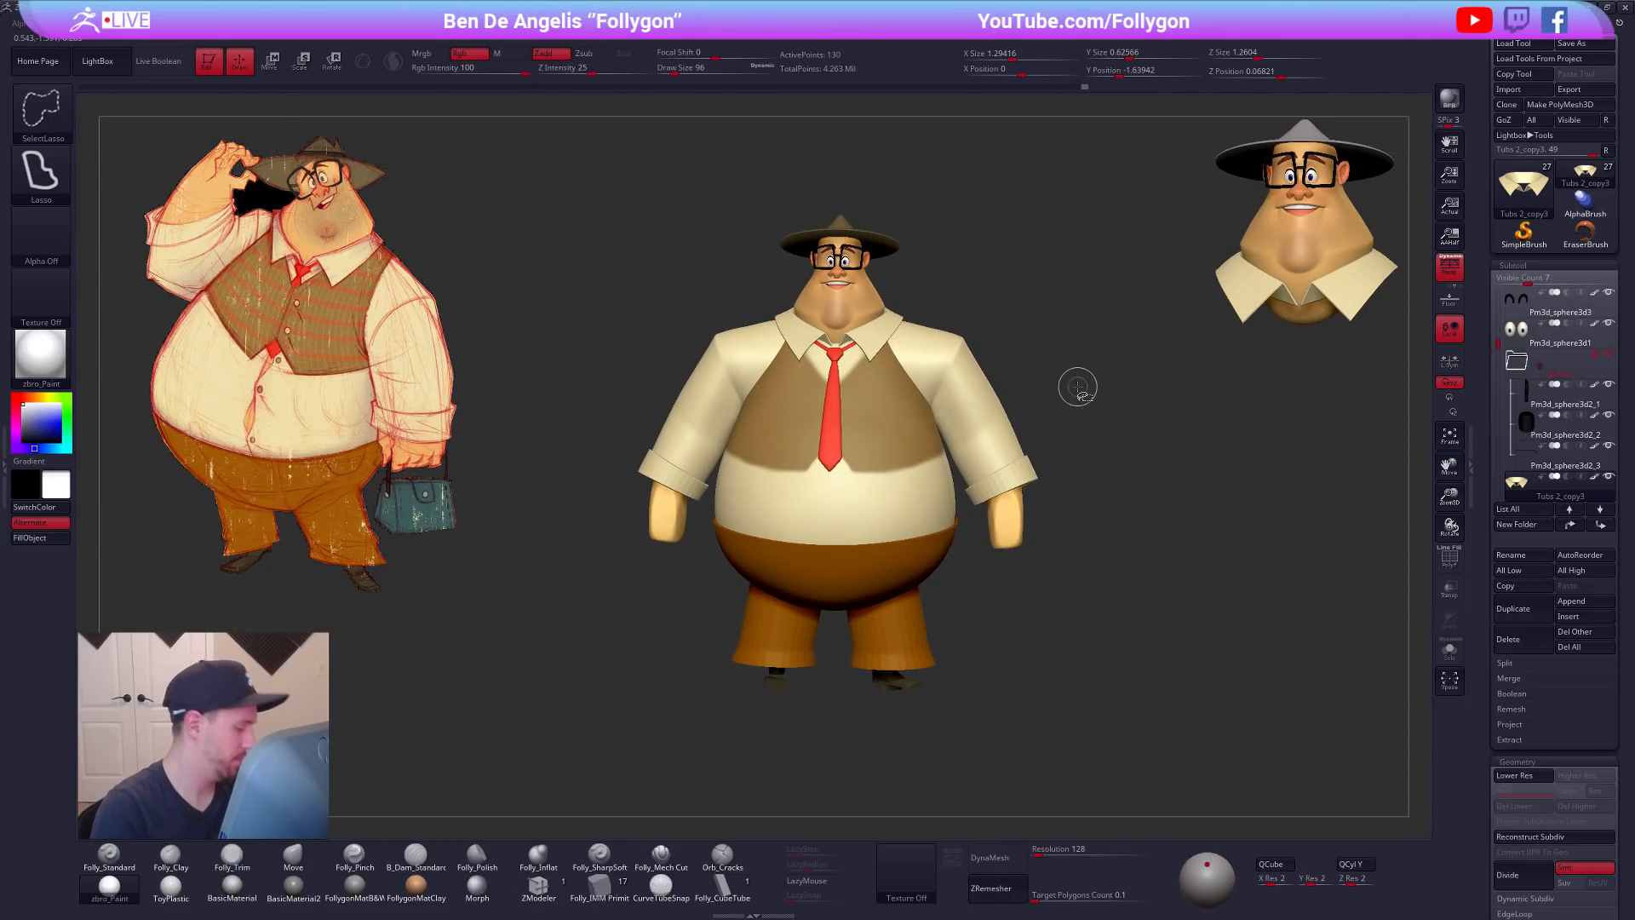
# Step: Replace the old canvas snapshot with a larger one of the head, hat and collar, hiding the body only for the snapshot
pyautogui.hotkey('ctrl', 'n')
pyautogui.keyDown('shift'); pyautogui.moveTo(1091, 296); pyautogui.dragTo(1125, 296, button='right'); pyautogui.keyUp('shift')
pyautogui.moveTo(1499, 345); pyautogui.dragTo(1501, 370)
pyautogui.click(1608, 387)
pyautogui.keyDown('alt'); pyautogui.moveTo(872, 340); pyautogui.dragTo(1332, 433, button='right'); pyautogui.keyUp('alt')
pyautogui.hotkey('shift', 's')
pyautogui.keyDown('shift'); pyautogui.click(1608, 385); pyautogui.keyUp('shift')
pyautogui.keyDown('alt'); pyautogui.moveTo(979, 379); pyautogui.dragTo(942, 290, button='right'); pyautogui.keyUp('alt')
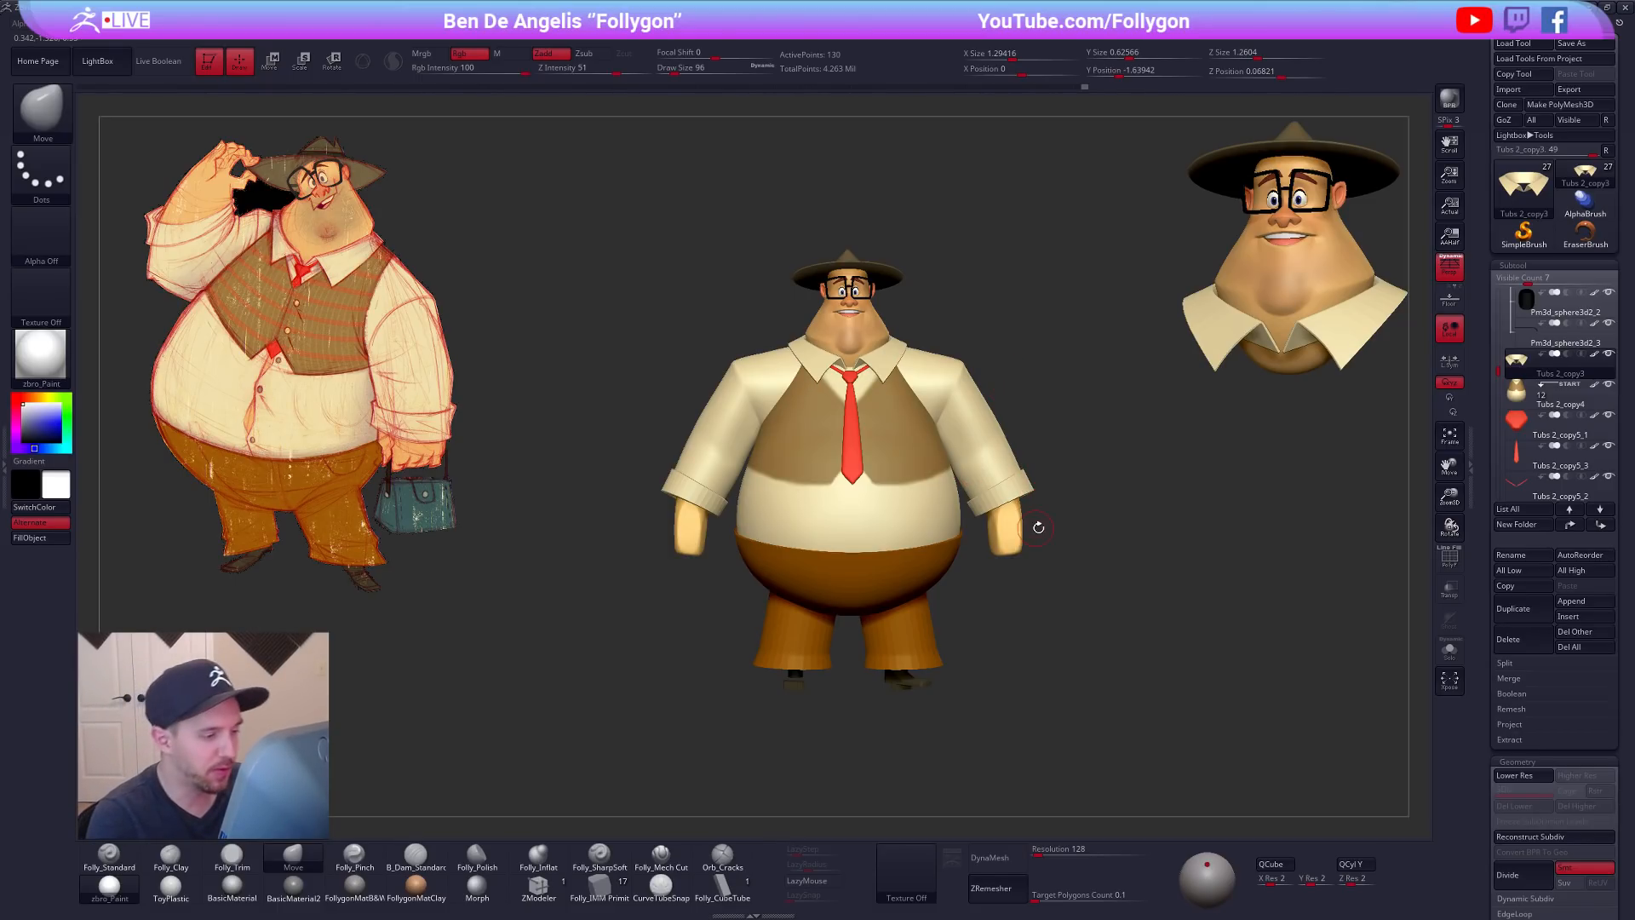
# Step: Select the hands, inspect them in isolation and from the side, and set the Move brush's draw size to 292
pyautogui.keyDown('alt'); pyautogui.click(1010, 518); pyautogui.keyUp('alt')
pyautogui.moveTo(1049, 569); pyautogui.dragTo(912, 565)
pyautogui.moveTo(1065, 502)
pyautogui.keyDown('alt'); pyautogui.mouseDown()
pyautogui.moveTo(1014, 563)
pyautogui.moveTo(917, 530)
pyautogui.moveTo(920, 514)
pyautogui.moveTo(1004, 520)
pyautogui.moveTo(991, 541)
pyautogui.moveTo(1048, 494)
pyautogui.moveTo(1035, 464)
pyautogui.moveTo(947, 474)
pyautogui.mouseUp(); pyautogui.keyUp('alt')
pyautogui.press('space')
pyautogui.press('space')
pyautogui.hotkey('alt', 's')
pyautogui.press('3')
pyautogui.moveTo(1041, 477)
pyautogui.mouseDown()
pyautogui.moveTo(1039, 550)
pyautogui.moveTo(980, 542)
pyautogui.mouseUp()
pyautogui.hotkey('alt', 's')
pyautogui.press('4')
pyautogui.press('space')
pyautogui.press(']')
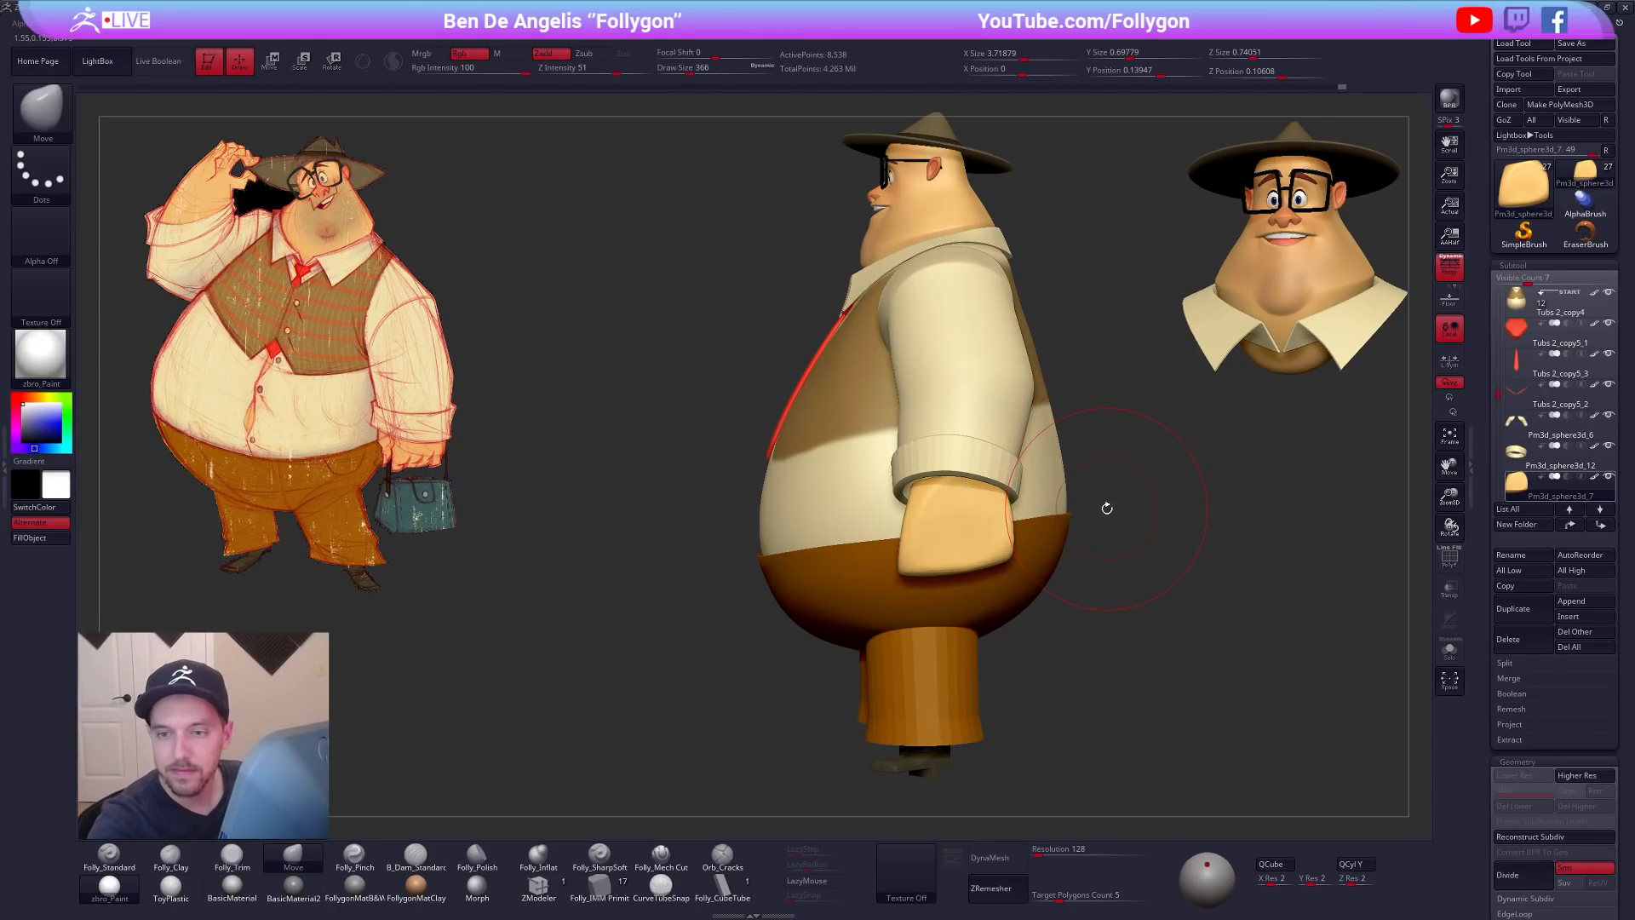
pyautogui.press('[')
pyautogui.moveTo(1107, 508); pyautogui.dragTo(1130, 542)
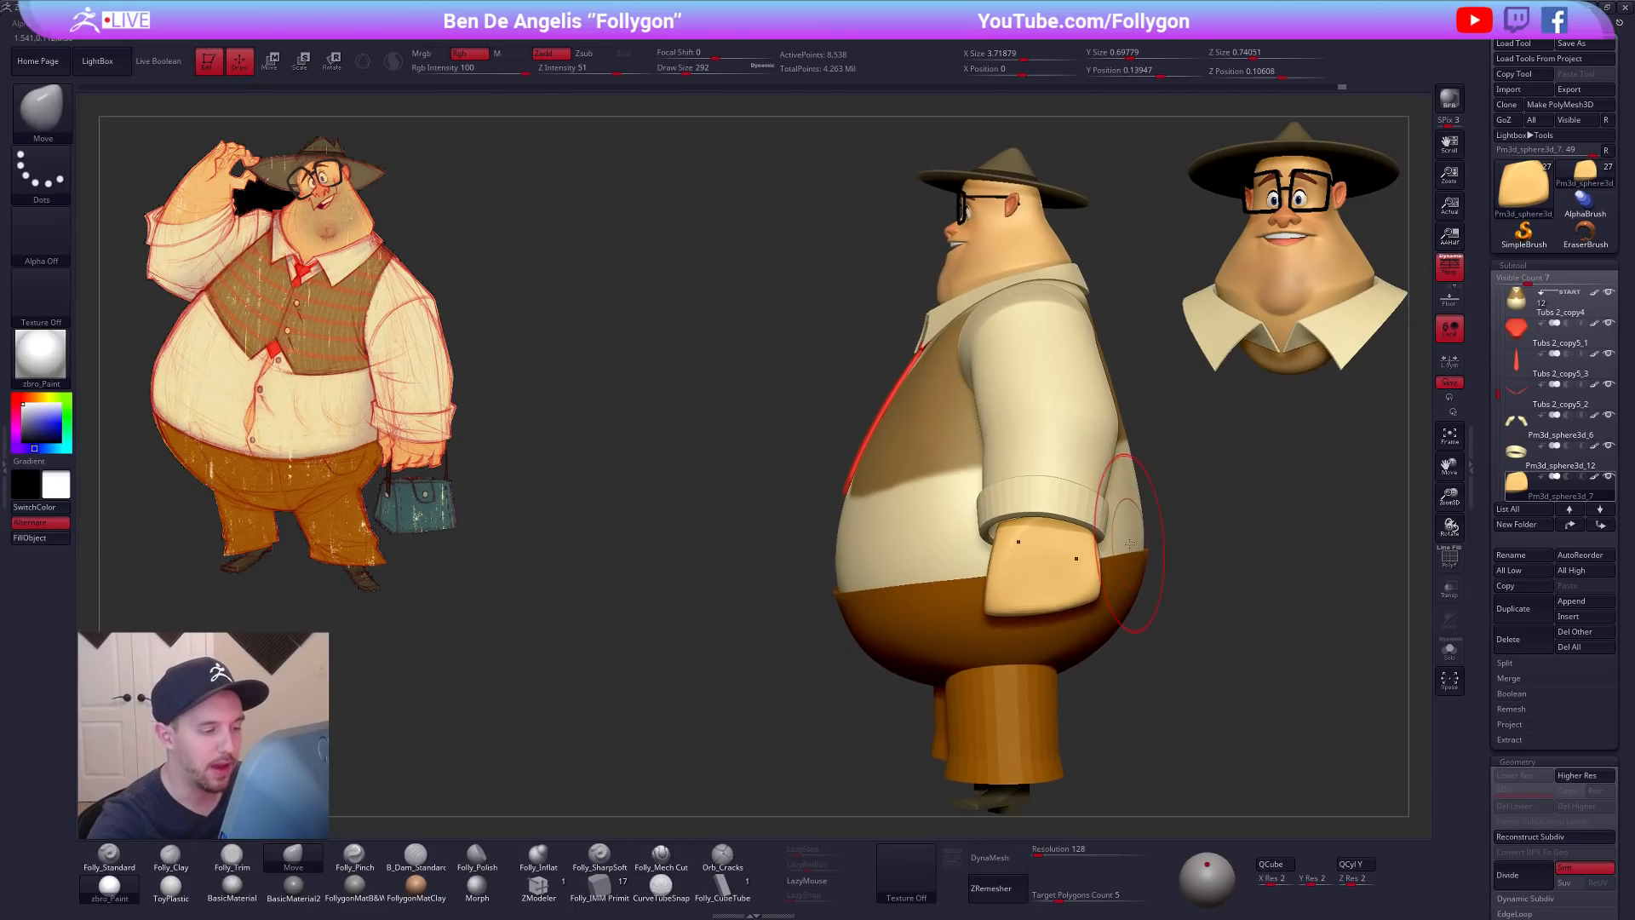
pyautogui.moveTo(1193, 588); pyautogui.dragTo(1341, 589)
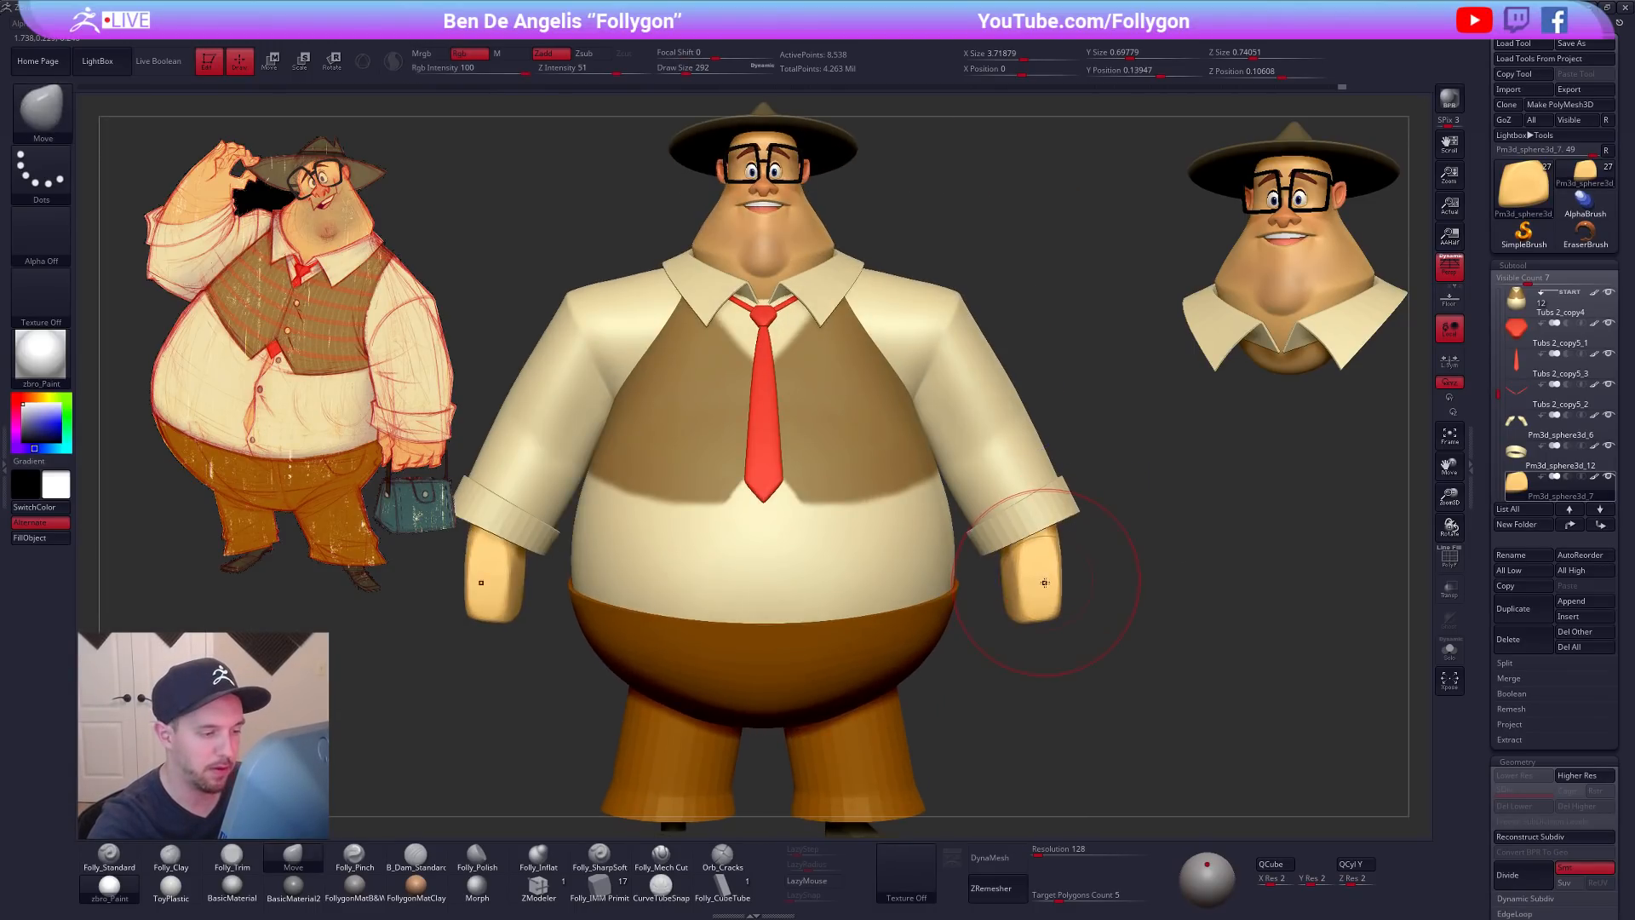
# Step: Rotate the hands slightly in front view with a vertical Transpose line drawn beside the hand
pyautogui.moveTo(1099, 545)
pyautogui.keyDown('alt'); pyautogui.mouseDown()
pyautogui.moveTo(1130, 515)
pyautogui.moveTo(1286, 532)
pyautogui.mouseUp(); pyautogui.keyUp('alt')
pyautogui.press('r')
pyautogui.hotkey('shift', 's')
pyautogui.moveTo(1032, 496); pyautogui.dragTo(1031, 649)
pyautogui.moveTo(1061, 669); pyautogui.dragTo(924, 666)
pyautogui.keyDown('alt'); pyautogui.moveTo(1039, 661); pyautogui.dragTo(1046, 598); pyautogui.keyUp('alt')
pyautogui.hotkey('shift', 's')
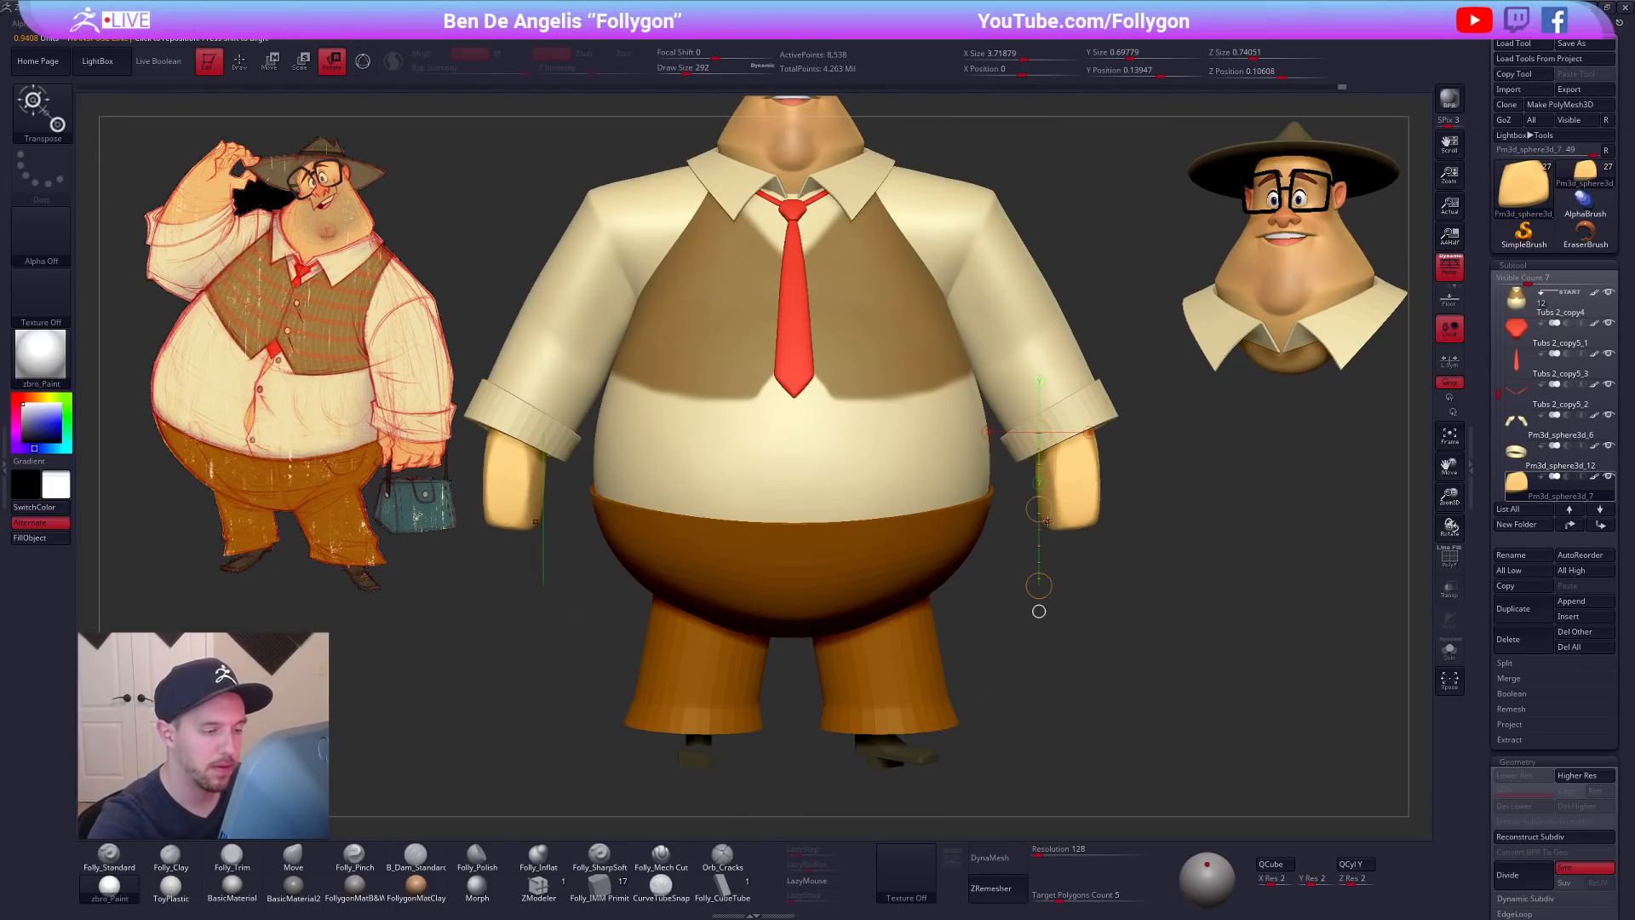
pyautogui.moveTo(1039, 509); pyautogui.dragTo(1034, 515)
# Step: Return to the Move brush and adjust the hands from below, using draw size 203
pyautogui.press('q')
pyautogui.moveTo(1033, 580)
pyautogui.mouseDown()
pyautogui.moveTo(1043, 477)
pyautogui.moveTo(1070, 516)
pyautogui.mouseUp()
pyautogui.press('space')
pyautogui.keyDown('alt'); pyautogui.moveTo(1065, 340); pyautogui.dragTo(1047, 444); pyautogui.keyUp('alt')
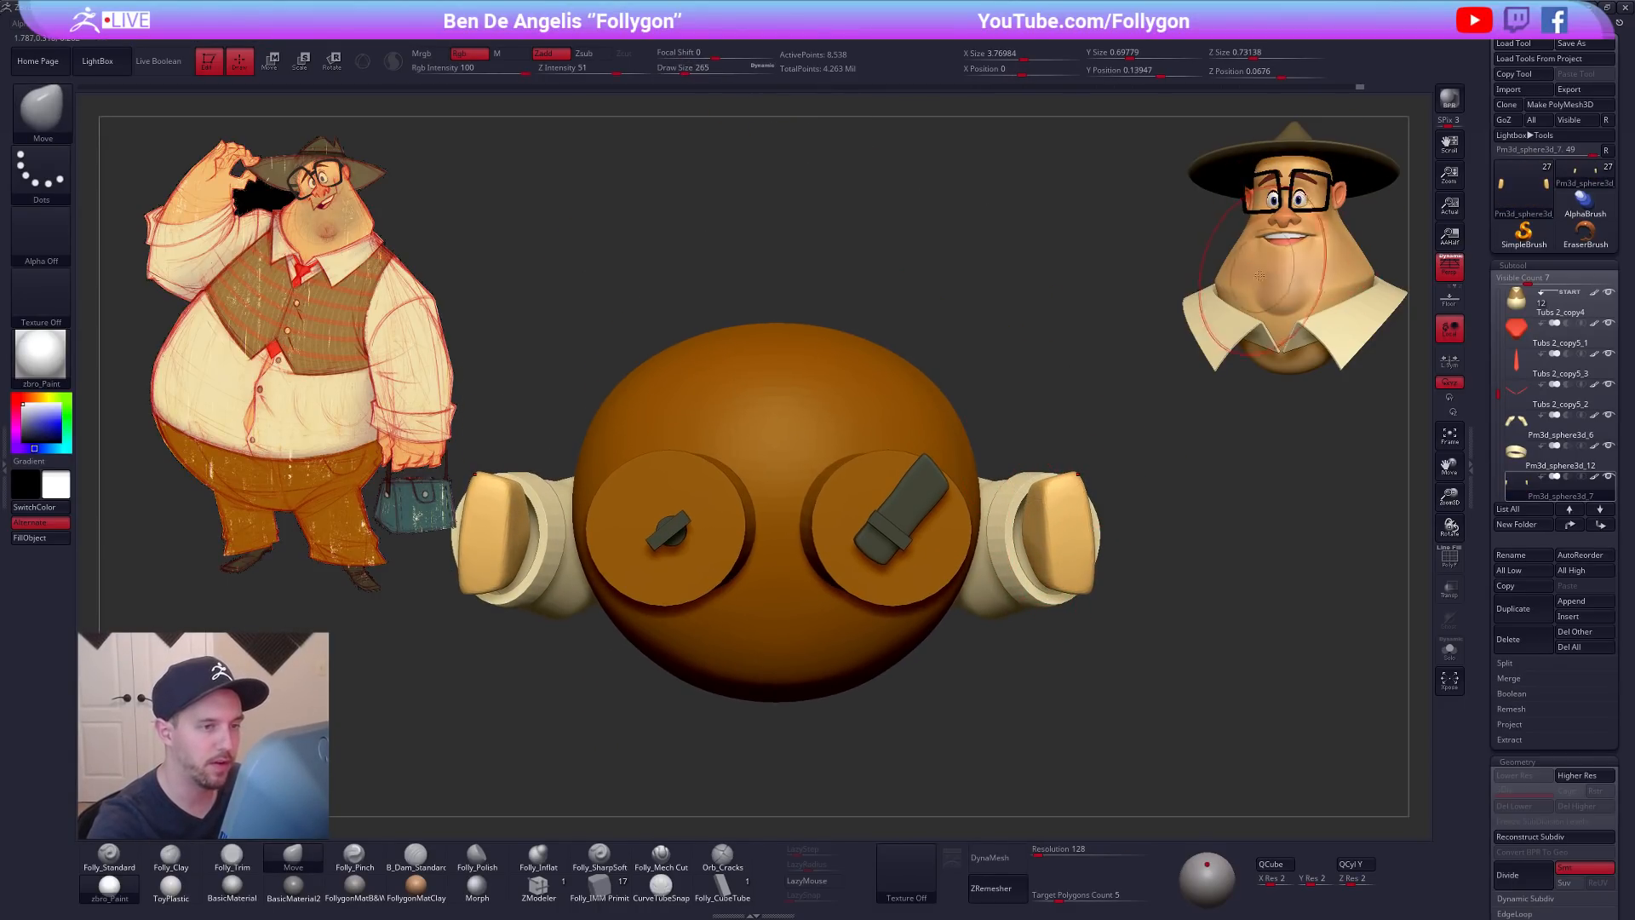
pyautogui.press('space')
pyautogui.moveTo(1056, 539); pyautogui.dragTo(1023, 530)
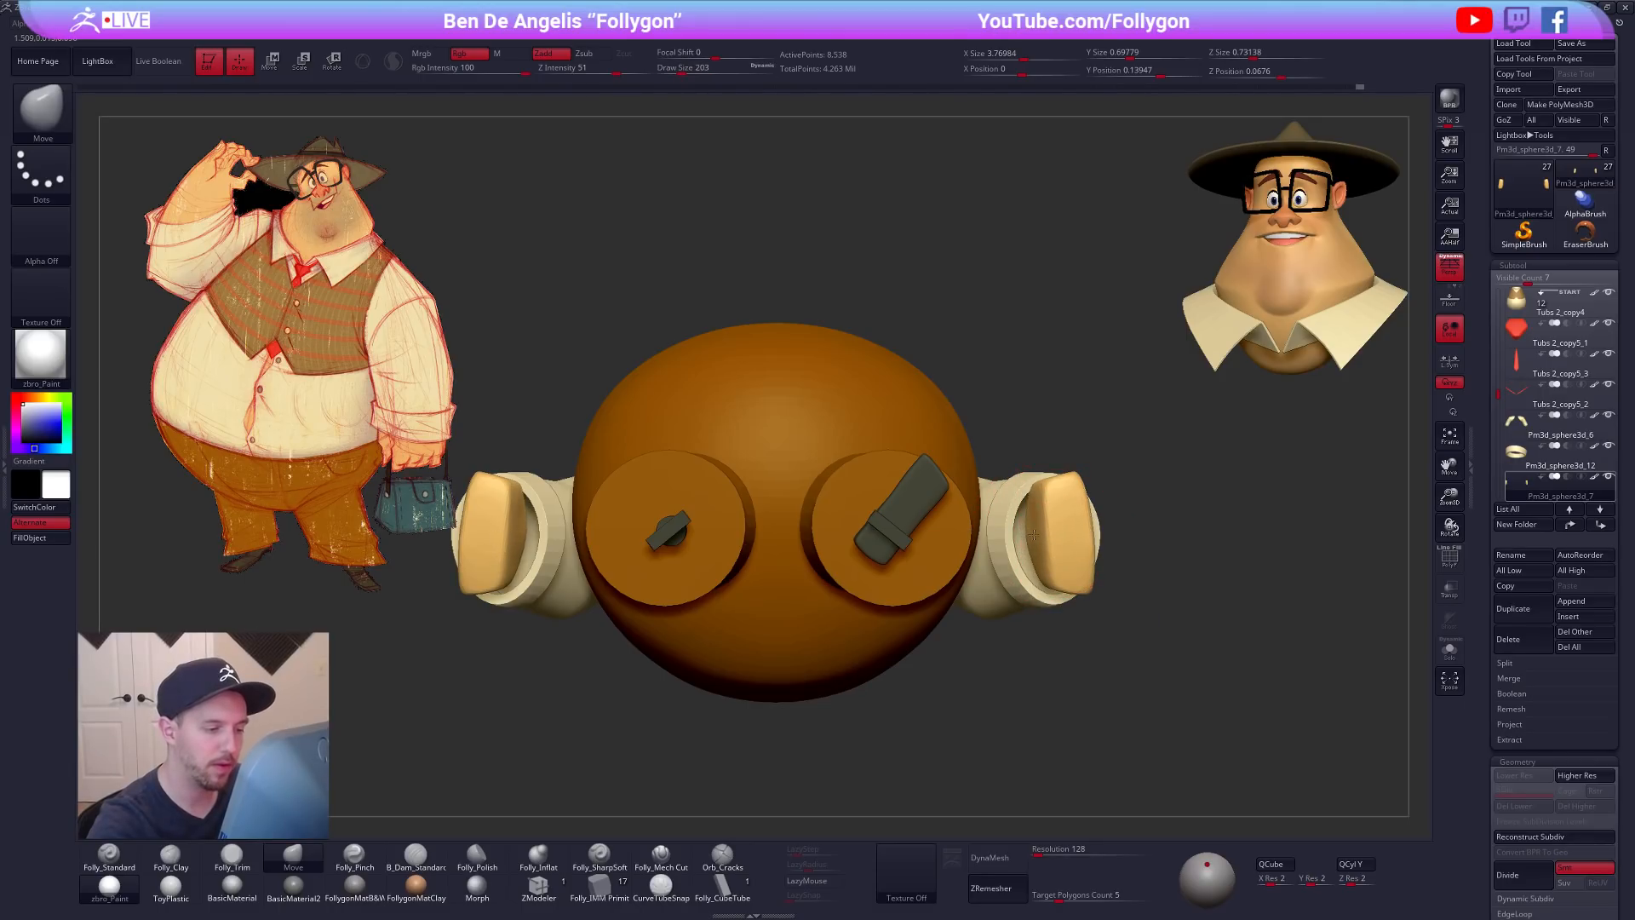
pyautogui.moveTo(1053, 622); pyautogui.dragTo(1015, 607)
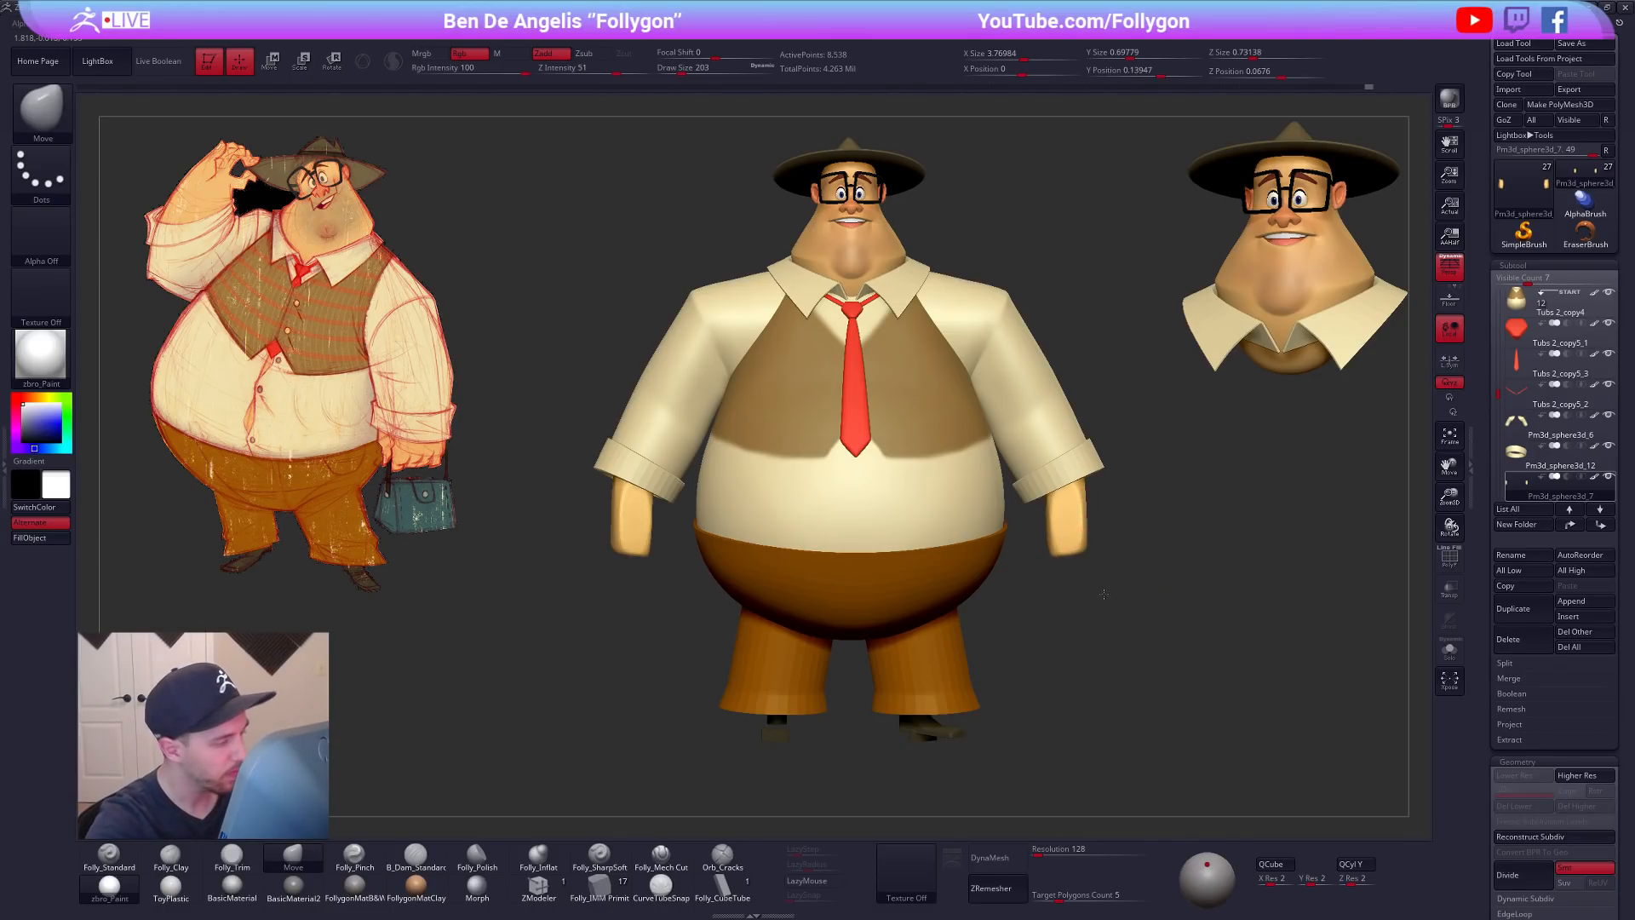
# Step: Adjust the hands from the front and side with the Move brush, using draw size 252
pyautogui.keyDown('alt'); pyautogui.moveTo(1103, 591); pyautogui.dragTo(1113, 637); pyautogui.keyUp('alt')
pyautogui.press('w')
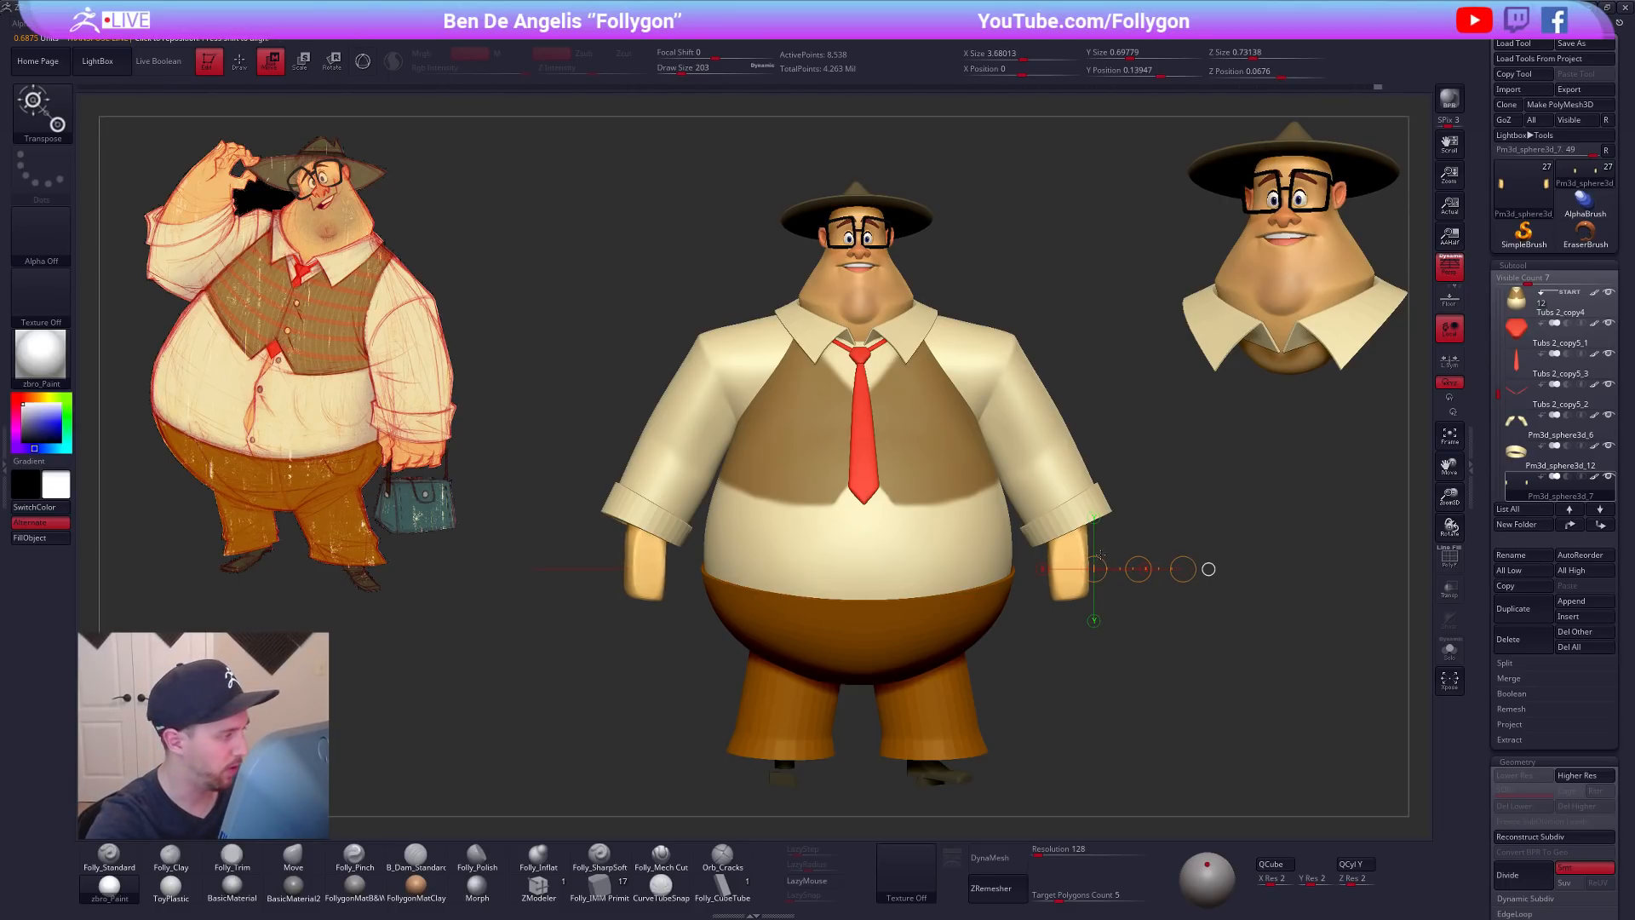
pyautogui.press('q')
pyautogui.moveTo(1244, 587); pyautogui.dragTo(1108, 588)
pyautogui.press('space')
pyautogui.moveTo(1123, 631); pyautogui.dragTo(1135, 630)
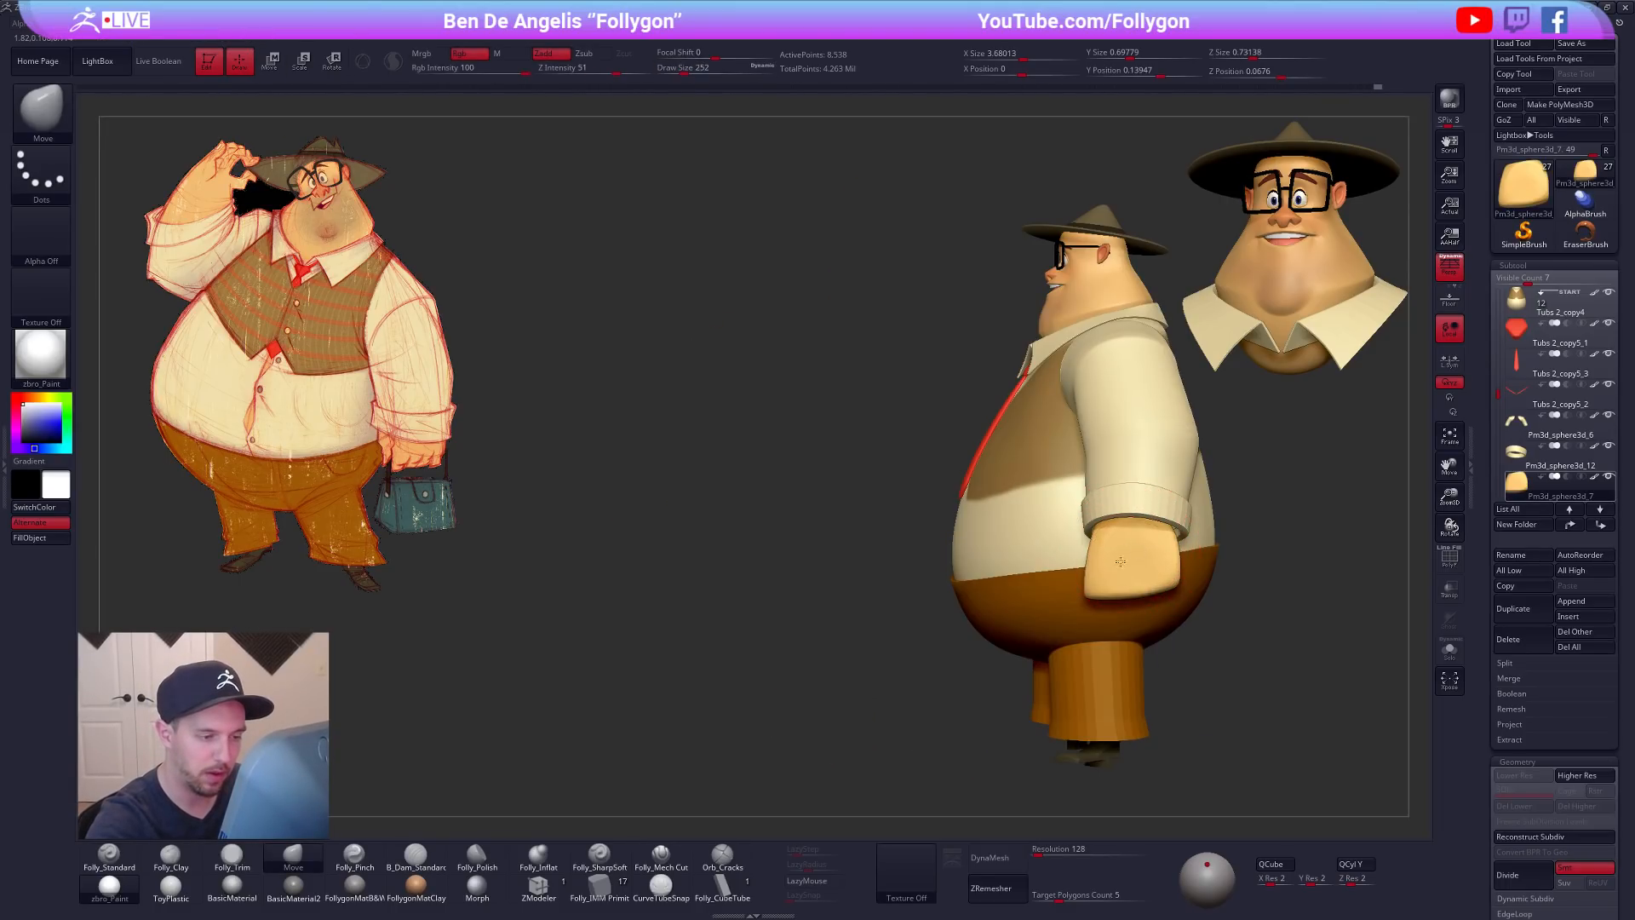
pyautogui.moveTo(1227, 588); pyautogui.dragTo(1192, 588)
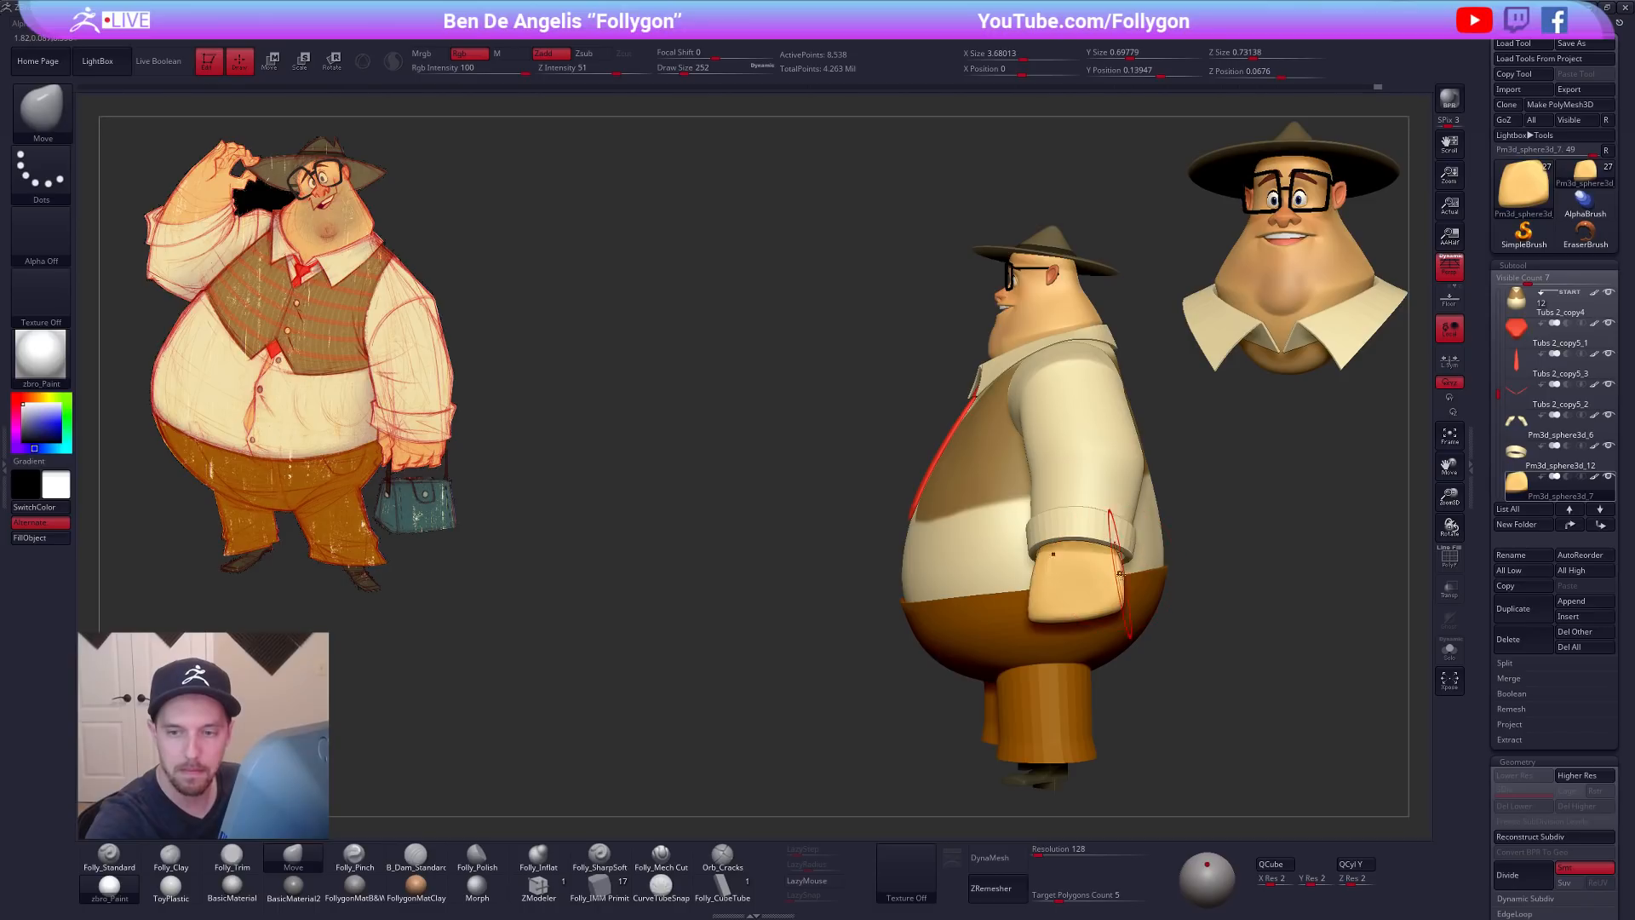
pyautogui.keyDown('alt'); pyautogui.moveTo(1120, 594); pyautogui.dragTo(1062, 597, button='right'); pyautogui.keyUp('alt')
pyautogui.moveTo(954, 634); pyautogui.dragTo(1043, 651, button='right')
pyautogui.press('space')
pyautogui.moveTo(1107, 595); pyautogui.dragTo(1097, 594)
pyautogui.keyDown('alt'); pyautogui.moveTo(954, 538); pyautogui.dragTo(1047, 550, button='right'); pyautogui.keyUp('alt')
# Step: Select the torso, isolate it and lower it to subdivision level 1
pyautogui.keyDown('alt'); pyautogui.click(1047, 554); pyautogui.keyUp('alt')
pyautogui.hotkey('shift', 'f')
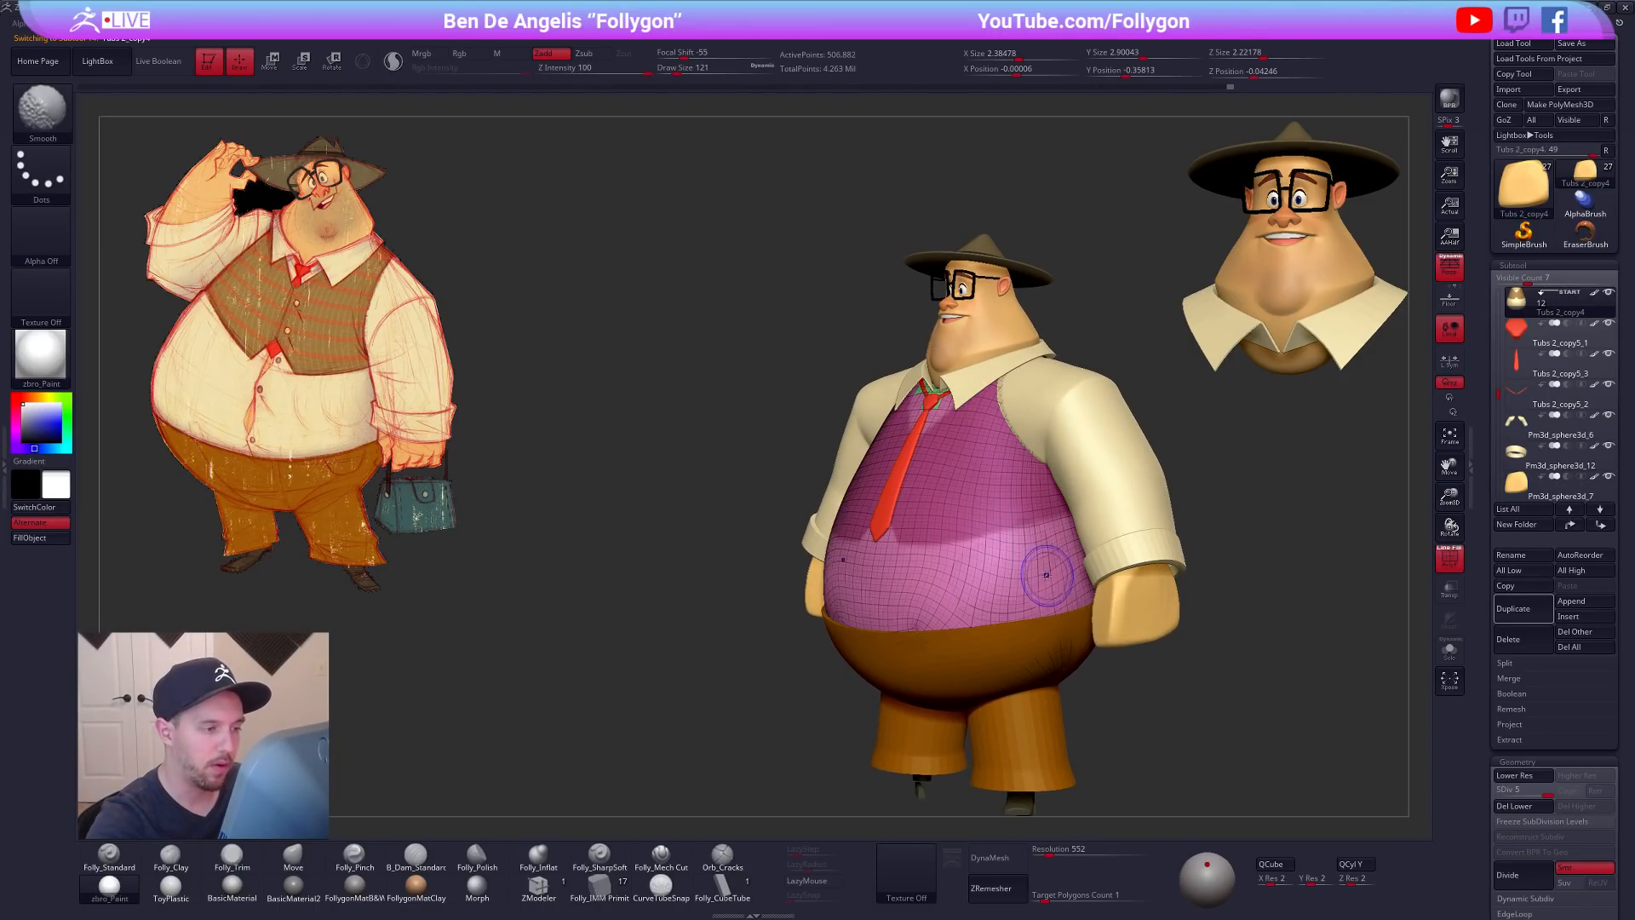
pyautogui.hotkey('shift', 'd')
pyautogui.hotkey('shift', 'd')
pyautogui.hotkey('shift', 'd')
pyautogui.hotkey('shift', 'd')
pyautogui.hotkey('shift', 's')
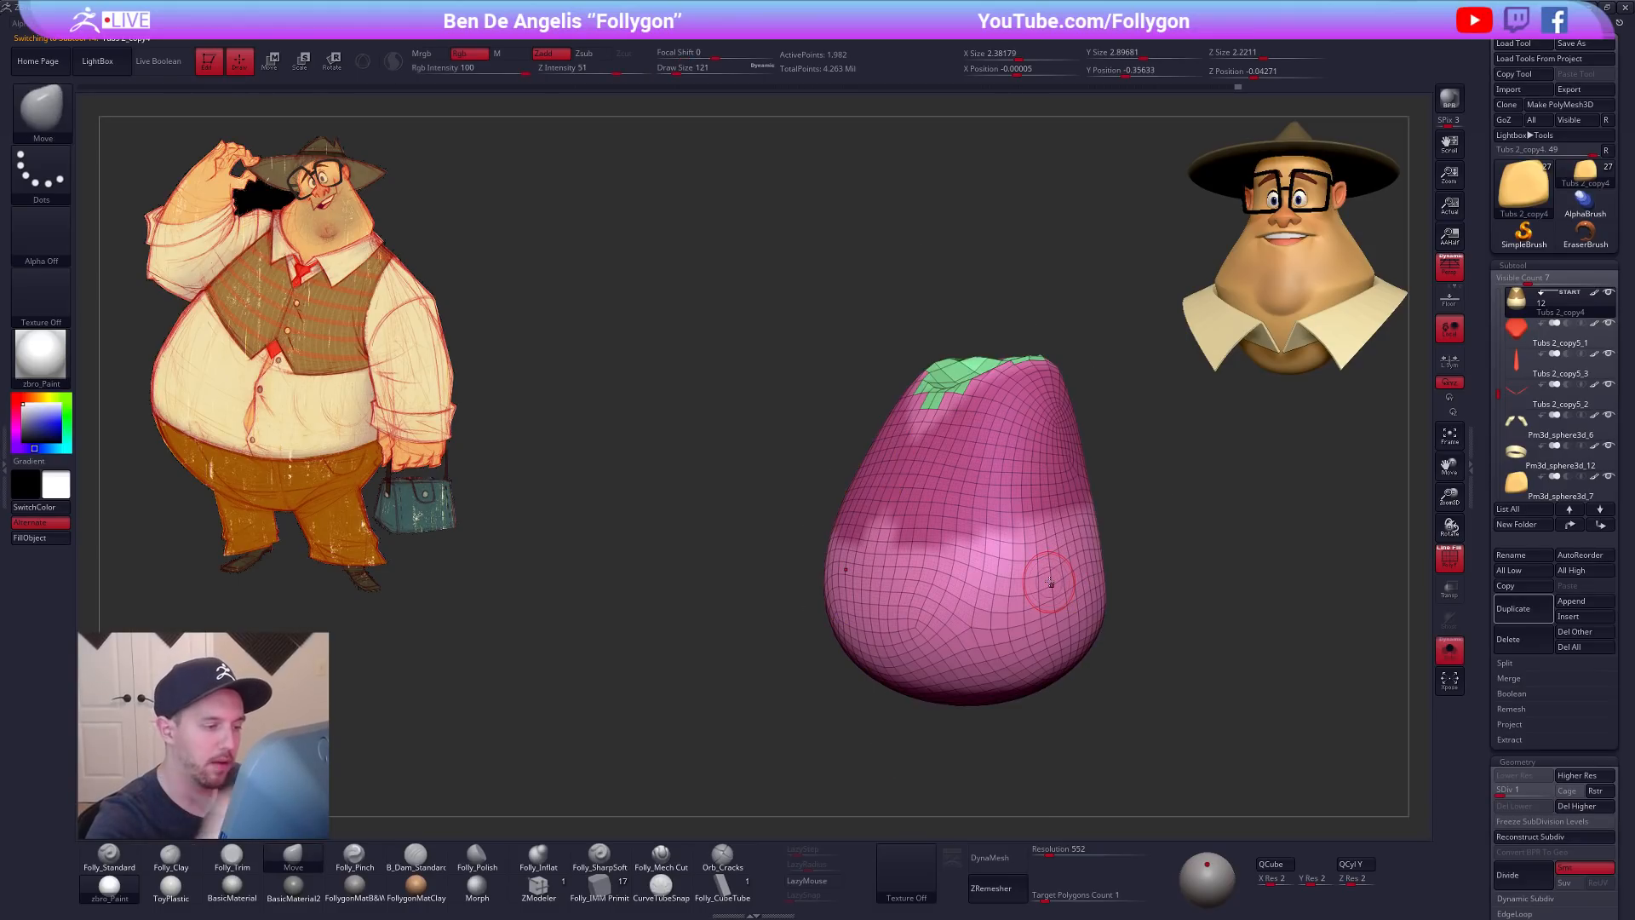
pyautogui.hotkey('shift', 'f')
pyautogui.moveTo(1068, 559)
pyautogui.keyDown('ctrl'); pyautogui.mouseDown(button='right')
pyautogui.moveTo(1044, 580)
pyautogui.moveTo(1086, 568)
pyautogui.mouseUp(button='right'); pyautogui.keyUp('ctrl')
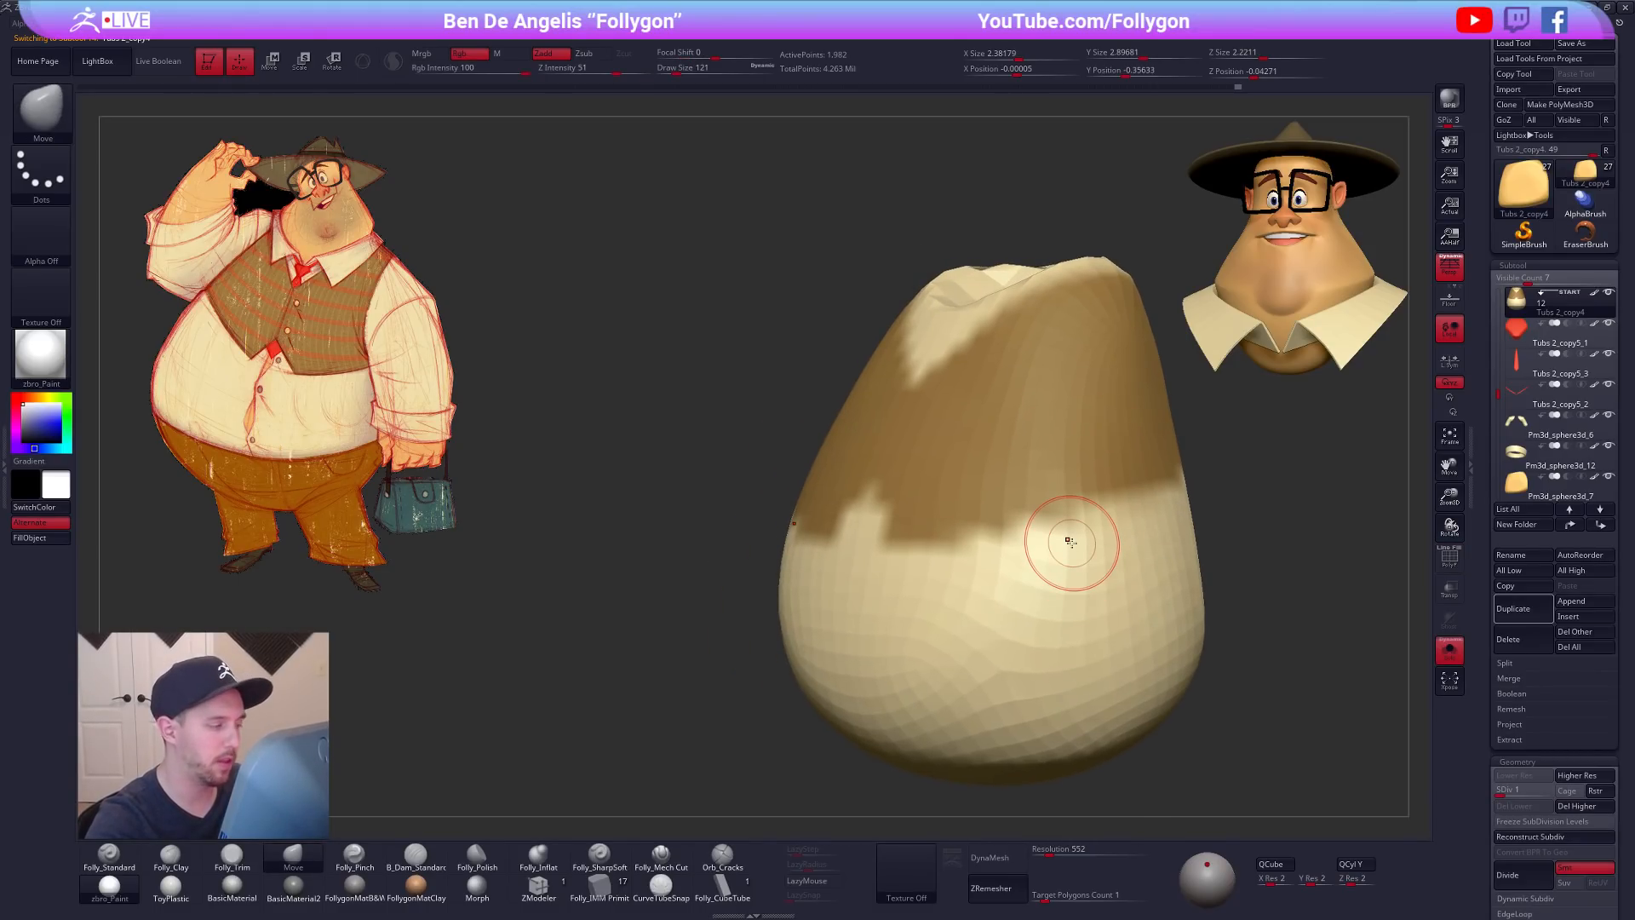
# Step: Try painting black spots on the low-resolution belly with the Folly_Standard brush at draw size 43, and undo the strokes
pyautogui.press('v')
pyautogui.press('1')
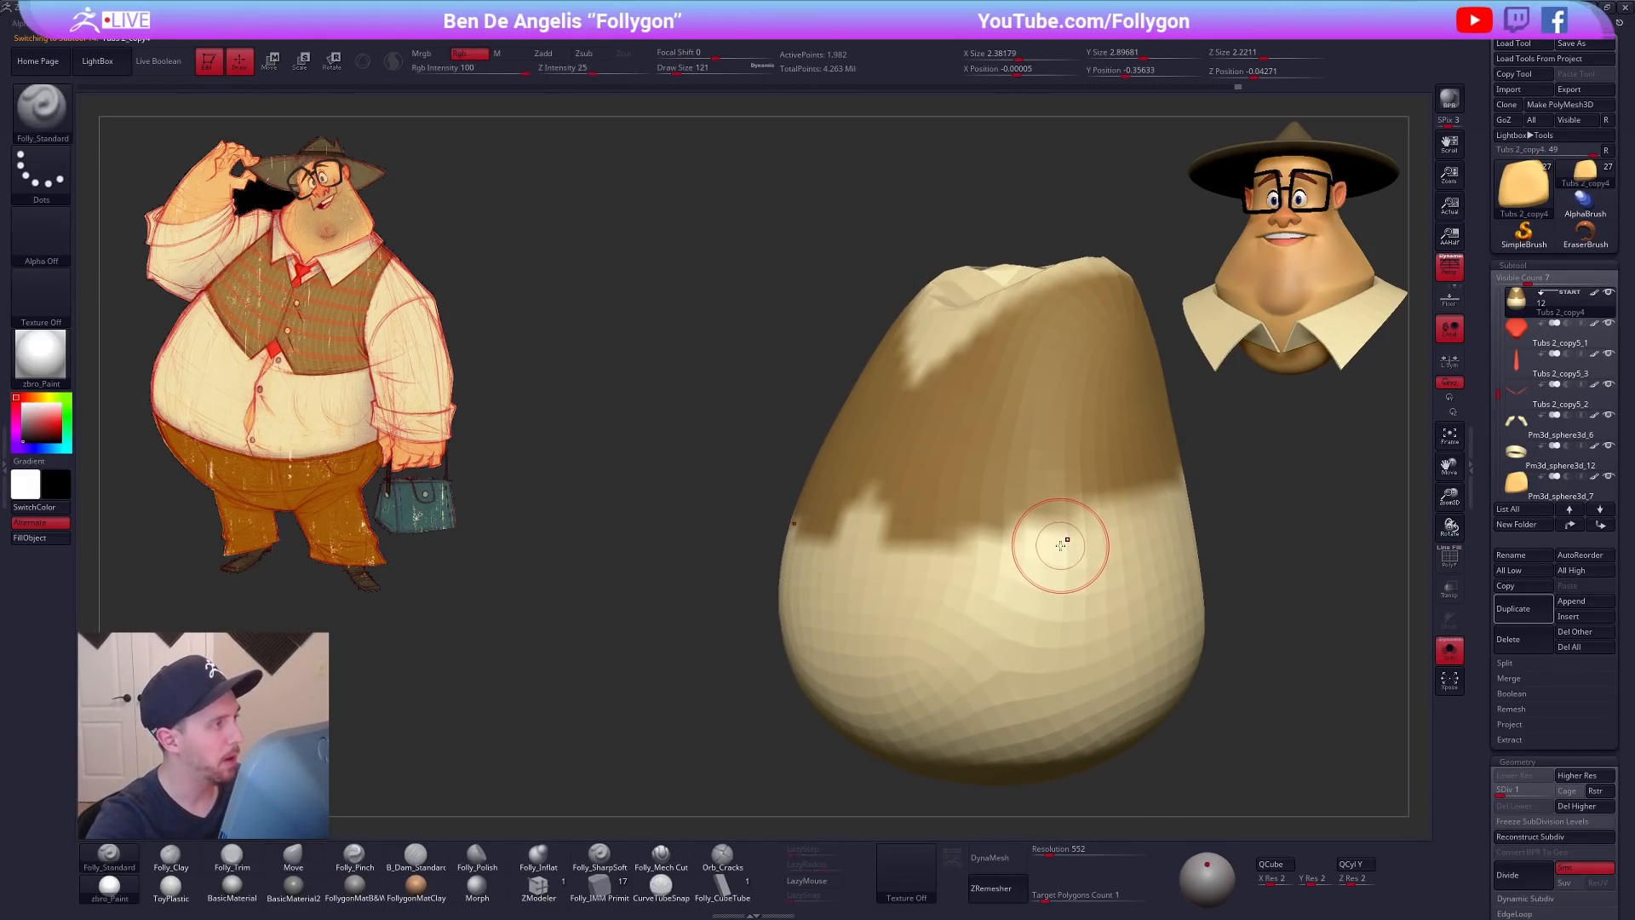
pyautogui.moveTo(1064, 586)
pyautogui.keyDown('alt'); pyautogui.mouseDown(button='right')
pyautogui.moveTo(1077, 486)
pyautogui.moveTo(1081, 533)
pyautogui.mouseUp(button='right'); pyautogui.keyUp('alt')
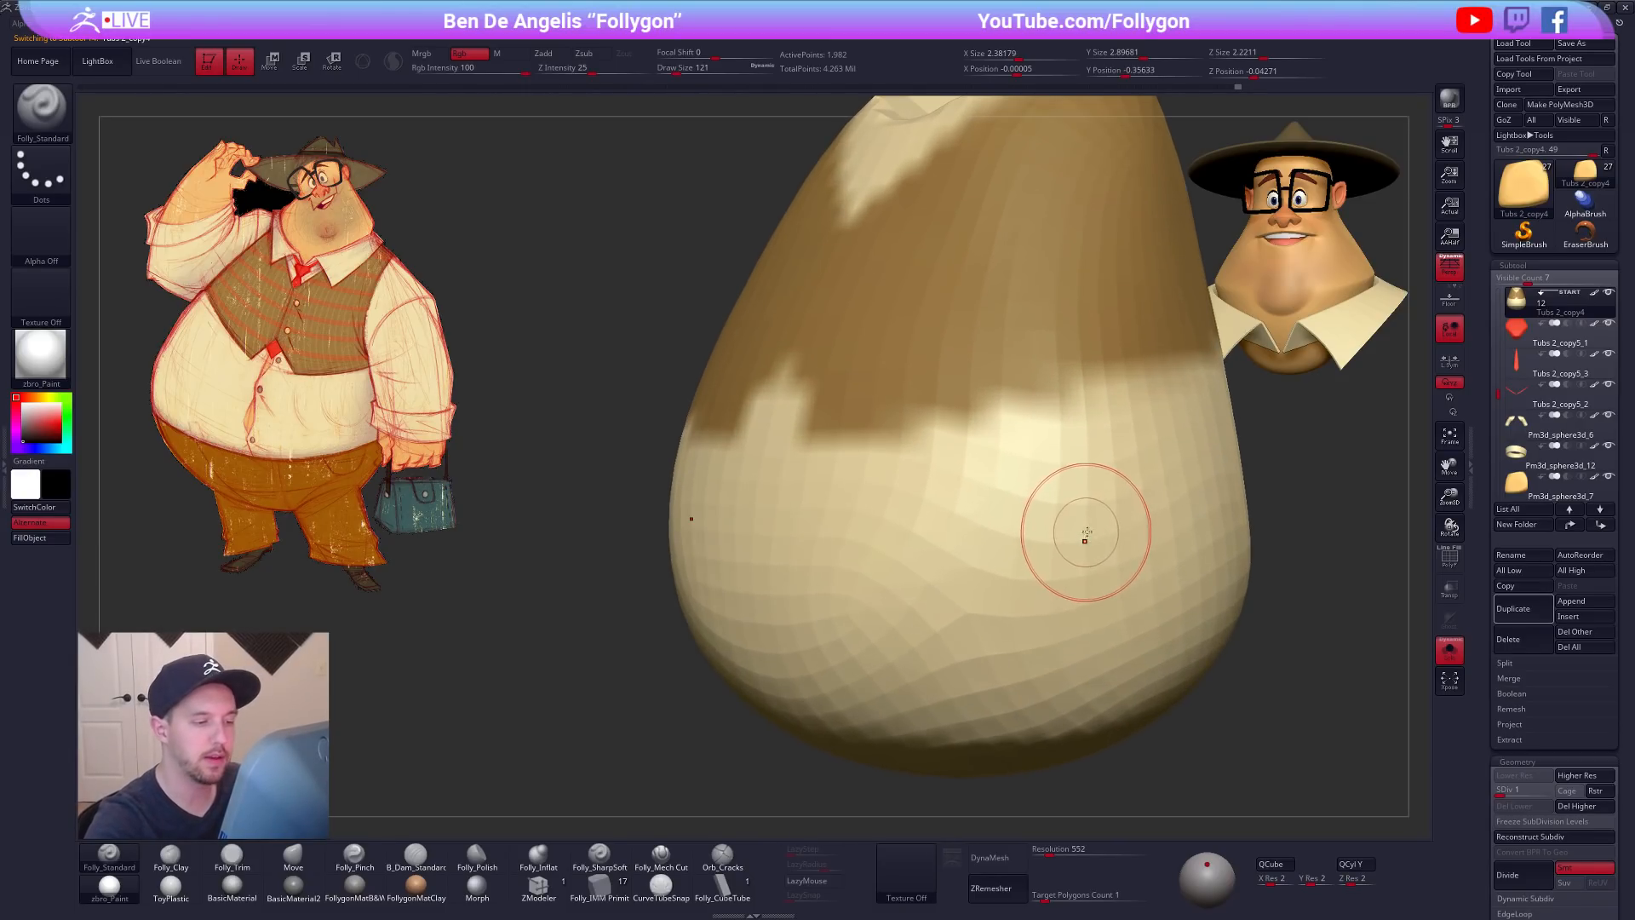
pyautogui.hotkey('shift', 'f')
pyautogui.hotkey('shift', 'f')
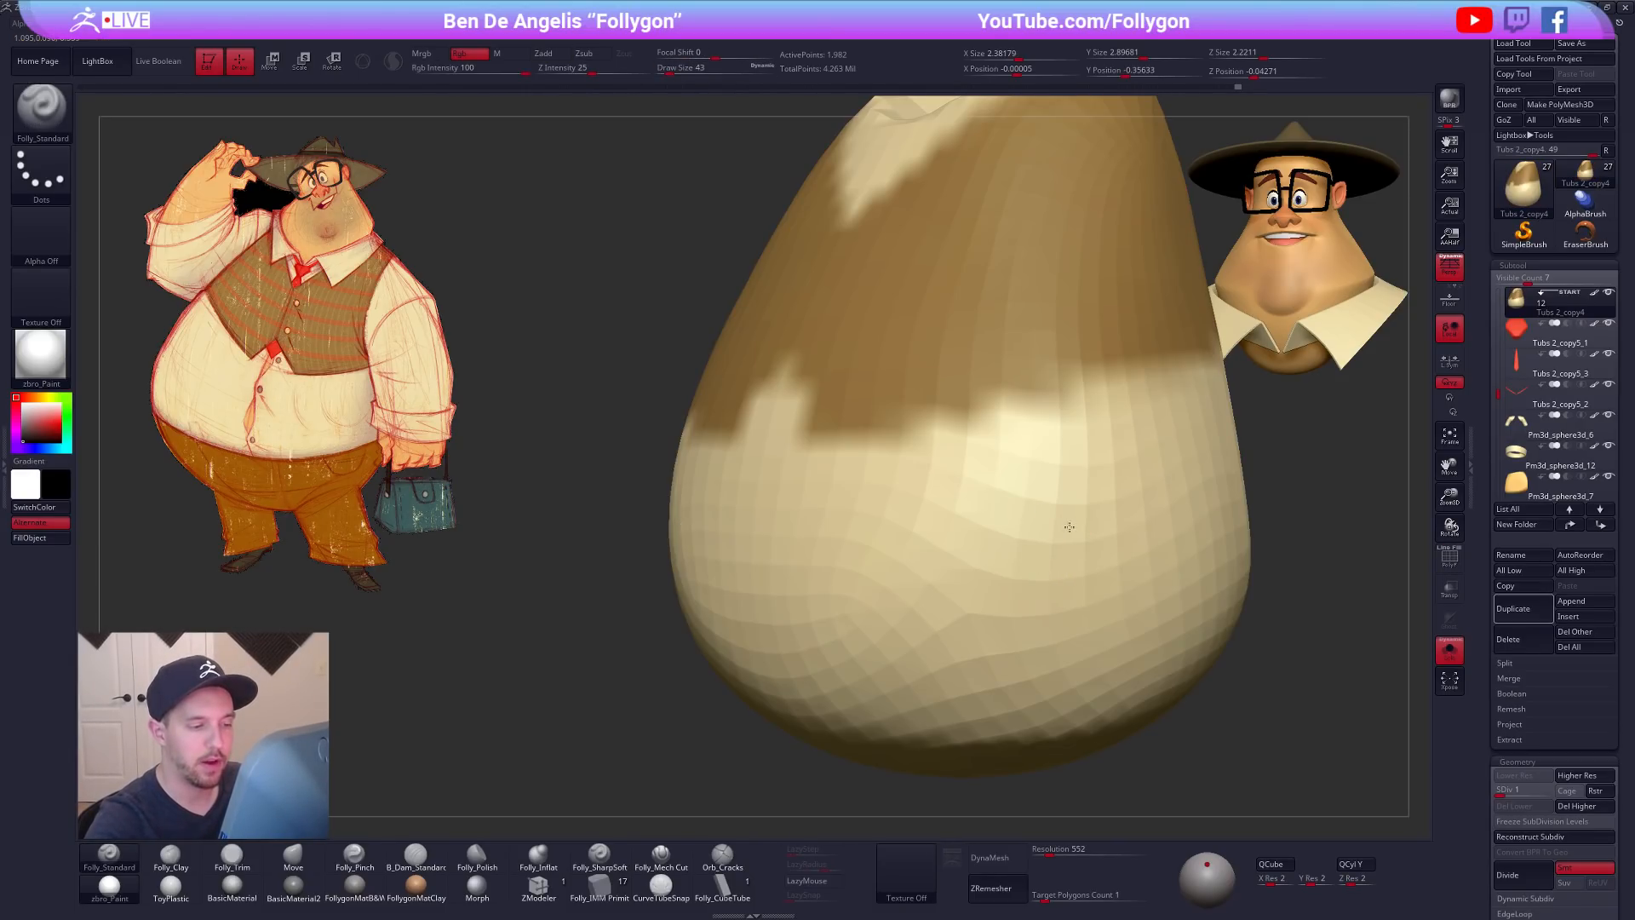
pyautogui.moveTo(1056, 488); pyautogui.dragTo(1060, 511)
pyautogui.keyDown('ctrl'); pyautogui.moveTo(1050, 561); pyautogui.dragTo(1056, 537, button='right'); pyautogui.keyUp('ctrl')
pyautogui.hotkey('shift', 'f')
pyautogui.hotkey('shift', 'f')
pyautogui.moveTo(1058, 510)
pyautogui.mouseDown()
pyautogui.moveTo(1080, 691)
pyautogui.moveTo(963, 720)
pyautogui.moveTo(946, 648)
pyautogui.moveTo(890, 587)
pyautogui.mouseUp()
pyautogui.click(906, 516)
pyautogui.hotkey('ctrl', 'z')
pyautogui.hotkey('ctrl', 'z')
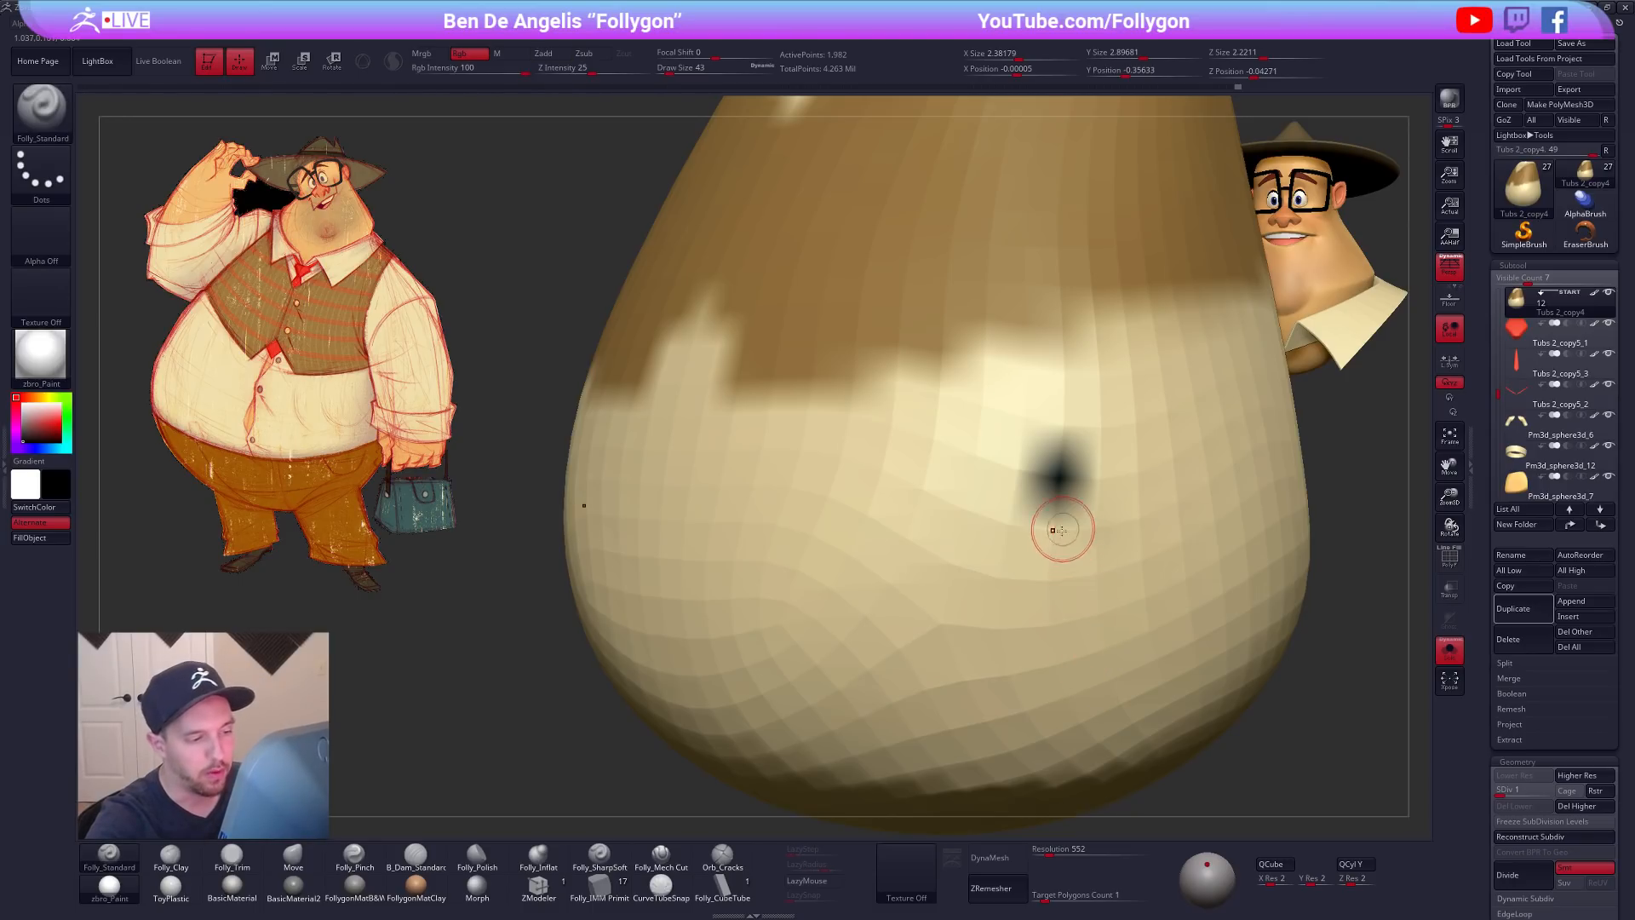
pyautogui.moveTo(1053, 513)
pyautogui.mouseDown()
pyautogui.moveTo(1058, 478)
pyautogui.moveTo(1075, 511)
pyautogui.moveTo(1084, 489)
pyautogui.mouseUp()
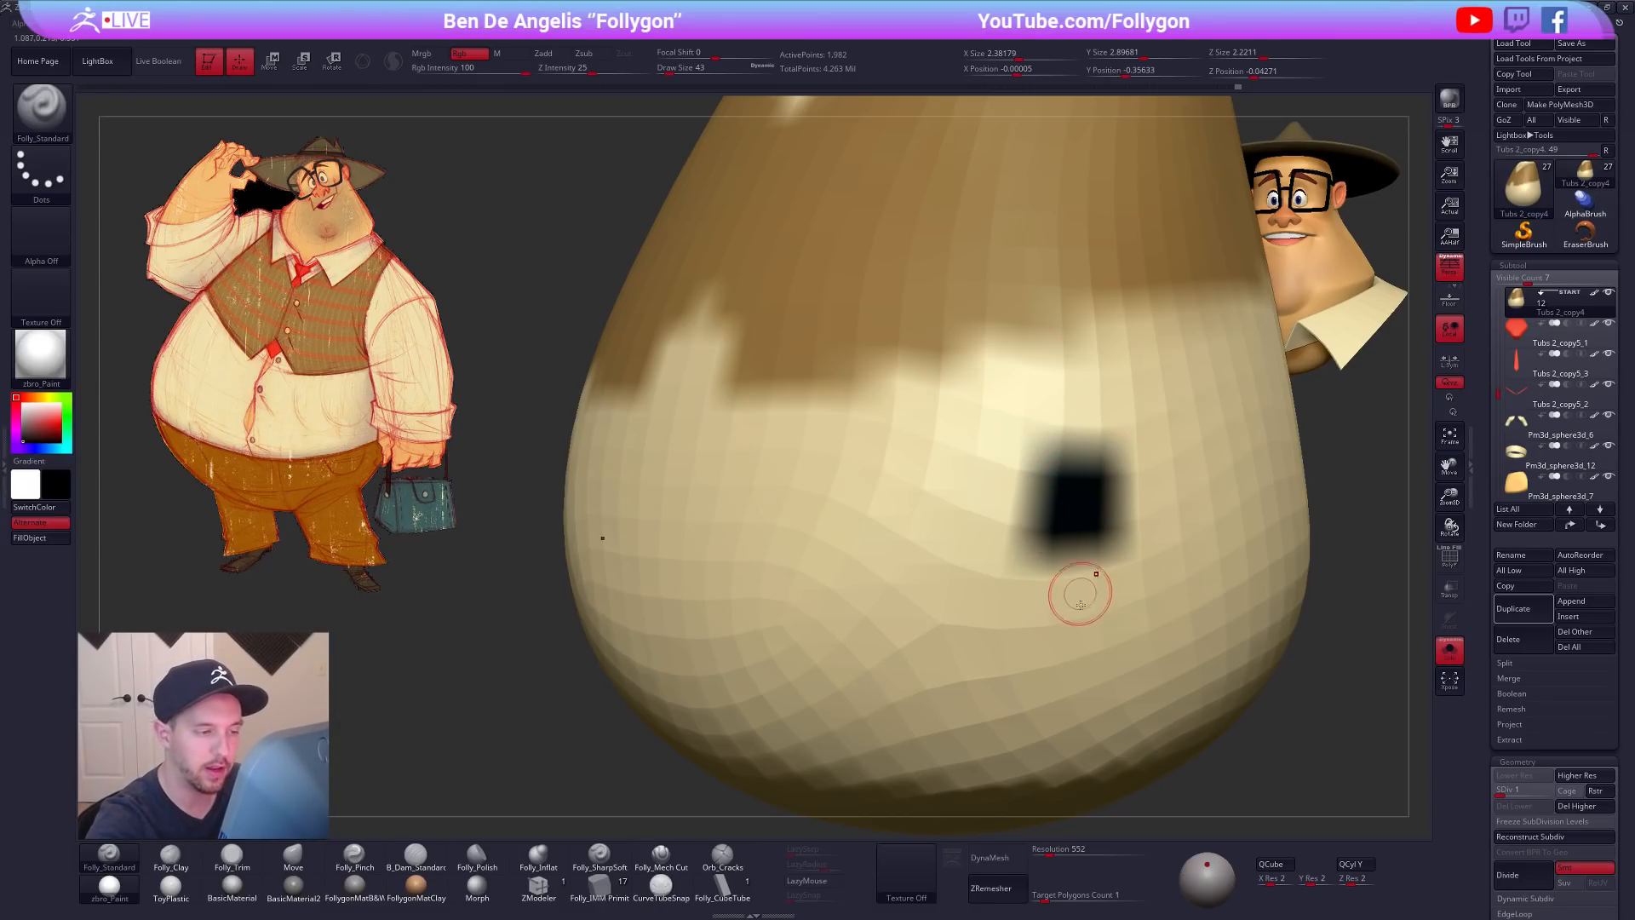
pyautogui.hotkey('ctrl', 'z')
pyautogui.hotkey('ctrl', 'z')
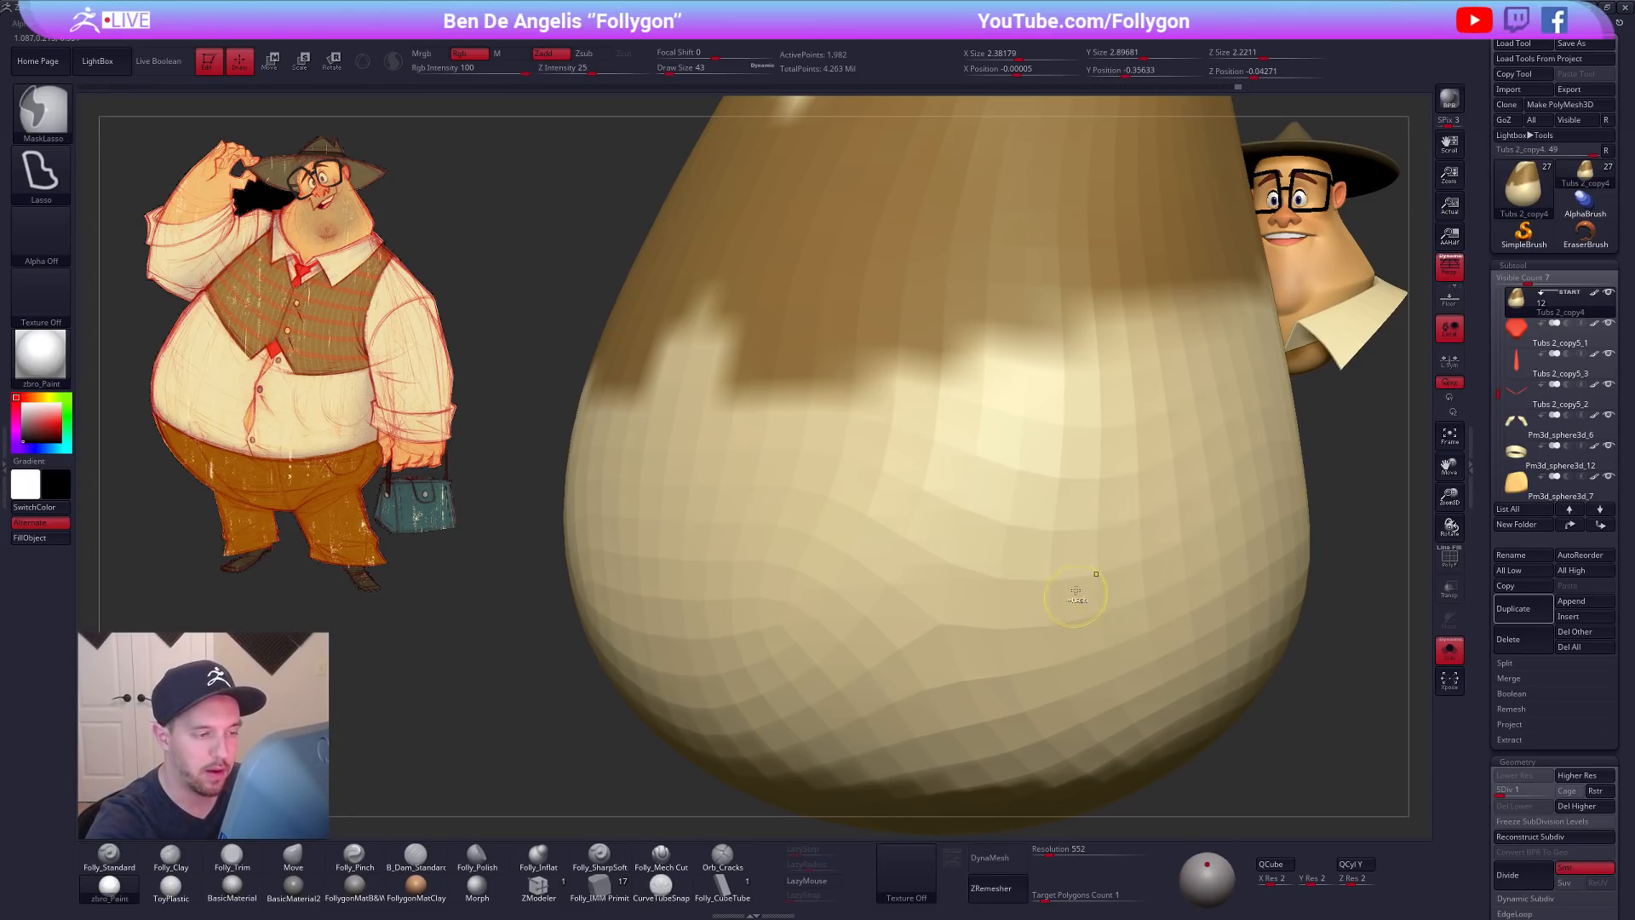
# Step: Raise the torso to subdivision level 5, try fine black strokes on the belly at draw size 25, and undo them
pyautogui.press('d')
pyautogui.press('d')
pyautogui.press('d')
pyautogui.press('d')
pyautogui.keyDown('ctrl'); pyautogui.moveTo(1131, 573); pyautogui.dragTo(1087, 584, button='right'); pyautogui.keyUp('ctrl')
pyautogui.moveTo(1038, 537)
pyautogui.mouseDown()
pyautogui.moveTo(1044, 554)
pyautogui.moveTo(1104, 557)
pyautogui.mouseUp()
pyautogui.hotkey('ctrl', 'z')
pyautogui.keyDown('alt'); pyautogui.moveTo(1062, 581); pyautogui.dragTo(1012, 565, button='right'); pyautogui.keyUp('alt')
pyautogui.press('space')
pyautogui.moveTo(942, 523); pyautogui.dragTo(952, 528)
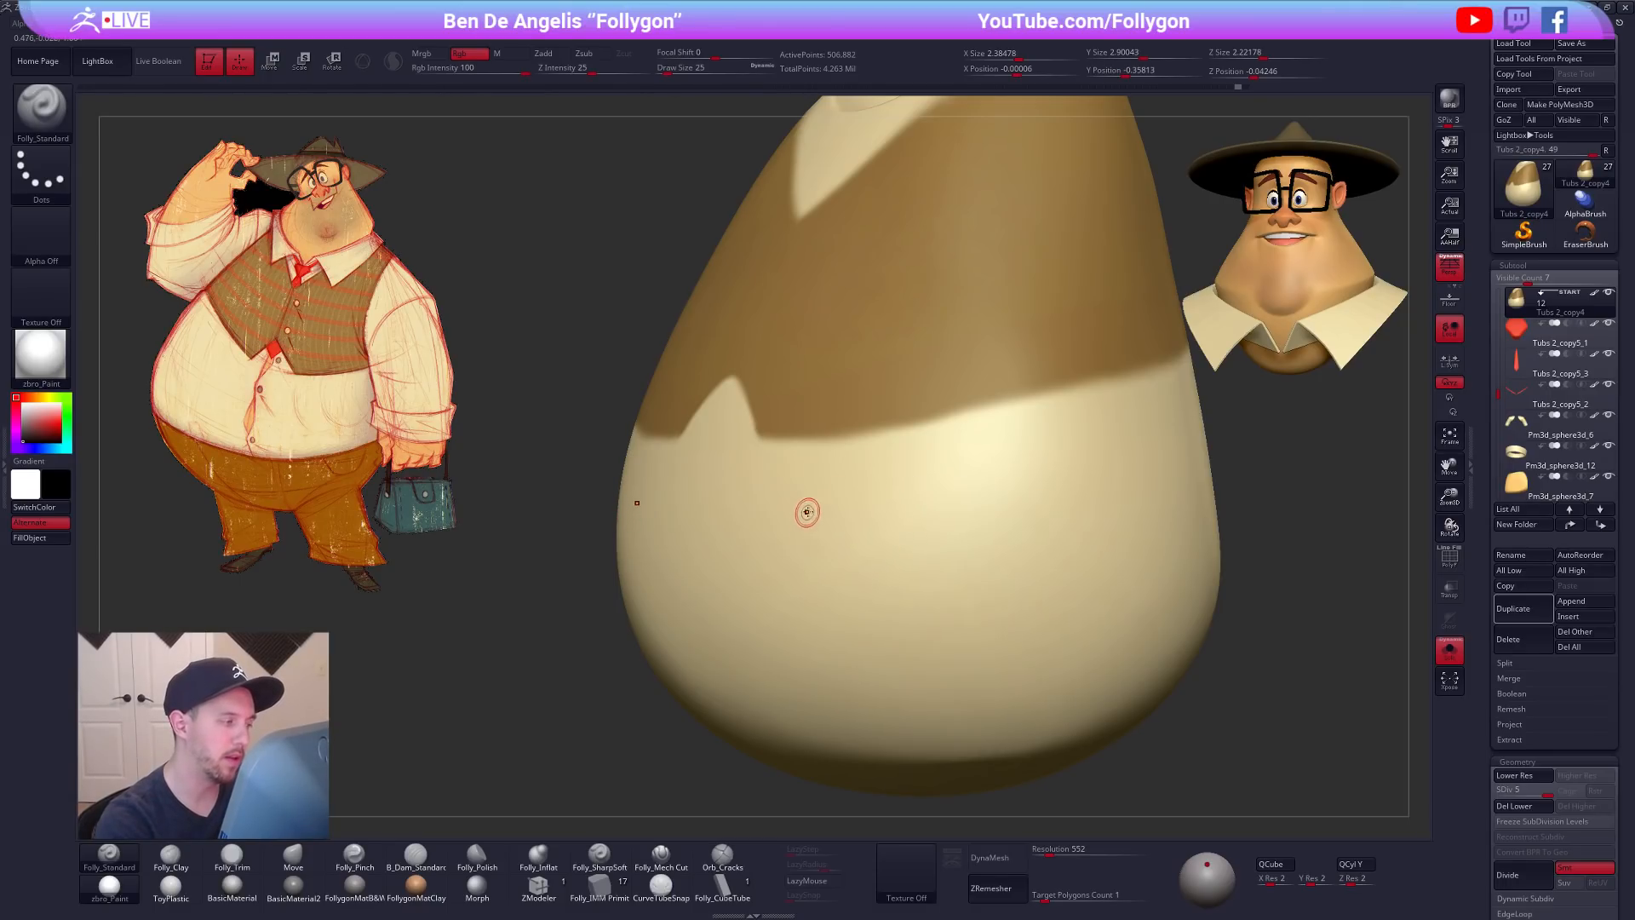
pyautogui.moveTo(896, 487)
pyautogui.mouseDown()
pyautogui.moveTo(841, 517)
pyautogui.moveTo(845, 591)
pyautogui.mouseUp()
pyautogui.moveTo(948, 482)
pyautogui.mouseDown()
pyautogui.moveTo(881, 588)
pyautogui.moveTo(1018, 493)
pyautogui.moveTo(1135, 547)
pyautogui.moveTo(1251, 487)
pyautogui.mouseUp()
pyautogui.hotkey('ctrl', 'z')
pyautogui.hotkey('ctrl', 'z')
pyautogui.hotkey('ctrl', 'z')
pyautogui.hotkey('ctrl', 'z')
pyautogui.hotkey('ctrl', 'z')
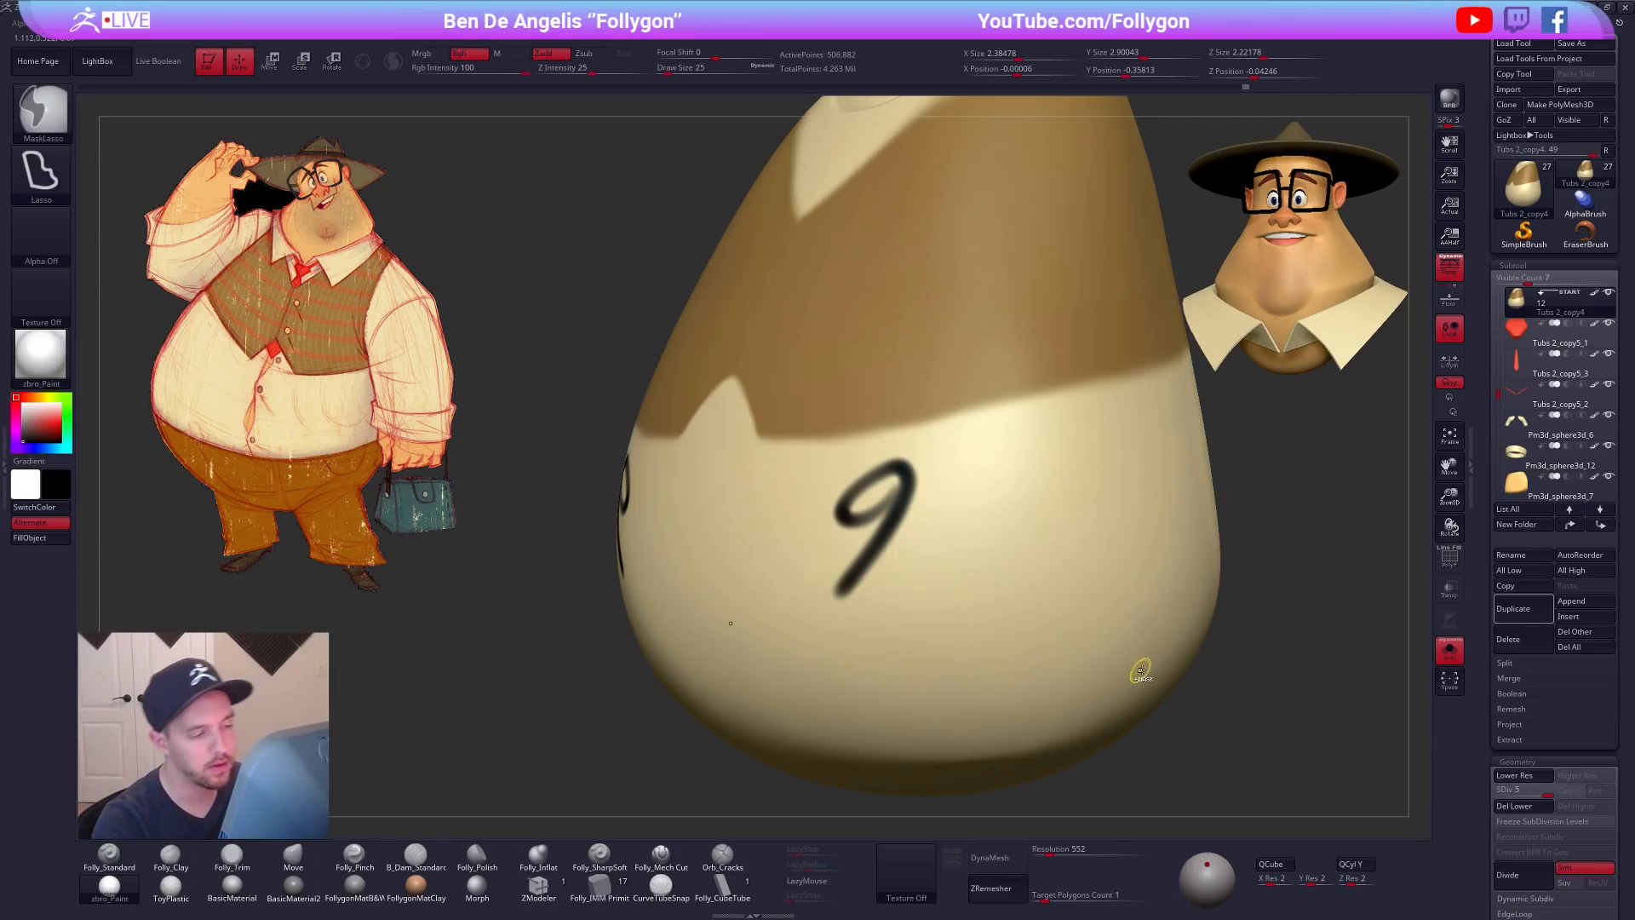
# Step: Show the whole character again and return to the Move brush with draw size 160
pyautogui.press('f')
pyautogui.hotkey('alt', 's')
pyautogui.moveTo(1130, 688)
pyautogui.mouseDown()
pyautogui.moveTo(1001, 686)
pyautogui.moveTo(1120, 682)
pyautogui.moveTo(1036, 695)
pyautogui.moveTo(1079, 624)
pyautogui.mouseUp()
pyautogui.press('b')
pyautogui.press('m')
pyautogui.press('v')
pyautogui.press('space')
pyautogui.moveTo(1179, 561); pyautogui.dragTo(1184, 564)
pyautogui.moveTo(1150, 619)
pyautogui.keyDown('alt'); pyautogui.mouseDown()
pyautogui.moveTo(1124, 588)
pyautogui.moveTo(1143, 595)
pyautogui.moveTo(1100, 638)
pyautogui.mouseUp(); pyautogui.keyUp('alt')
pyautogui.hotkey('ctrl', 'shift', 'f')
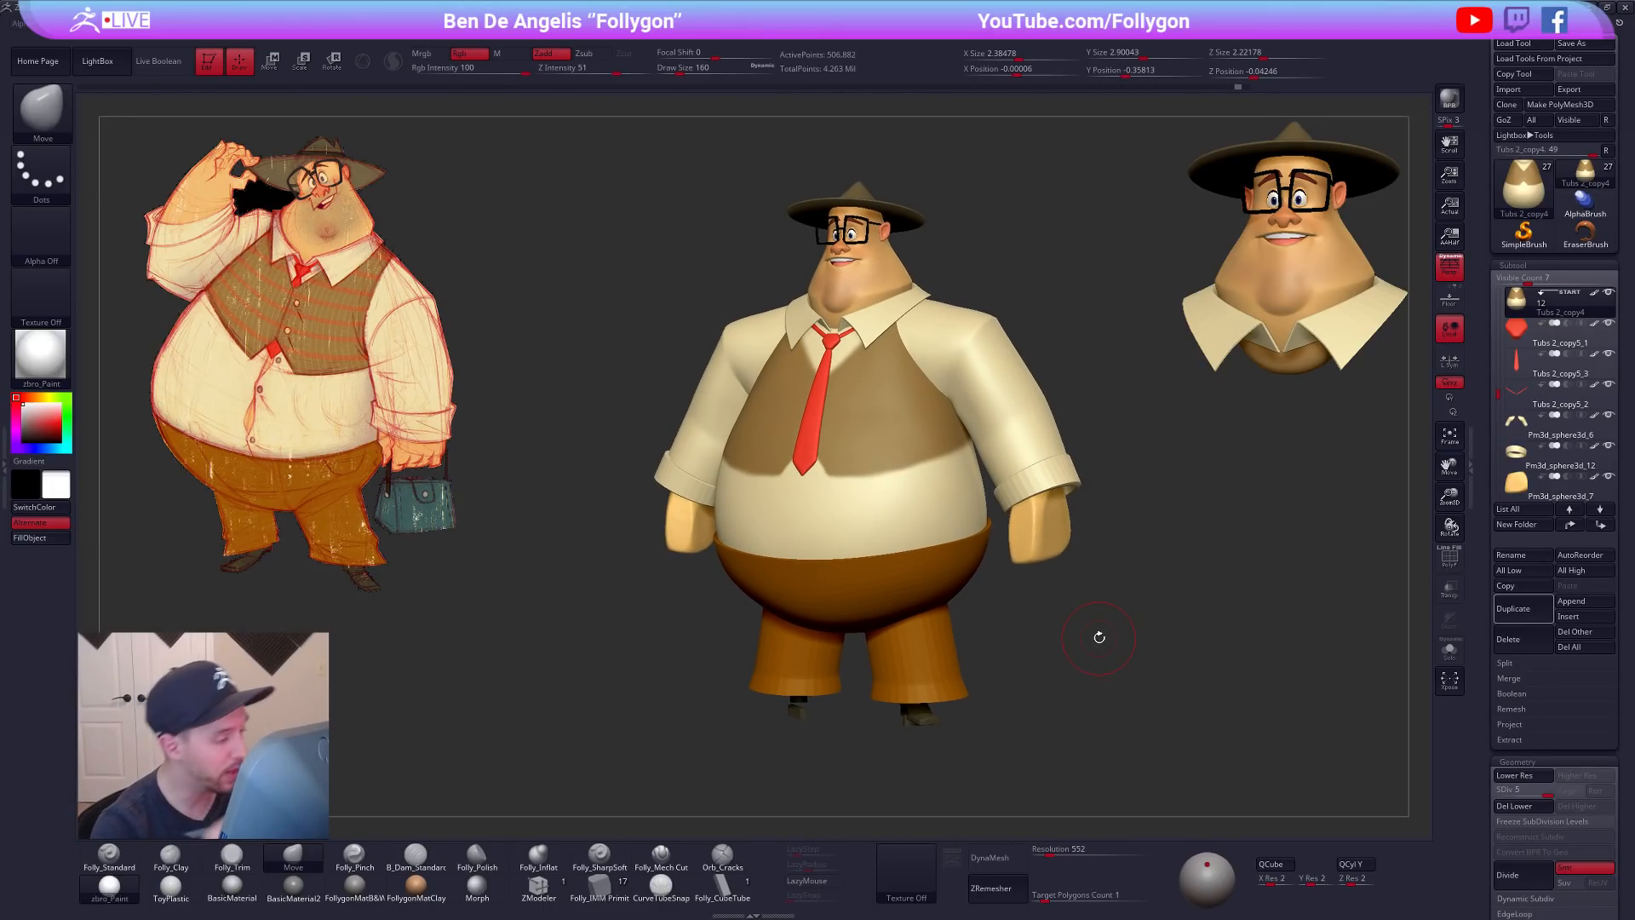
pyautogui.moveTo(1100, 638); pyautogui.dragTo(1008, 693)
pyautogui.keyDown('alt'); pyautogui.moveTo(1117, 675); pyautogui.dragTo(1069, 629); pyautogui.keyUp('alt')
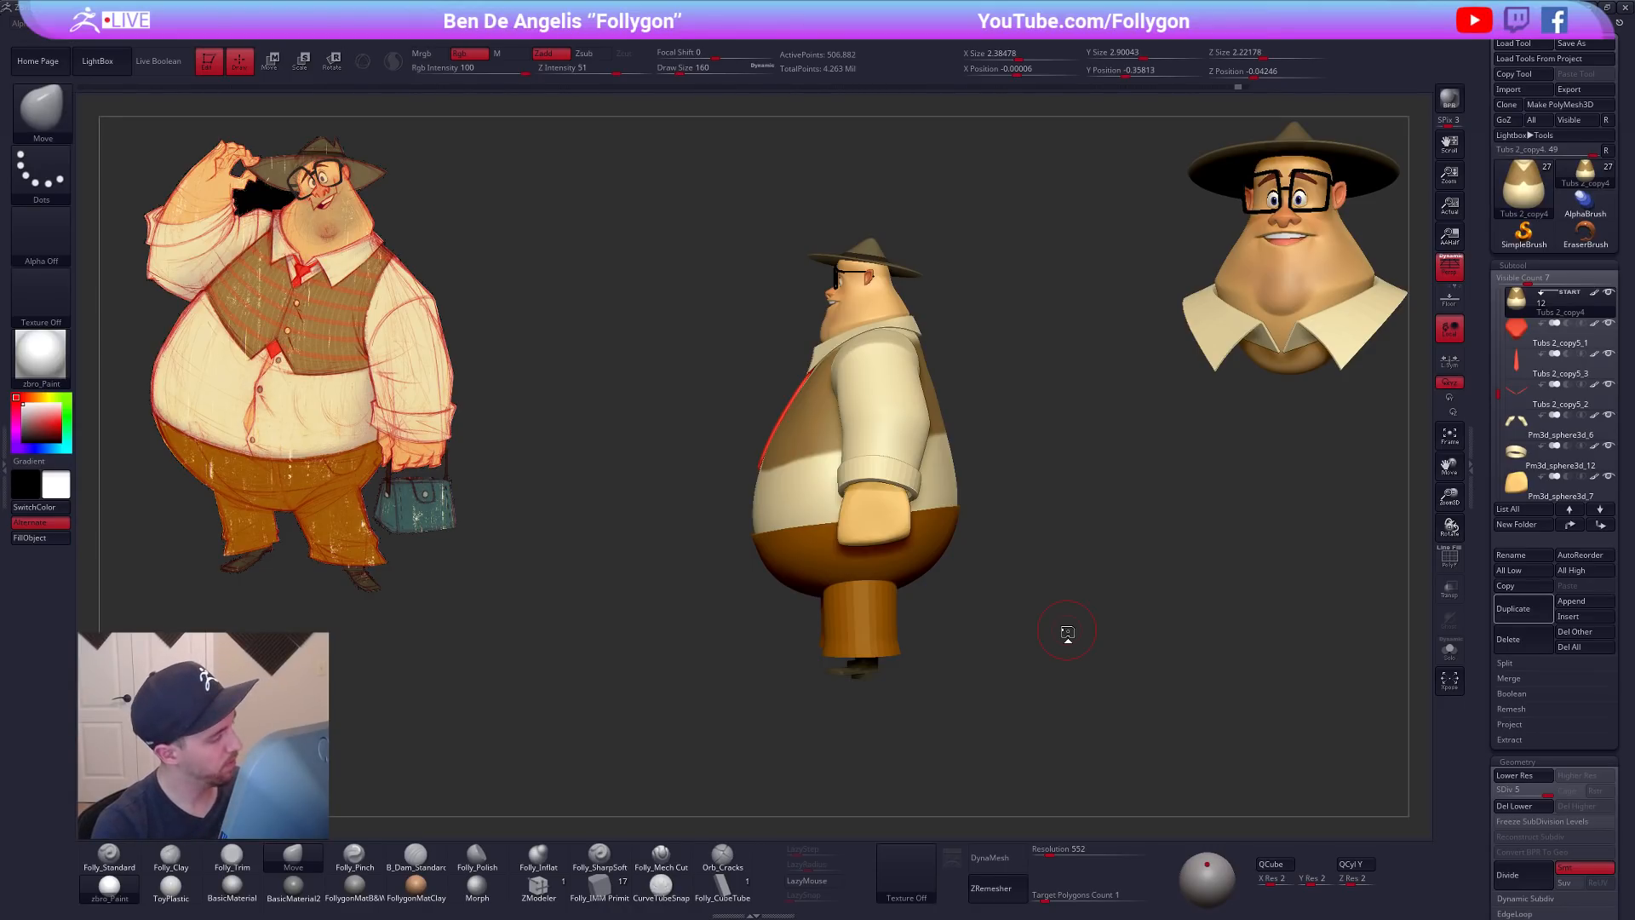
pyautogui.moveTo(1060, 661); pyautogui.dragTo(960, 650)
# Step: Select and isolate the trouser legs, and set the Move brush's draw size to 397 to reshape them
pyautogui.keyDown('alt'); pyautogui.click(905, 612); pyautogui.keyUp('alt')
pyautogui.hotkey('alt', 's')
pyautogui.press('space')
pyautogui.moveTo(909, 588); pyautogui.dragTo(923, 587)
pyautogui.moveTo(912, 521); pyautogui.dragTo(925, 520)
pyautogui.moveTo(1006, 477); pyautogui.dragTo(1001, 549)
pyautogui.moveTo(910, 467)
pyautogui.mouseDown()
pyautogui.moveTo(916, 450)
pyautogui.moveTo(896, 511)
pyautogui.mouseUp()
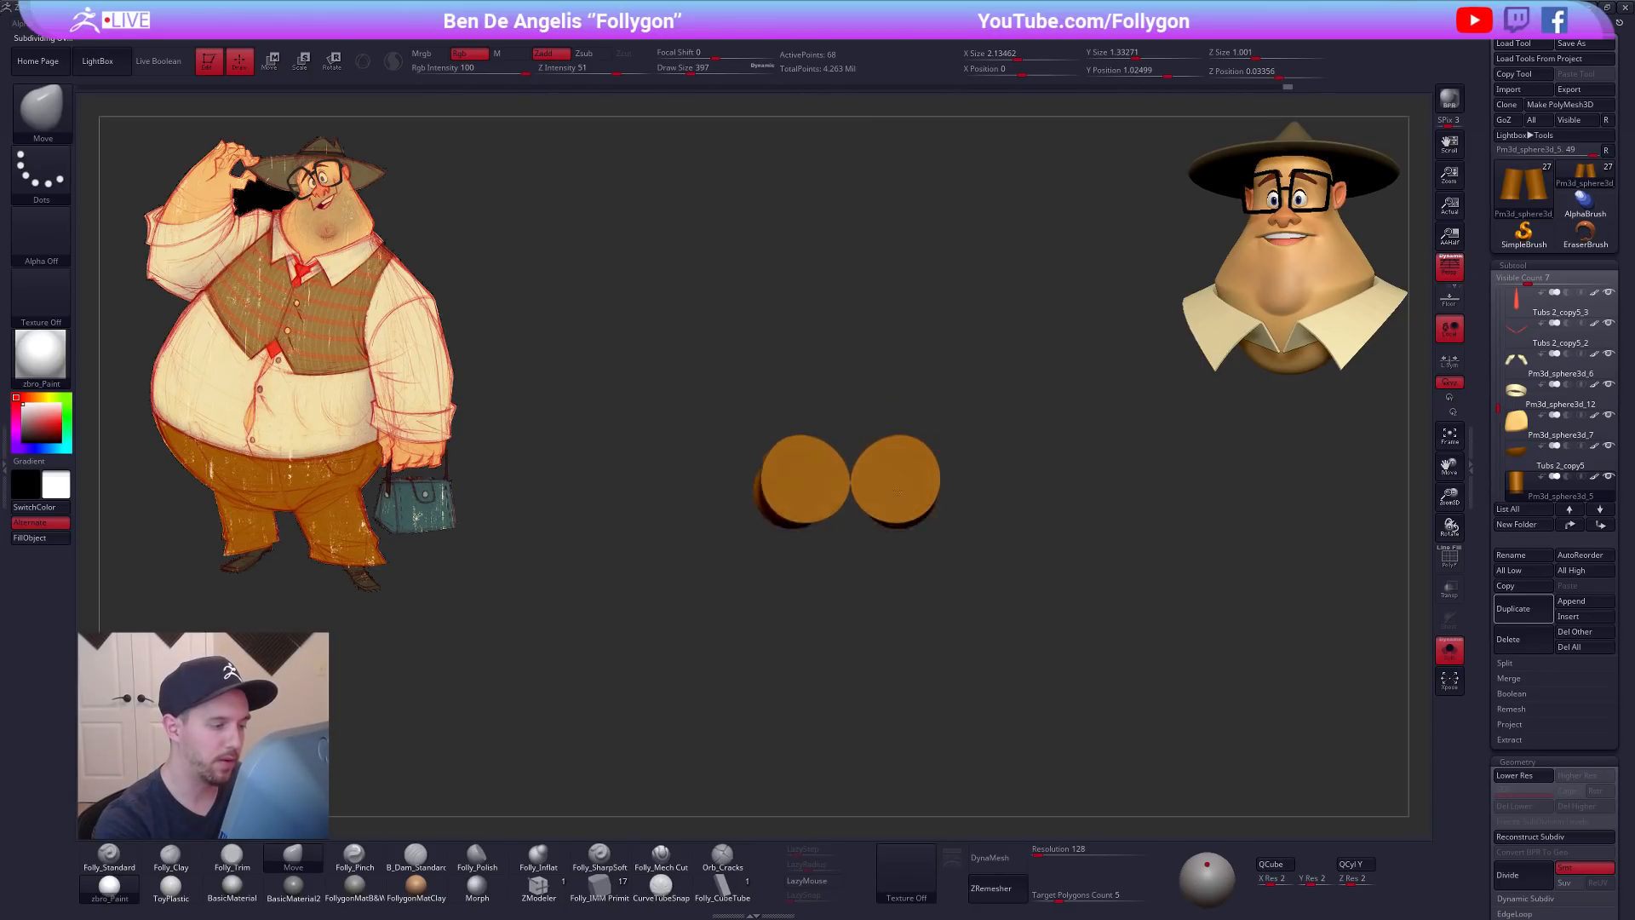
# Step: Refine the trouser legs against the full body with the Move brush, using draw size 306
pyautogui.keyDown('shift'); pyautogui.moveTo(1001, 549); pyautogui.dragTo(979, 477); pyautogui.keyUp('shift')
pyautogui.hotkey('alt', 's')
pyautogui.moveTo(1004, 688)
pyautogui.mouseDown()
pyautogui.moveTo(947, 564)
pyautogui.moveTo(980, 681)
pyautogui.moveTo(906, 667)
pyautogui.mouseUp()
pyautogui.press('space')
pyautogui.press('space')
pyautogui.moveTo(1001, 571); pyautogui.dragTo(986, 569)
pyautogui.moveTo(869, 592); pyautogui.dragTo(964, 574)
pyautogui.press('space')
pyautogui.press('space')
pyautogui.moveTo(1122, 597); pyautogui.dragTo(1088, 597)
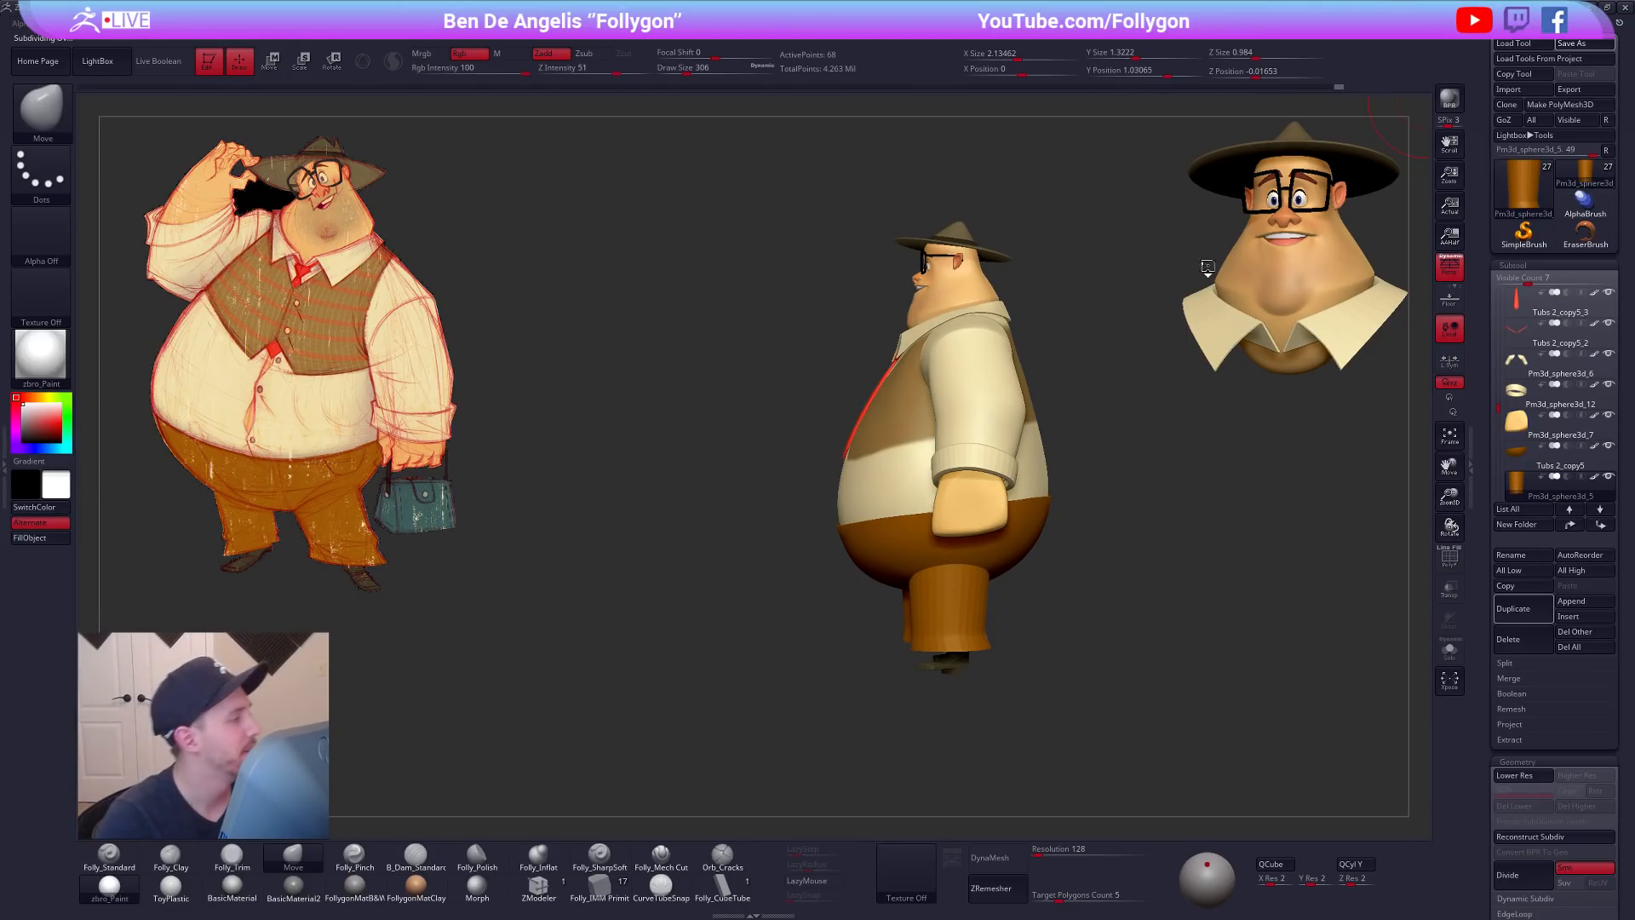
# Step: Return to the front view and set the Move brush's draw size to 252
pyautogui.moveTo(720, 339); pyautogui.dragTo(1047, 381)
pyautogui.press('space')
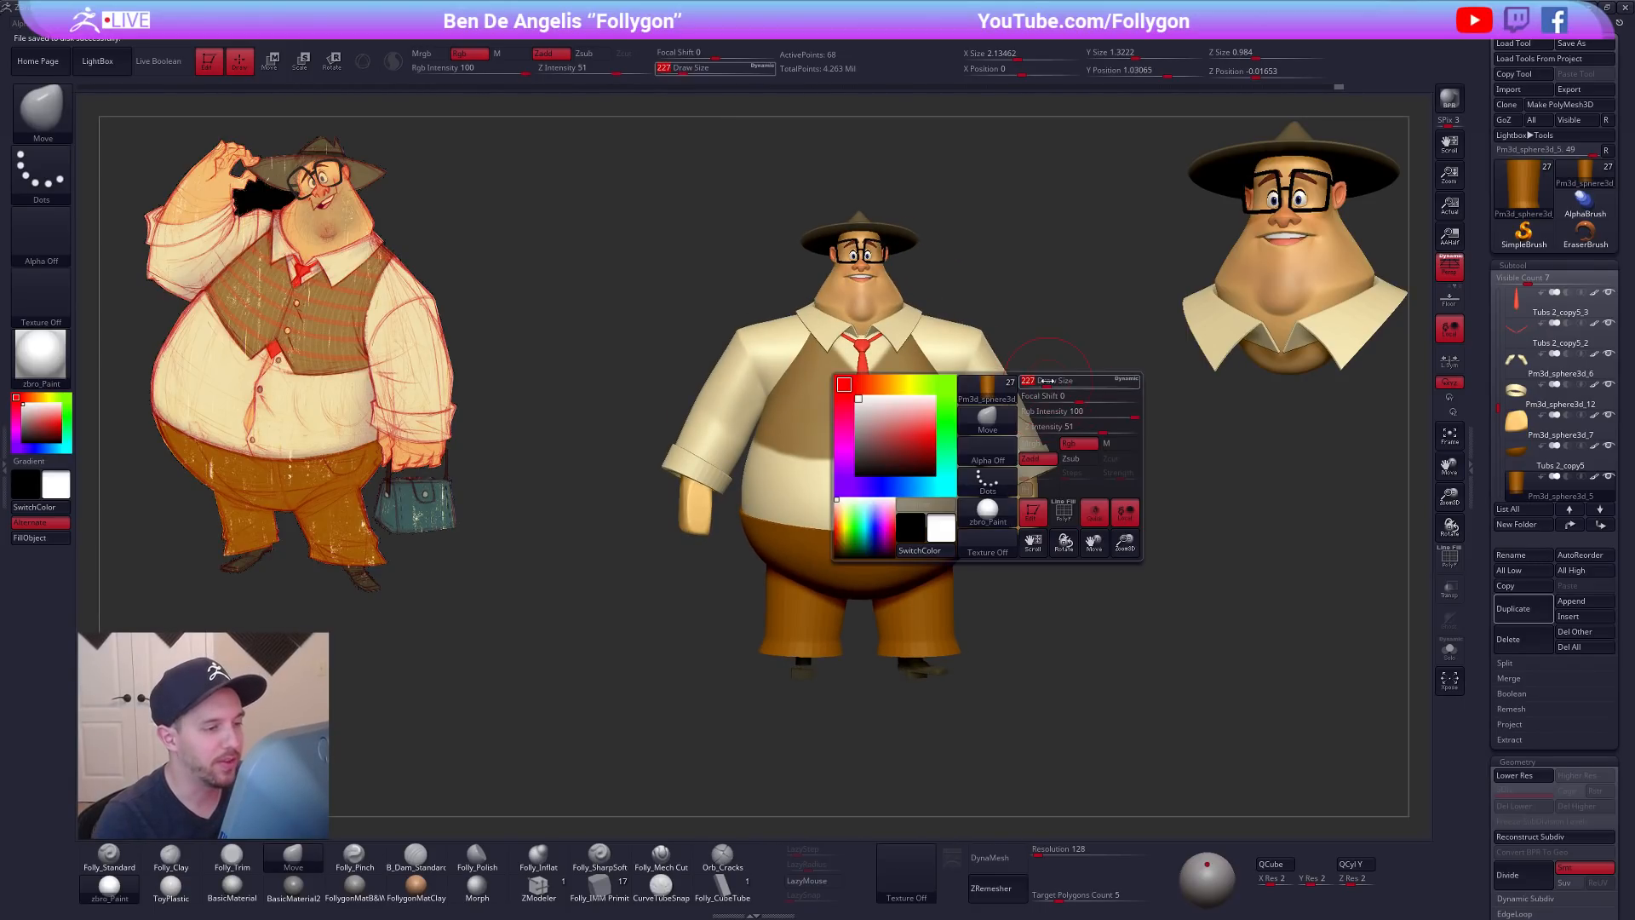
pyautogui.hotkey('ctrl', 'space')
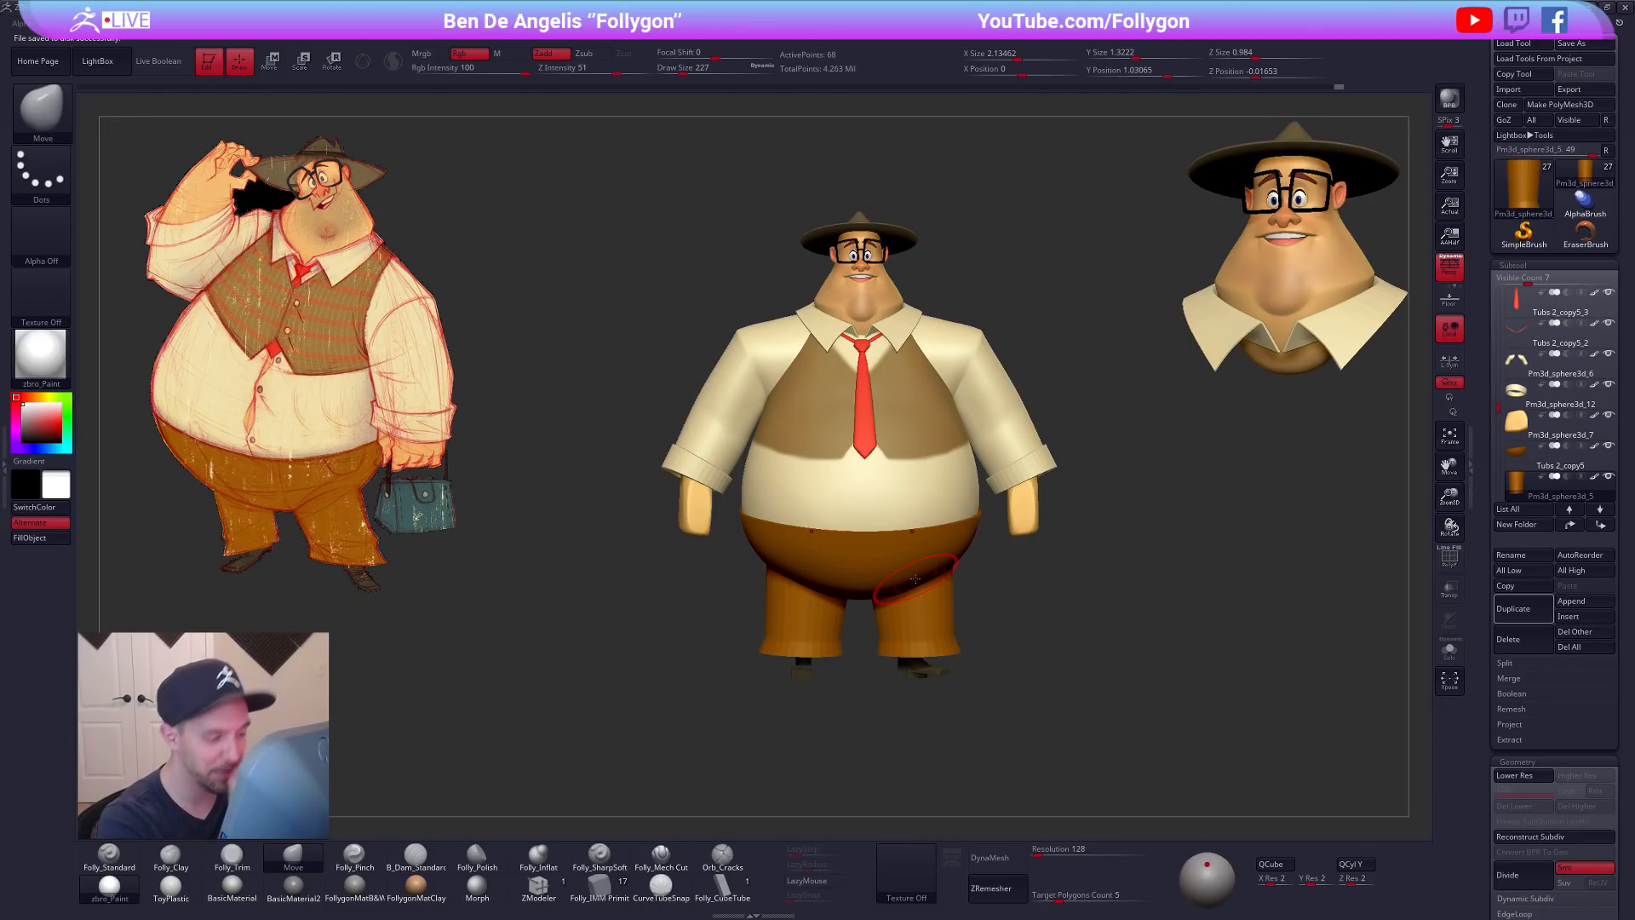
pyautogui.press('space')
pyautogui.moveTo(922, 559); pyautogui.dragTo(937, 558)
pyautogui.keyDown('alt'); pyautogui.moveTo(924, 516); pyautogui.dragTo(940, 541, button='right'); pyautogui.keyUp('alt')
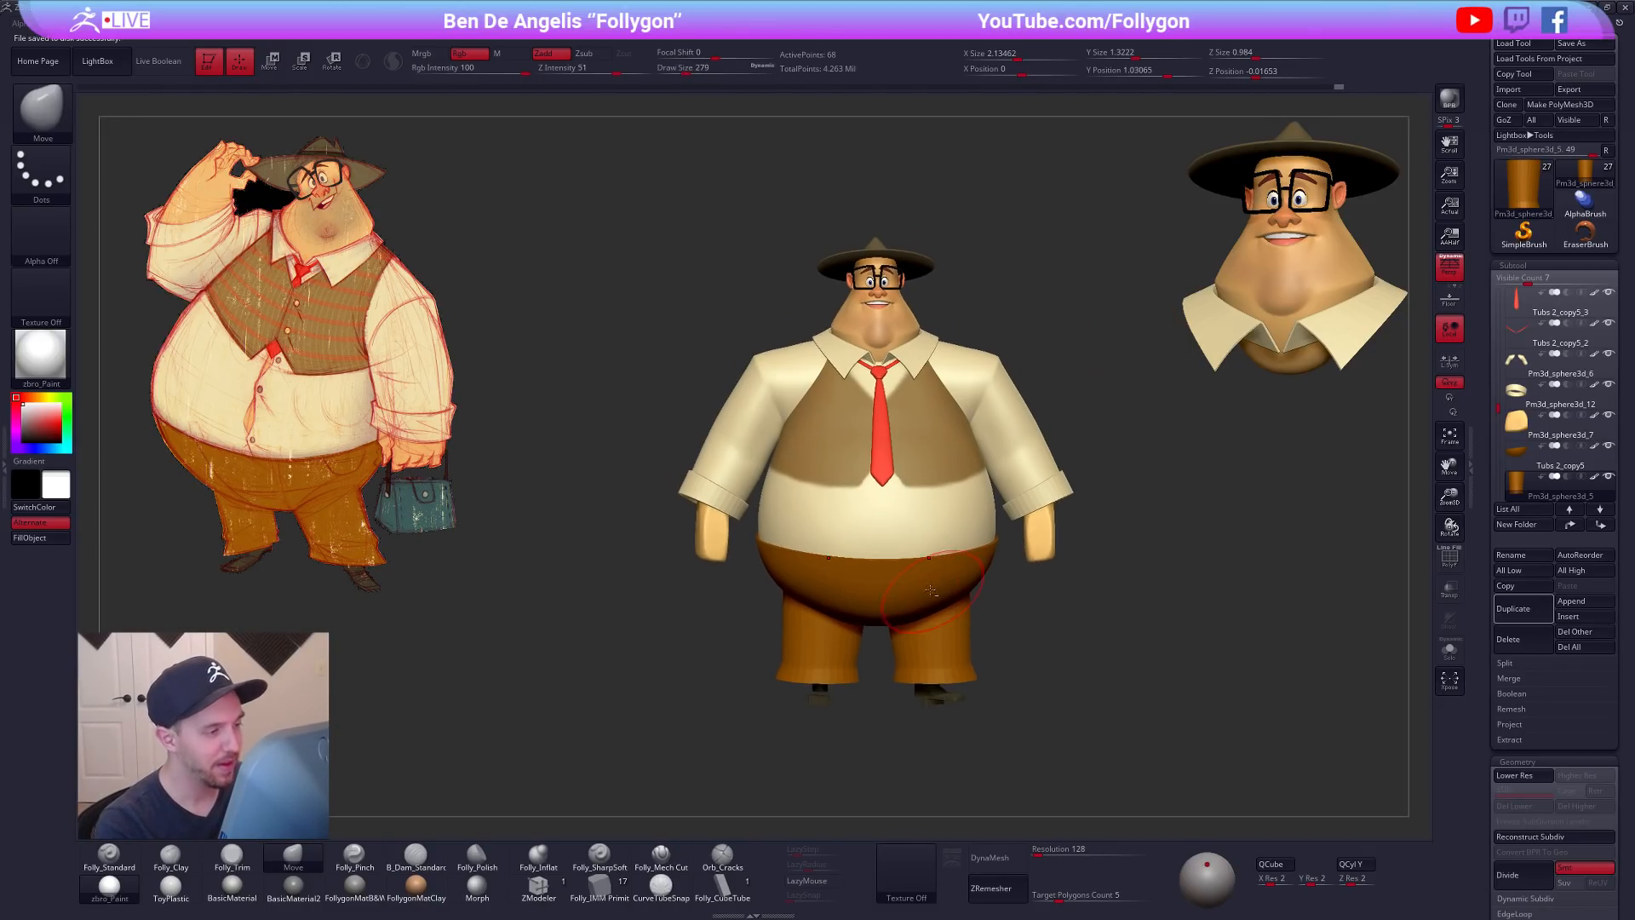
pyautogui.press('space')
pyautogui.moveTo(965, 603); pyautogui.dragTo(957, 604)
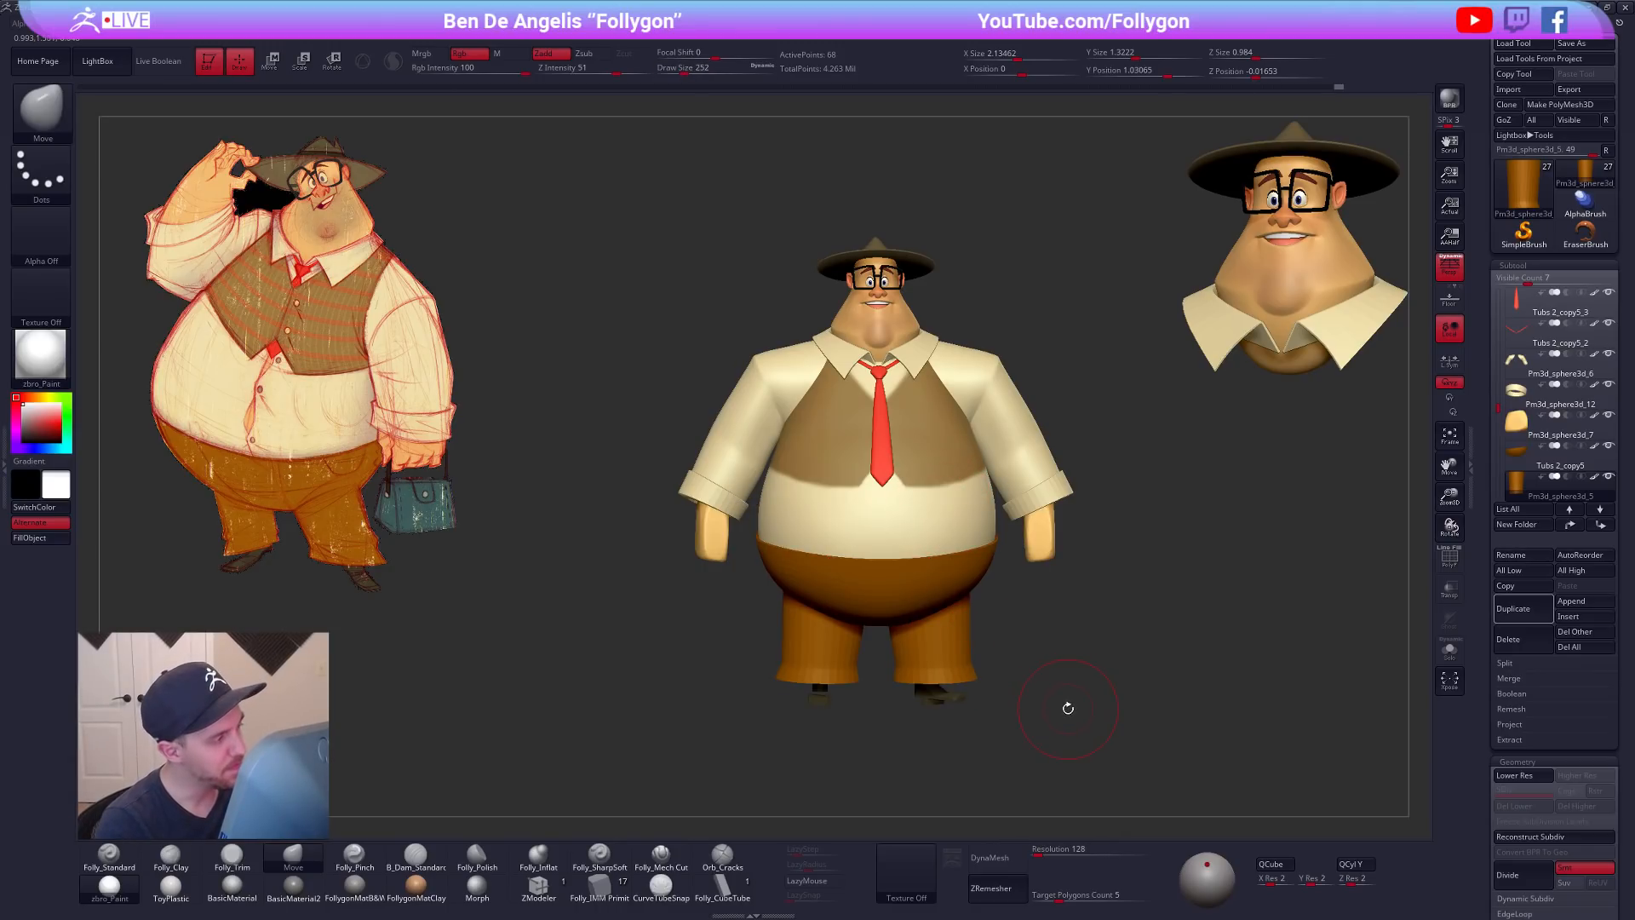
# Step: Select the torso and turn off the perspective view
pyautogui.keyDown('alt'); pyautogui.click(942, 509); pyautogui.keyUp('alt')
pyautogui.moveTo(999, 624)
pyautogui.keyDown('alt'); pyautogui.mouseDown(button='right')
pyautogui.moveTo(1005, 707)
pyautogui.moveTo(1040, 737)
pyautogui.moveTo(1031, 718)
pyautogui.mouseUp(button='right'); pyautogui.keyUp('alt')
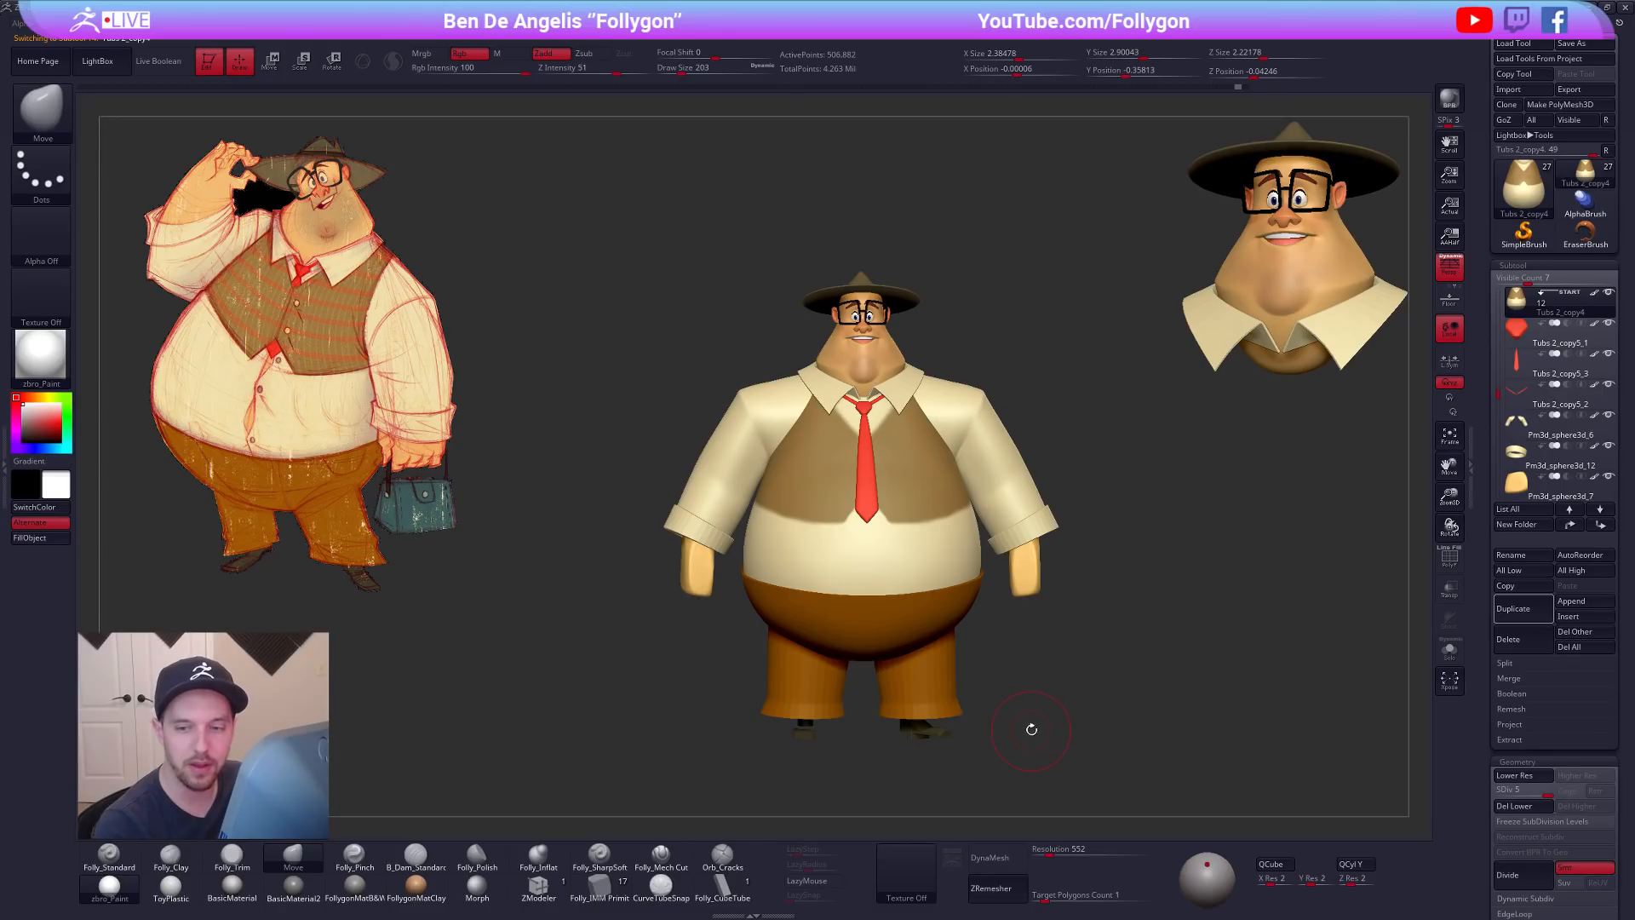
pyautogui.click(1449, 269)
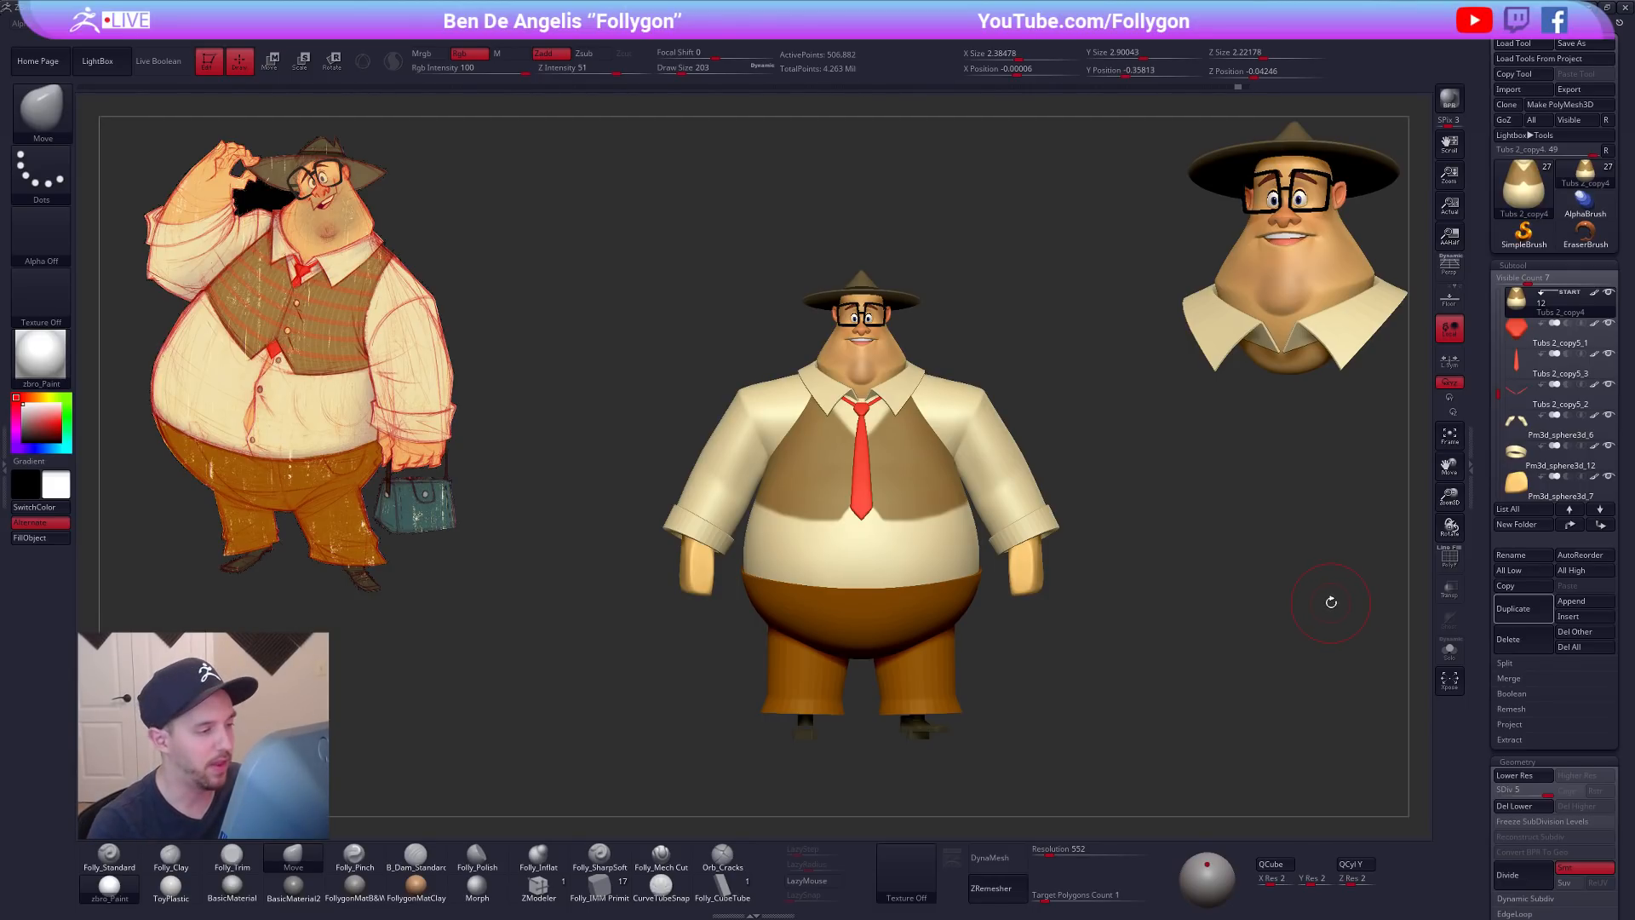
# Step: Select the shirt collar, frame it closely and show its polyframe with the rest of the character visible
pyautogui.keyDown('alt'); pyautogui.click(893, 392); pyautogui.keyUp('alt')
pyautogui.hotkey('shift', 's')
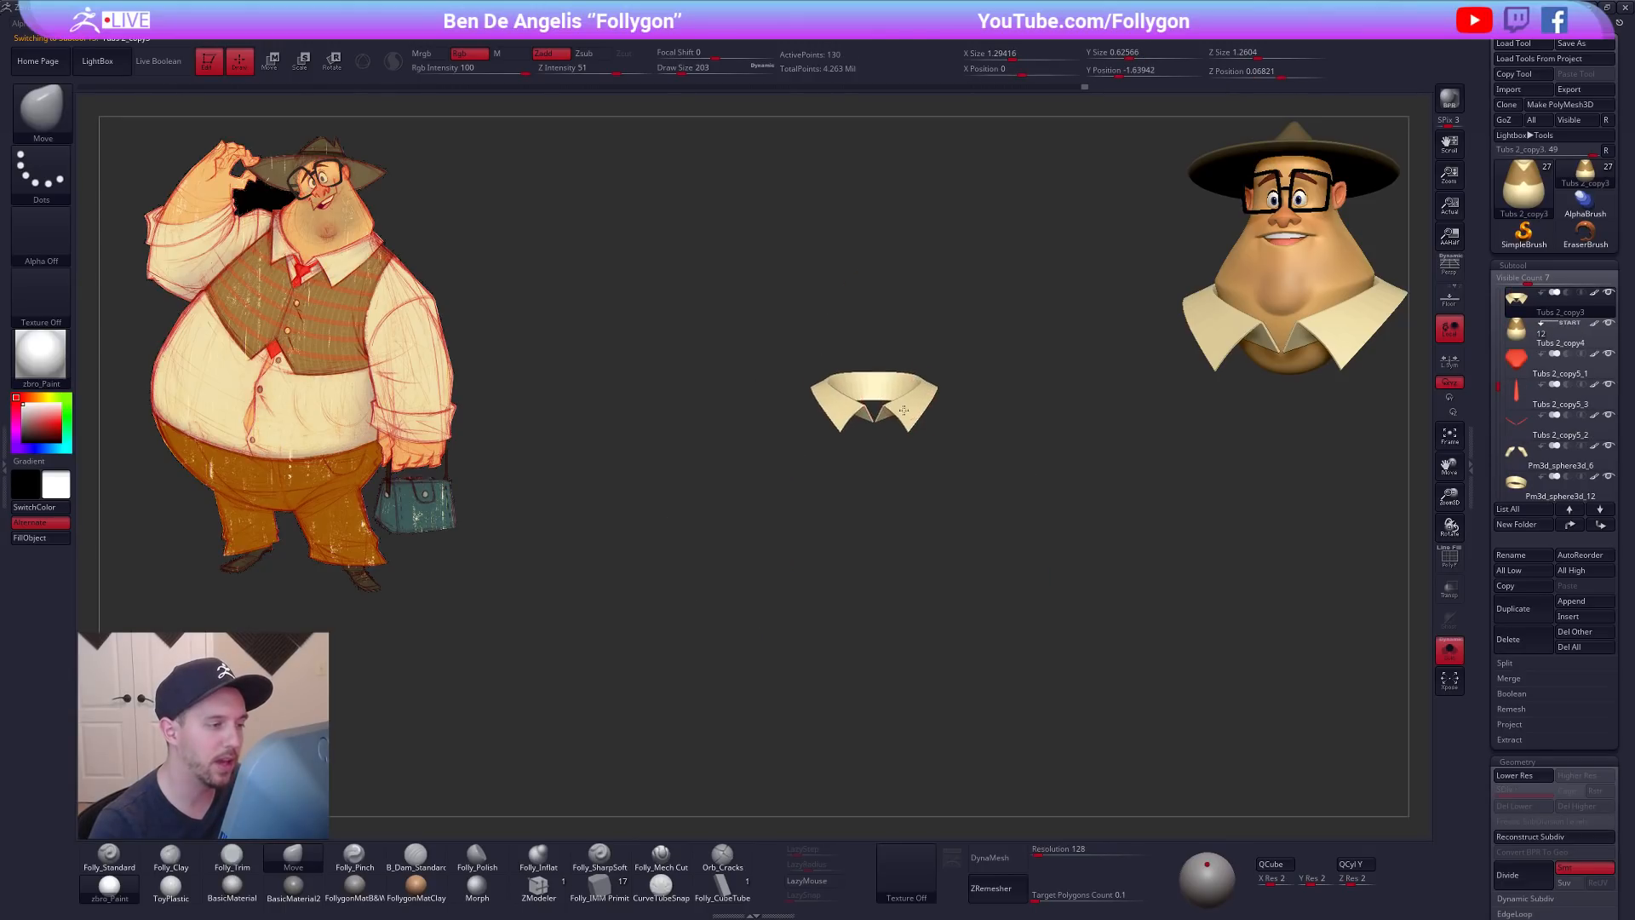
pyautogui.press('f')
pyautogui.hotkey('shift', 'f')
pyautogui.press('space')
pyautogui.keyDown('alt'); pyautogui.moveTo(1031, 494); pyautogui.dragTo(1066, 525); pyautogui.keyUp('alt')
pyautogui.hotkey('ctrl', 'shift', 's')
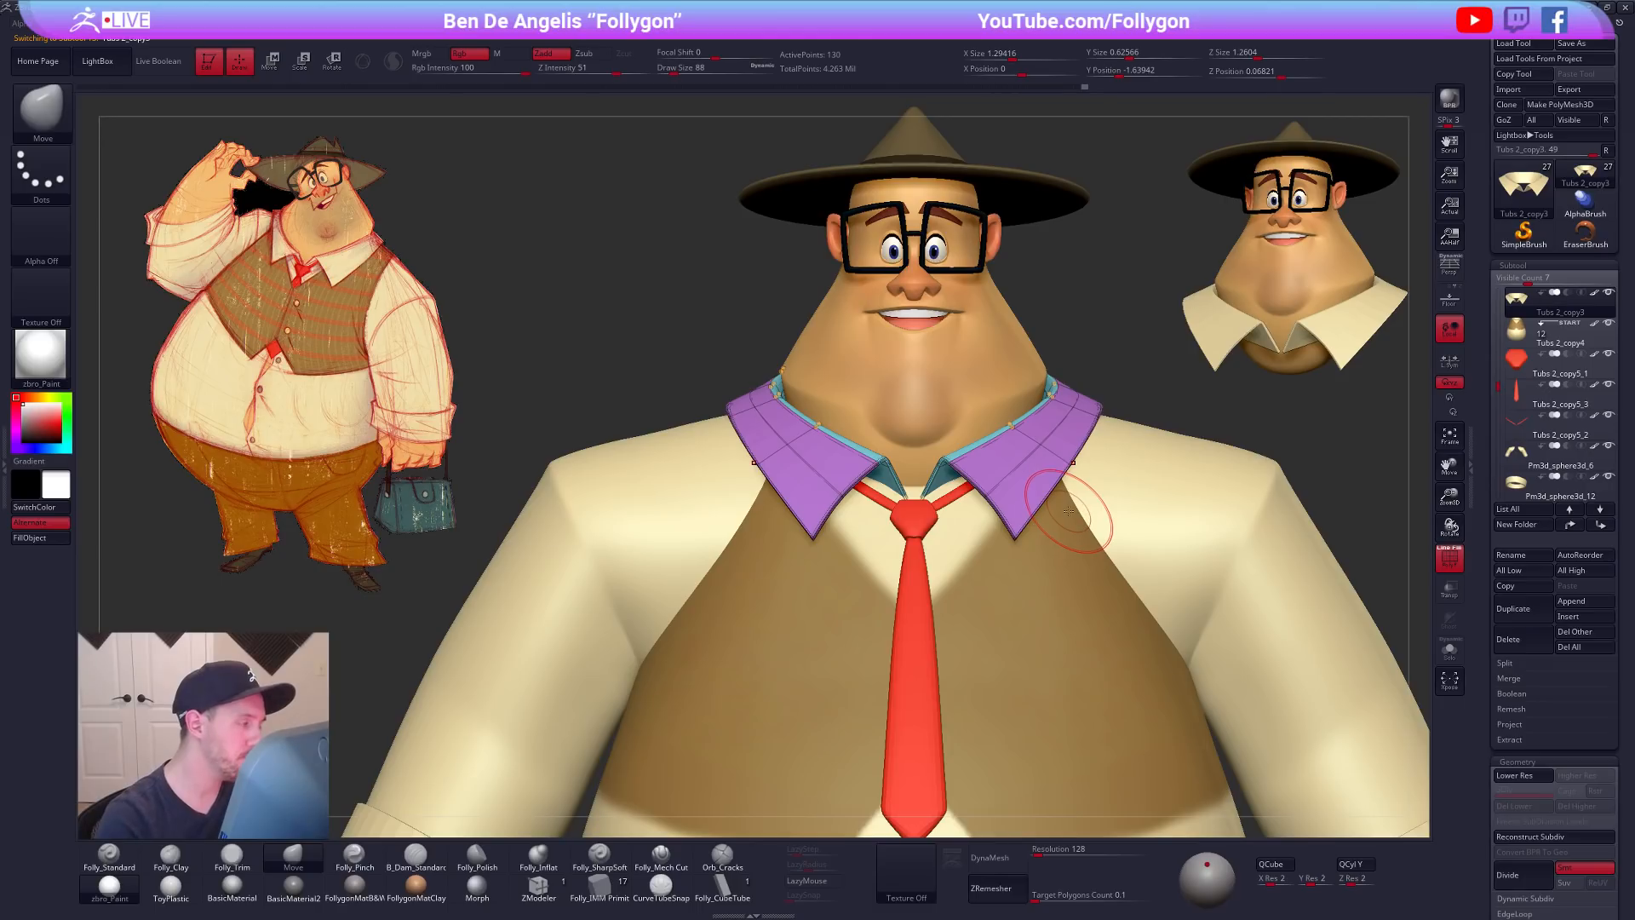
# Step: Switch to the browser and look through the store's product page for the Curve Brushes
pyautogui.hotkey('alt', 'Tab')
pyautogui.click(762, 421)
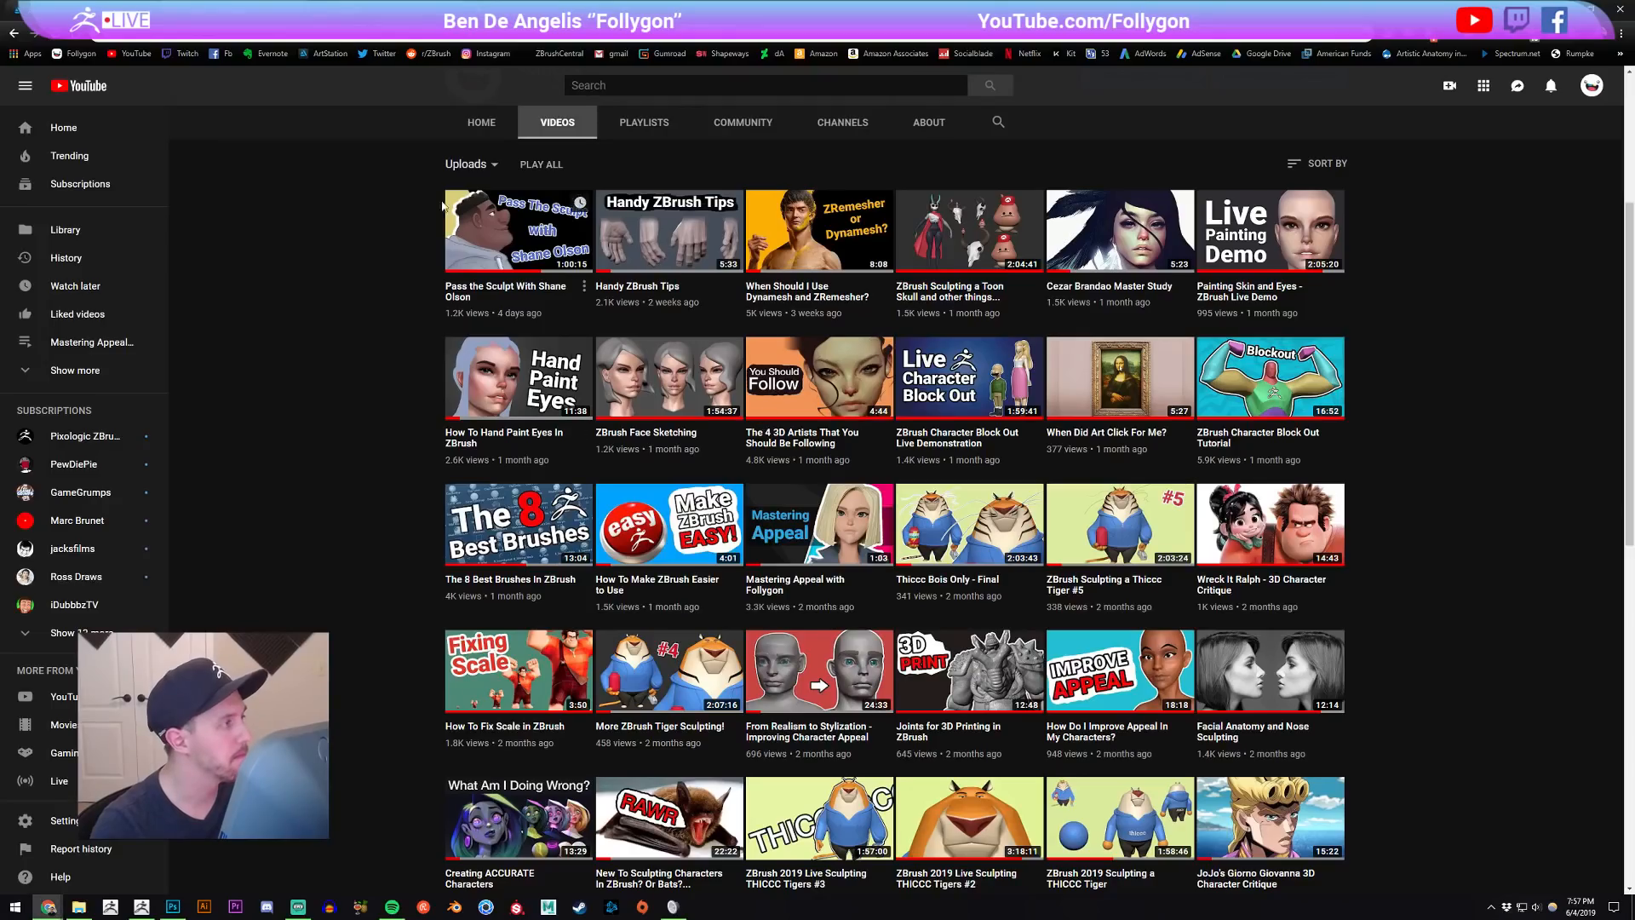
pyautogui.hotkey('ctrl', 'Tab')
pyautogui.scroll(-5, 374, 442)
pyautogui.scroll(-4, 374, 441)
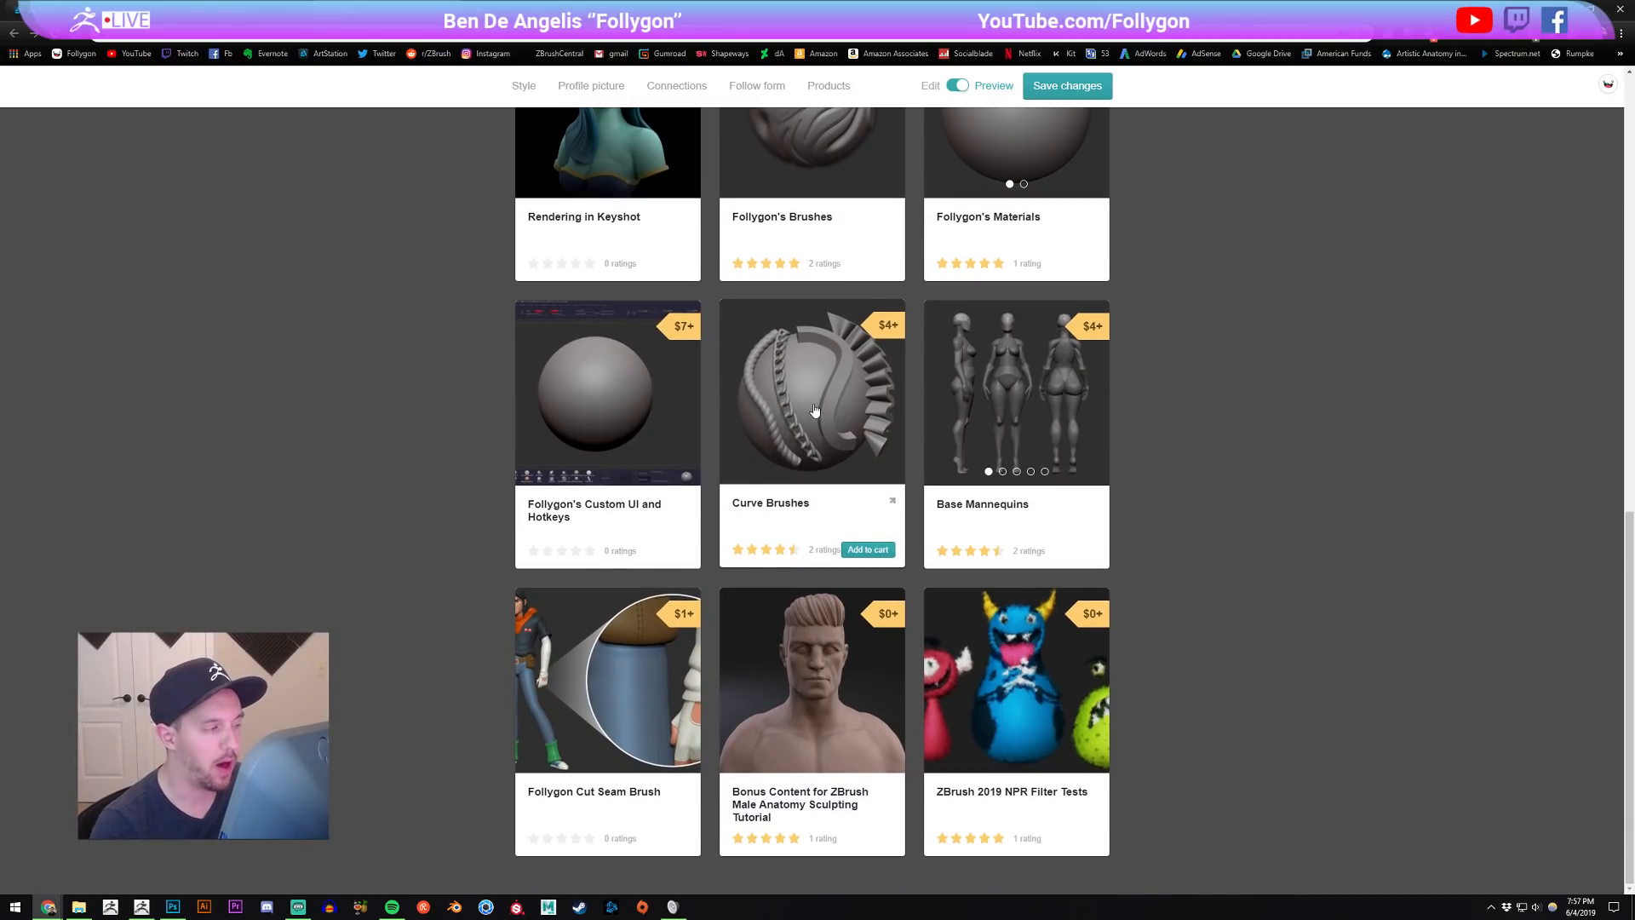
# Step: Examine which brushes the Curve Brushes product includes, close its details and return to ZBrush
pyautogui.click(815, 390)
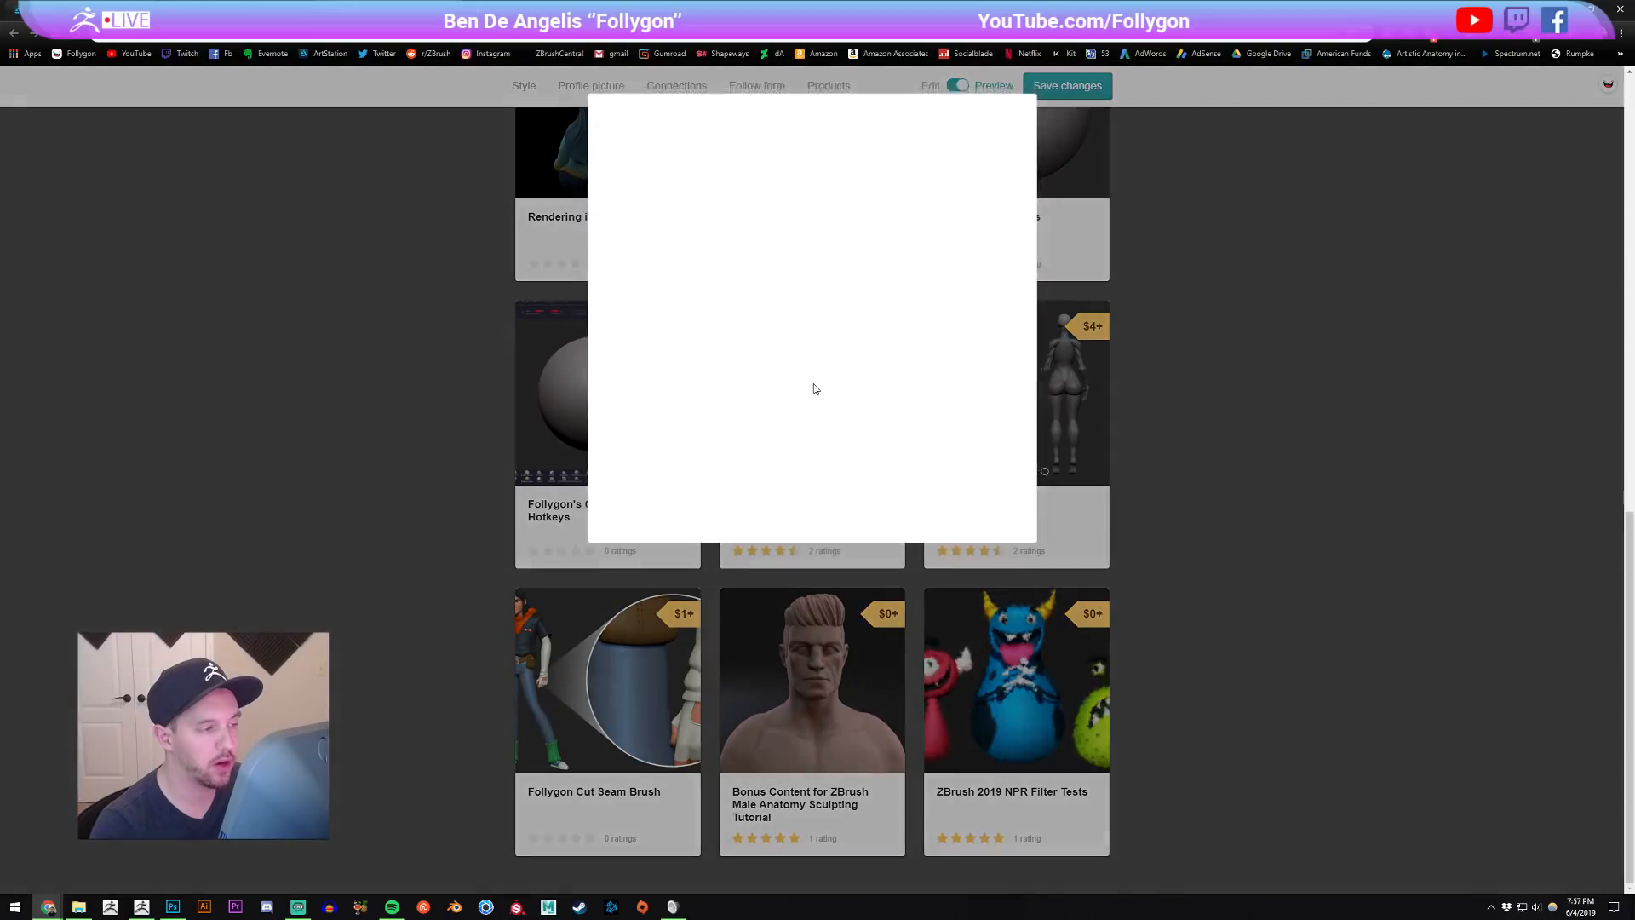
pyautogui.moveTo(657, 645); pyautogui.dragTo(701, 721)
pyautogui.click(675, 690)
pyautogui.moveTo(655, 662); pyautogui.dragTo(621, 662)
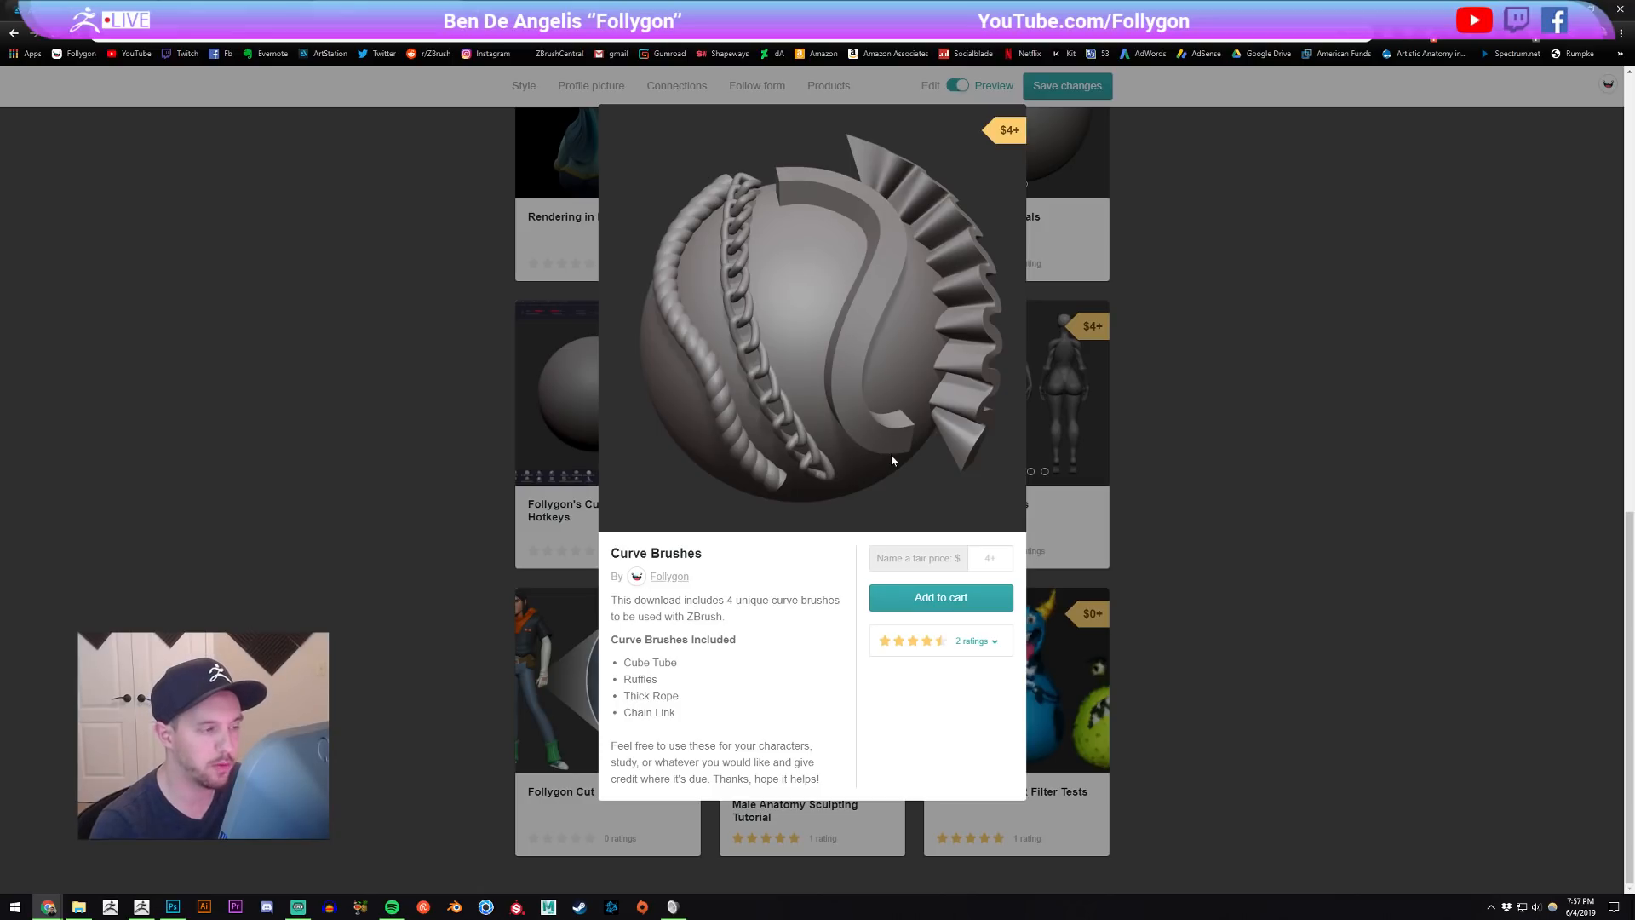
pyautogui.click(477, 289)
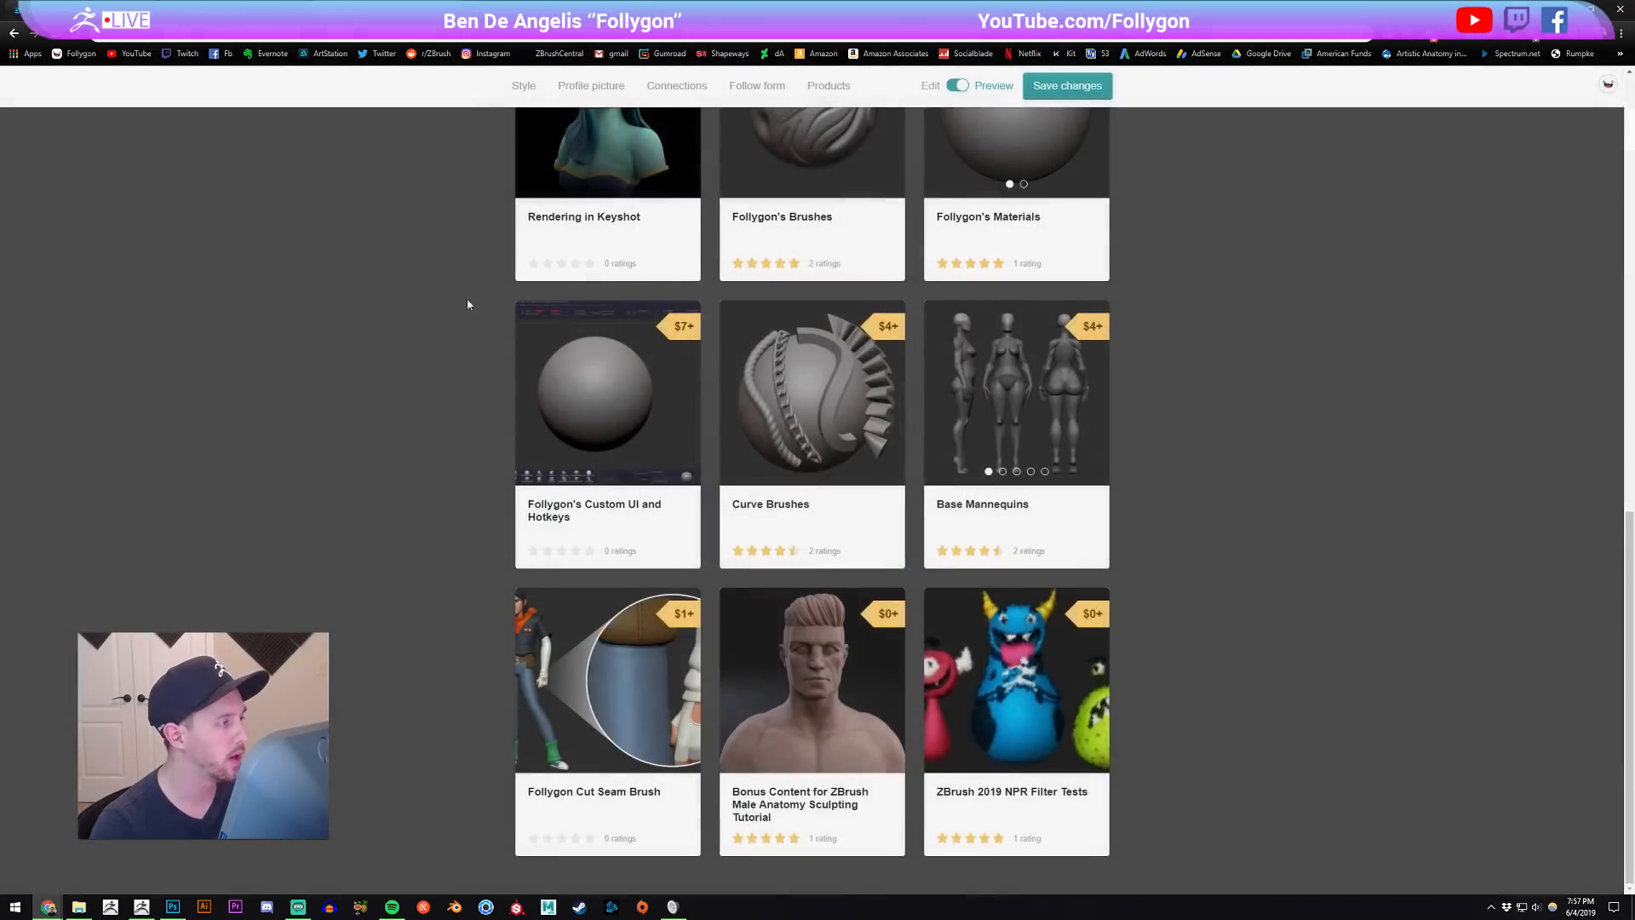
pyautogui.scroll(10, 474, 294)
pyautogui.click(141, 907)
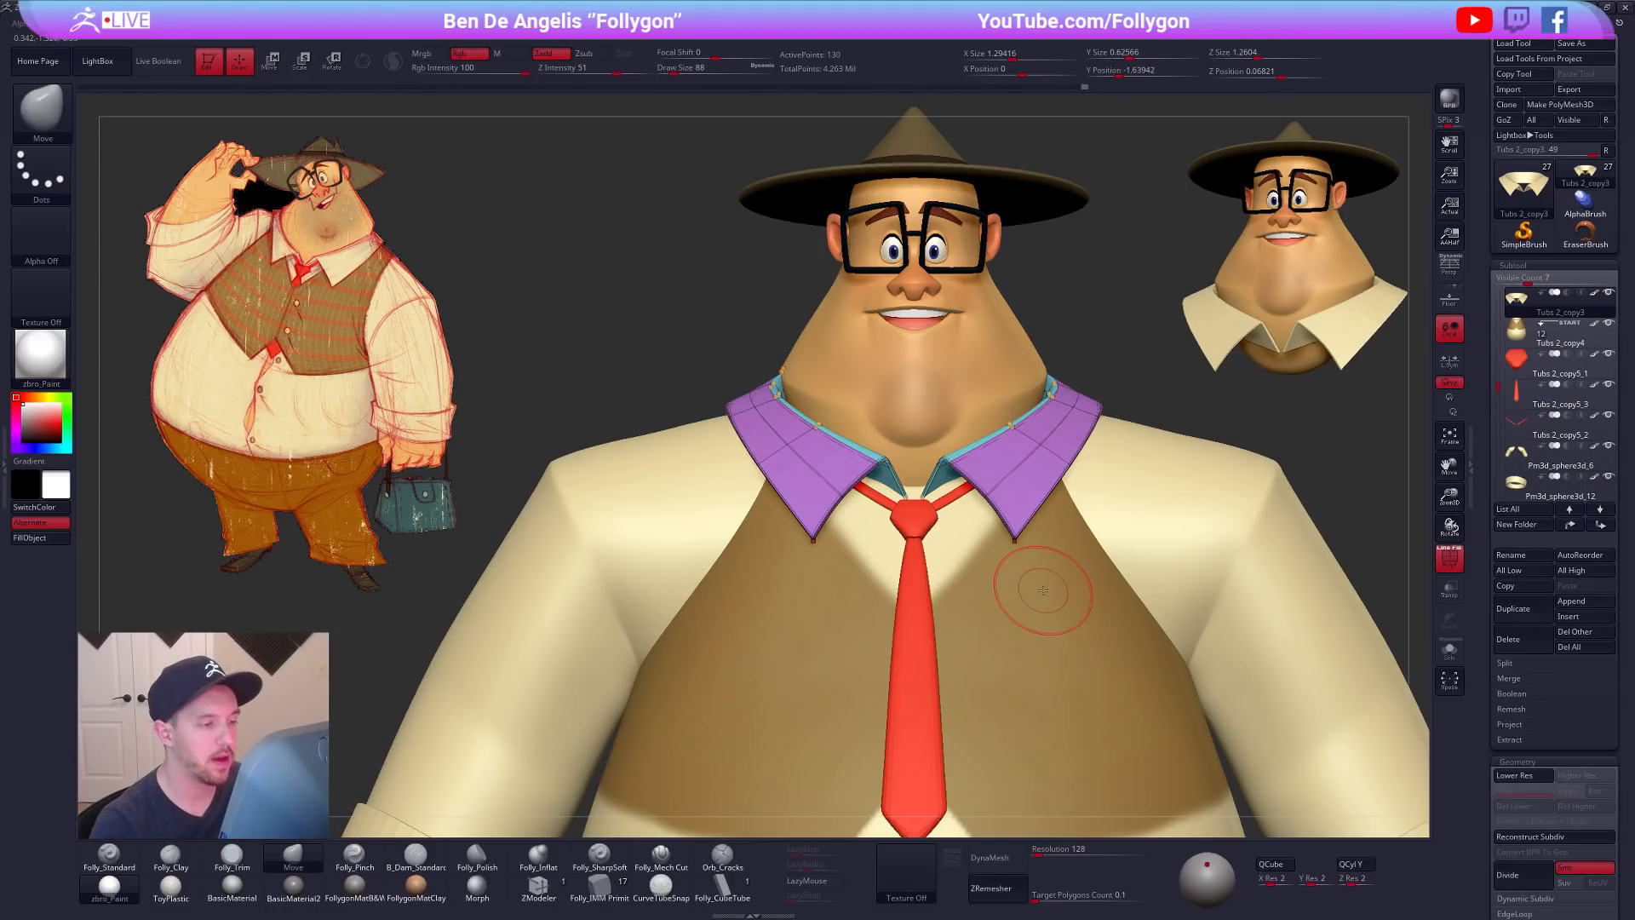
# Step: Isolate the collar and draw a Folly_CubeTube curve along its folded side at draw size 67
pyautogui.keyDown('alt'); pyautogui.moveTo(1106, 656); pyautogui.dragTo(1110, 727, button='right'); pyautogui.keyUp('alt')
pyautogui.hotkey('shift', 'f')
pyautogui.click(724, 892)
pyautogui.keyDown('alt'); pyautogui.moveTo(1049, 600); pyautogui.dragTo(1007, 681, button='right'); pyautogui.keyUp('alt')
pyautogui.moveTo(986, 621); pyautogui.dragTo(957, 649, button='right')
pyautogui.hotkey('alt', 's')
pyautogui.press('space')
pyautogui.moveTo(989, 634); pyautogui.dragTo(1103, 409)
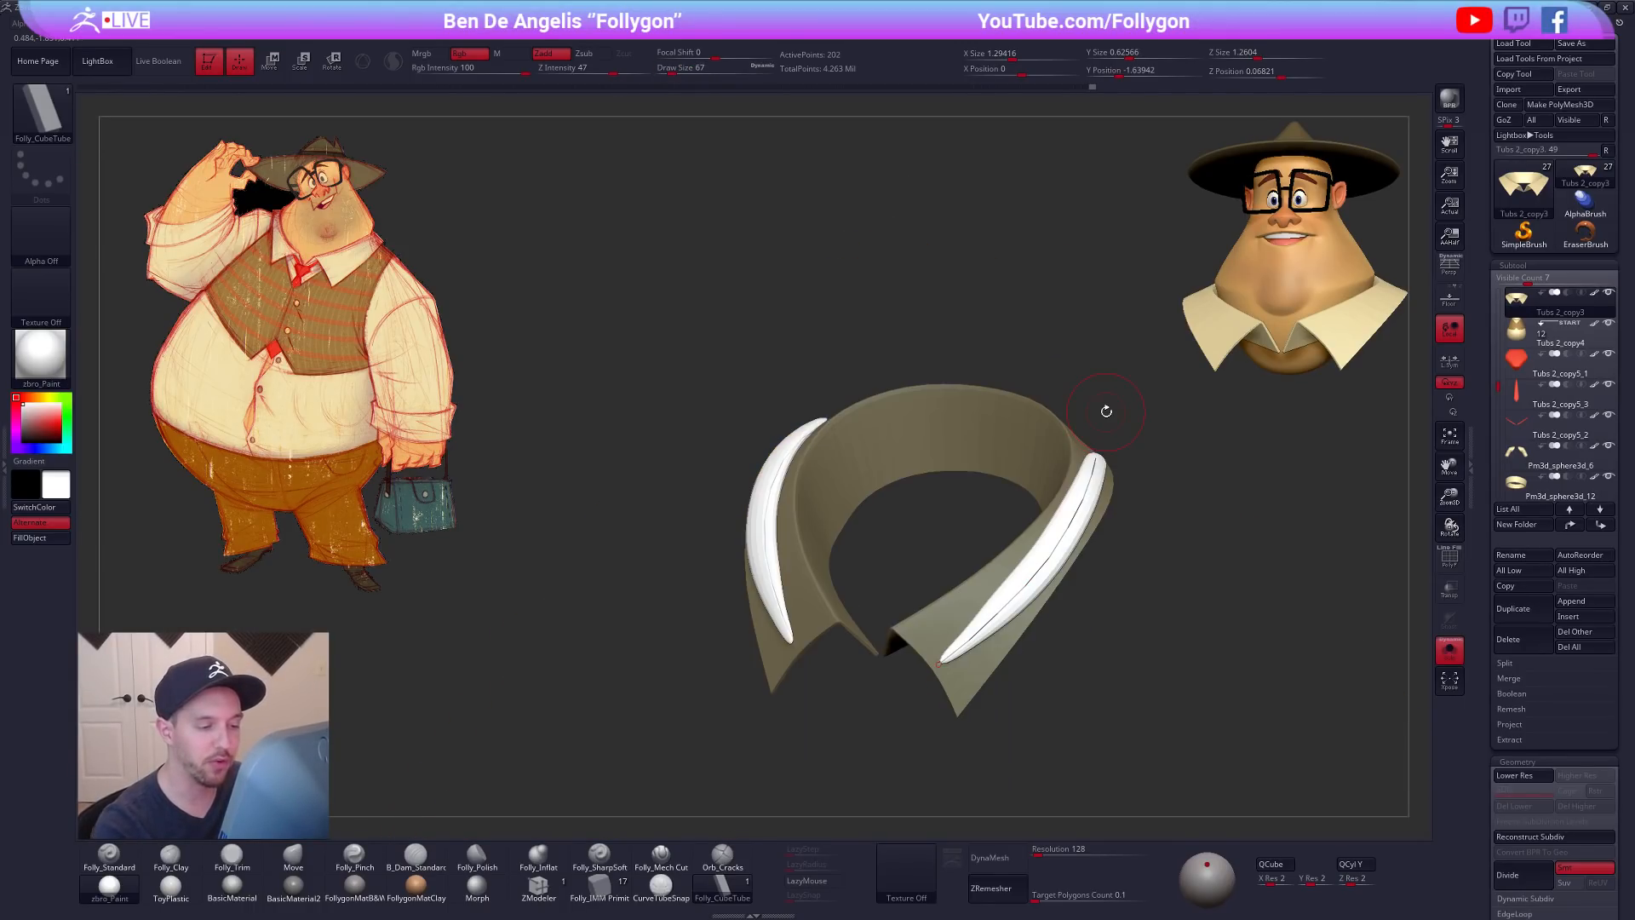
# Step: Check the stroke's curve modifier settings, and inspect the collar tube's polyframe on the full character
pyautogui.click(16, 467)
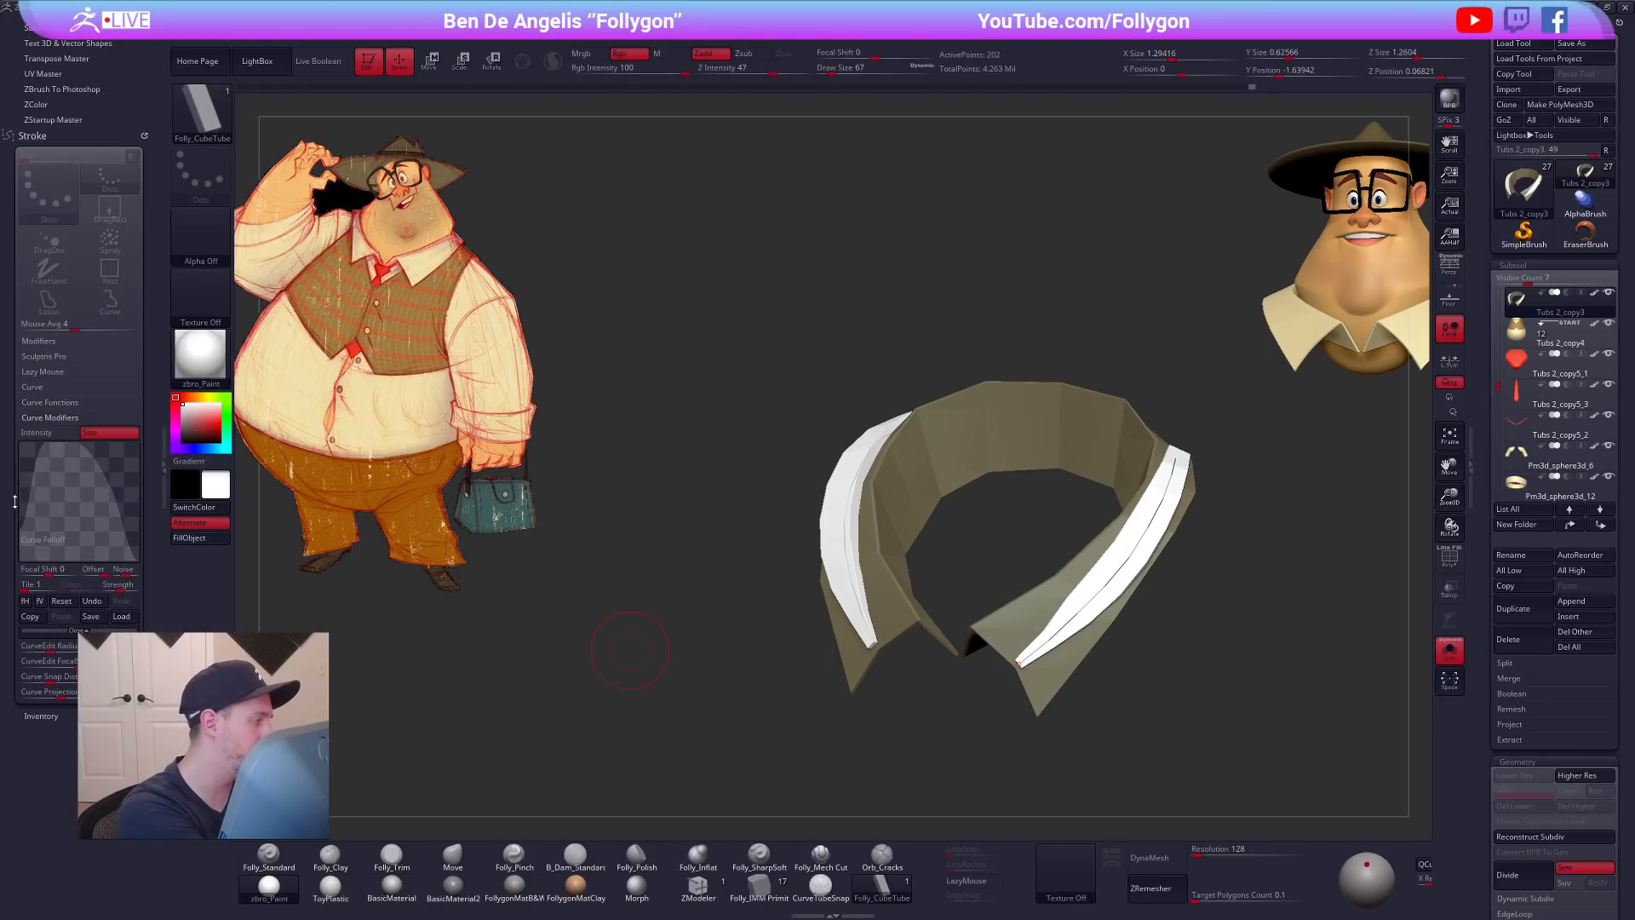
pyautogui.click(164, 466)
pyautogui.hotkey('shift', 'f')
pyautogui.keyDown('shift'); pyautogui.moveTo(1064, 715); pyautogui.dragTo(963, 638); pyautogui.keyUp('shift')
pyautogui.hotkey('alt', 's')
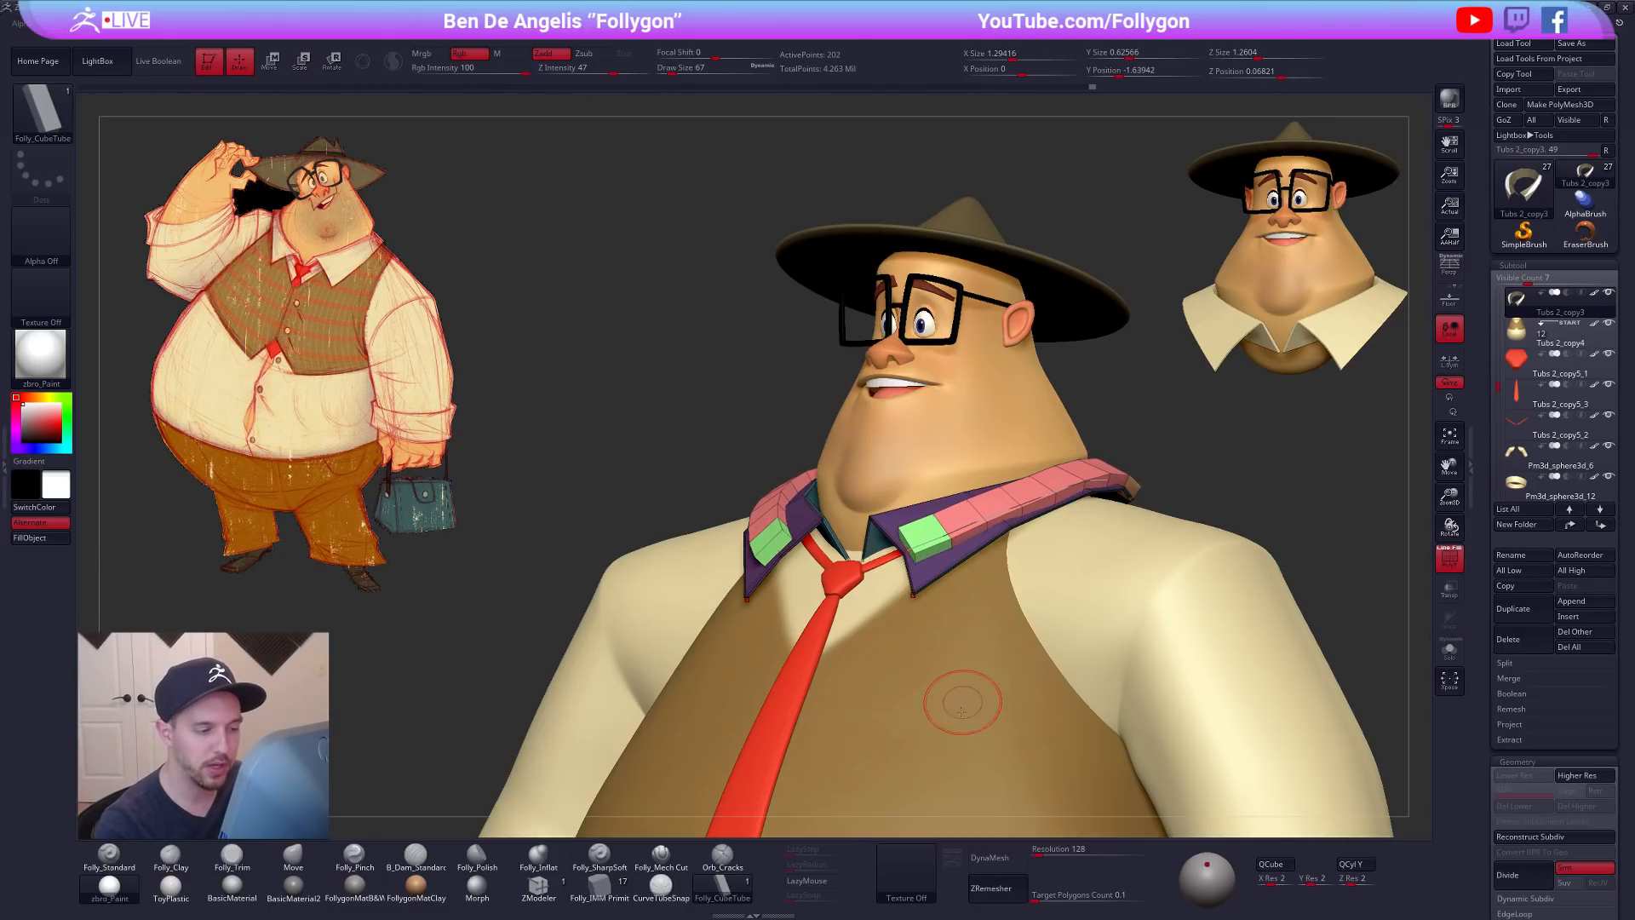
# Step: Undo the cube tube curve on the collar, turn on its Dynamic Subdiv smoothing and switch off the polyframe display
pyautogui.keyDown('ctrl'); pyautogui.moveTo(1208, 615); pyautogui.dragTo(1134, 650, button='right'); pyautogui.keyUp('ctrl')
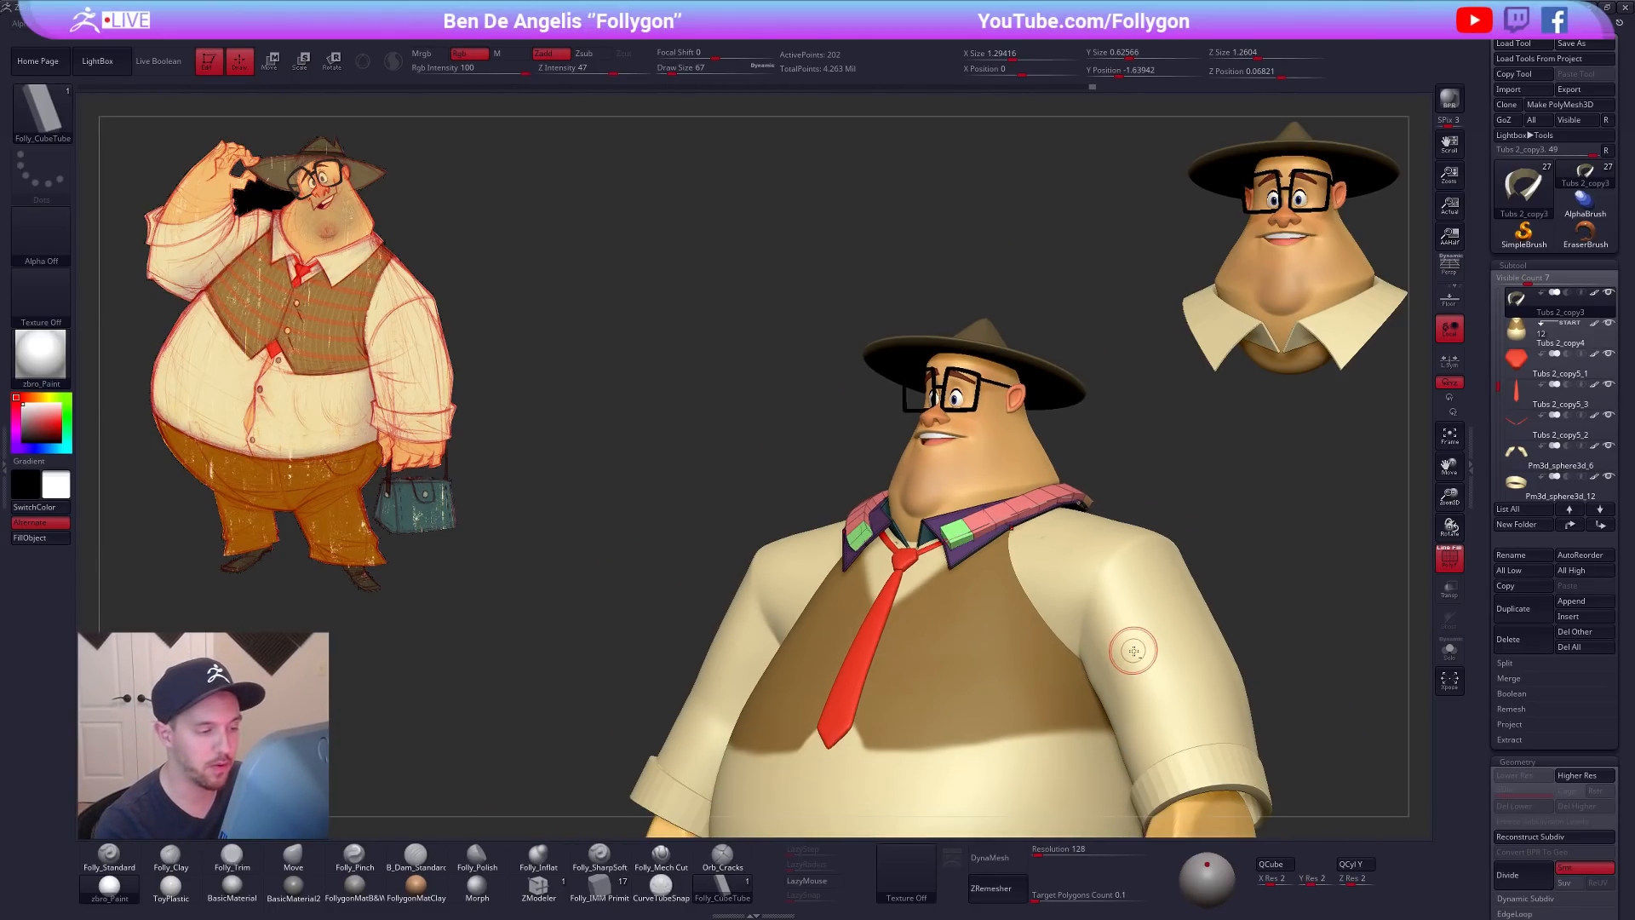
pyautogui.moveTo(1040, 613); pyautogui.dragTo(1066, 637, button='right')
pyautogui.press('d')
pyautogui.hotkey('ctrl', 'z')
pyautogui.hotkey('shift', 'f')
pyautogui.moveTo(988, 594); pyautogui.dragTo(1007, 577, button='right')
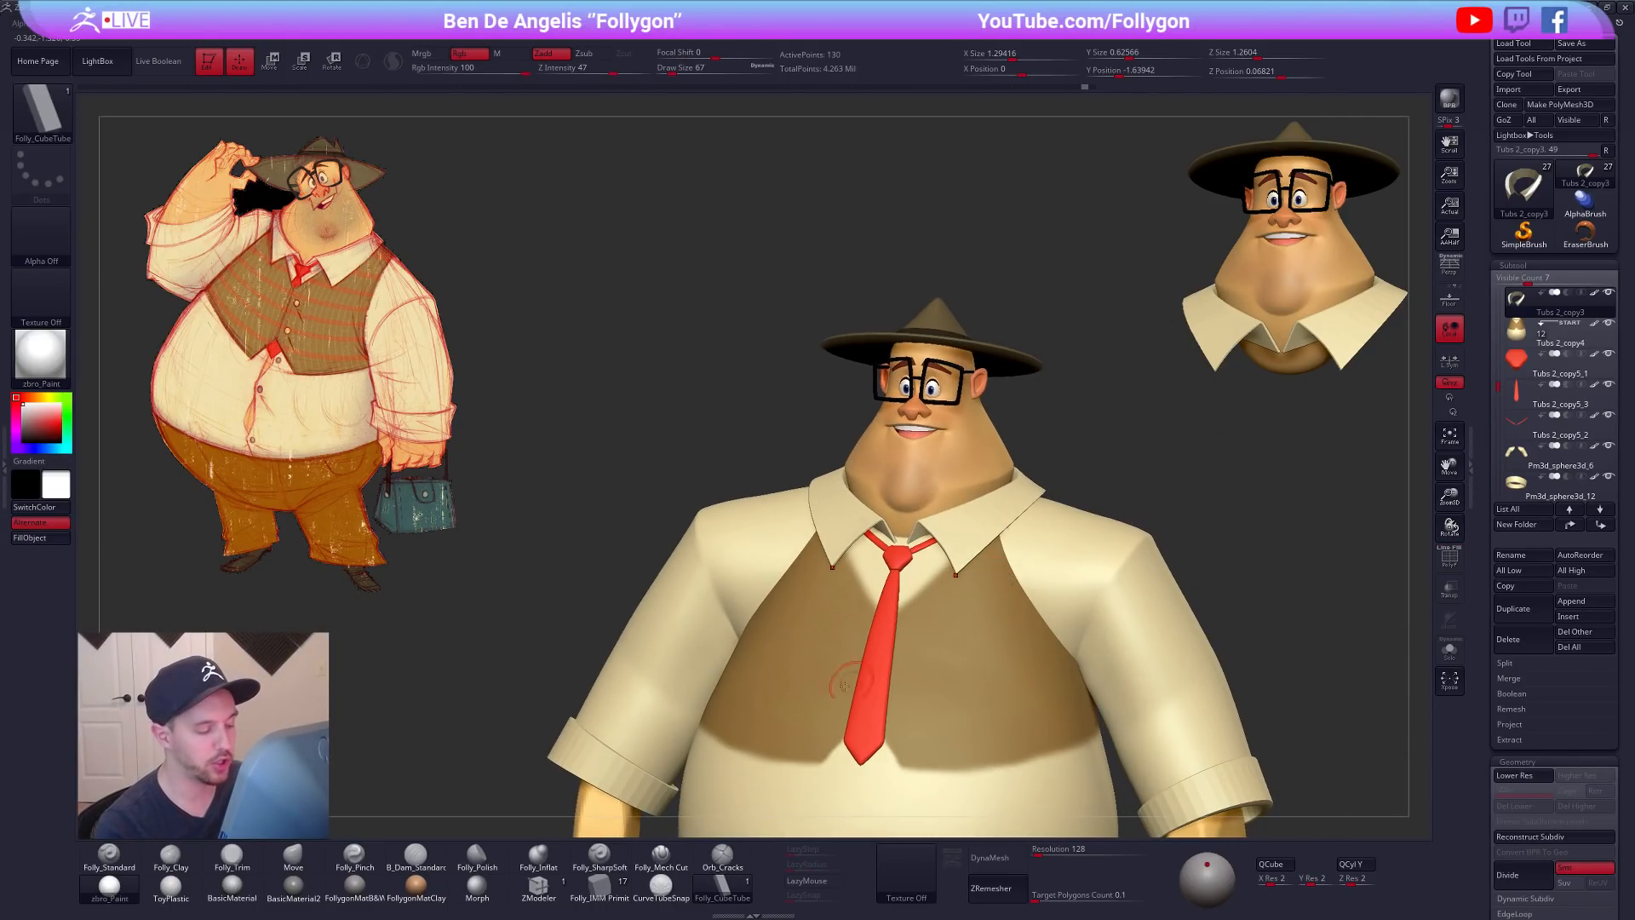
# Step: Isolate the collar and compare its polyframe with Dynamic Subdiv off and on, then show the full character
pyautogui.moveTo(1037, 656); pyautogui.dragTo(1051, 657, button='right')
pyautogui.hotkey('alt', 's')
pyautogui.hotkey('shift', 'd')
pyautogui.hotkey('shift', 'f')
pyautogui.moveTo(997, 569); pyautogui.dragTo(907, 483, button='right')
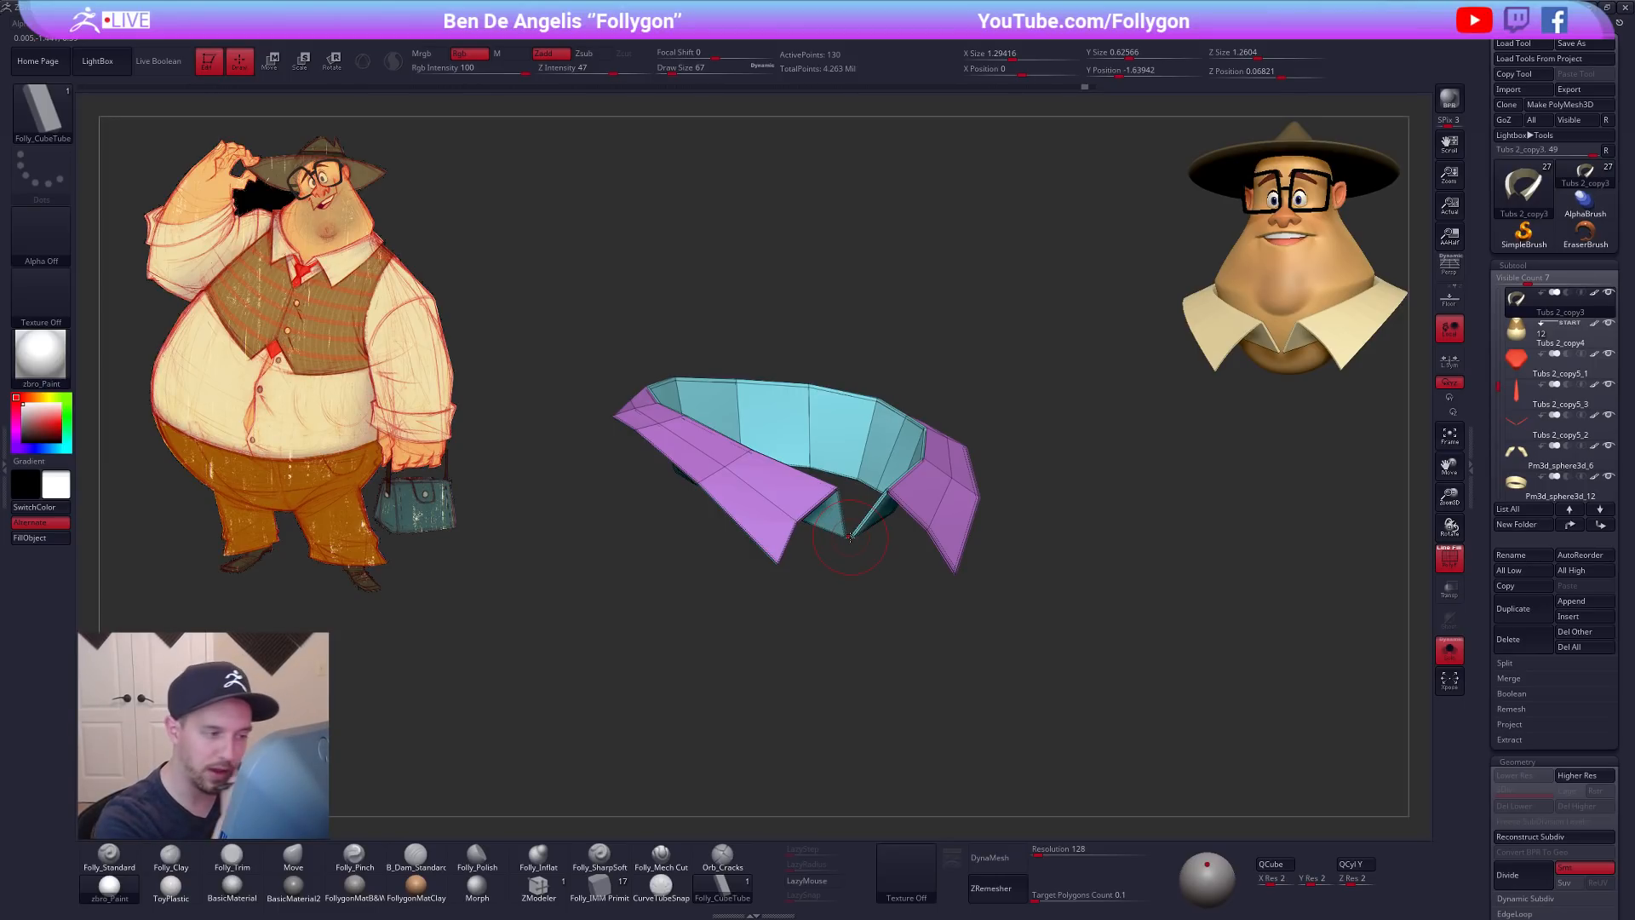
pyautogui.press('d')
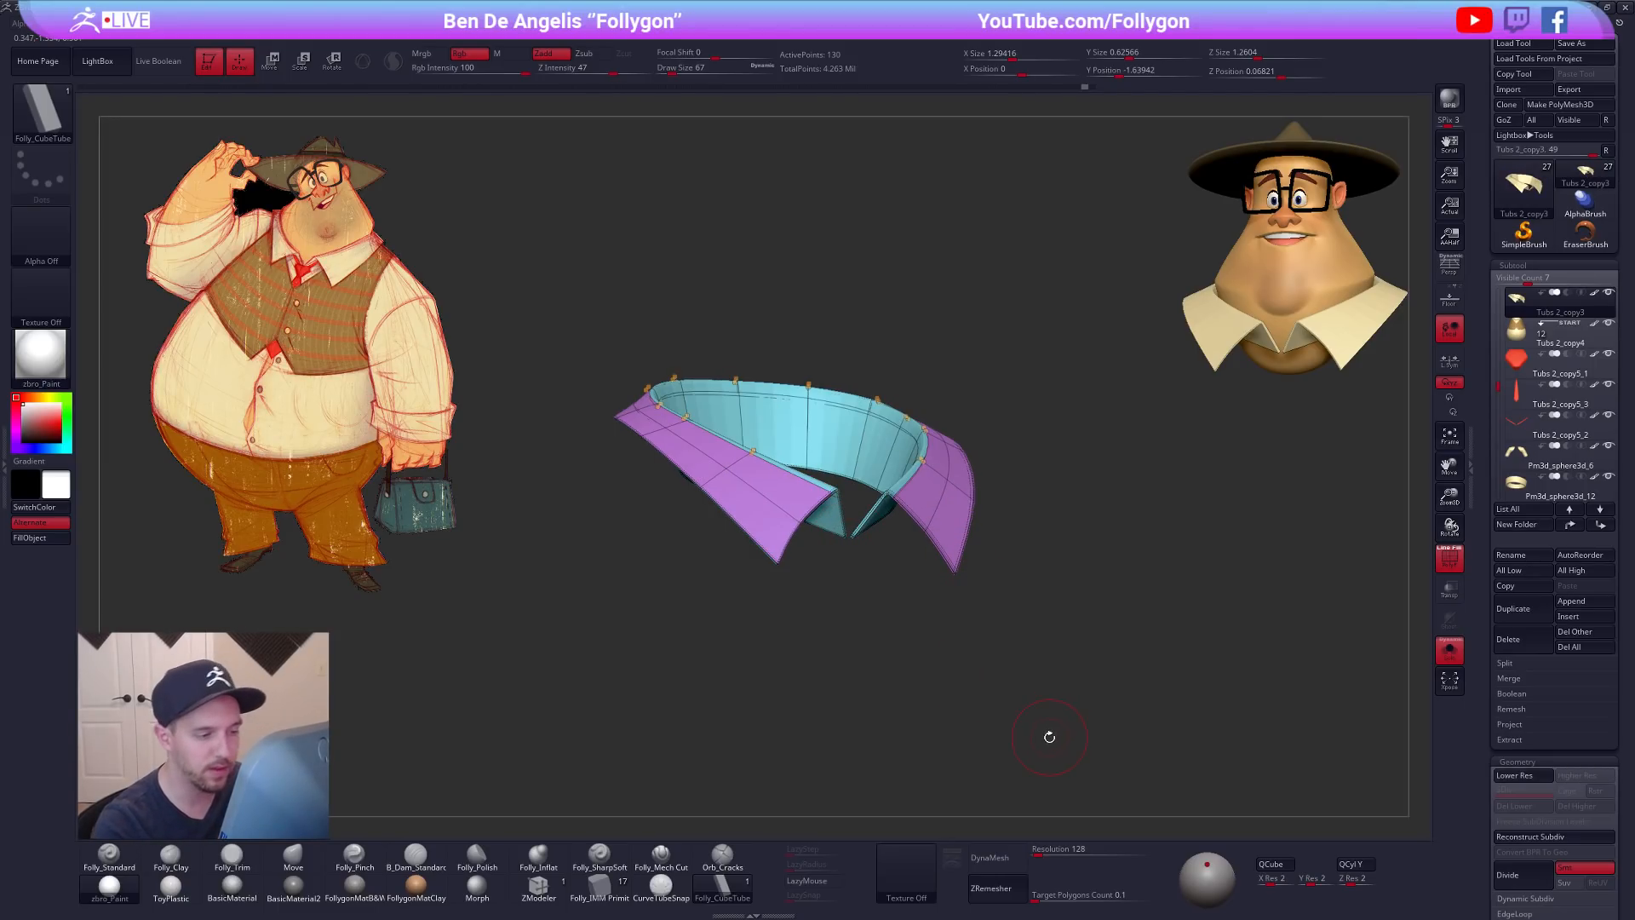
pyautogui.moveTo(1087, 689); pyautogui.dragTo(1026, 661)
pyautogui.hotkey('shift', 'f')
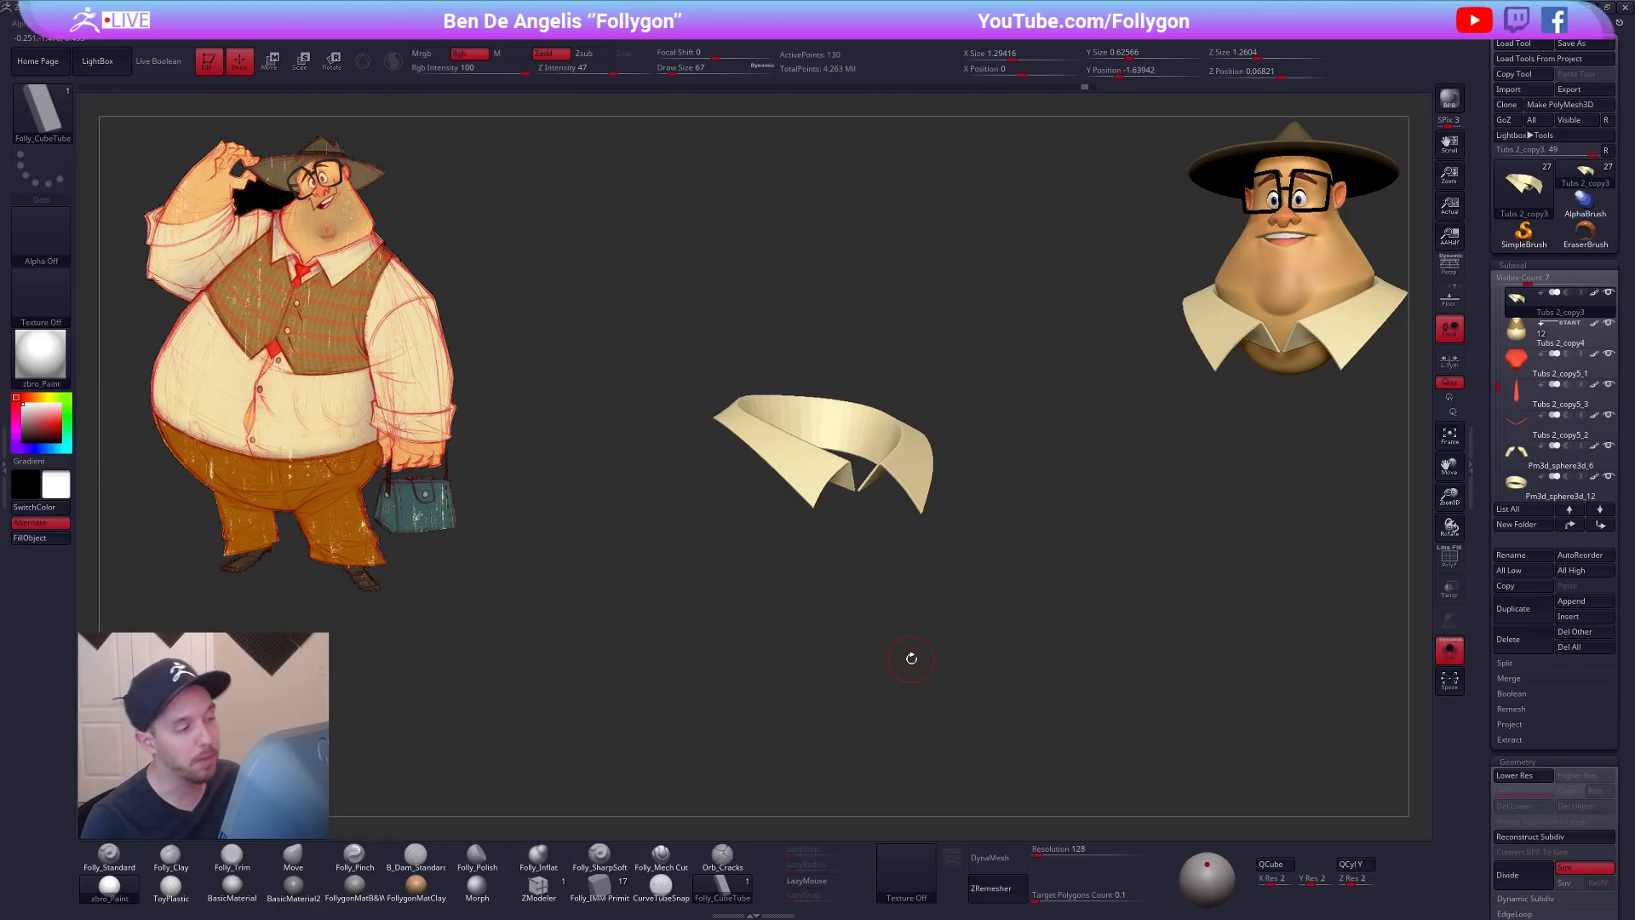
pyautogui.keyDown('shift'); pyautogui.moveTo(834, 549); pyautogui.dragTo(822, 542); pyautogui.keyUp('shift')
pyautogui.hotkey('alt', 's')
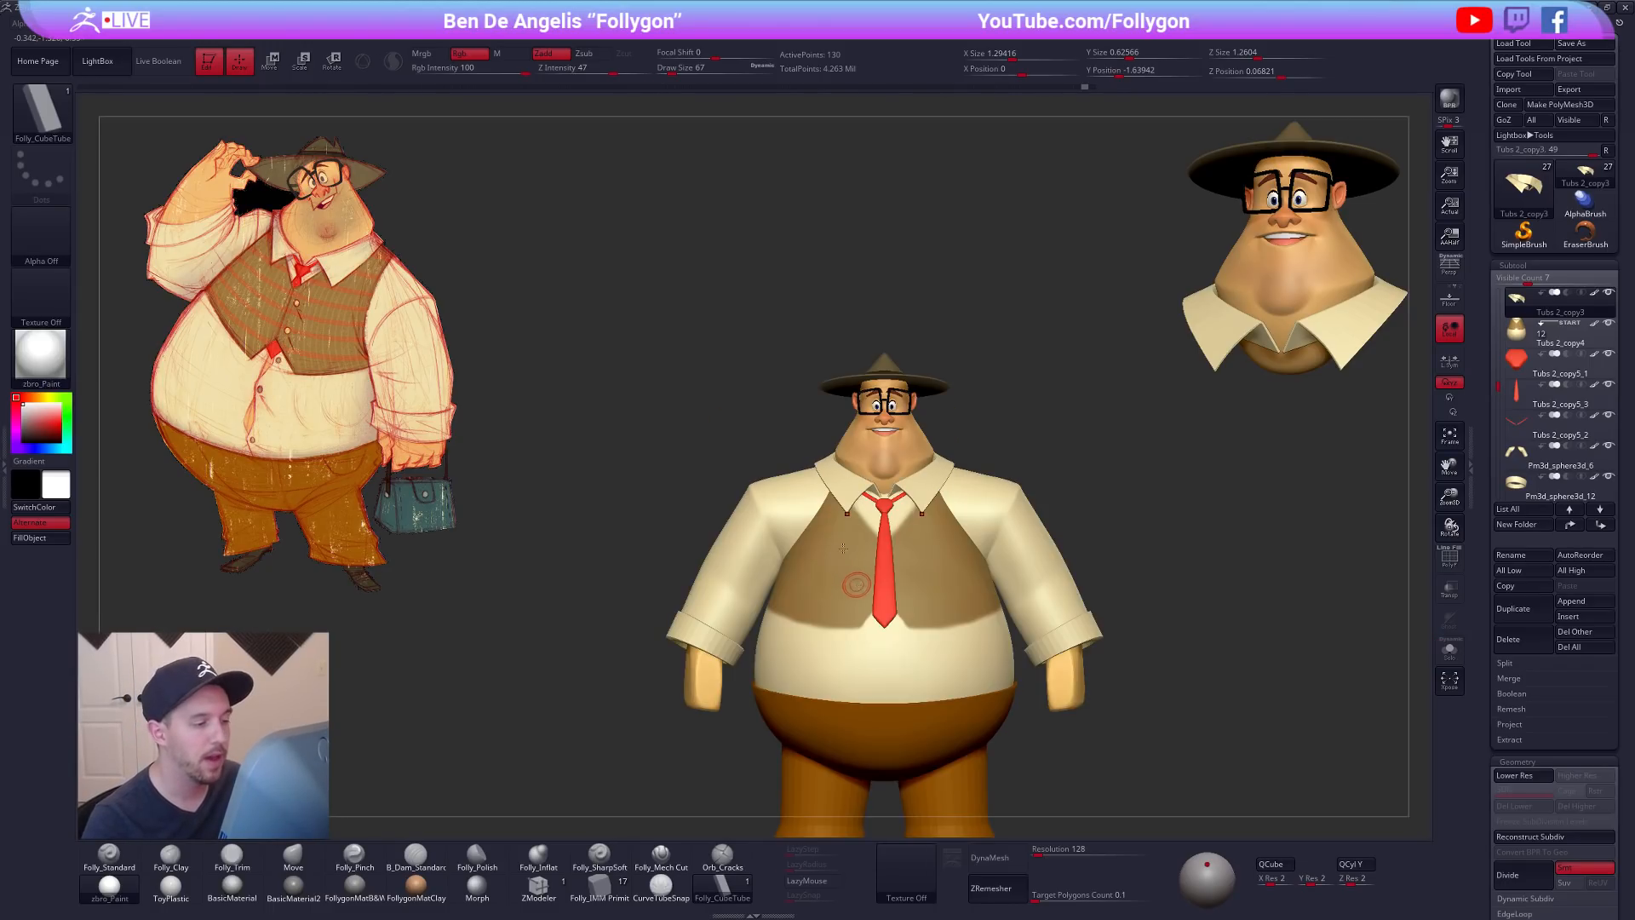
# Step: Switch to the browser and search YouTube for "follygon zmodeler brush"
pyautogui.keyDown('alt'); pyautogui.moveTo(822, 542); pyautogui.dragTo(780, 449, button='right'); pyautogui.keyUp('alt')
pyautogui.hotkey('alt', 'Tab')
pyautogui.click(738, 420)
pyautogui.click(260, 11)
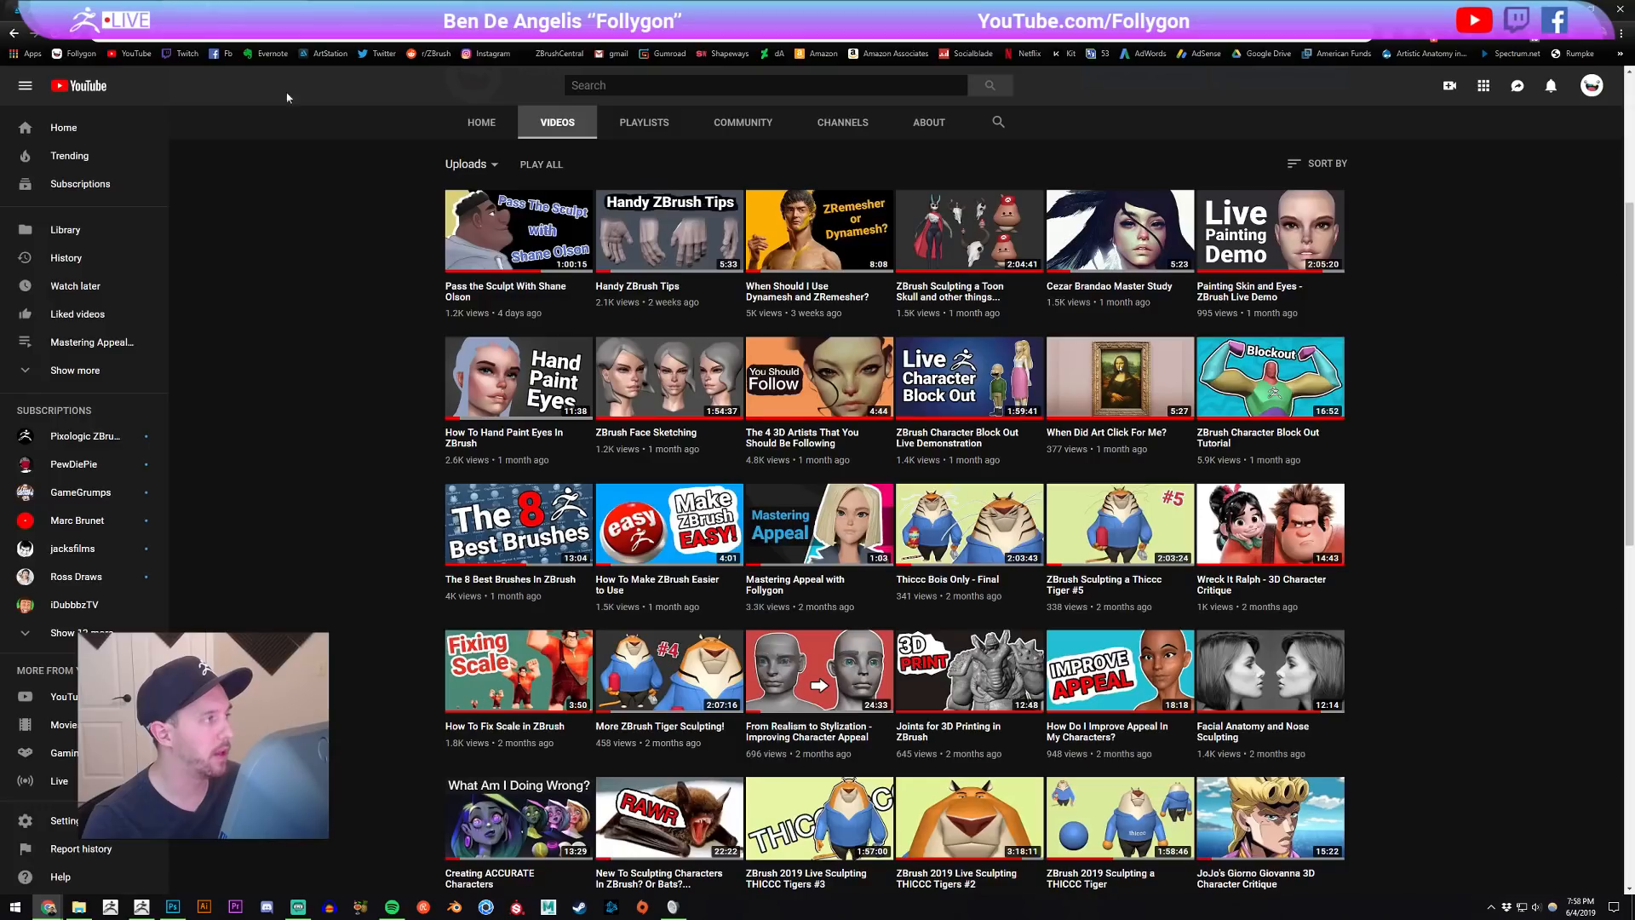
pyautogui.click(621, 85)
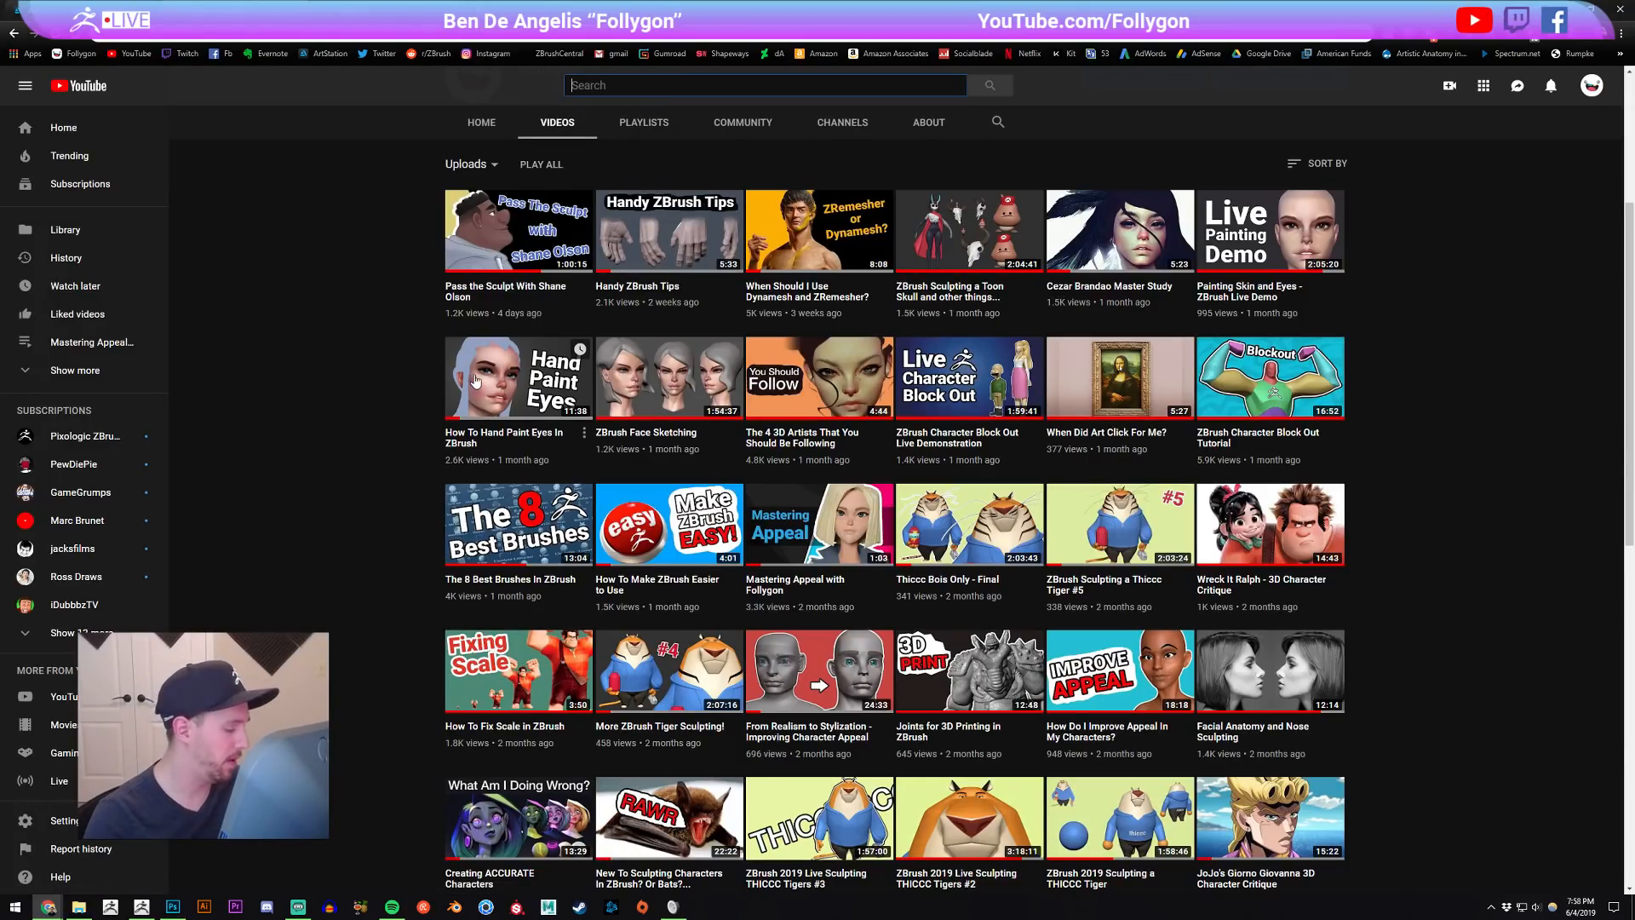
pyautogui.write('follygon you')
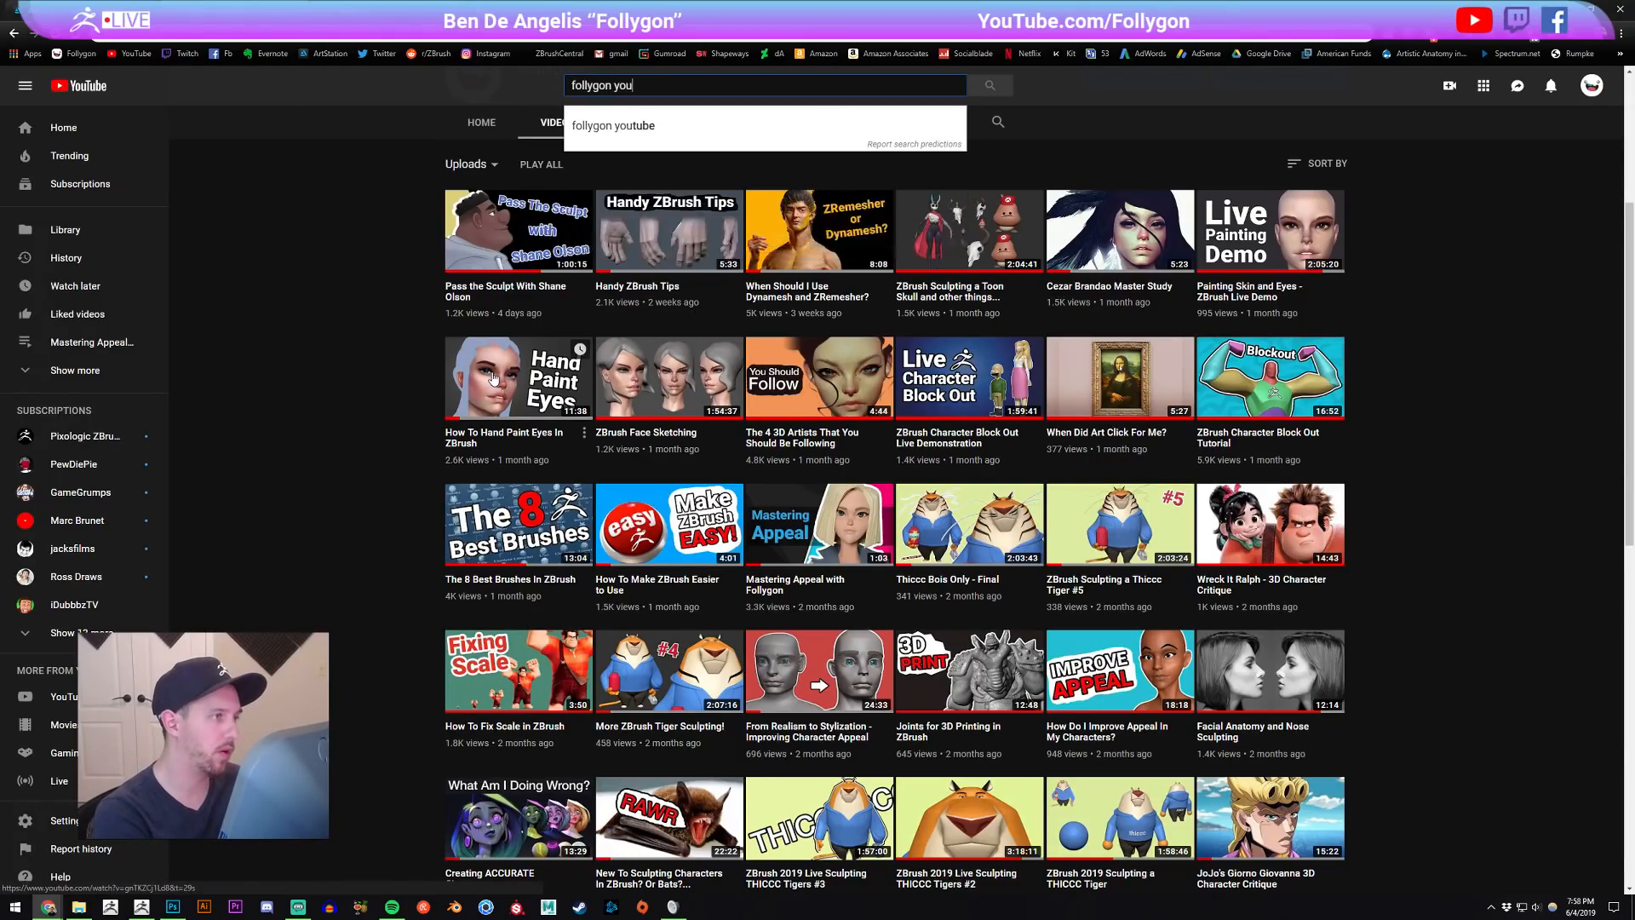
pyautogui.press('BackSpace')
pyautogui.press('BackSpace')
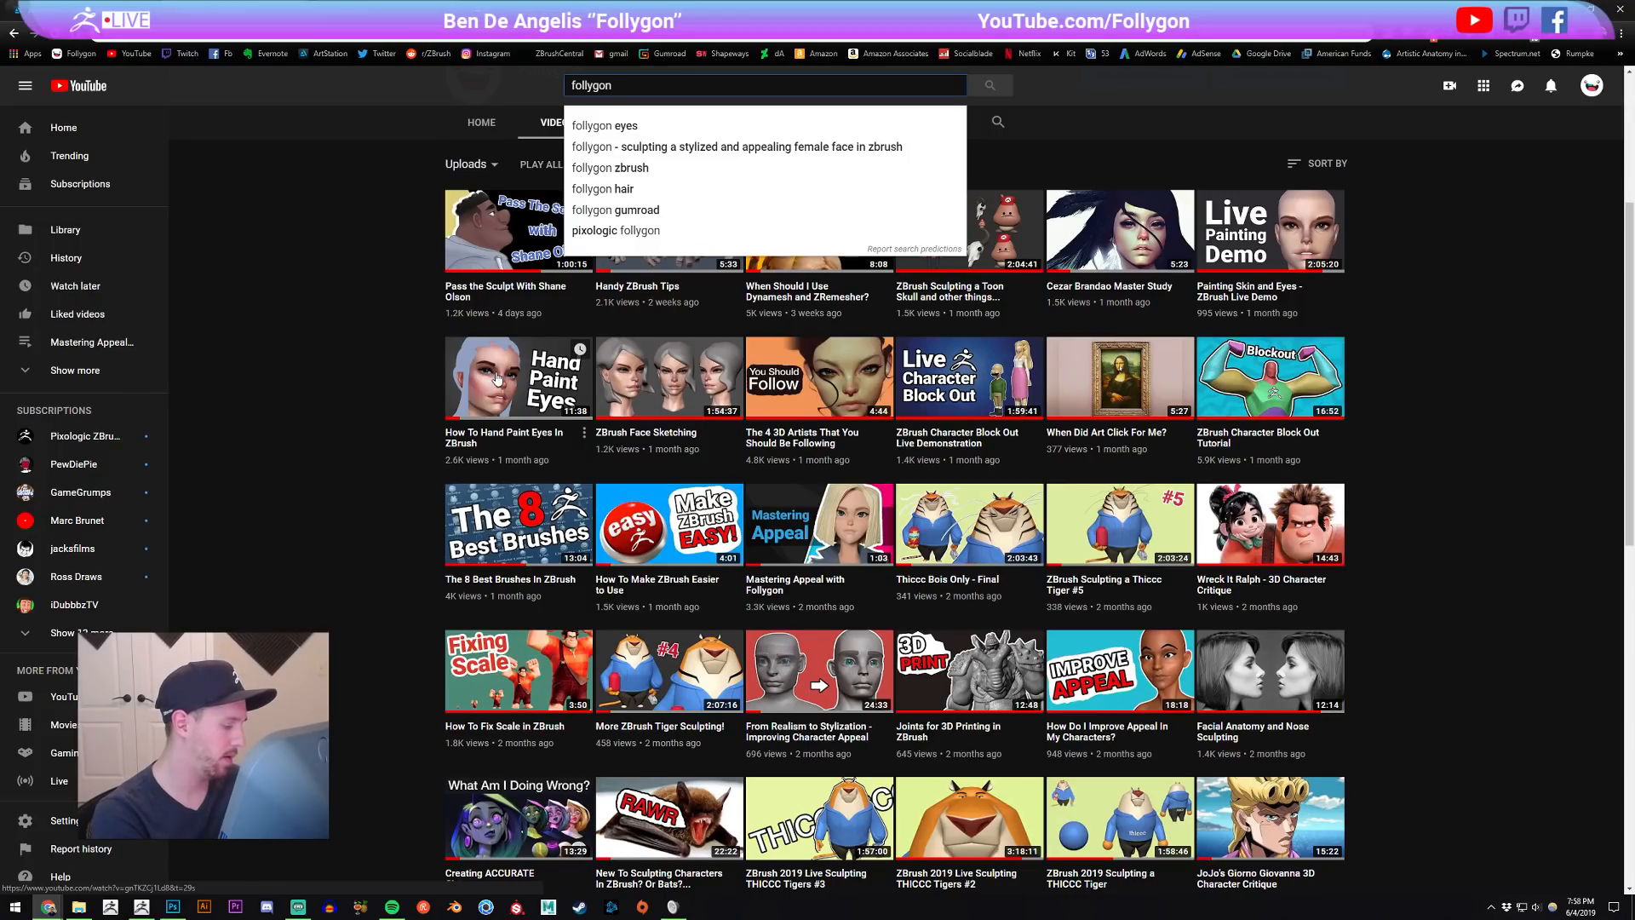
pyautogui.write('zmodeler brush')
pyautogui.press('Return')
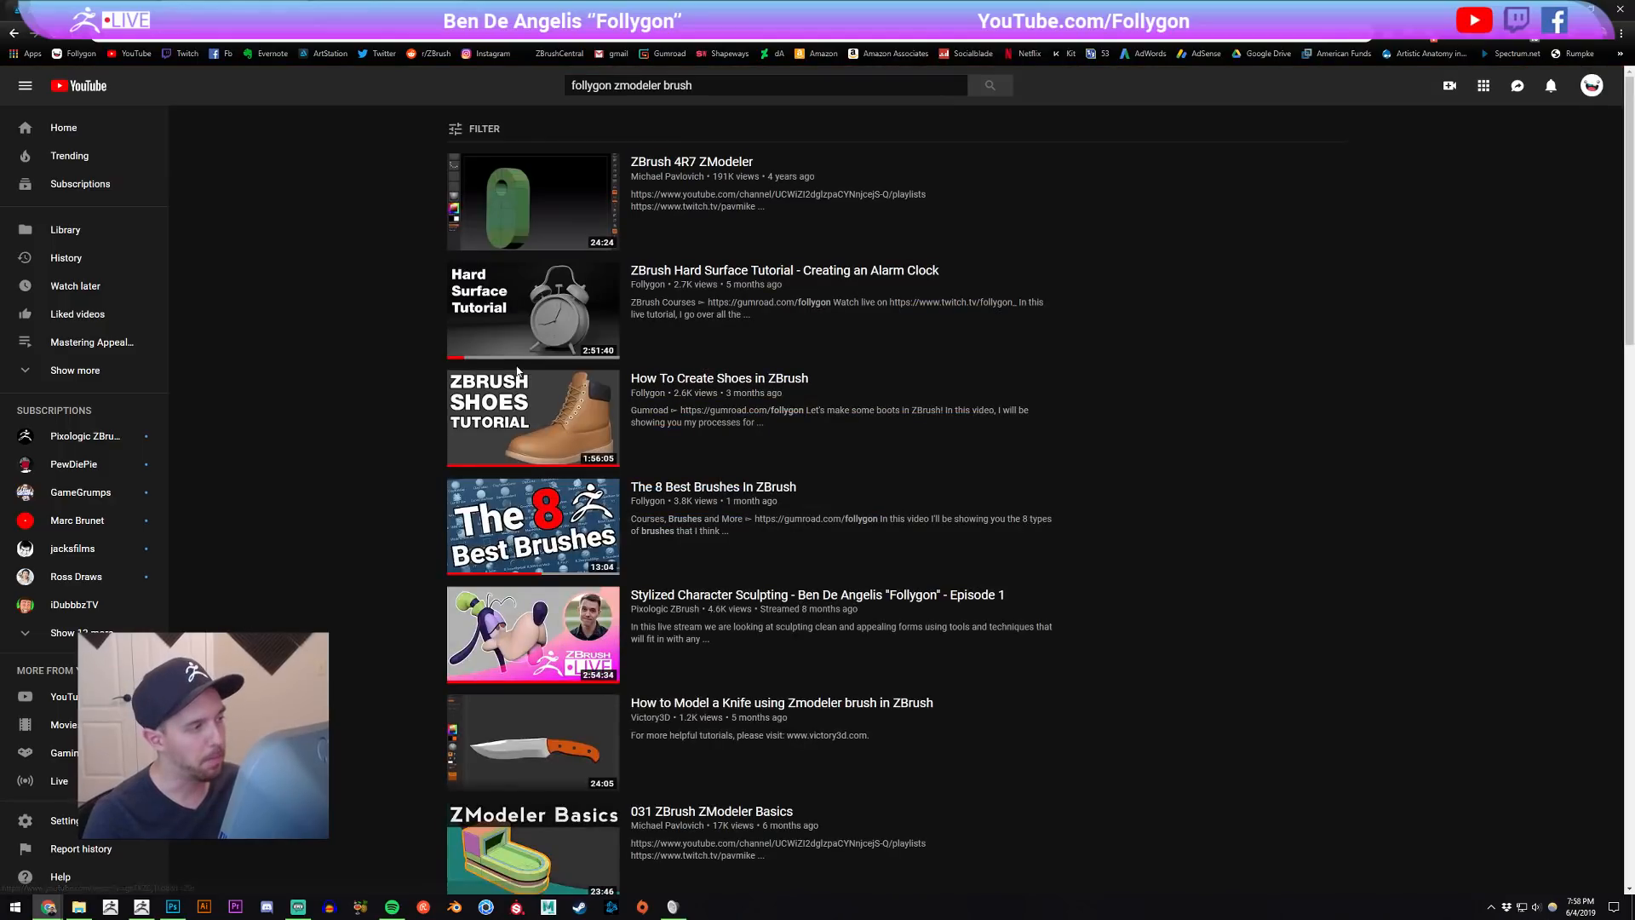
pyautogui.moveTo(535, 315)
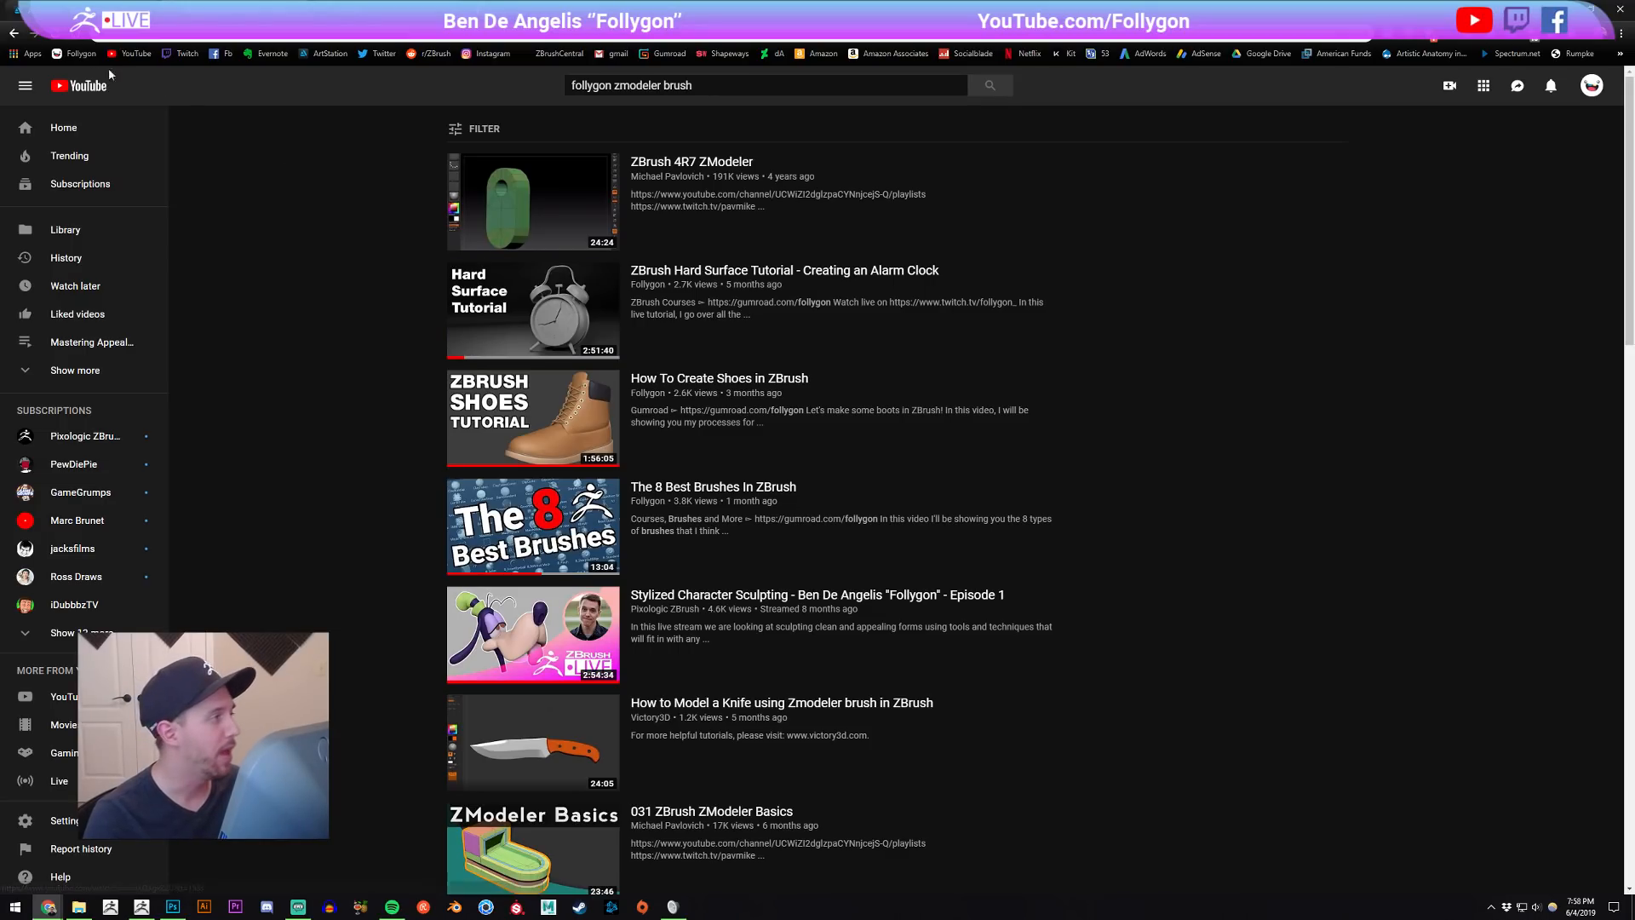
# Step: Go back to the Follygon channel's videos page, look it over and switch back to ZBrush
pyautogui.click(13, 34)
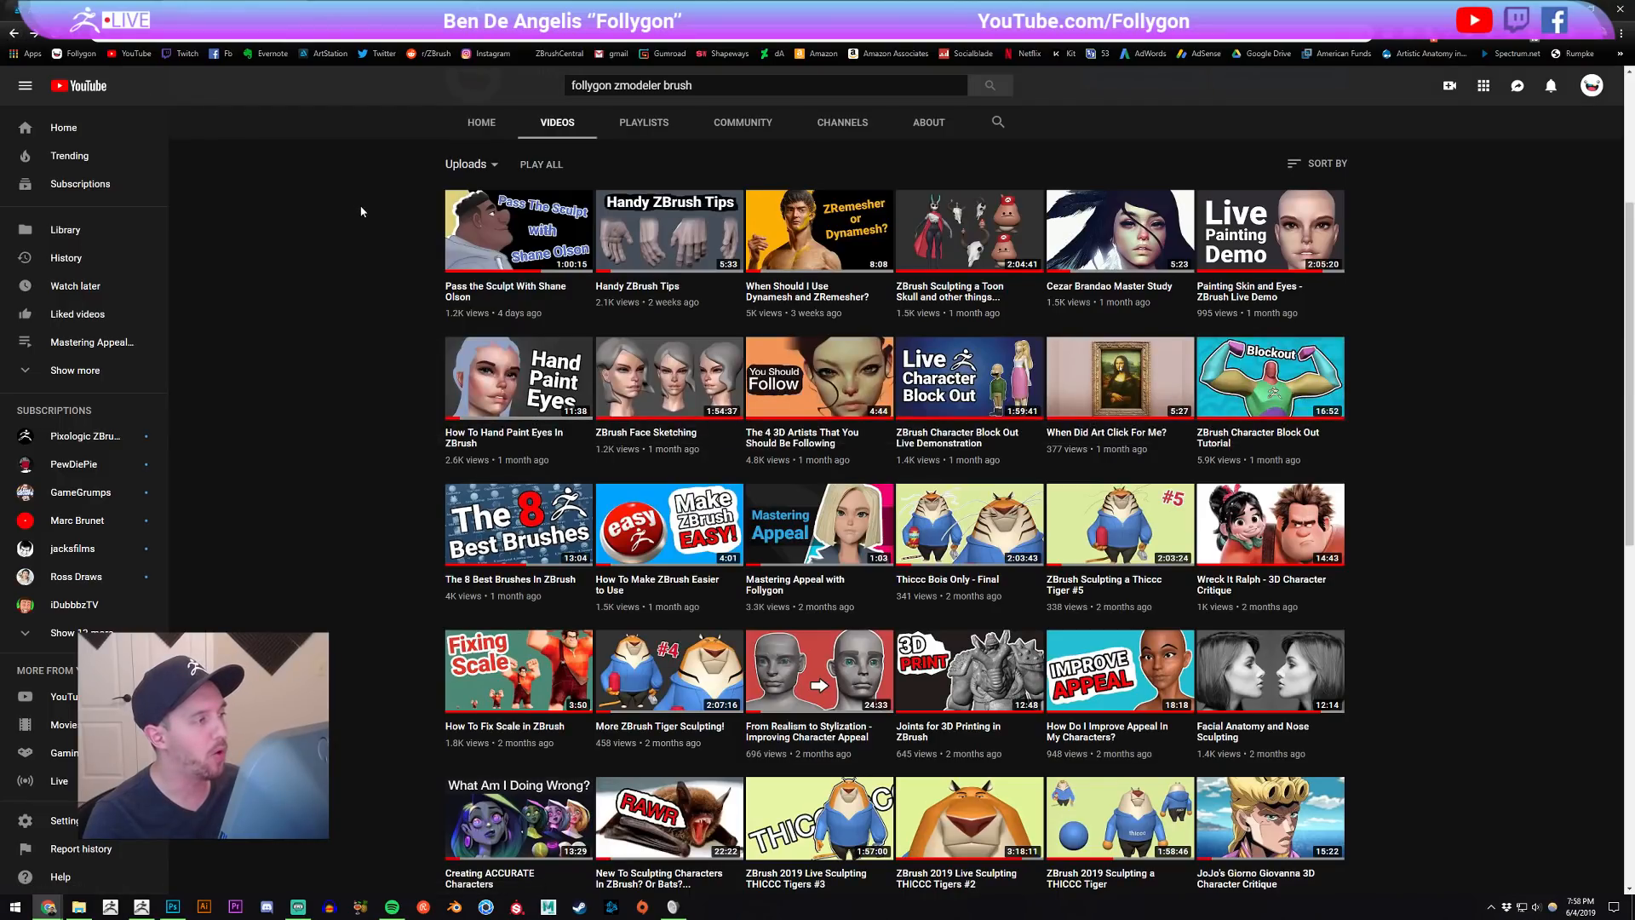
pyautogui.scroll(-2, 271, 452)
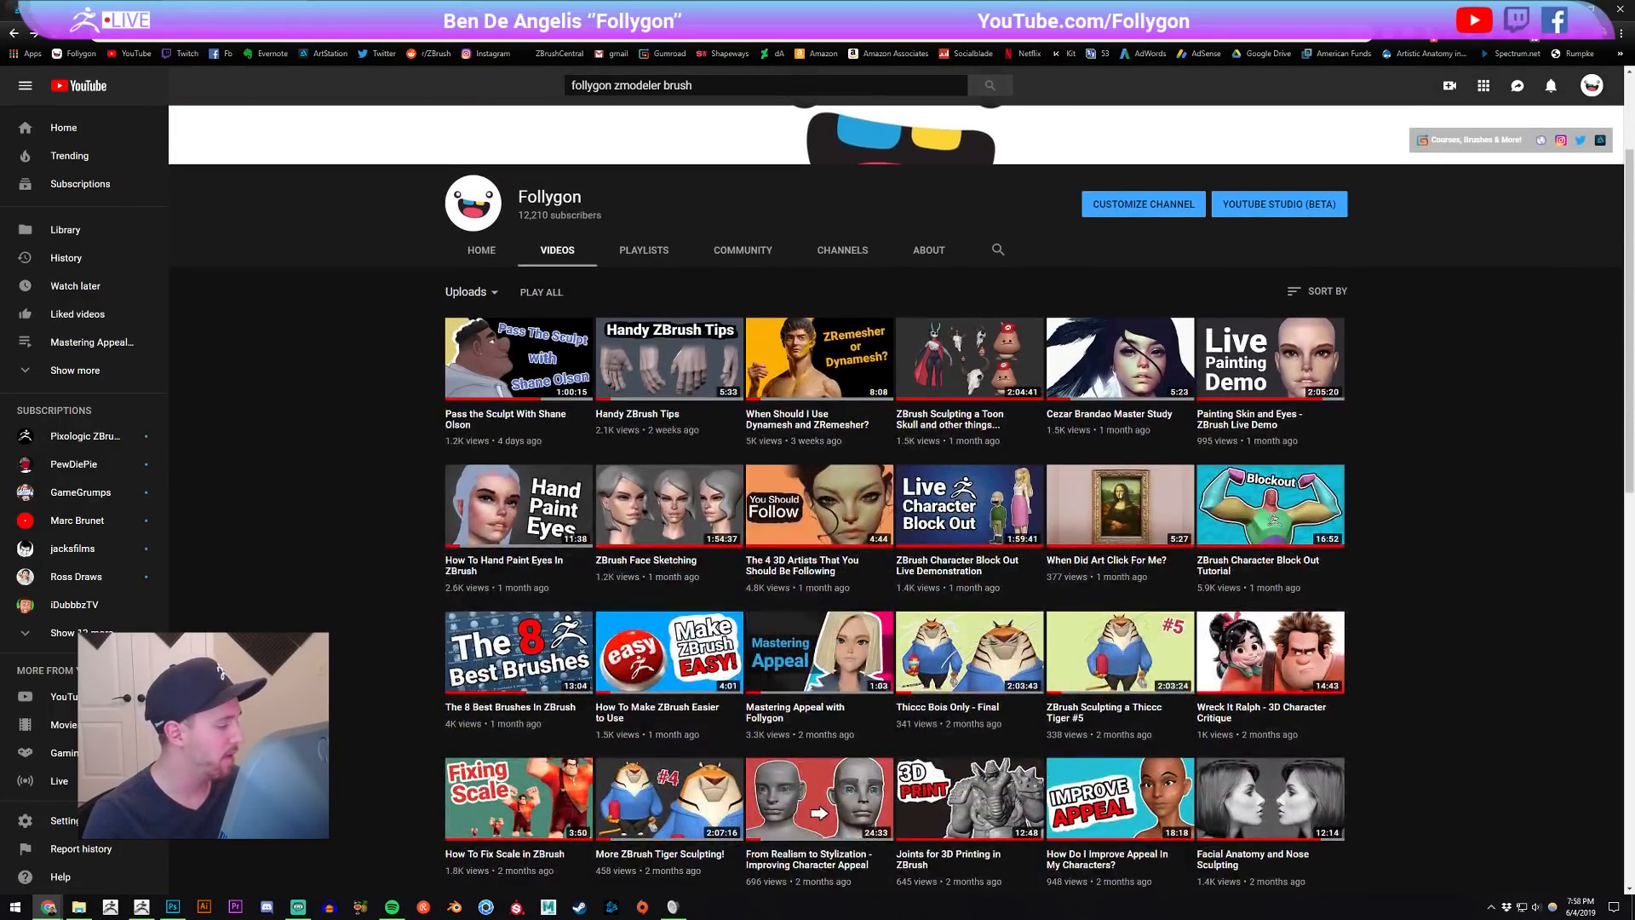
pyautogui.click(142, 907)
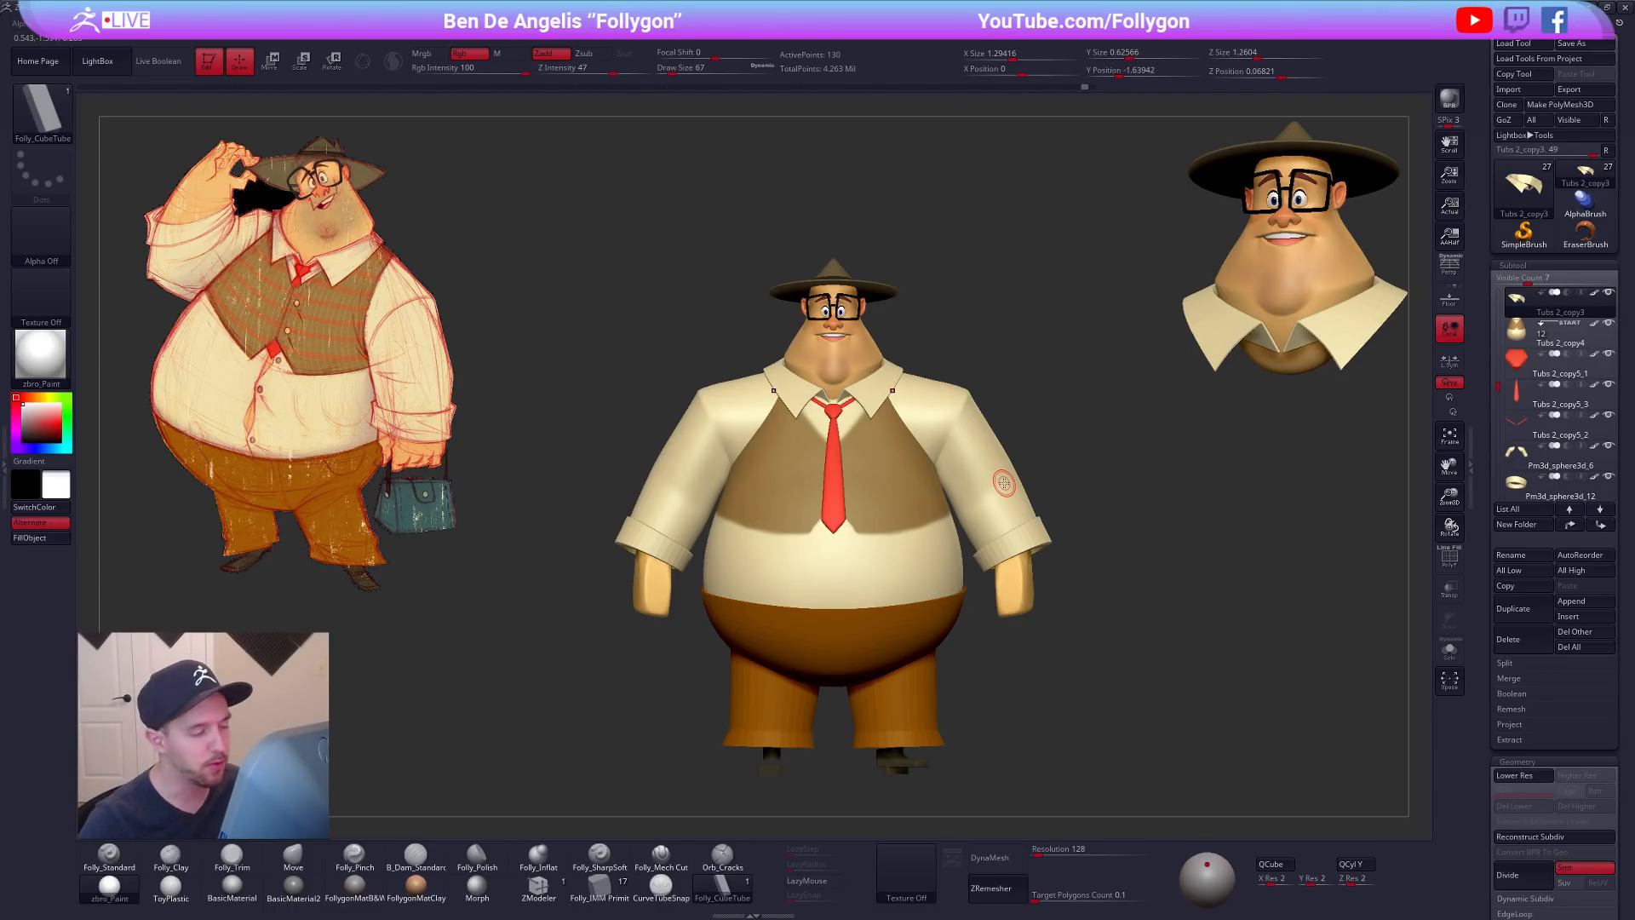
# Step: Make the torso with the painted vest the active subtool and switch to the Move brush
pyautogui.moveTo(845, 431)
pyautogui.keyDown('ctrl'); pyautogui.mouseDown(button='right')
pyautogui.moveTo(856, 484)
pyautogui.moveTo(869, 470)
pyautogui.mouseUp(button='right'); pyautogui.keyUp('ctrl')
pyautogui.keyDown('alt'); pyautogui.click(816, 400); pyautogui.keyUp('alt')
pyautogui.hotkey('shift', 's')
pyautogui.press('space')
pyautogui.press('b')
pyautogui.press('m')
pyautogui.press('v')
pyautogui.hotkey('shift', 's')
pyautogui.moveTo(871, 474); pyautogui.dragTo(893, 482)
pyautogui.keyDown('ctrl'); pyautogui.moveTo(899, 482); pyautogui.dragTo(984, 540, button='right'); pyautogui.keyUp('ctrl')
pyautogui.keyDown('alt'); pyautogui.click(988, 550); pyautogui.keyUp('alt')
pyautogui.keyDown('alt'); pyautogui.moveTo(1110, 702); pyautogui.dragTo(1086, 677, button='right'); pyautogui.keyUp('alt')
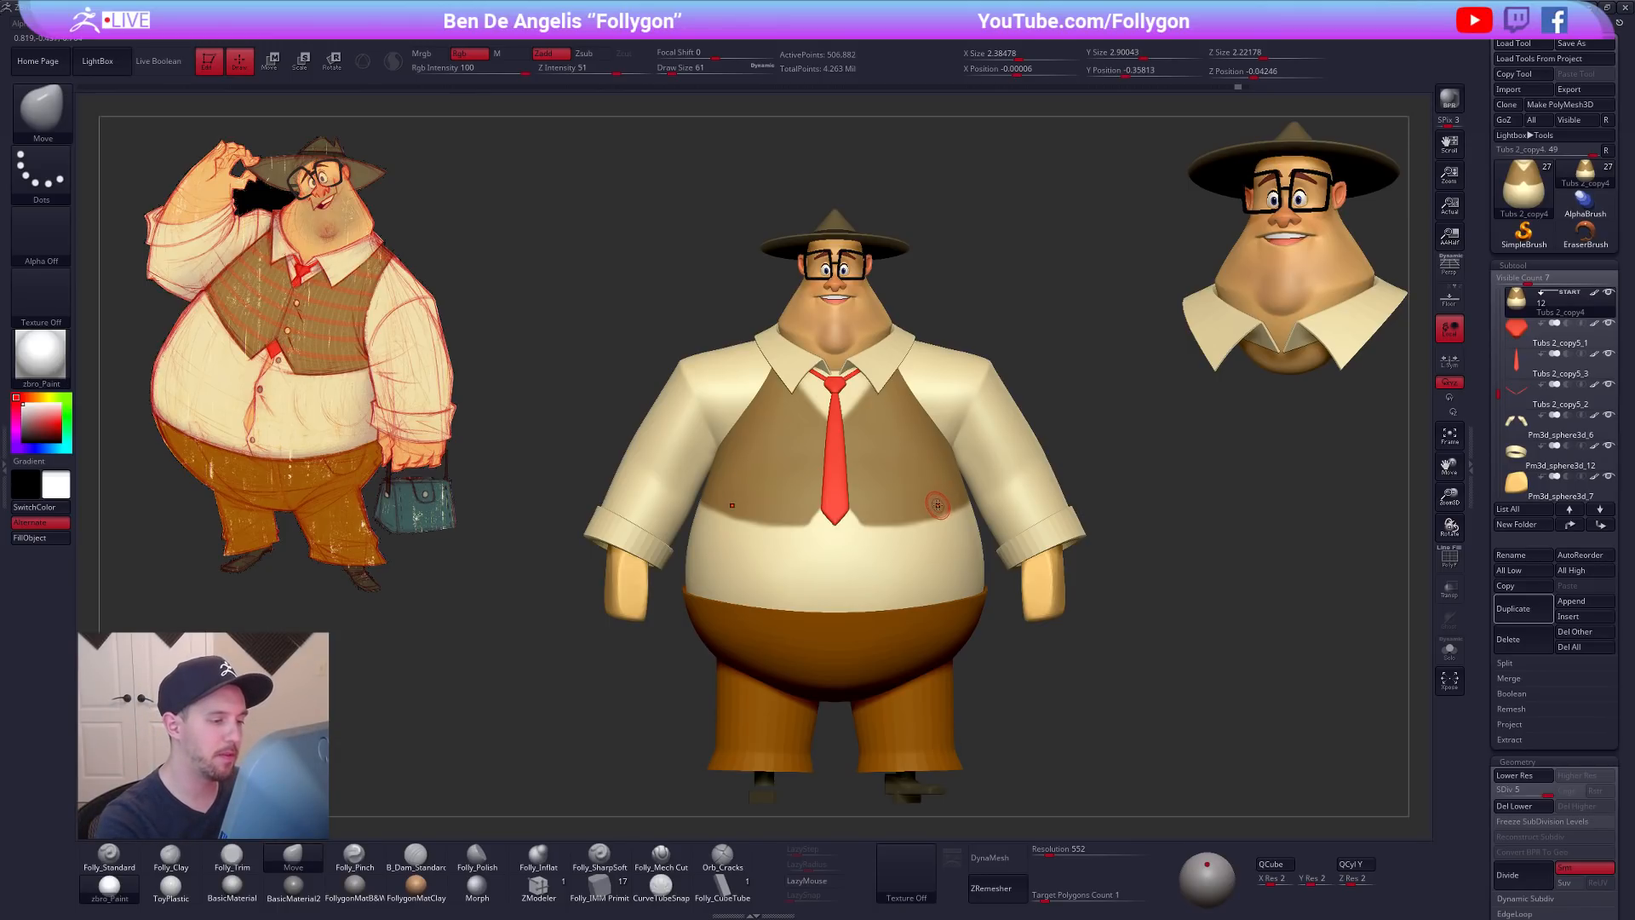
# Step: Set the Move brush's draw size to 140
pyautogui.press('space')
pyautogui.moveTo(938, 509); pyautogui.dragTo(947, 508)
pyautogui.hotkey('ctrl', 'space')
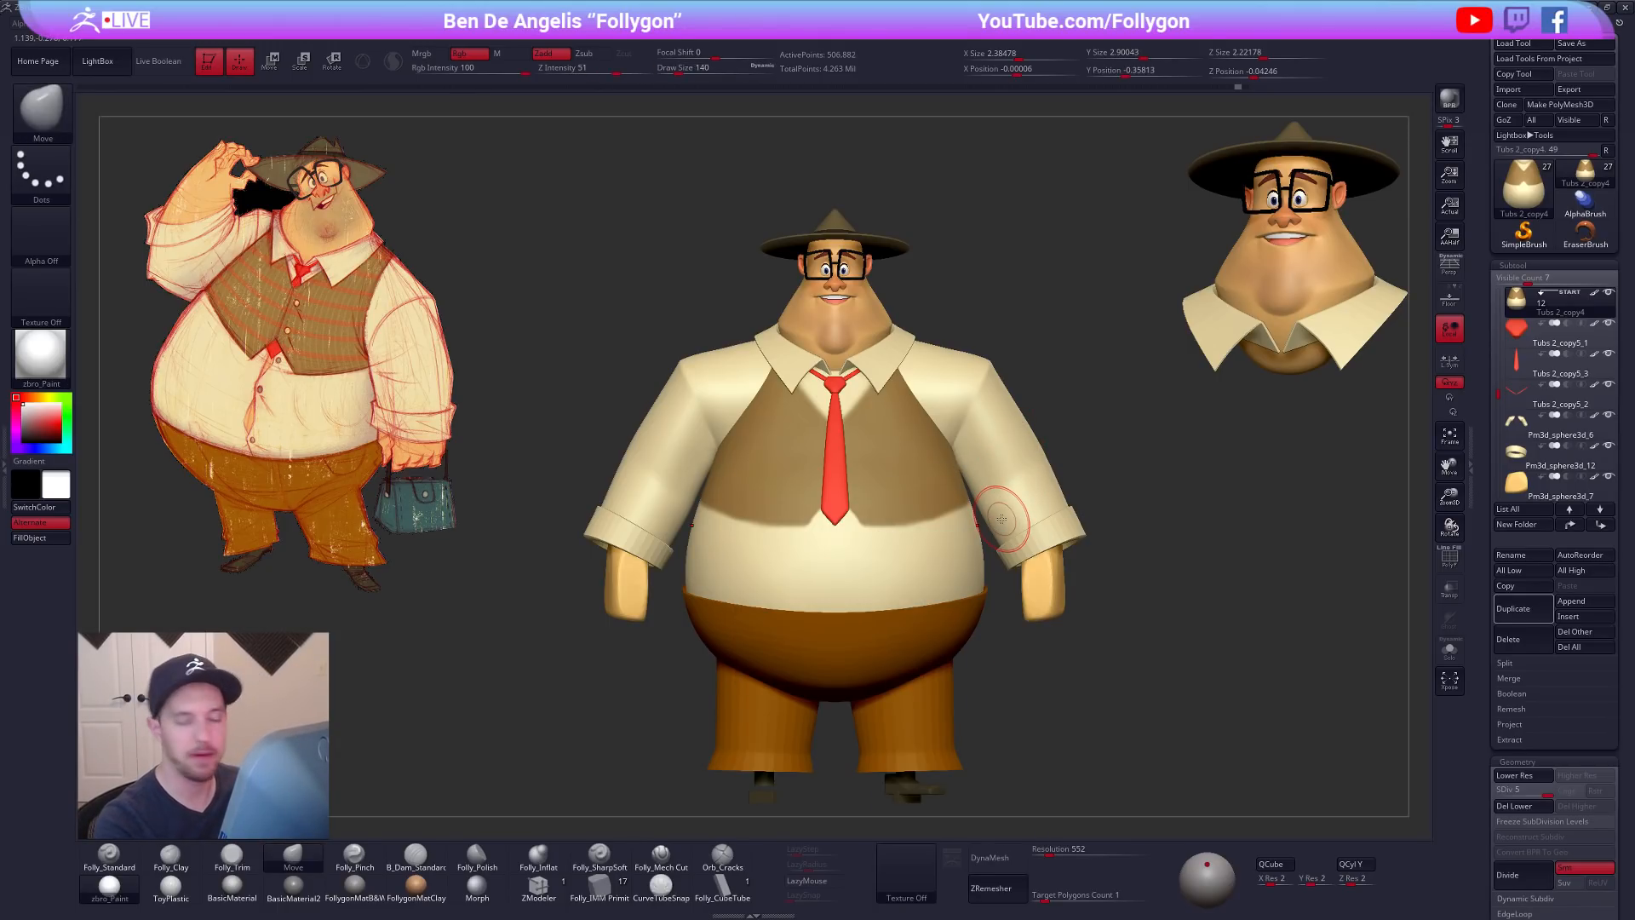
pyautogui.keyDown('alt'); pyautogui.moveTo(984, 639); pyautogui.dragTo(1025, 688); pyautogui.keyUp('alt')
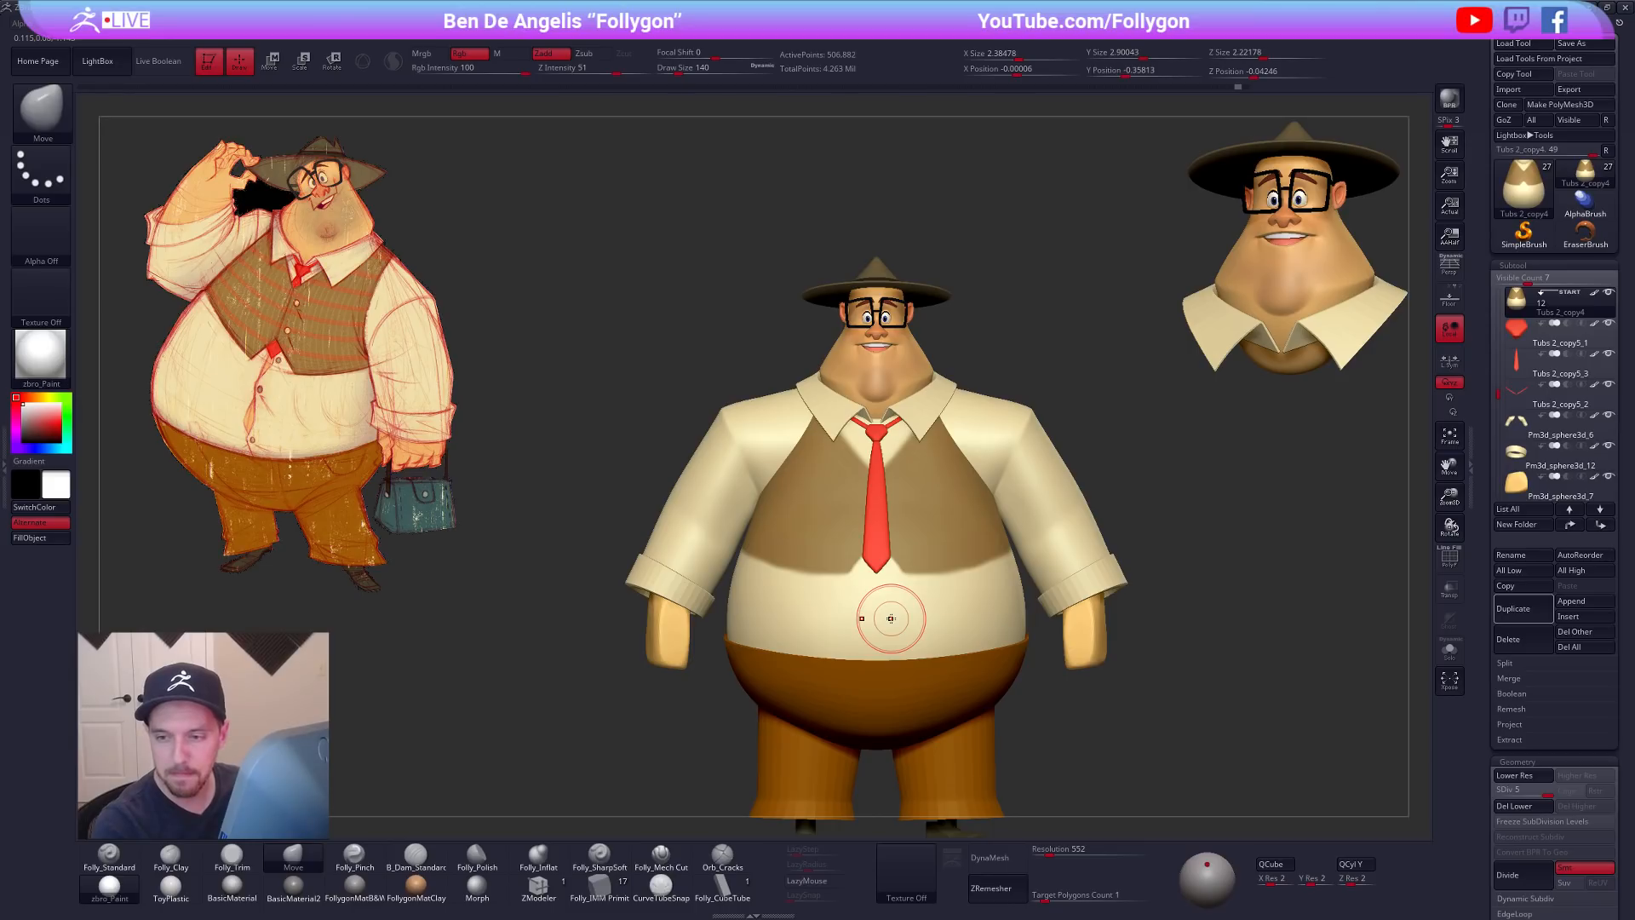
# Step: Isolate the active subtool and duplicate both the torso and the sleeves
pyautogui.hotkey('alt', 's')
pyautogui.keyDown('alt'); pyautogui.moveTo(929, 526); pyautogui.dragTo(952, 548, button='right'); pyautogui.keyUp('alt')
pyautogui.moveTo(960, 656)
pyautogui.mouseDown(button='right')
pyautogui.moveTo(1026, 628)
pyautogui.moveTo(1161, 674)
pyautogui.moveTo(1114, 644)
pyautogui.mouseUp(button='right')
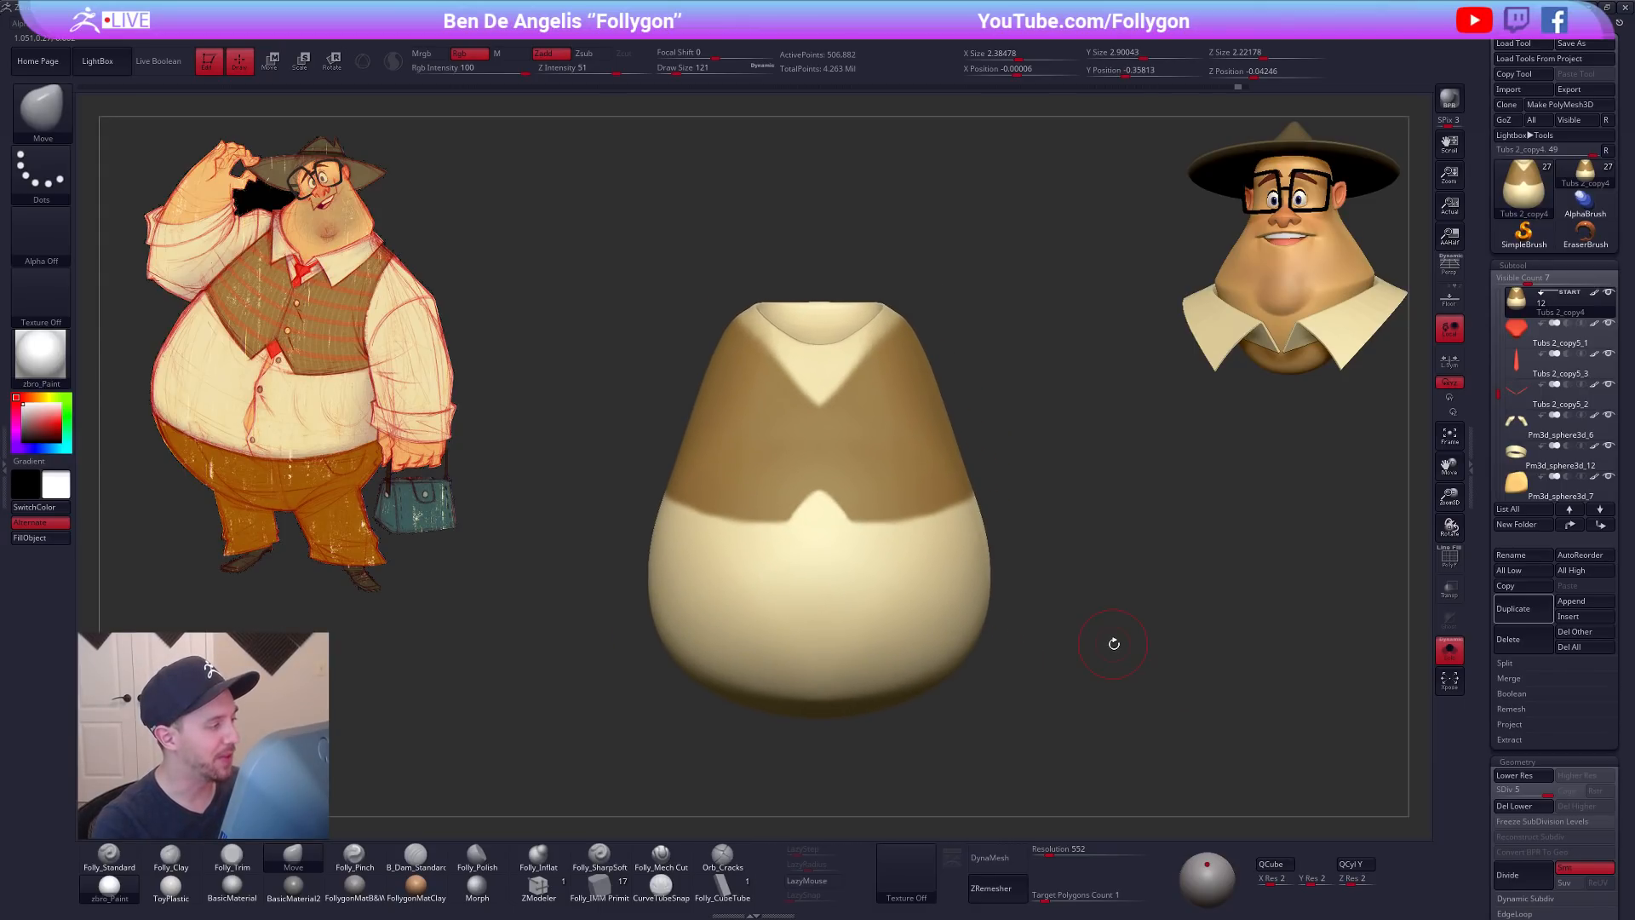
pyautogui.click(1529, 617)
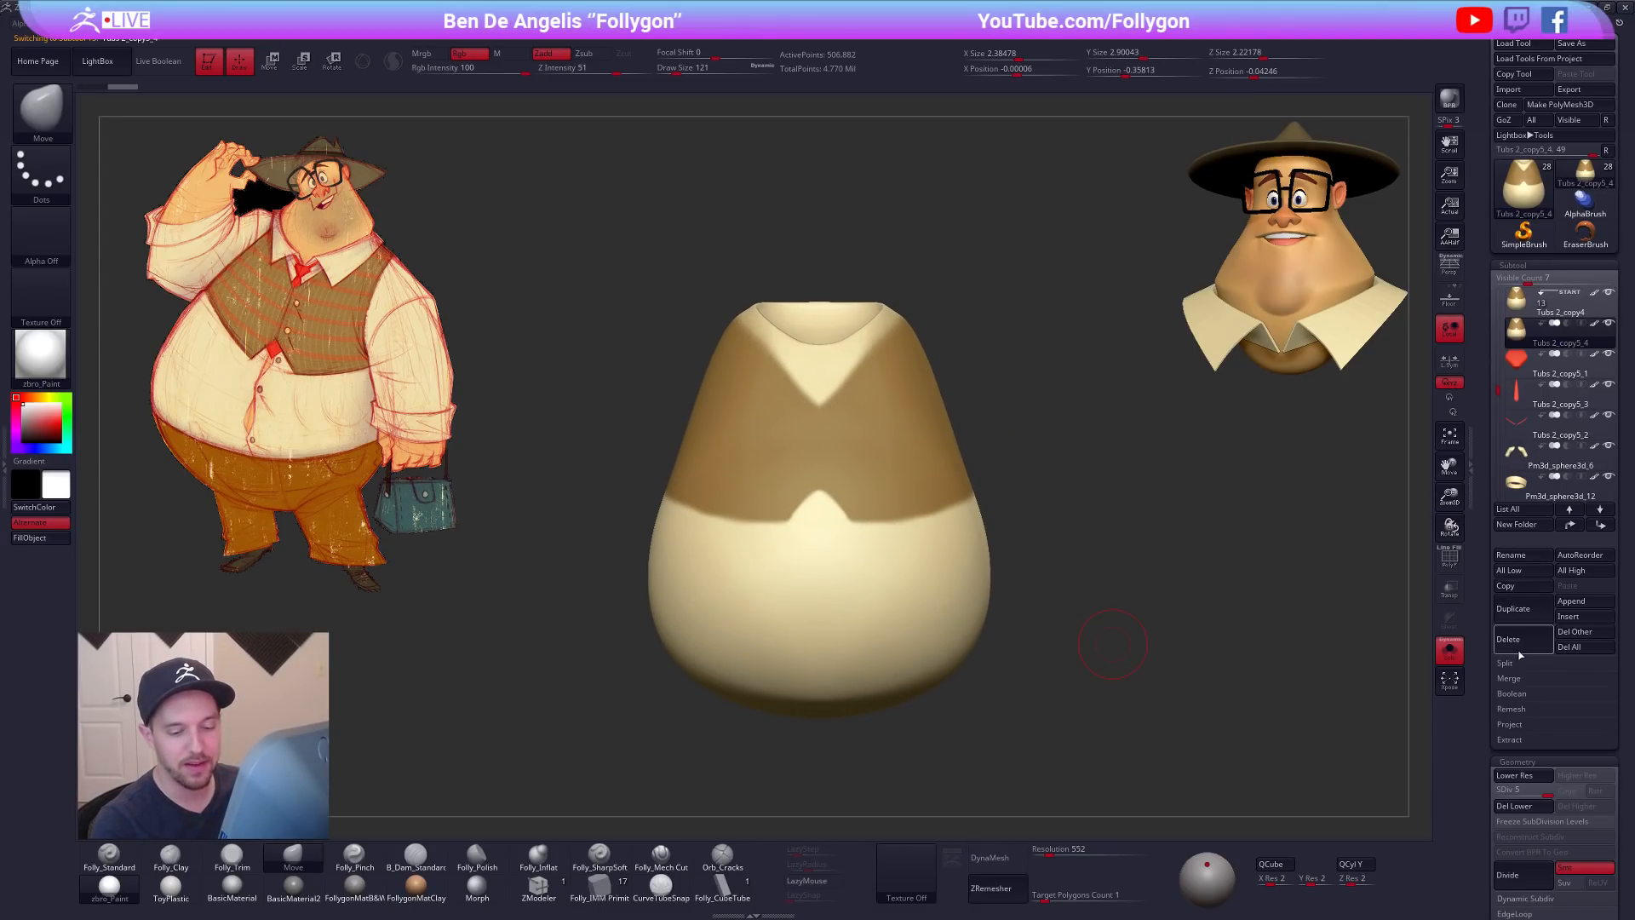
pyautogui.click(1533, 457)
pyautogui.click(1533, 617)
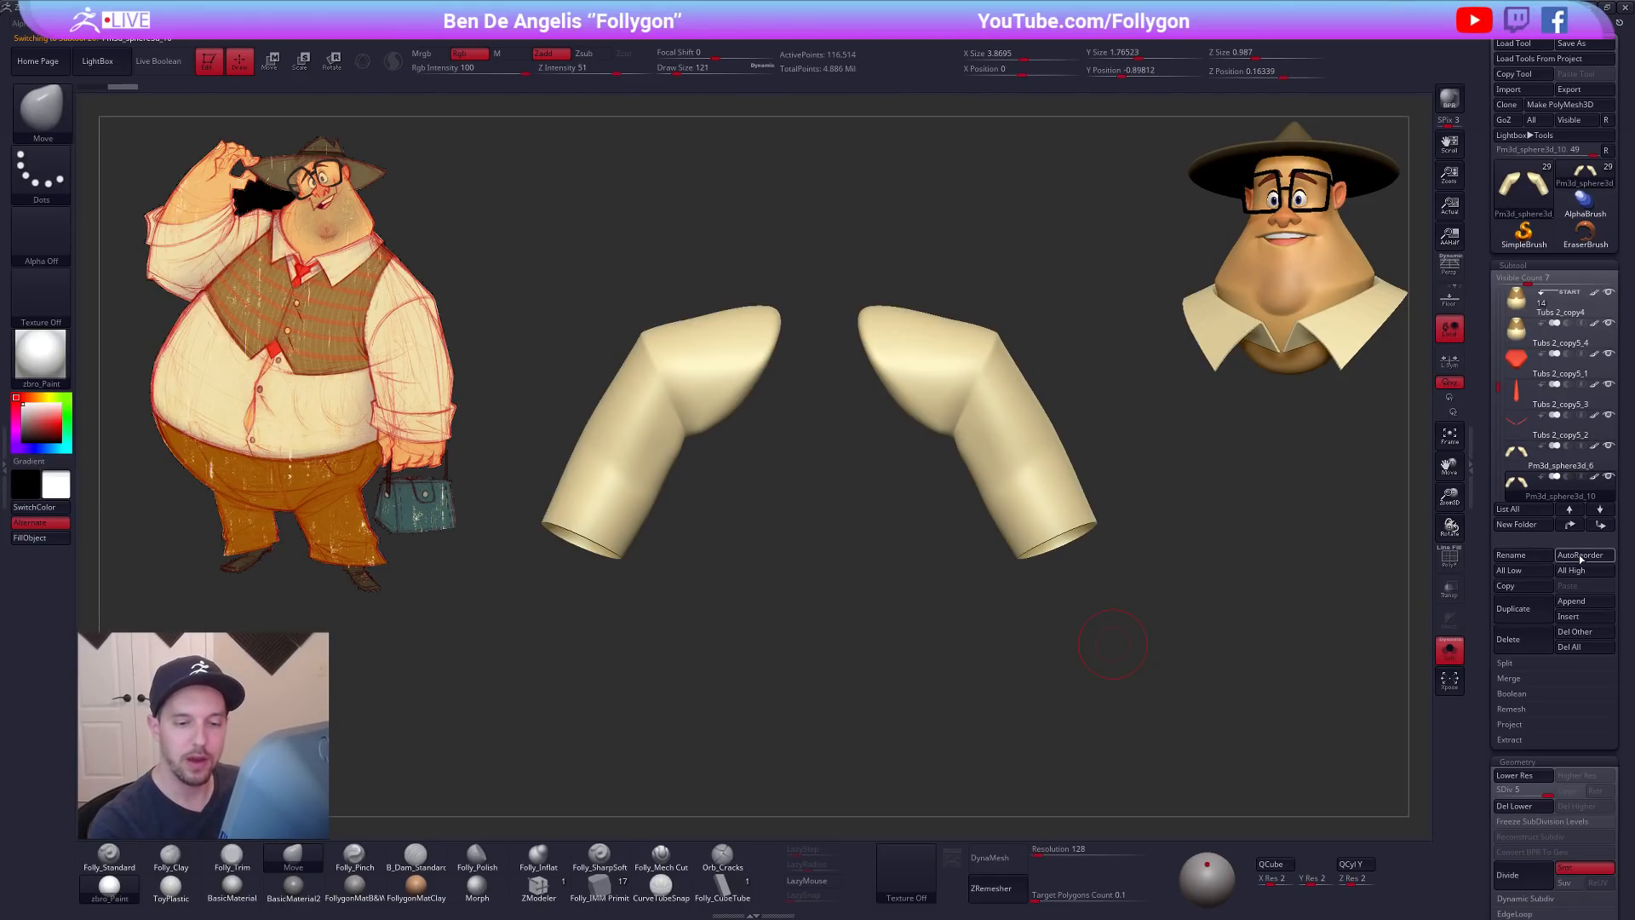
# Step: Move the sleeve copy directly below the torso copy in the subtool order and select the torso copy
pyautogui.click(1571, 525)
pyautogui.click(1571, 524)
pyautogui.click(1570, 524)
pyautogui.click(1571, 525)
pyautogui.click(1531, 339)
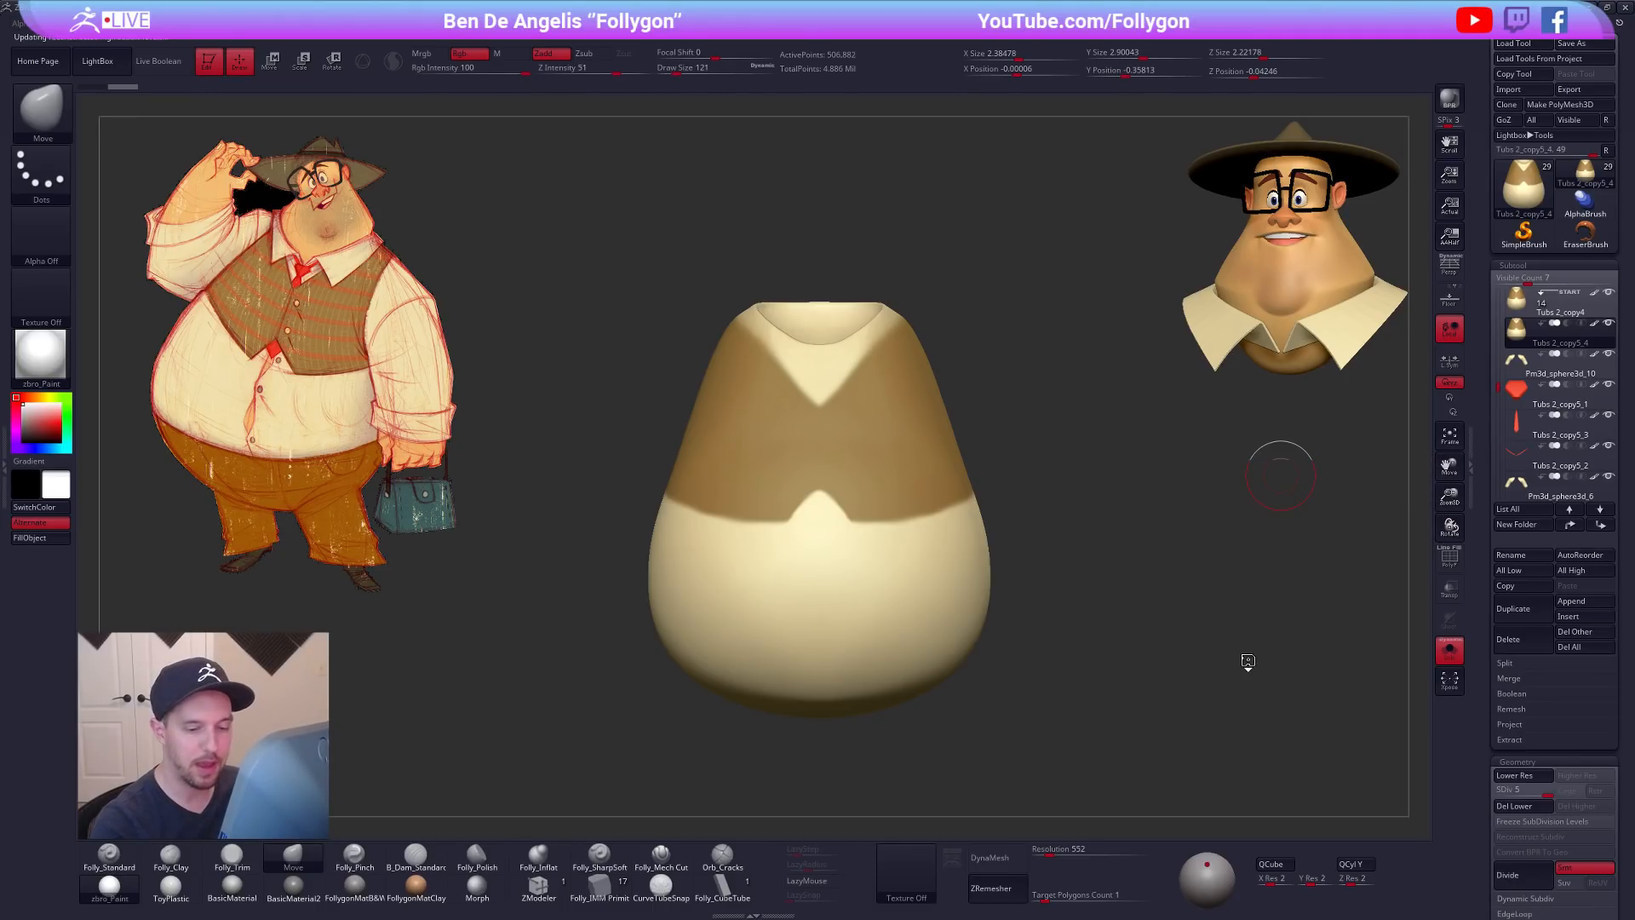
# Step: Merge the torso and sleeve copies without their lower subdivision levels, and hide all other subtools
pyautogui.click(1513, 807)
pyautogui.keyDown('shift'); pyautogui.click(1608, 415); pyautogui.keyUp('shift')
pyautogui.click(1608, 323)
pyautogui.moveTo(1133, 687); pyautogui.dragTo(1030, 696)
pyautogui.hotkey('shift', 'f')
pyautogui.hotkey('shift', 'f')
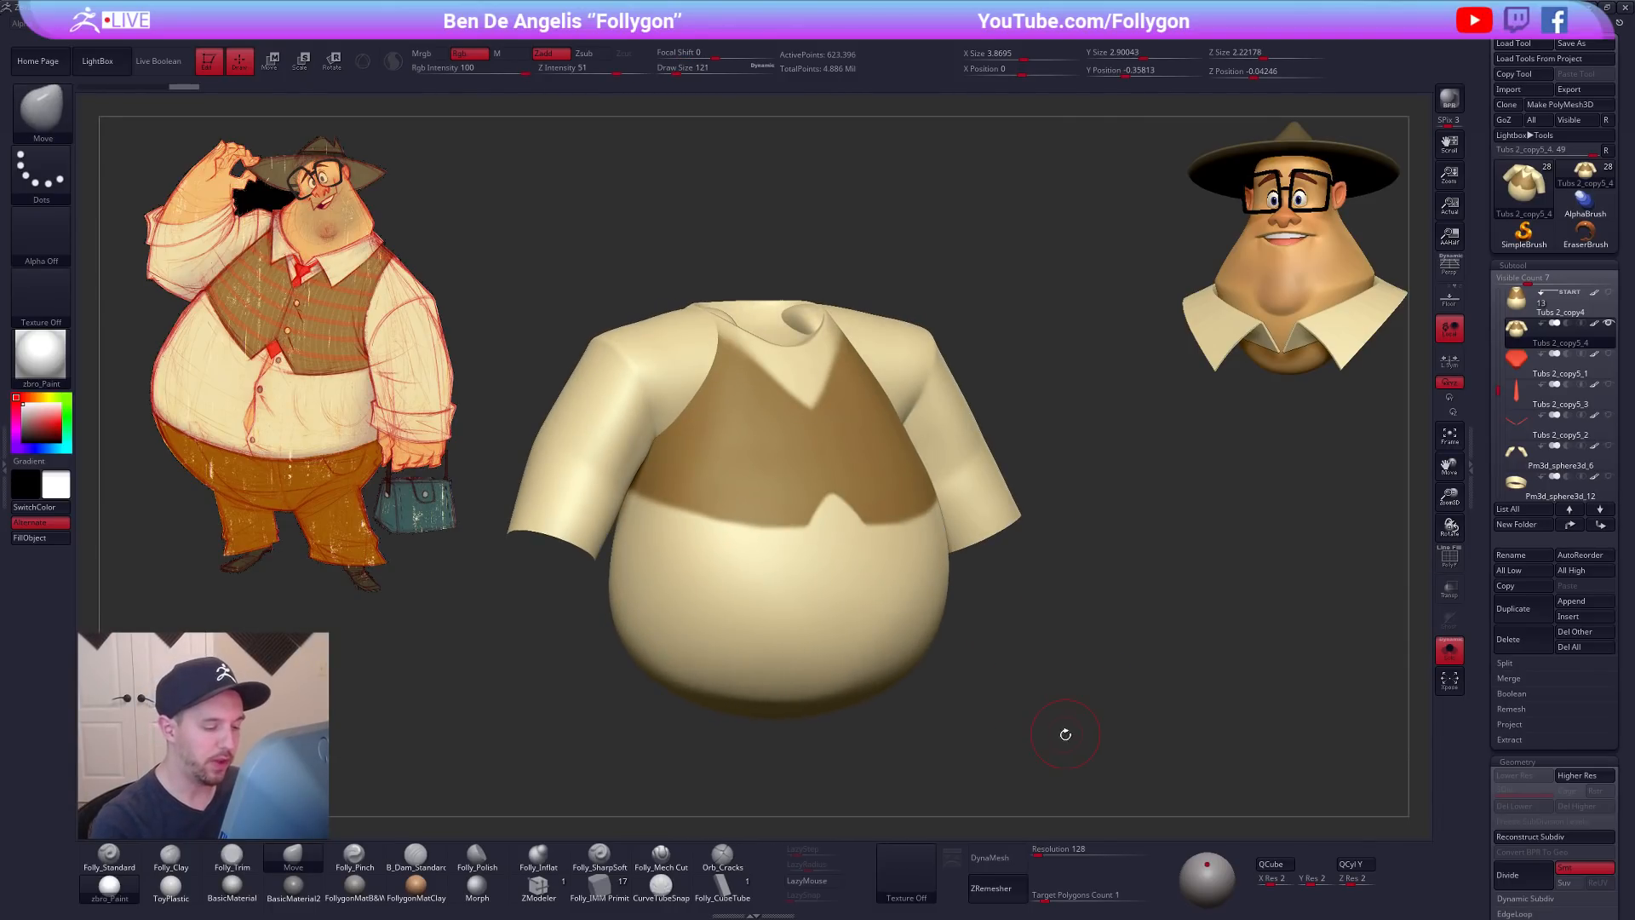
# Step: Turn off the merged shirt's polypaint and display it with the FollygonMatB&W material
pyautogui.click(1594, 323)
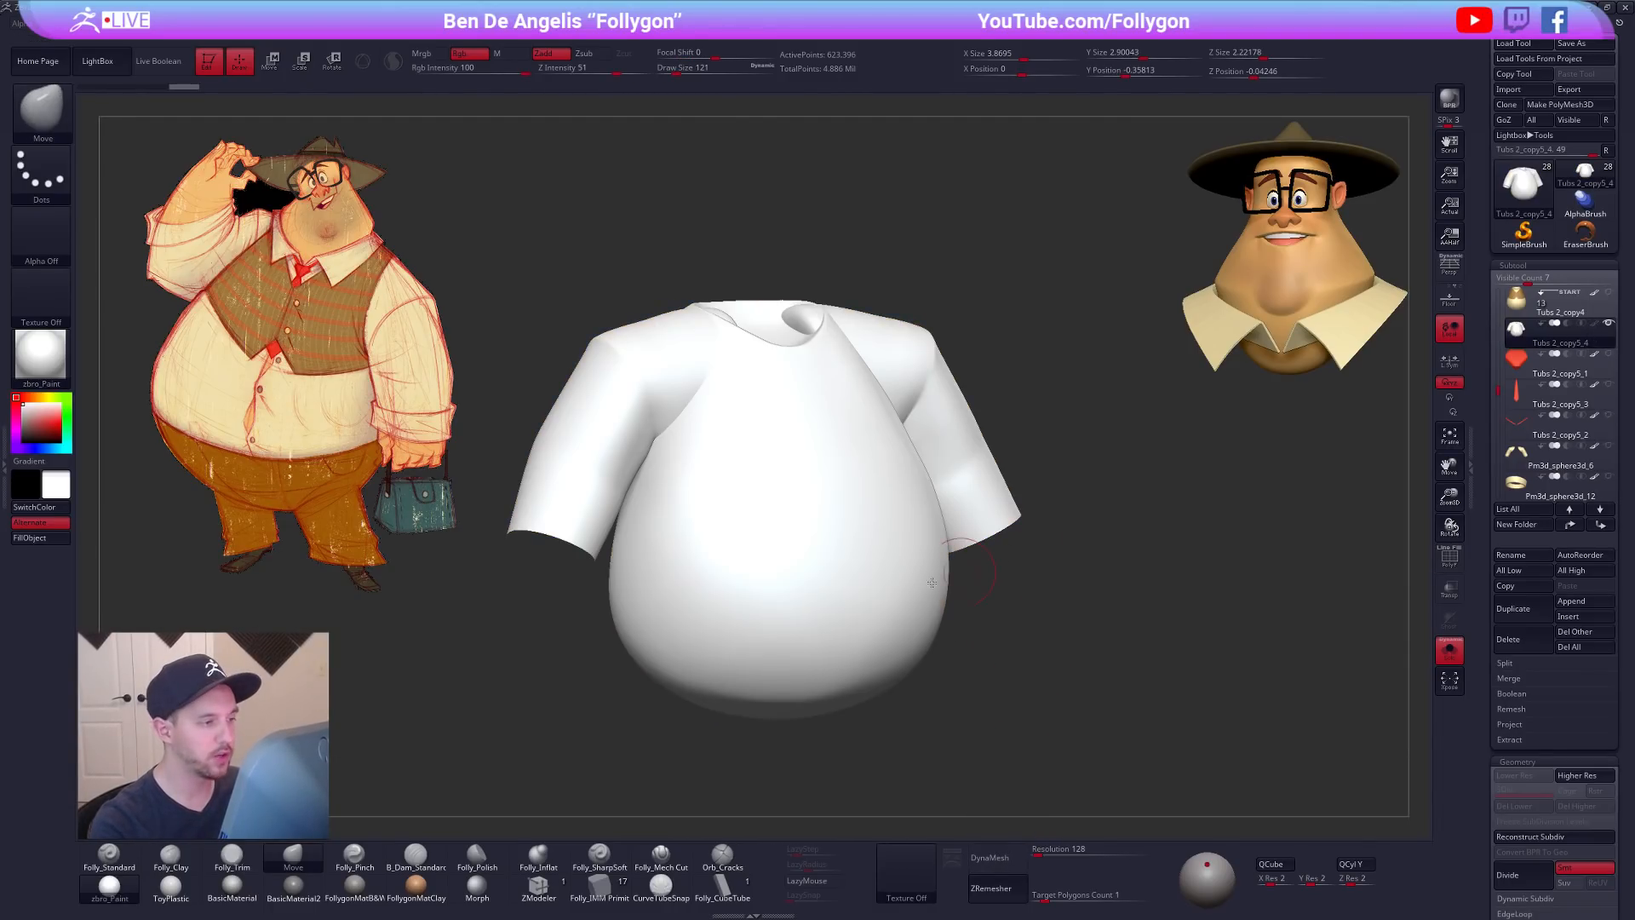
pyautogui.click(354, 886)
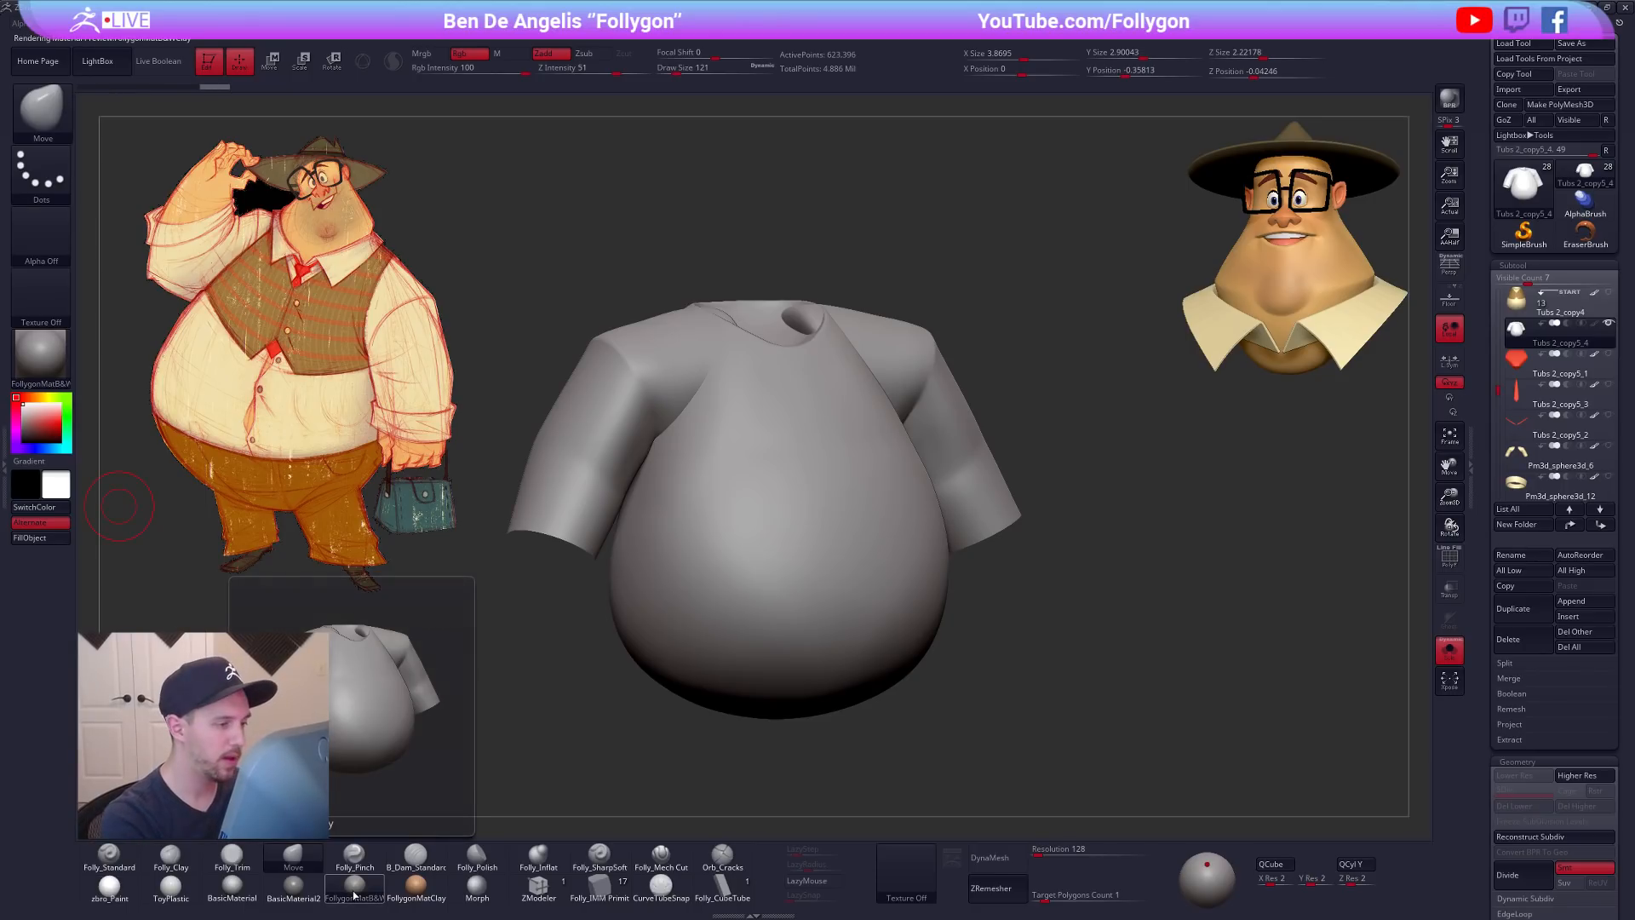
# Step: DynaMesh the merged shirt at resolution 336 and check the result from the front and side
pyautogui.write('336')
pyautogui.press('Return')
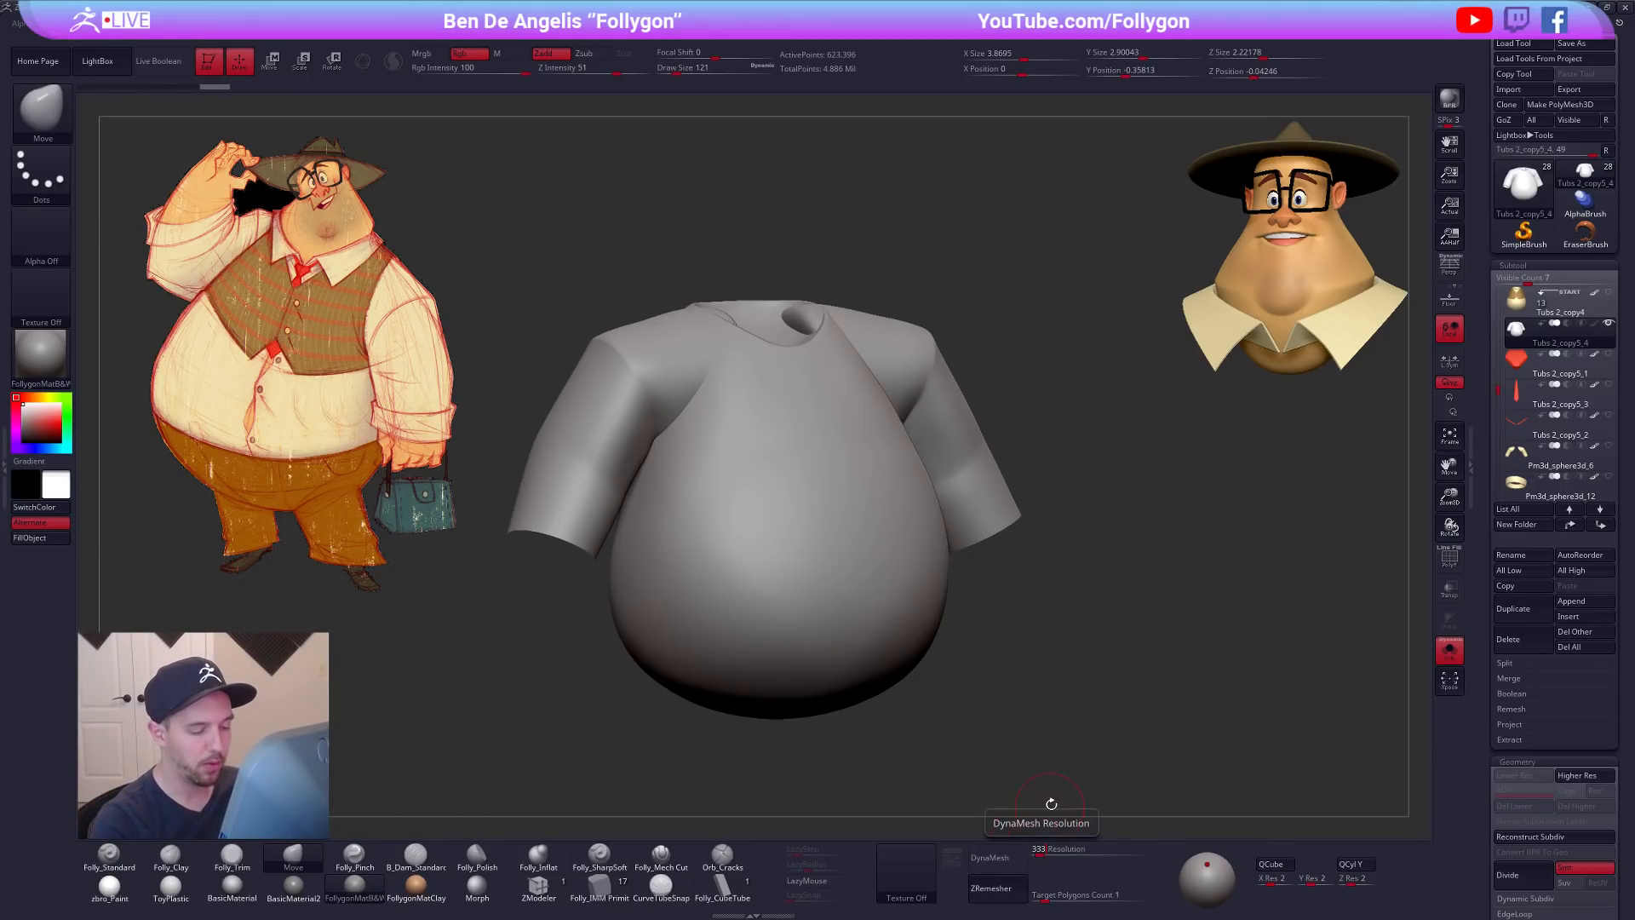
pyautogui.click(988, 867)
pyautogui.hotkey('shift', 'f')
pyautogui.hotkey('shift', 'f')
pyautogui.moveTo(1054, 773); pyautogui.dragTo(950, 685)
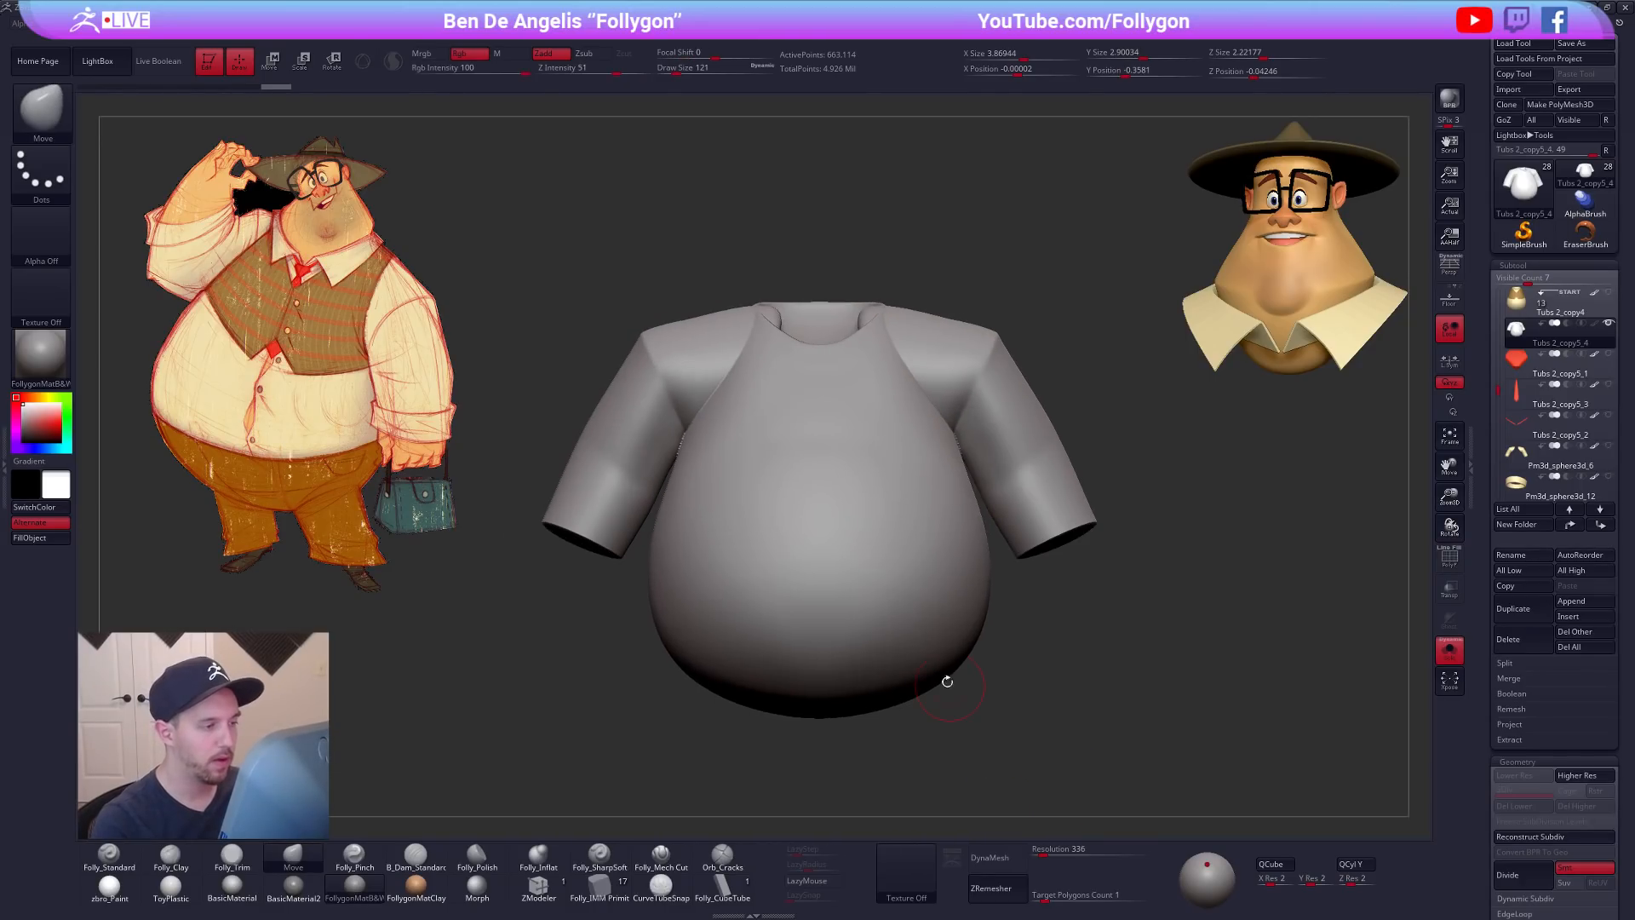
pyautogui.moveTo(909, 612); pyautogui.dragTo(924, 623, button='right')
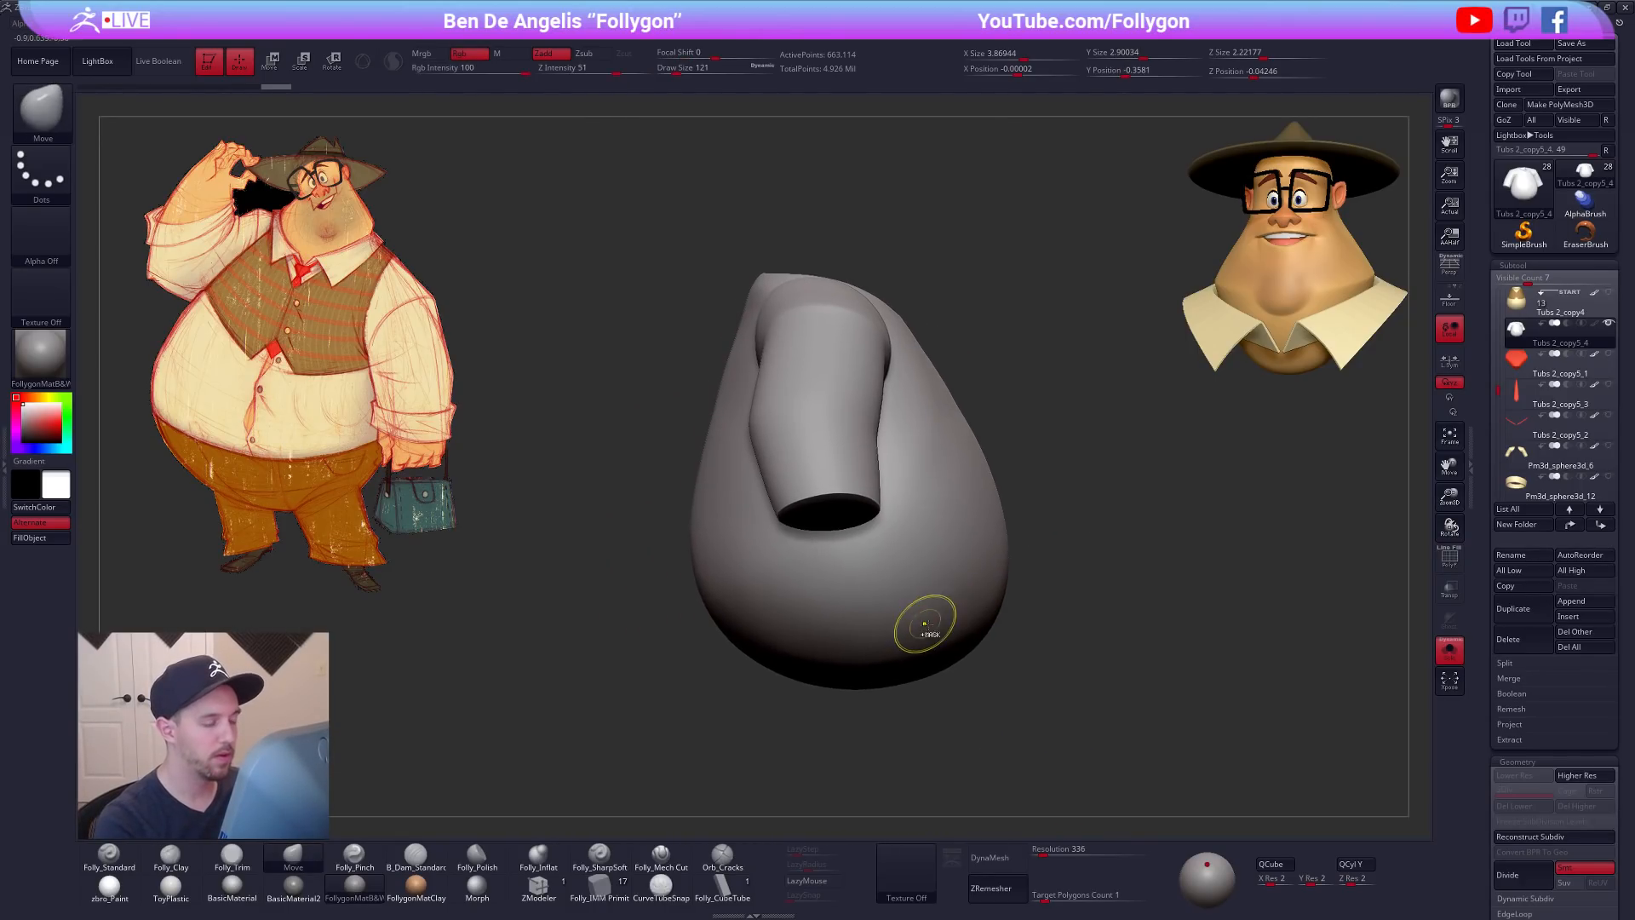
# Step: Undo the DynaMesh, stepping through the edit history to the merged shirt without polypaint
pyautogui.hotkey('ctrl', 'z')
pyautogui.hotkey('ctrl', 'z')
pyautogui.moveTo(1104, 673); pyautogui.dragTo(1038, 685)
pyautogui.hotkey('ctrl', 'z')
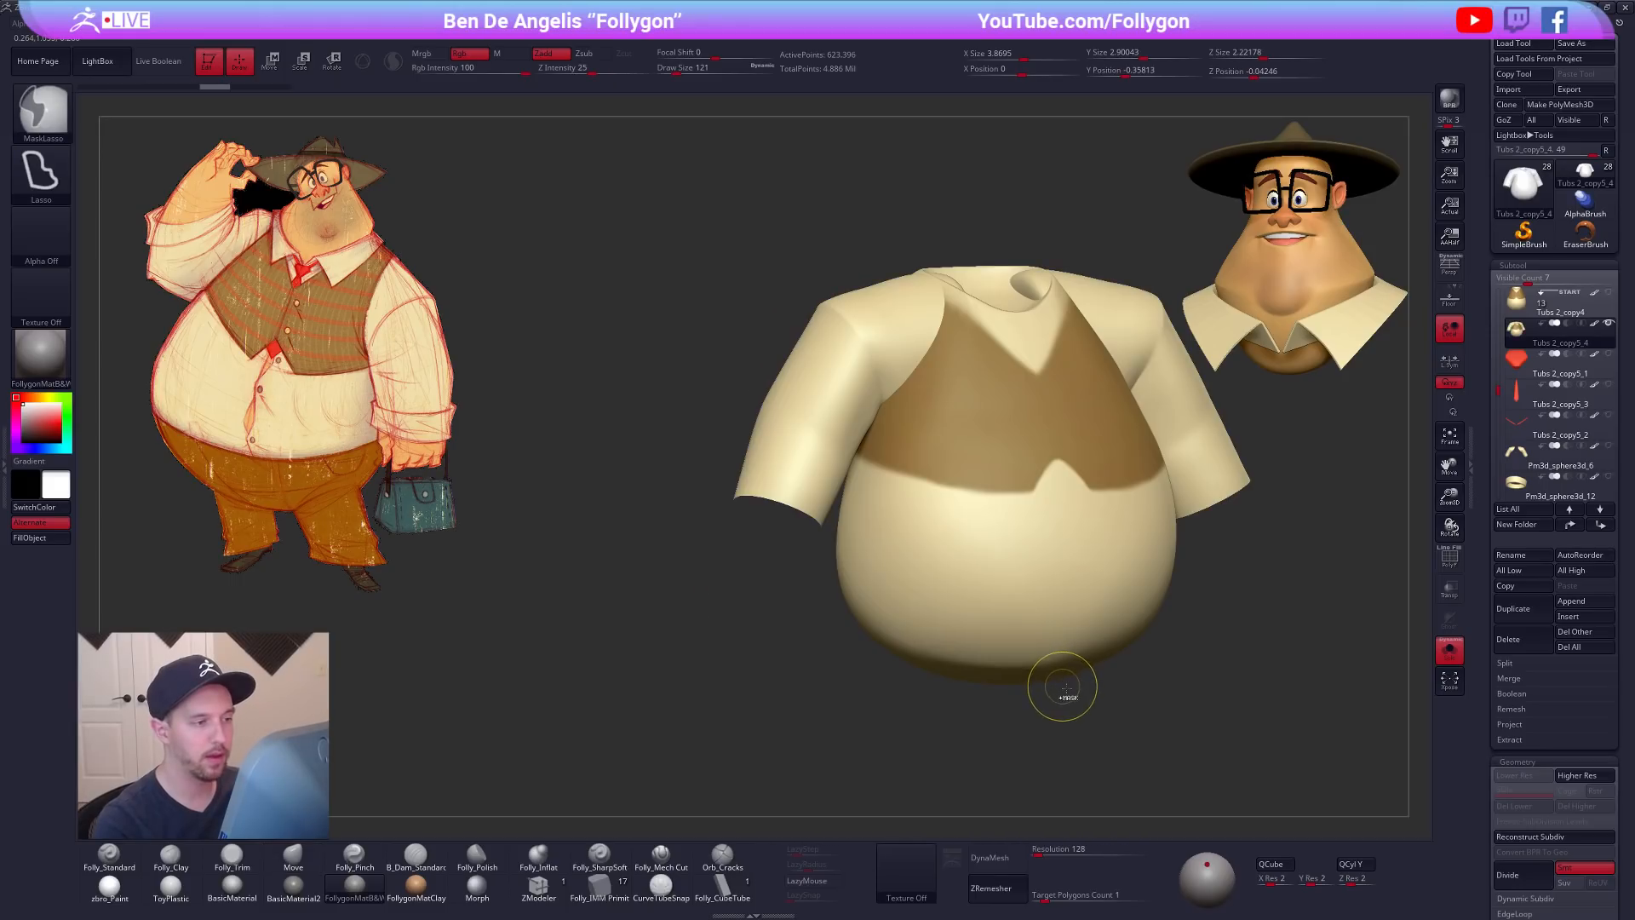
pyautogui.hotkey('shift', 'f')
pyautogui.keyDown('alt'); pyautogui.moveTo(1198, 686); pyautogui.dragTo(1132, 665); pyautogui.keyUp('alt')
pyautogui.hotkey('ctrl', 'z')
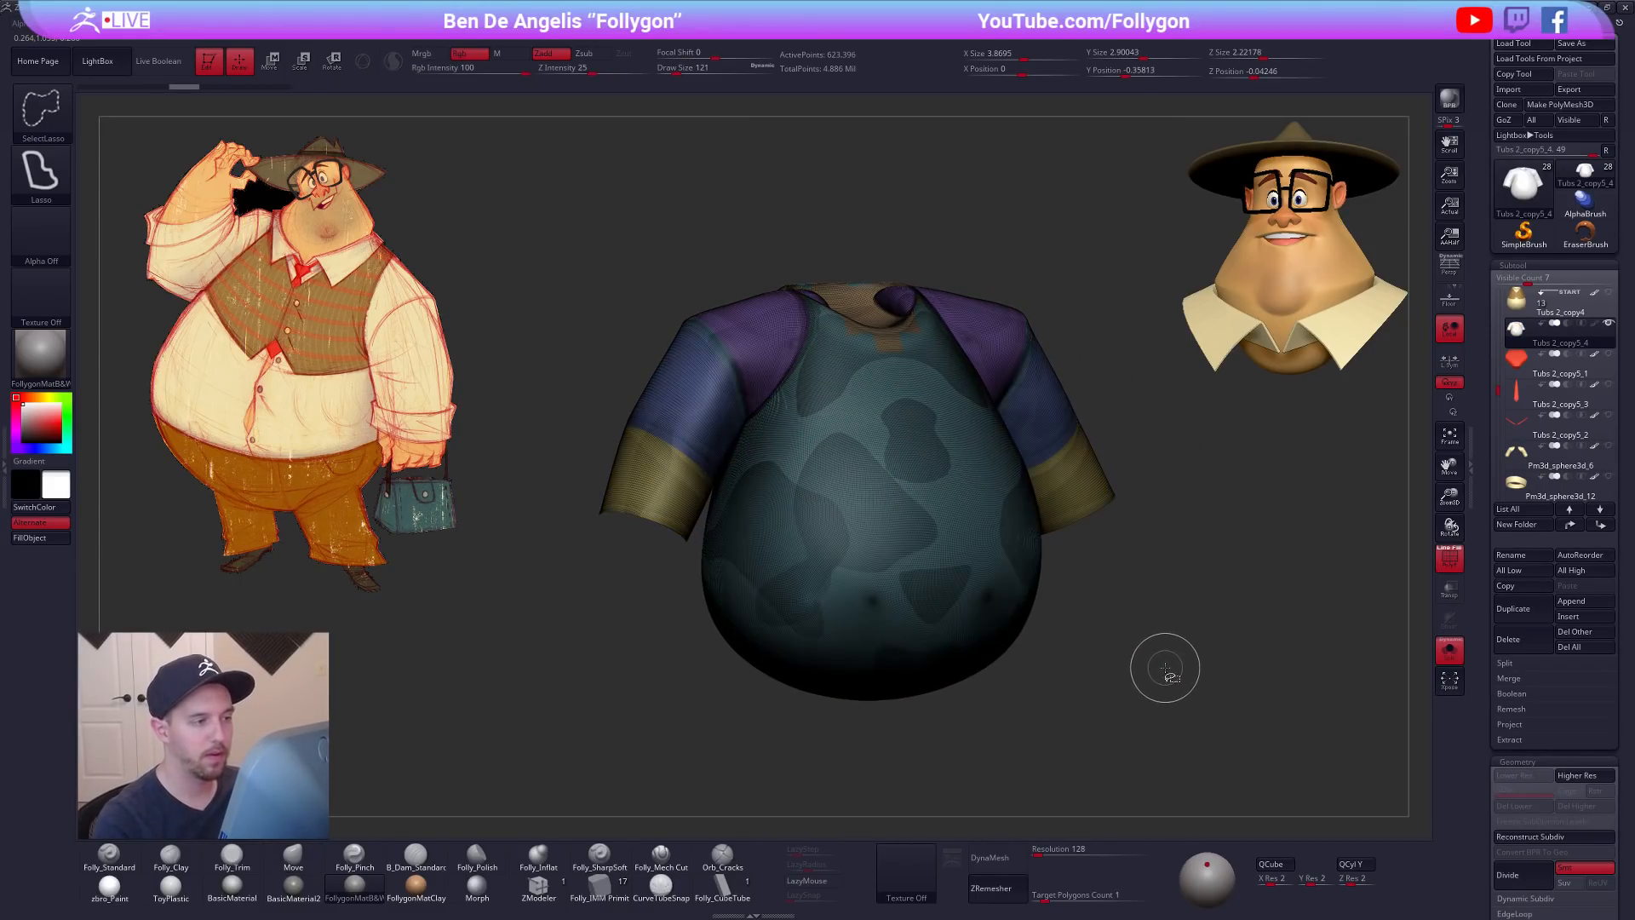
pyautogui.hotkey('ctrl', 'shift', 'z')
pyautogui.hotkey('ctrl', 'shift', 'z')
pyautogui.hotkey('ctrl', 'shift', 'z')
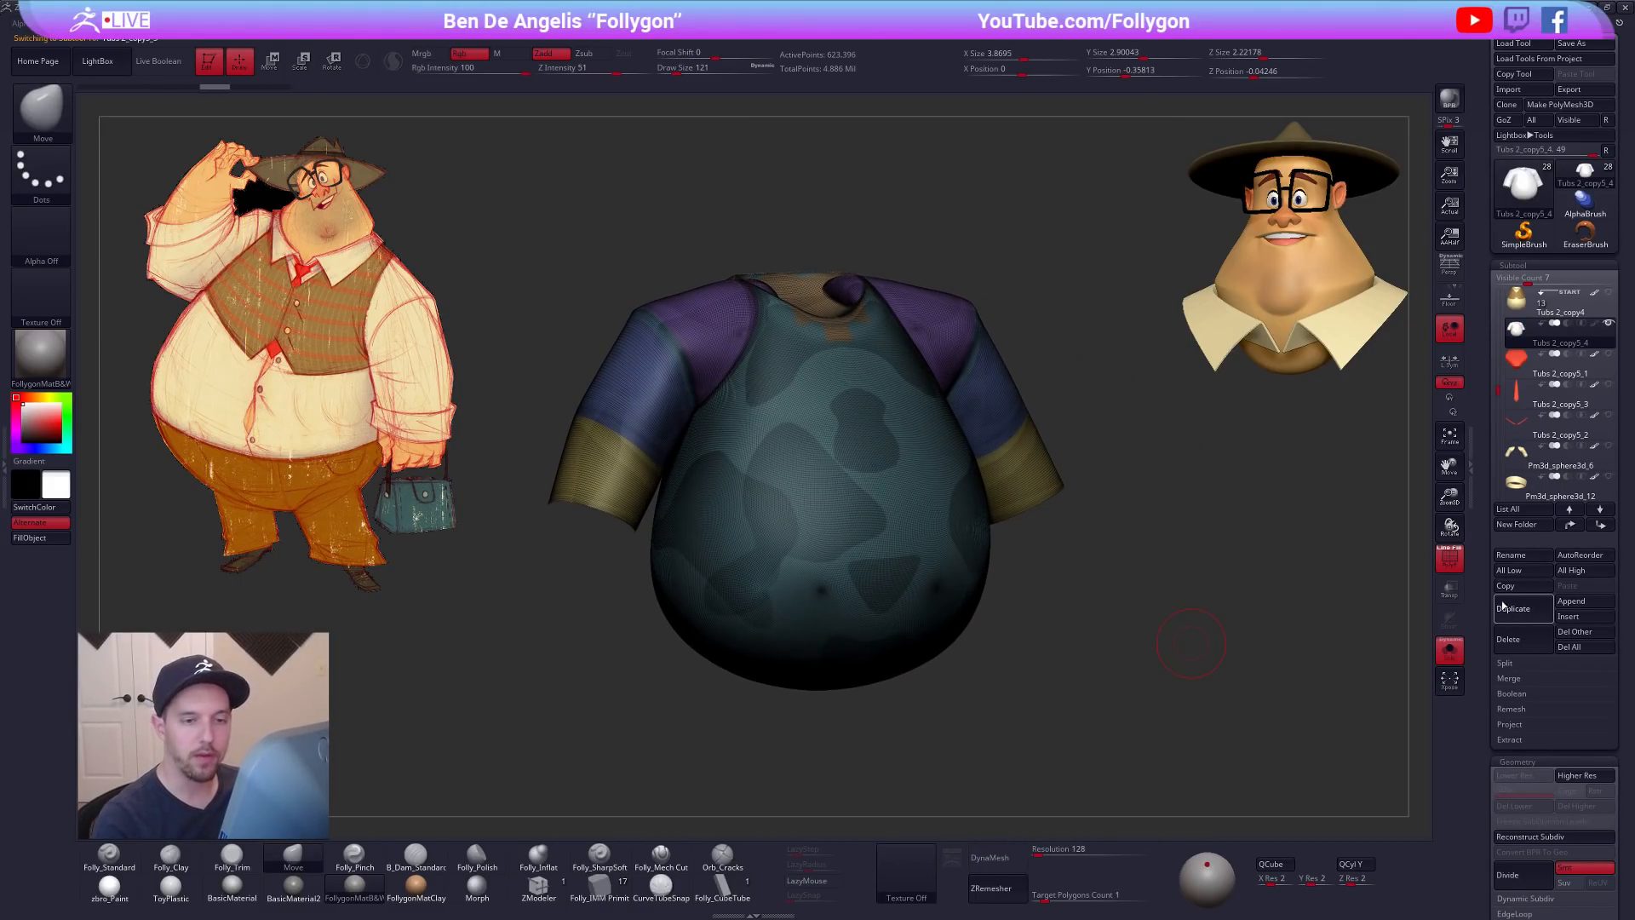
# Step: Duplicate the merged shirt and auto-group the copy so torso and sleeves get separate polygroups
pyautogui.hotkey('shift', 'f')
pyautogui.press('space')
pyautogui.click(967, 548)
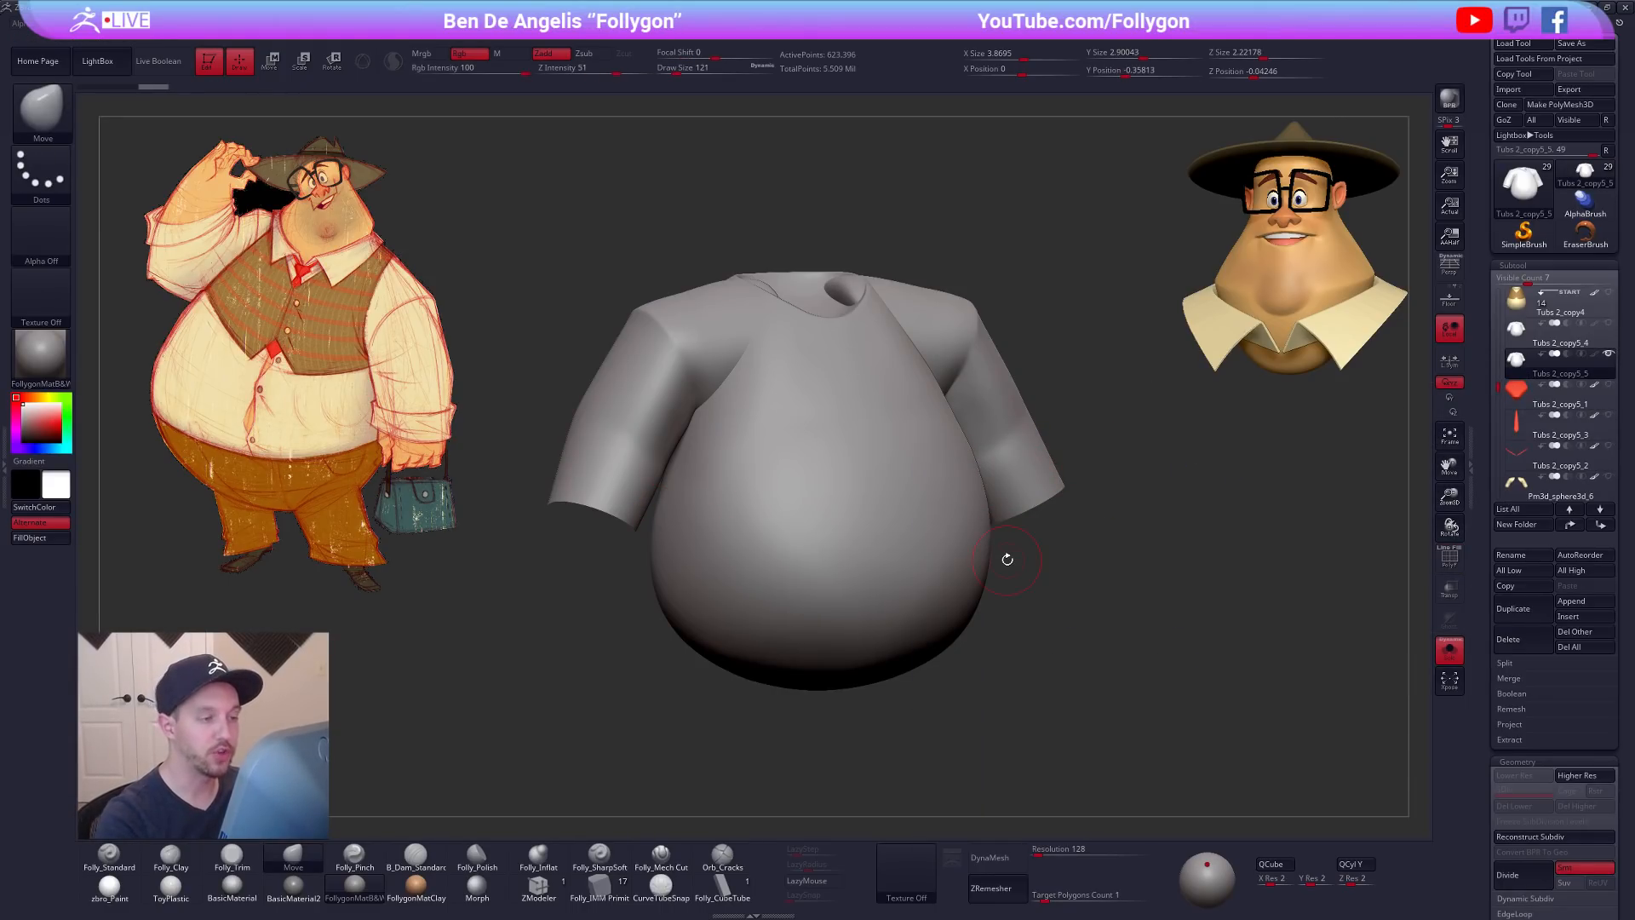
pyautogui.hotkey('shift', 'f')
# Step: Show only the copy's torso polygroup, delete the hidden sleeves and turn off the polyframe display
pyautogui.hotkey('ctrl', 'shift')
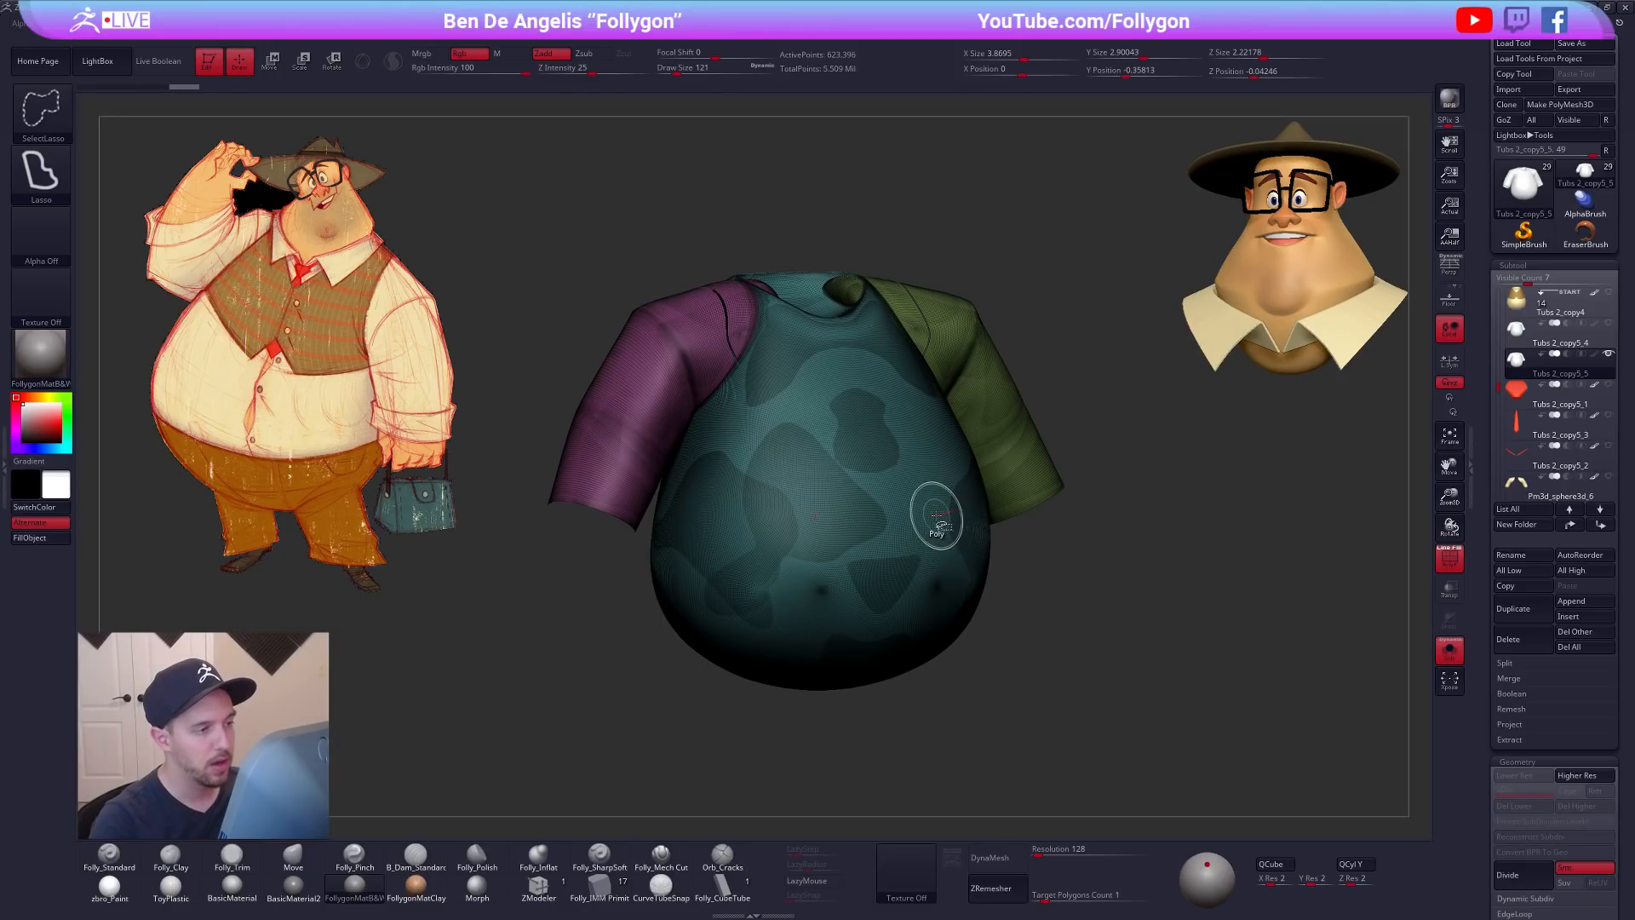
pyautogui.keyDown('ctrl'); pyautogui.keyDown('shift'); pyautogui.click(899, 561); pyautogui.keyUp('shift'); pyautogui.keyUp('ctrl')
pyautogui.rightClick(904, 498)
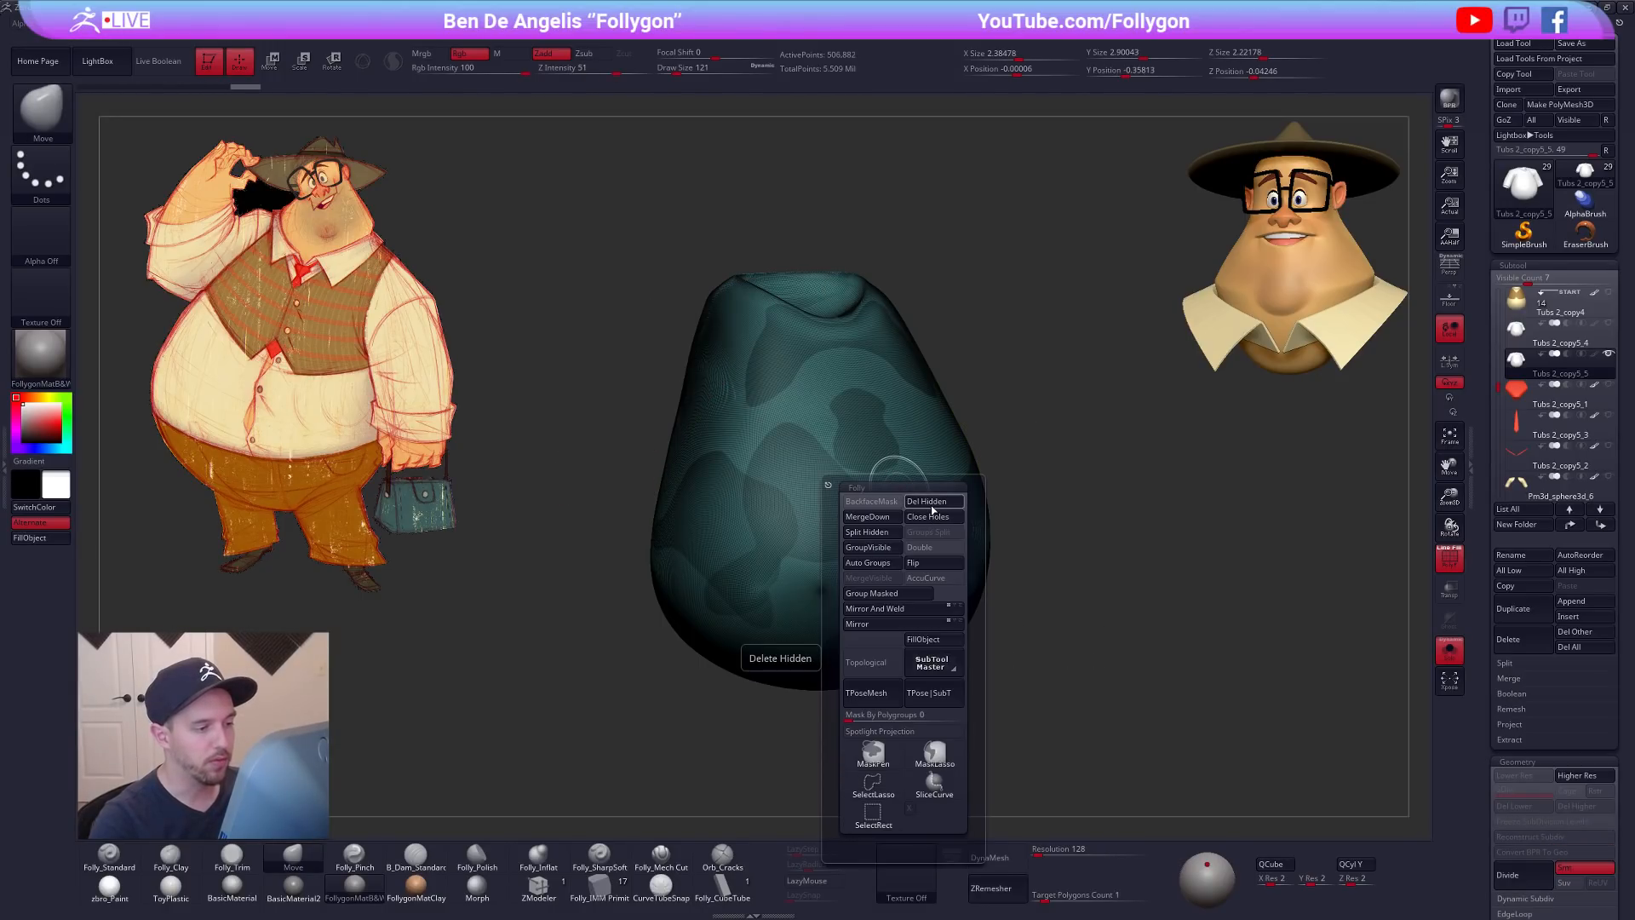
pyautogui.click(933, 509)
pyautogui.hotkey('shift', 'f')
pyautogui.moveTo(1025, 551)
pyautogui.keyDown('shift'); pyautogui.mouseDown()
pyautogui.moveTo(1048, 528)
pyautogui.moveTo(997, 545)
pyautogui.mouseUp(); pyautogui.keyUp('shift')
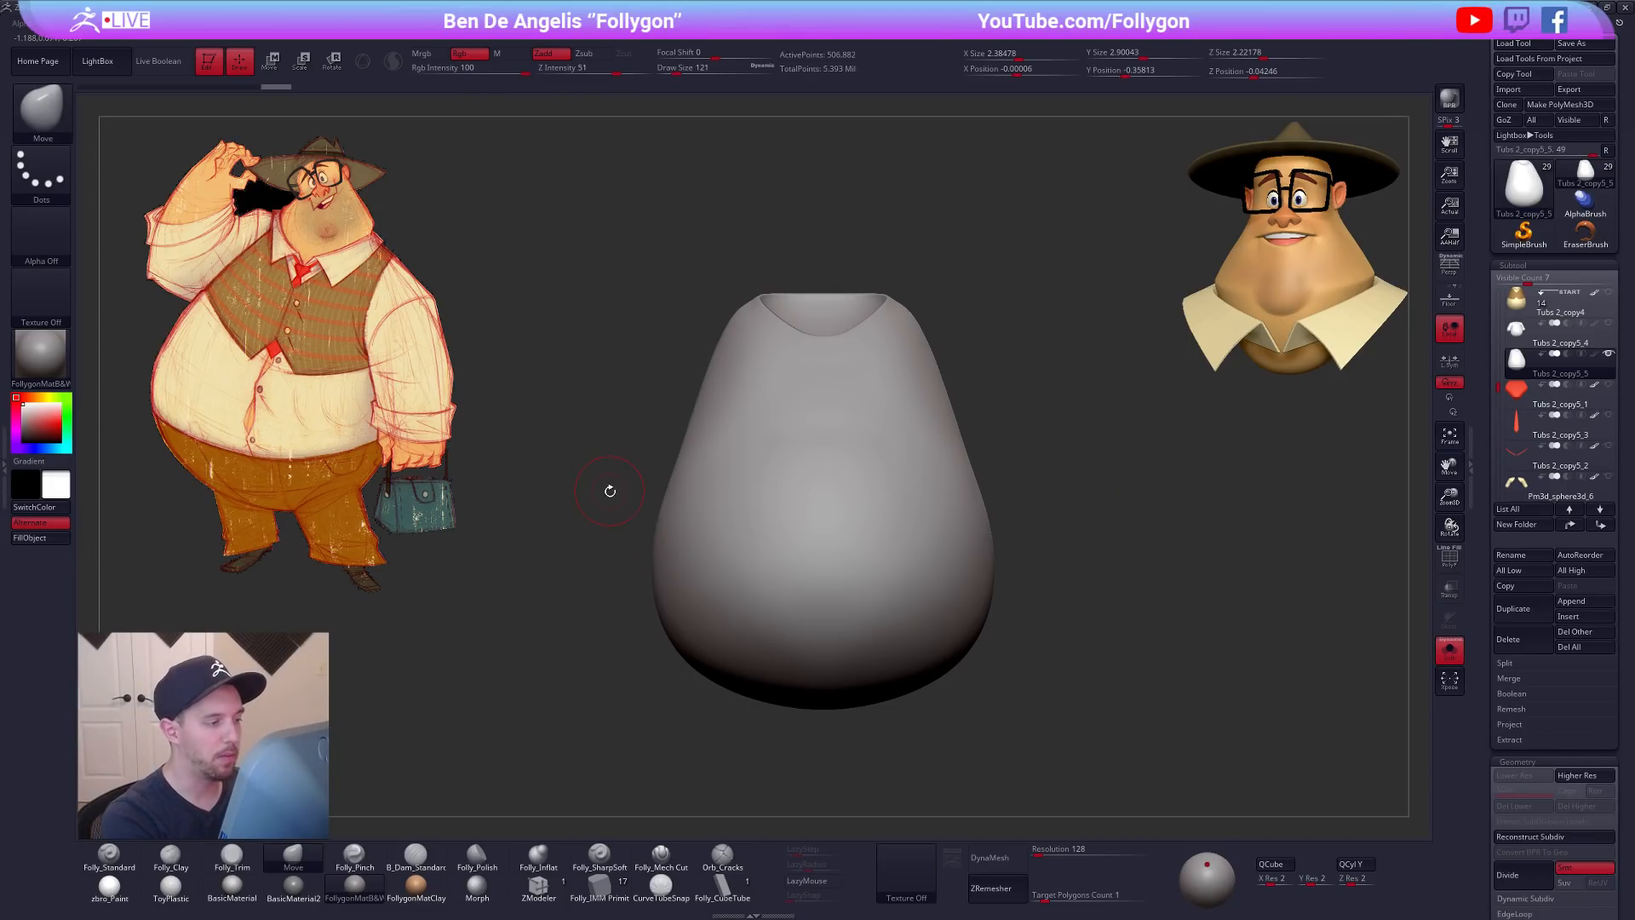
# Step: Mask a horizontal band across the middle of the torso copy with a rectangular mask from the side
pyautogui.press('ctrl')
pyautogui.moveTo(597, 468)
pyautogui.keyDown('ctrl'); pyautogui.mouseDown()
pyautogui.moveTo(1008, 505)
pyautogui.moveTo(1058, 366)
pyautogui.moveTo(597, 379)
pyautogui.mouseUp(); pyautogui.keyUp('ctrl')
pyautogui.moveTo(1016, 527); pyautogui.dragTo(1022, 532)
pyautogui.hotkey('ctrl', 'z')
pyautogui.press('space')
pyautogui.click(679, 722)
pyautogui.click(622, 709)
pyautogui.moveTo(596, 522)
pyautogui.keyDown('ctrl'); pyautogui.mouseDown()
pyautogui.moveTo(909, 401)
pyautogui.moveTo(1016, 397)
pyautogui.moveTo(1026, 445)
pyautogui.mouseUp(); pyautogui.keyUp('ctrl')
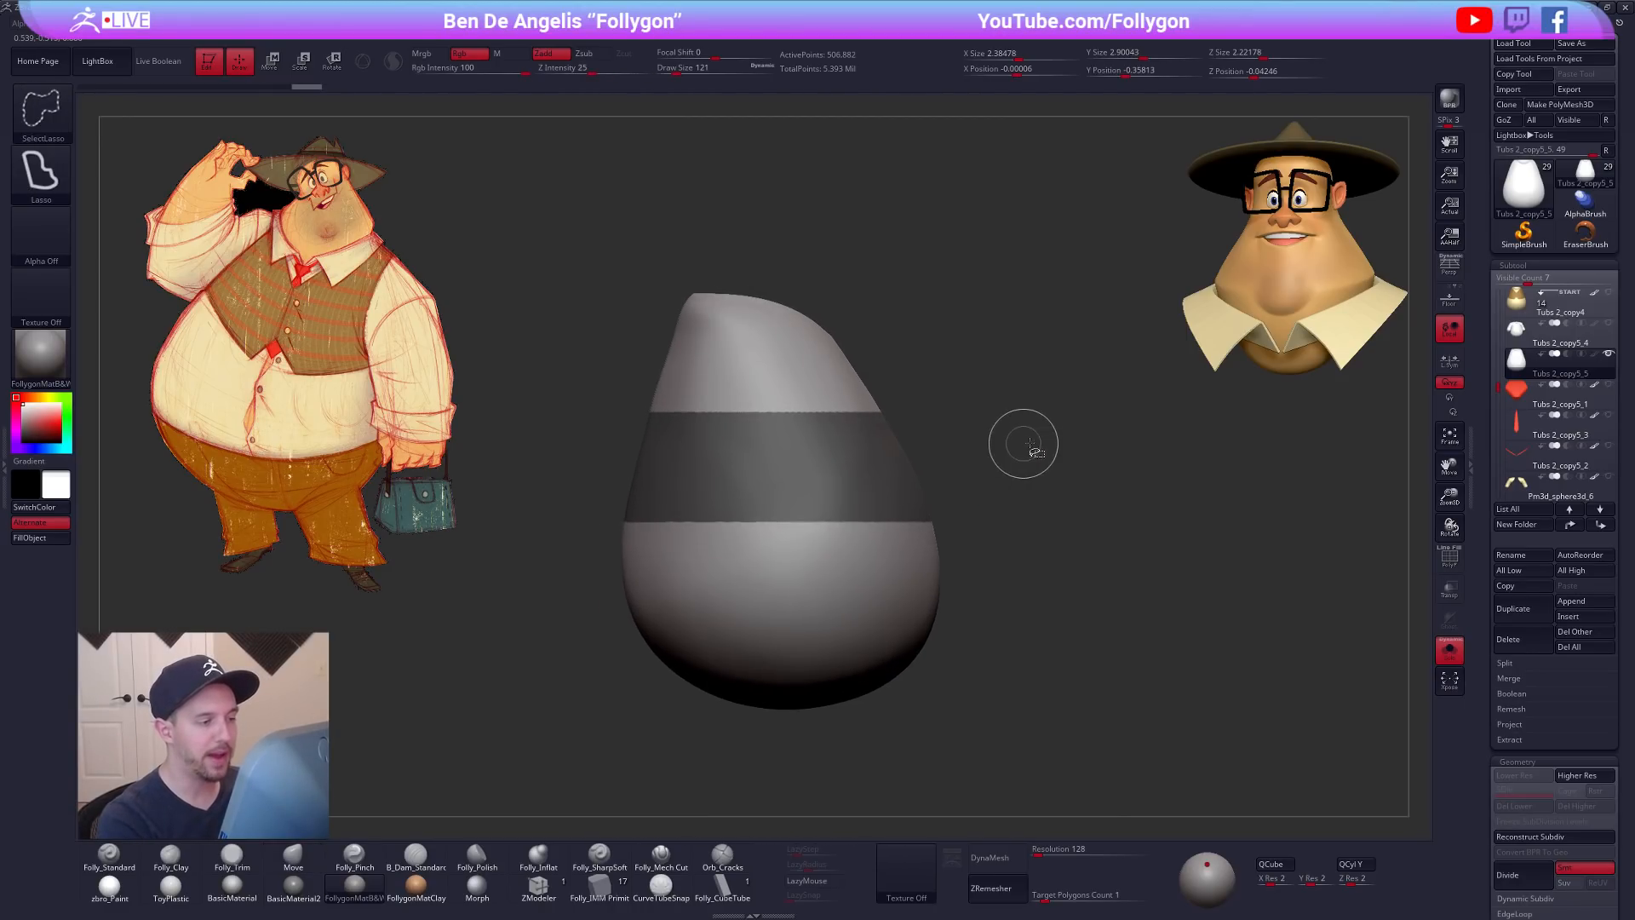
pyautogui.press('space')
pyautogui.click(1079, 688)
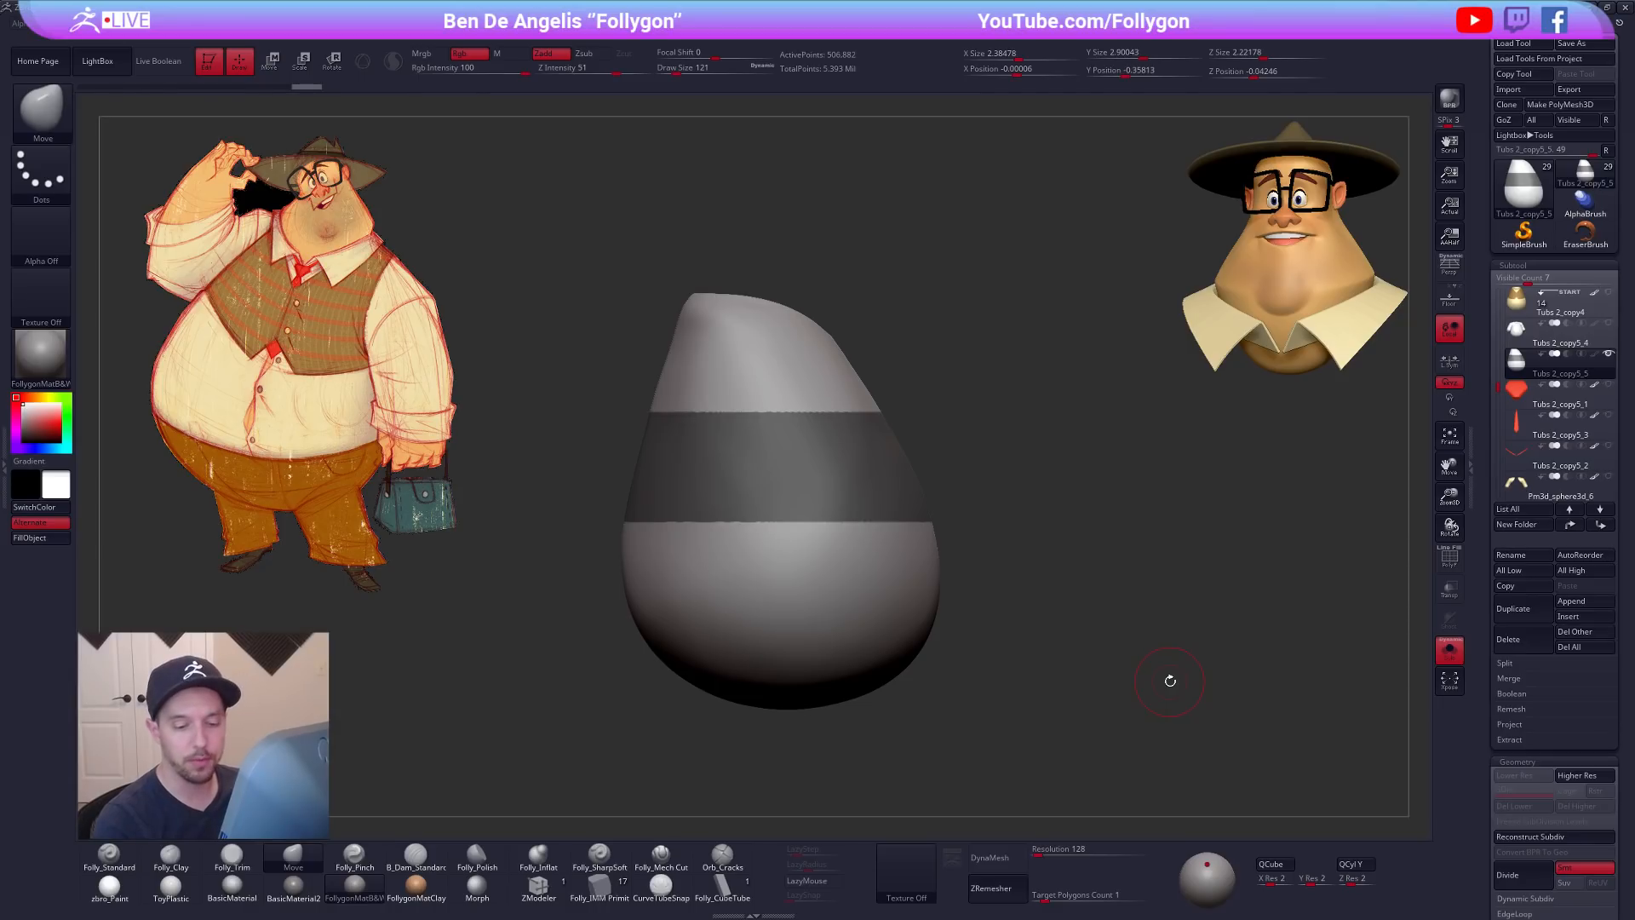
# Step: Preview an extraction of the masked band at thicknesses of 0.02 and 0.005, and discard it while keeping the mask
pyautogui.click(1525, 740)
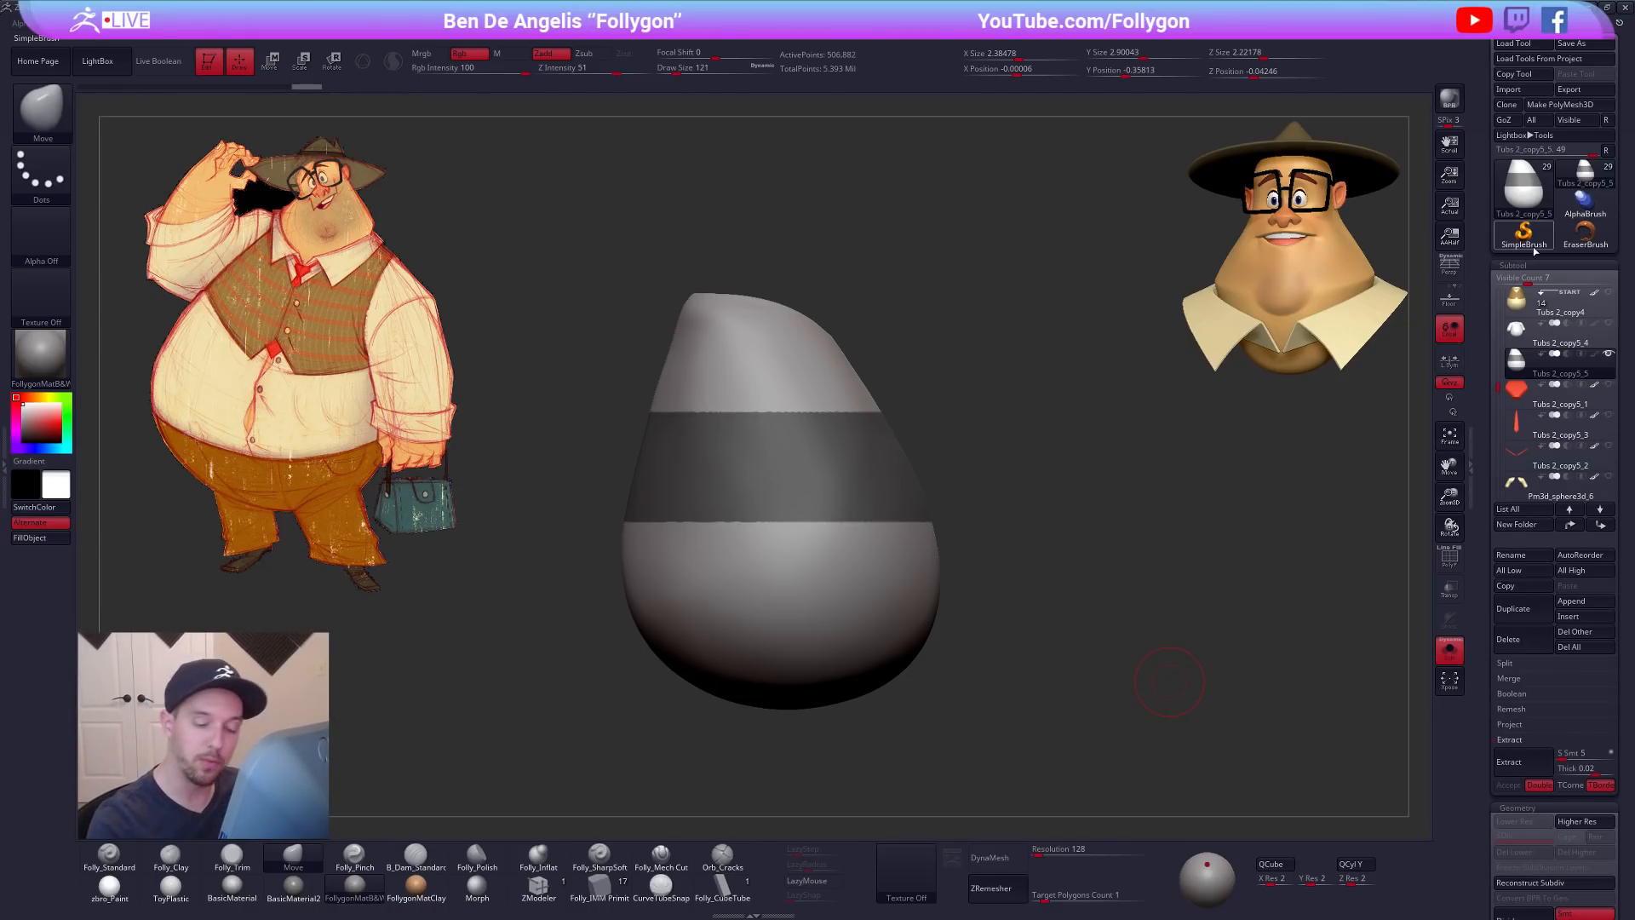
pyautogui.click(1506, 763)
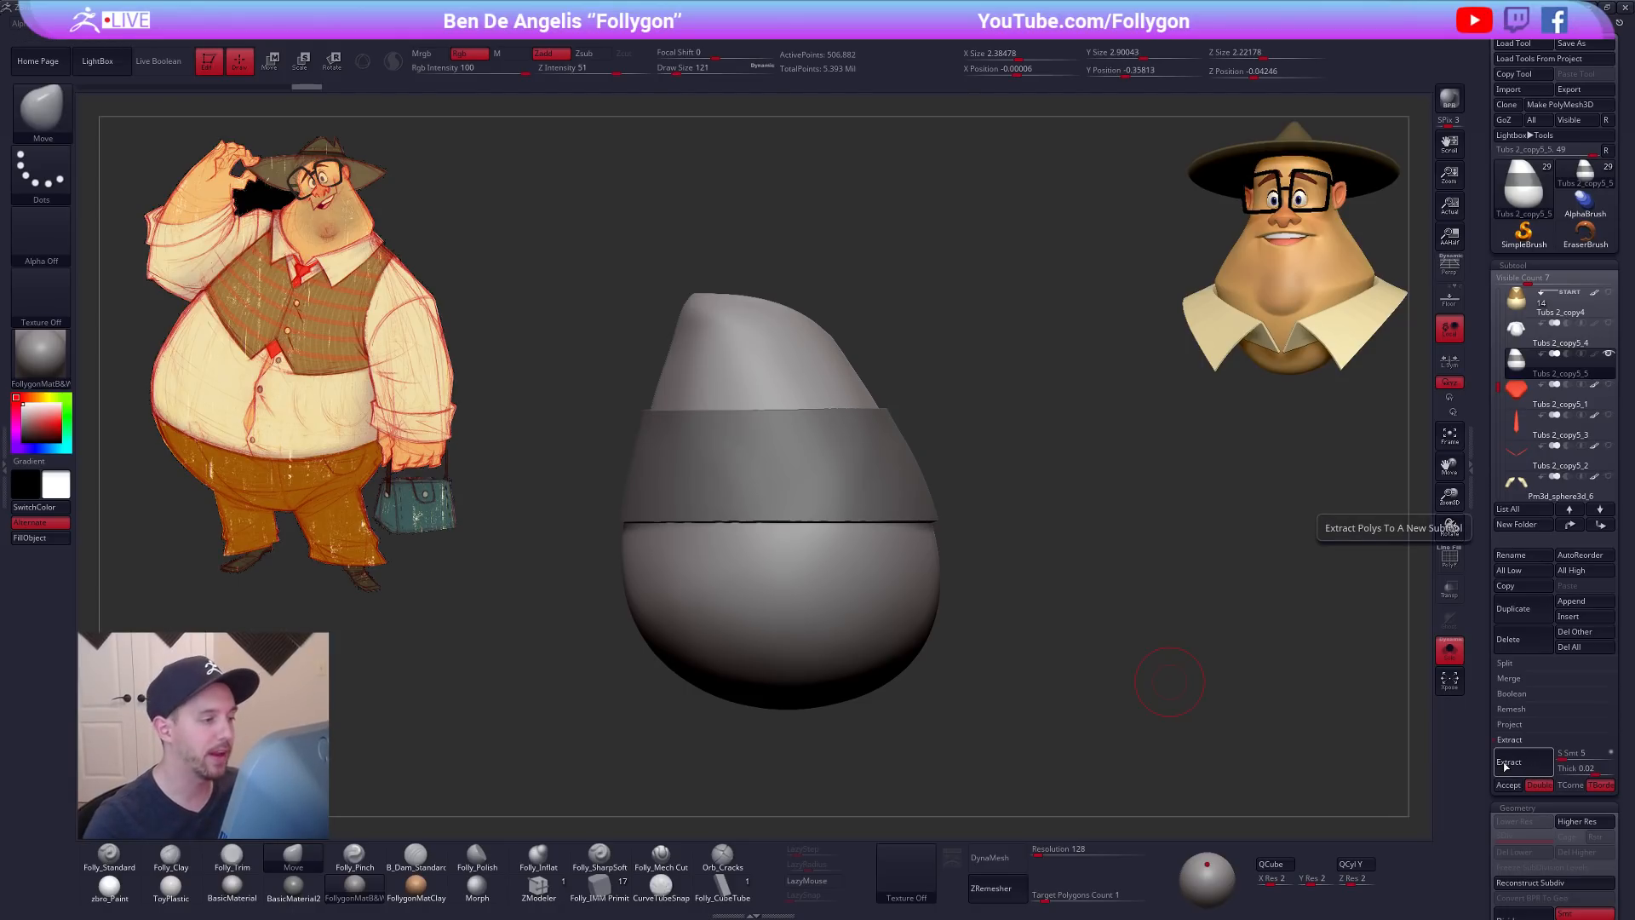
pyautogui.moveTo(986, 517)
pyautogui.mouseDown()
pyautogui.moveTo(949, 501)
pyautogui.moveTo(1115, 542)
pyautogui.mouseUp()
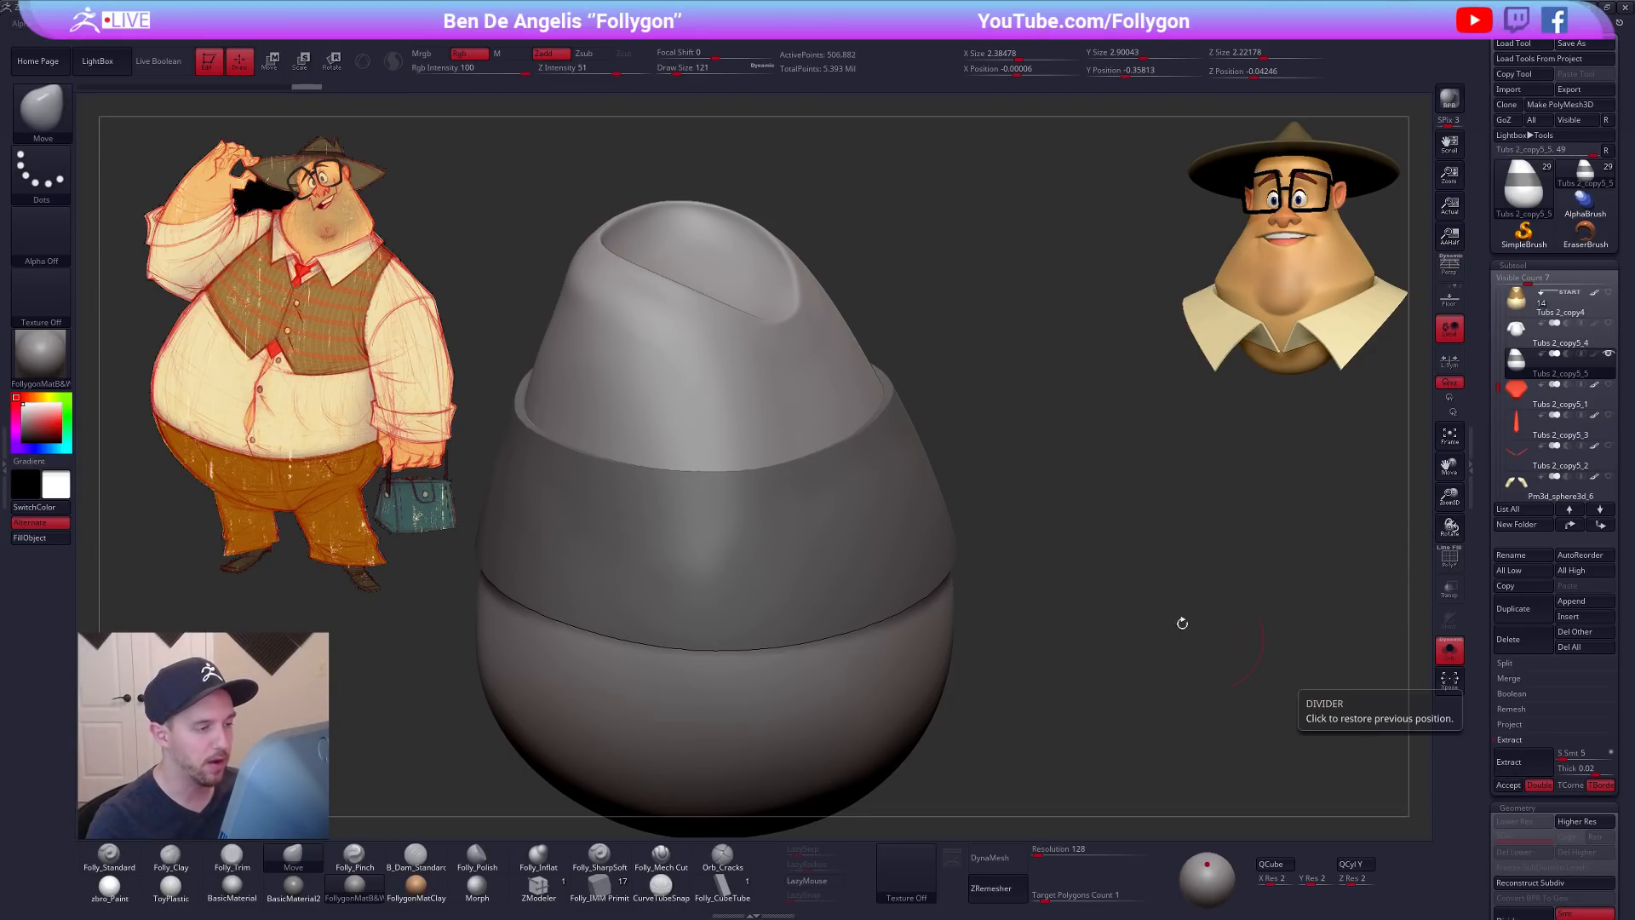
pyautogui.moveTo(1136, 562); pyautogui.dragTo(1110, 546)
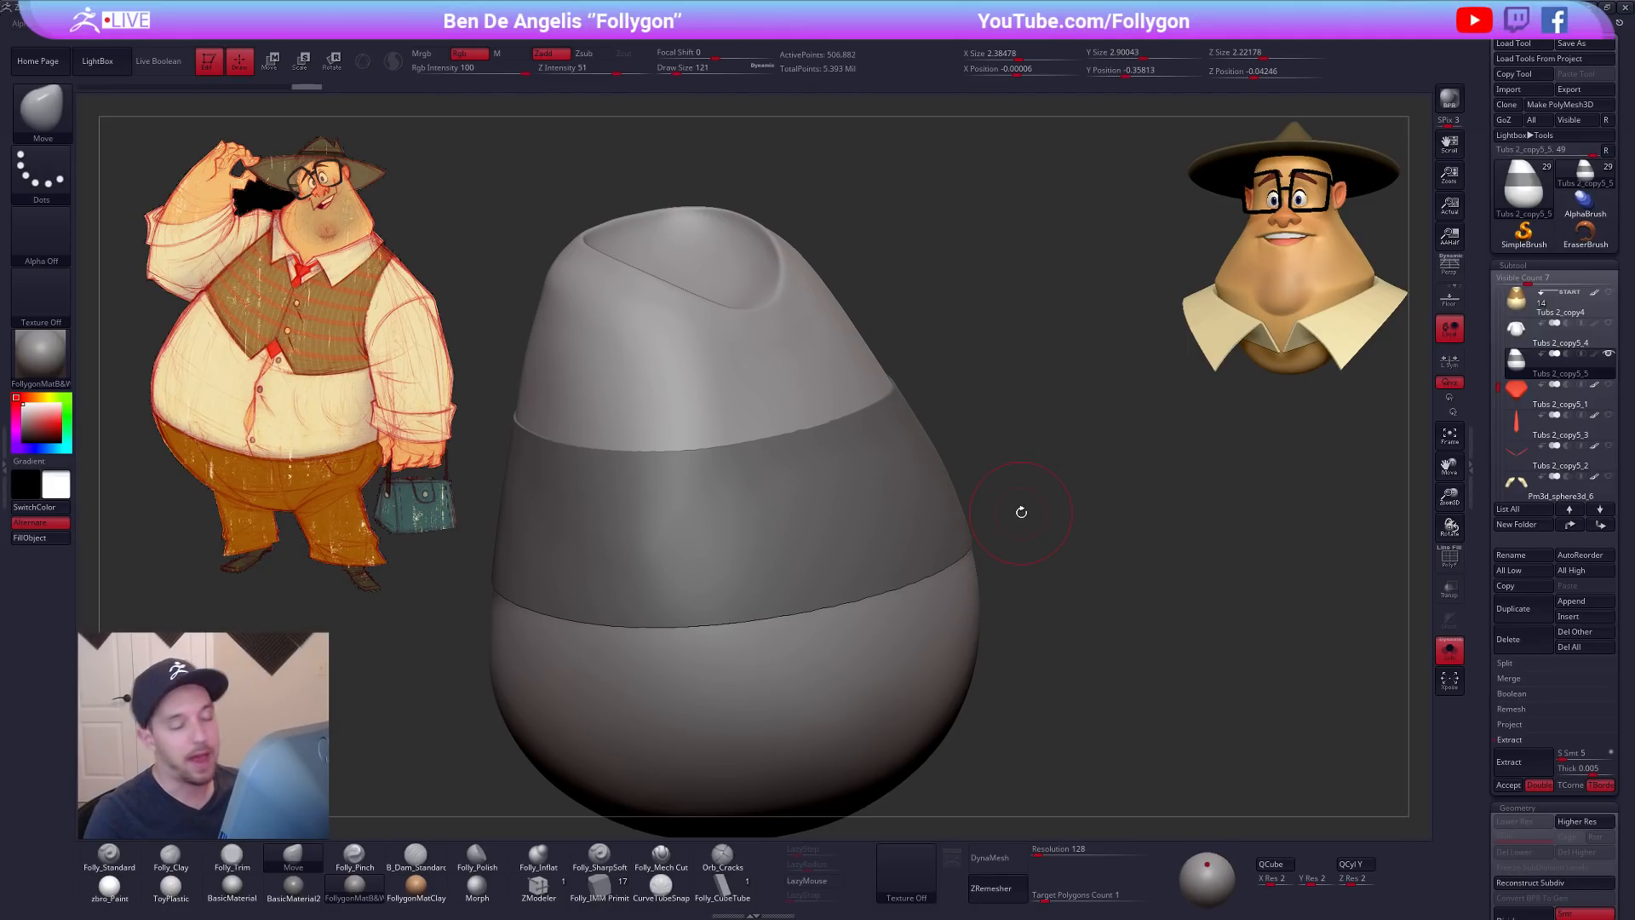
pyautogui.moveTo(1074, 500)
pyautogui.keyDown('ctrl'); pyautogui.mouseDown()
pyautogui.moveTo(1056, 502)
pyautogui.moveTo(1092, 480)
pyautogui.moveTo(1040, 584)
pyautogui.moveTo(1008, 604)
pyautogui.mouseUp(); pyautogui.keyUp('ctrl')
pyautogui.hotkey('ctrl', 'z')
# Step: Turn the masked band into its own polygroup, isolate it and delete the rest of the torso copy
pyautogui.hotkey('shift', 'f')
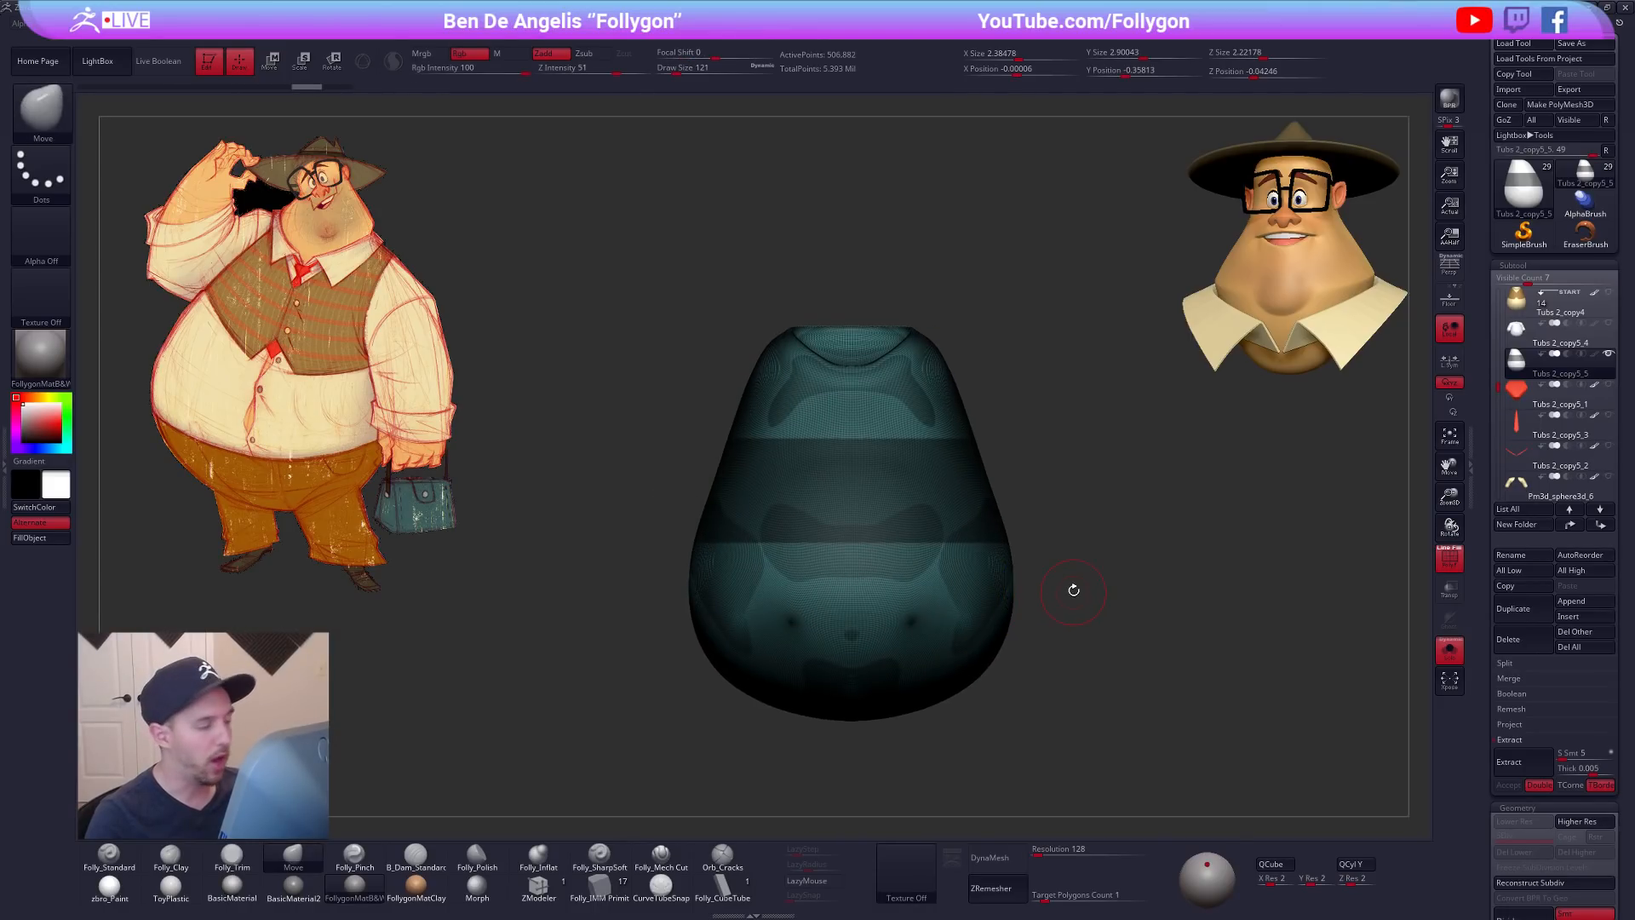
pyautogui.keyDown('ctrl'); pyautogui.moveTo(1082, 544); pyautogui.dragTo(971, 476); pyautogui.keyUp('ctrl')
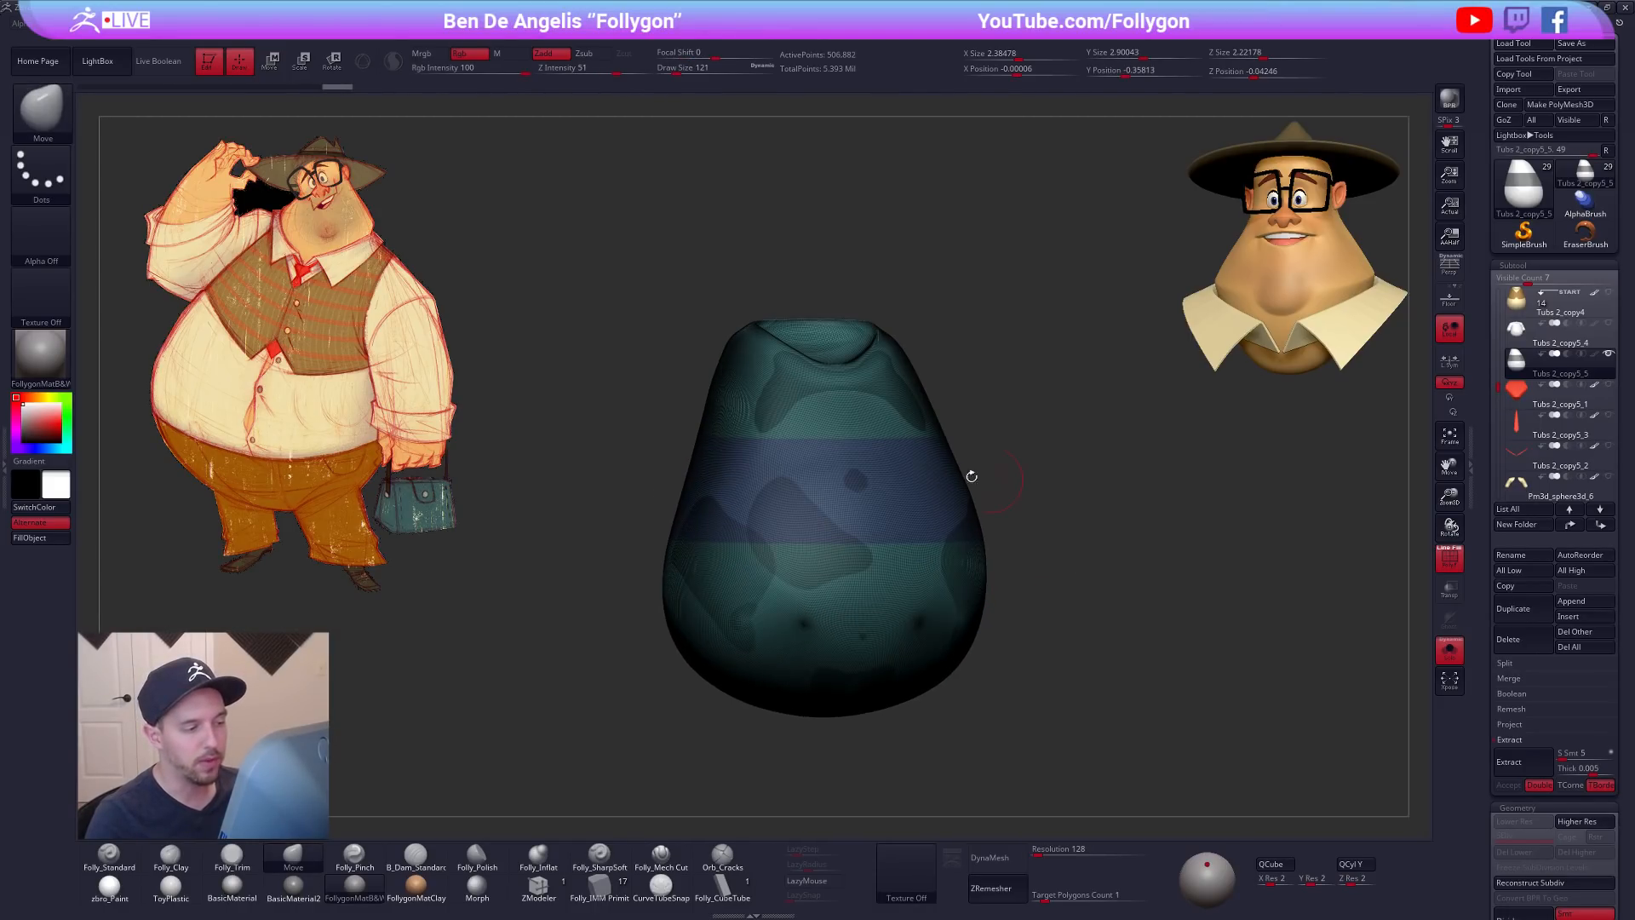
pyautogui.keyDown('ctrl'); pyautogui.keyDown('shift'); pyautogui.click(900, 477); pyautogui.keyUp('shift'); pyautogui.keyUp('ctrl')
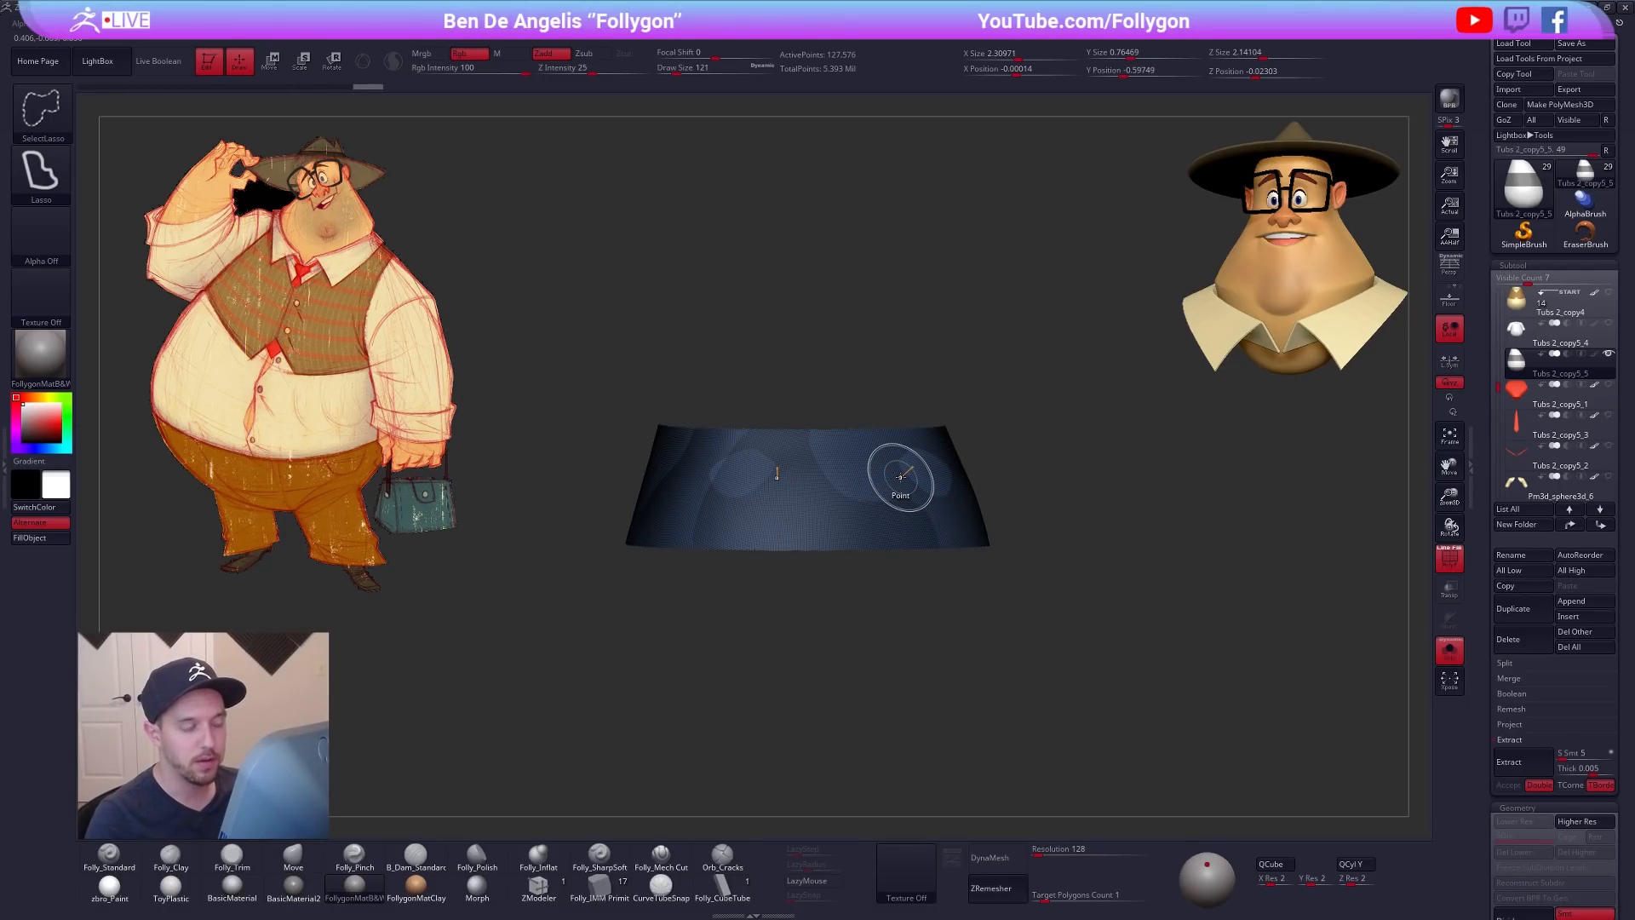
pyautogui.scroll(-5, 1493, 508)
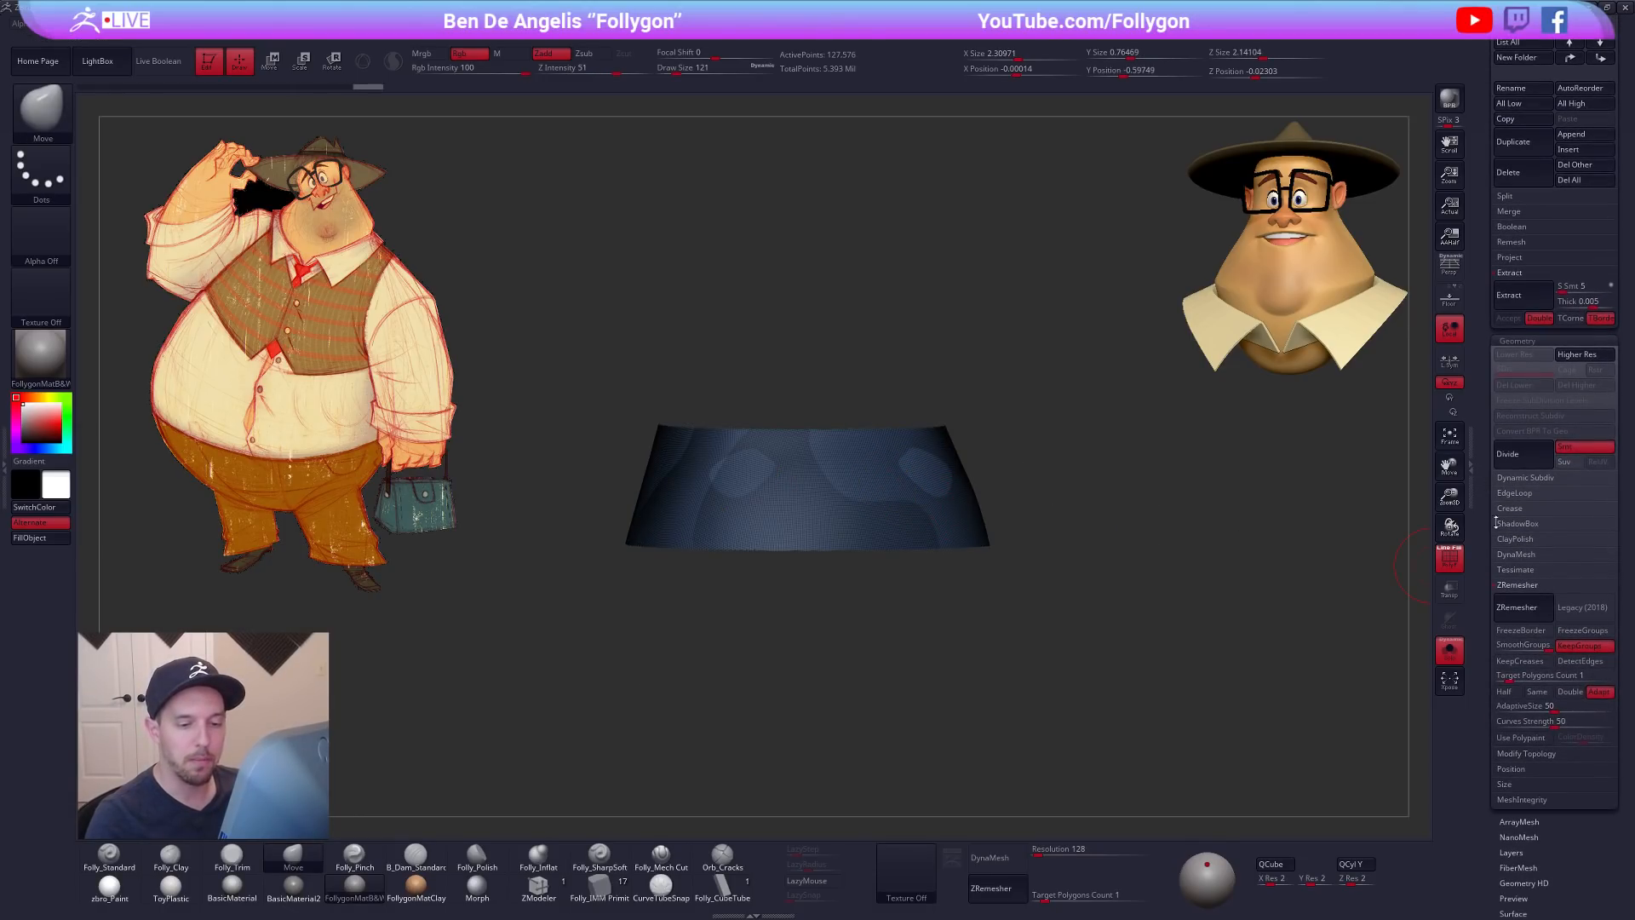
pyautogui.click(1546, 755)
# Step: Turn on double-sided display for the remaining band
pyautogui.moveTo(1056, 518); pyautogui.dragTo(1125, 528)
pyautogui.moveTo(1497, 563); pyautogui.dragTo(1514, 327)
pyautogui.click(1530, 441)
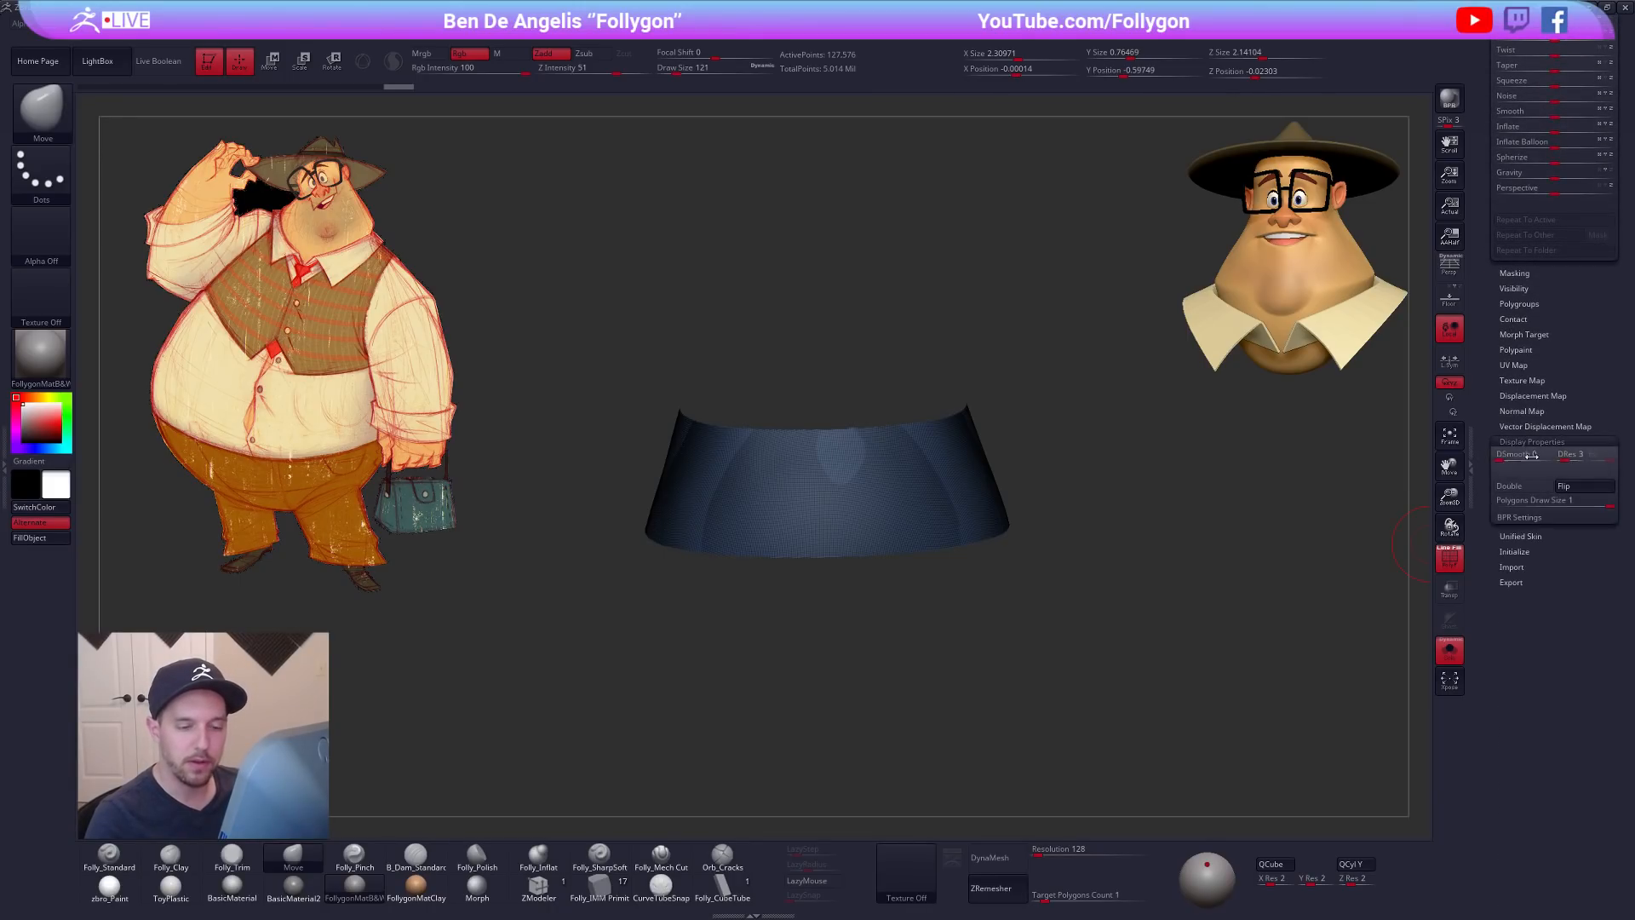
pyautogui.click(1523, 485)
pyautogui.scroll(10, 1544, 706)
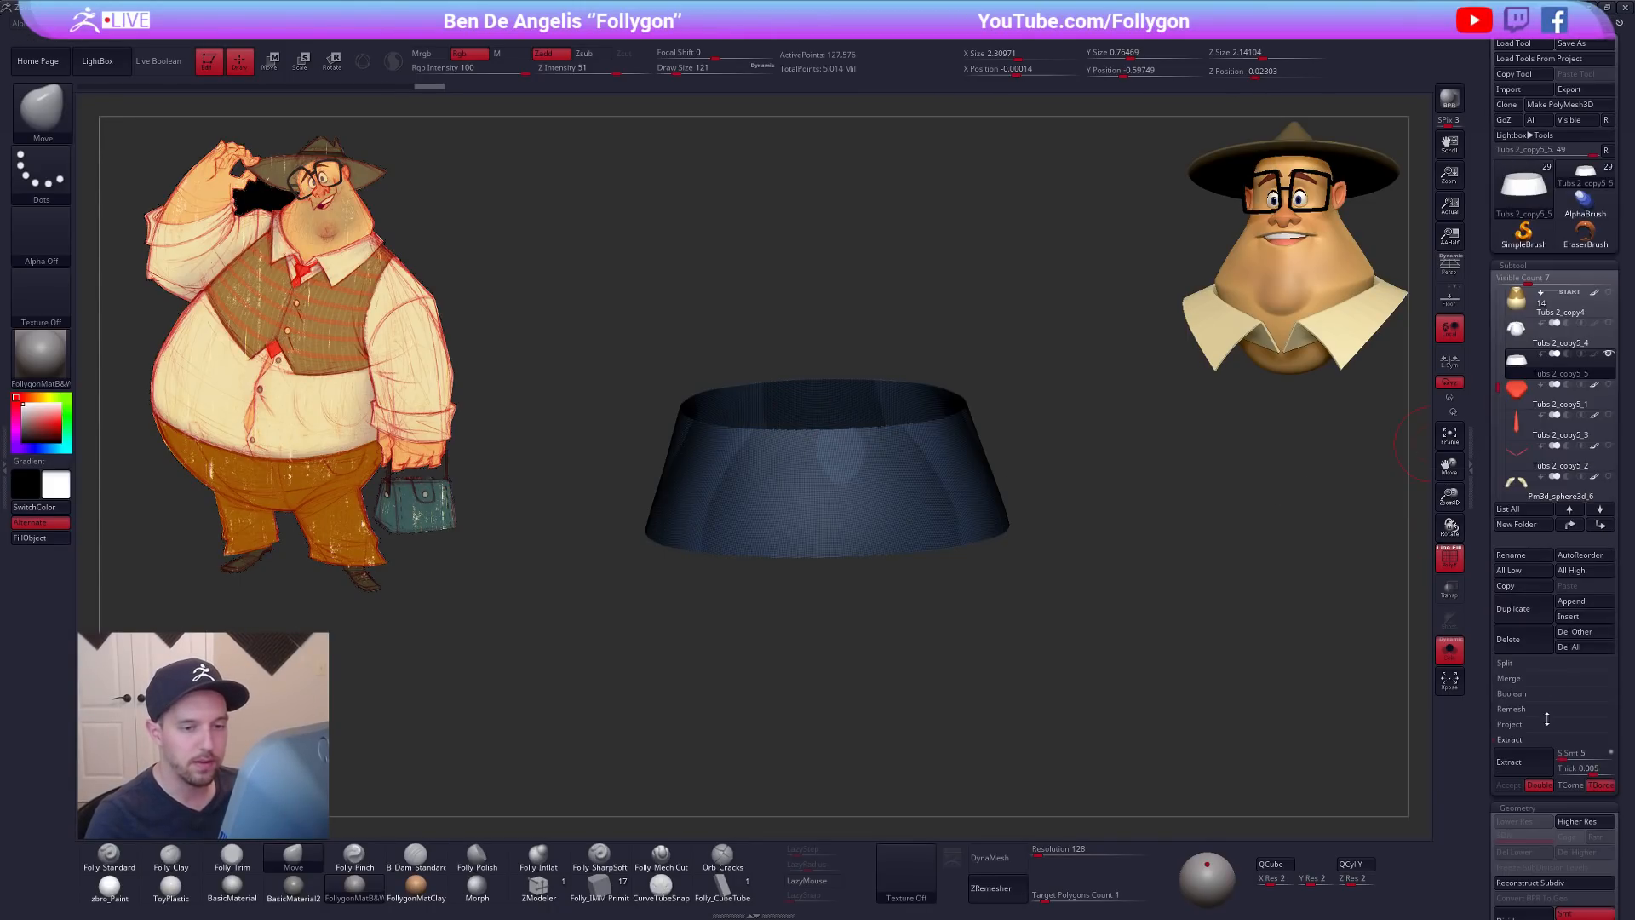
pyautogui.keyDown('alt'); pyautogui.moveTo(1032, 541); pyautogui.dragTo(1075, 537); pyautogui.keyUp('alt')
# Step: Turn off KeepGroups in the ZRemesher settings, leaving the target polygon count at 1
pyautogui.scroll(-8, 1525, 511)
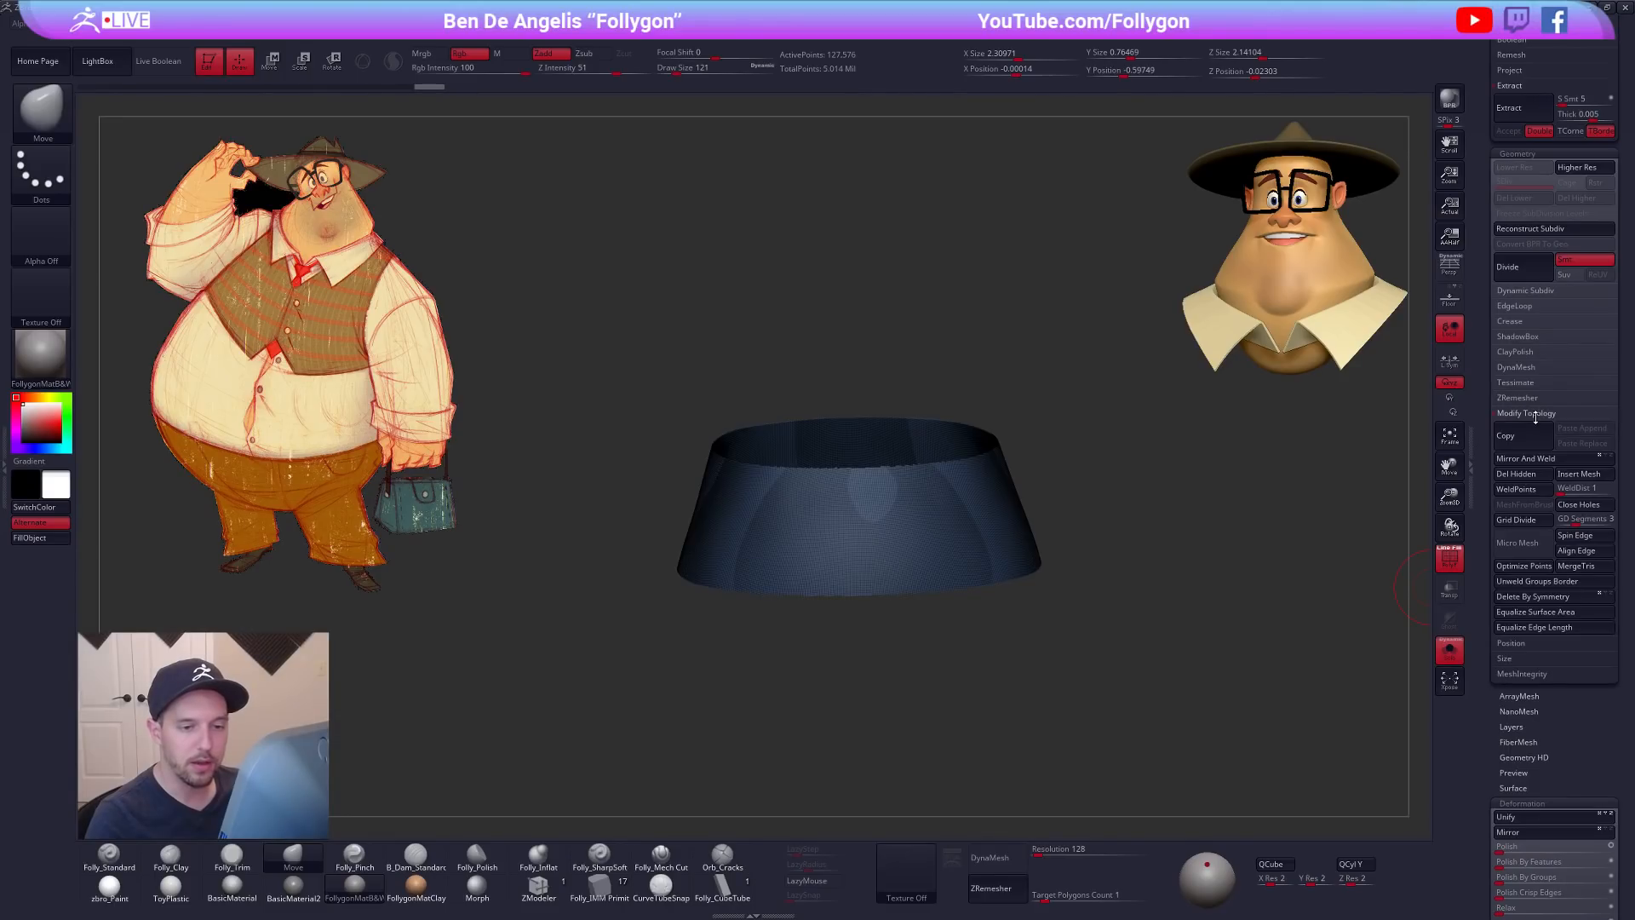
pyautogui.click(1536, 414)
pyautogui.click(1525, 398)
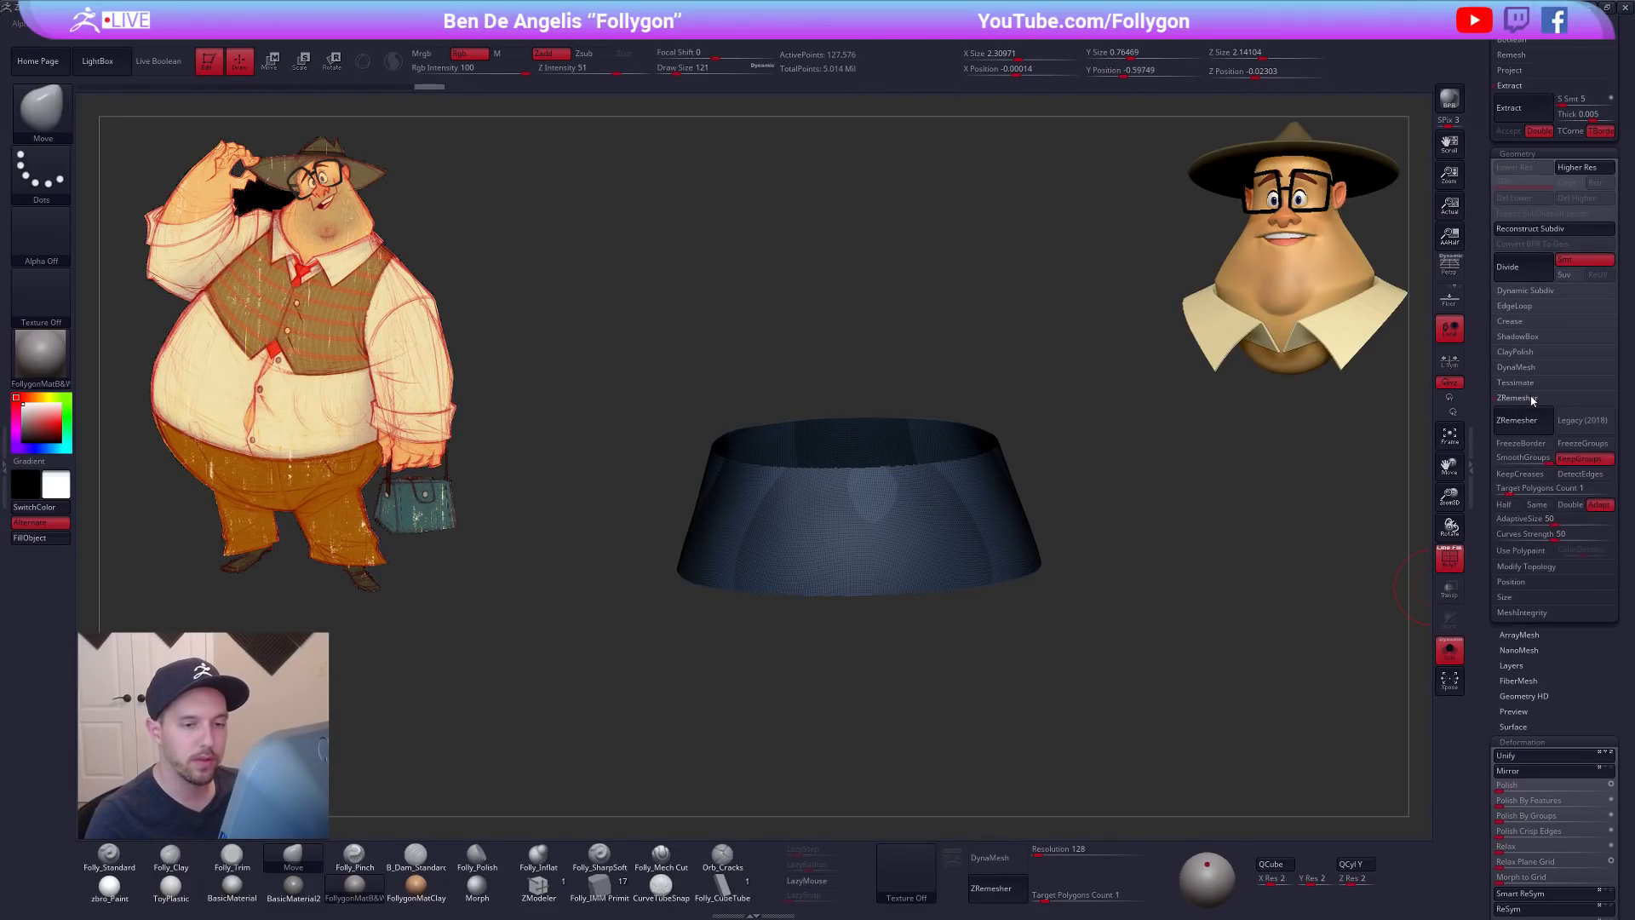
pyautogui.click(1586, 459)
pyautogui.moveTo(1506, 490); pyautogui.dragTo(1512, 489)
pyautogui.moveTo(1497, 491); pyautogui.dragTo(1508, 491)
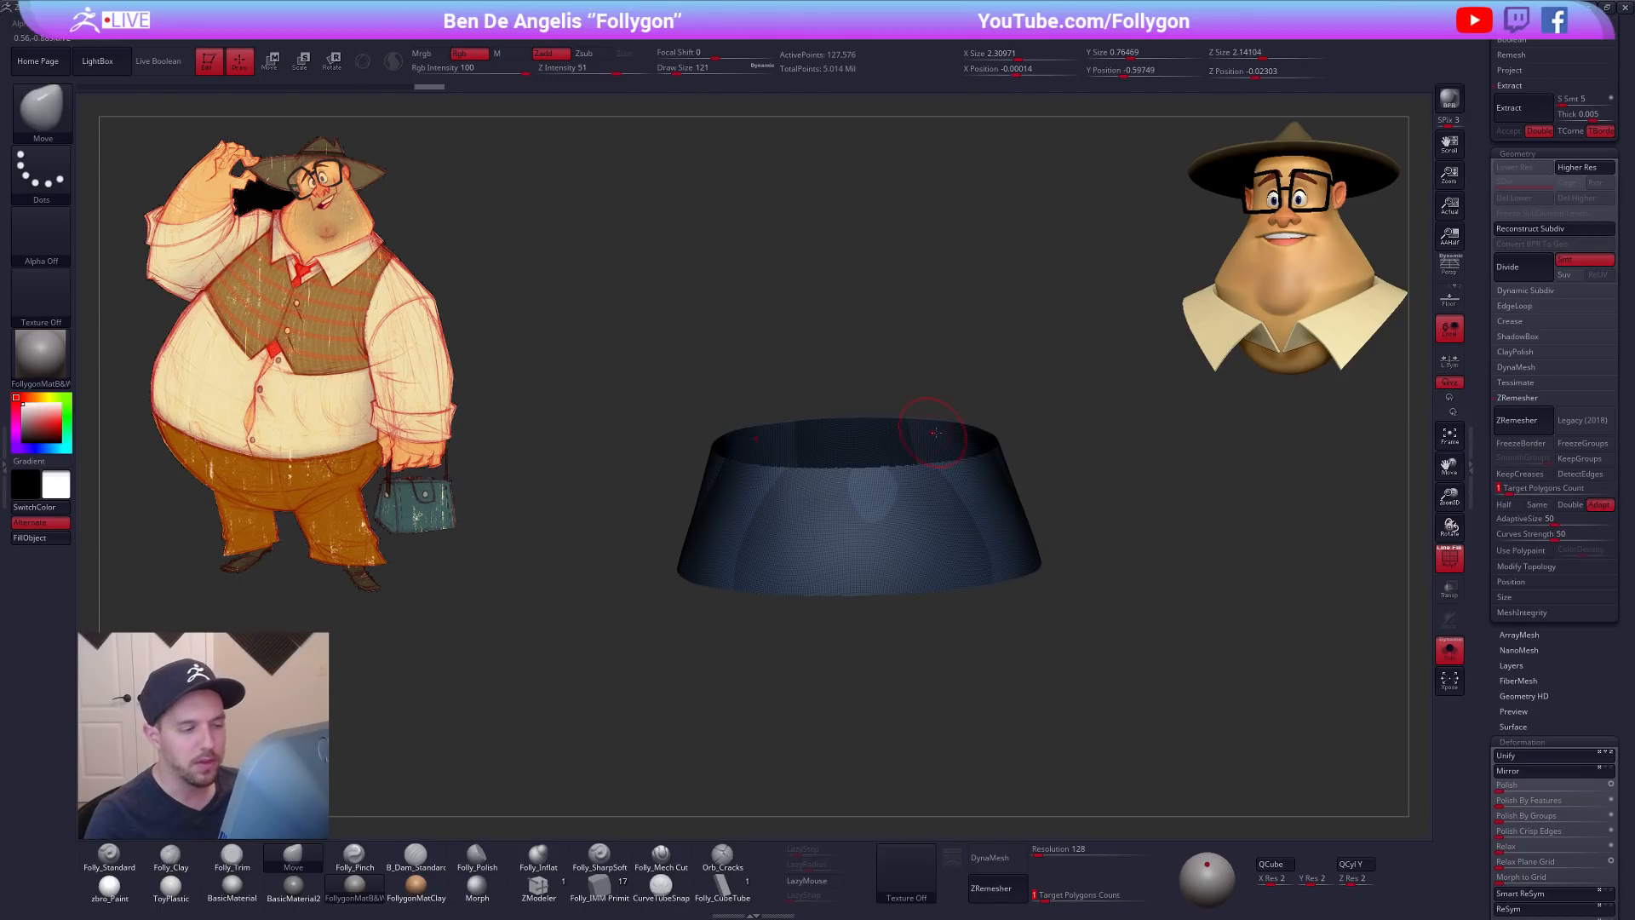
# Step: Try to ZRemesh the band, inspect its edges and undo the remesh
pyautogui.click(1526, 431)
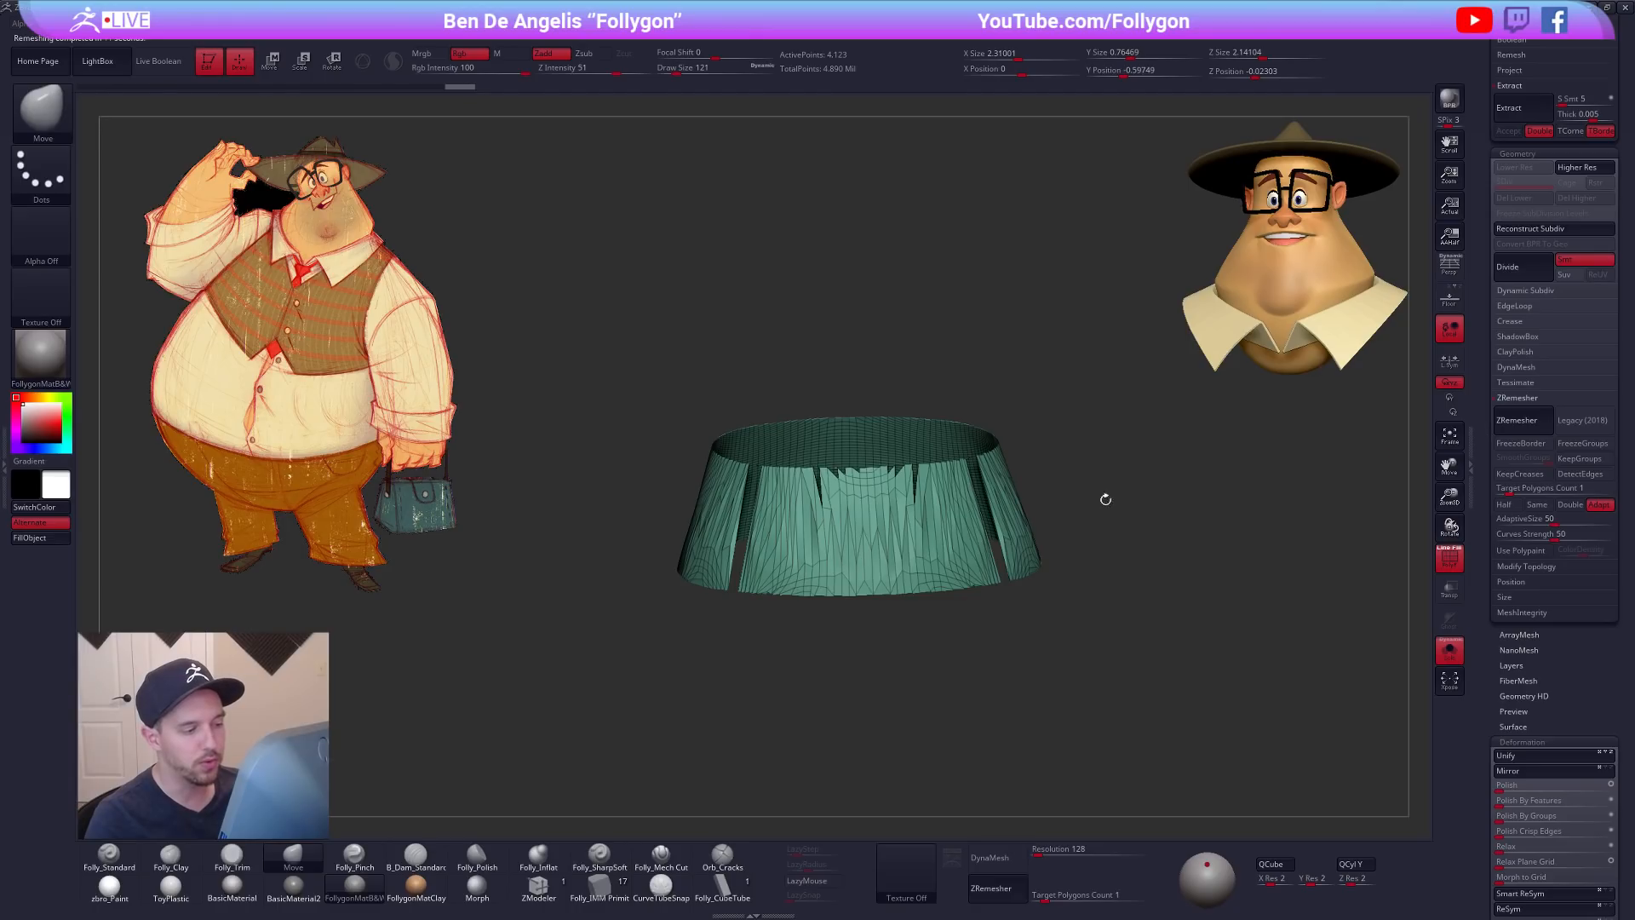
pyautogui.moveTo(1185, 478); pyautogui.dragTo(795, 475)
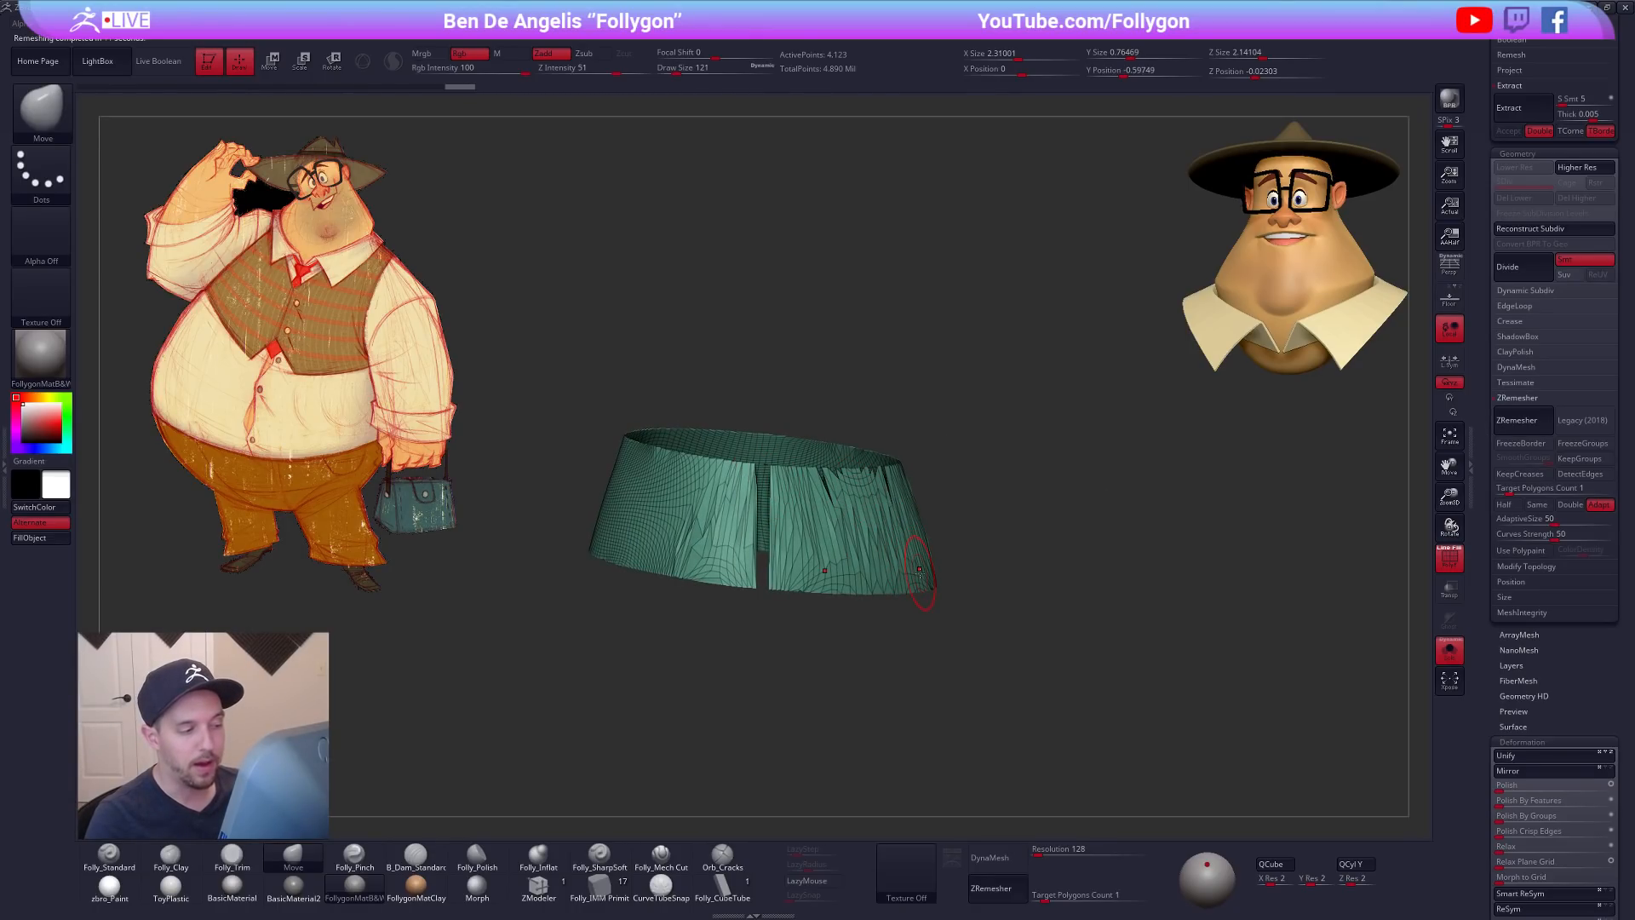
pyautogui.hotkey('ctrl', 'z')
pyautogui.keyDown('alt'); pyautogui.moveTo(763, 511); pyautogui.dragTo(797, 441, button='right'); pyautogui.keyUp('alt')
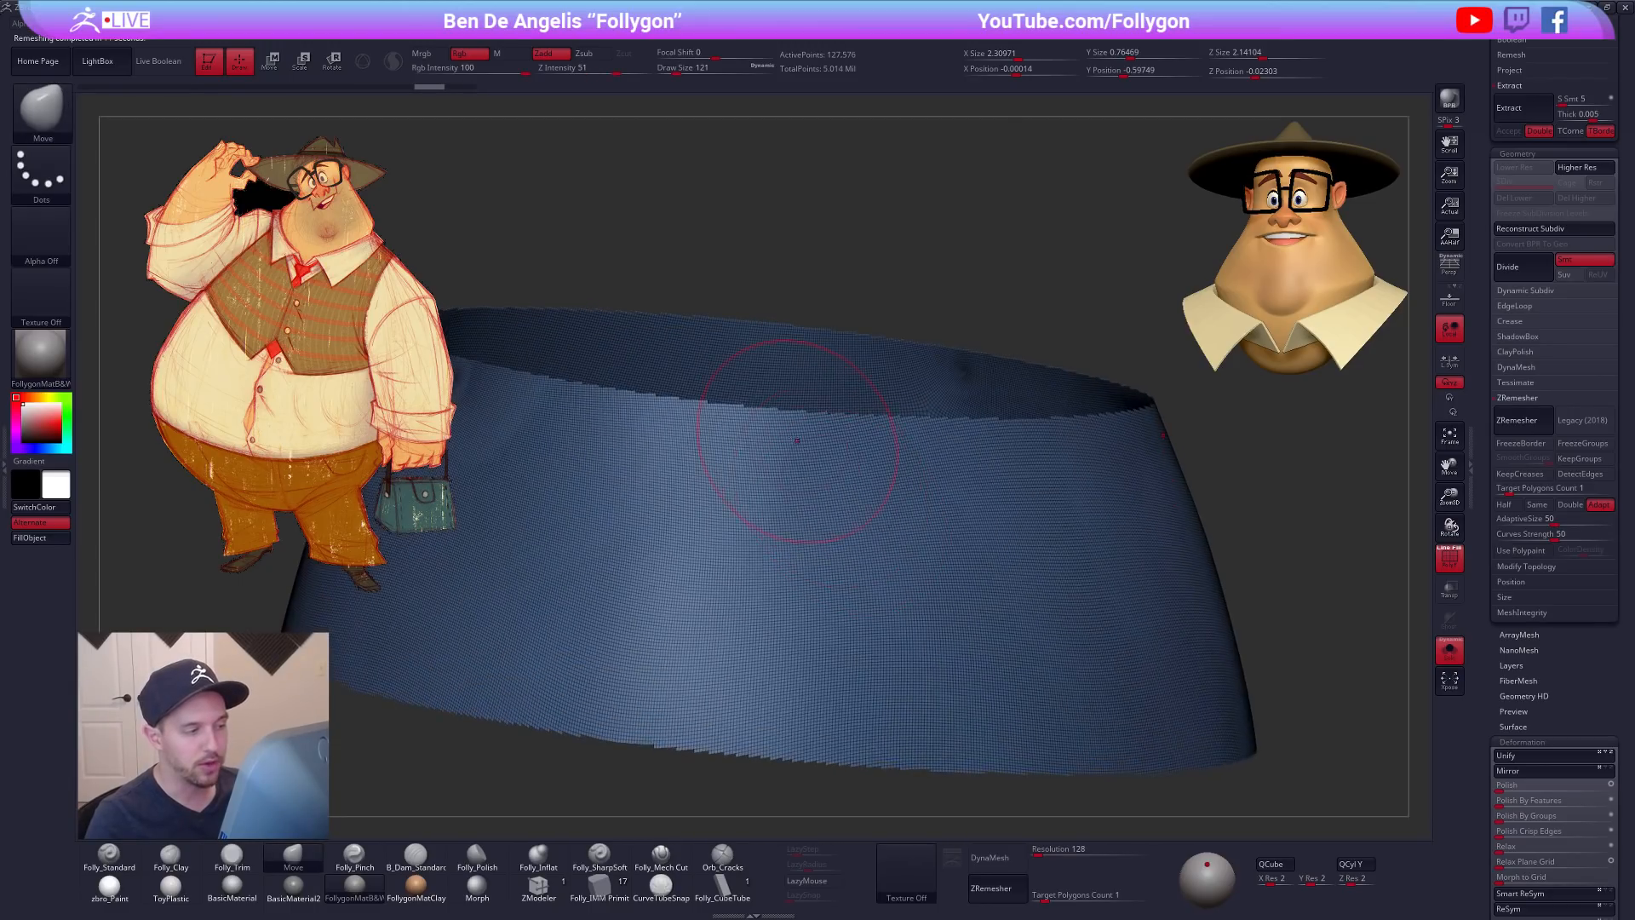
pyautogui.hotkey('ctrl', 'shift', 'z')
pyautogui.hotkey('ctrl', 'z')
pyautogui.keyDown('alt'); pyautogui.moveTo(878, 525); pyautogui.dragTo(1009, 545, button='right'); pyautogui.keyUp('alt')
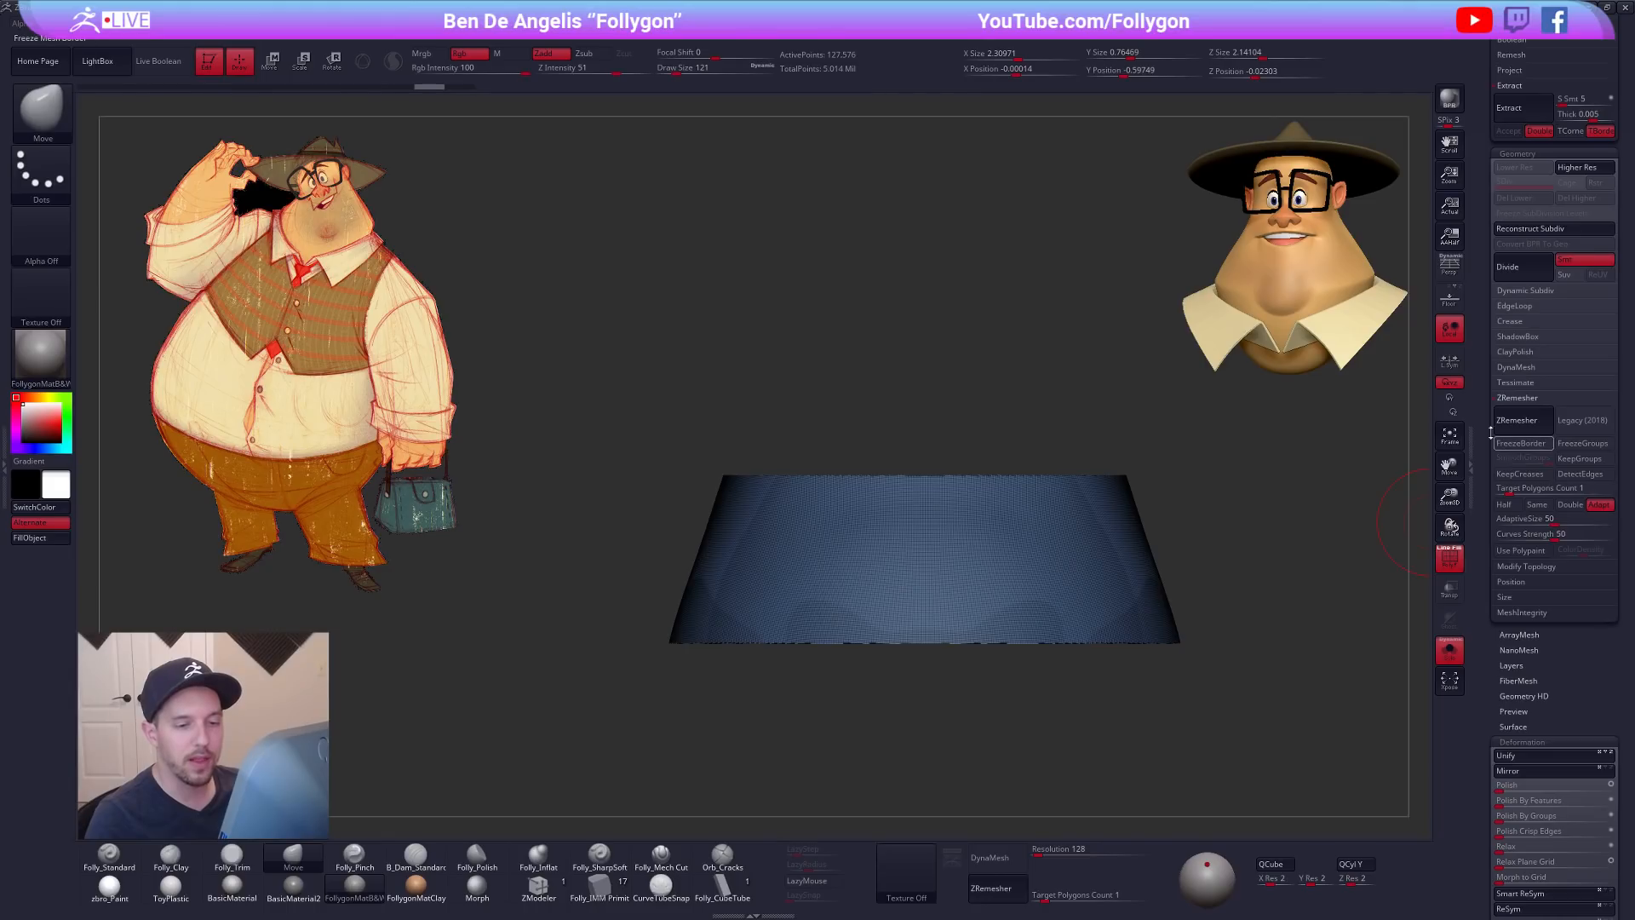
pyautogui.click(1511, 401)
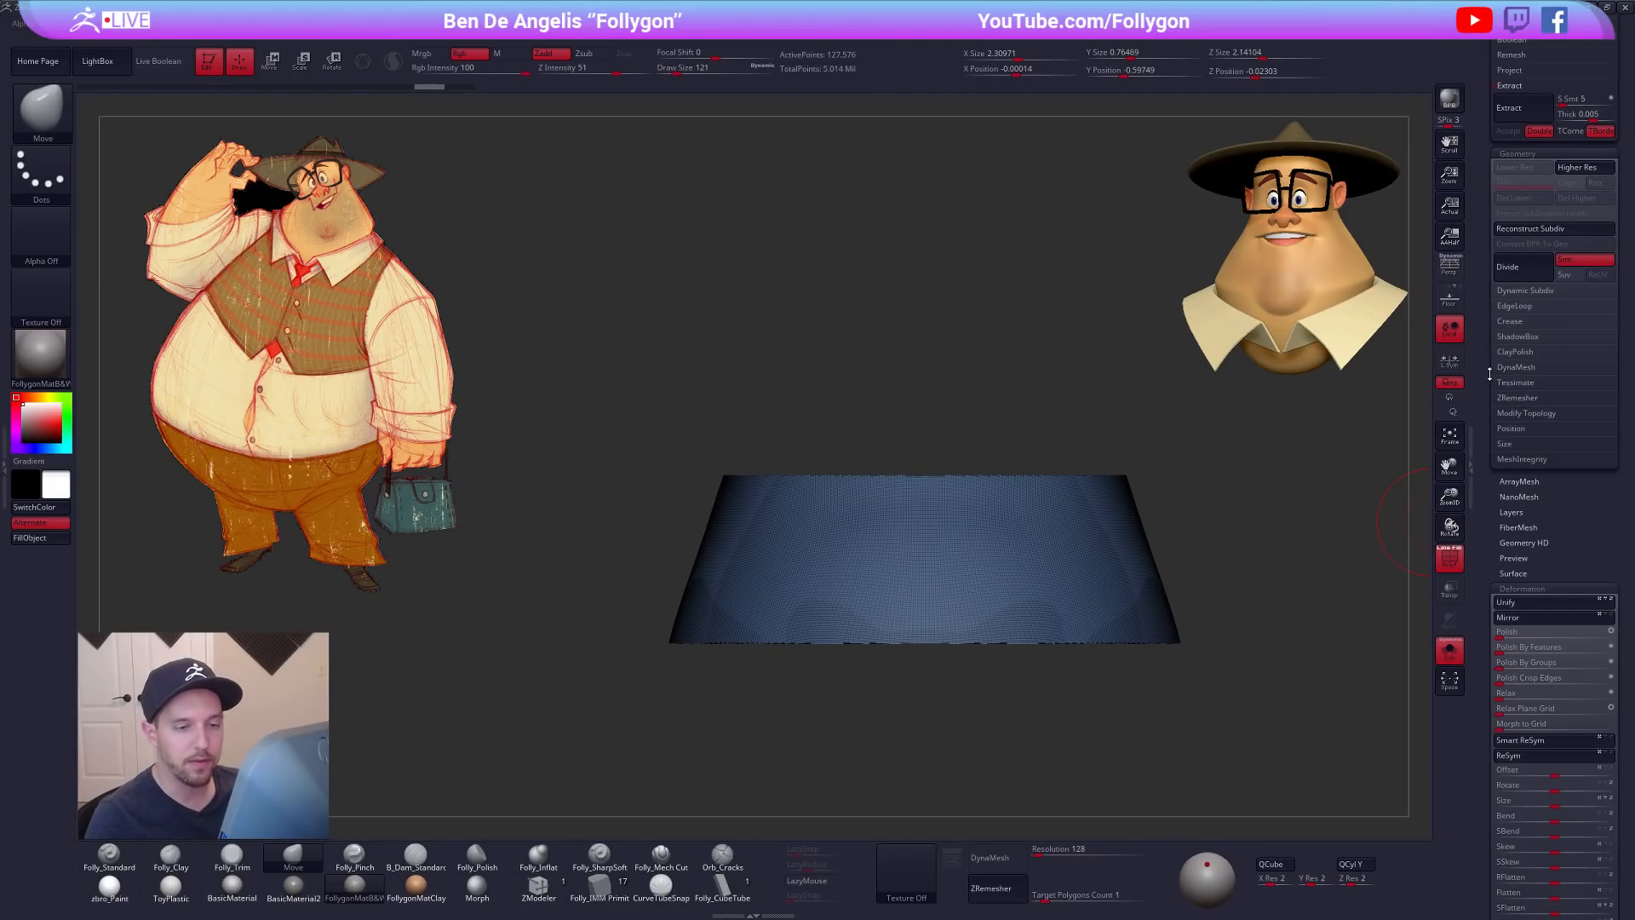
pyautogui.scroll(8, 1490, 374)
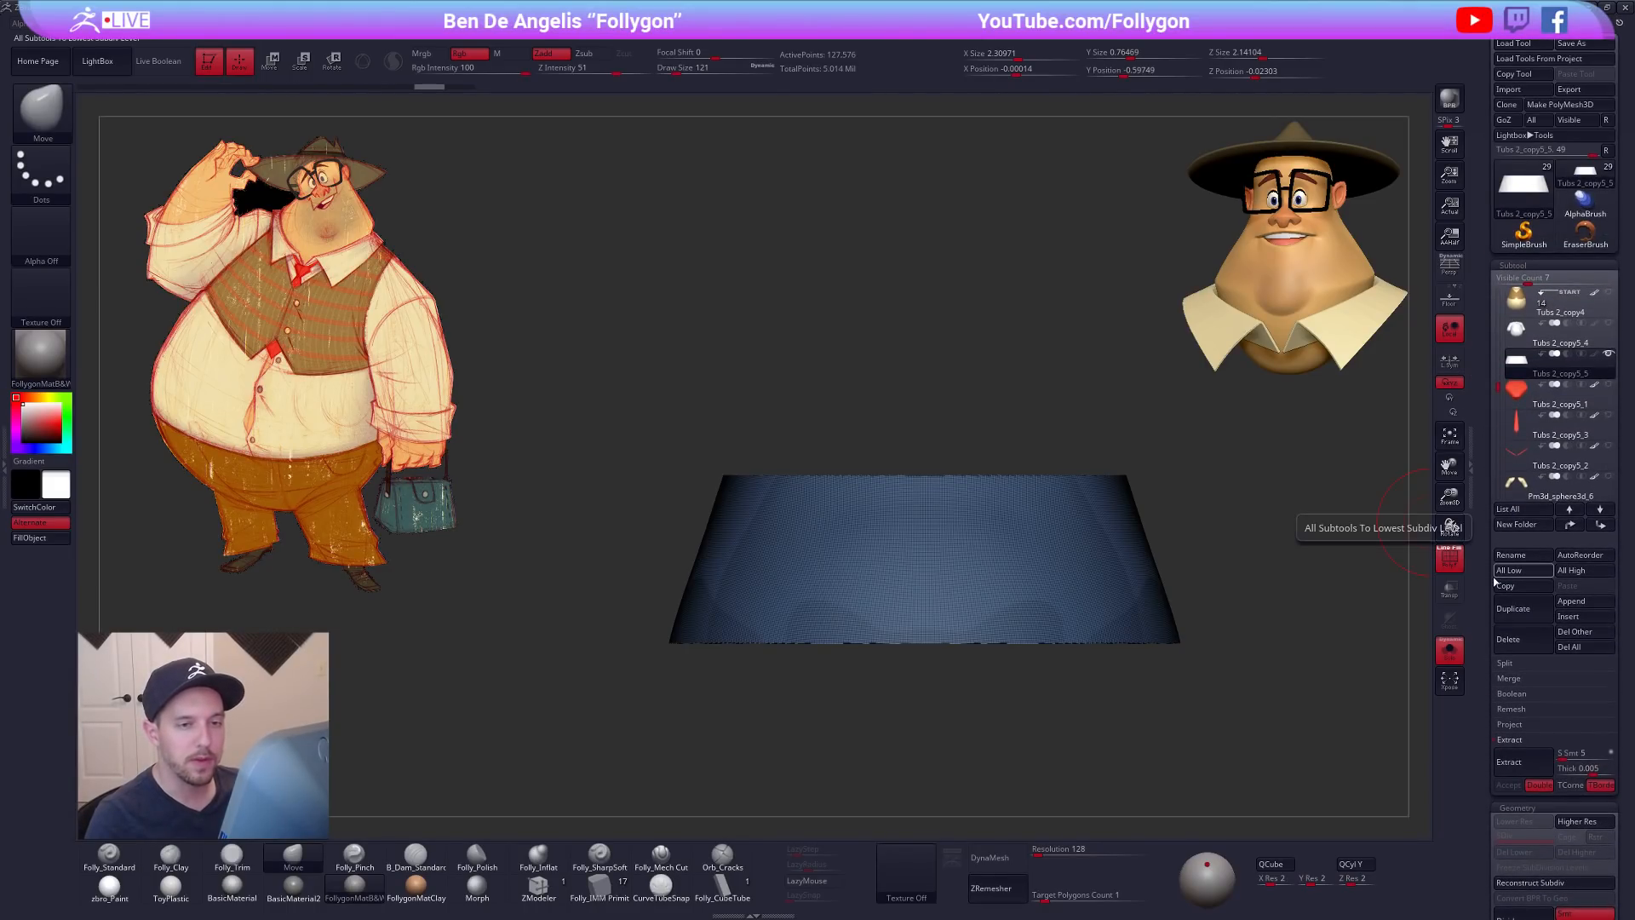
# Step: Slice straight along the band's ragged upper and lower edges with SliceCurve and delete the trimmed strips
pyautogui.hotkey('ctrl', 'shift', 'space')
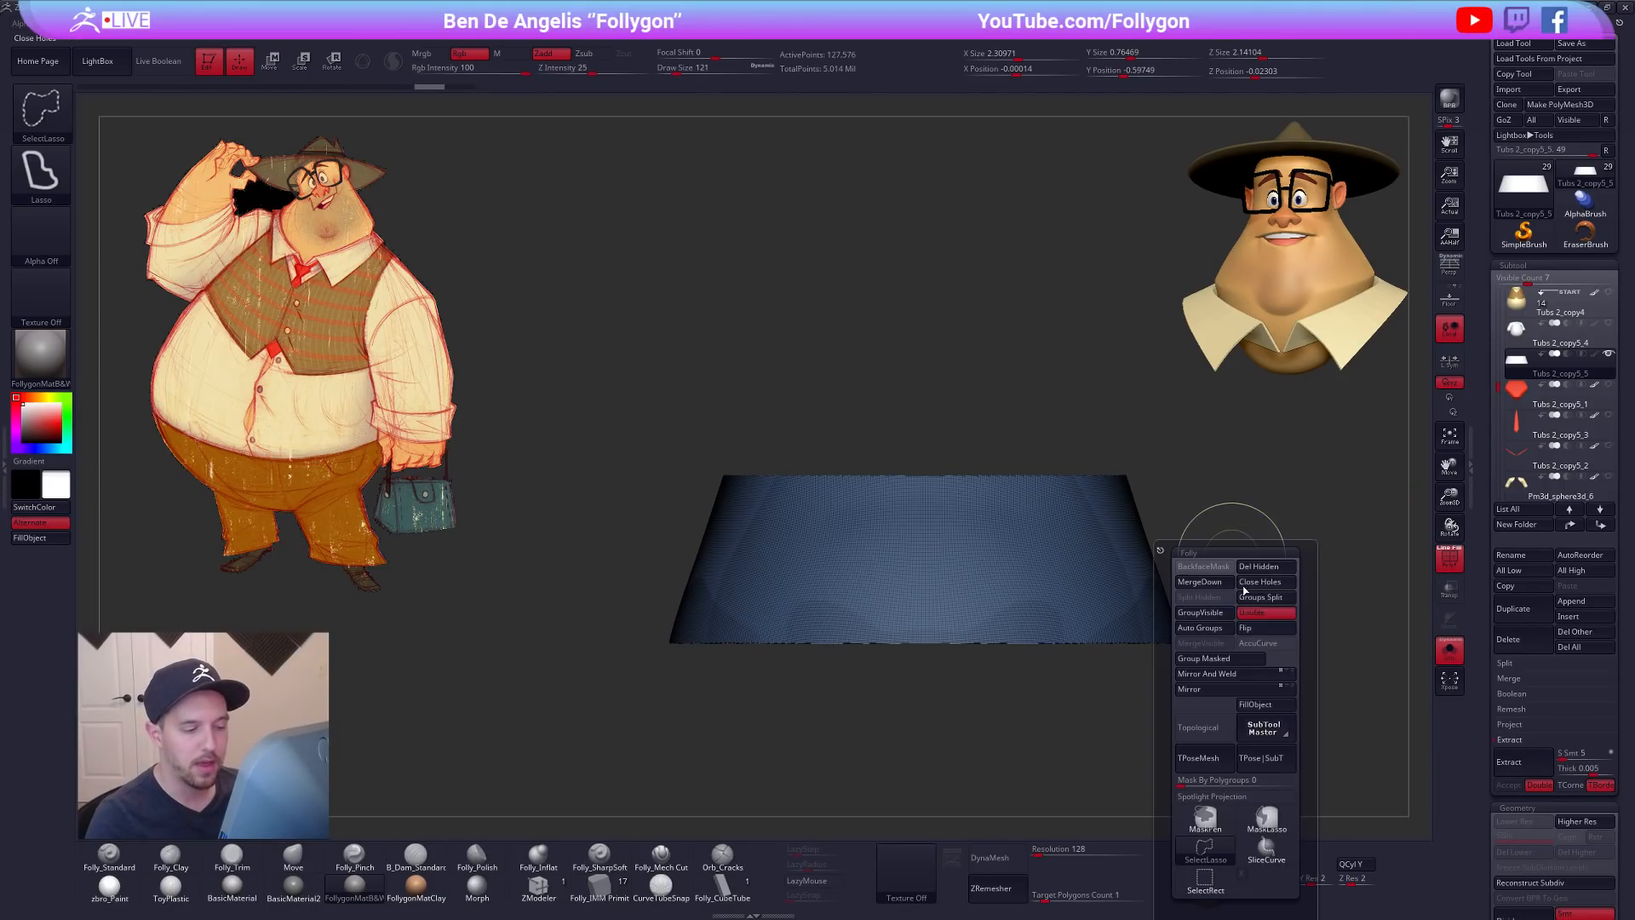
pyautogui.keyDown('ctrl'); pyautogui.keyDown('shift'); pyautogui.click(1273, 858); pyautogui.keyUp('shift'); pyautogui.keyUp('ctrl')
pyautogui.keyDown('alt'); pyautogui.moveTo(1232, 613); pyautogui.dragTo(1184, 552); pyautogui.keyUp('alt')
pyautogui.keyDown('ctrl'); pyautogui.keyDown('shift'); pyautogui.moveTo(596, 575); pyautogui.dragTo(1192, 569); pyautogui.keyUp('shift'); pyautogui.keyUp('ctrl')
pyautogui.keyDown('ctrl'); pyautogui.keyDown('shift'); pyautogui.moveTo(650, 427); pyautogui.dragTo(1219, 466); pyautogui.keyUp('shift'); pyautogui.keyUp('ctrl')
pyautogui.keyDown('ctrl'); pyautogui.keyDown('shift'); pyautogui.click(1080, 459); pyautogui.keyUp('shift'); pyautogui.keyUp('ctrl')
pyautogui.press('space')
pyautogui.click(1080, 458)
pyautogui.moveTo(1080, 372); pyautogui.dragTo(1141, 403)
pyautogui.moveTo(1060, 545); pyautogui.dragTo(1130, 533)
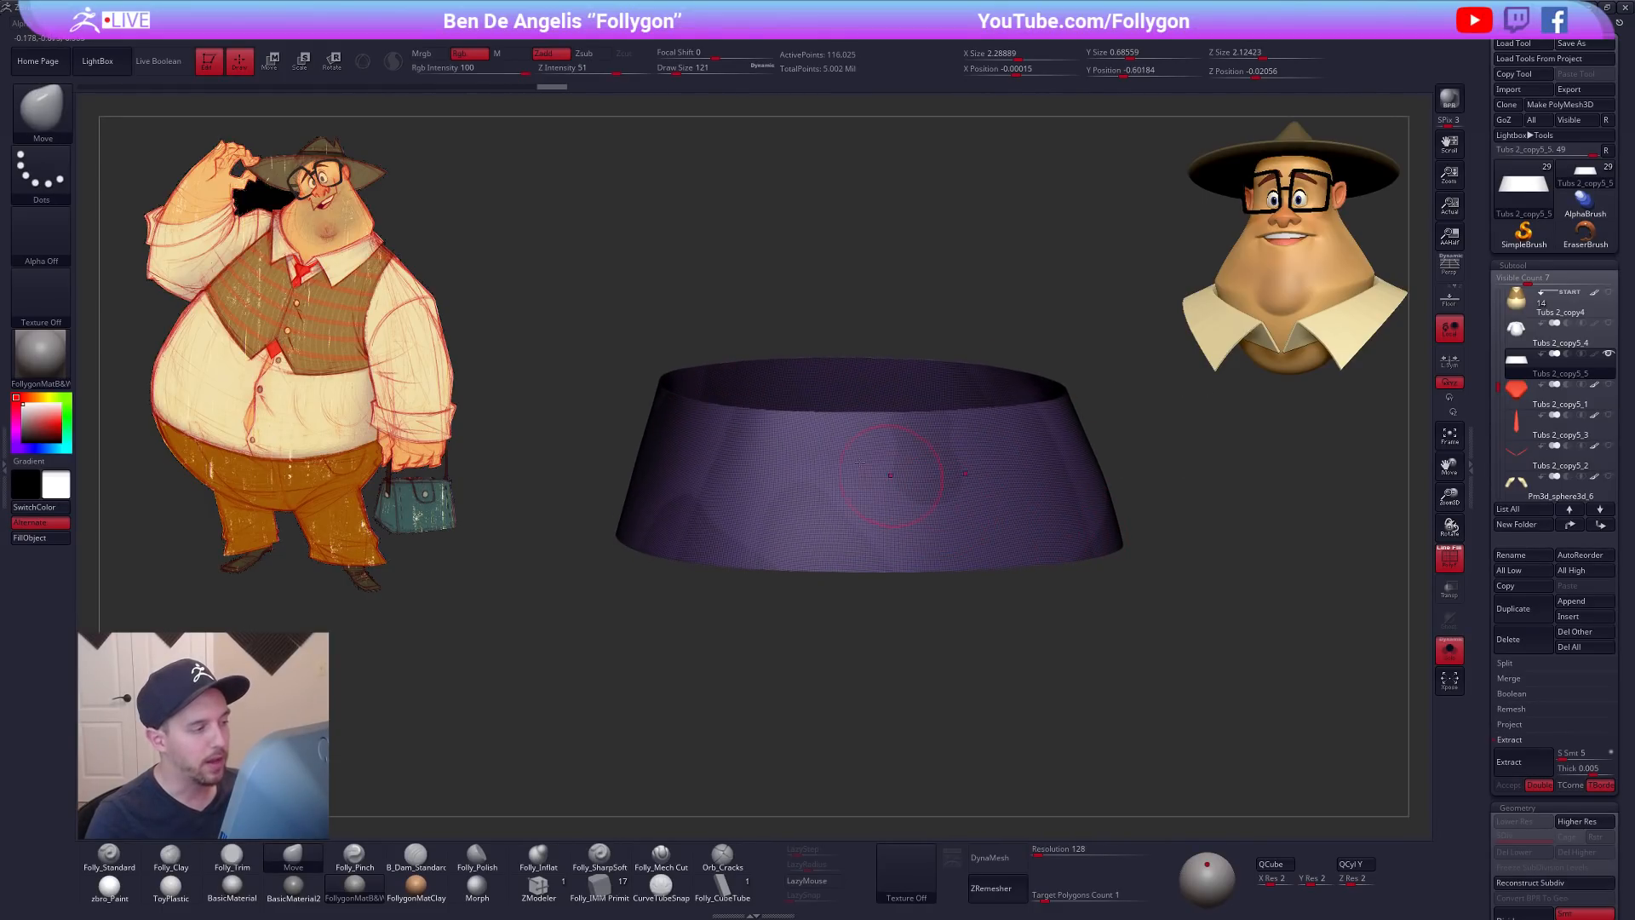
pyautogui.keyDown('ctrl'); pyautogui.keyDown('shift'); pyautogui.click(50, 102); pyautogui.keyUp('shift'); pyautogui.keyUp('ctrl')
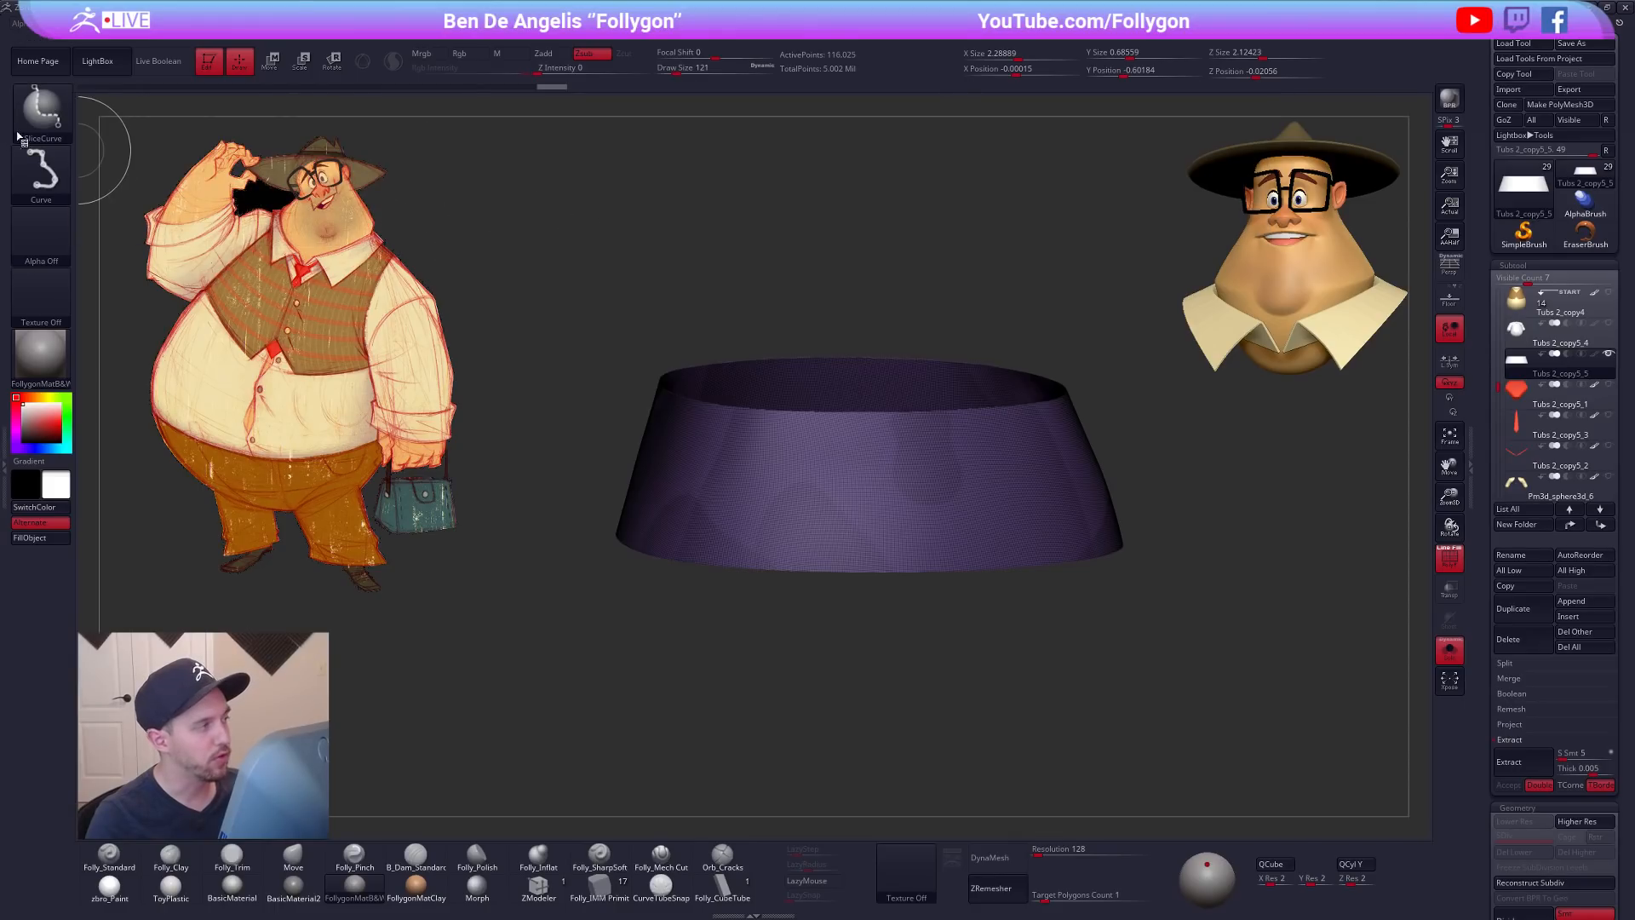
pyautogui.keyDown('ctrl'); pyautogui.keyDown('shift'); pyautogui.click(48, 114); pyautogui.keyUp('shift'); pyautogui.keyUp('ctrl')
pyautogui.click(633, 192)
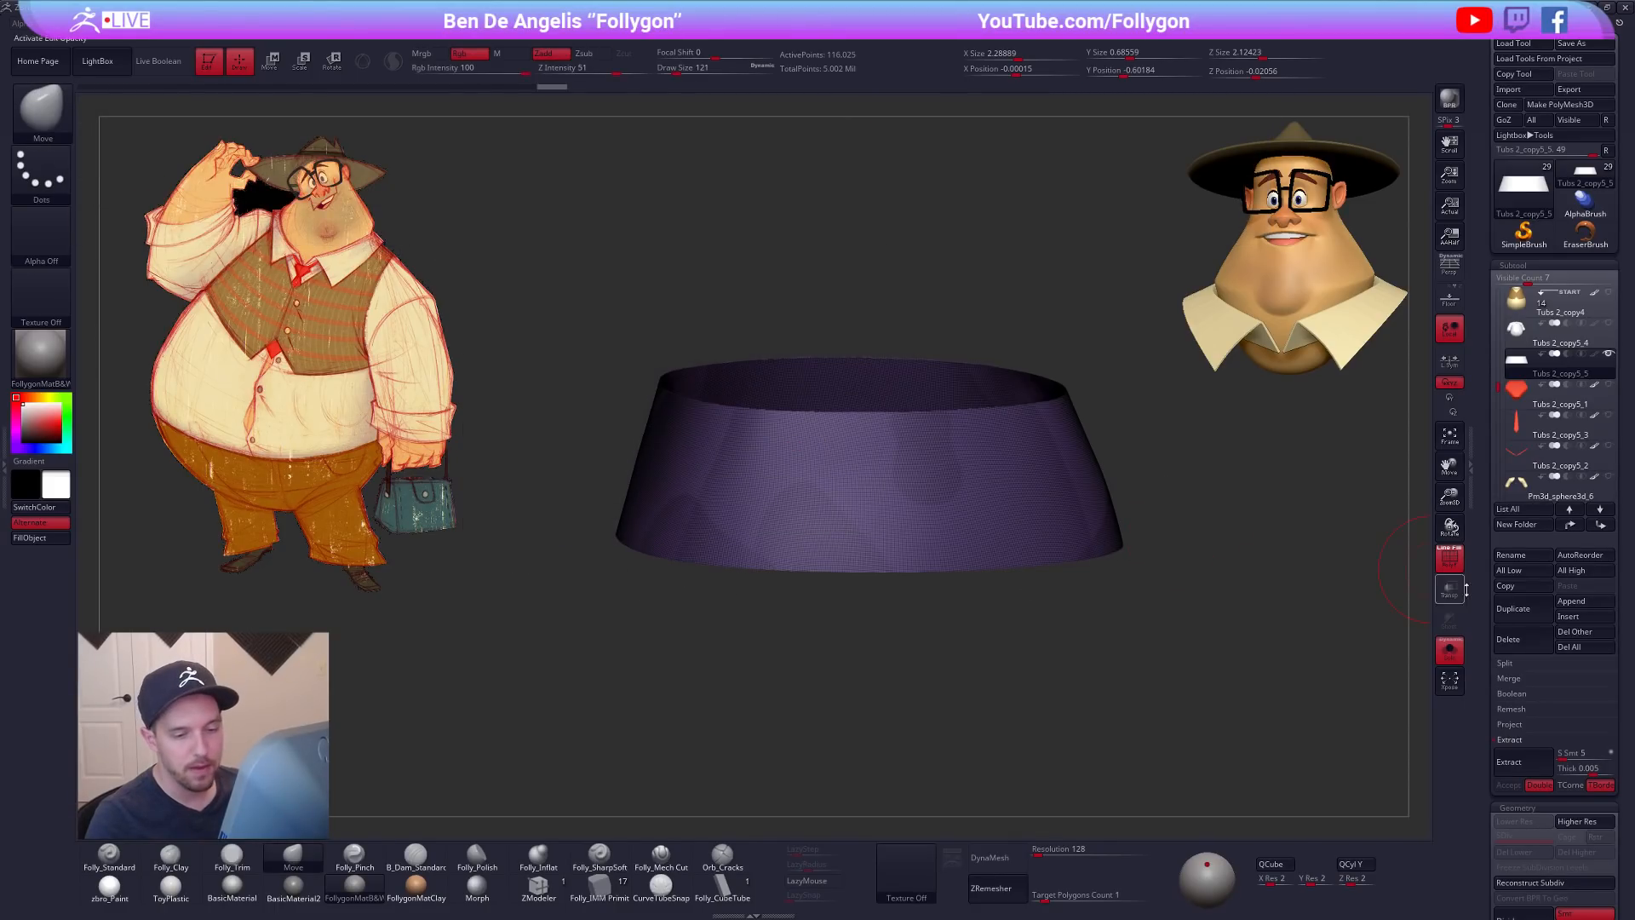
# Step: ZRemesh the trimmed band at a target polygon count of 1, trying a second pass and undoing that pass
pyautogui.moveTo(1472, 597); pyautogui.dragTo(1483, 468)
pyautogui.scroll(-5, 1495, 476)
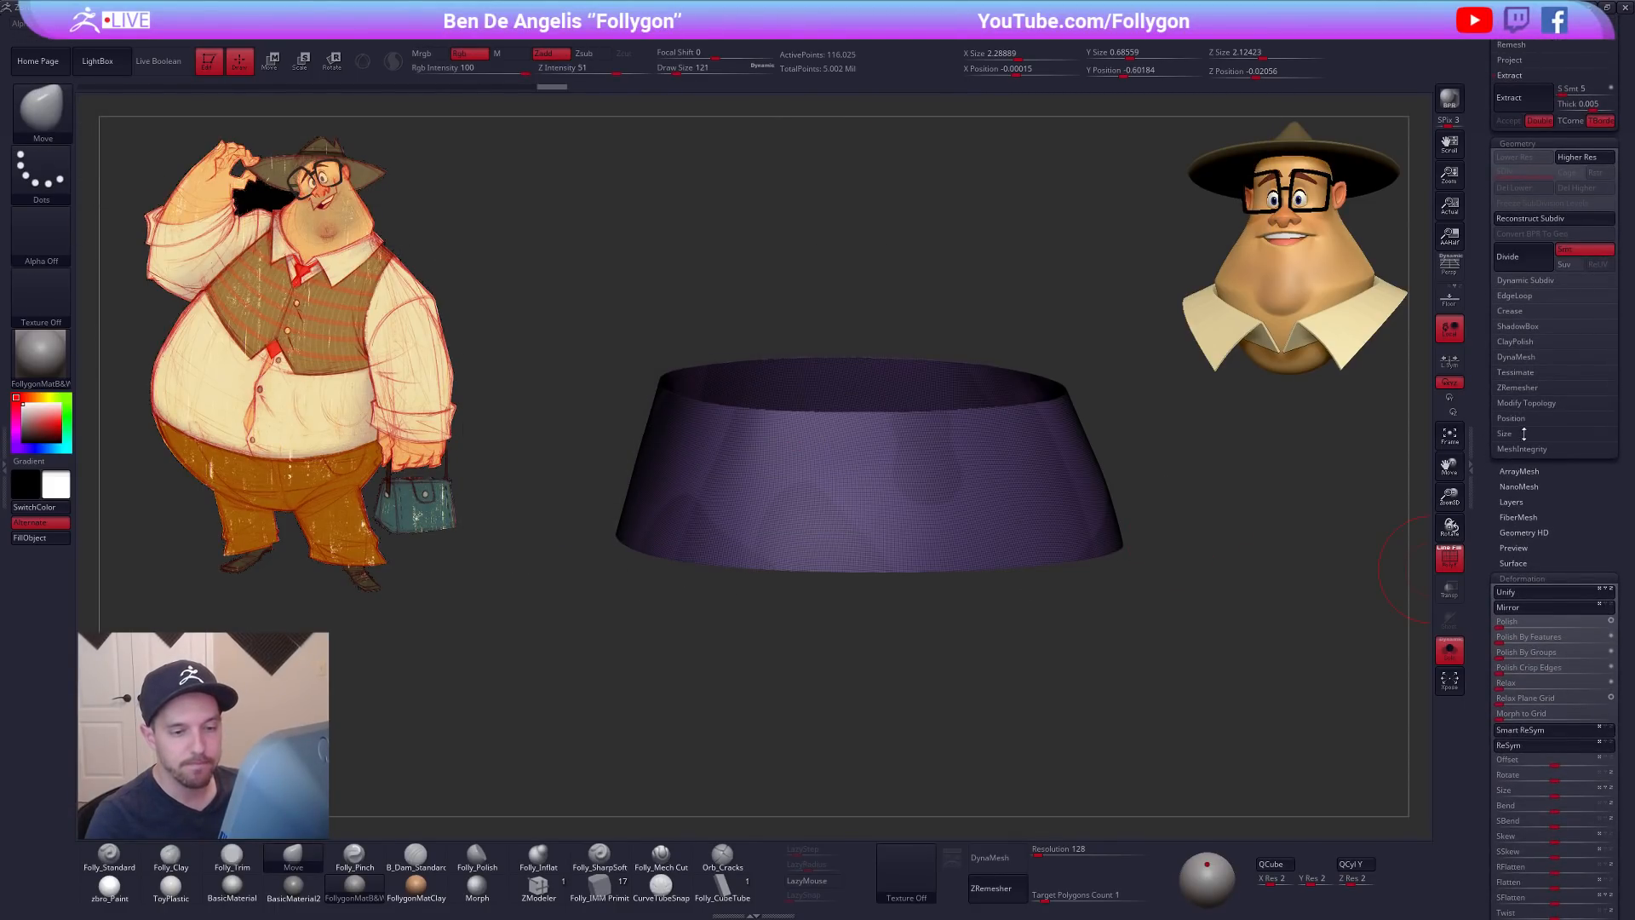
pyautogui.click(1512, 388)
pyautogui.click(1521, 410)
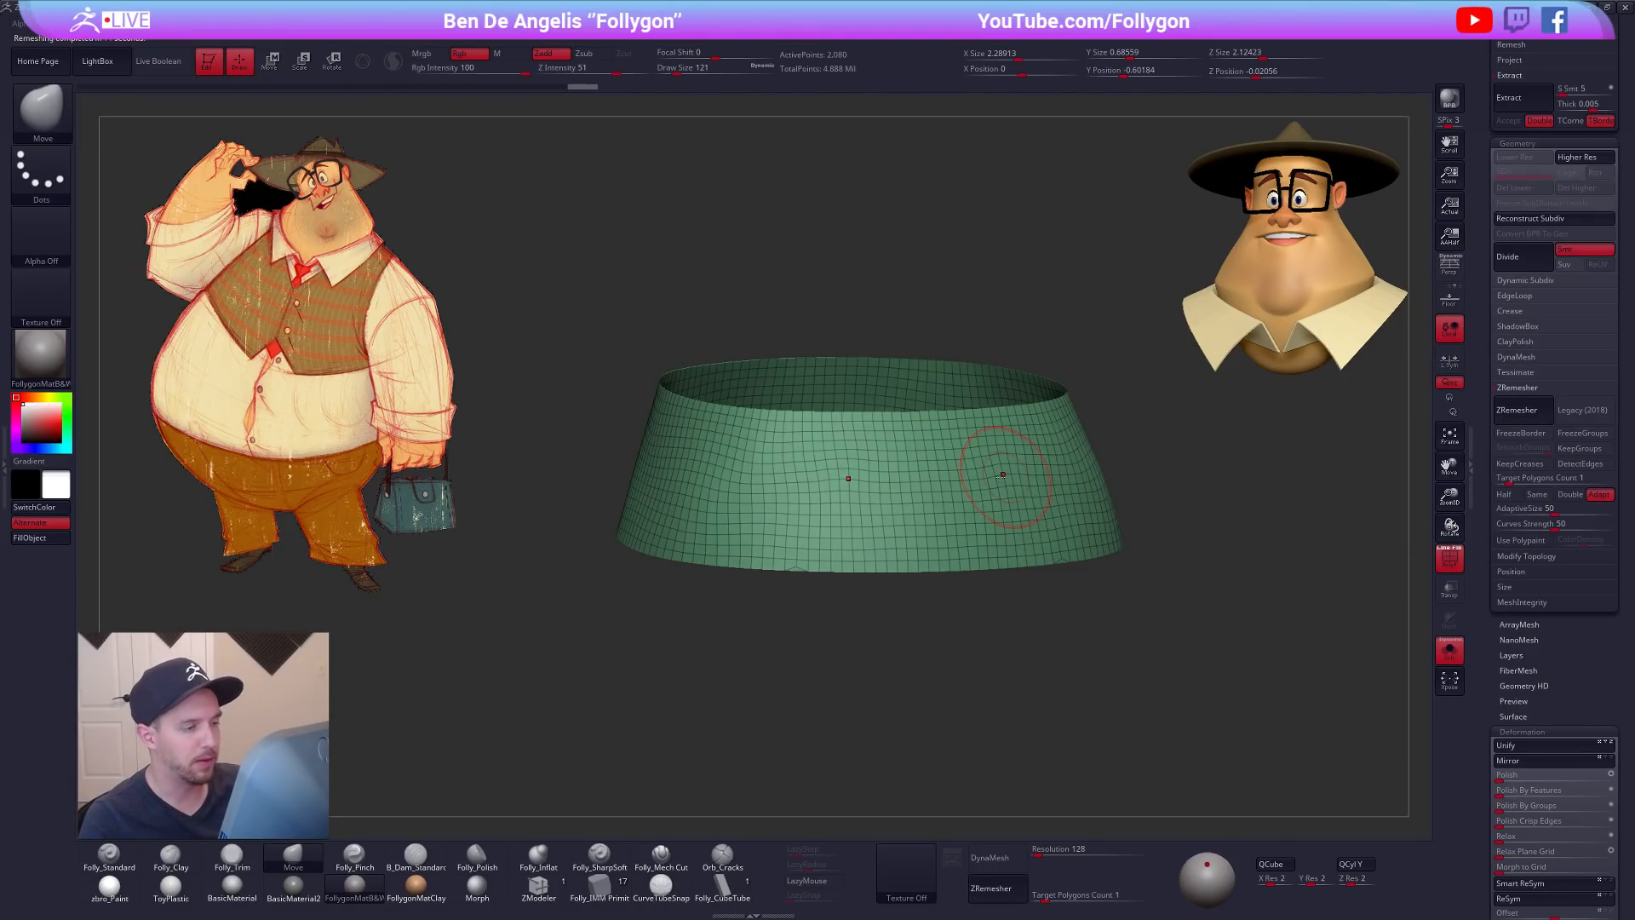
pyautogui.moveTo(901, 503)
pyautogui.mouseDown(button='right')
pyautogui.moveTo(942, 514)
pyautogui.moveTo(801, 549)
pyautogui.mouseUp(button='right')
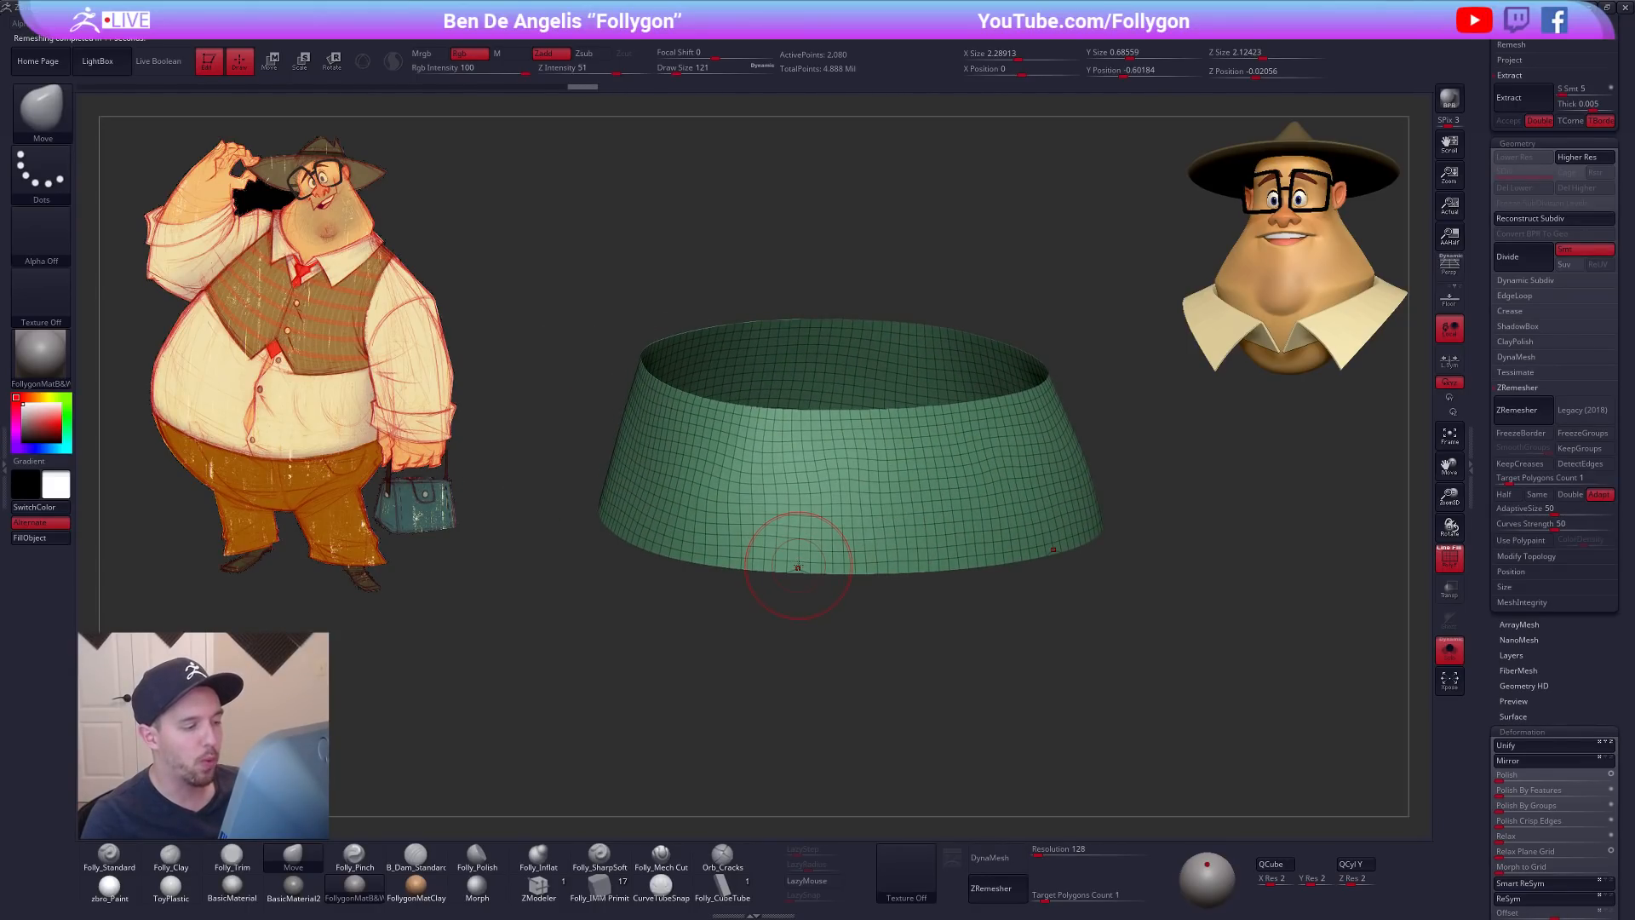
pyautogui.click(1506, 416)
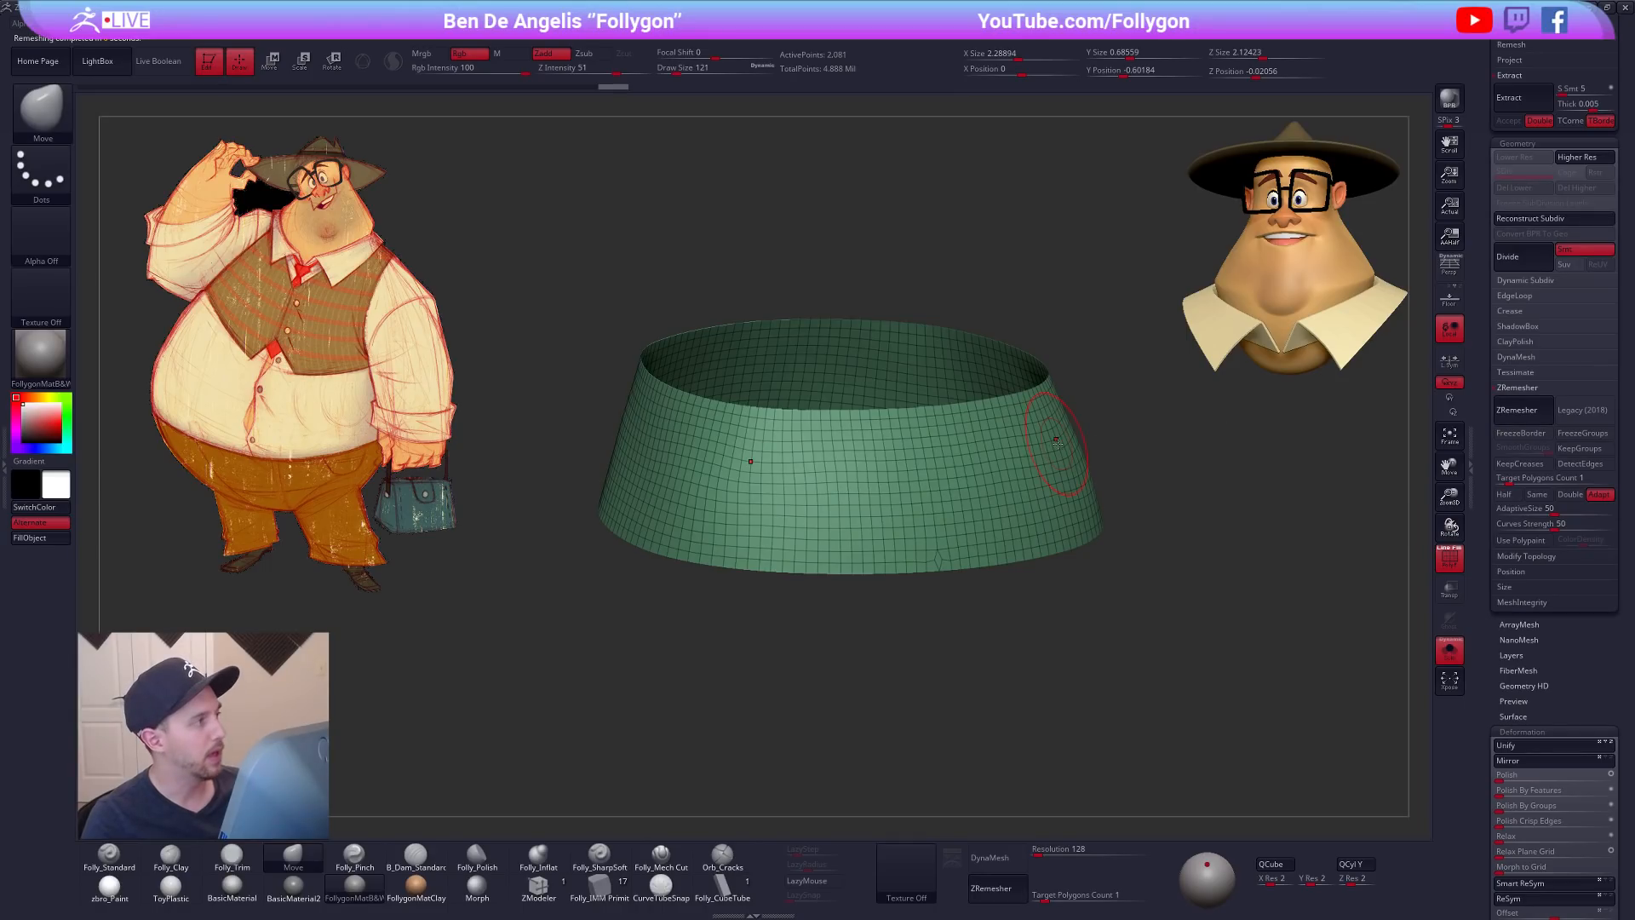
pyautogui.hotkey('ctrl', 'z')
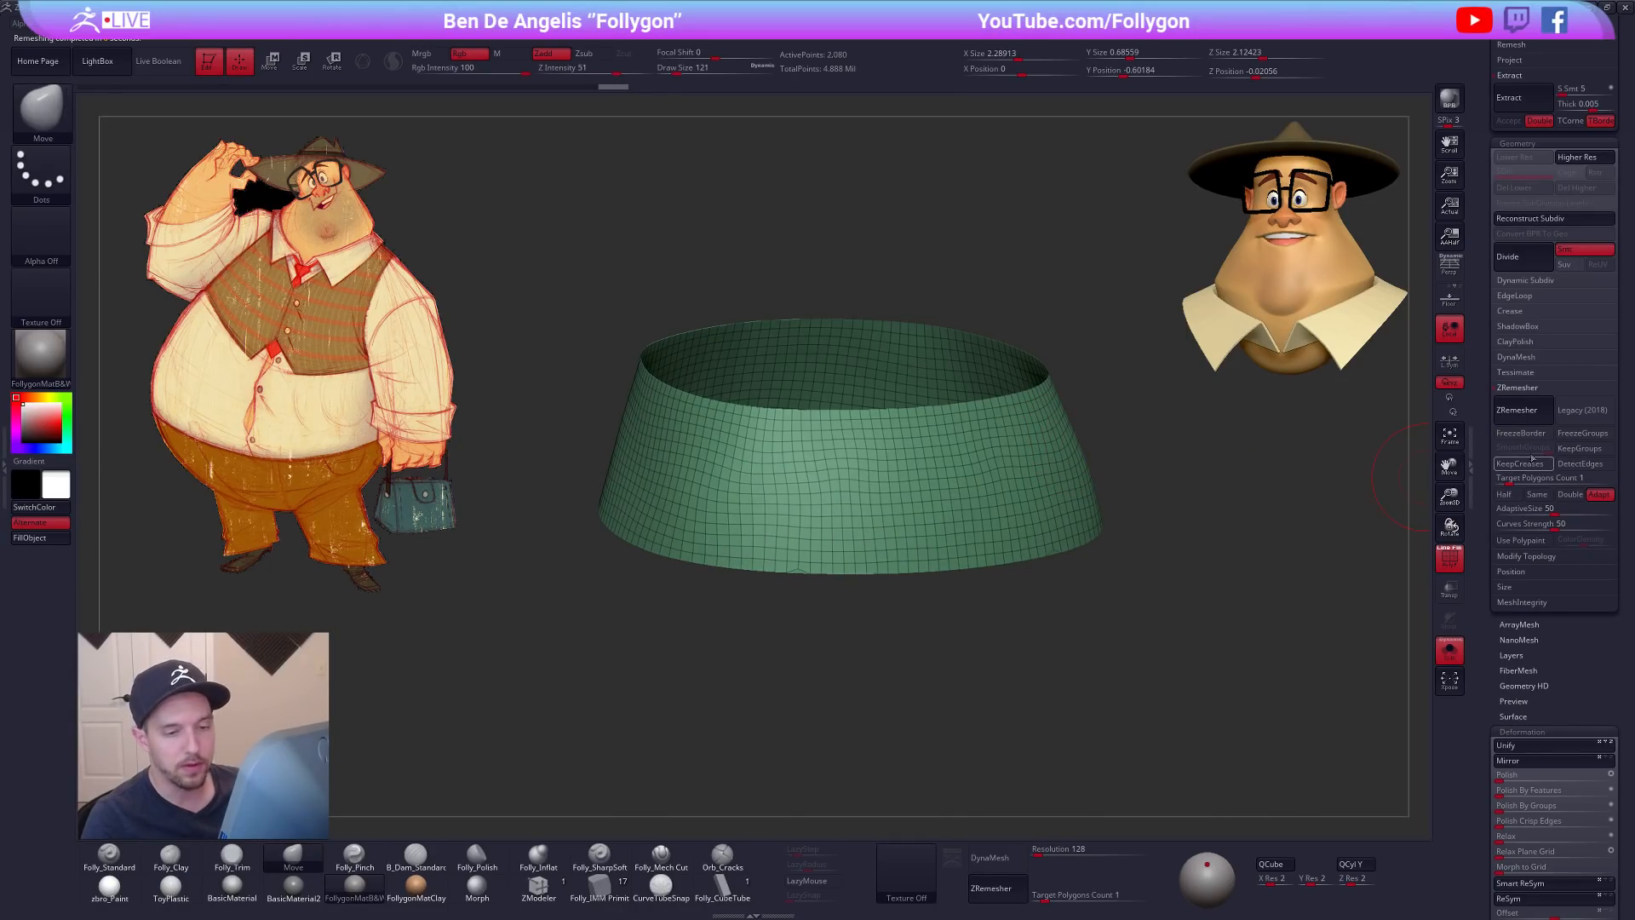
# Step: Set the ZRemesher target polygon count to 0.1, remesh the band again and check its topology
pyautogui.moveTo(1509, 480); pyautogui.dragTo(1492, 479)
pyautogui.click(1525, 420)
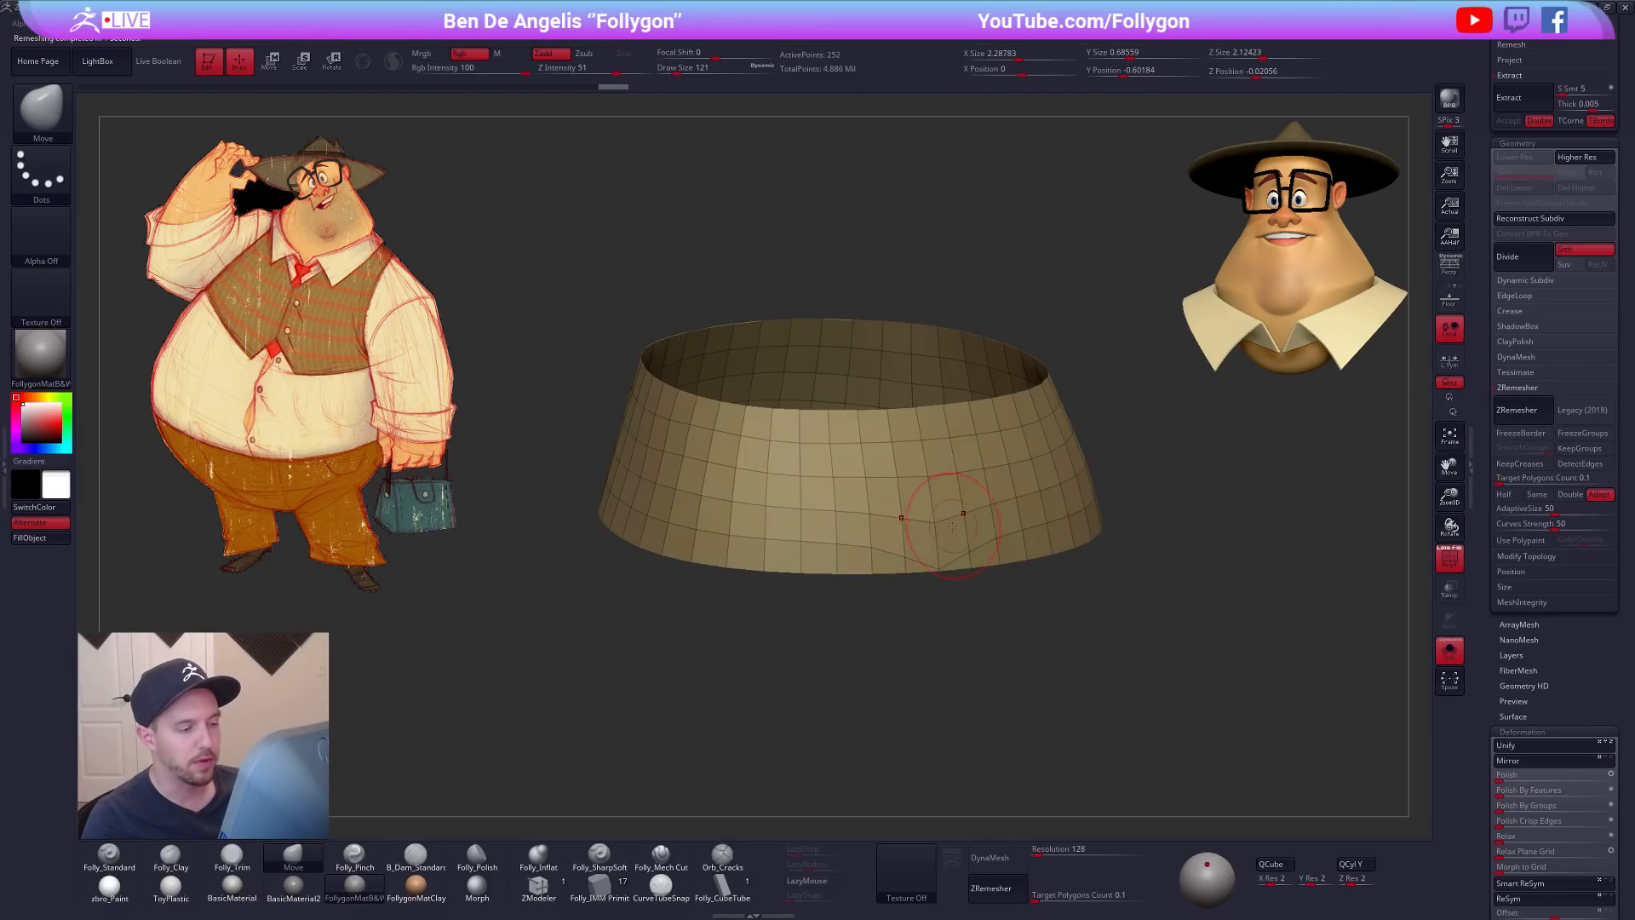
pyautogui.keyDown('shift'); pyautogui.moveTo(946, 552); pyautogui.dragTo(937, 548); pyautogui.keyUp('shift')
pyautogui.moveTo(915, 528); pyautogui.dragTo(961, 596, button='right')
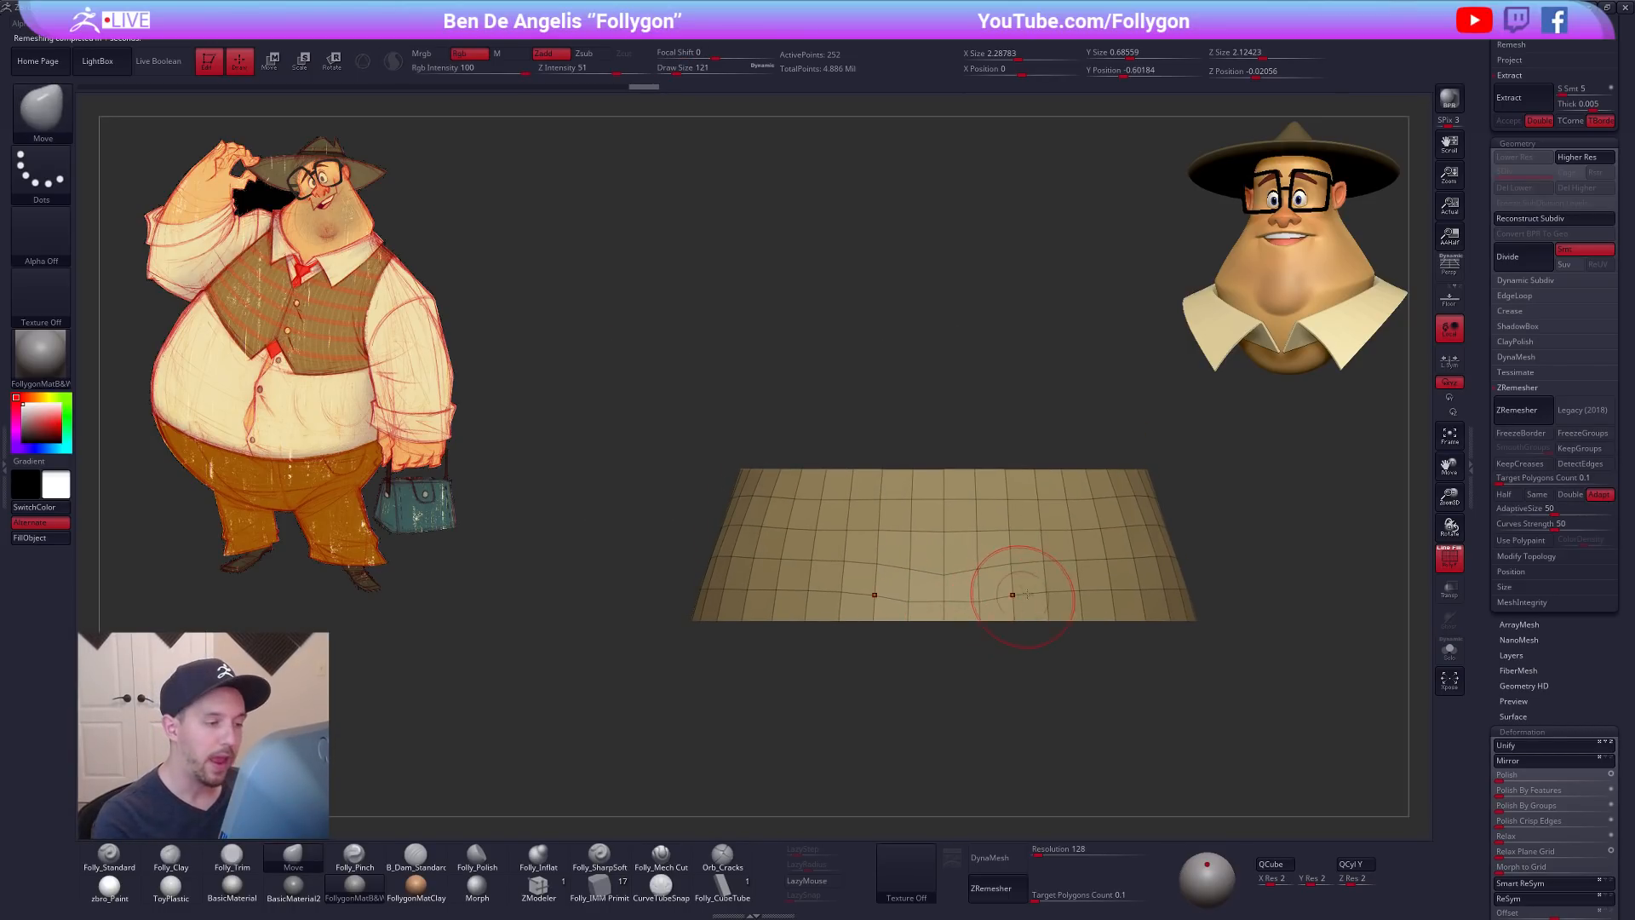
# Step: Check the low-poly band with the other subtools shown, isolate it again and close the extraction settings
pyautogui.scroll(5, 1524, 511)
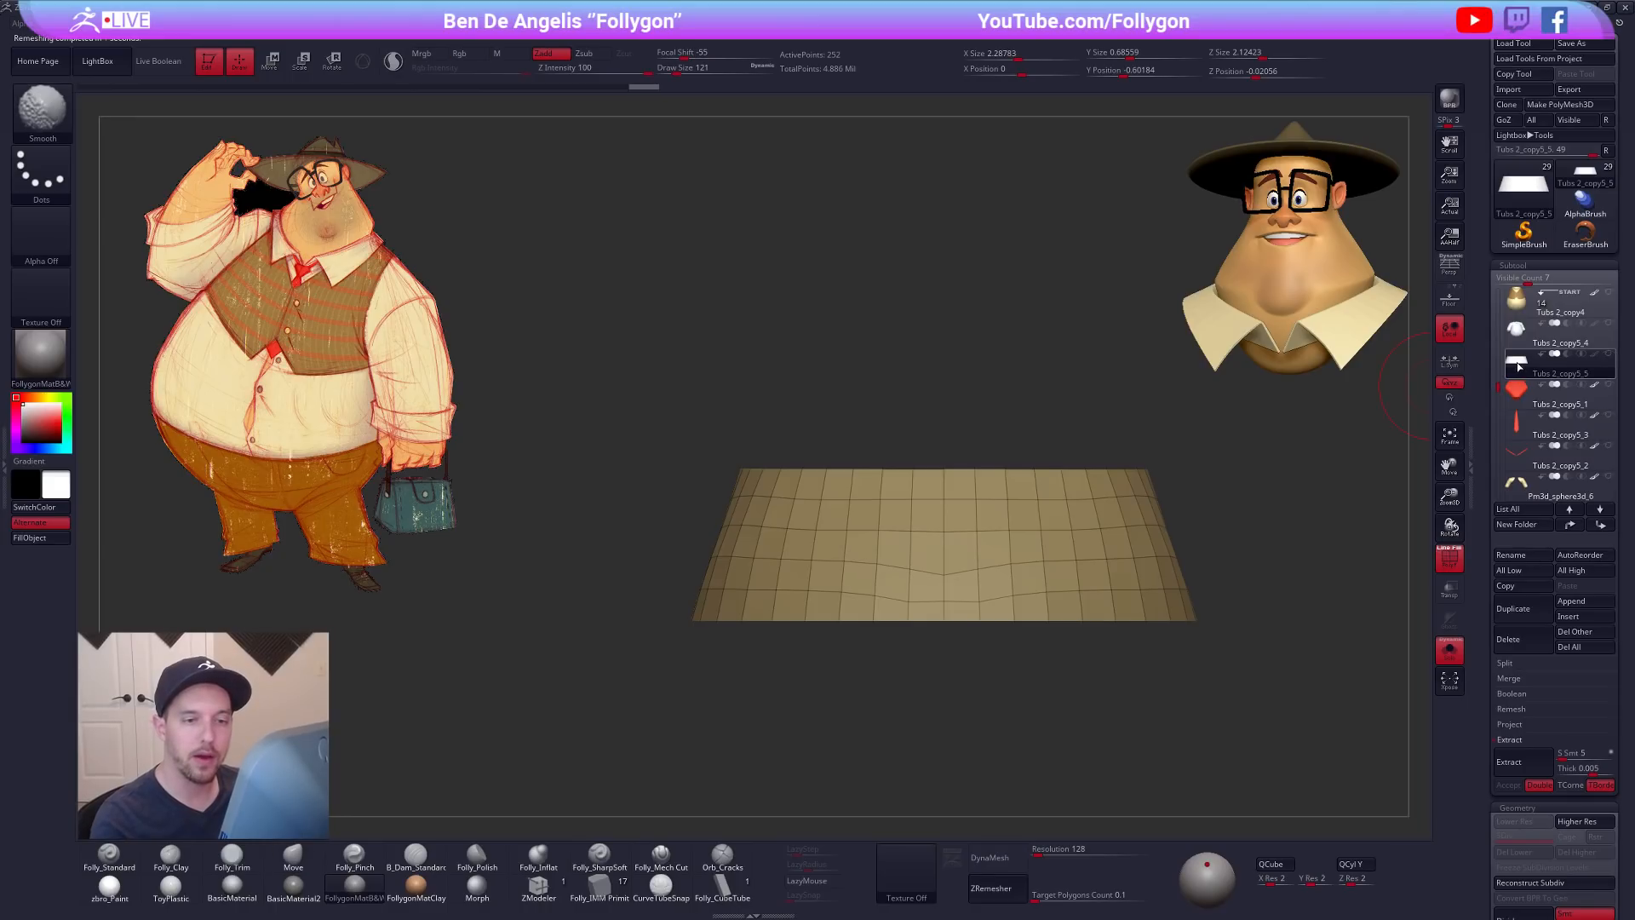
pyautogui.click(1450, 651)
pyautogui.moveTo(924, 645); pyautogui.dragTo(1116, 620, button='right')
pyautogui.hotkey('alt', 's')
pyautogui.moveTo(928, 567); pyautogui.dragTo(1069, 606, button='right')
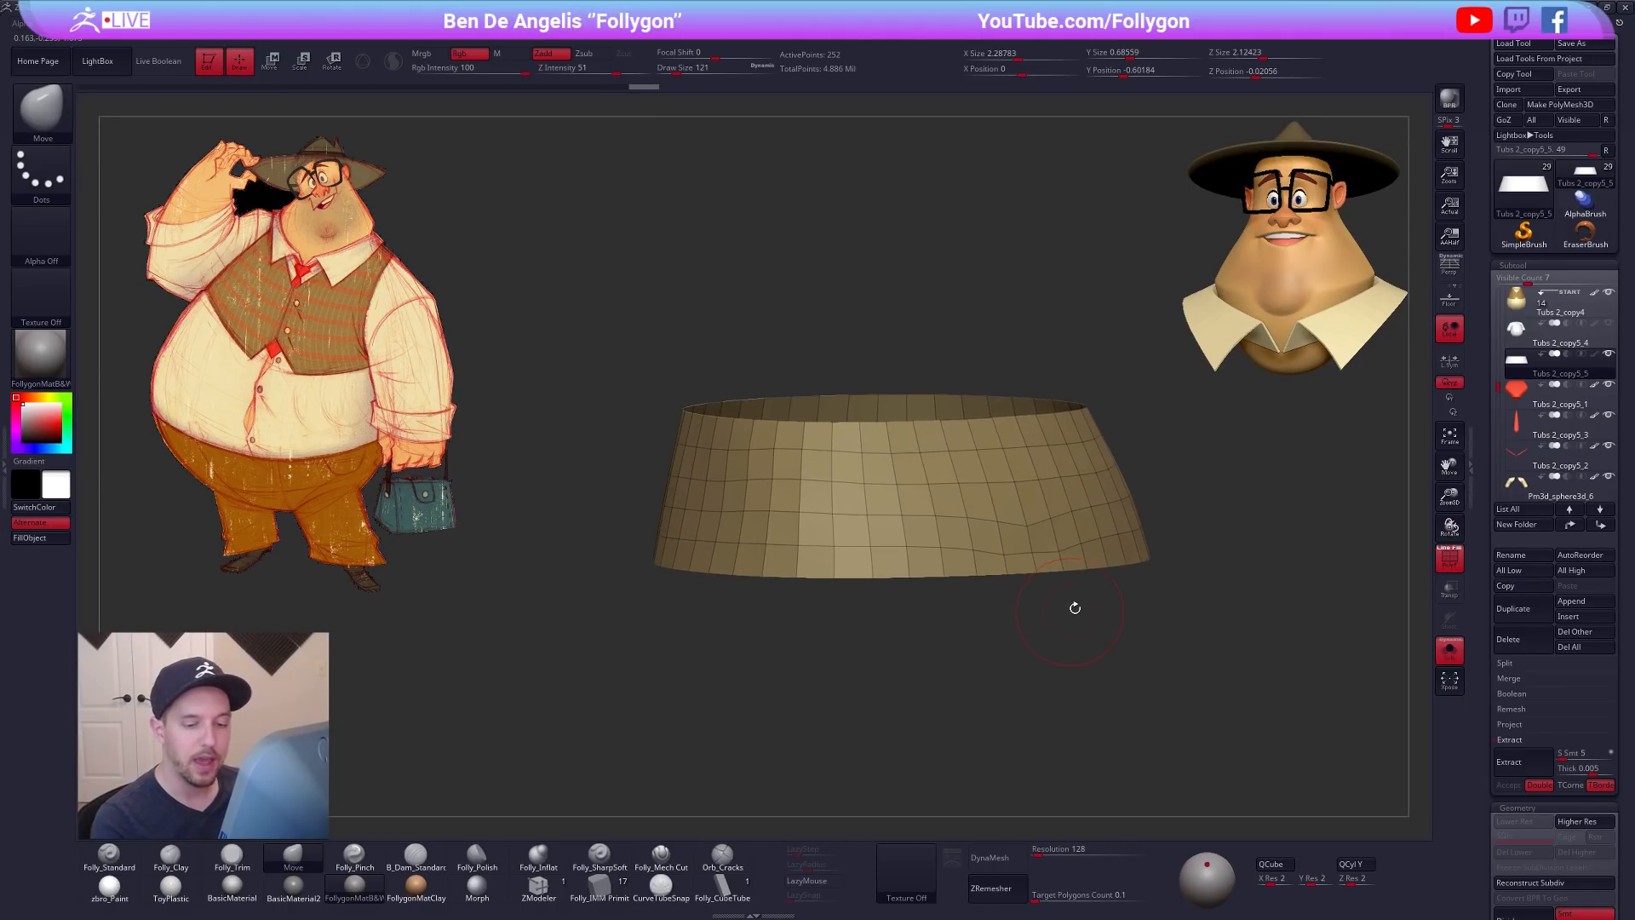
pyautogui.click(1510, 740)
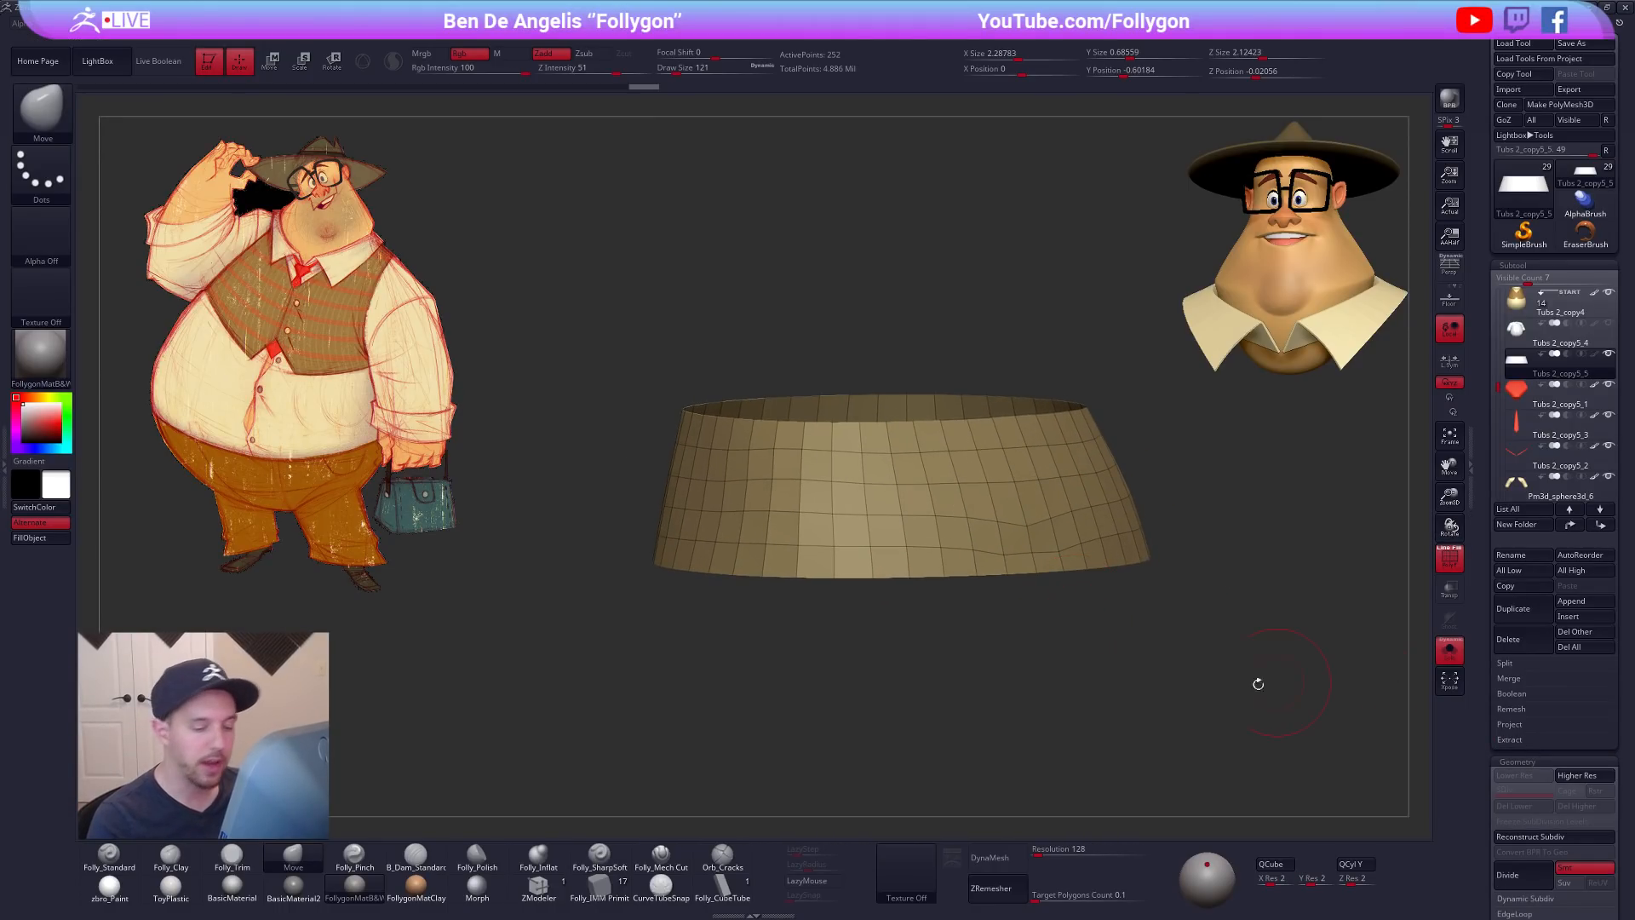
# Step: Extrude all polygons of the low-poly band with ZModeler to give it thickness
pyautogui.click(555, 886)
pyautogui.moveTo(907, 548); pyautogui.dragTo(964, 526, button='right')
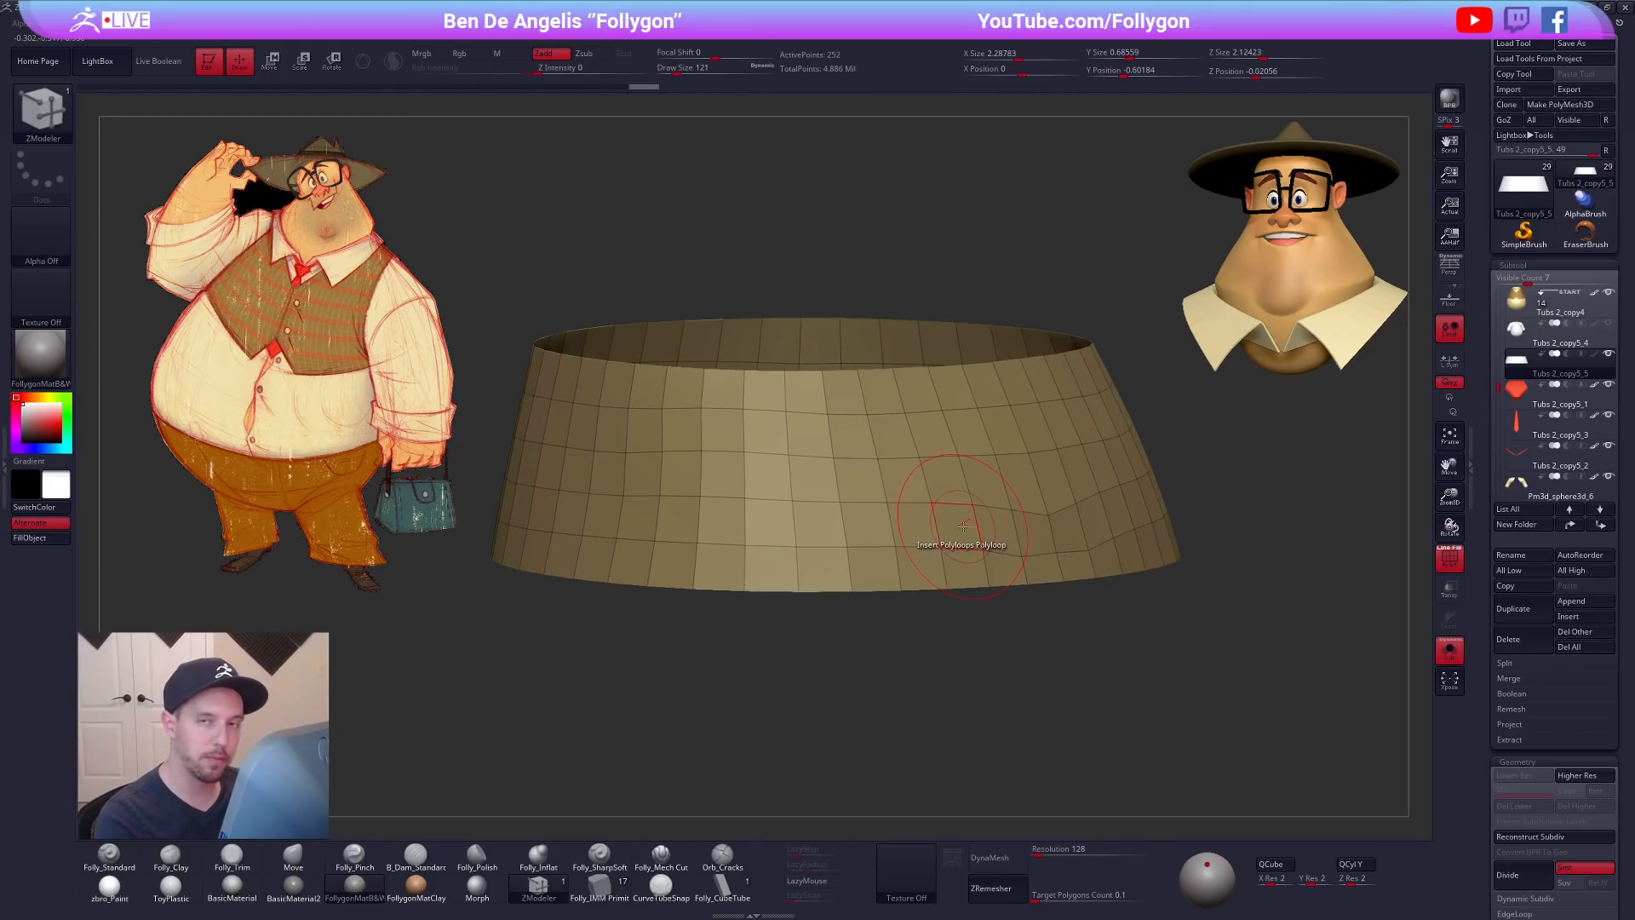
pyautogui.press('space')
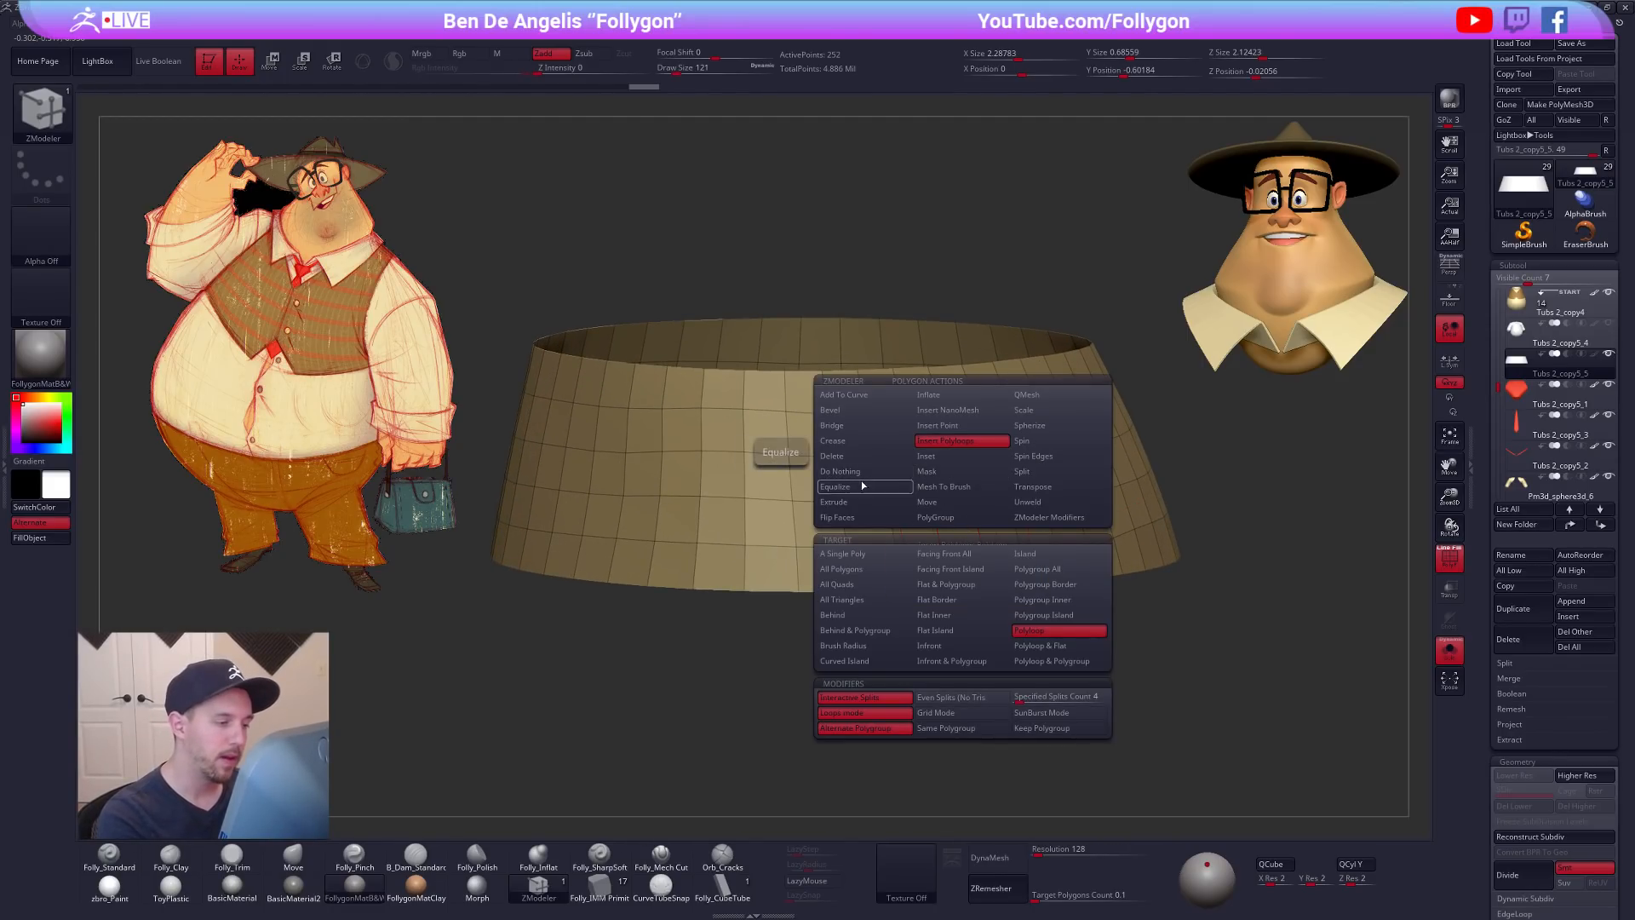
pyautogui.click(863, 503)
pyautogui.click(848, 569)
pyautogui.moveTo(977, 562)
pyautogui.mouseDown()
pyautogui.moveTo(1013, 543)
pyautogui.moveTo(972, 542)
pyautogui.mouseUp()
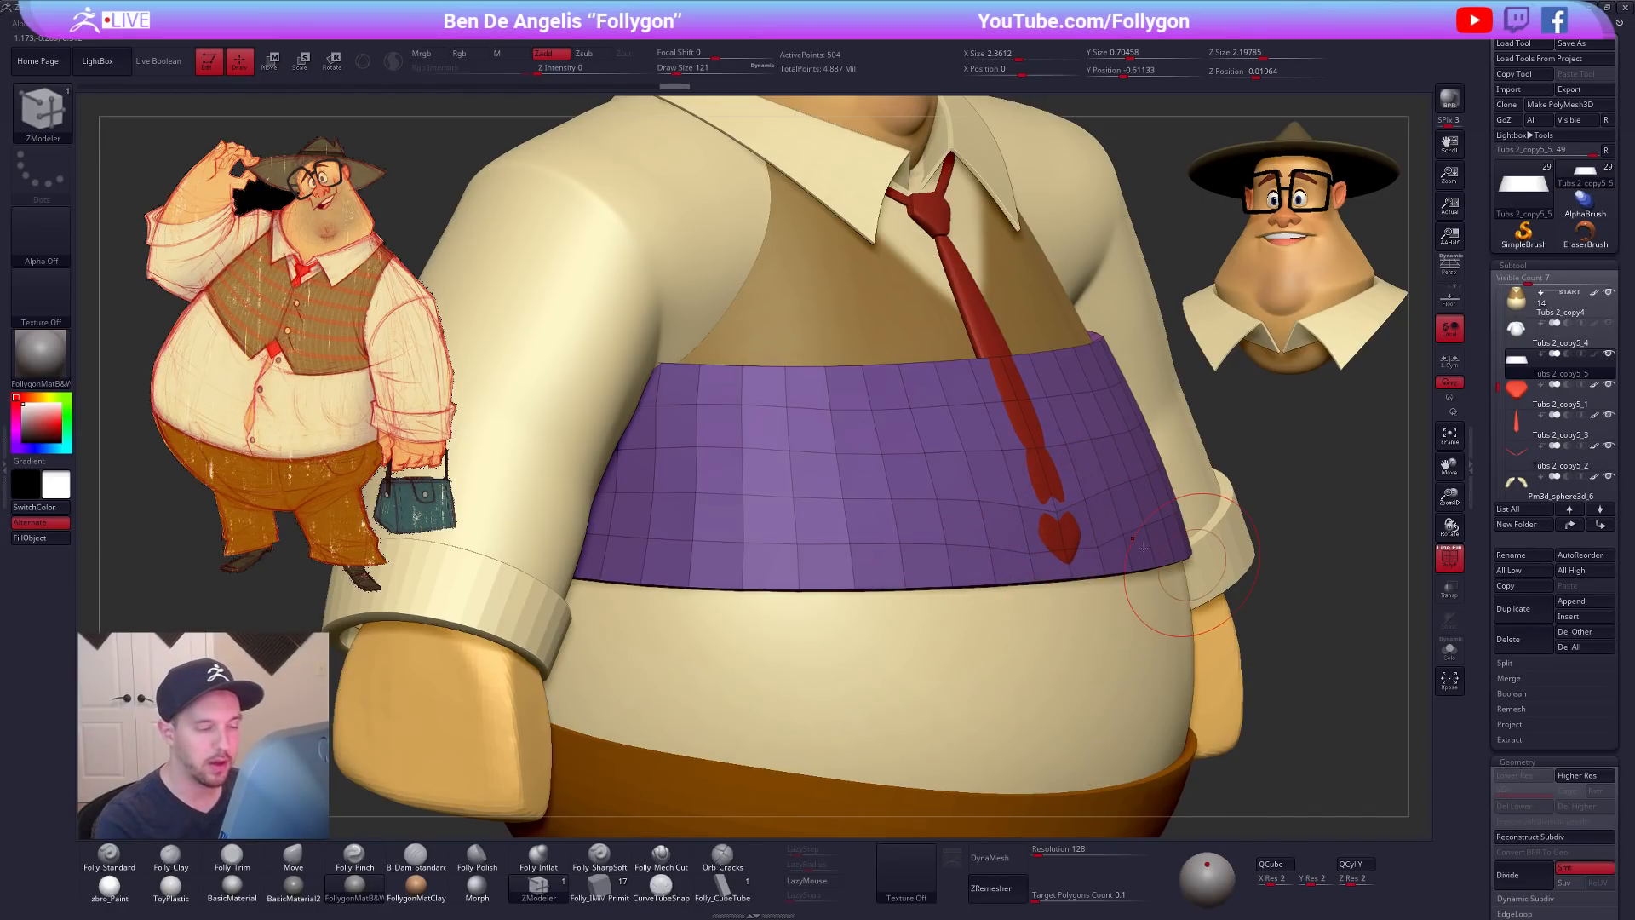
# Step: Check the thickened band on the full character without its wireframe, and switch to the Move brush
pyautogui.press('f')
pyautogui.moveTo(1281, 689); pyautogui.dragTo(1146, 721)
pyautogui.hotkey('shift', 'f')
pyautogui.press('b')
pyautogui.press('m')
pyautogui.press('v')
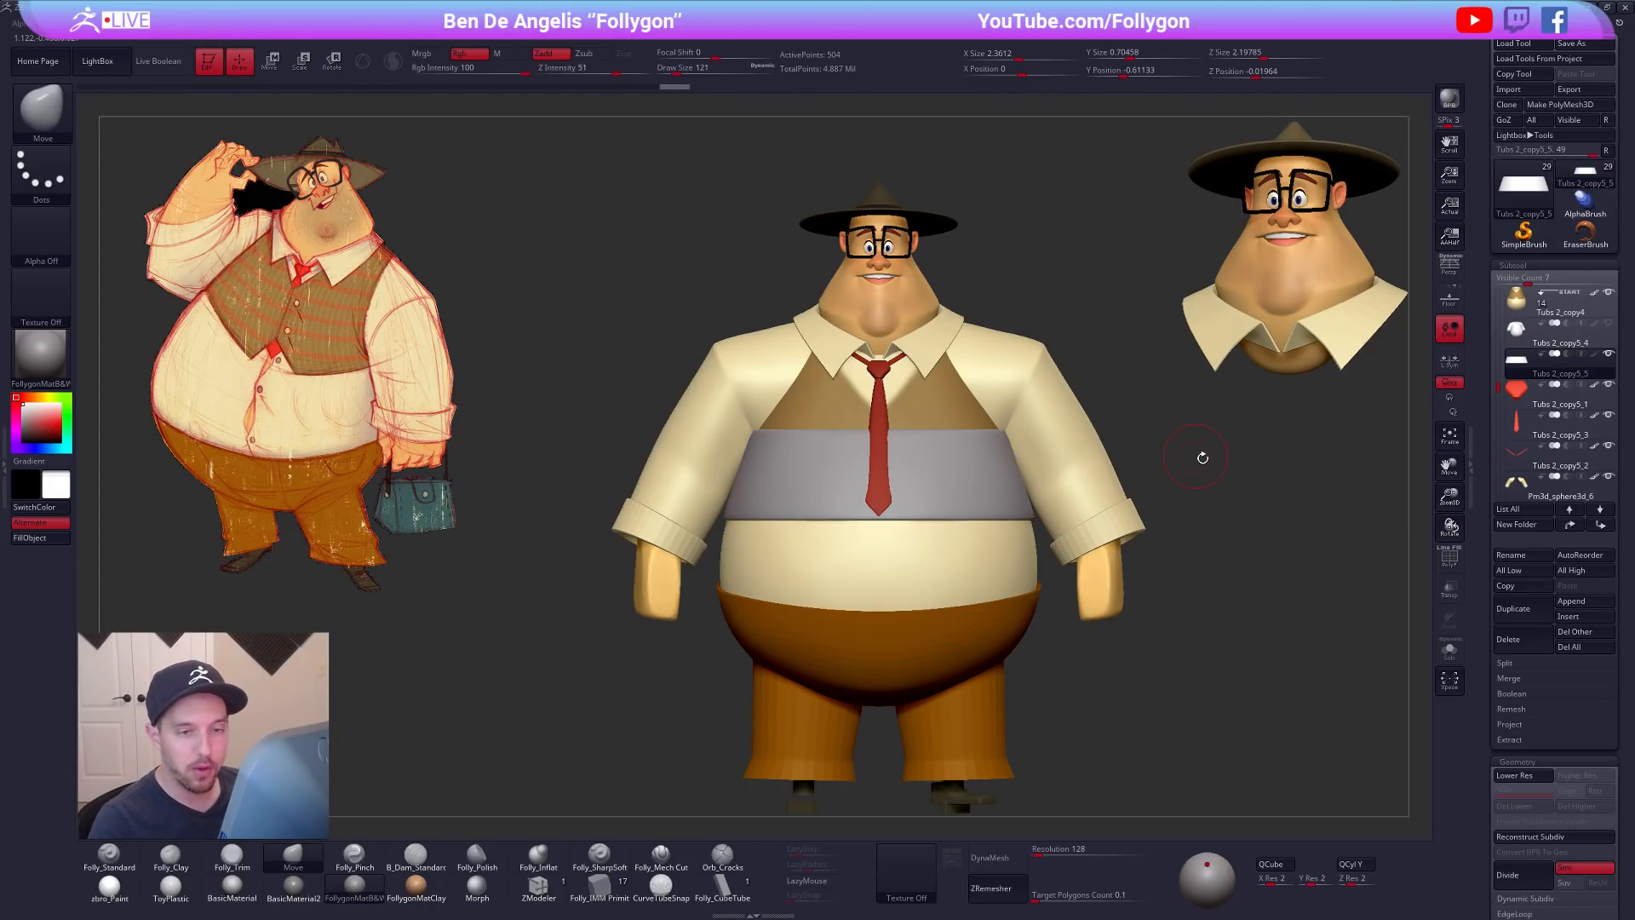
pyautogui.hotkey('ctrl', 'shift', 'space')
pyautogui.hotkey('ctrl', 'shift', 'space')
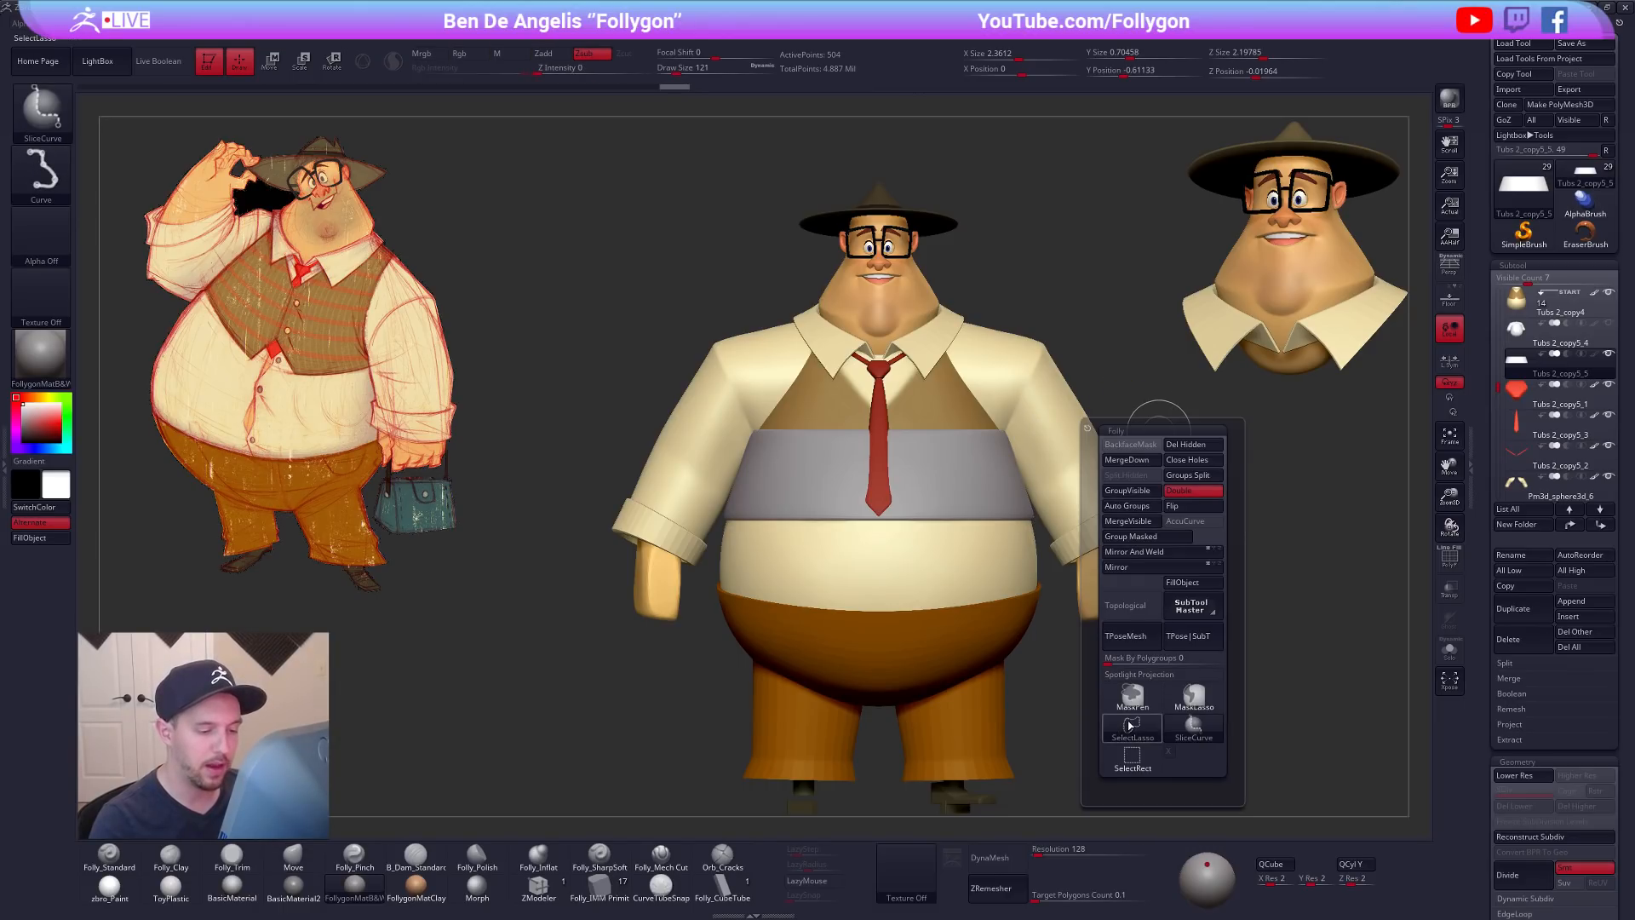
# Step: Delete the band subtool and make the torso subtool Tubs 2_copy4 active
pyautogui.keyDown('alt'); pyautogui.moveTo(1084, 414); pyautogui.dragTo(1070, 412, button='right'); pyautogui.keyUp('alt')
pyautogui.click(1521, 630)
pyautogui.click(1407, 657)
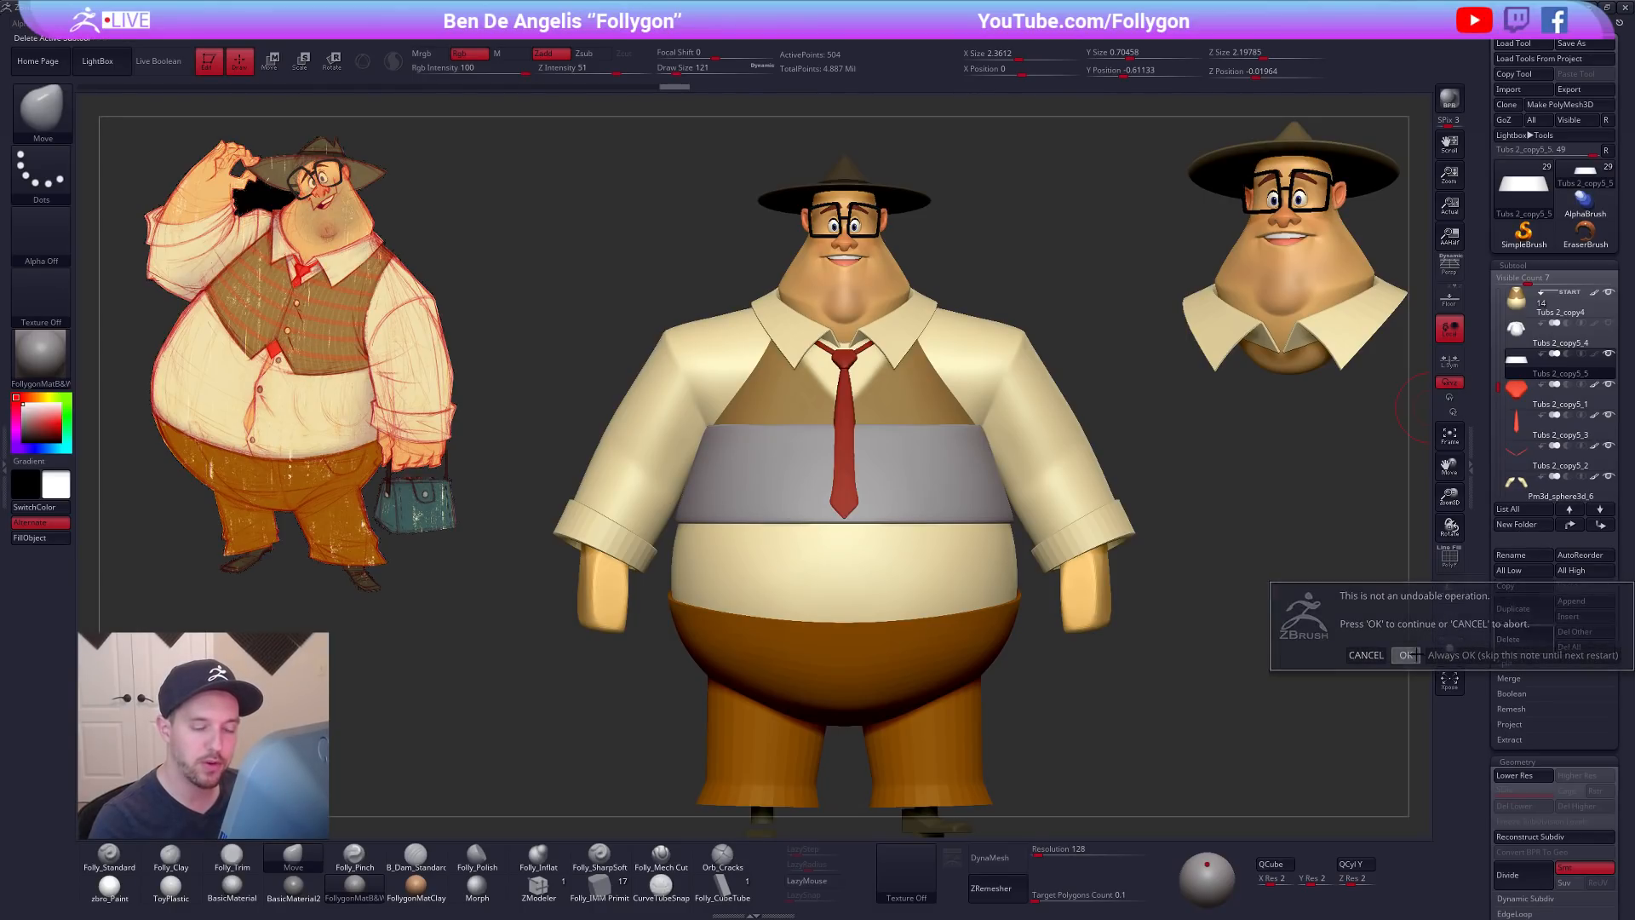
pyautogui.click(1527, 341)
pyautogui.click(1506, 301)
# Step: Enable perspective and examine the whole character from a slight angle against the concept sketch
pyautogui.keyDown('ctrl'); pyautogui.moveTo(1308, 402); pyautogui.dragTo(1216, 401, button='right'); pyautogui.keyUp('ctrl')
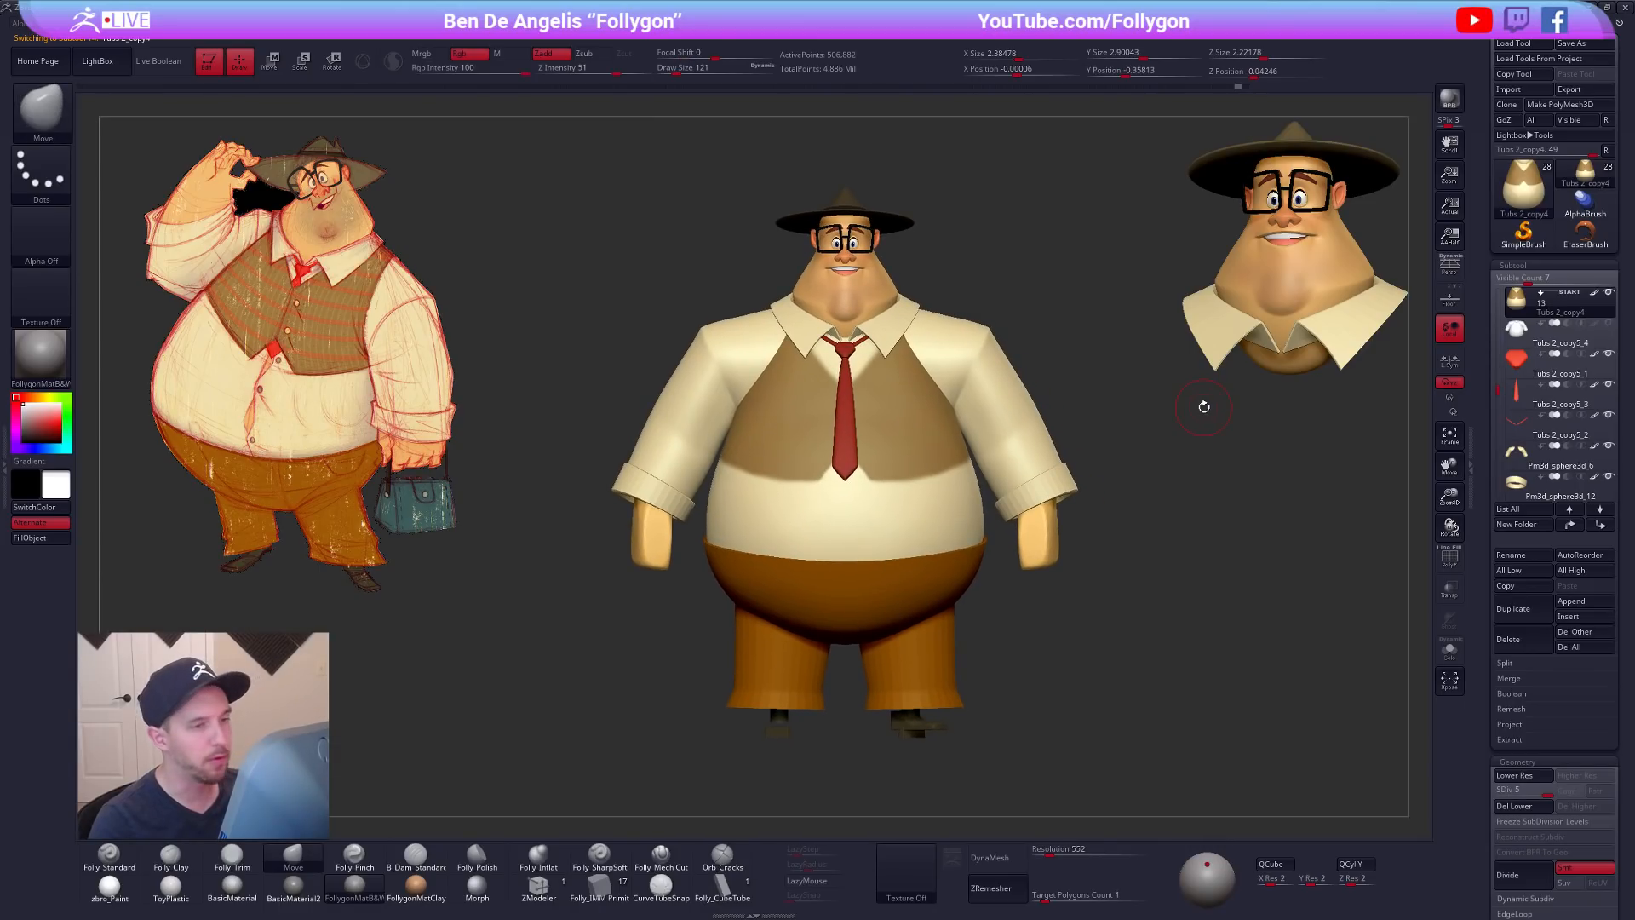
pyautogui.moveTo(1184, 427); pyautogui.dragTo(1164, 422)
pyautogui.click(1450, 266)
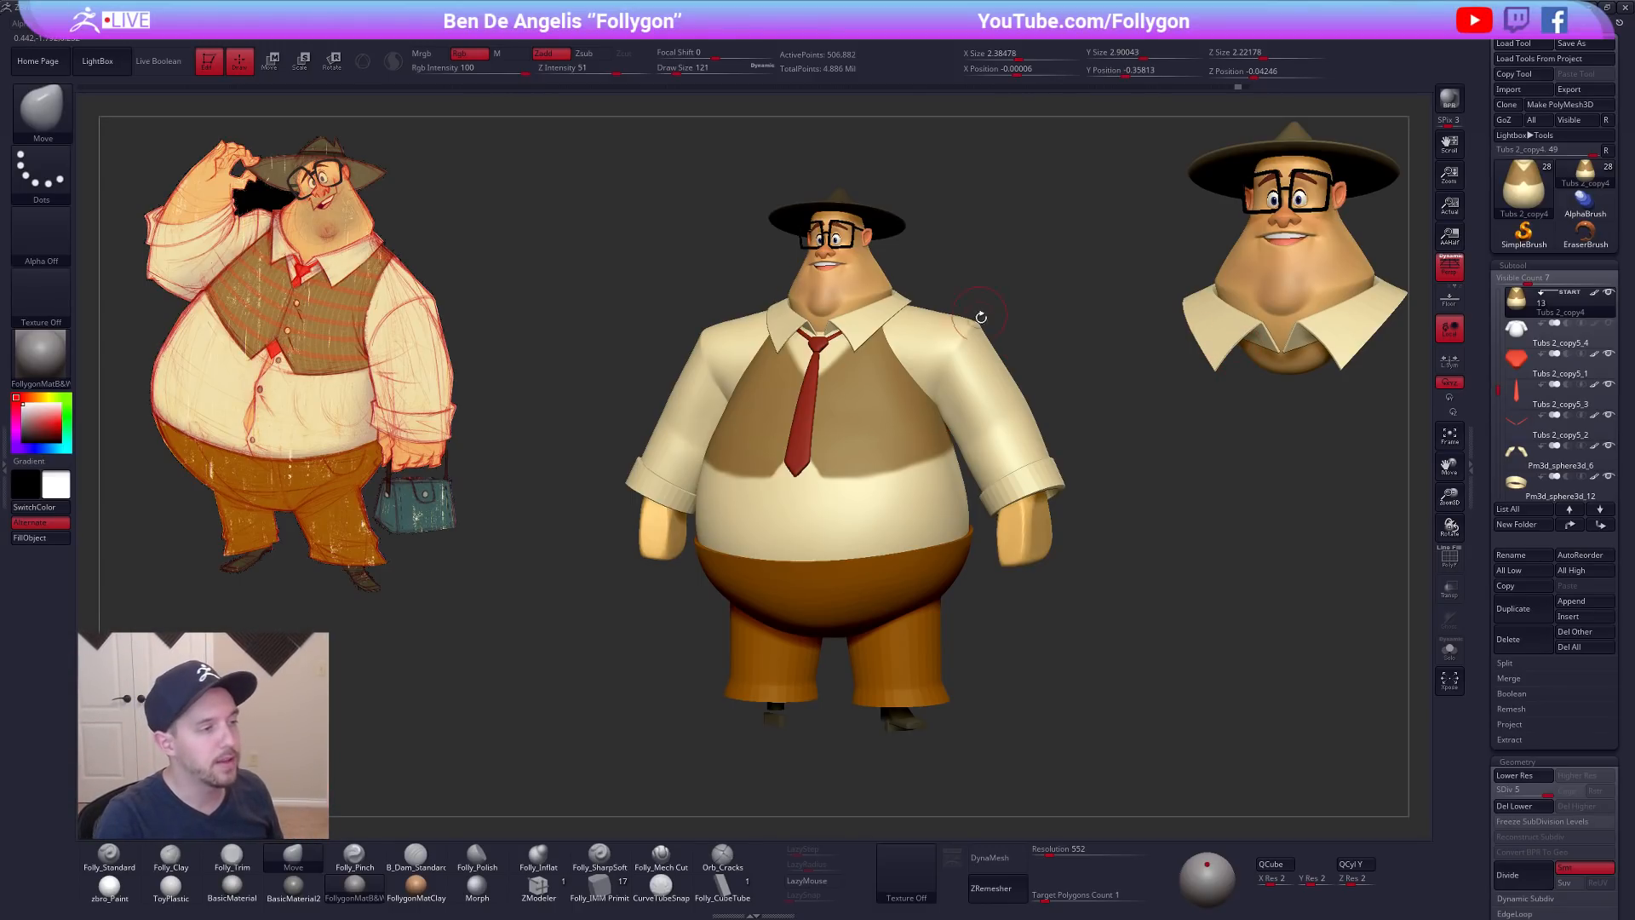
pyautogui.keyDown('ctrl'); pyautogui.moveTo(980, 339); pyautogui.dragTo(1001, 312, button='right'); pyautogui.keyUp('ctrl')
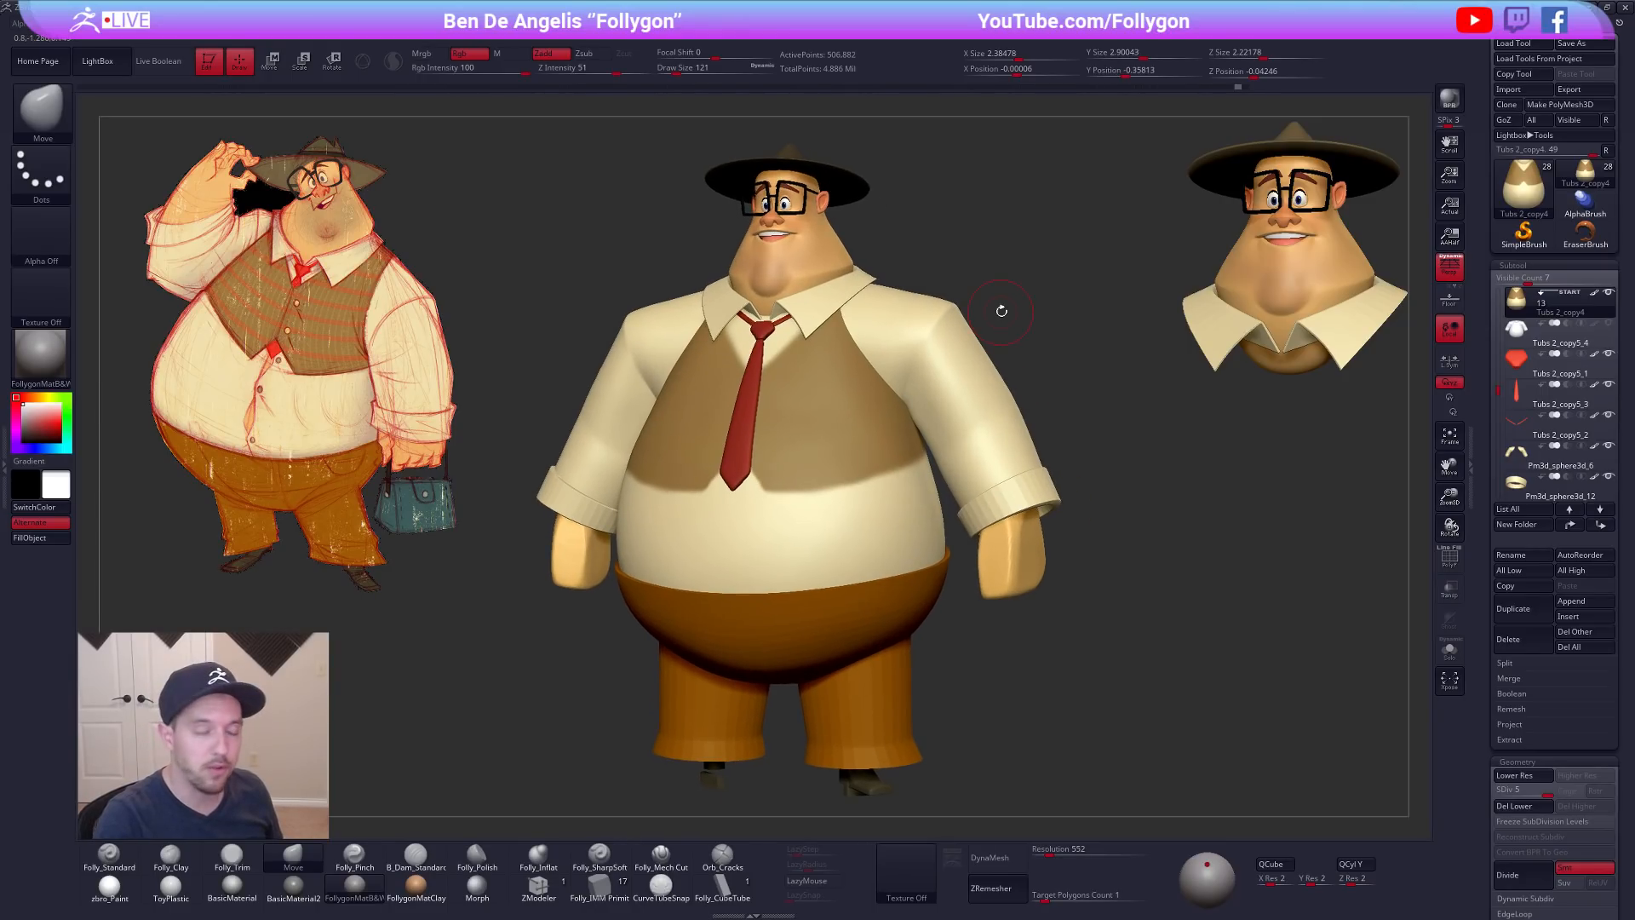